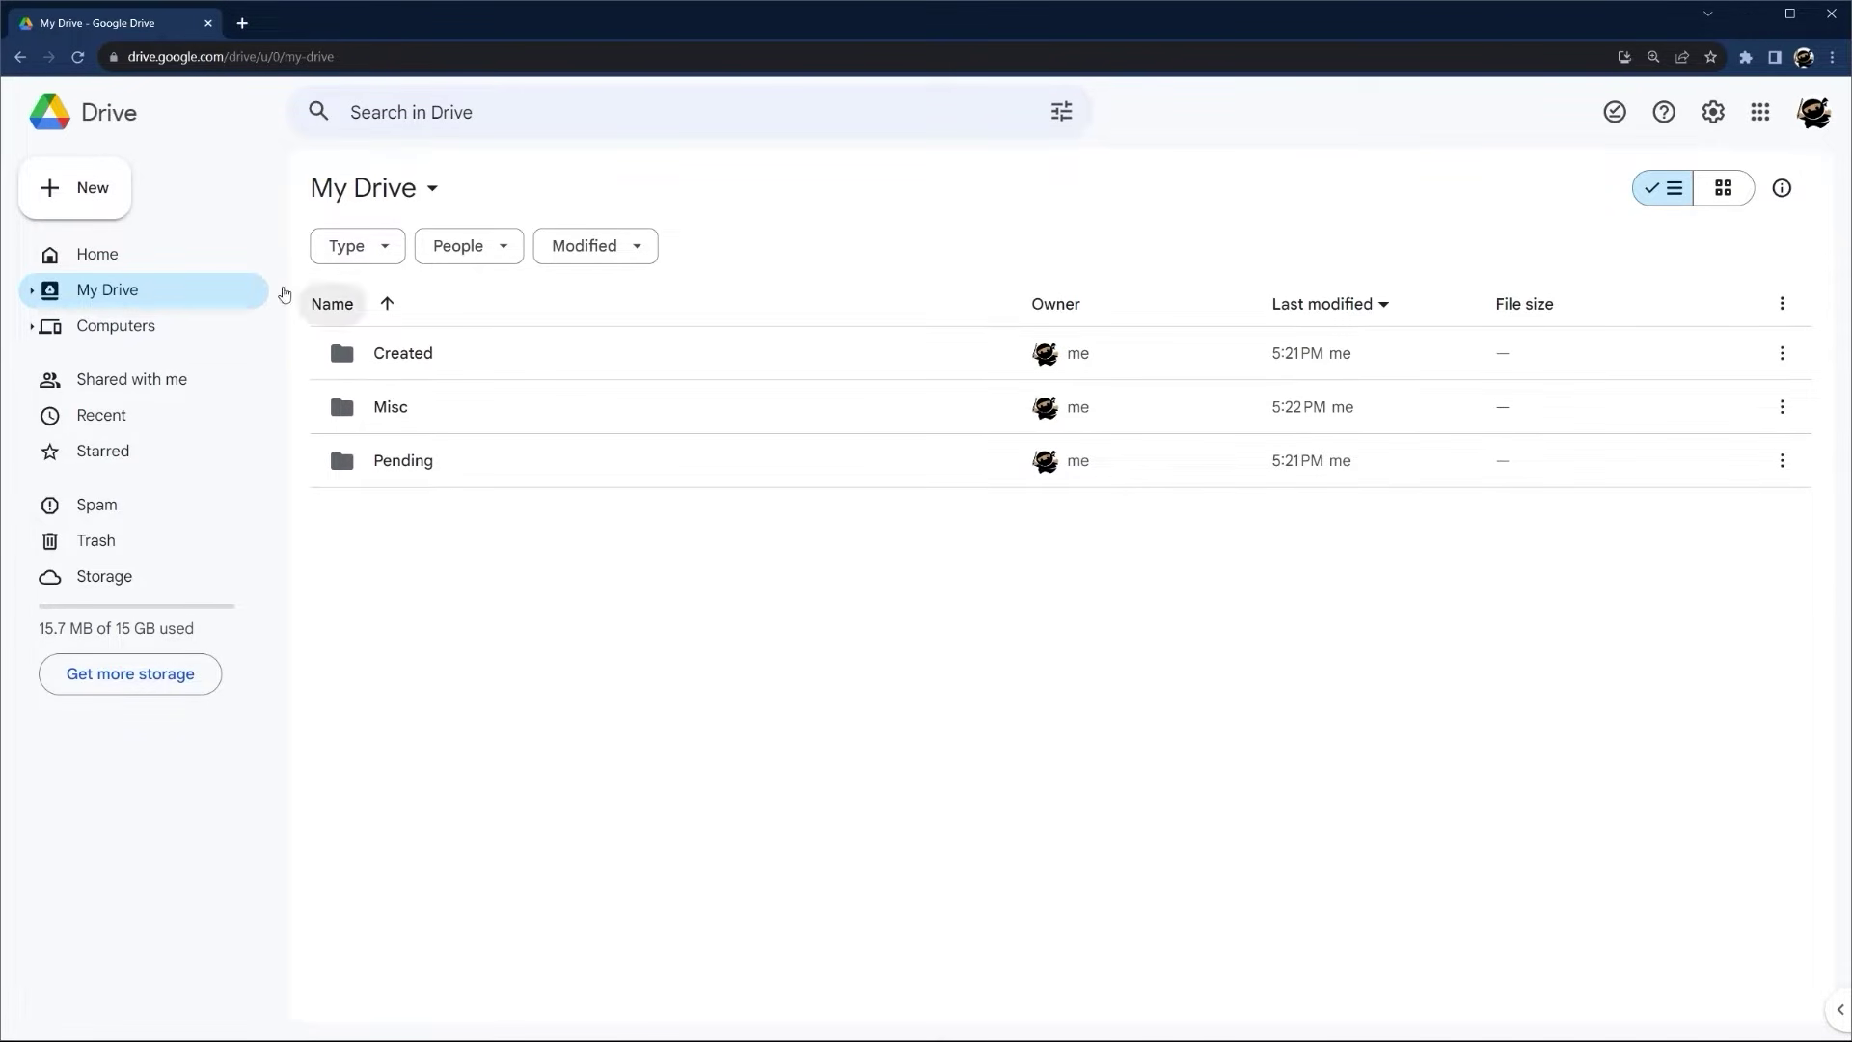
Create a new blank spreadsheet in a separate browser tab using the sheets.new address
drag(266, 56, 130, 70)
click(242, 23)
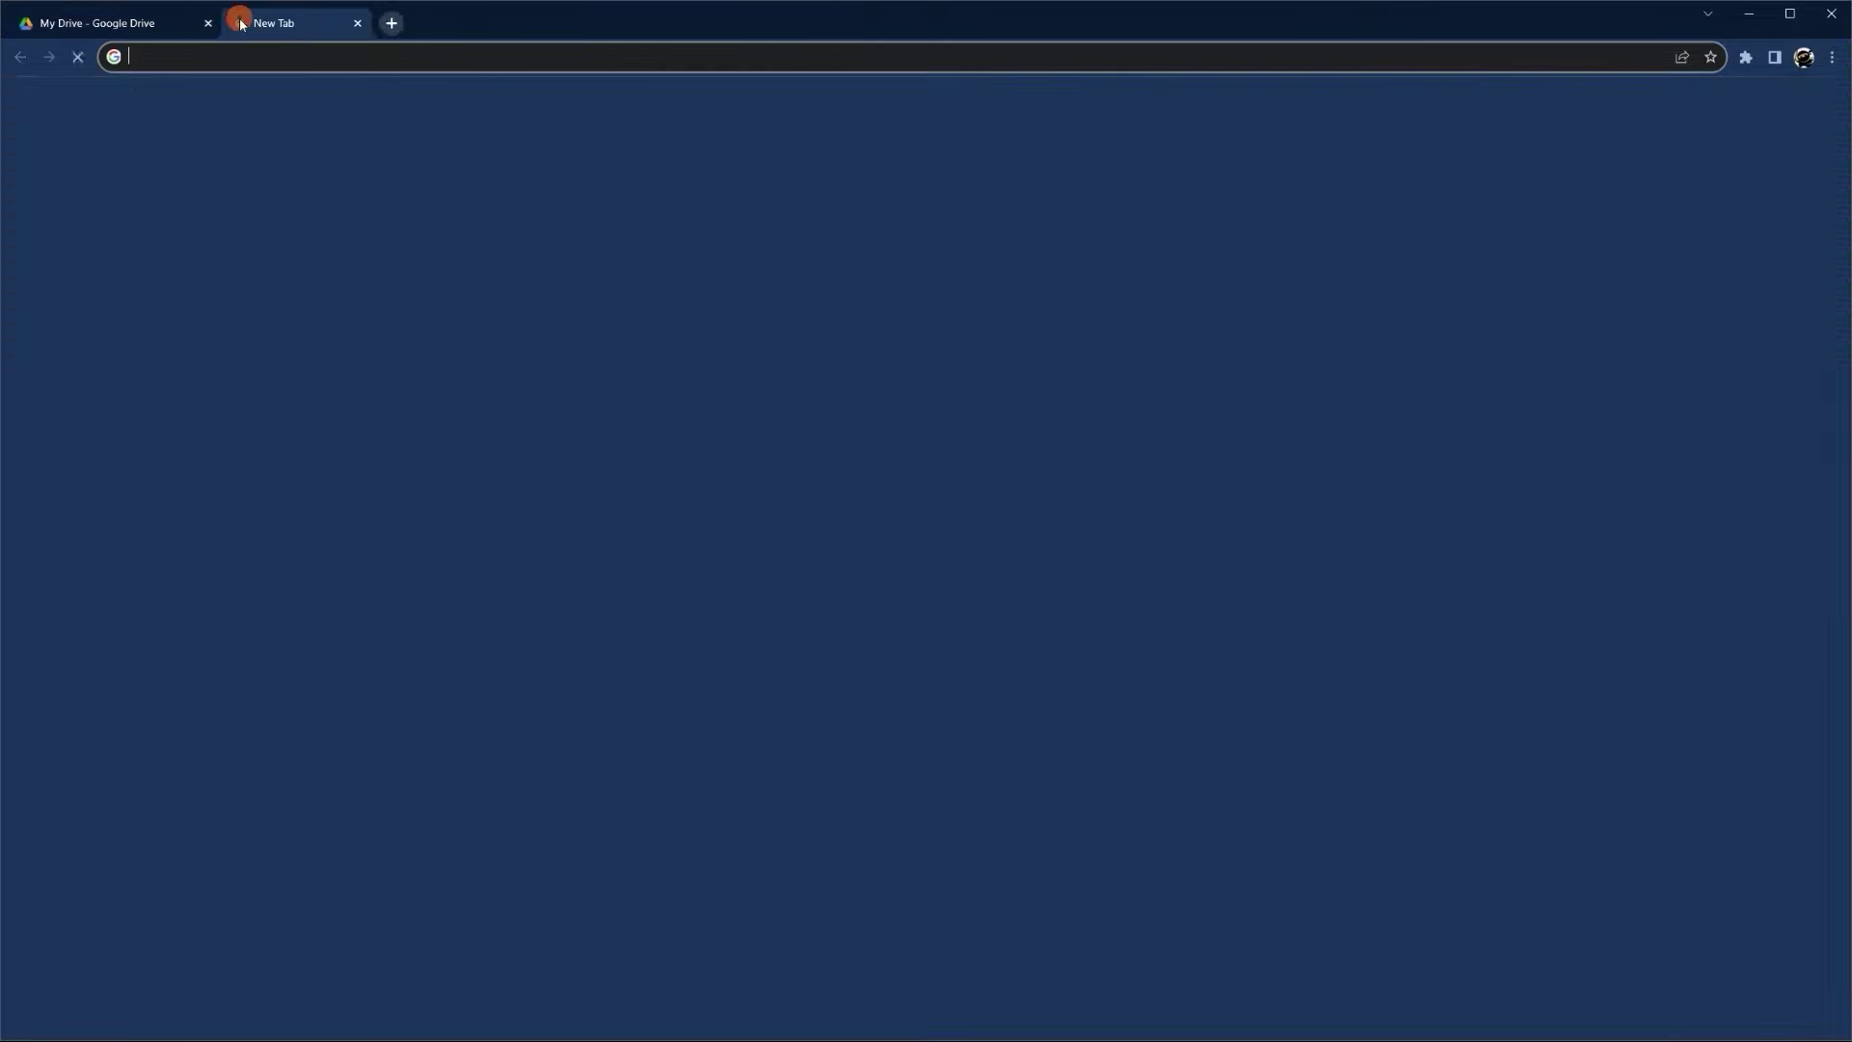
text(sheets.new)
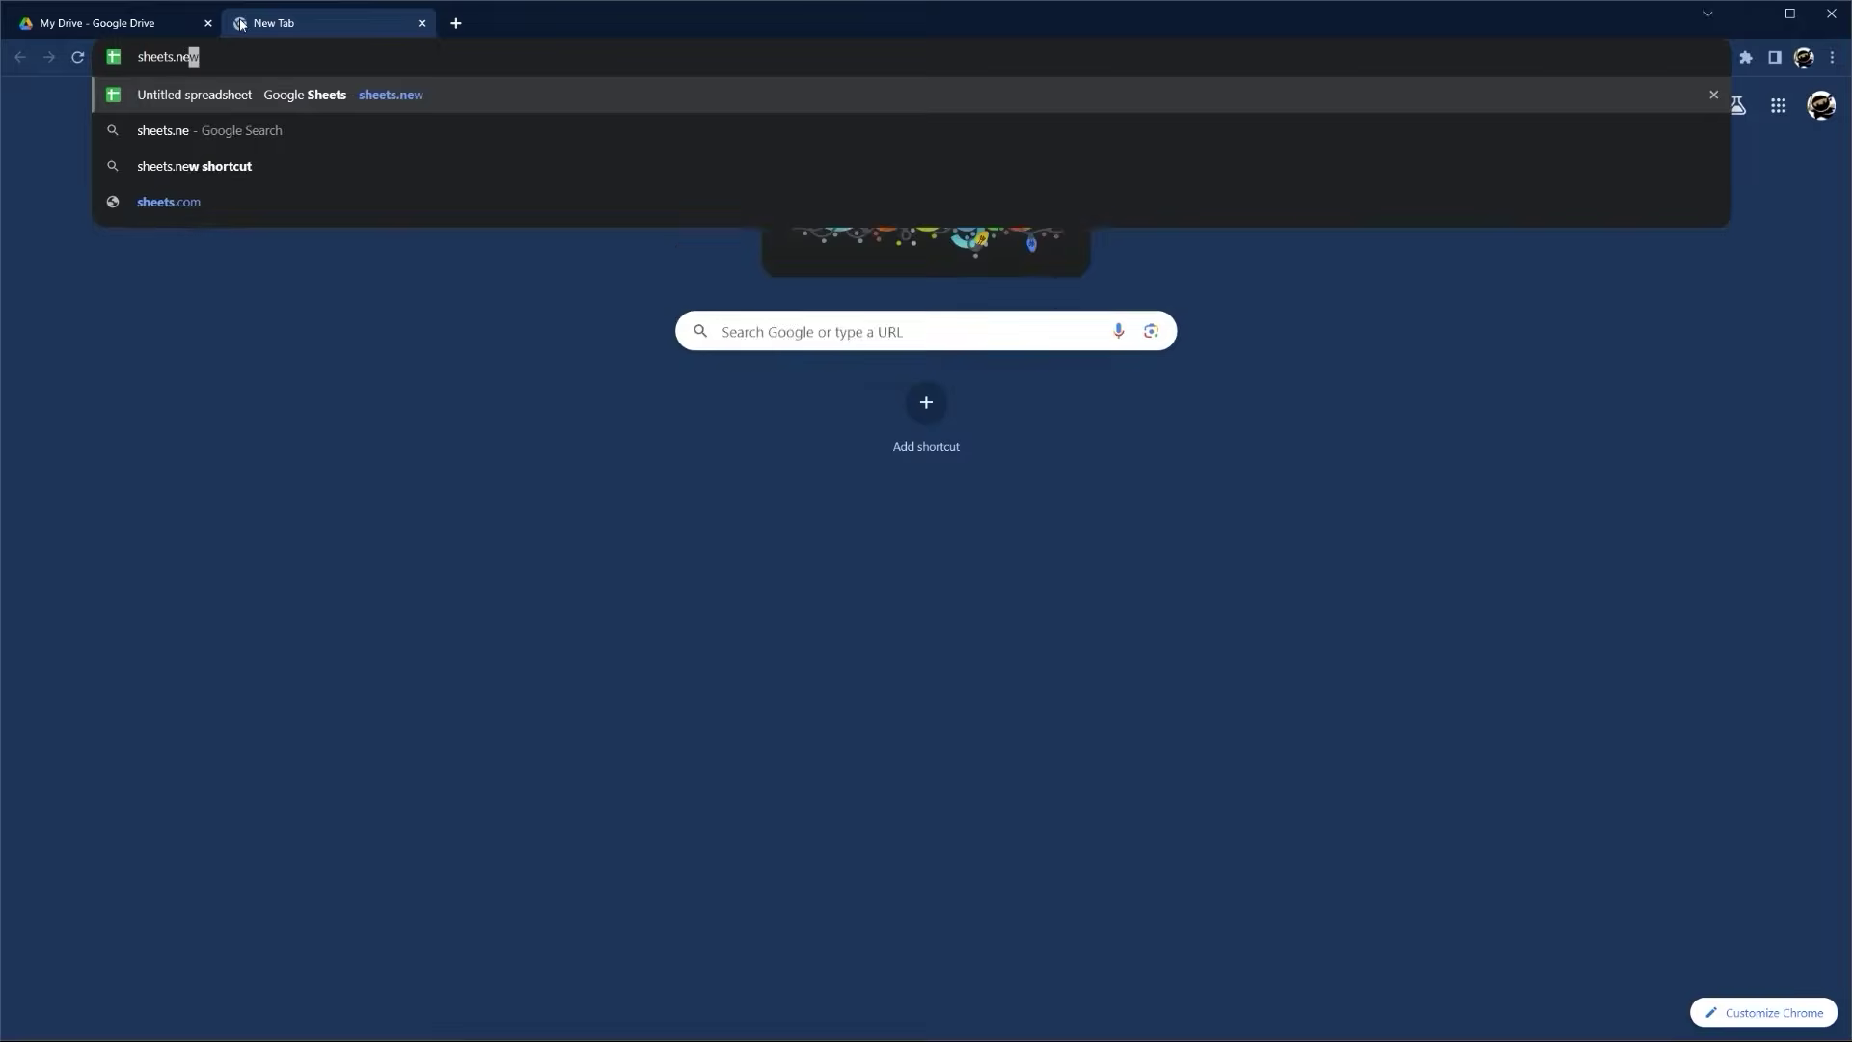
key(Return)
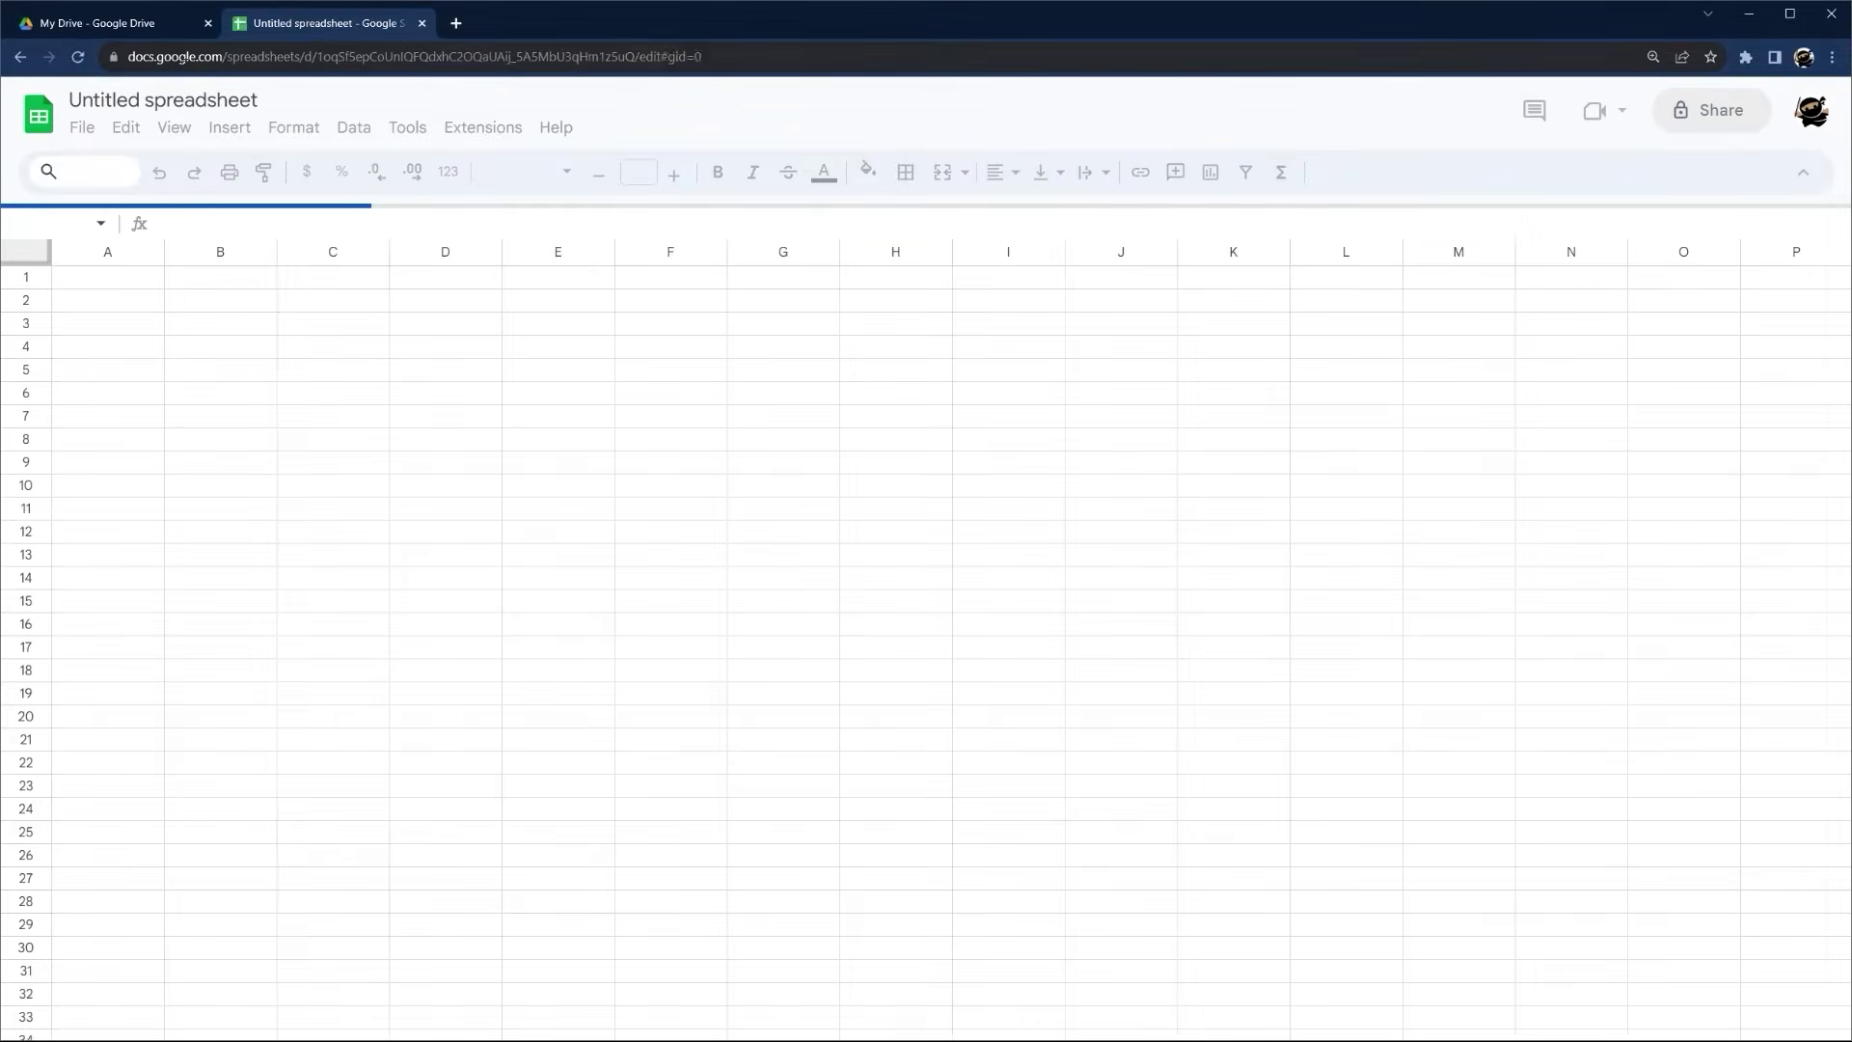
Switch to Google Drive and open the template gallery for a new Google Sheets spreadsheet
click(123, 26)
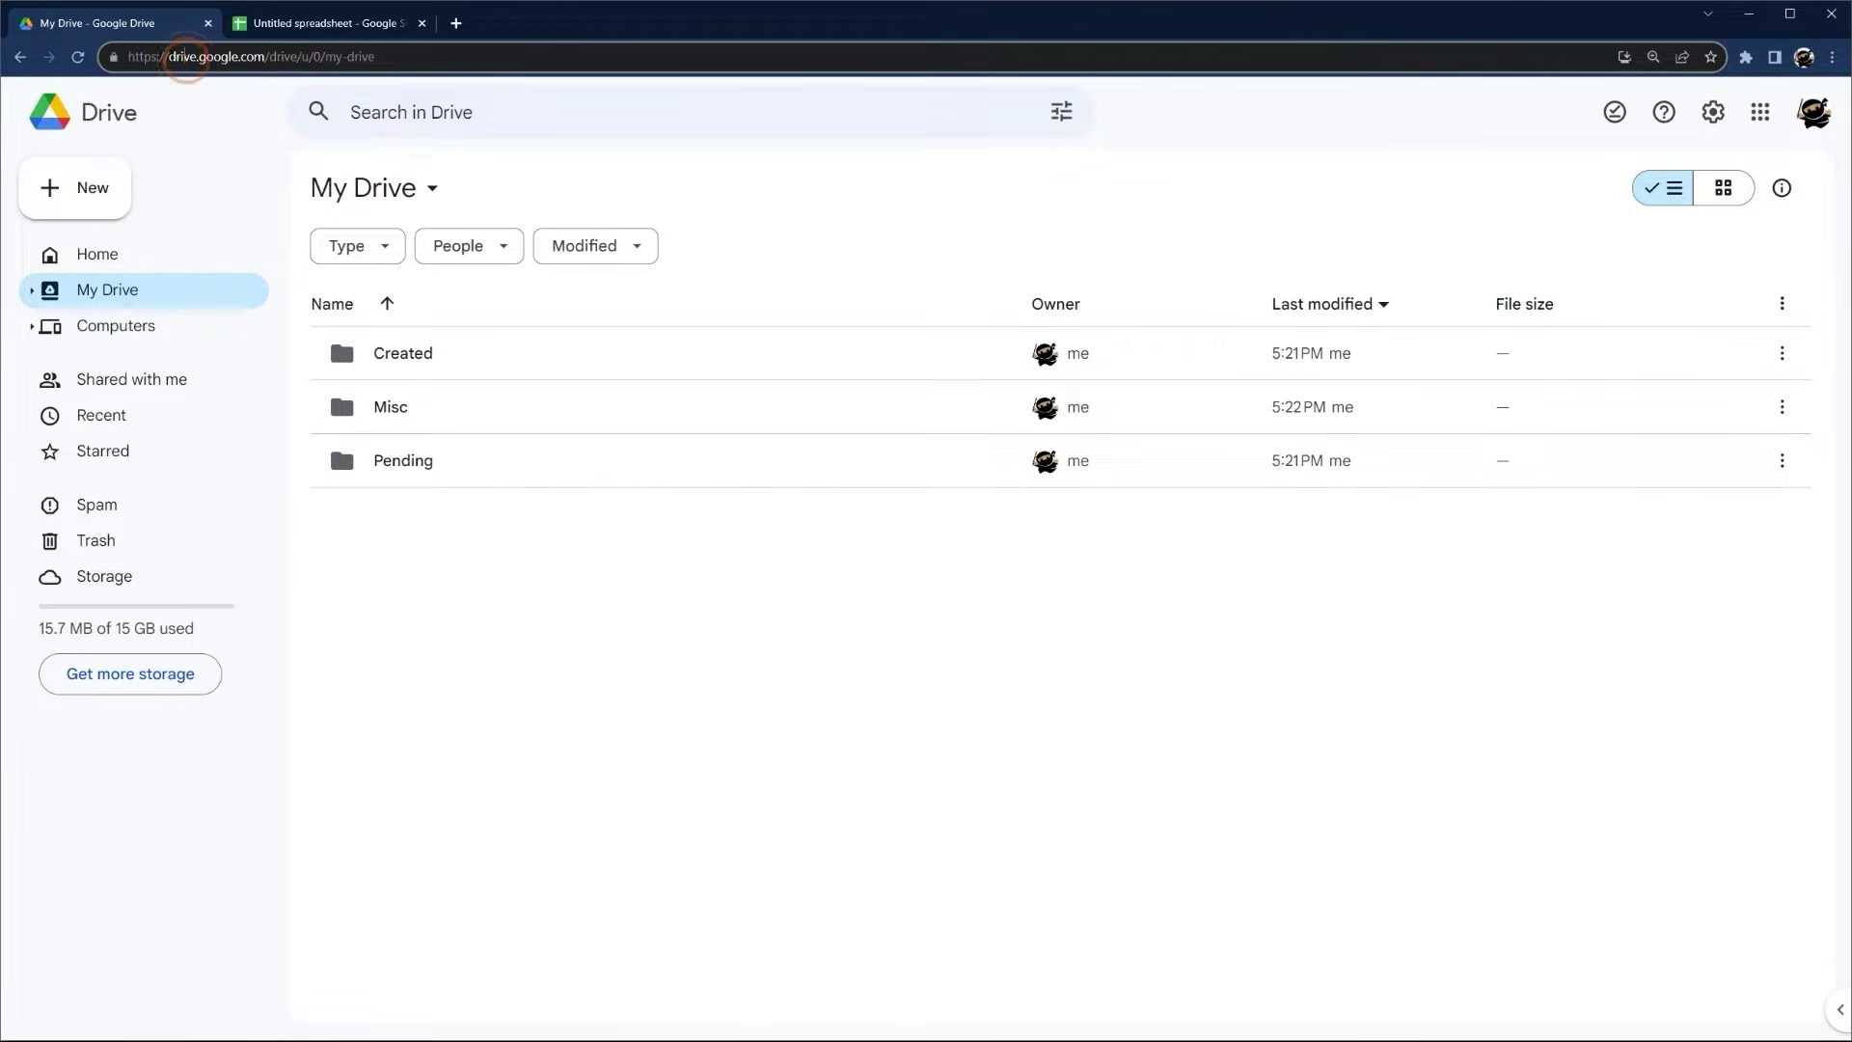
drag(167, 56, 264, 56)
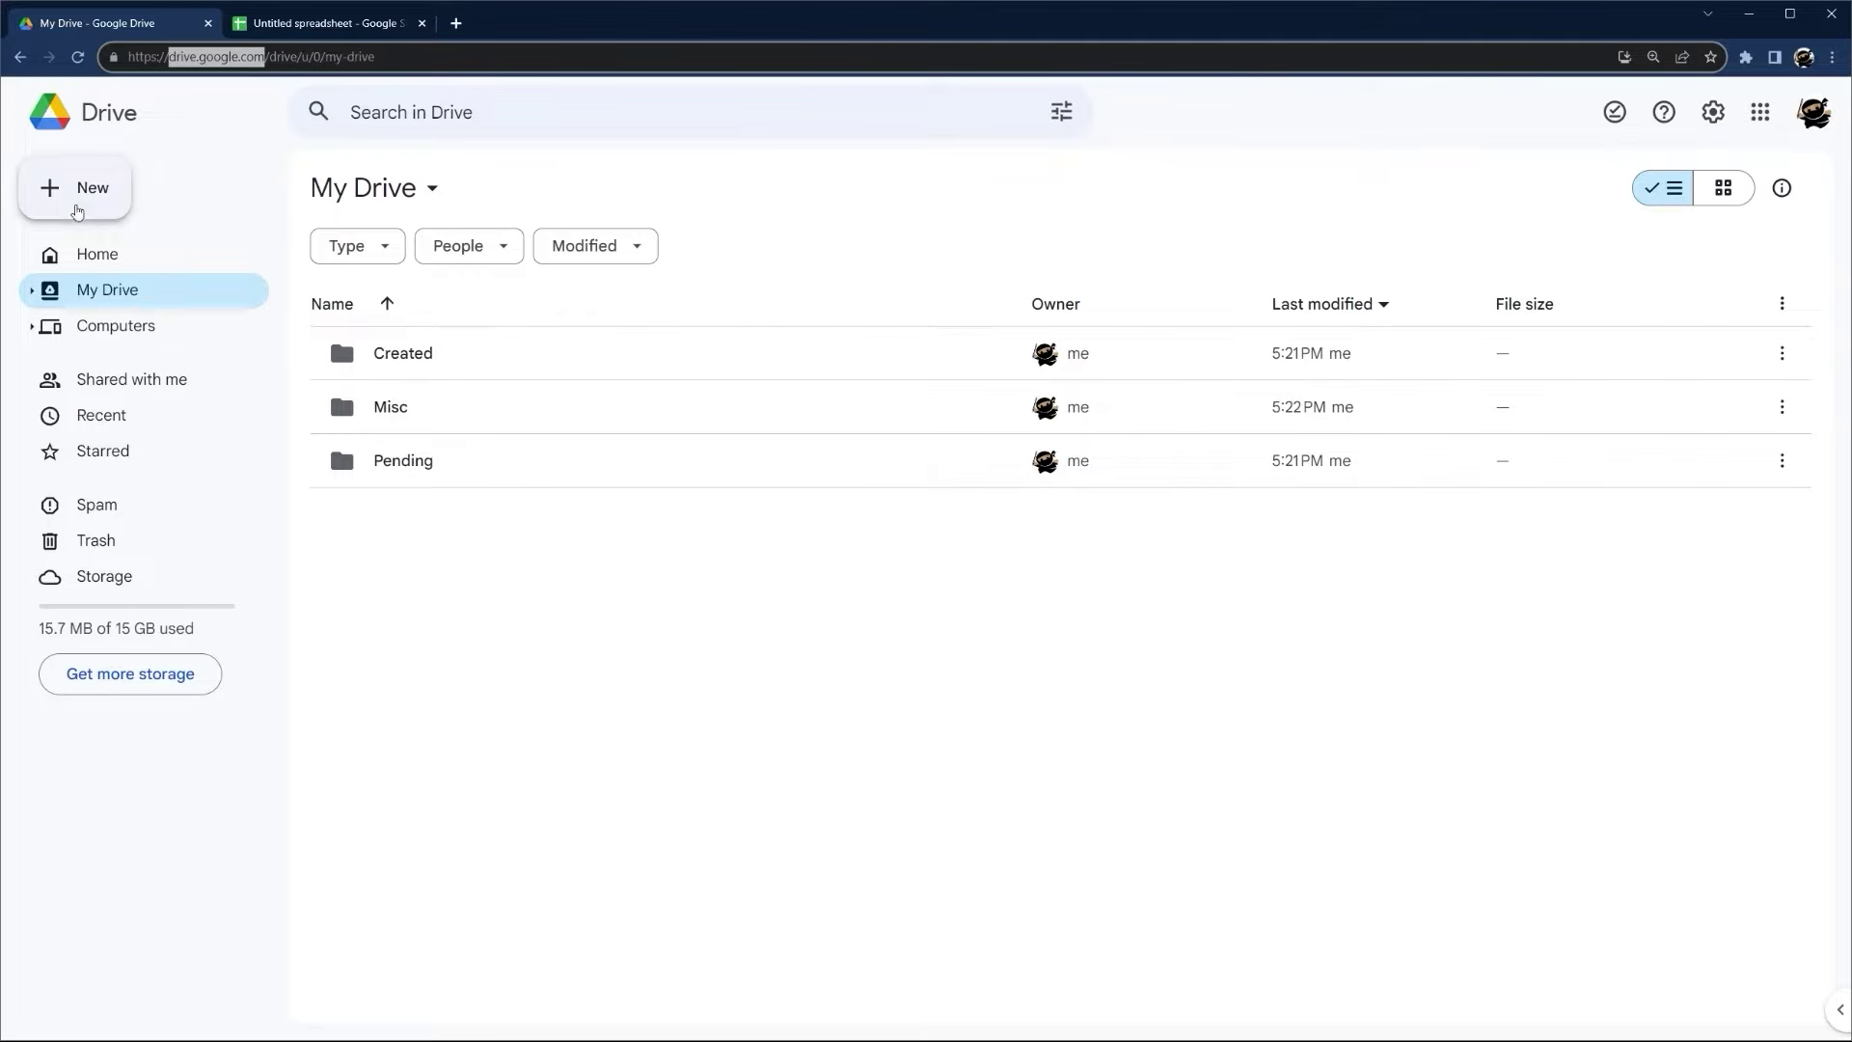
click(75, 191)
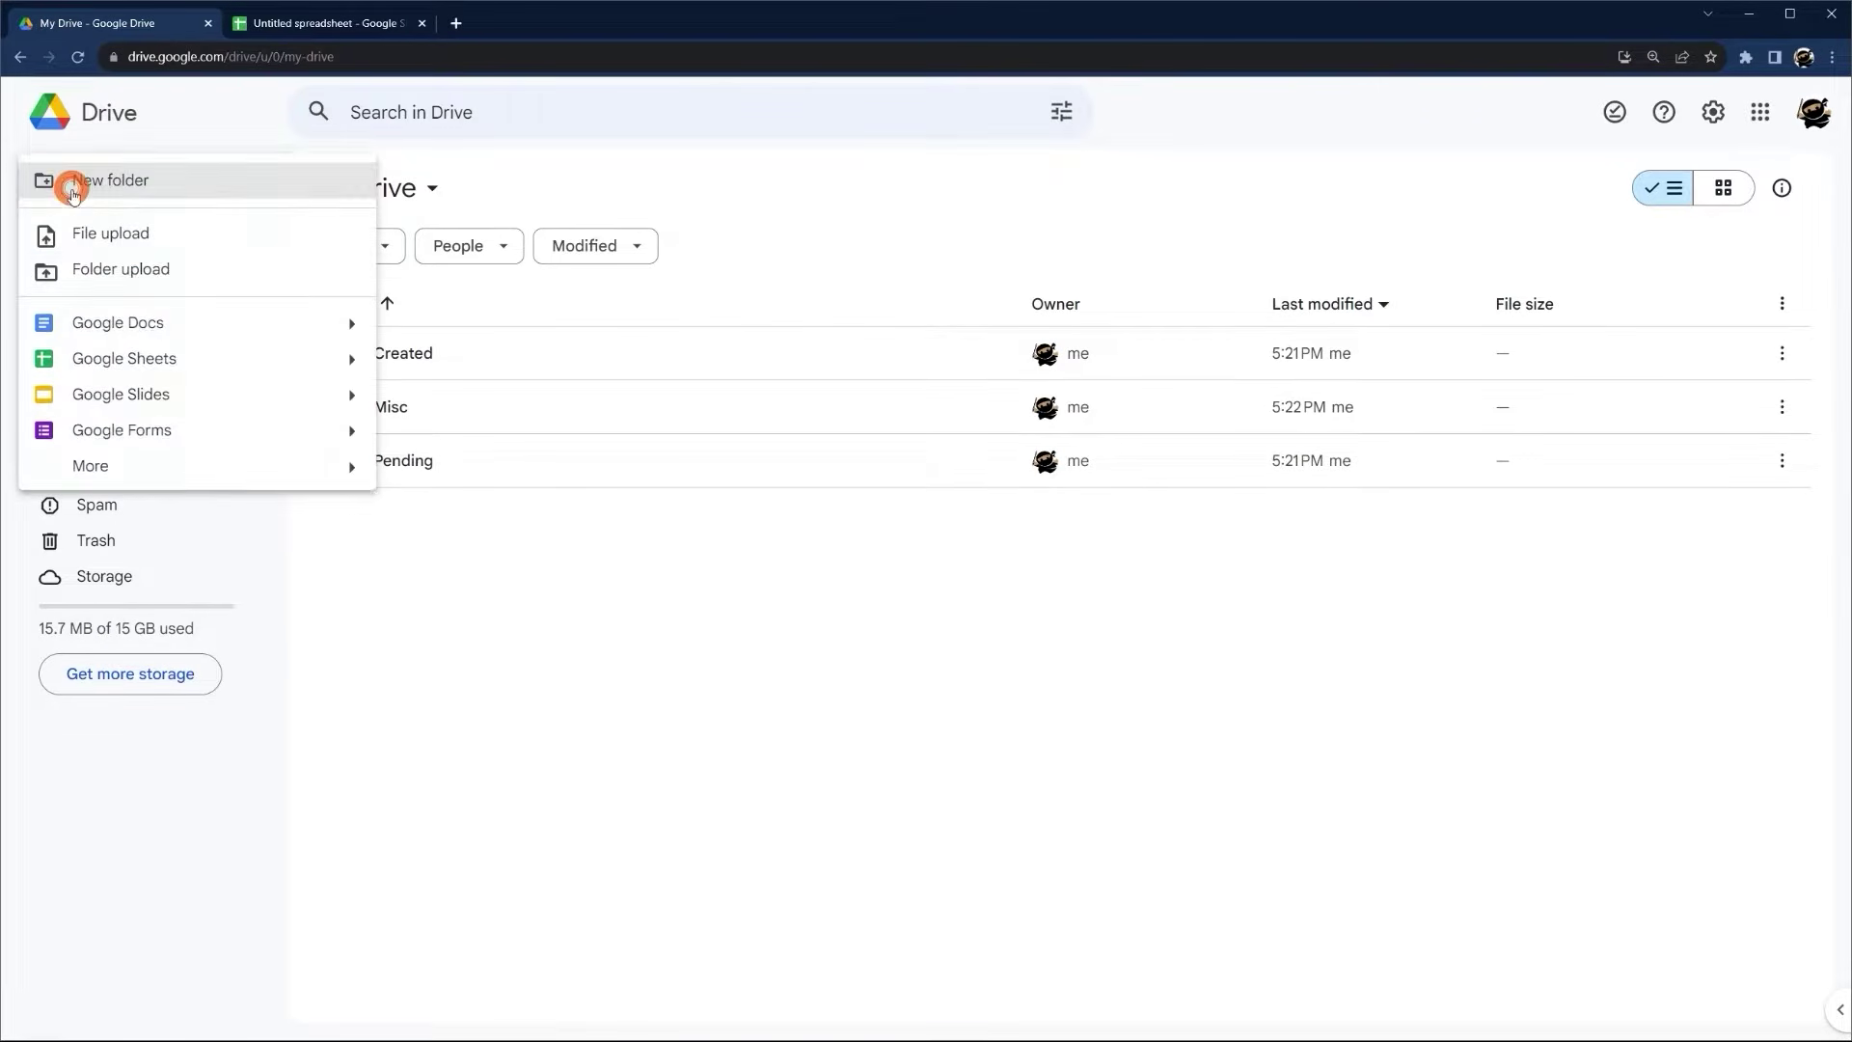
mouse_move(357, 367)
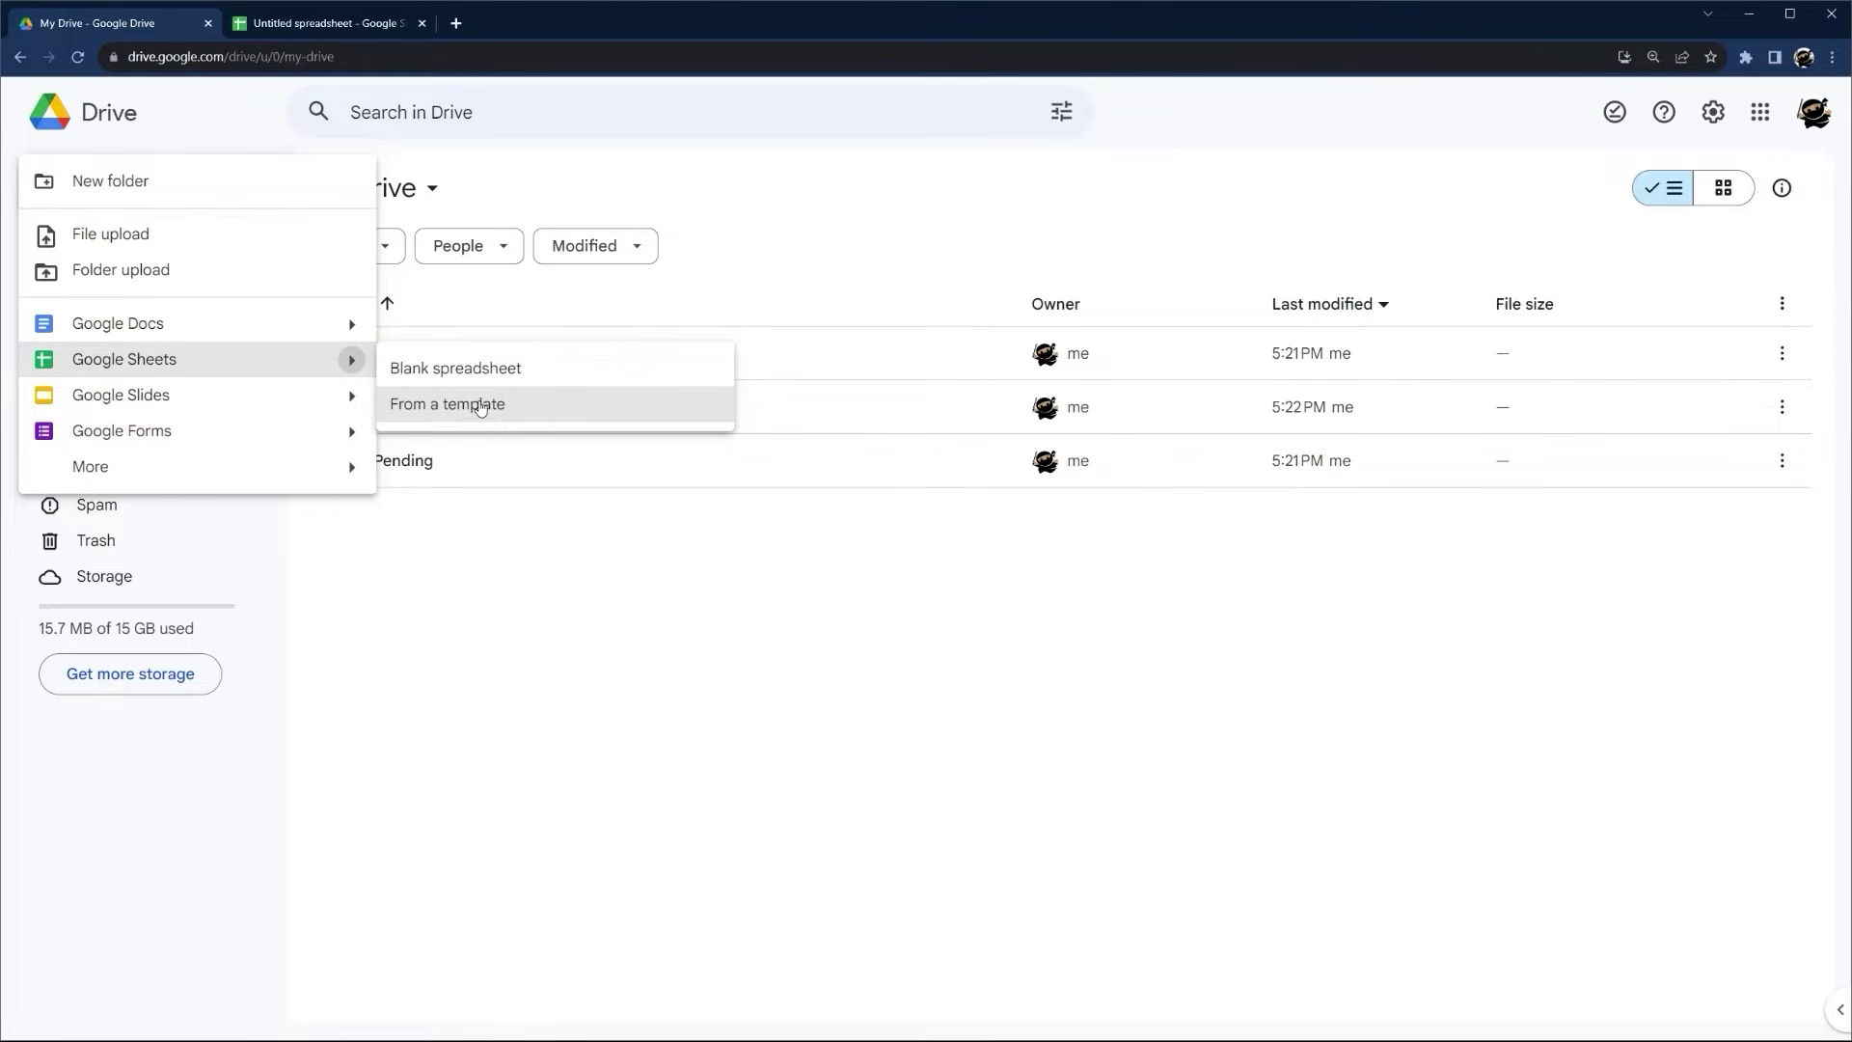
click(480, 405)
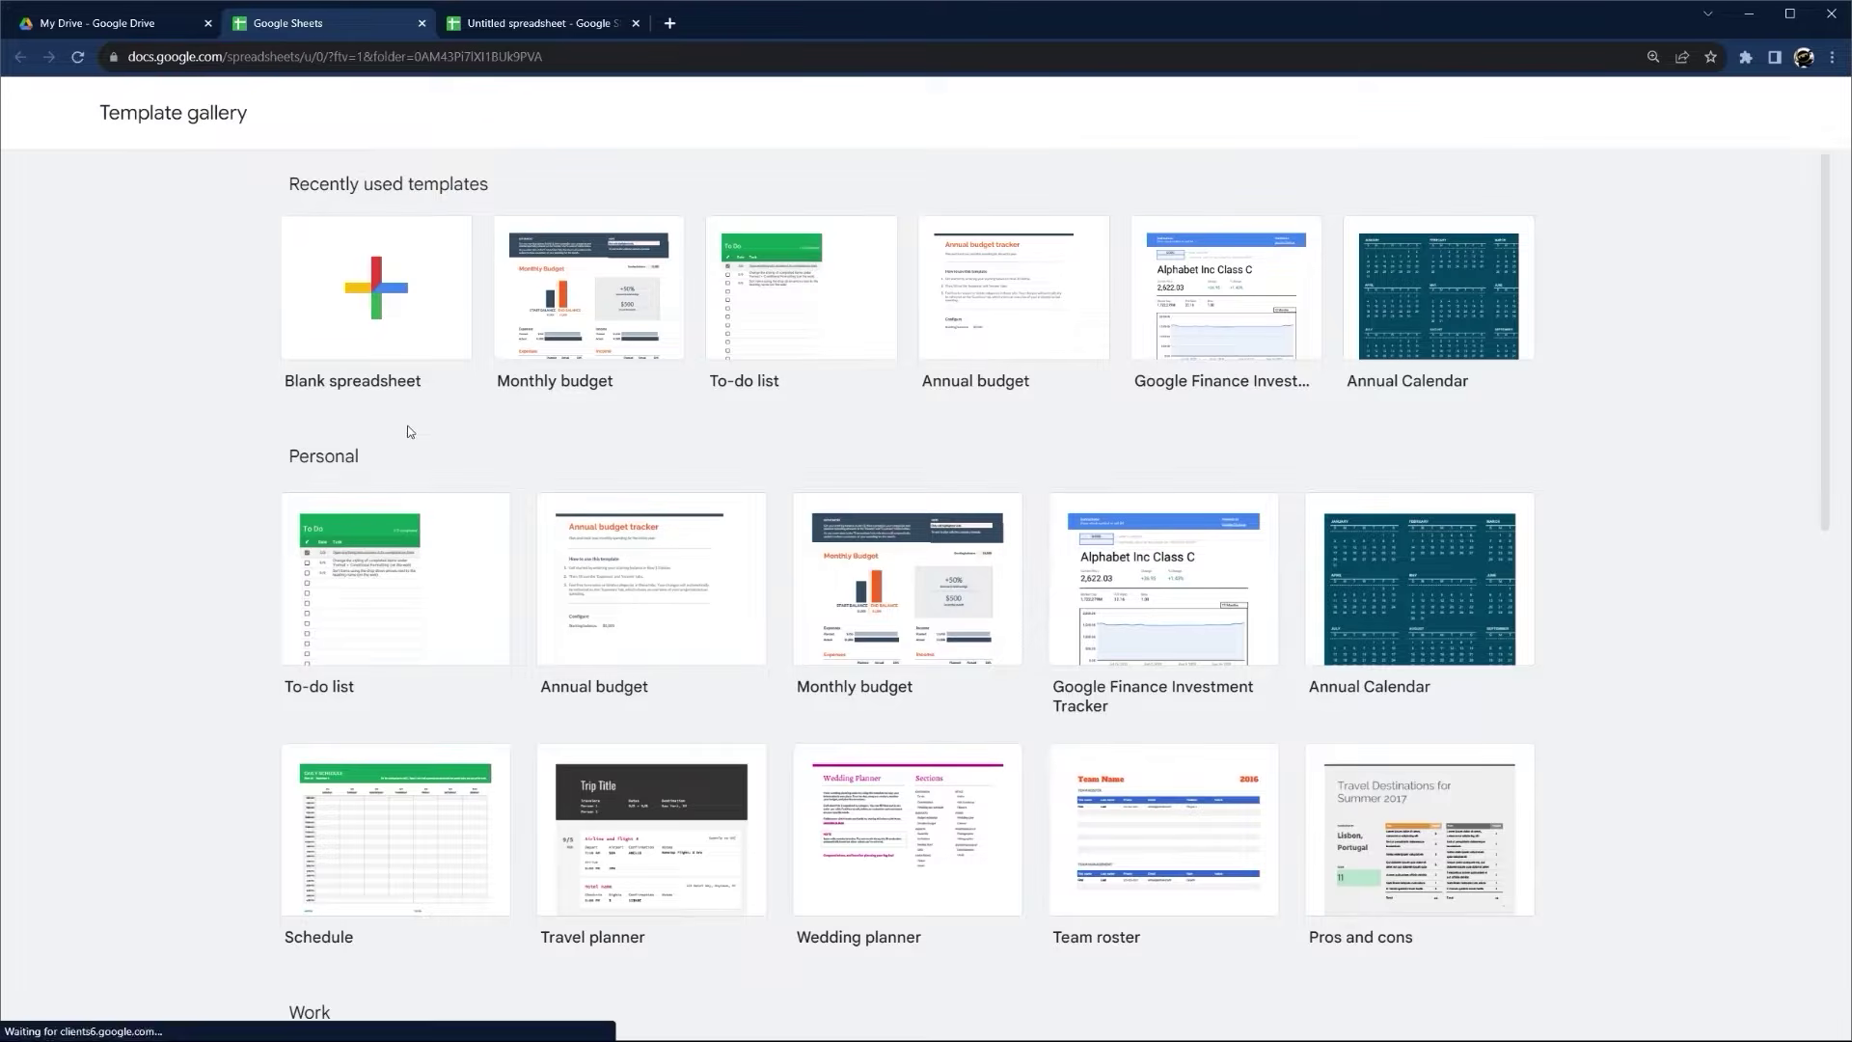
Look through the Personal, Work, Project management and Education templates, and close the template gallery
scroll(482, 443, down, 1)
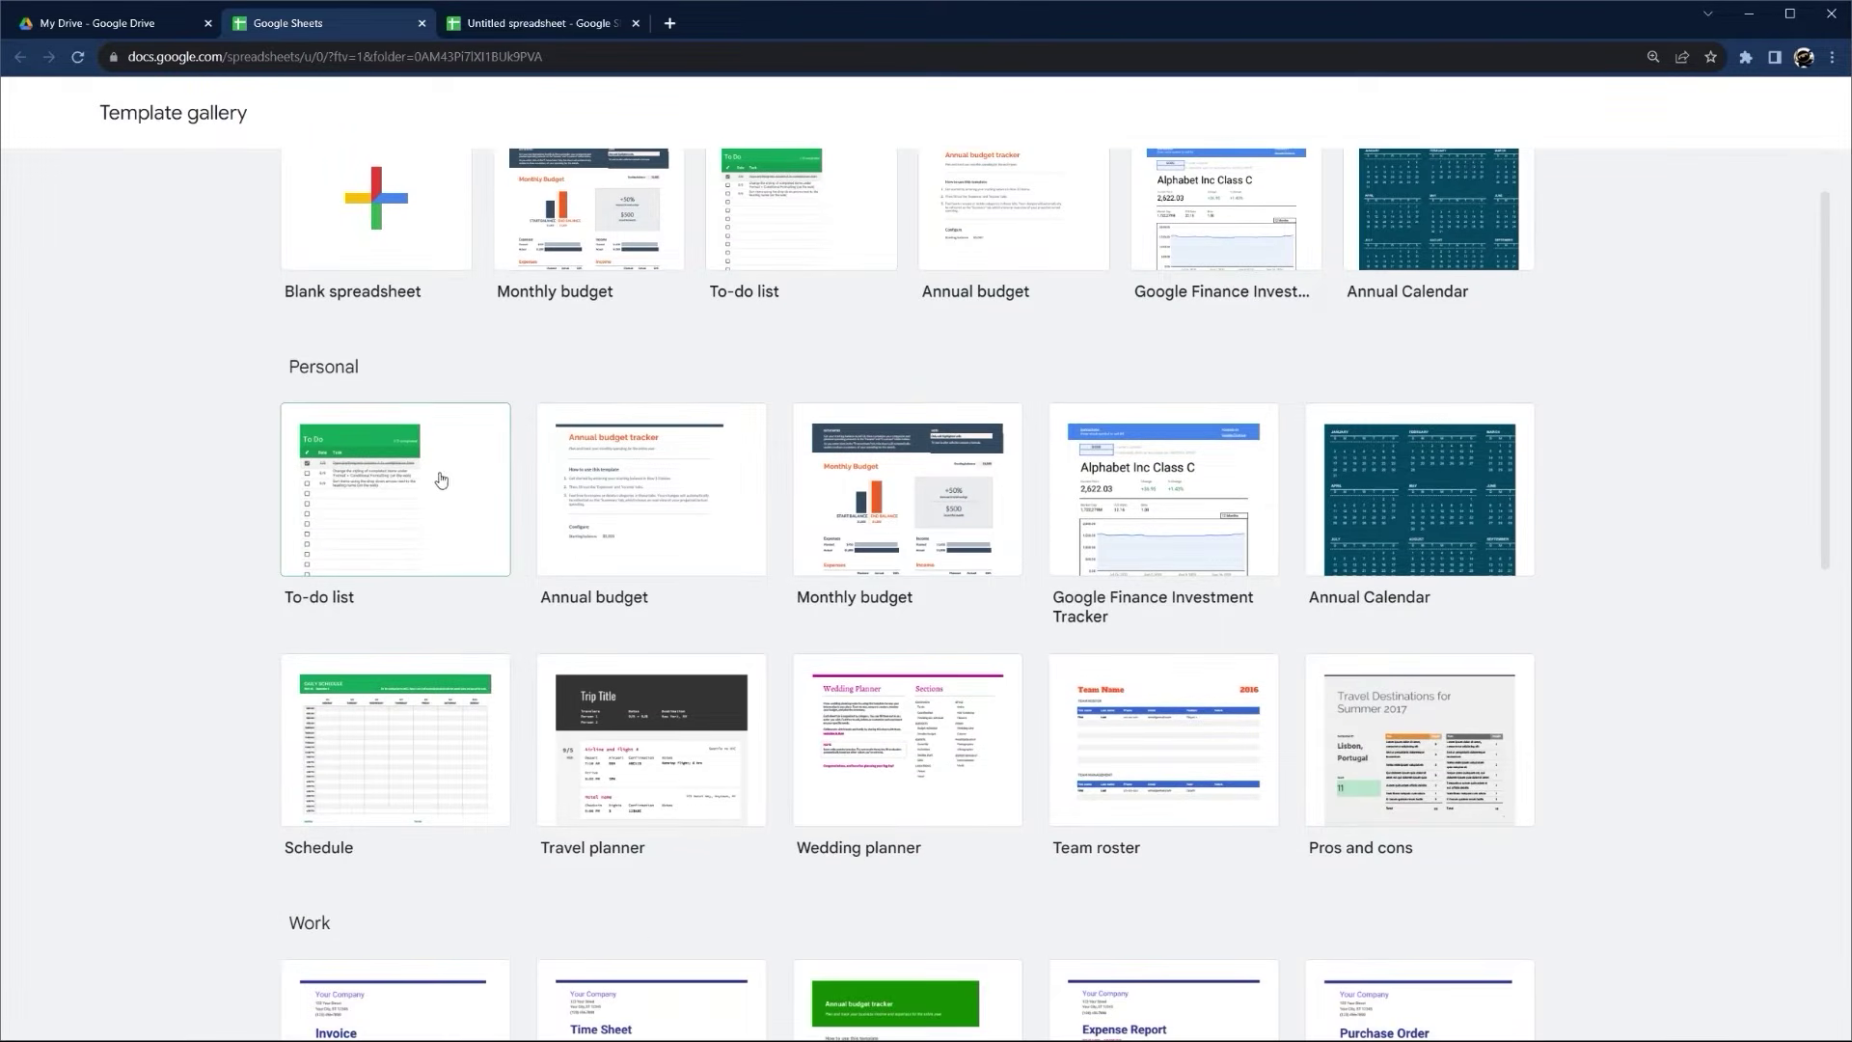
scroll(448, 471, down, 4)
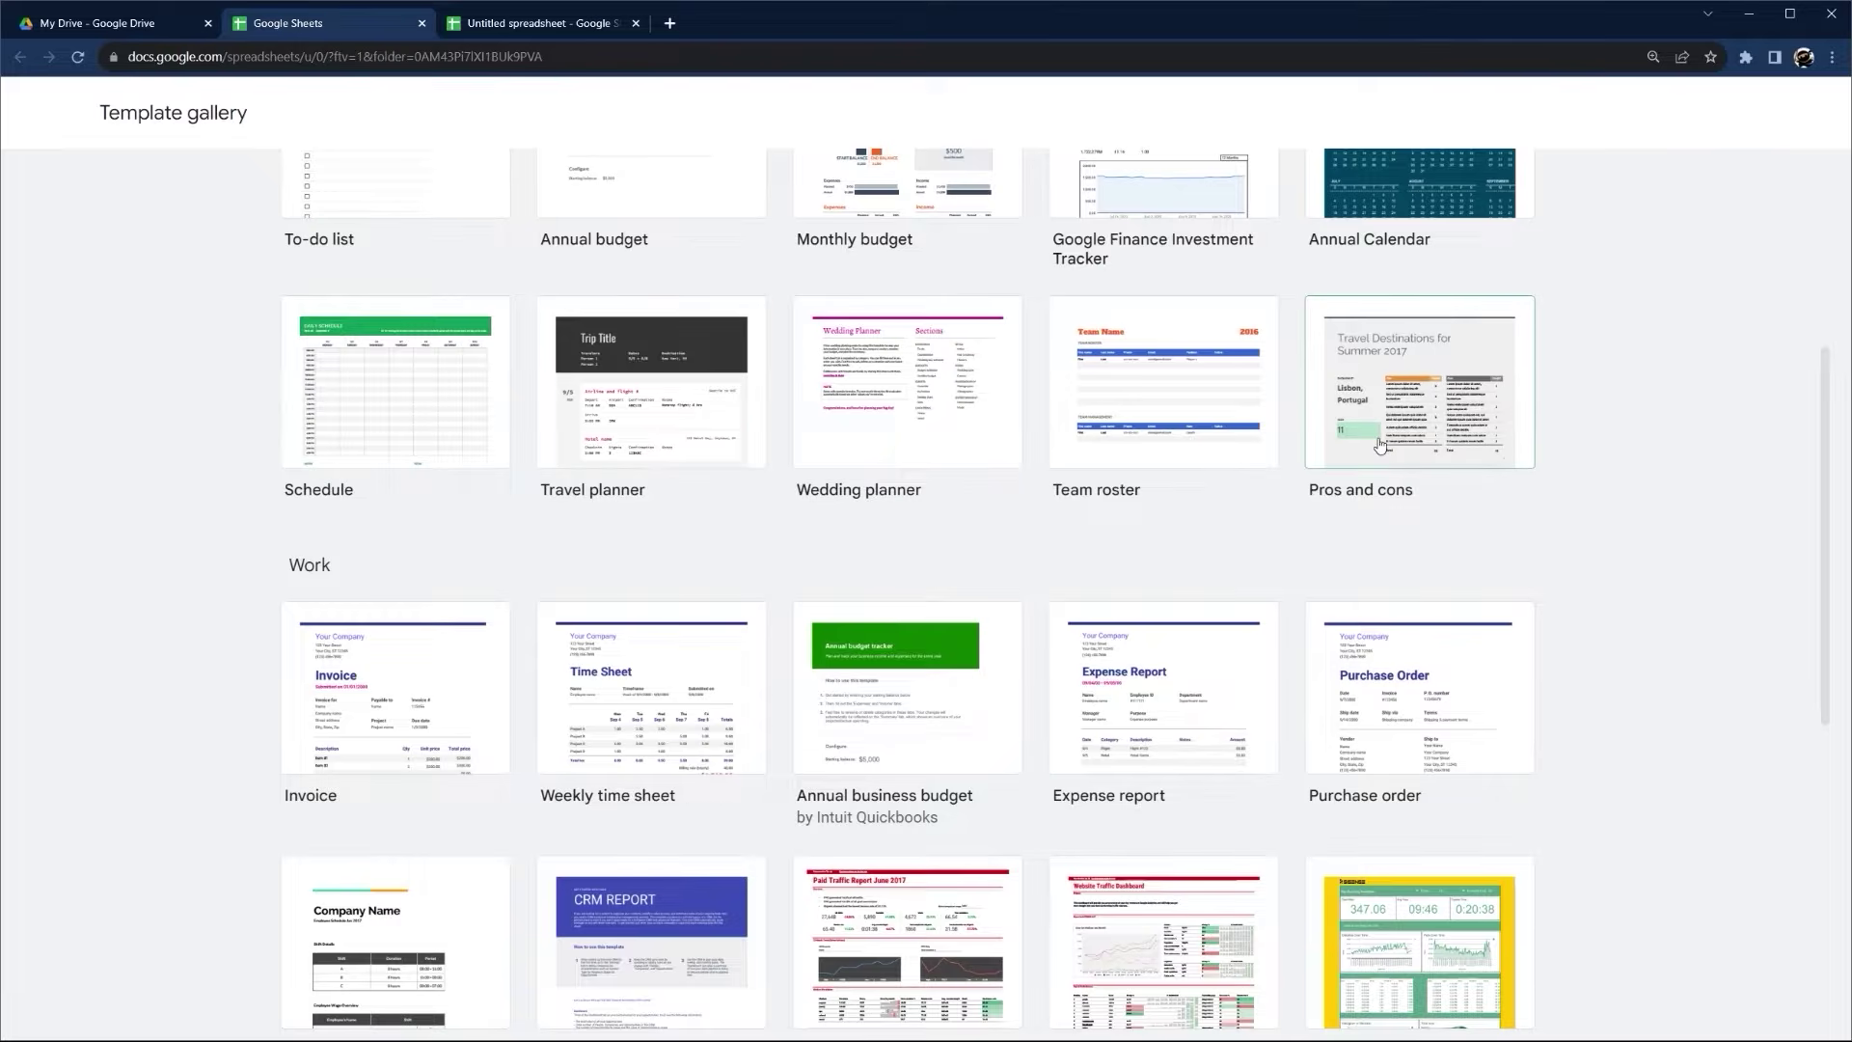
scroll(1543, 536, down, 3)
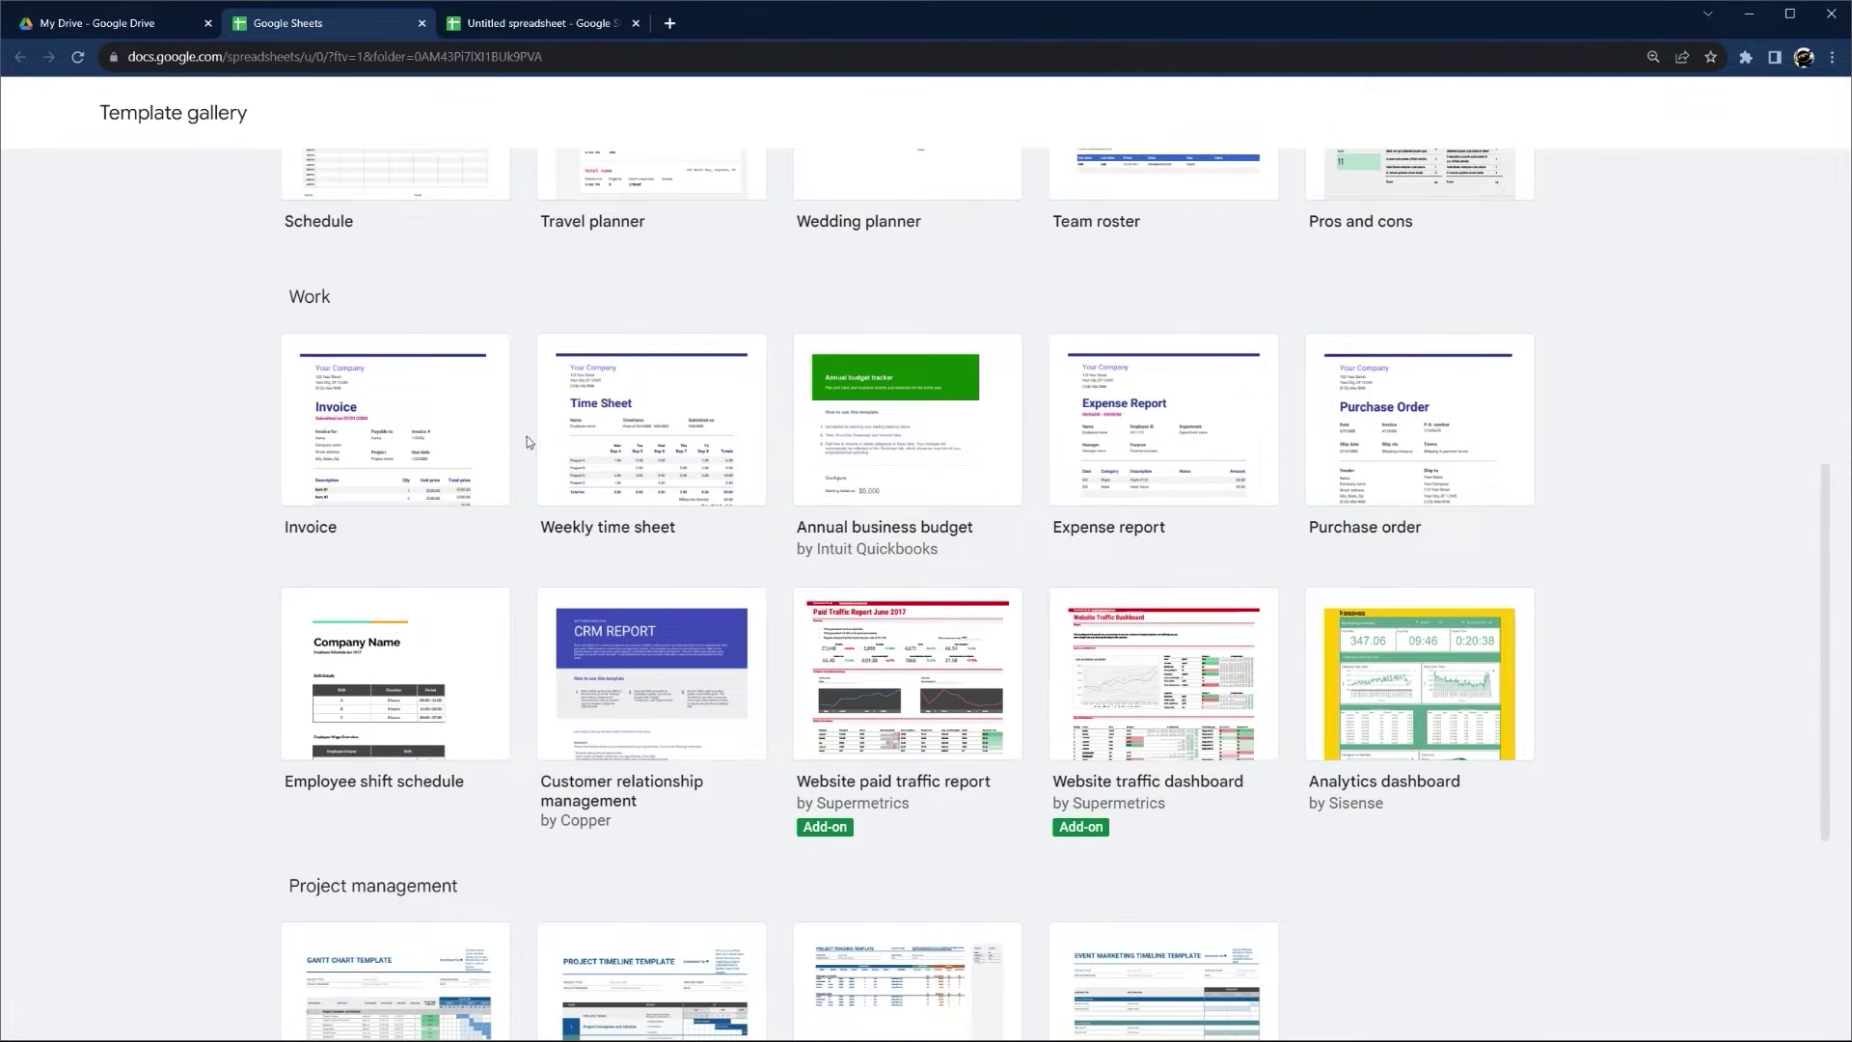
scroll(335, 421, down, 5)
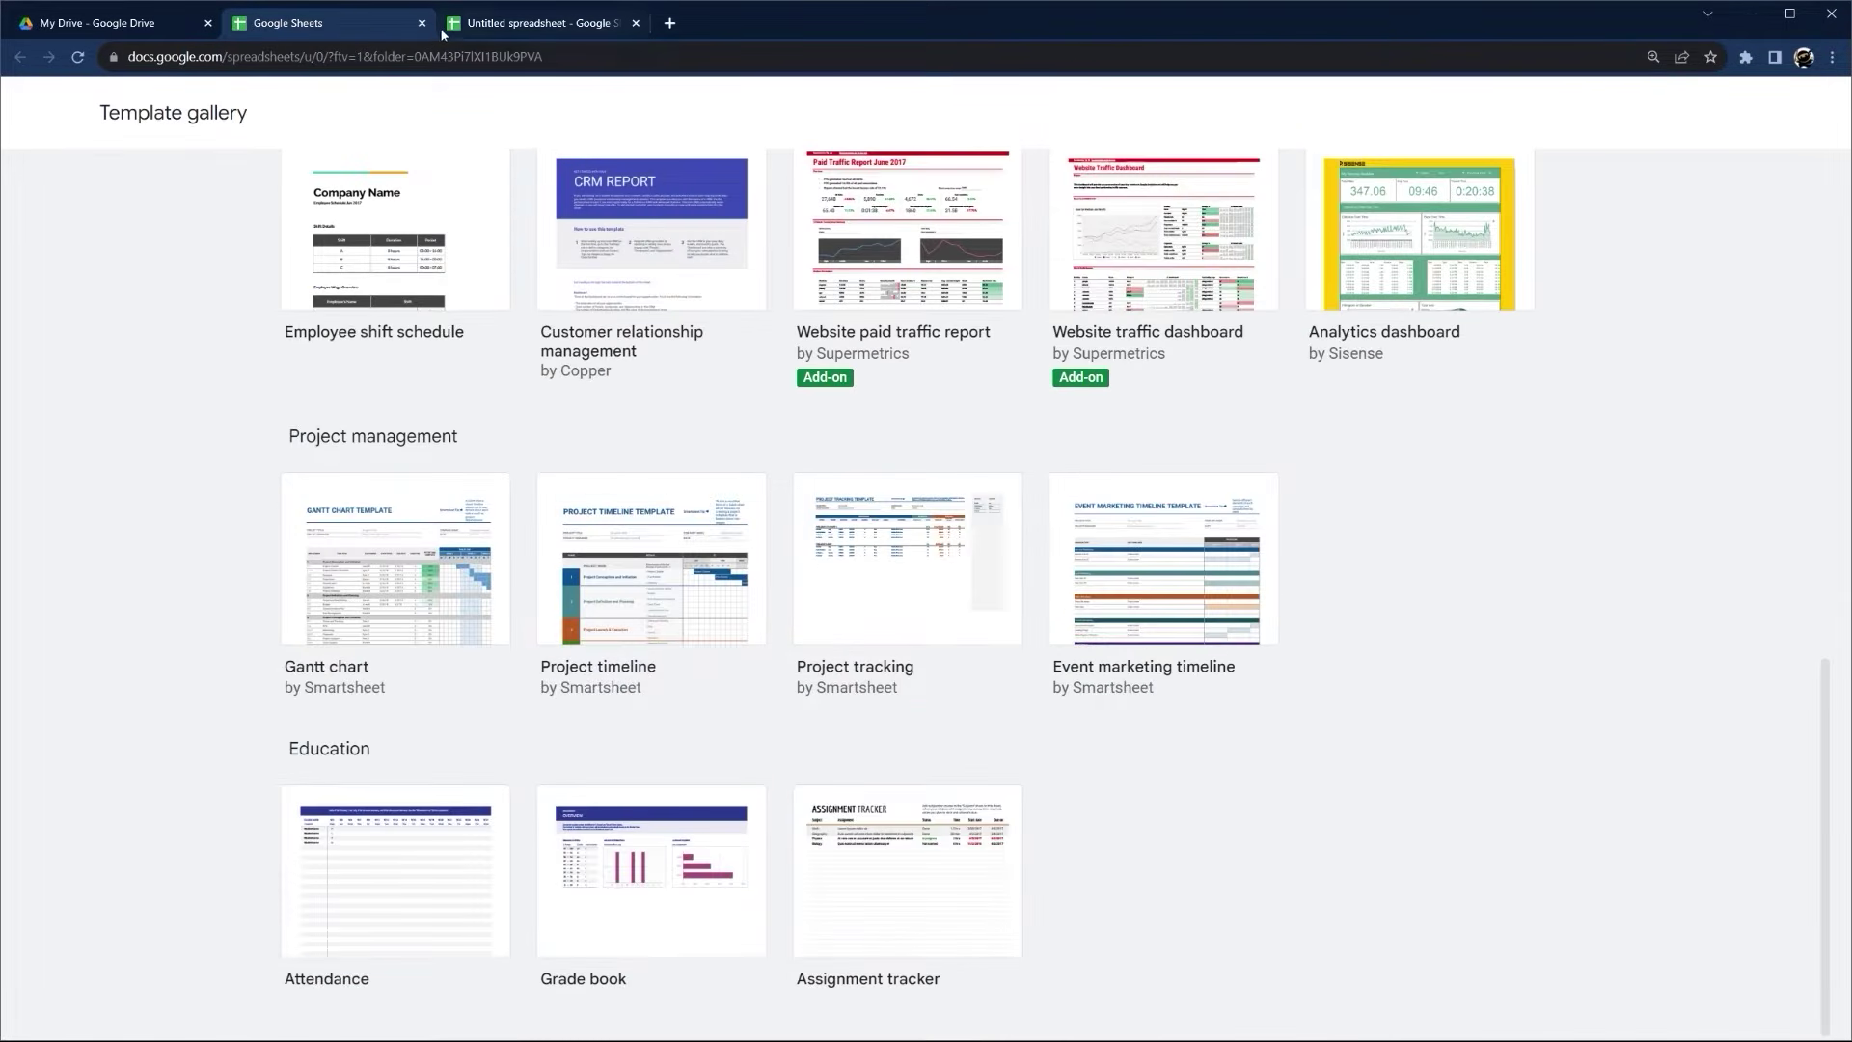
click(423, 24)
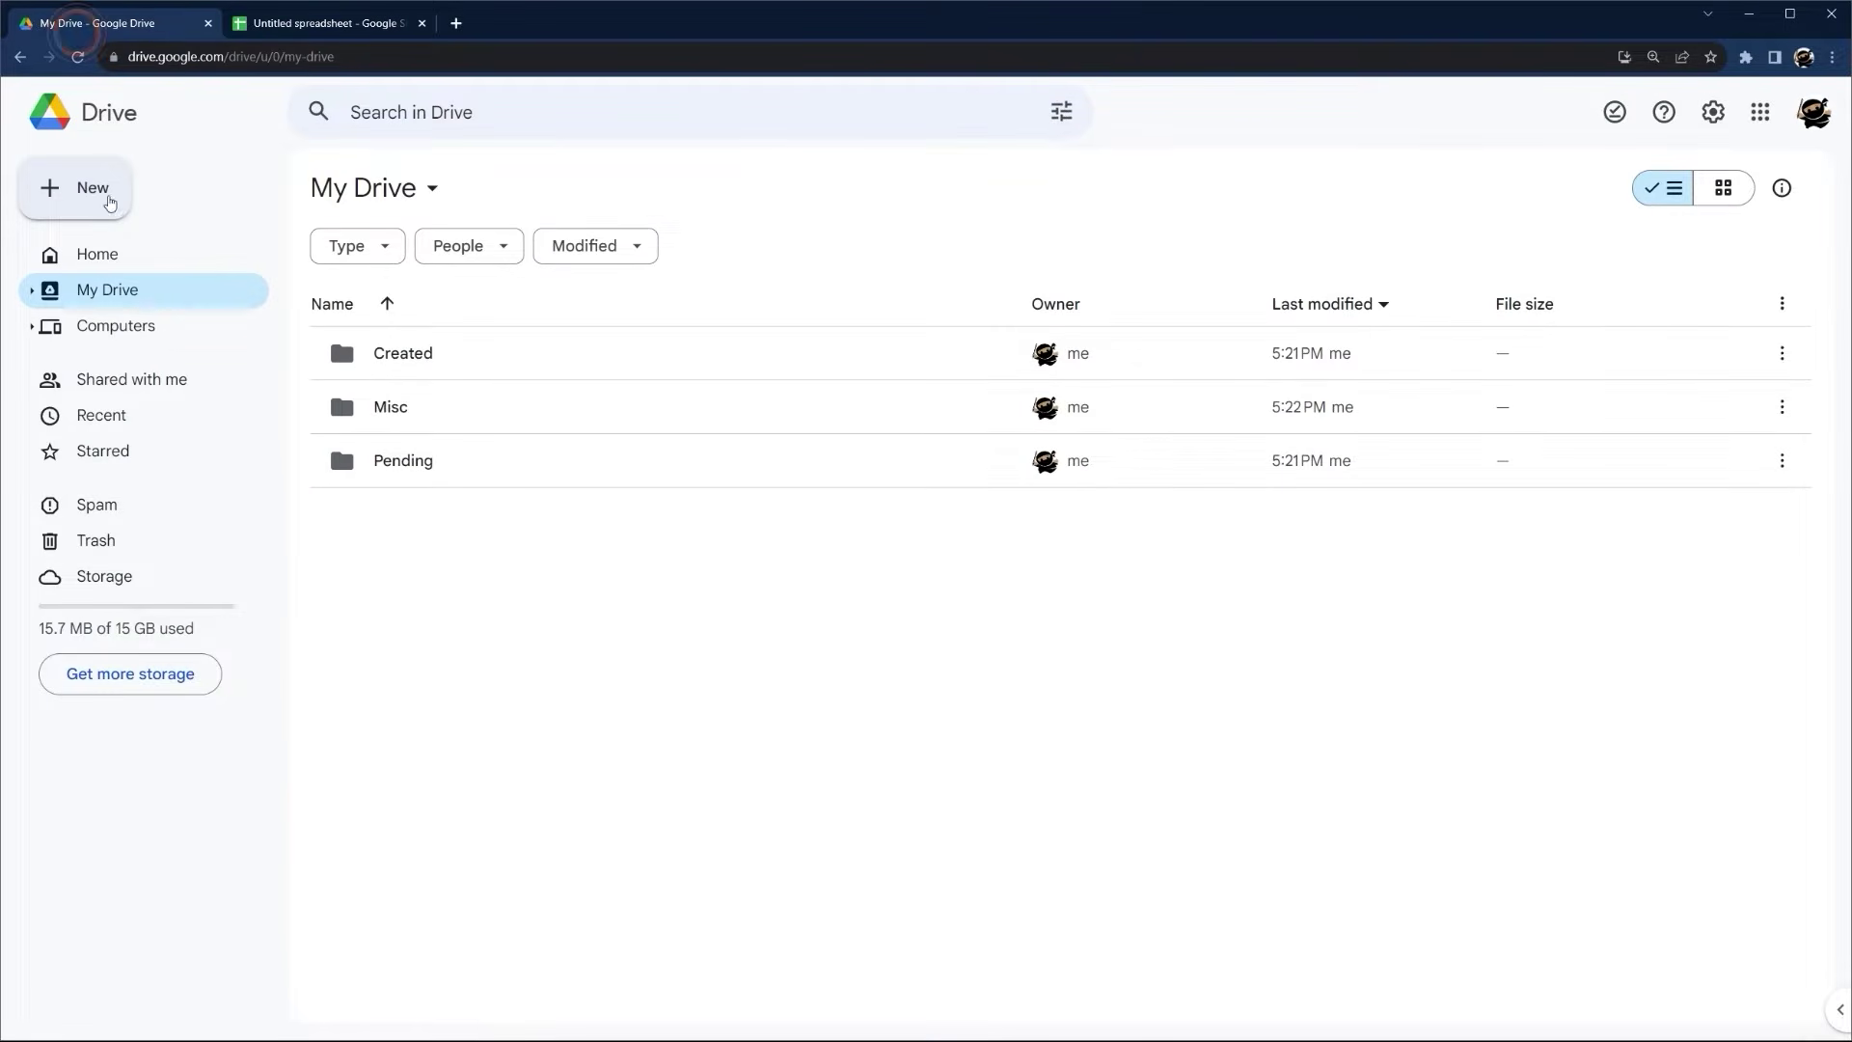
Create a new blank Google Sheets spreadsheet from My Drive
click(92, 188)
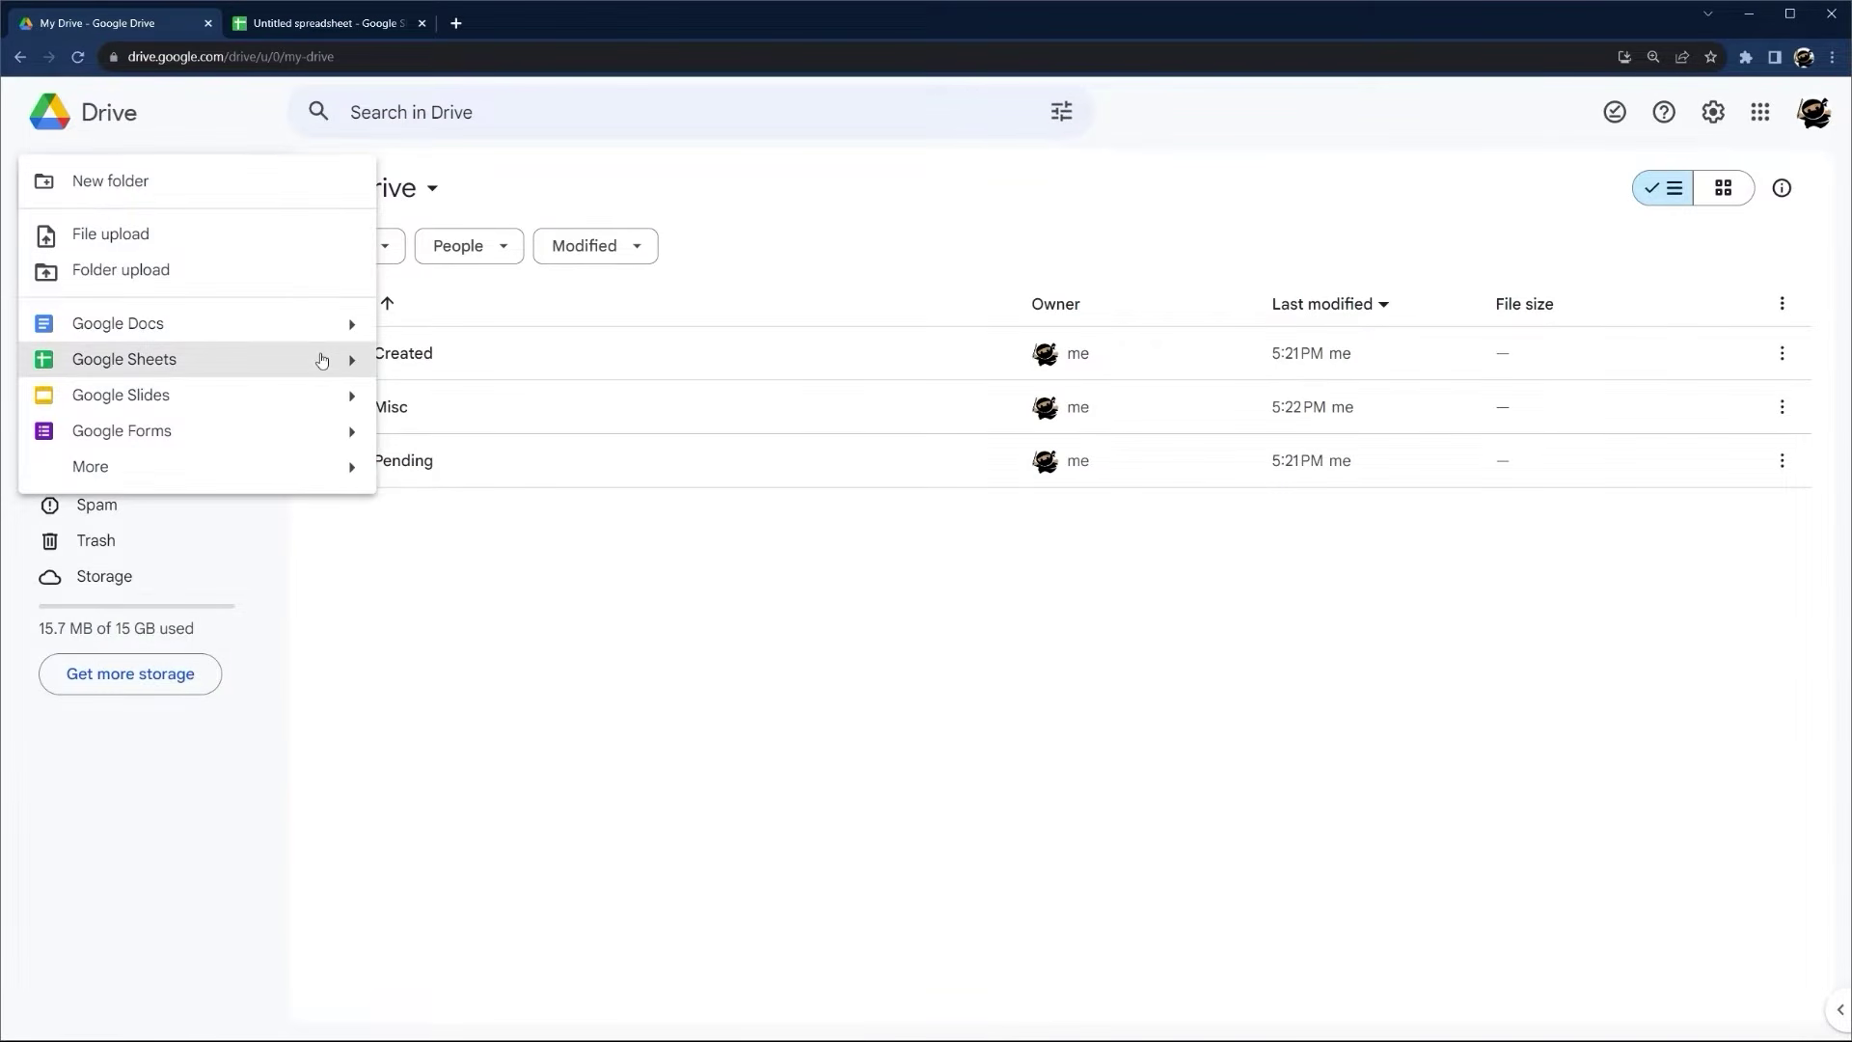
click(351, 359)
click(447, 367)
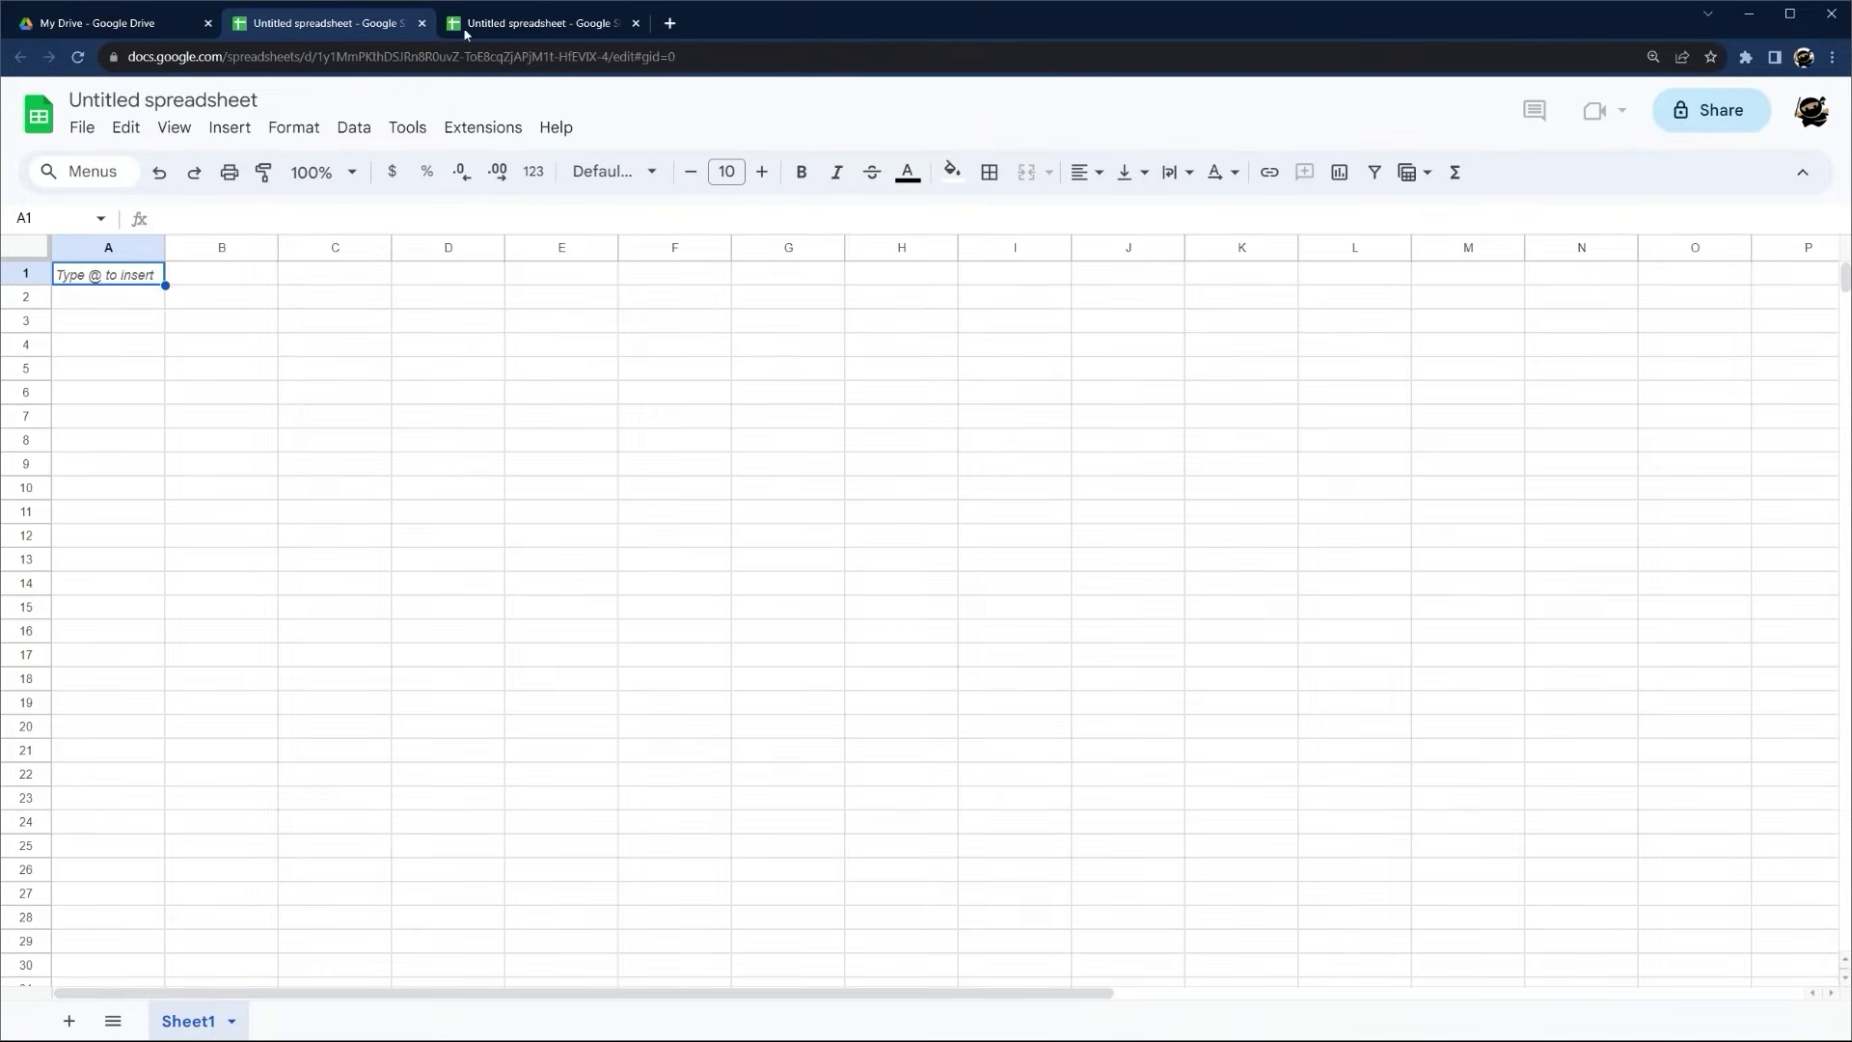
Rename the first untitled spreadsheet, the one made through sheets.new, as "To Be Trashed"
click(505, 25)
click(310, 20)
click(510, 24)
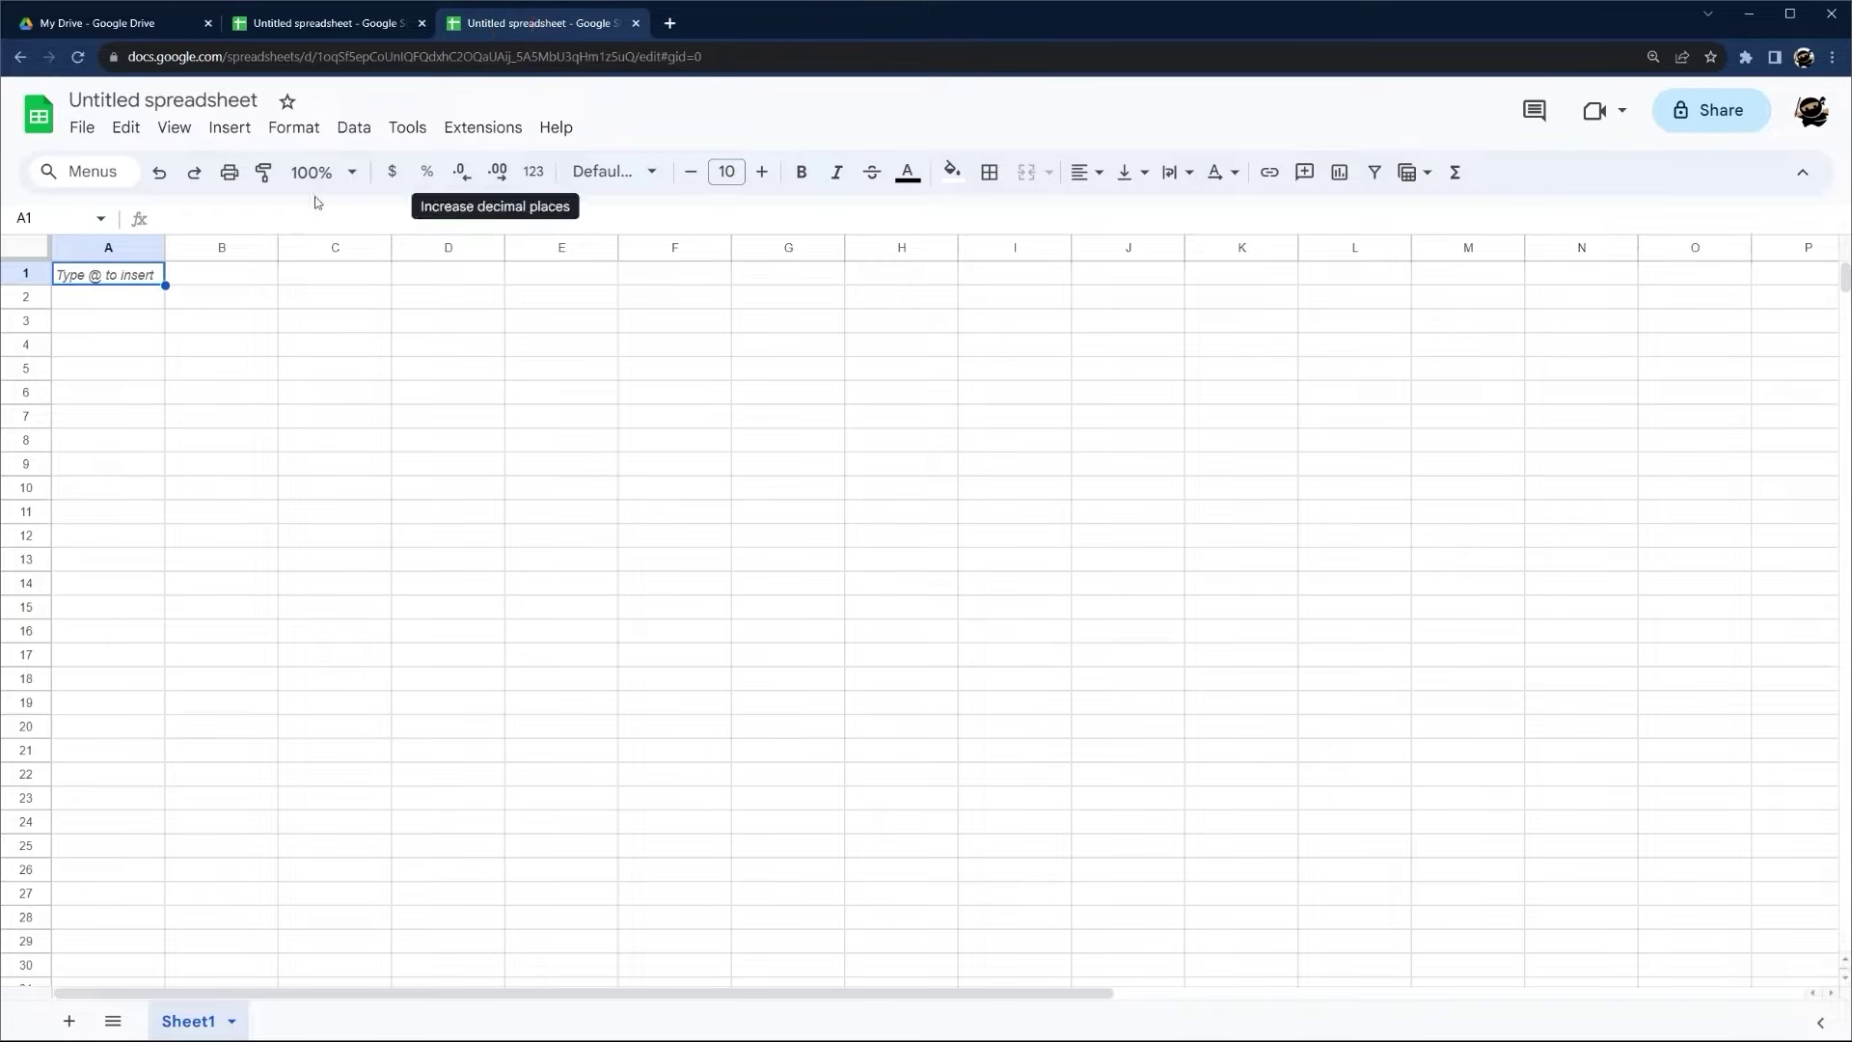
click(81, 128)
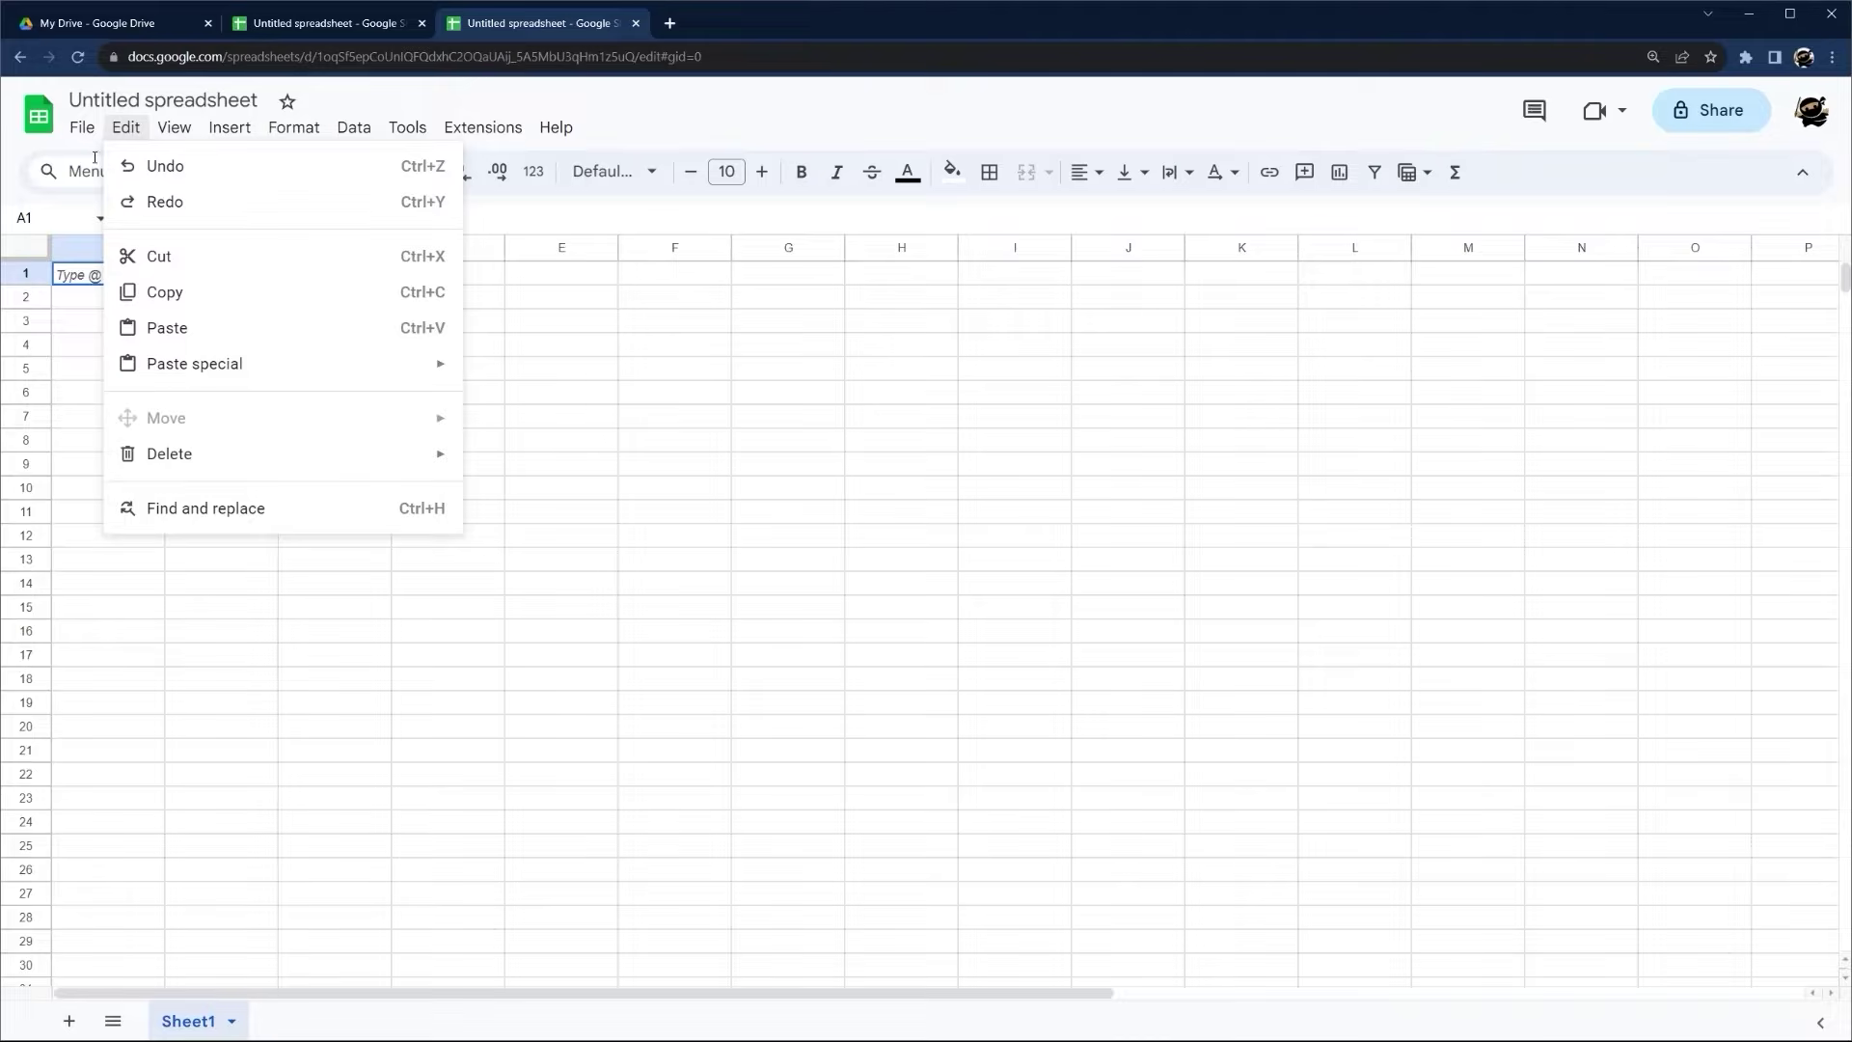
click(140, 98)
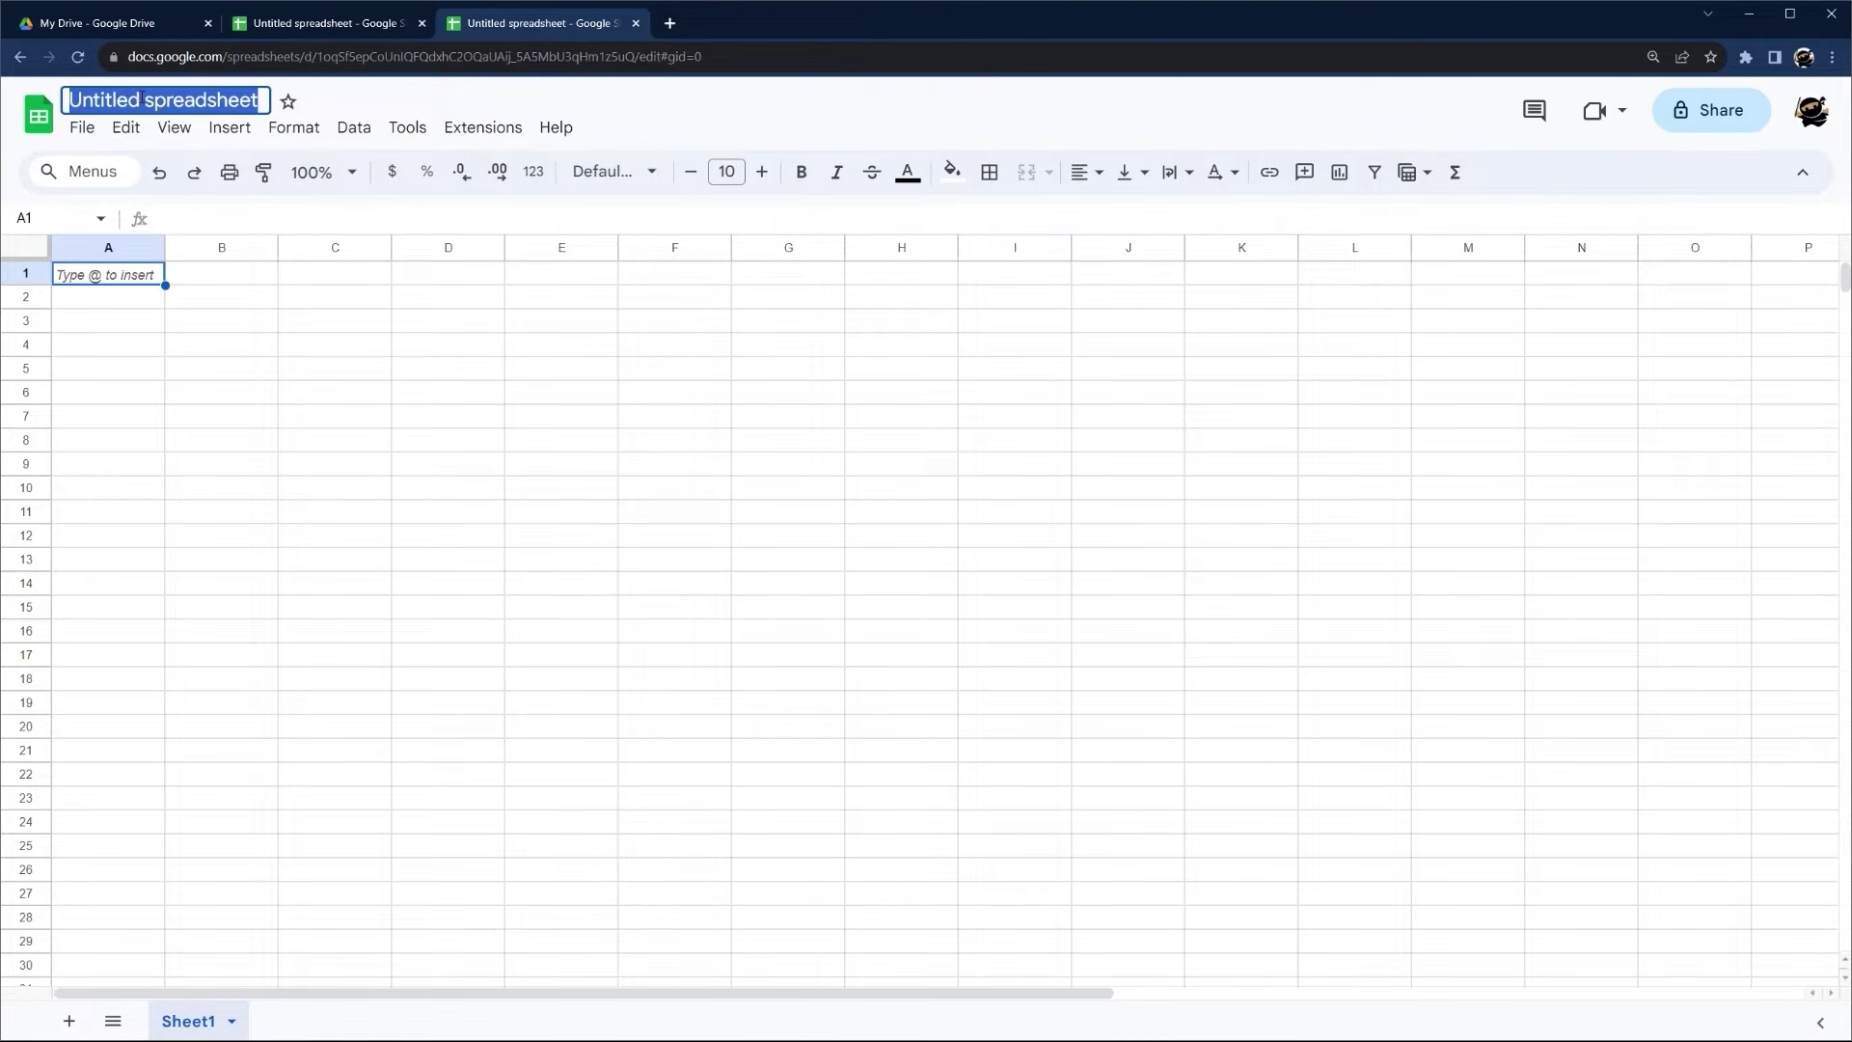
text(To Be Trashed)
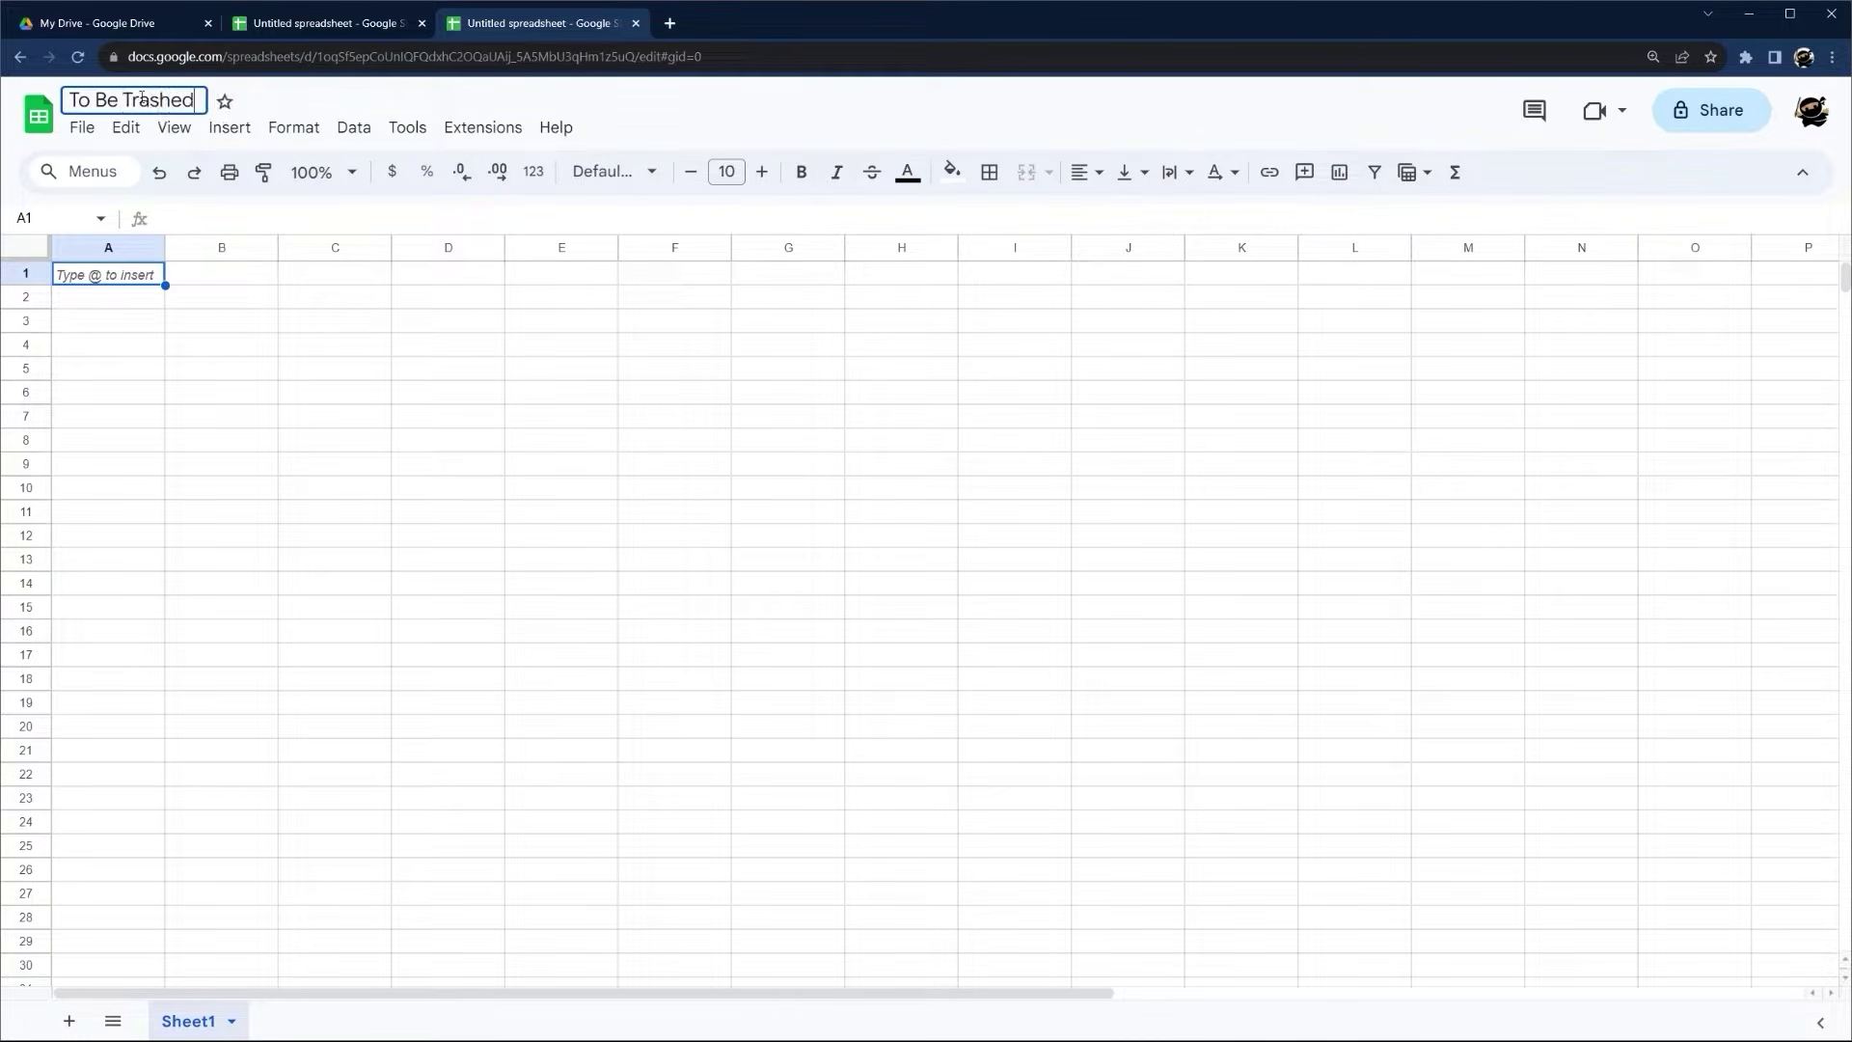
key(Return)
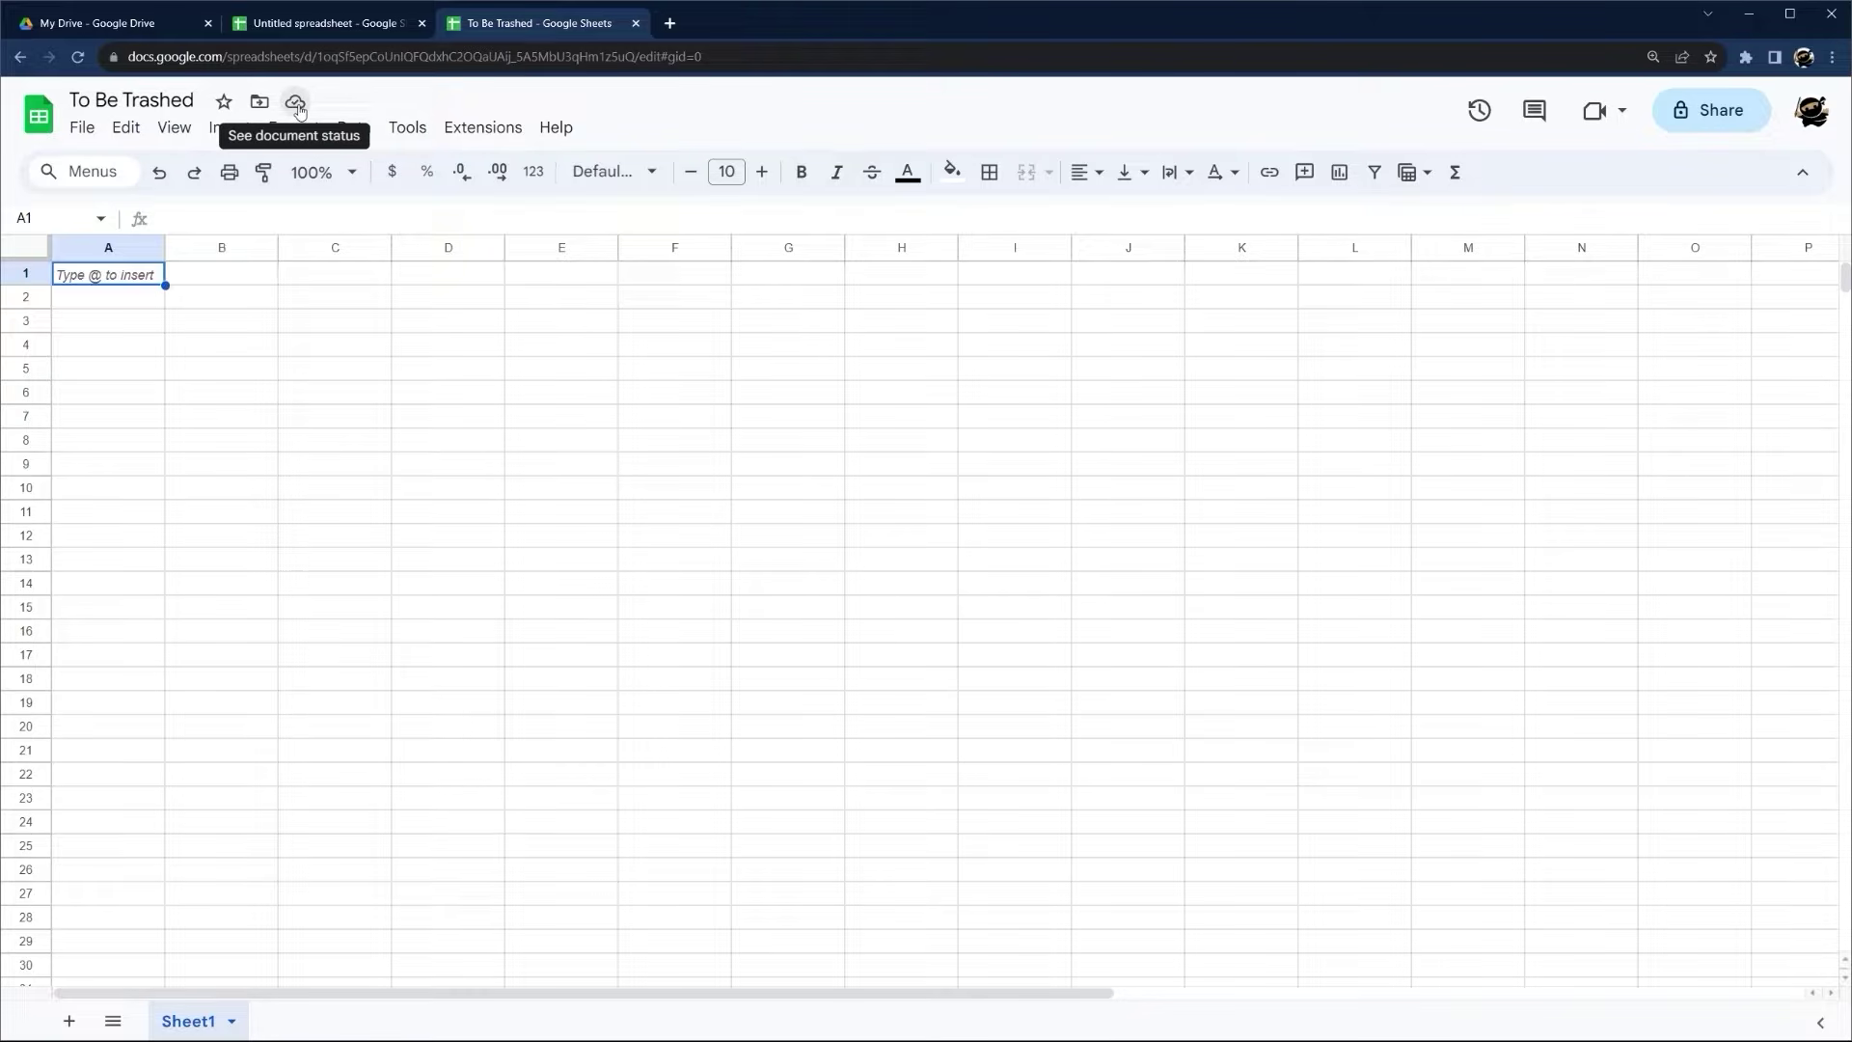
Move the "To Be Trashed" spreadsheet to the trash, go to the Sheets home screen and close its tab
click(79, 128)
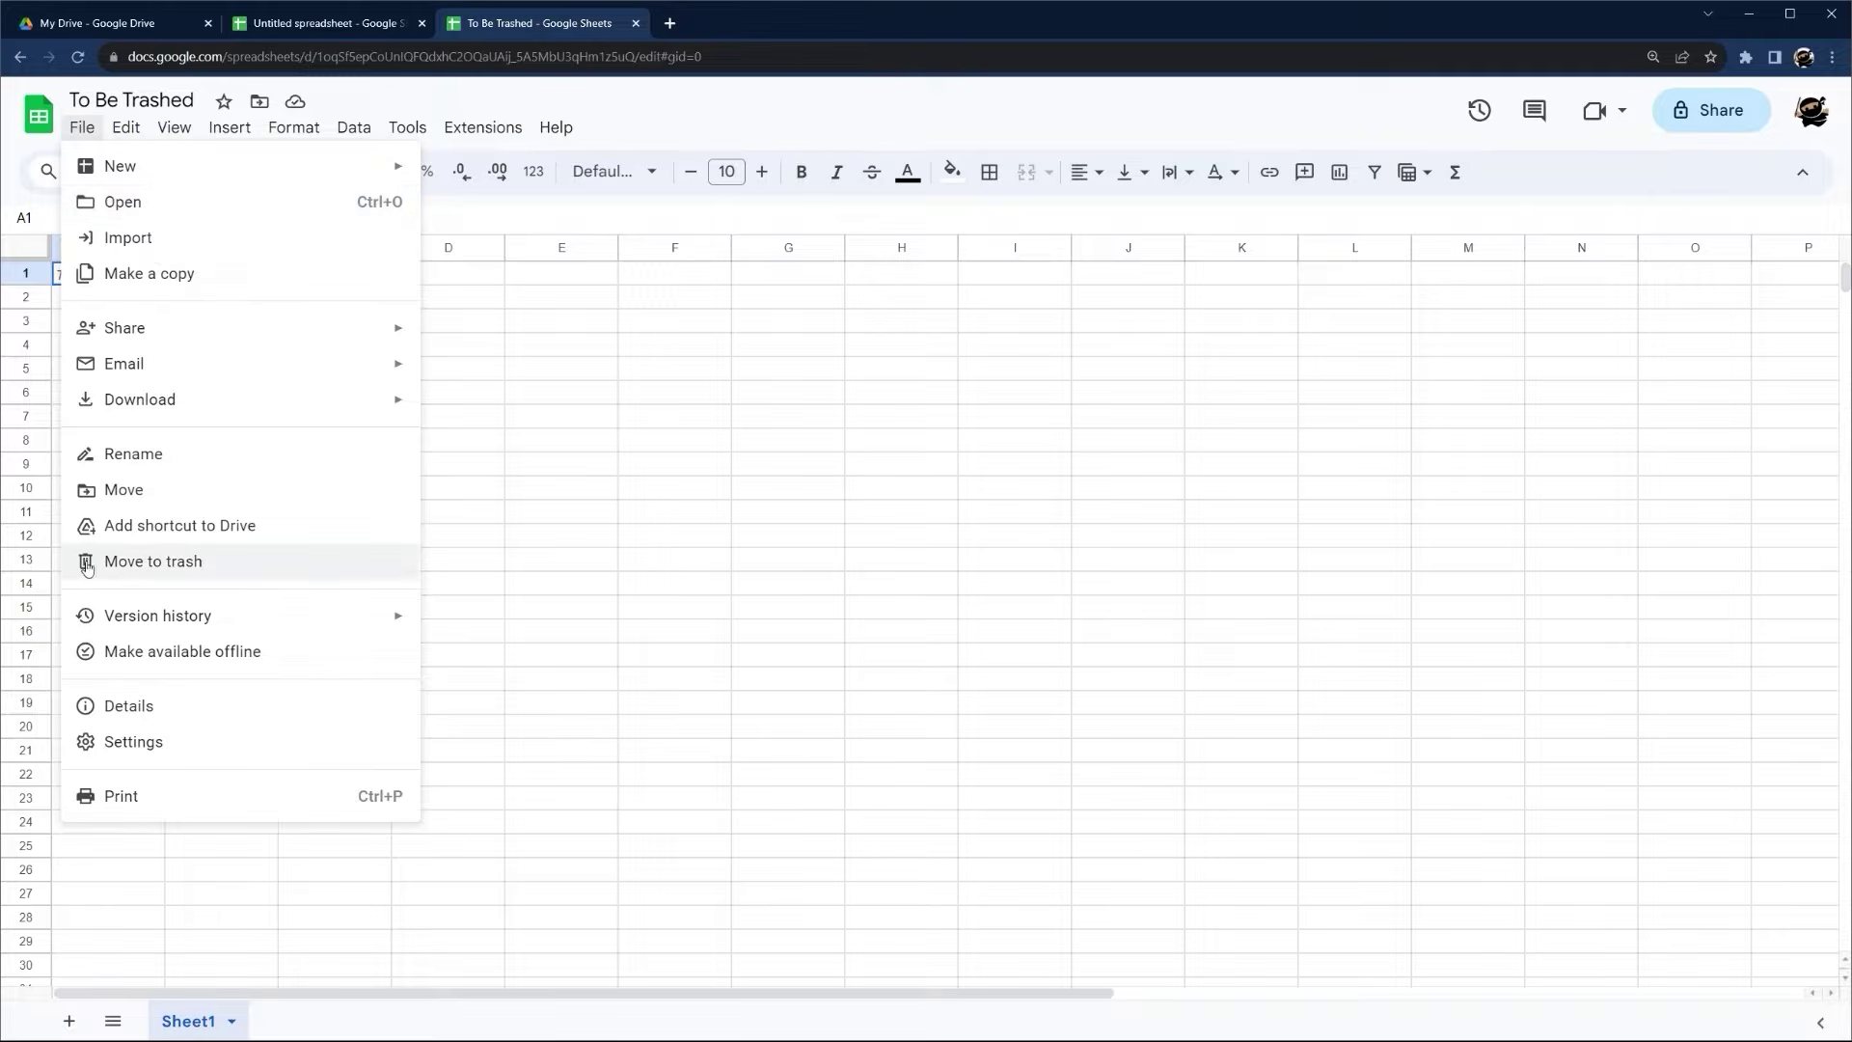
click(176, 569)
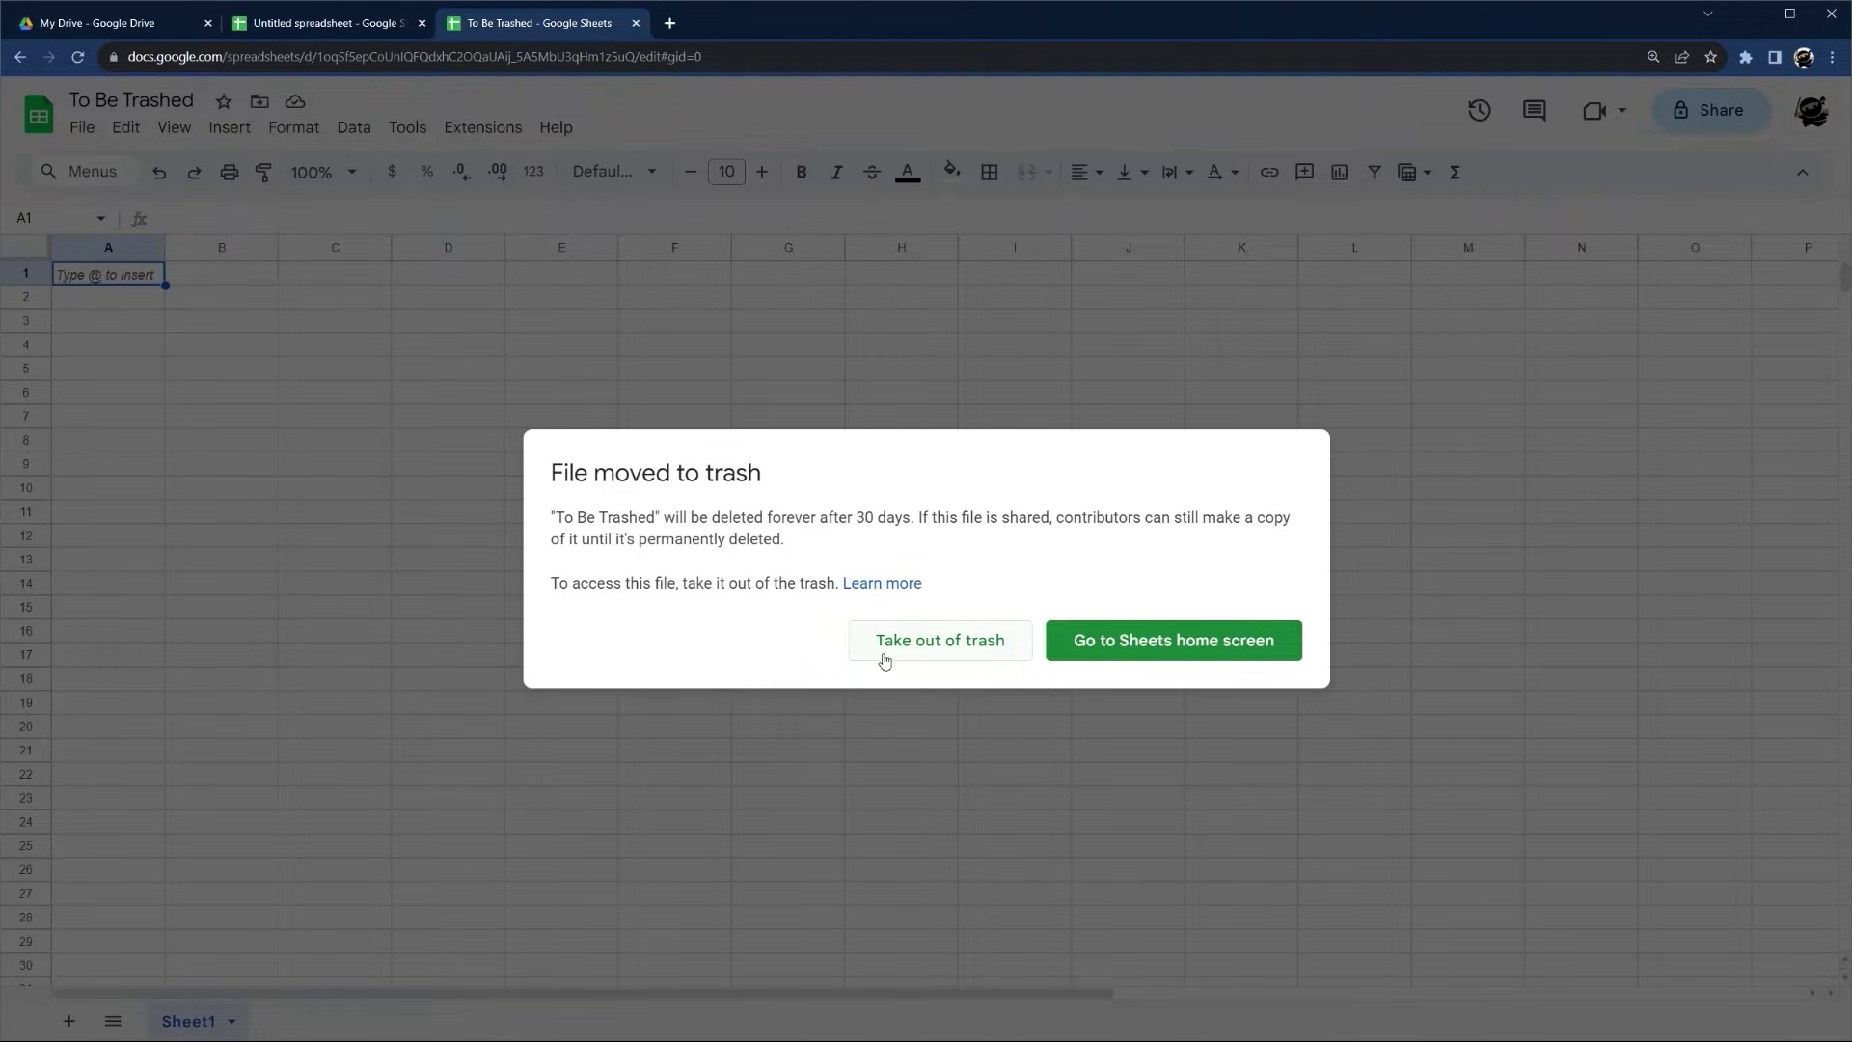
click(1200, 644)
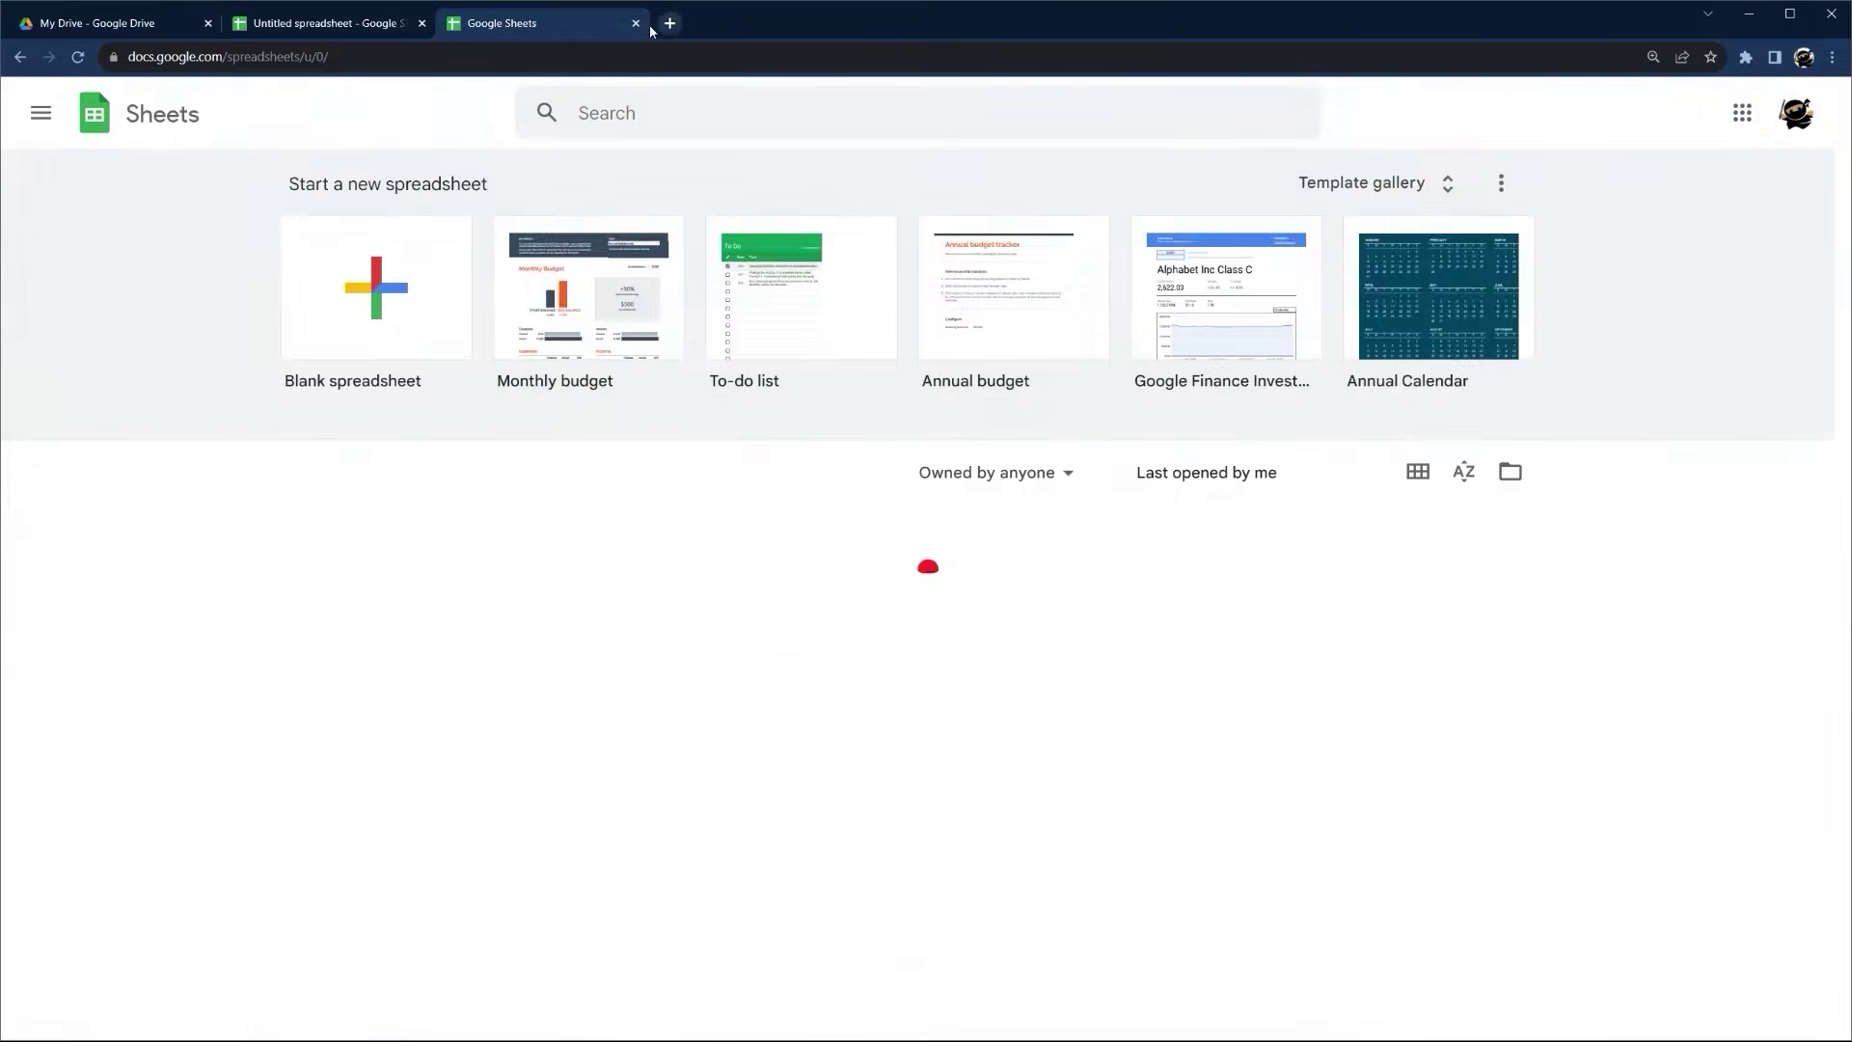
click(635, 23)
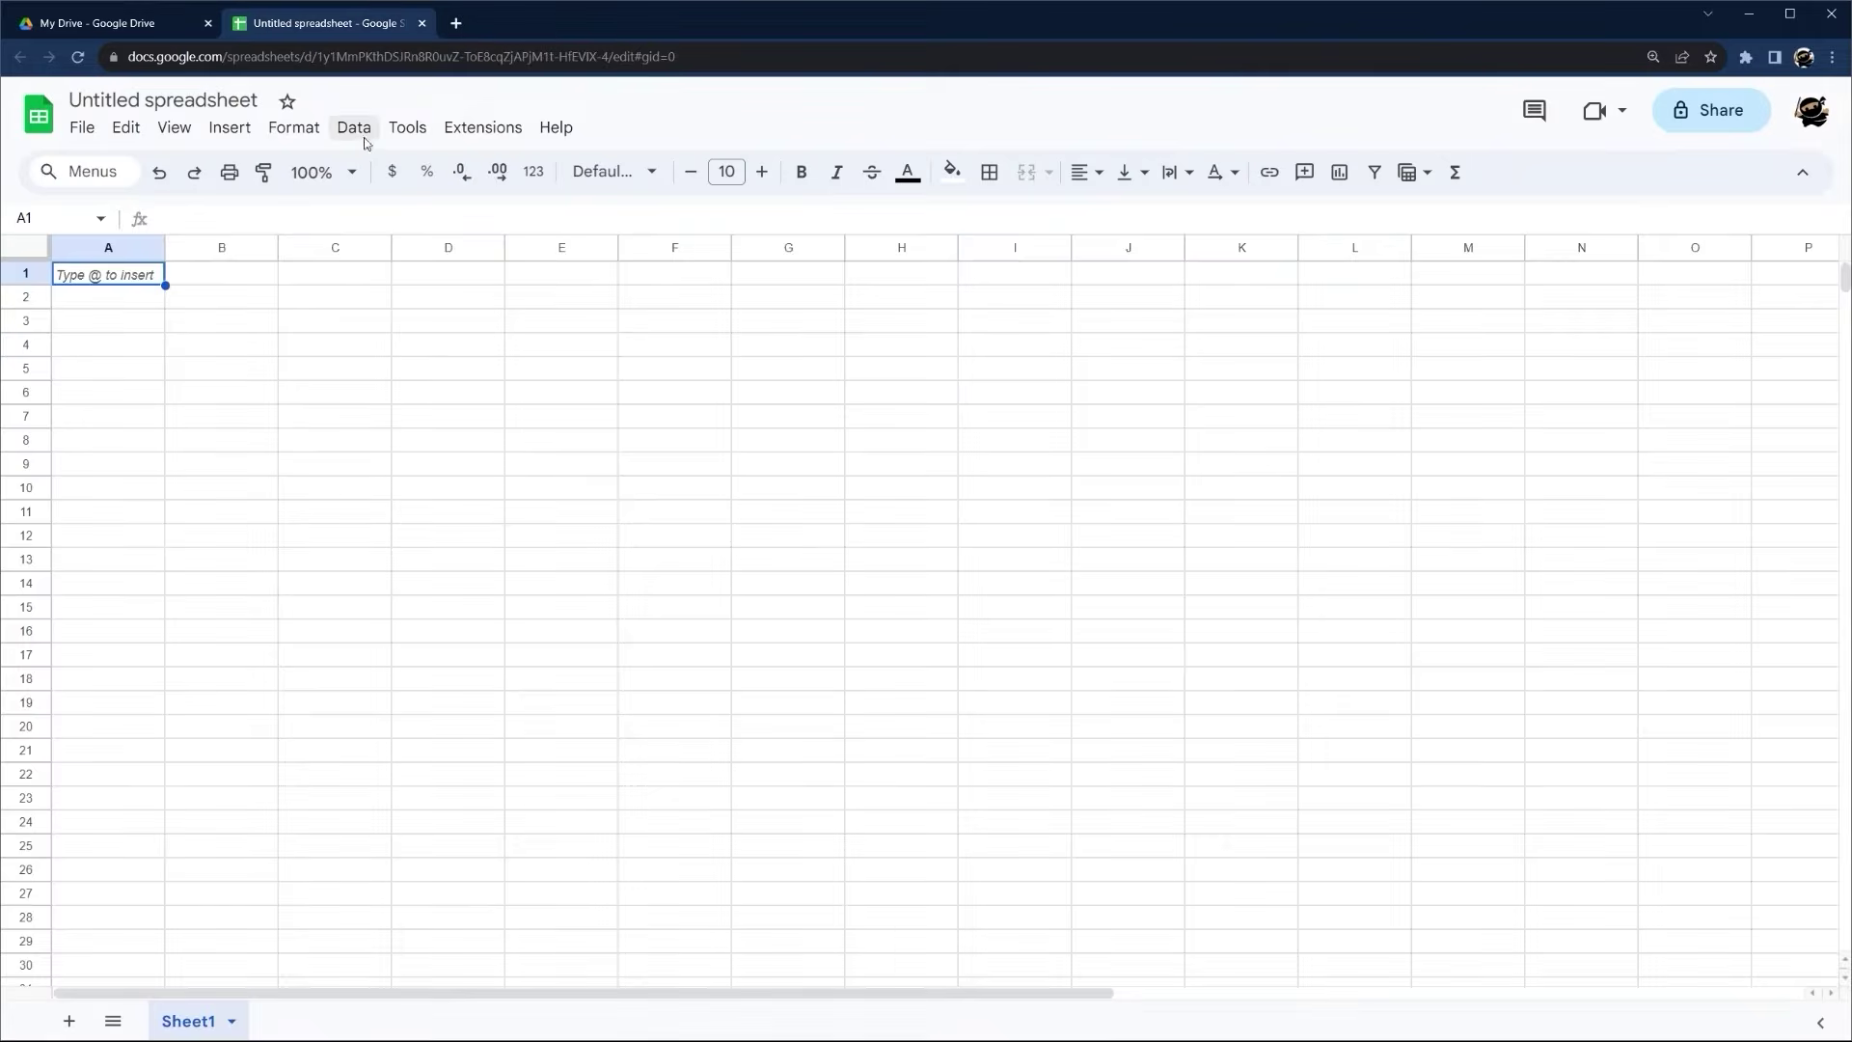
Permanently delete the "To Be Trashed" file from the Google Drive trash
click(104, 26)
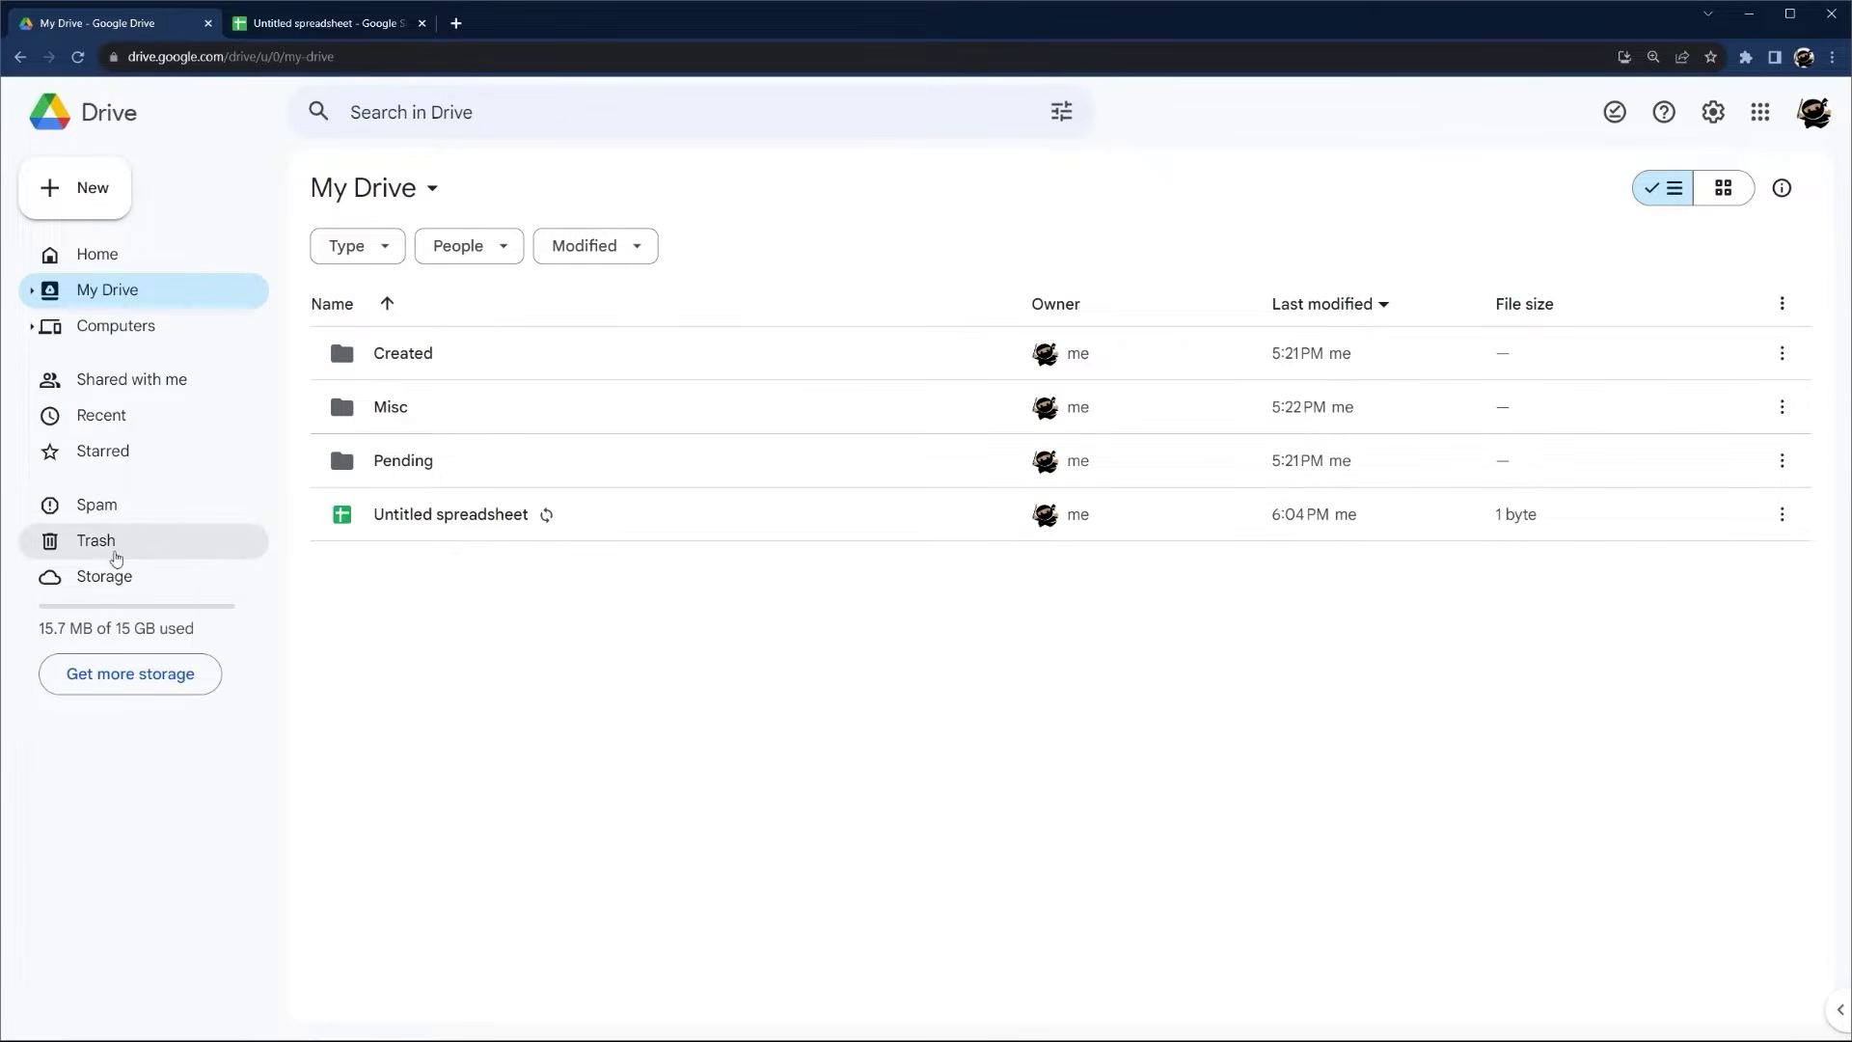
click(96, 542)
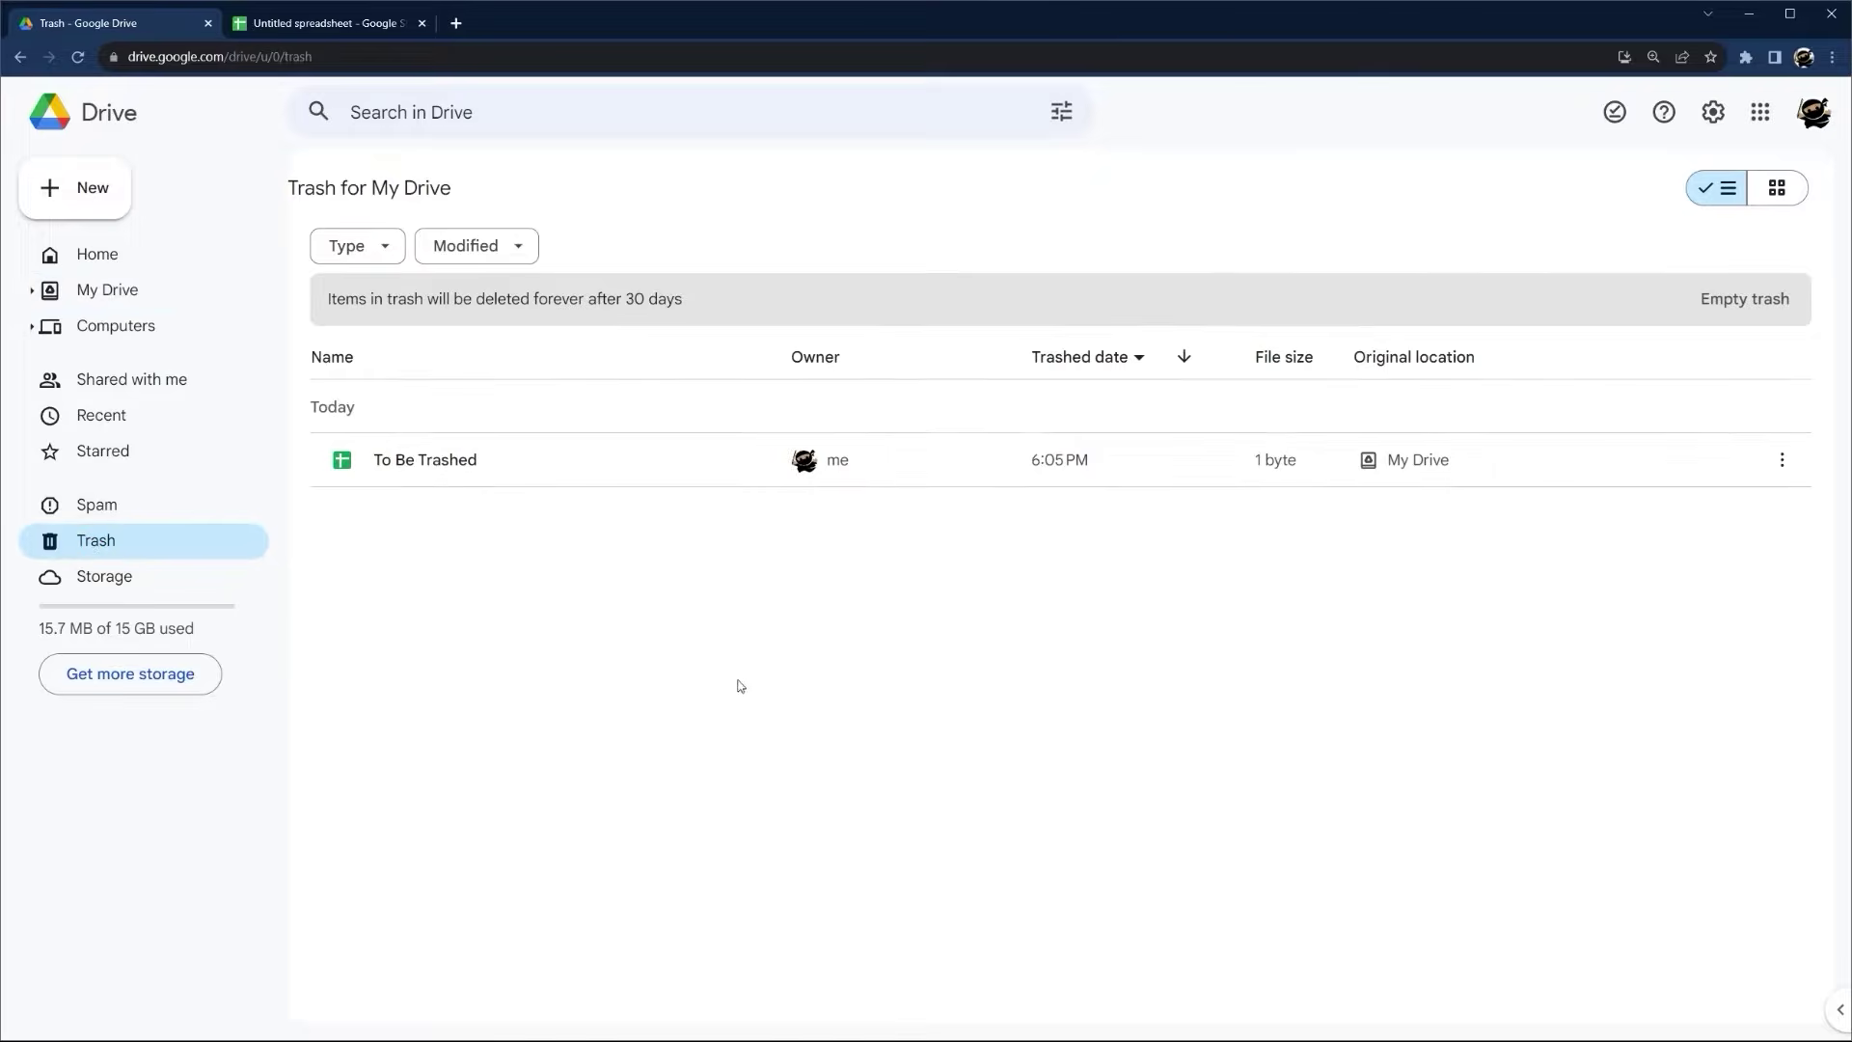
click(416, 467)
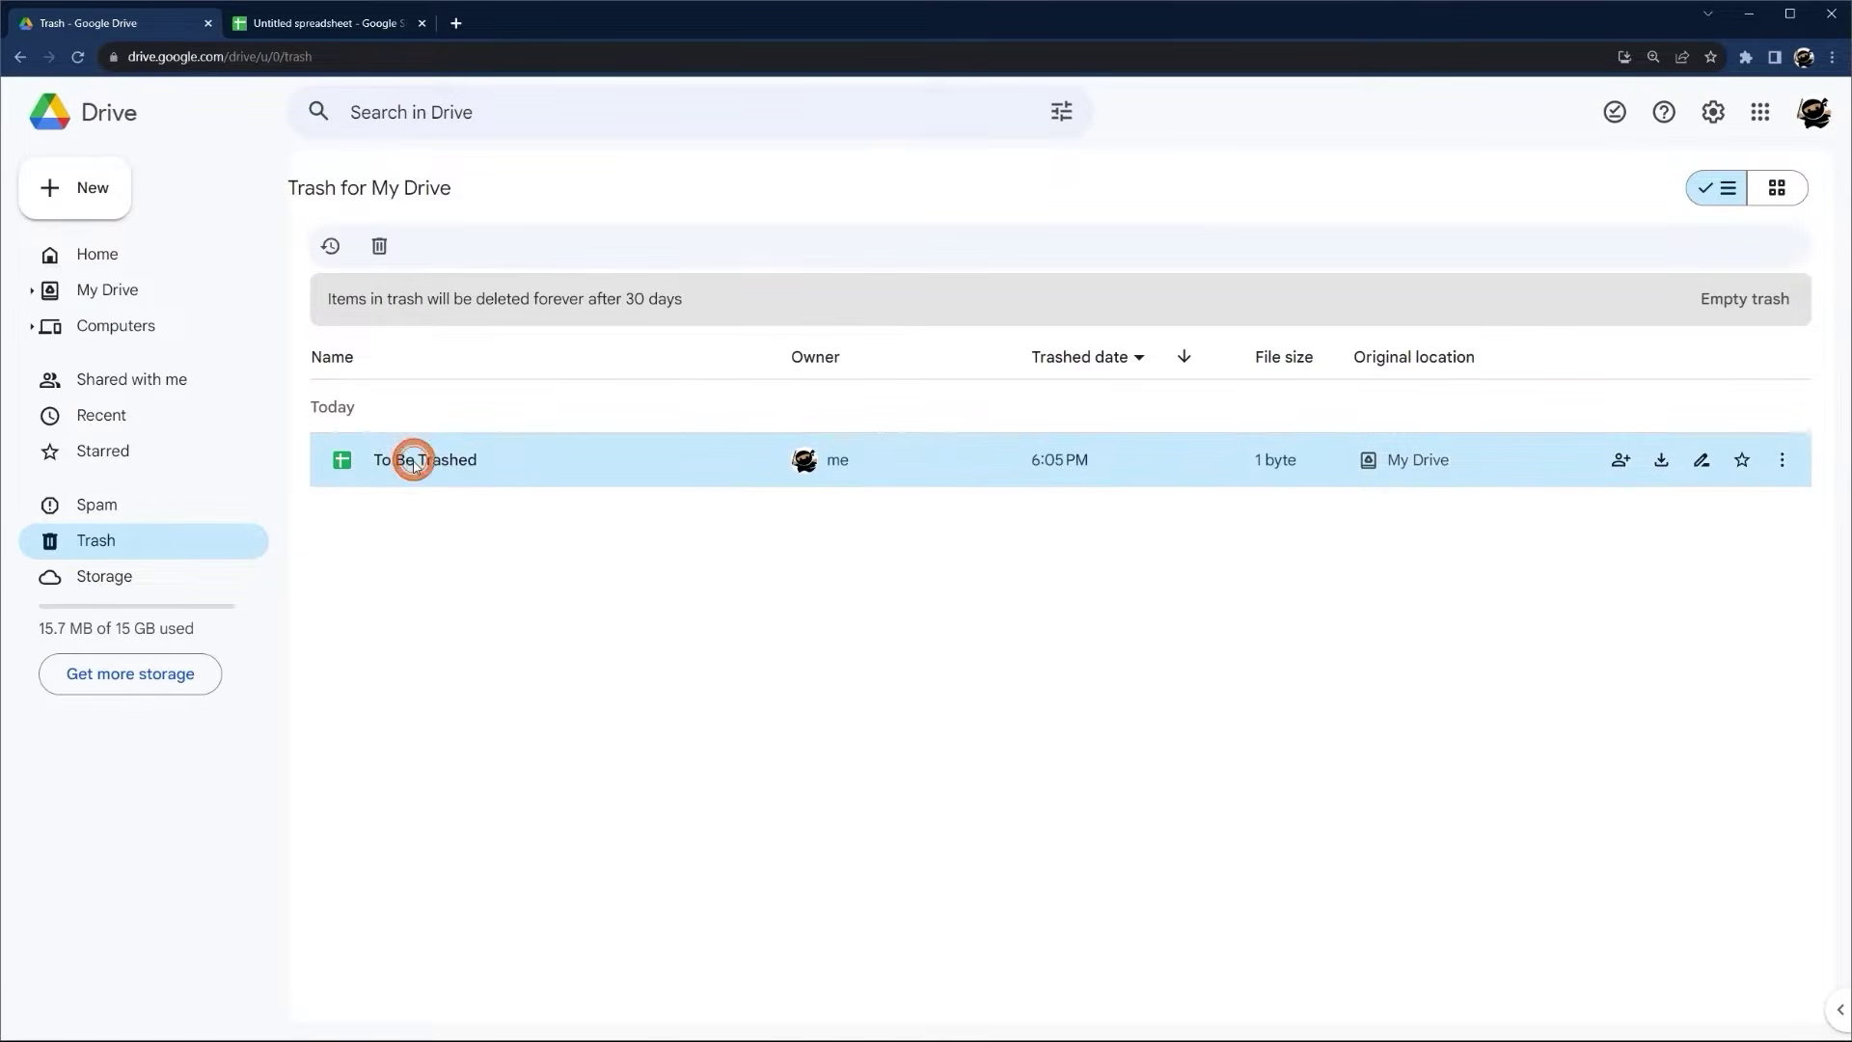
right_click(416, 467)
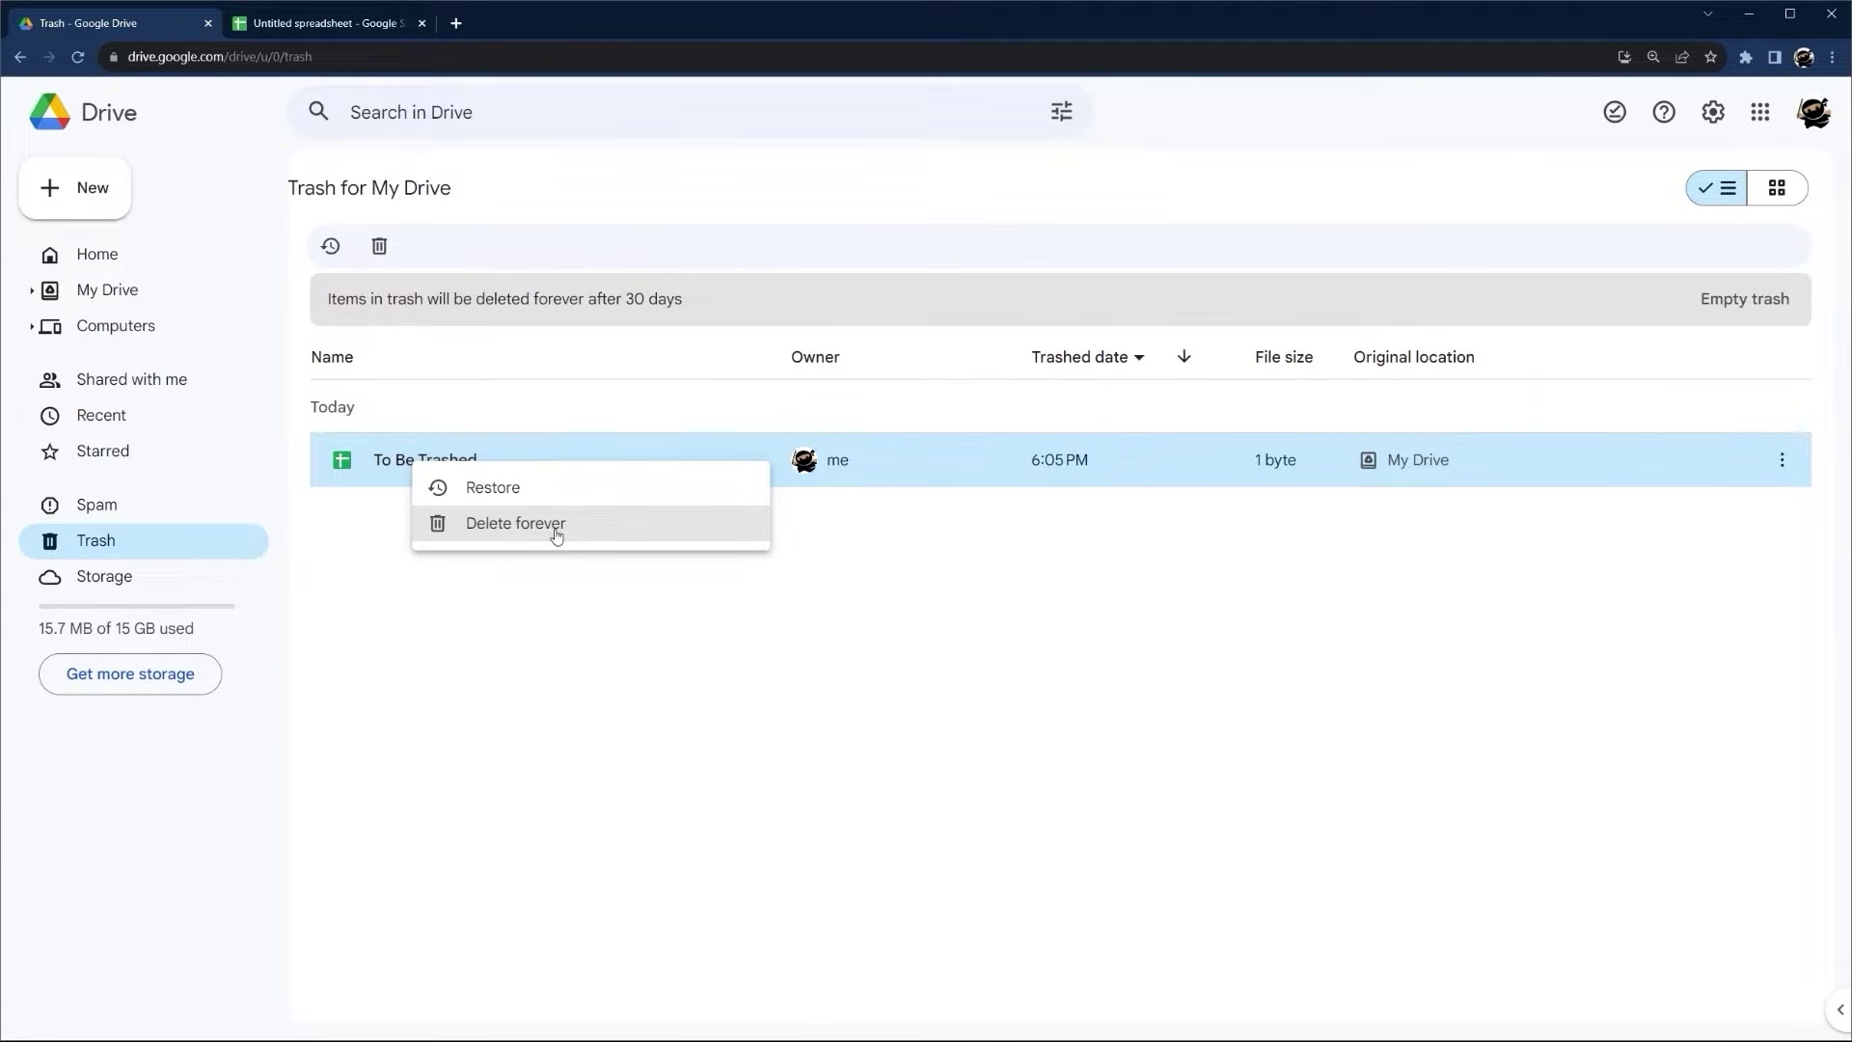
click(509, 527)
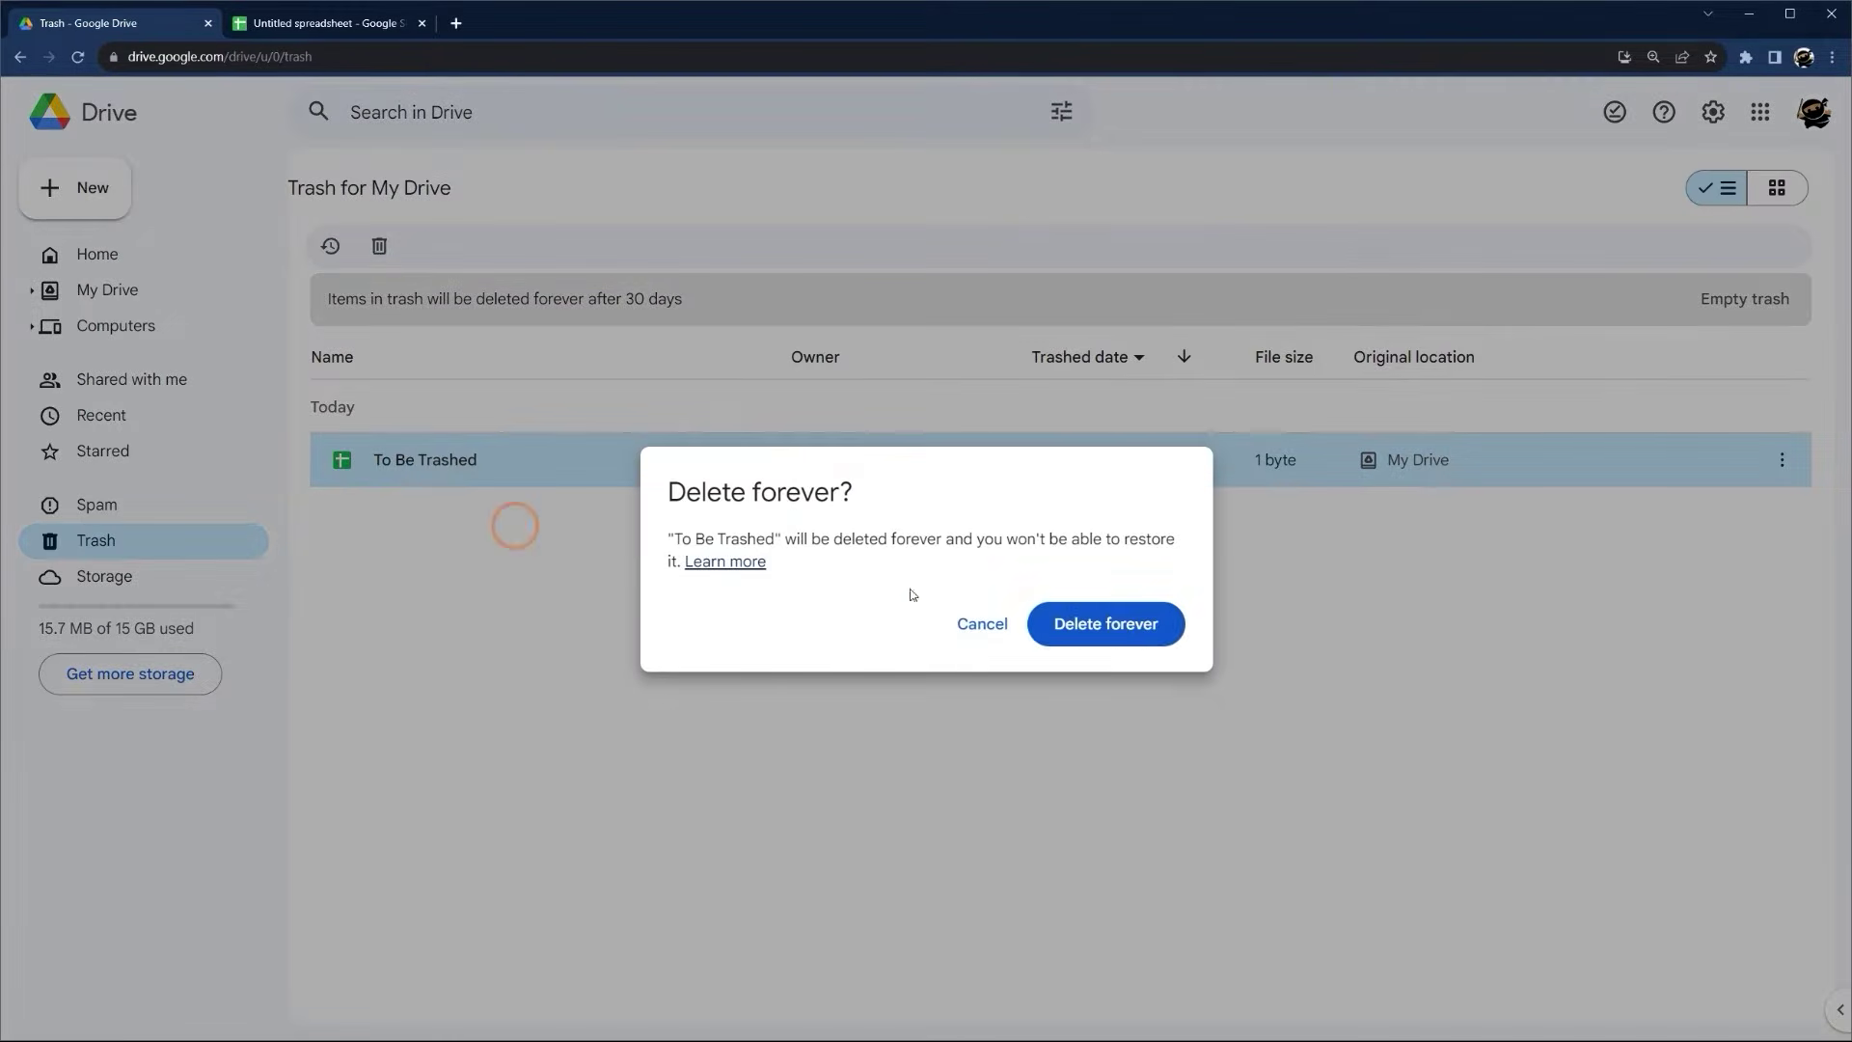
click(1121, 628)
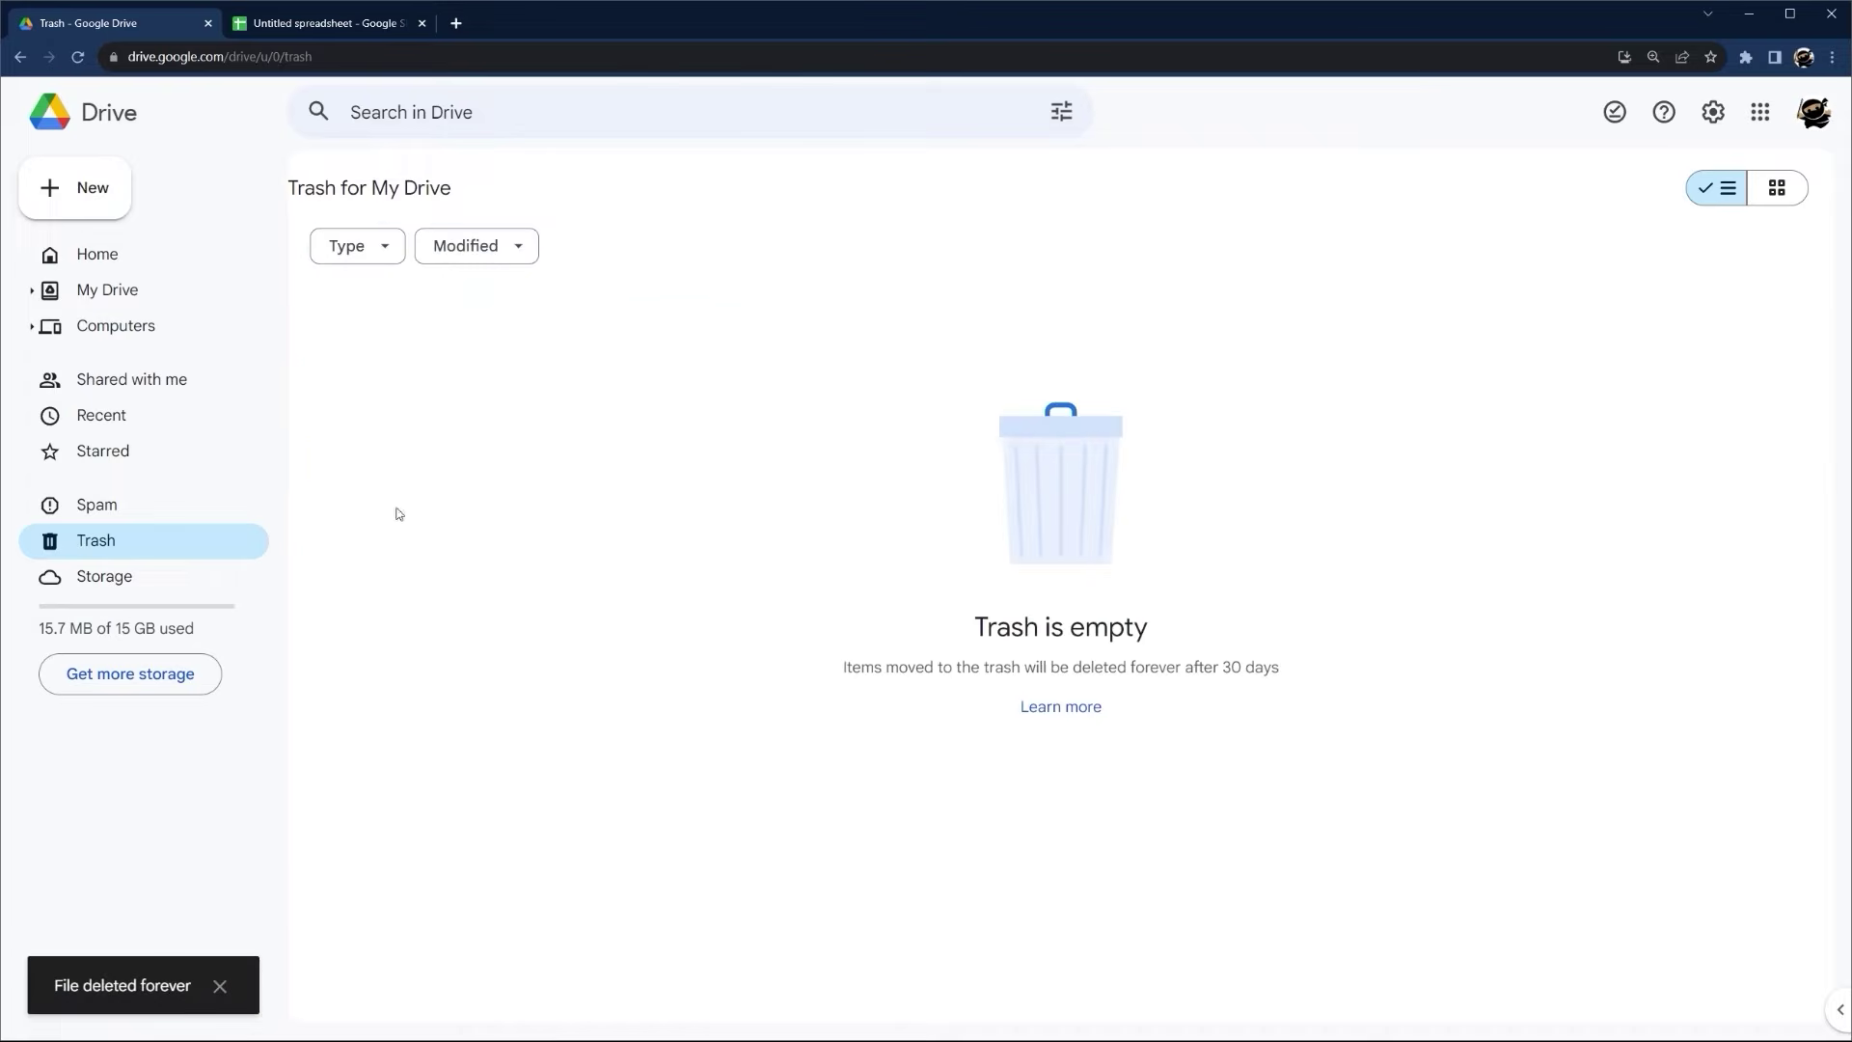
Return to My Drive, switch to the remaining untitled spreadsheet and rename it "Google Sheets"
click(117, 289)
click(361, 23)
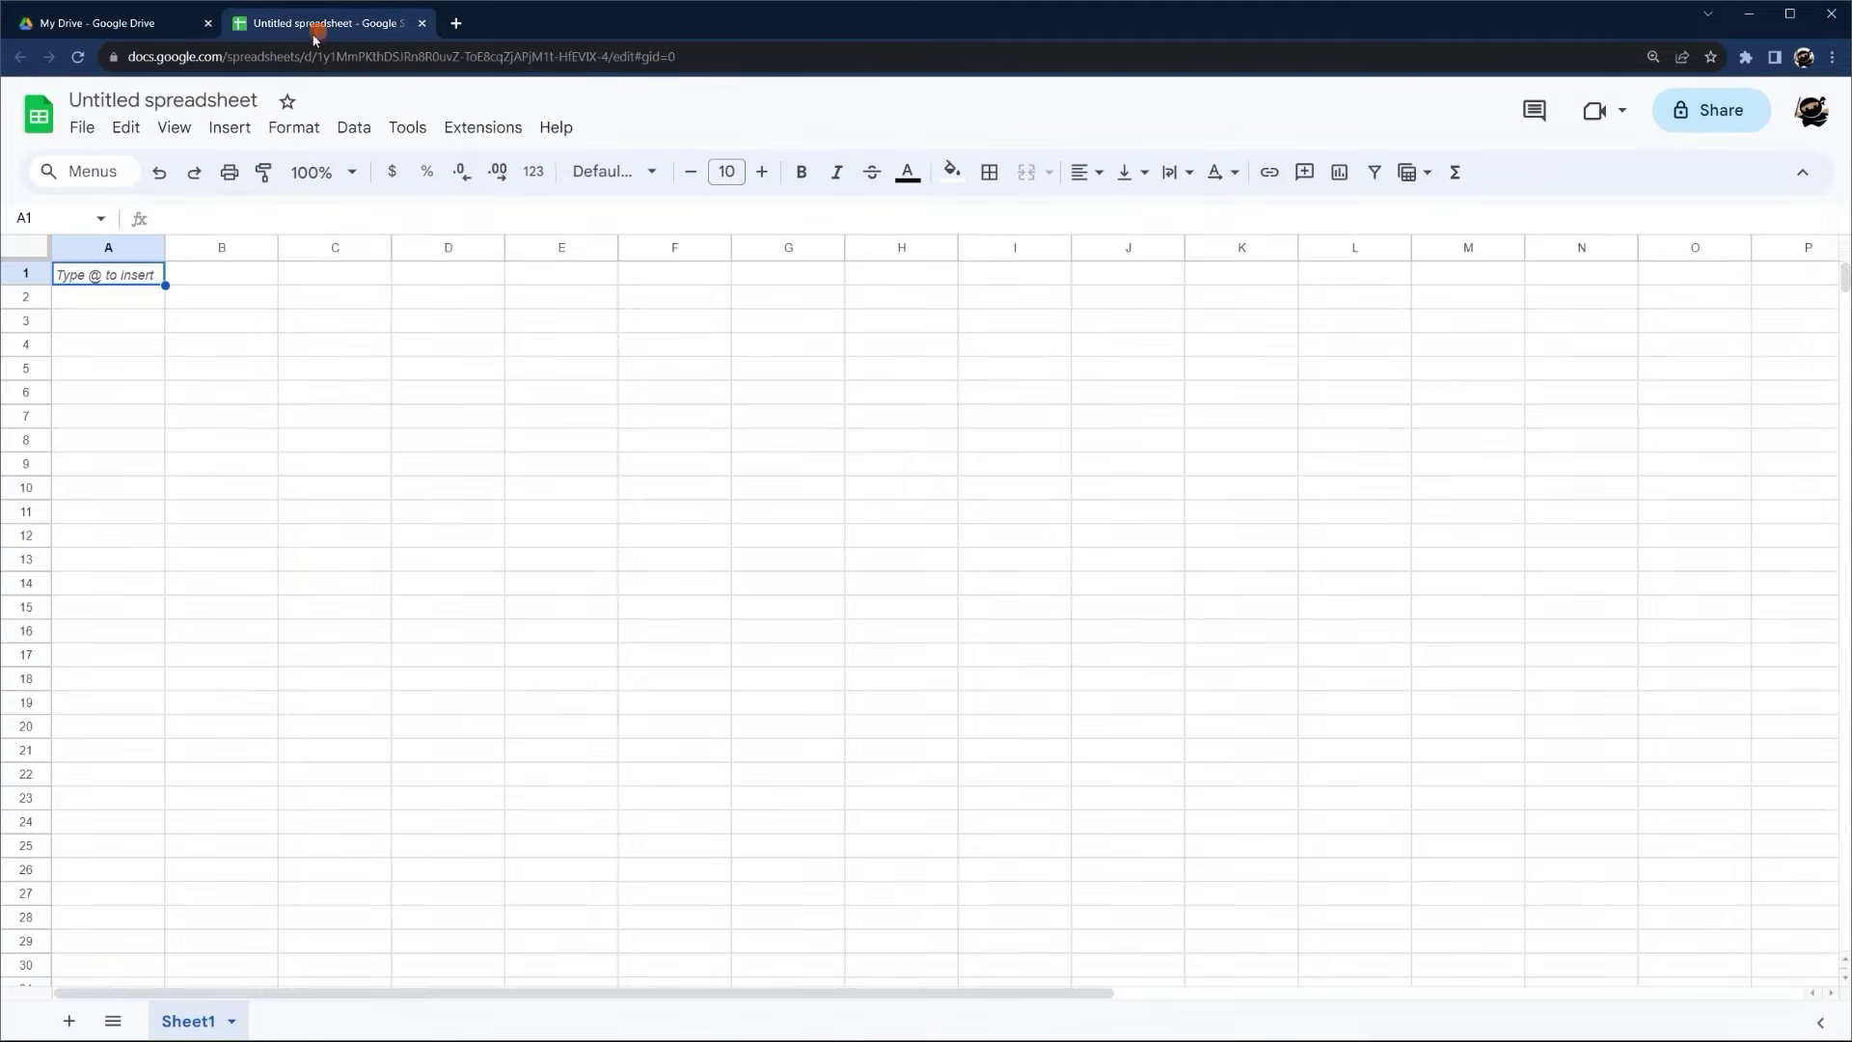
click(159, 103)
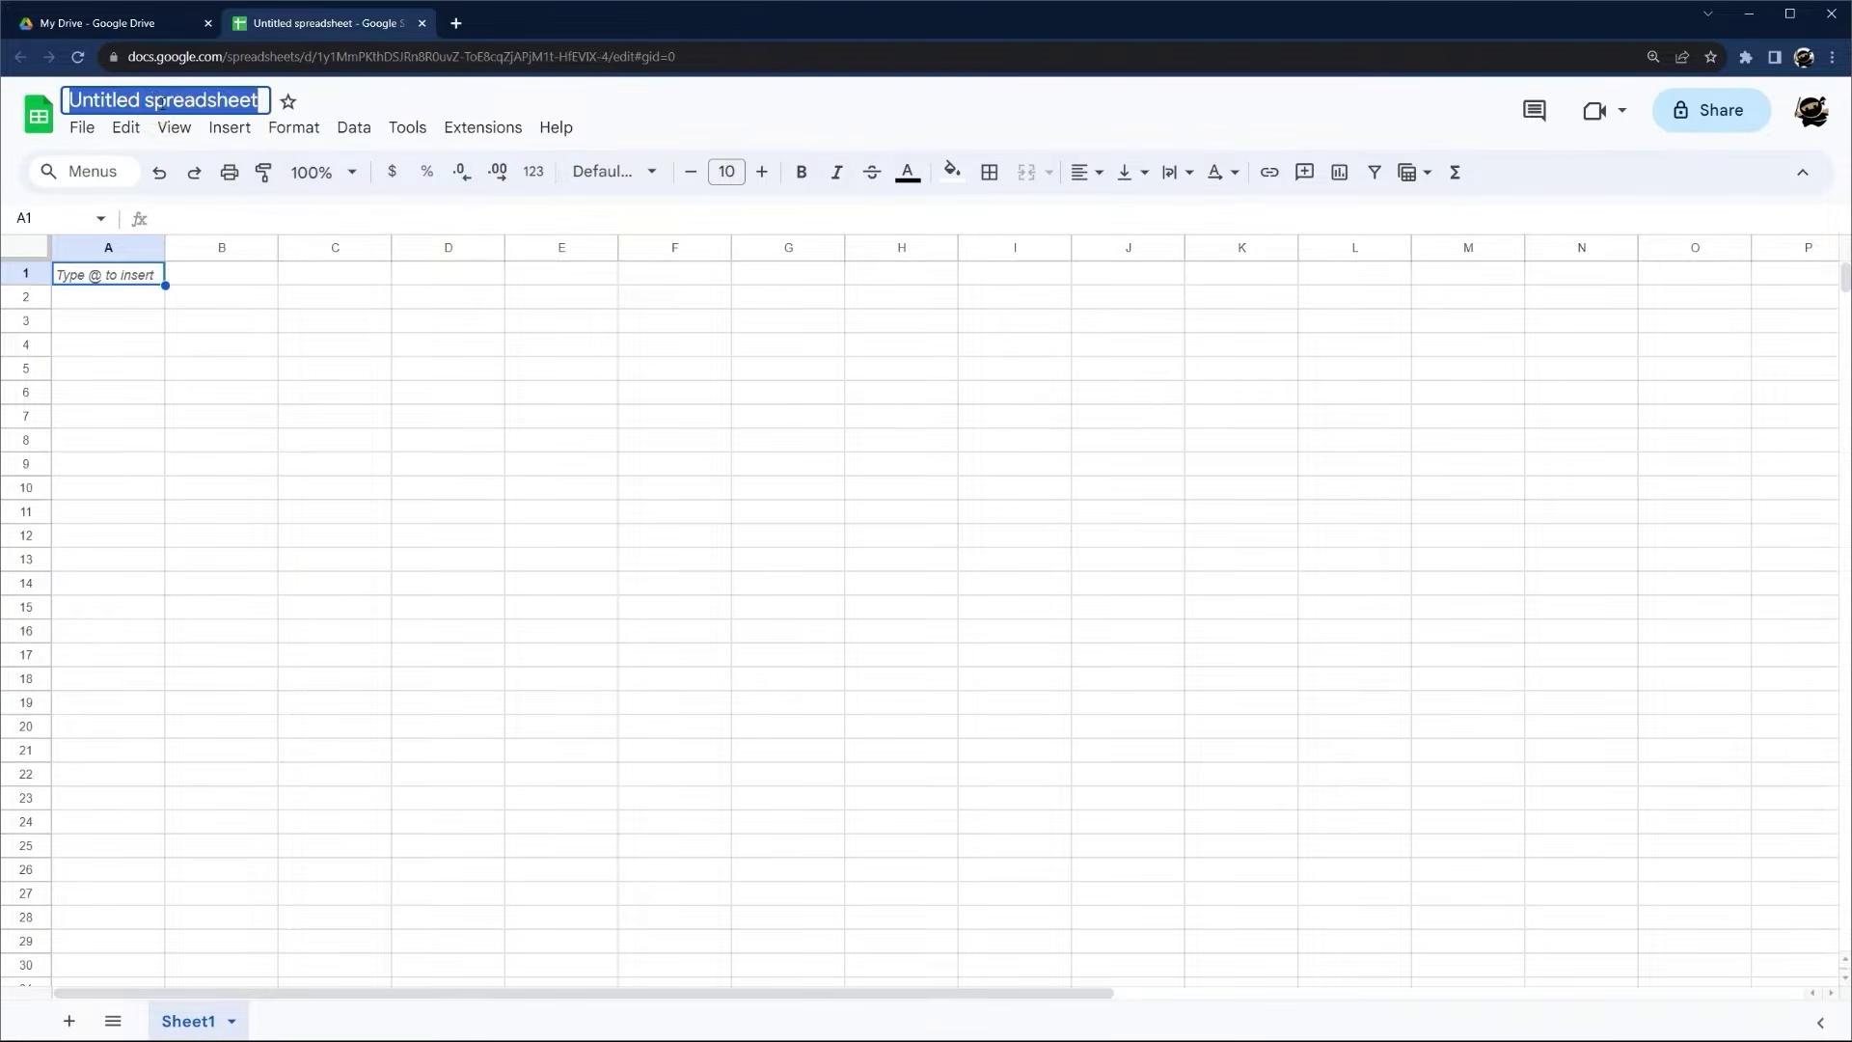
text(Google Sheets)
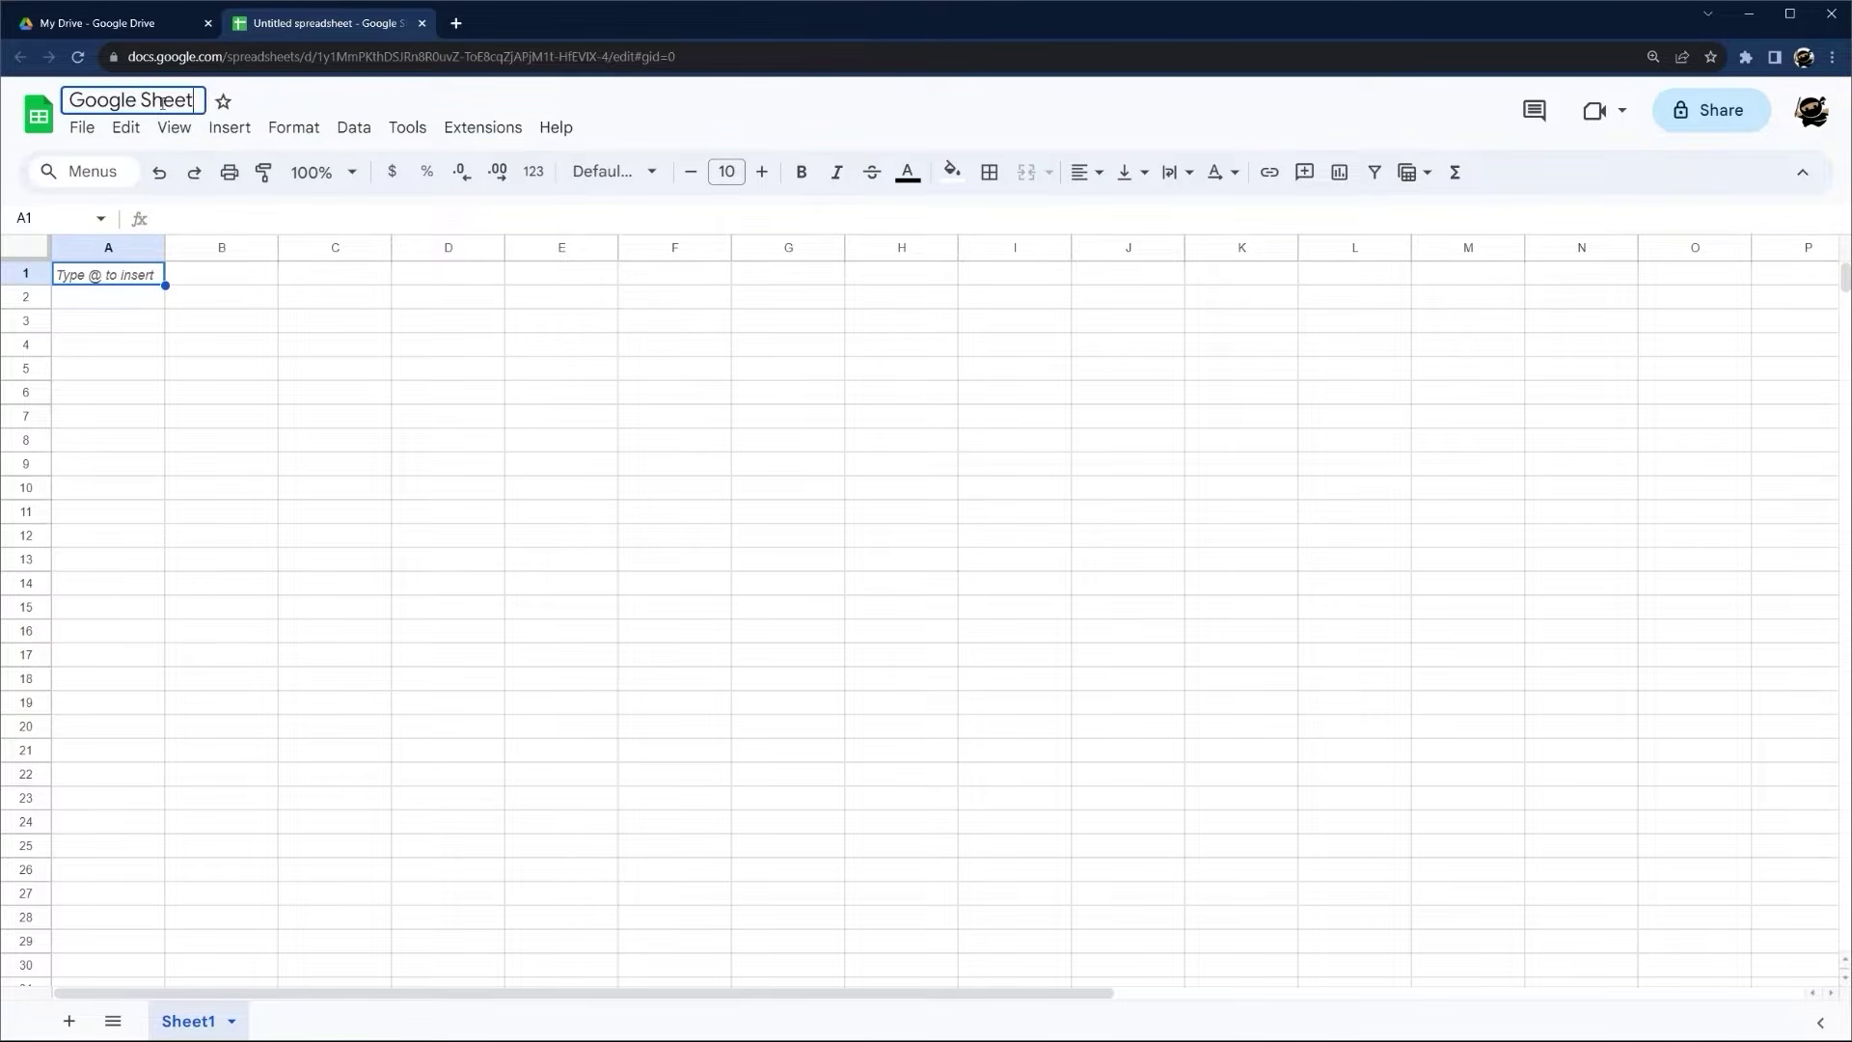
key(Return)
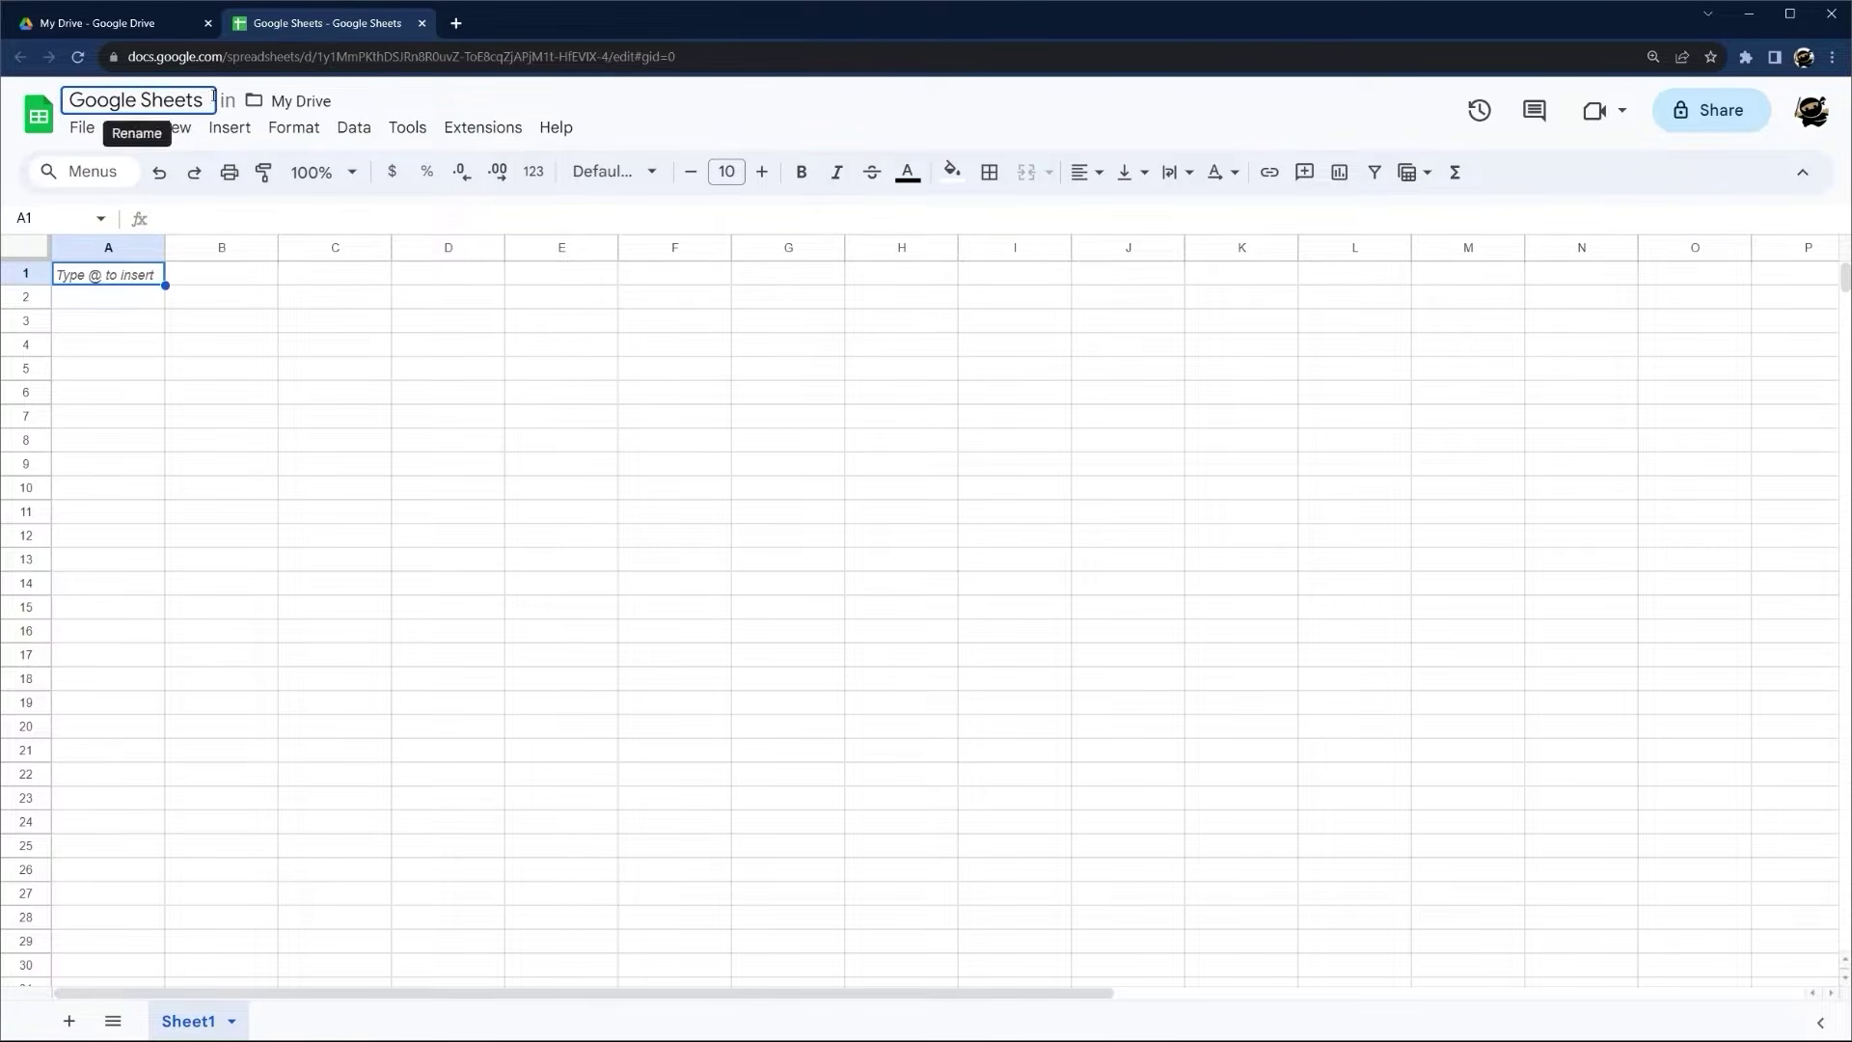
click(208, 96)
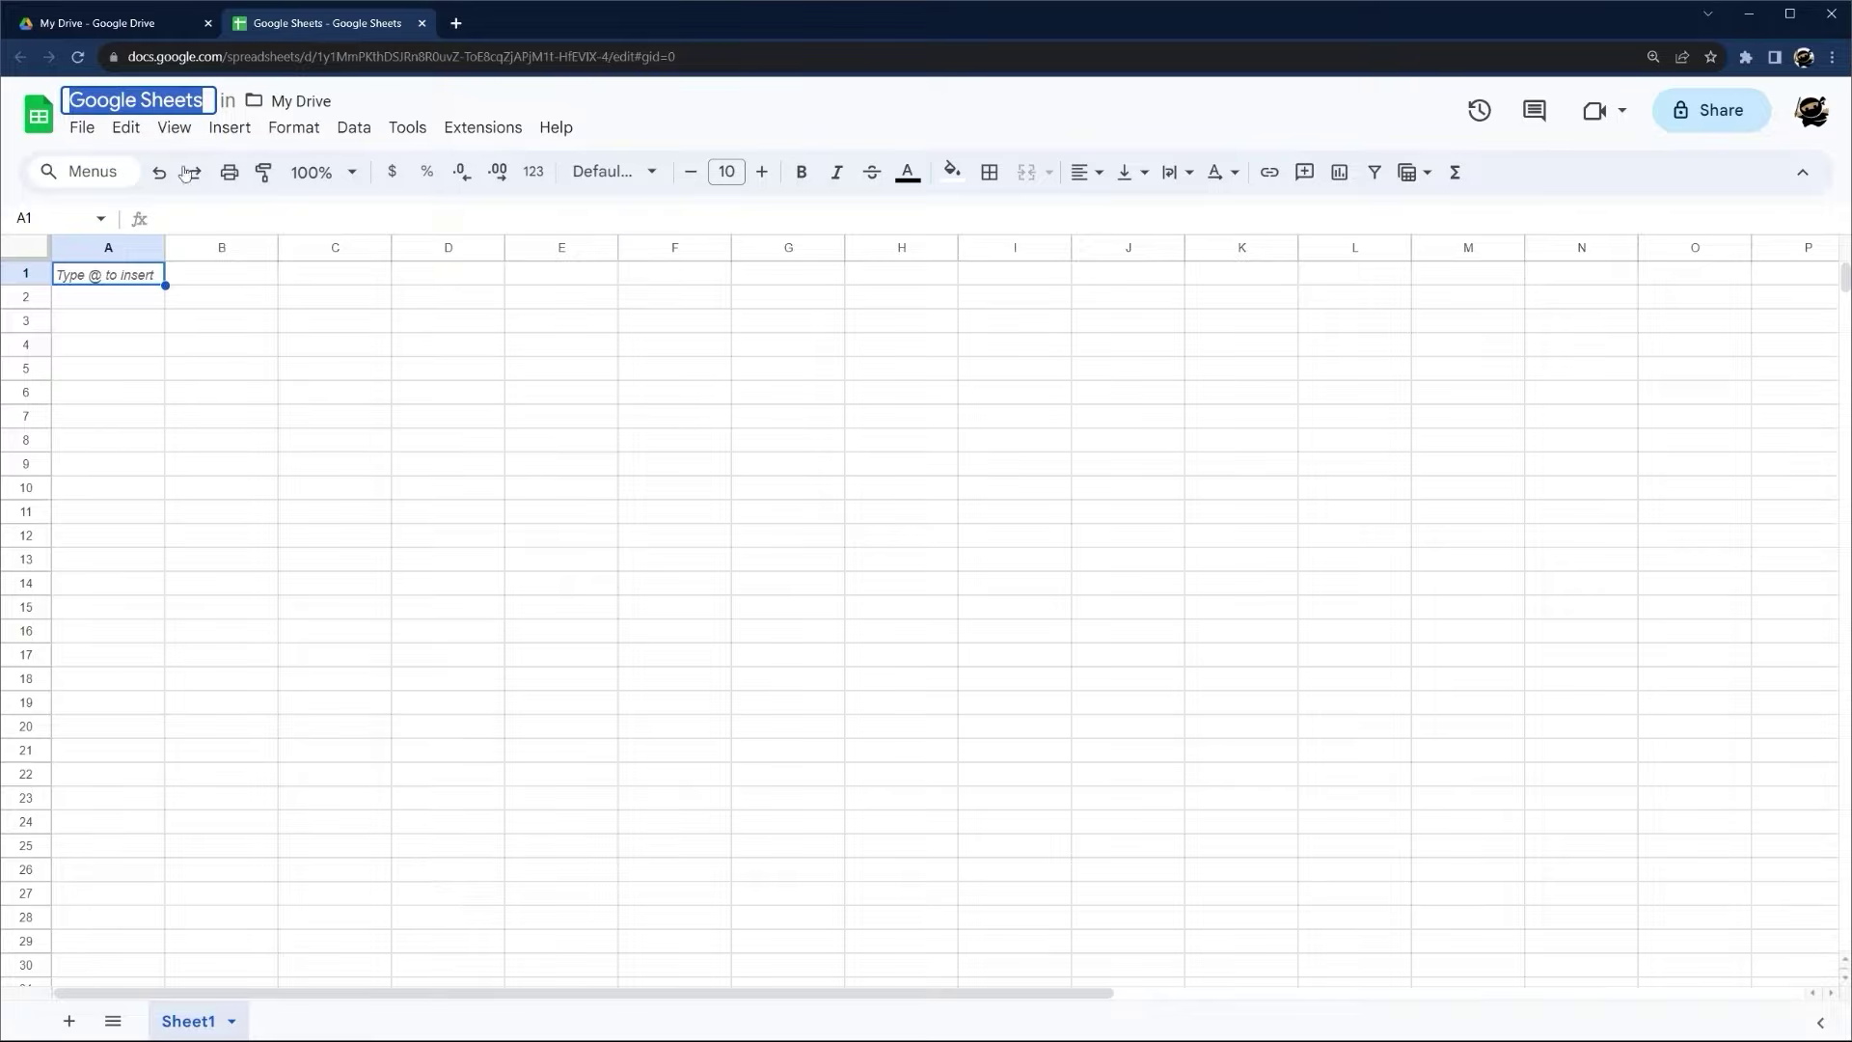
Switch to Google Drive, open the rename dialog for the "Google Sheets" file, and cancel it
click(215, 324)
click(135, 21)
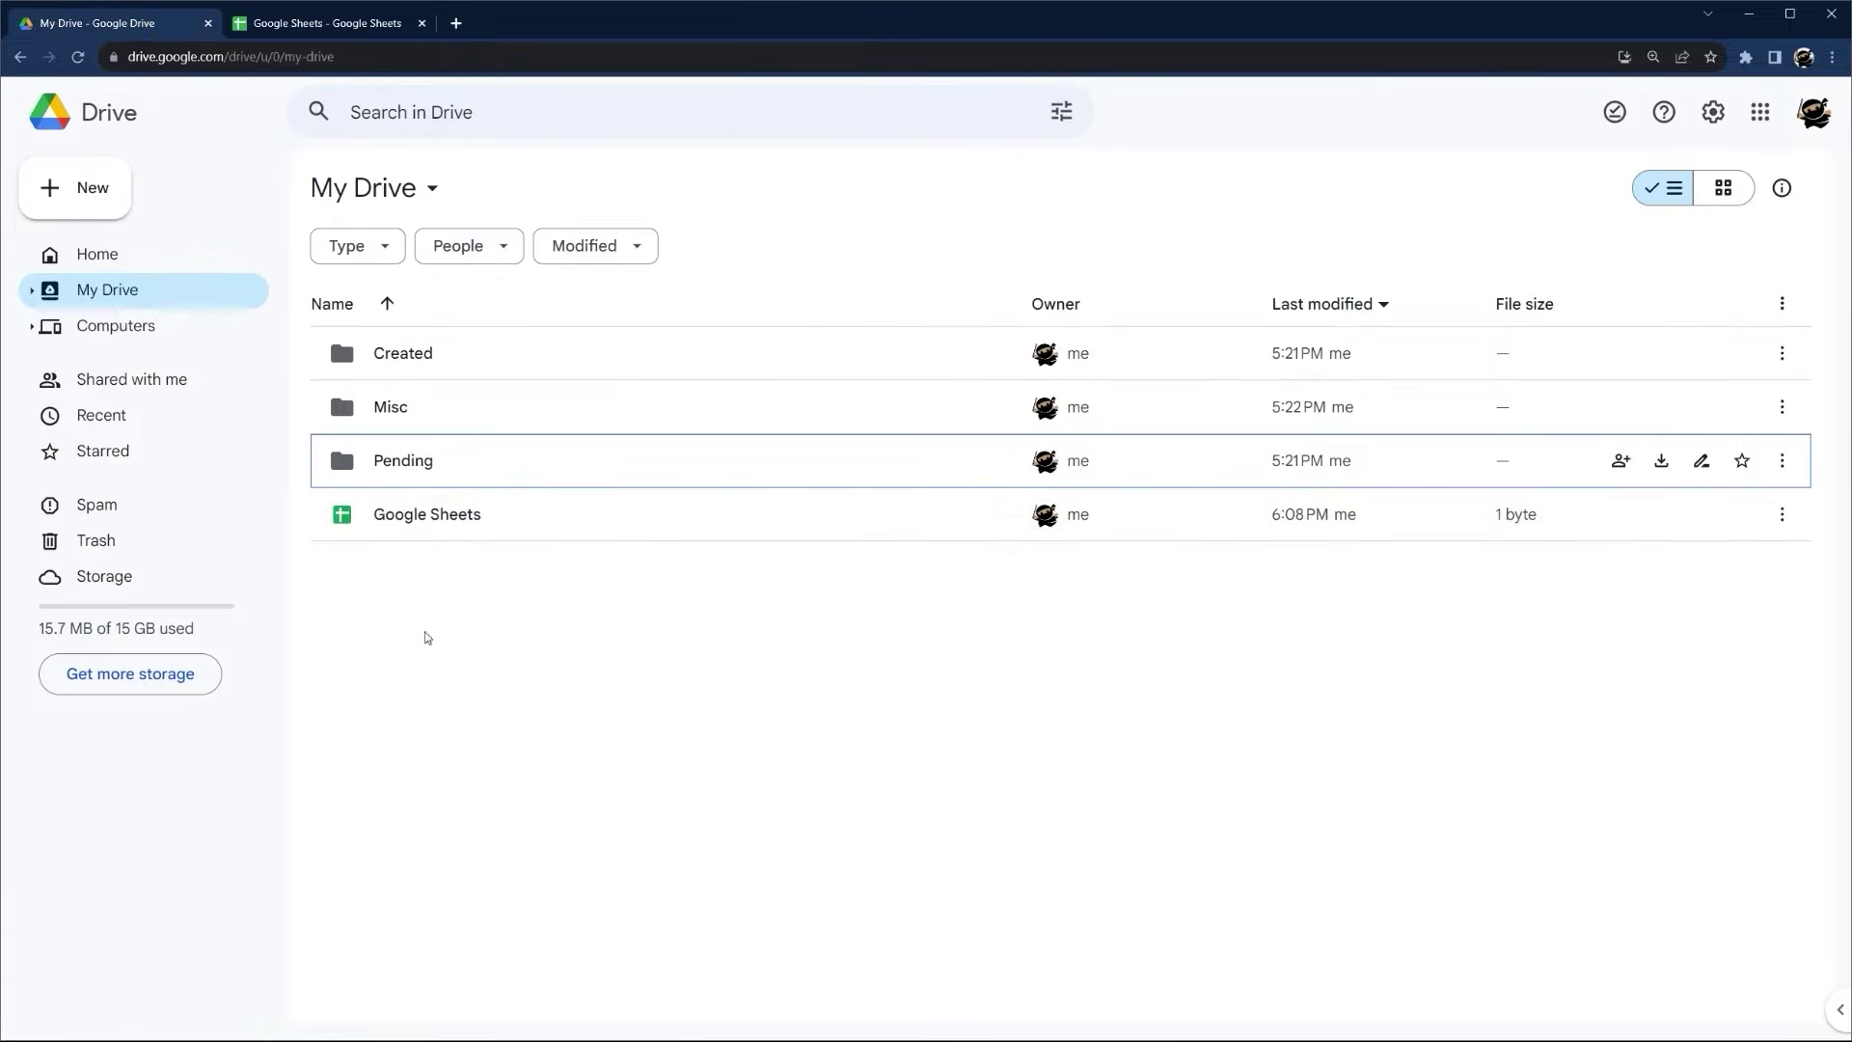
right_click(428, 531)
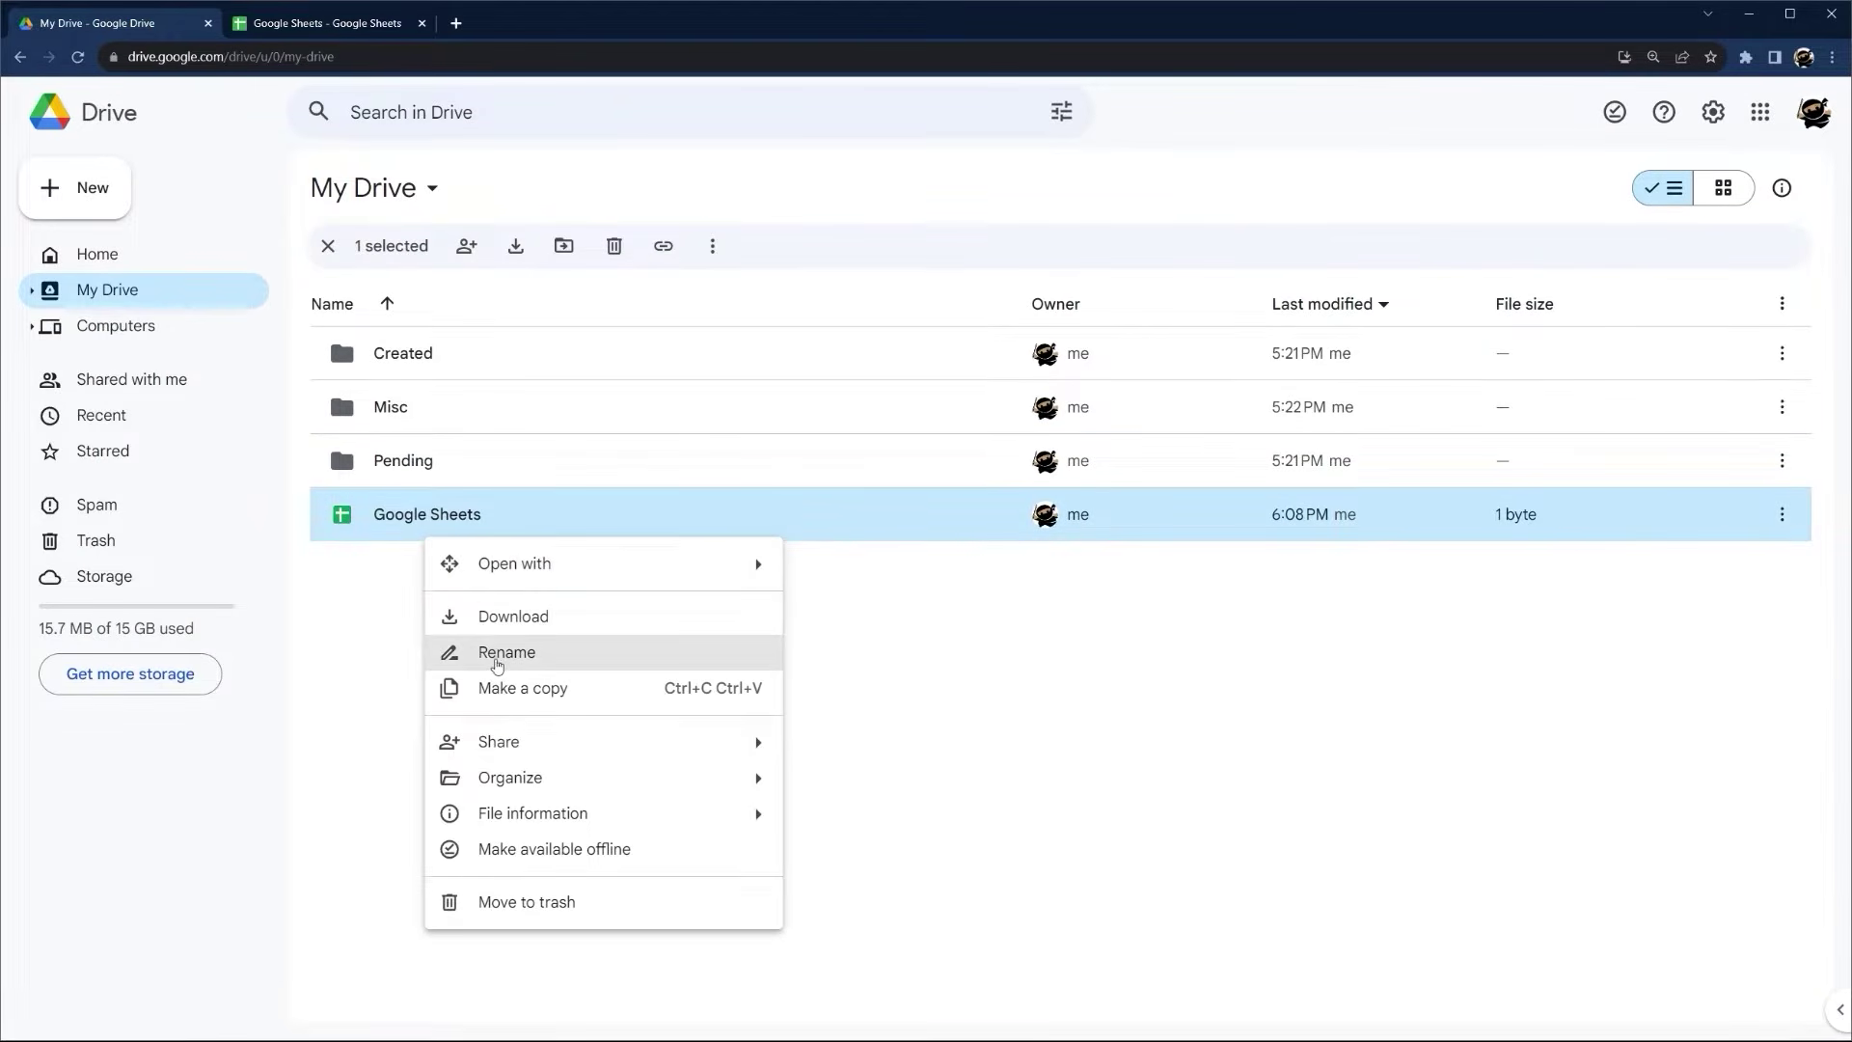
click(493, 654)
click(924, 561)
click(977, 622)
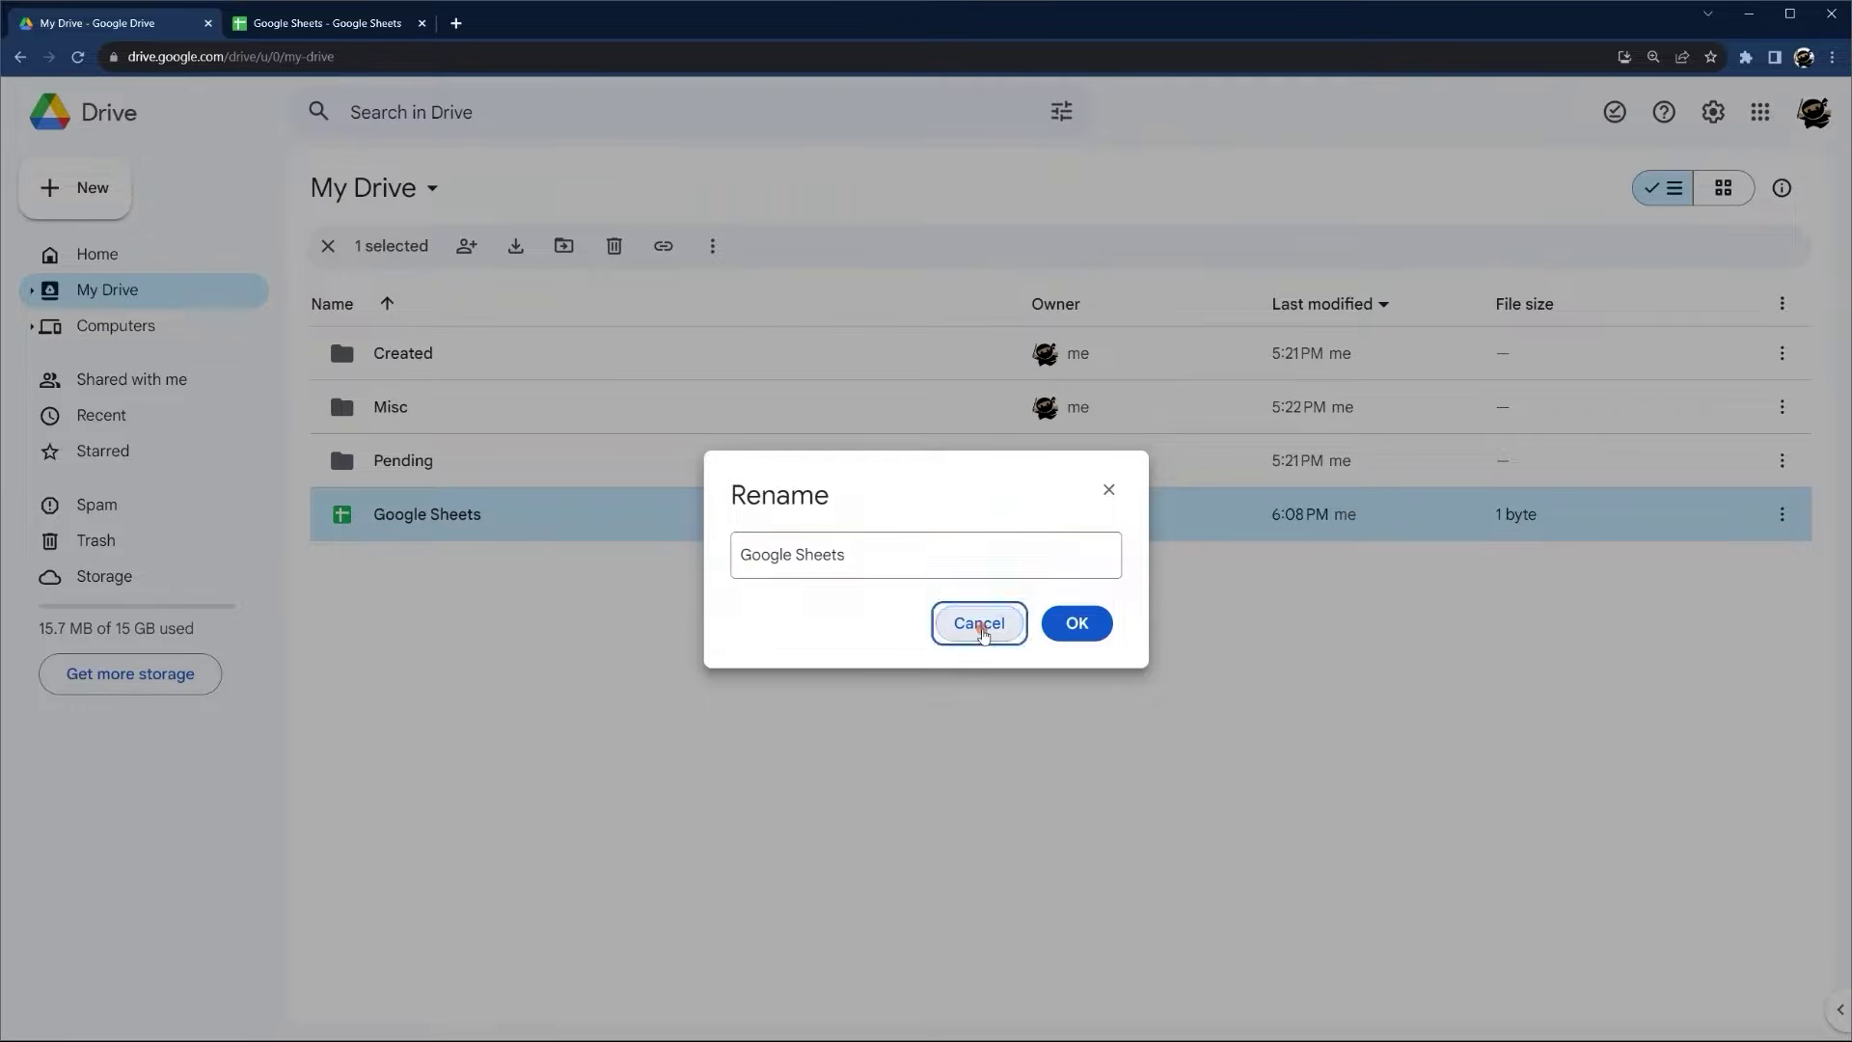
Return to the "Google Sheets" spreadsheet and close the Google Drive tab
click(273, 29)
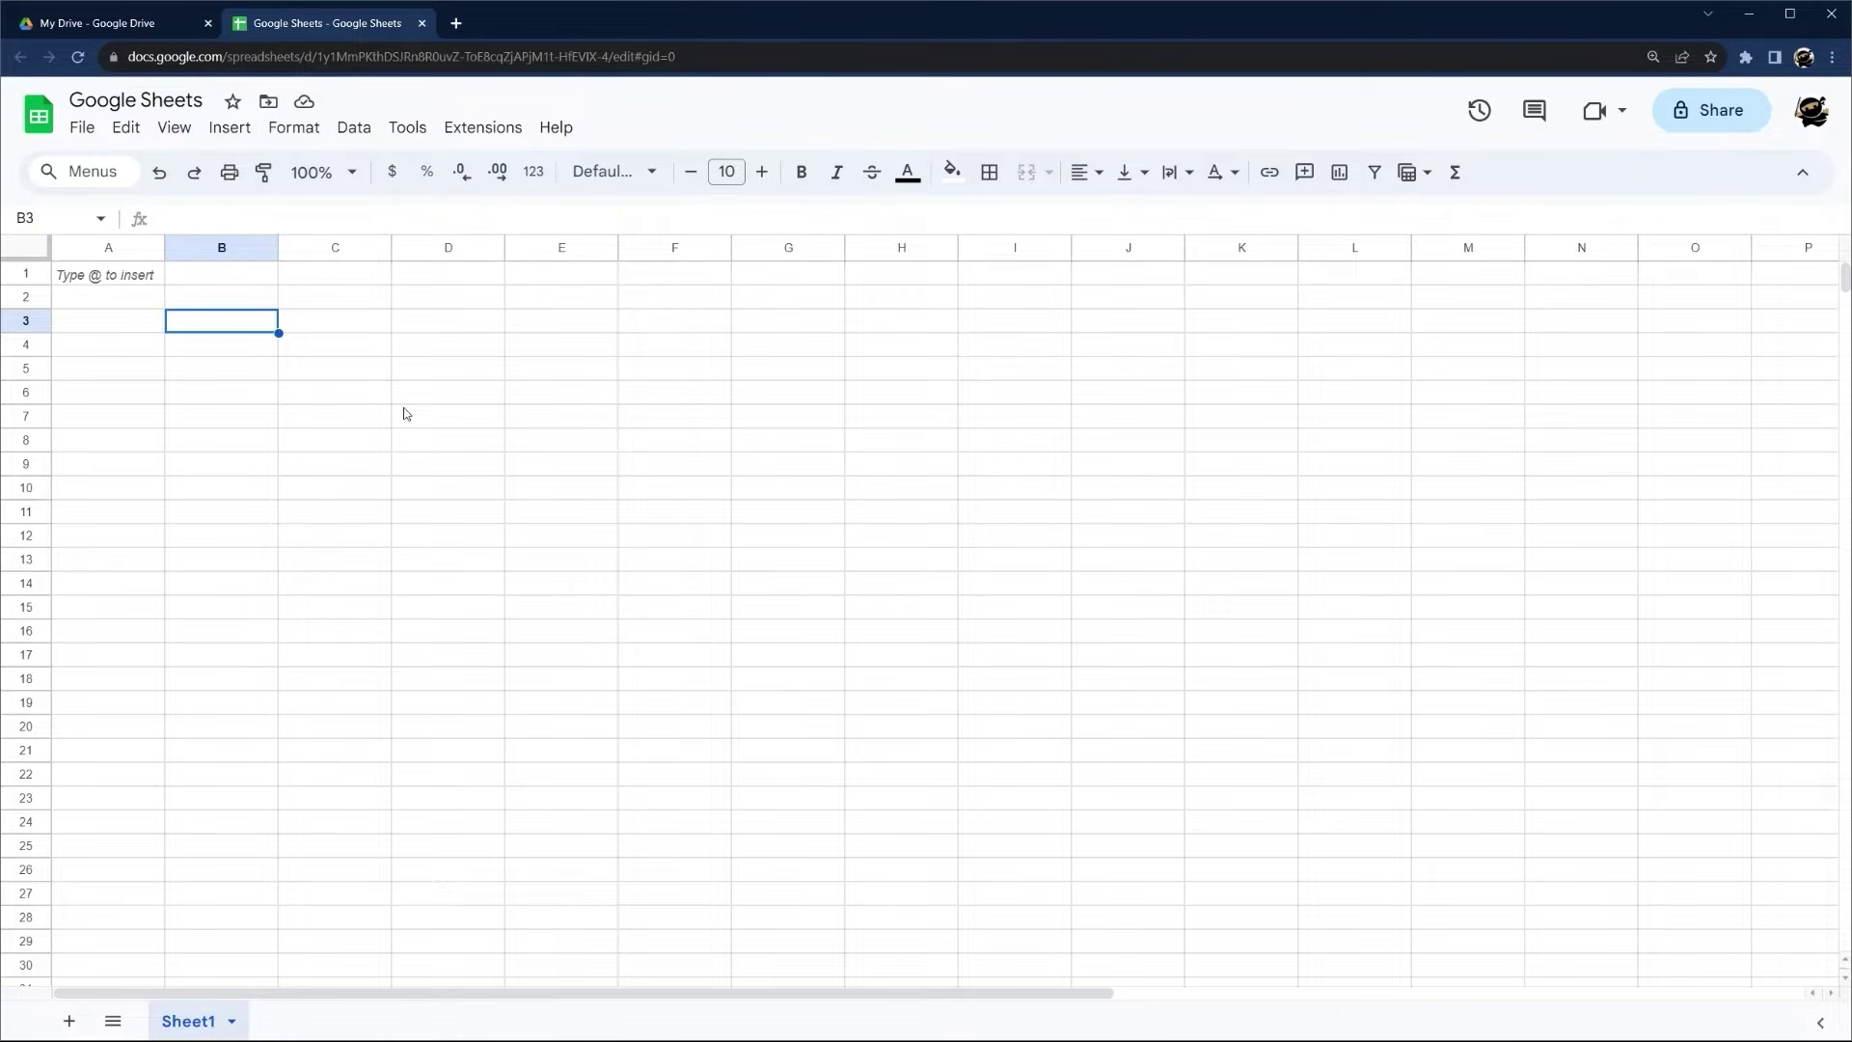
click(207, 23)
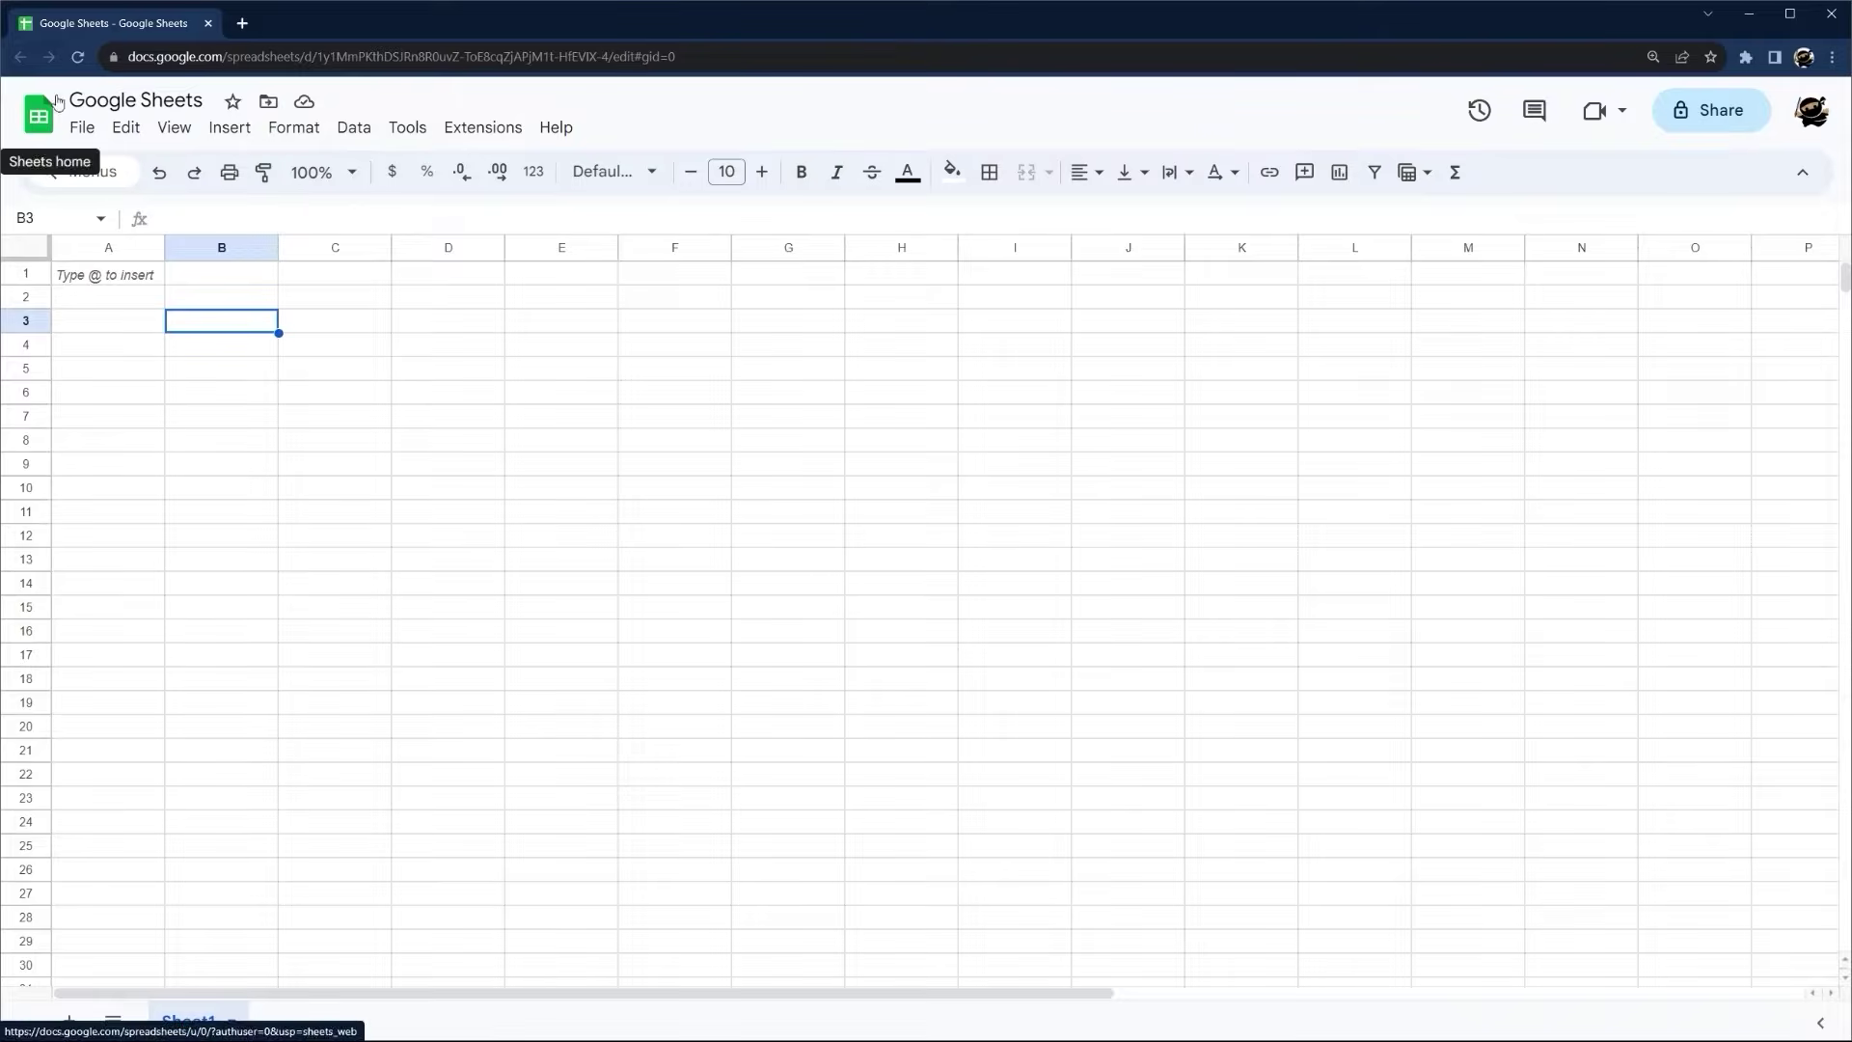
Look through the spreadsheet's available commands, including the file options for new files, sharing, emailing and downloading
click(80, 133)
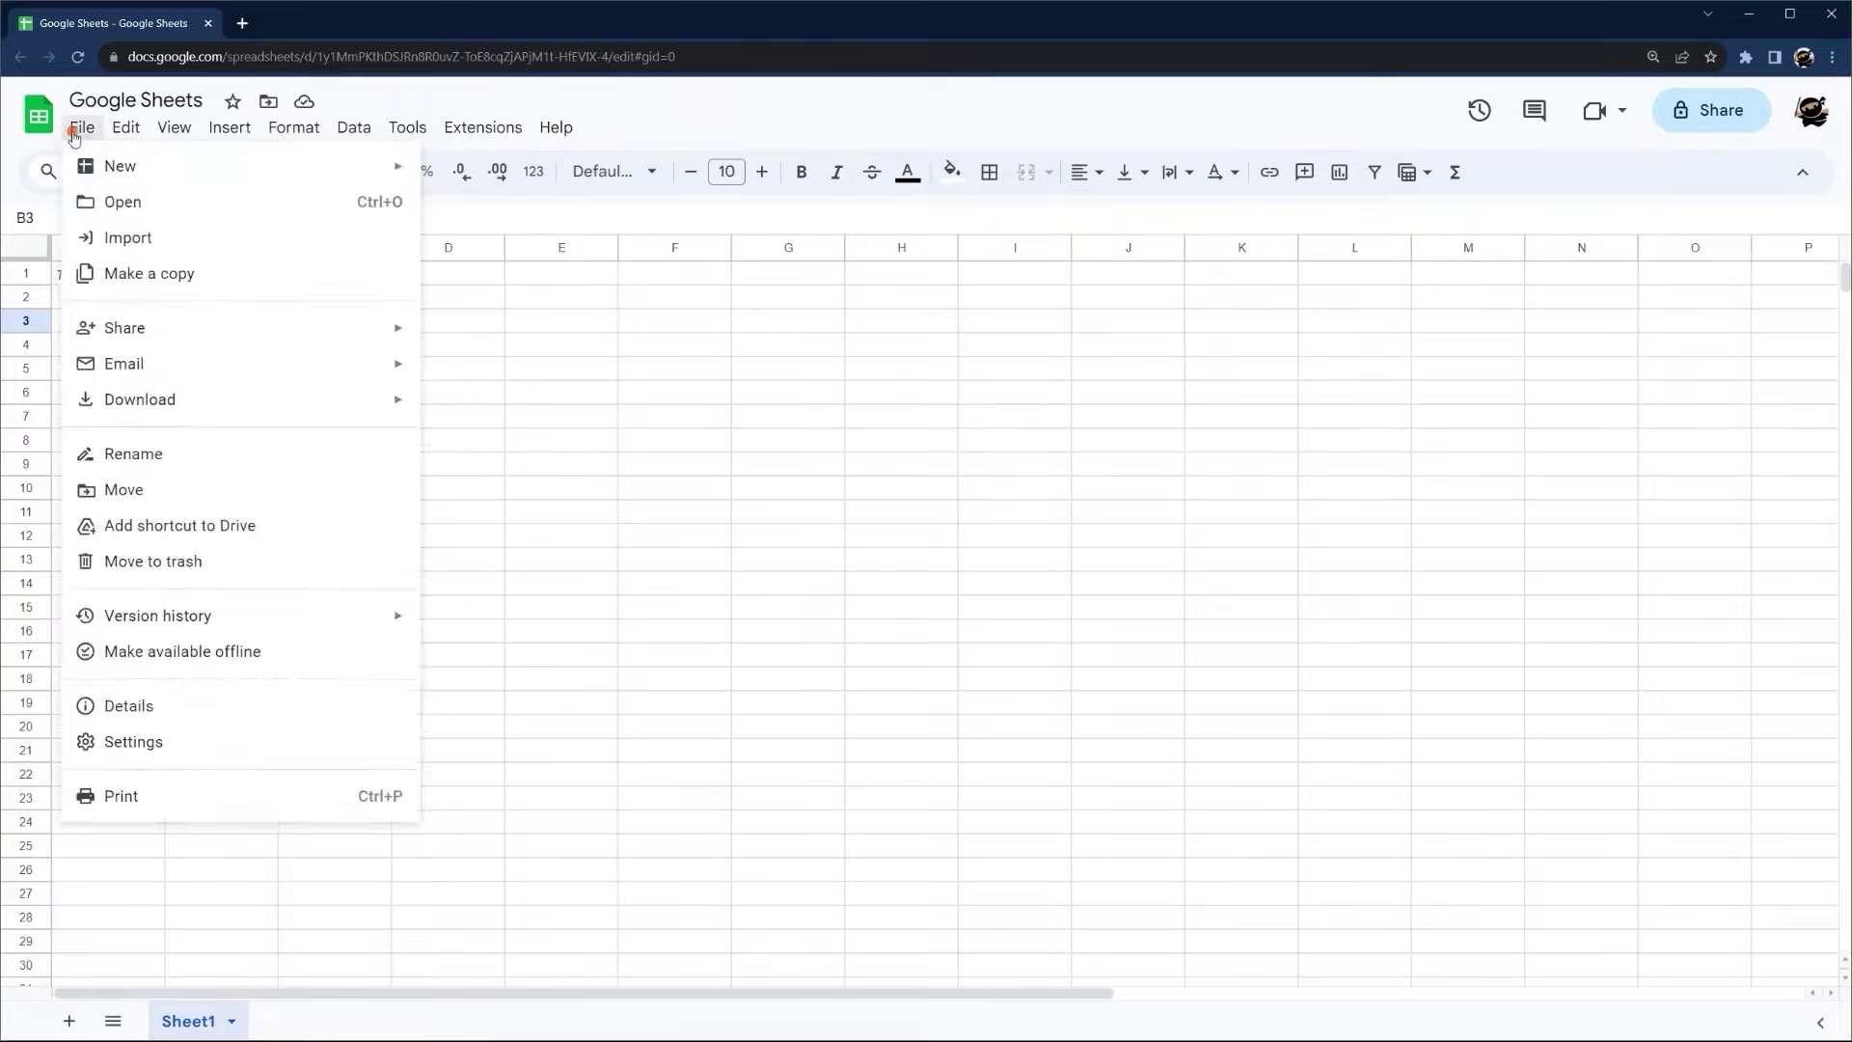
mouse_move(221, 136)
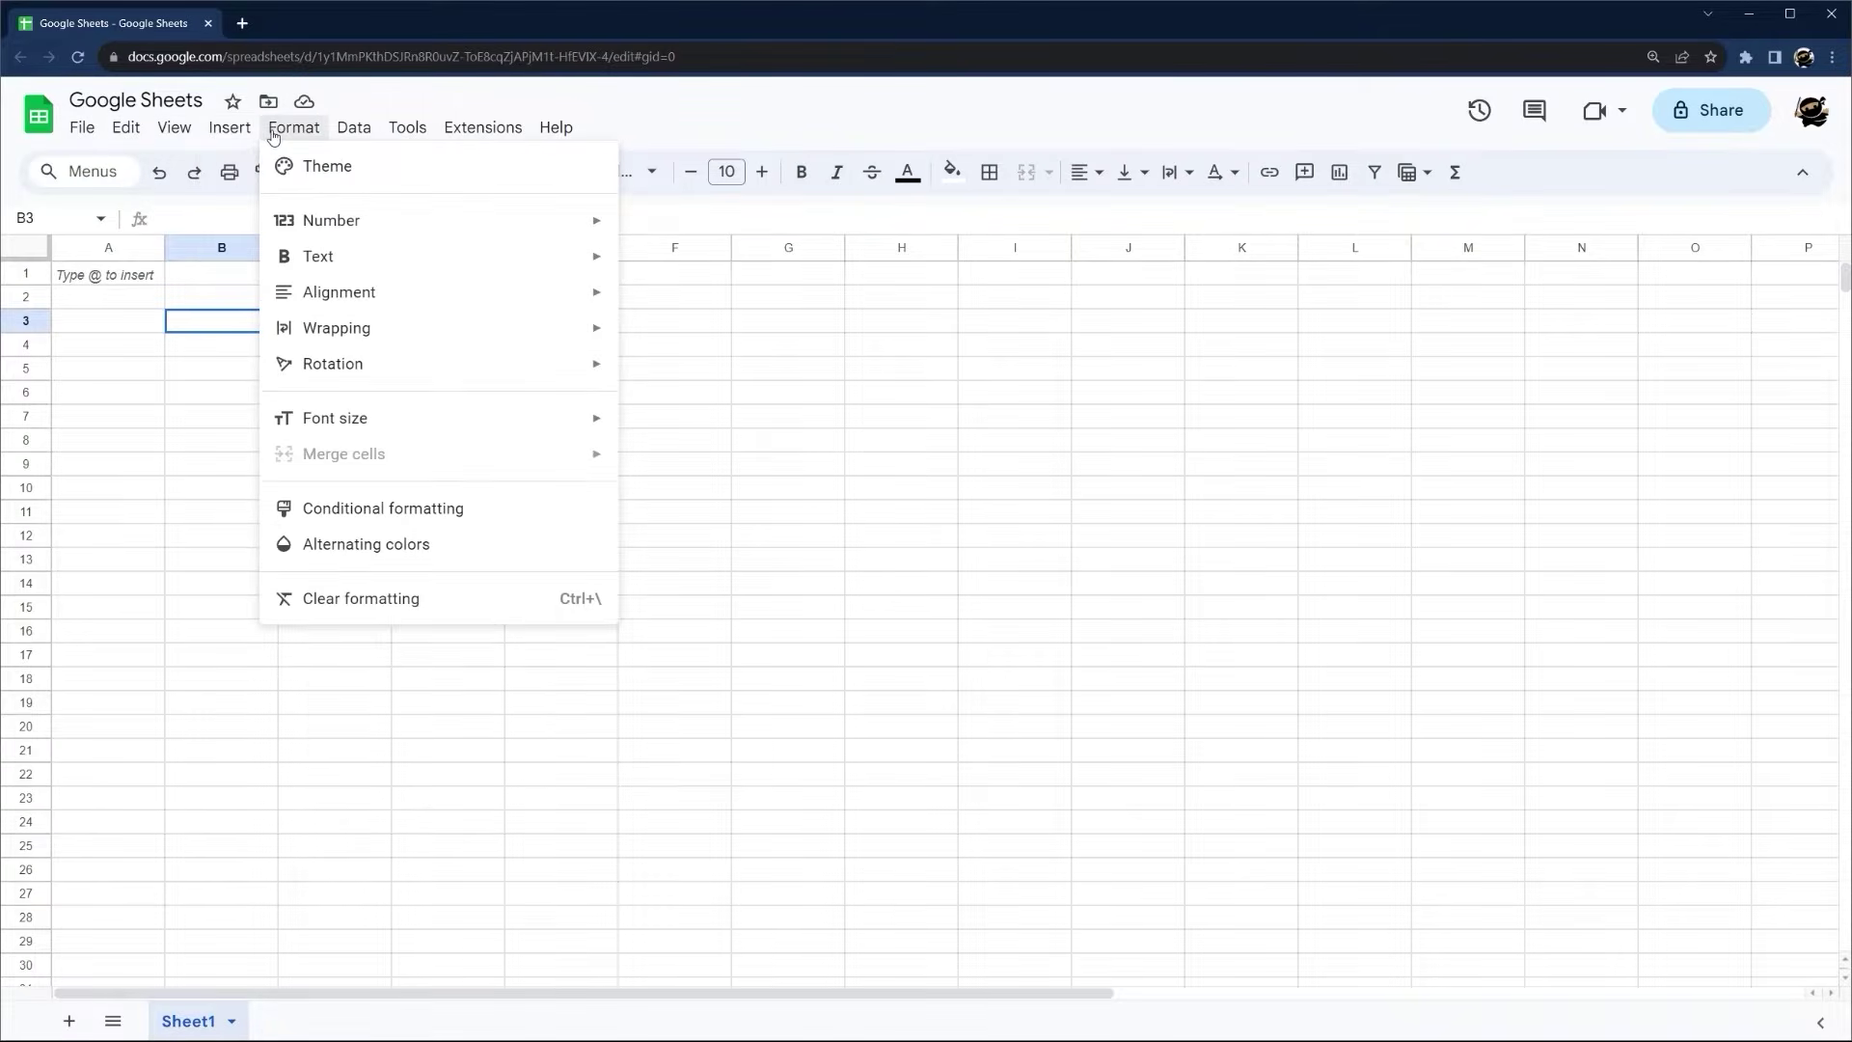
mouse_move(338, 136)
mouse_move(399, 135)
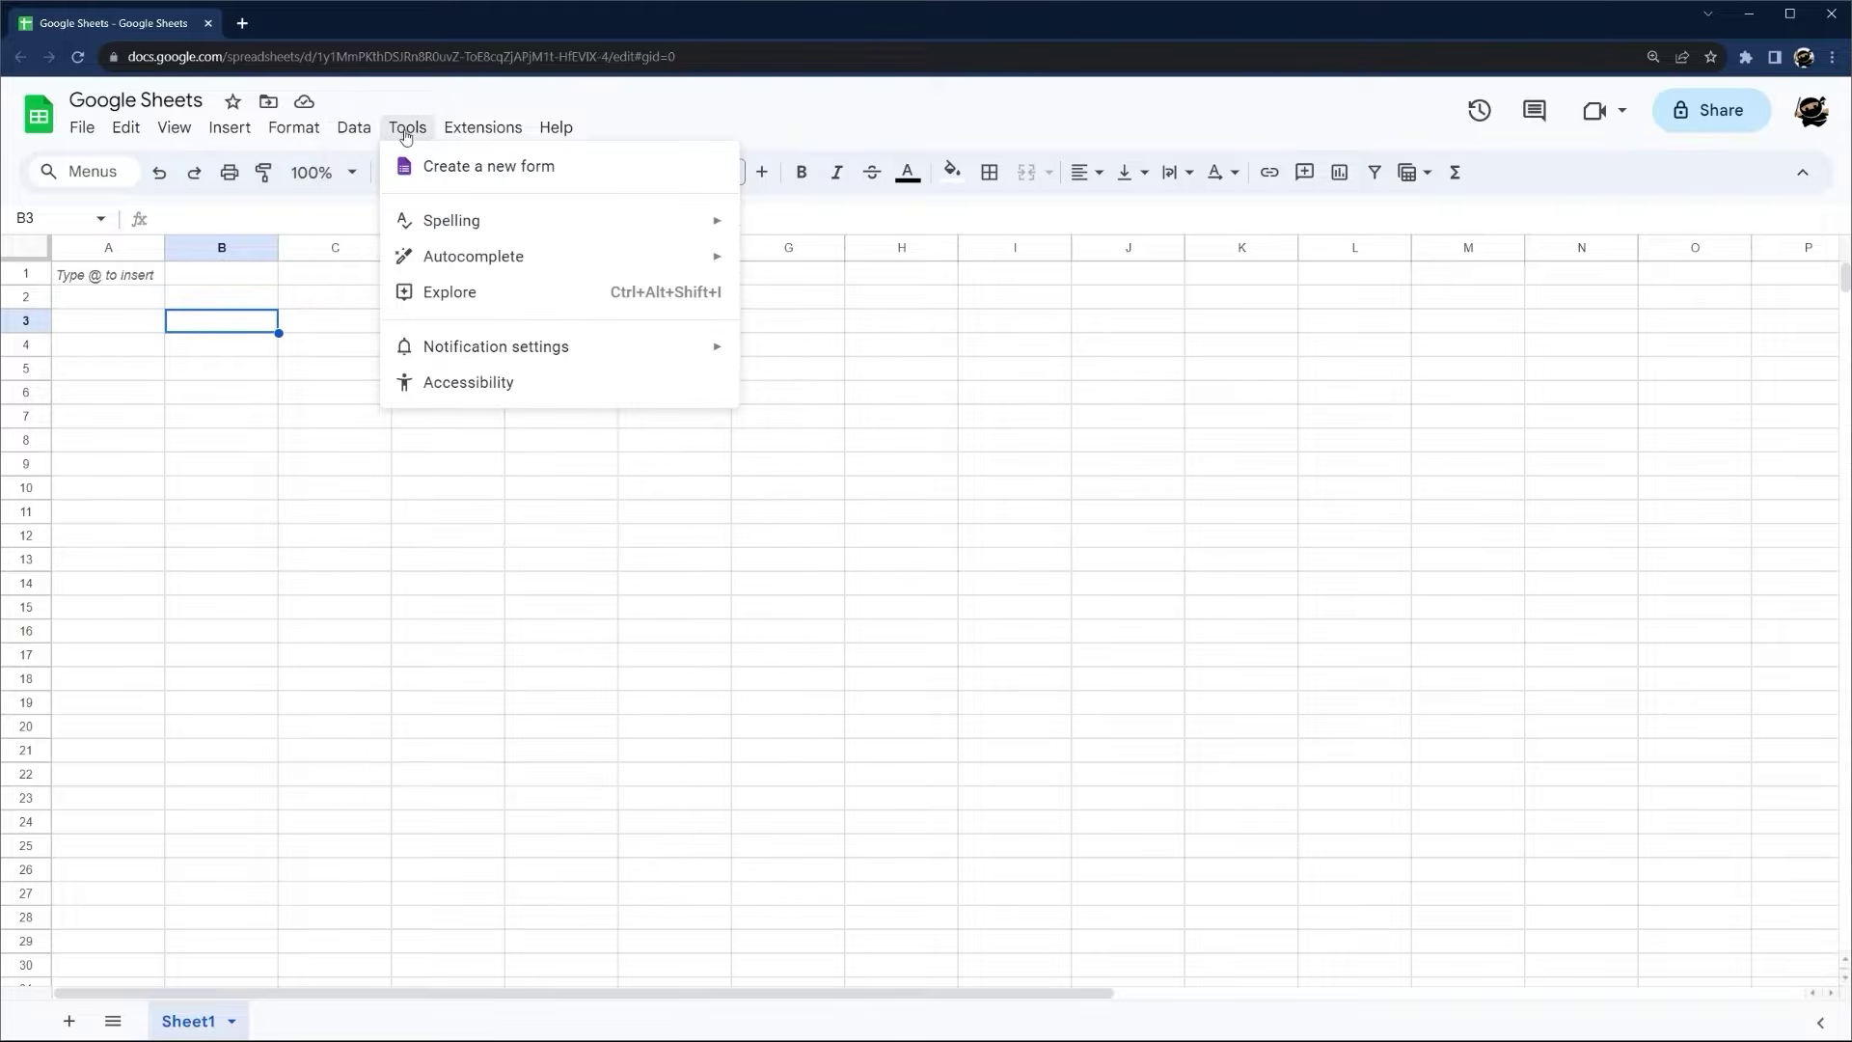
mouse_move(550, 130)
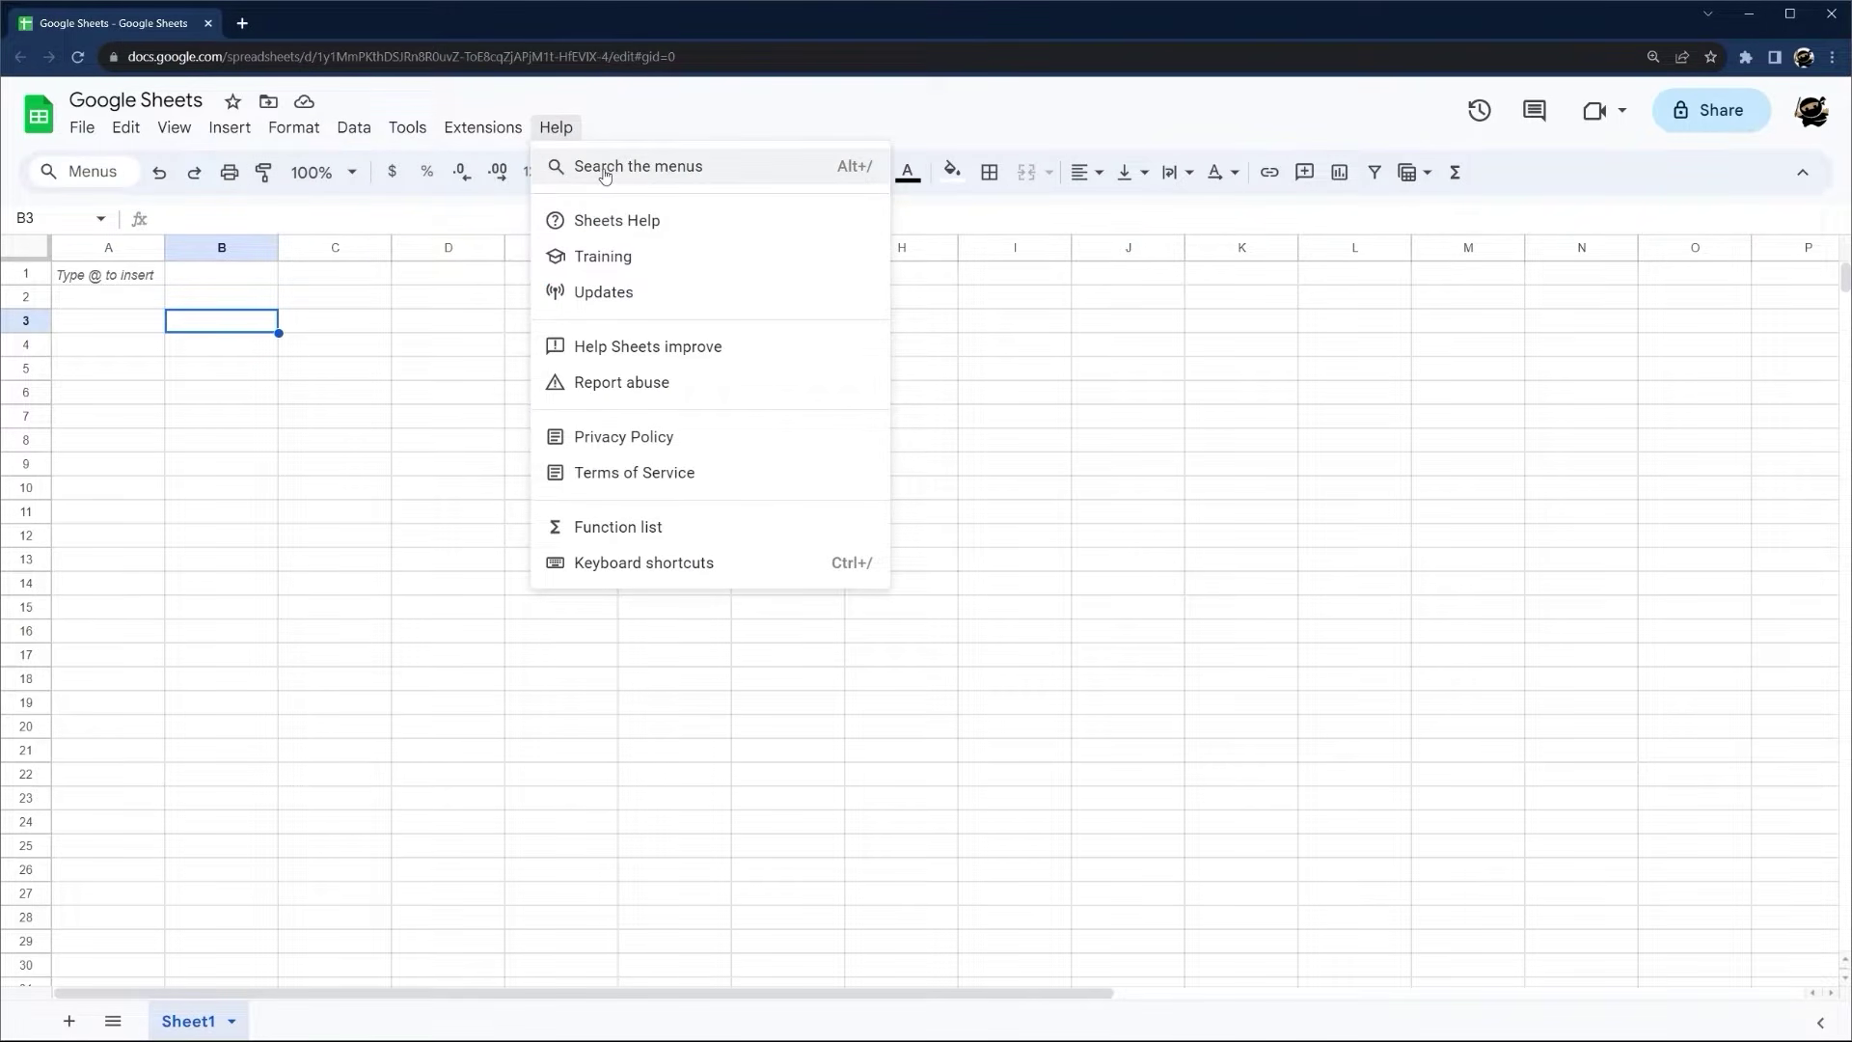
mouse_move(84, 137)
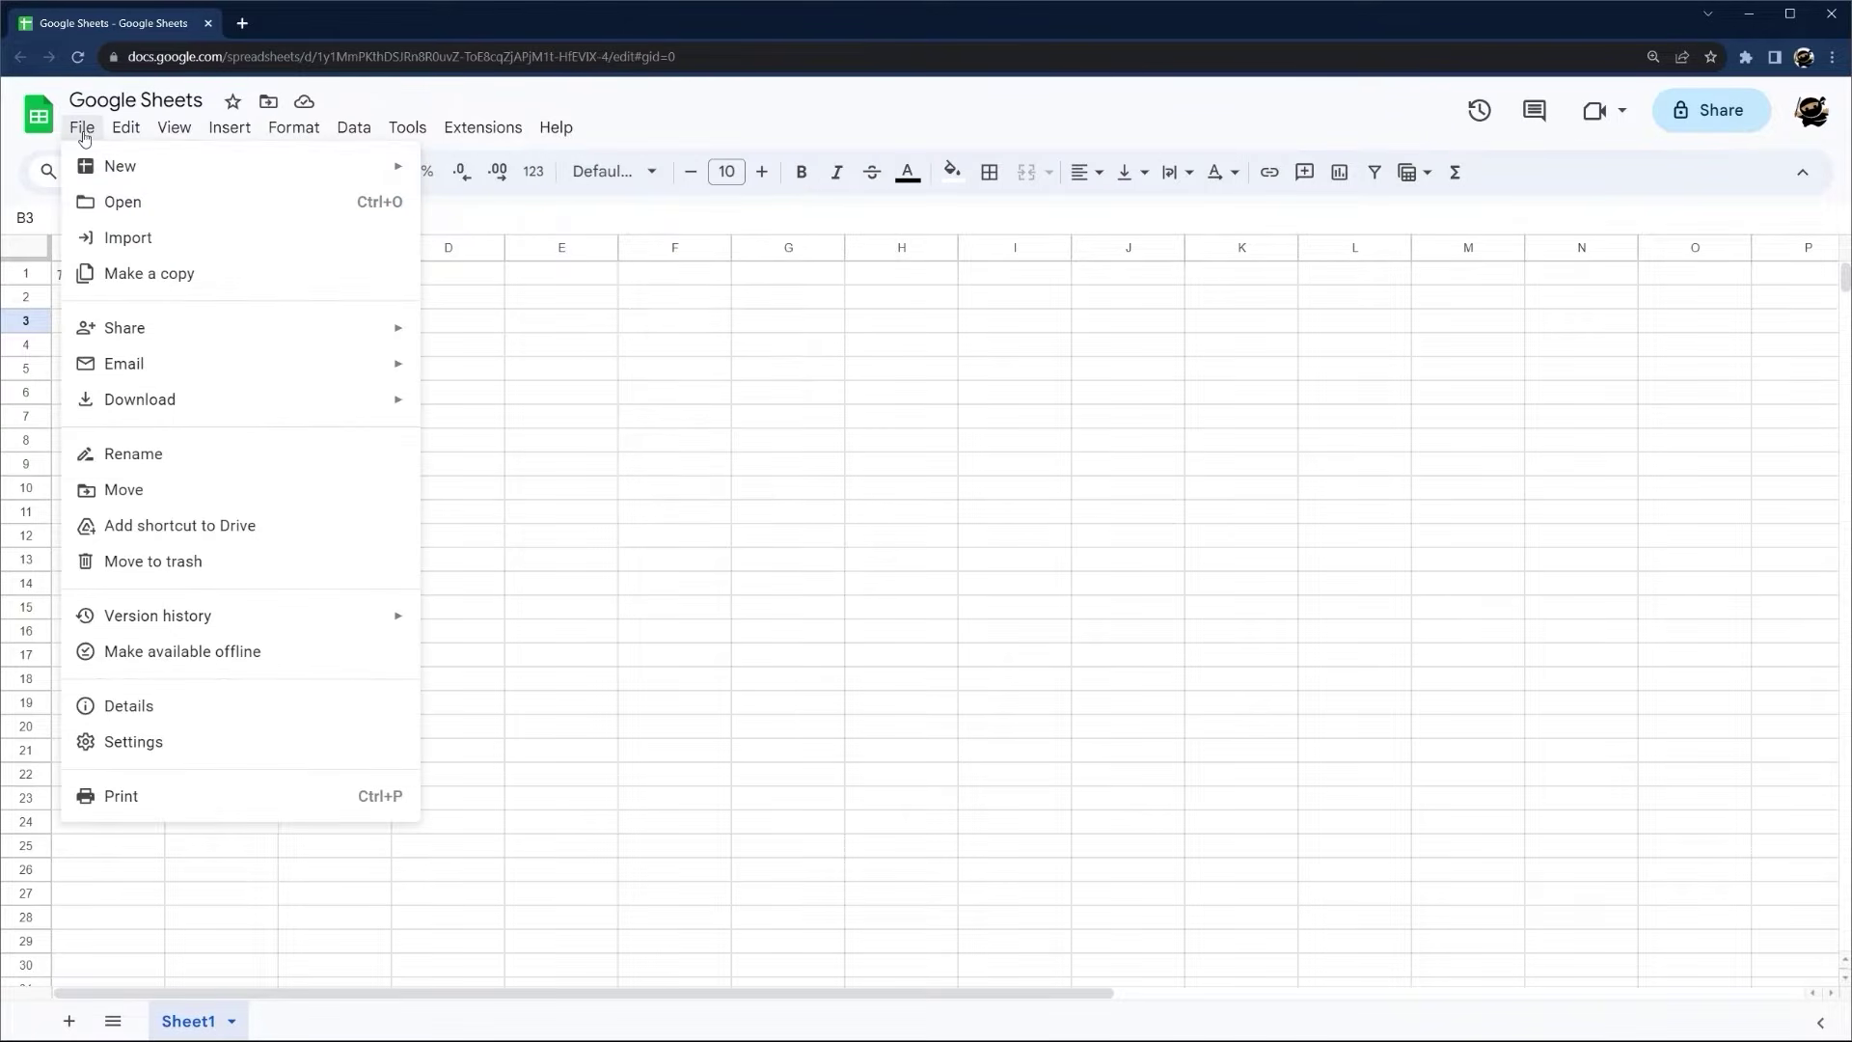
mouse_move(386, 166)
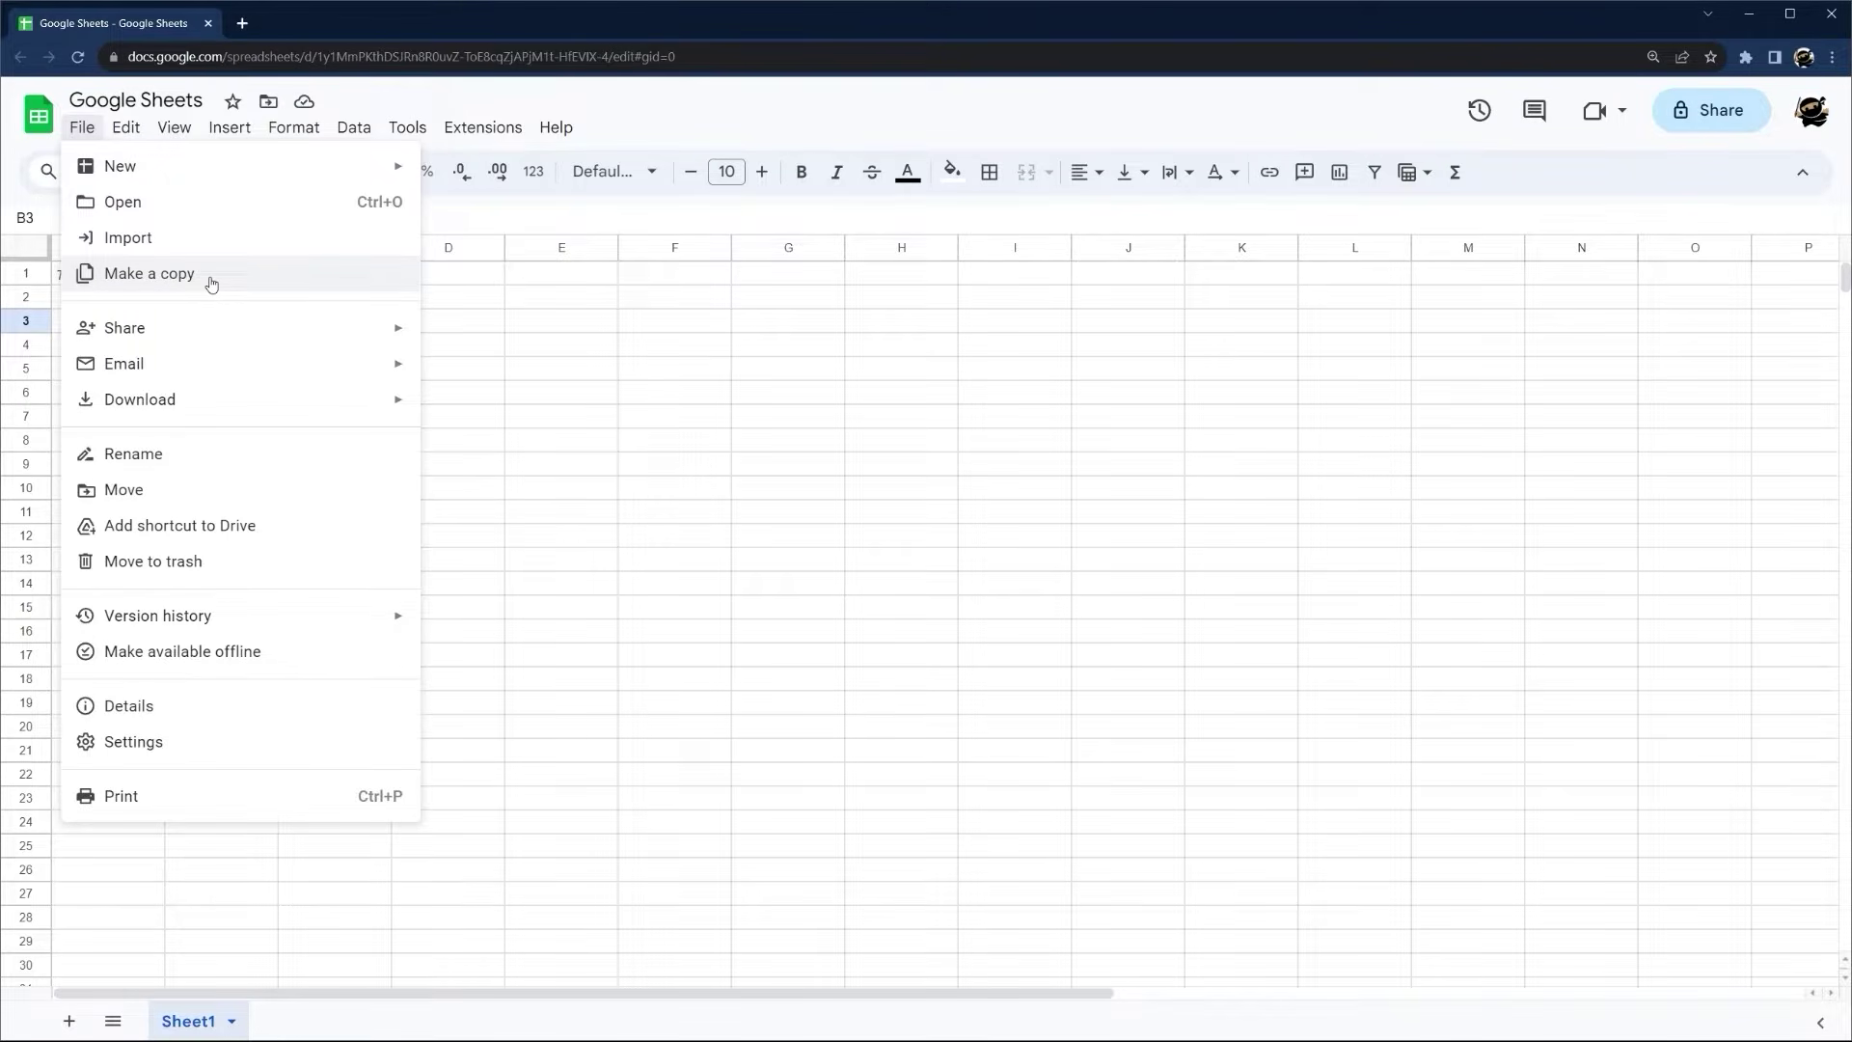
mouse_move(184, 333)
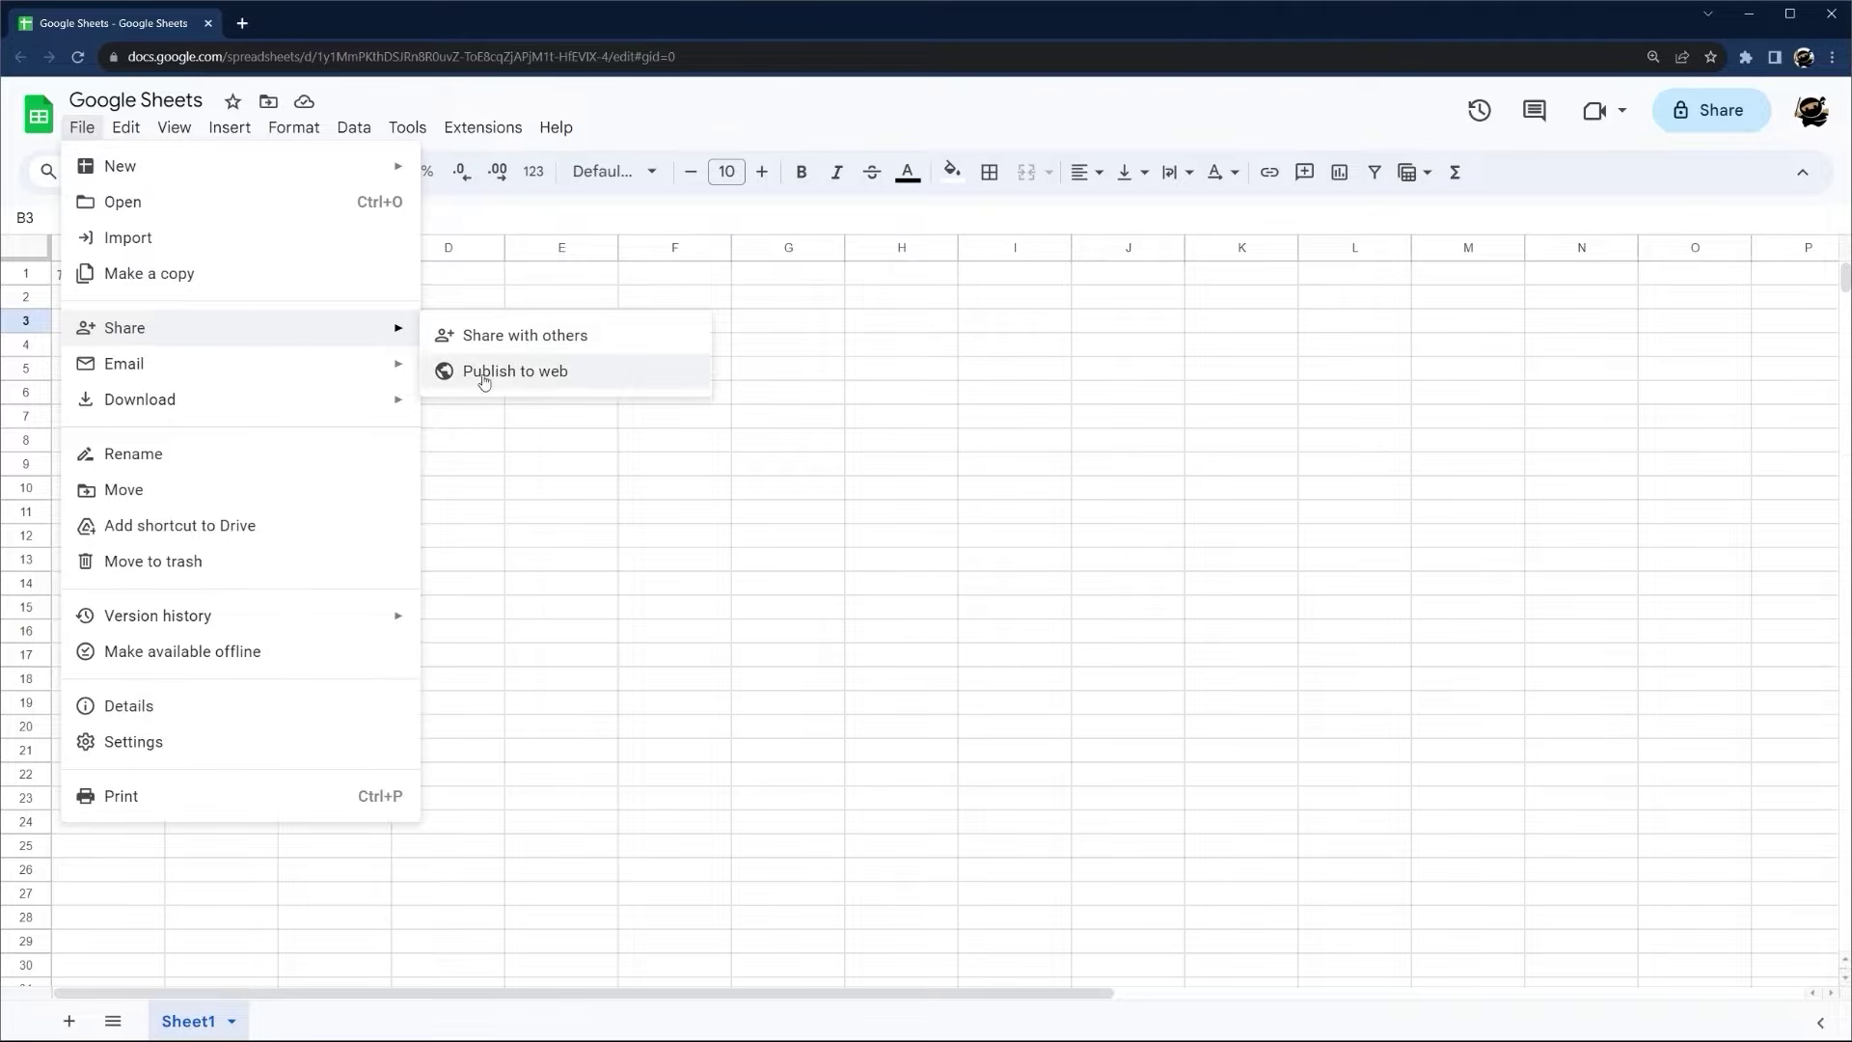
mouse_move(256, 366)
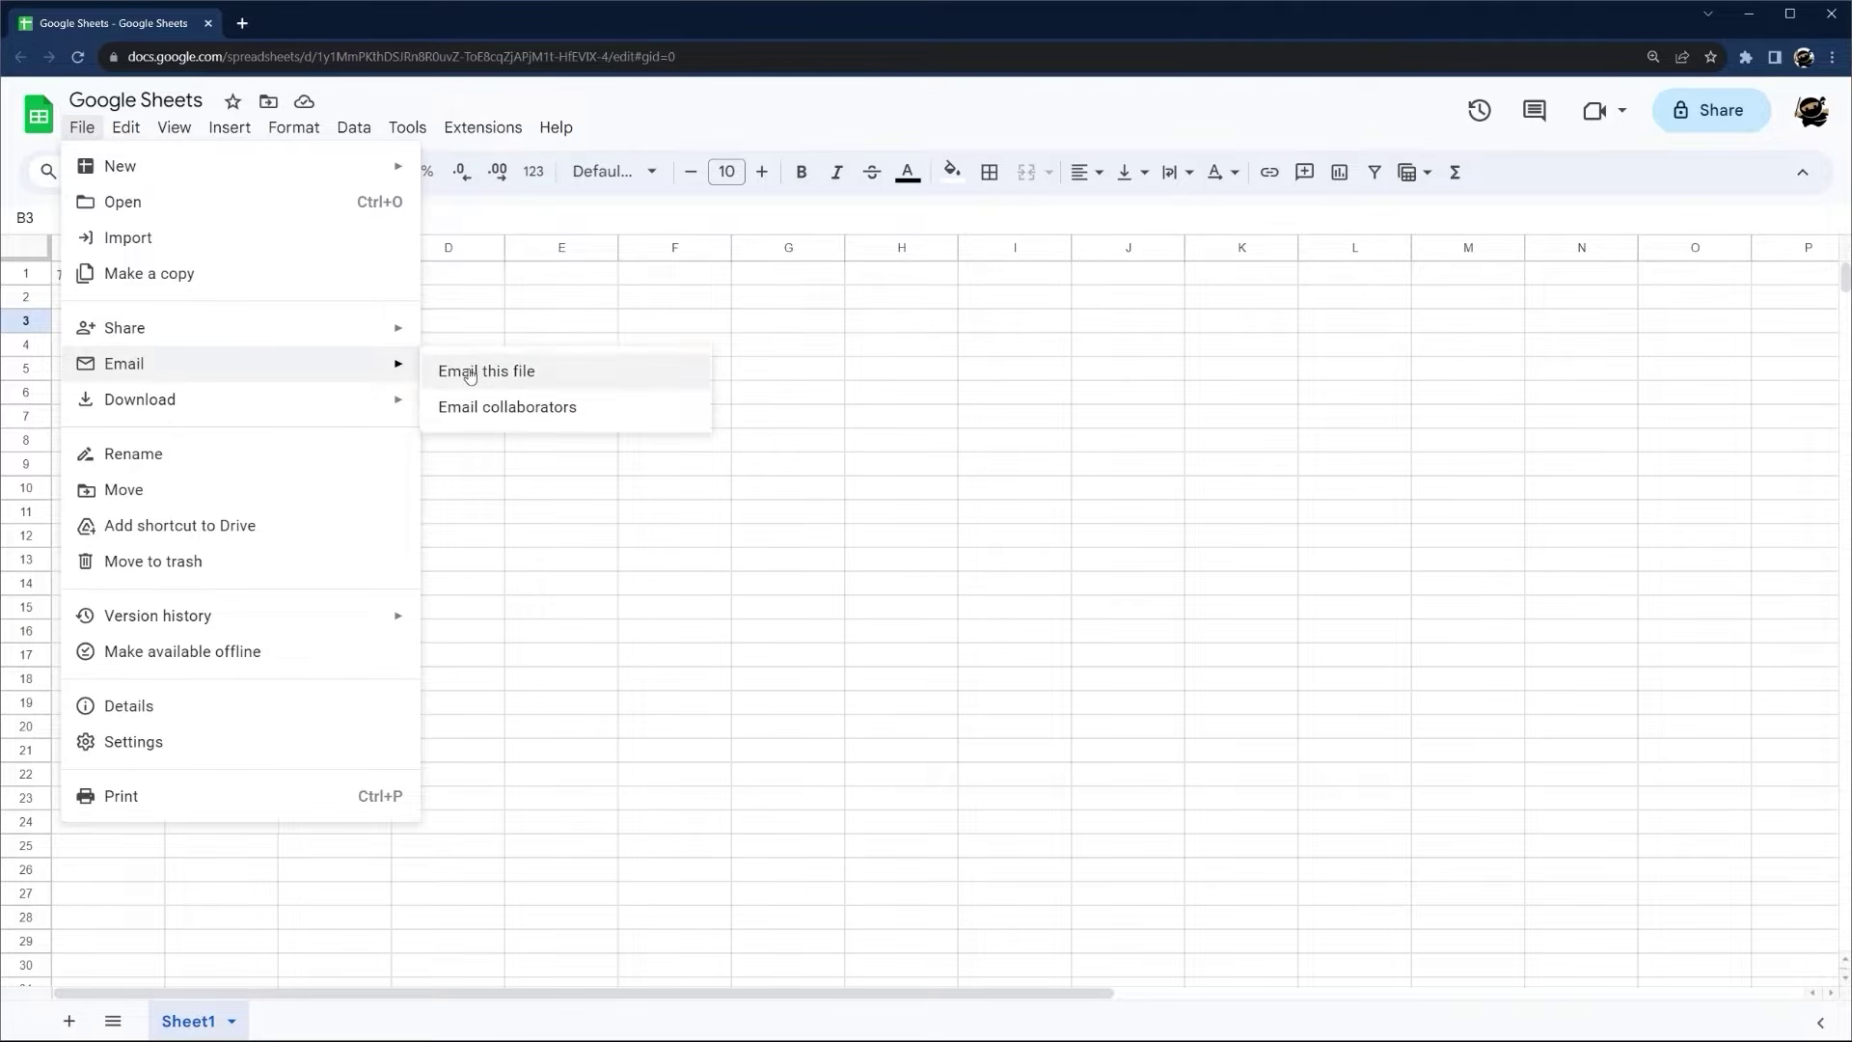
mouse_move(347, 398)
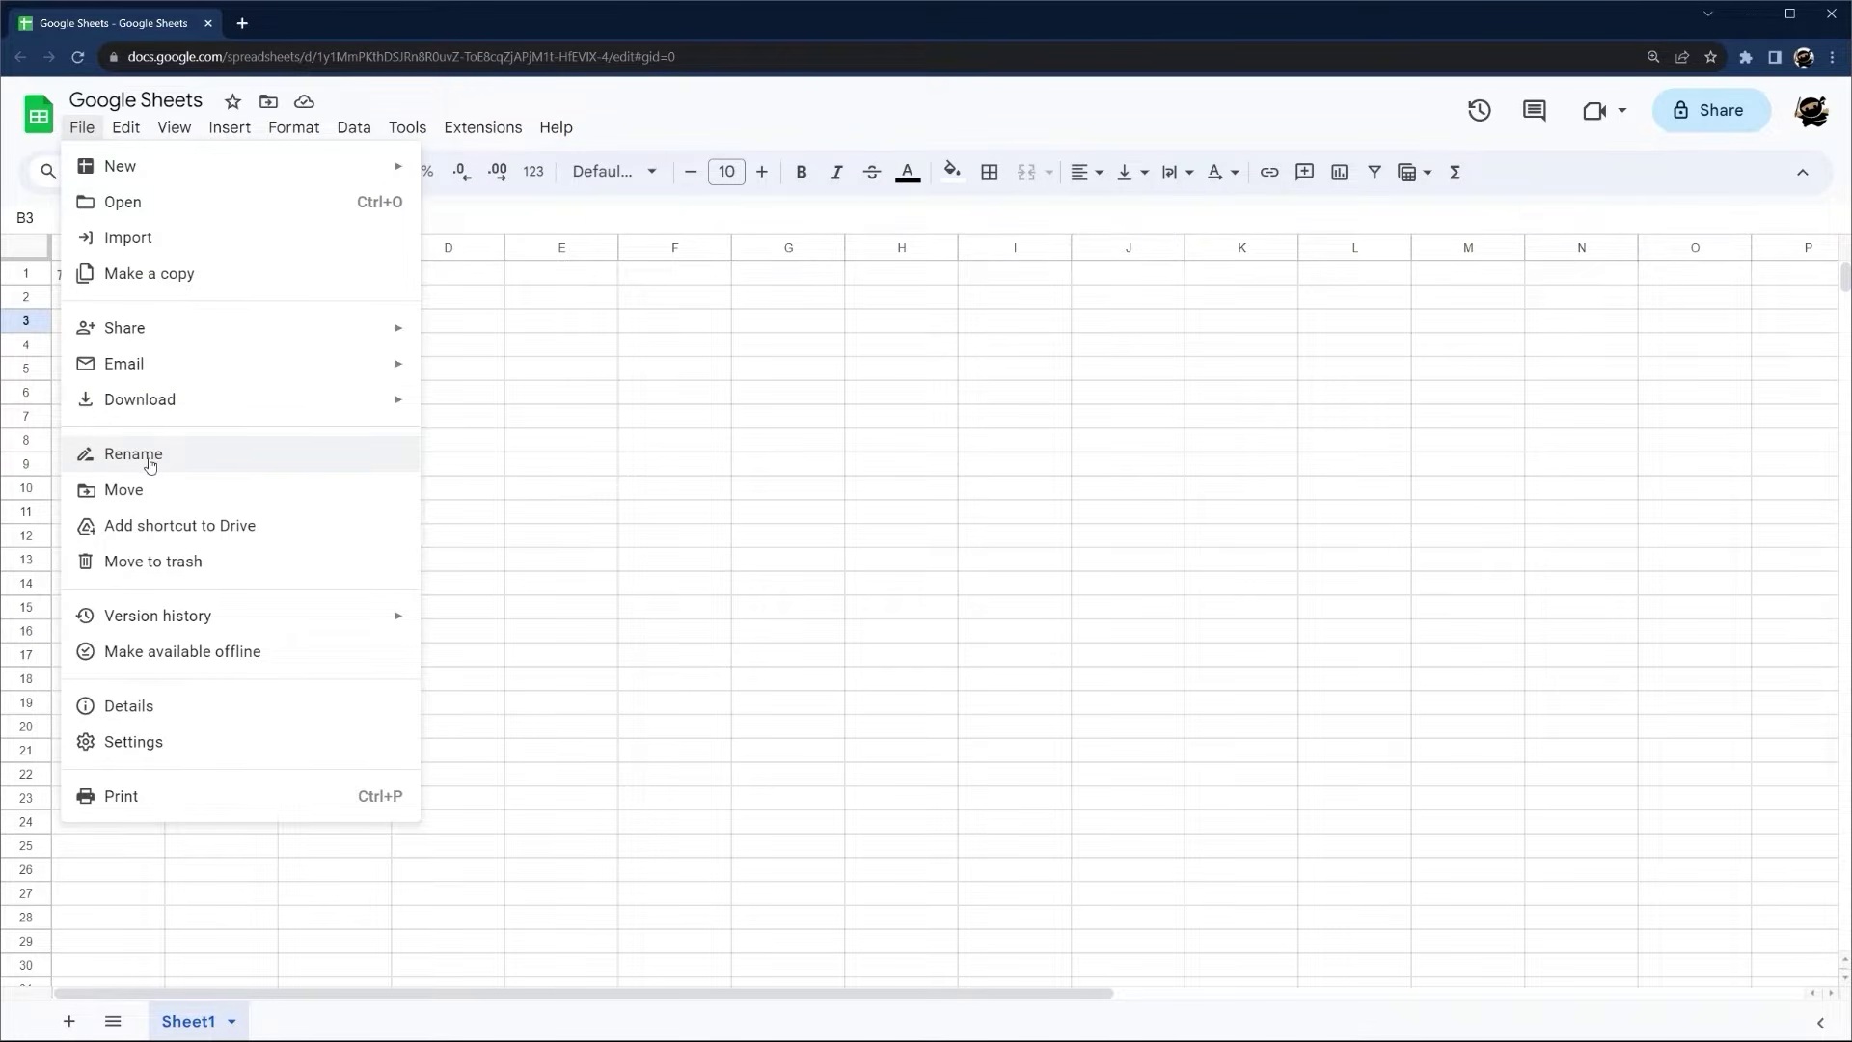
Move the "Google Sheets" spreadsheet from My Drive into the Misc folder
click(137, 492)
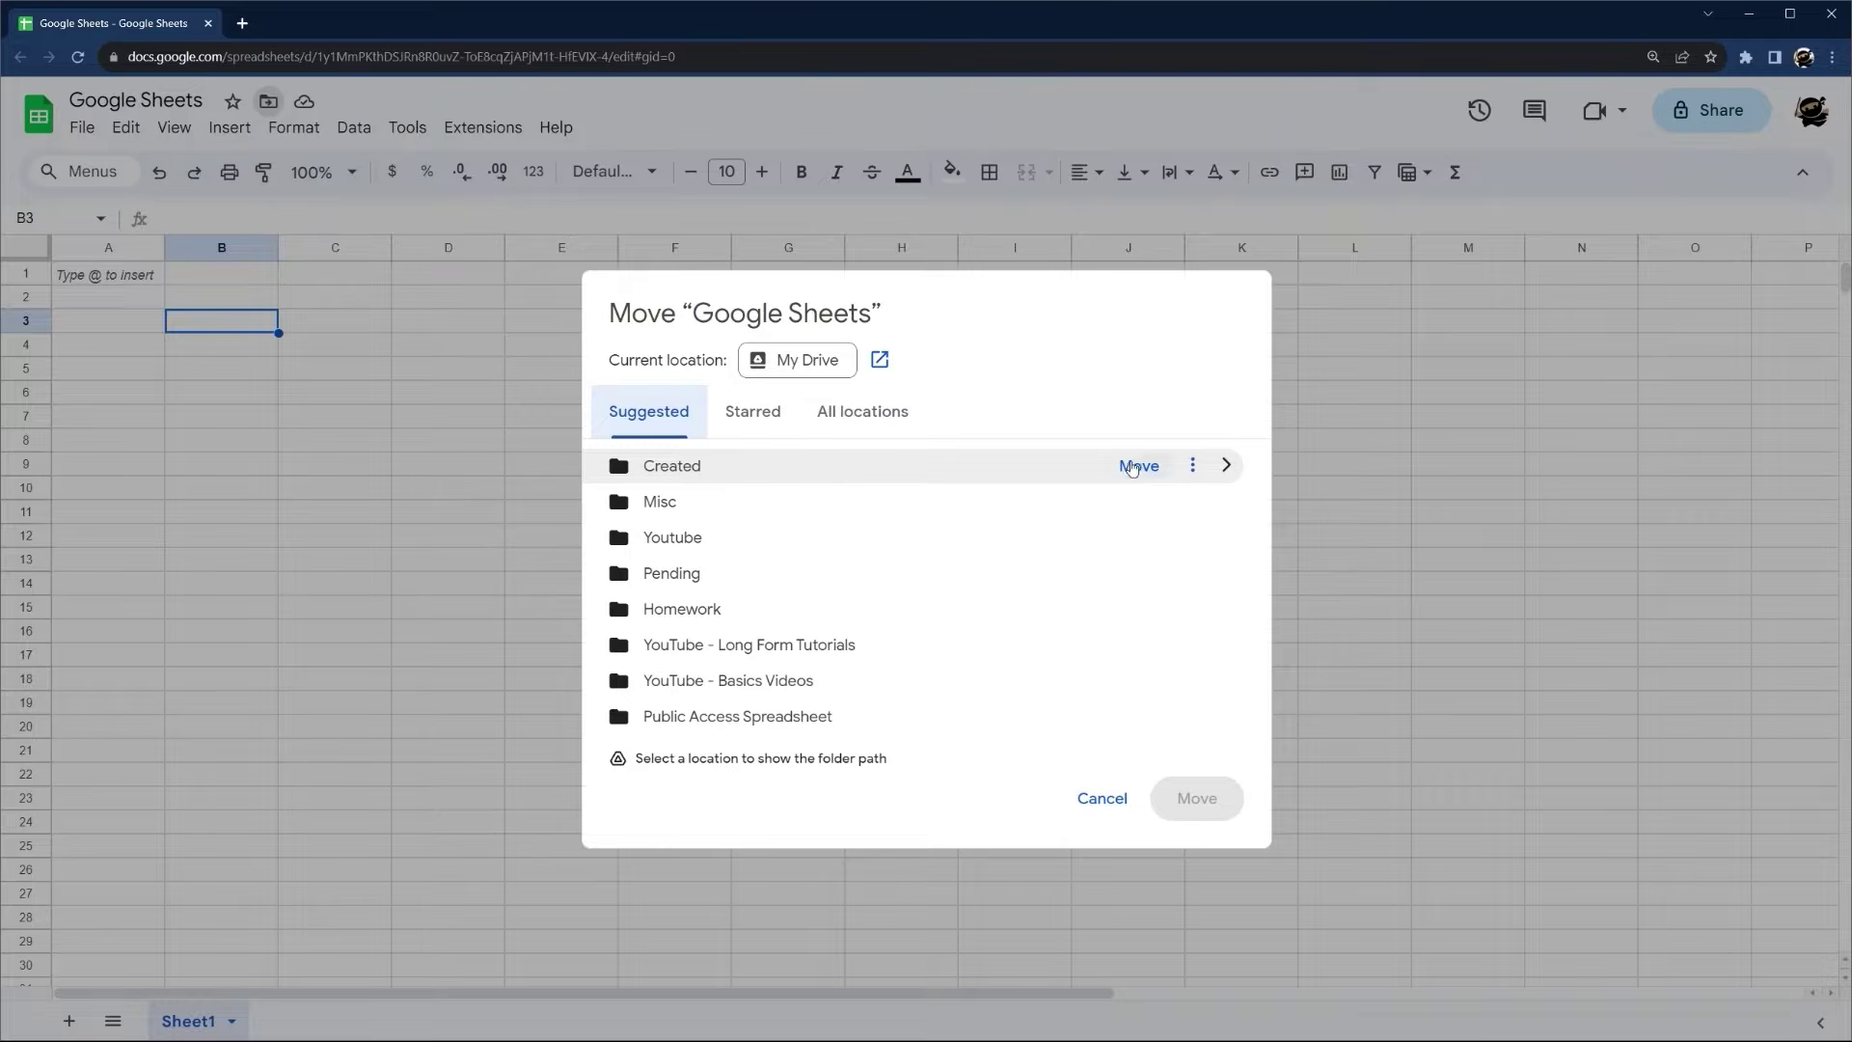
click(1131, 501)
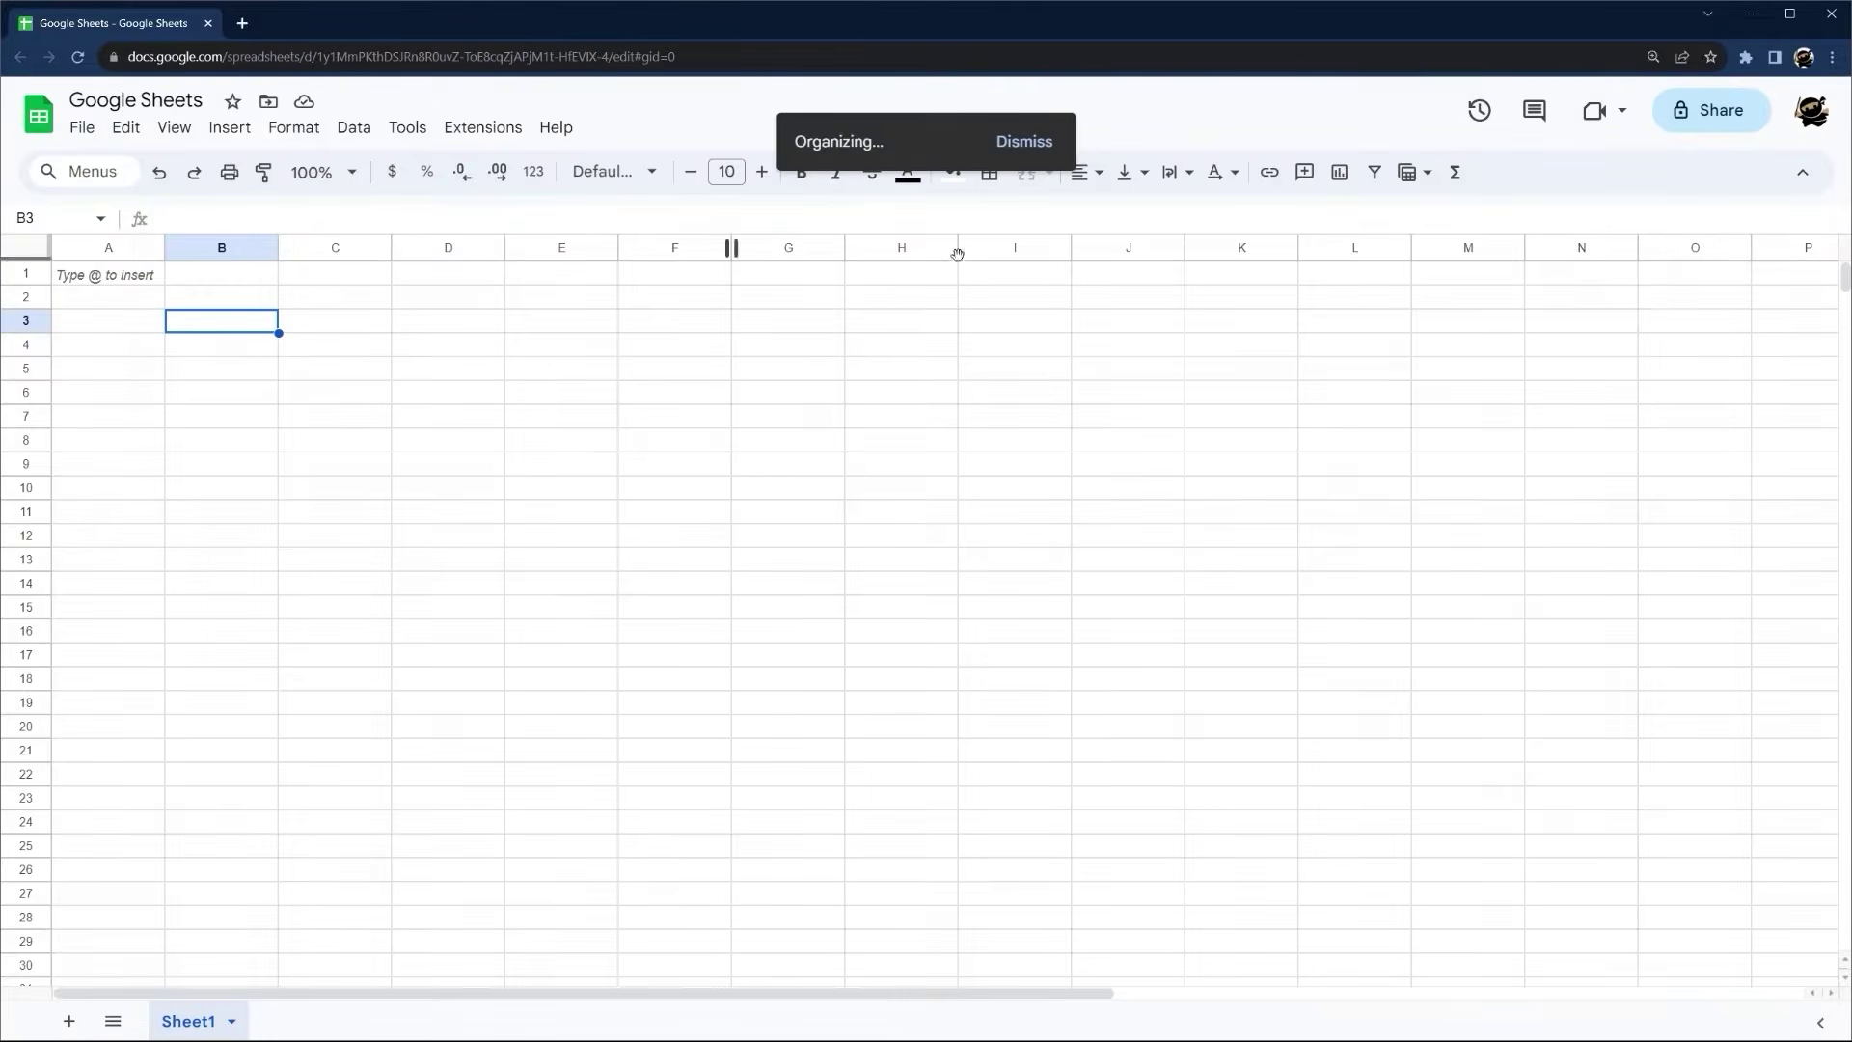
click(1217, 142)
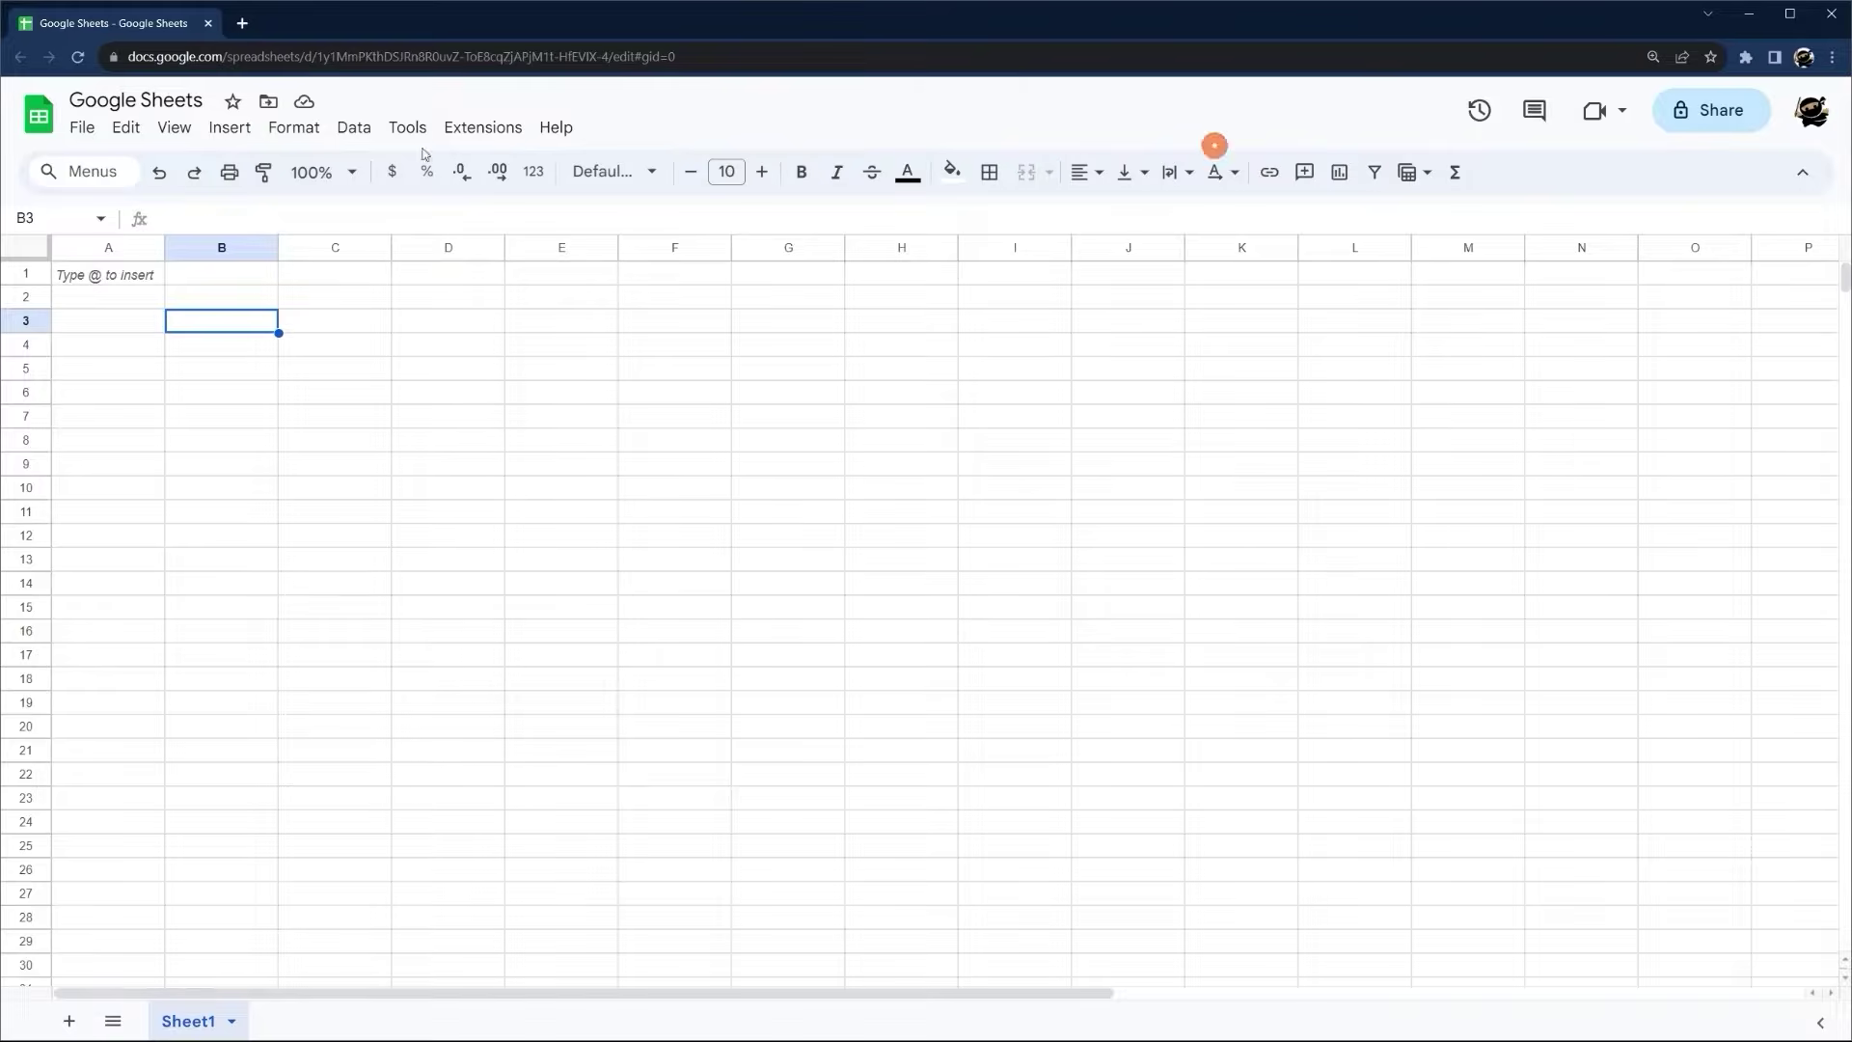
Review the spreadsheet settings for locale, time zone, recalculation and iterative calculation, and cancel without saving
click(82, 127)
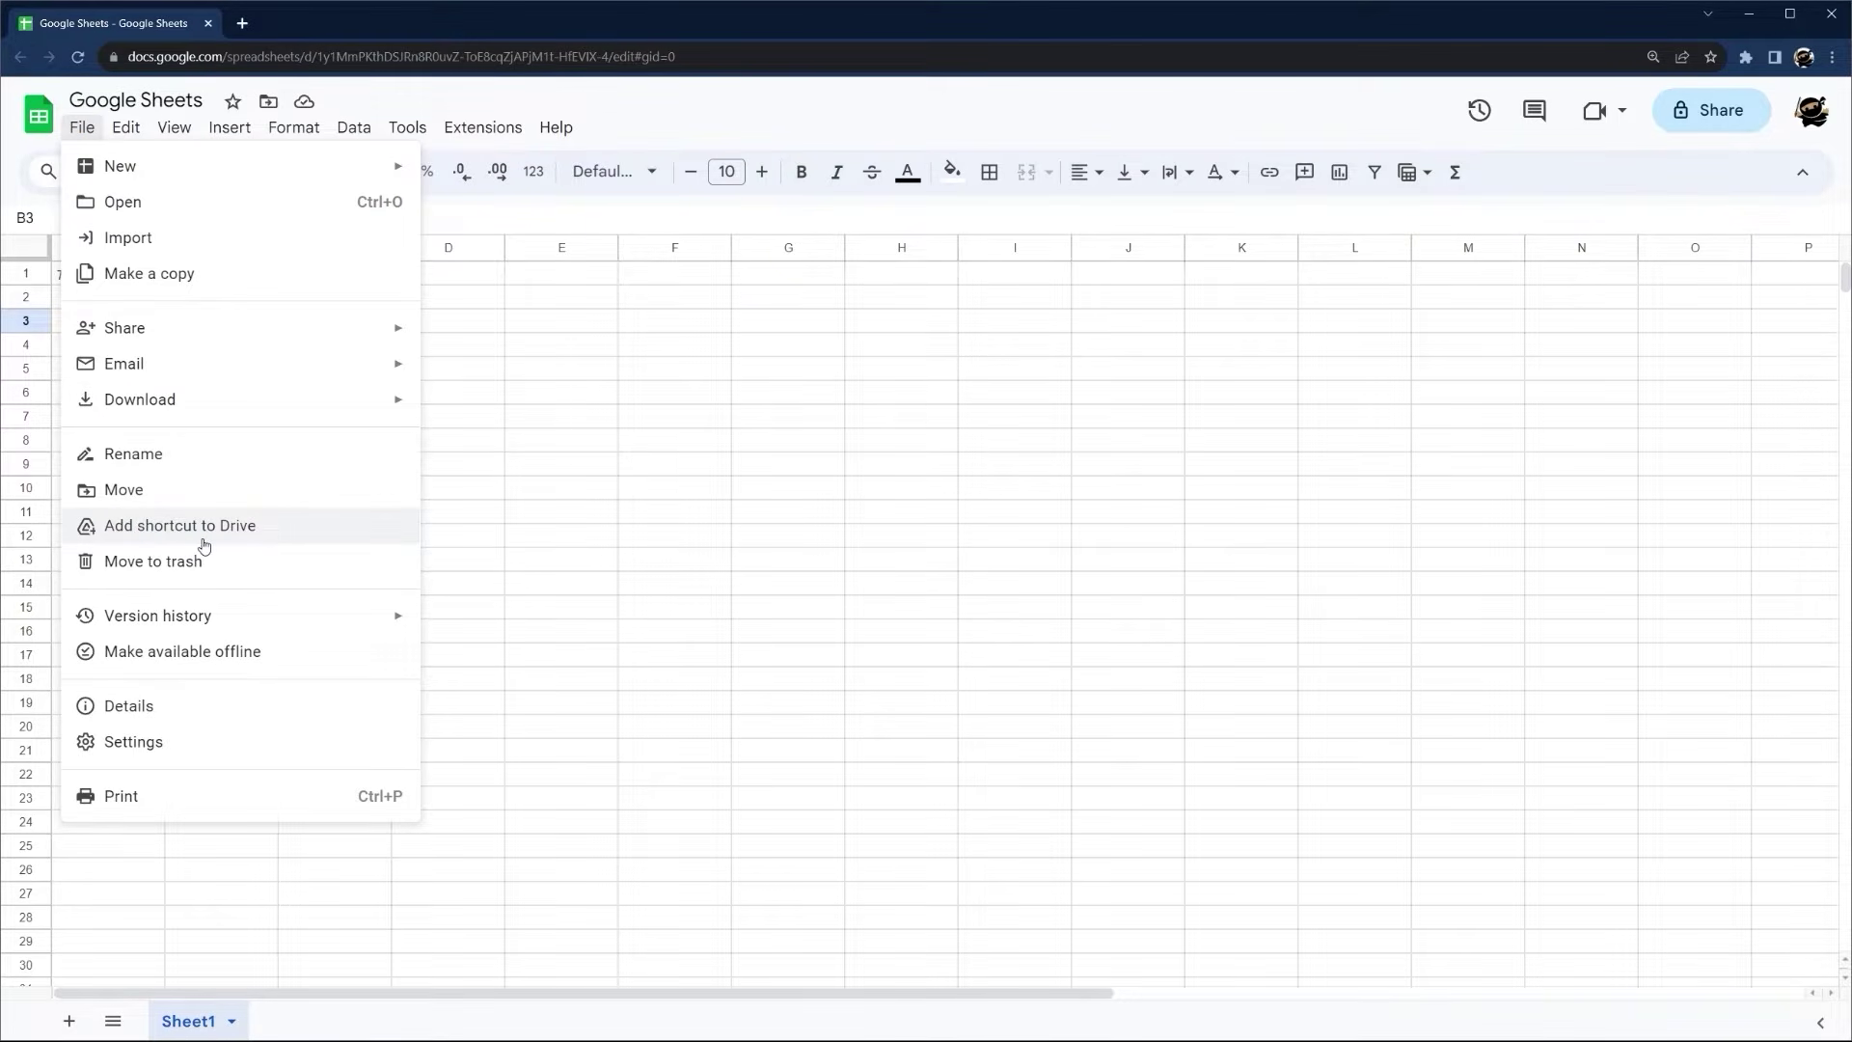
mouse_move(170, 615)
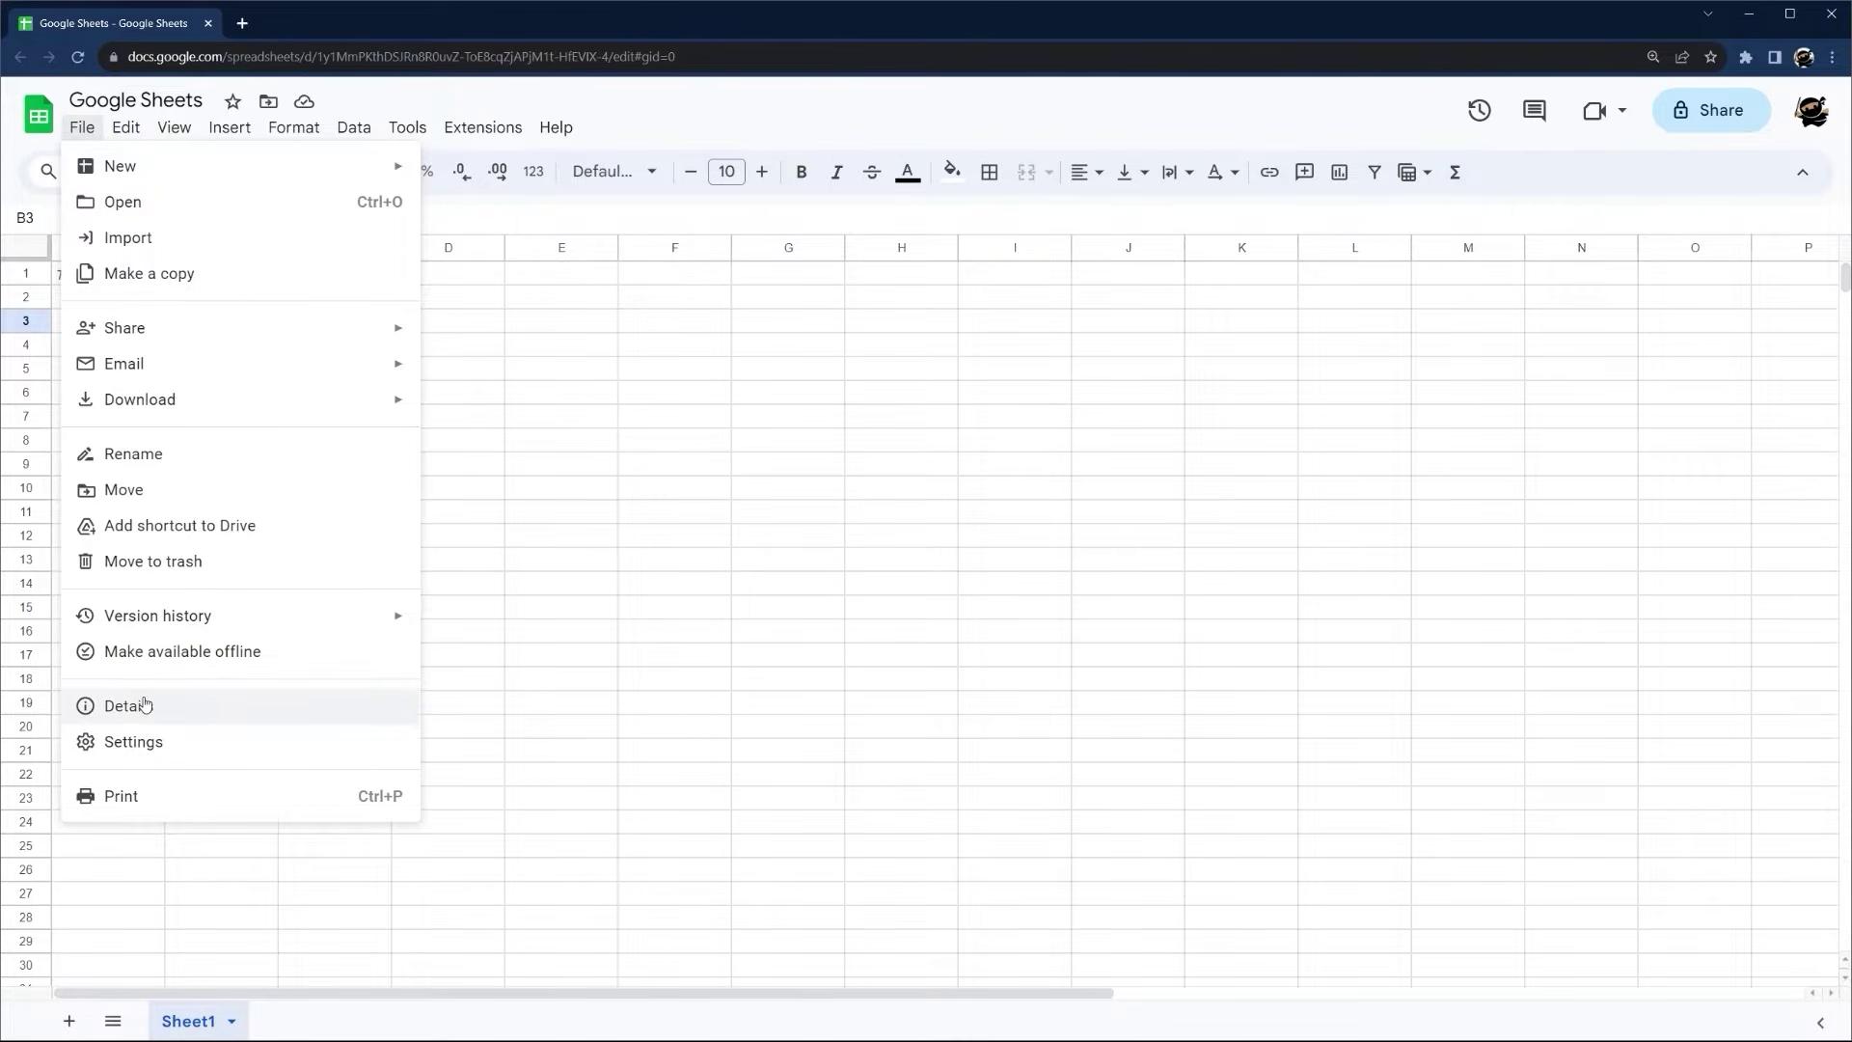
click(123, 740)
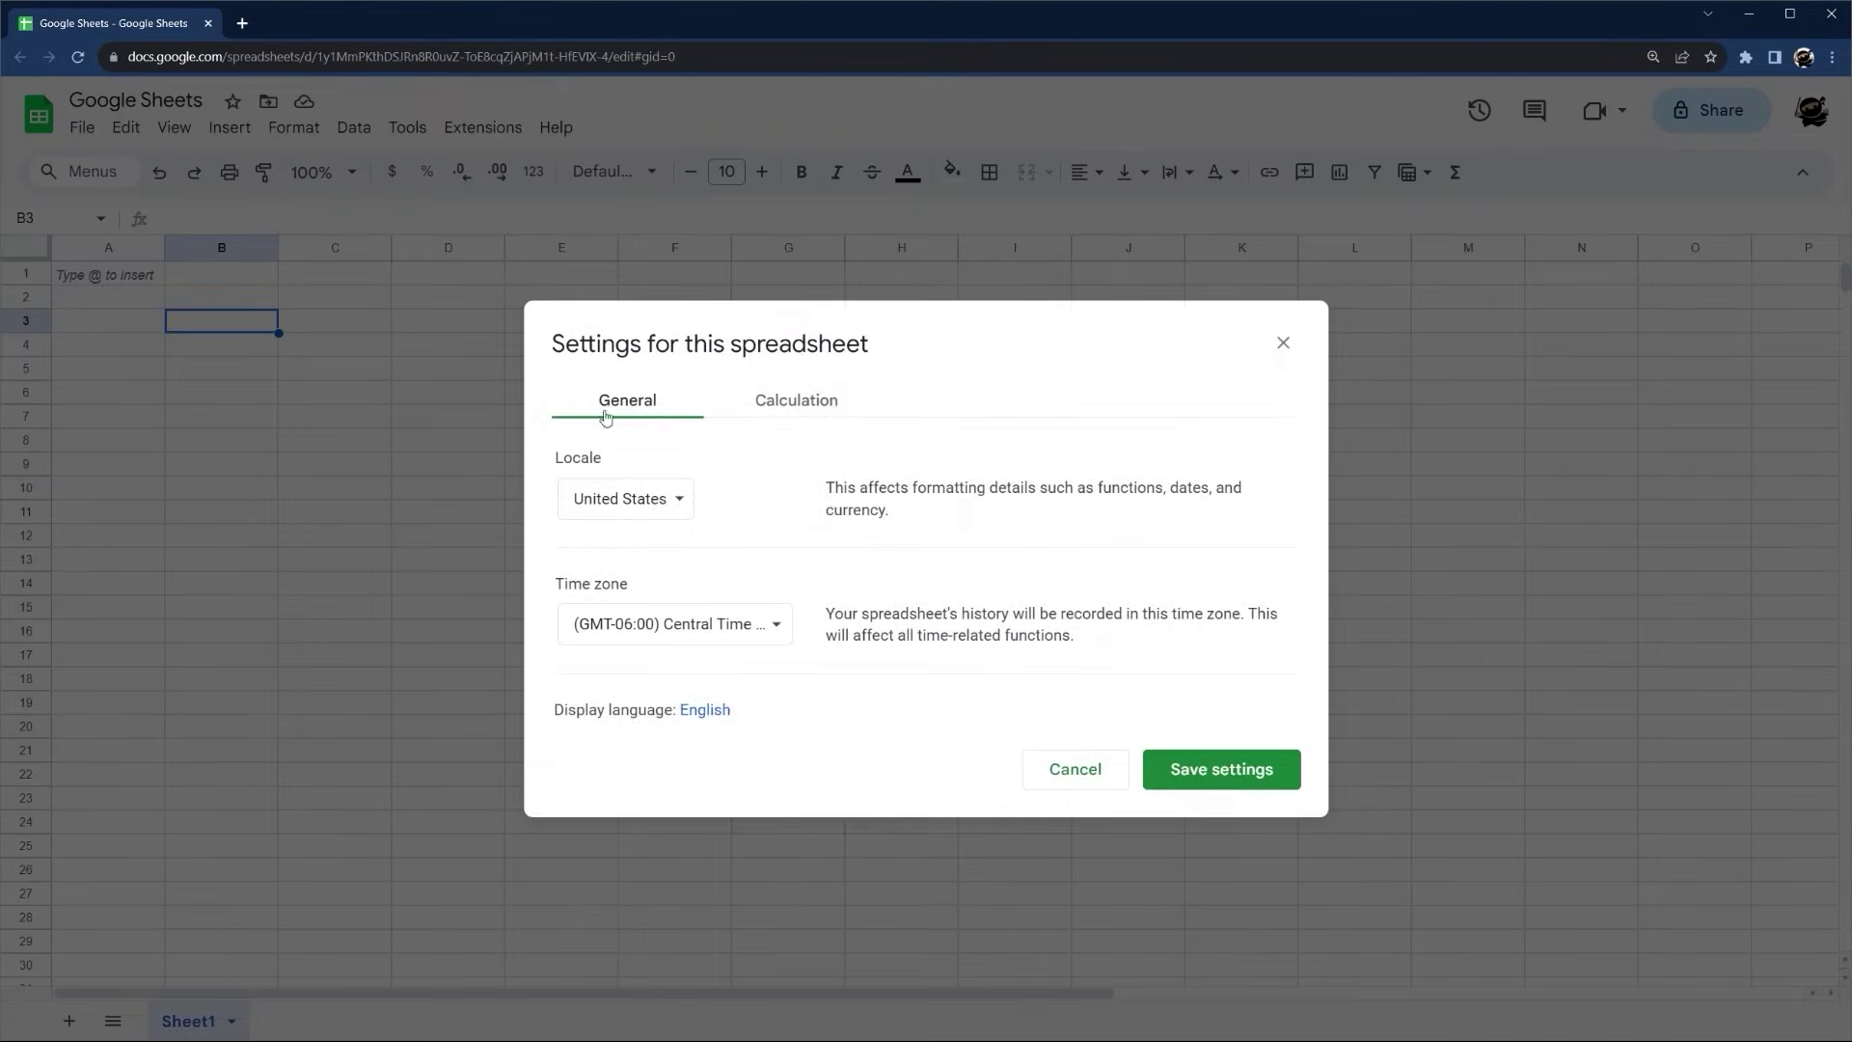
click(591, 510)
scroll(661, 662, down, 7)
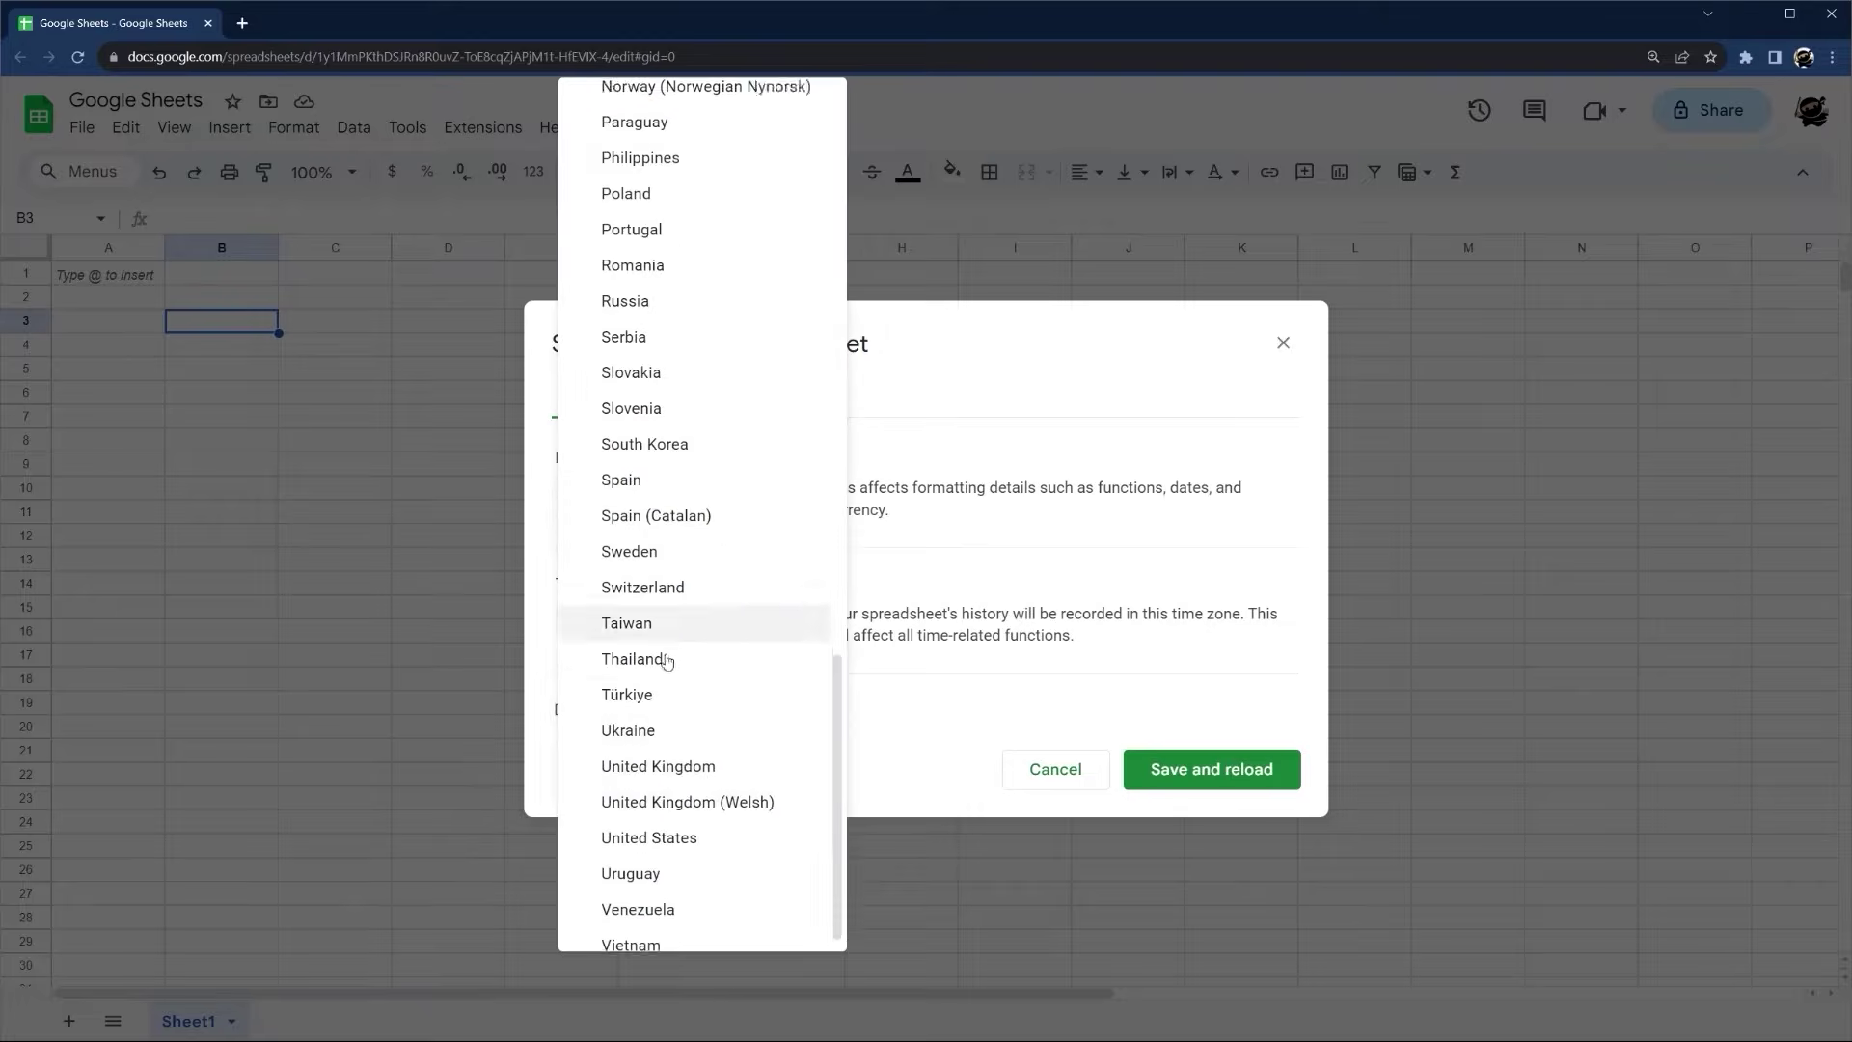
click(661, 818)
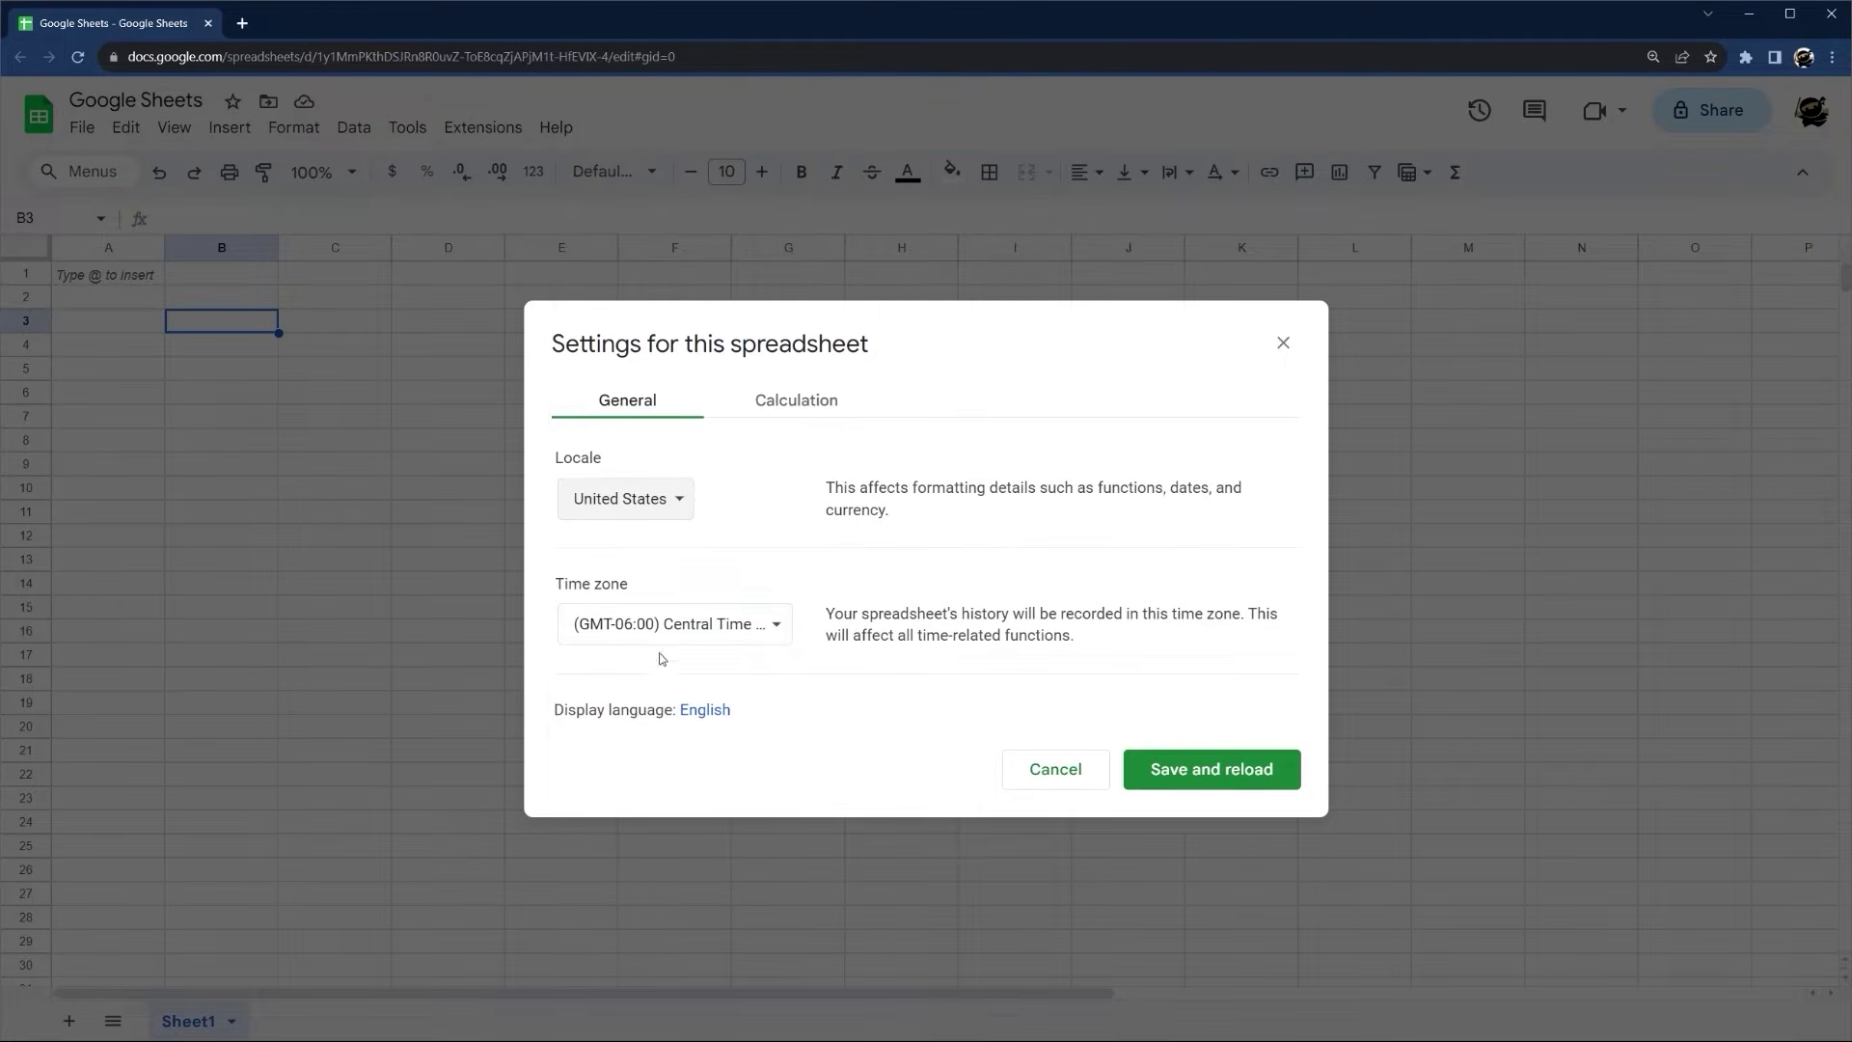
click(789, 401)
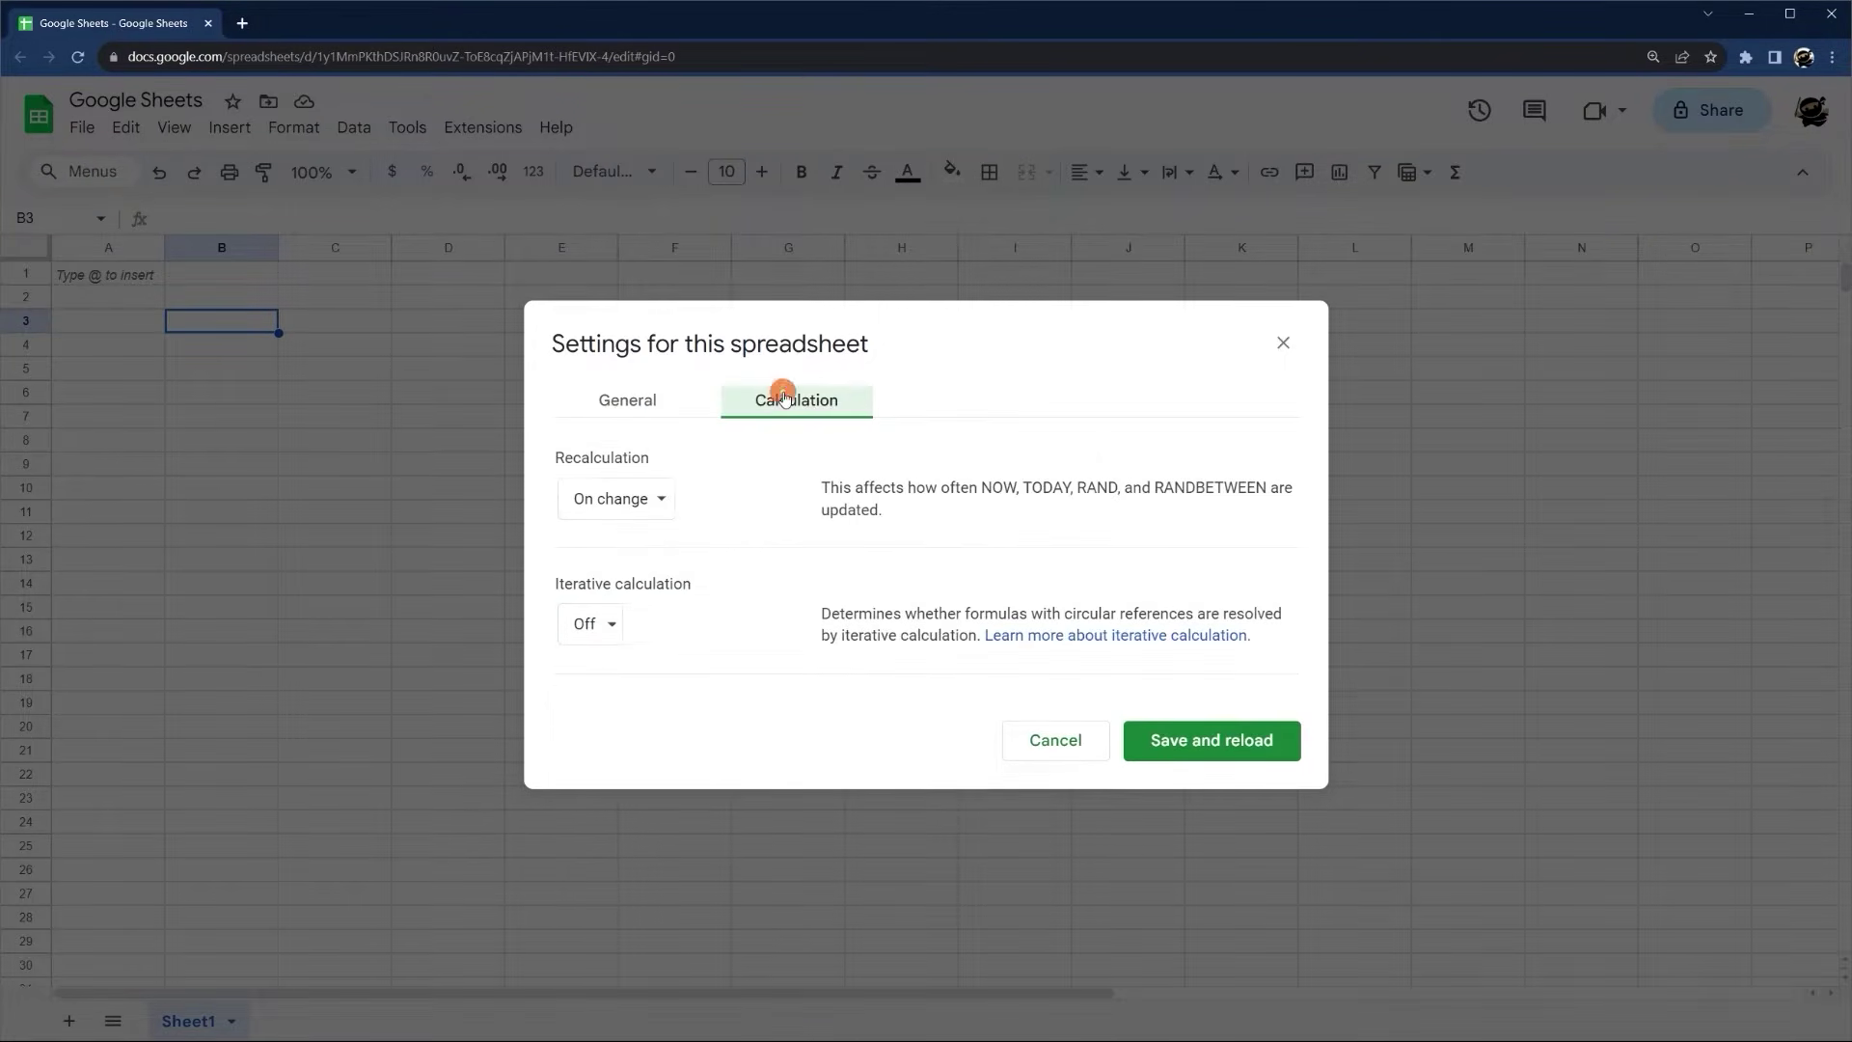
click(635, 509)
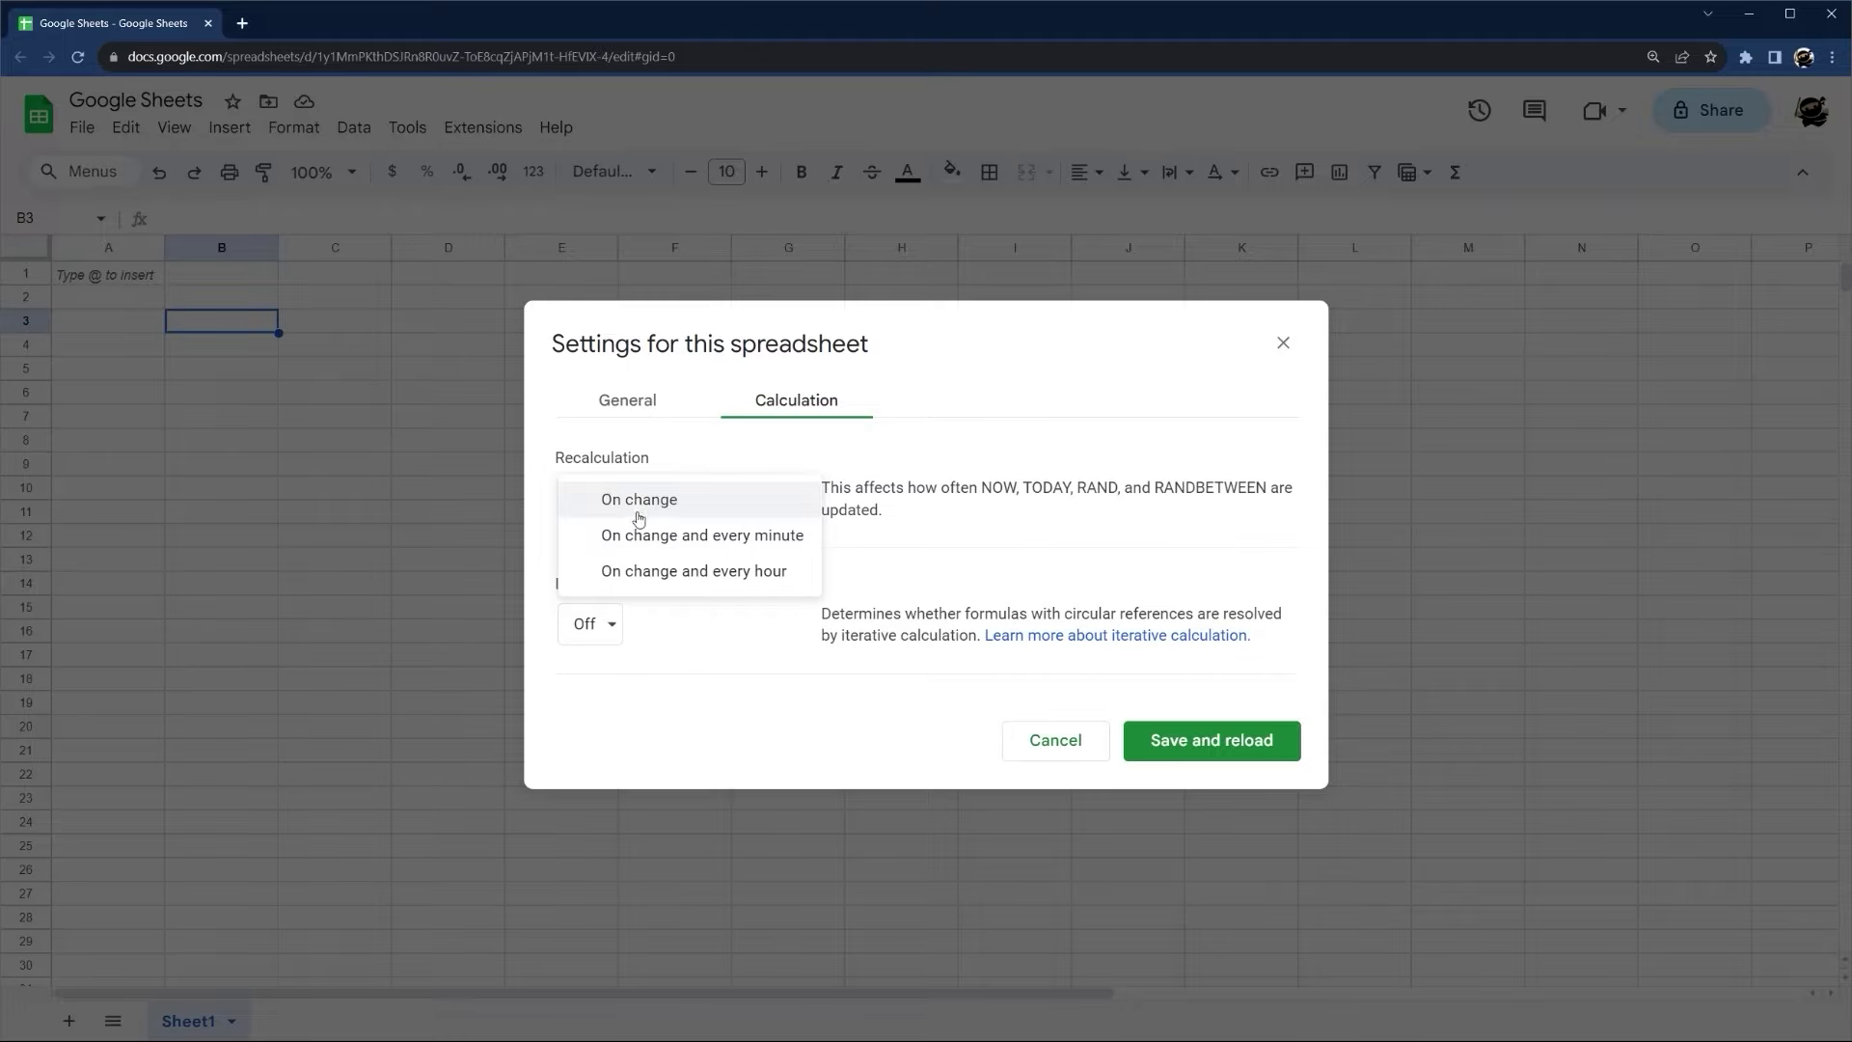
click(634, 502)
click(1048, 741)
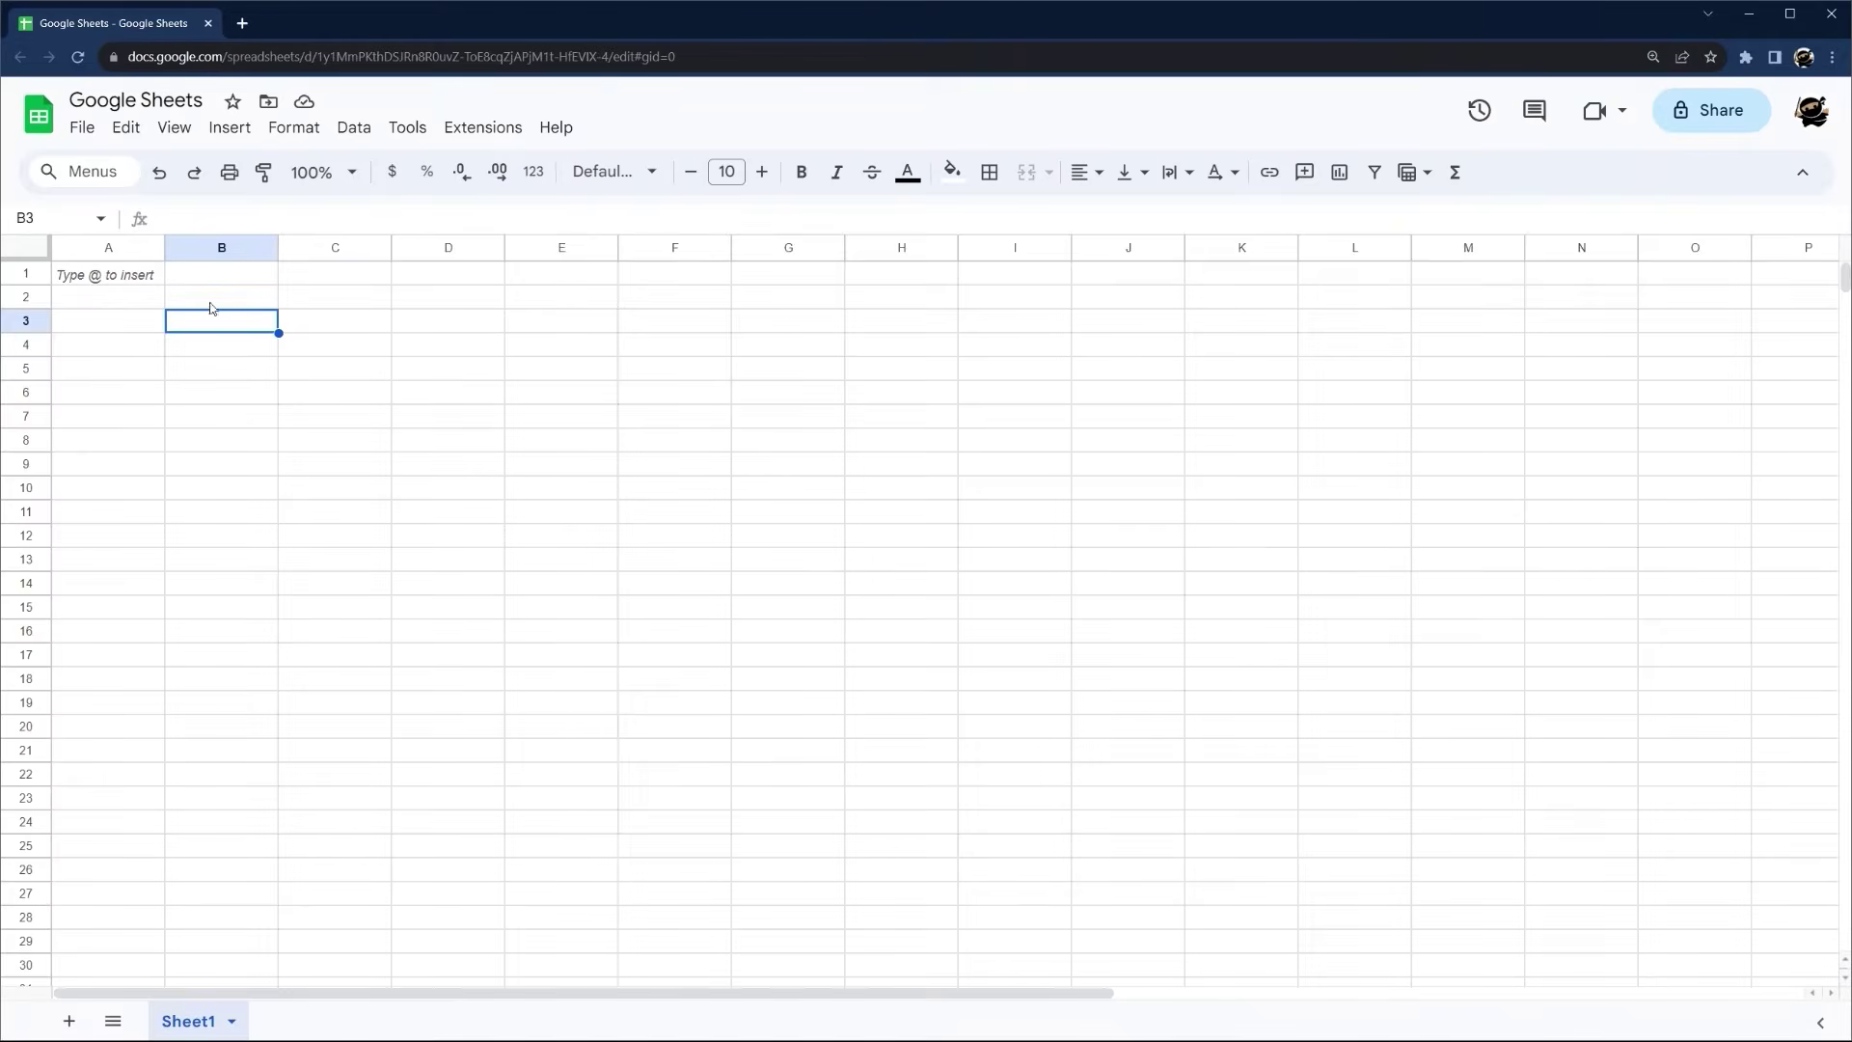
Open the print settings for the current sheet to view the page options, and cancel printing
click(82, 127)
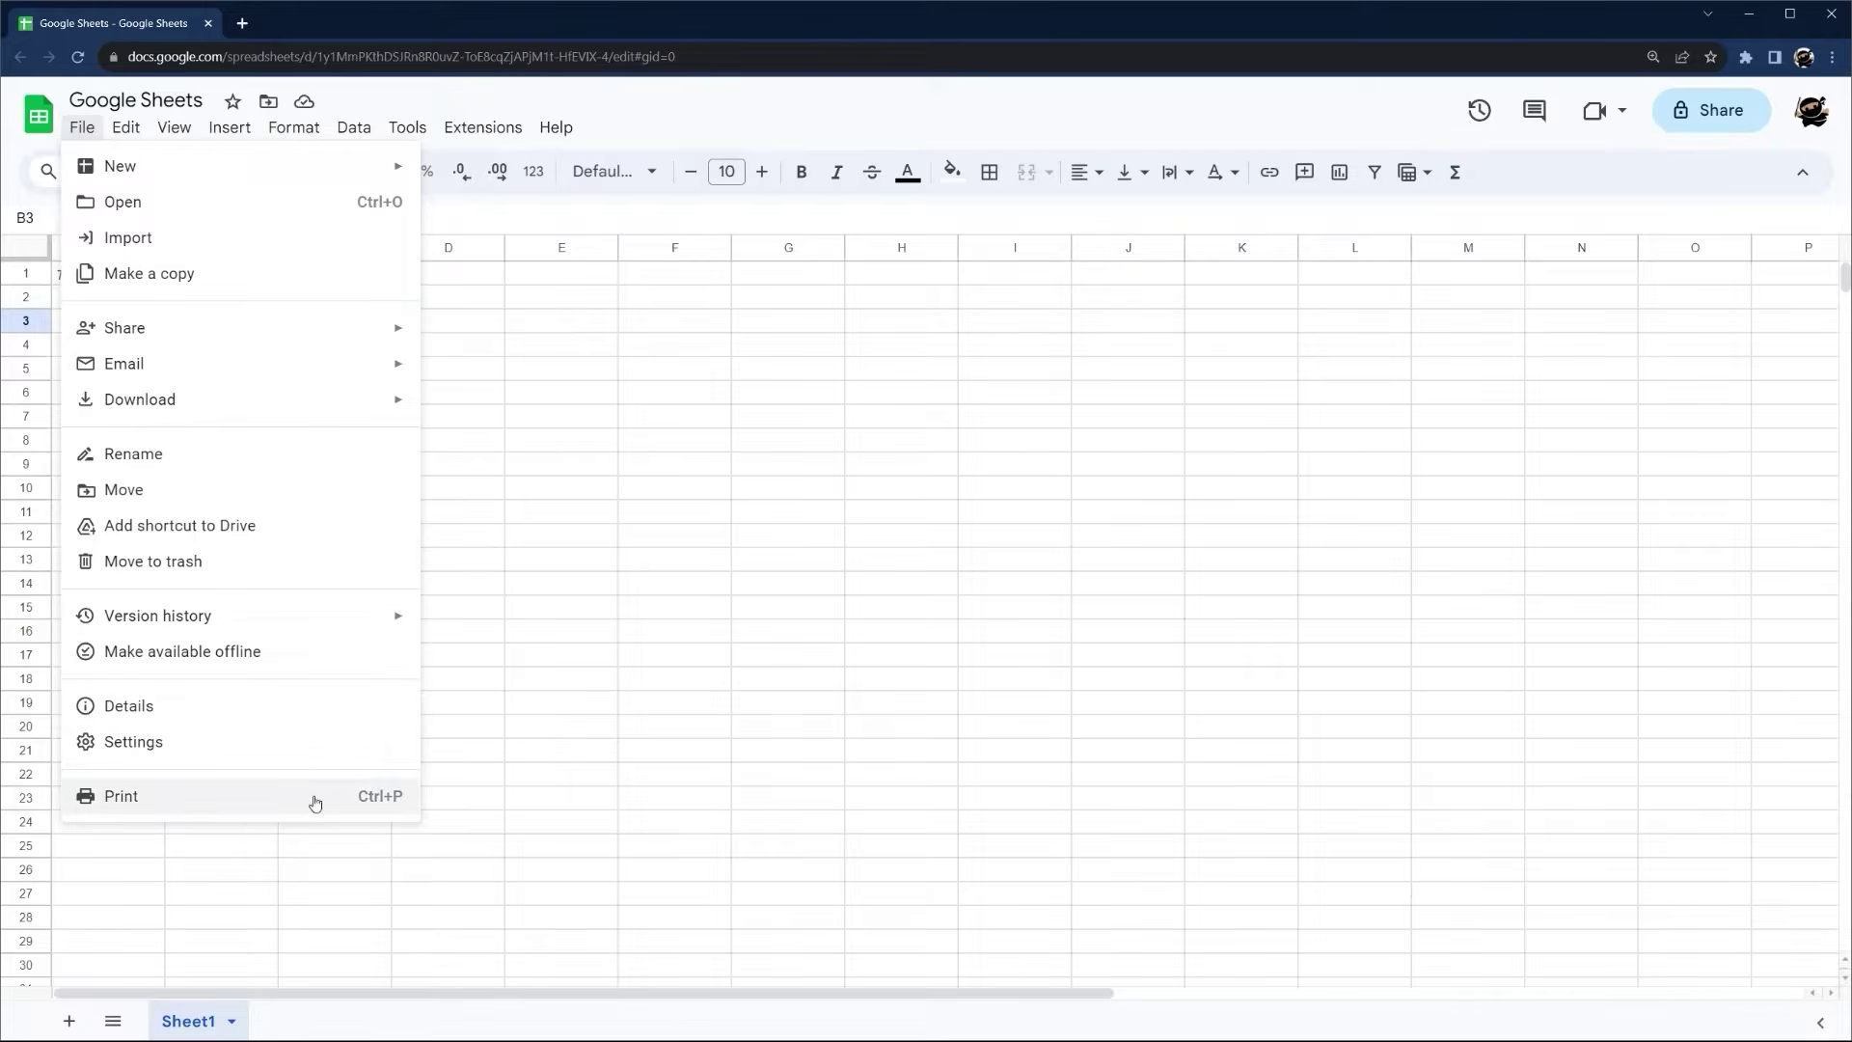
click(204, 804)
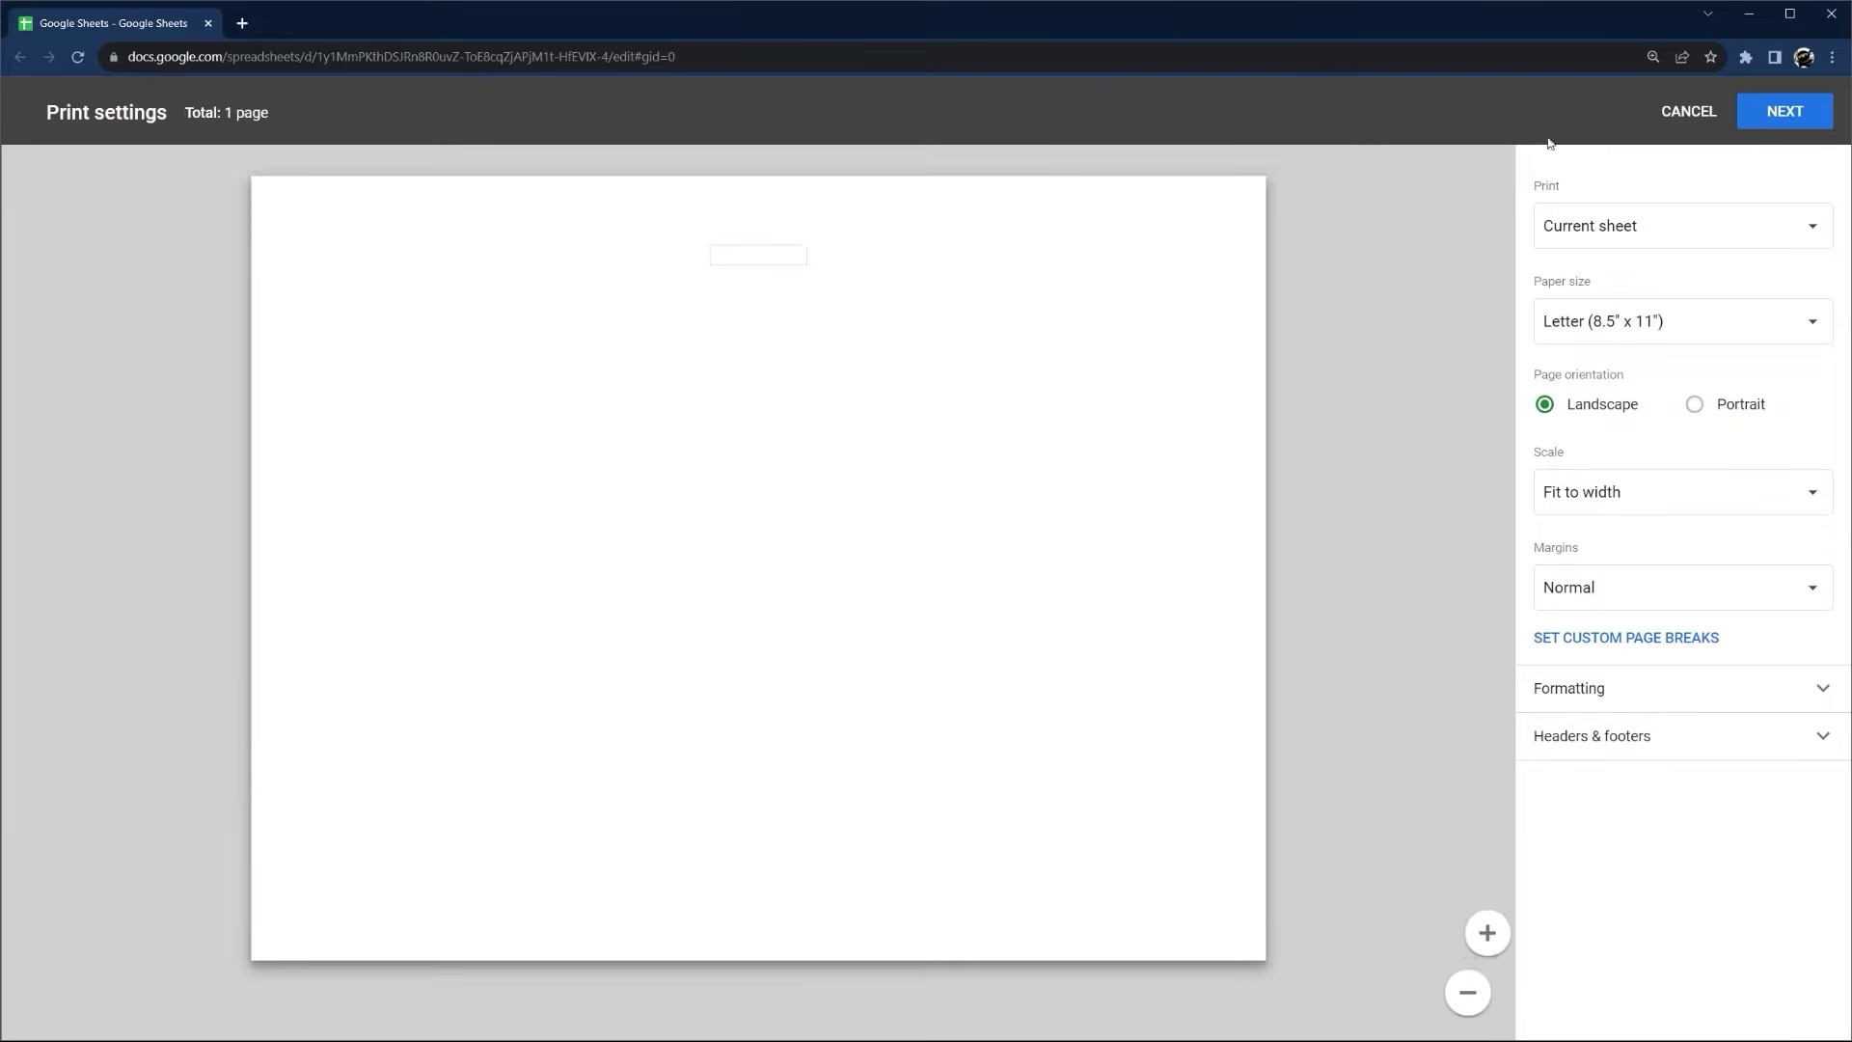
click(1673, 127)
Look over the editing commands, including the paste special and delete options
click(126, 127)
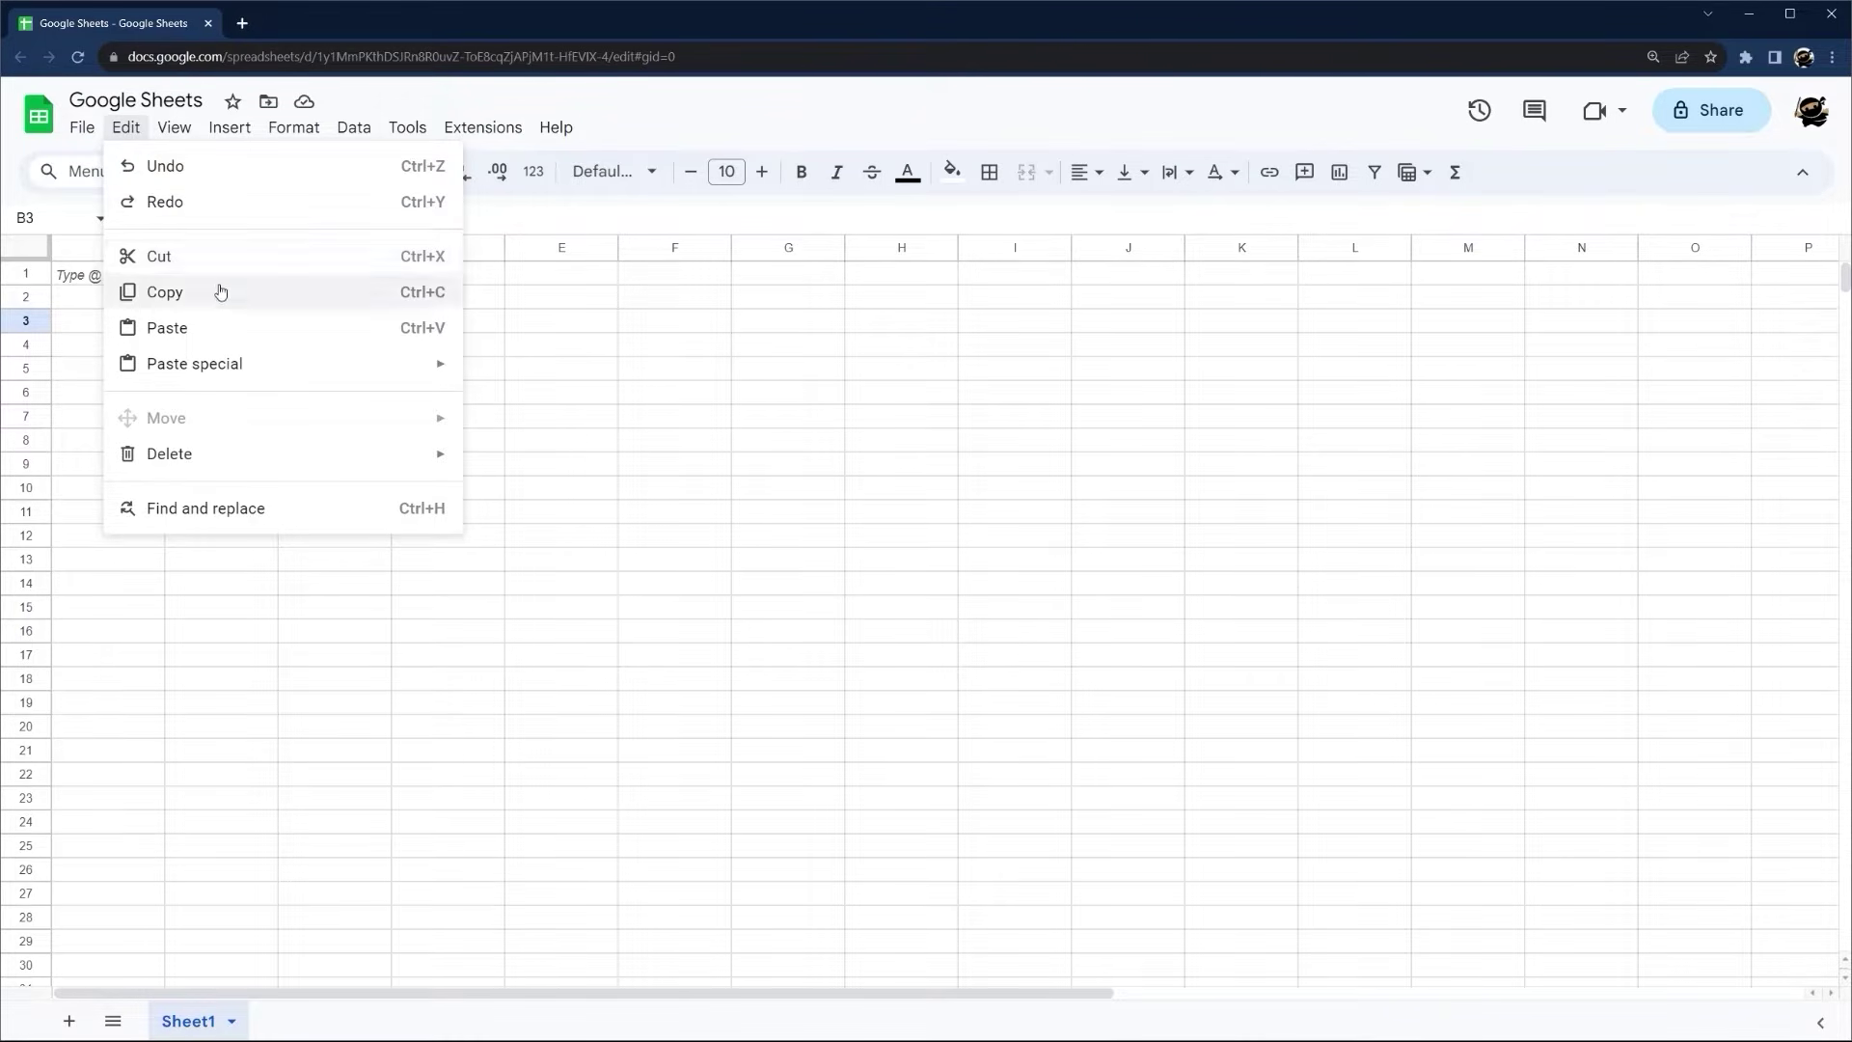
mouse_move(205, 376)
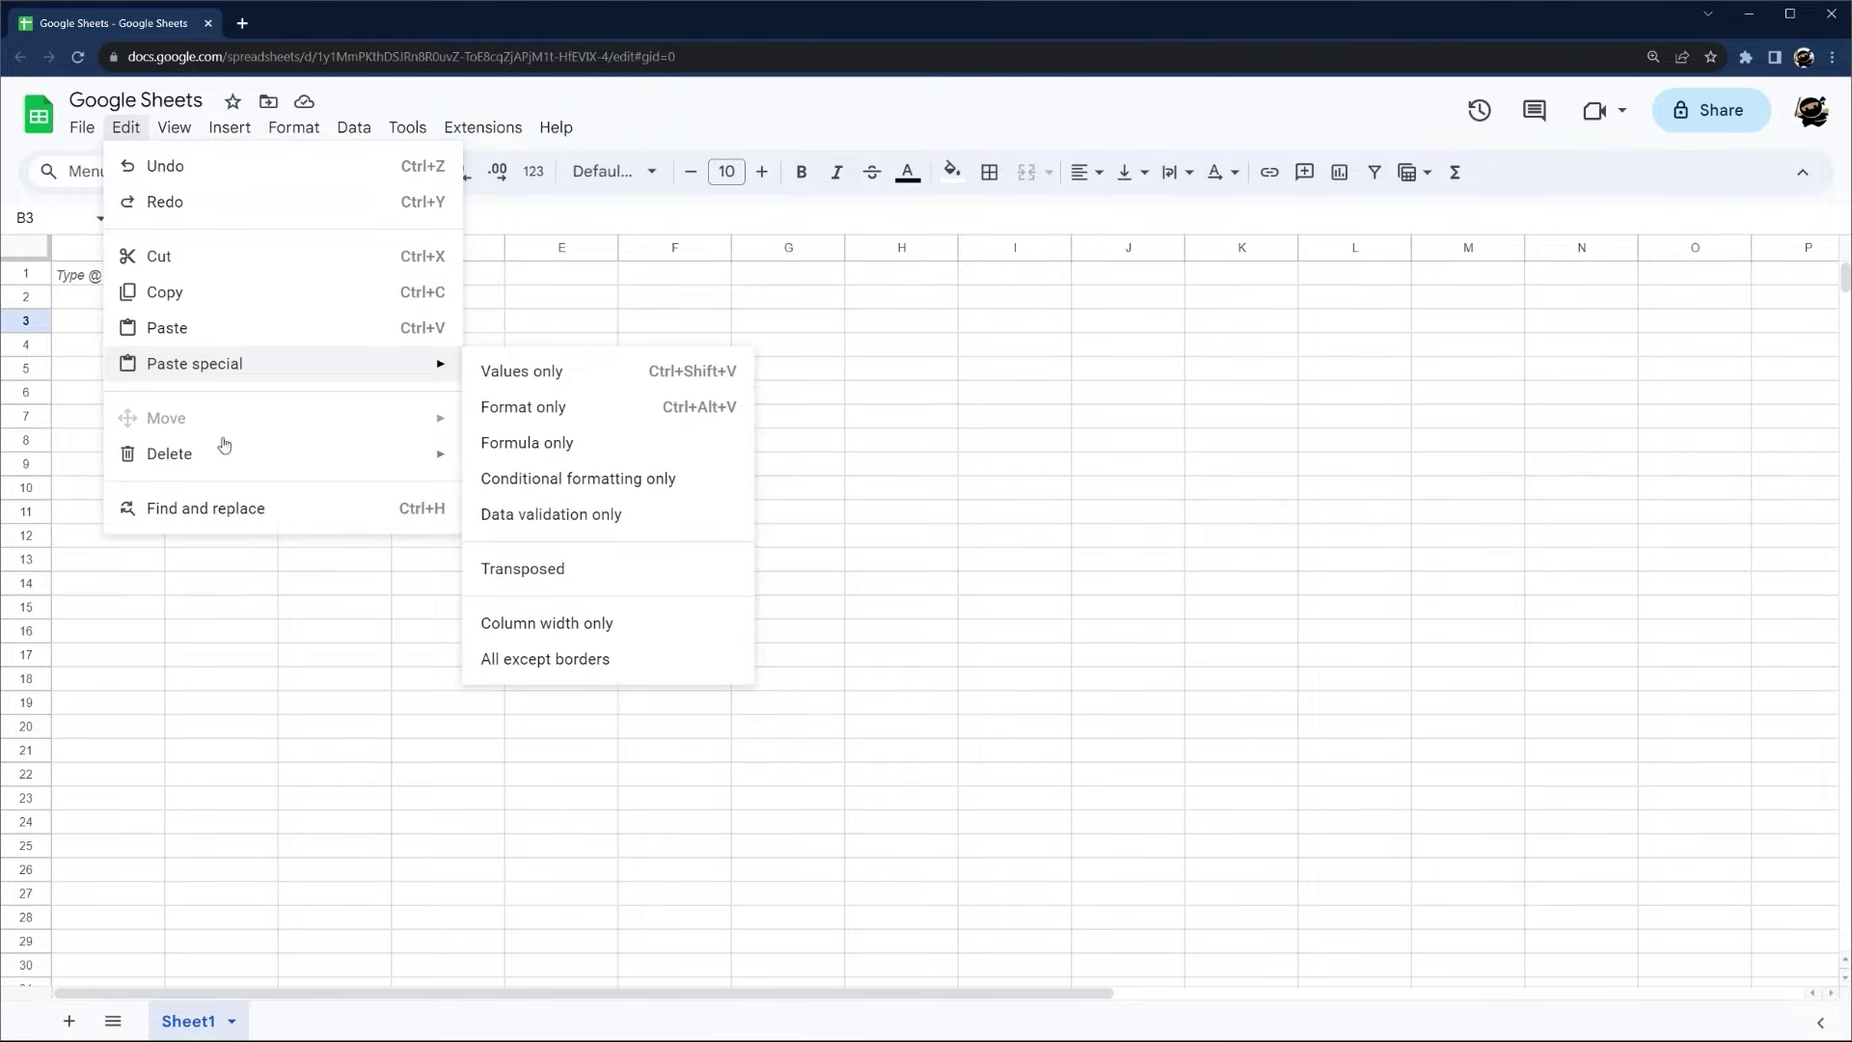
mouse_move(219, 452)
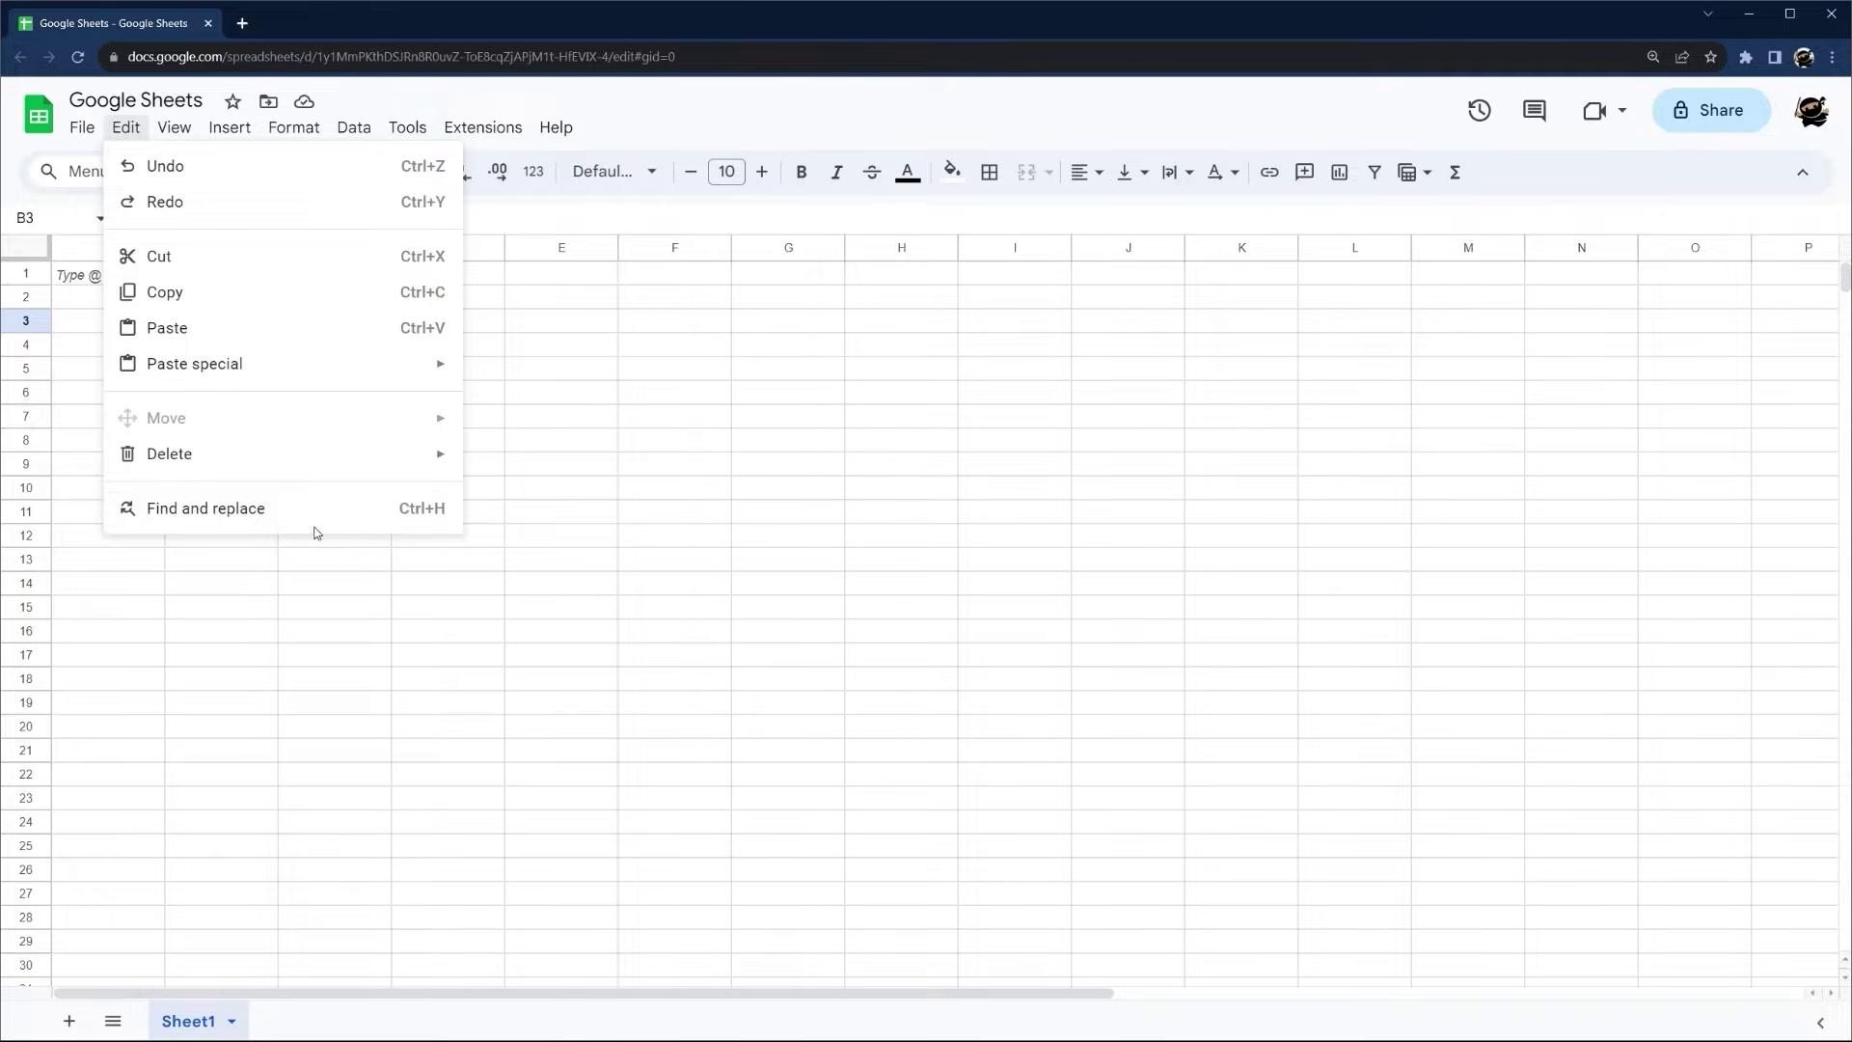
Hide the formula bar and the gridlines of the sheet
mouse_move(176, 117)
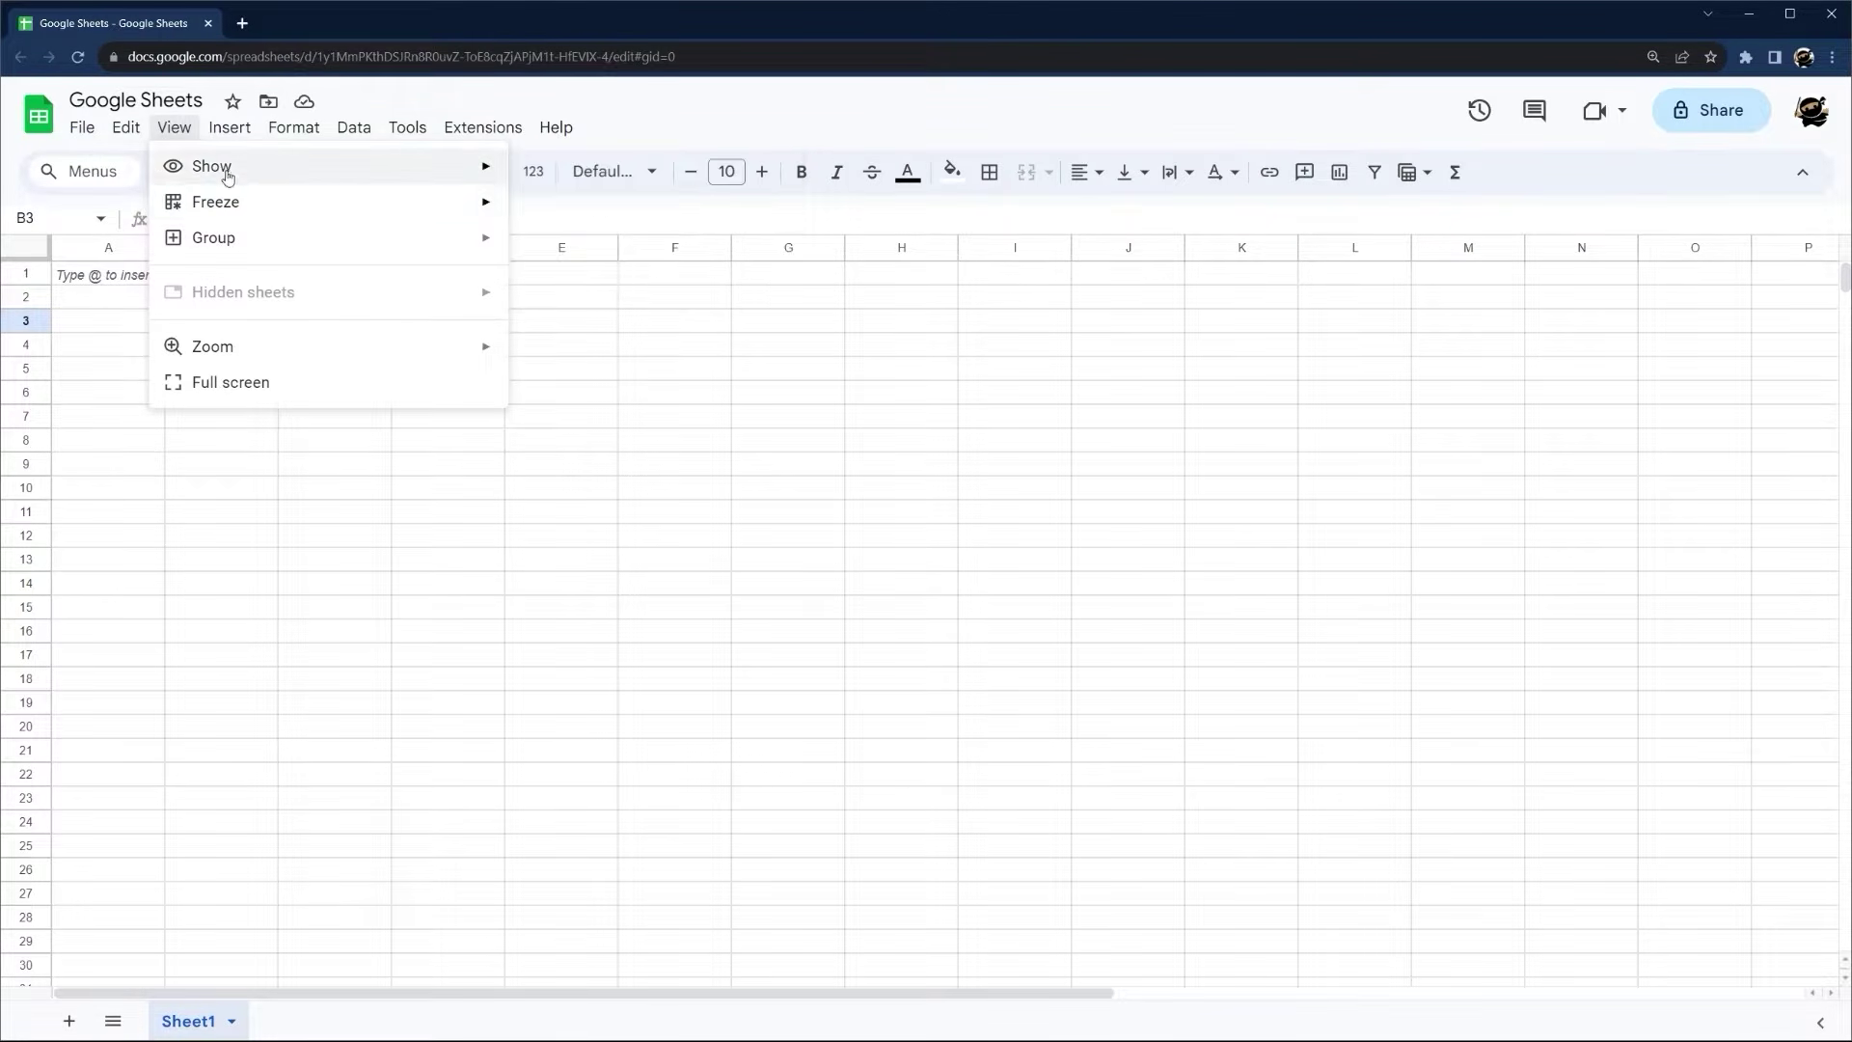
mouse_move(212, 166)
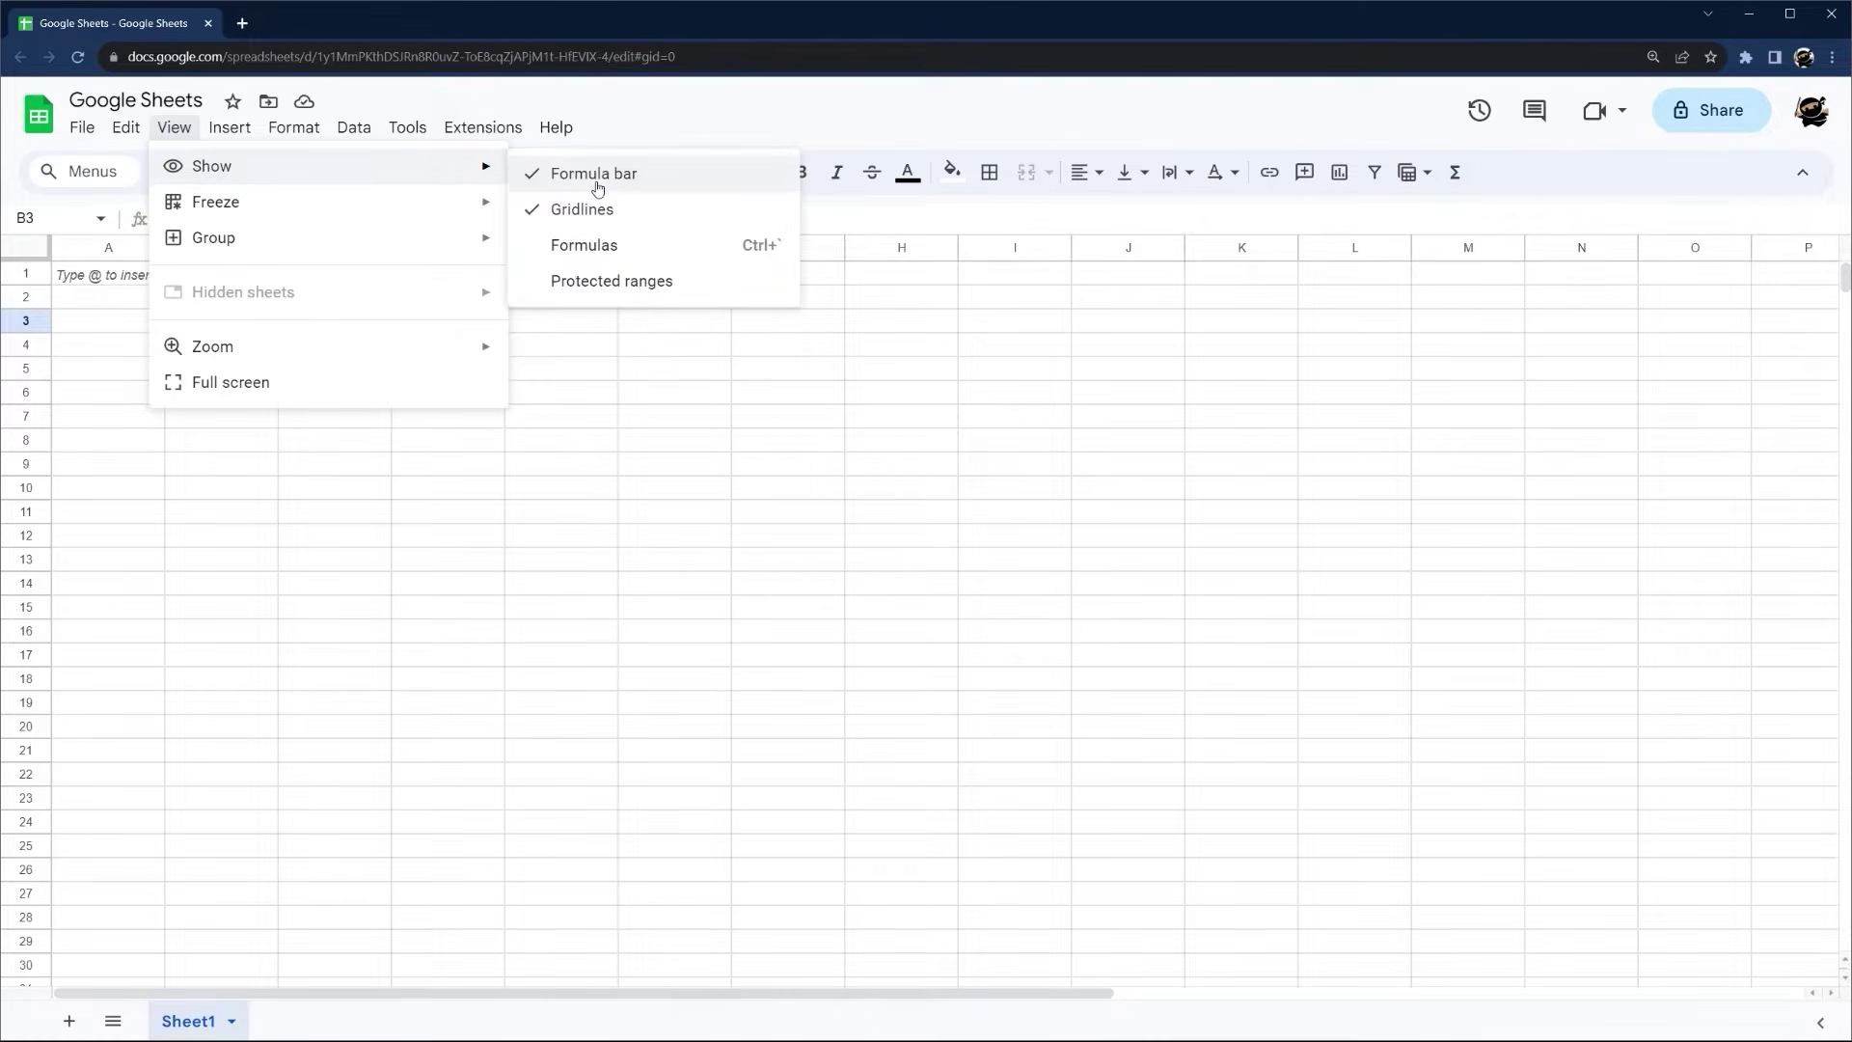
click(598, 188)
click(173, 128)
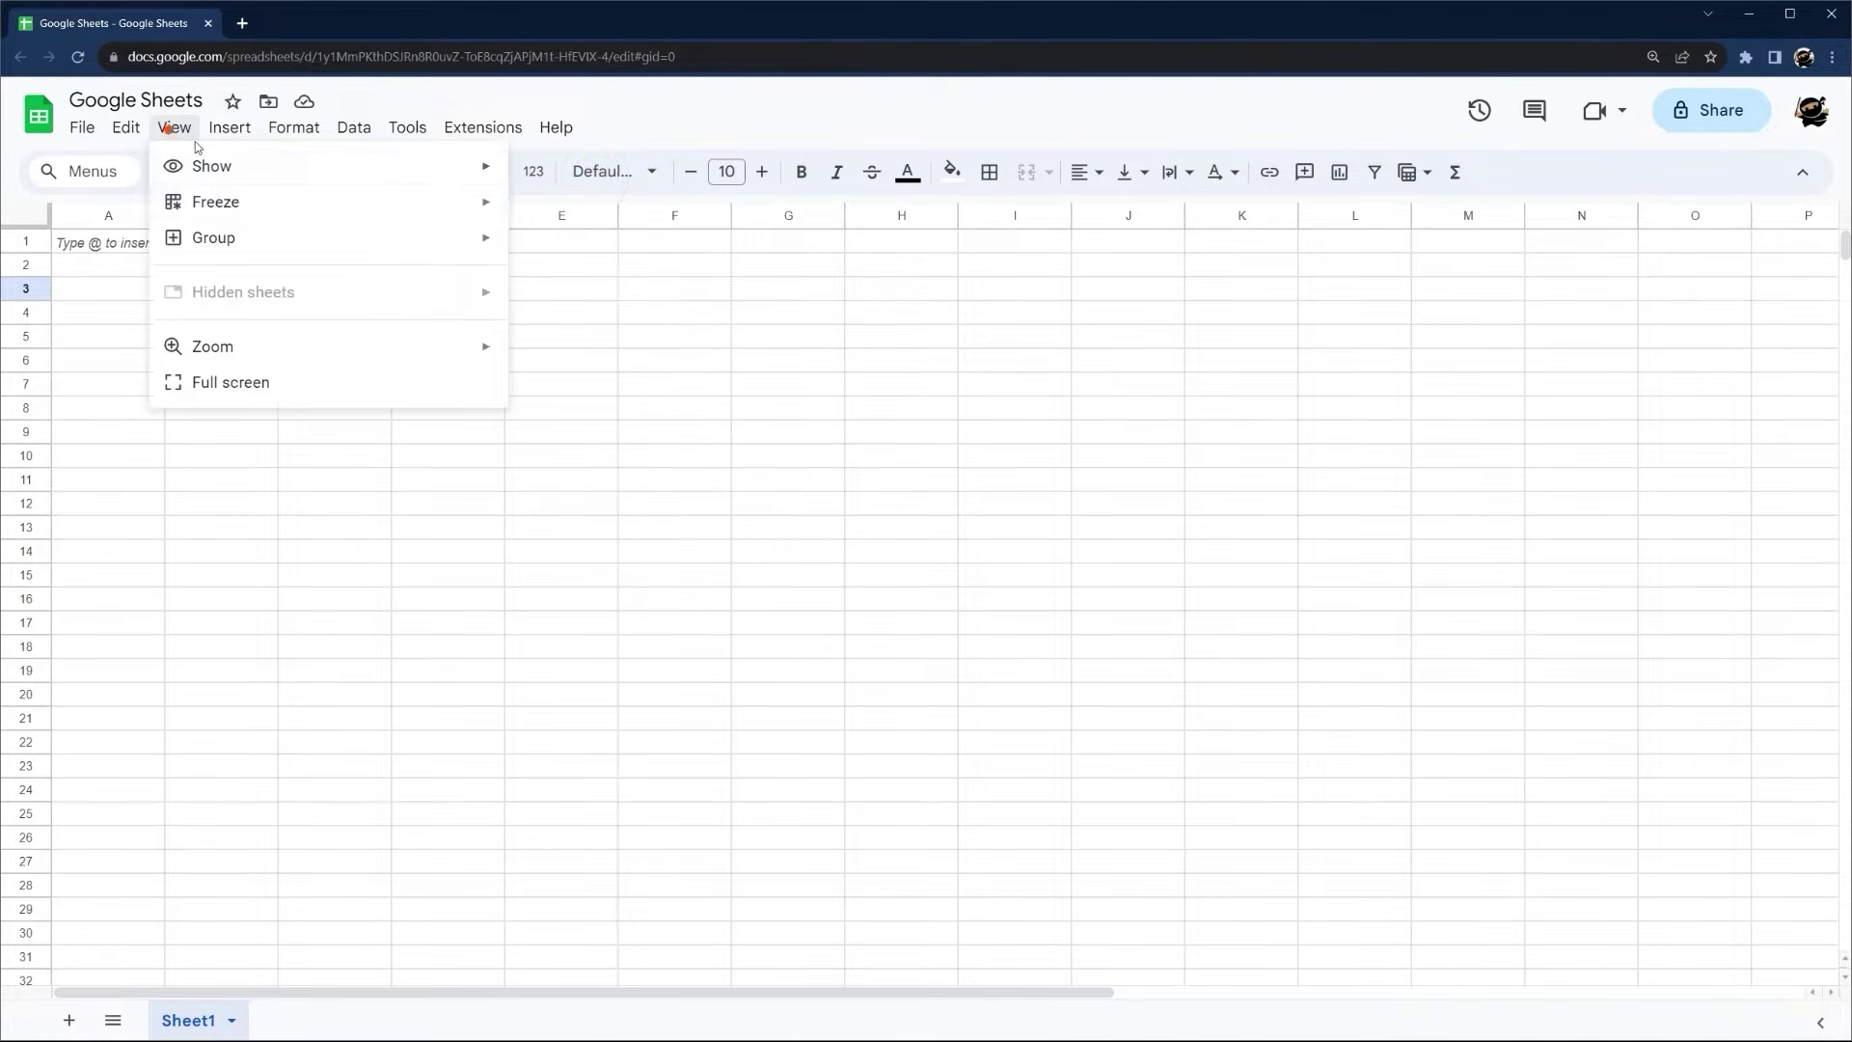
mouse_move(234, 176)
click(535, 208)
Show the gridlines and the formula bar again
click(174, 127)
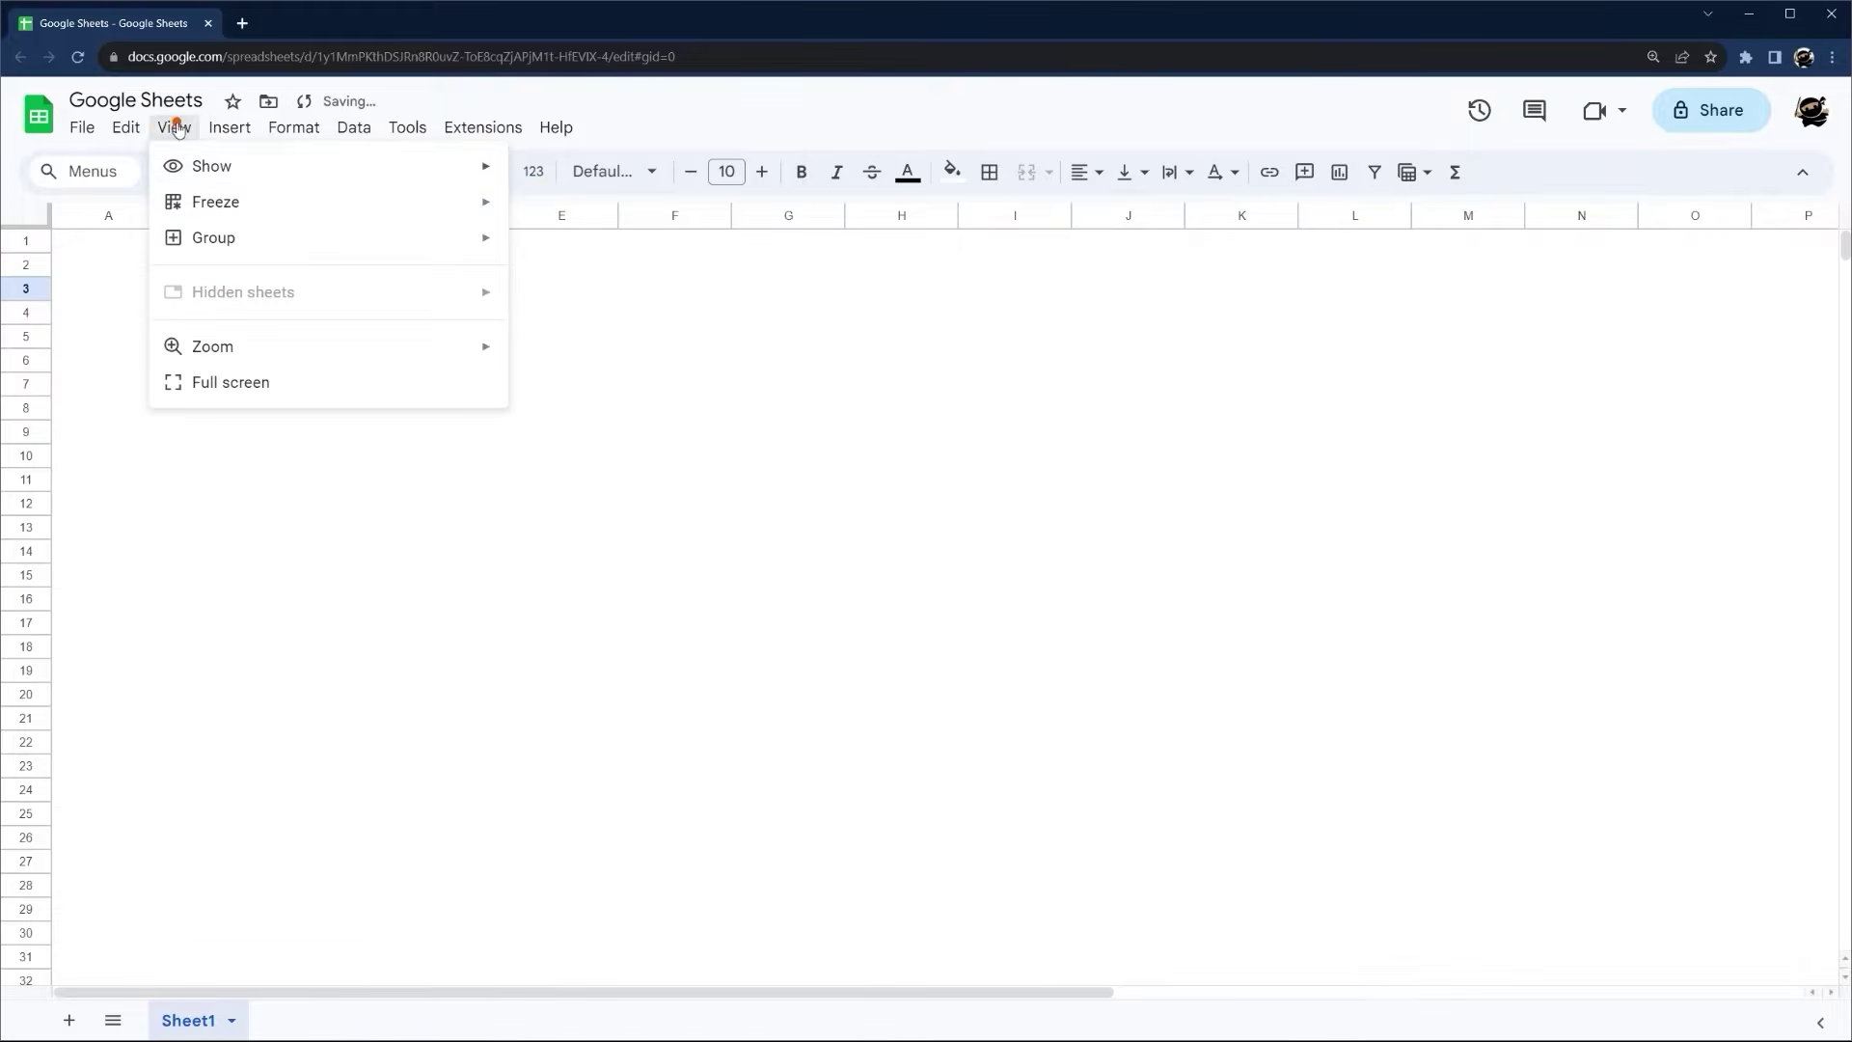
click(582, 208)
click(173, 128)
click(593, 173)
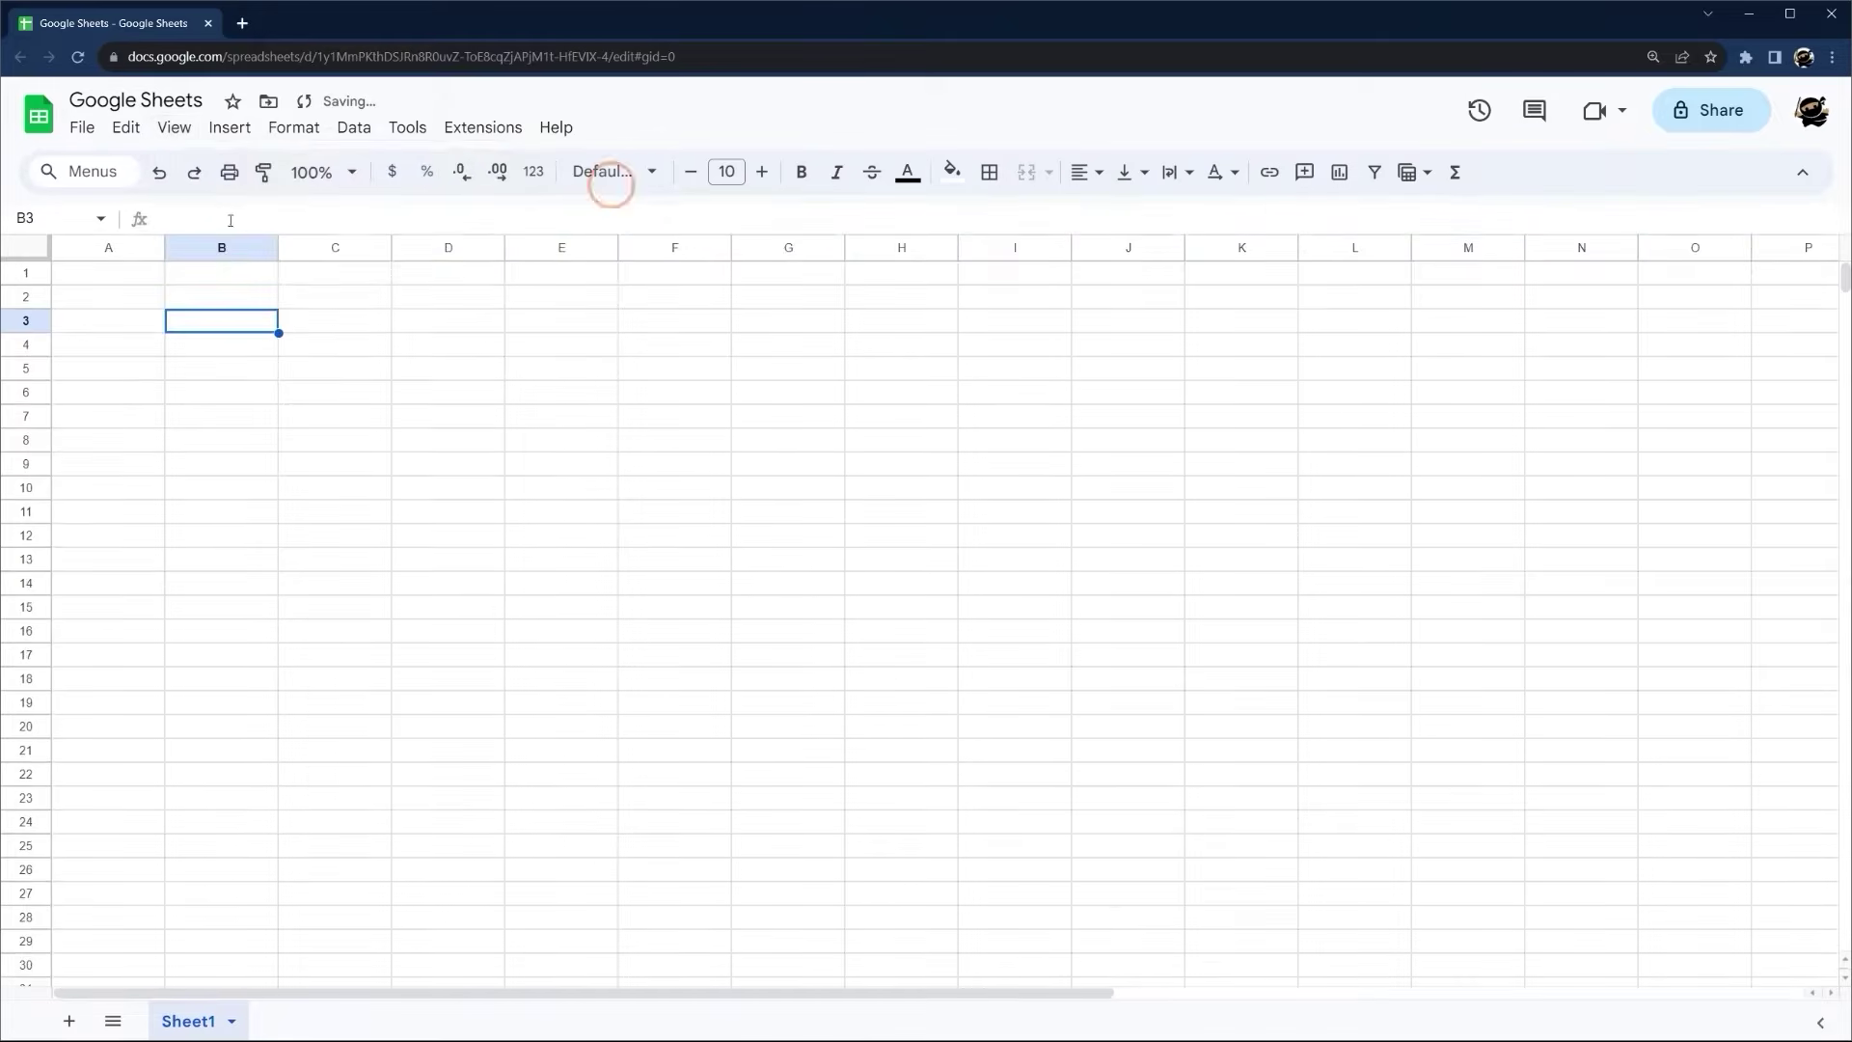
Look over the insert commands, including the smart chips, and browse the available spreadsheet themes
click(229, 127)
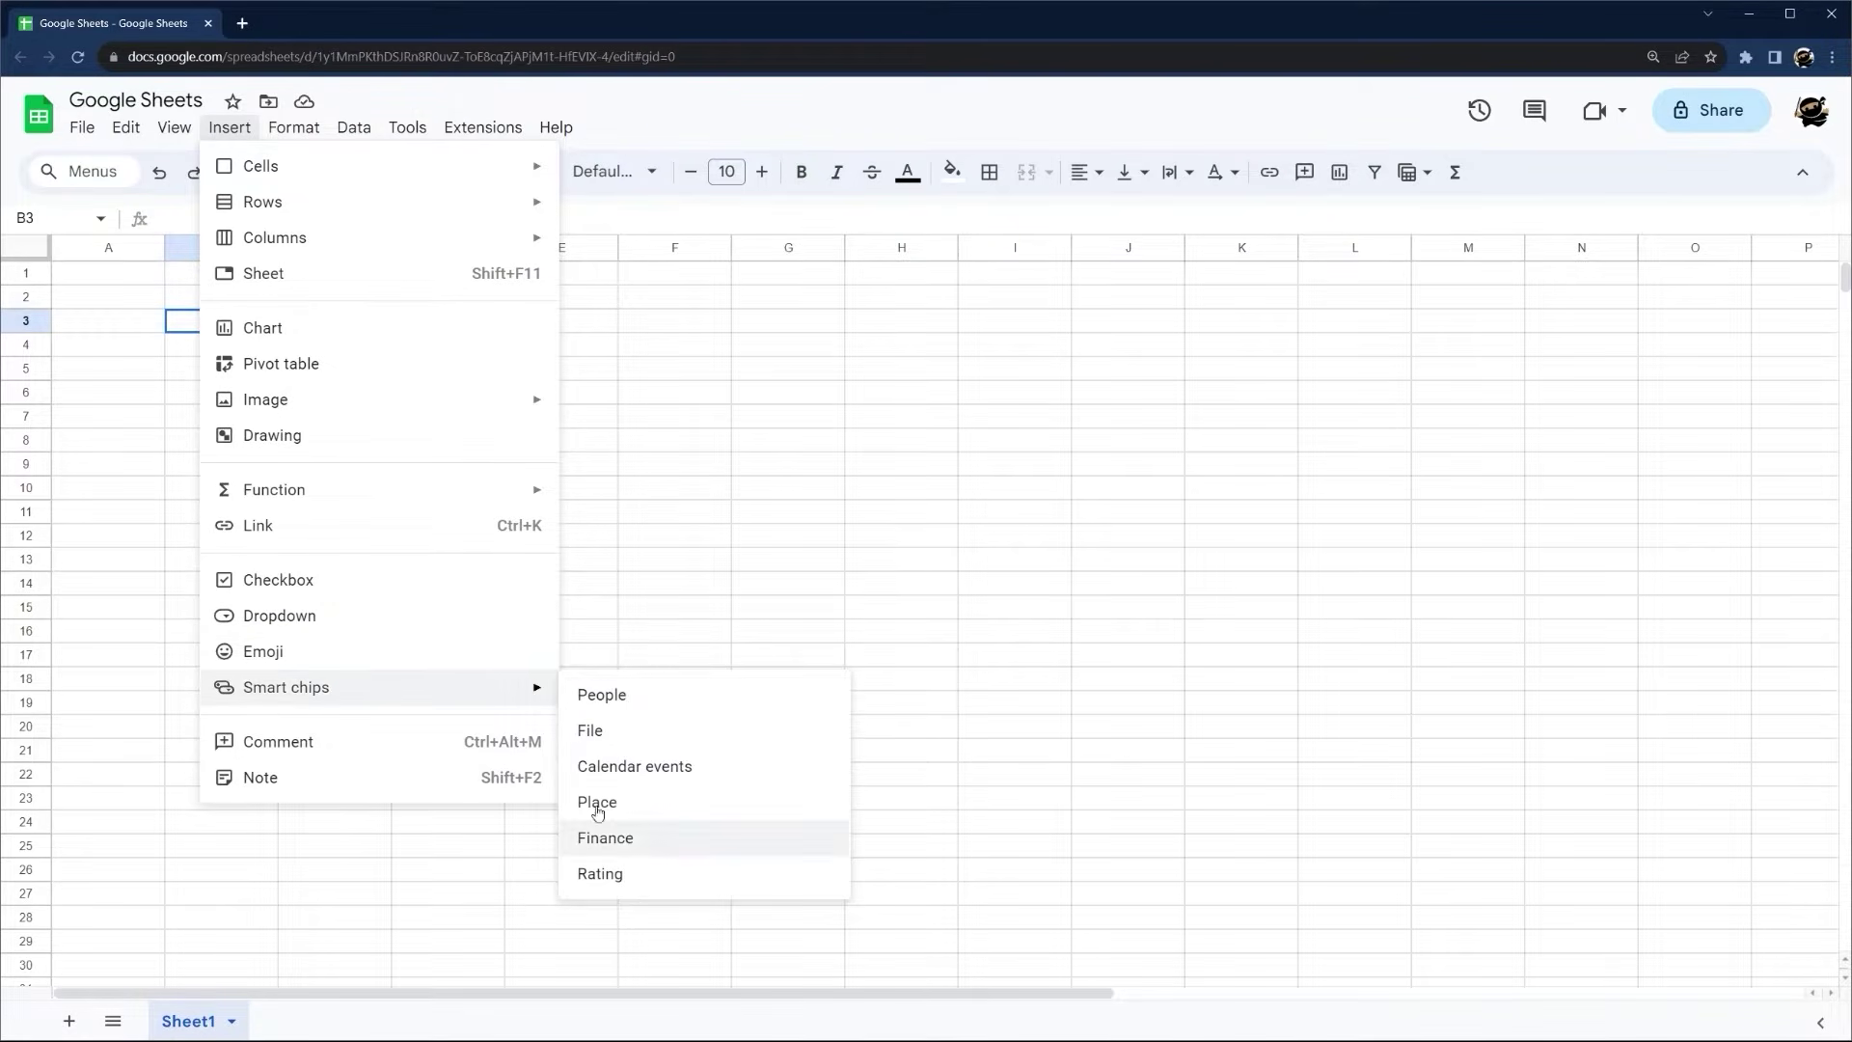
mouse_move(308, 137)
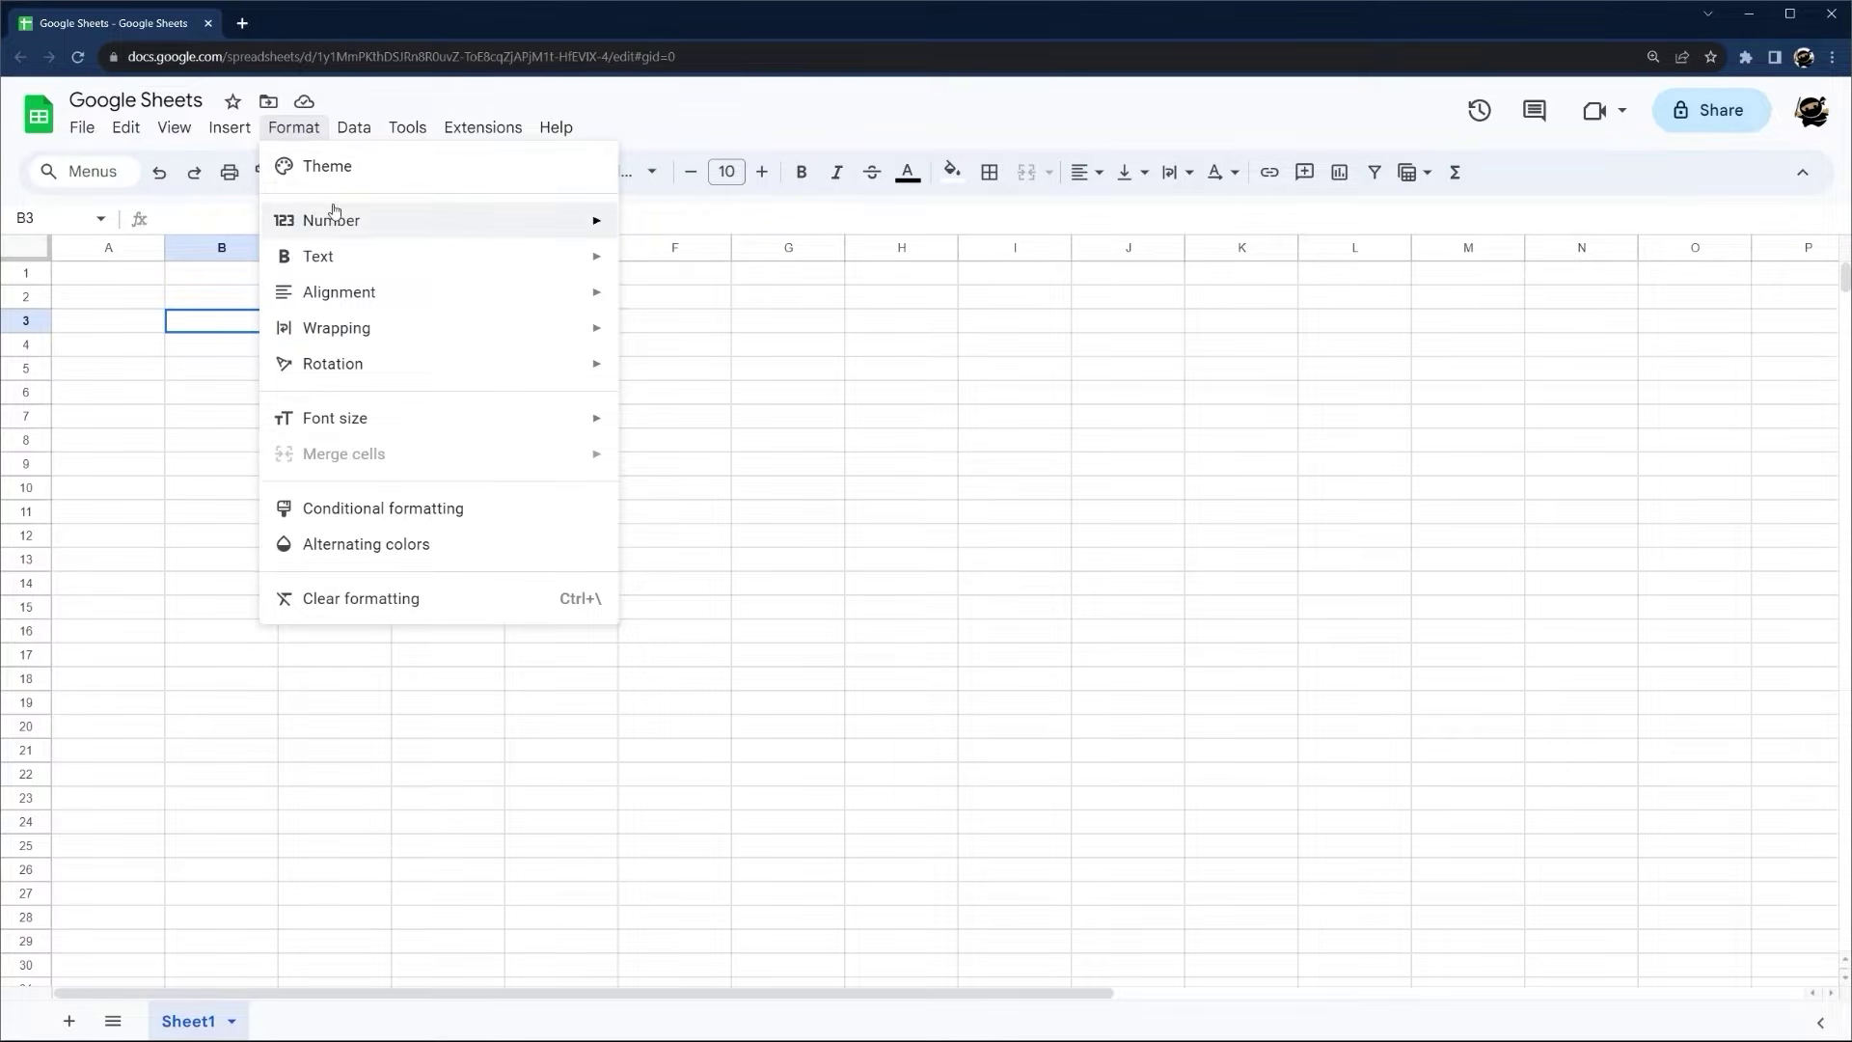
click(333, 168)
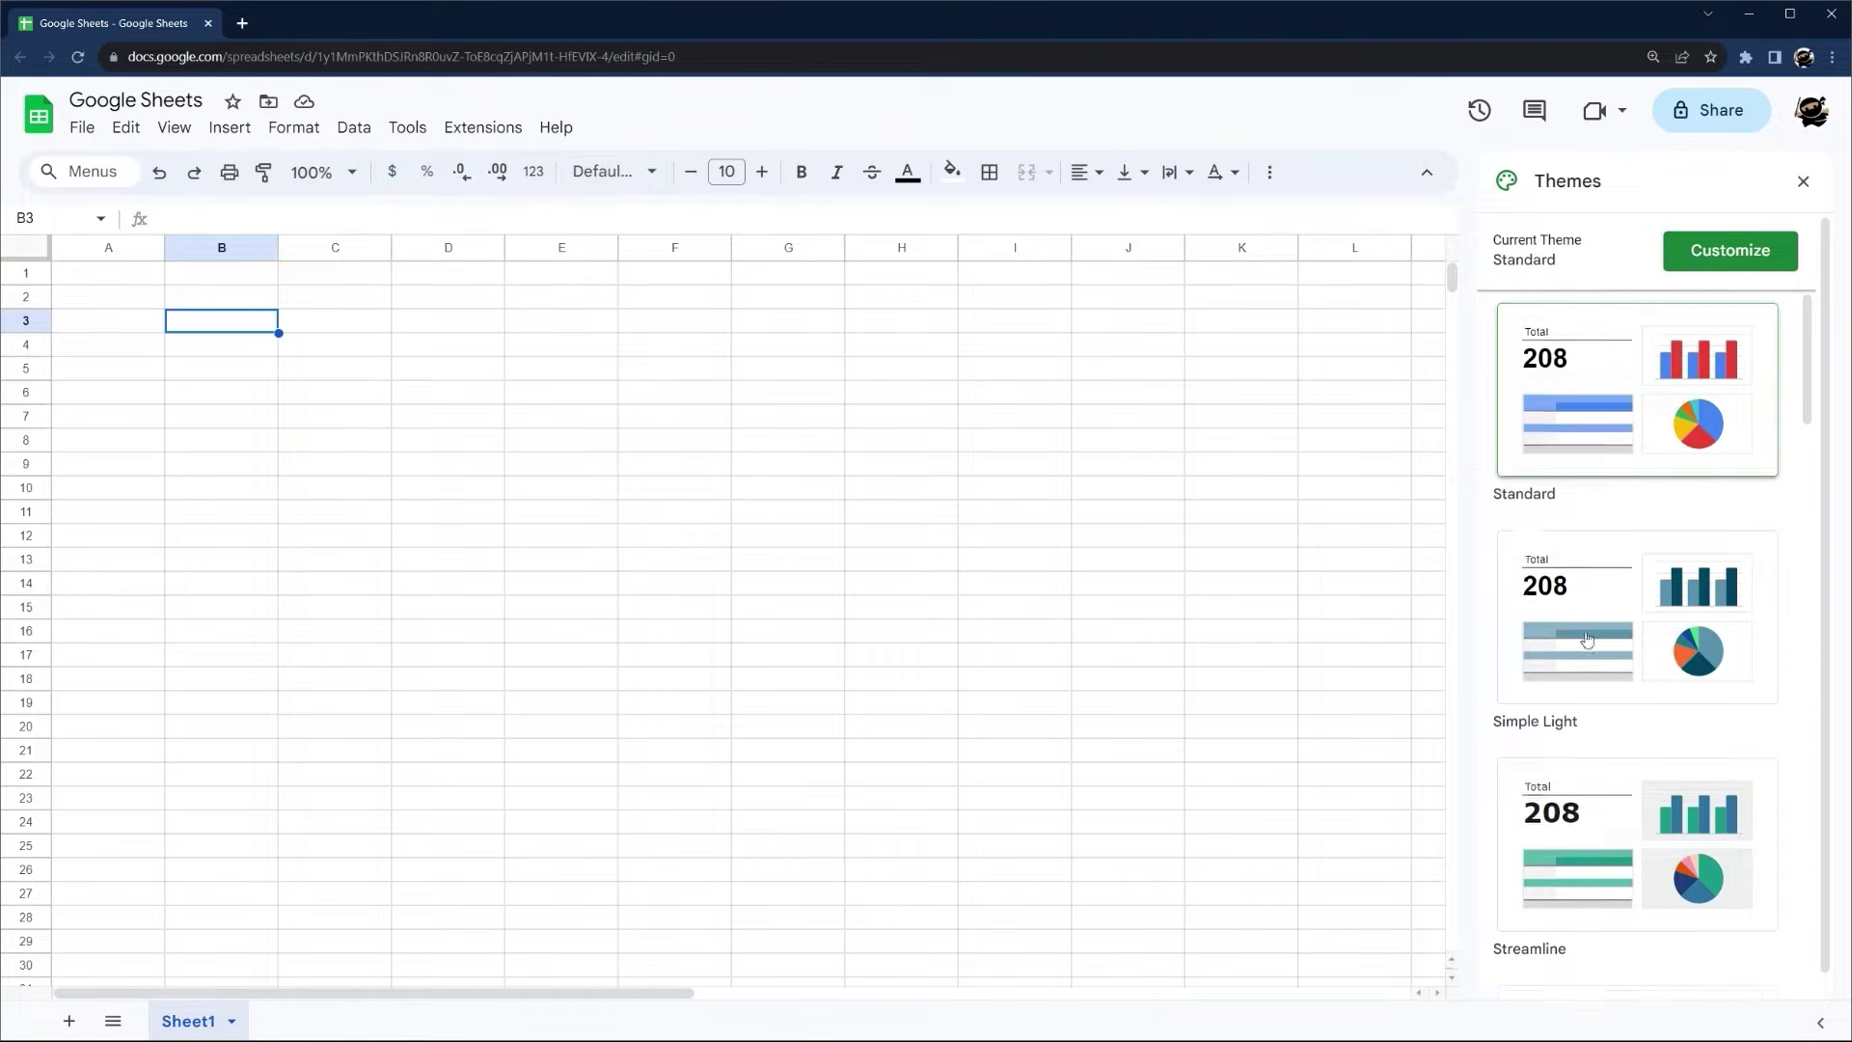
scroll(1624, 705, down, 3)
scroll(1624, 705, down, 2)
scroll(1640, 579, up, 5)
click(1802, 182)
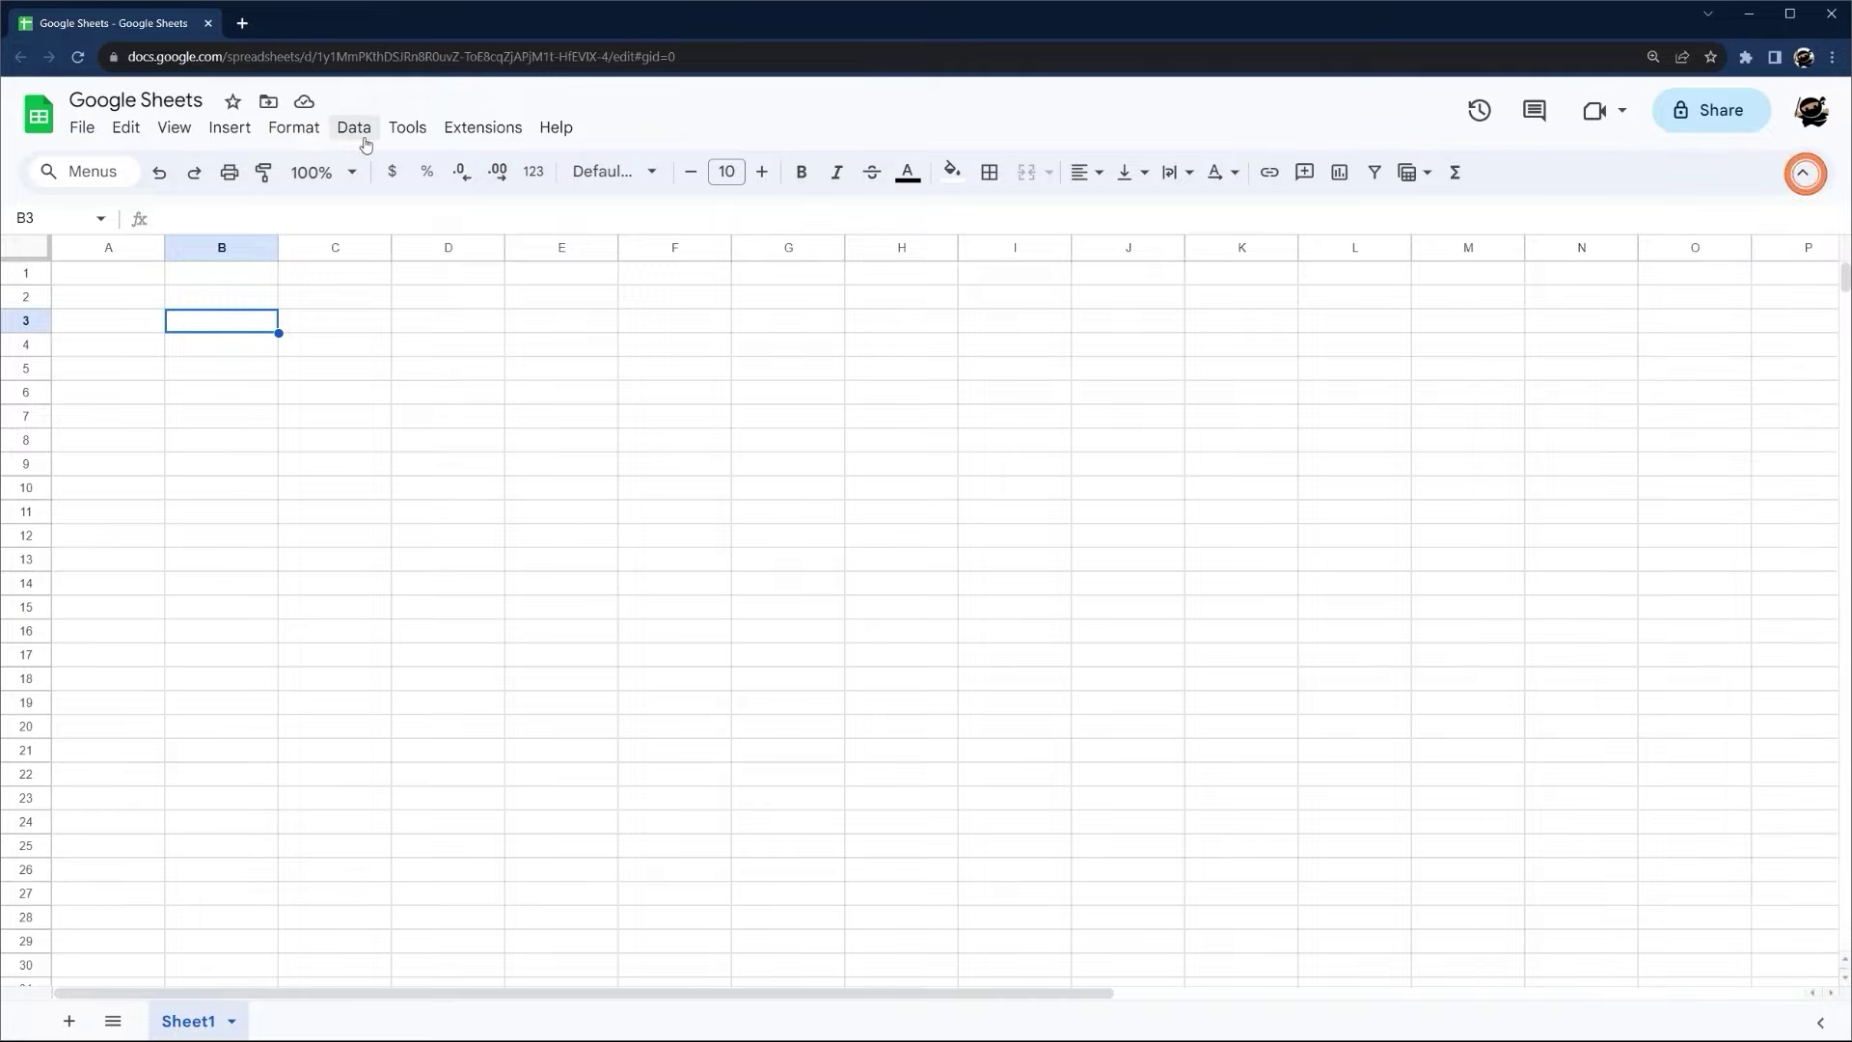
Look over the formatting options for number formats, text, alignment, wrapping, rotation and font size
click(307, 125)
mouse_move(328, 222)
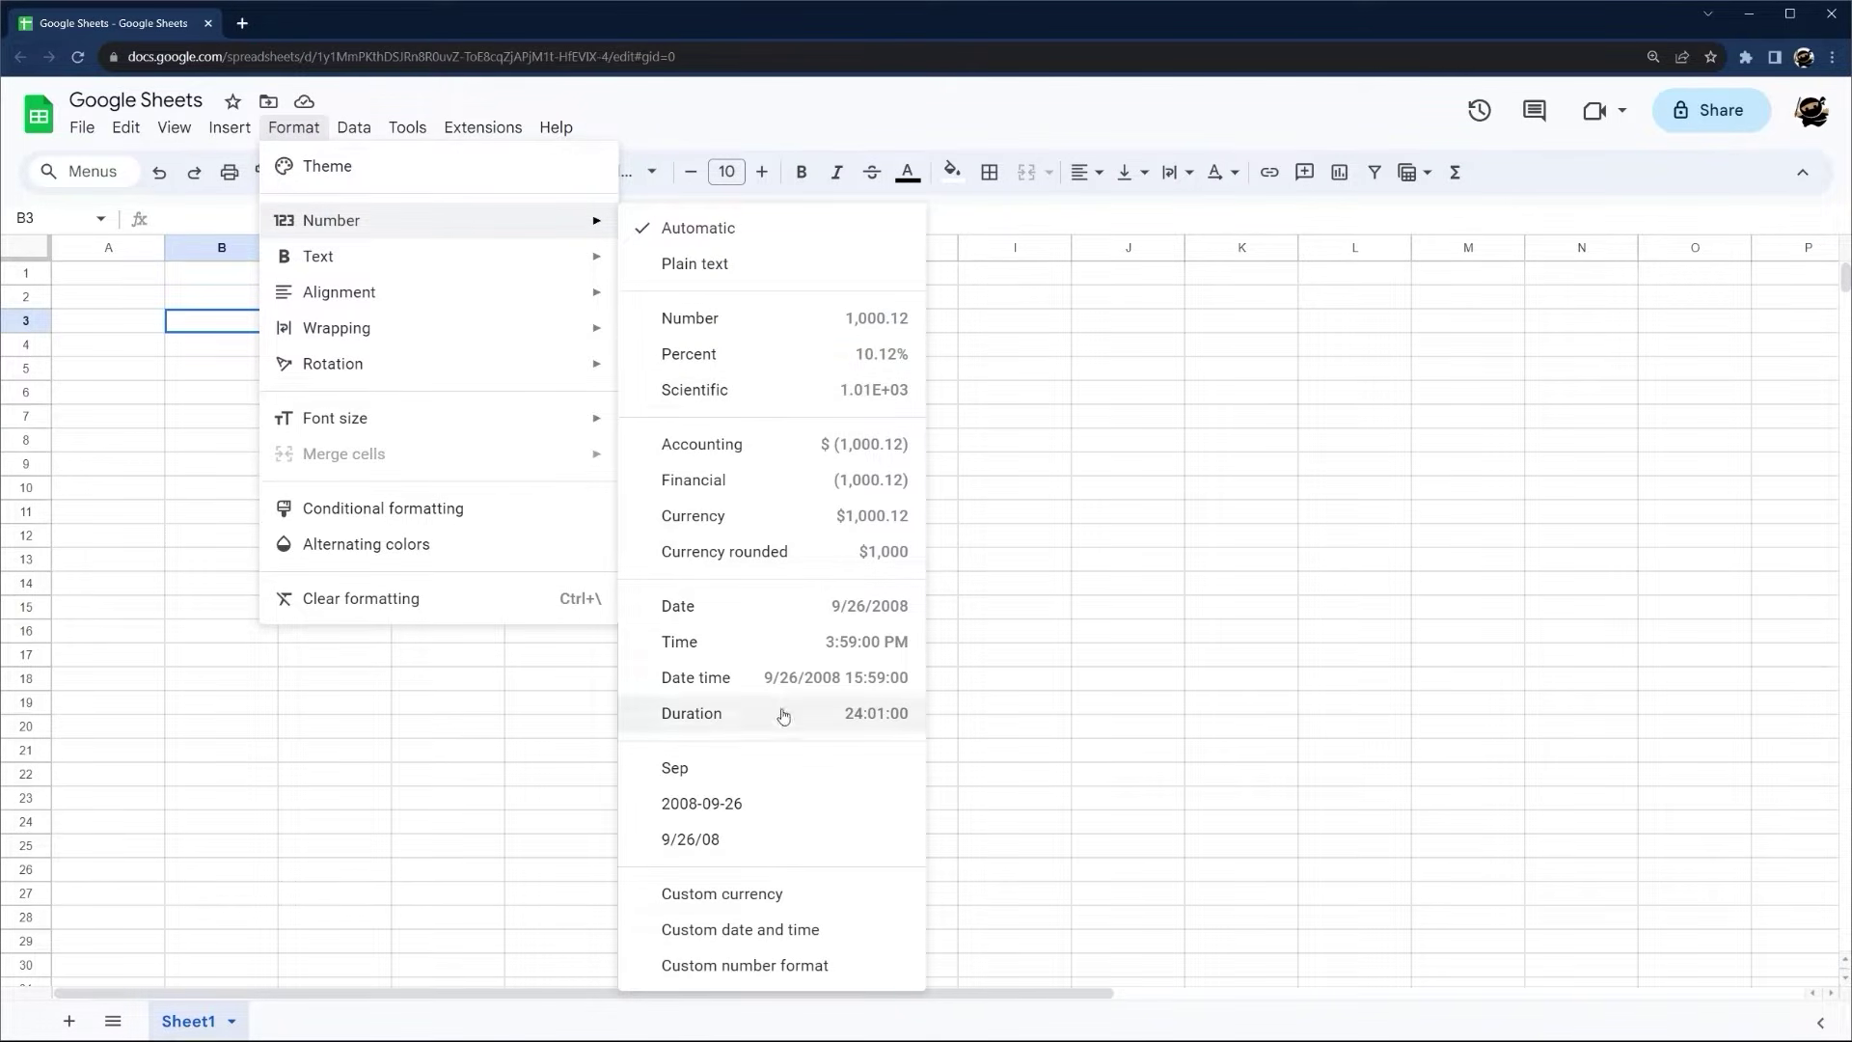
mouse_move(328, 258)
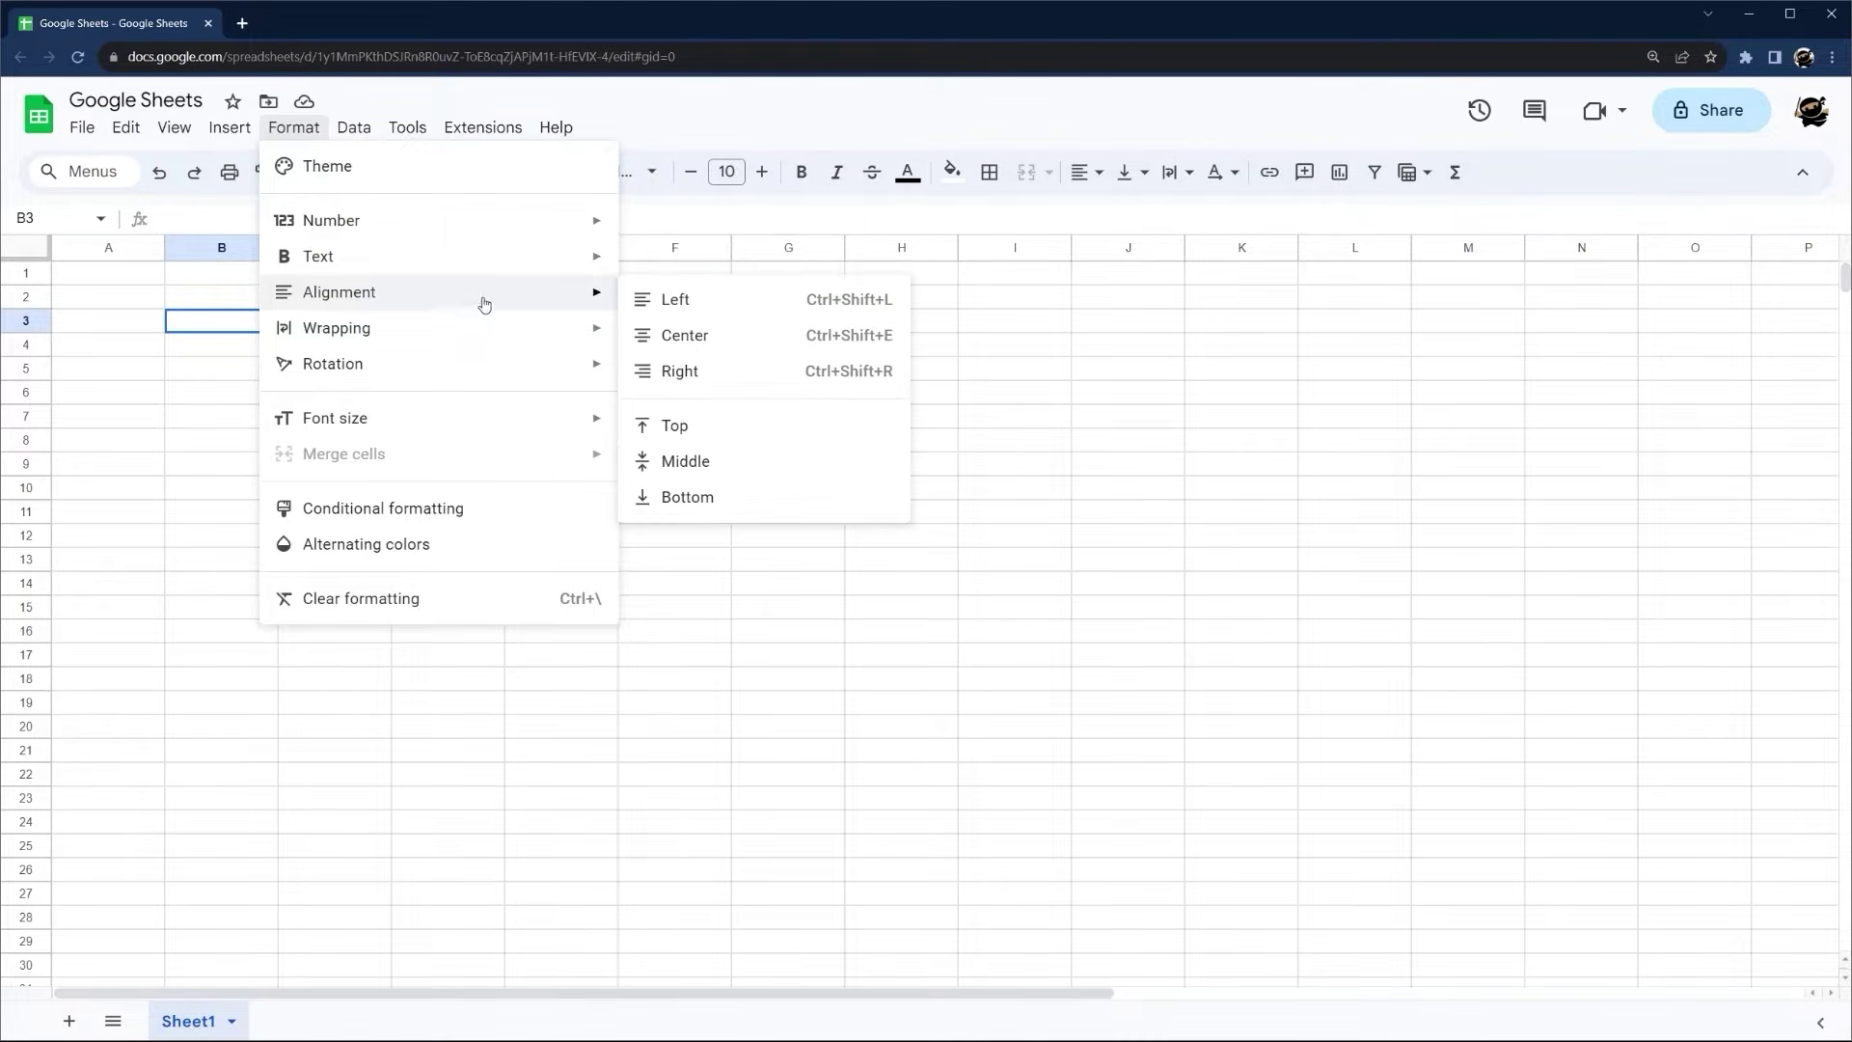
mouse_move(467, 343)
mouse_move(457, 383)
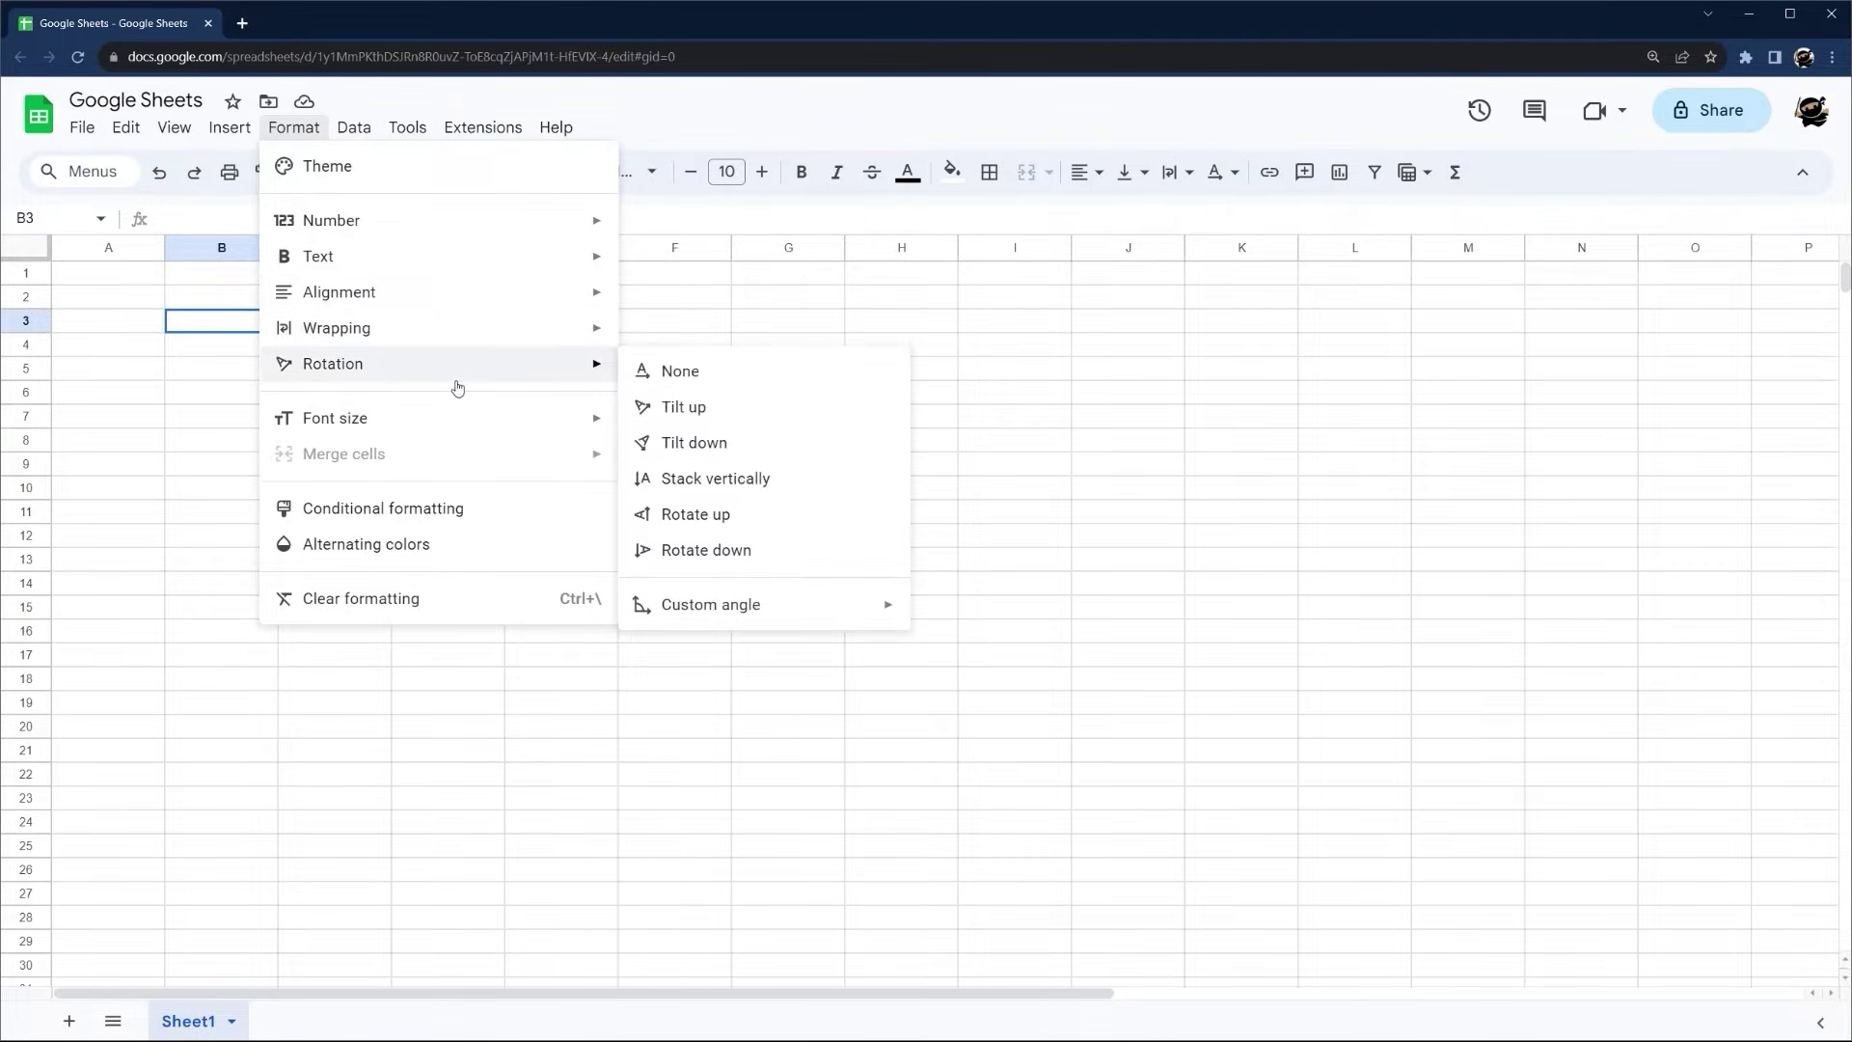
mouse_move(395, 412)
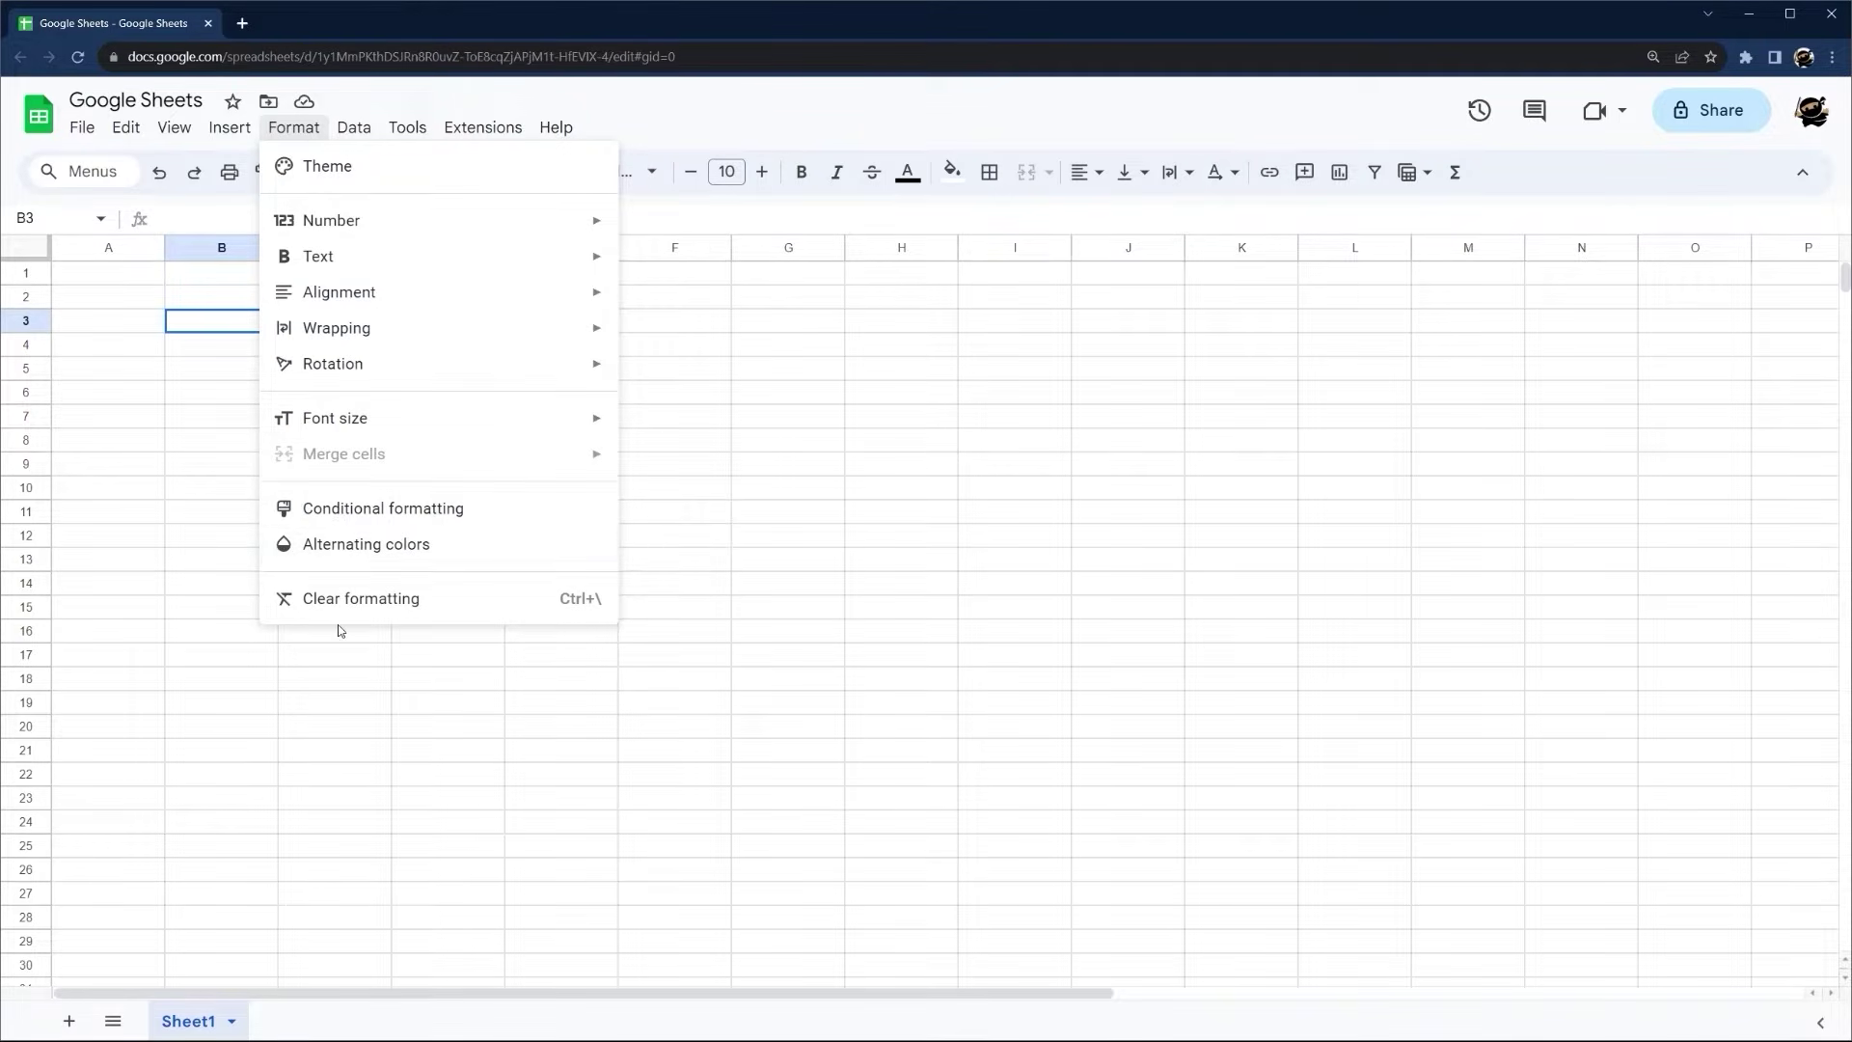
Look over the data, tools, notification, extensions and help commands, and the command search suggestions
mouse_move(351, 142)
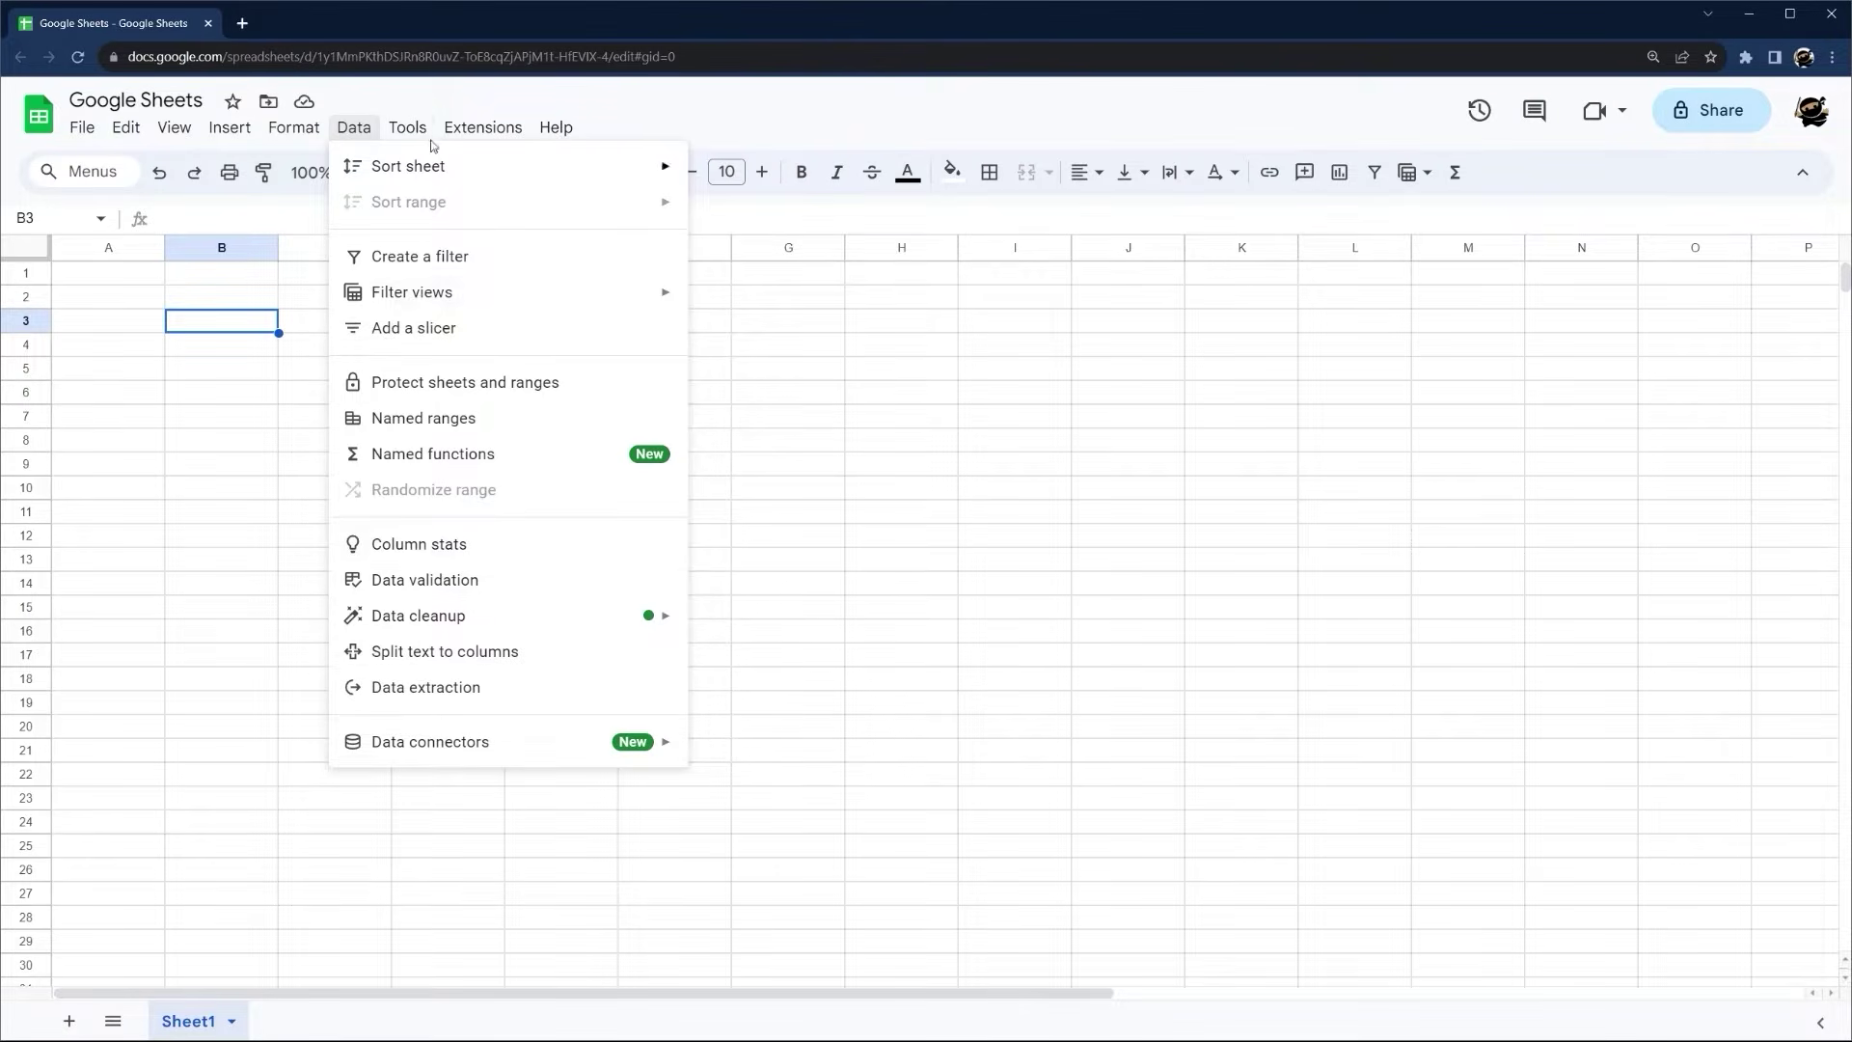
mouse_move(422, 129)
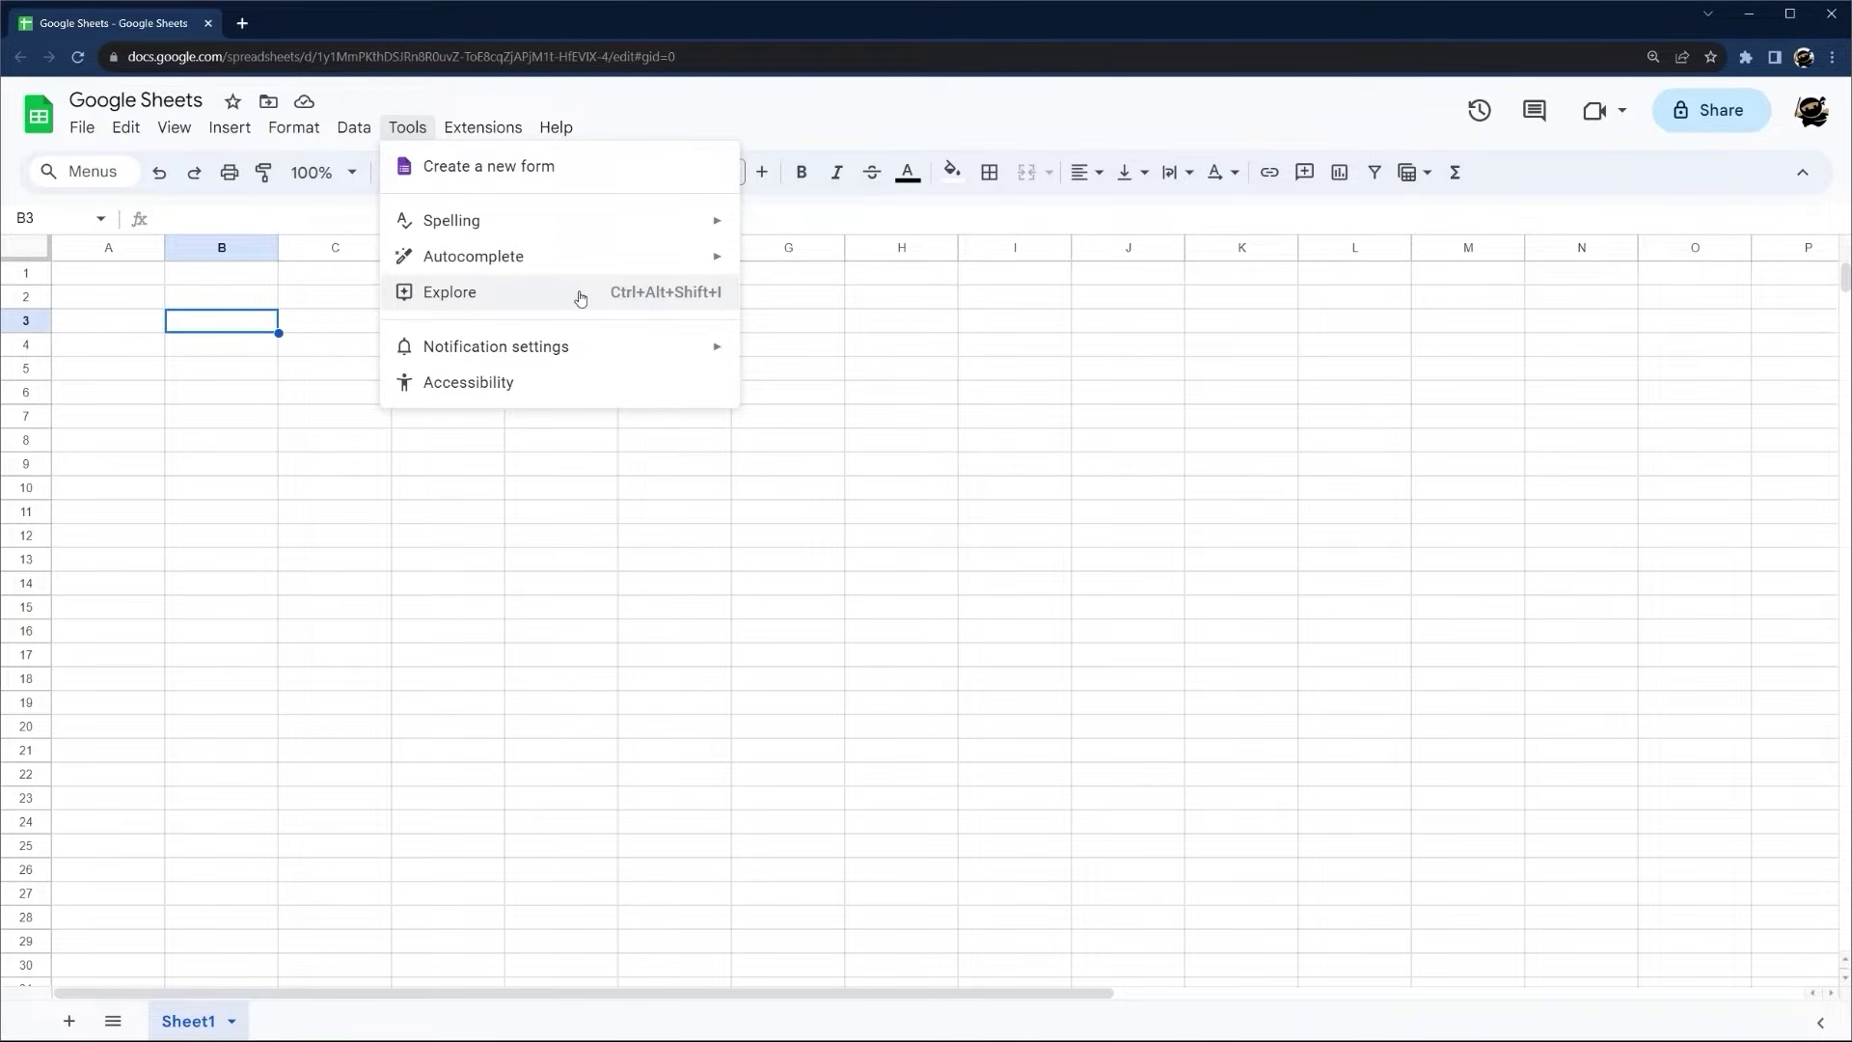
mouse_move(553, 353)
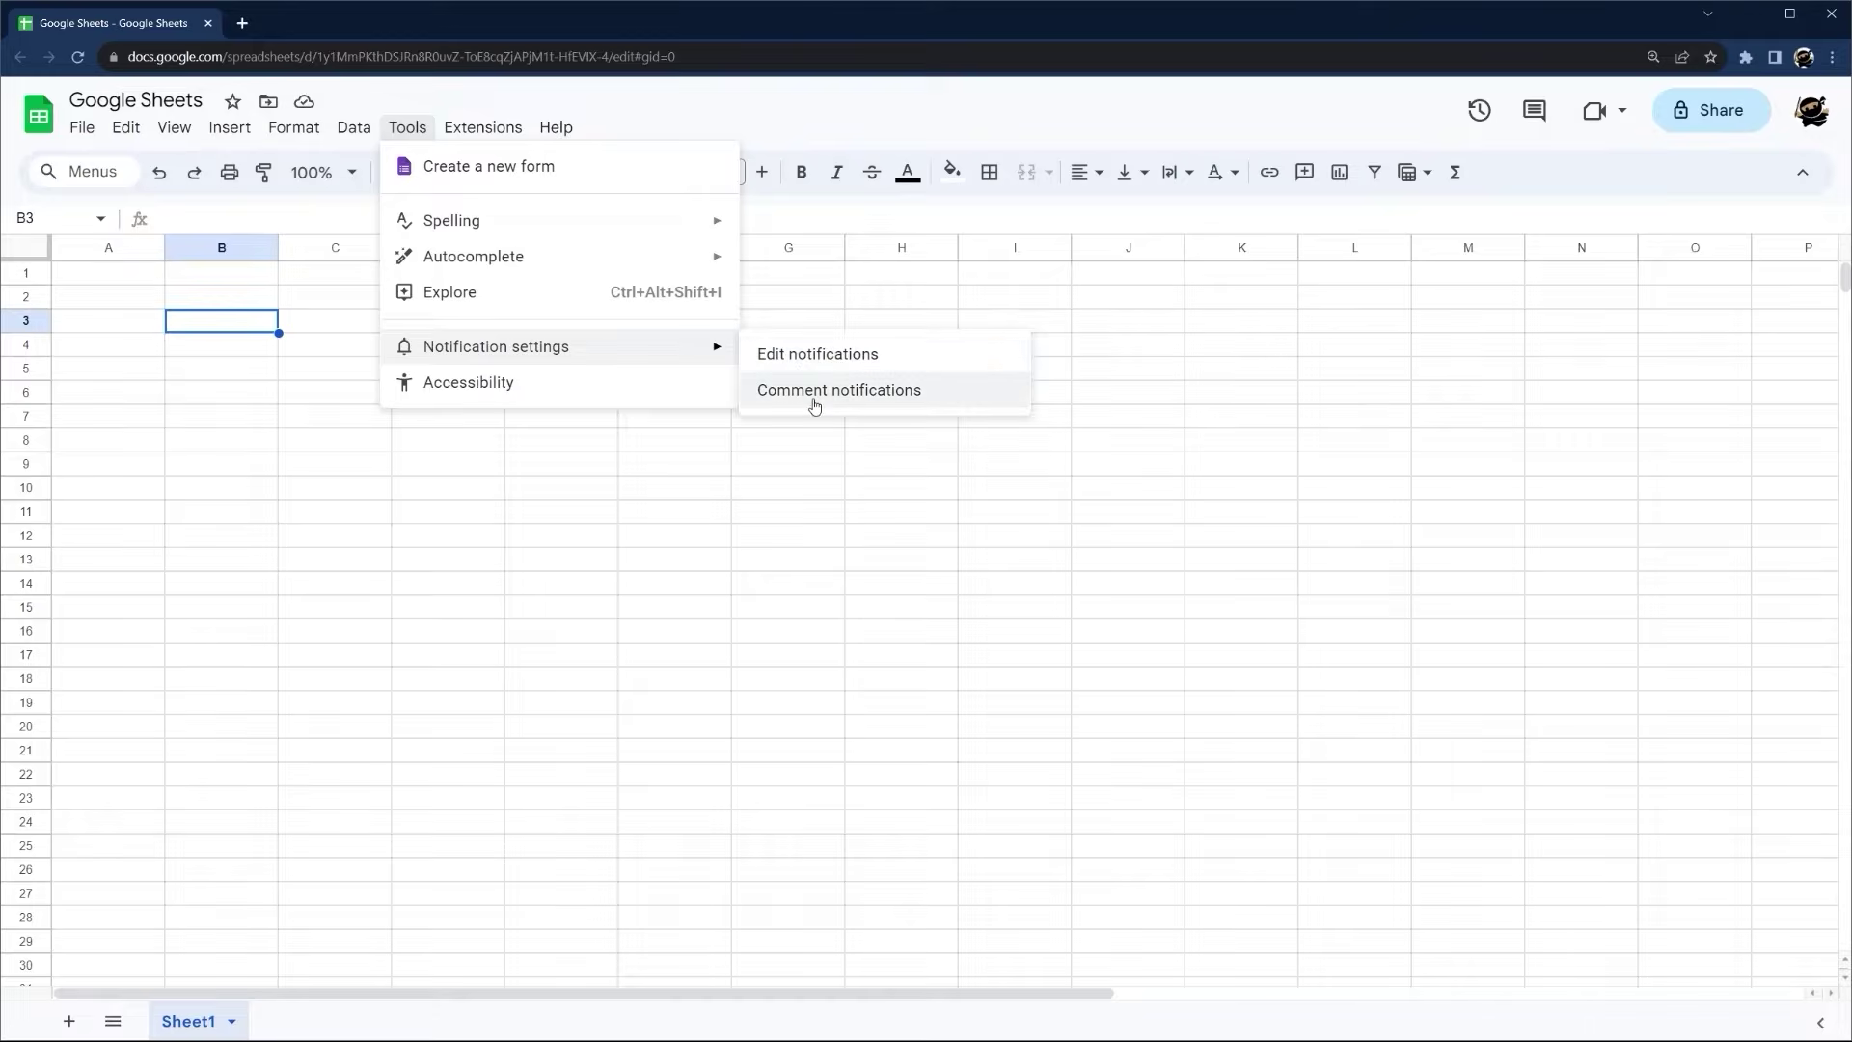
mouse_move(511, 135)
mouse_move(513, 172)
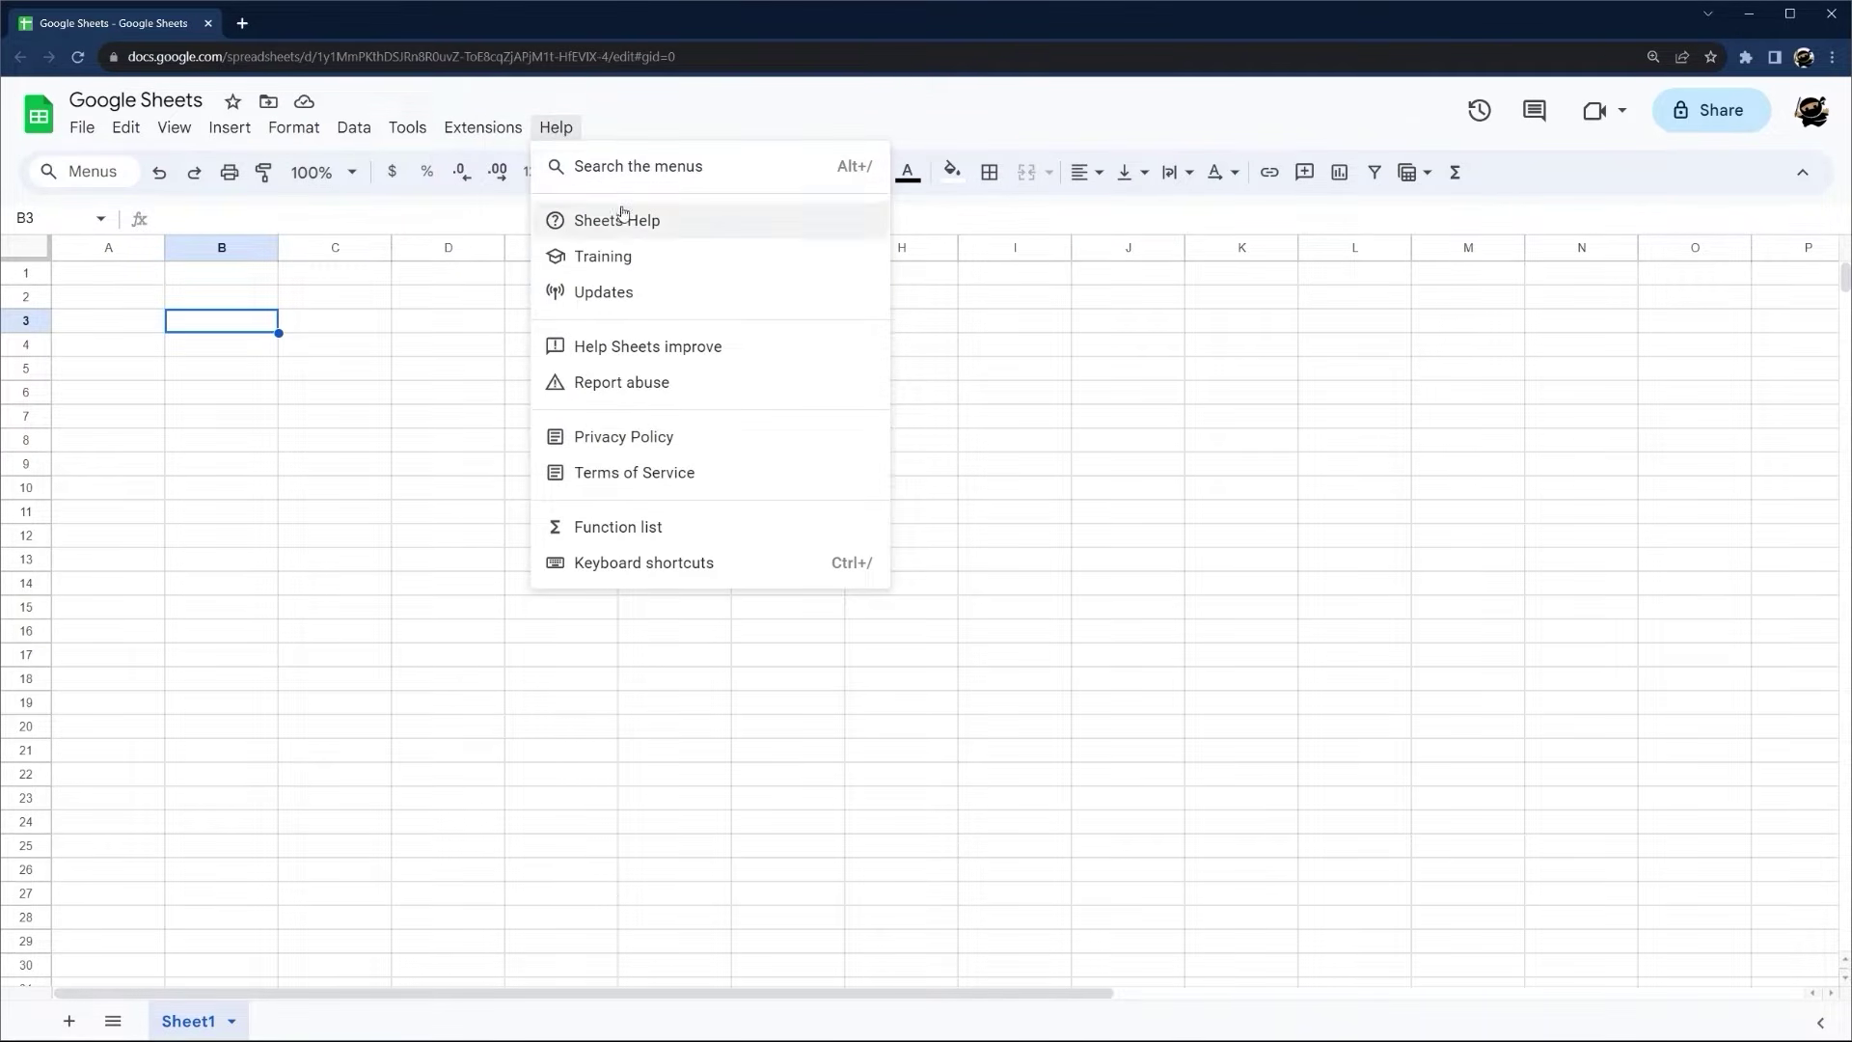
click(93, 171)
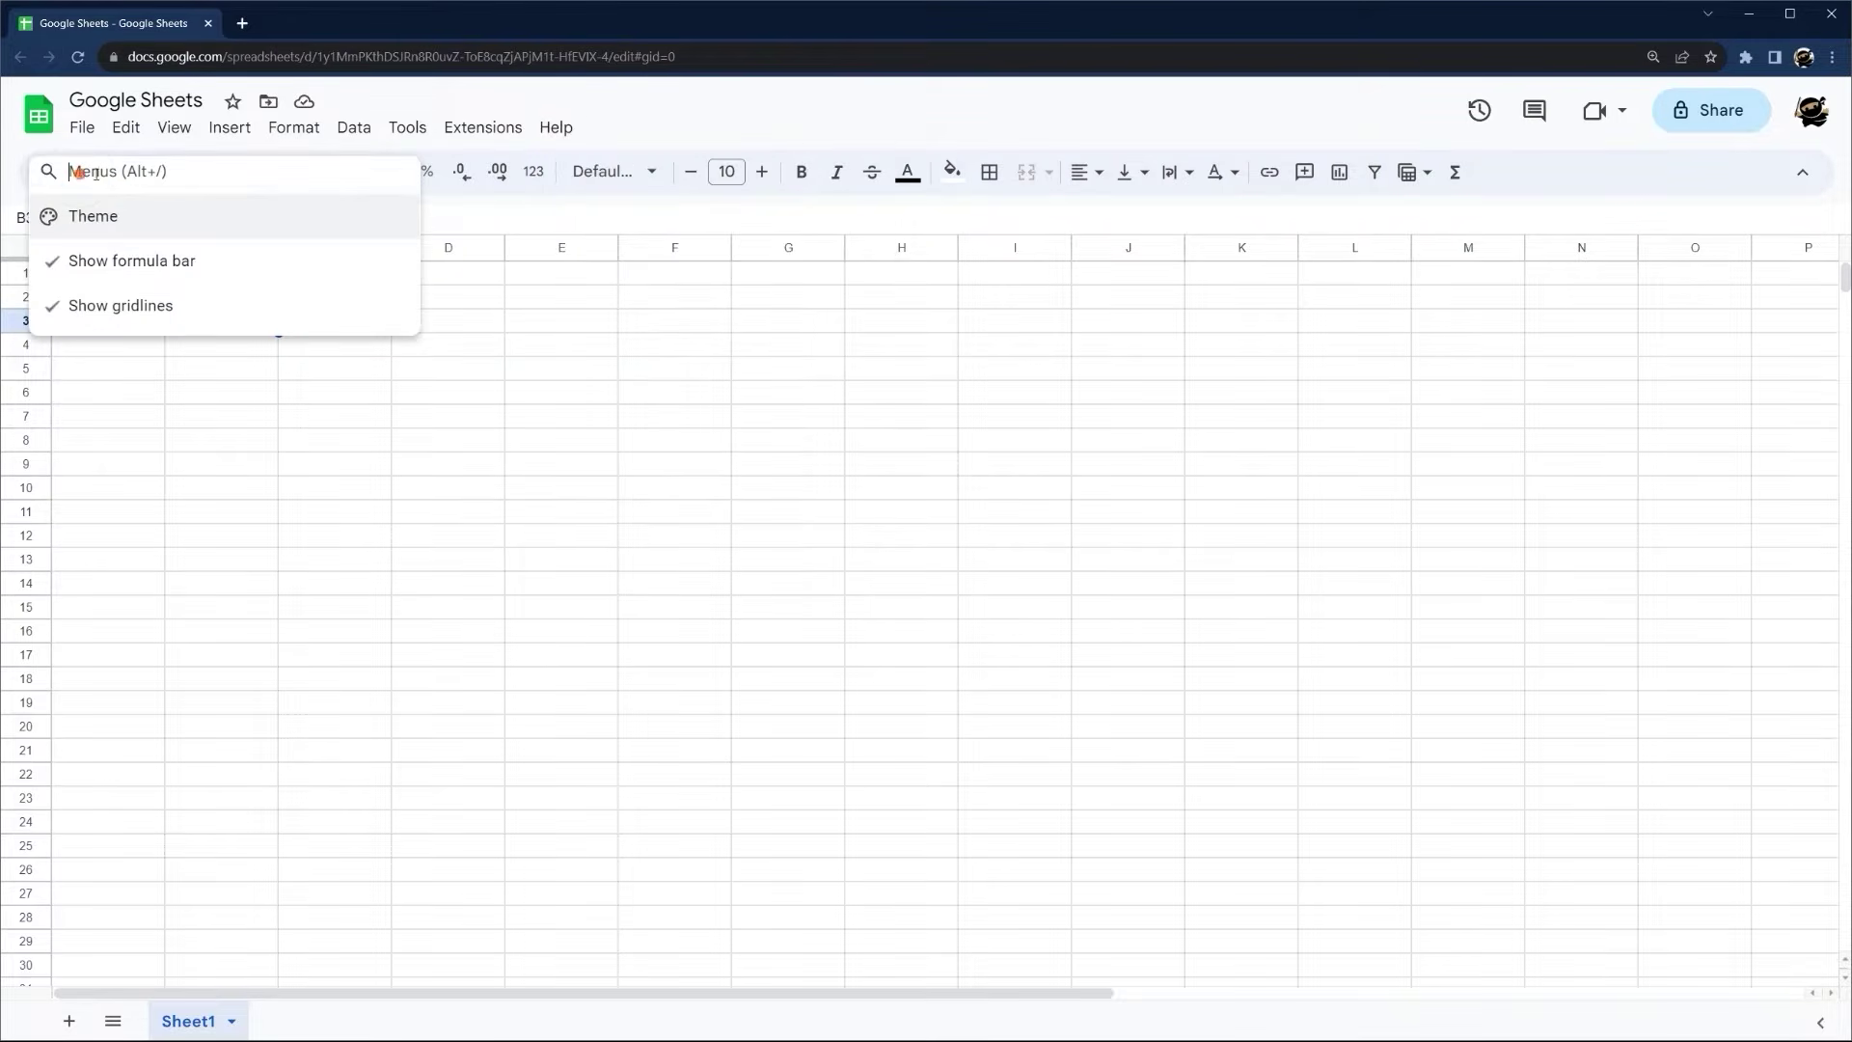
click(567, 218)
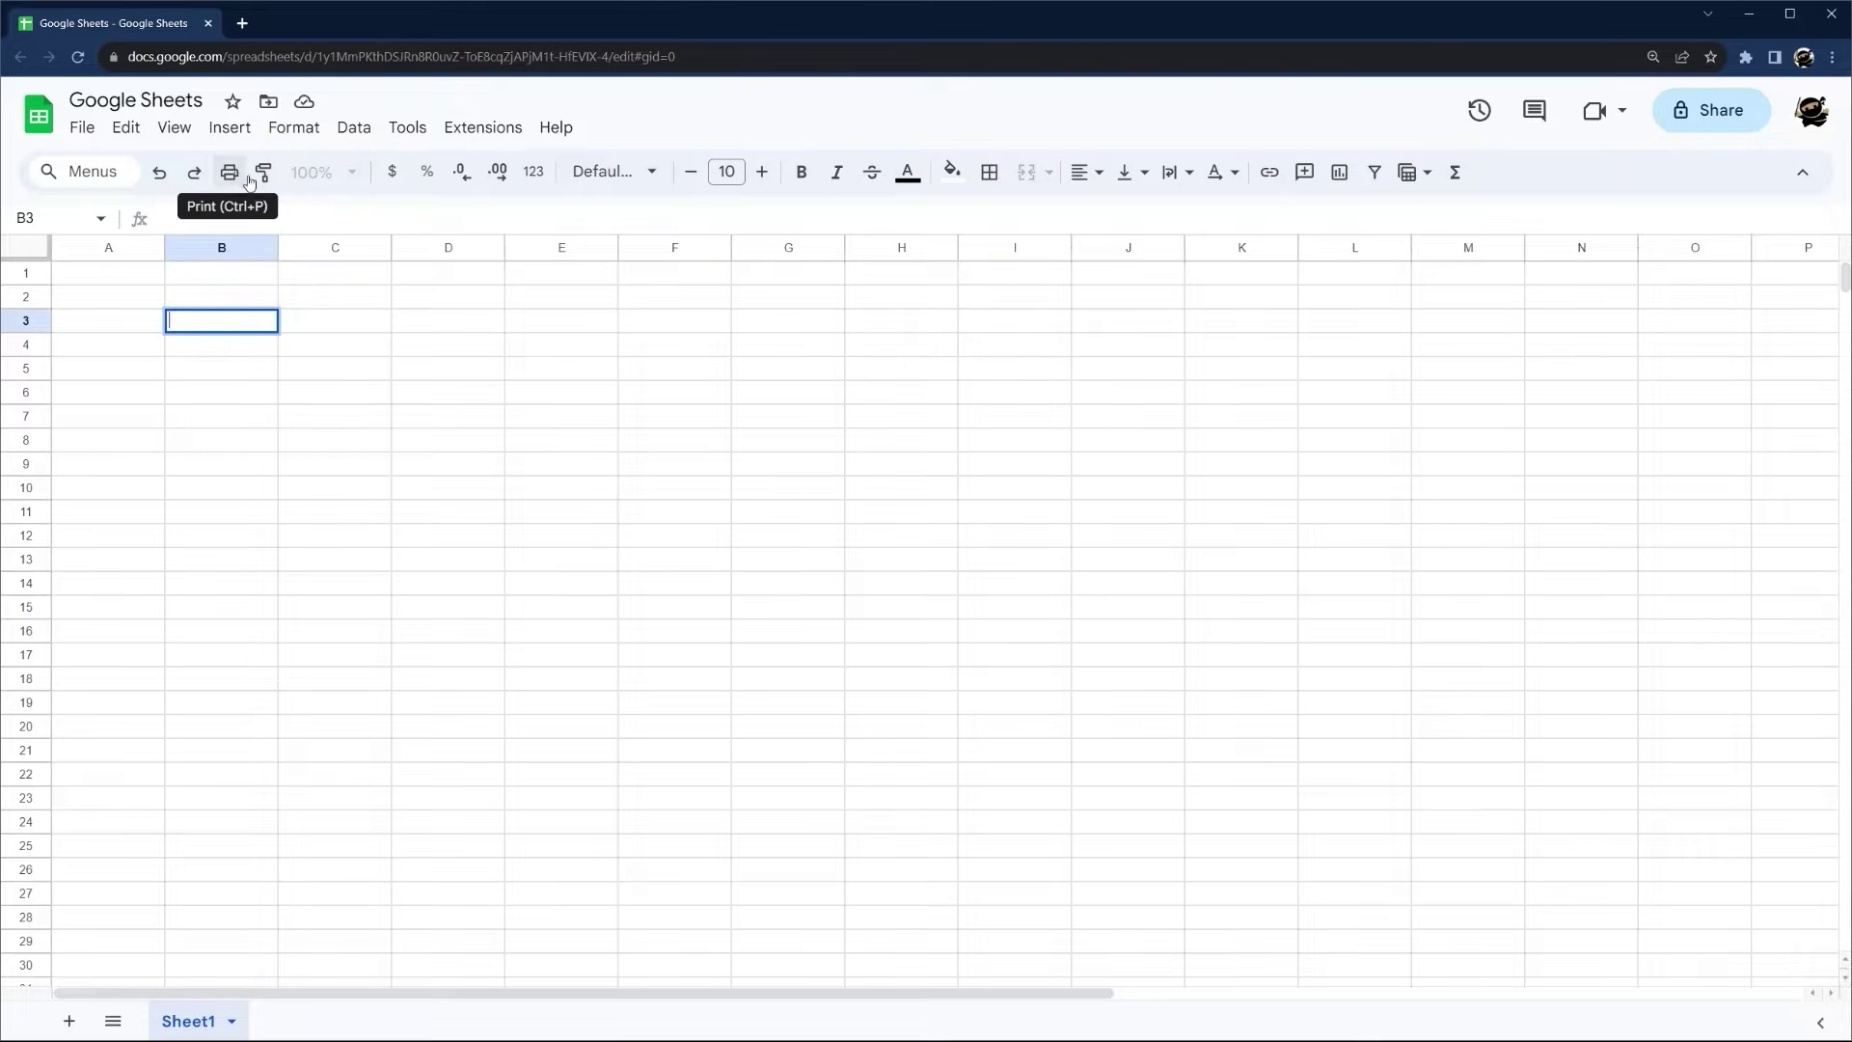
Select cell B1 and try a larger zoom level, settling on a sheet zoom of 125%
click(235, 273)
click(350, 174)
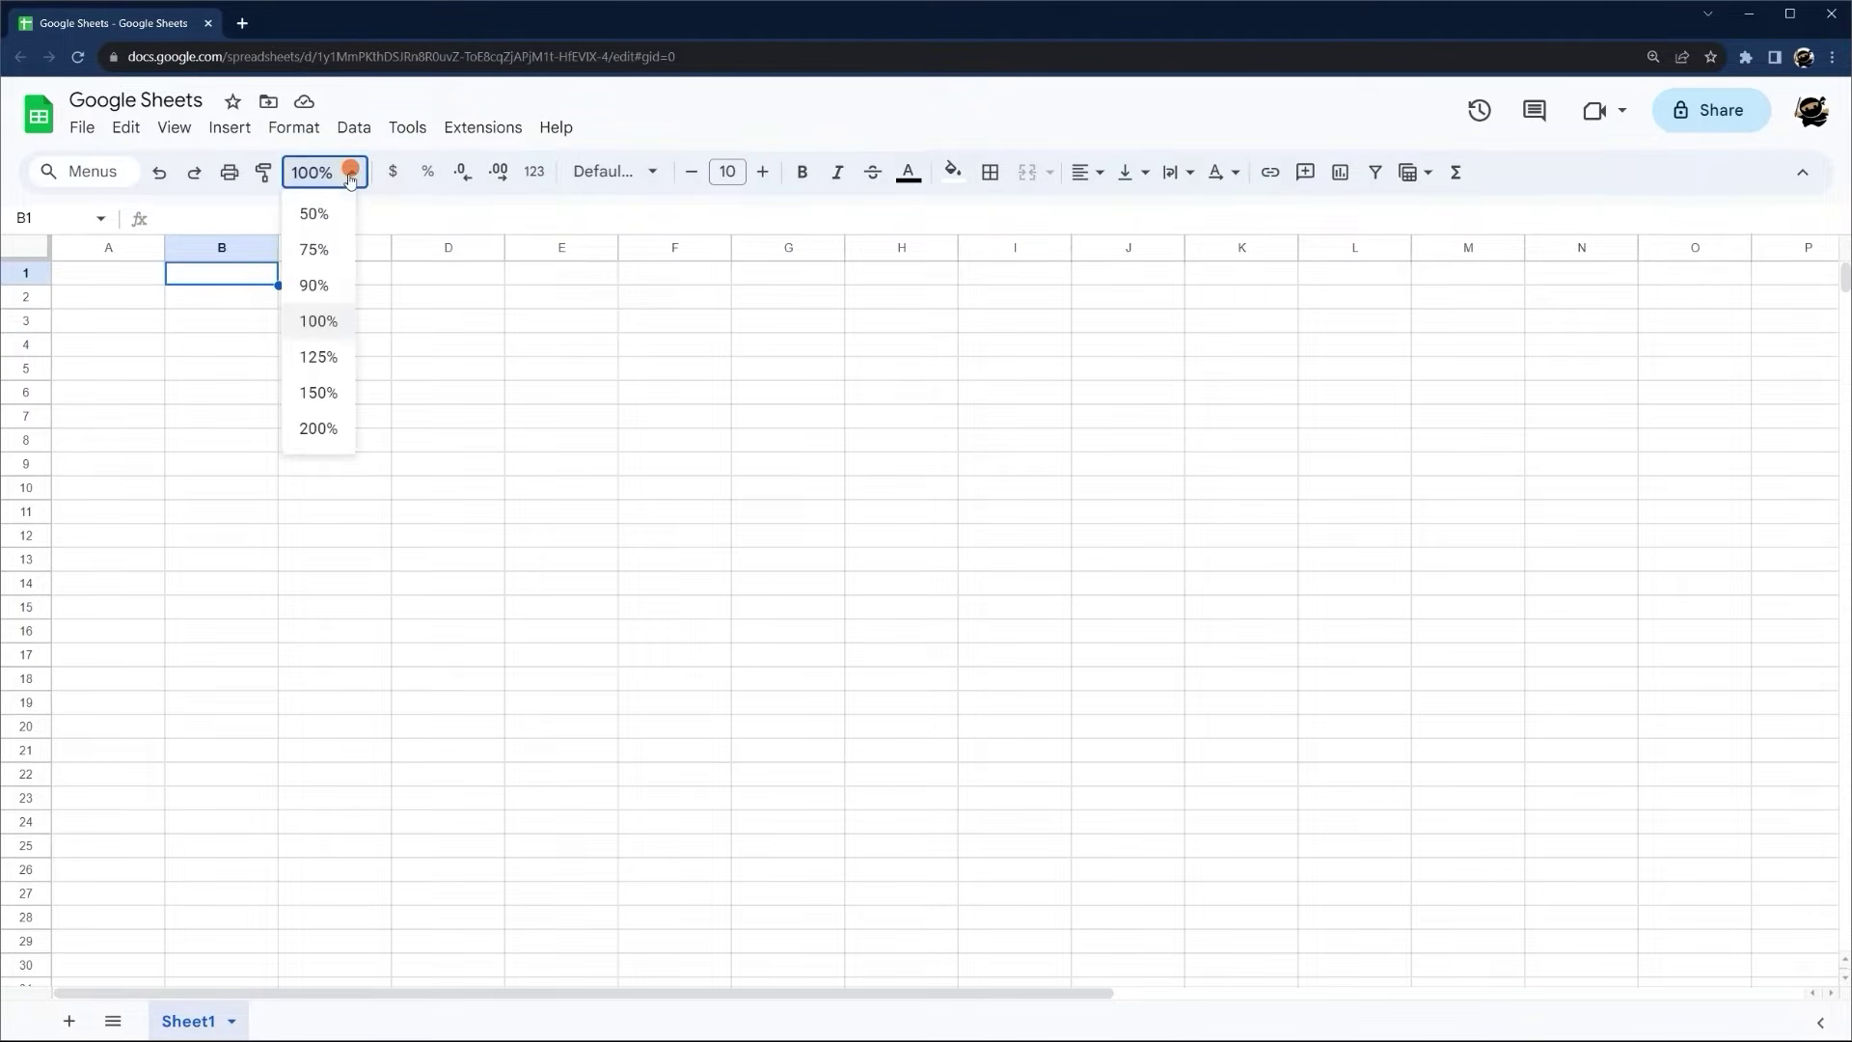
click(319, 391)
click(350, 176)
click(318, 356)
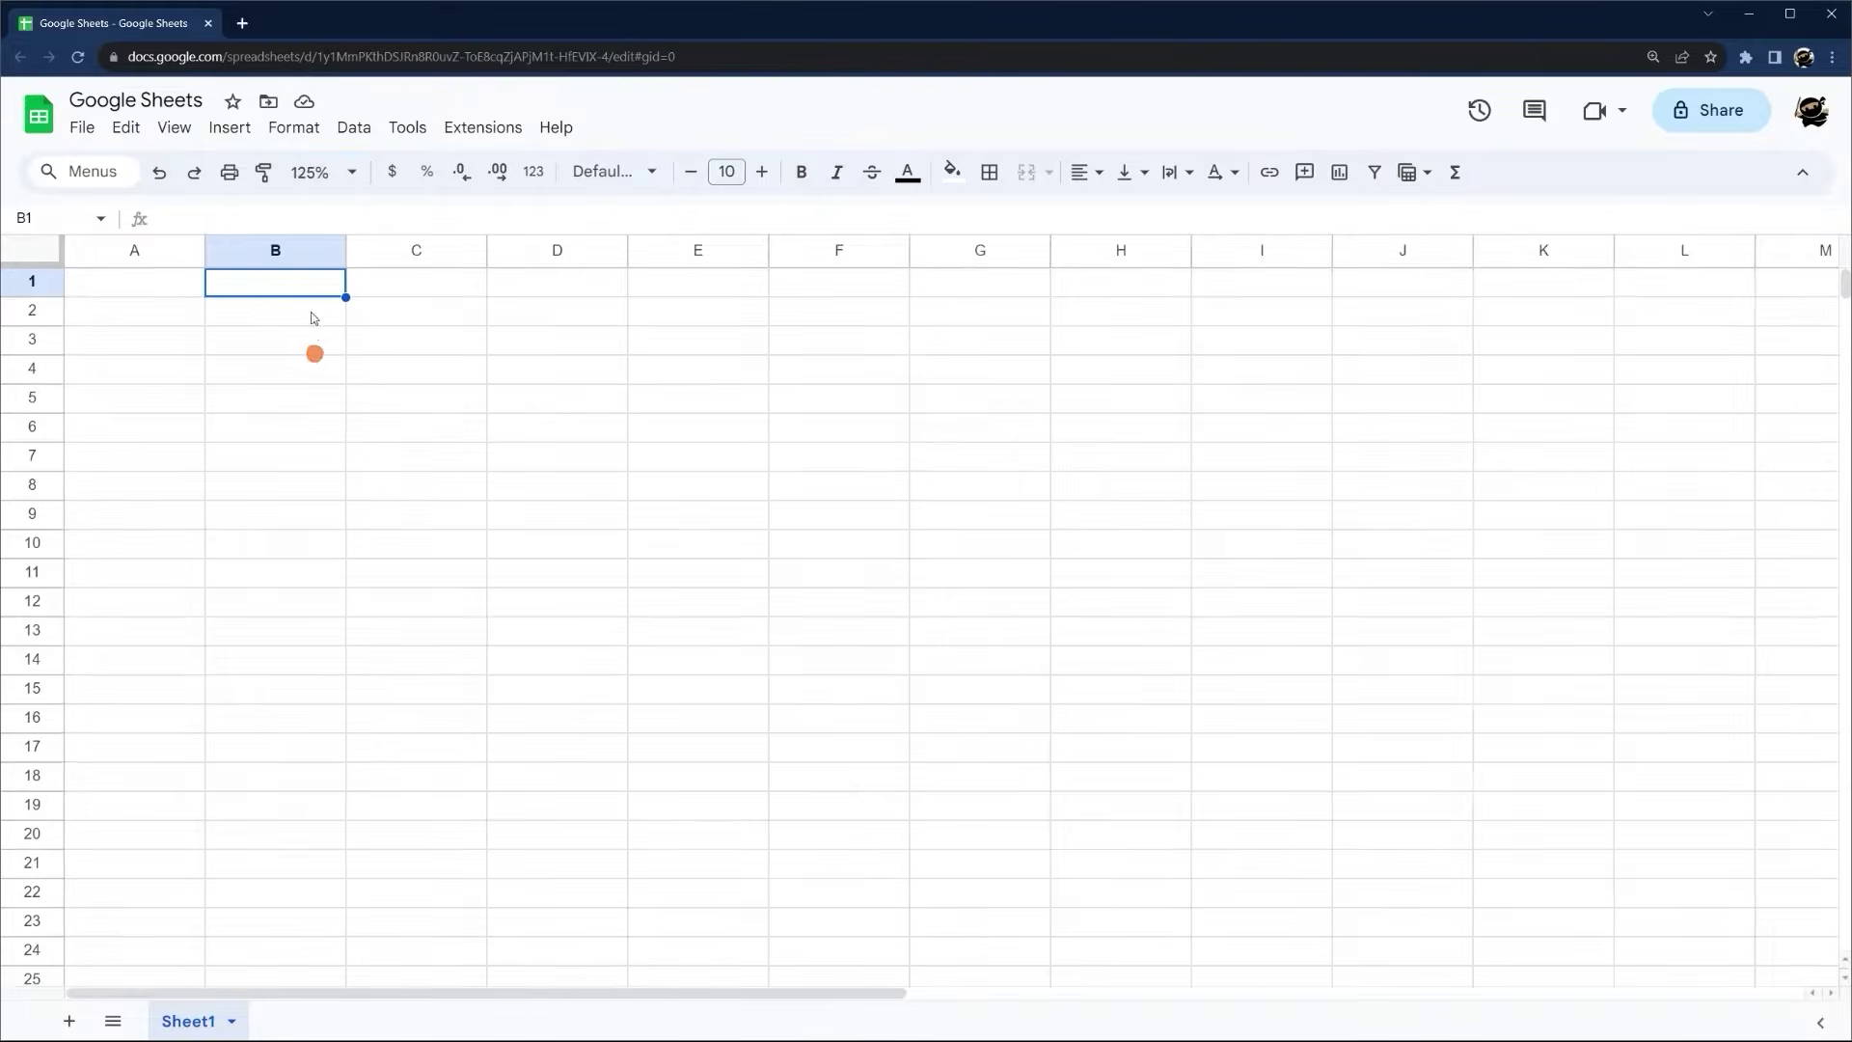
Look over the available zoom levels, fonts and font sizes without changing them
click(304, 174)
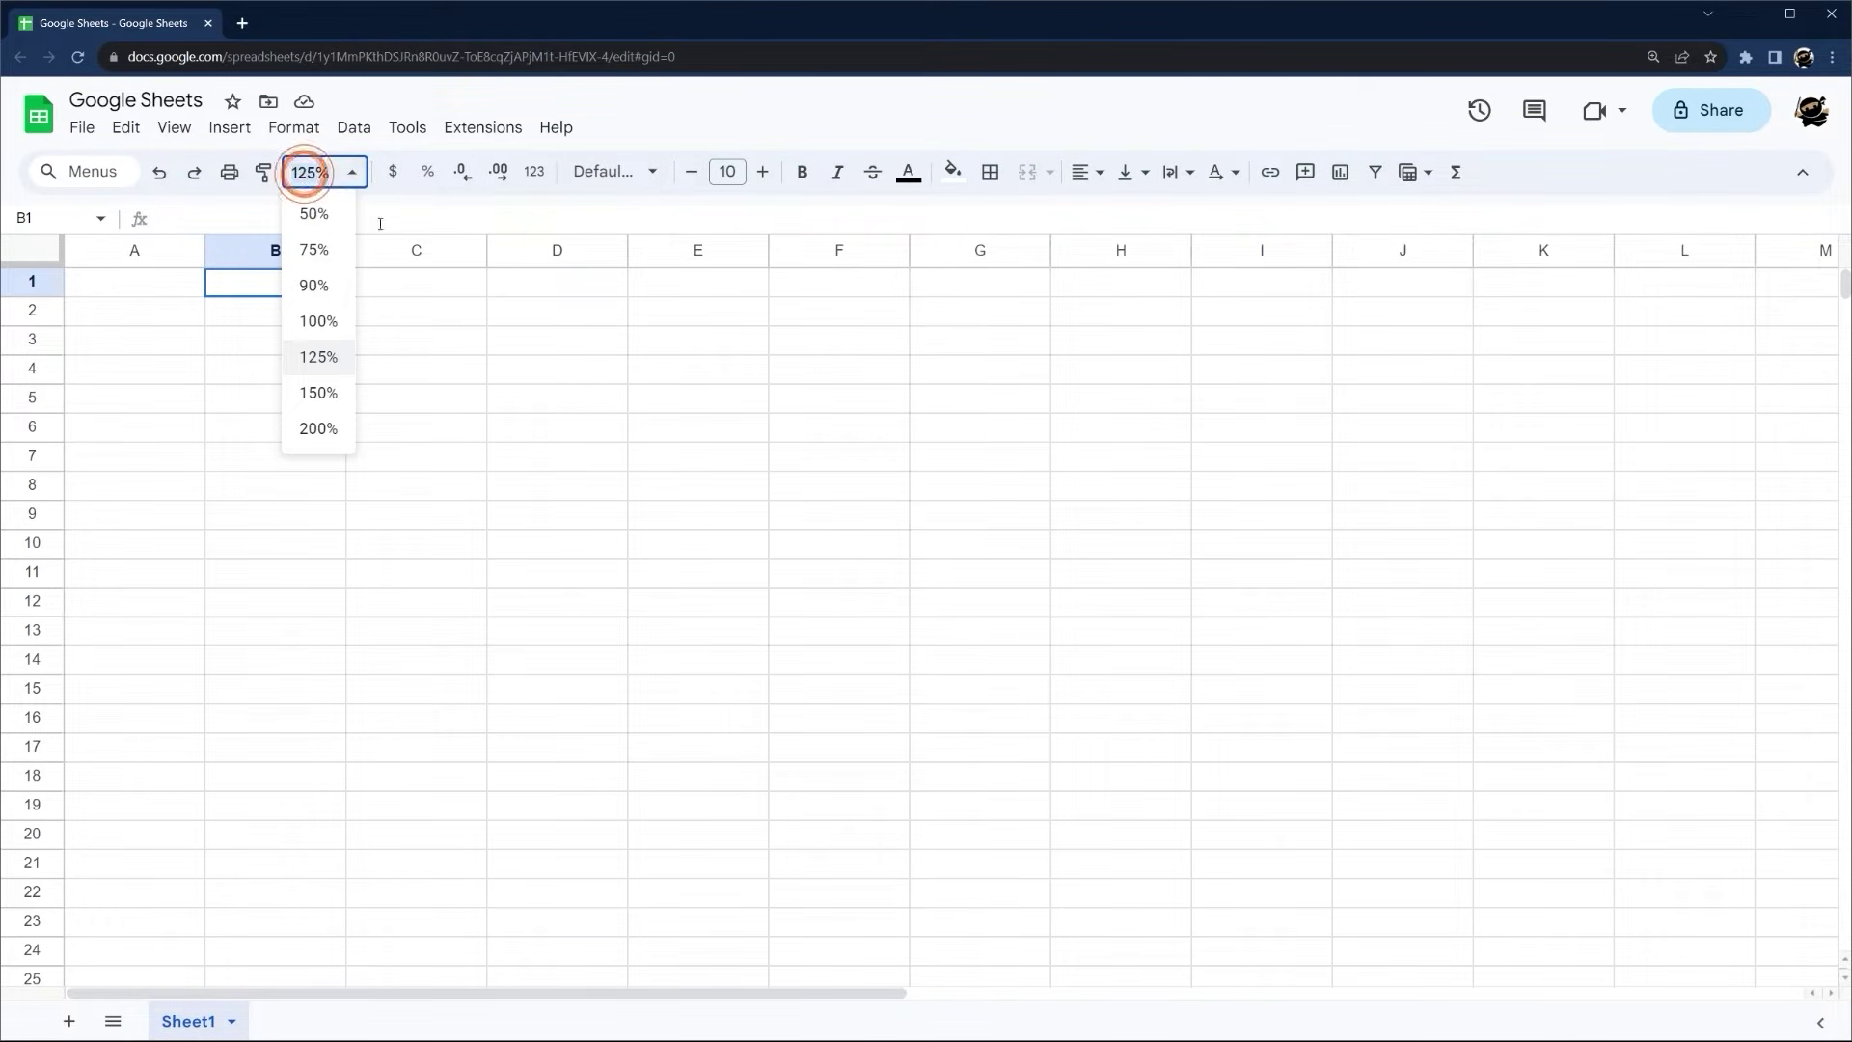
click(304, 174)
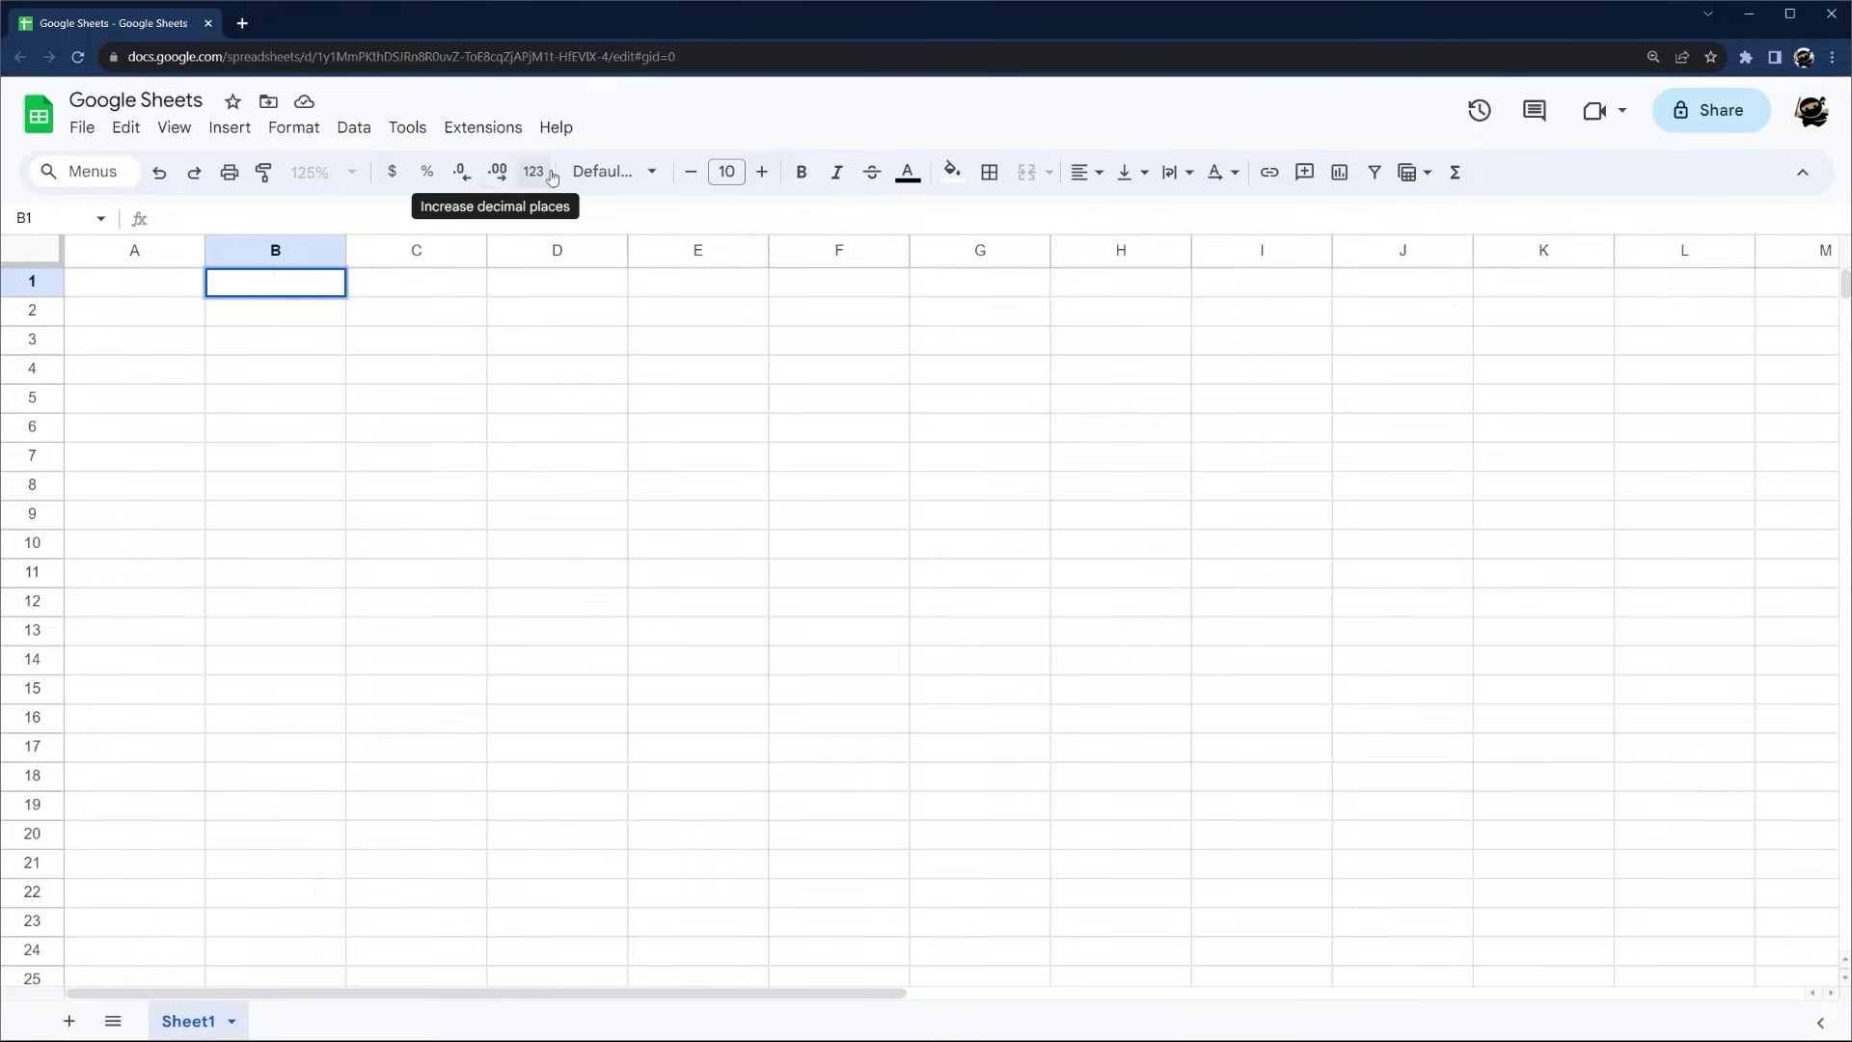
click(637, 170)
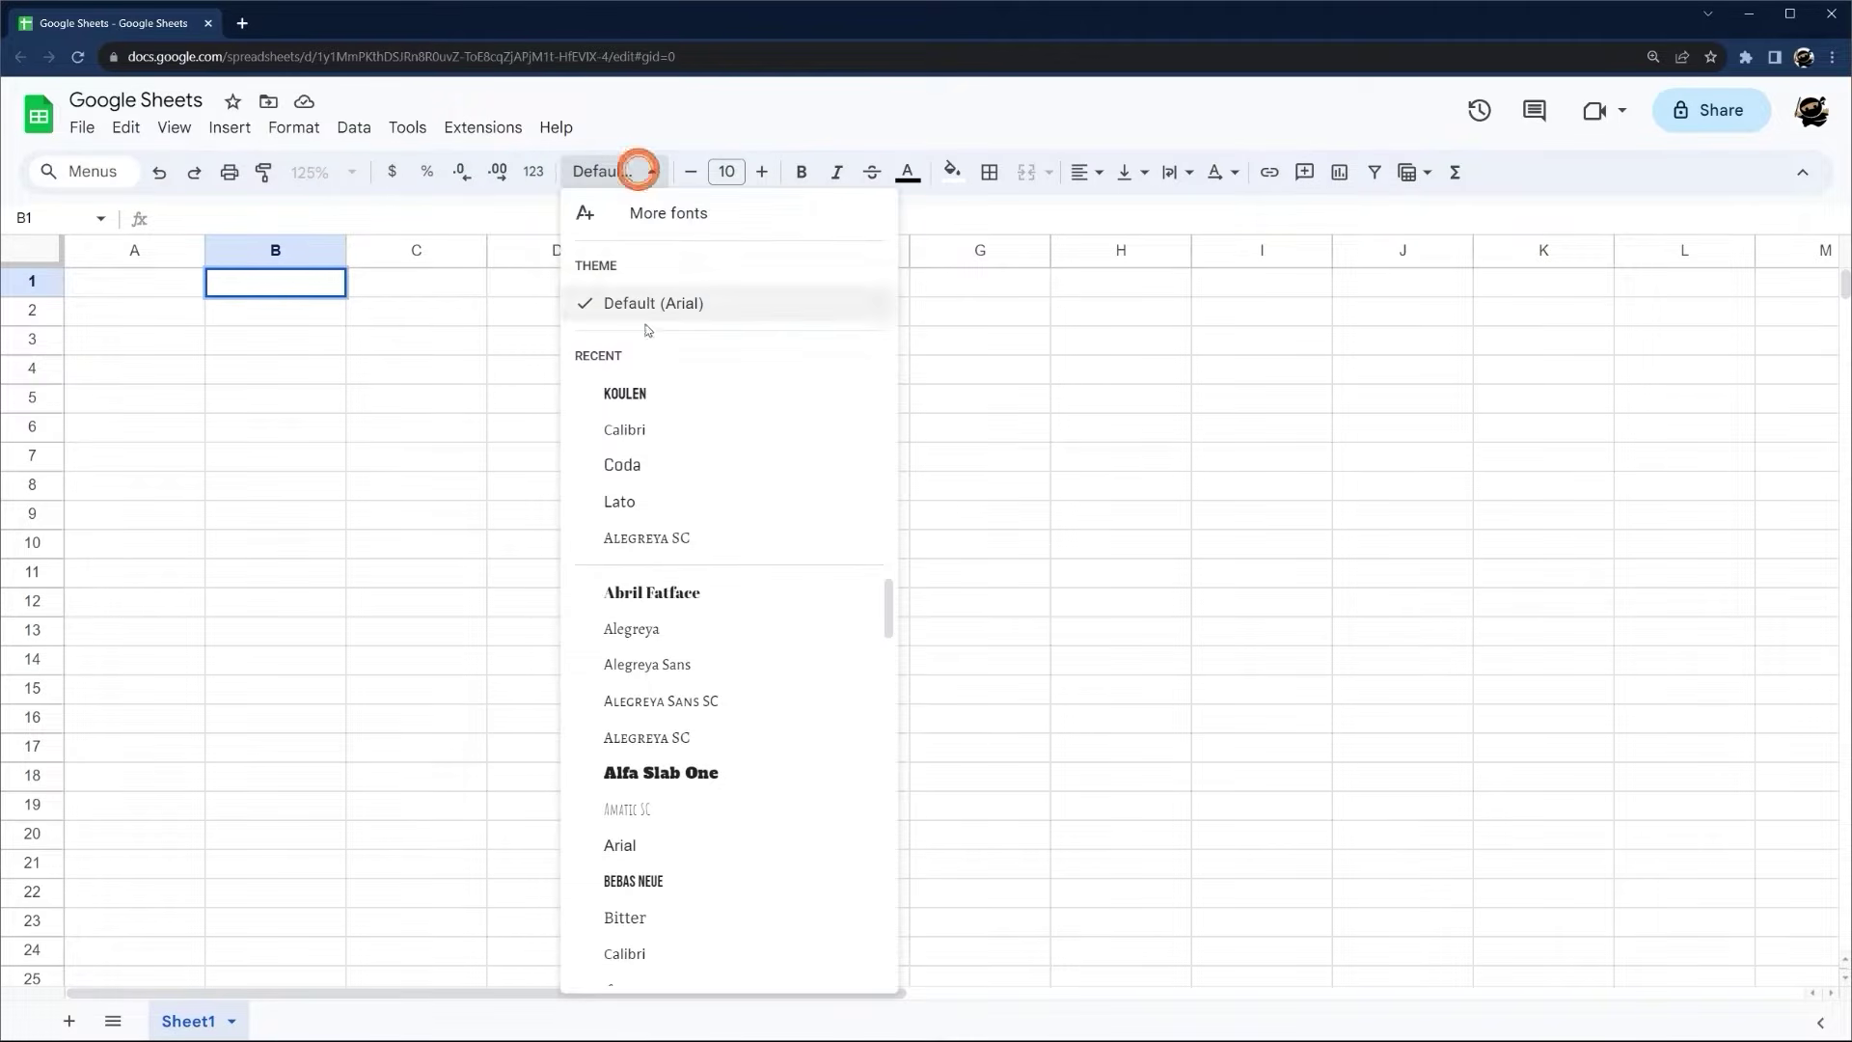
click(726, 171)
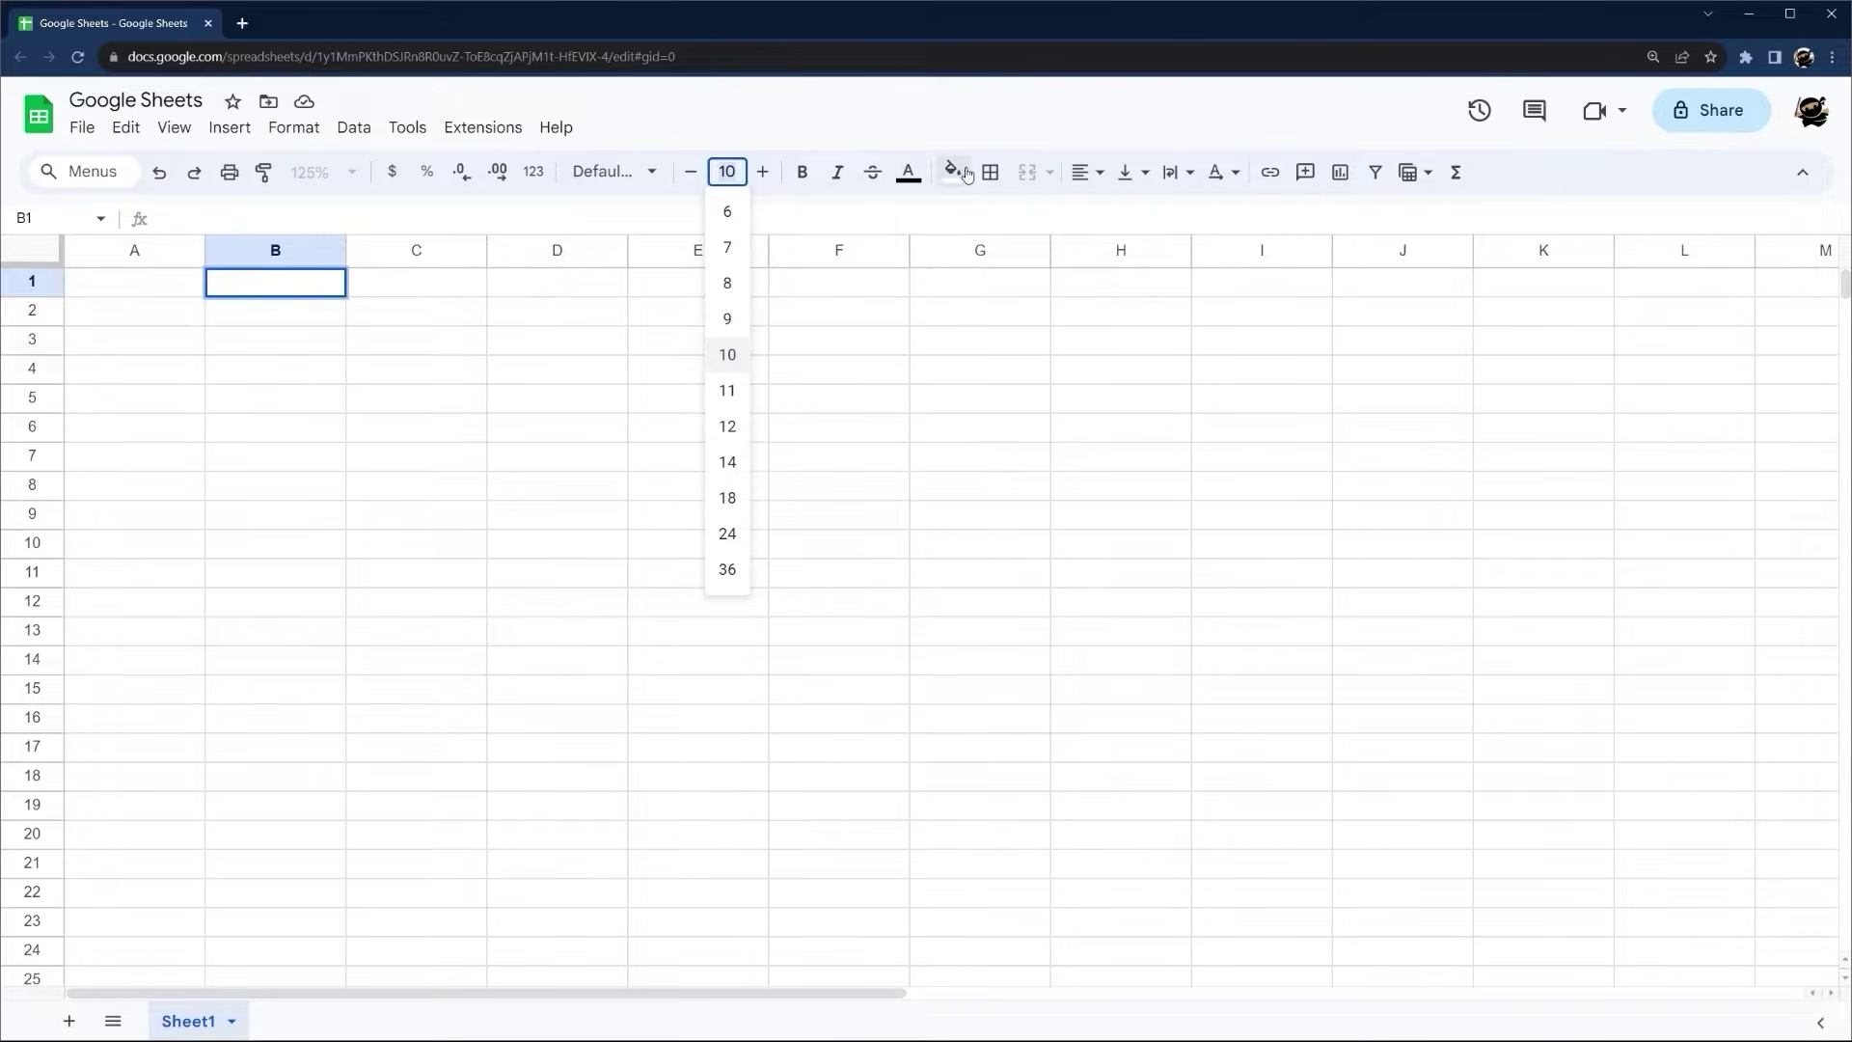
click(1058, 218)
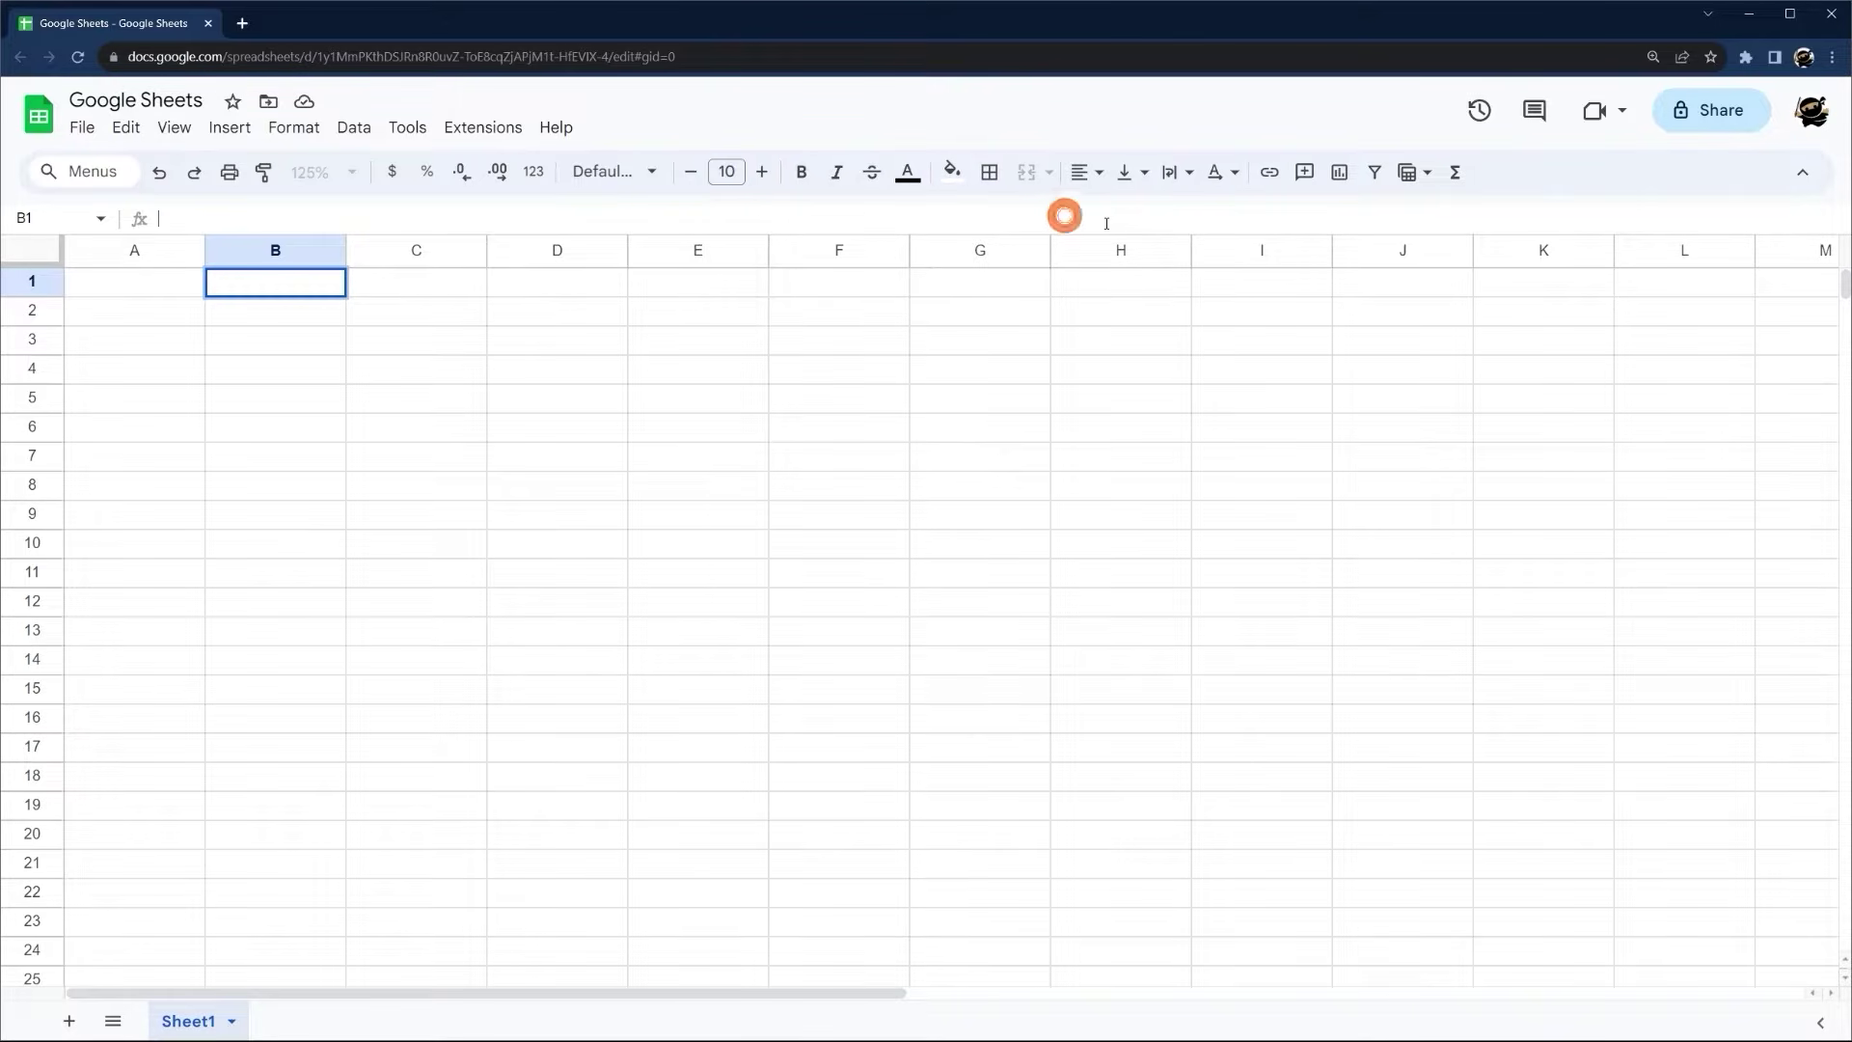
In the sharing settings, try general access for anyone with the link, view its roles, and set access back to Restricted
click(1710, 114)
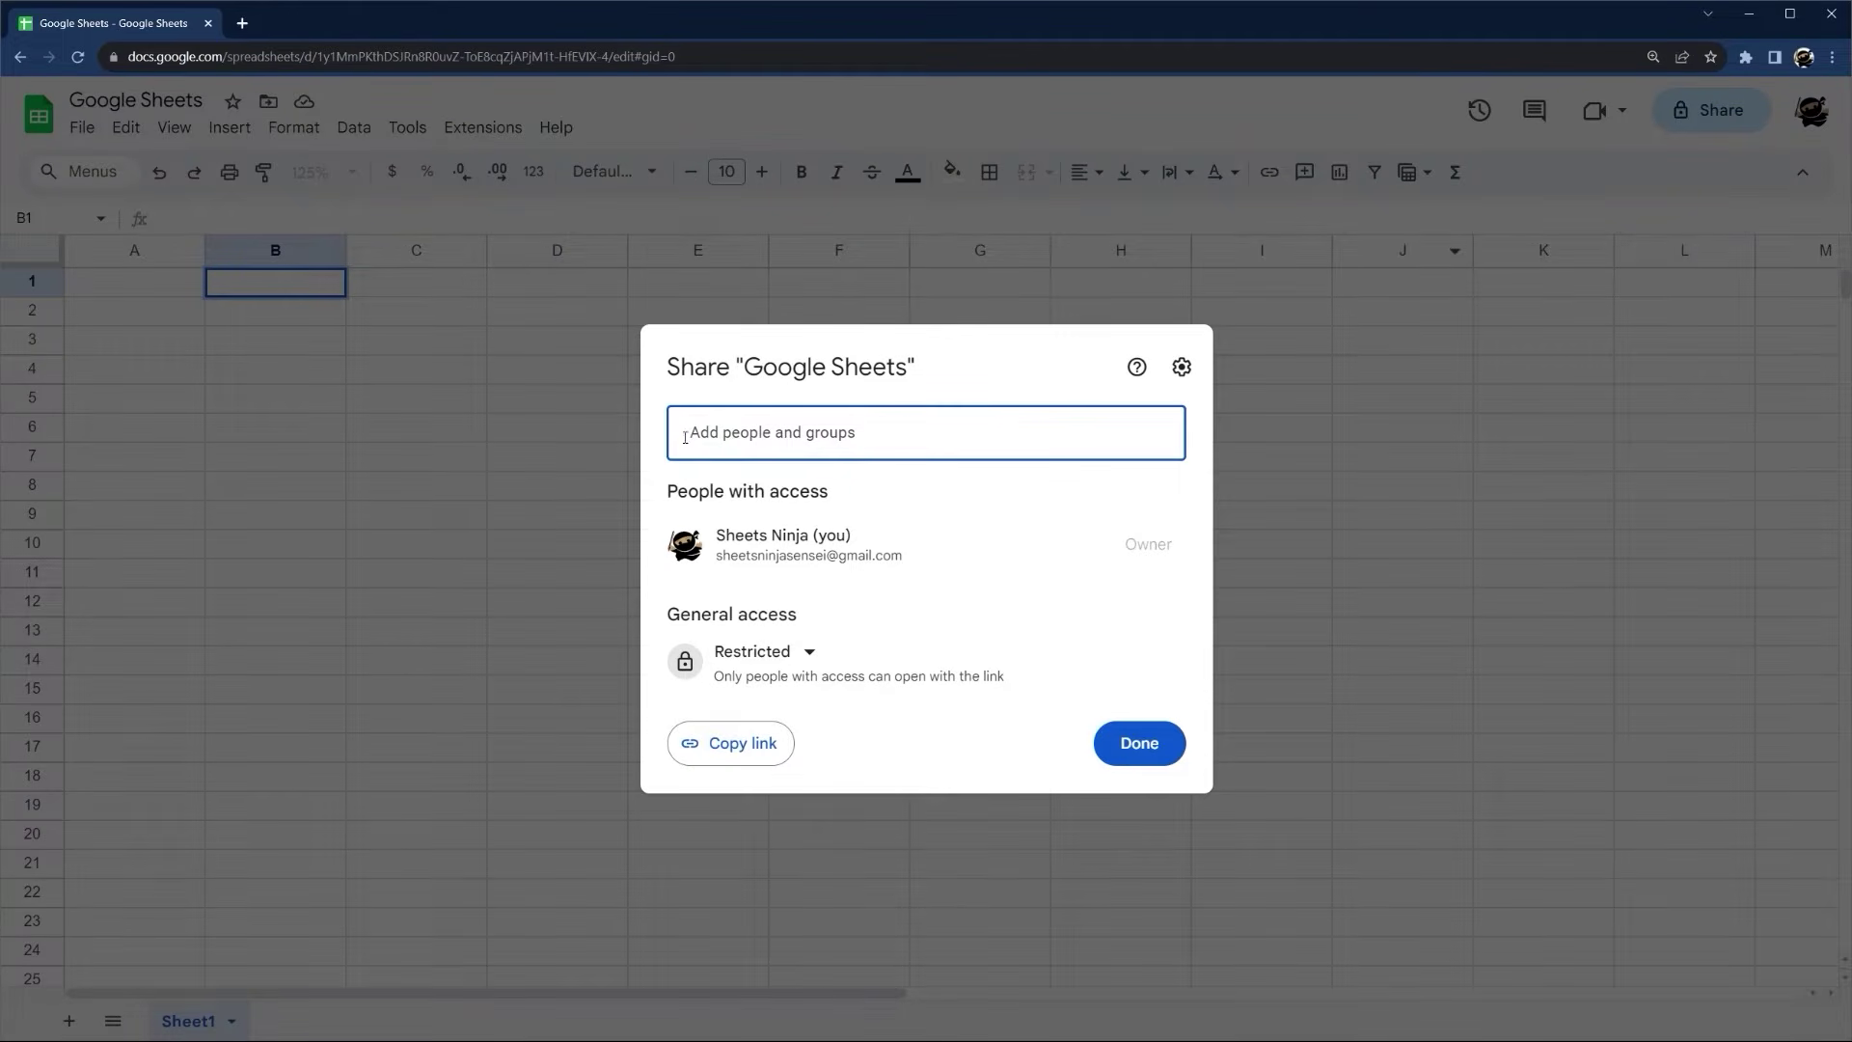
click(767, 651)
click(815, 763)
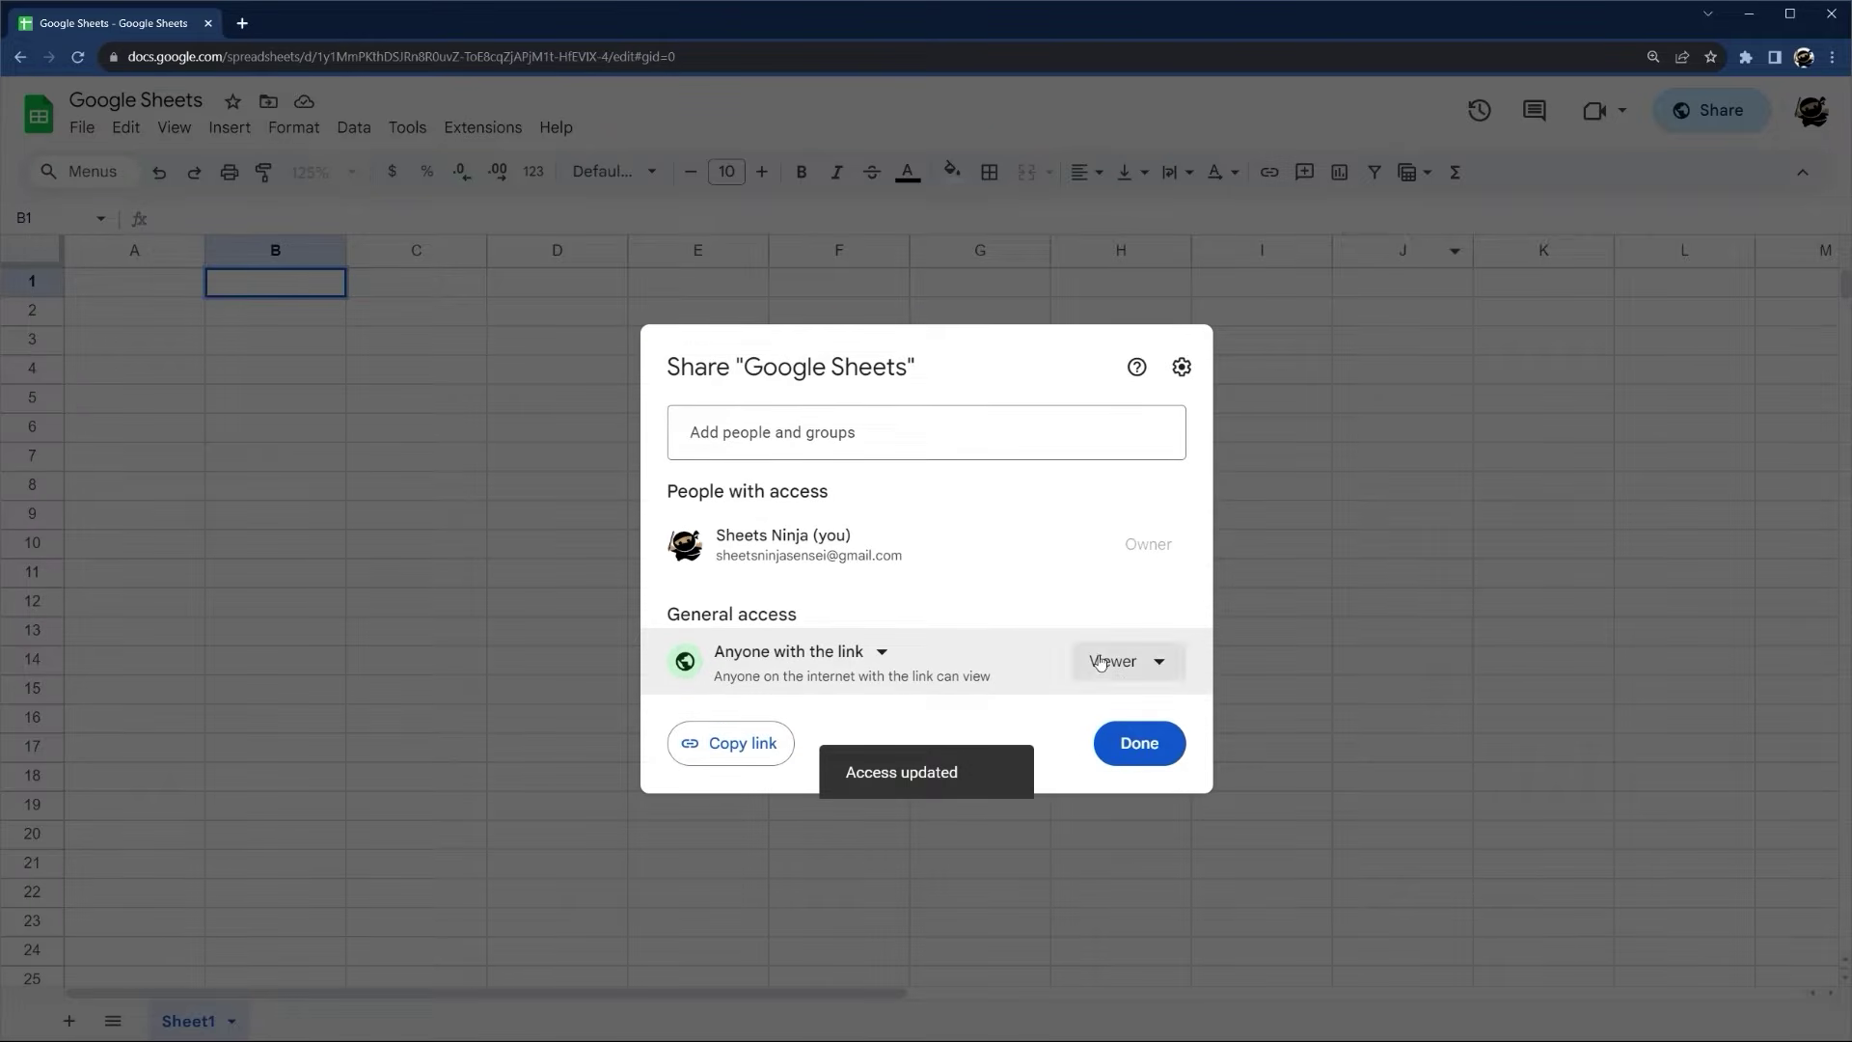
click(1127, 662)
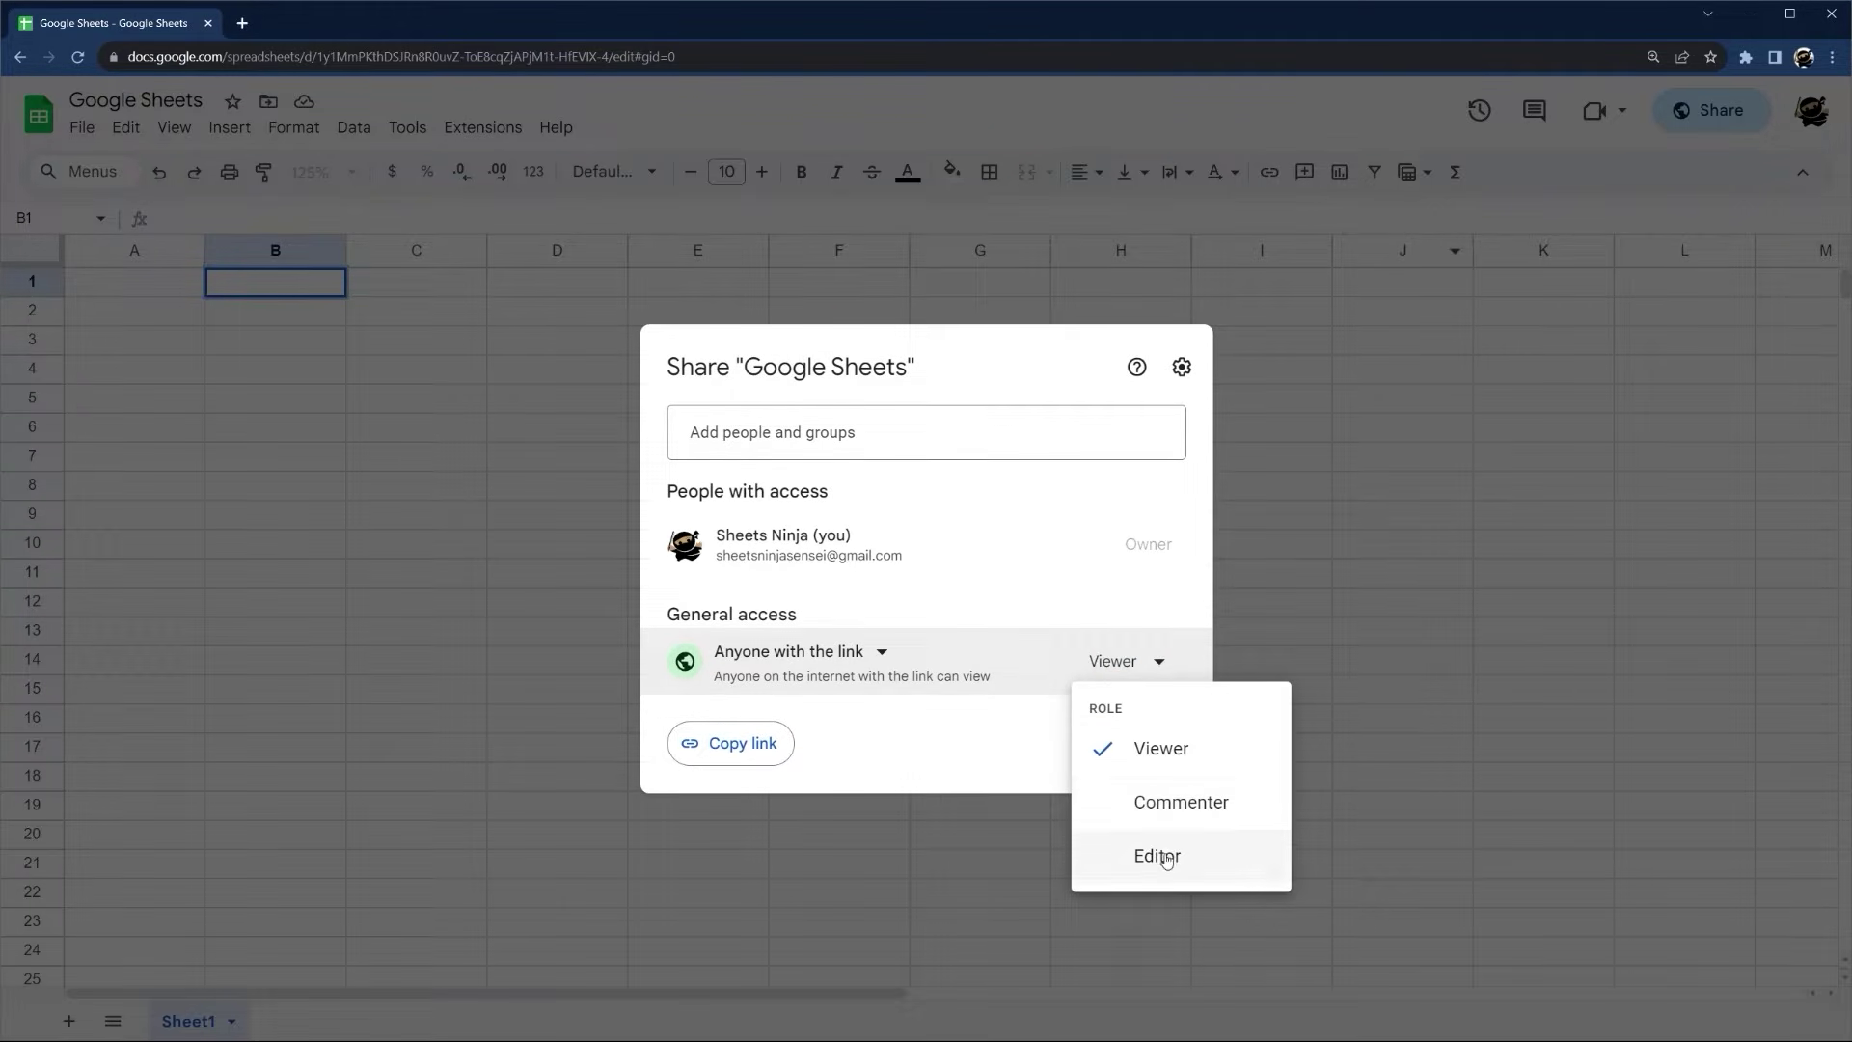
click(875, 662)
click(812, 712)
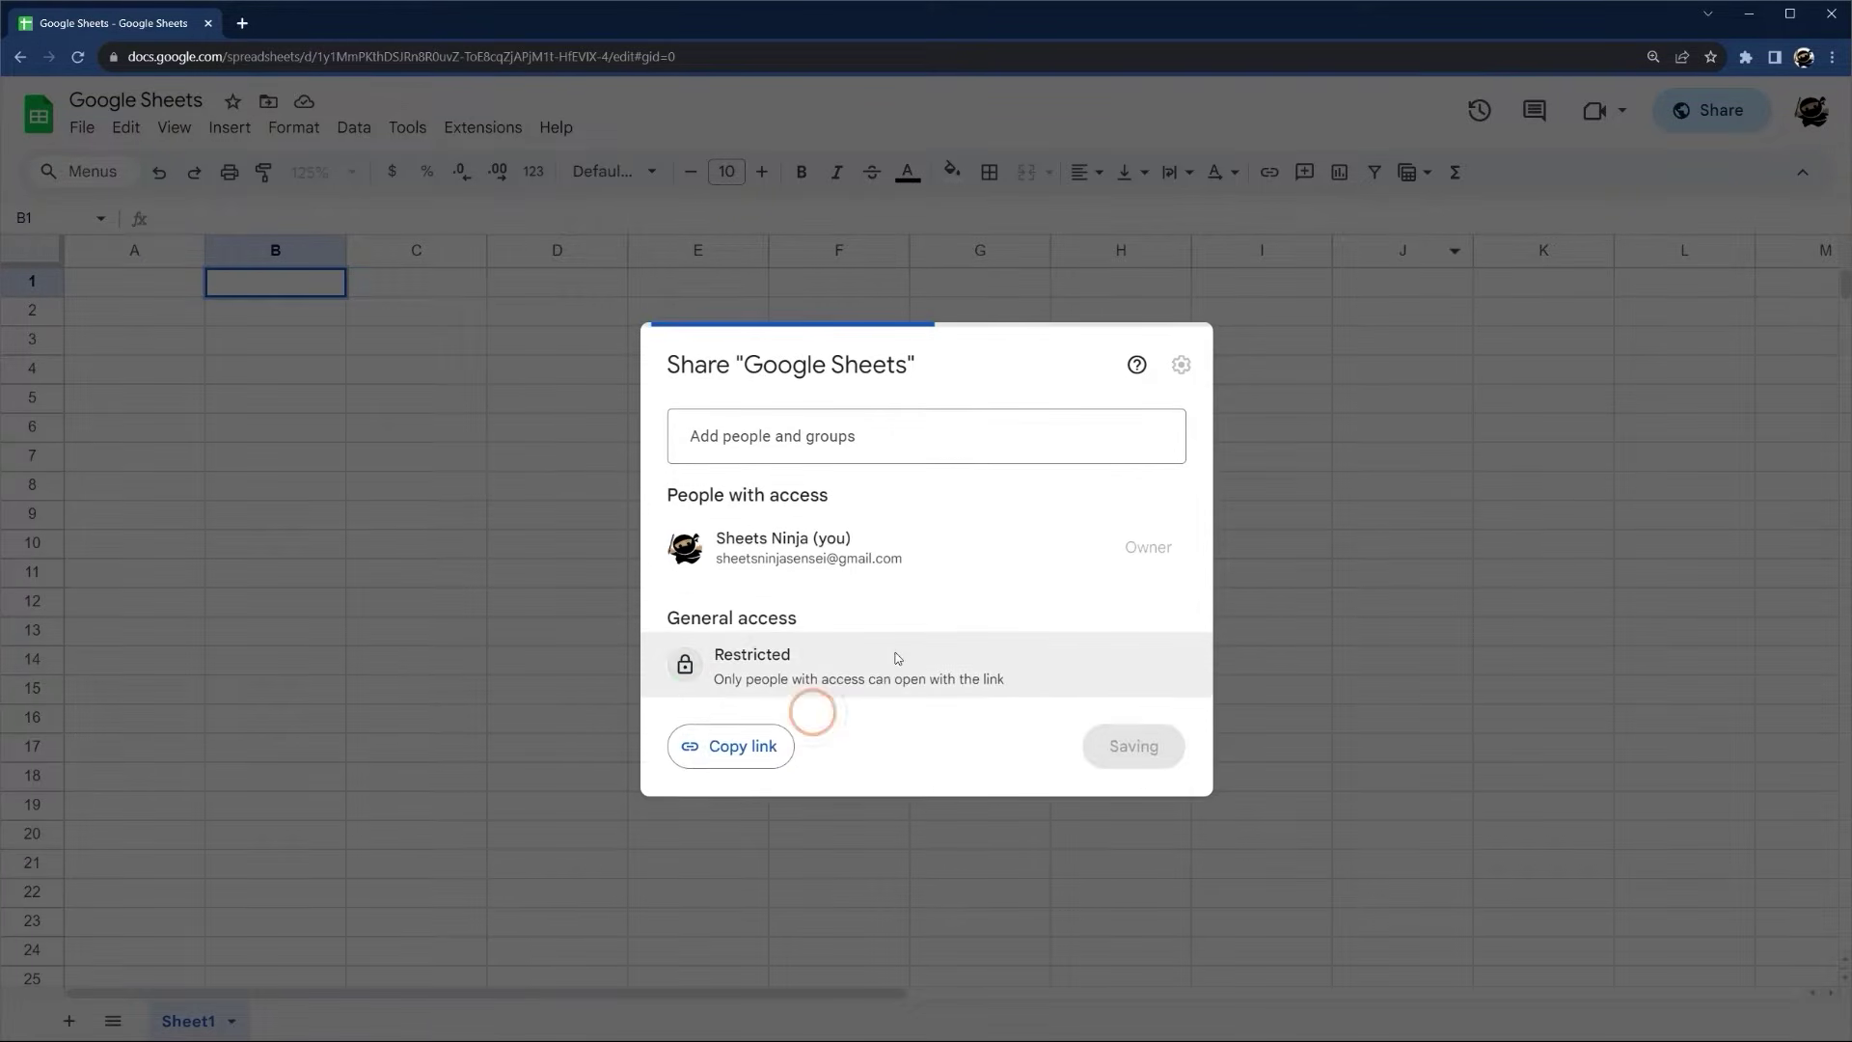
Share the spreadsheet with the collaborator's e-mail as Editor, notifying them with the message "Hey, here's that spreadsheet."
click(779, 431)
key(ctrl+v)
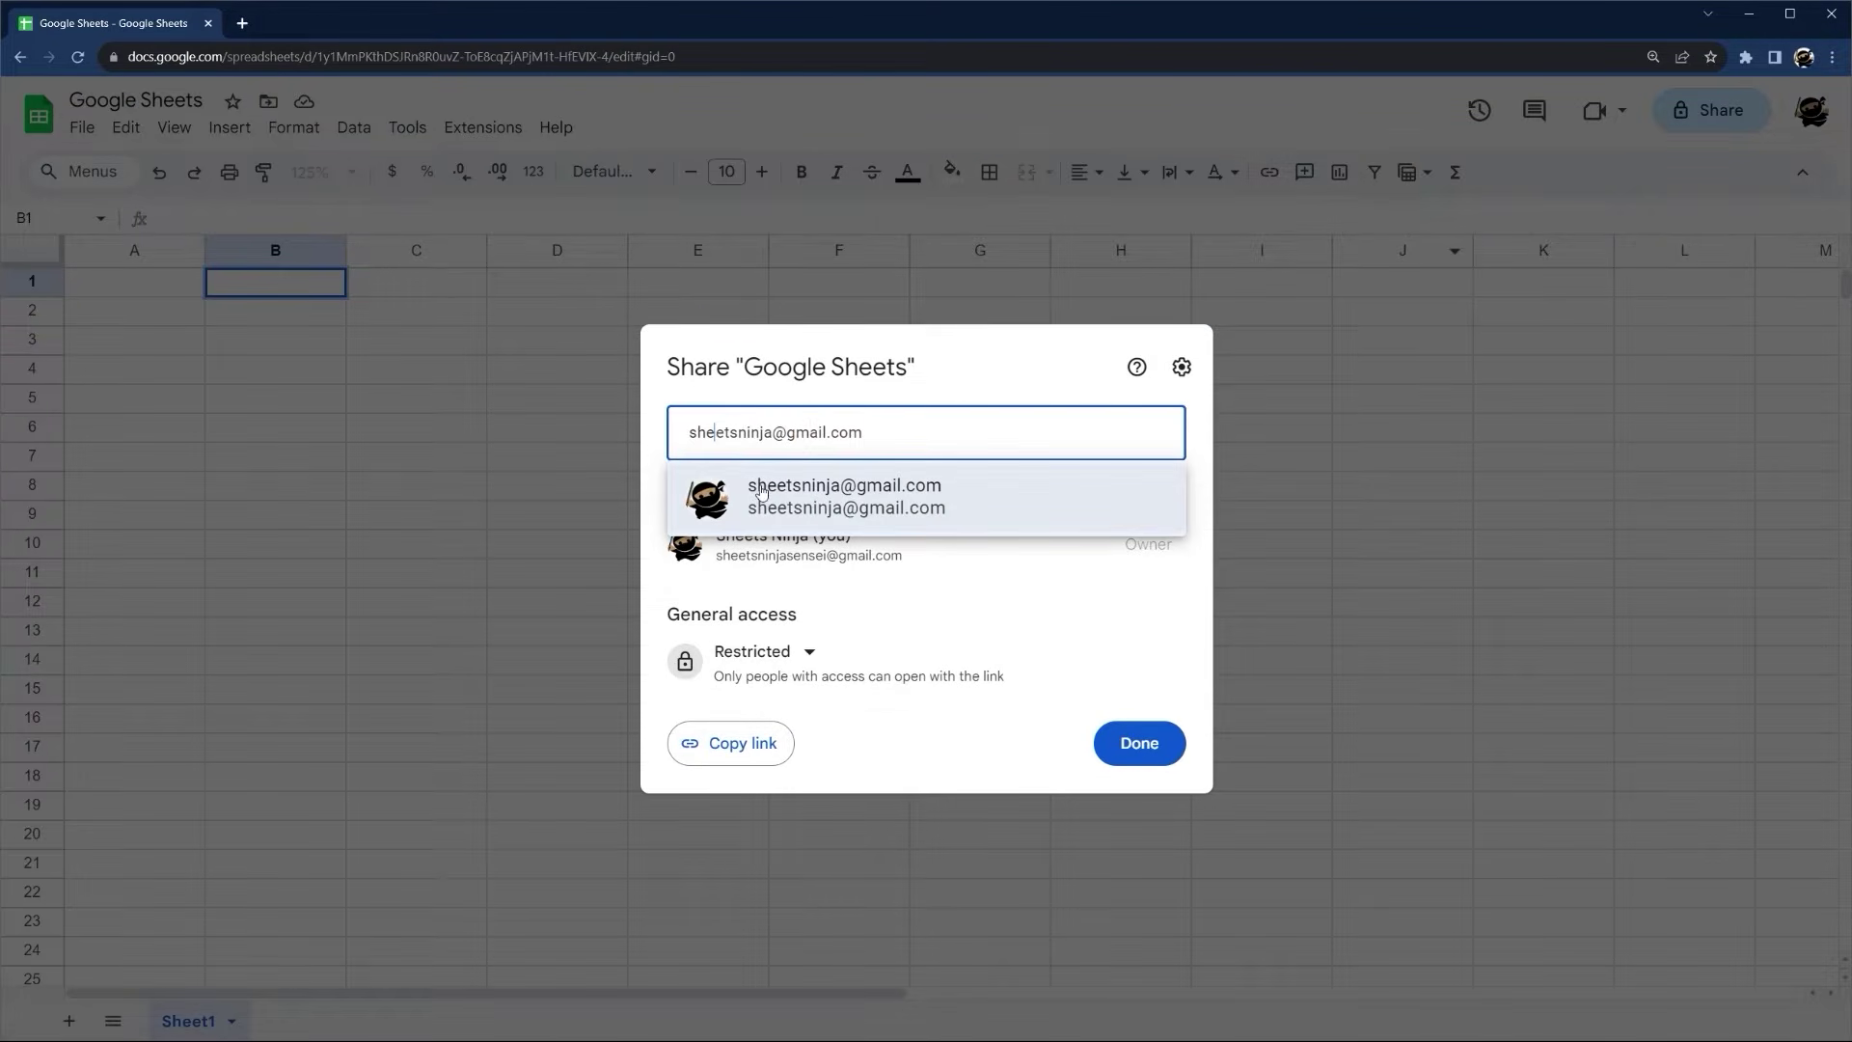
click(761, 492)
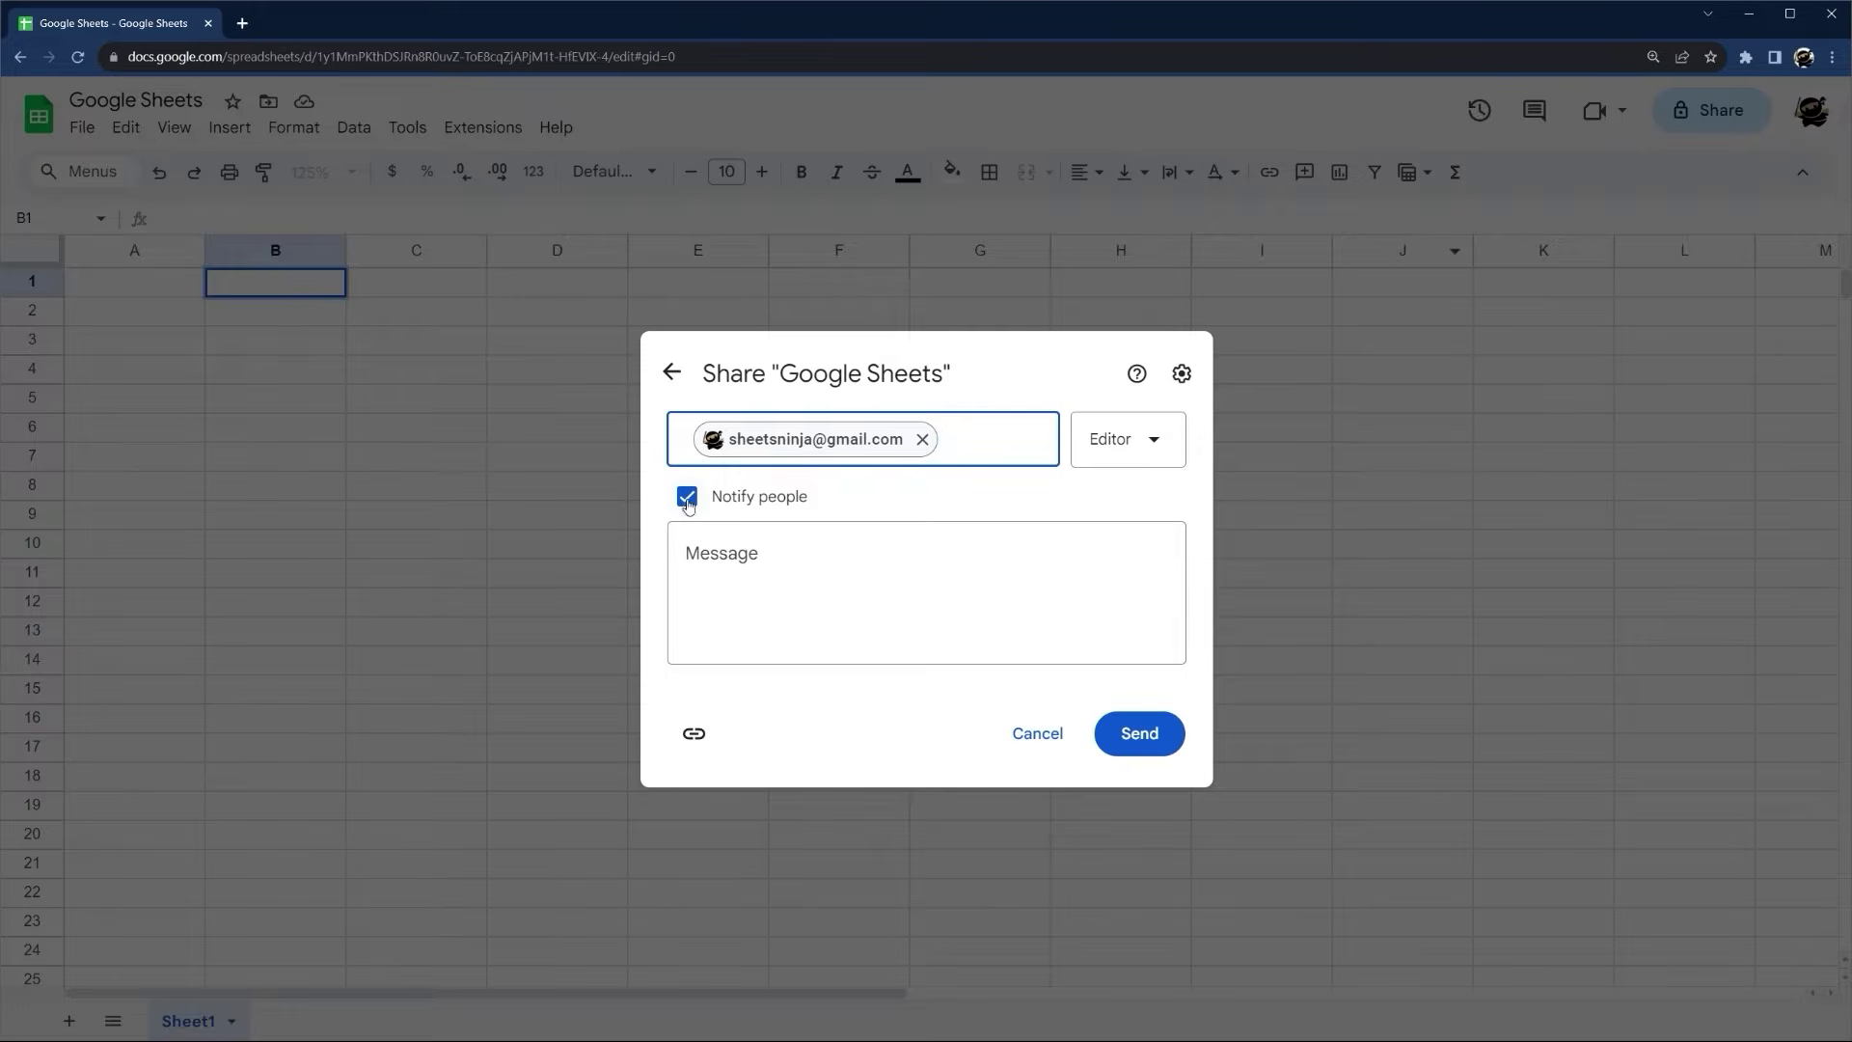
click(755, 555)
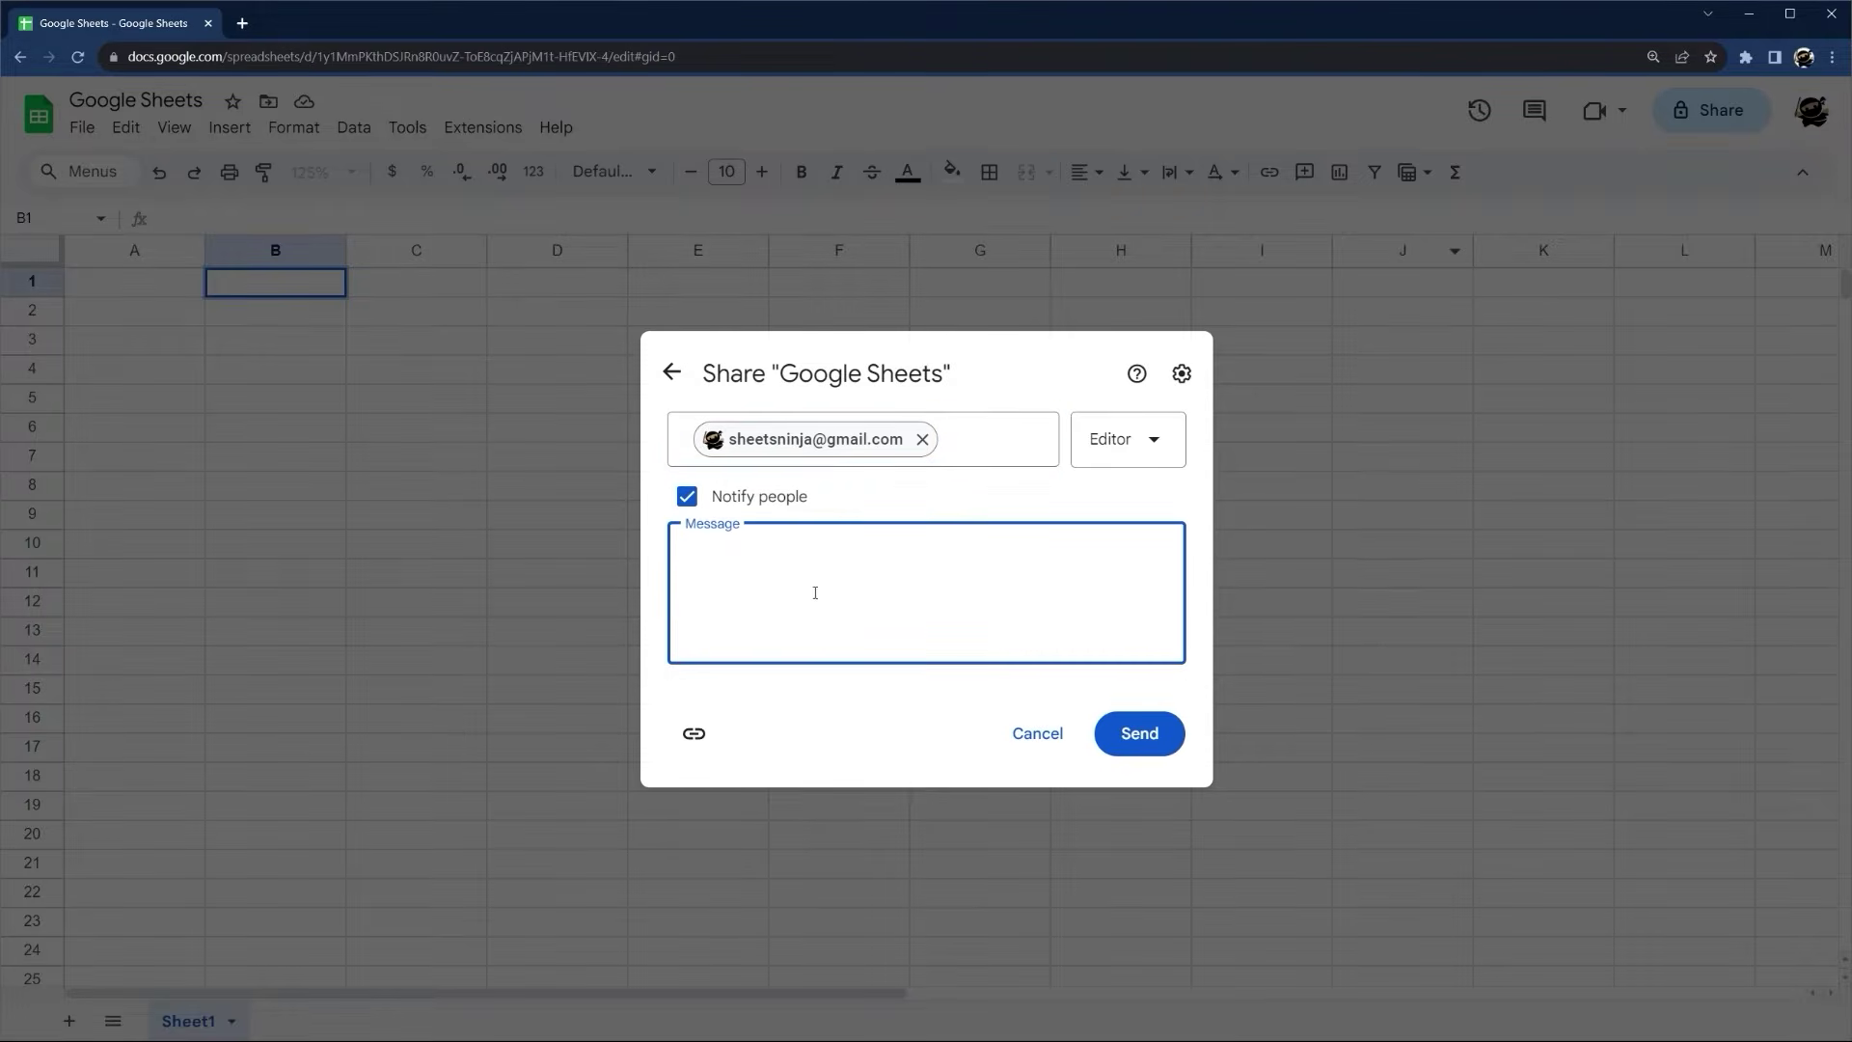
text(Hey, here's that spreadsheet.)
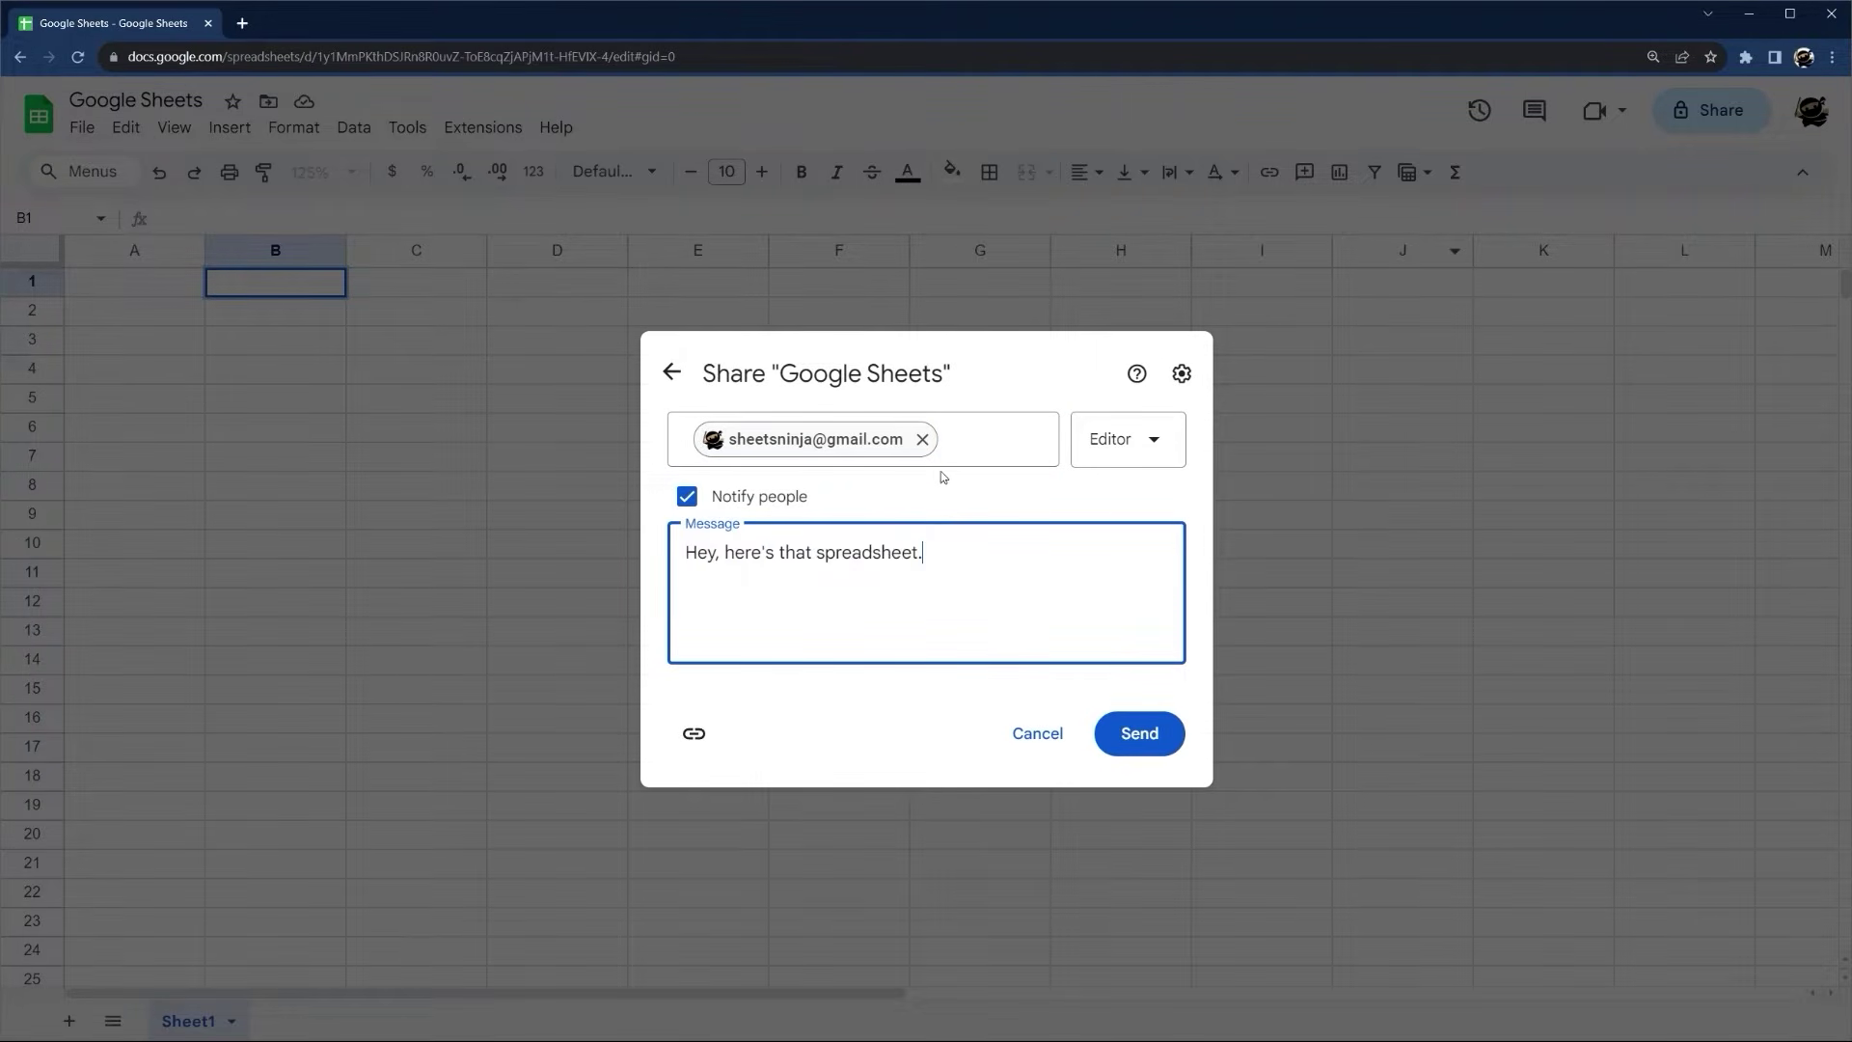
click(1123, 465)
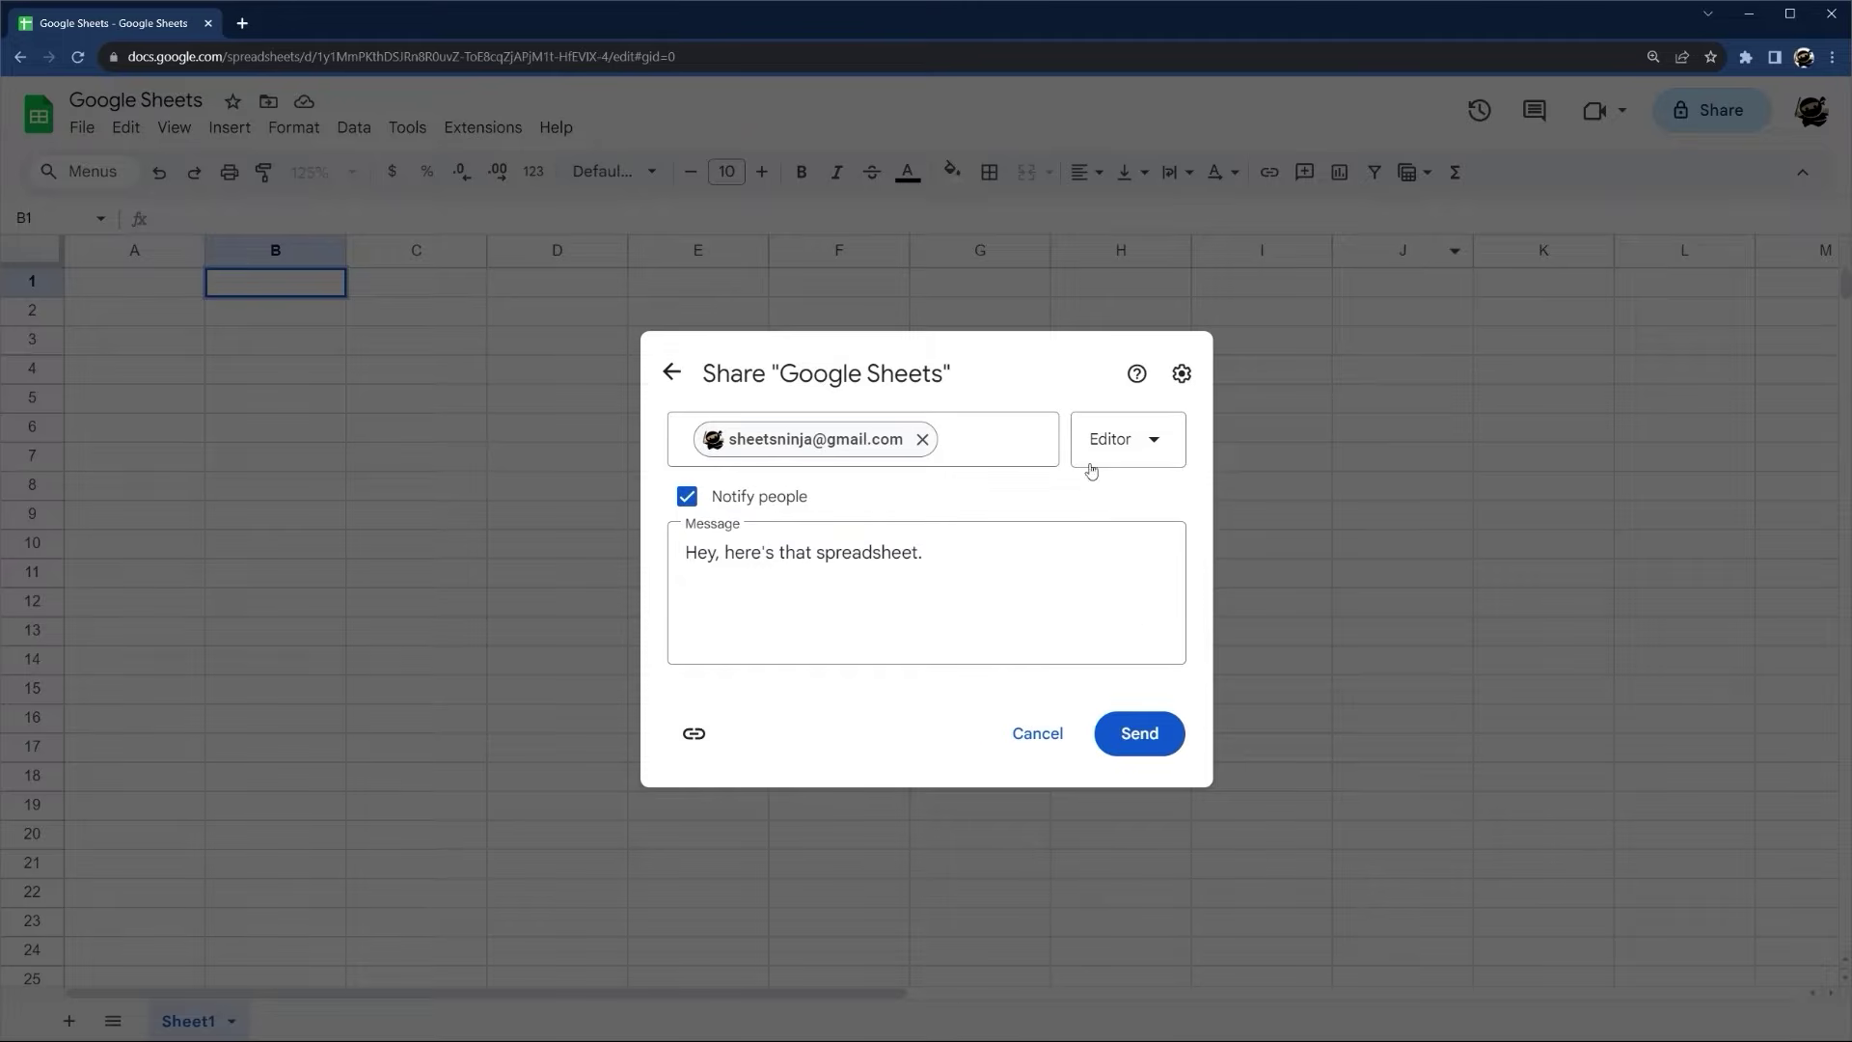
click(1136, 736)
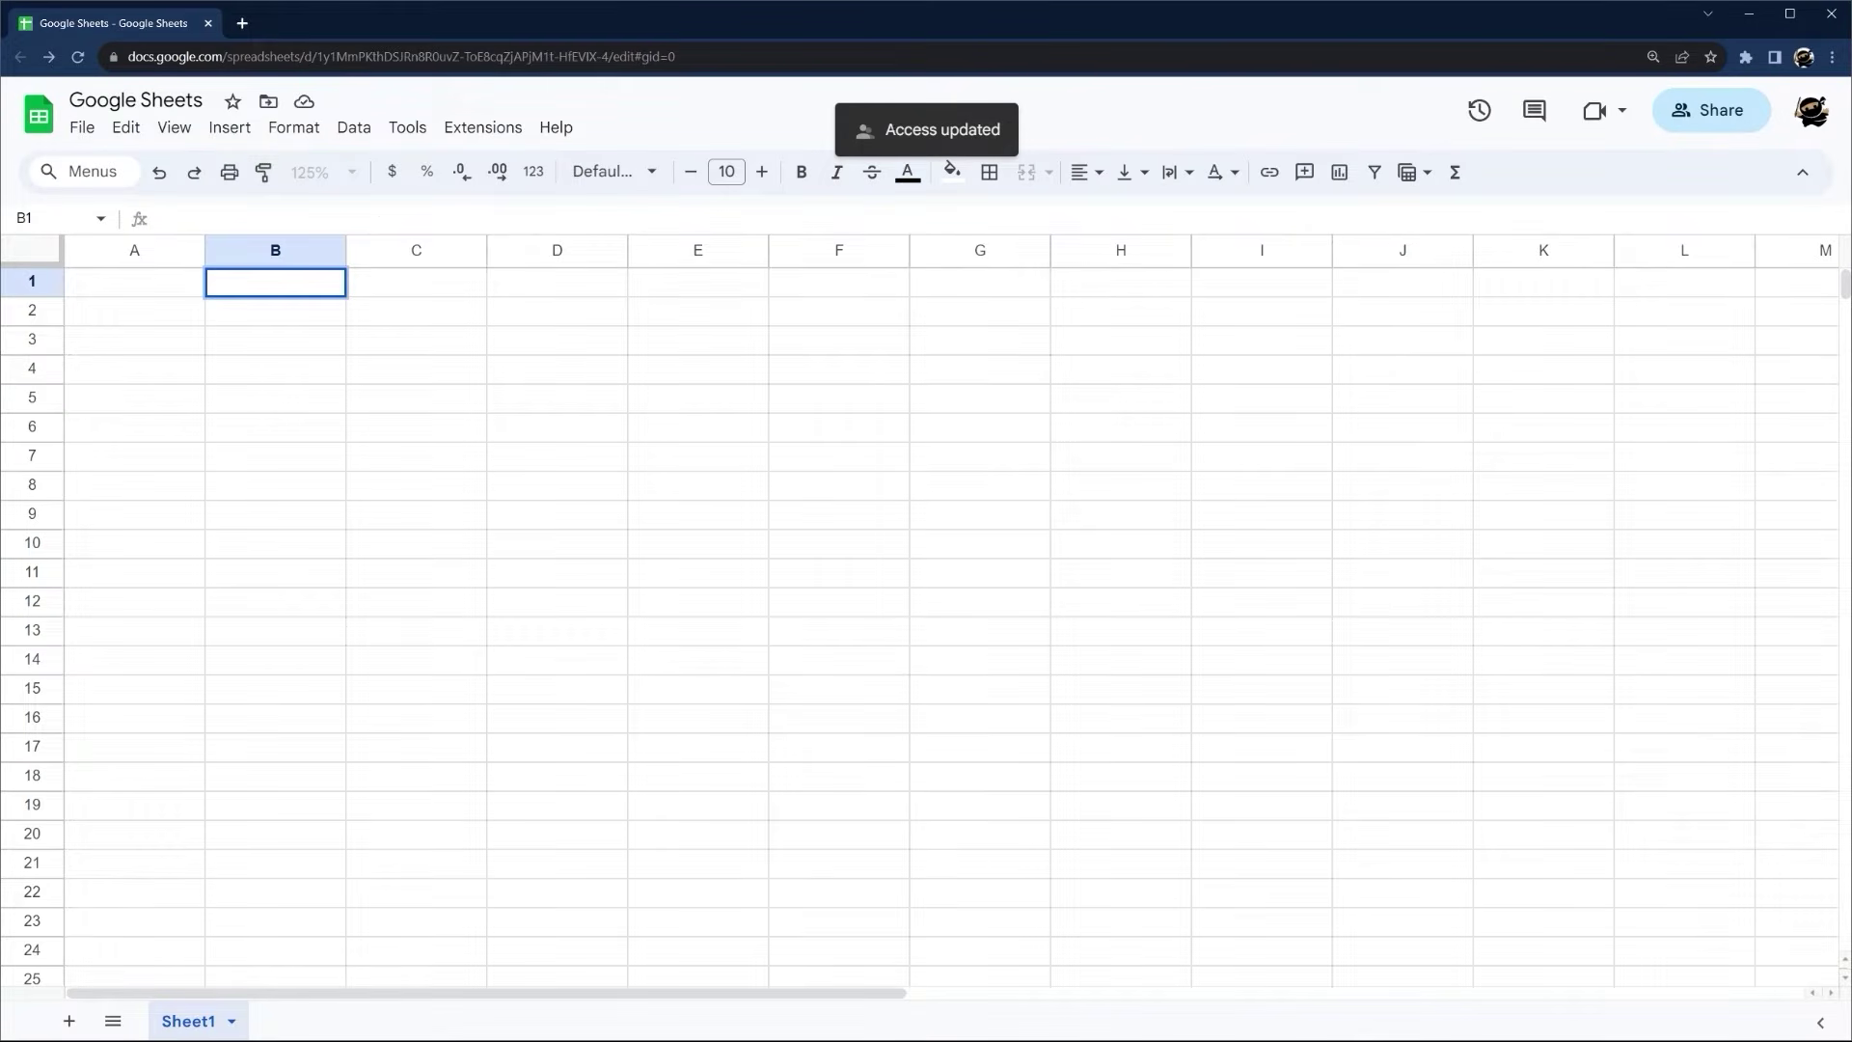
Check the role and ownership options for the added collaborator in the sharing settings, and return to cell A1
click(1719, 120)
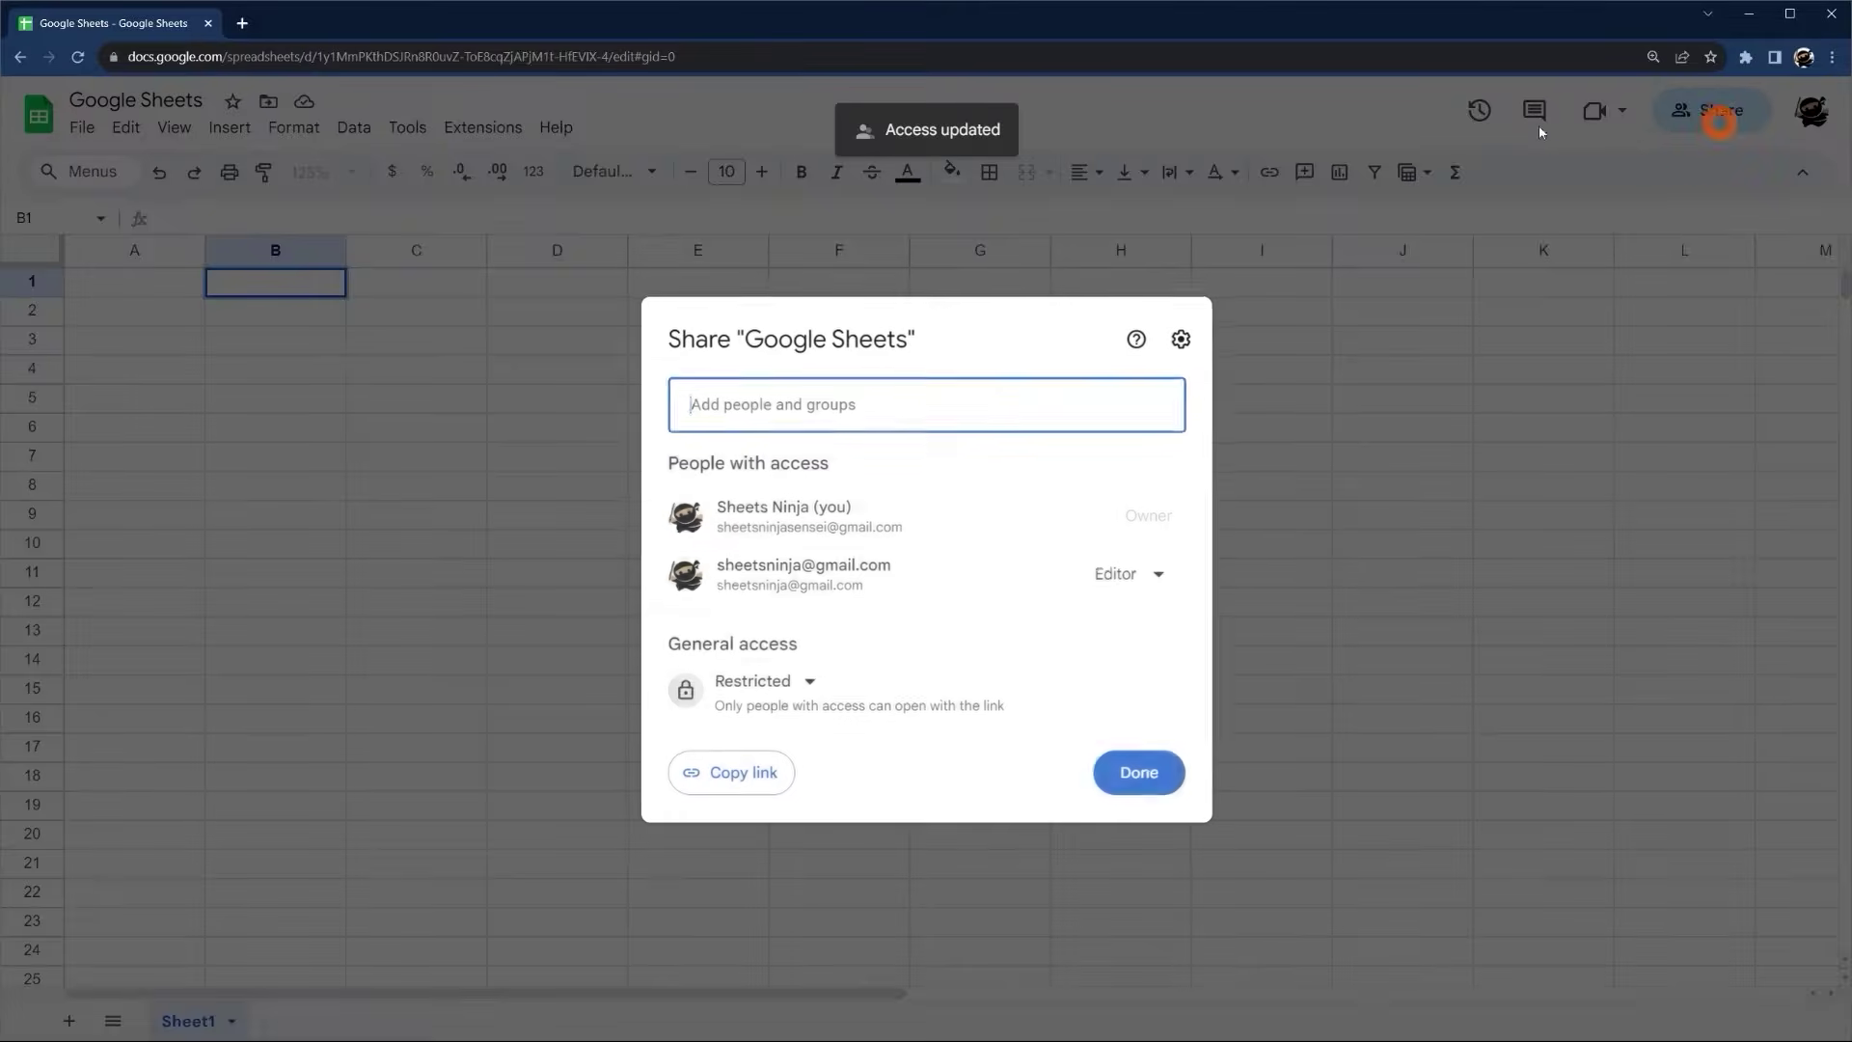
click(1162, 575)
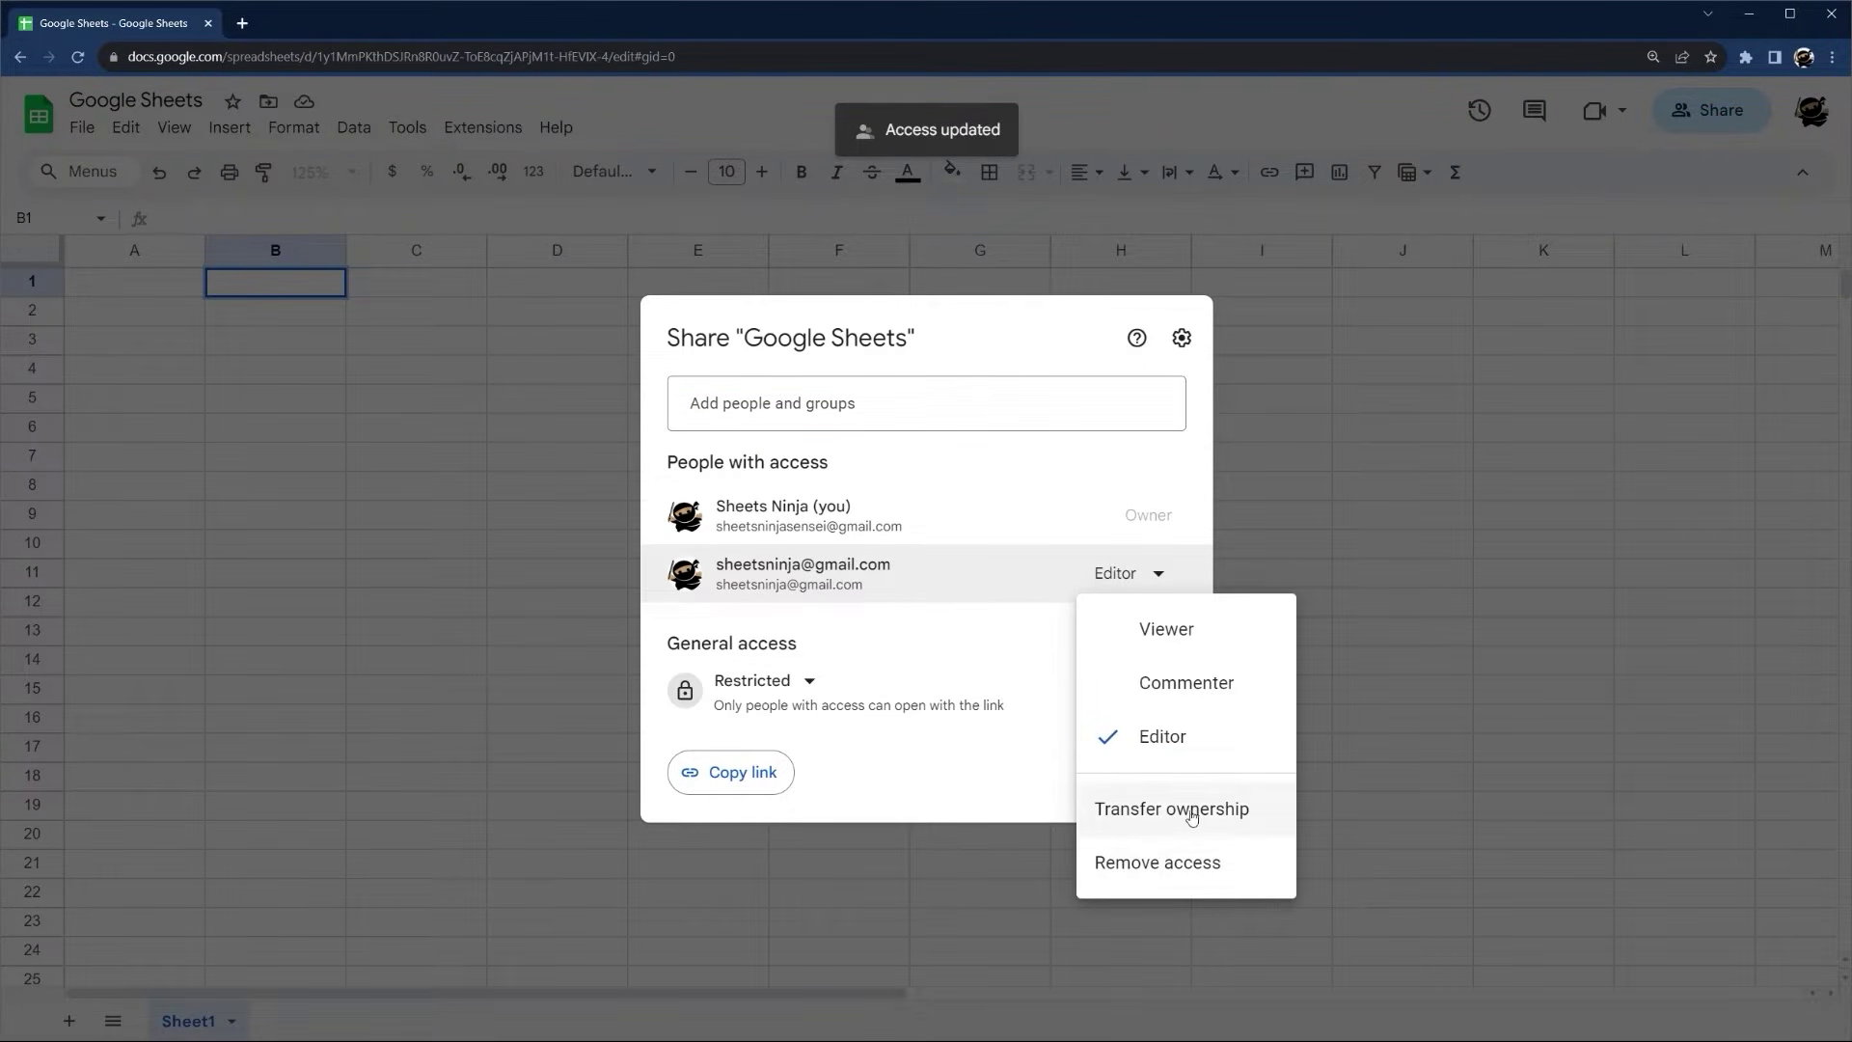
click(1402, 475)
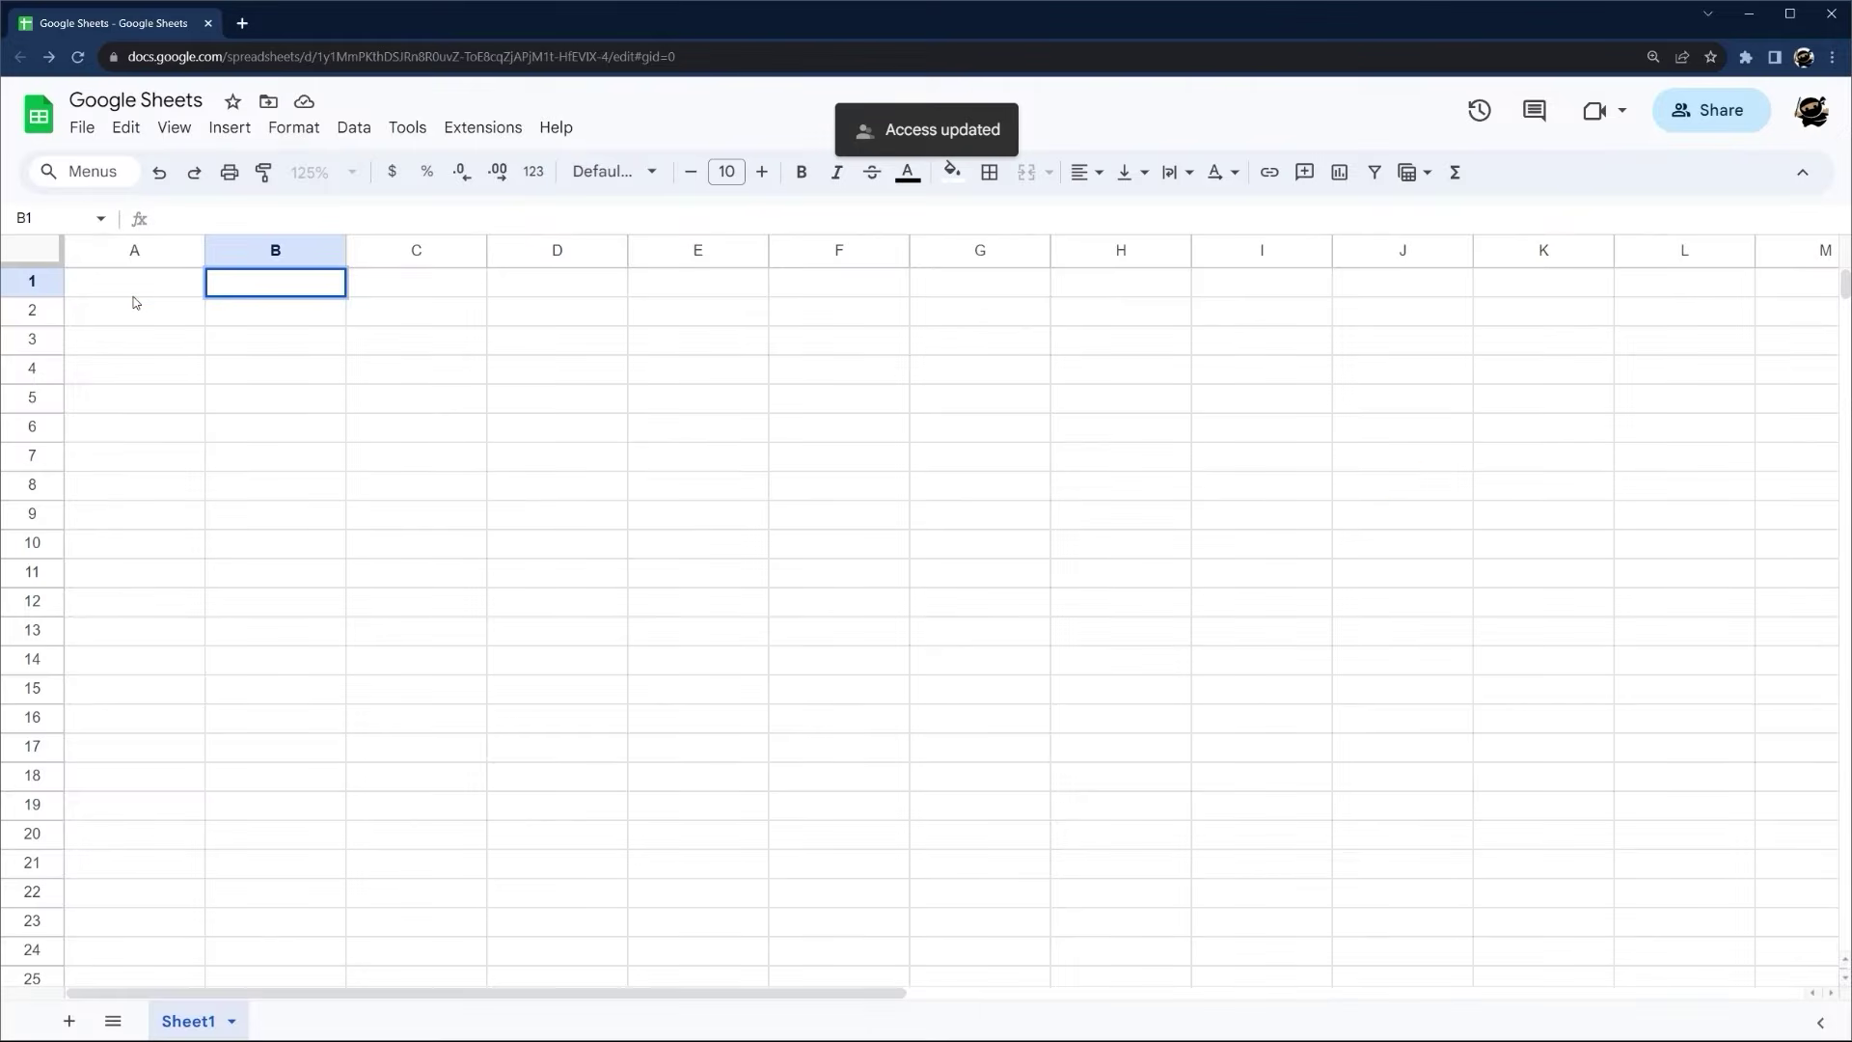
click(135, 295)
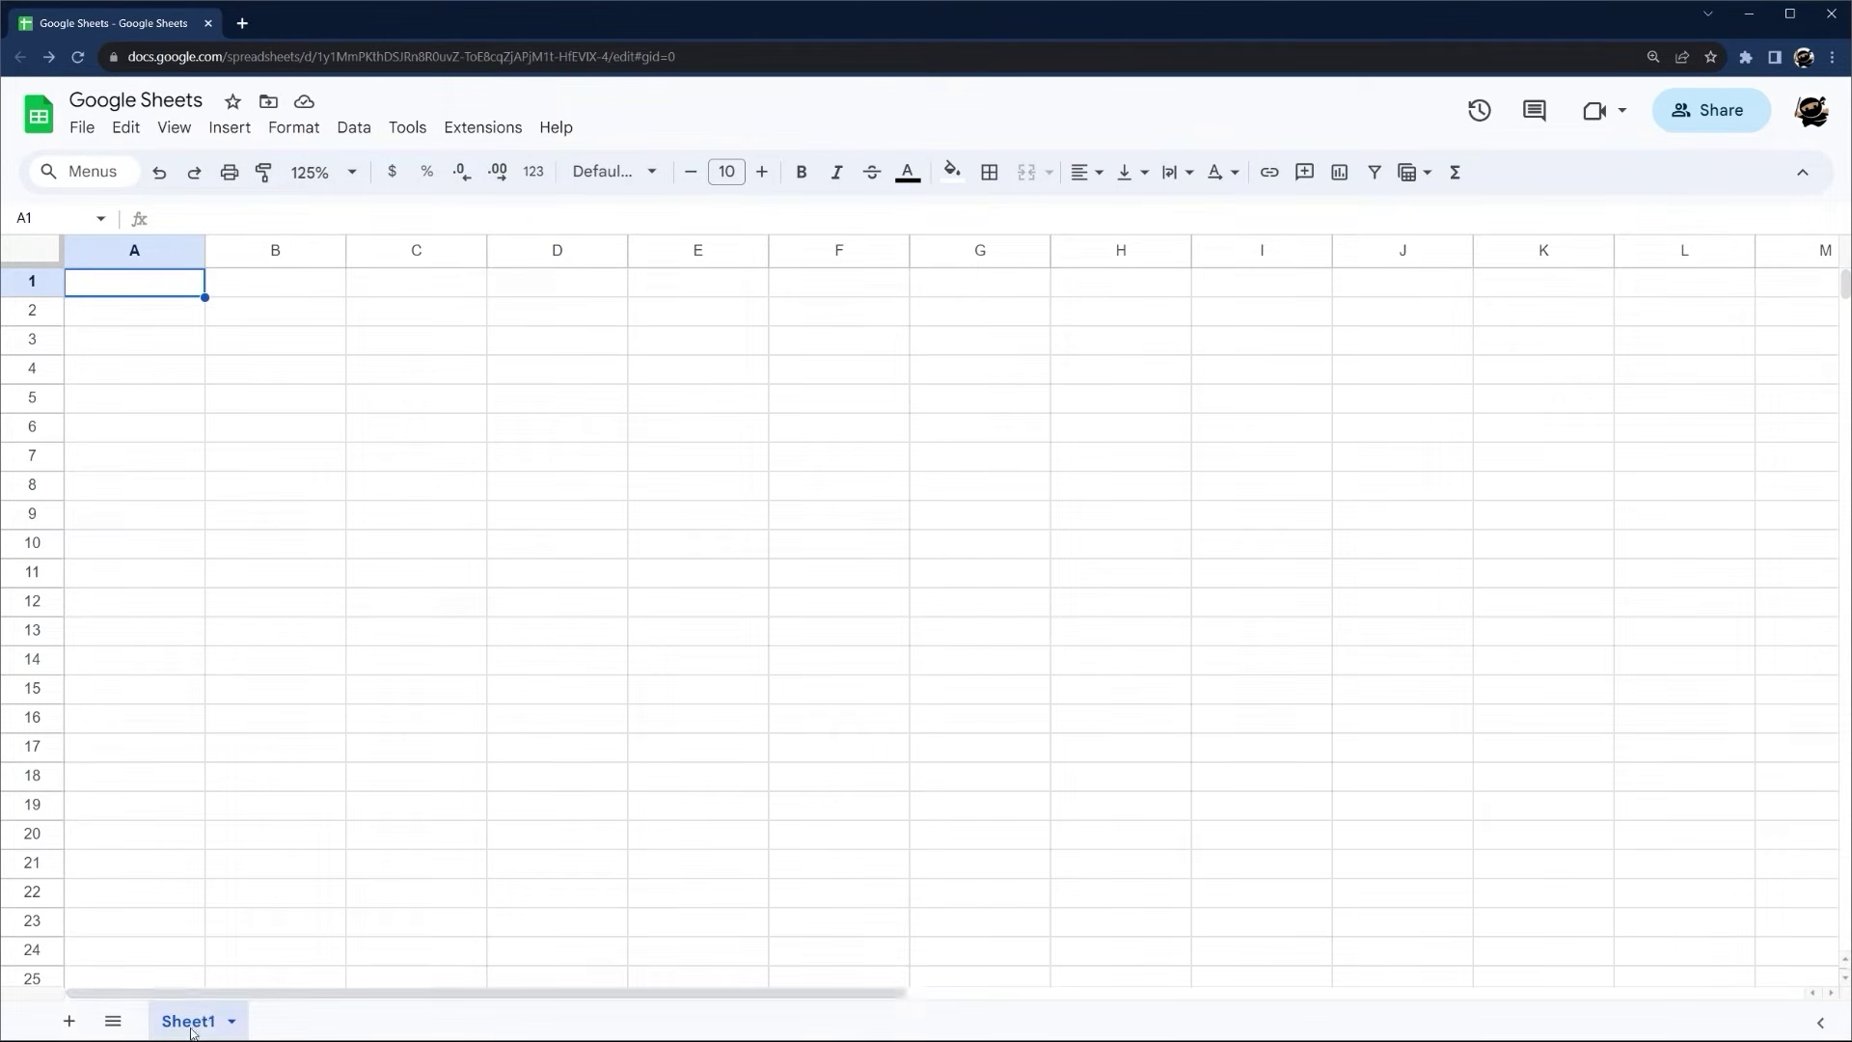
Add a new sheet to the spreadsheet and duplicate it
click(69, 1020)
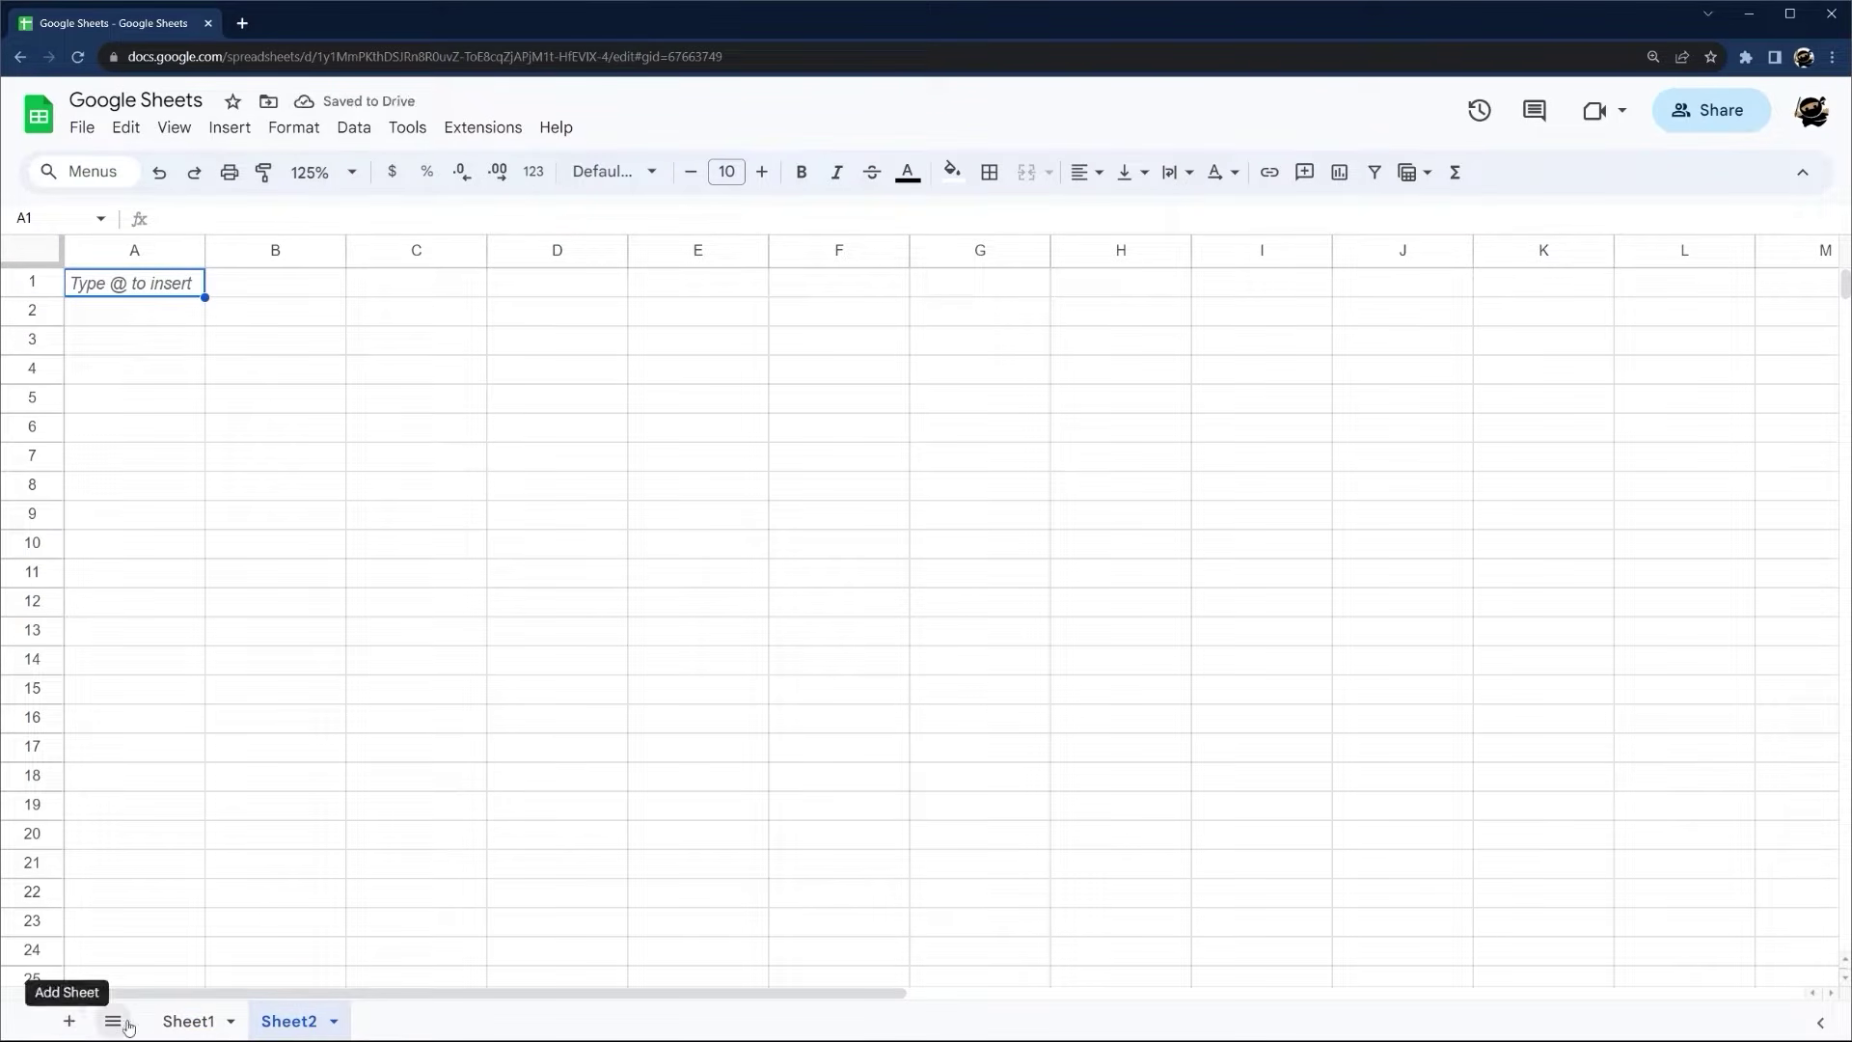
right_click(297, 1022)
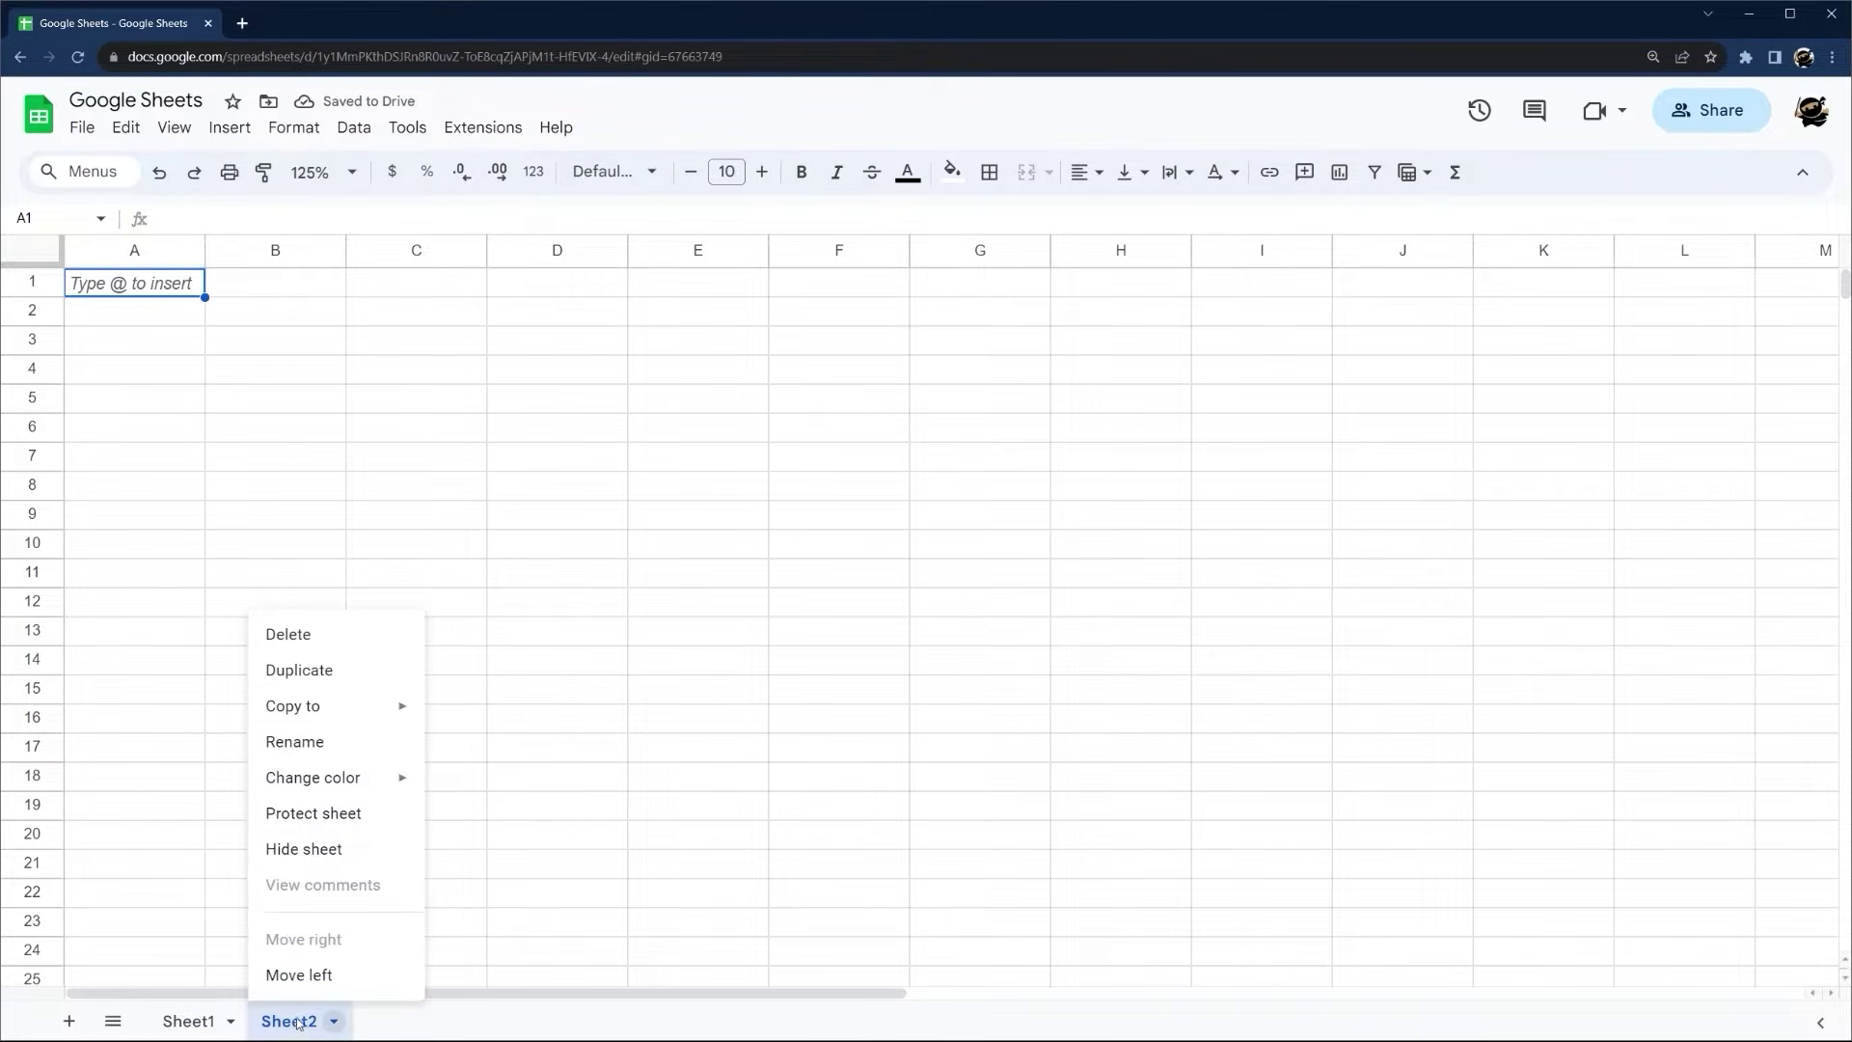
click(321, 666)
Delete the duplicated sheet Copy of Sheet2 and confirm the deletion
right_click(415, 1018)
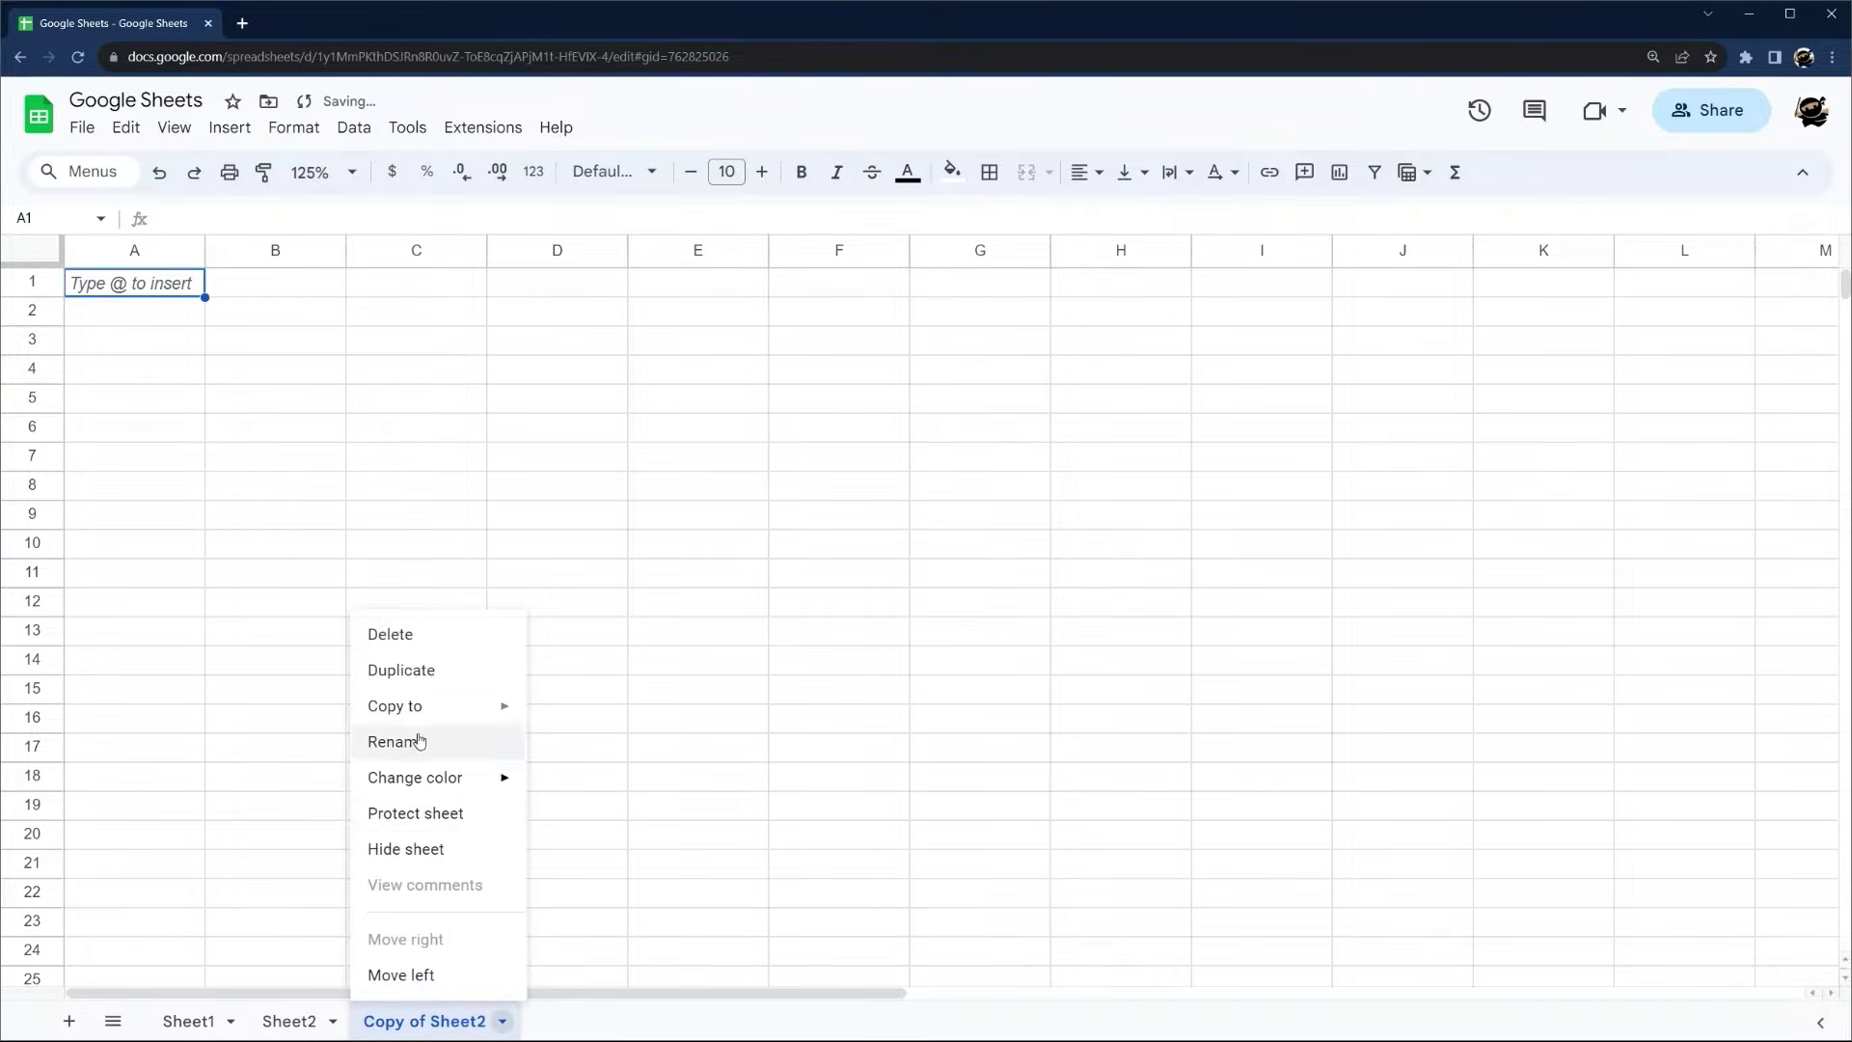
click(396, 629)
key(Return)
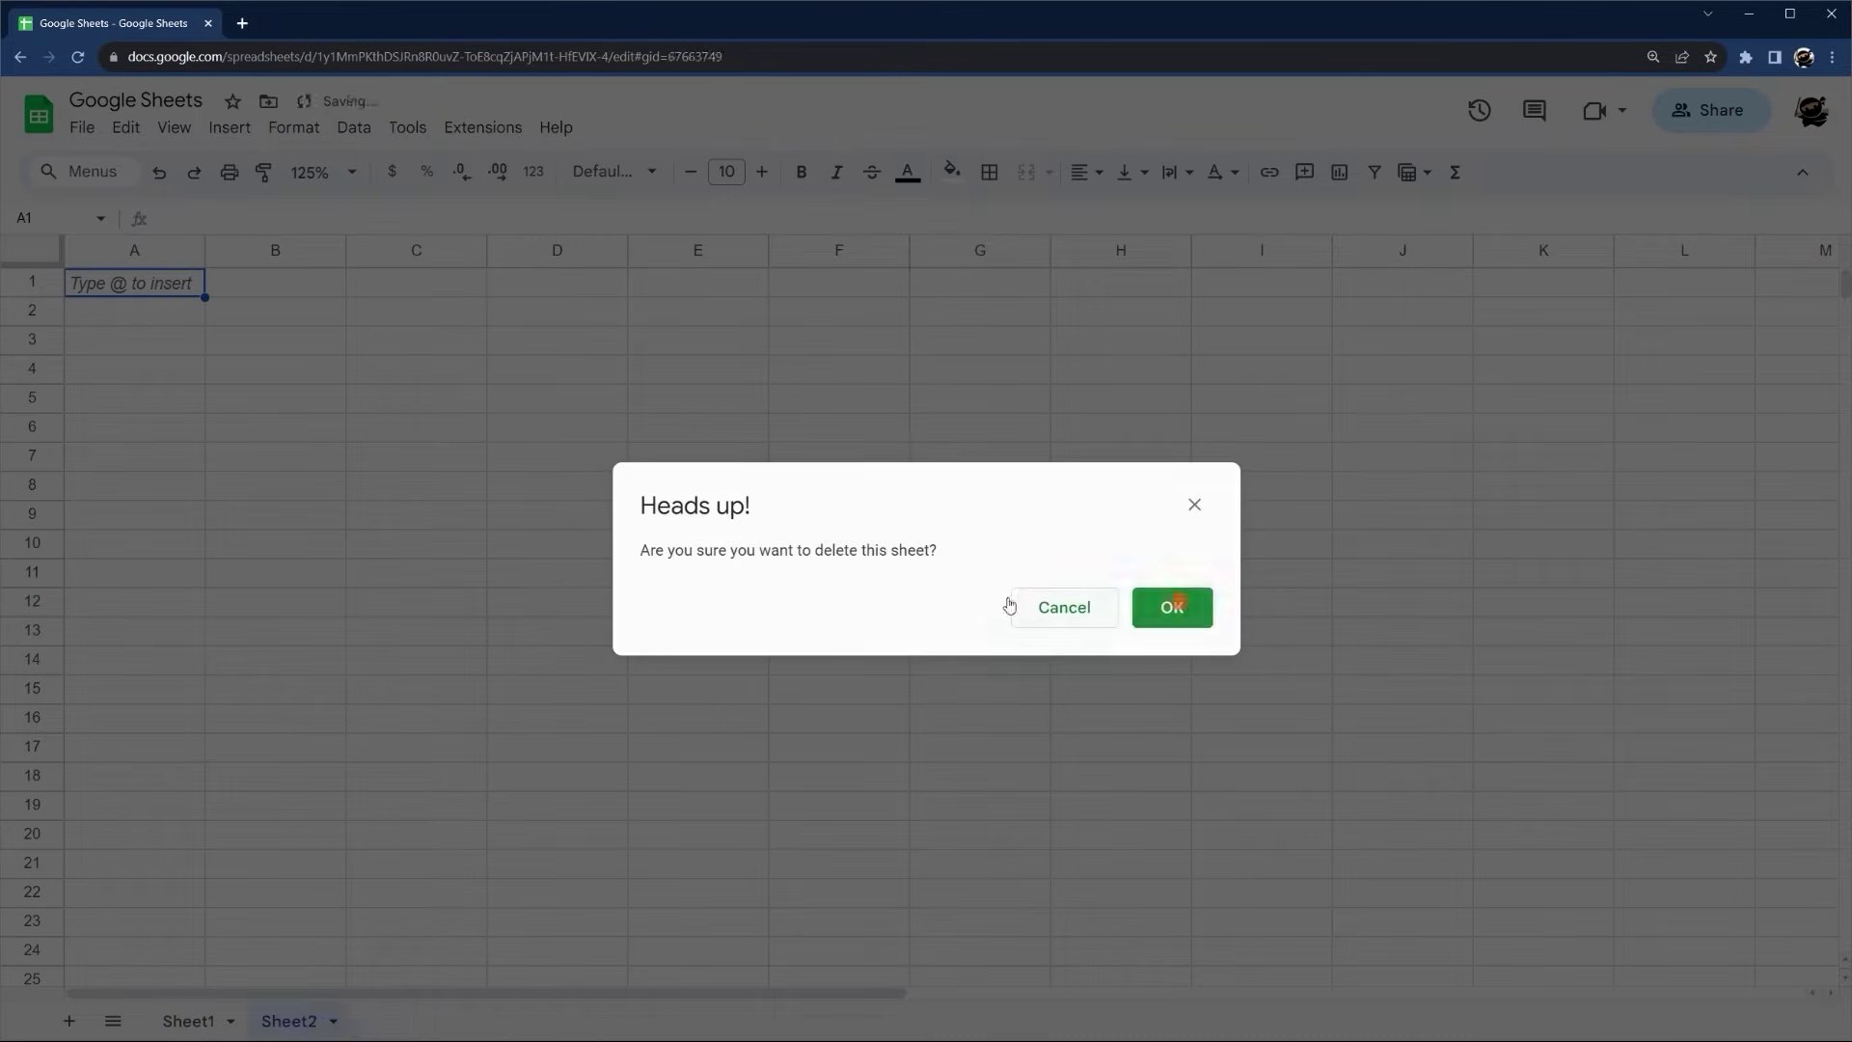
Look at the options for copying Sheet1 to another spreadsheet, and rename the sheet as "Tab 1"
right_click(189, 1035)
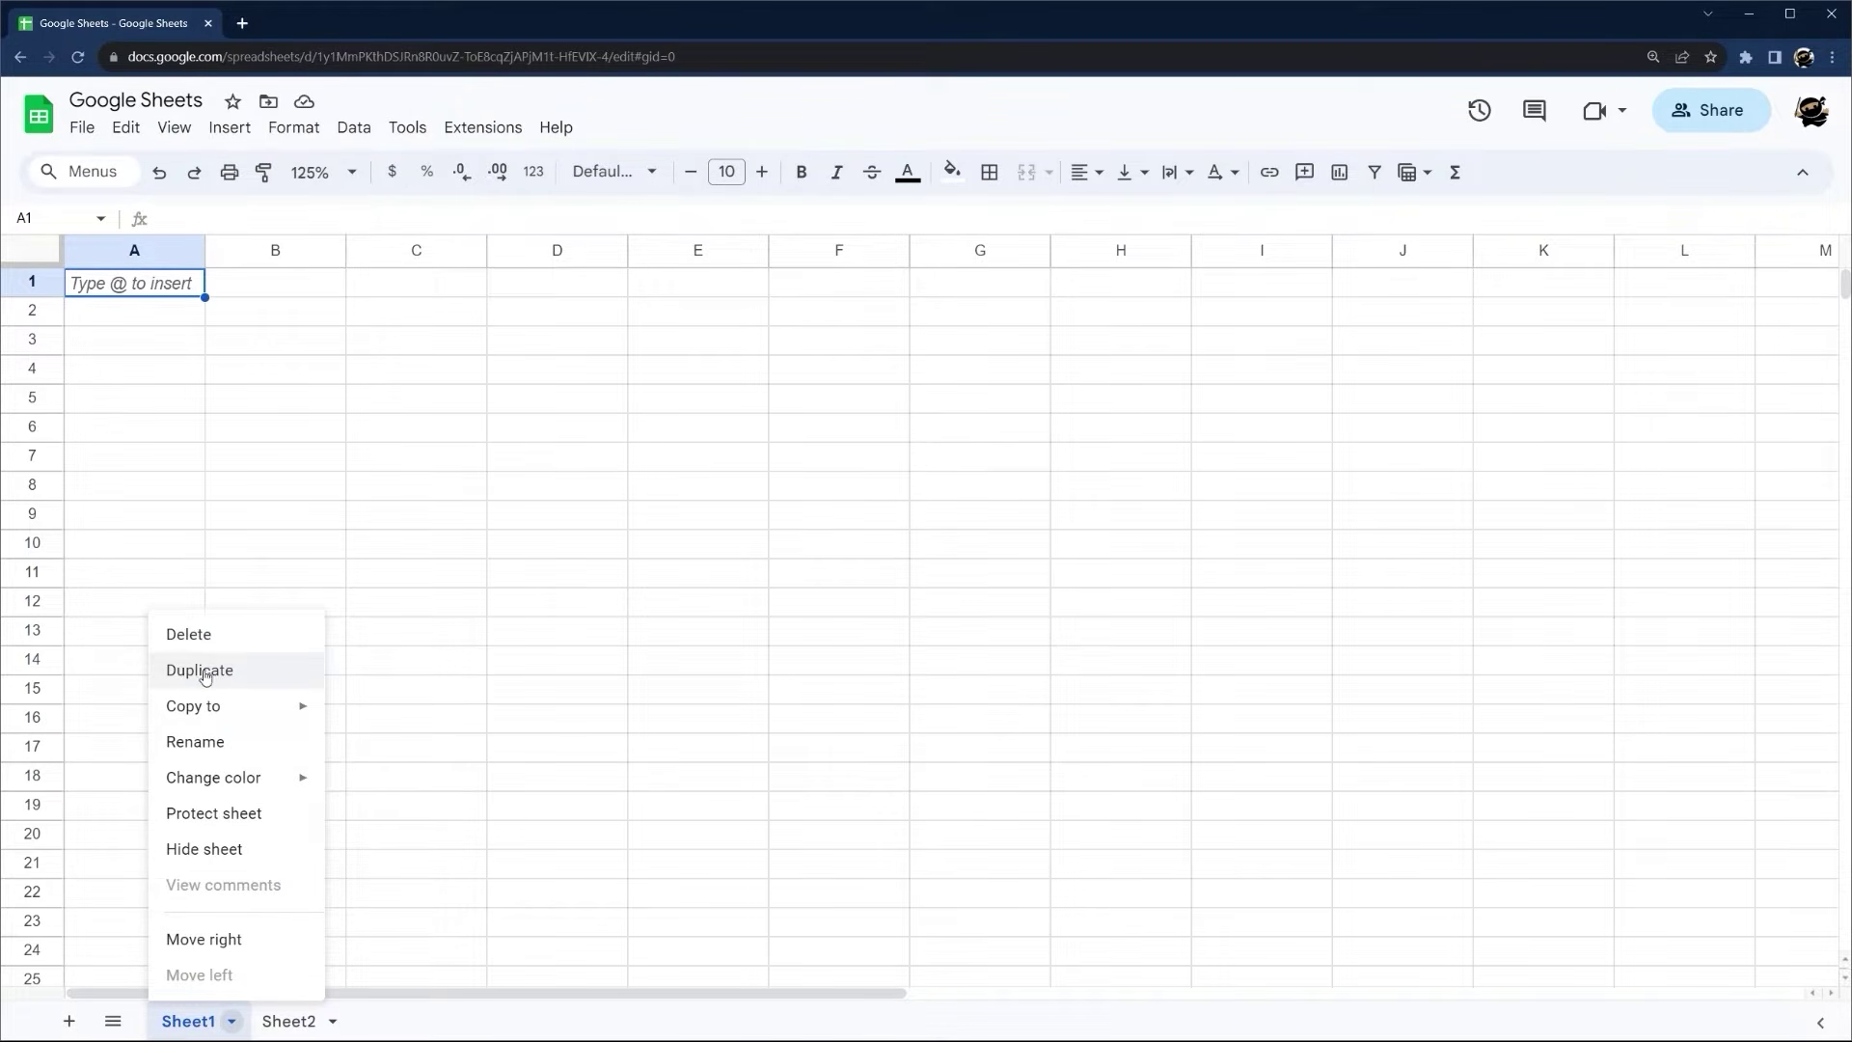
mouse_move(198, 711)
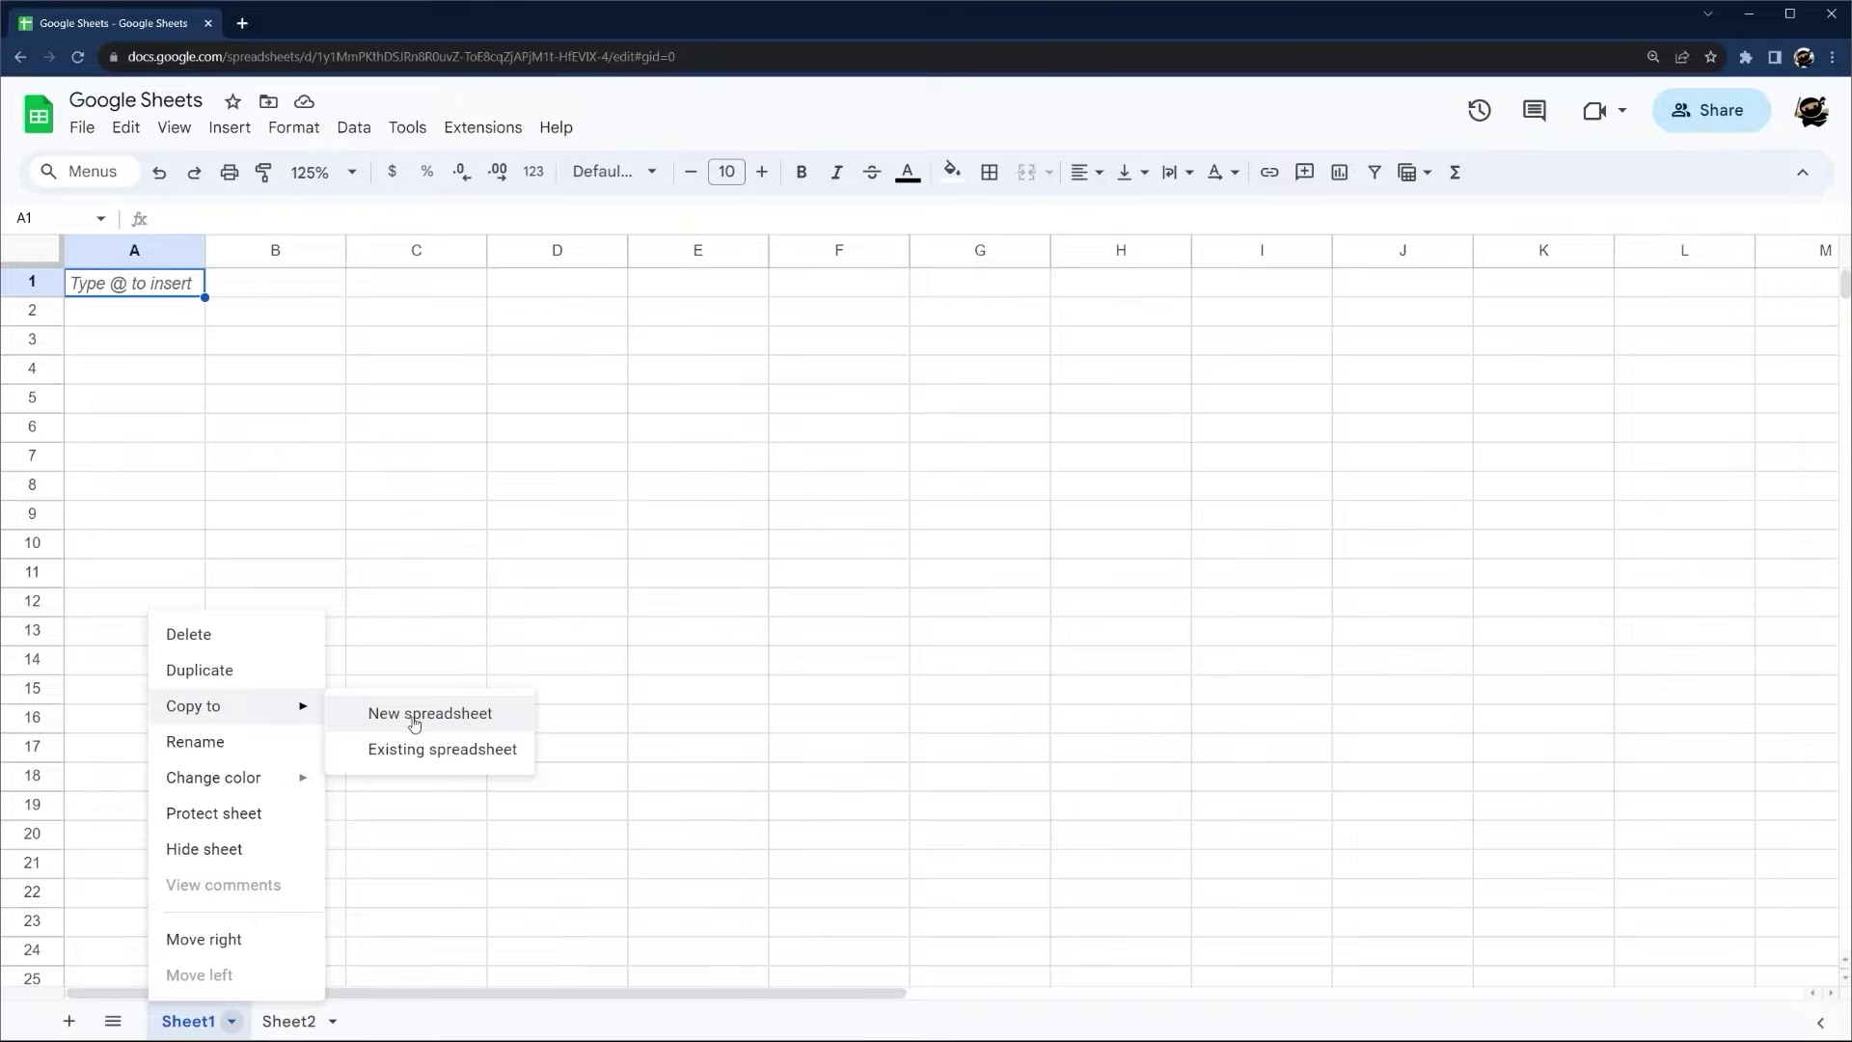
click(196, 741)
text(Ta)
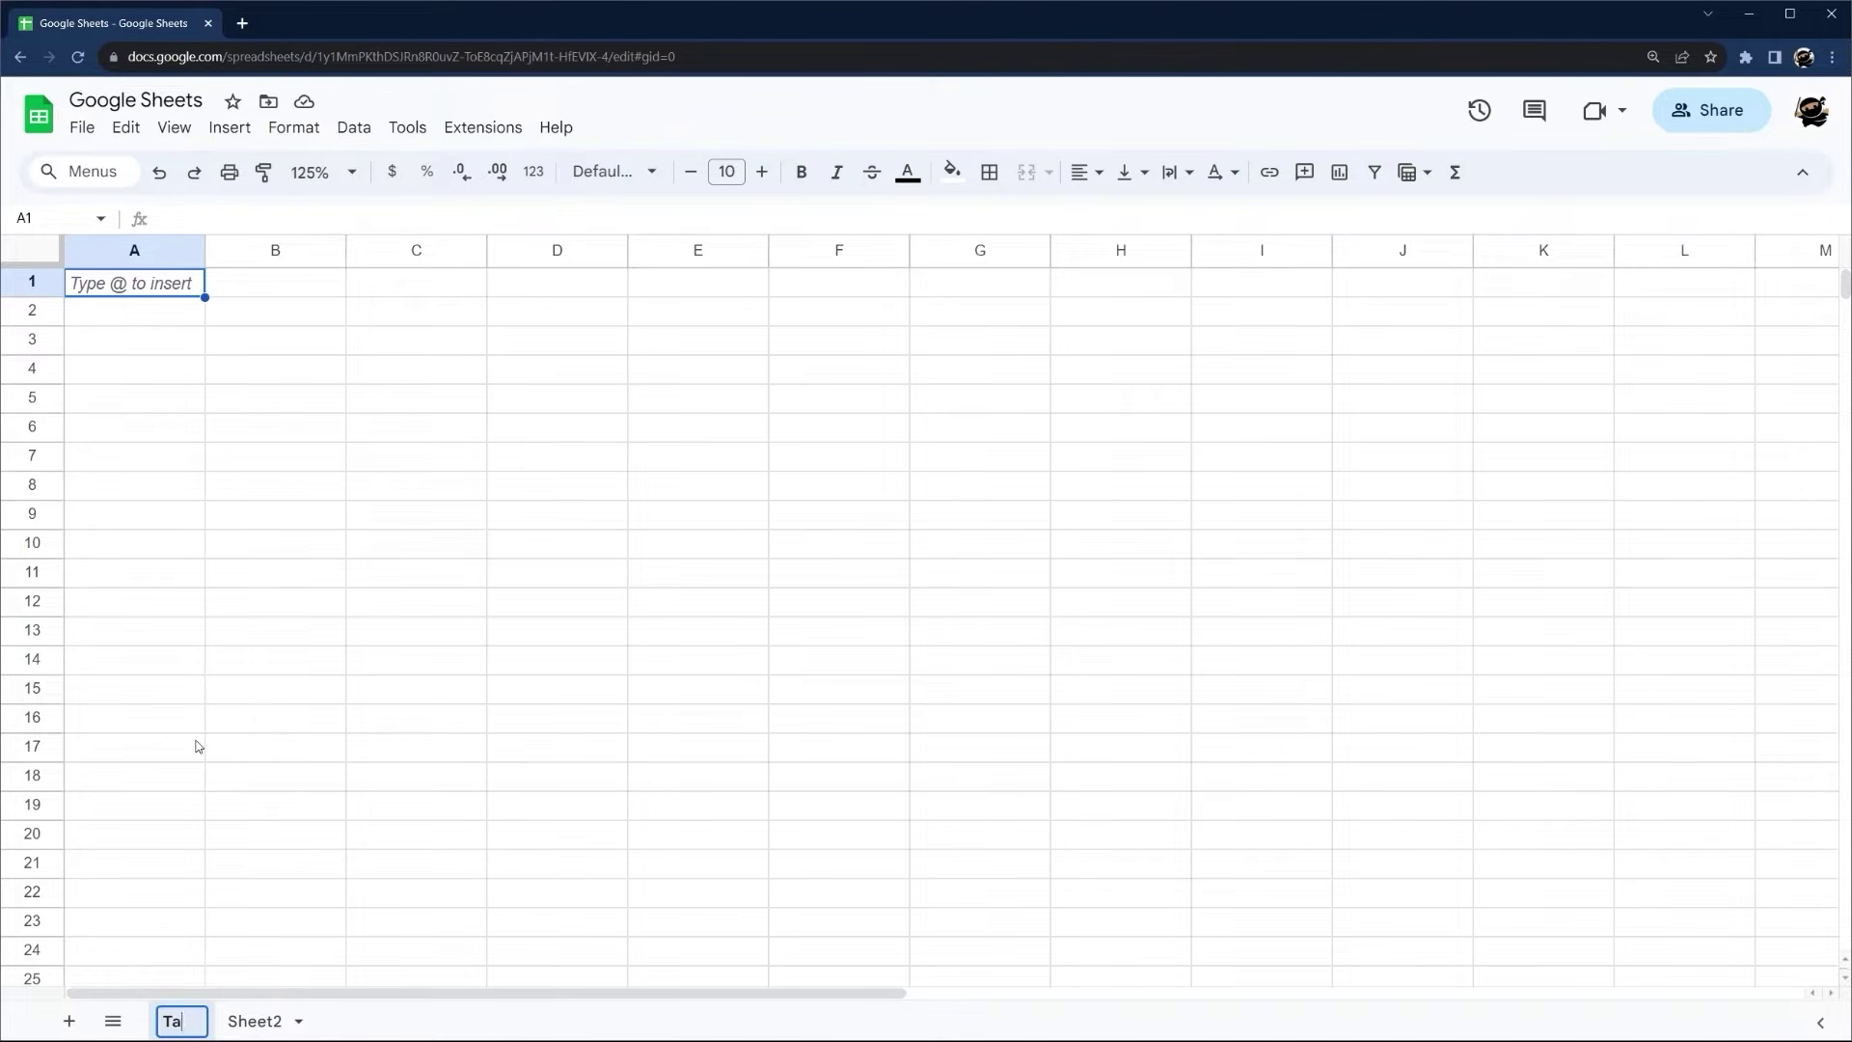
text(b 1)
key(Return)
Try dark red and dark purple as the Tab 1 sheet's tab color, and settle on blue
right_click(161, 1022)
mouse_move(228, 777)
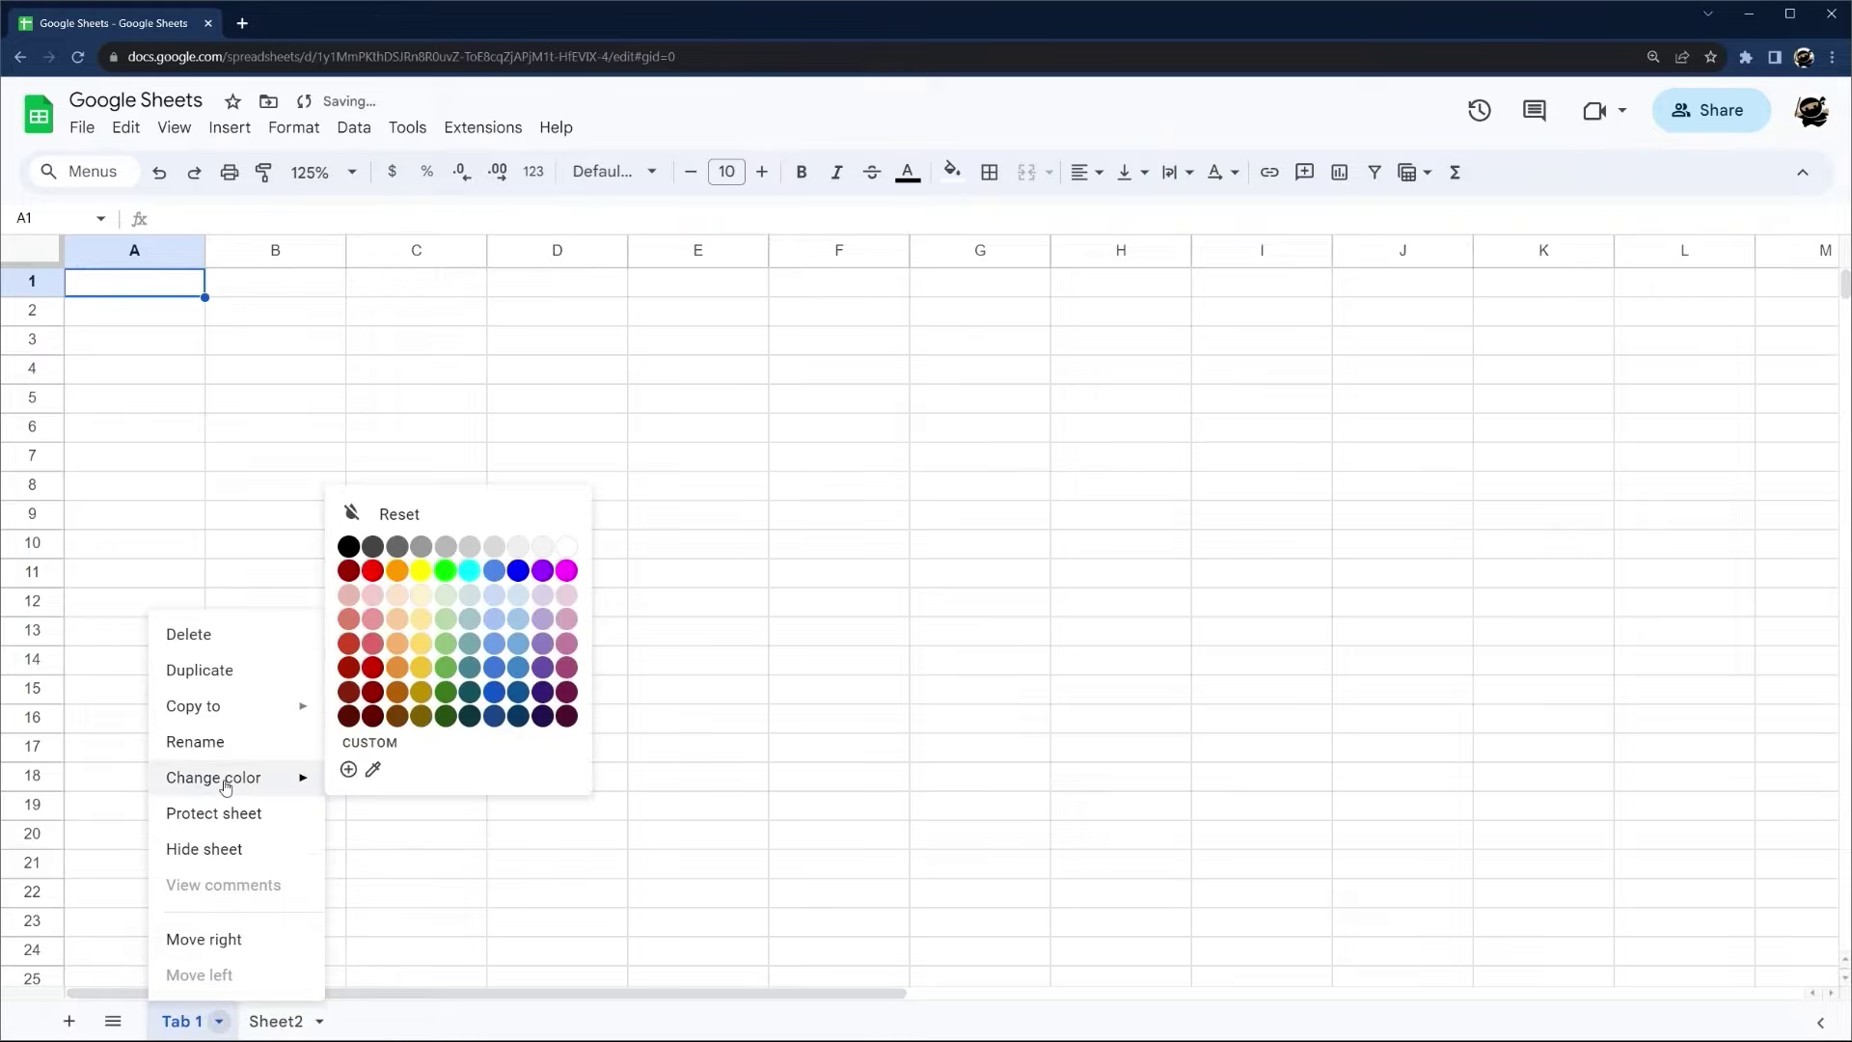
click(372, 691)
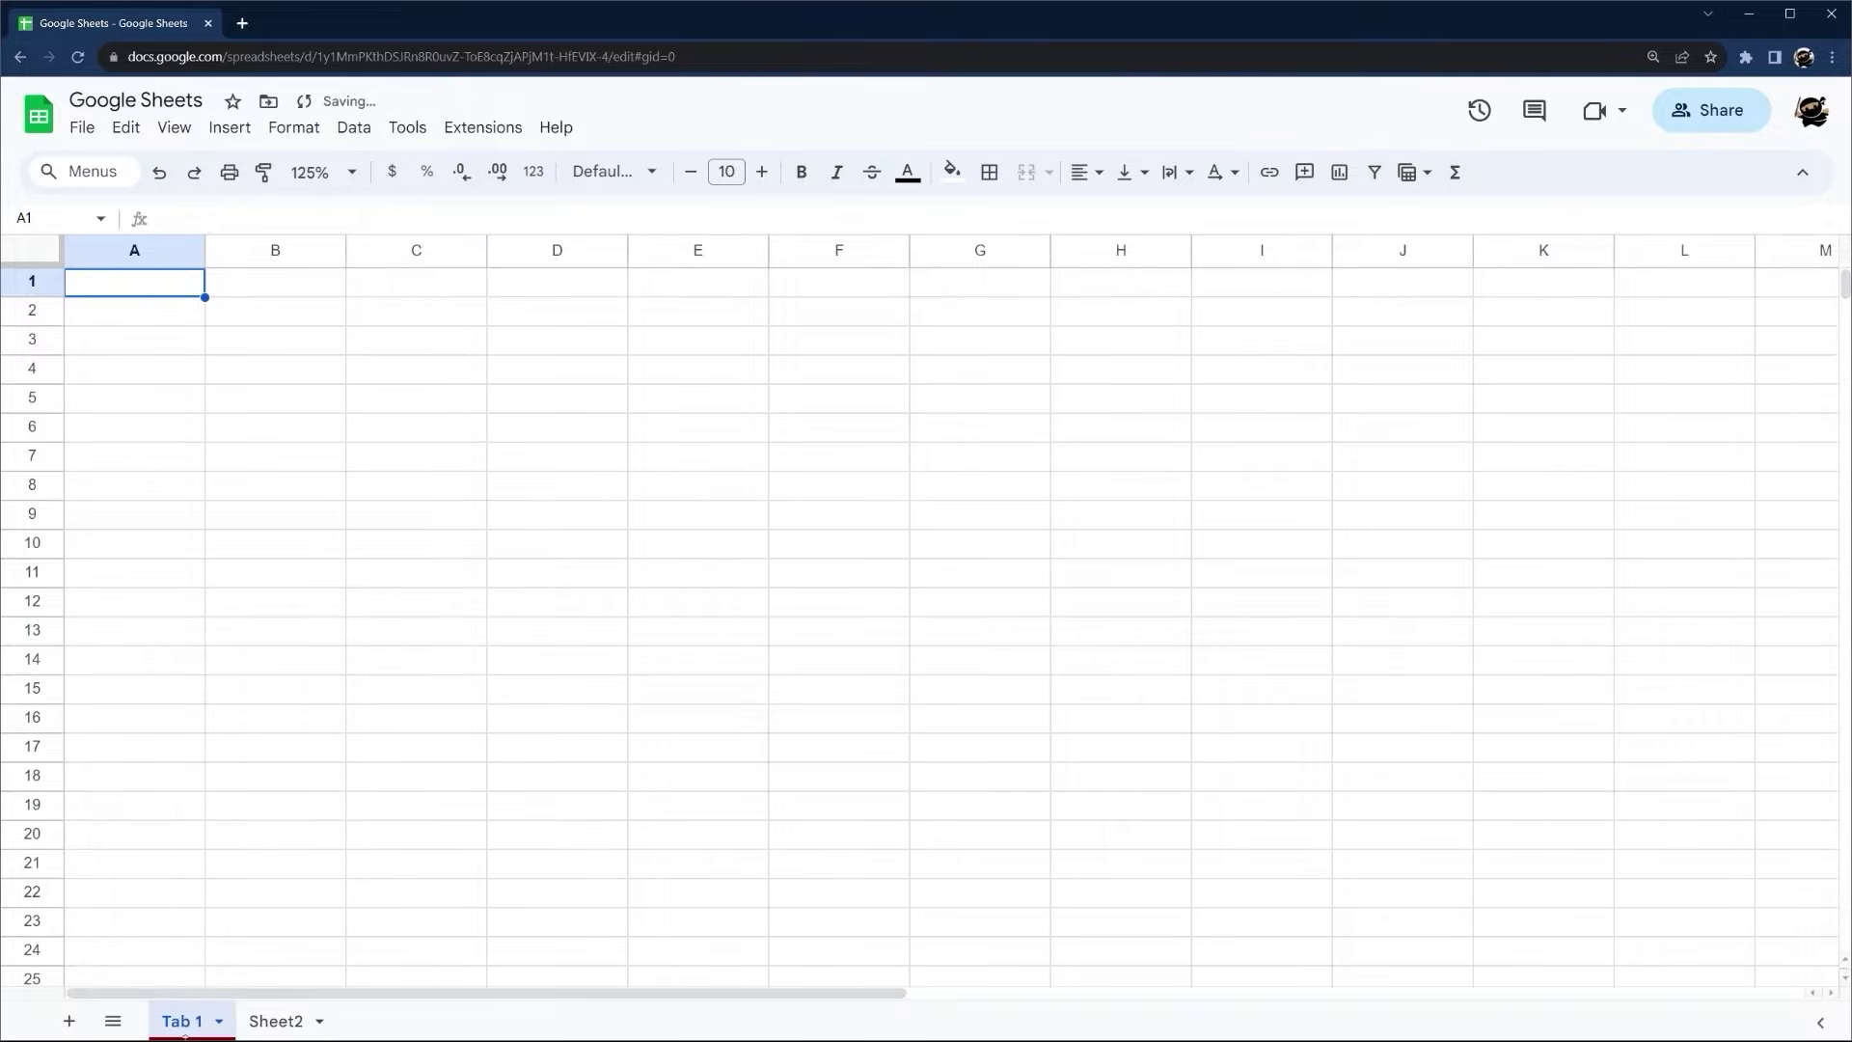
right_click(188, 1028)
mouse_move(251, 777)
click(542, 692)
click(219, 1021)
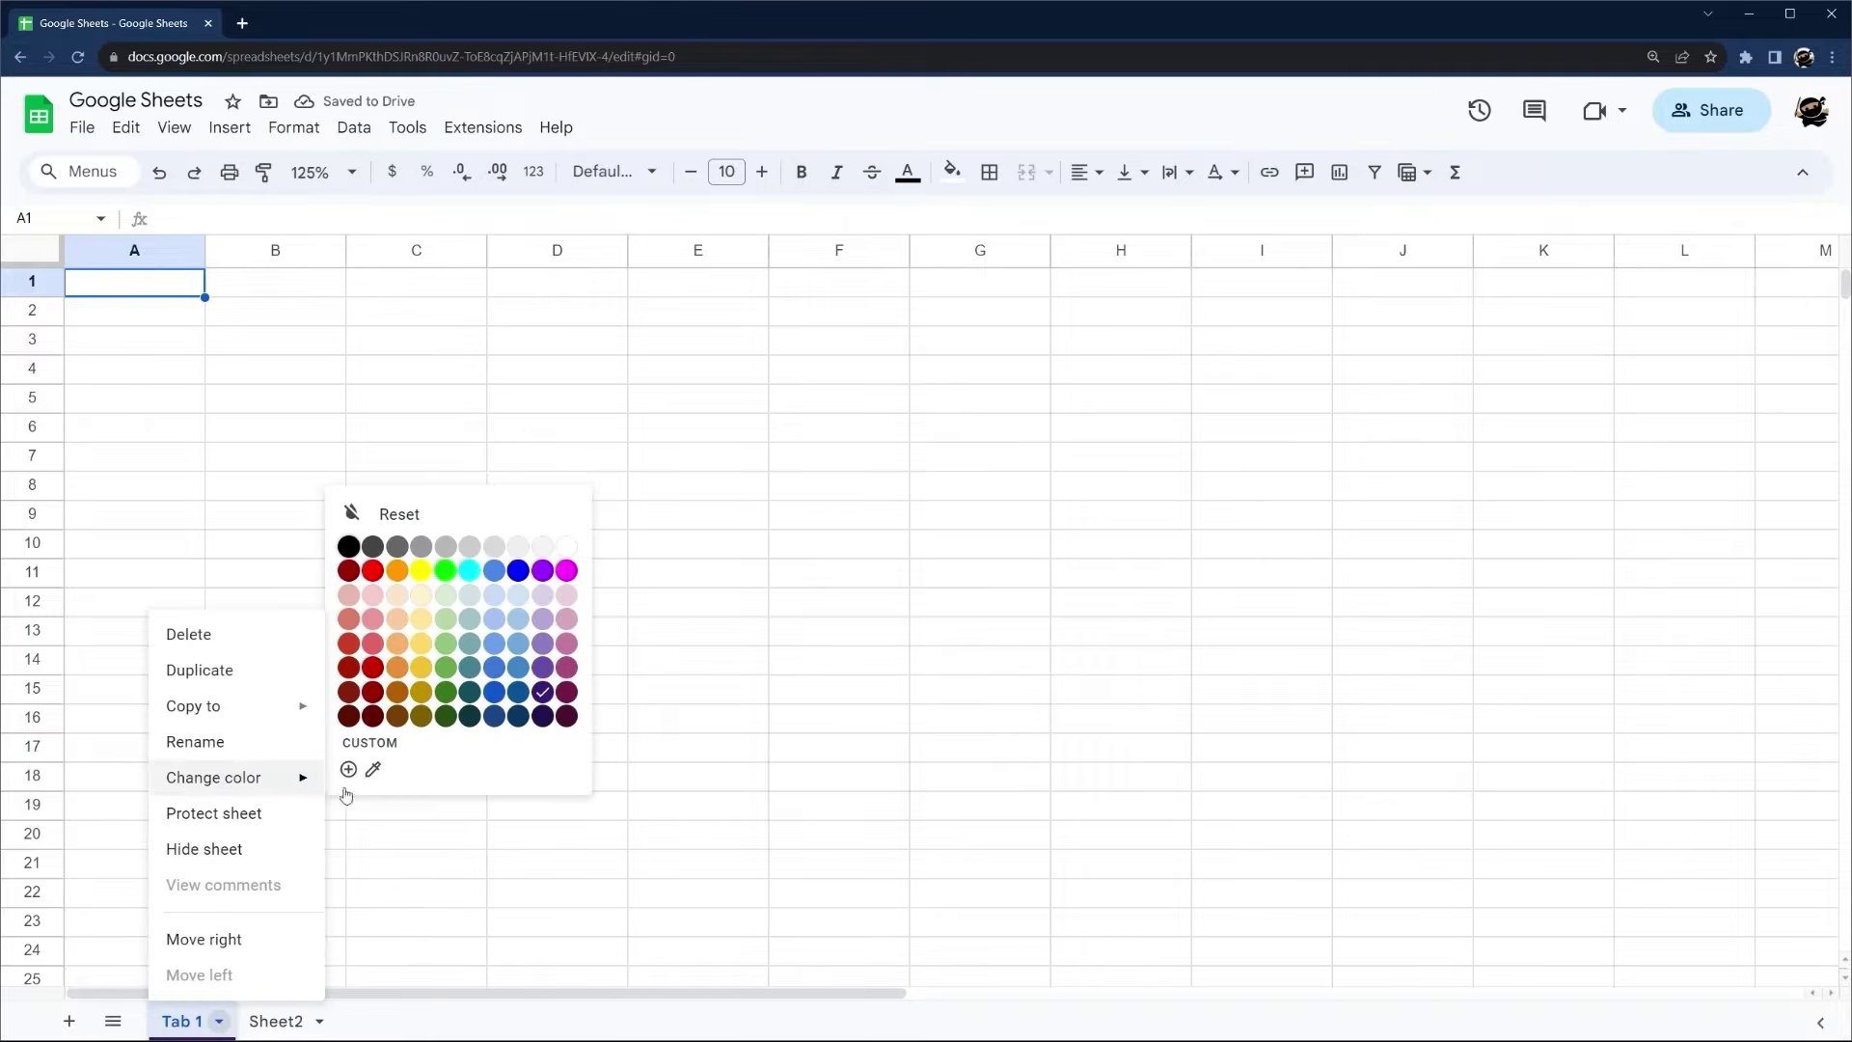
click(518, 666)
Protect the Tab 1 sheet, try excluding the collaborator from editing, and set the permission to show a warning when editing instead
click(219, 1020)
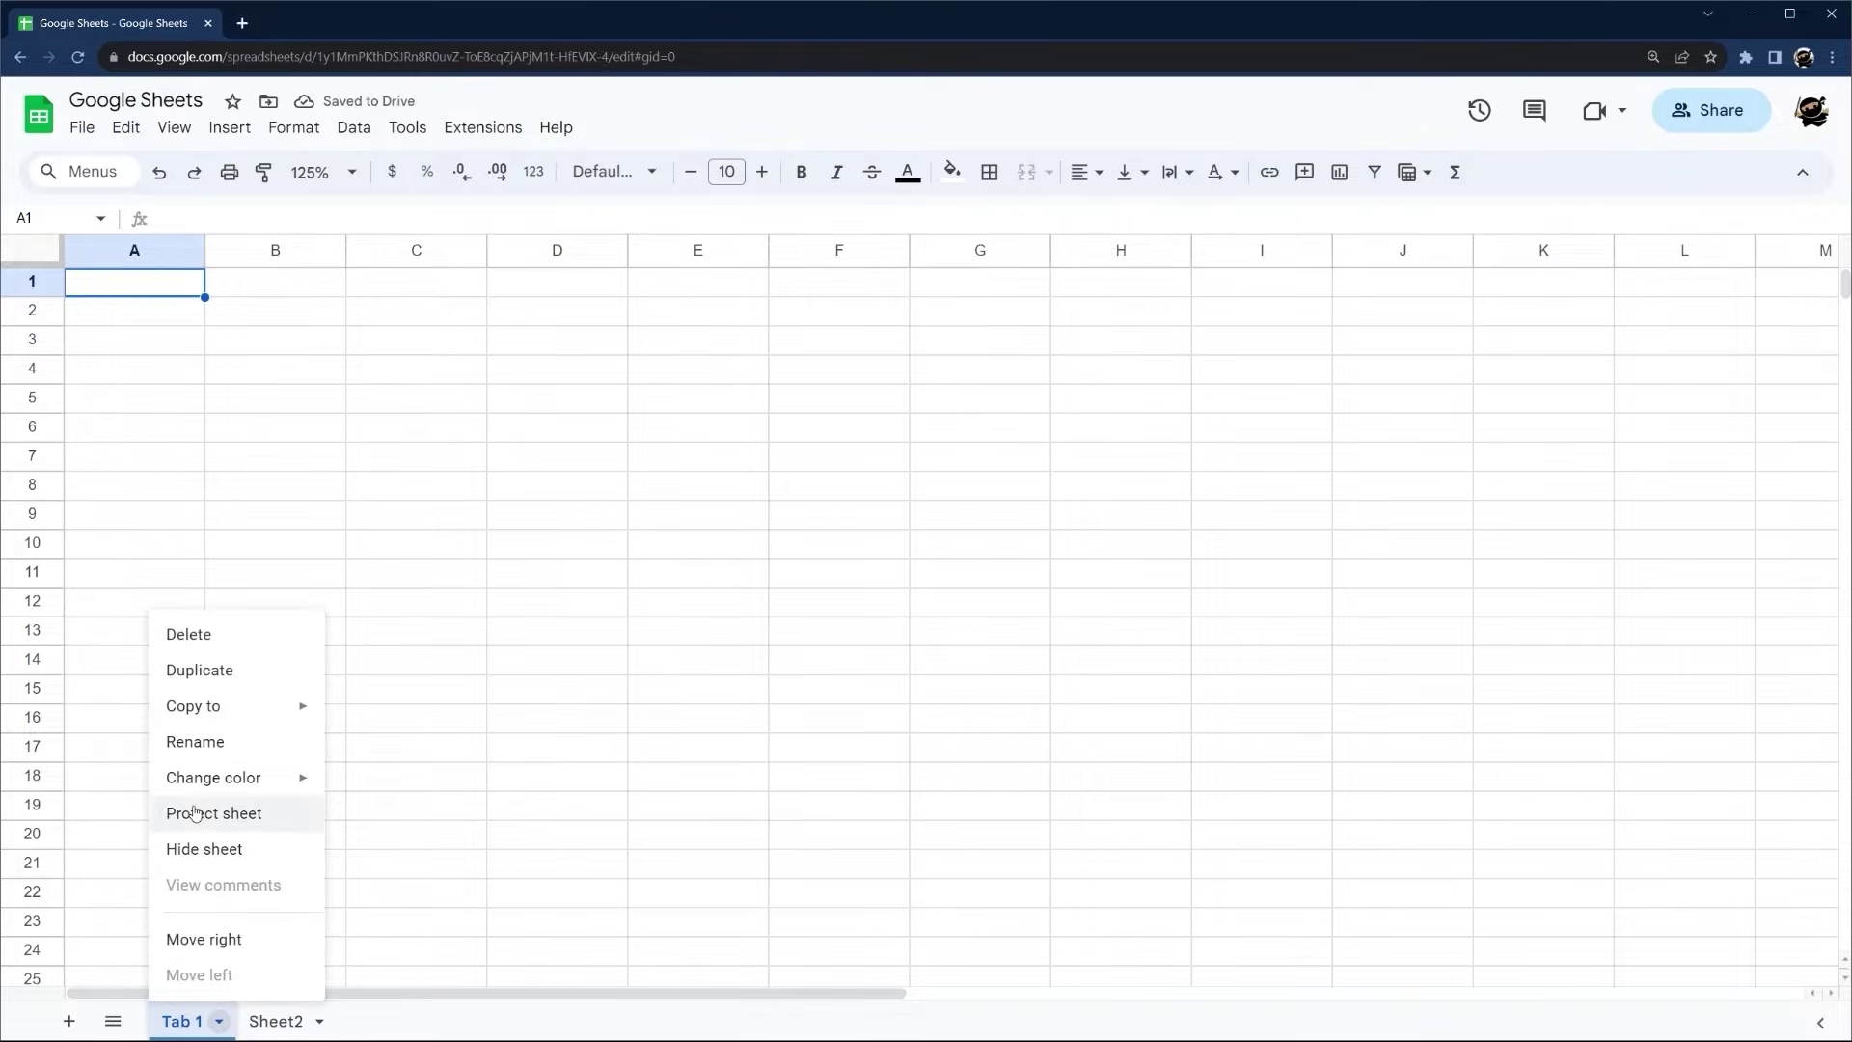
click(193, 808)
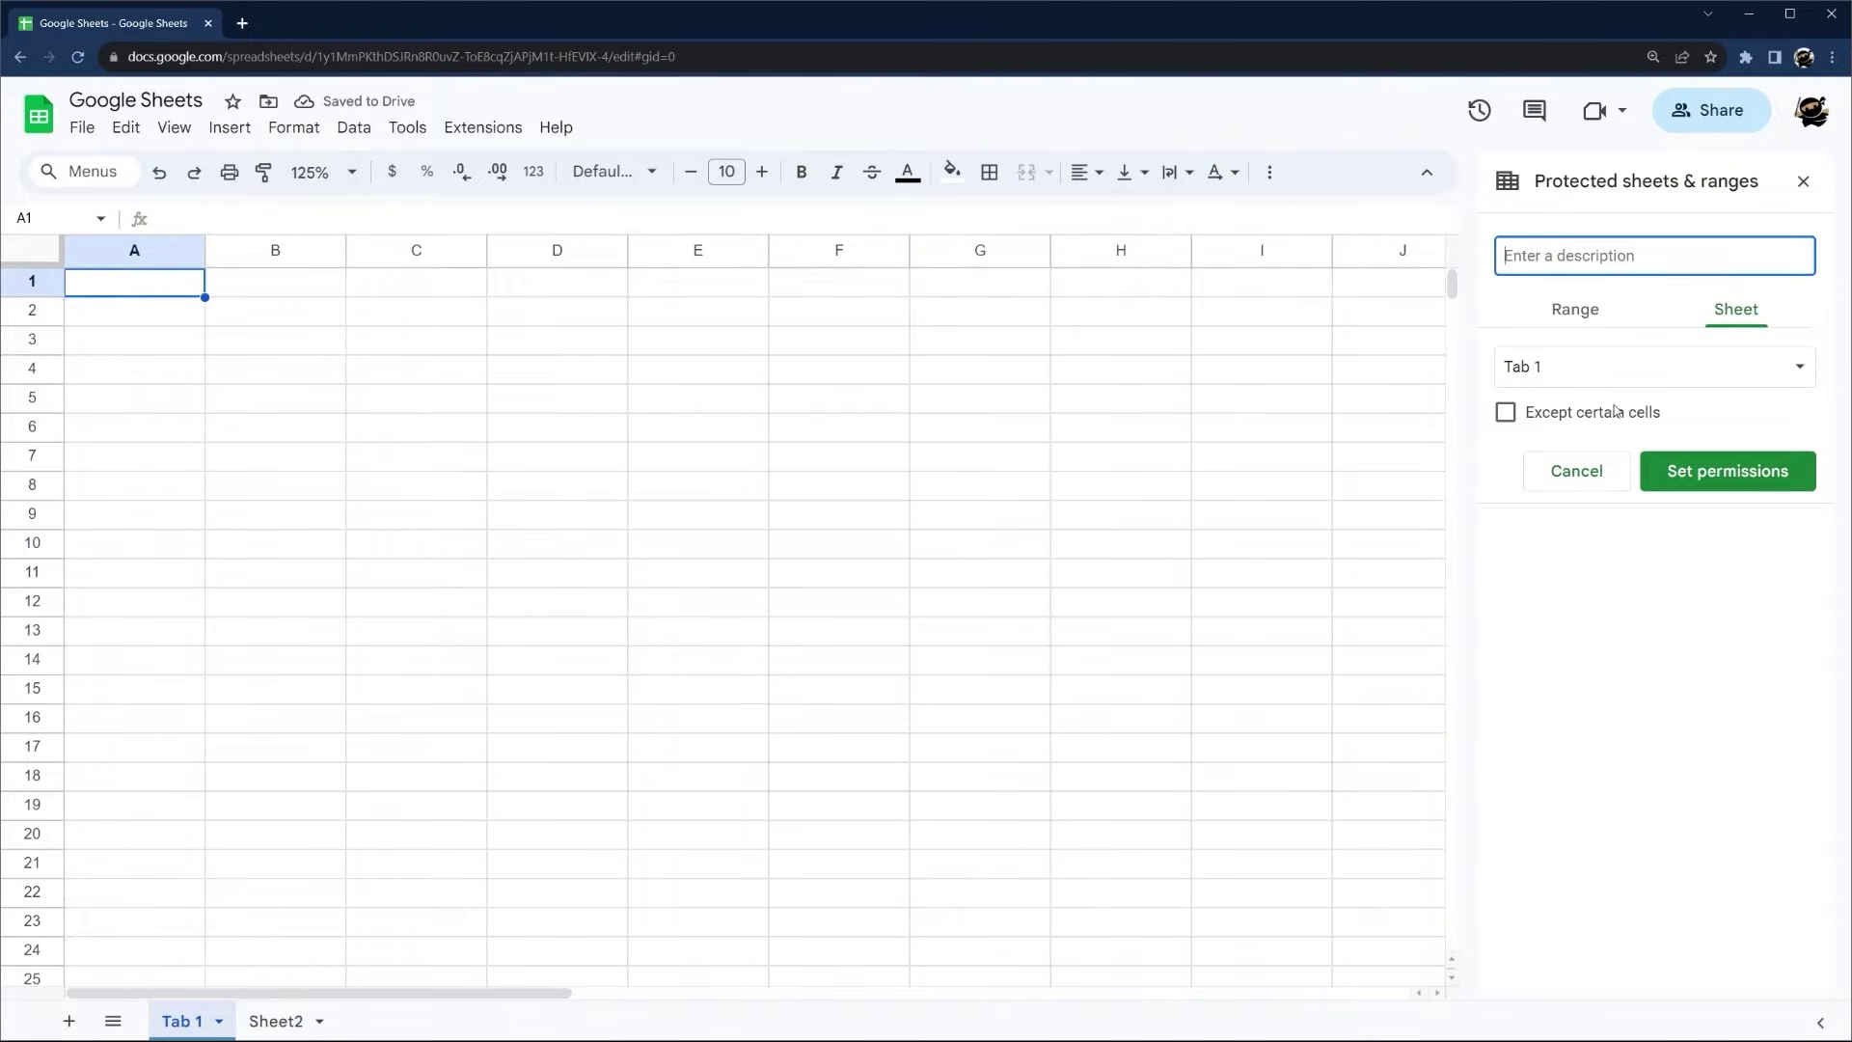
click(1709, 474)
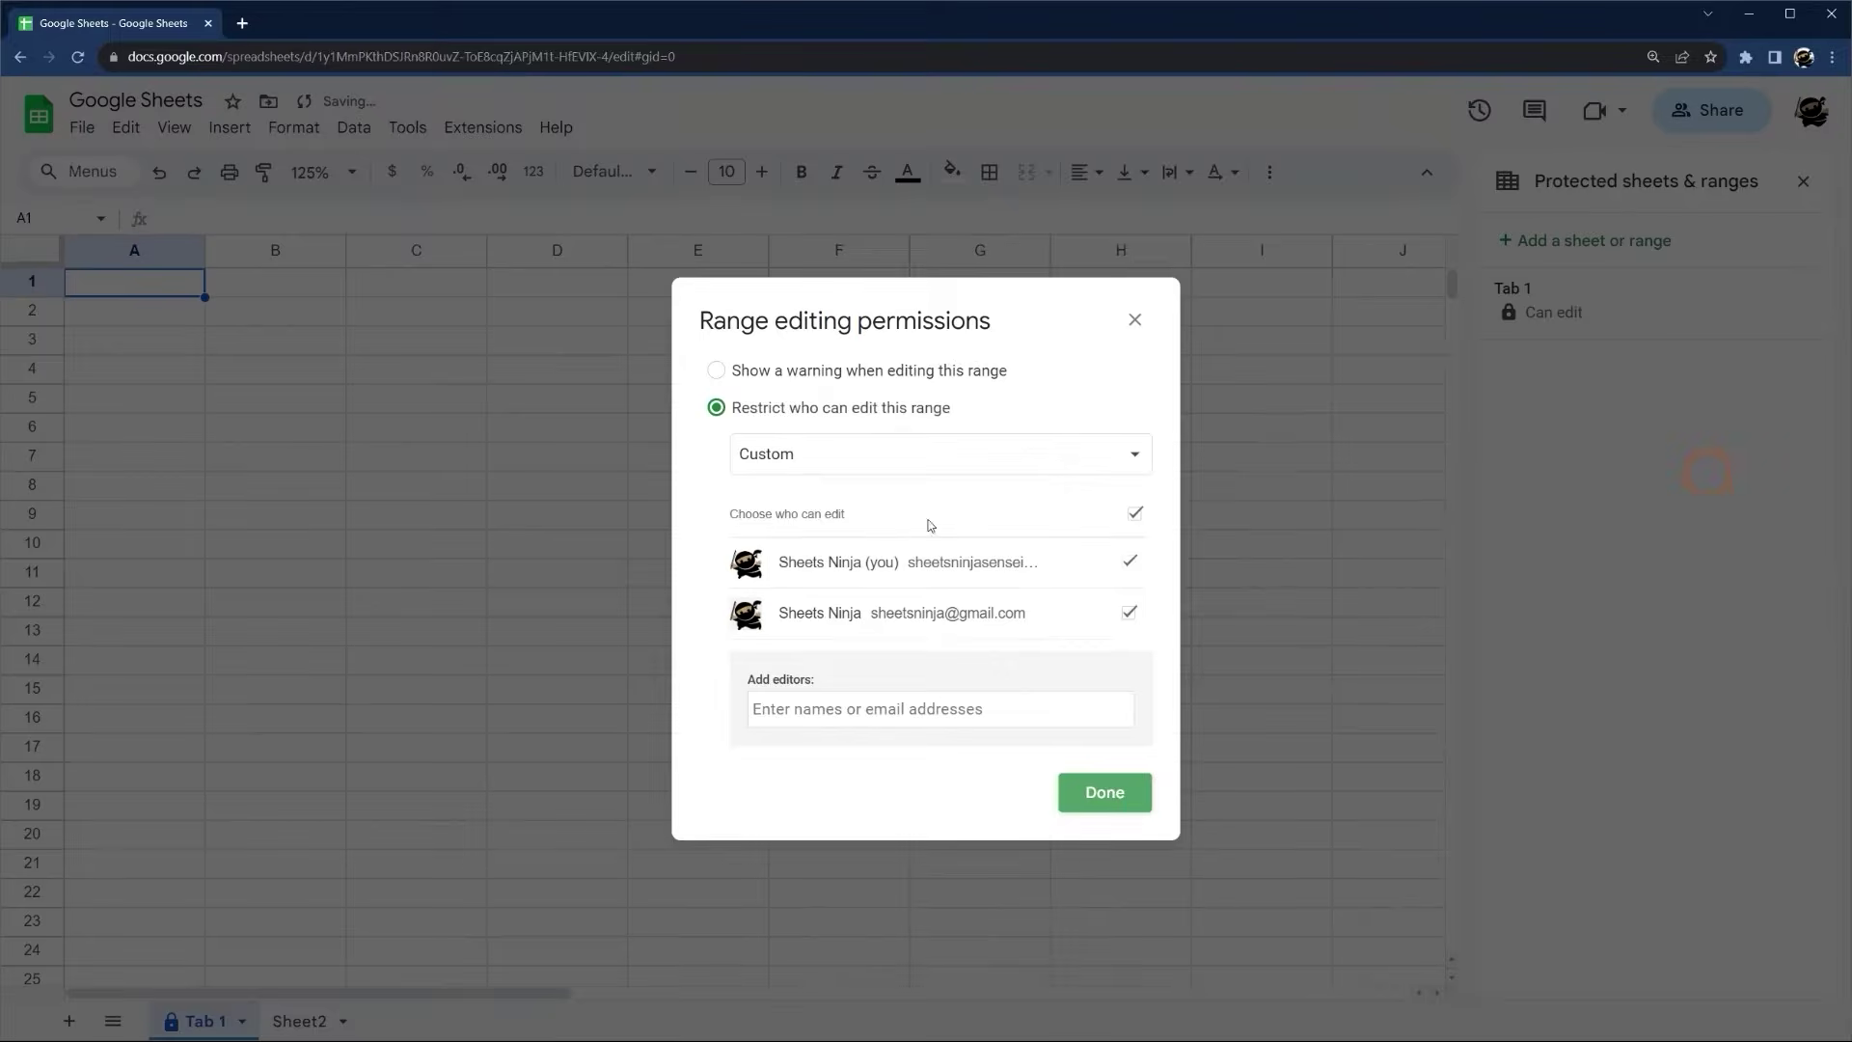
click(1129, 614)
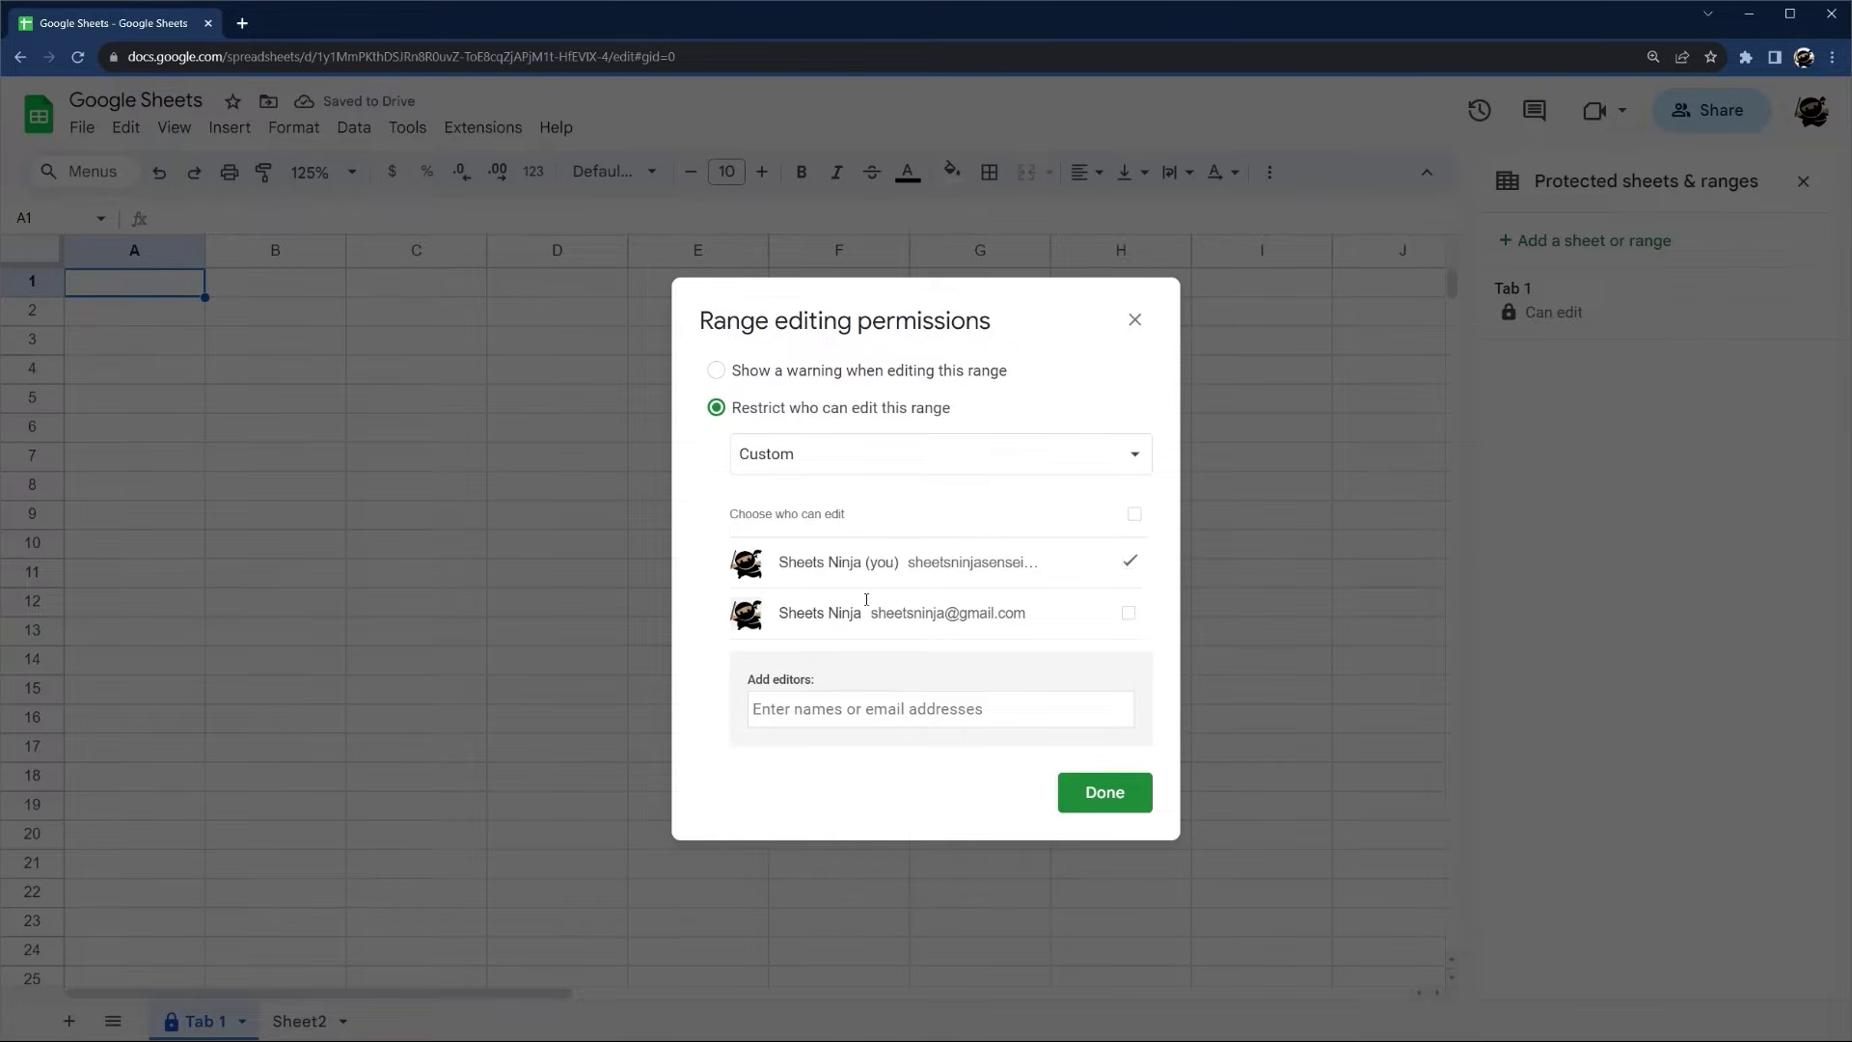
click(832, 374)
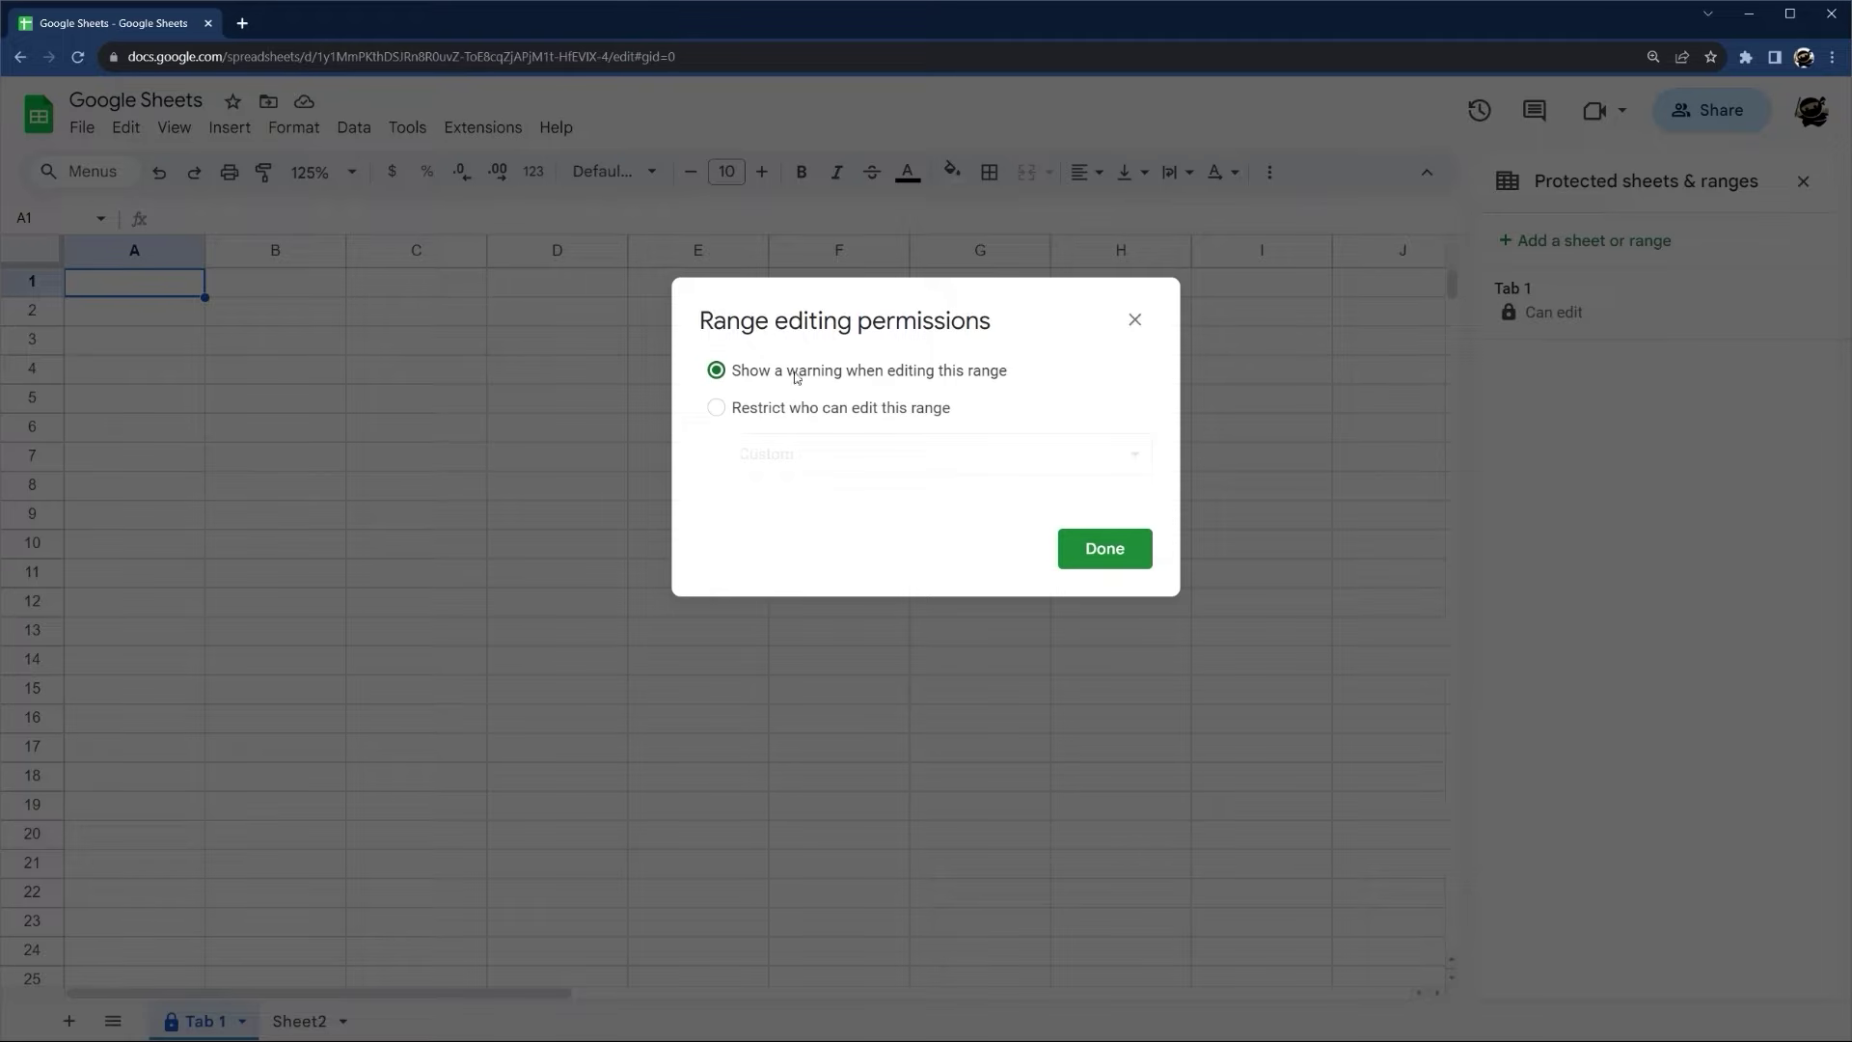
click(1101, 549)
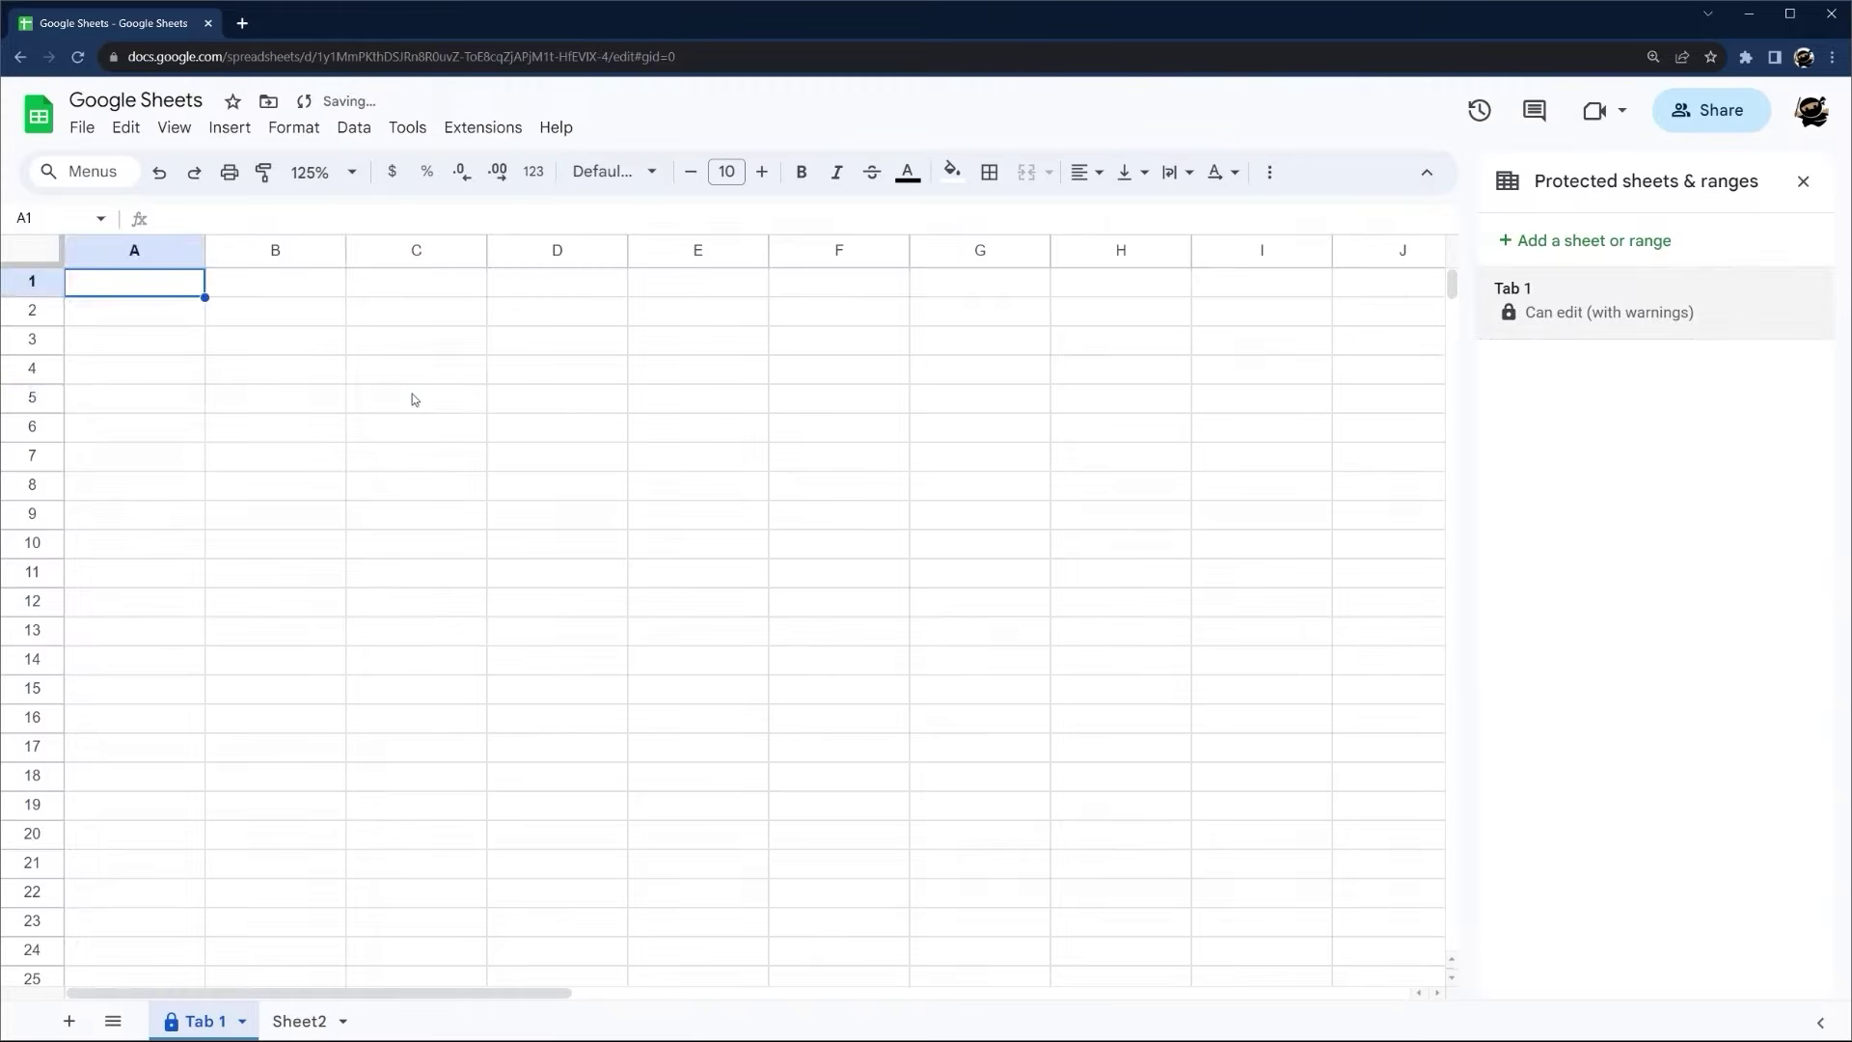
Enter "g" in cell C5 of the protected sheet and accept the edit warning
click(361, 402)
text(gh)
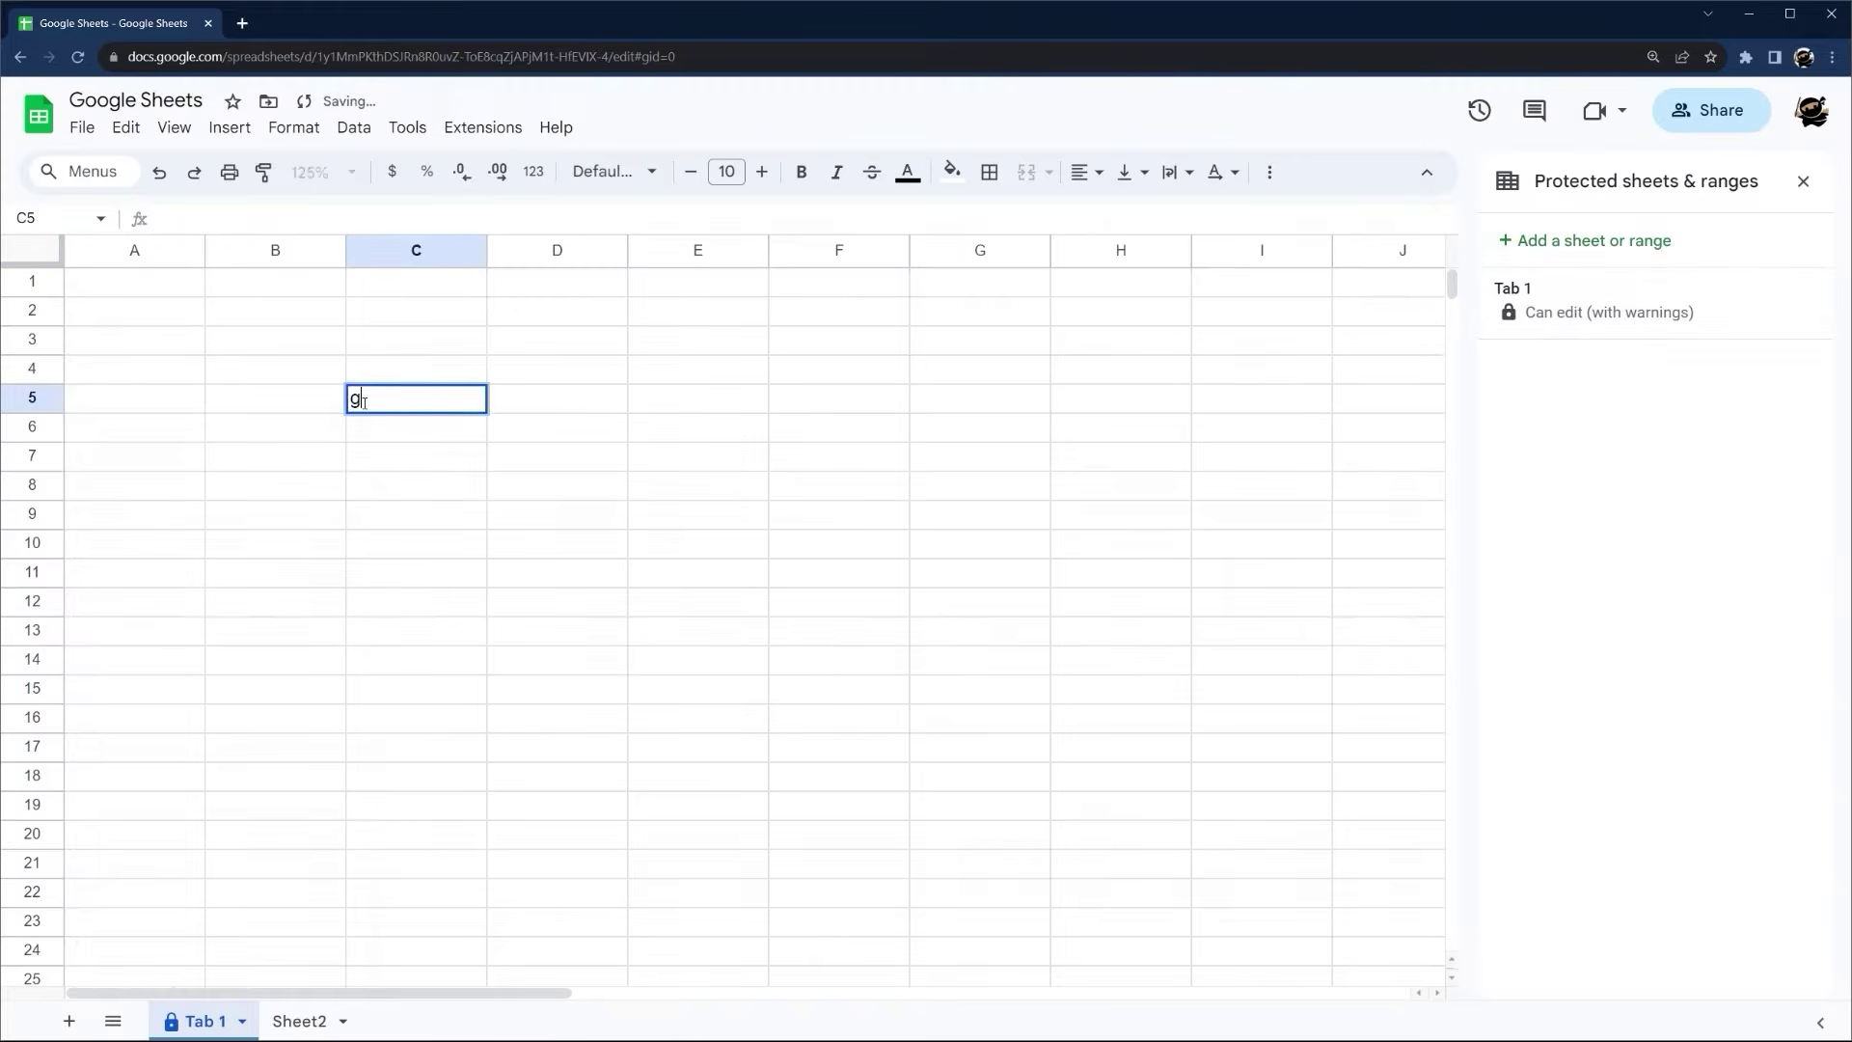
key(Return)
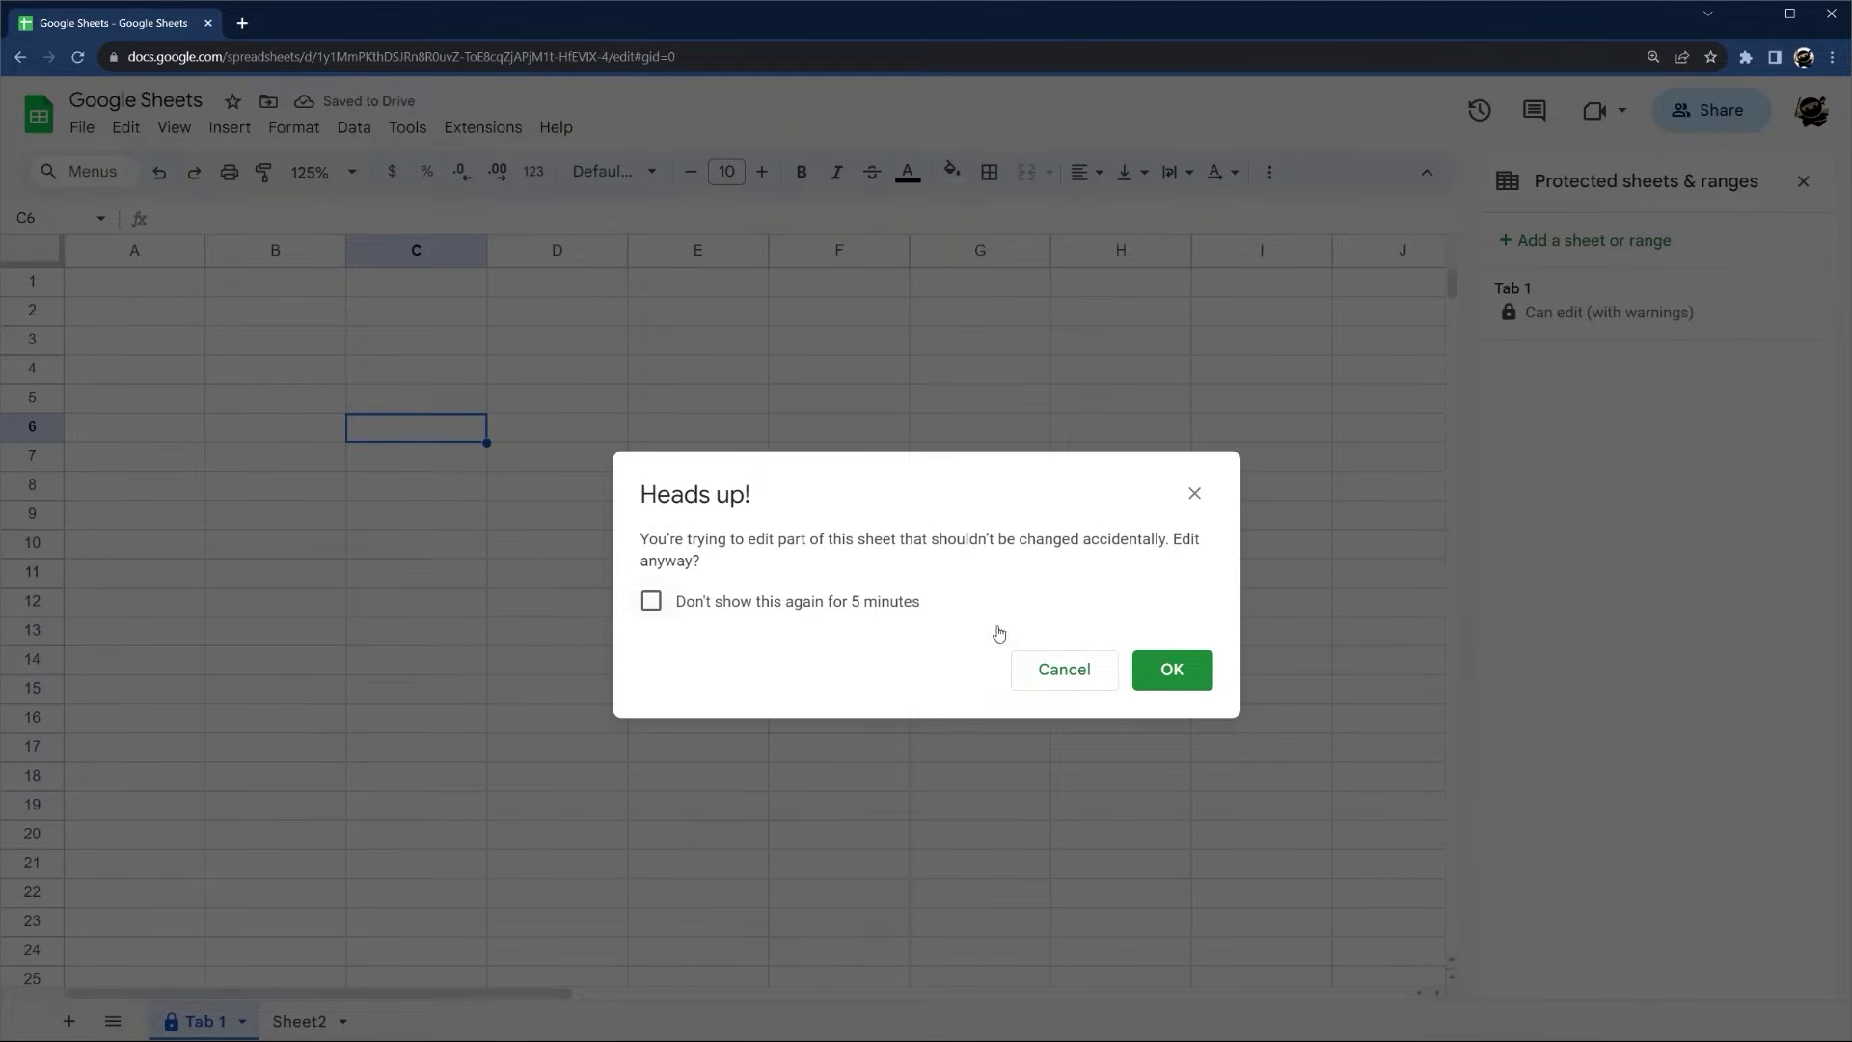
click(1171, 669)
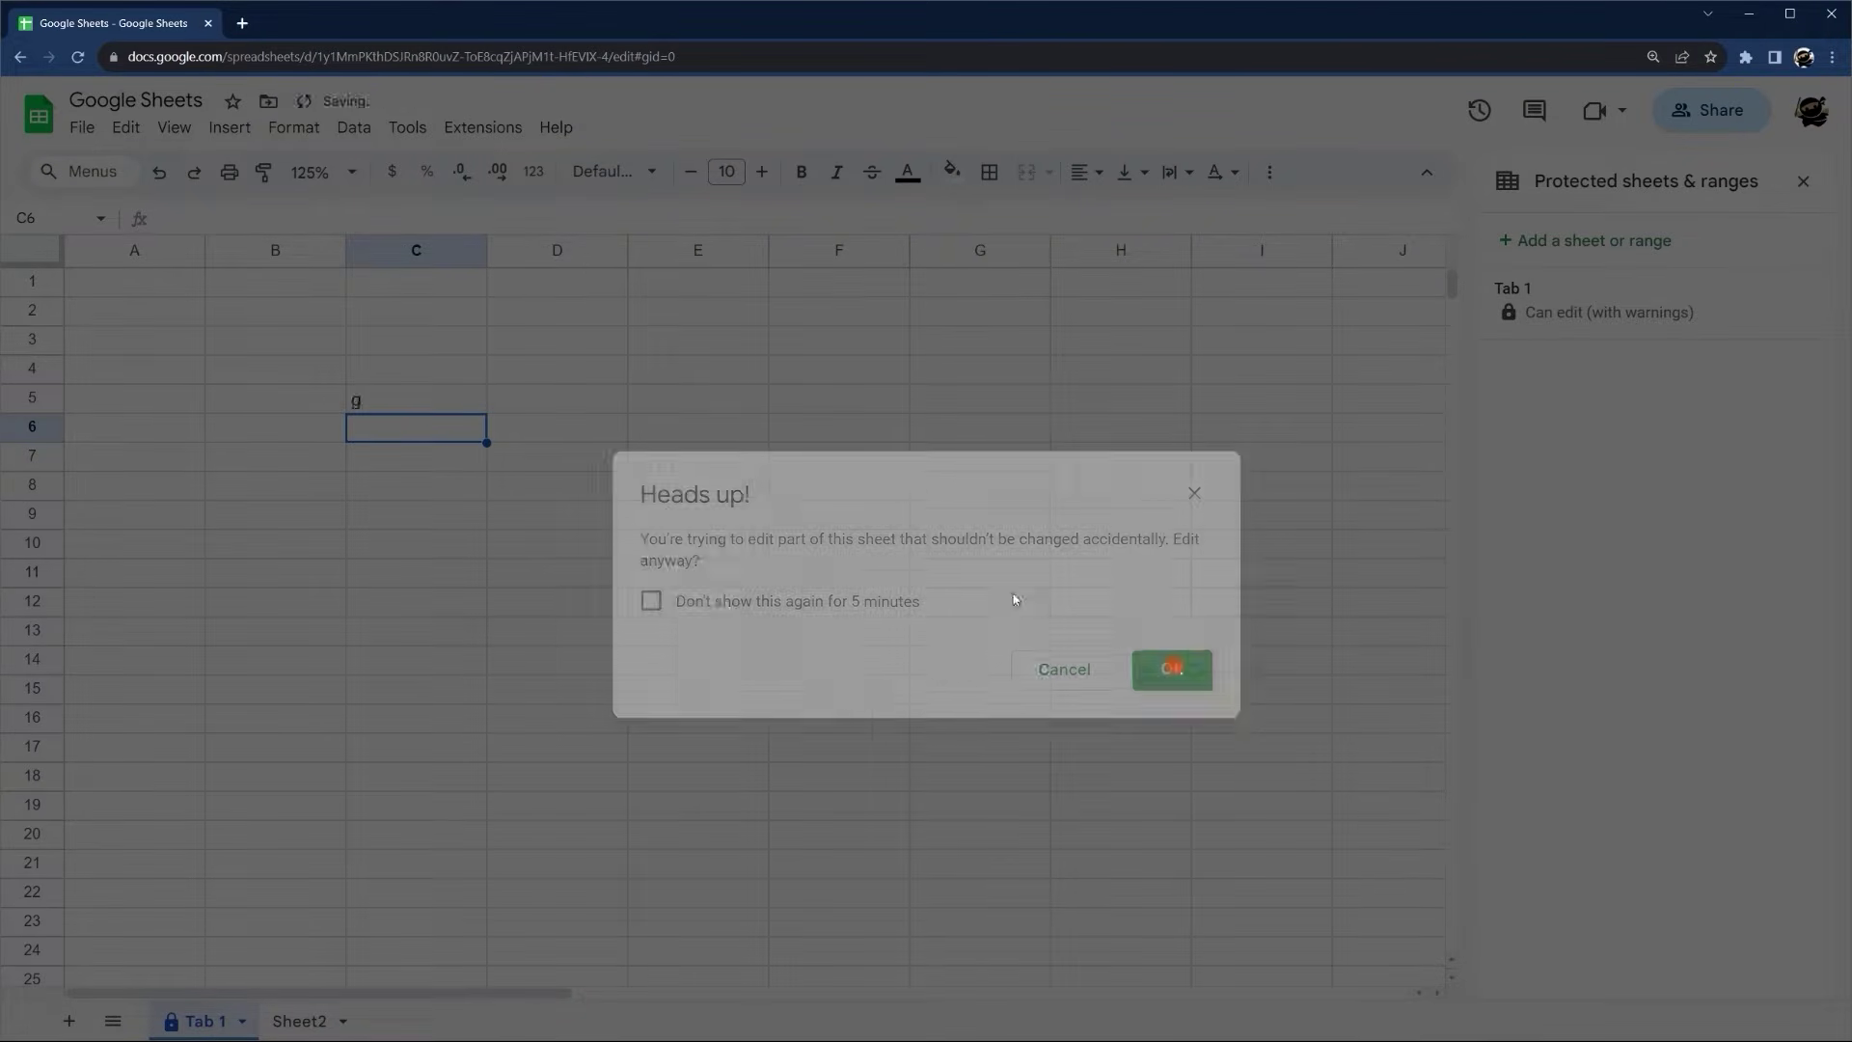
Start editing cell C5 but cancel at the edit warning, and clear the cell, accepting the warning
click(379, 405)
double_click(378, 402)
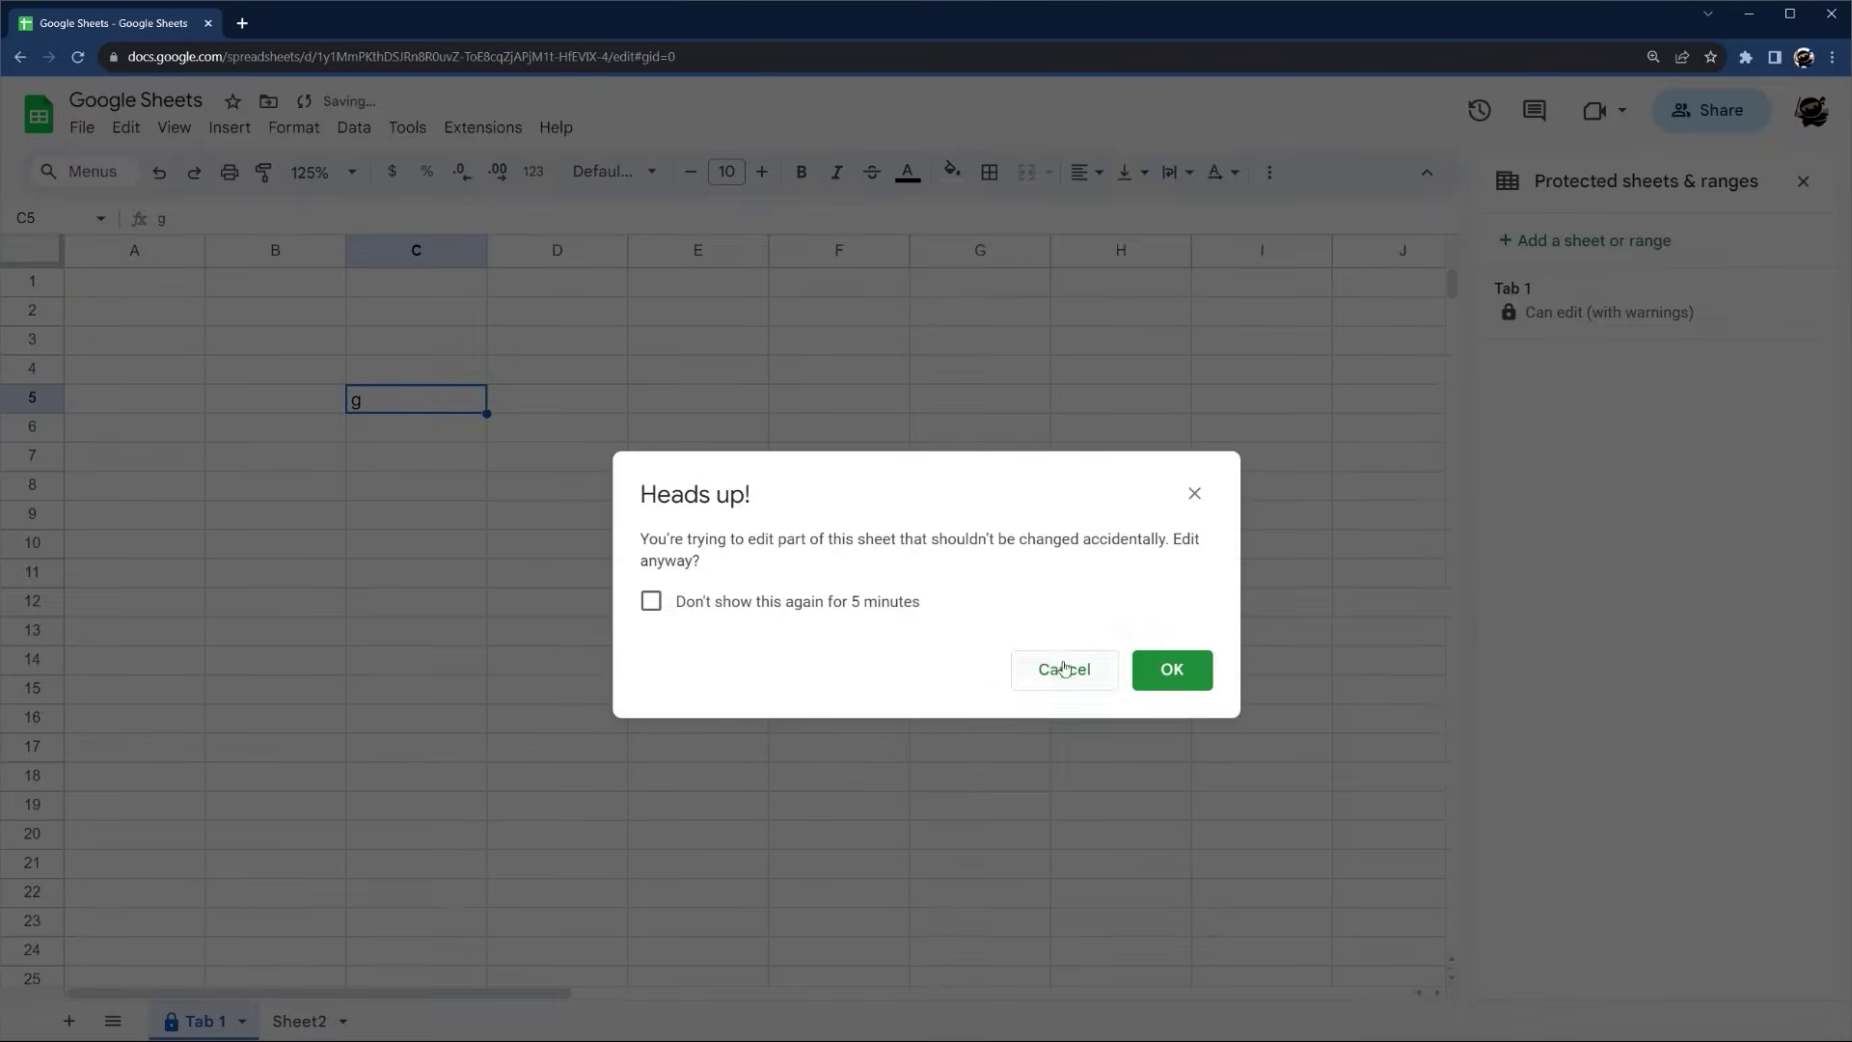
click(1062, 666)
click(425, 405)
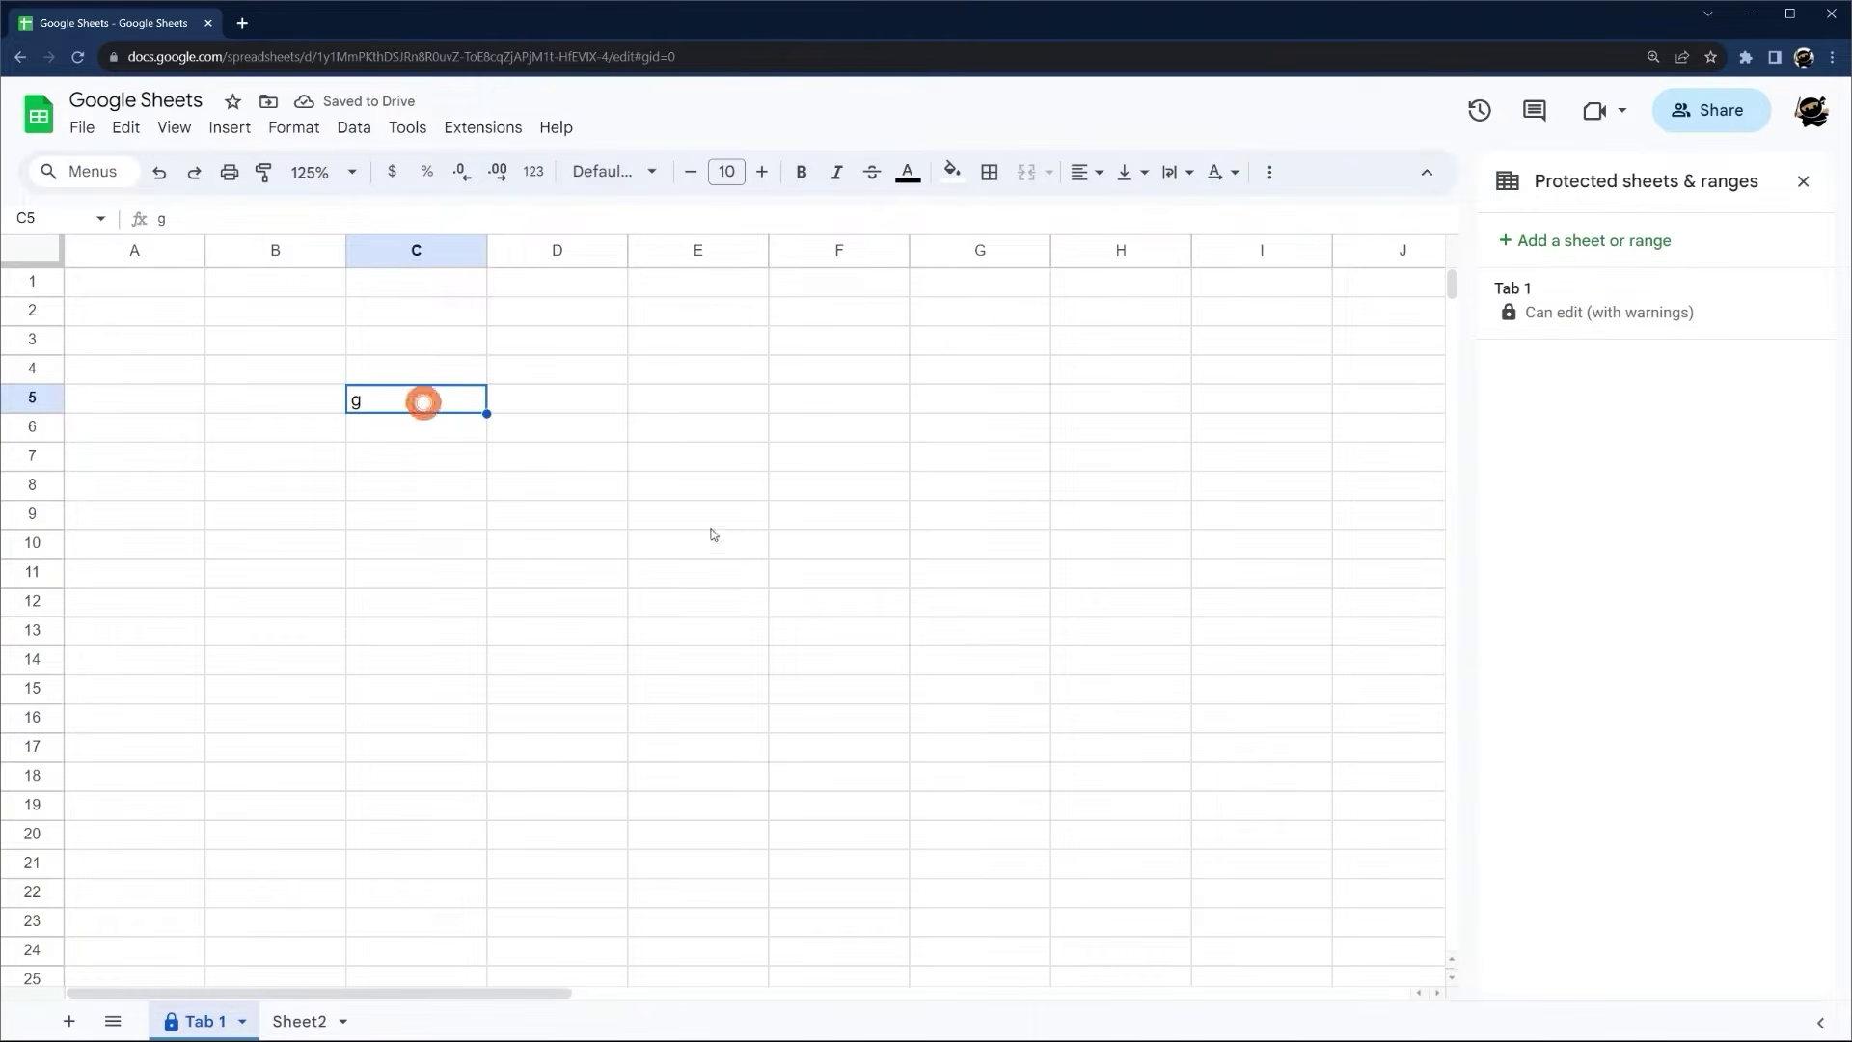
key(Delete)
click(1141, 672)
Remove the protection from the Tab 1 sheet, accepting the warning, and return to cell A1
click(1784, 318)
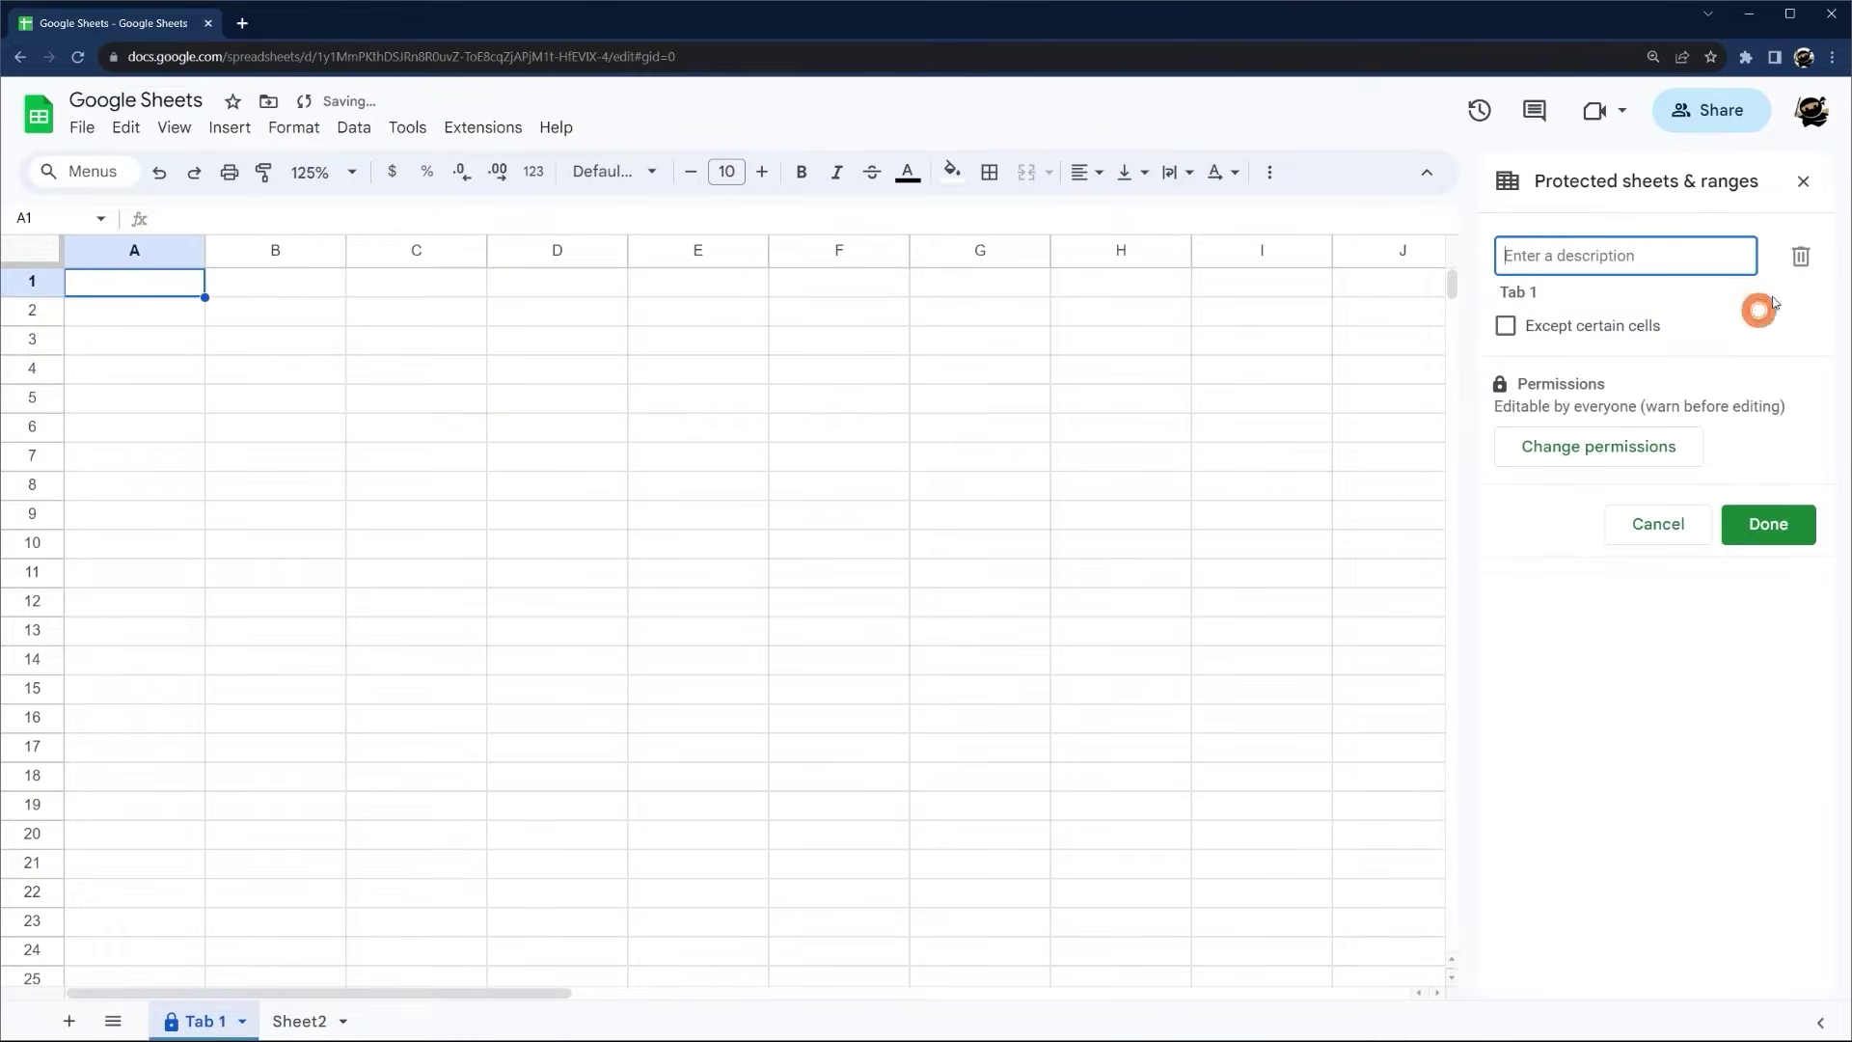
click(1800, 257)
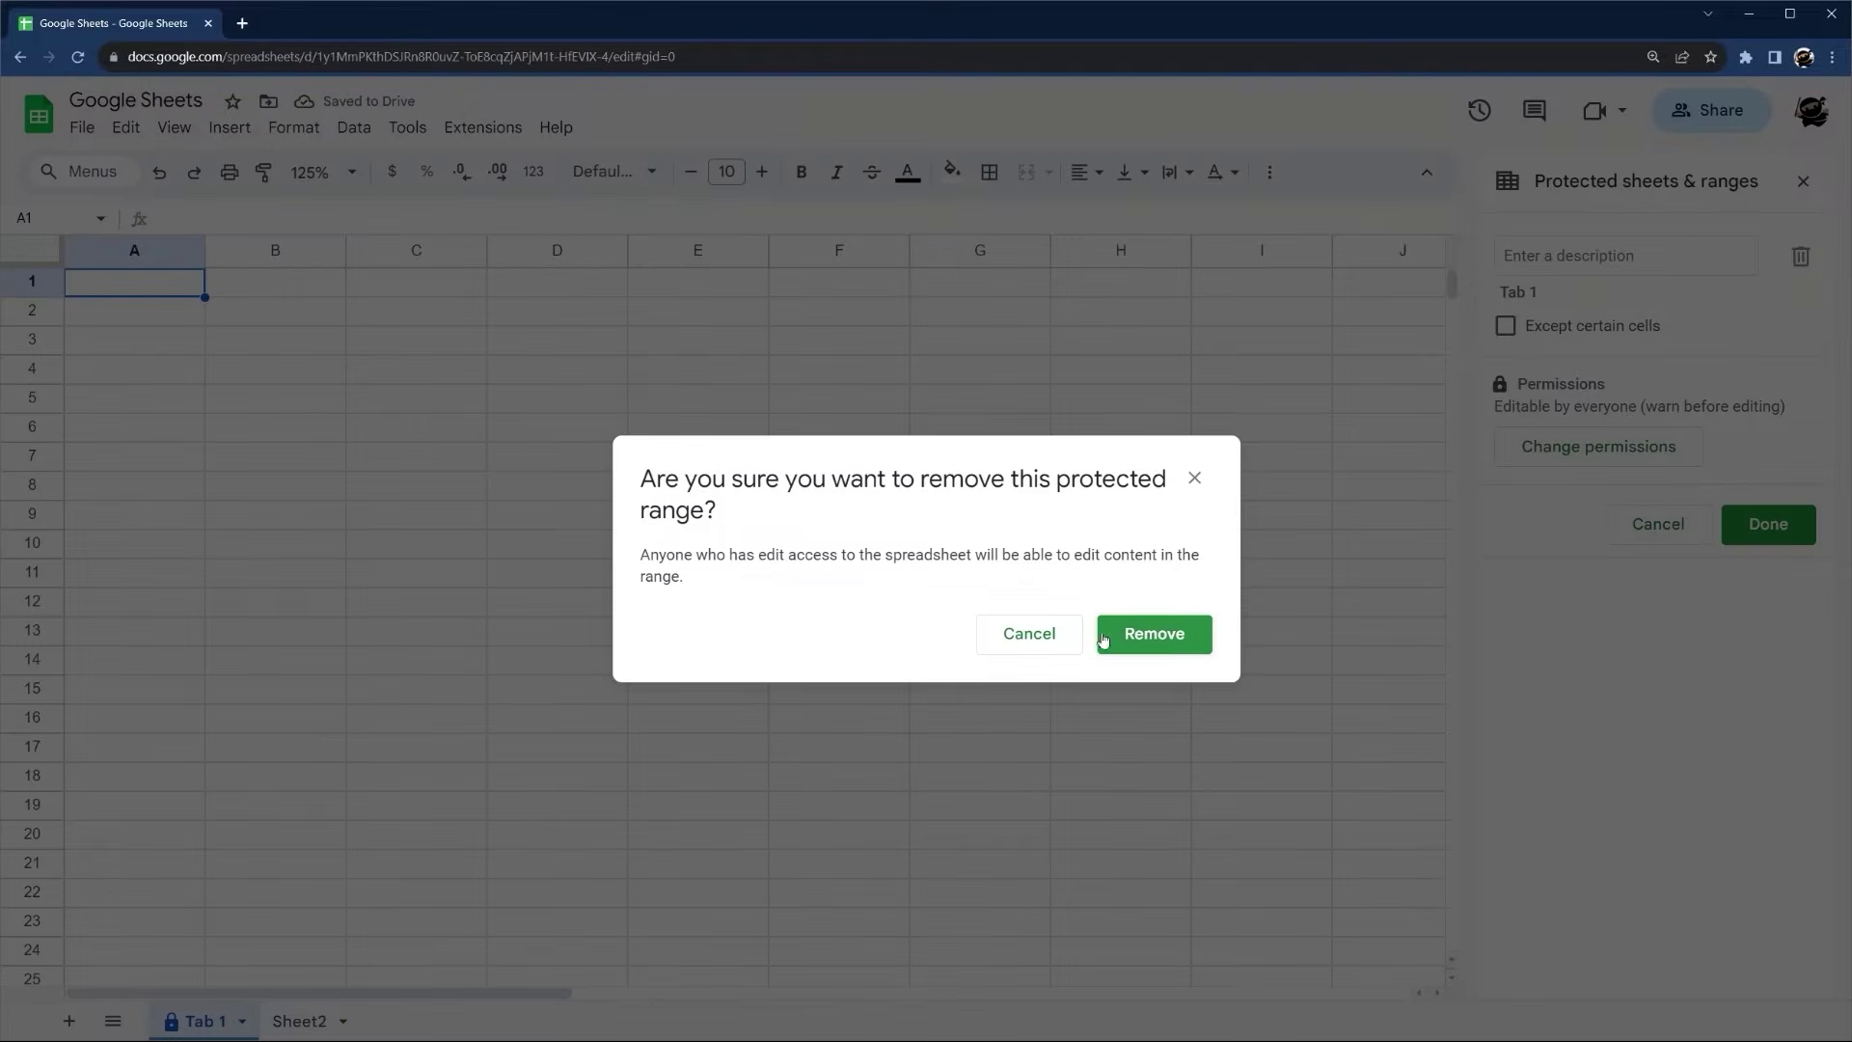
click(1158, 637)
click(1191, 667)
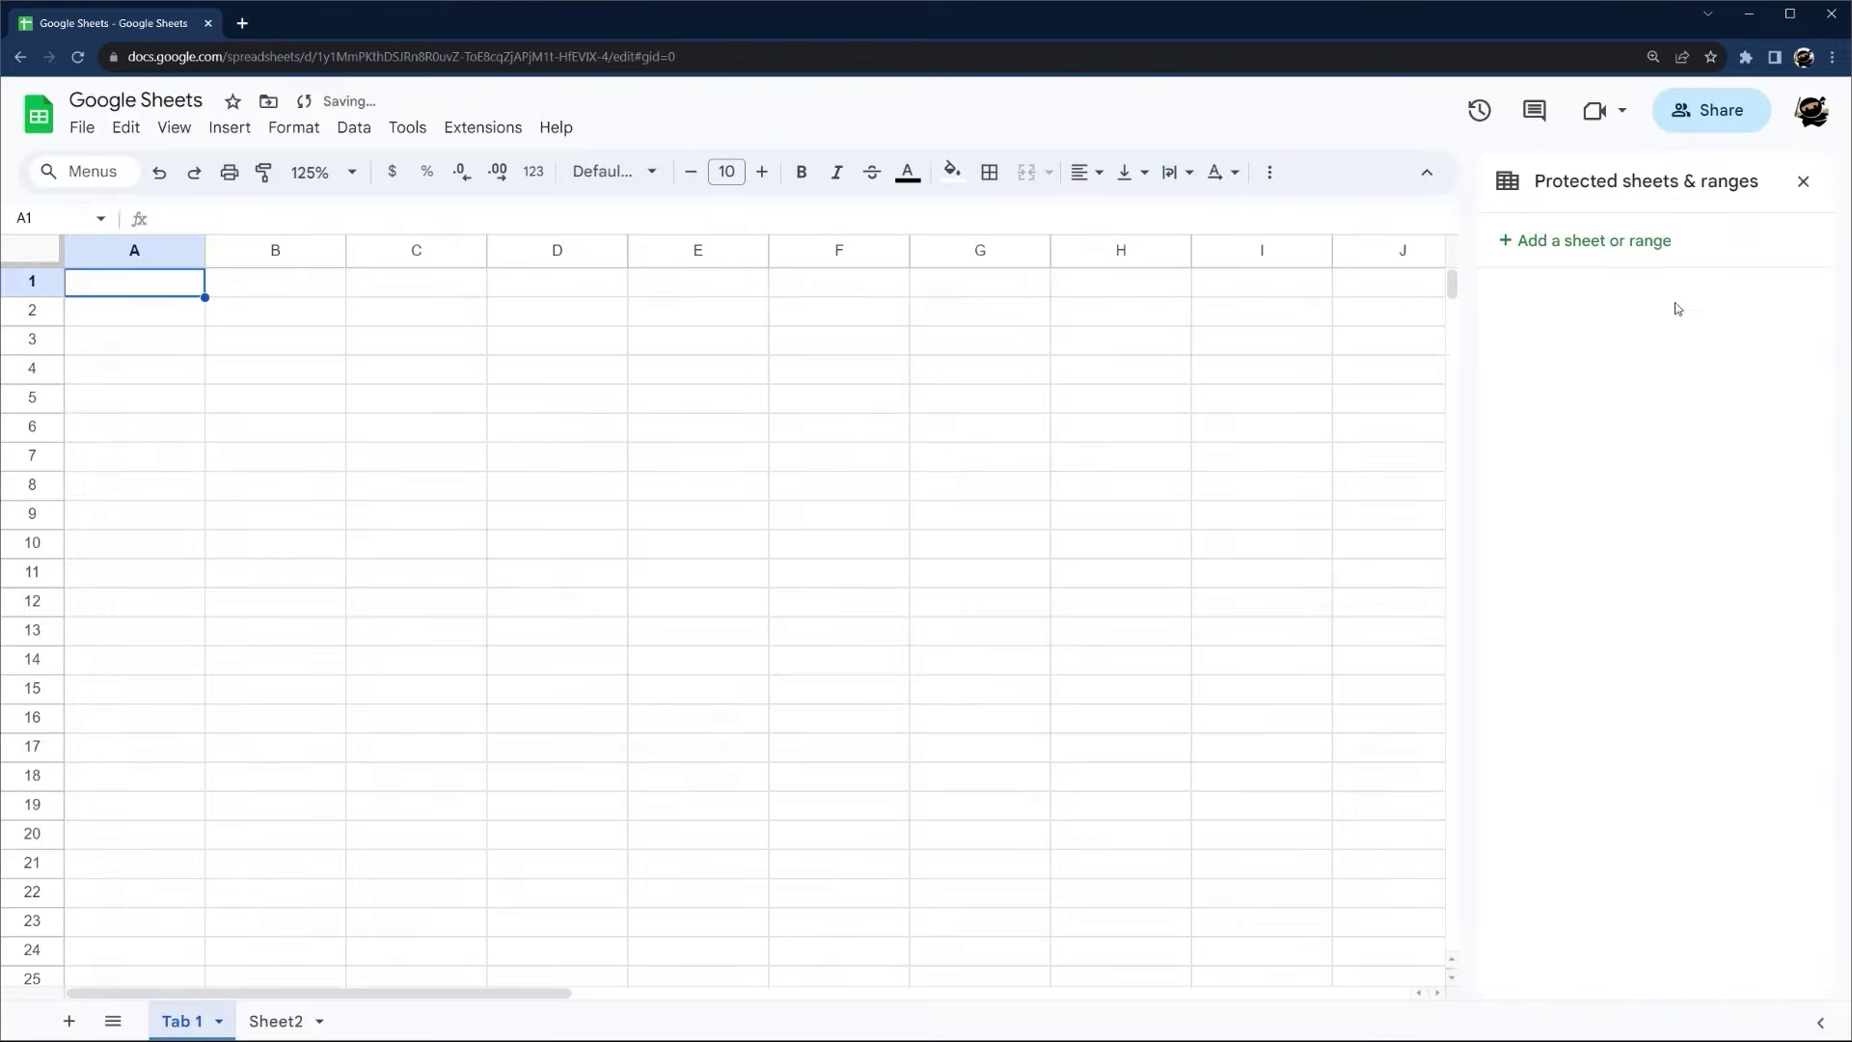
click(1802, 180)
click(576, 404)
click(145, 284)
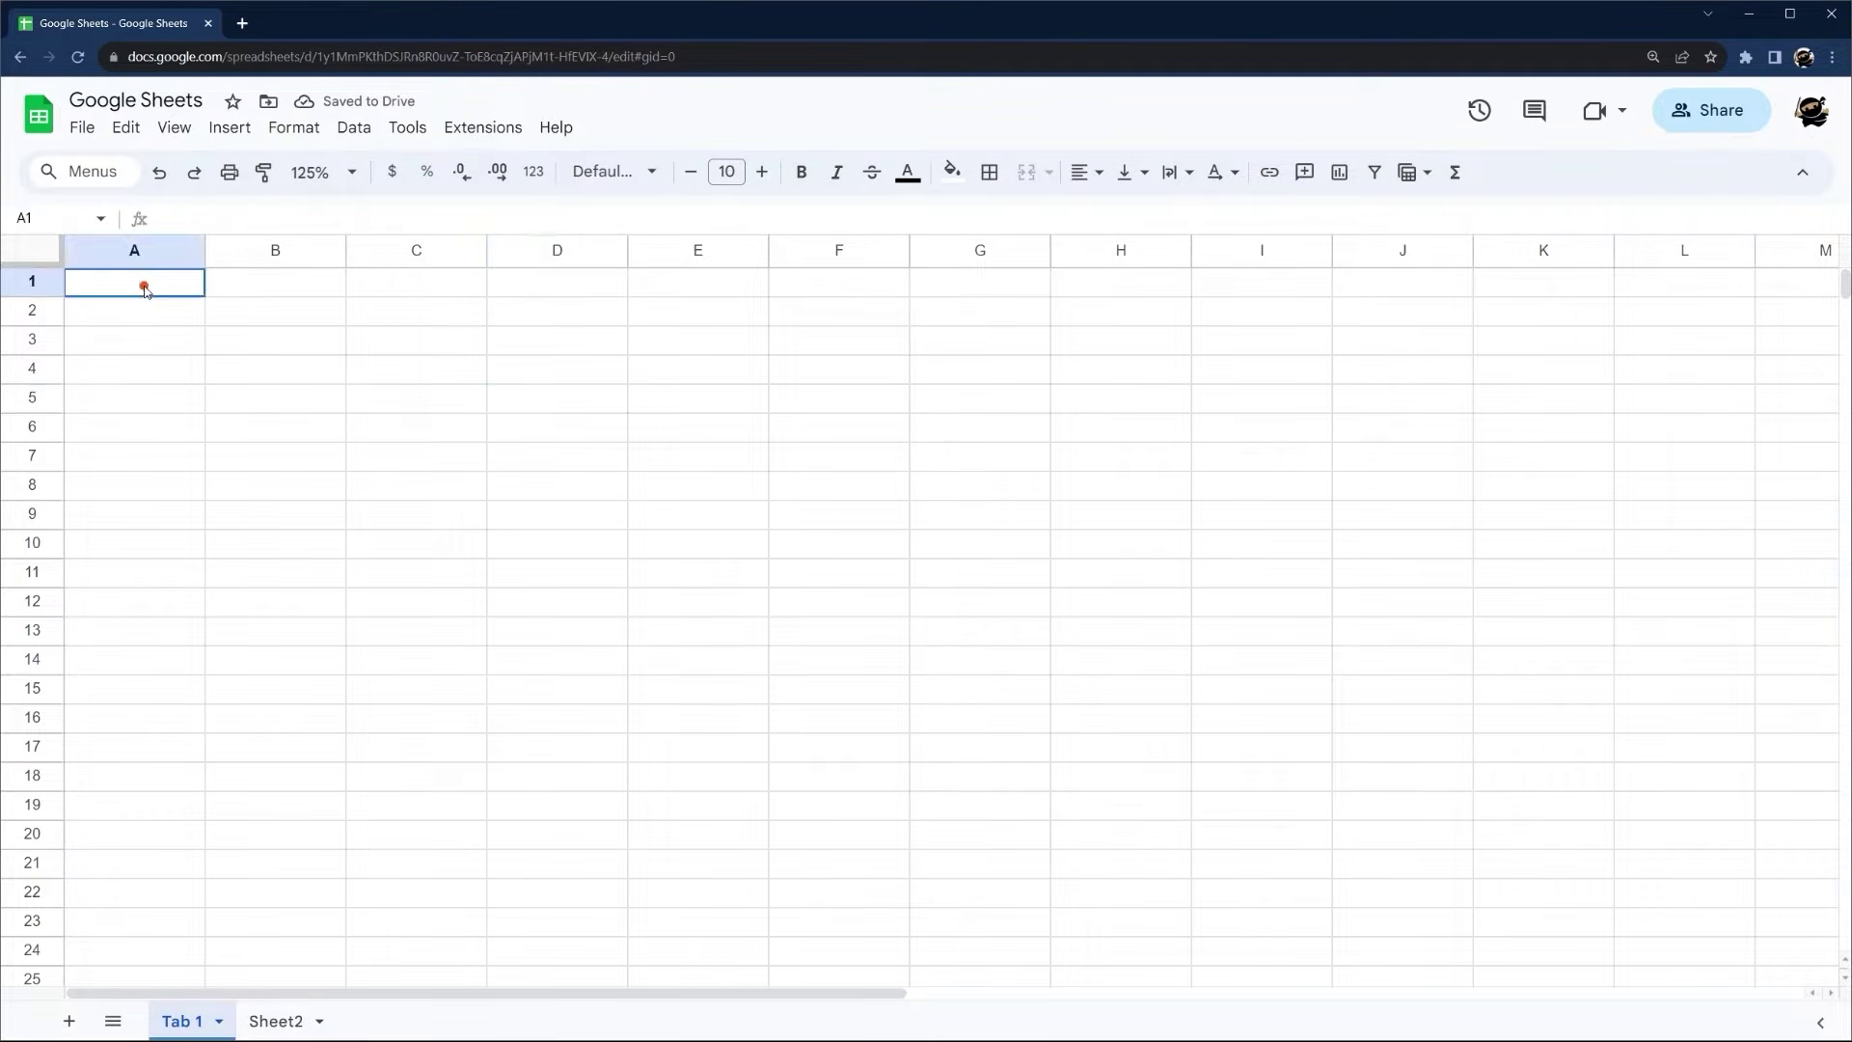
Protect the Tab 1 sheet again with the permission set to show a warning when editing
click(219, 1021)
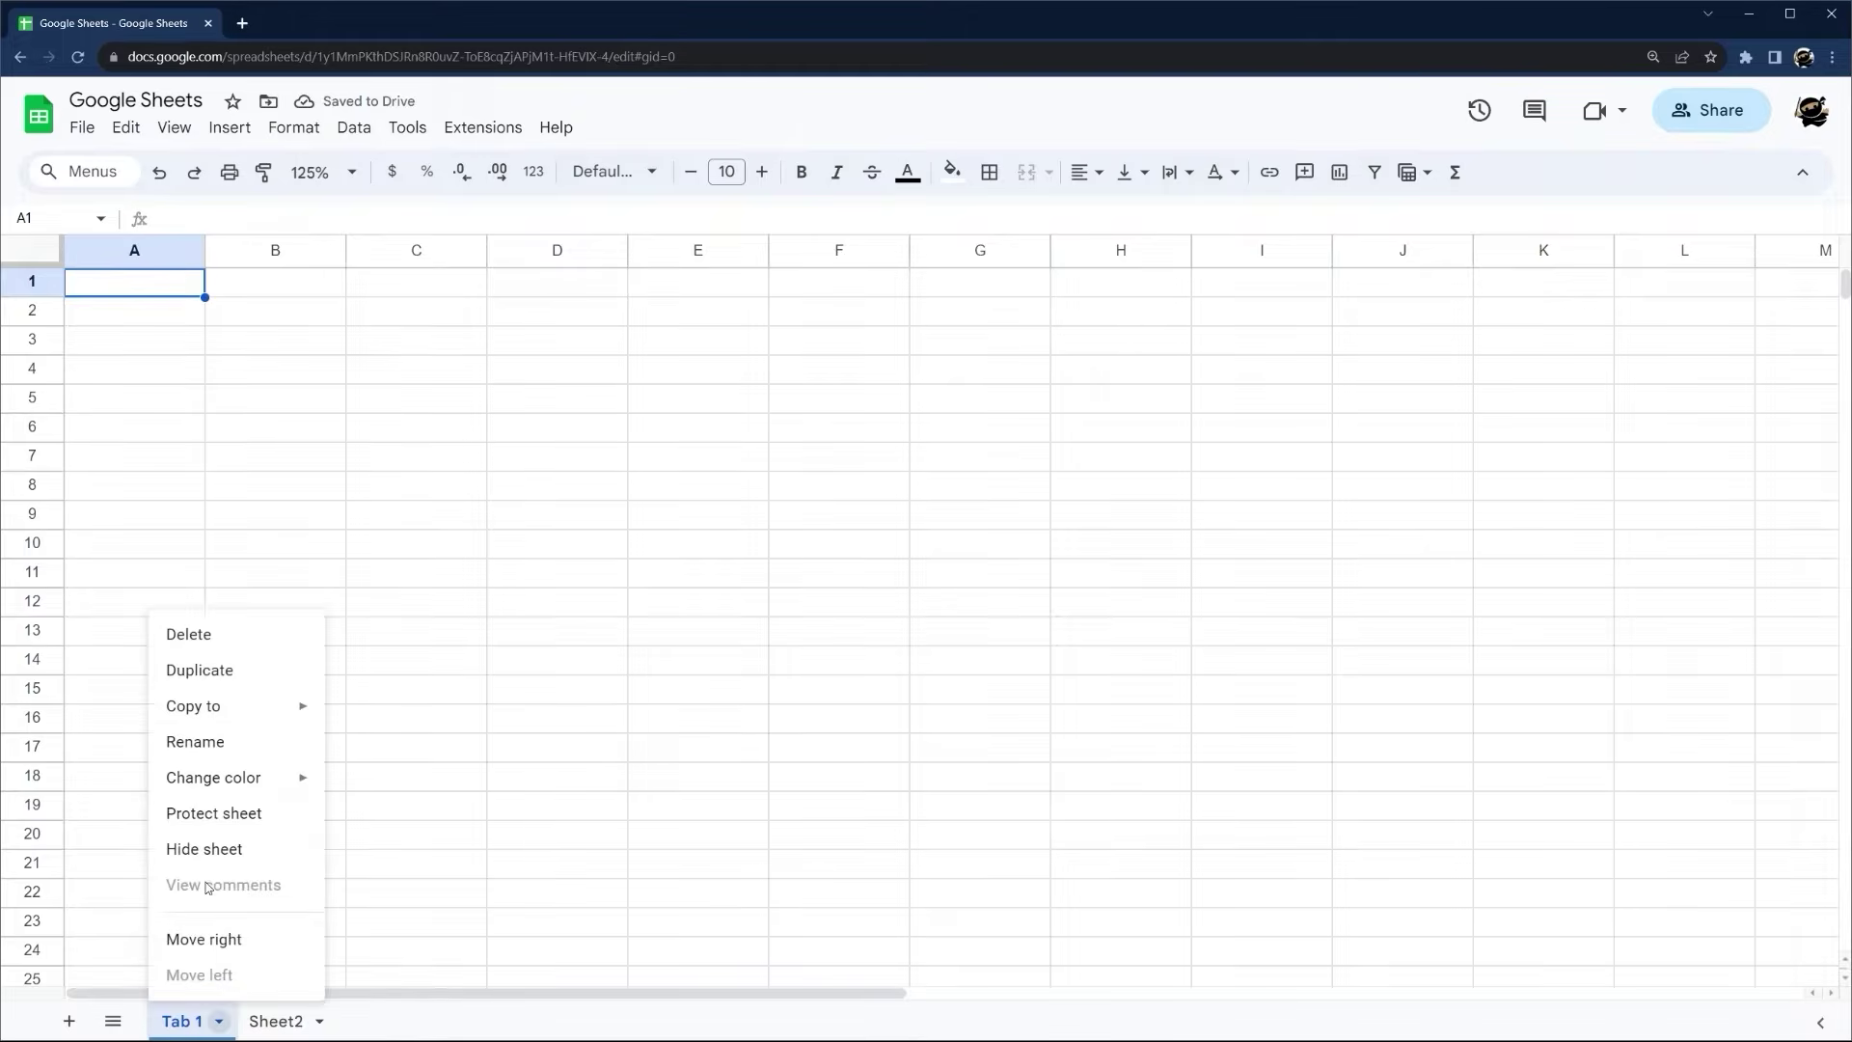
click(214, 813)
click(1765, 473)
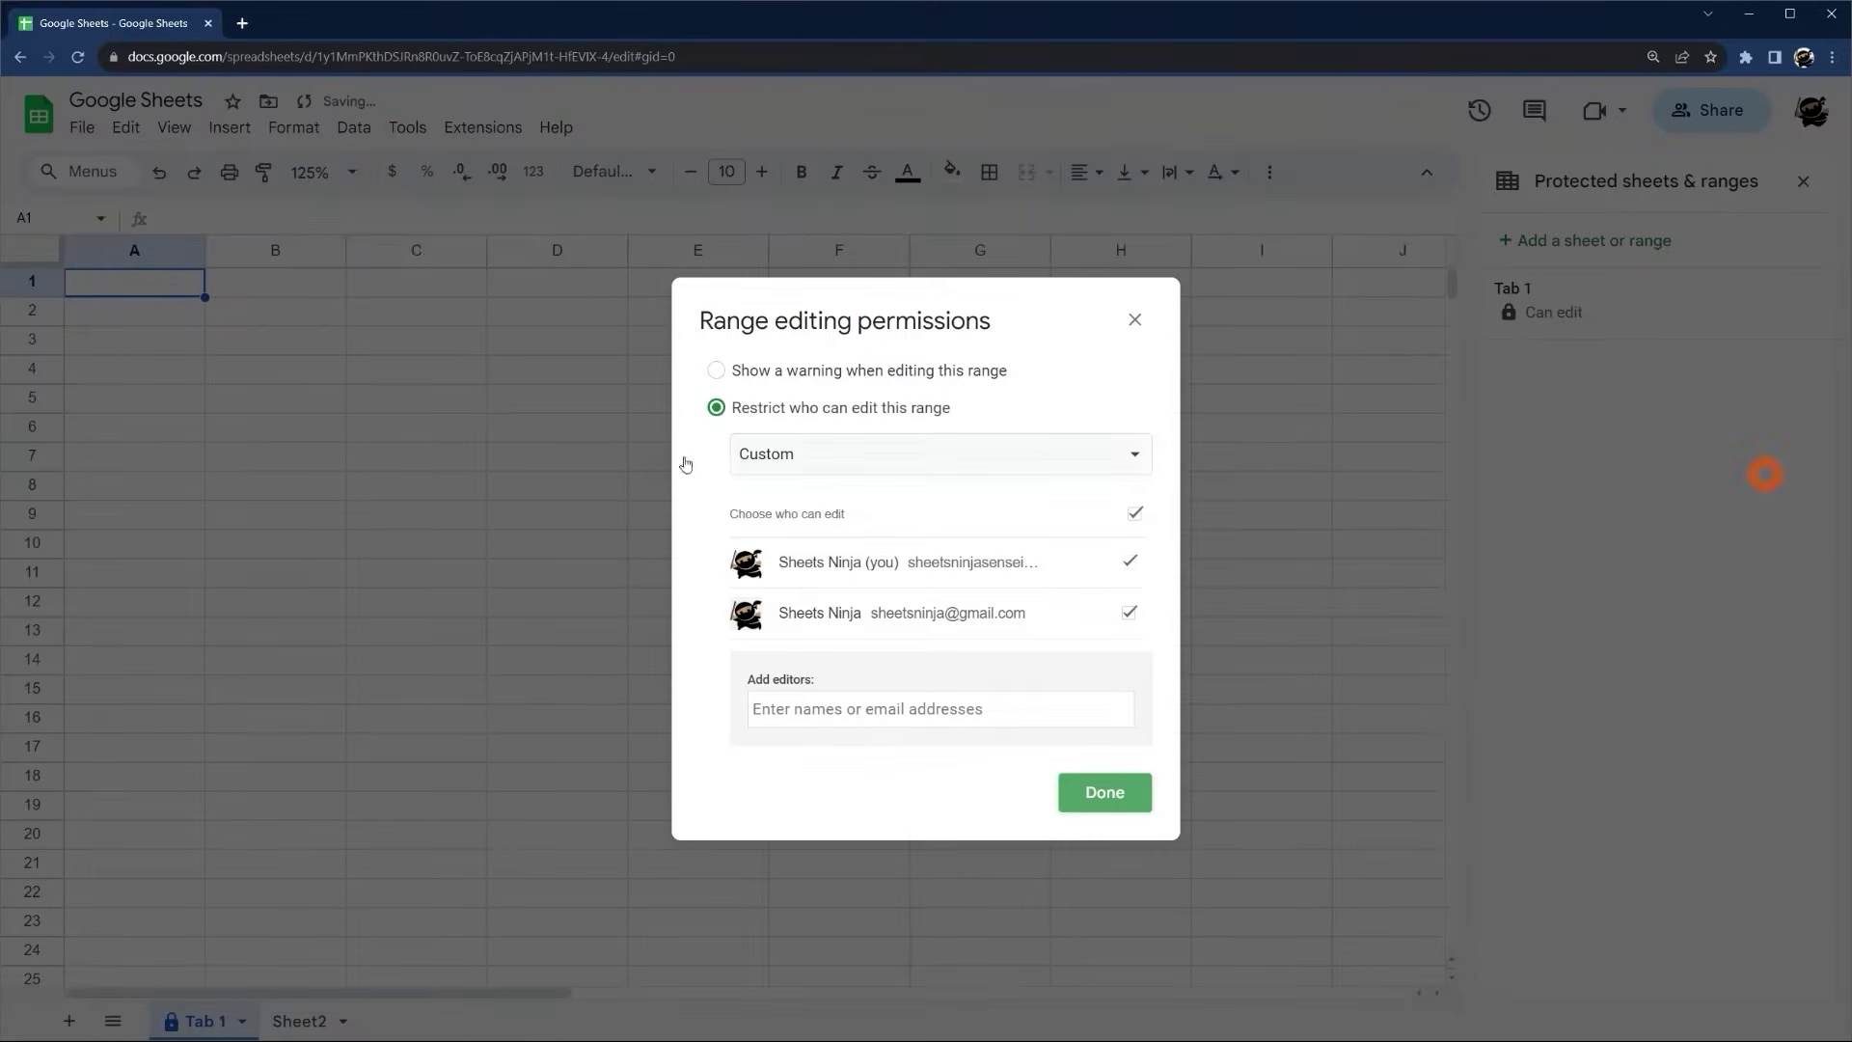
click(841, 372)
click(1091, 551)
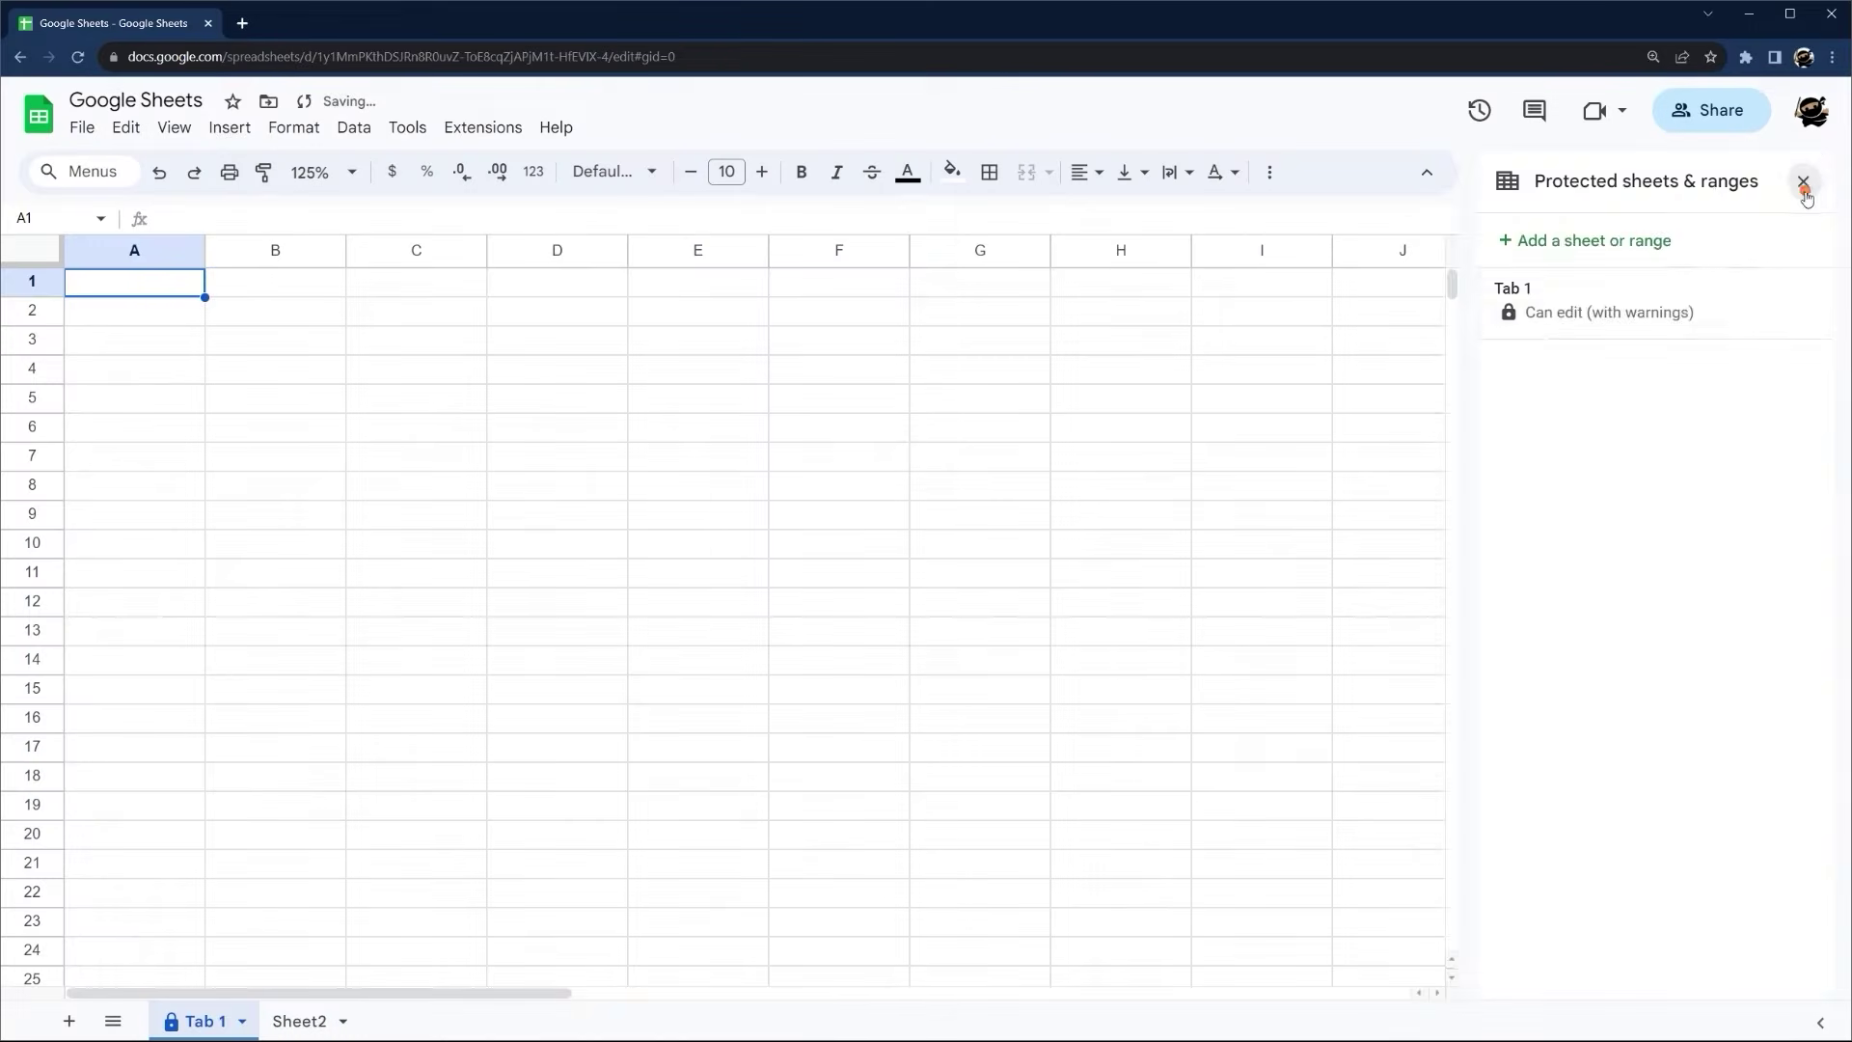
click(1803, 182)
click(893, 455)
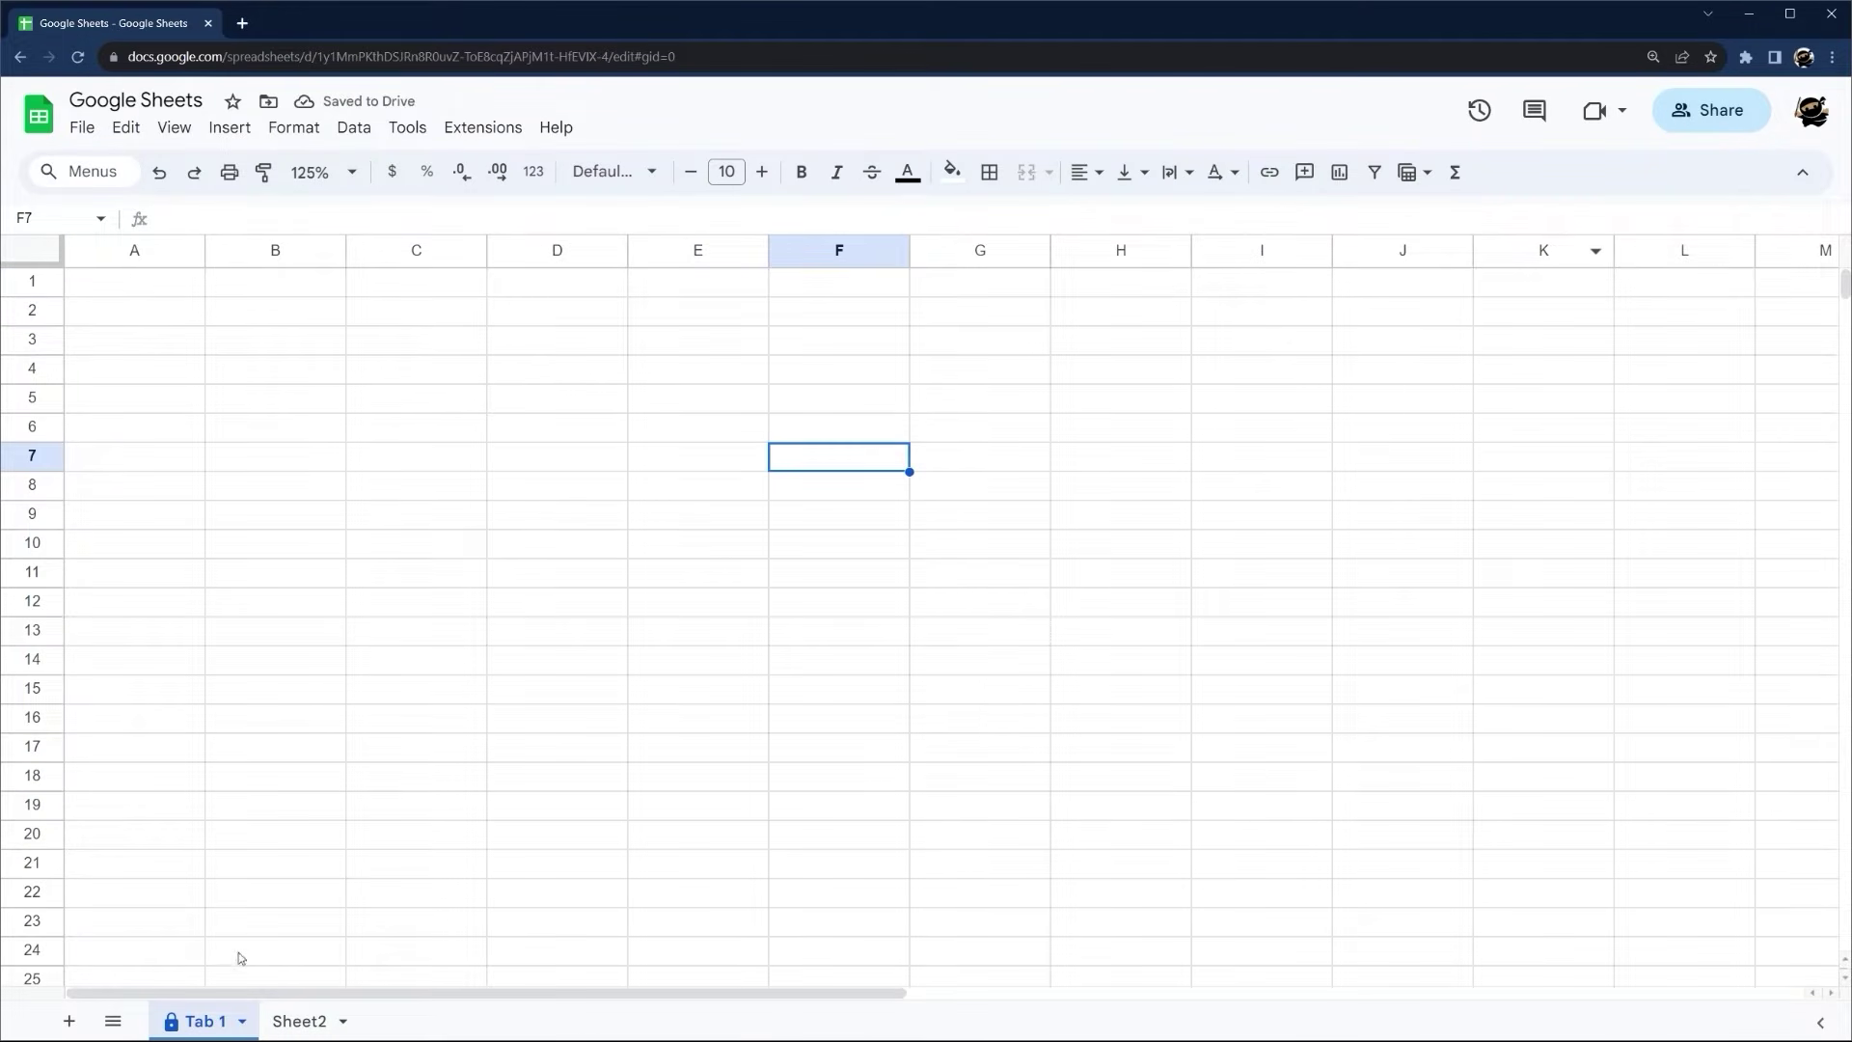
Reopen the protection settings for Tab 1, cancel adding another protection, and remove the existing one, accepting the edit warning
right_click(205, 1009)
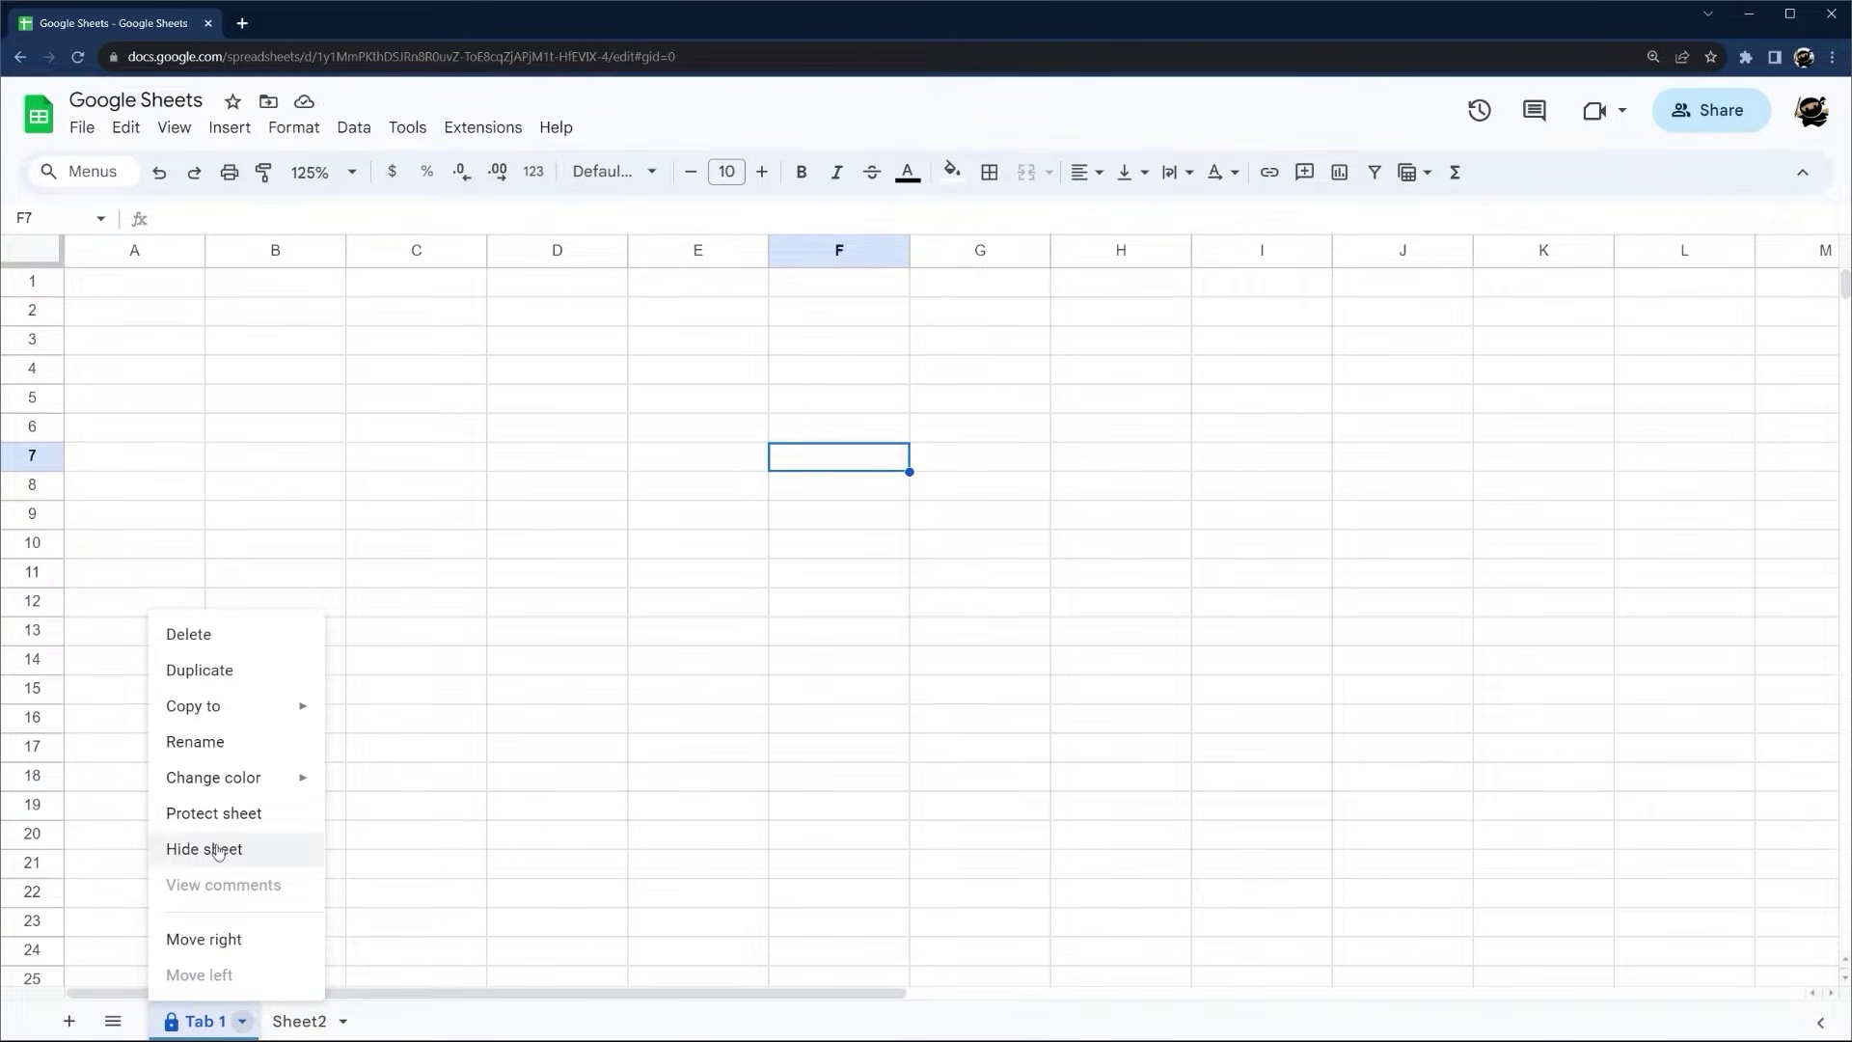
click(217, 815)
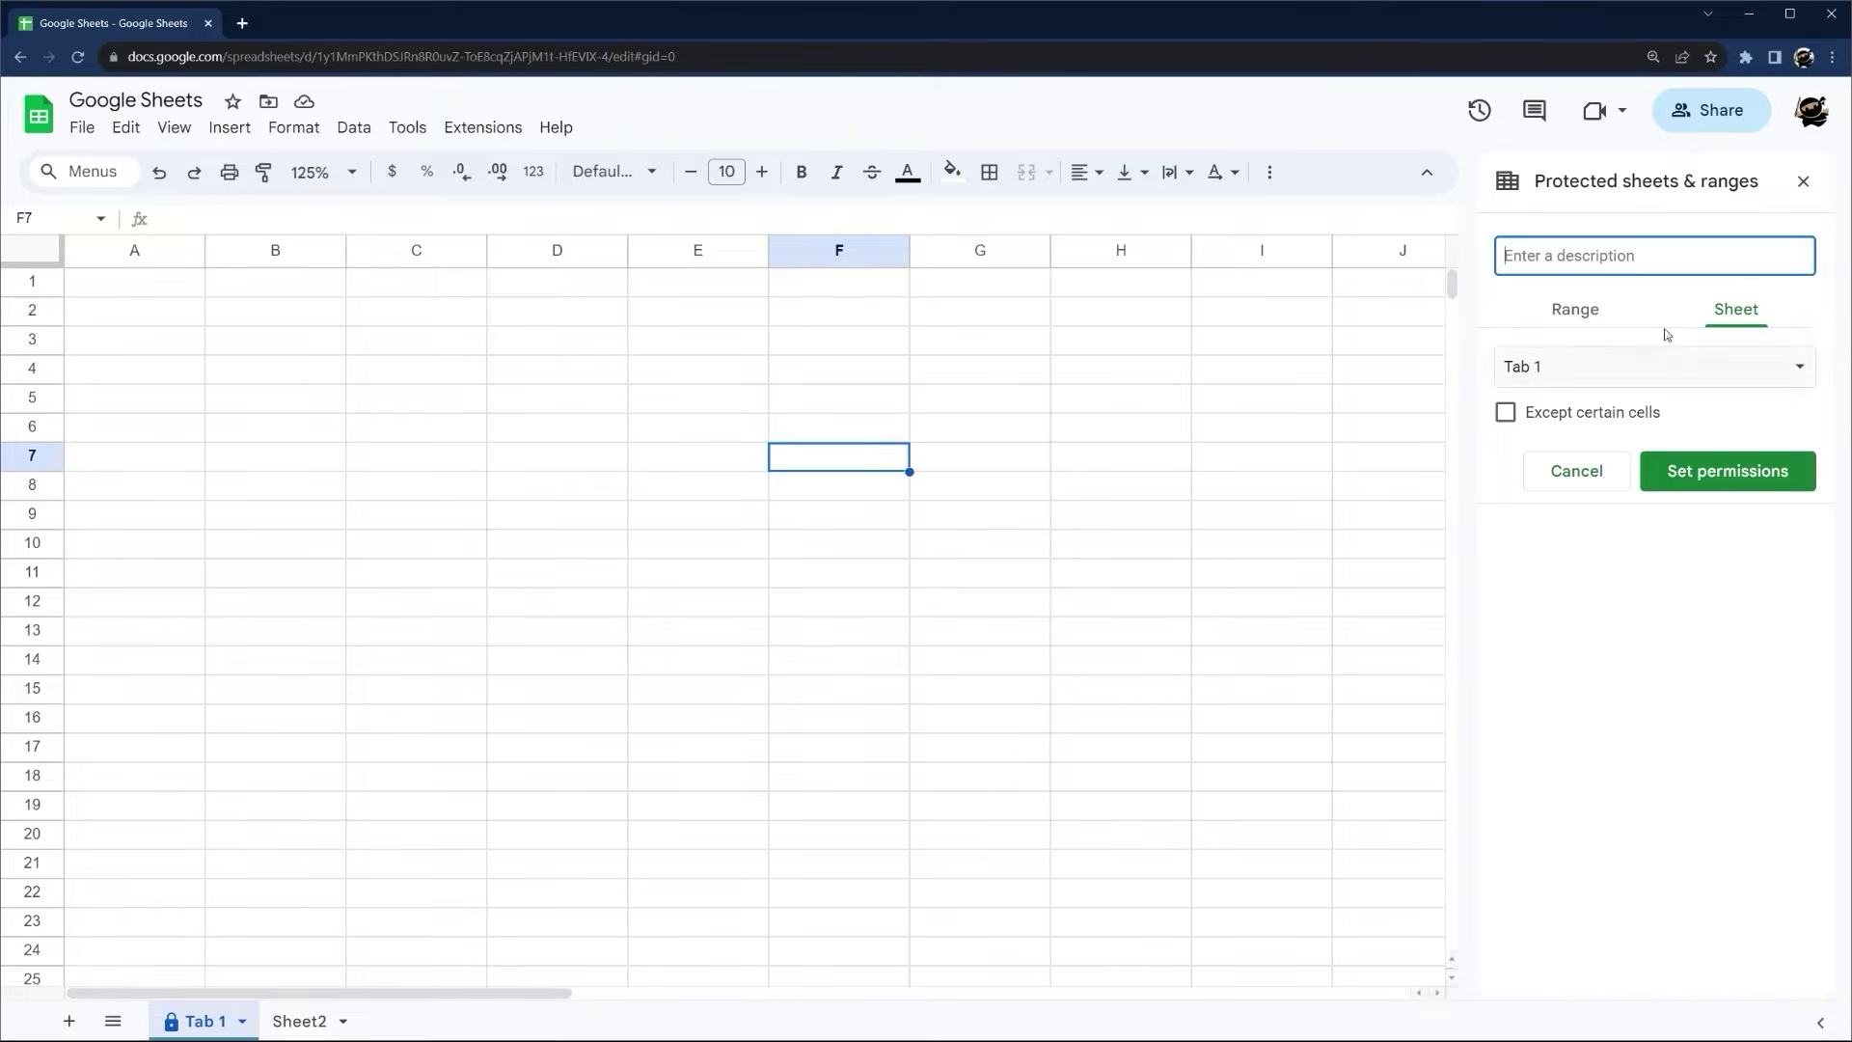
click(1576, 468)
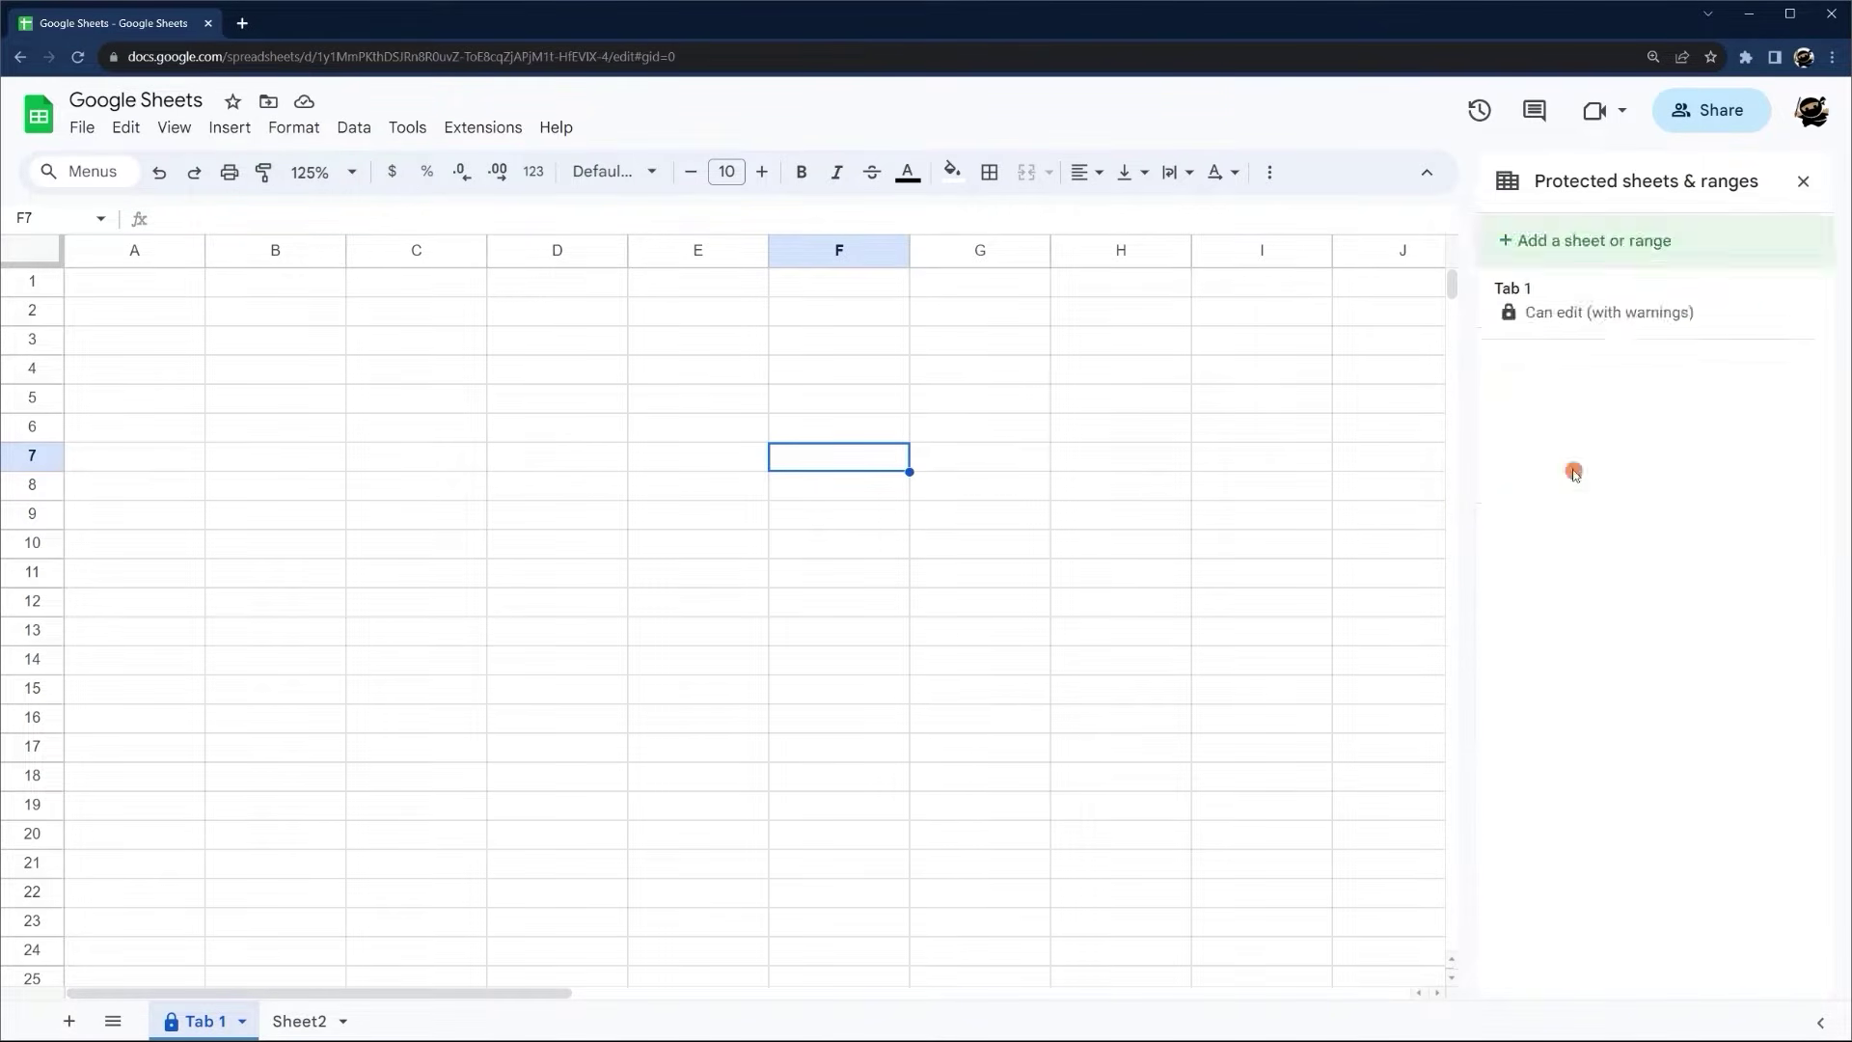
click(1640, 319)
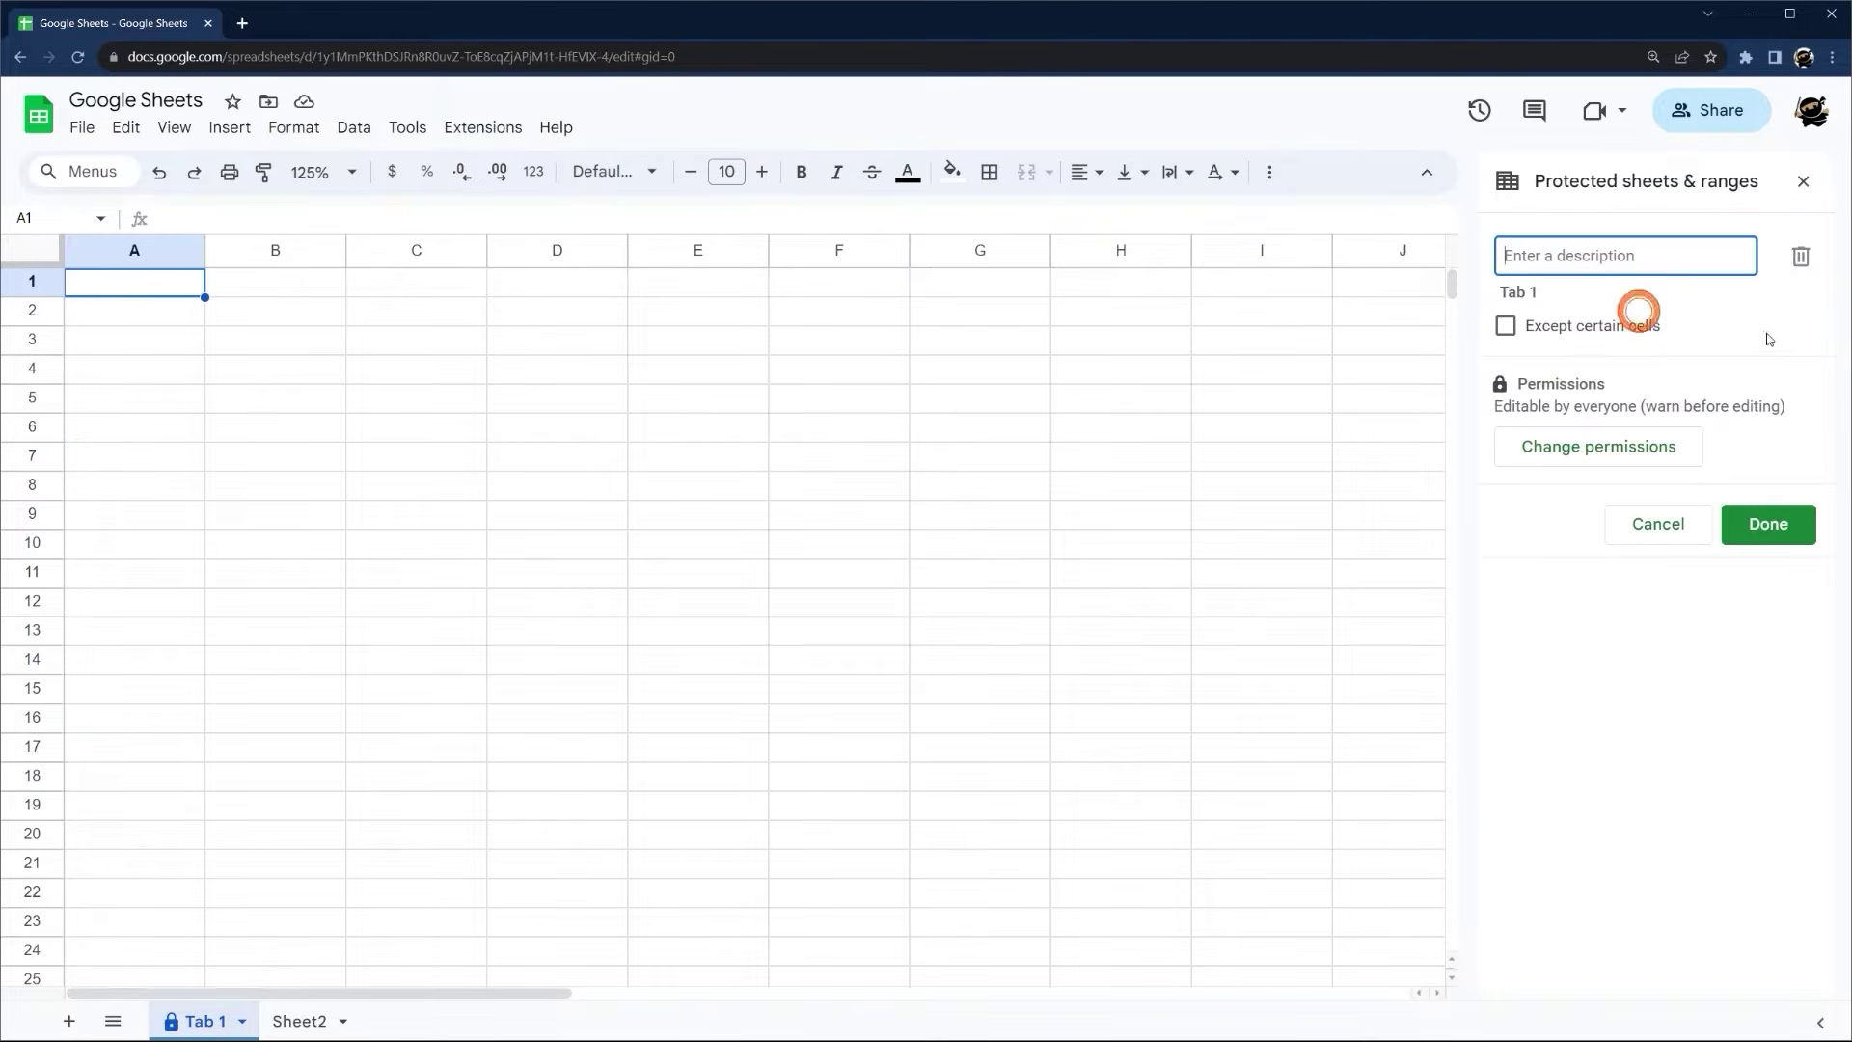
click(1799, 258)
click(1157, 642)
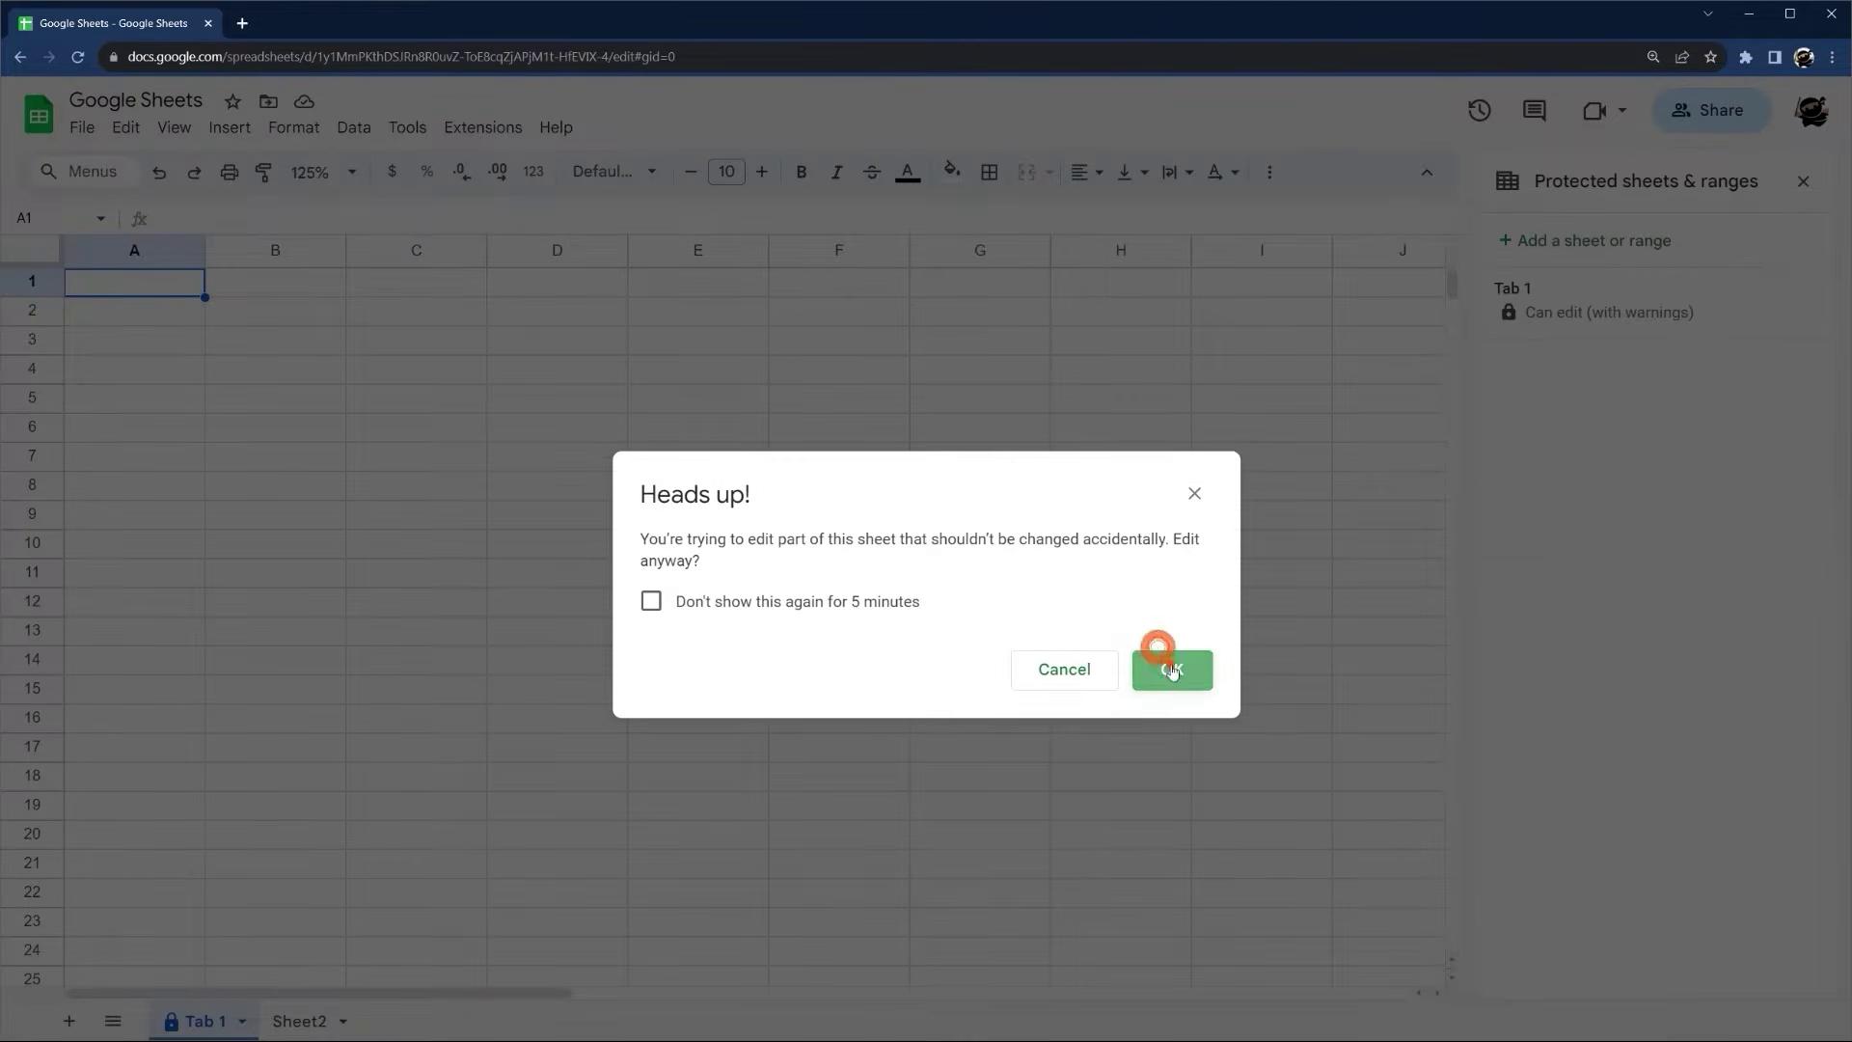
click(1163, 656)
click(1802, 181)
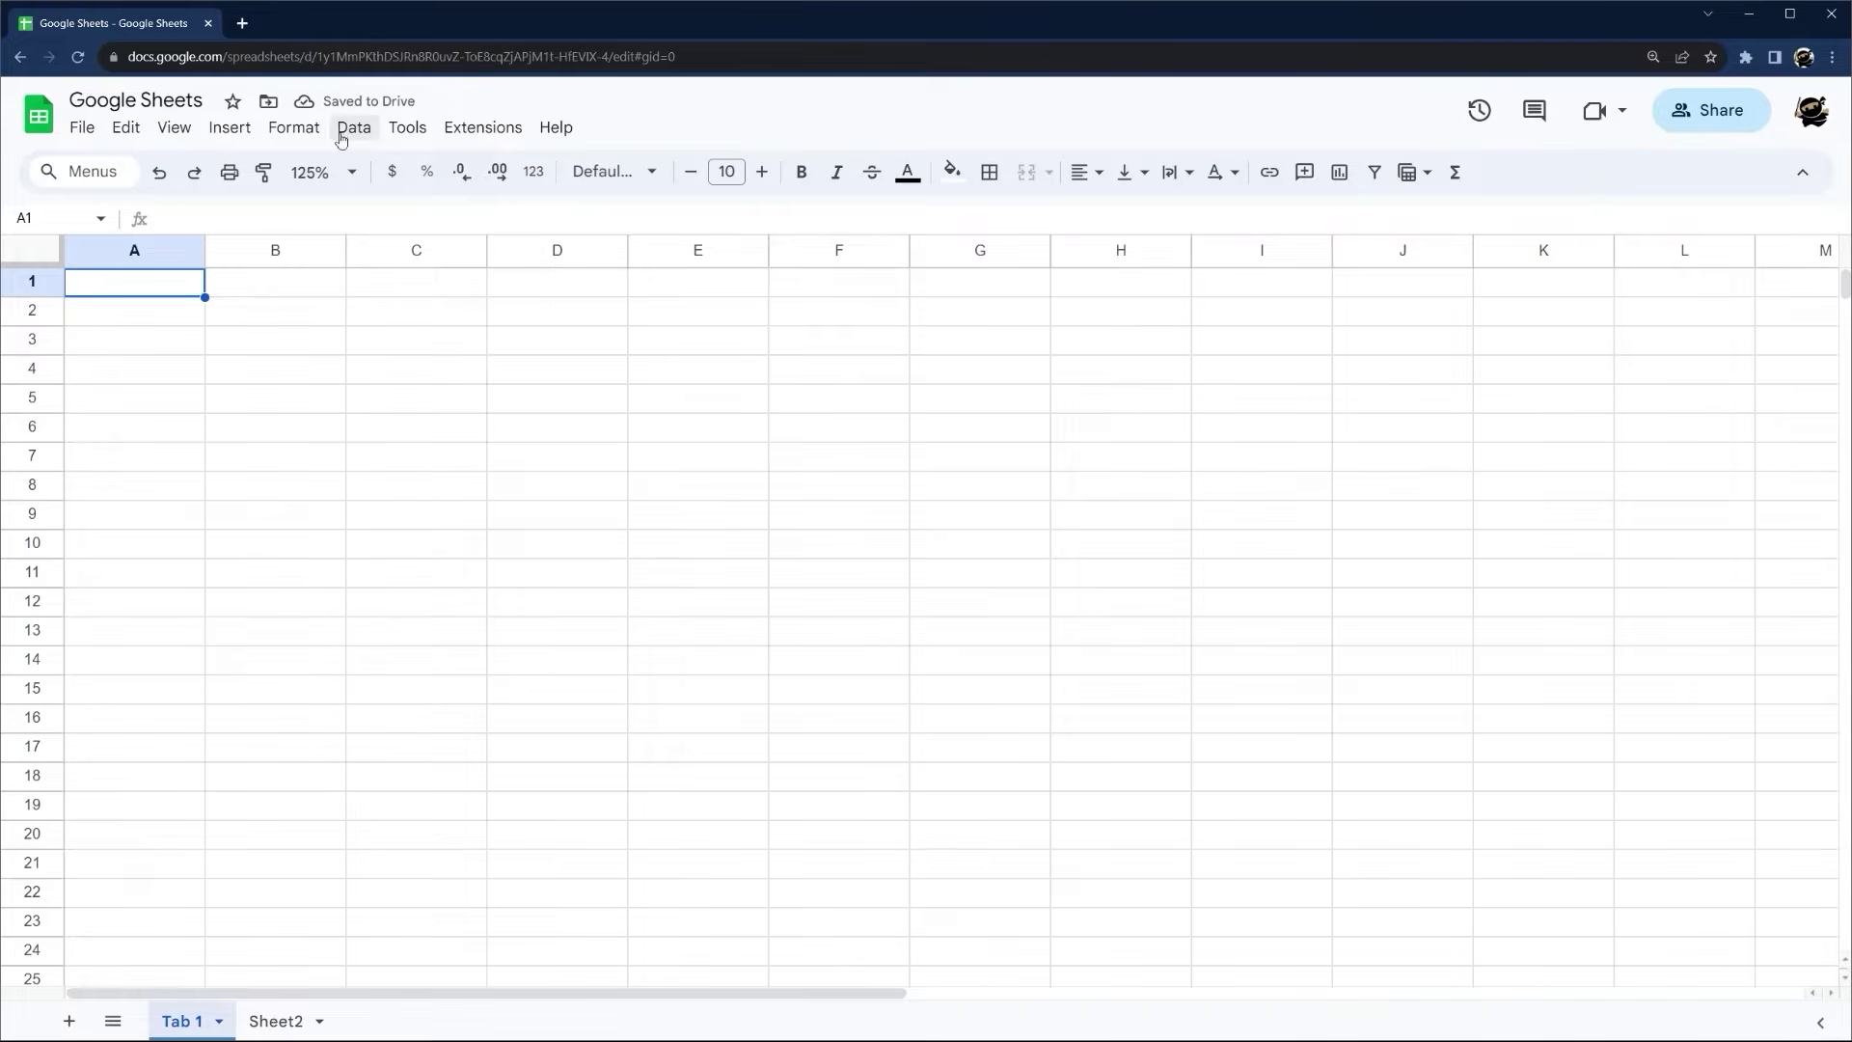
Protect cell A1 of Tab 1 as a range, with the permission set to show a warning when editing
click(354, 127)
click(442, 385)
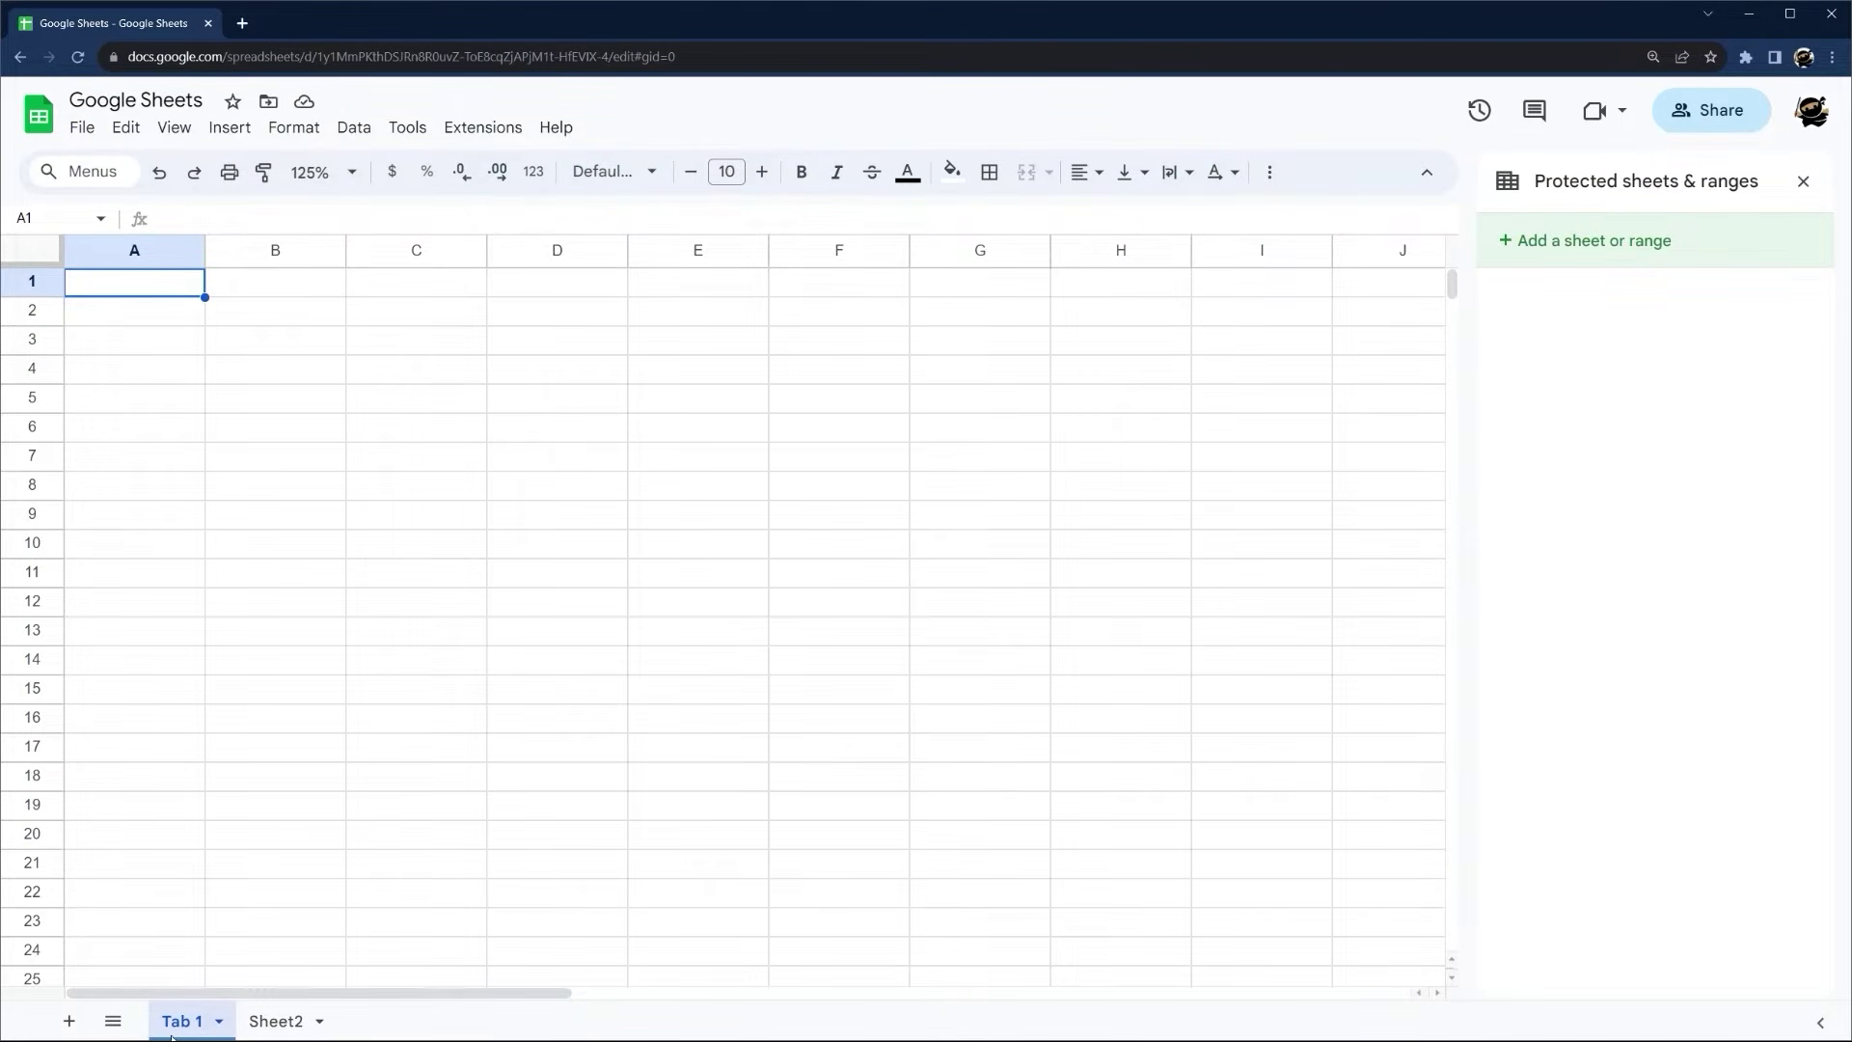
click(1574, 243)
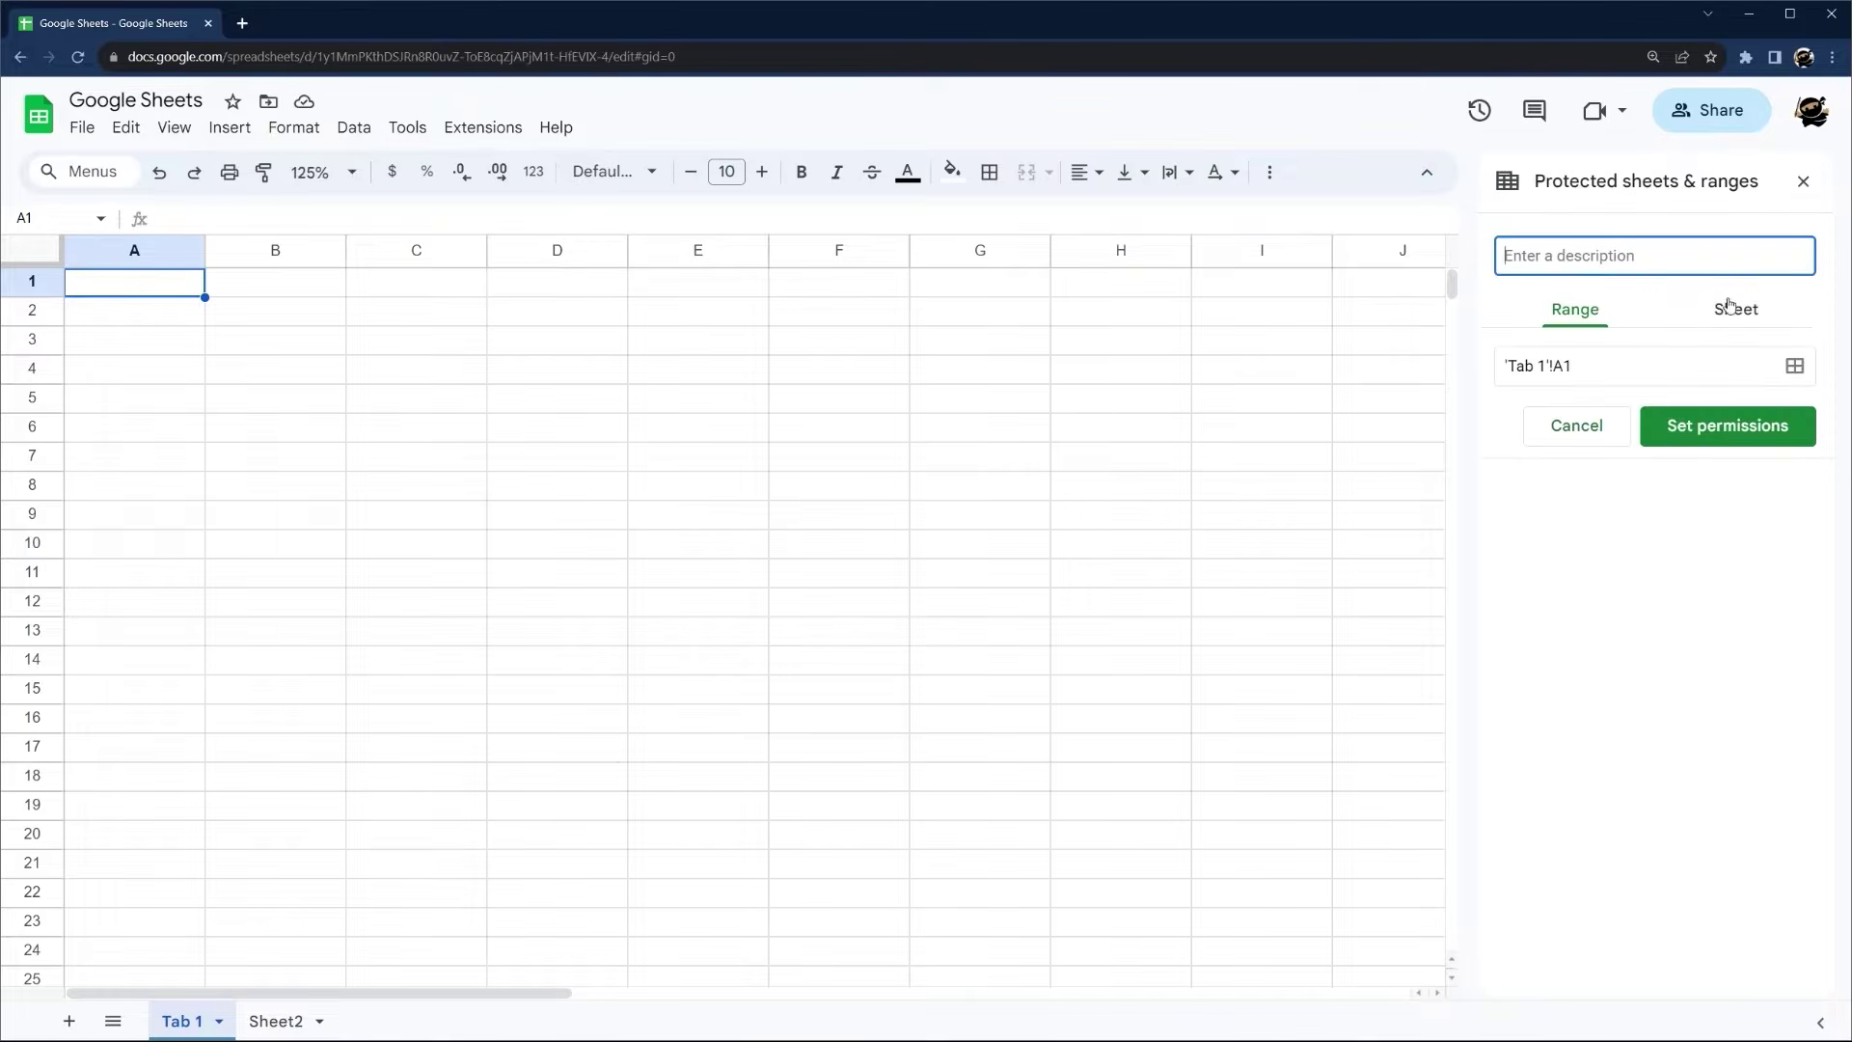
click(1726, 425)
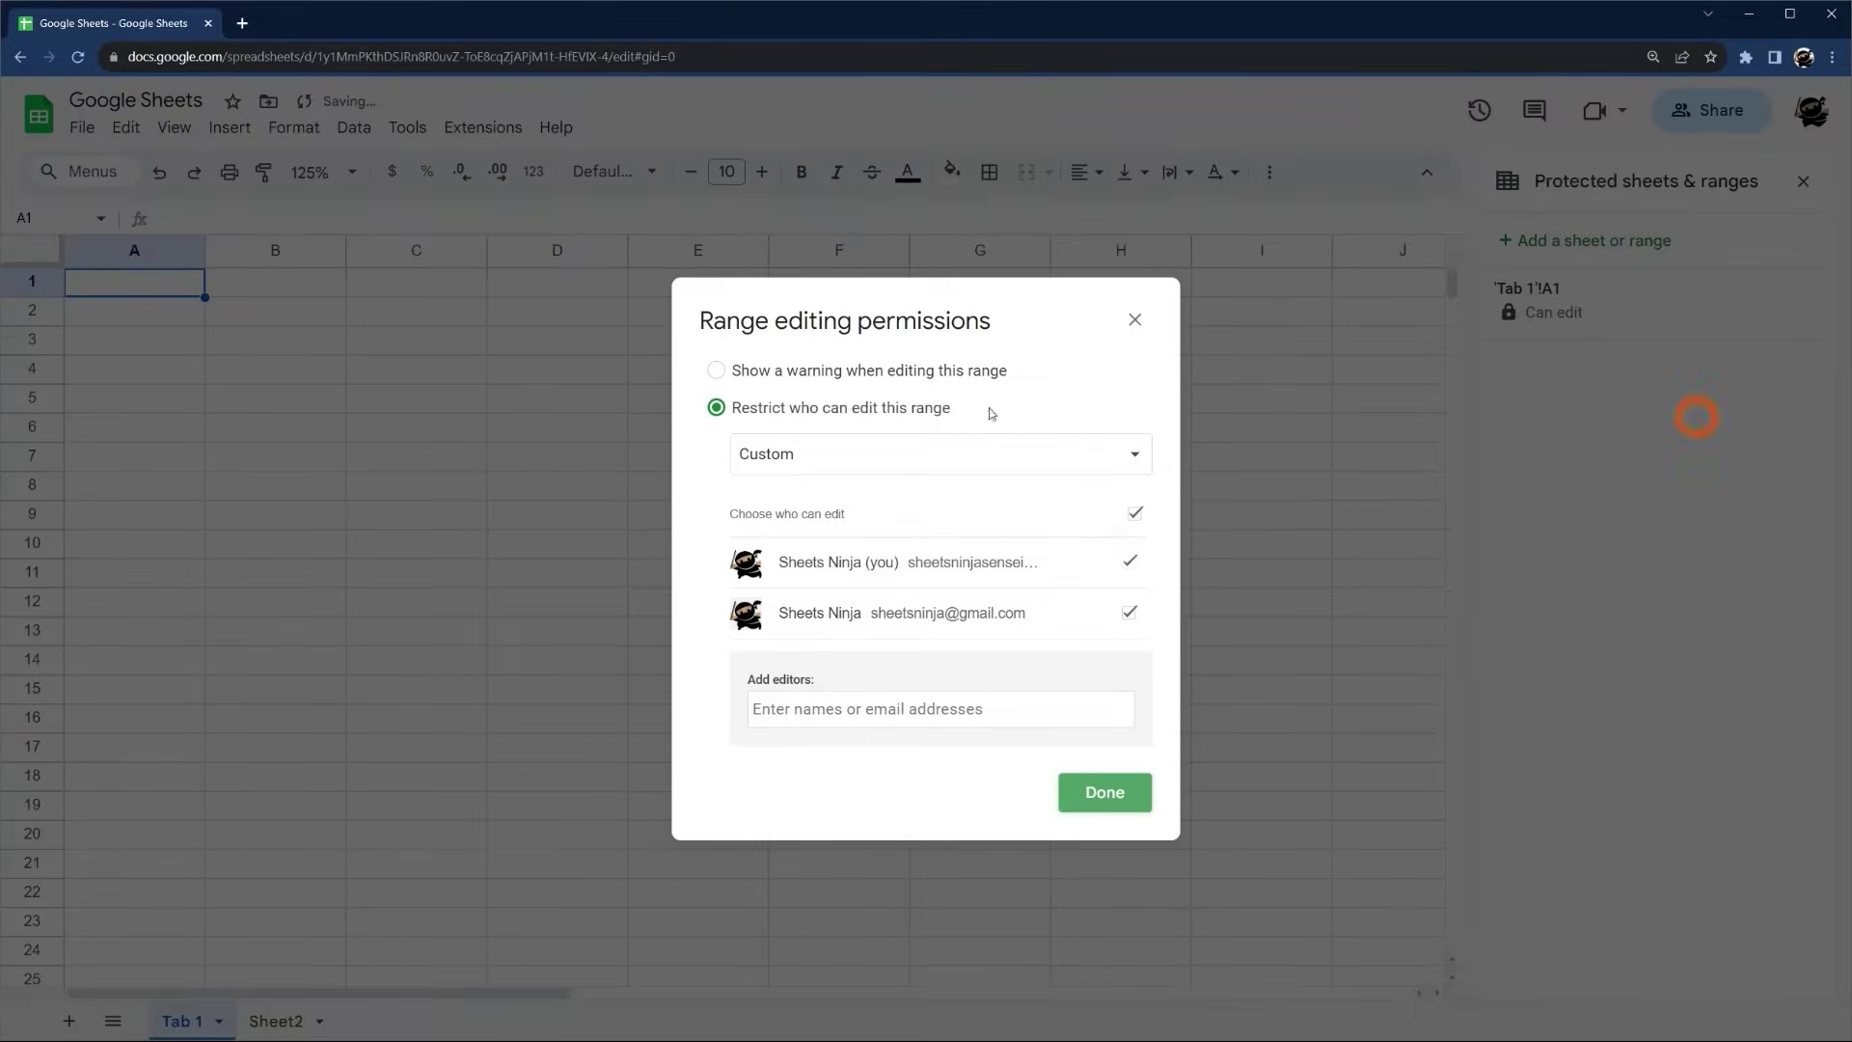
click(900, 376)
click(1111, 558)
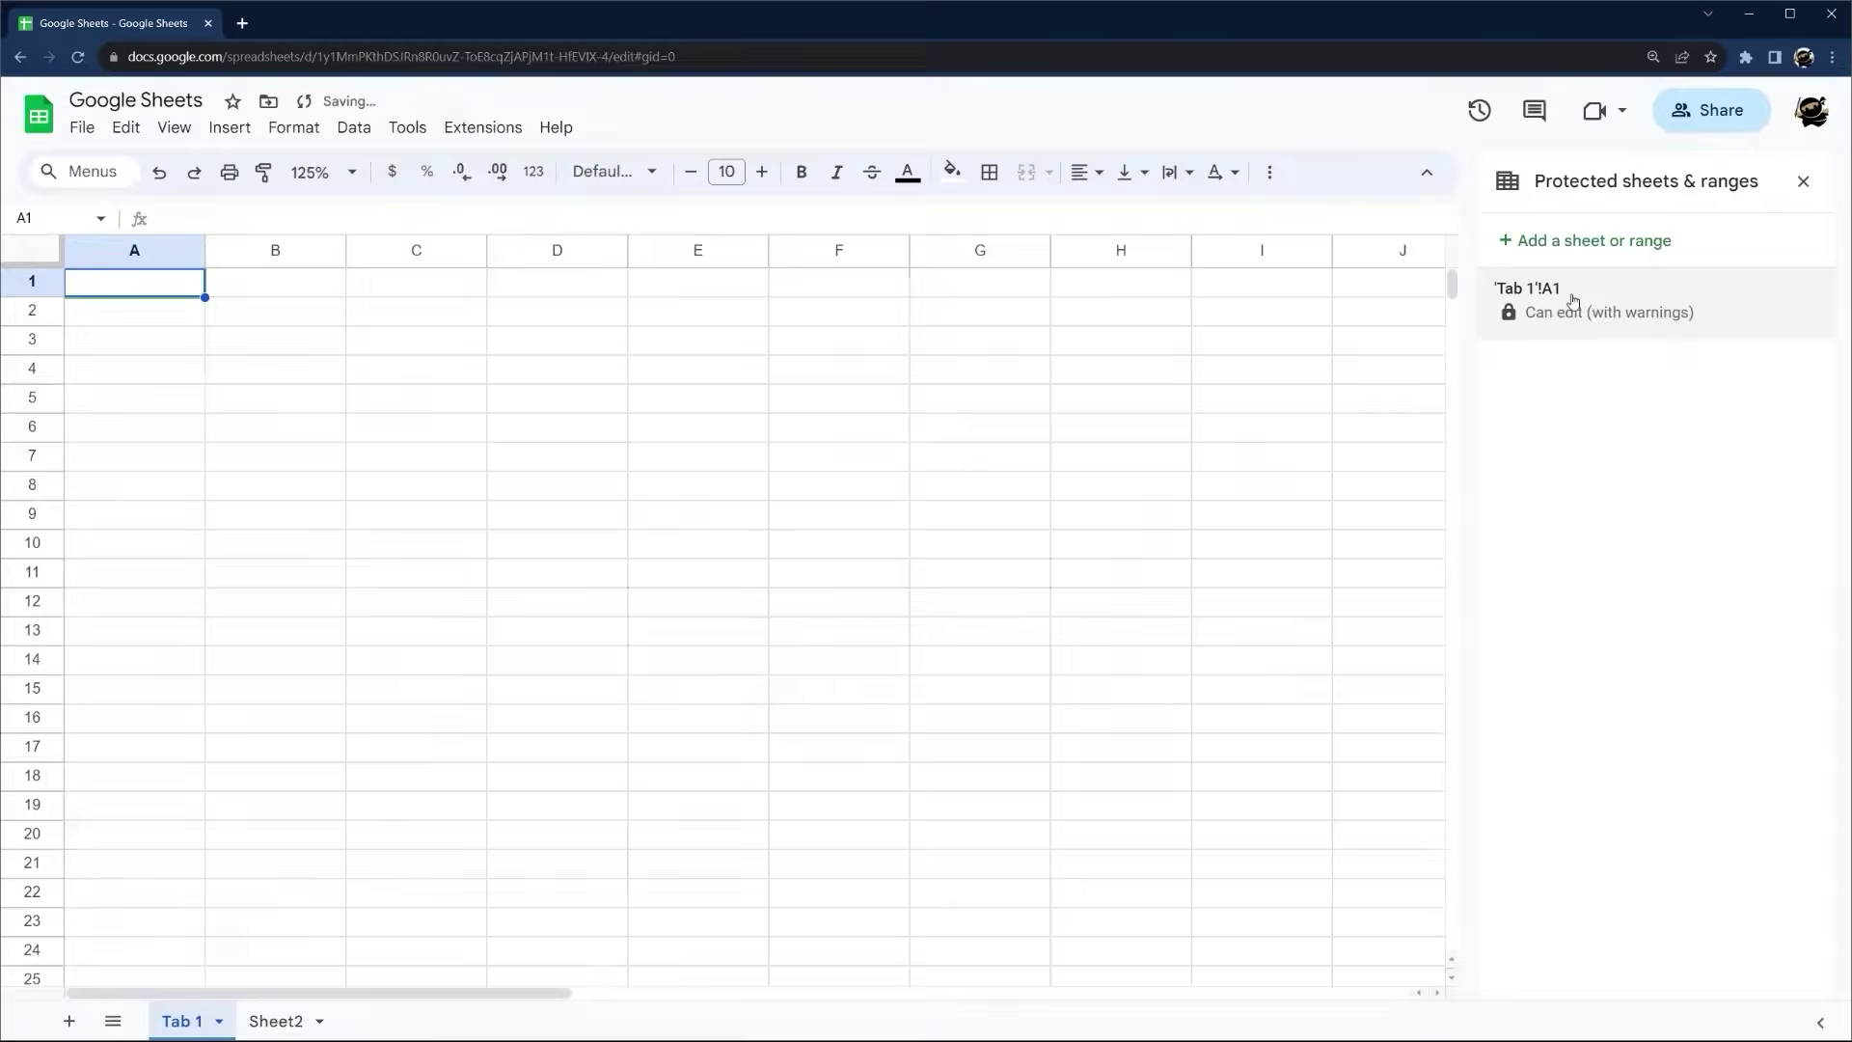
Try to edit the protected cell A1 and cancel at the edit warning
click(158, 288)
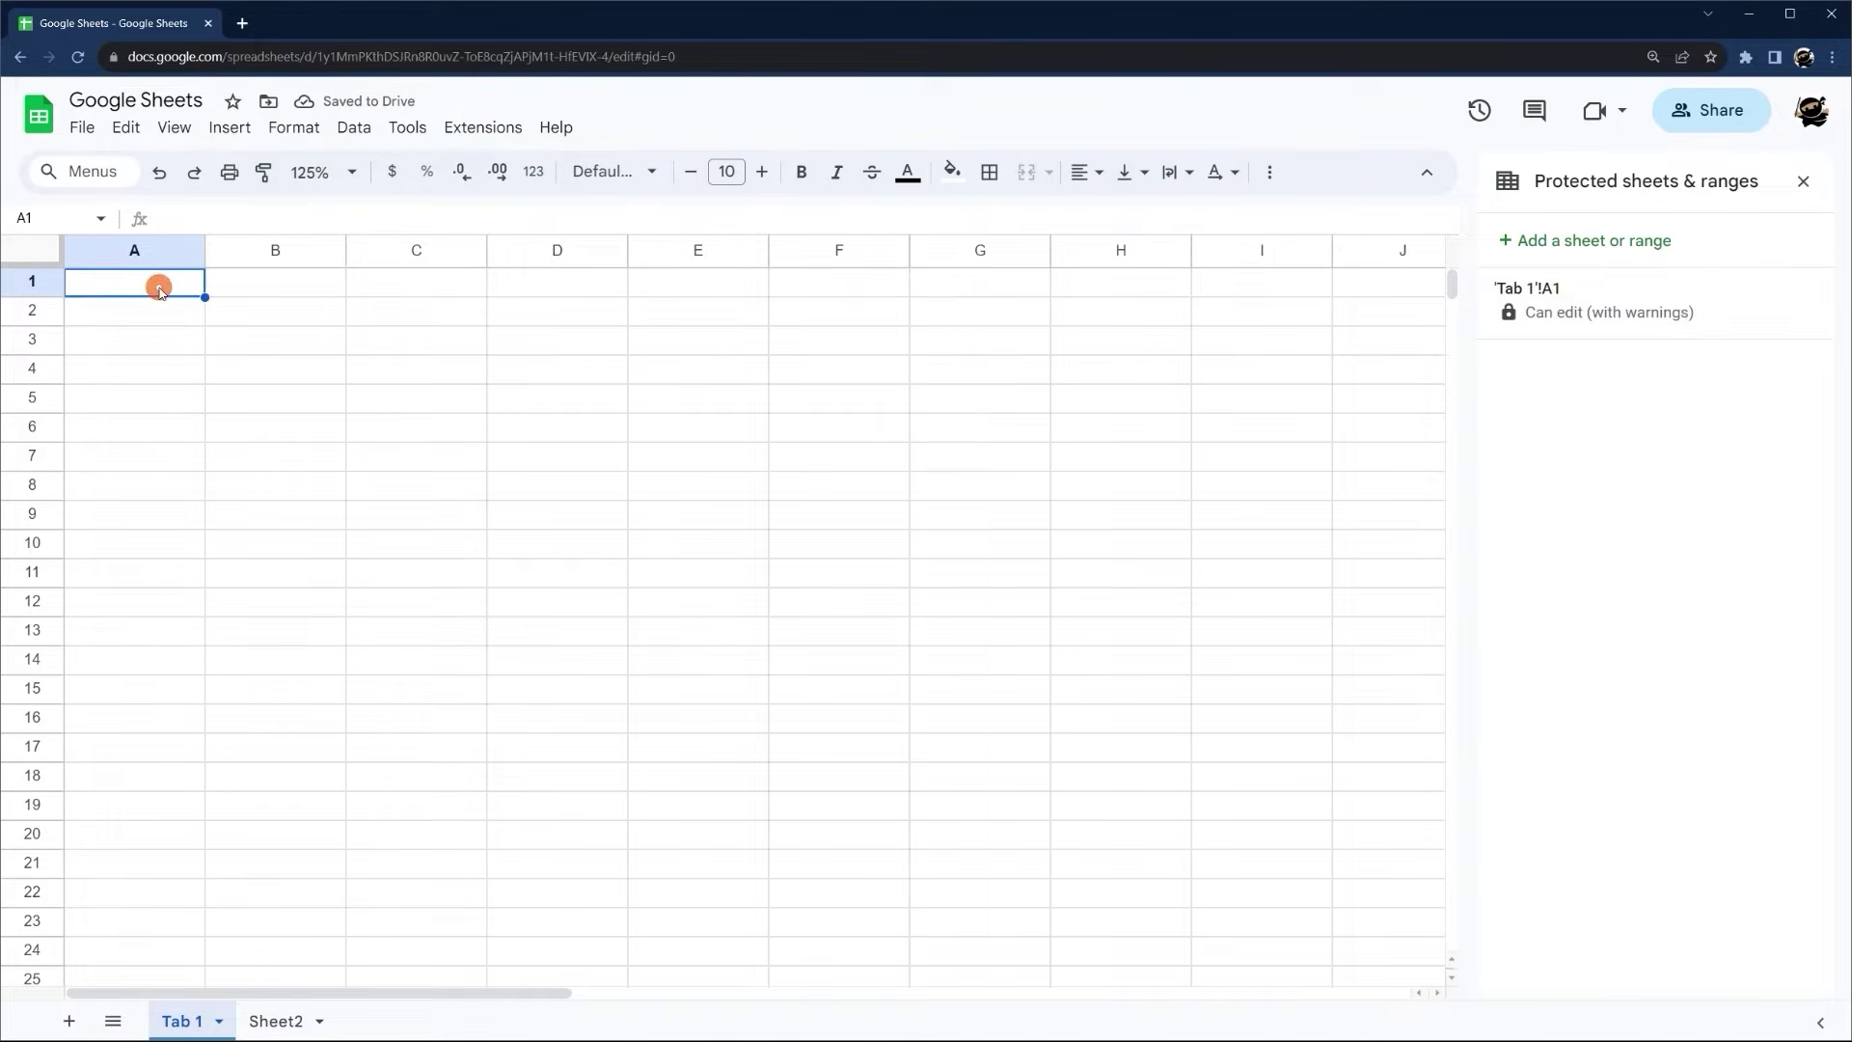
key(Return)
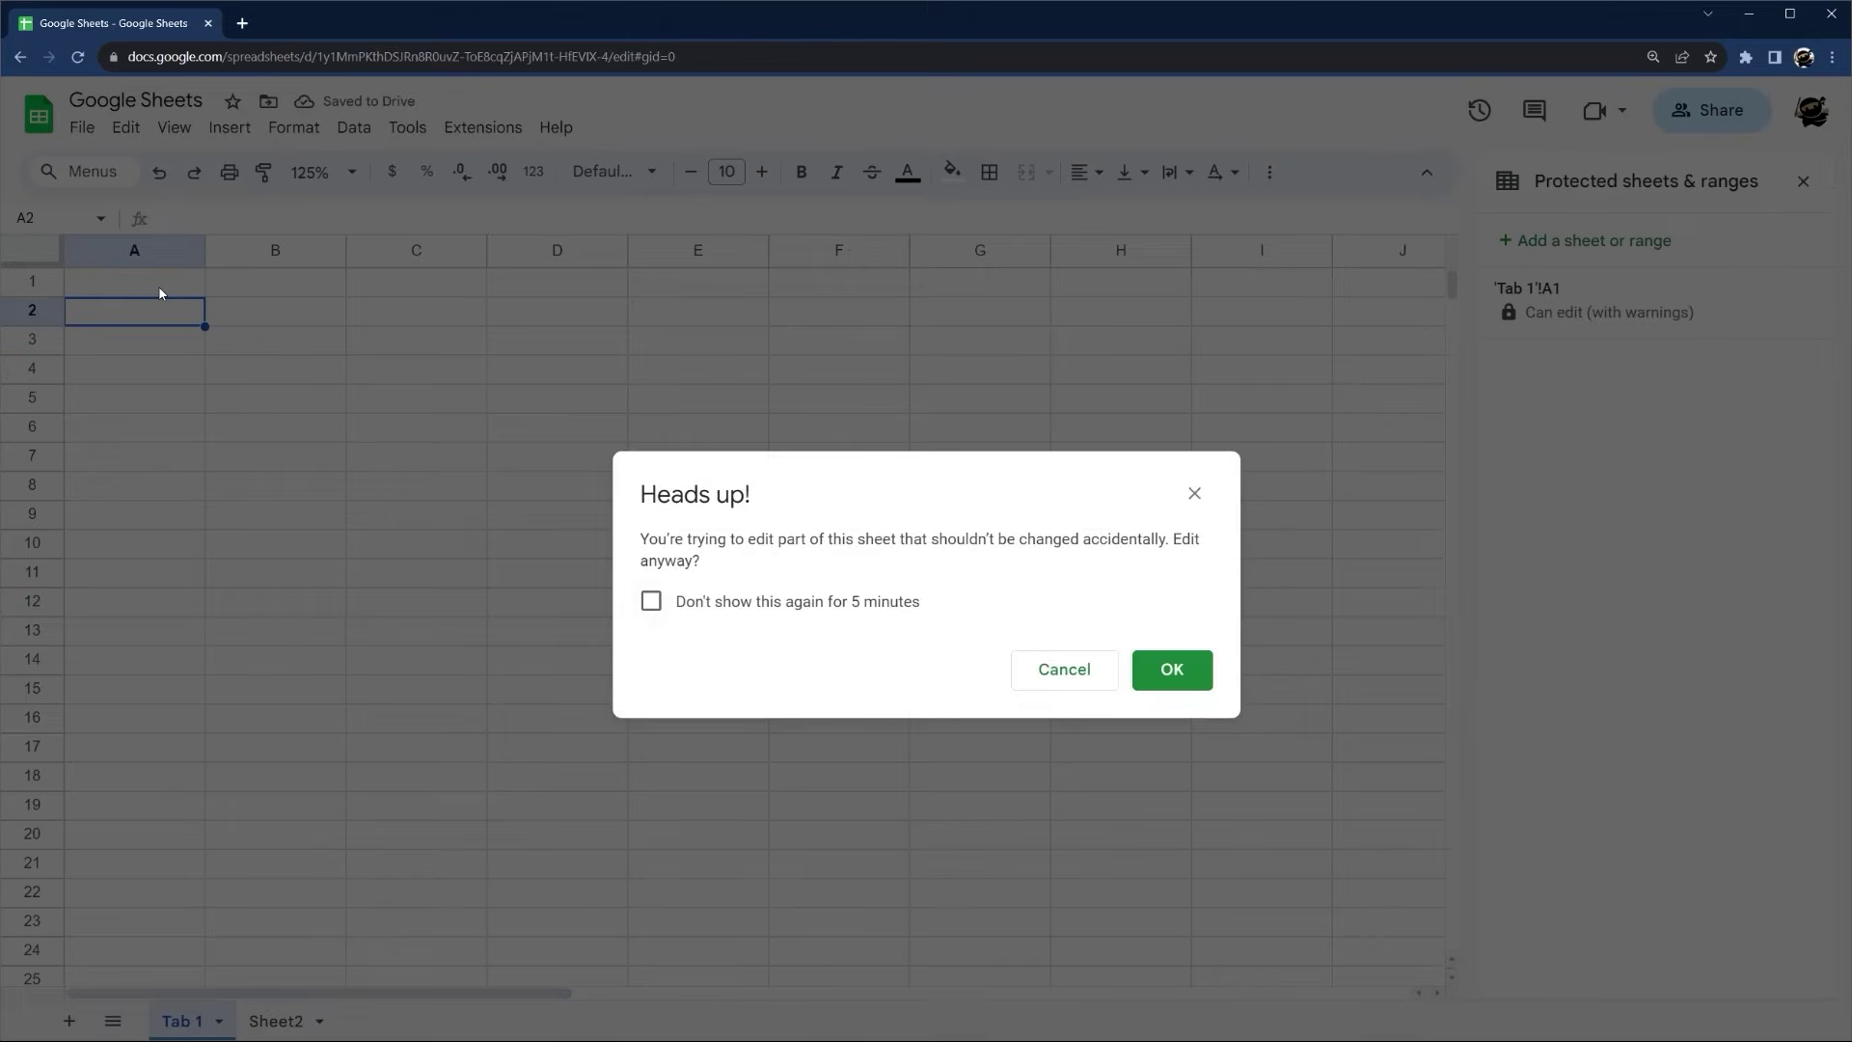
click(1049, 669)
Enter 2 in the unprotected cell B1 and undo the entry
click(304, 279)
text(2)
key(Return)
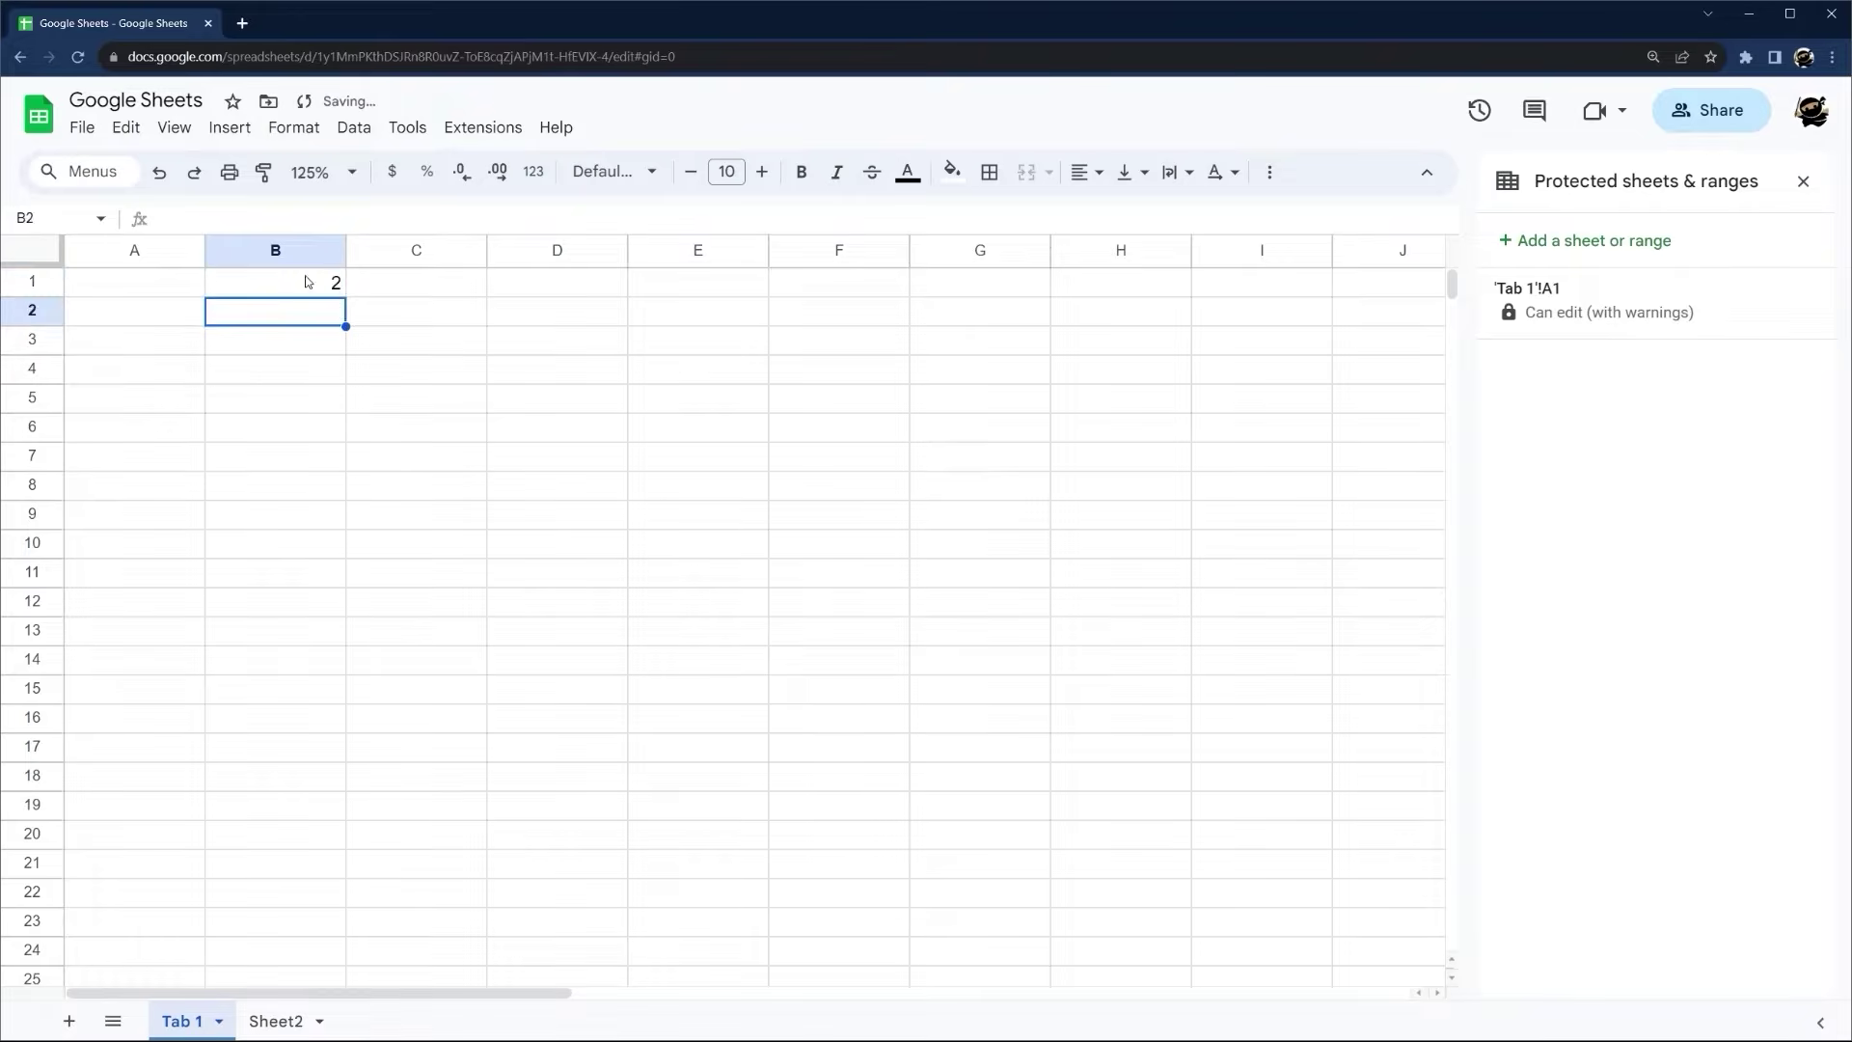
key(ctrl+z)
Remove the protection from cell A1 of Tab 1, accepting the warning, and close the protection settings
click(166, 283)
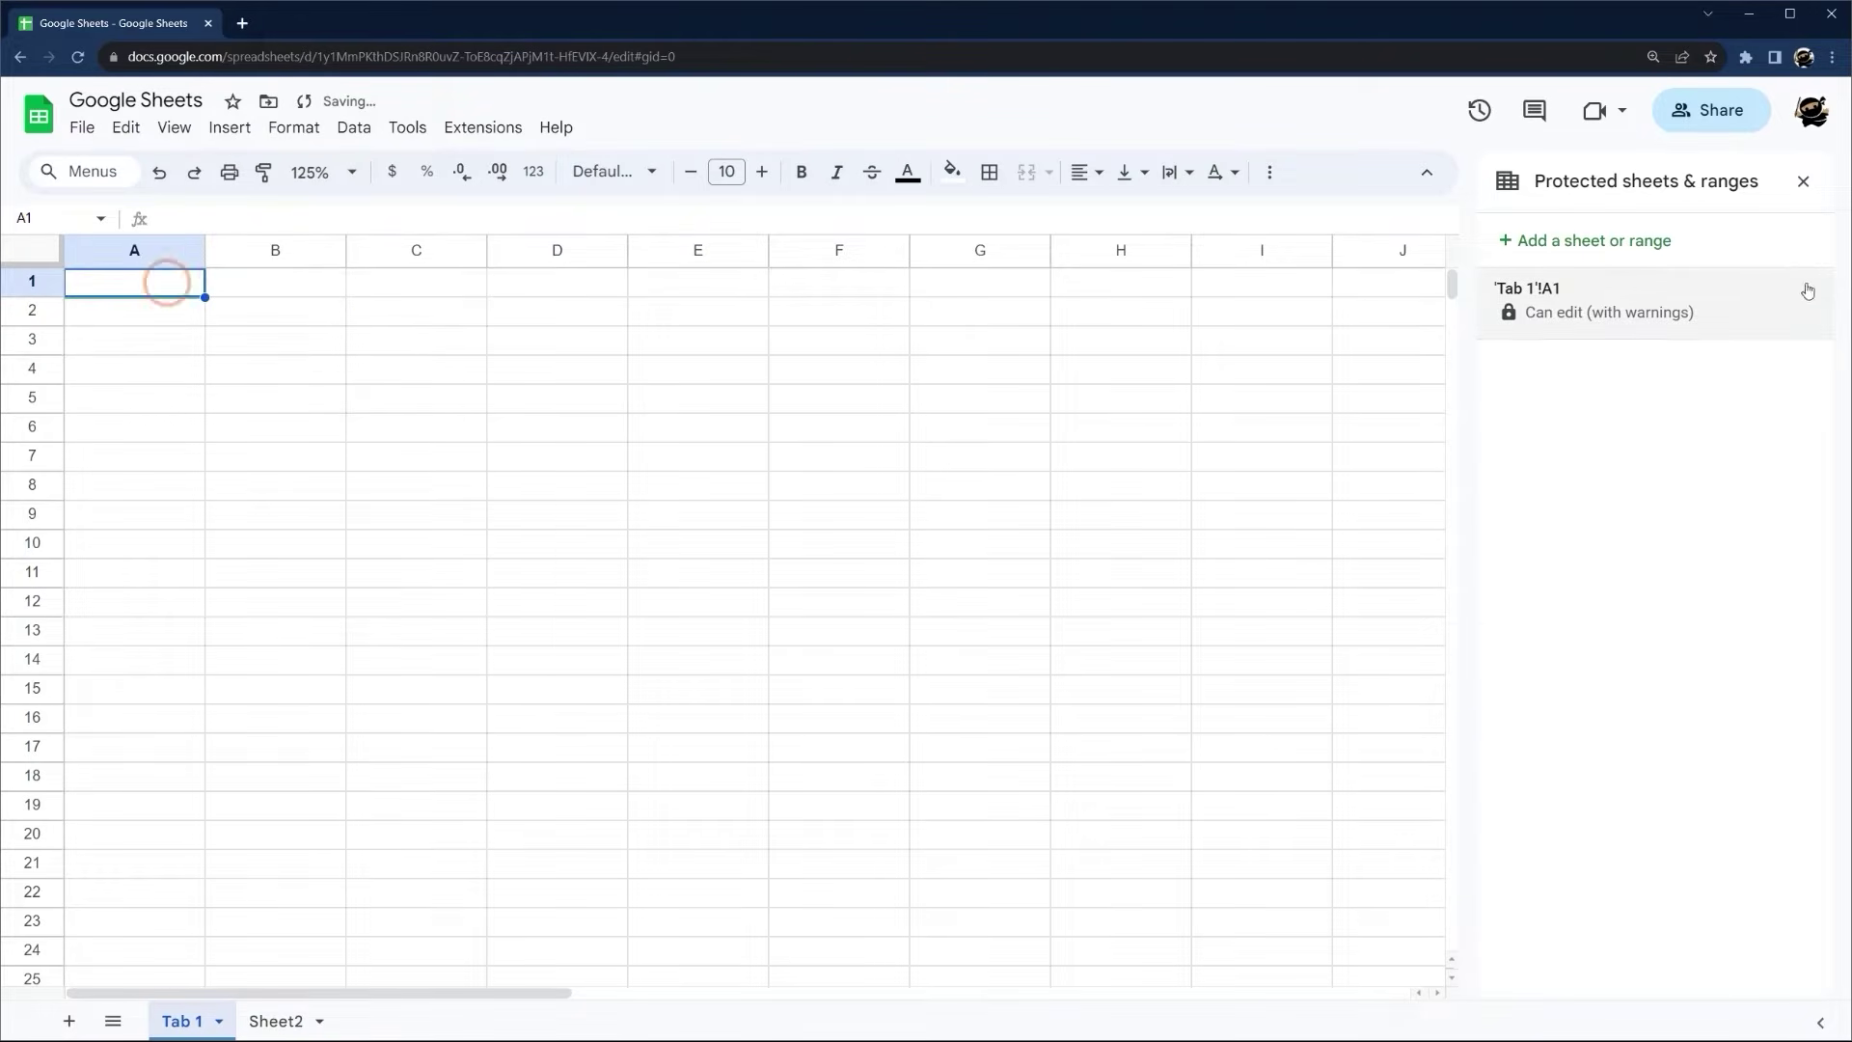
click(1746, 292)
click(1800, 253)
click(1135, 639)
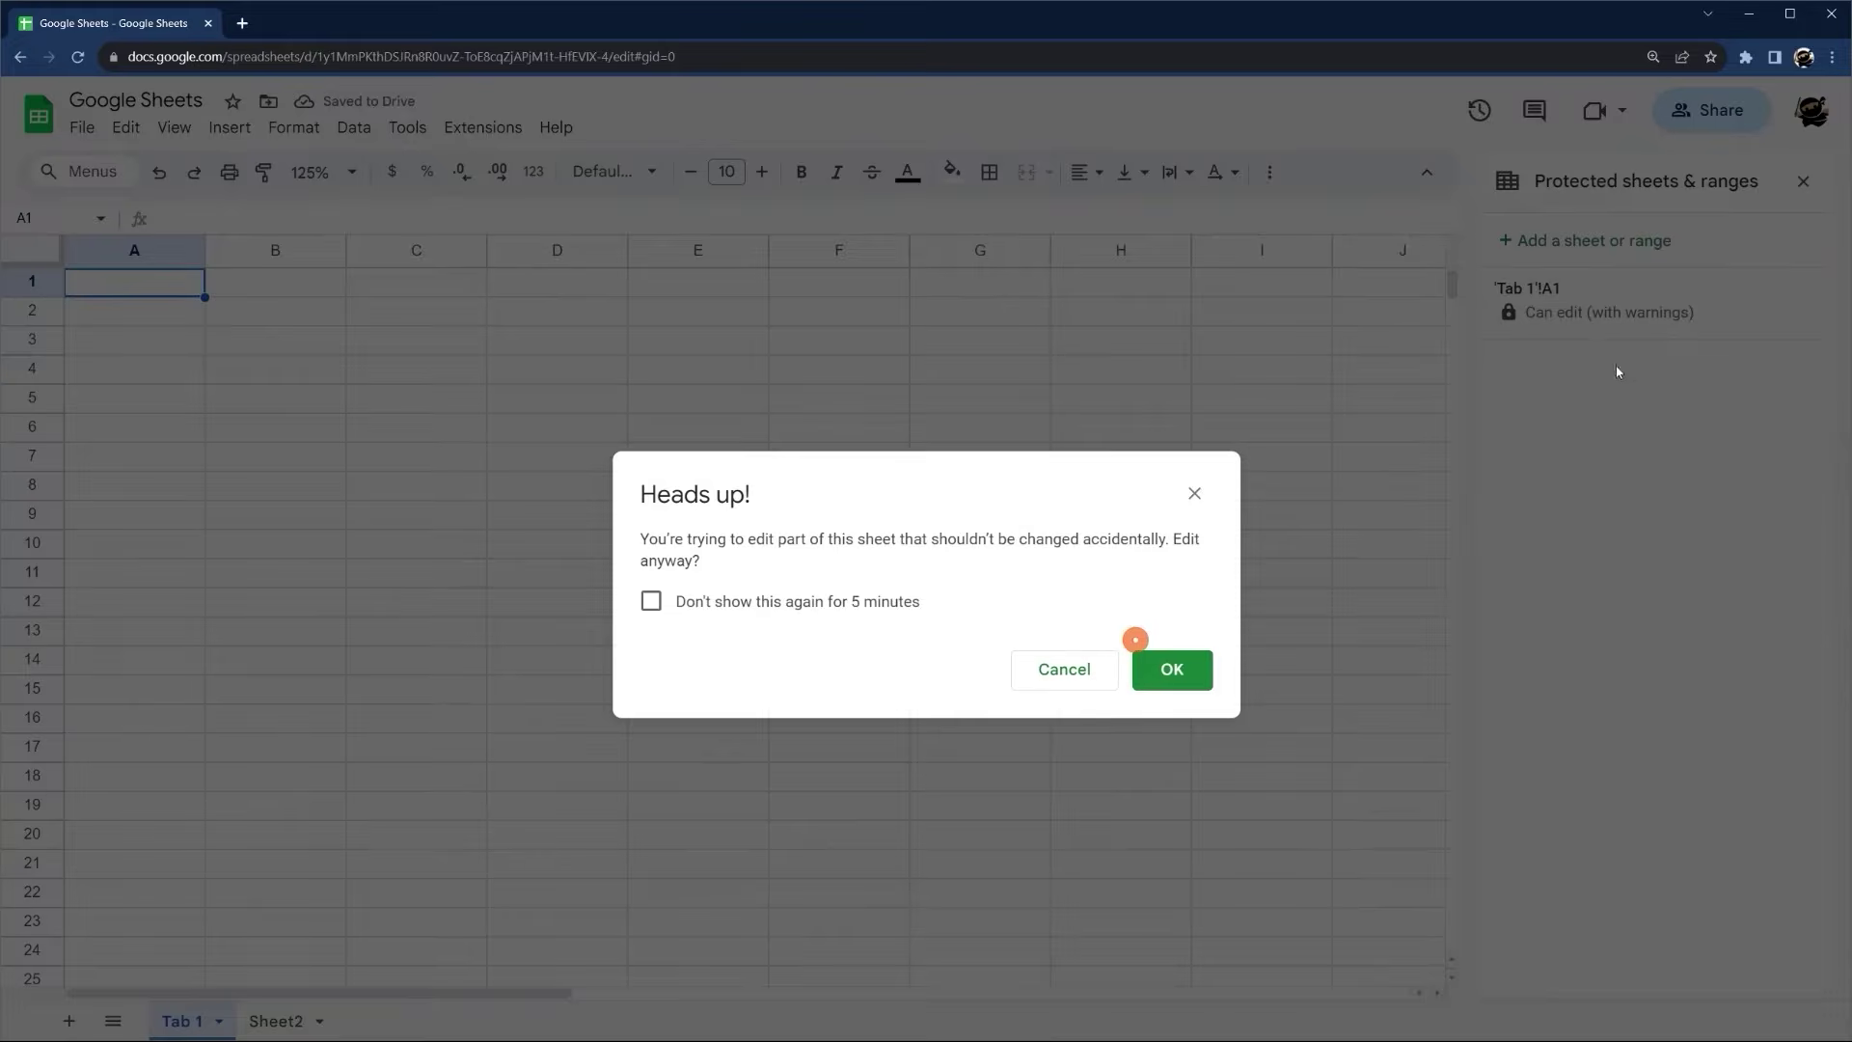
click(1167, 666)
click(1801, 181)
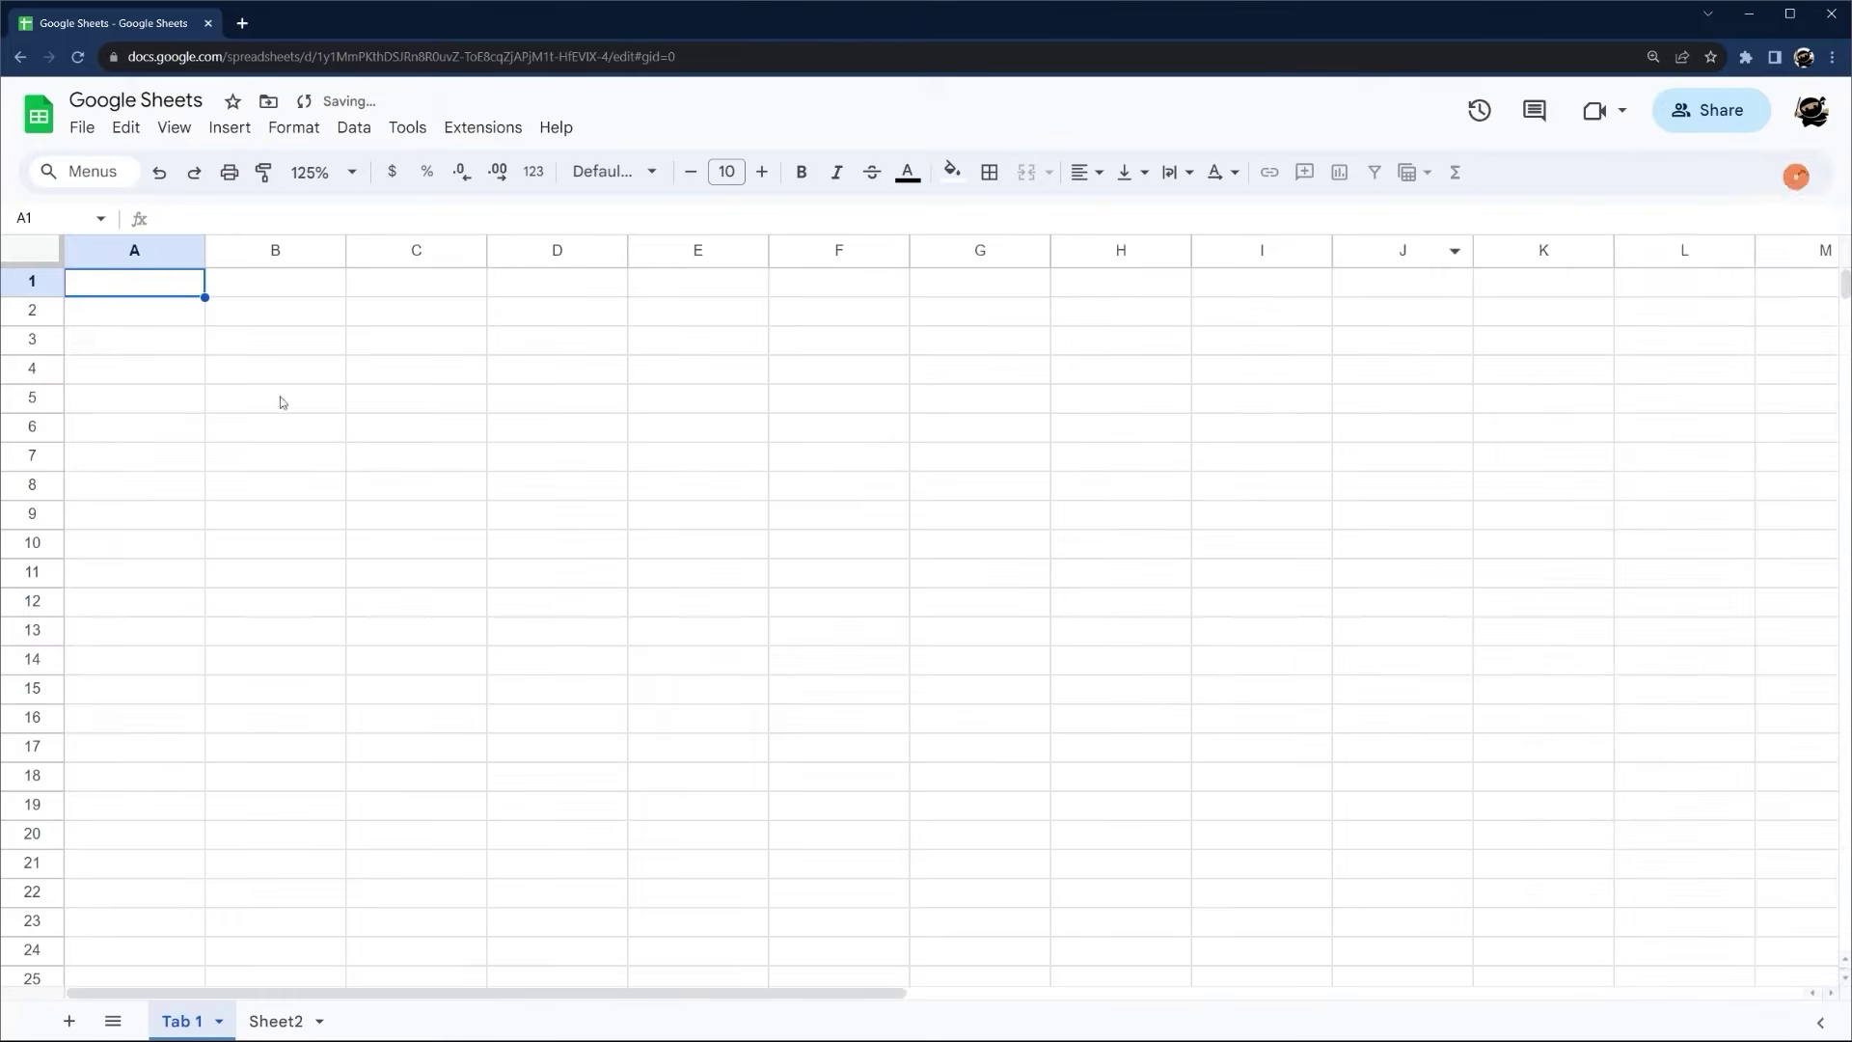
Try reordering the Tab 1 and Sheet2 sheets, and hide Sheet2
mouse_move(185, 1019)
mouse_down()
mouse_move(297, 1020)
mouse_move(218, 1032)
mouse_up()
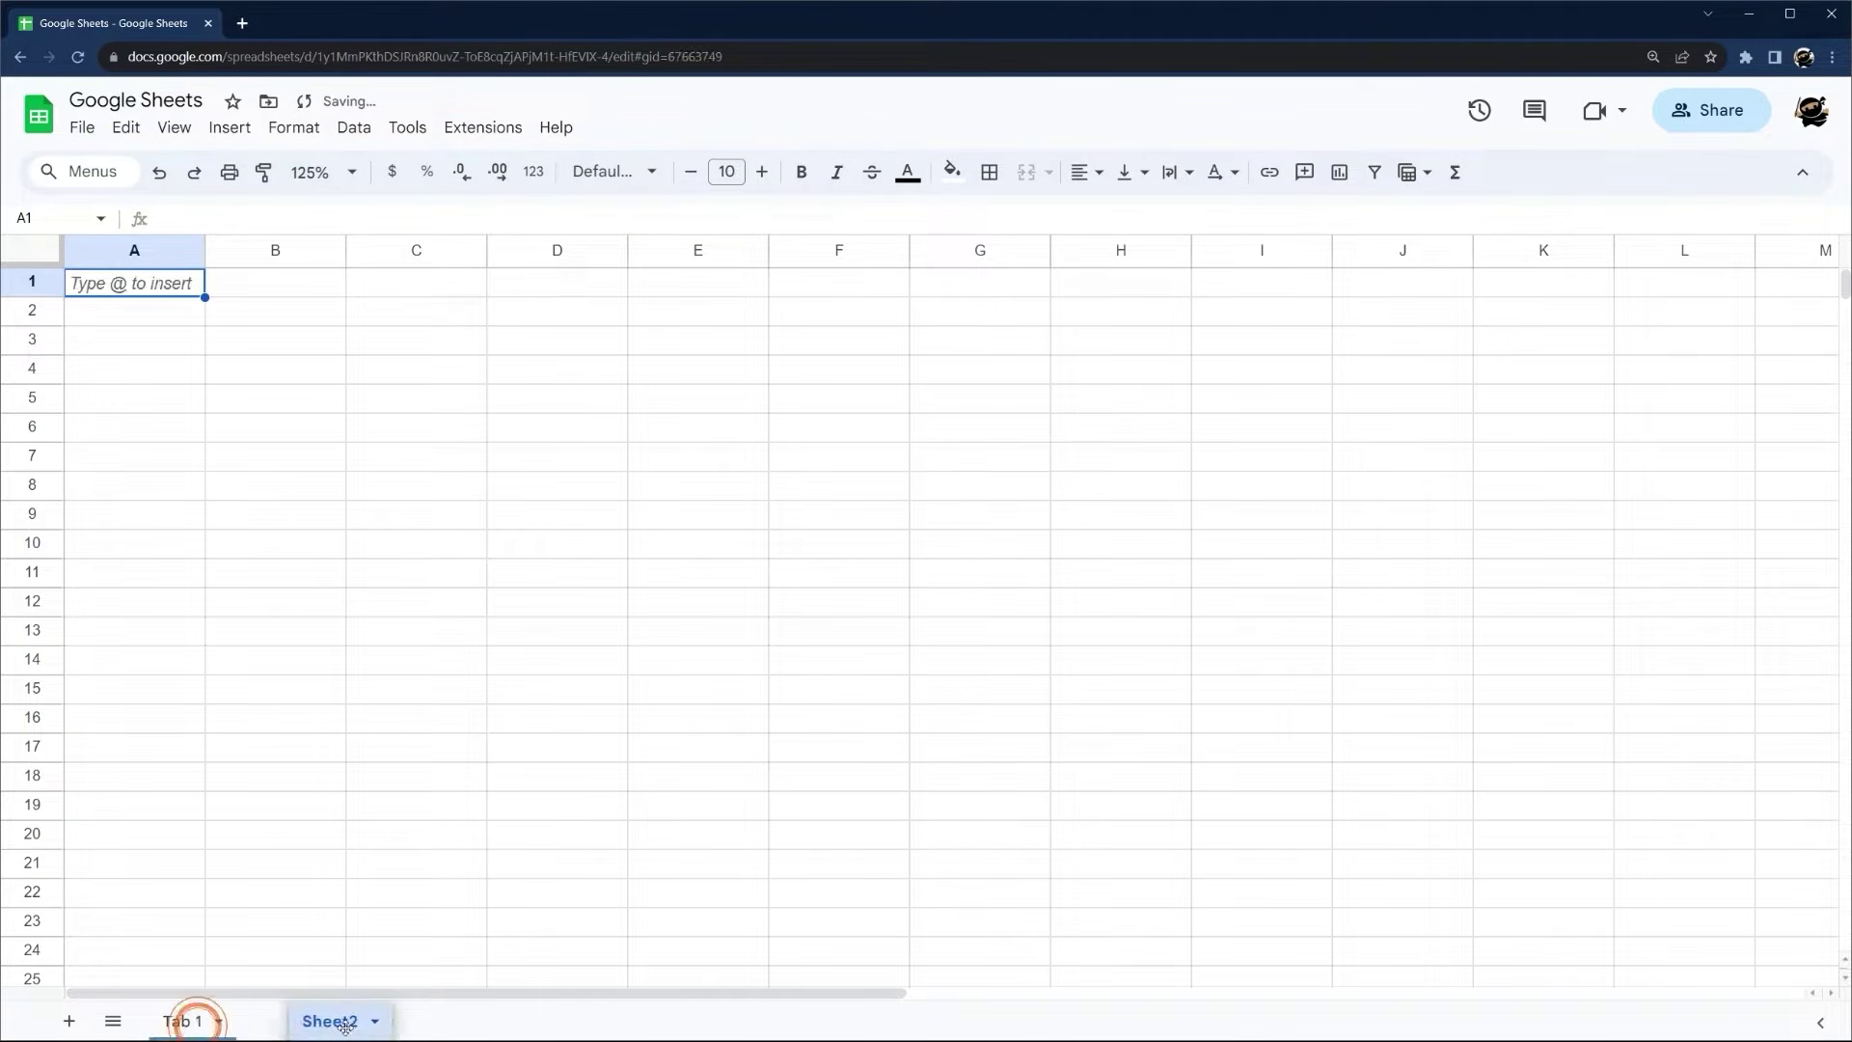
right_click(260, 1022)
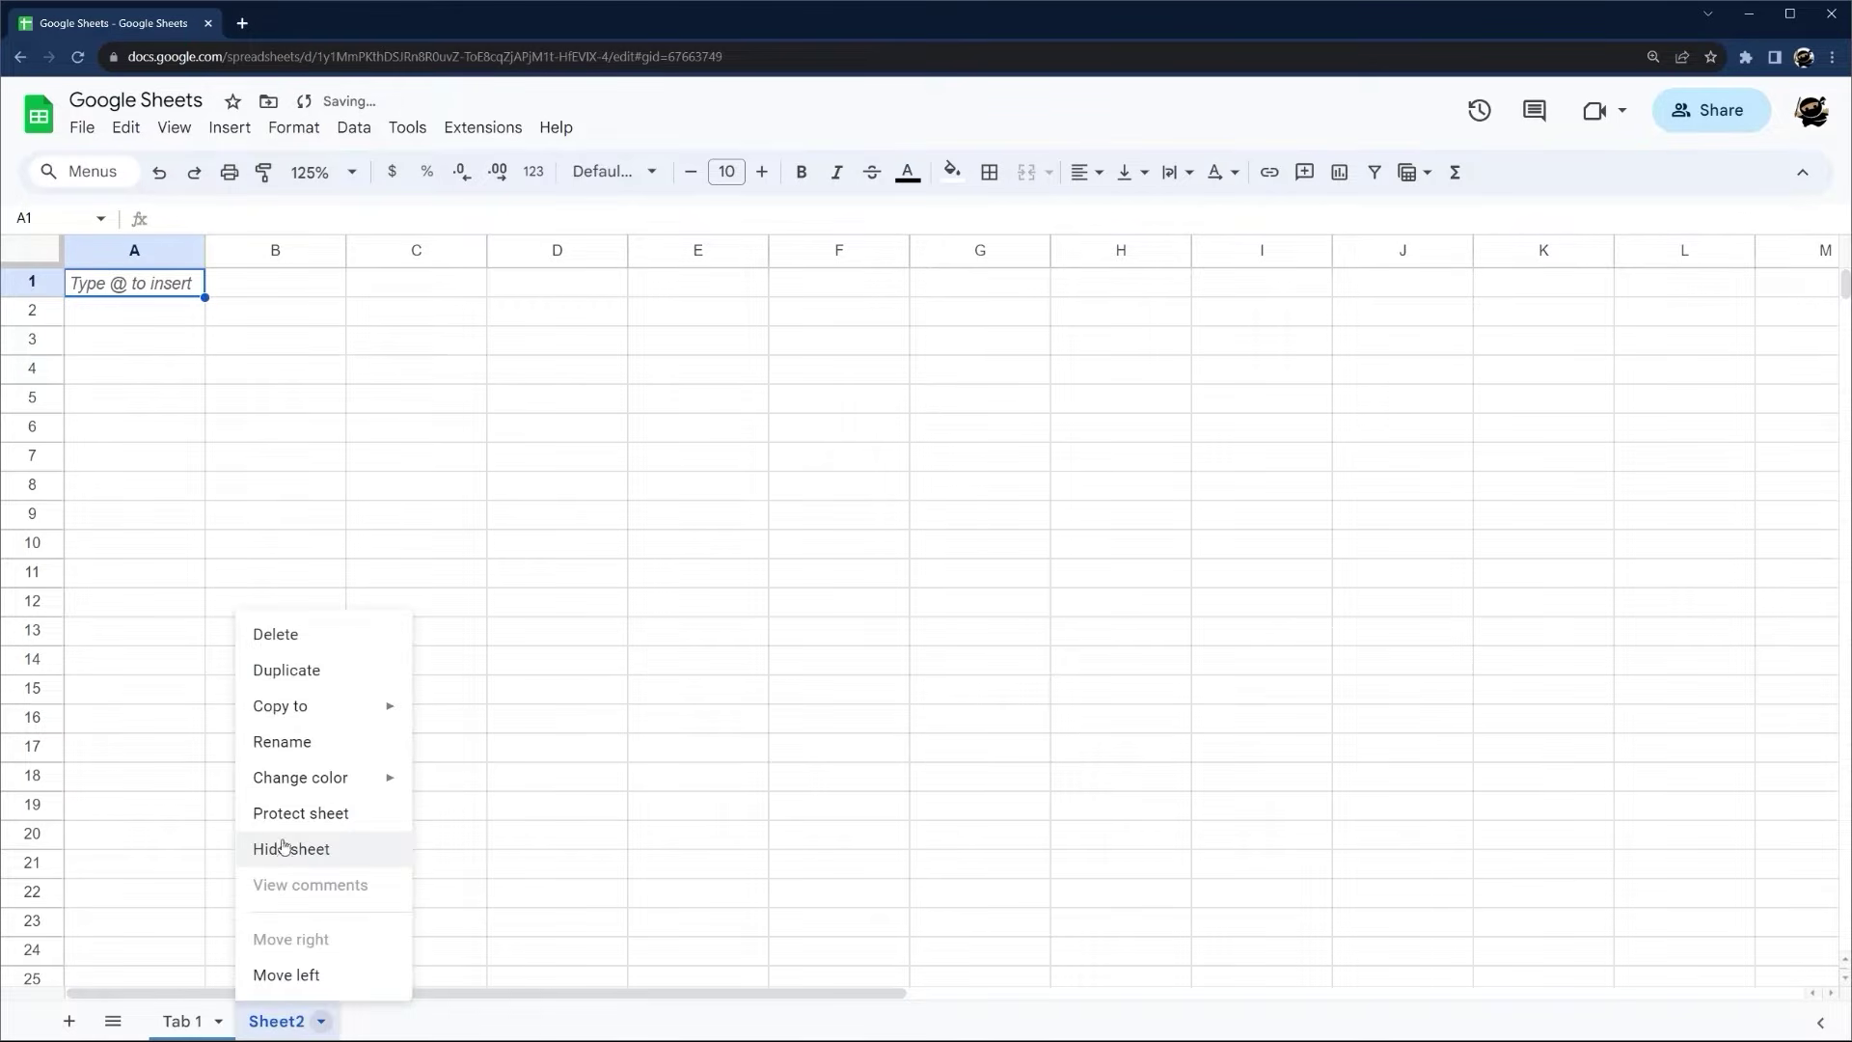
click(284, 853)
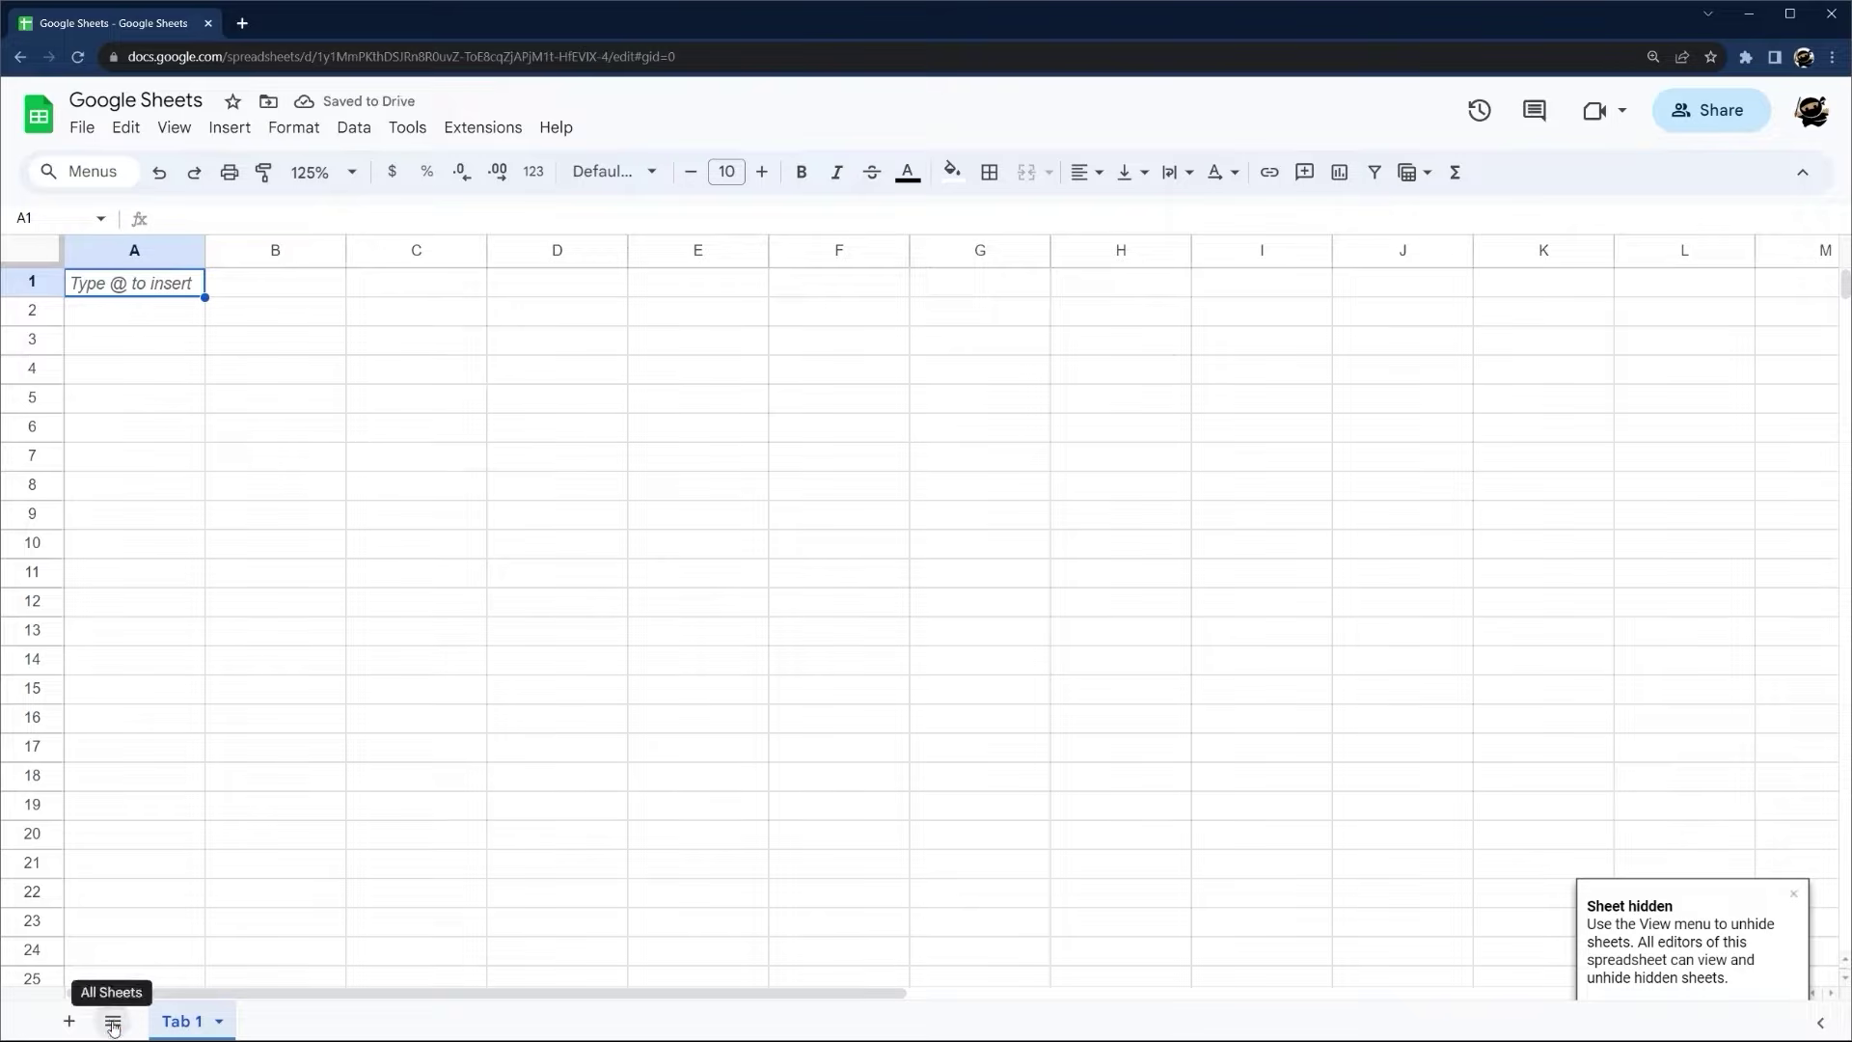
View the list of all sheets, and unhide Sheet2
click(116, 1024)
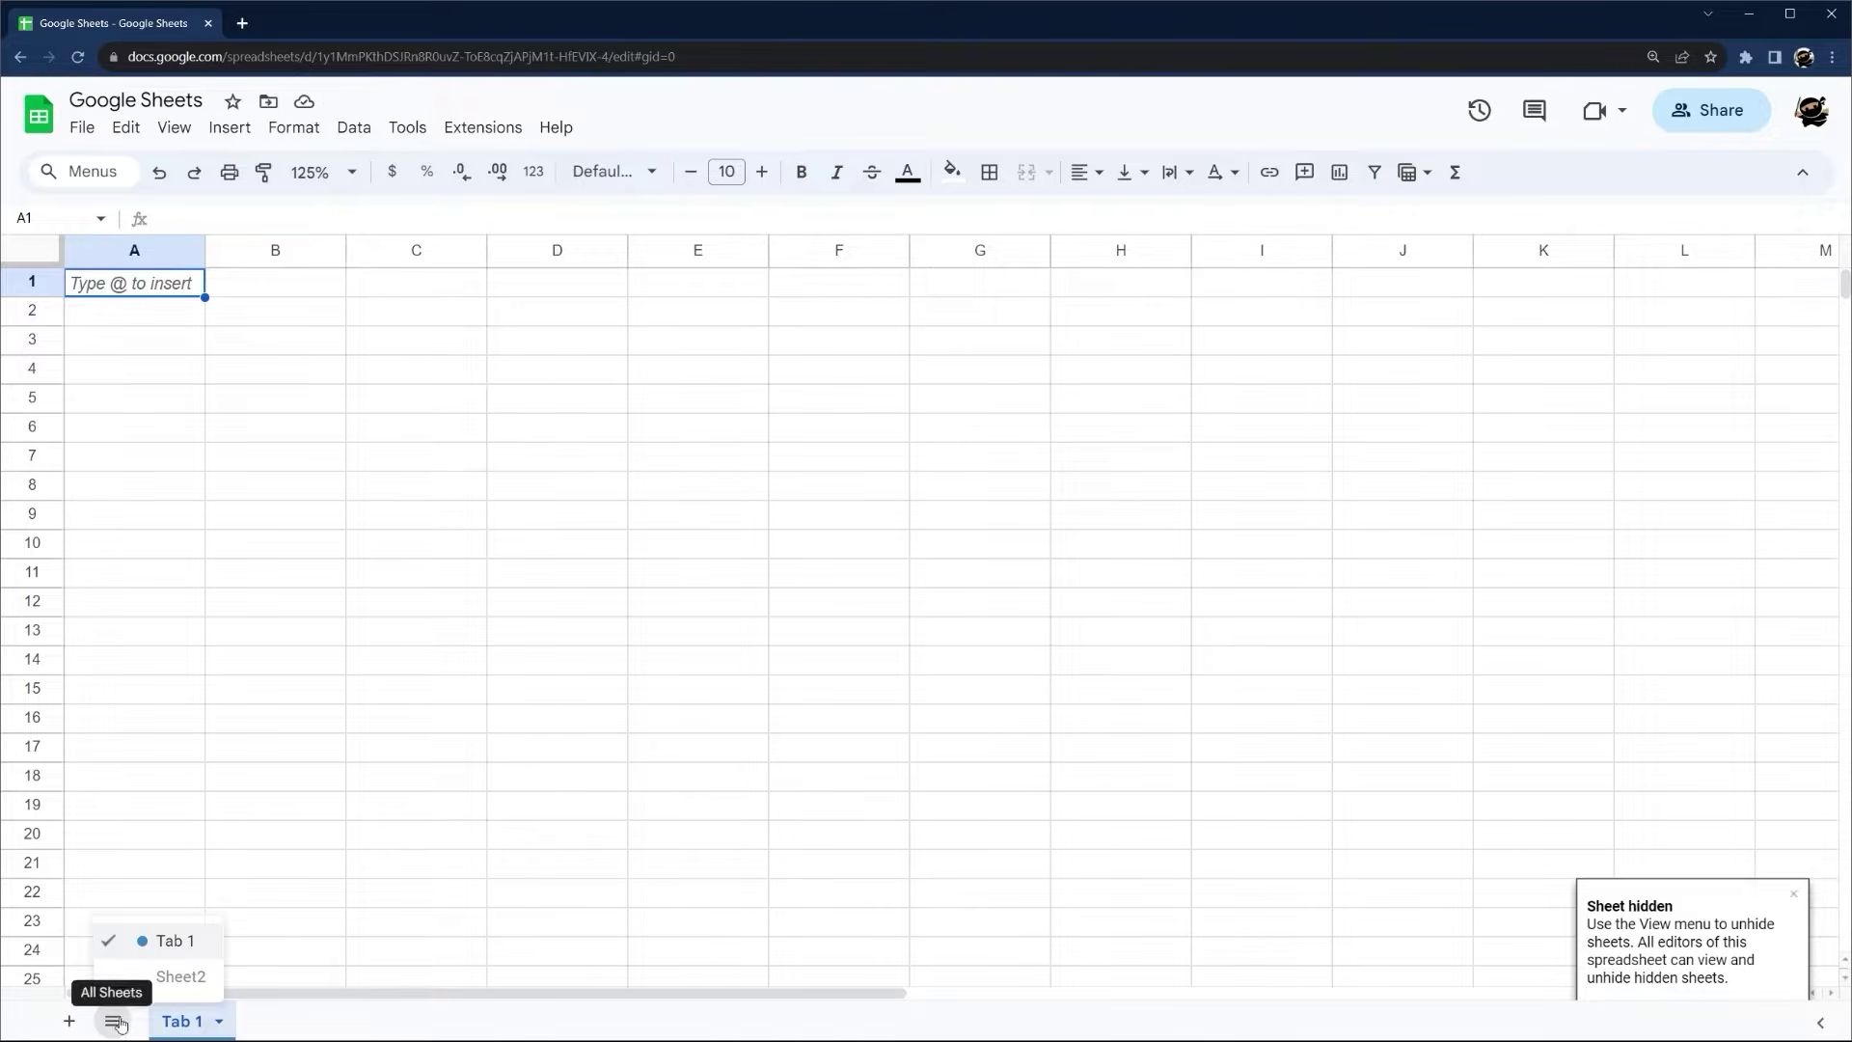
click(273, 803)
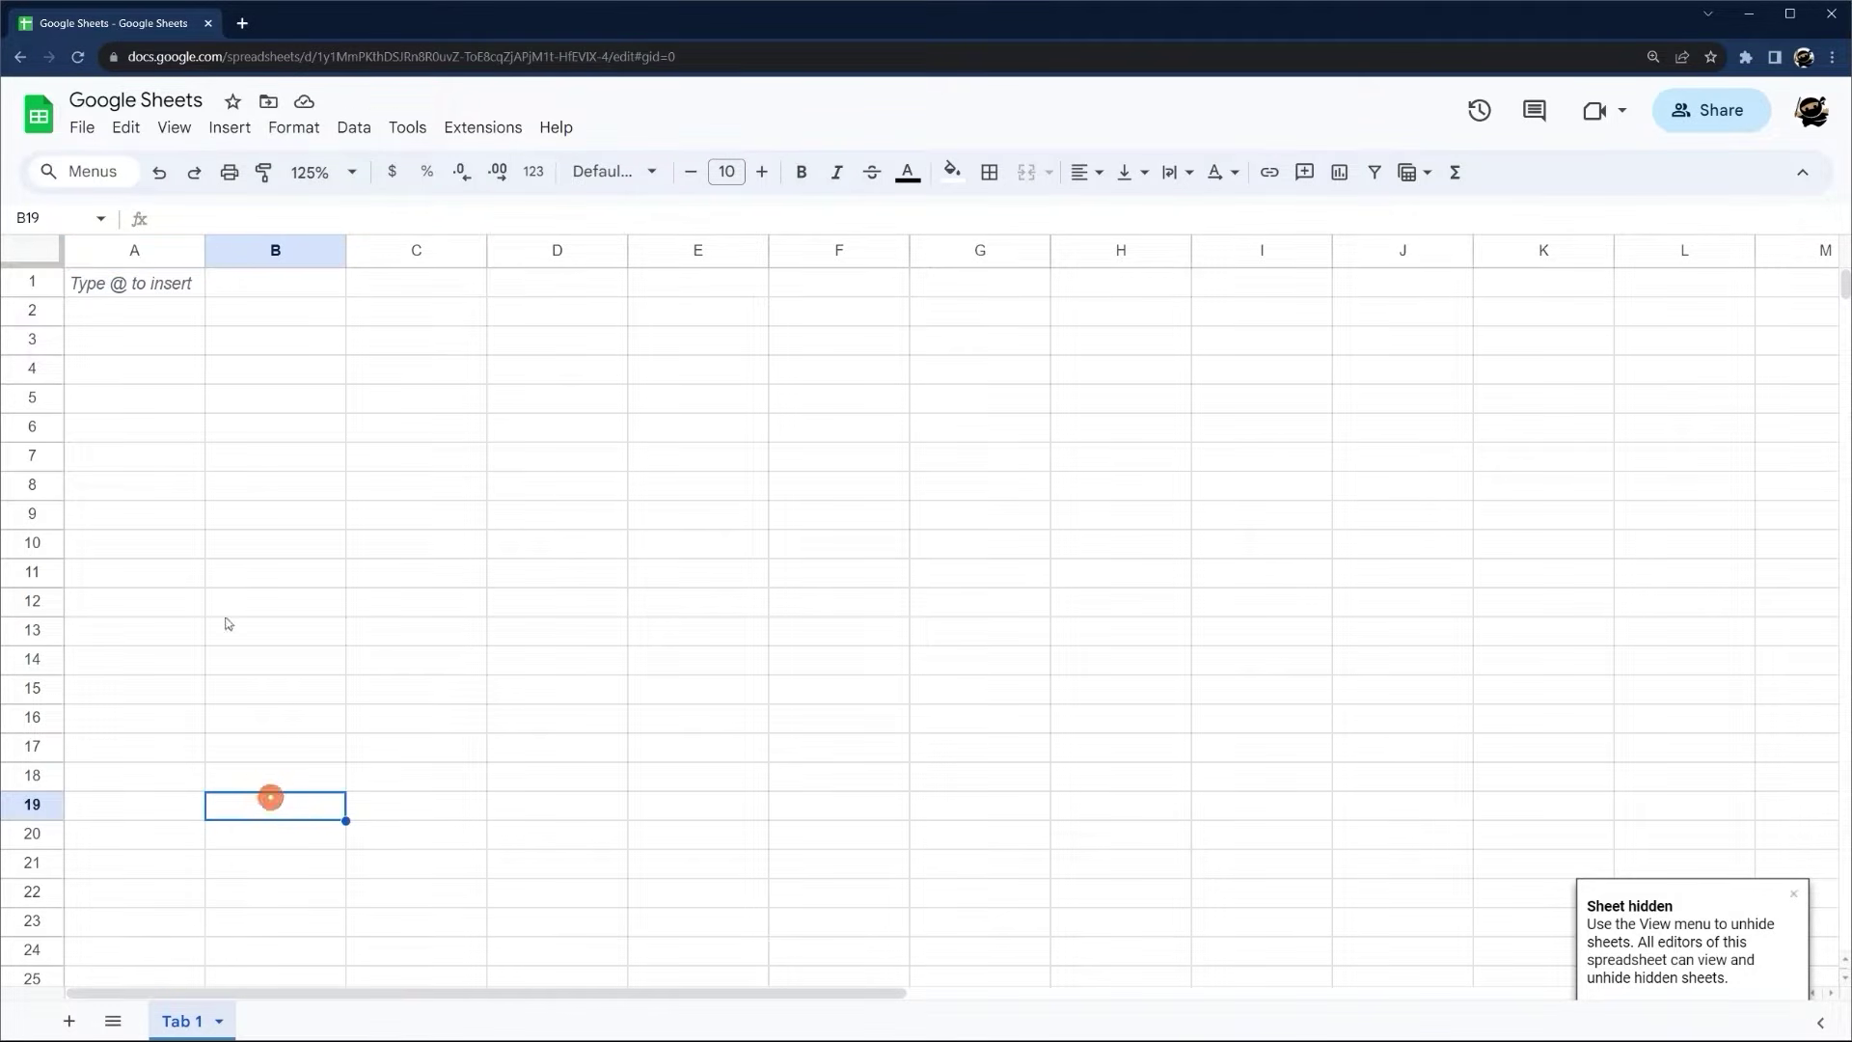
click(170, 127)
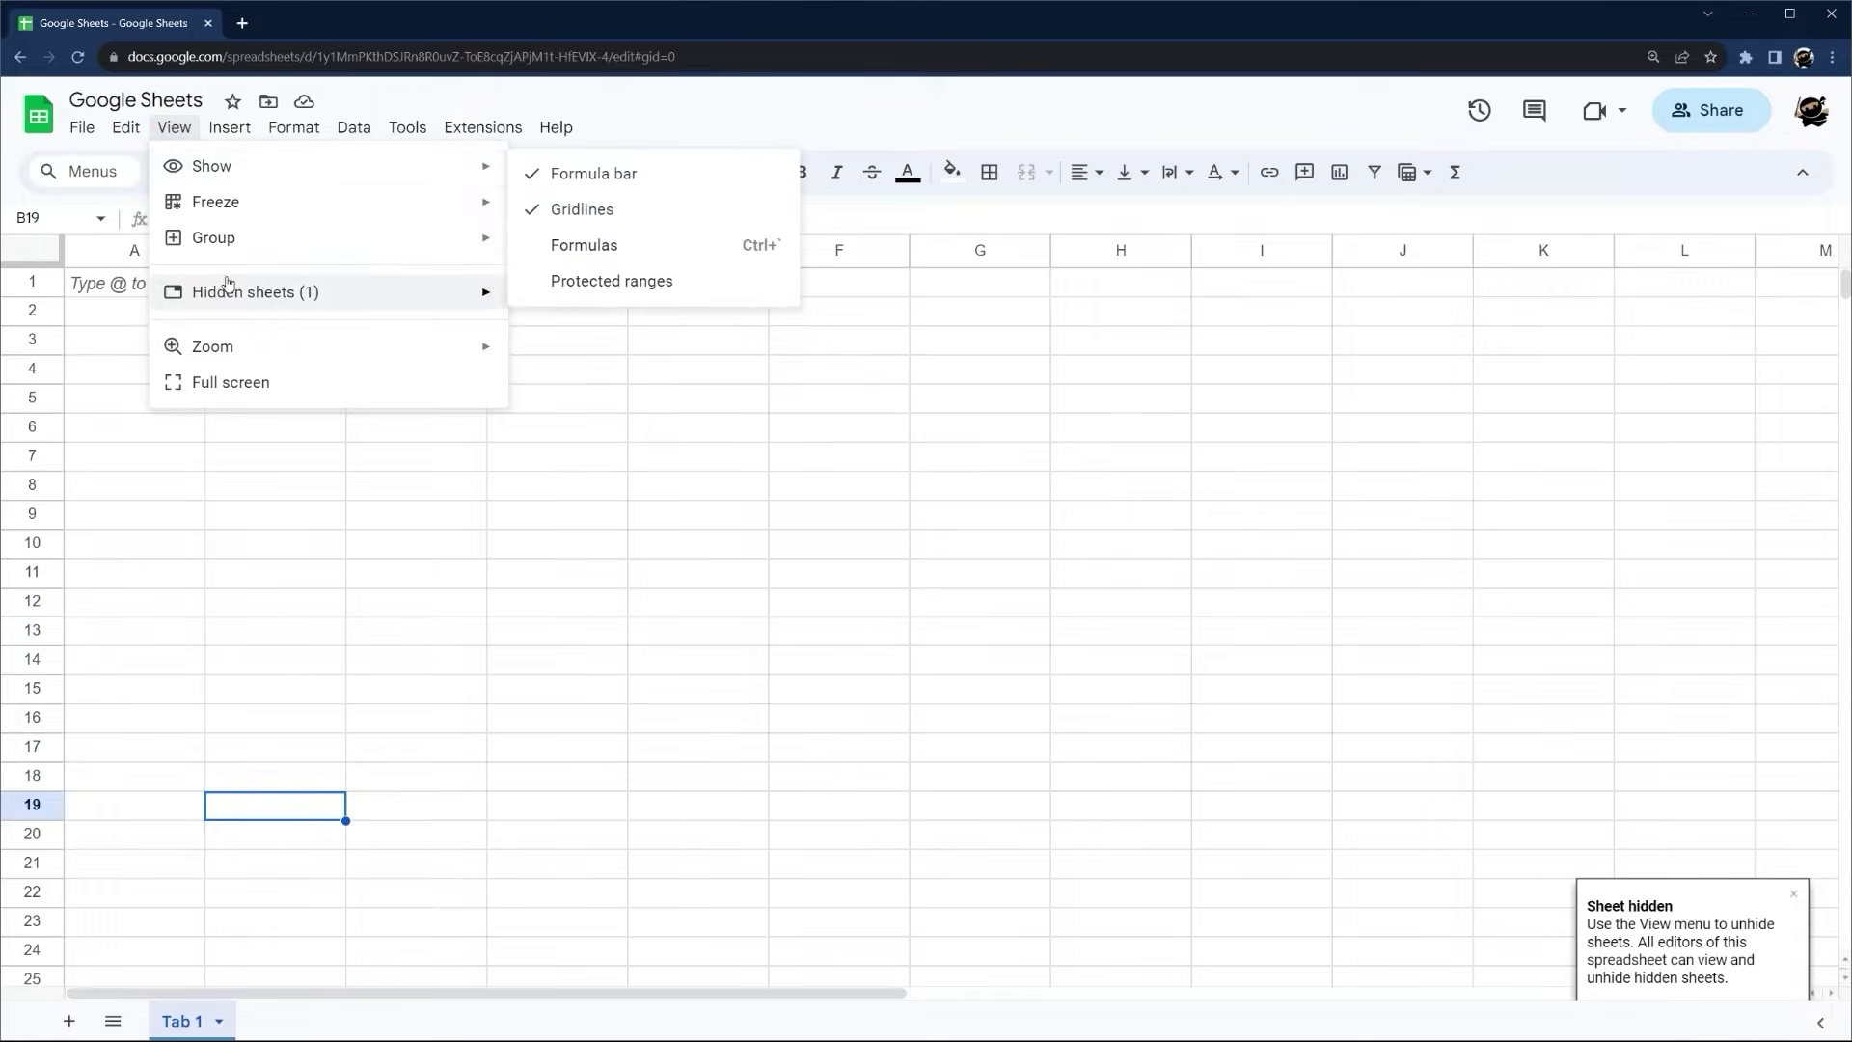
mouse_move(232, 291)
click(574, 300)
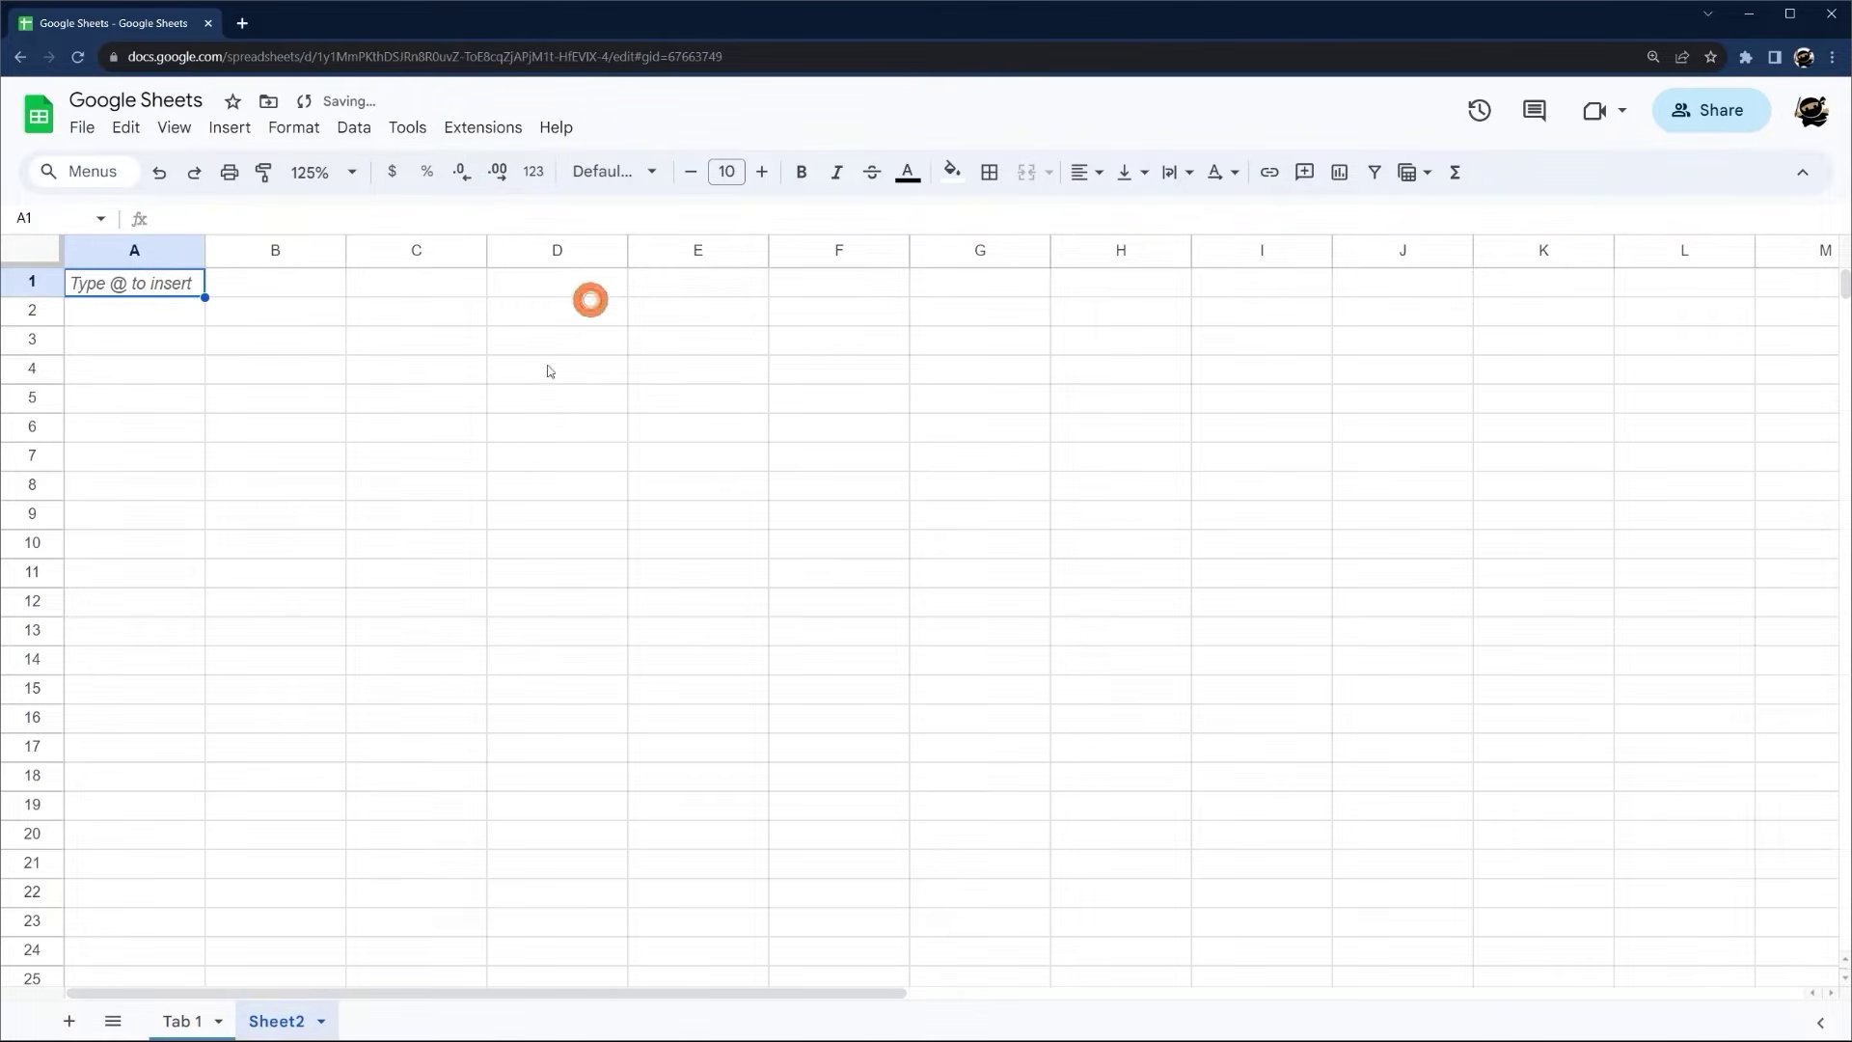
Delete Sheet2 from the spreadsheet and confirm the deletion
right_click(260, 1029)
click(292, 634)
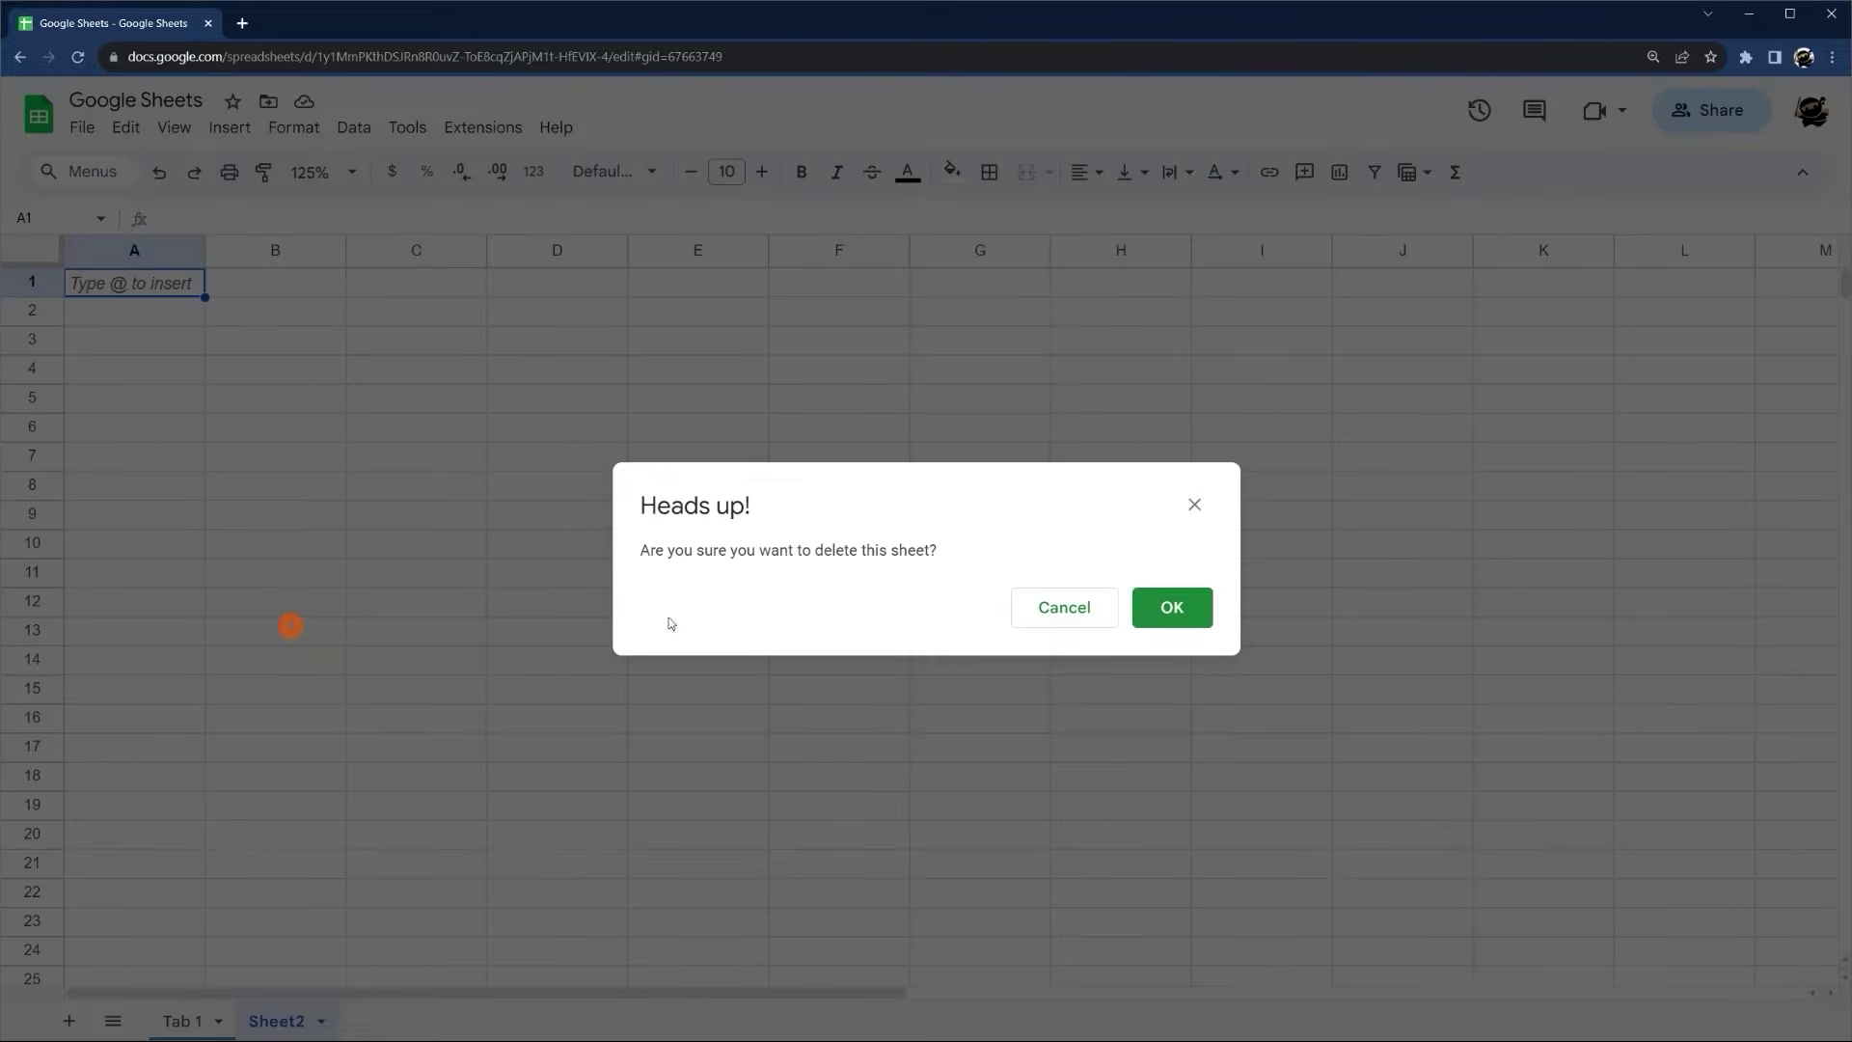
click(1178, 607)
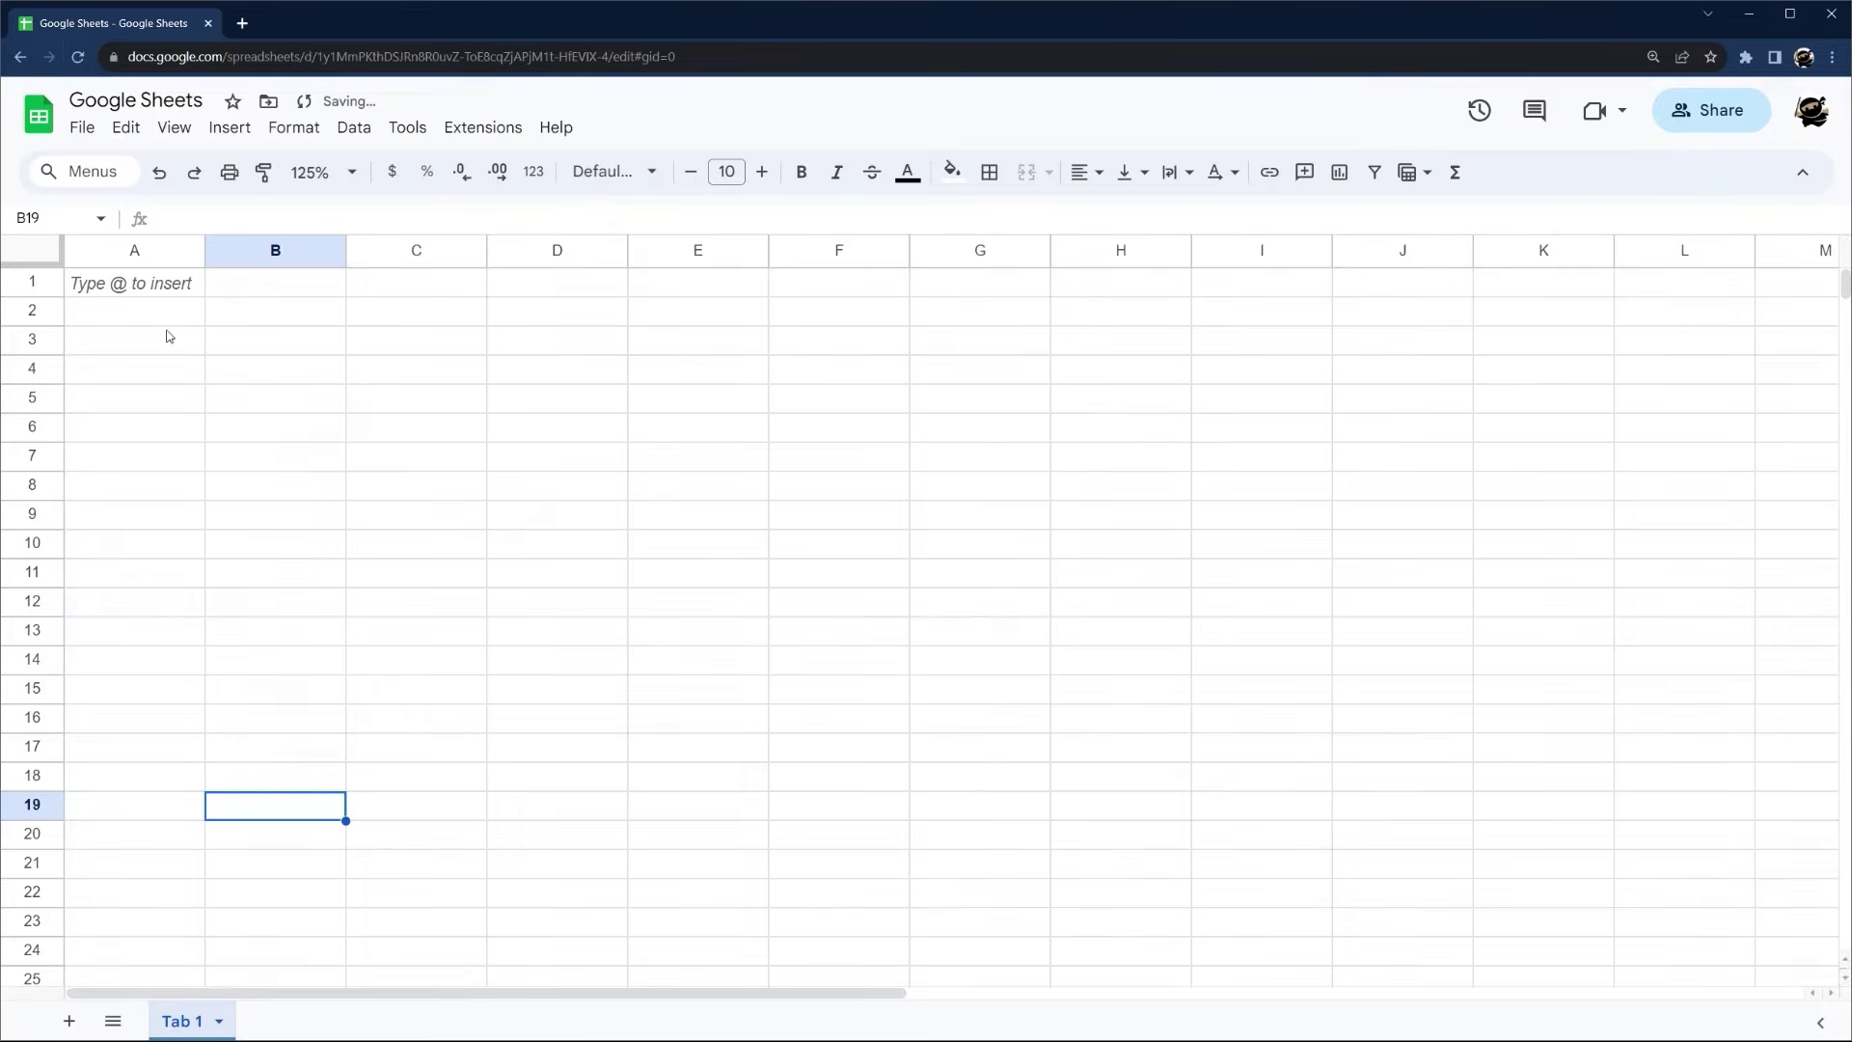
Select rows 1 through 11 of Tab 1, and select row 7 alone
click(178, 292)
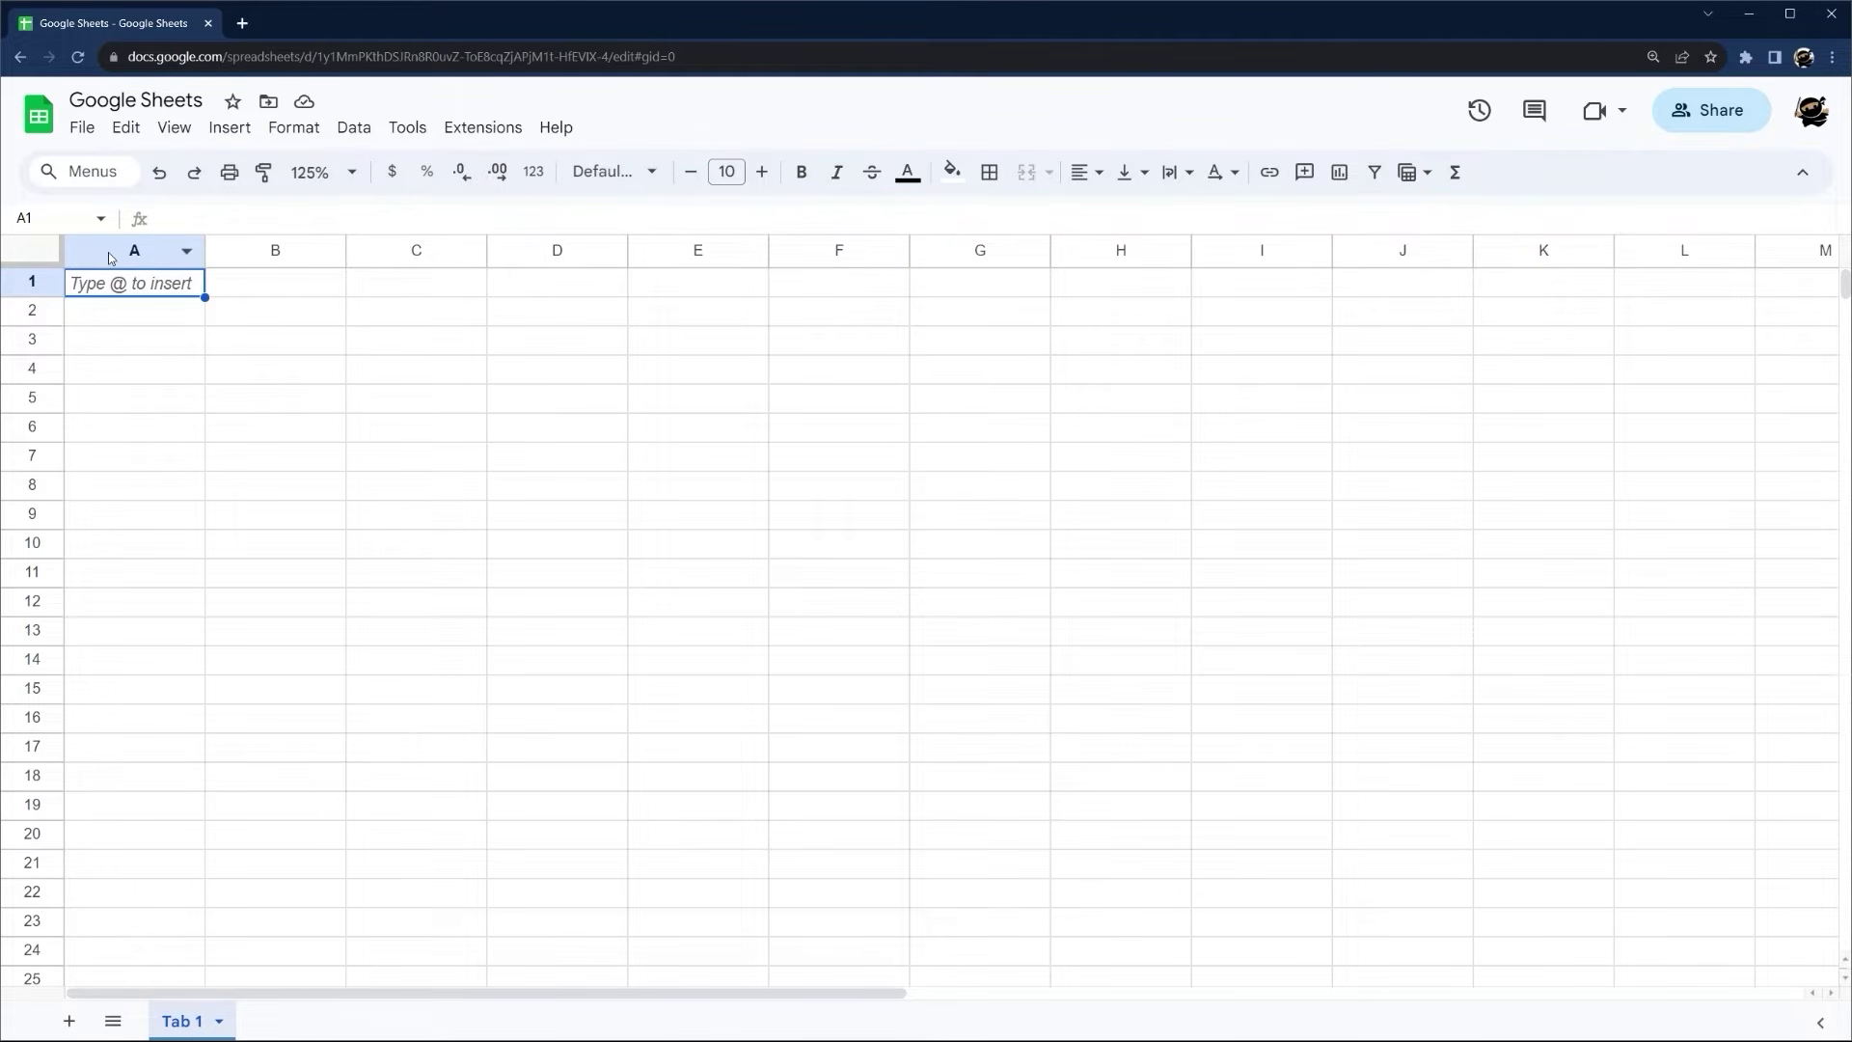
drag(32, 283, 40, 562)
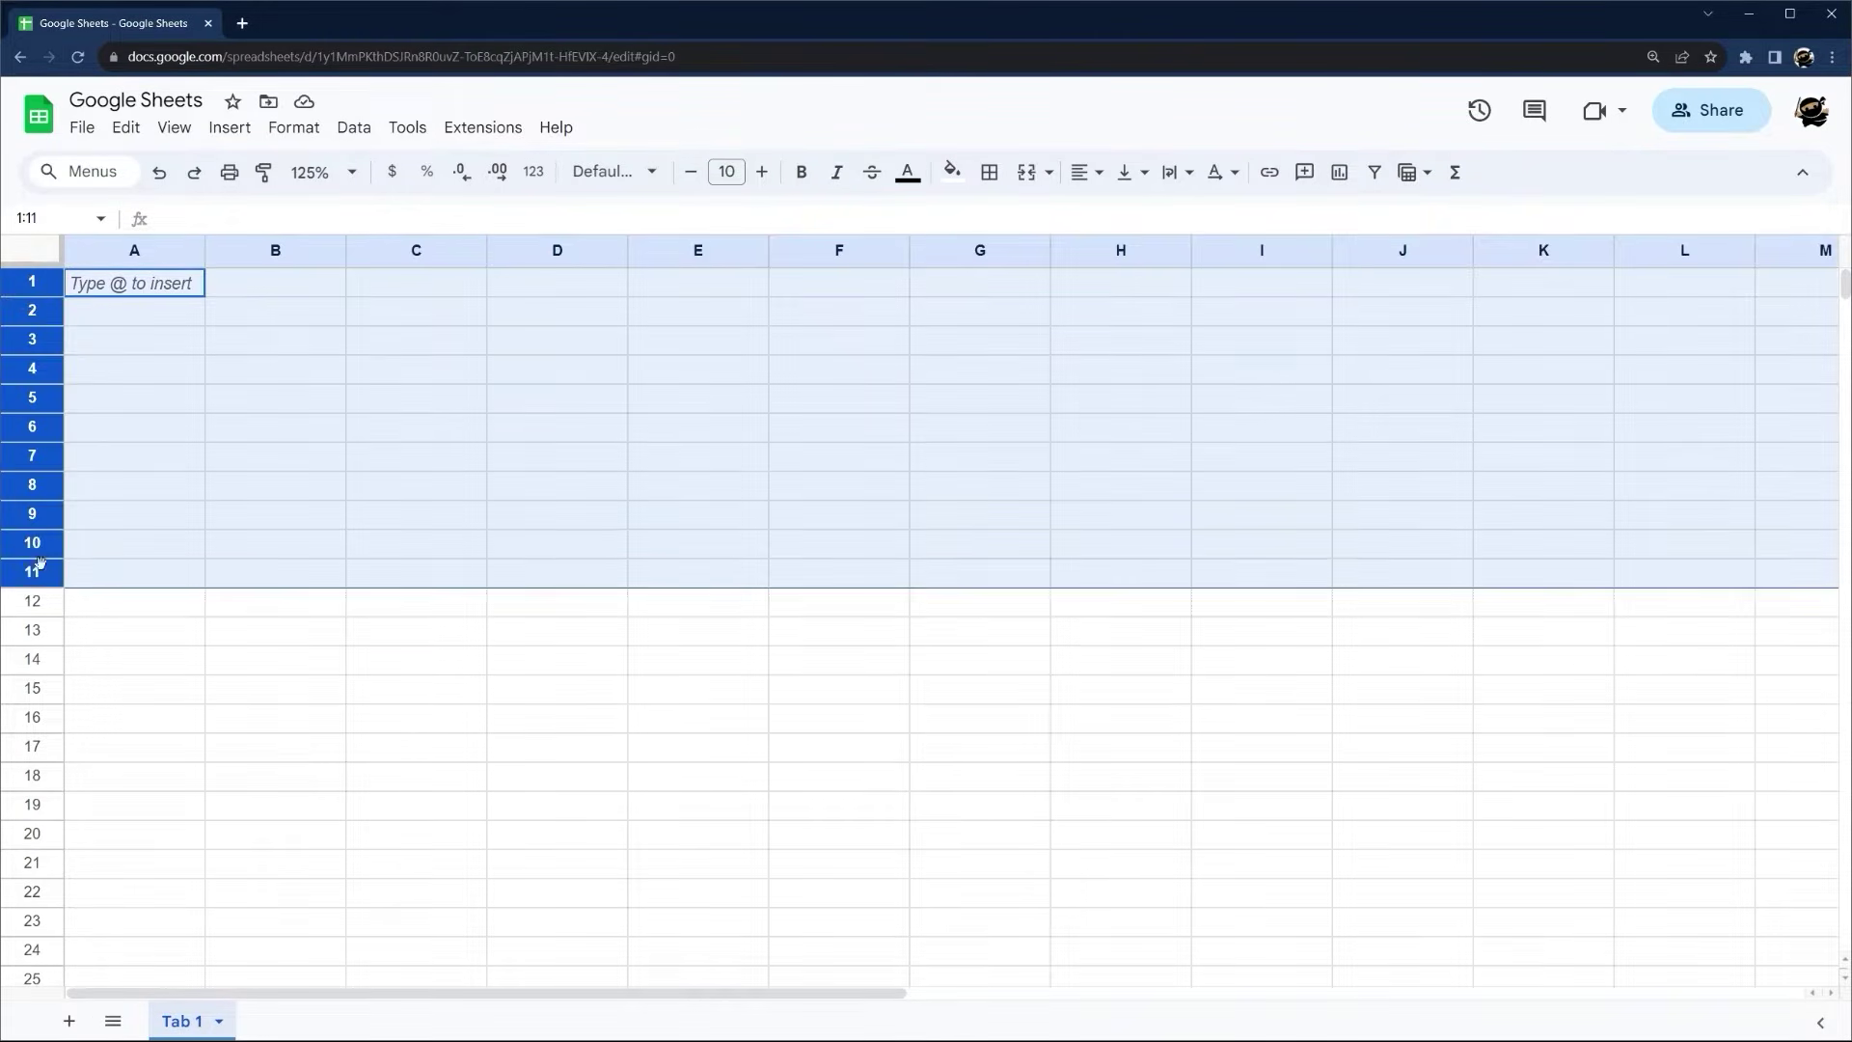
click(188, 484)
click(32, 455)
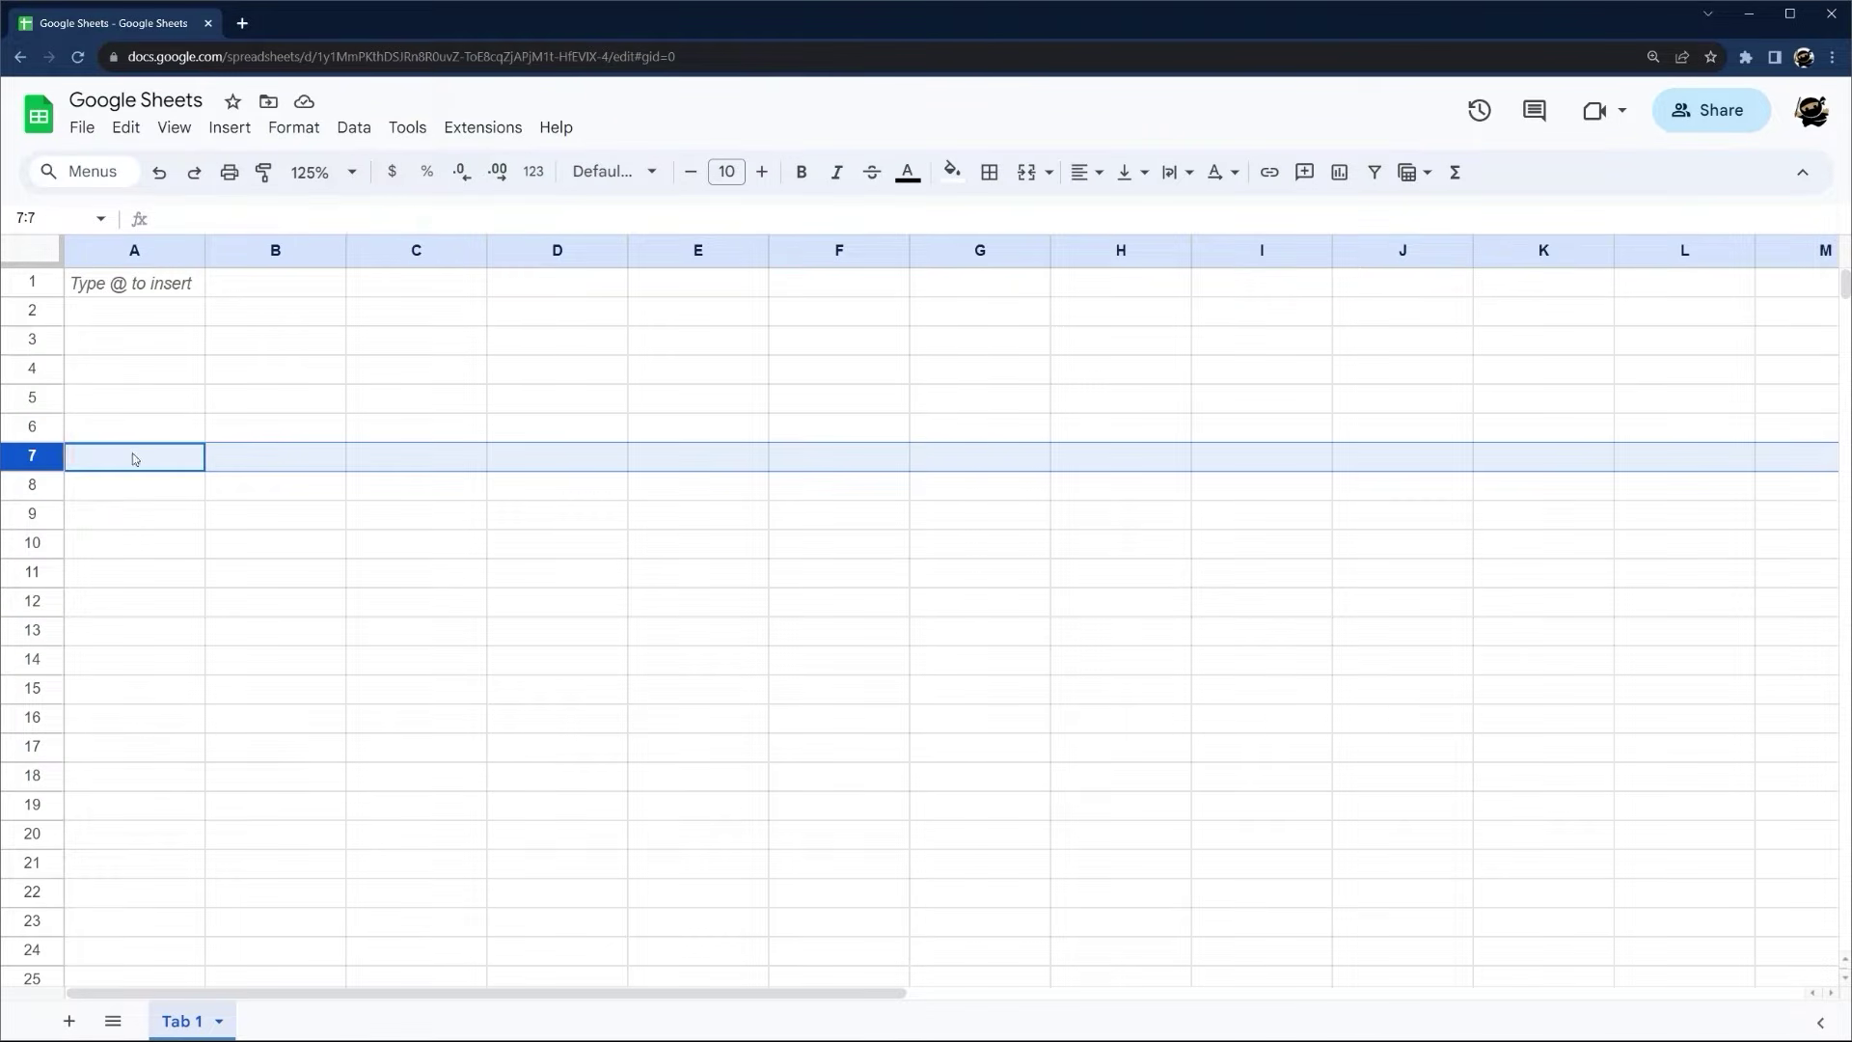
Select columns A, B and C individually, and extend a selection across columns A through H
click(271, 249)
click(125, 246)
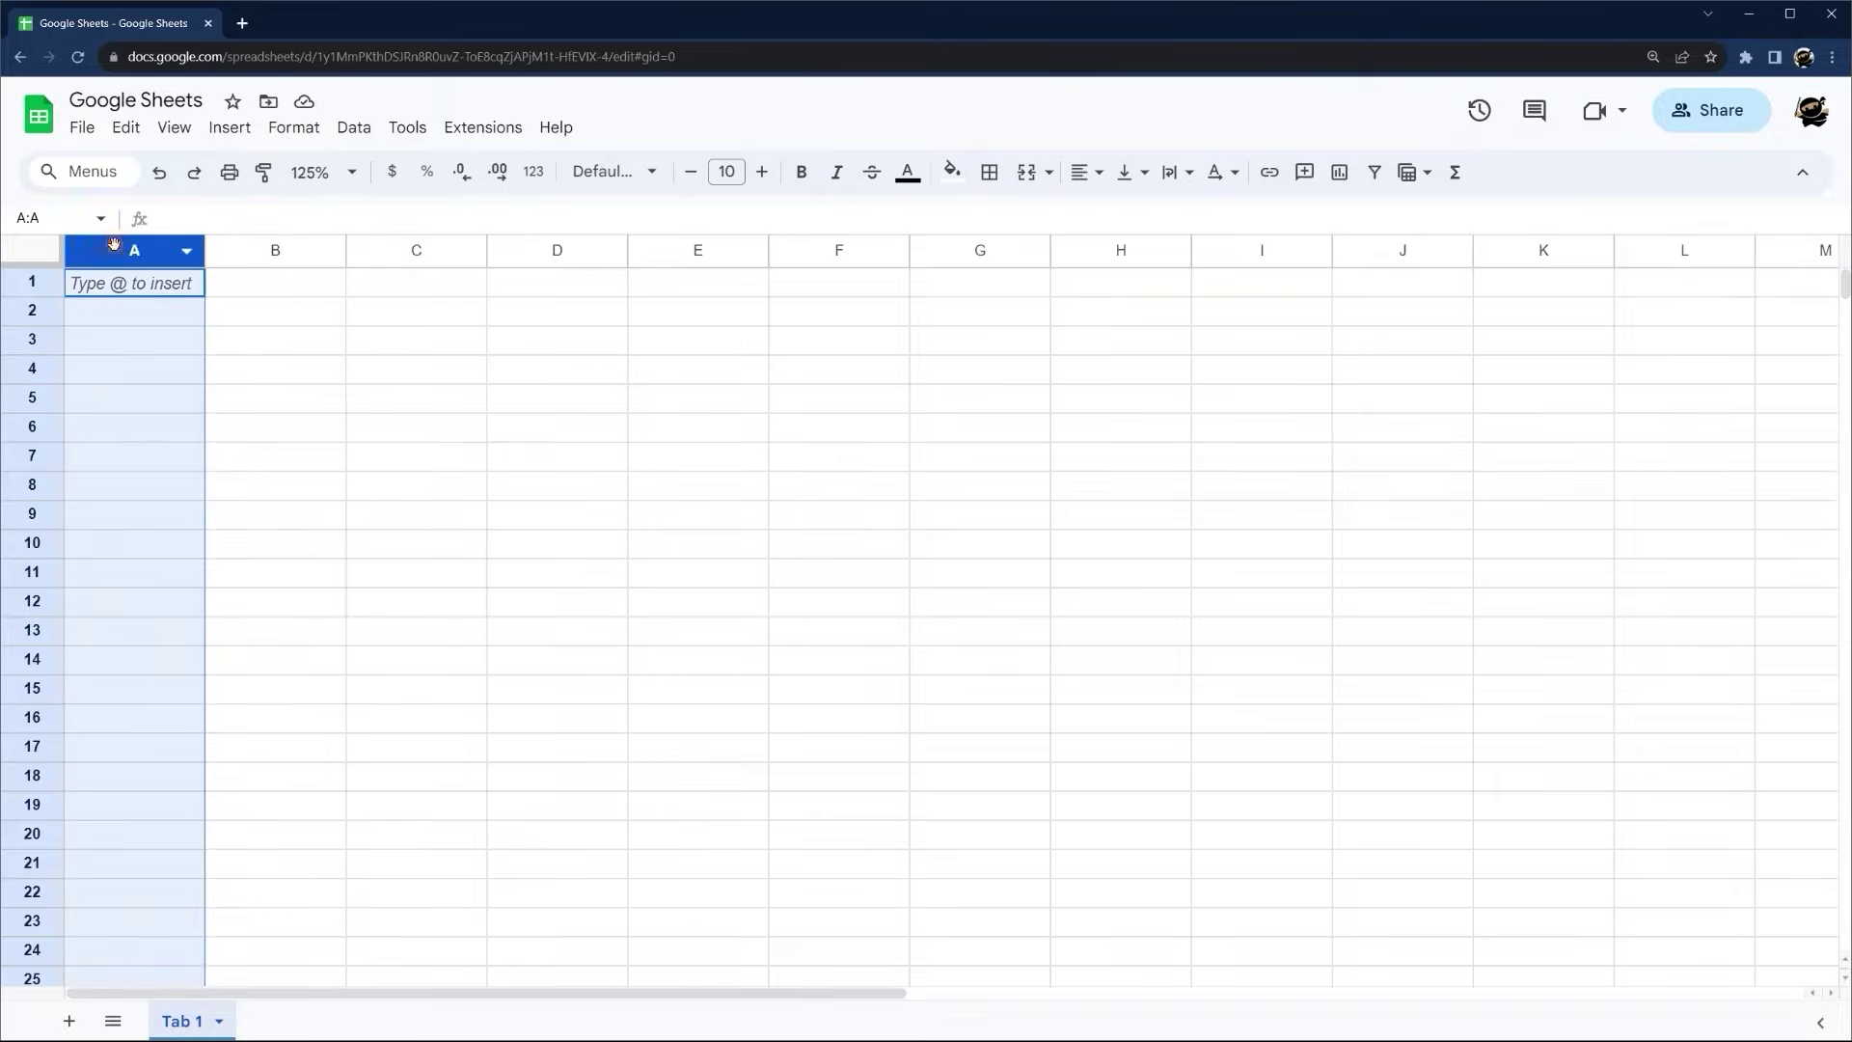
click(252, 249)
click(422, 249)
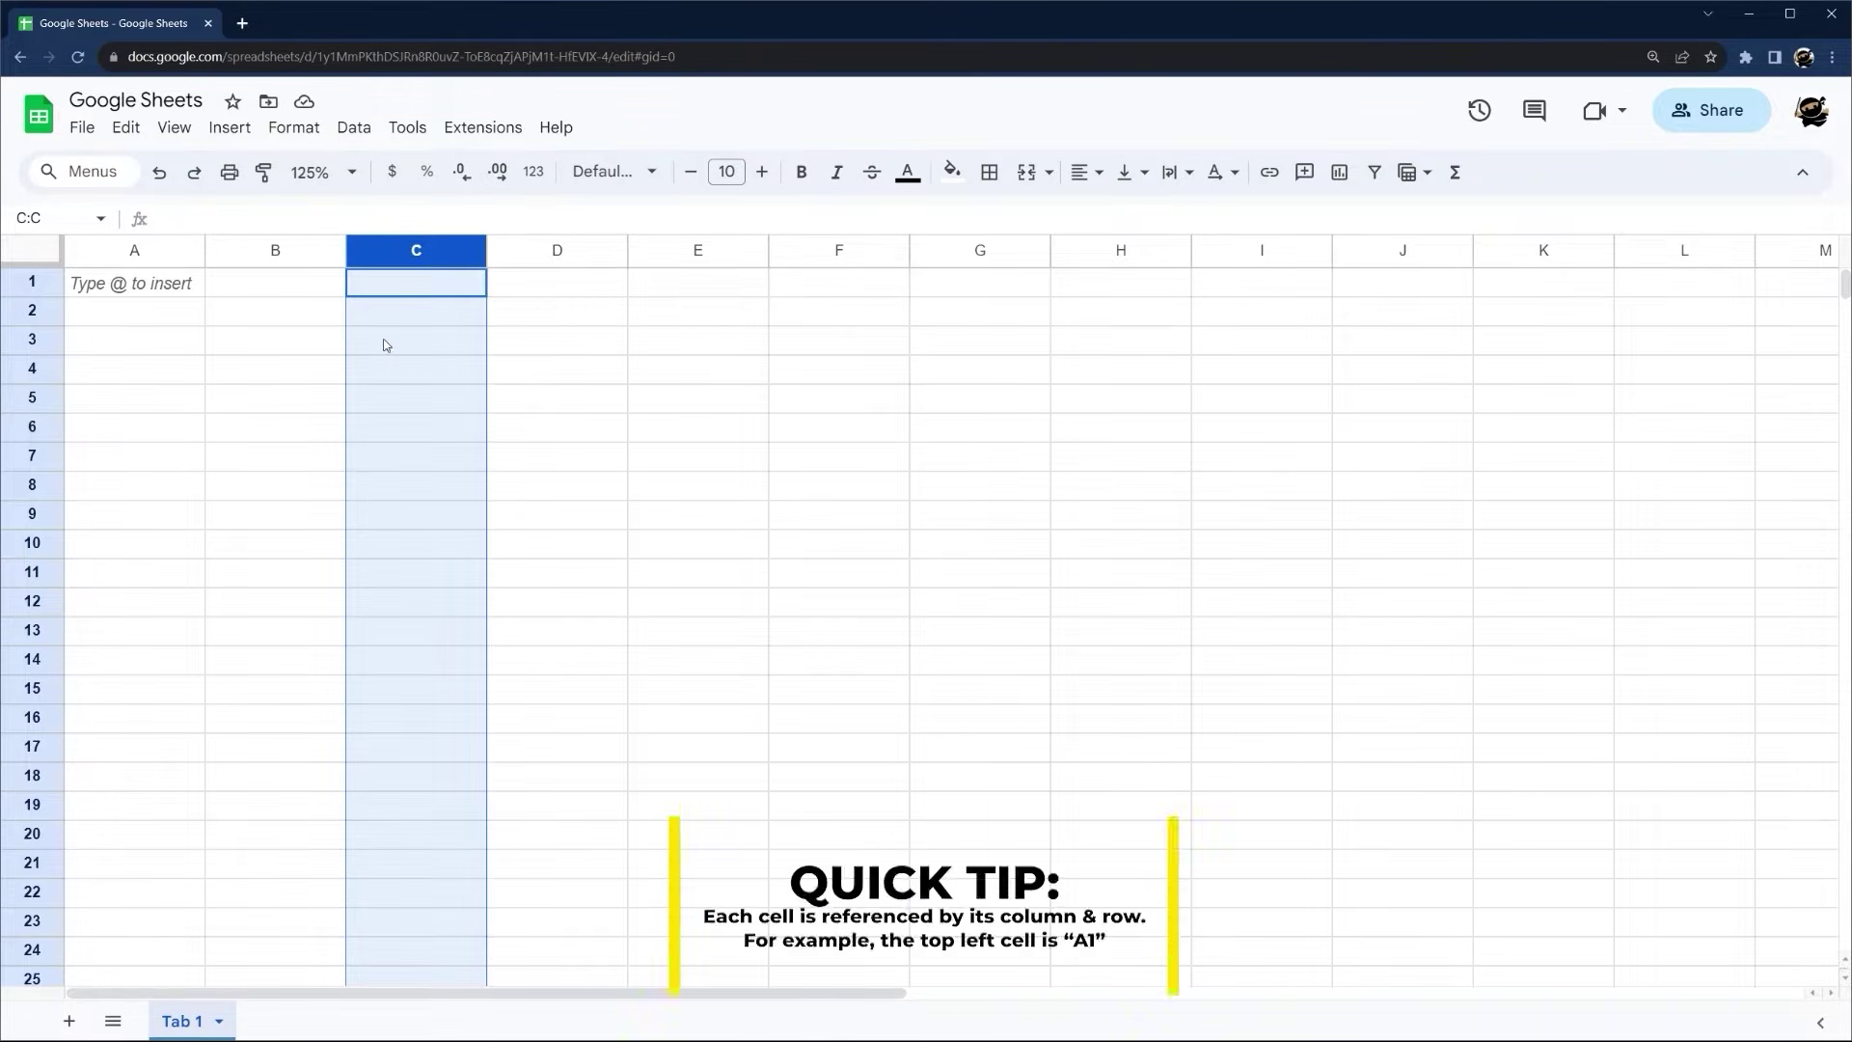
click(159, 251)
drag(164, 248, 1119, 249)
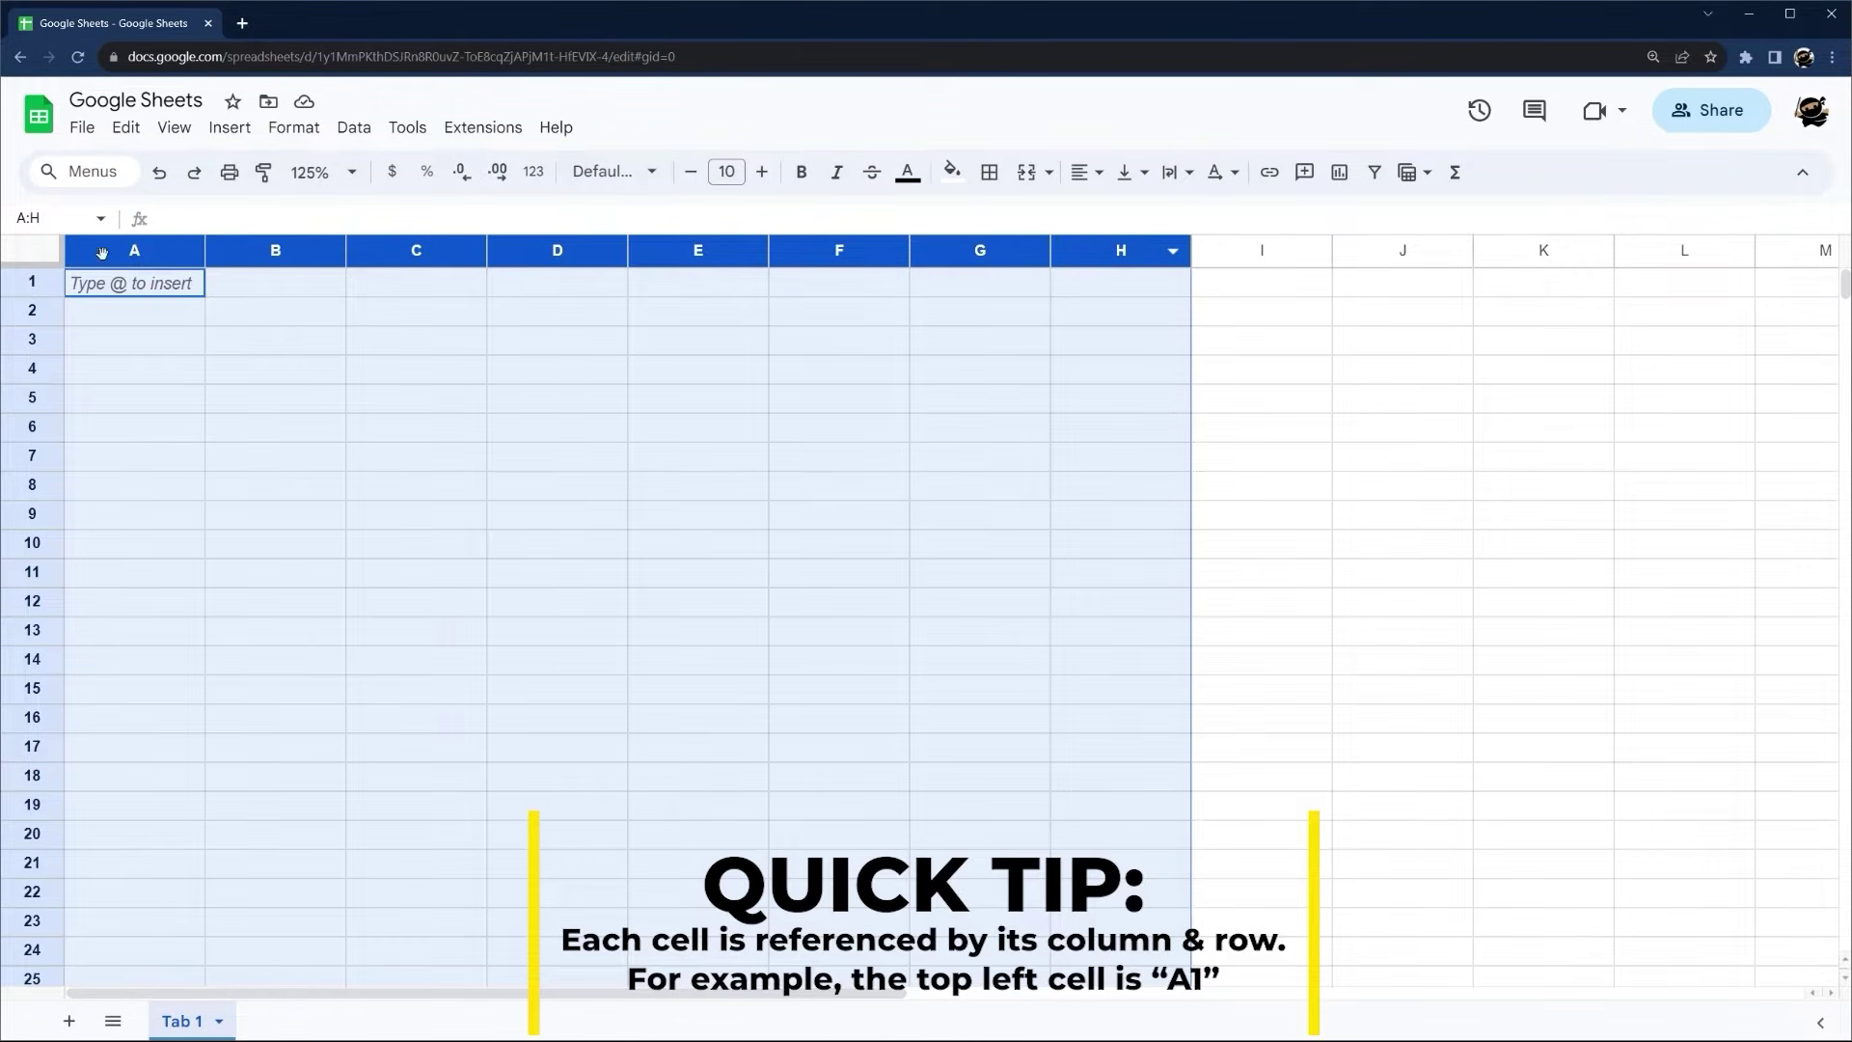
Select the individual cells A1, B2, C3 and B3 one after another
click(40, 261)
click(170, 283)
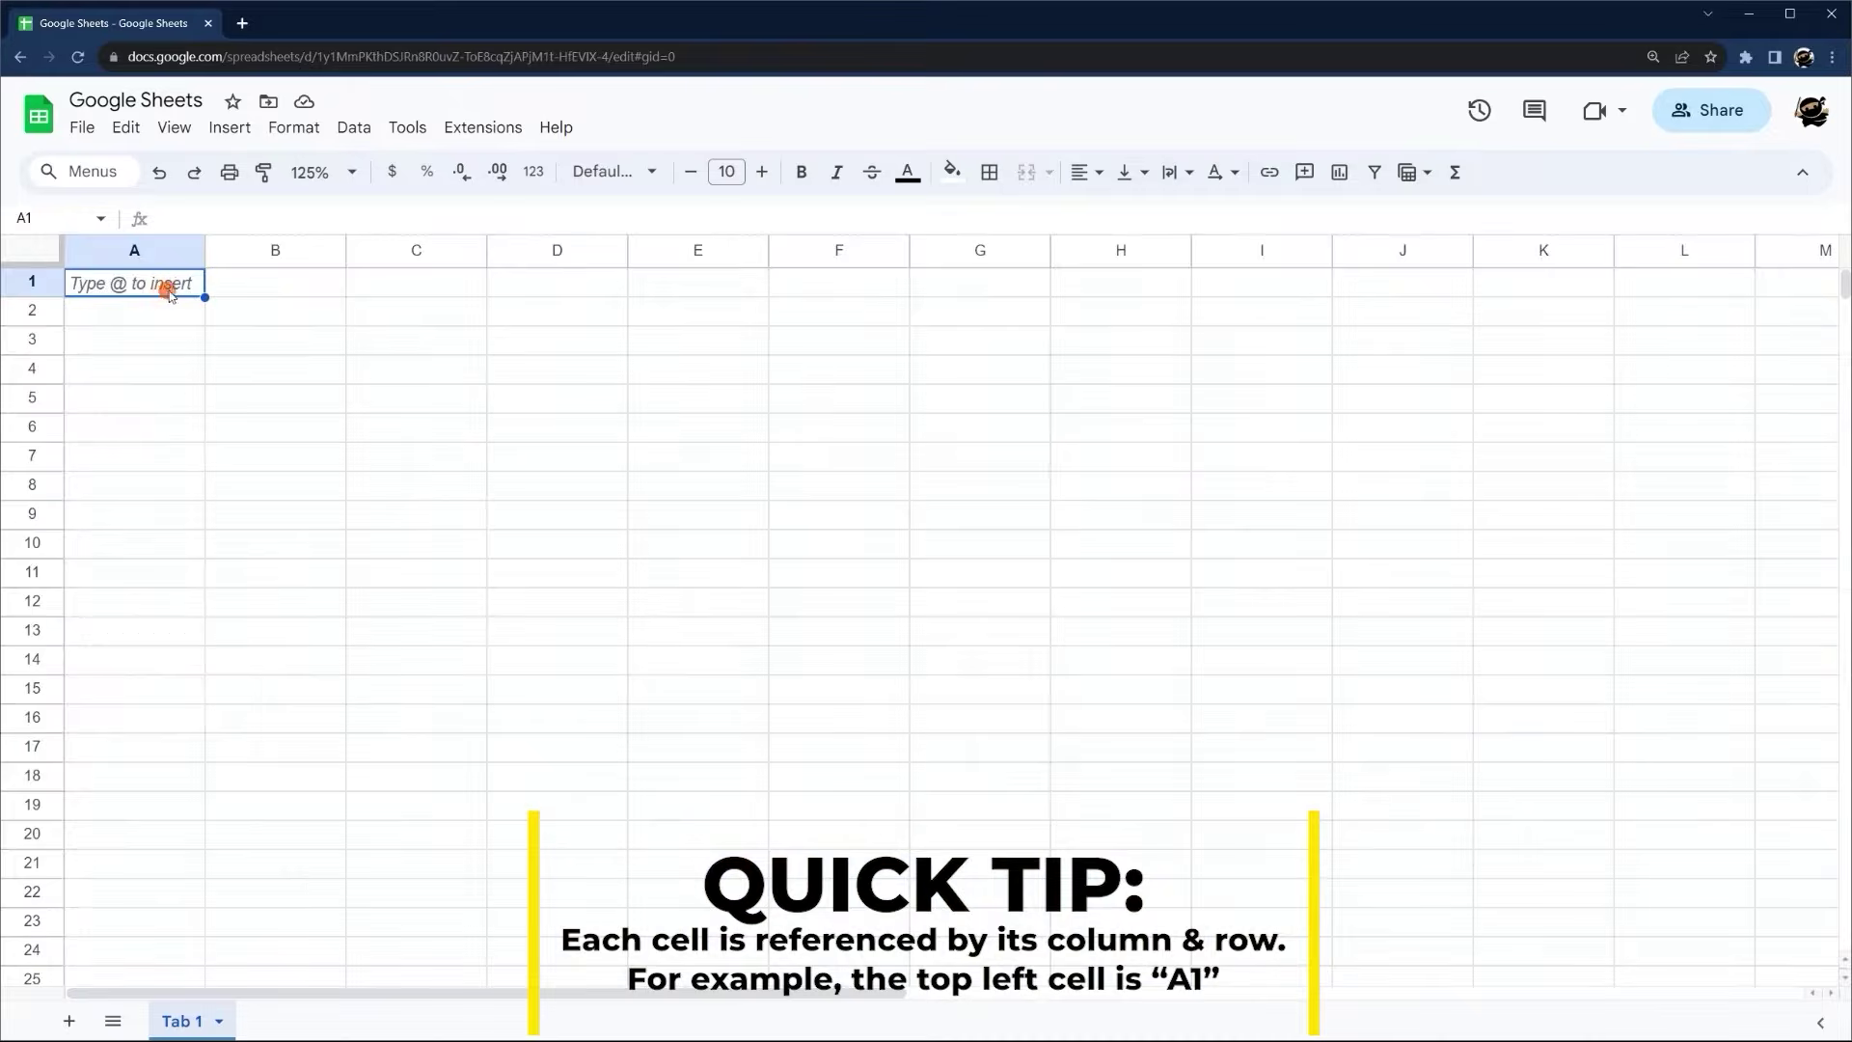
click(214, 306)
click(367, 341)
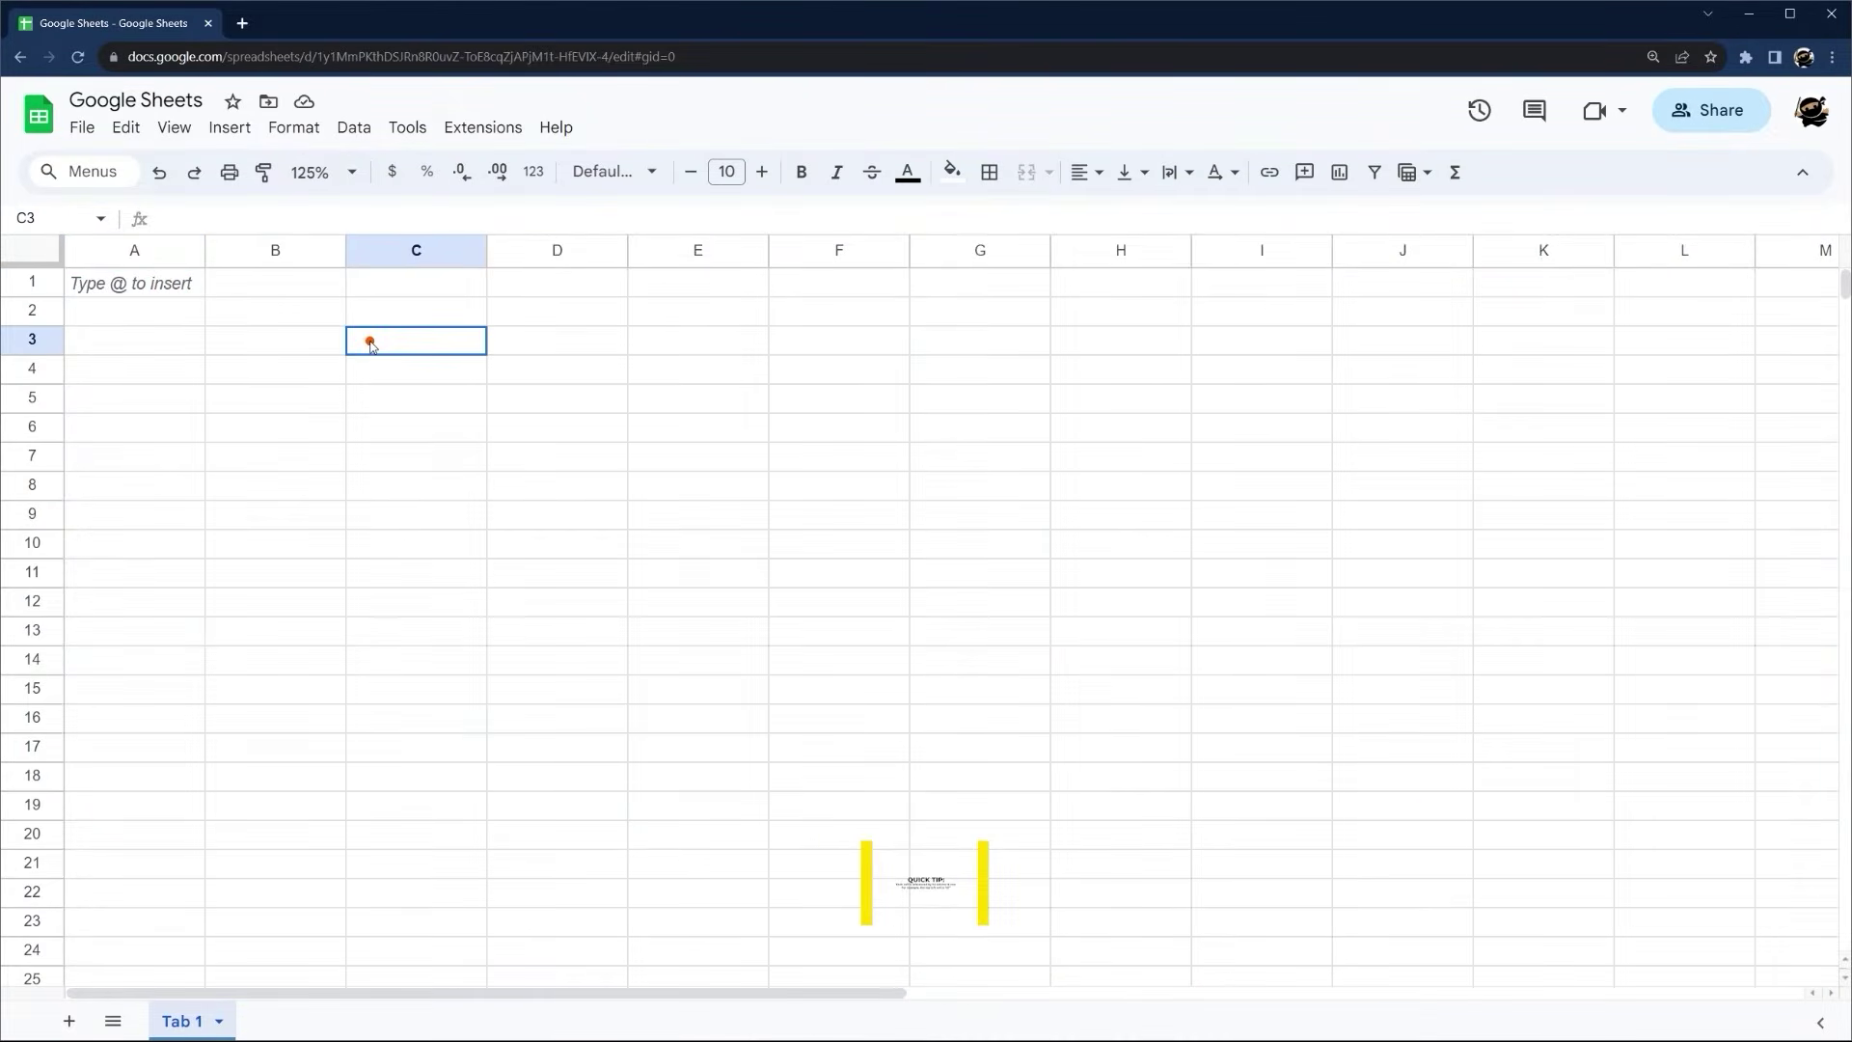
click(284, 342)
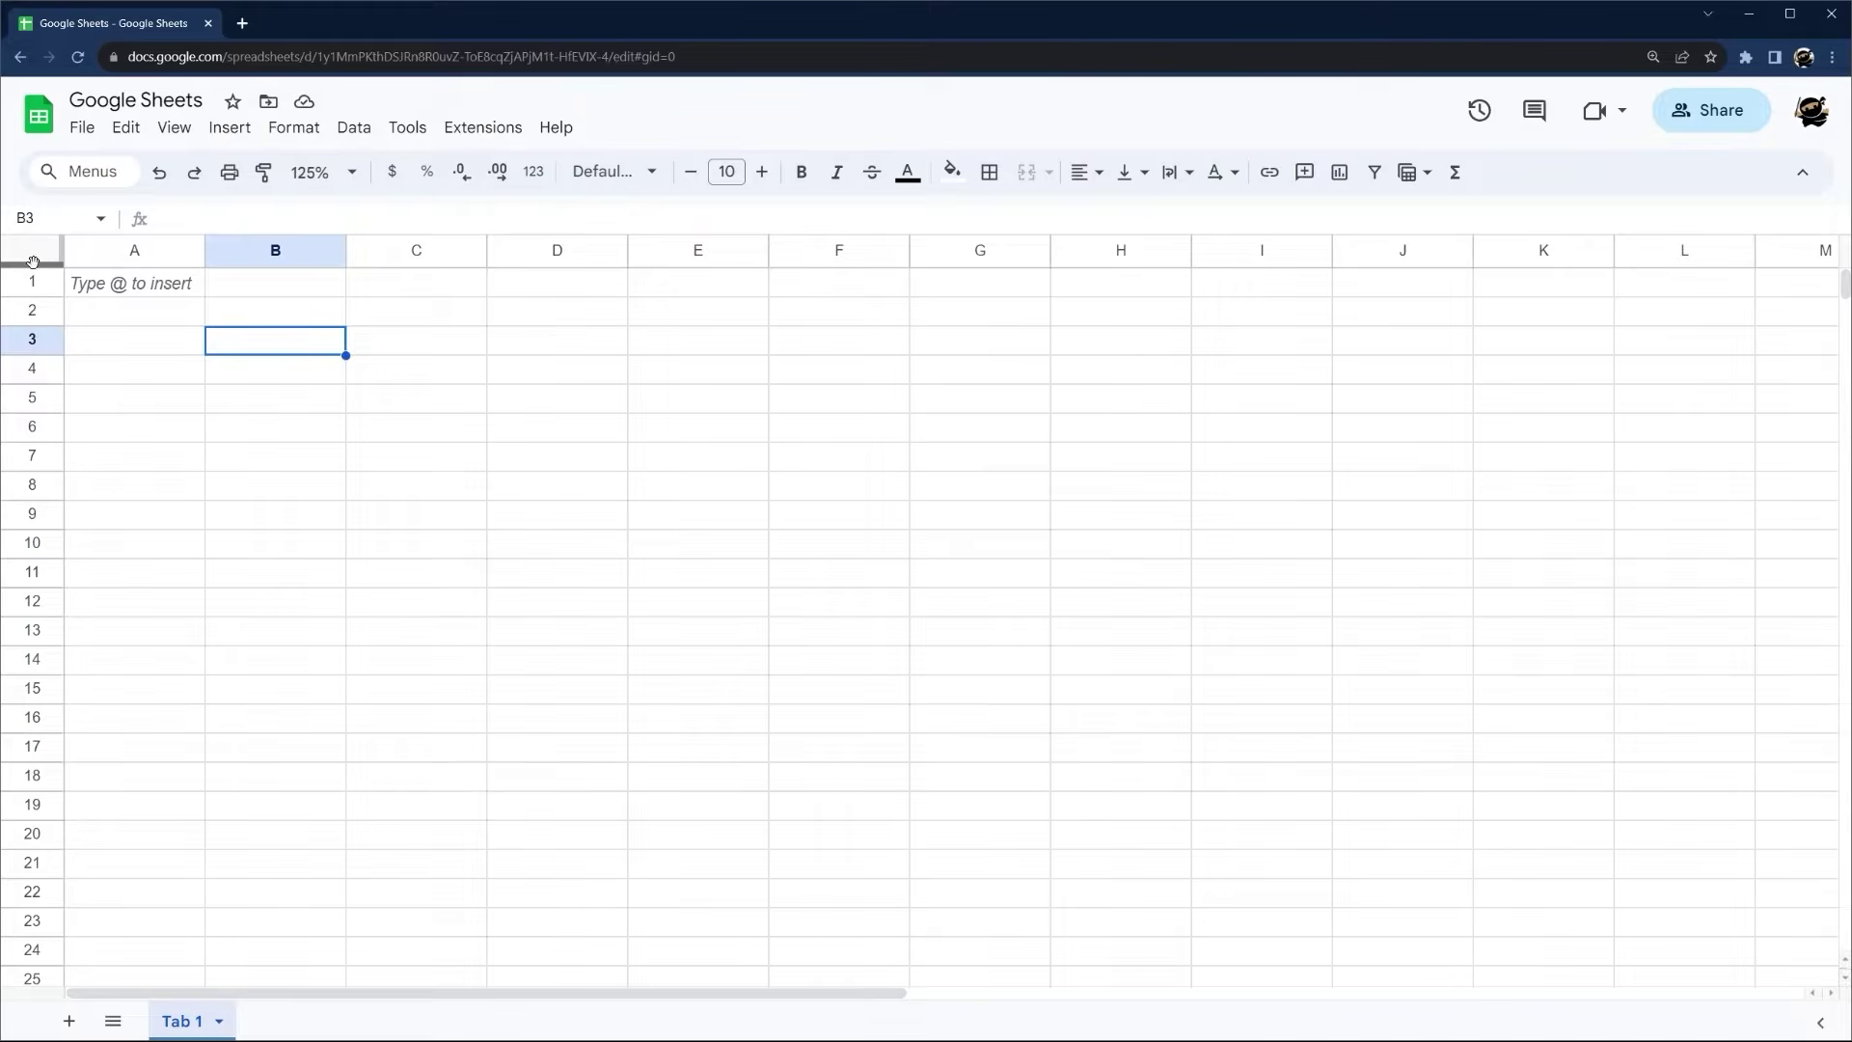
Freeze the first two rows of Tab 1, and select row 72 further down the sheet
drag(33, 263, 65, 336)
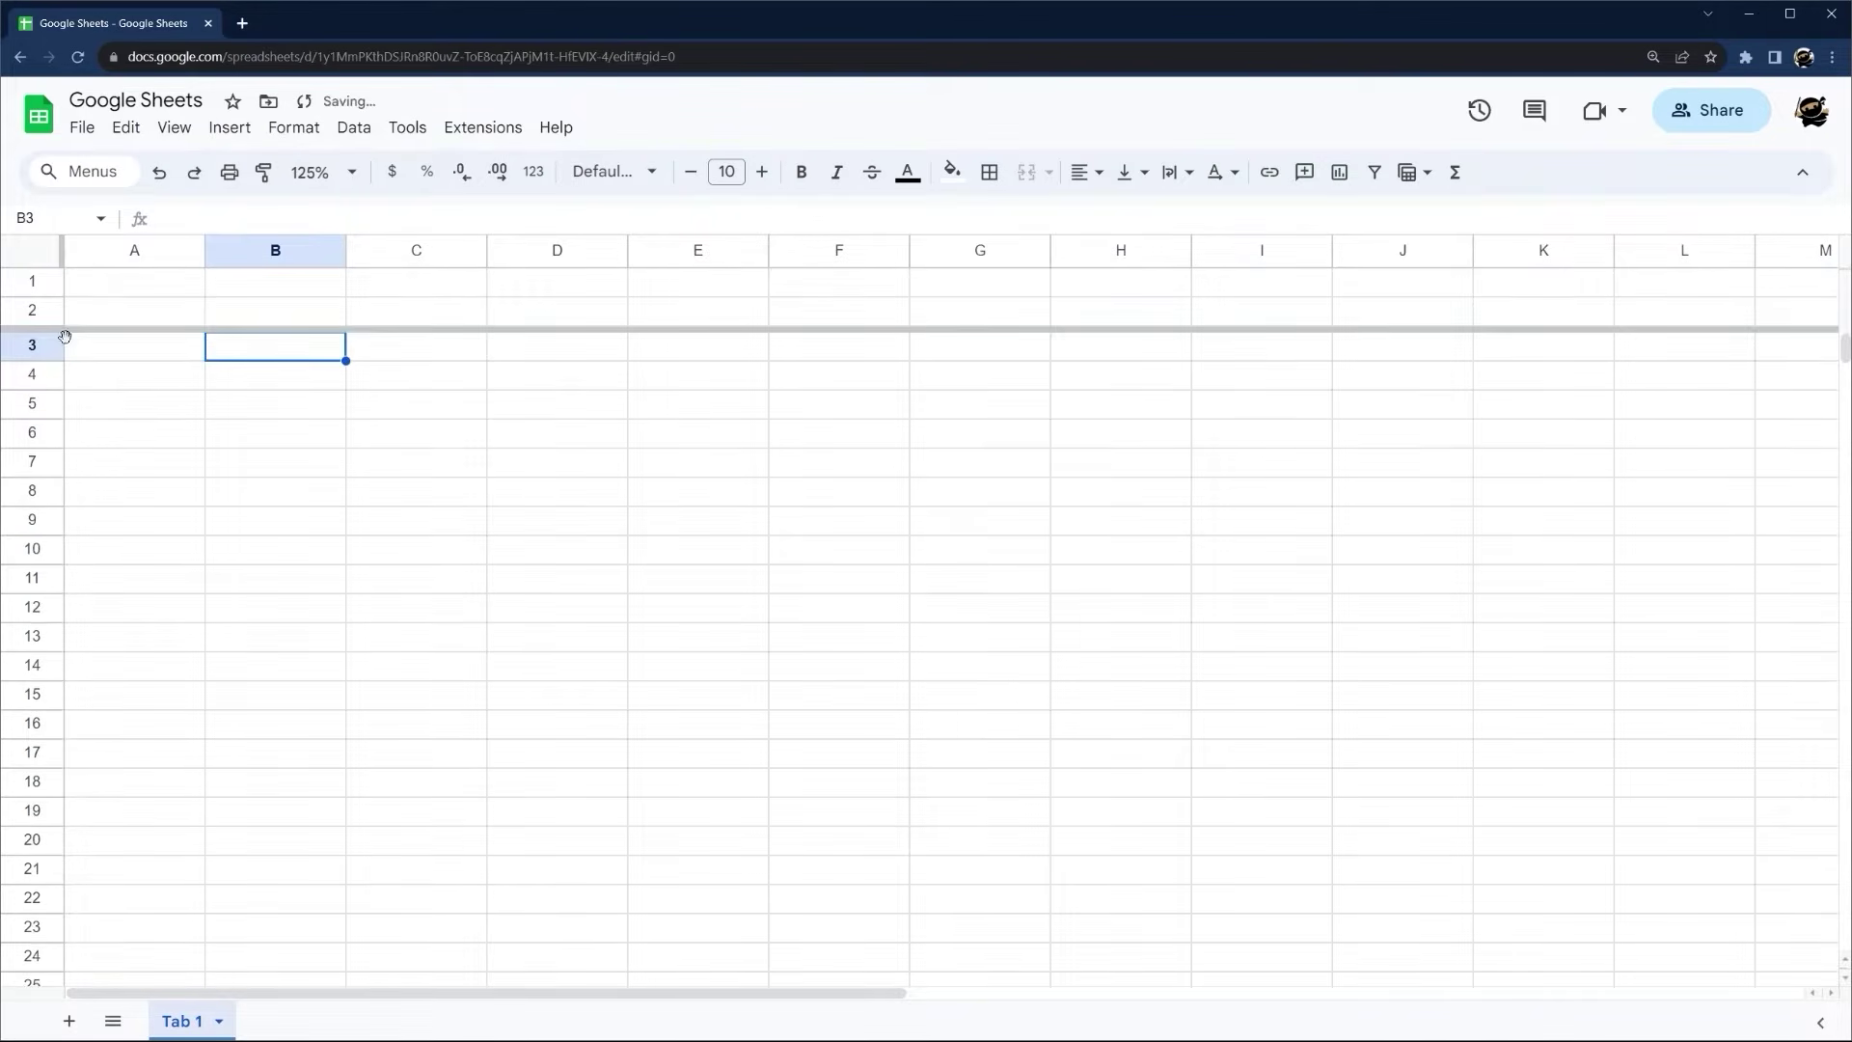
scroll(165, 377, down, 2)
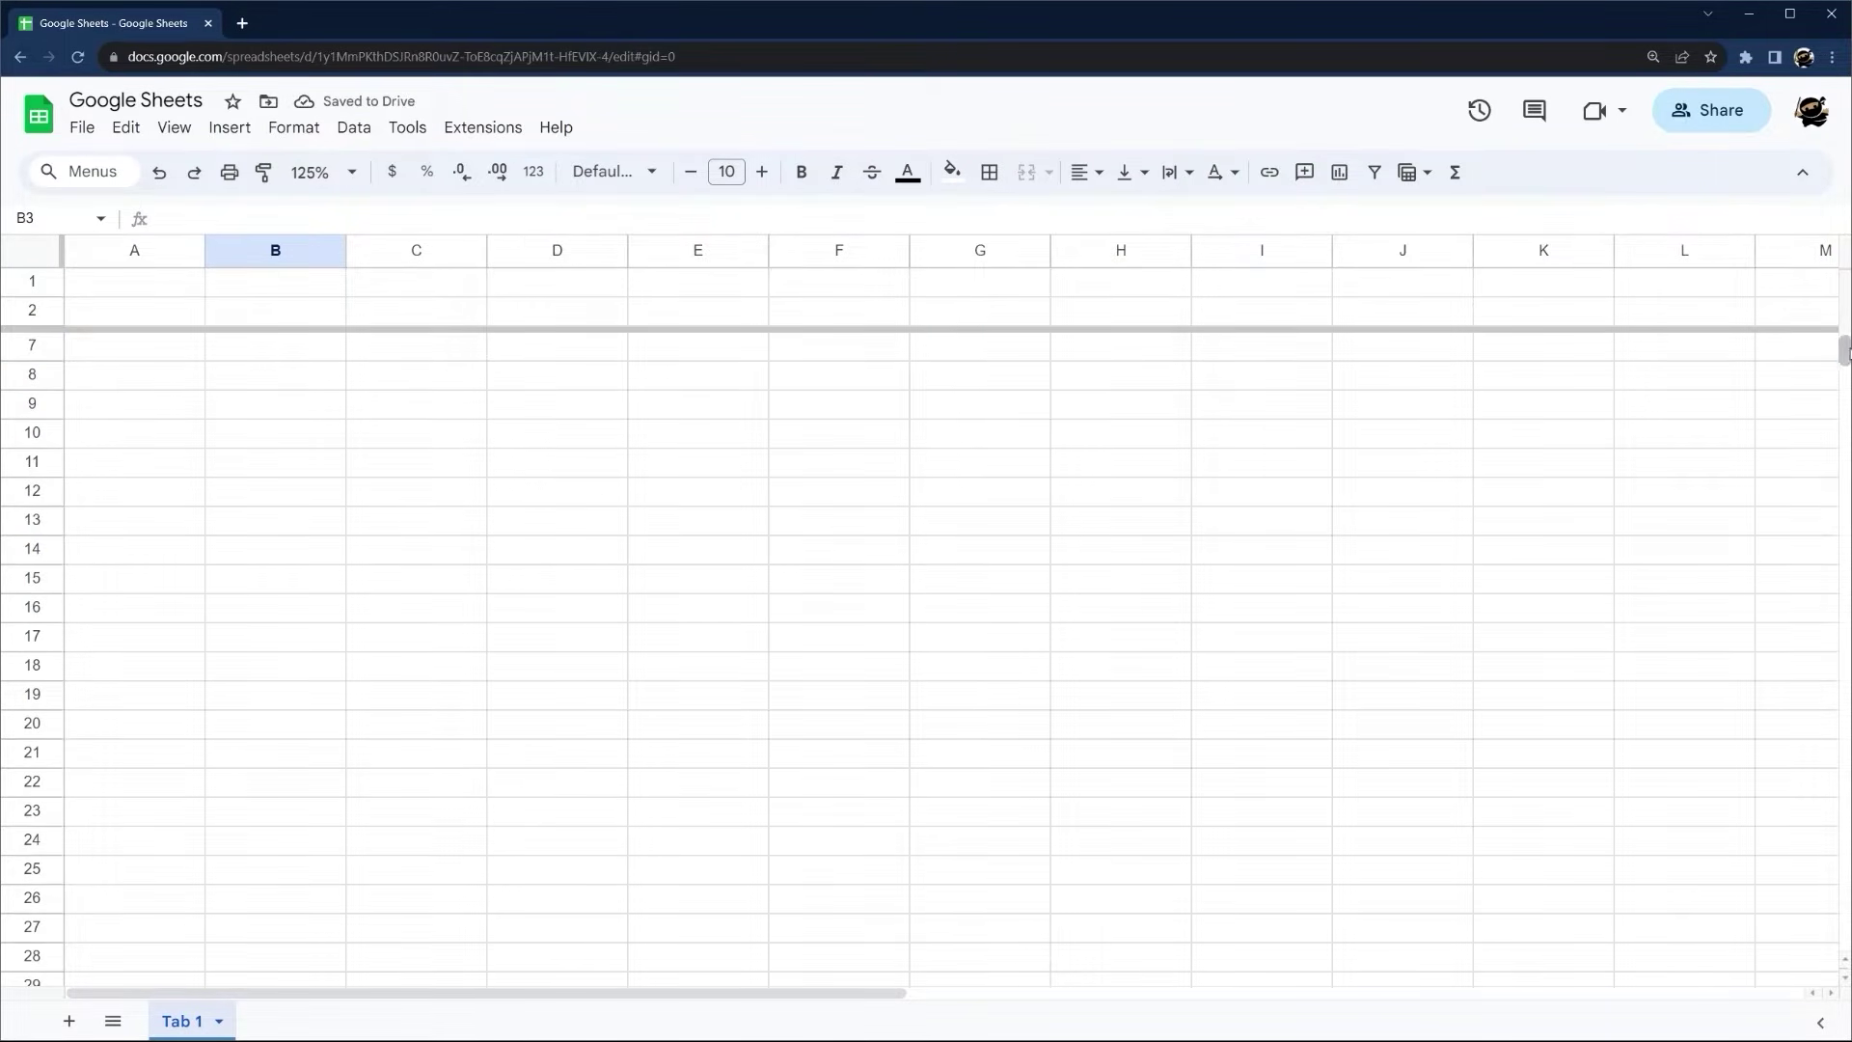
drag(1844, 351, 1845, 390)
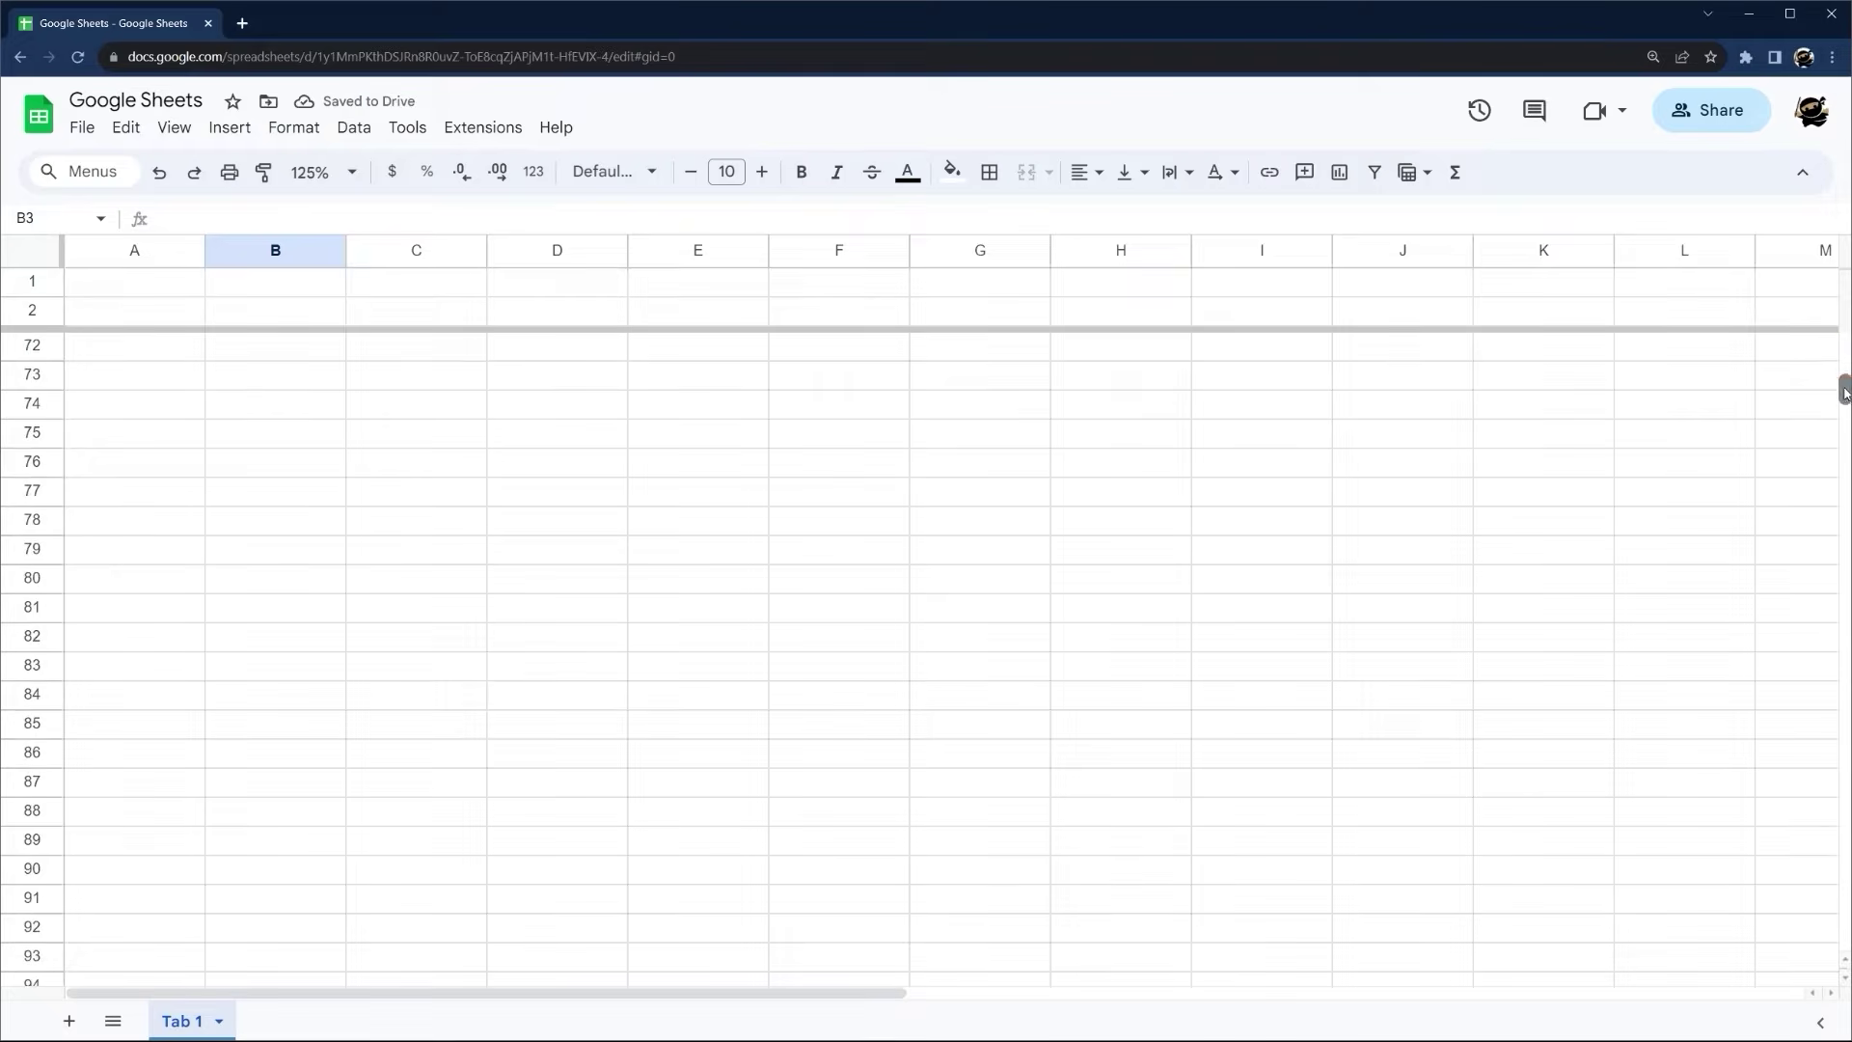
click(42, 353)
scroll(50, 382, up, 5)
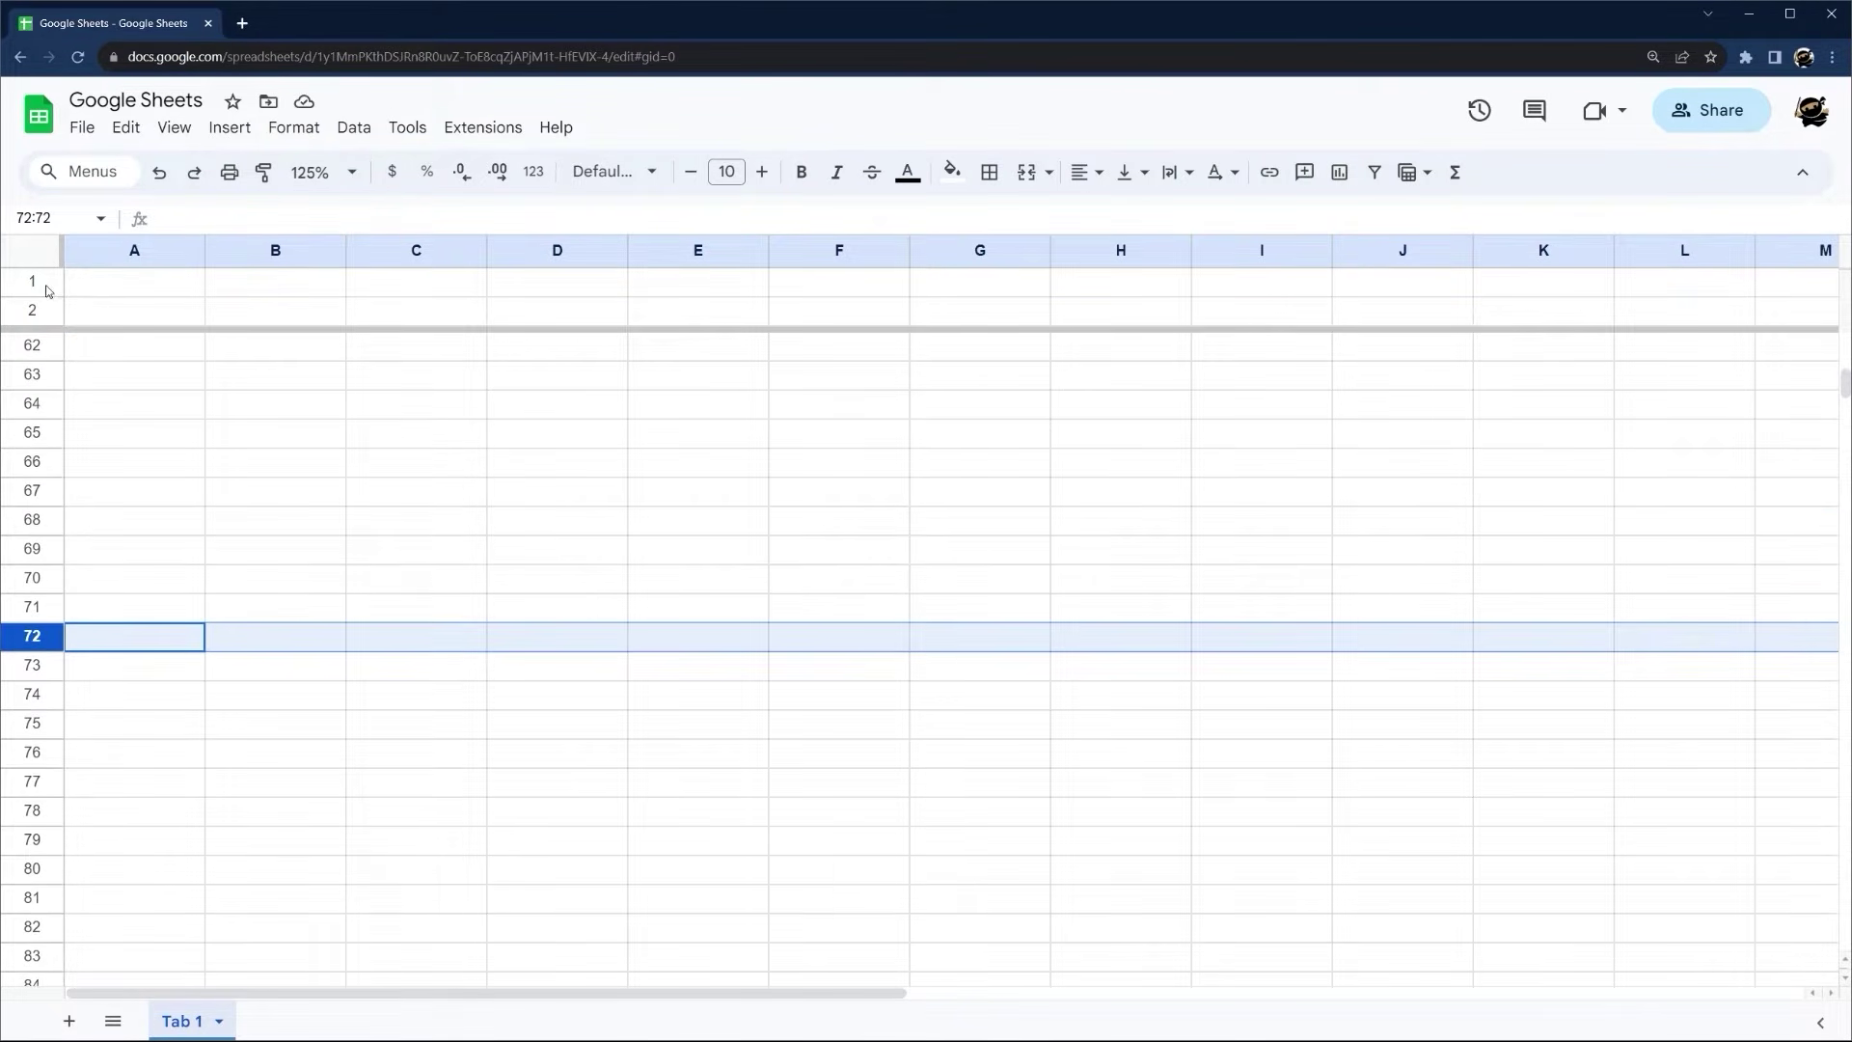
Select the frozen rows 1 and 2, and freeze column A as well
drag(46, 291, 46, 306)
scroll(107, 454, up, 20)
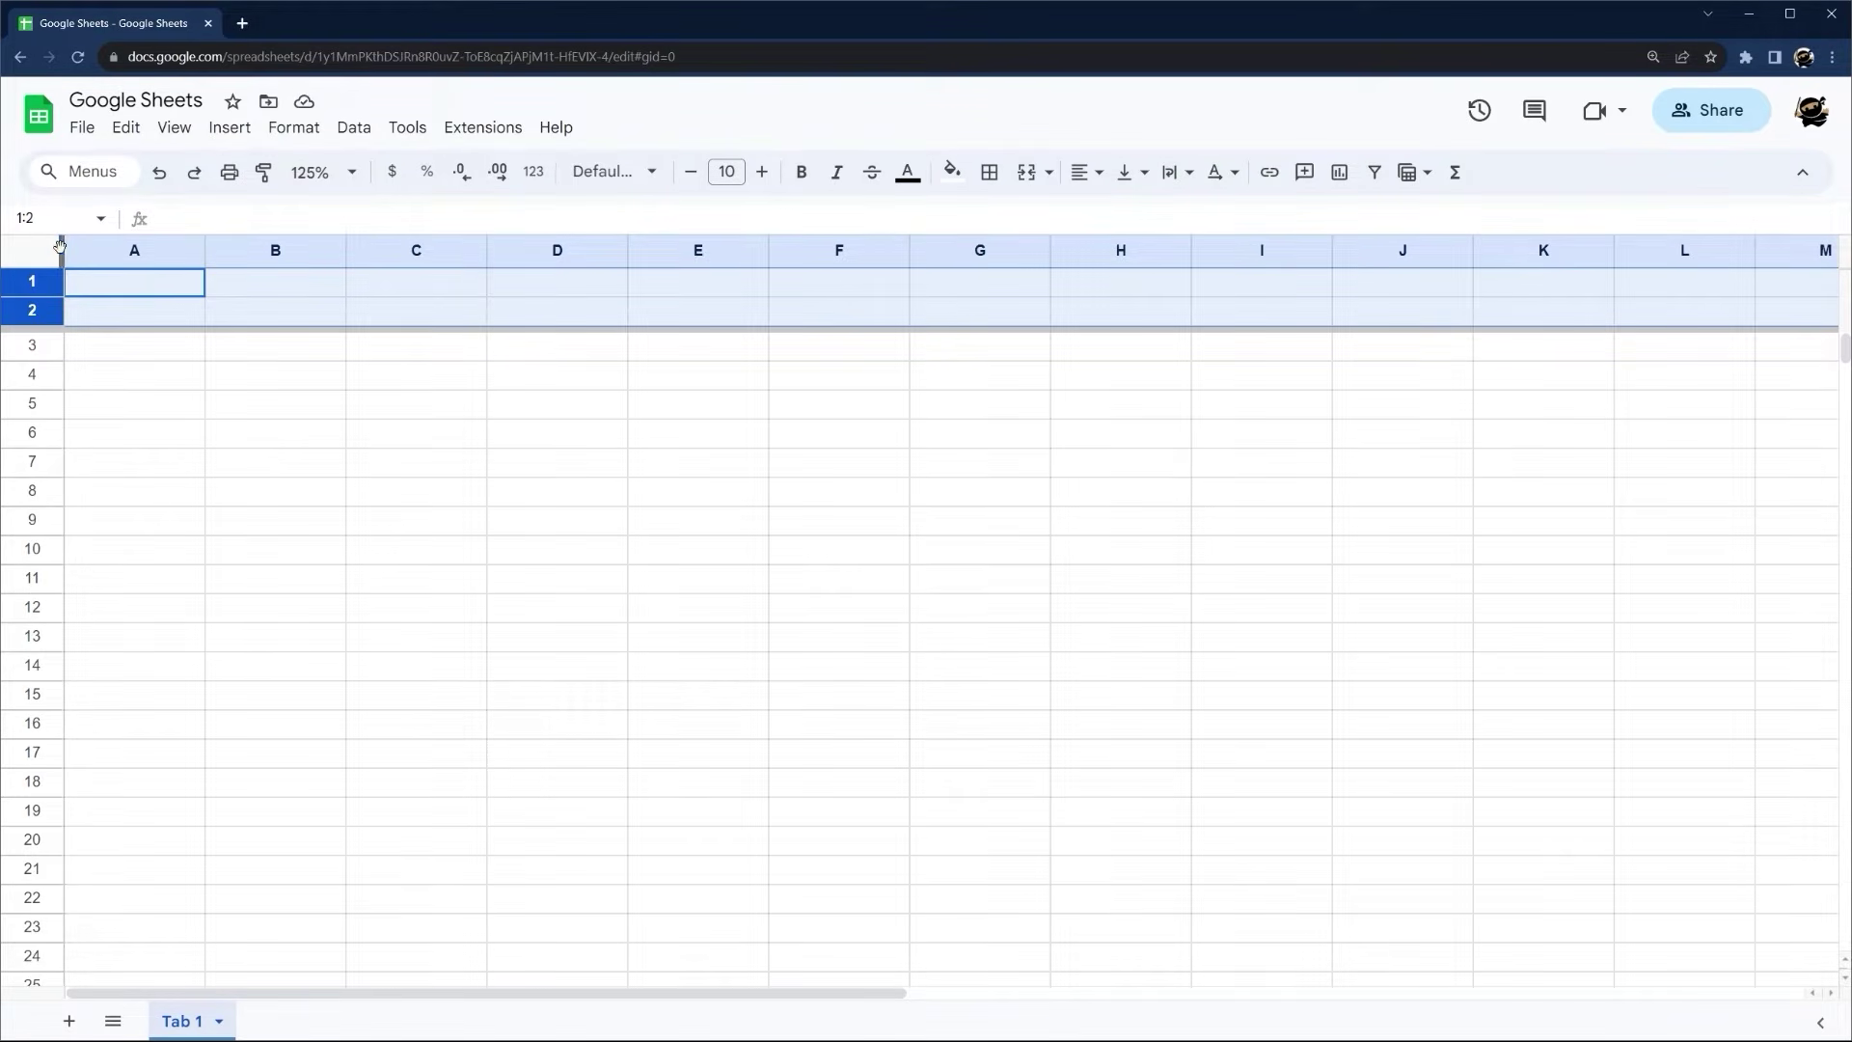
drag(60, 246, 209, 249)
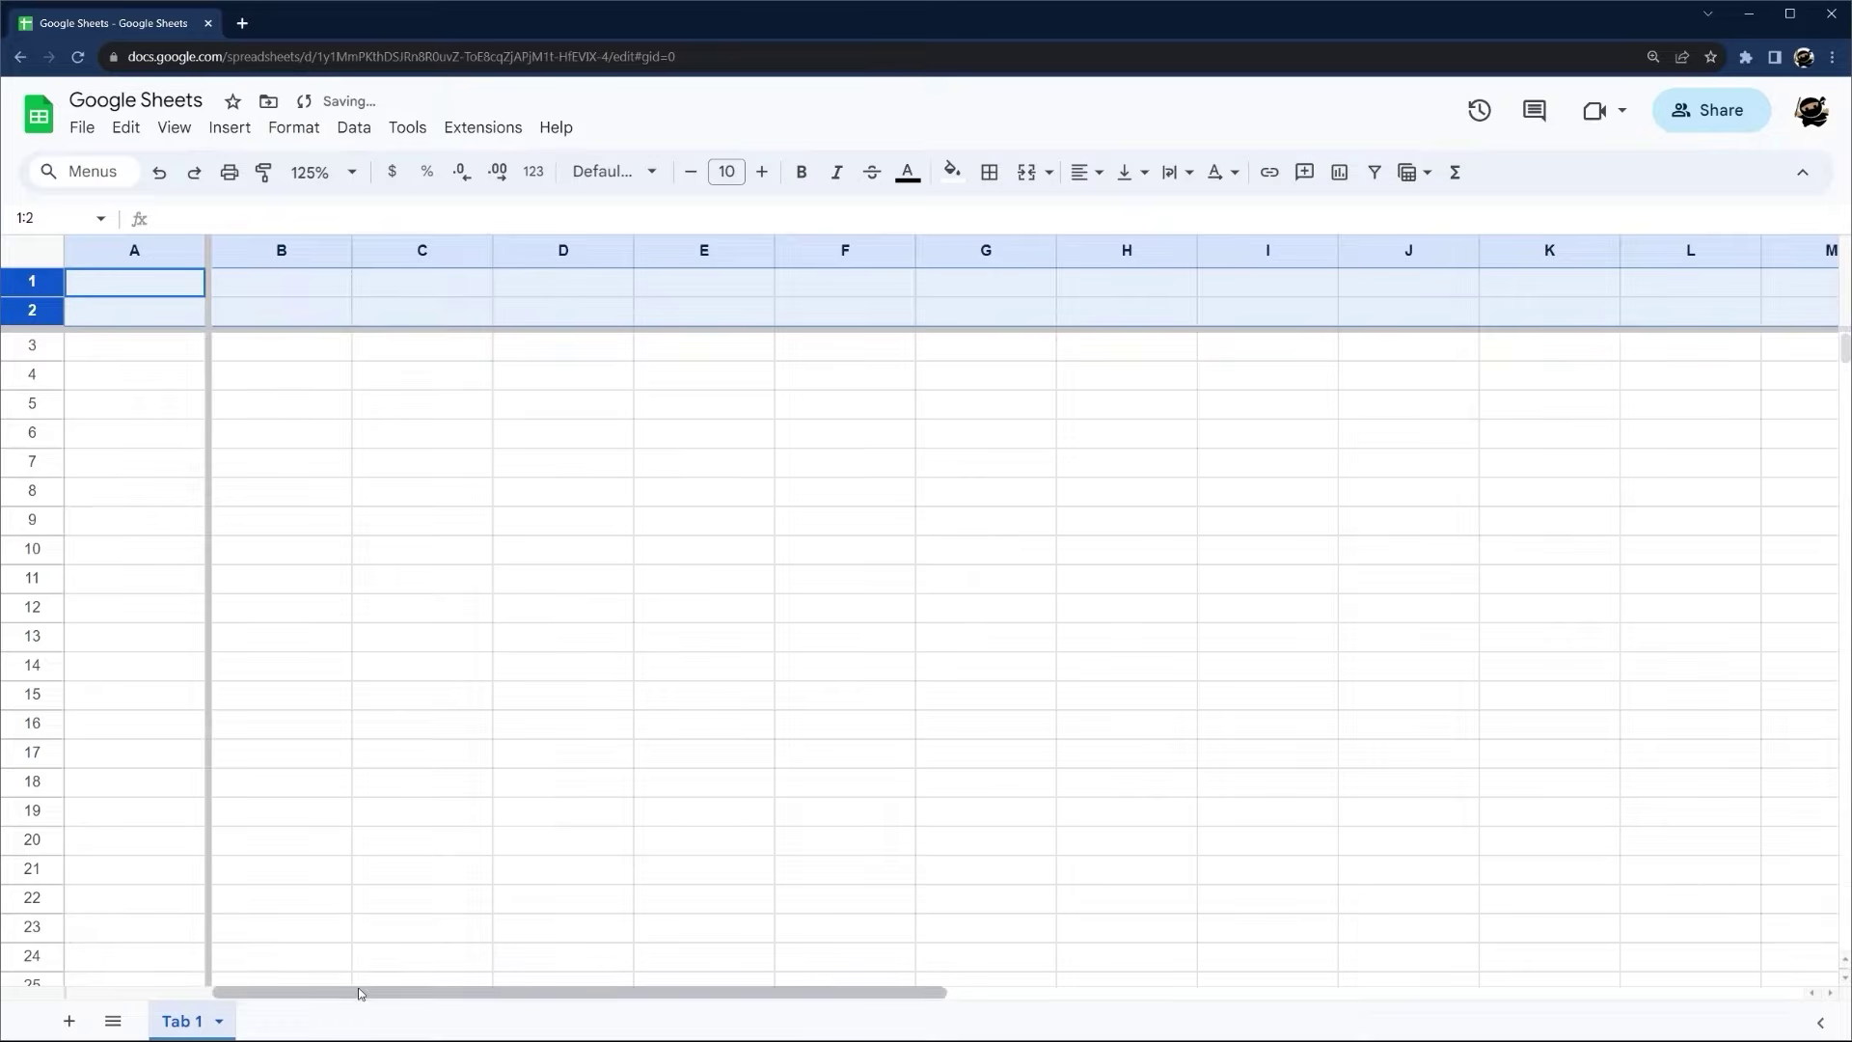
drag(359, 993, 1220, 993)
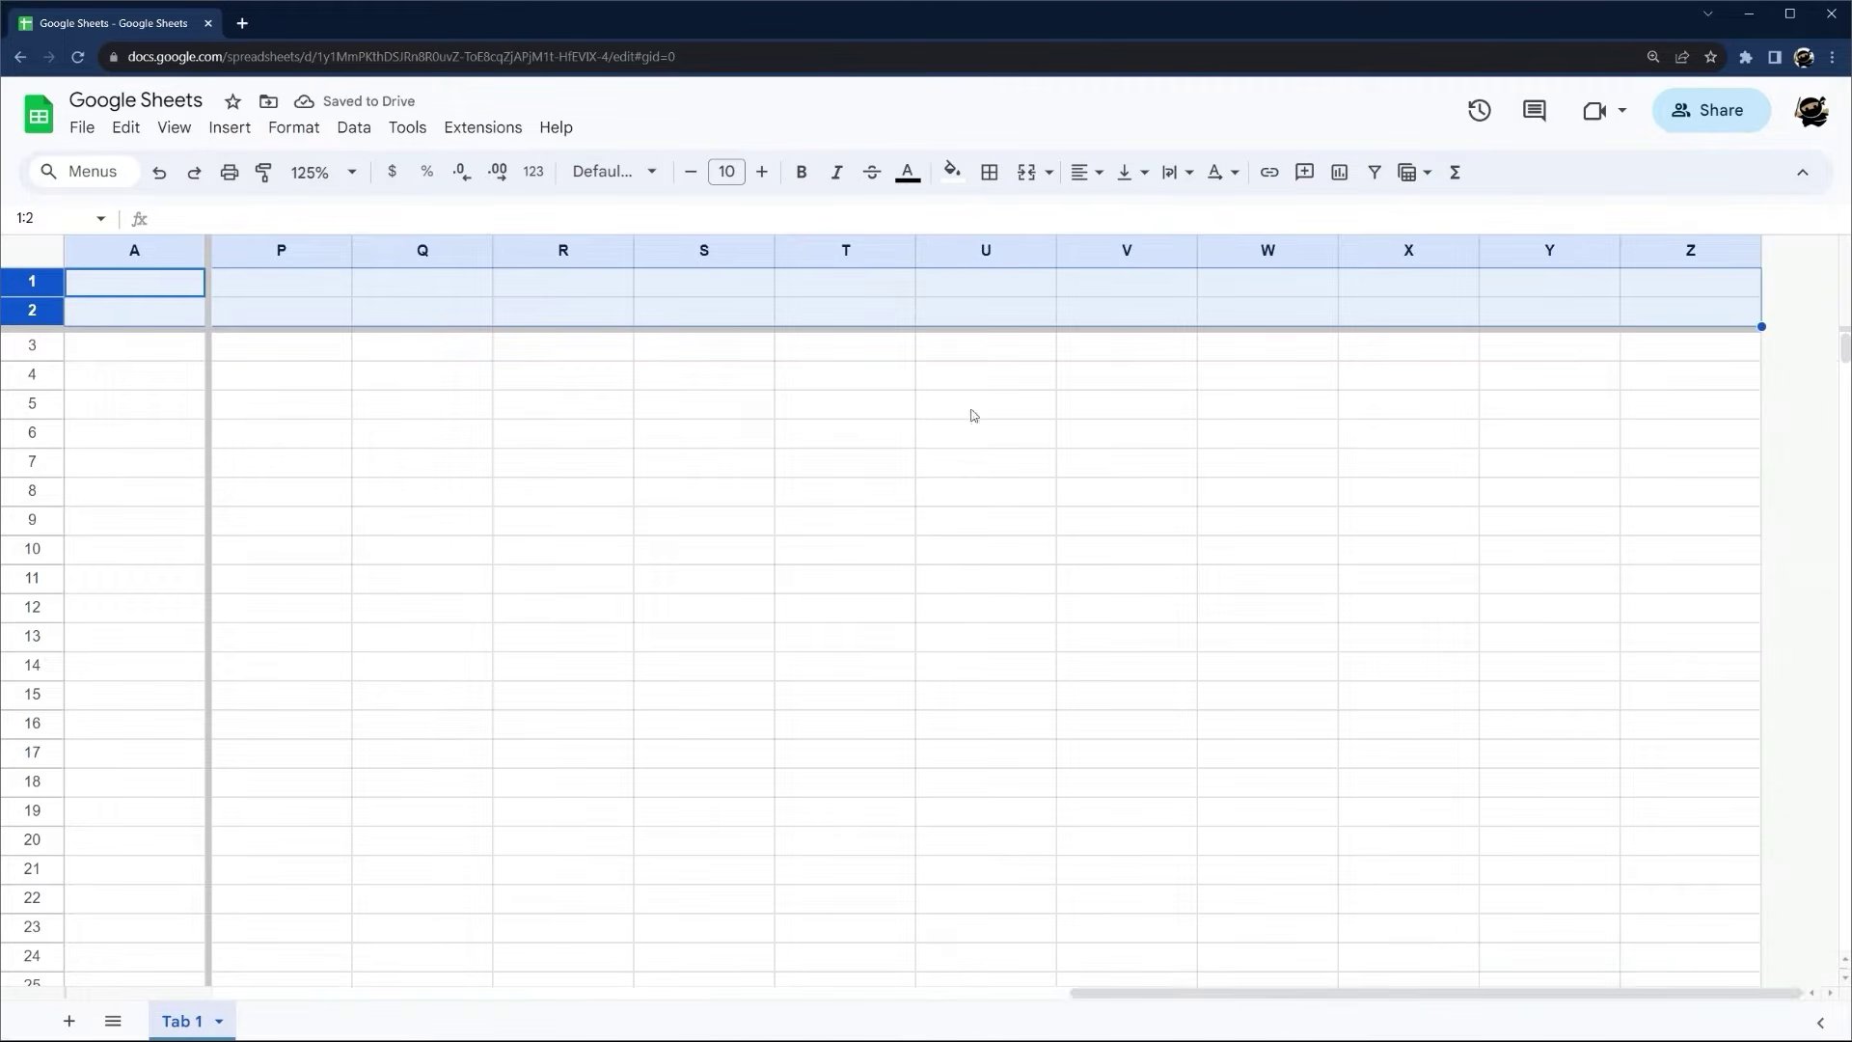
Select column P, and remove the freeze from the rows and from column A
click(844, 460)
click(273, 250)
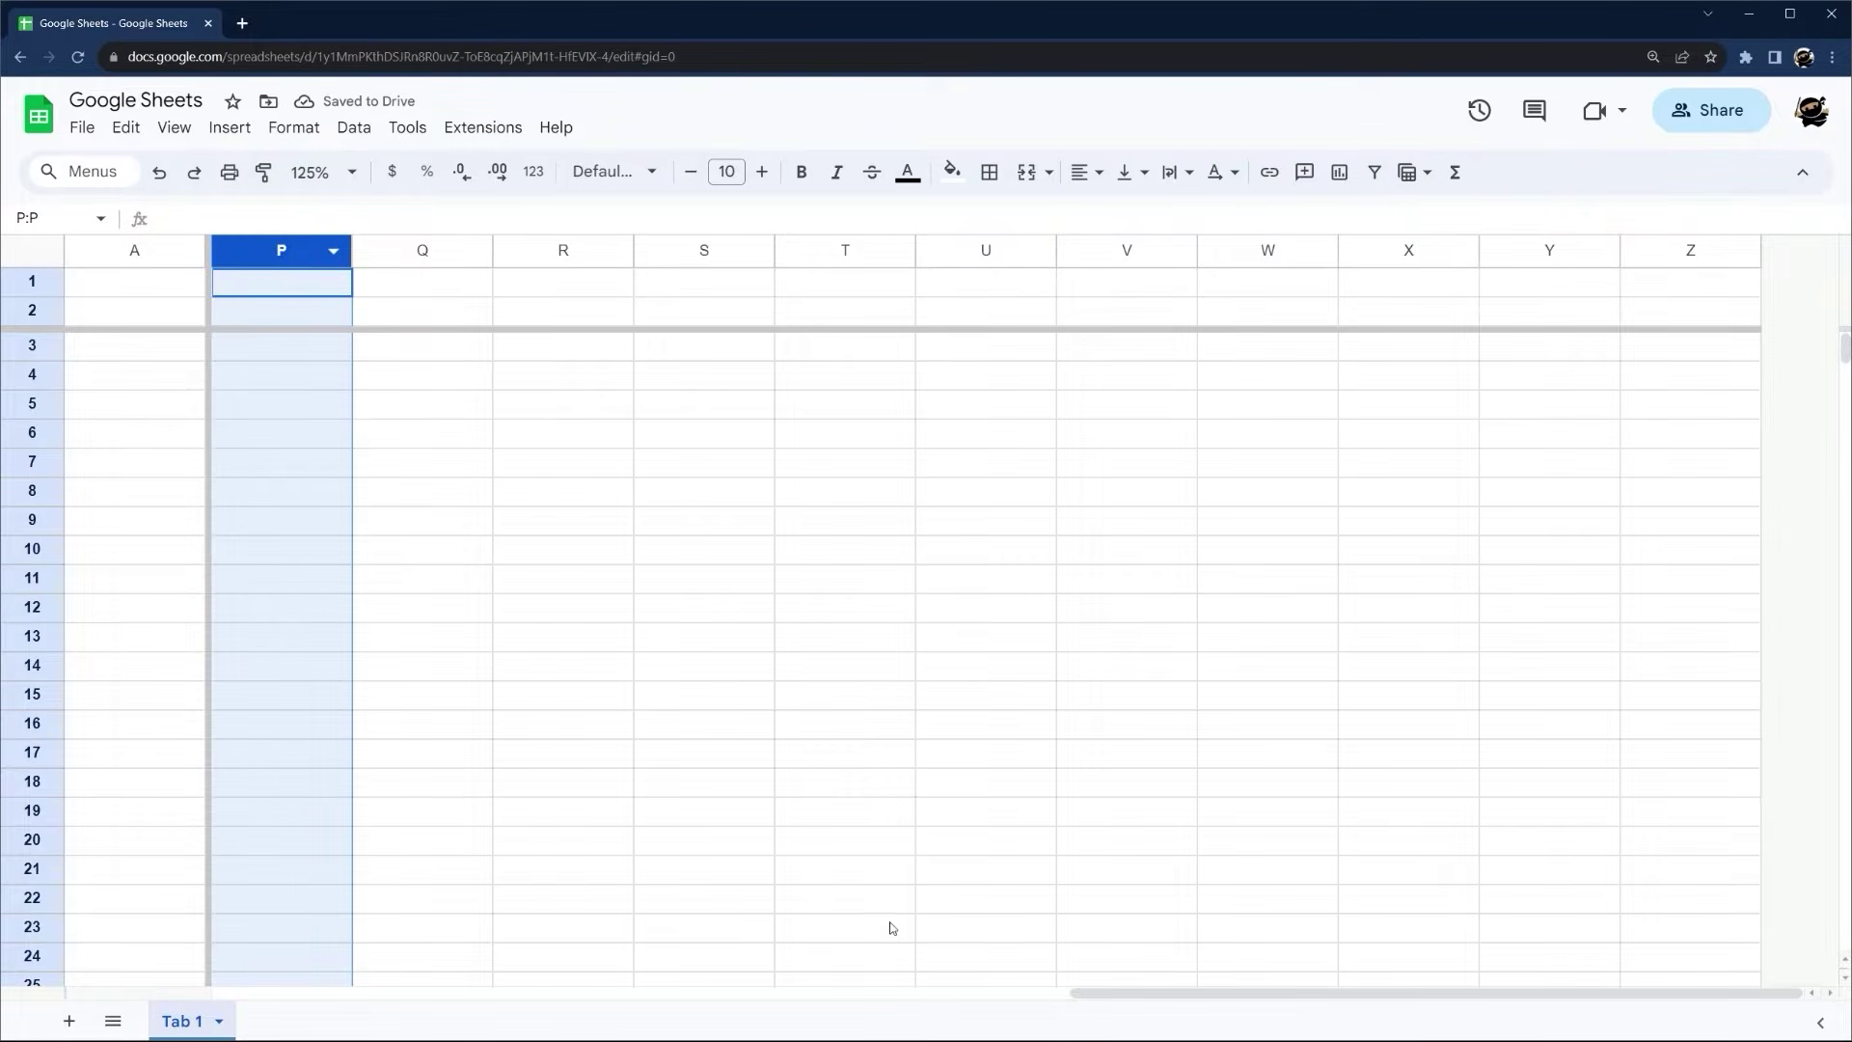
drag(1102, 991, 237, 996)
drag(194, 328, 48, 263)
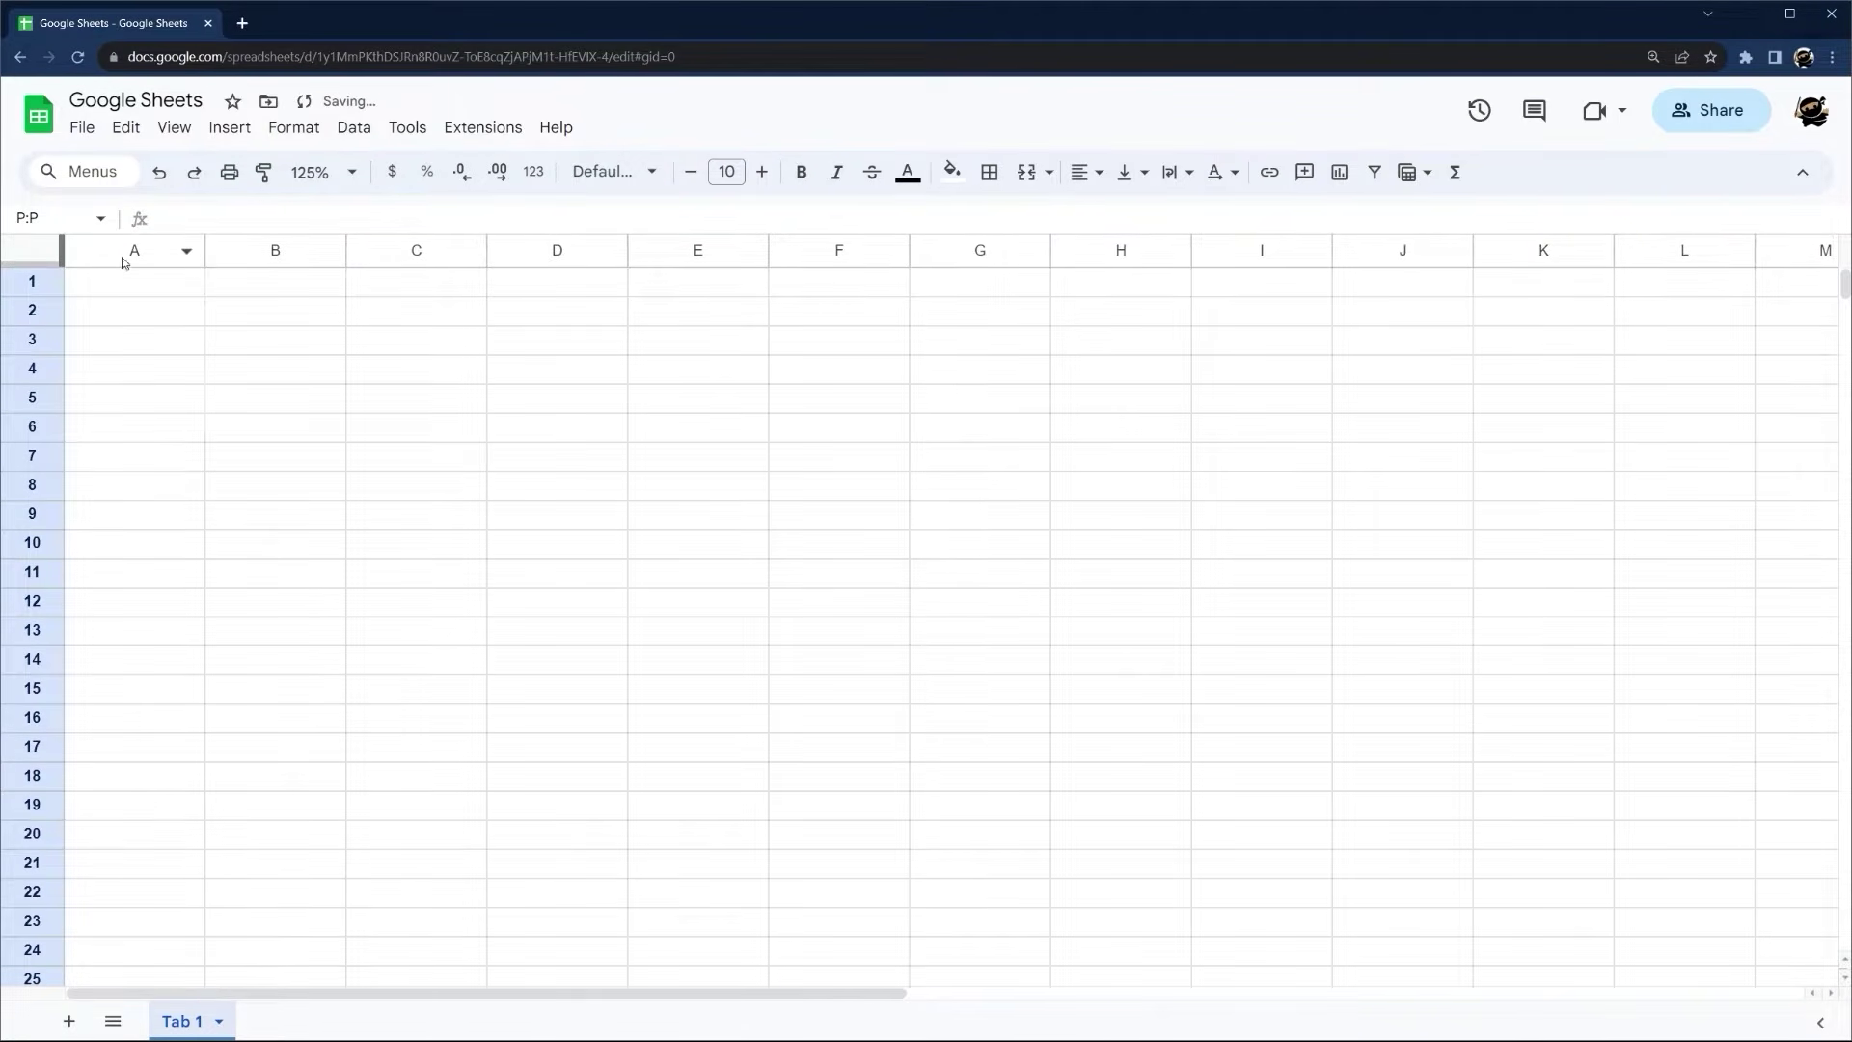
Freeze the first row, and remove the row freeze again
click(174, 128)
mouse_move(188, 210)
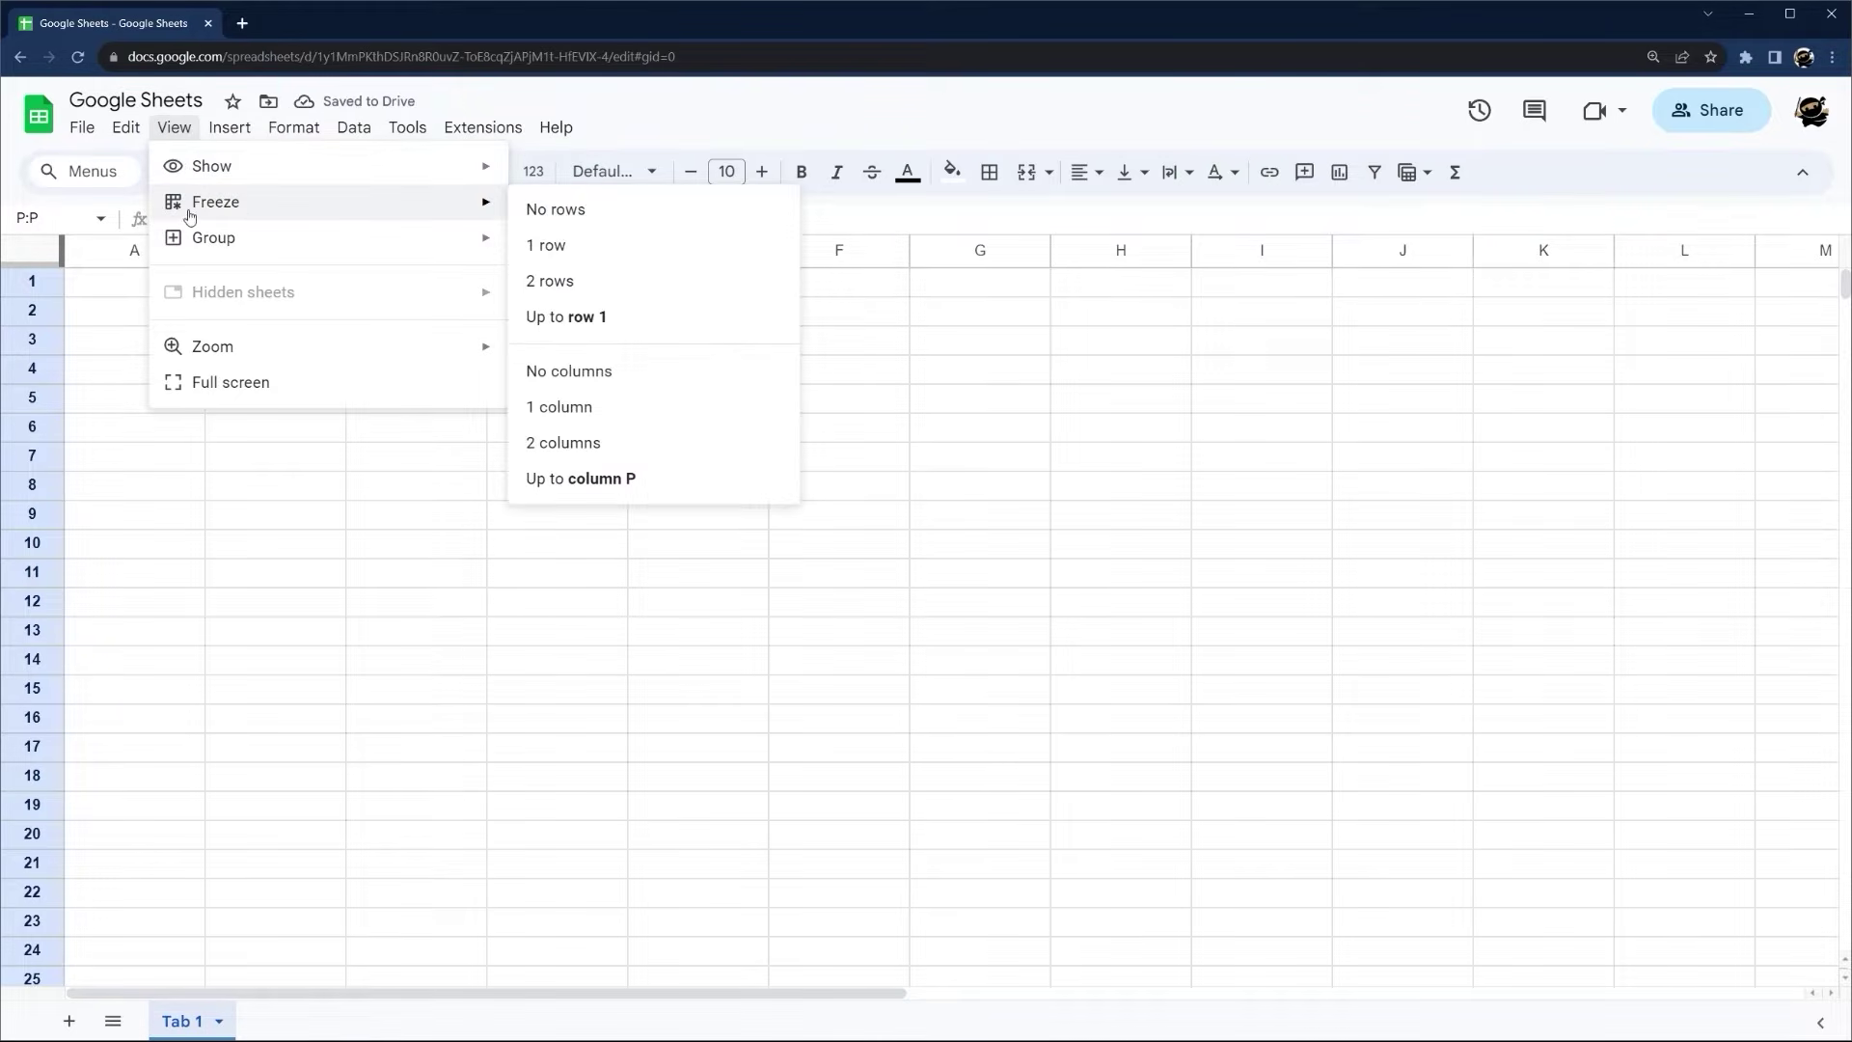
click(549, 245)
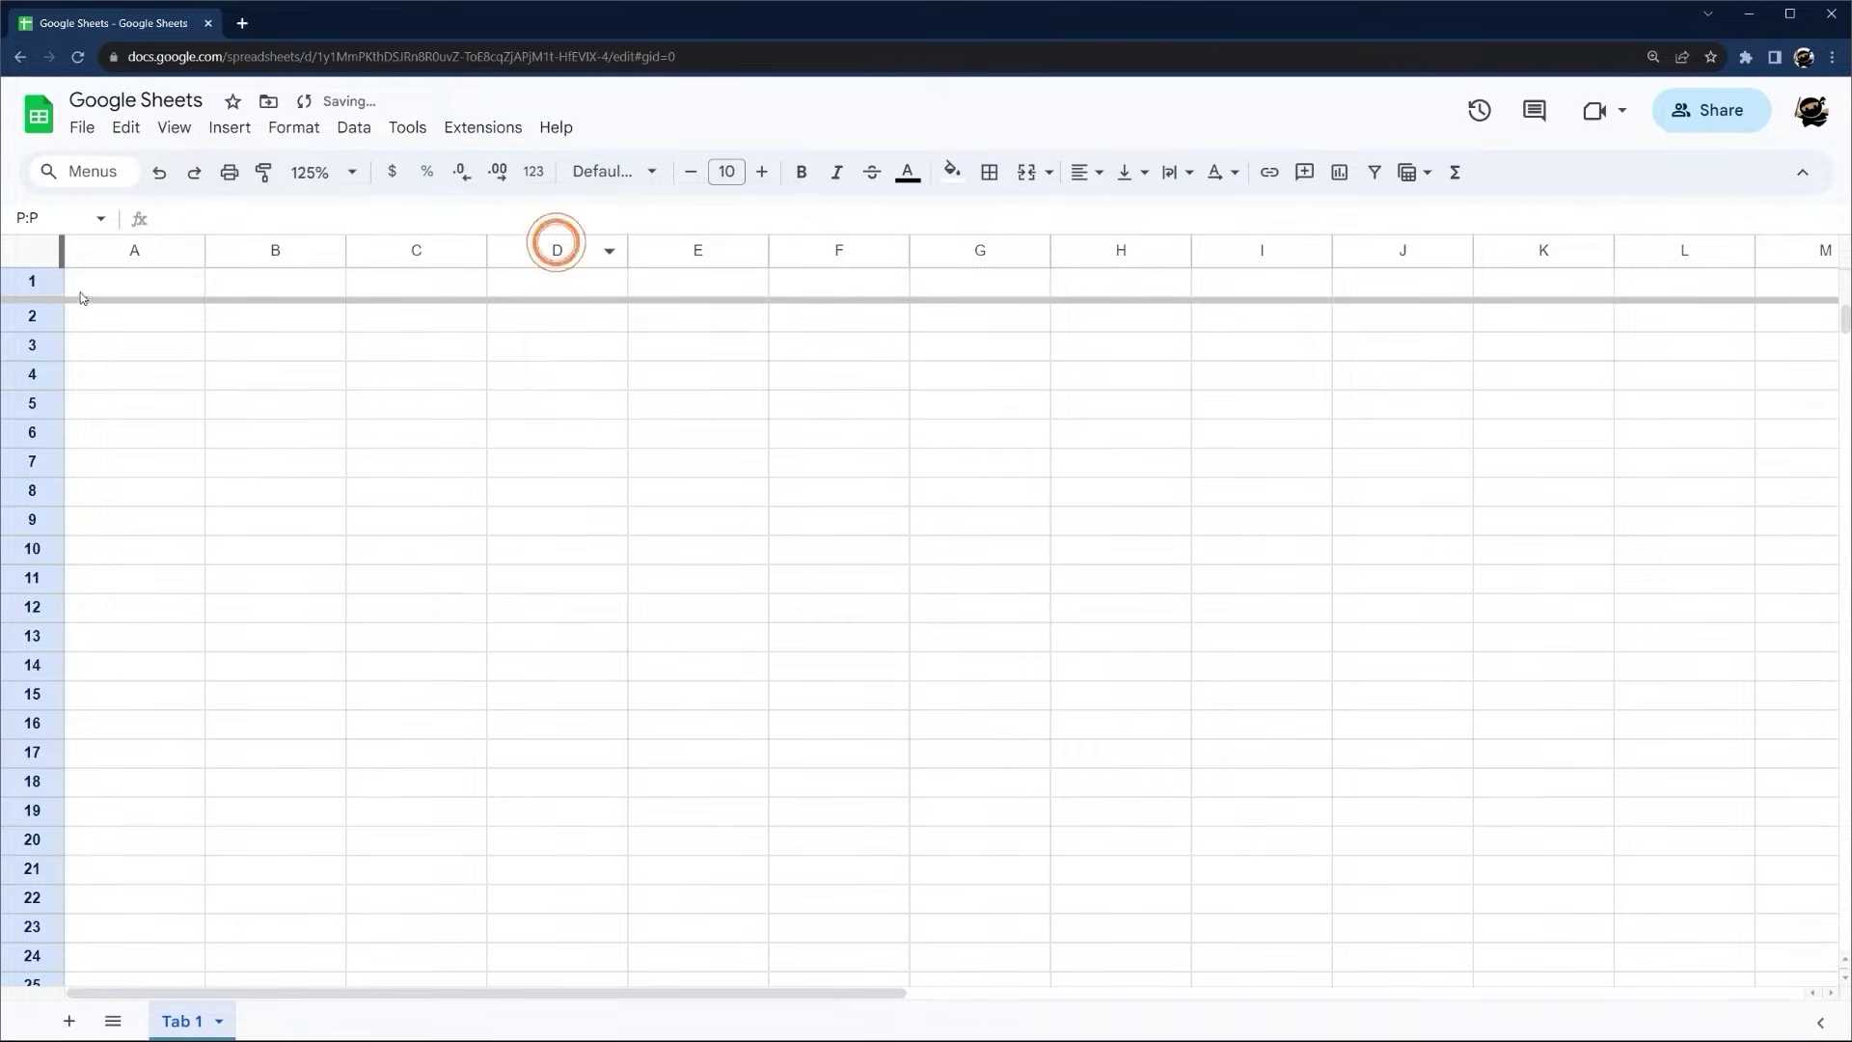
click(173, 127)
mouse_move(209, 197)
click(571, 205)
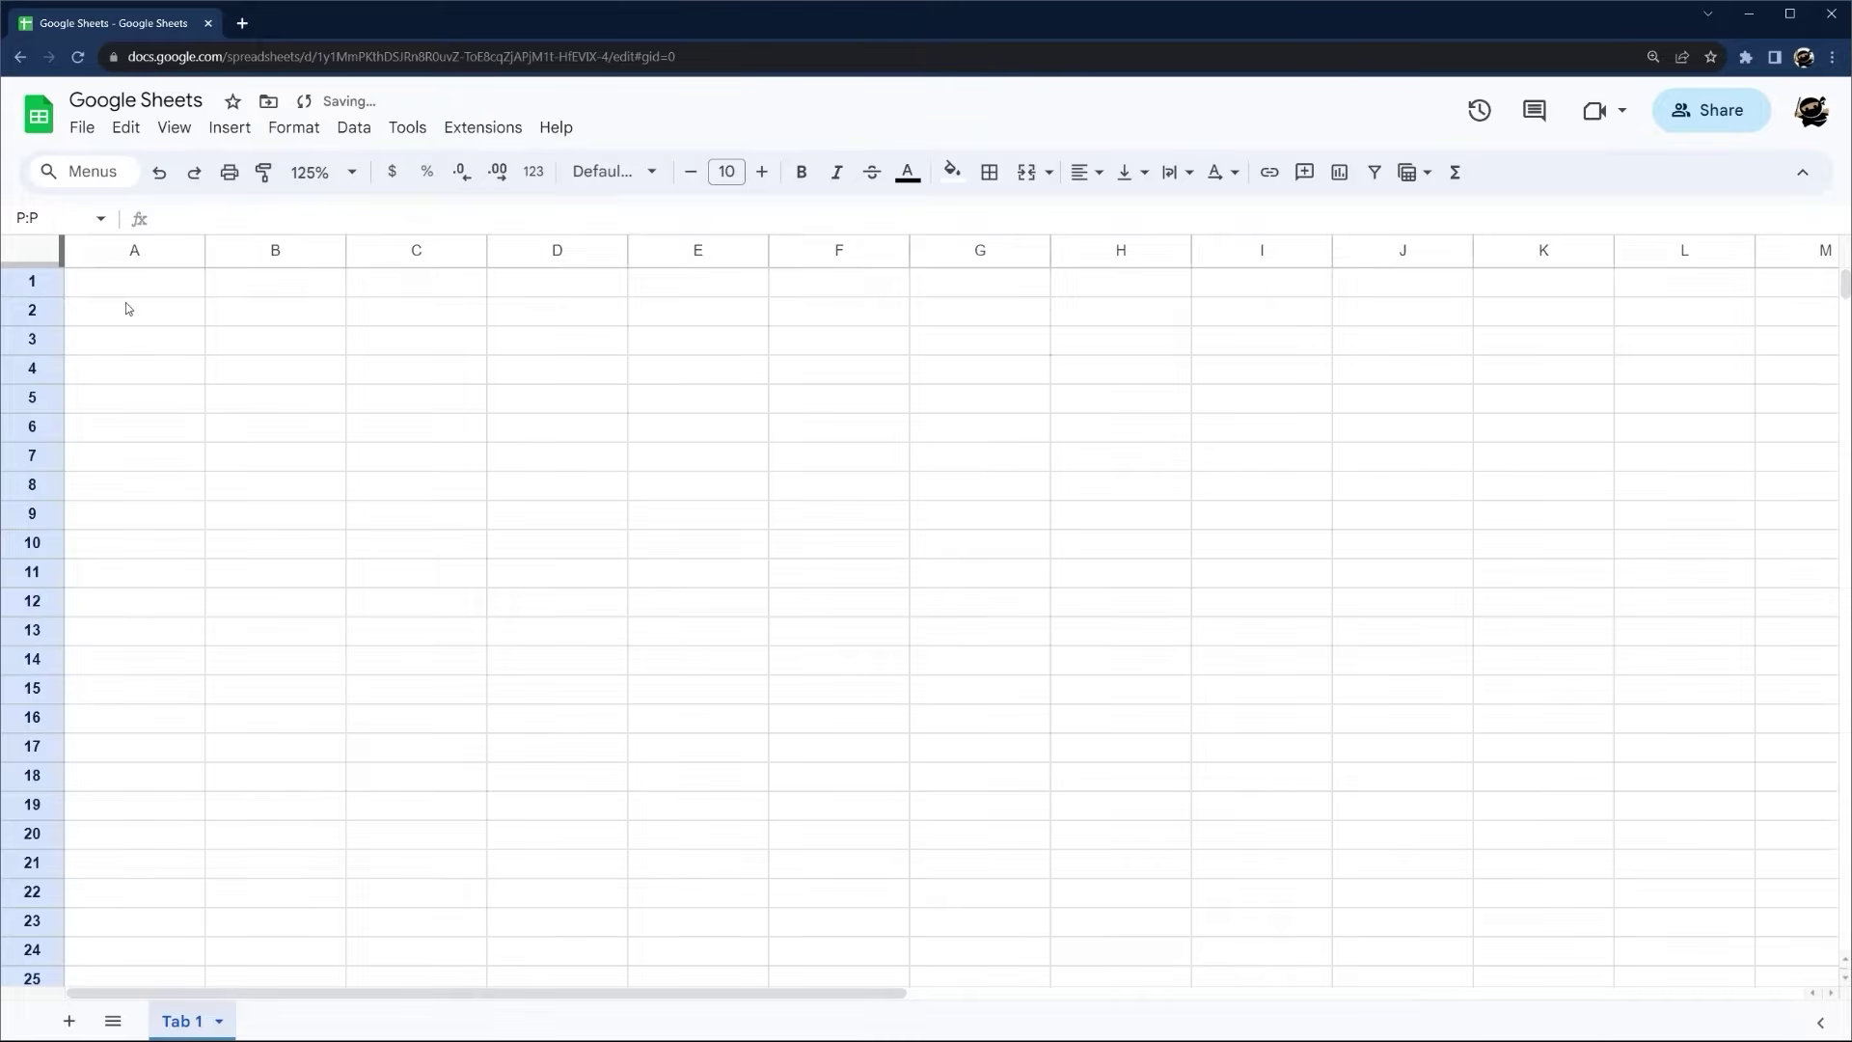
click(127, 293)
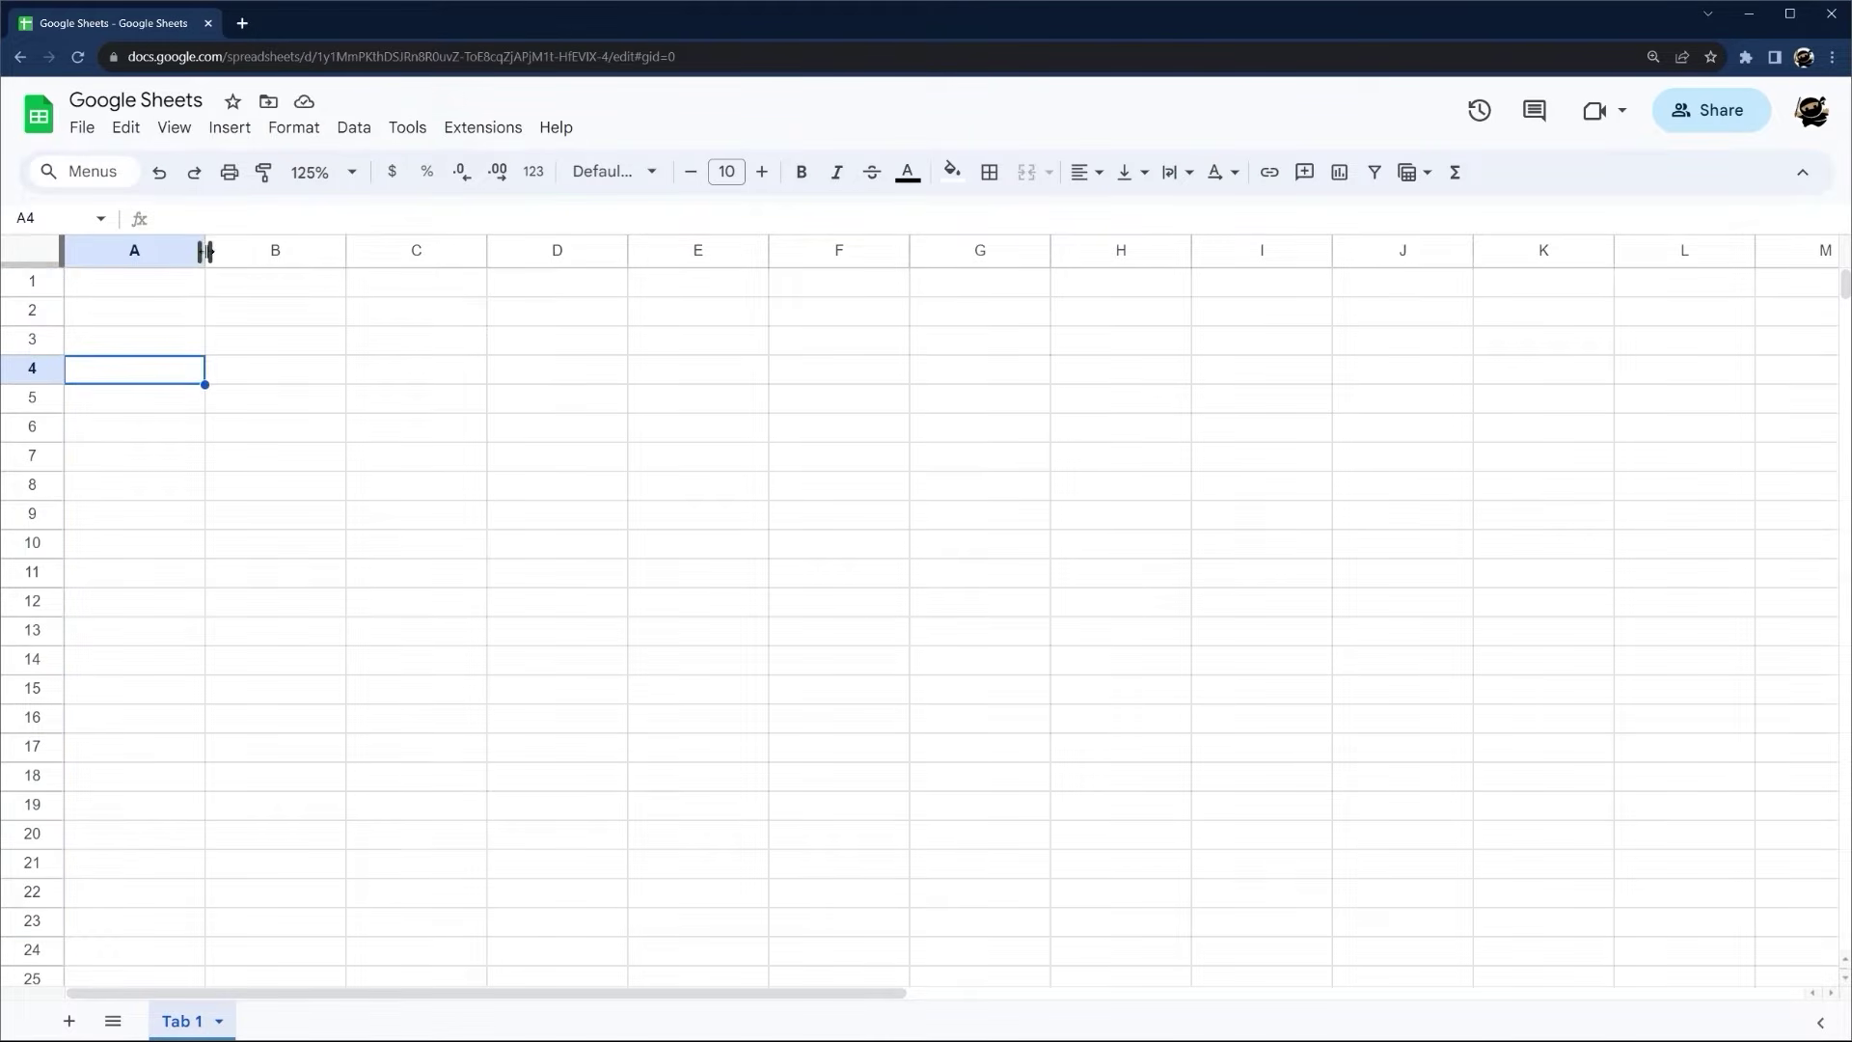
Narrow column A to about 96 pixels and make row 1 slightly taller by freehand resizing
mouse_move(205, 251)
mouse_down()
mouse_move(140, 252)
mouse_move(264, 251)
mouse_move(199, 252)
mouse_up()
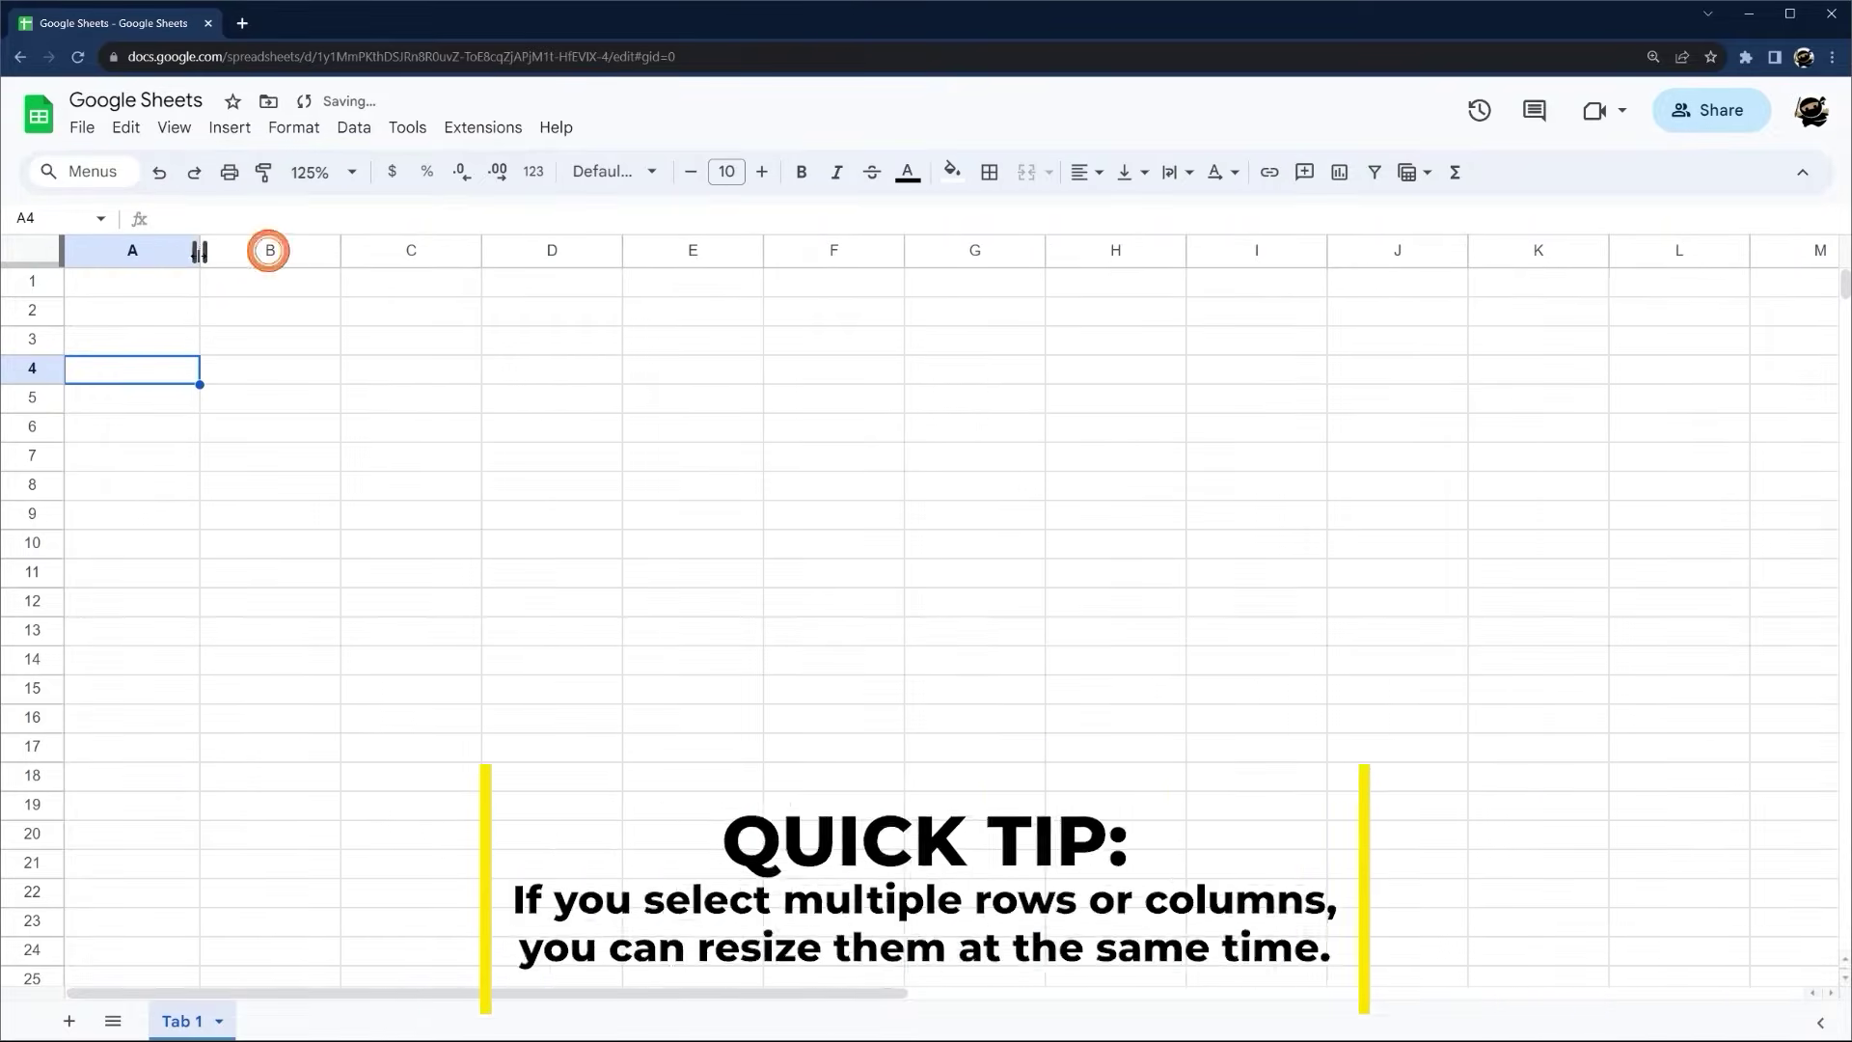
mouse_move(33, 296)
mouse_down()
mouse_move(33, 359)
mouse_move(33, 305)
mouse_up()
Set row 1's height to exactly 21 pixels, and resize the same row to fit its data
right_click(32, 287)
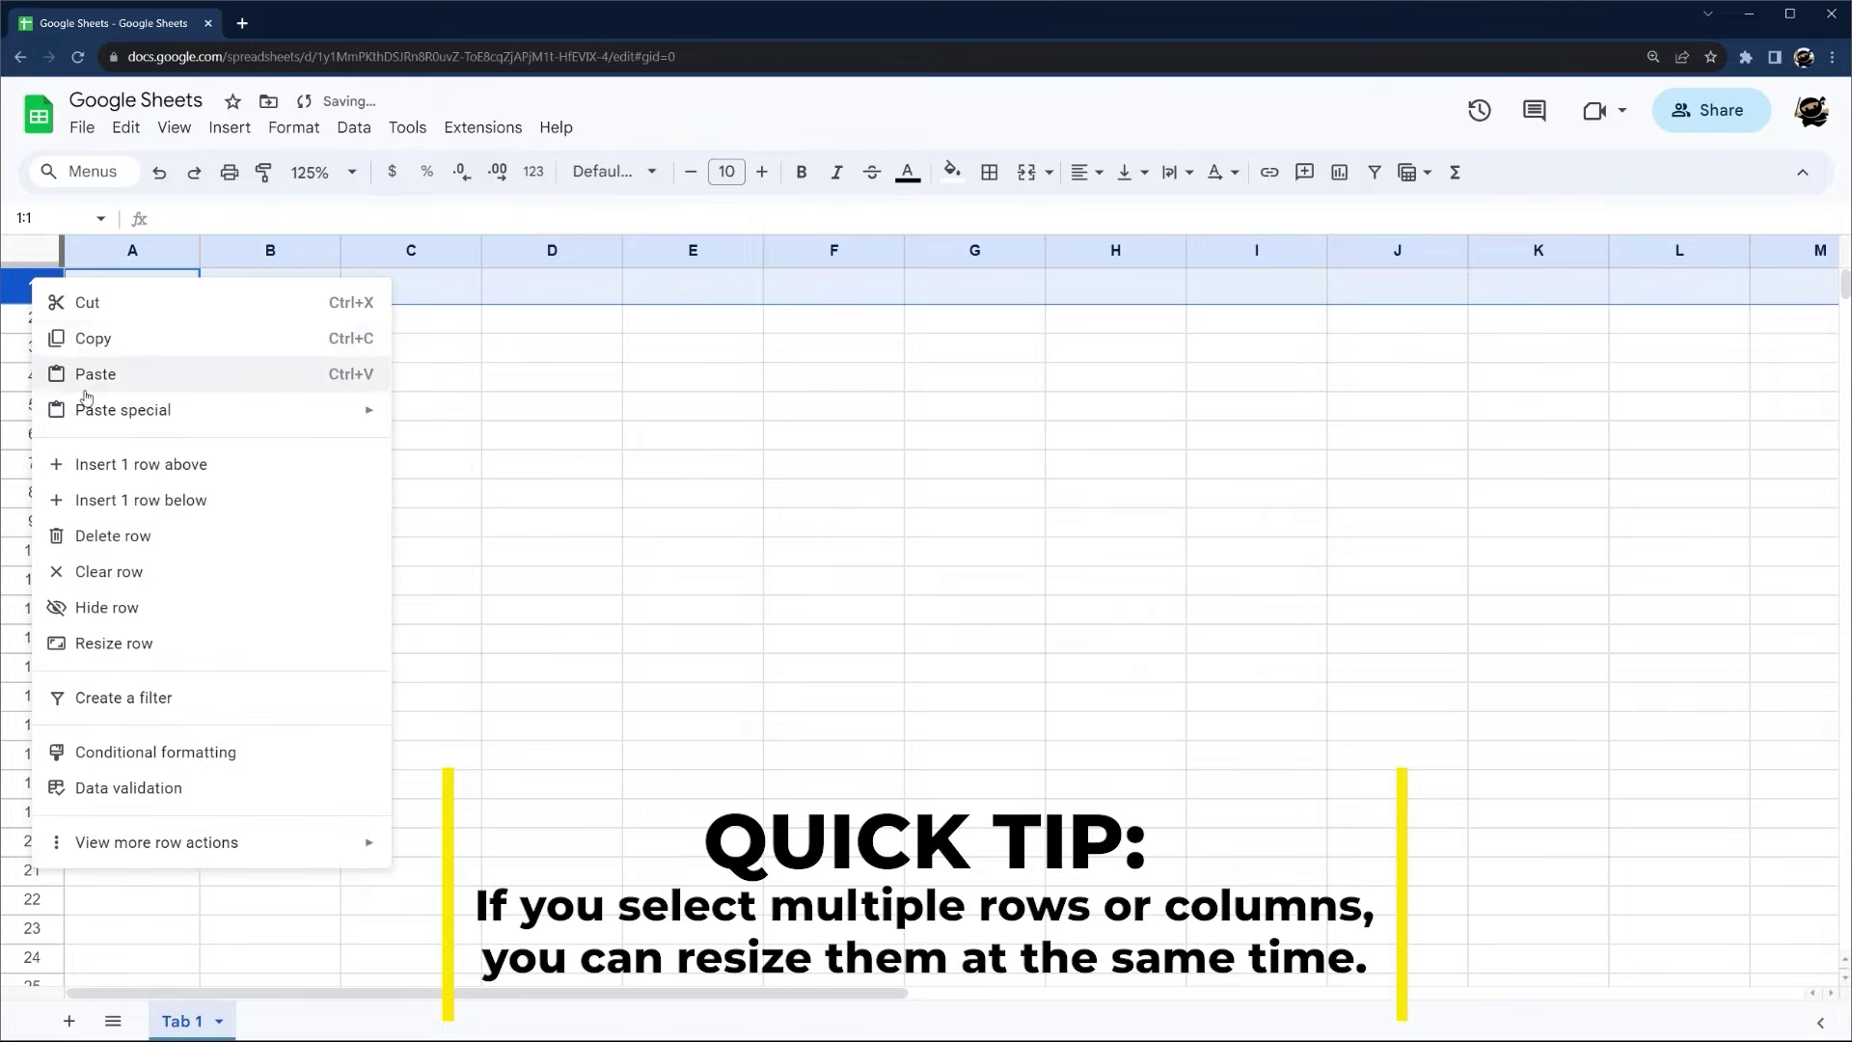
click(111, 642)
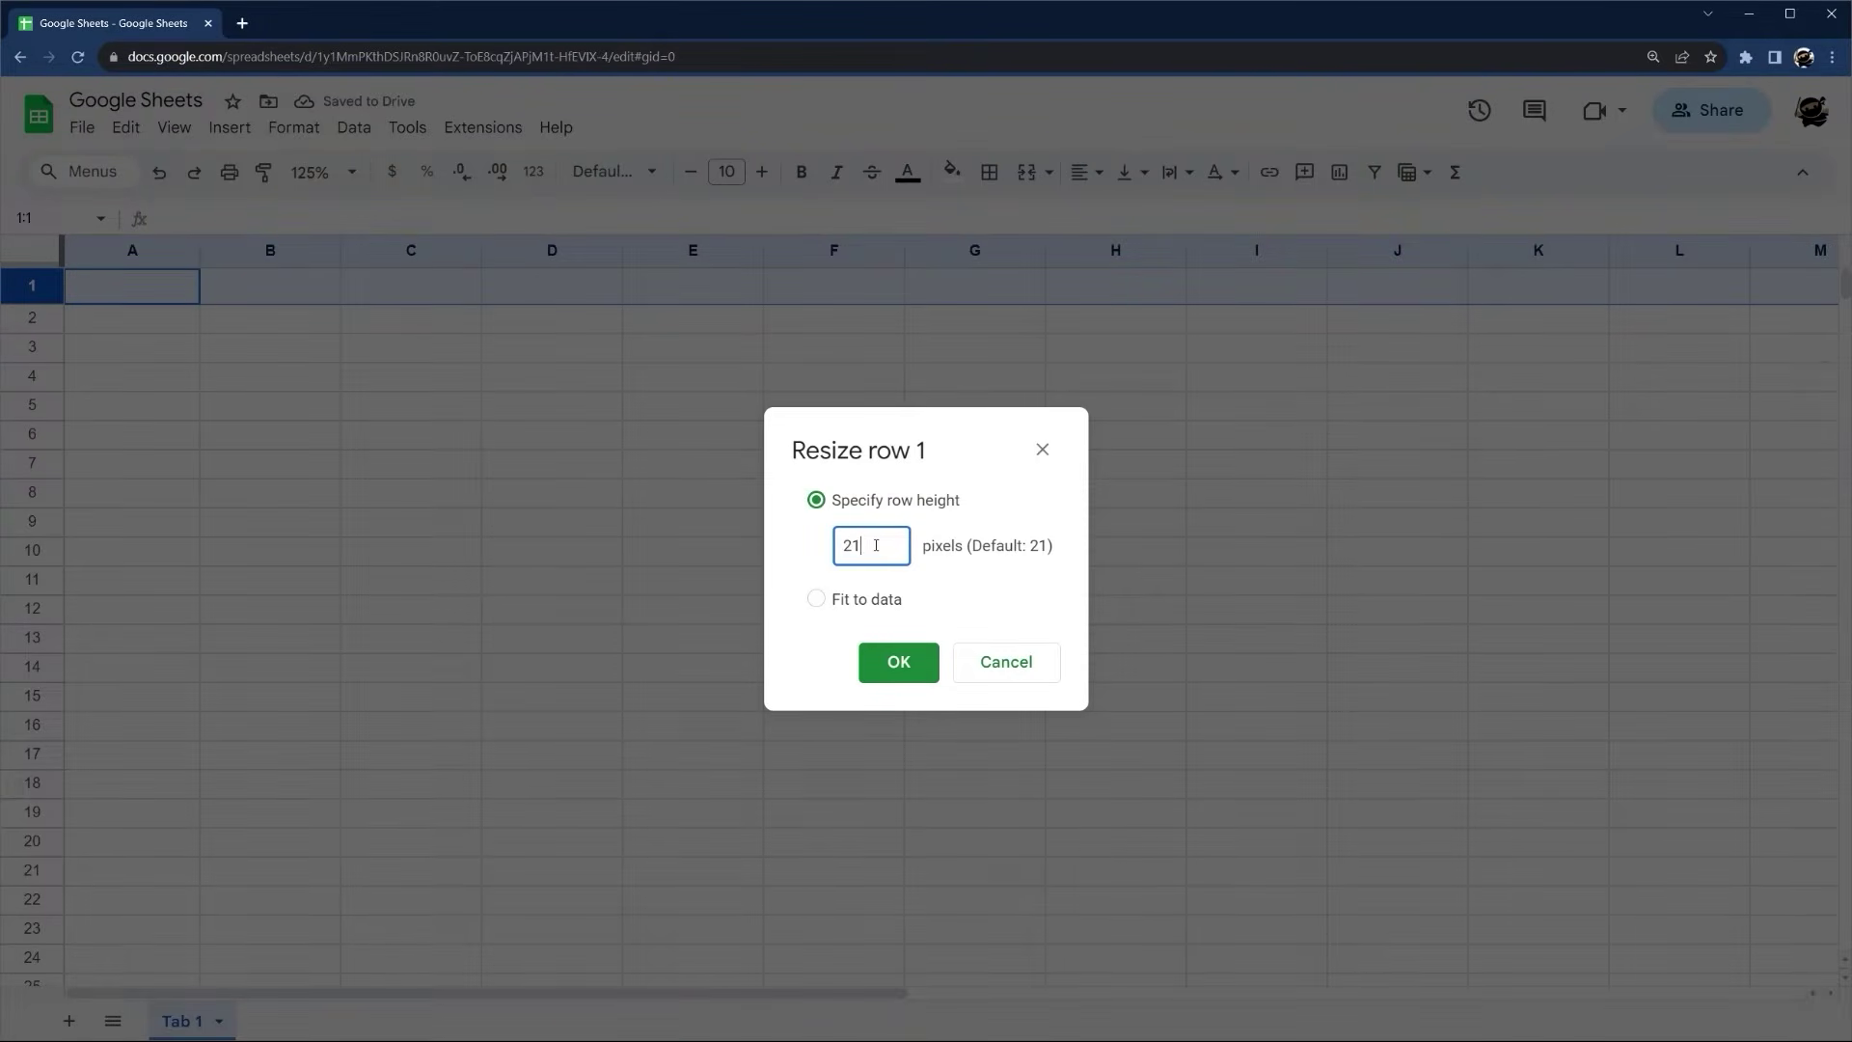
key(Return)
right_click(32, 281)
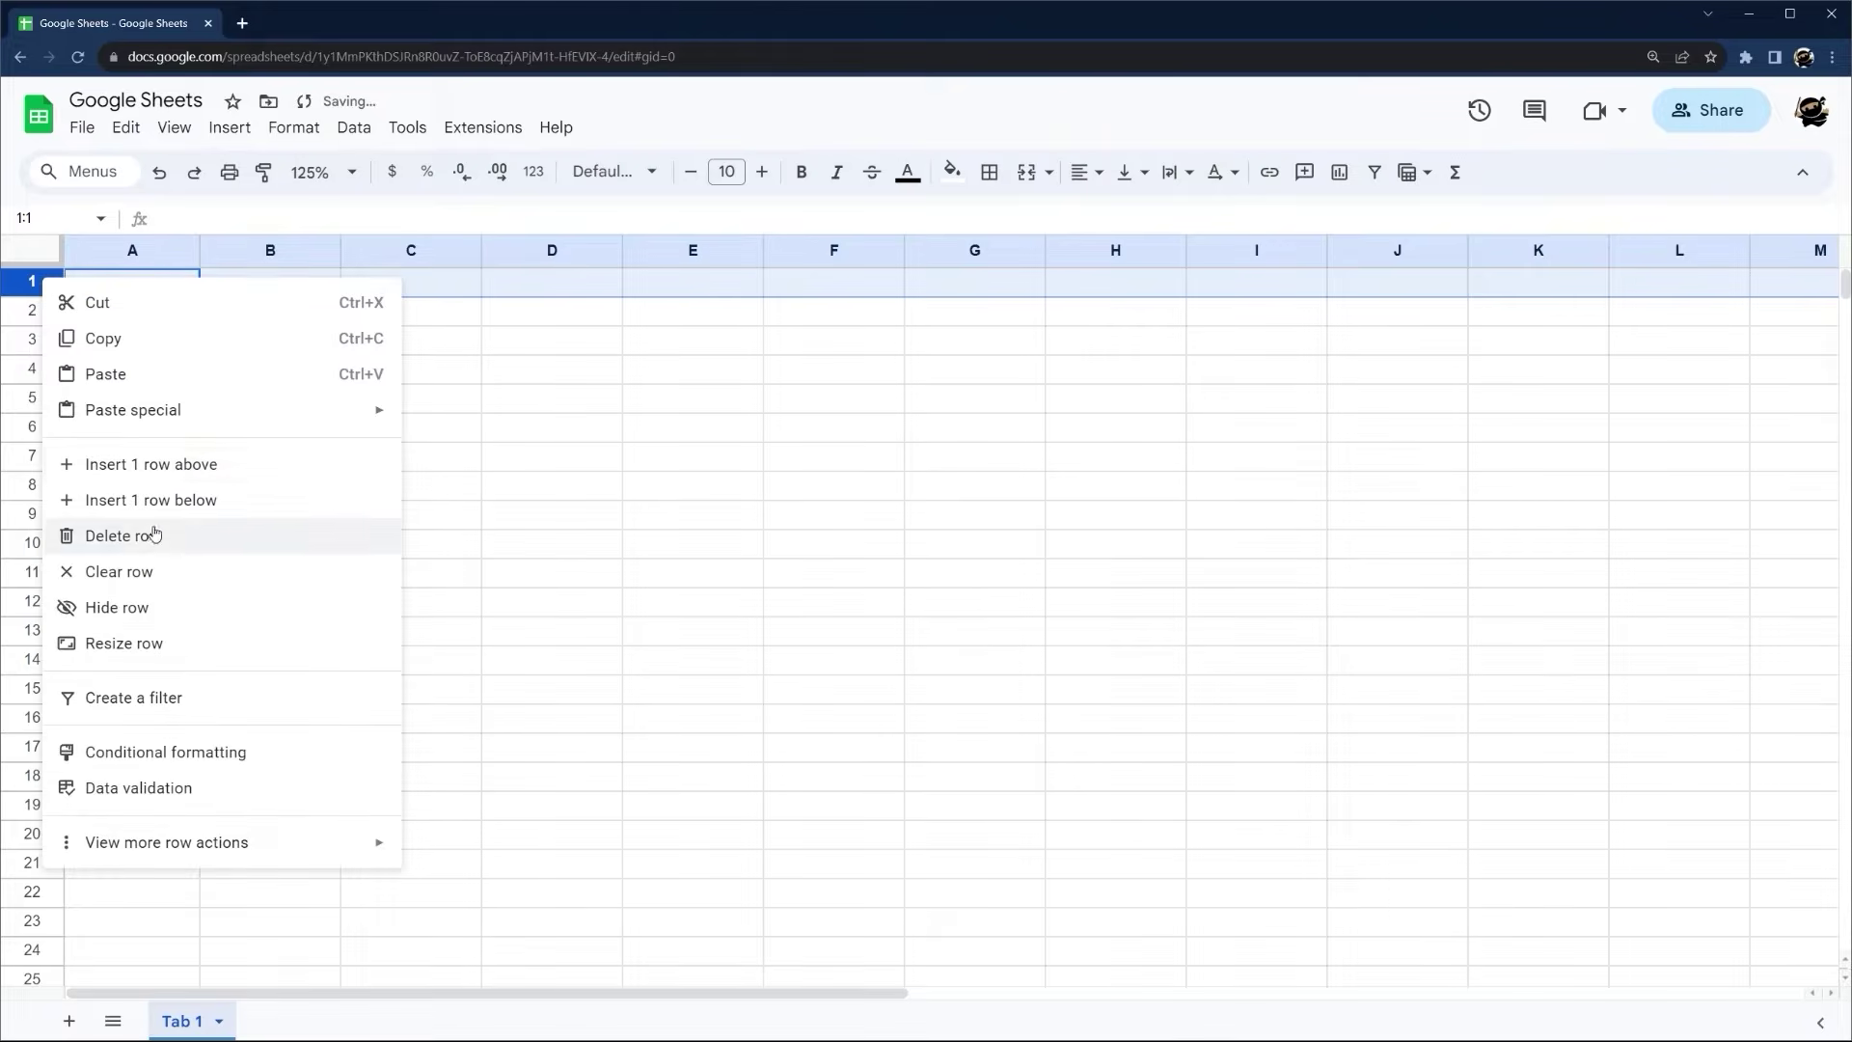
click(143, 639)
click(812, 598)
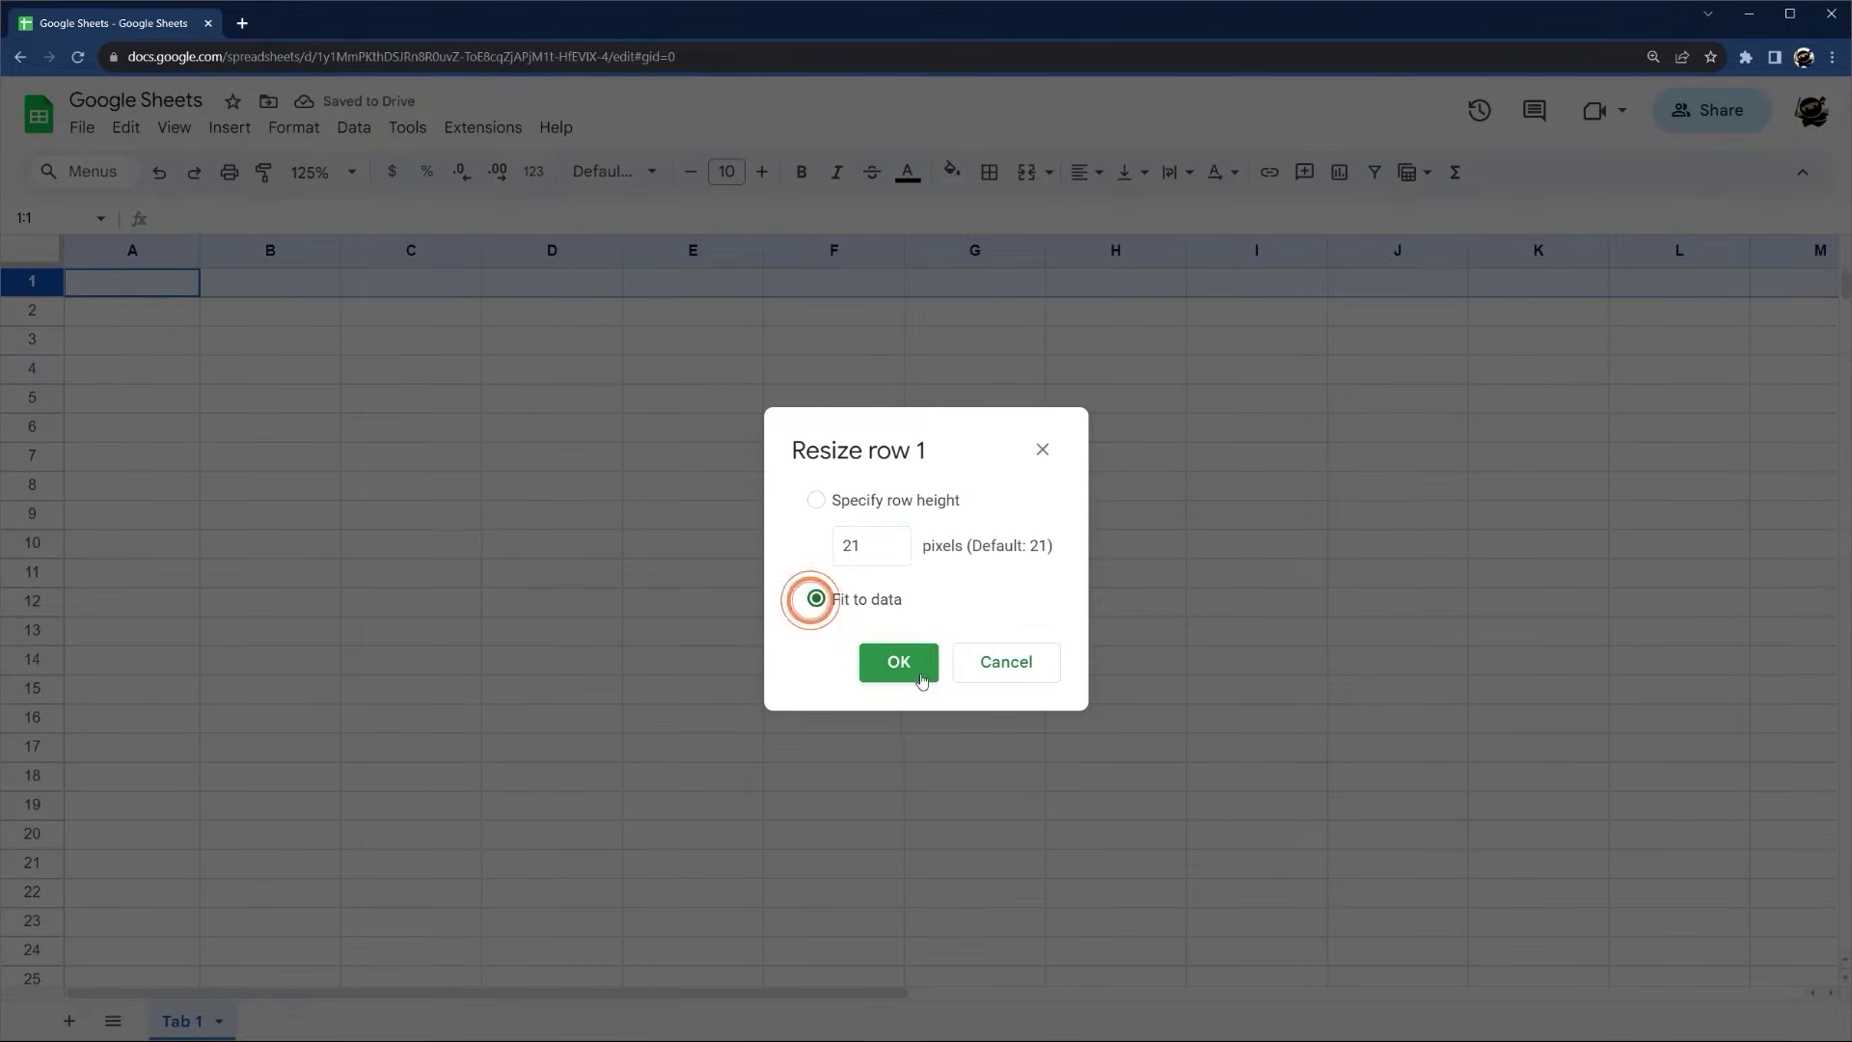
click(906, 662)
Set column A's width to the default 120 pixels
right_click(162, 259)
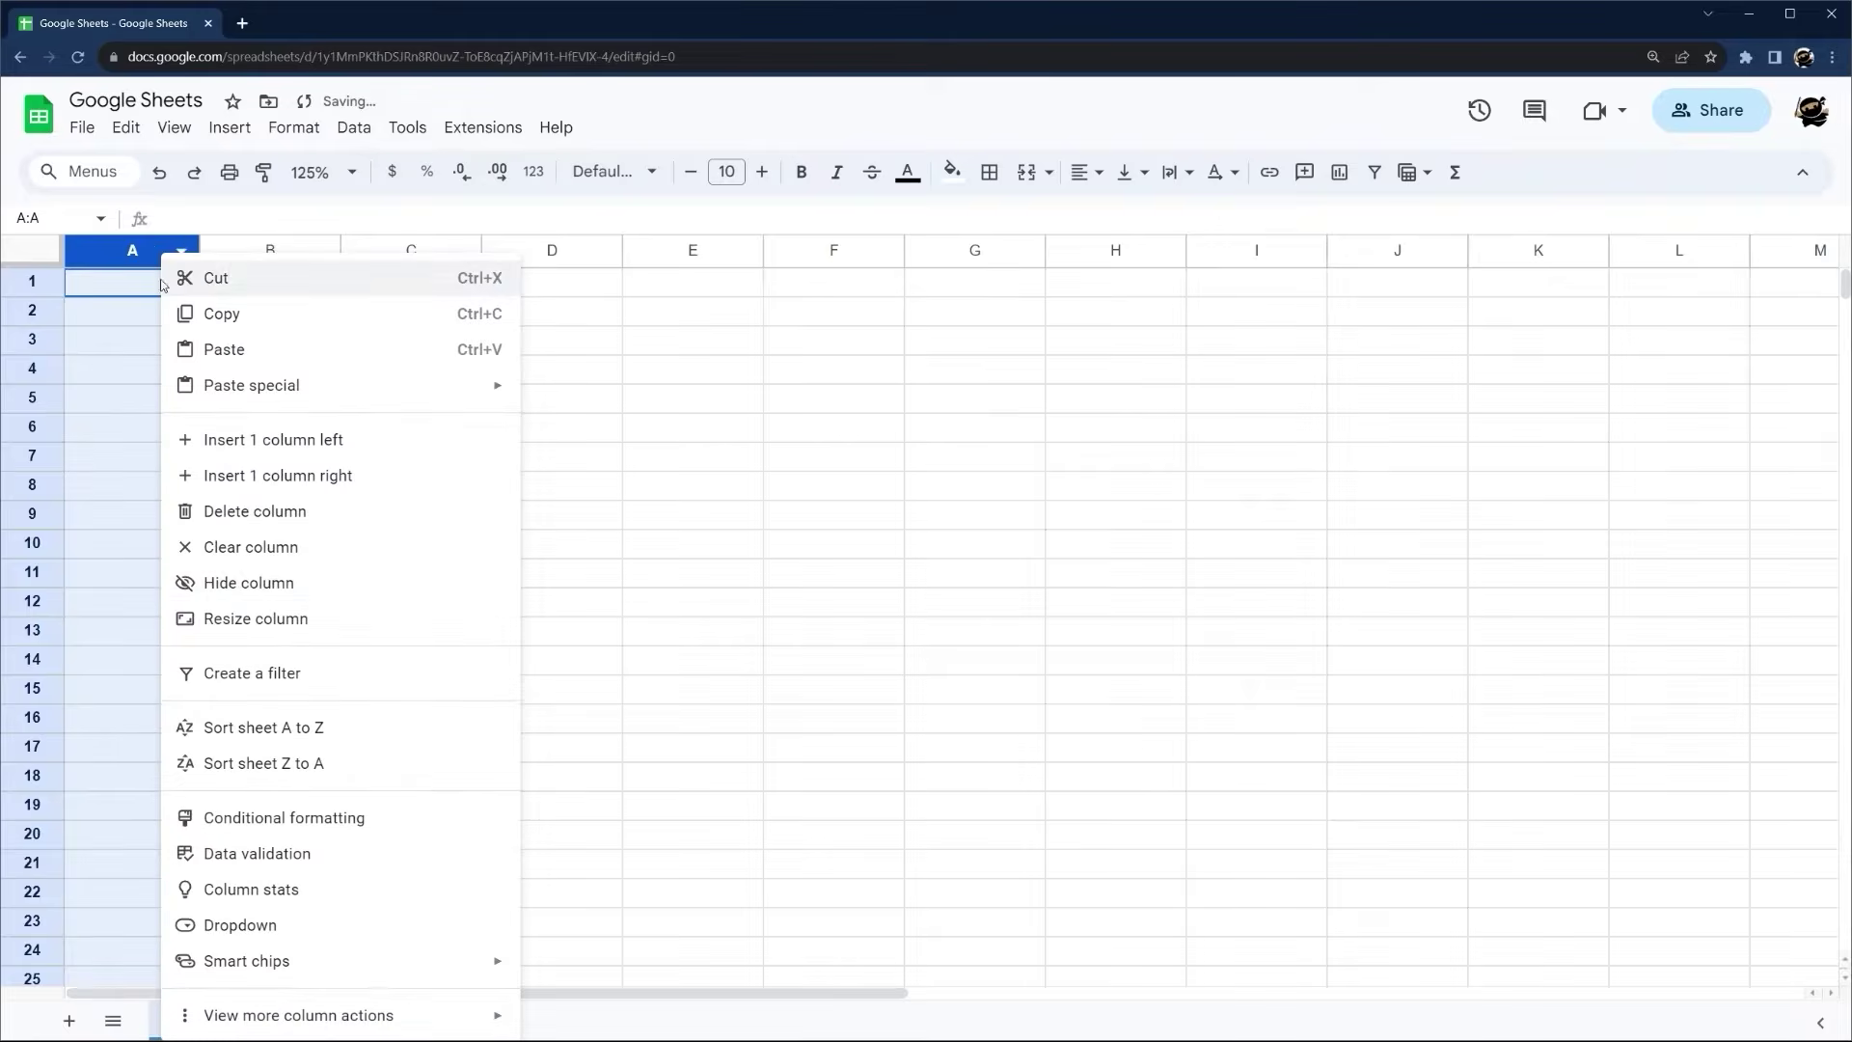
click(277, 618)
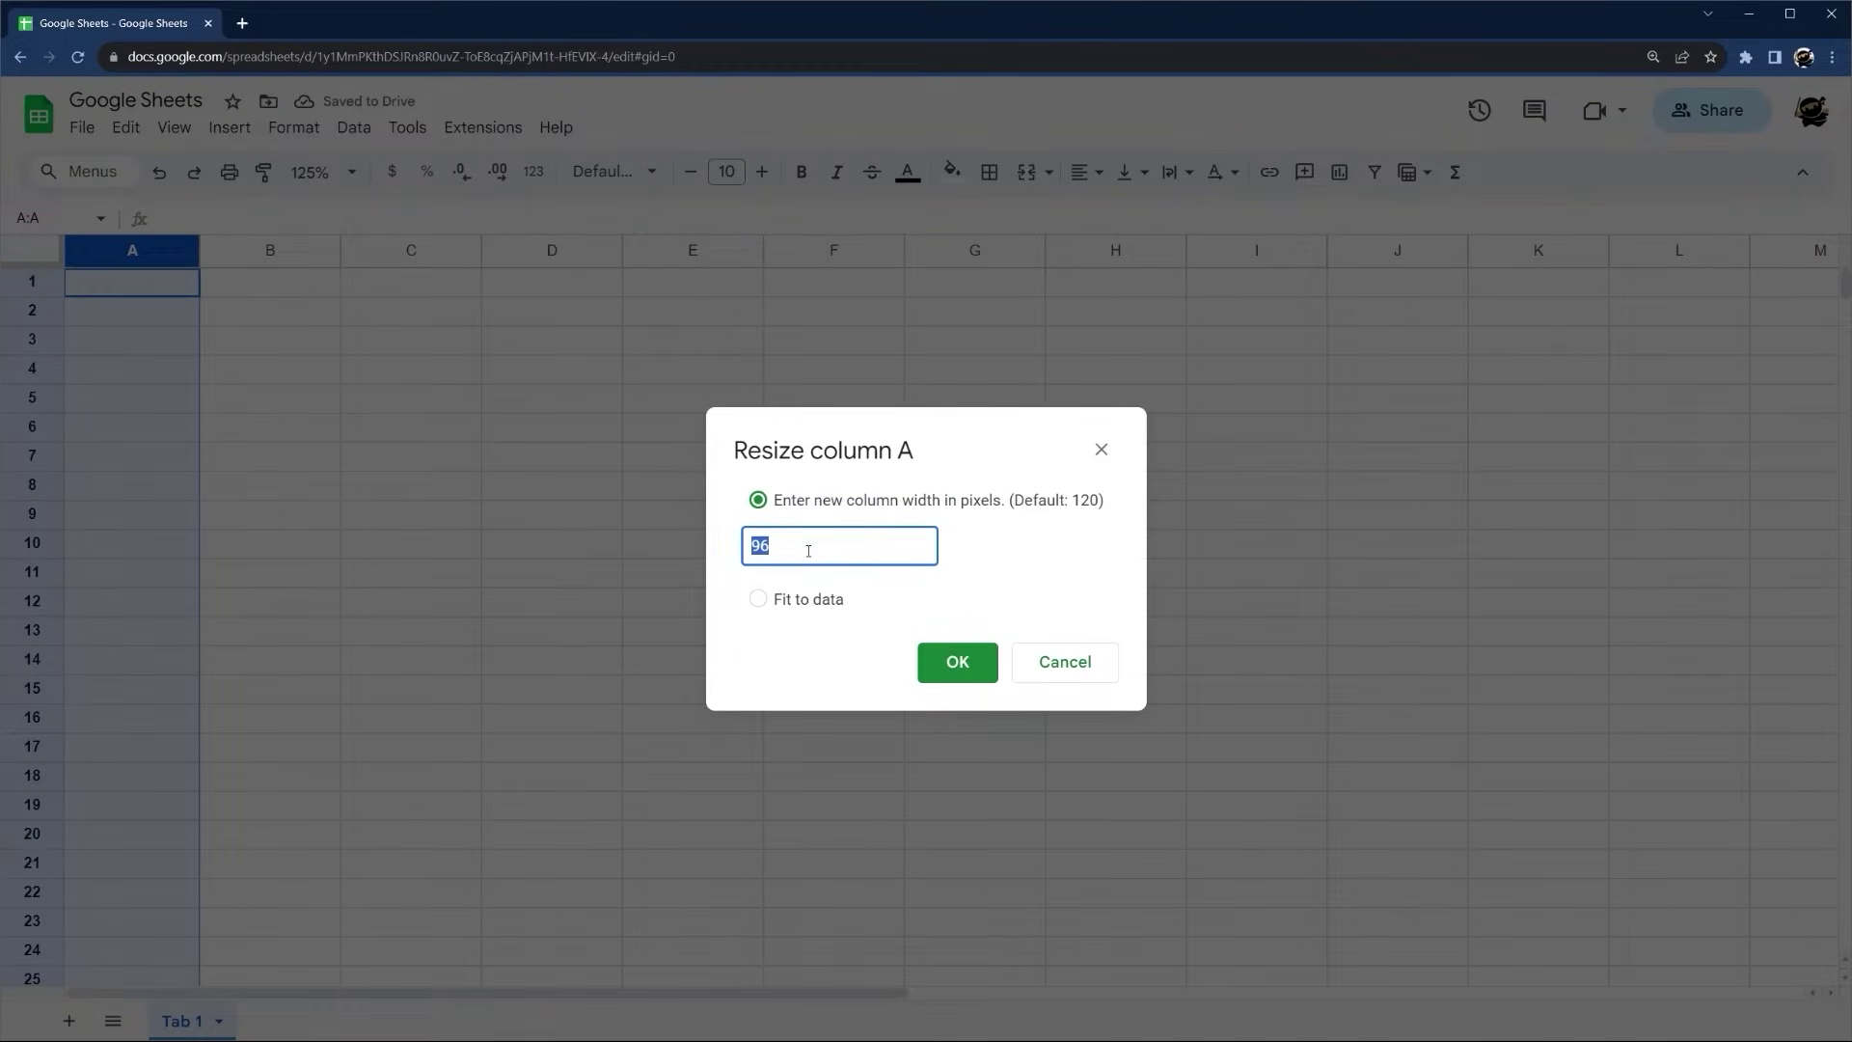
key(Return)
click(327, 401)
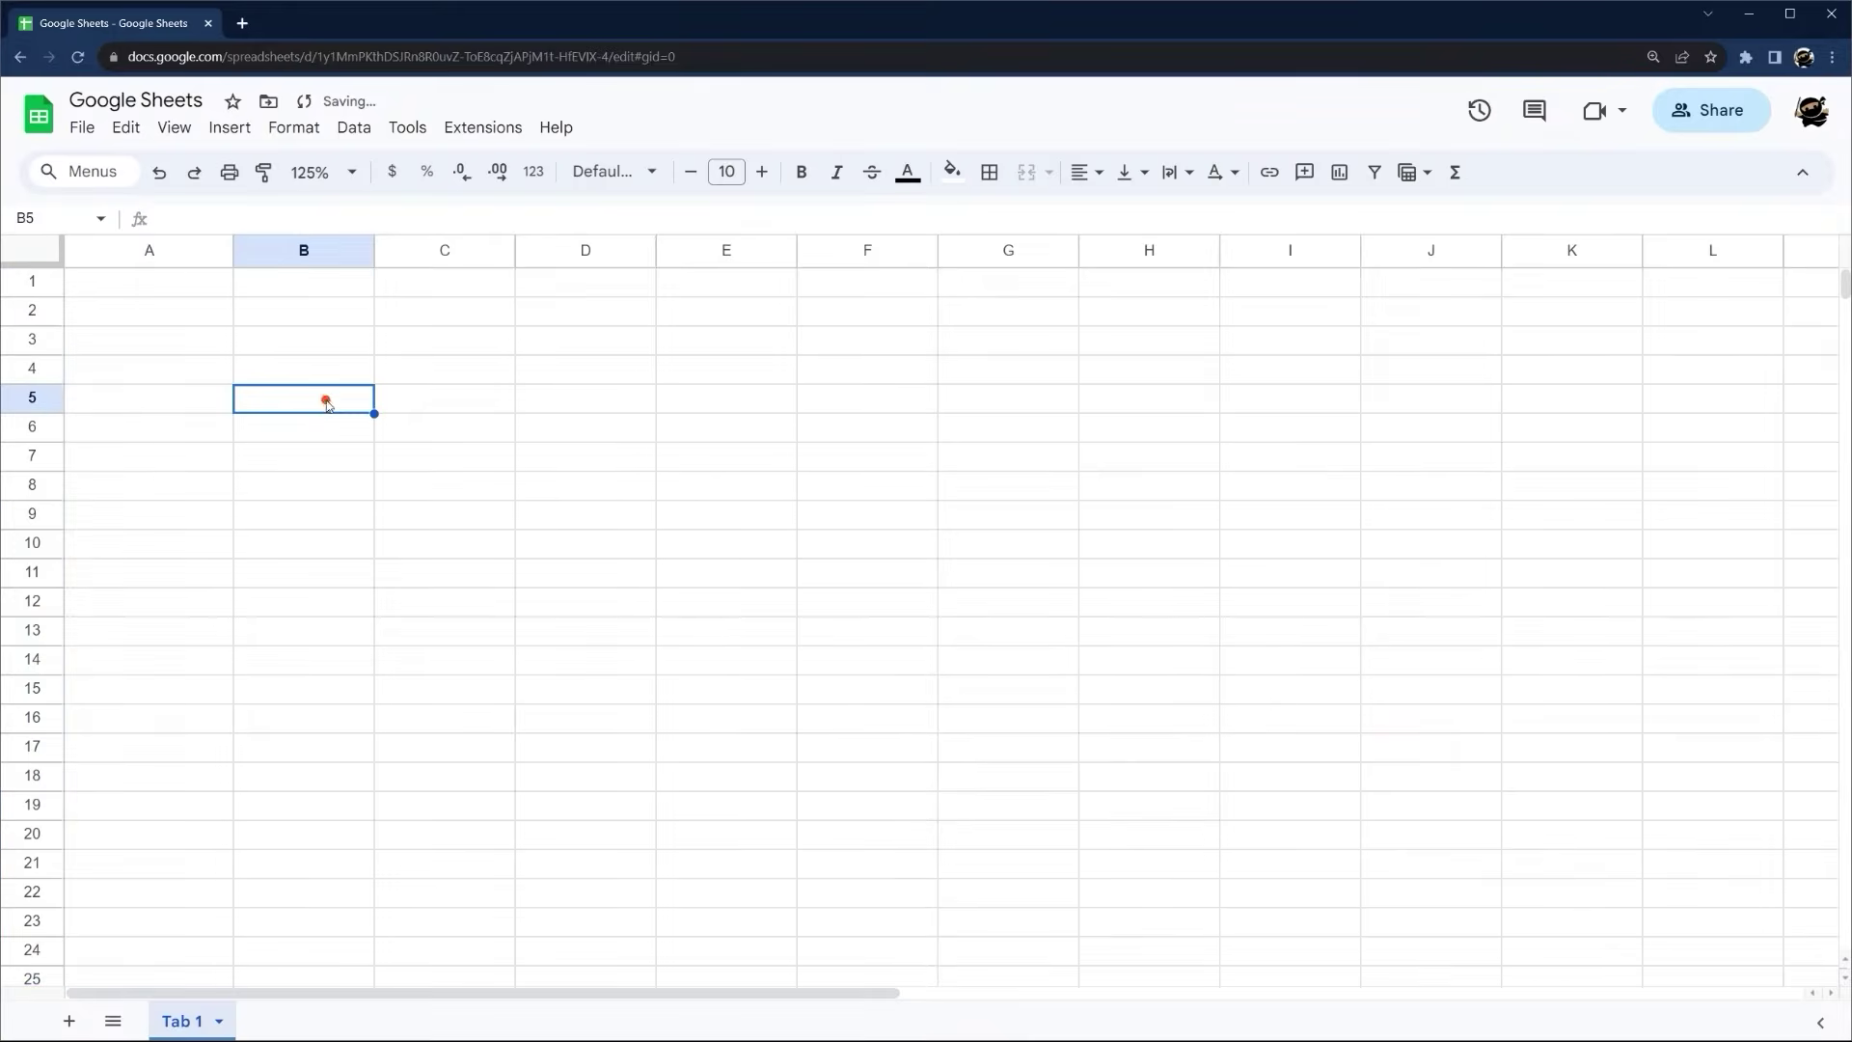
Set column A's width to 100 pixels
right_click(191, 253)
click(227, 612)
text(100)
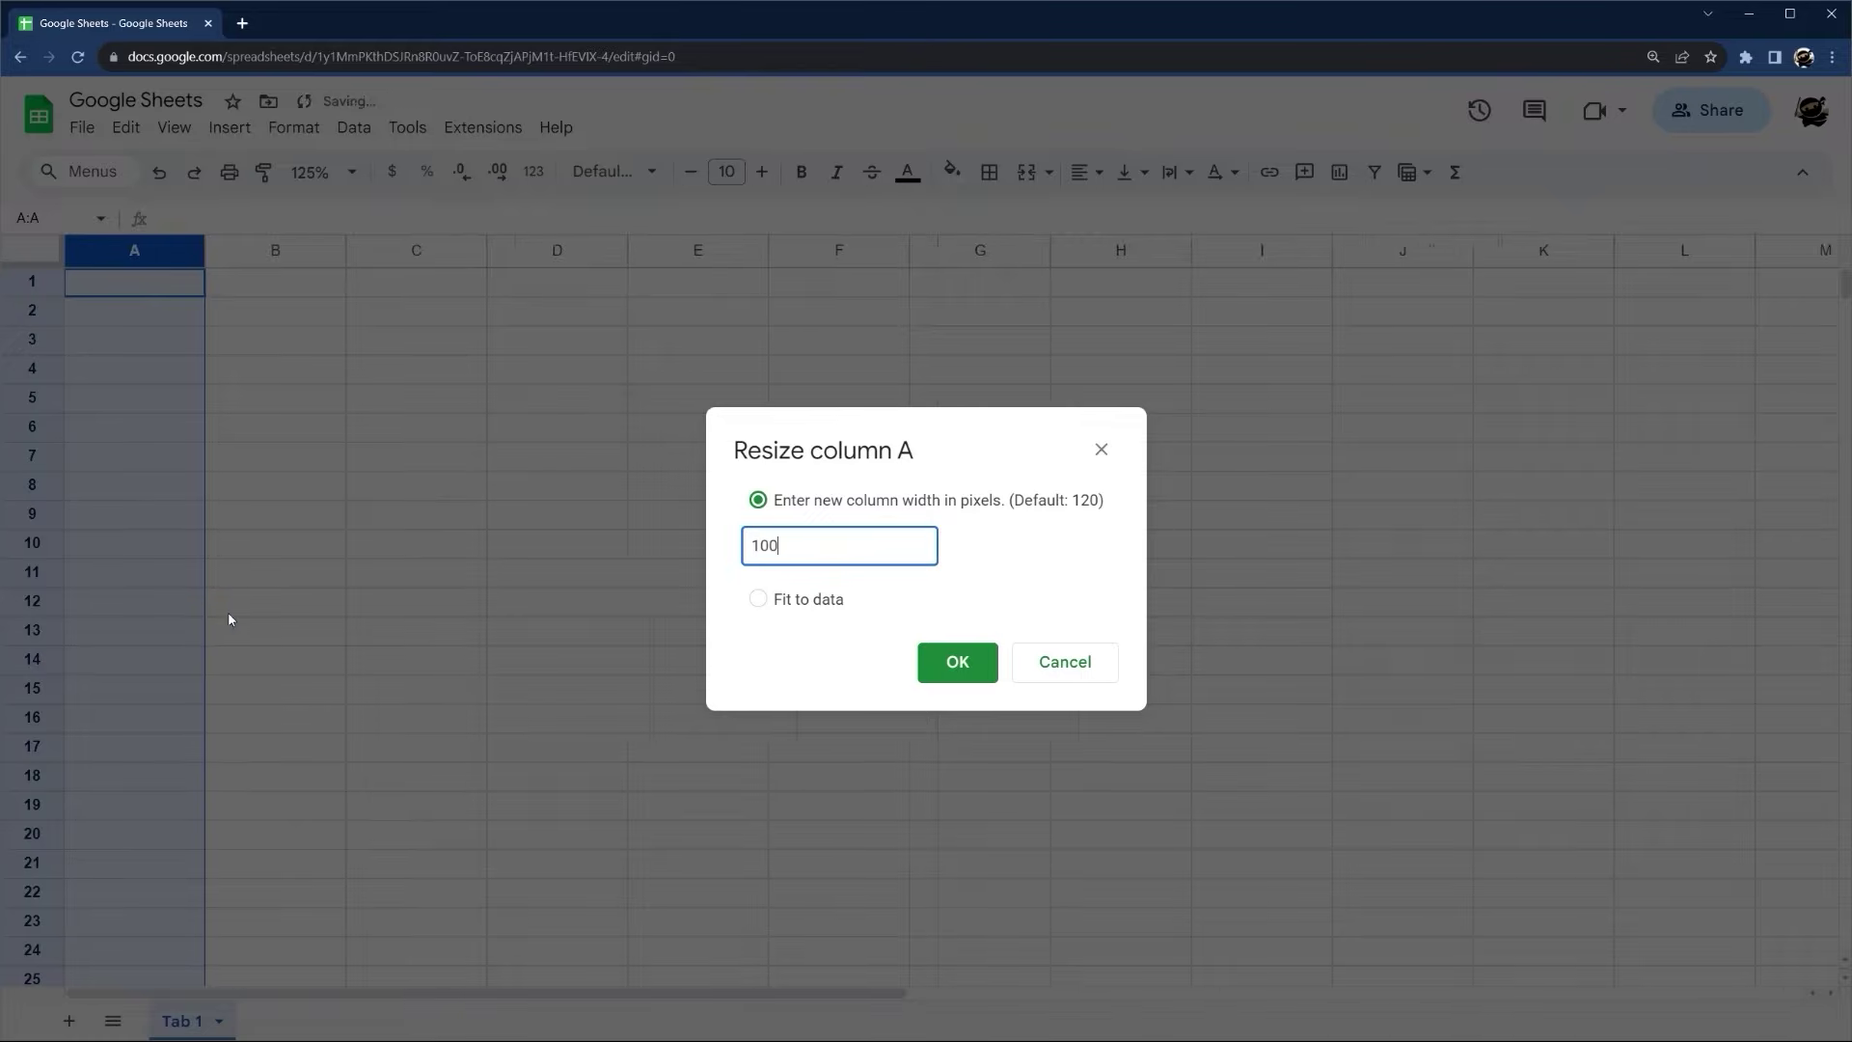
key(Return)
click(481, 519)
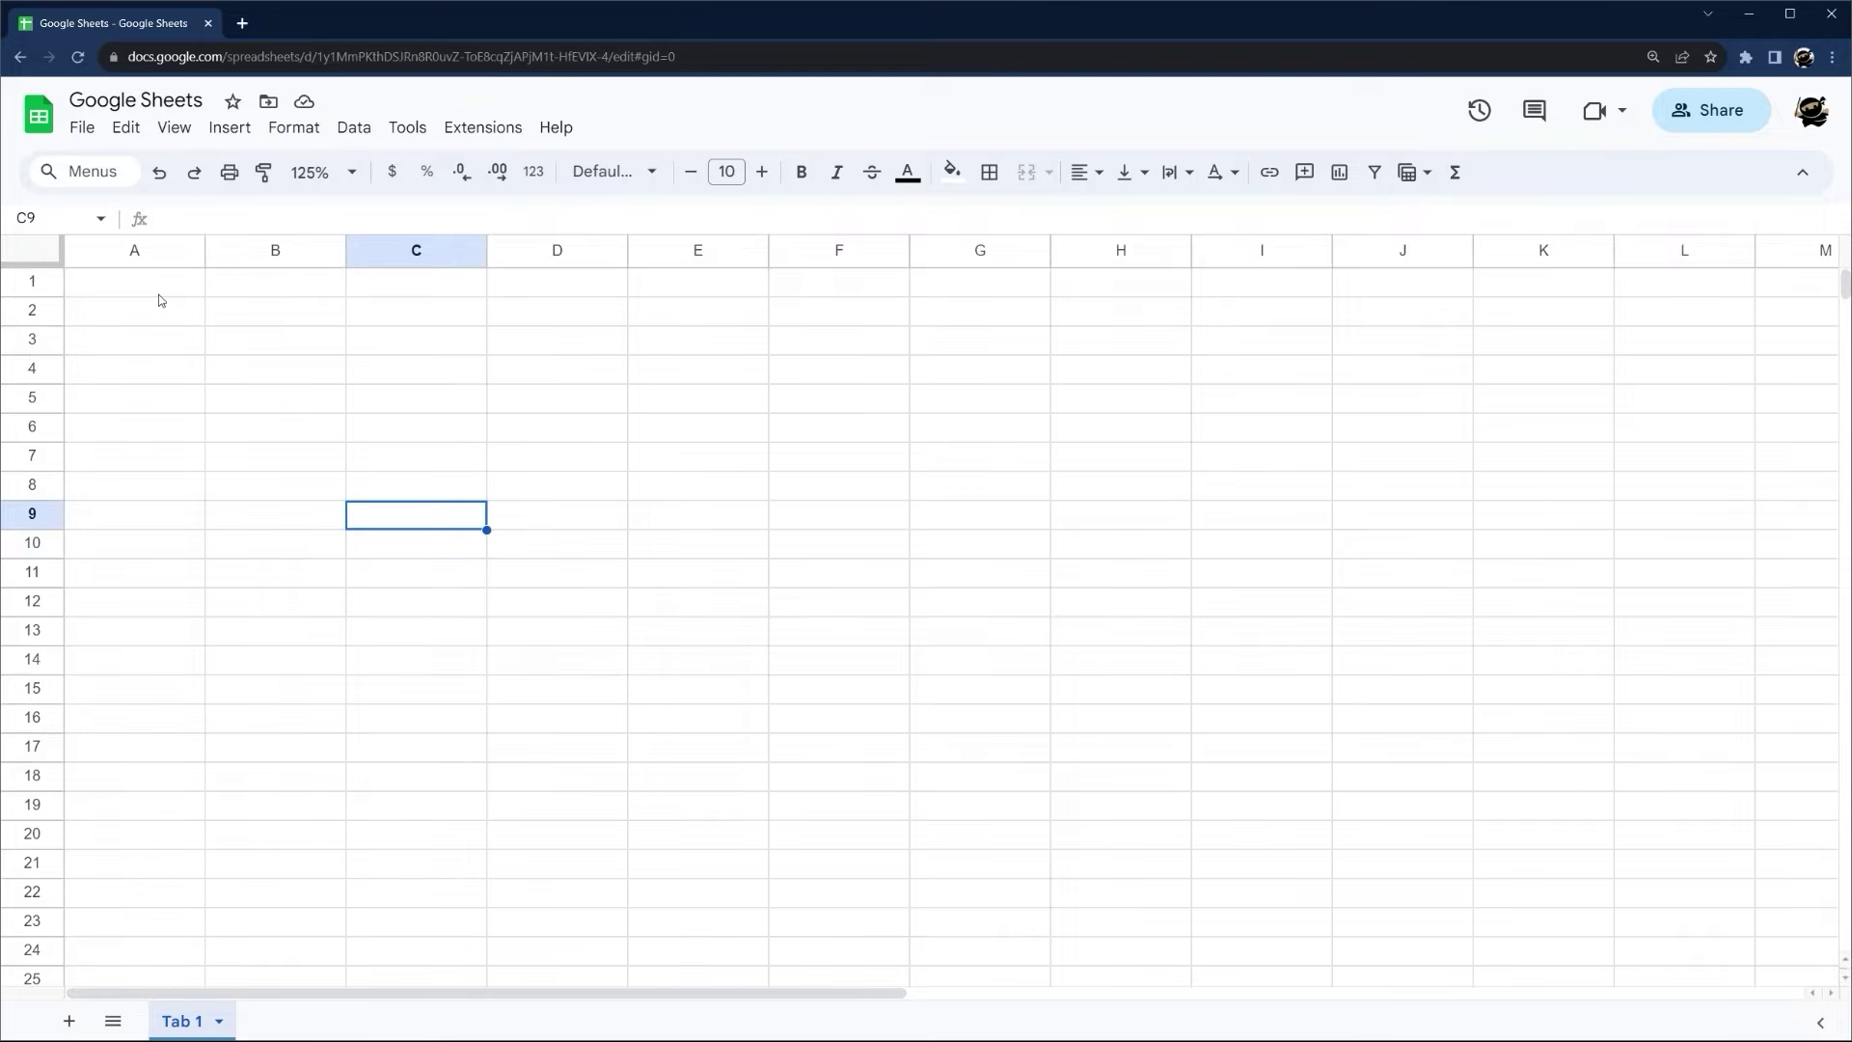
Enter the headers Month, Gross Sales and Expenses in cells A1 to C1, and select the three headers
click(157, 293)
text(Month)
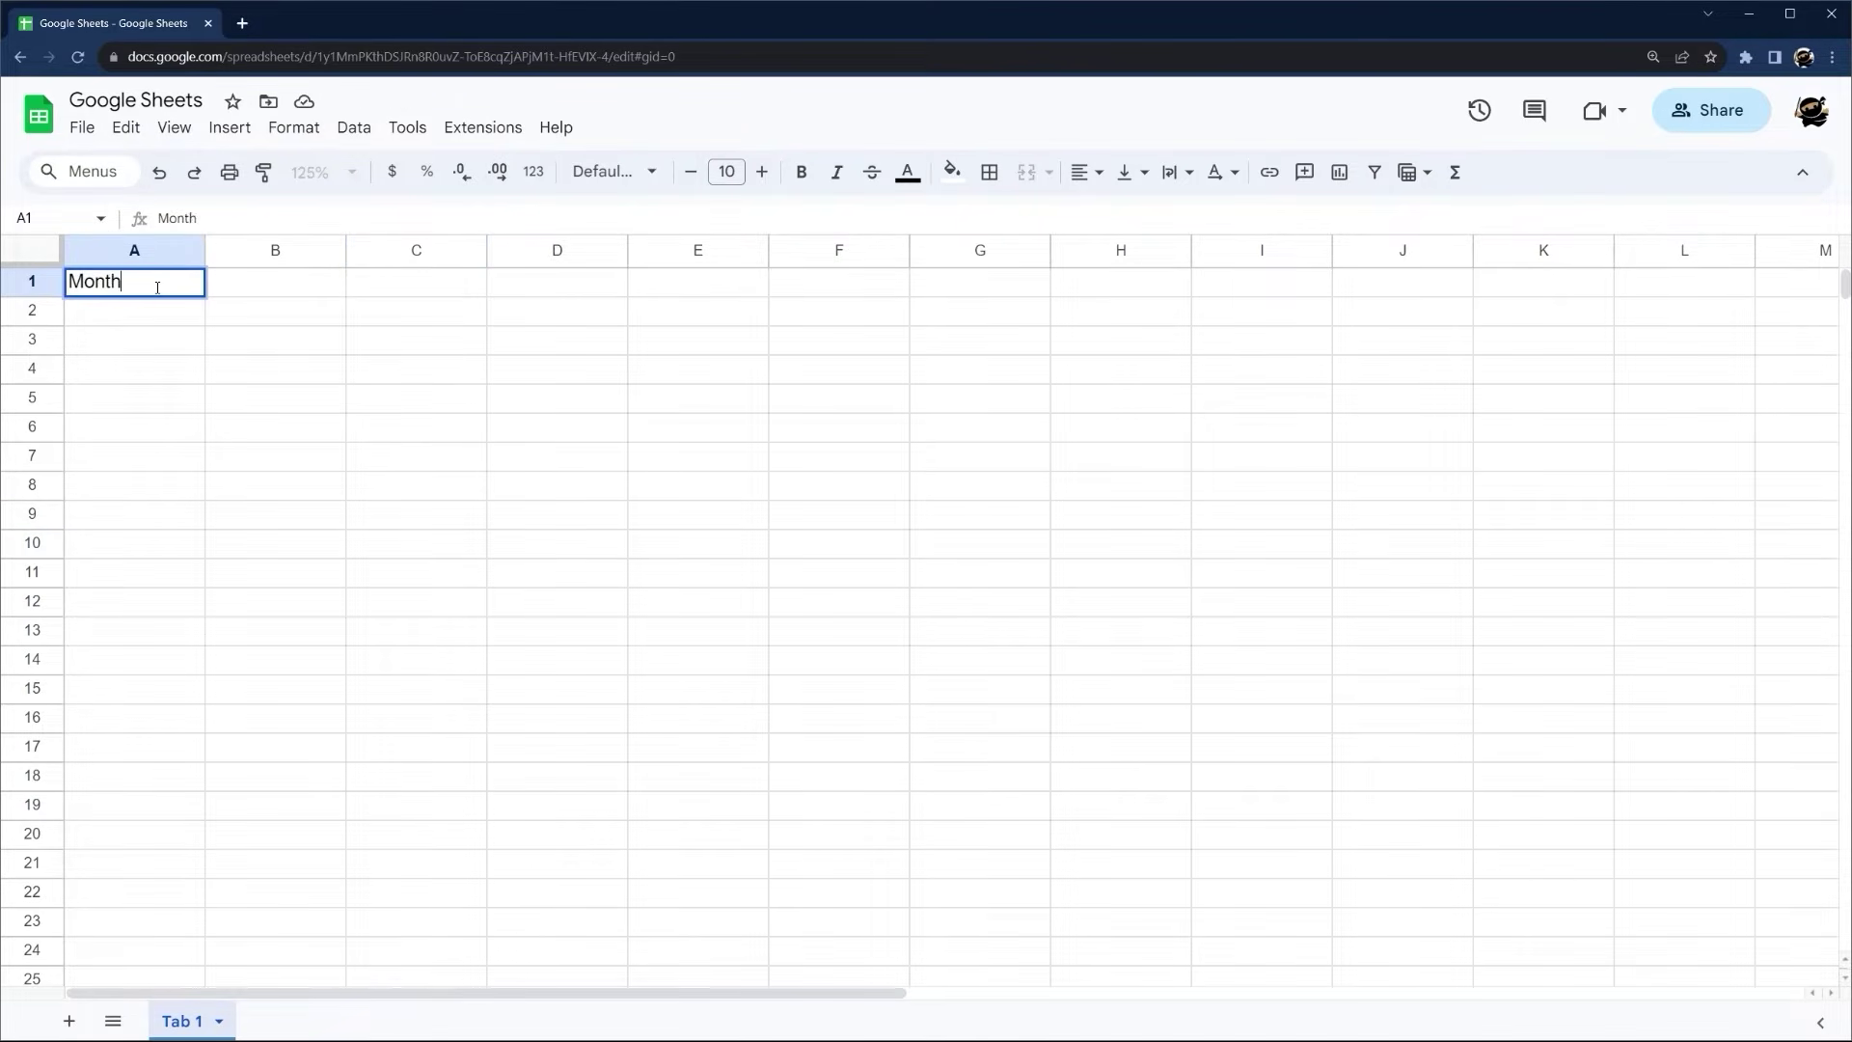
key(Tab)
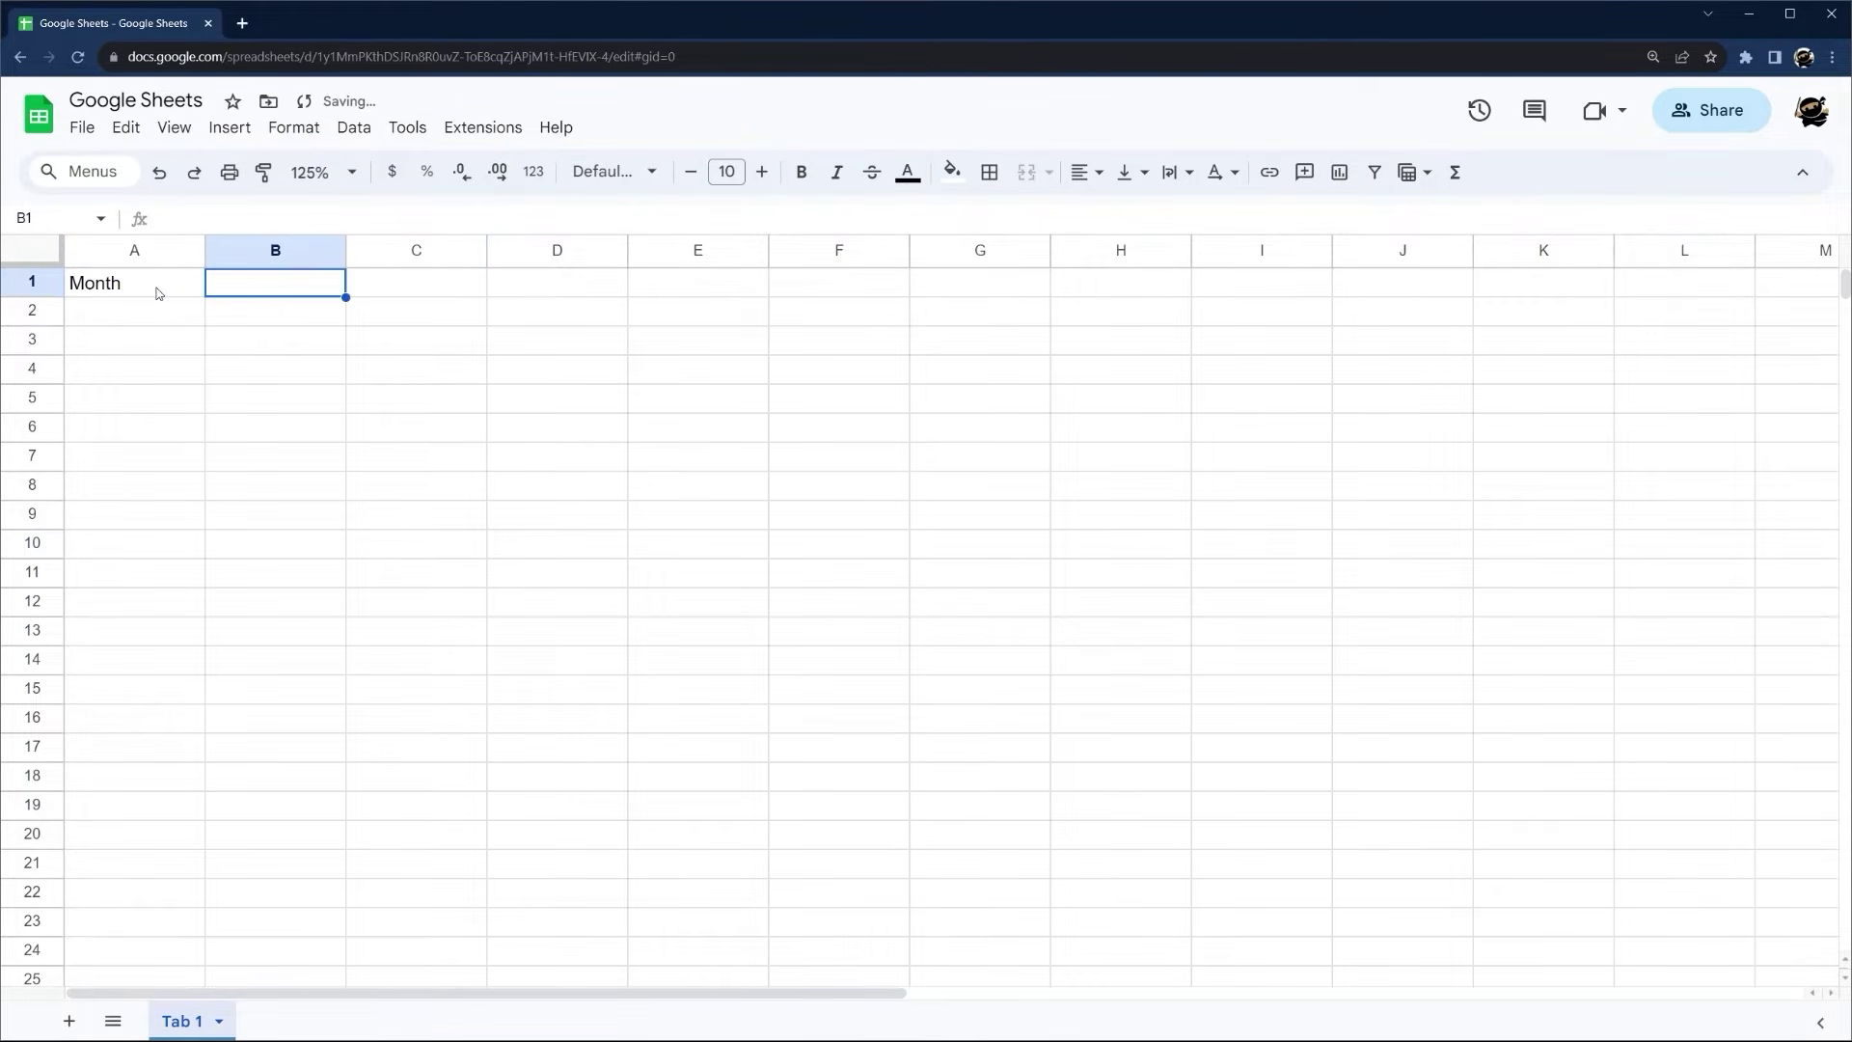
text(Gross Sales)
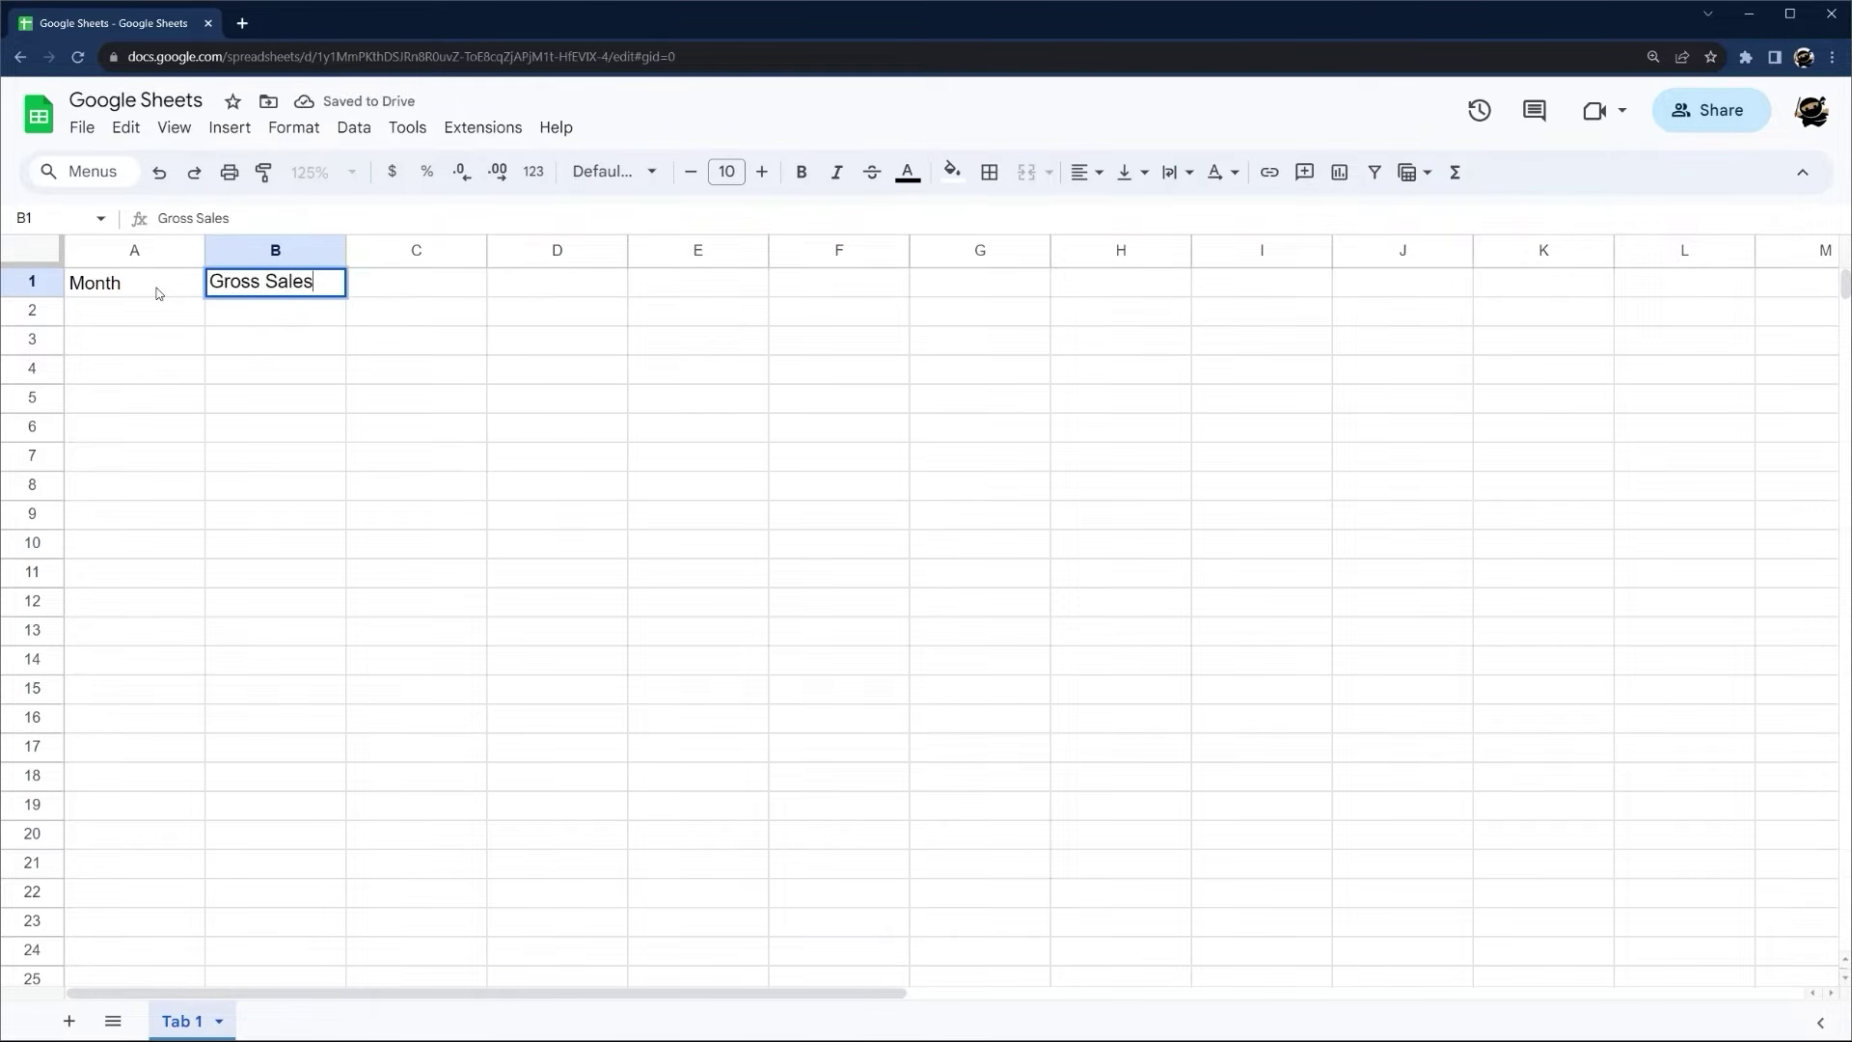
key(Tab)
text(Expen)
key(BackSpace)
text(enses)
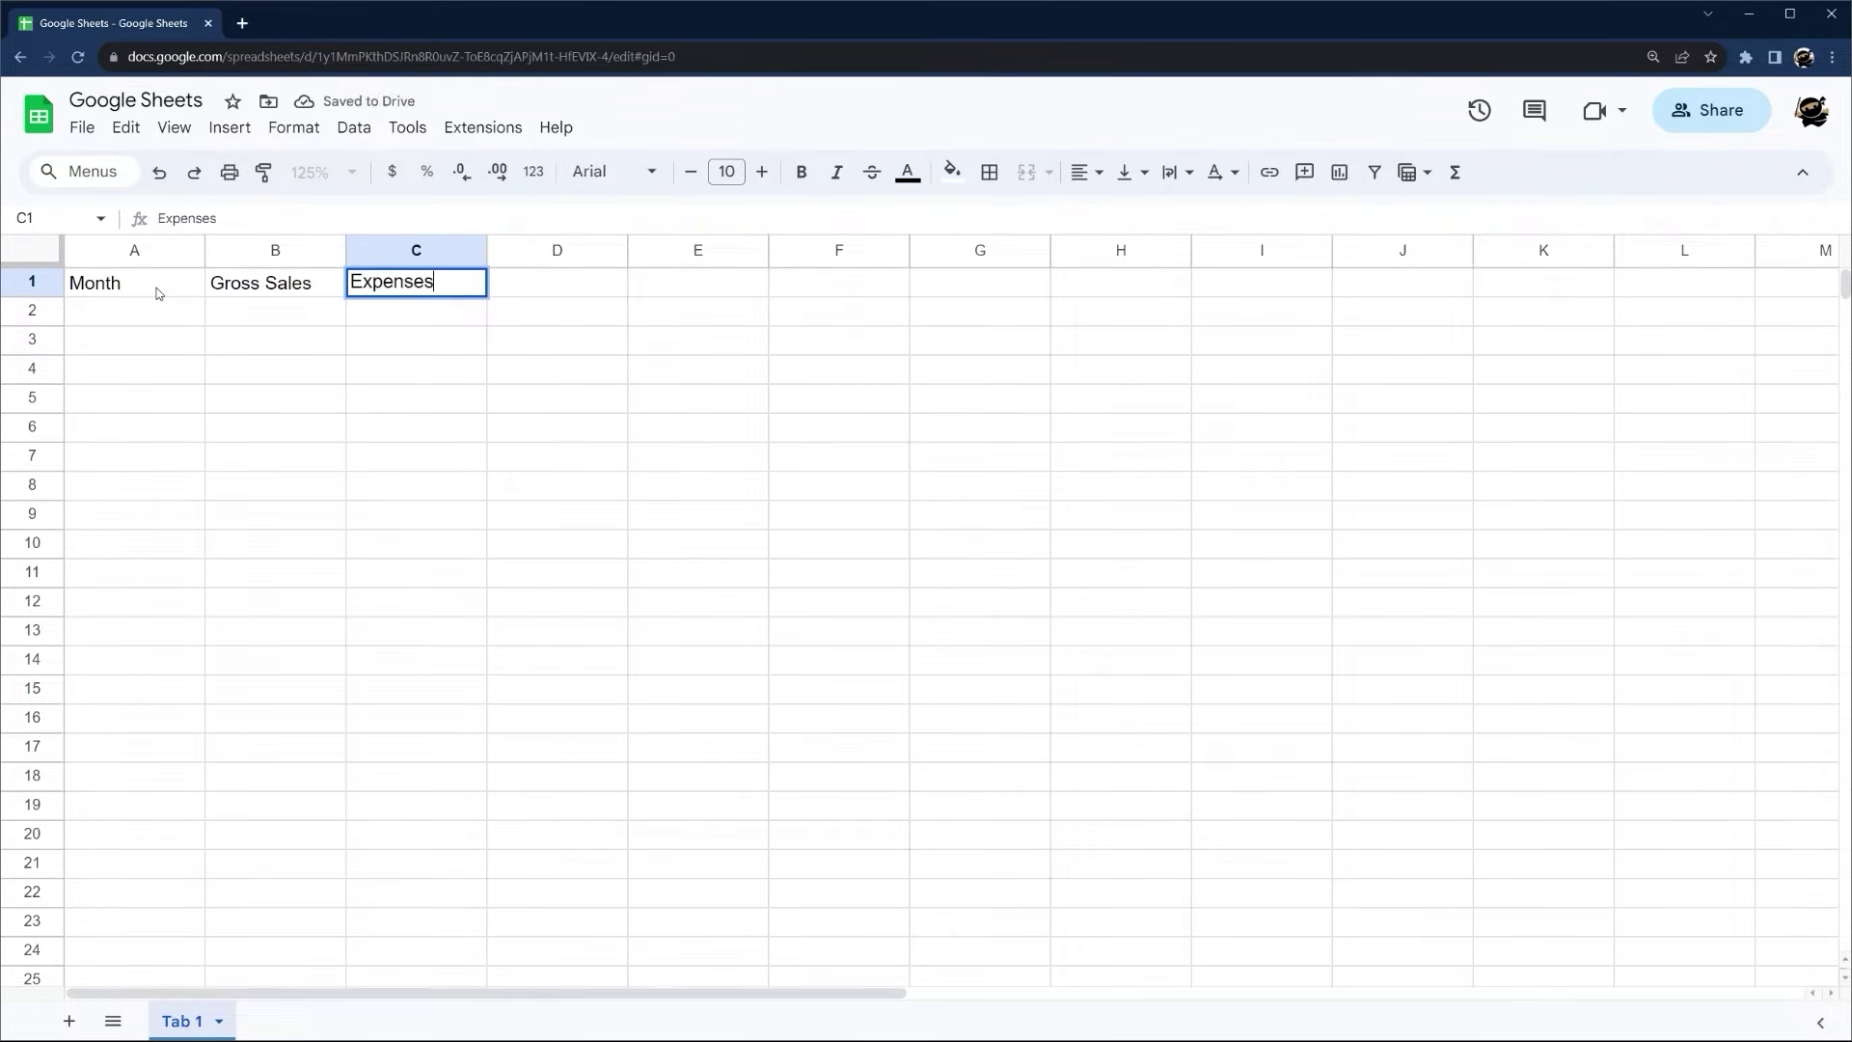
key(Return)
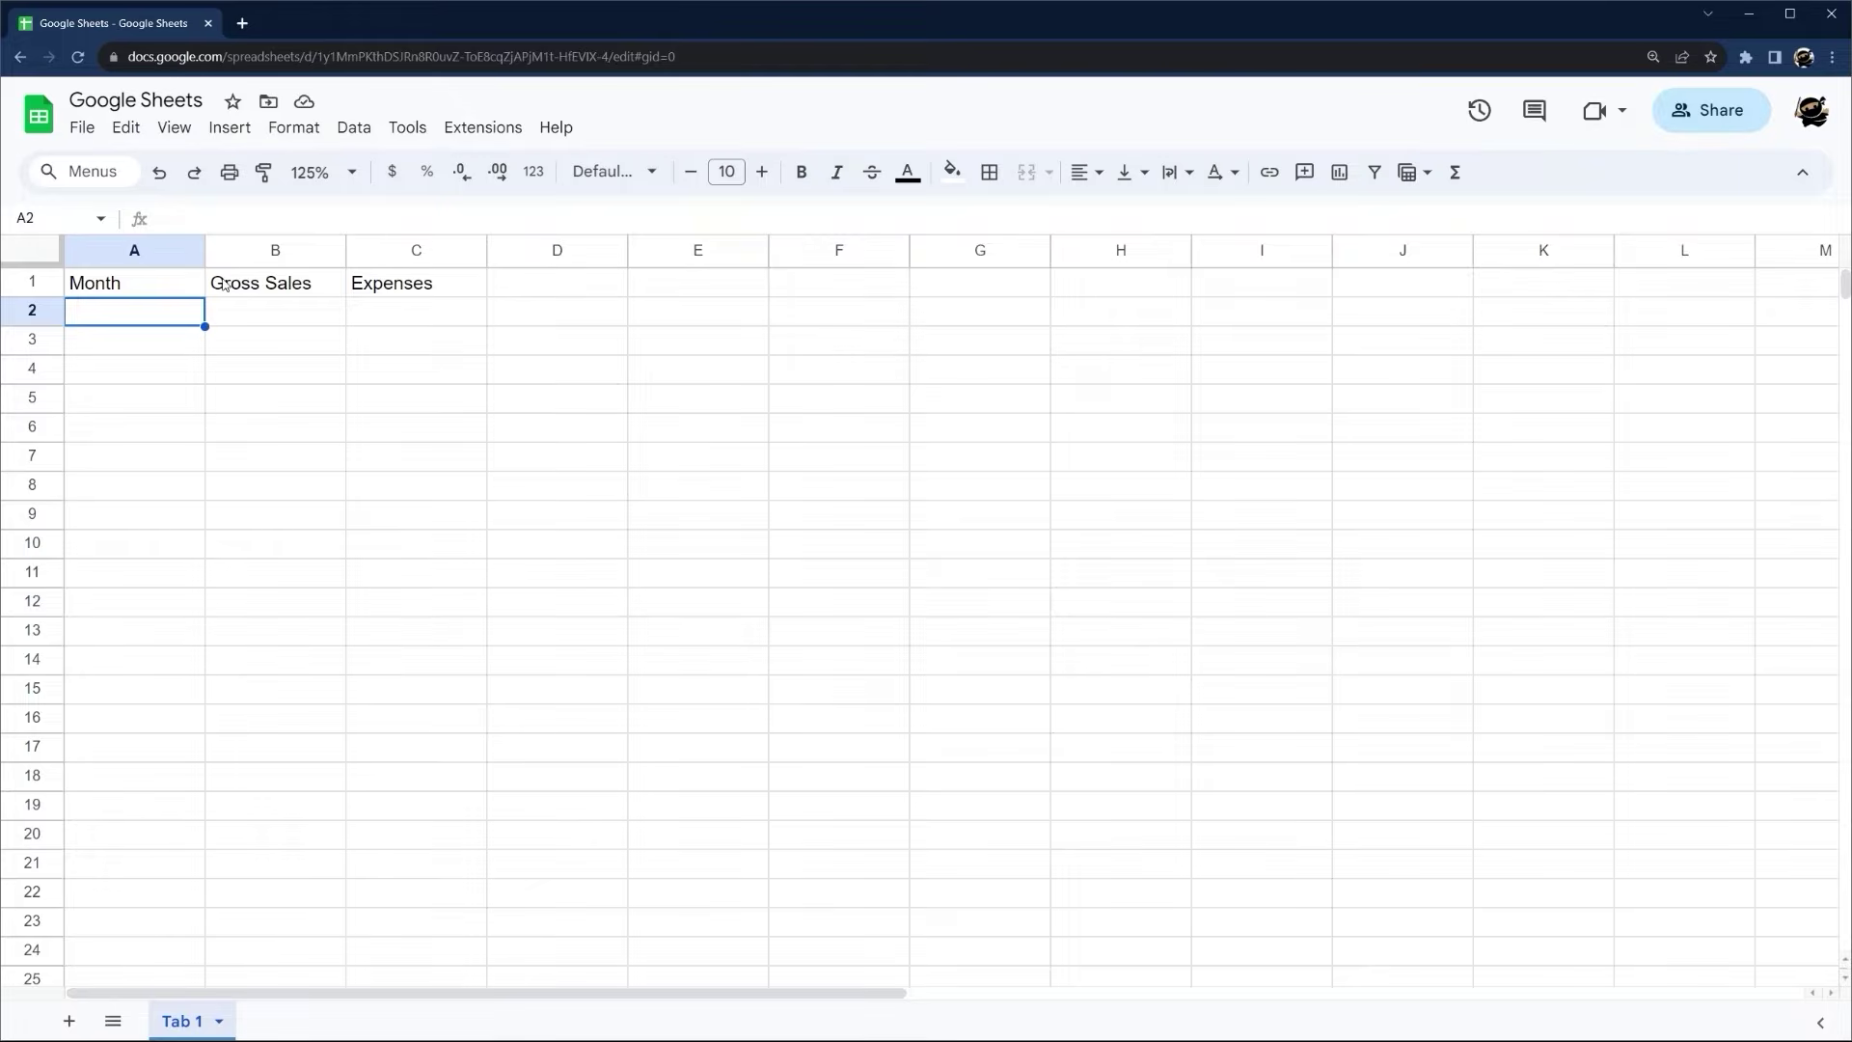
drag(177, 281, 428, 286)
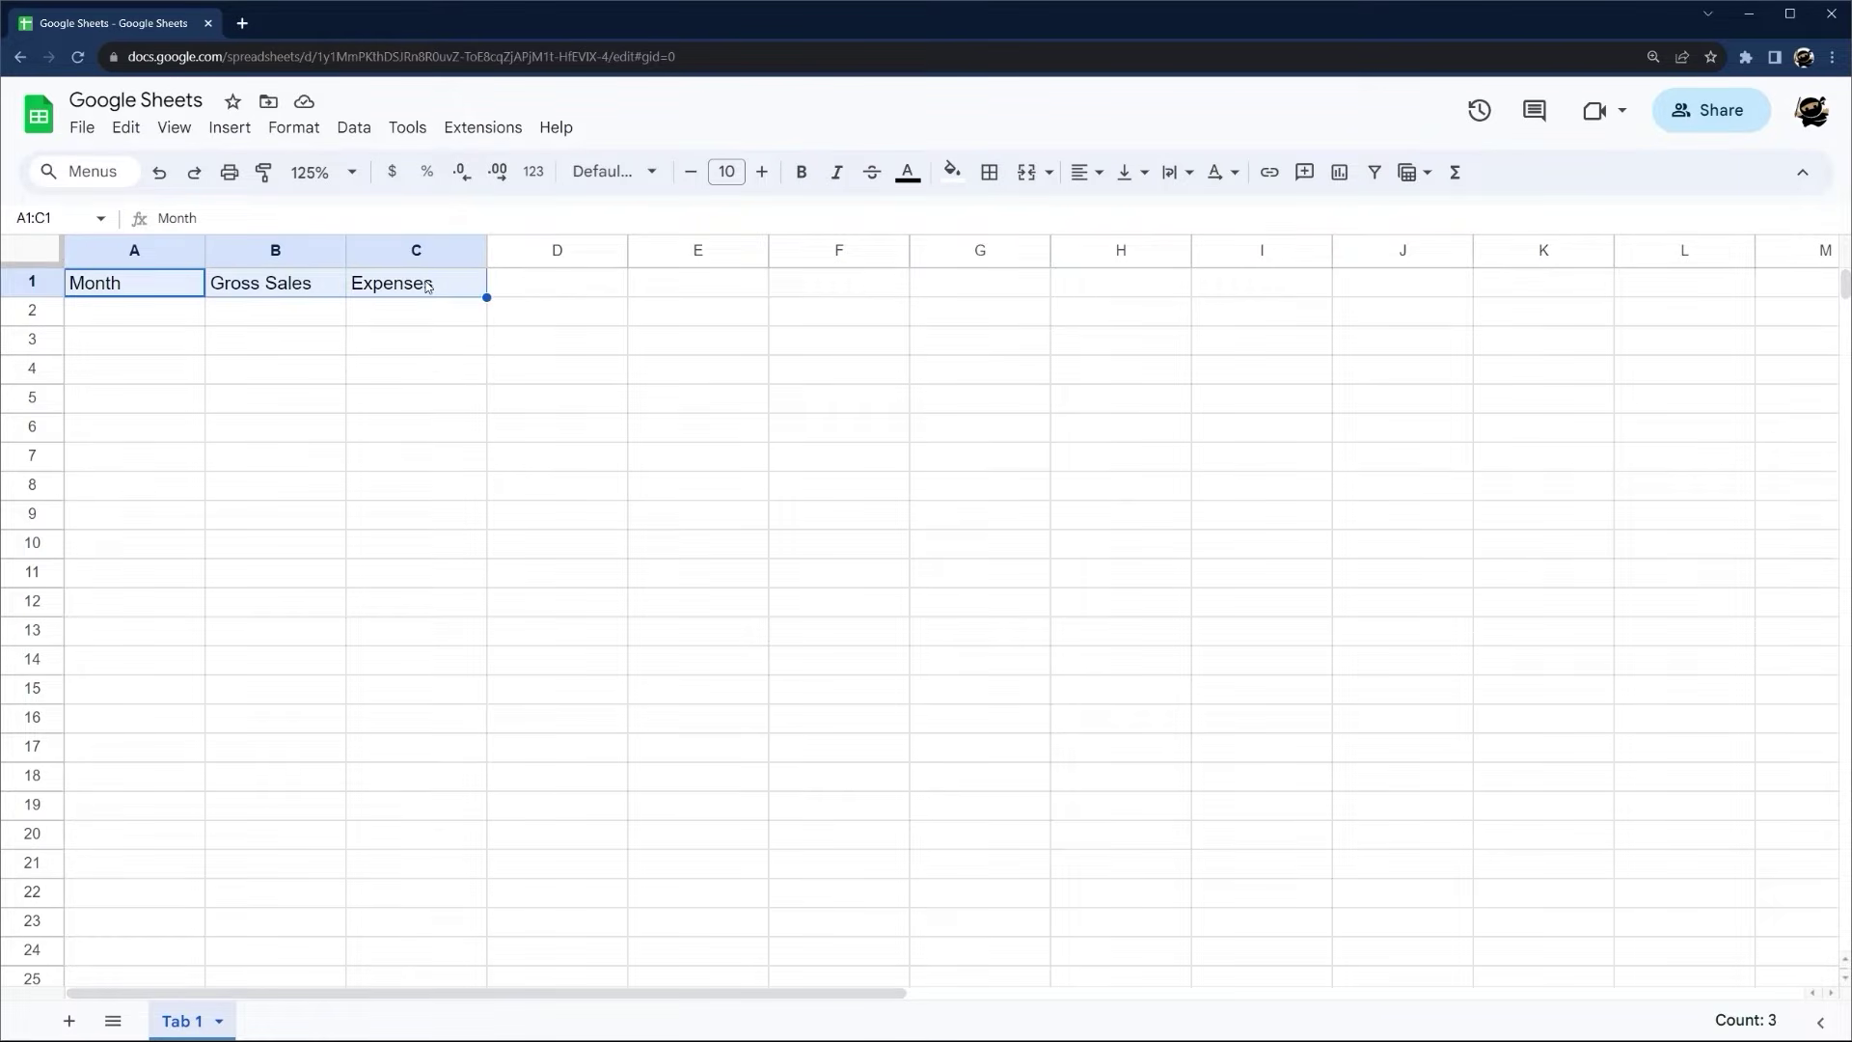
Enter the months Jan, Feb and Mar in cells A2 to A4
click(140, 317)
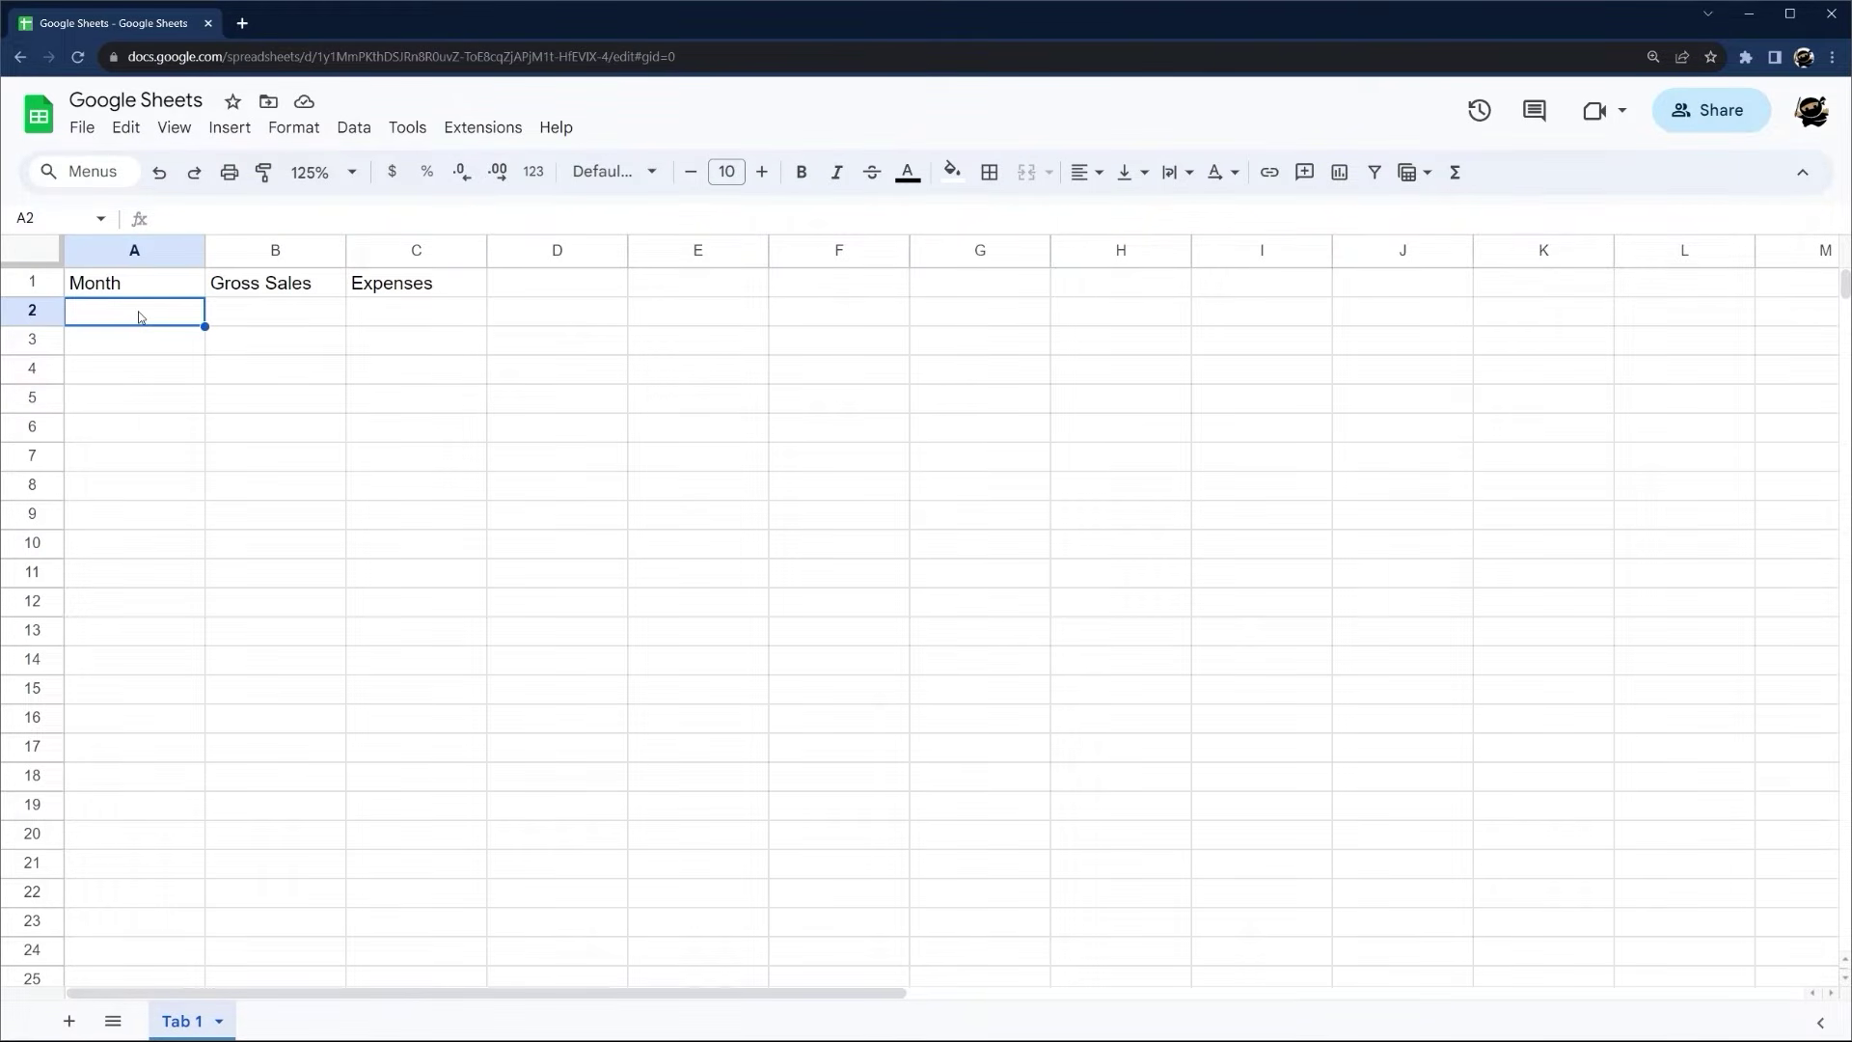
text(Ja)
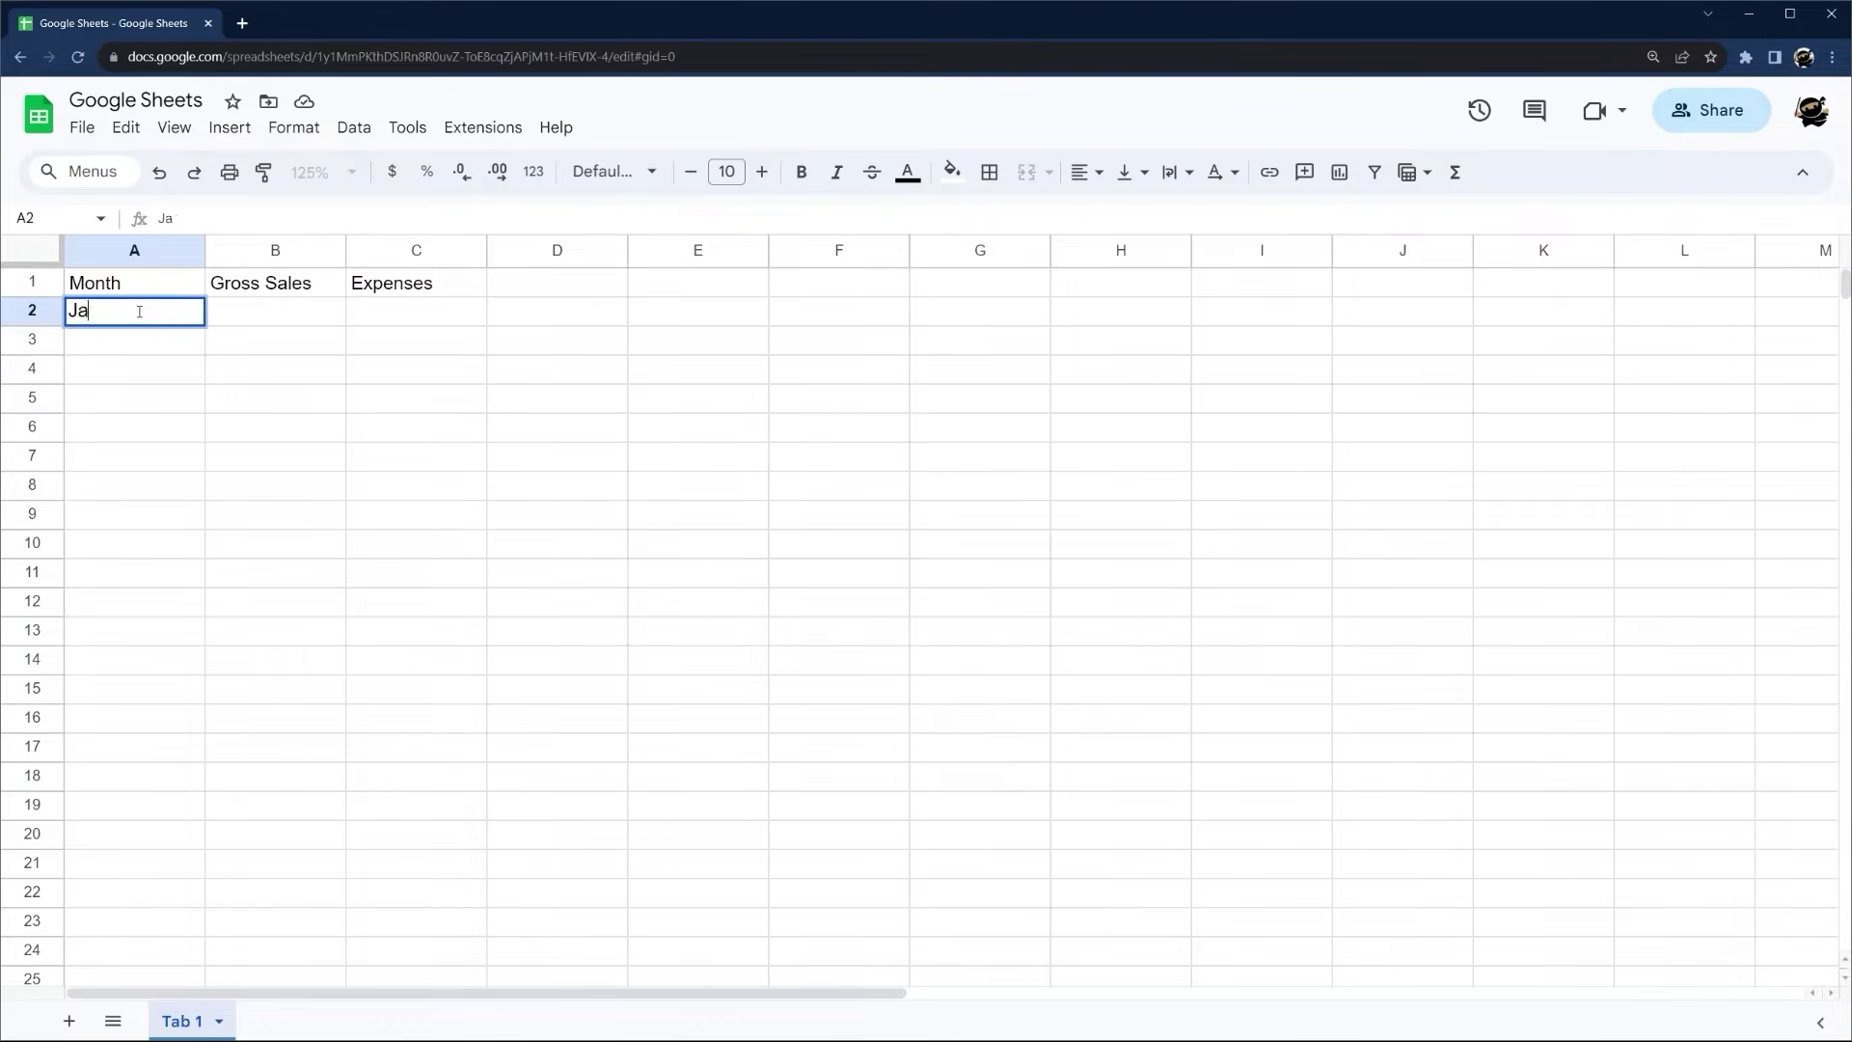
text(n)
key(Return)
text(Feb)
key(Return)
text(m)
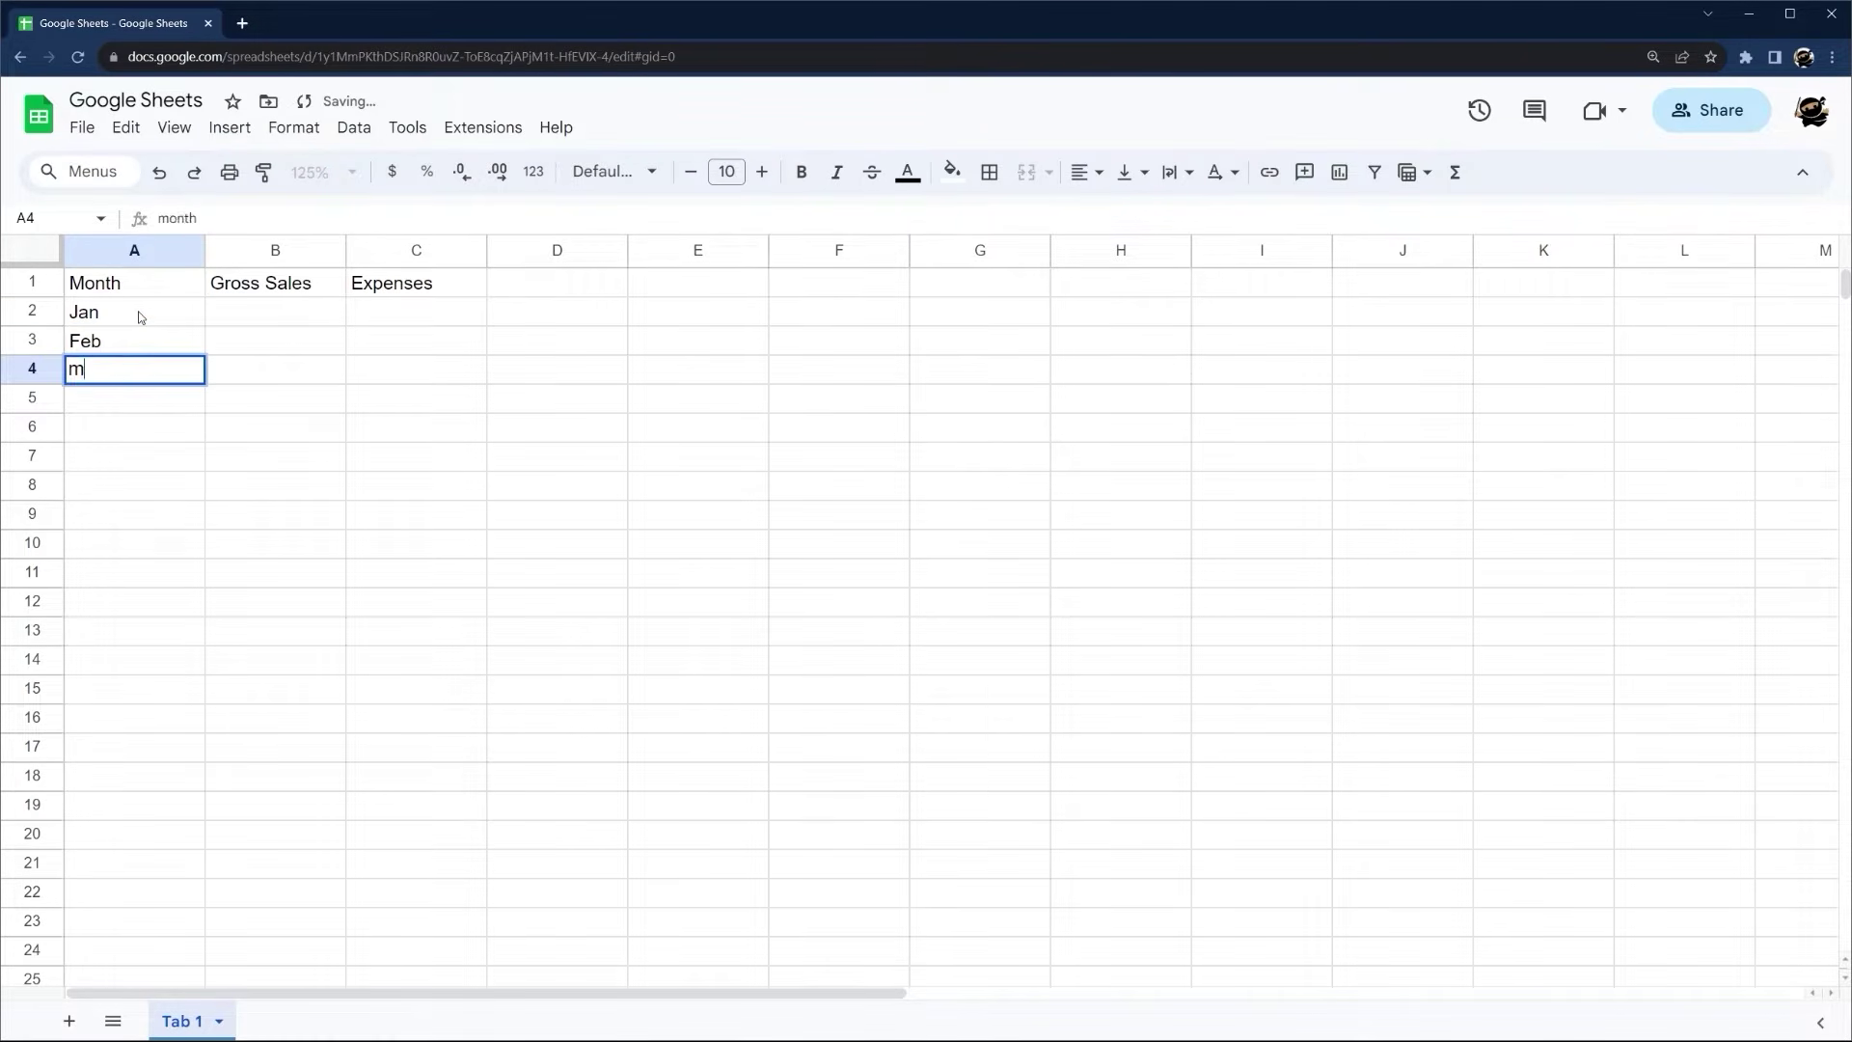
key(BackSpace)
text(Mar)
key(Return)
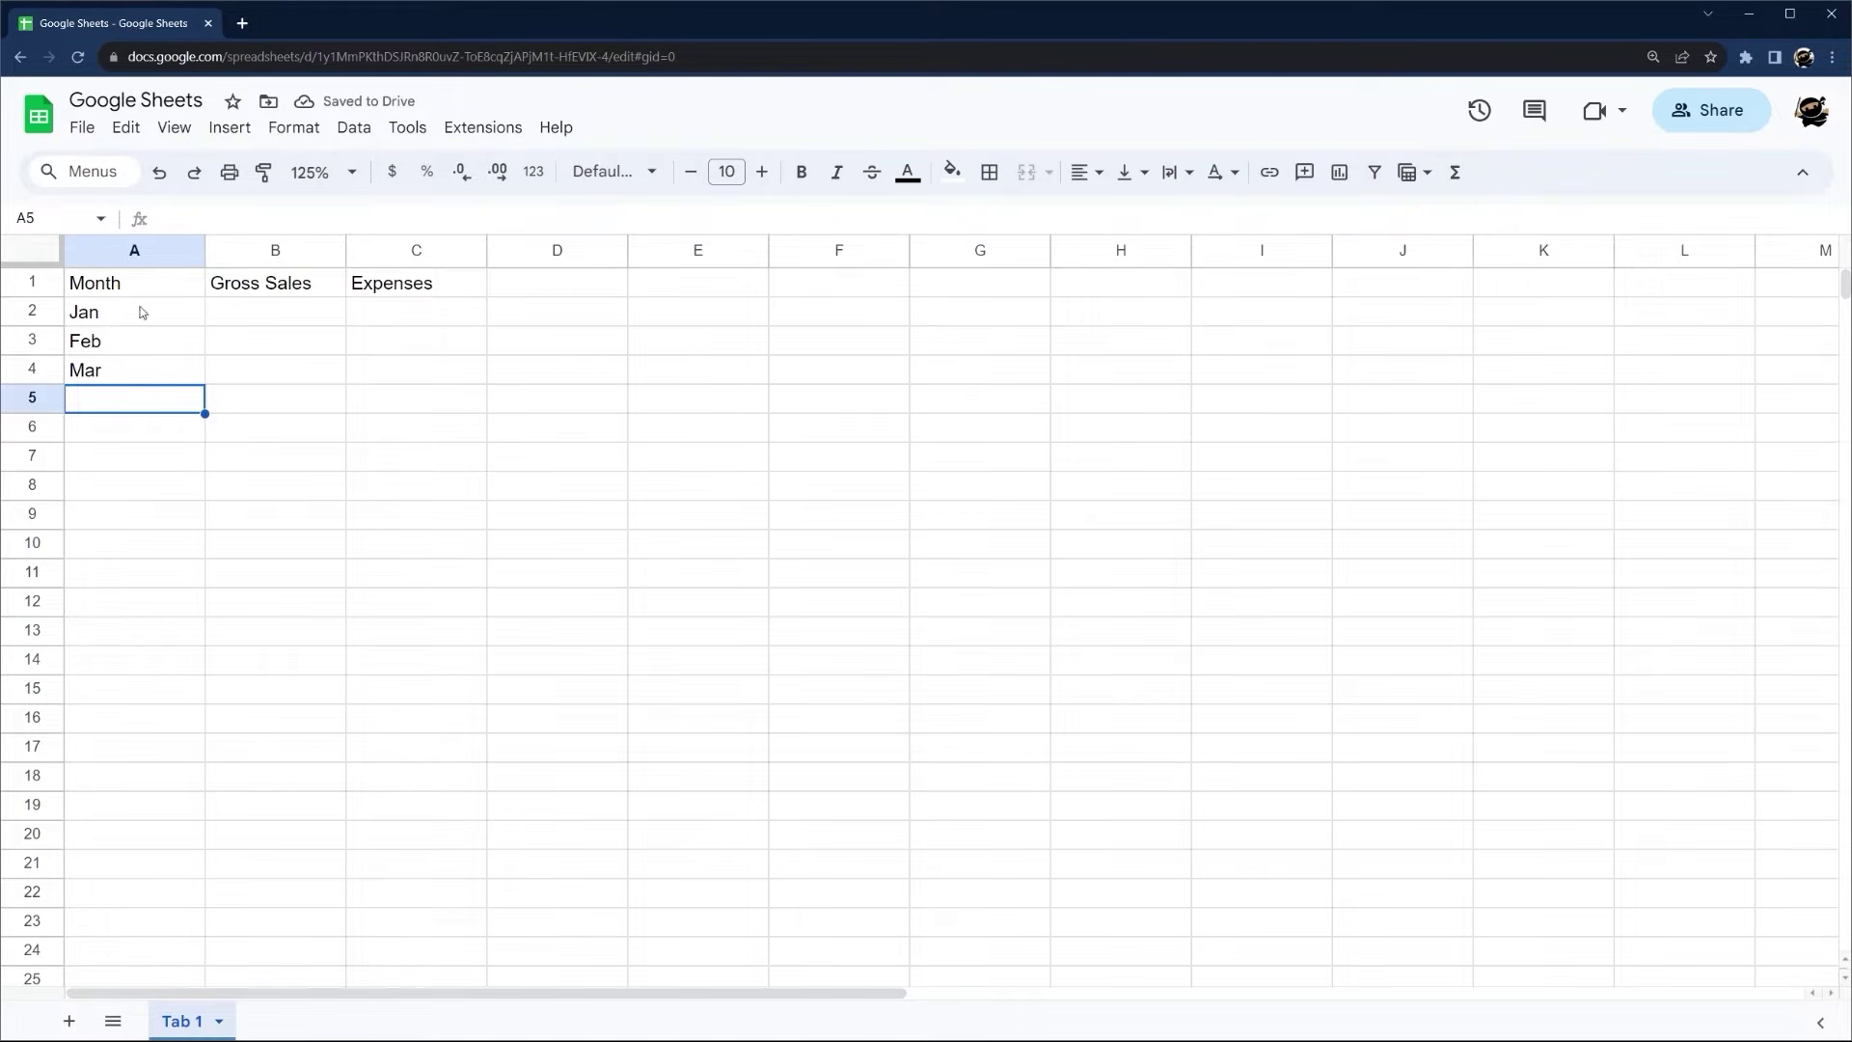
Autofill the month series from A2:A4 down to Dec in cell A13
drag(136, 321, 153, 380)
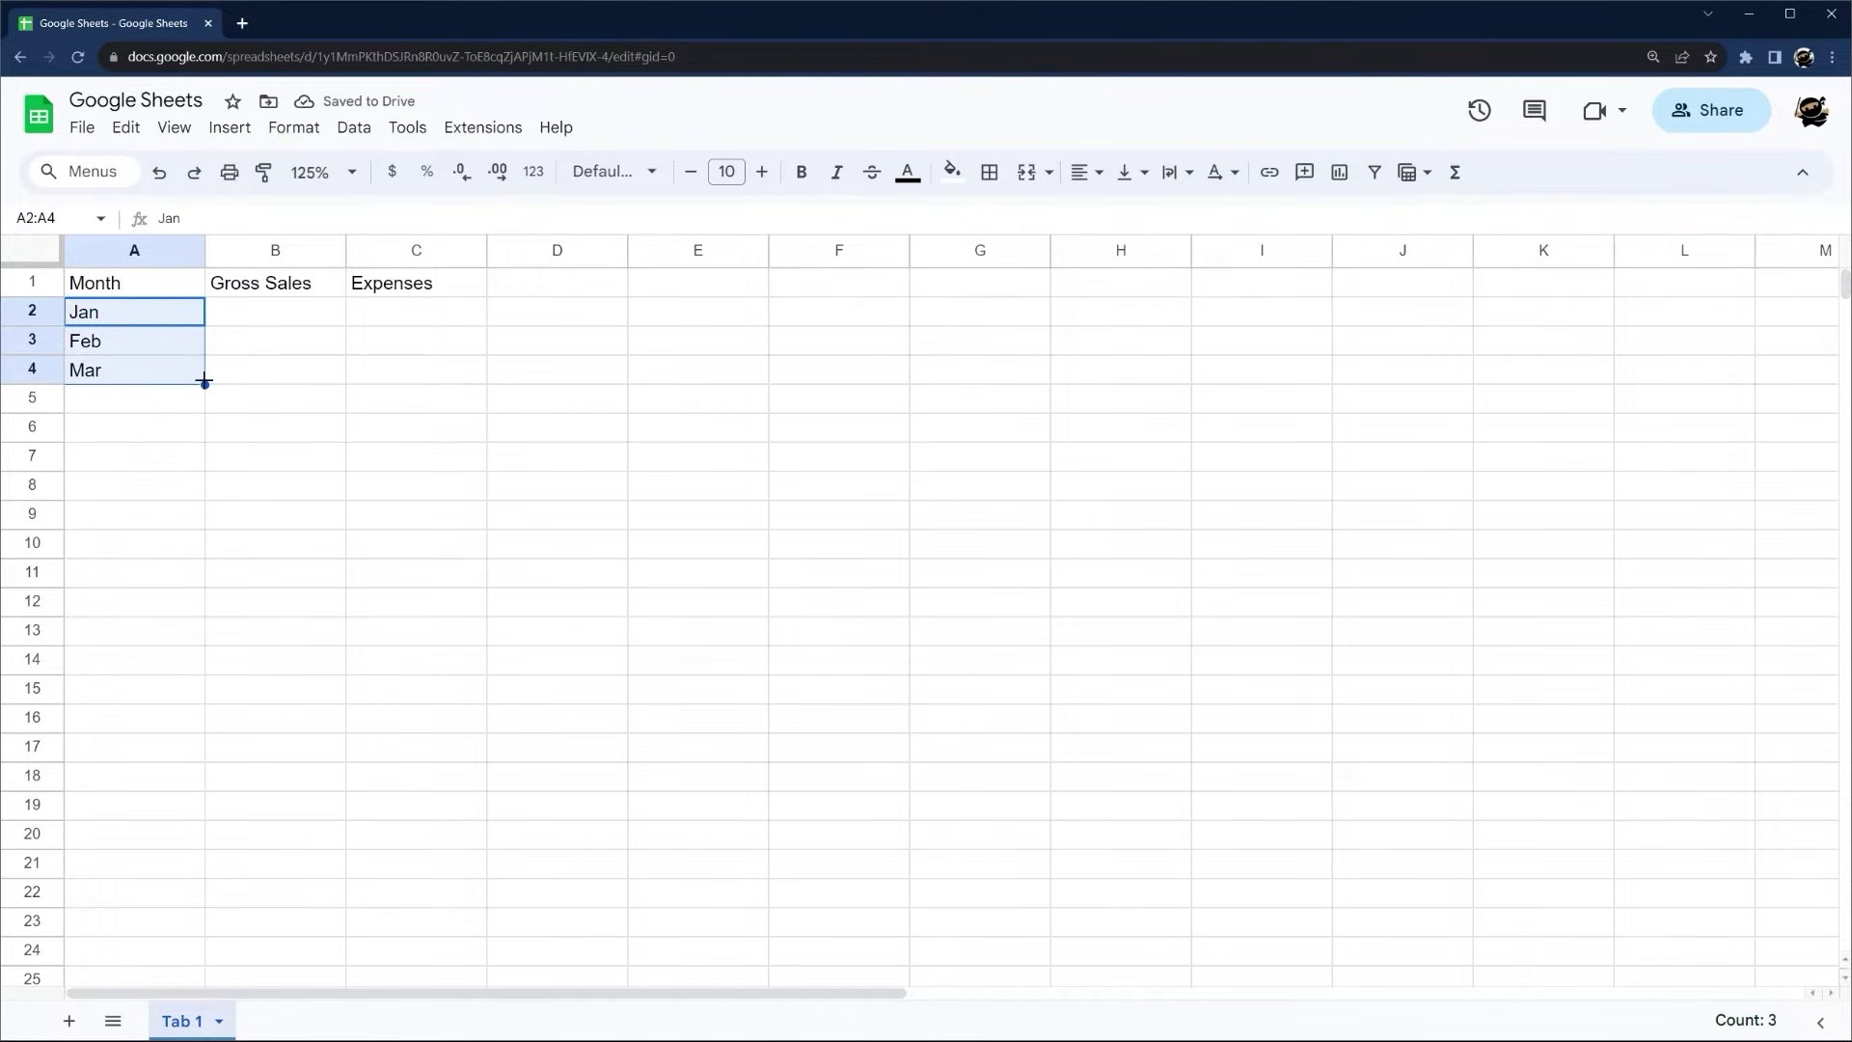
click(137, 336)
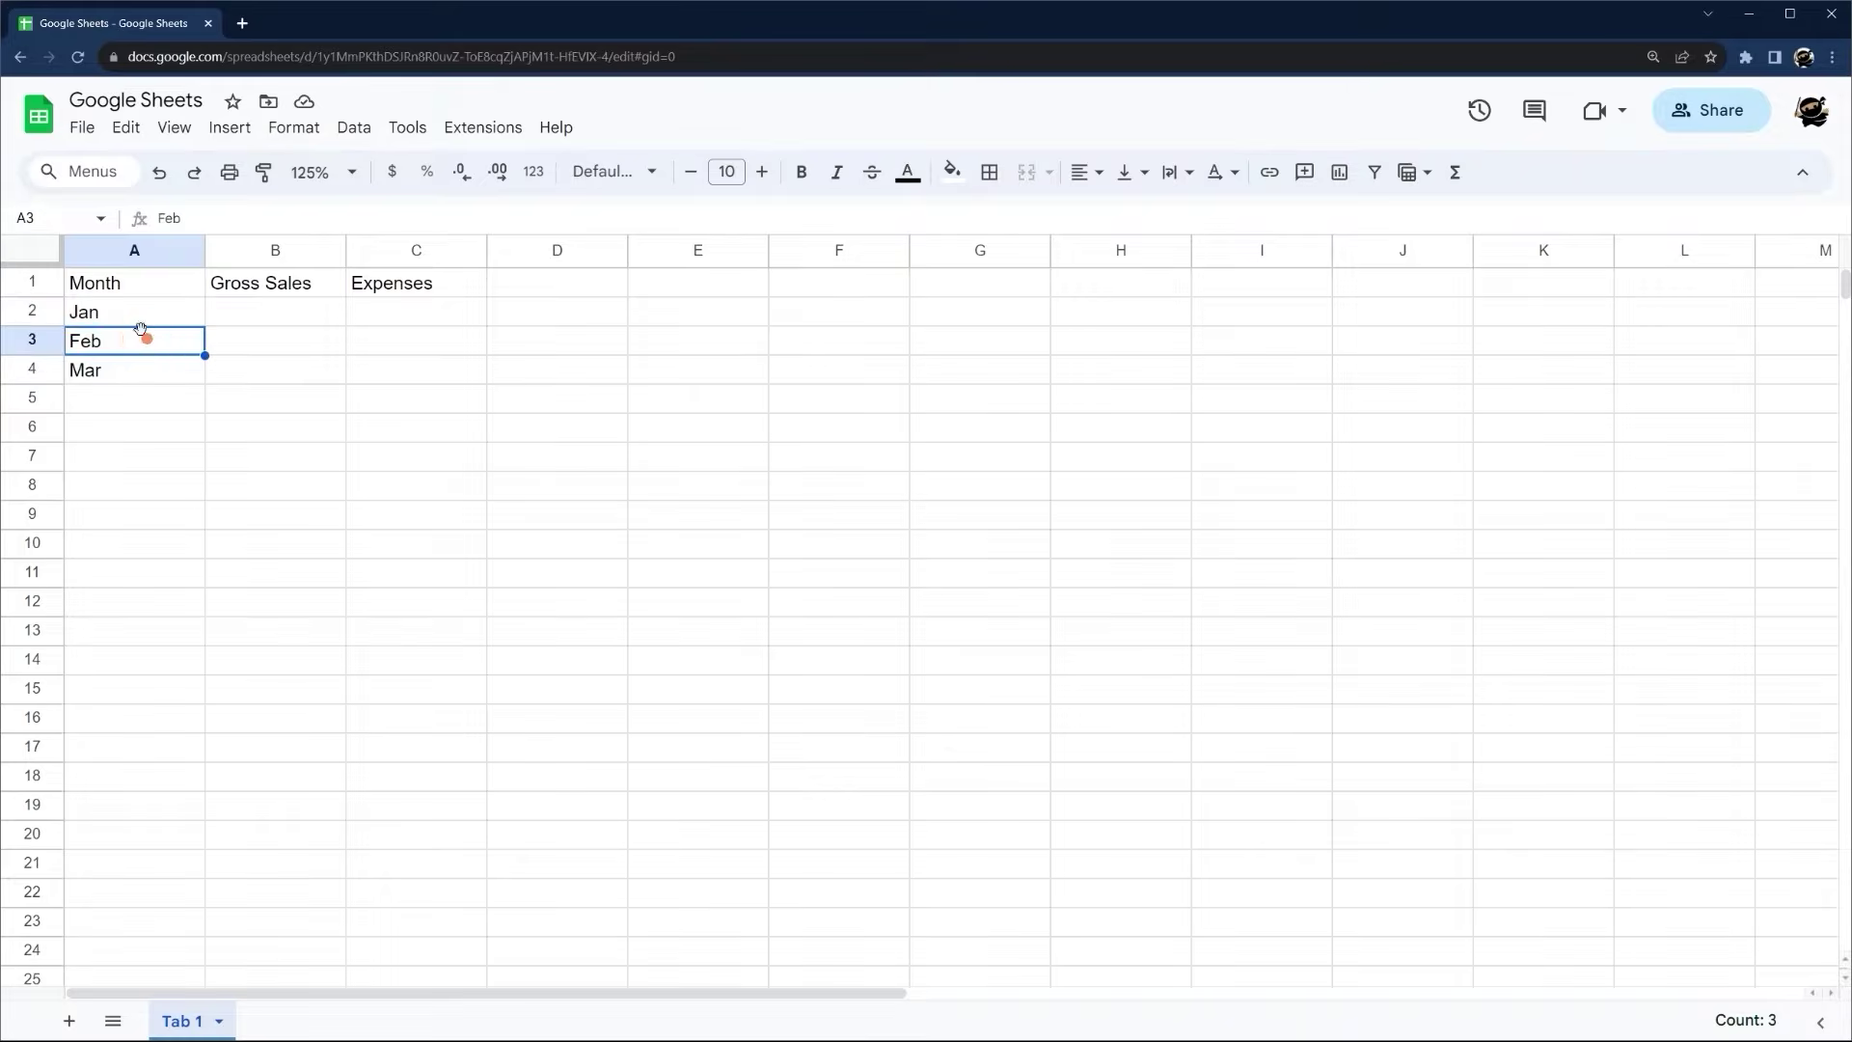
drag(136, 312, 137, 361)
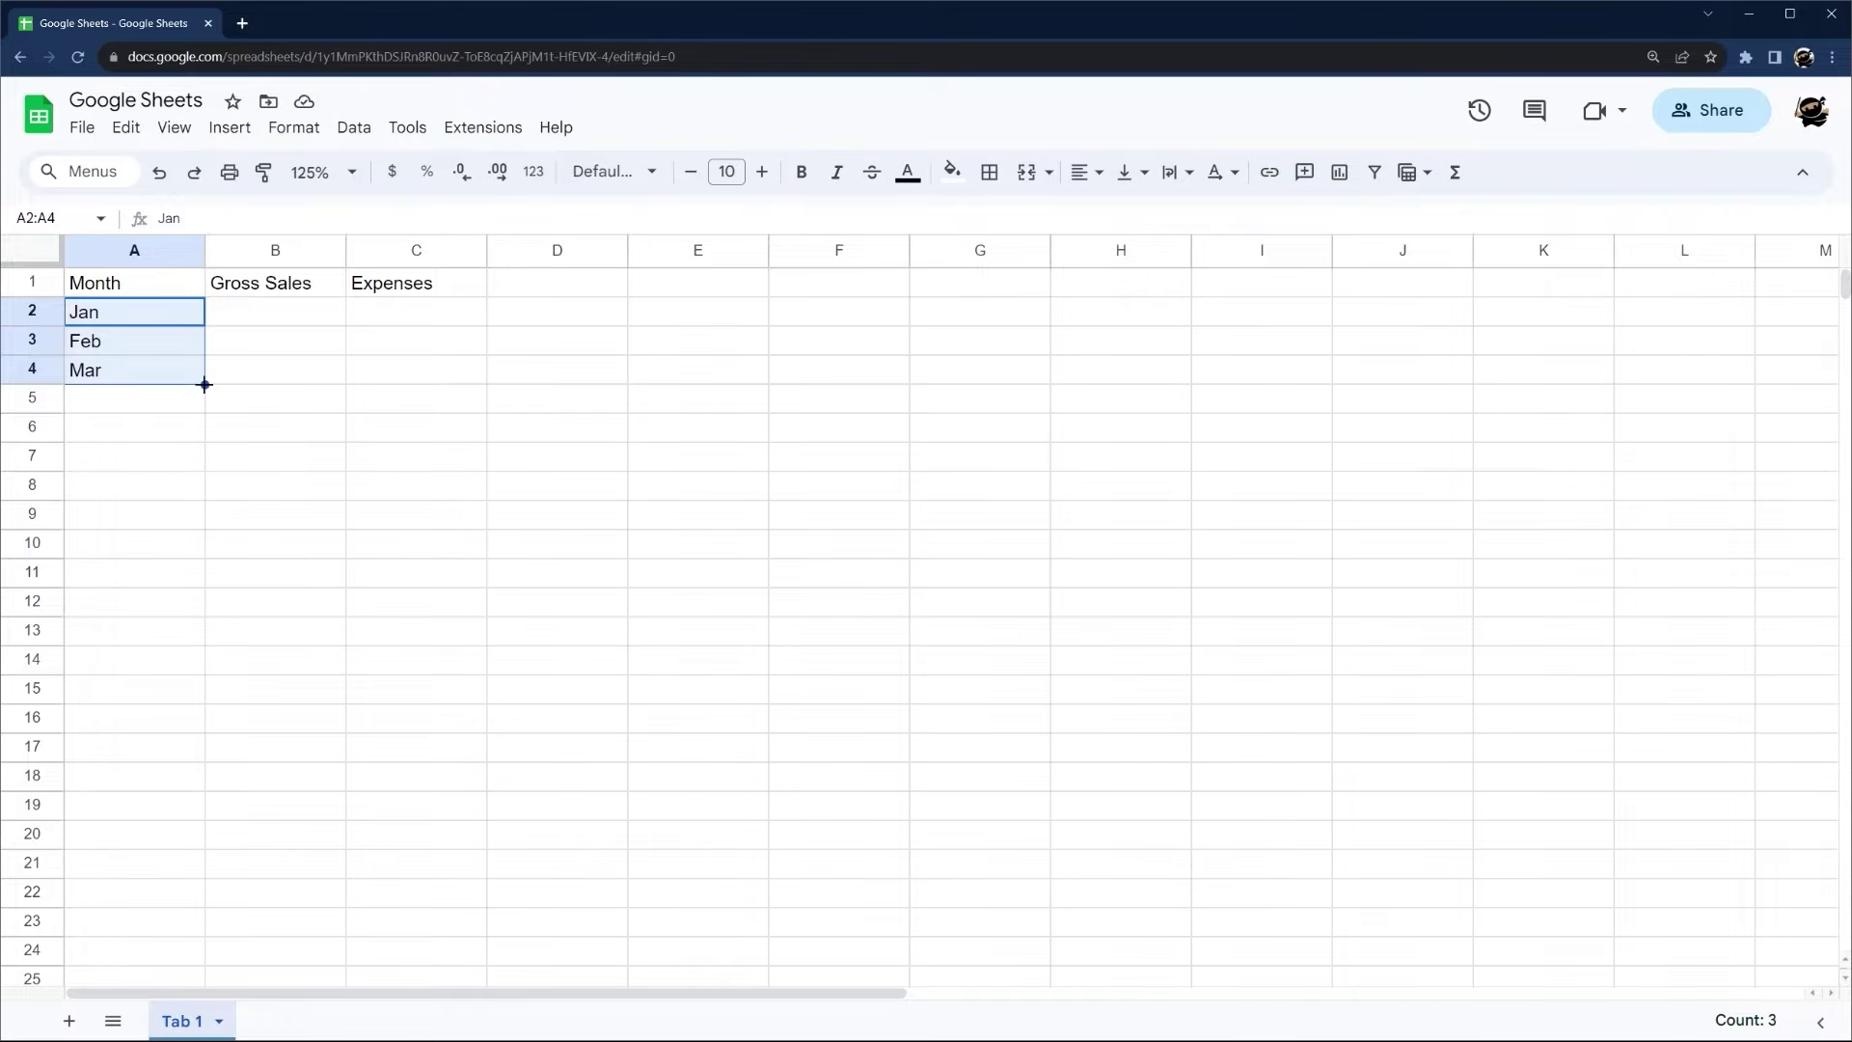
drag(204, 384, 203, 637)
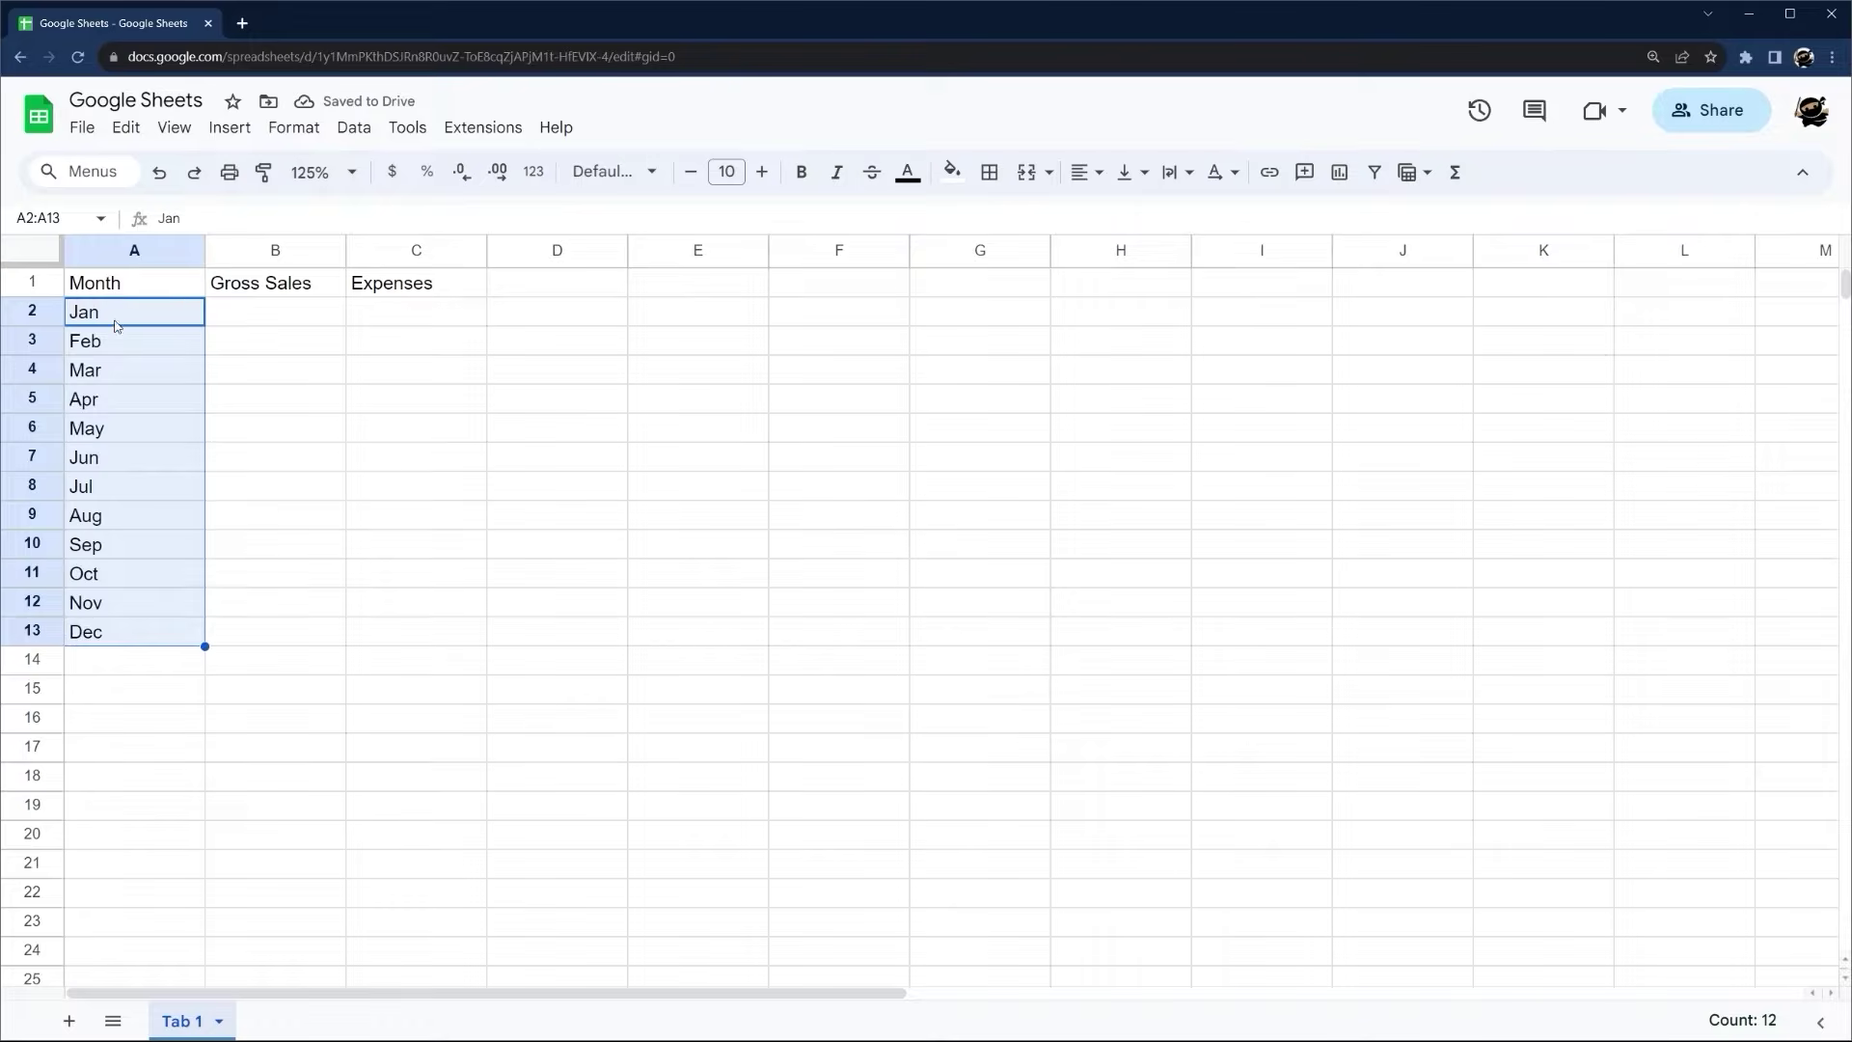
drag(115, 326, 120, 373)
Enter 1000 as the gross sales and 500 as the expenses for Jan in cells B2 and C2
click(267, 325)
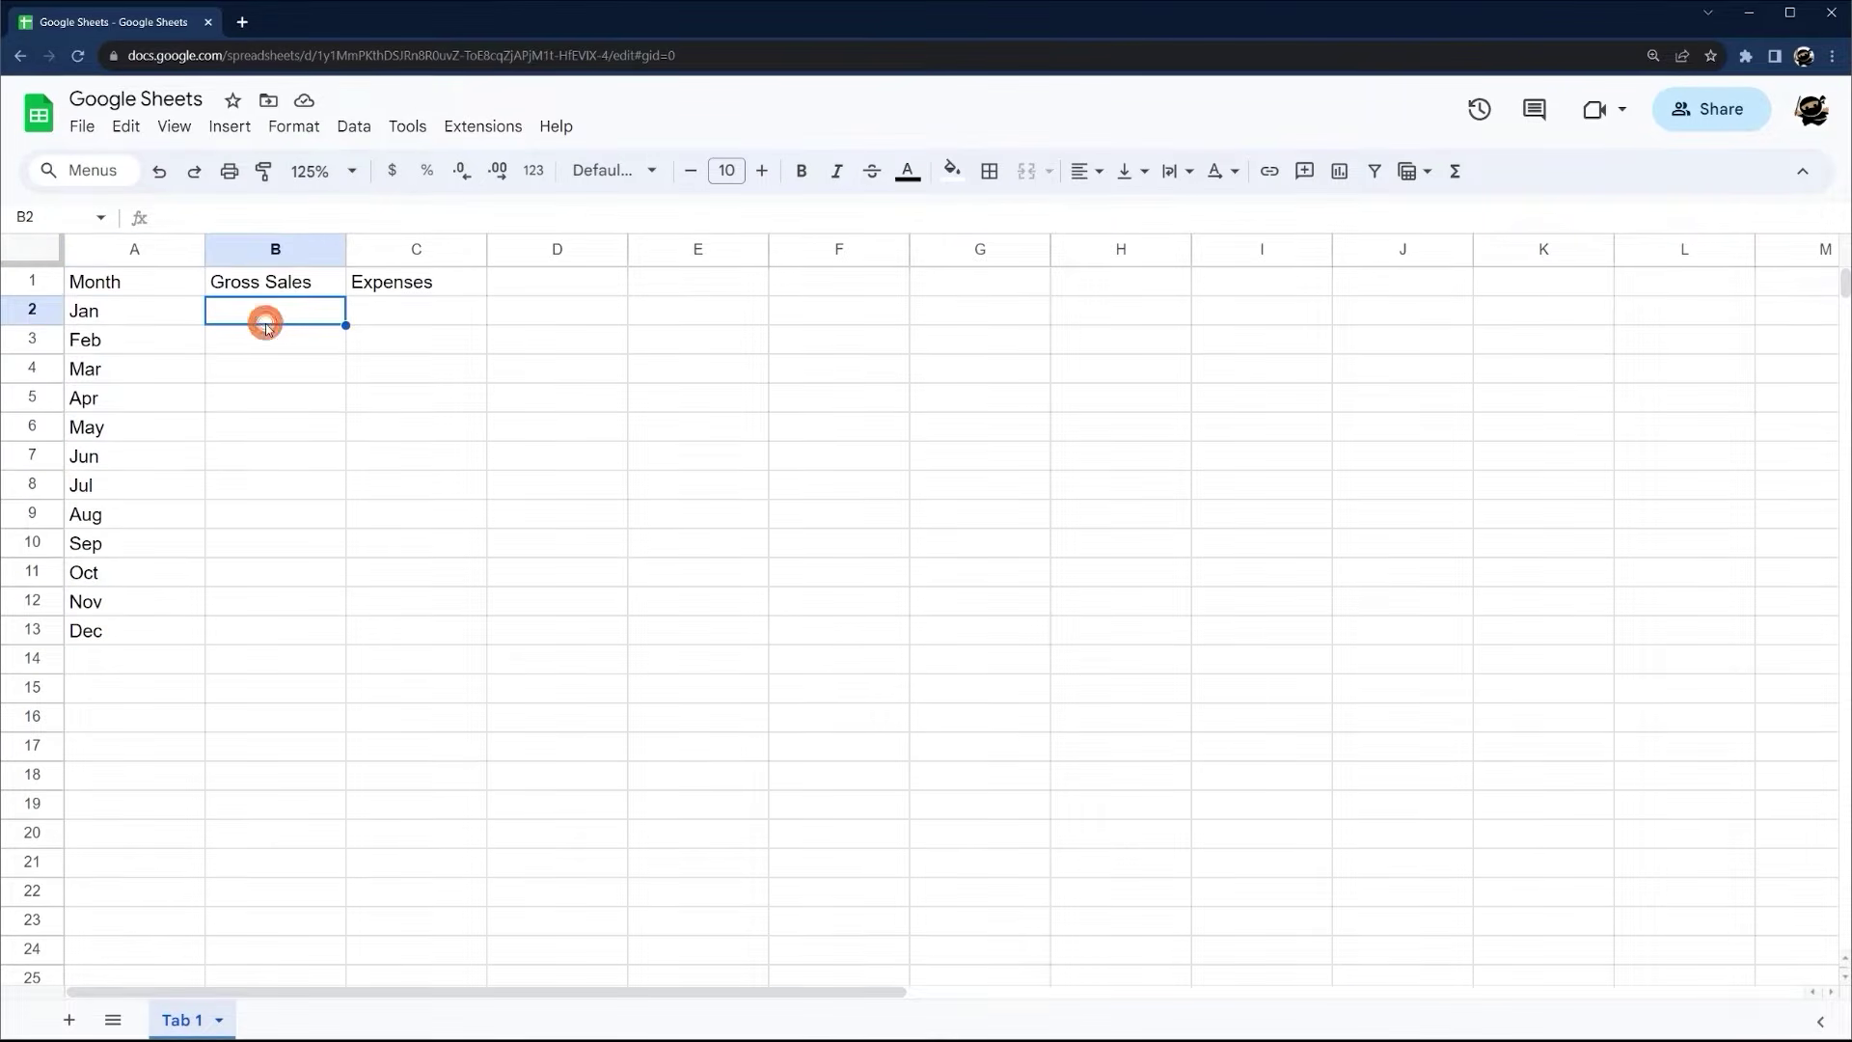
text(1000)
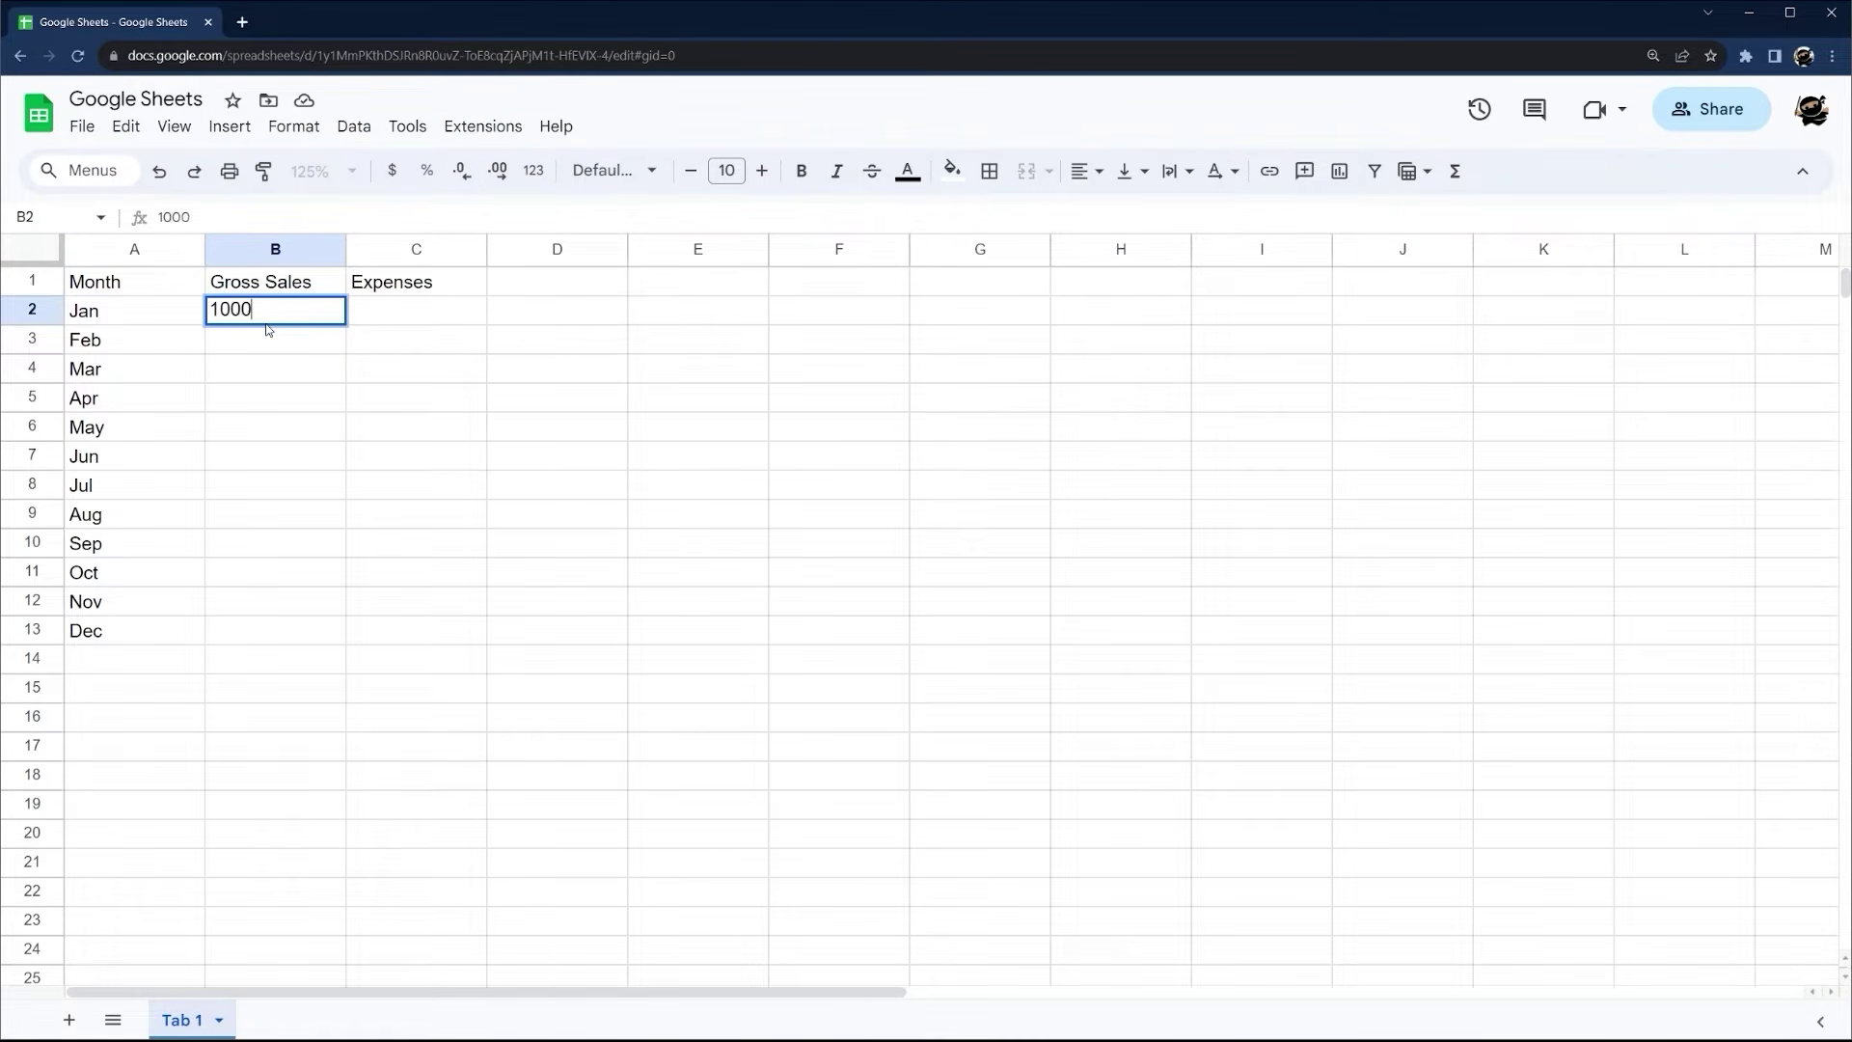
key(Tab)
text(500)
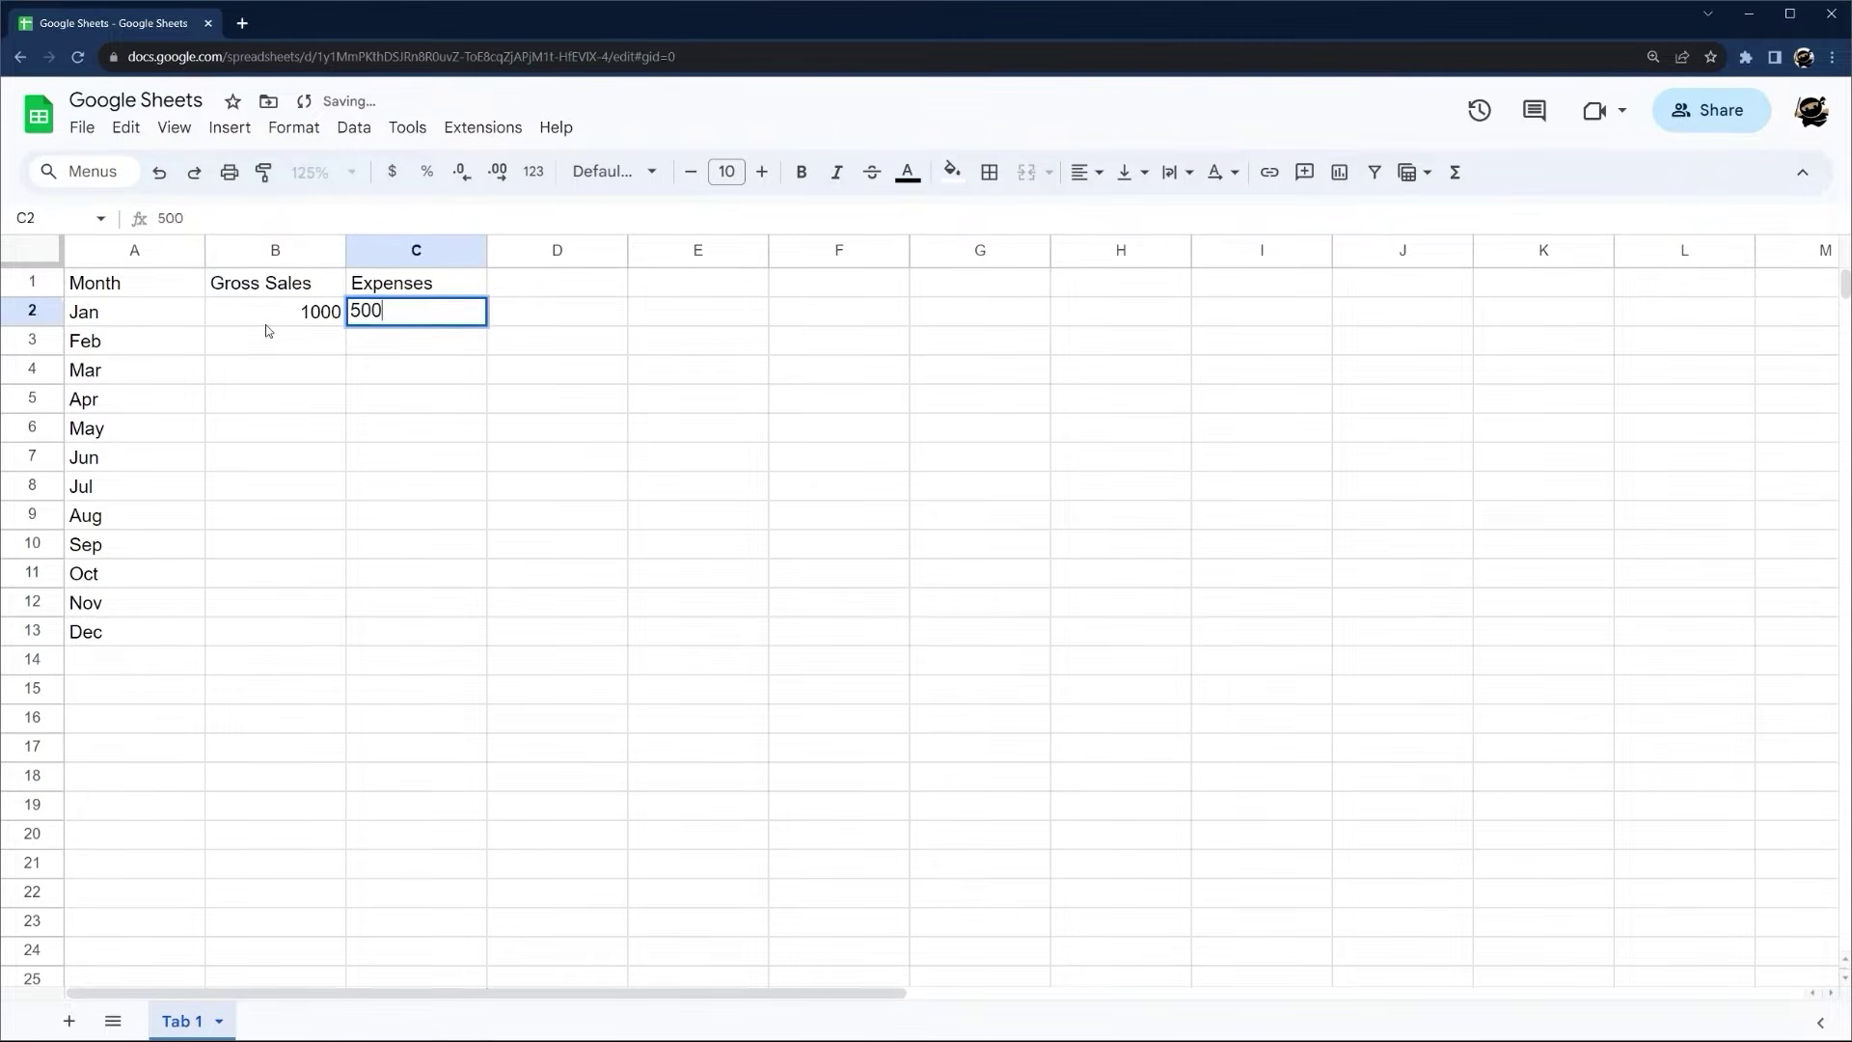
key(Return)
key(Left)
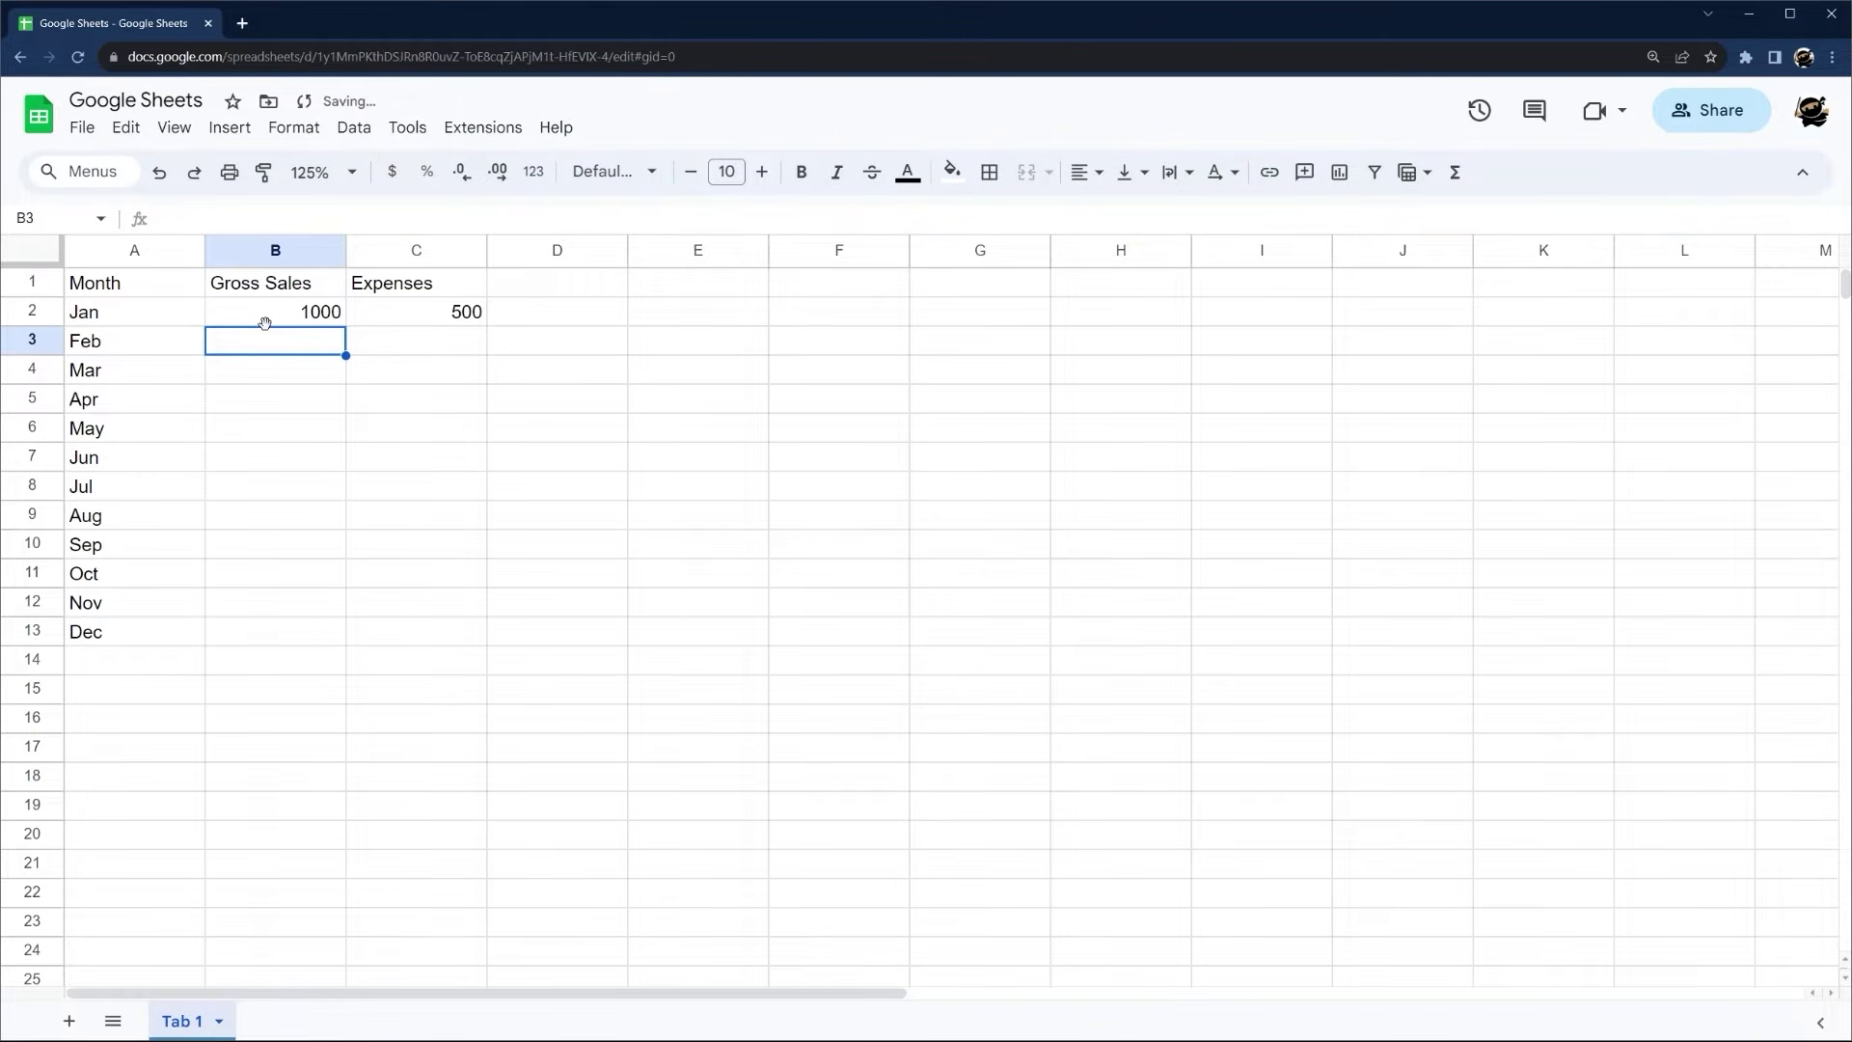
Enter 2000 and 1000 for Feb in B3 and C3, and autofill both number series from B2:C3 down to row 13
text(2000)
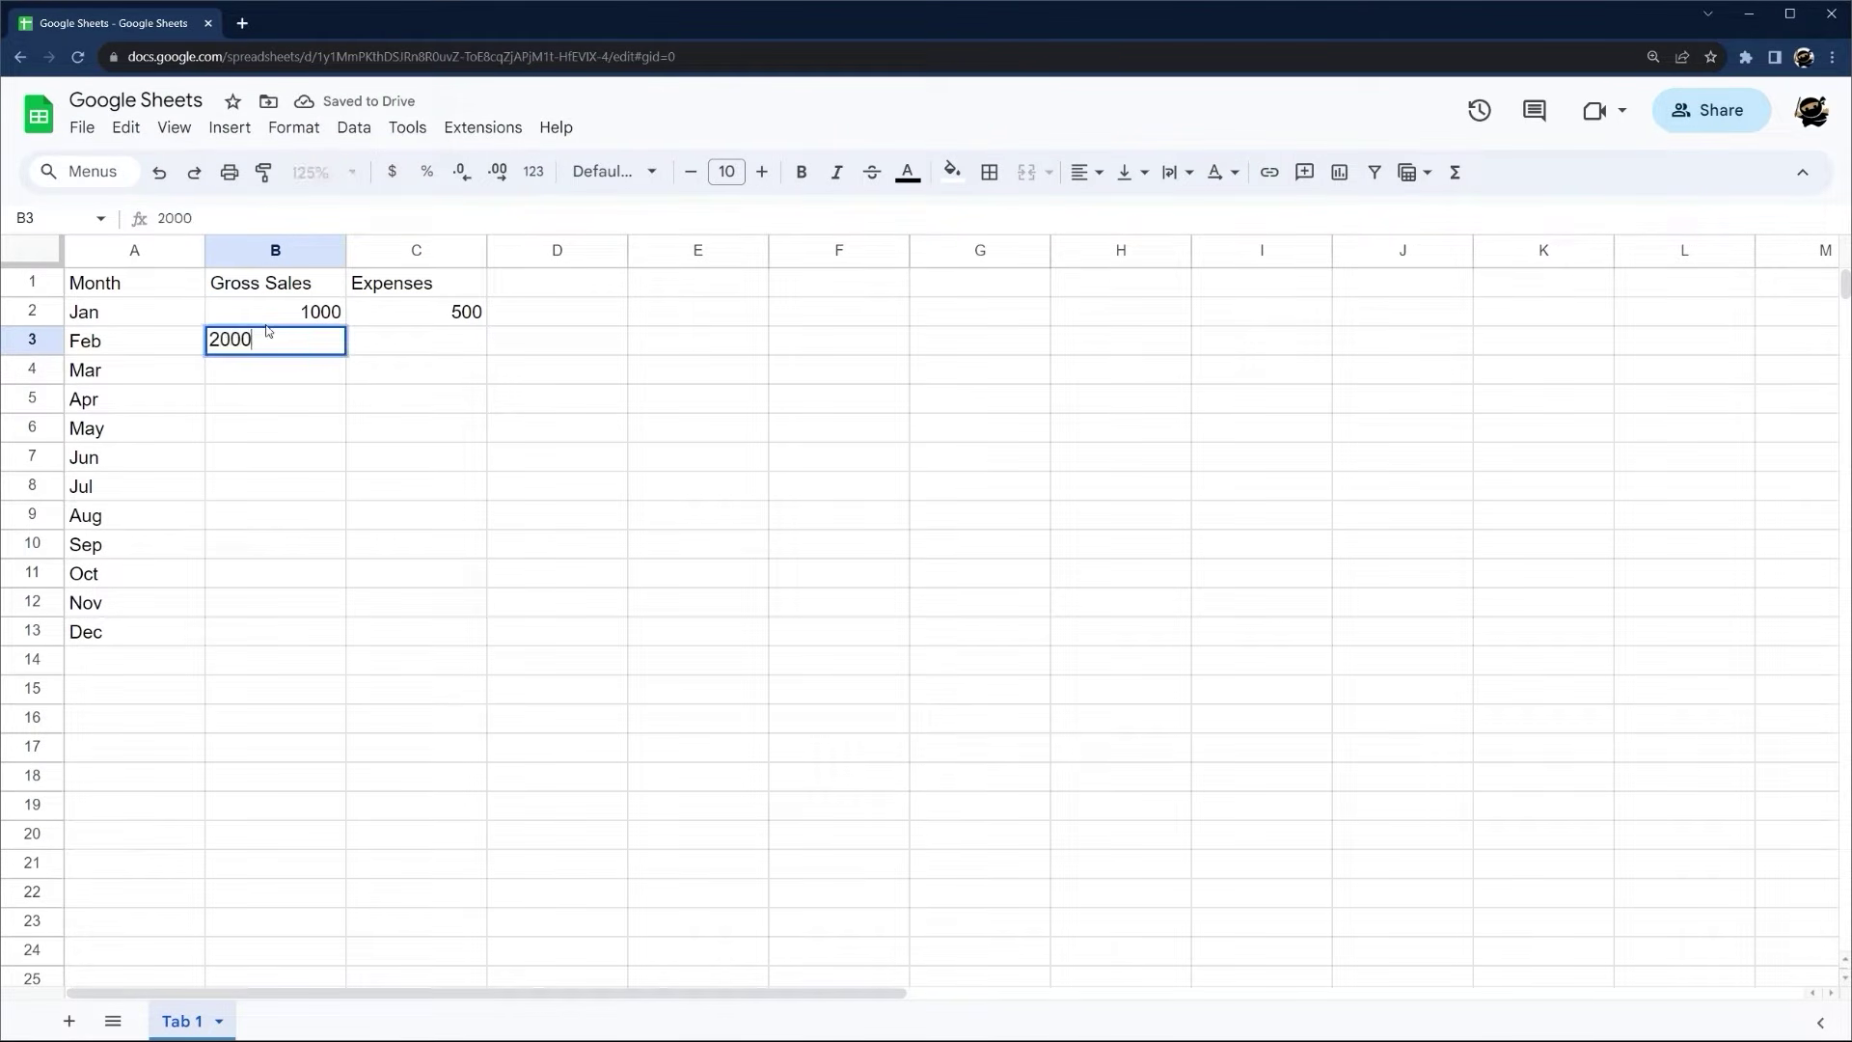
key(Tab)
text(1000)
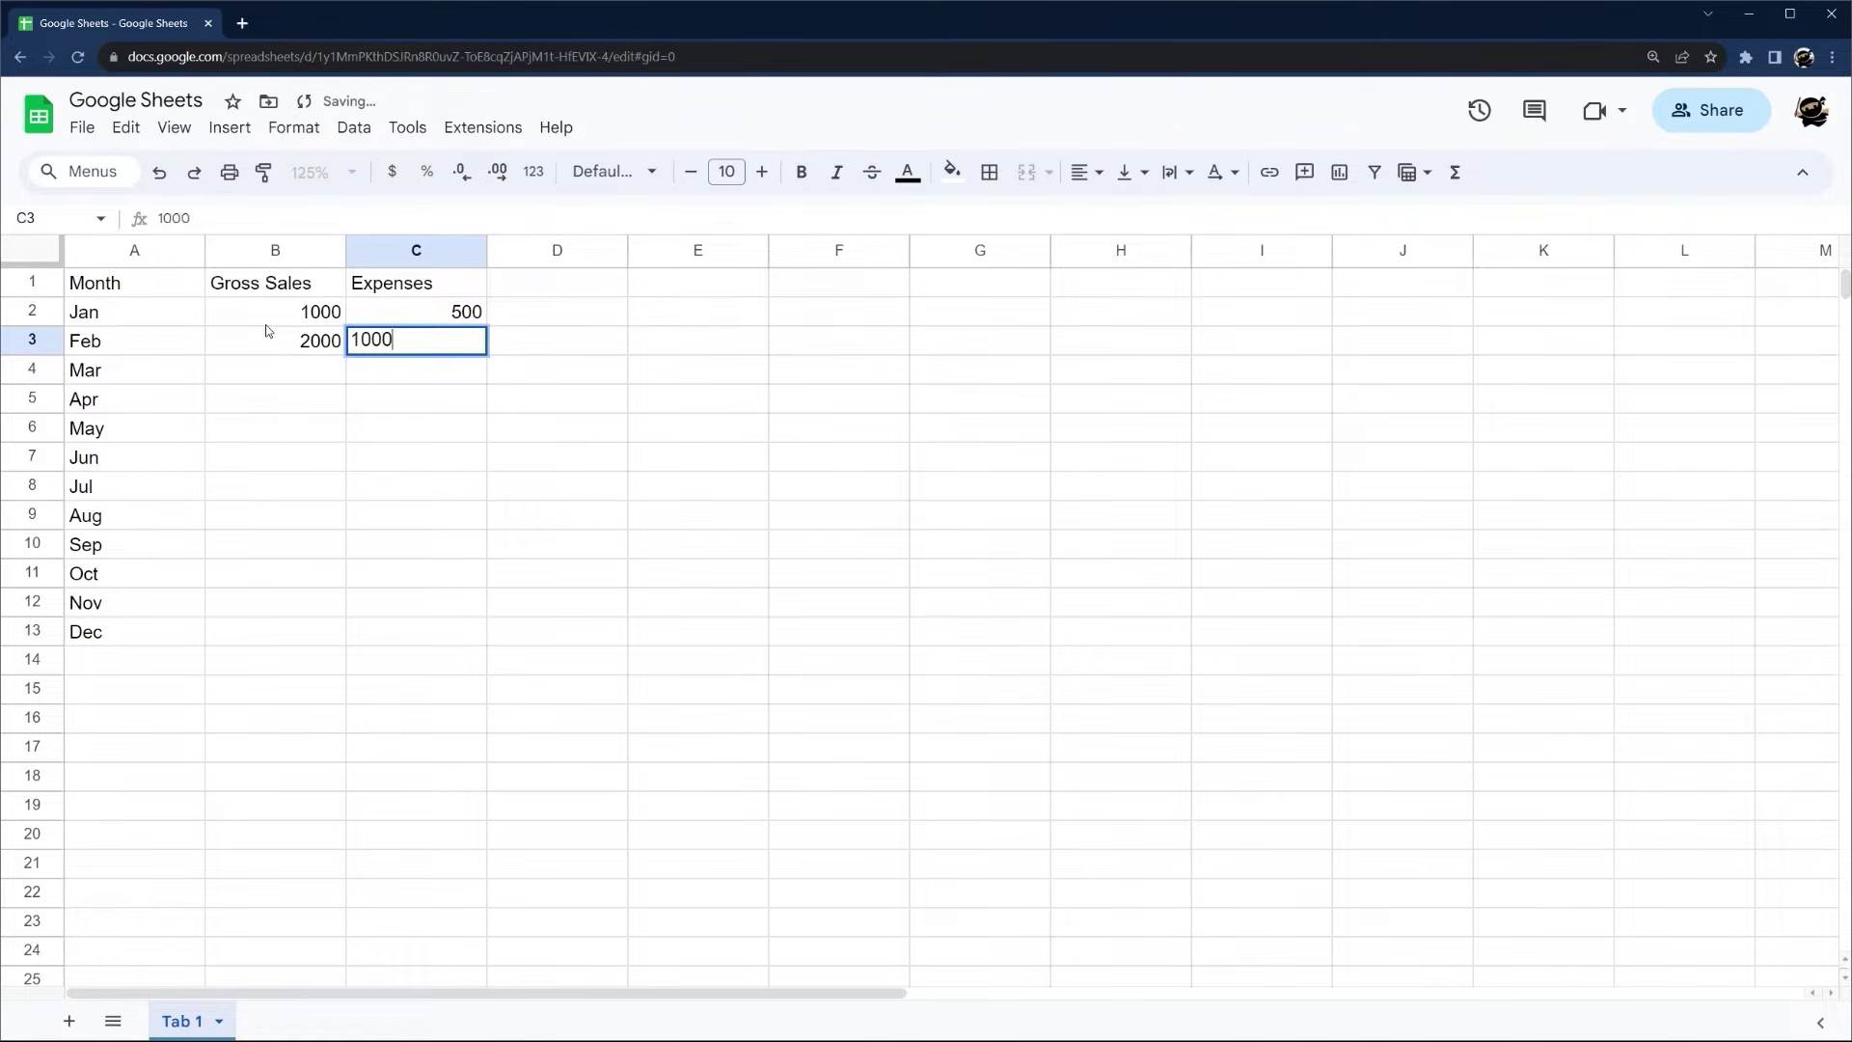
key(Return)
drag(272, 311, 439, 629)
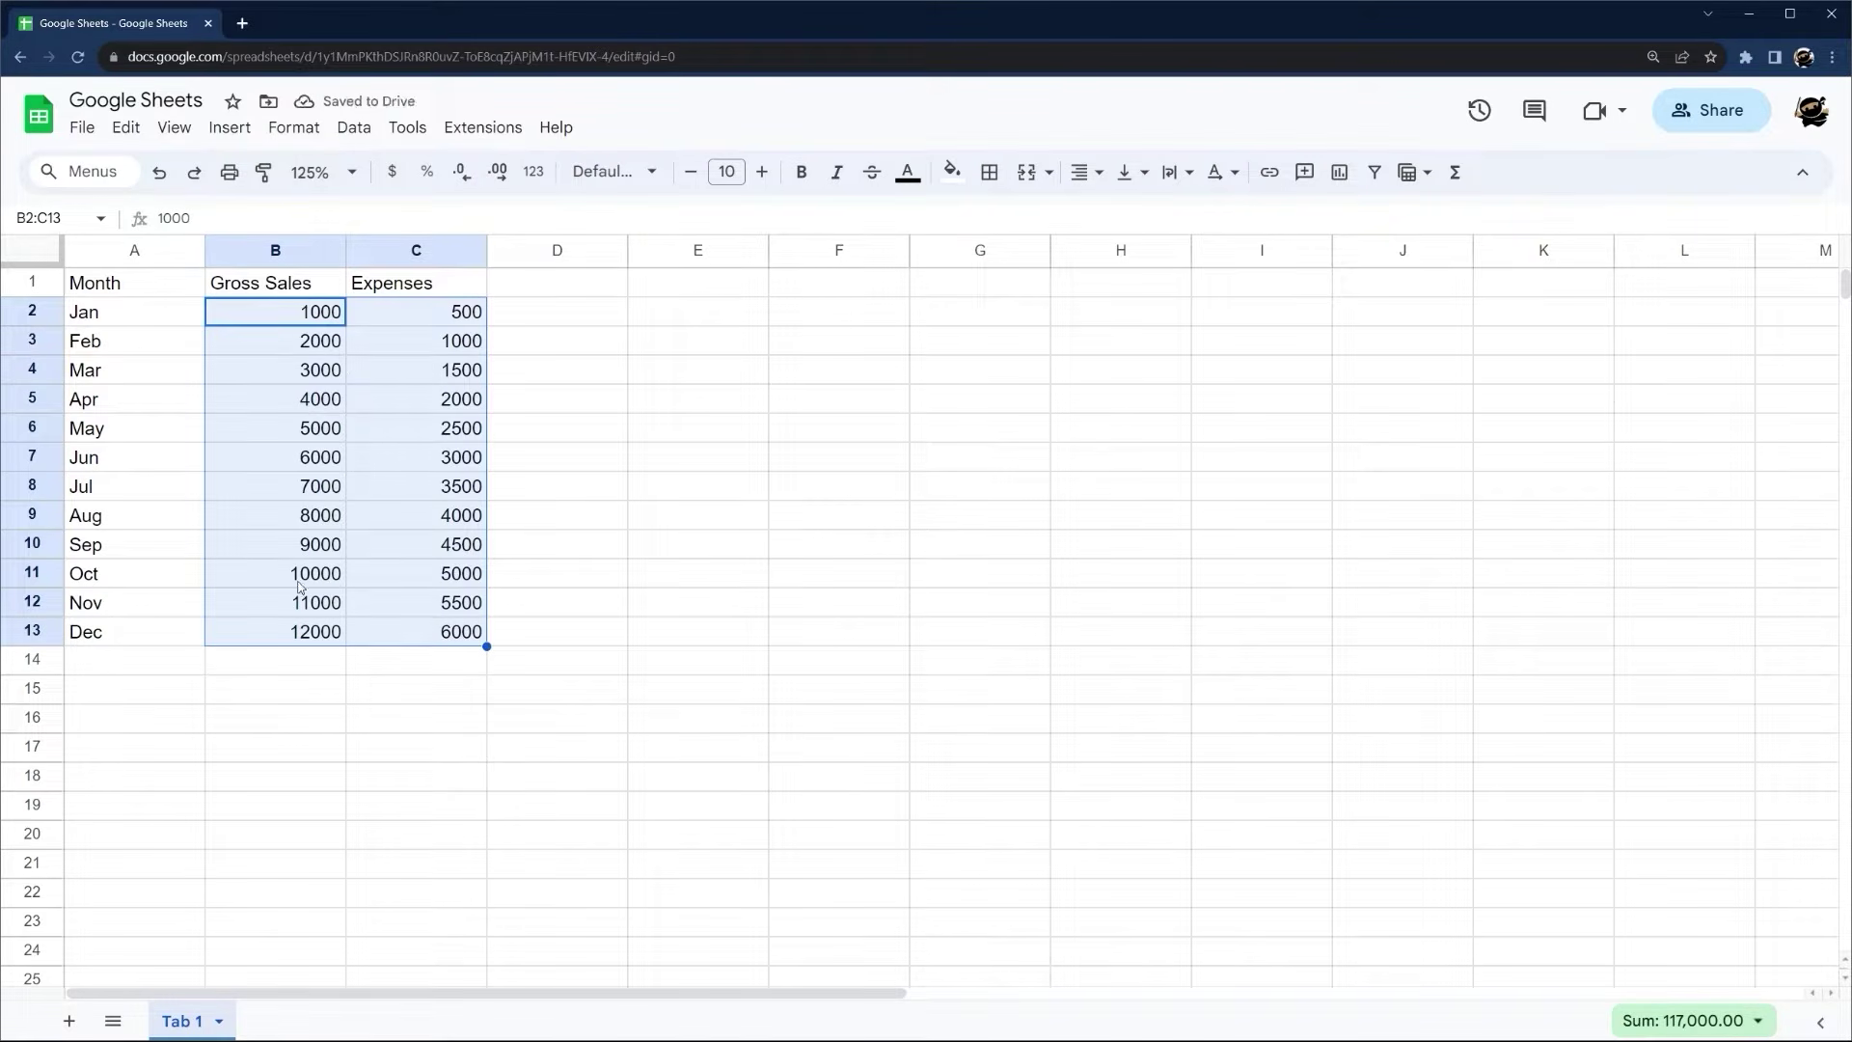
Enter 1000 in cell D2, autofill it down column D, and clear the filled cells below it
click(568, 312)
text(1000)
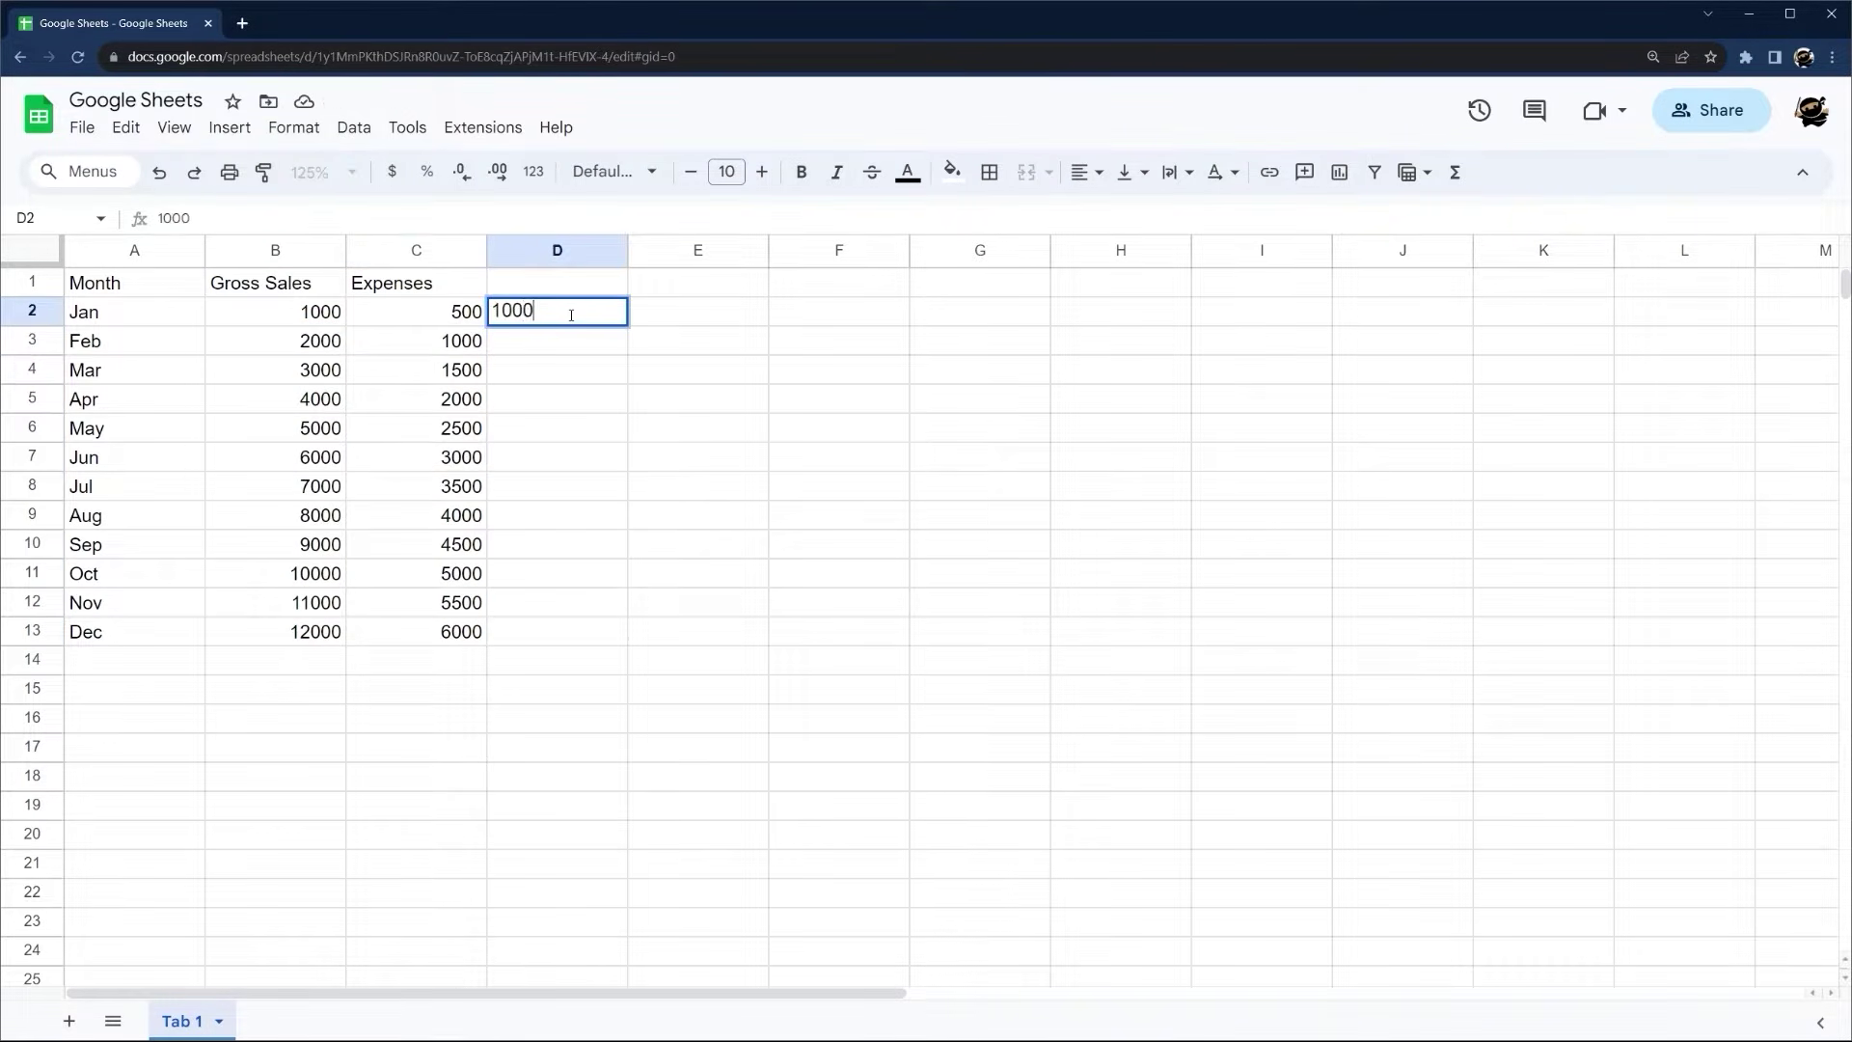
key(Return)
click(568, 315)
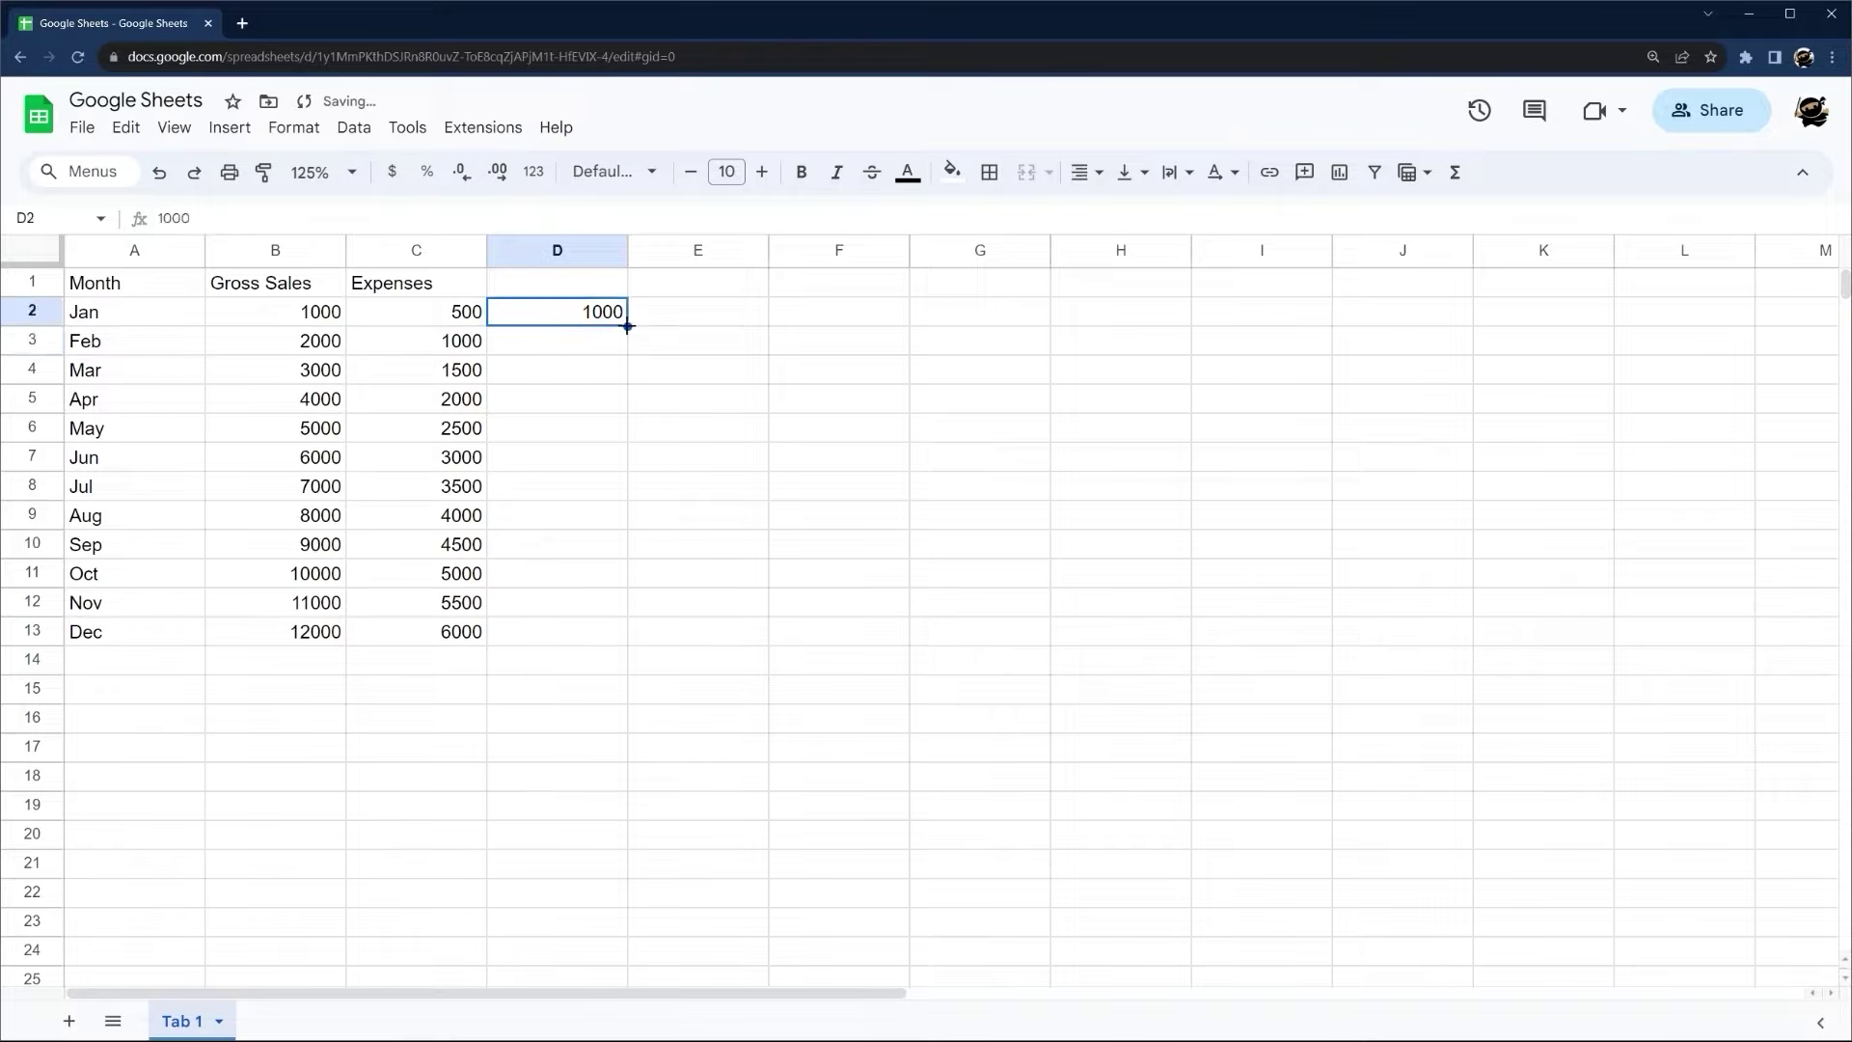
mouse_move(628, 326)
mouse_down()
mouse_move(612, 685)
mouse_move(608, 351)
mouse_up()
key(Delete)
Enter 1001 in cell D3 and autofill the number series from D2:D3 down to D13
key(Up)
key(Up)
key(Up)
key(Up)
key(Up)
key(Up)
key(Up)
key(Up)
key(Up)
key(Up)
key(Up)
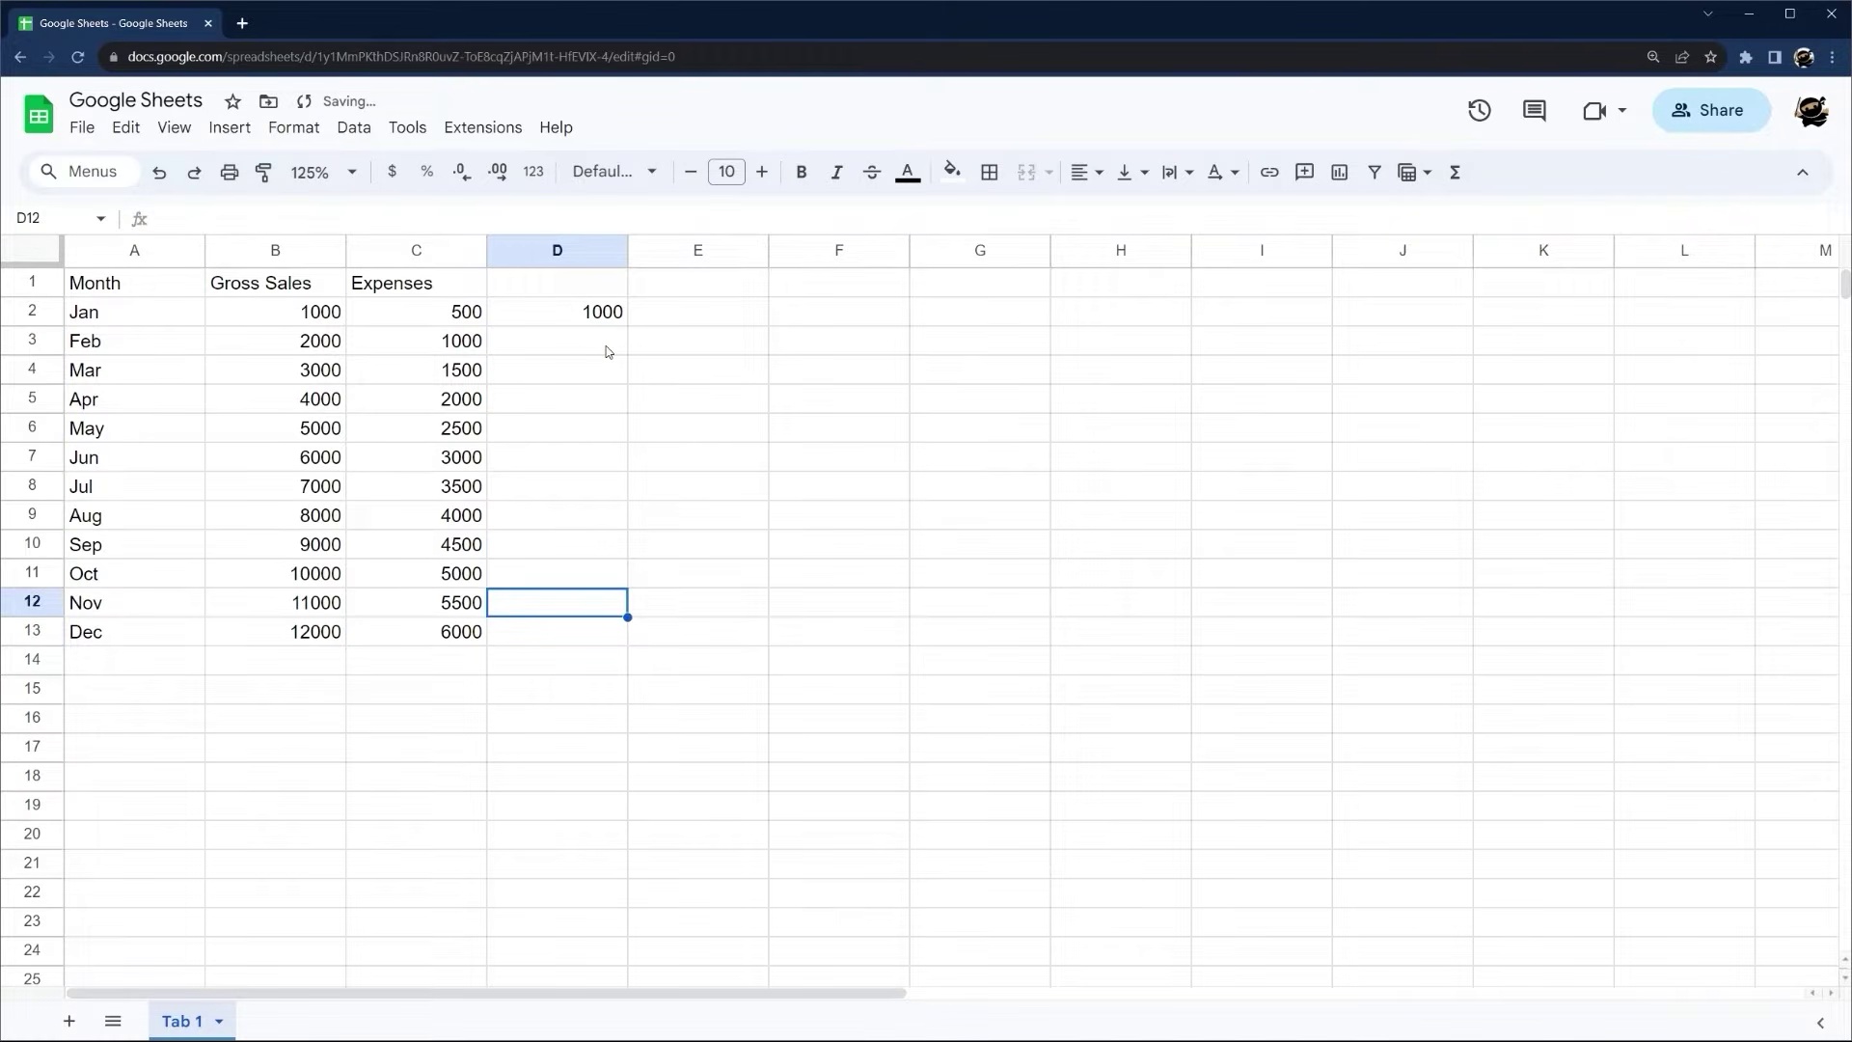
text(1001)
key(Return)
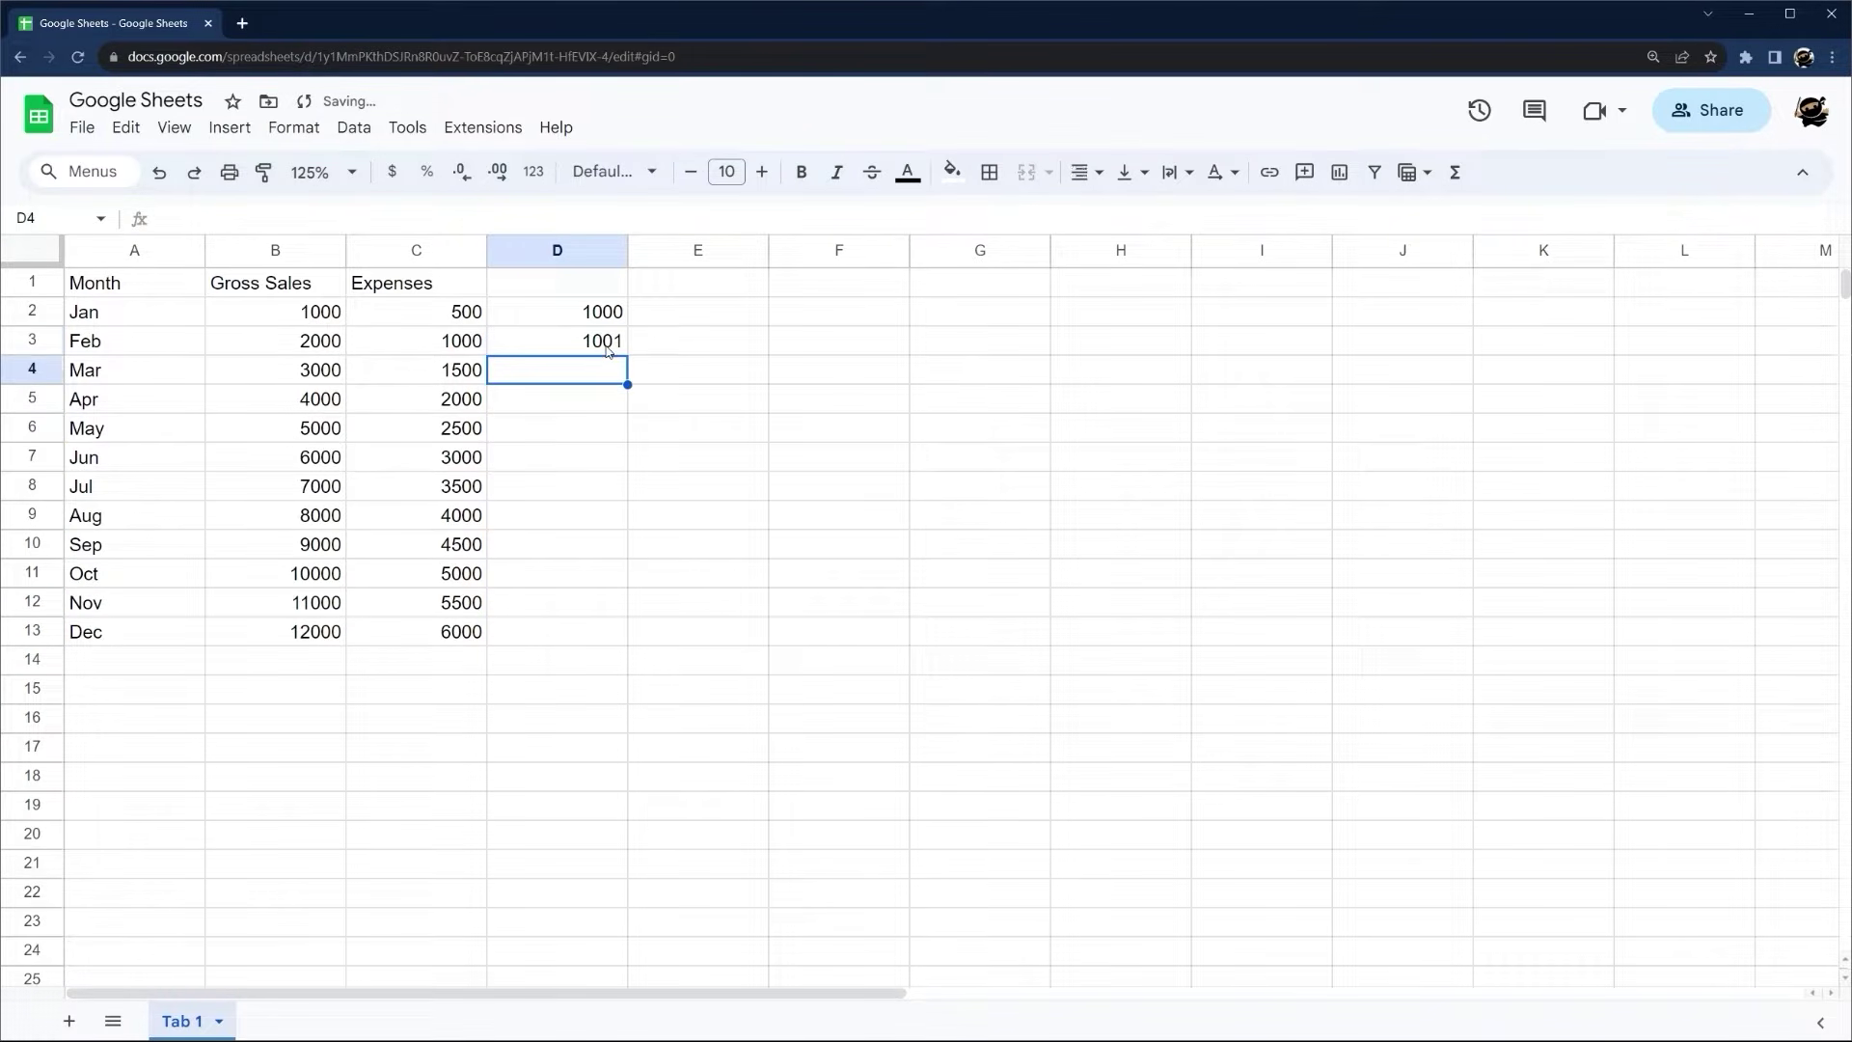
drag(608, 311, 606, 643)
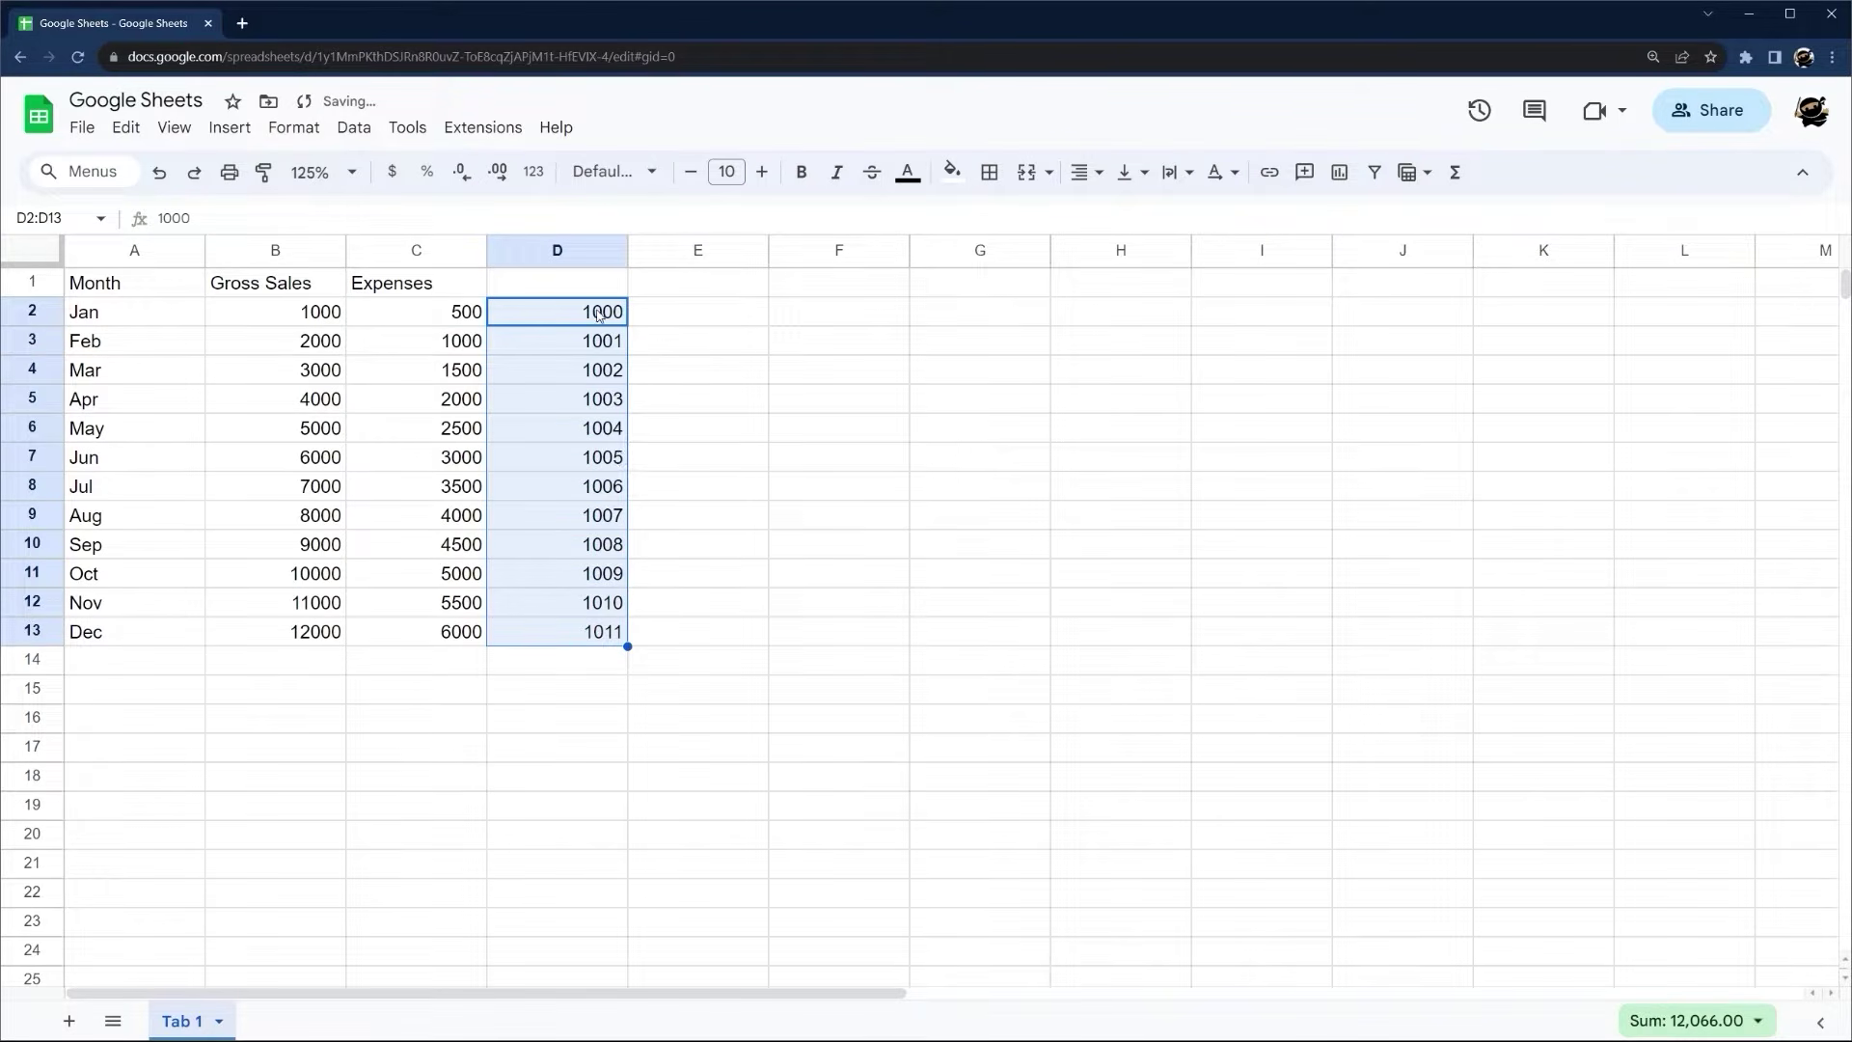
Select the number series in D2:D13 and clear its contents
drag(599, 313, 601, 342)
click(606, 343)
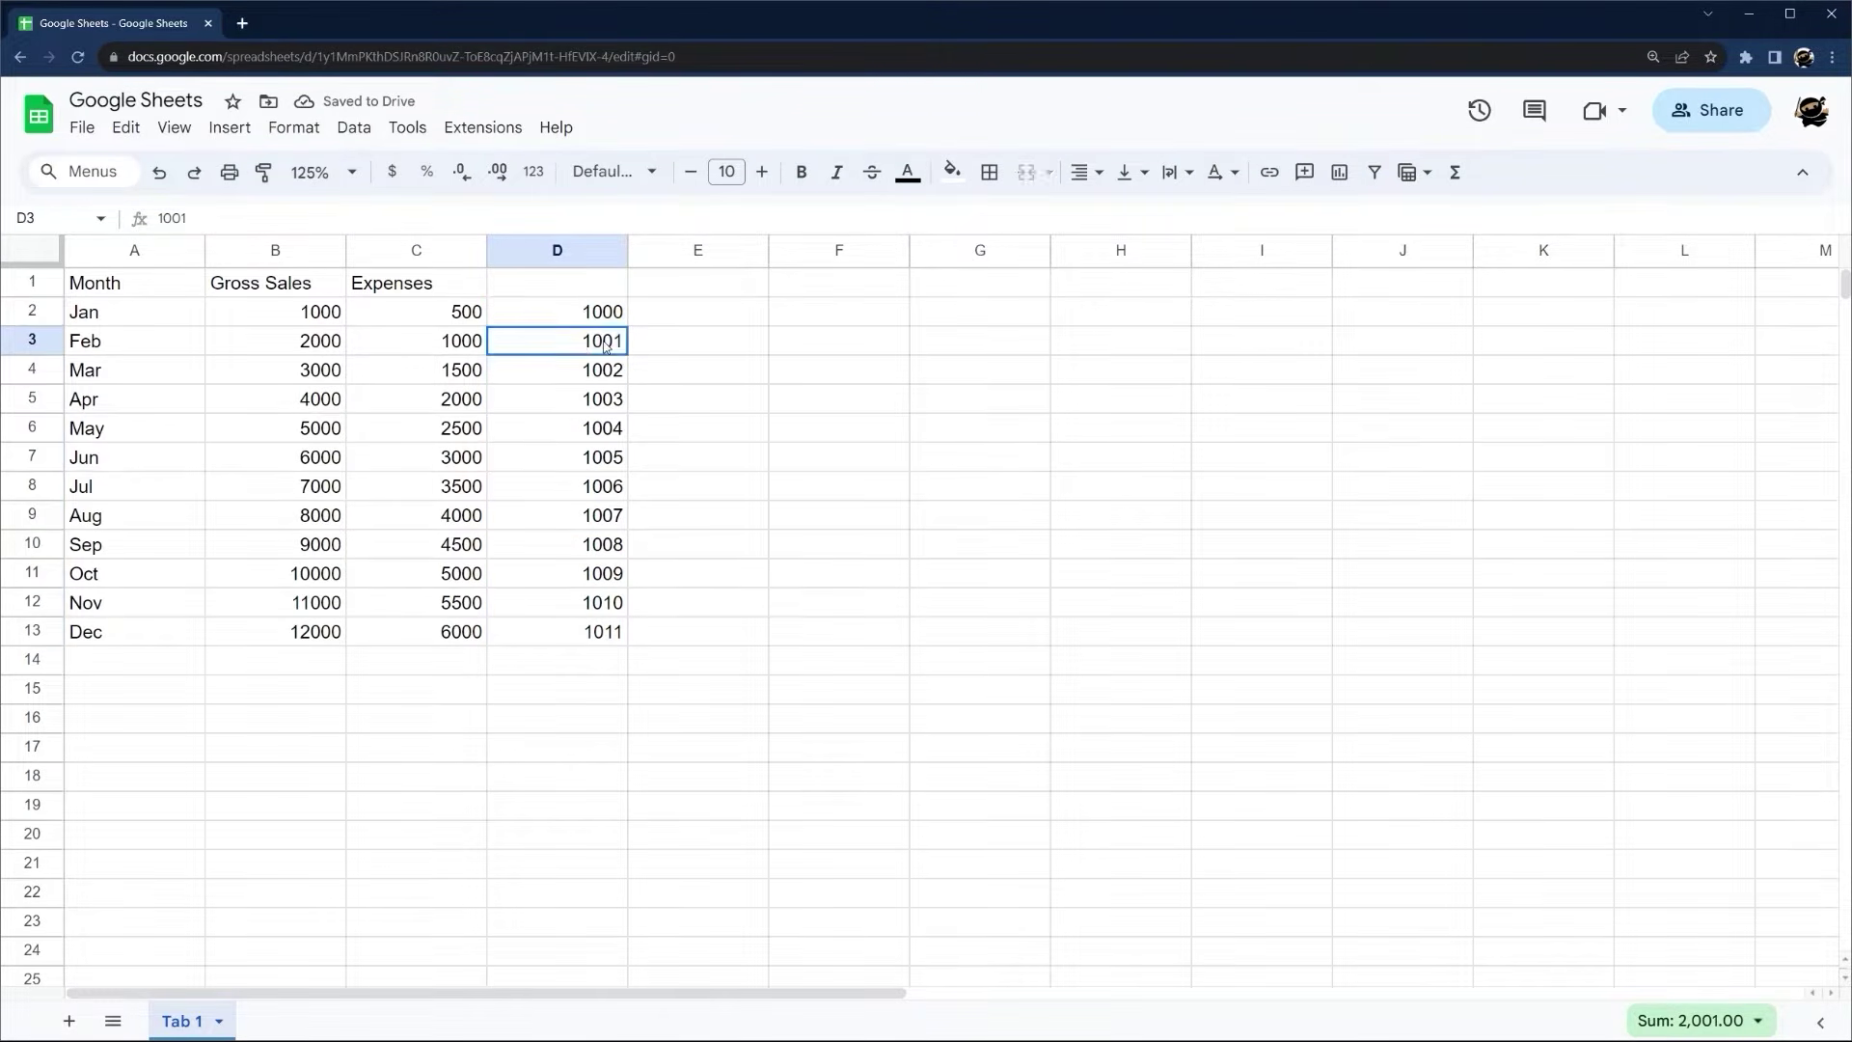
key(ctrl+shift+Down)
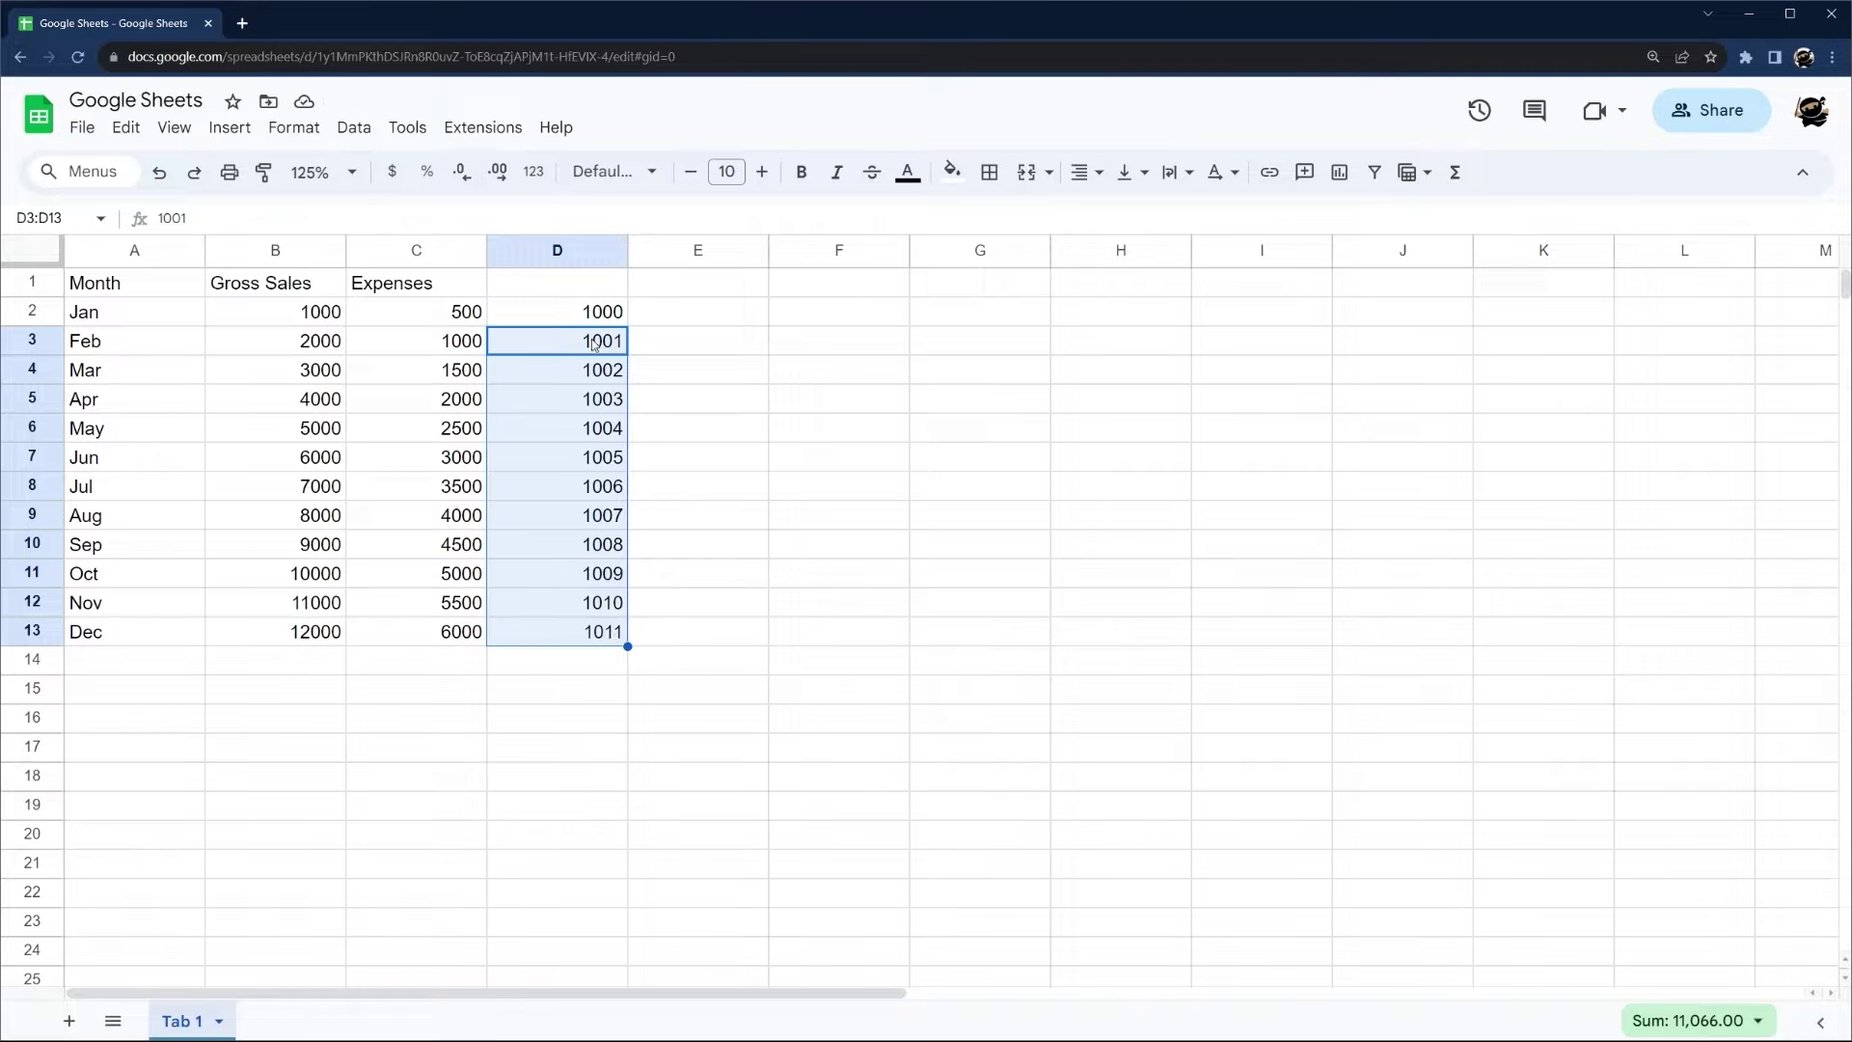
drag(598, 312, 614, 646)
key(Delete)
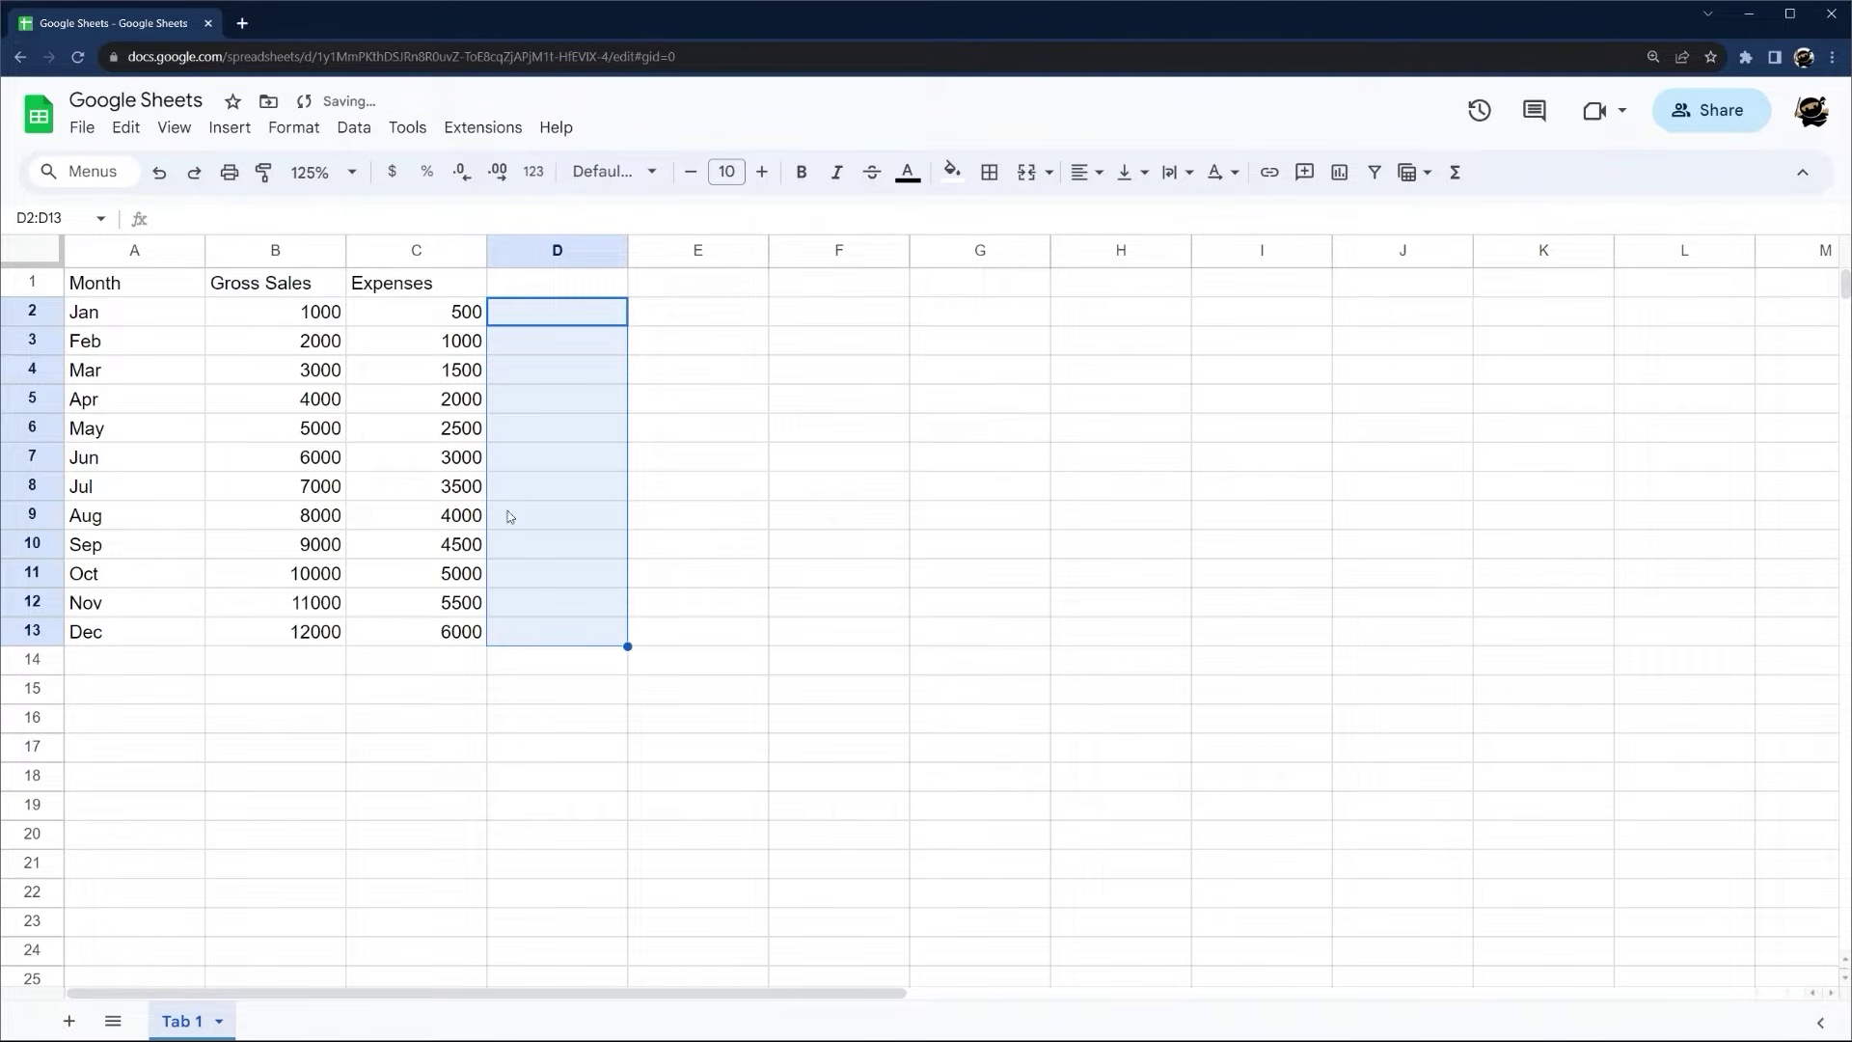
Enter the date 1/1/2024 in cell D2 and autofill the date series down to D7
click(530, 317)
text(1/2)
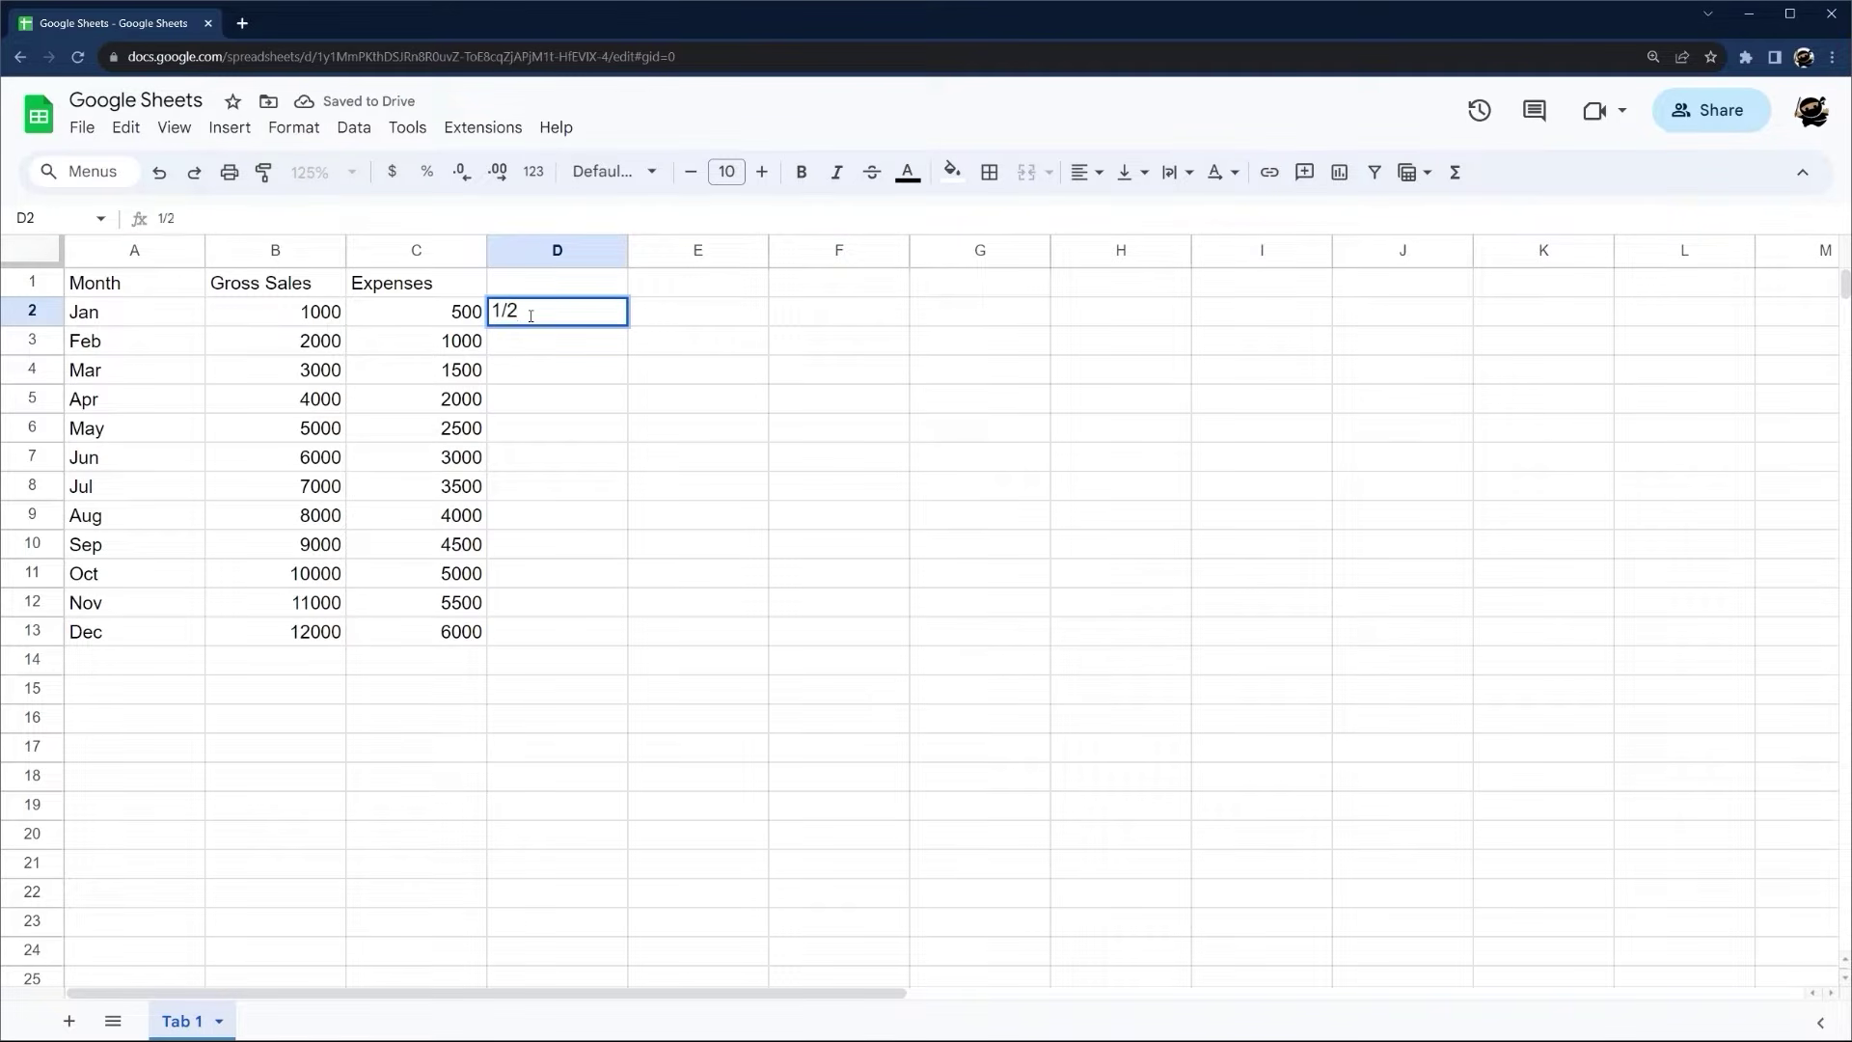
text(/1/2024)
key(Return)
click(529, 318)
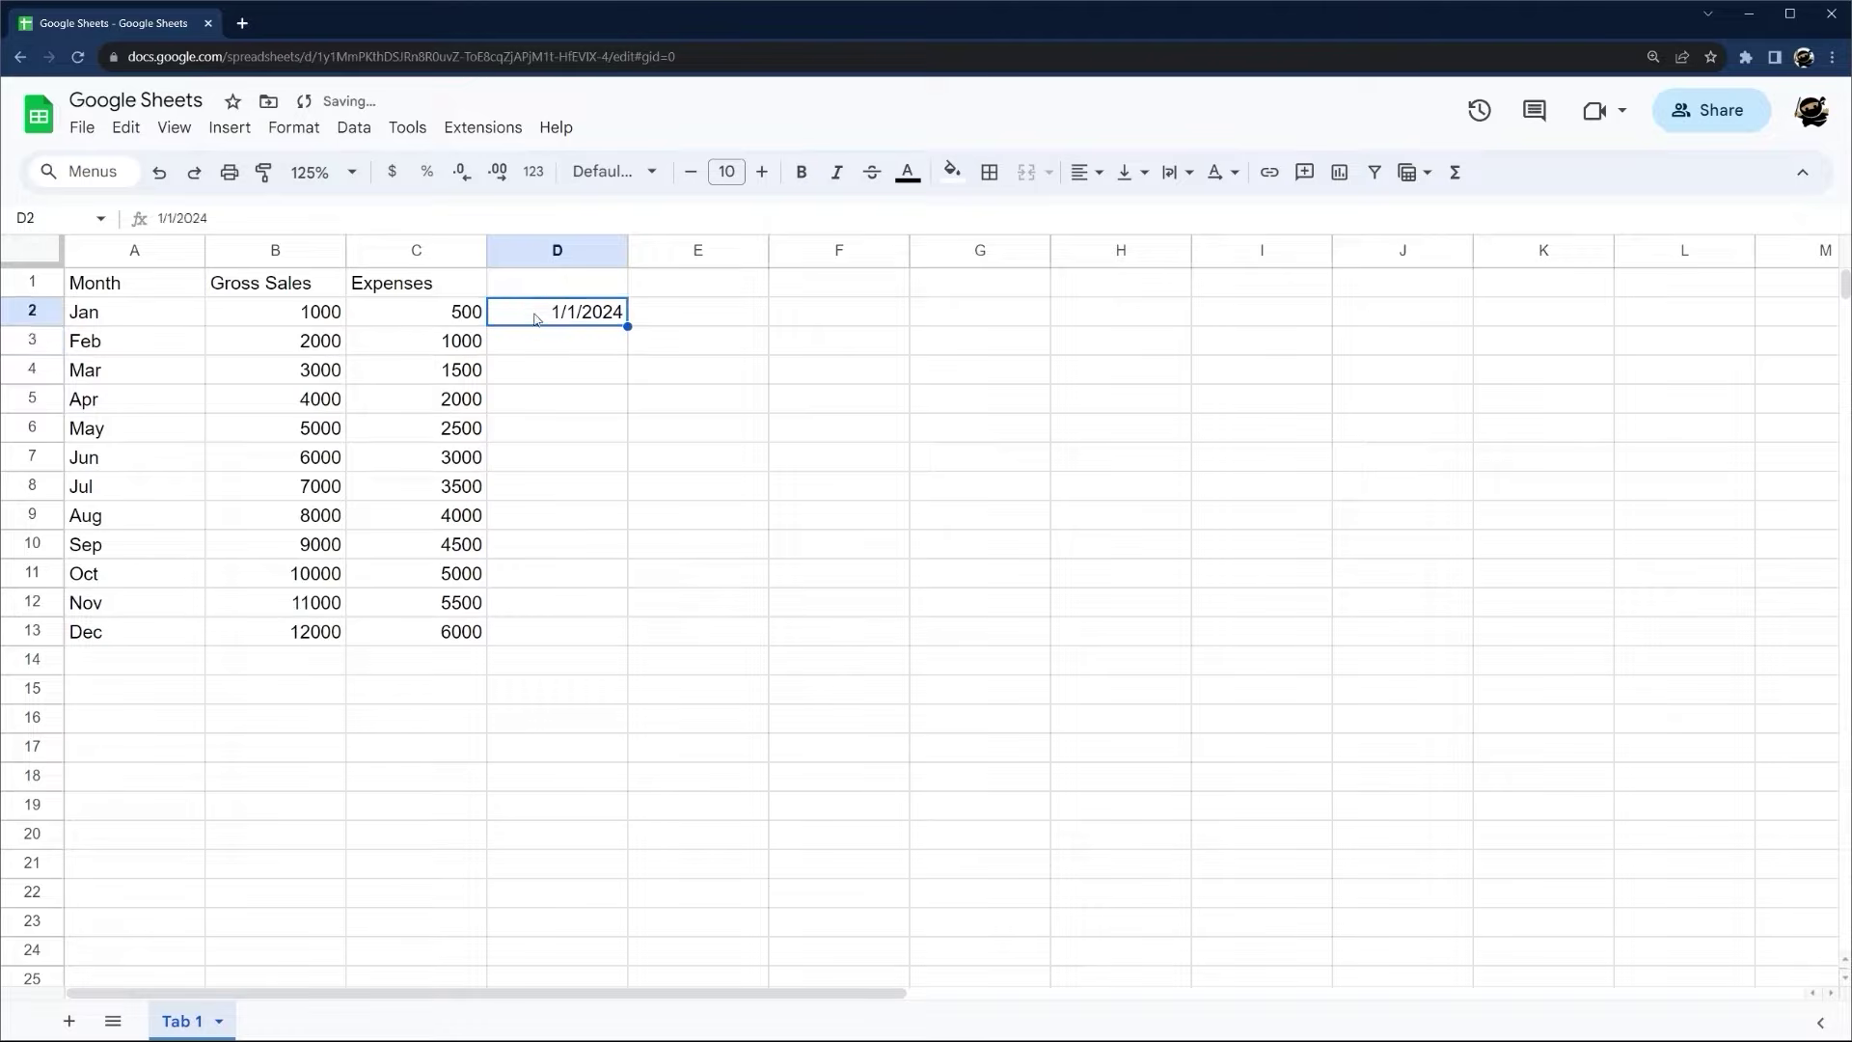
drag(627, 326, 629, 454)
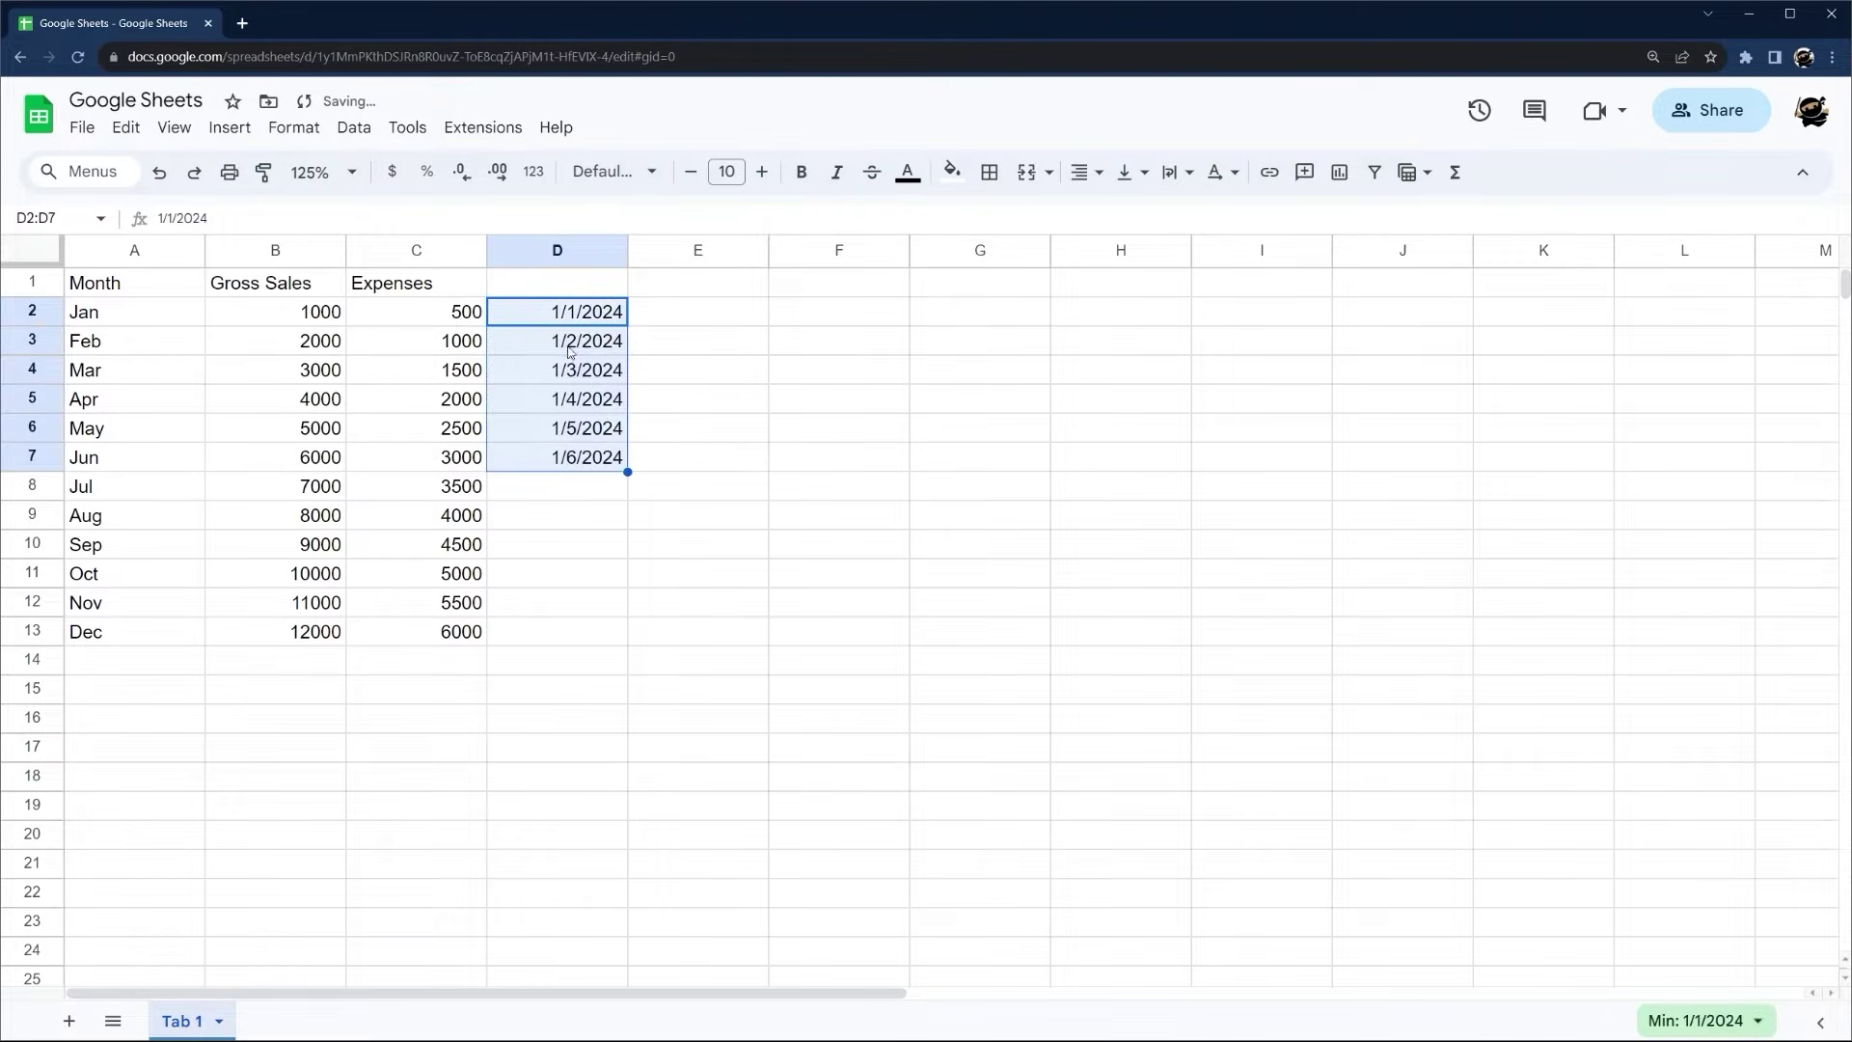
Clear the filled dates in D3:D7 and enter 1/1/2024 in cell D3
drag(570, 341, 578, 457)
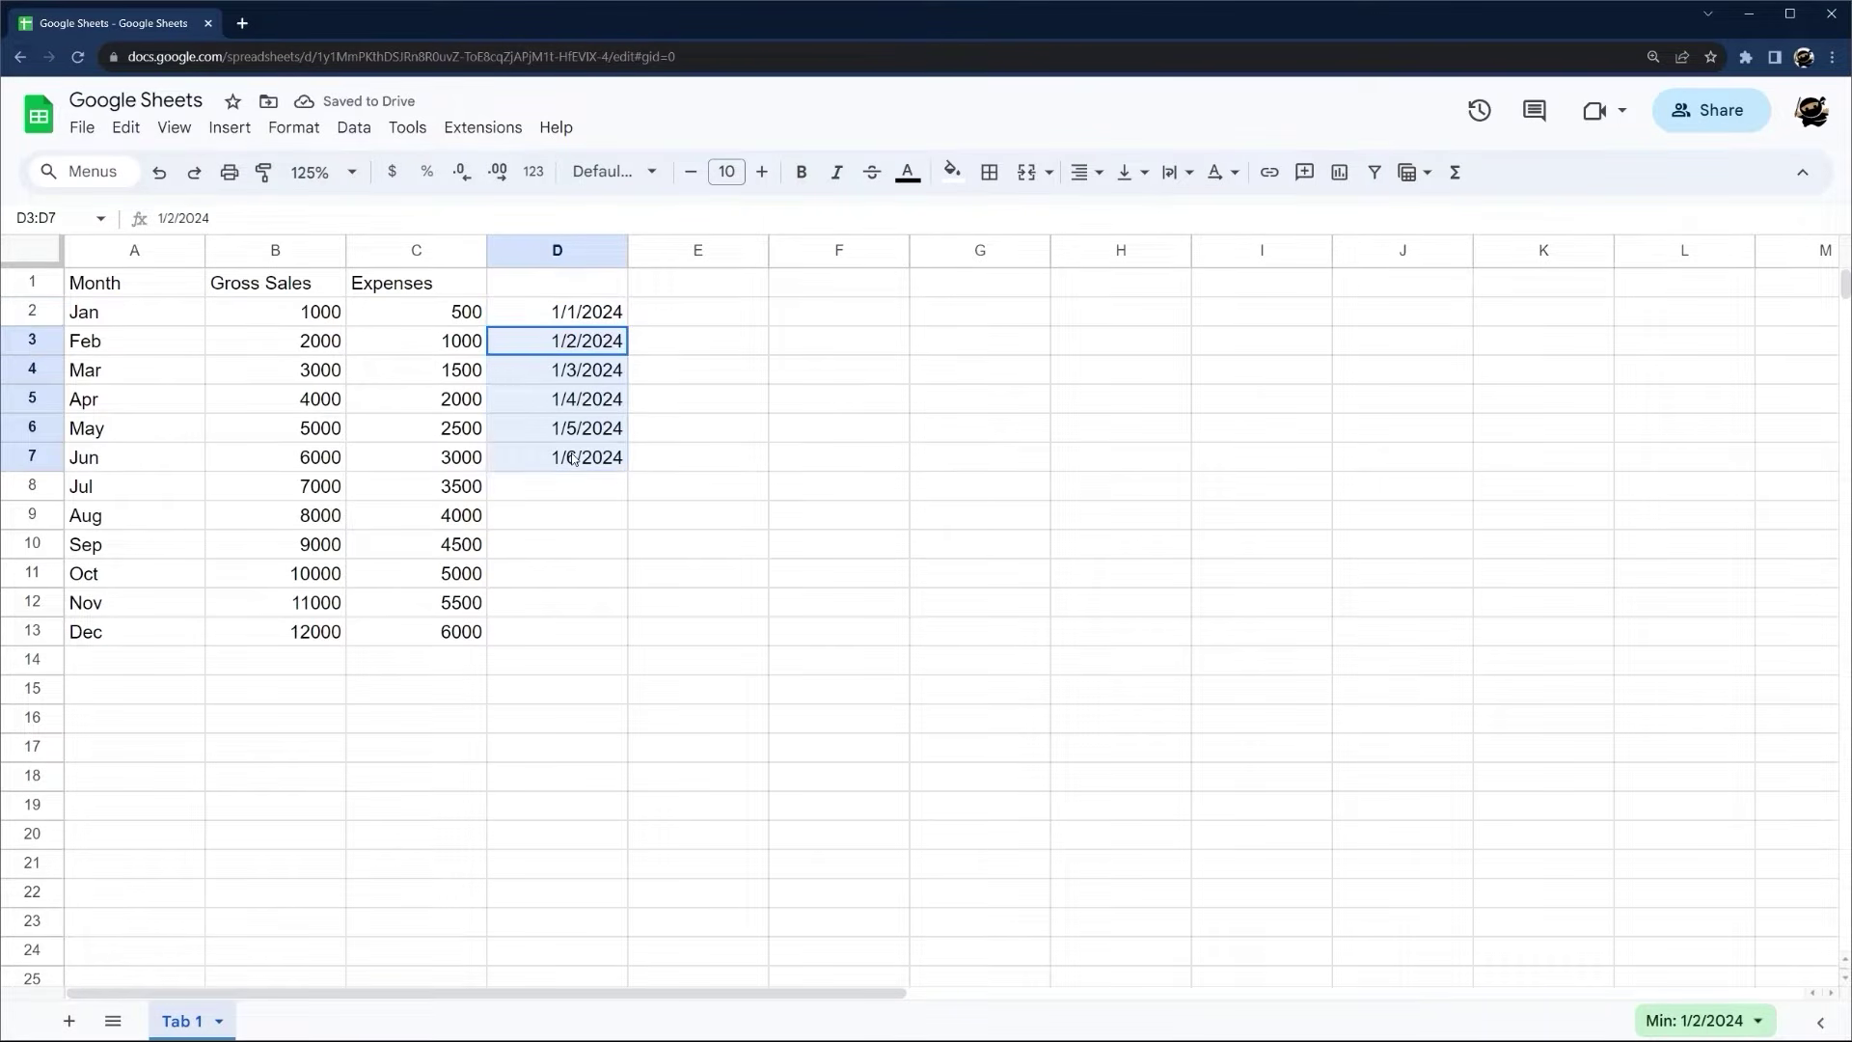
key(Delete)
click(566, 340)
text(1/1/)
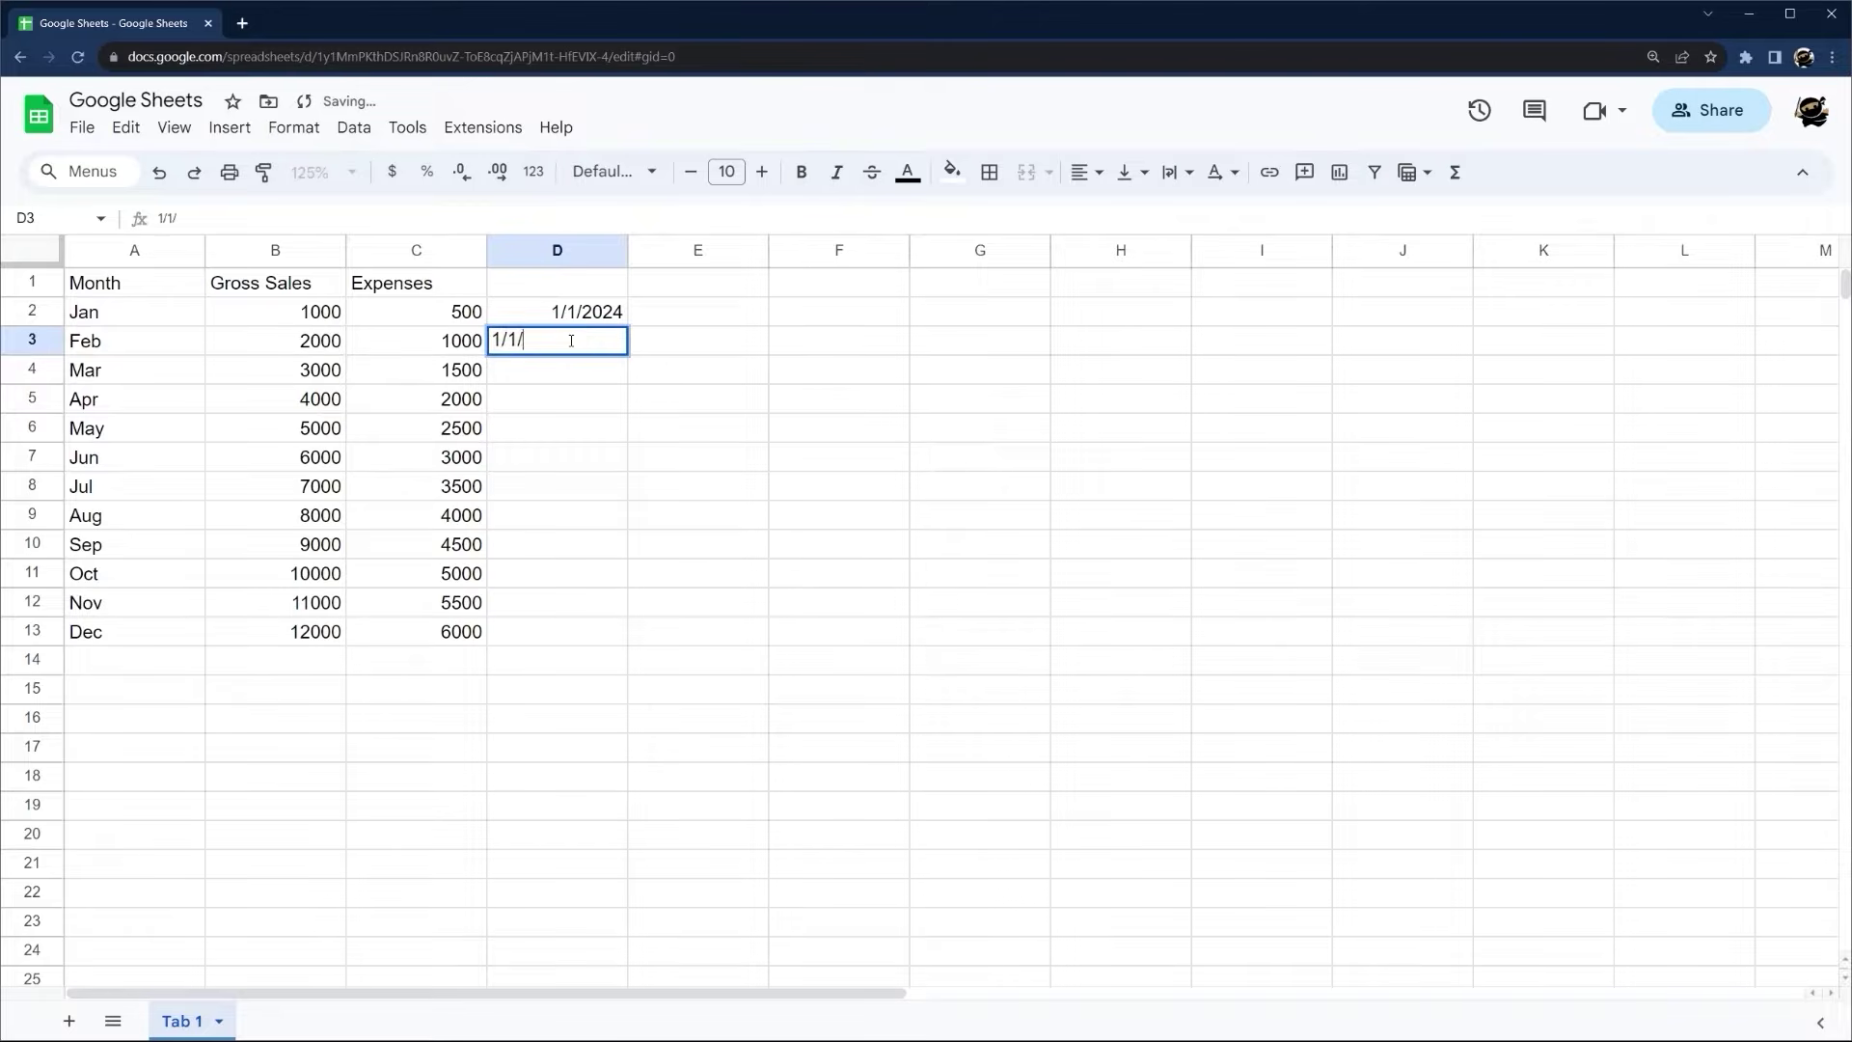
text(2024)
key(Return)
Autofill the repeated date from D2:D3 down to D8, and clear all the dates in D2:D8
drag(585, 310, 624, 493)
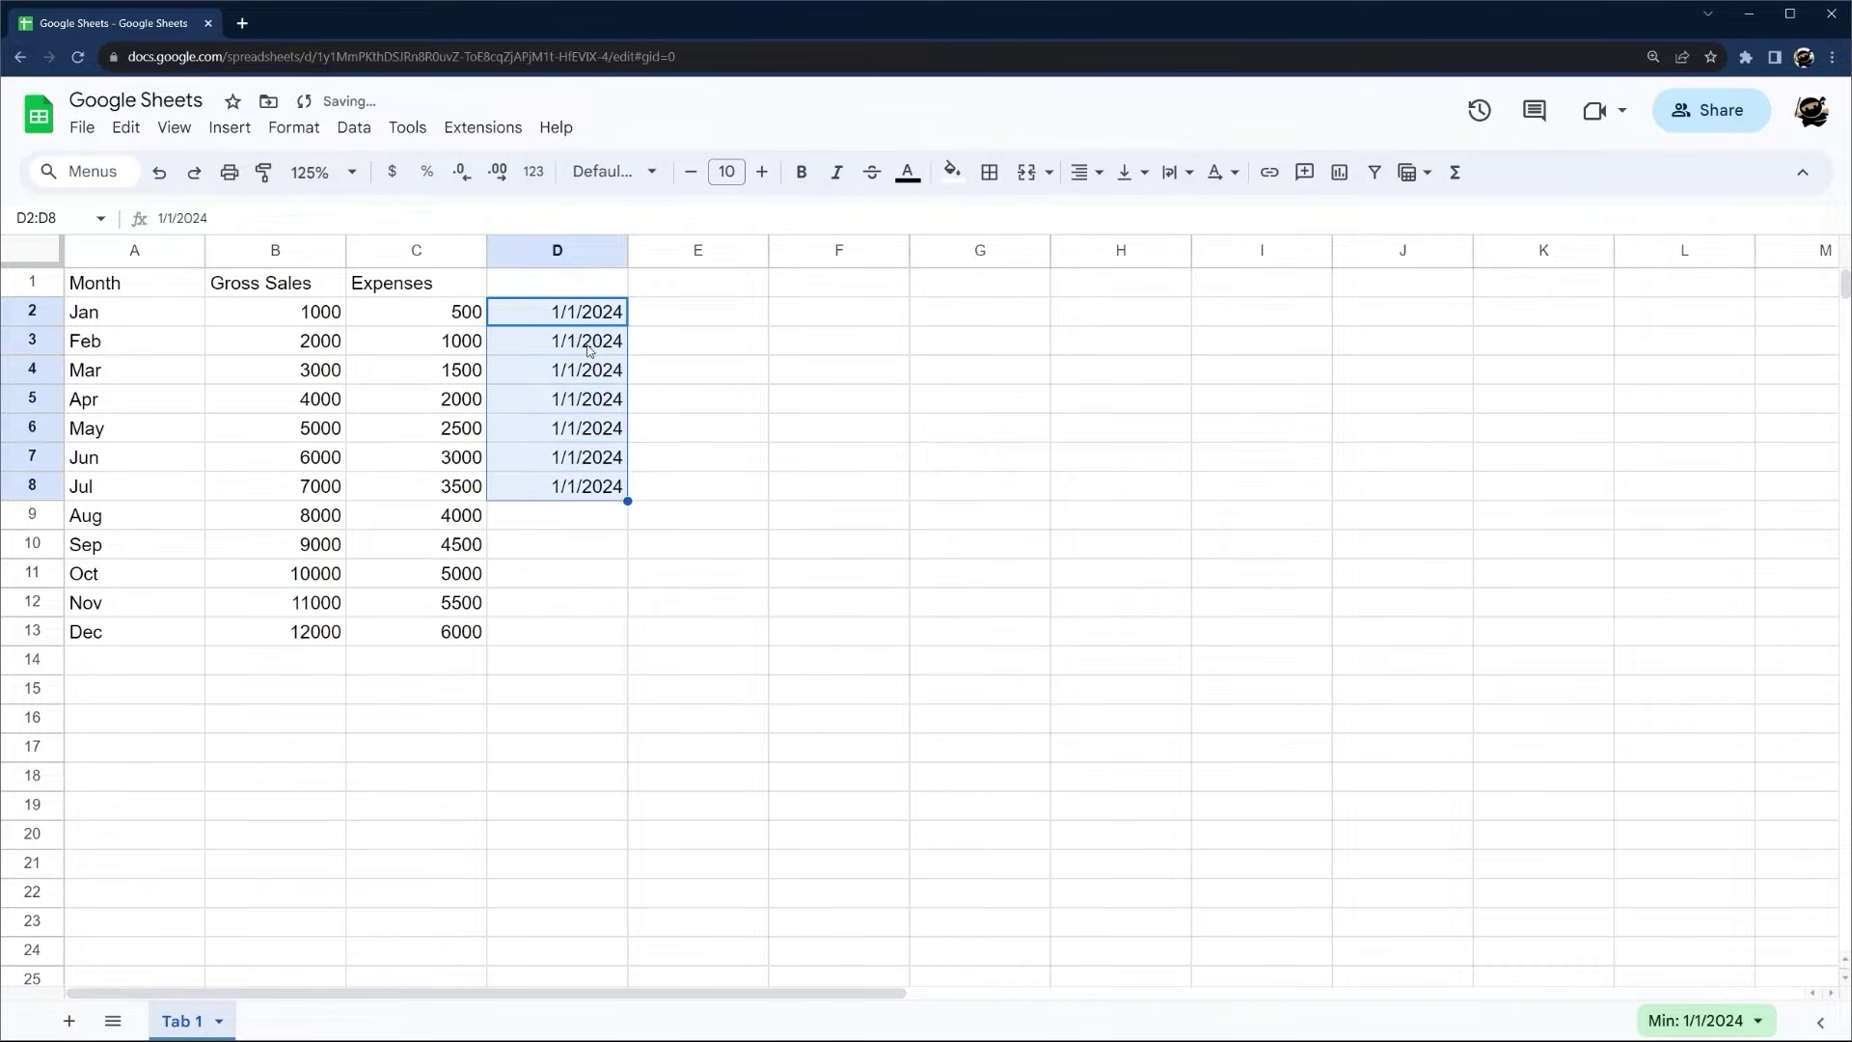
key(Delete)
click(549, 318)
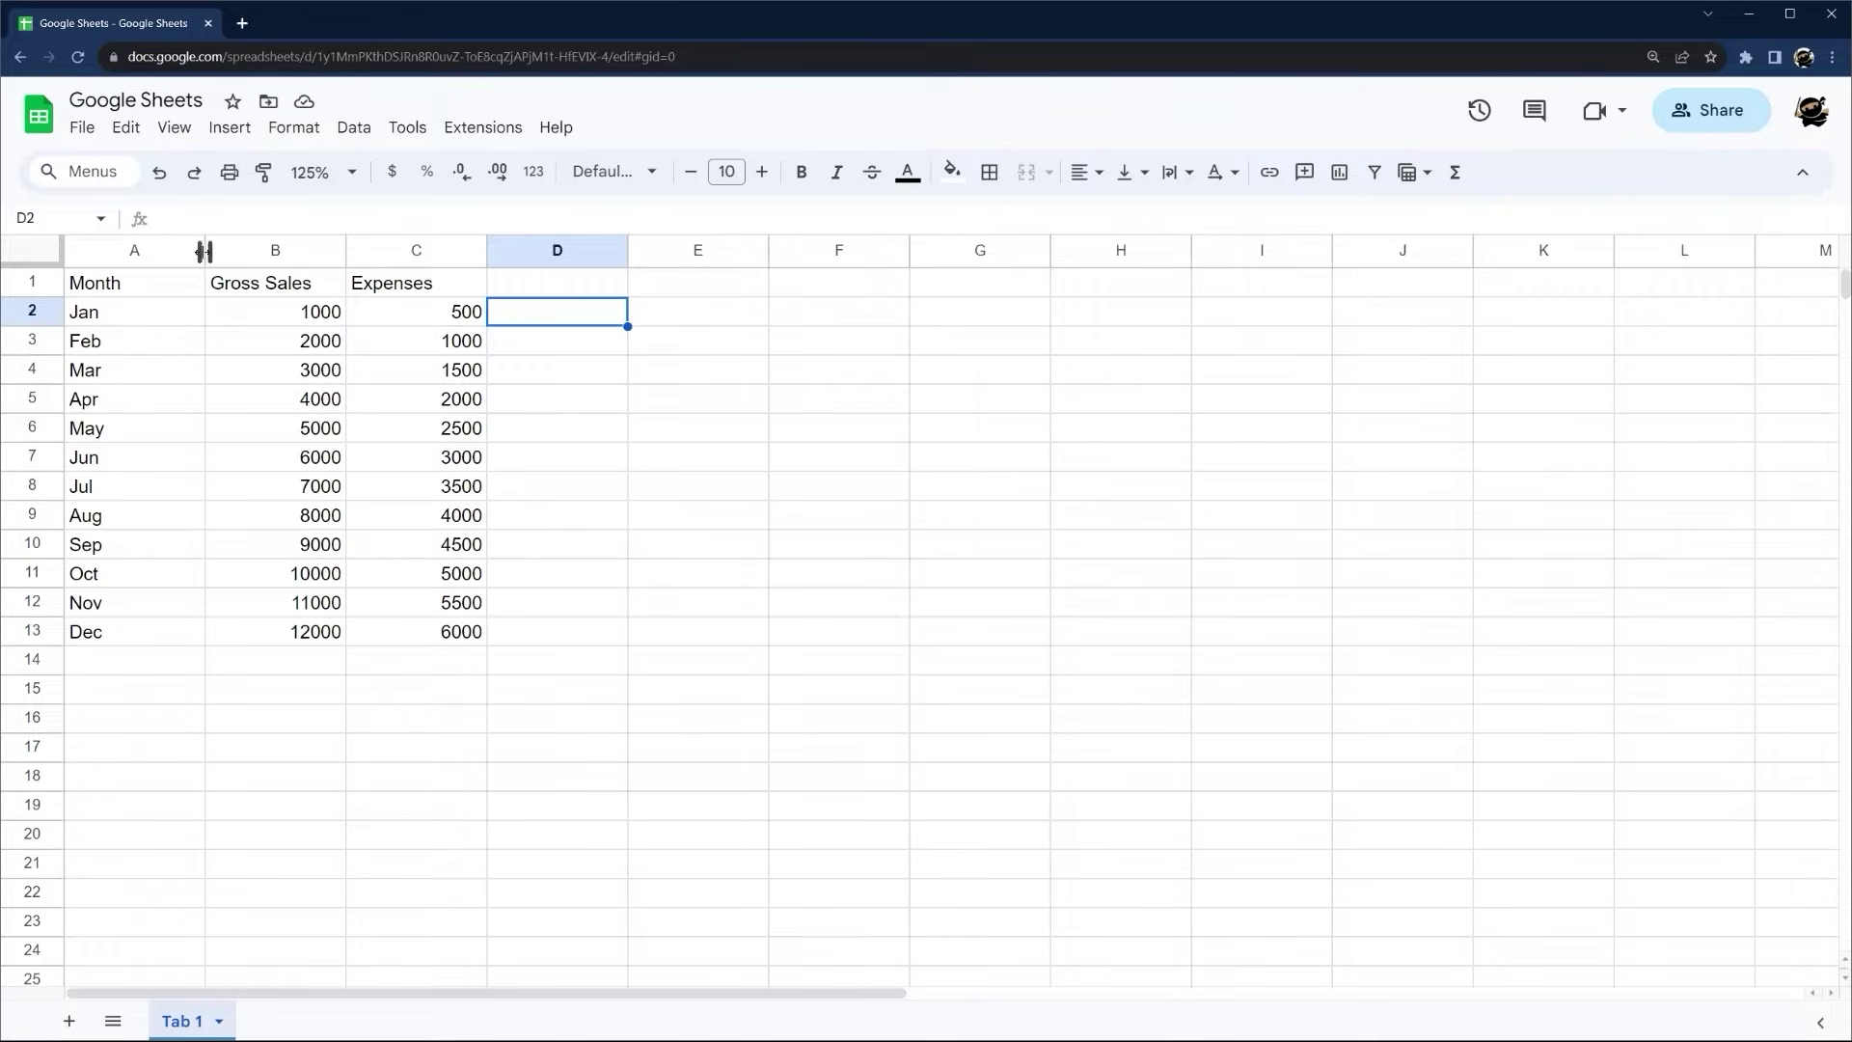
Narrow column A to just fit the month names, and make the headers in A1:C1 bold
drag(203, 252, 147, 252)
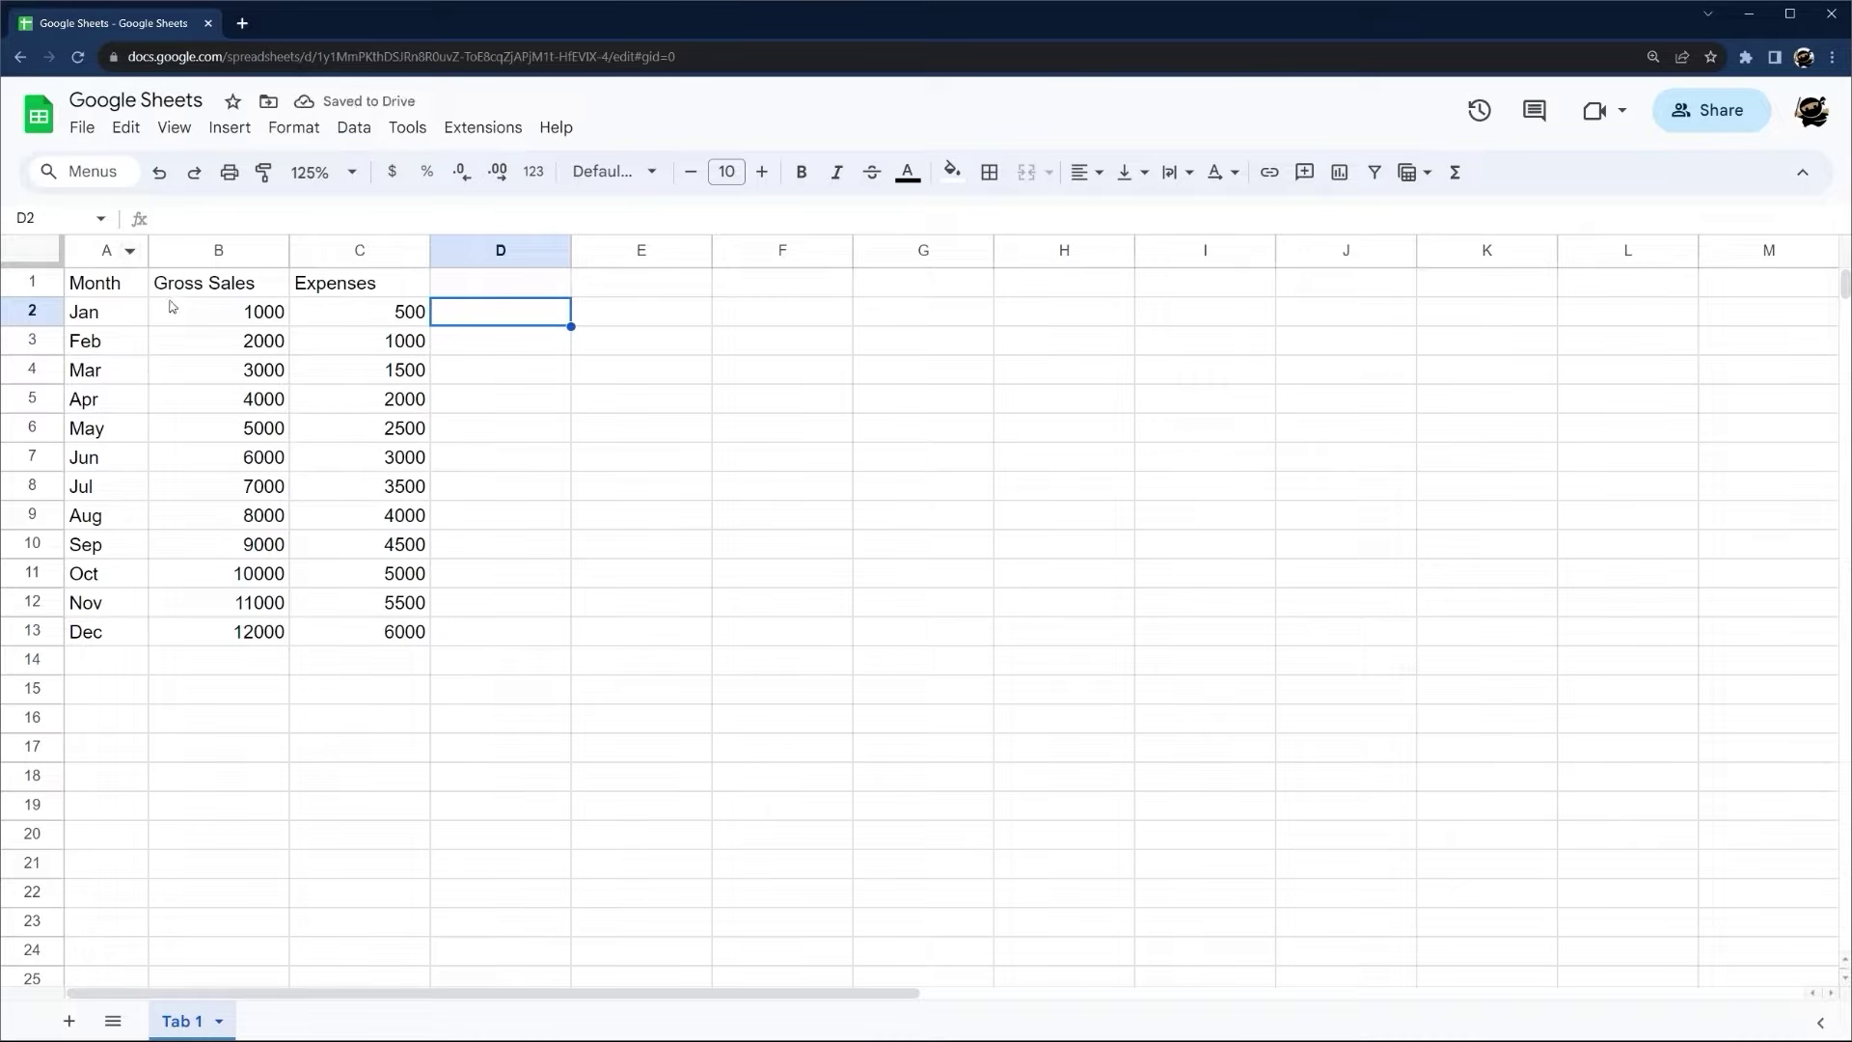
drag(95, 290, 386, 284)
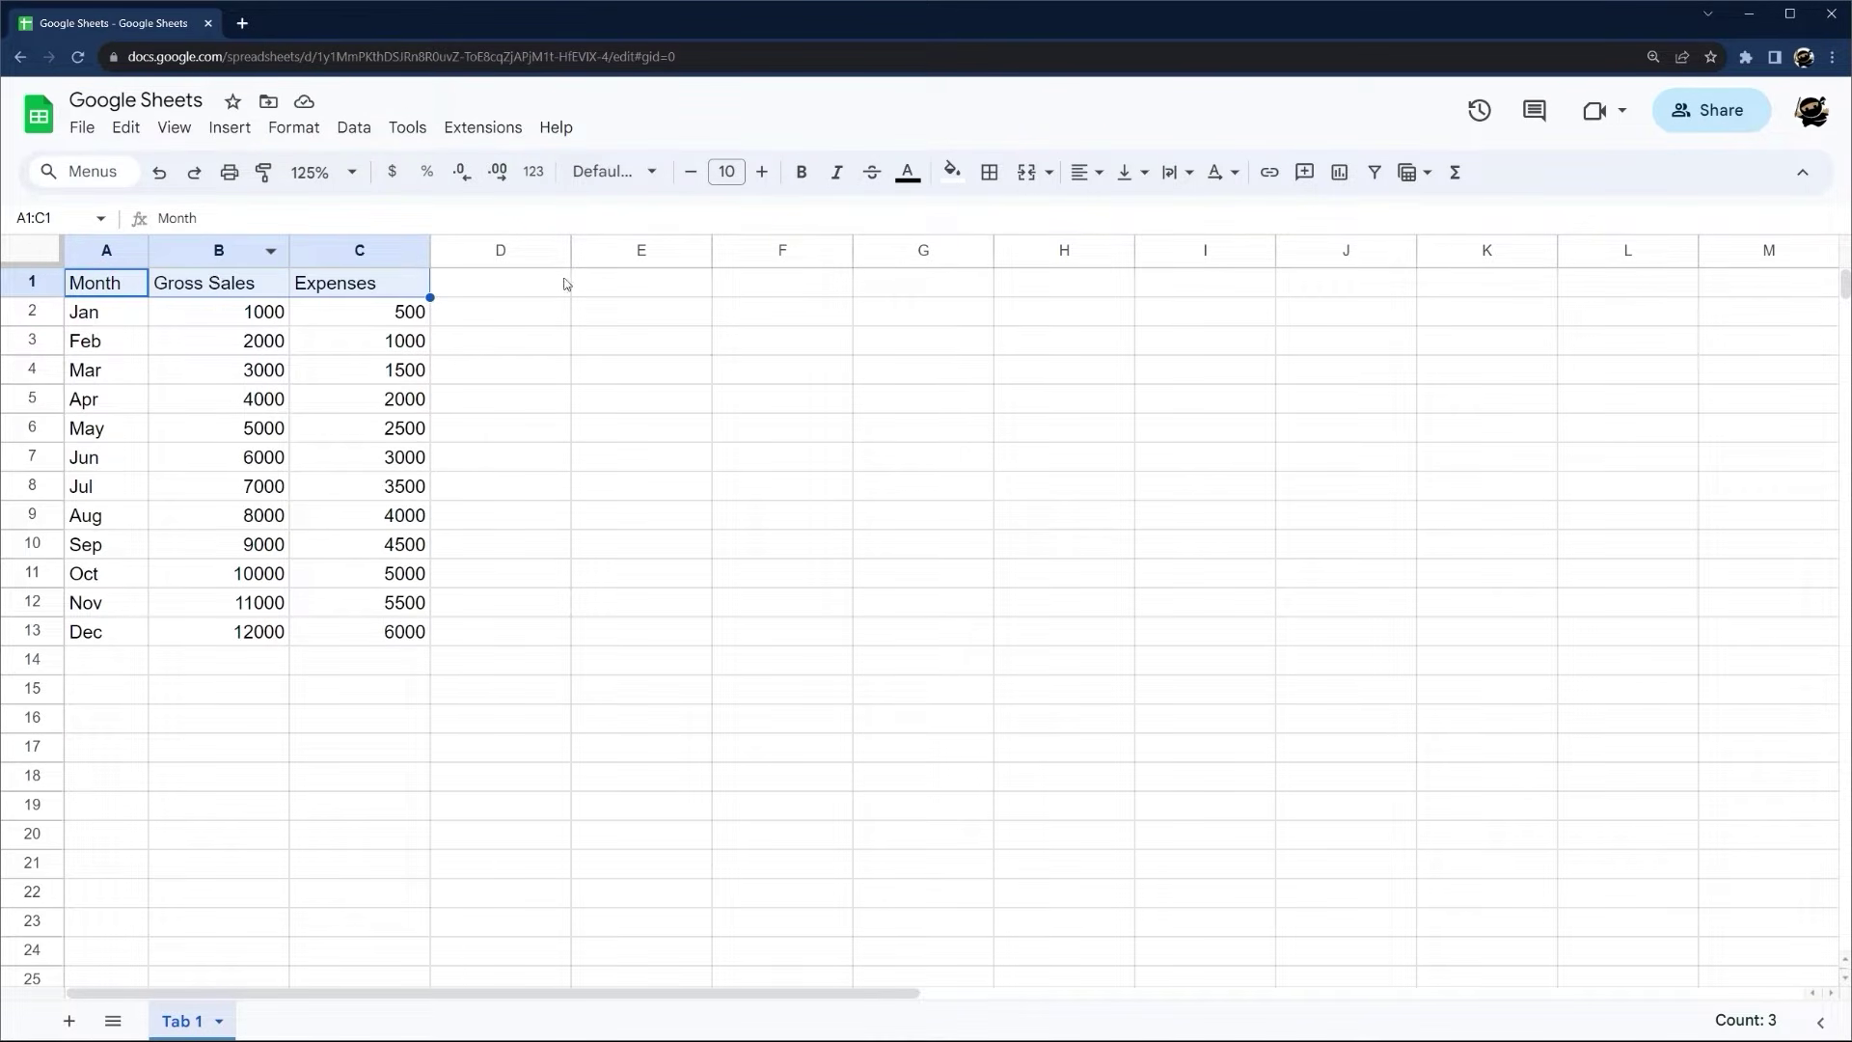
click(801, 172)
click(512, 367)
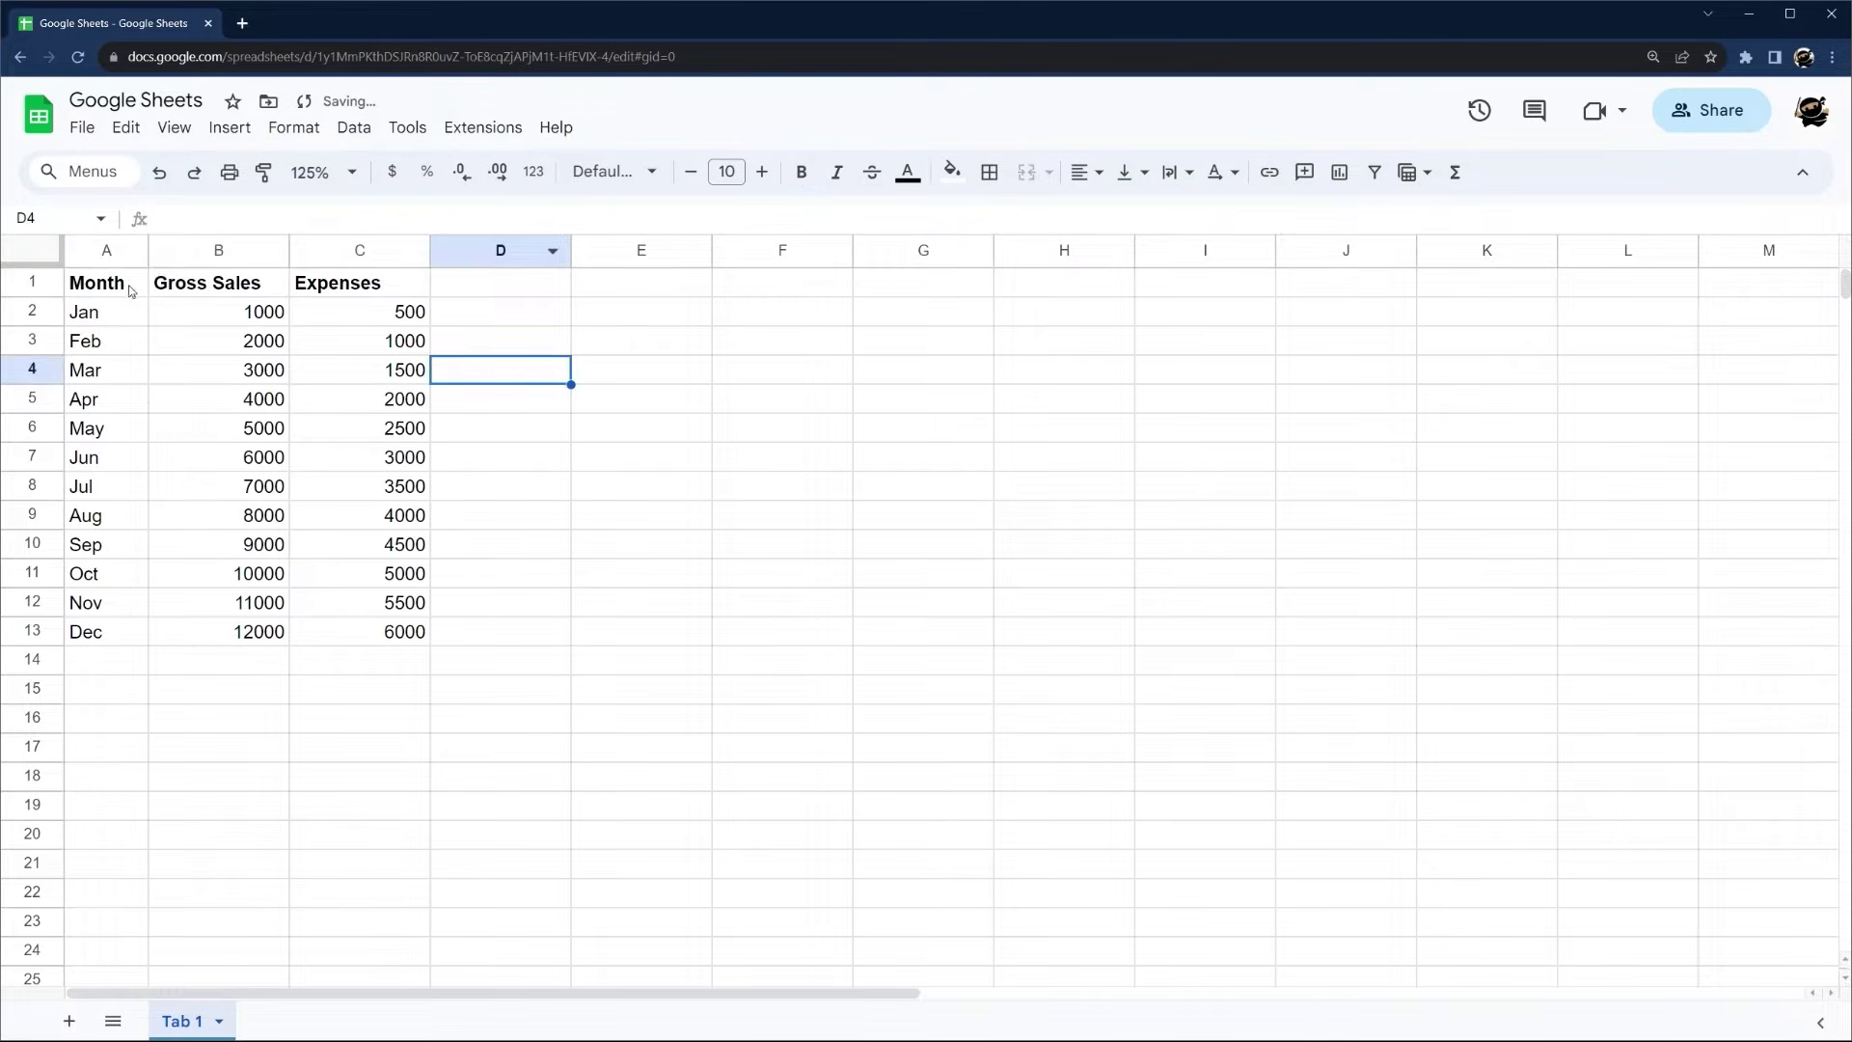
Try a medium blue and a light blue fill color on the header cells A1:C1
drag(129, 285, 386, 284)
click(951, 172)
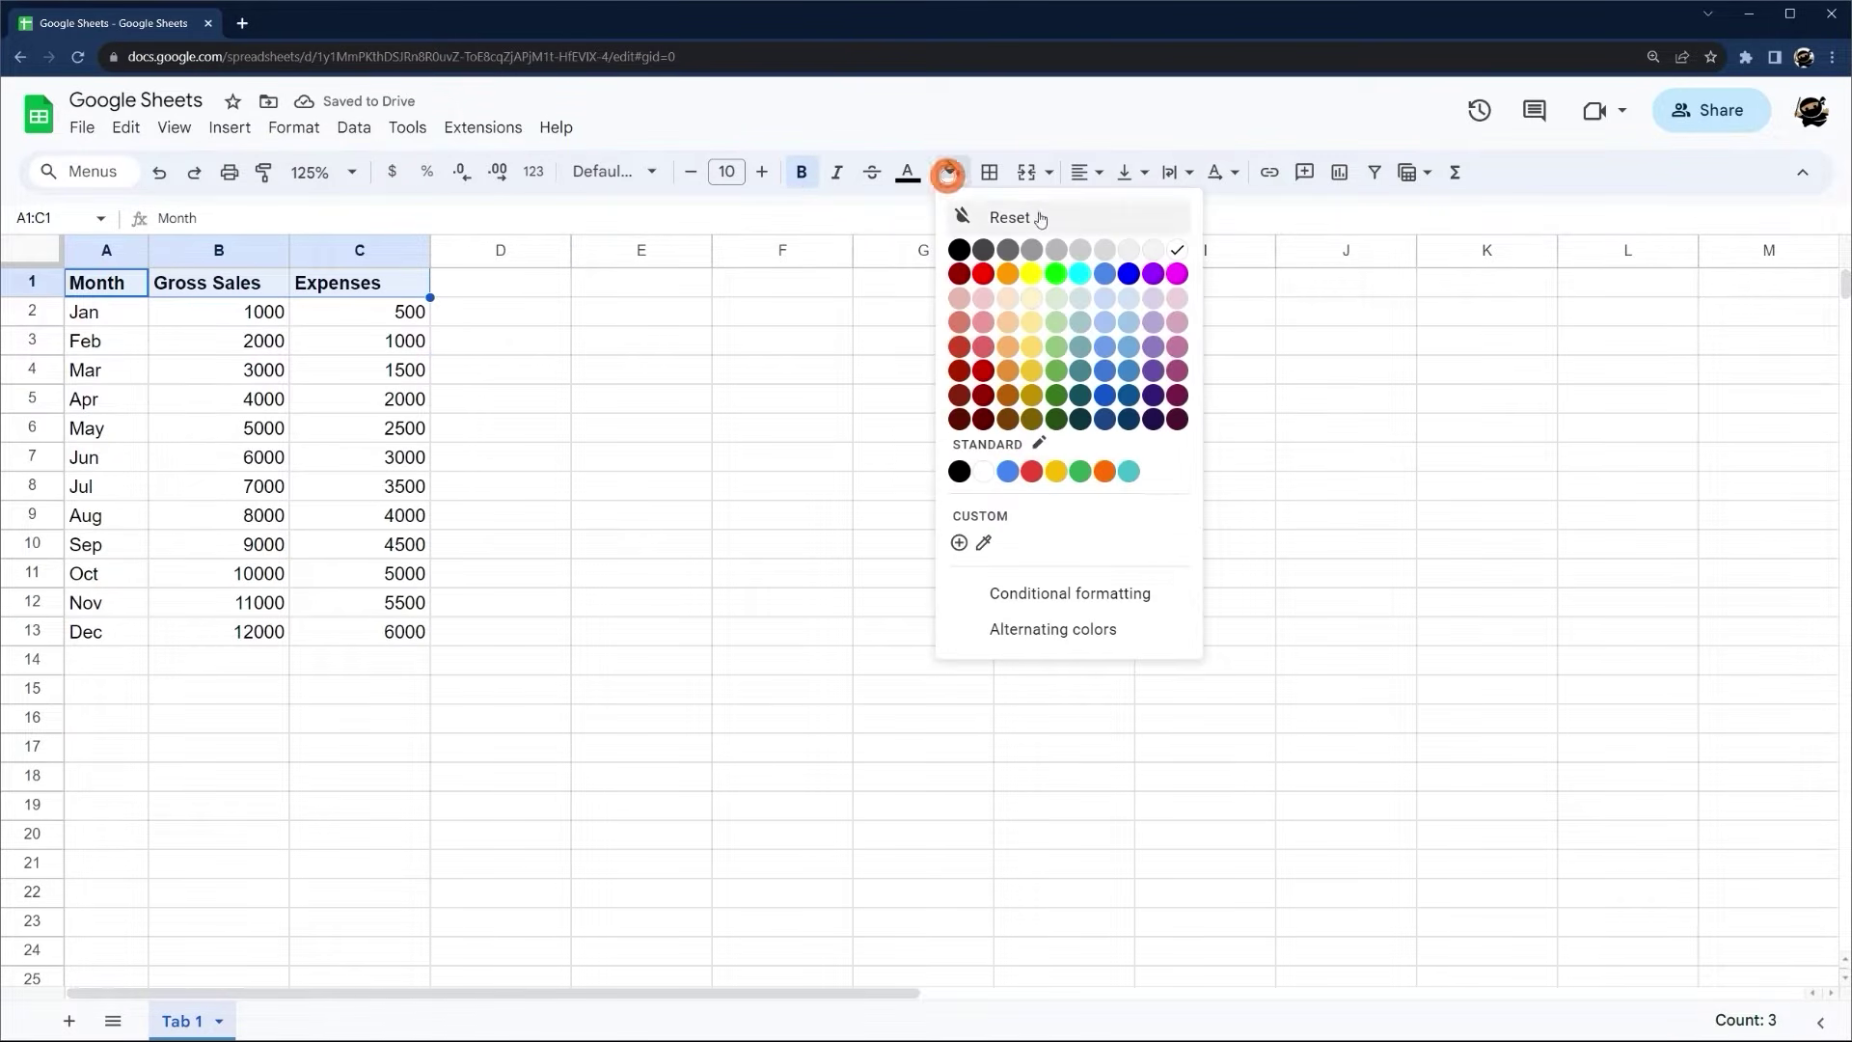
click(1130, 371)
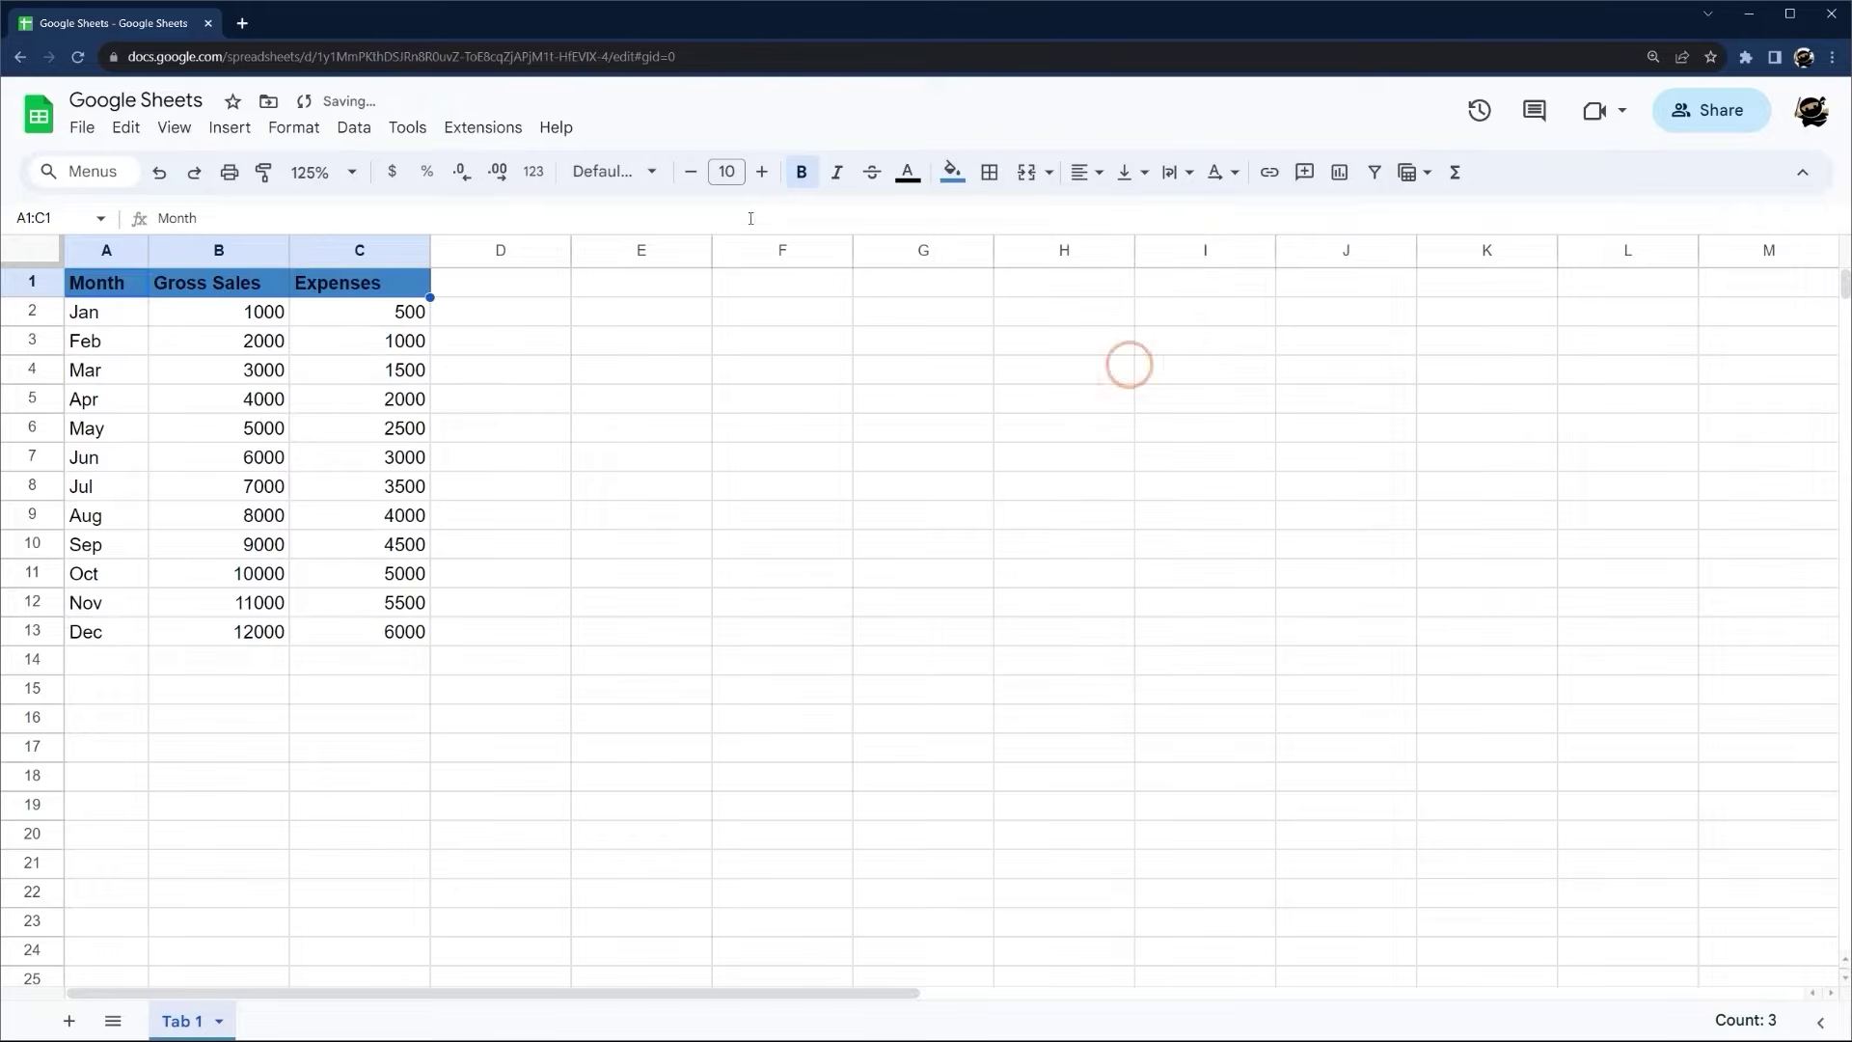
click(955, 178)
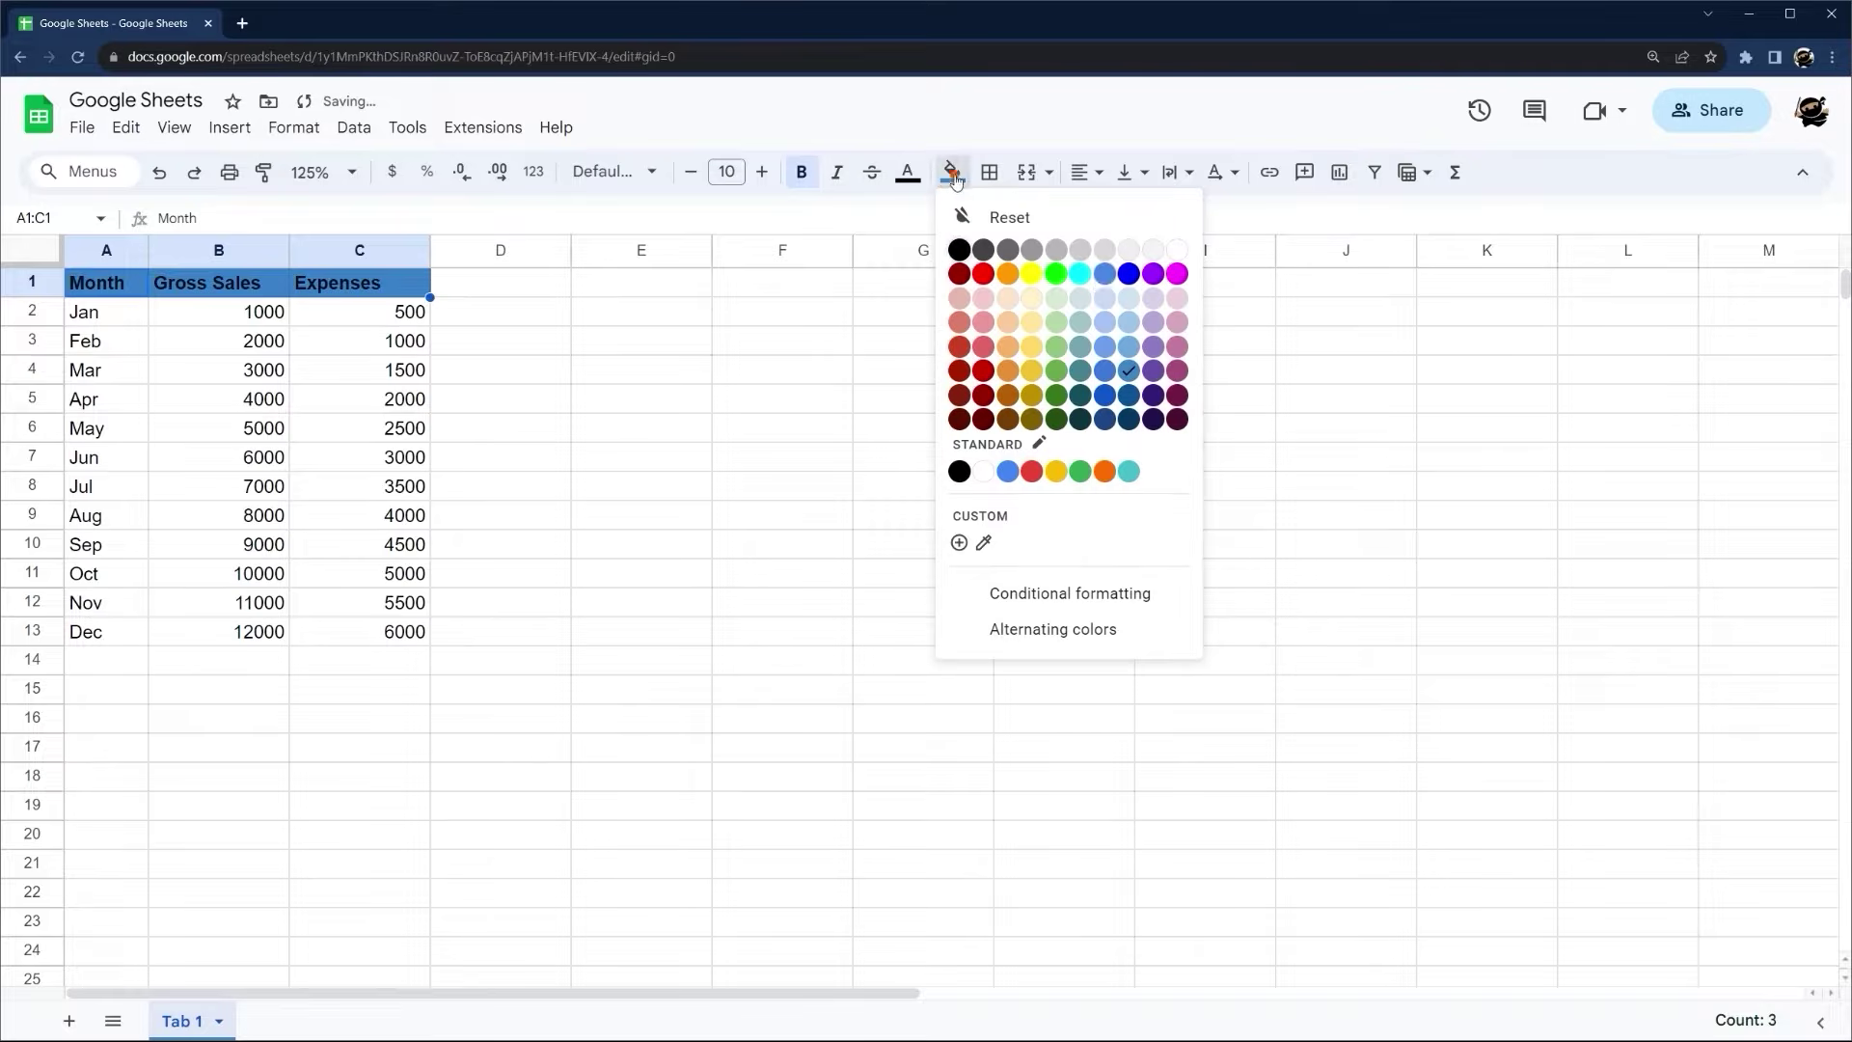
click(1128, 298)
click(675, 343)
Fill the header cells A1:C1 with dark blue and set their text color to white
drag(128, 285, 335, 291)
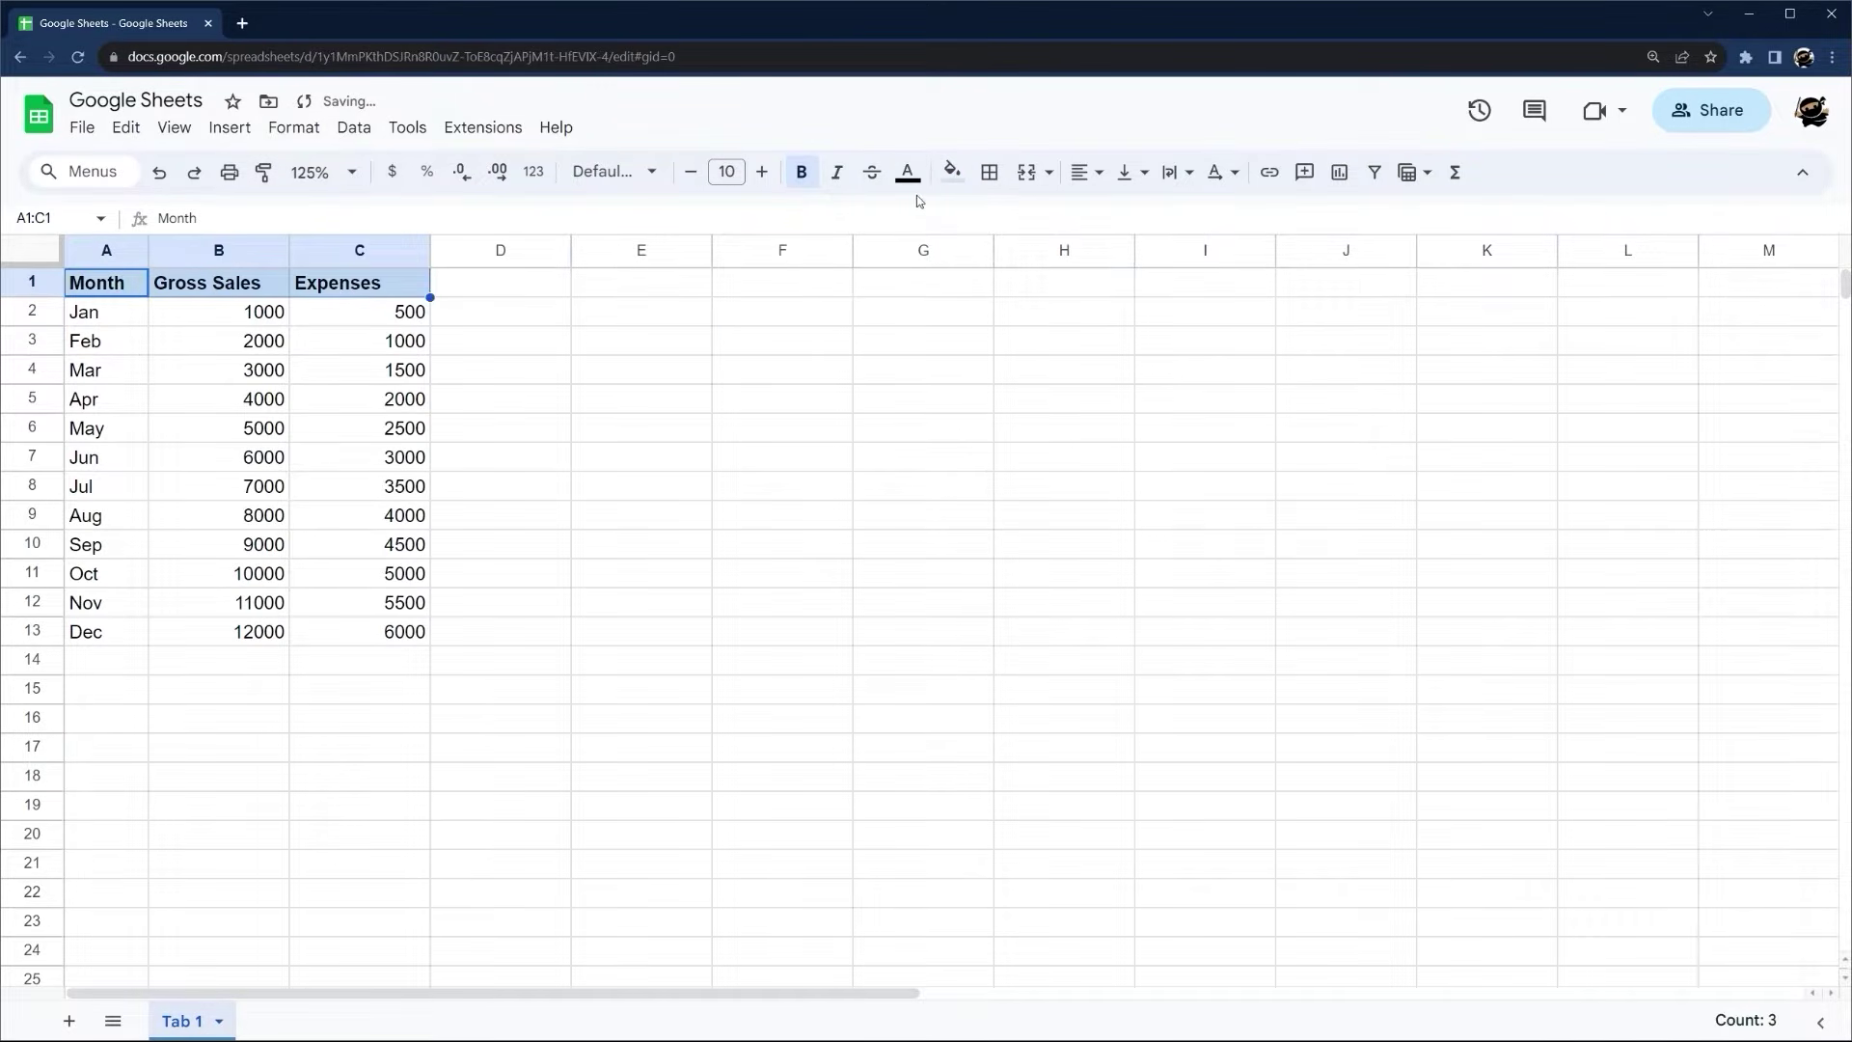
click(953, 174)
click(1129, 389)
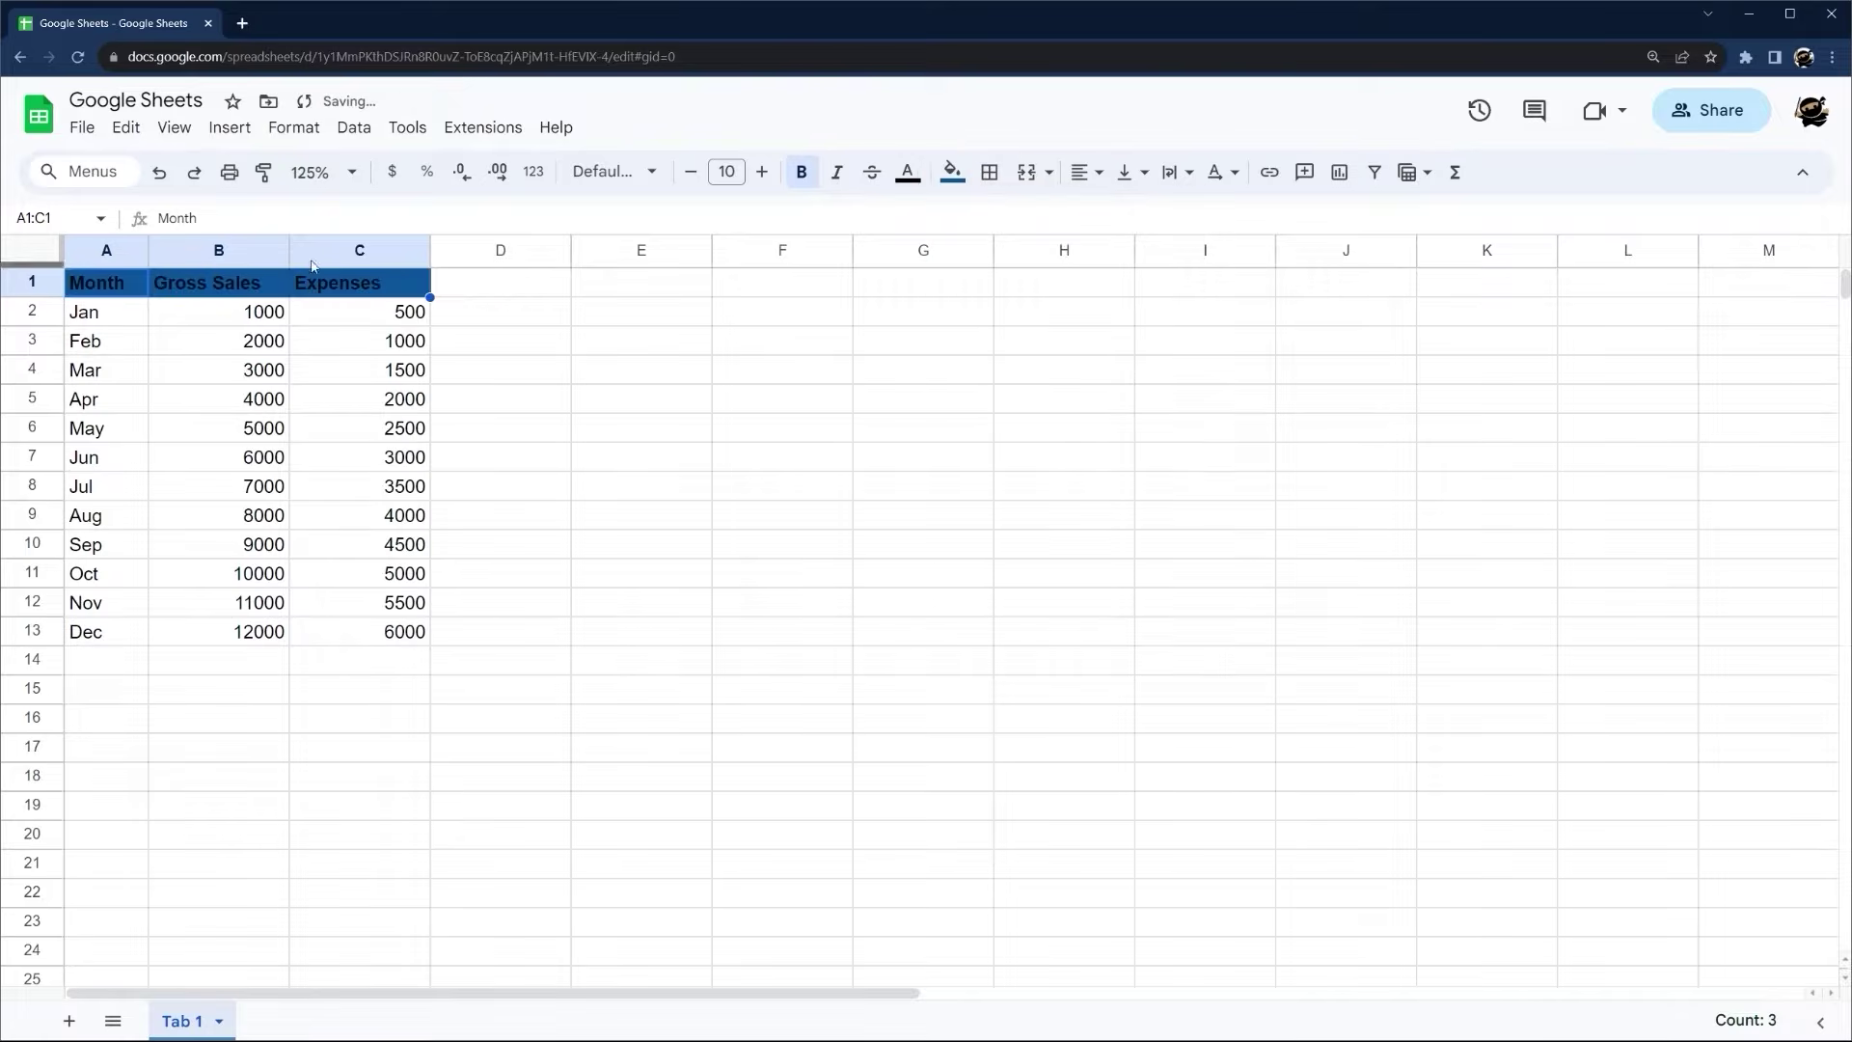
click(904, 173)
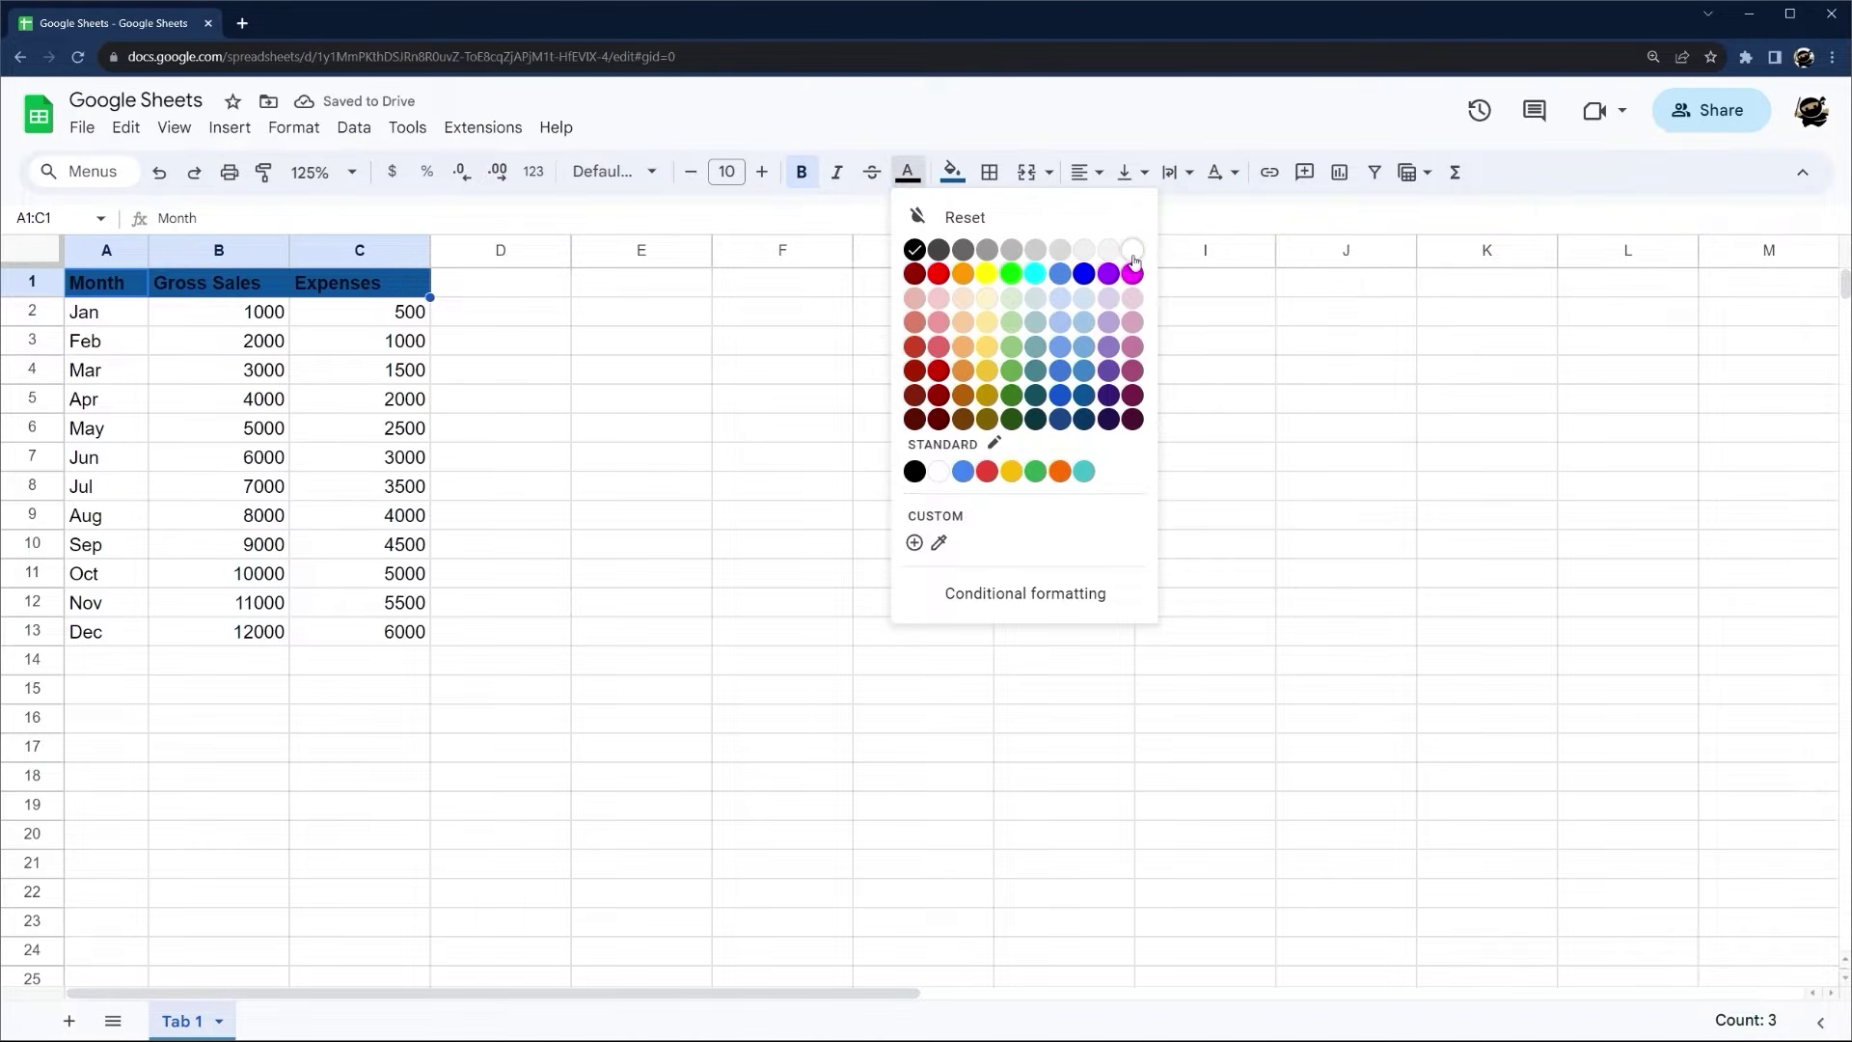
click(1132, 250)
click(659, 378)
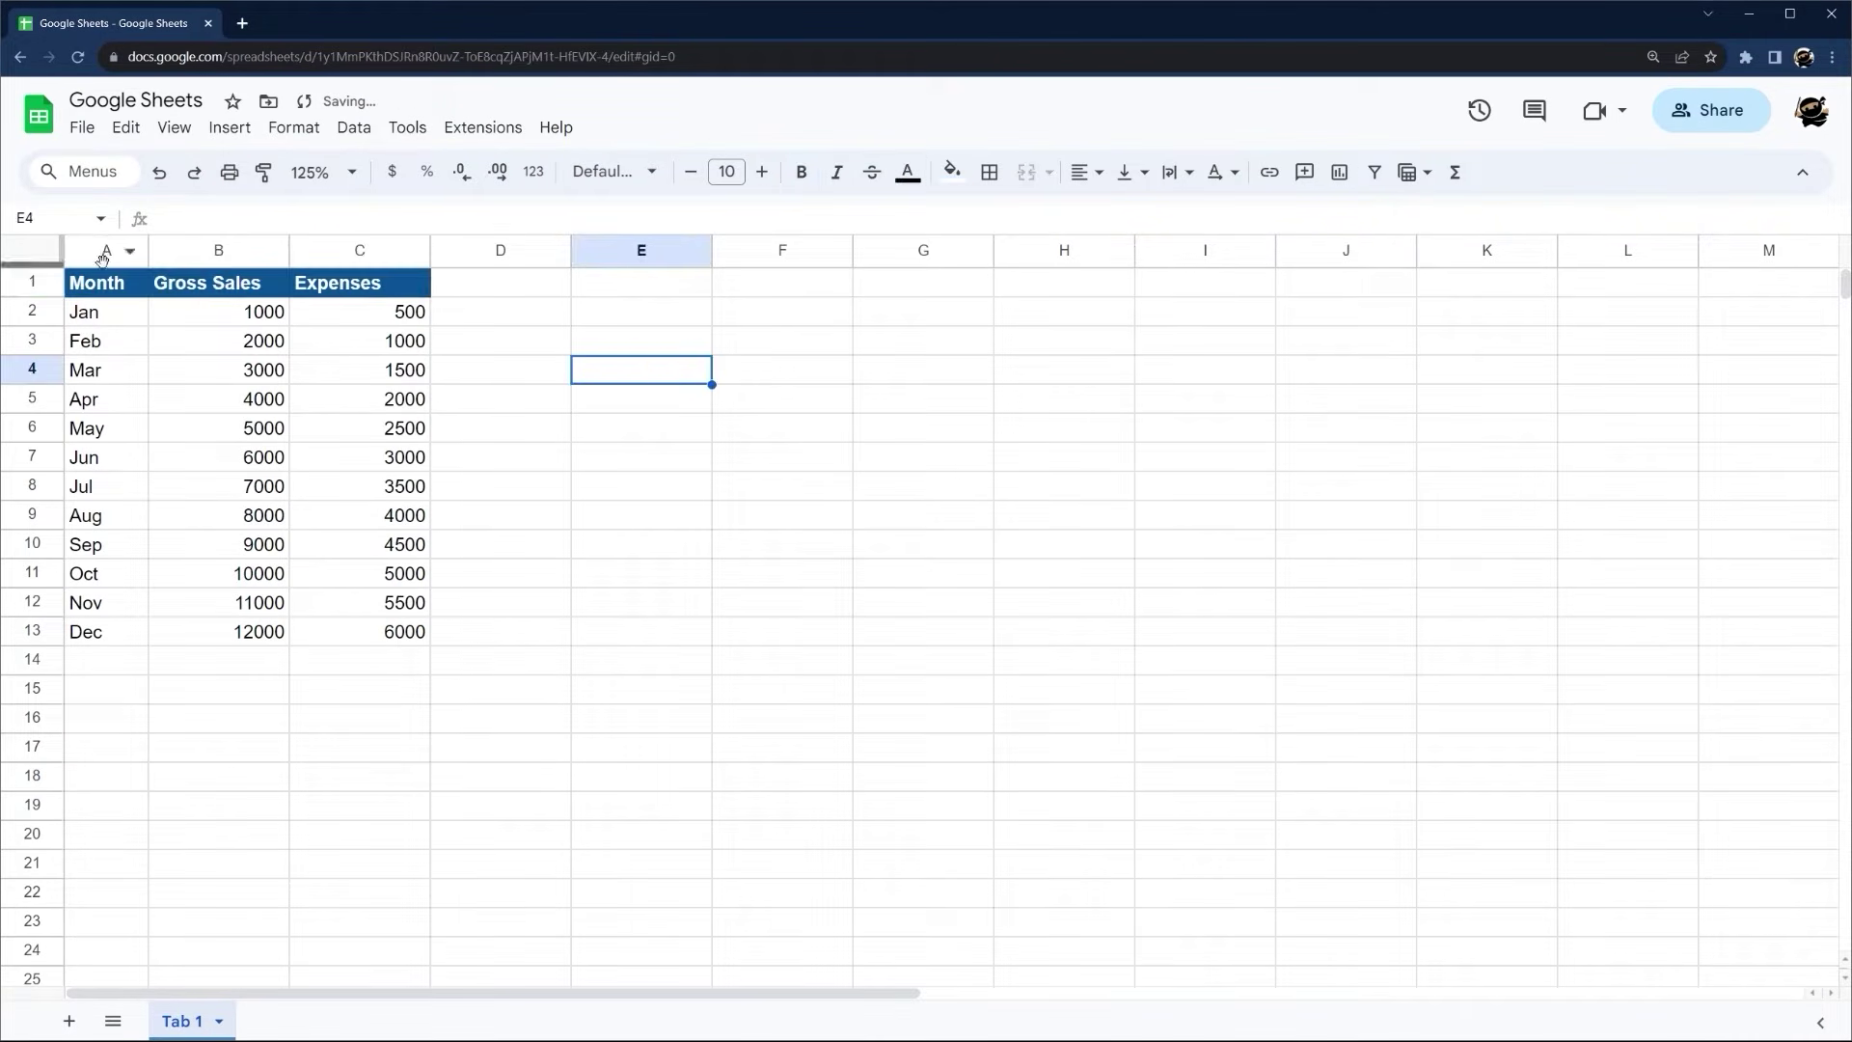
drag(116, 282, 359, 282)
click(638, 417)
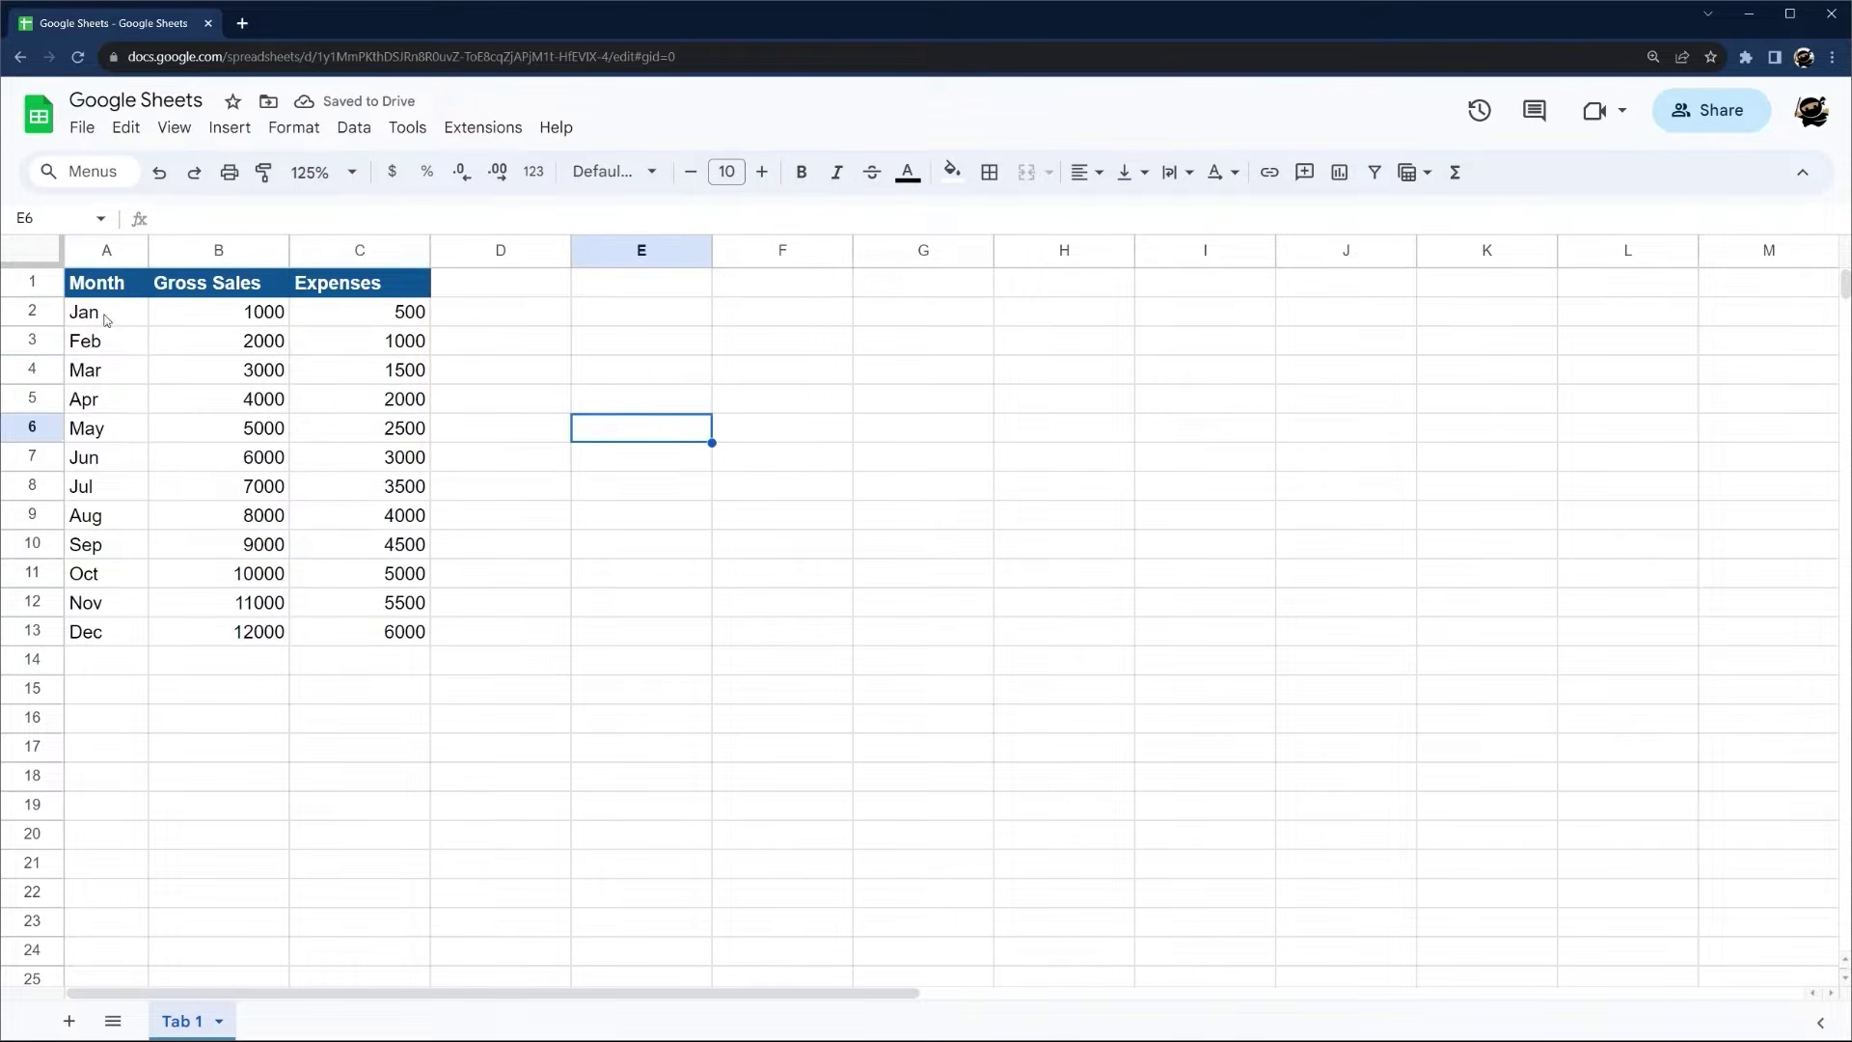
Apply alternating colors in the default gray style to A2:C13, with the header option turned off
drag(104, 311, 410, 632)
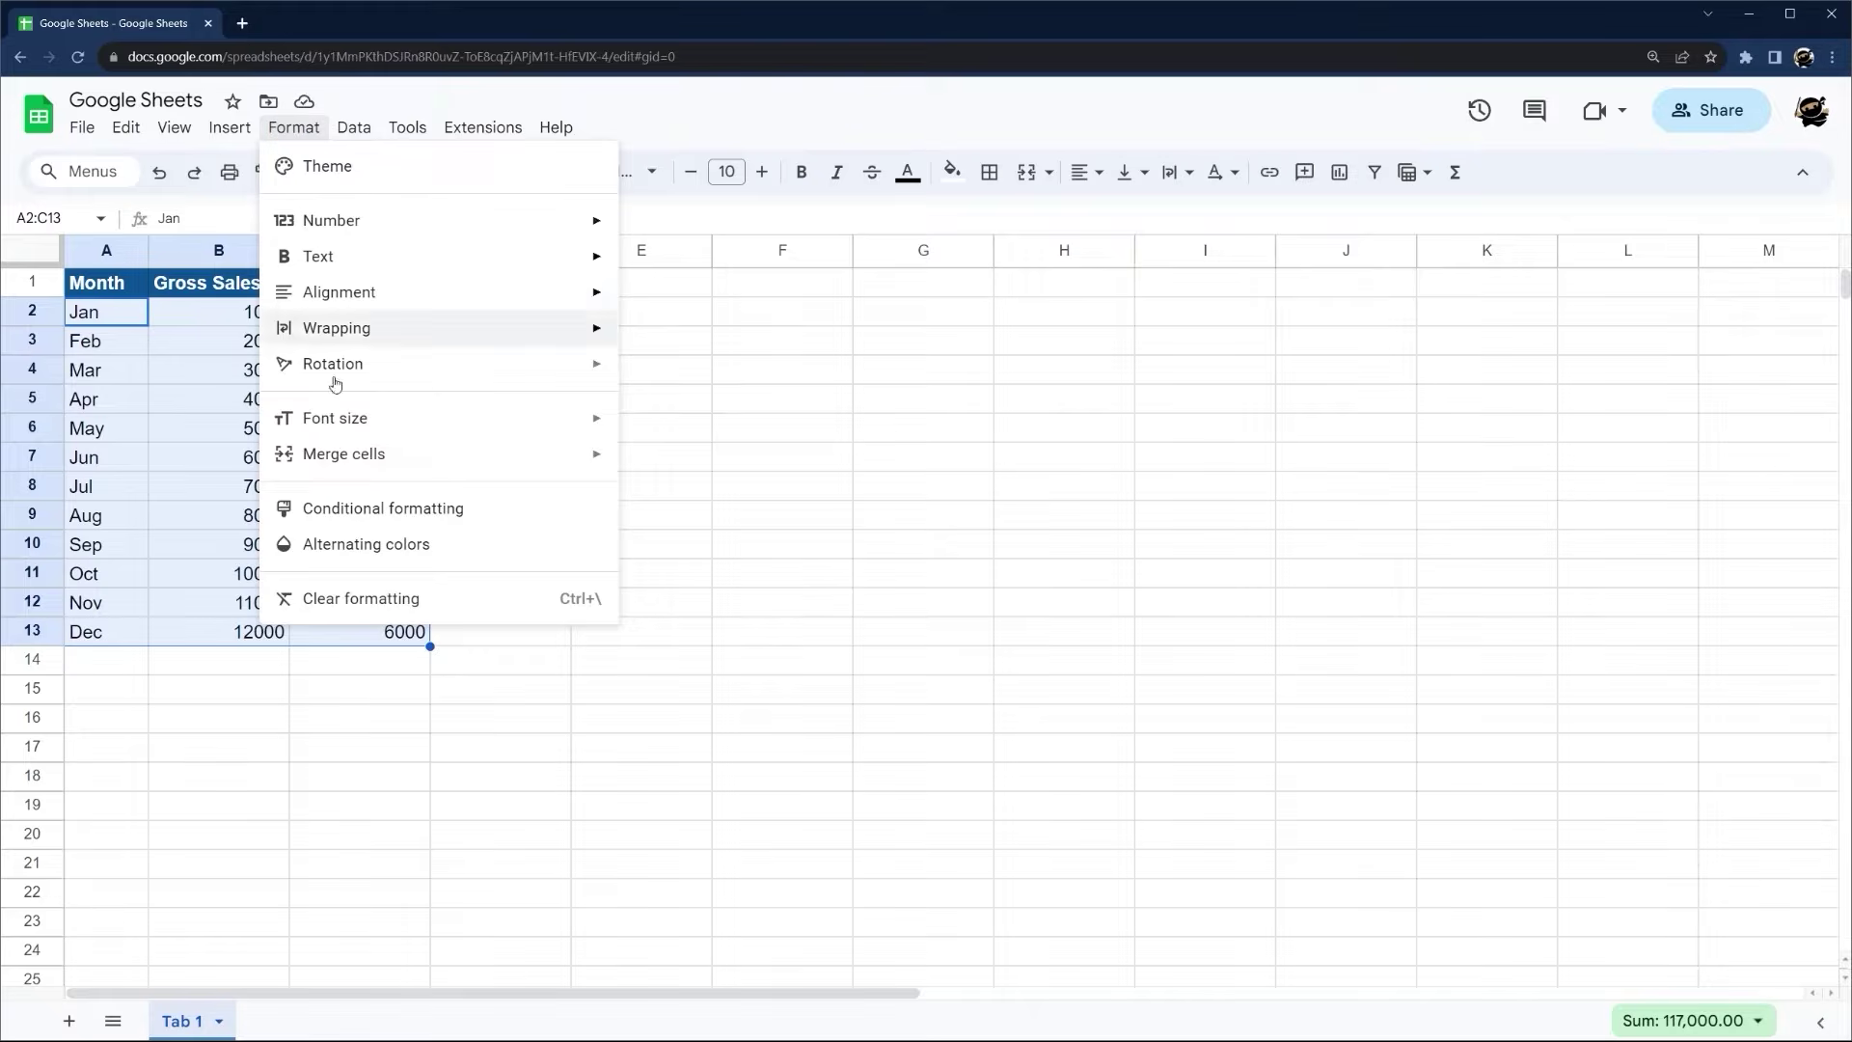
click(328, 544)
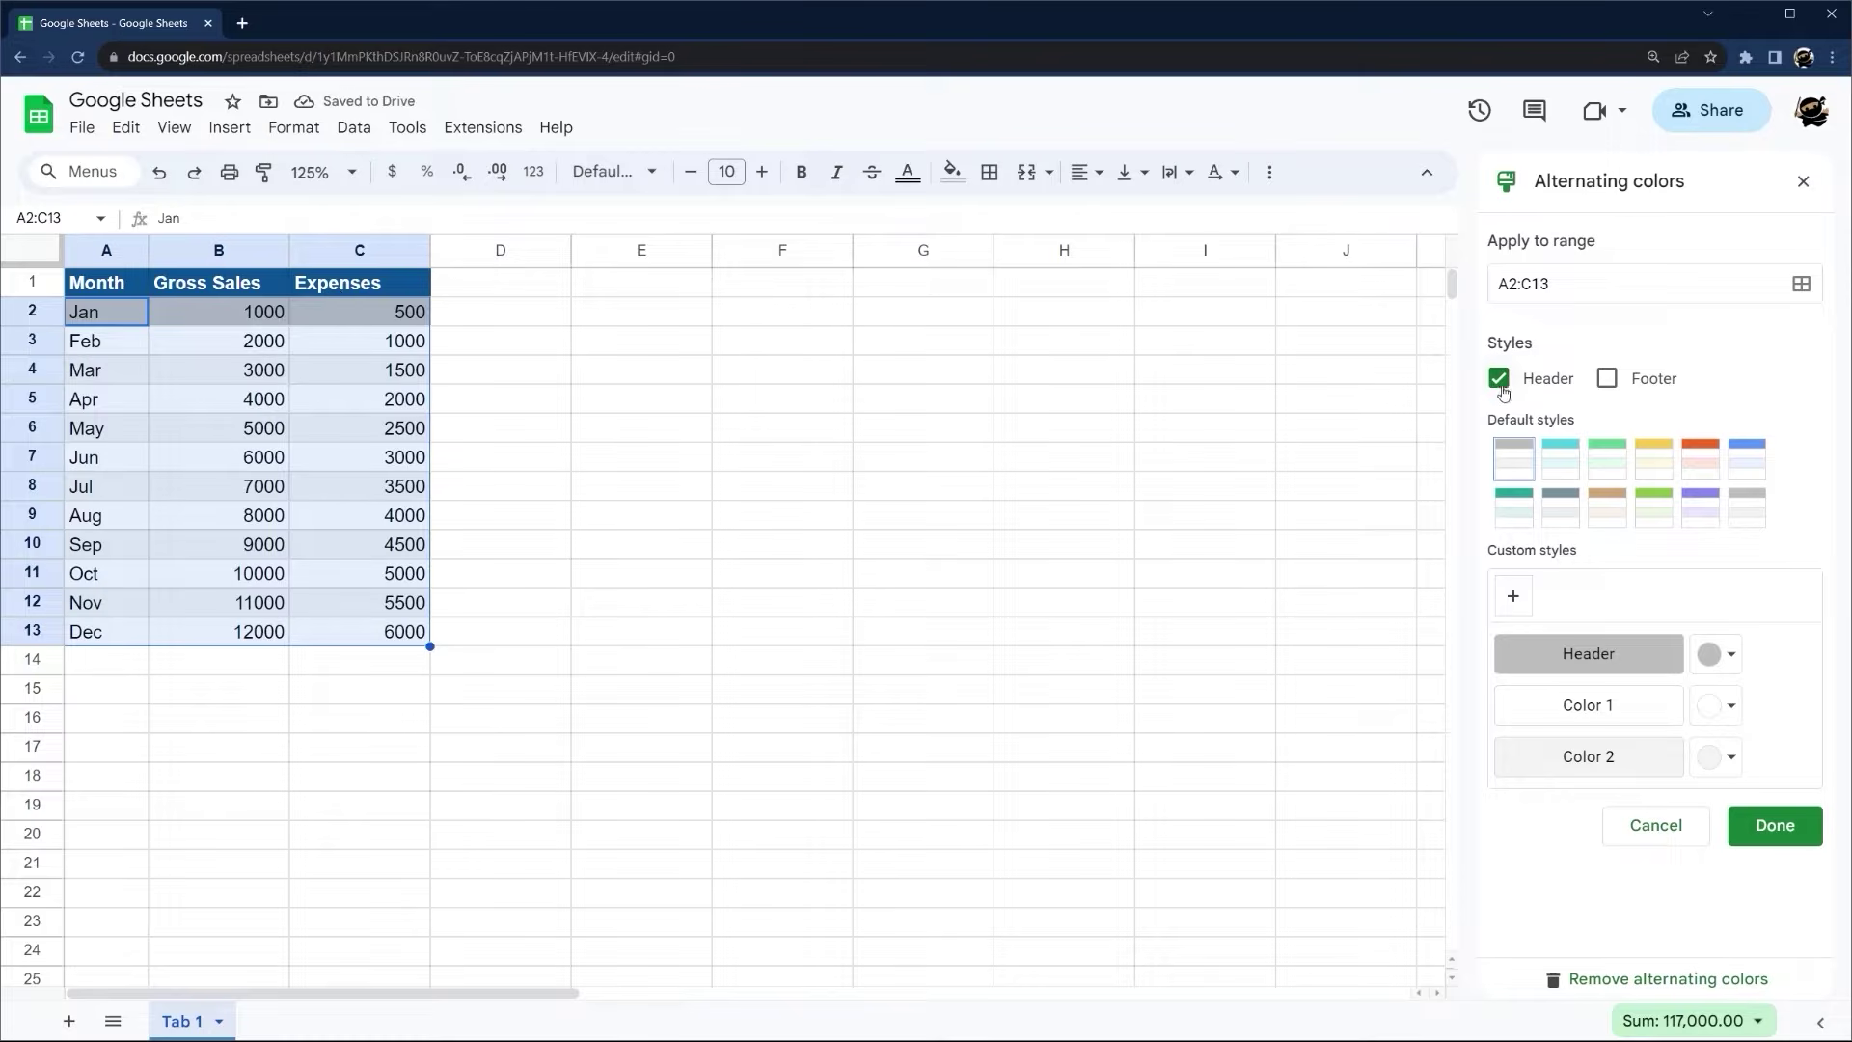
click(1501, 383)
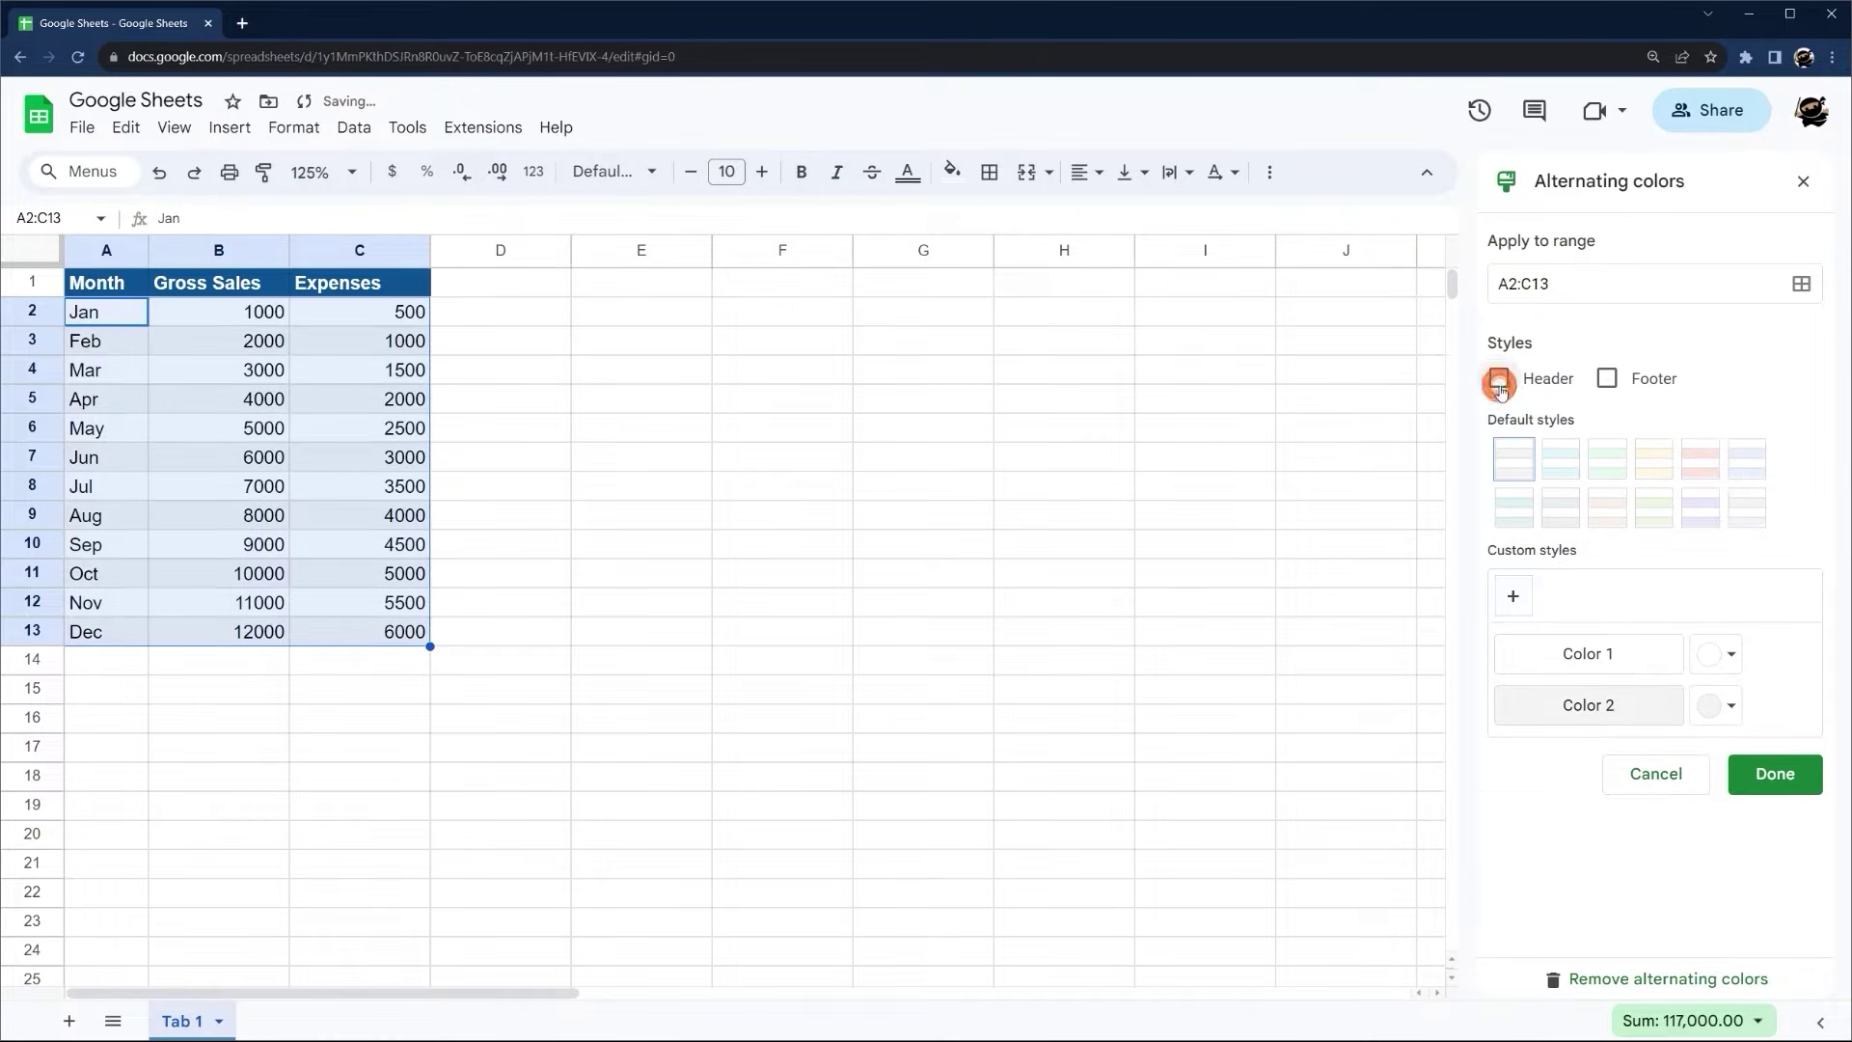
click(1775, 774)
click(555, 613)
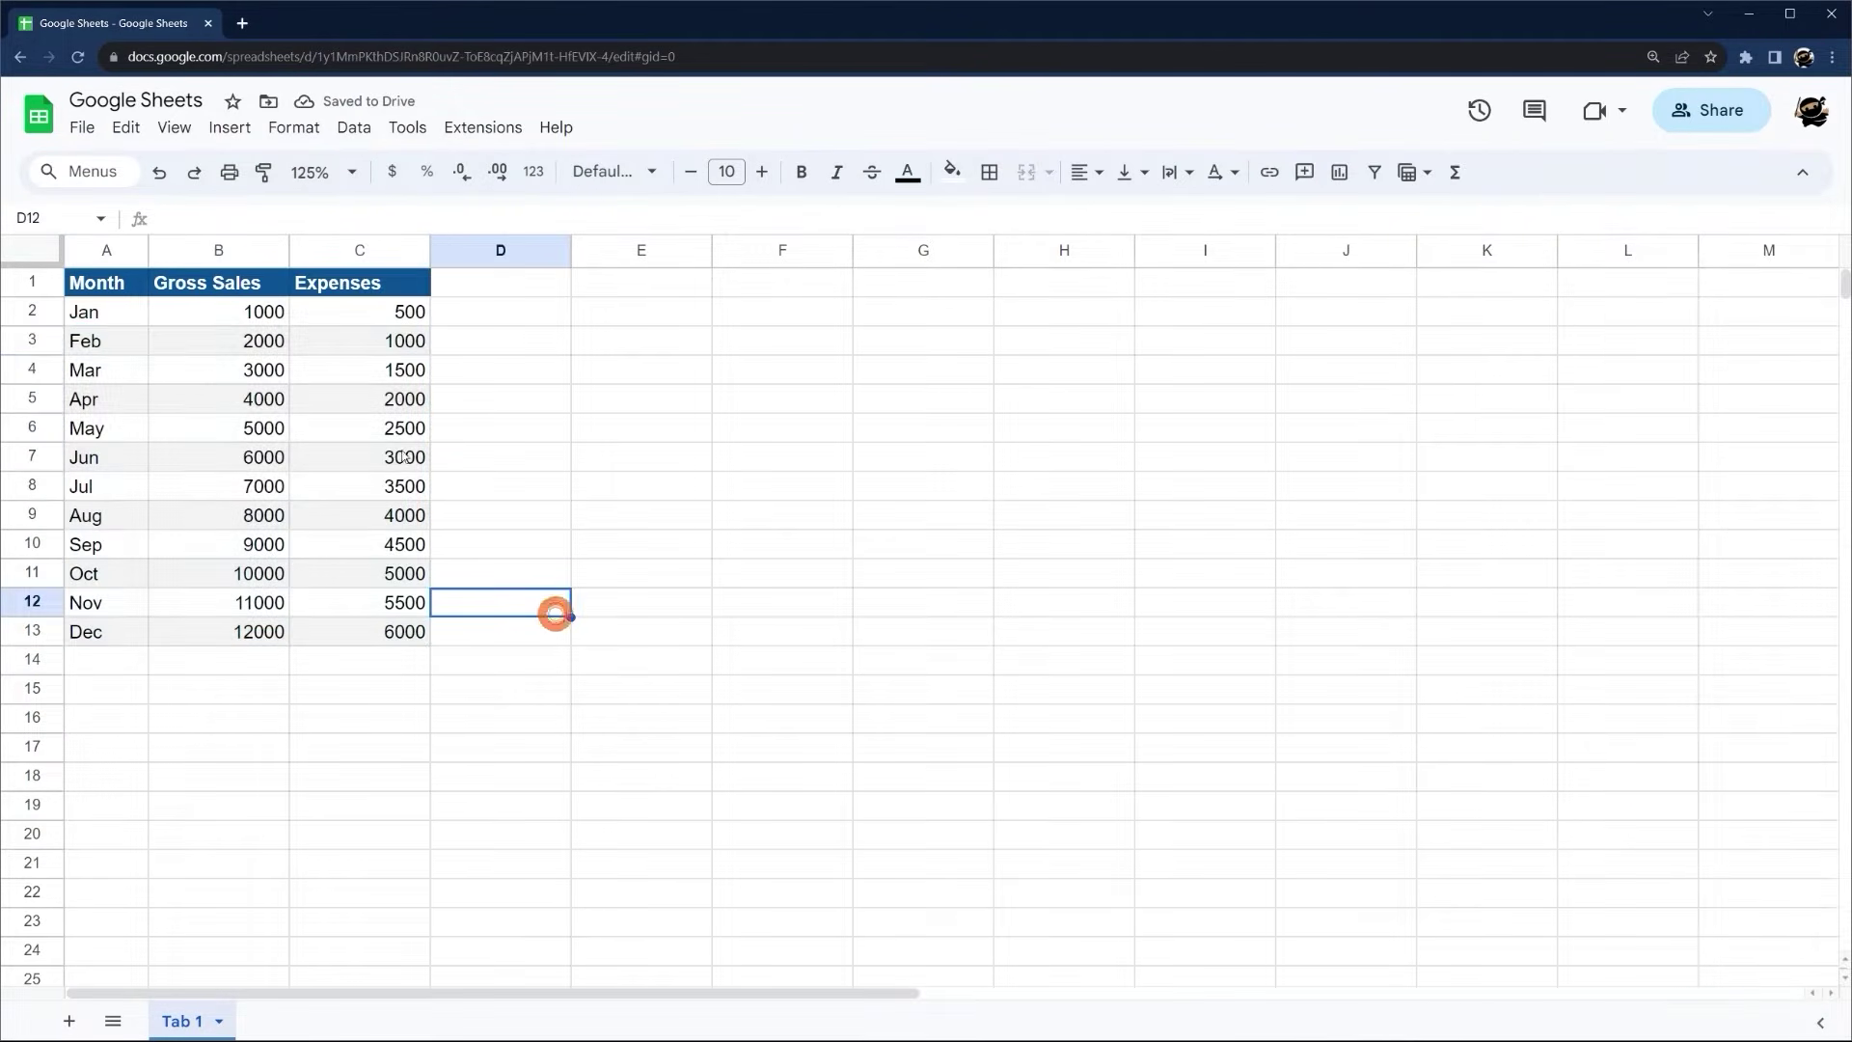
Try the blue and red default alternating color styles on A2:C13, and cancel the alternating colors settings
click(201, 349)
click(289, 127)
click(376, 541)
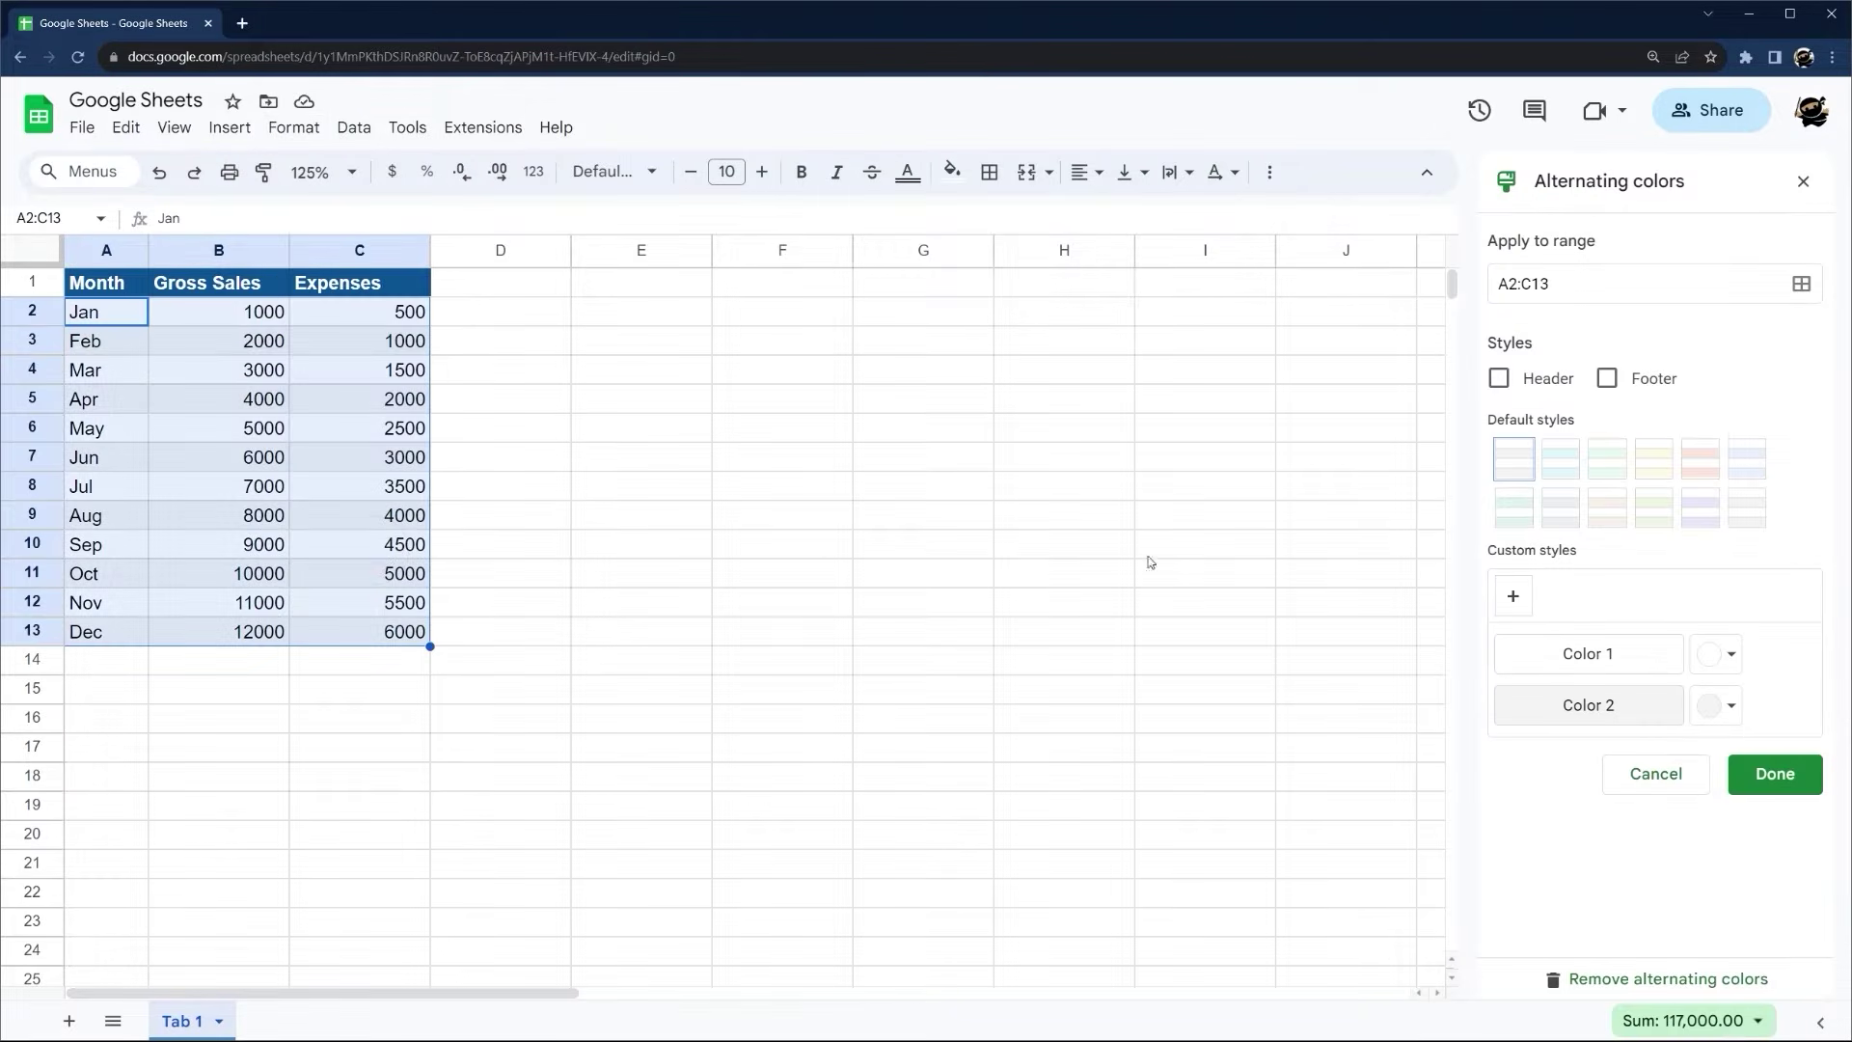
click(1755, 469)
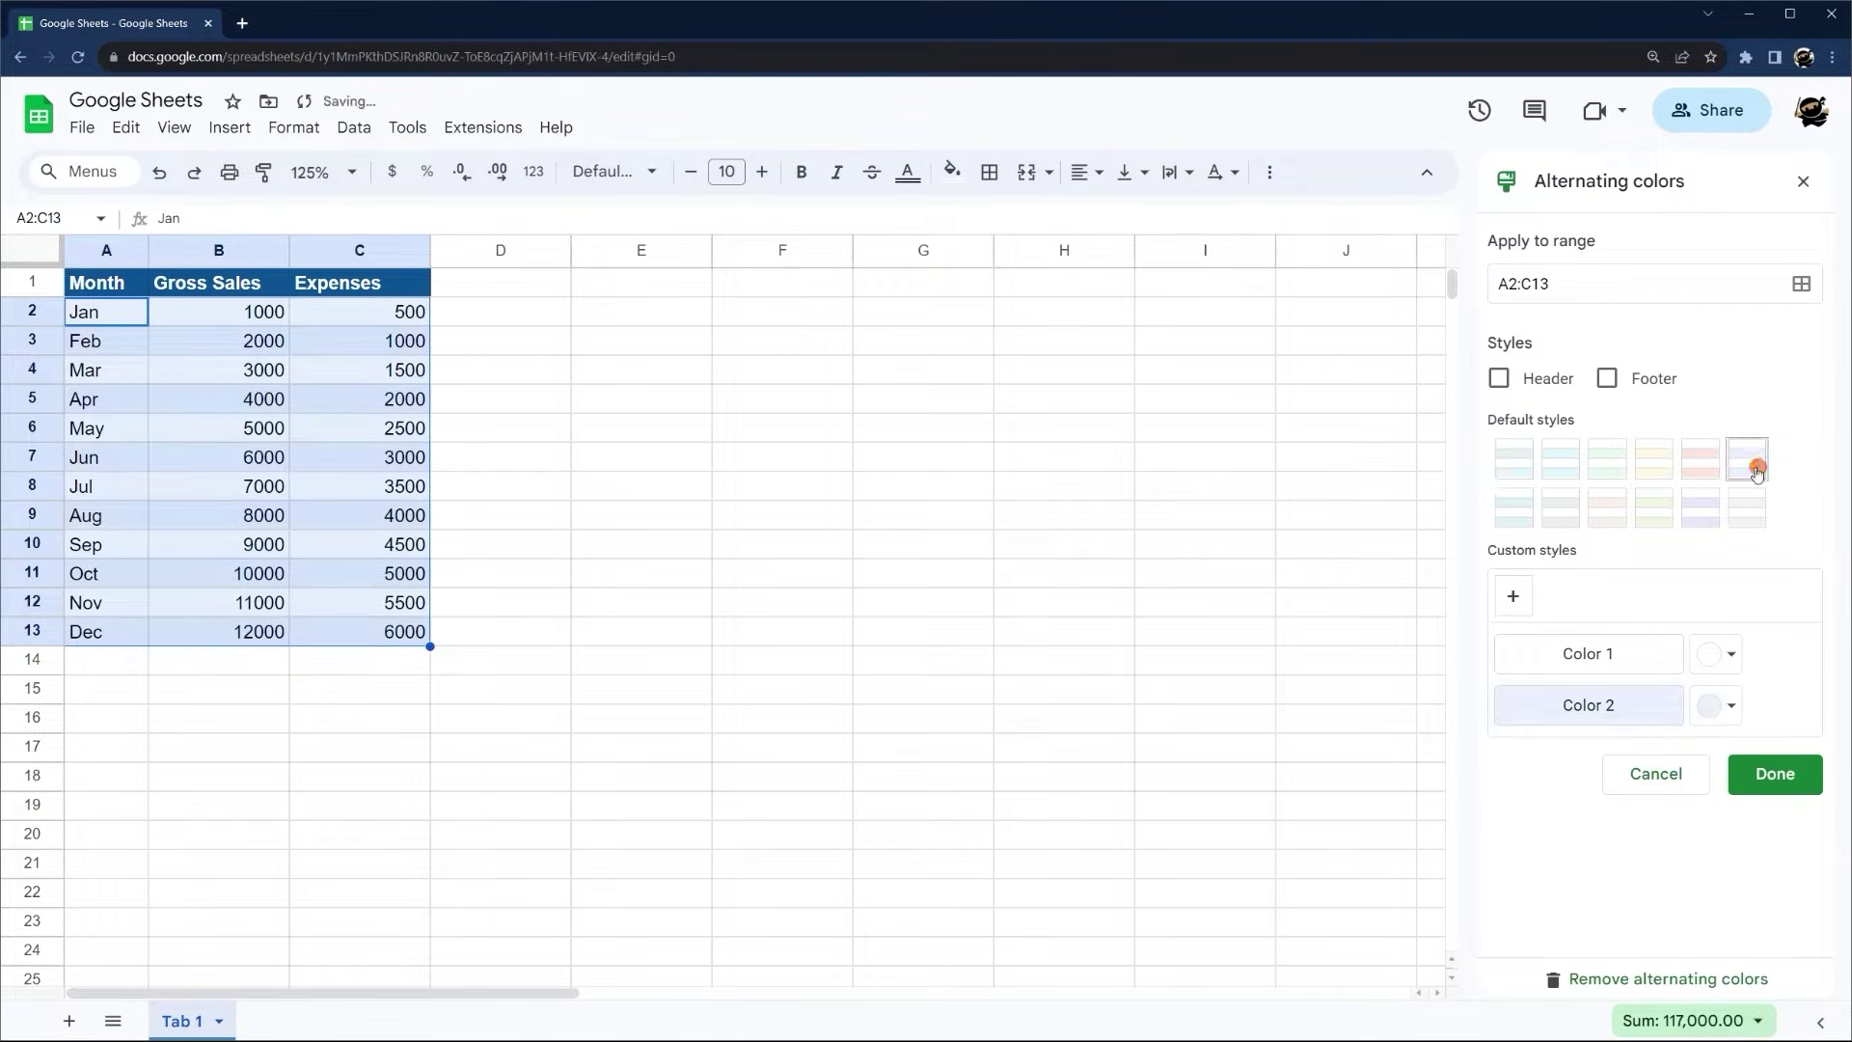
click(1698, 467)
click(1655, 773)
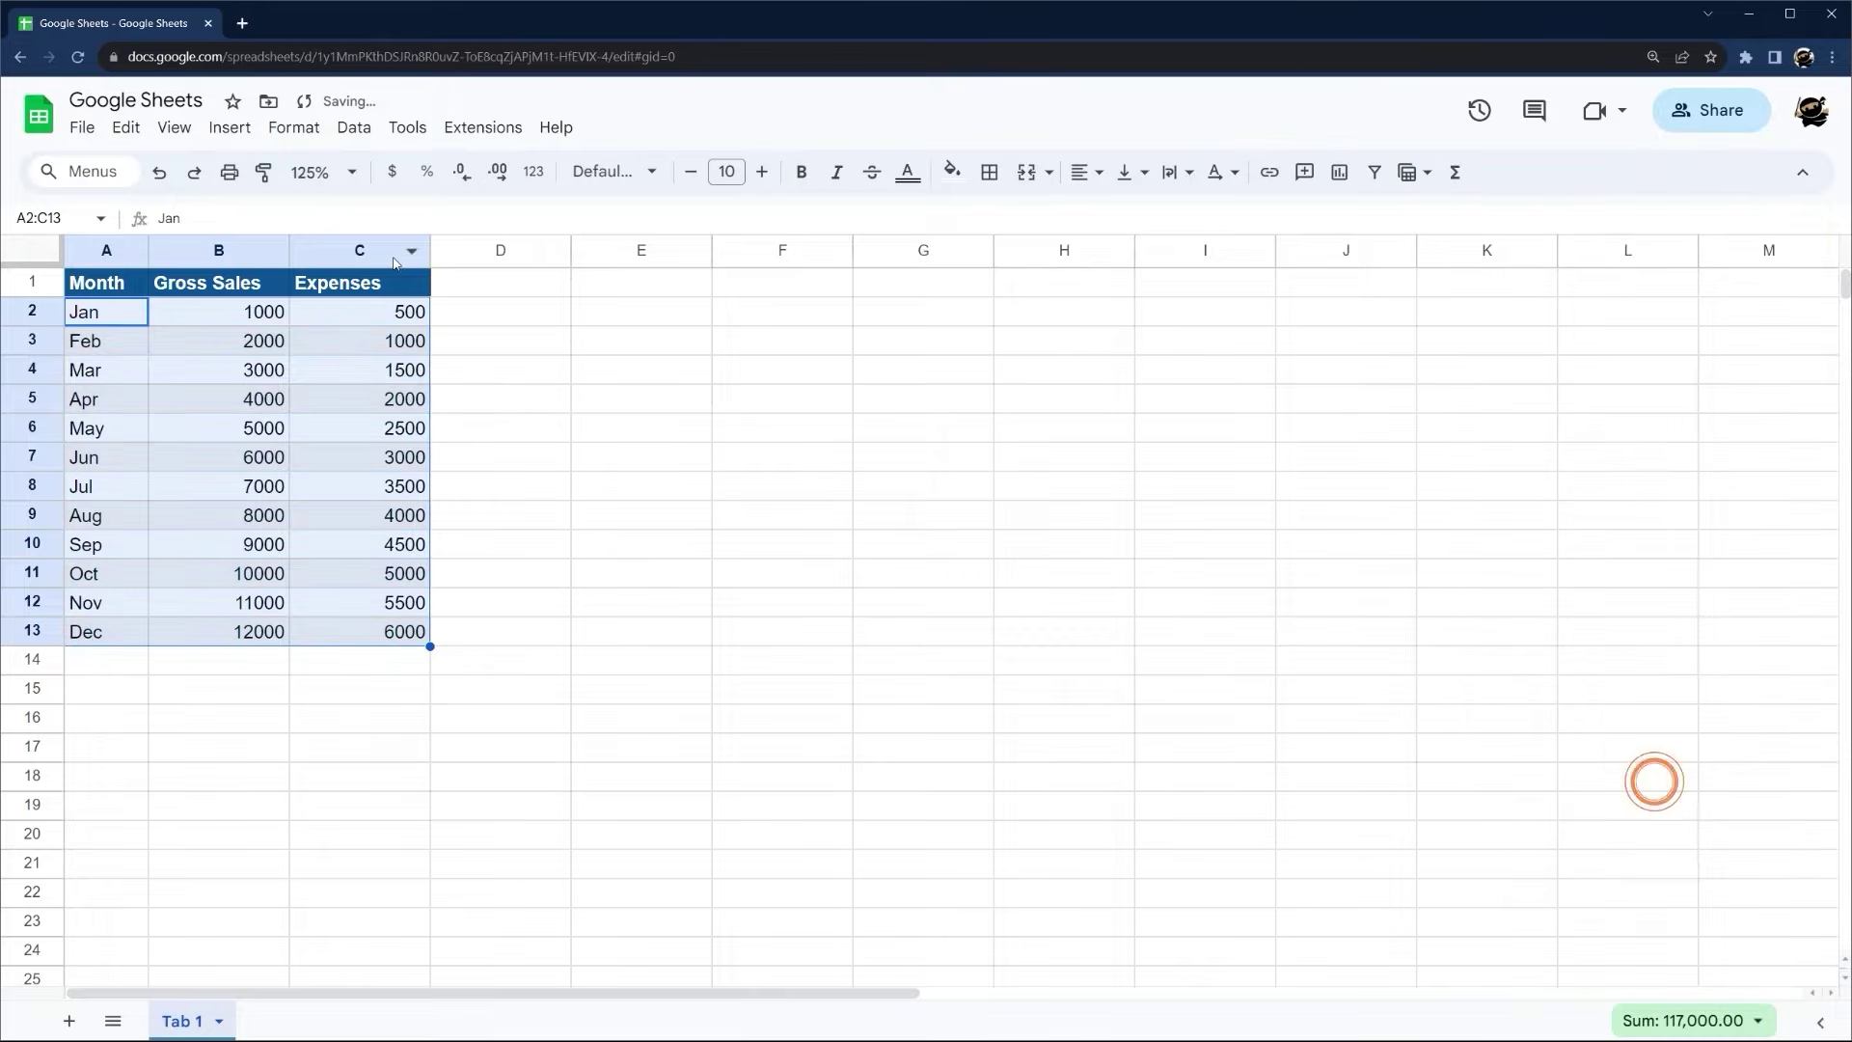
Undo the alternating colors on A2:C13 and the fill, text color and bold formatting of the headers in A1:C1
click(159, 173)
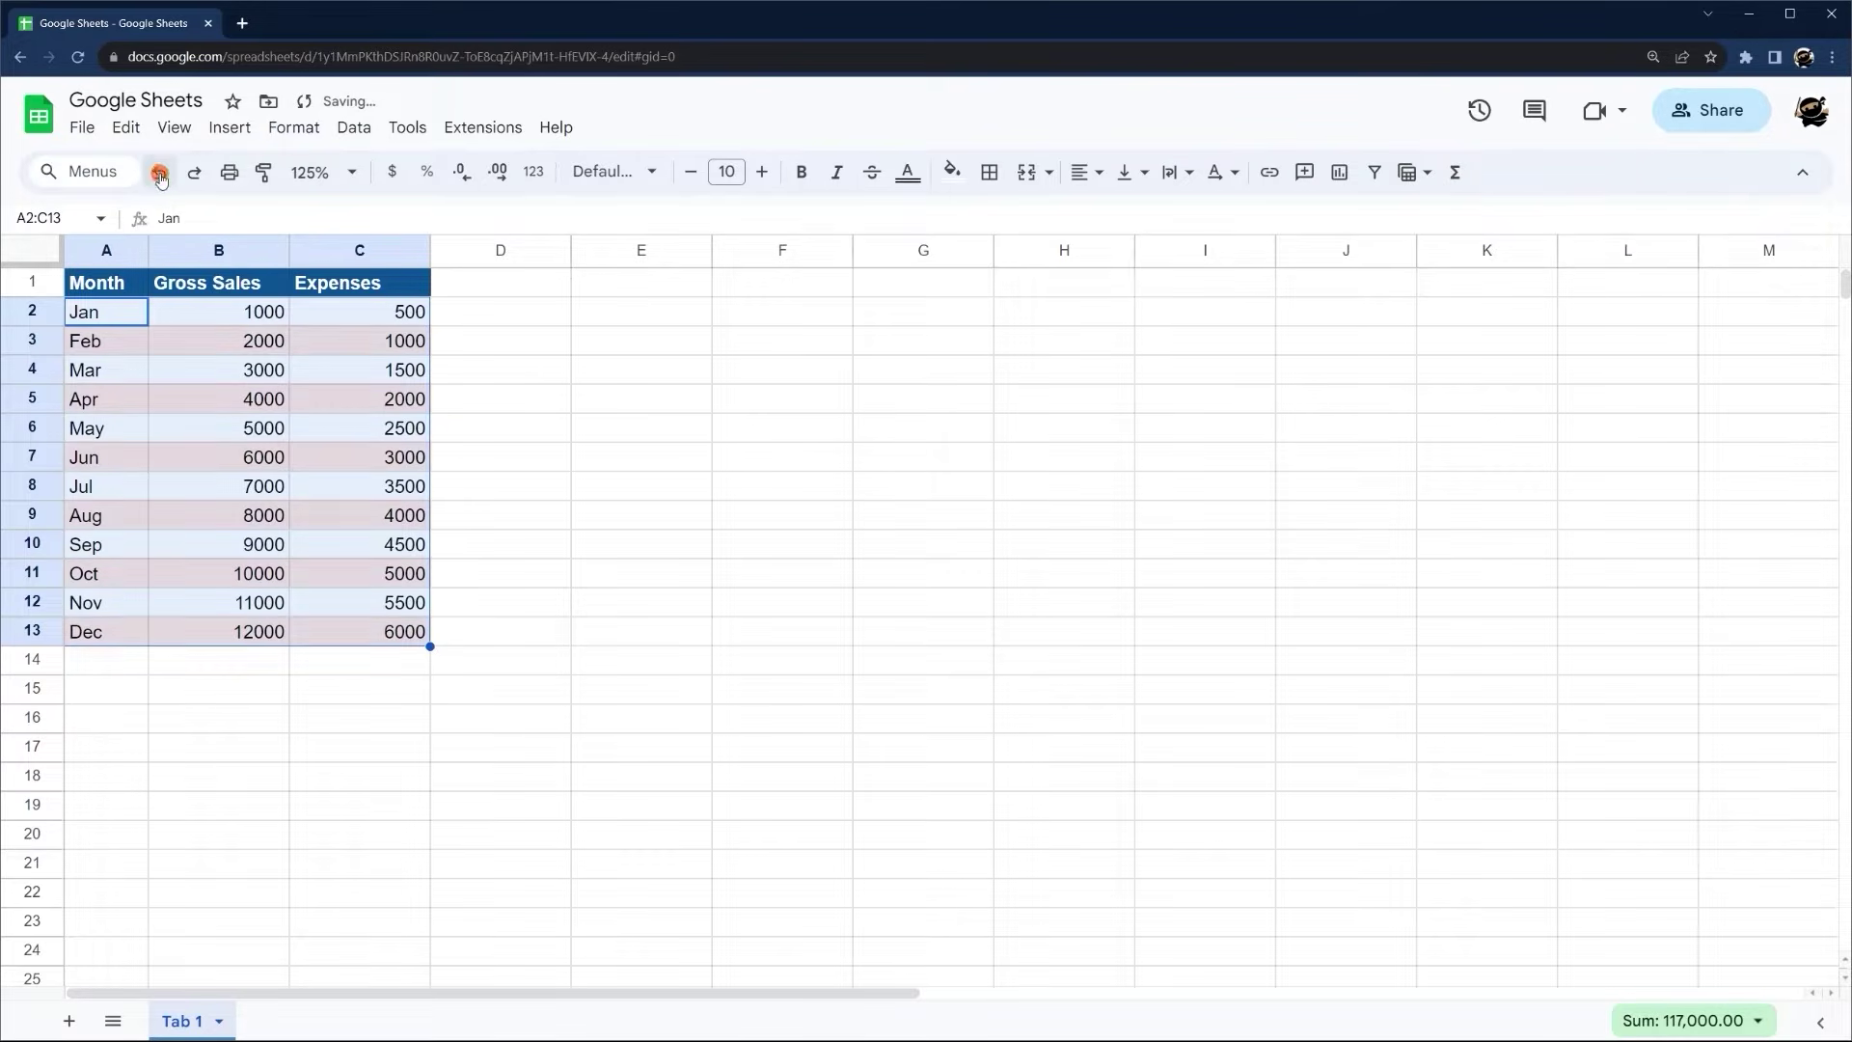
click(159, 173)
click(160, 172)
click(160, 172)
click(160, 172)
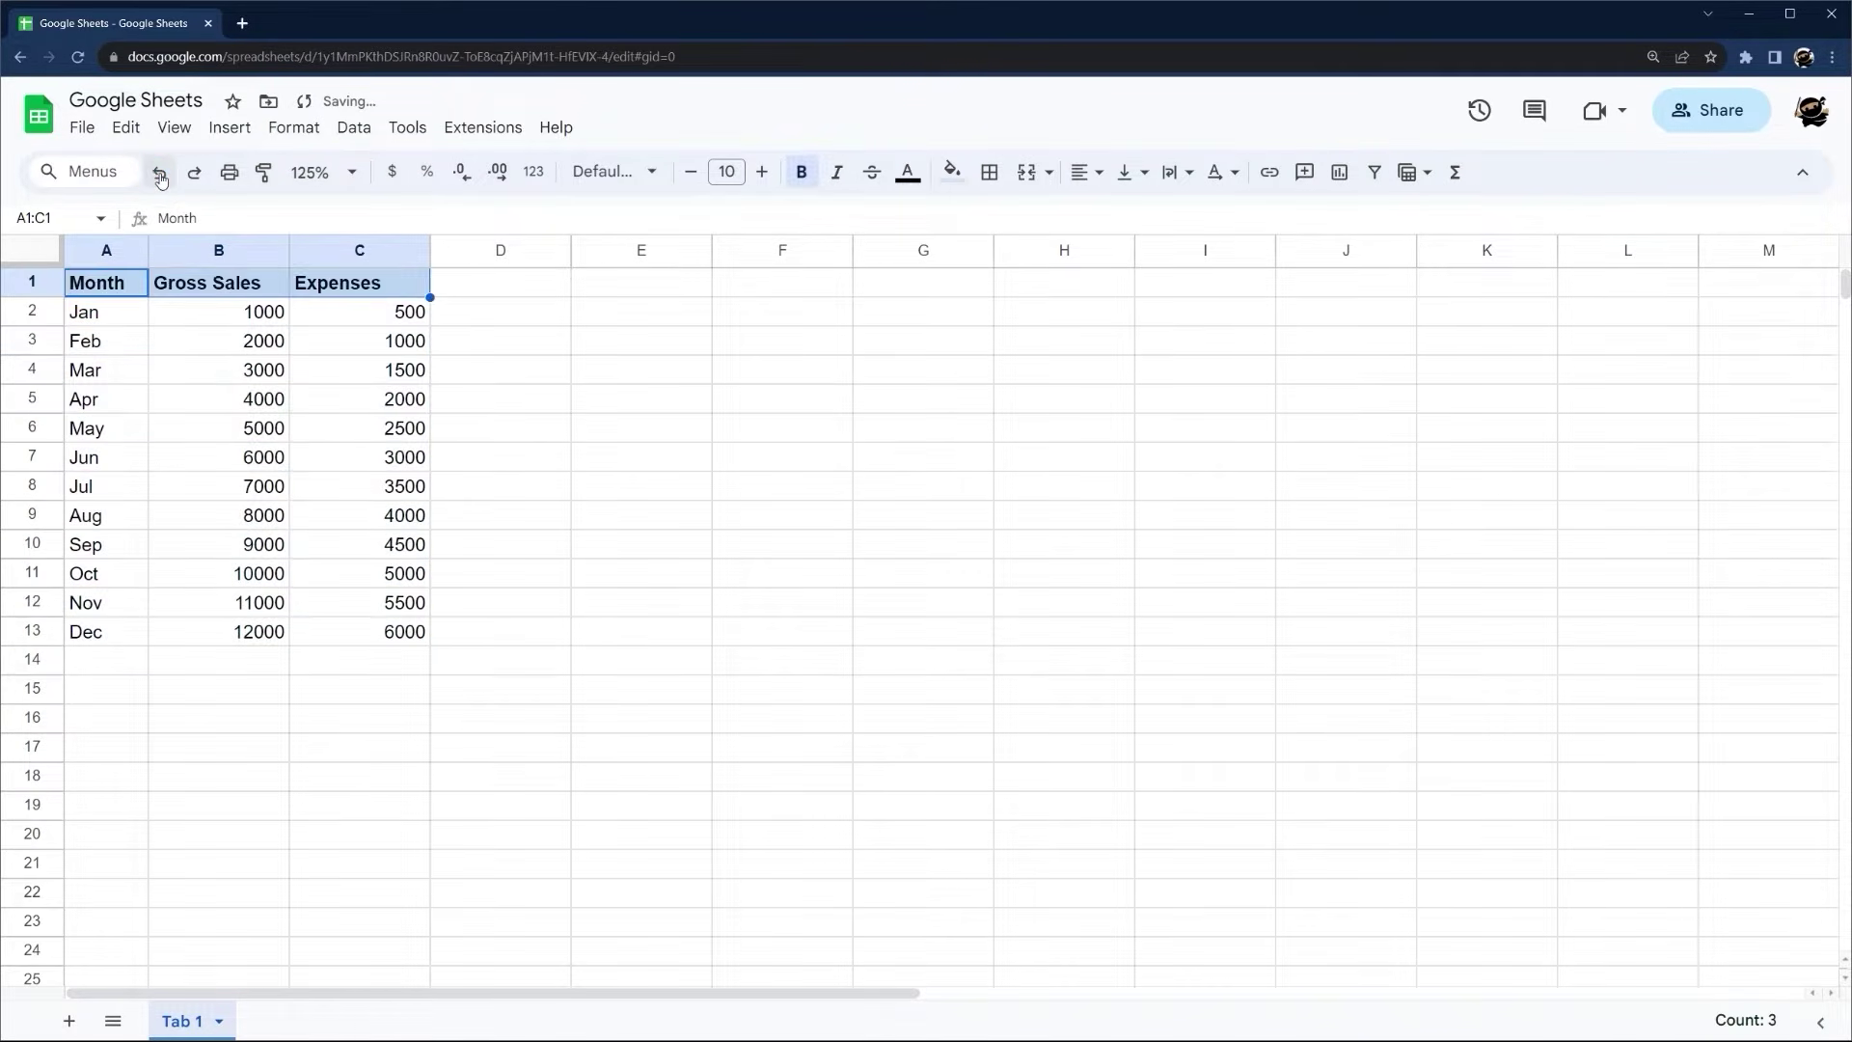
click(159, 173)
click(604, 425)
Apply alternating colors with a header to A1:C13, using the default style with the dark green header
click(84, 288)
drag(84, 287, 431, 643)
click(294, 128)
click(346, 540)
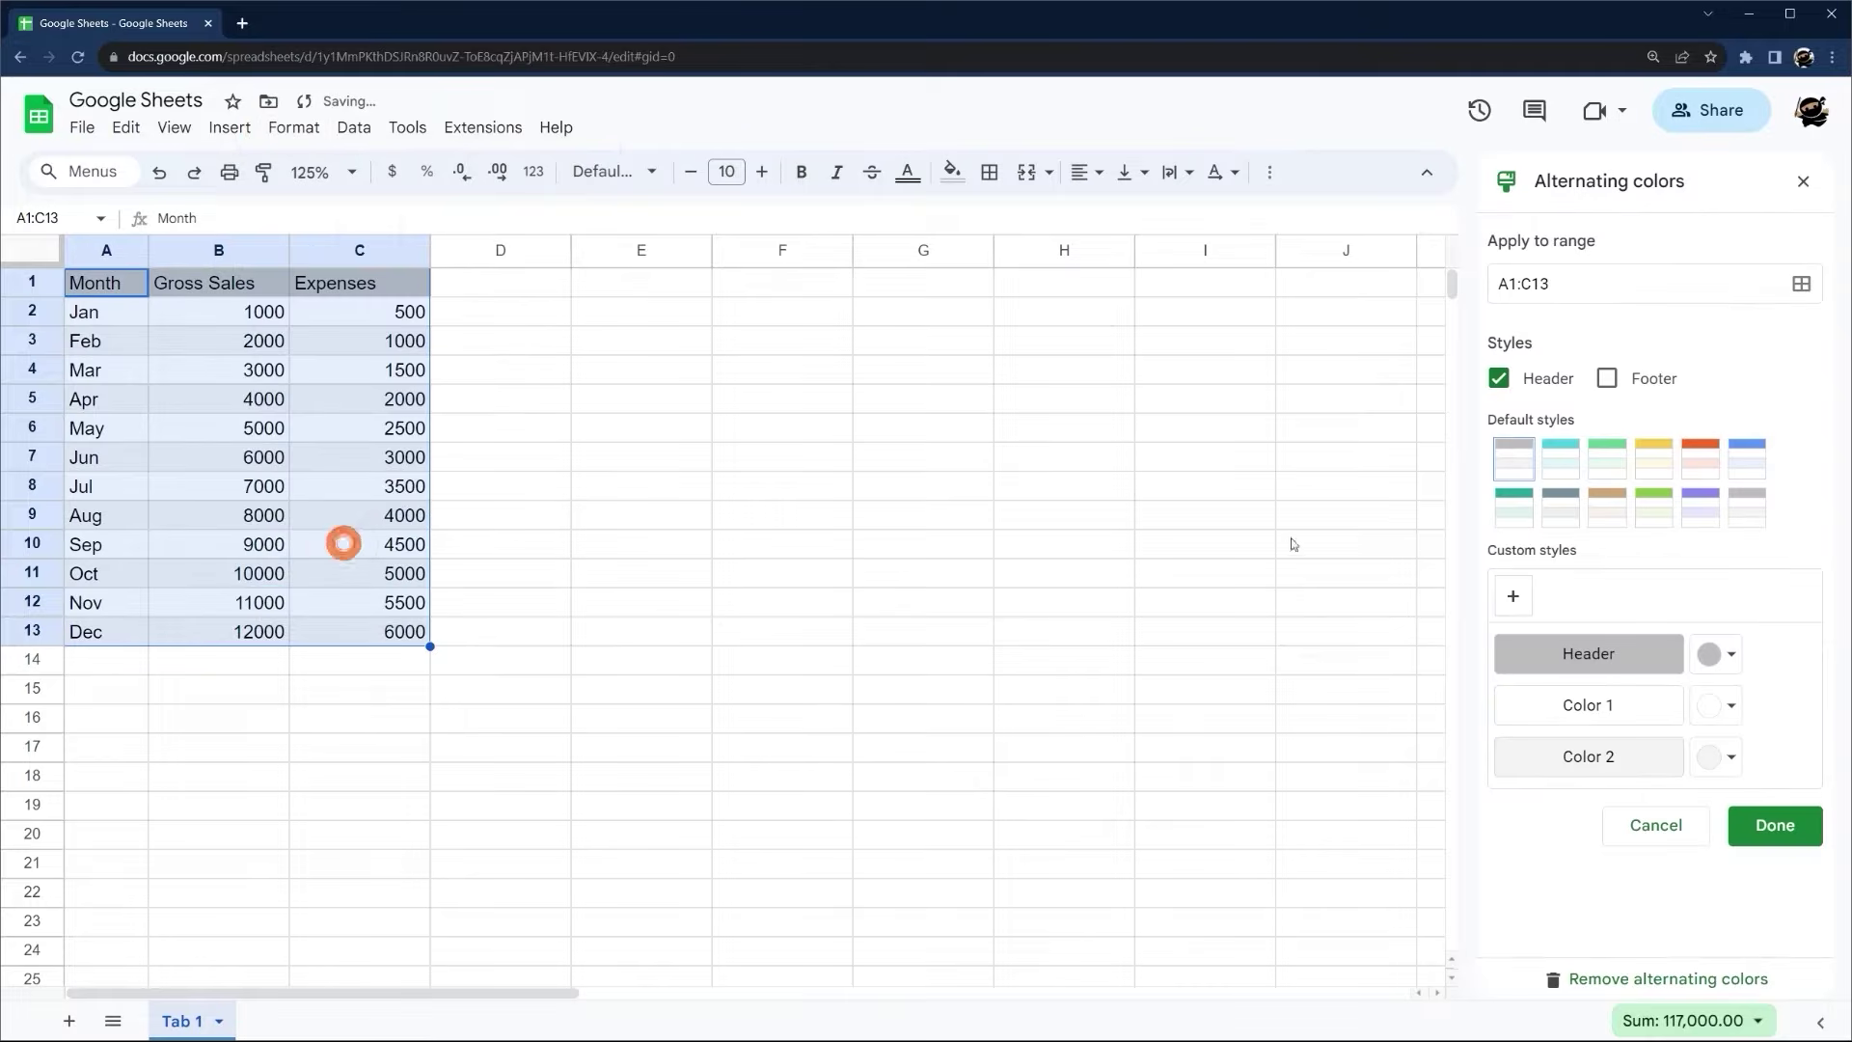
click(1524, 506)
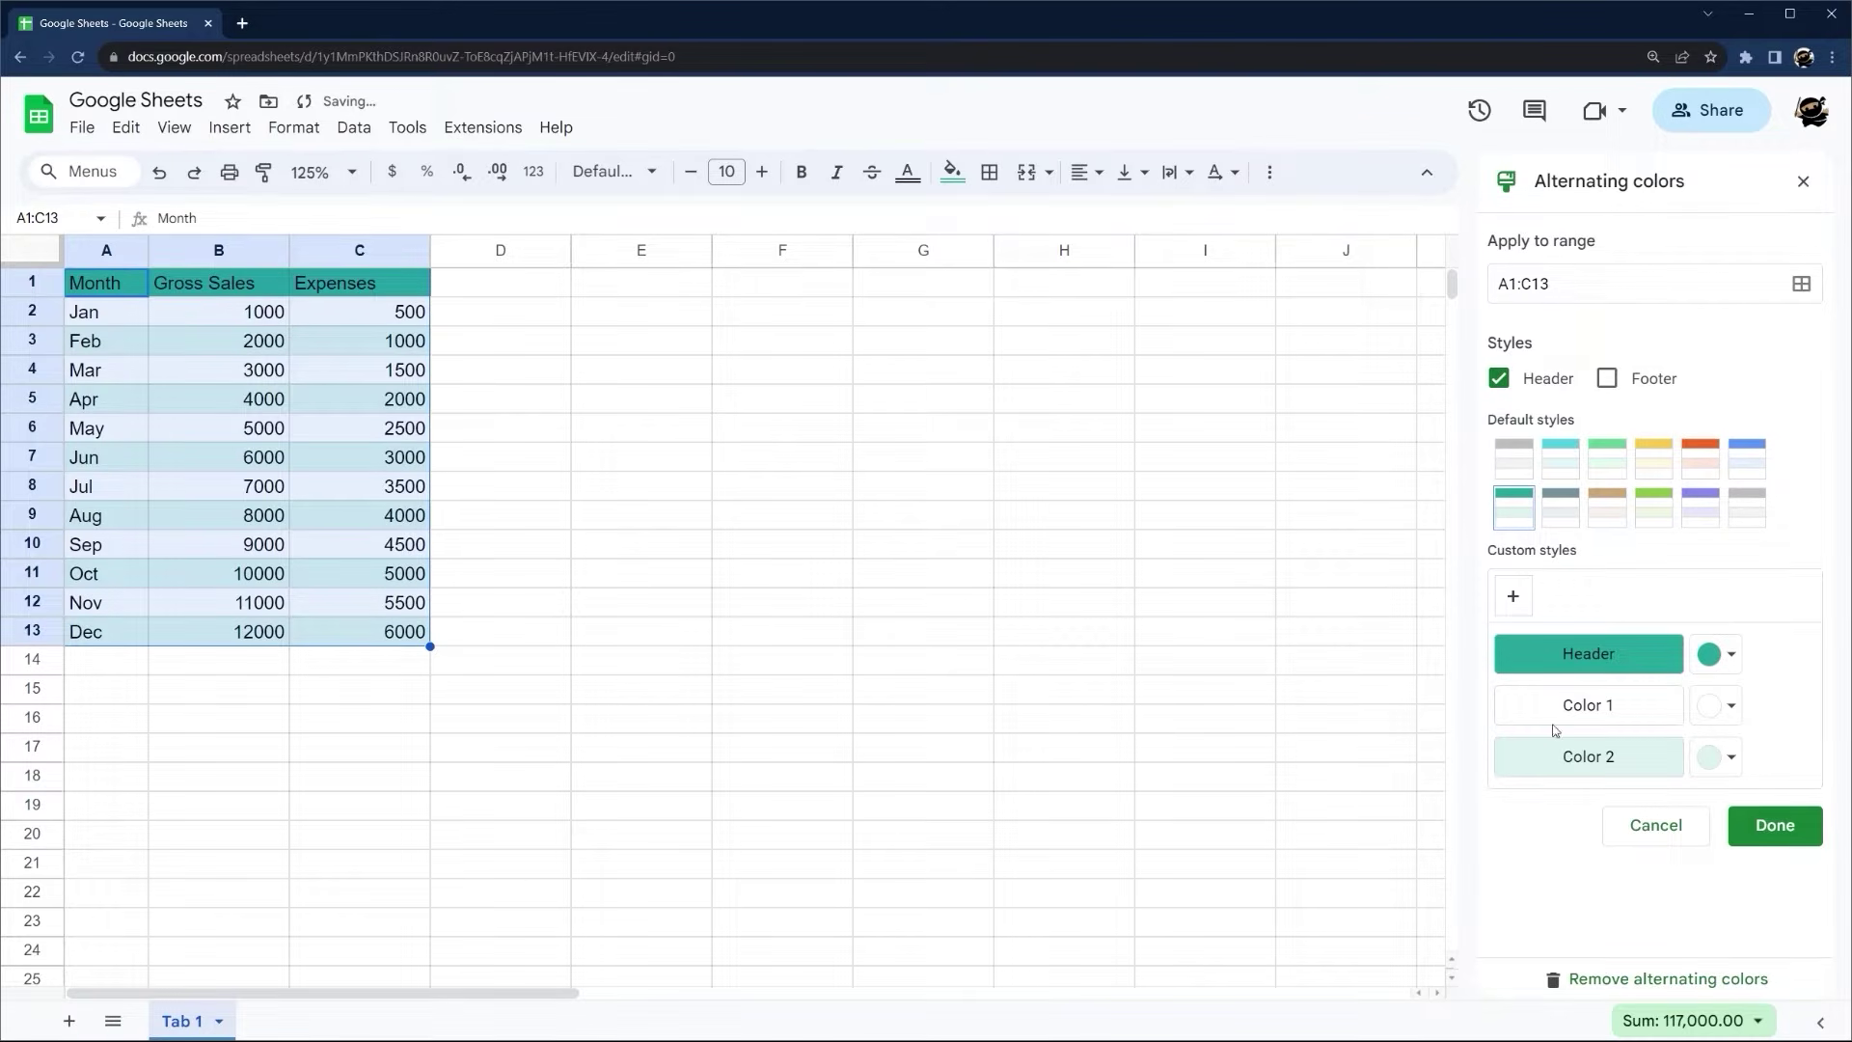
click(1775, 825)
click(625, 457)
Center the header text in A1:C1 horizontally
click(101, 286)
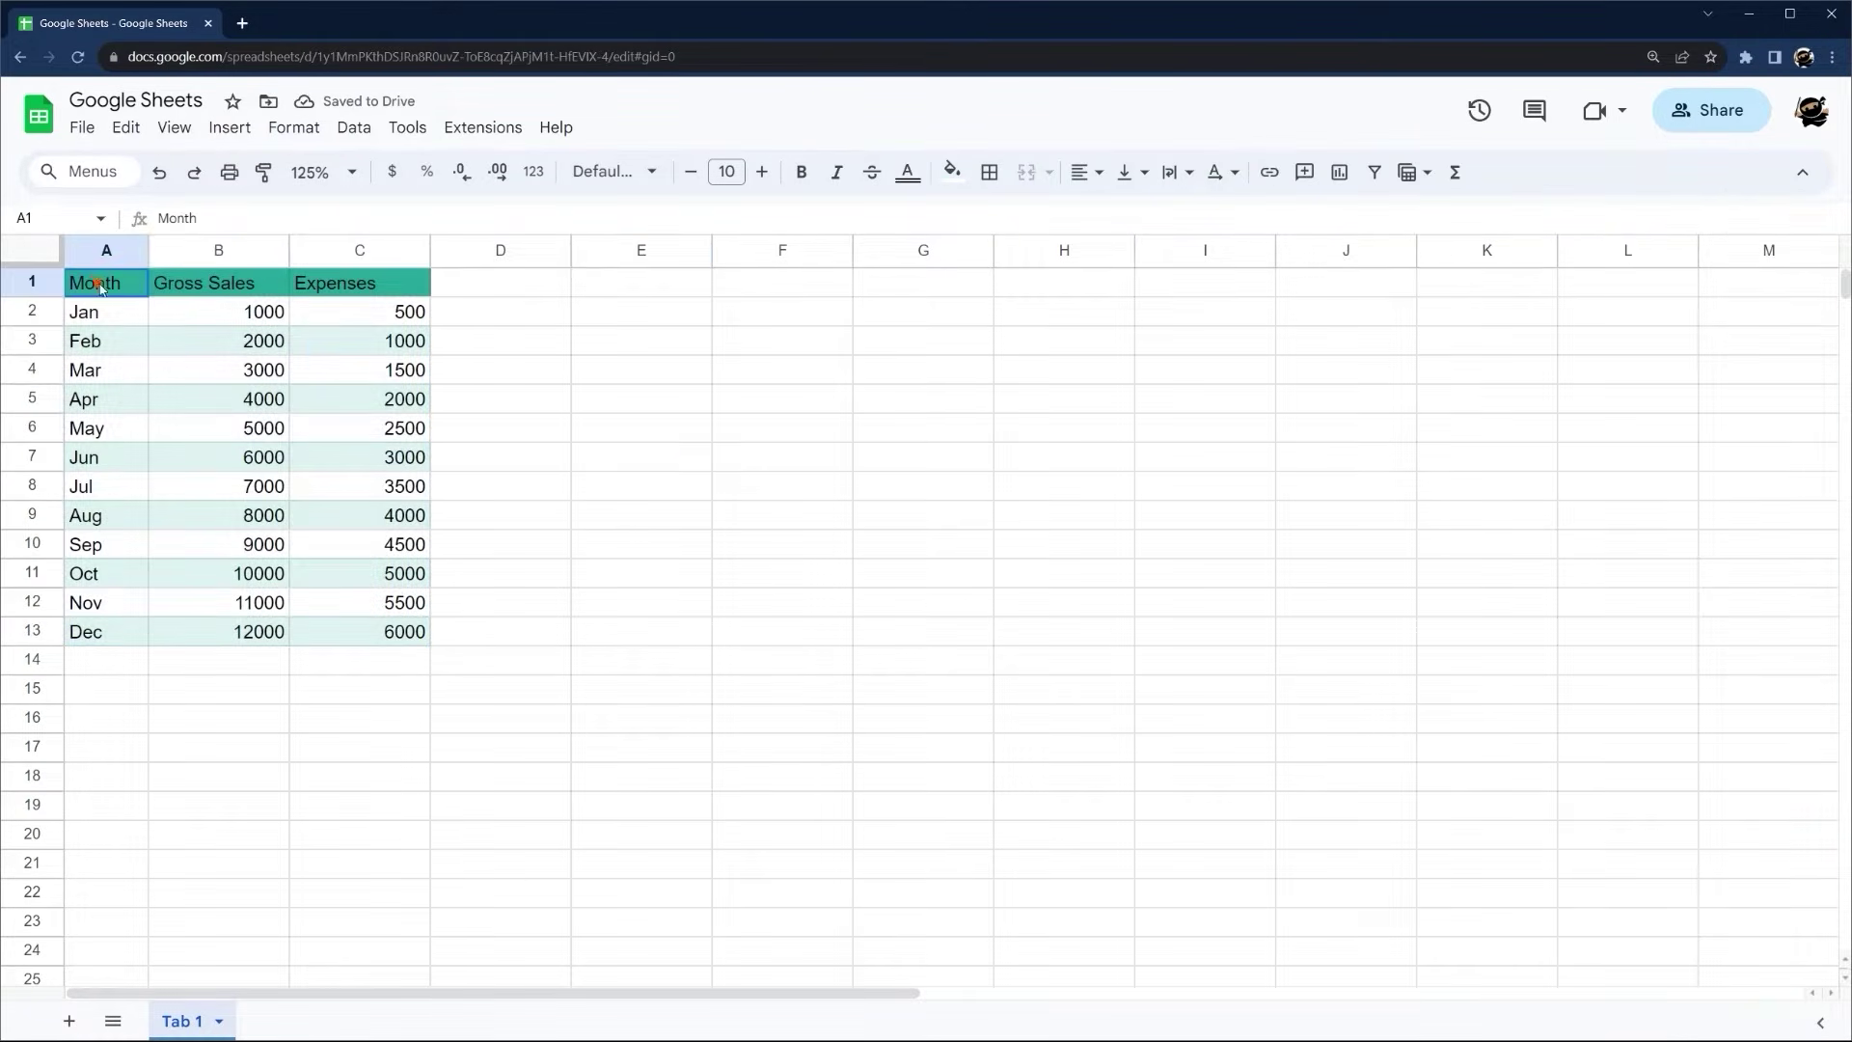
key(shift+Right)
key(shift+Right)
click(1087, 172)
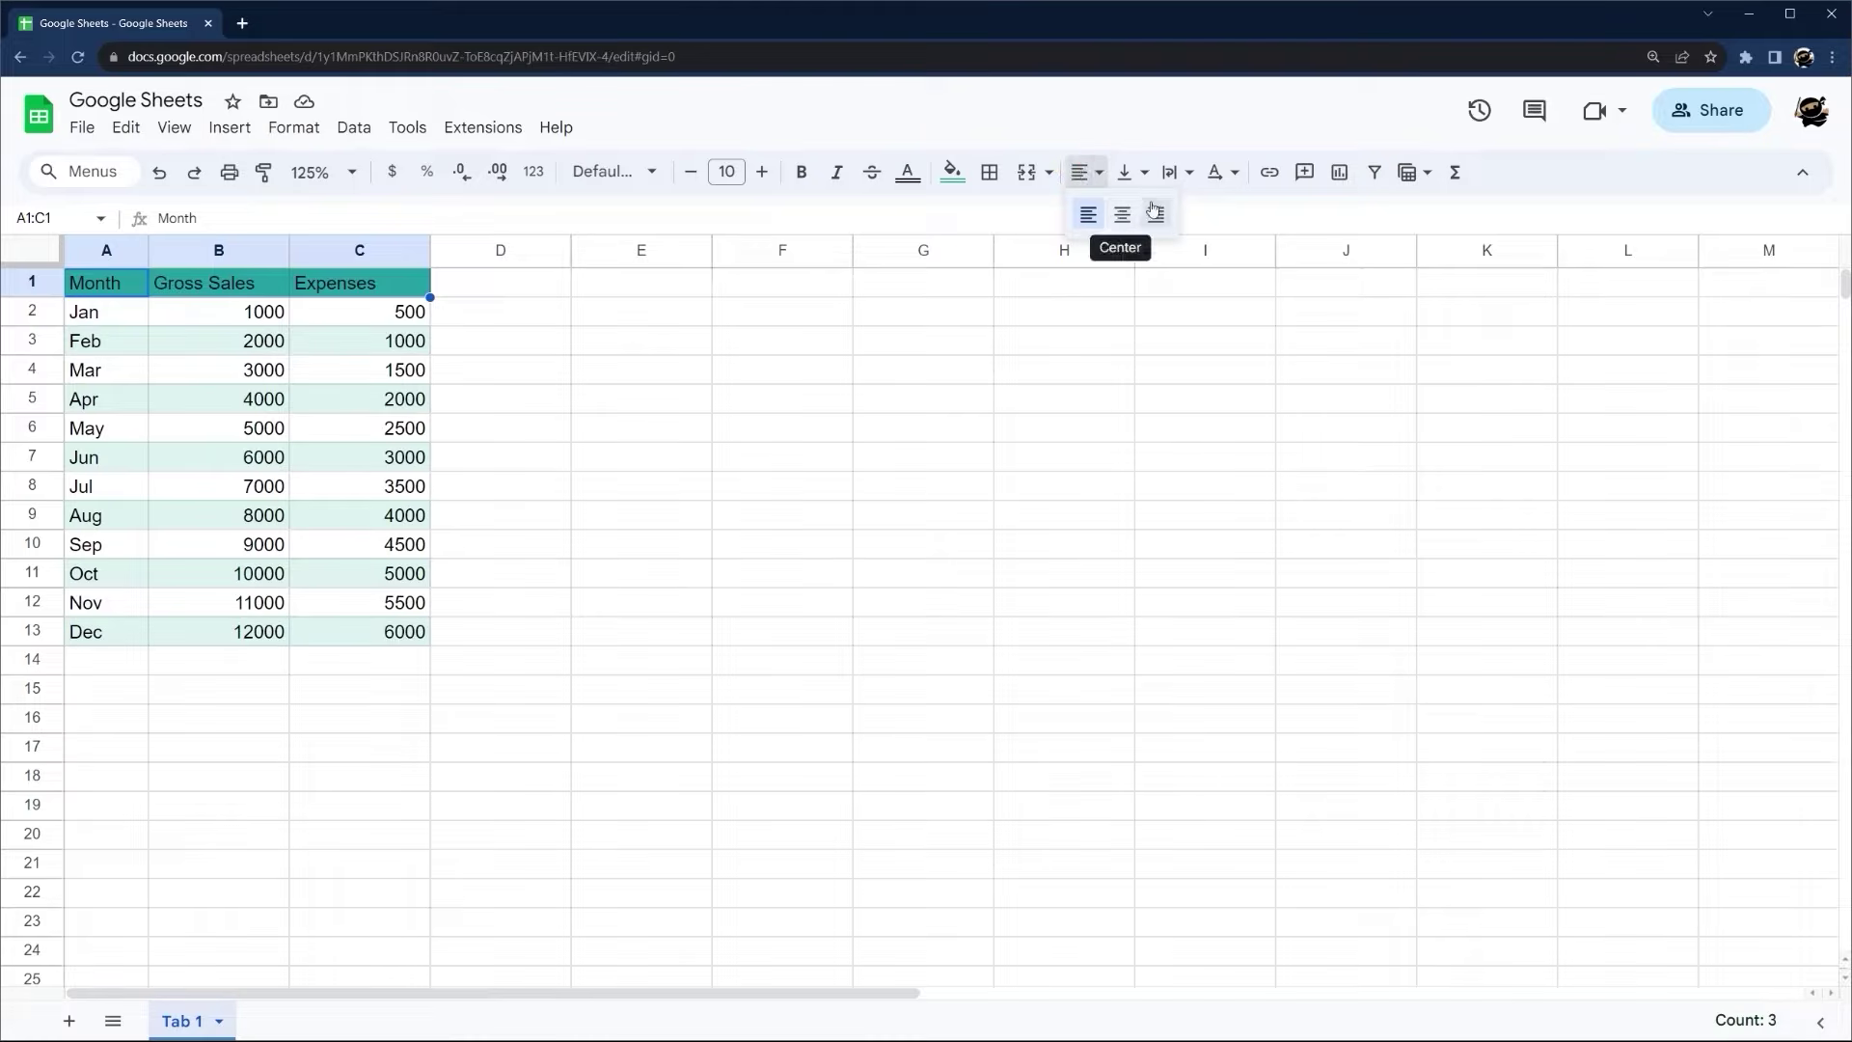
click(1082, 171)
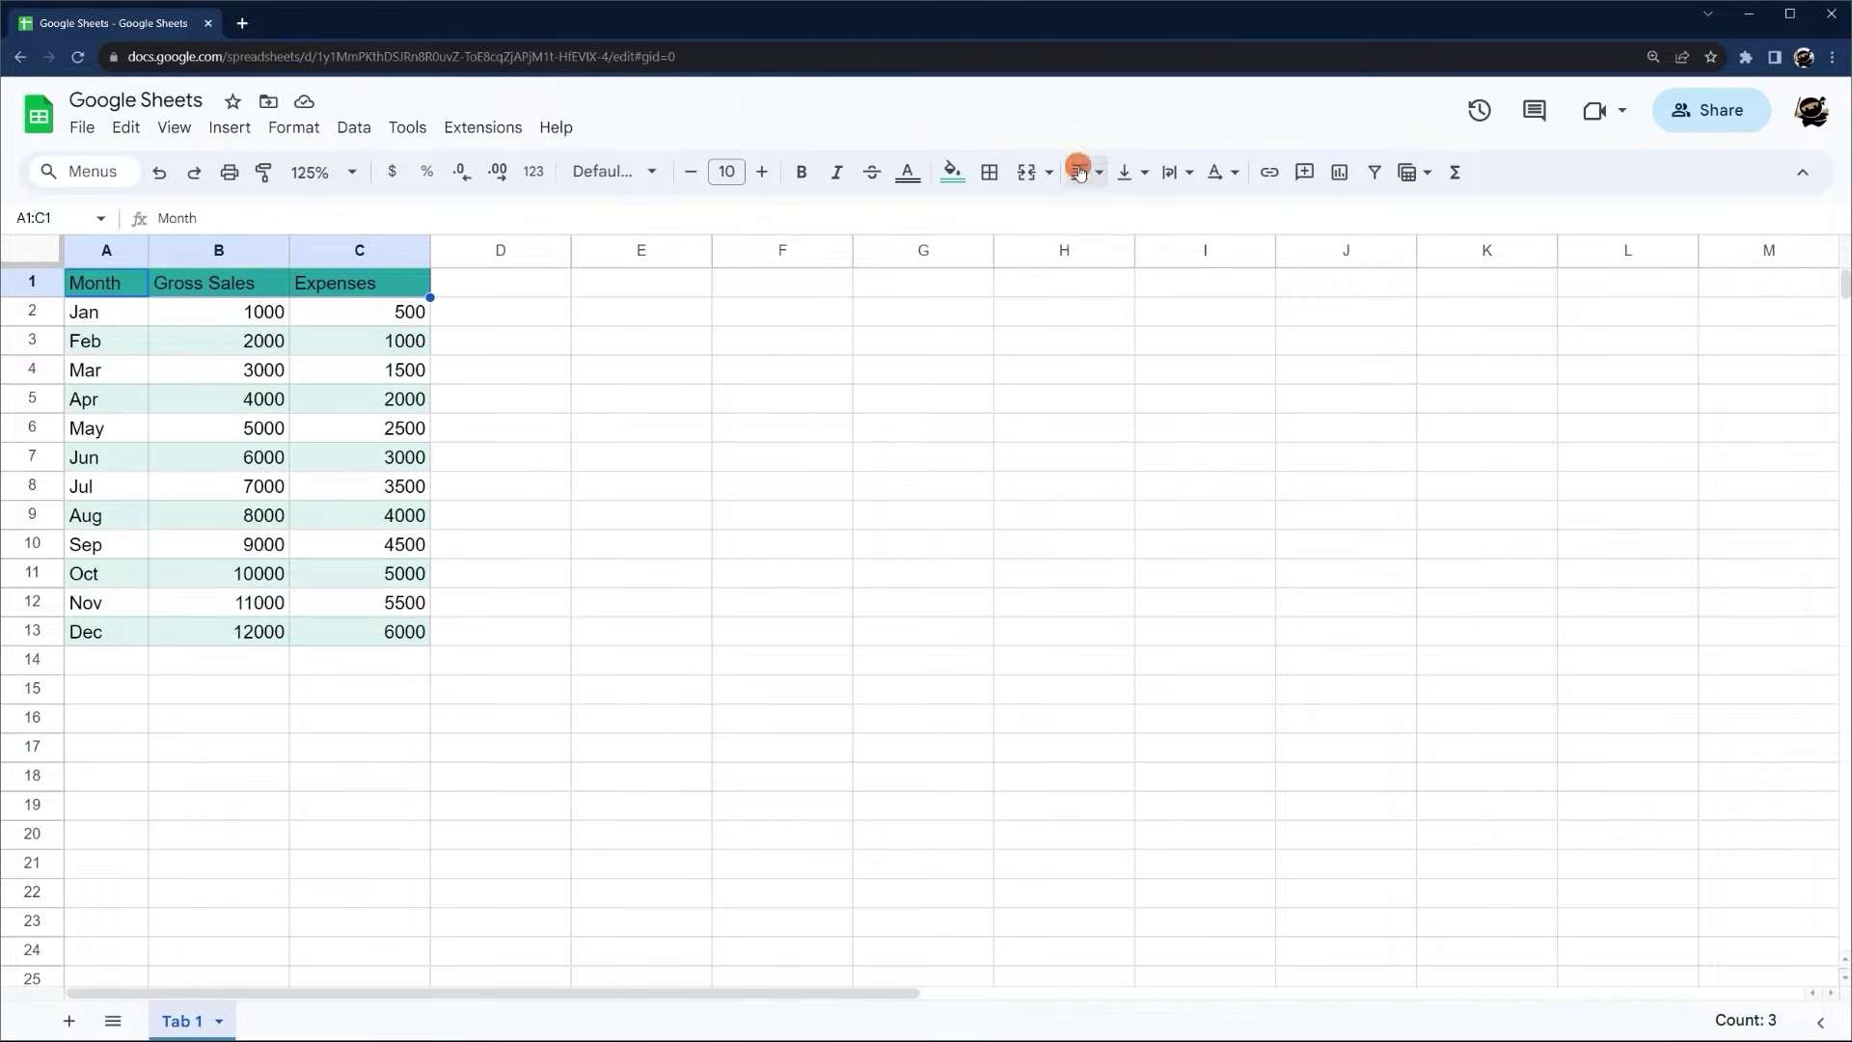
click(1081, 170)
click(1123, 216)
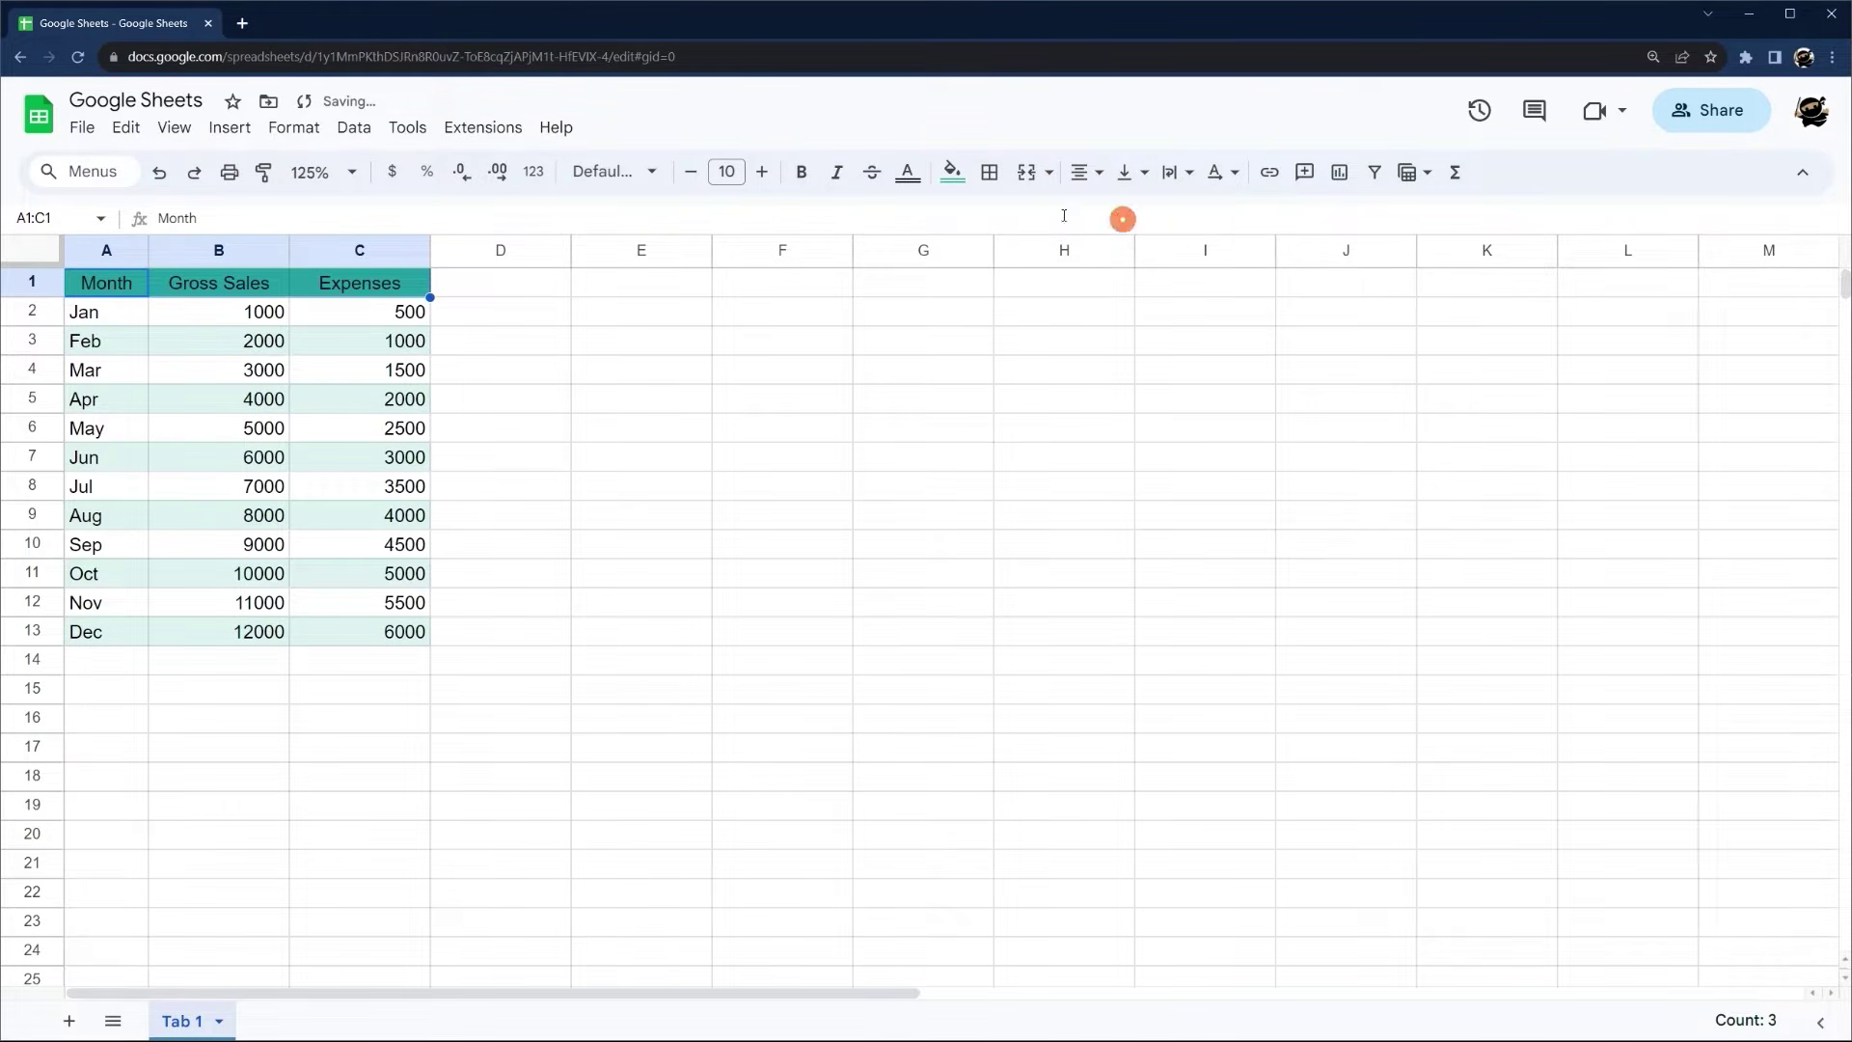
click(624, 349)
Make row 1 slightly taller and align its header text vertically to the middle
click(32, 282)
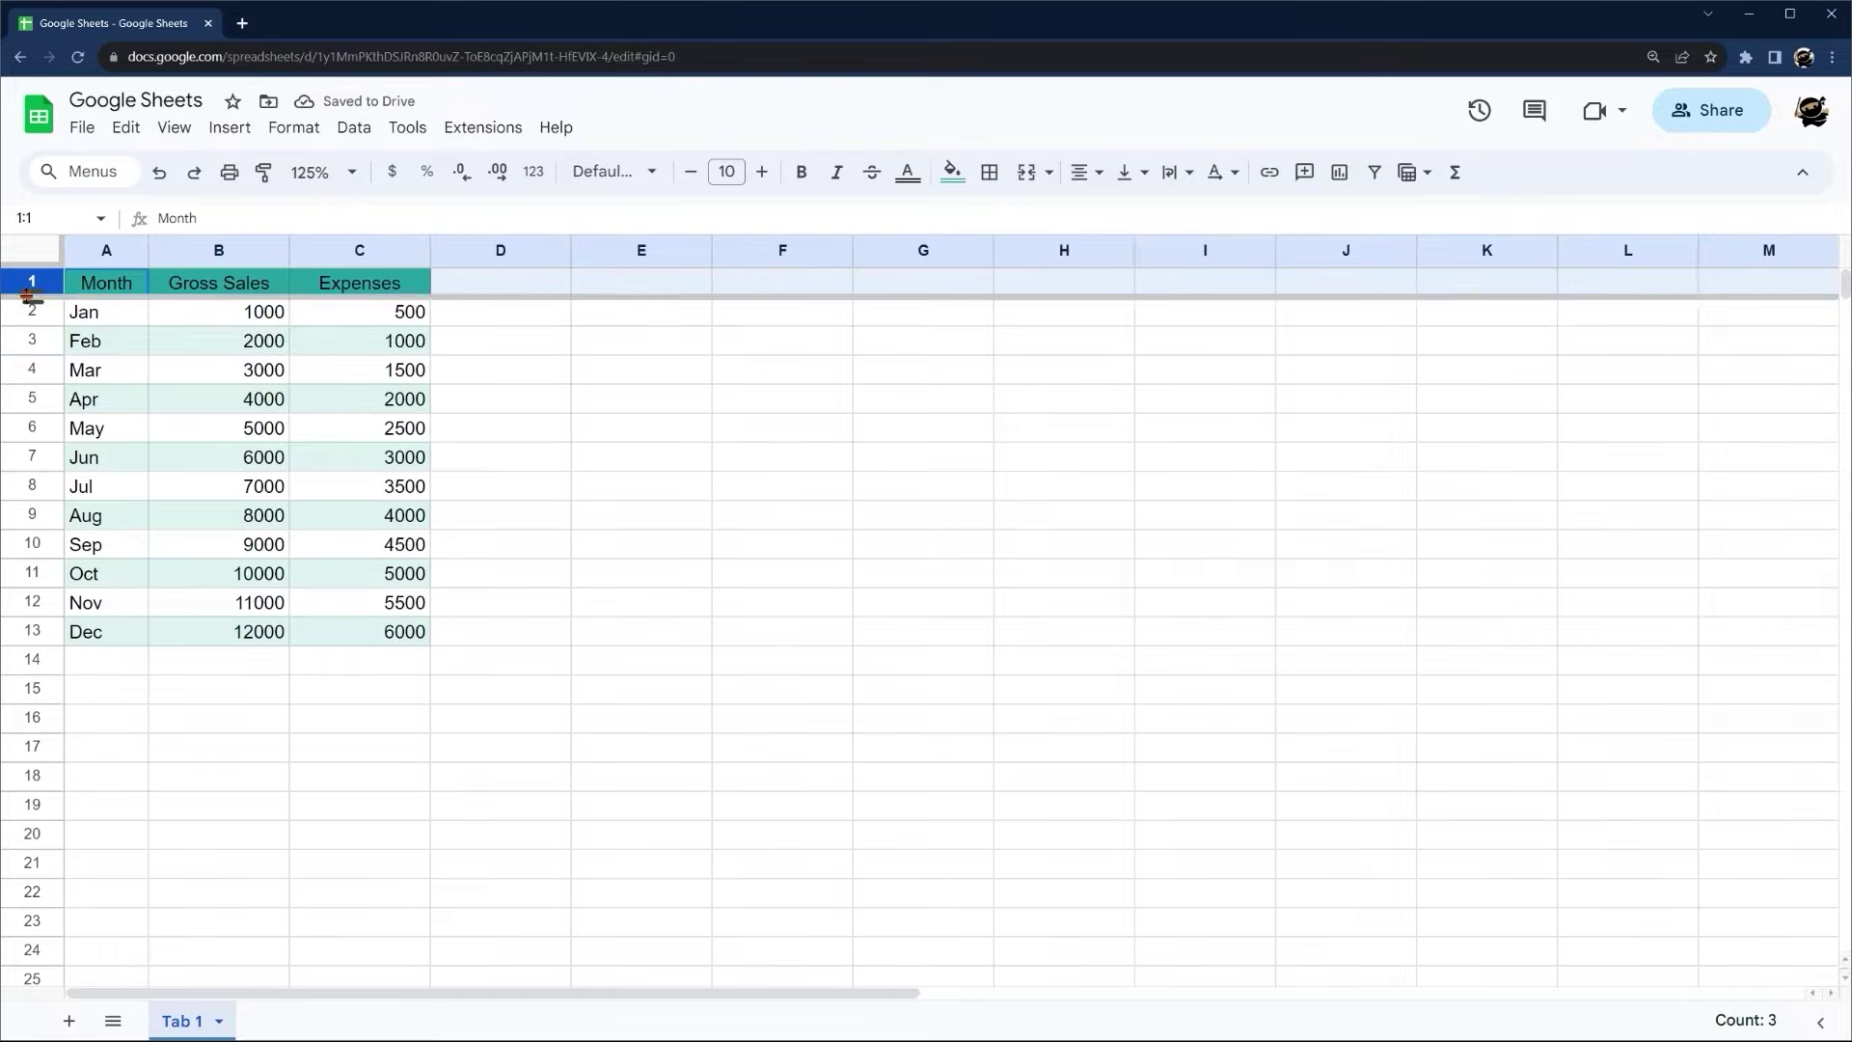
drag(31, 298, 32, 316)
click(1128, 173)
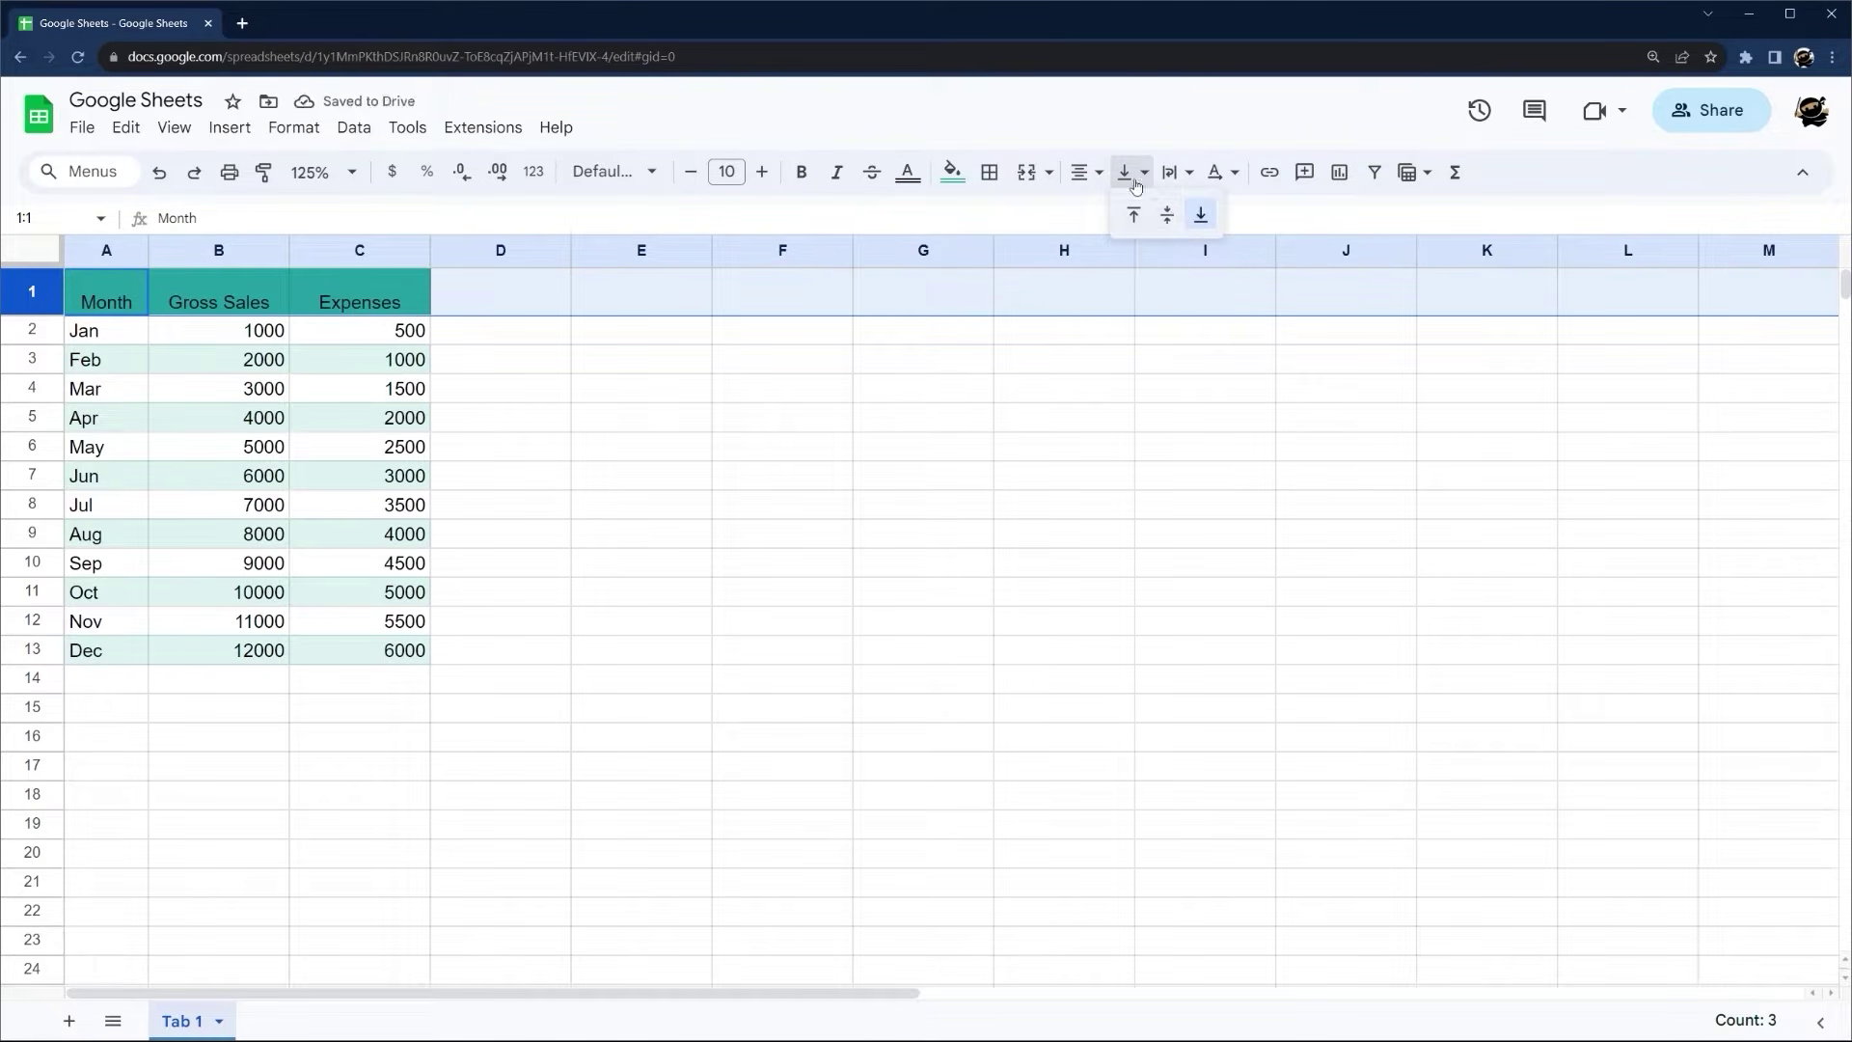
click(1168, 214)
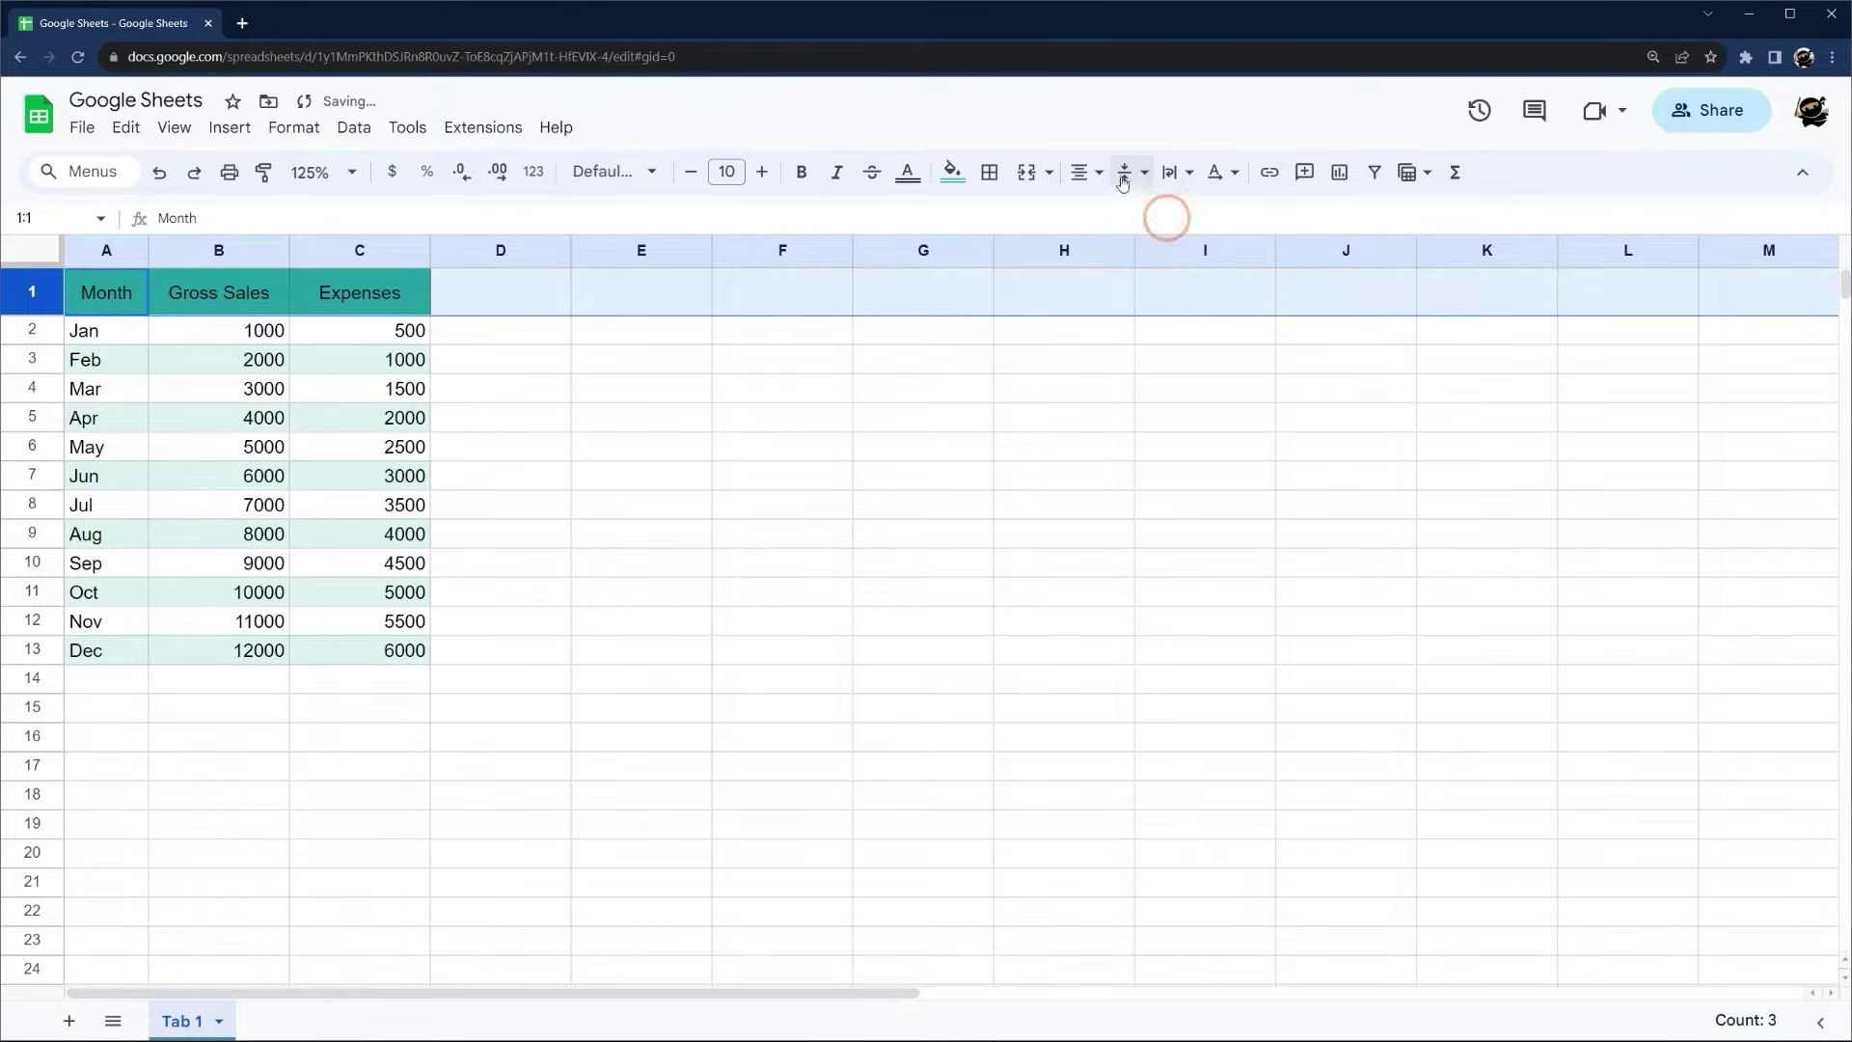
Try top vertical alignment on row 1 and set it back to middle
click(1129, 176)
click(1128, 176)
click(1129, 177)
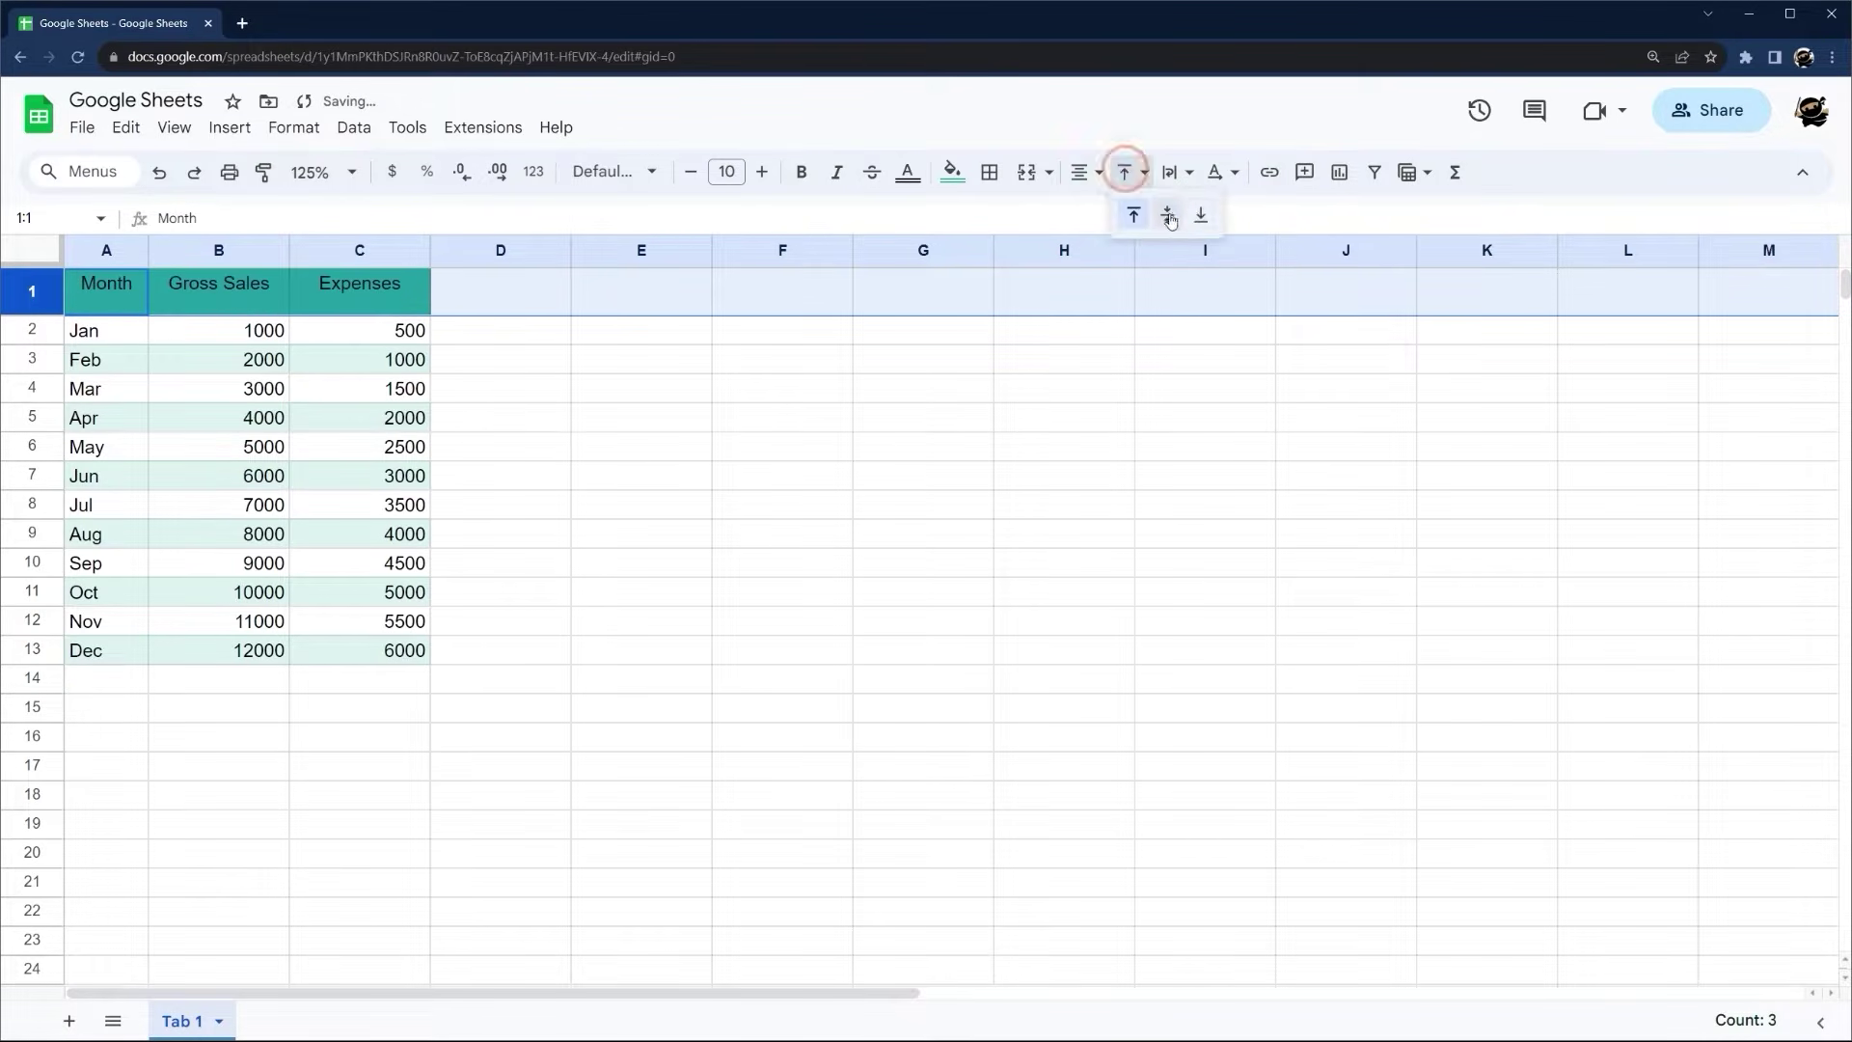
click(1130, 178)
click(1131, 178)
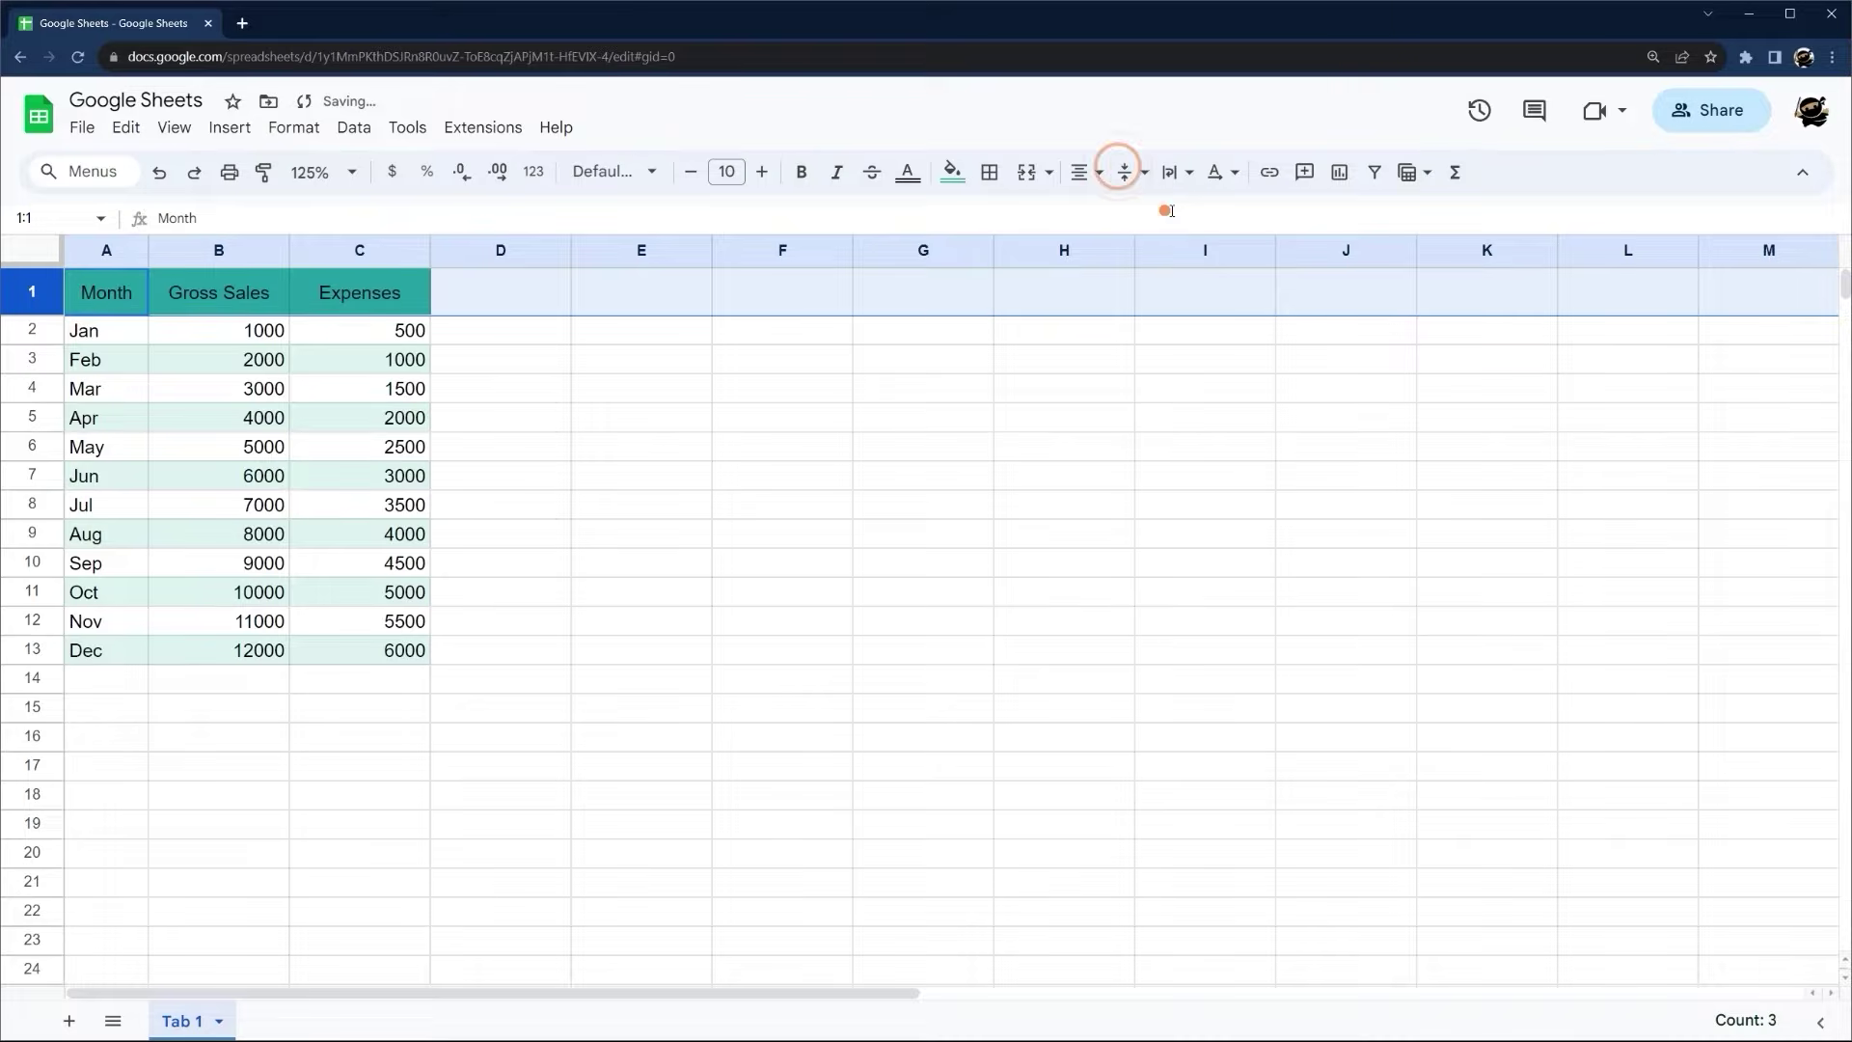
Try left and right horizontal alignment on row 1, and set it back to center
click(1082, 176)
click(1086, 216)
click(1082, 174)
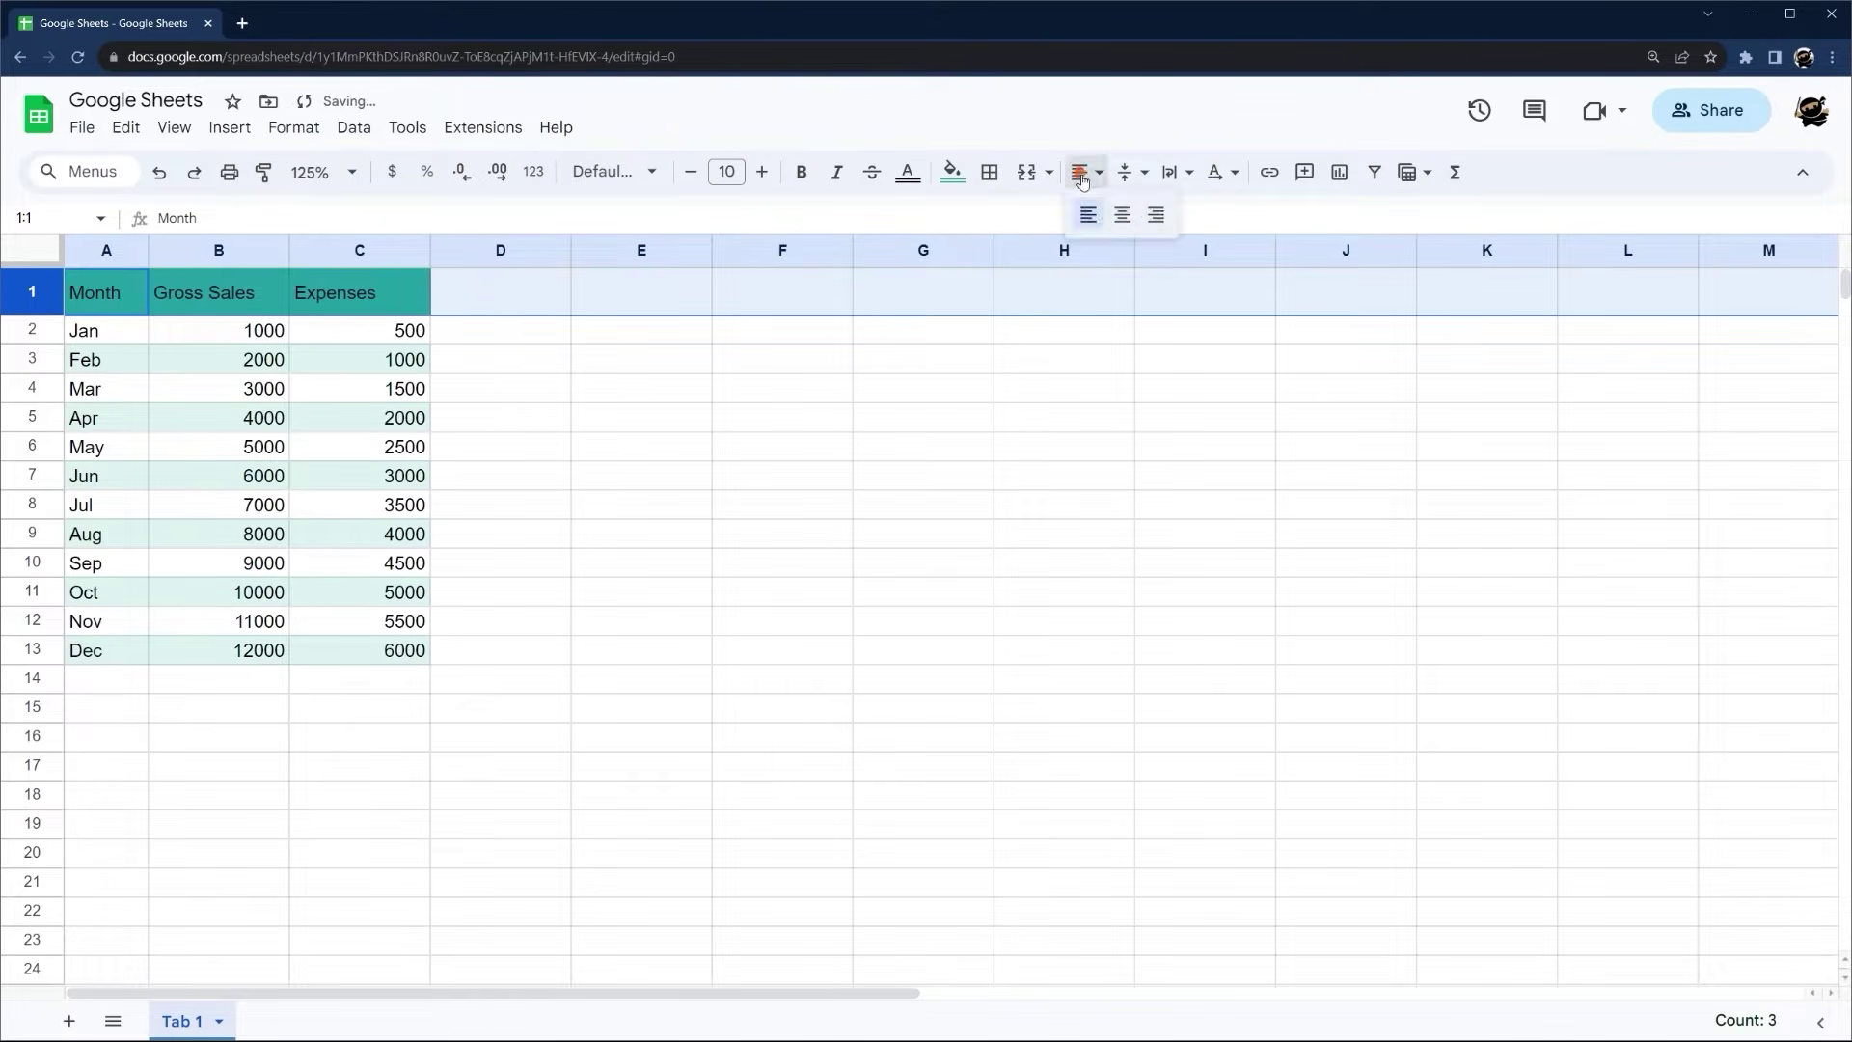
click(1156, 214)
click(1095, 179)
click(1117, 211)
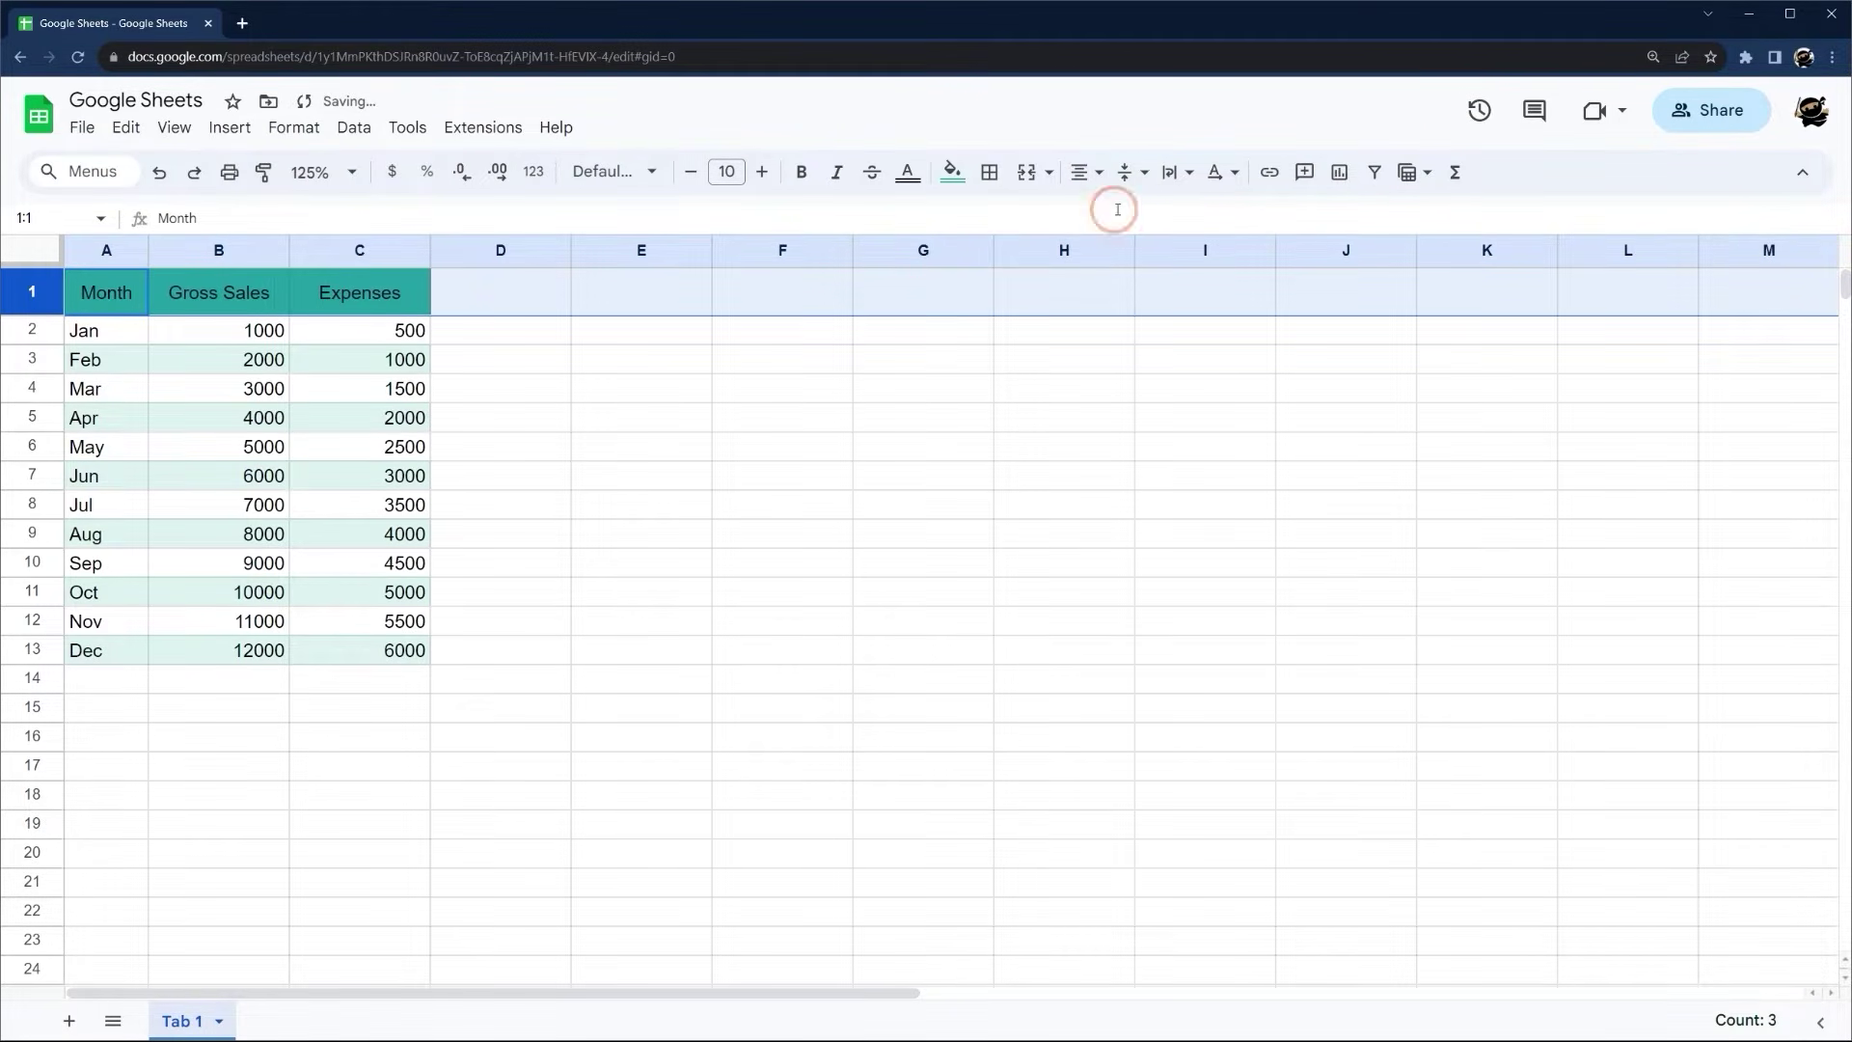
click(829, 391)
Set the text color of the headers in A1:C1 to white and make them bold
drag(106, 292, 360, 292)
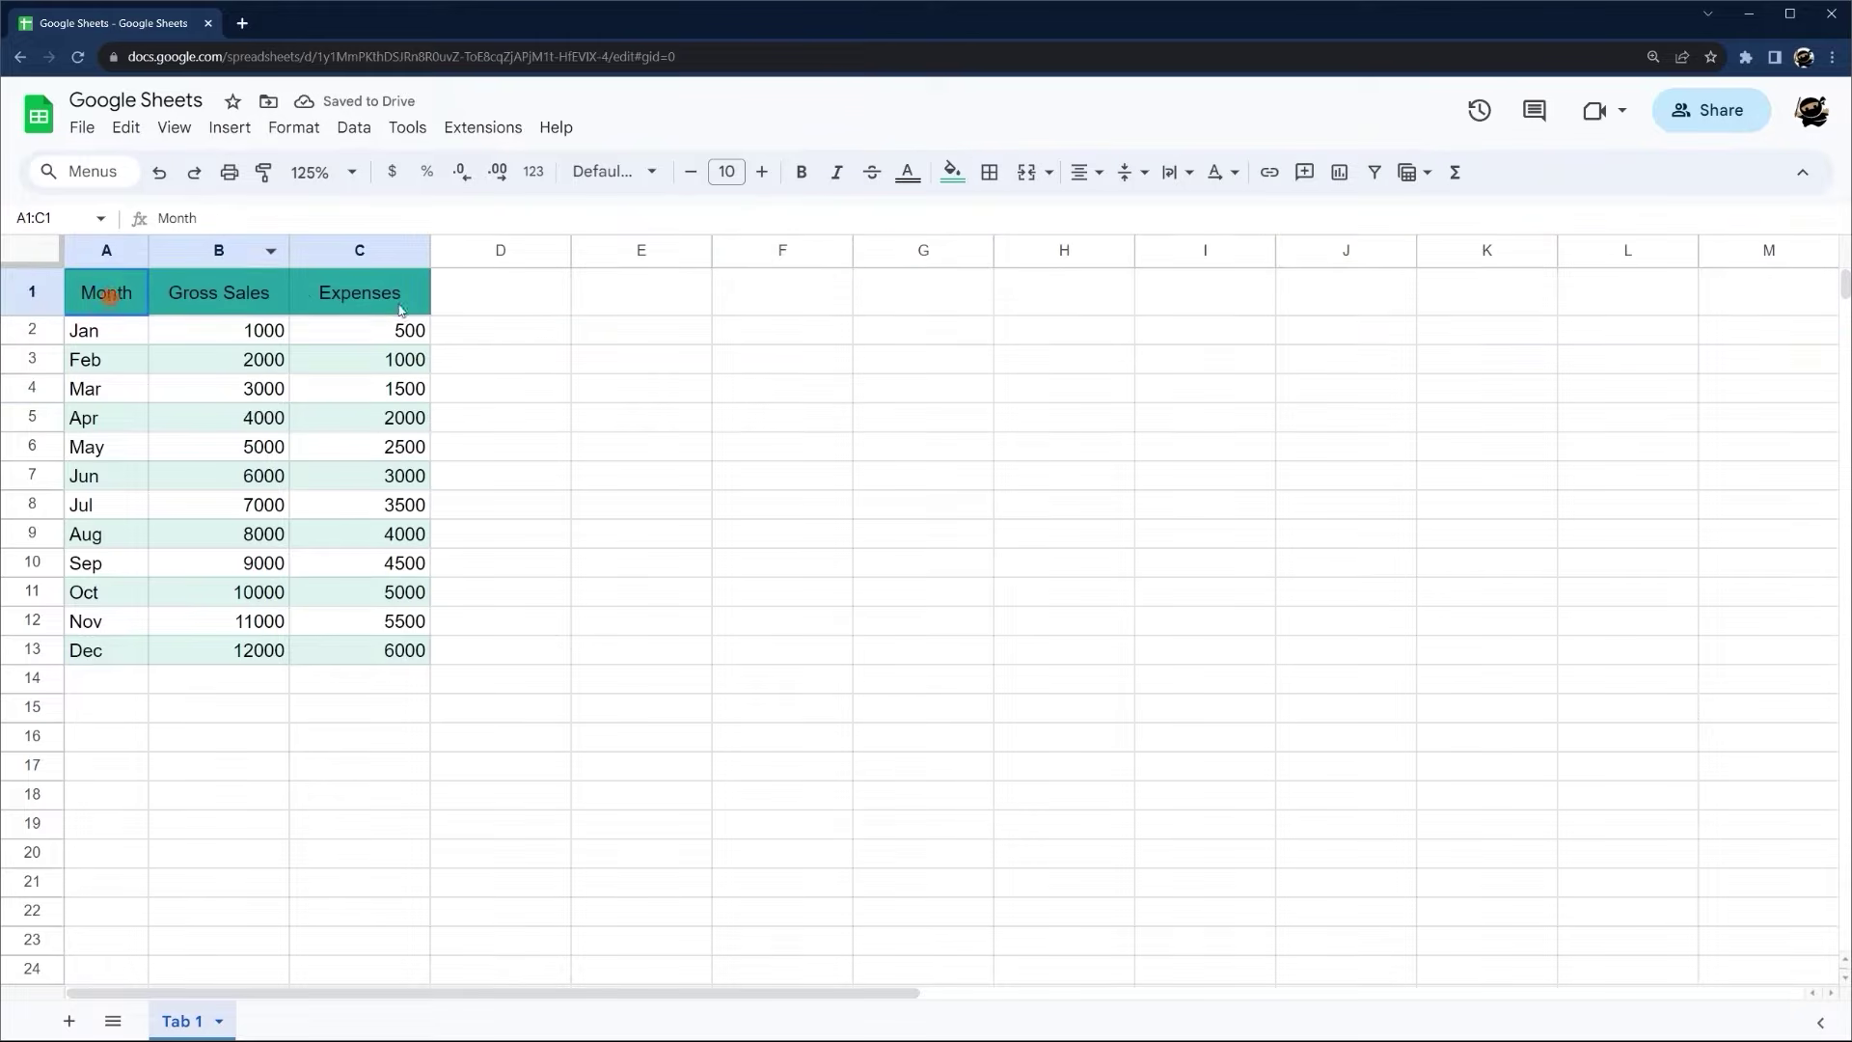
click(907, 172)
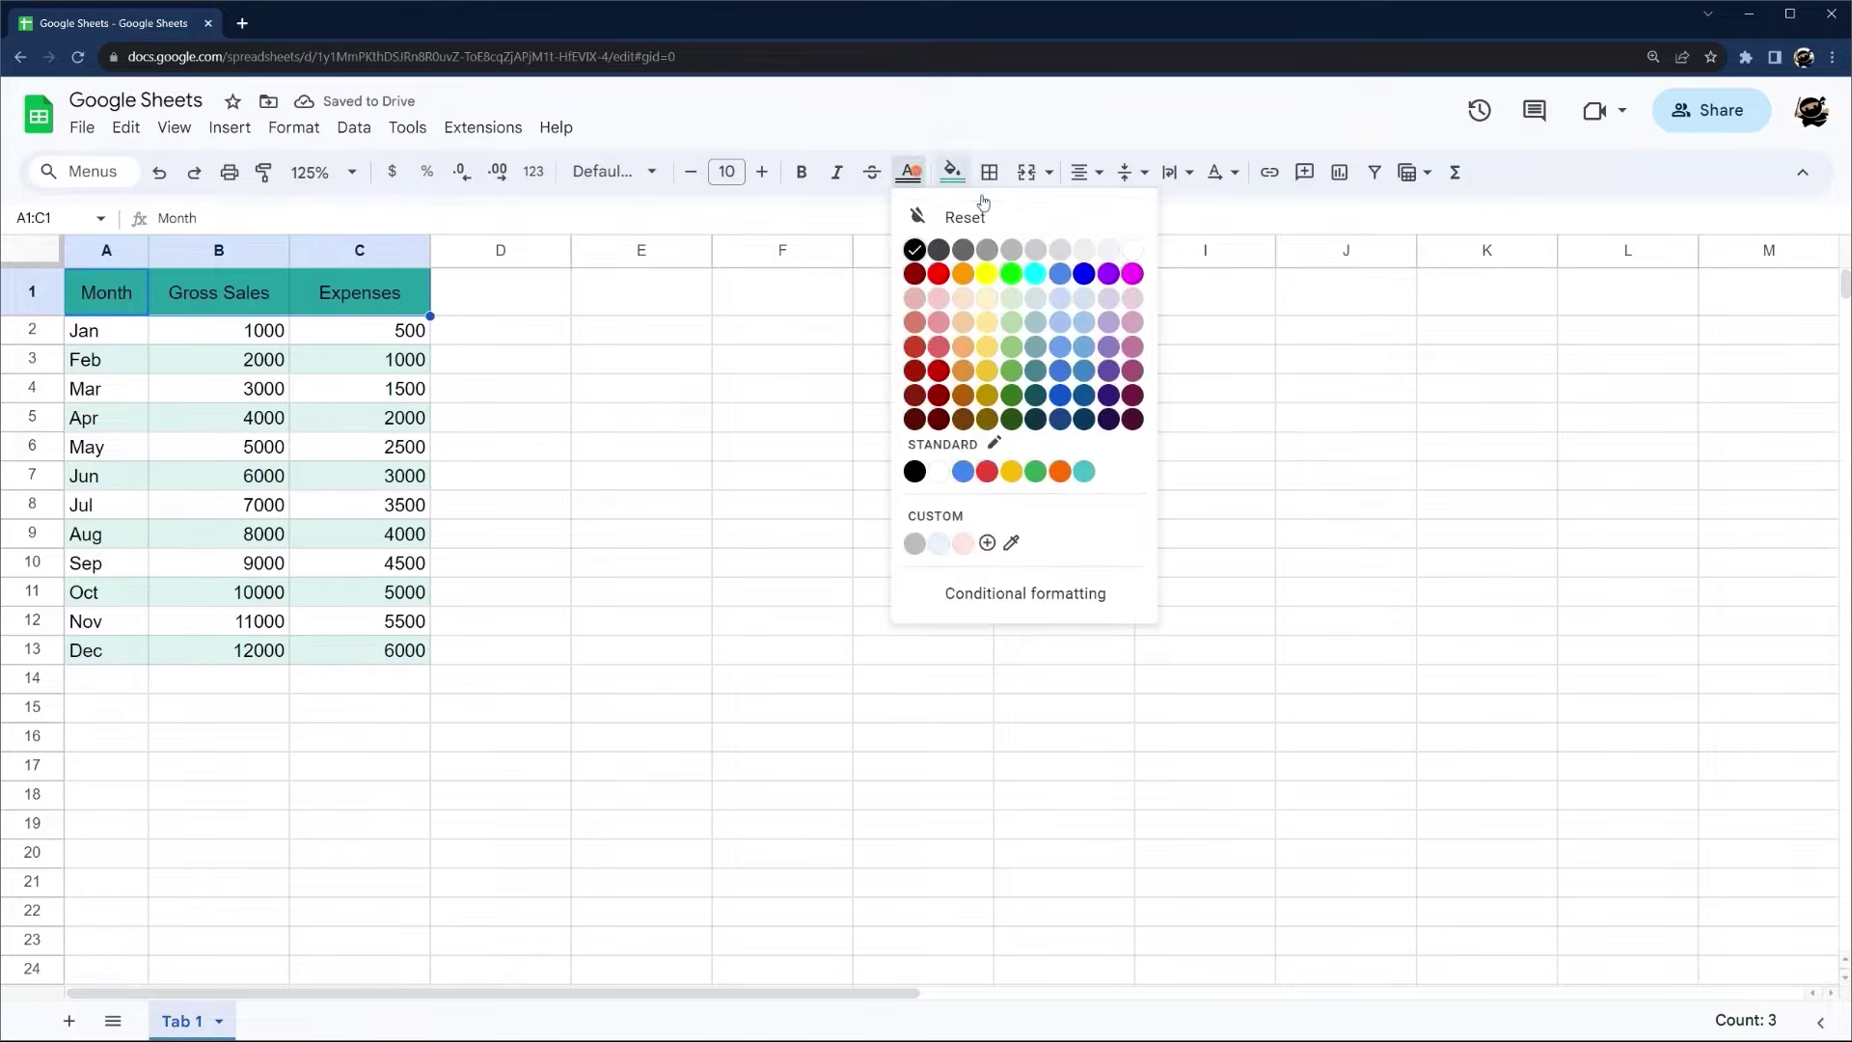
click(1129, 252)
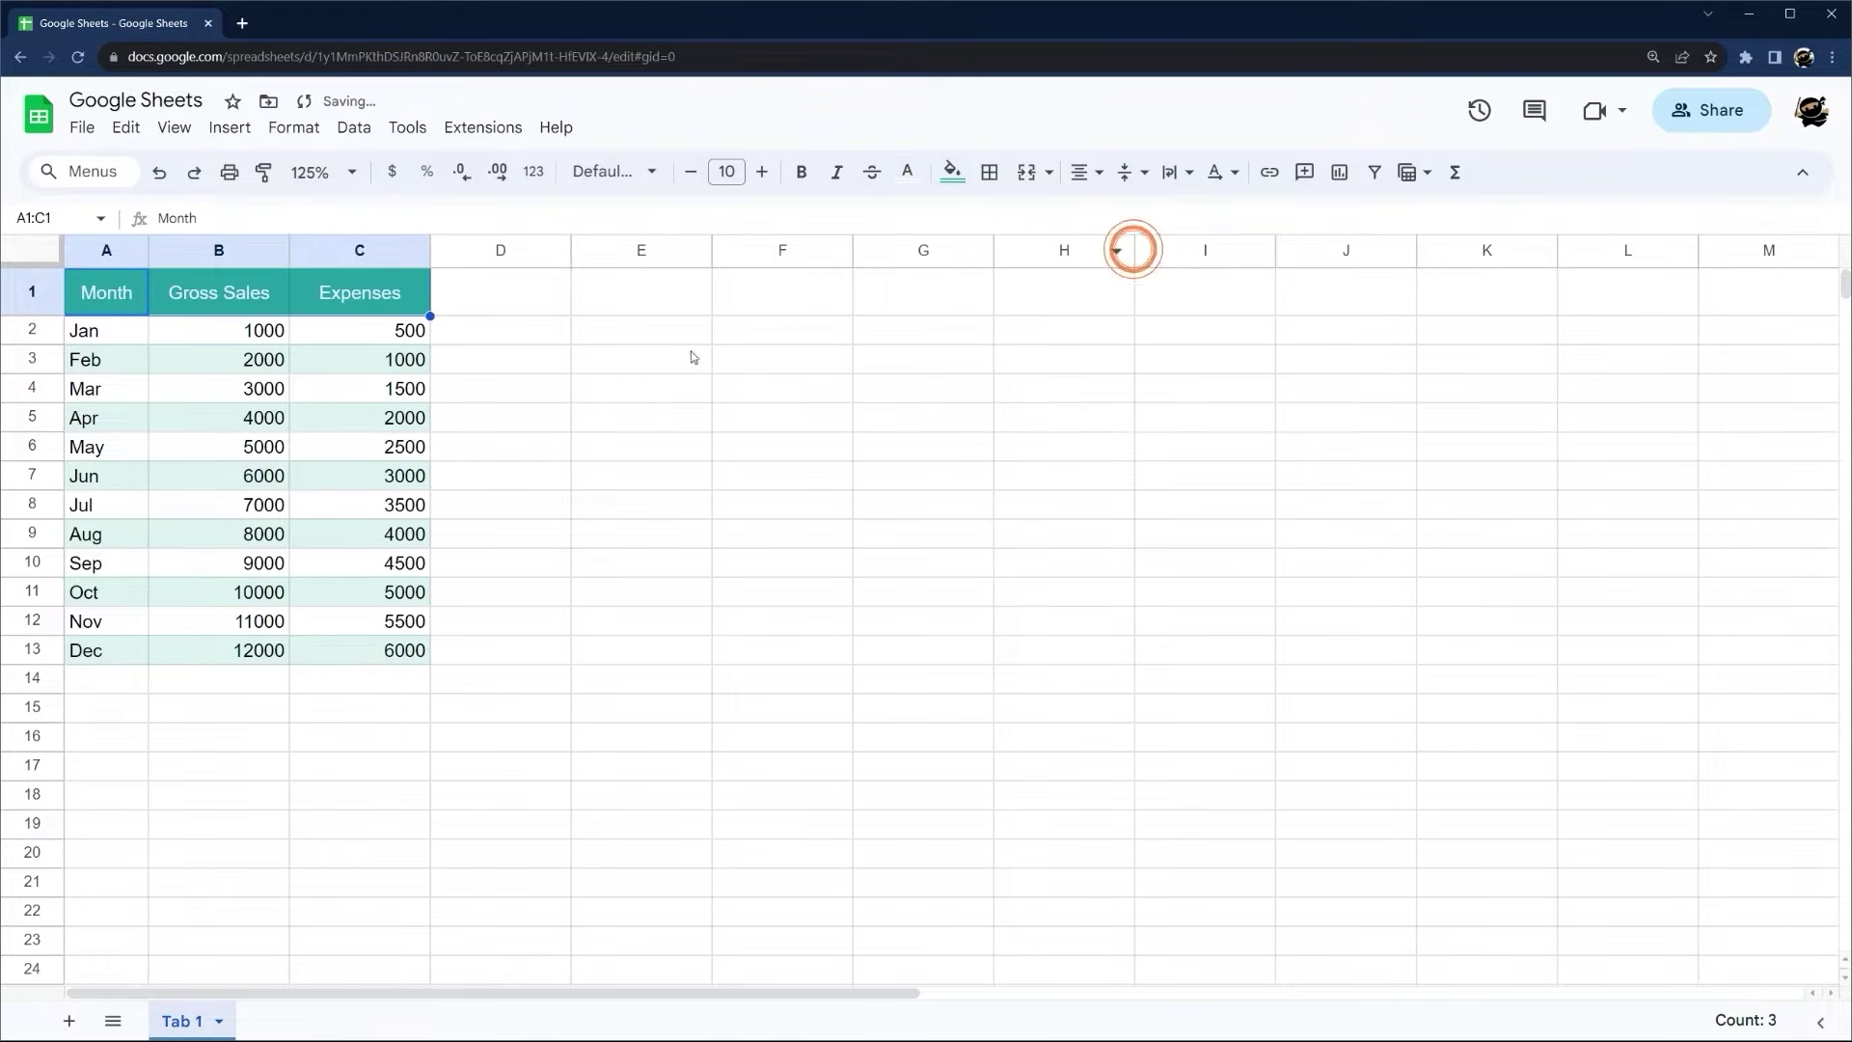
click(799, 173)
Try italic and strikethrough on the headers in A1:C1, turning each off again
click(833, 175)
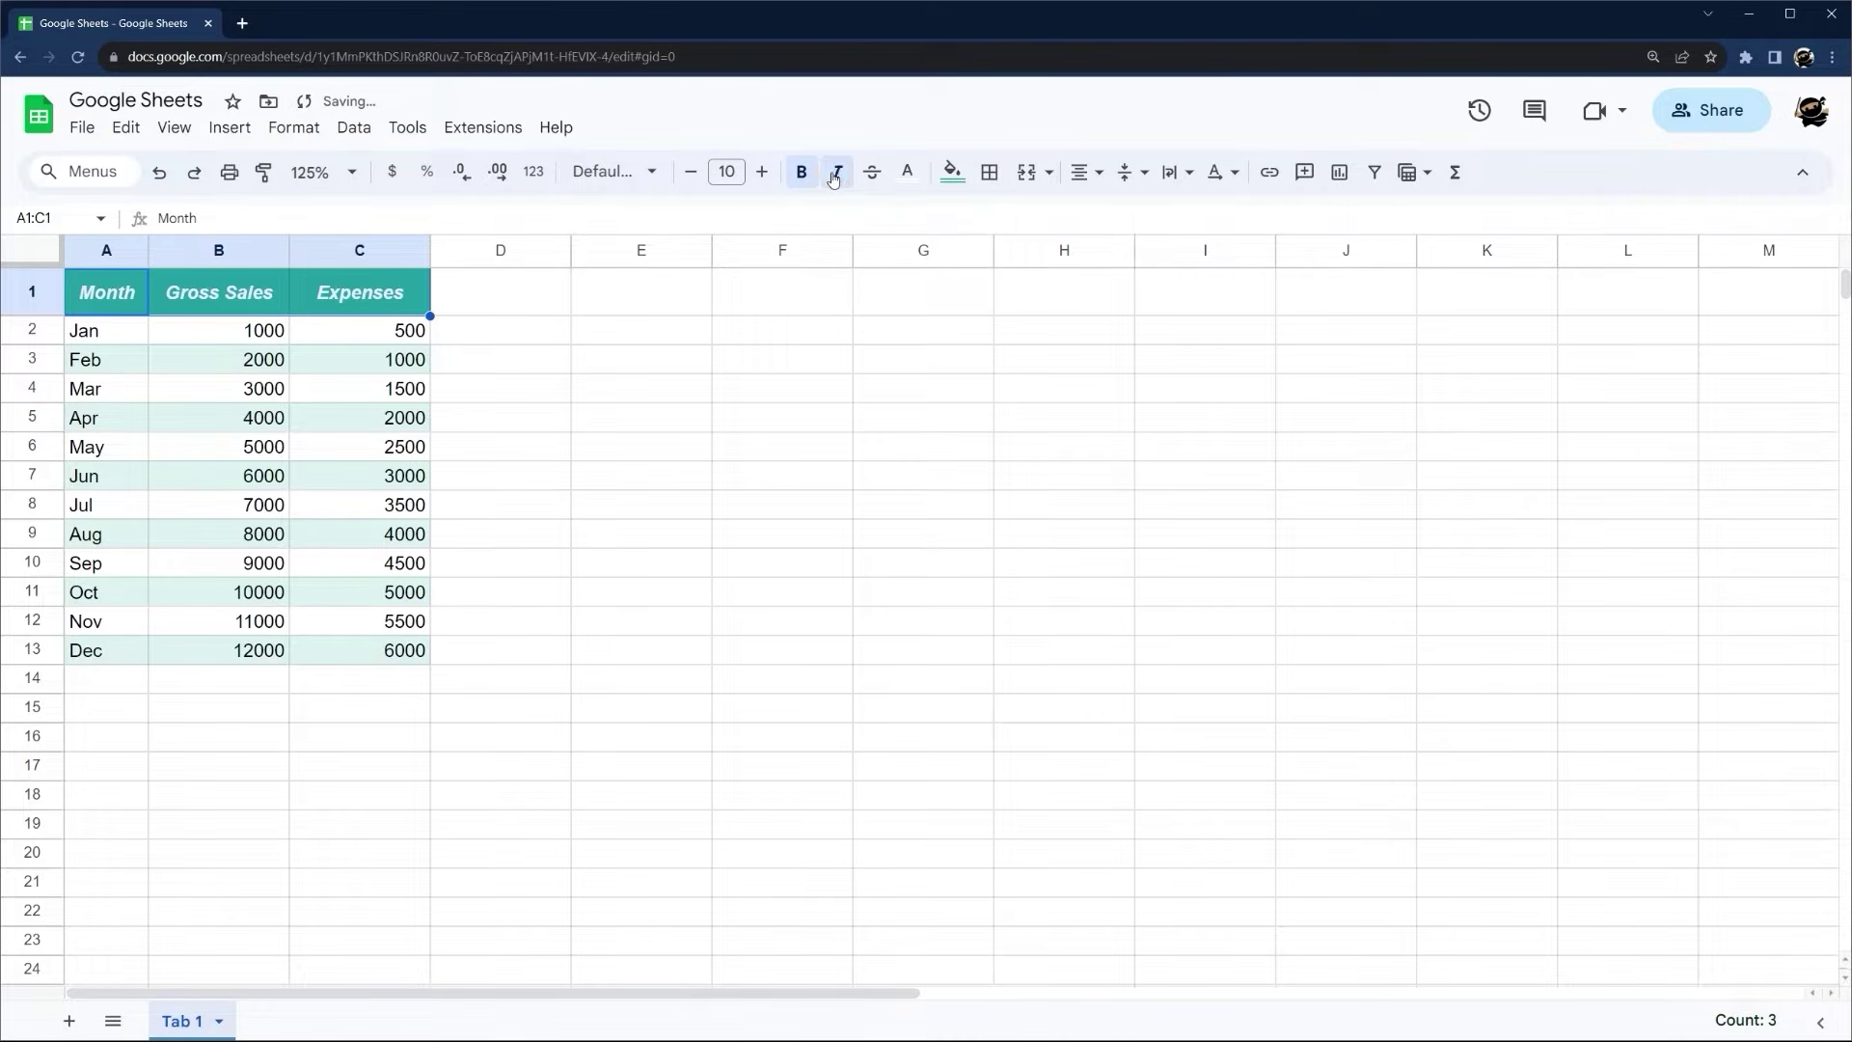
click(834, 176)
click(871, 175)
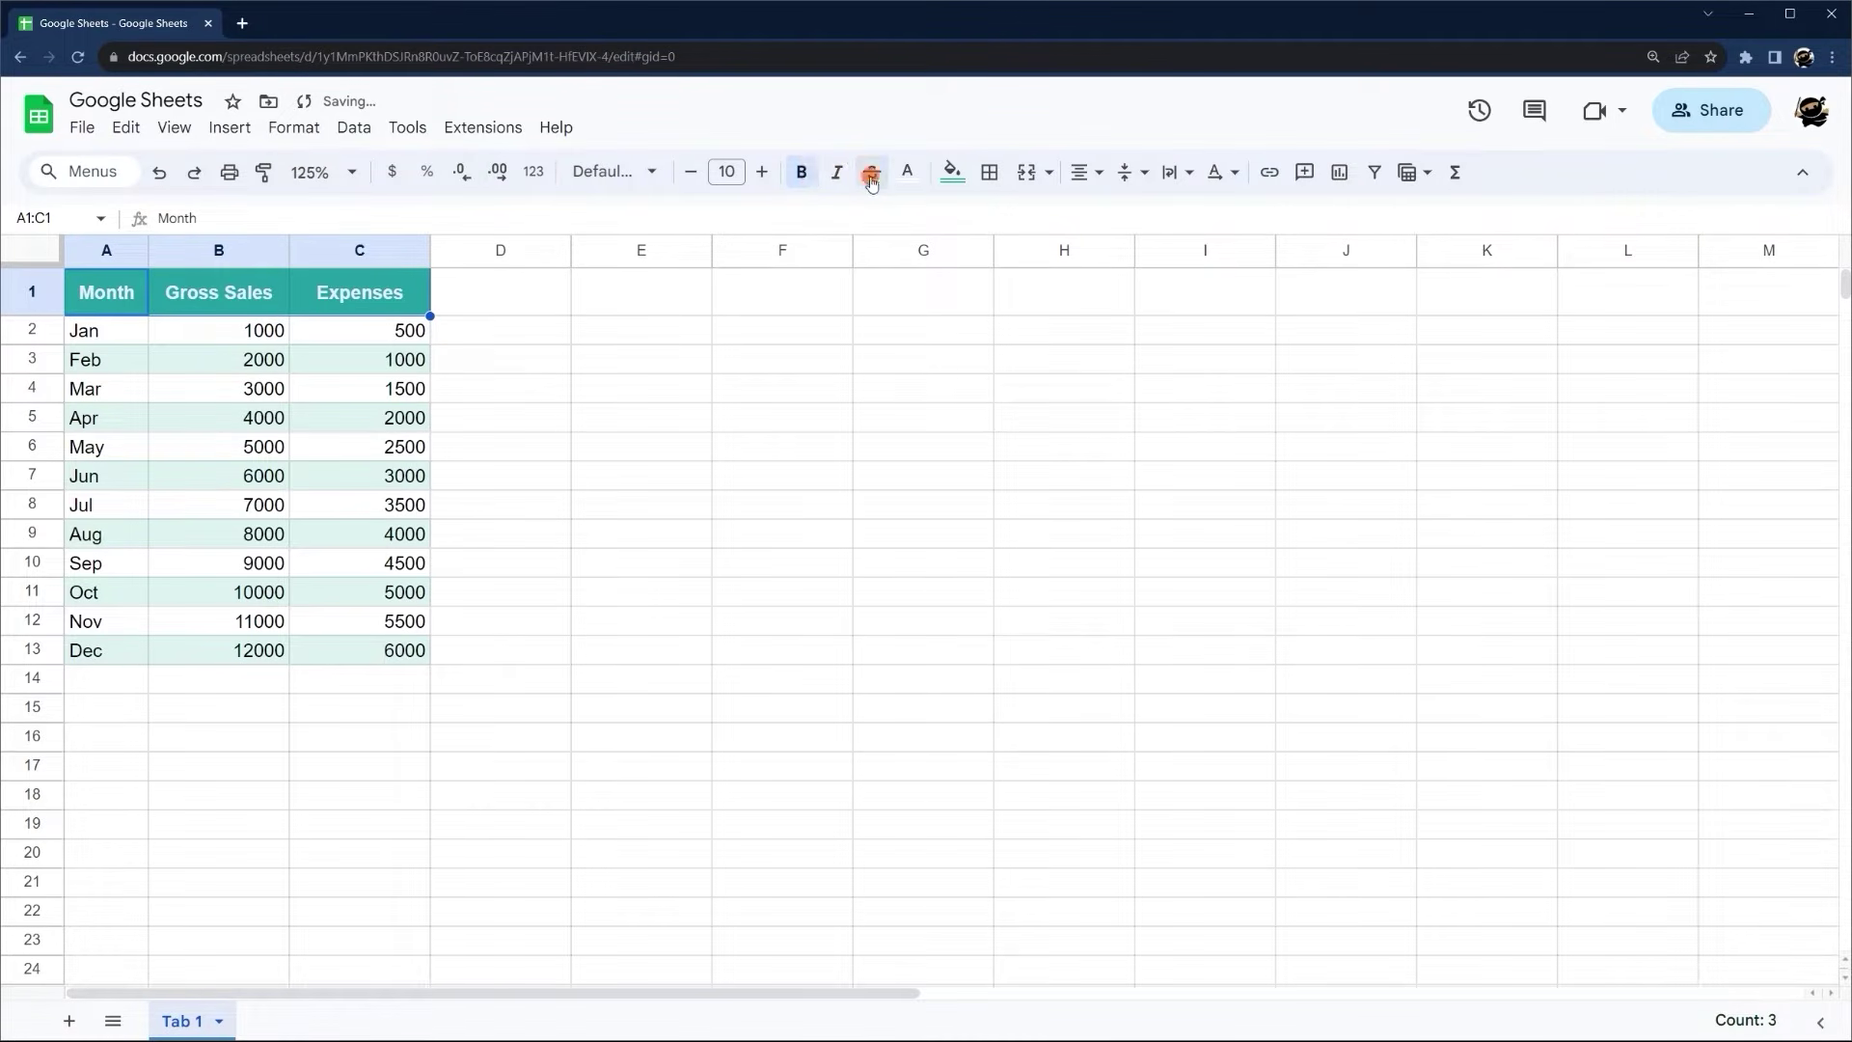
Try font size 12 on the headers in A1:C1 and return it to 10
click(767, 178)
click(767, 179)
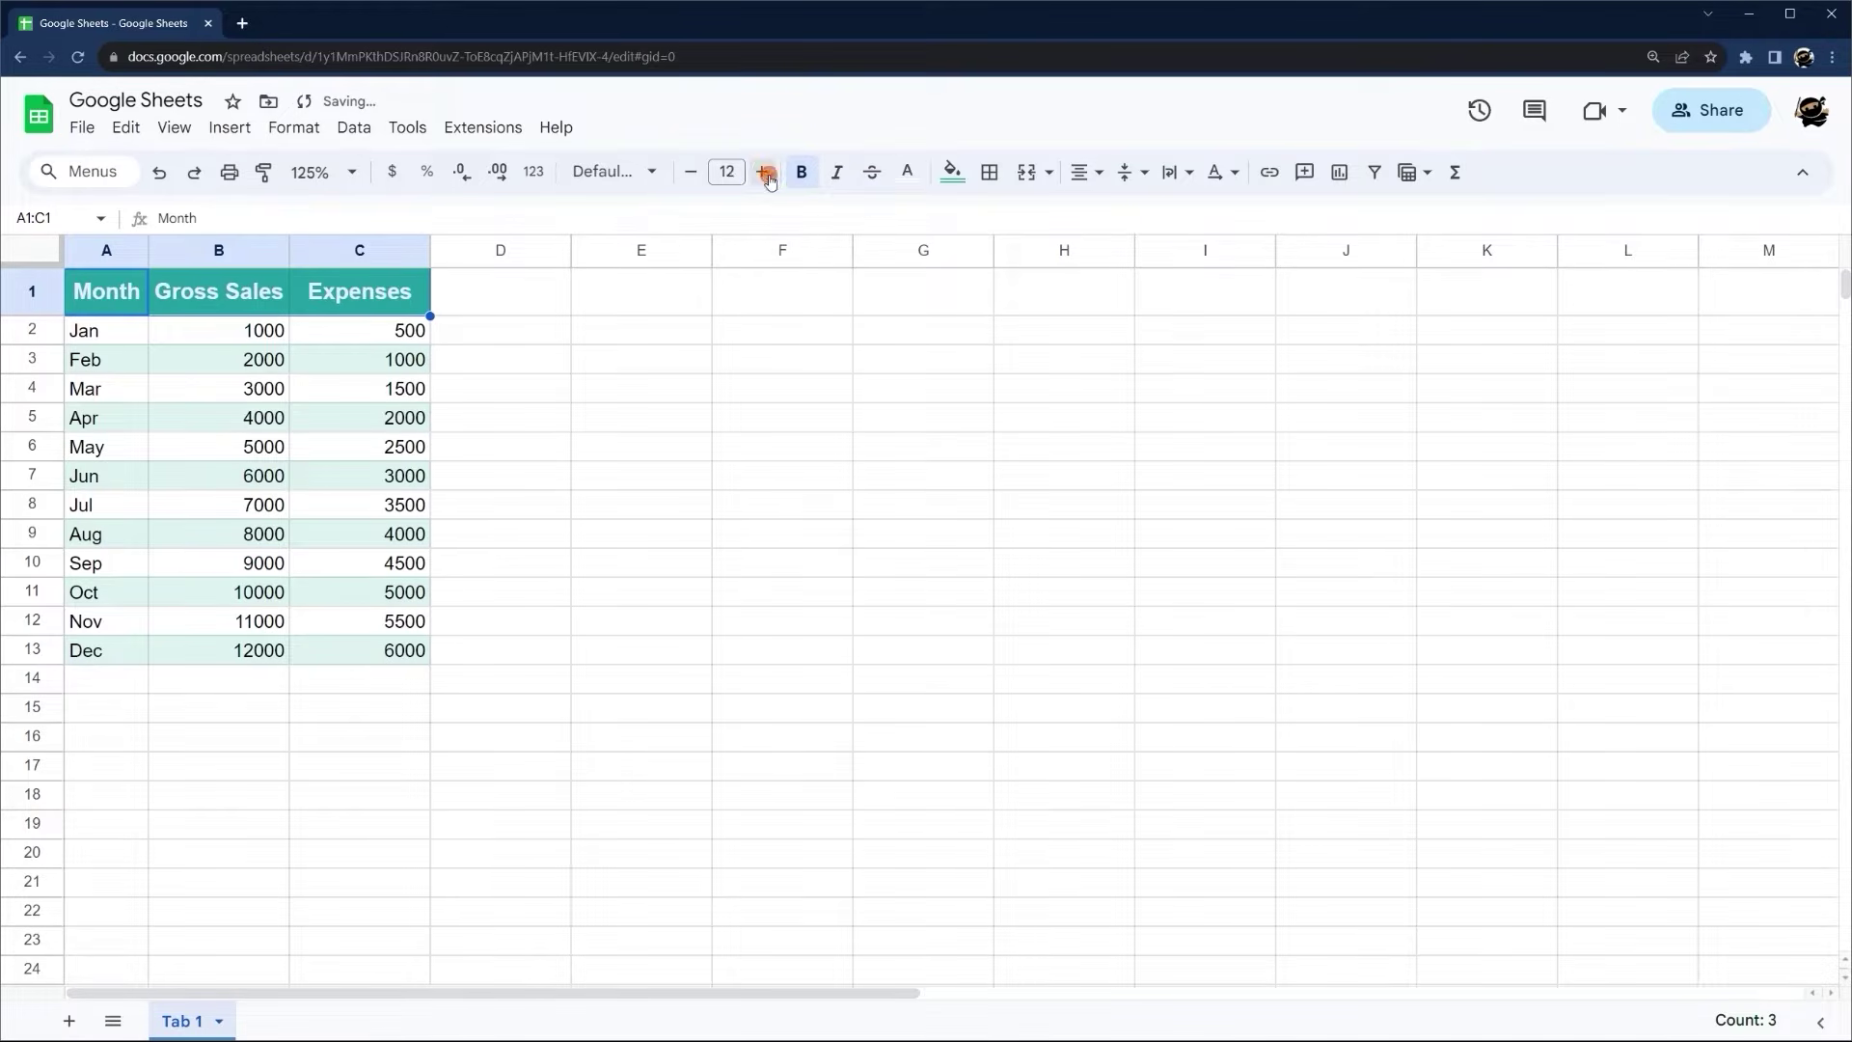
click(695, 177)
click(694, 177)
Change the headers in A1:C1 to the Koulen font at size 12 without bold
click(615, 172)
click(637, 392)
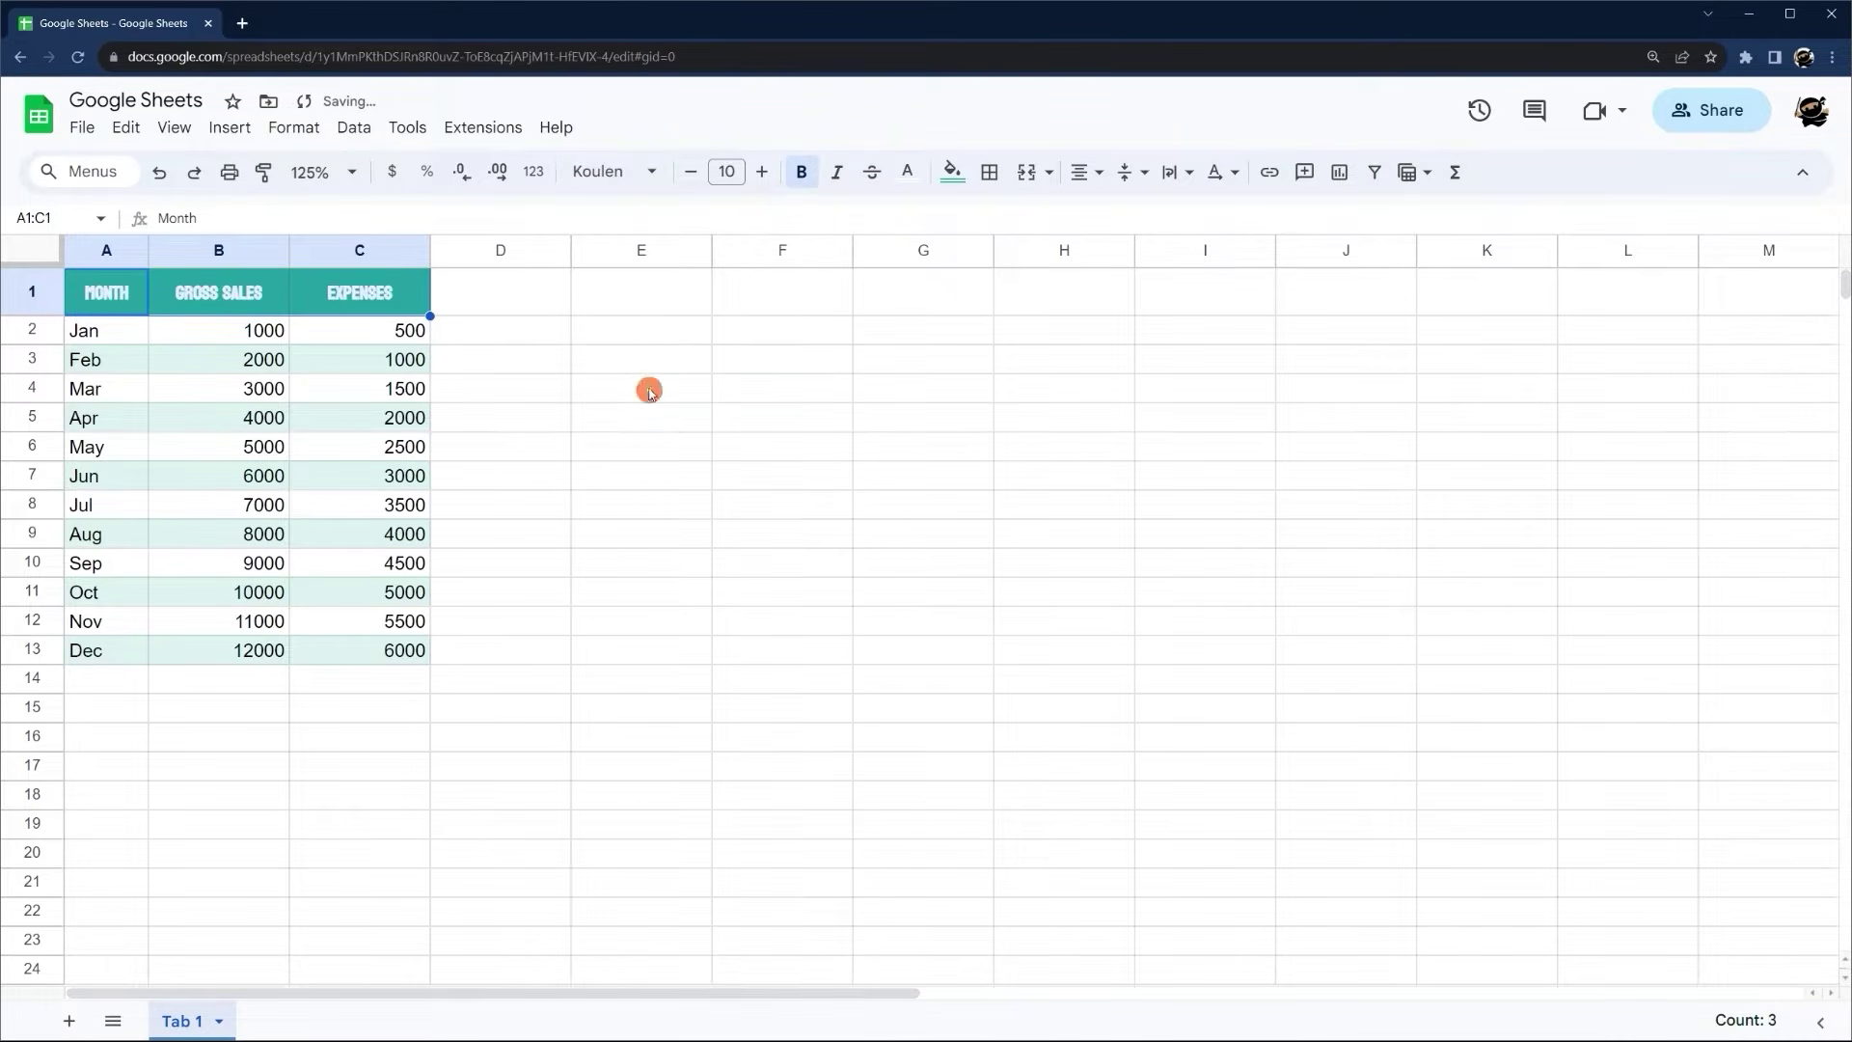
click(800, 172)
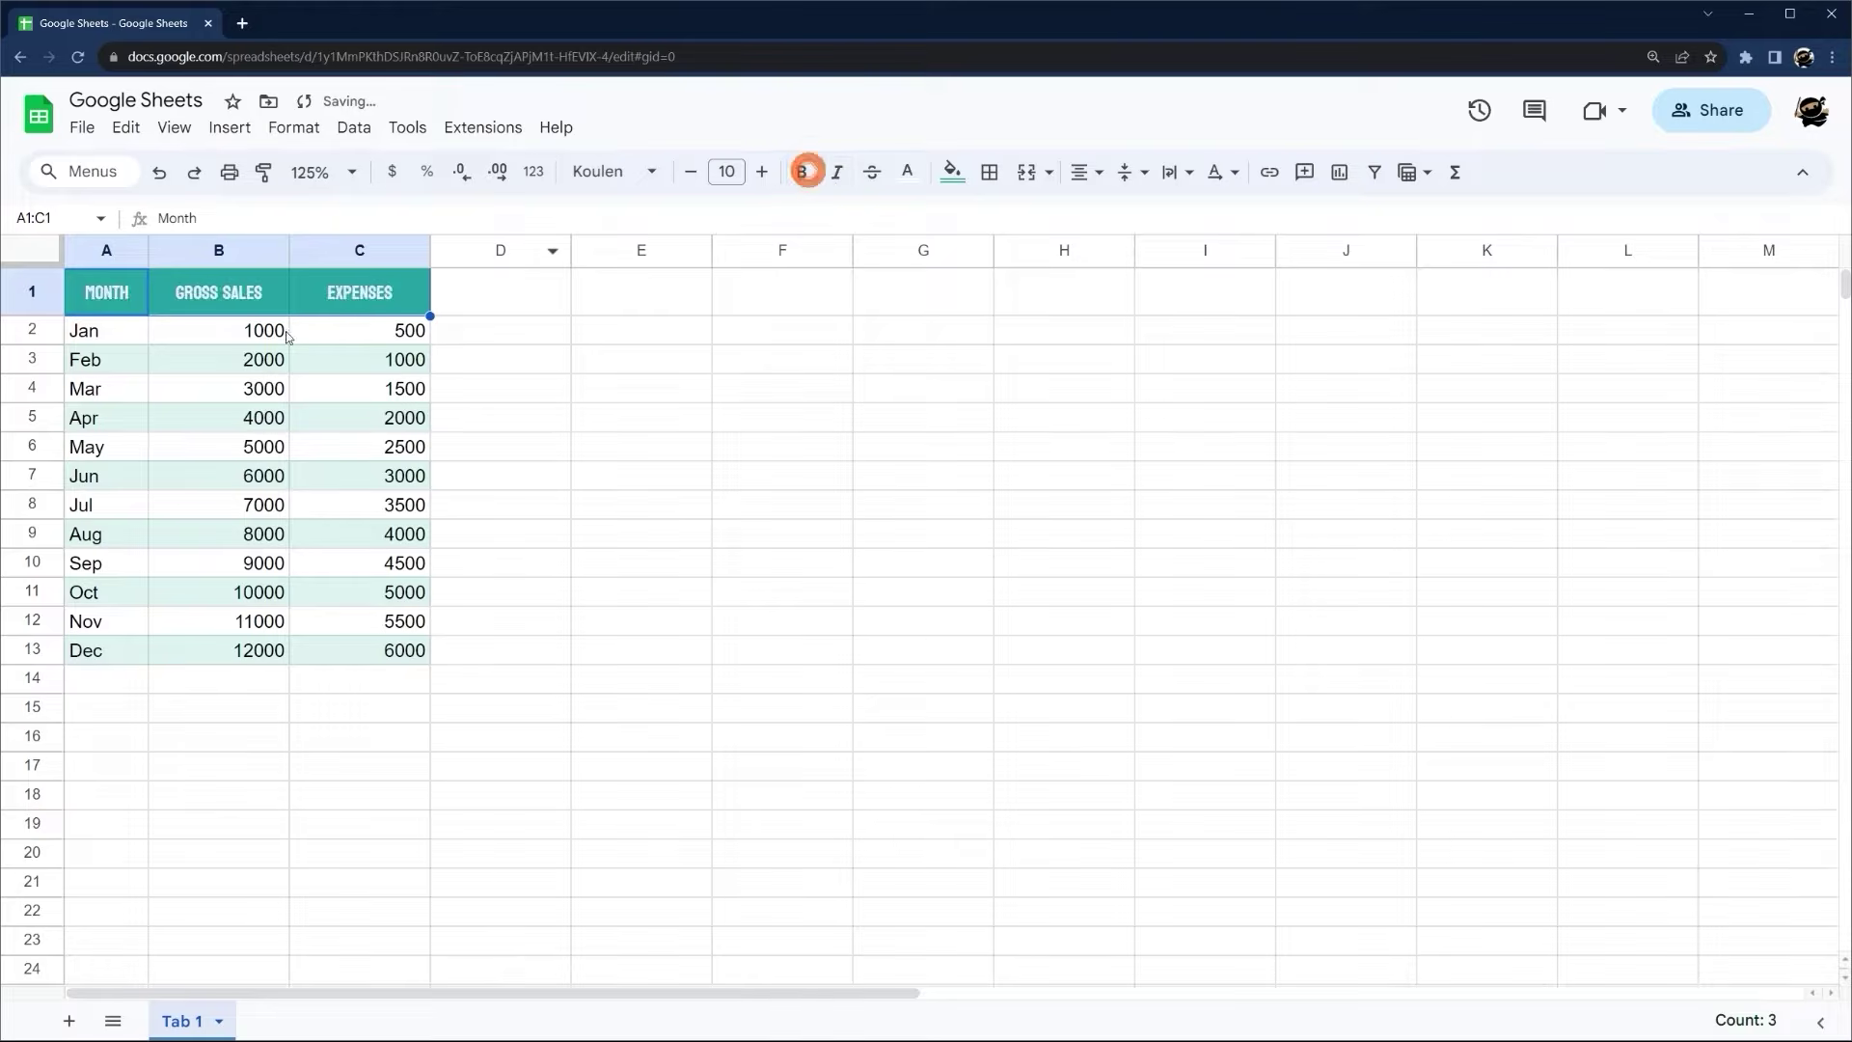
click(762, 172)
click(762, 172)
click(636, 355)
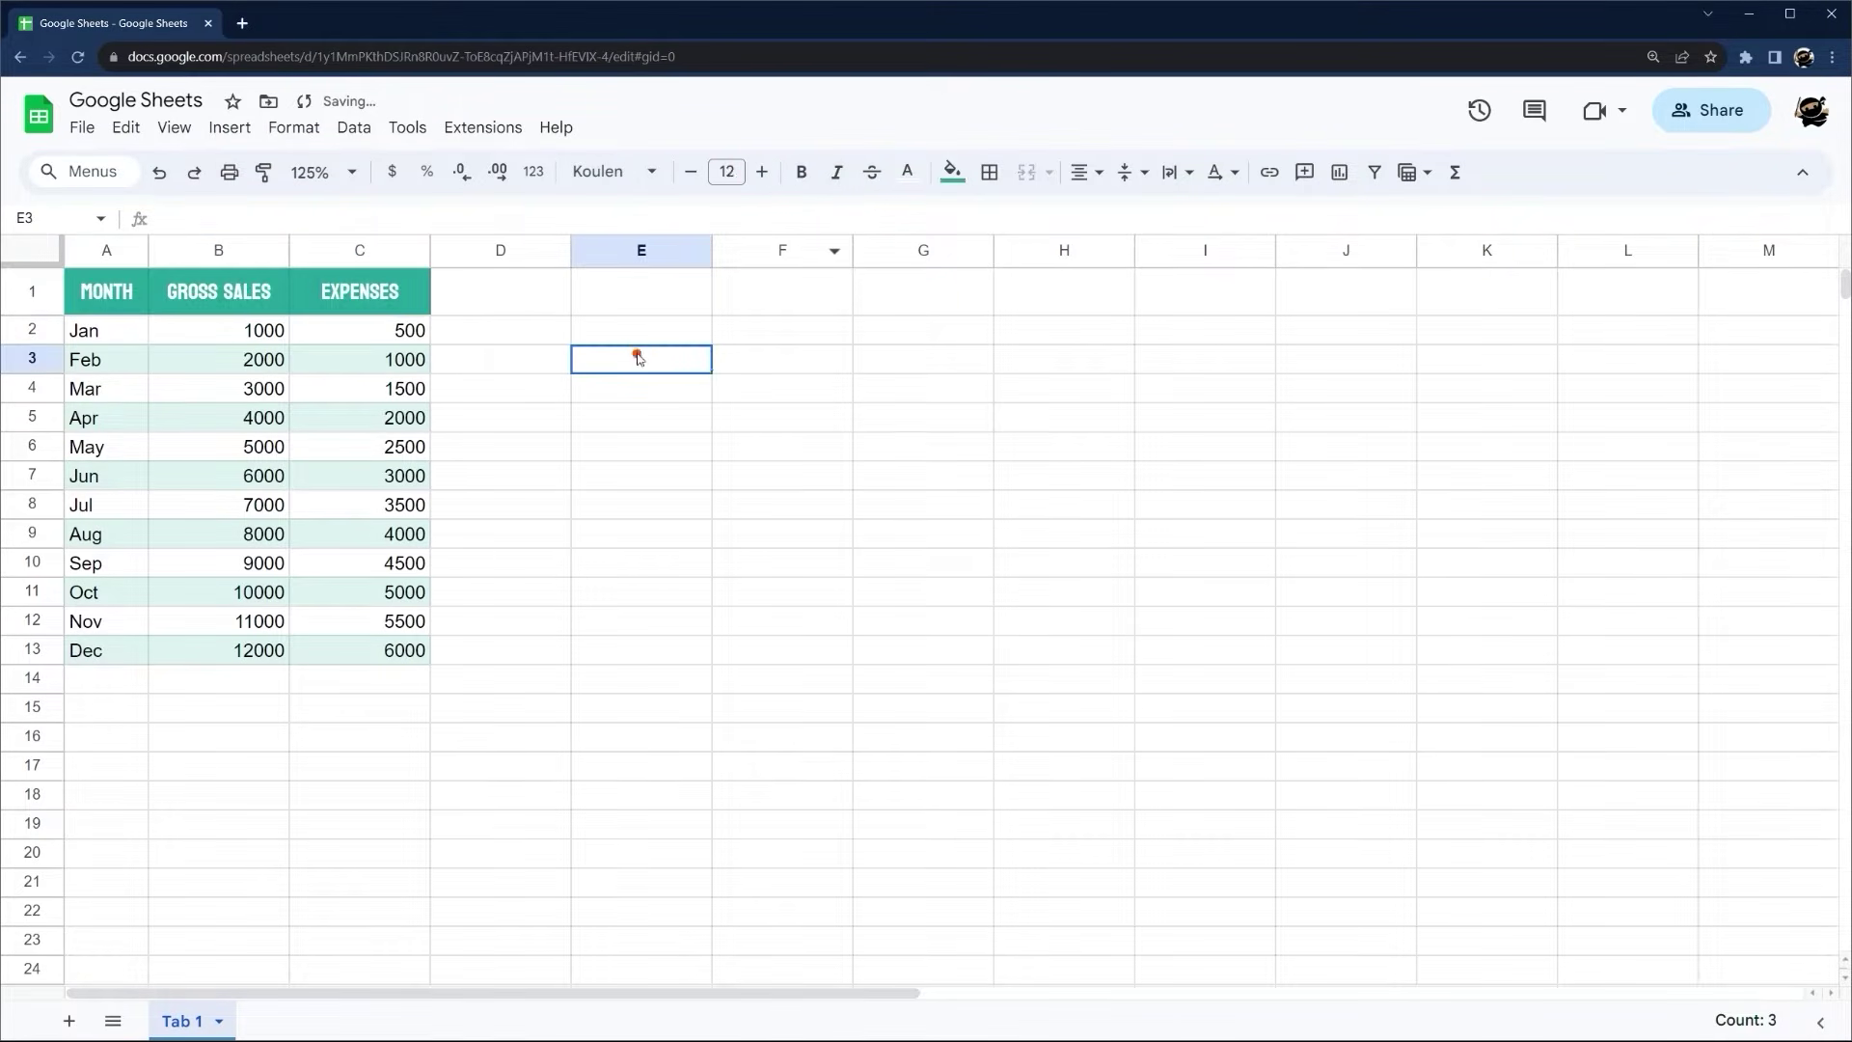
Narrow column B until its header no longer fits, and wrap the Gross Sales text in B1
drag(290, 250, 239, 251)
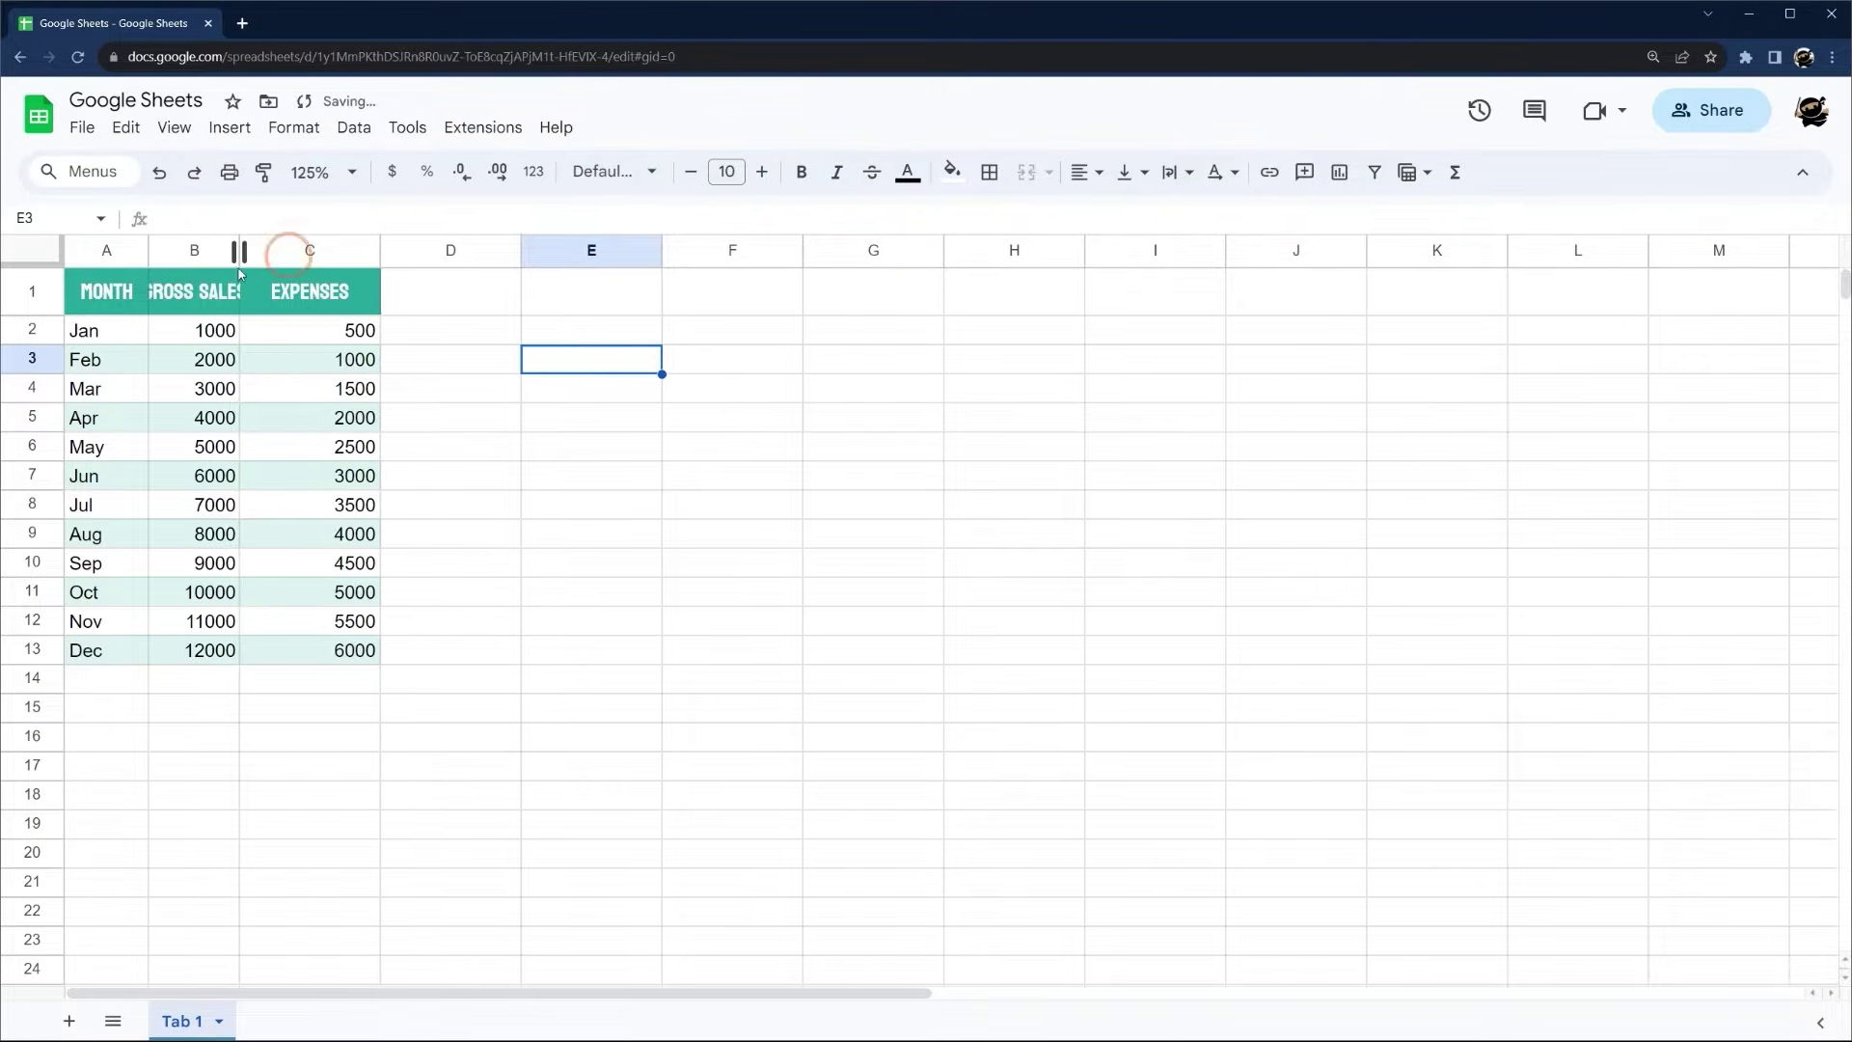
click(193, 292)
click(1170, 171)
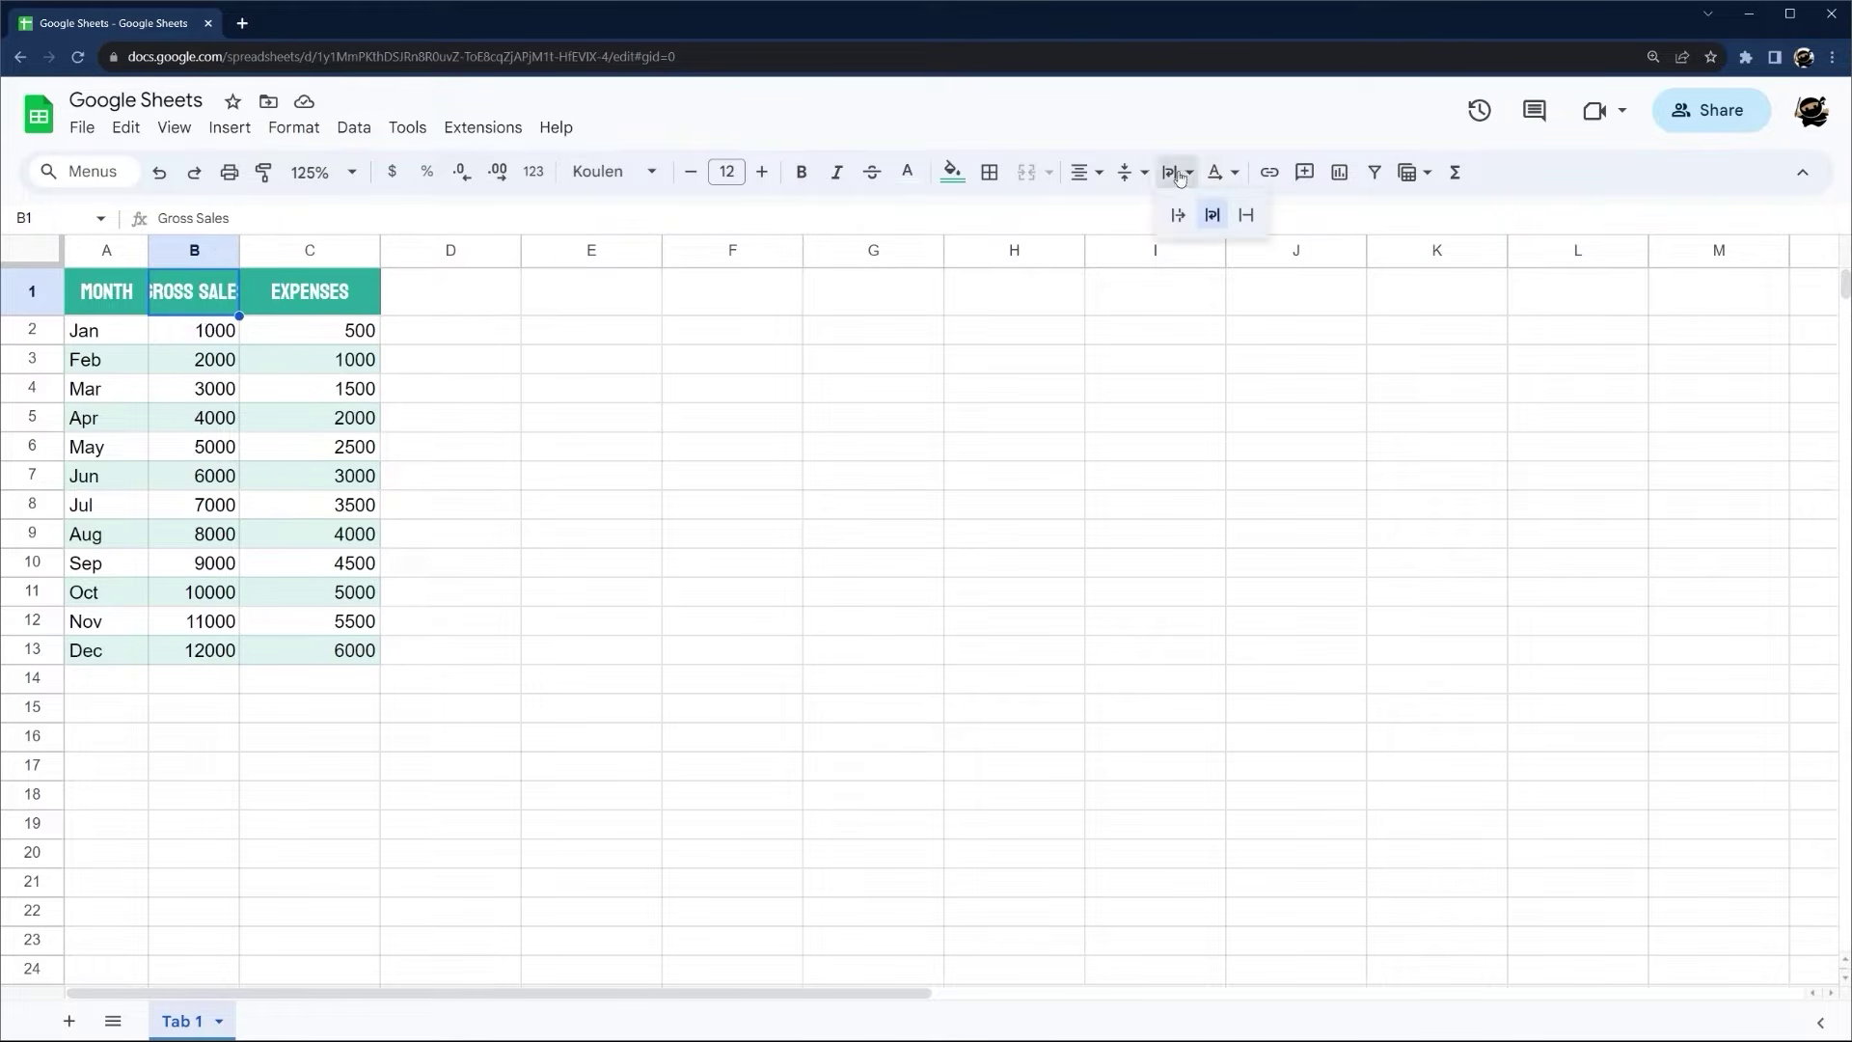
click(1214, 213)
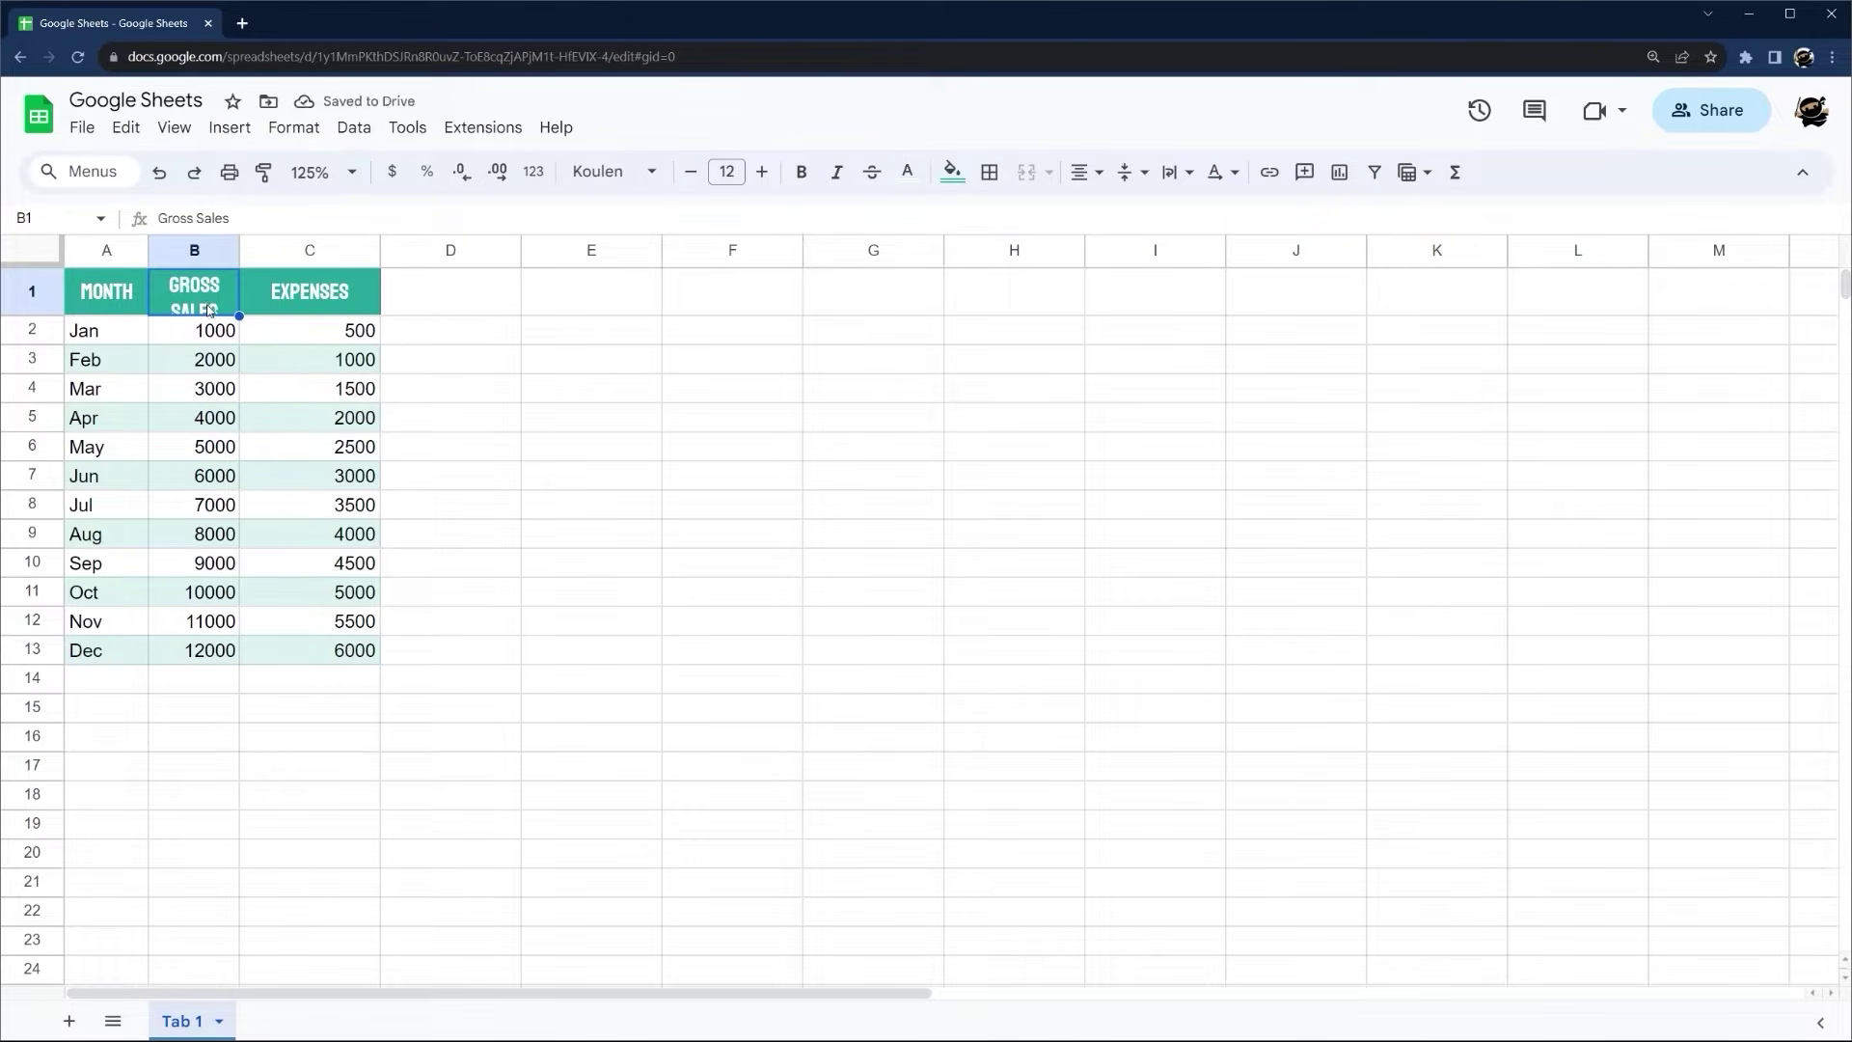
Resize row 1 to fit its data so the wrapped Gross Sales header shows in full
right_click(23, 295)
click(103, 650)
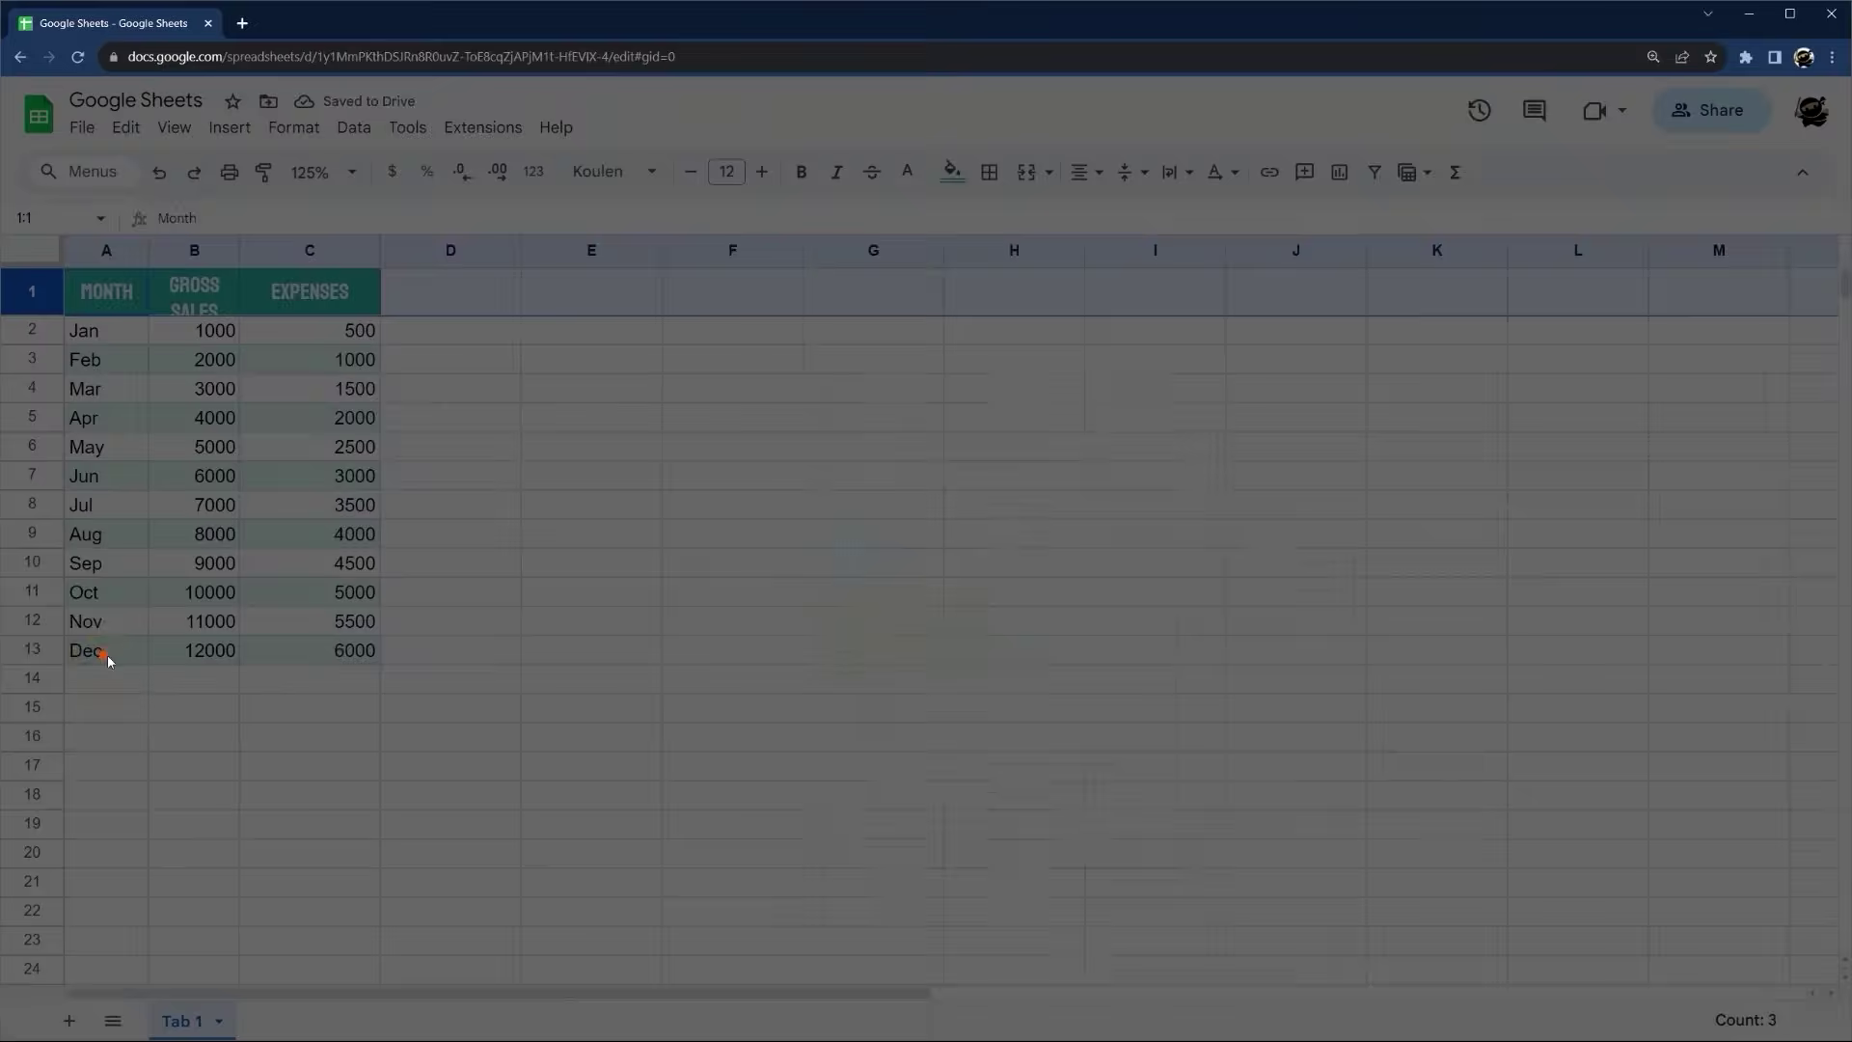
click(816, 598)
click(897, 661)
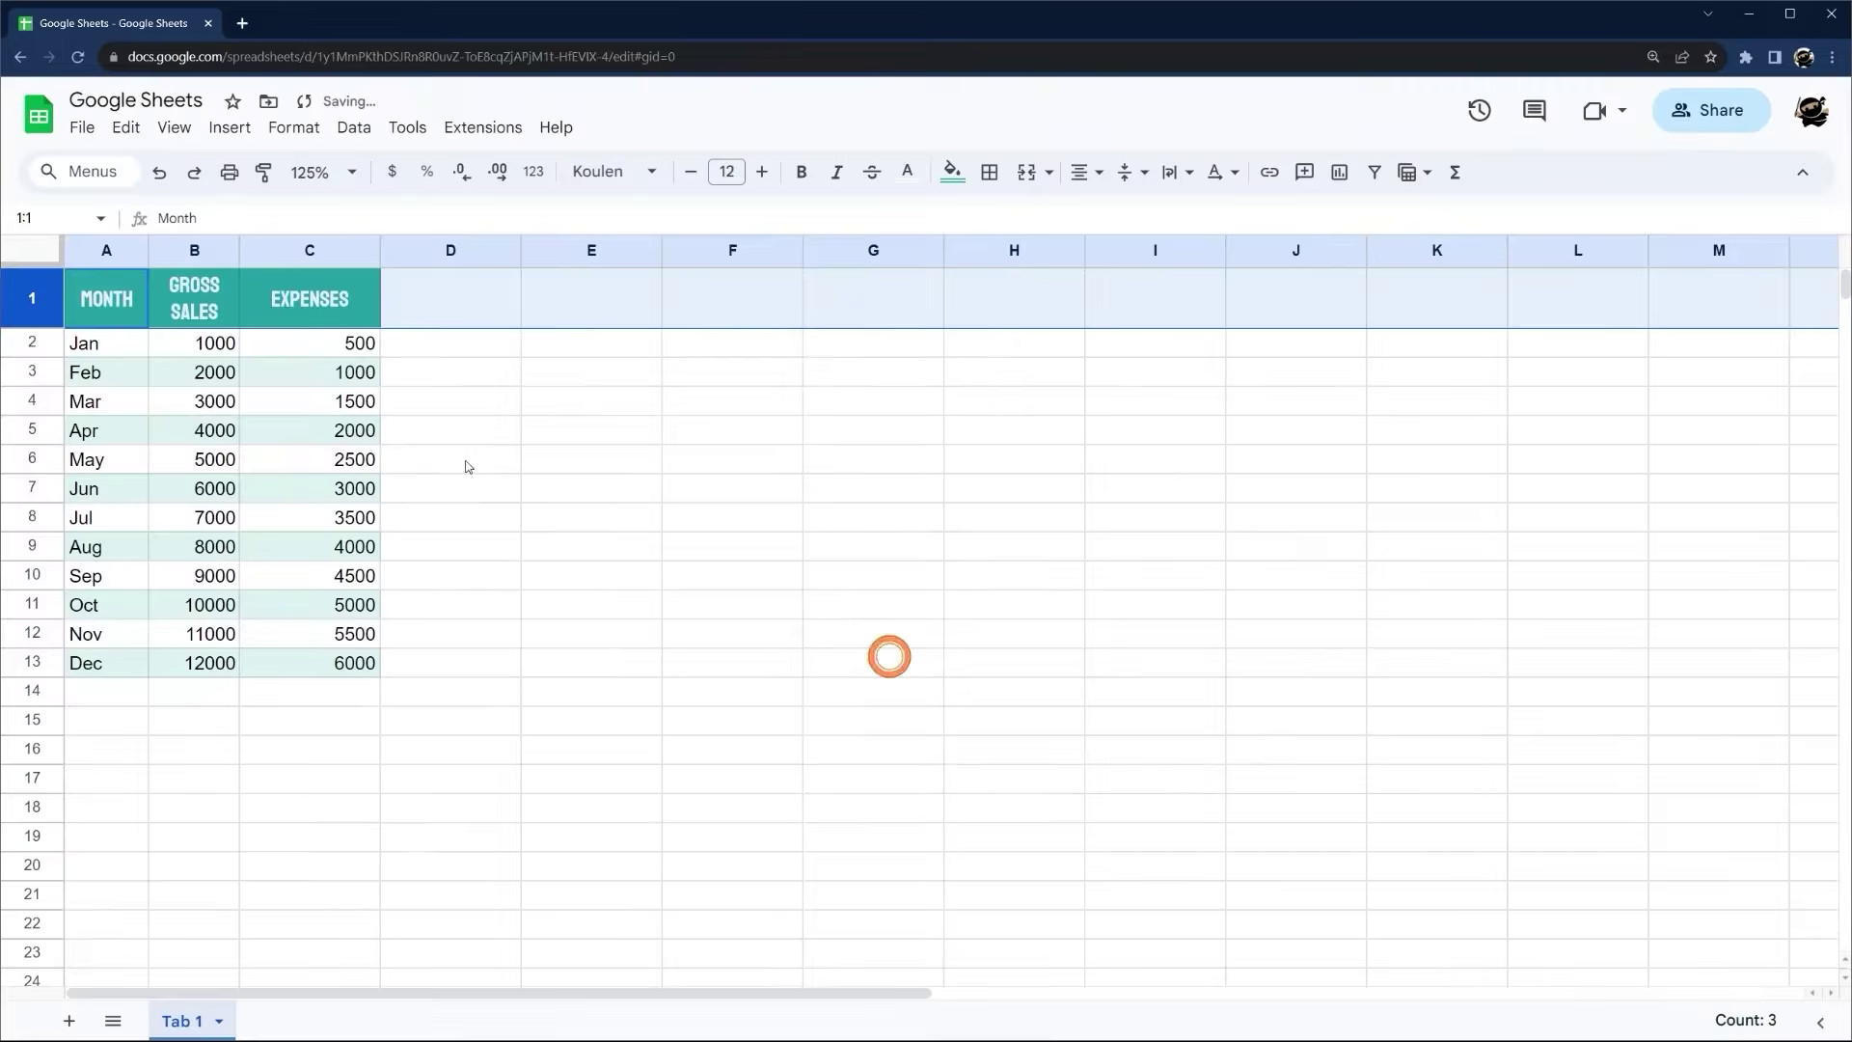
Narrow the Expenses column C so it sits closer around its header
click(513, 428)
drag(106, 299, 338, 305)
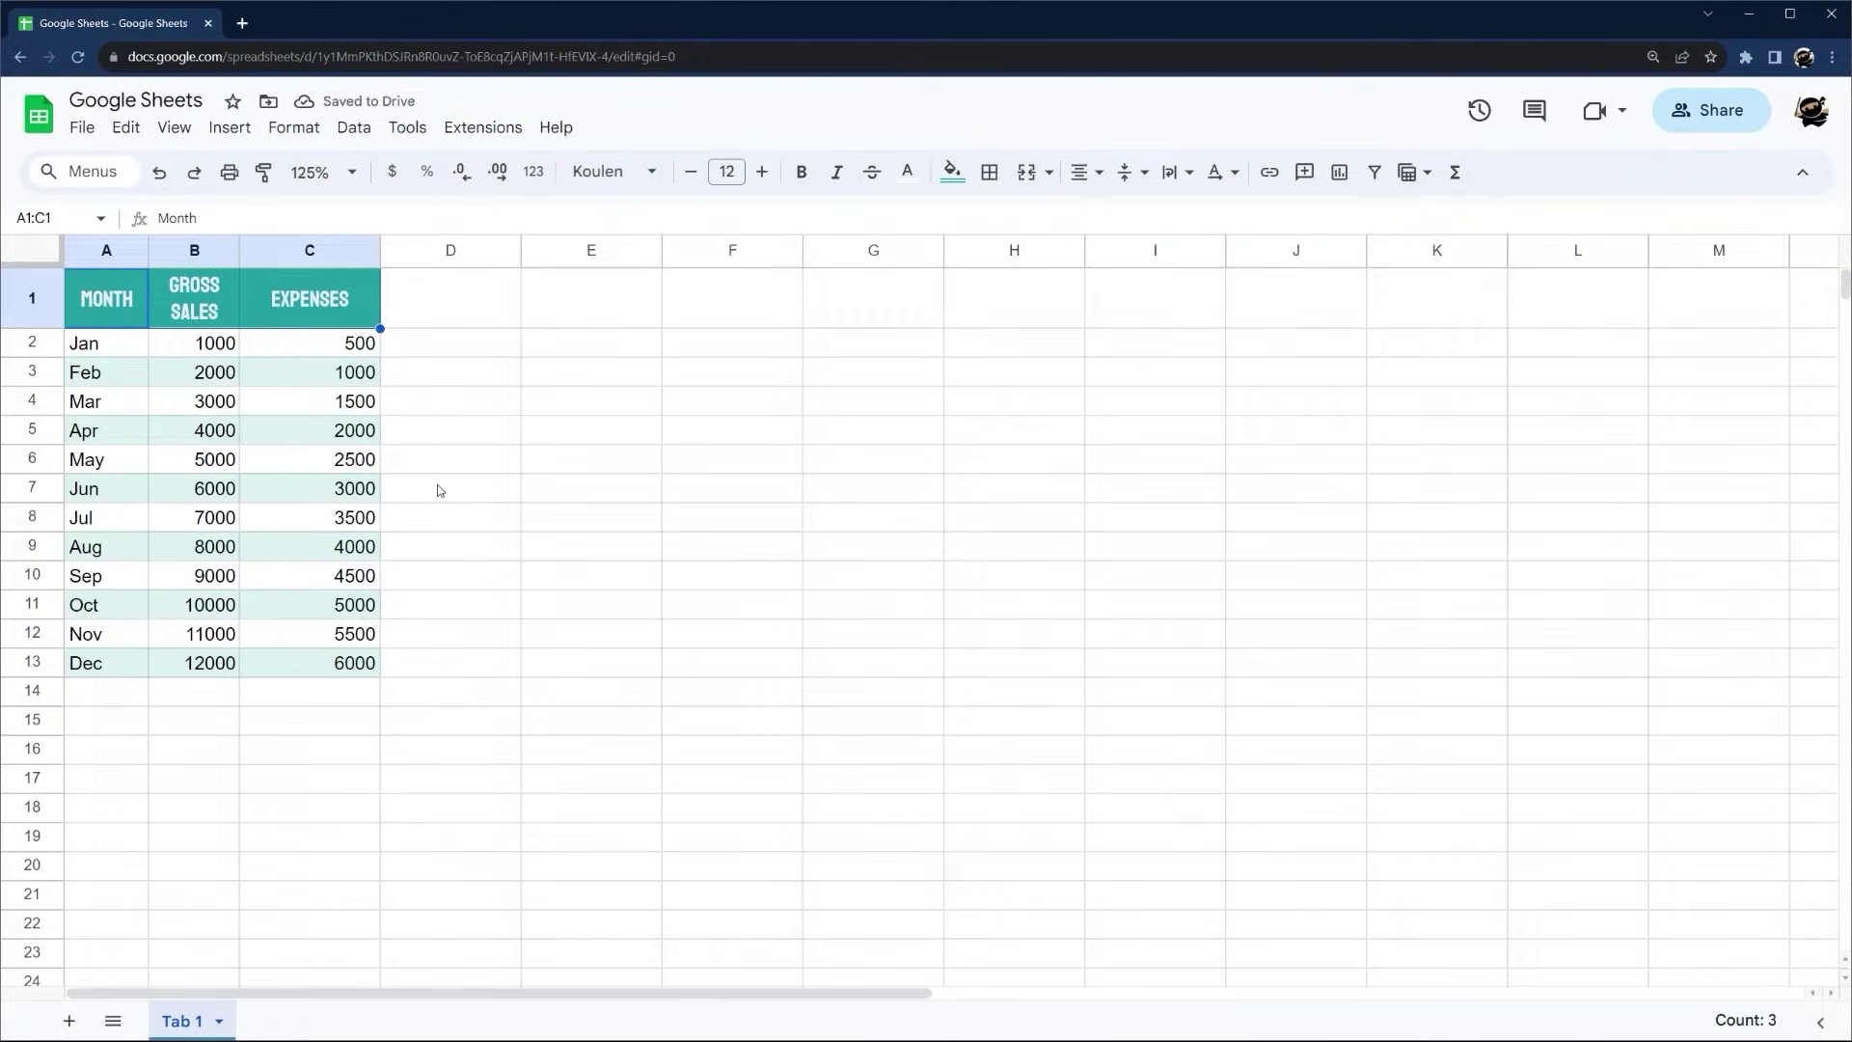
click(453, 343)
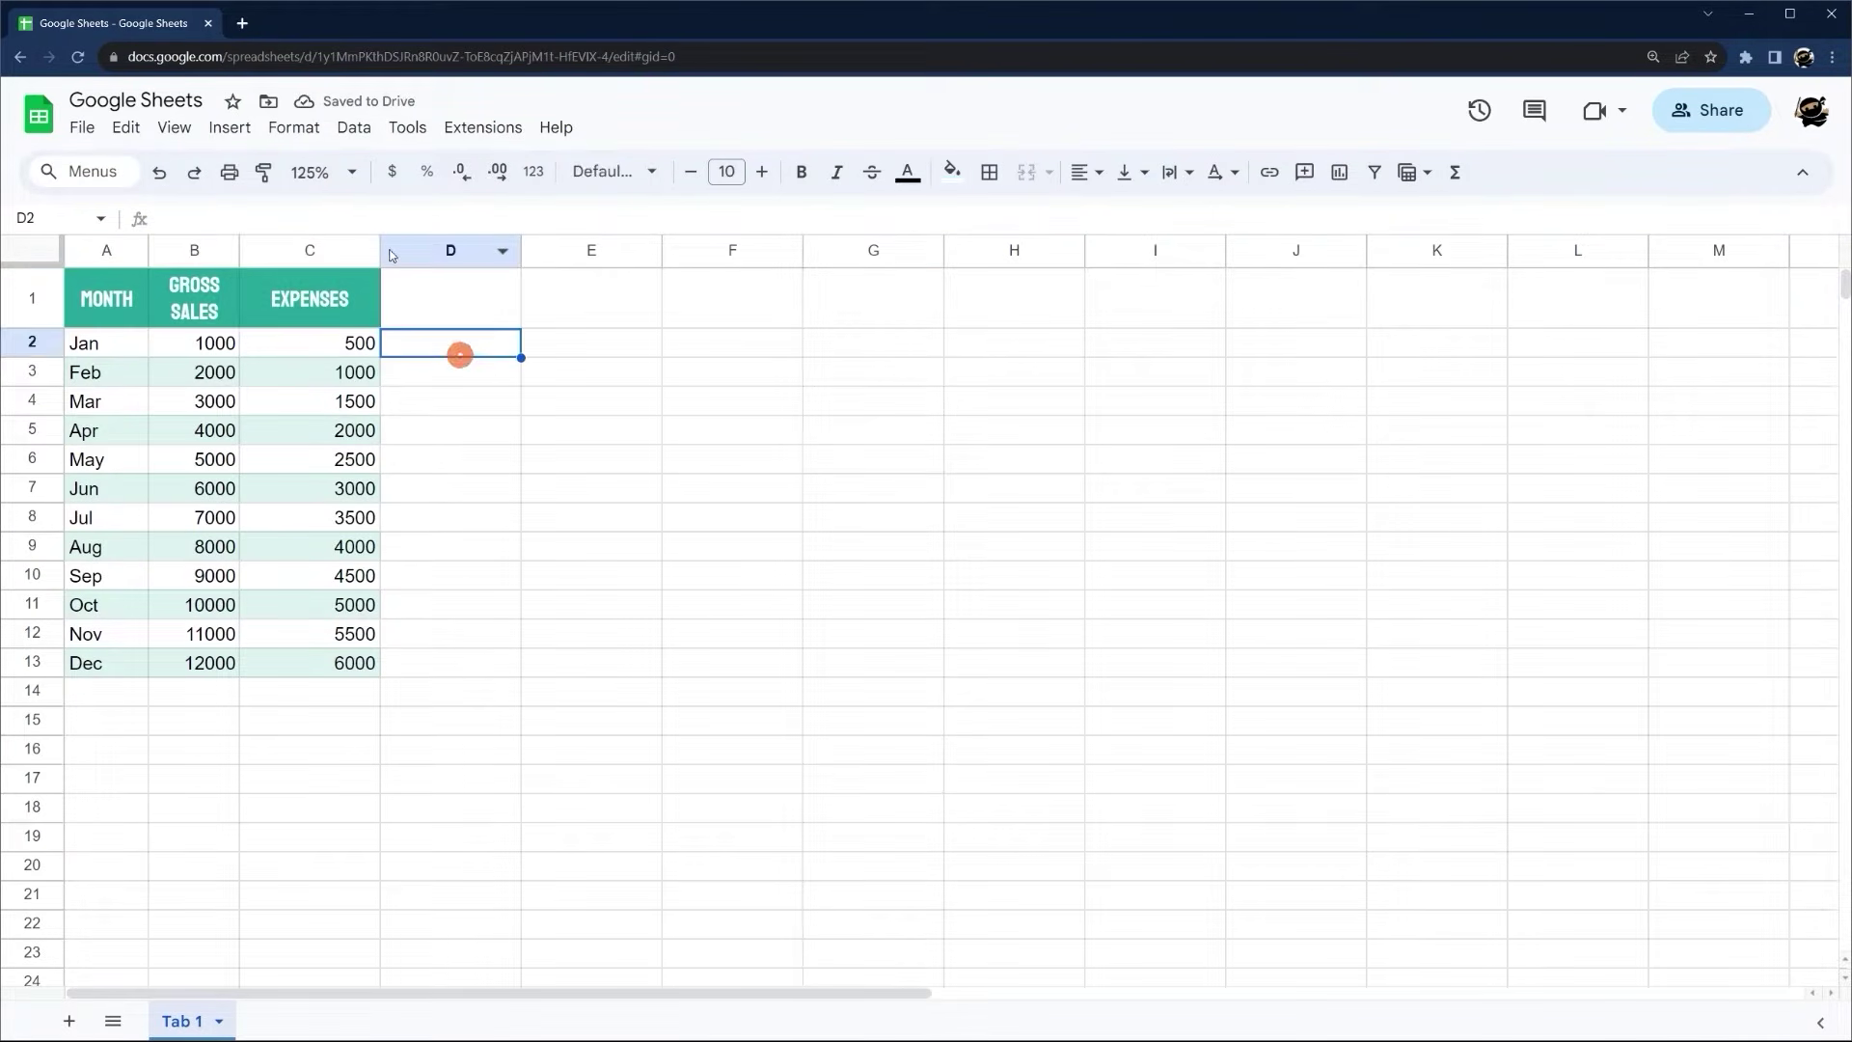
drag(379, 250, 350, 249)
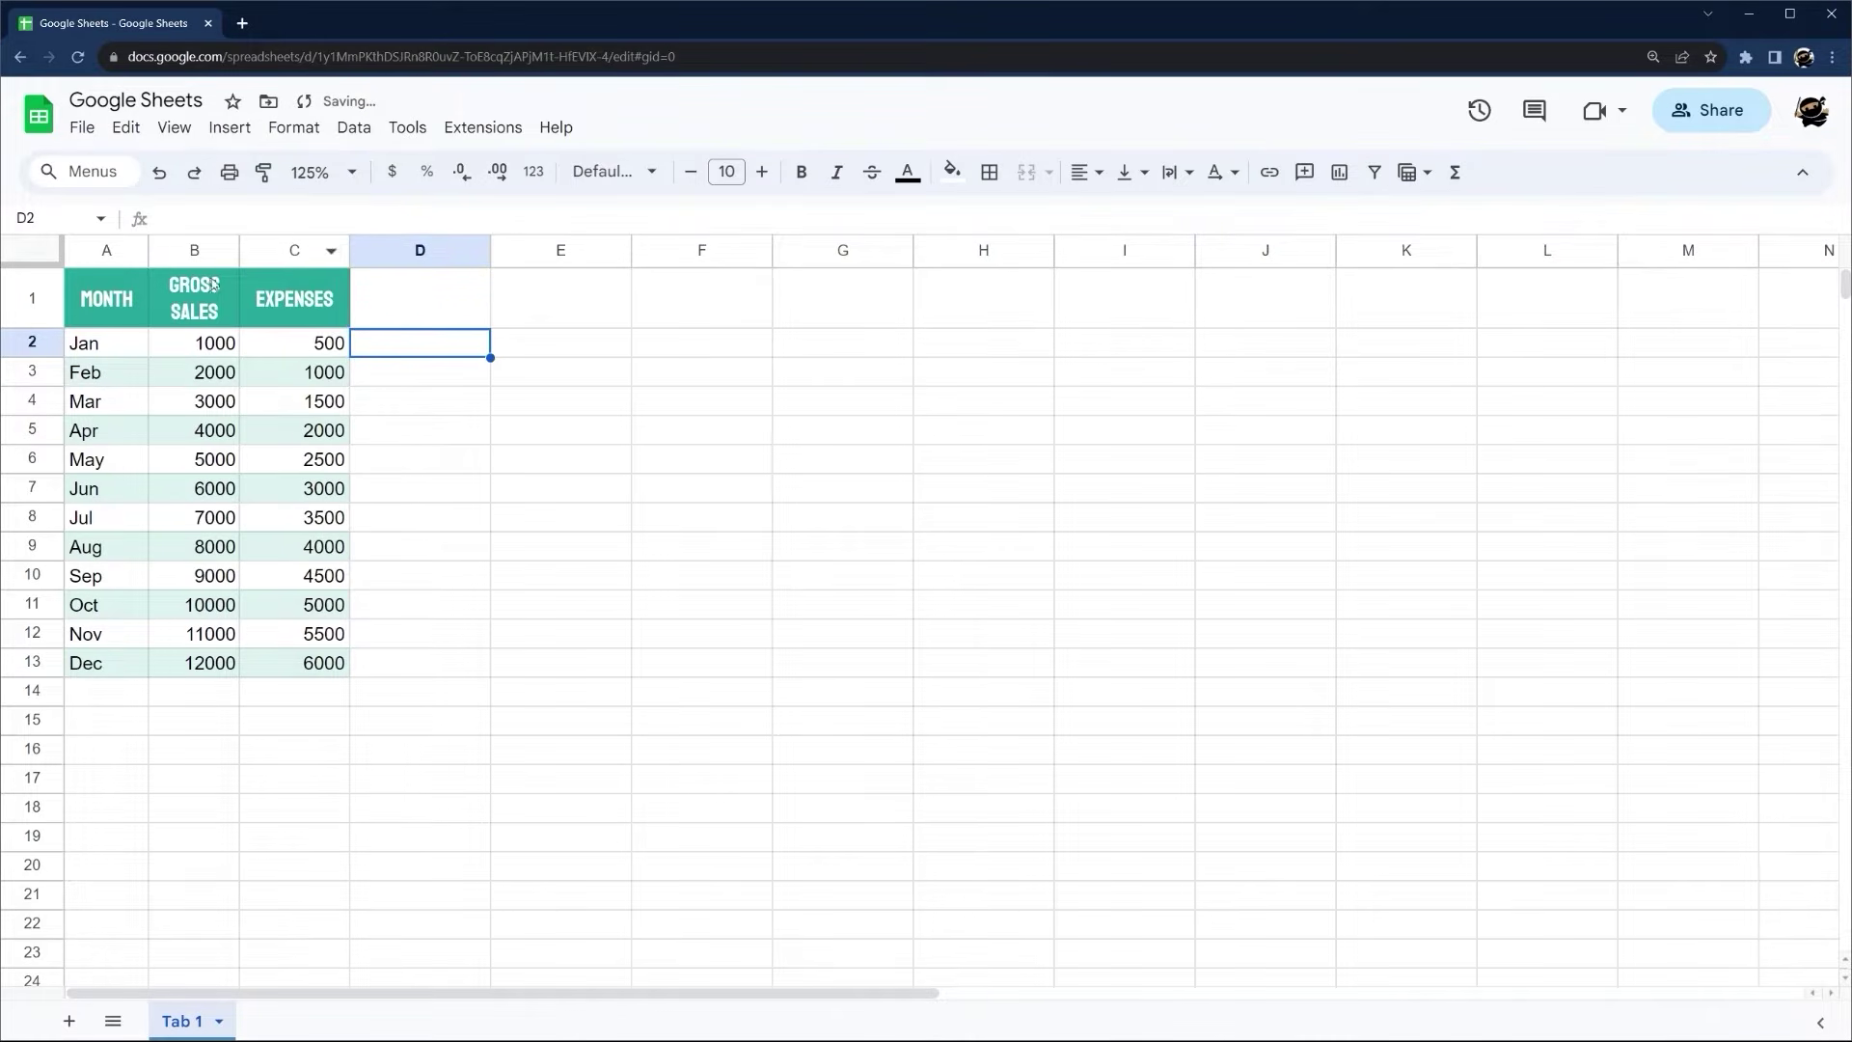
Change the month names in A2:A13 to the Alegreya SC font and center them horizontally
drag(102, 344, 128, 668)
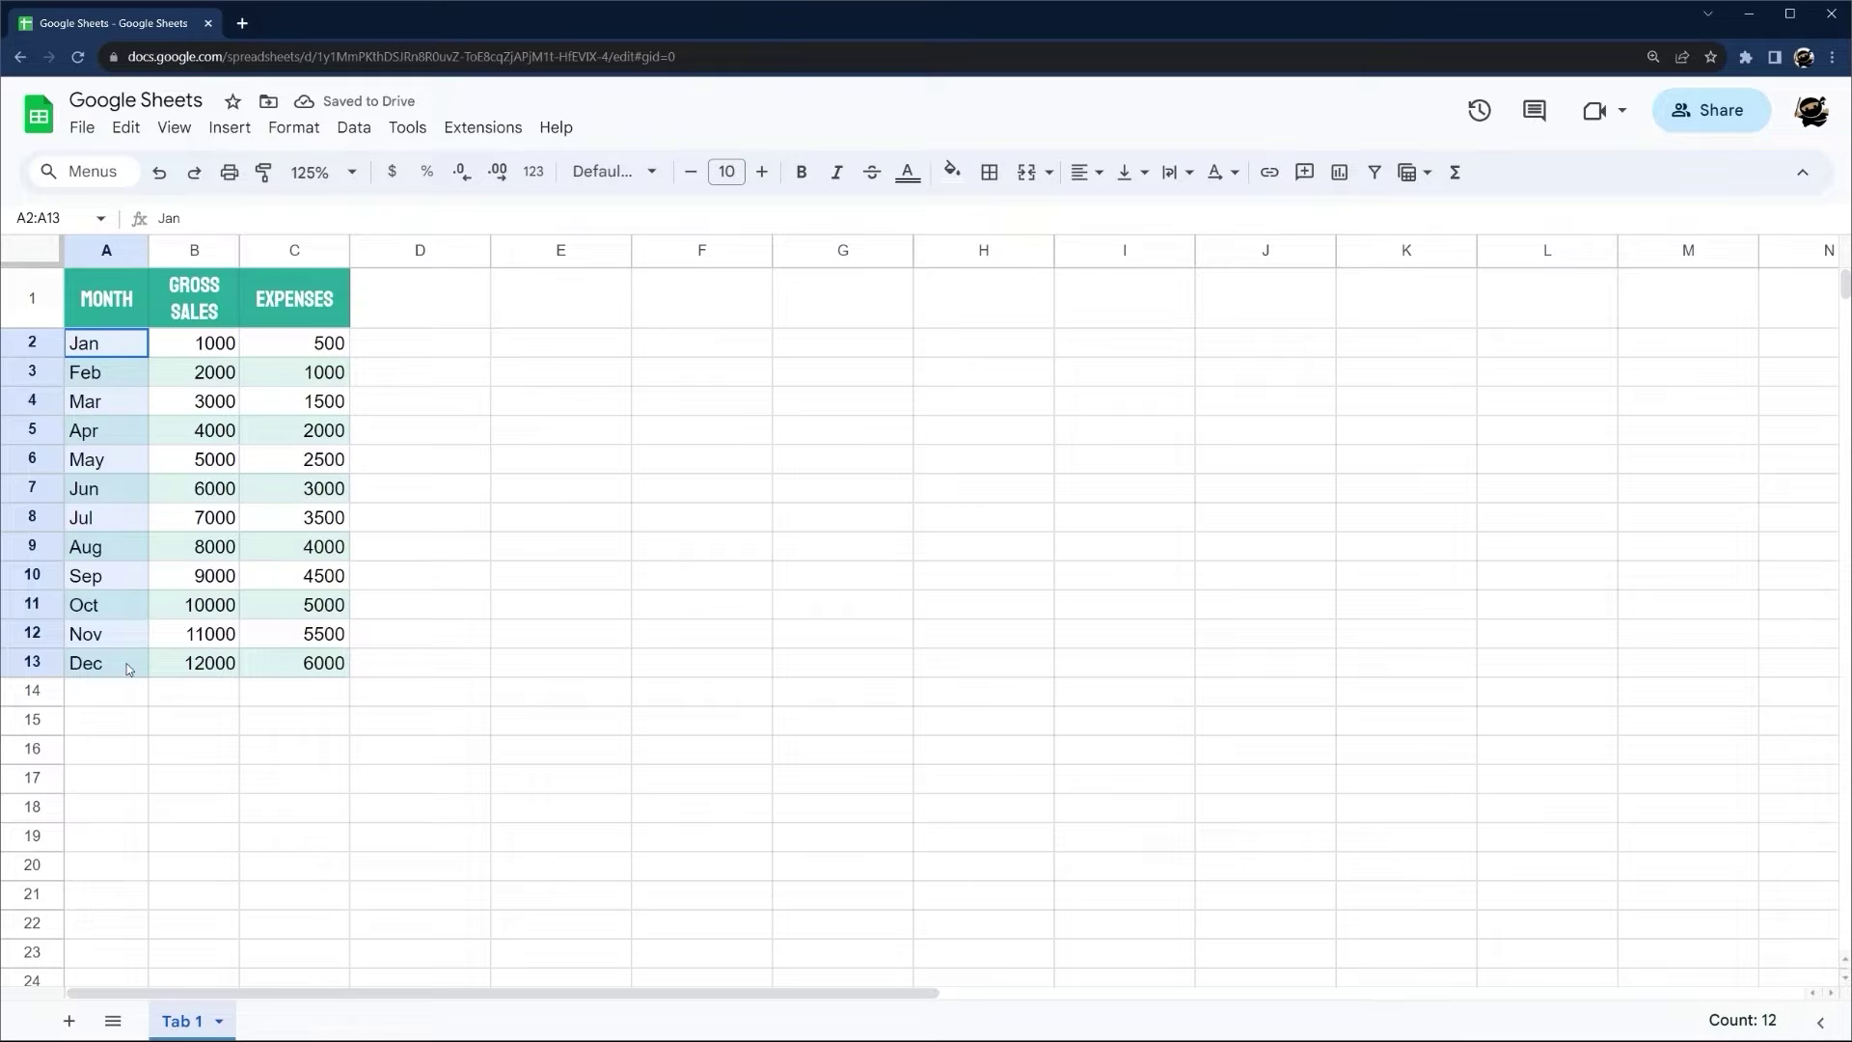
click(639, 178)
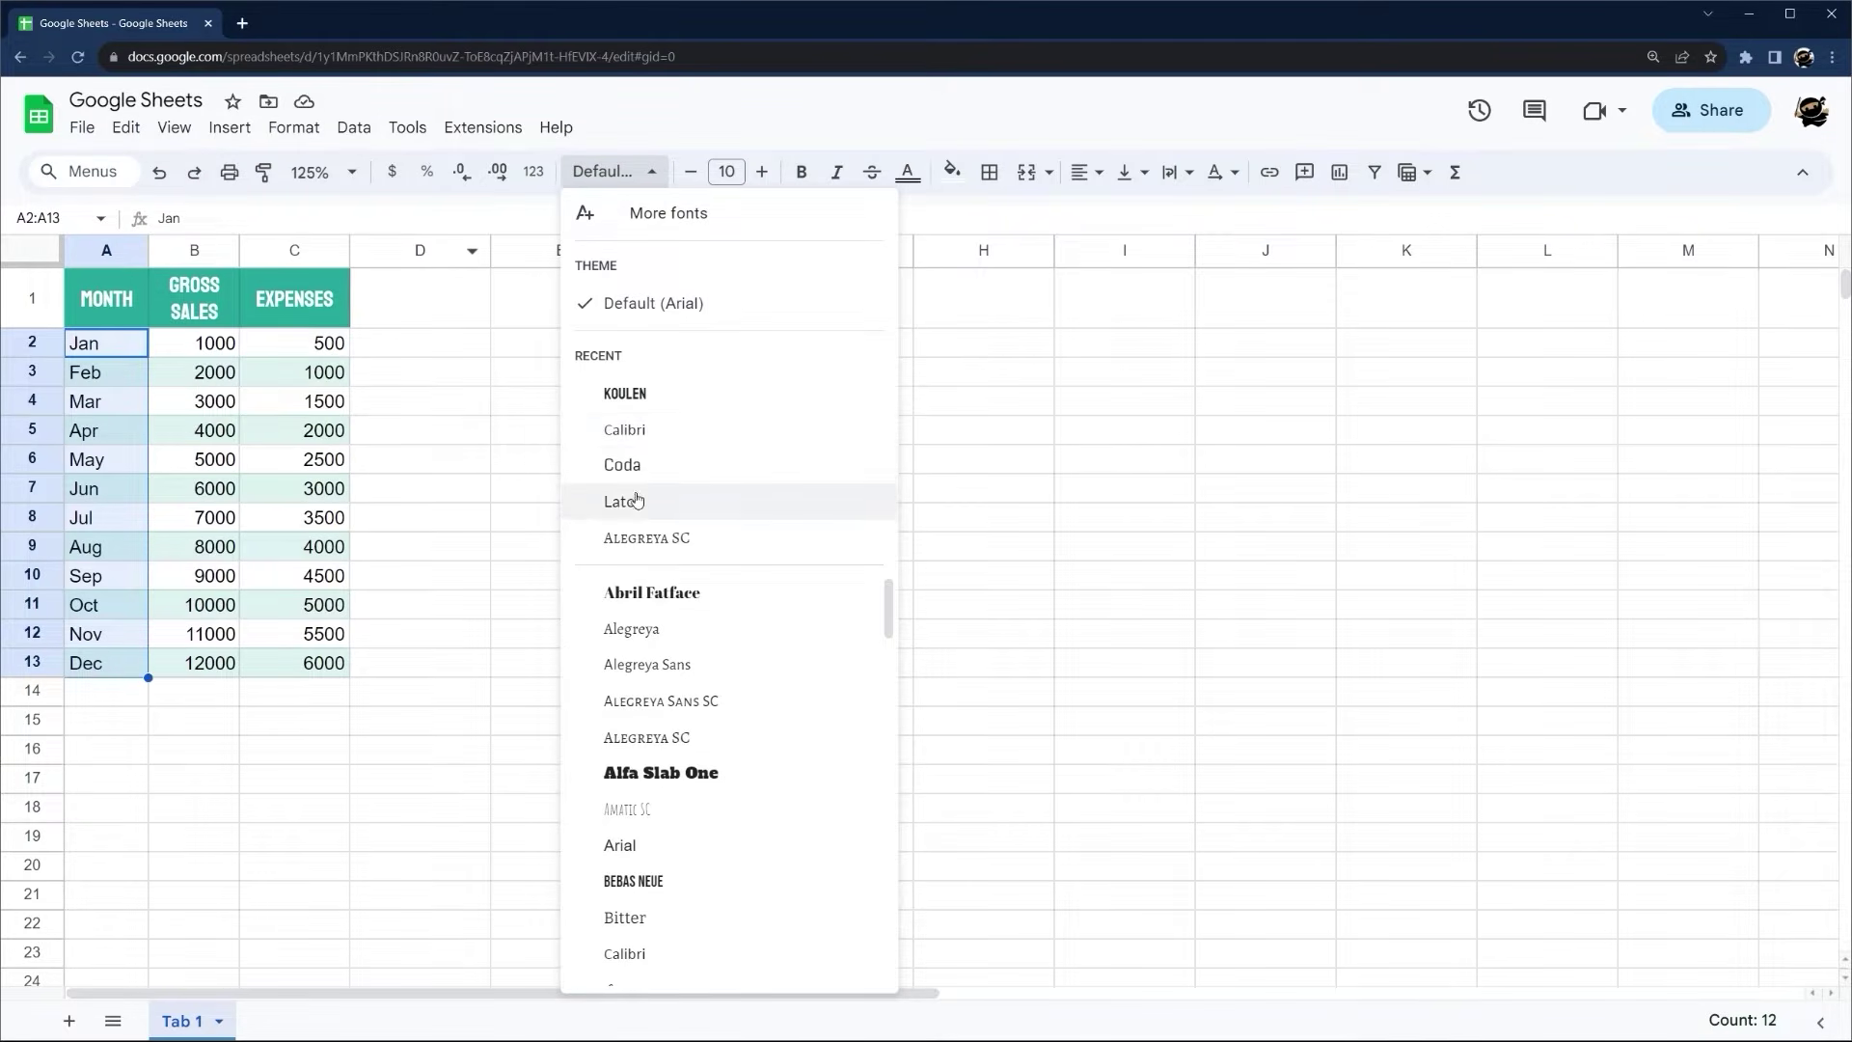
click(638, 538)
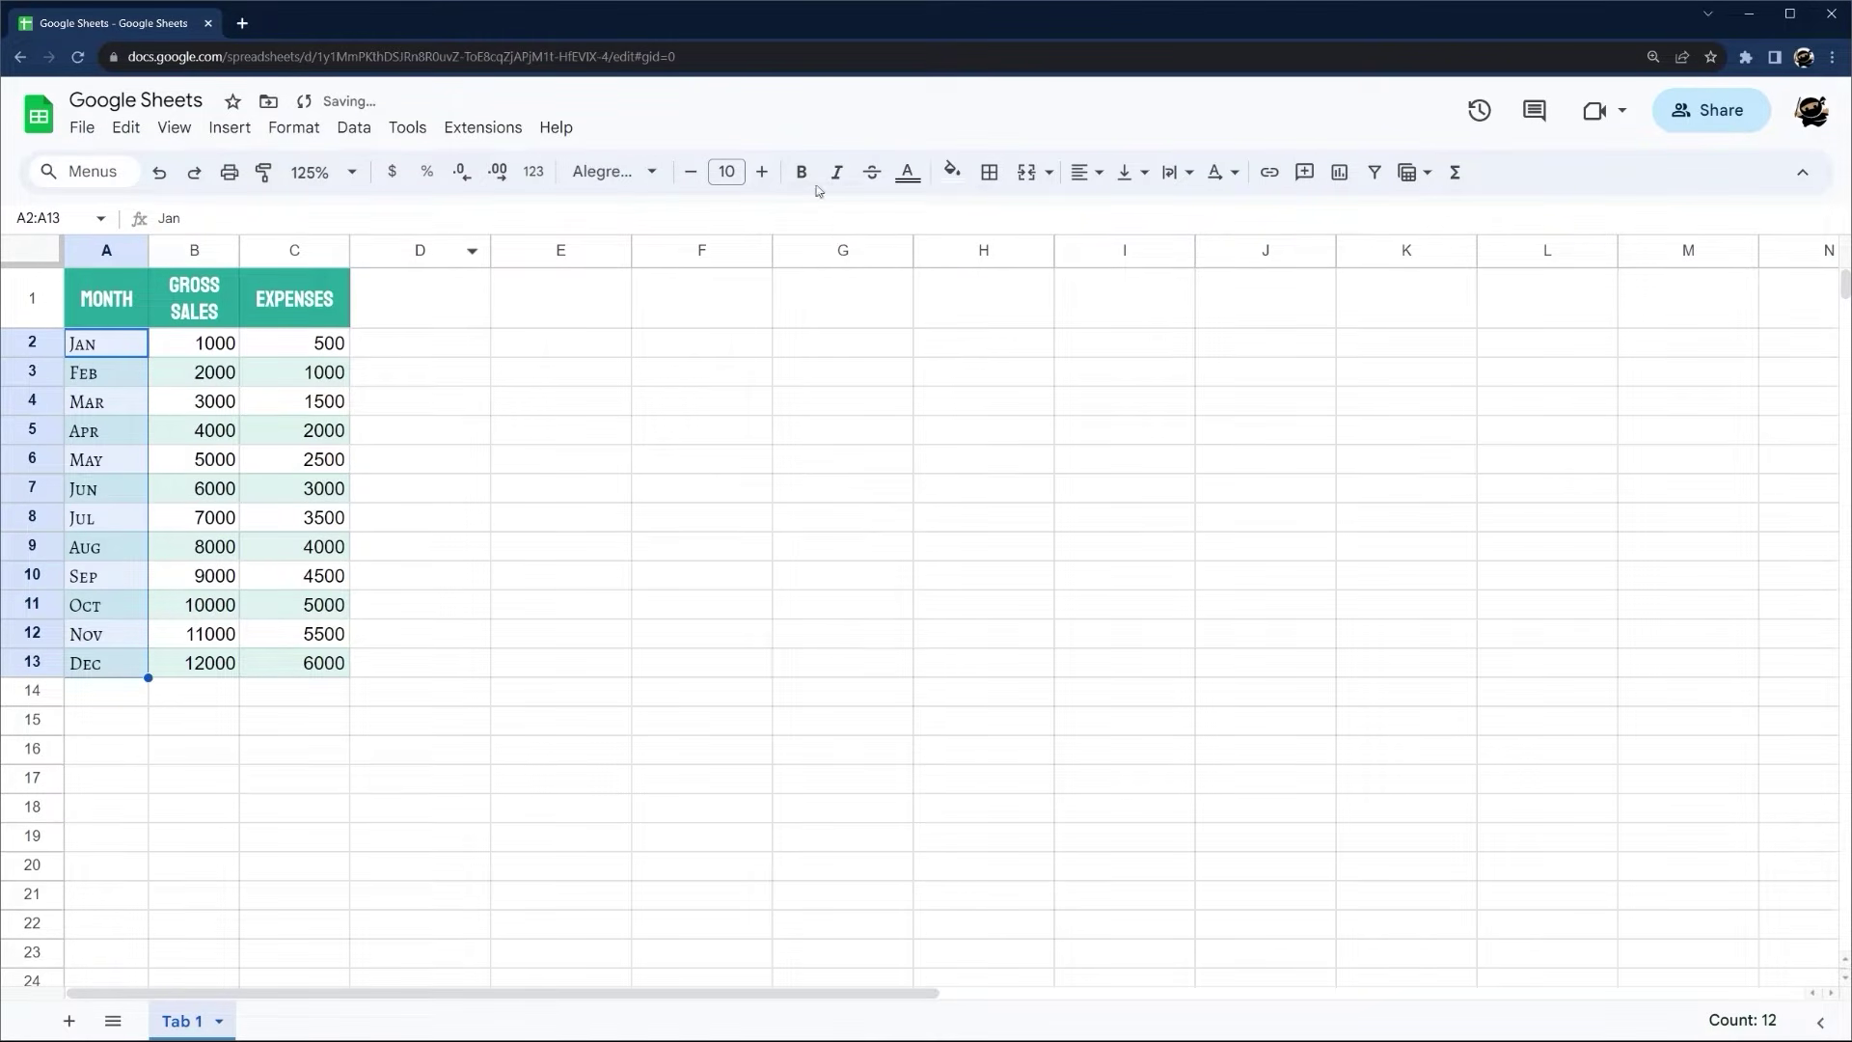
click(1068, 171)
click(1108, 212)
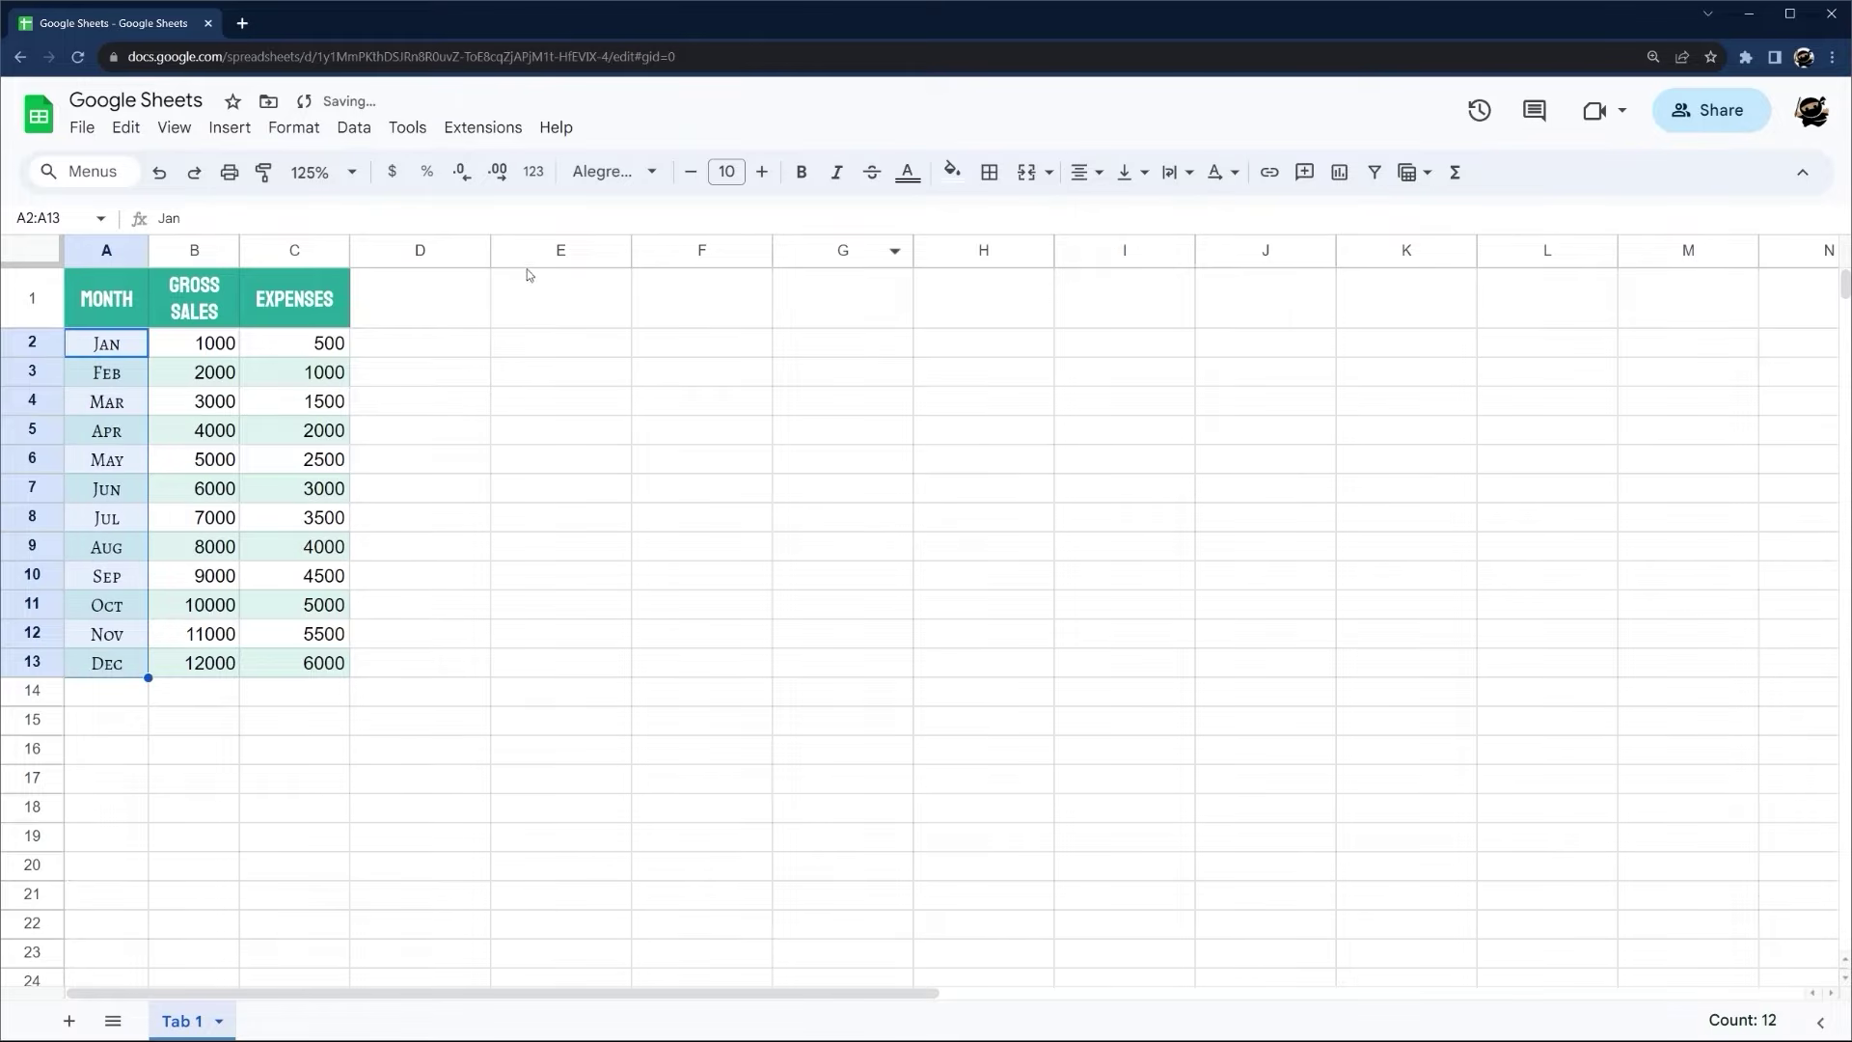
Try the Coda font on the figures in B2:C13 and settle on Calibri
drag(192, 338, 328, 664)
click(610, 172)
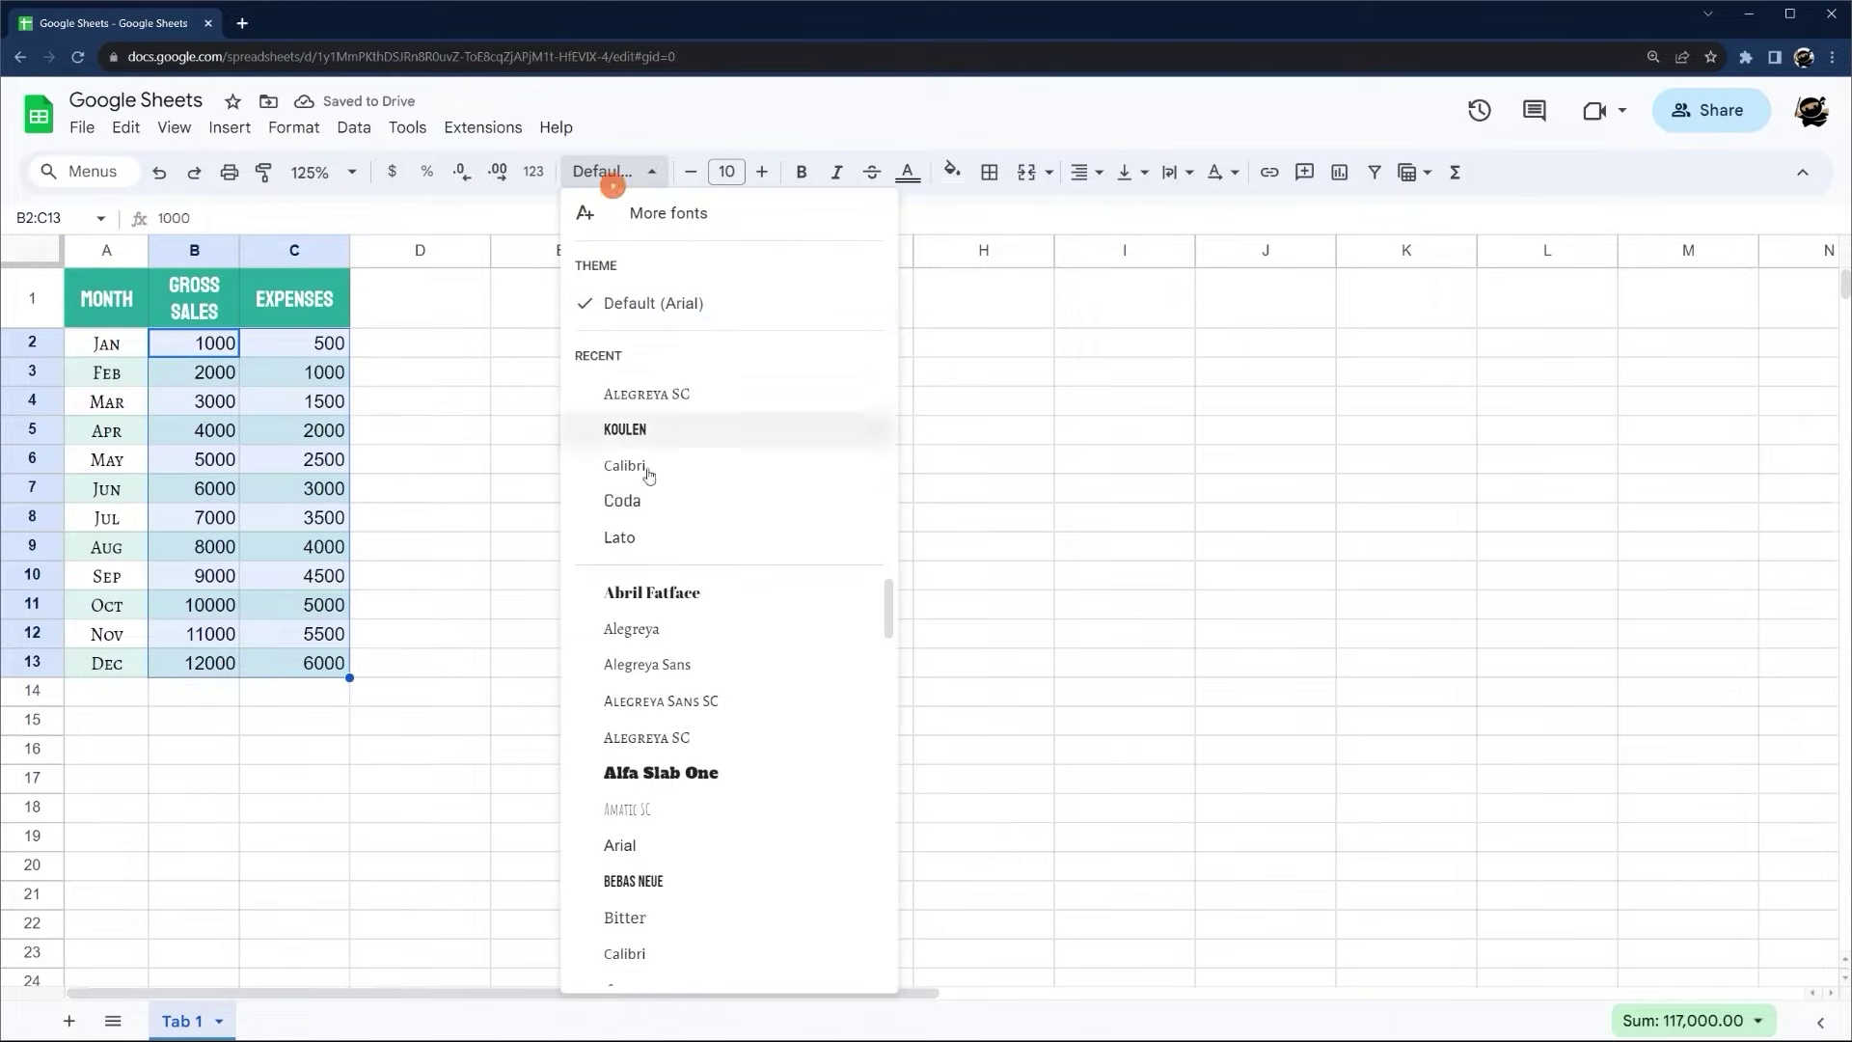
click(634, 499)
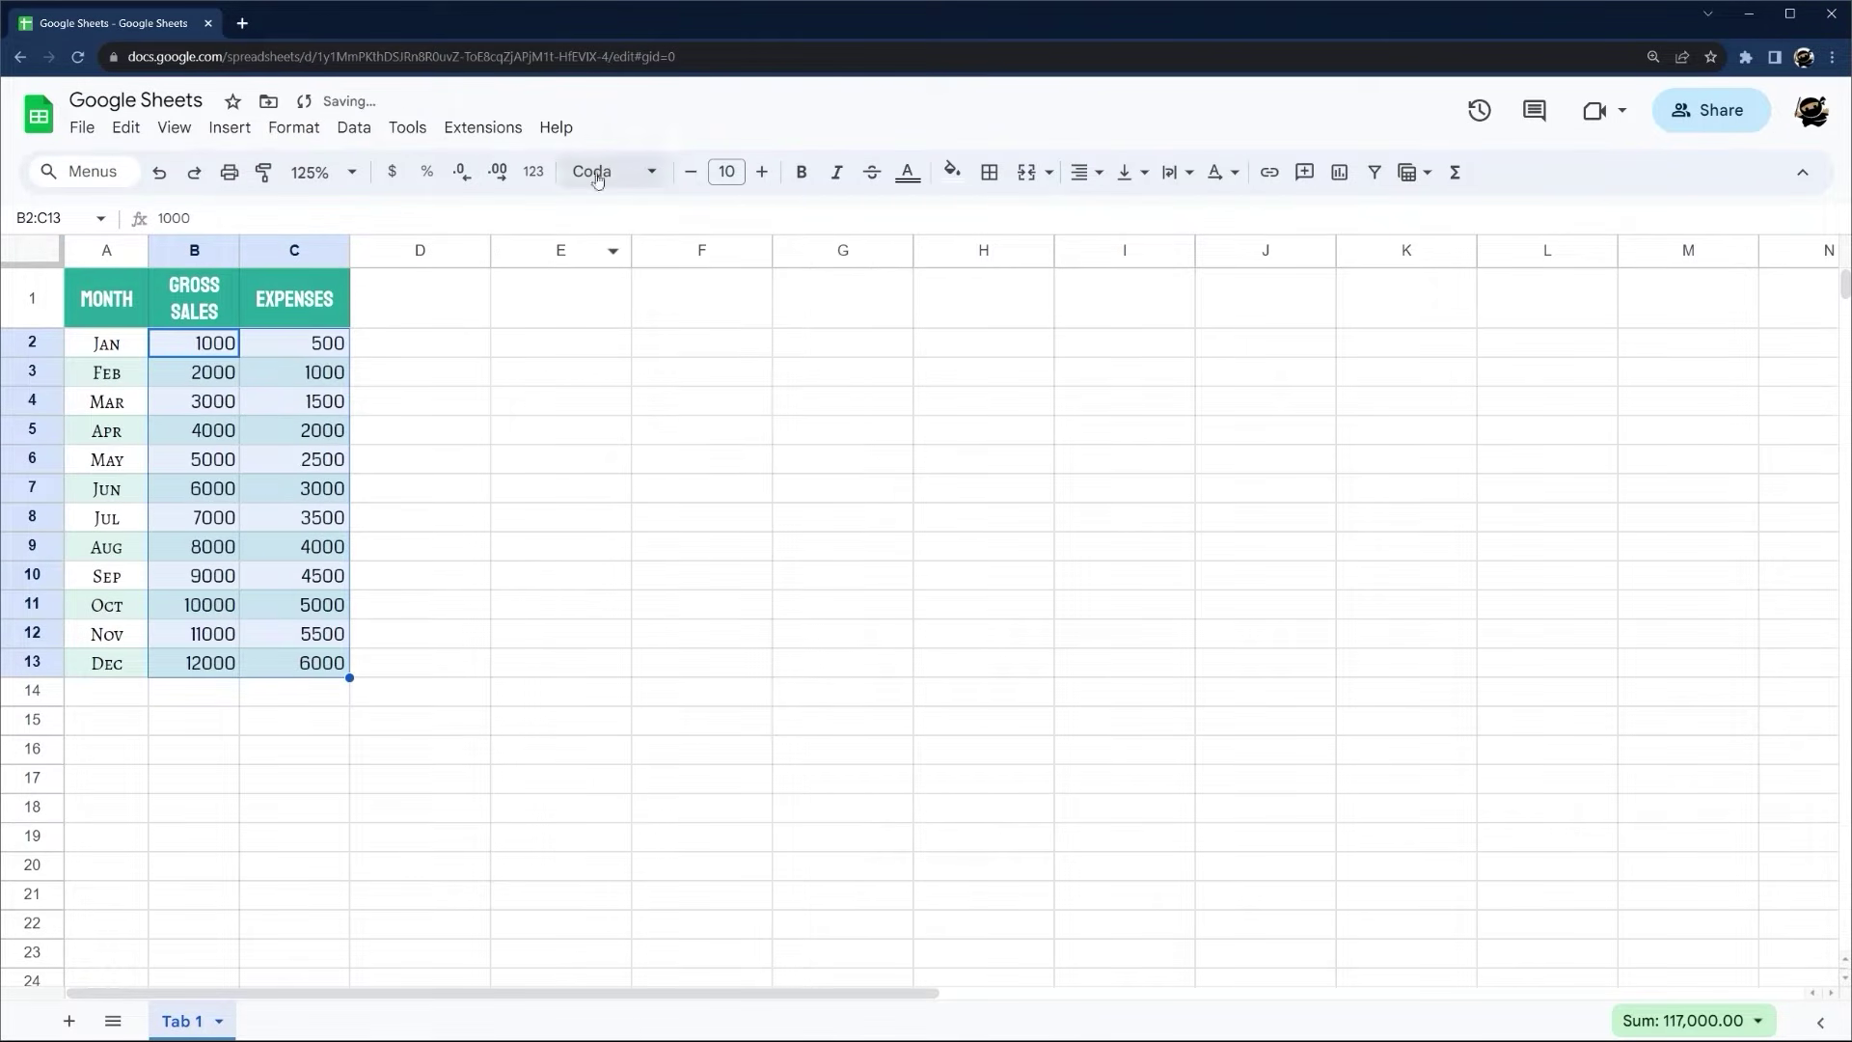
click(644, 168)
click(667, 499)
click(506, 332)
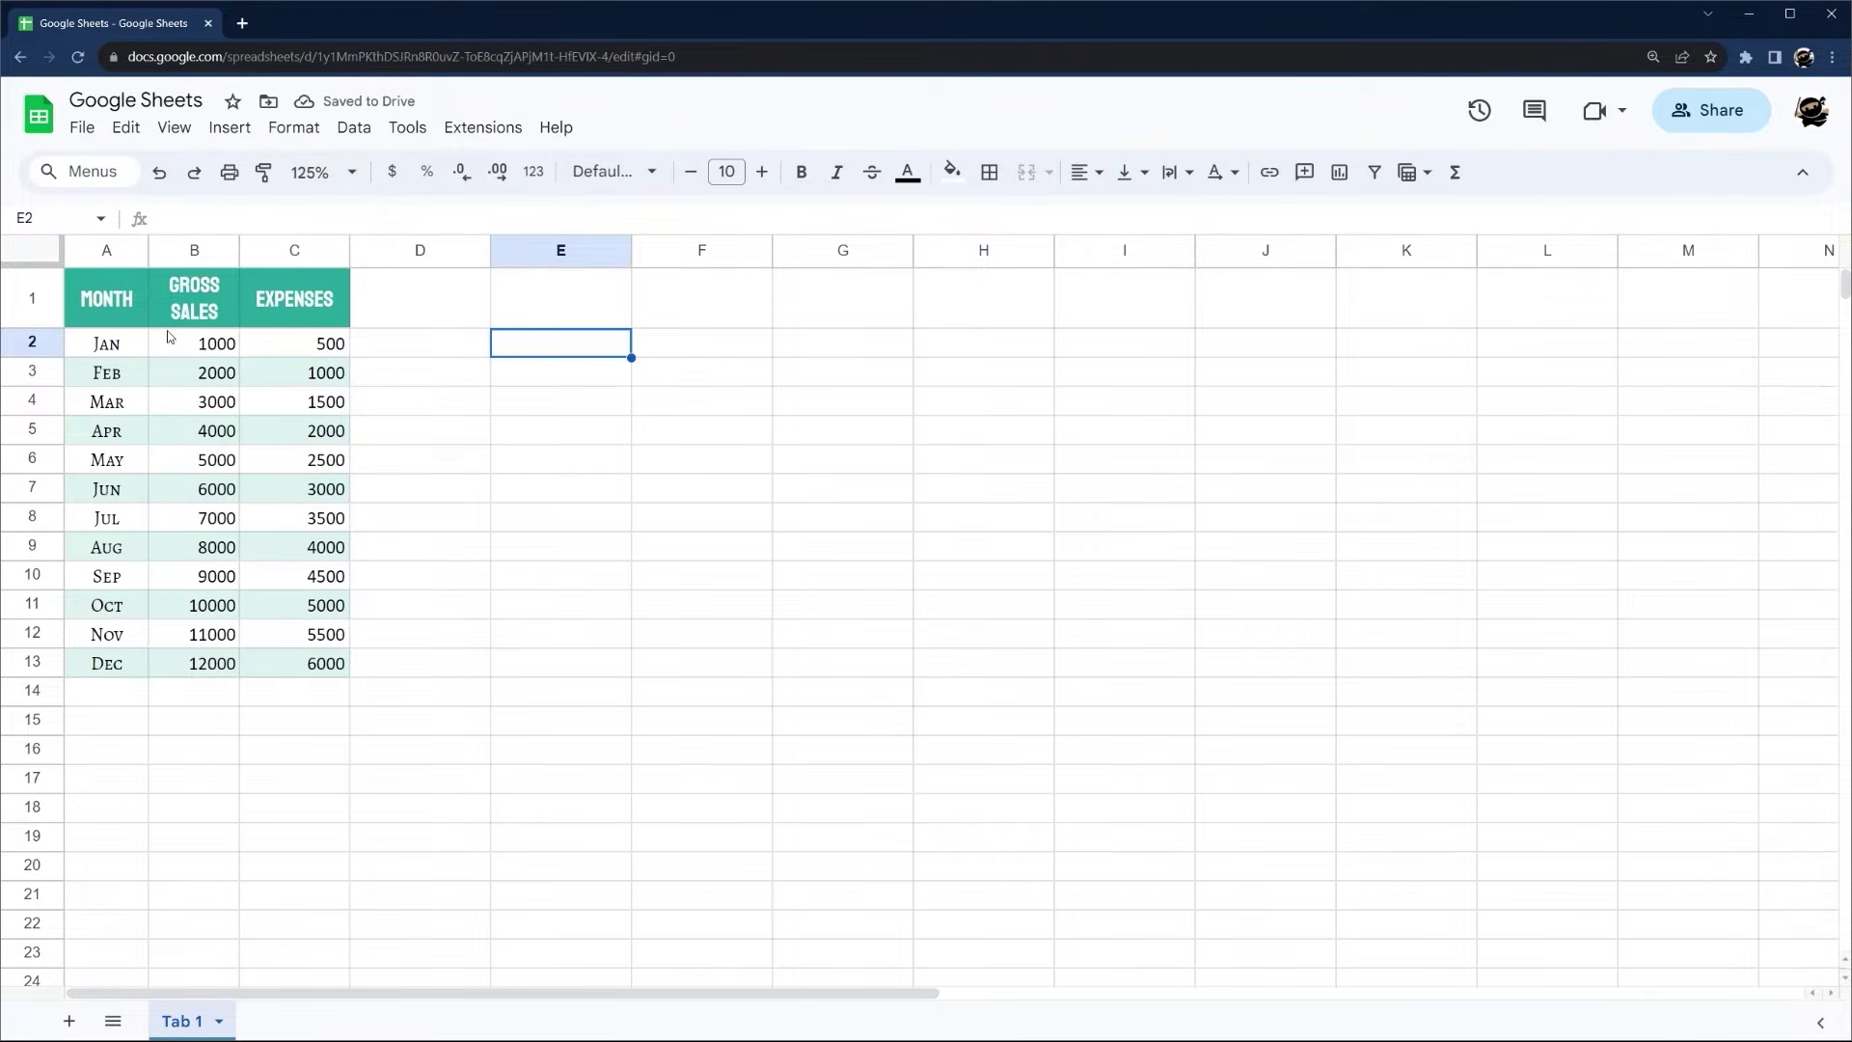
drag(126, 309, 310, 307)
Try the Accounting, Financial, Currency and Currency rounded number formats in turn on B2:C13
drag(222, 349, 328, 663)
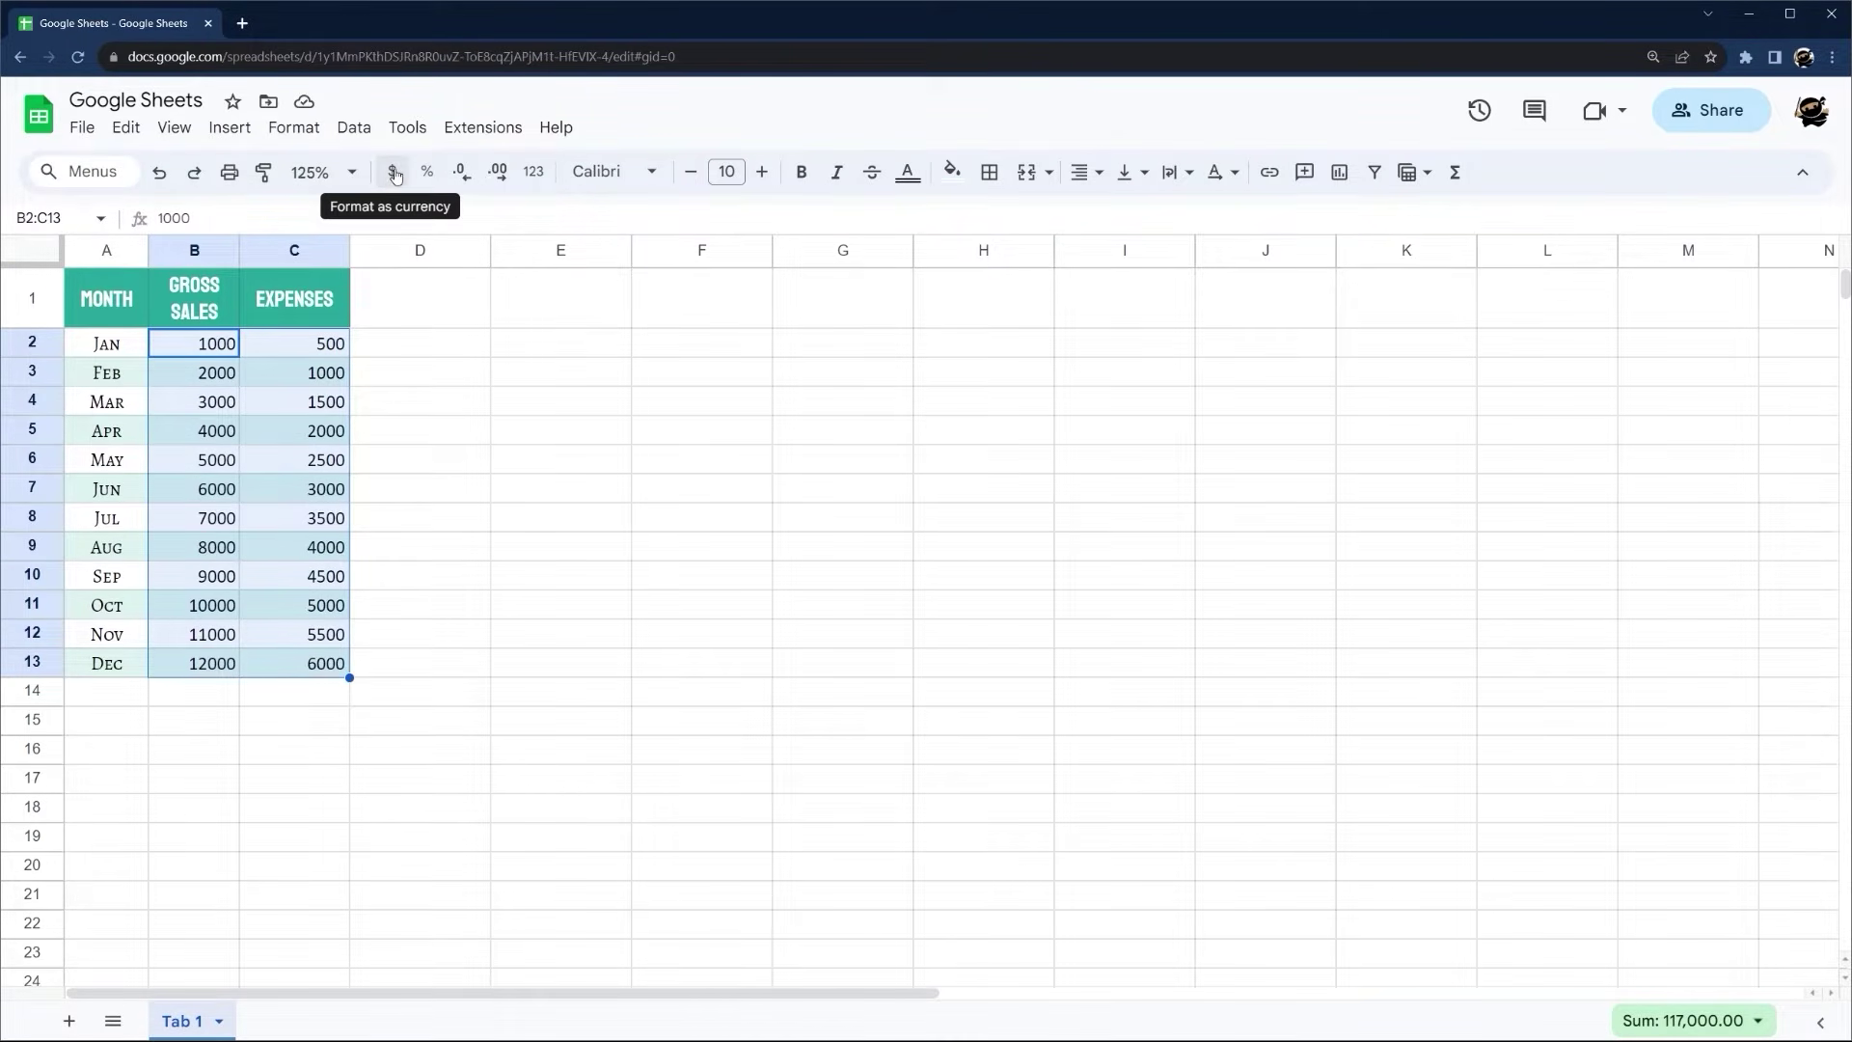
click(531, 182)
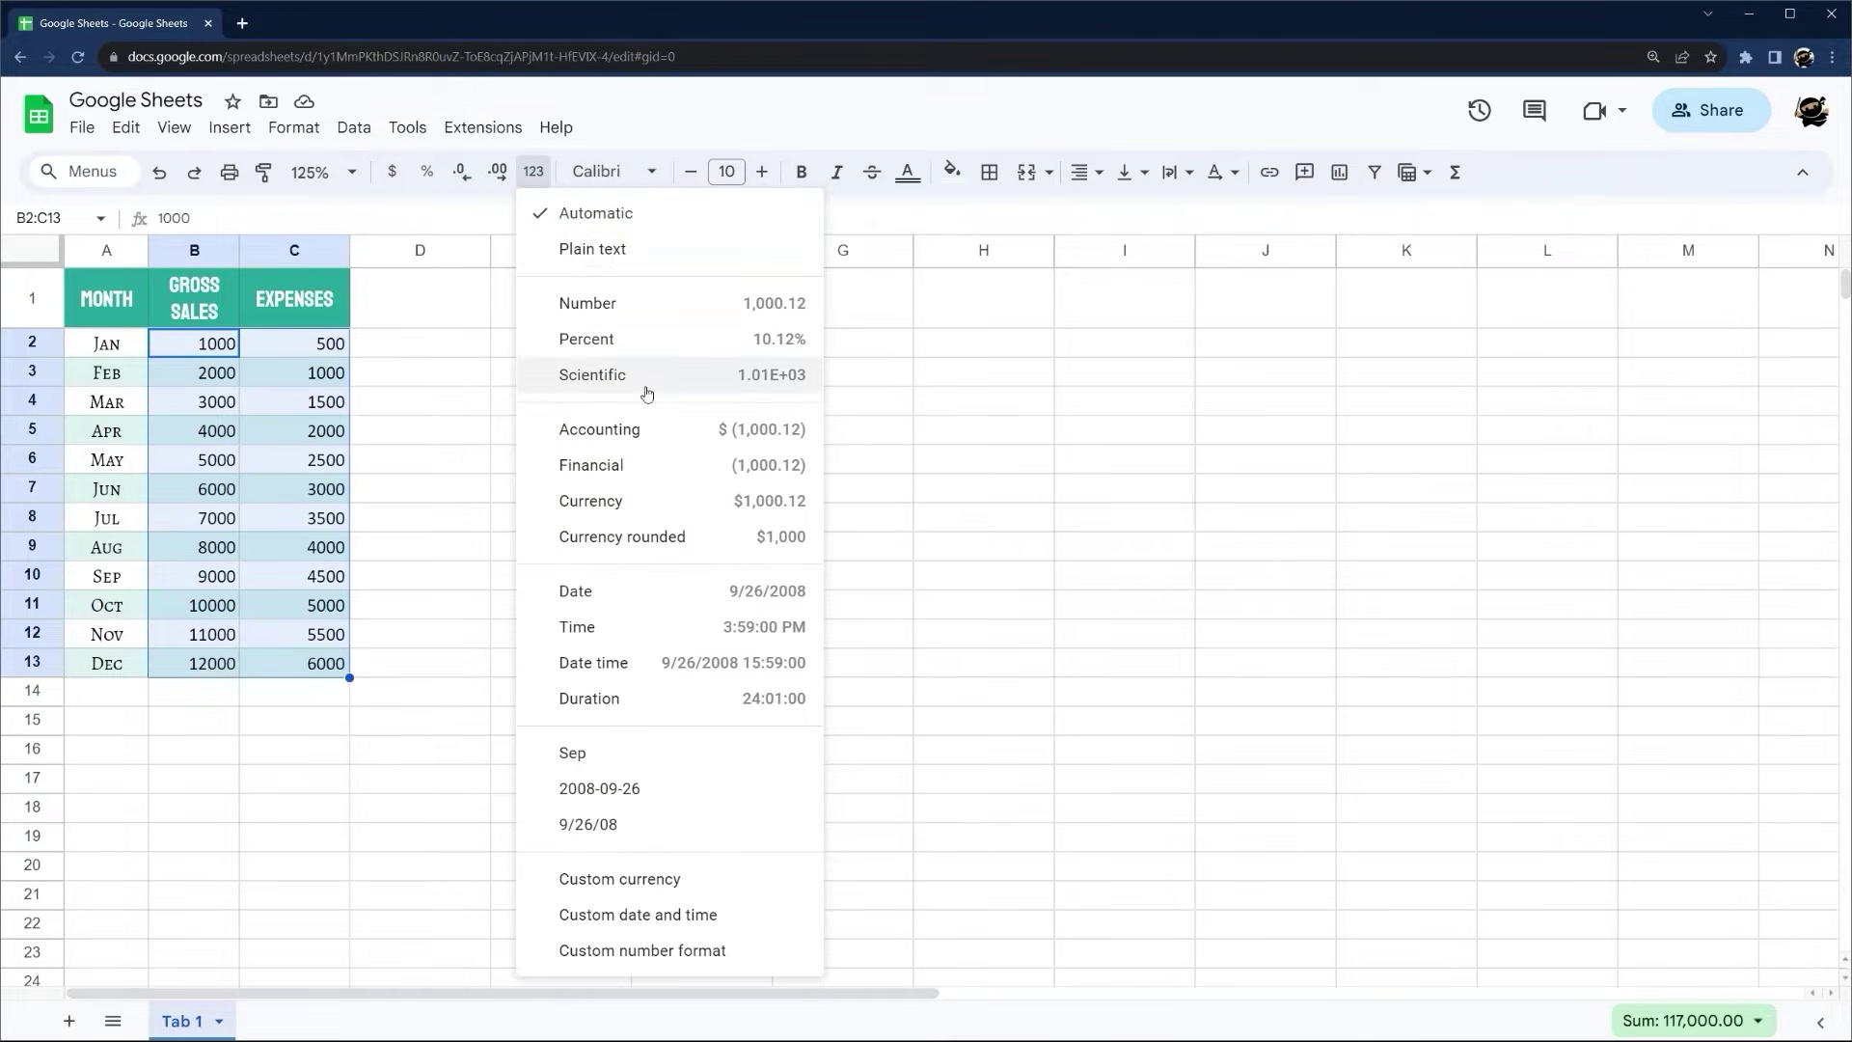
click(656, 435)
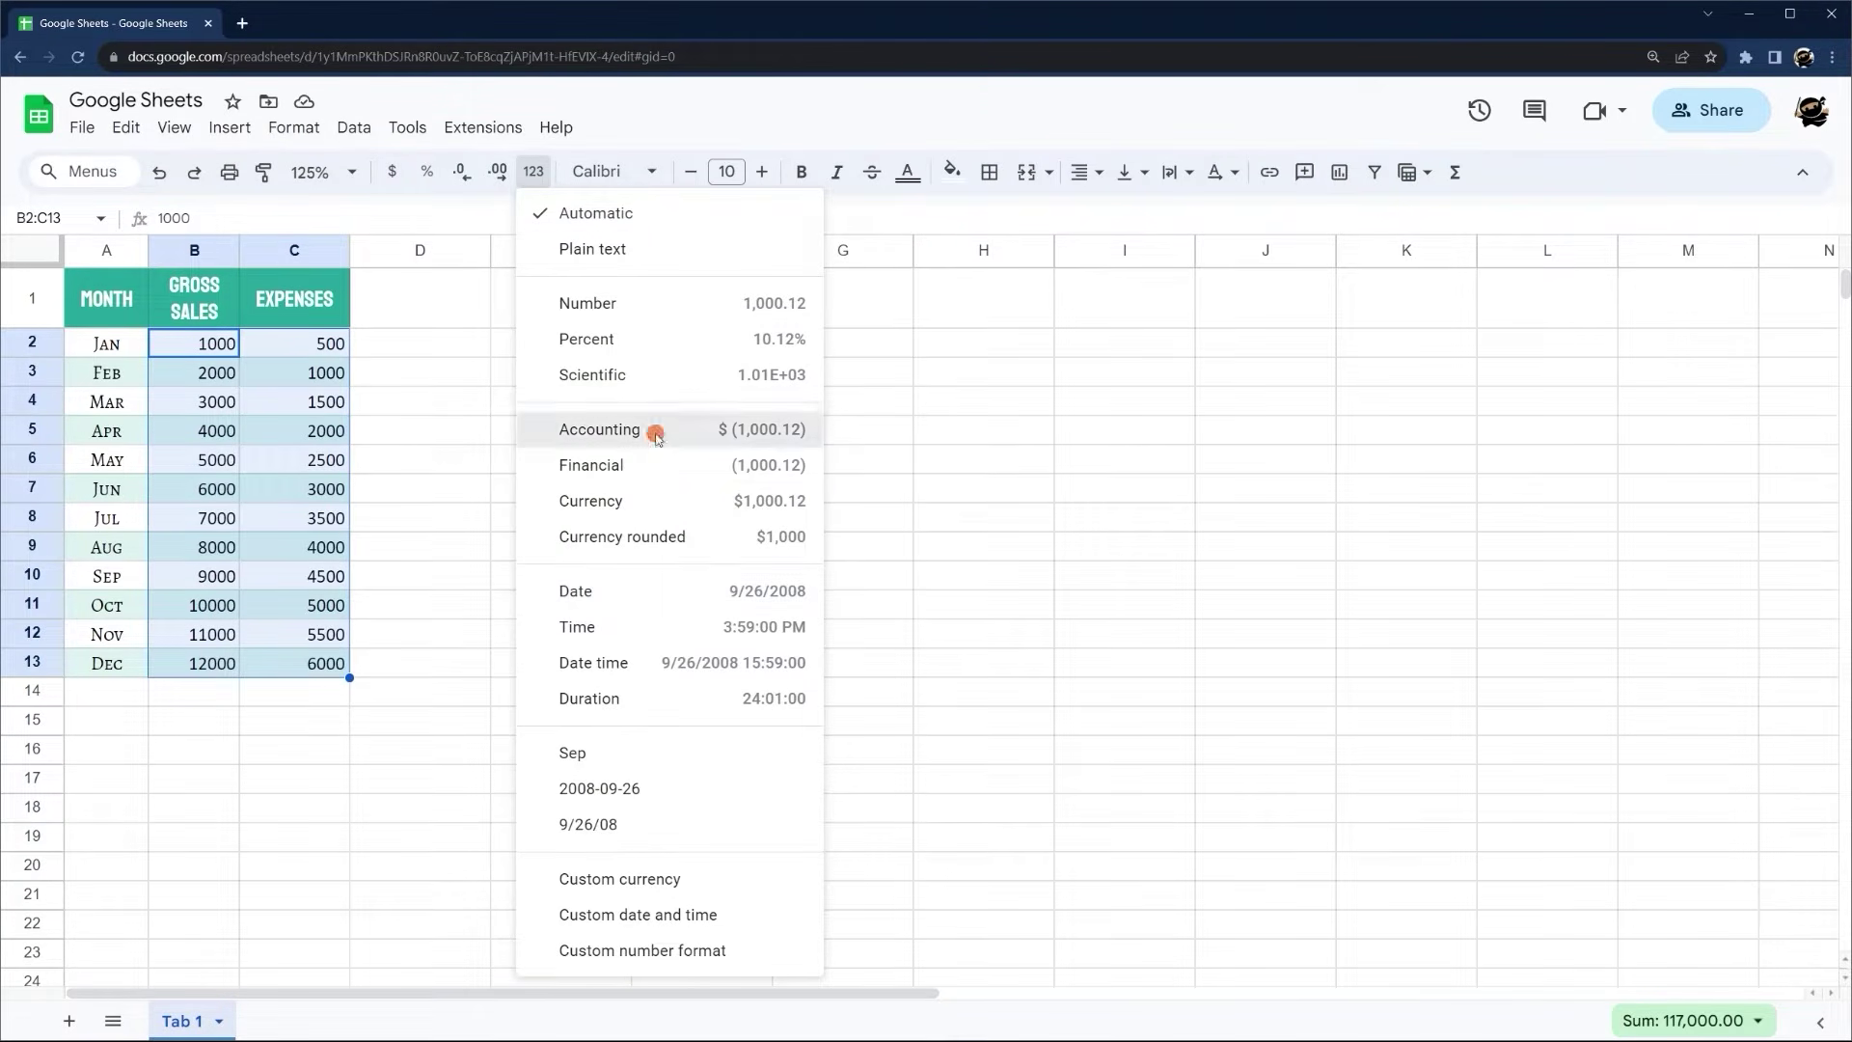
click(546, 179)
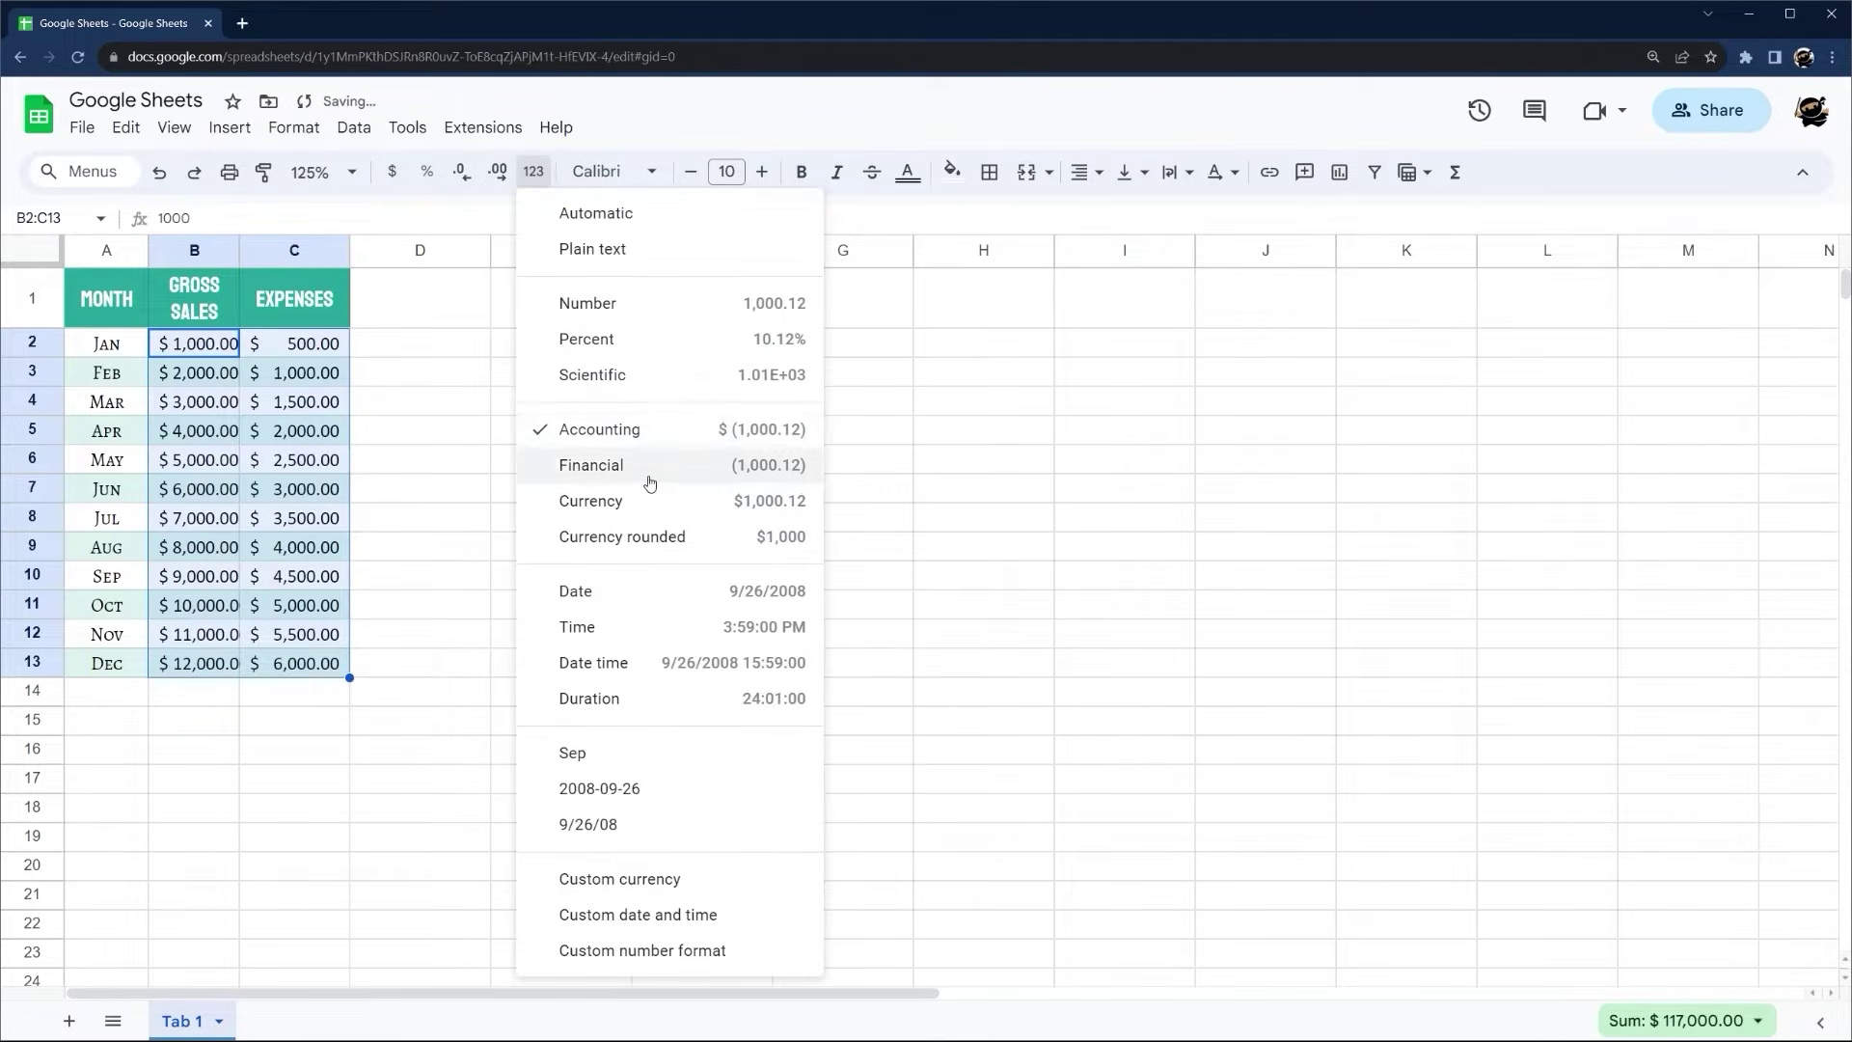
click(646, 470)
click(533, 171)
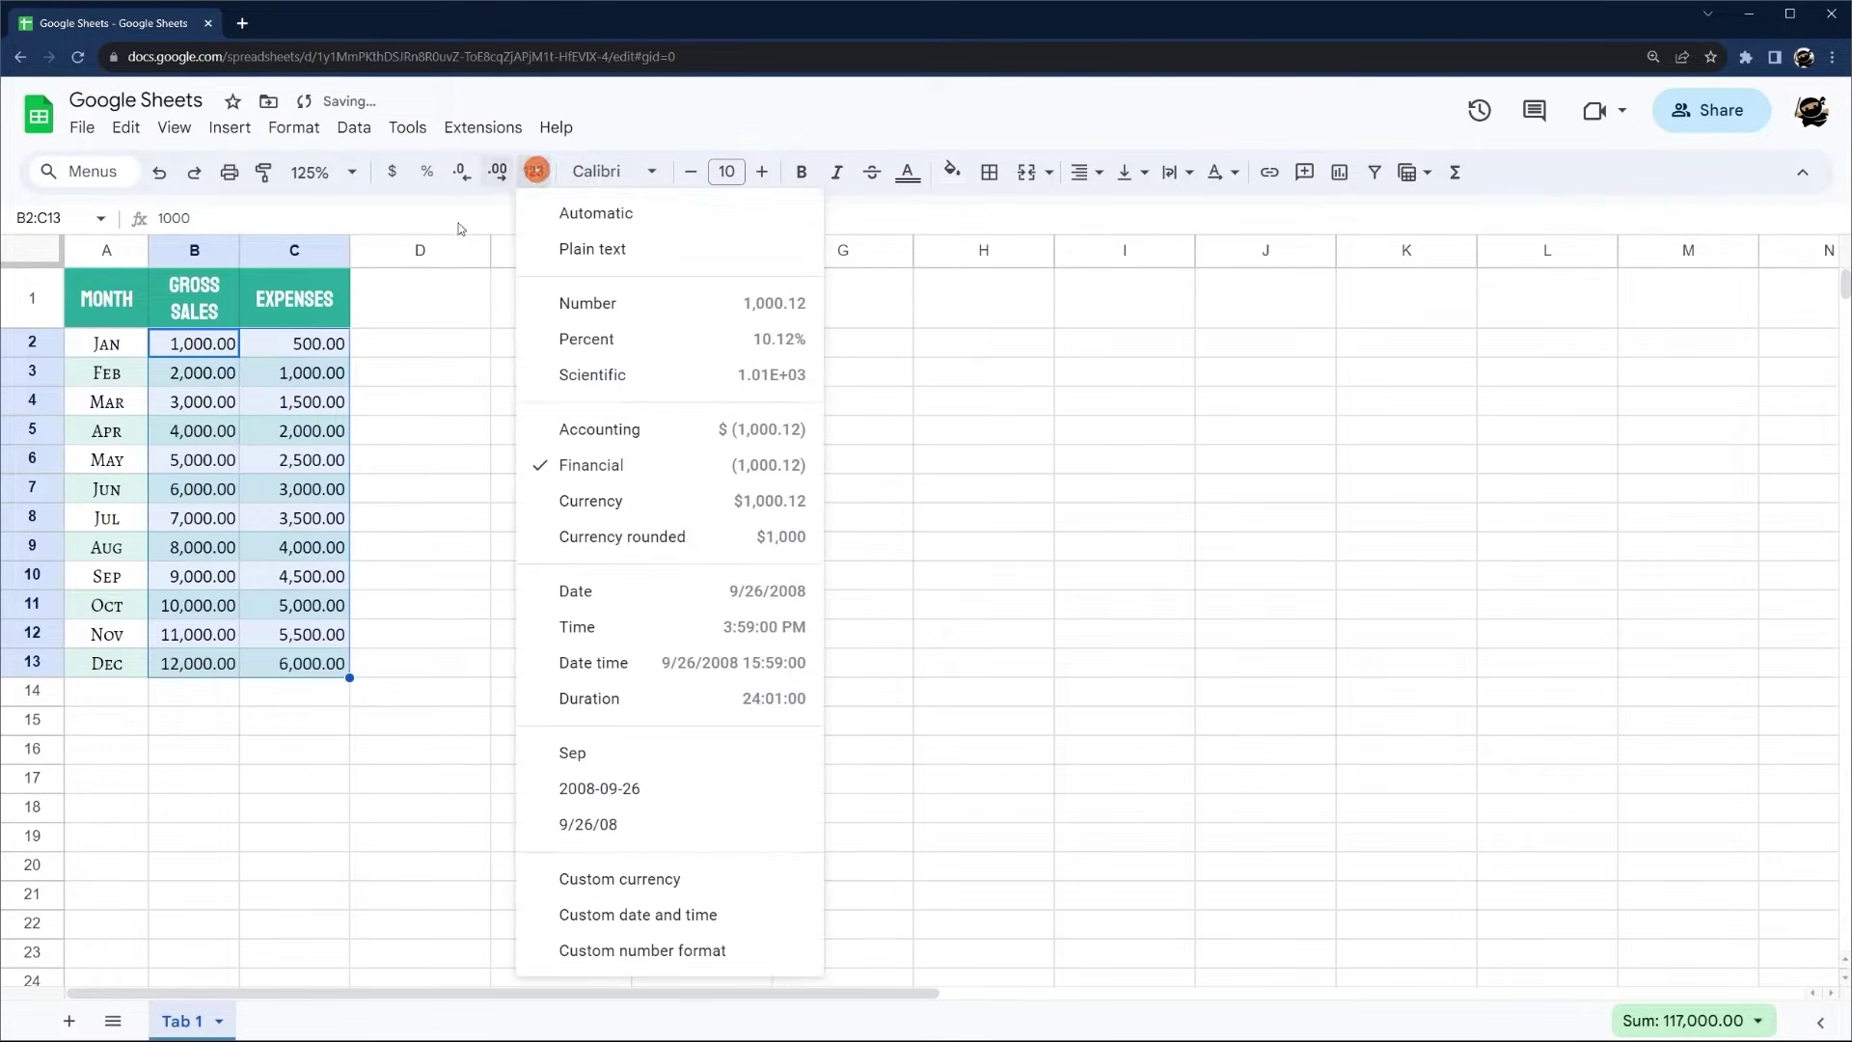
click(622, 500)
click(540, 171)
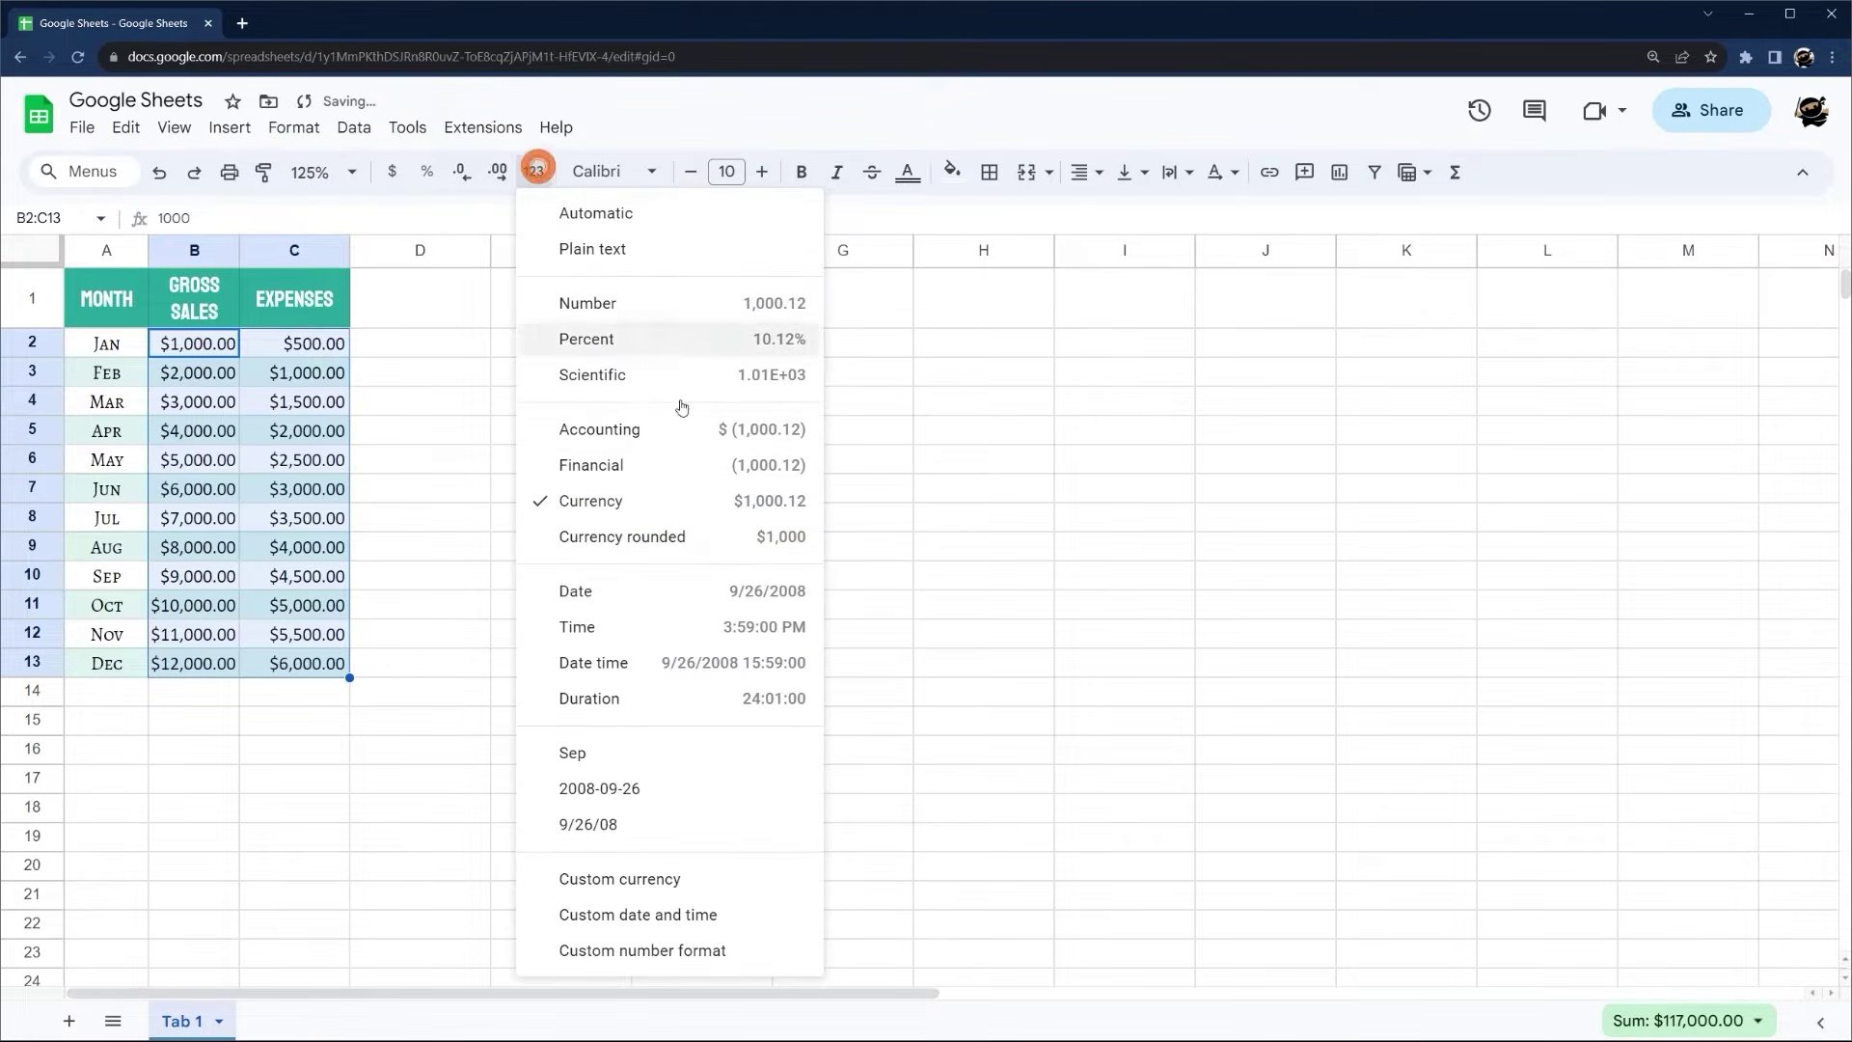
click(663, 541)
Look through the custom currencies and the custom number formats for B2:C13 without applying any
click(533, 171)
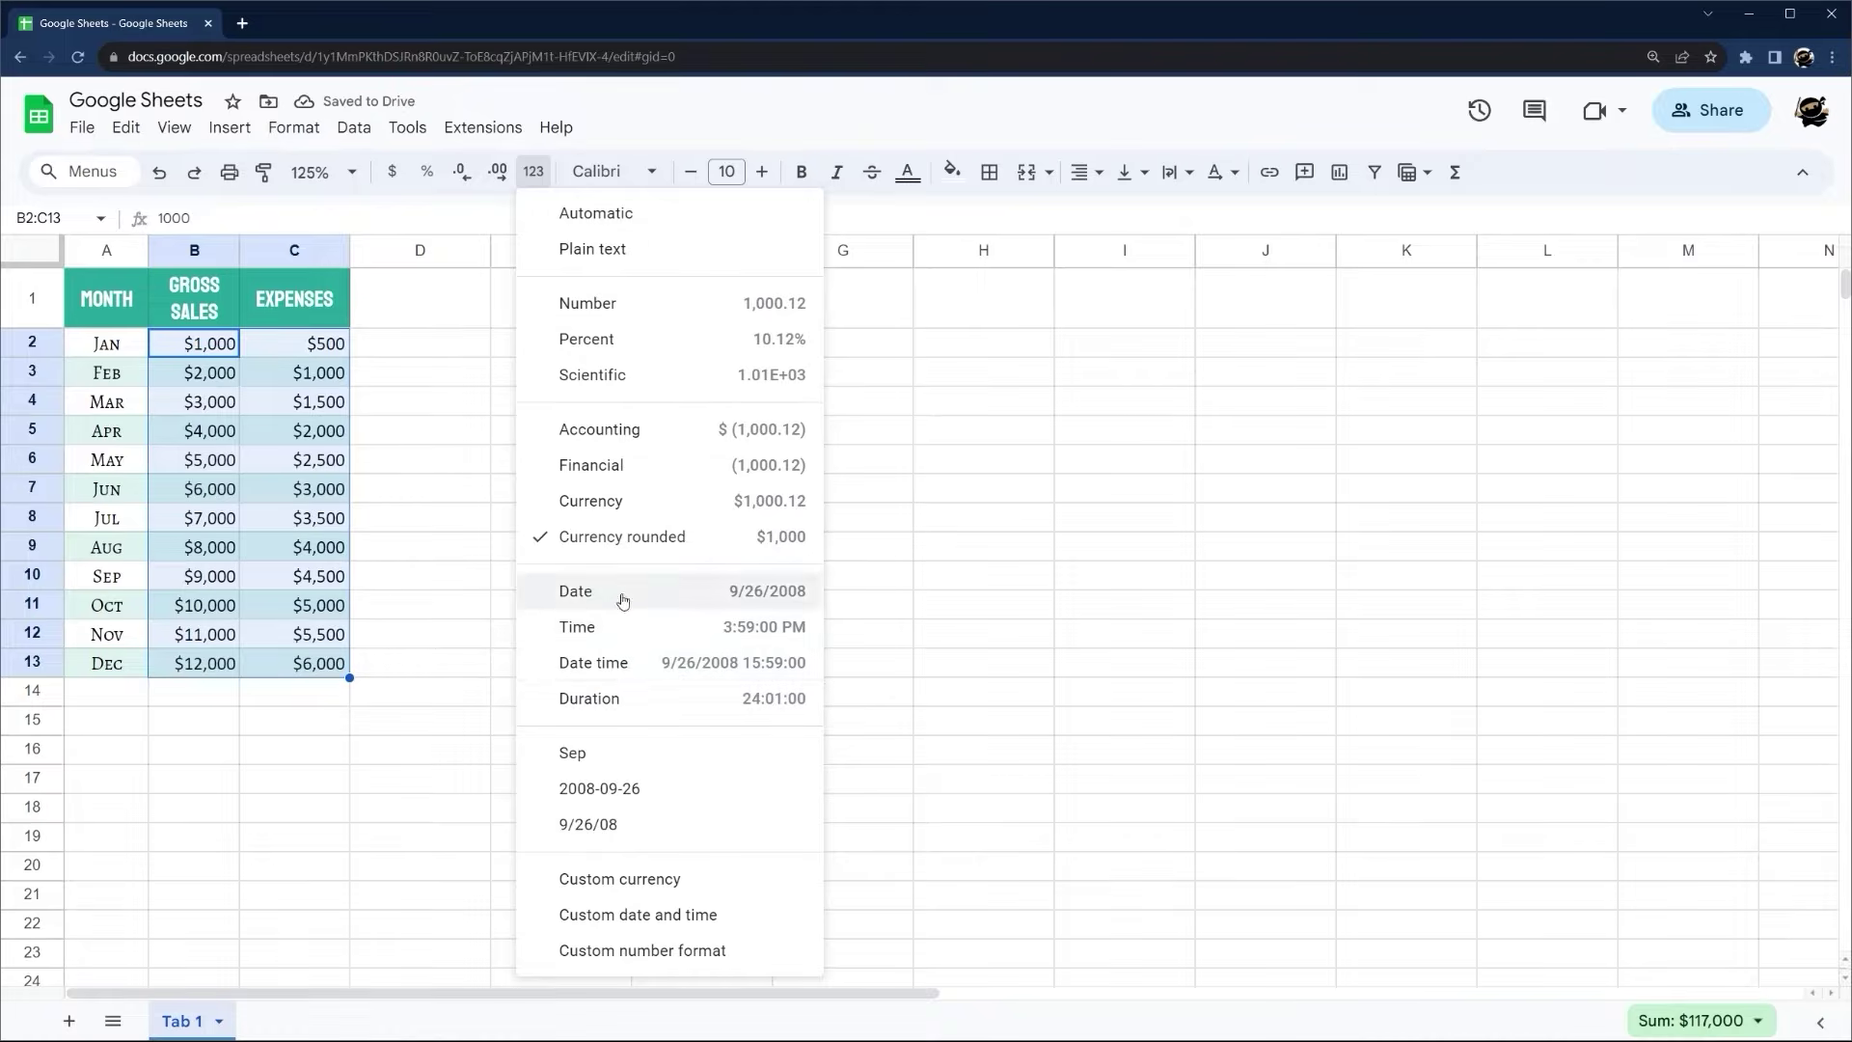
click(615, 884)
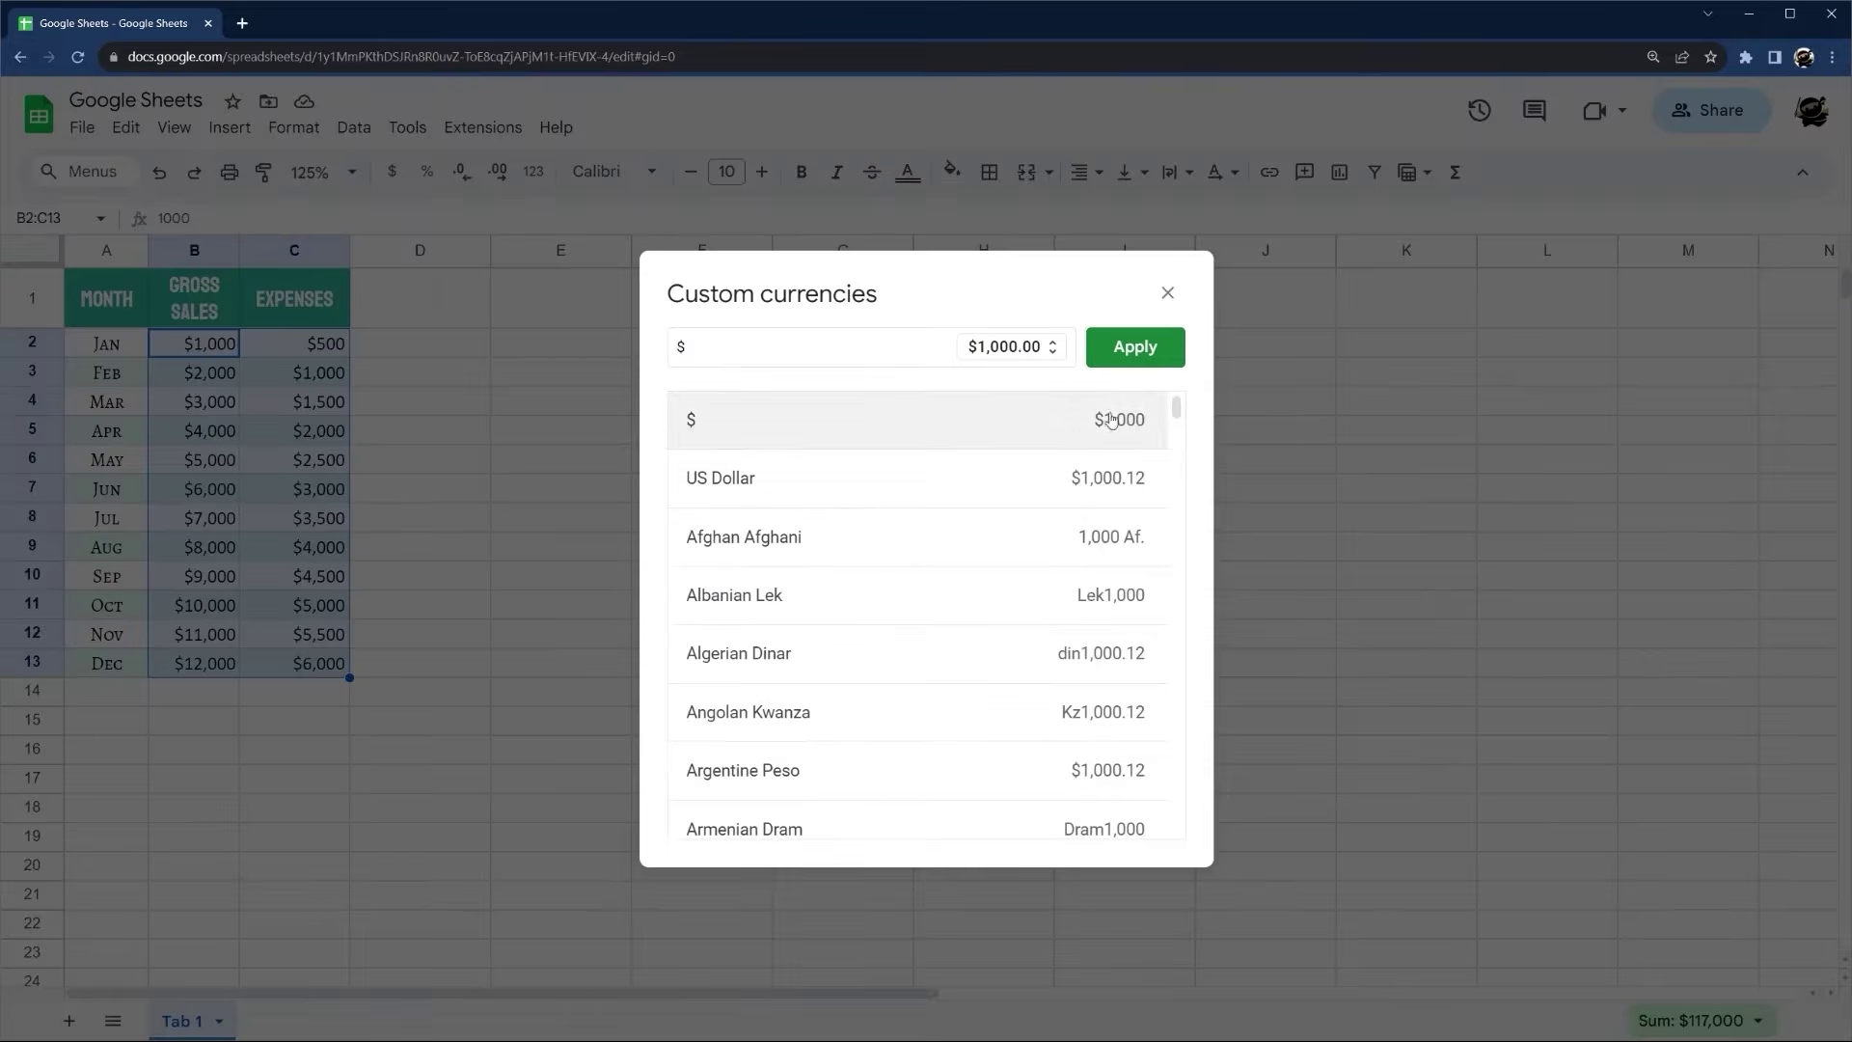
click(1169, 291)
click(533, 171)
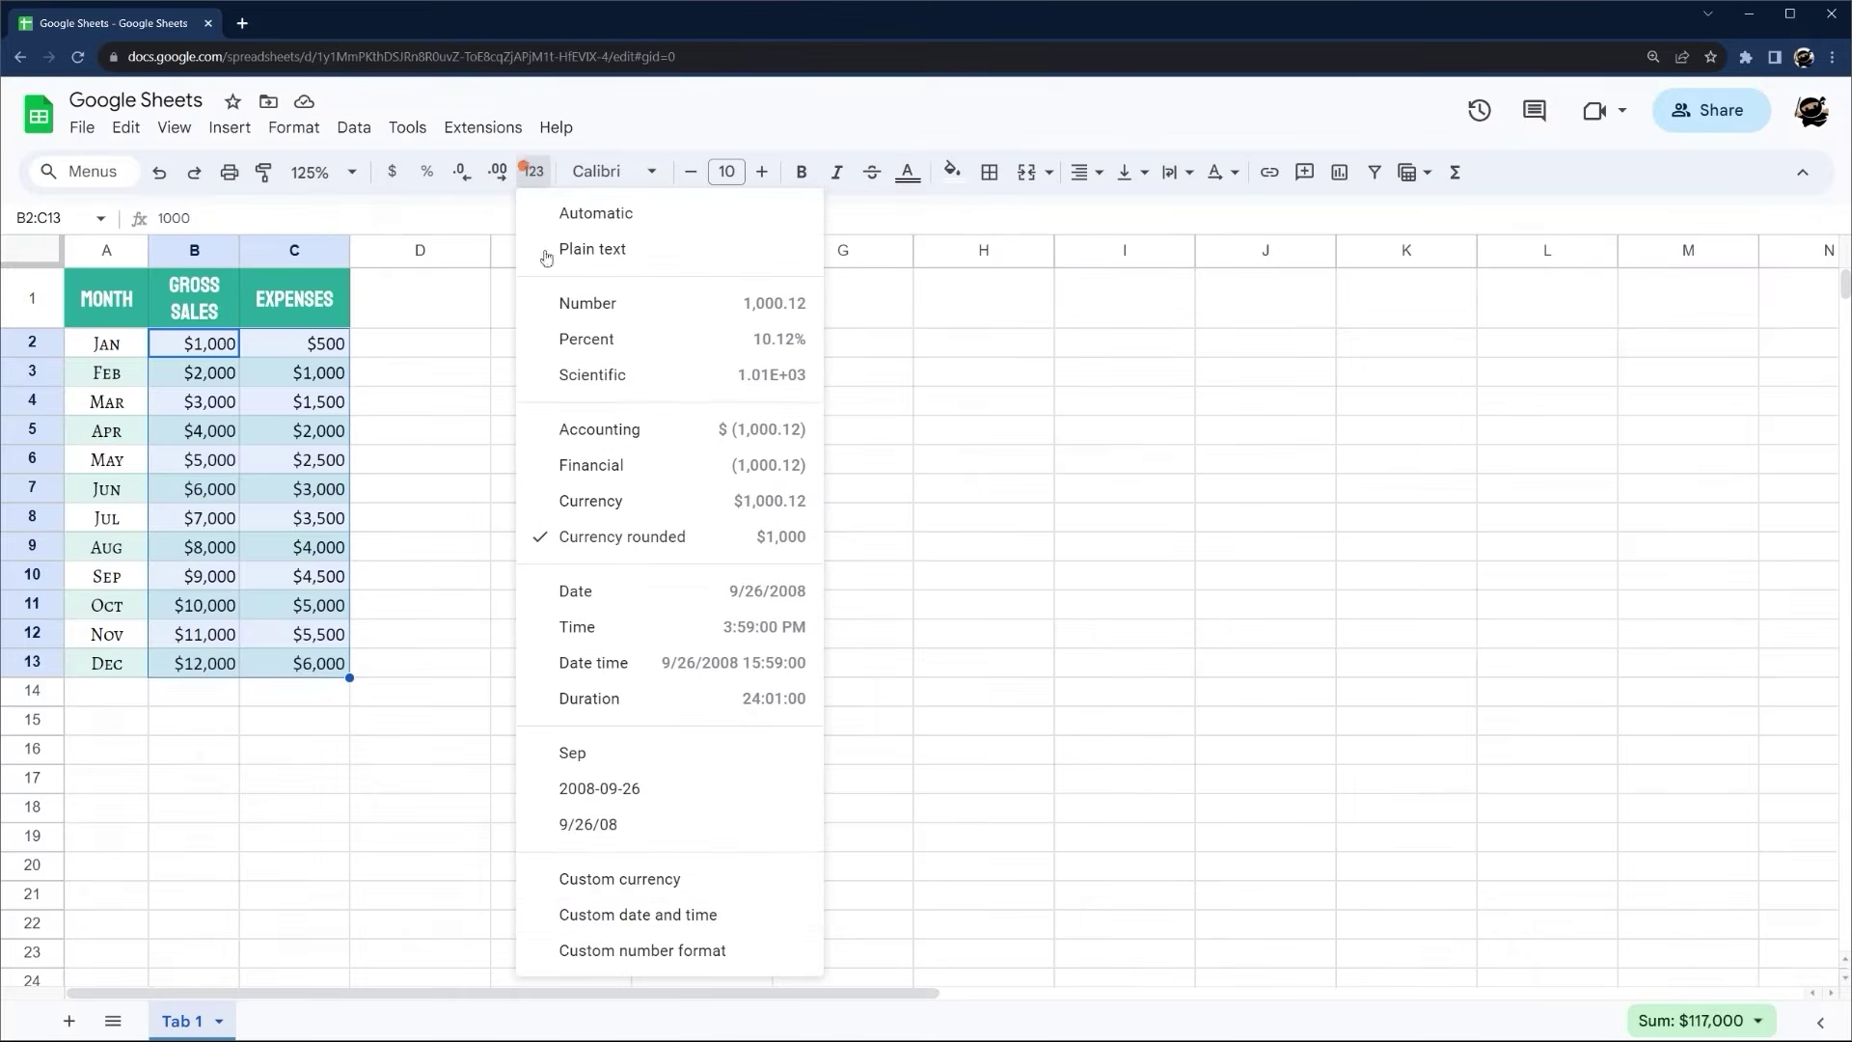
click(625, 953)
scroll(873, 437, down, 10)
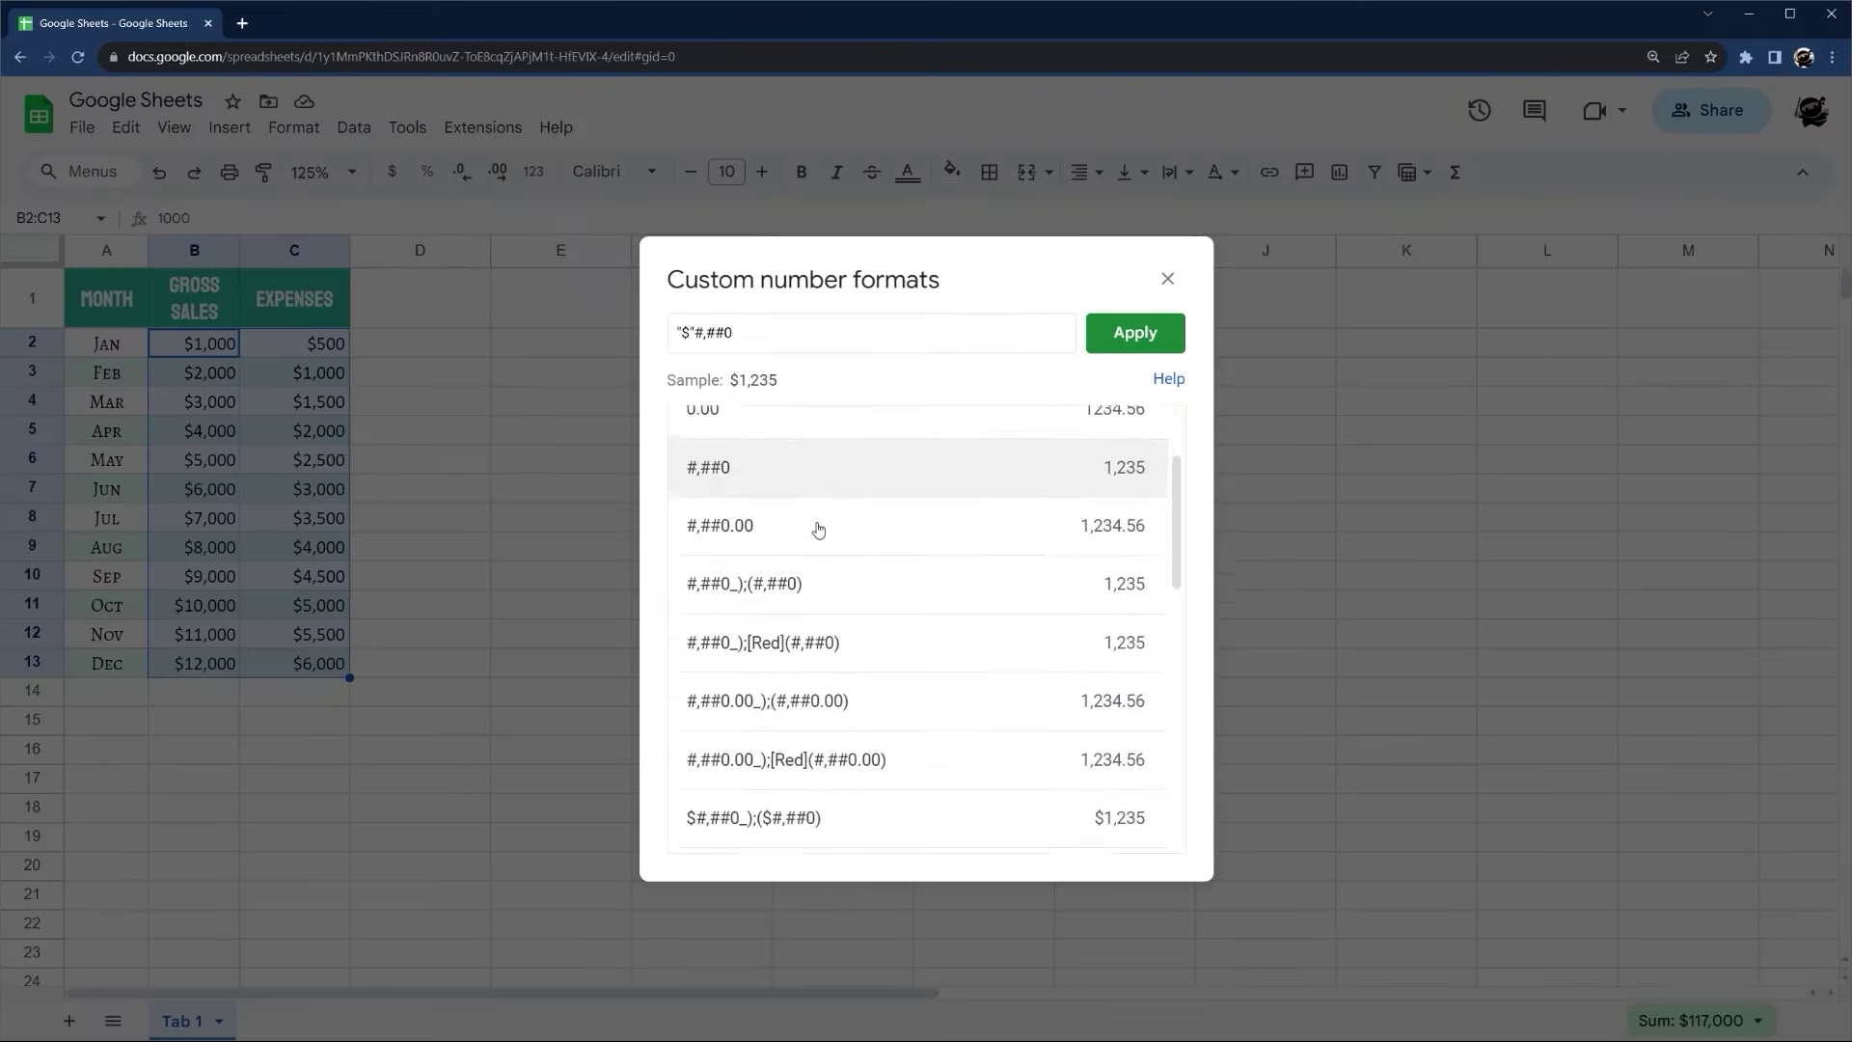
scroll(848, 650, up, 10)
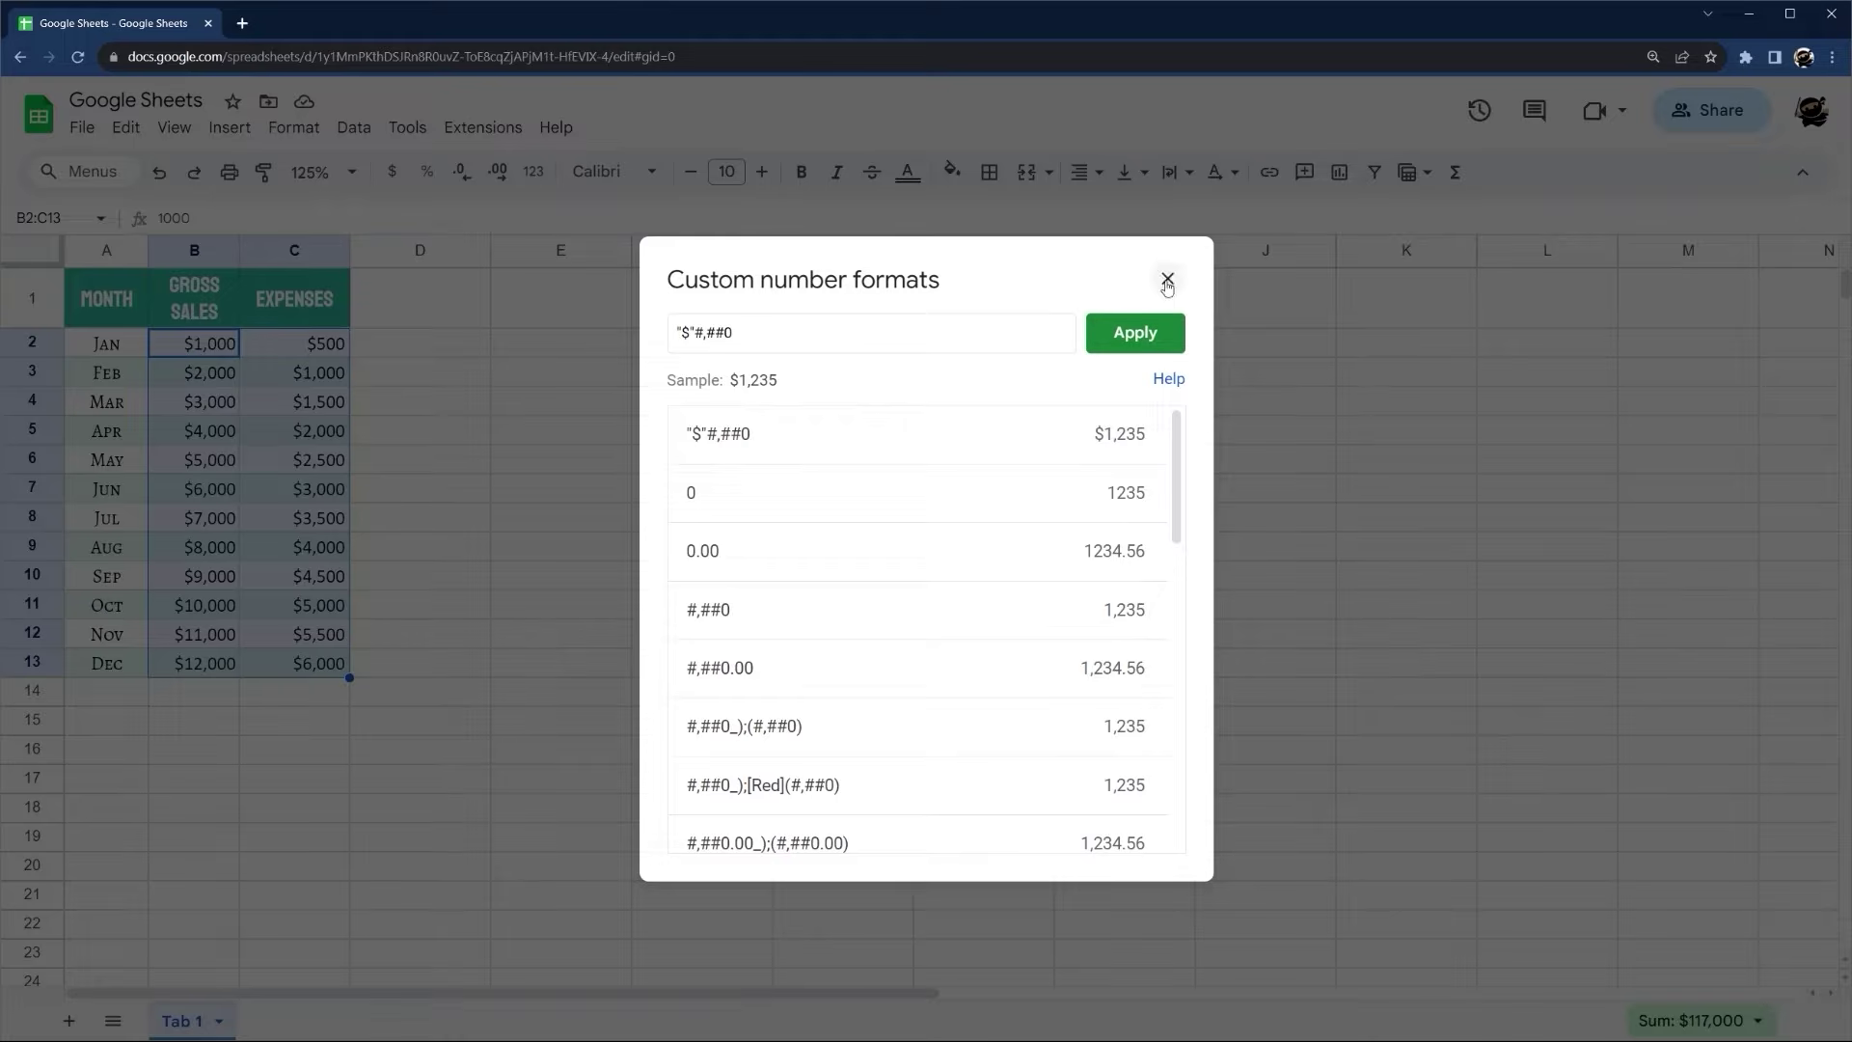
scroll(979, 611, down, 8)
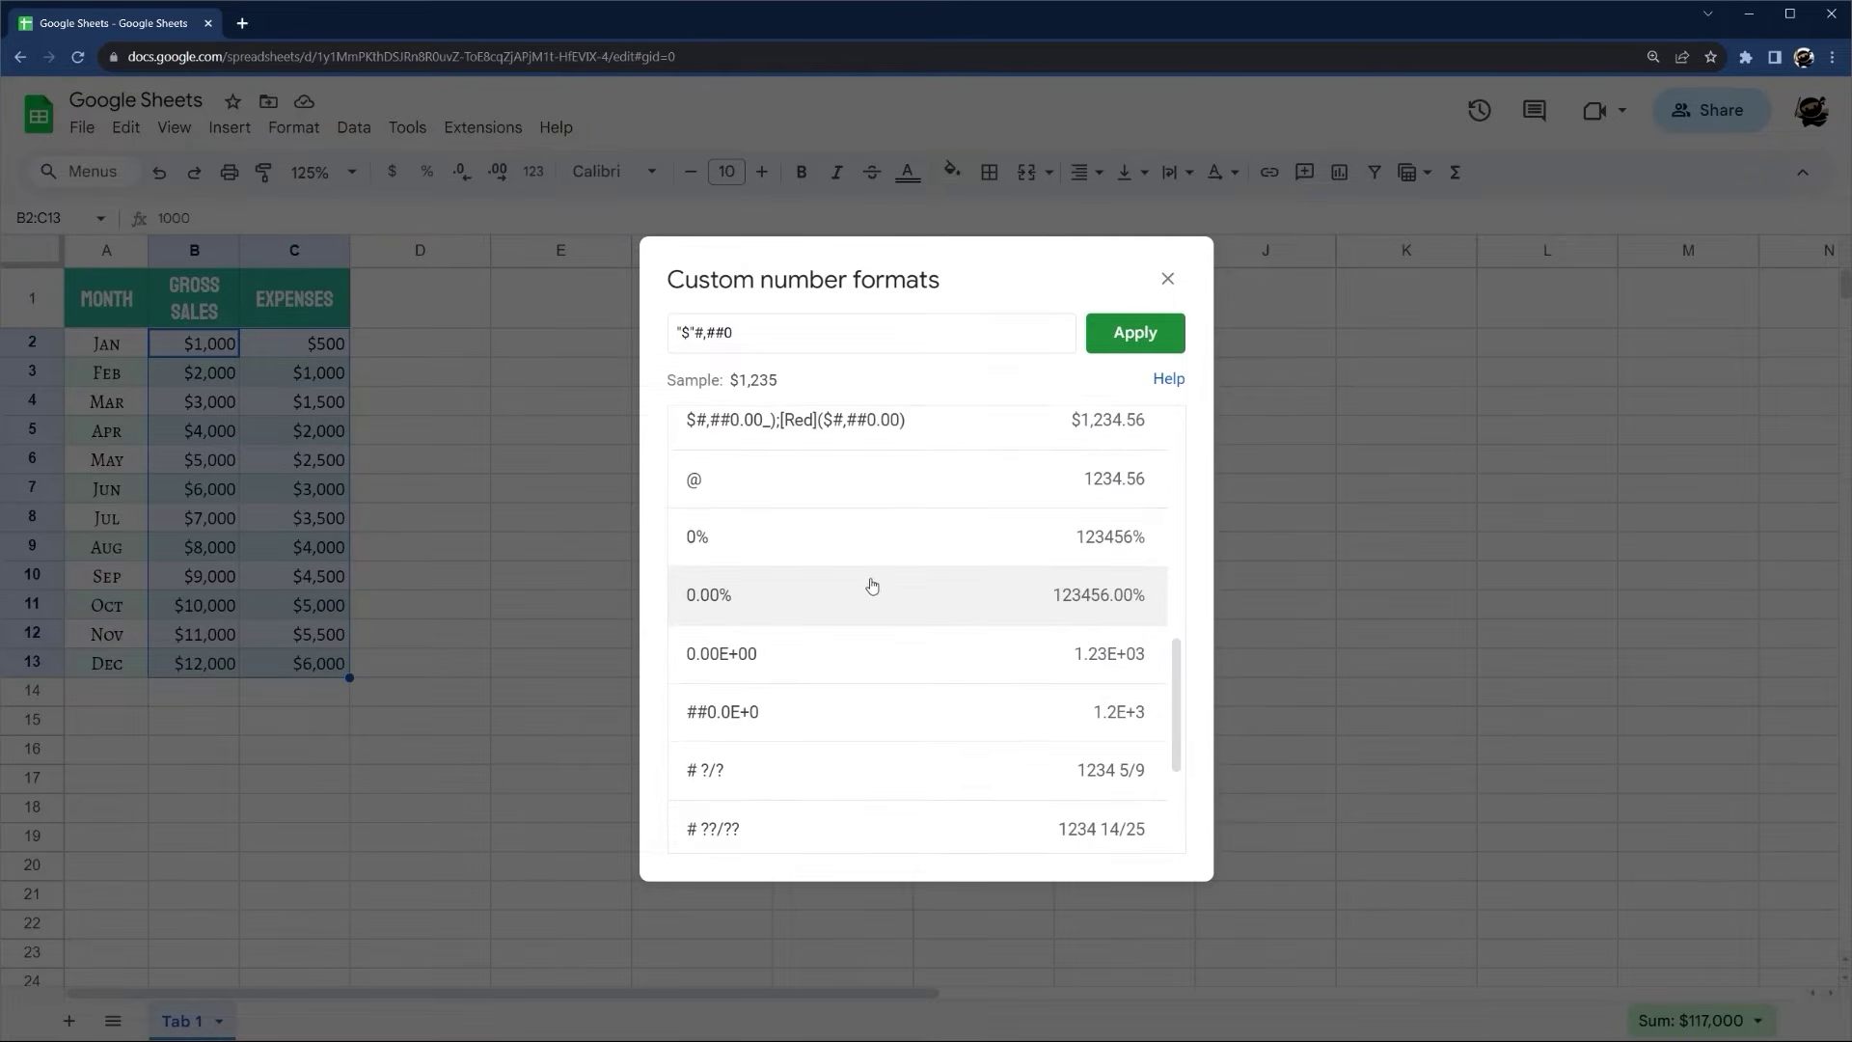
scroll(872, 585, down, 3)
click(1167, 279)
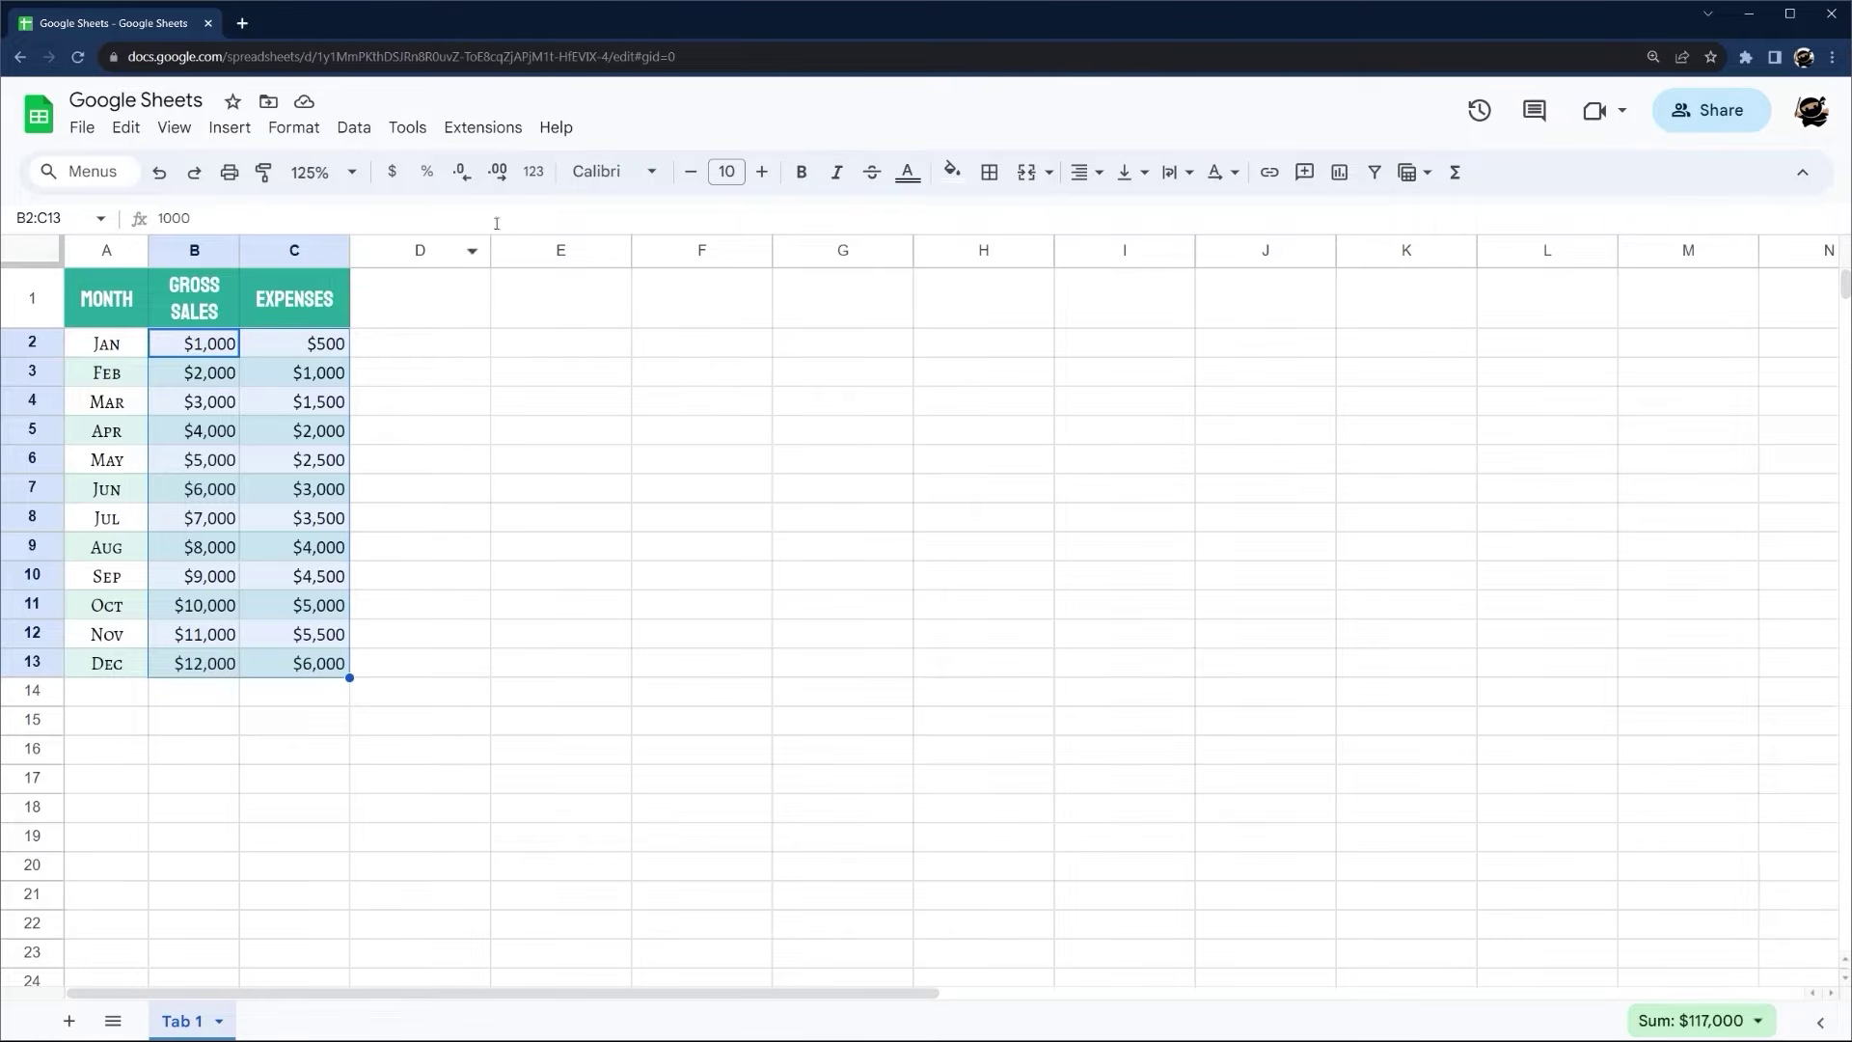
Try the Plain text format on B2:C13 and return the figures to Automatic
click(534, 171)
click(592, 243)
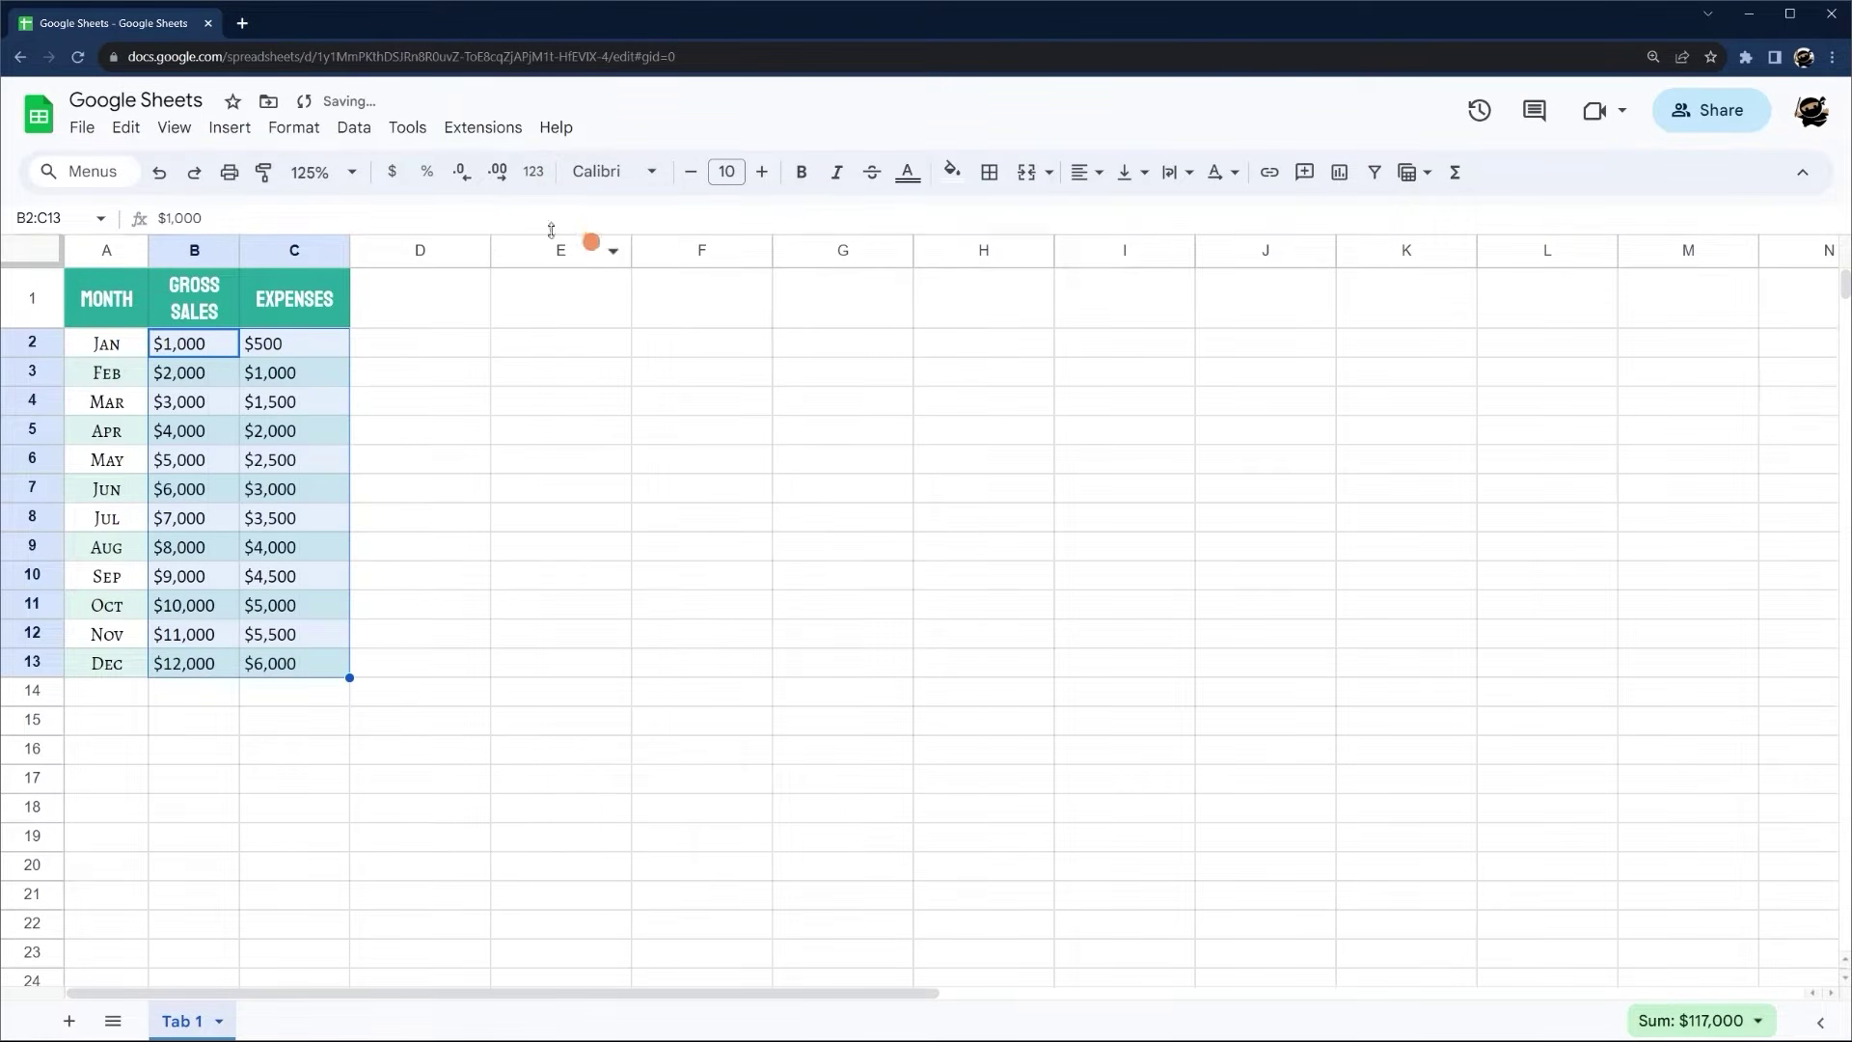
click(536, 174)
click(578, 221)
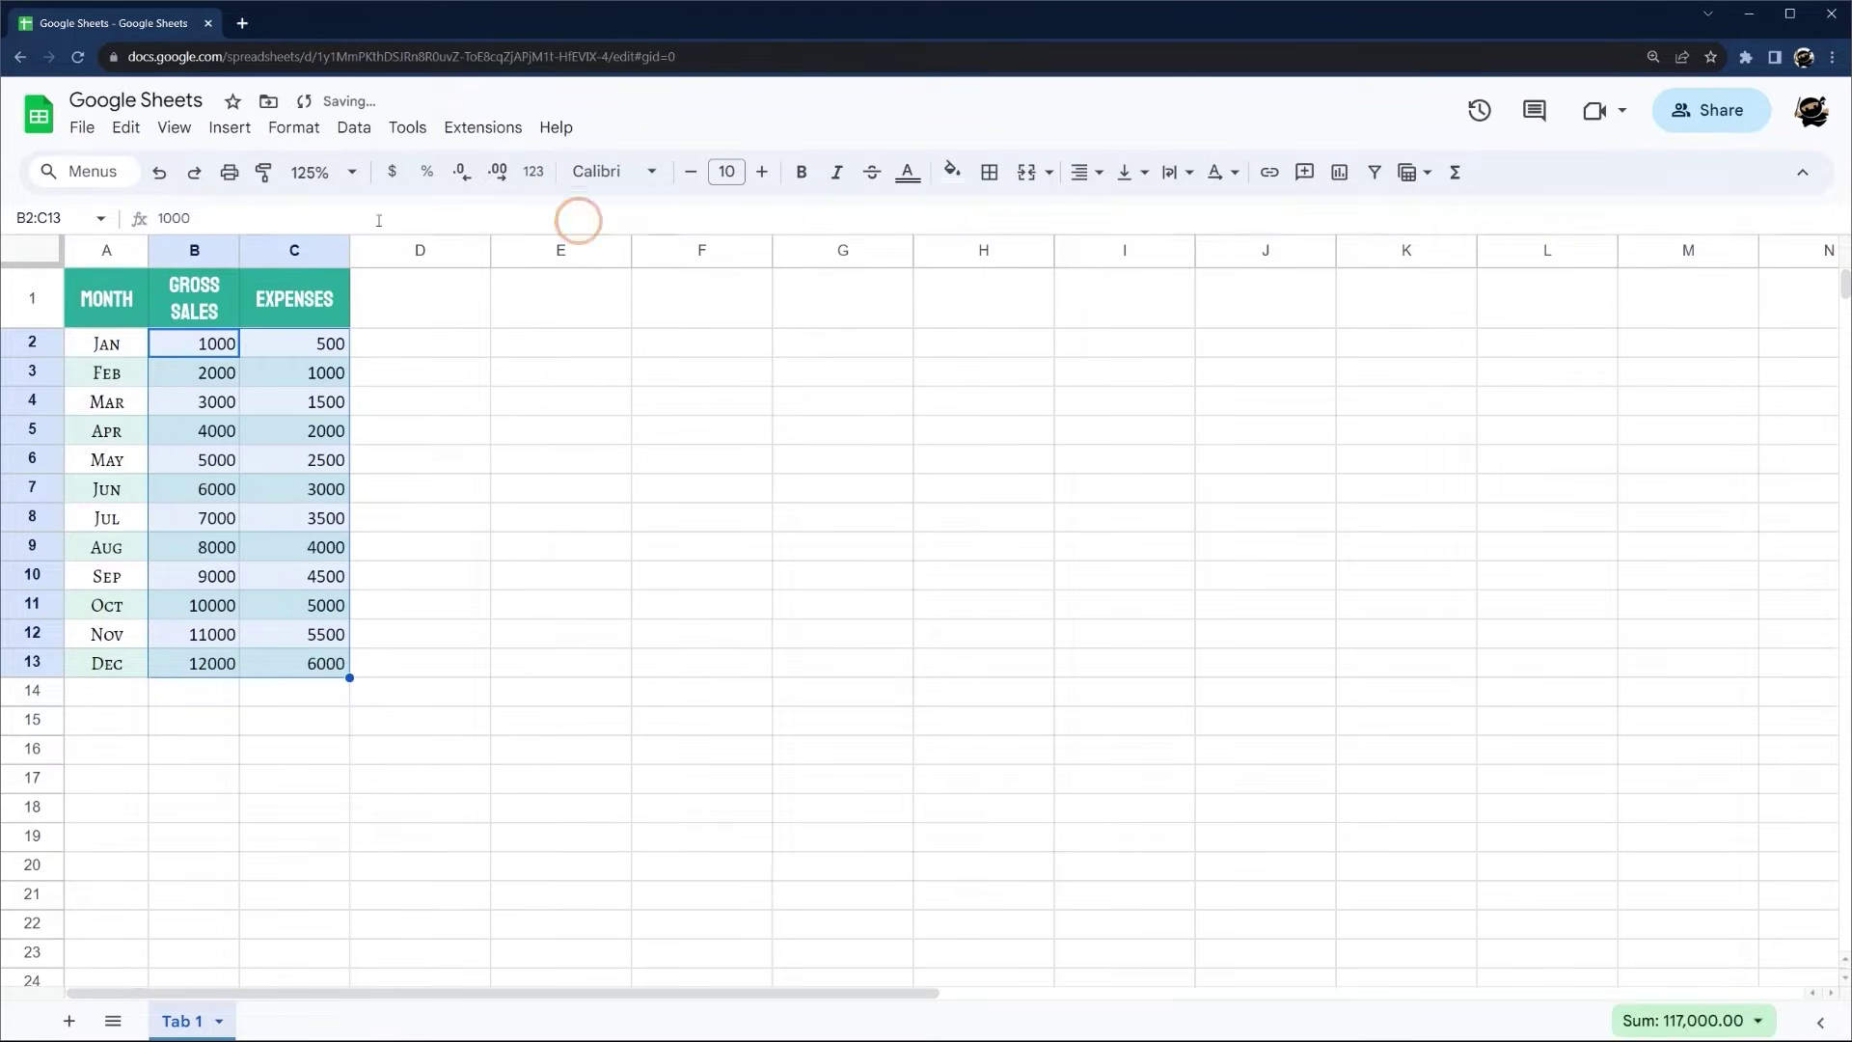
Format the figures in B2:C13 as currency with no decimal places
click(394, 173)
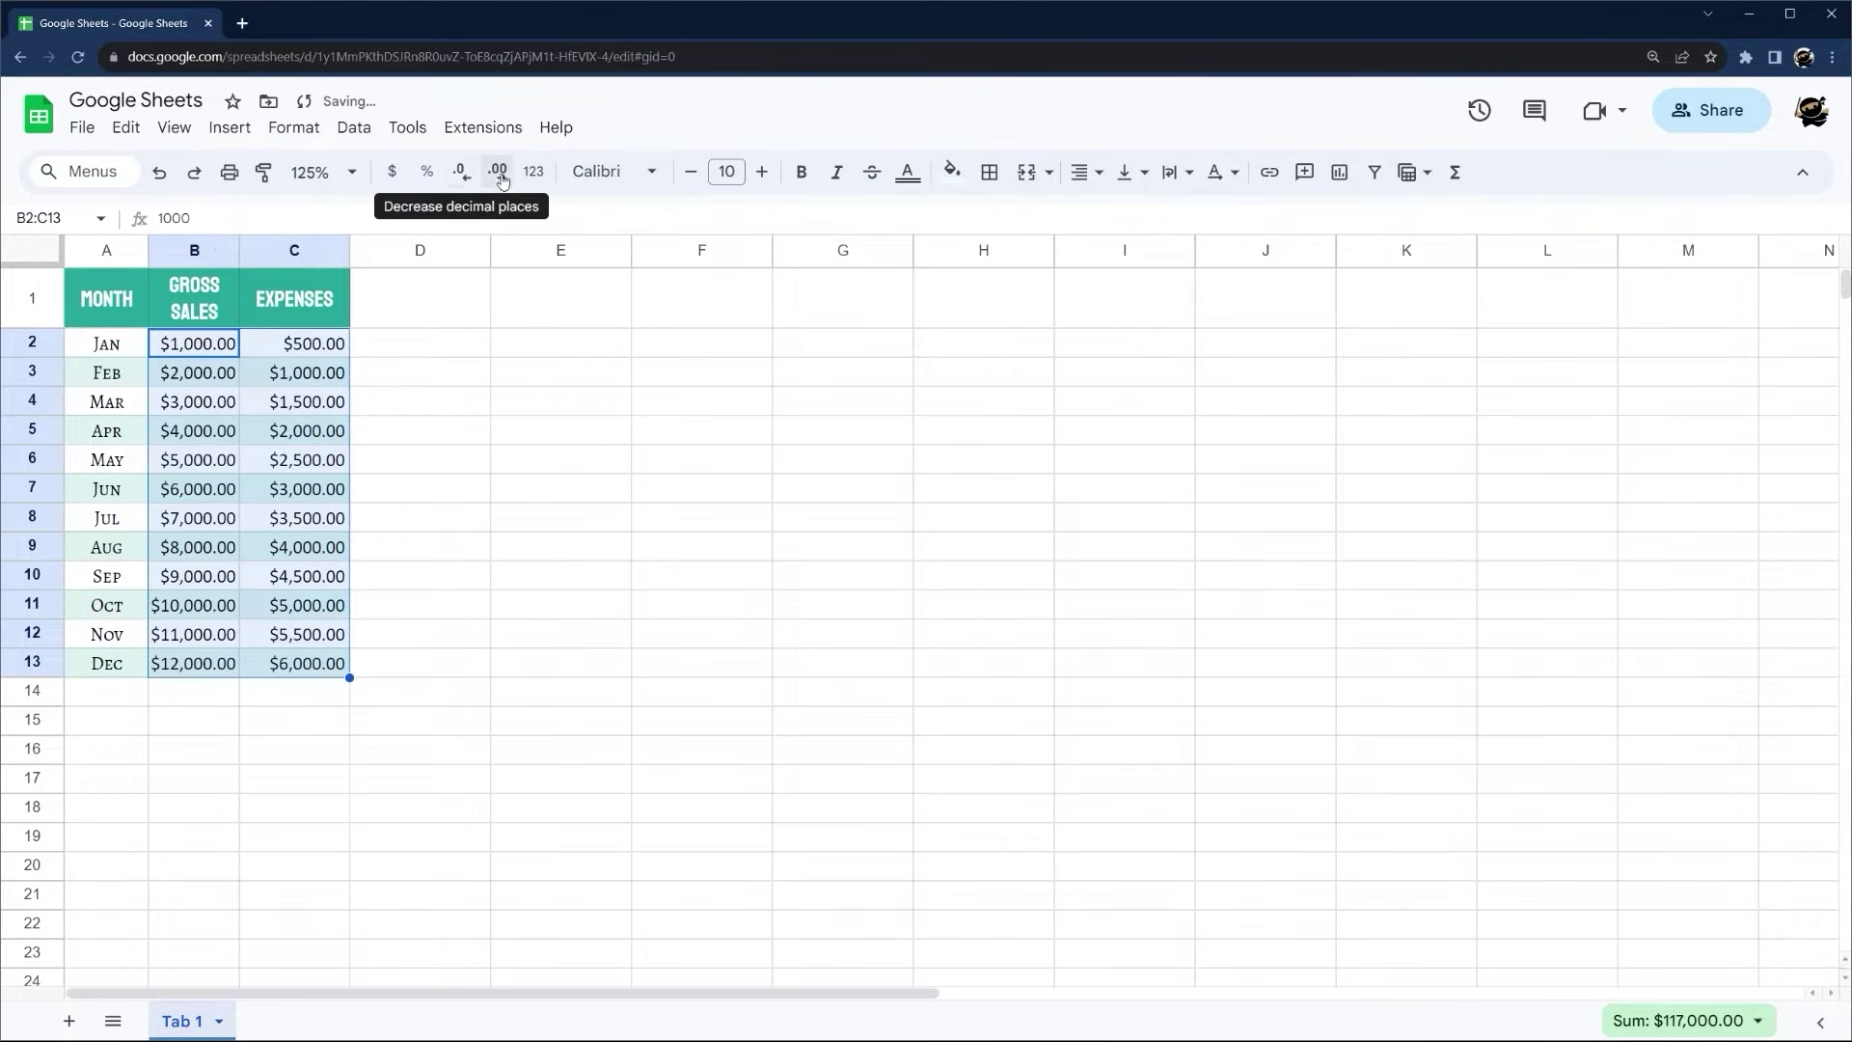
click(466, 177)
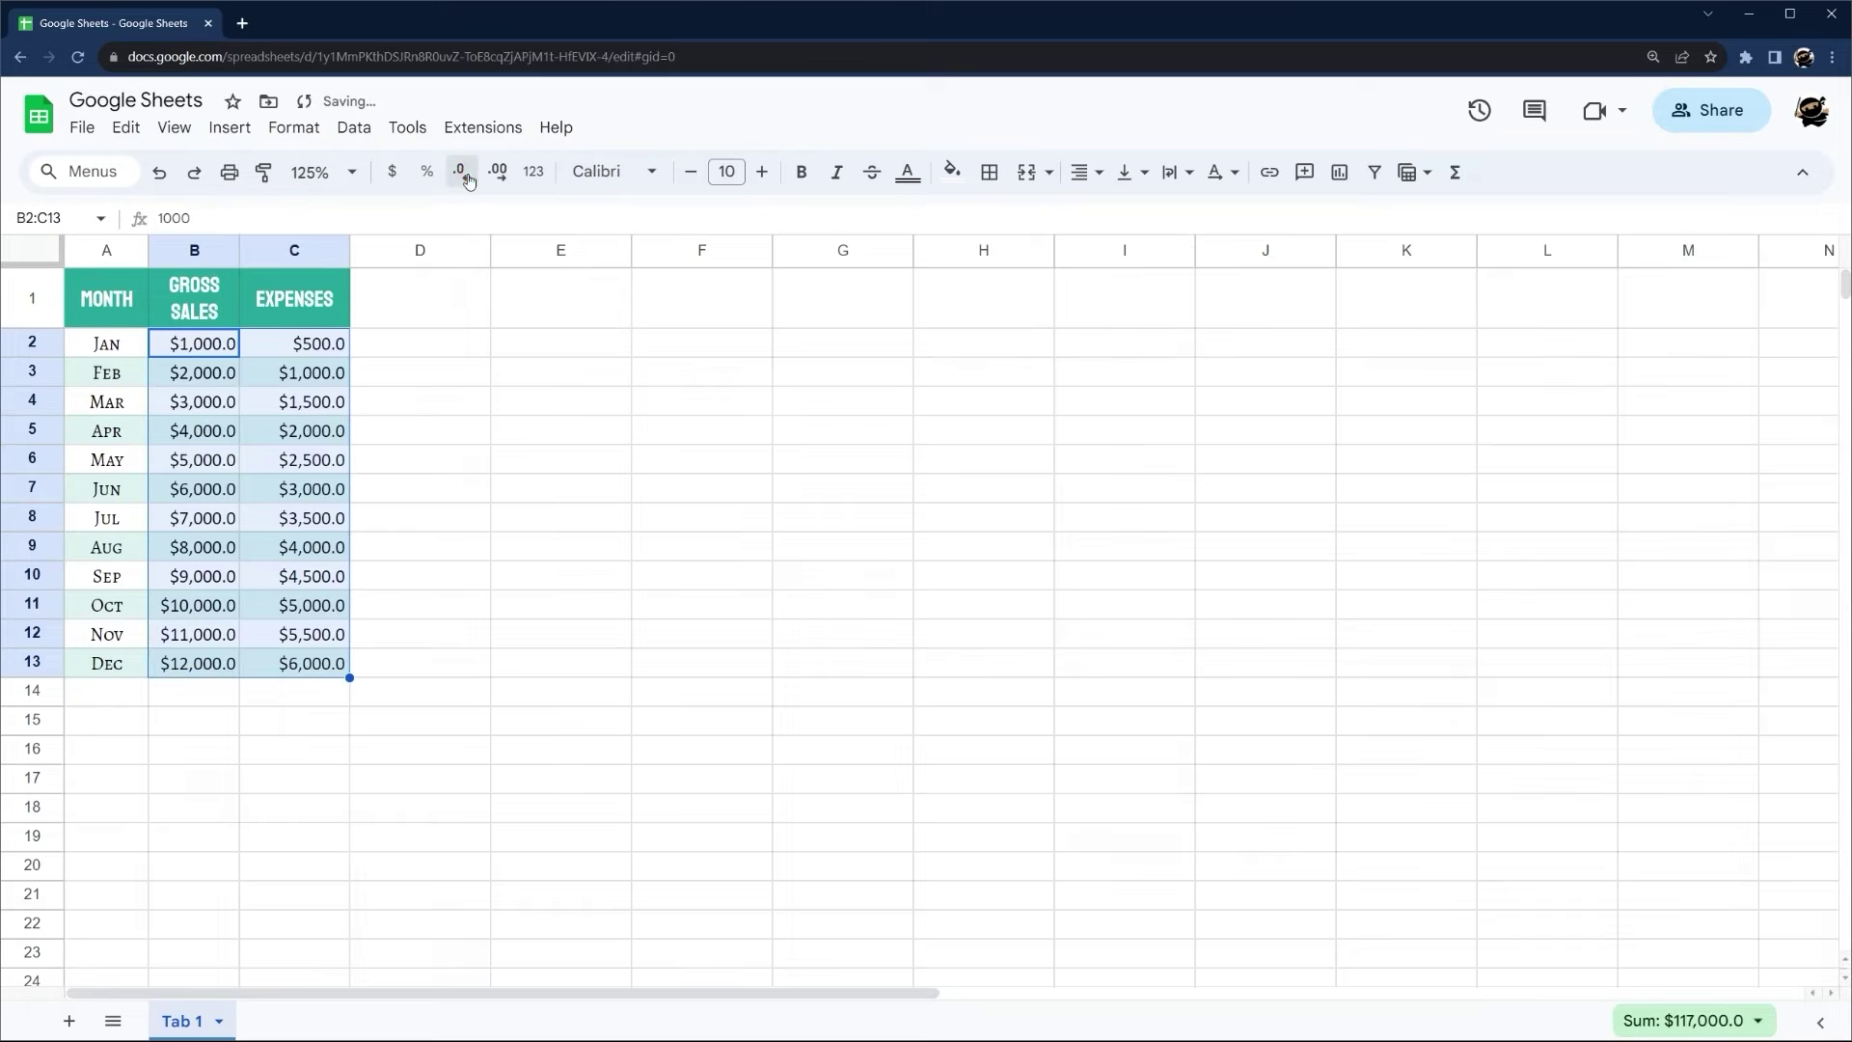
click(467, 180)
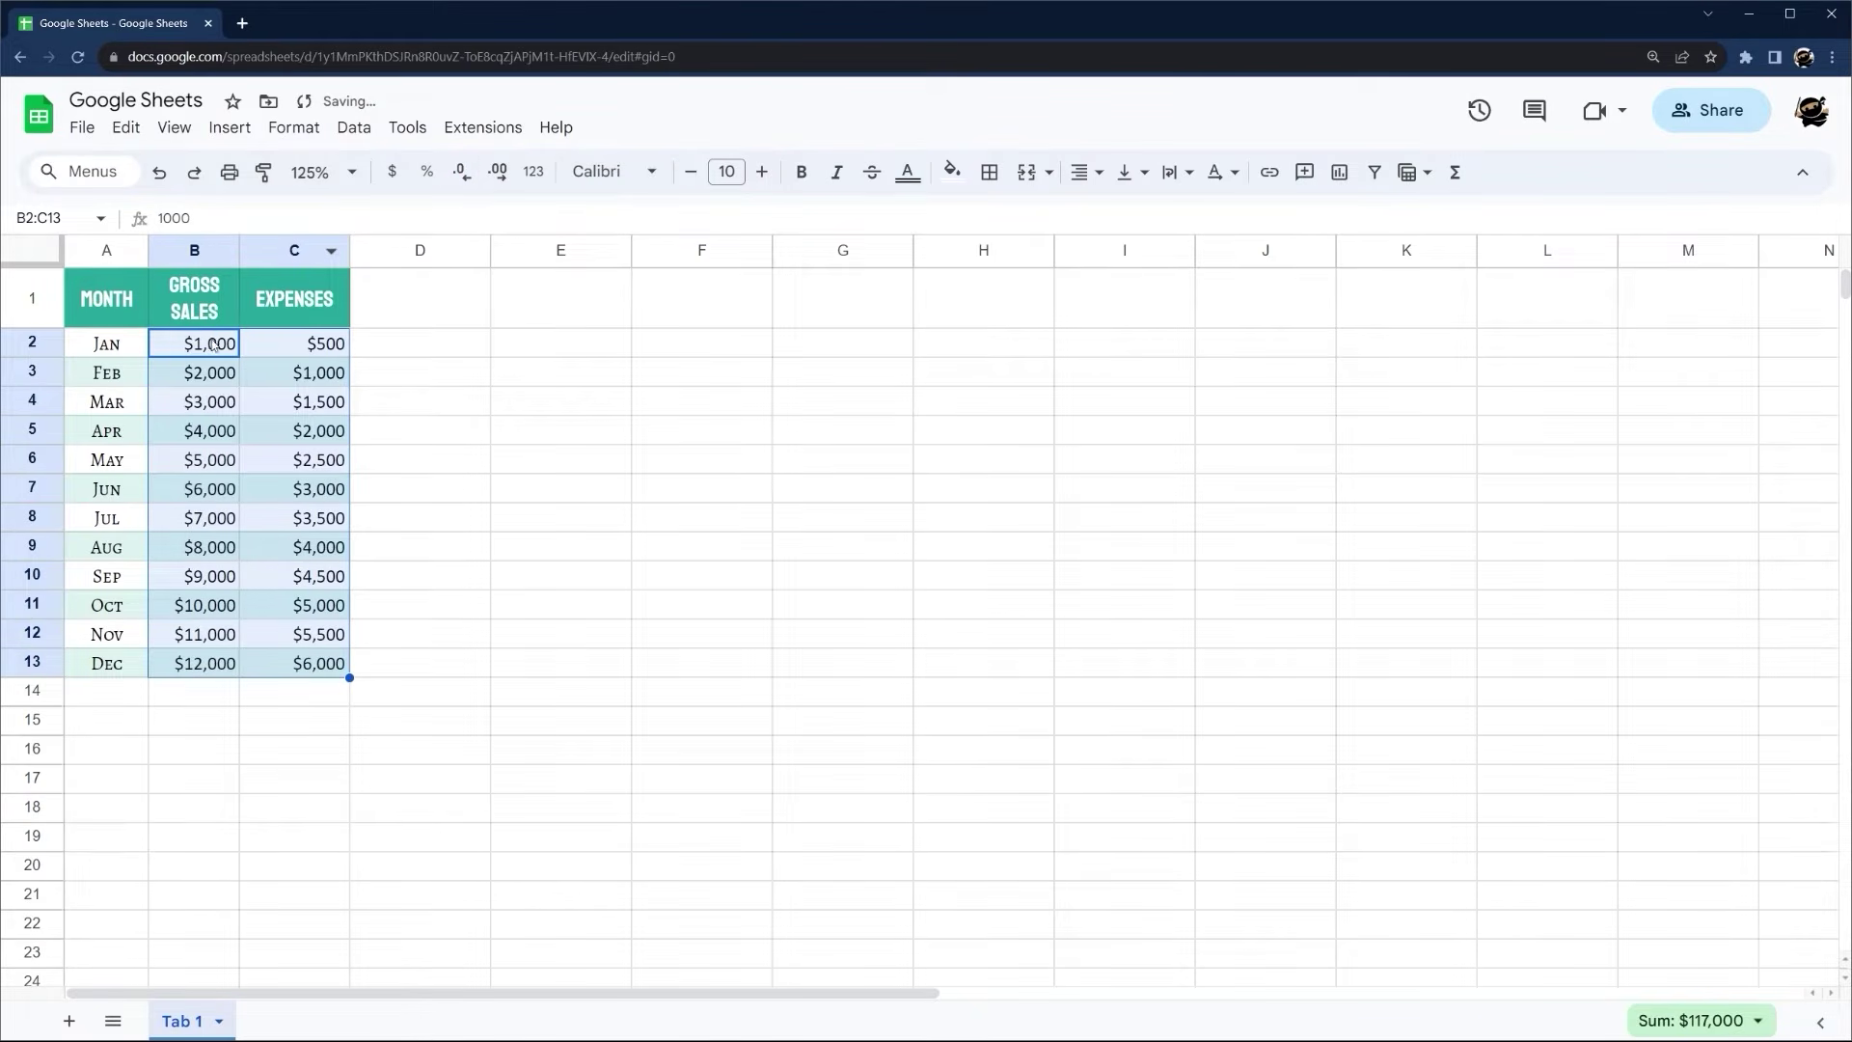
Try two decimal places on the currency figures in B2:C13 and take both away again
click(498, 172)
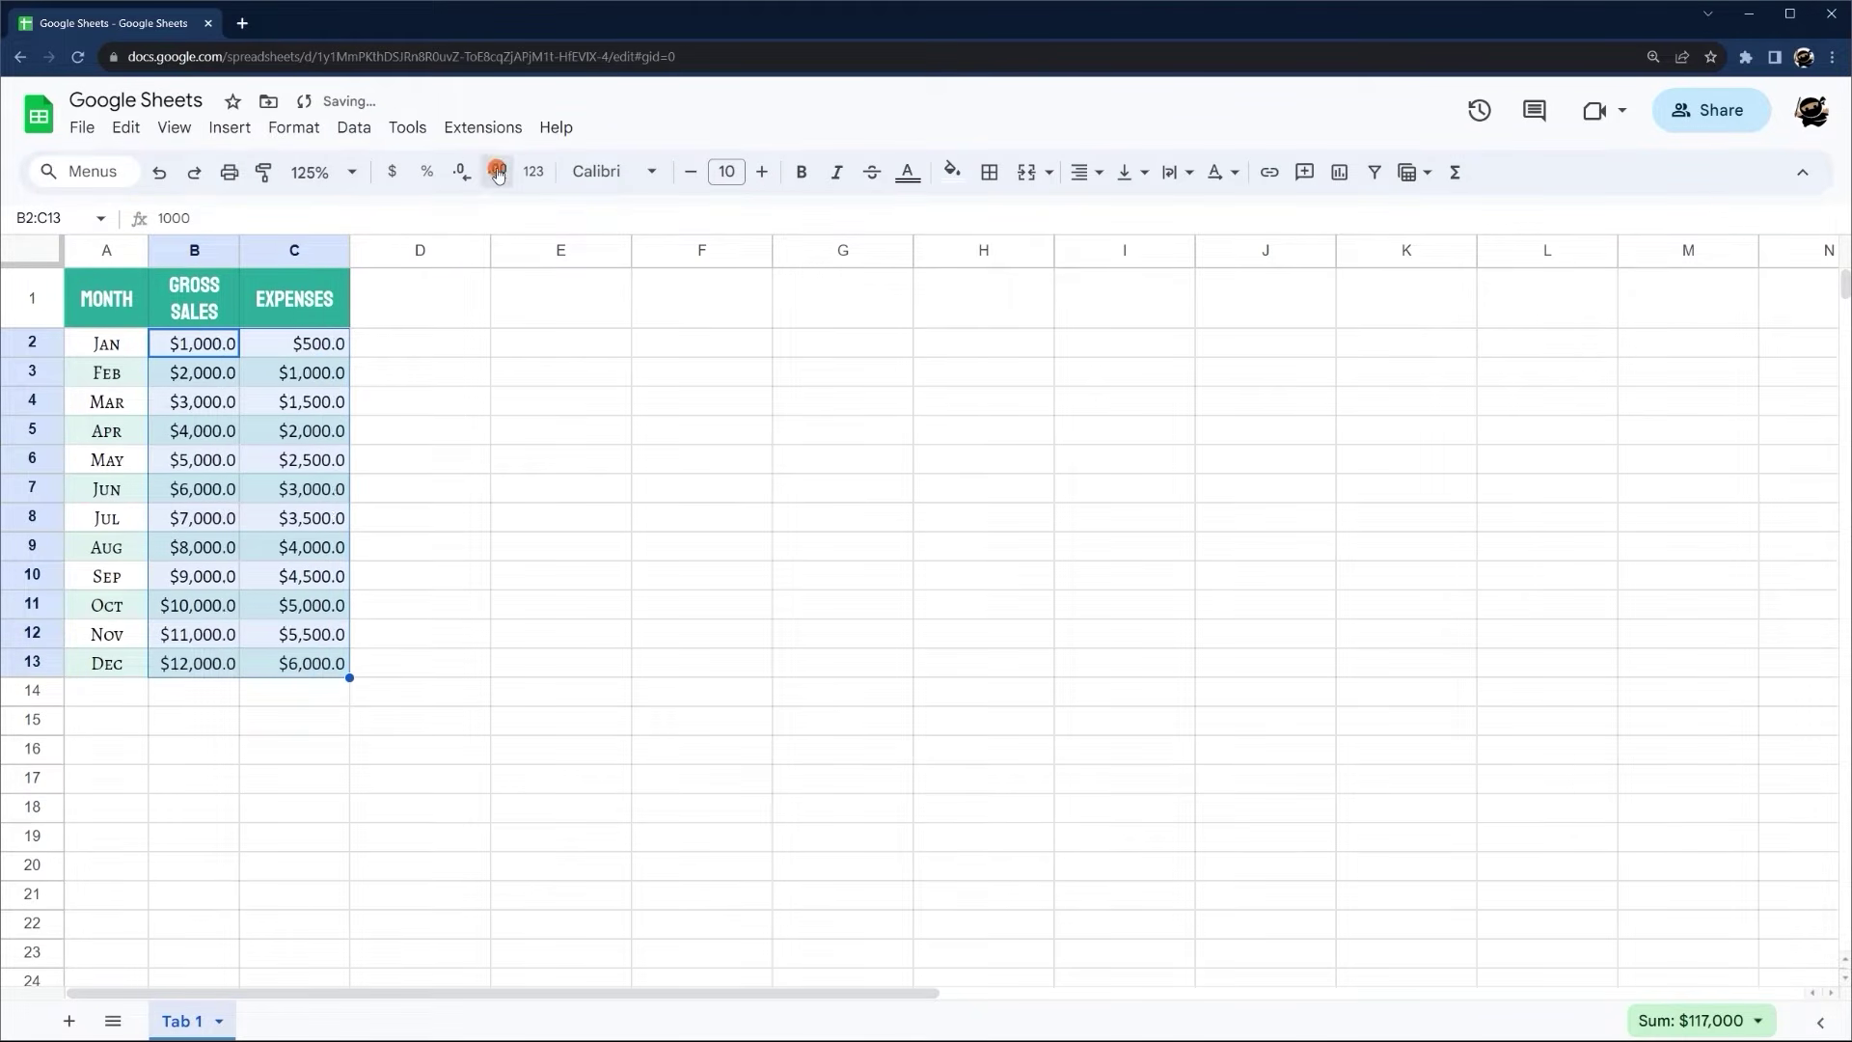
click(498, 172)
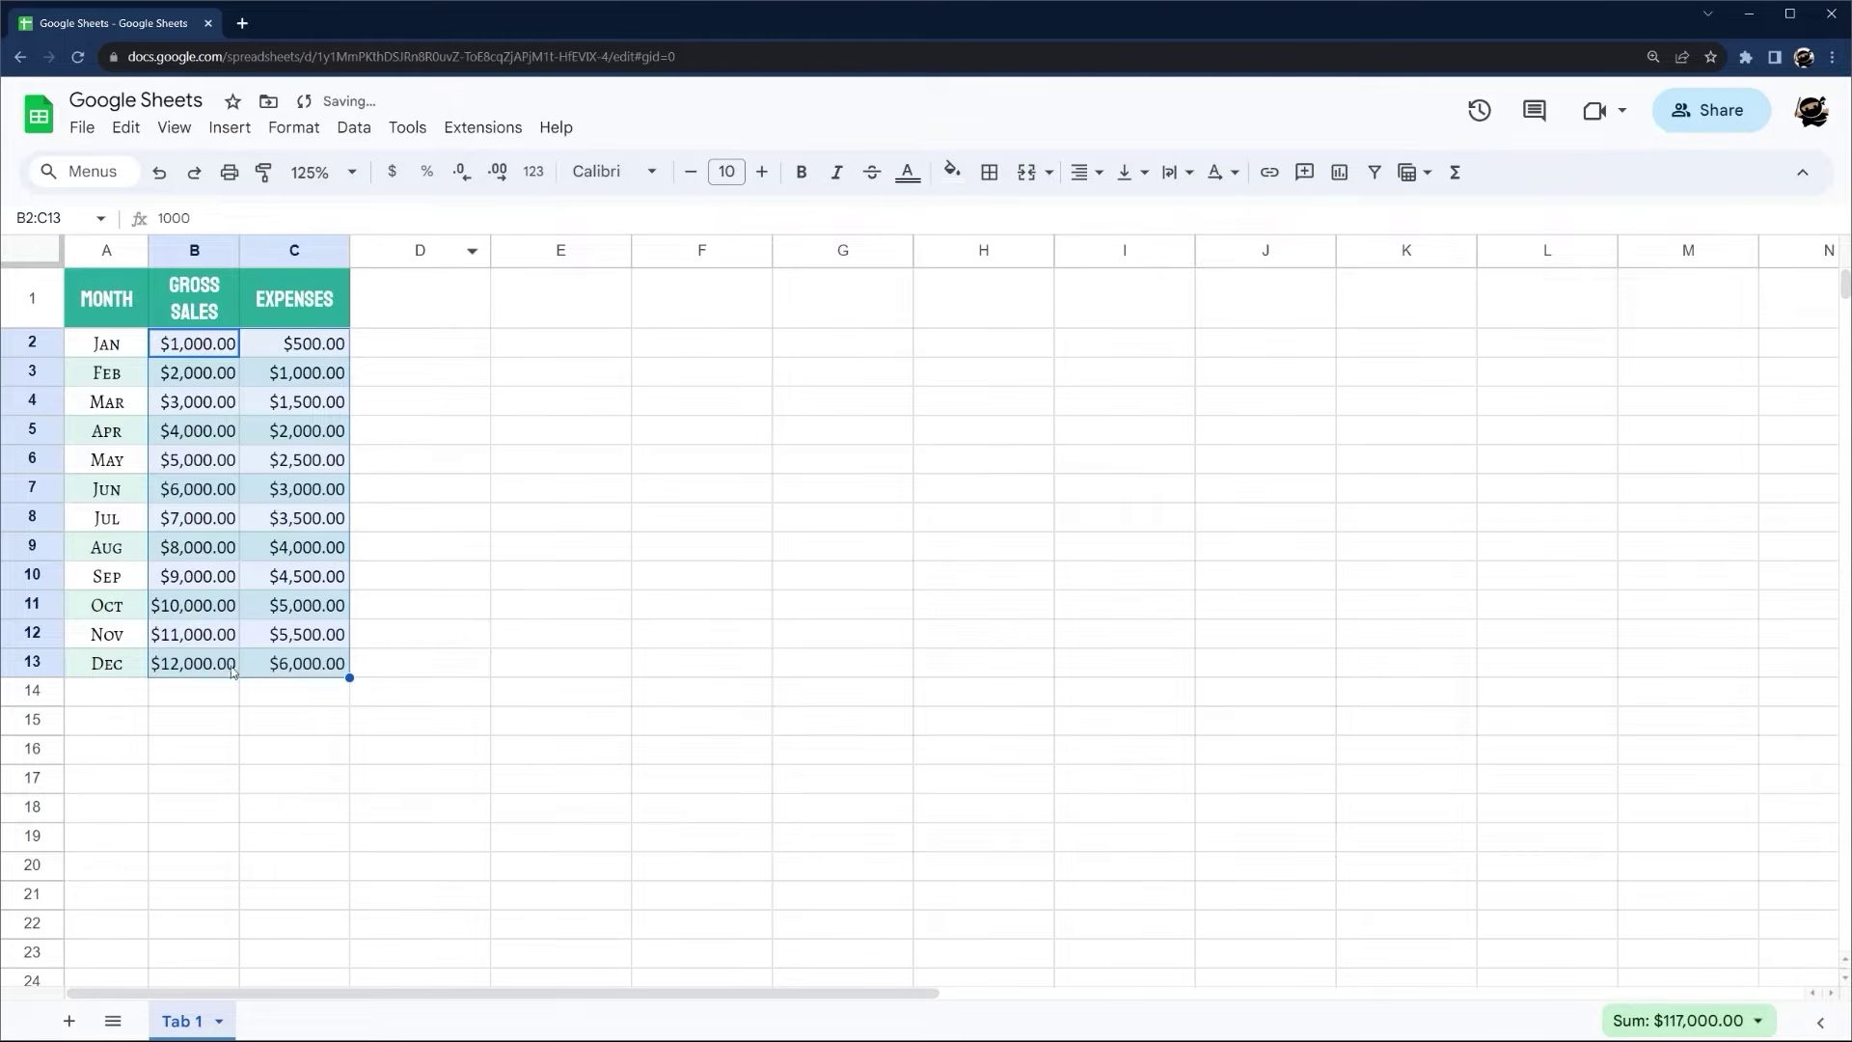
click(463, 172)
click(463, 172)
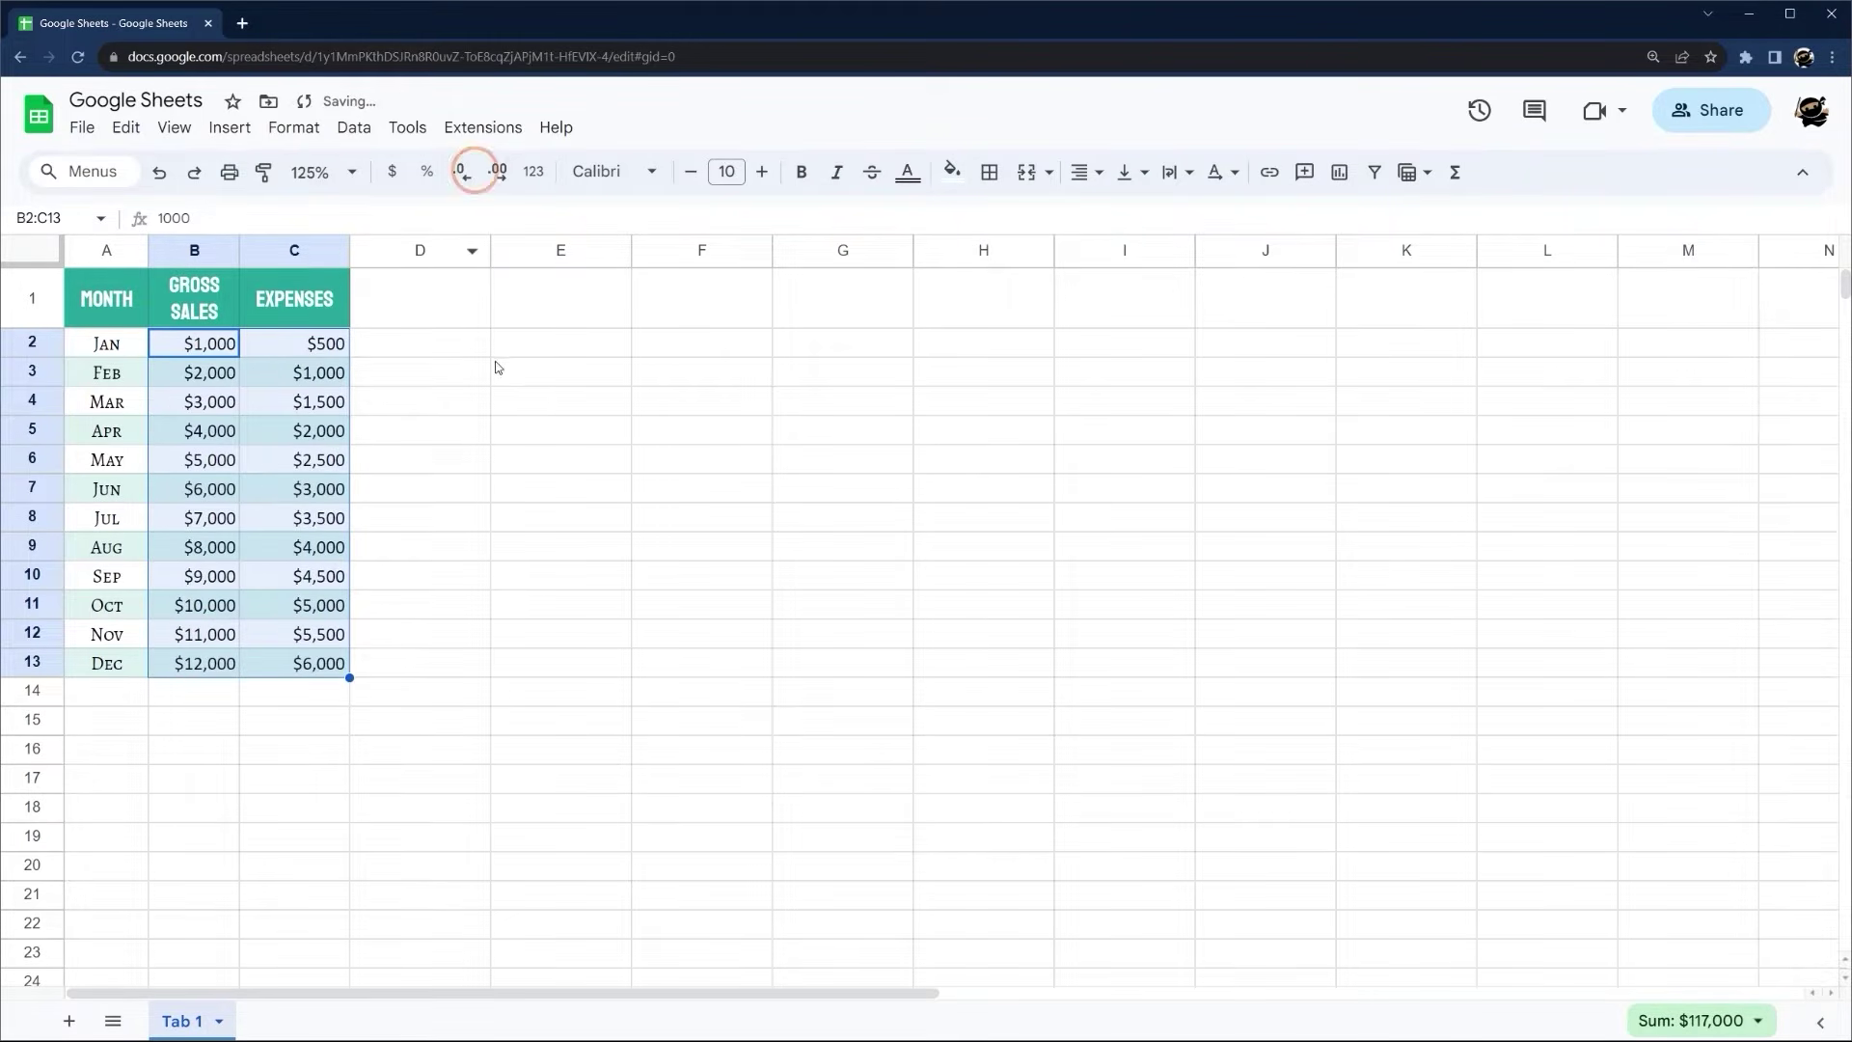
click(494, 361)
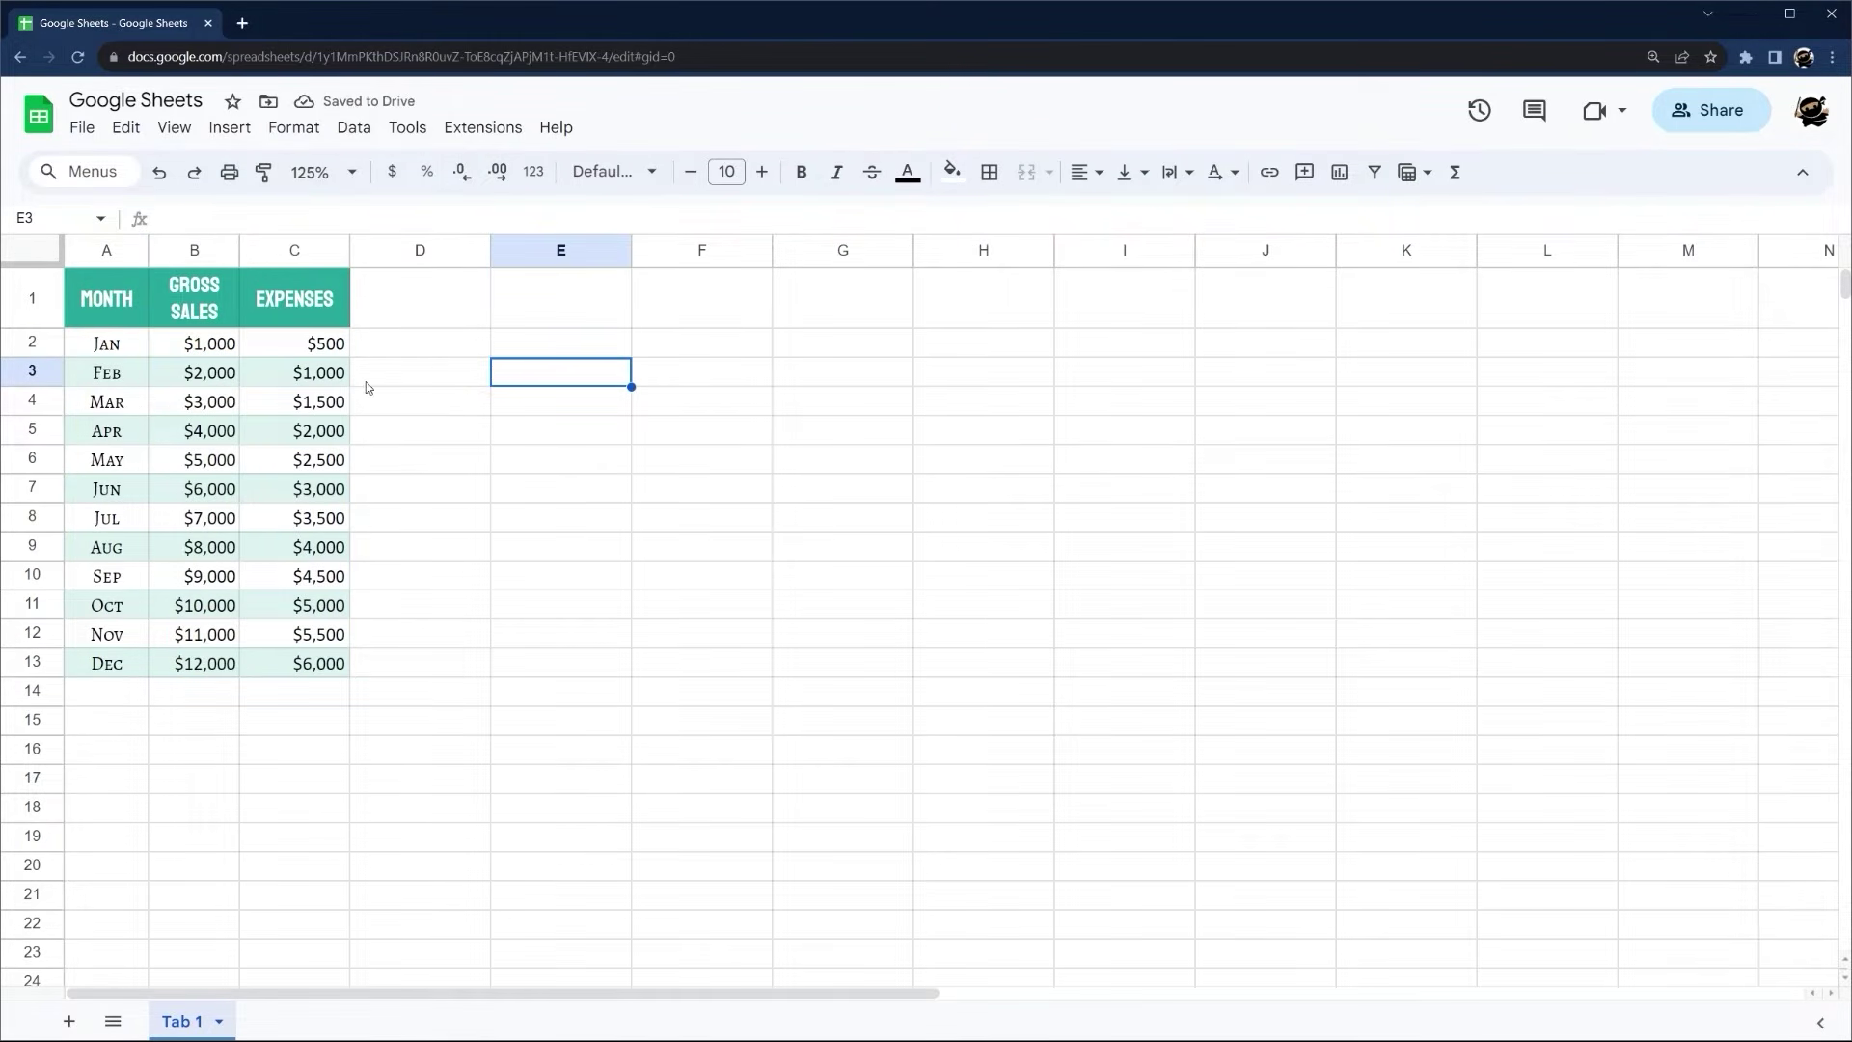
drag(110, 303, 328, 664)
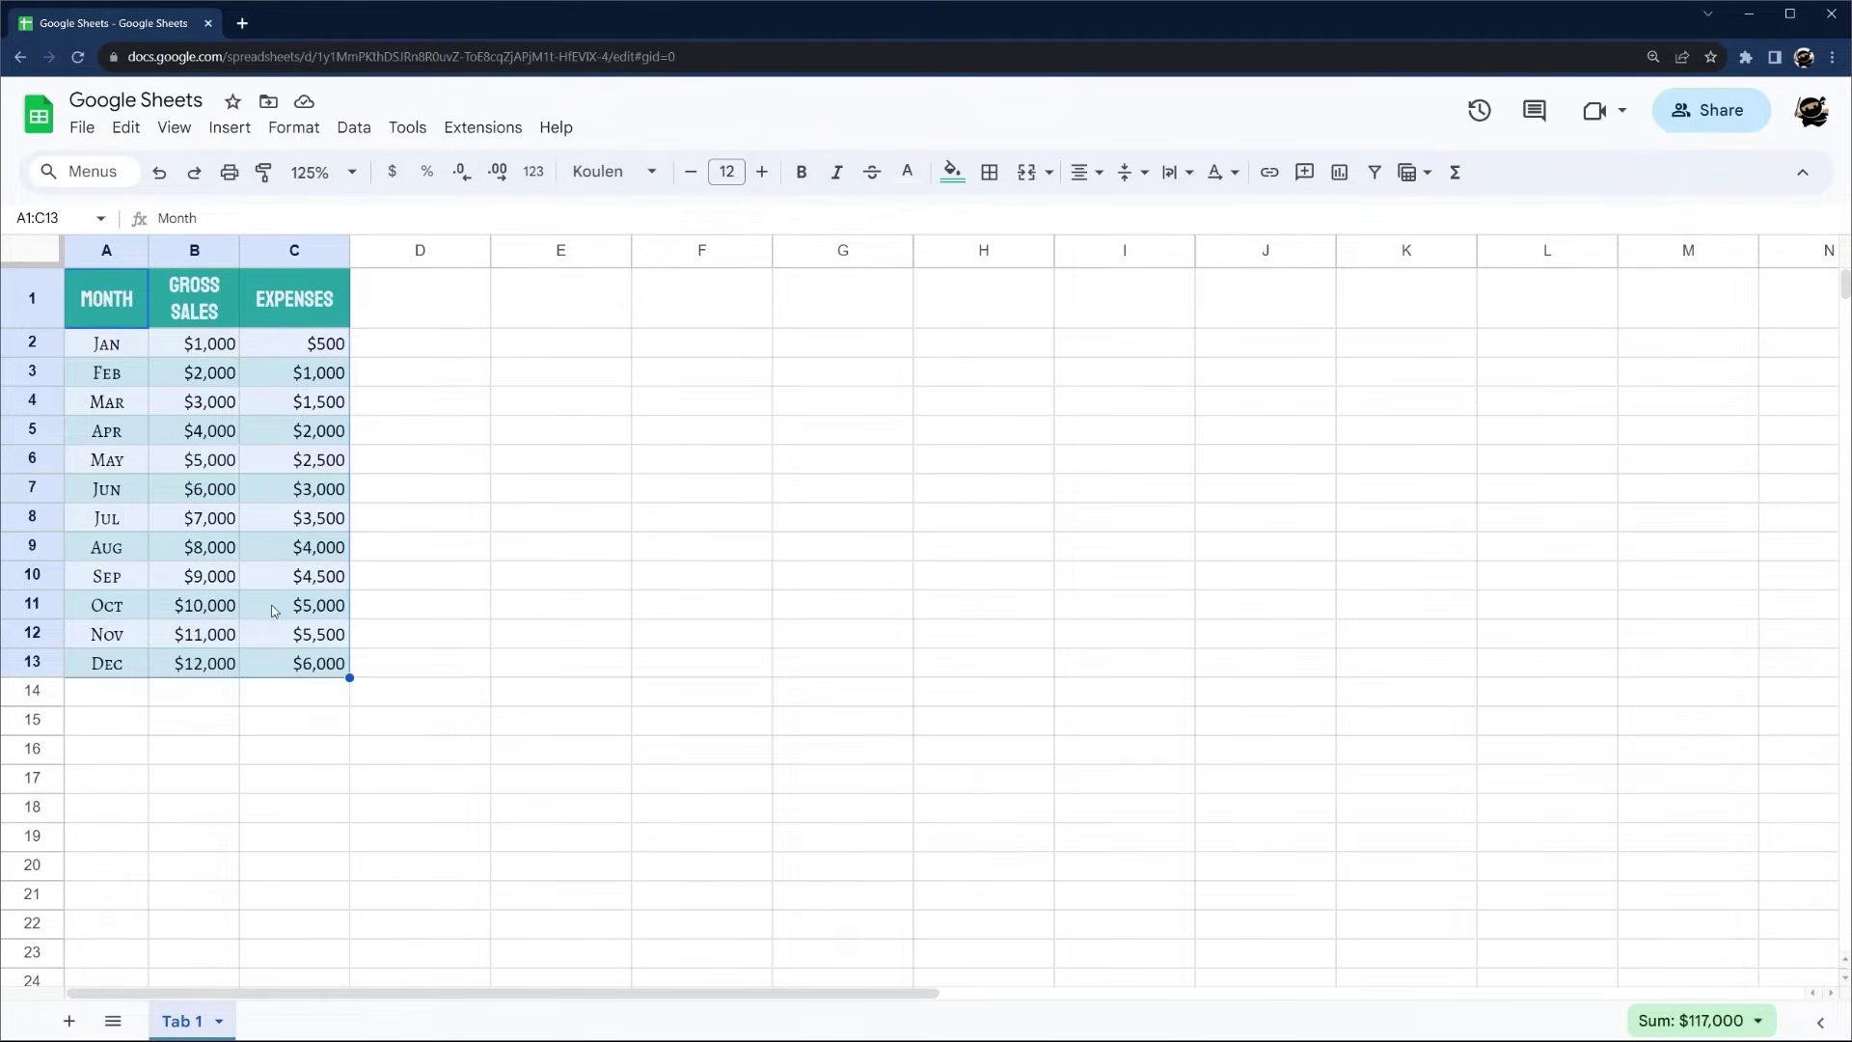
click(576, 347)
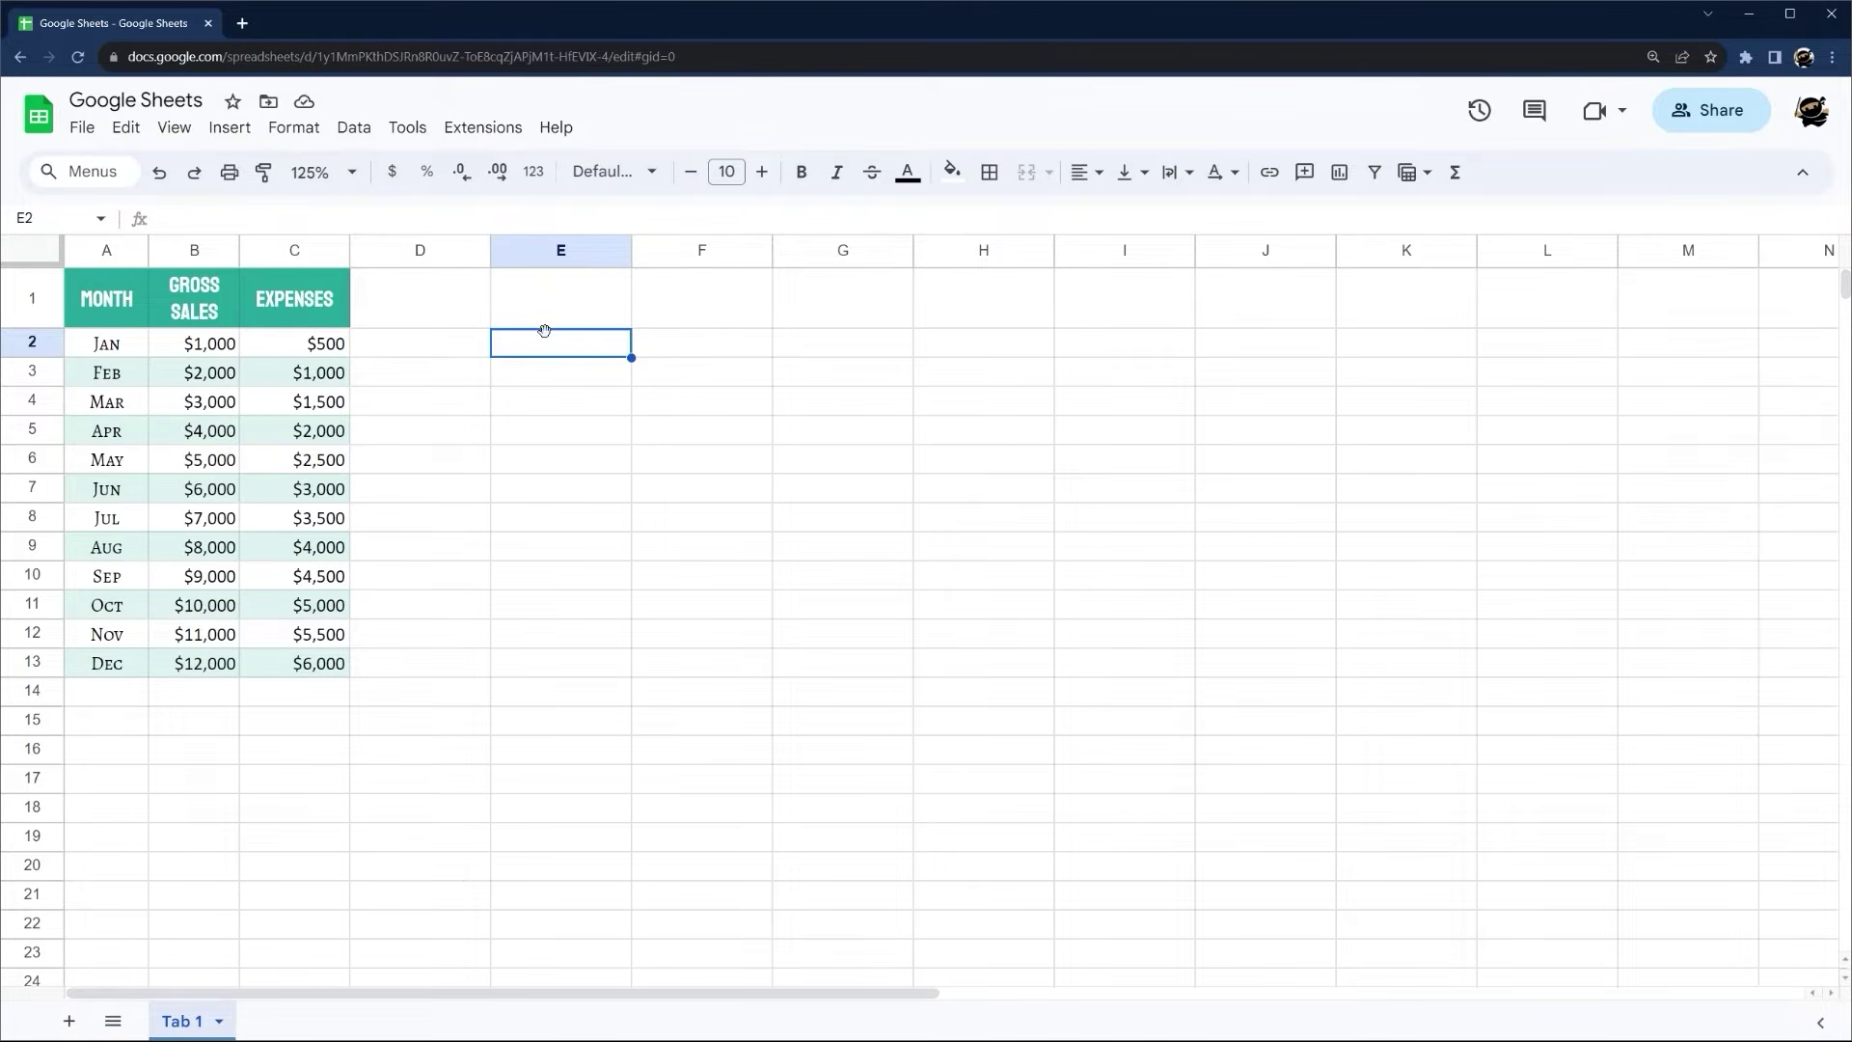
click(1271, 174)
text(www)
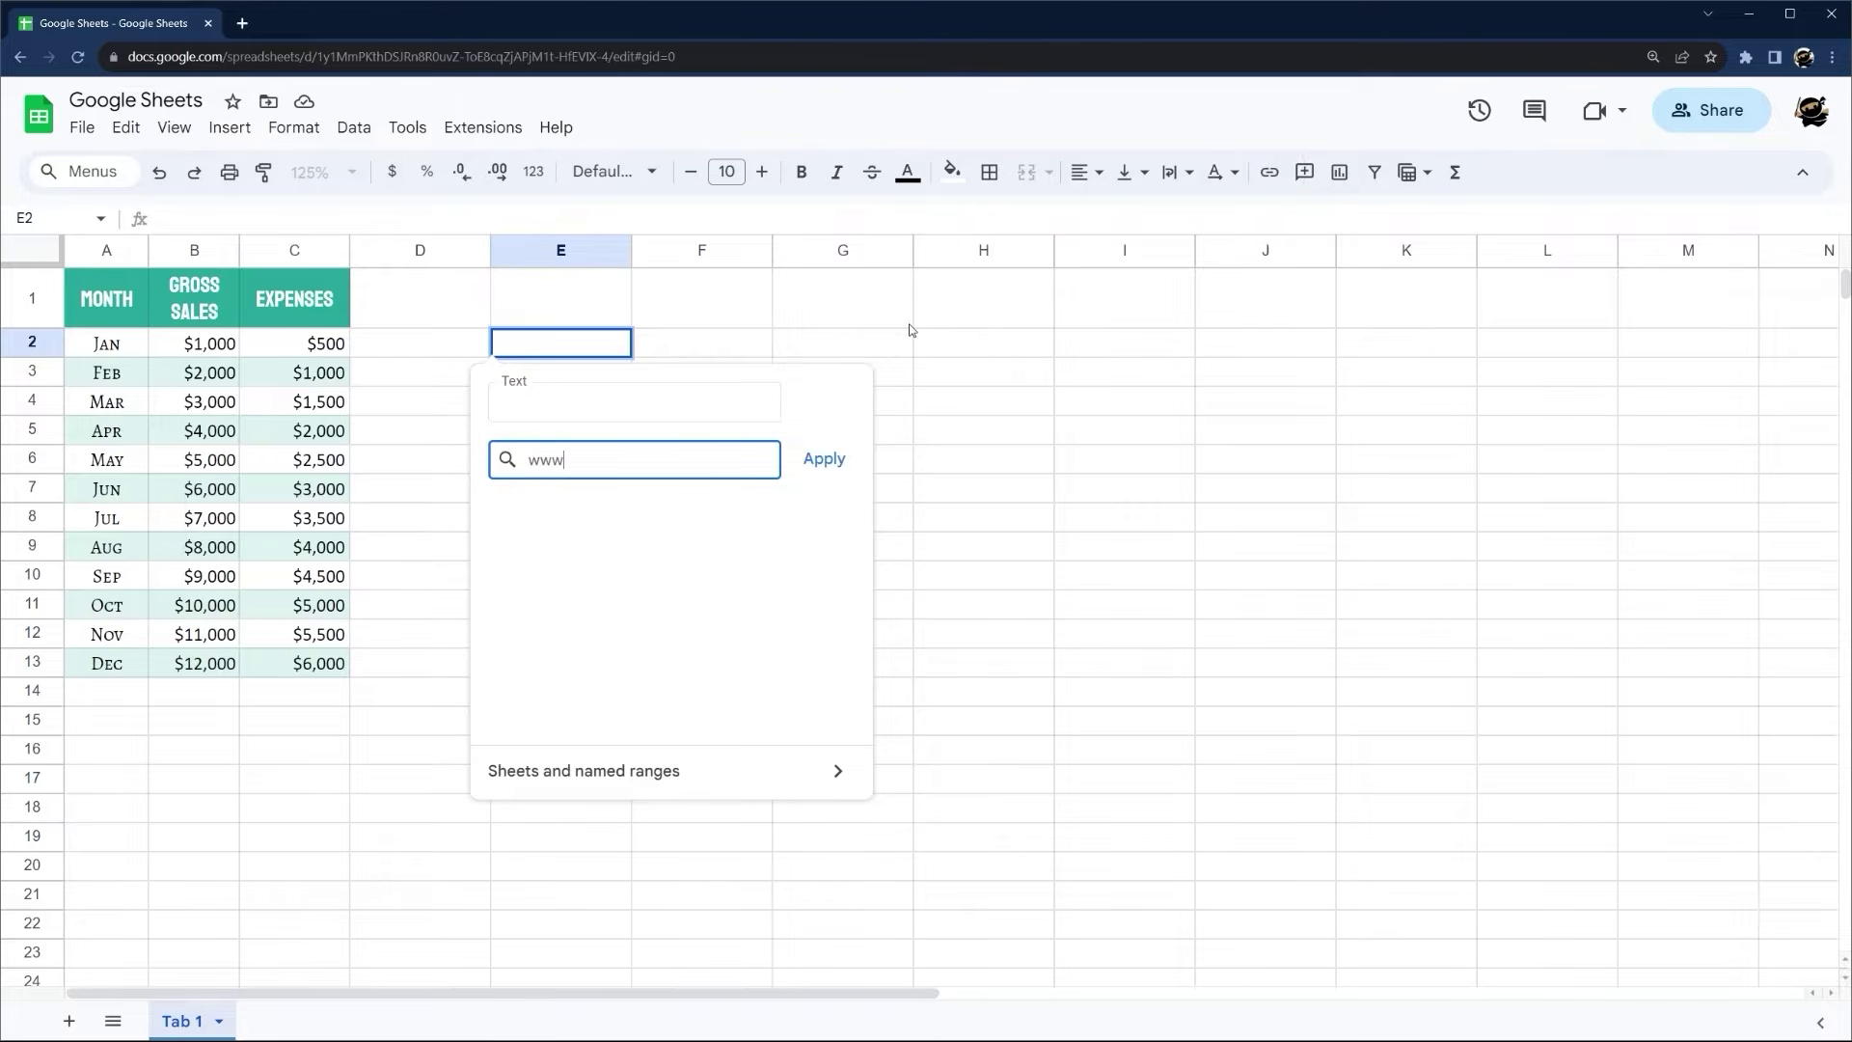
text(.google.com)
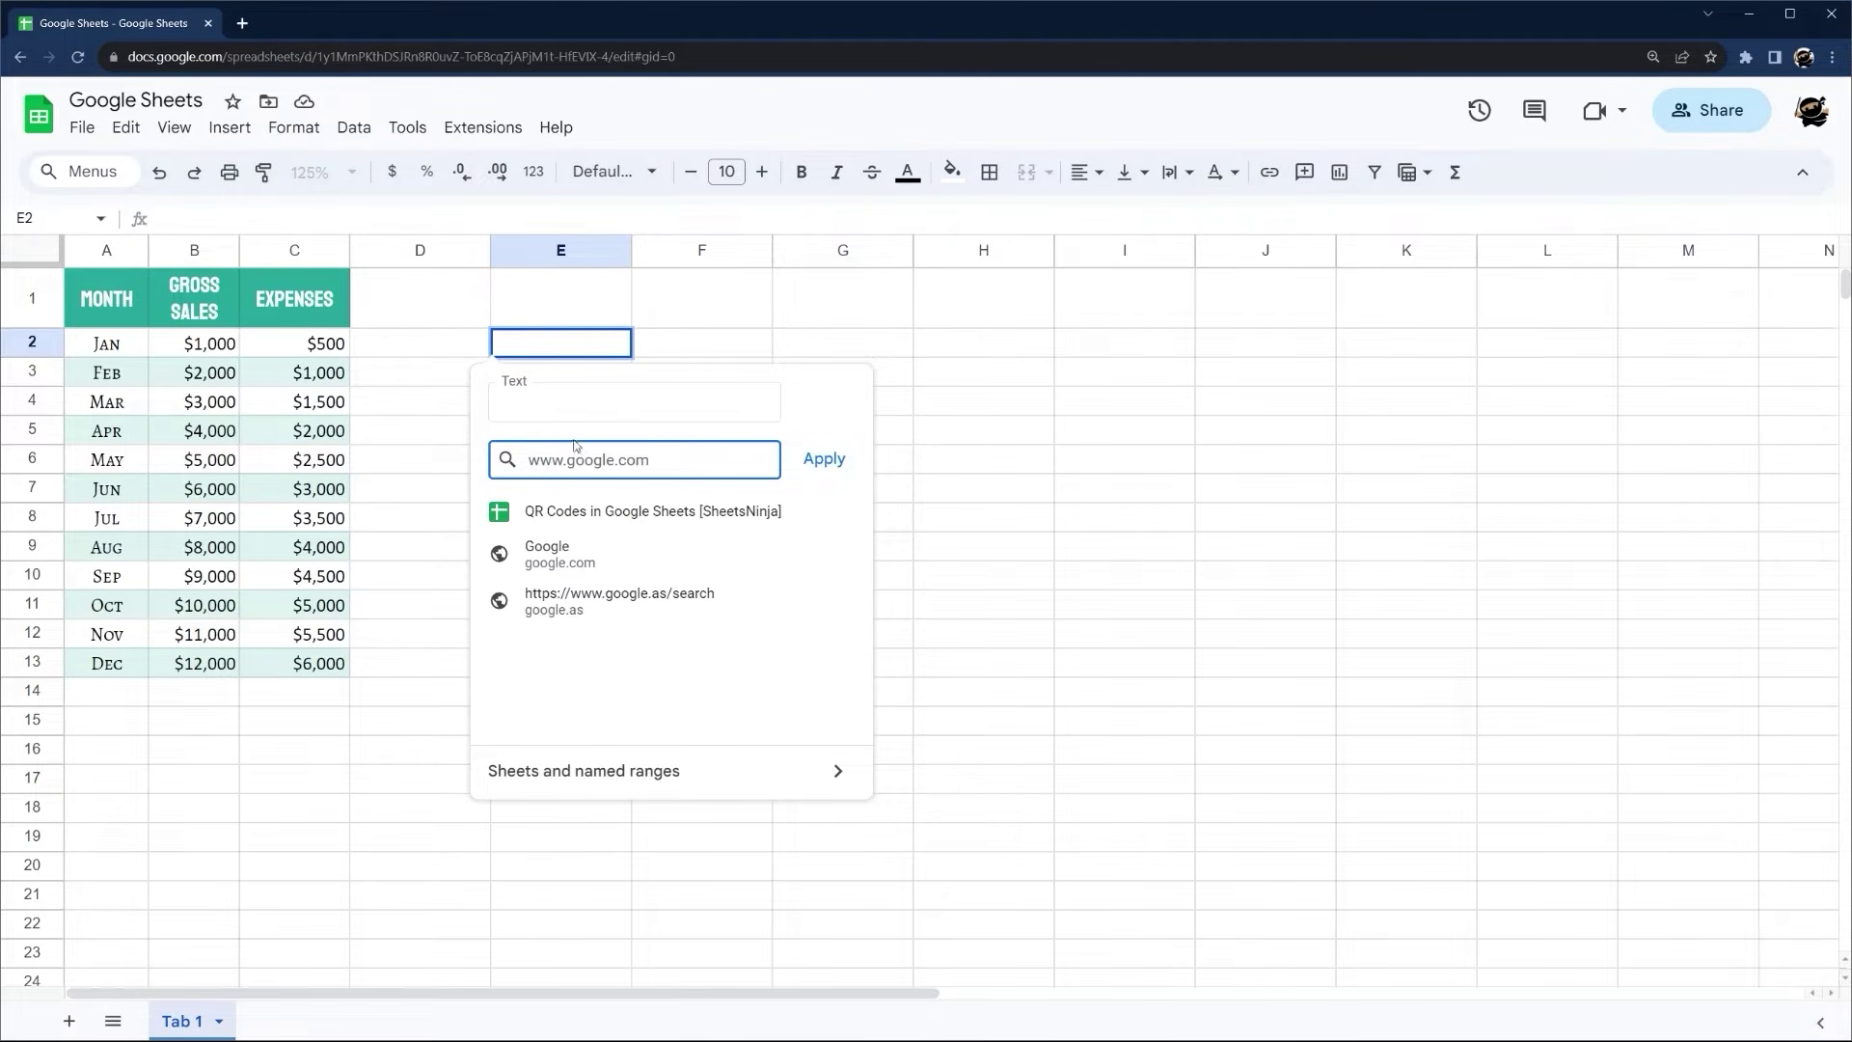
click(617, 396)
text(Googl)
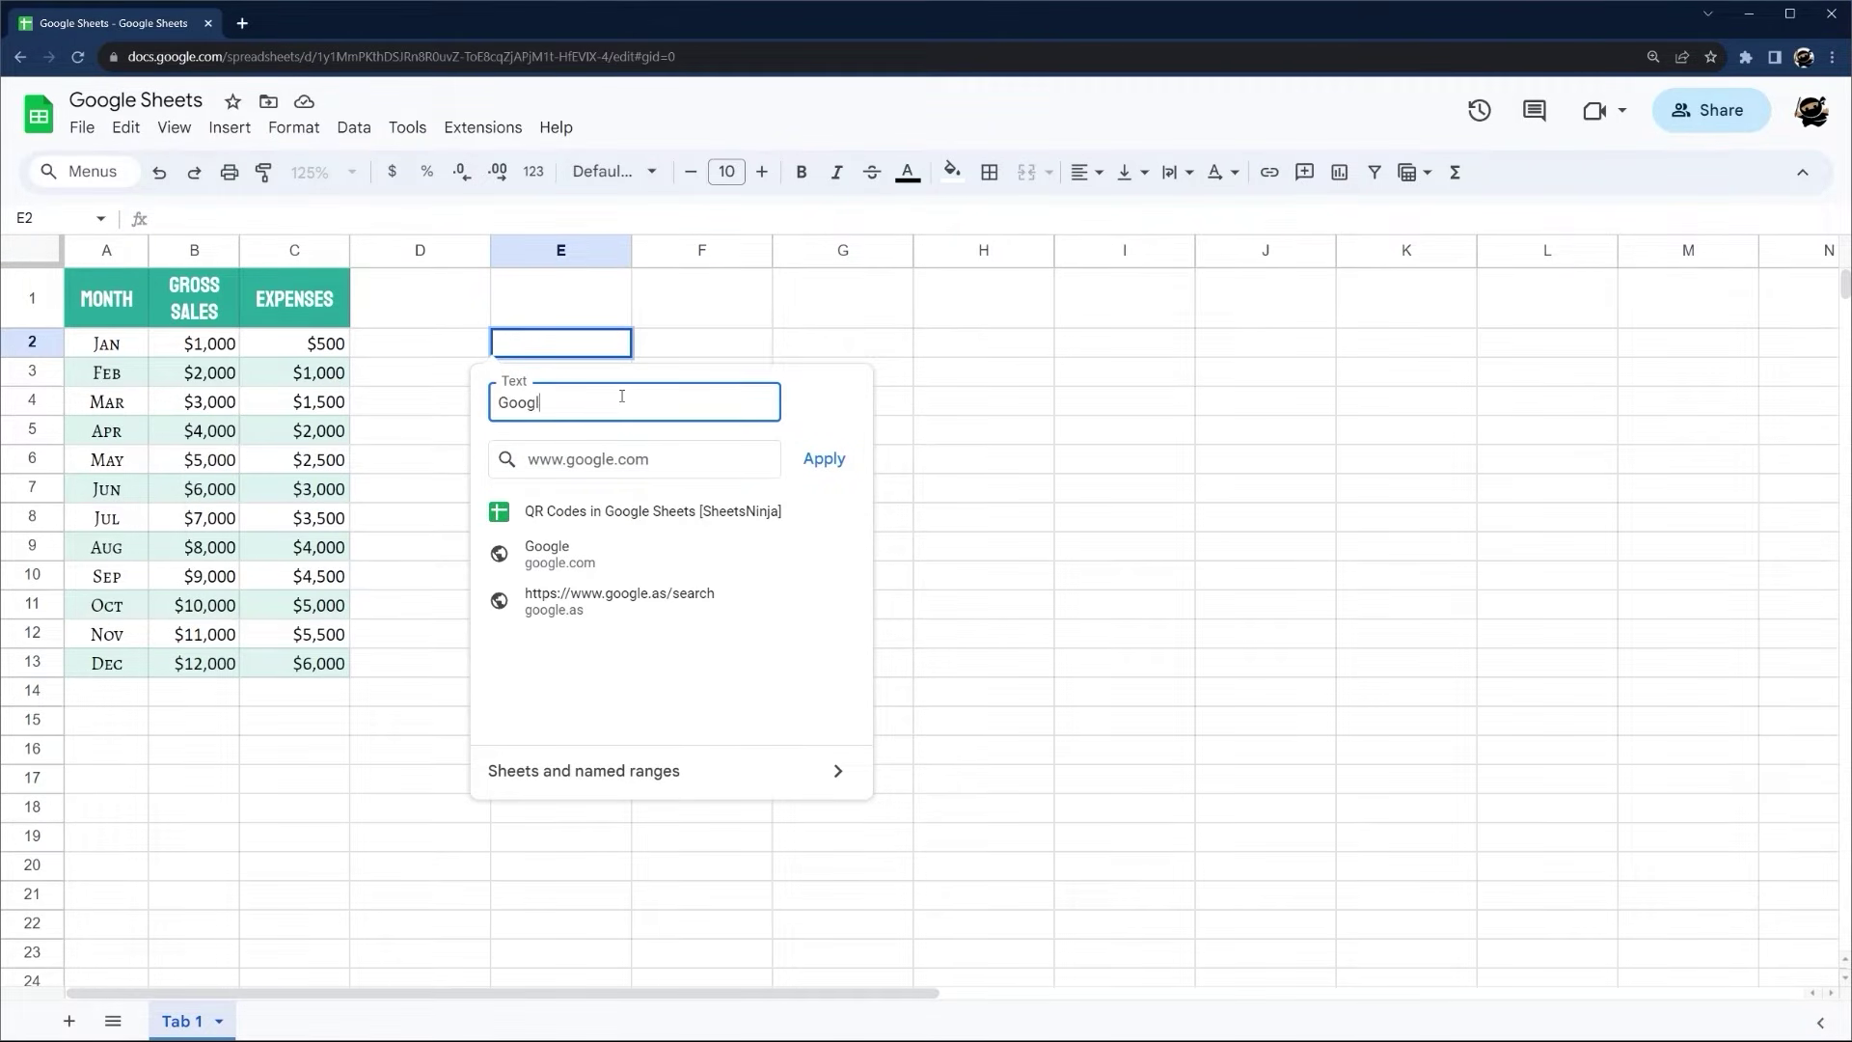
text(e)
key(Return)
click(693, 438)
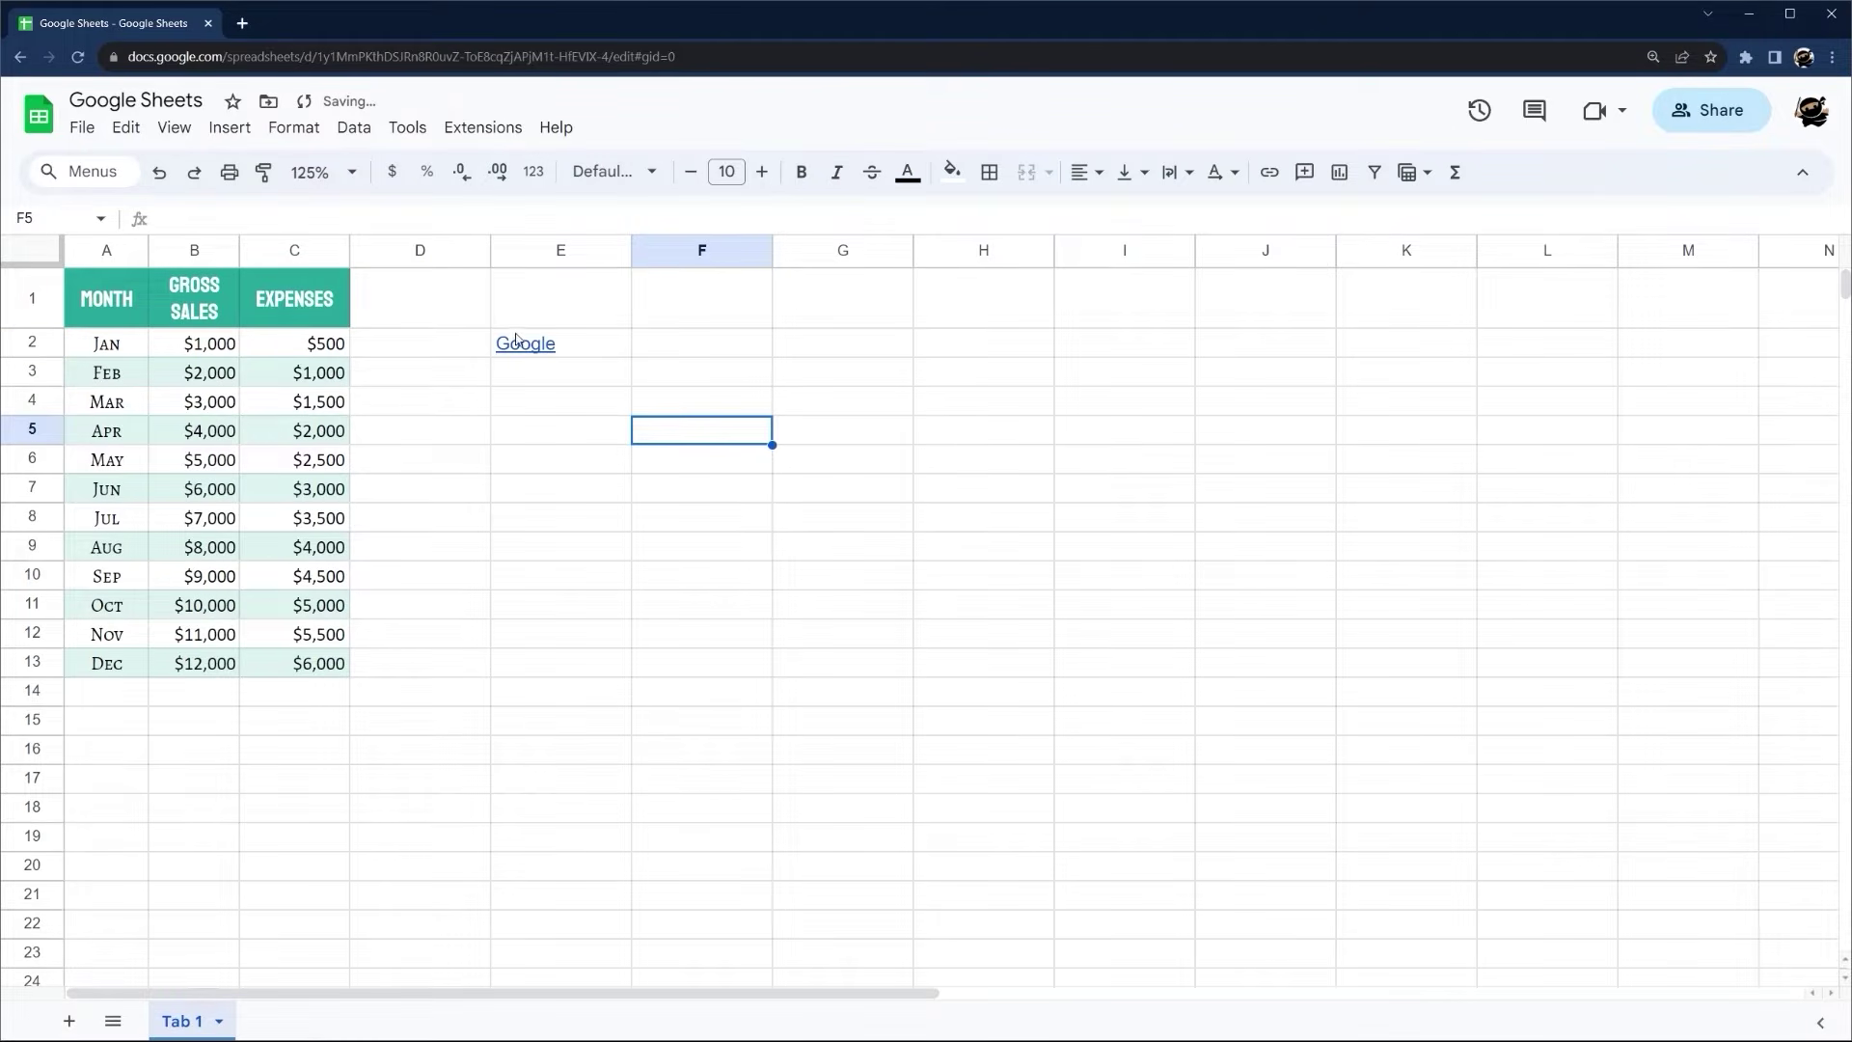
Test the Google link in E2, close the page it opens and clear the cell
mouse_move(518, 345)
click(603, 385)
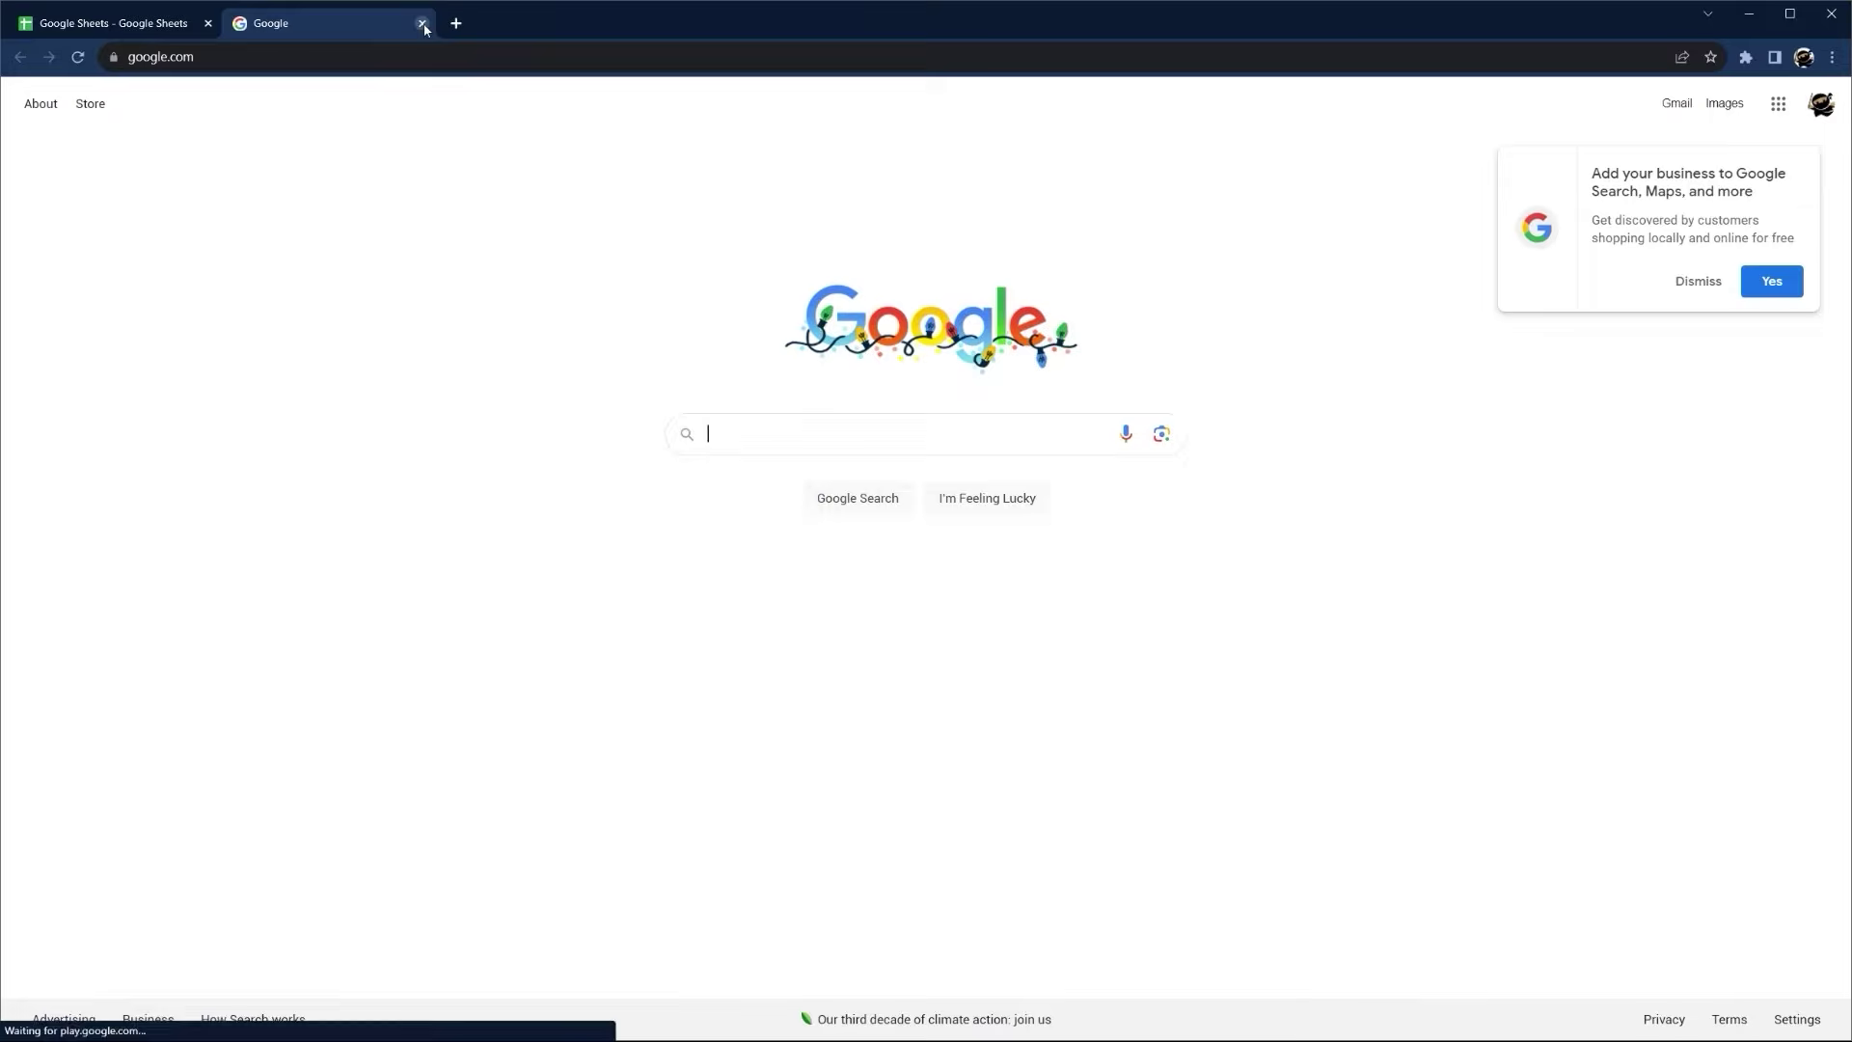
click(422, 23)
click(317, 23)
click(592, 344)
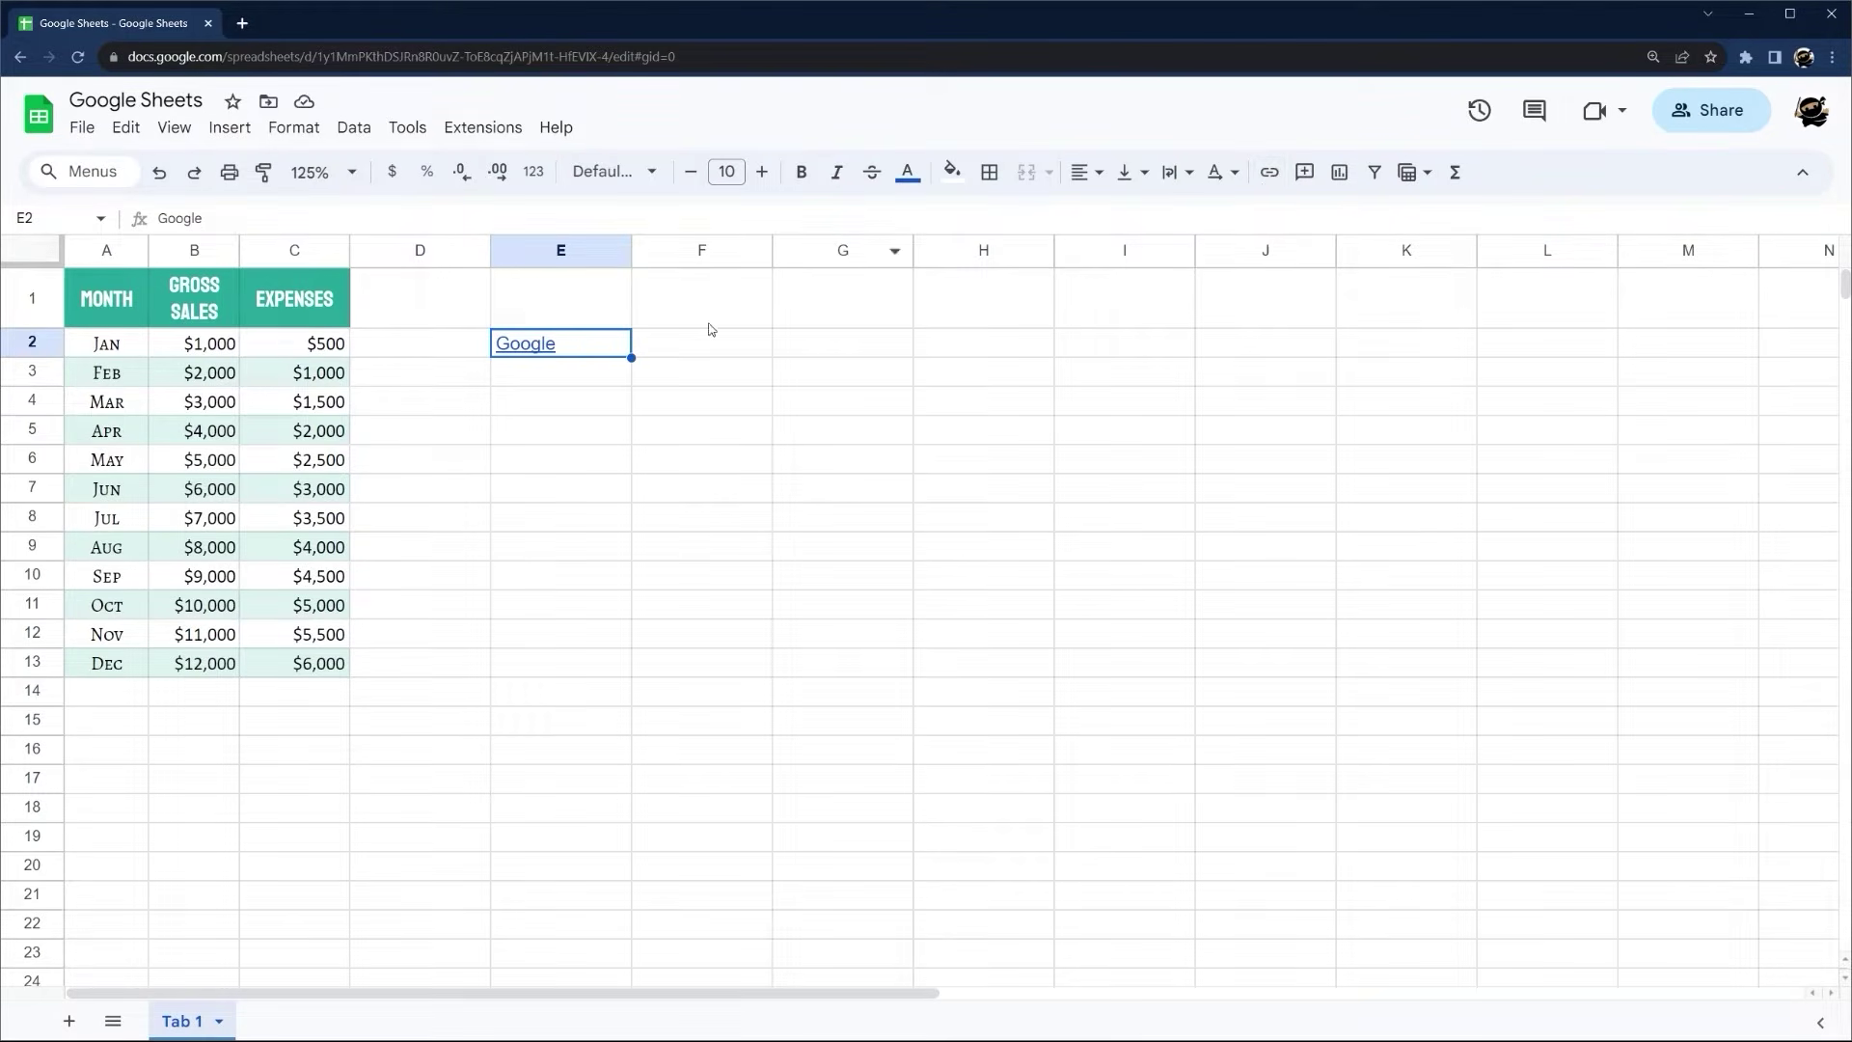
key(Delete)
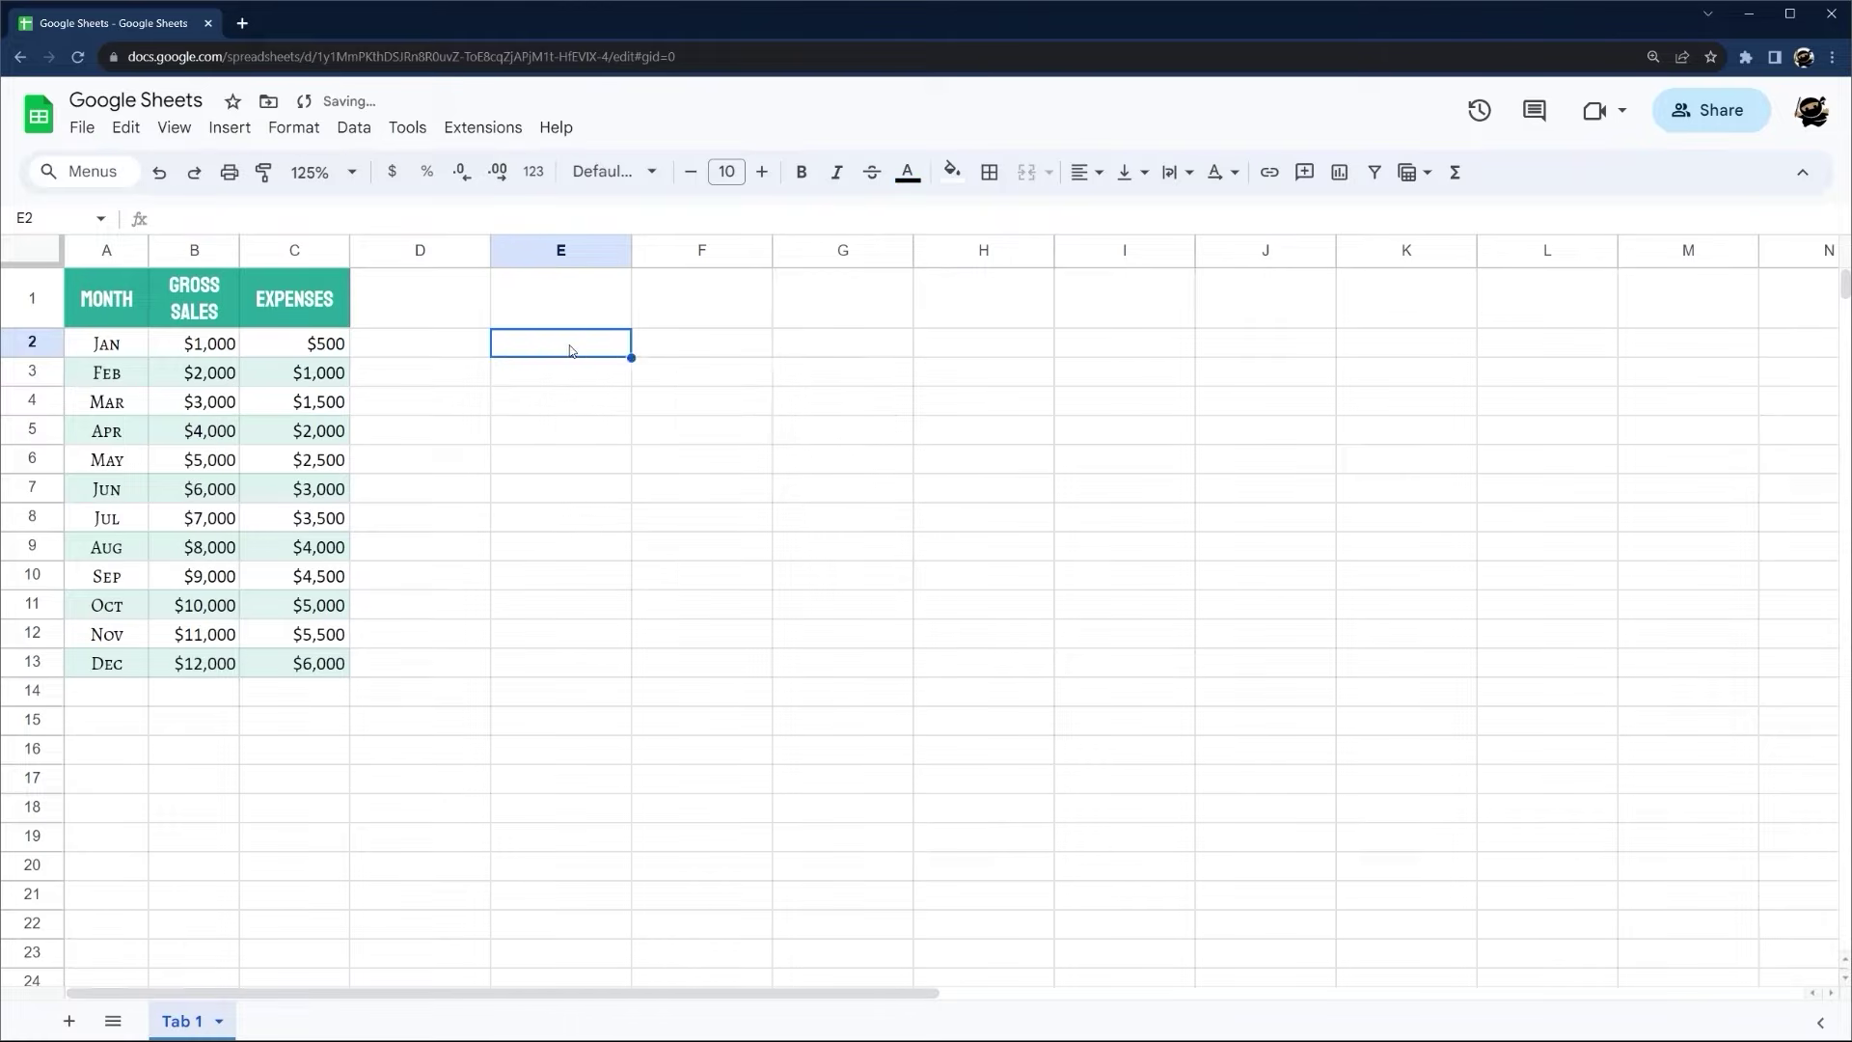
text(=hyp)
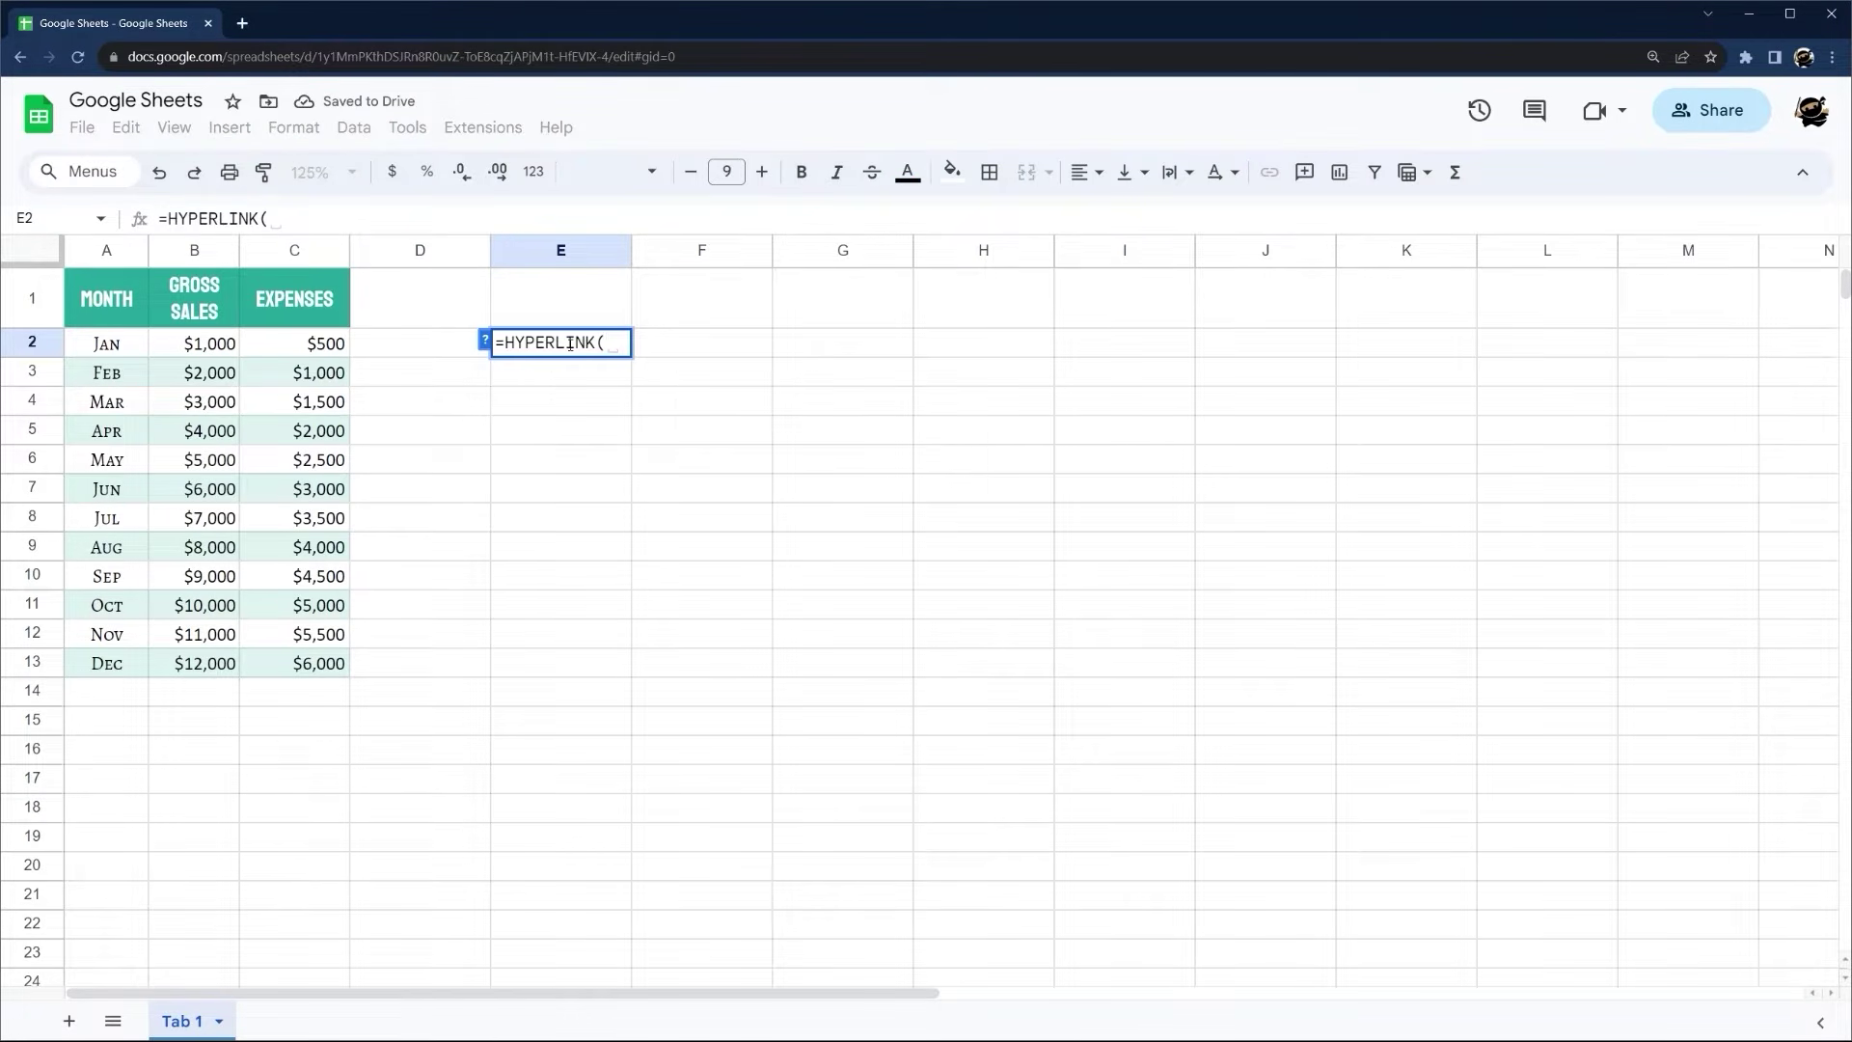
text("www.google.)
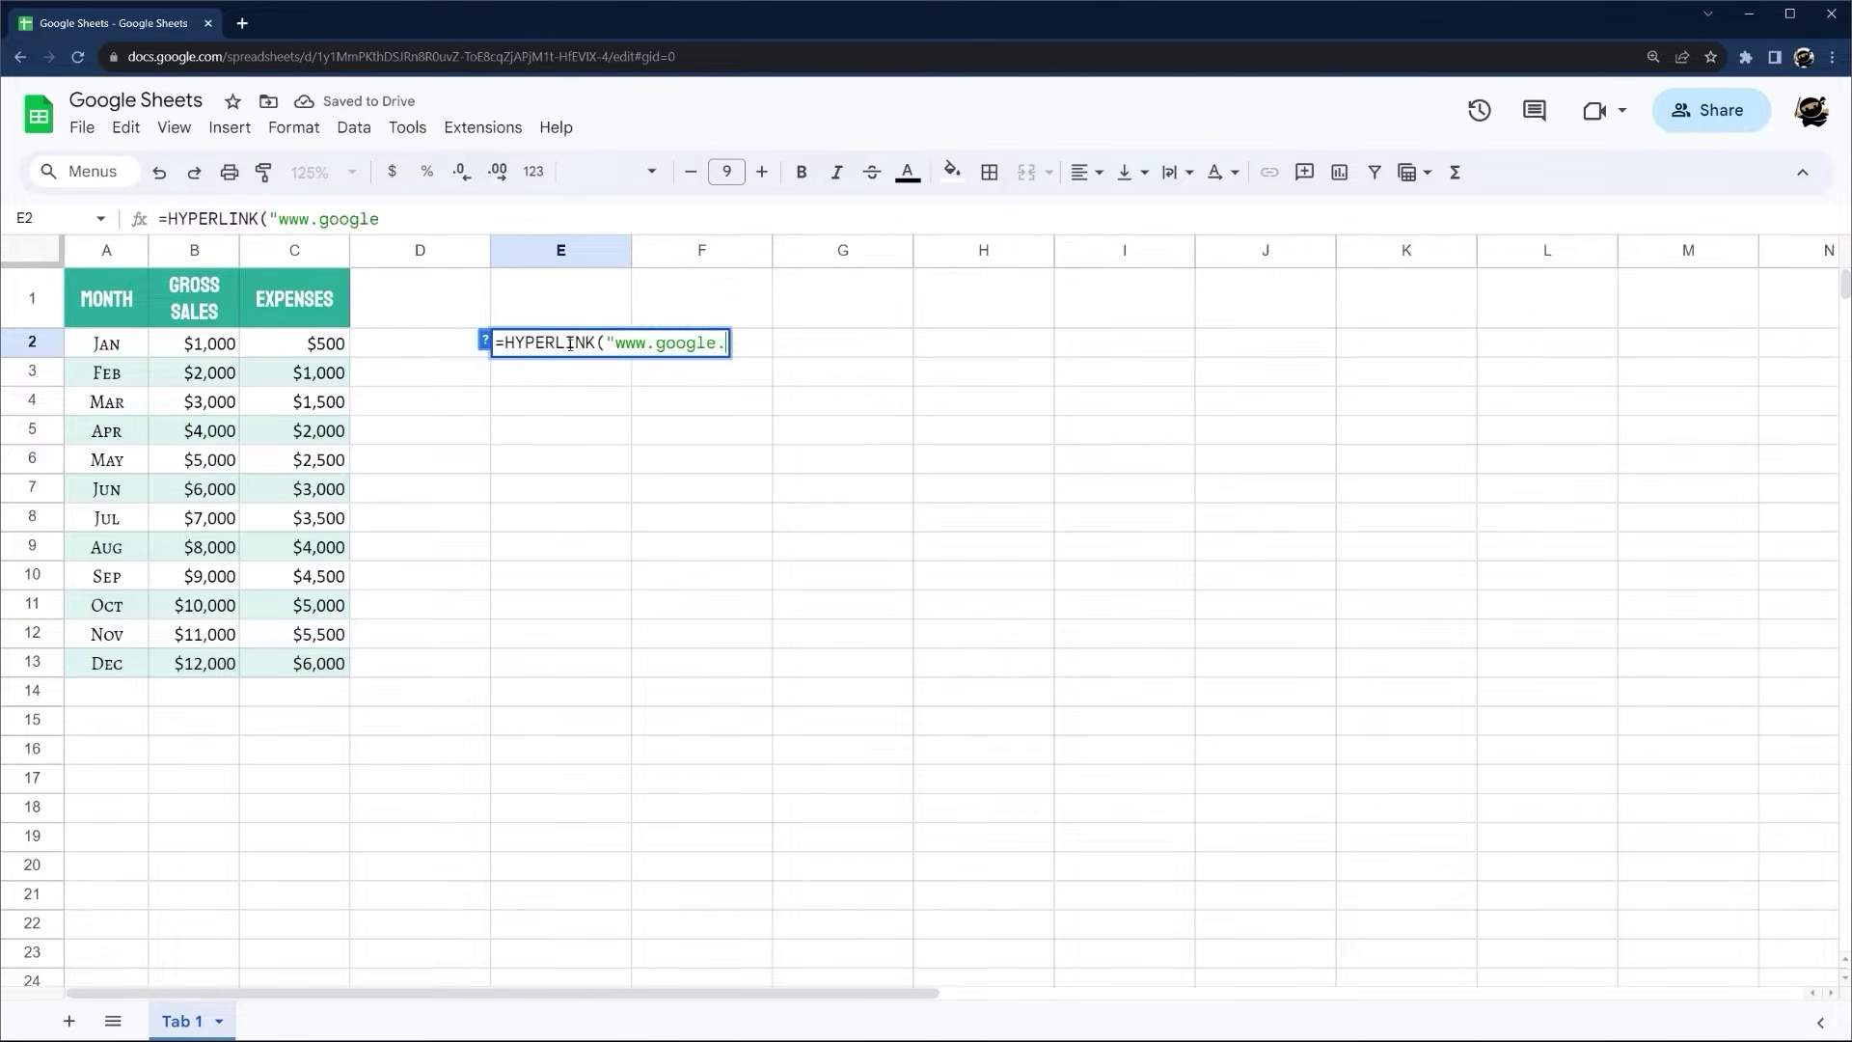
text(com"))
key(Return)
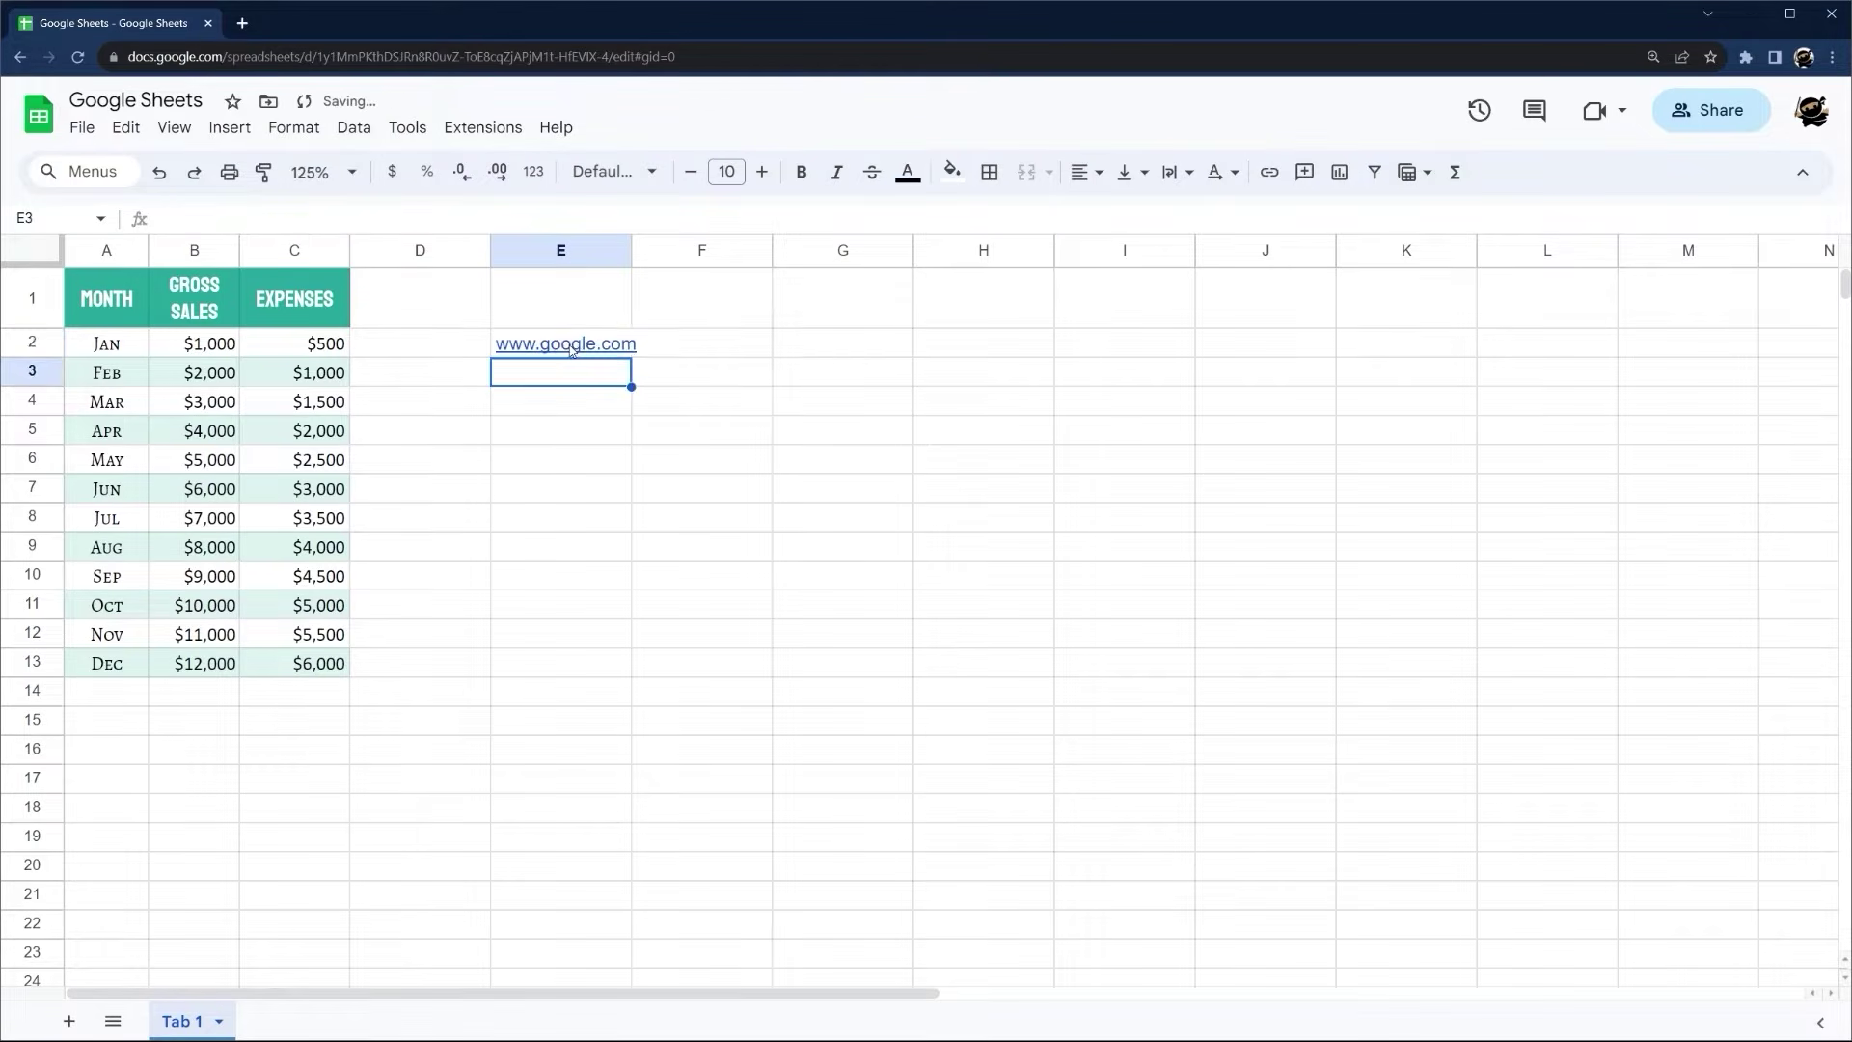
Follow the formula-based hyperlink in E2, return to the spreadsheet and remove the formula
click(567, 344)
click(653, 382)
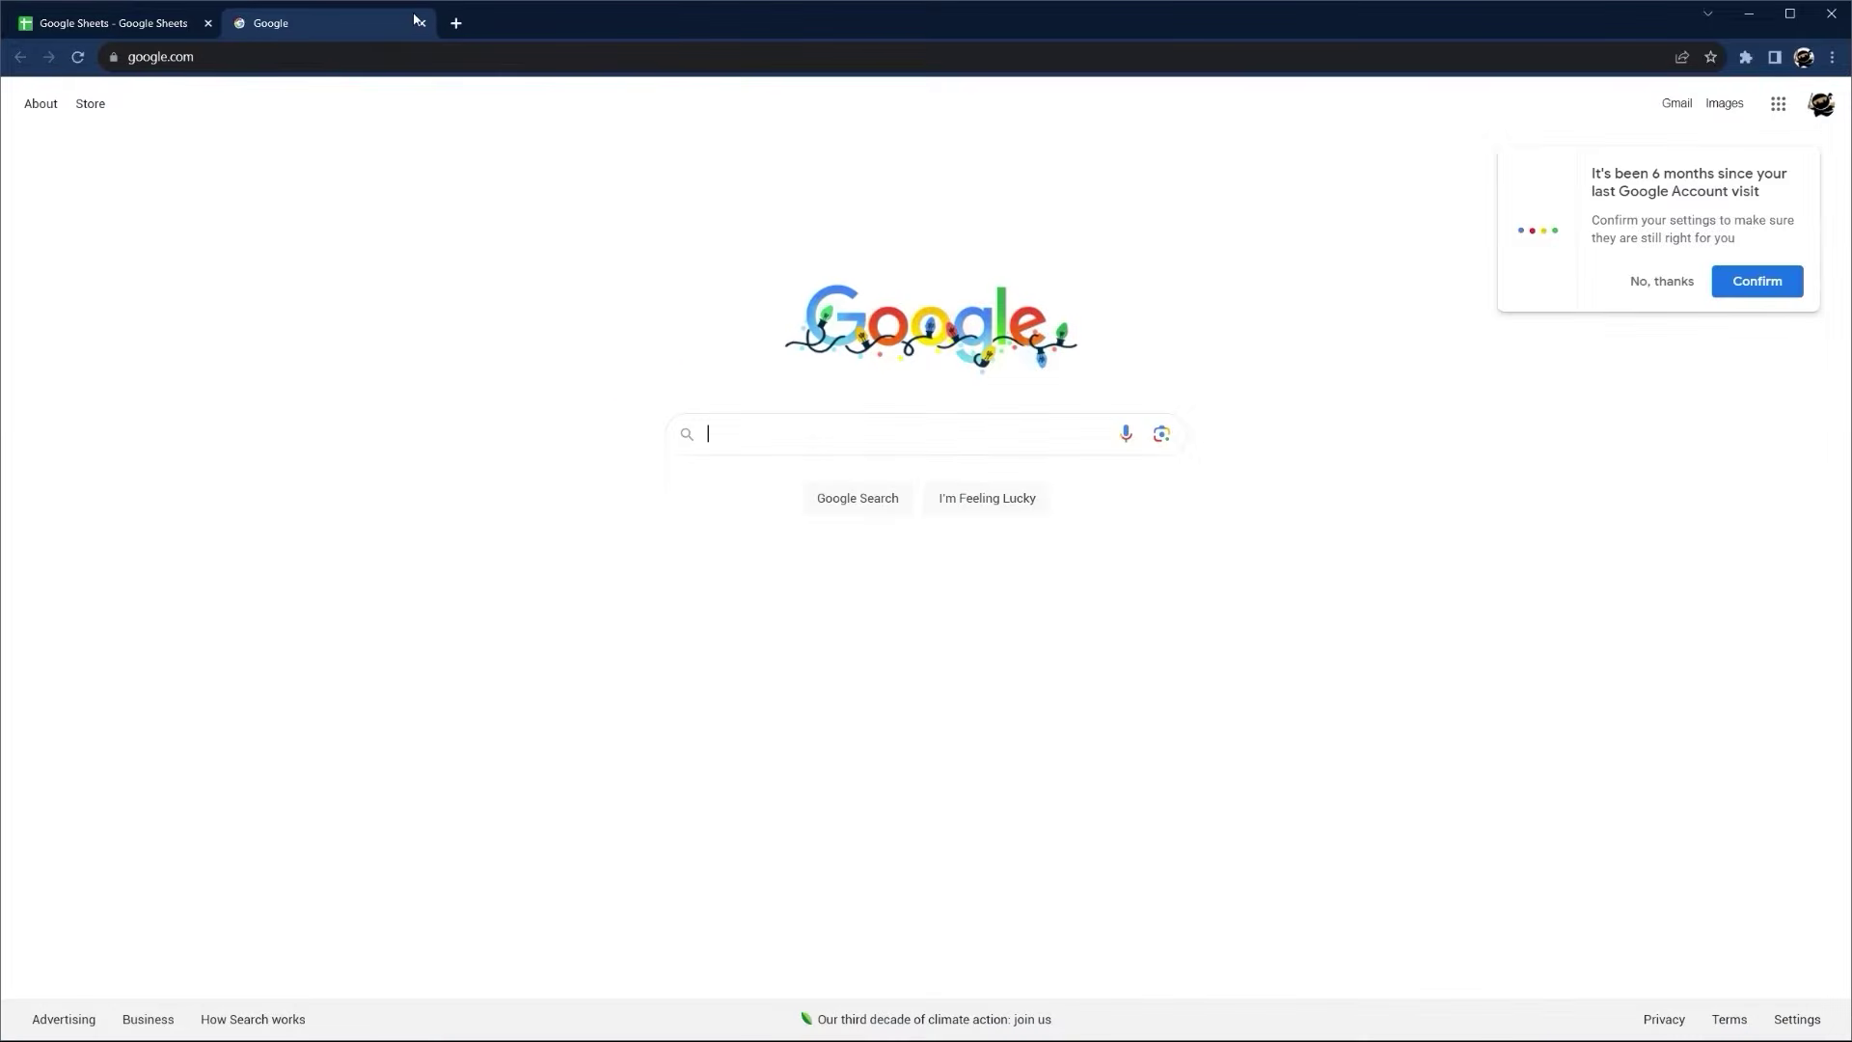
key(ctrl+w)
click(559, 358)
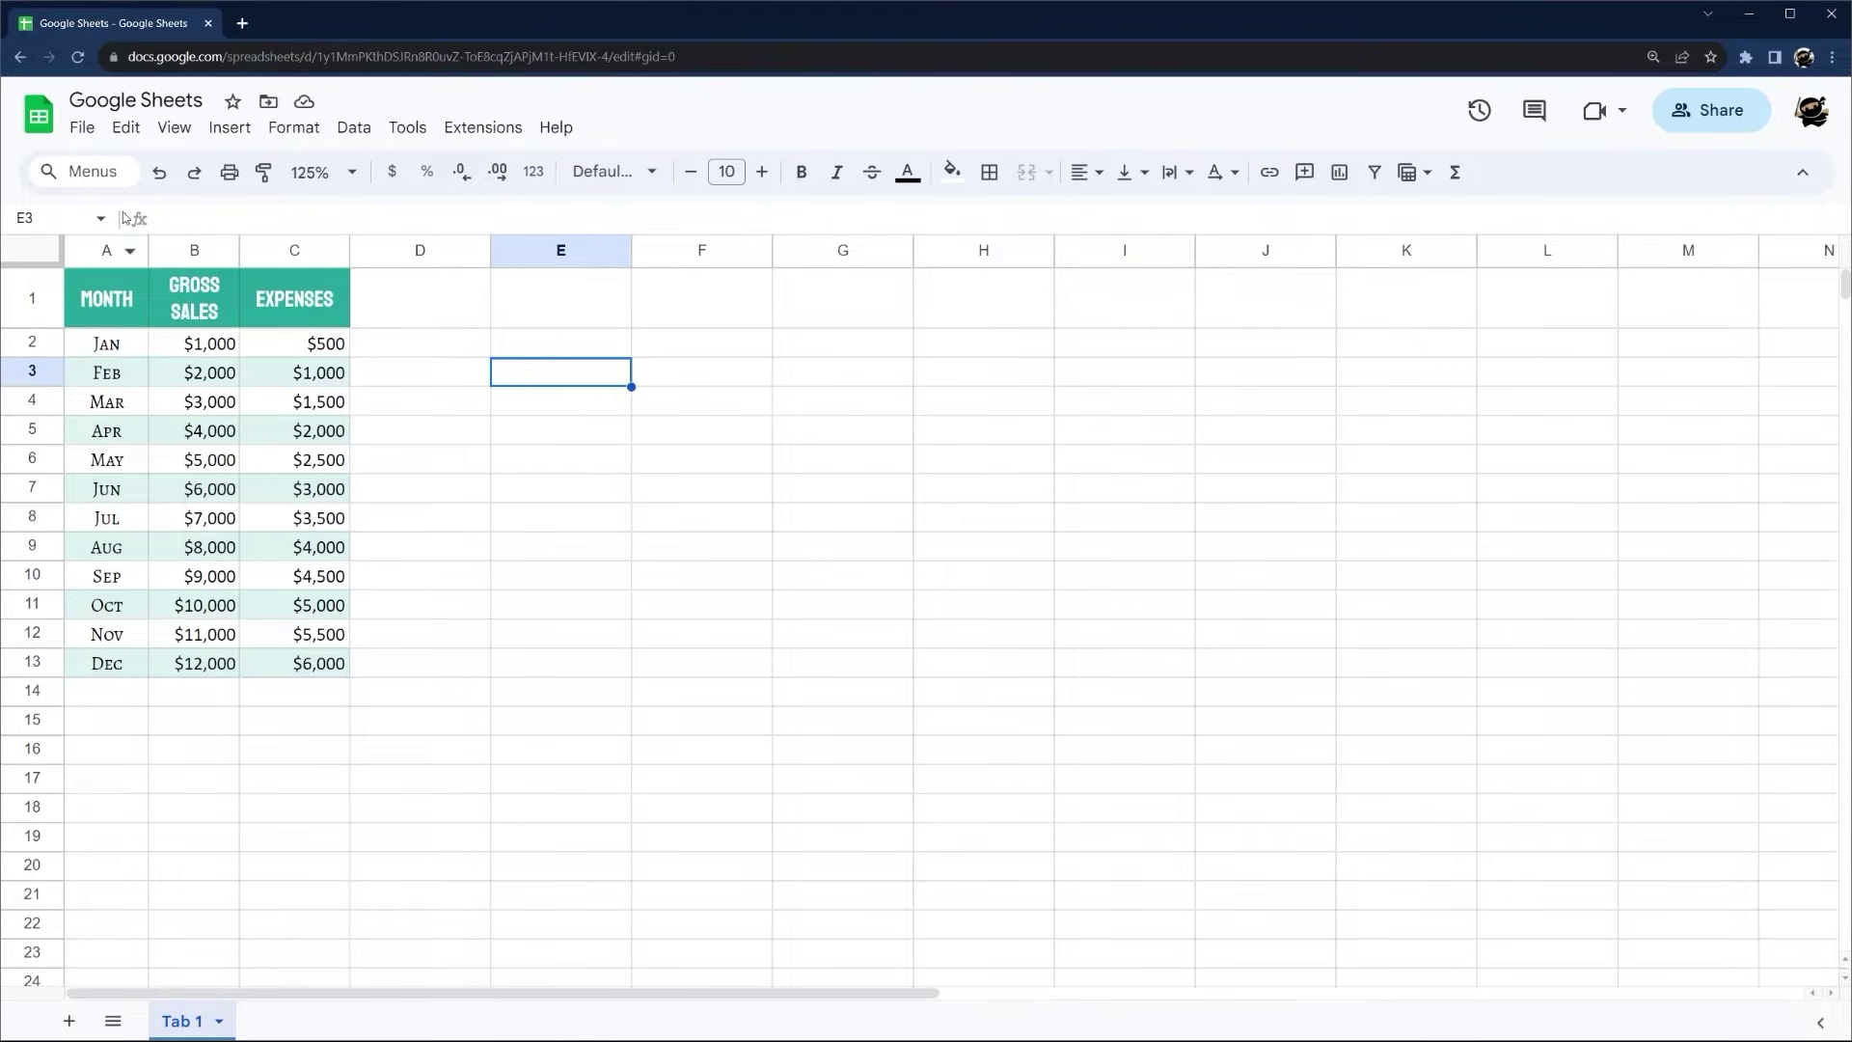
Set up a find and replace that looks for Month and replaces it with Date
click(164, 127)
mouse_move(141, 132)
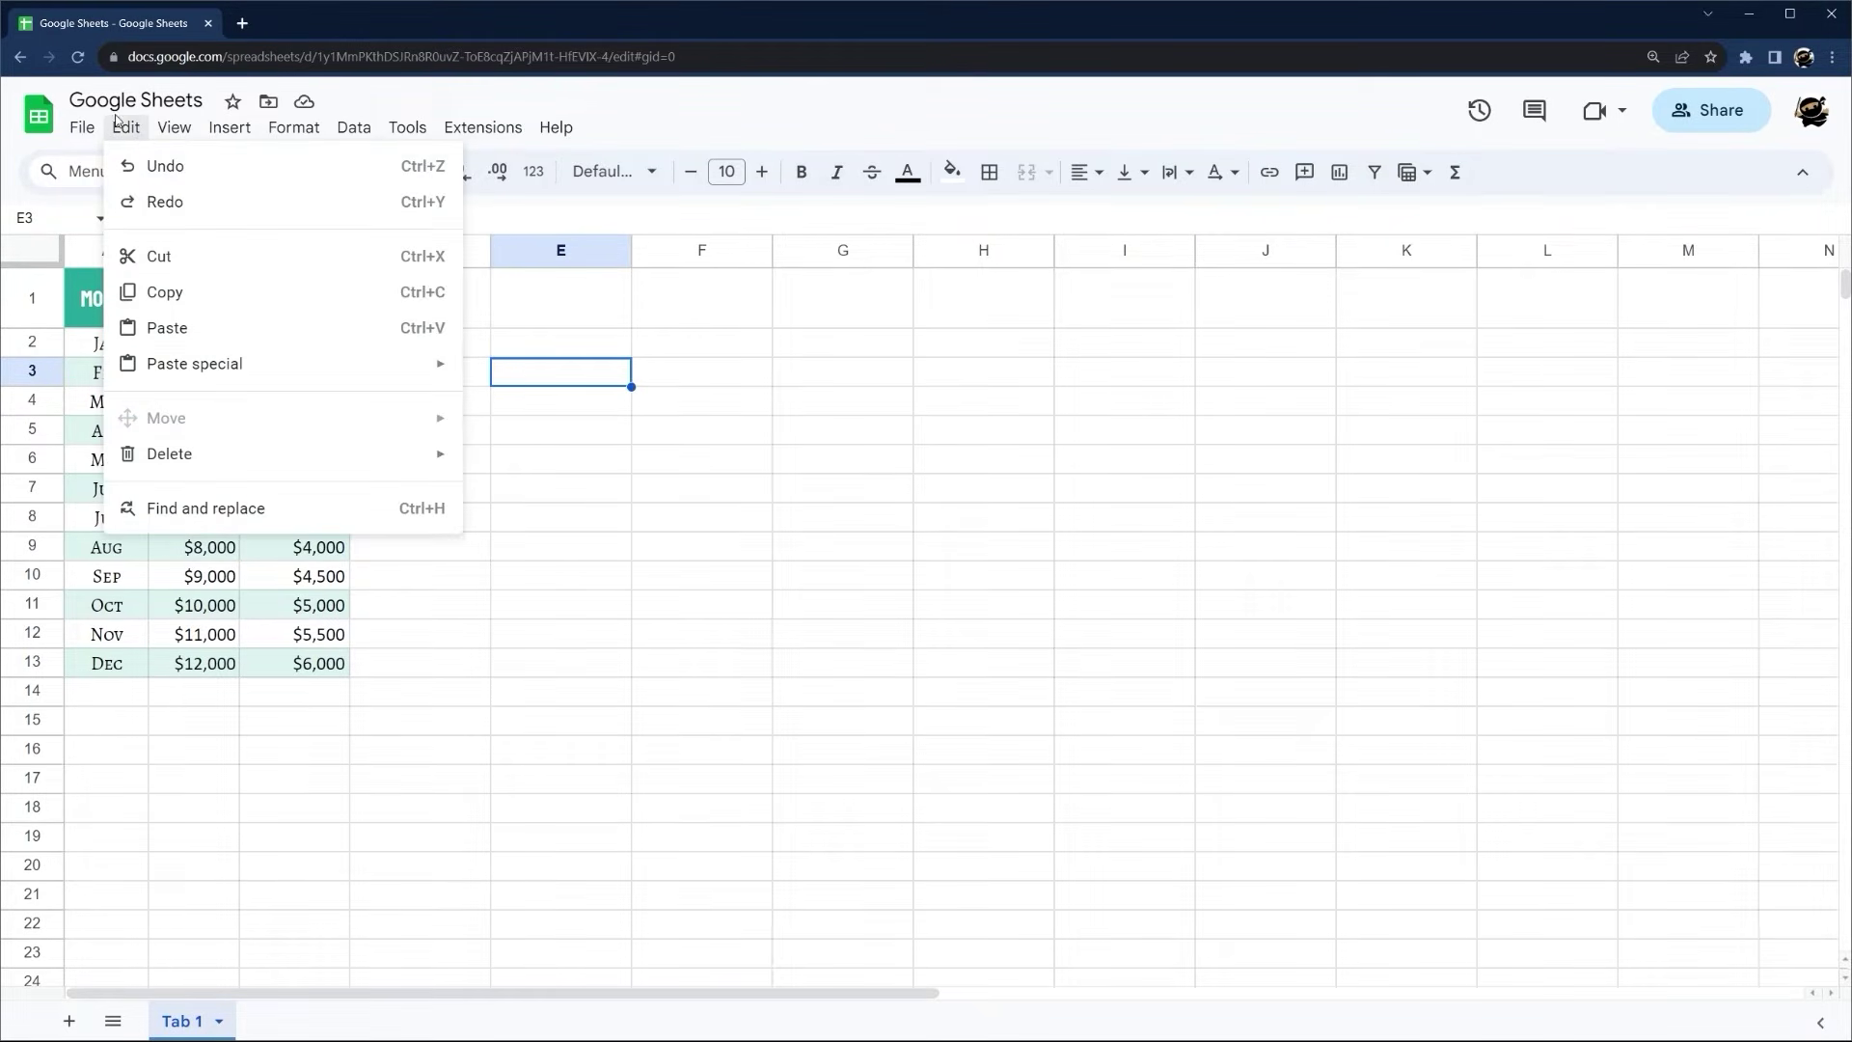
click(414, 519)
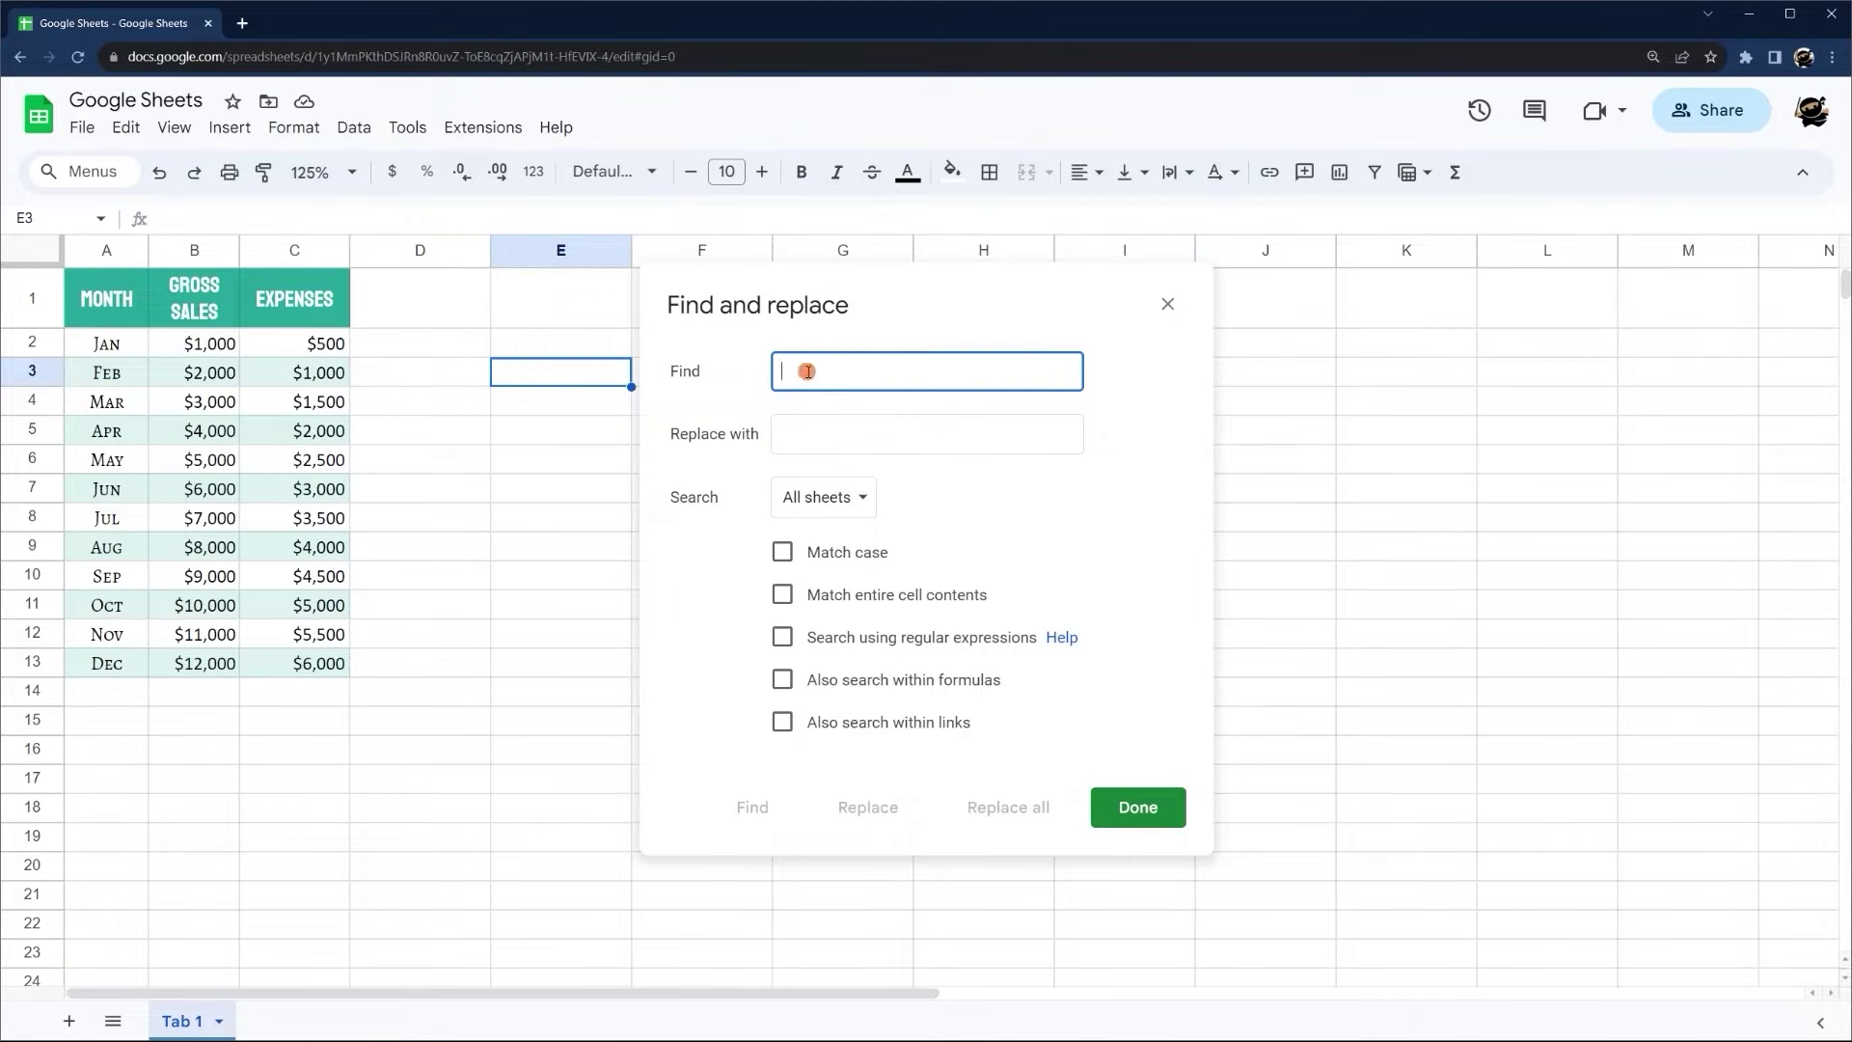
text(Month)
click(828, 432)
text(Date)
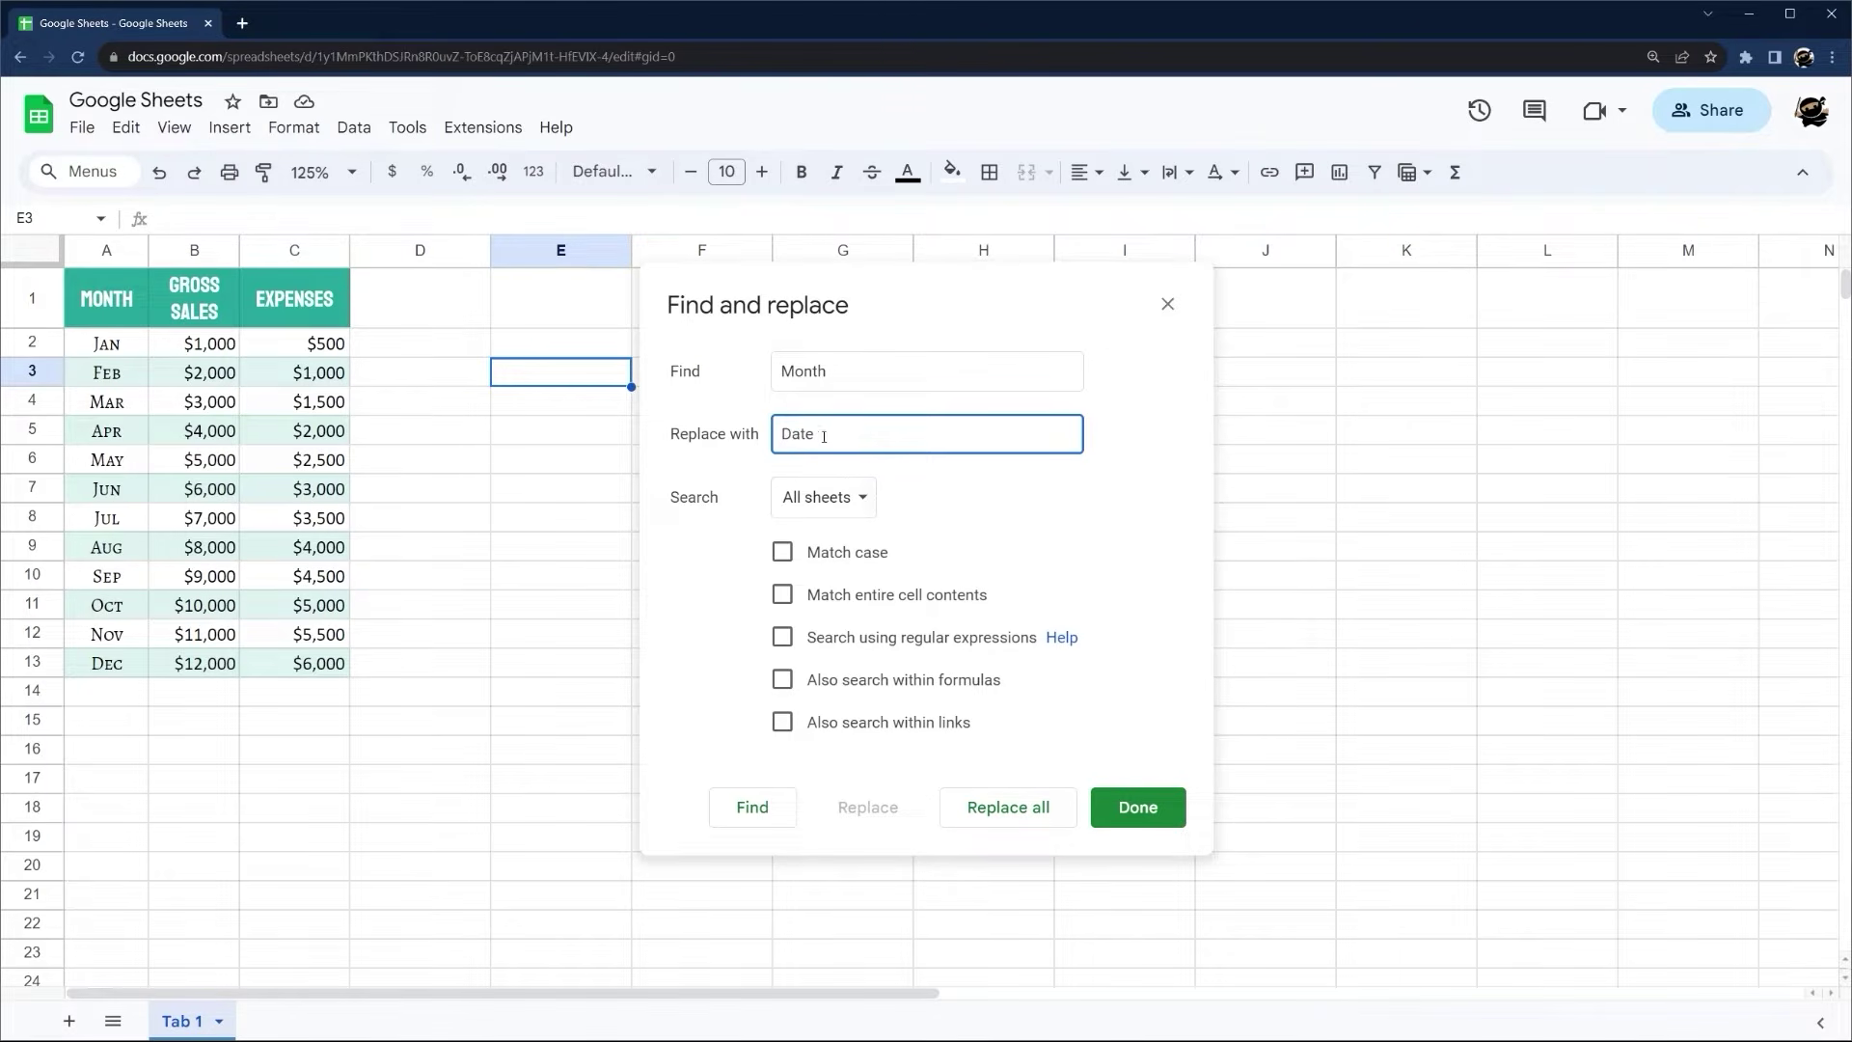
Limit the search to this sheet, replace all matches and check header cell A1
click(822, 497)
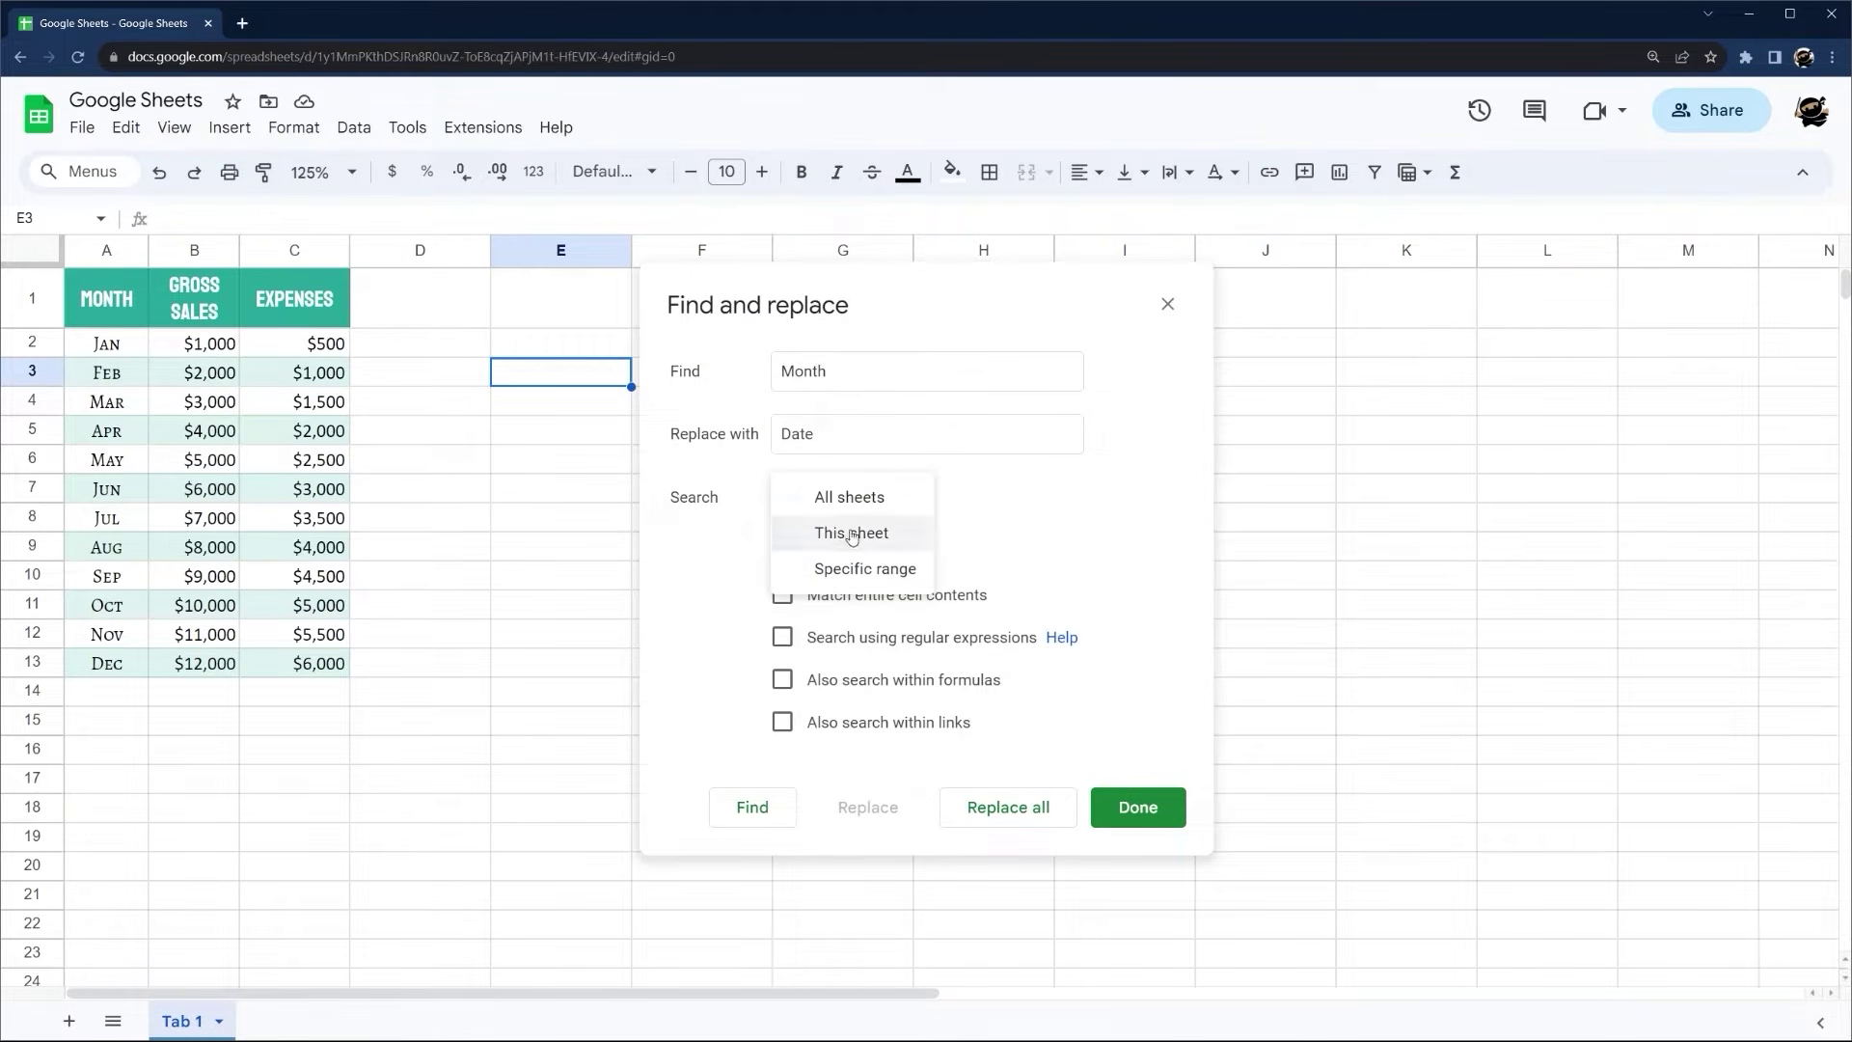
click(852, 536)
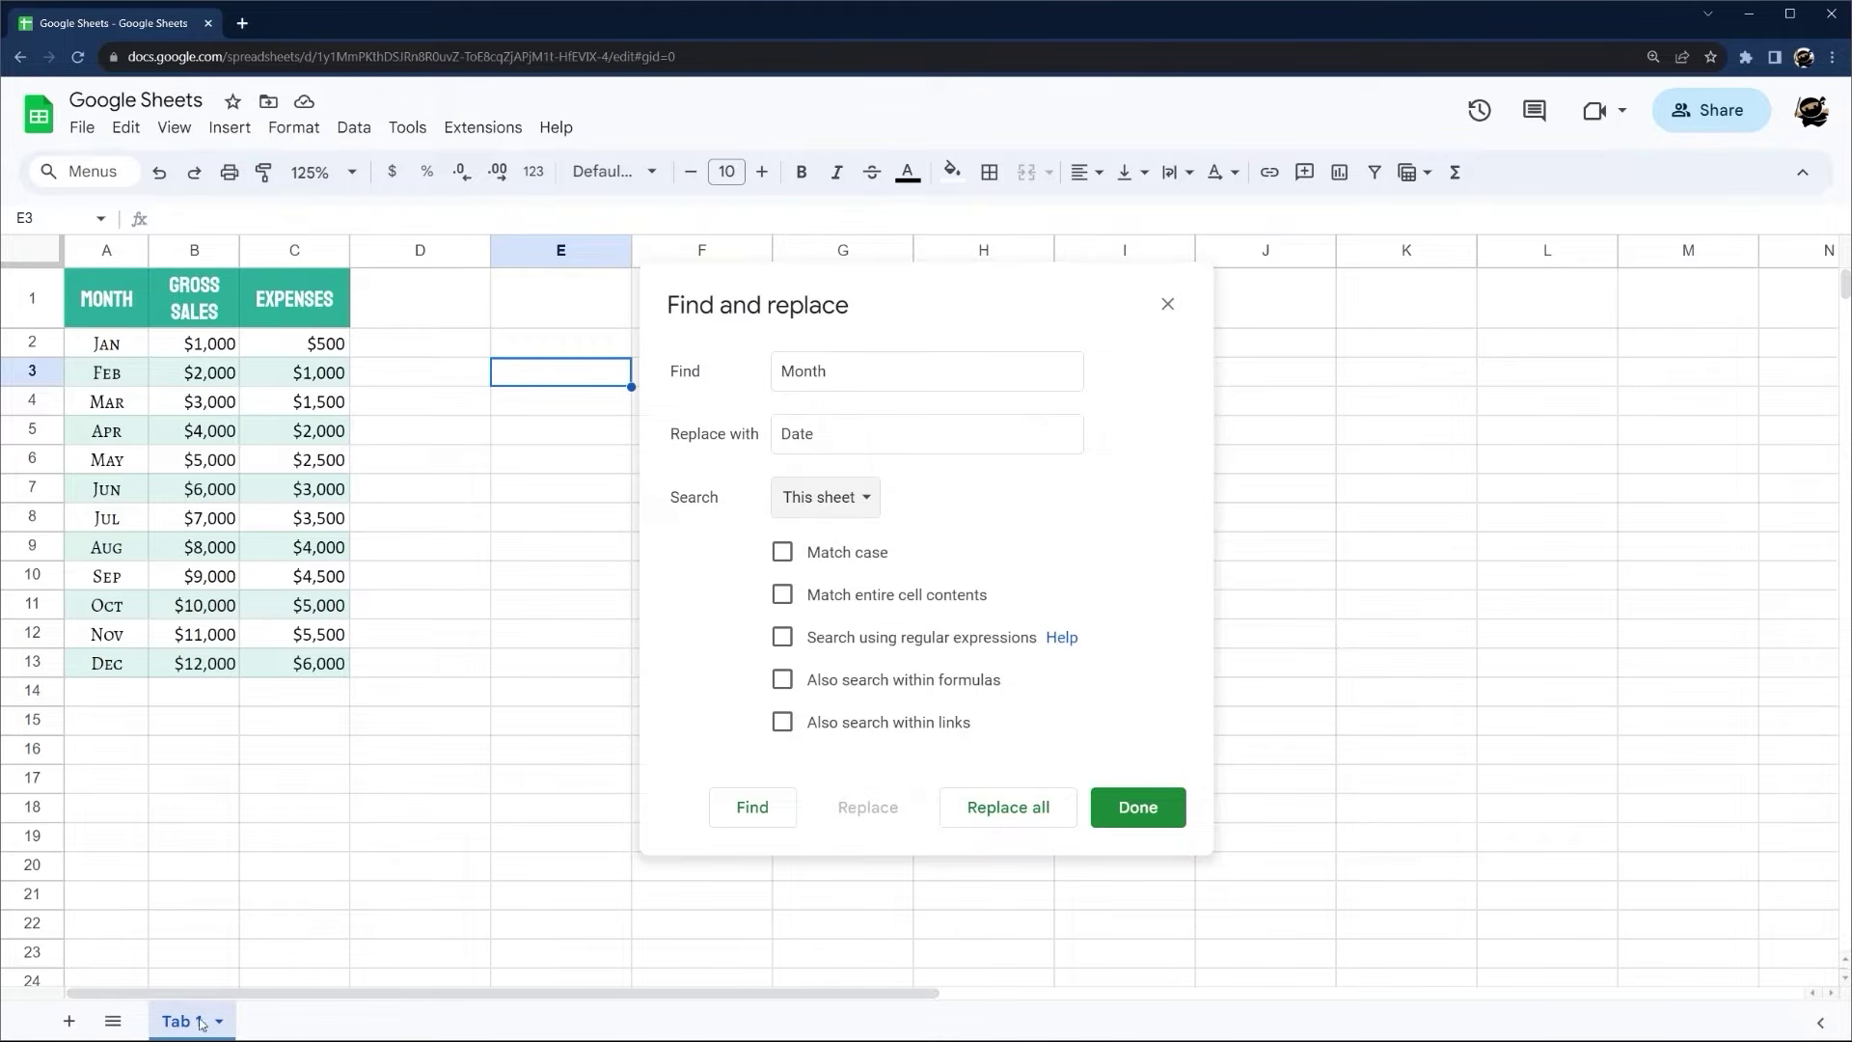
click(845, 492)
click(848, 495)
click(996, 819)
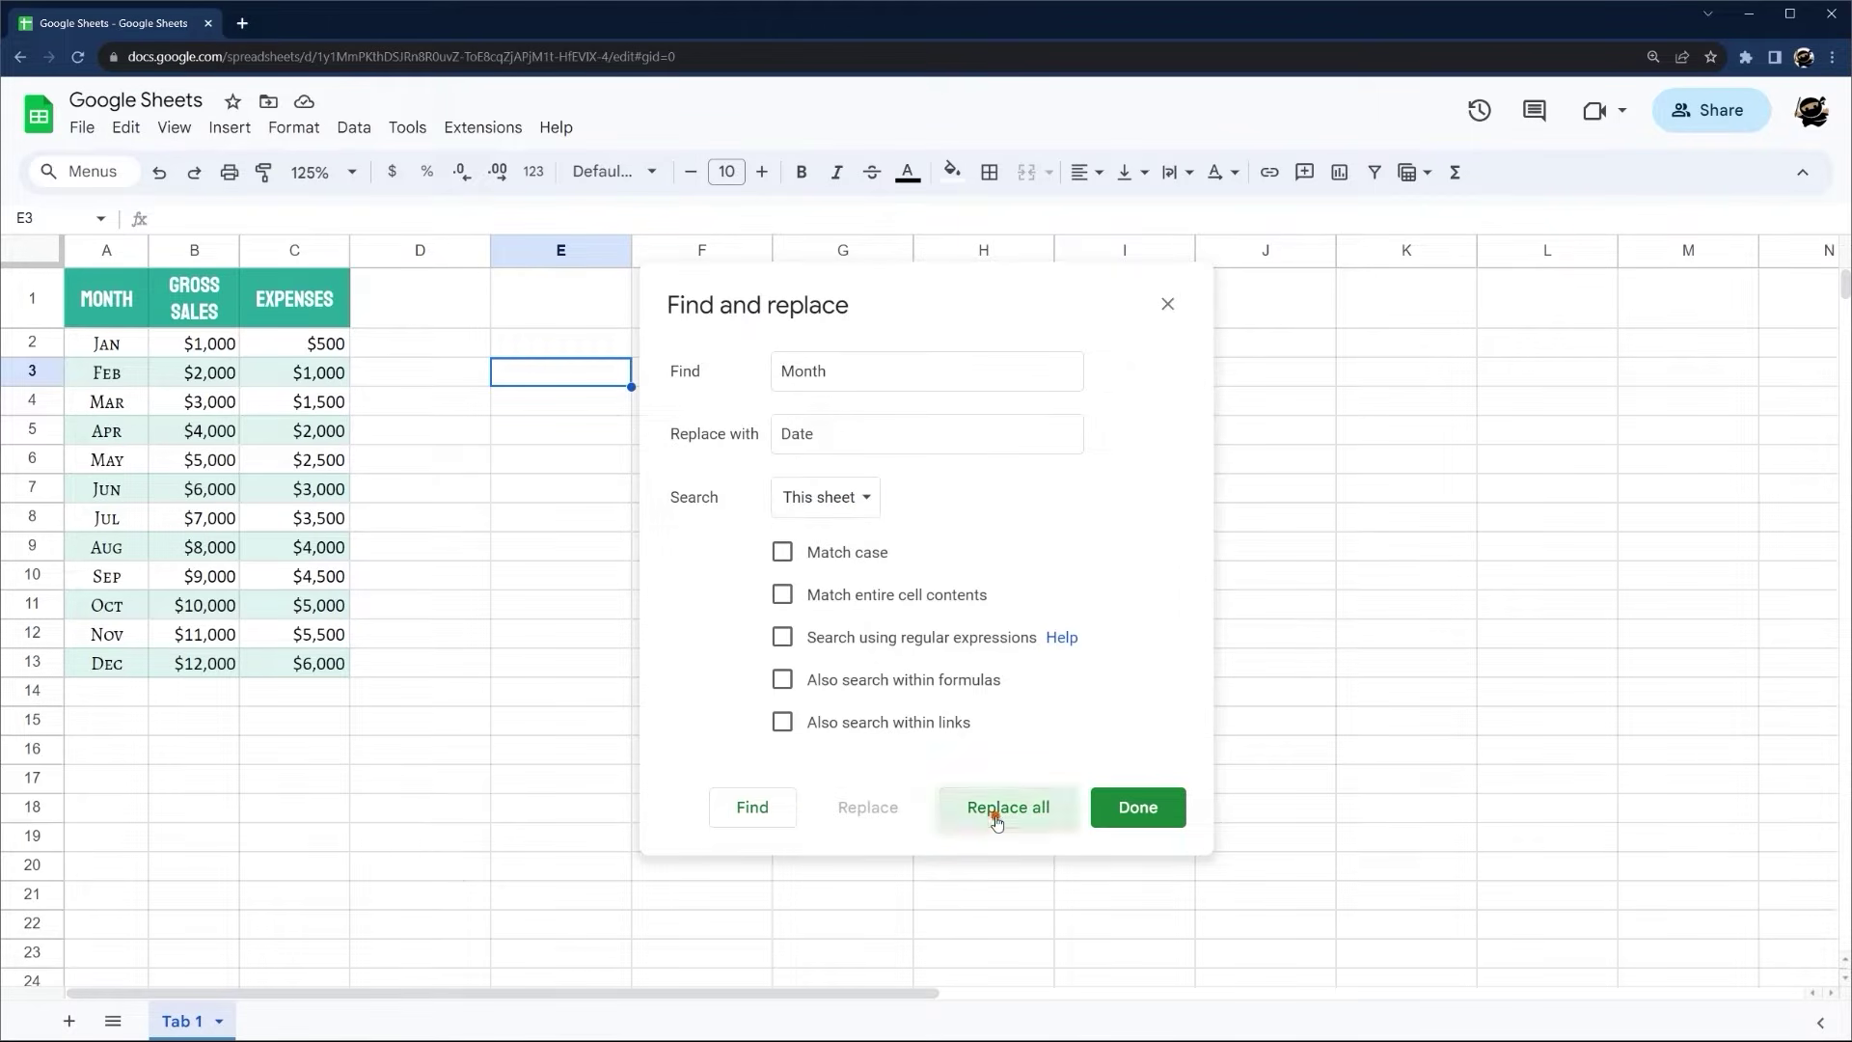
click(120, 302)
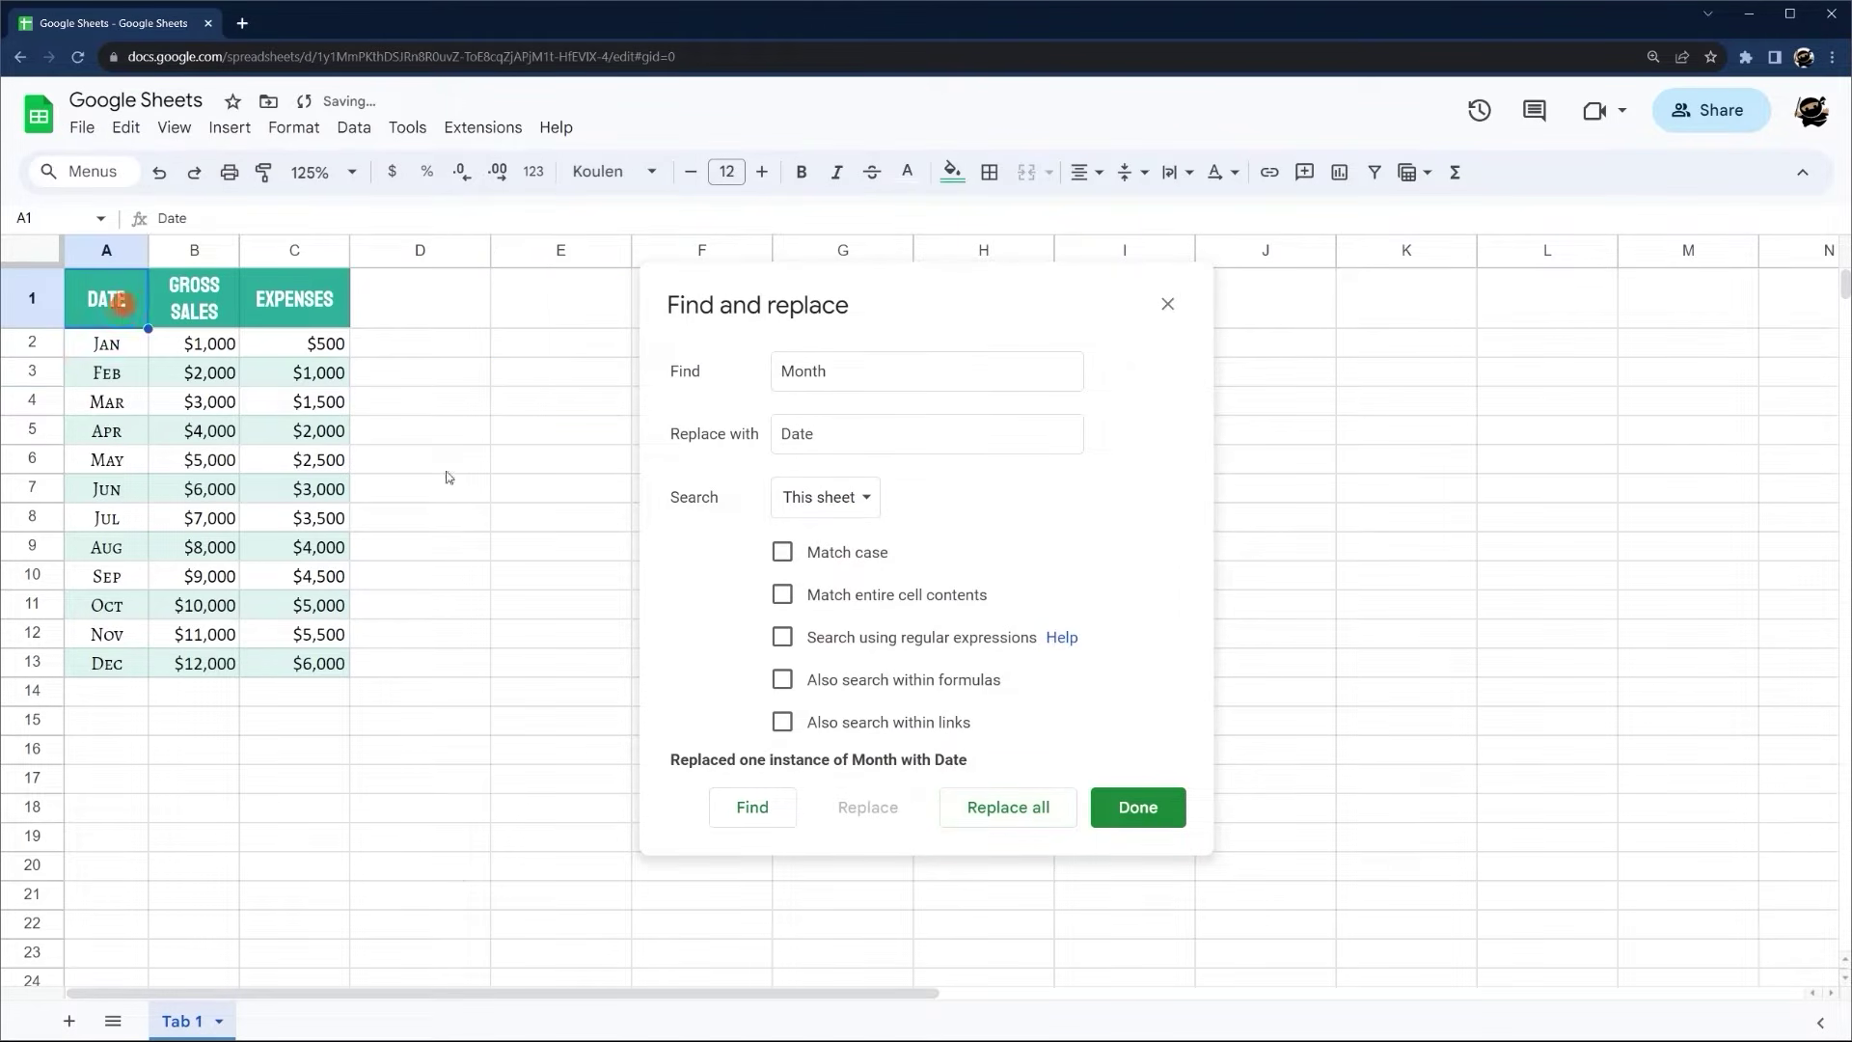
Replace every Date on this sheet with Month and close the find and replace dialog
click(847, 380)
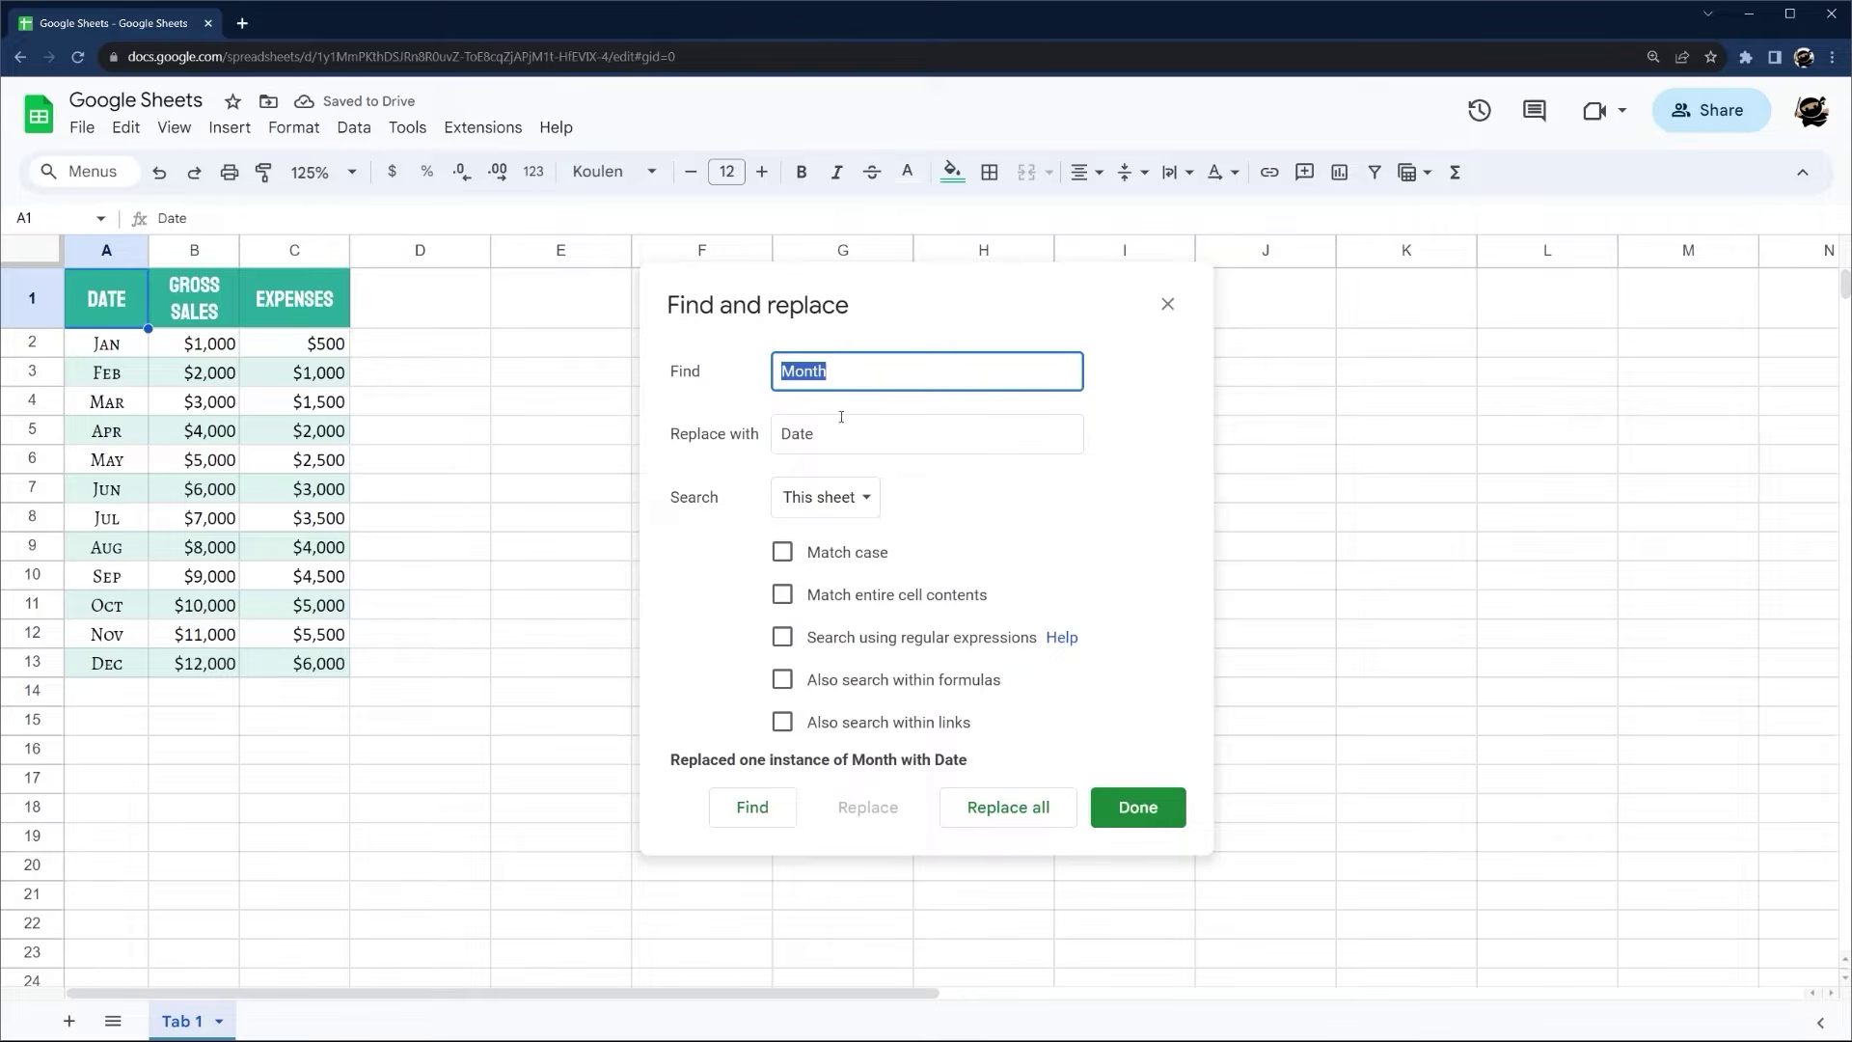
text(Date)
drag(830, 434, 651, 396)
text(Mopnt)
key(BackSpace)
key(BackSpace)
key(BackSpace)
text(nth)
click(1008, 807)
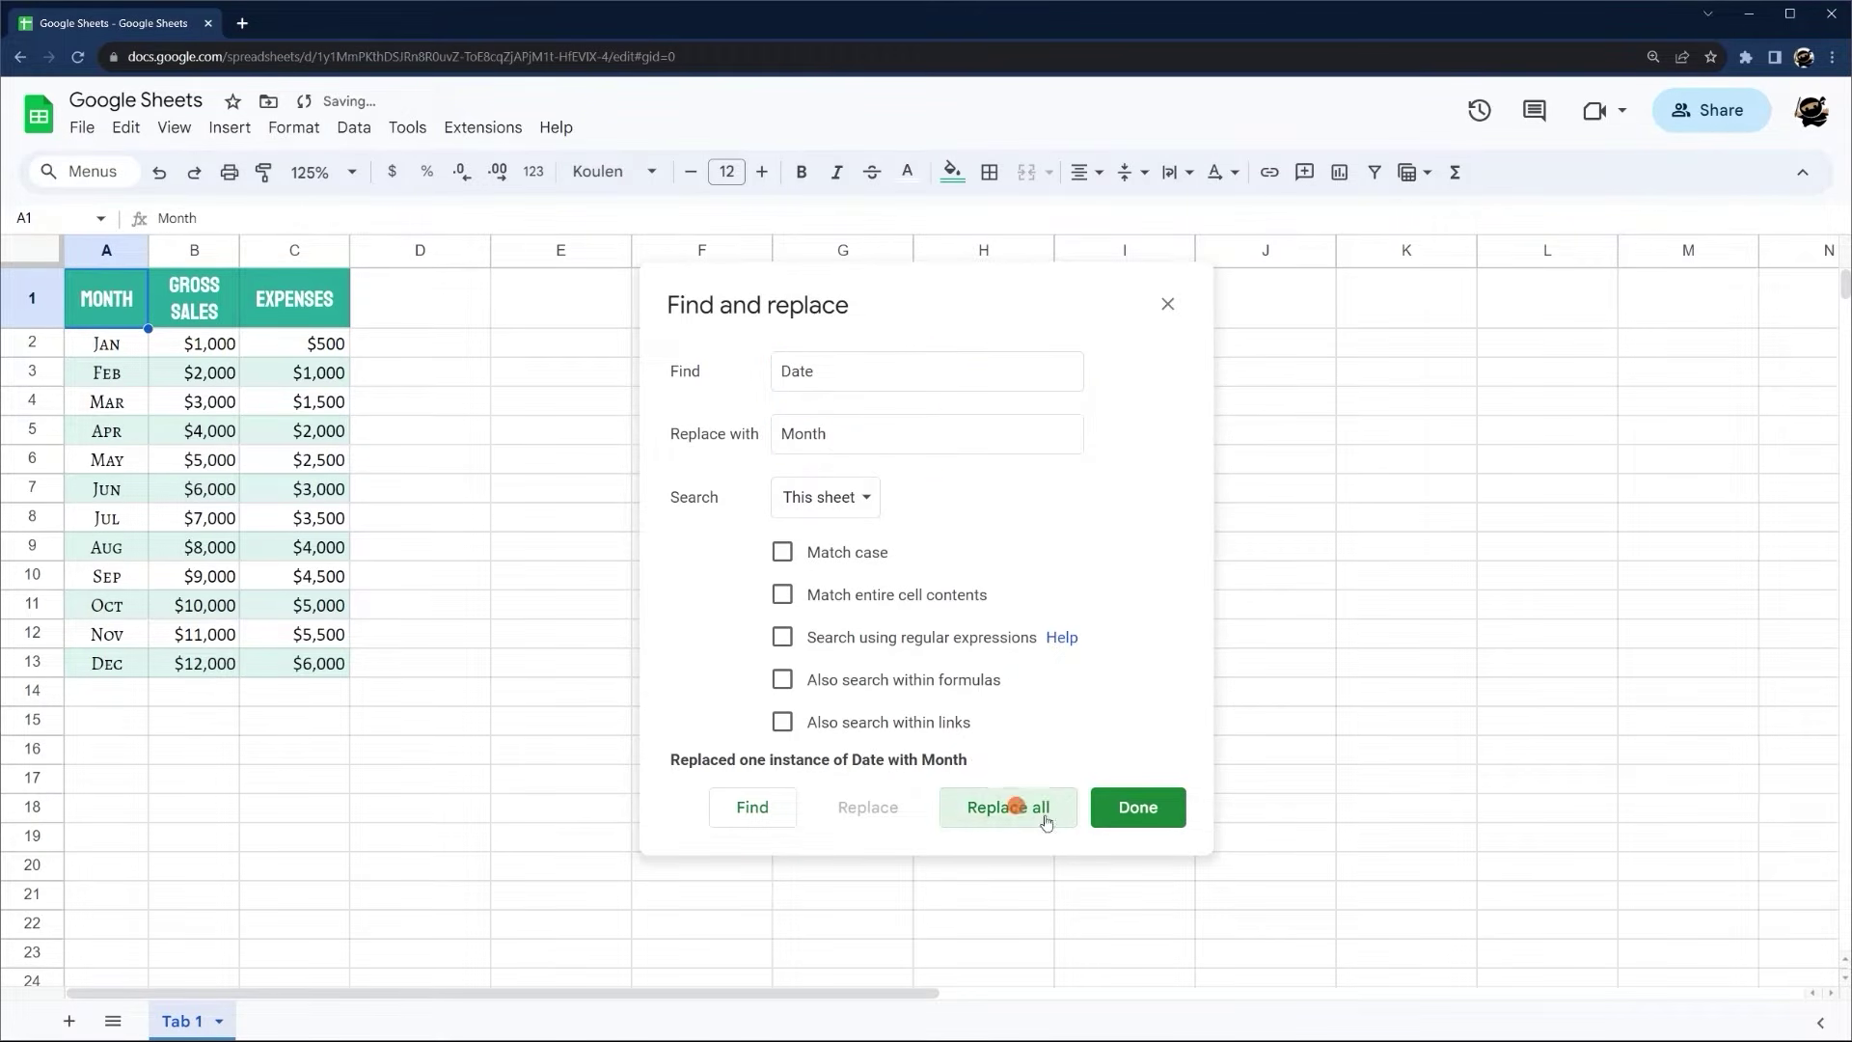
click(1115, 808)
Enter the header Checkbox in D1 beside the Expenses column
click(430, 376)
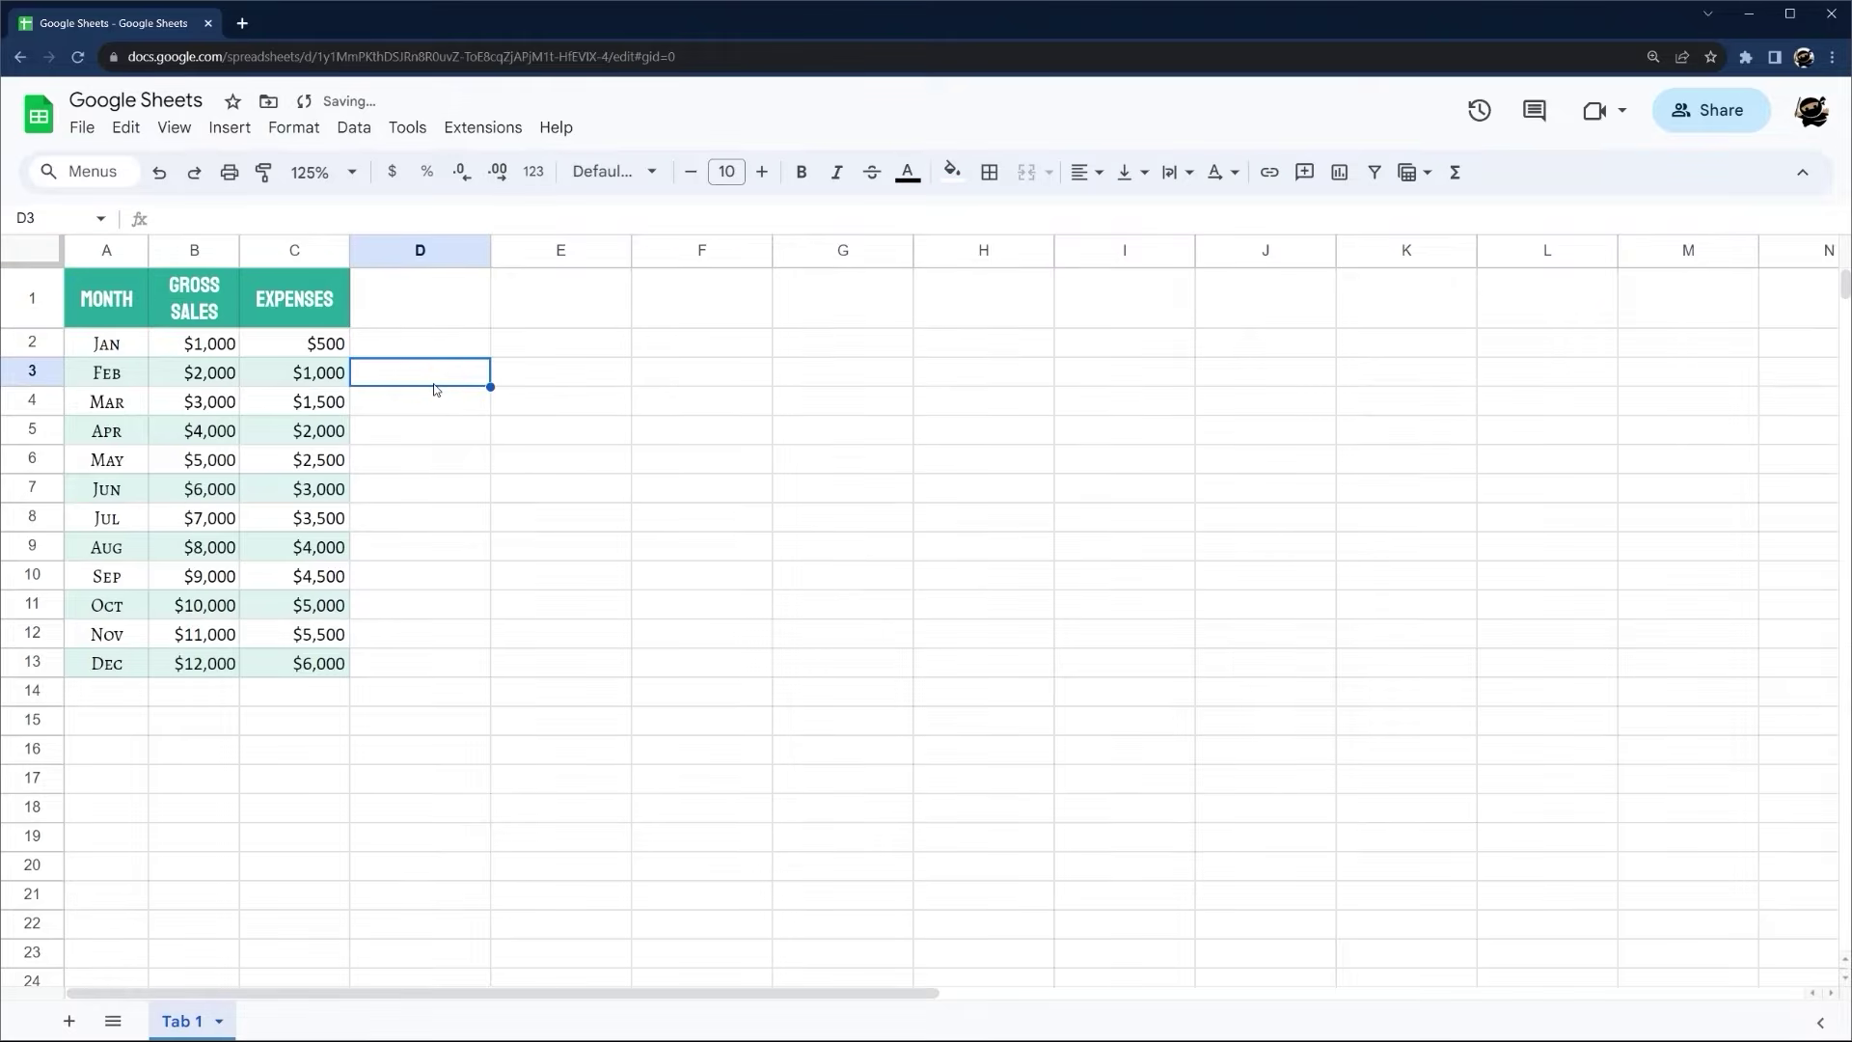
click(430, 307)
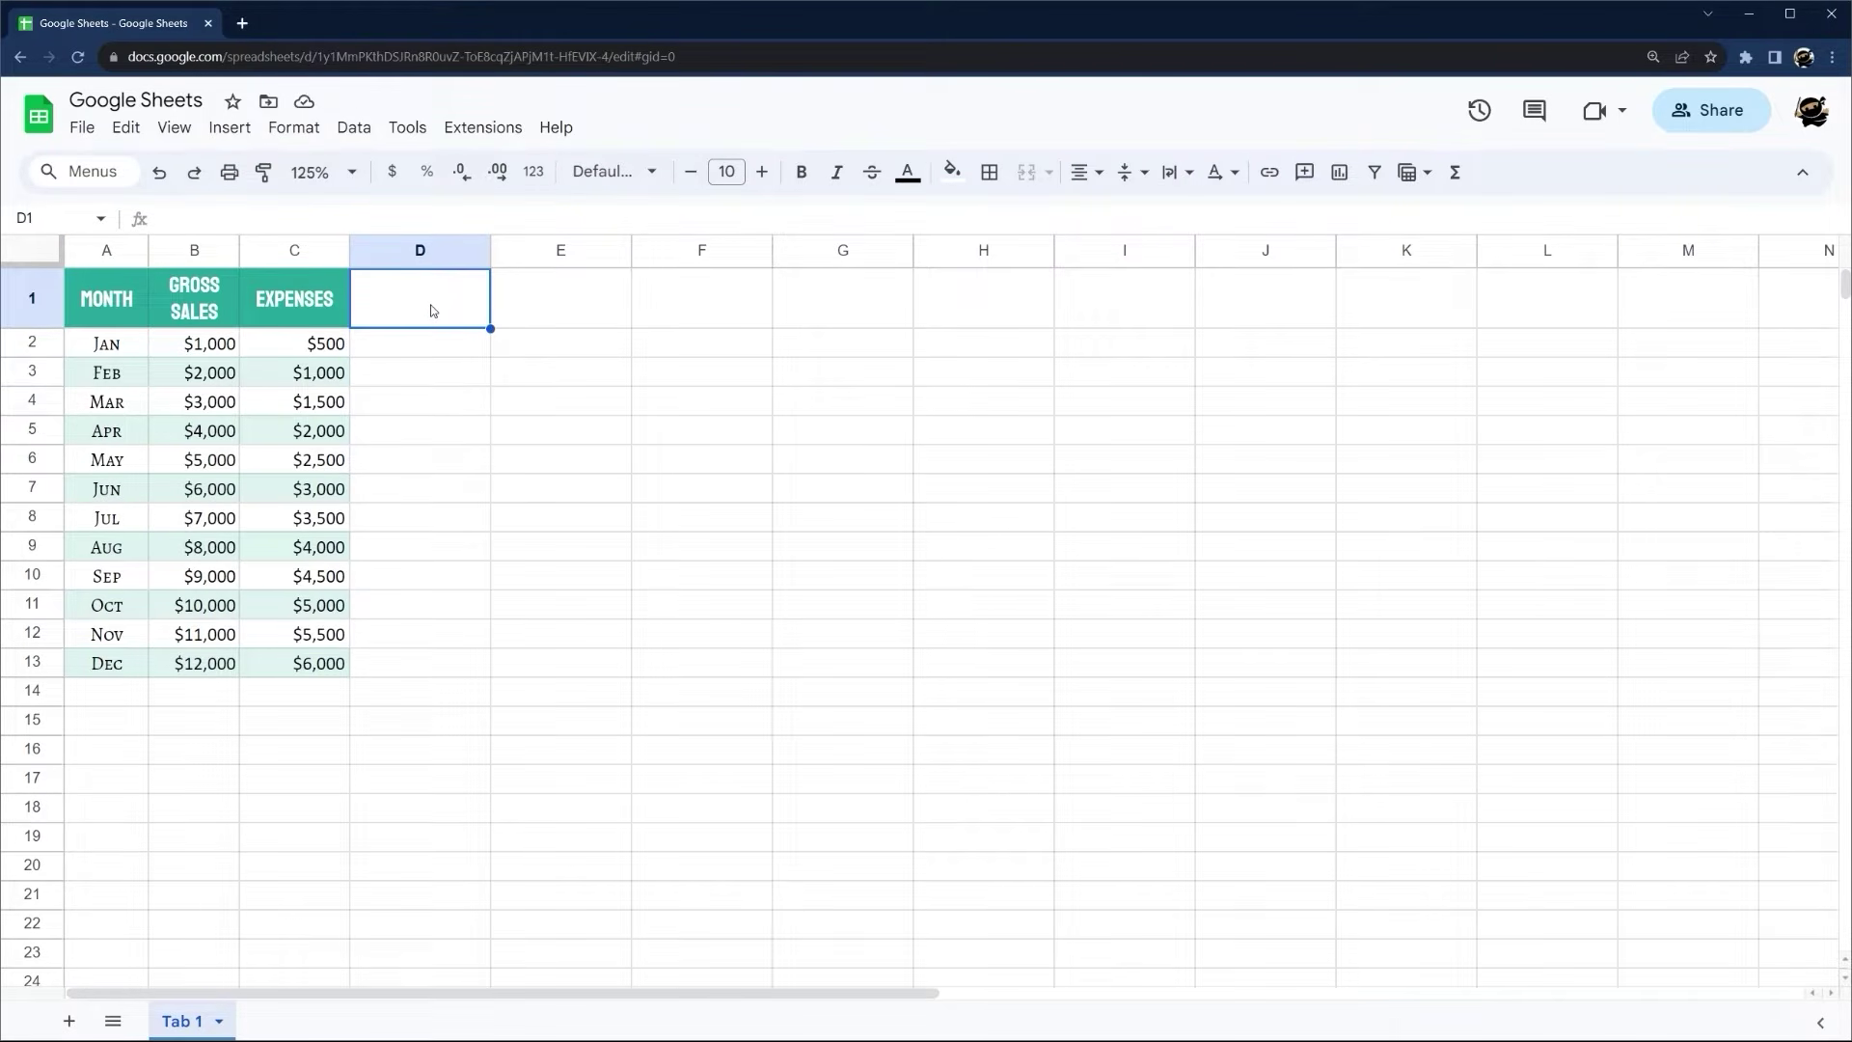
double_click(431, 310)
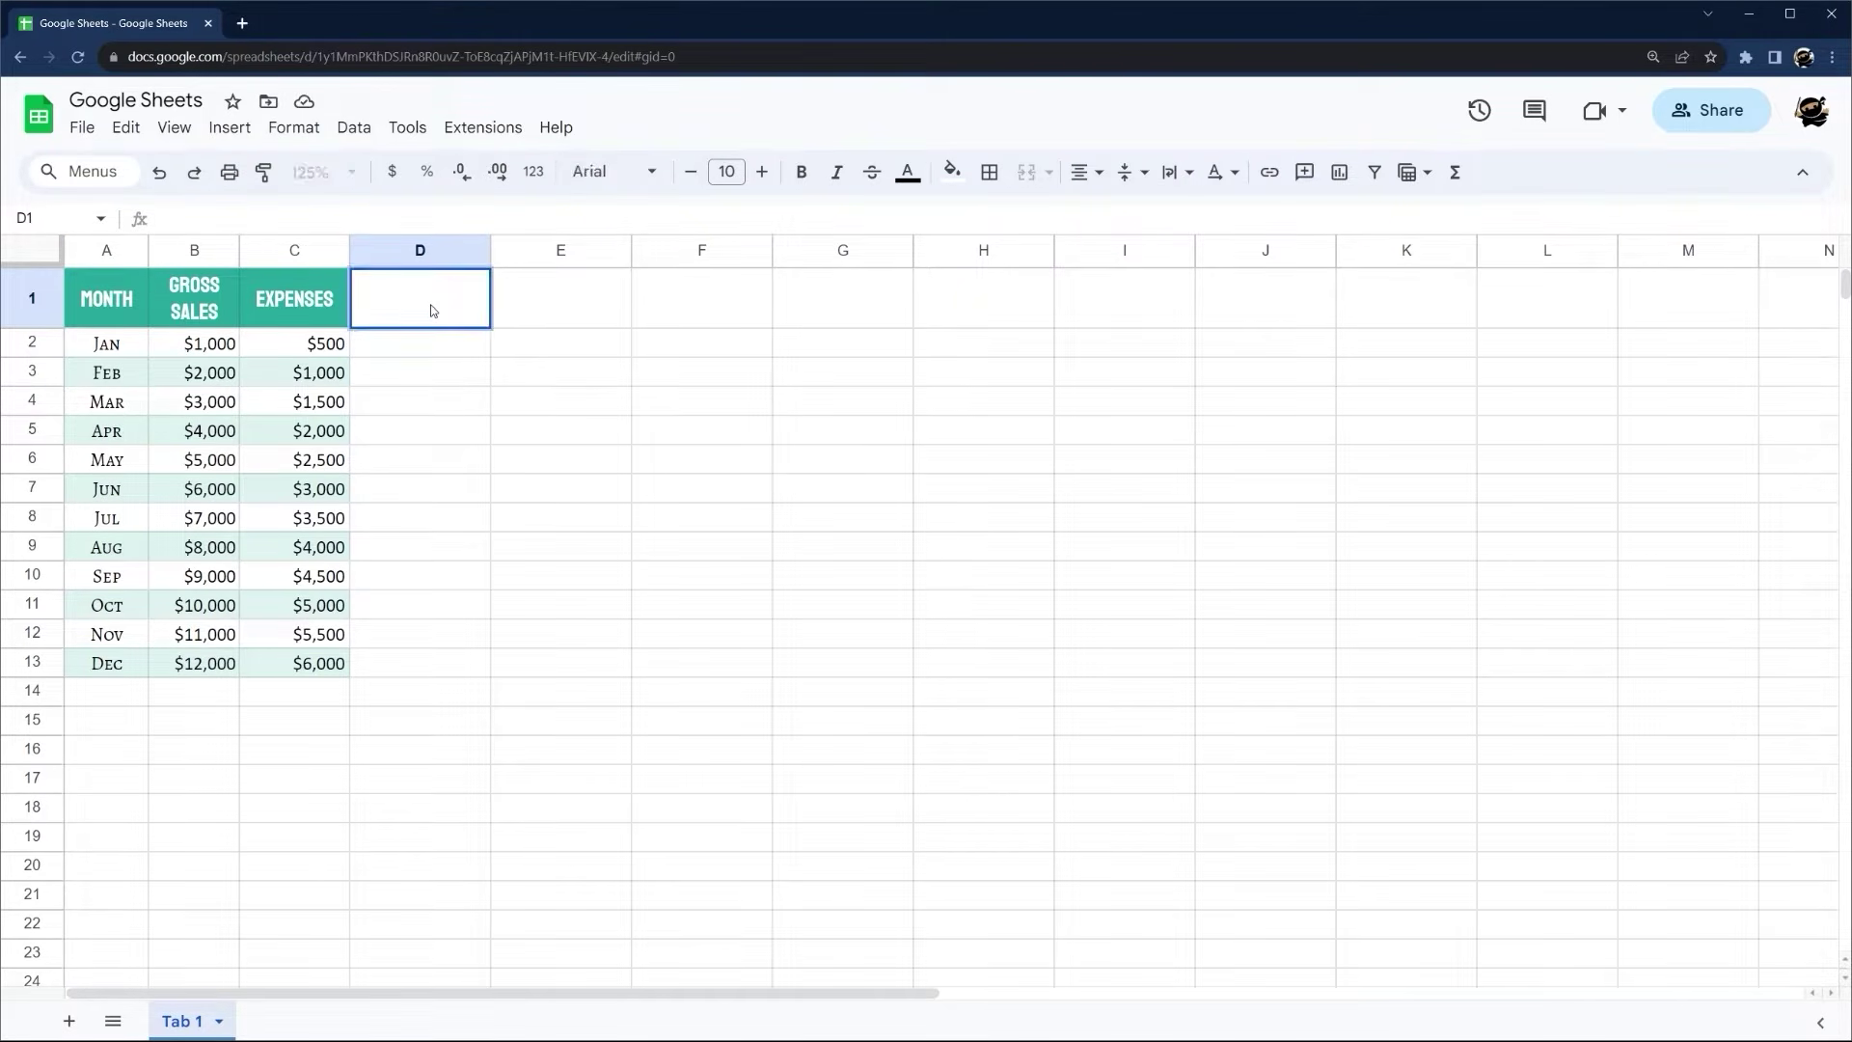
key(Escape)
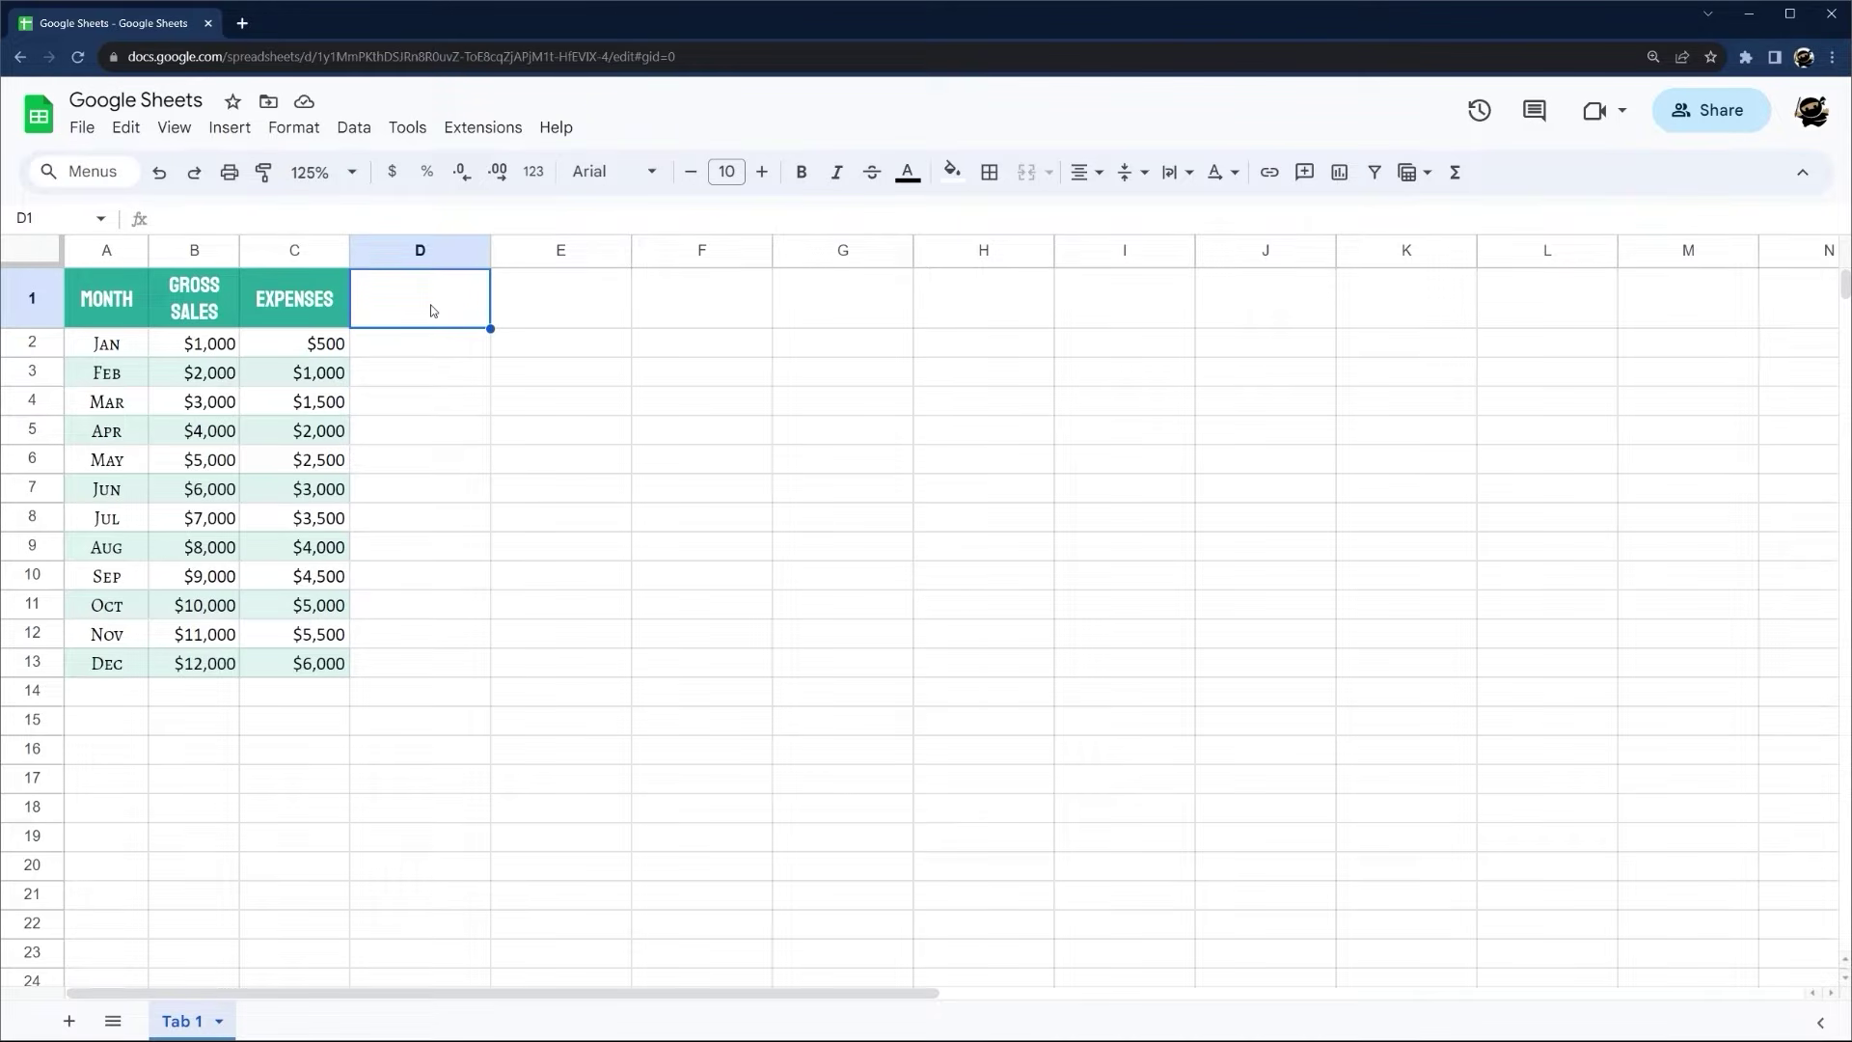
click(431, 309)
text(Checkbox)
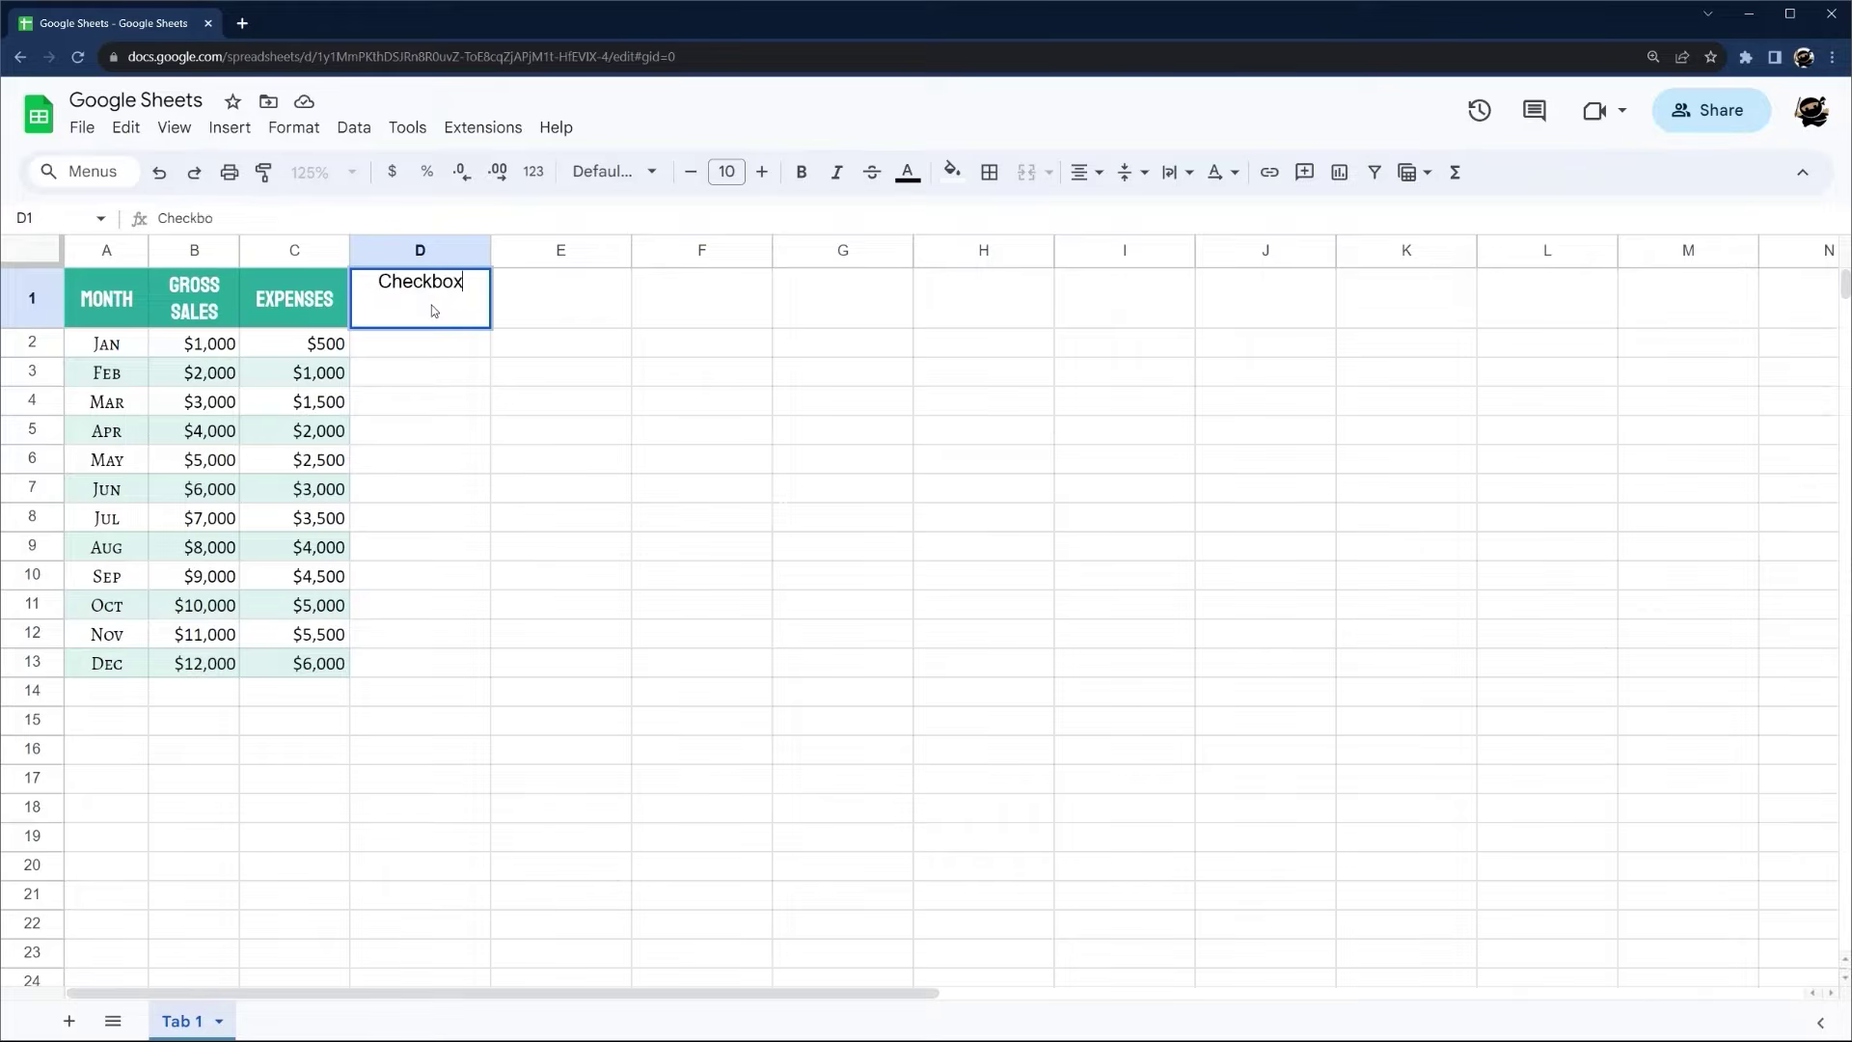
key(Return)
Insert a checkbox in D2 and fill it down through D13
click(229, 127)
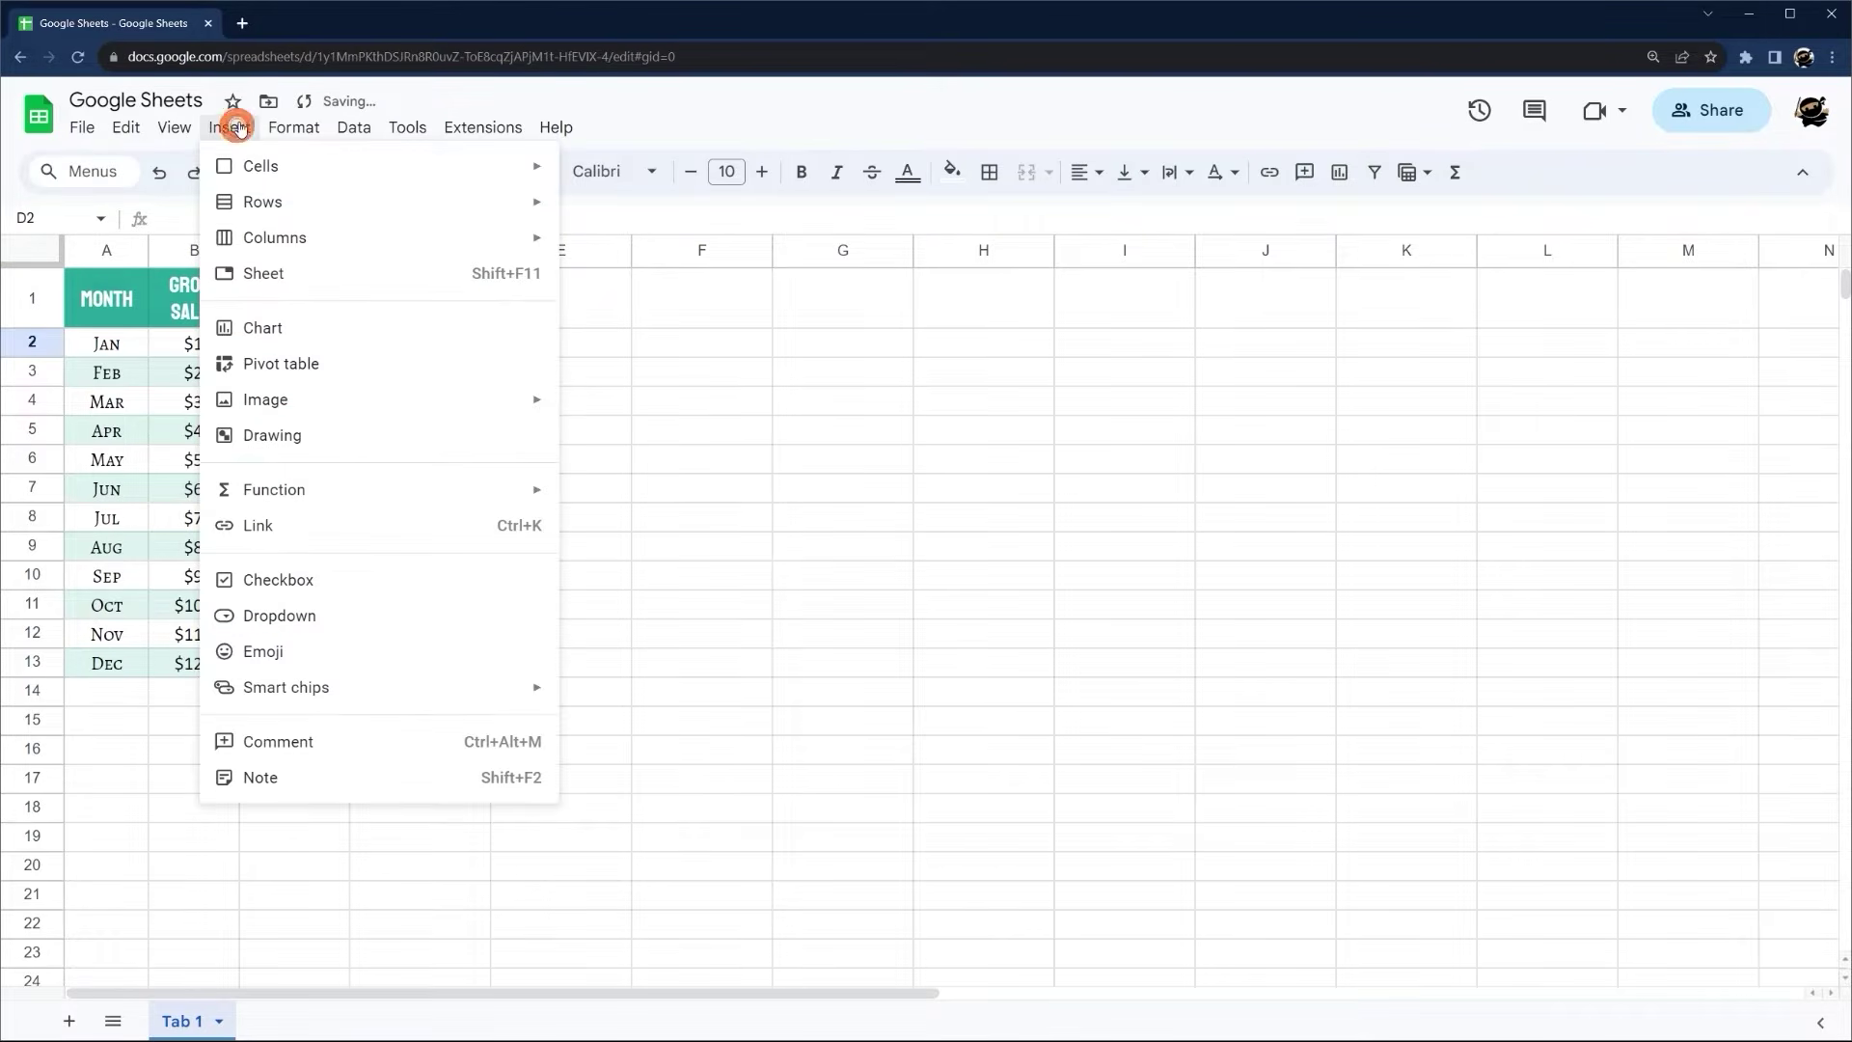
click(332, 580)
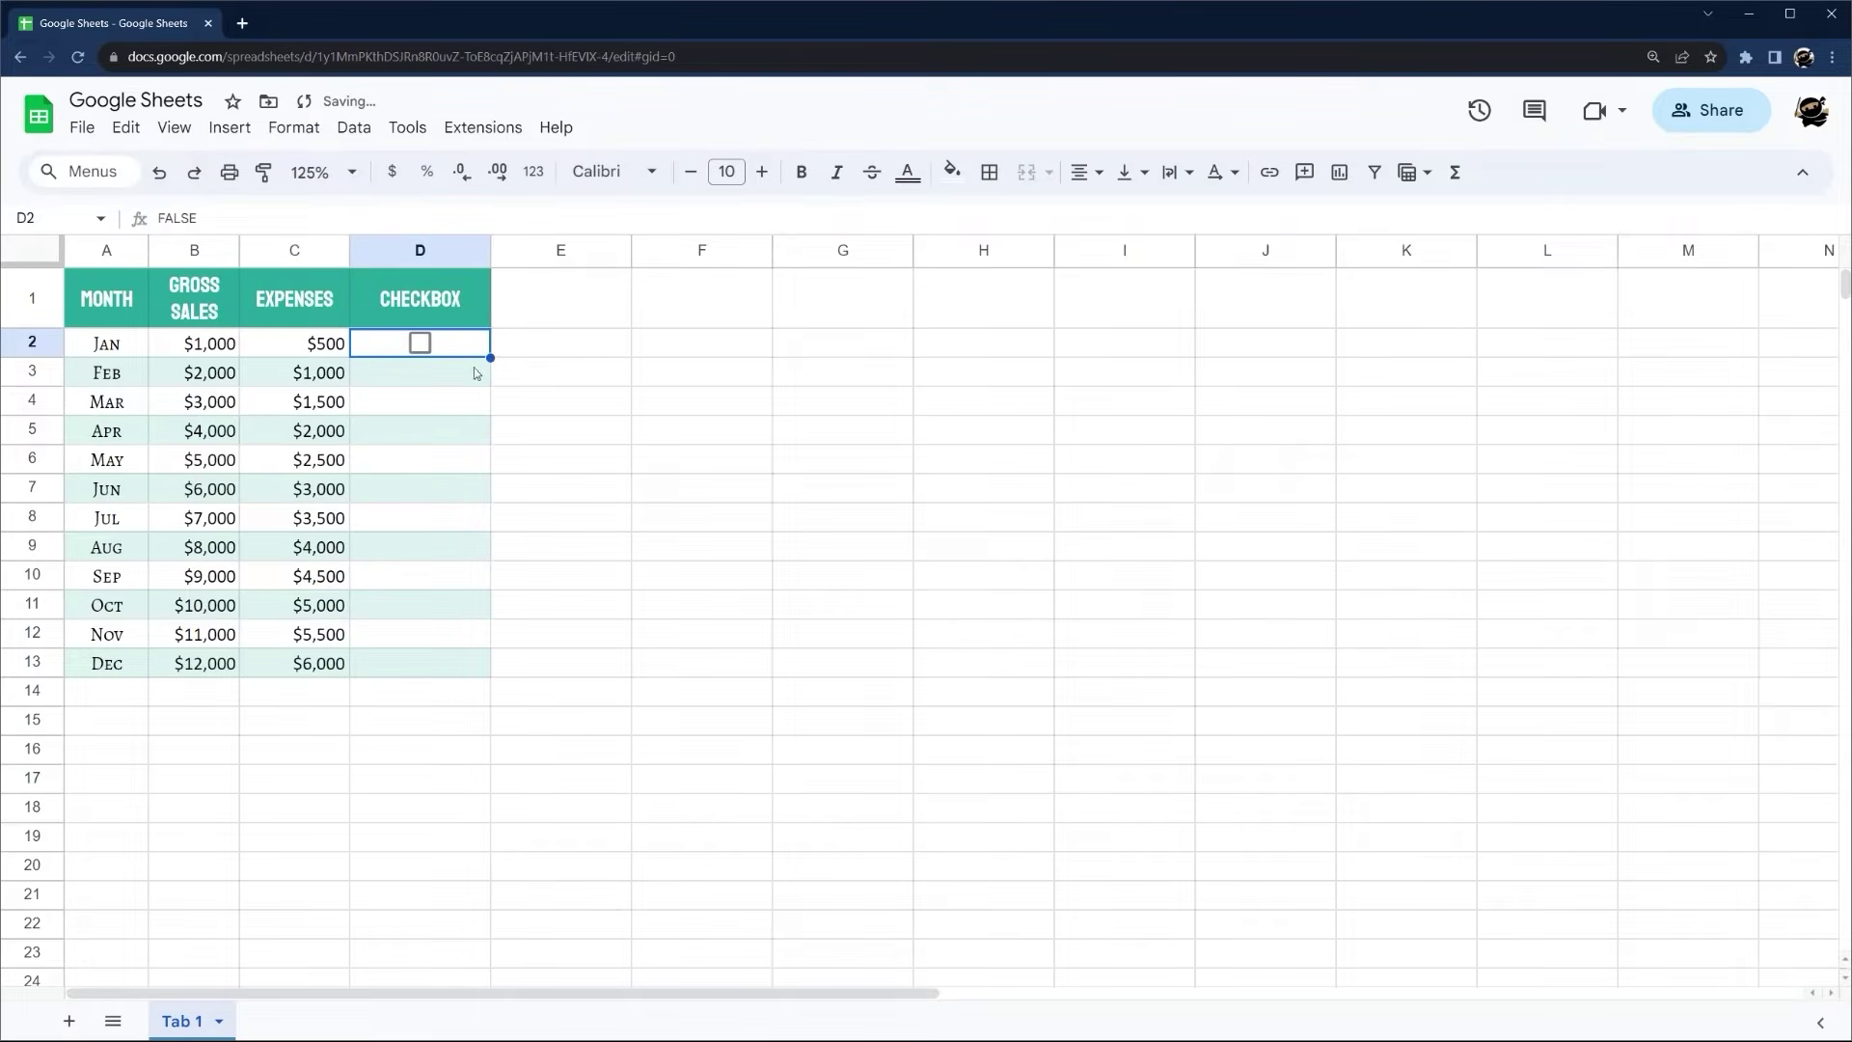
drag(490, 356, 461, 668)
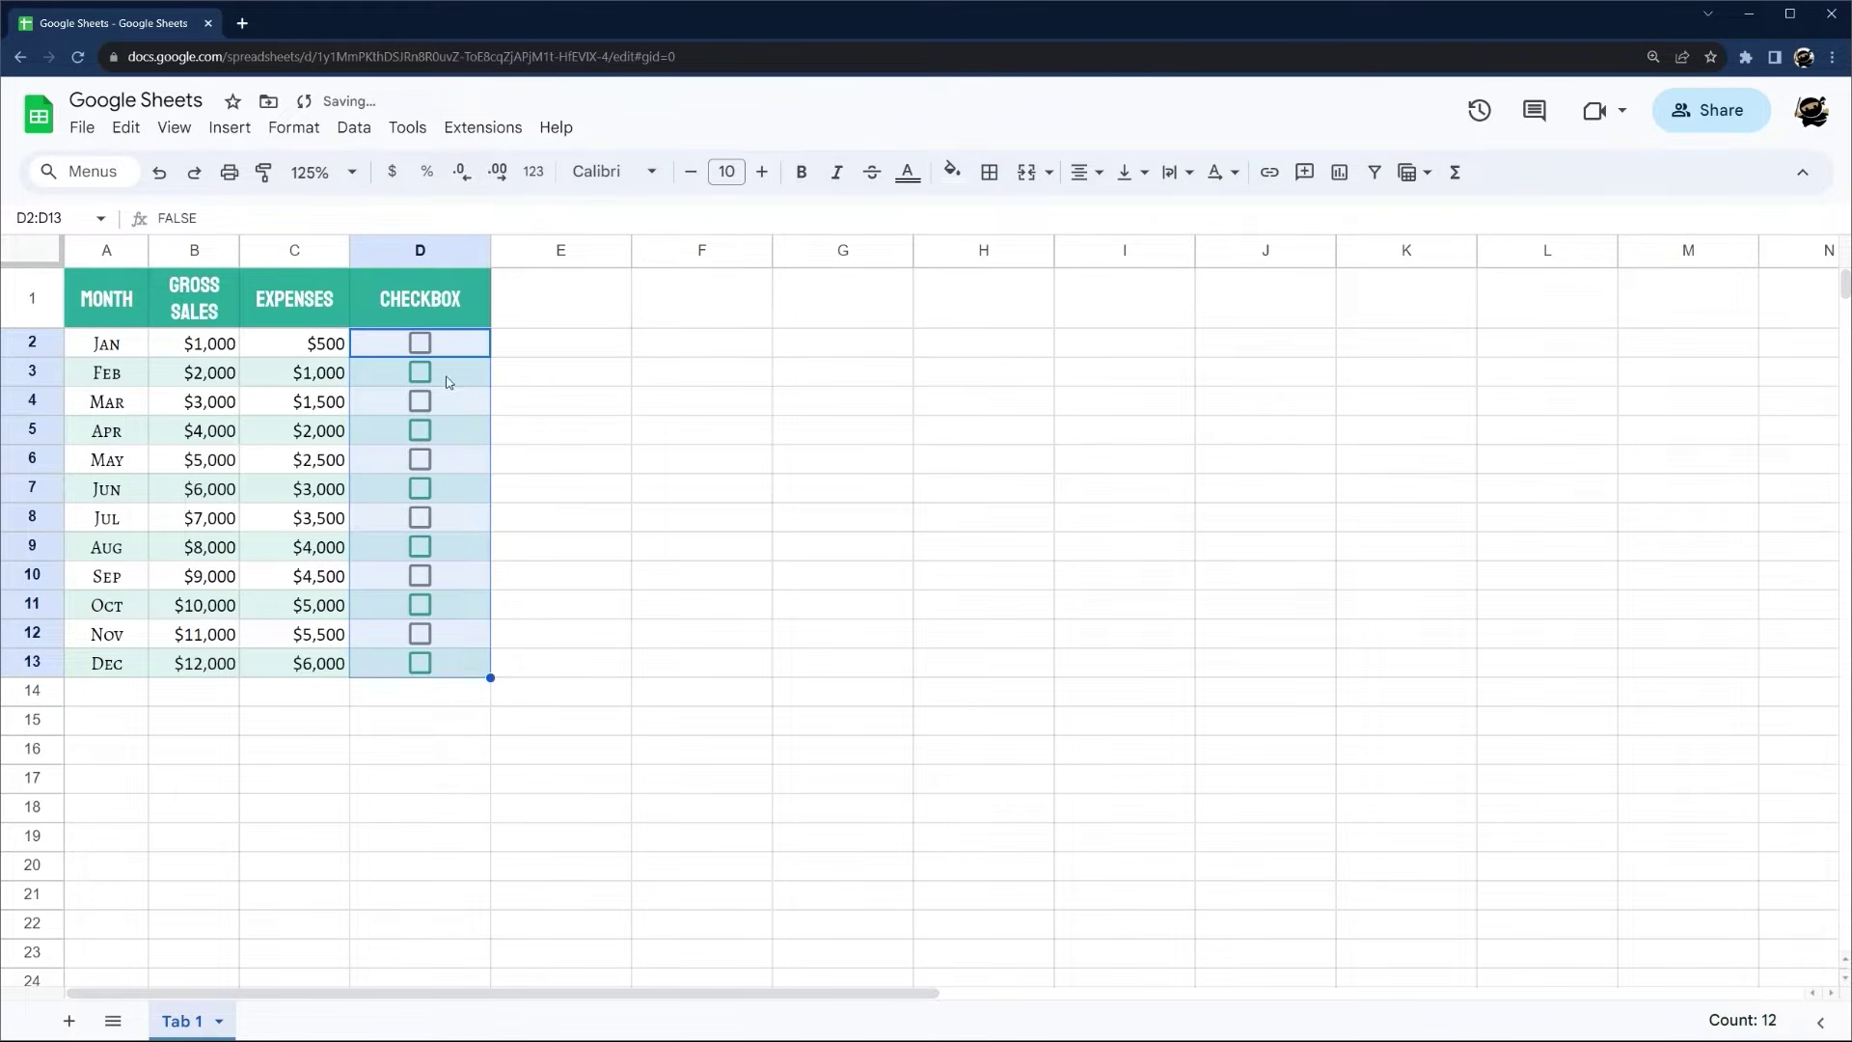
Try filling the checkbox in D2 across the row to column F and undo it
click(476, 352)
drag(490, 357, 713, 354)
key(ctrl+z)
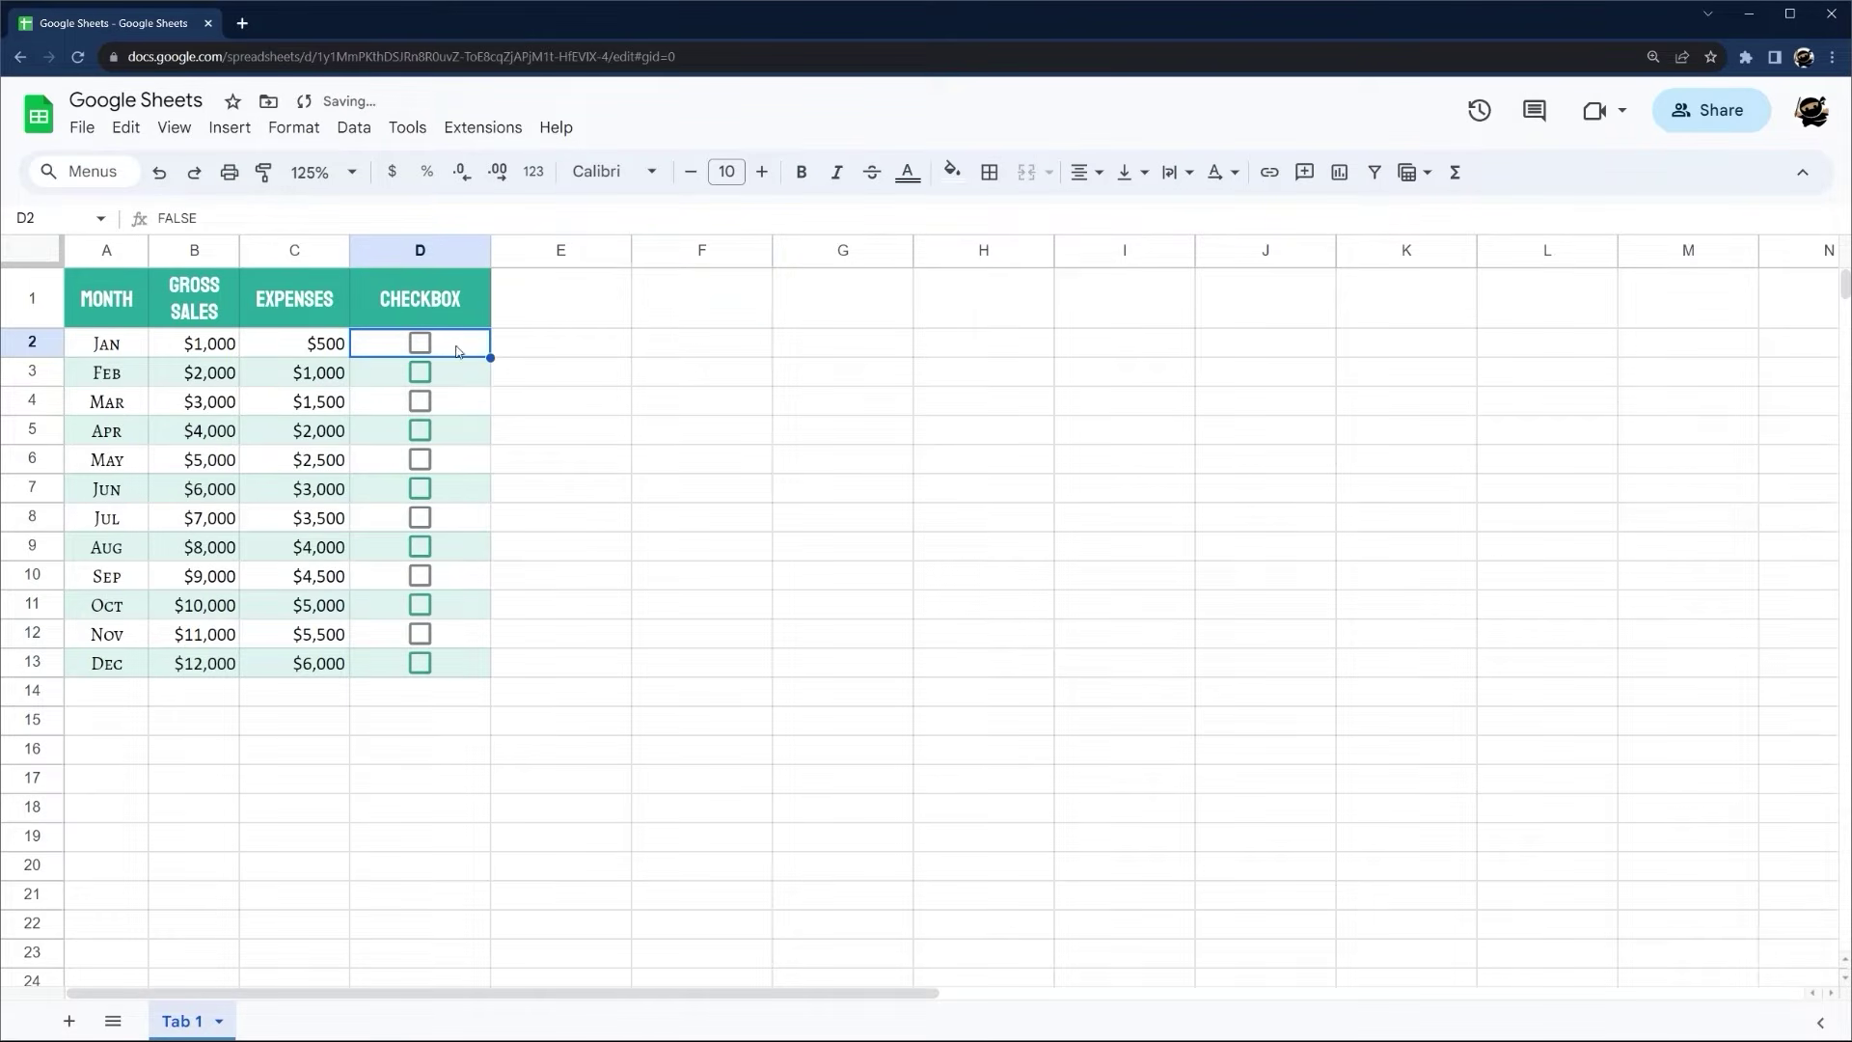
Shrink the checkboxes in D2:D13 to font size 8
shift+click(448, 666)
click(689, 172)
click(690, 172)
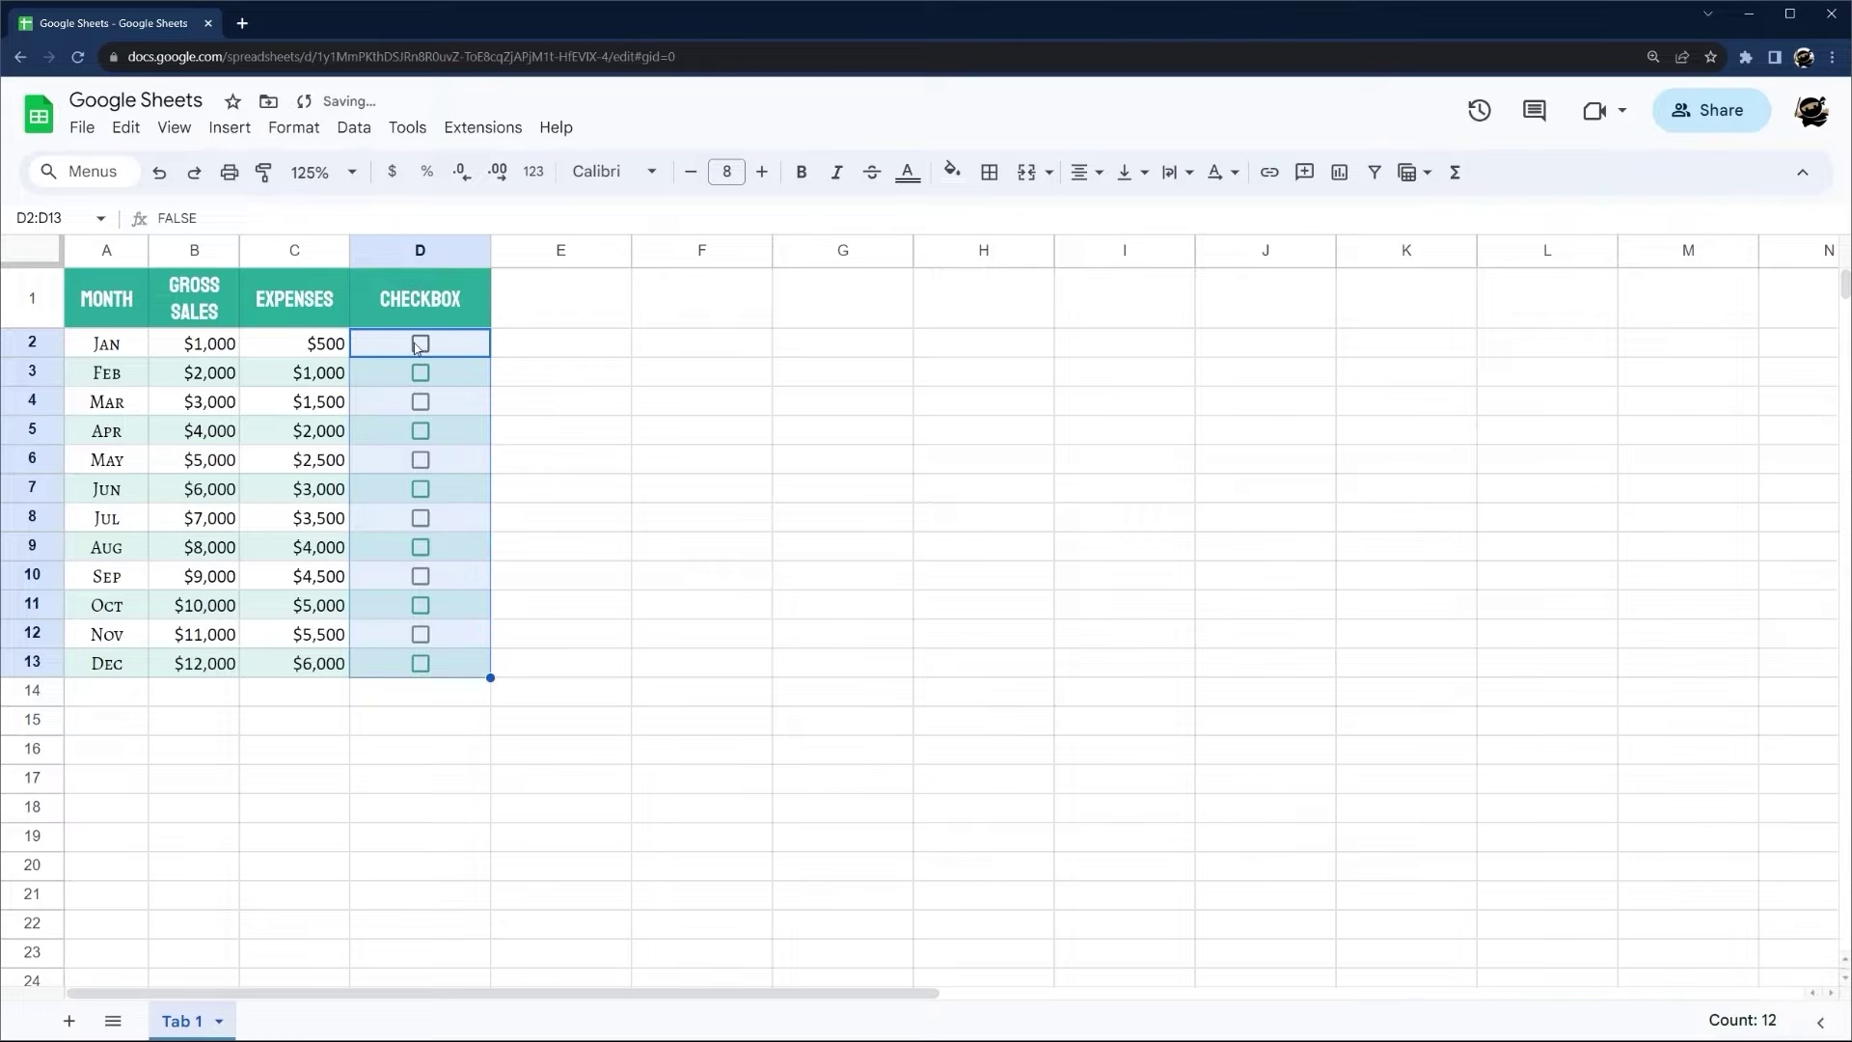
Change the header in D1 to Dropdown
click(420, 298)
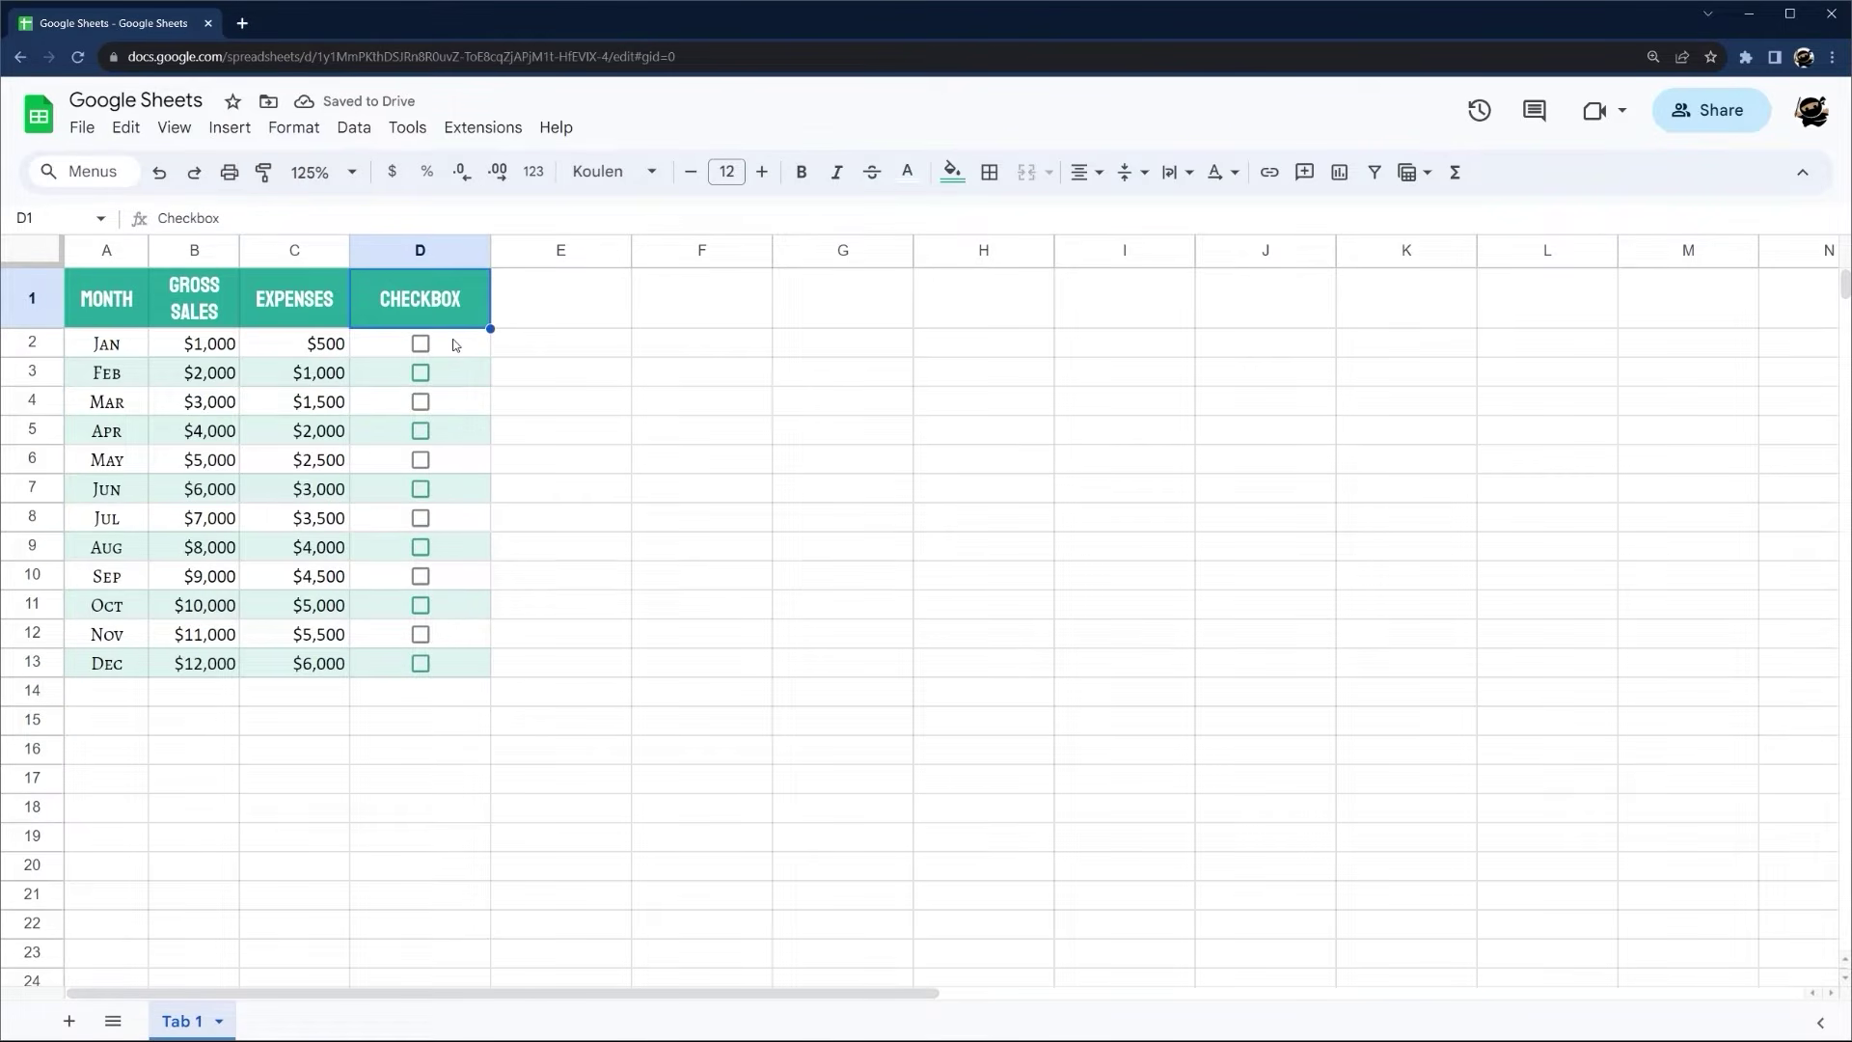
text(Dropdown)
key(Return)
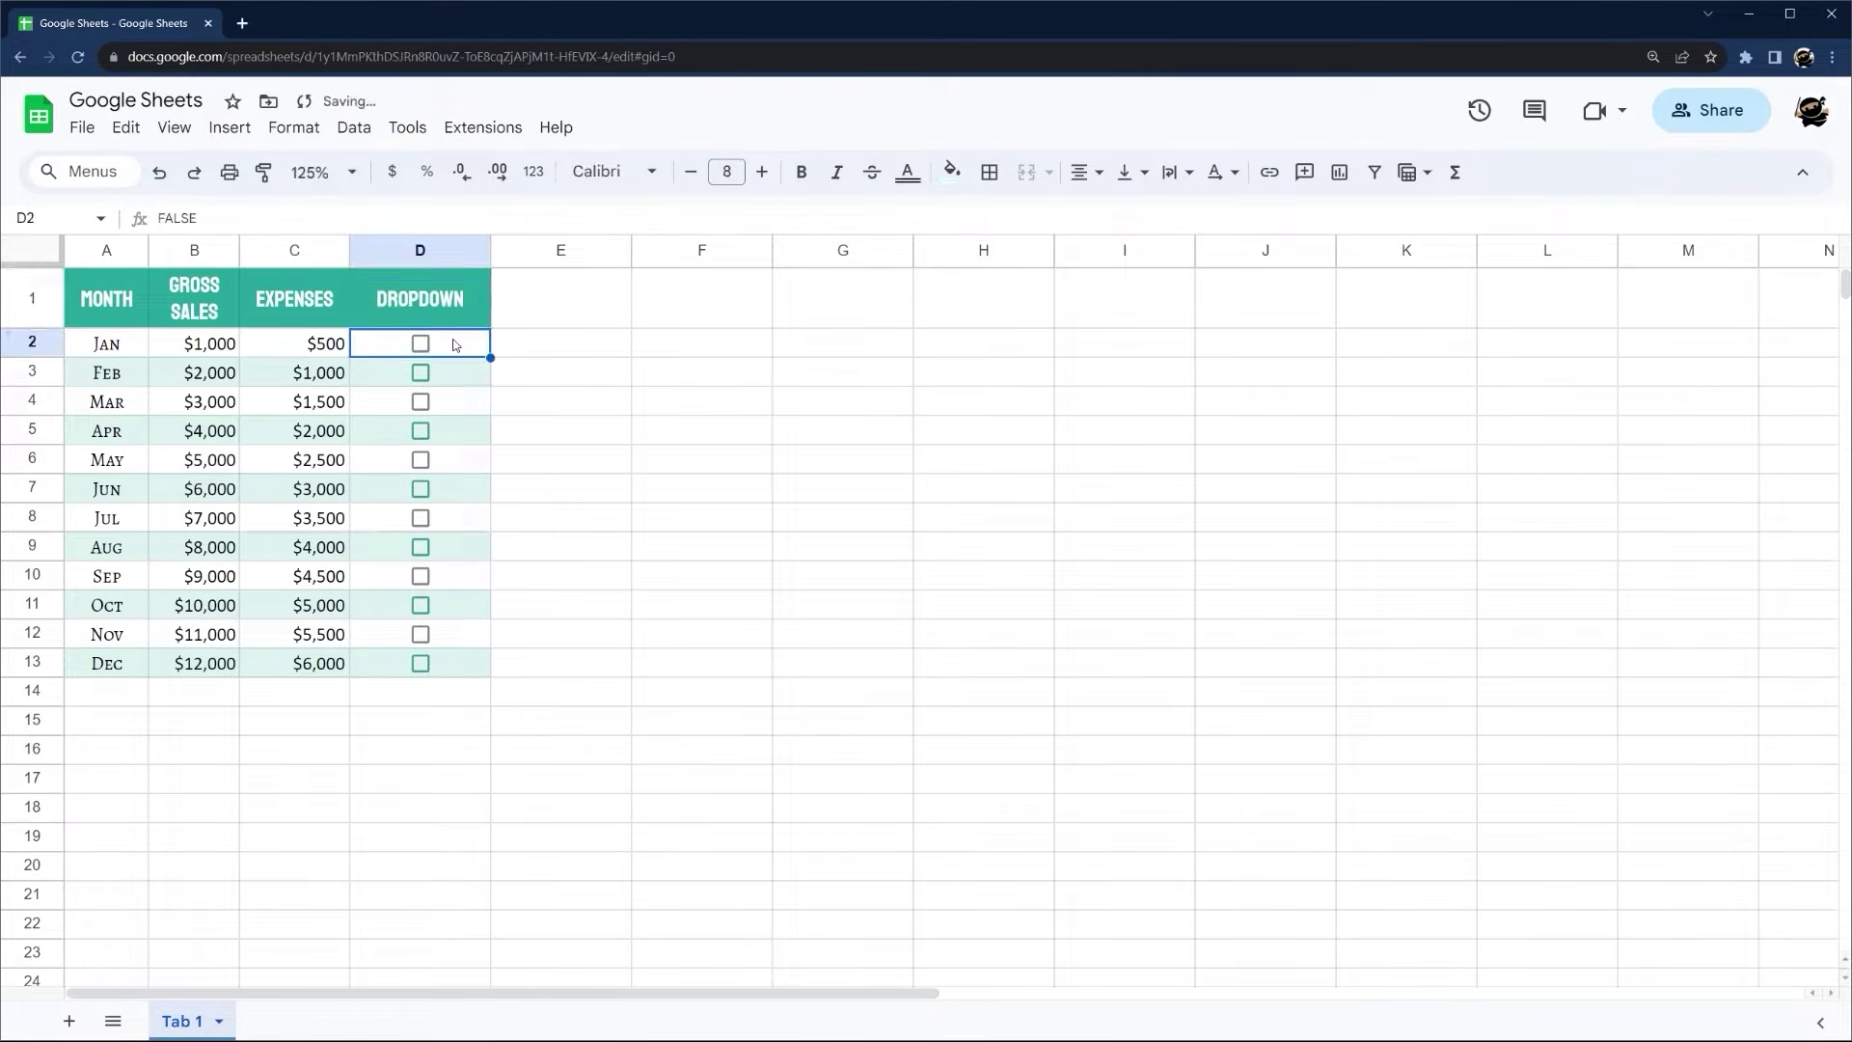
Clear the checkboxes from D2:D13 and insert a dropdown in those cells
shift+click(442, 668)
key(Delete)
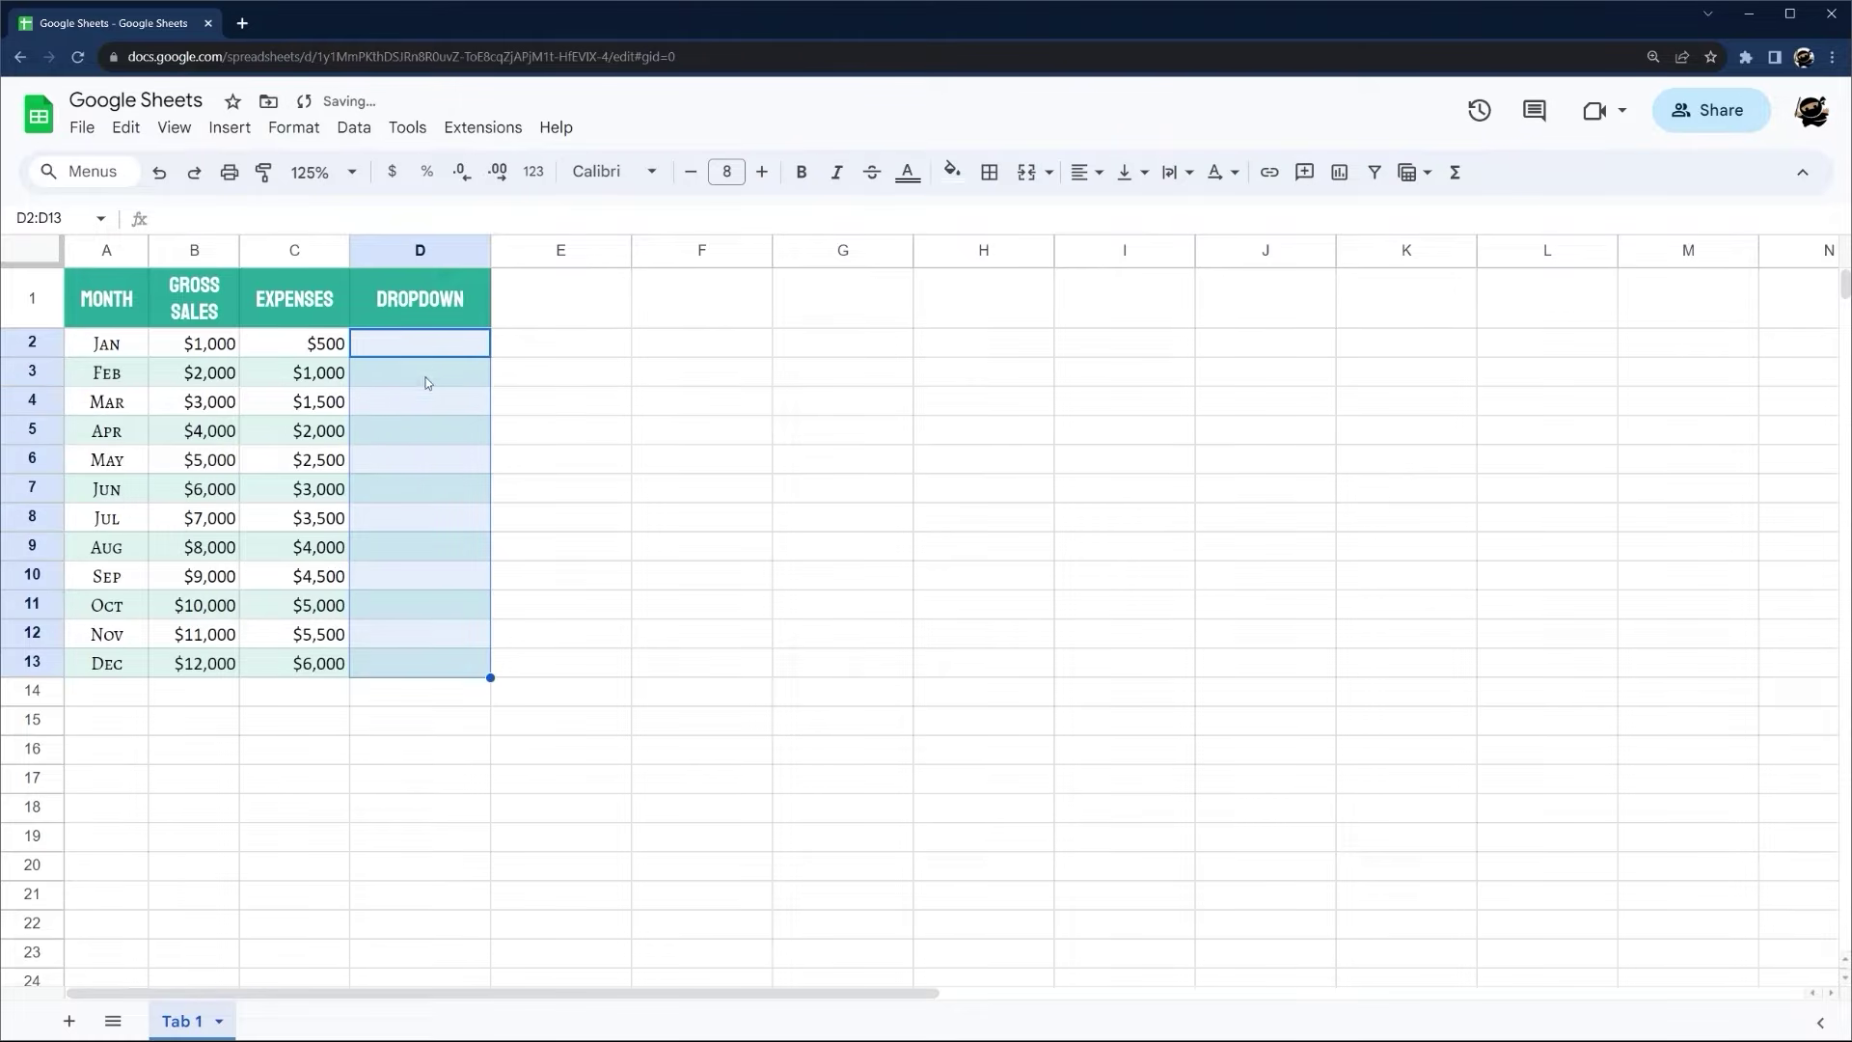
drag(427, 353, 413, 669)
right_click(414, 669)
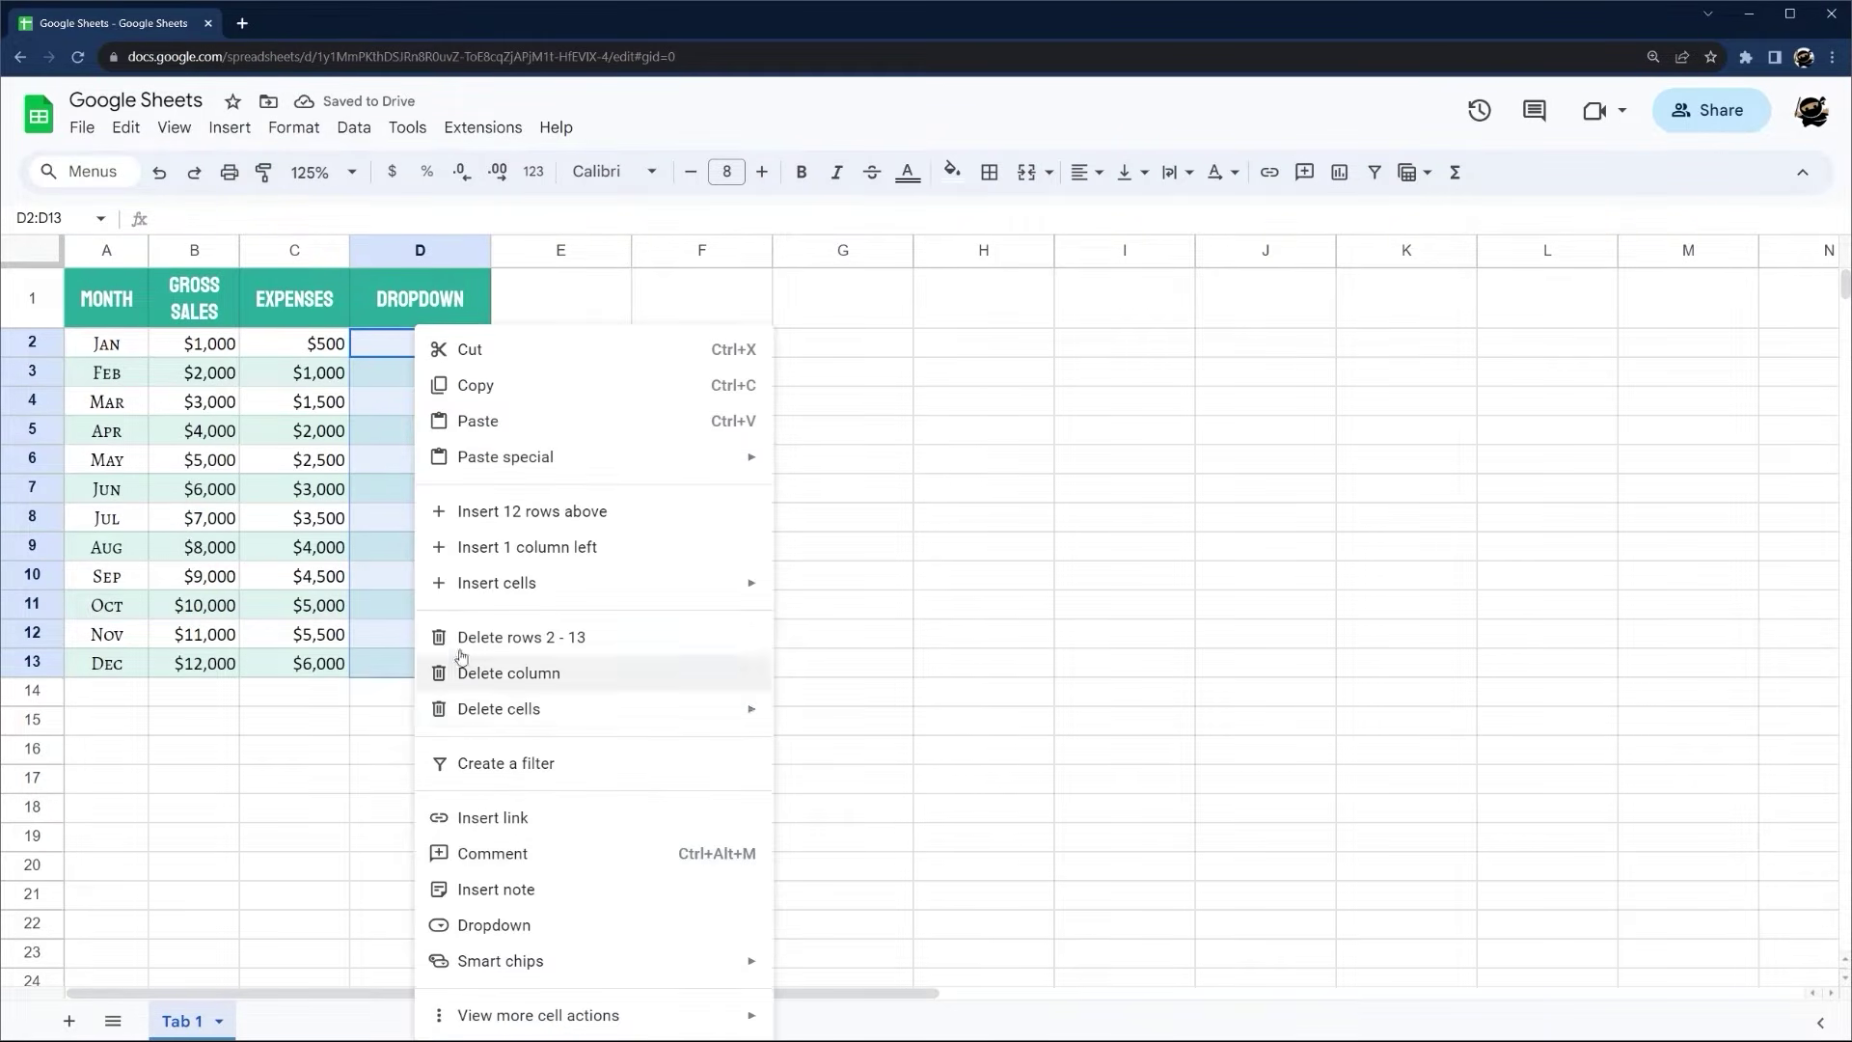
click(511, 926)
Name the two dropdown items Dropdown Option and Another Option, and preview the list in D2
triple_click(1699, 443)
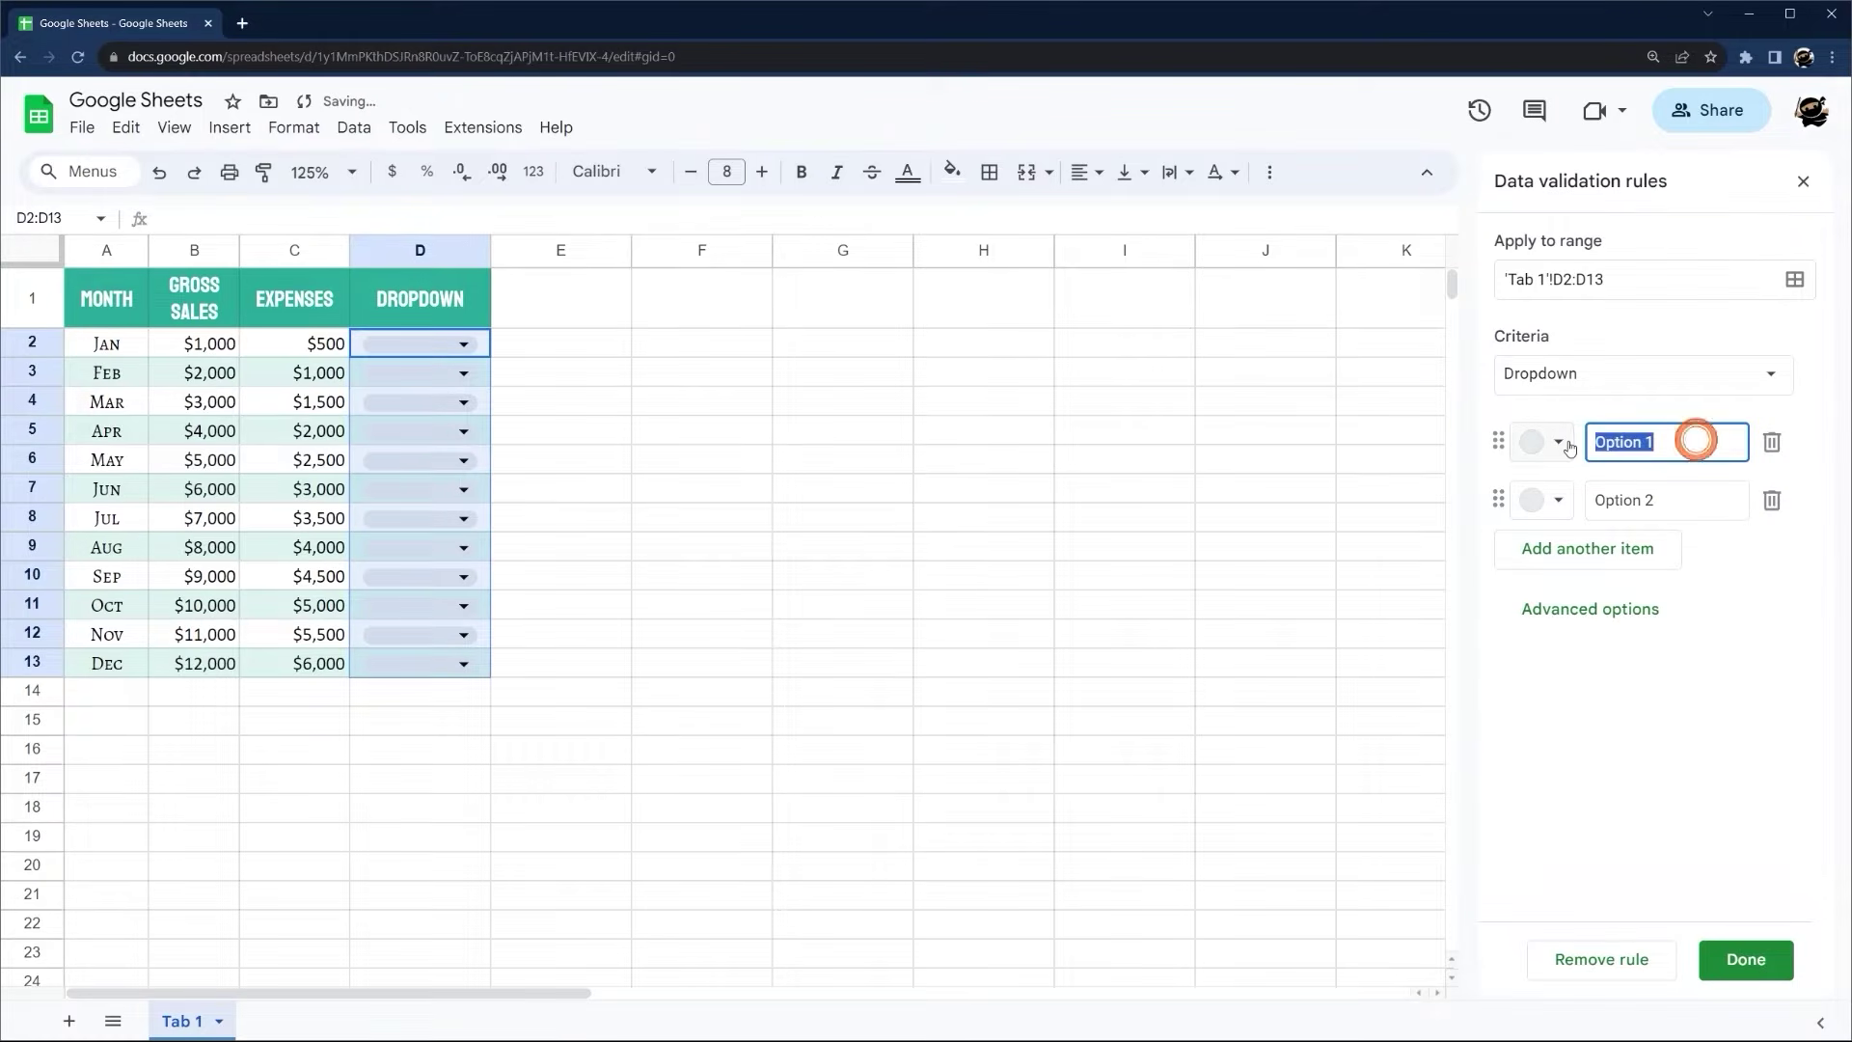
text(Dropdown)
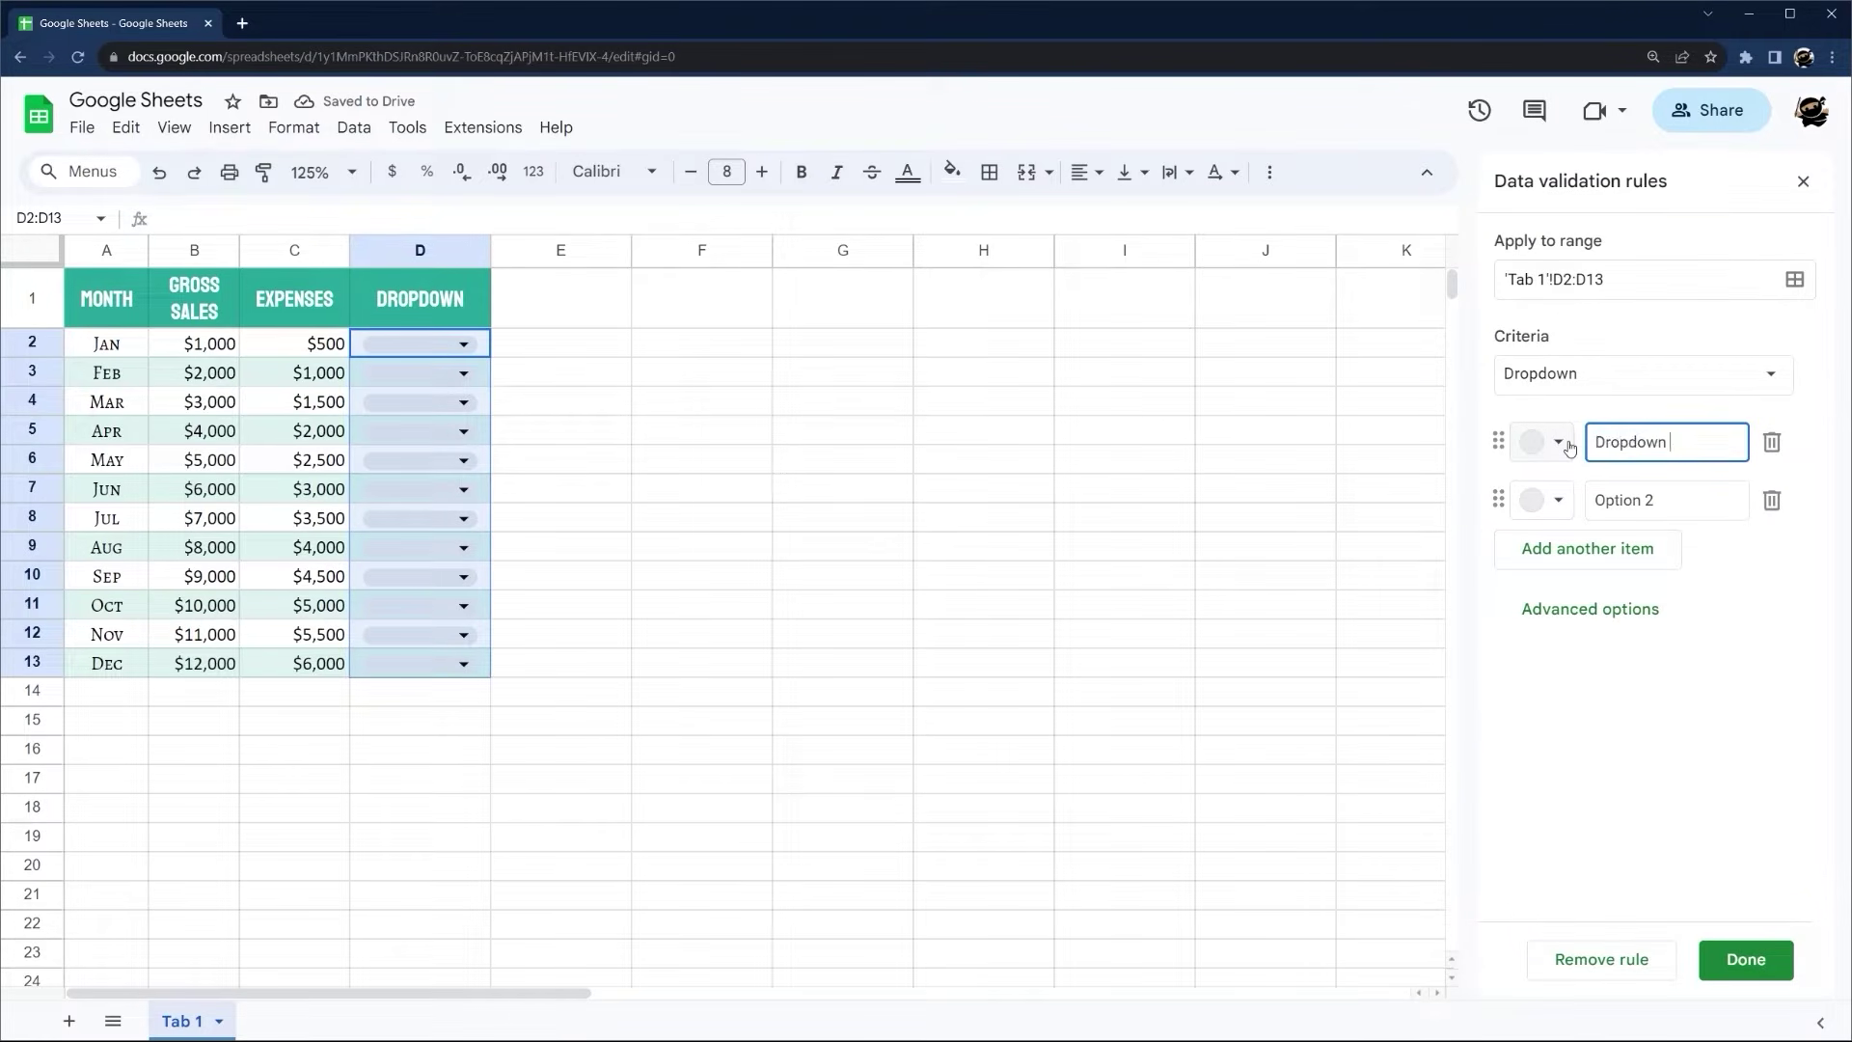
text( opt)
key(BackSpace)
key(BackSpace)
key(BackSpace)
text(Op)
triple_click(1697, 500)
text(Another Option)
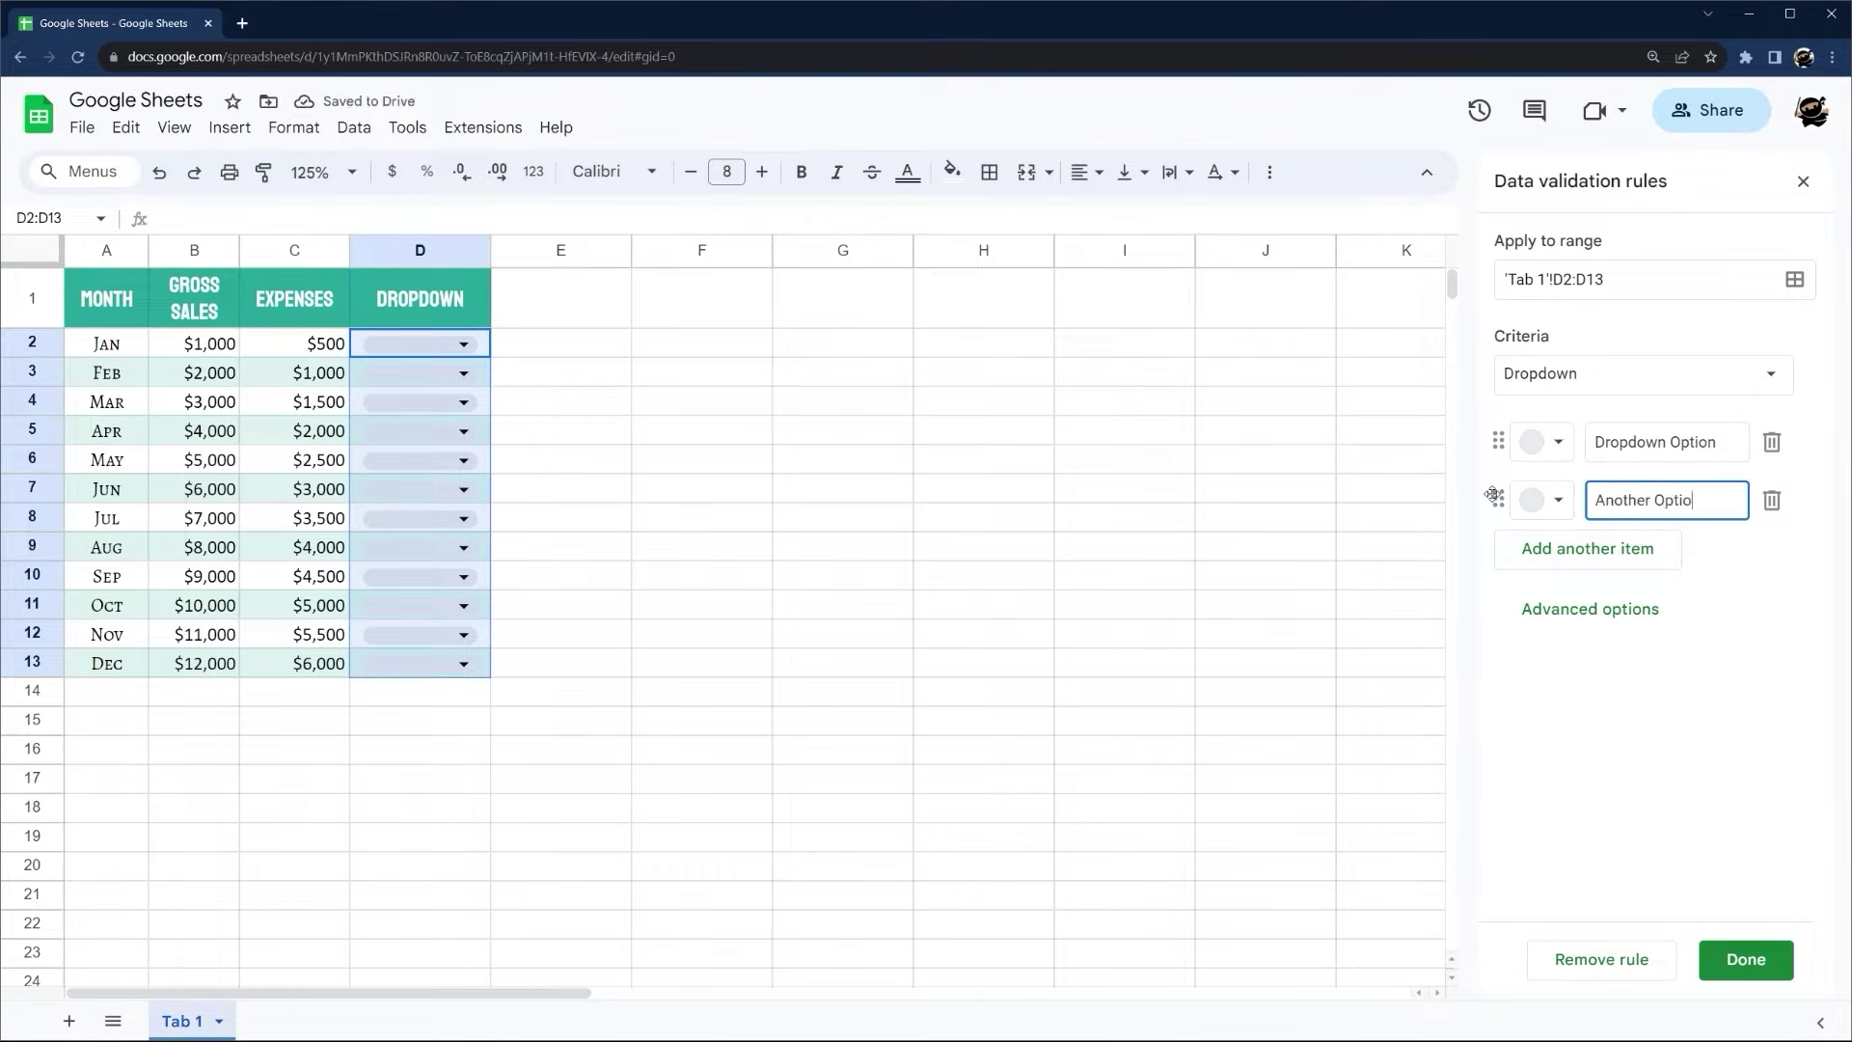
click(464, 345)
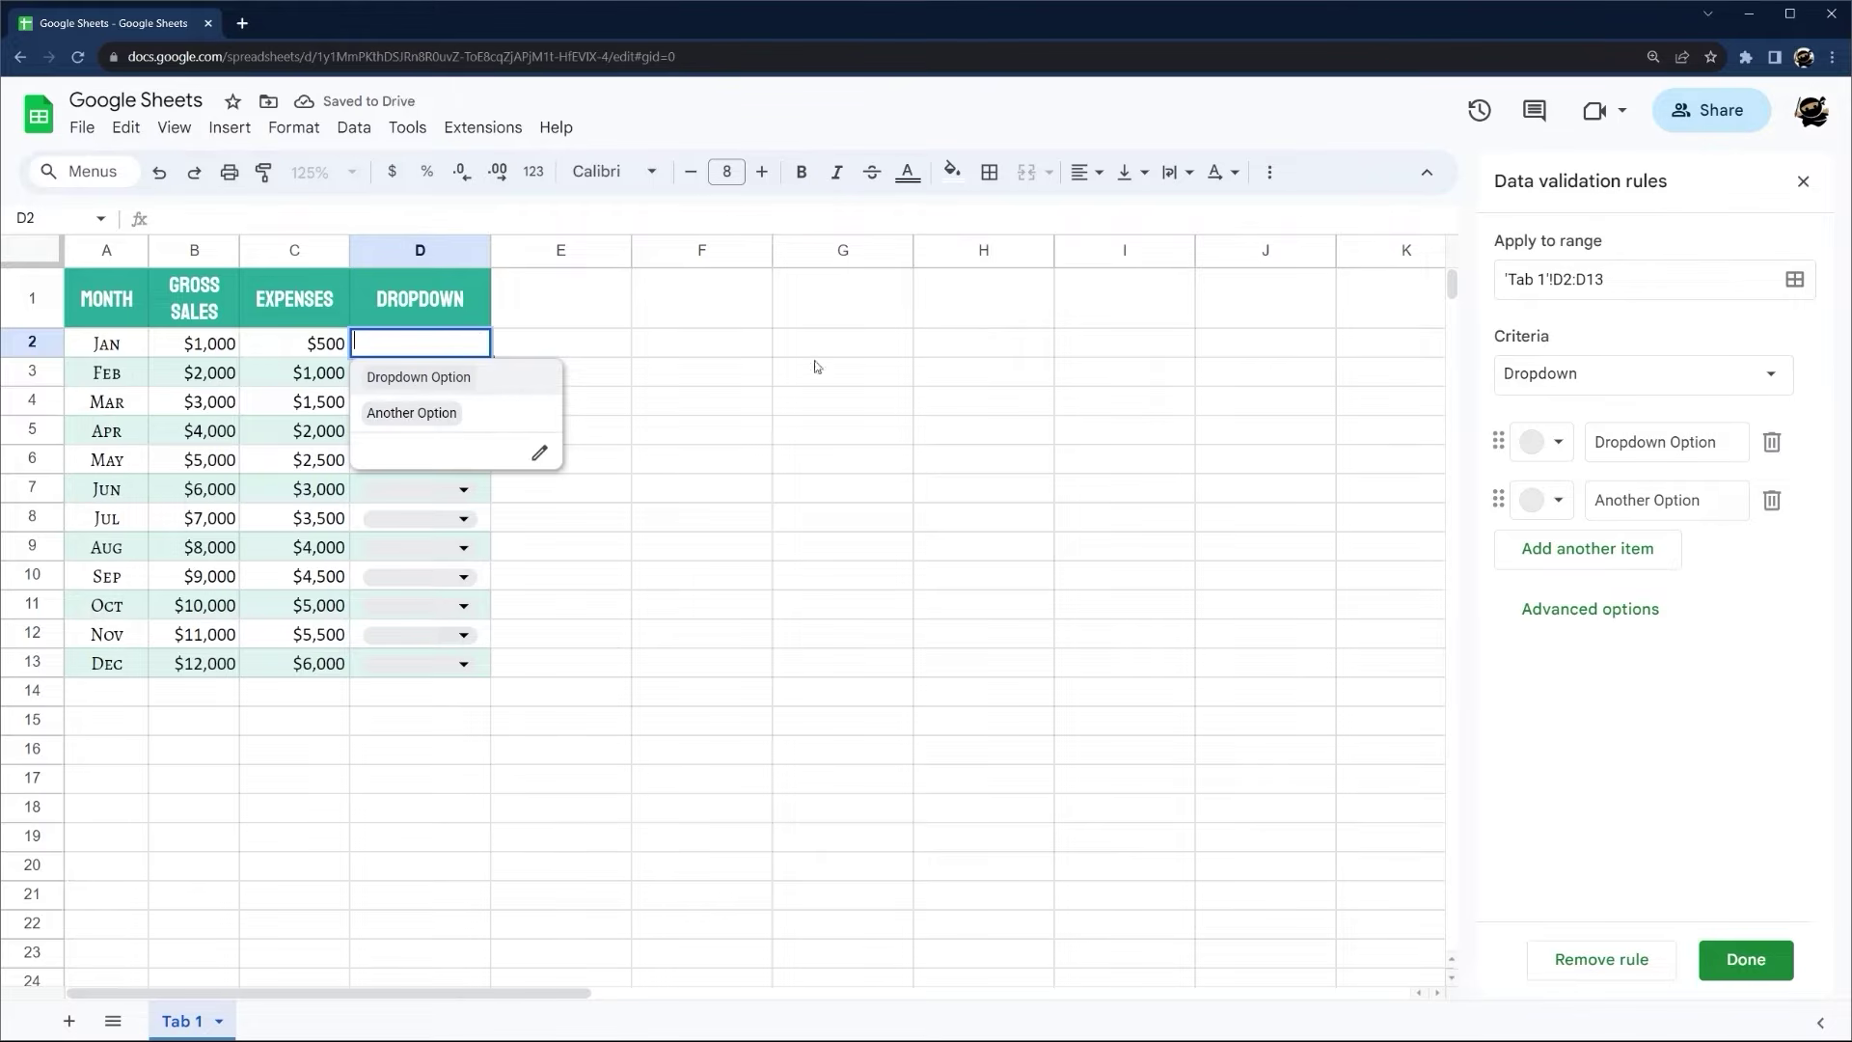
click(1178, 411)
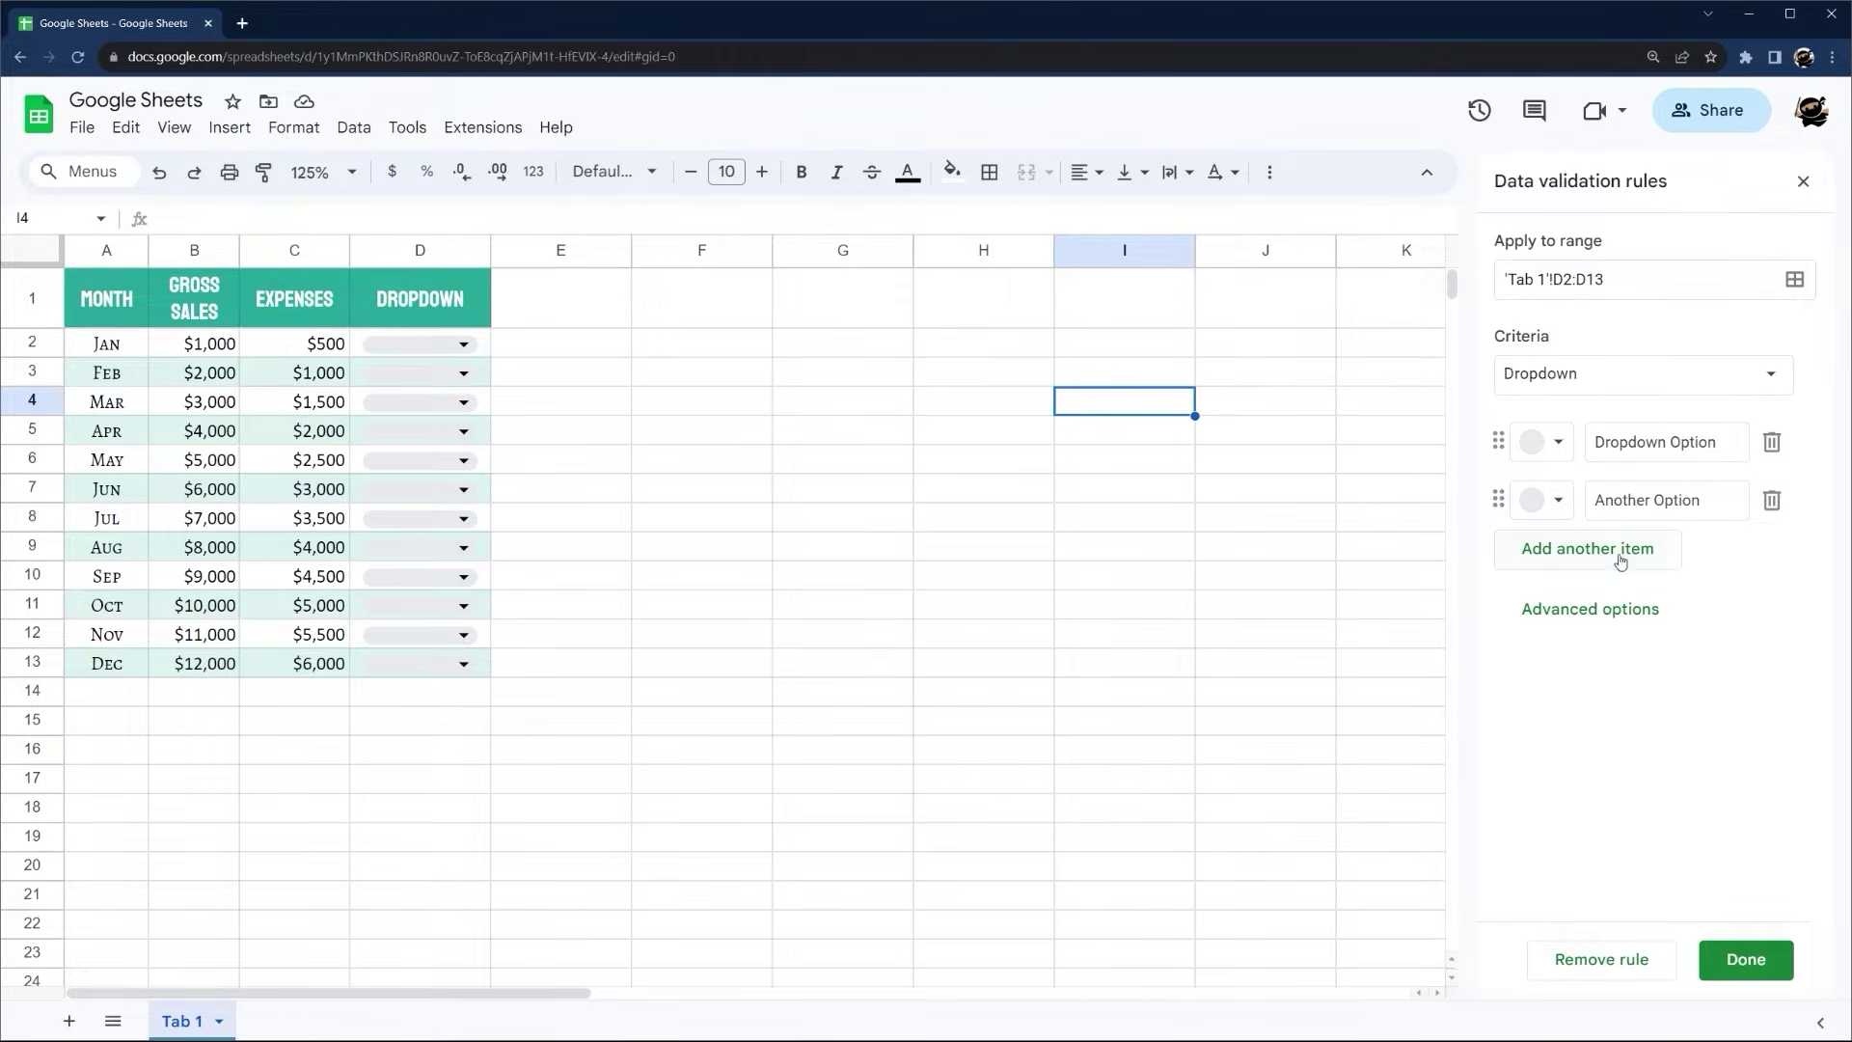
Set the dropdown's display style to Arrow in the advanced options and preview the list in D2
click(1589, 609)
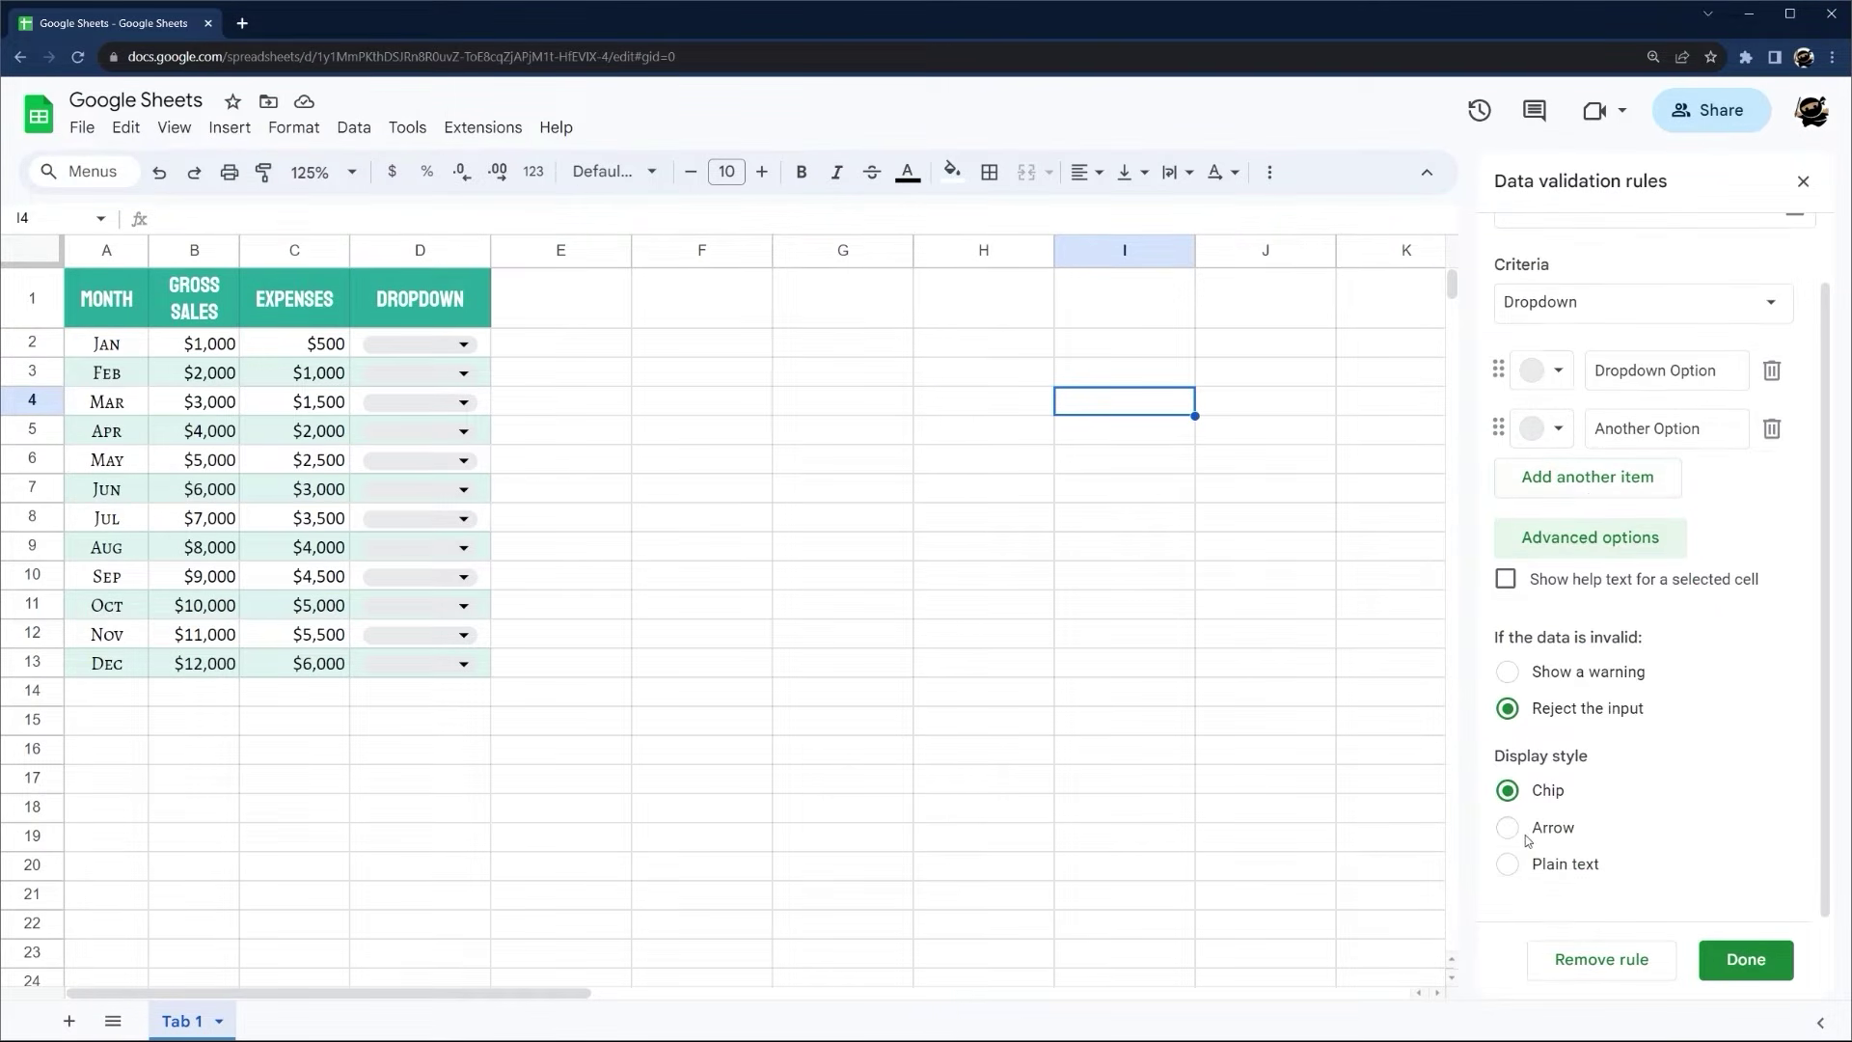
click(1508, 827)
click(473, 343)
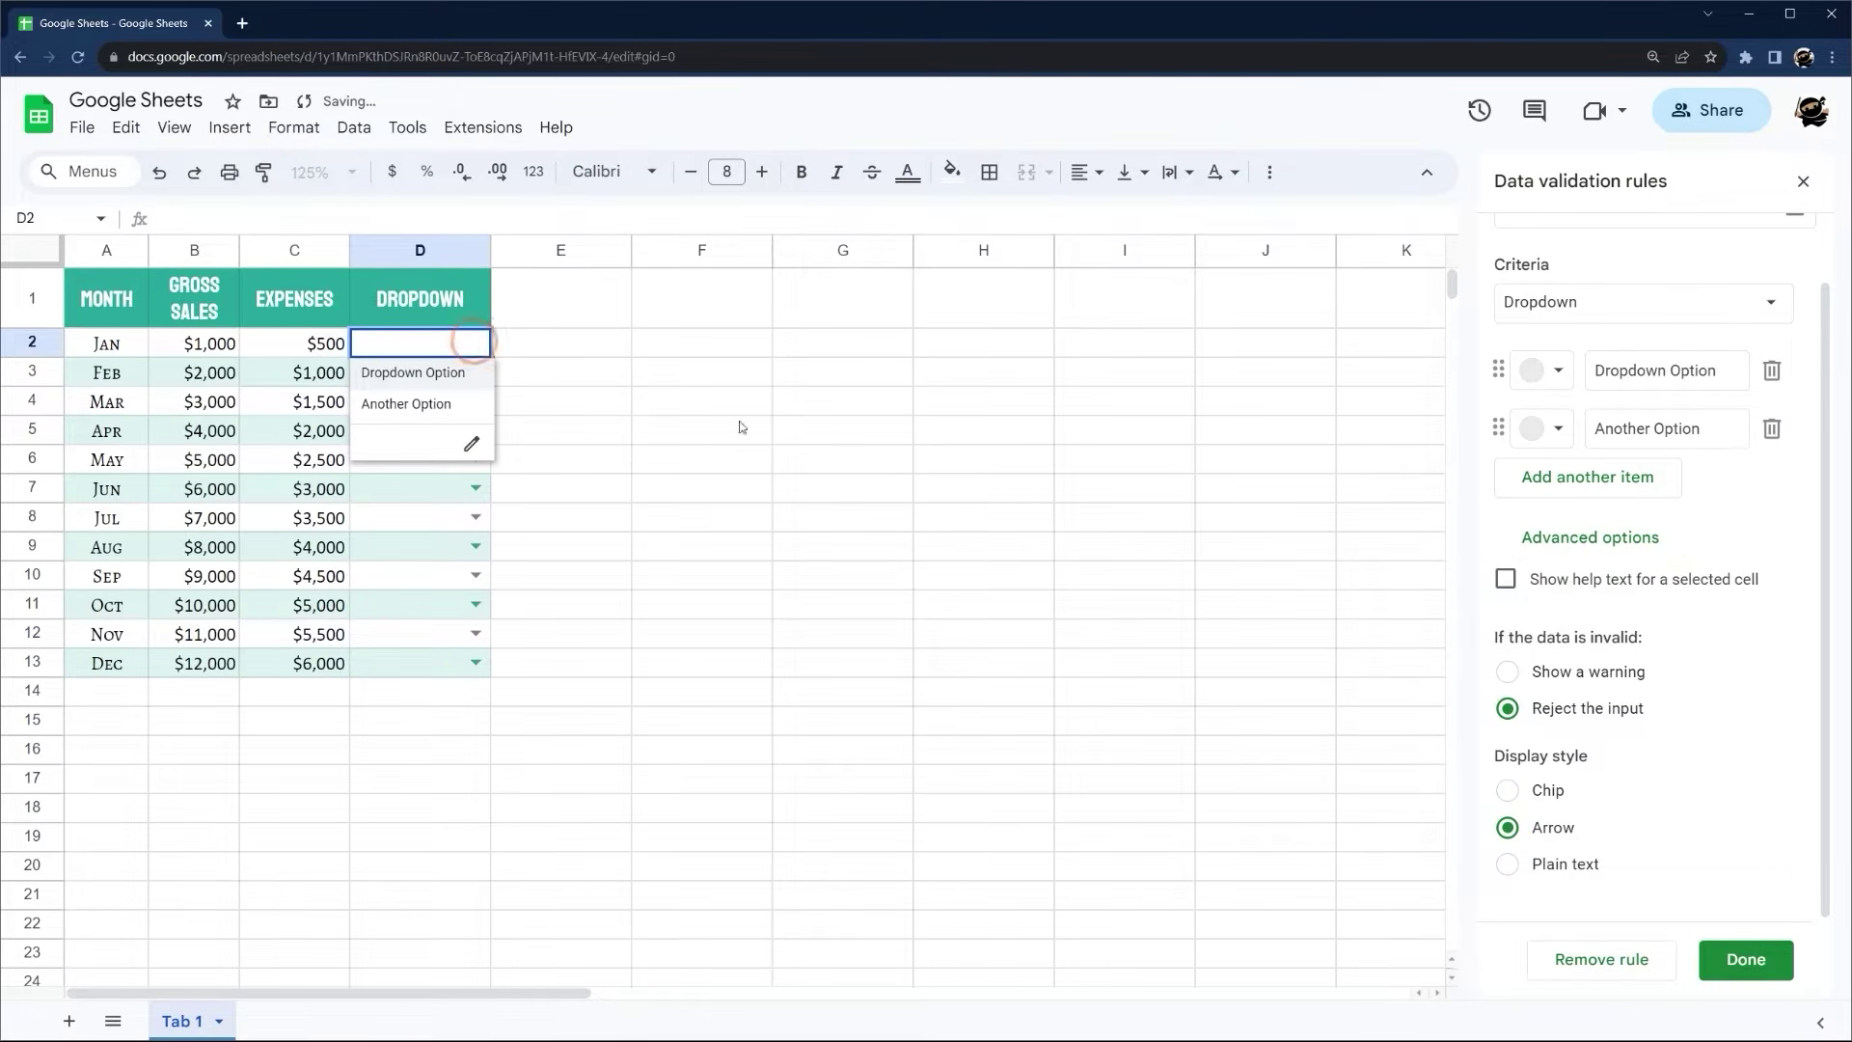
Try the Plain text display style for the dropdown and test it with a cancelled entry in D2
click(1508, 863)
click(600, 362)
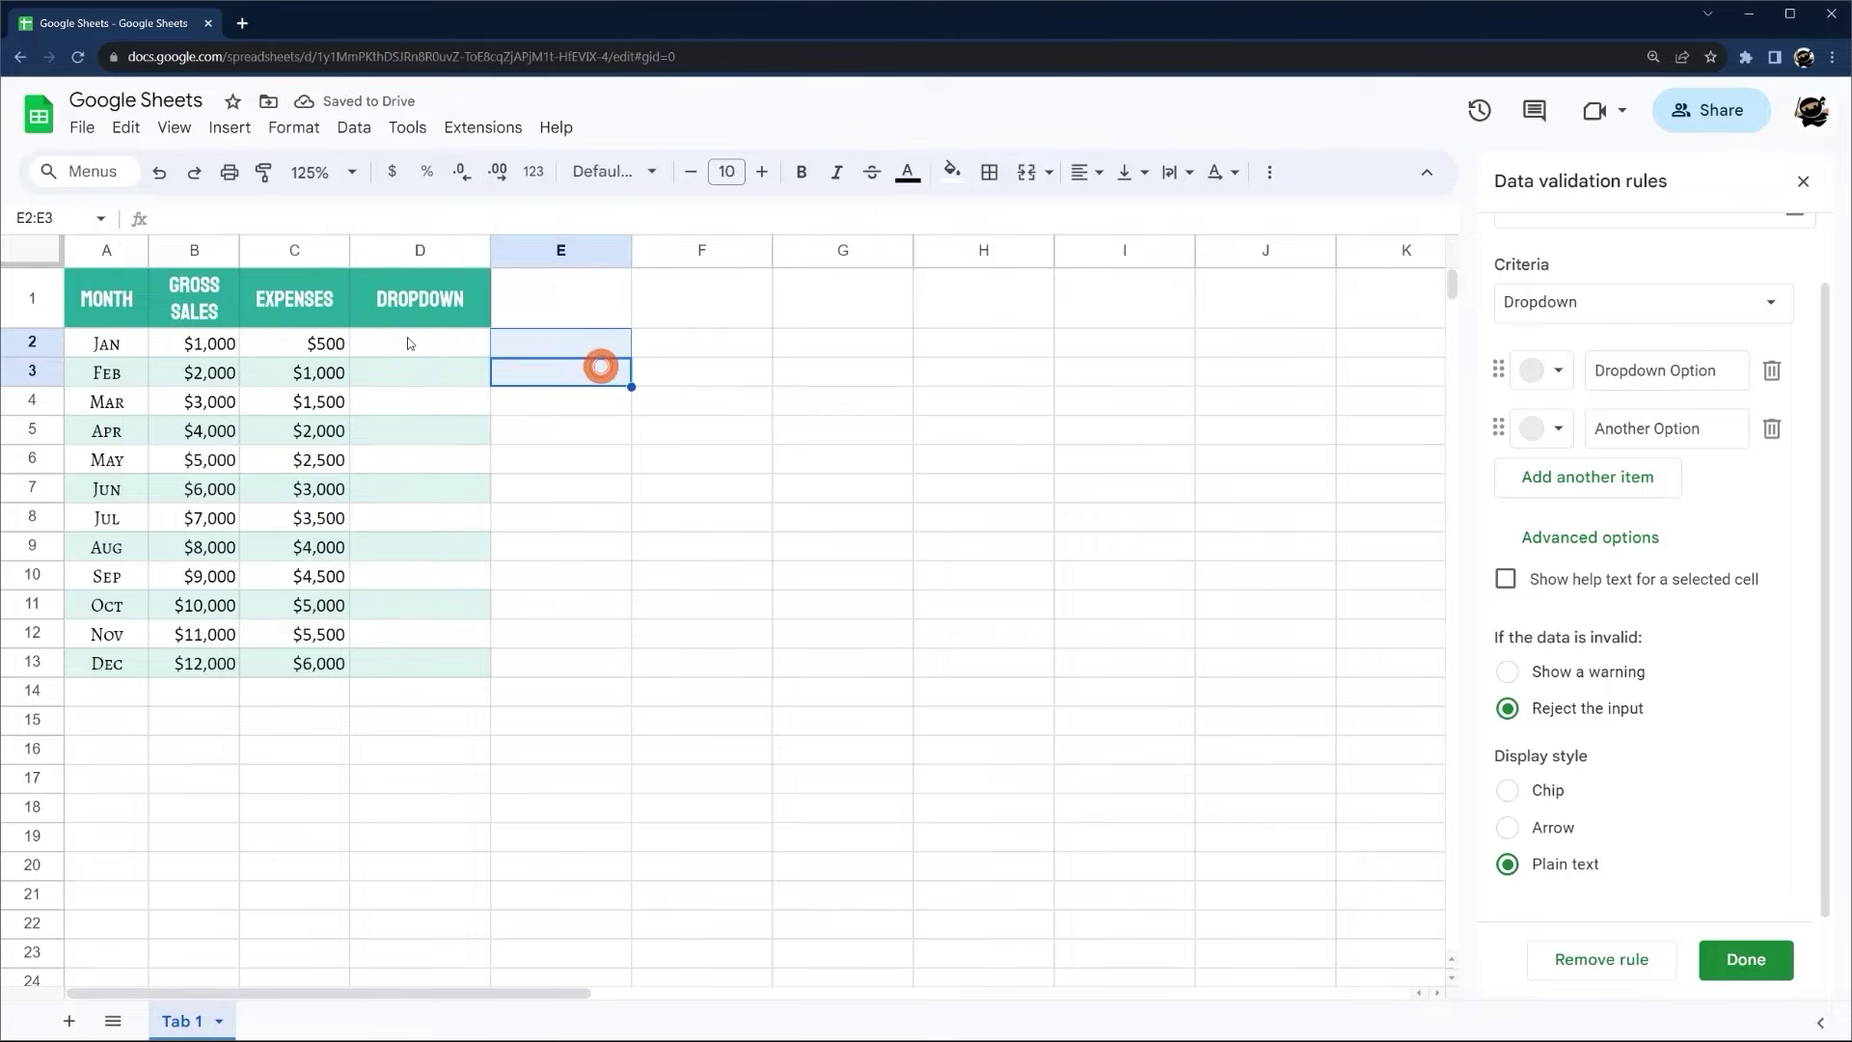
click(407, 339)
text(Dr)
key(Escape)
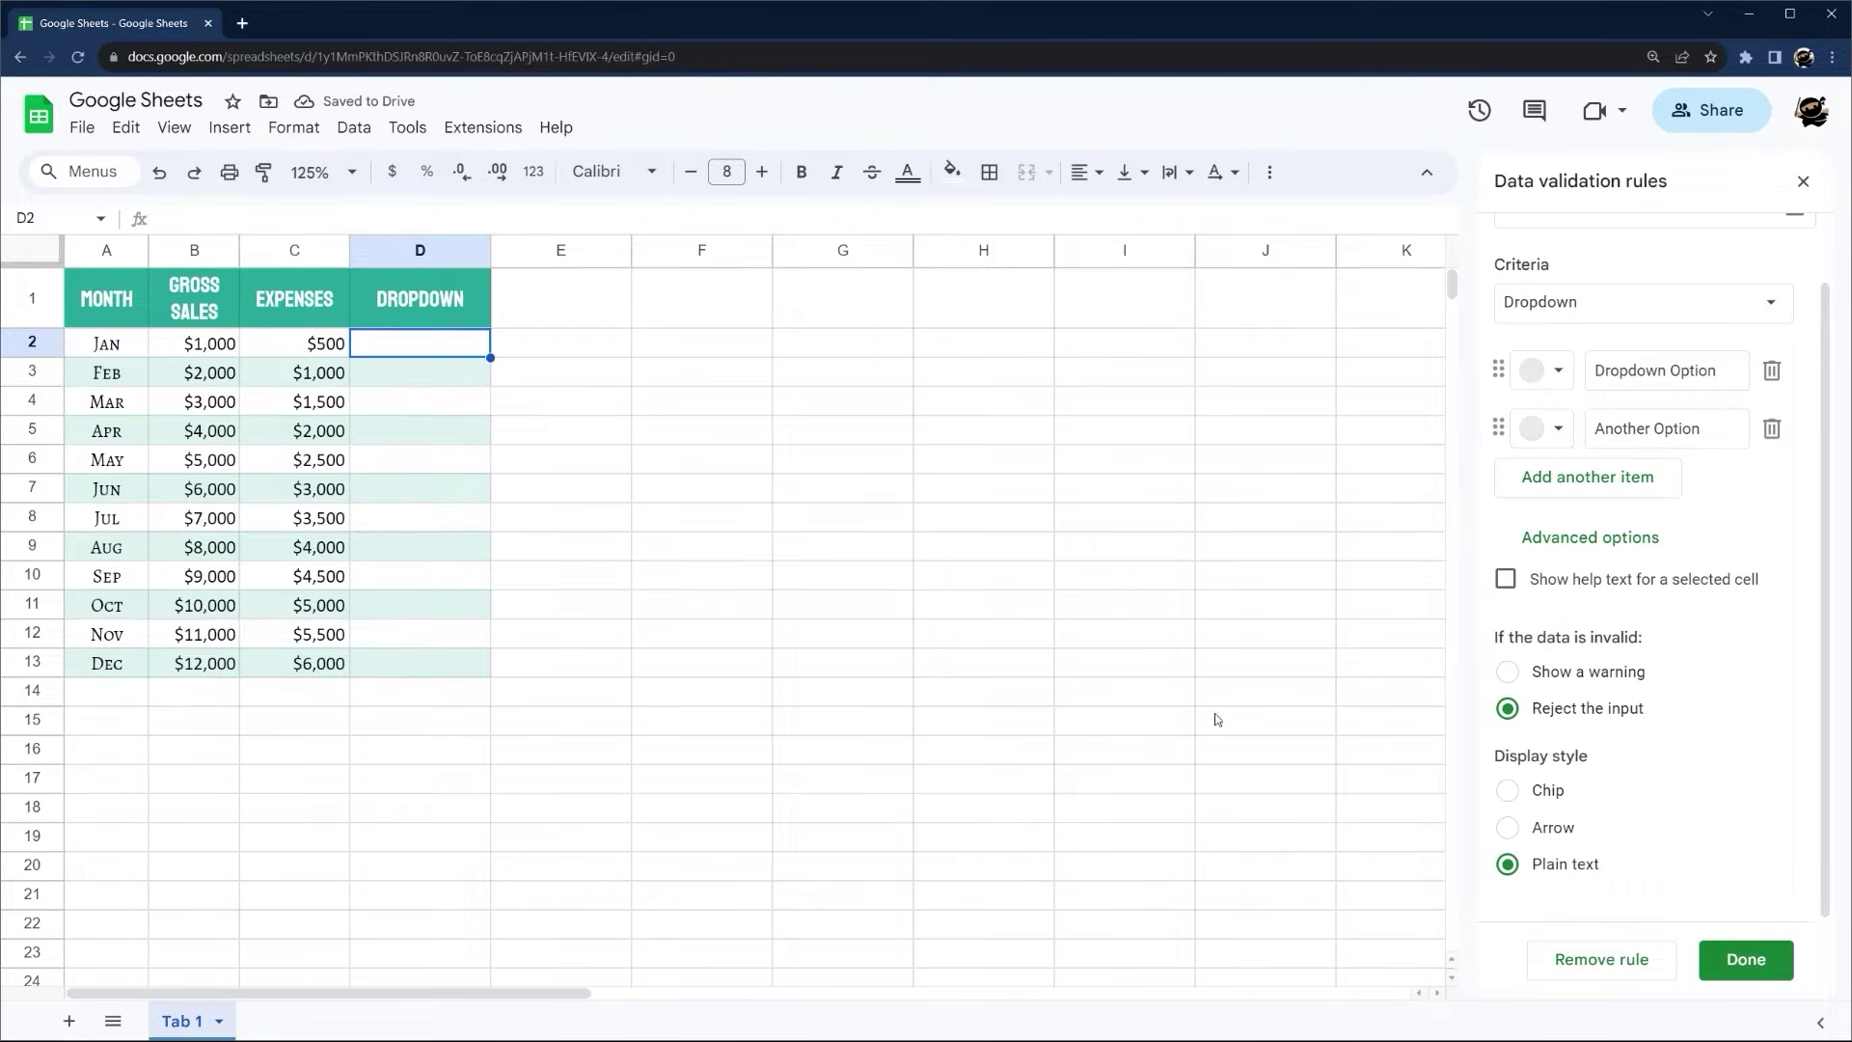
Switch the display style back to Arrow and save the validation rule for D2:D13
click(1507, 829)
click(1736, 959)
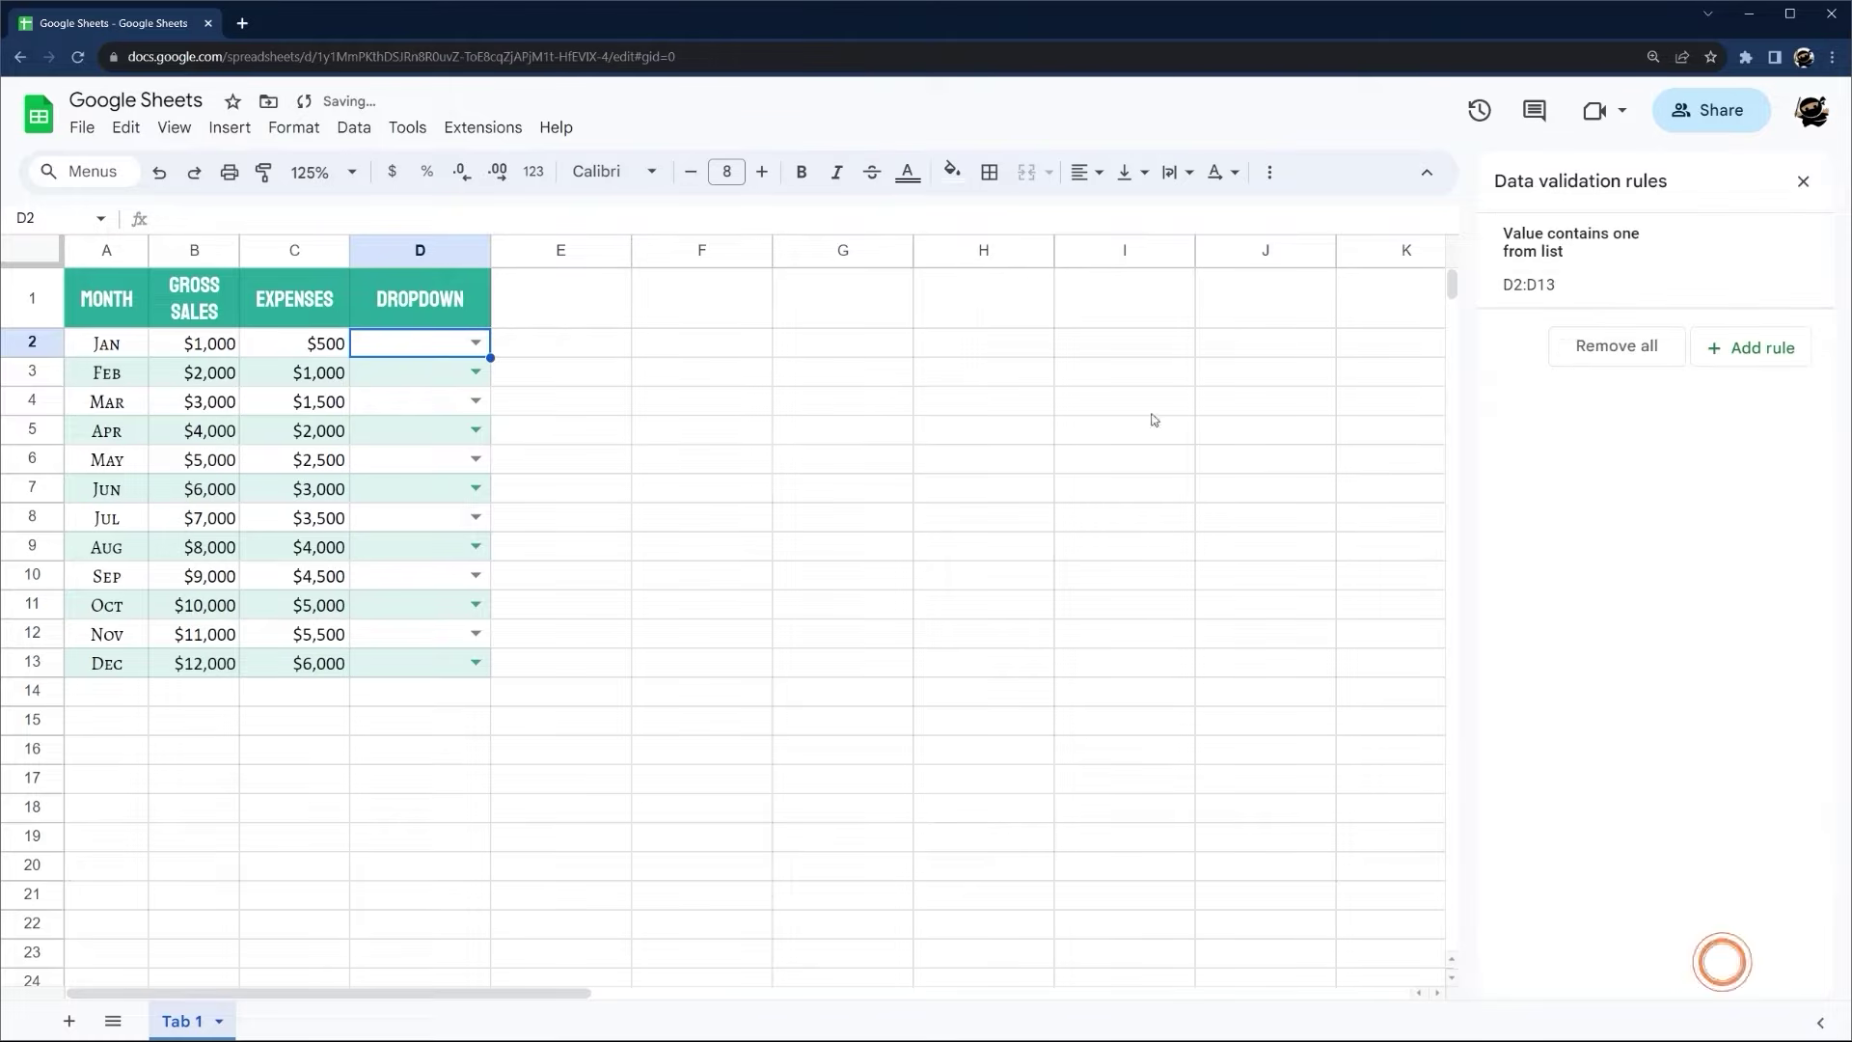
Choose Dropdown Option in D3 and D6 and Another Option in D4 and D5, and close the validation rules
click(475, 372)
click(411, 405)
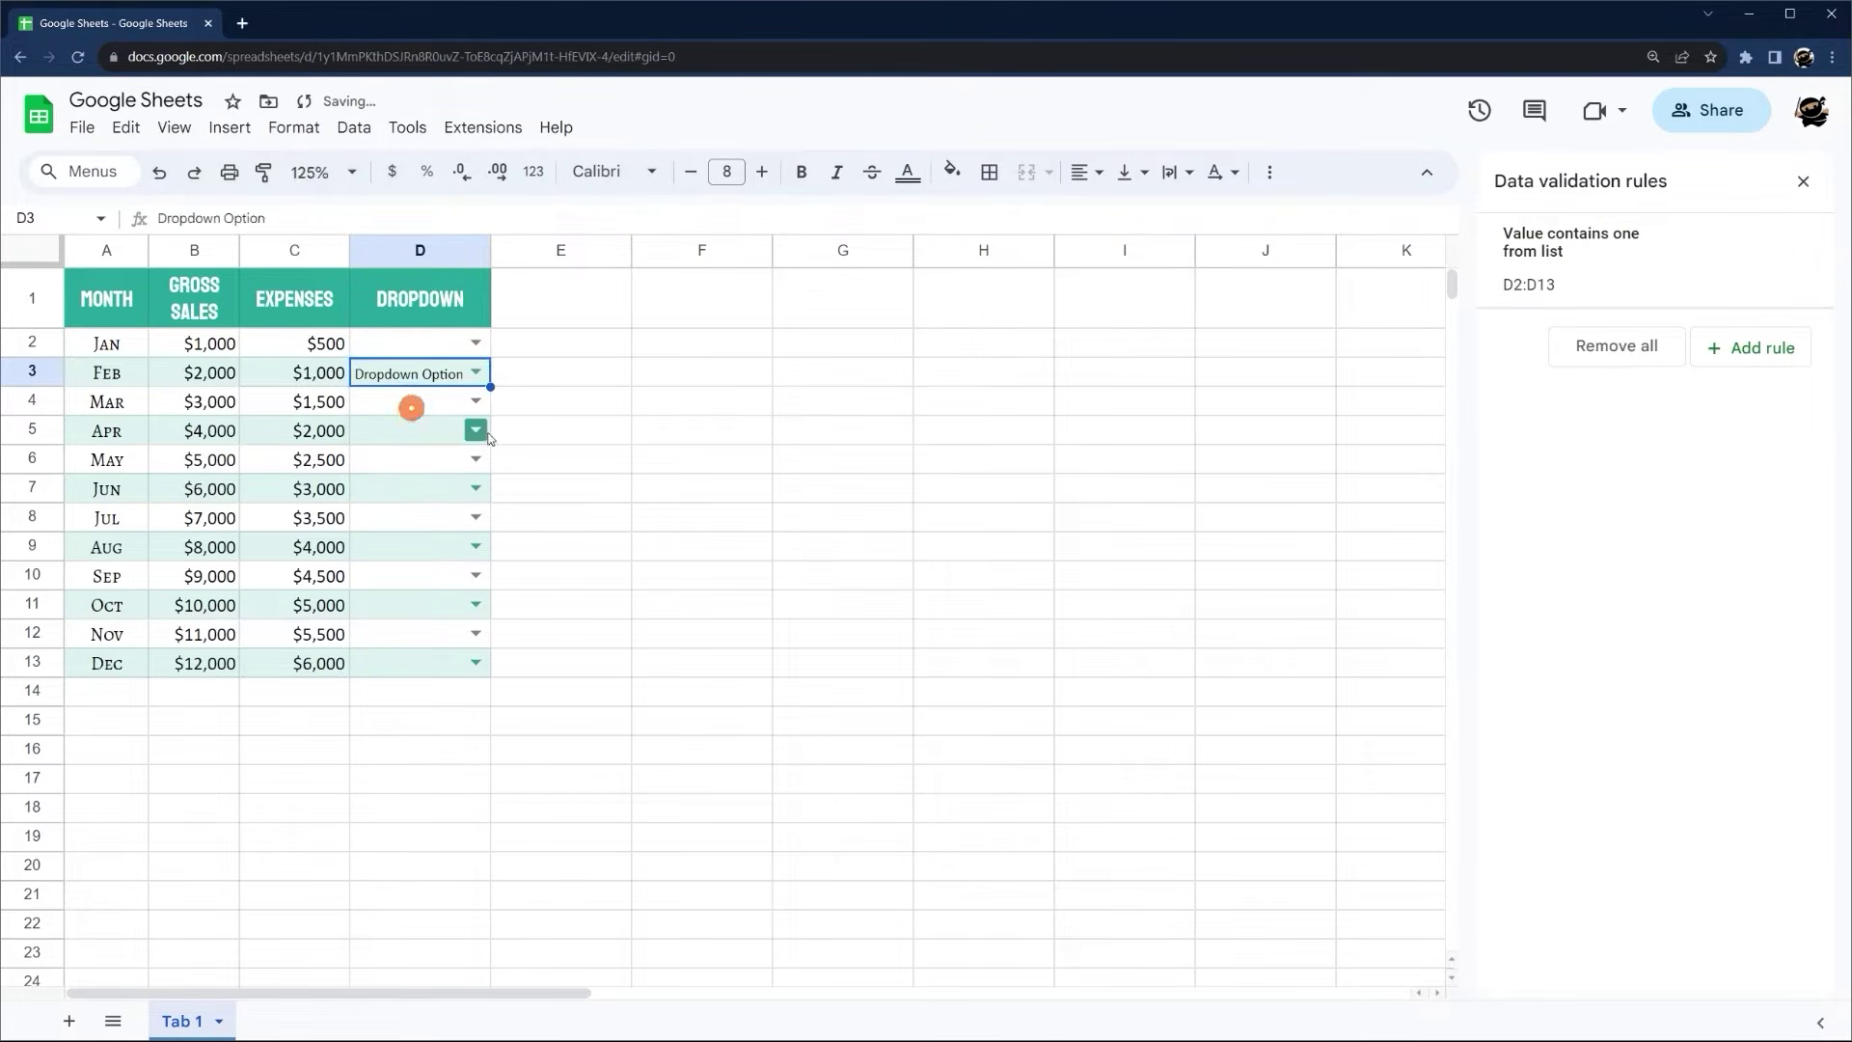
click(475, 401)
click(405, 461)
click(476, 431)
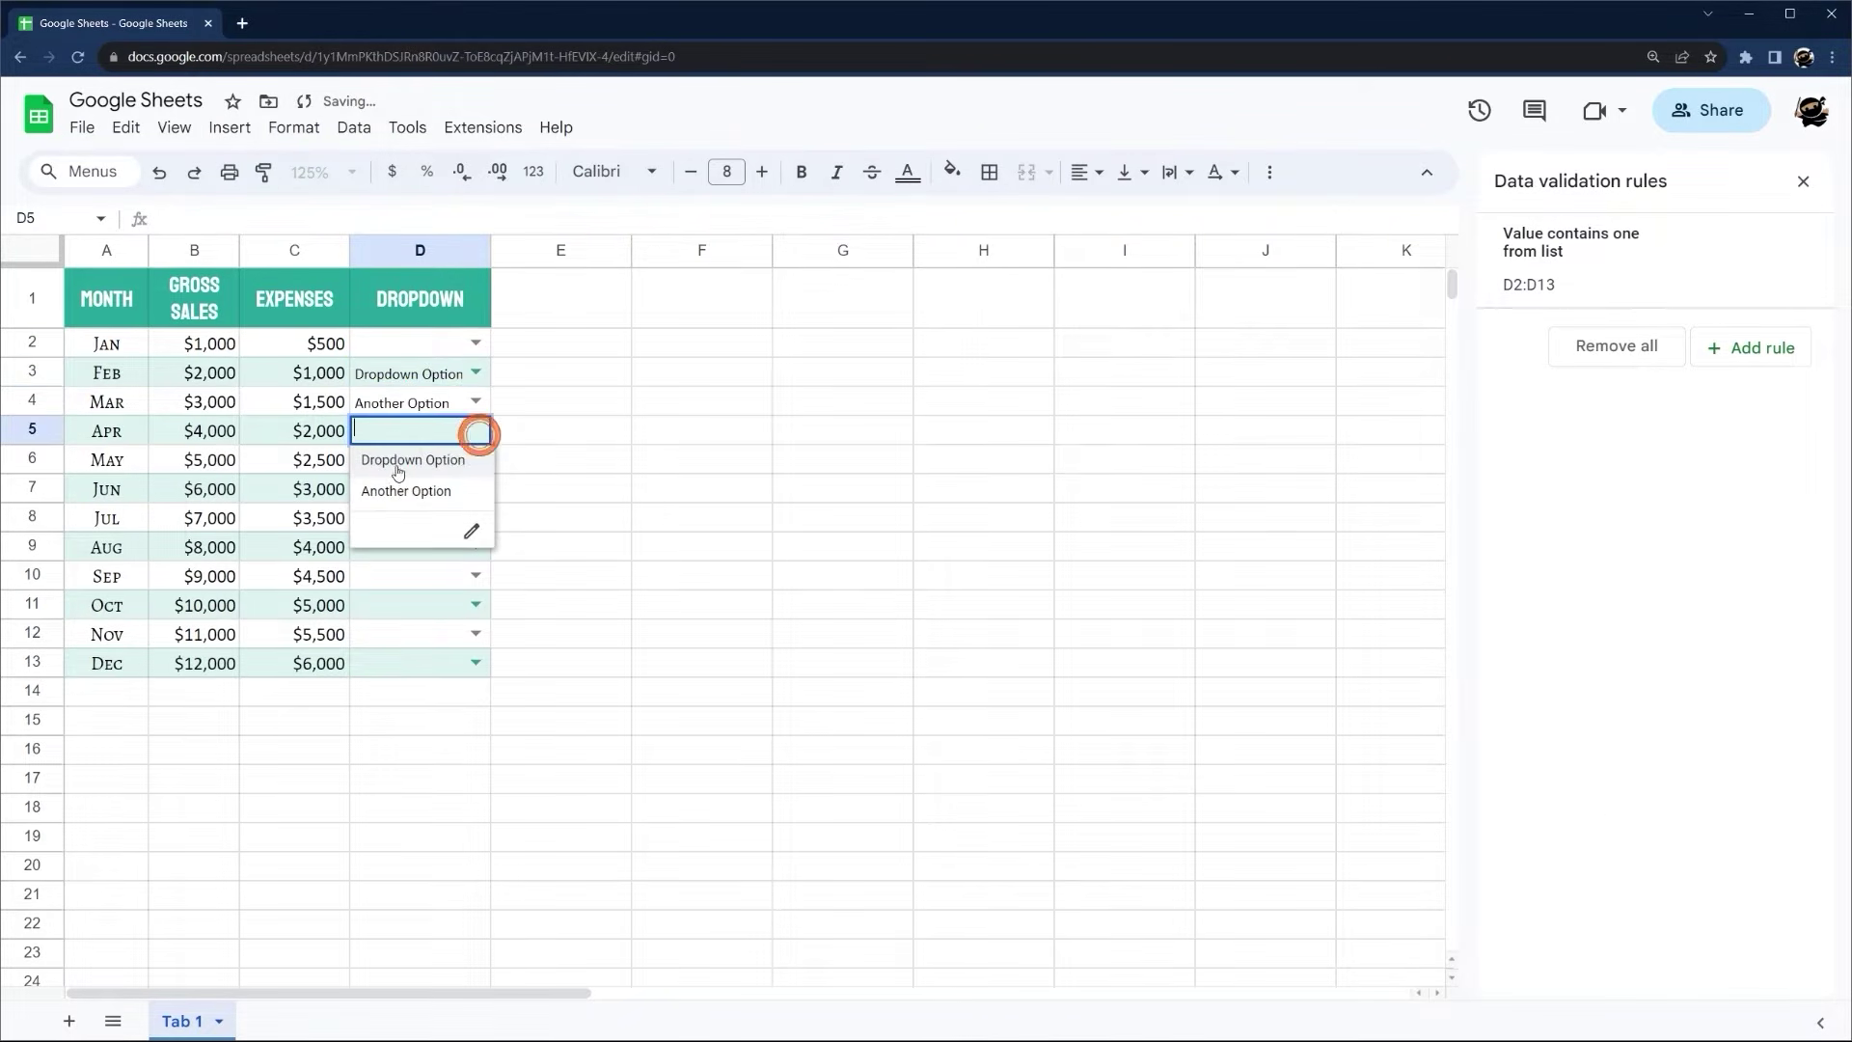
click(405, 489)
click(414, 459)
text(dr)
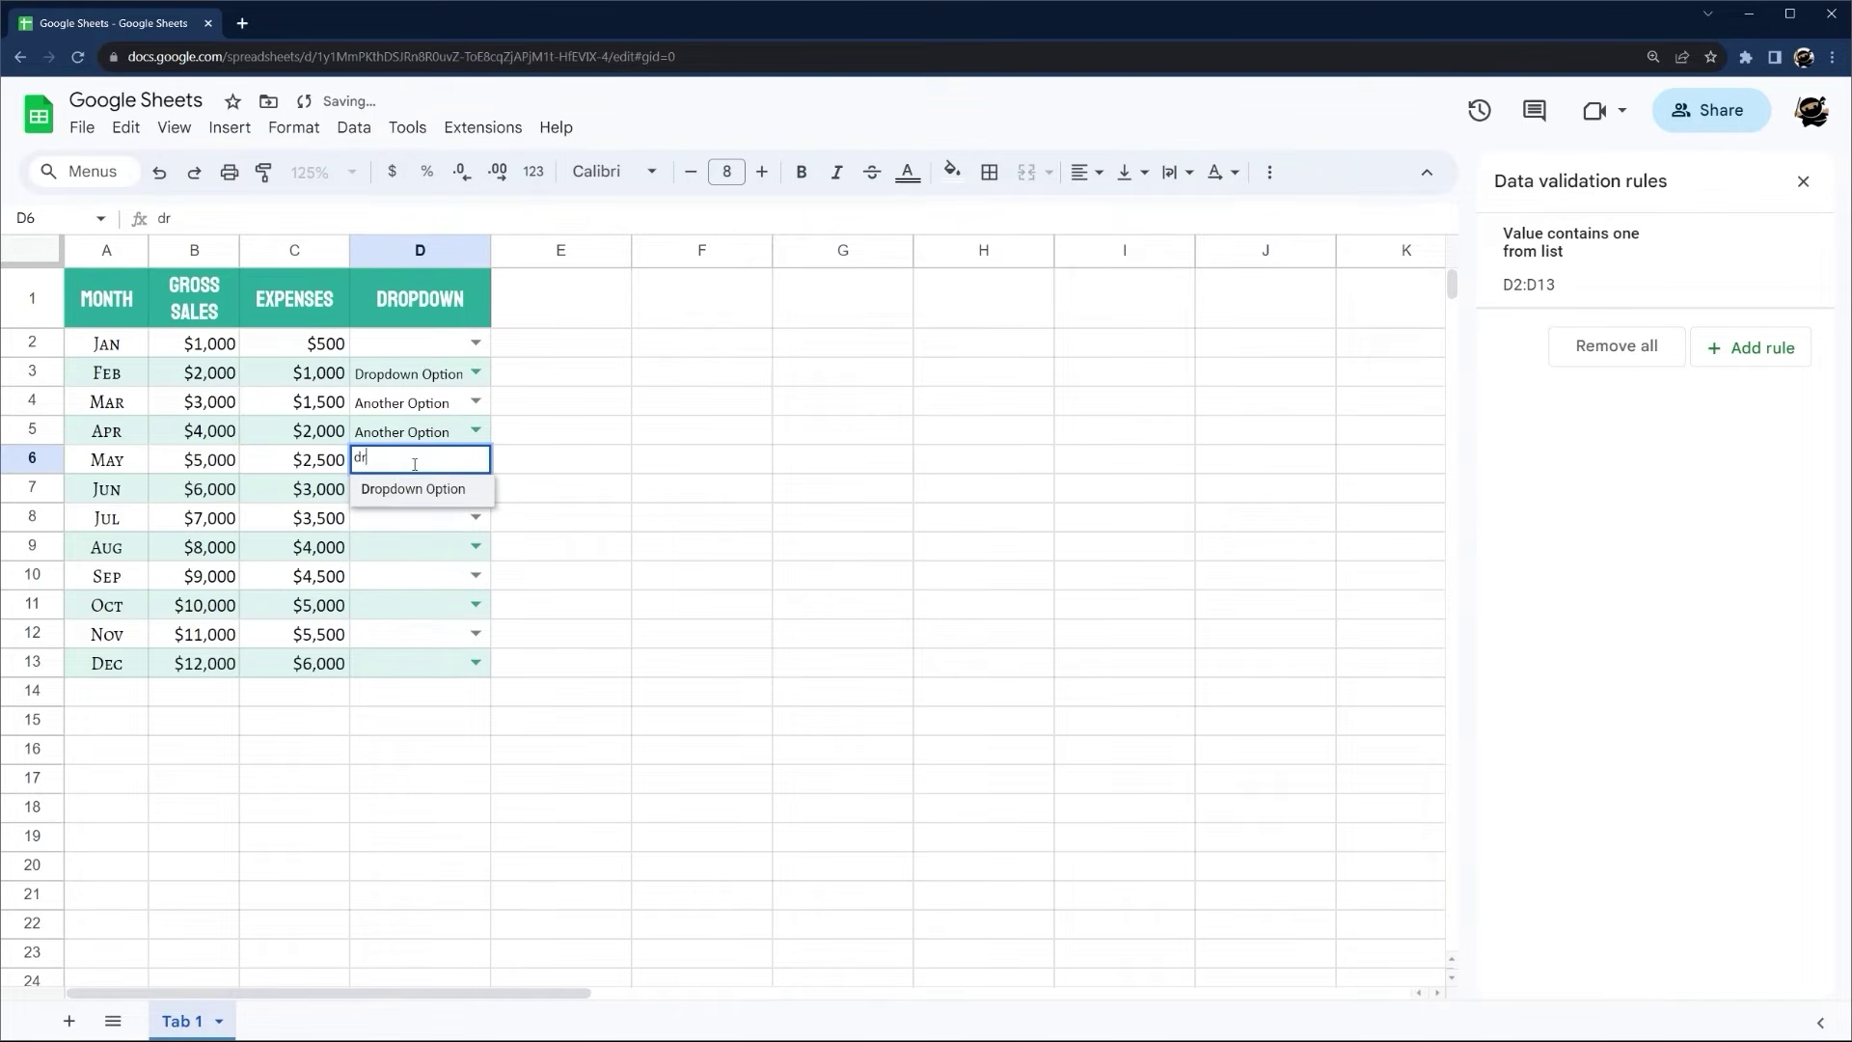
click(409, 489)
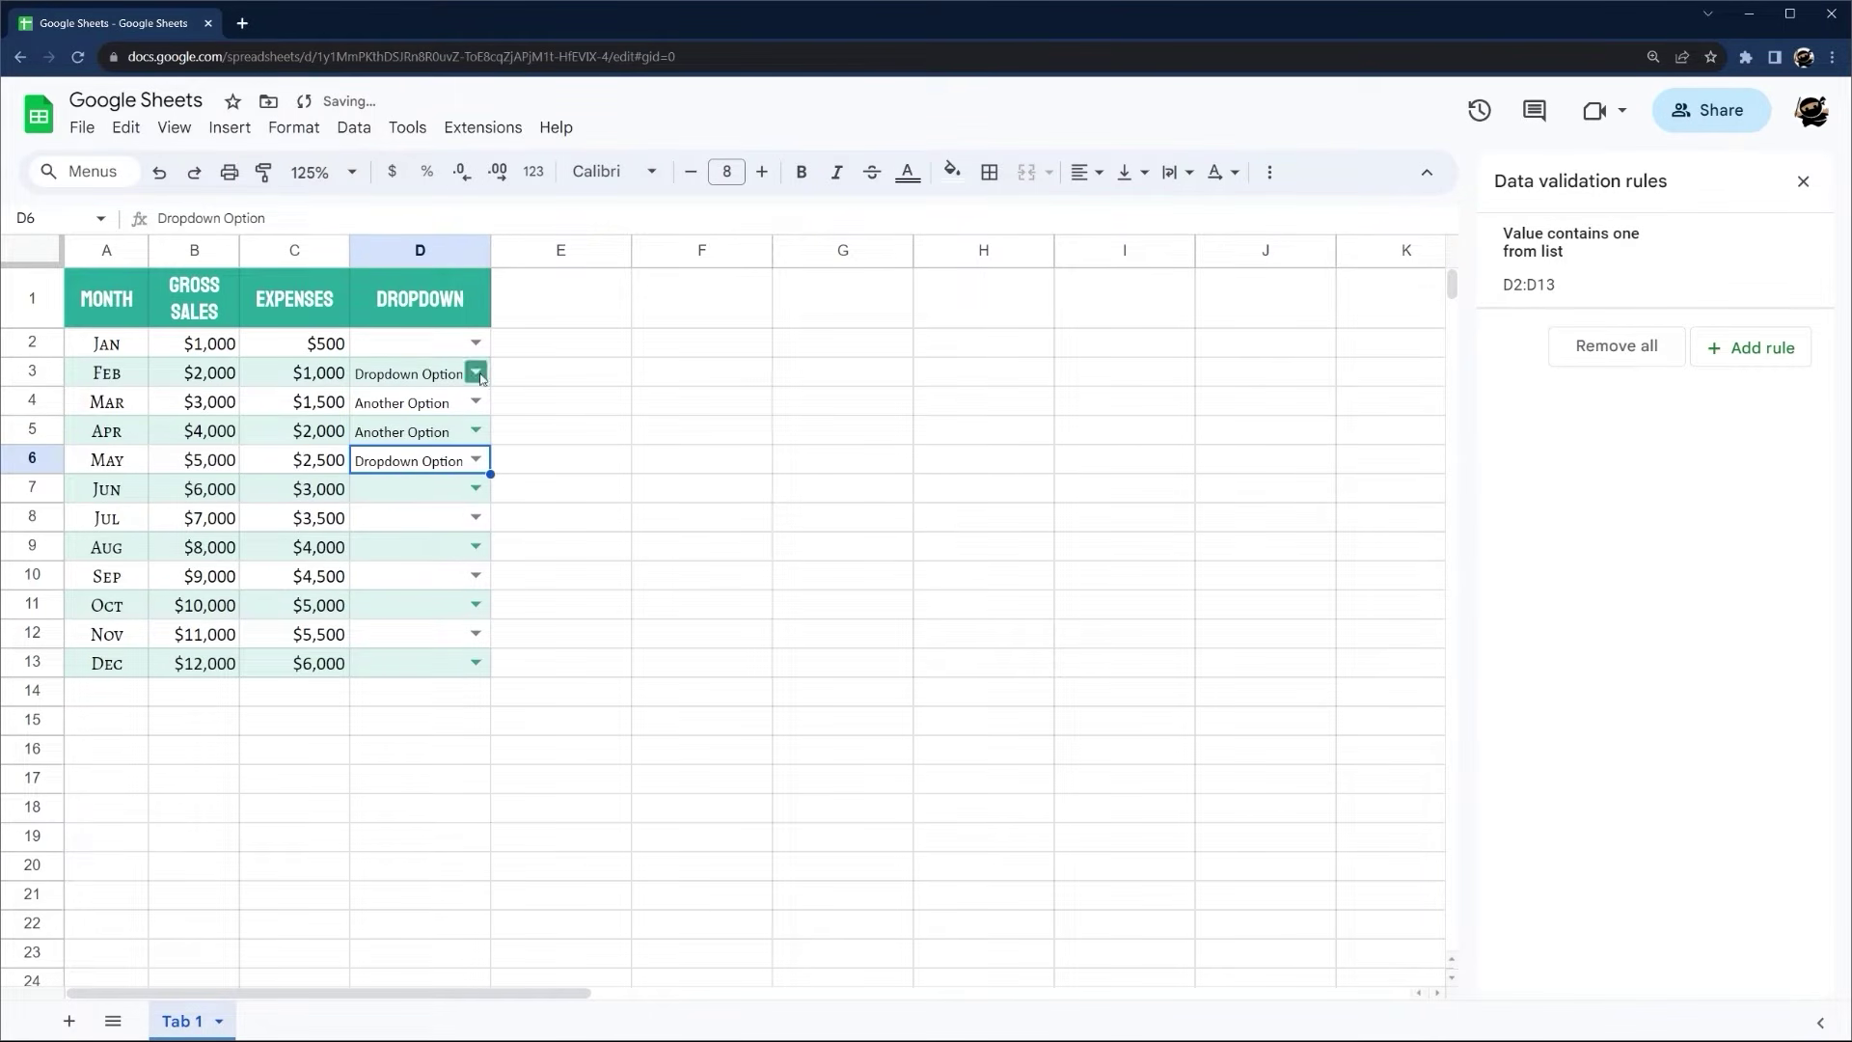
click(1803, 181)
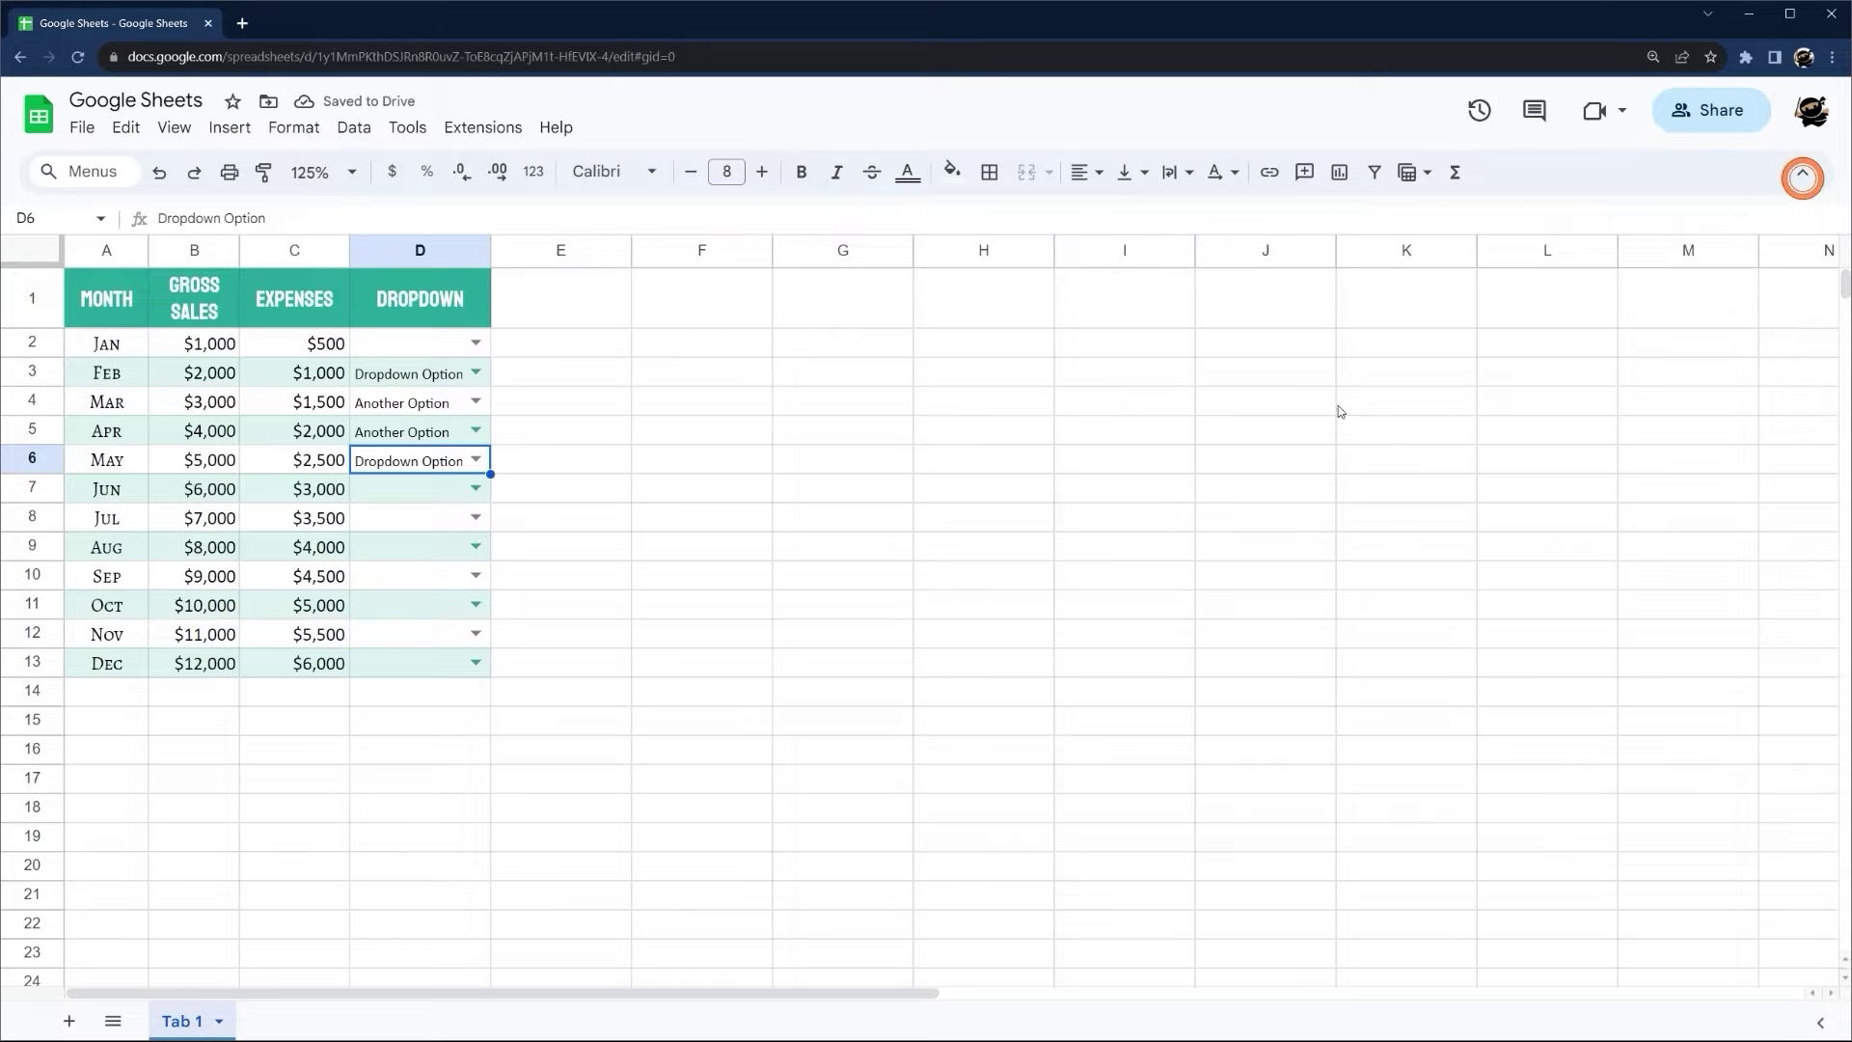
Try removing the dropdown validation rule from cell D2's rule settings, and undo the removal
click(476, 331)
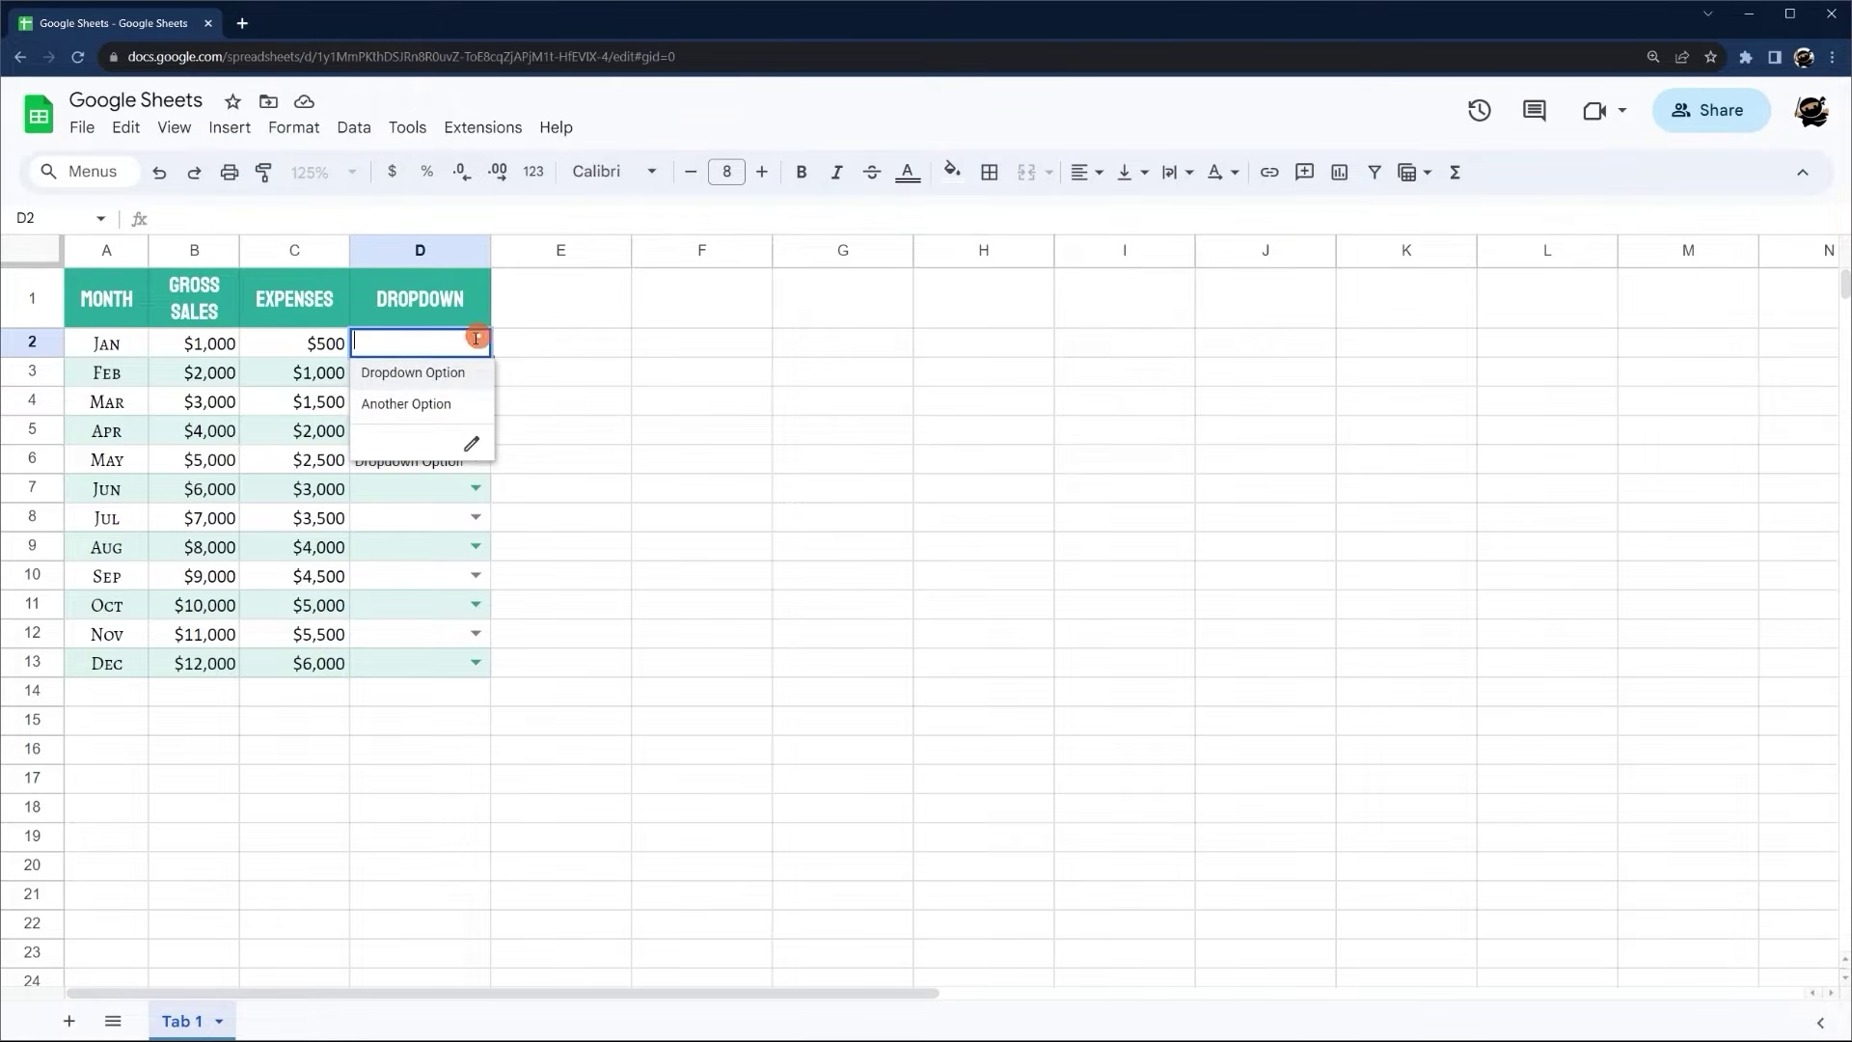
click(469, 443)
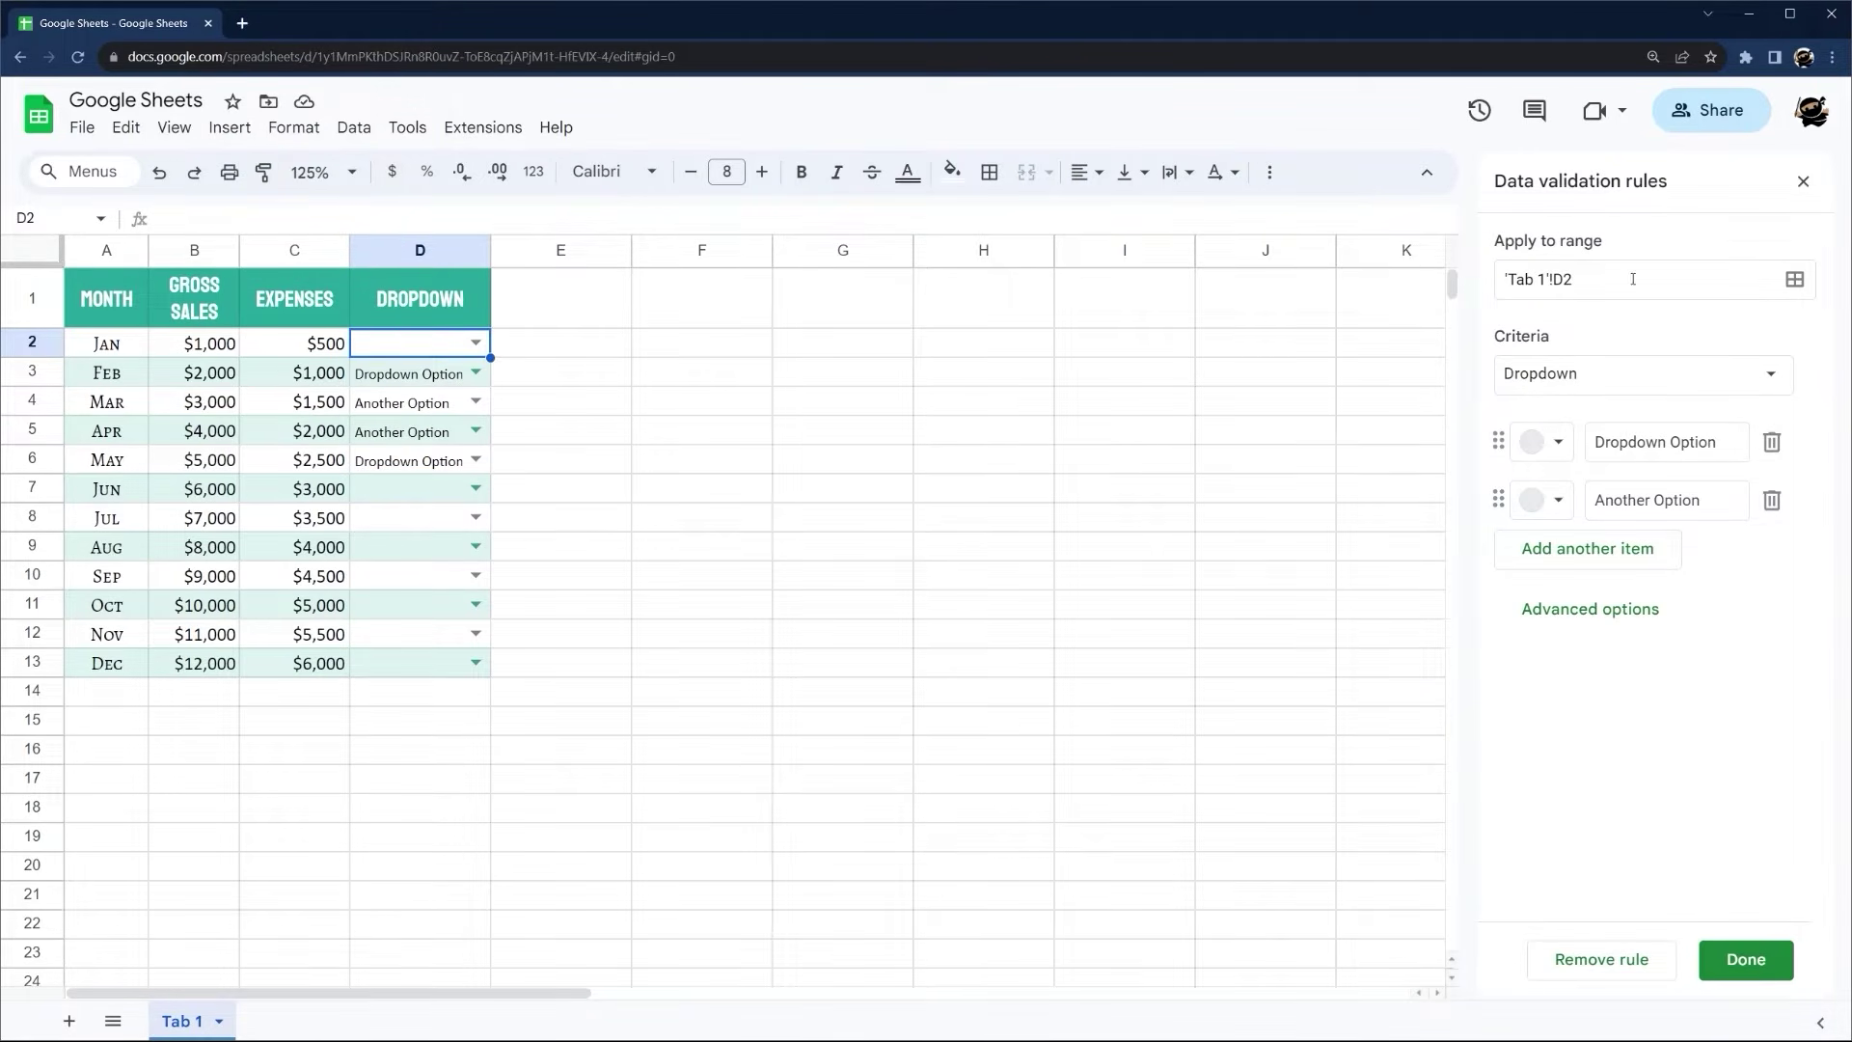
click(1608, 279)
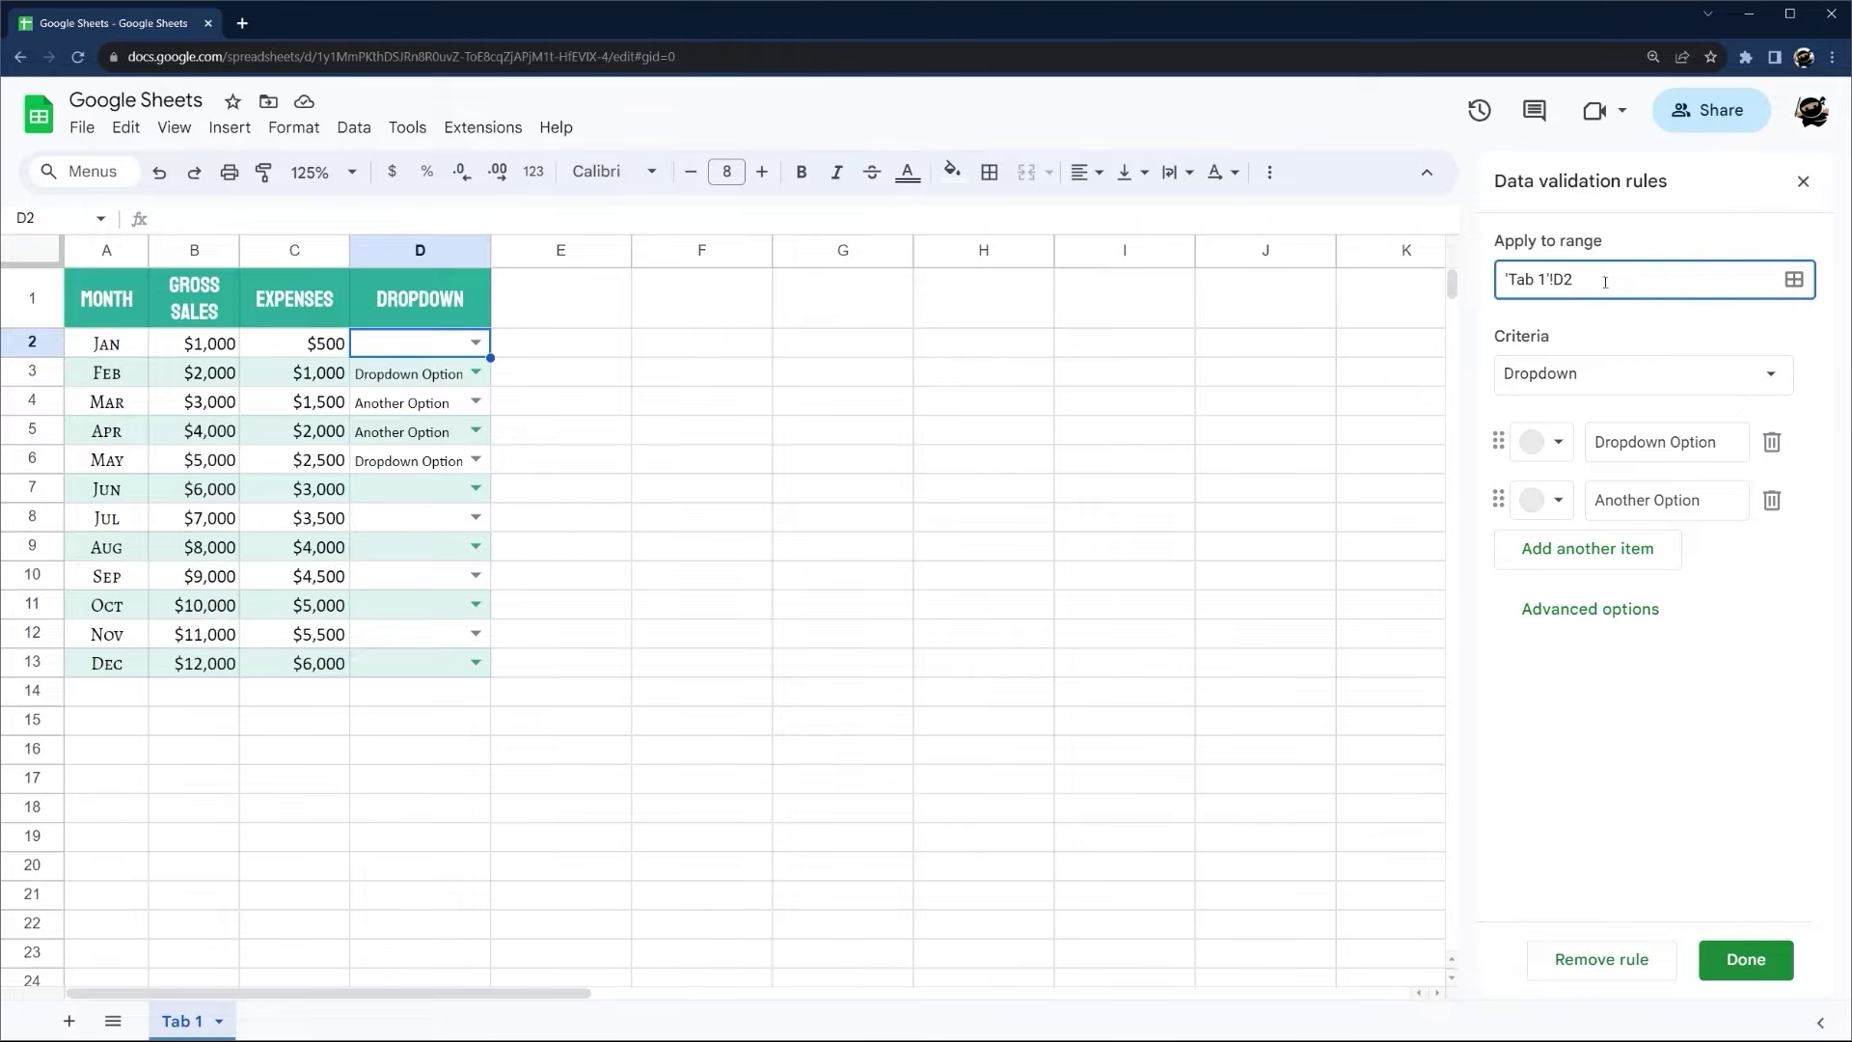
triple_click(1603, 281)
click(1587, 279)
triple_click(1639, 281)
click(1589, 961)
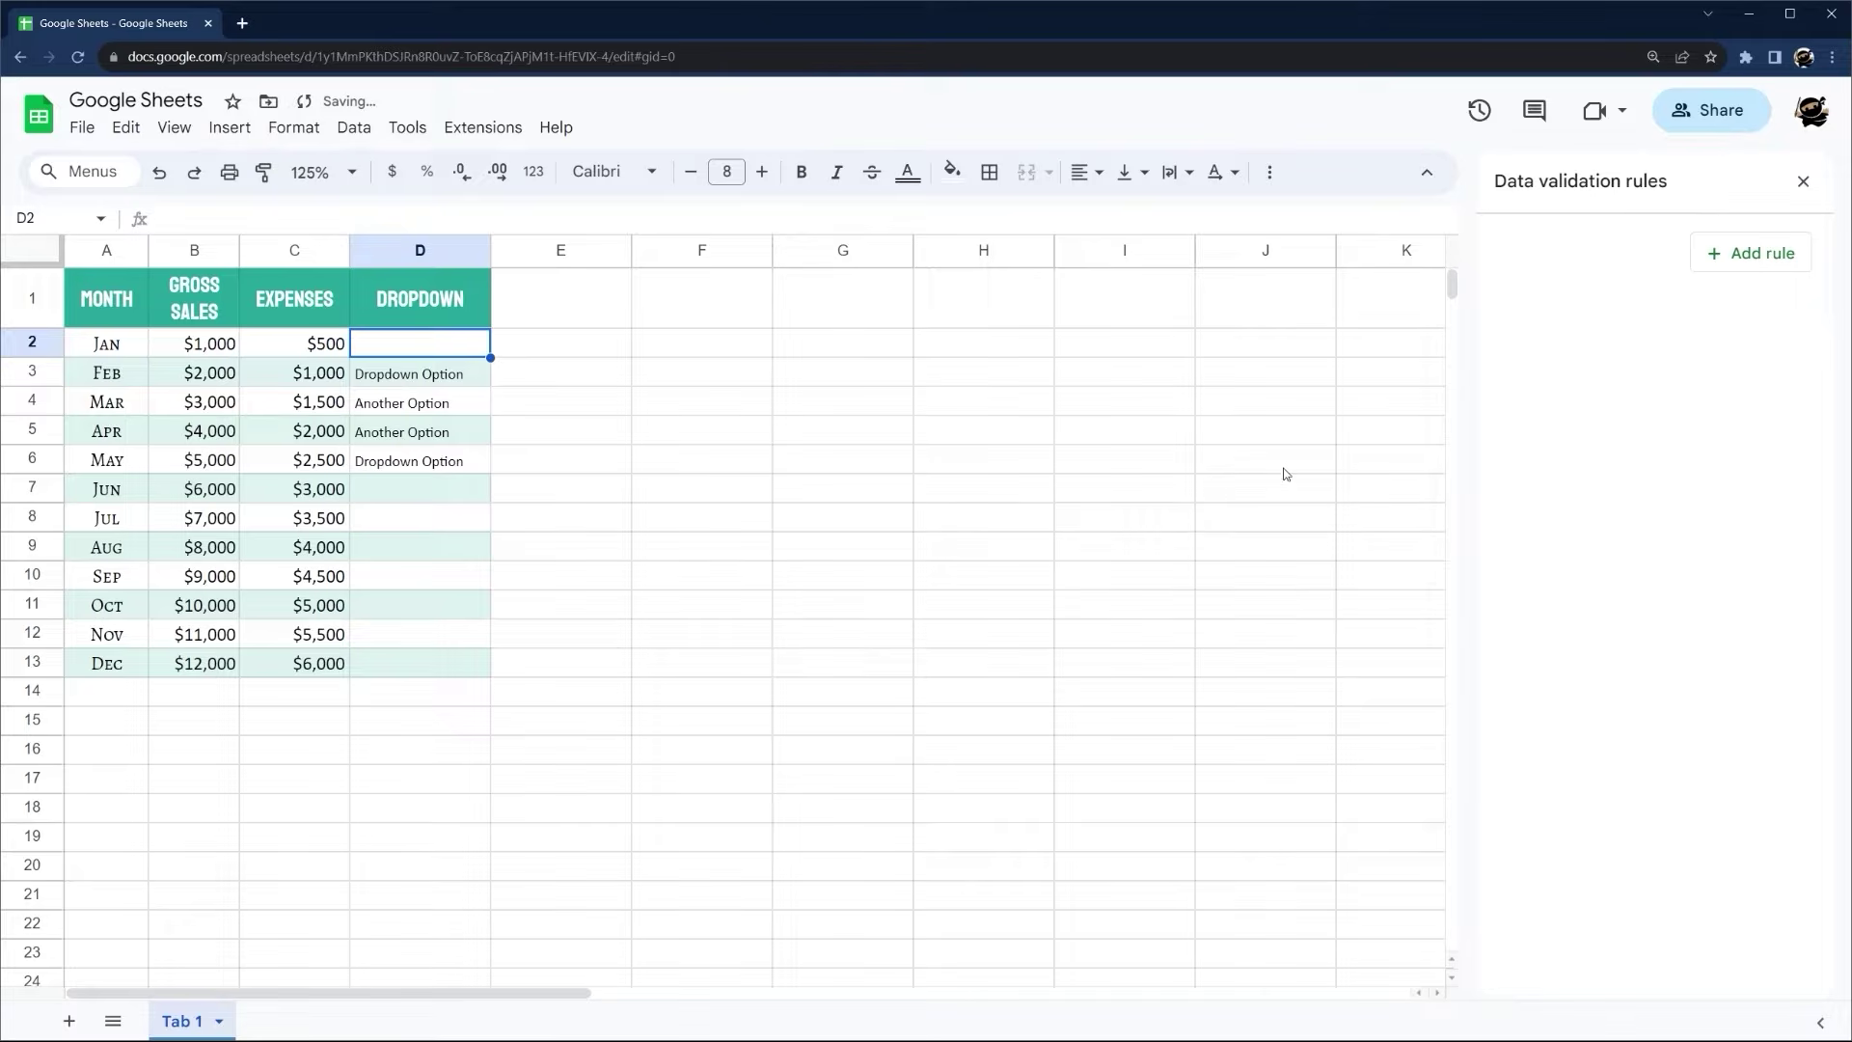
key(ctrl+z)
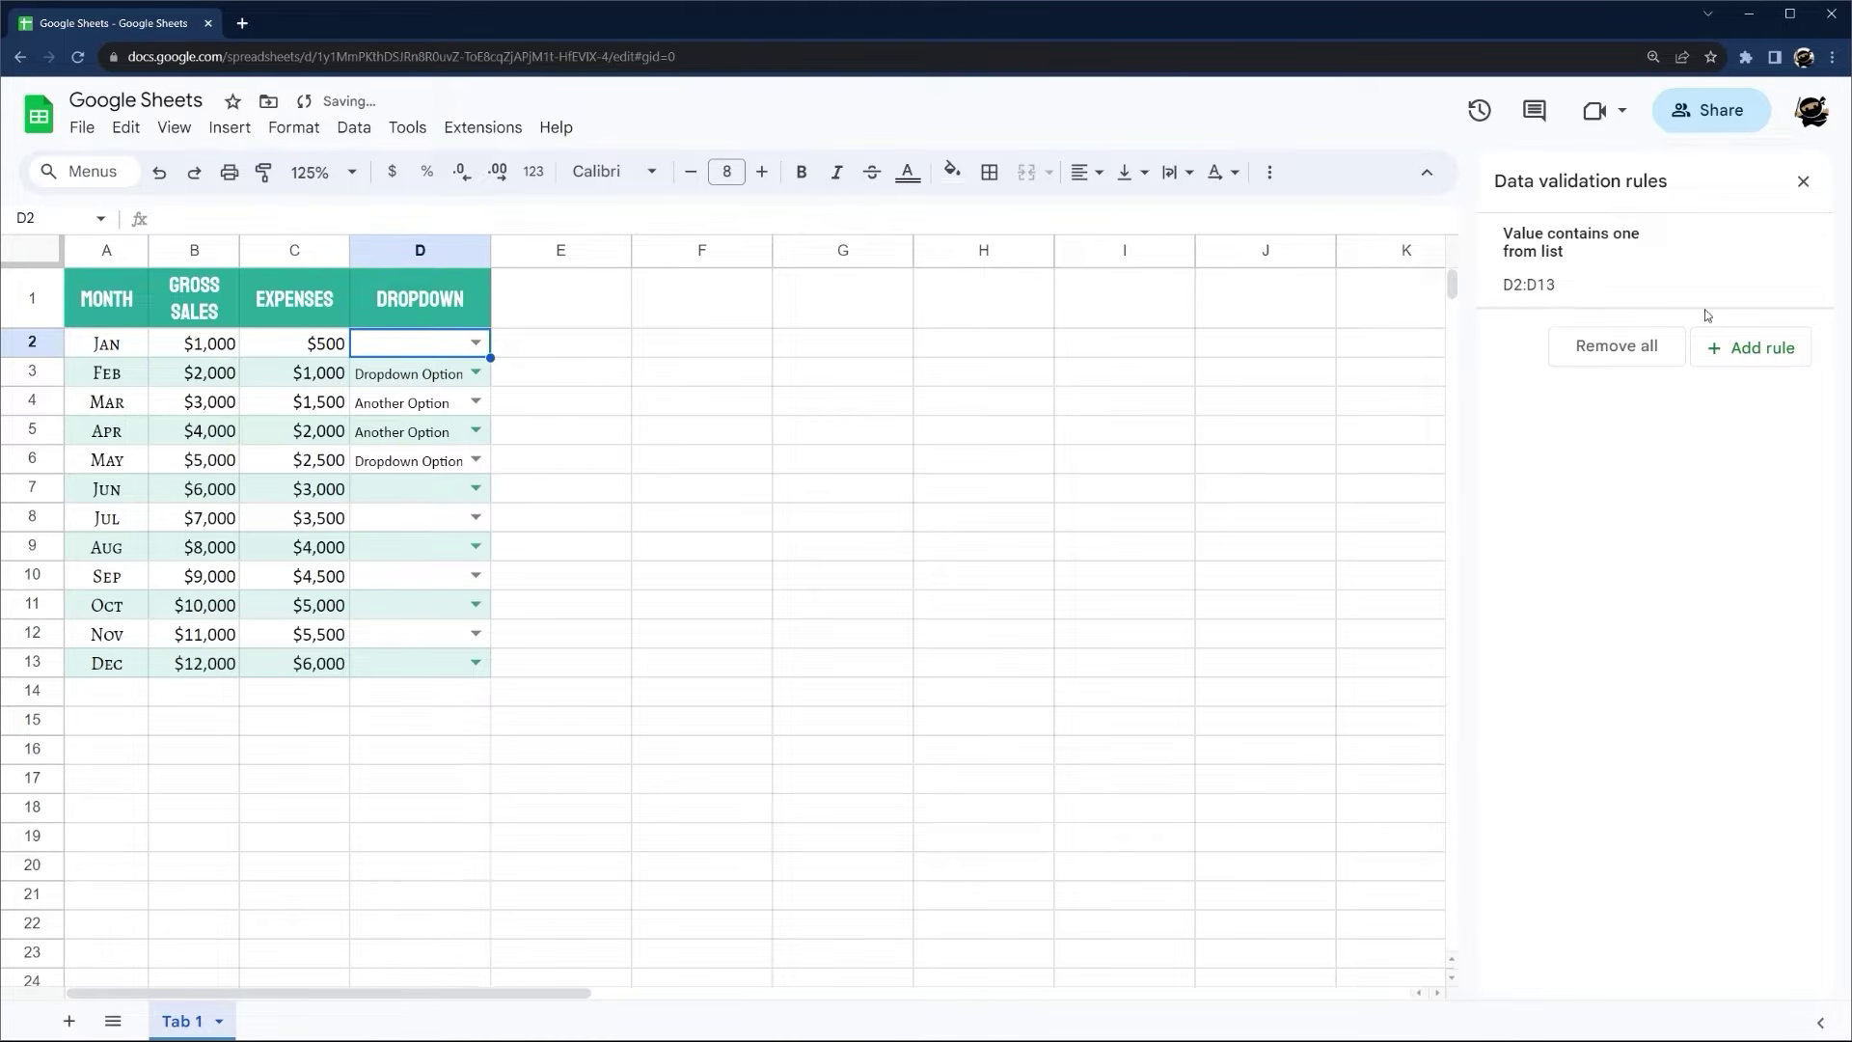
Delete the list validation rule from range D2:D13 and close the data validation rules
click(399, 345)
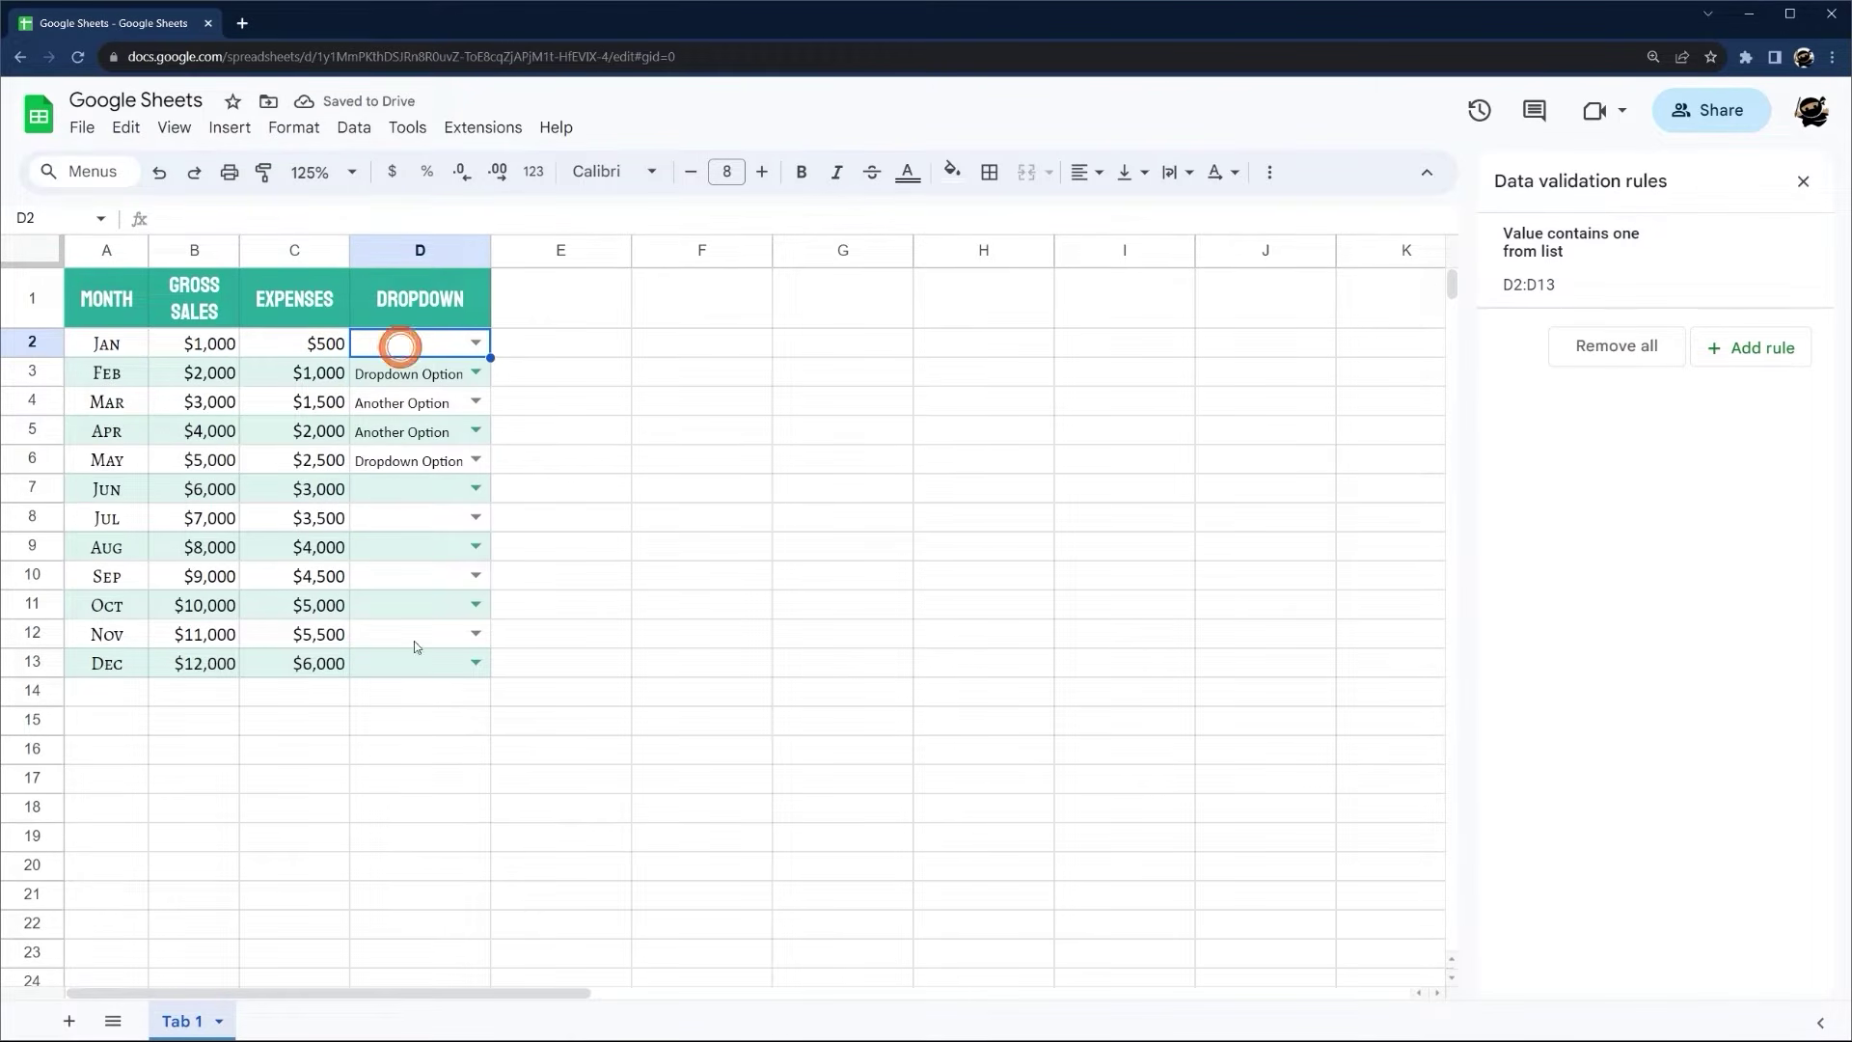
shift+click(414, 661)
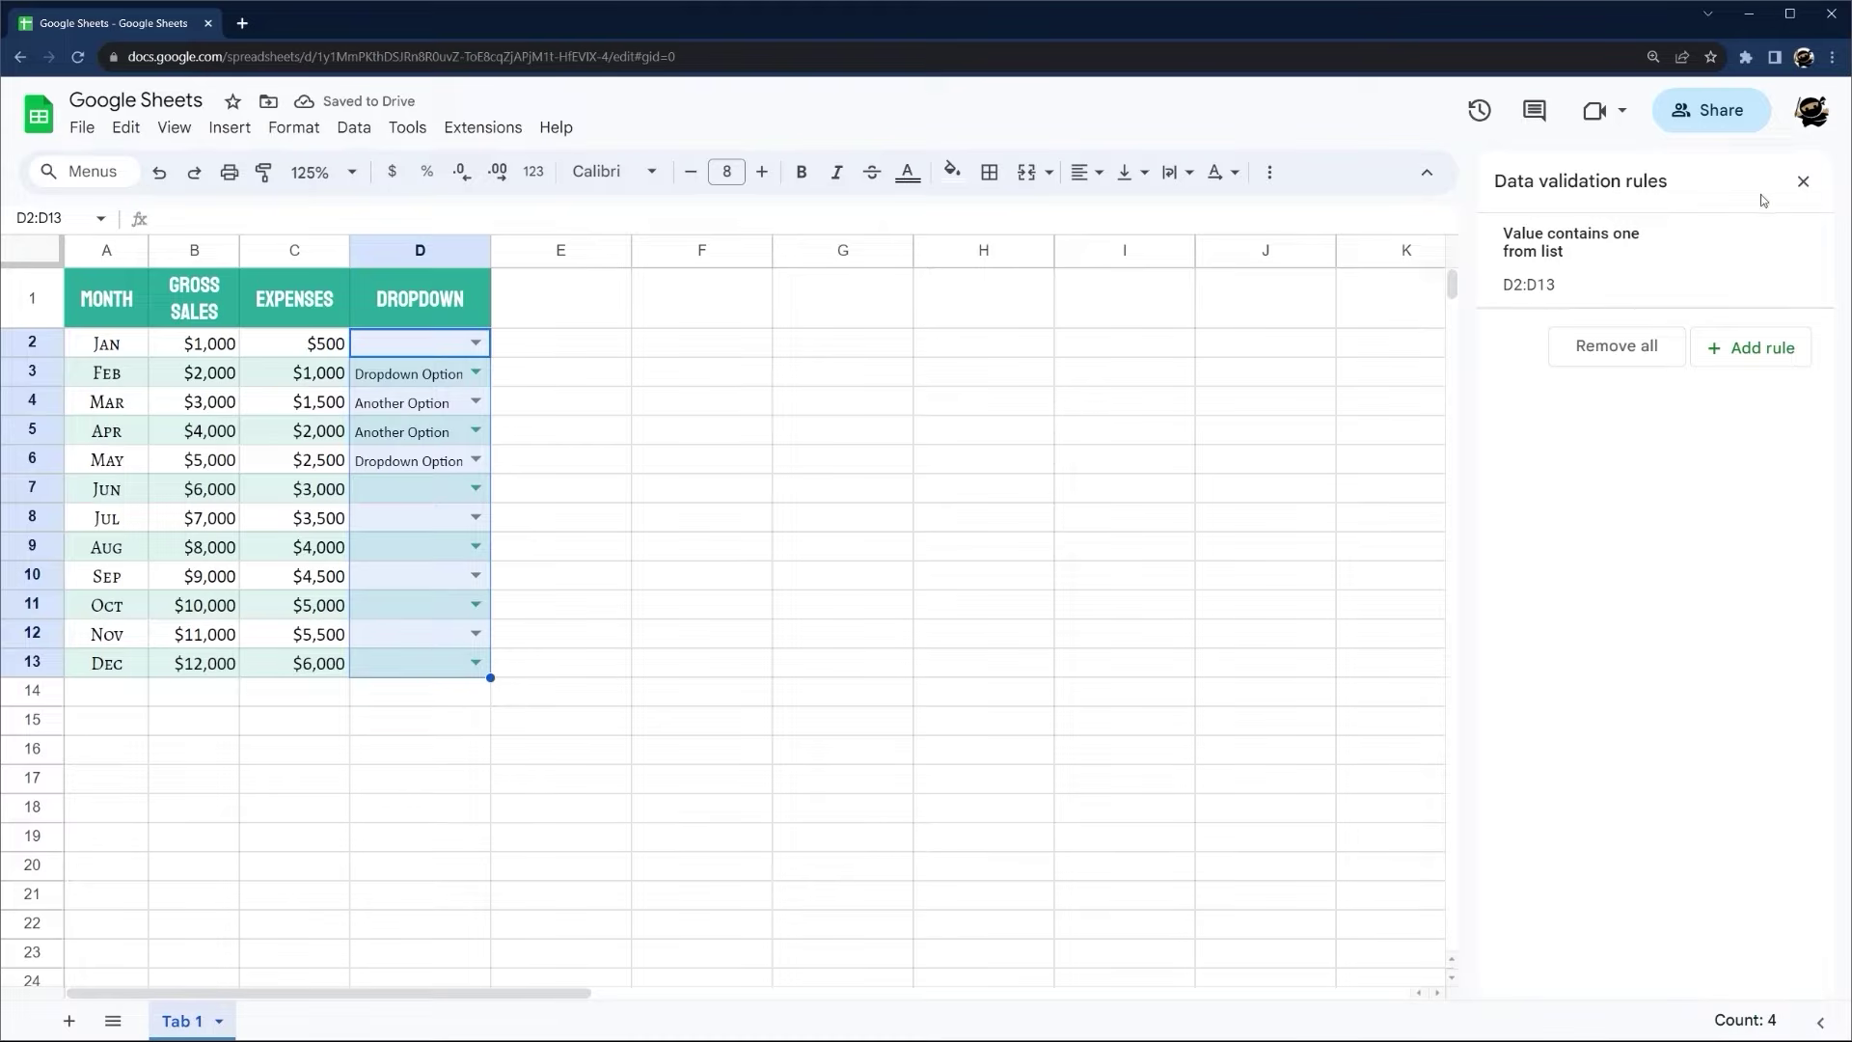
click(1803, 181)
click(339, 128)
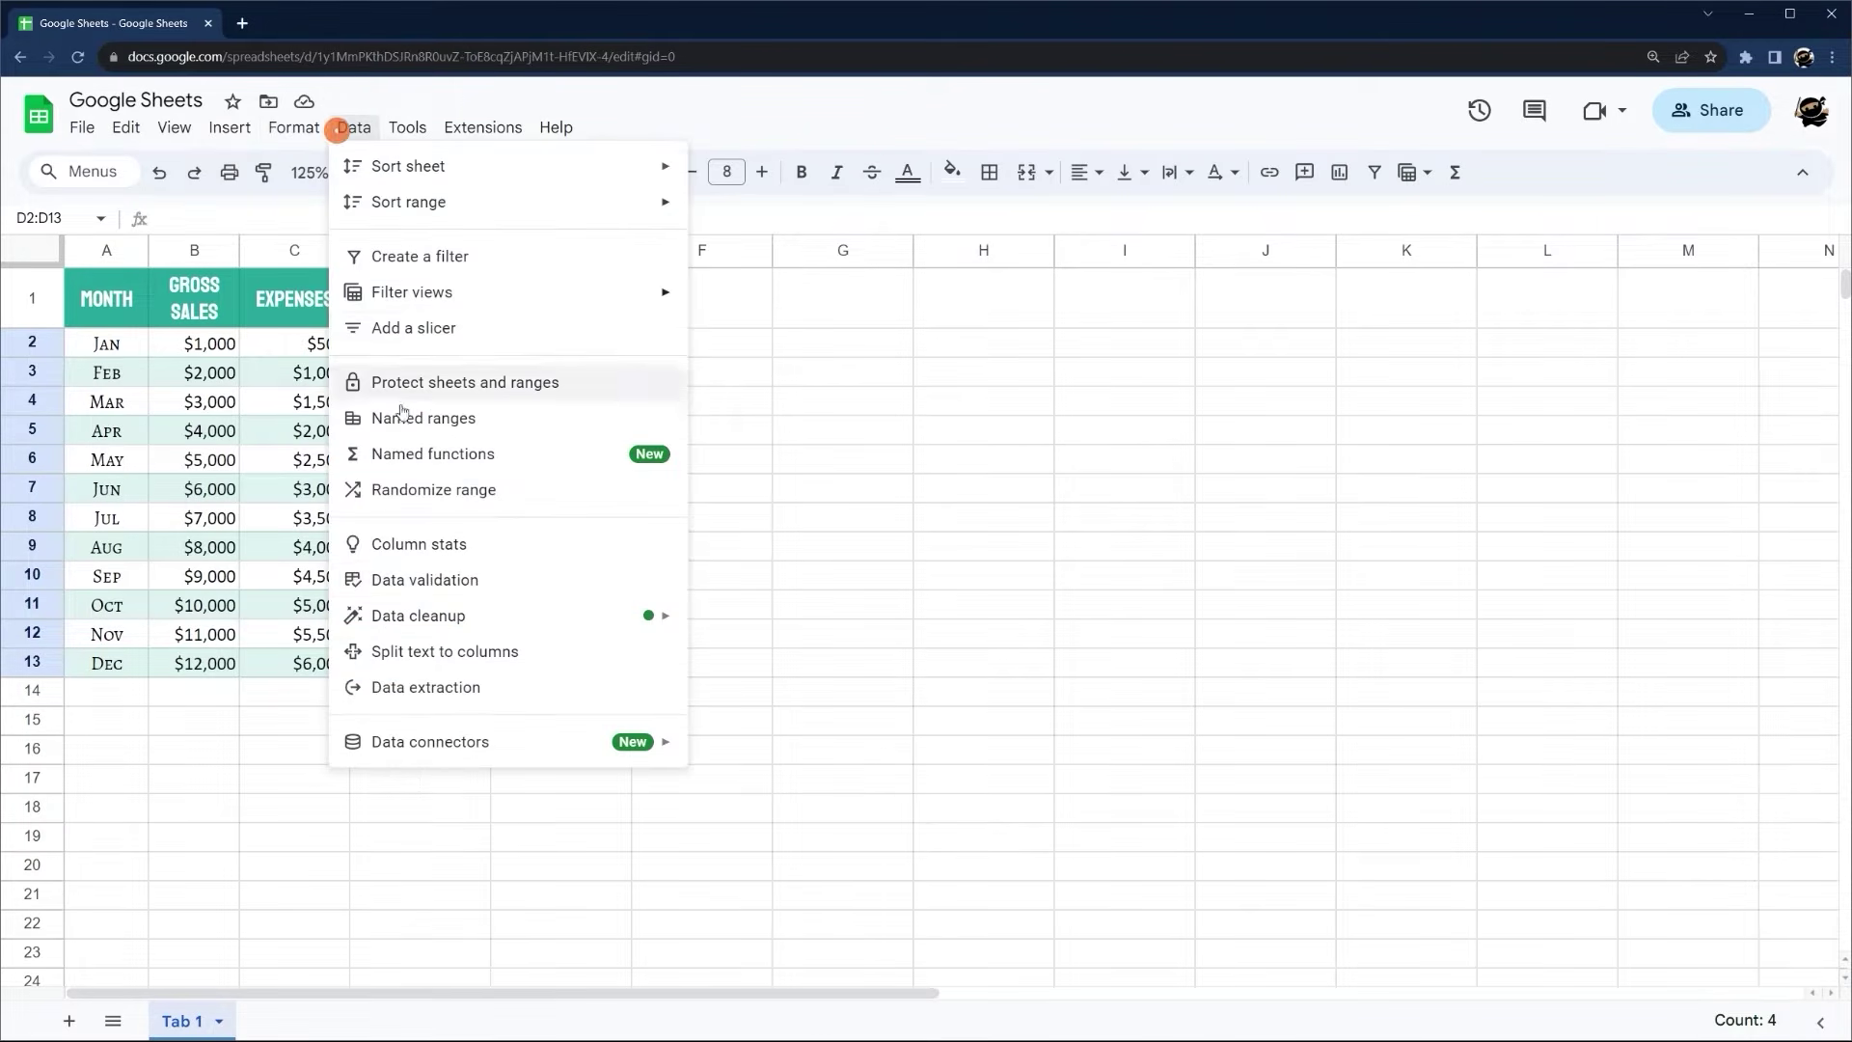
click(420, 580)
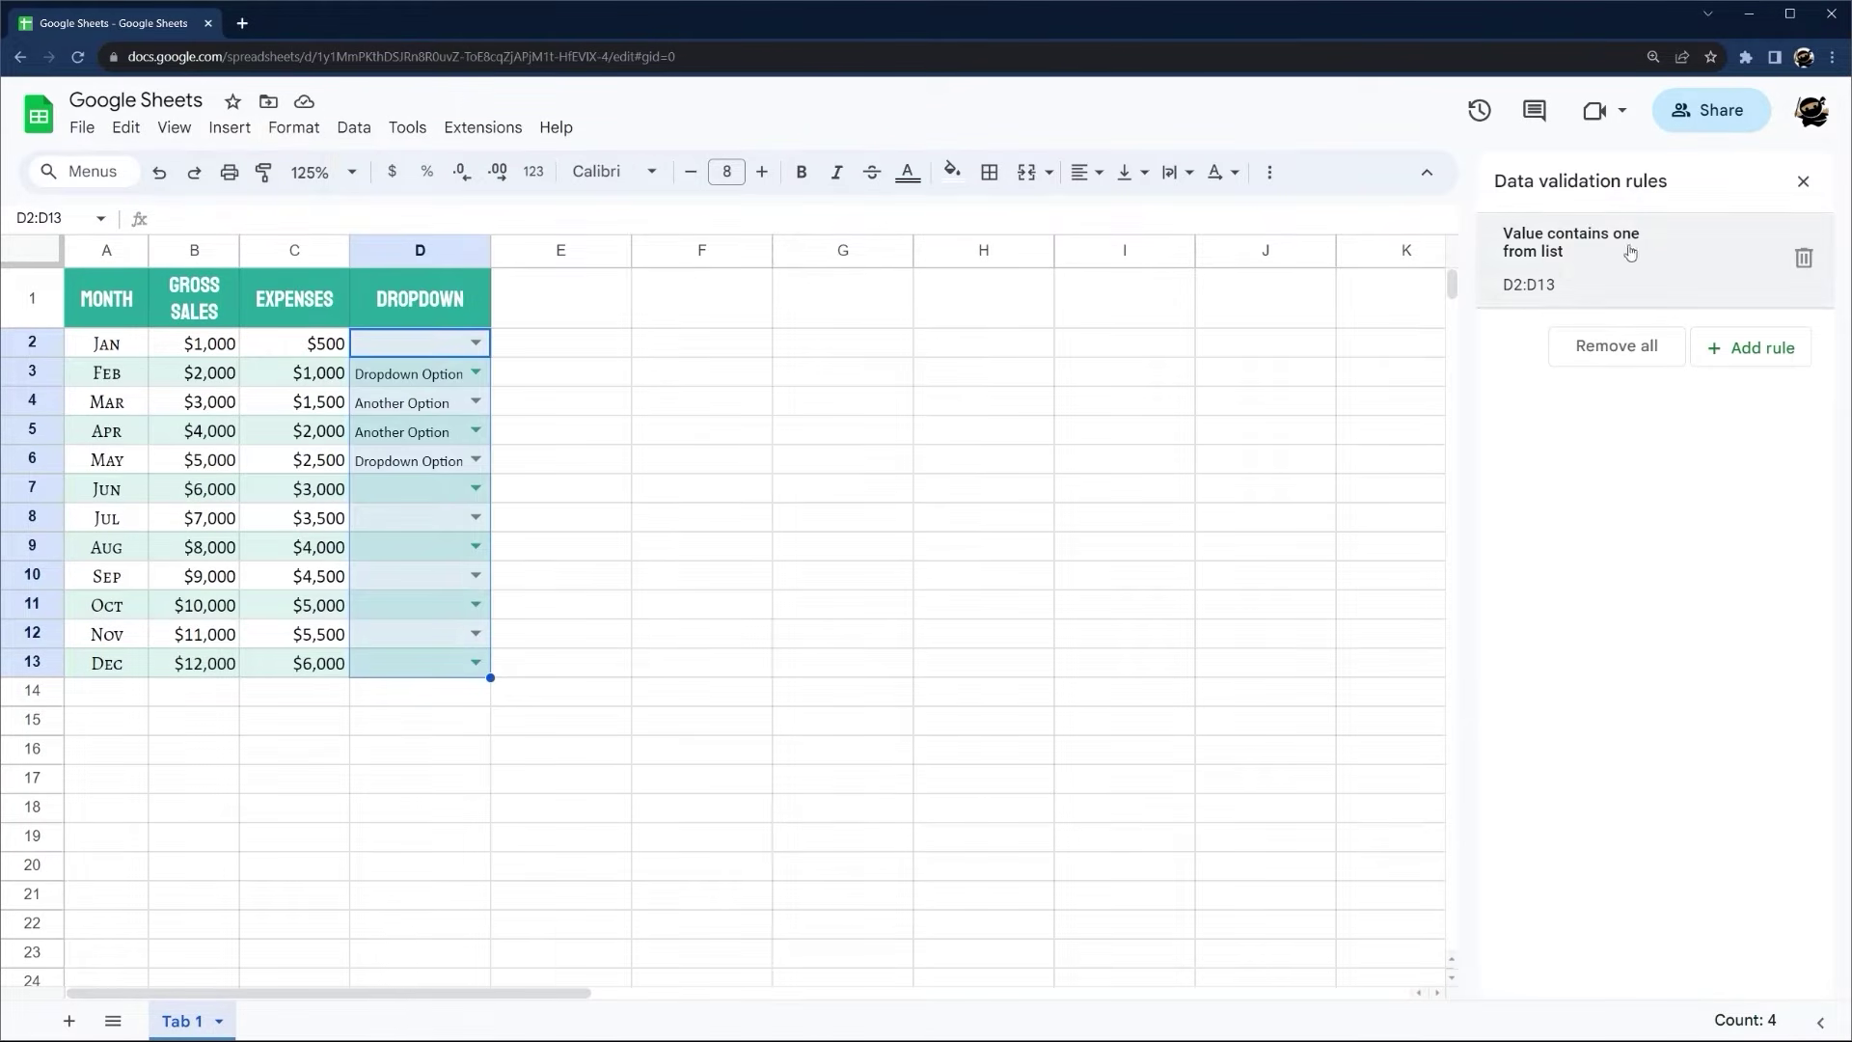
click(1803, 258)
click(1803, 181)
Clear the Dropdown header in D1 and the leftover option text in the cells below it
click(403, 299)
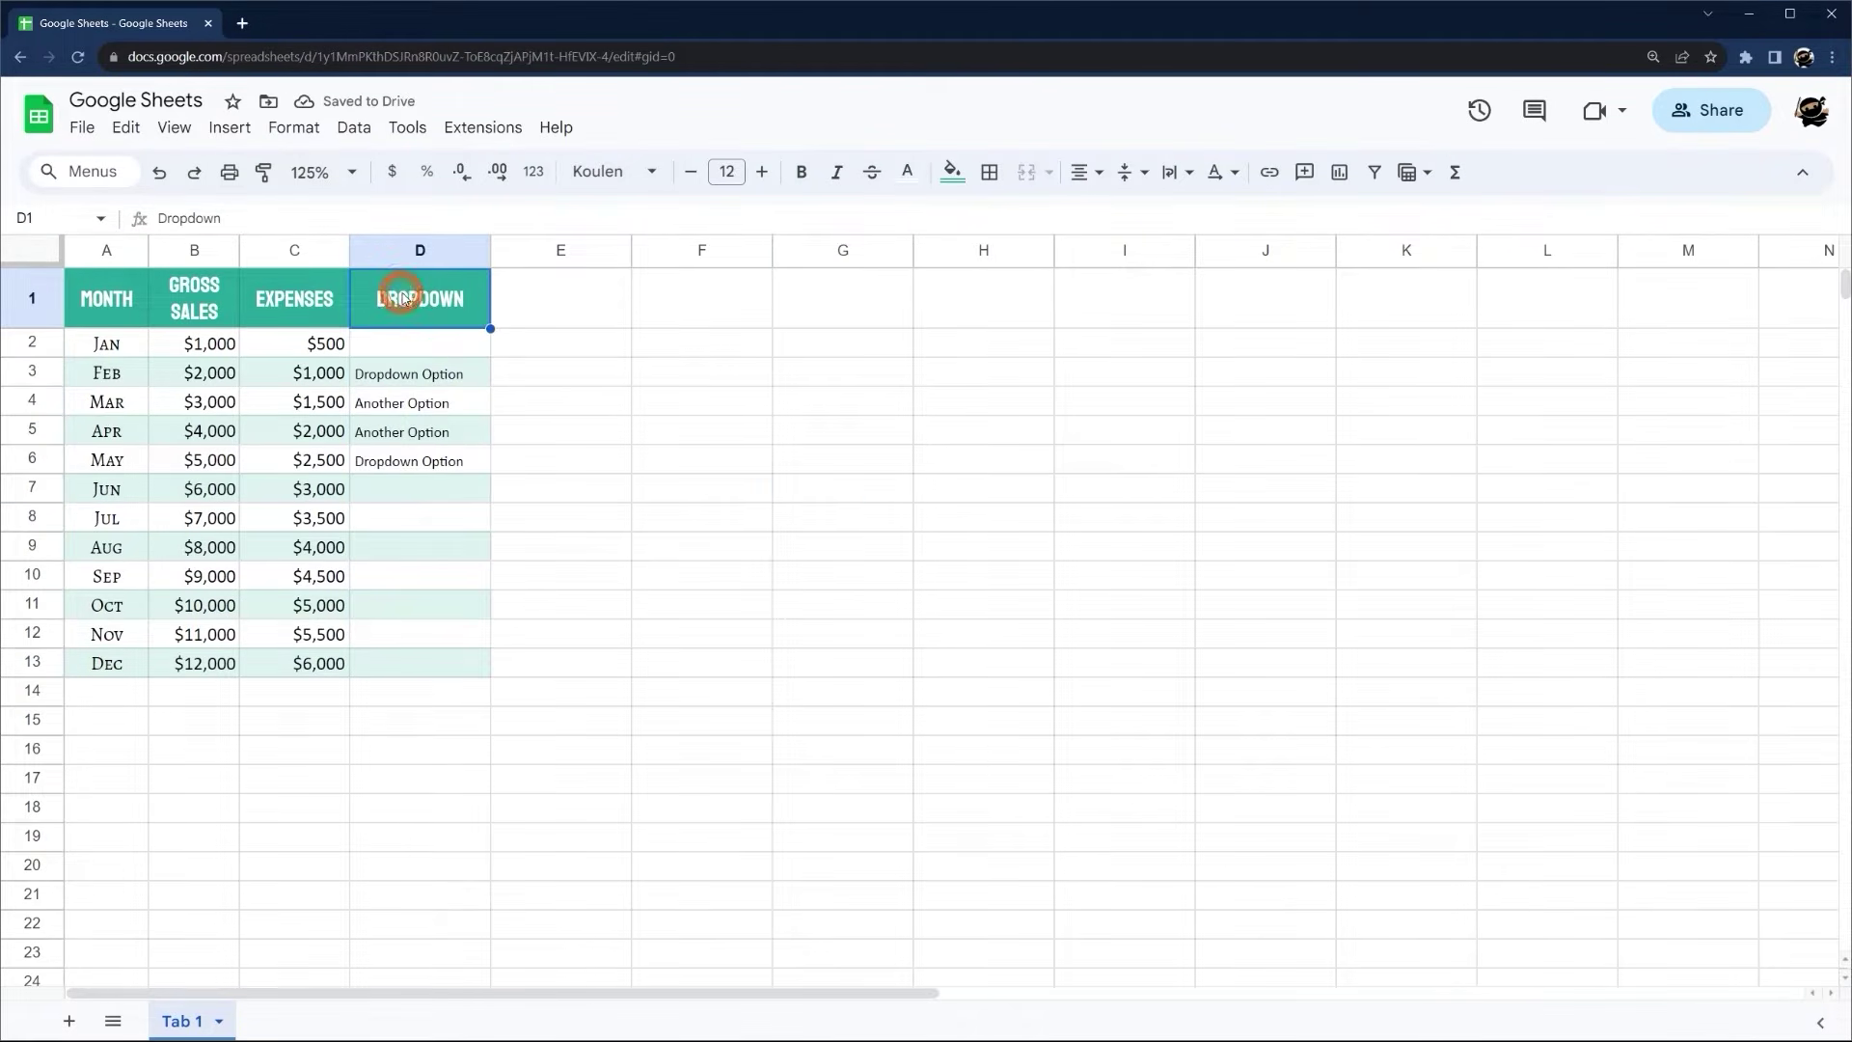
key(Delete)
drag(401, 378, 392, 484)
key(Delete)
click(433, 311)
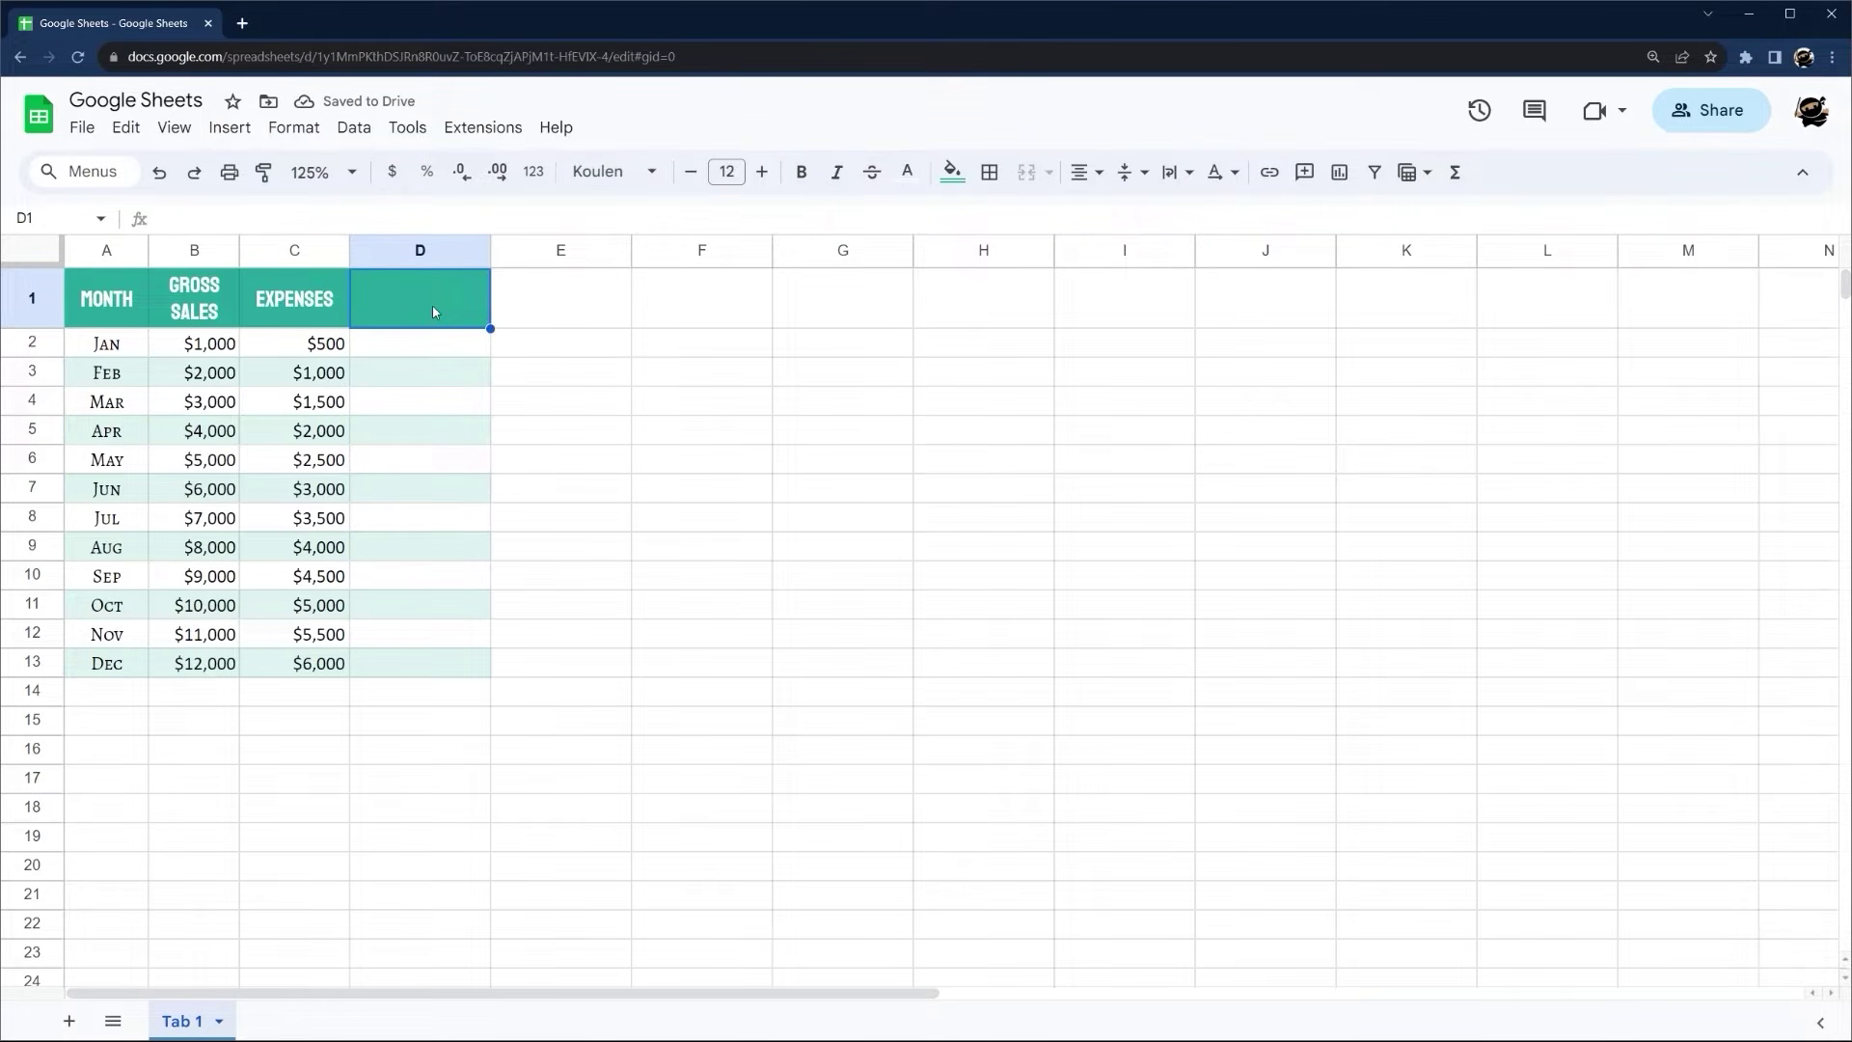
Check how the month is stored in A2 and clear the month names from A2:A13
click(109, 349)
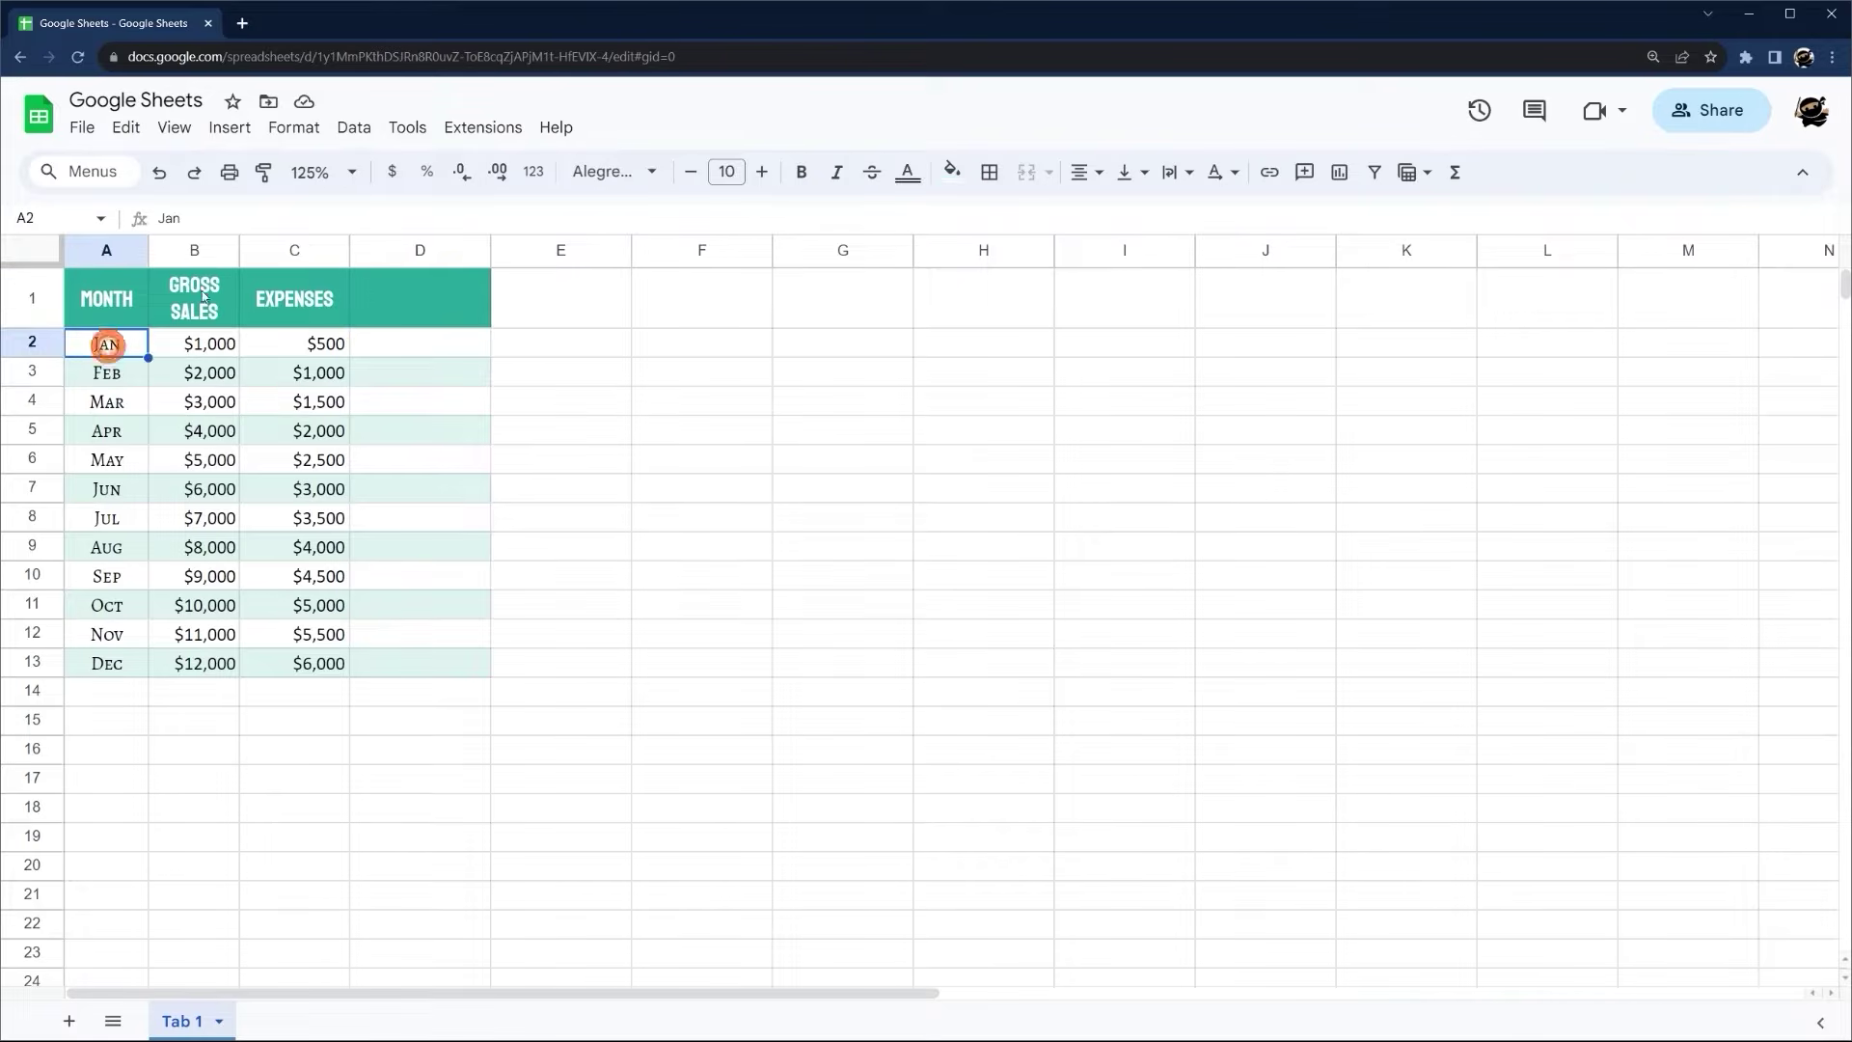
double_click(174, 218)
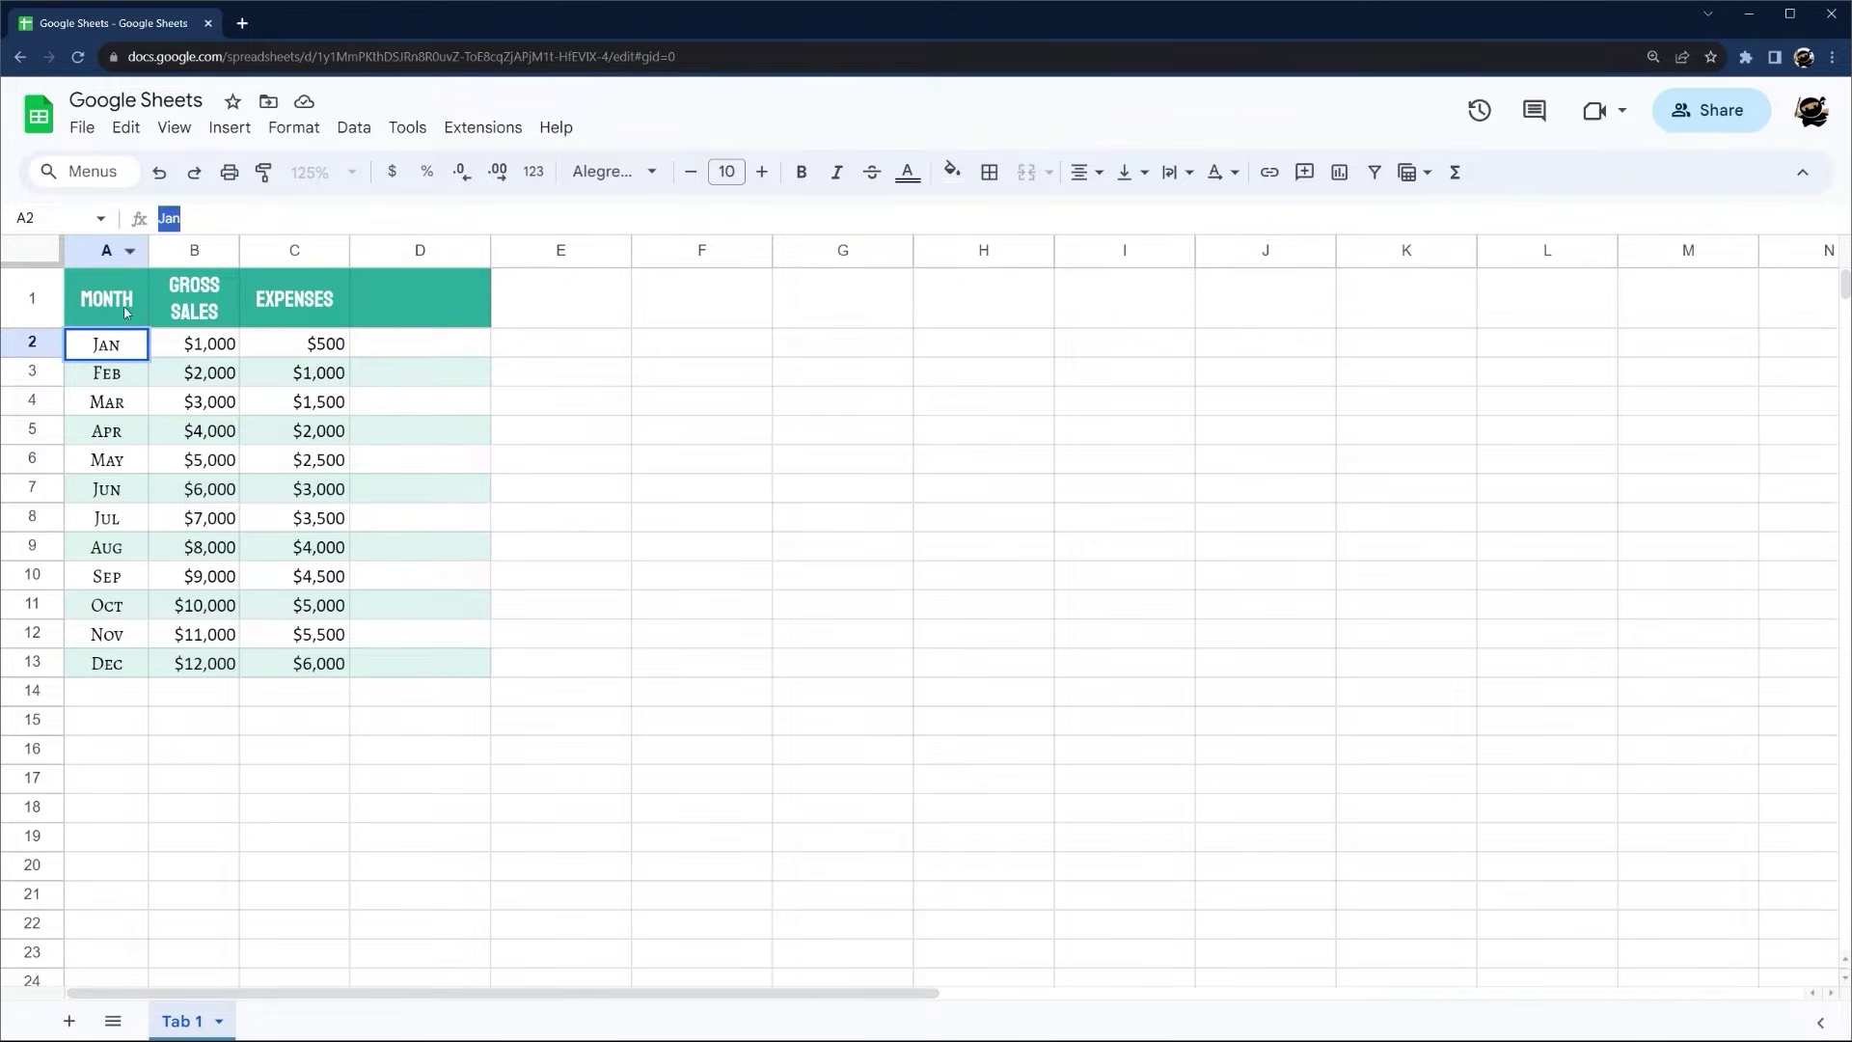
click(550, 401)
click(124, 344)
drag(124, 344, 127, 664)
key(Delete)
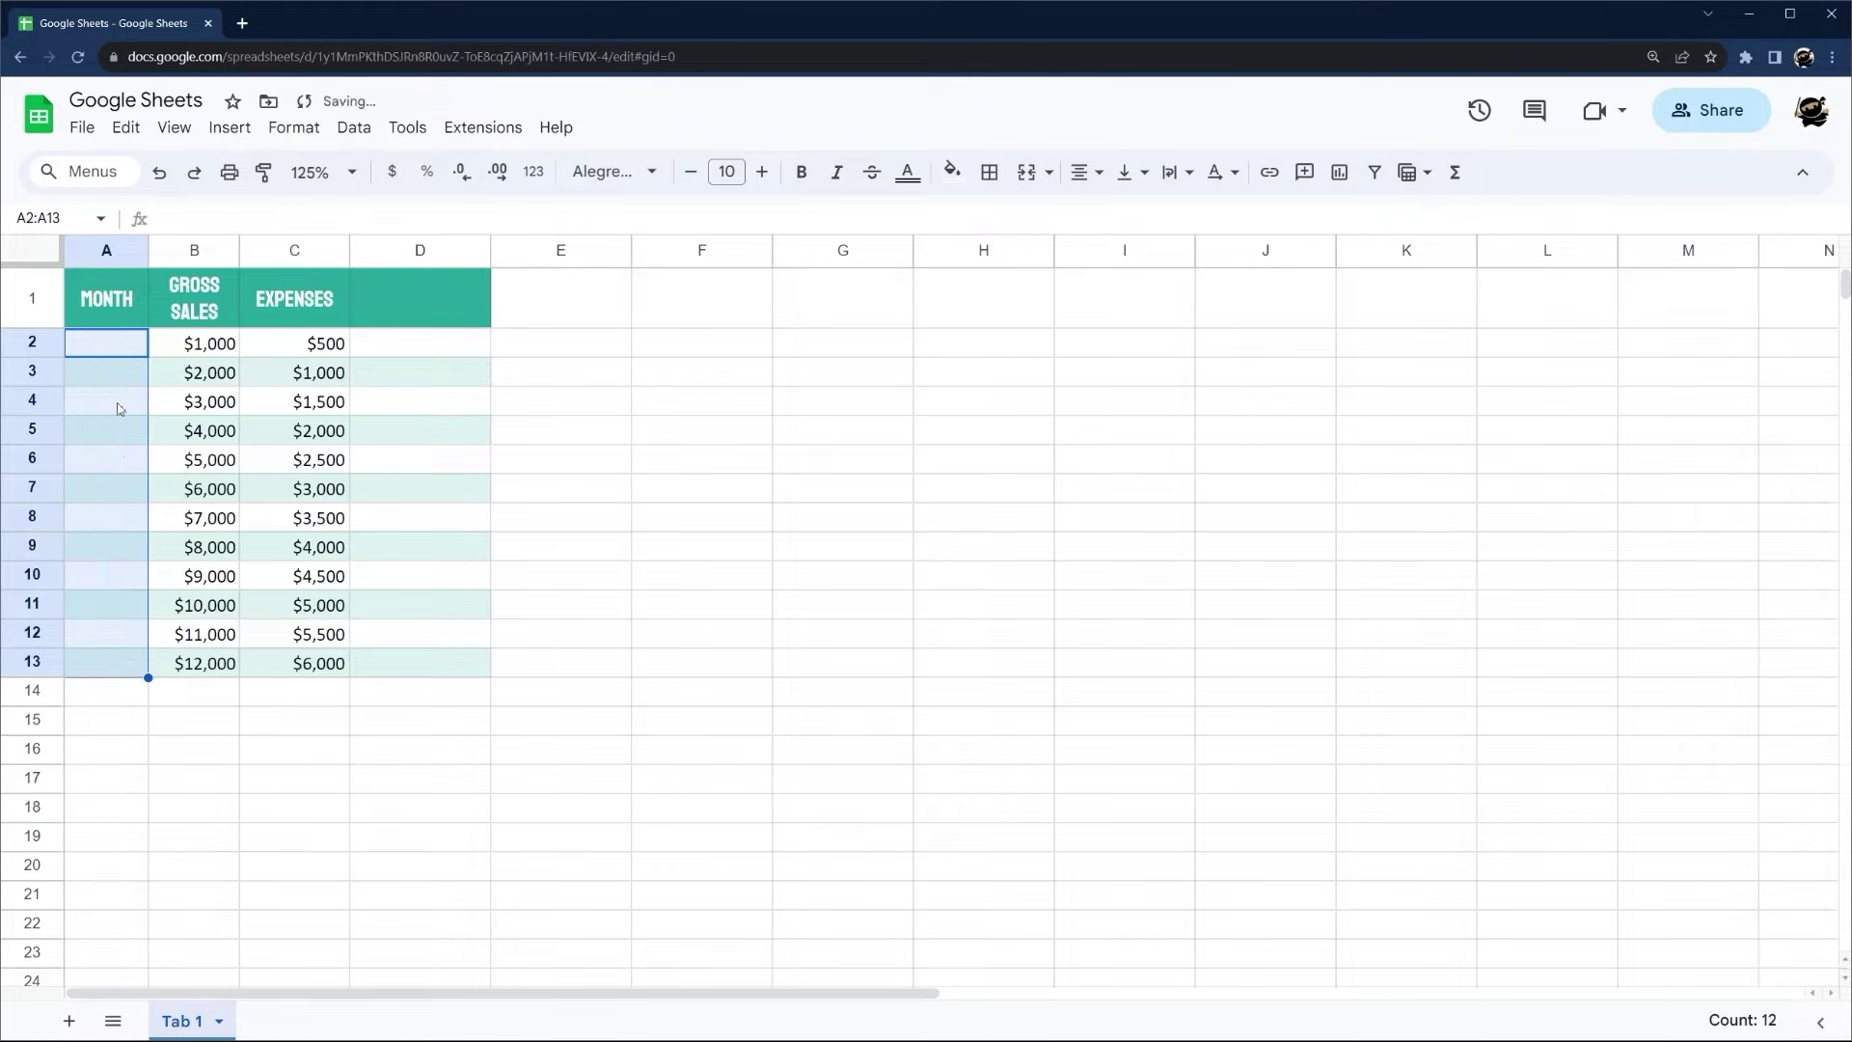
Enter the date 1/1/23 in cell A2
click(108, 347)
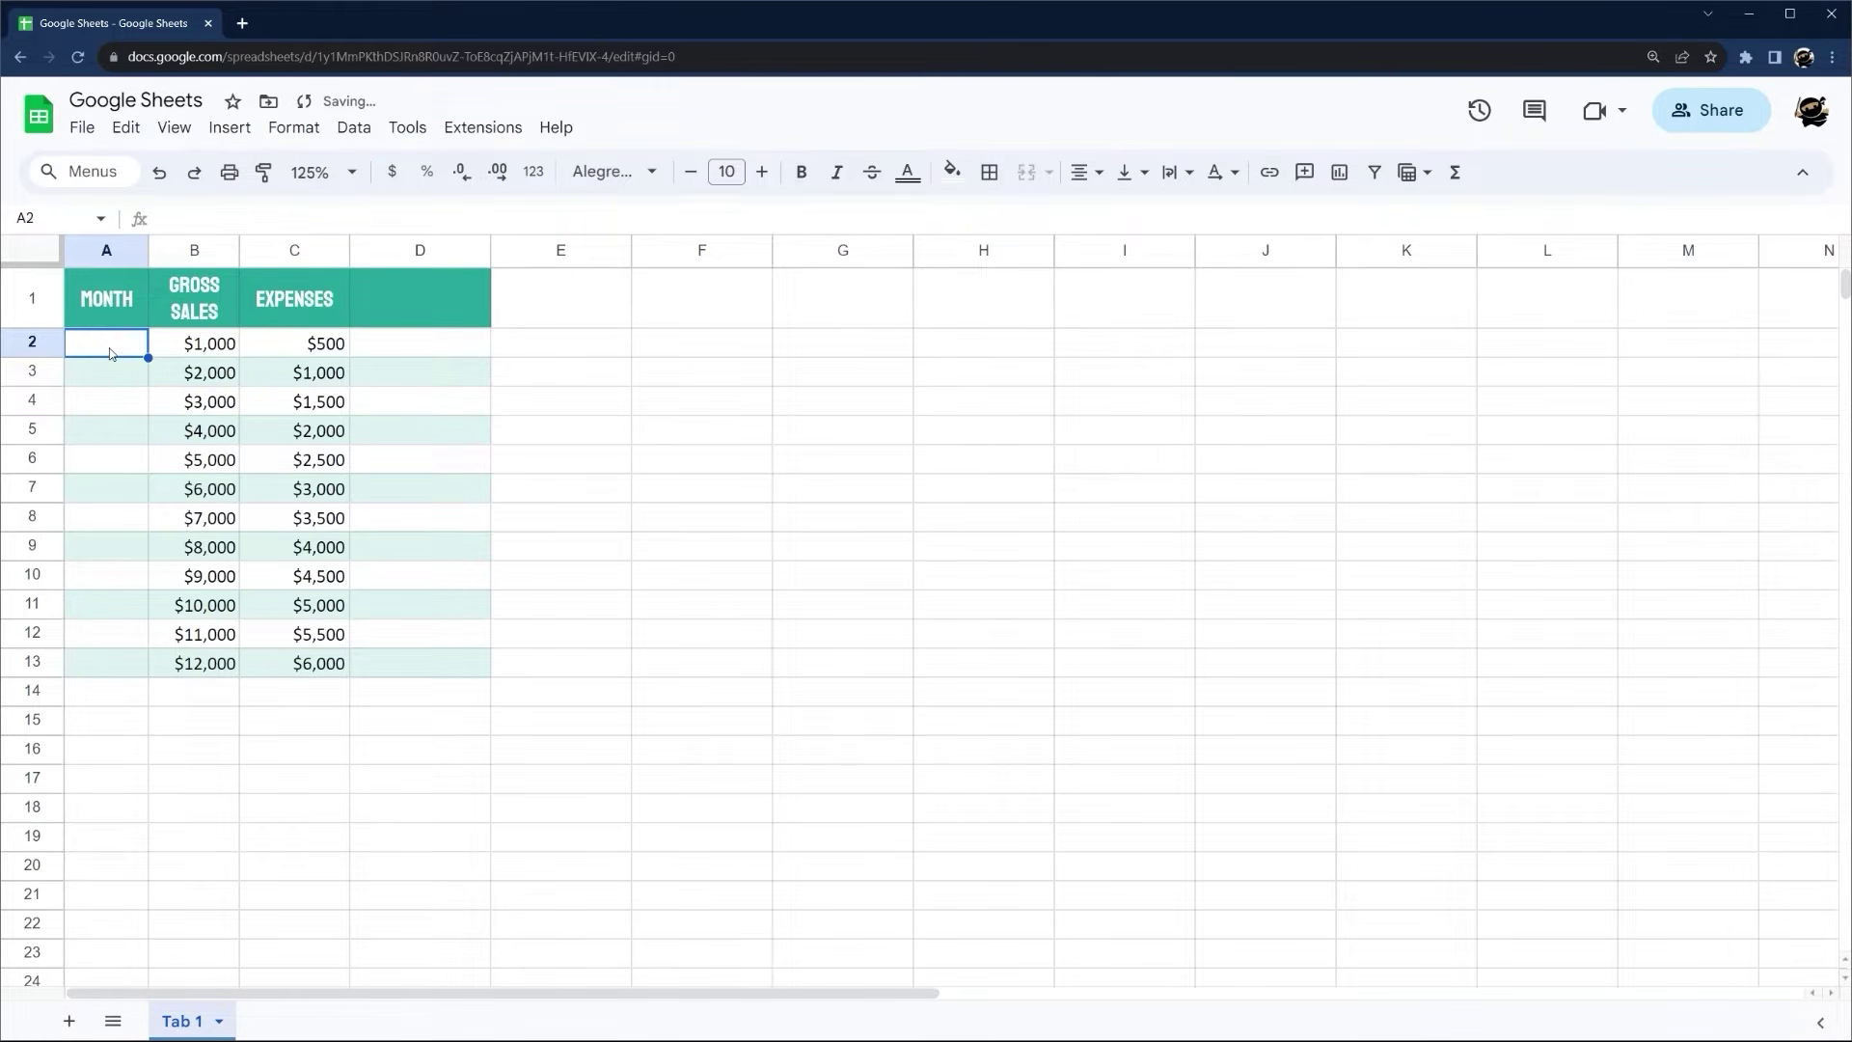
text(1/1/23)
key(Return)
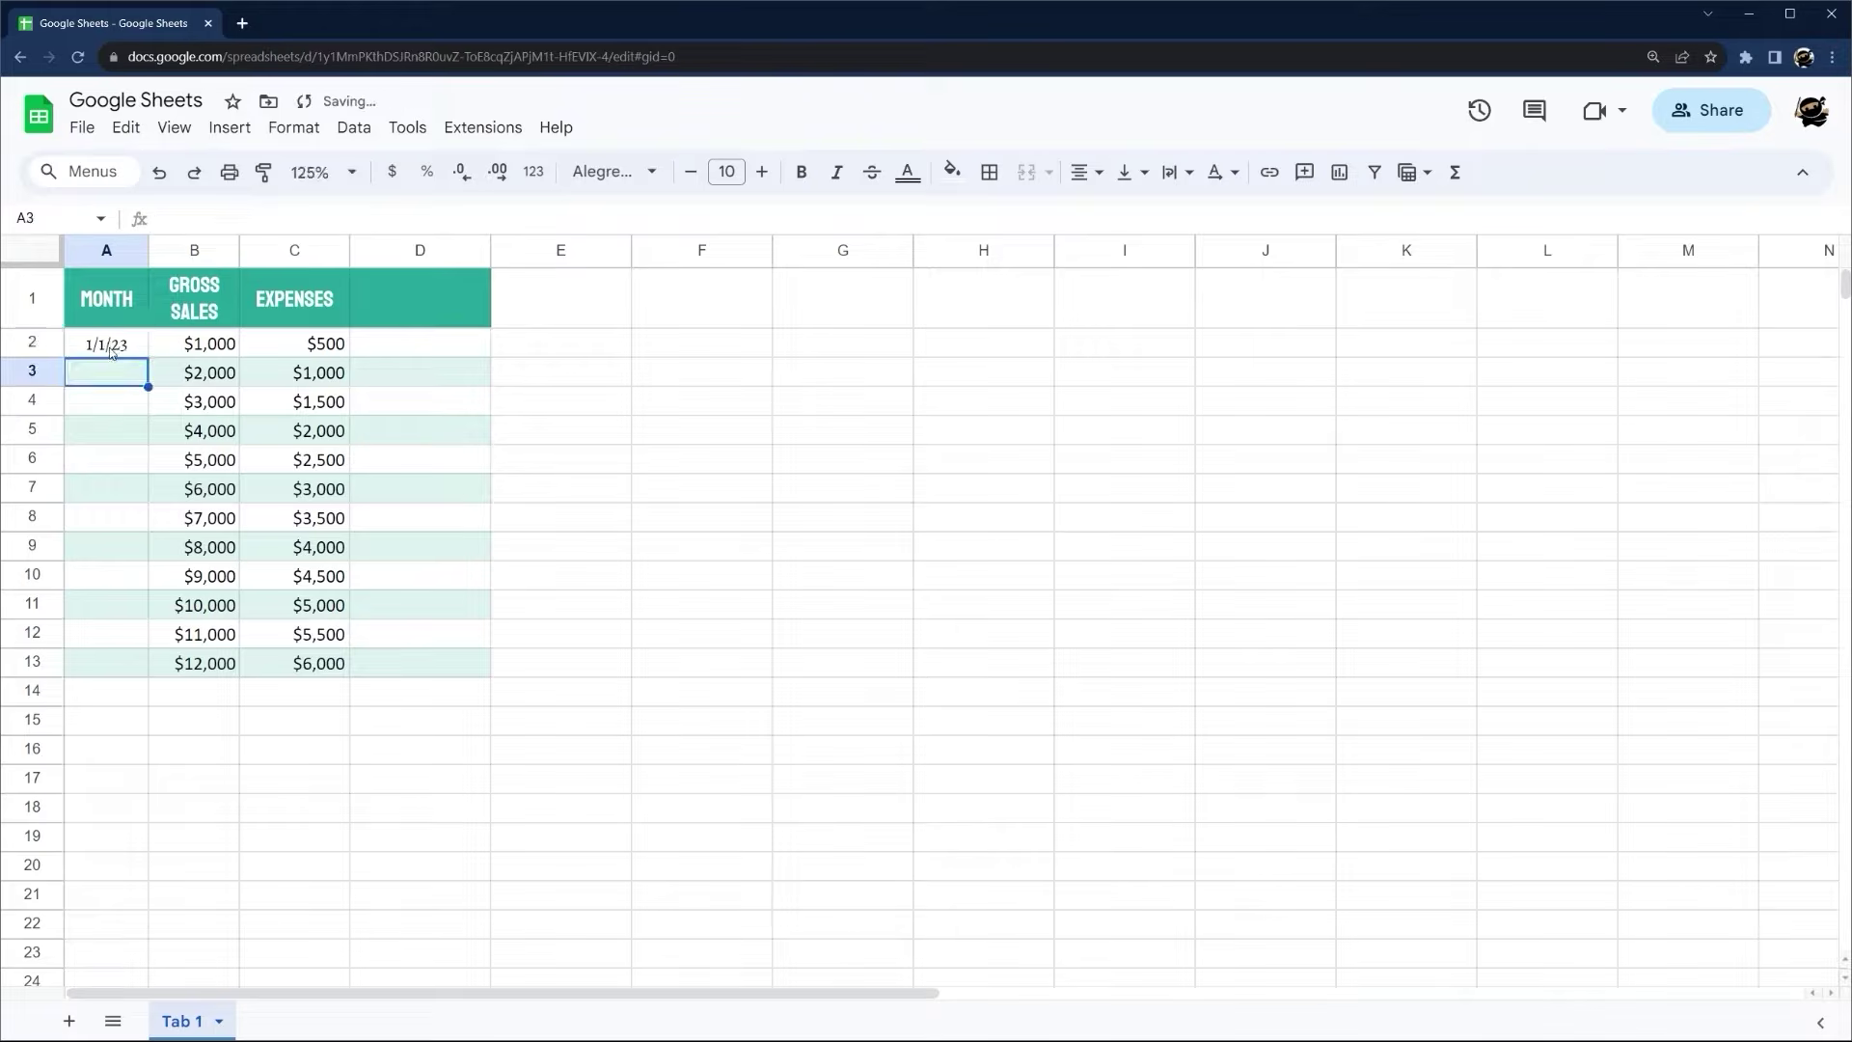
Open the custom date and time formats for cell A2 and remove all existing format elements
click(111, 344)
click(533, 172)
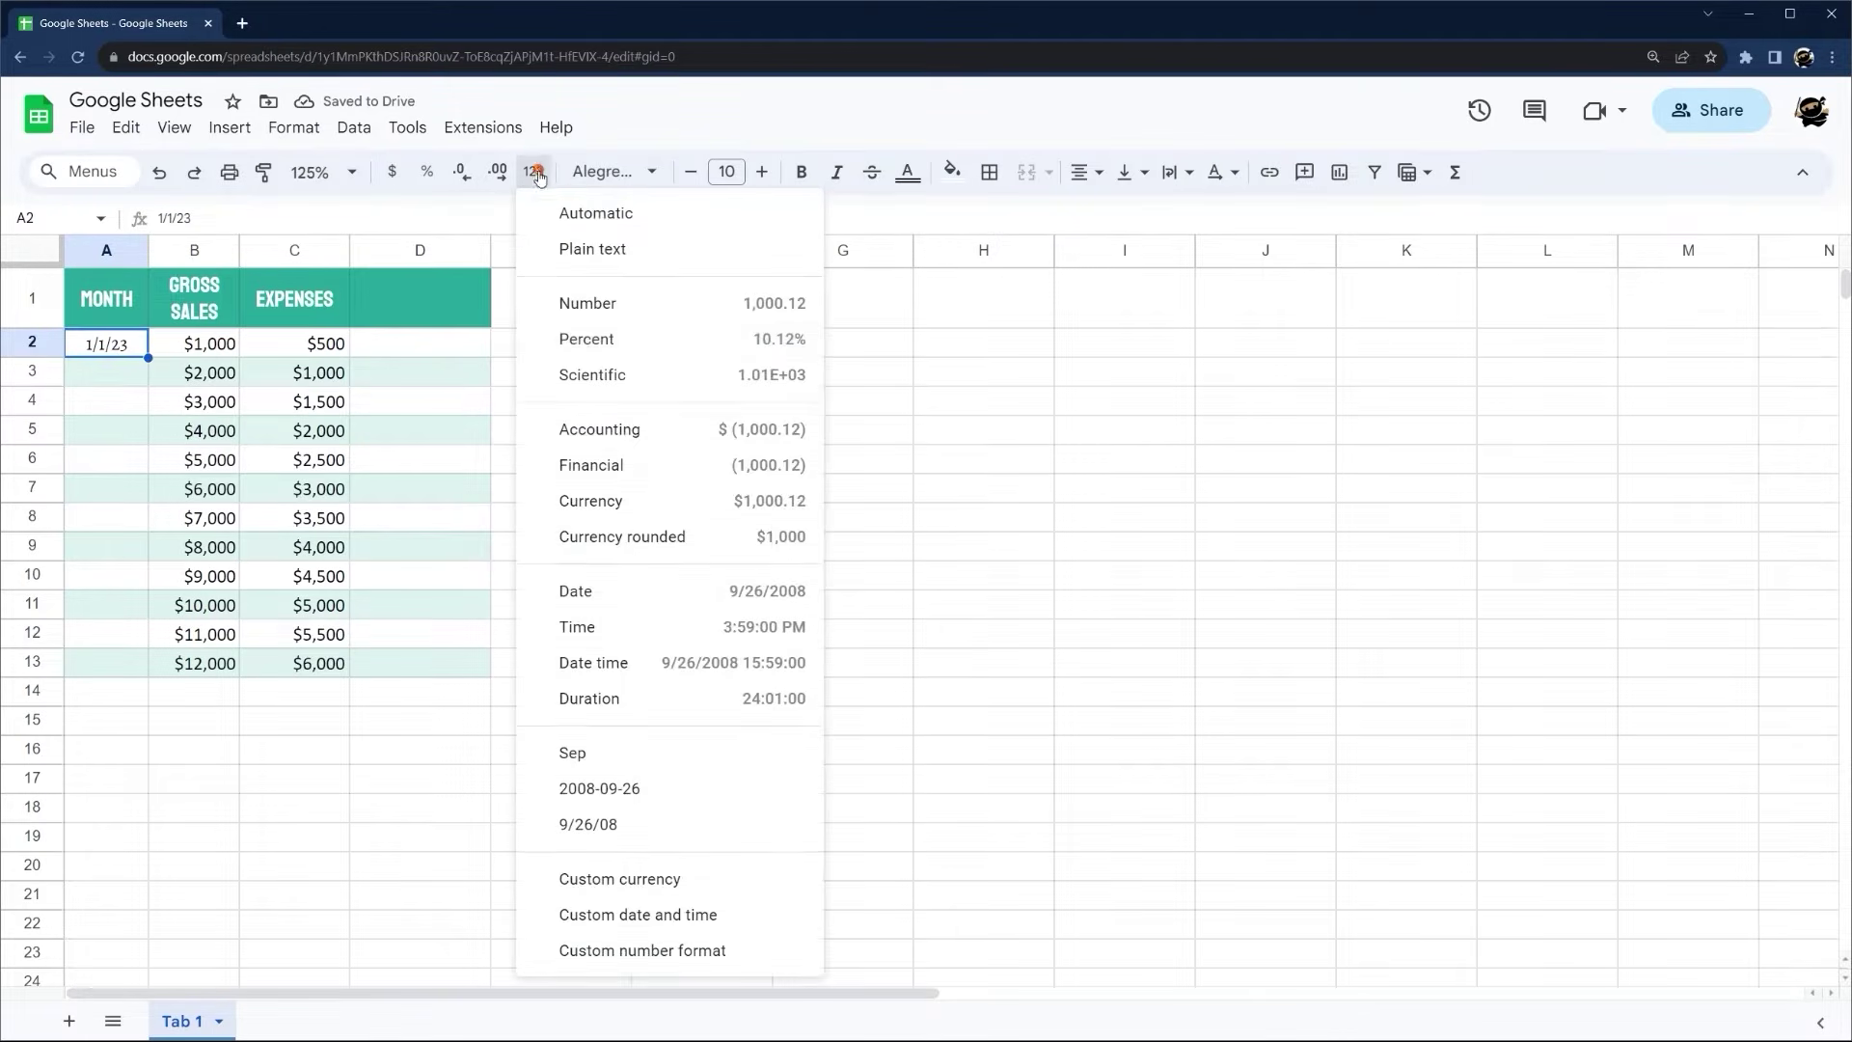
click(639, 914)
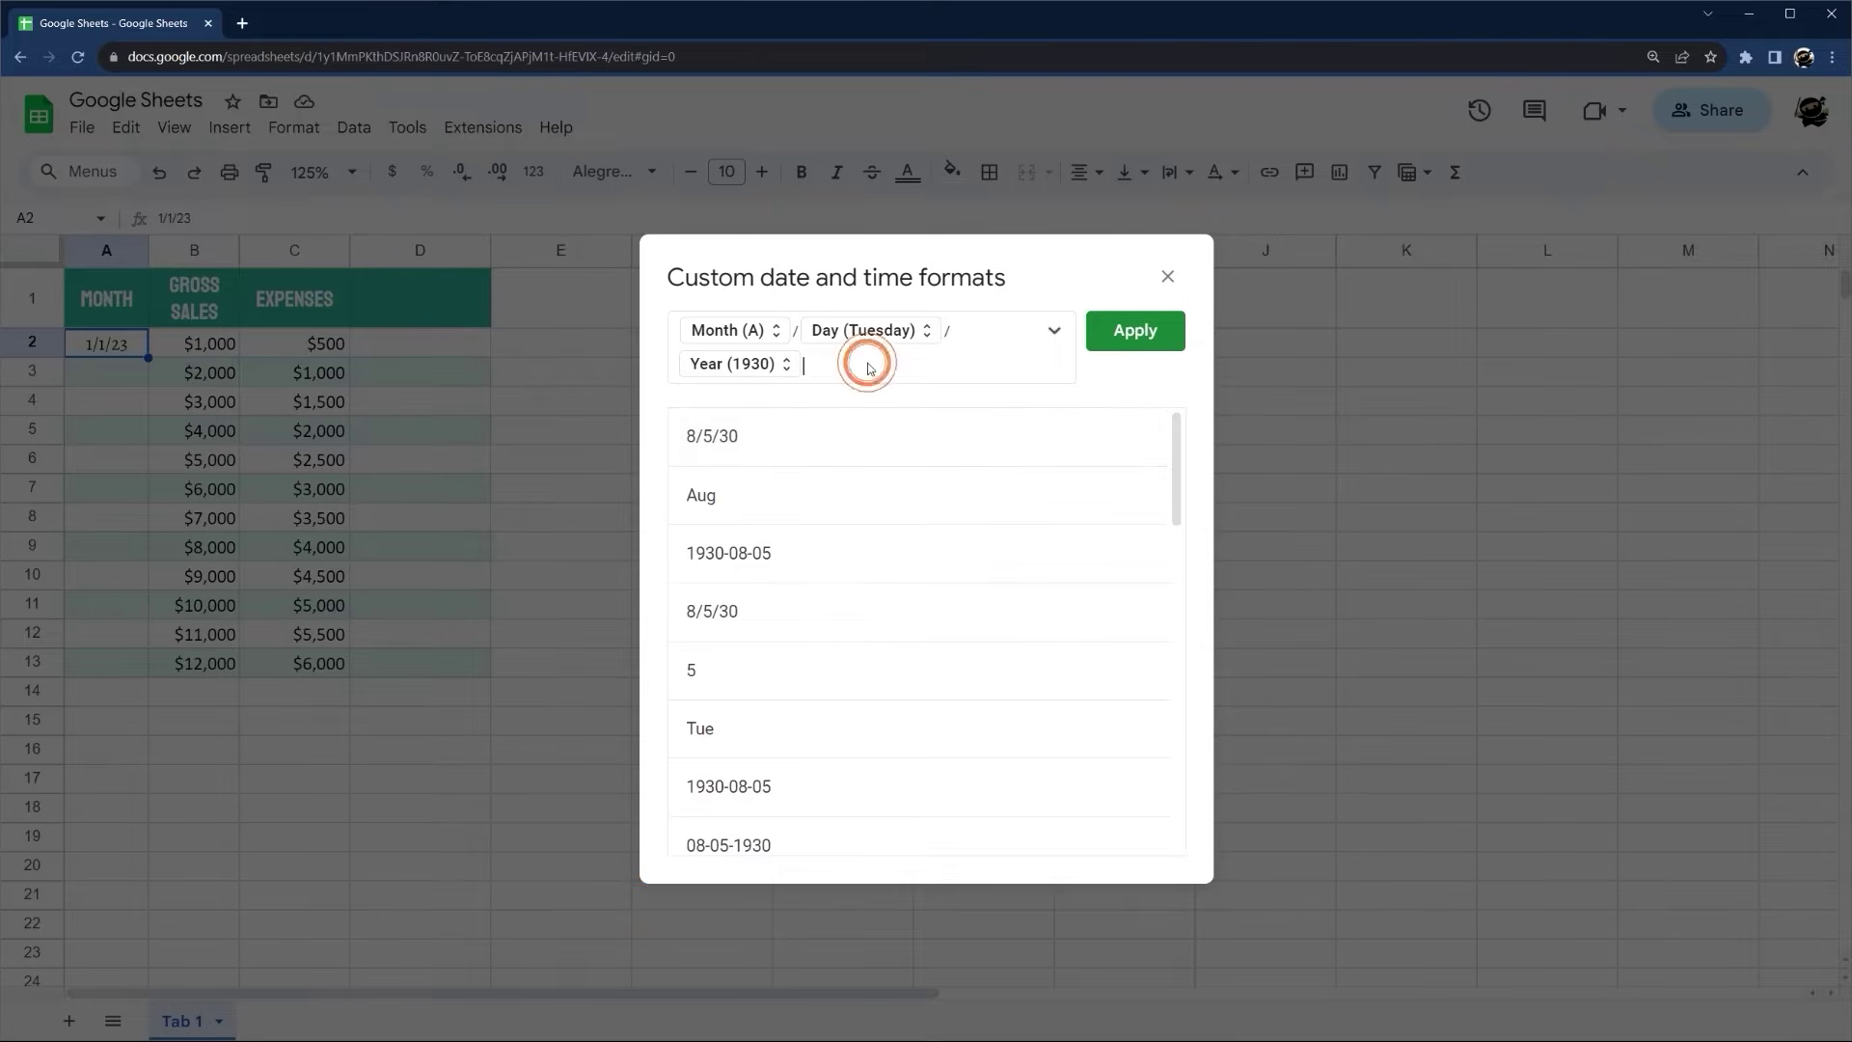
key(BackSpace)
key(BackSpace)
key(BackSpace)
key(BackSpace)
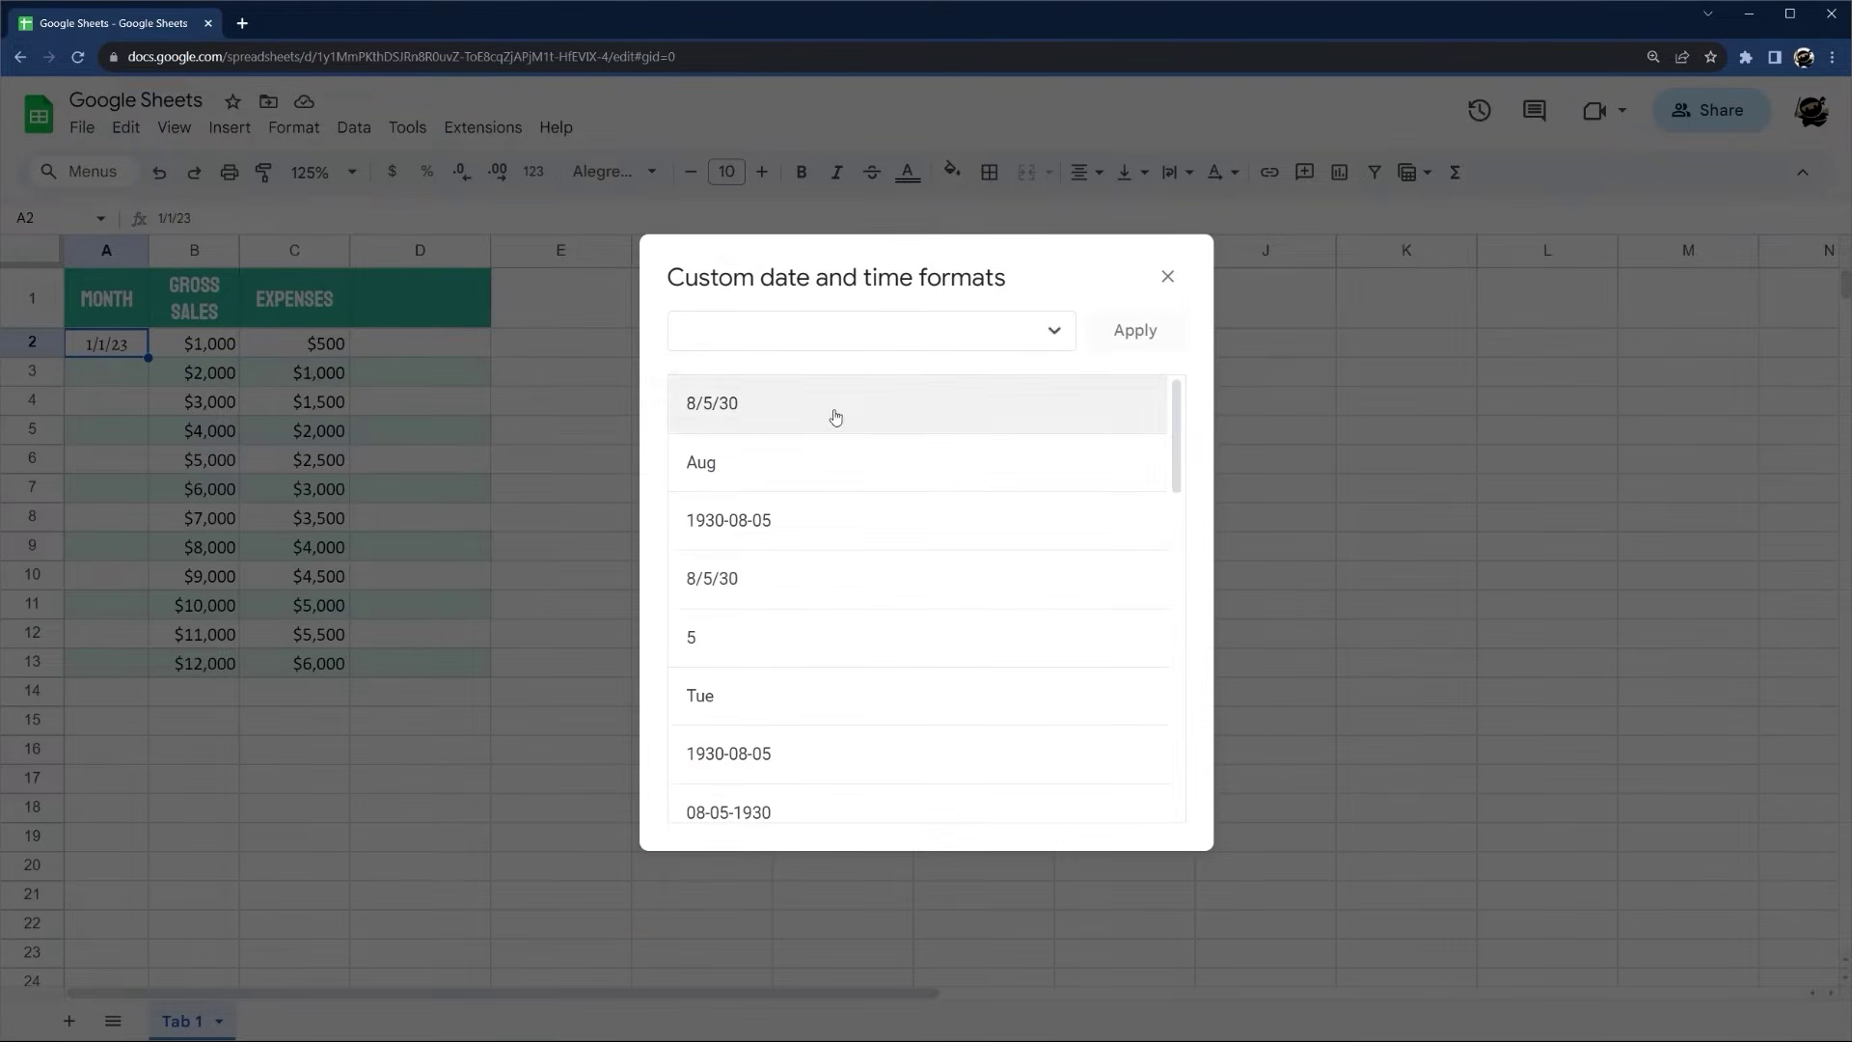
Build a custom format containing only Month as abbreviation (Aug) and apply it to A2
click(1054, 332)
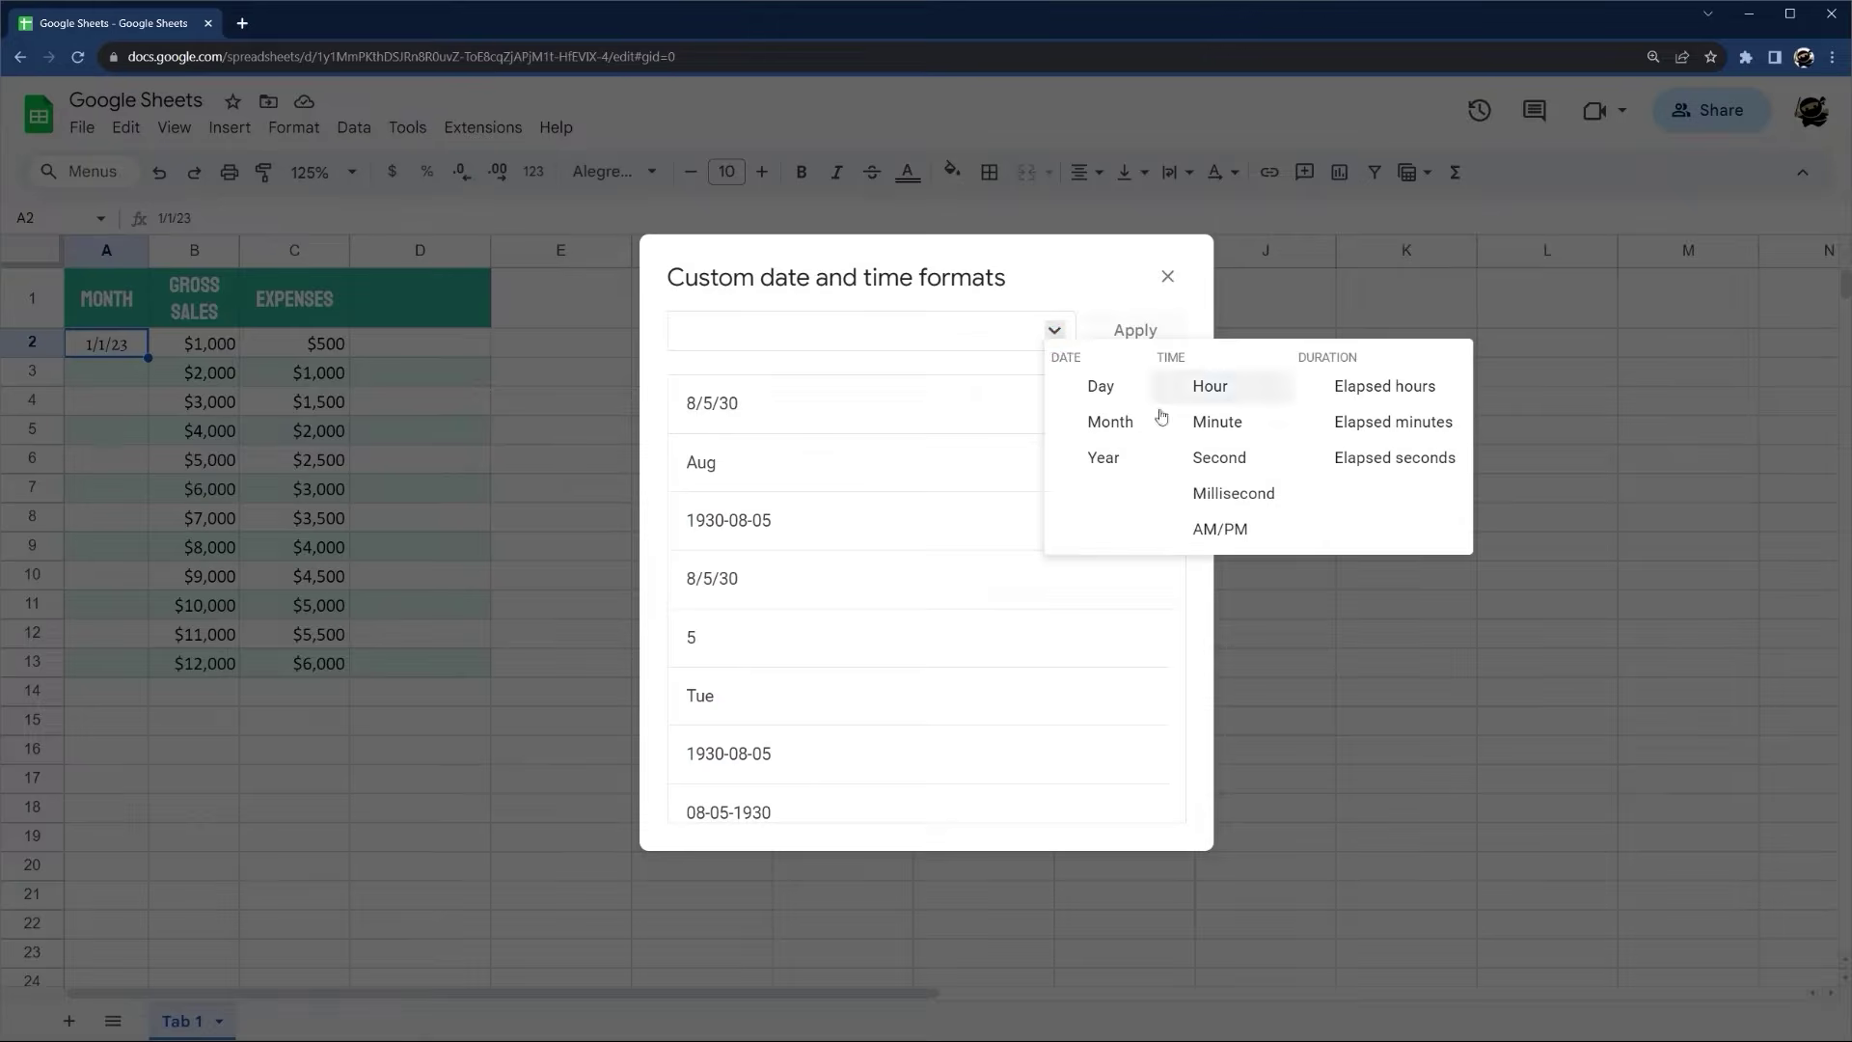
click(1109, 422)
click(749, 333)
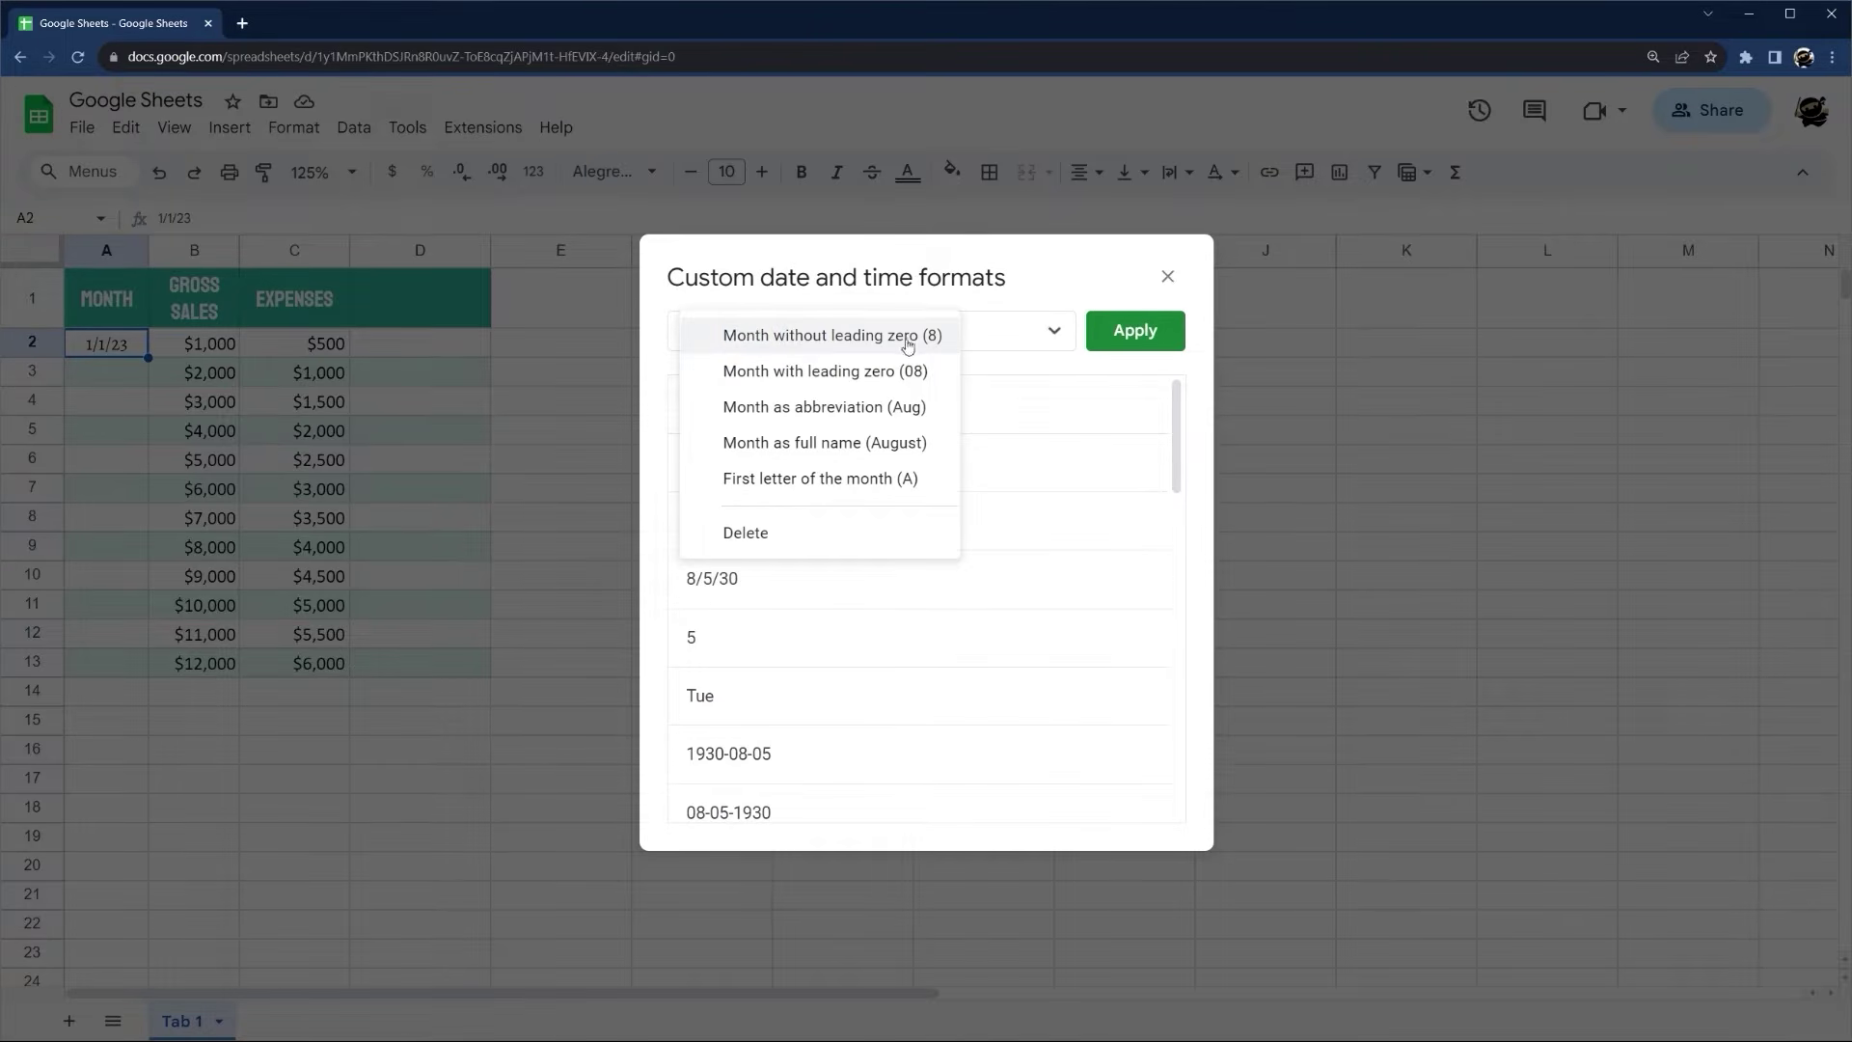
click(857, 409)
click(1118, 330)
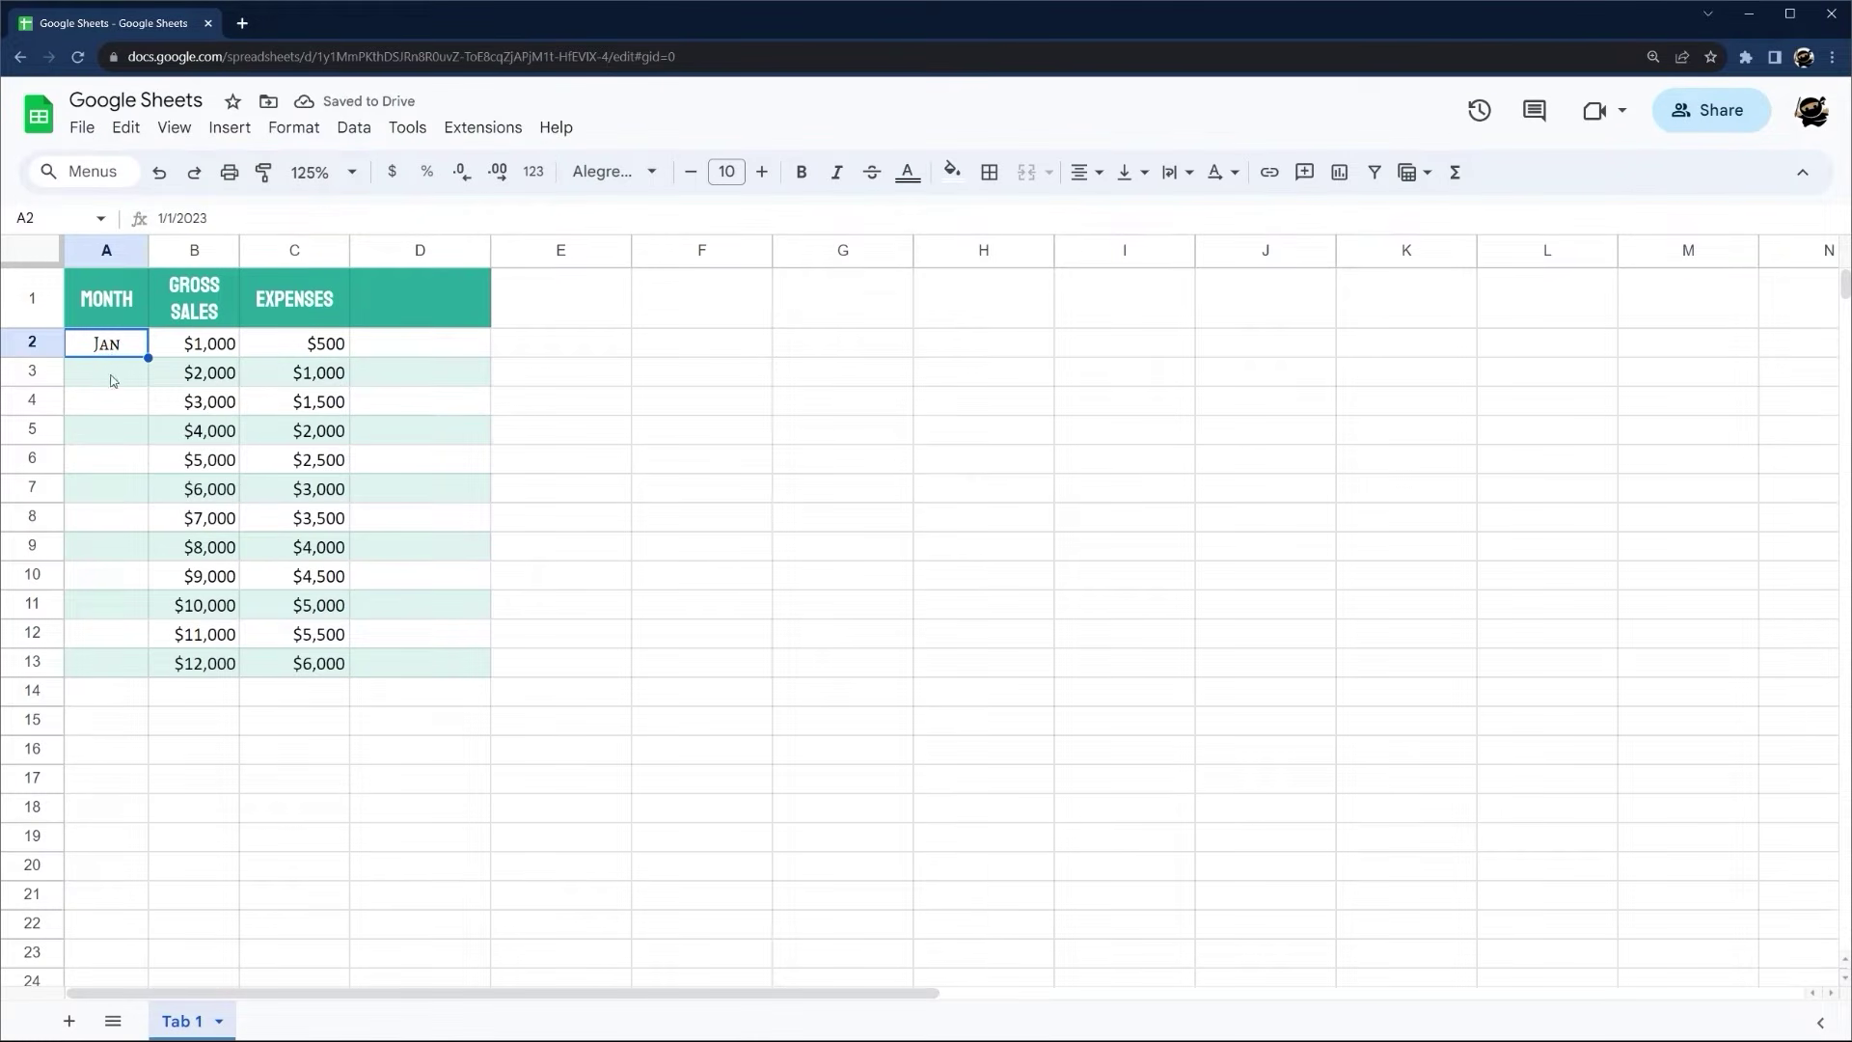
Extend the date from A2 into A3 and change A3's date to 2/1/2023
drag(148, 358, 145, 385)
click(112, 373)
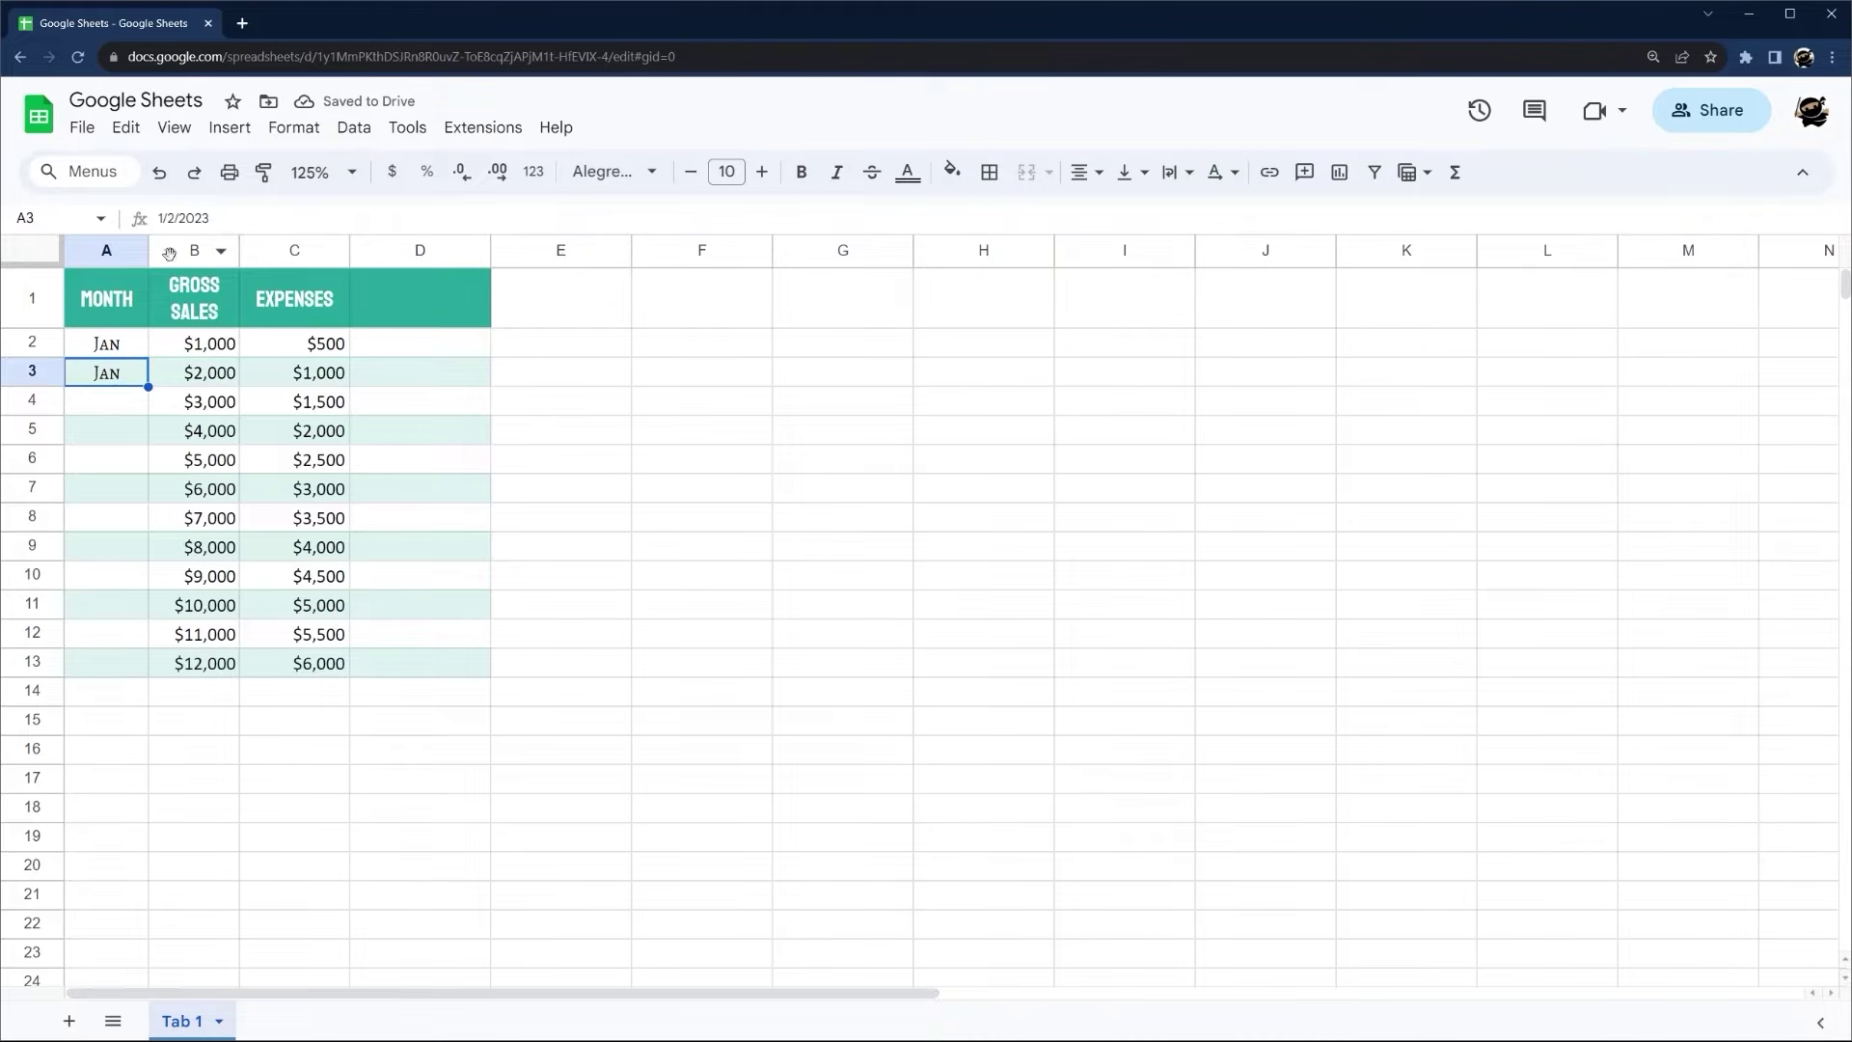
double_click(171, 218)
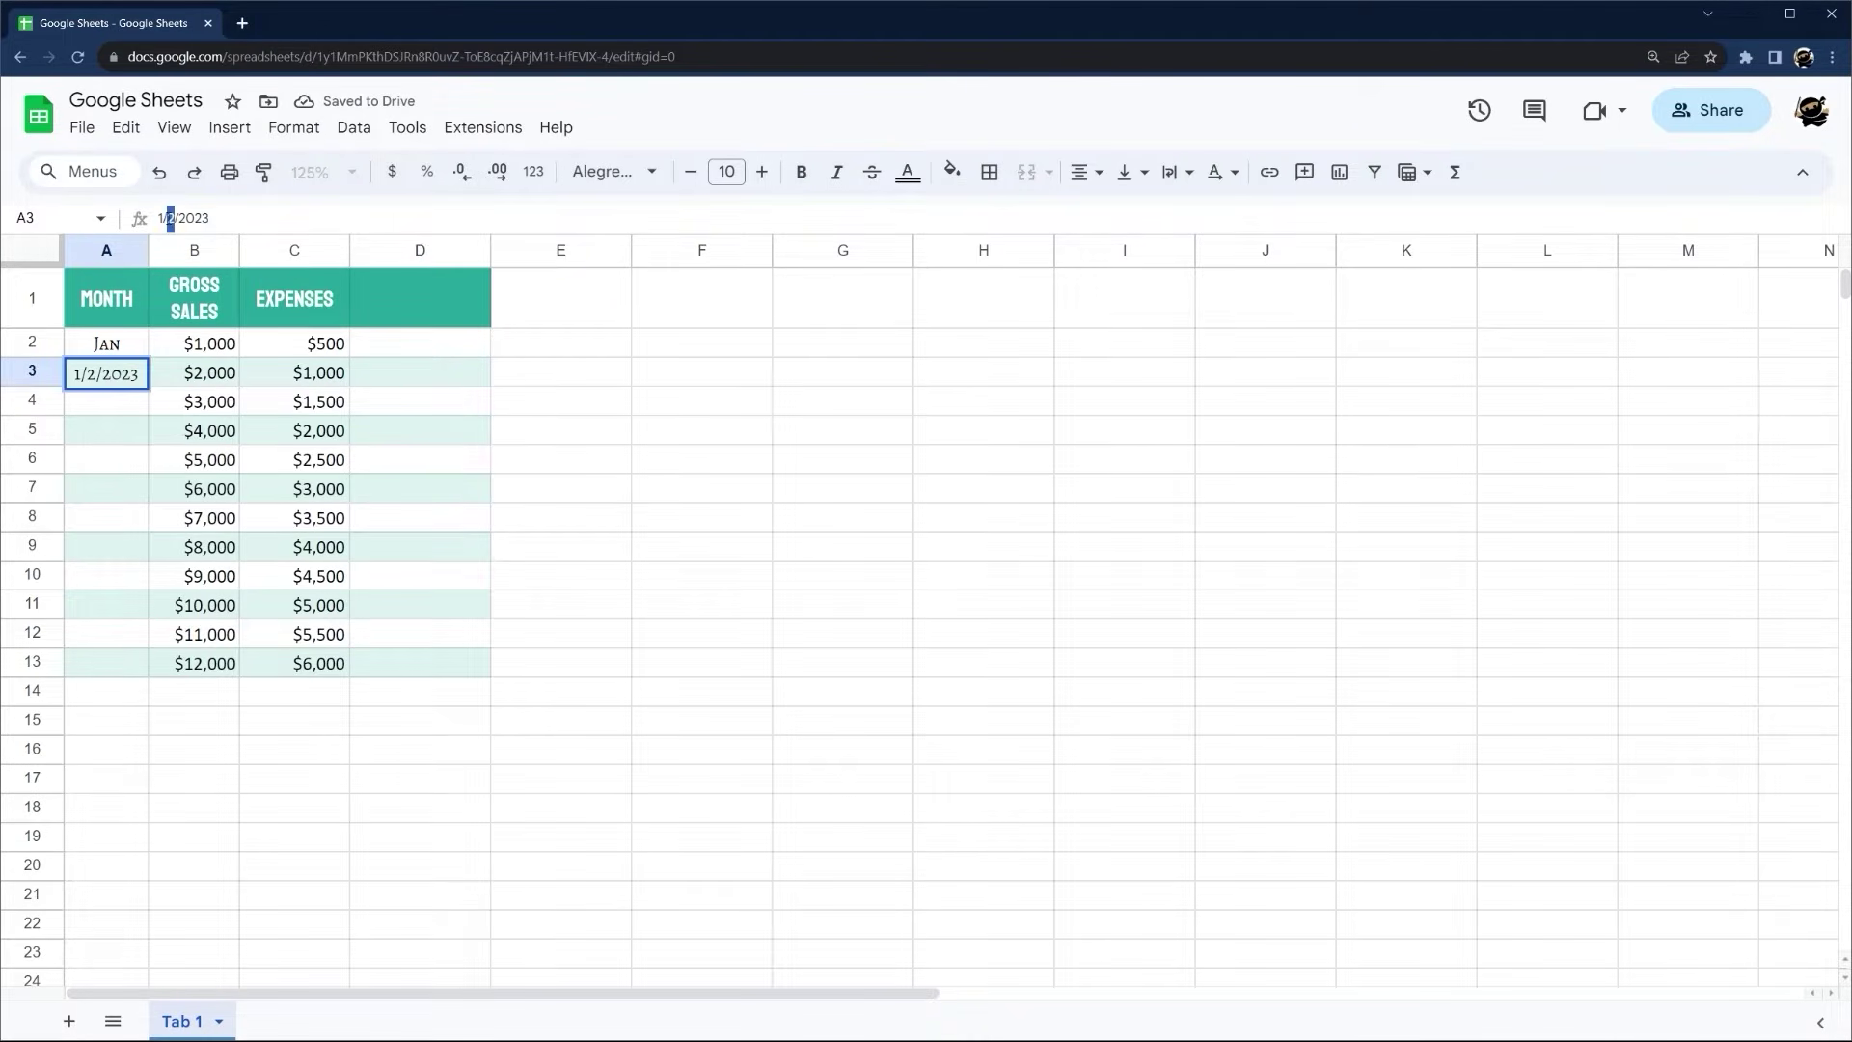
click(161, 215)
key(Delete)
text(2)
key(Right)
key(Delete)
text(1)
key(End)
key(Return)
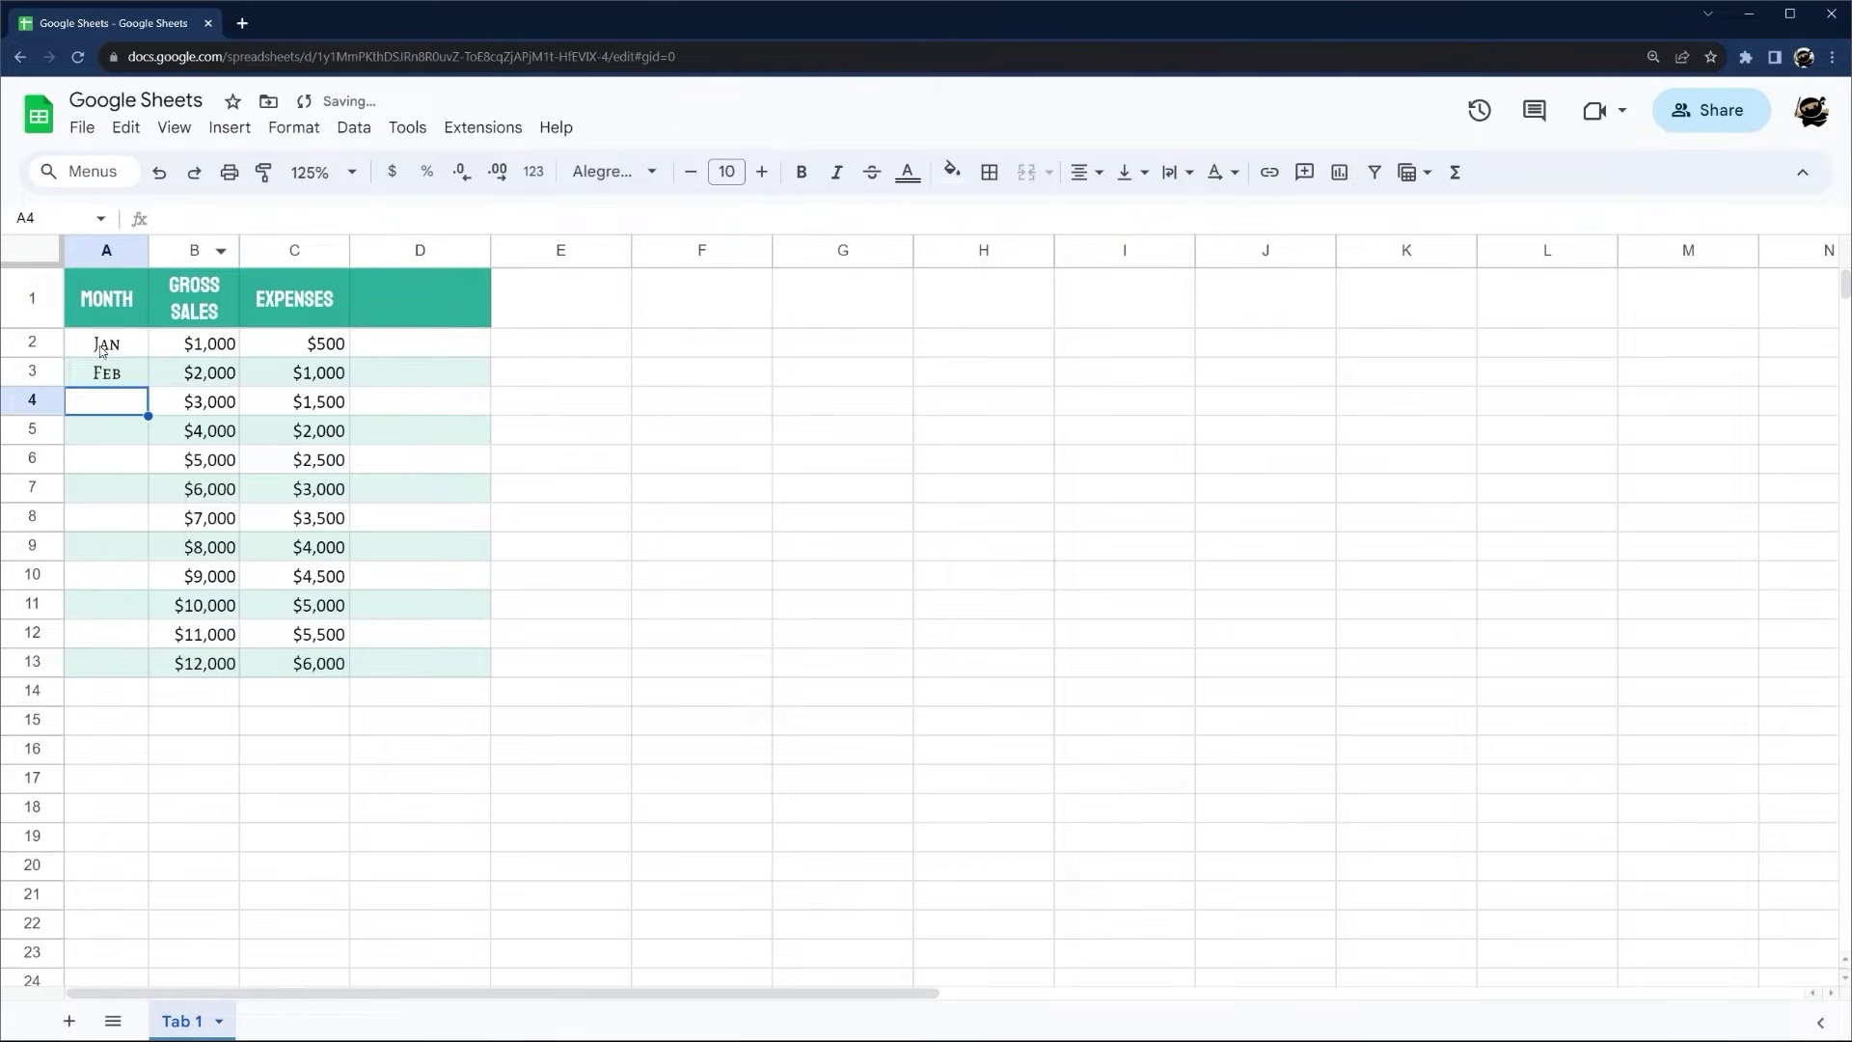
Fill the monthly date series from A2:A3 down to A13 and check a filled date
drag(103, 349, 192, 644)
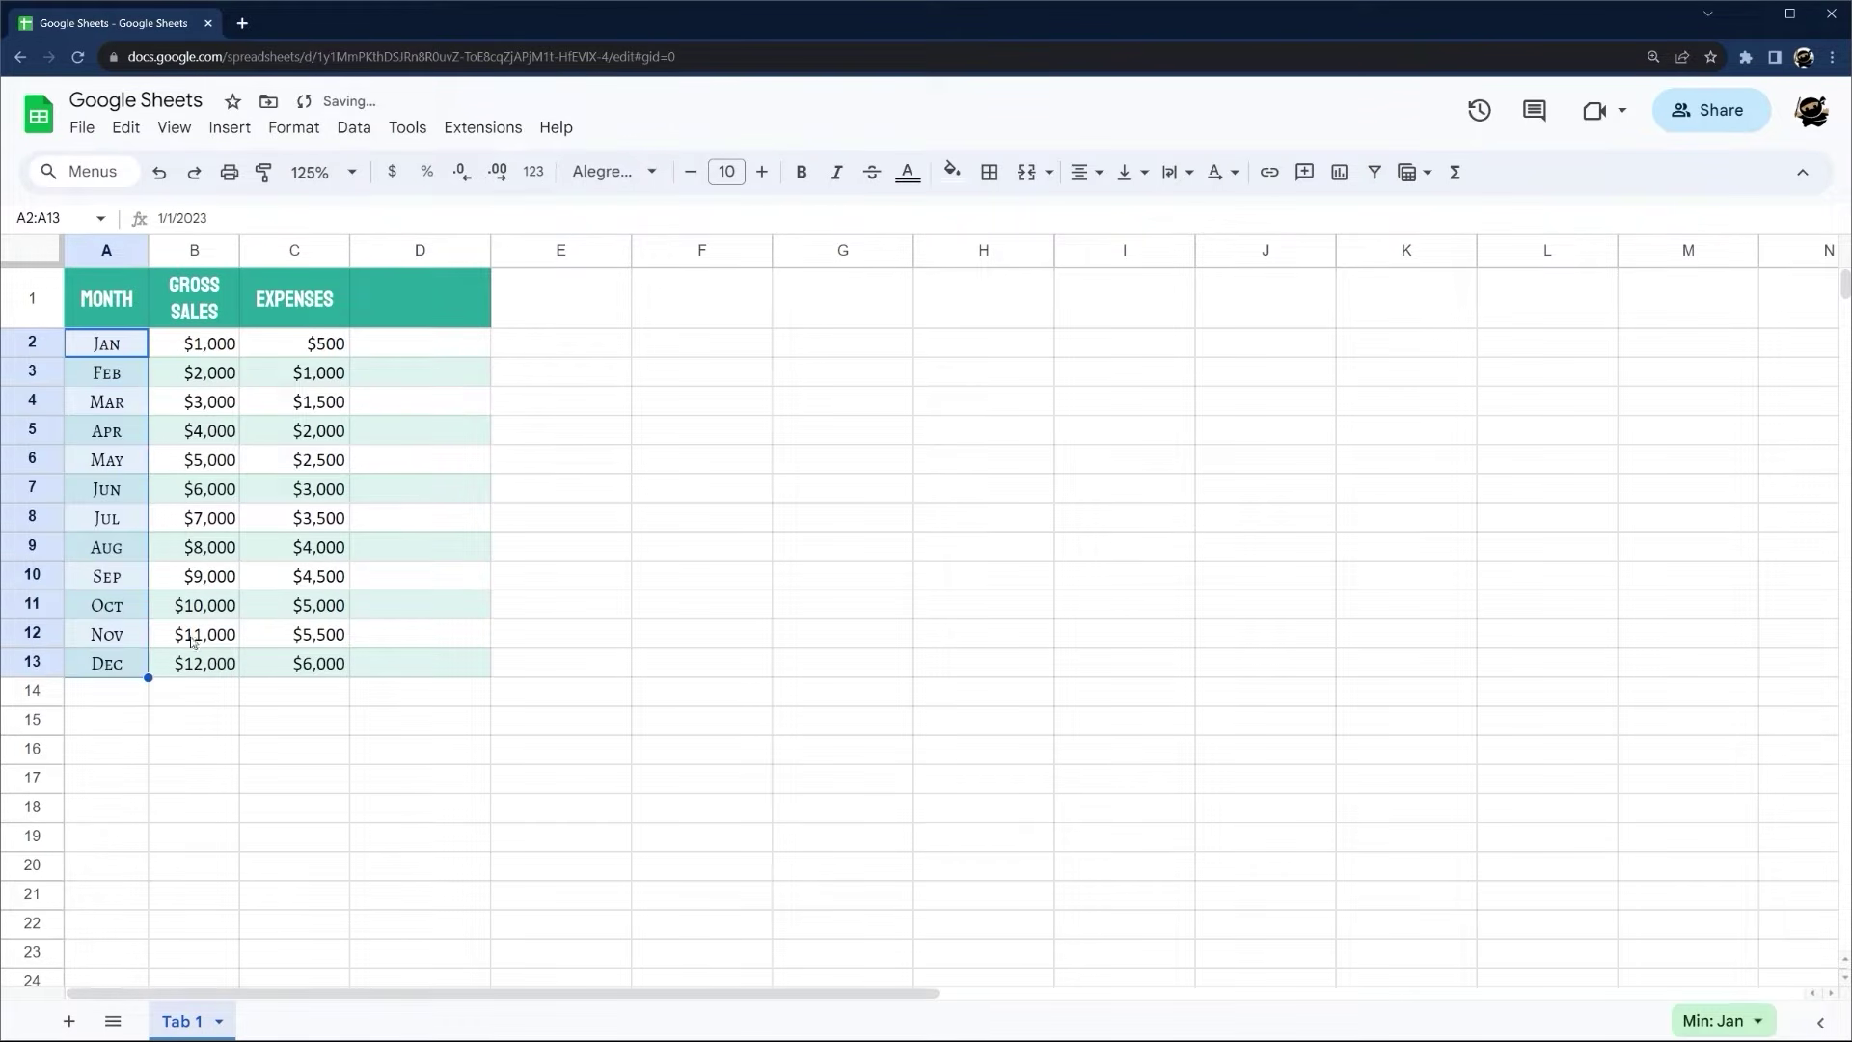
click(114, 344)
click(116, 399)
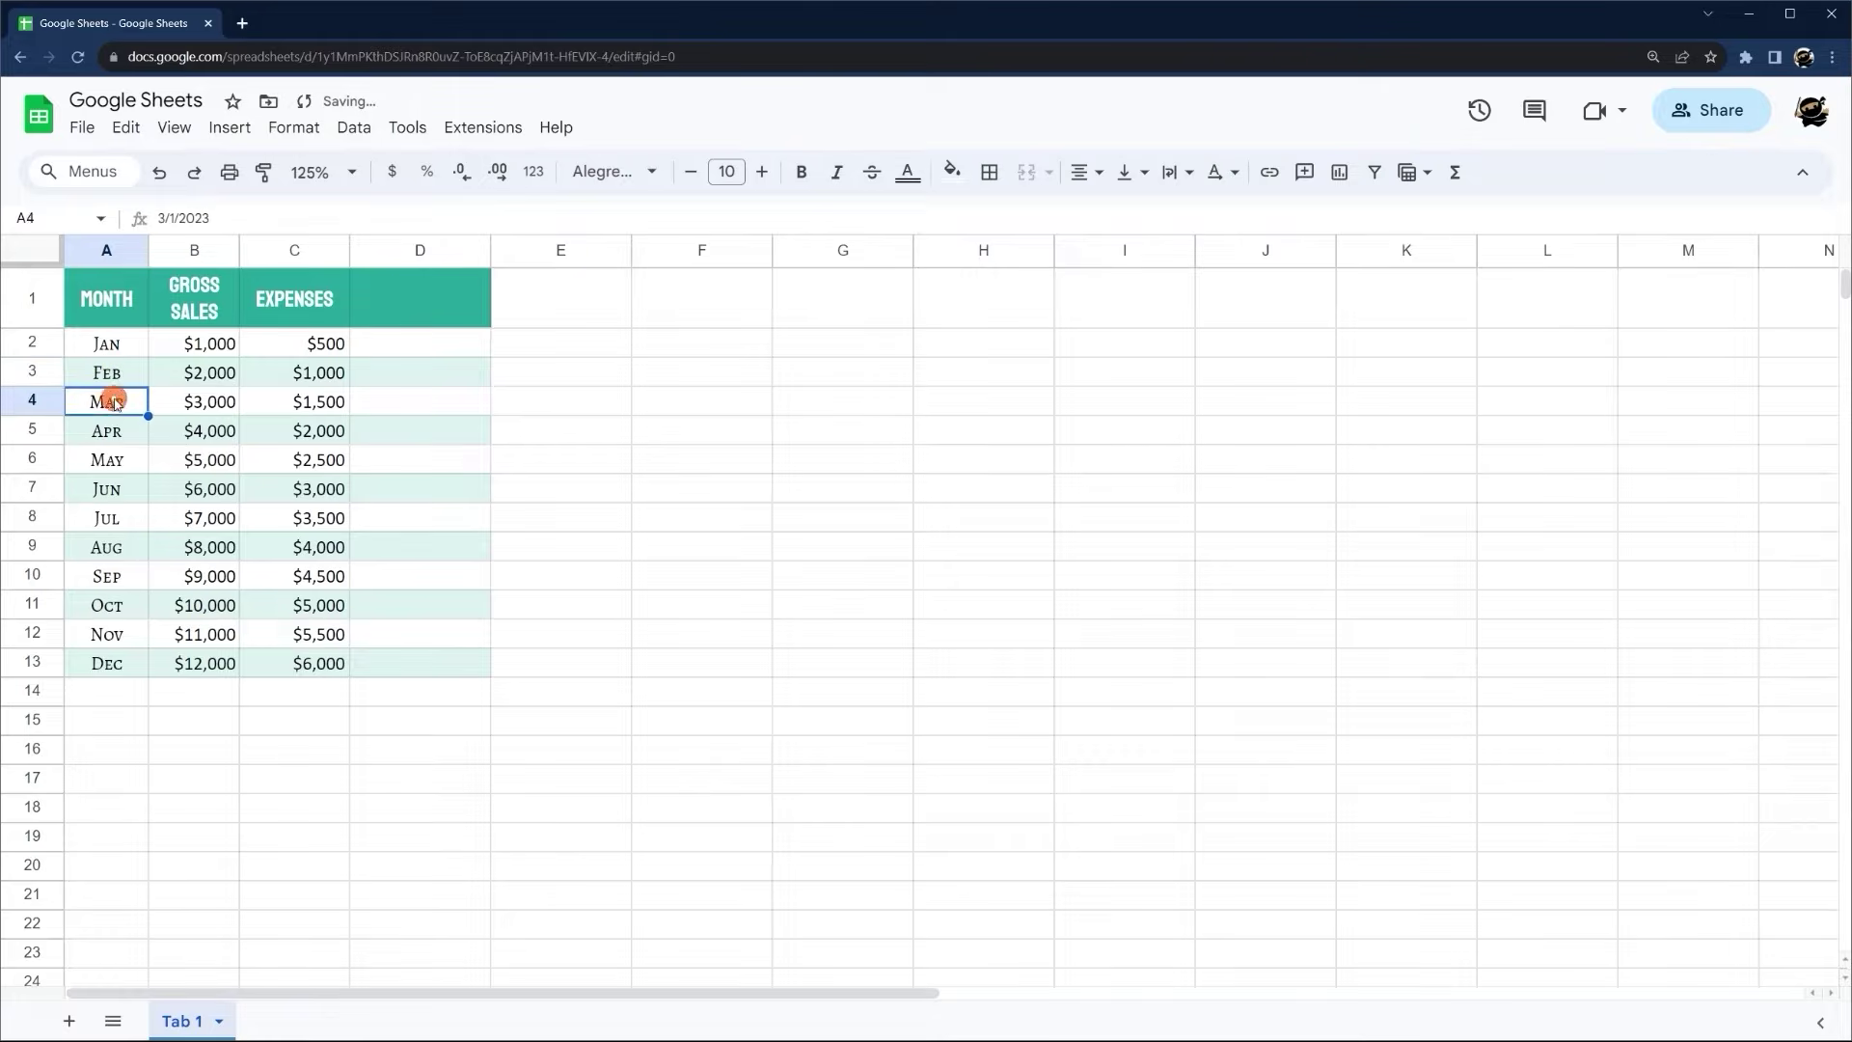
Examine the calendar date picker in cell A2 and compare it with editing the empty cell F2
click(135, 346)
double_click(137, 346)
click(671, 394)
key(ctrl+z)
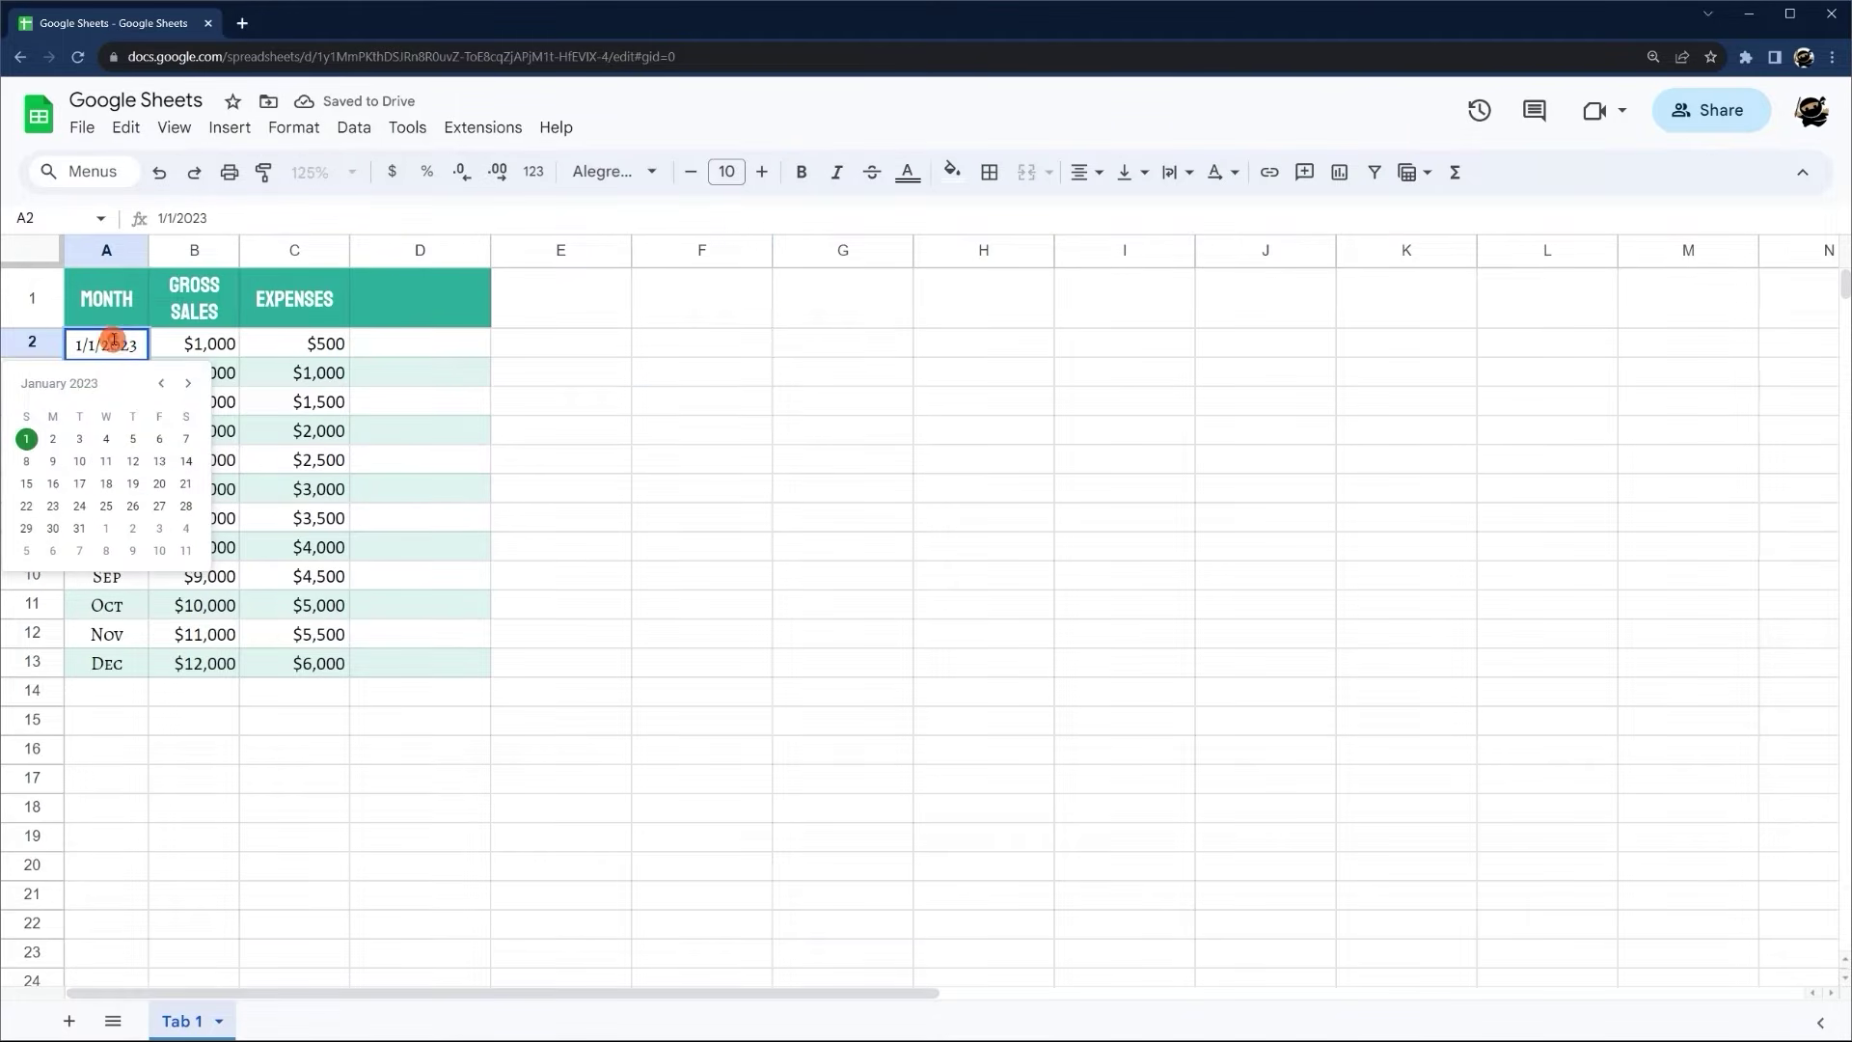
click(663, 405)
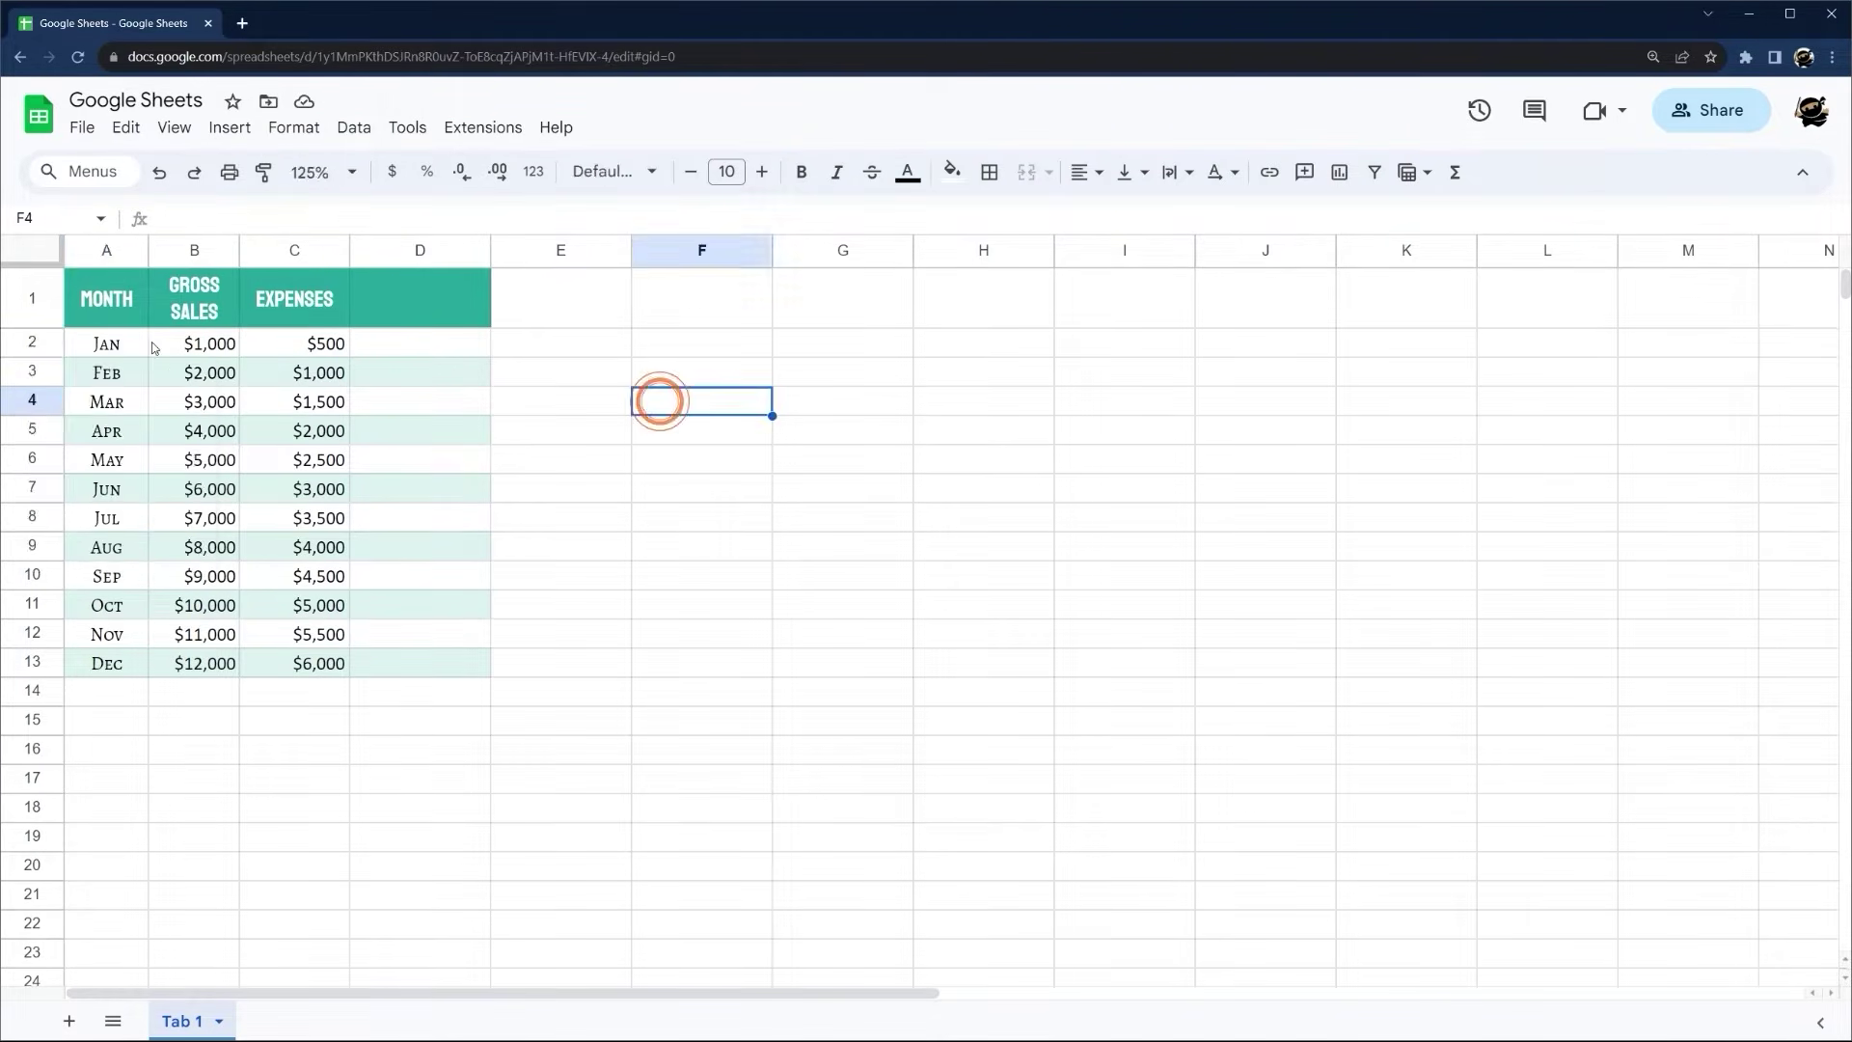
double_click(137, 345)
click(688, 341)
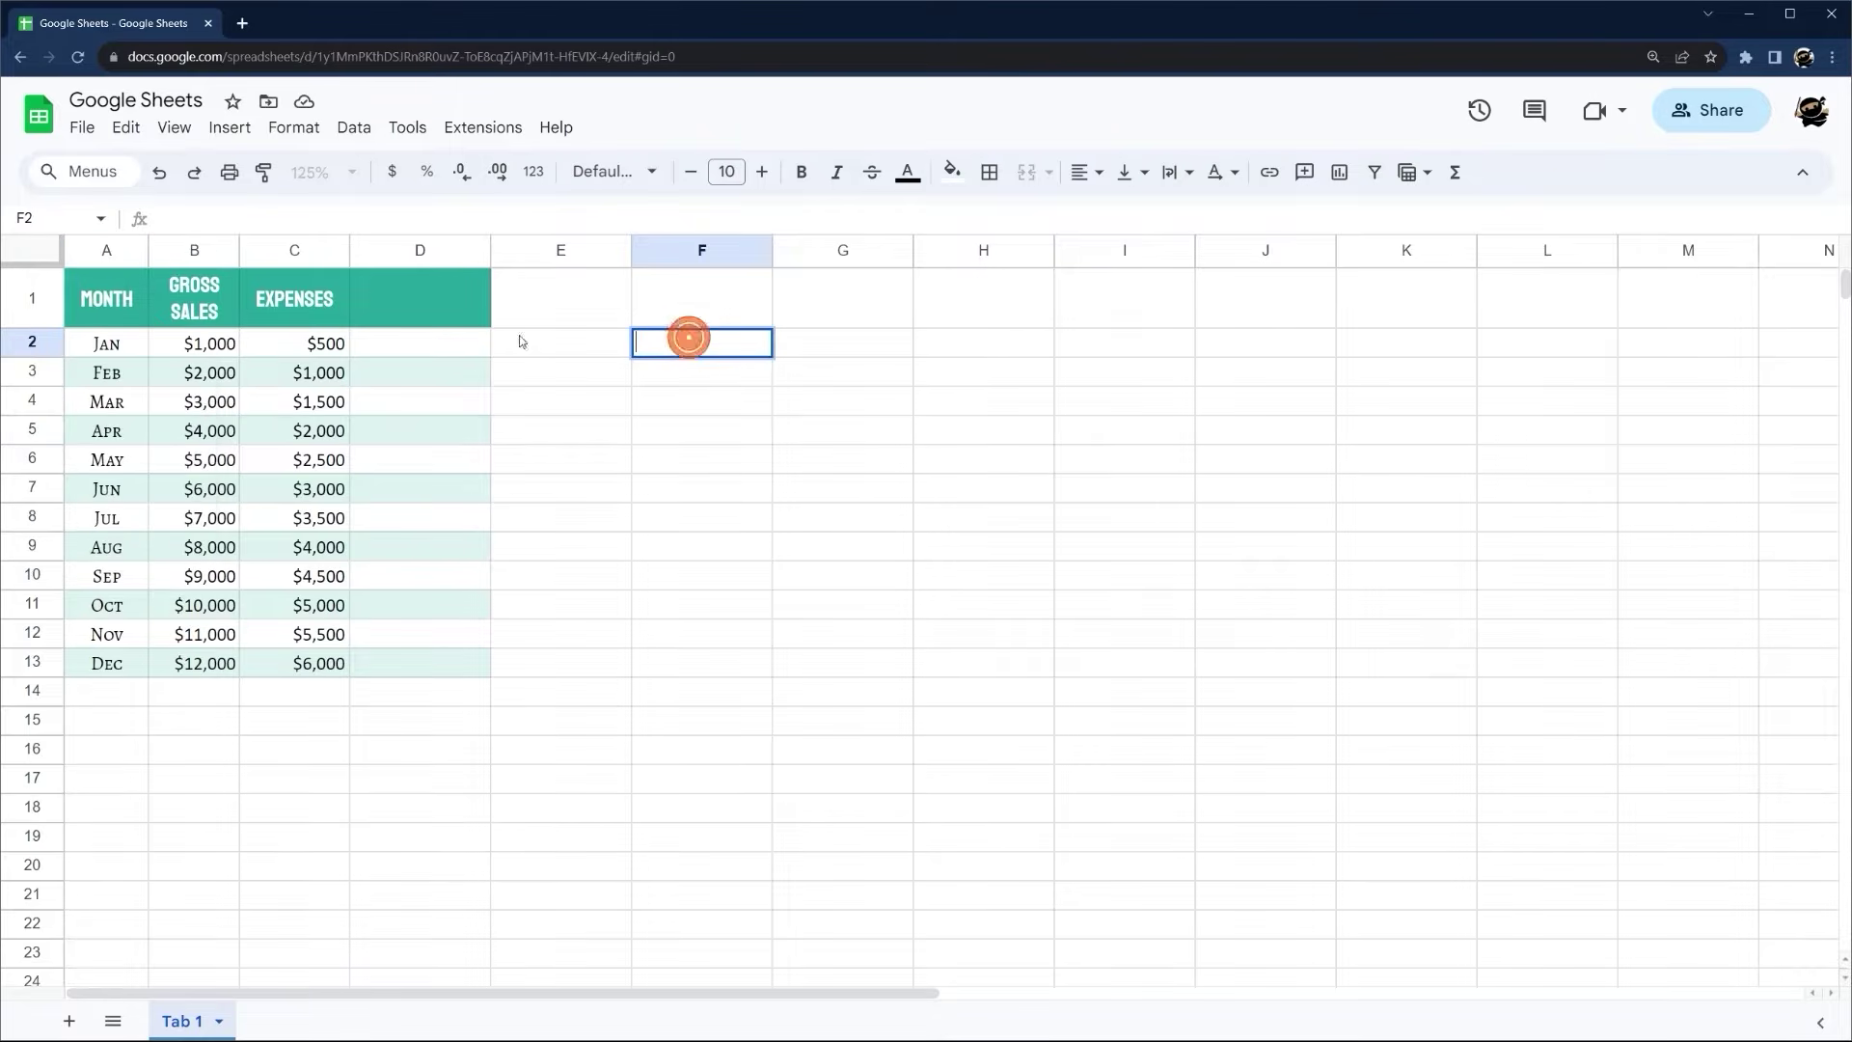
click(709, 407)
Add a data validation rule with the criterion Is valid date to cell F2 and open its calendar picker
right_click(697, 359)
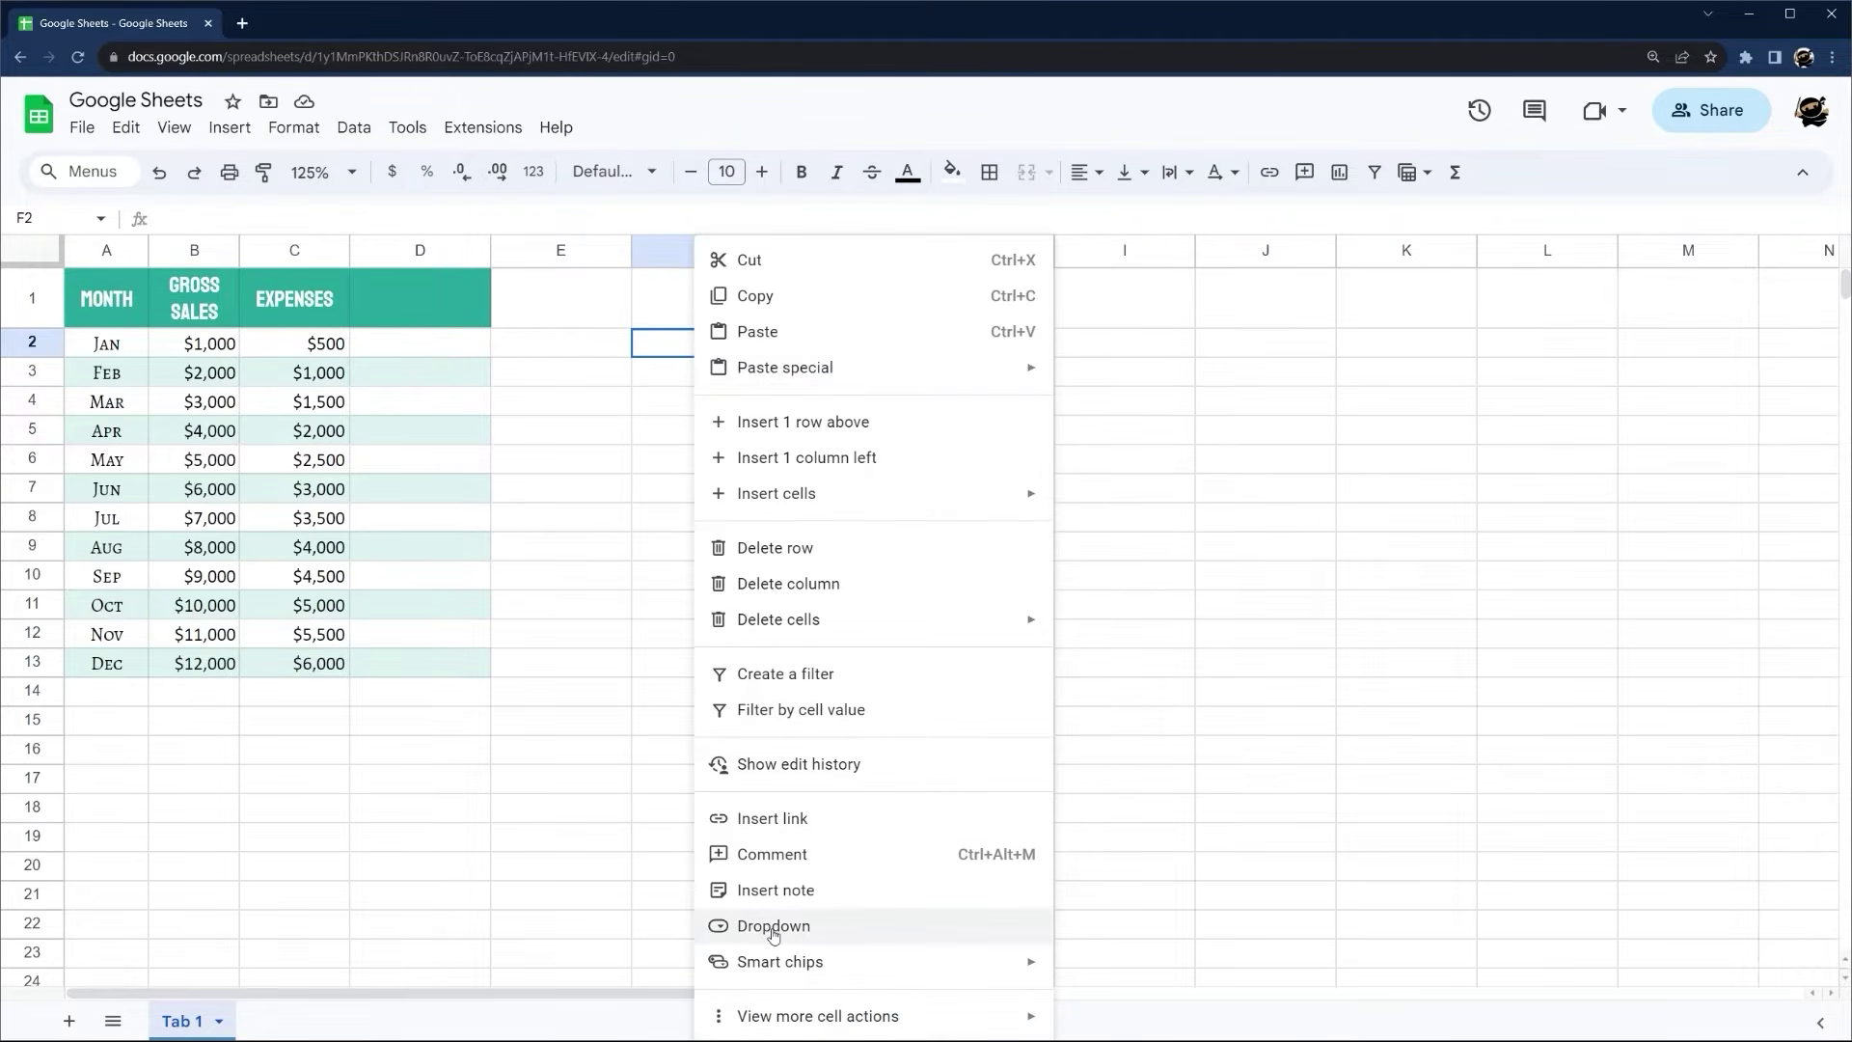
click(770, 928)
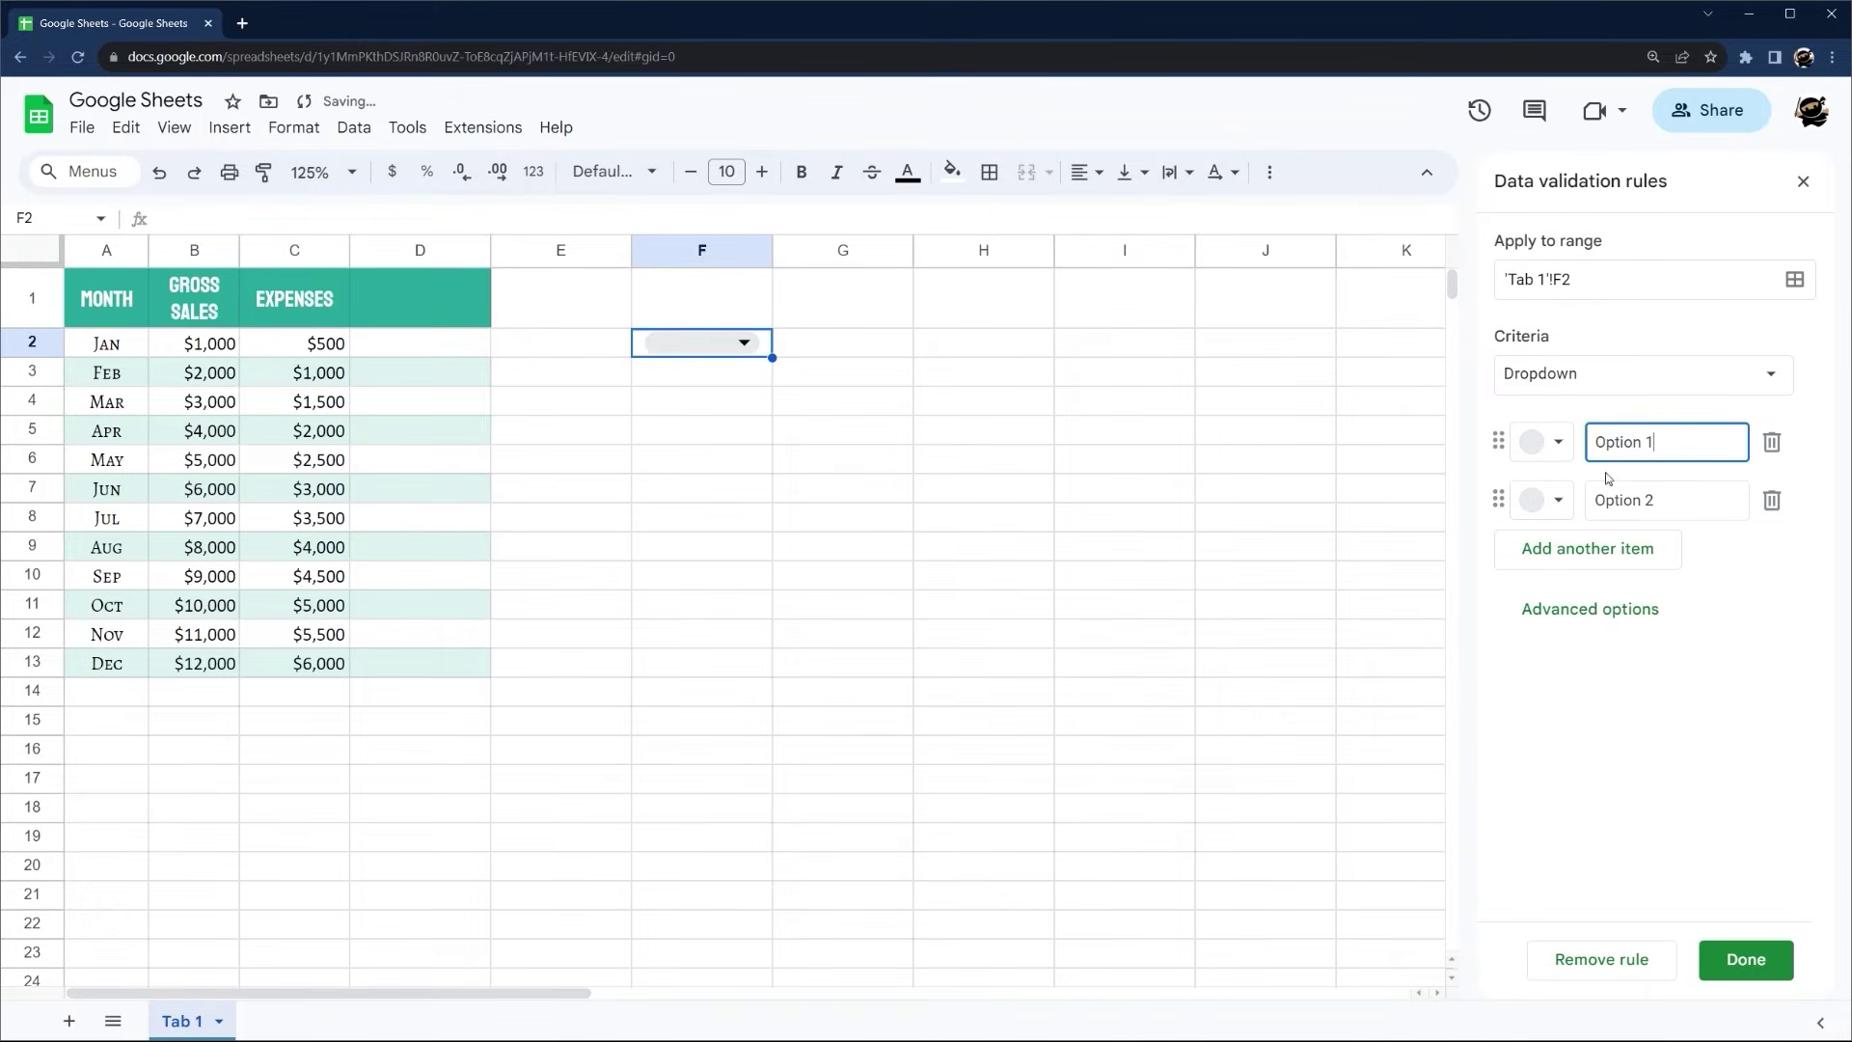
click(1606, 390)
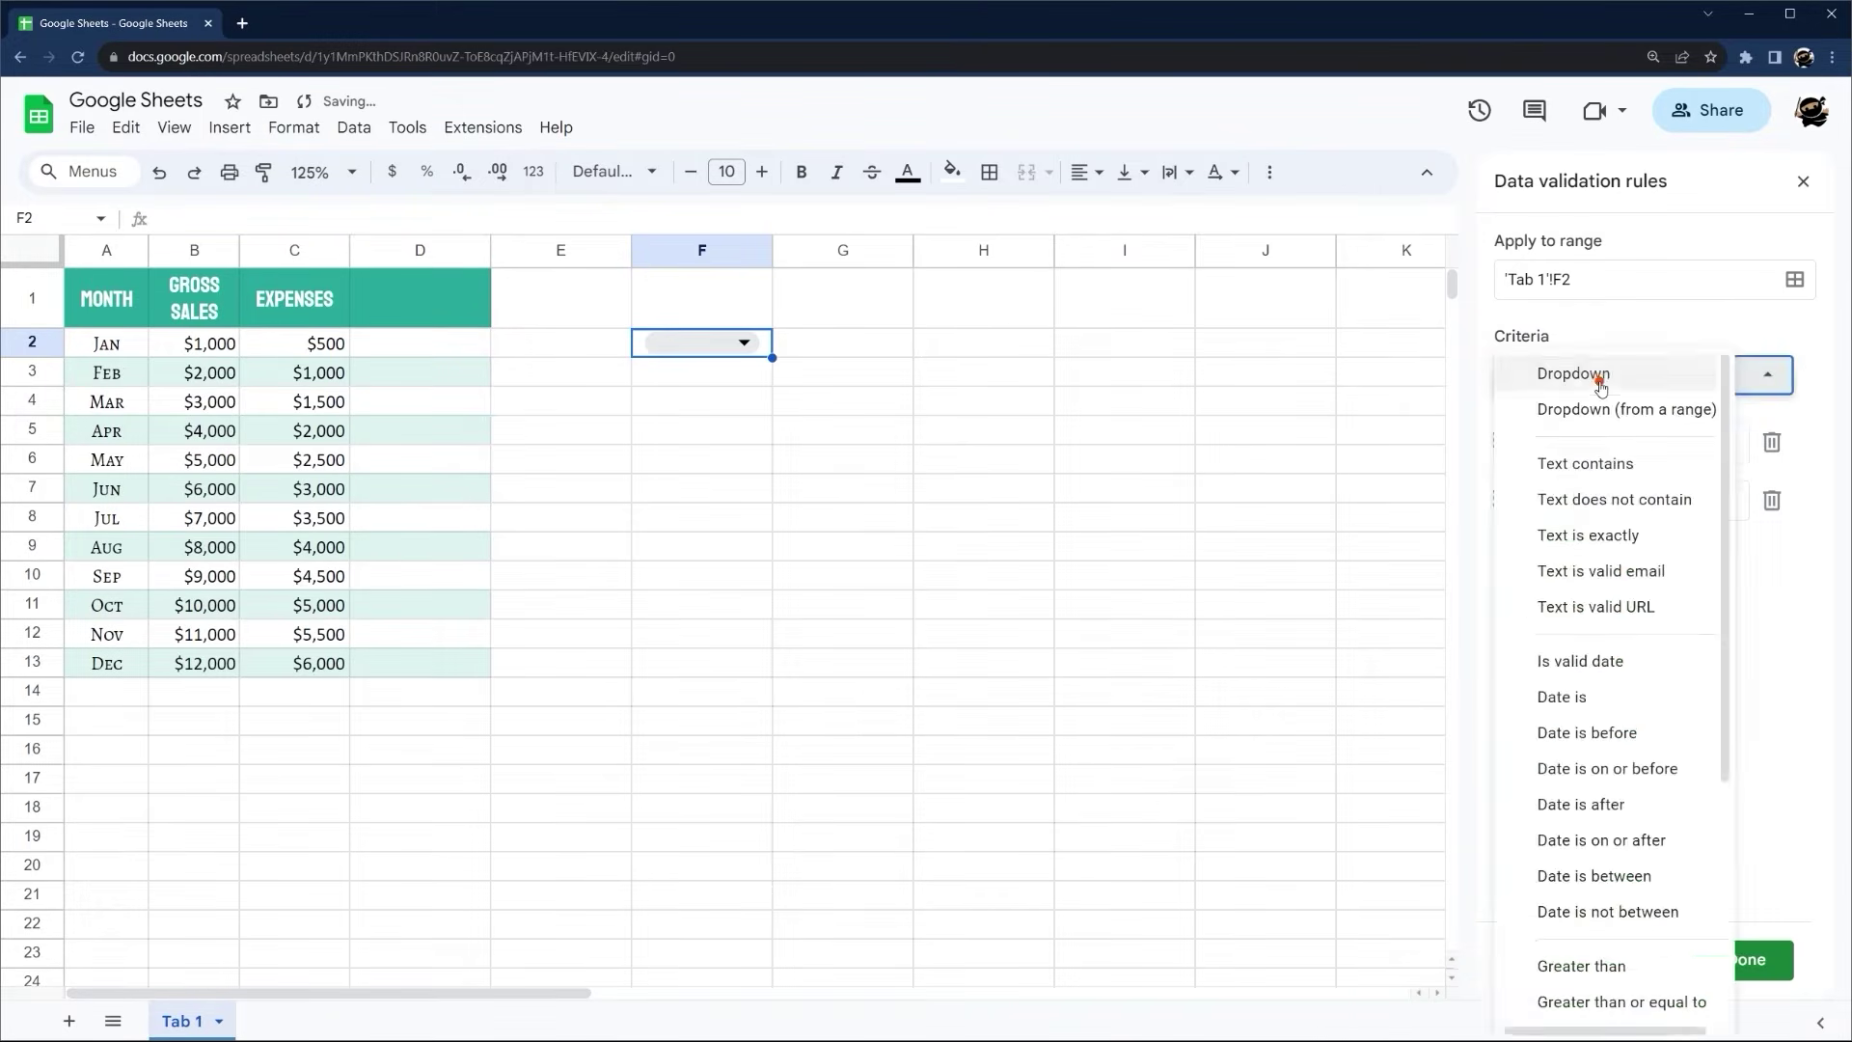
click(1574, 670)
click(1744, 961)
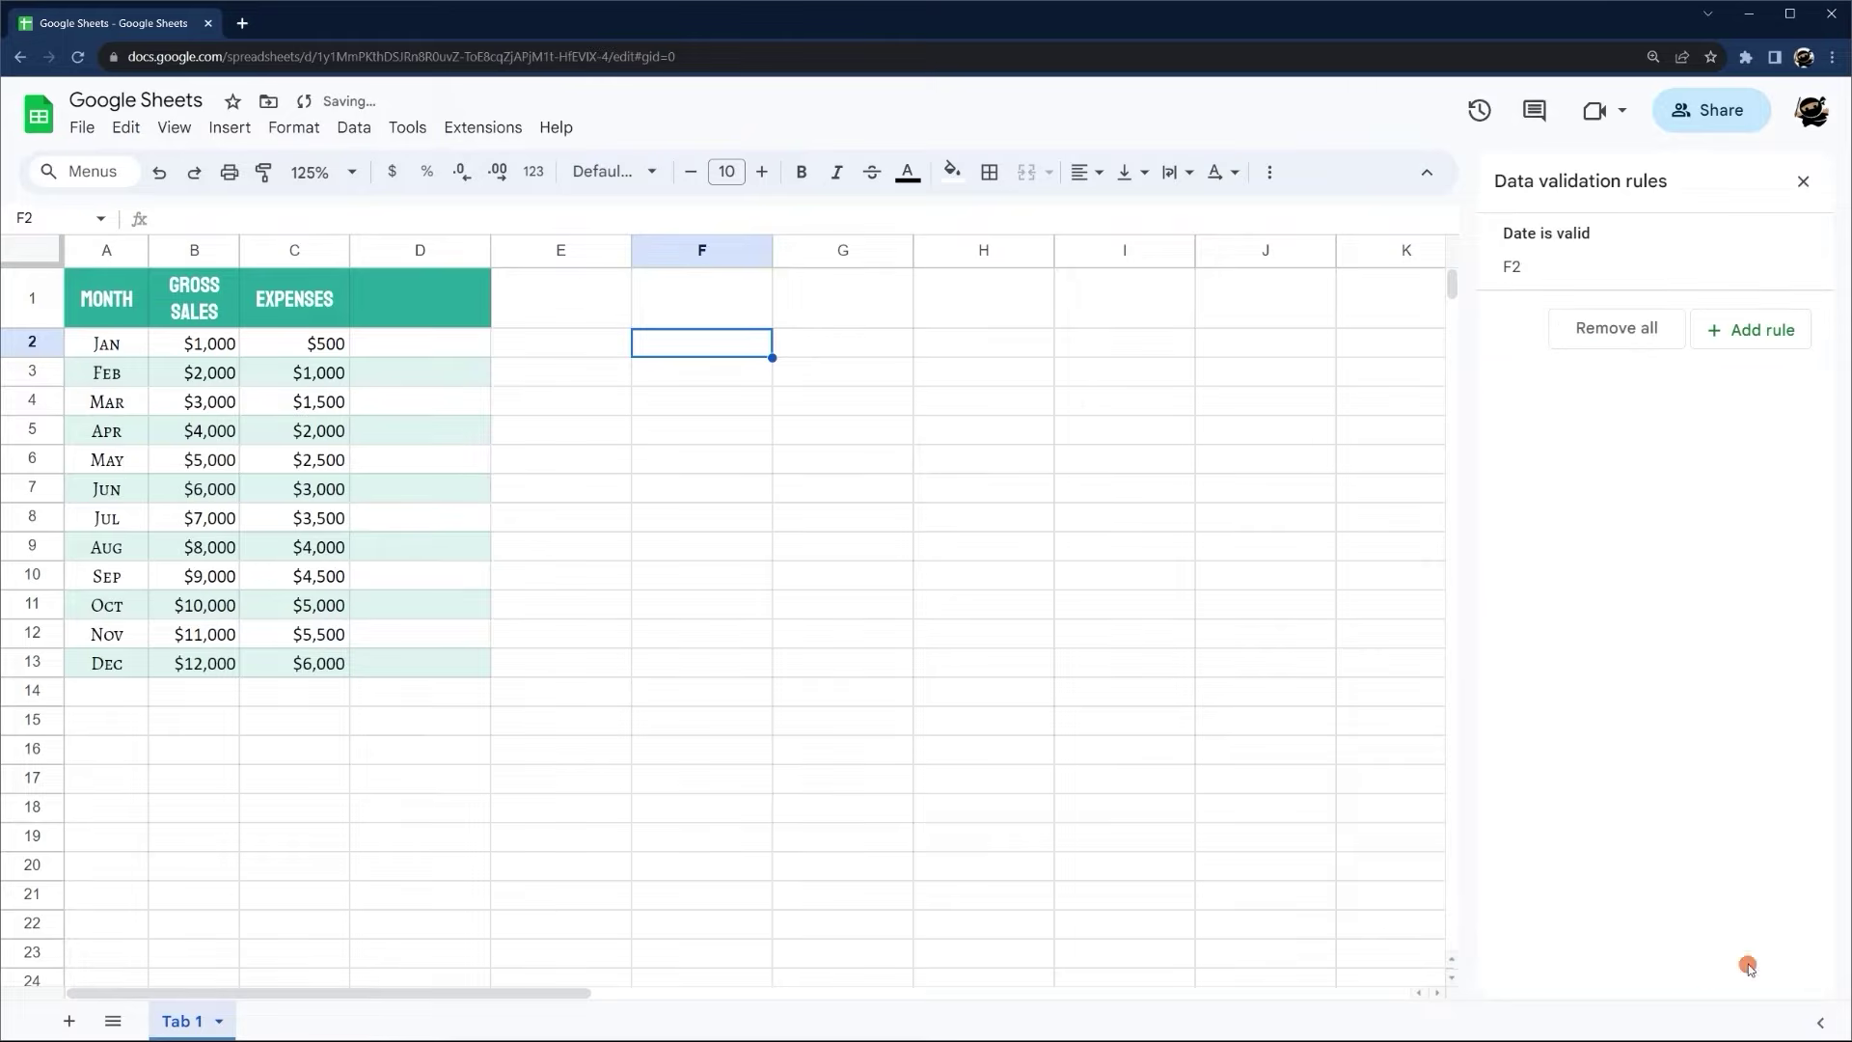
double_click(715, 346)
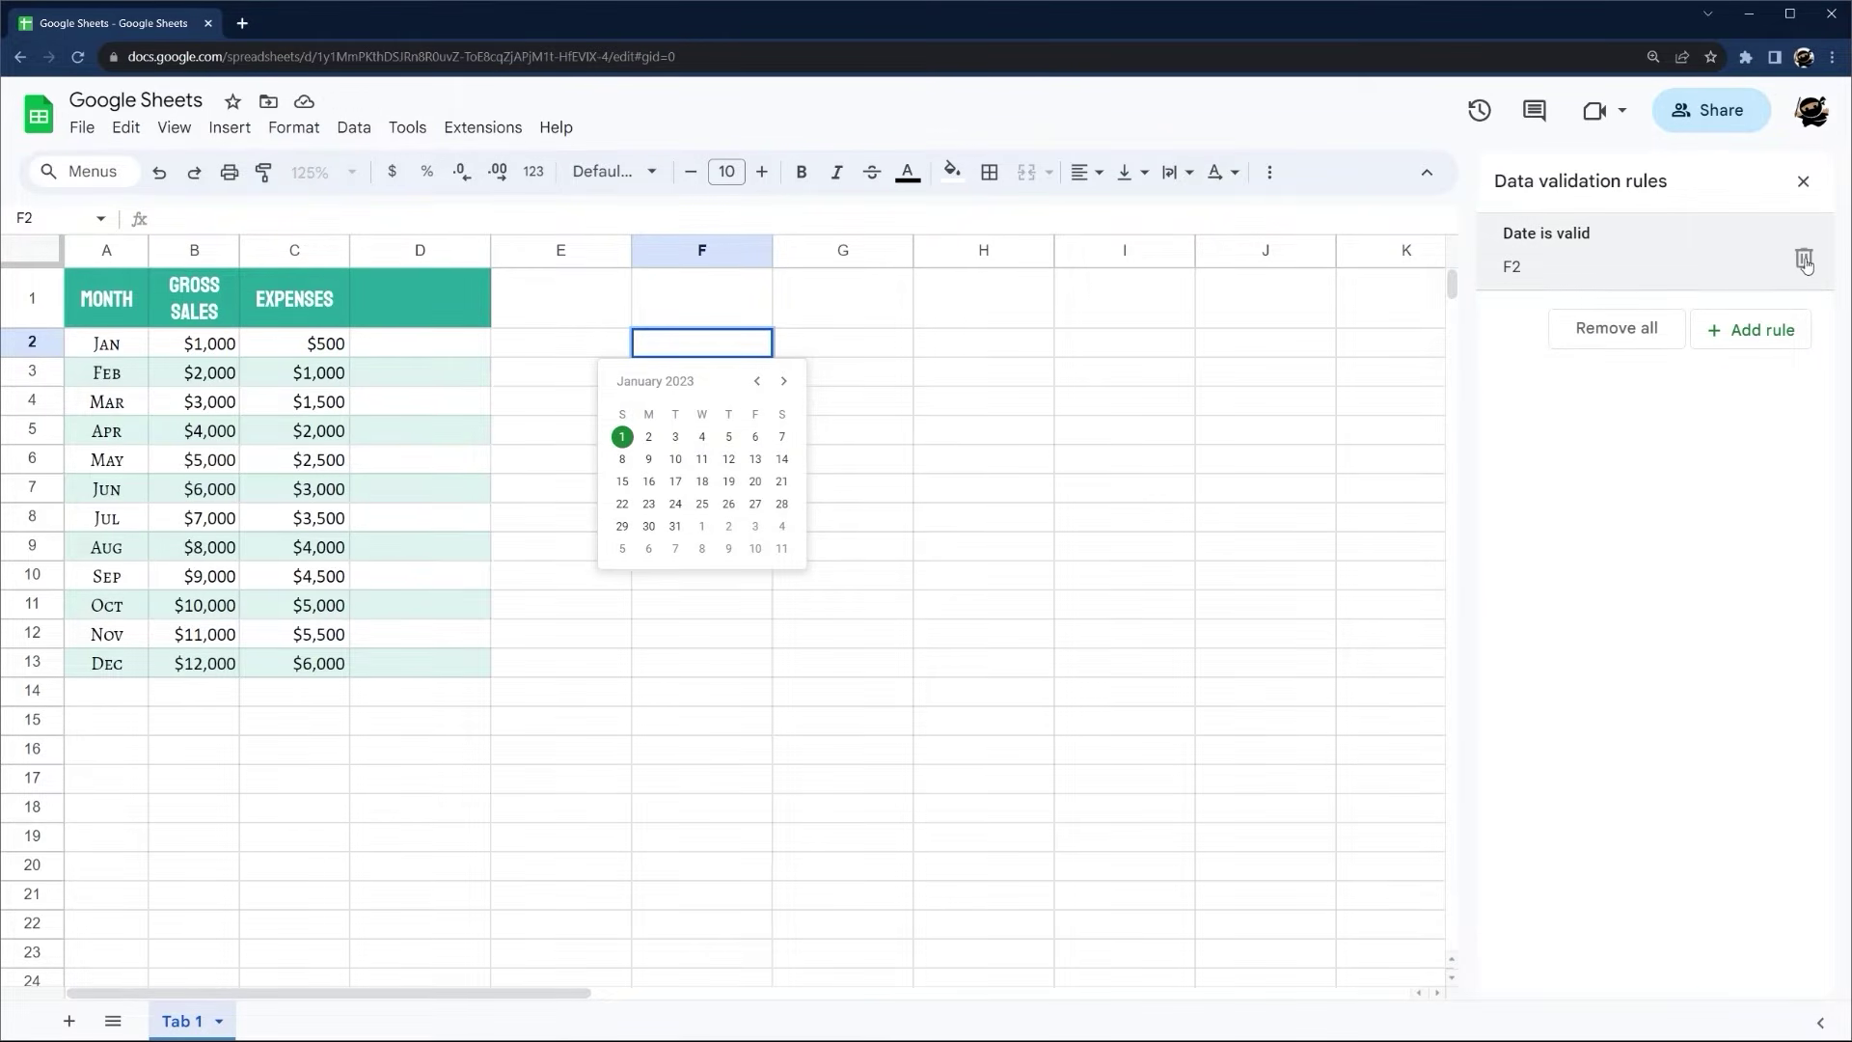
Delete the date validation rule from cell F2 and close the data validation rules
click(1803, 262)
click(1803, 184)
click(566, 340)
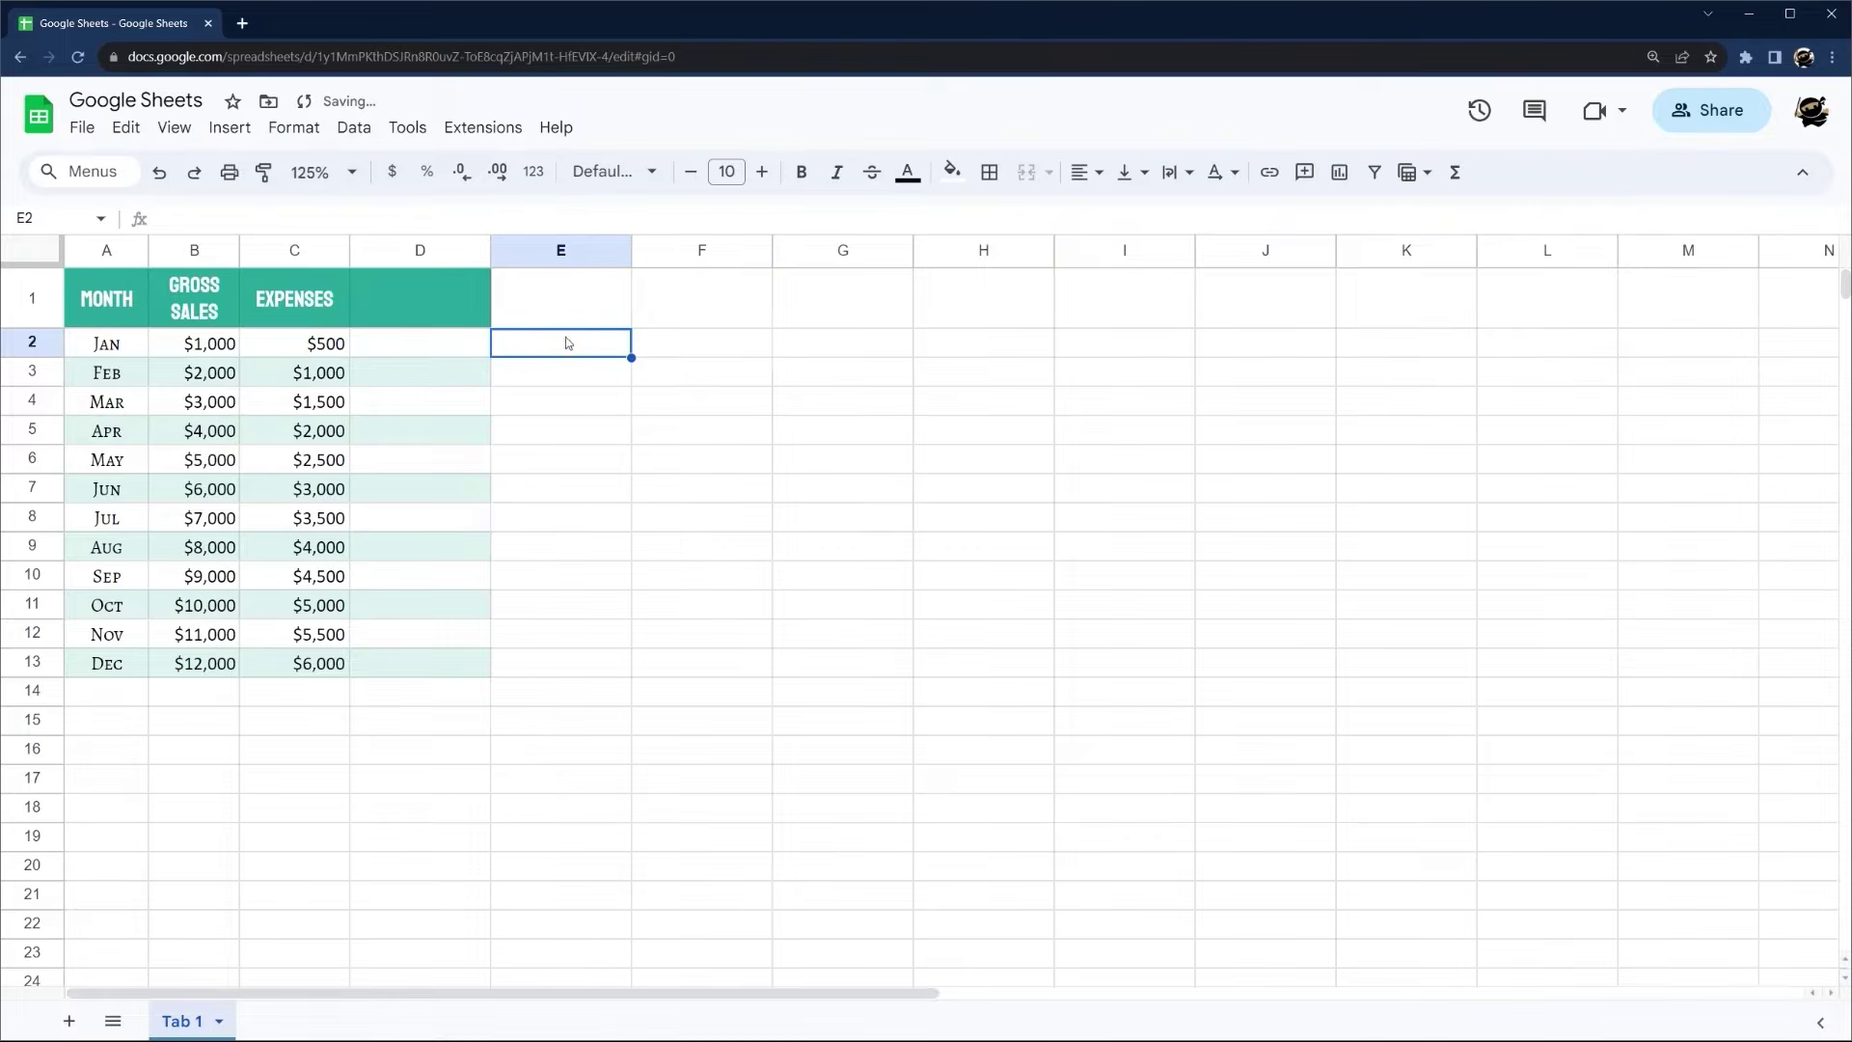
click(126, 352)
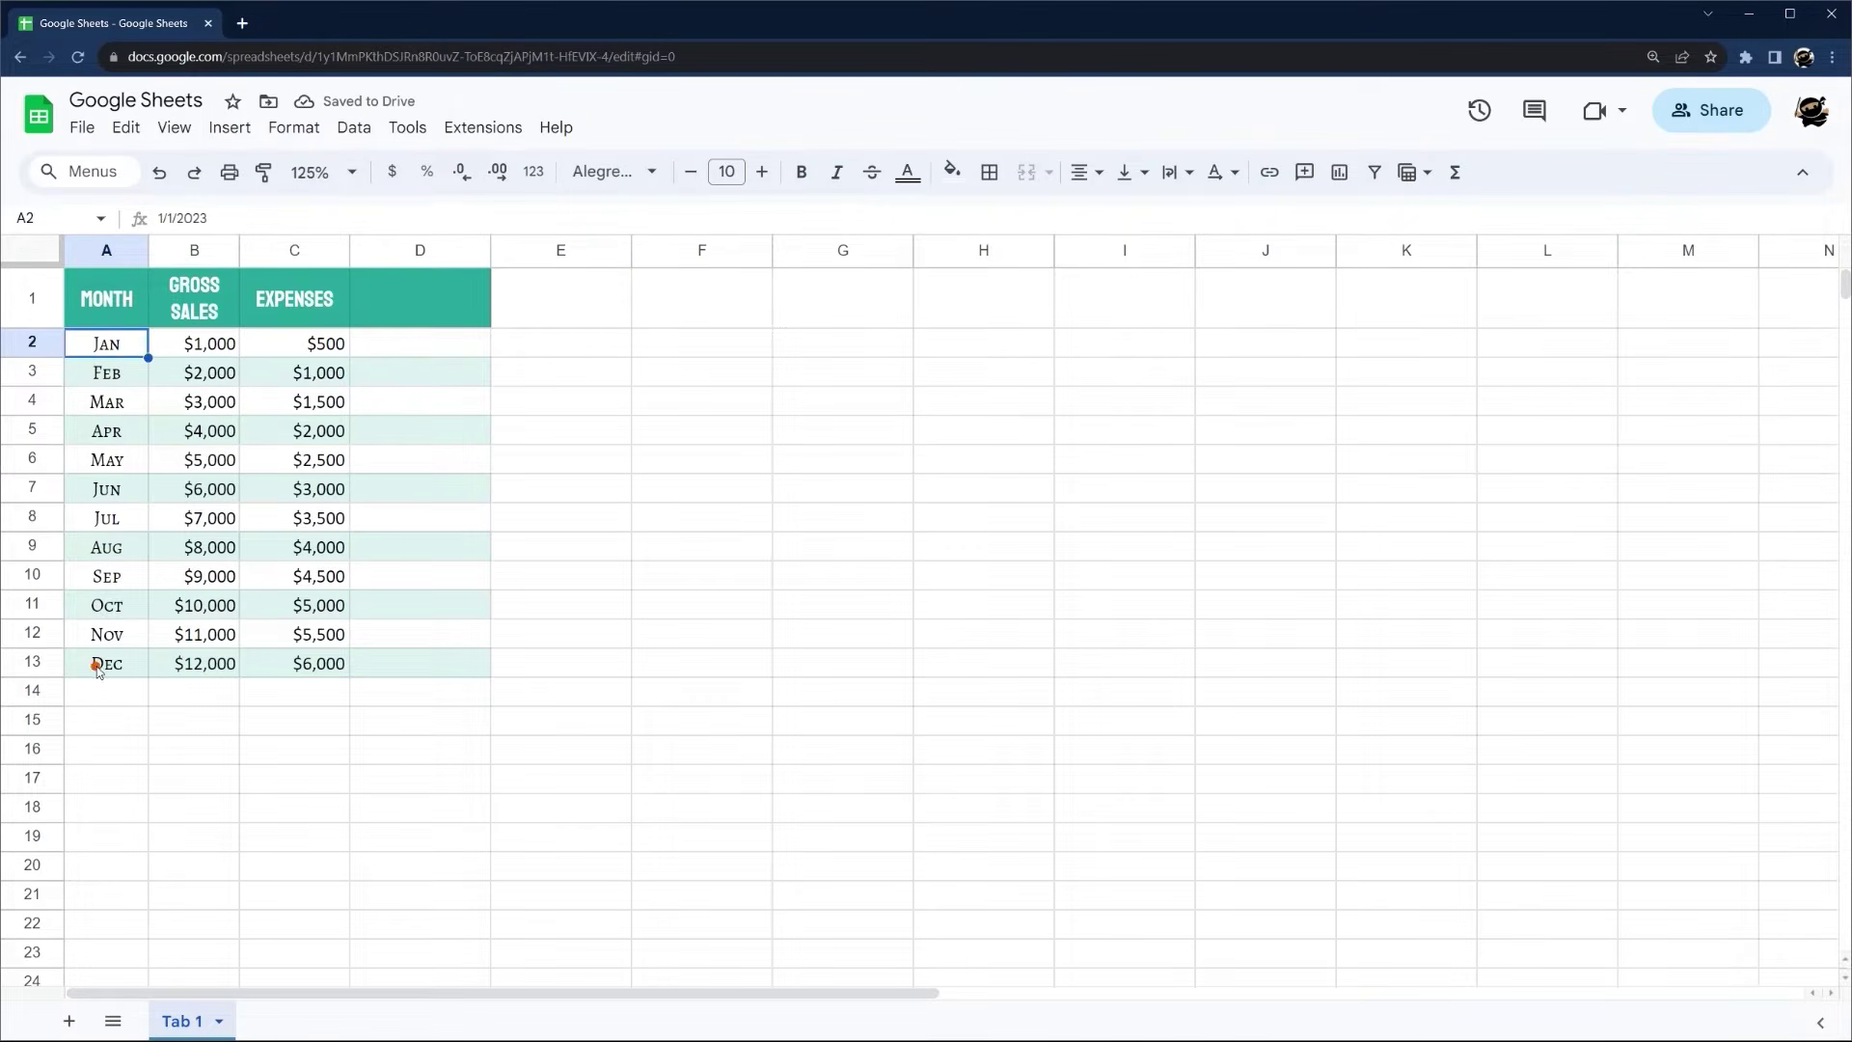
shift+click(96, 667)
Enter the header Profit in D1 and narrow column D to about the width of the Expenses column
click(416, 315)
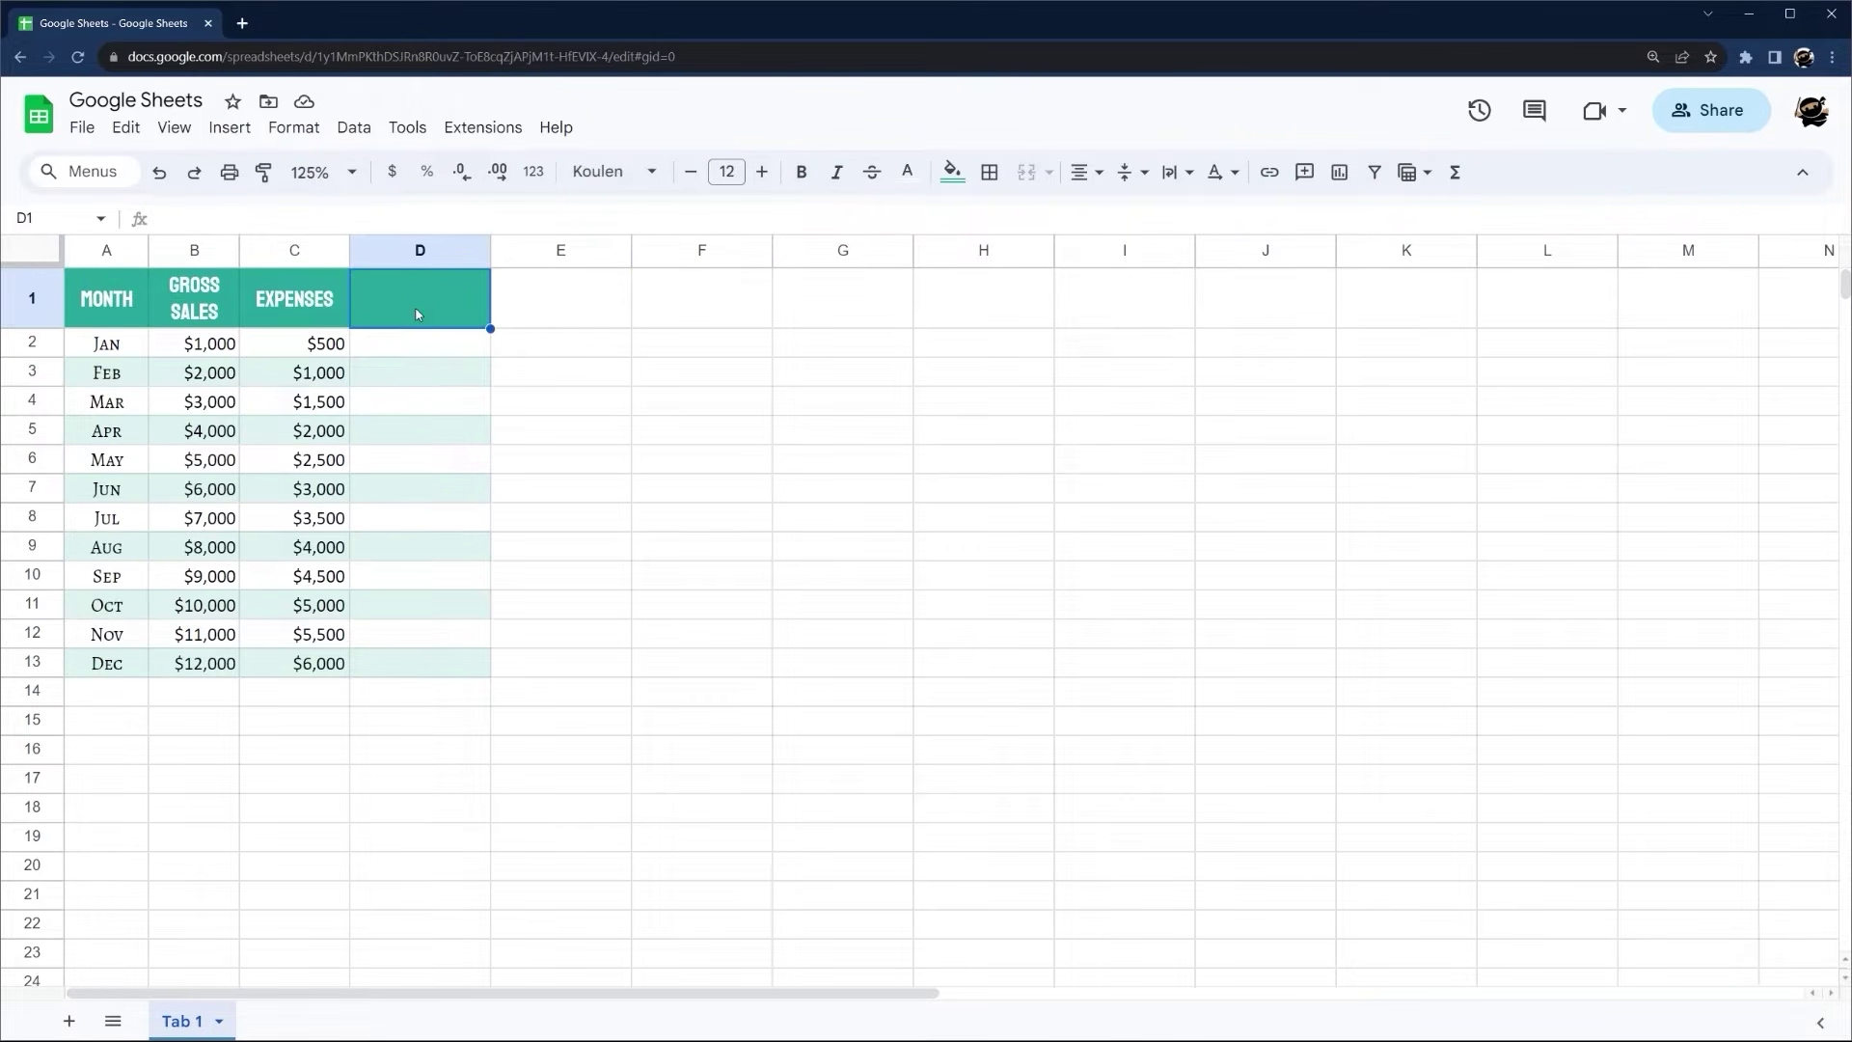
text(Profit)
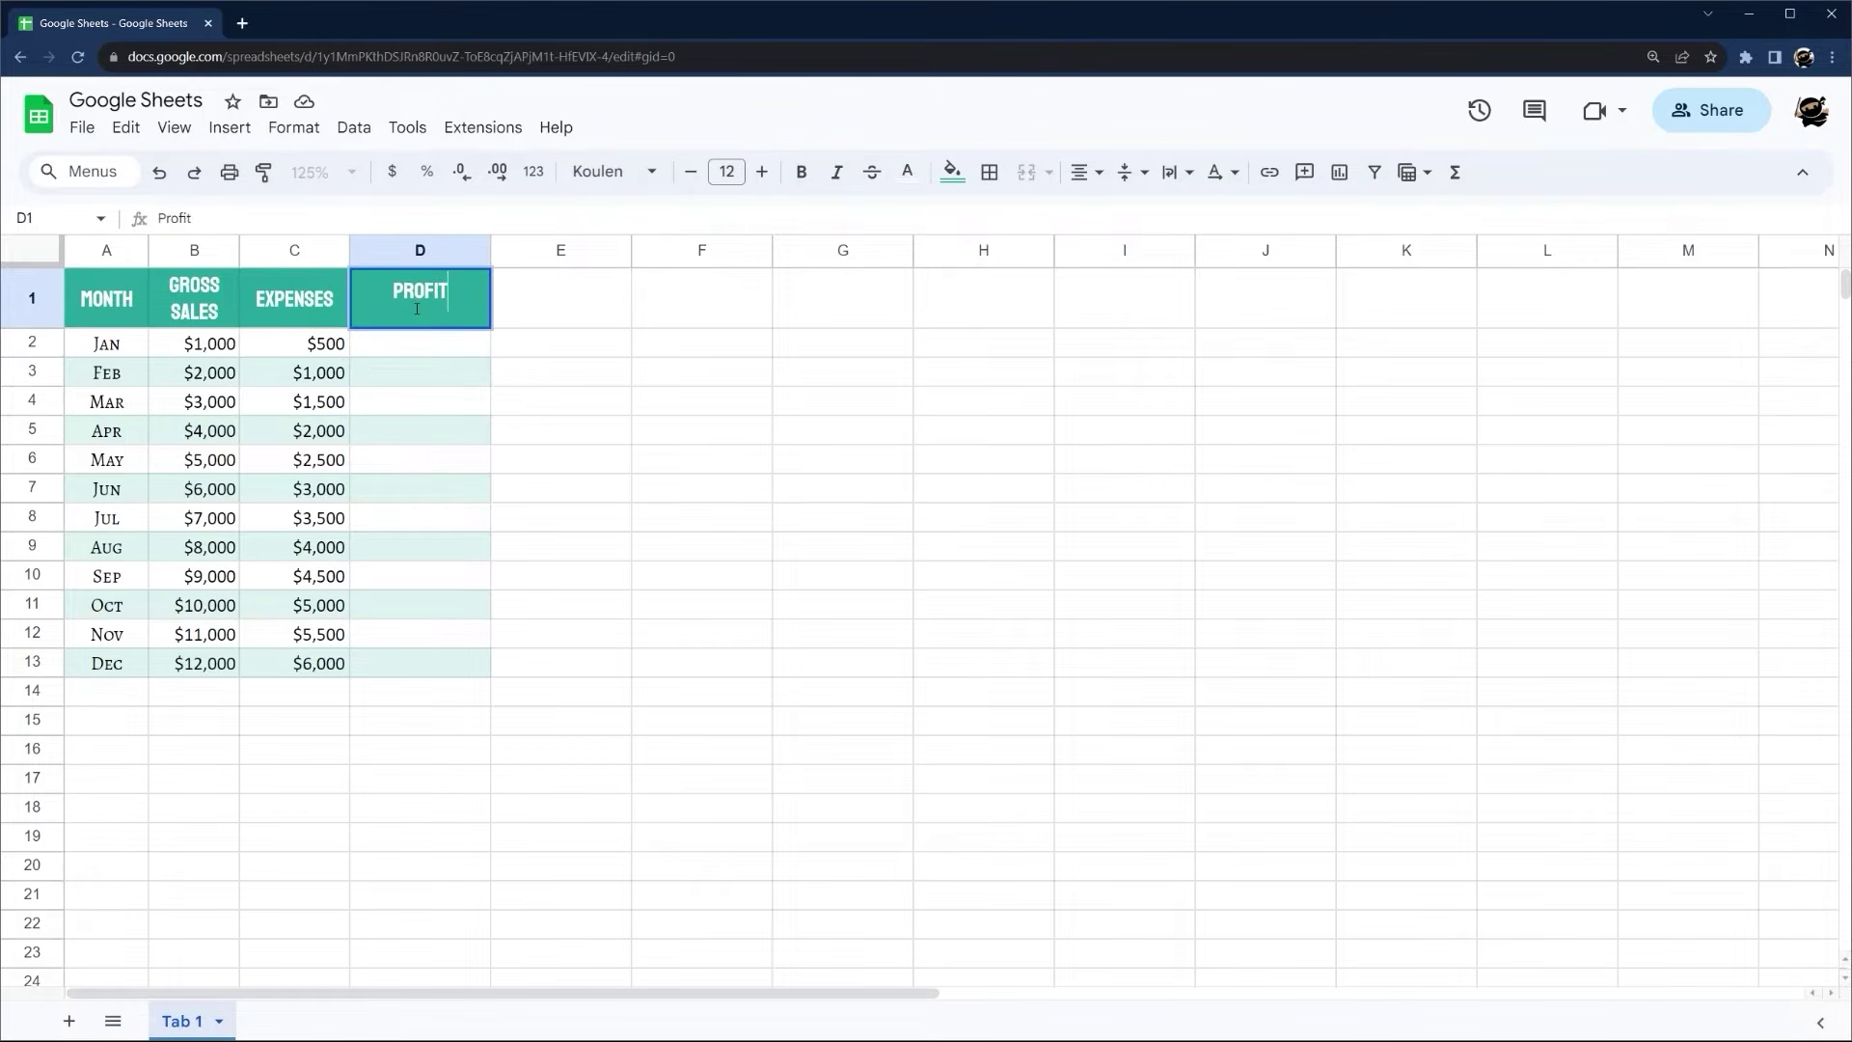
key(Return)
drag(490, 250, 460, 249)
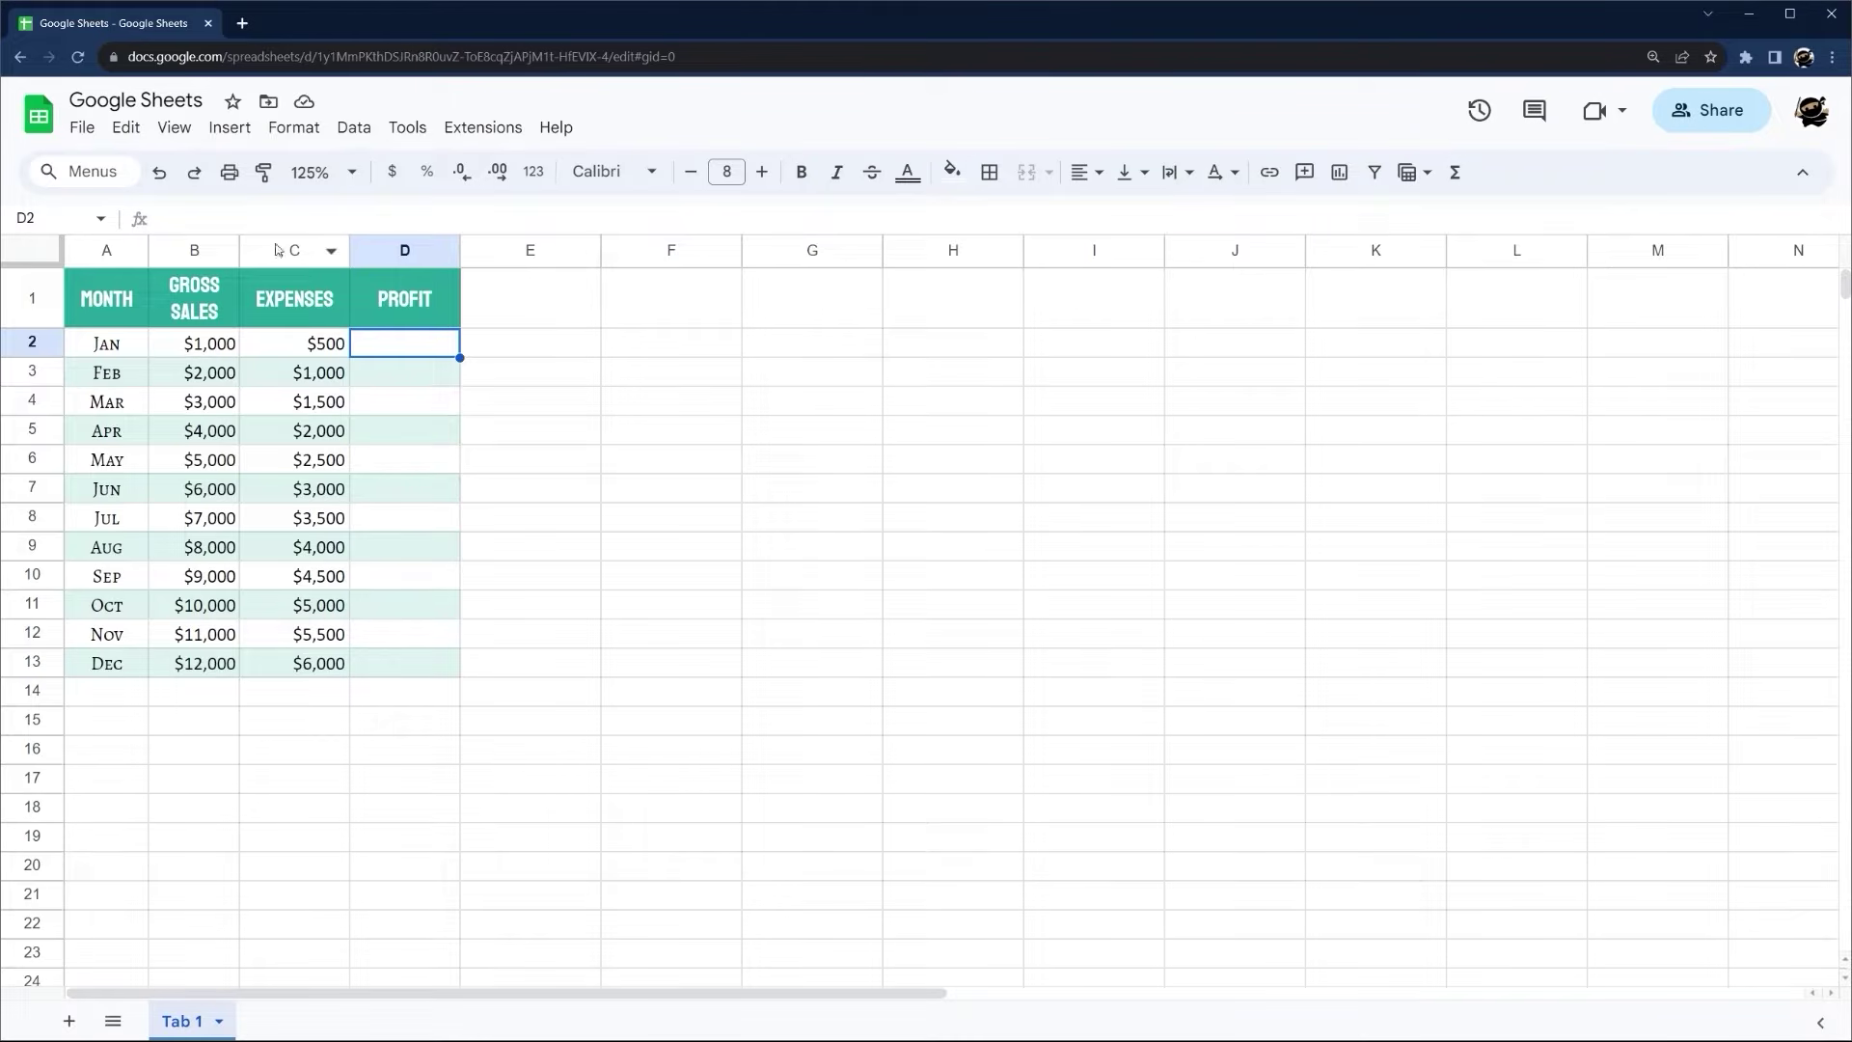
Calculate January's profit in D2 with =B2-C2 and format D2:D13 as currency without decimals
text(=)
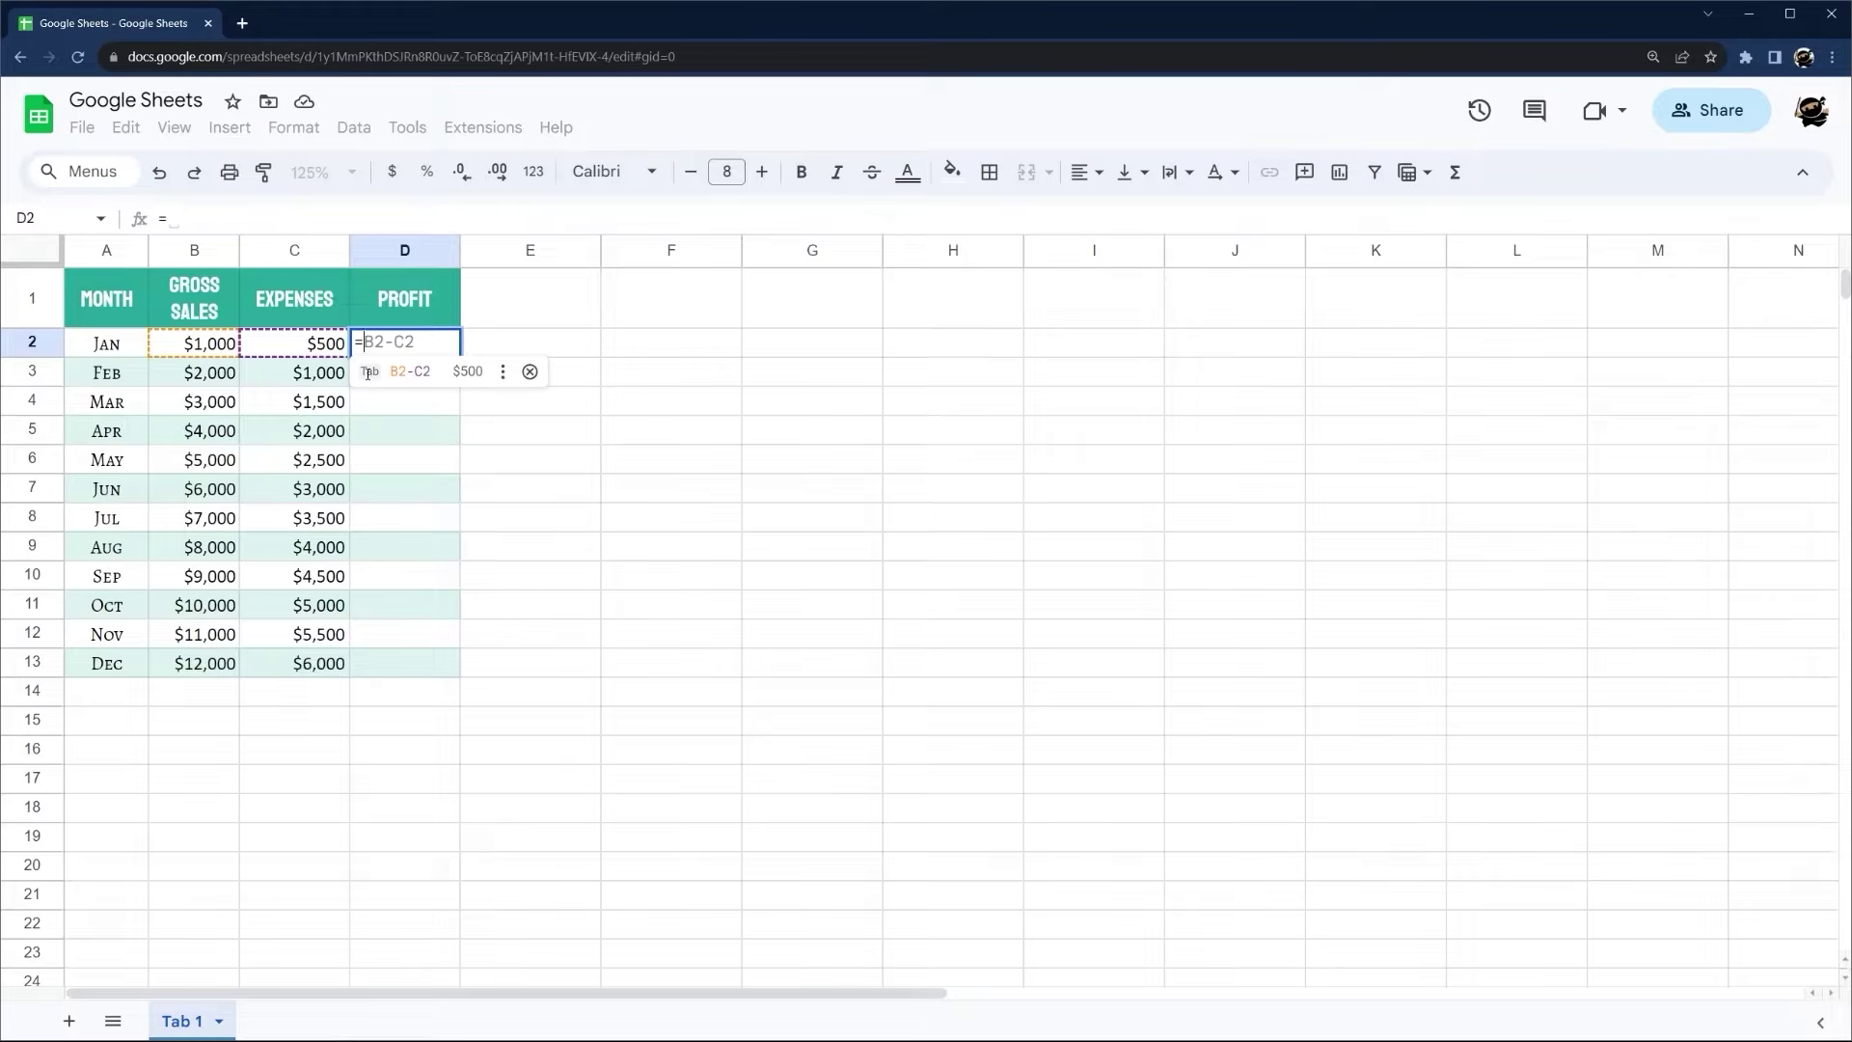
click(417, 369)
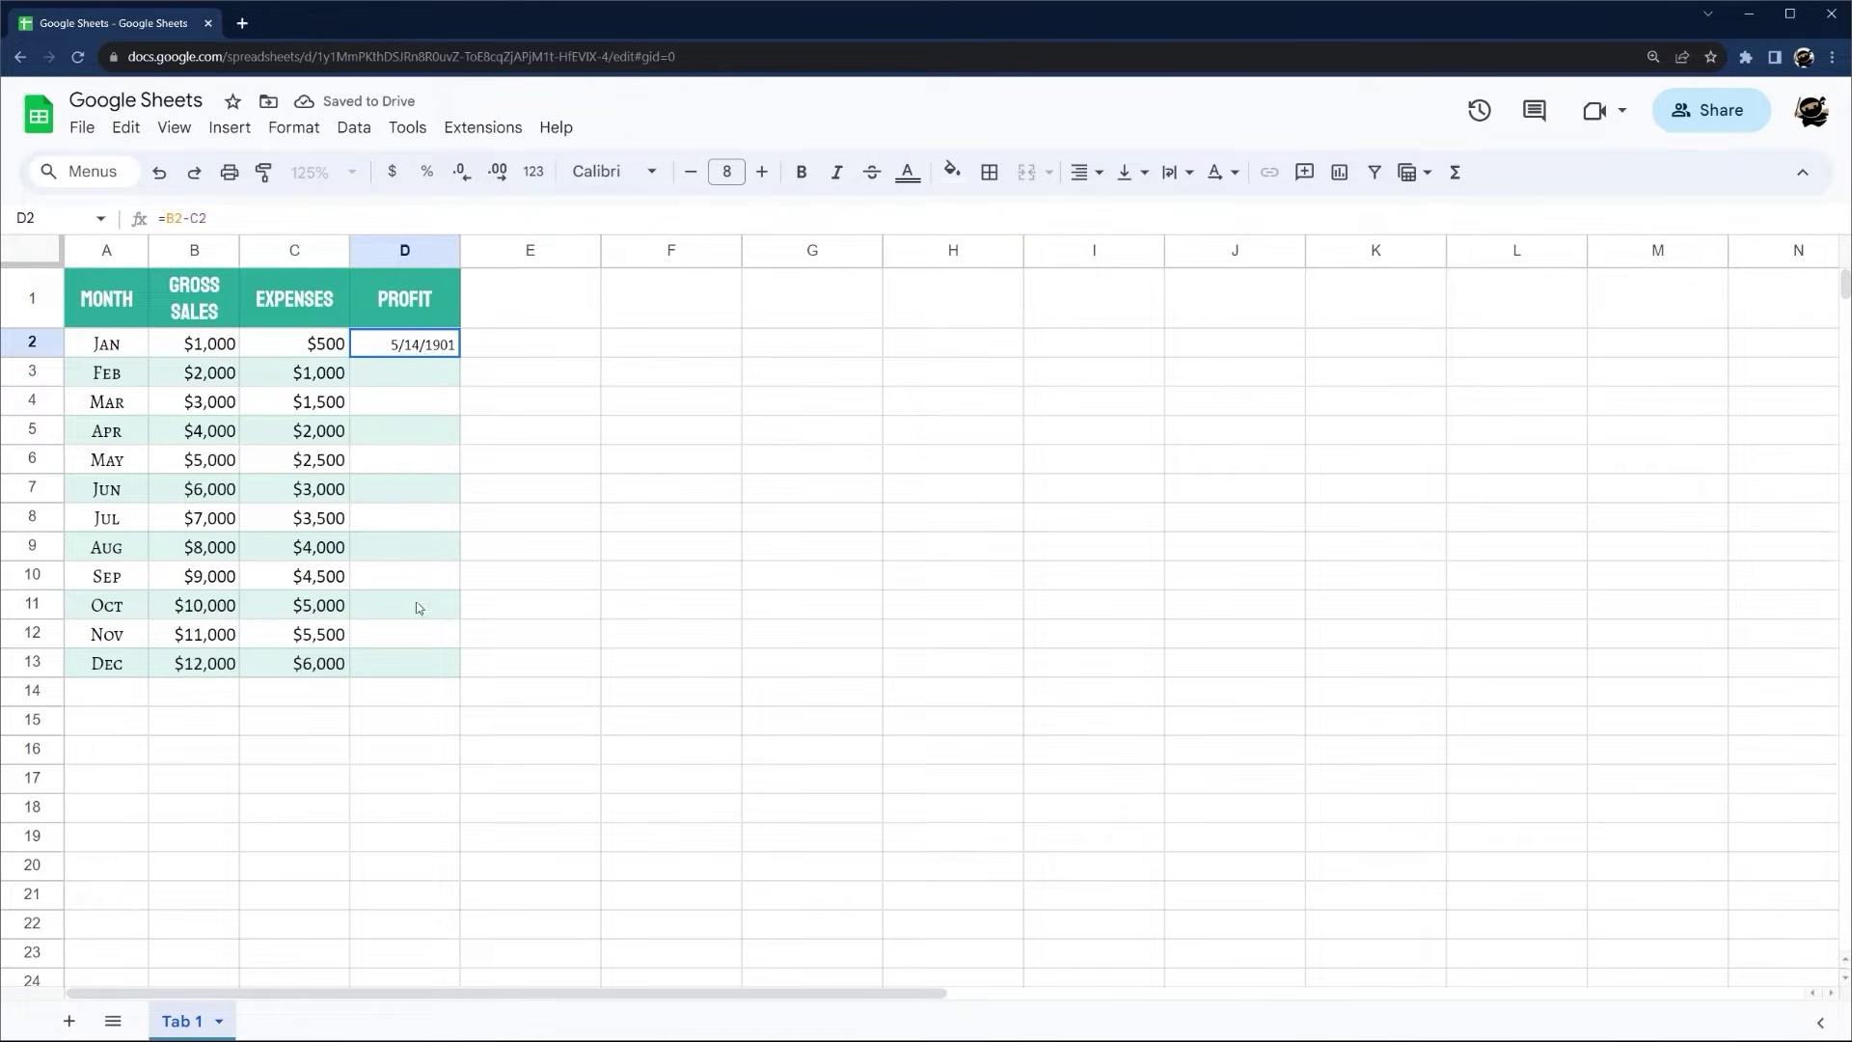
drag(419, 349, 417, 675)
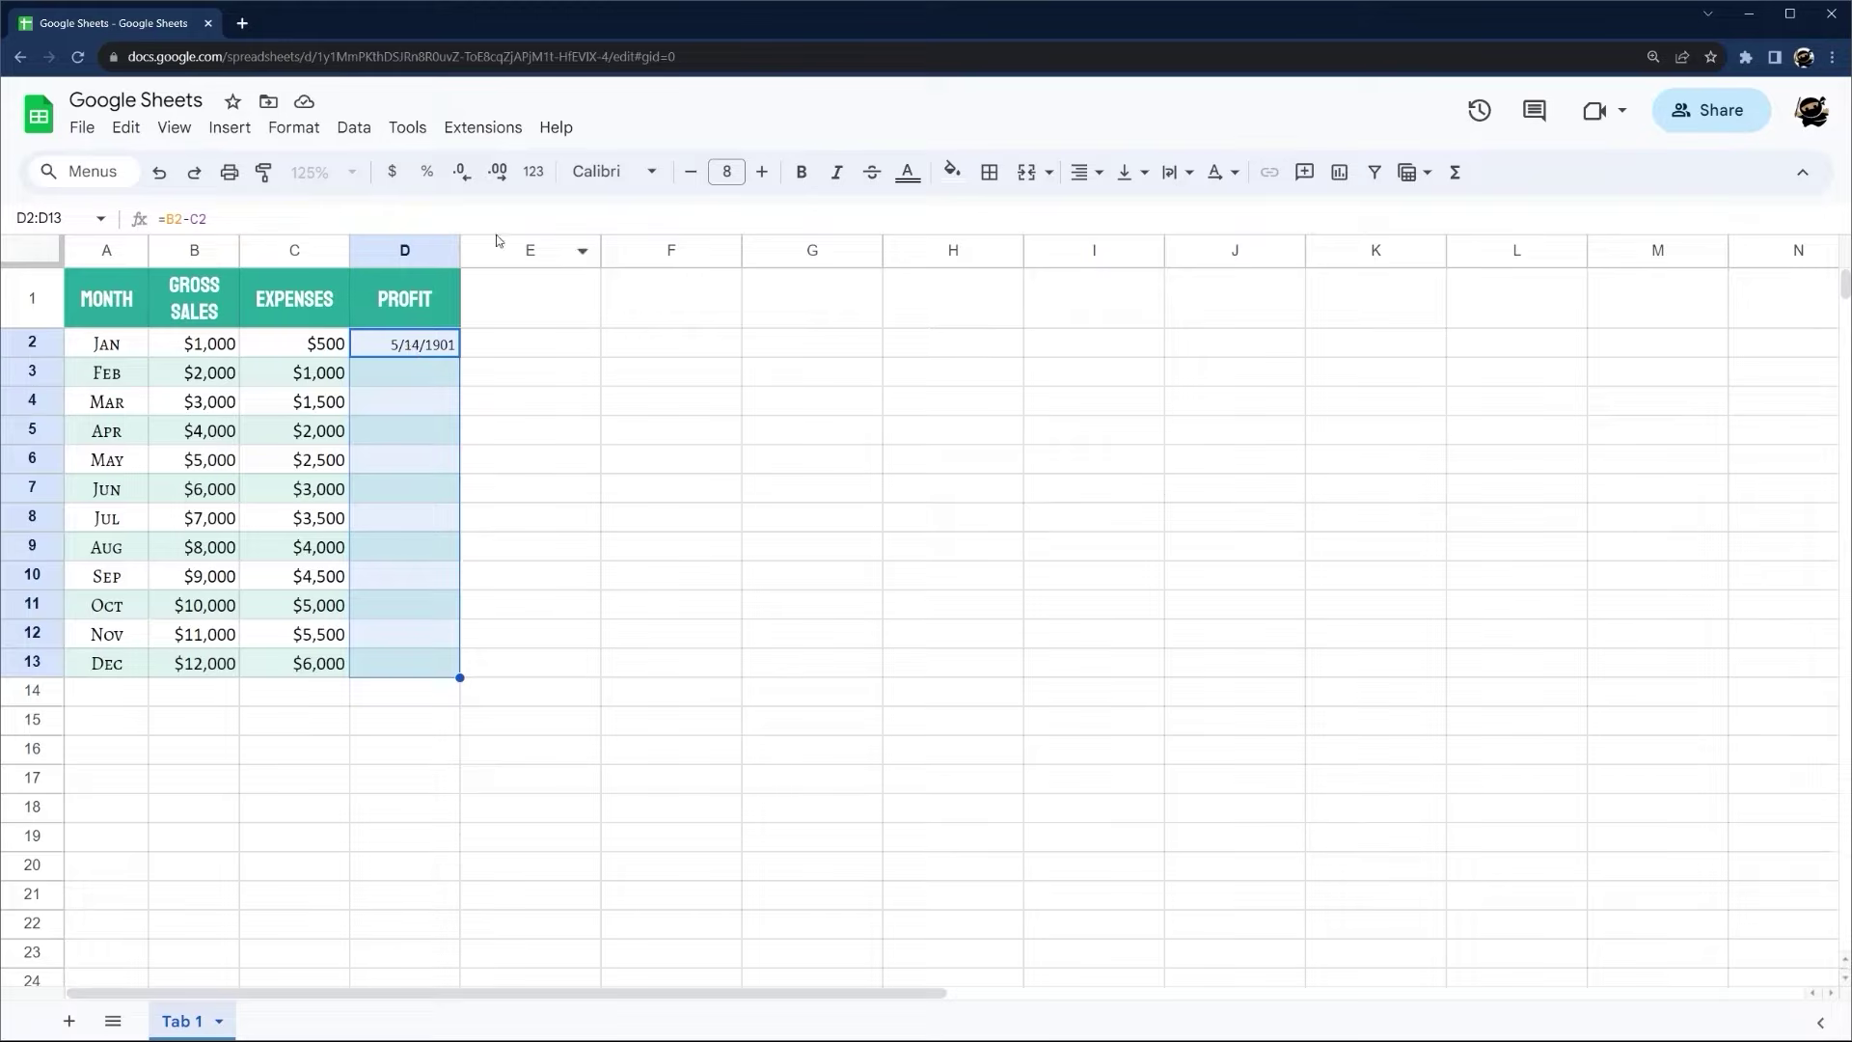
click(533, 172)
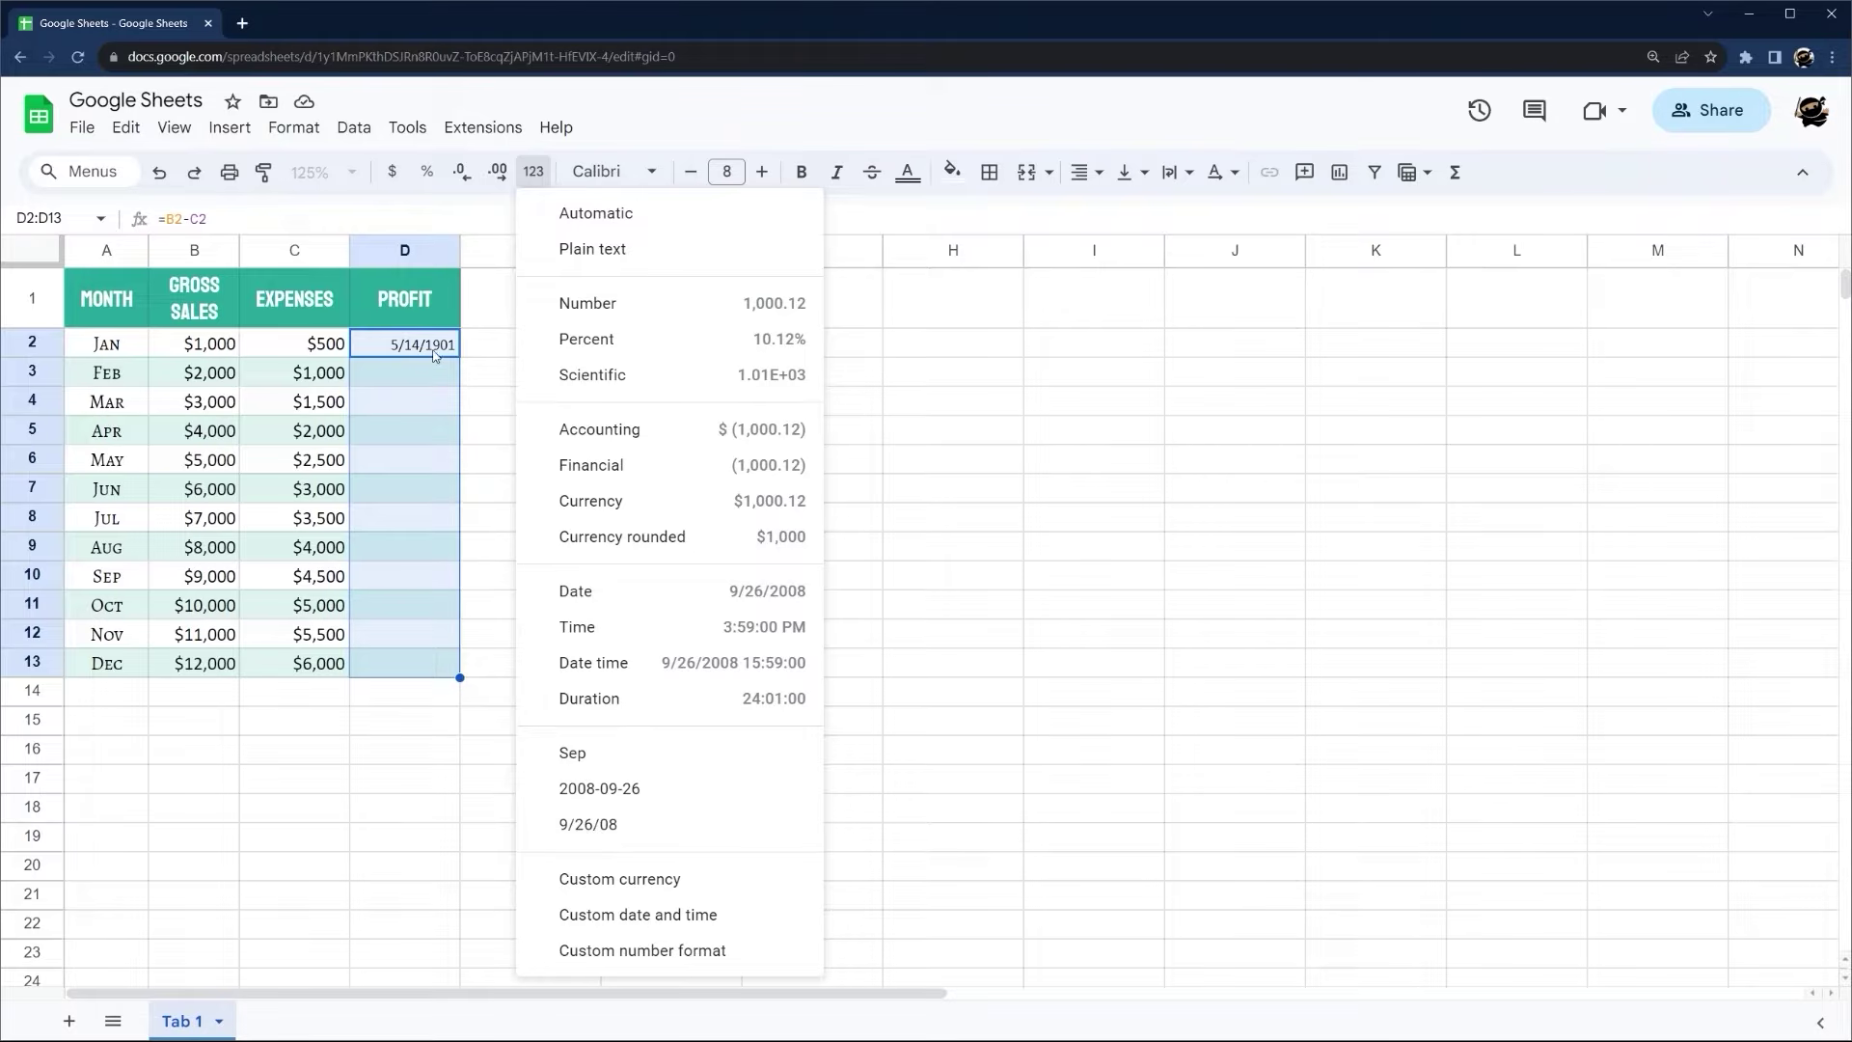
click(391, 174)
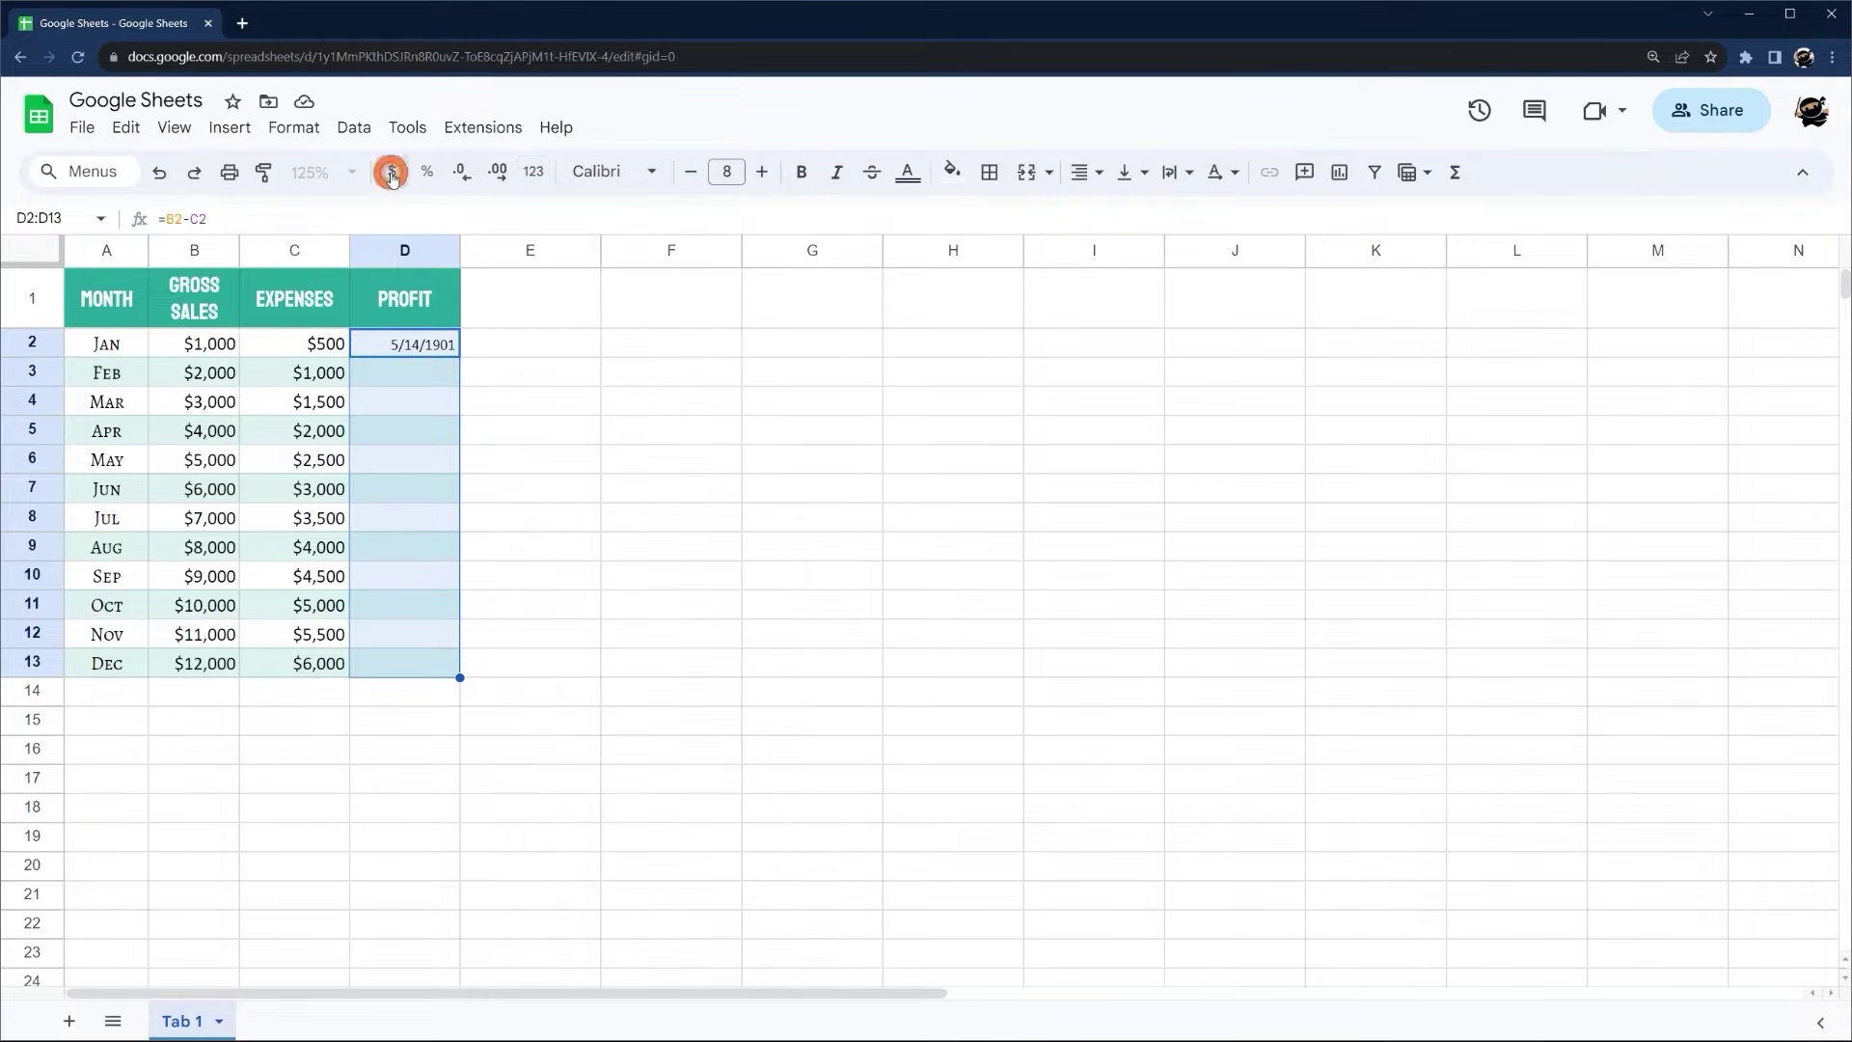
click(462, 172)
click(462, 172)
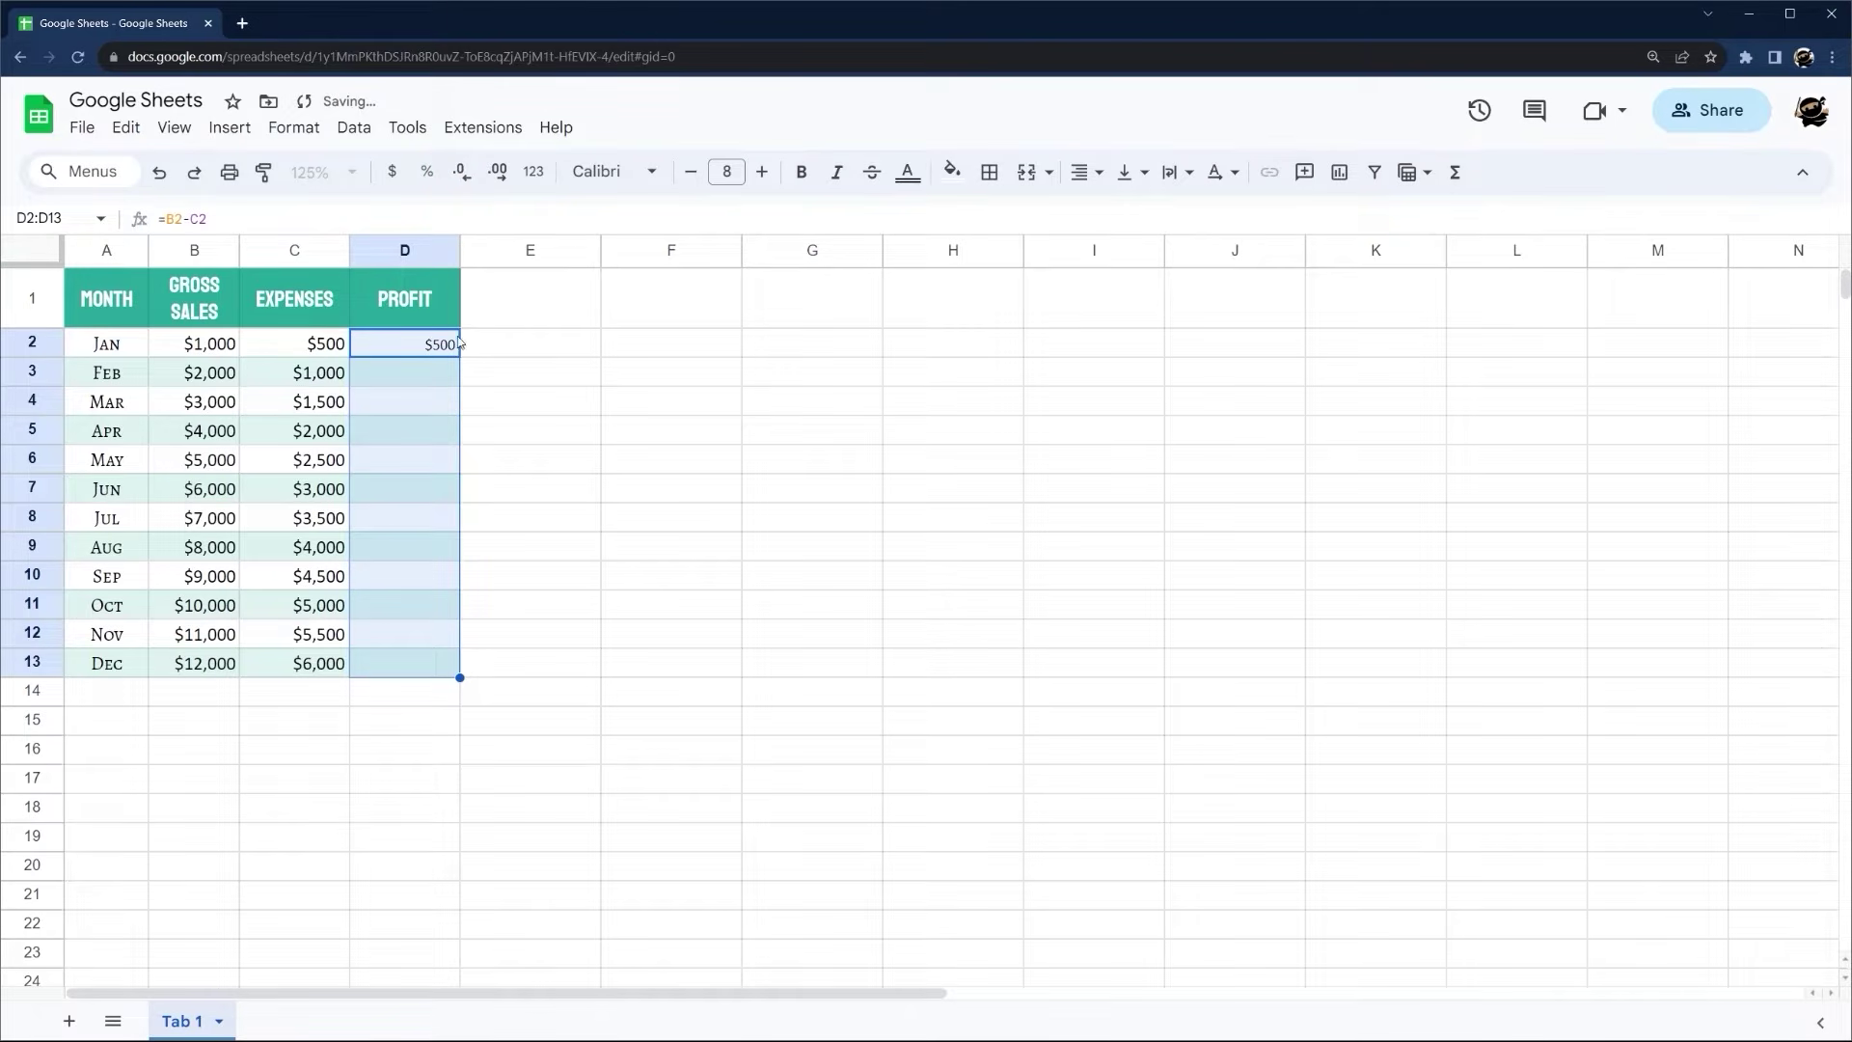
Try the 9/26/08 date format on D2:D13 and switch the range back to currency without decimals
click(533, 172)
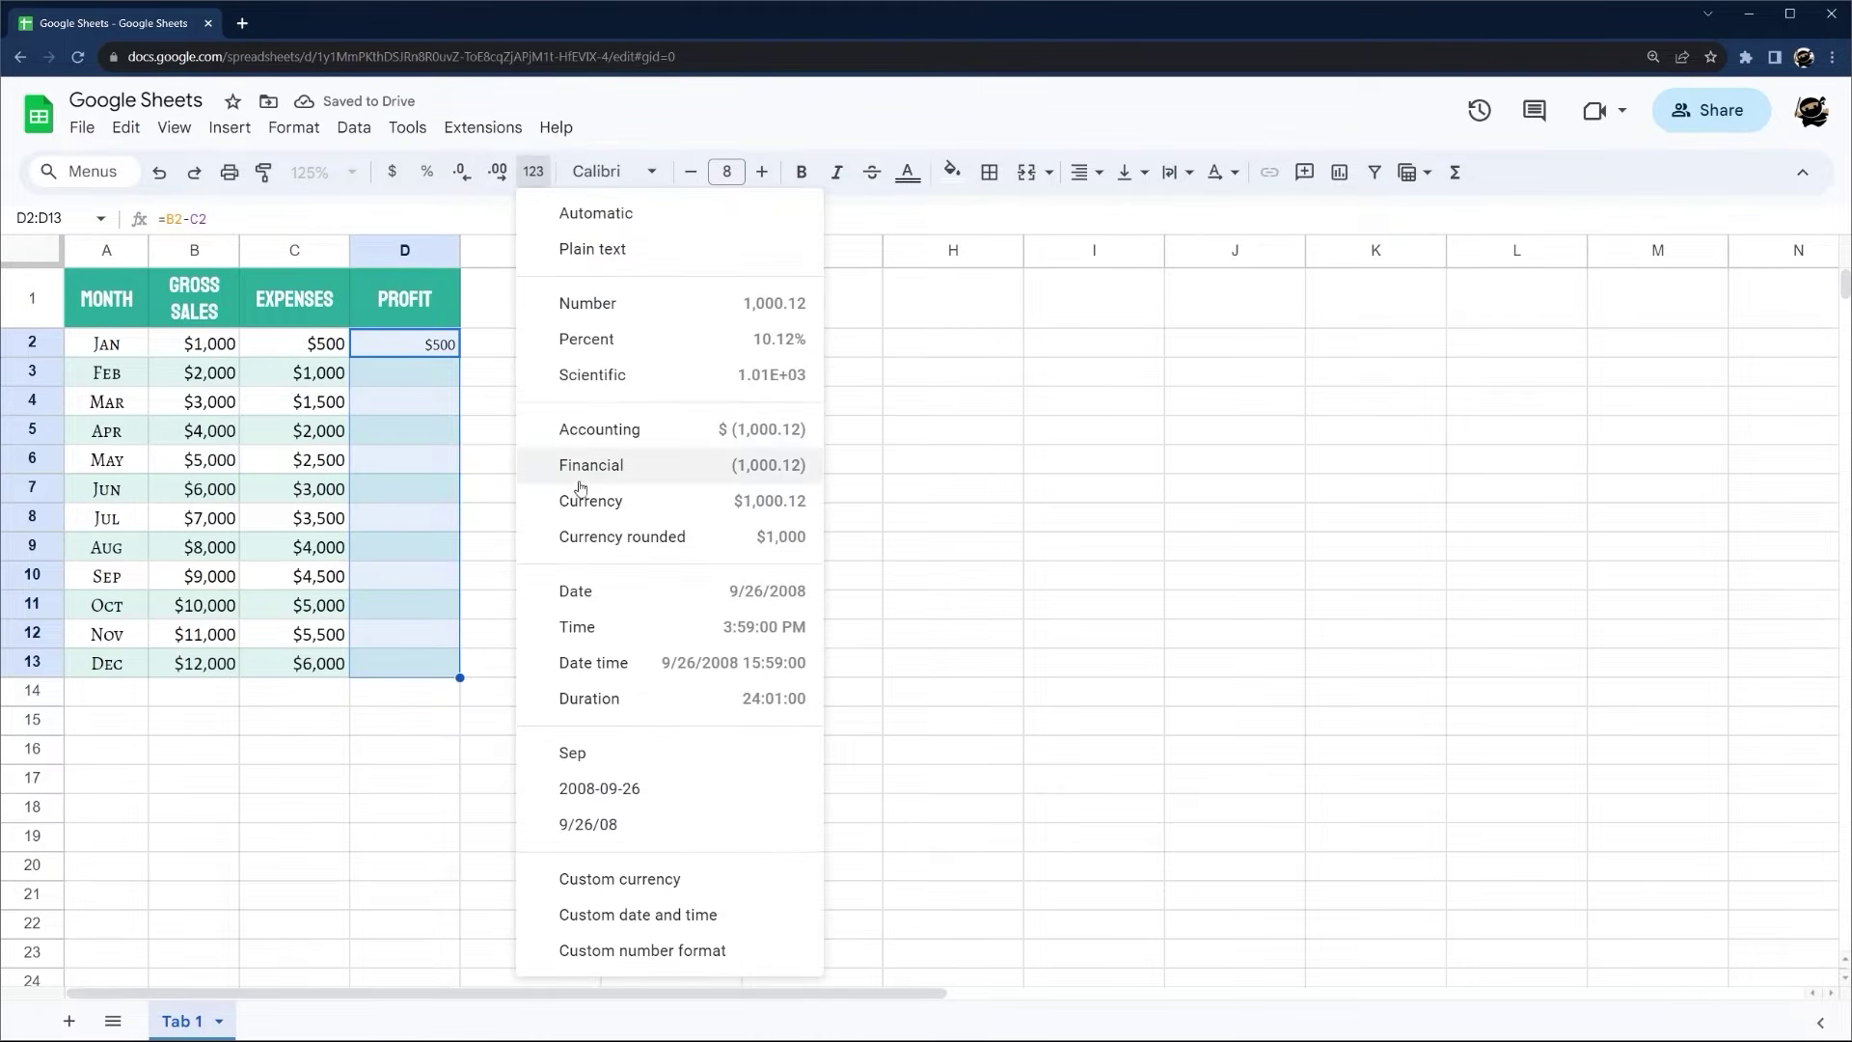
click(606, 831)
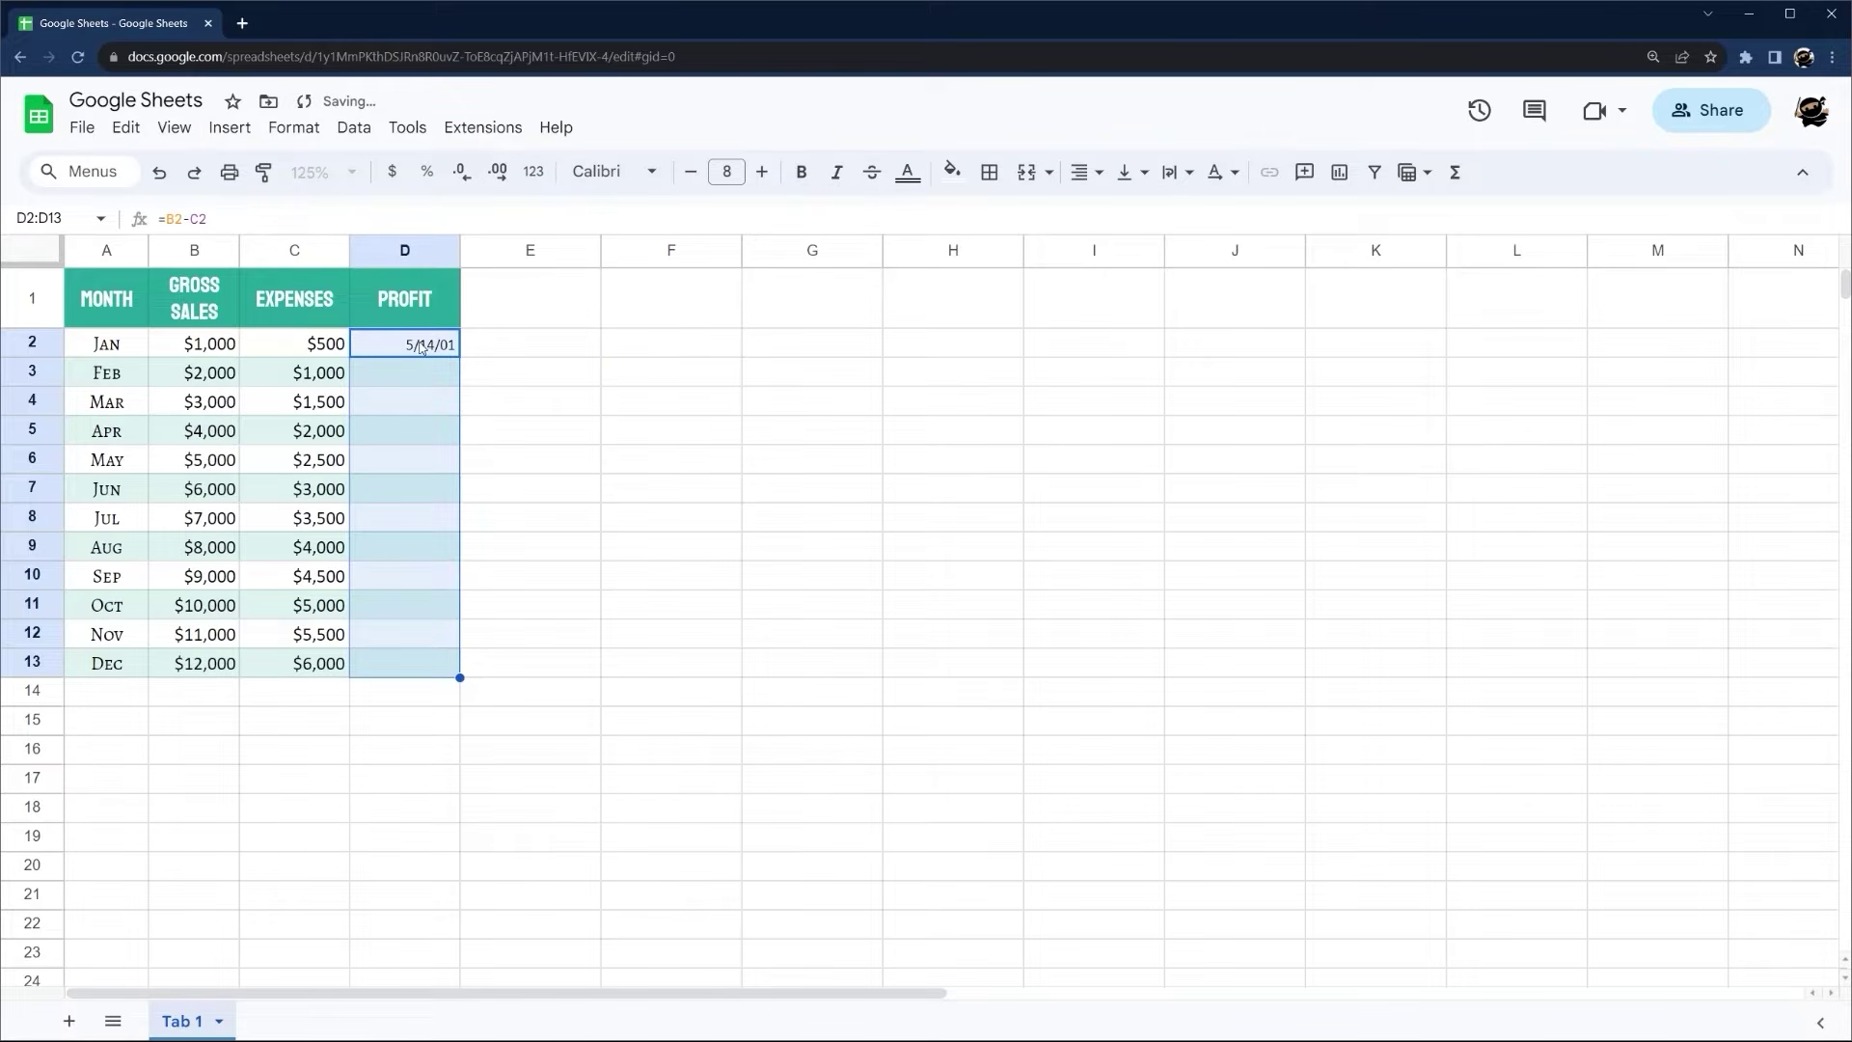
click(533, 171)
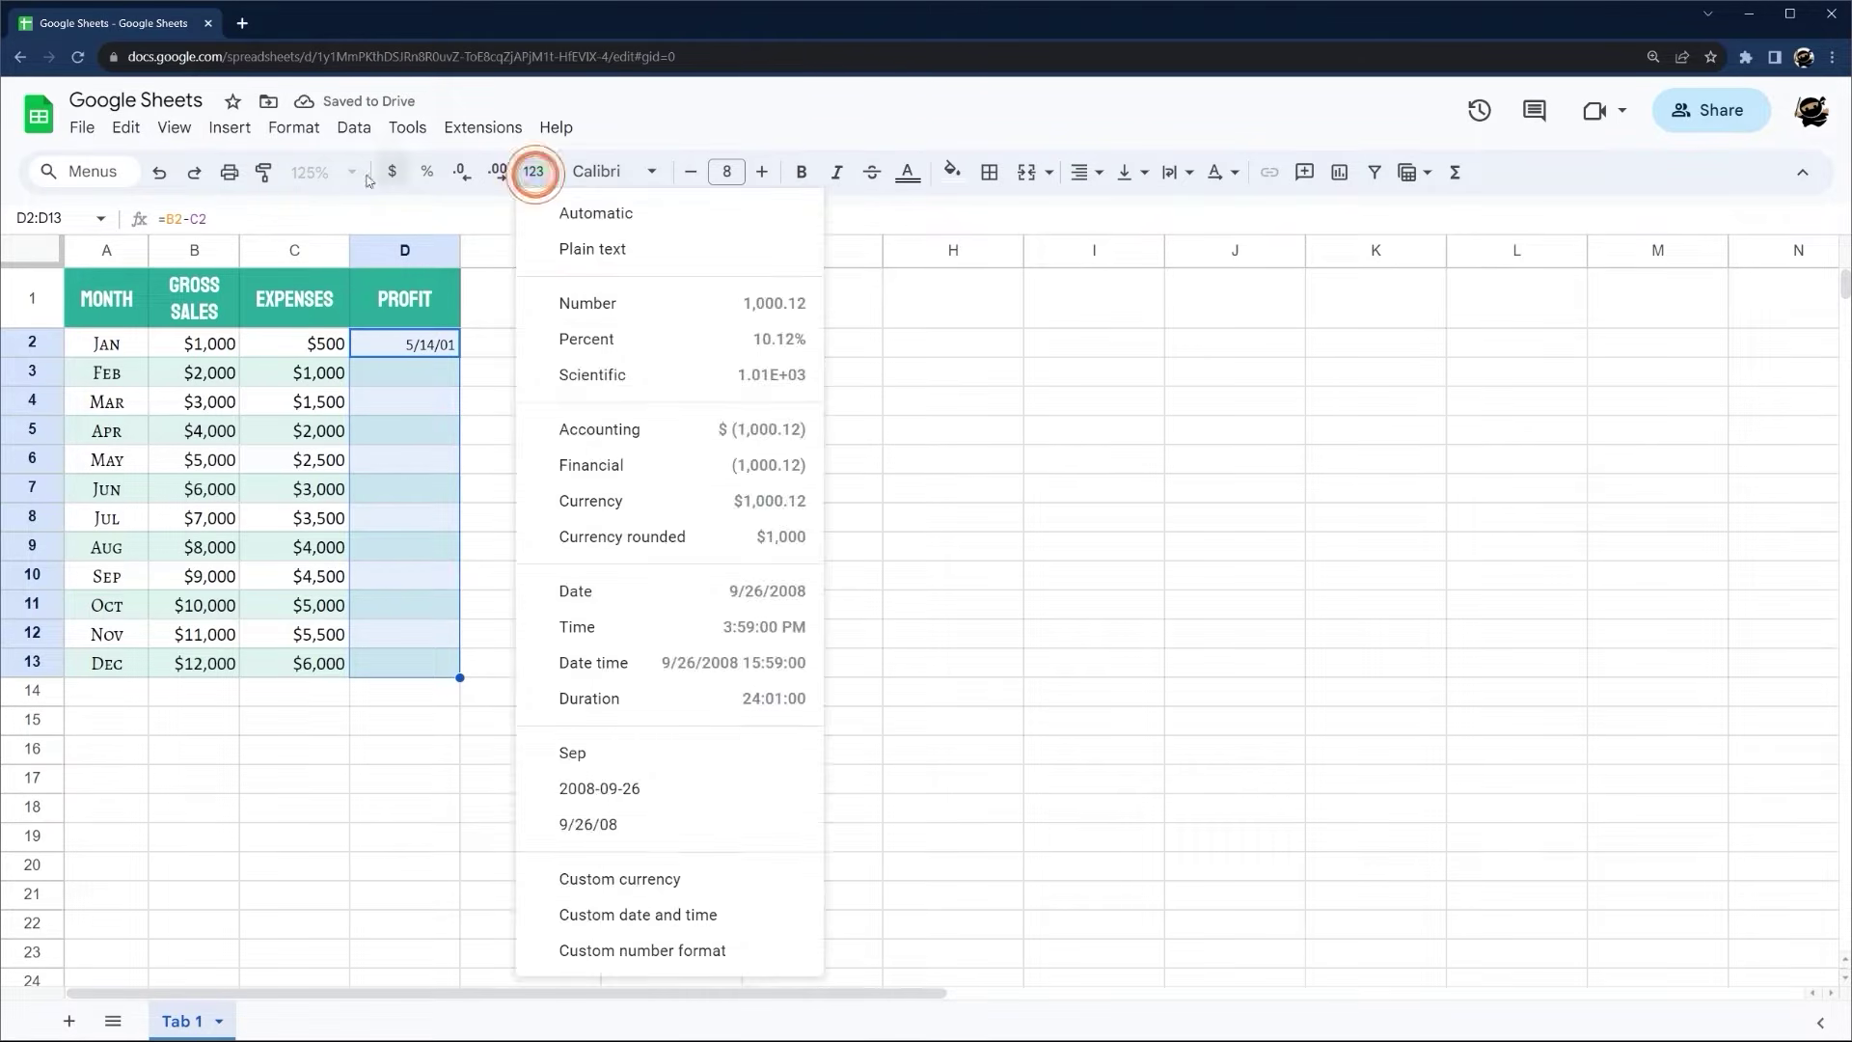
click(392, 171)
click(462, 171)
click(462, 171)
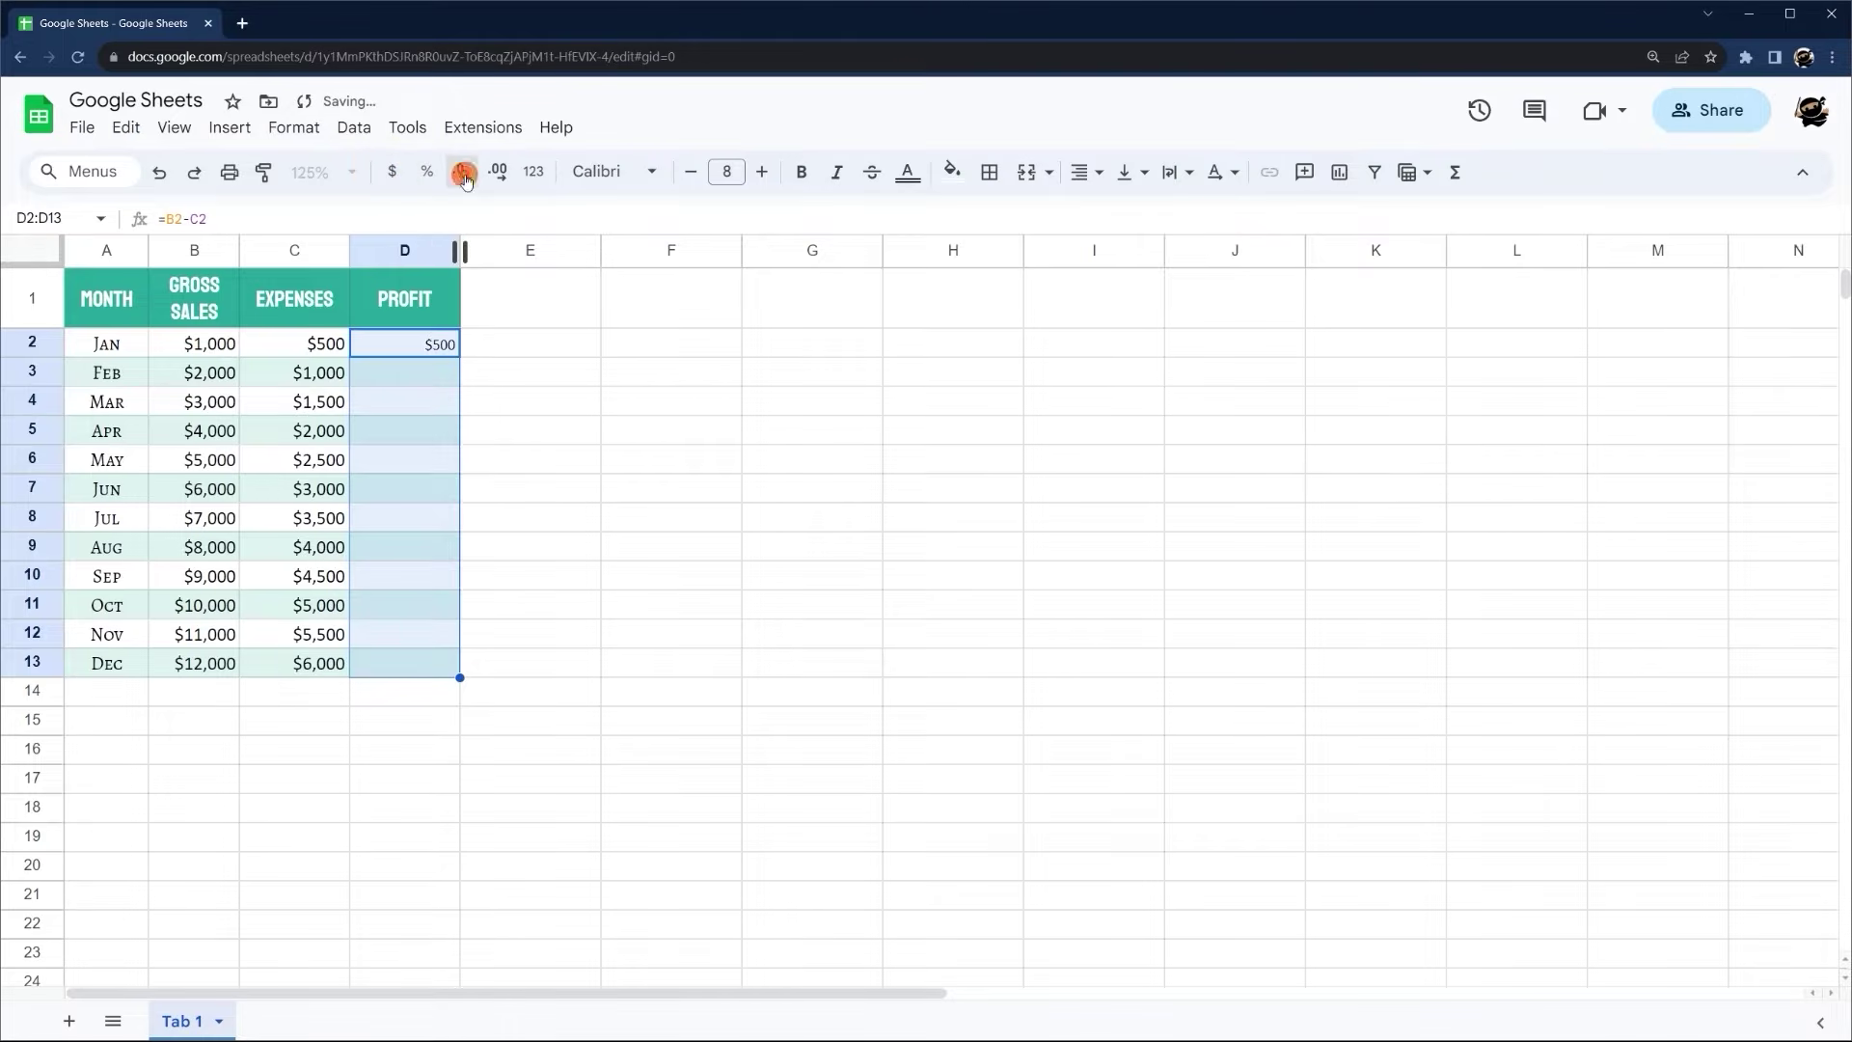
Copy the formatting of the Expenses cells C2:C13 onto the Profit cells D2:D13
click(317, 343)
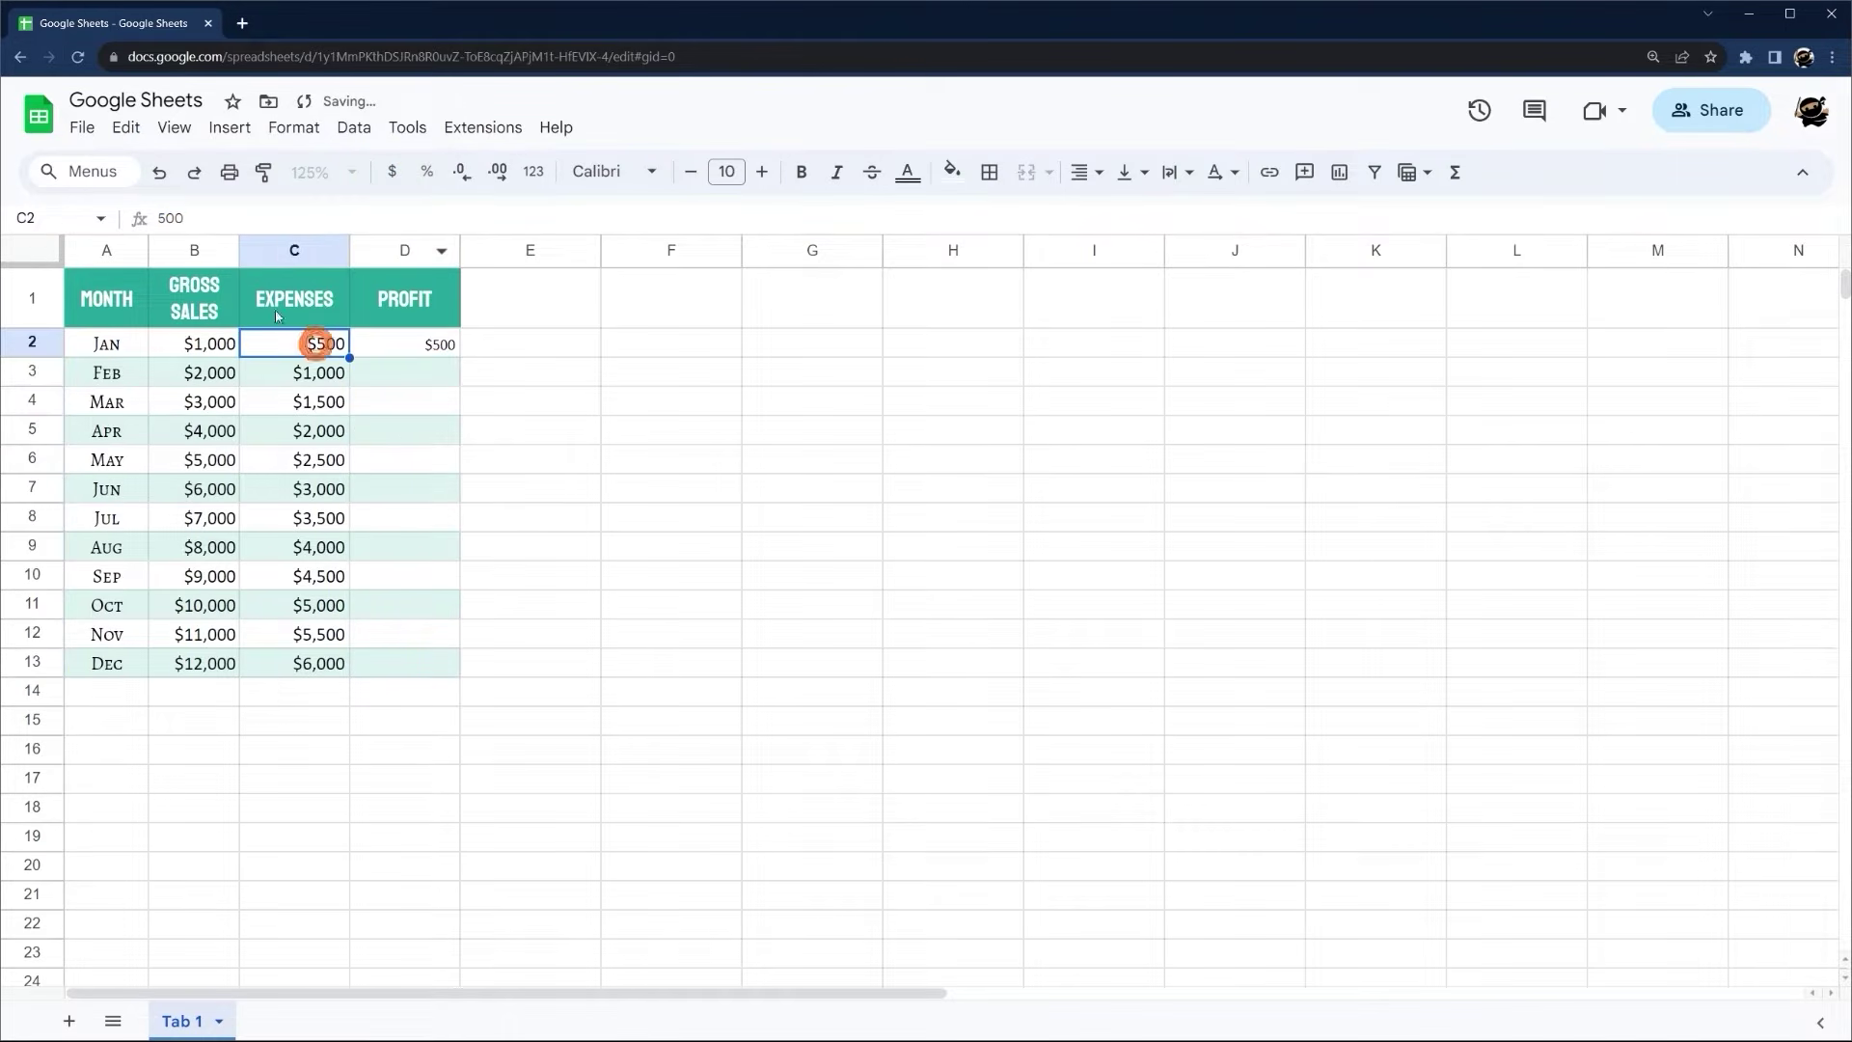
shift+click(303, 665)
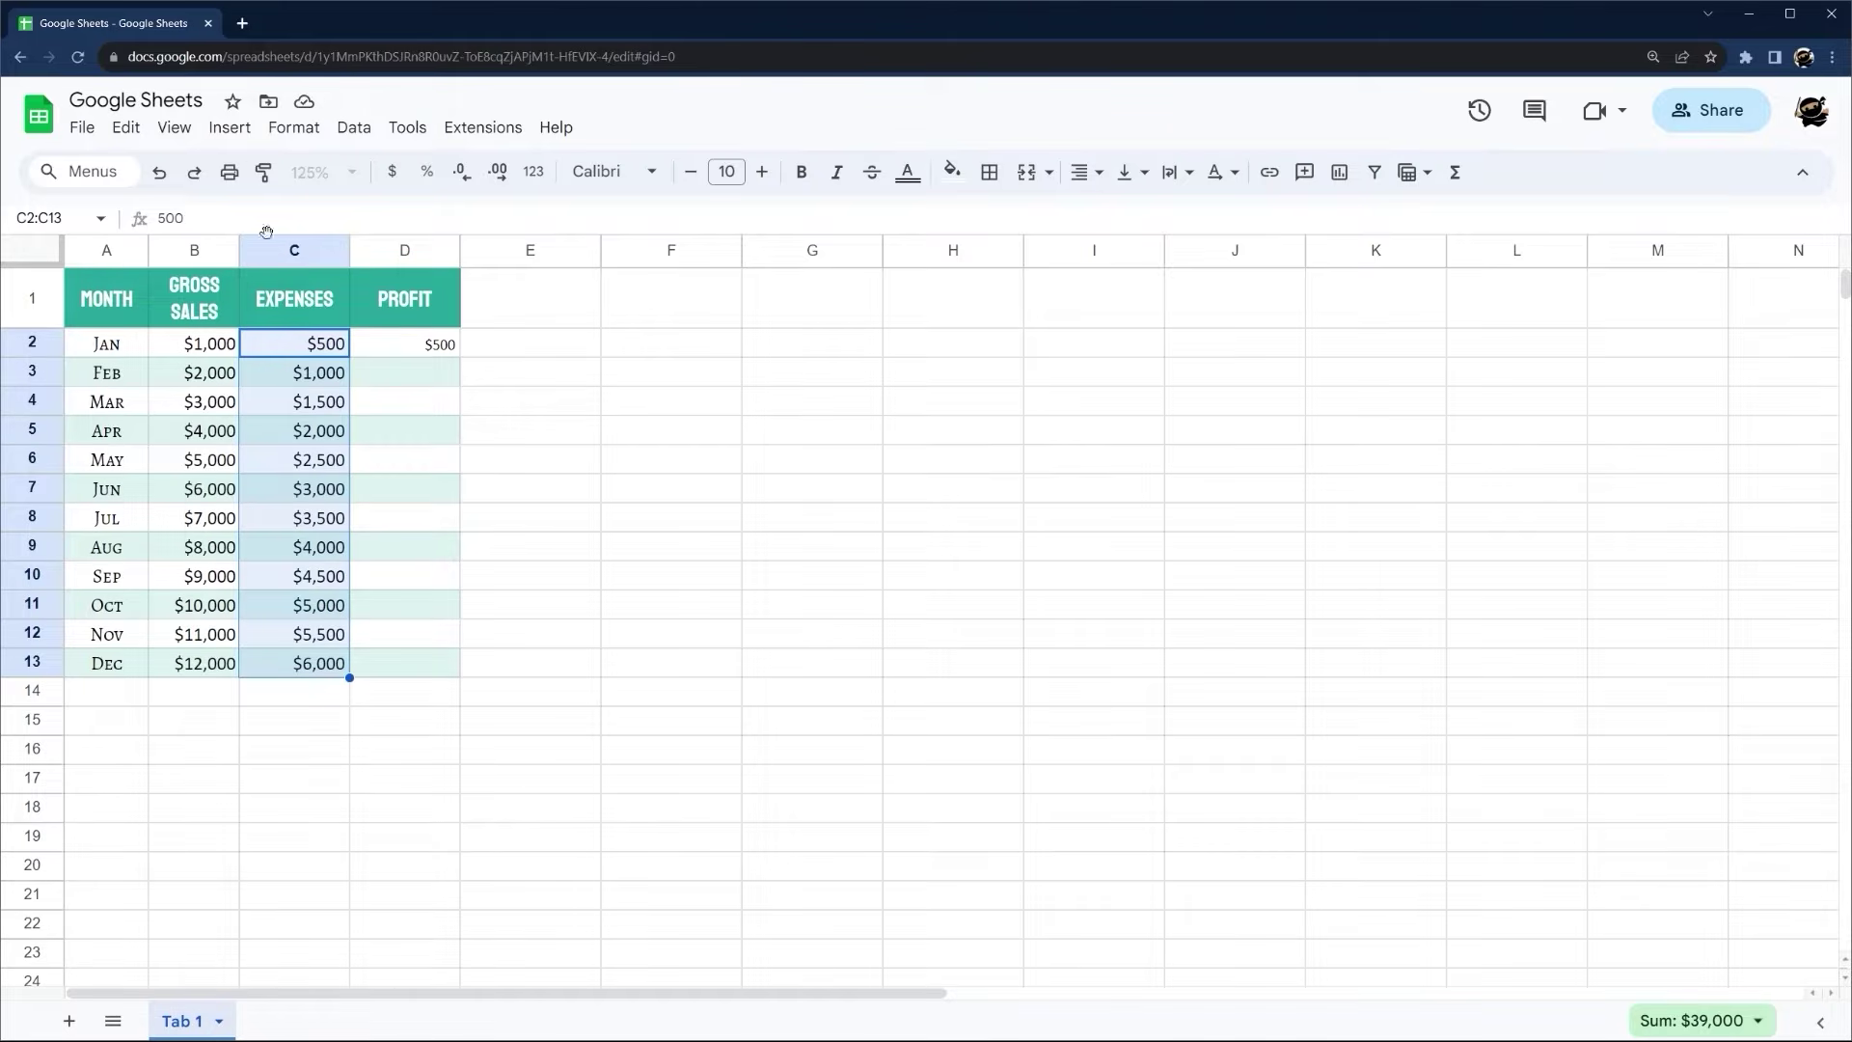
click(263, 173)
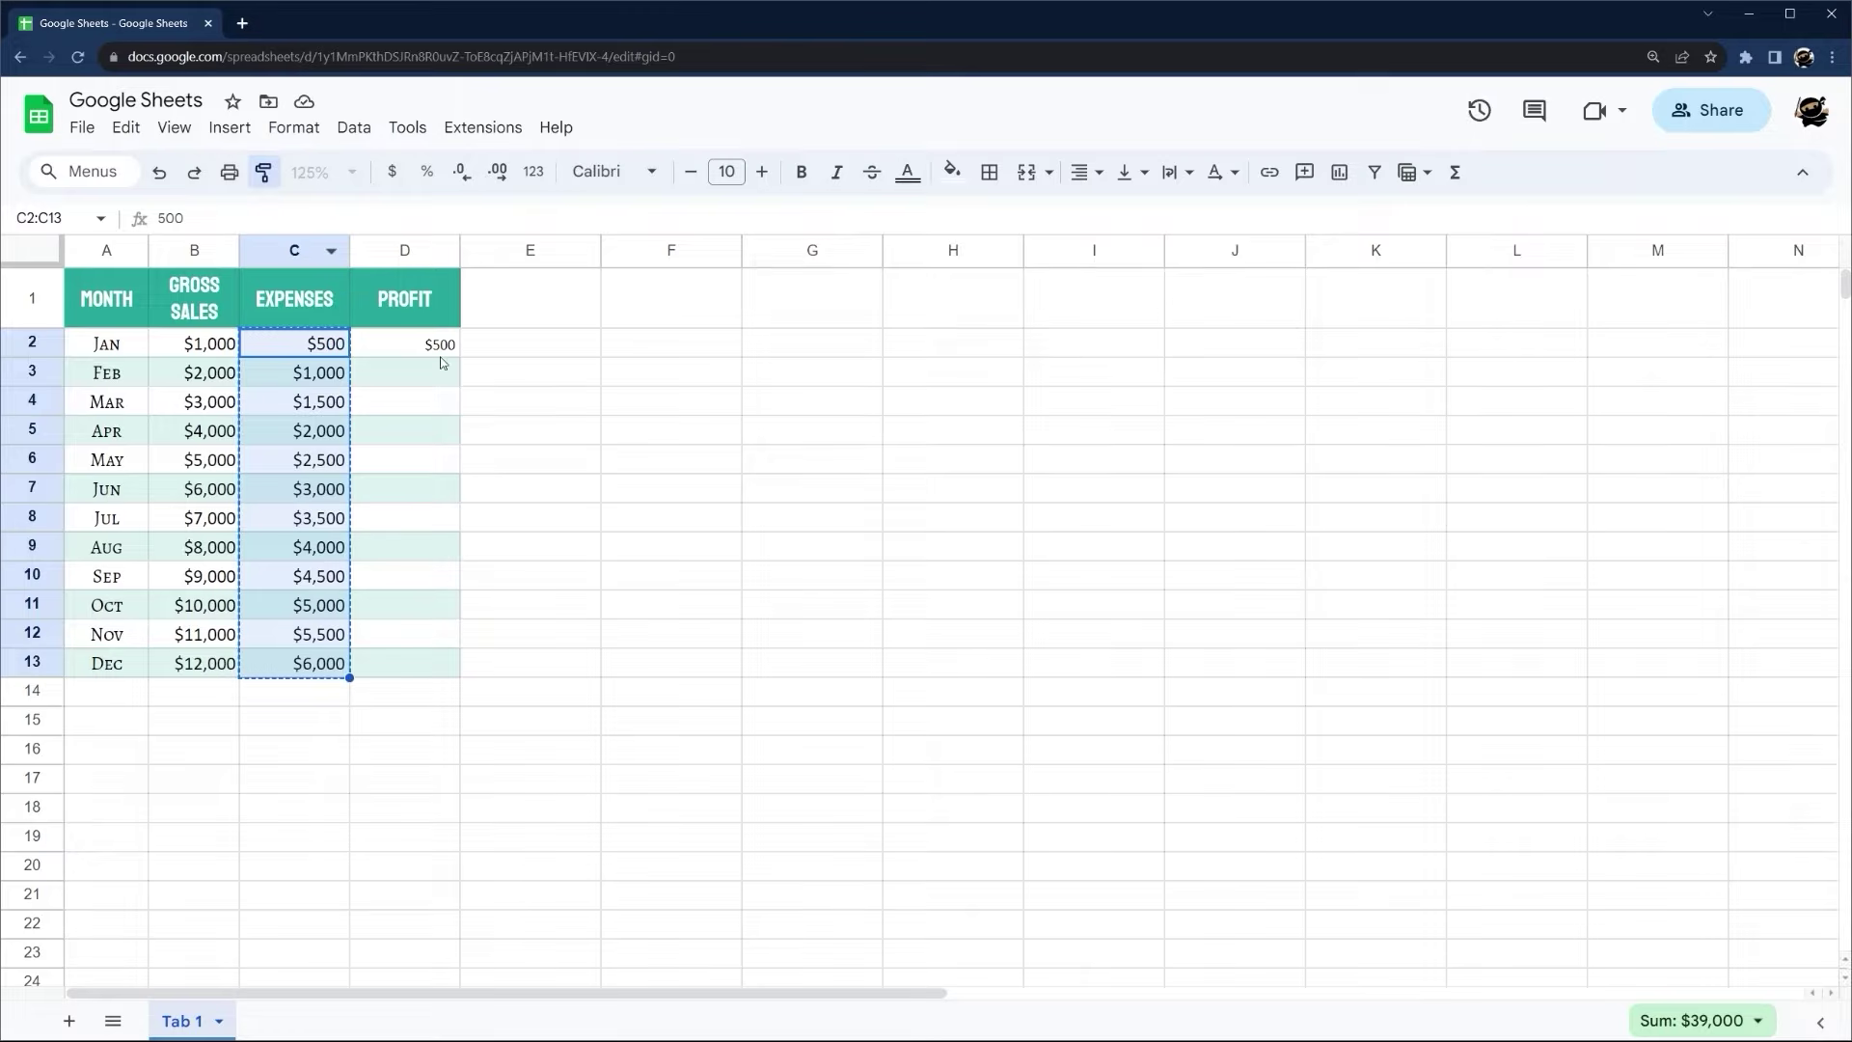
click(391, 349)
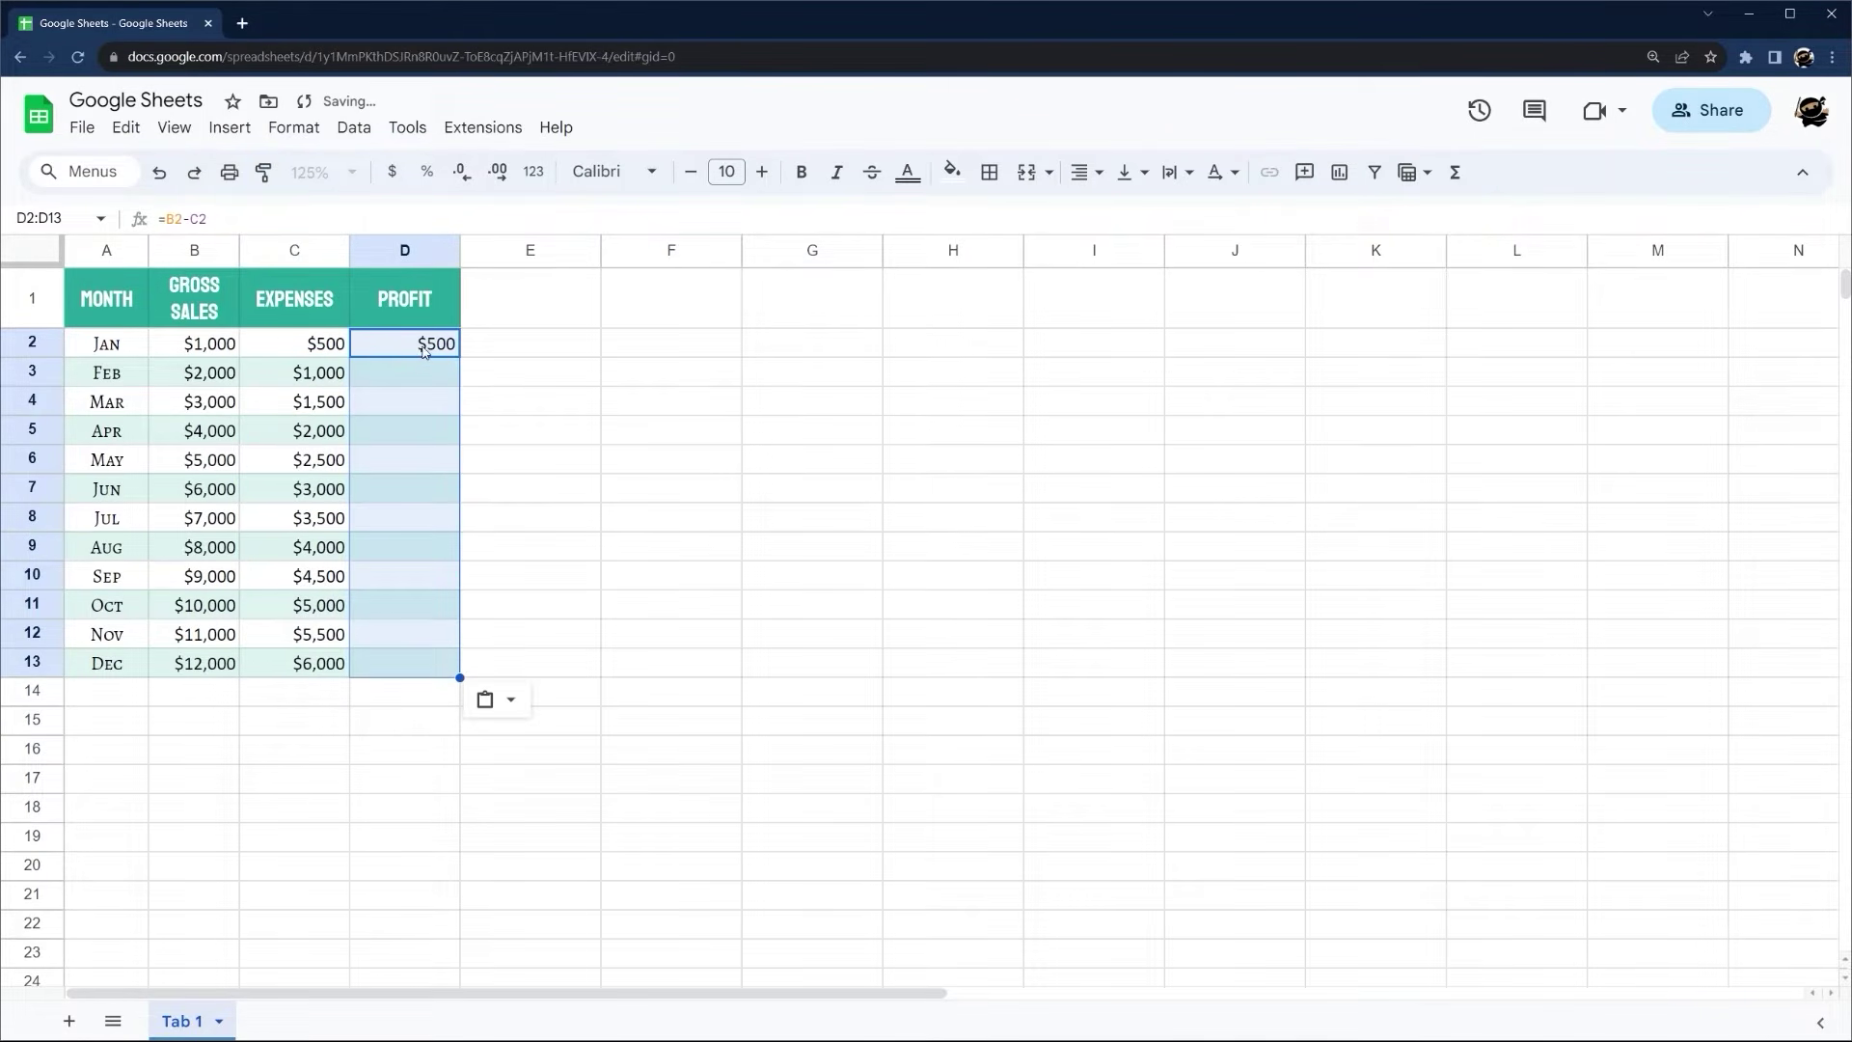
click(399, 345)
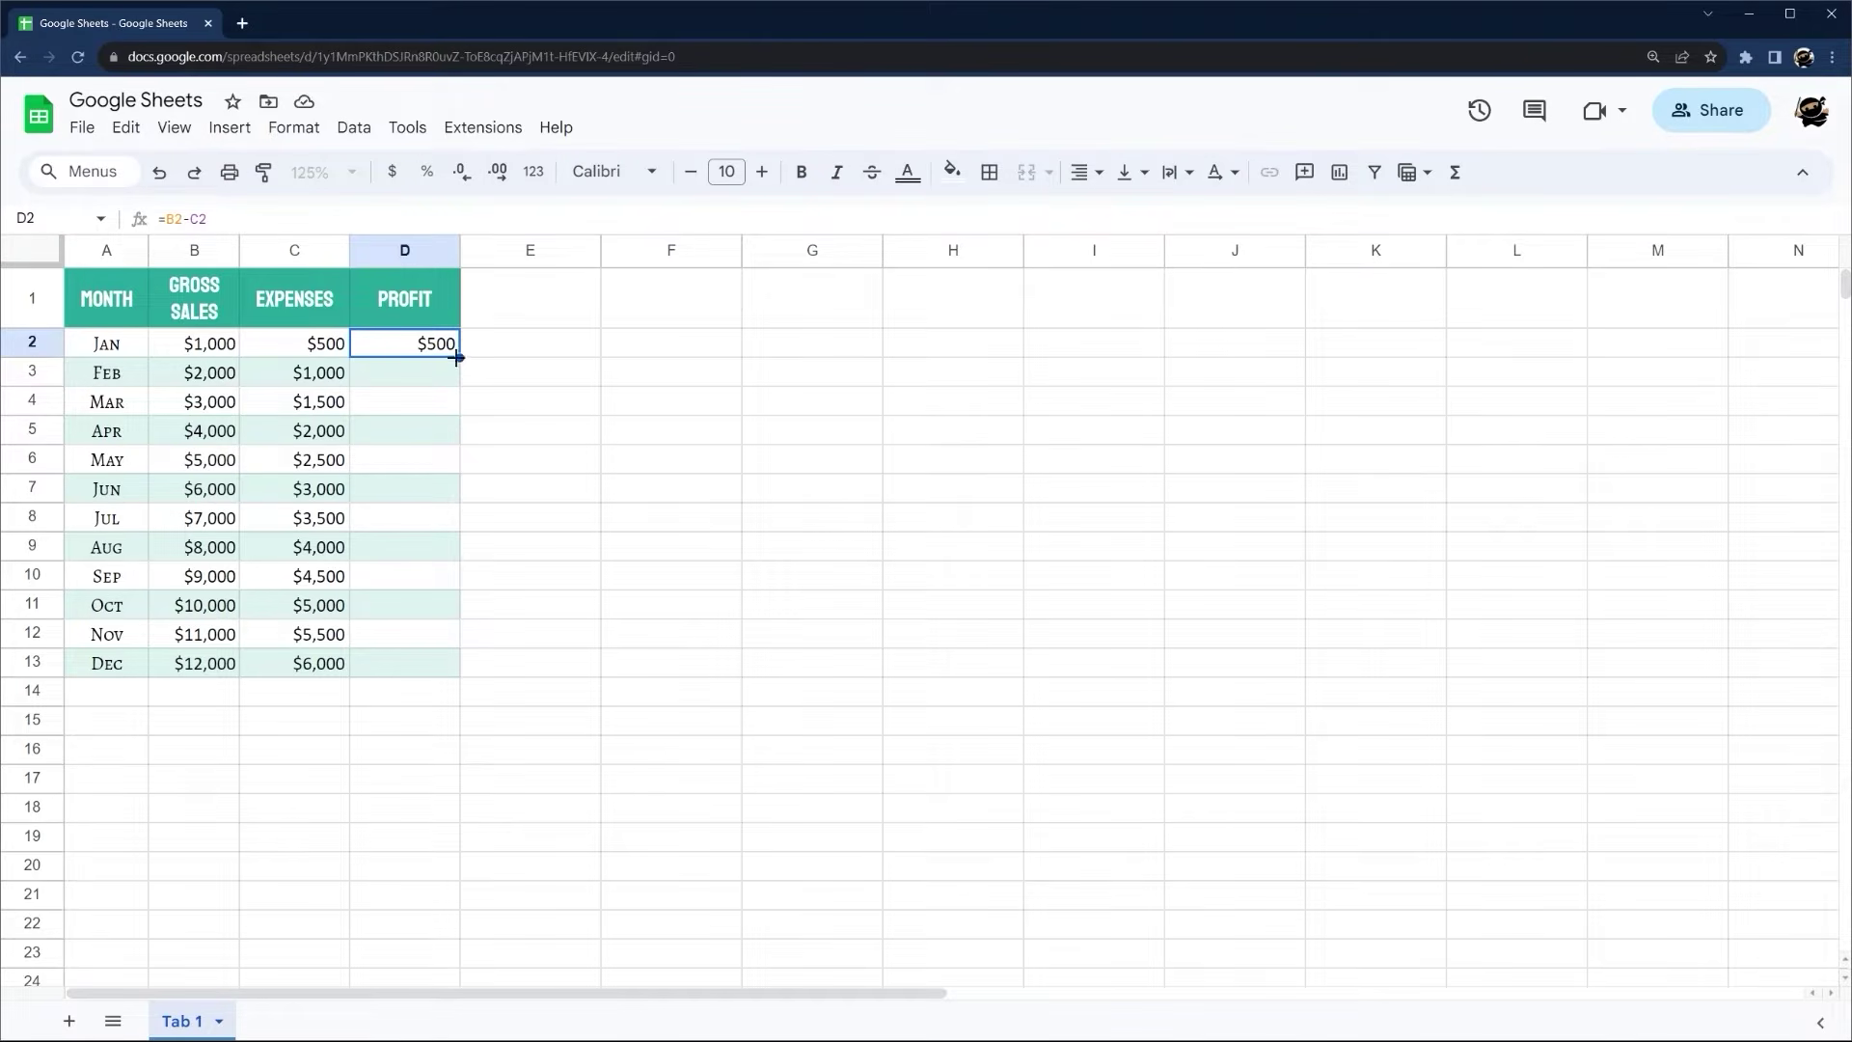
click(402, 385)
text(=)
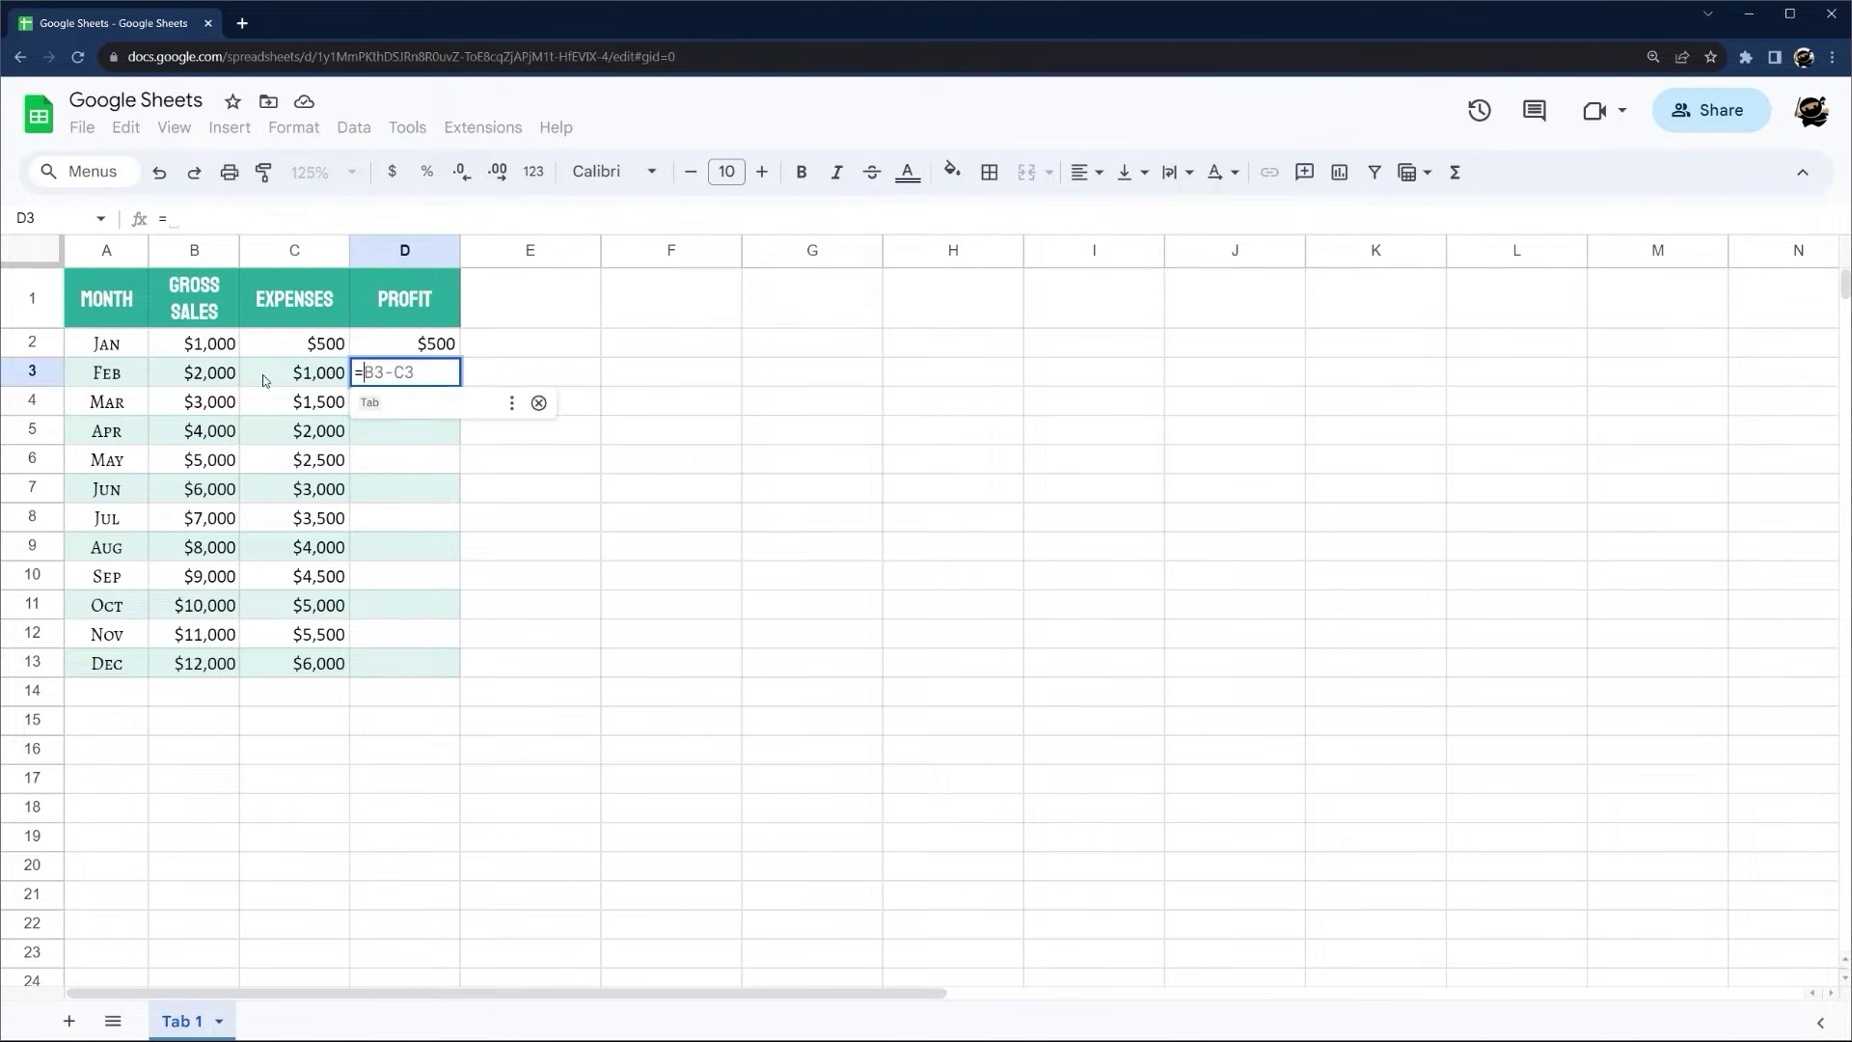
key(Escape)
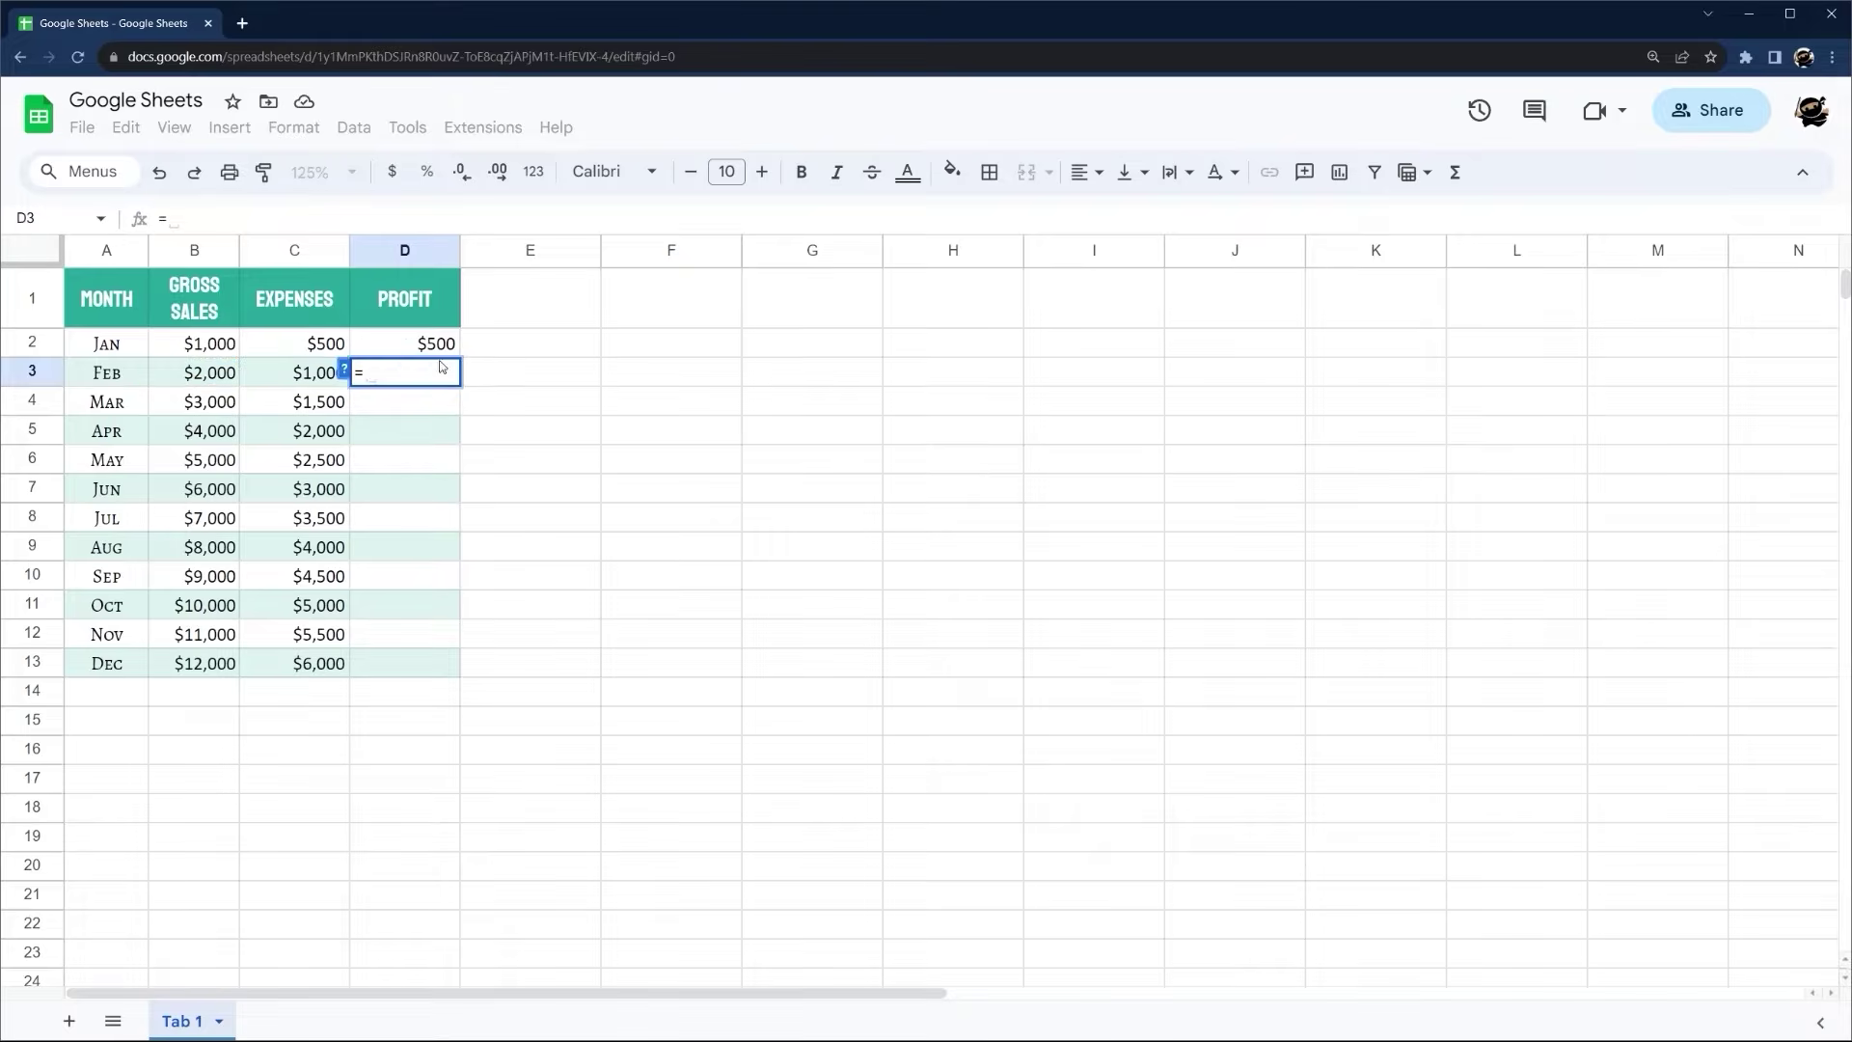
Fill the profit formula from D2 down to D13 and check the formulas in D3 and D2
click(434, 347)
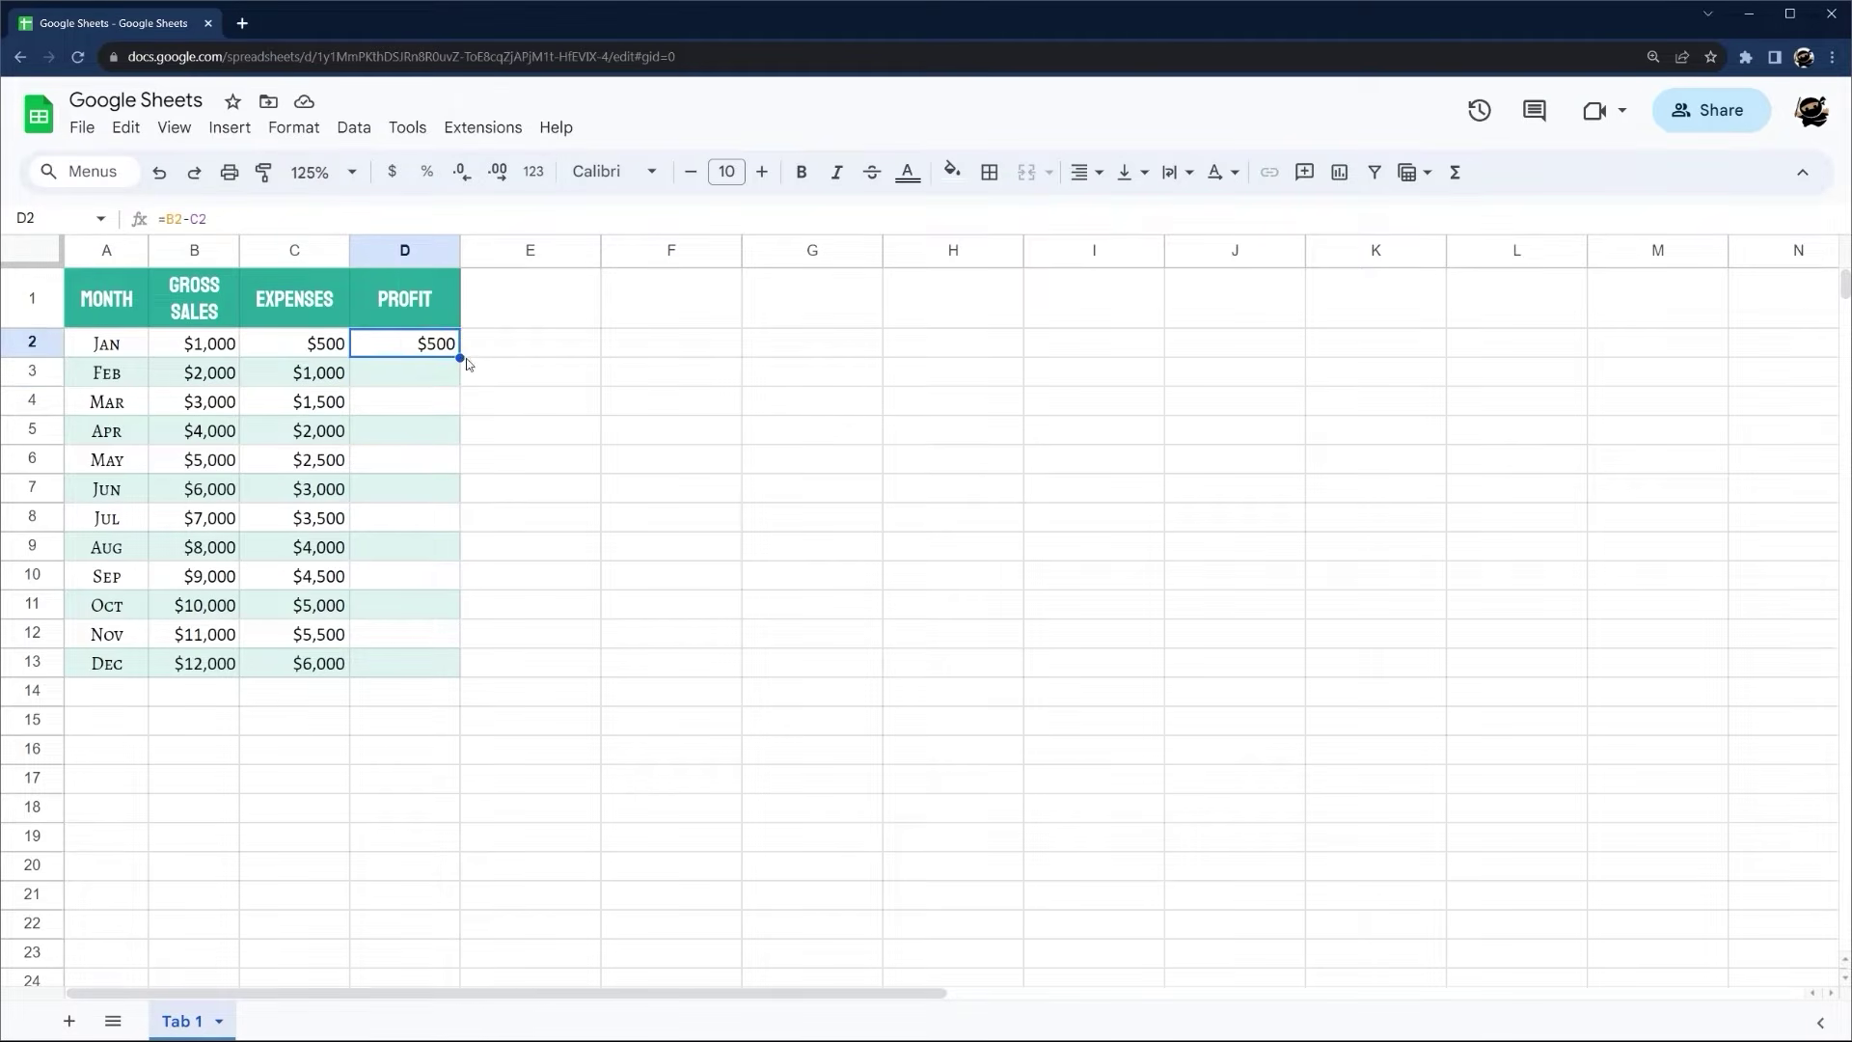
drag(460, 358, 438, 658)
click(422, 383)
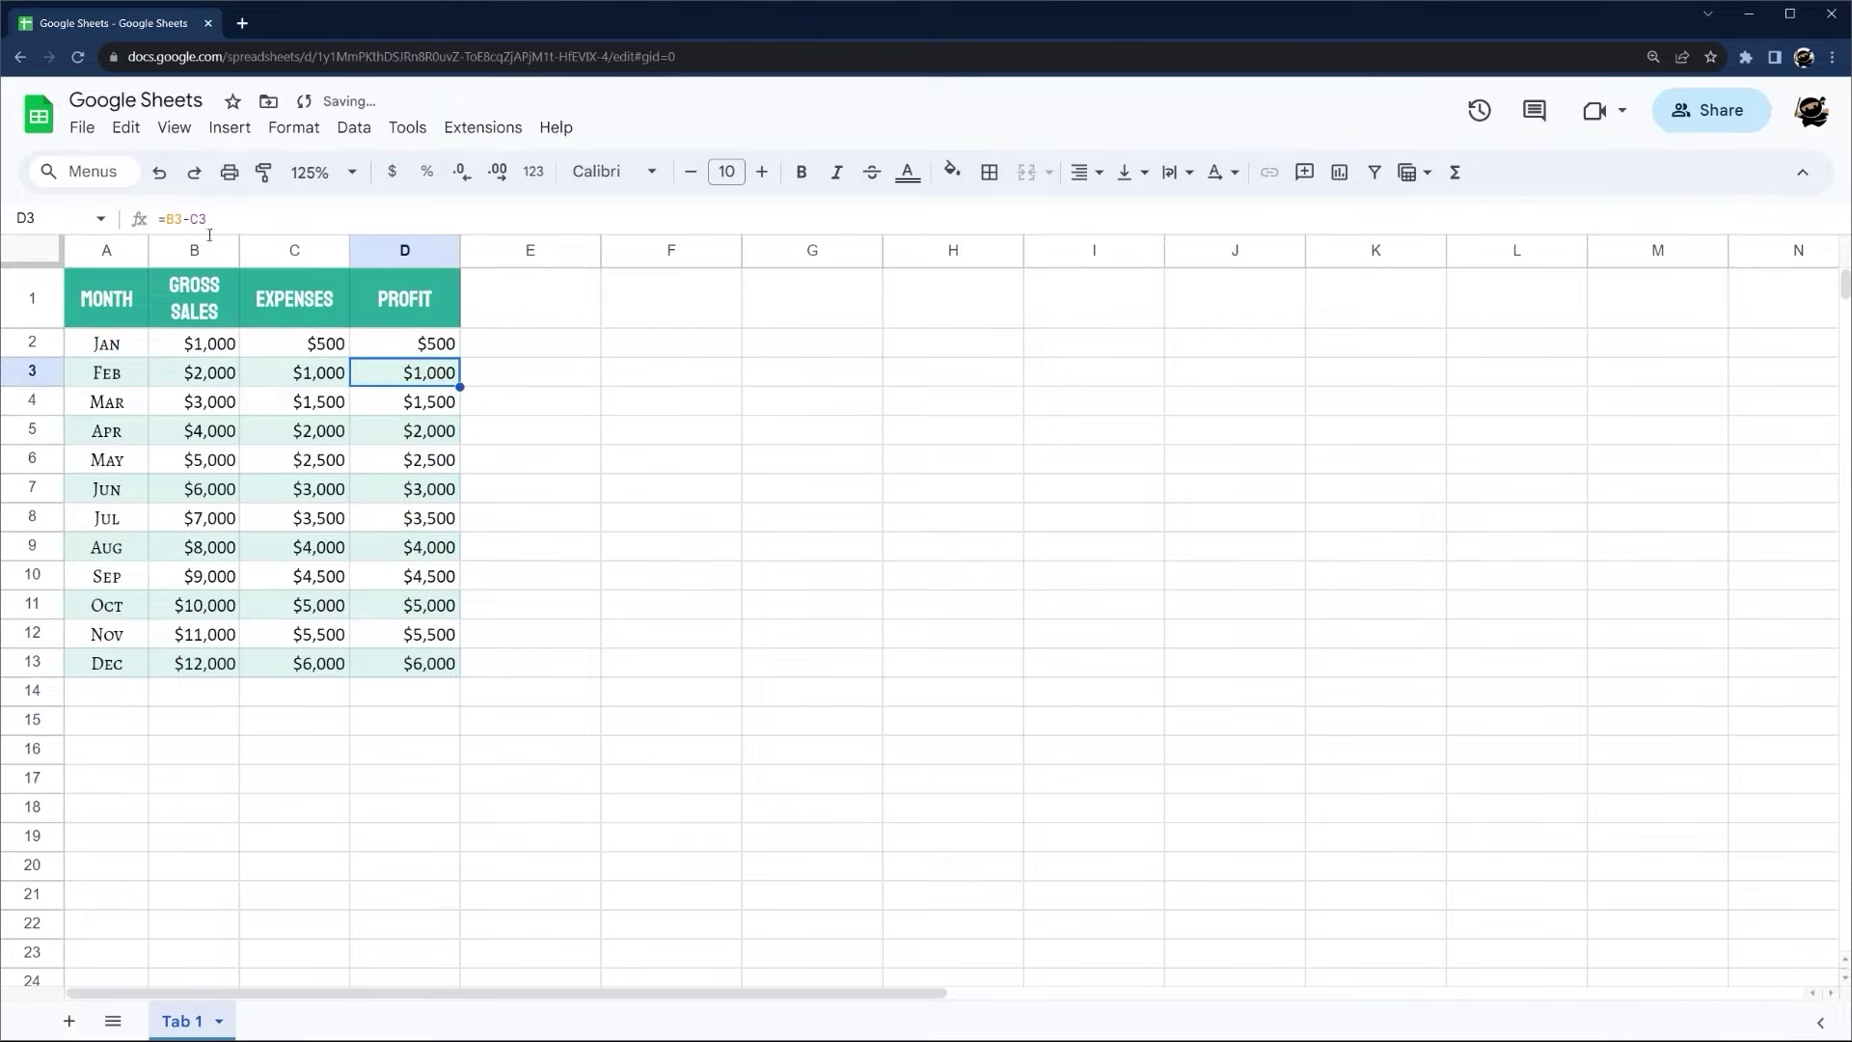
click(436, 347)
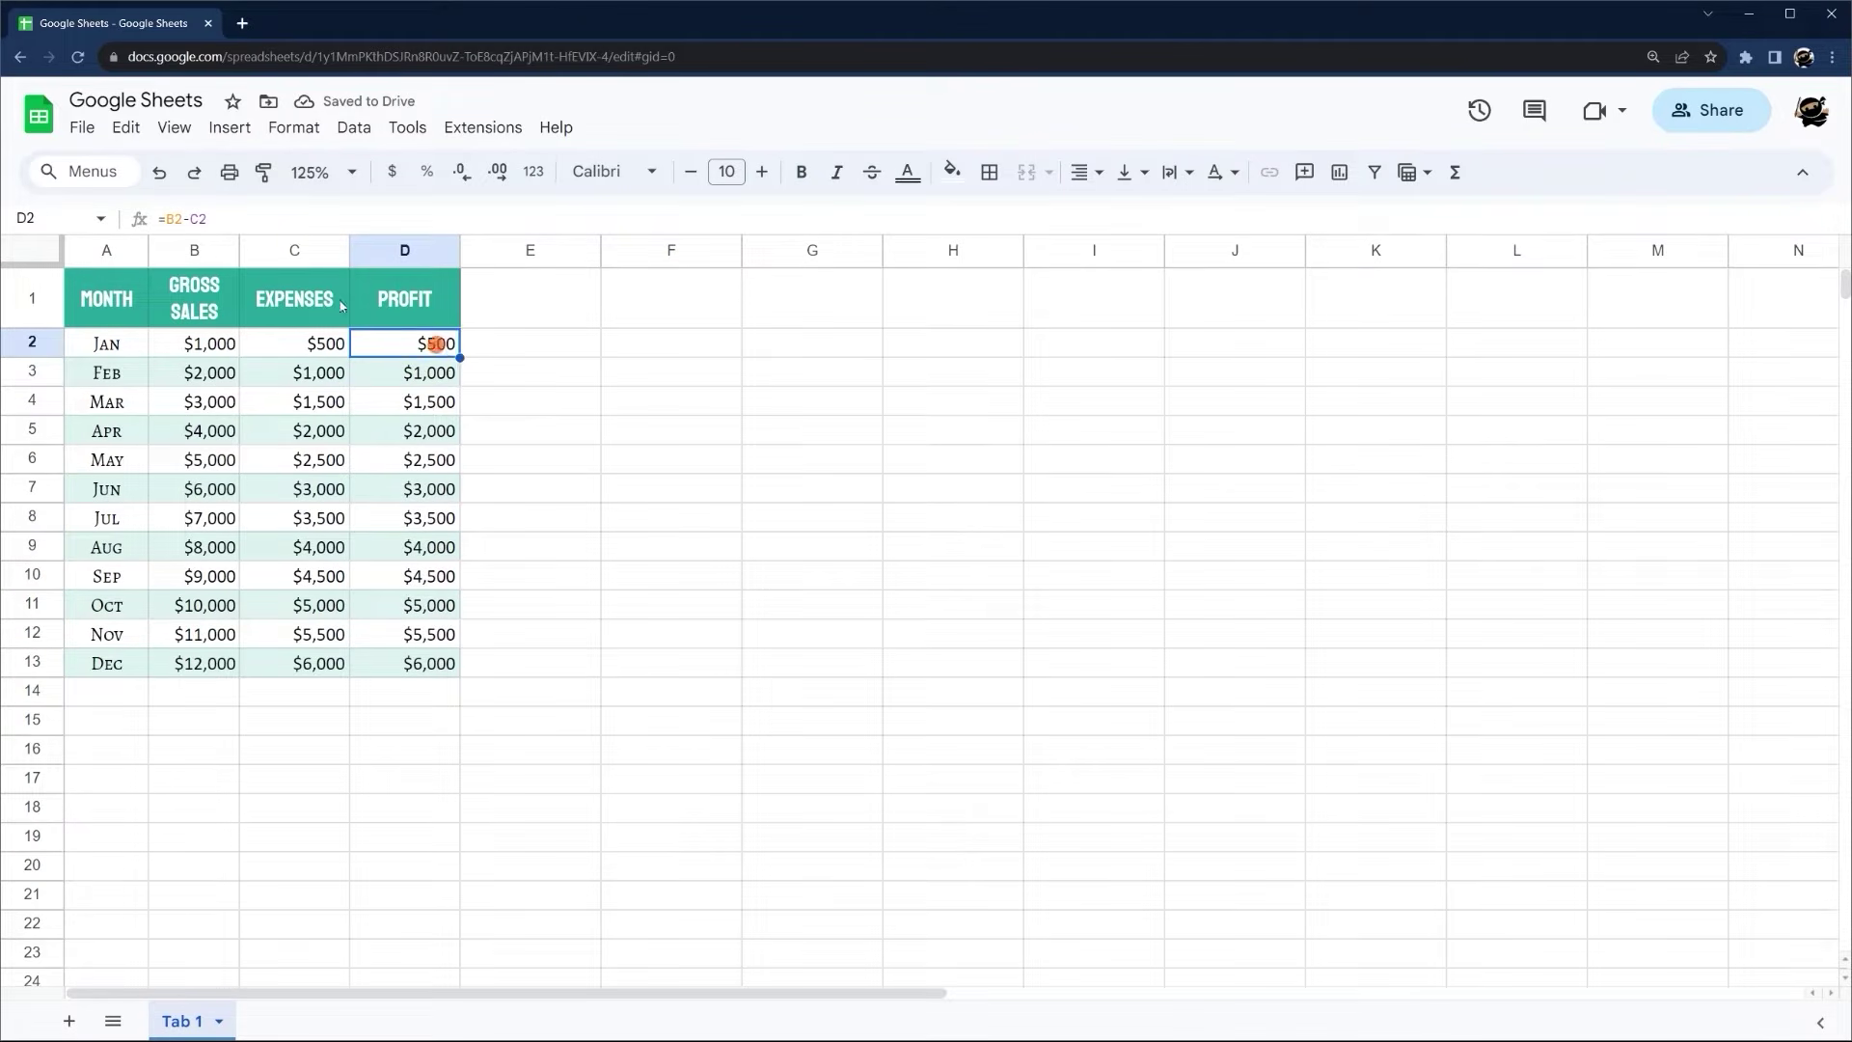
double_click(170, 217)
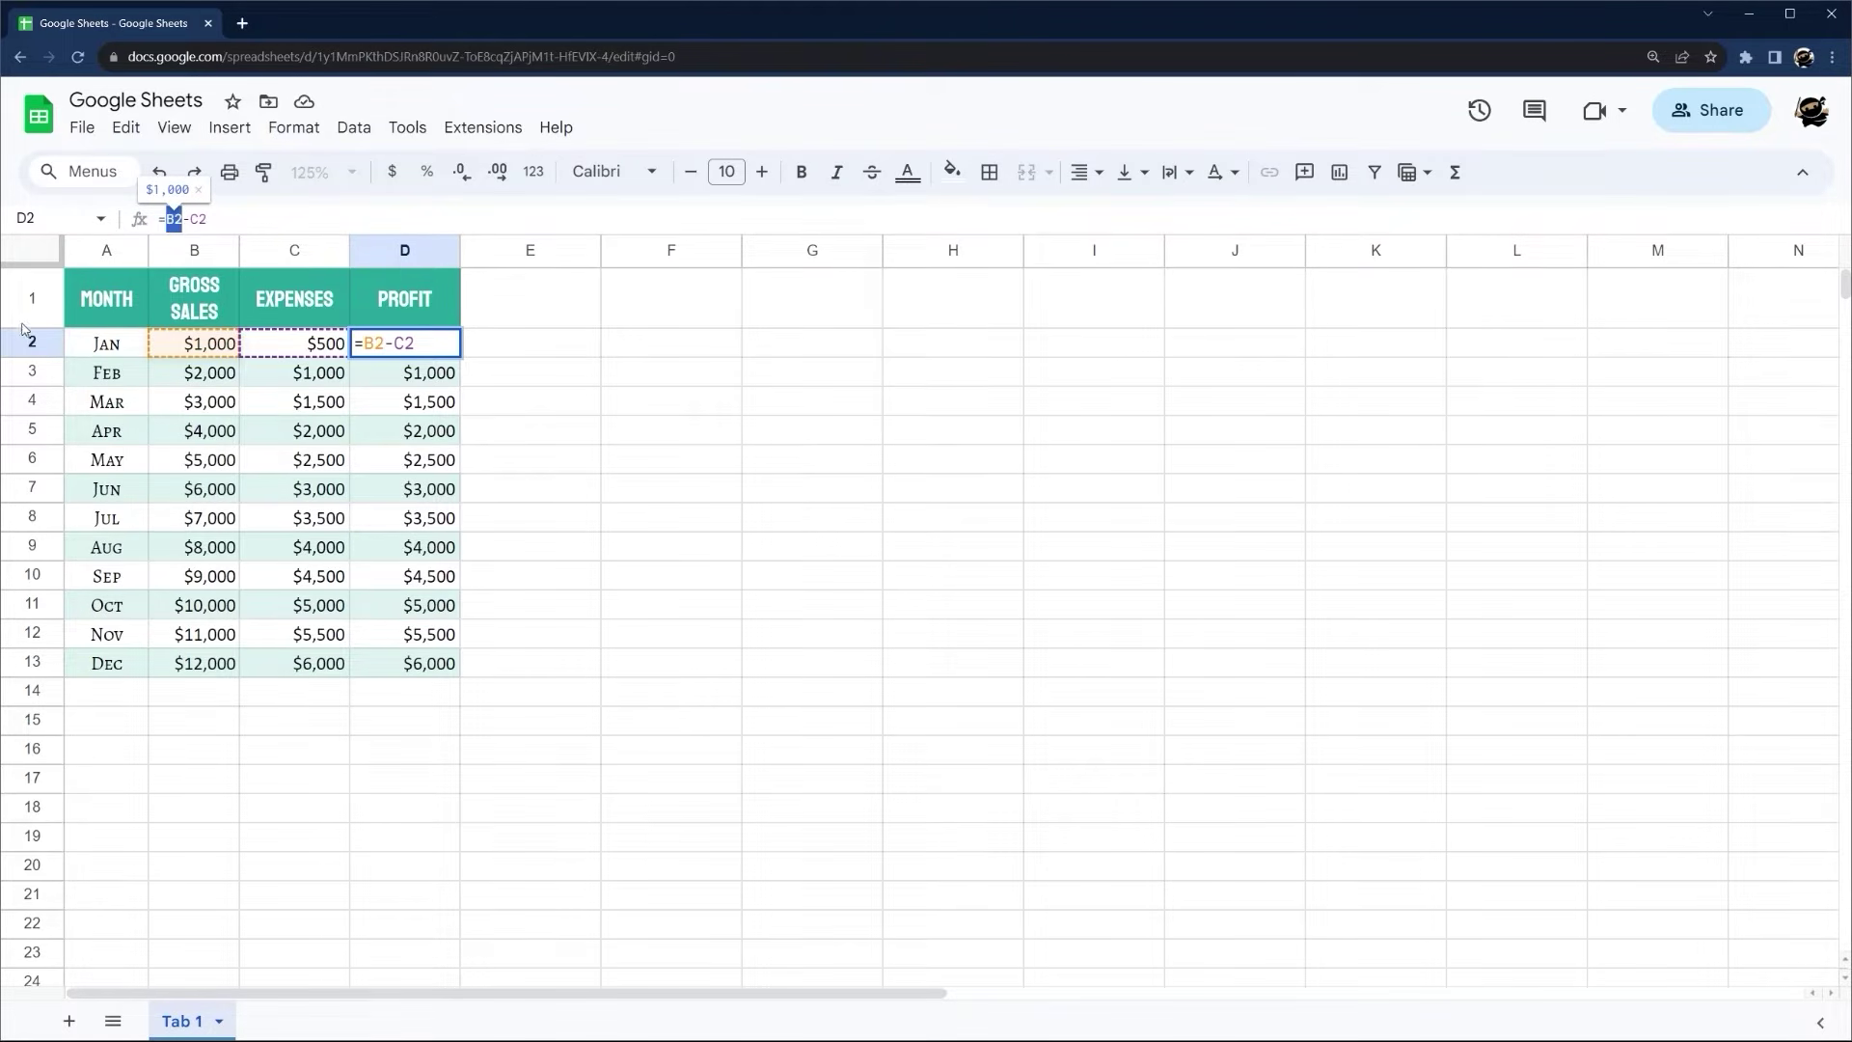
key(Escape)
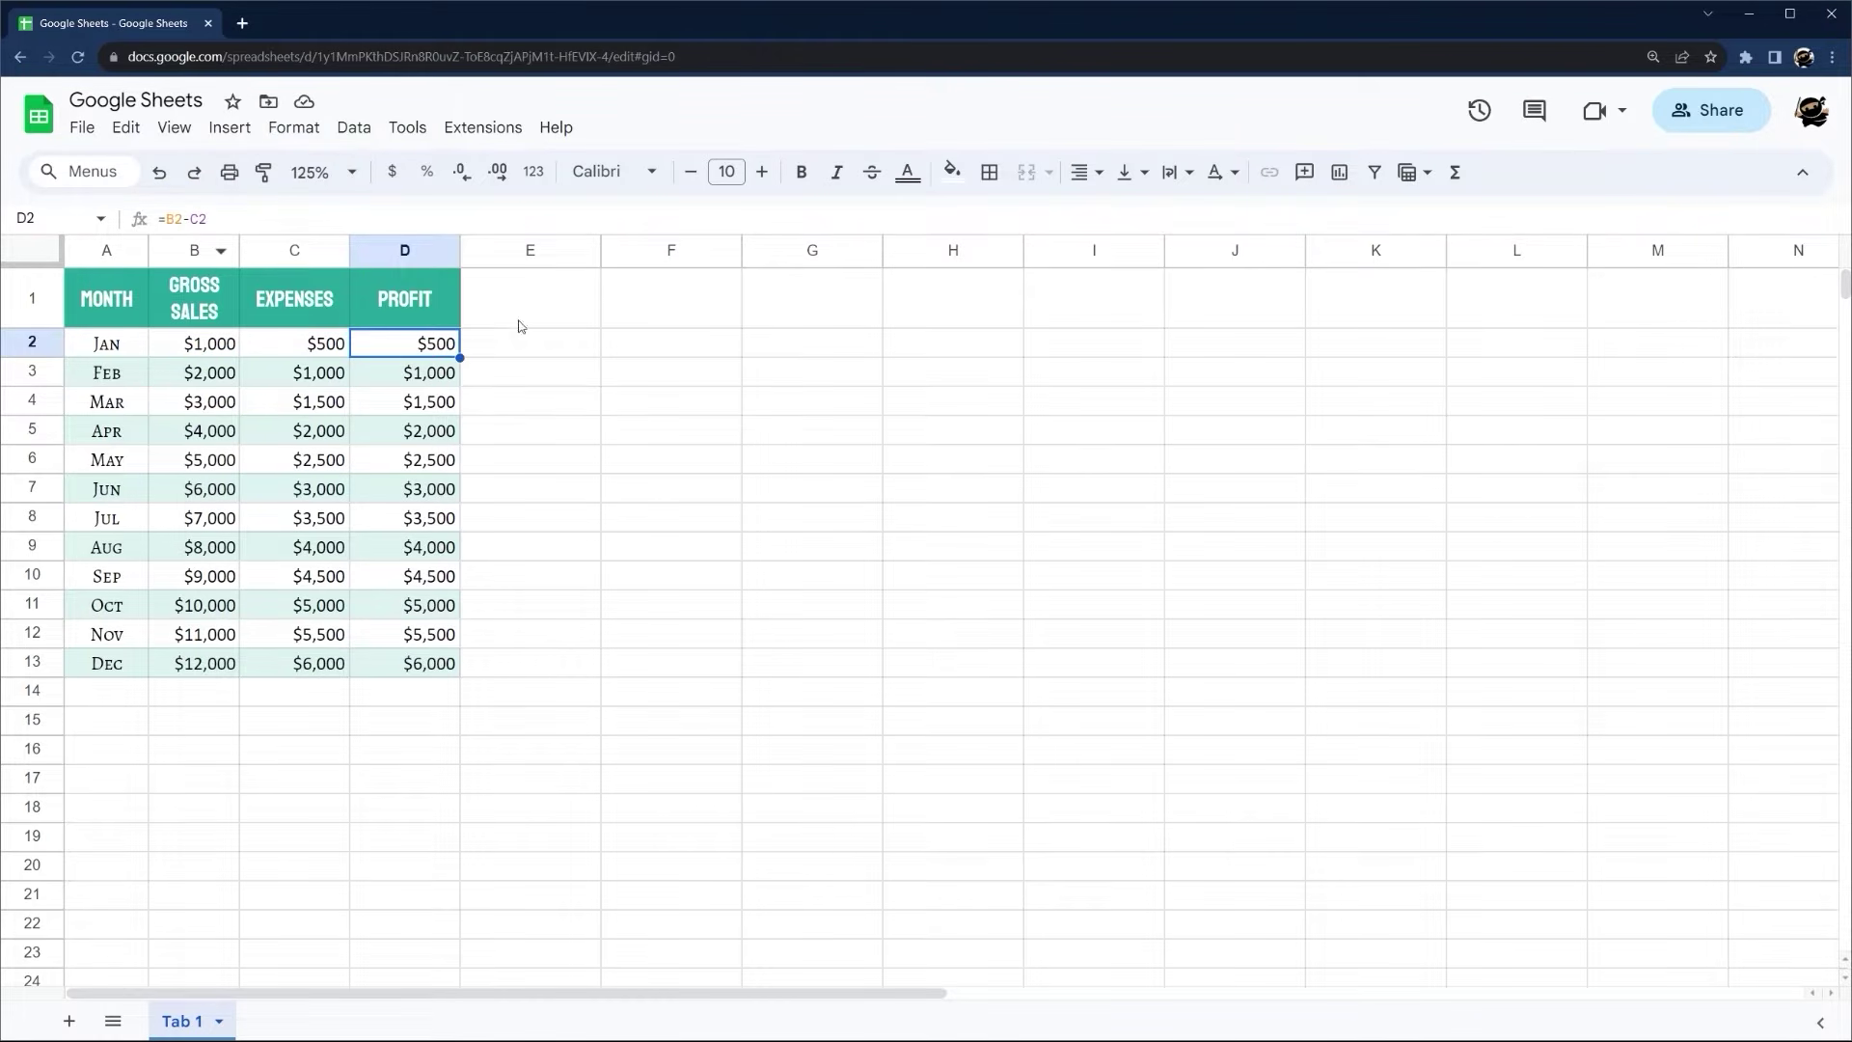
Try the reference =A1 in cell E2, rejecting the suggested autofill, and clear the cell
click(534, 349)
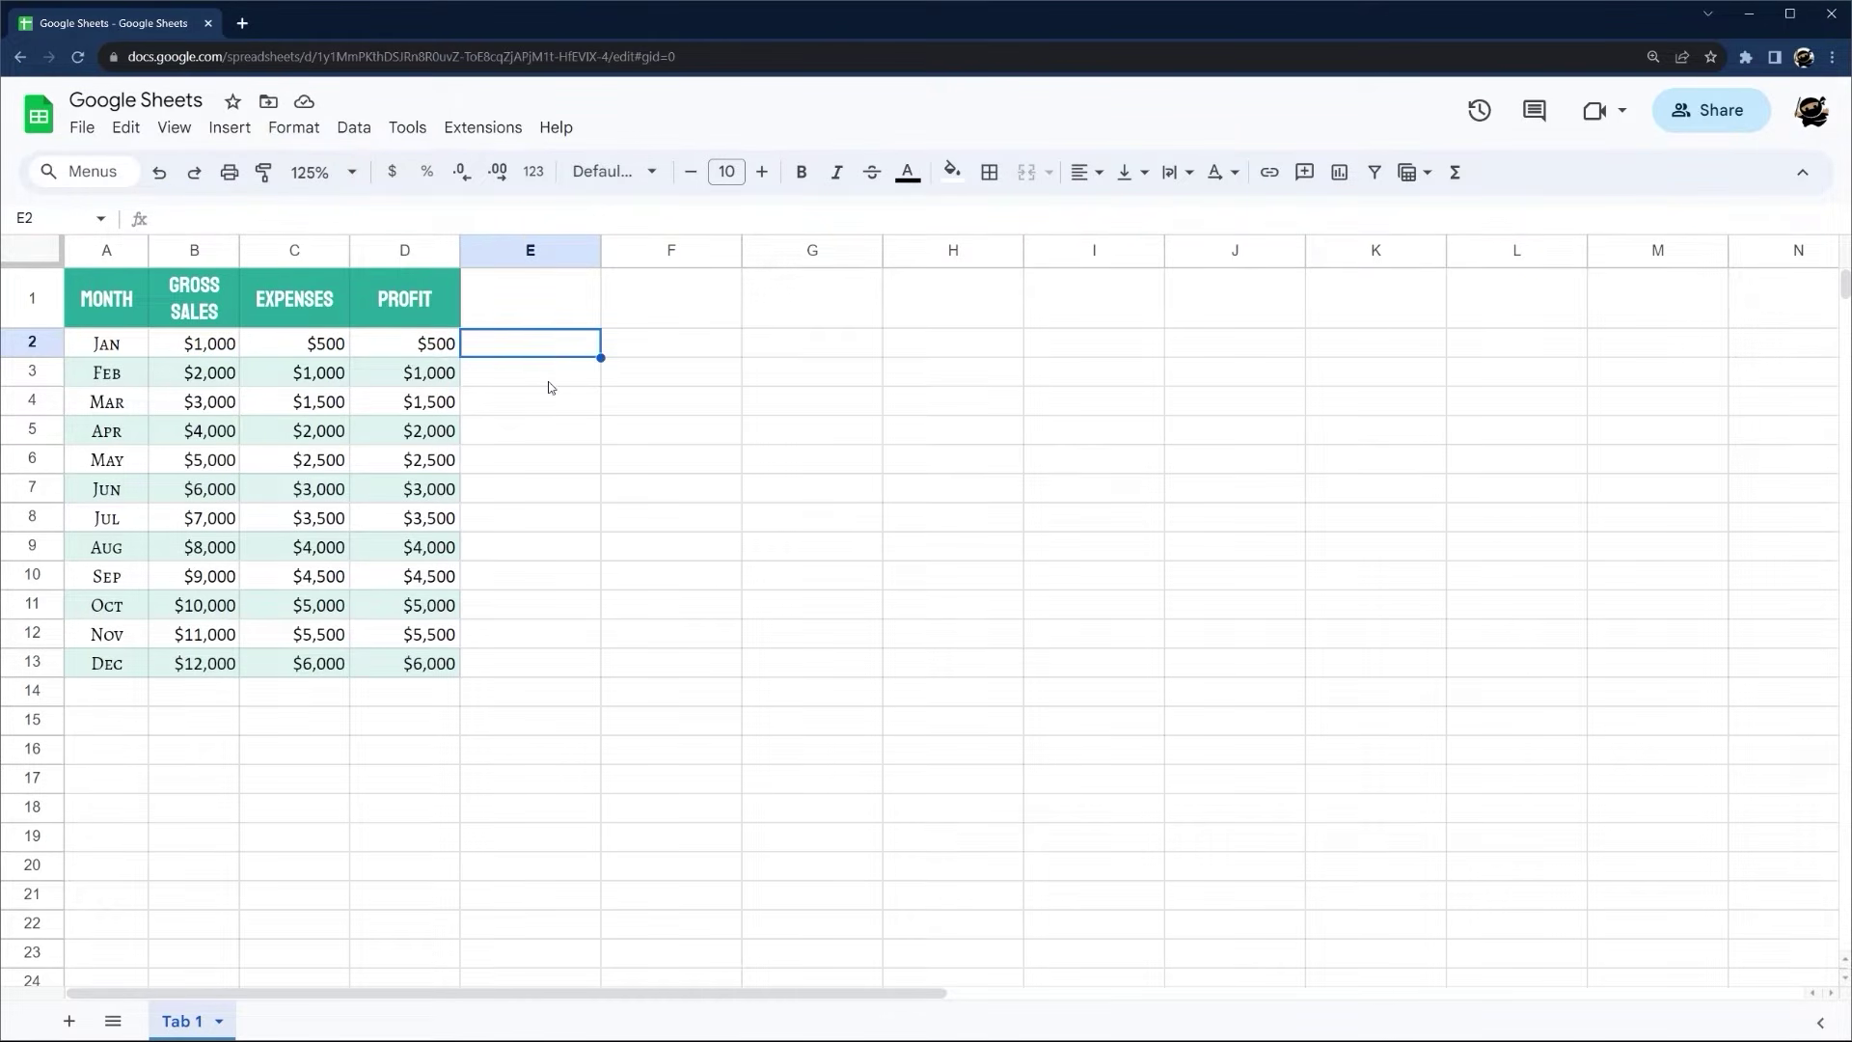
text(=)
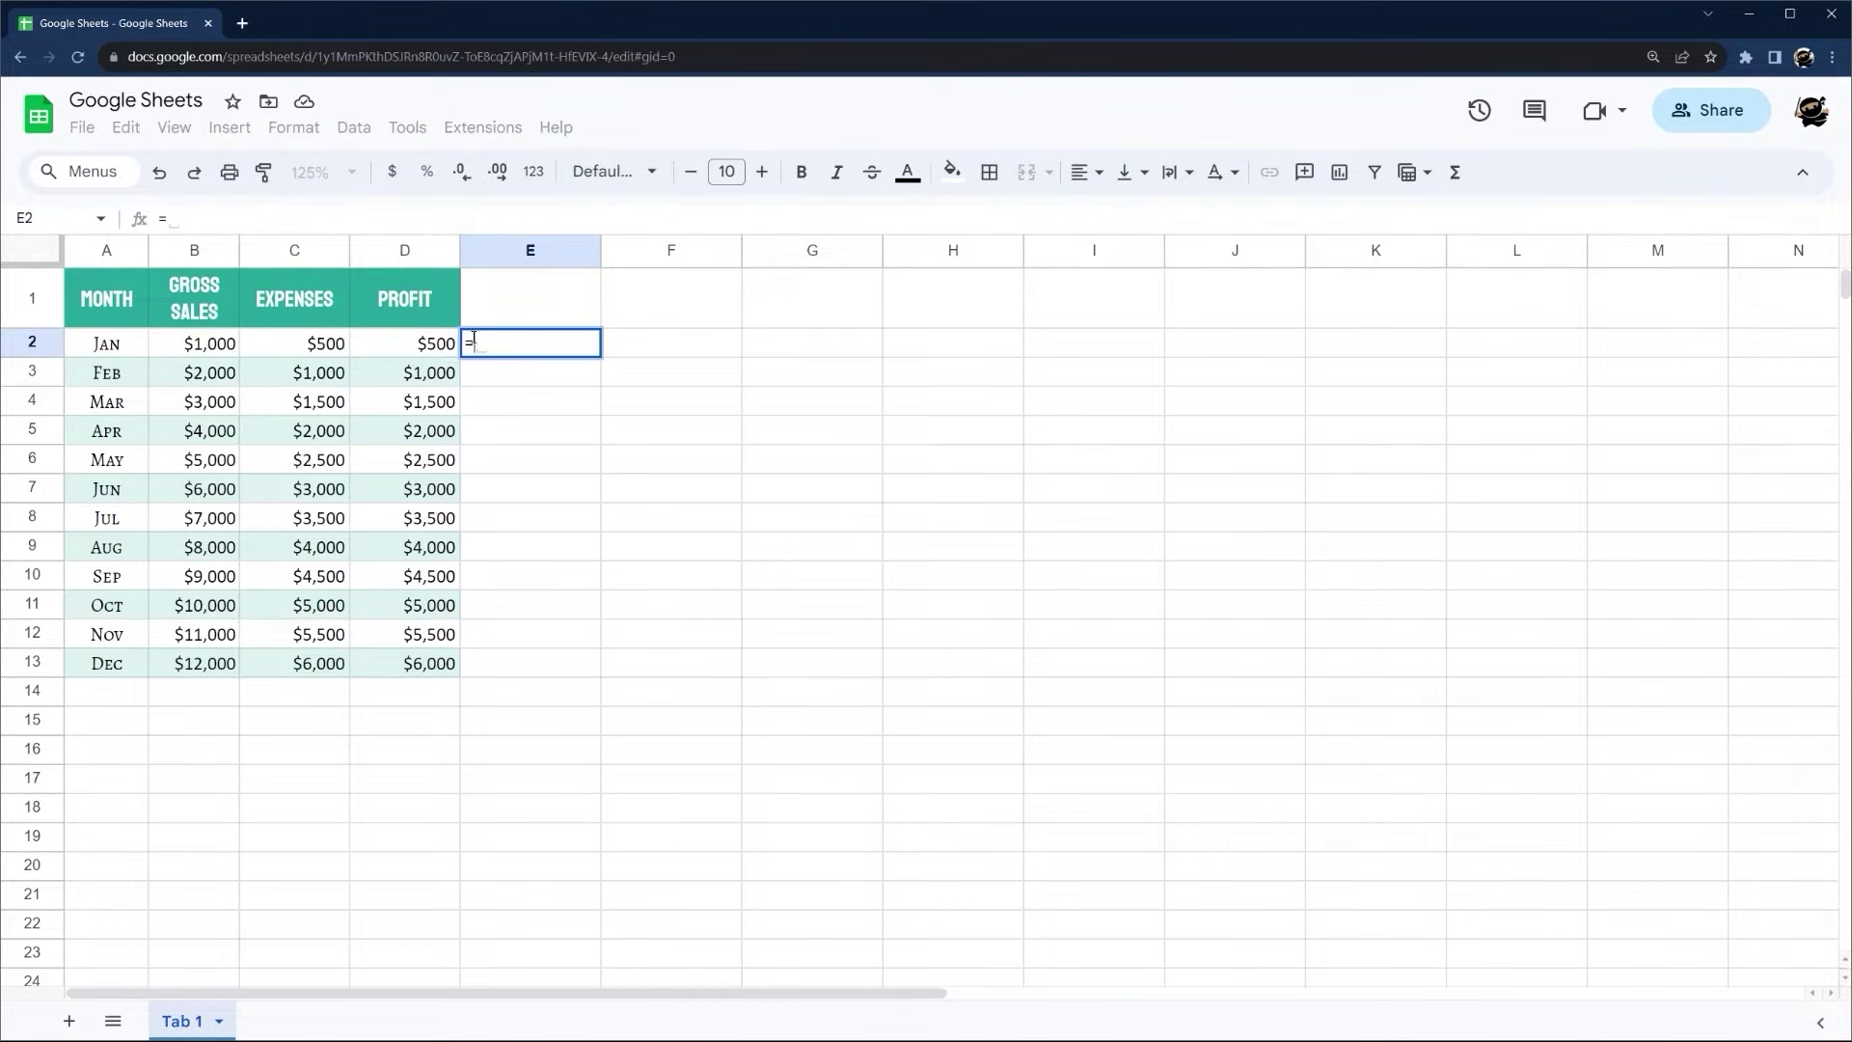
click(102, 297)
key(Return)
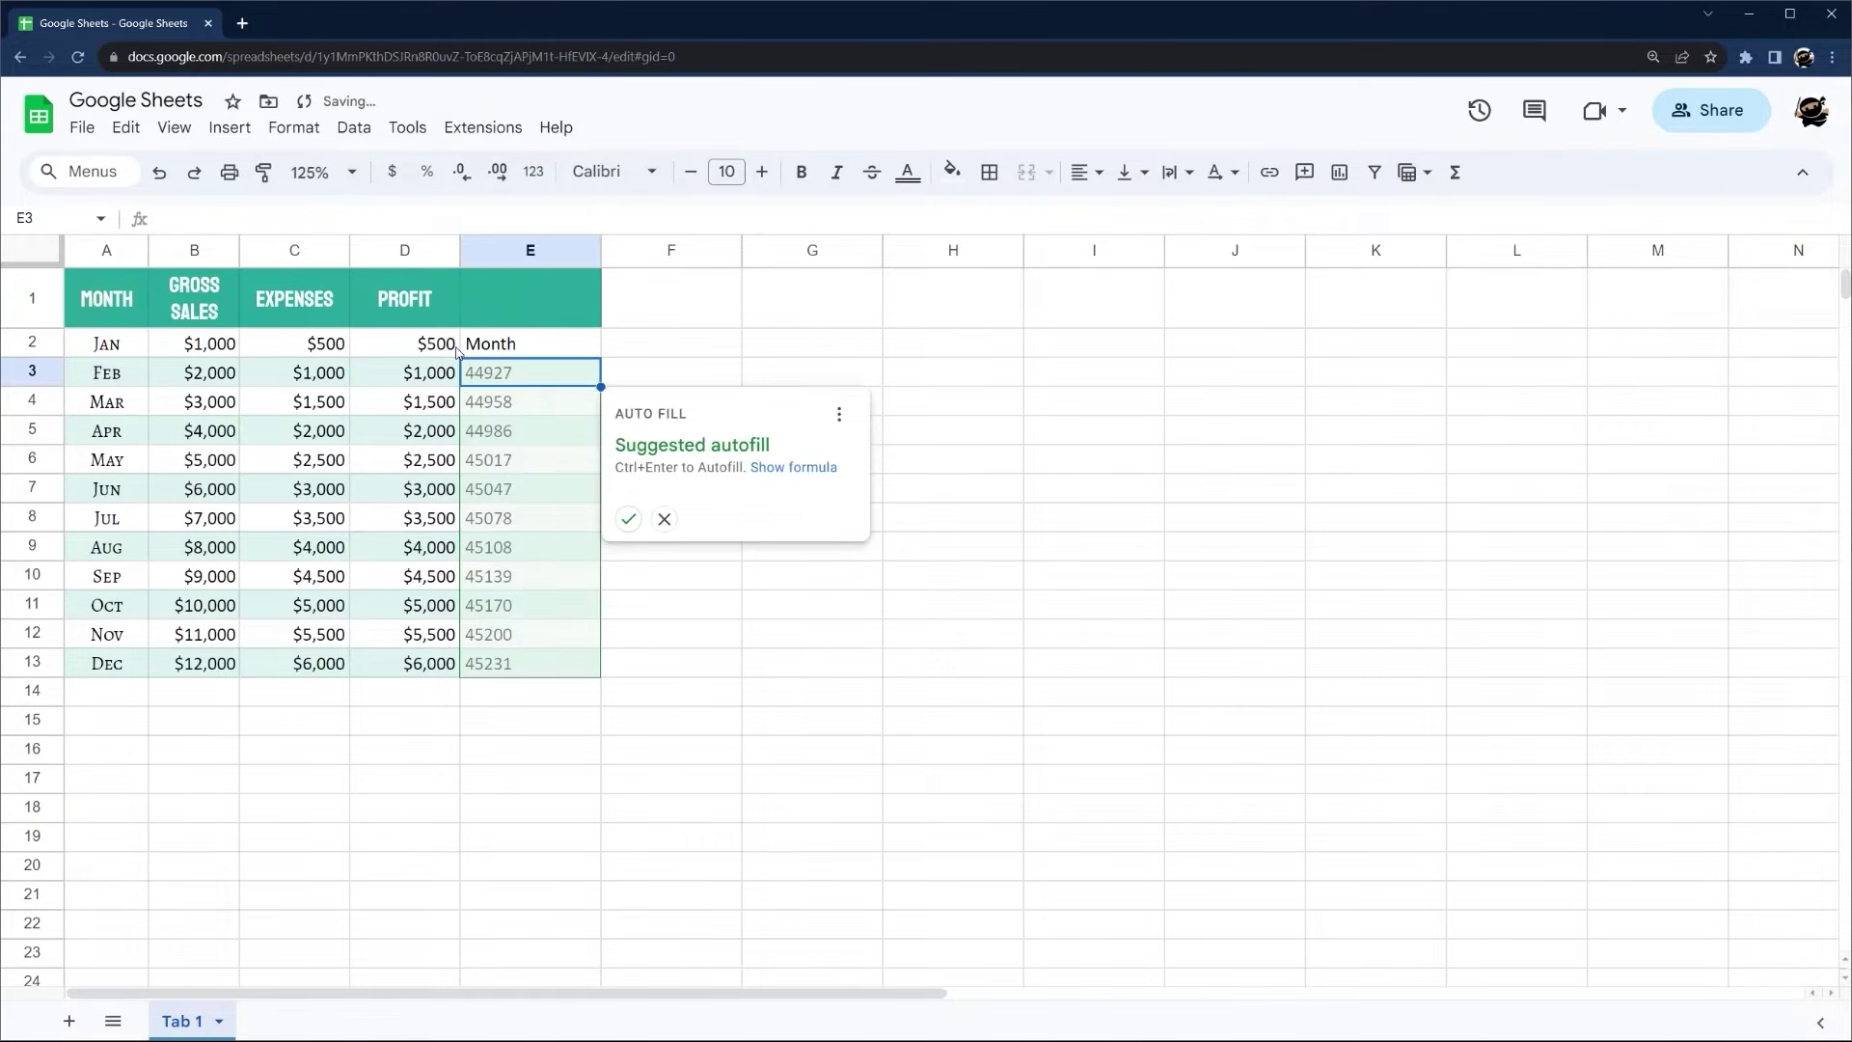
click(663, 518)
click(503, 349)
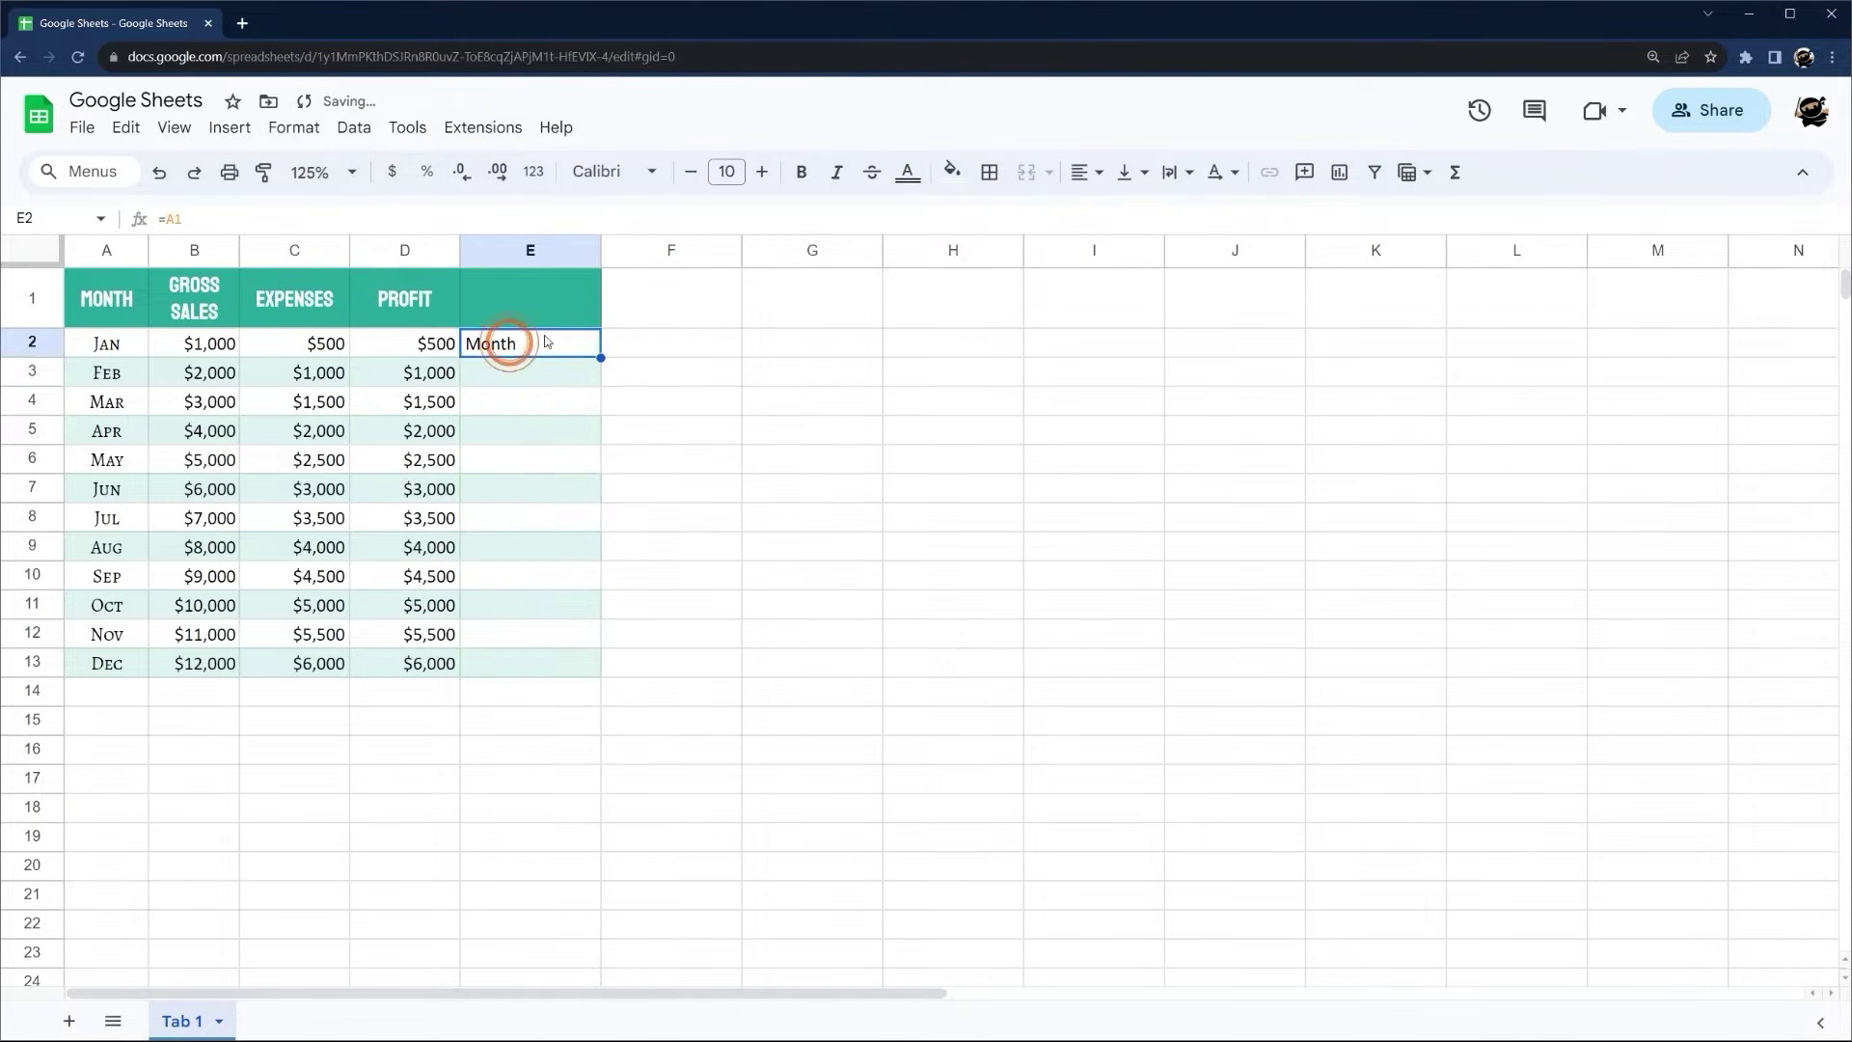
key(Delete)
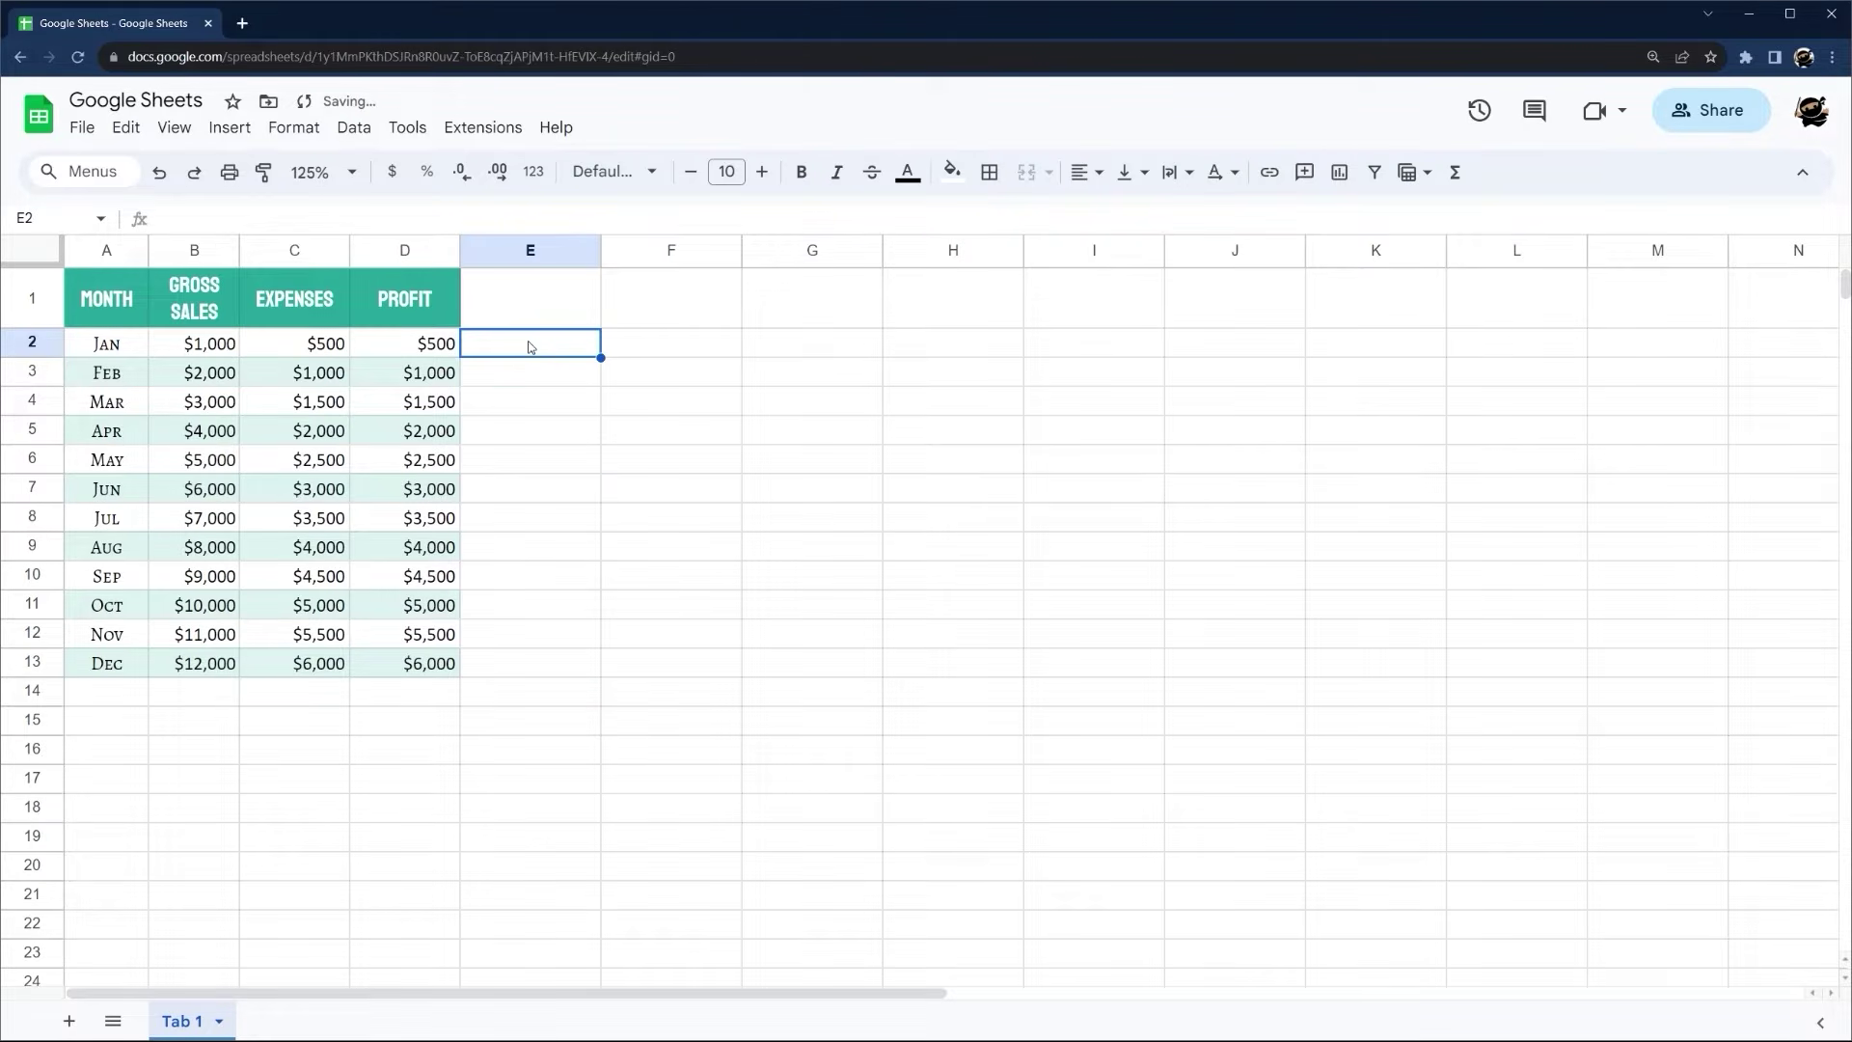
Enter the reference =A1 in cell F2 and compare its formula with the source cell A1
click(664, 347)
text(=)
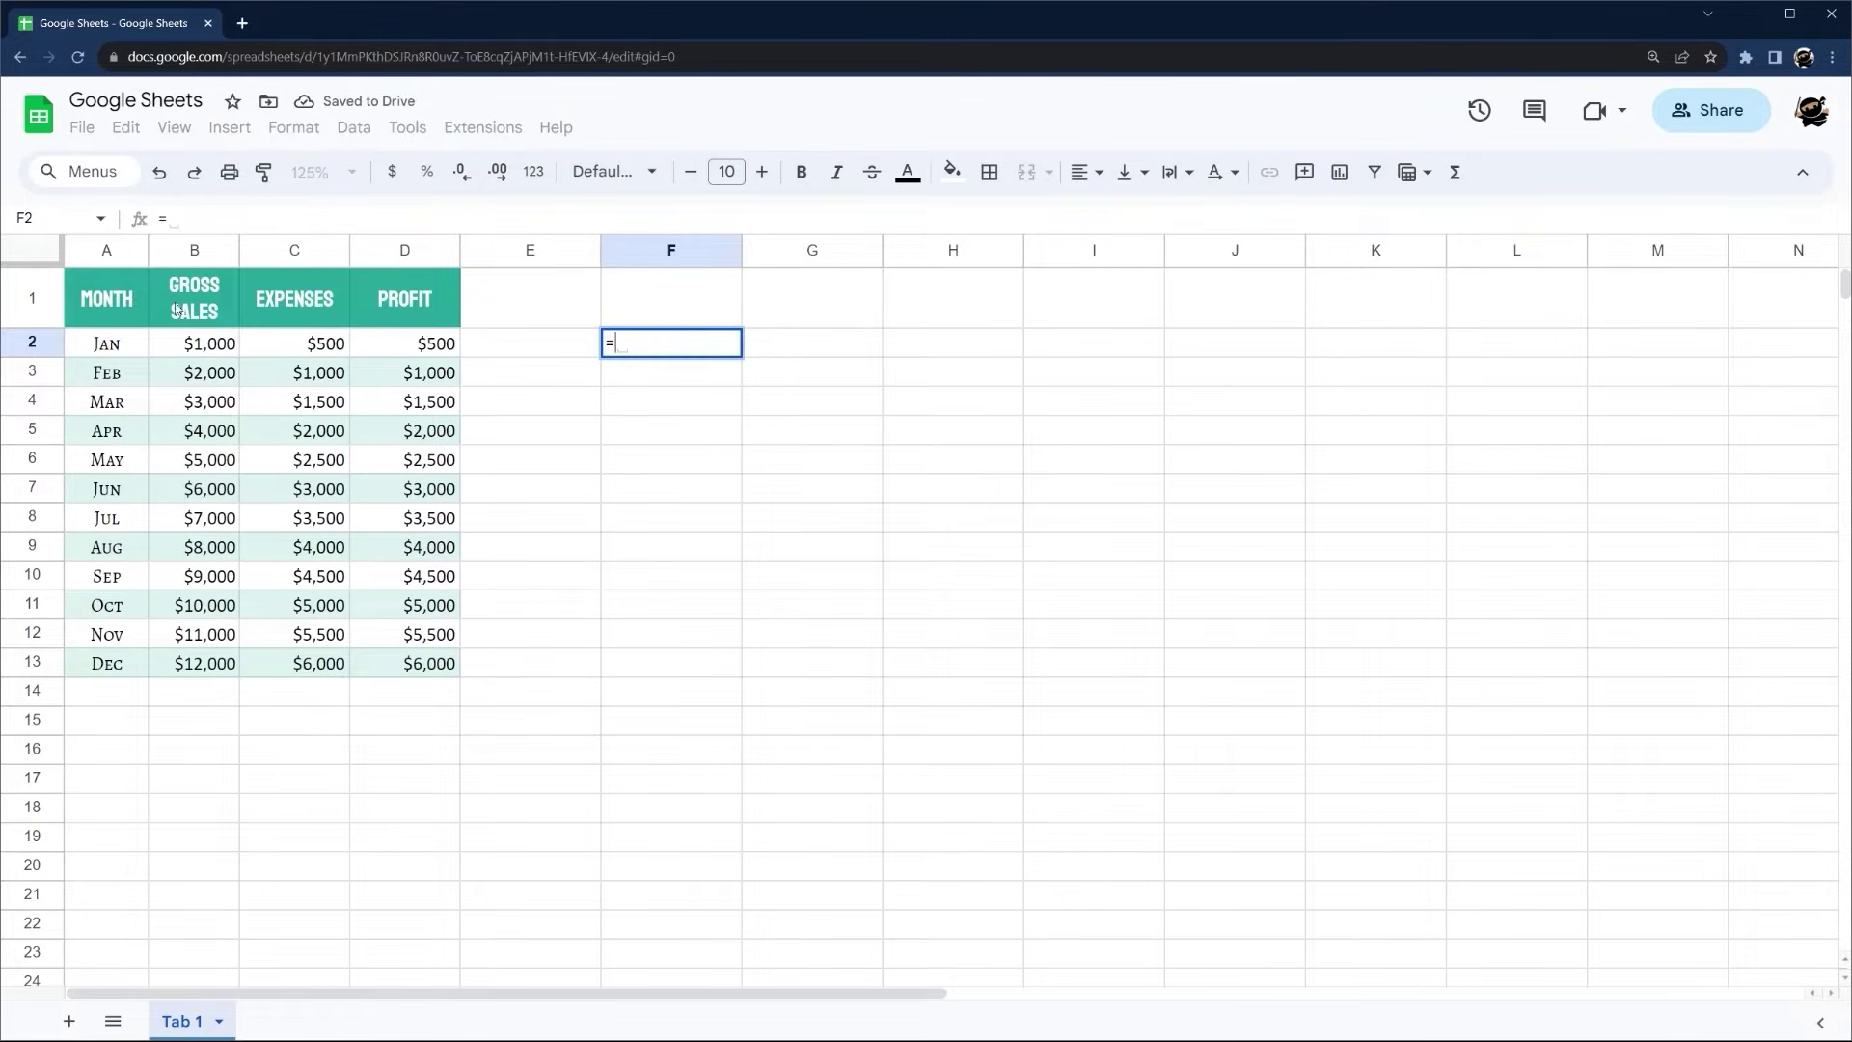
click(122, 305)
key(Return)
click(646, 349)
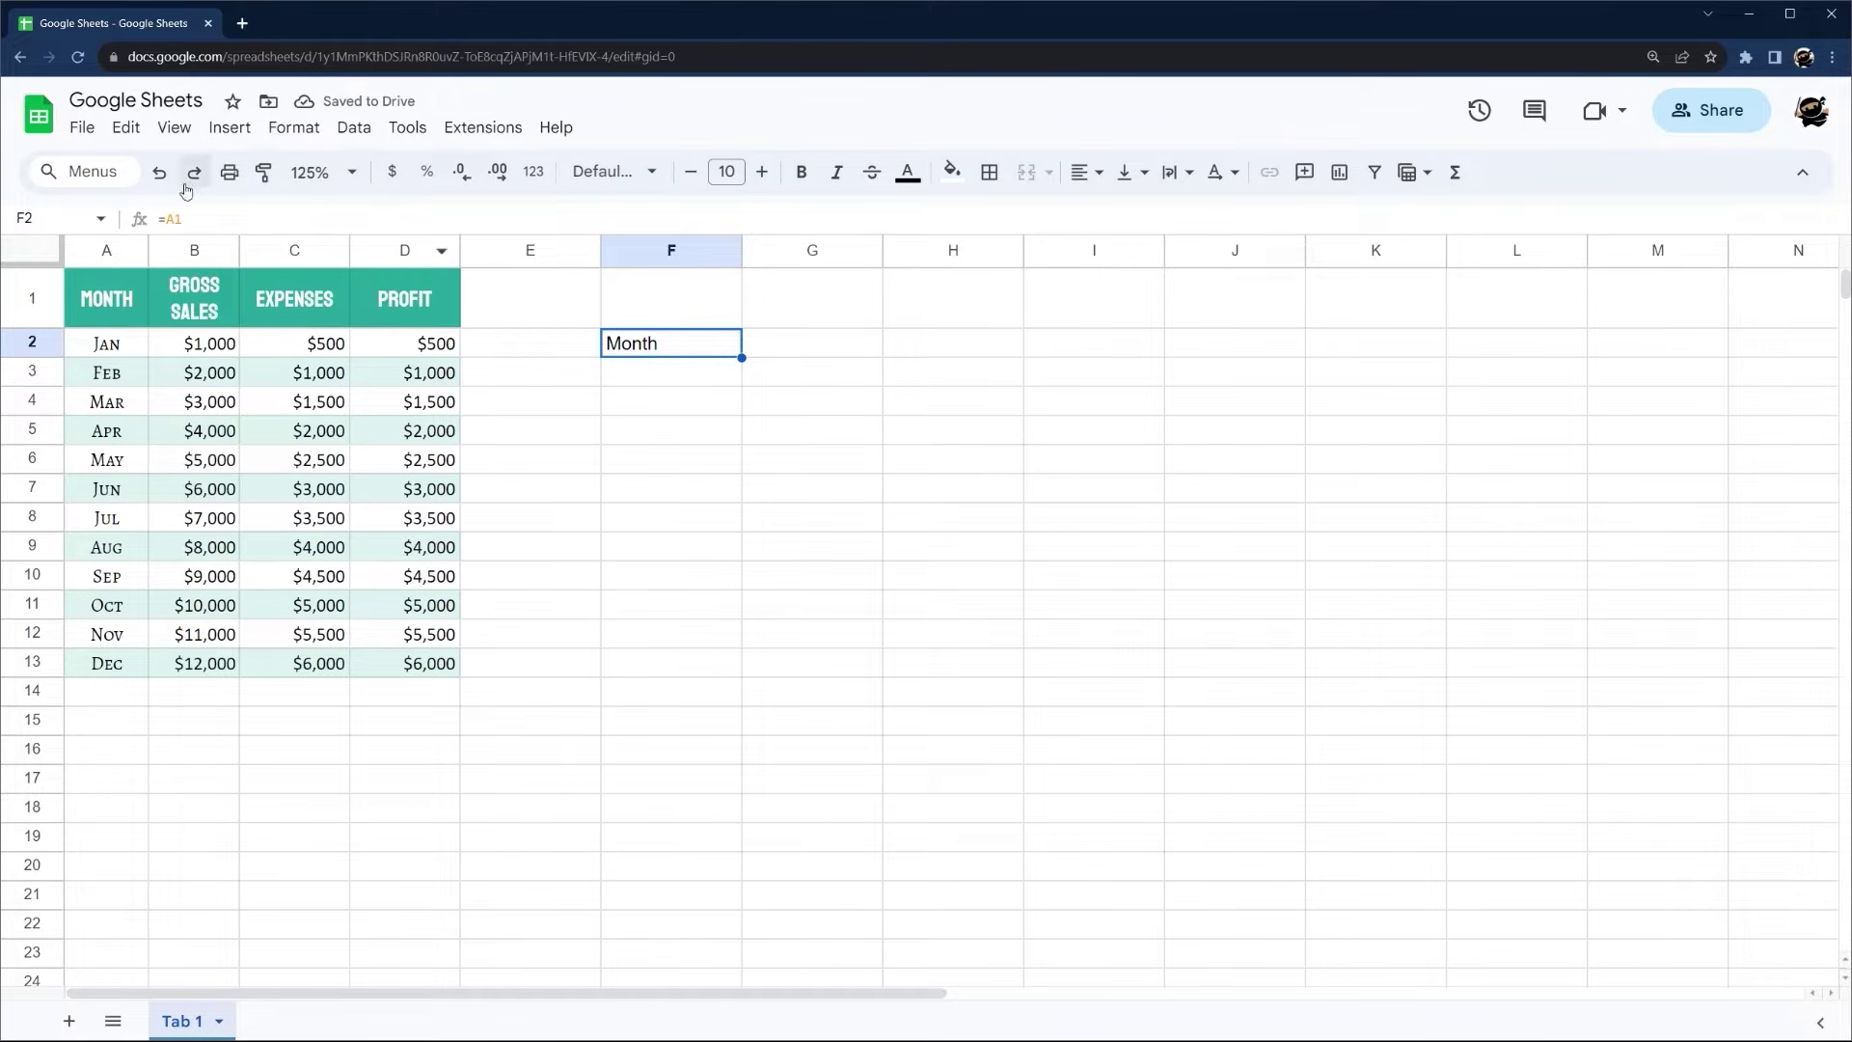
drag(218, 220, 191, 279)
click(102, 299)
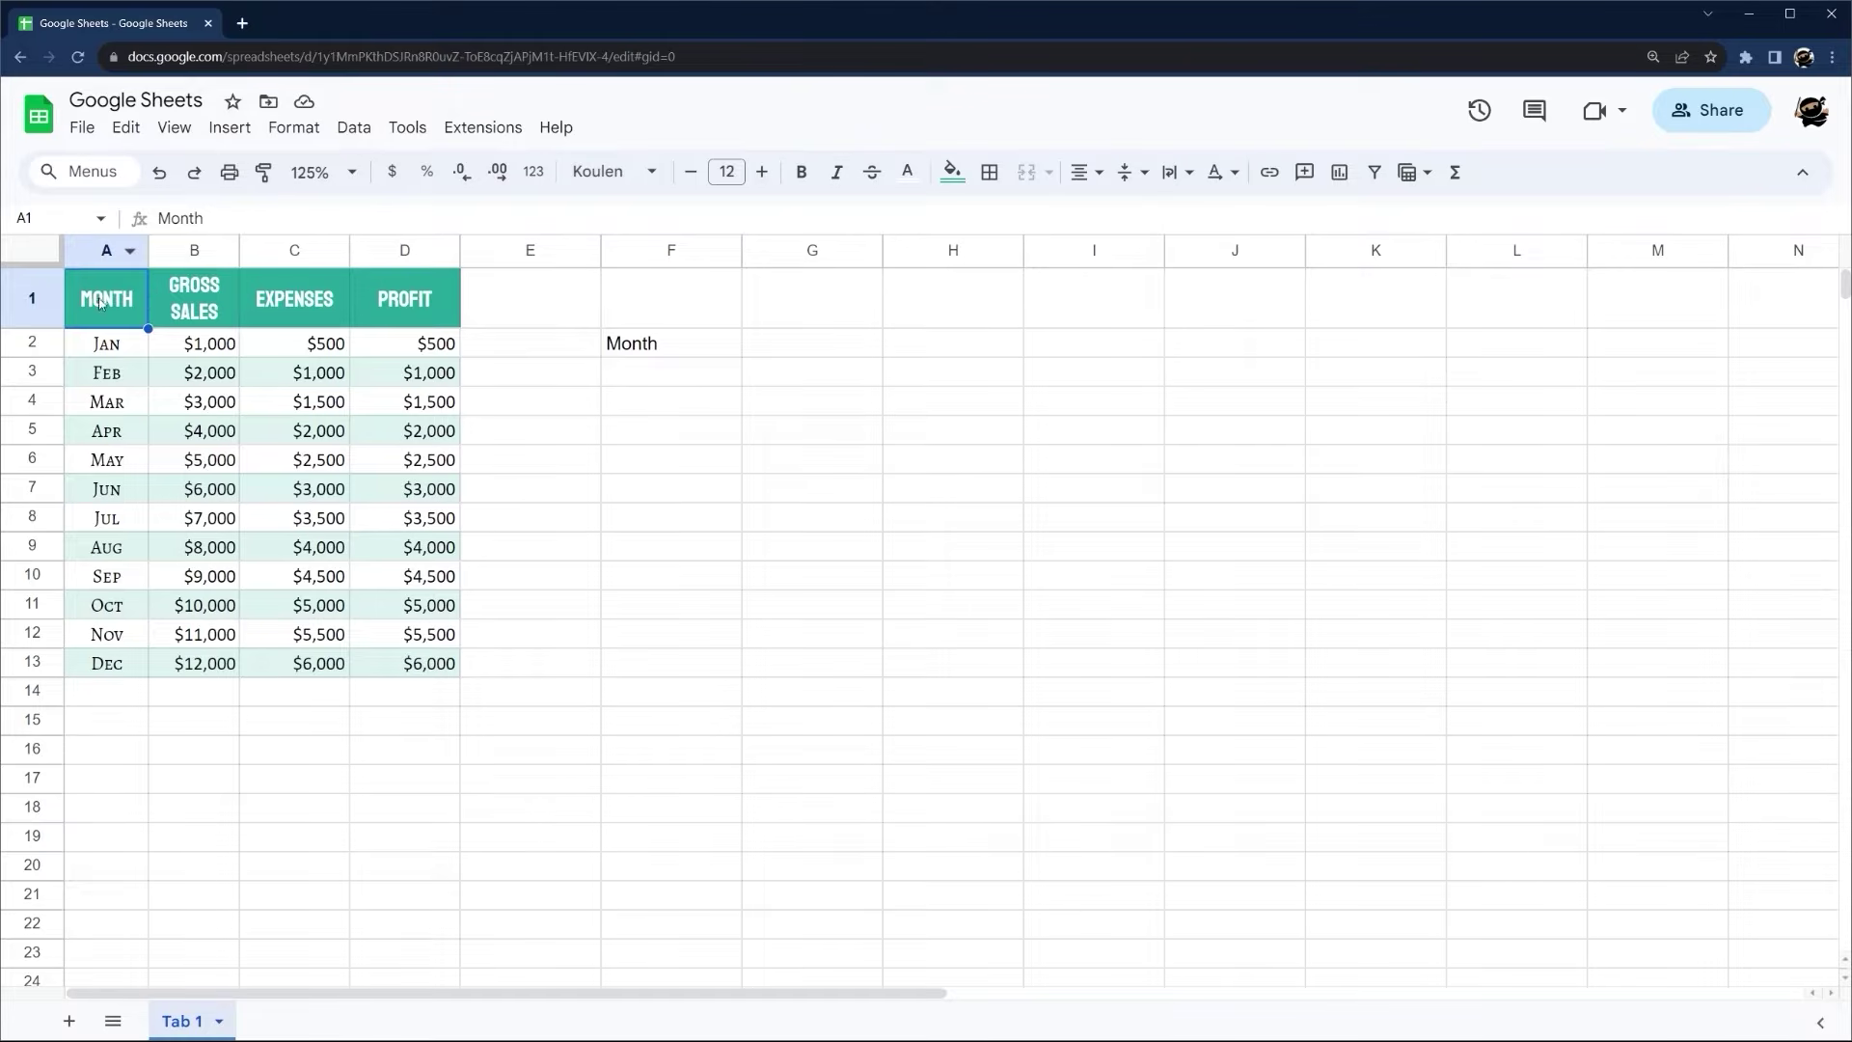
Change the reference in cell F2 to =A2
click(627, 346)
click(222, 218)
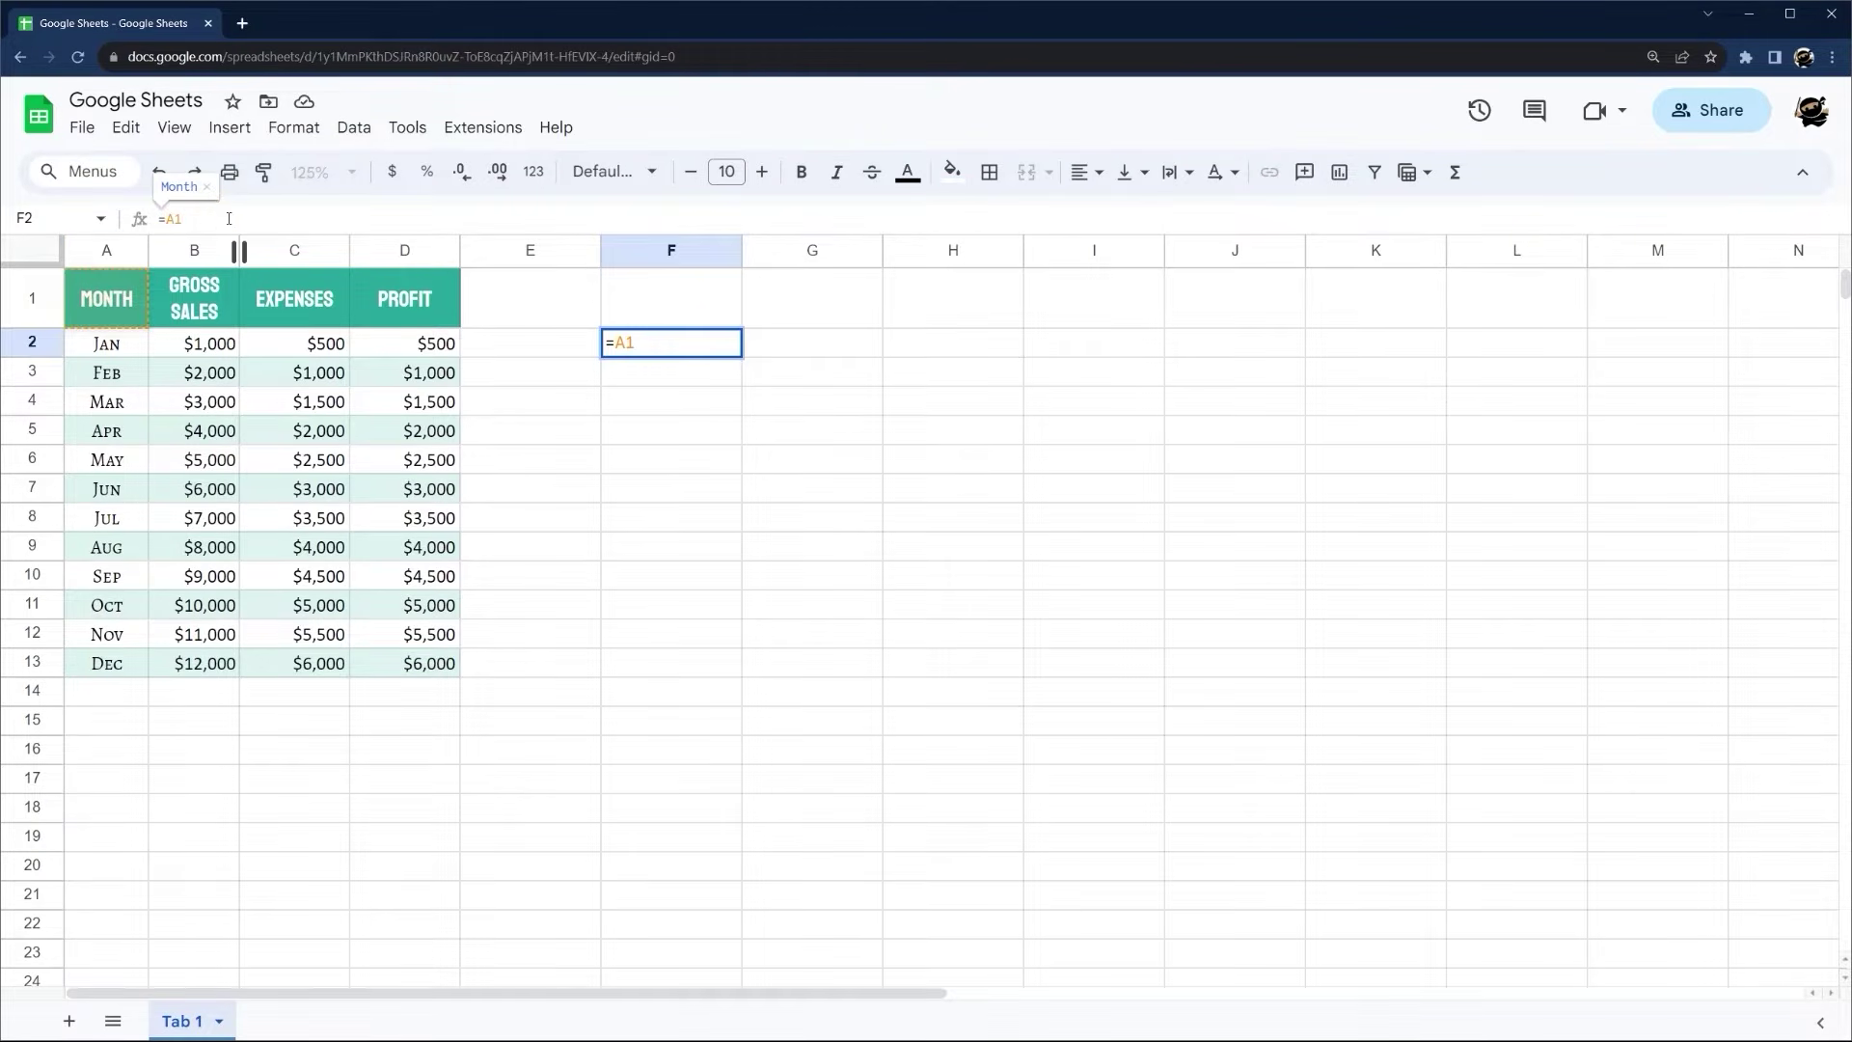
key(BackSpace)
text(2)
key(Return)
click(653, 337)
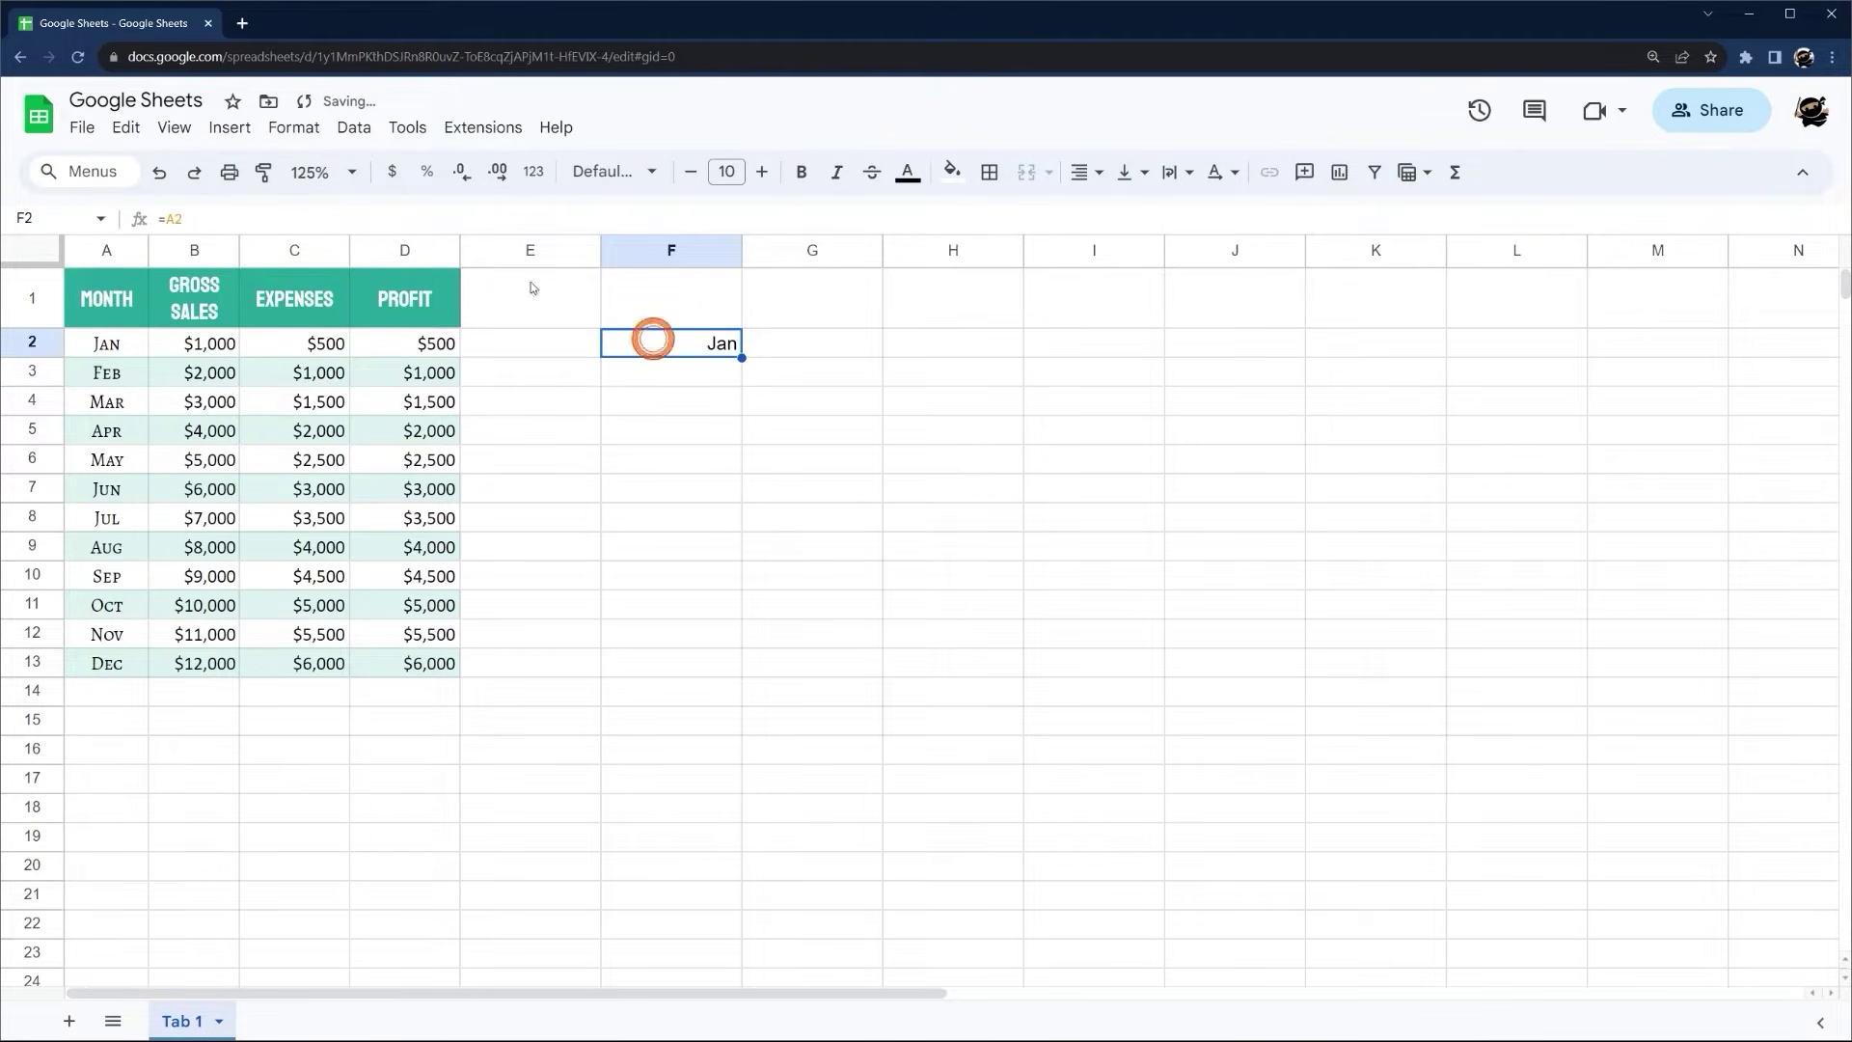
Replace the reference in cell F2 with =B1
click(193, 220)
key(BackSpace)
key(BackSpace)
text(B1)
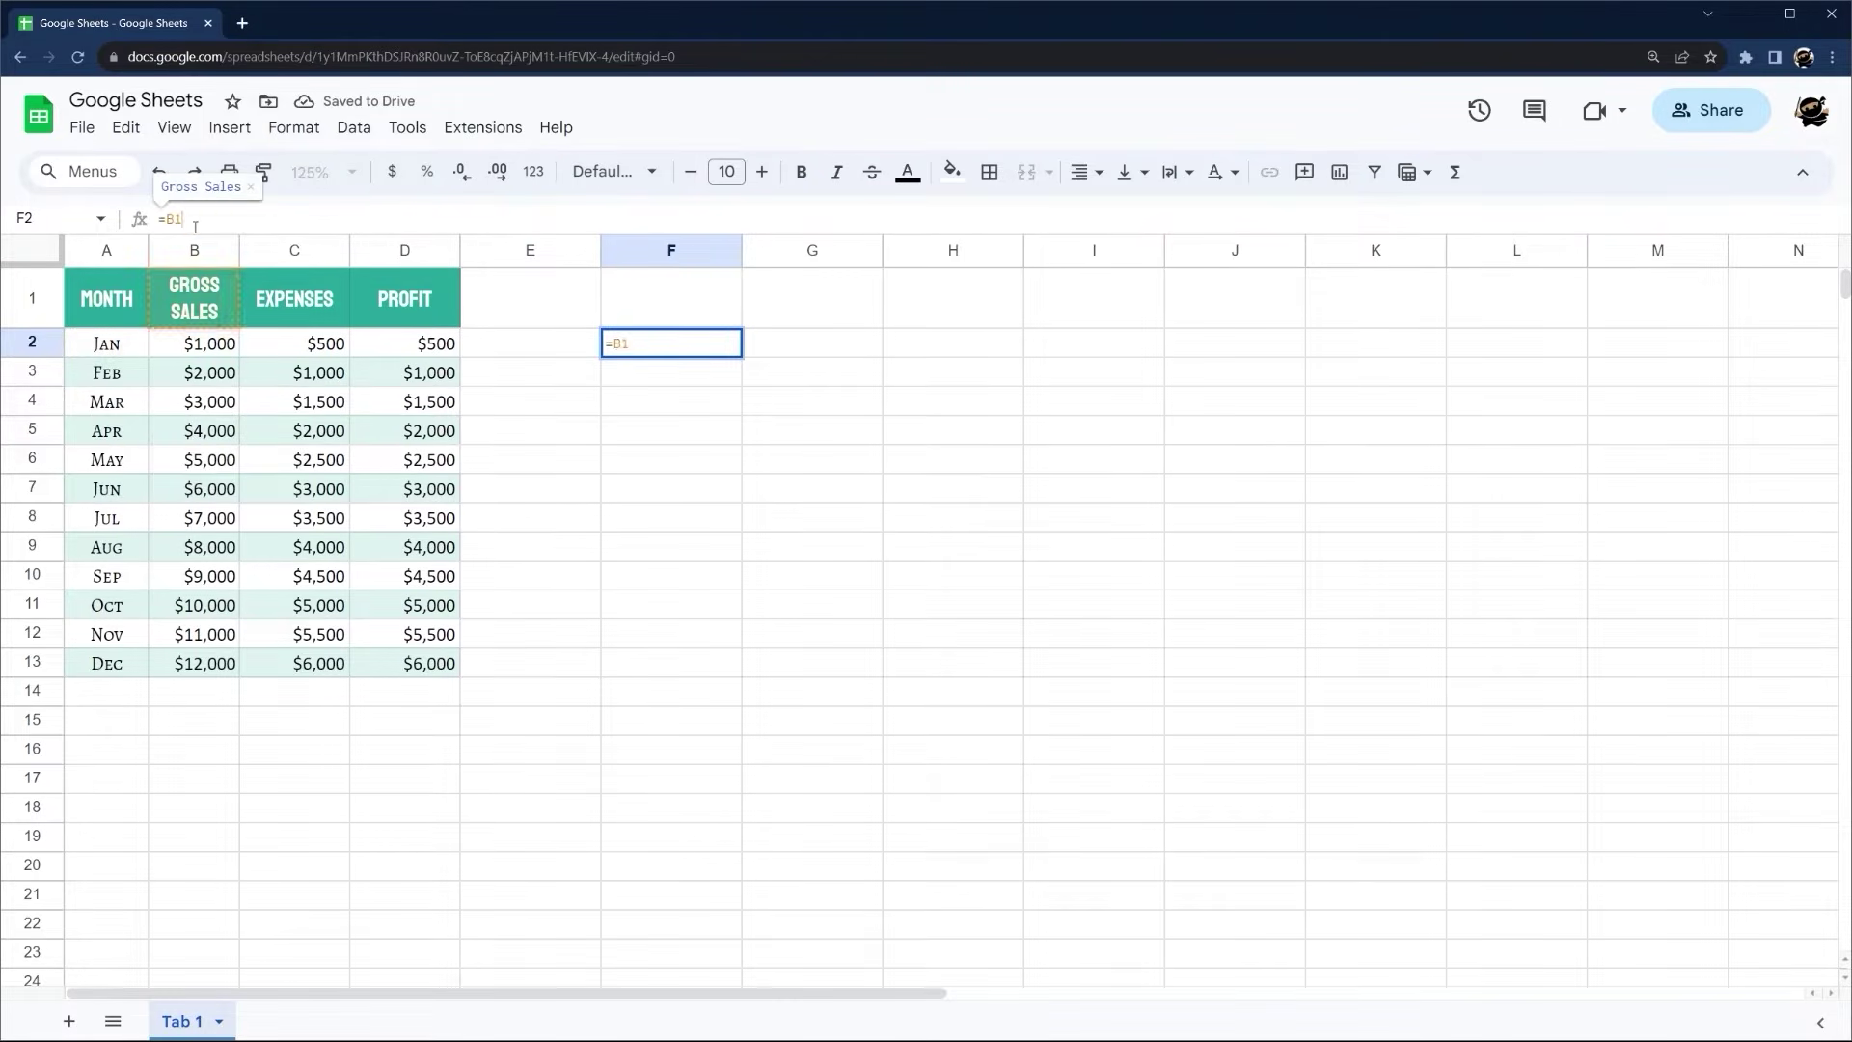
key(Return)
Clear cell F2 and enter the reference =B2 in it
click(640, 338)
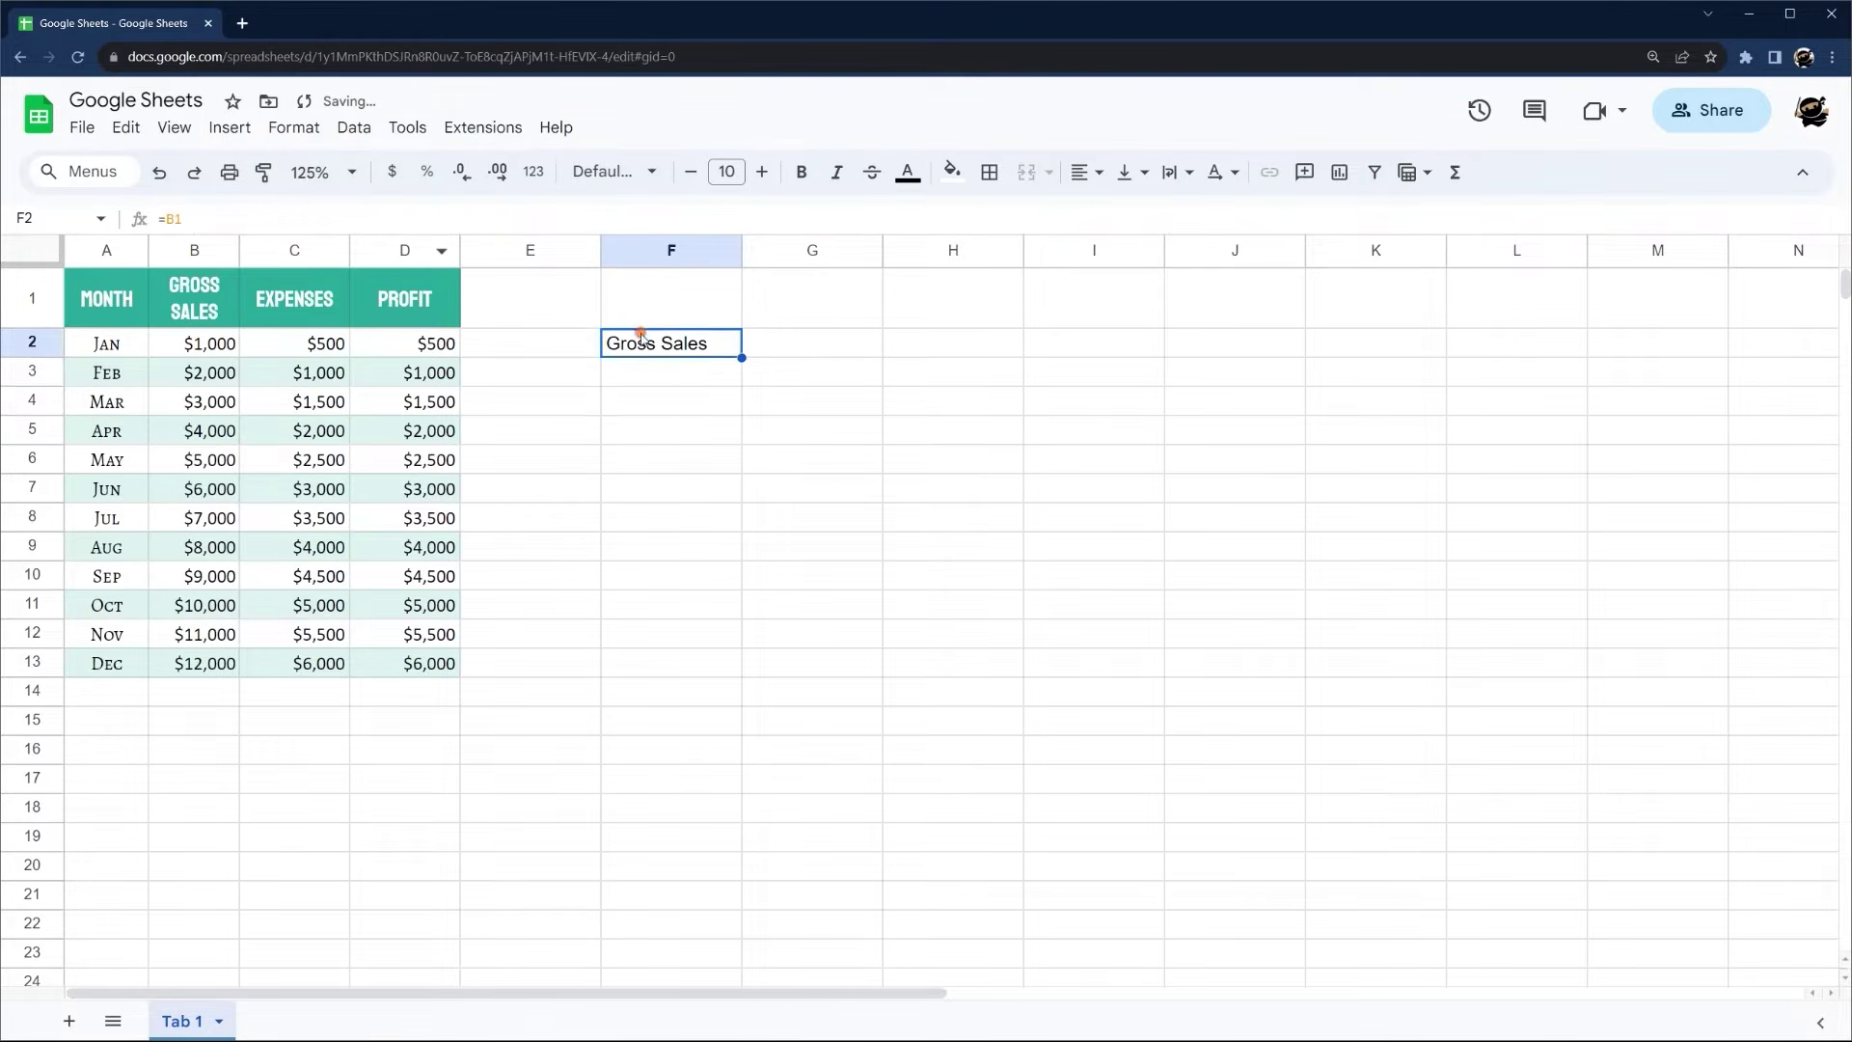
key(Delete)
text(=B2)
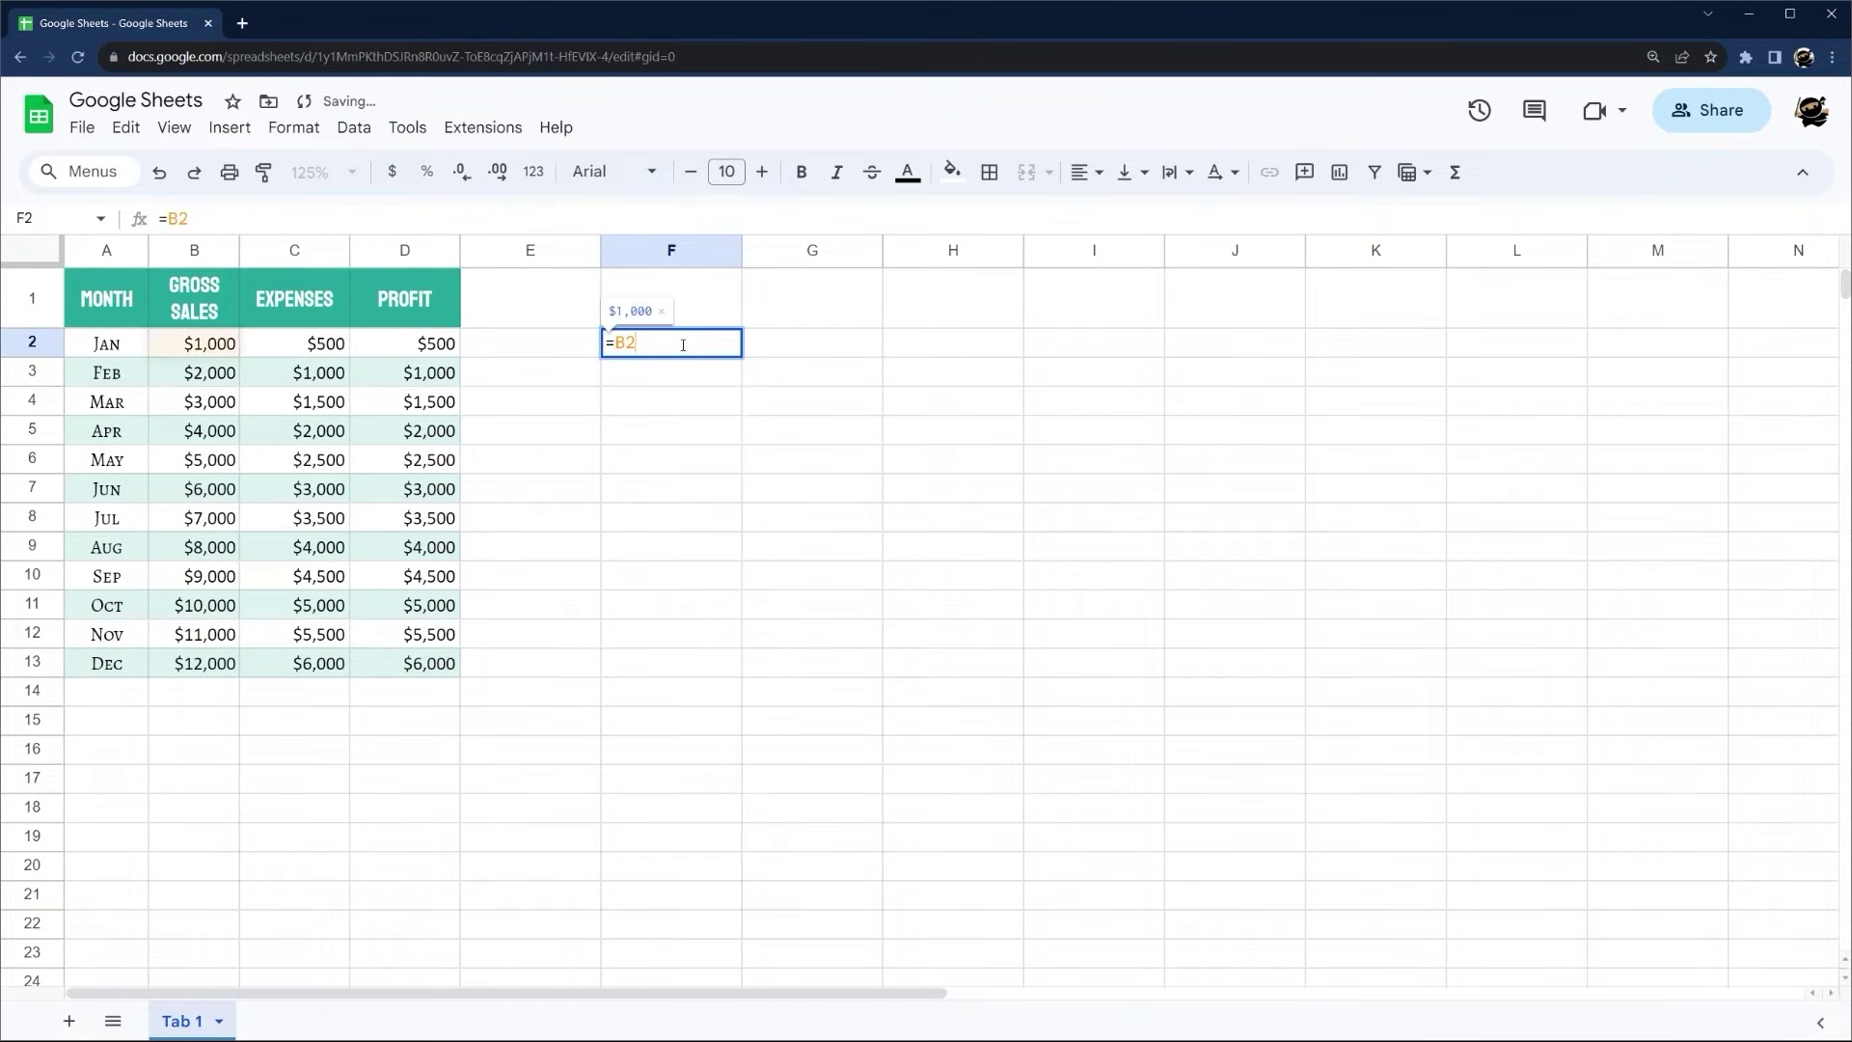
key(Return)
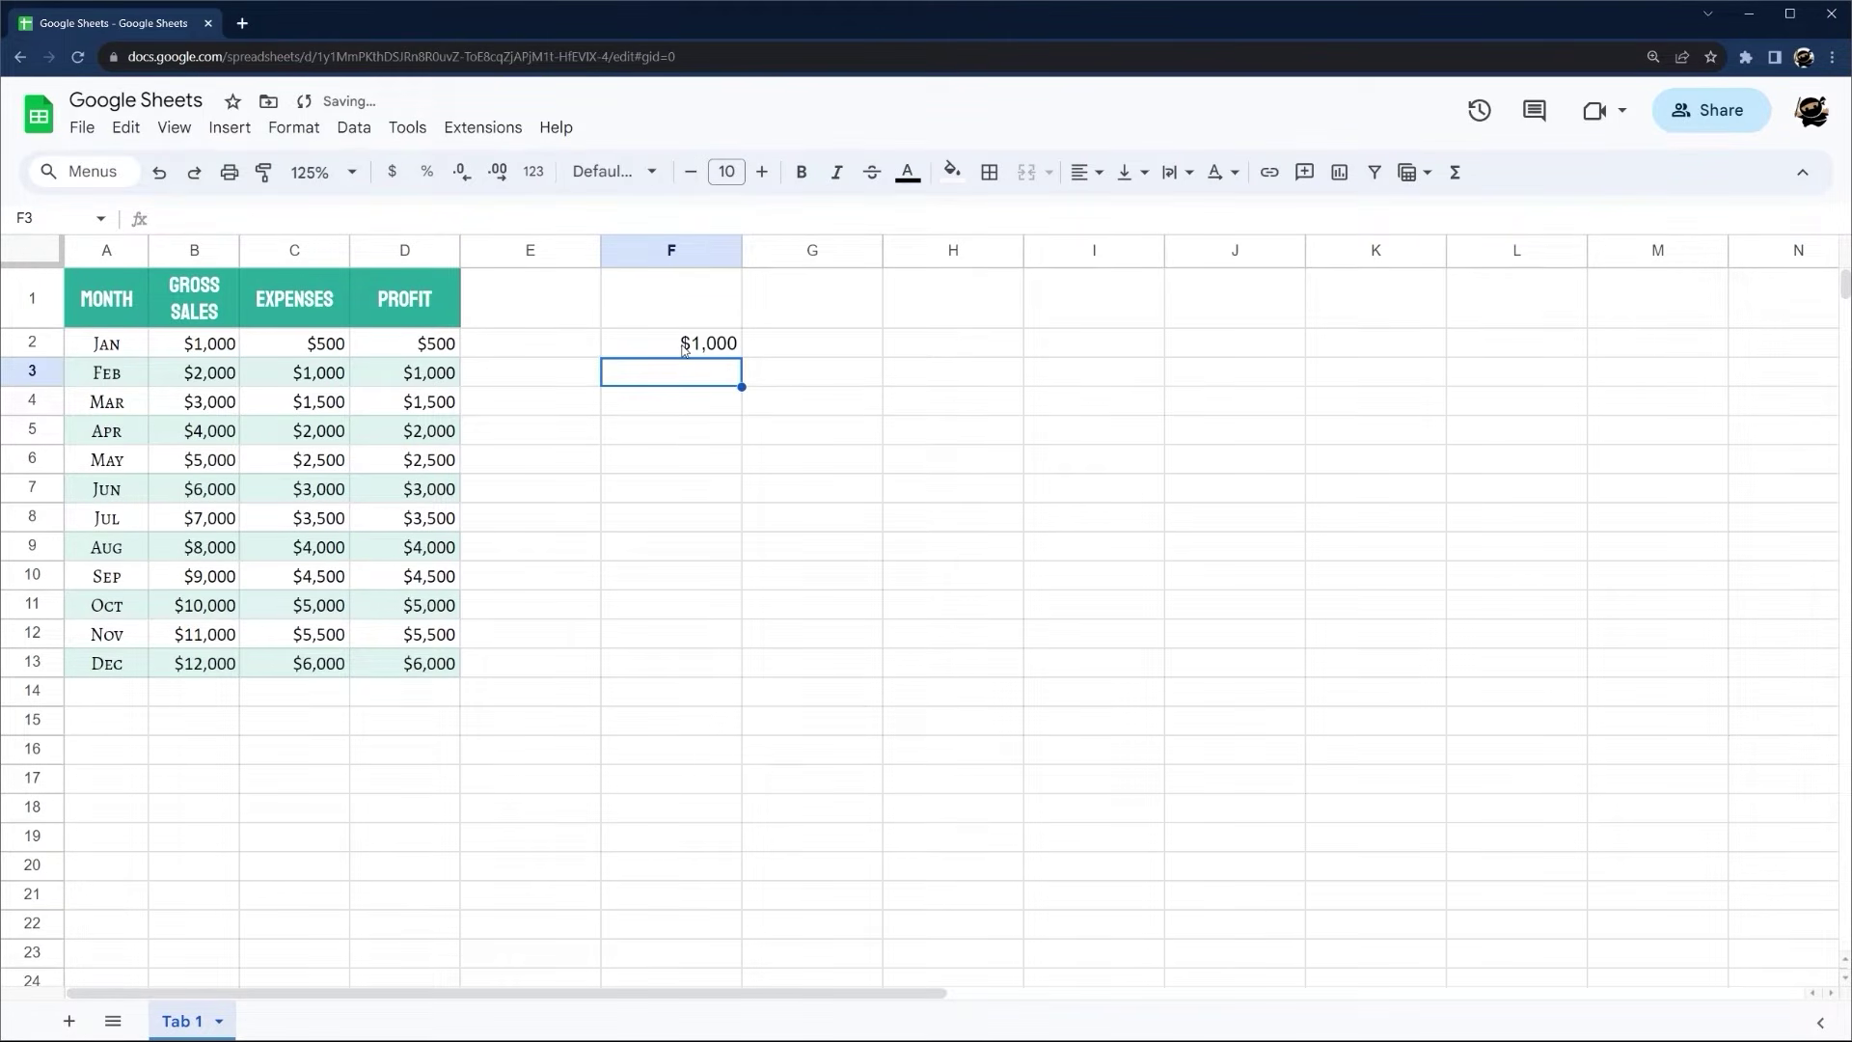
Inspect the profit formula in D2, and try extending the F2 formula to =B2-C2 before discarding it and clearing the cell
click(396, 349)
click(205, 218)
drag(183, 218, 222, 215)
click(662, 340)
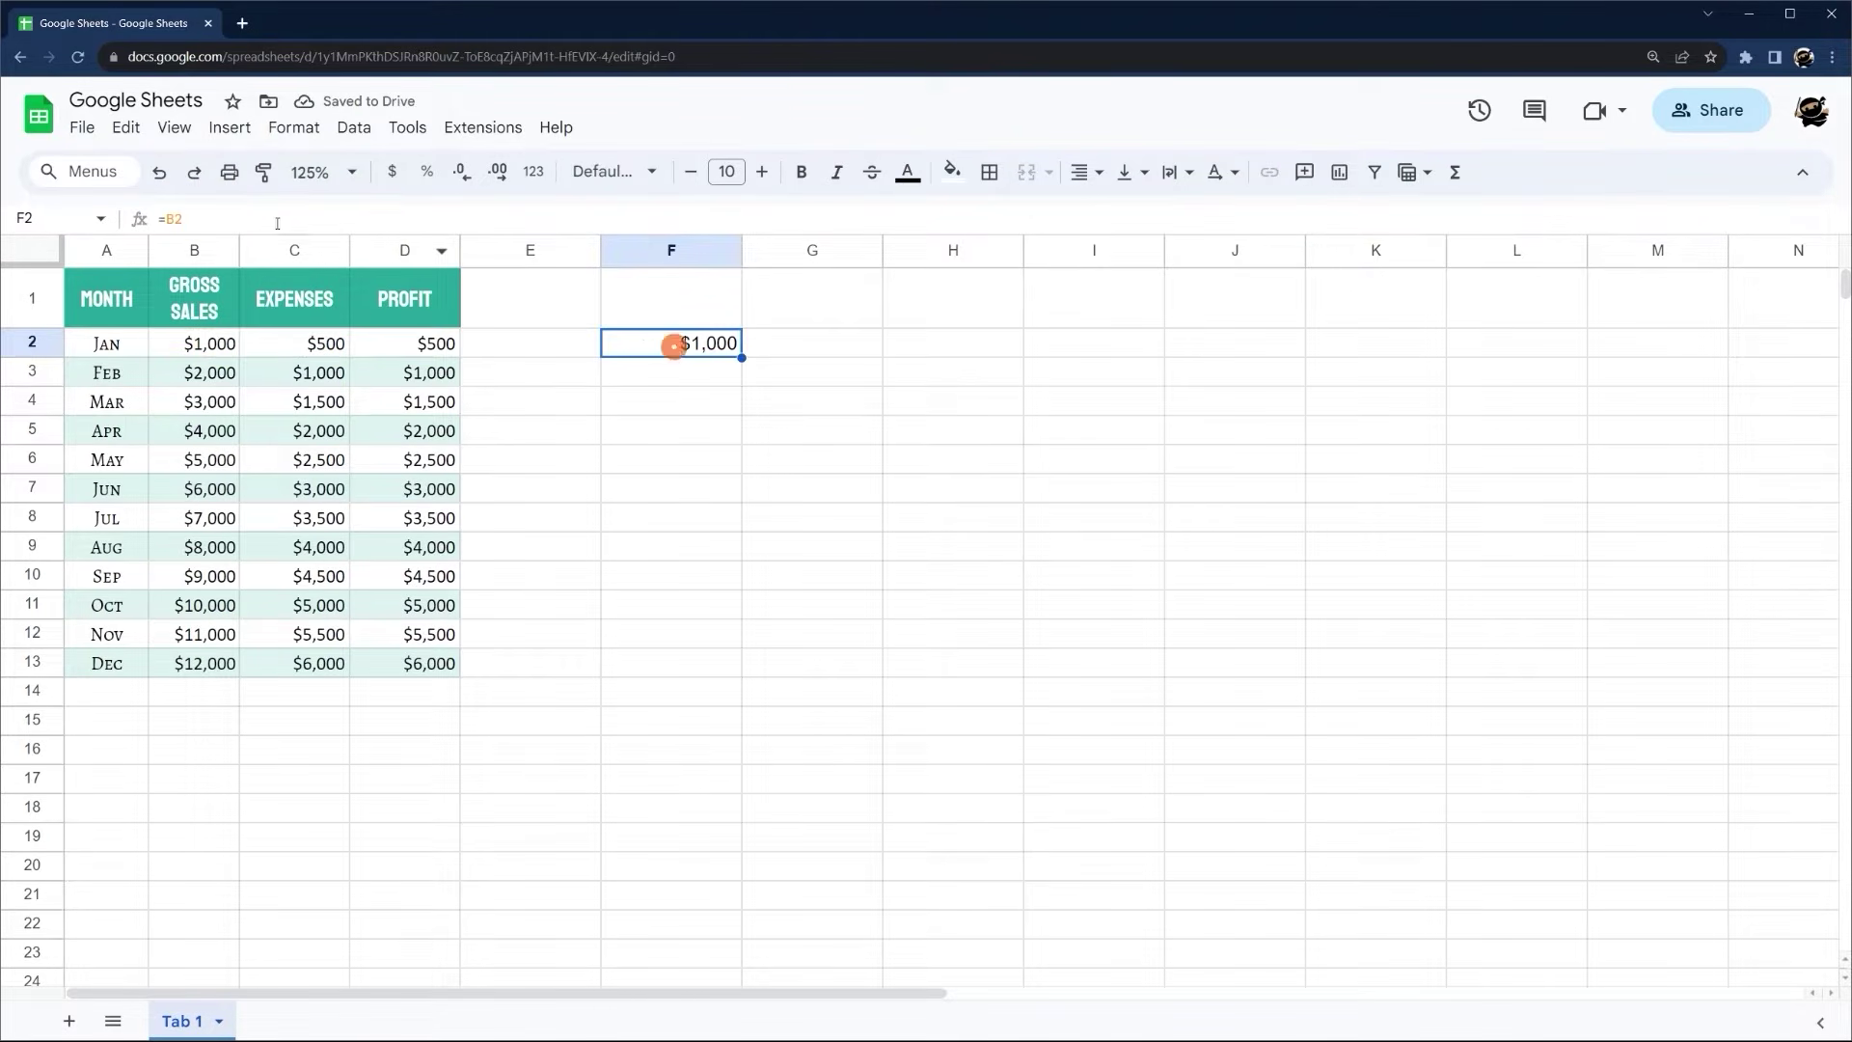
click(198, 219)
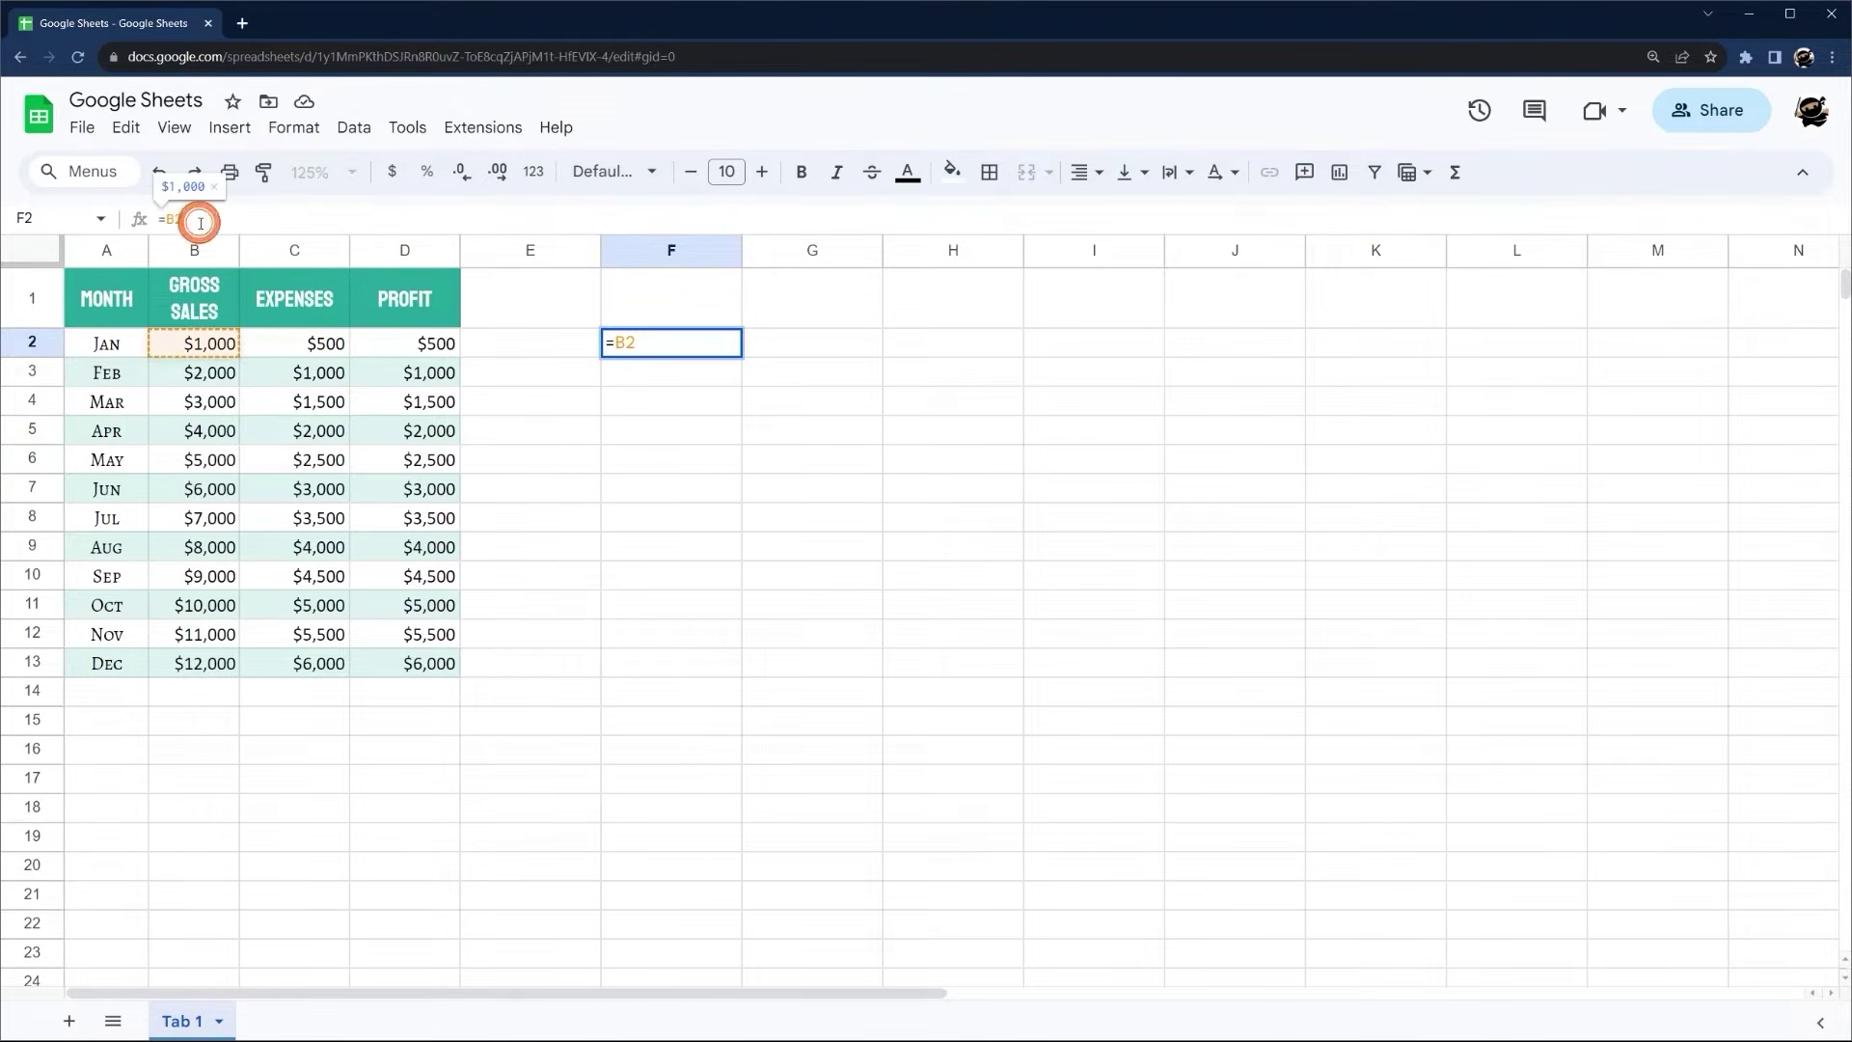
text(-C2)
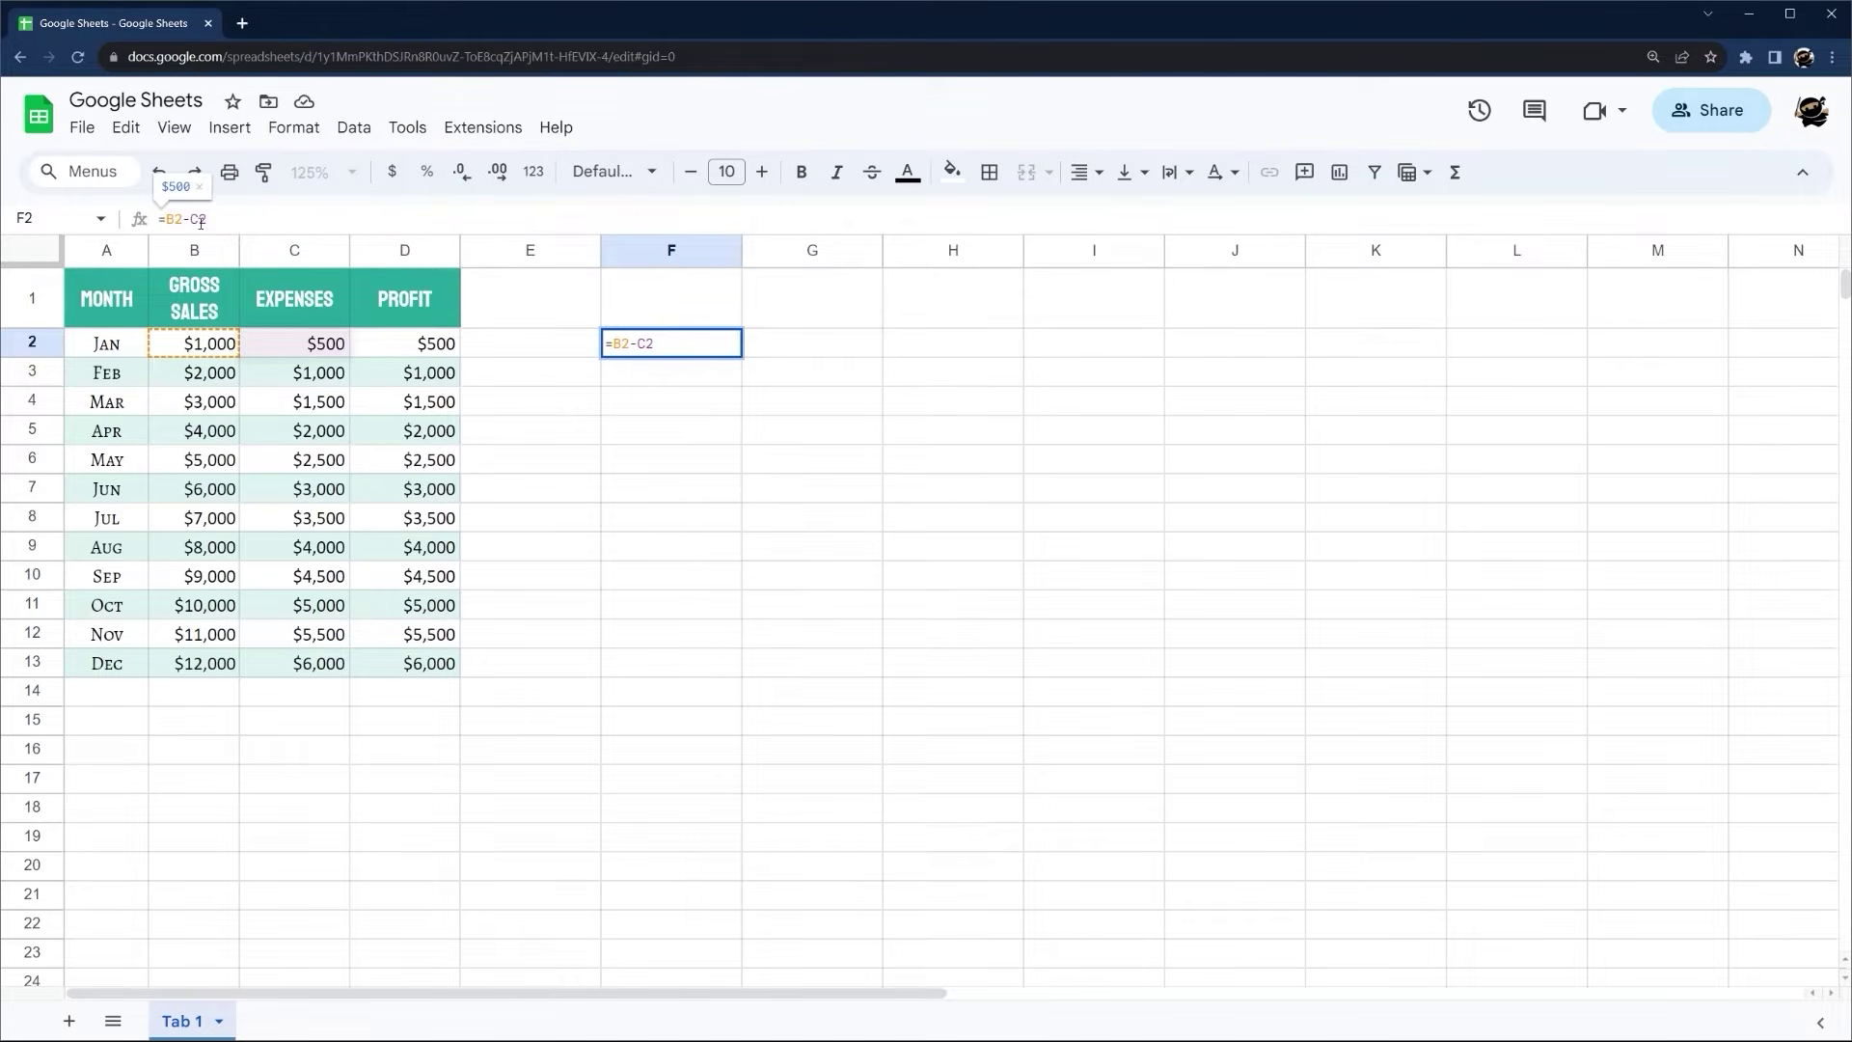
double_click(172, 219)
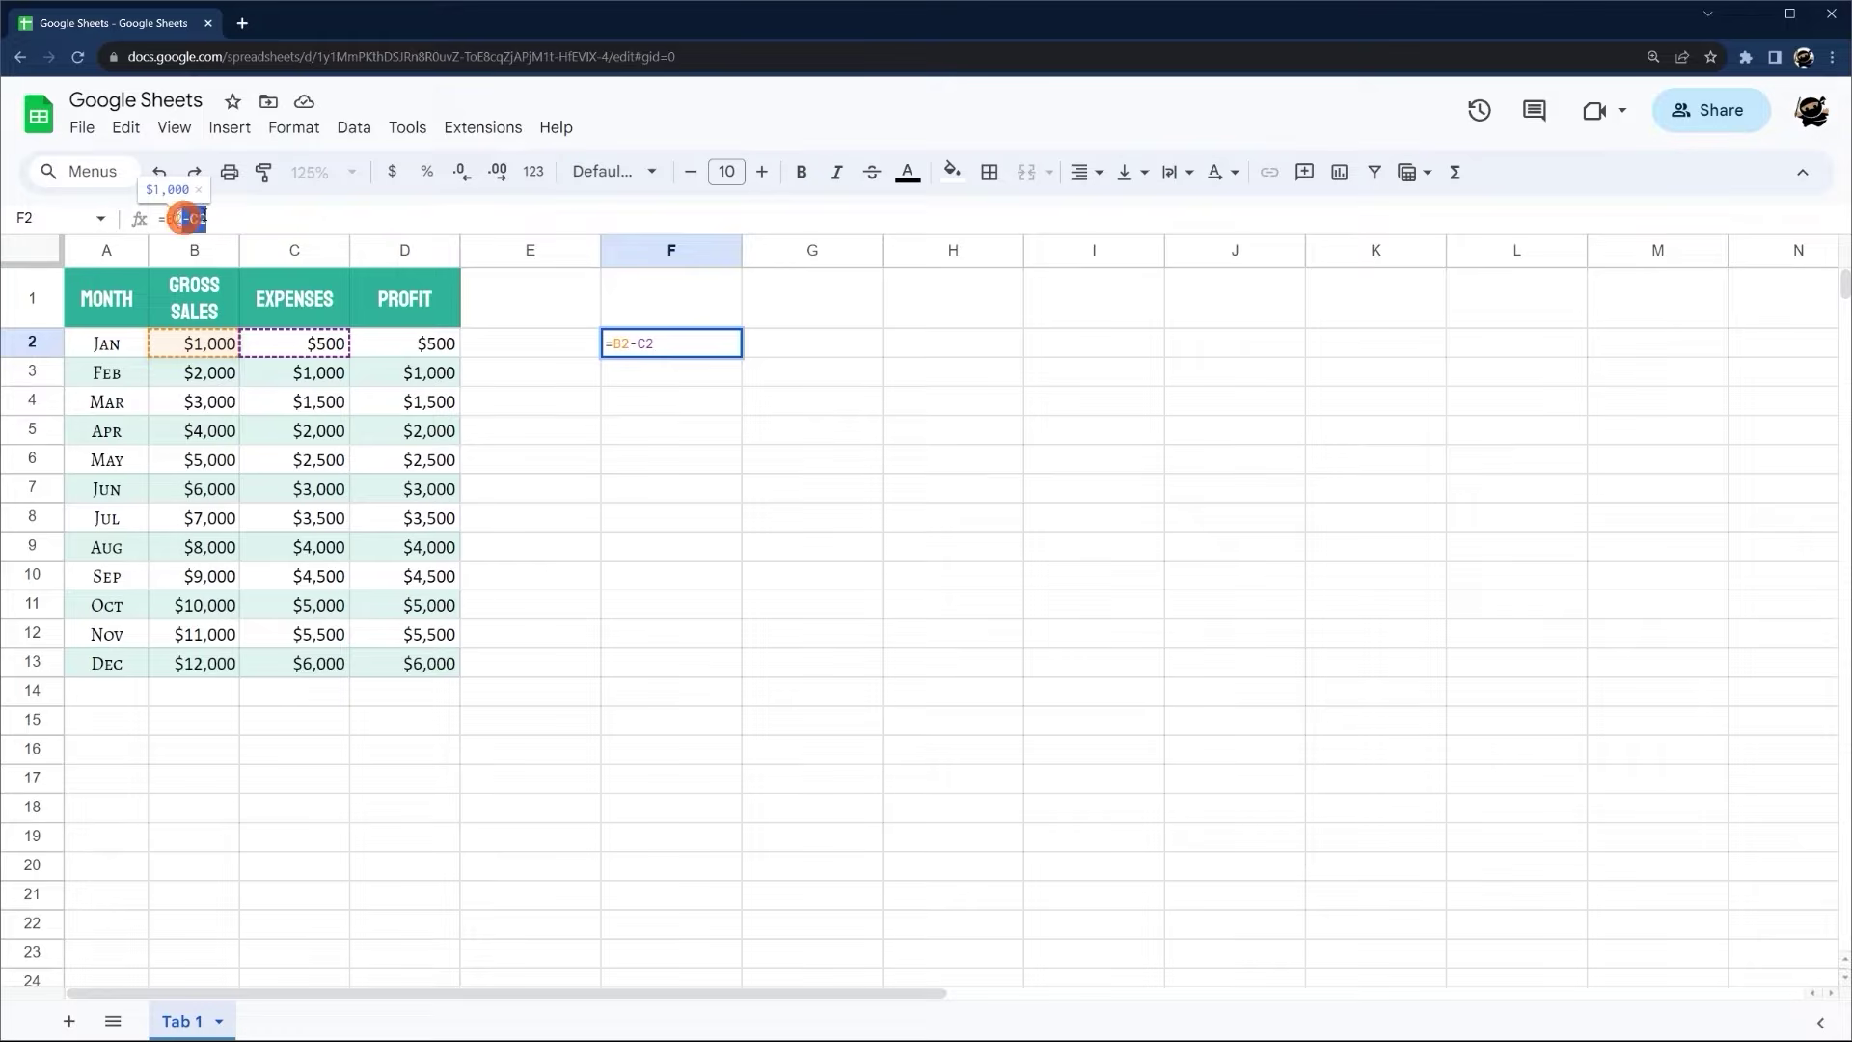
click(201, 220)
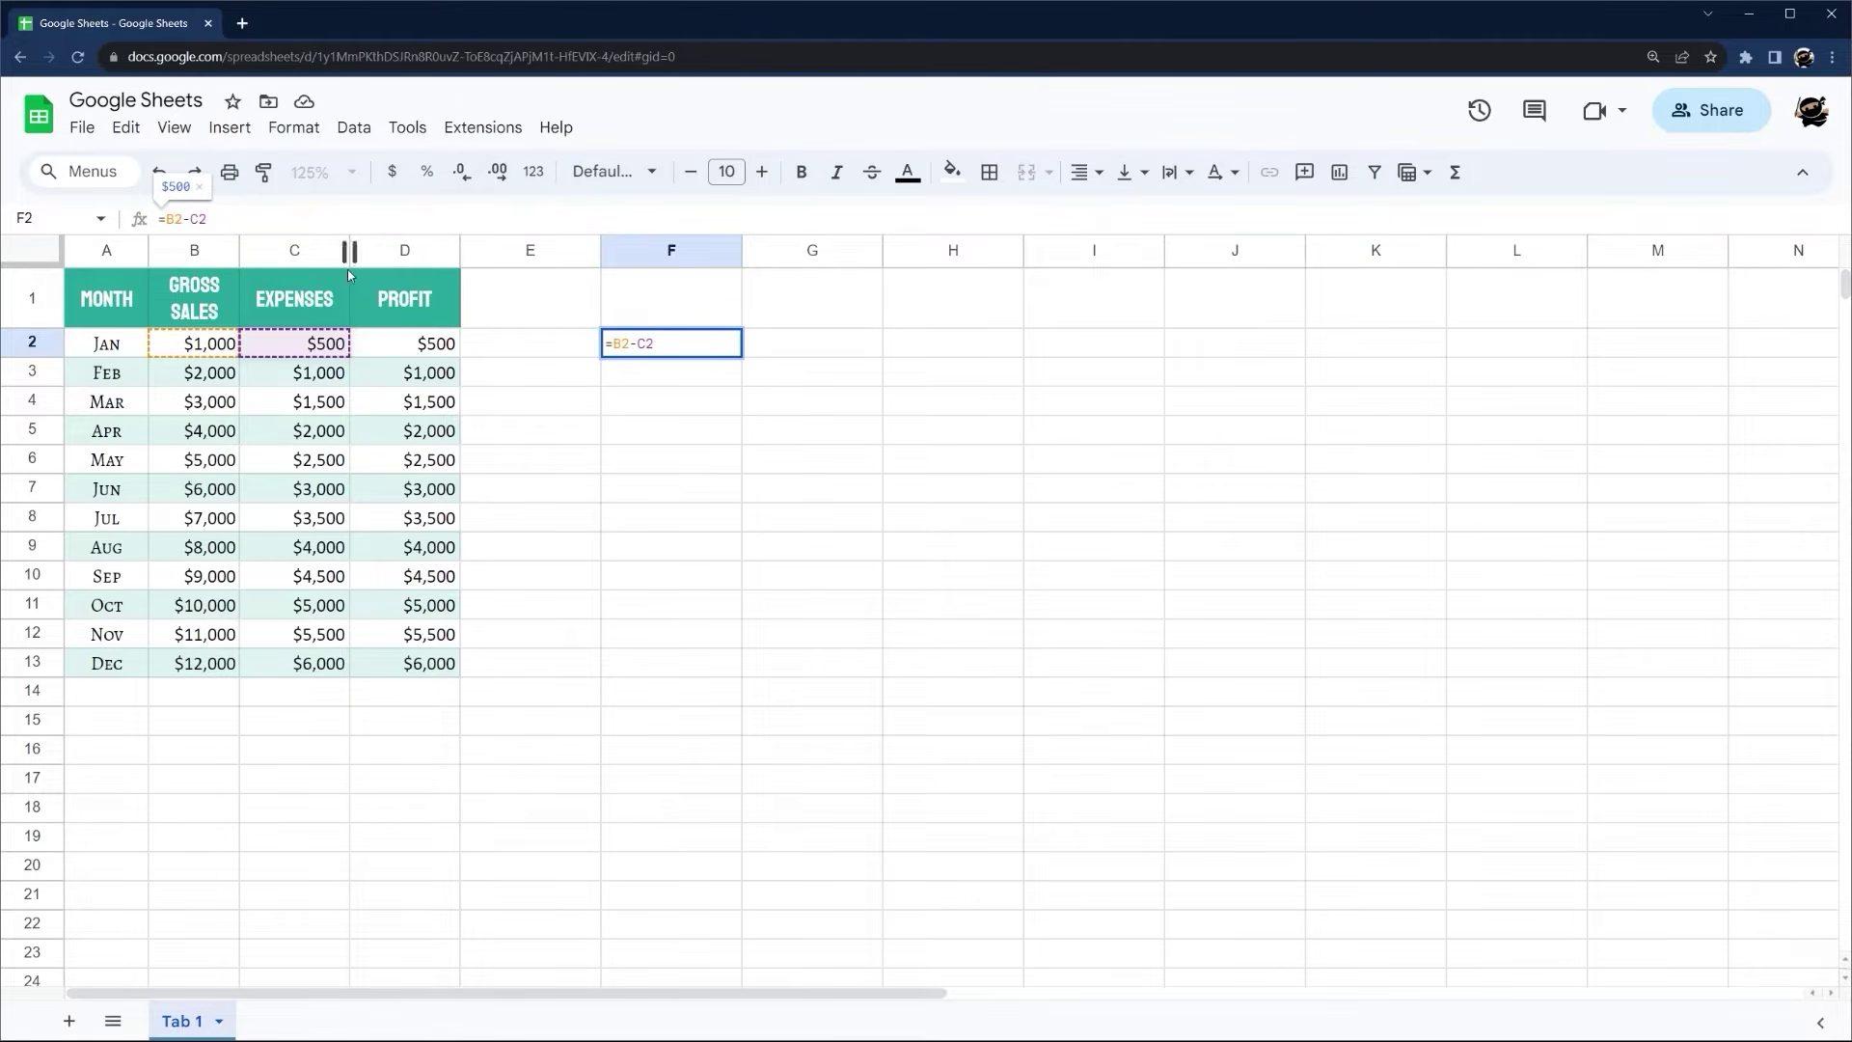
key(Escape)
key(Delete)
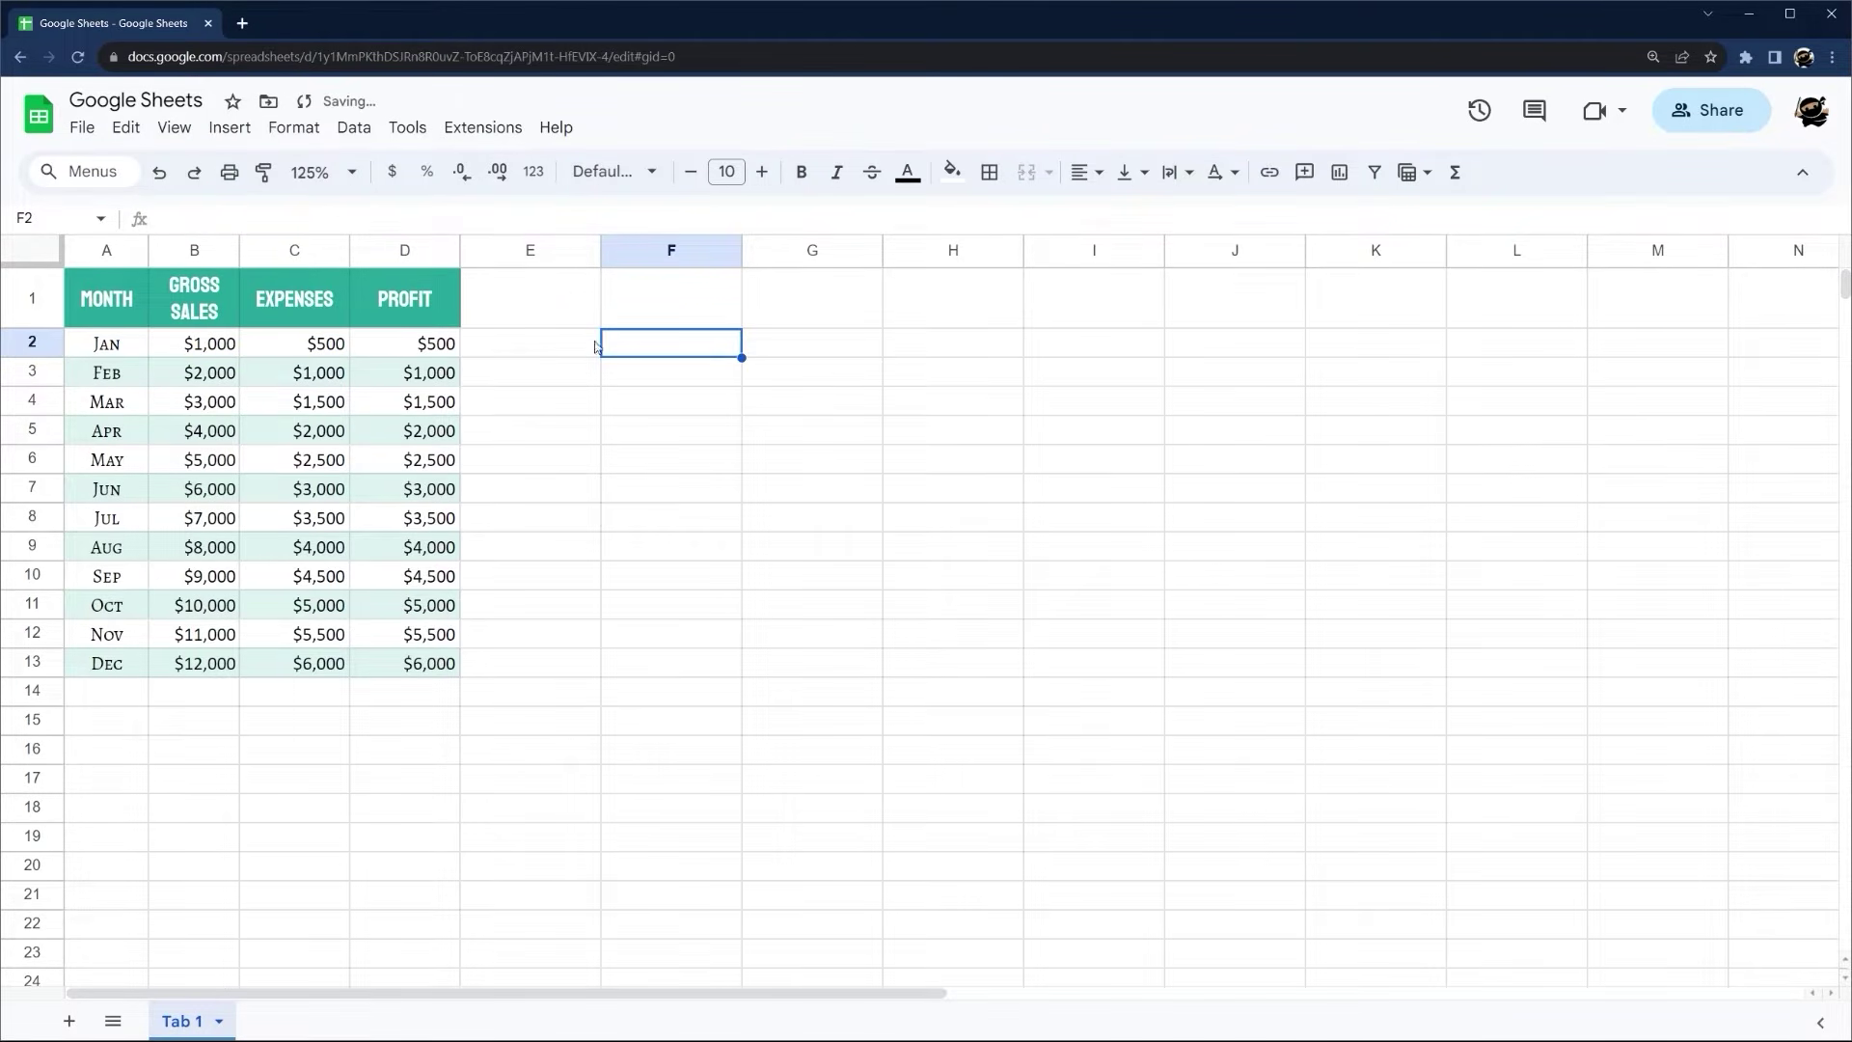
Try the formula =D2+C2 in cell F2, adding January's profit and expenses, and clear the cell
drag(294, 252, 404, 253)
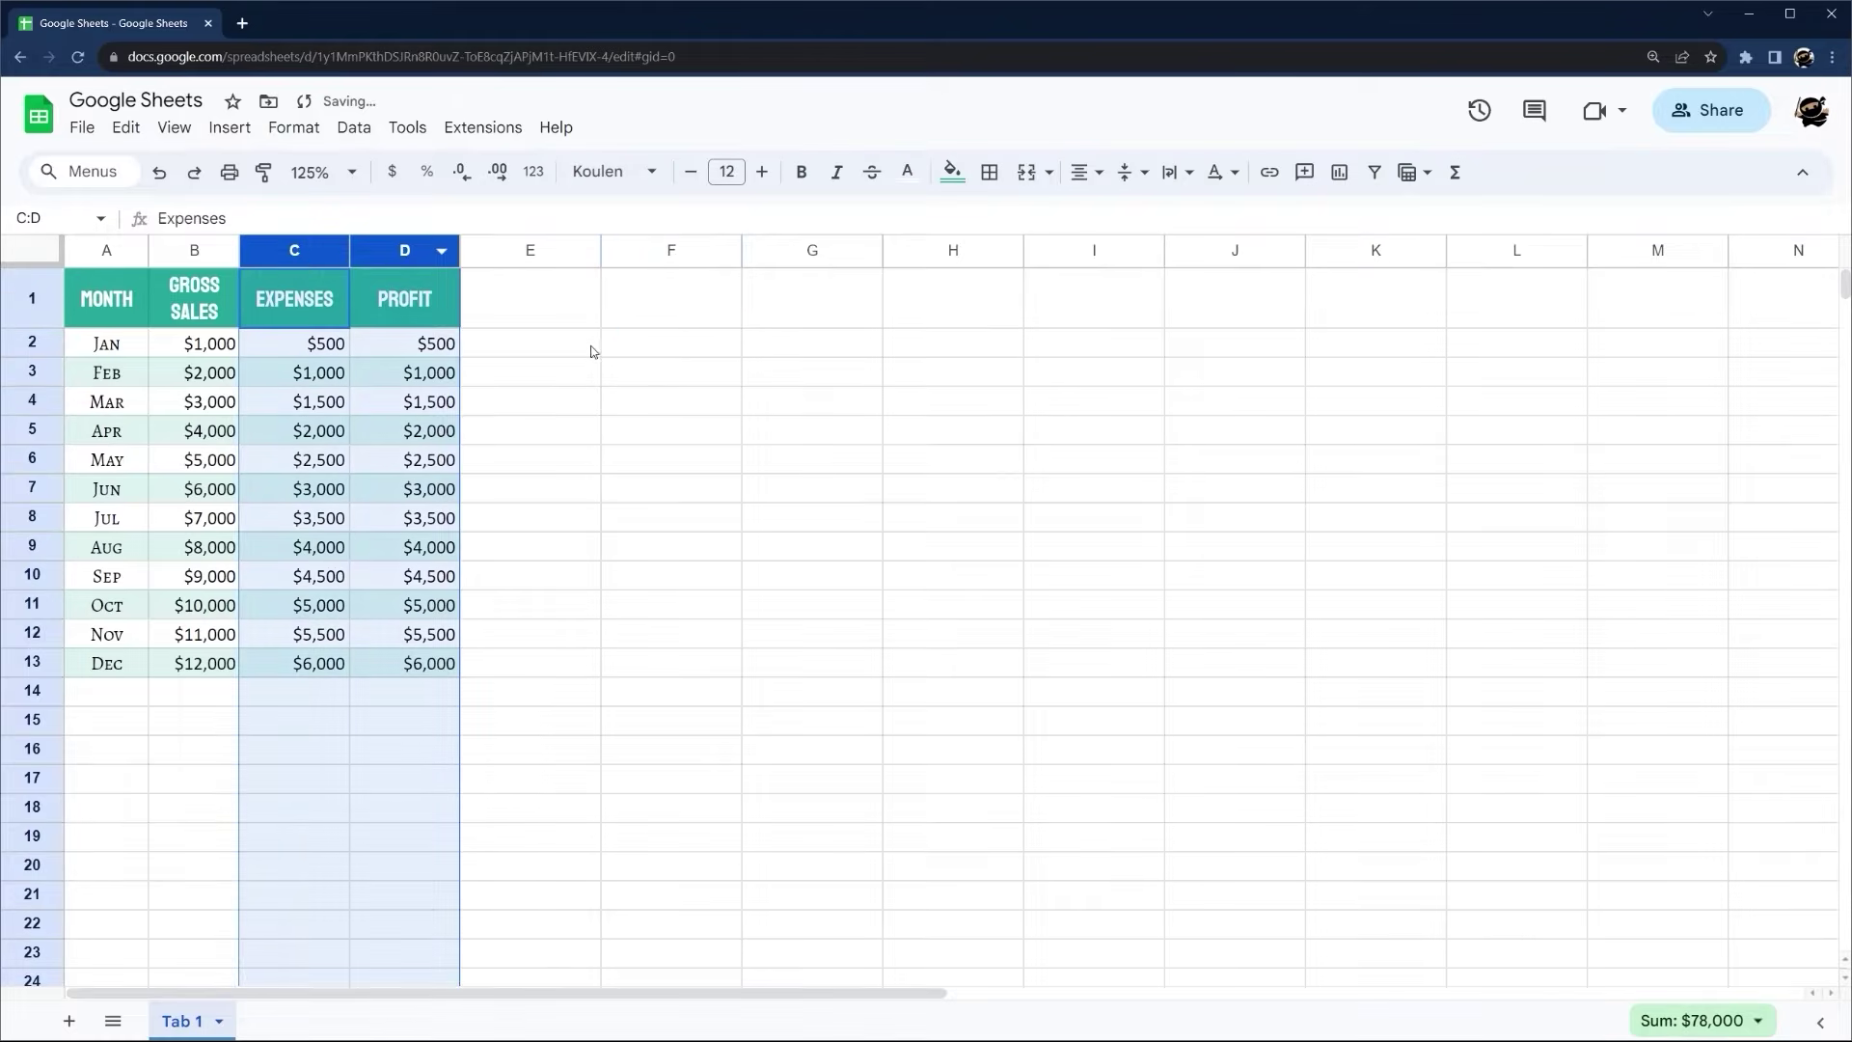
click(622, 354)
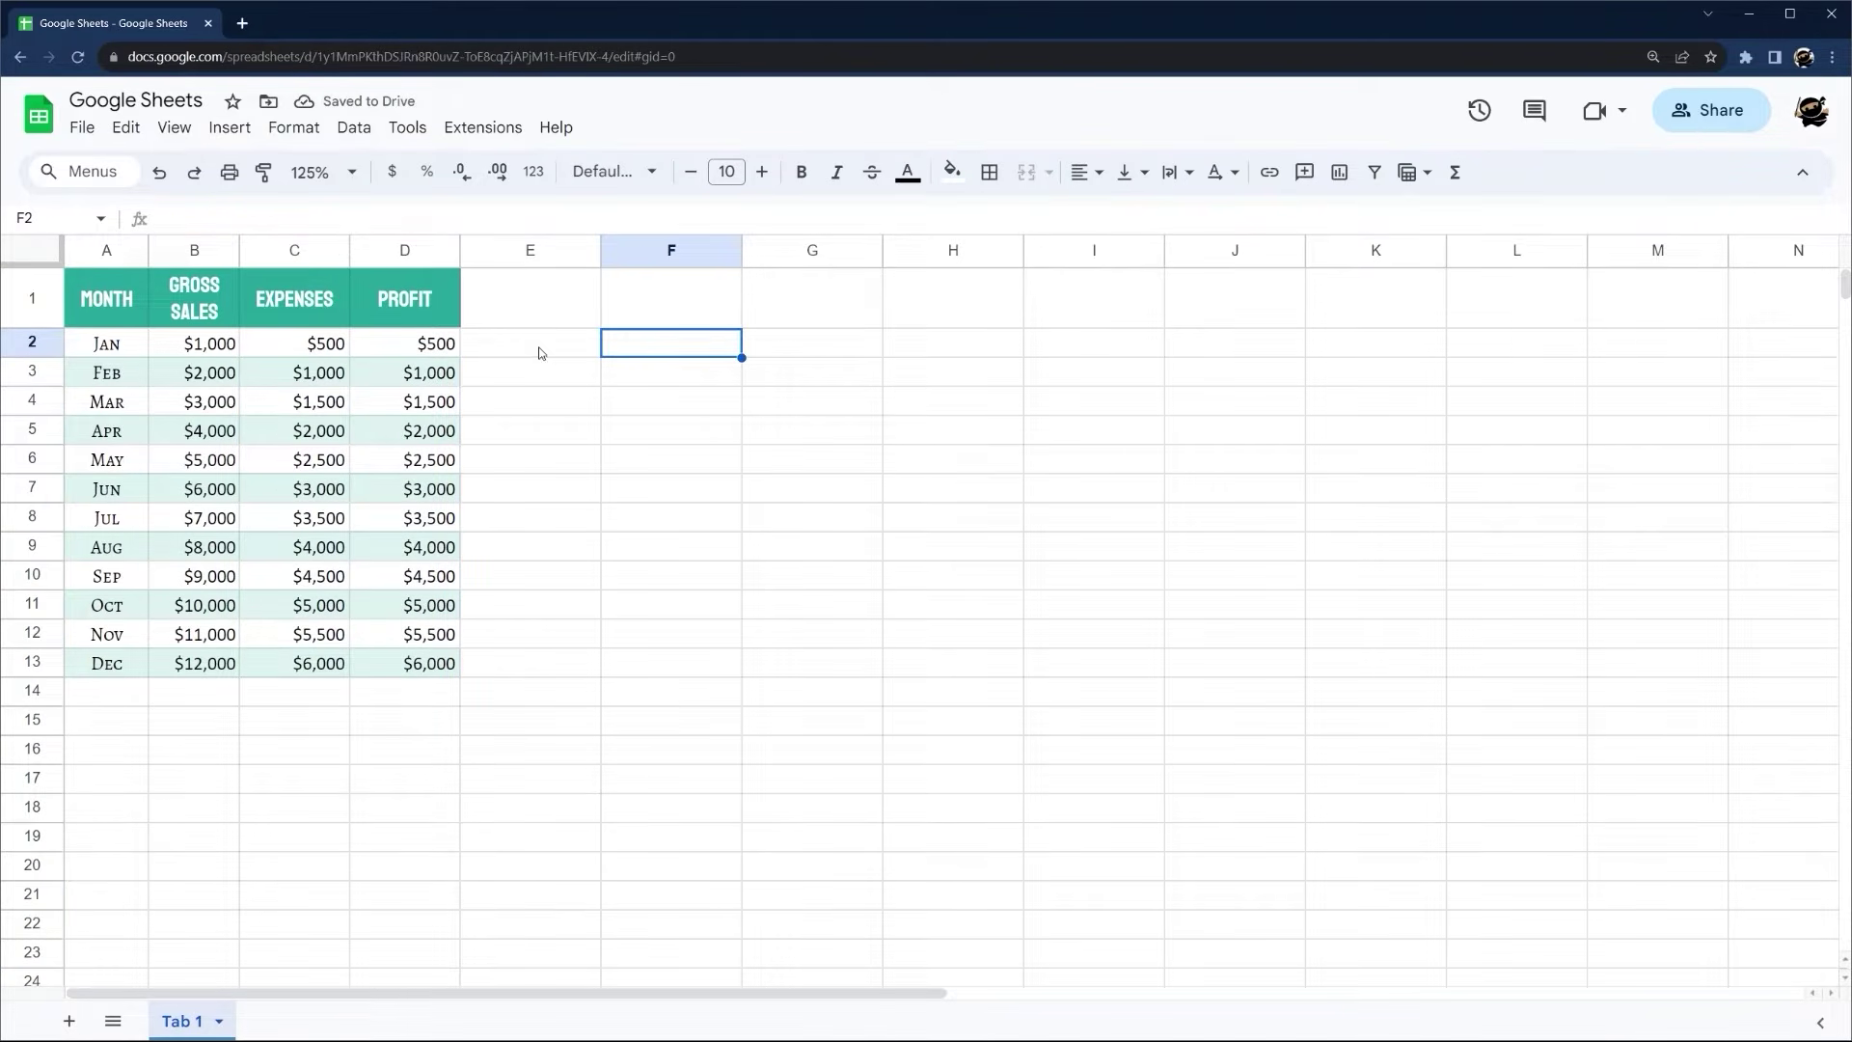
text(=)
click(403, 345)
text(+)
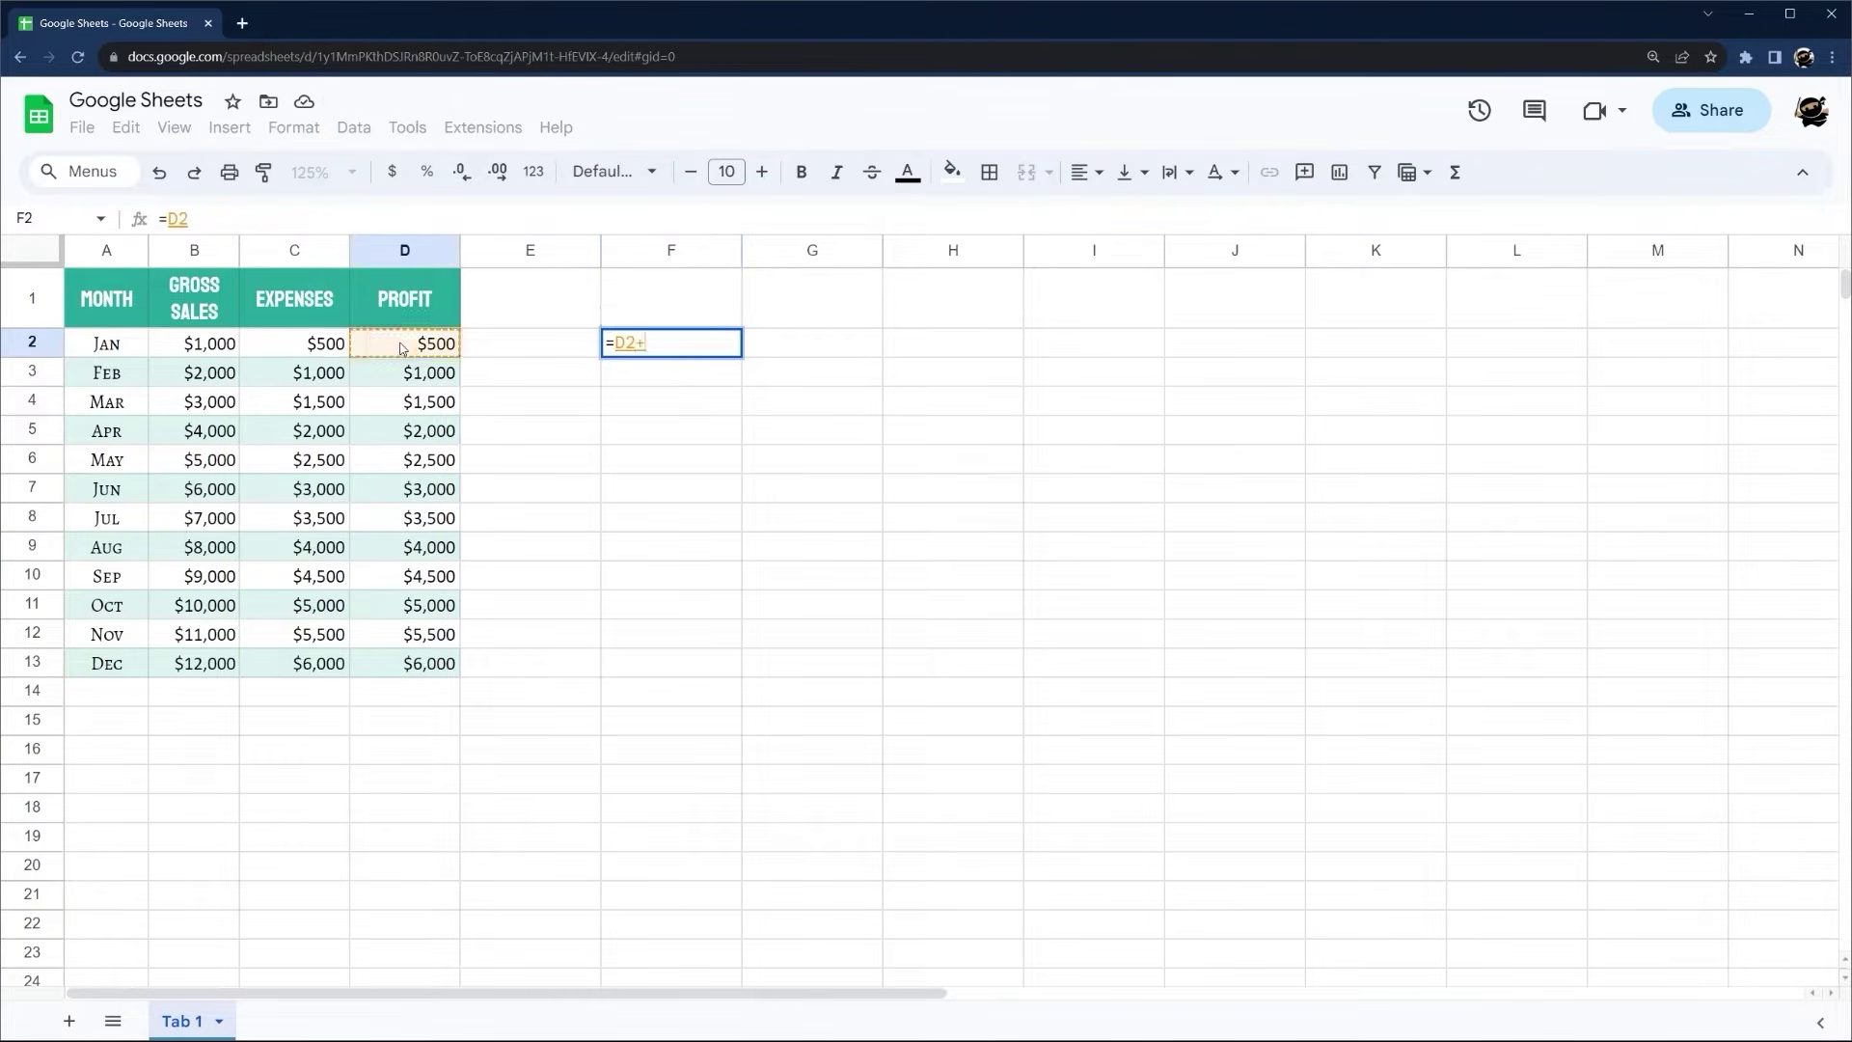
click(322, 347)
key(Return)
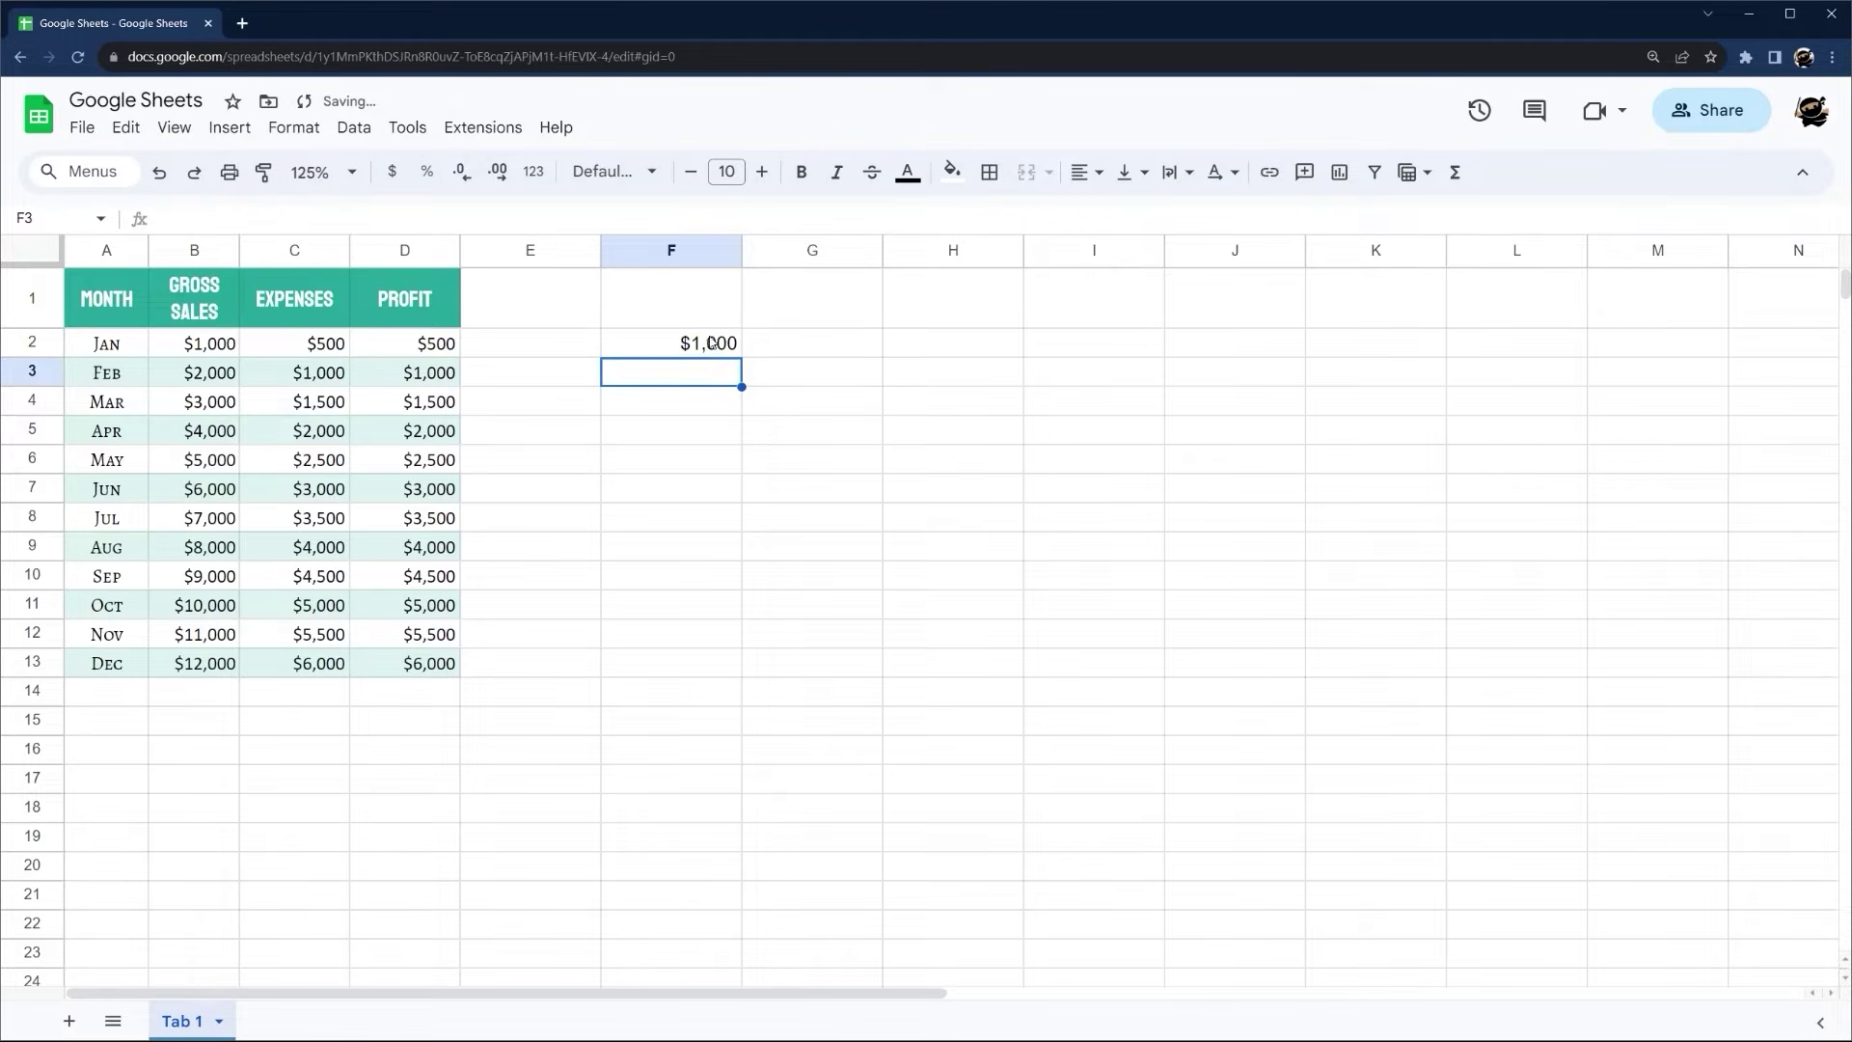
click(713, 345)
key(Delete)
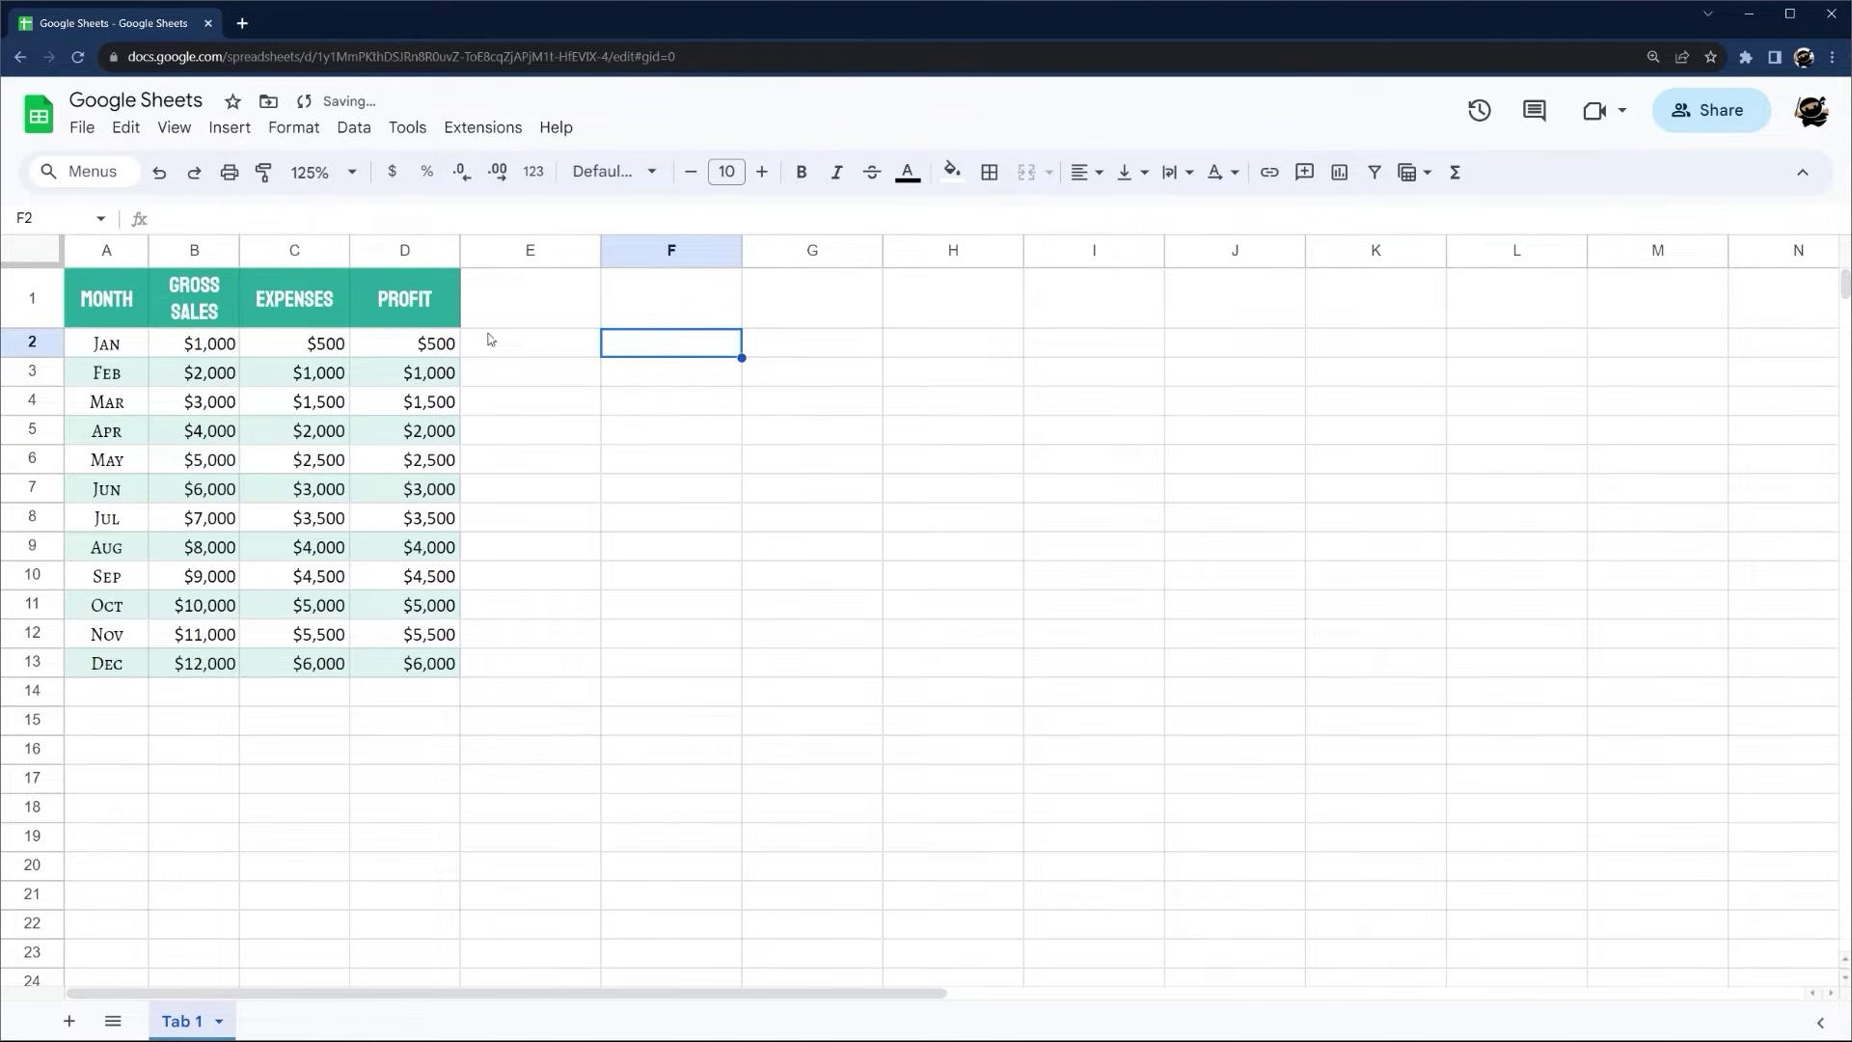
Enter the header Gross Margin in cell E1, correcting the miscapitalized letters
click(502, 311)
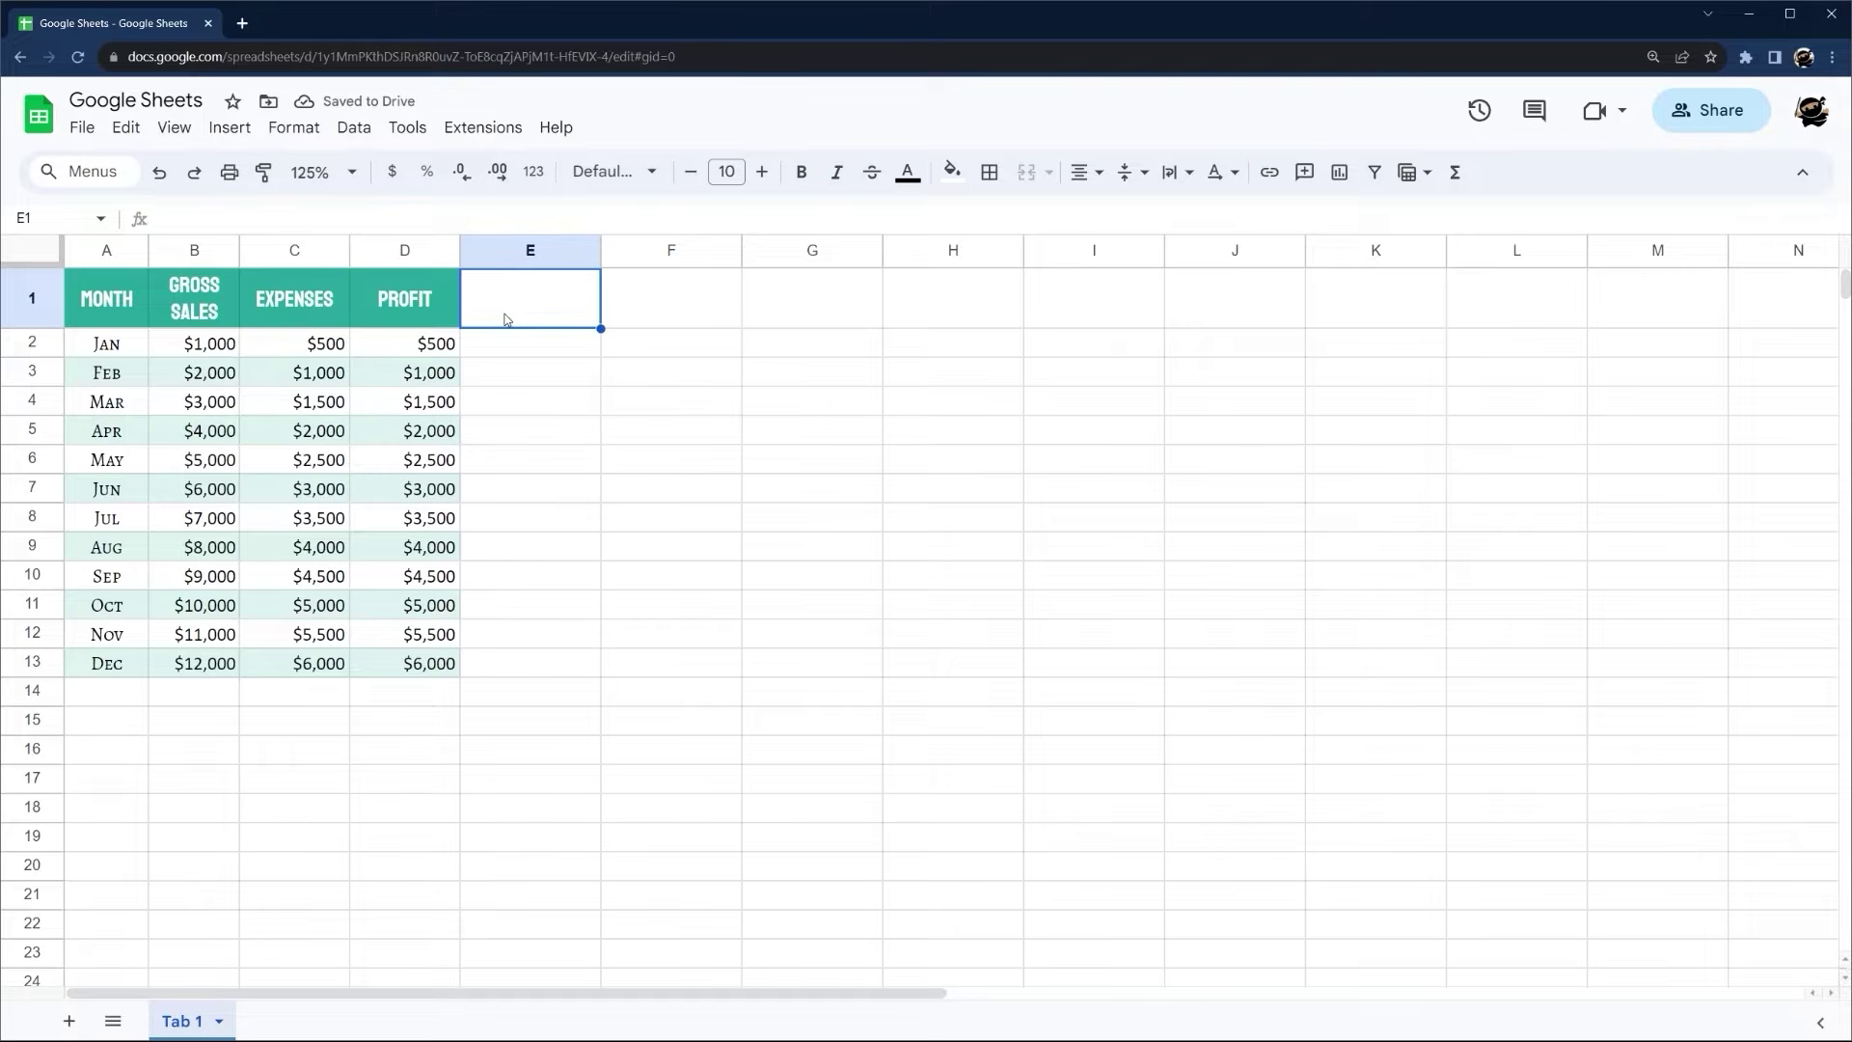
text(Gross)
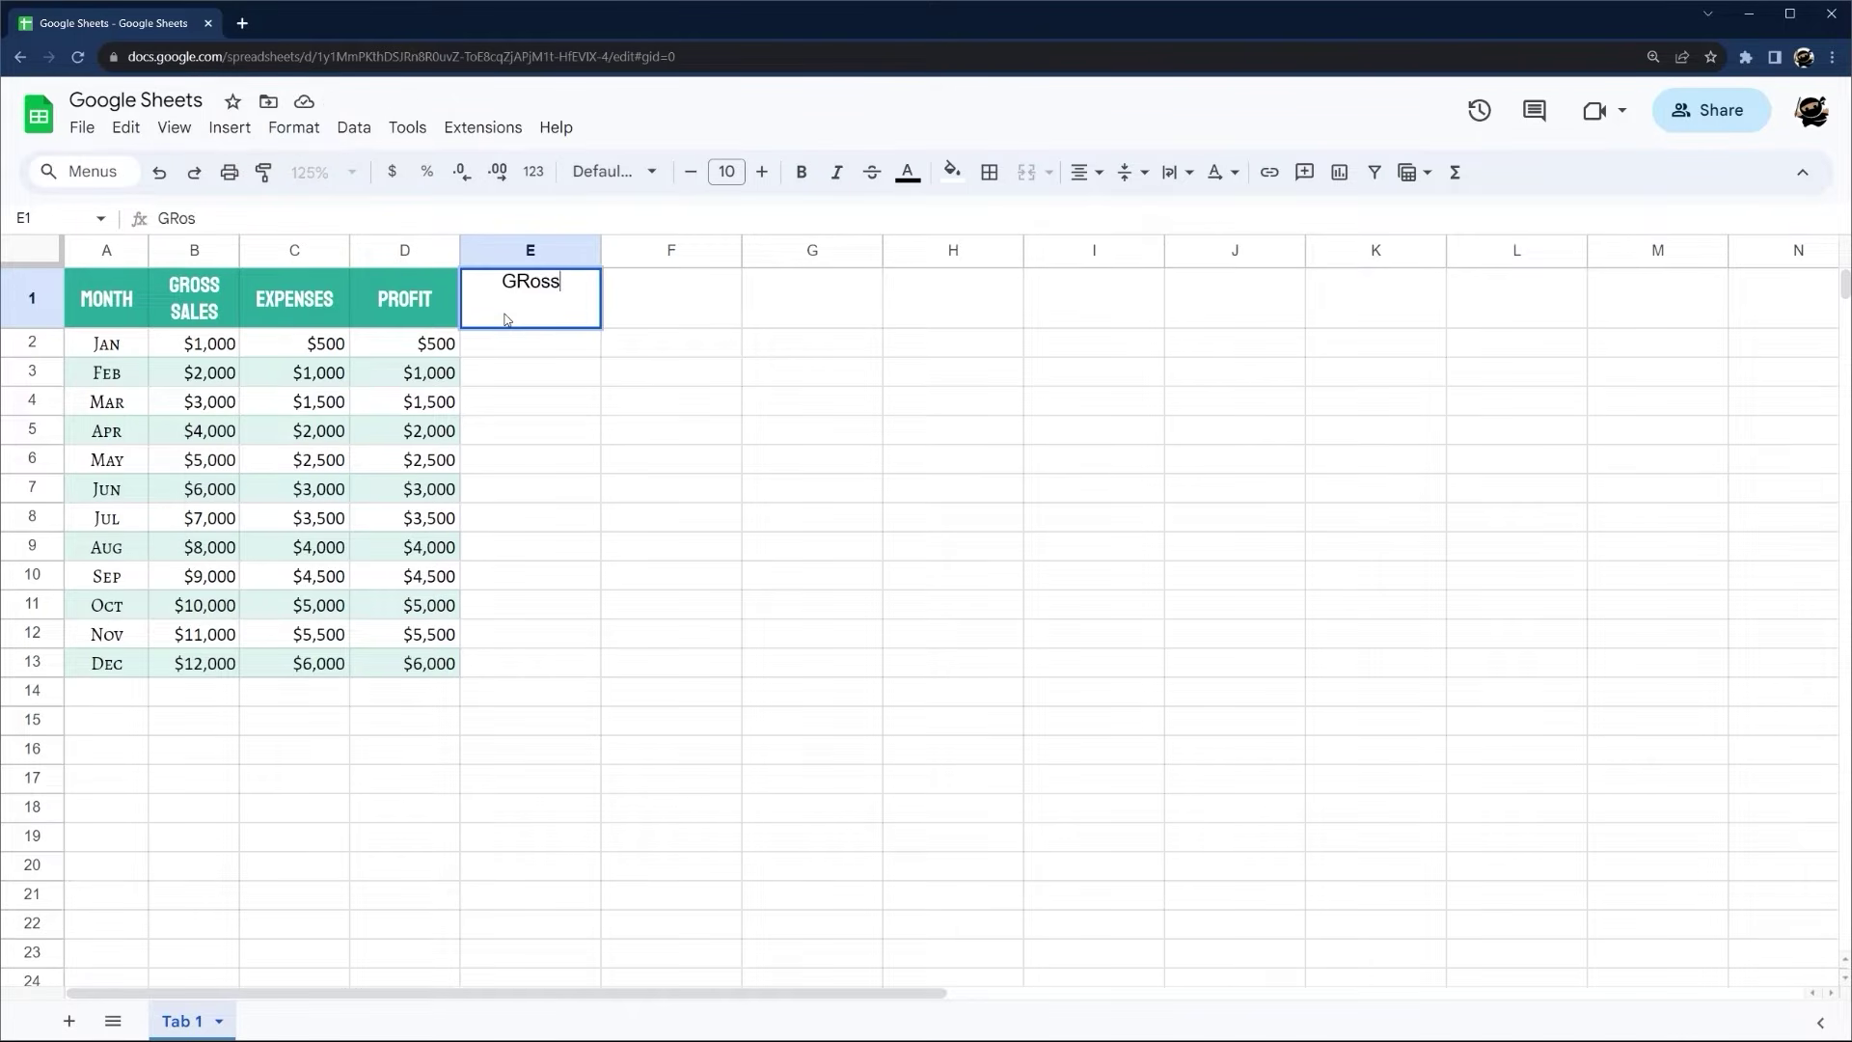
key(BackSpace)
key(BackSpace)
key(BackSpace)
text(oss Margin)
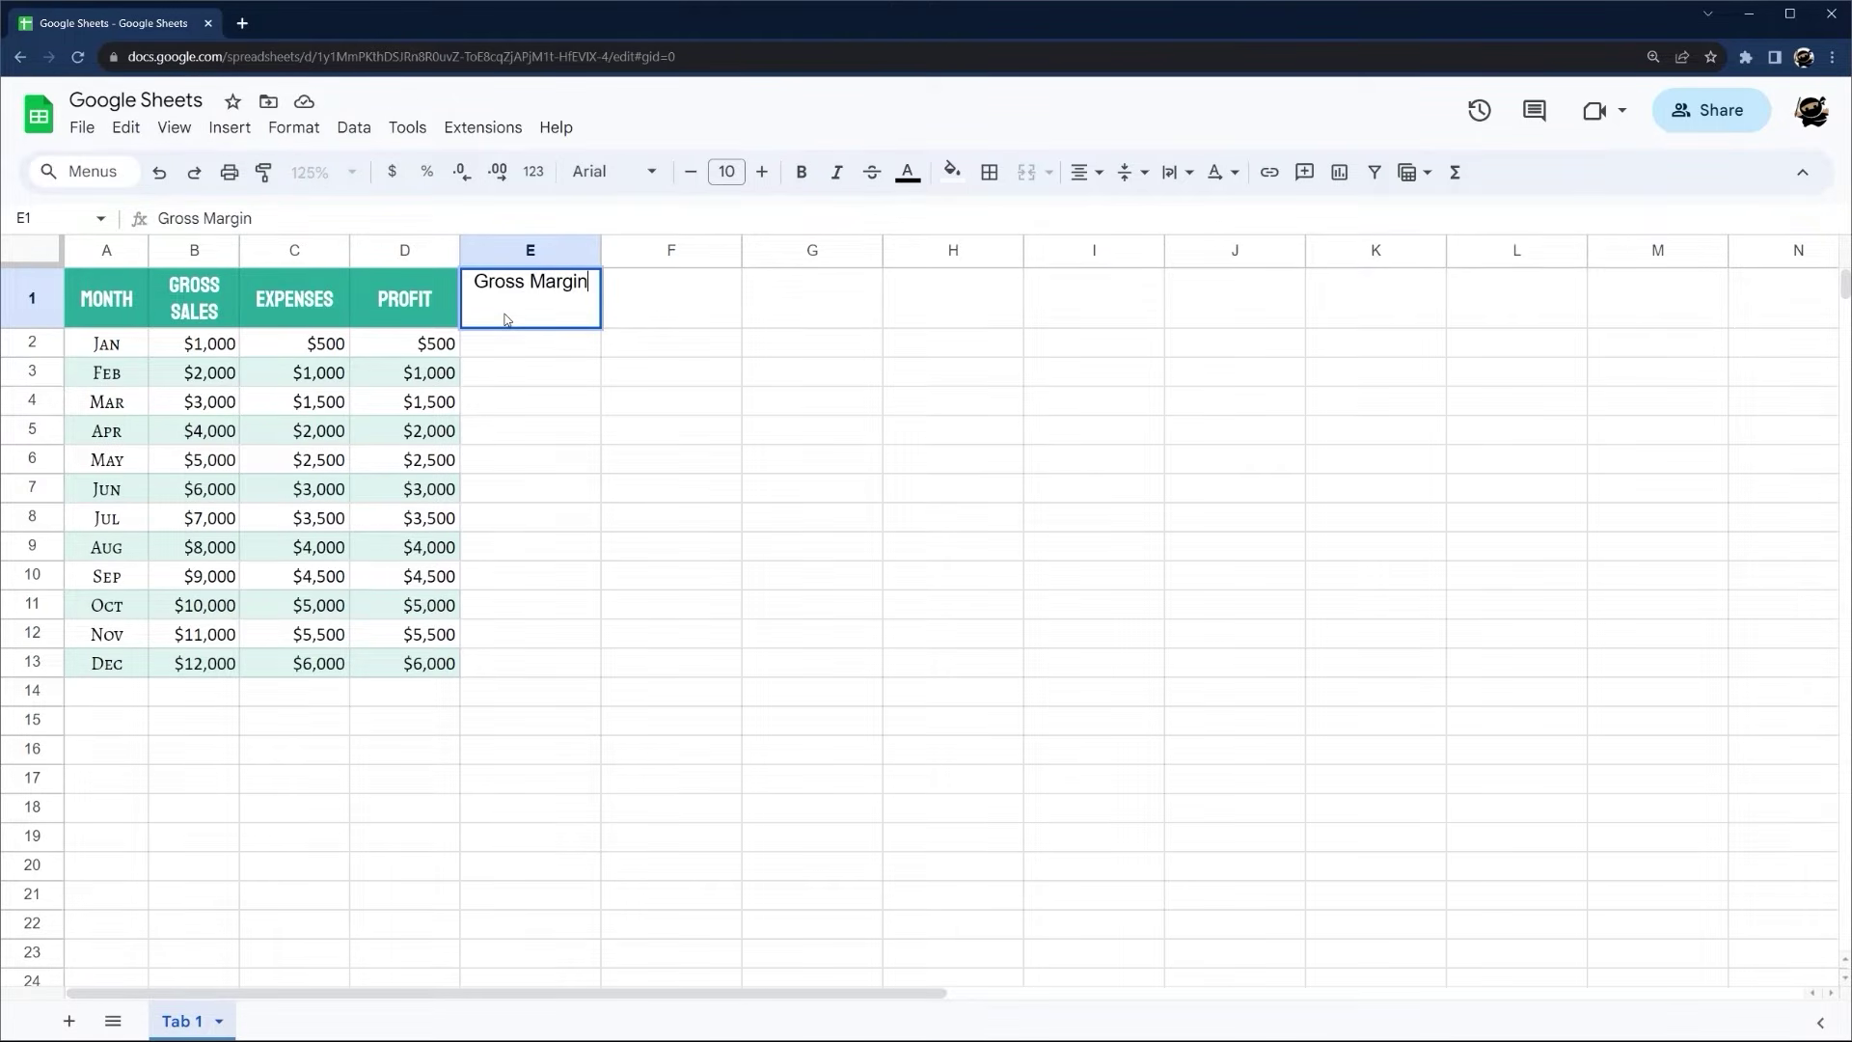
key(Return)
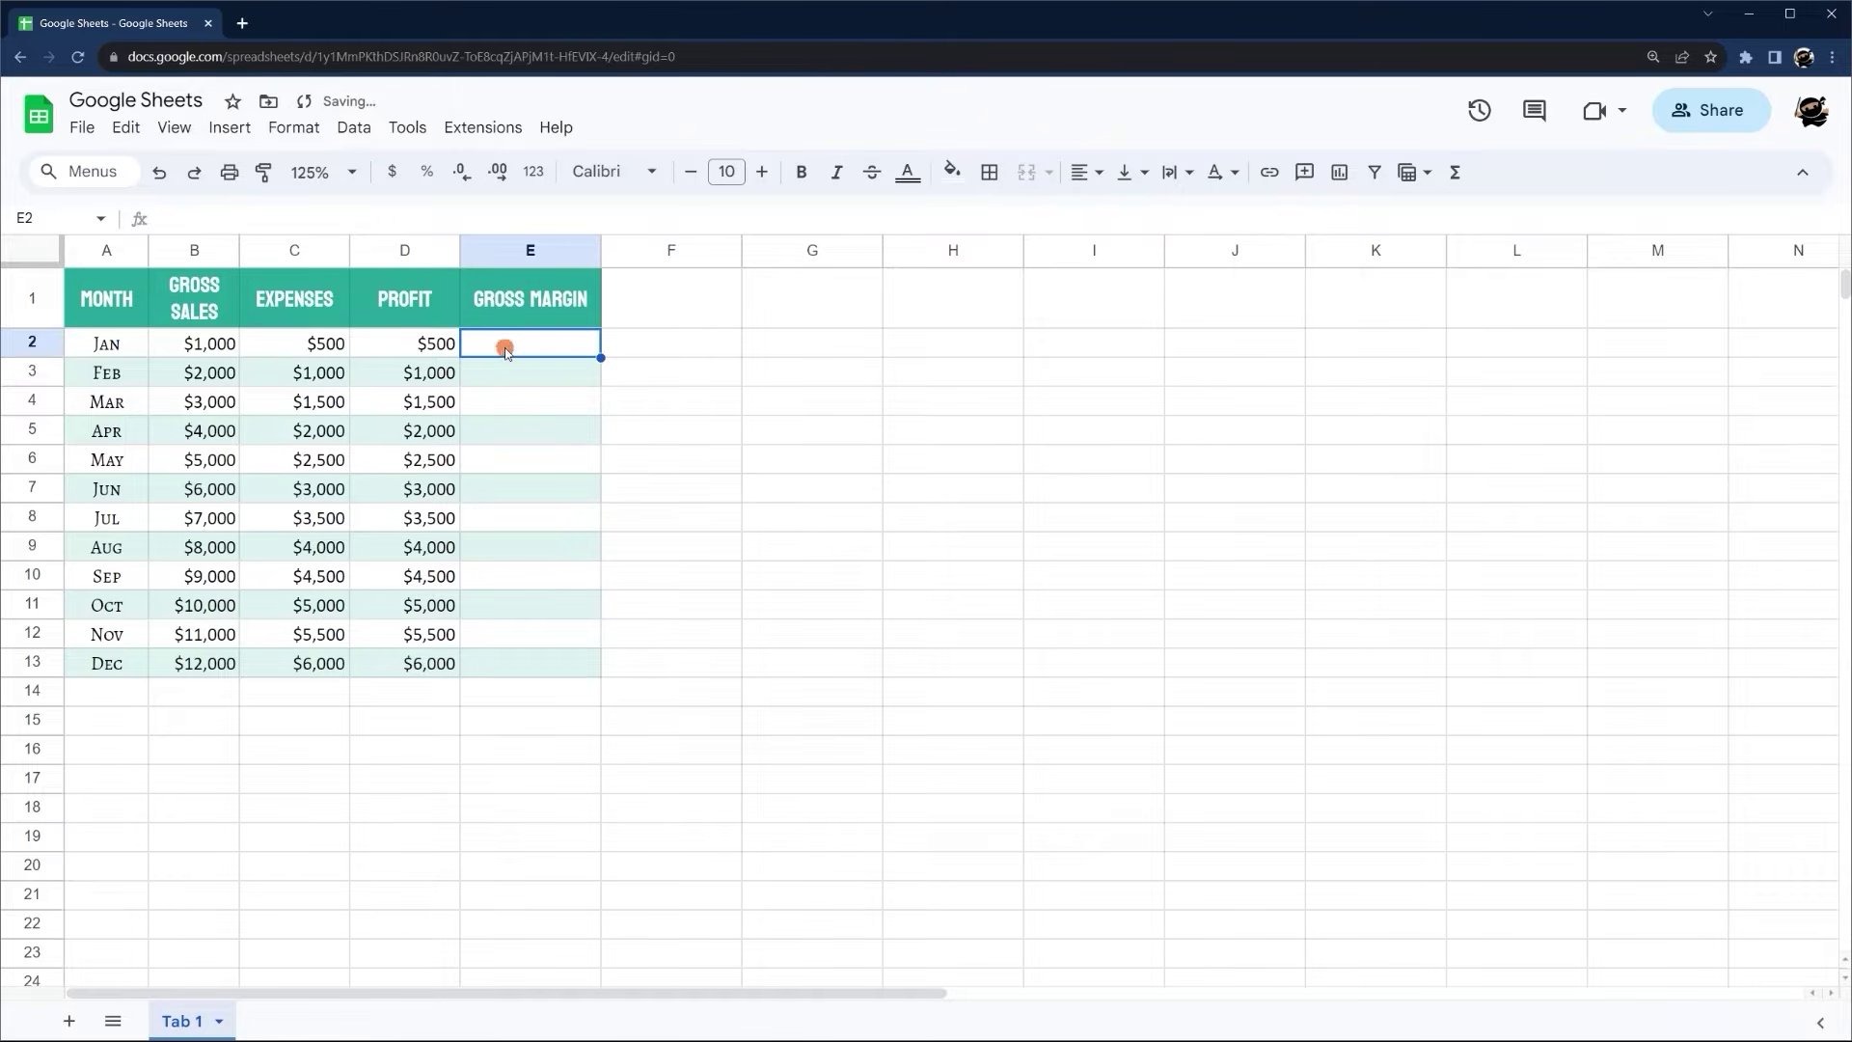
Enter the gross margin formula =D2/B2 in cell E2 and fill it down to E13
click(427, 345)
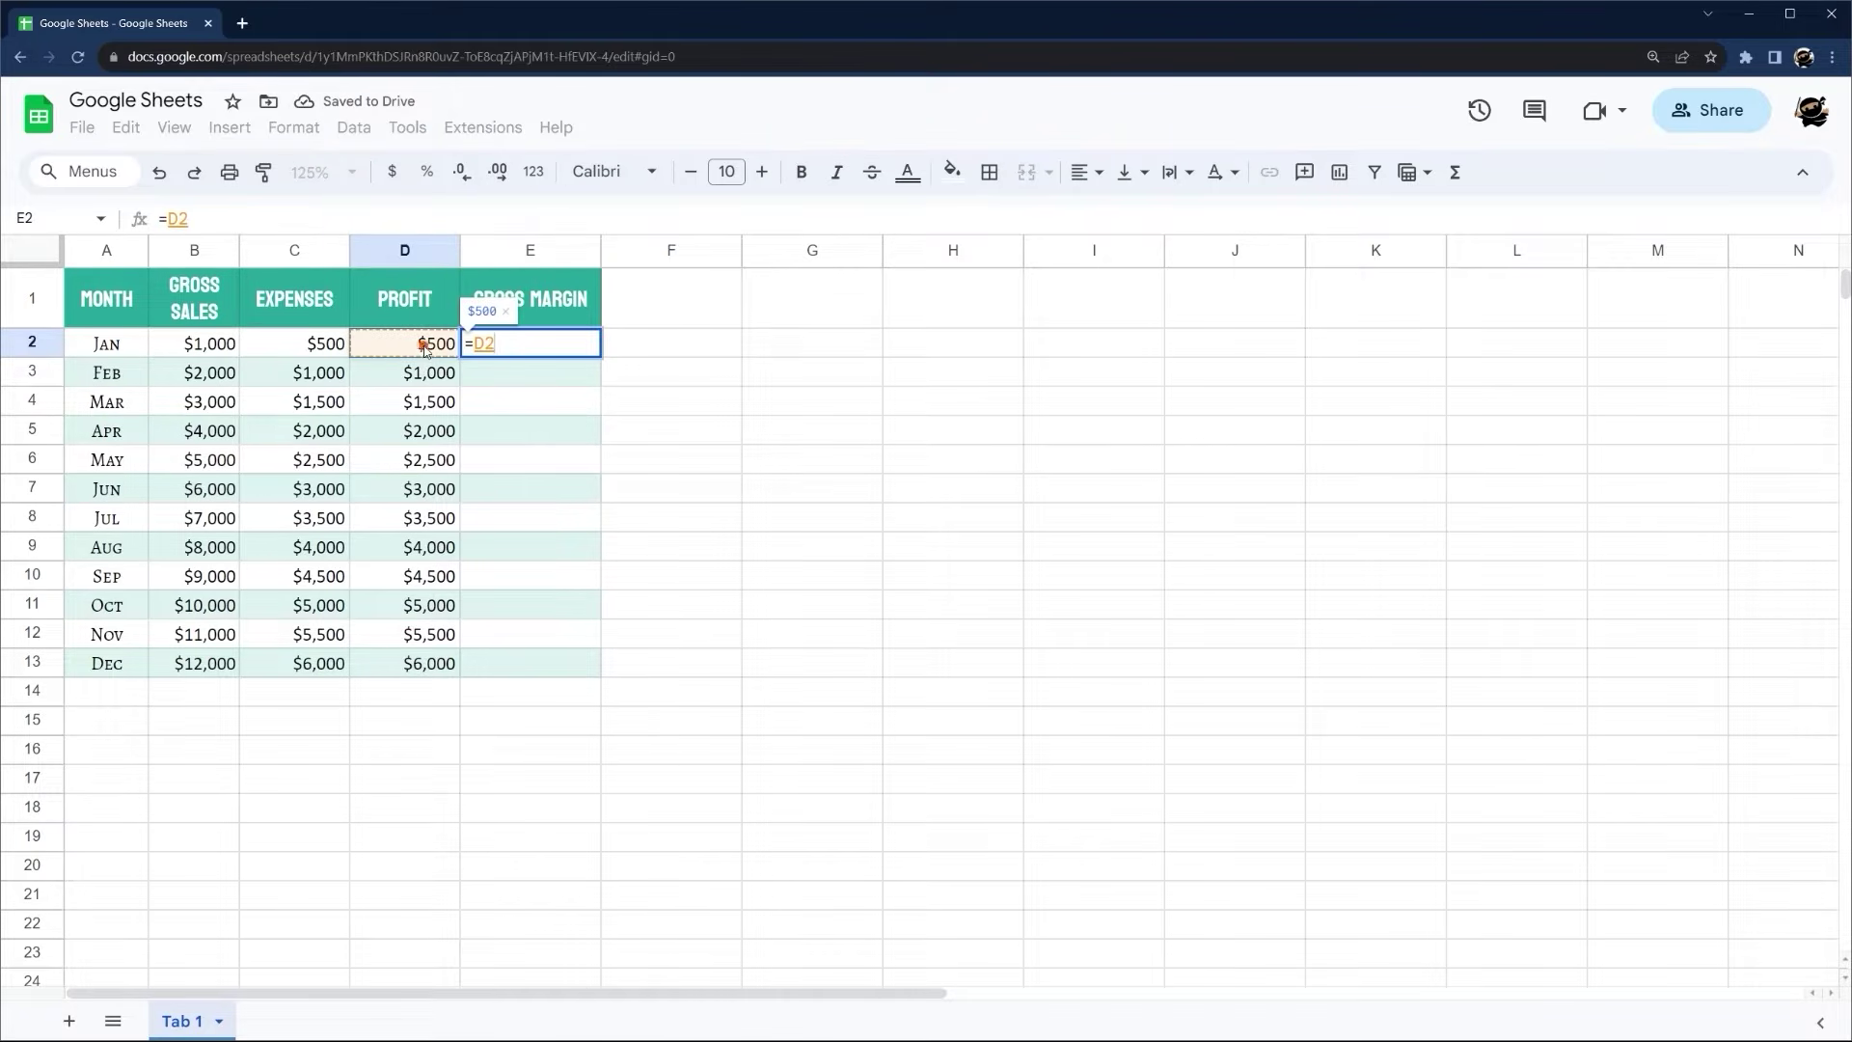
text(/)
click(205, 353)
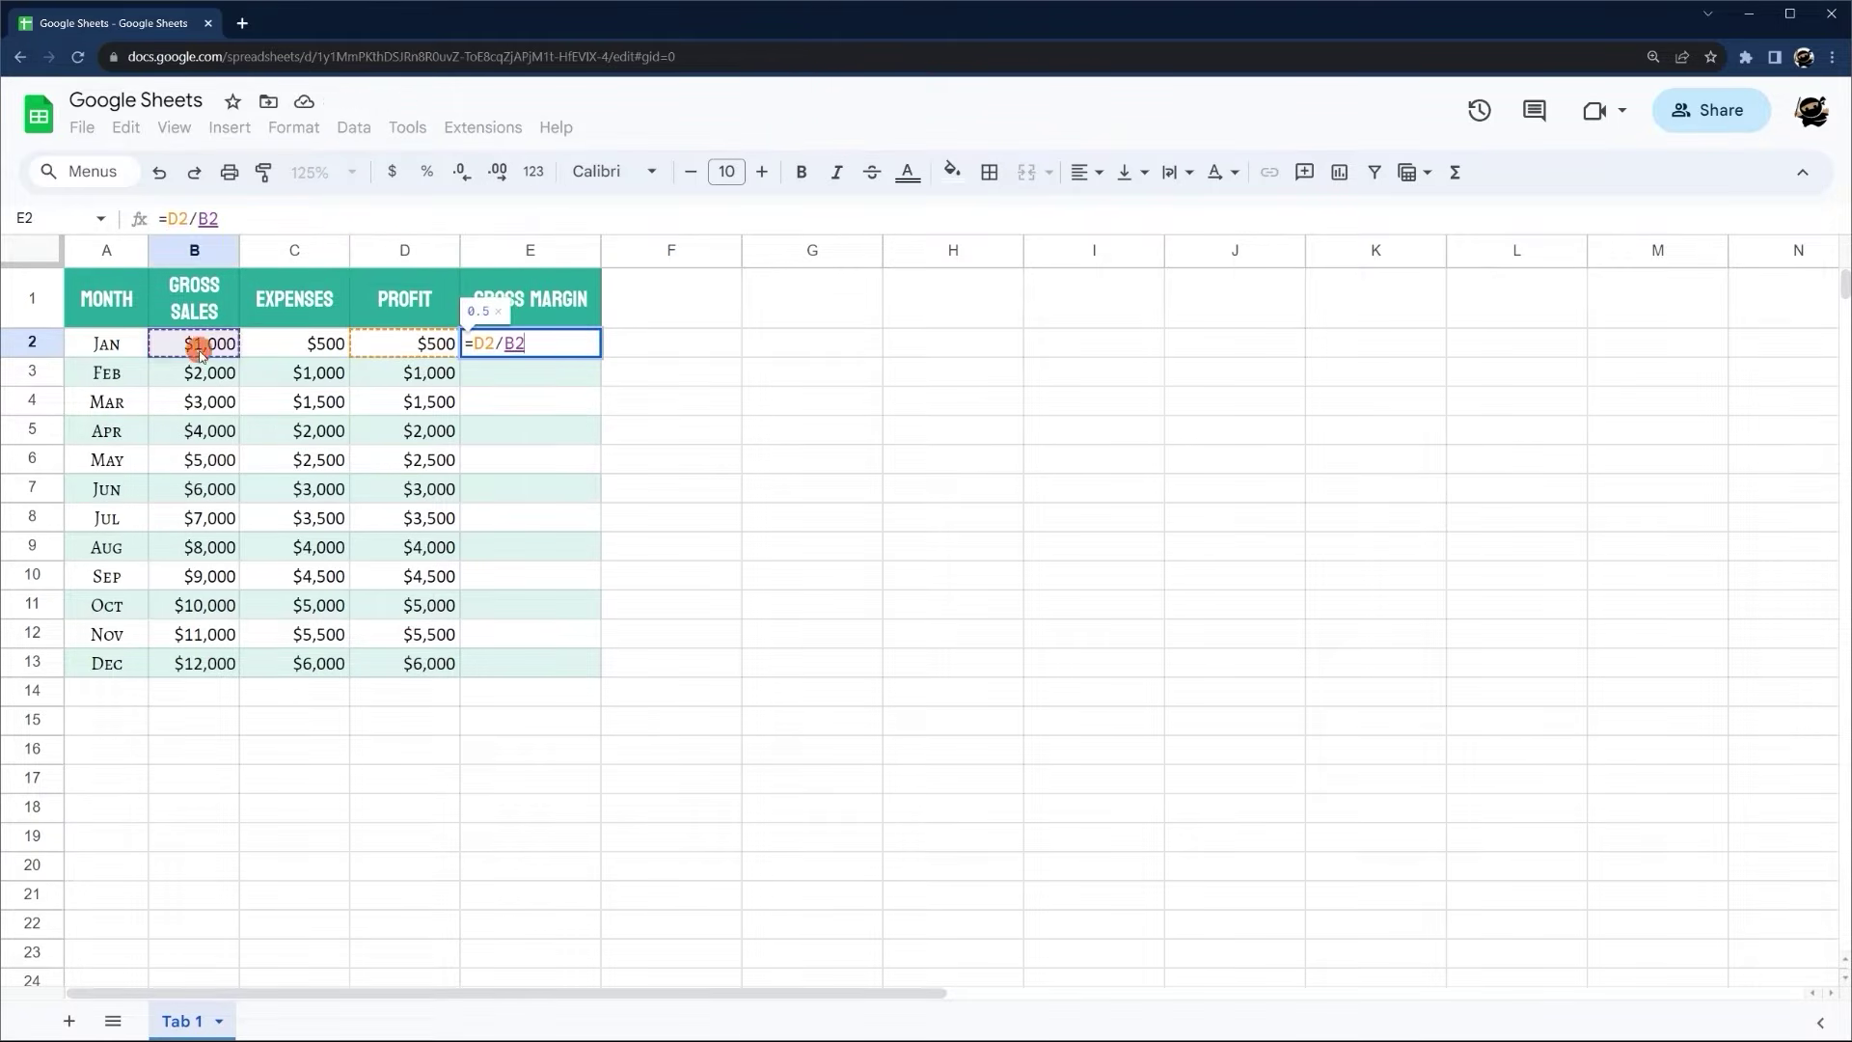
key(Return)
click(583, 353)
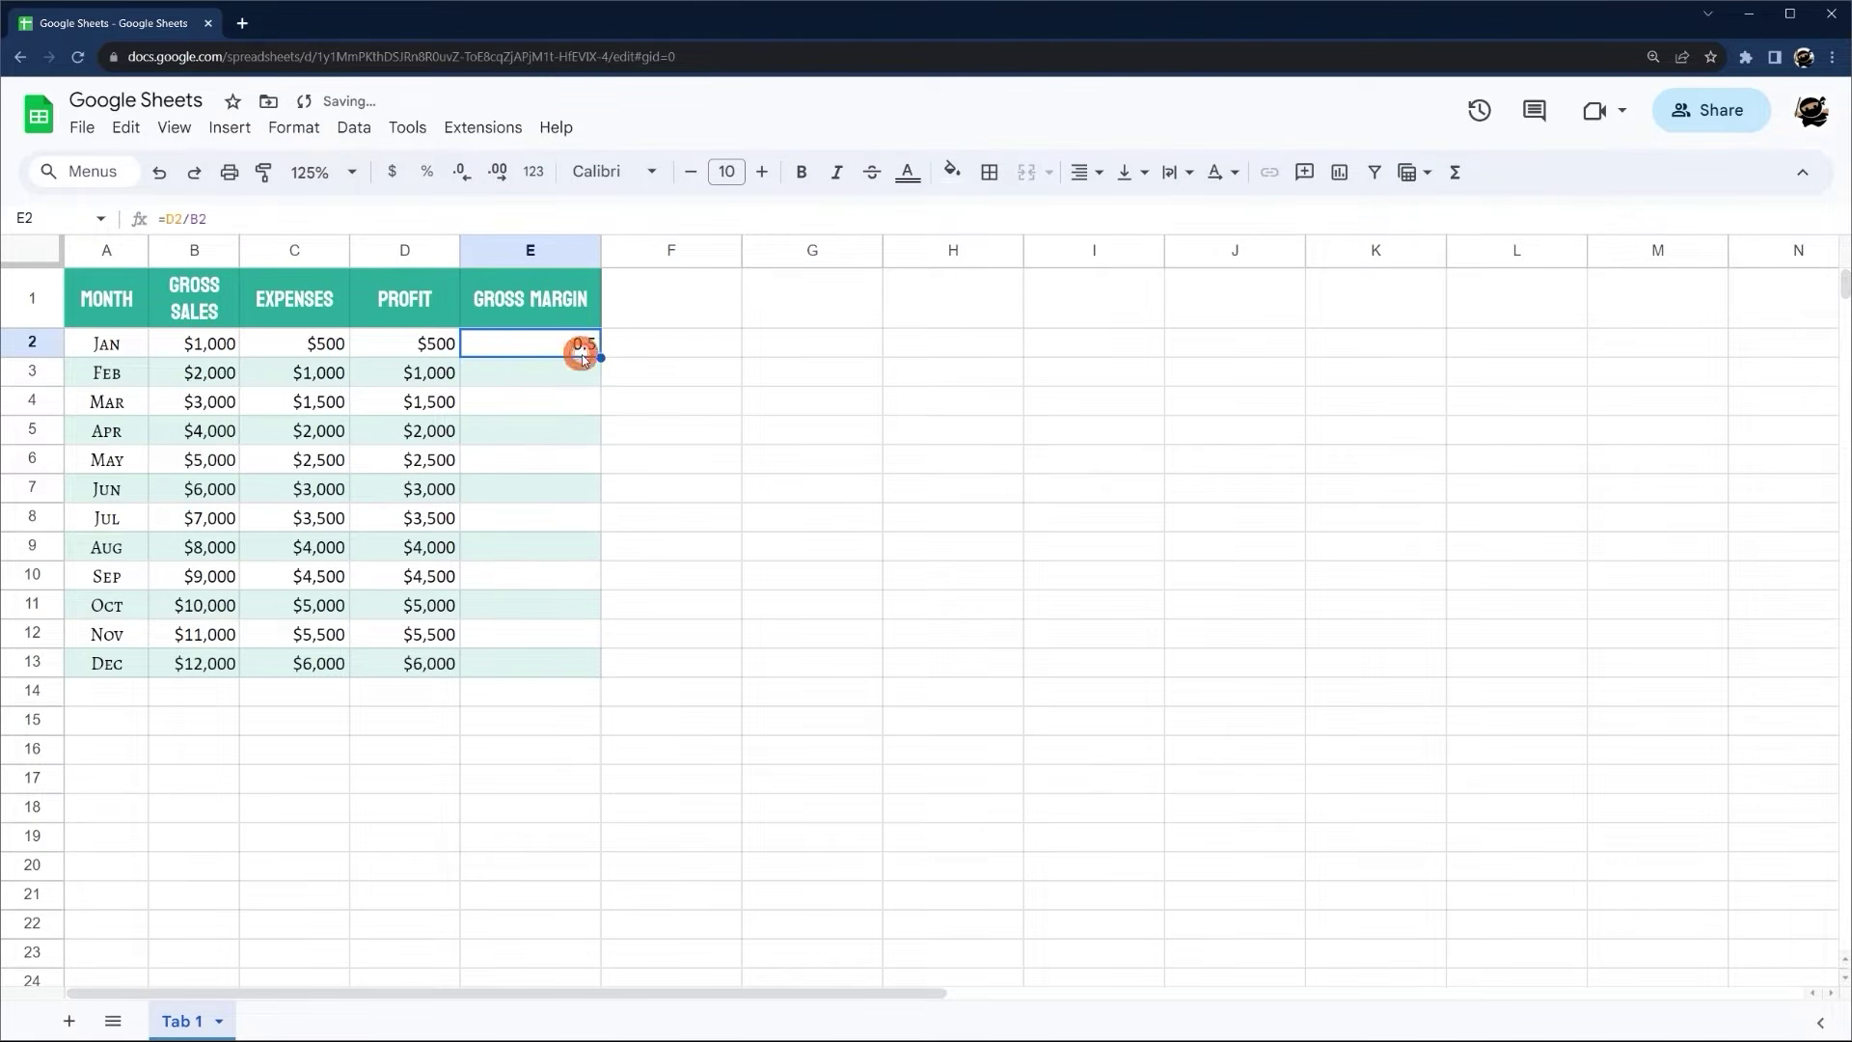
drag(602, 358, 577, 667)
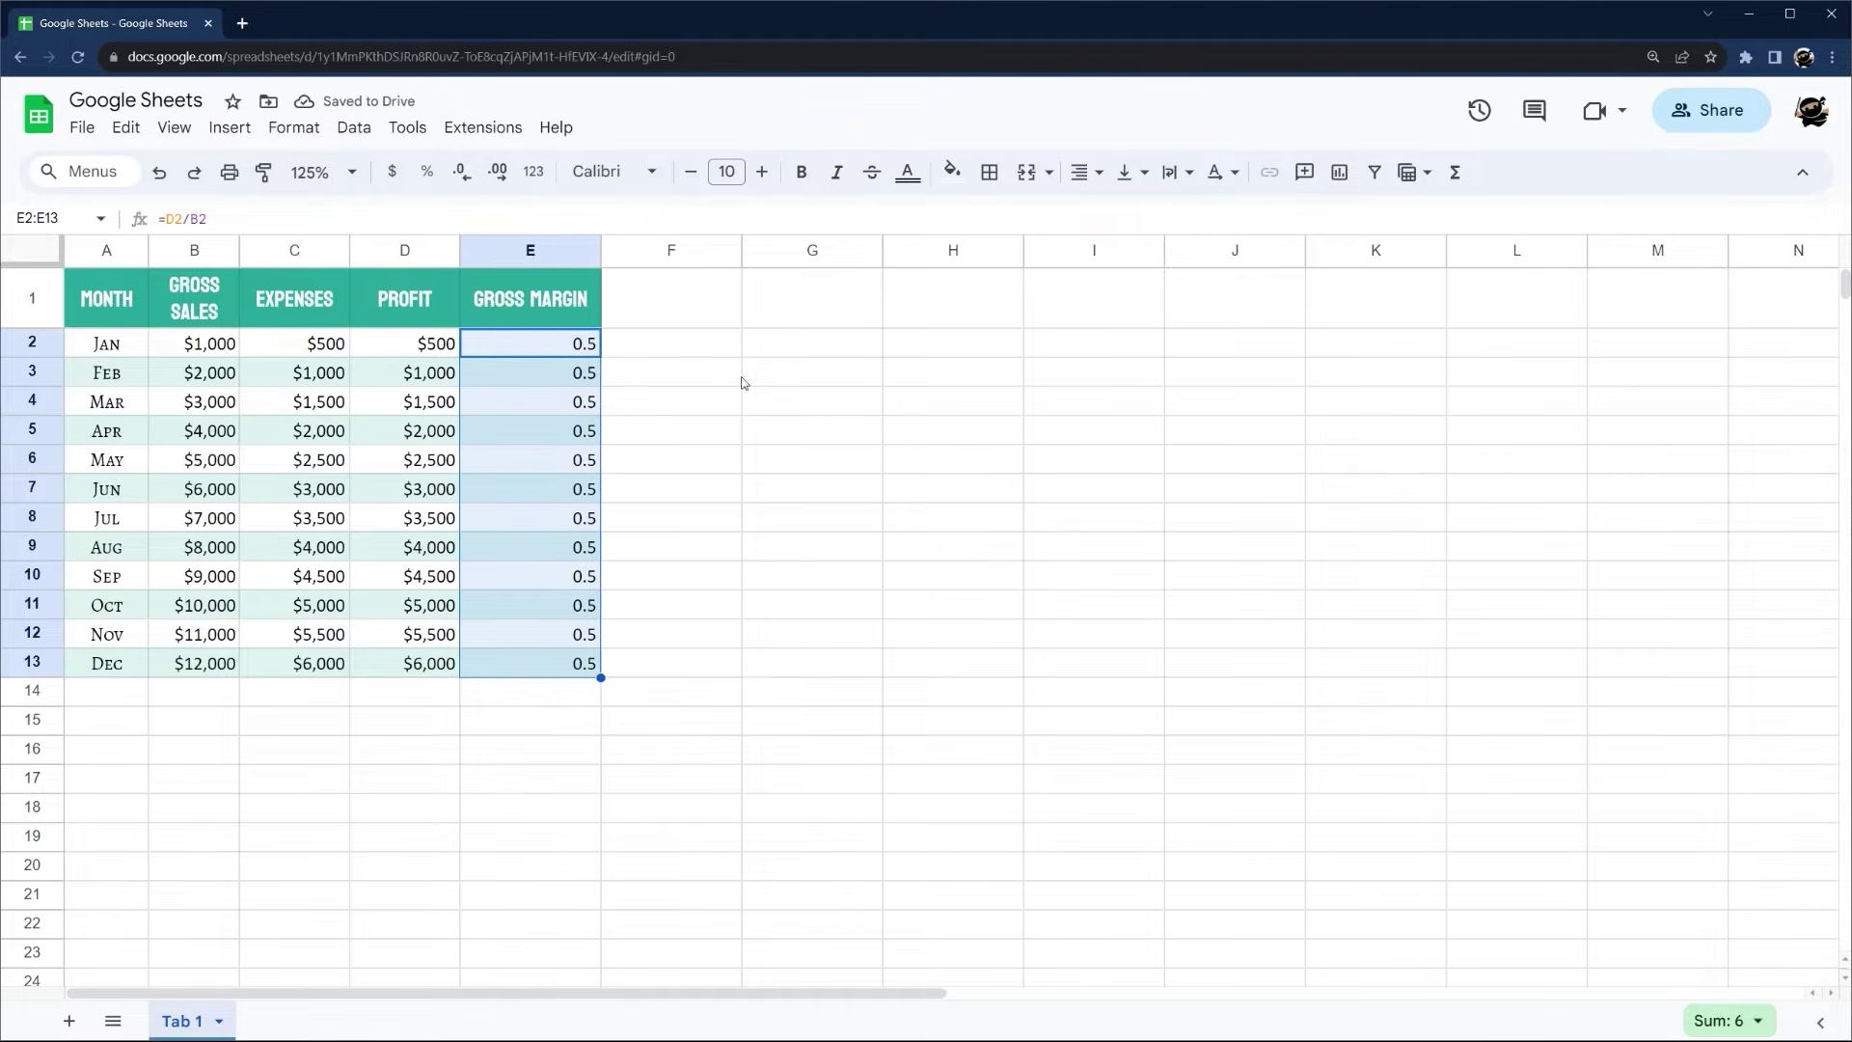
Format the gross margin cells E2:E13 as percentages without decimal places and center them horizontally
click(427, 173)
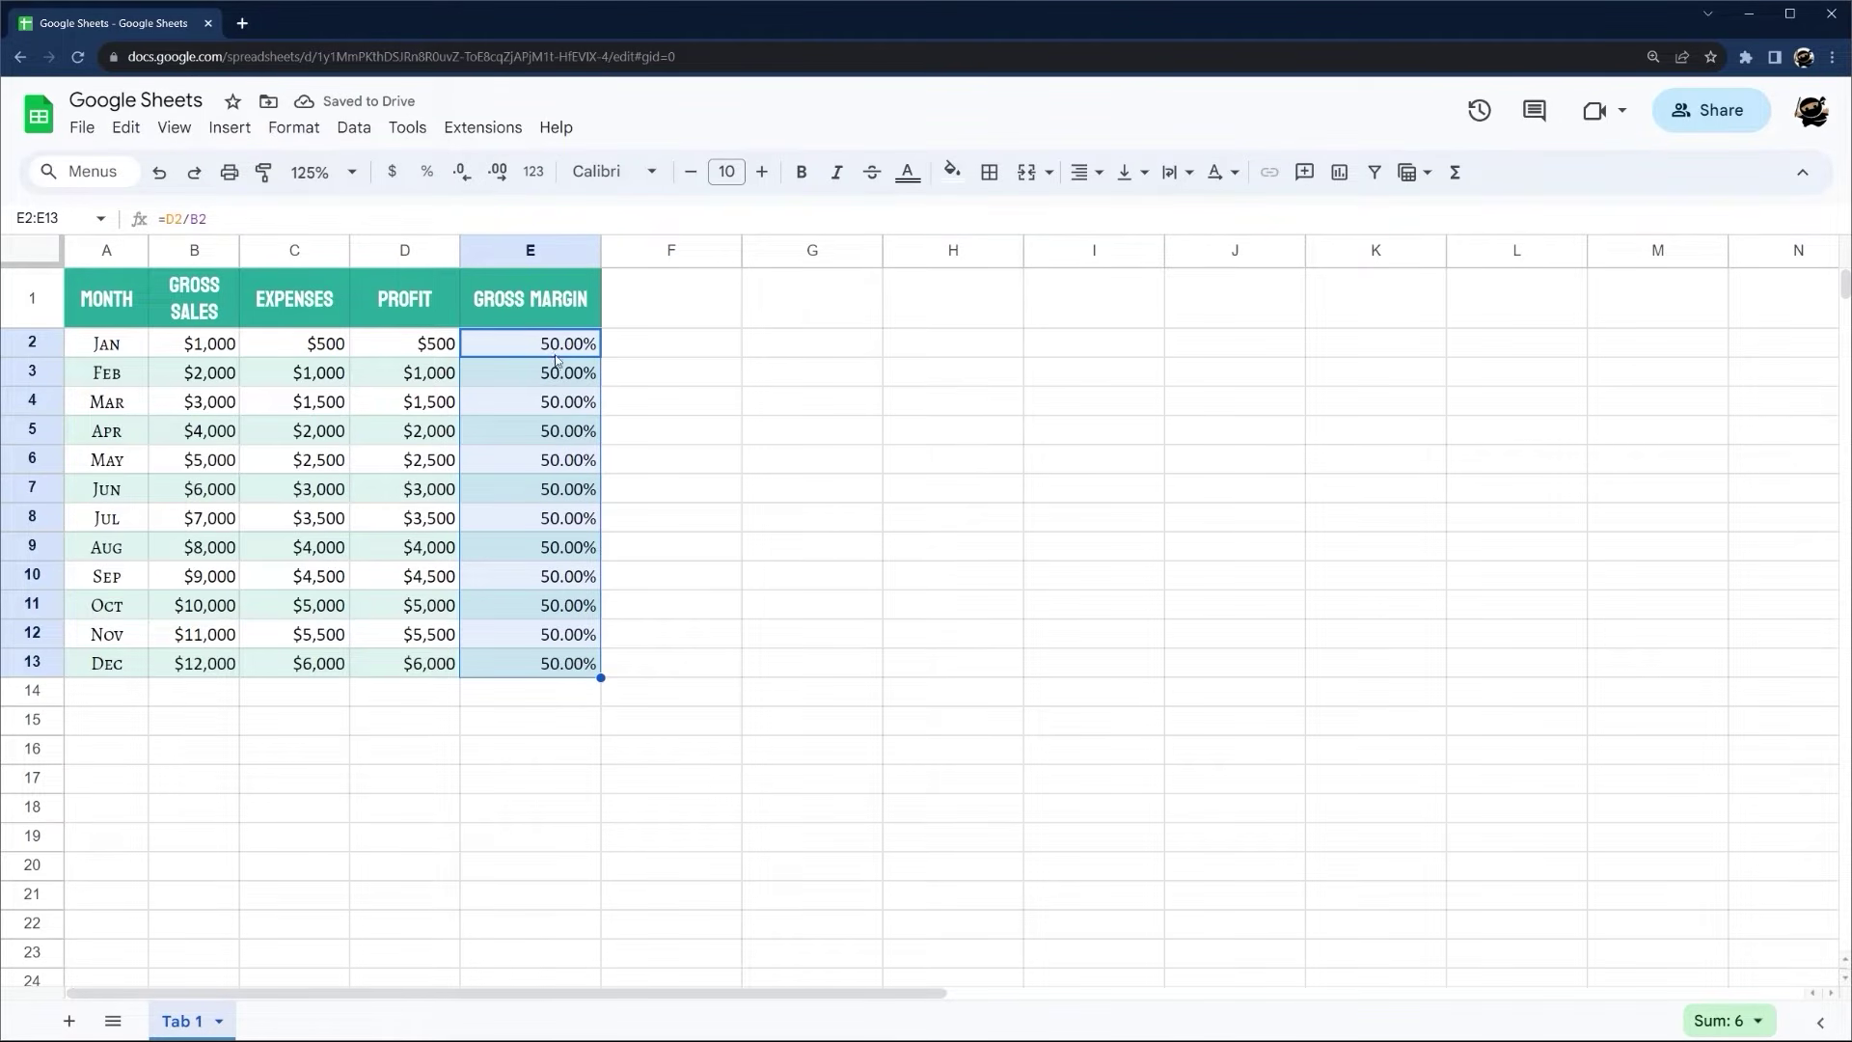
click(462, 174)
click(462, 175)
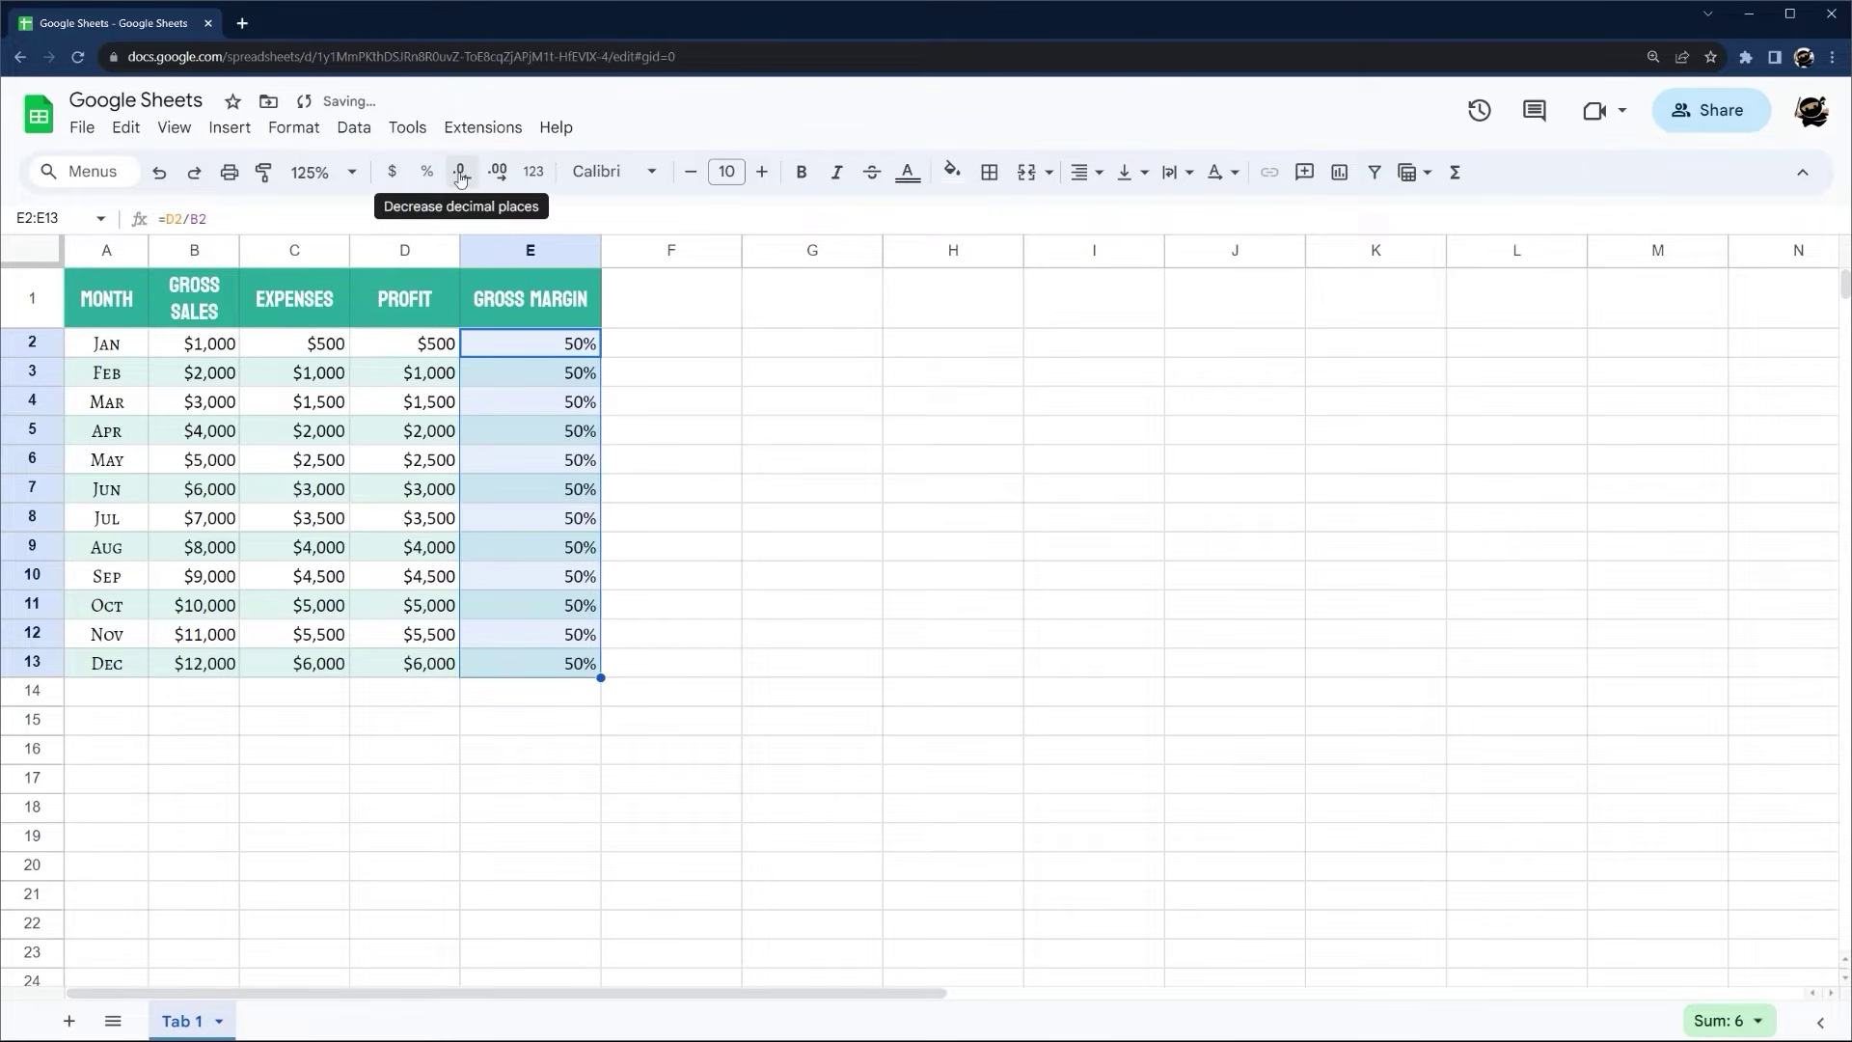
click(1085, 173)
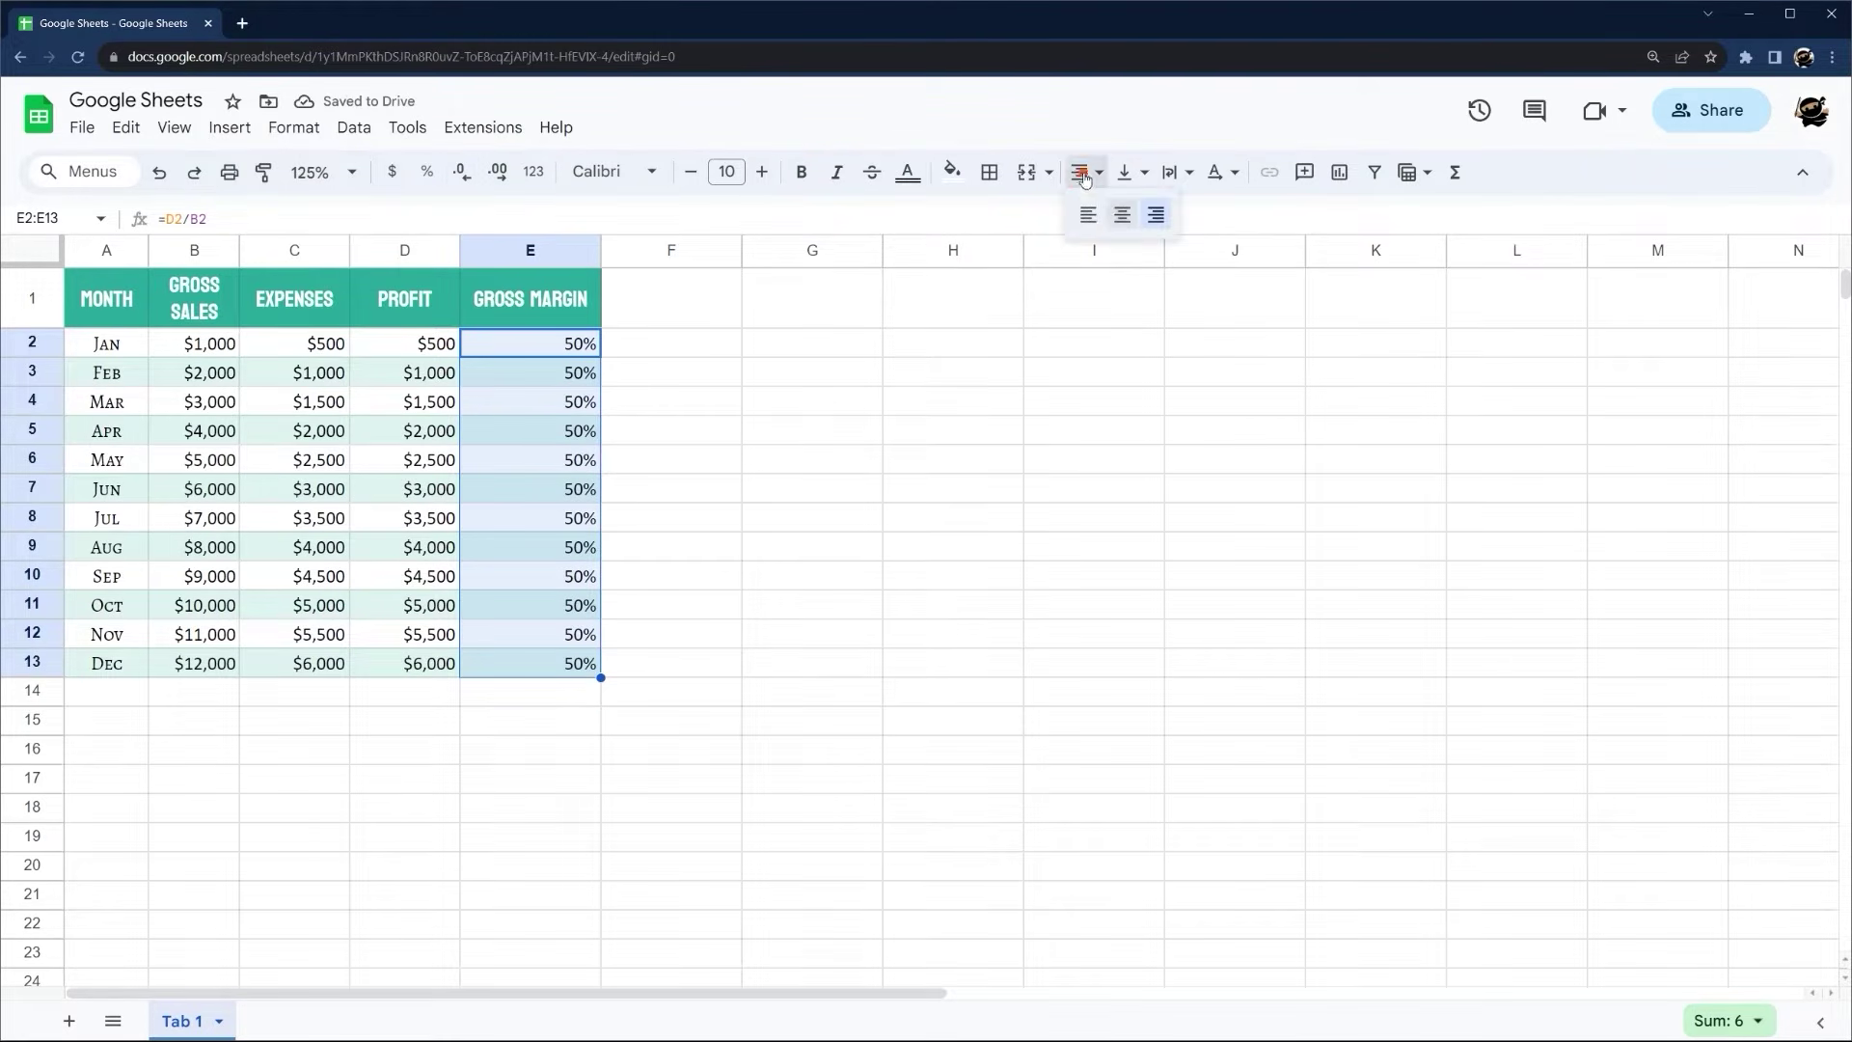
click(1116, 211)
Narrow column E and wrap the Gross Margin header text in E1
drag(600, 250, 557, 250)
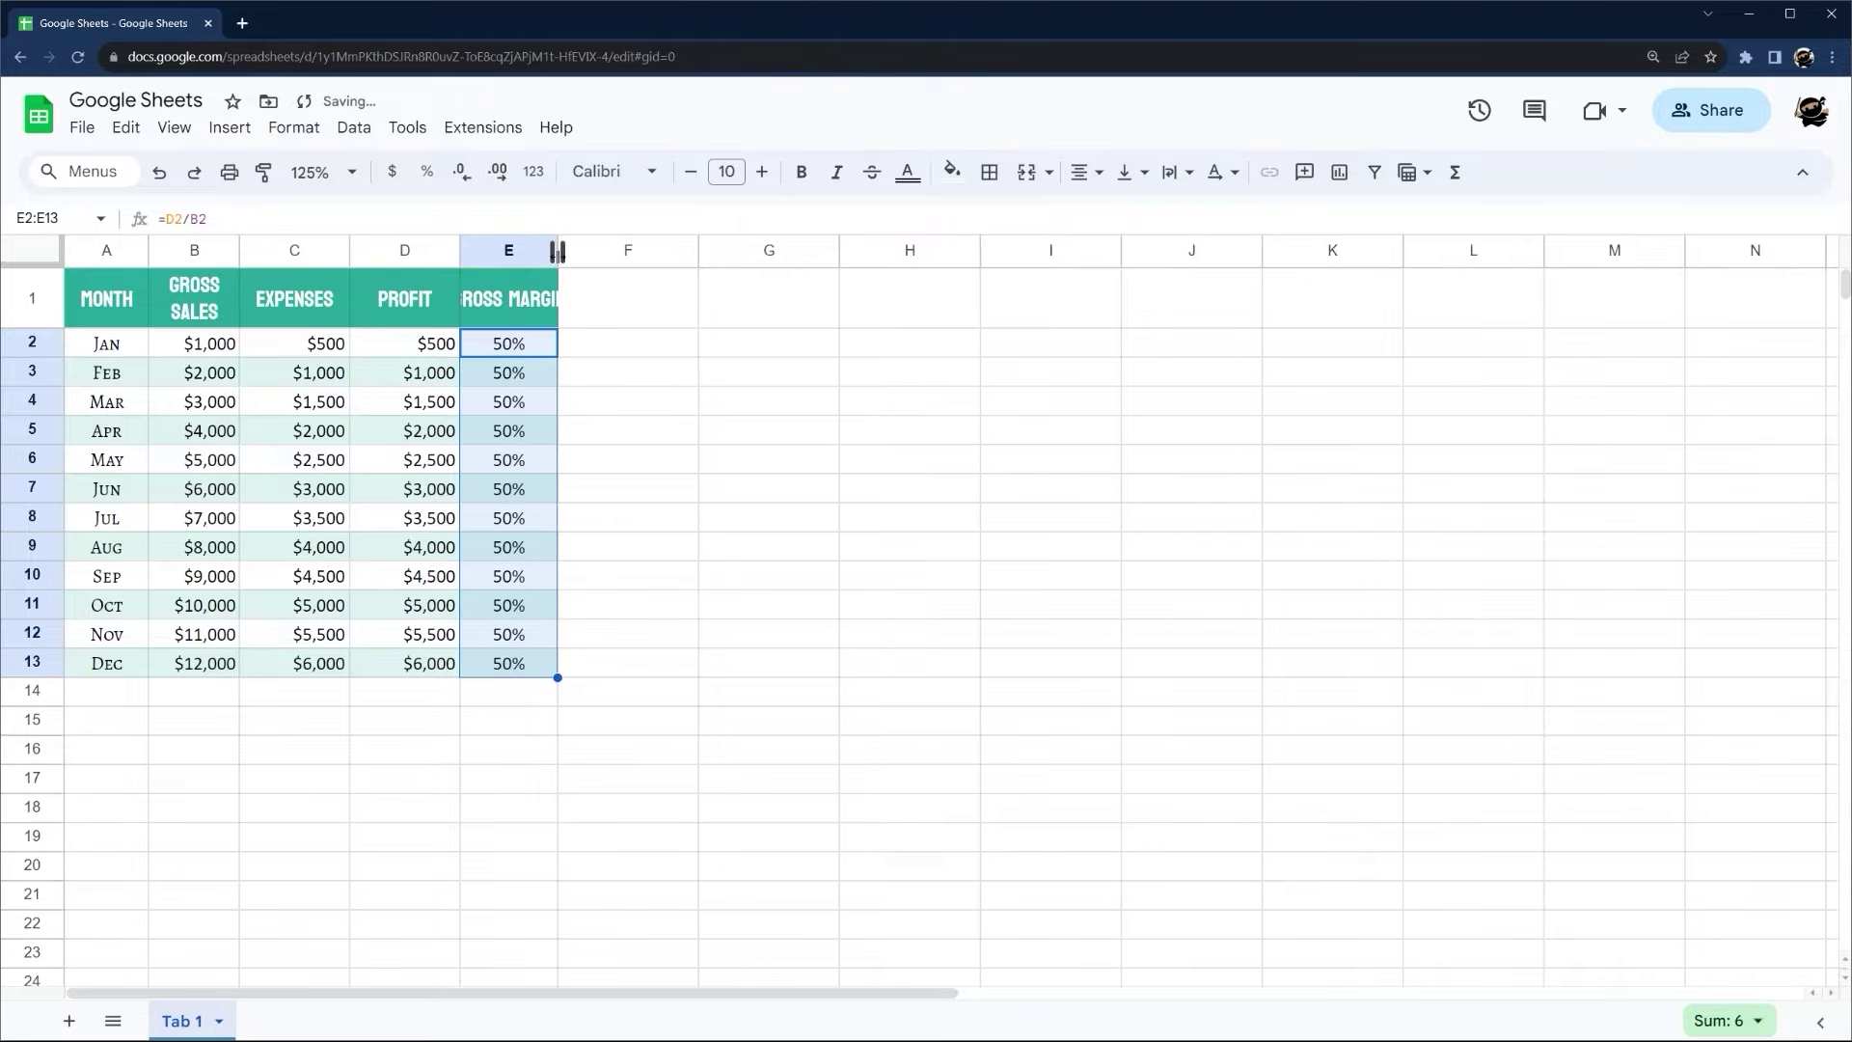
click(570, 347)
click(503, 293)
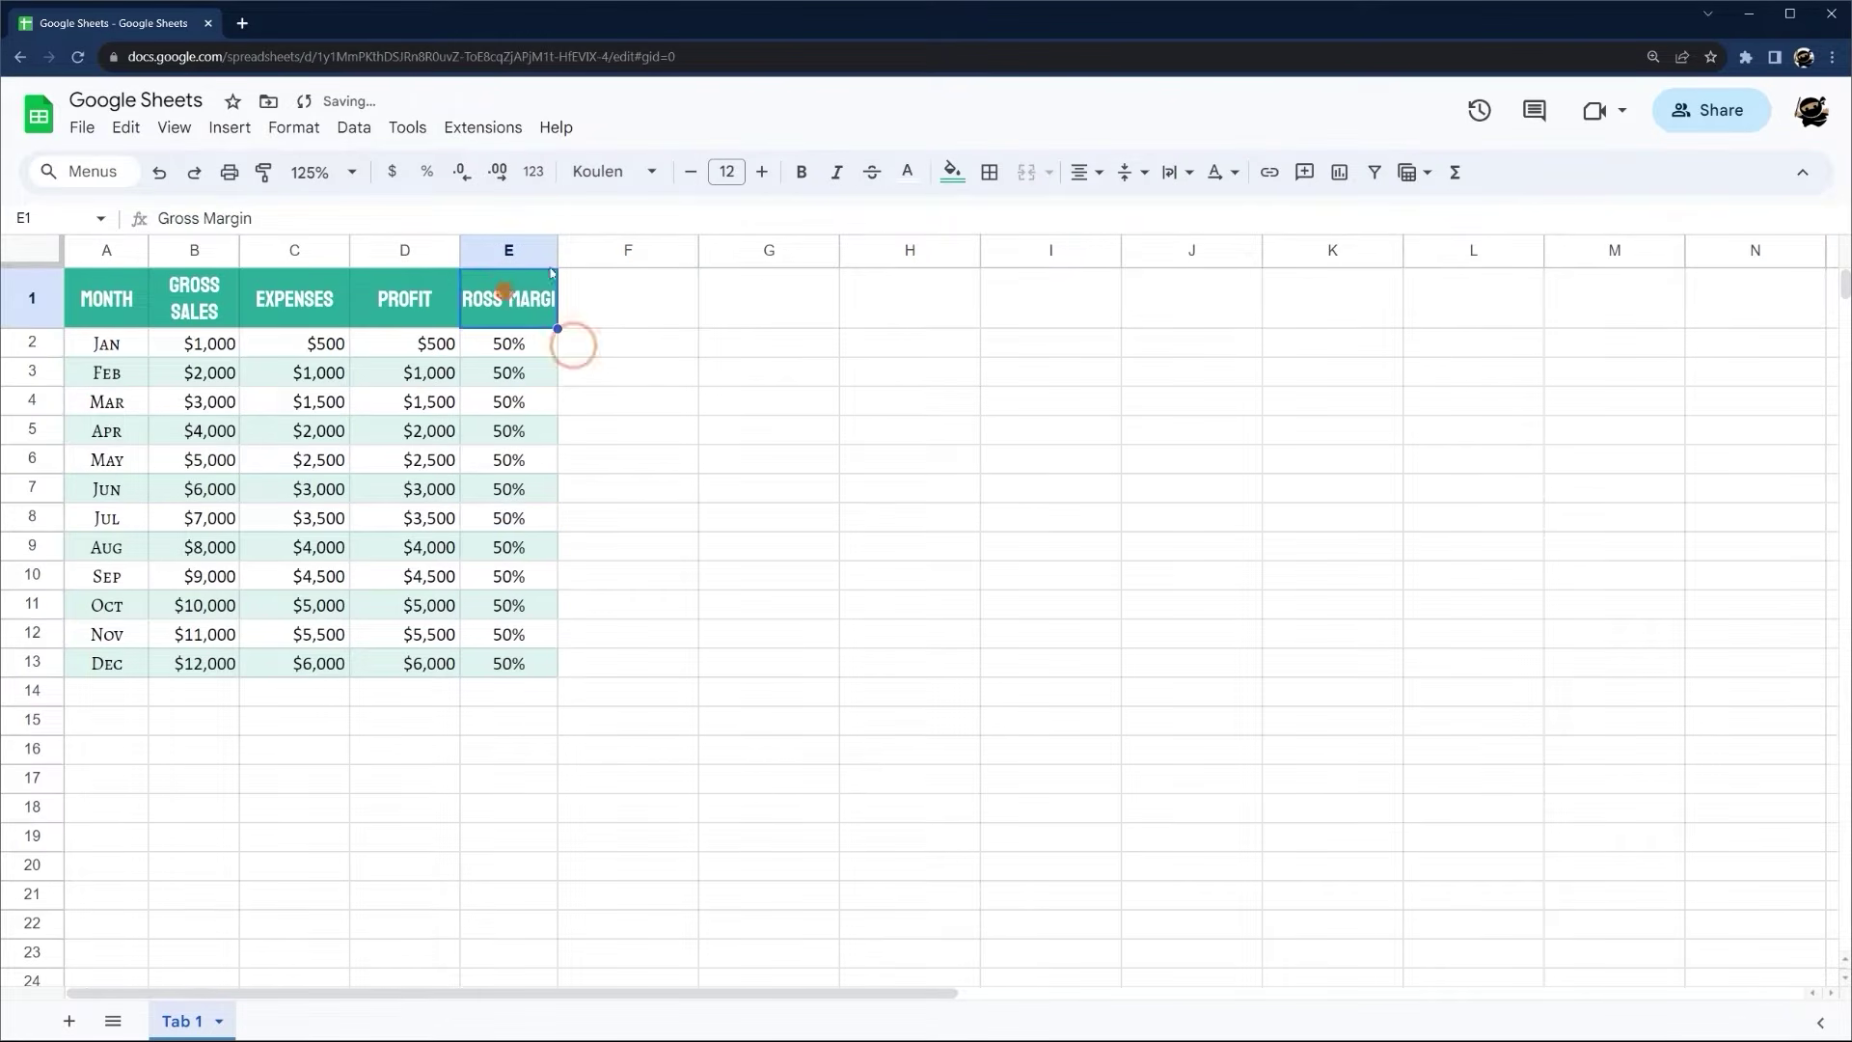
click(1175, 173)
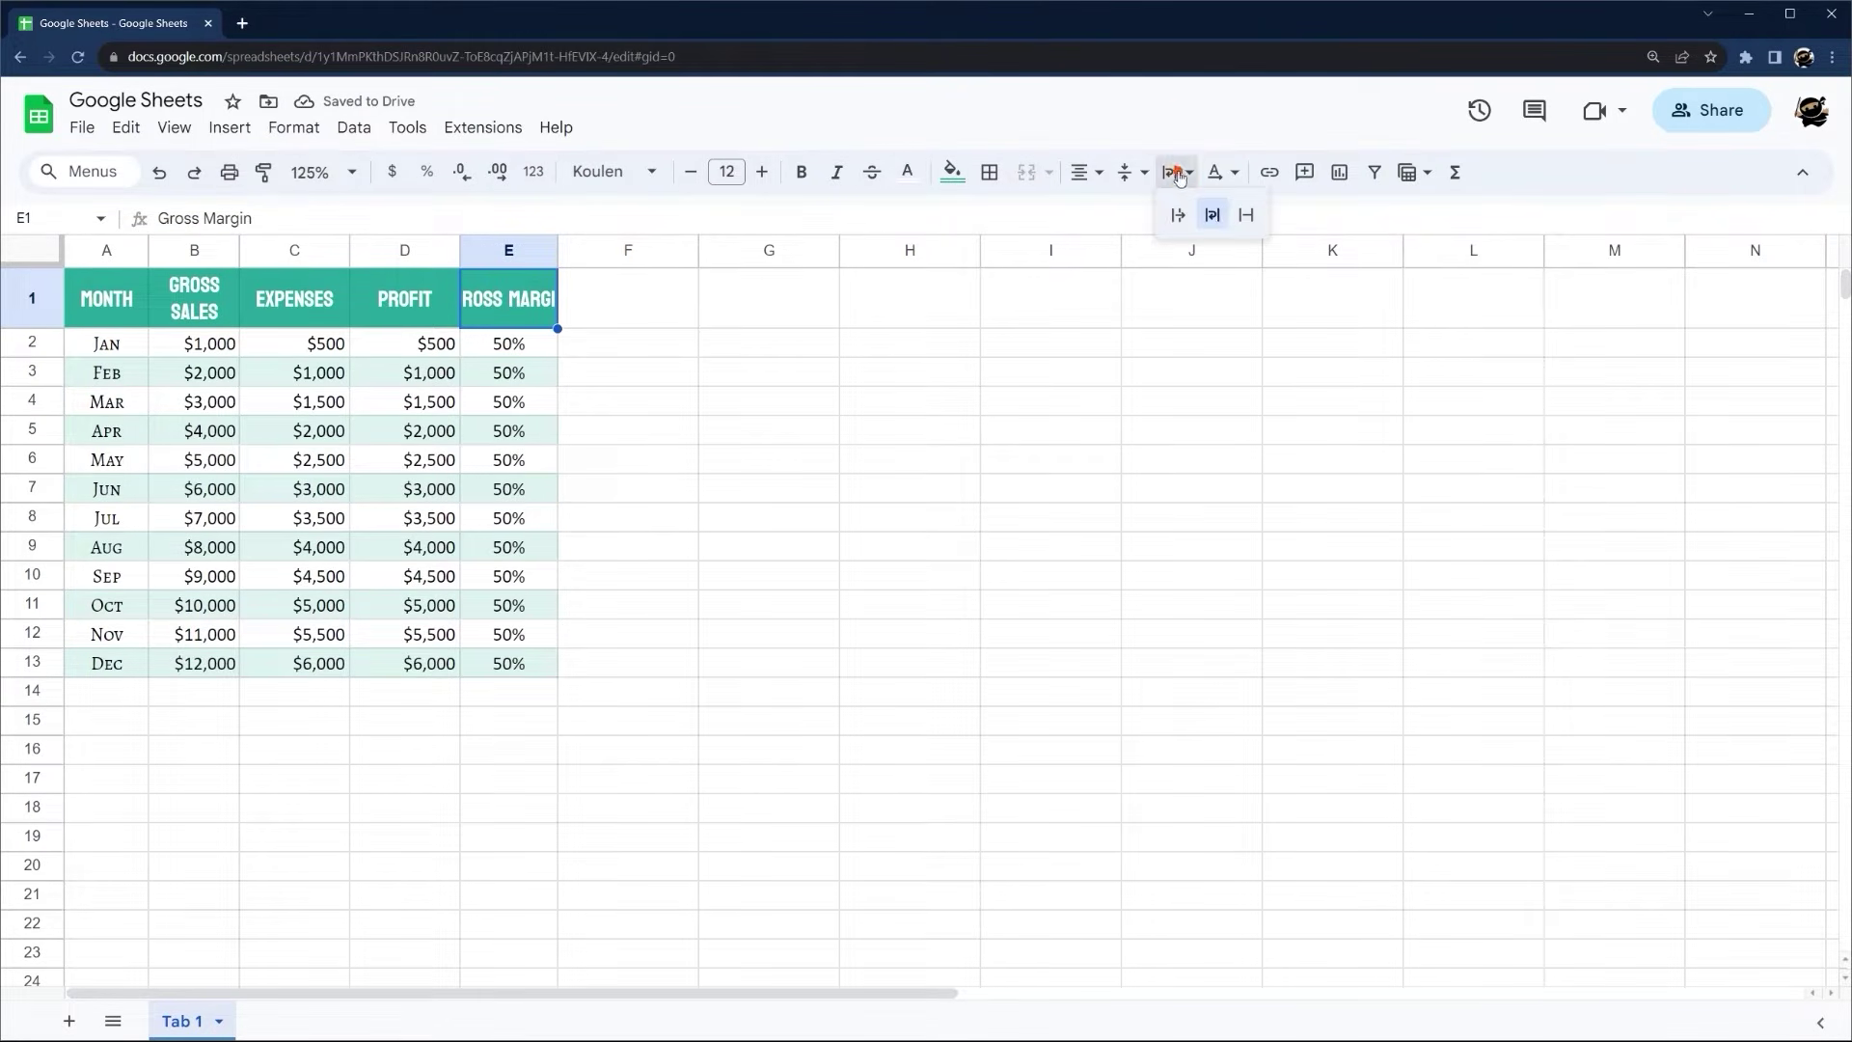
click(1213, 211)
click(585, 299)
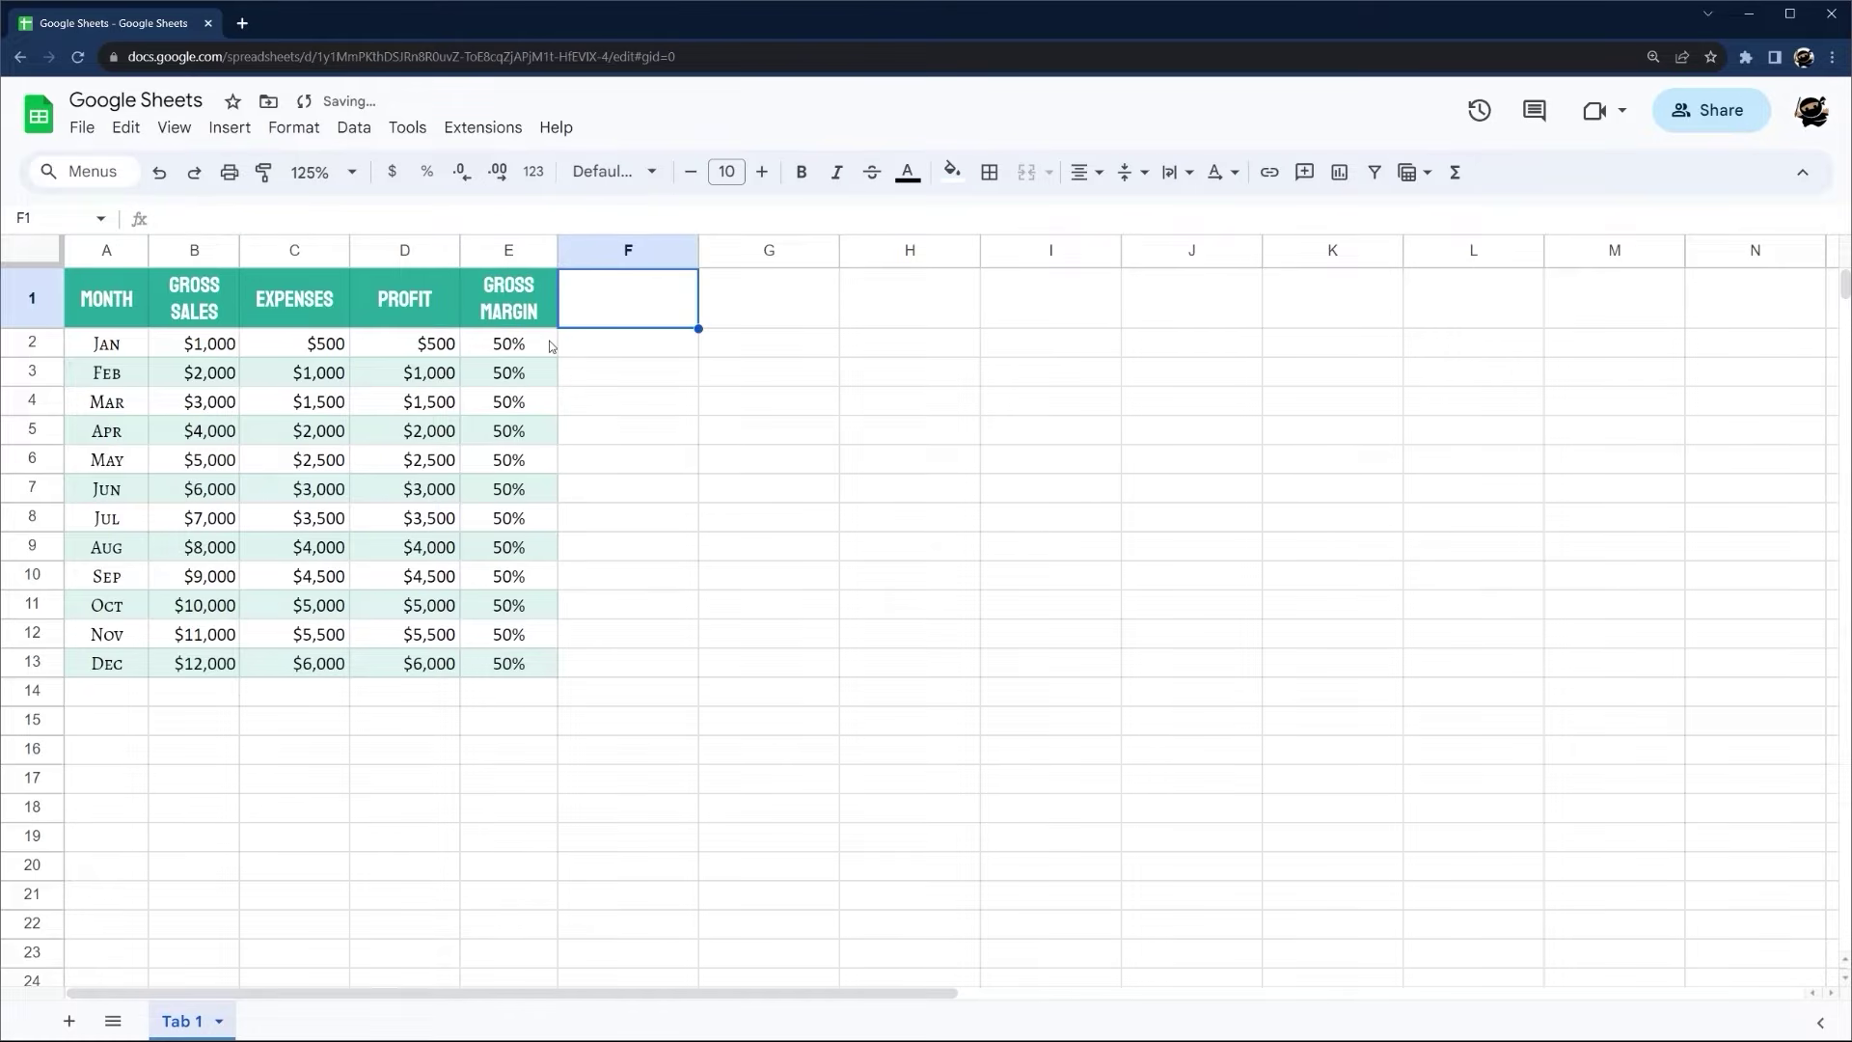
Review the header cells B1 to E1 and the date stored in cell A2
click(200, 304)
click(311, 299)
click(406, 302)
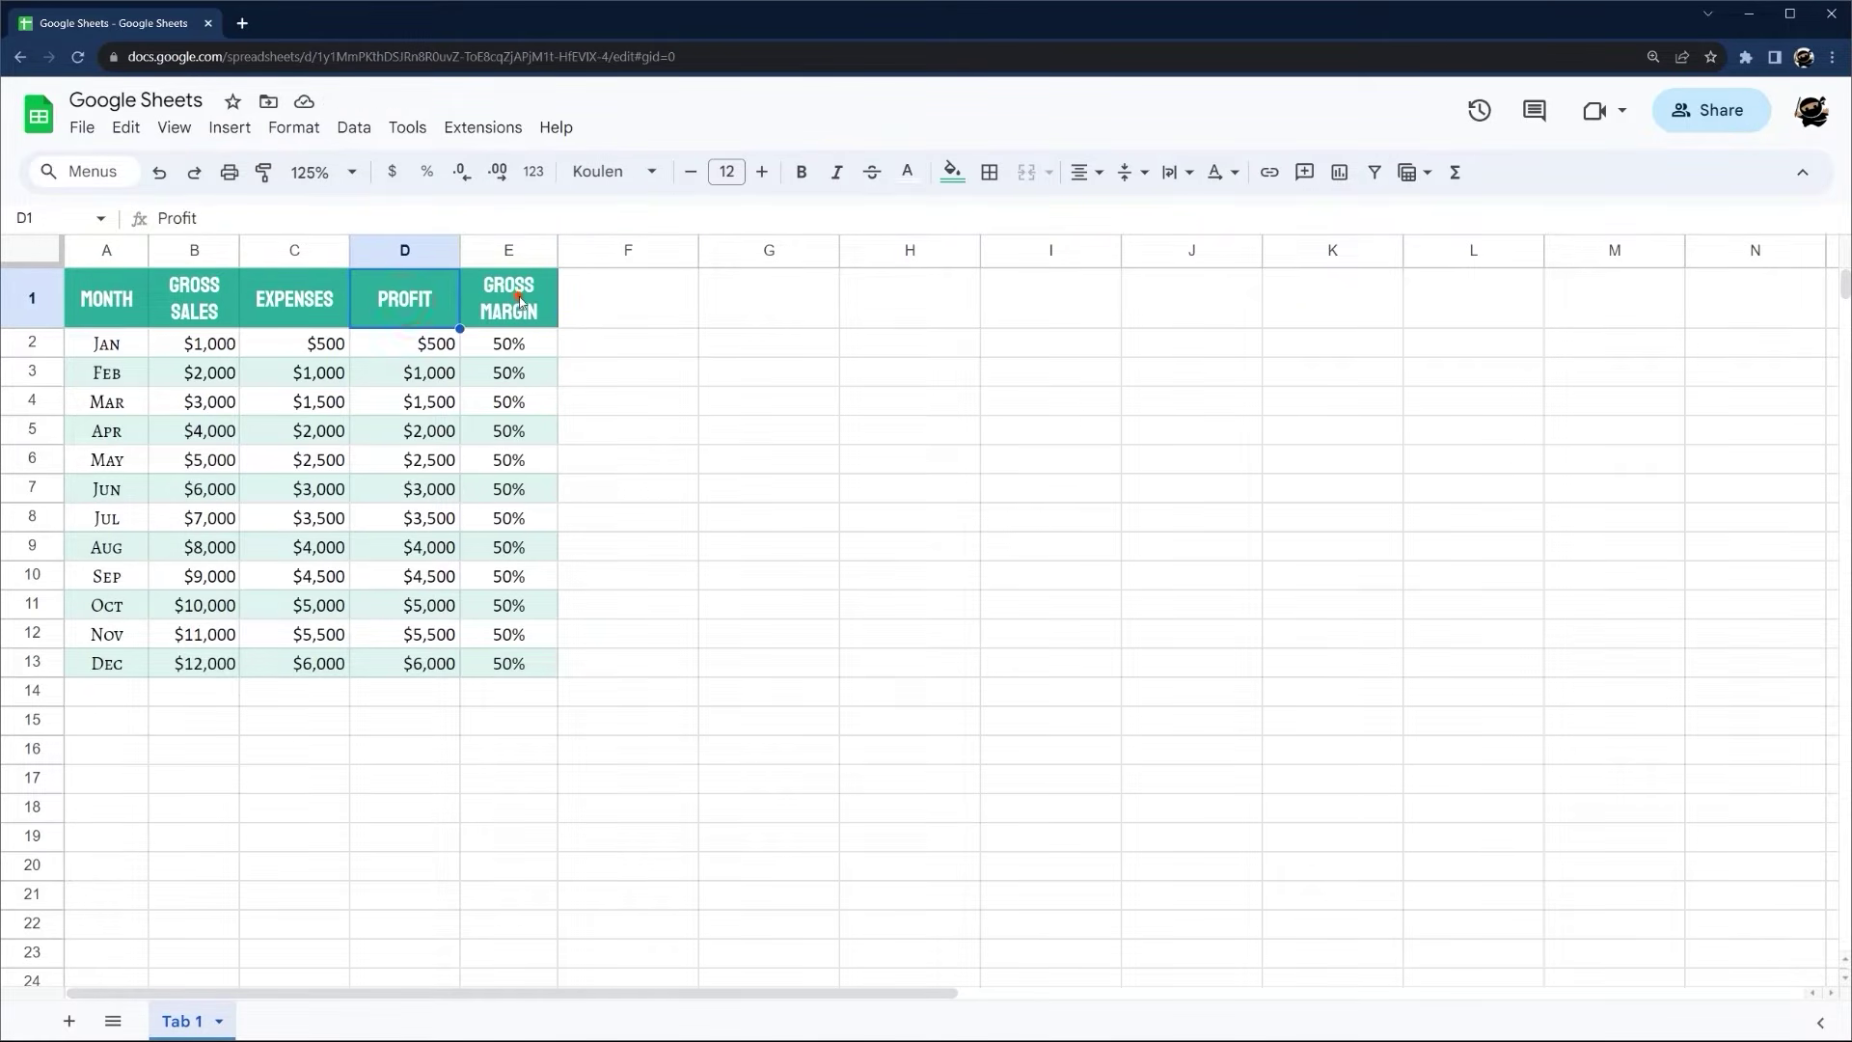
click(519, 297)
click(662, 341)
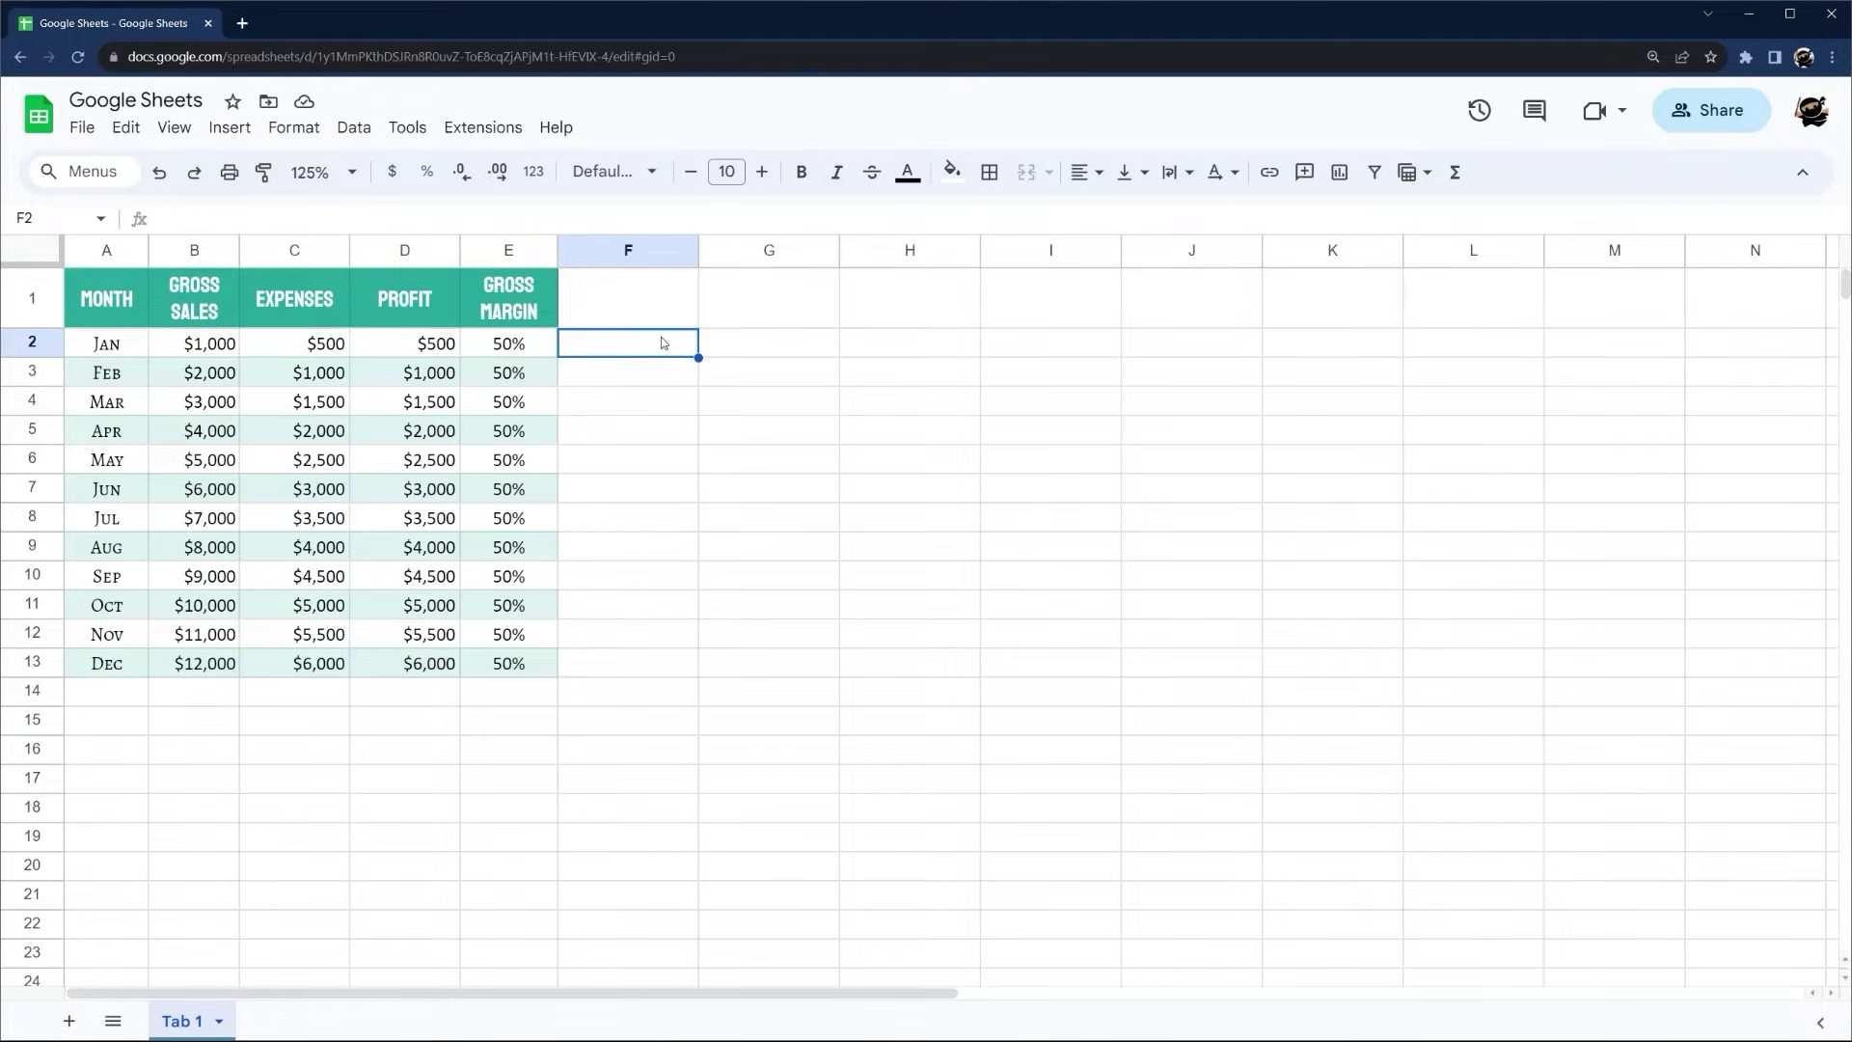
click(110, 347)
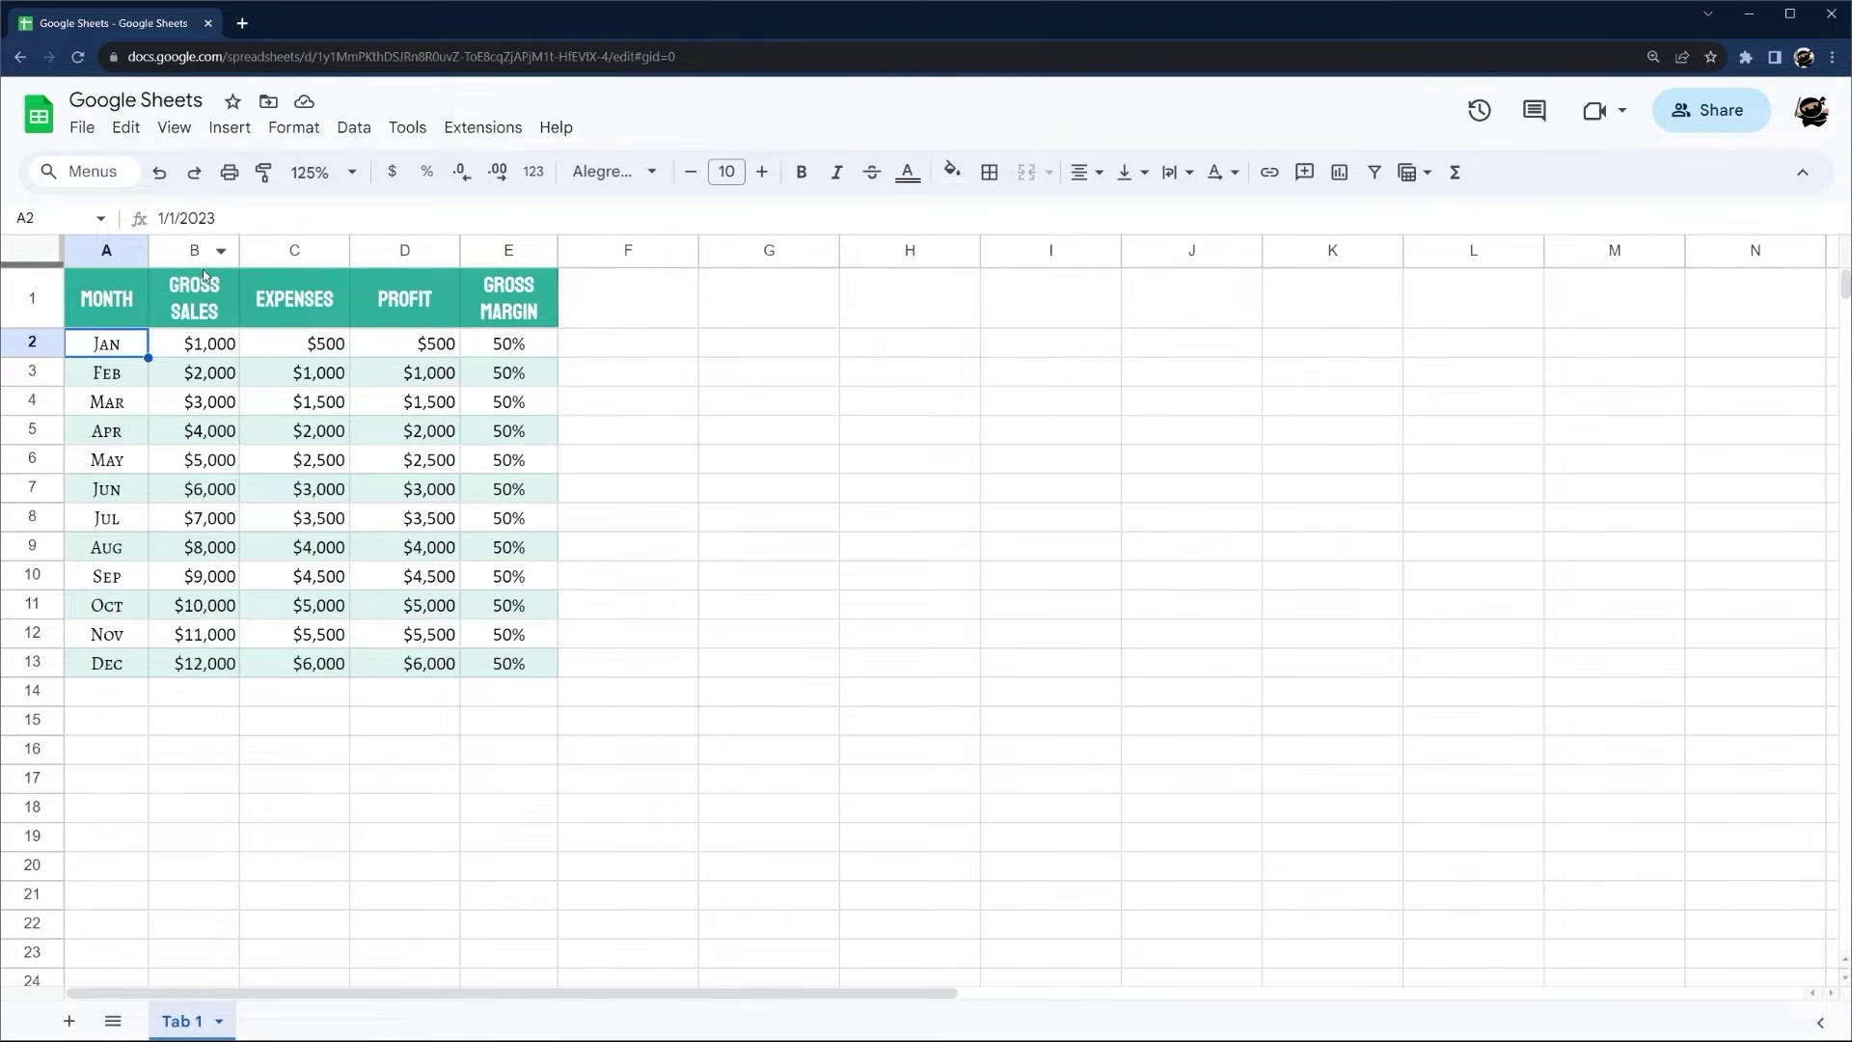
Enter a text saying a person sold 1000 in cell G2 and "It cost 500" in cell H2
click(709, 354)
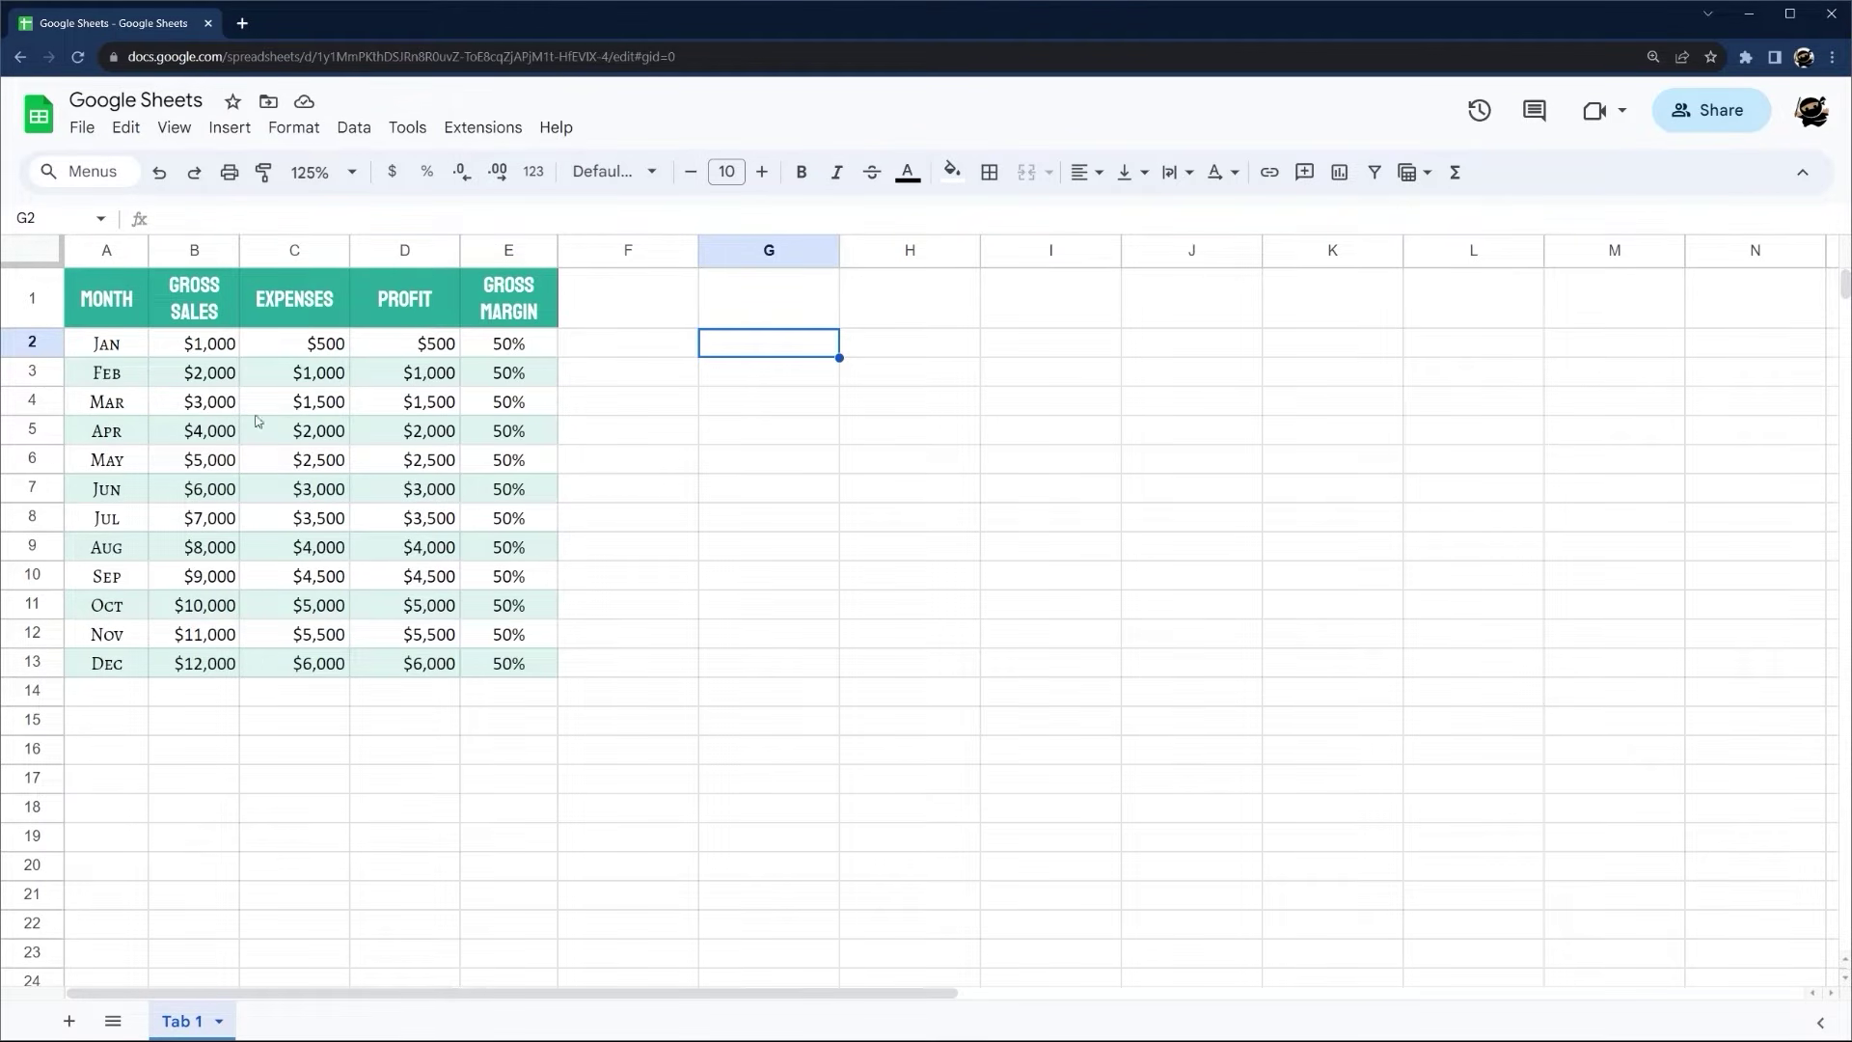
click(198, 345)
click(738, 349)
text(Bob sold )
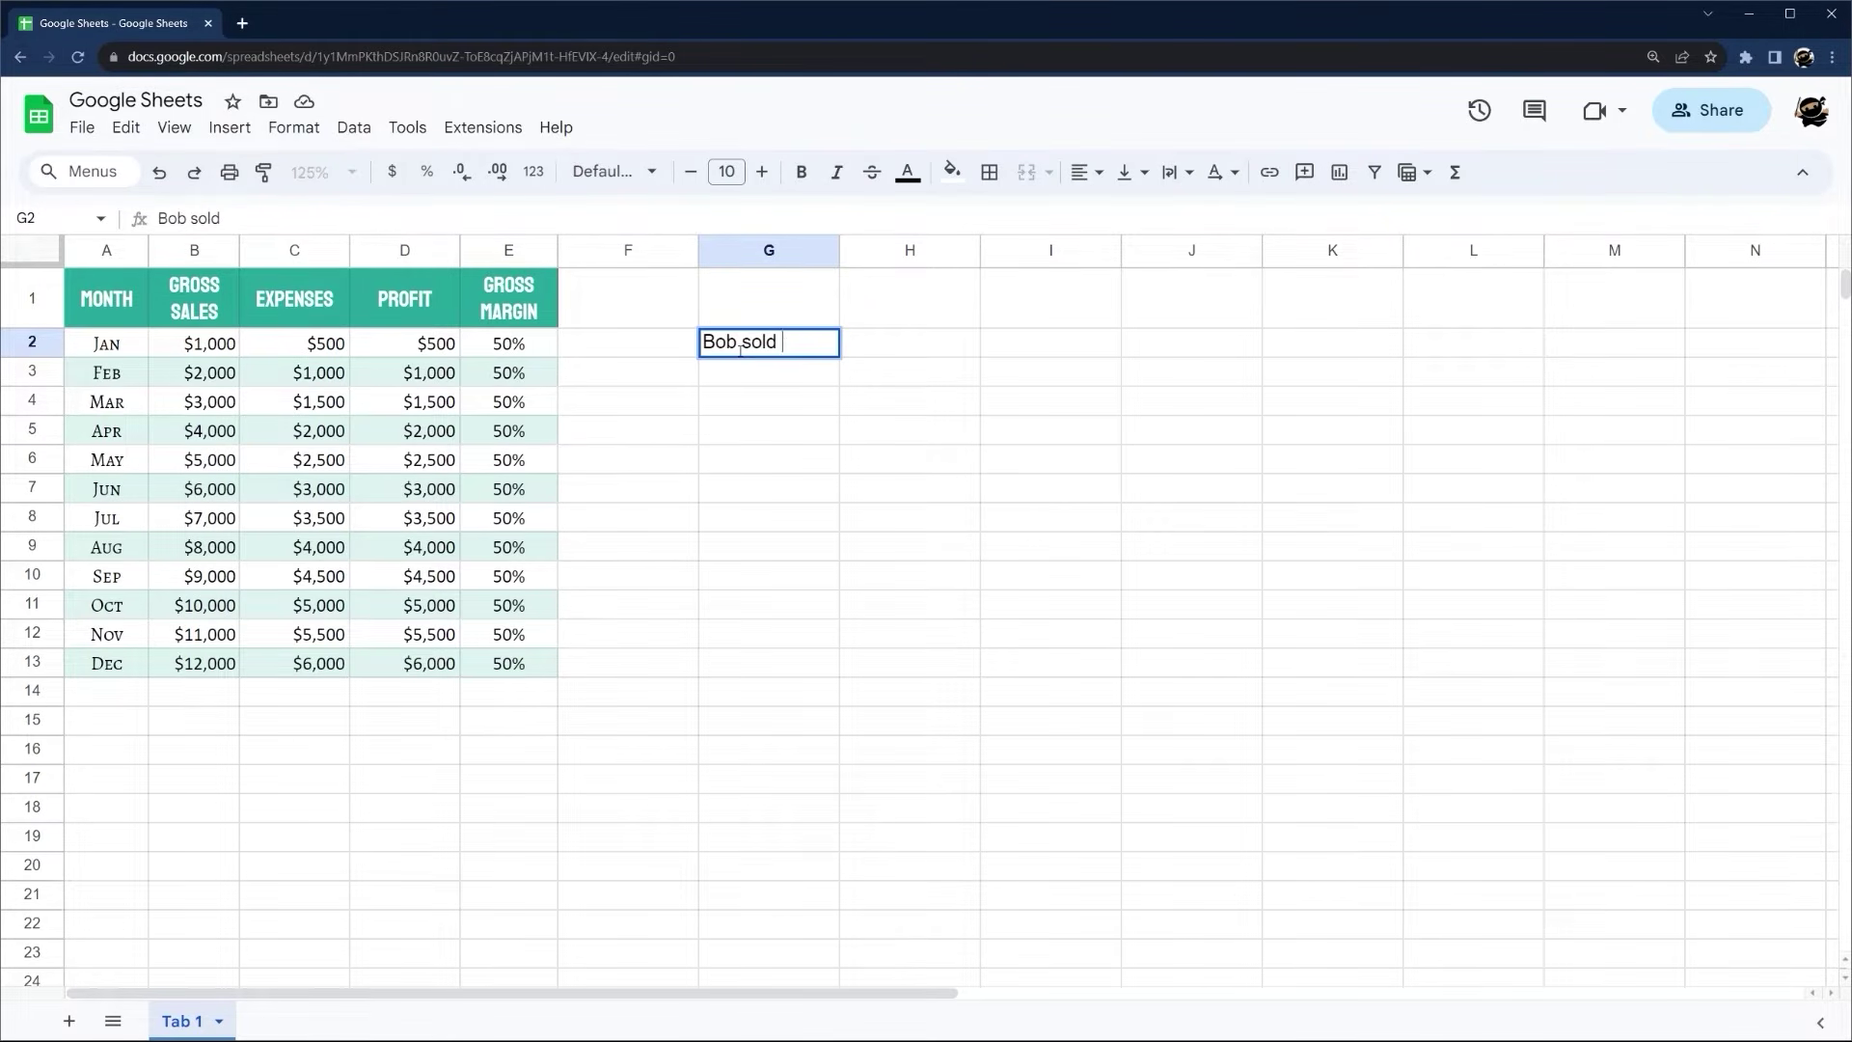
text(1000)
key(Return)
key(Up)
key(Right)
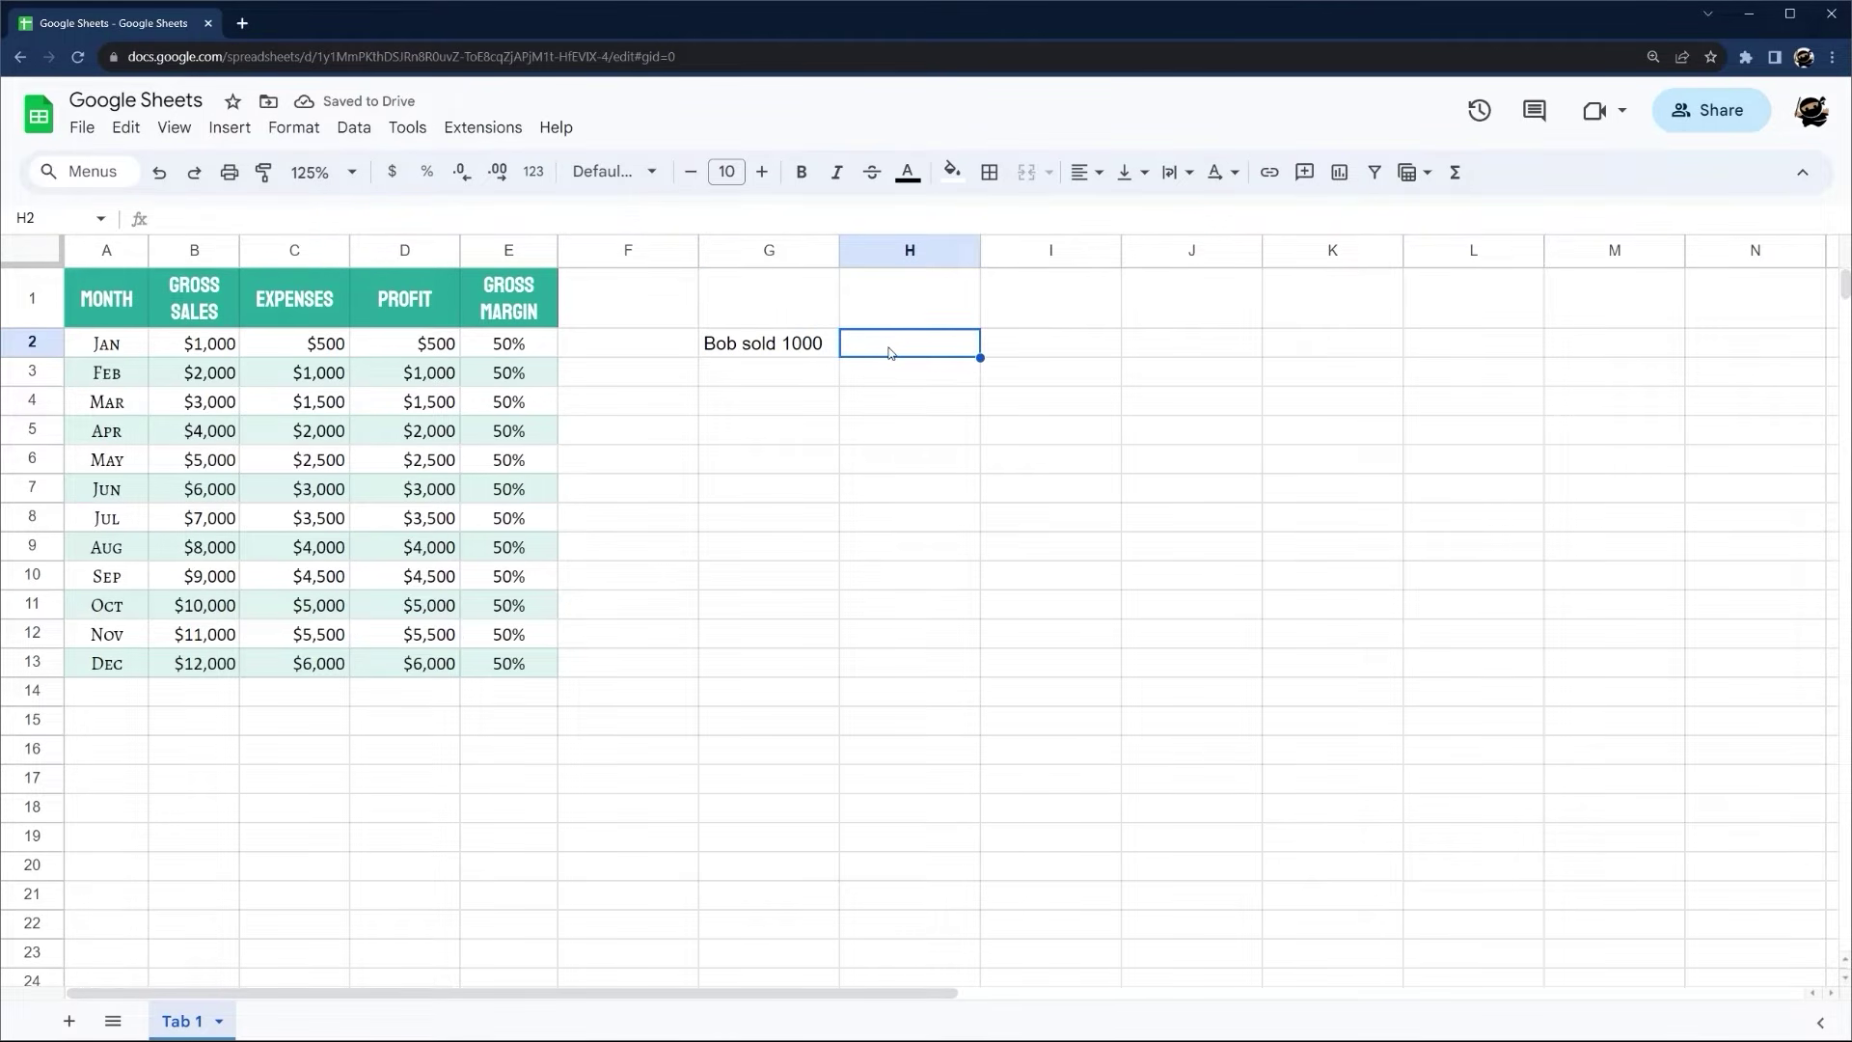
click(890, 353)
text(It cost)
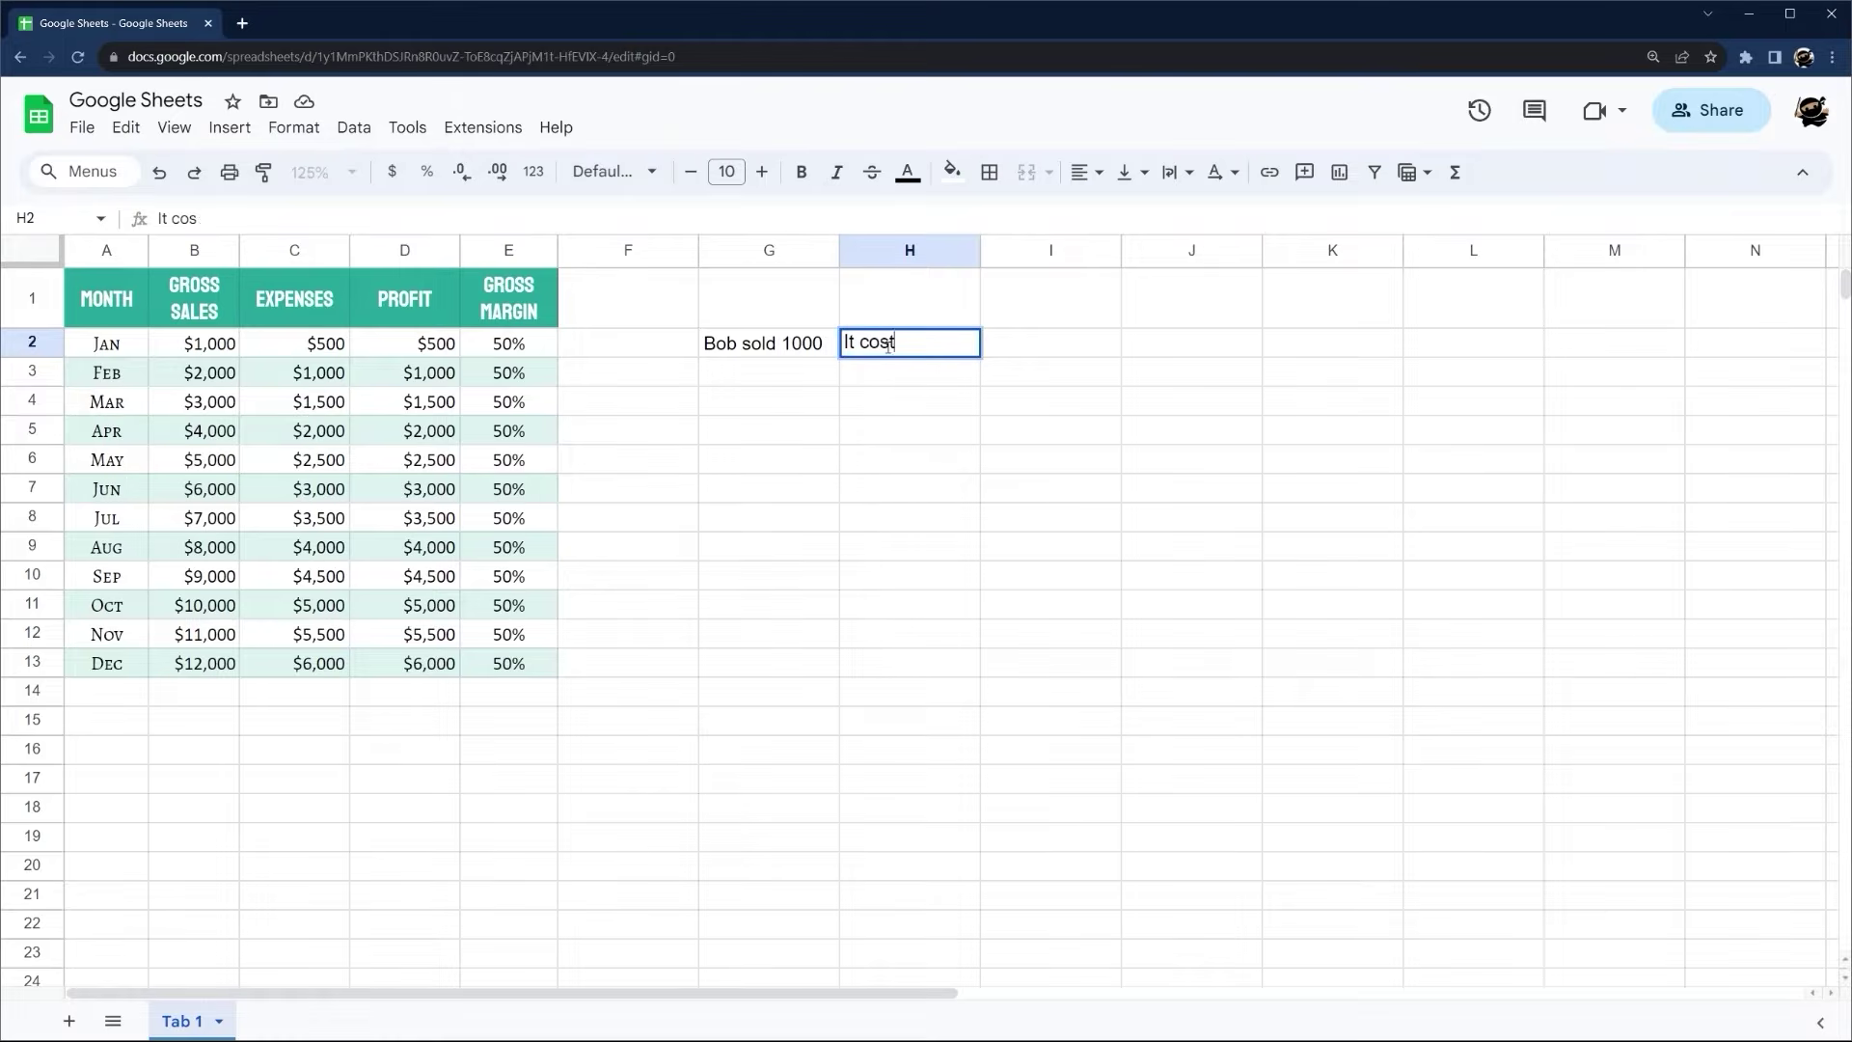
text( 500)
key(Return)
Enter the formula =G2-H2 in cell I2 and examine the note on its result against the text in G2
click(1027, 355)
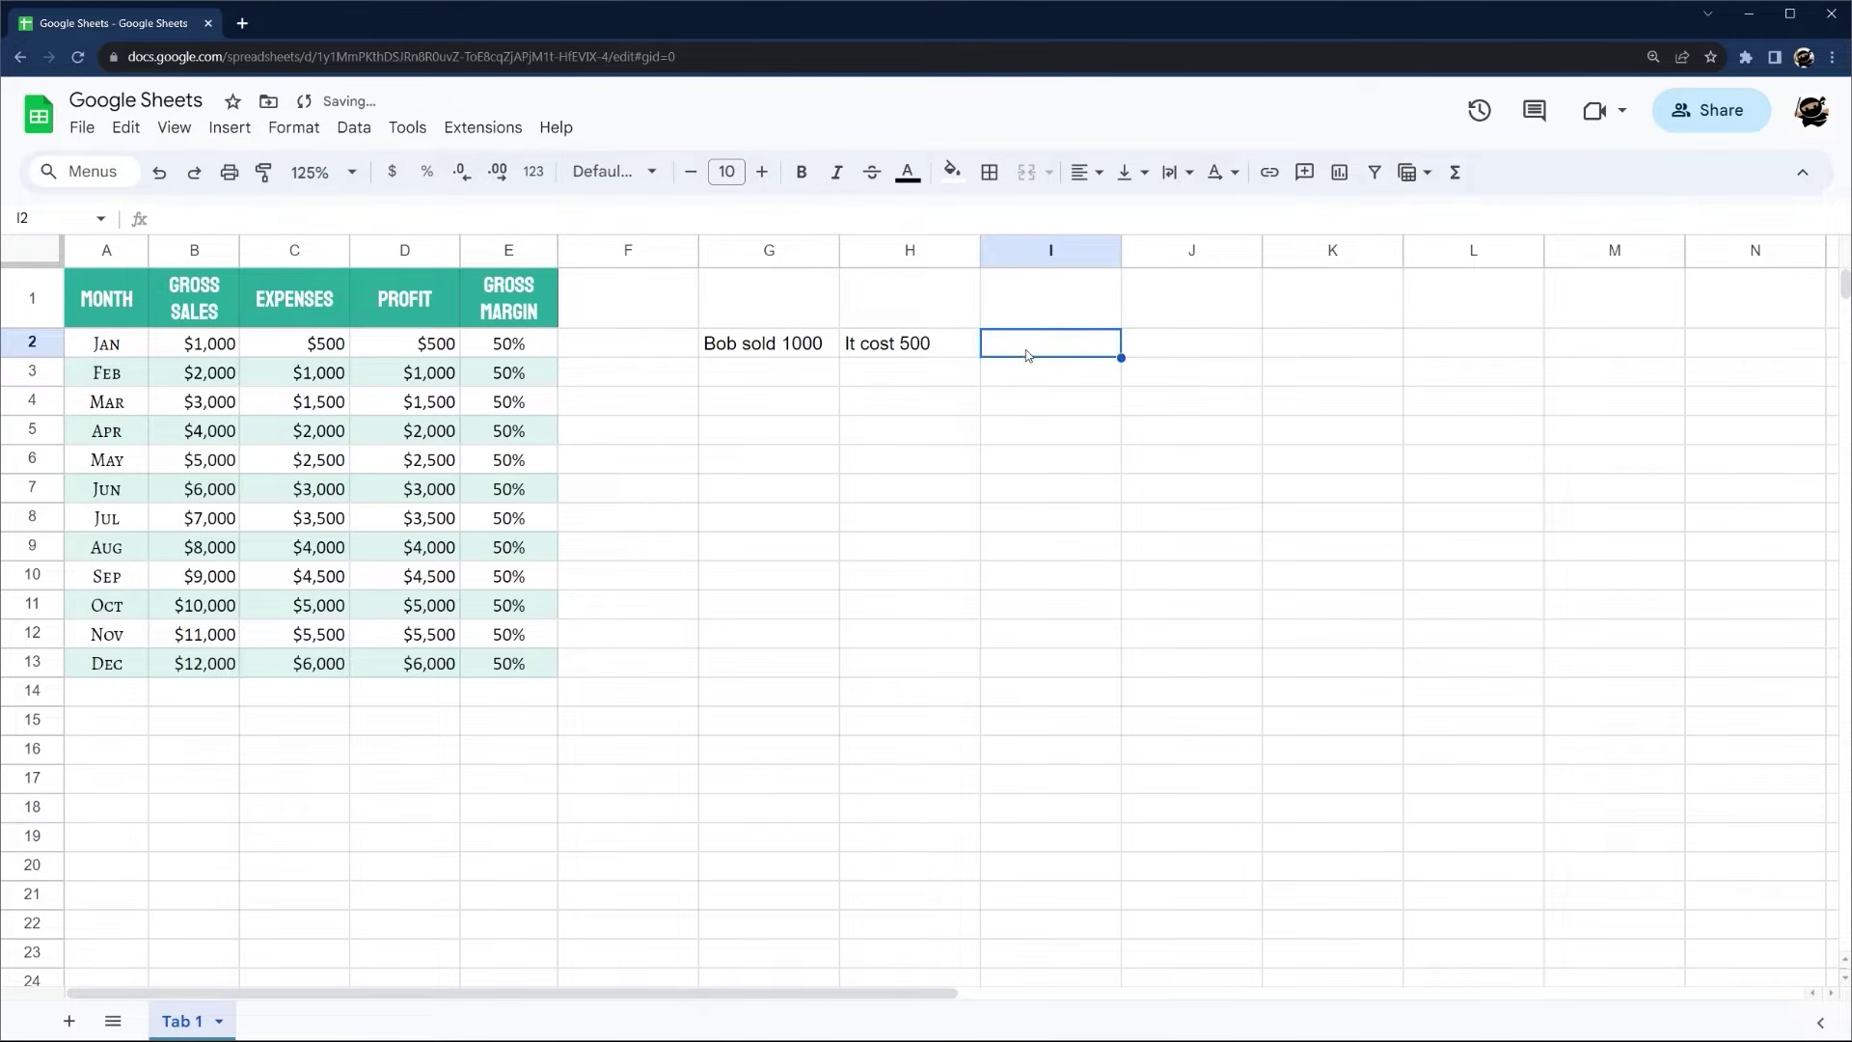
text(=)
click(816, 349)
text(-)
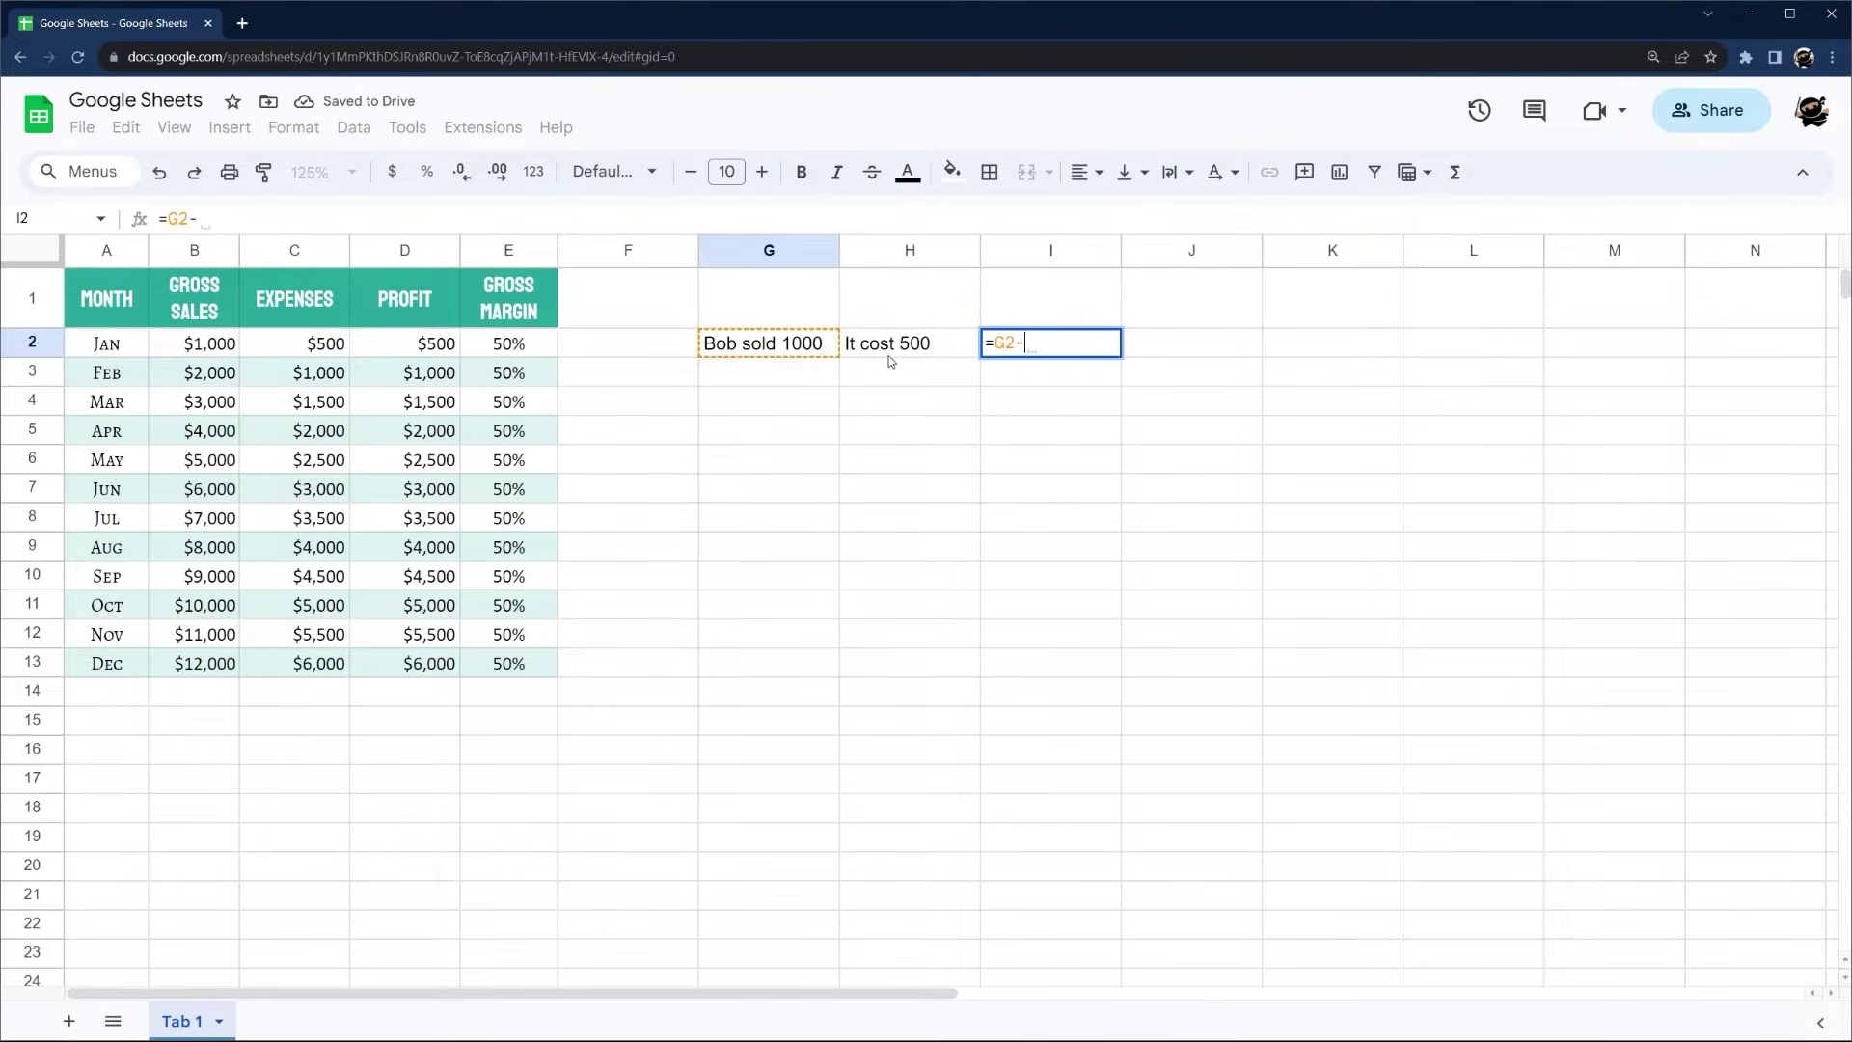
click(888, 353)
key(Return)
click(1093, 353)
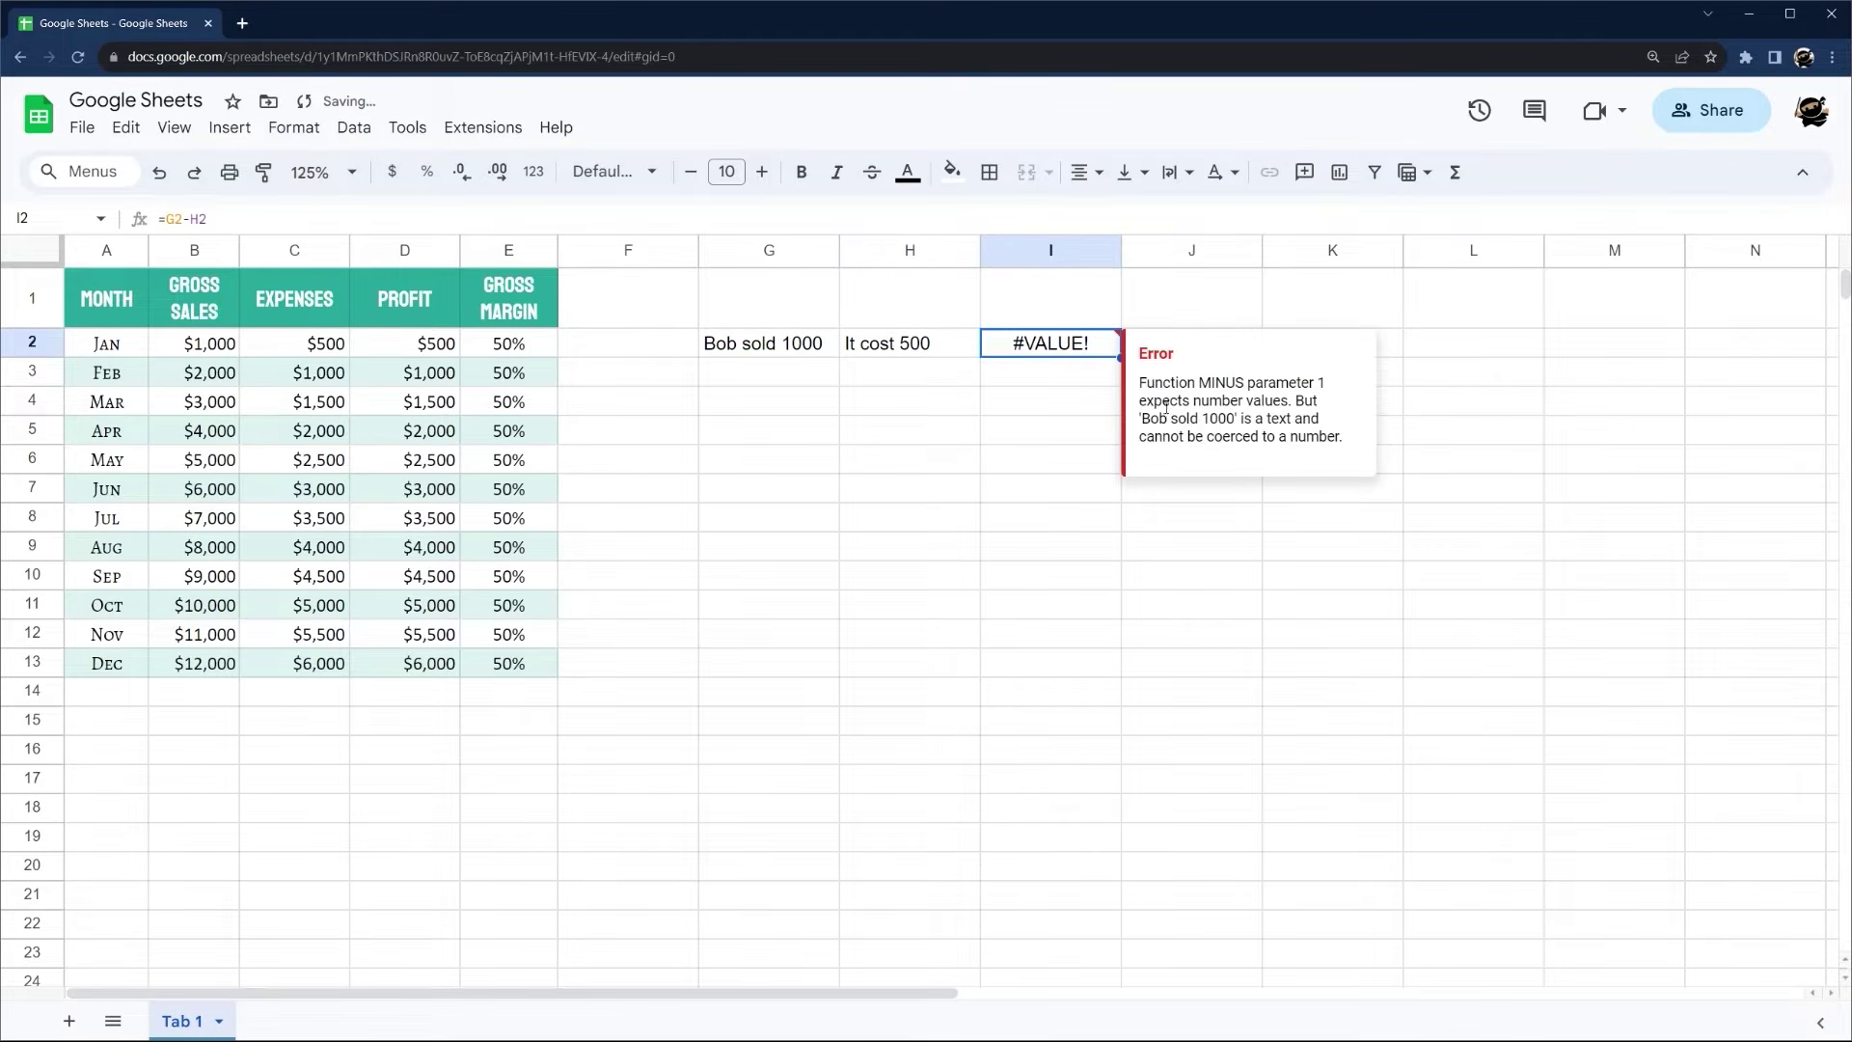
drag(1140, 417, 1359, 450)
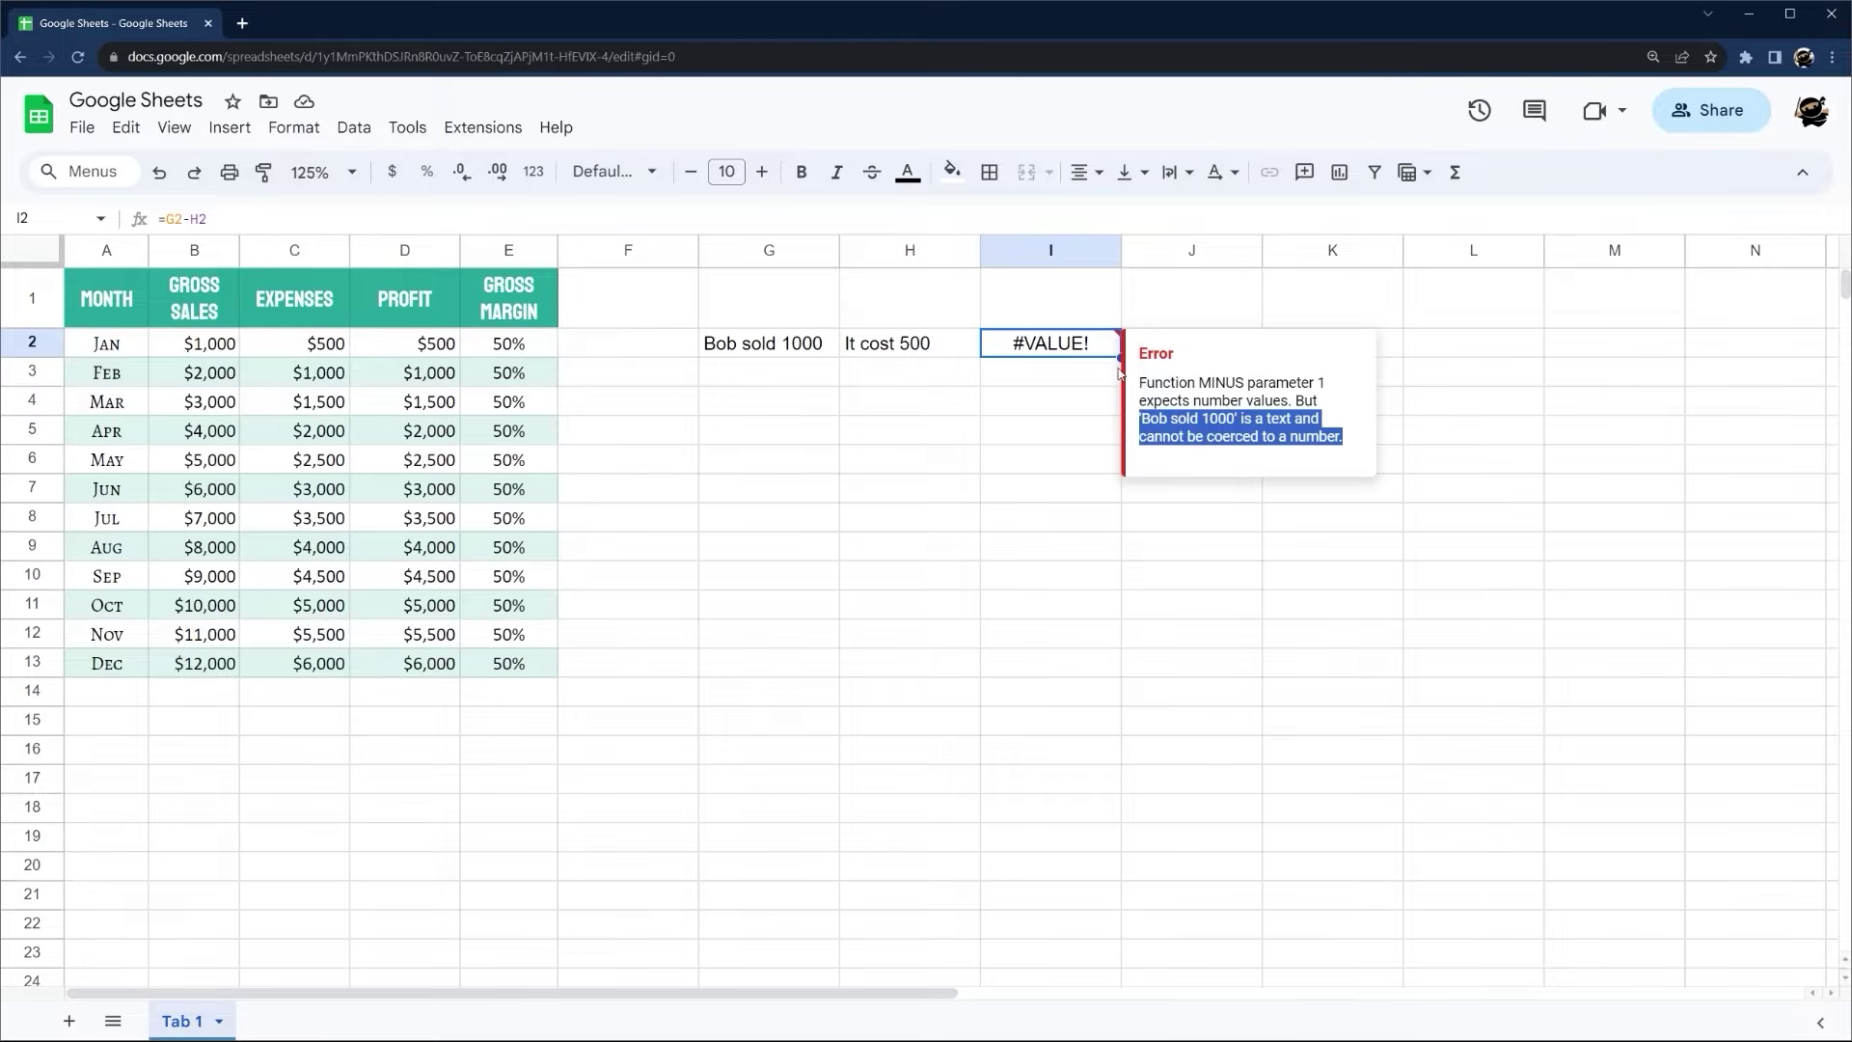
click(823, 350)
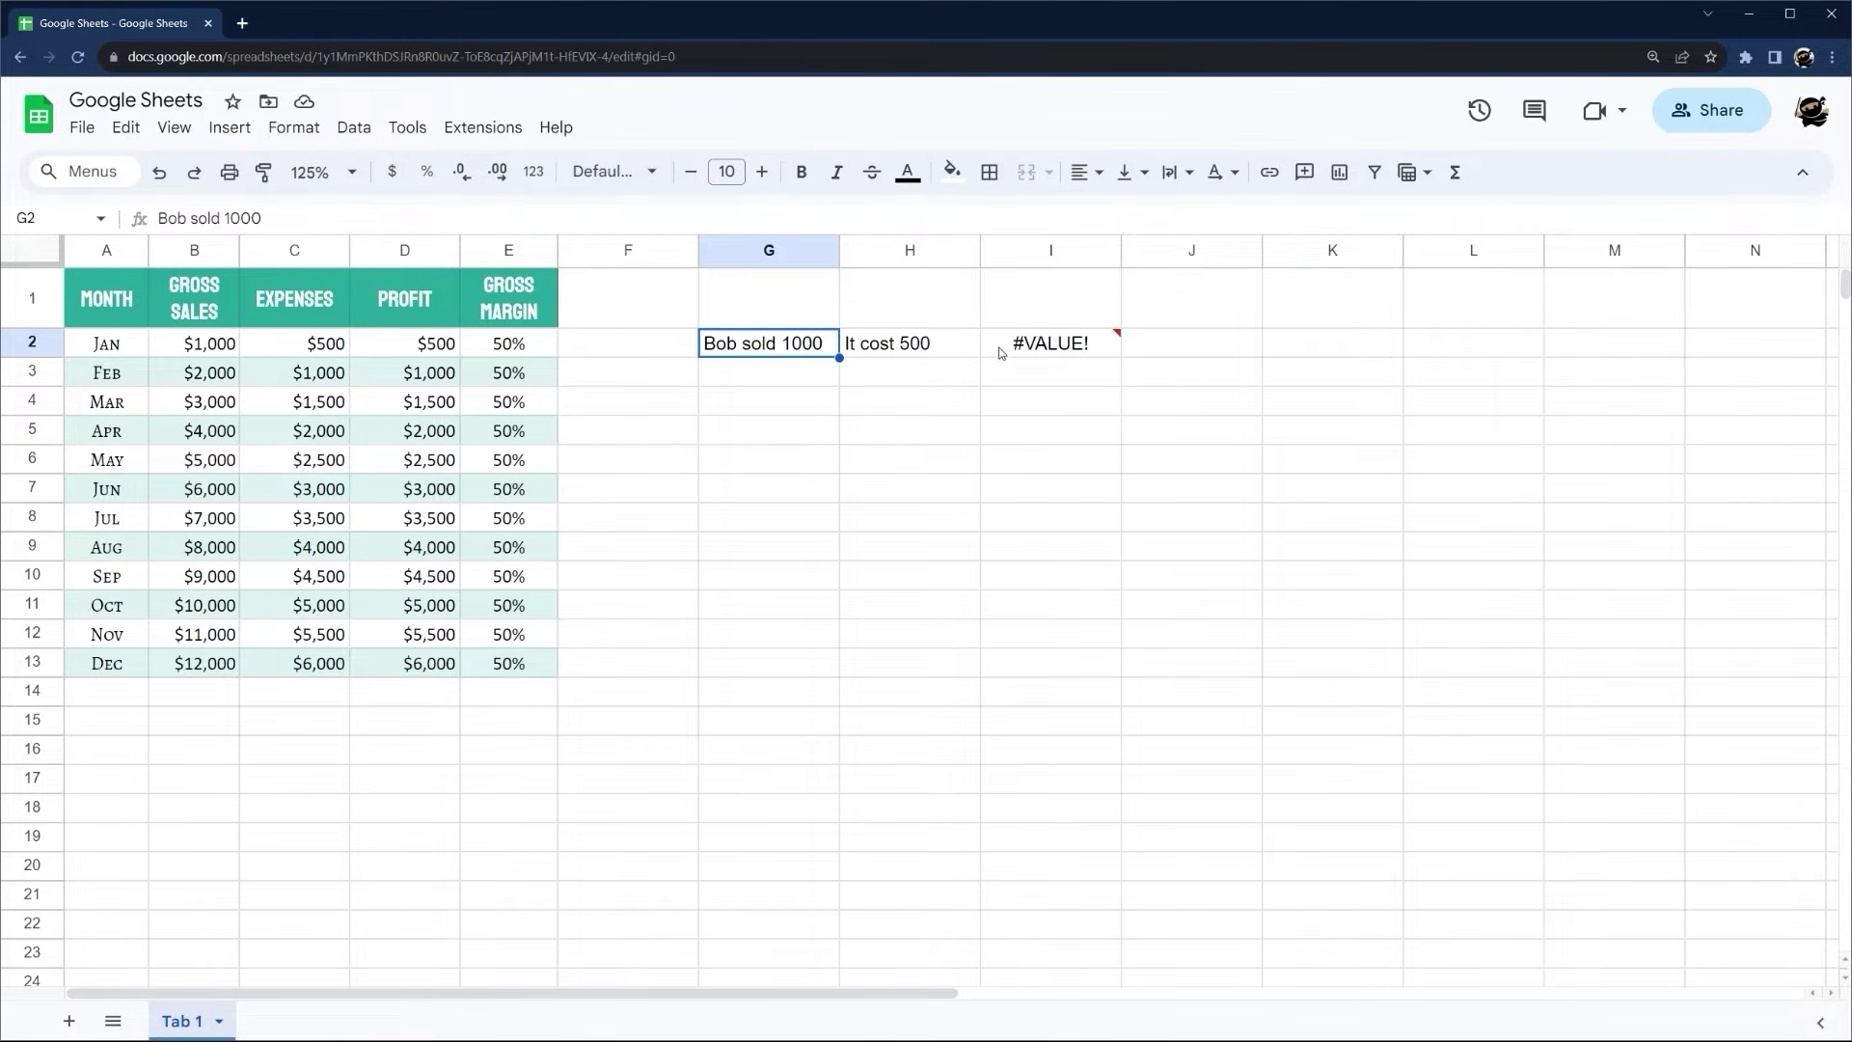
click(1042, 355)
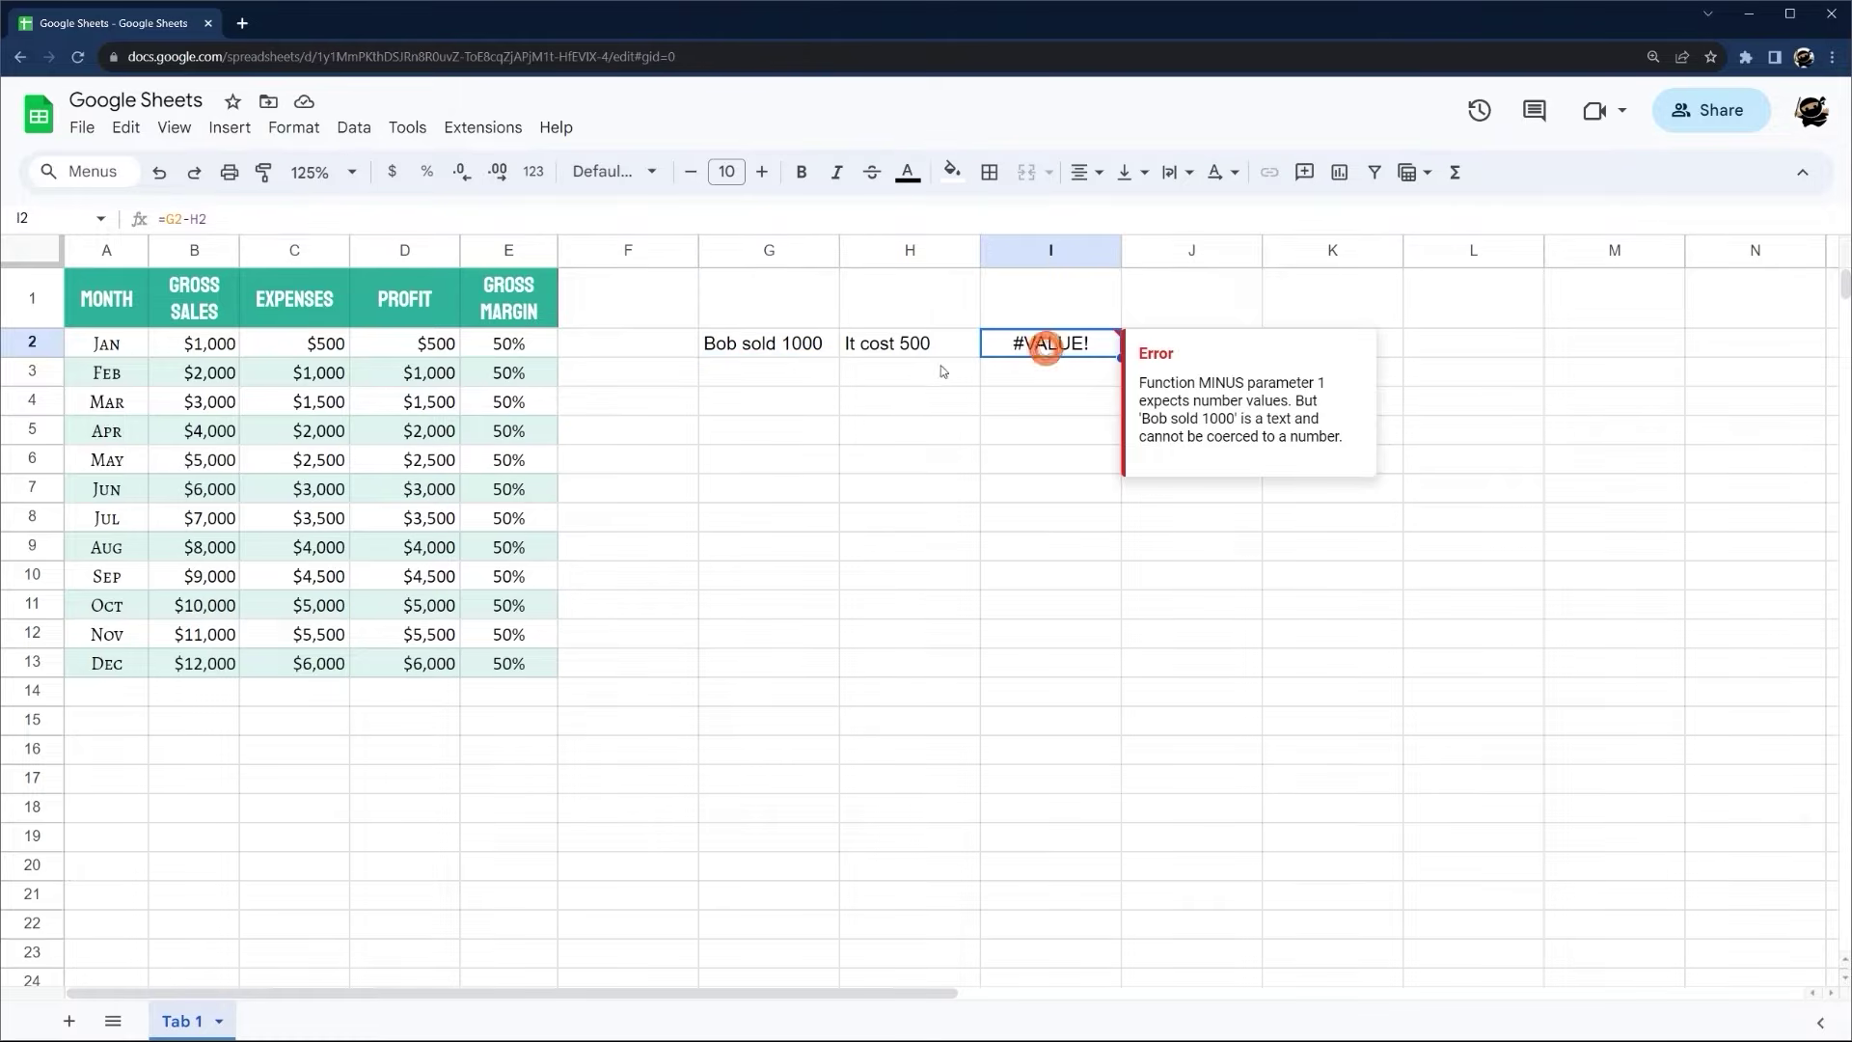
Clear the text and formula from cells G2, H2 and I2
key(Delete)
click(917, 347)
key(Delete)
click(788, 343)
key(Delete)
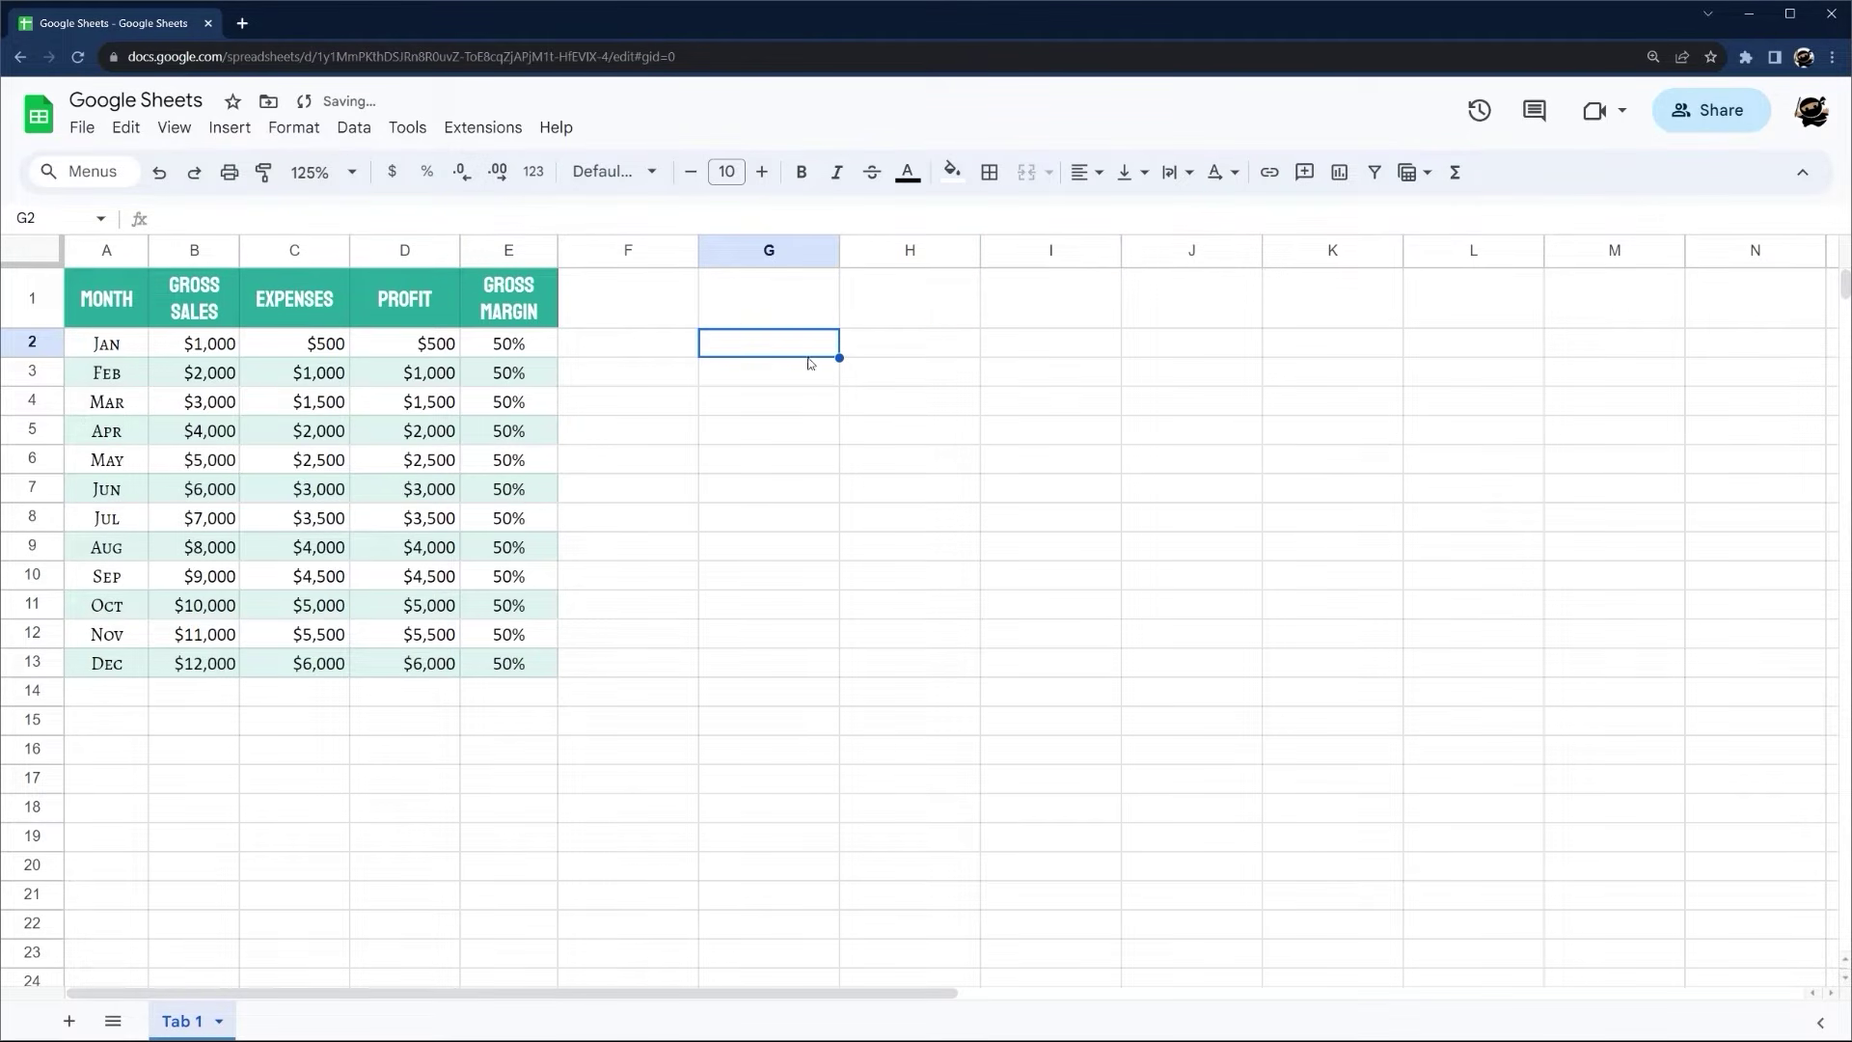
Enter "100 units" in cell G2 and $10 in cell H2
text(1)
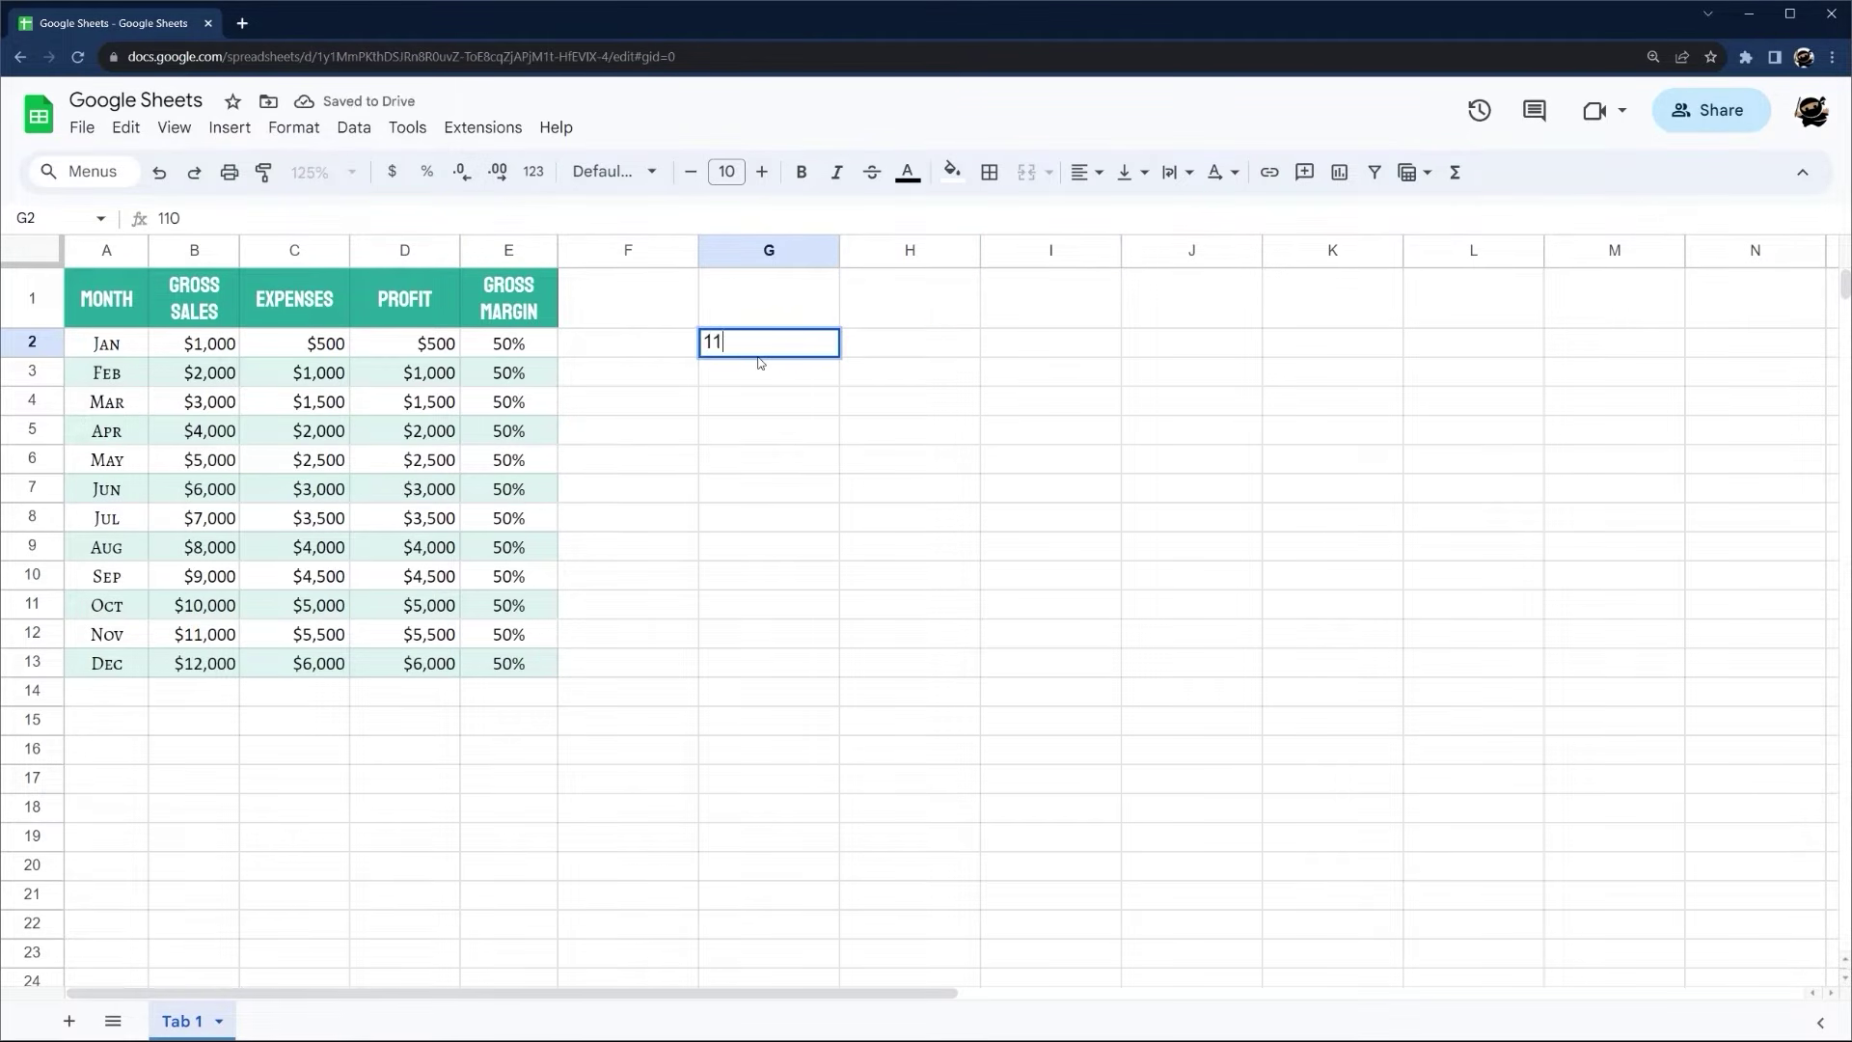
text(00 units)
key(Tab)
text($)
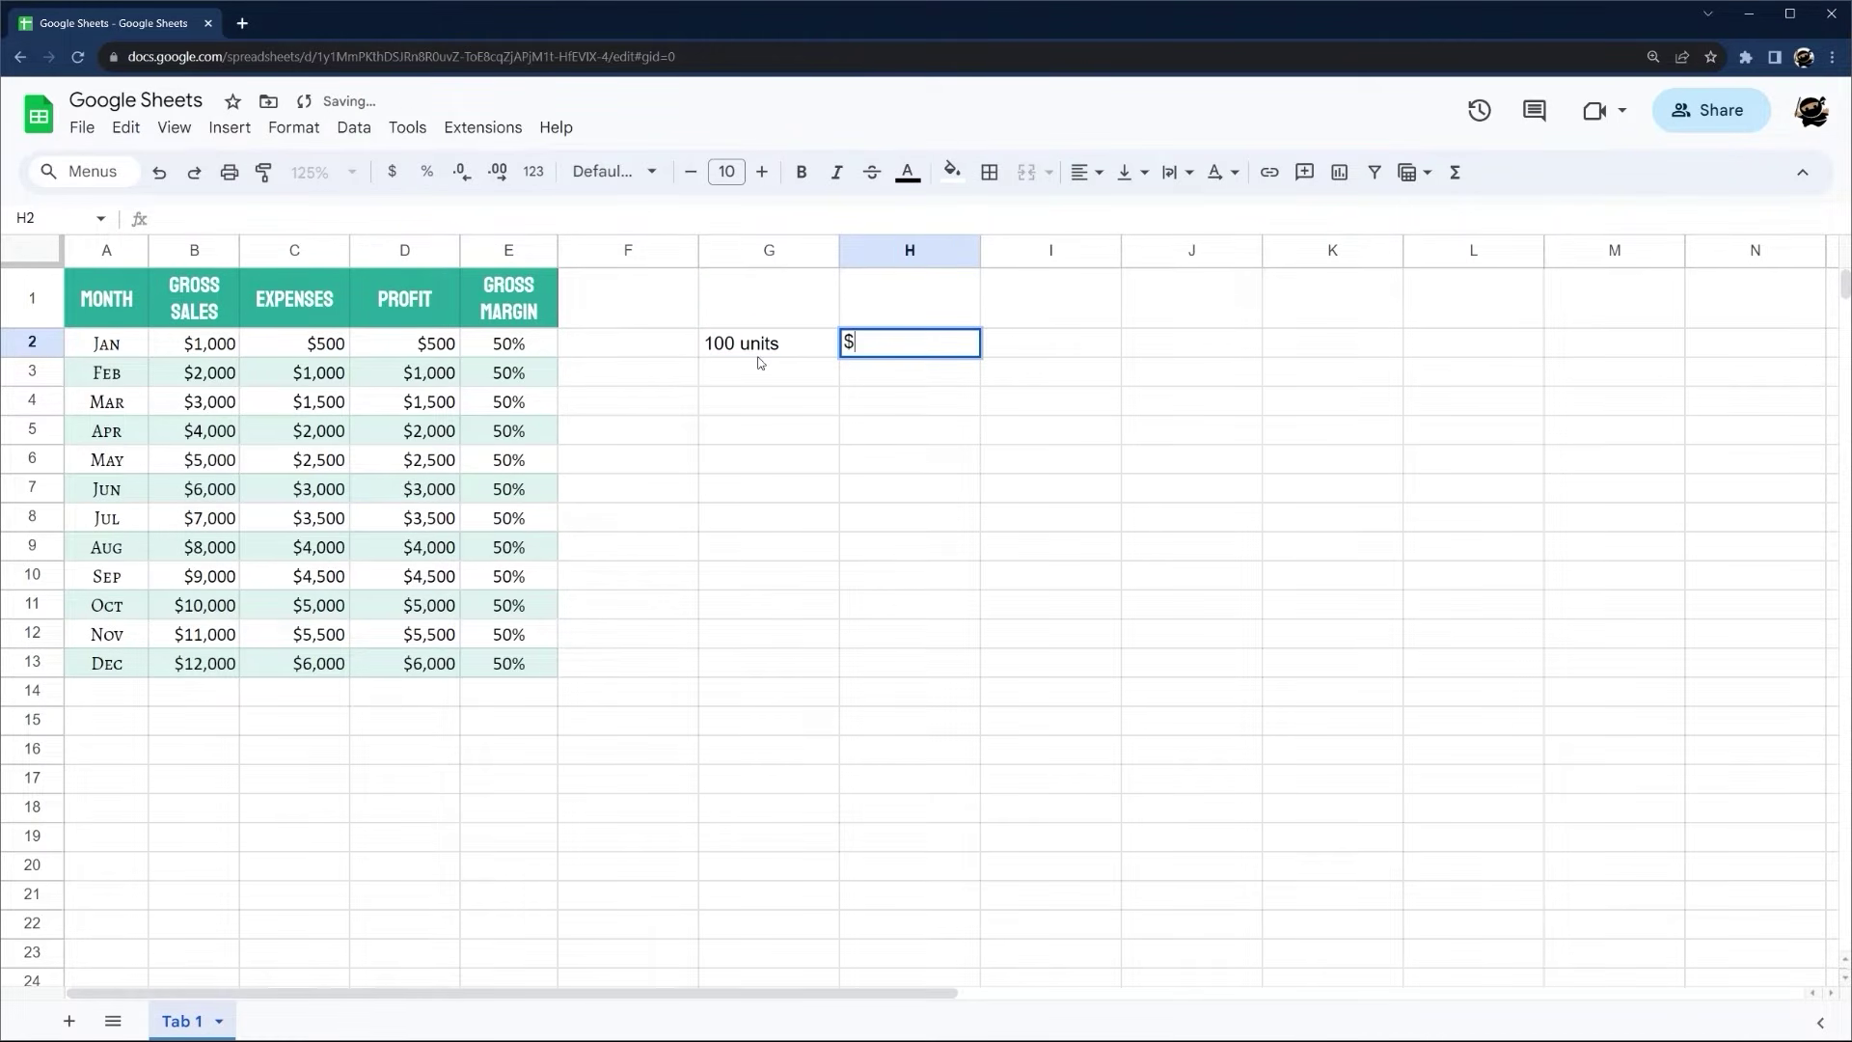
text(10)
key(Return)
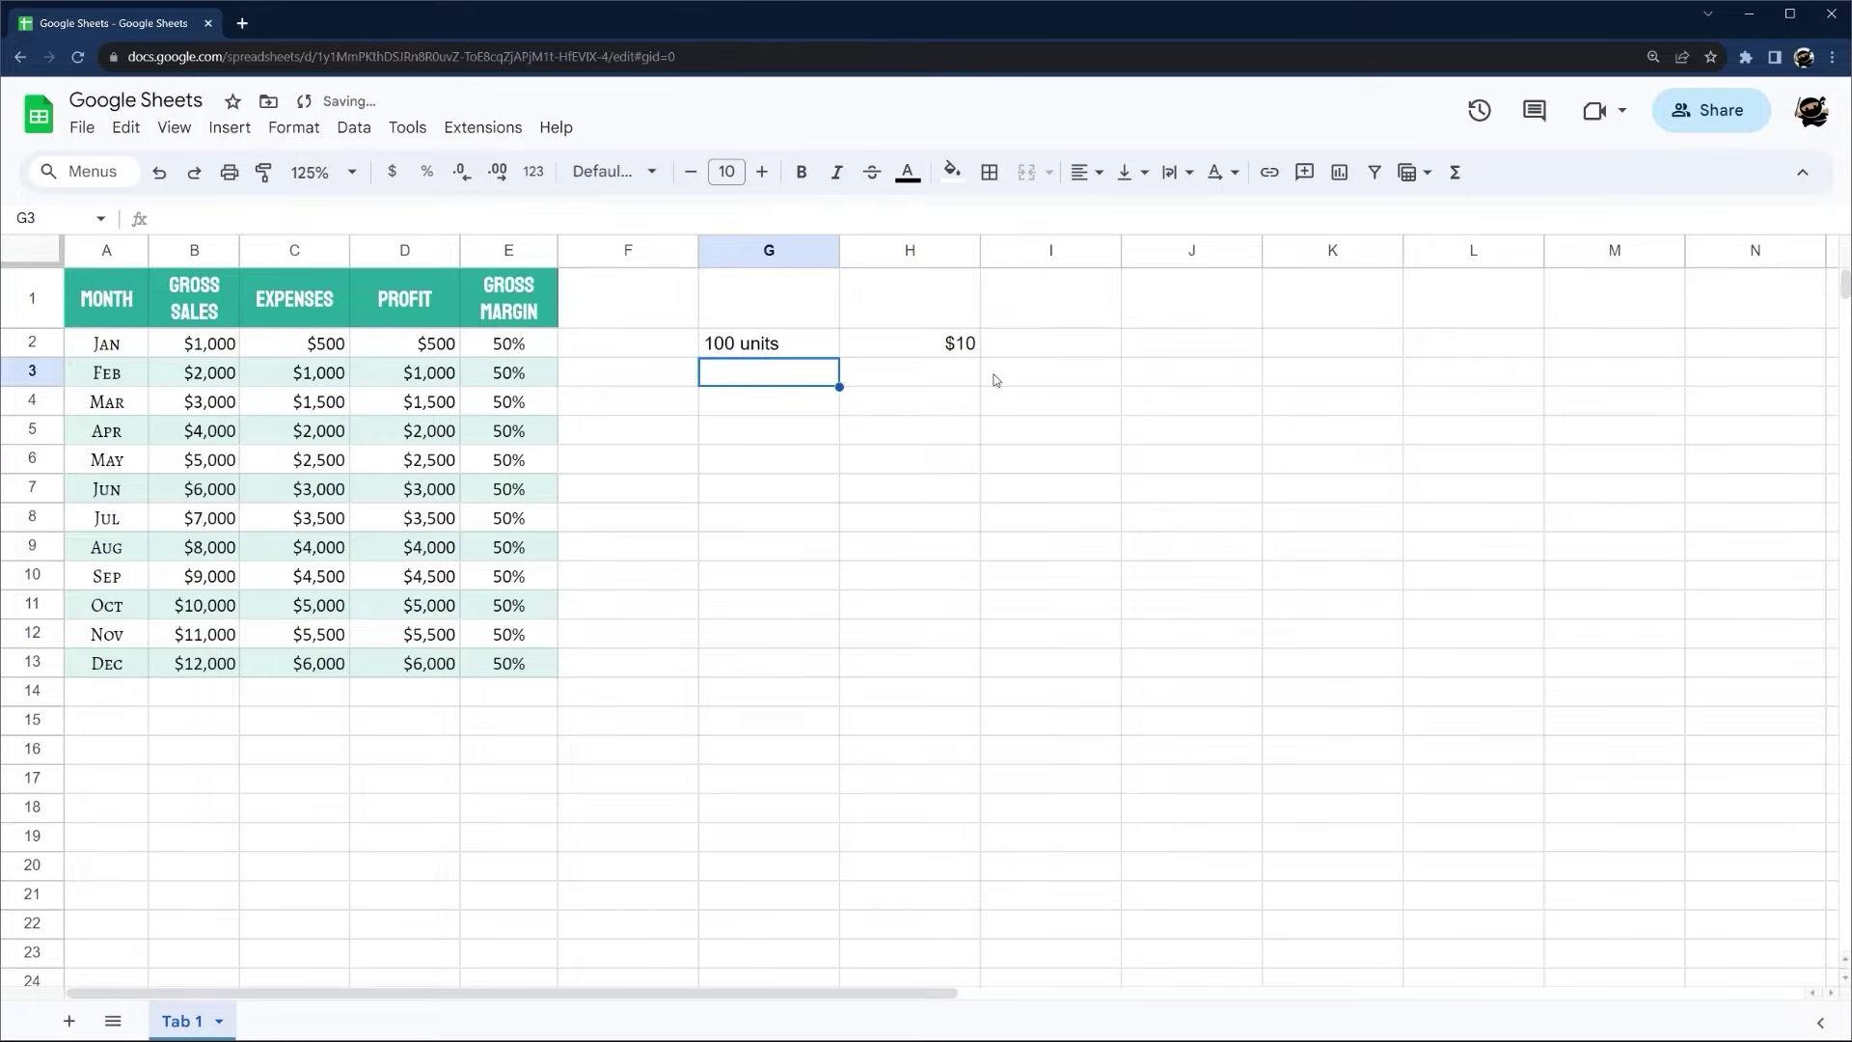
Multiply the units by the price with the formula =G2*H2 in cell I2
click(1040, 349)
text(=)
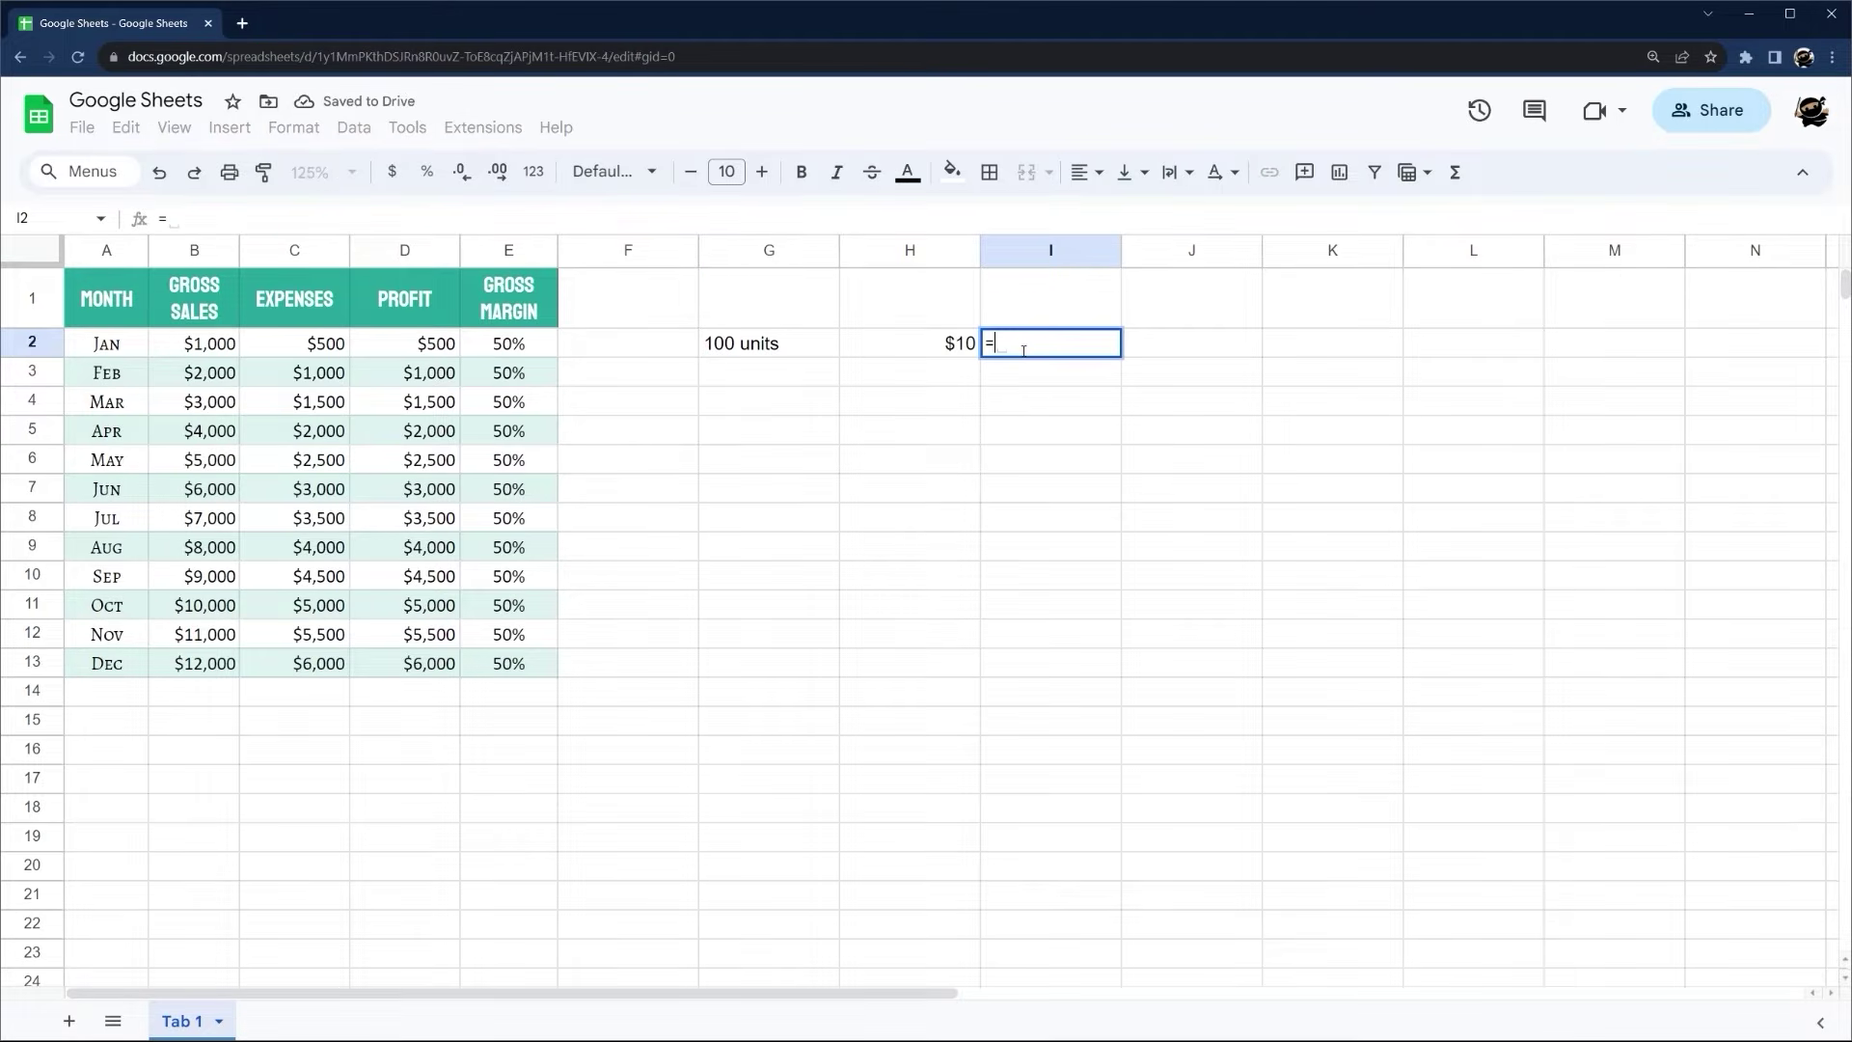
click(784, 354)
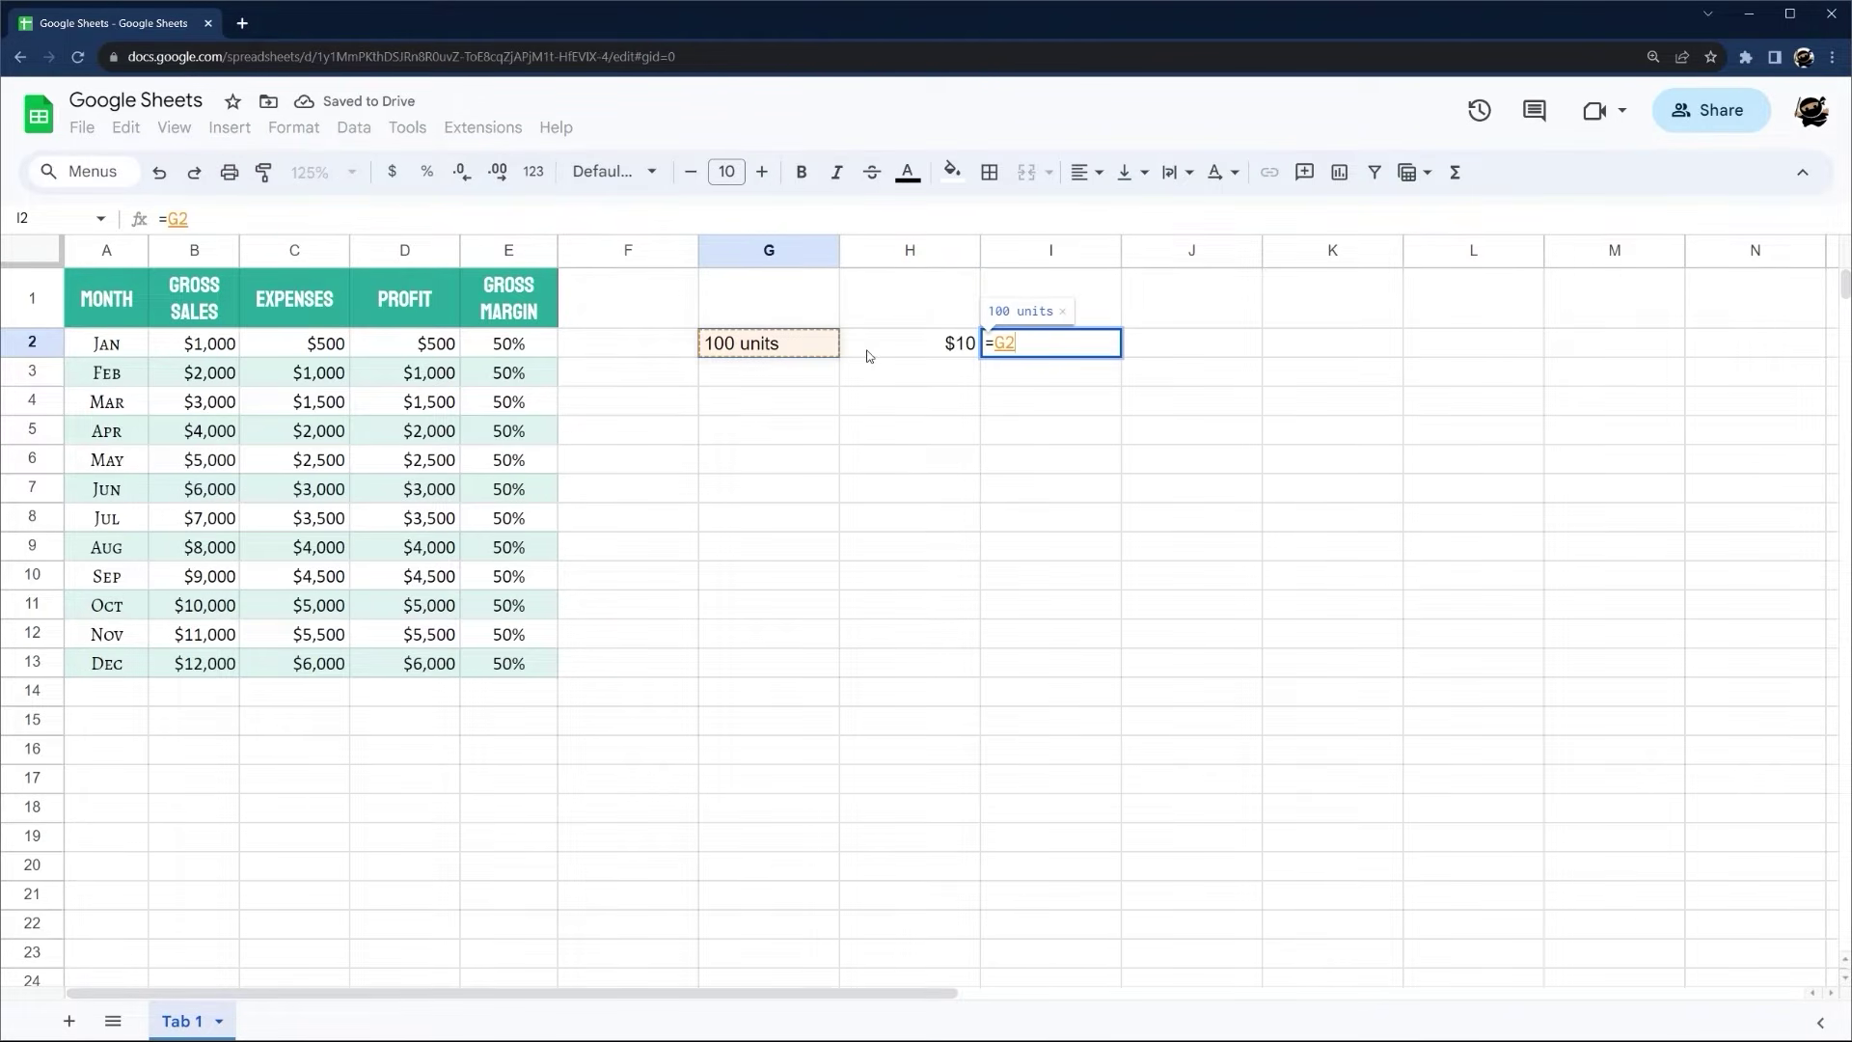
text(*)
click(946, 343)
key(Return)
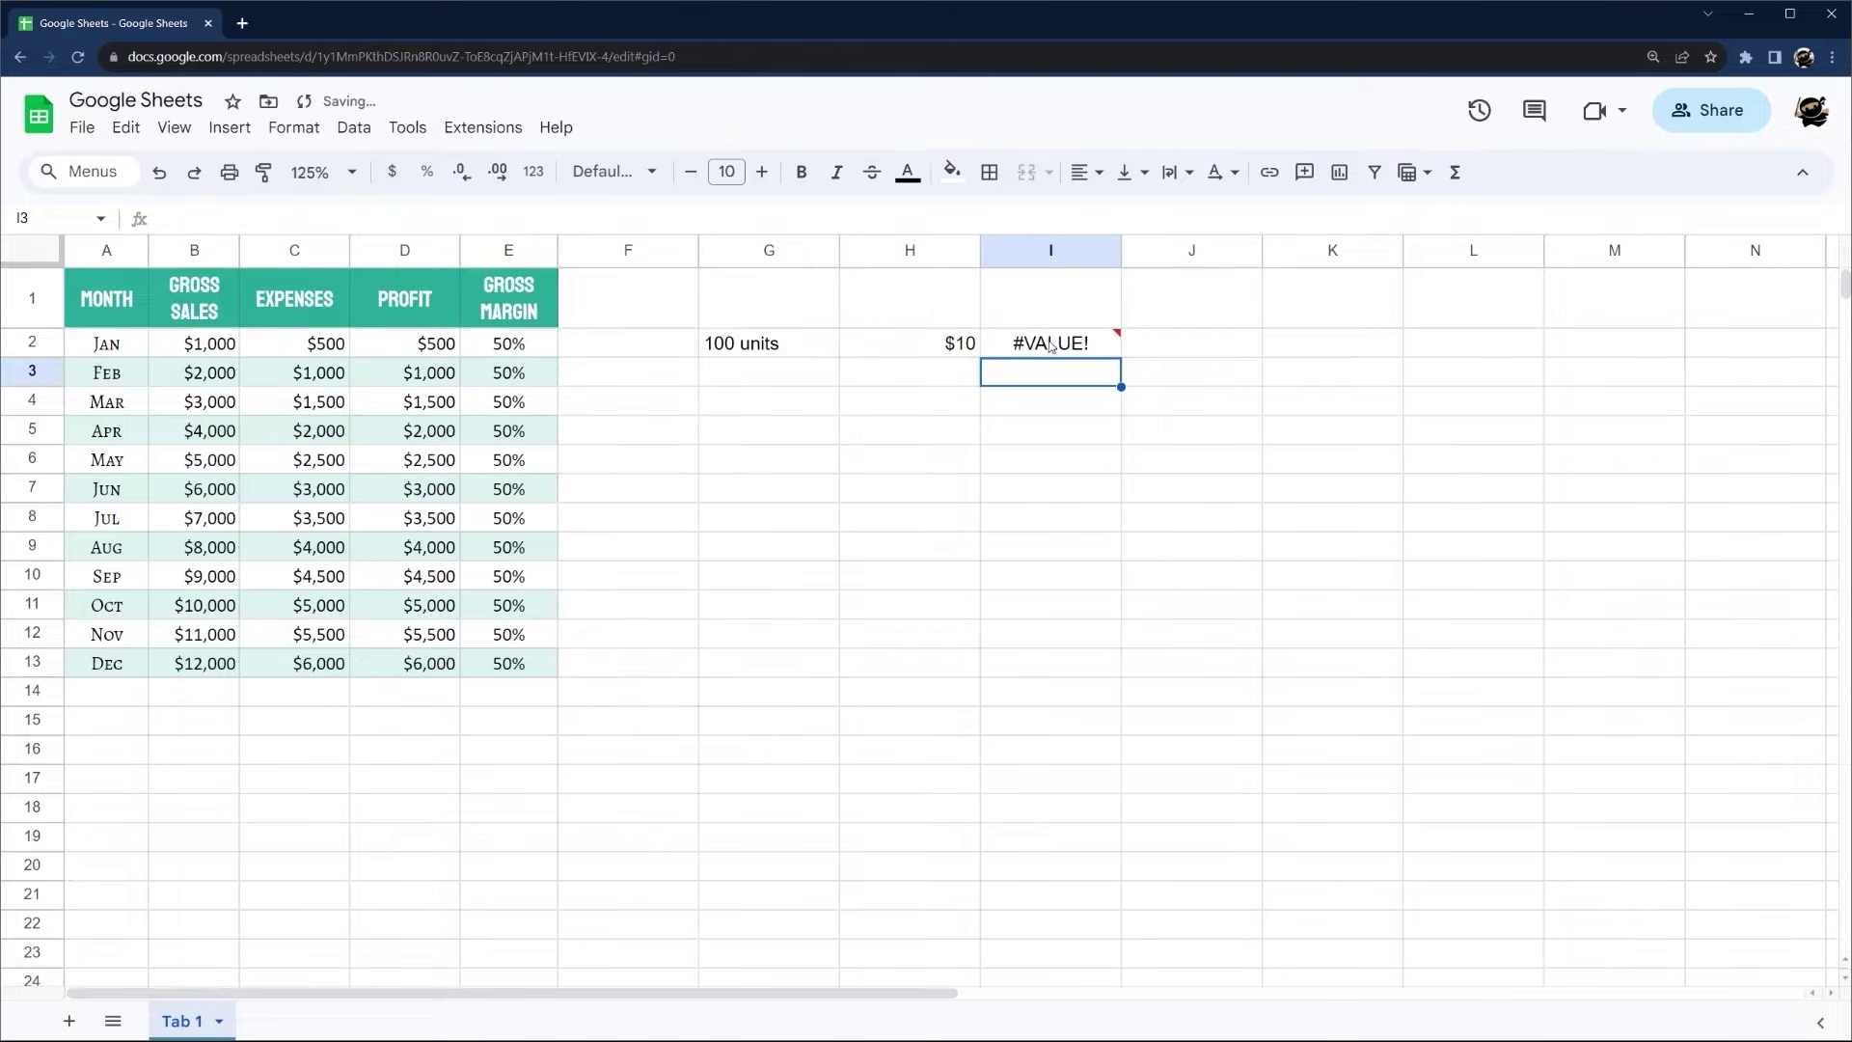
Remove the word "units" from cell G2 so it holds only the number 100
click(820, 344)
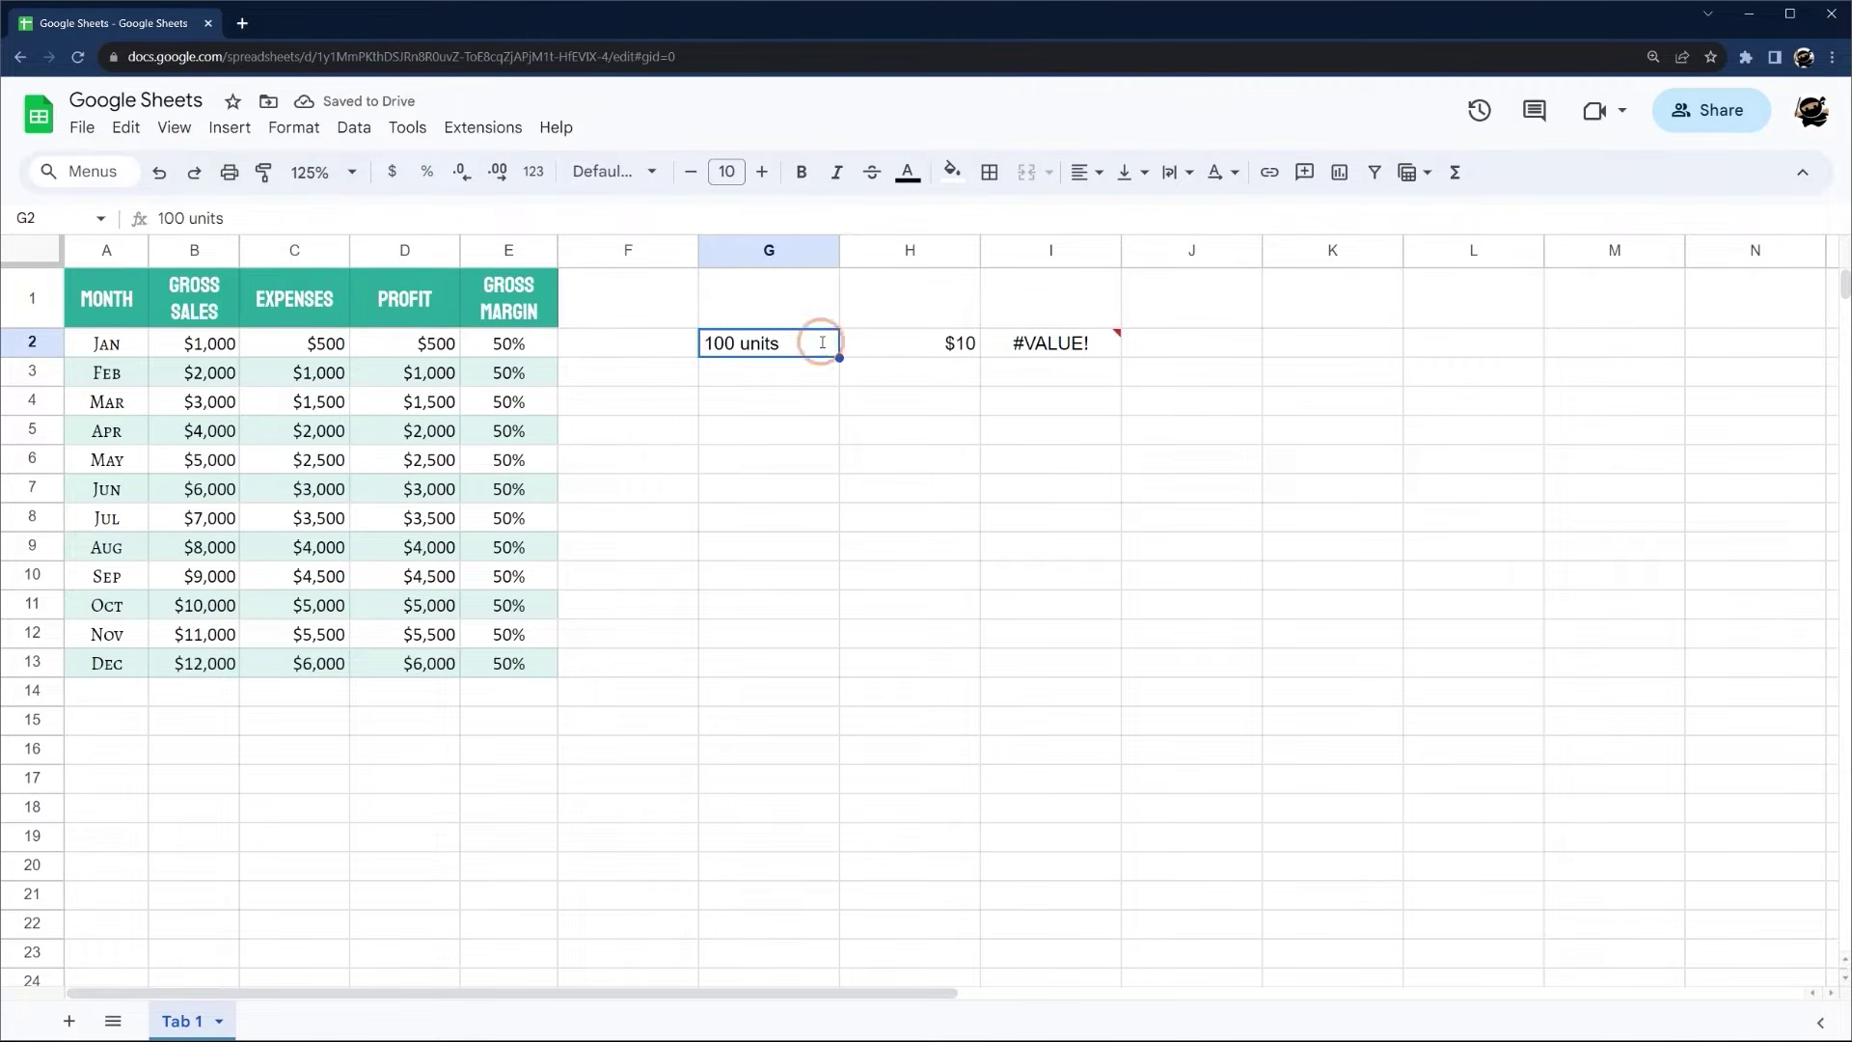
double_click(822, 342)
key(BackSpace)
key(BackSpace)
key(BackSpace)
key(BackSpace)
key(BackSpace)
key(BackSpace)
key(Return)
Add the header "Units" in cell G1 above the quantity
click(797, 299)
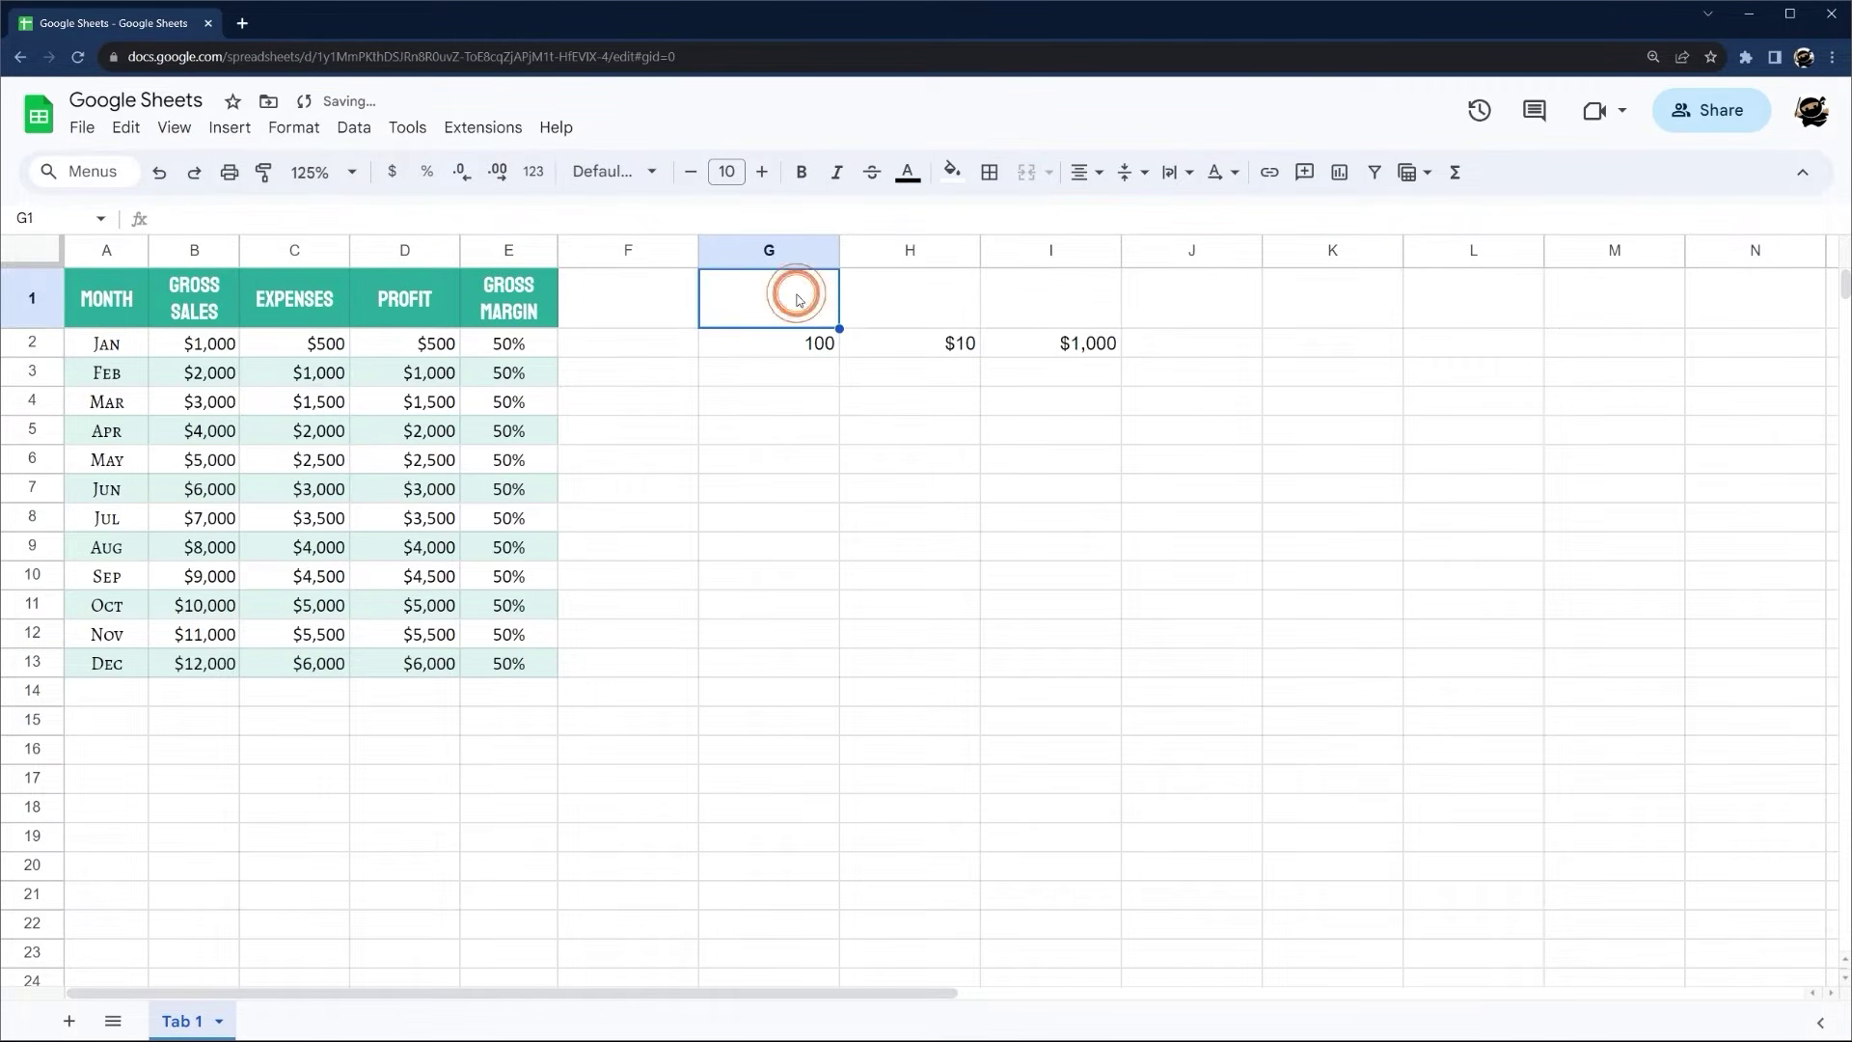
text(Units)
key(Return)
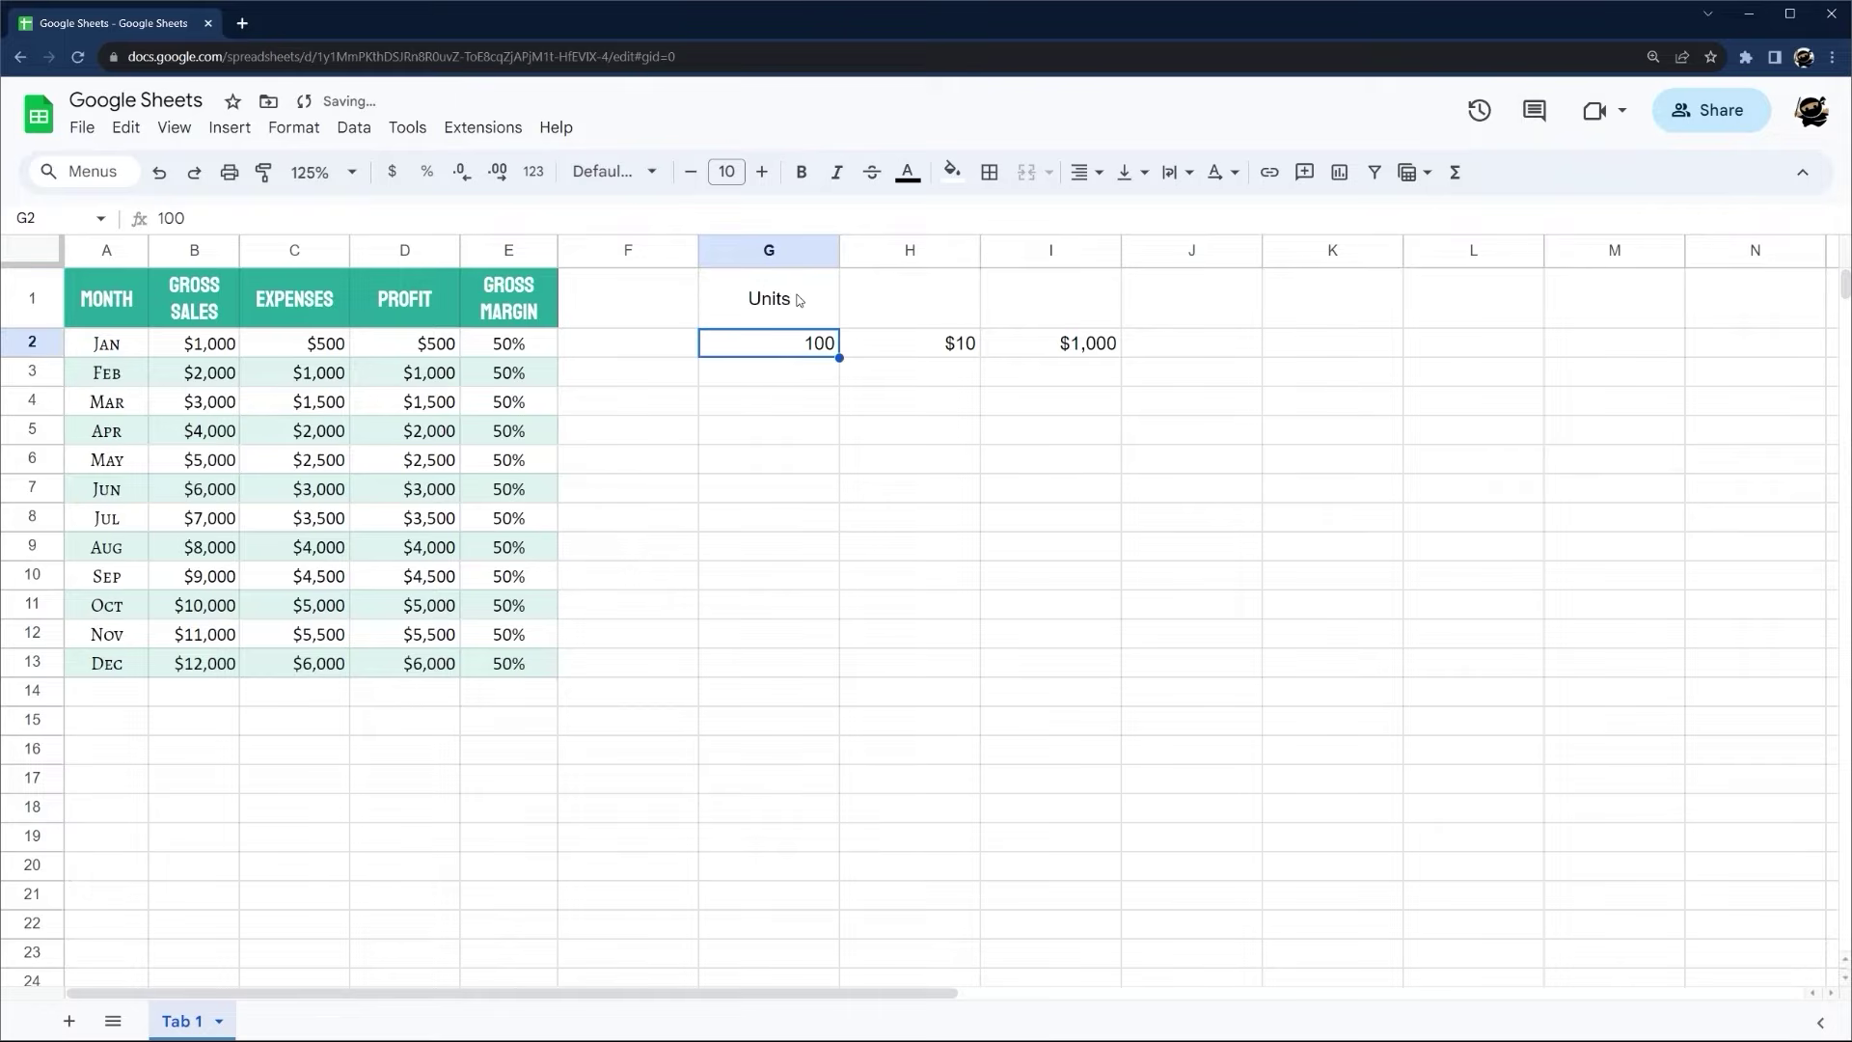
Clear the whole example range G1:I2 beside the table
click(1069, 344)
click(915, 344)
drag(786, 305, 1119, 359)
key(Delete)
click(622, 350)
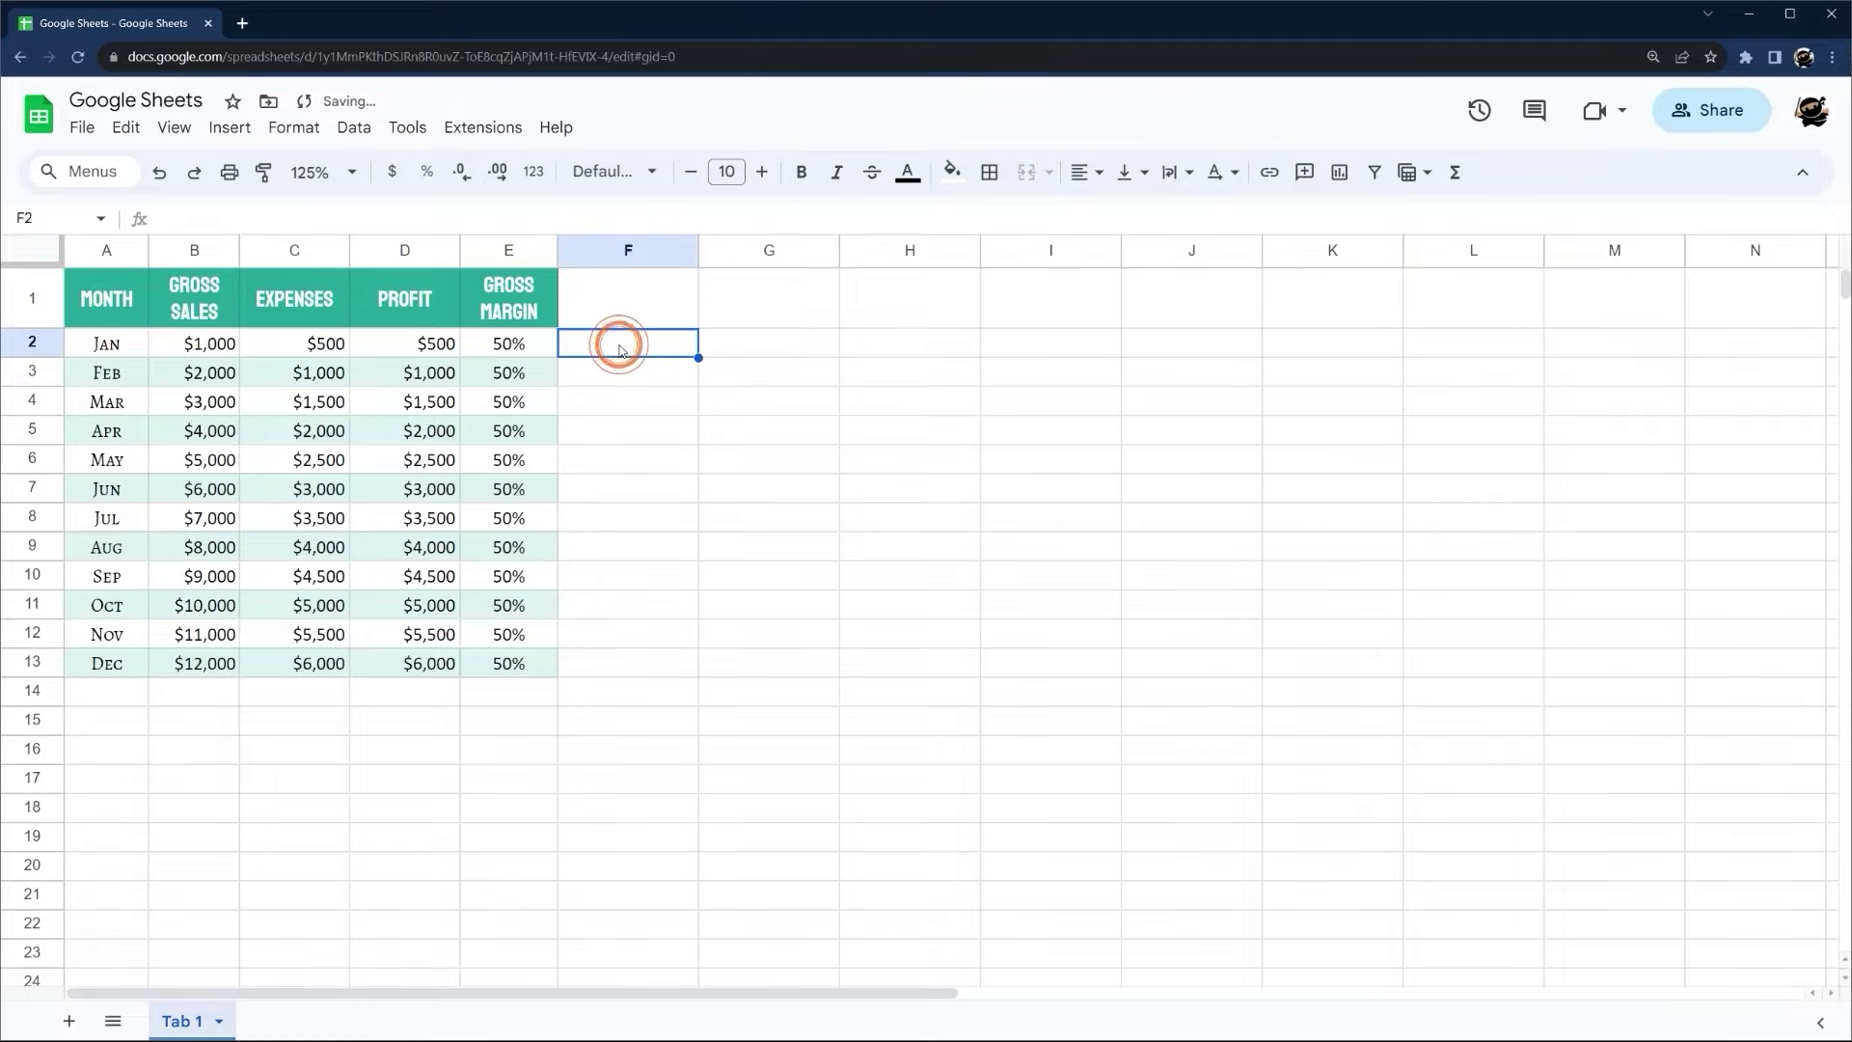
Move the table A1:E13 one row down and one column right to B2:F14, and narrow column F to wrap the Gross Margin header
drag(99, 290, 501, 670)
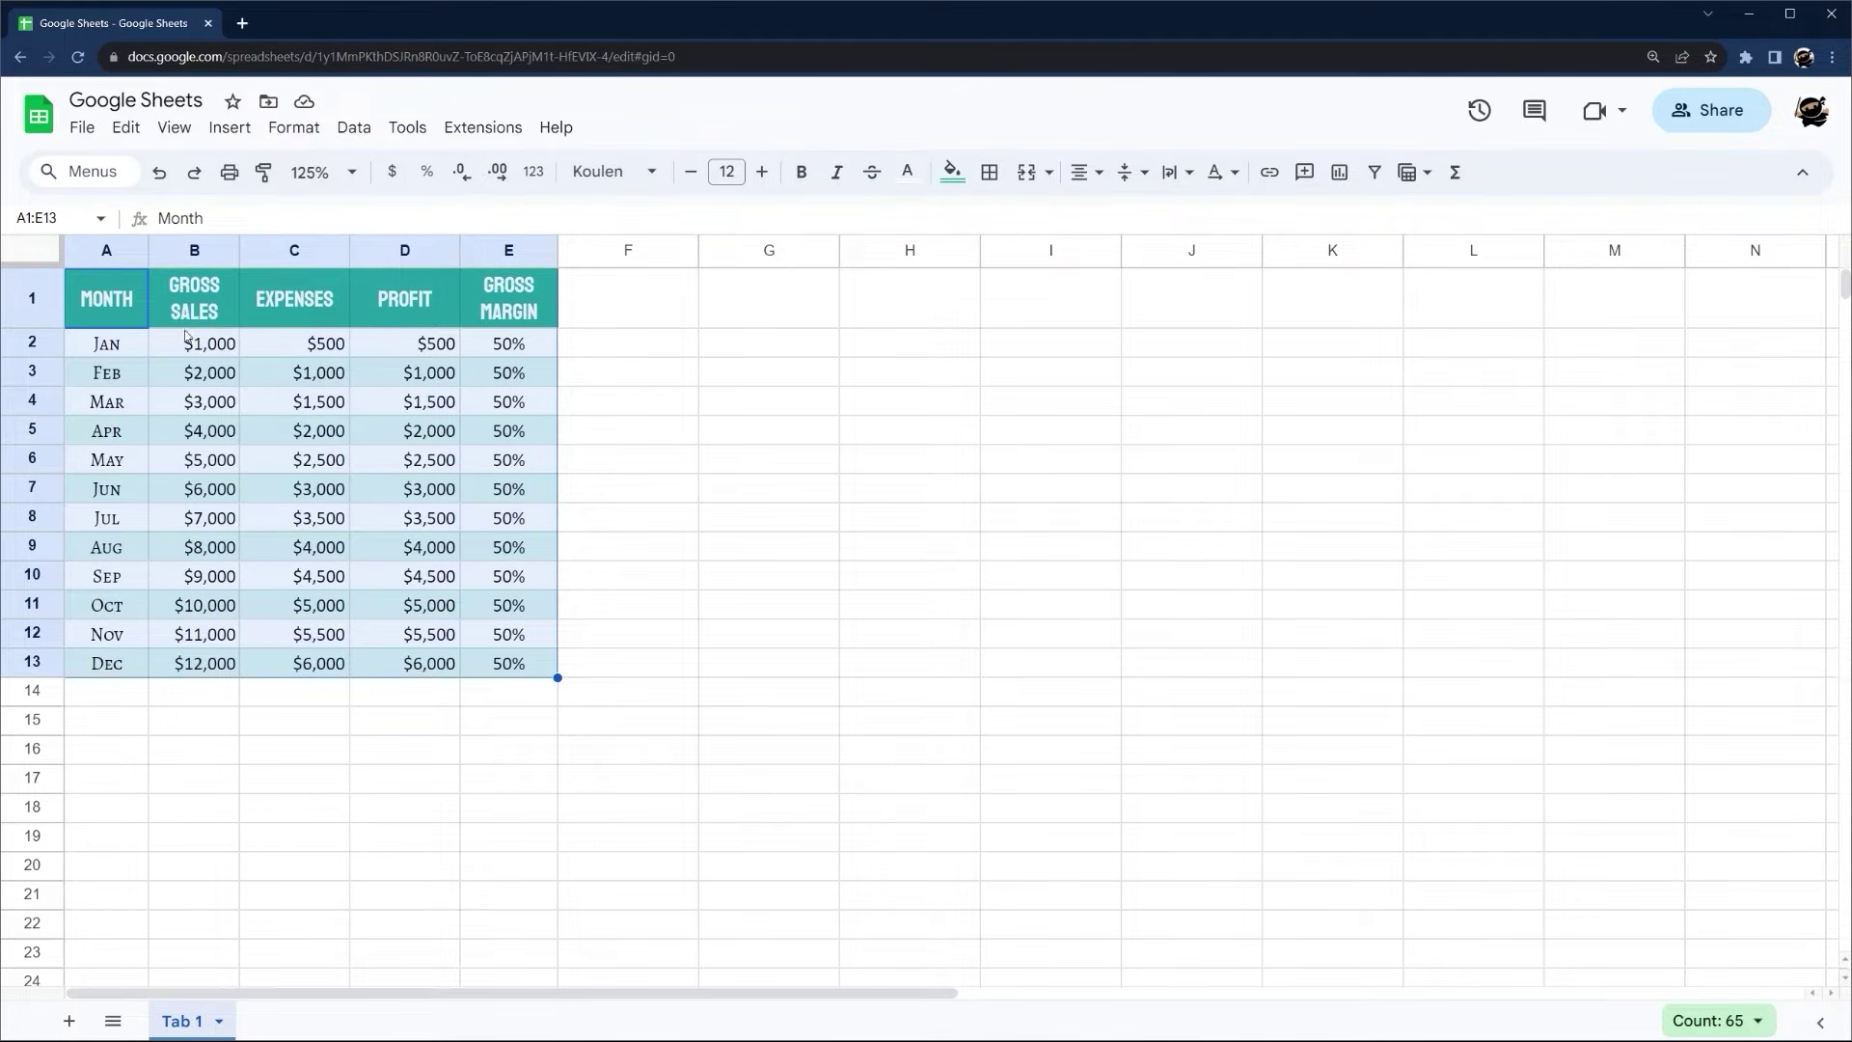
click(756, 575)
drag(104, 298, 508, 664)
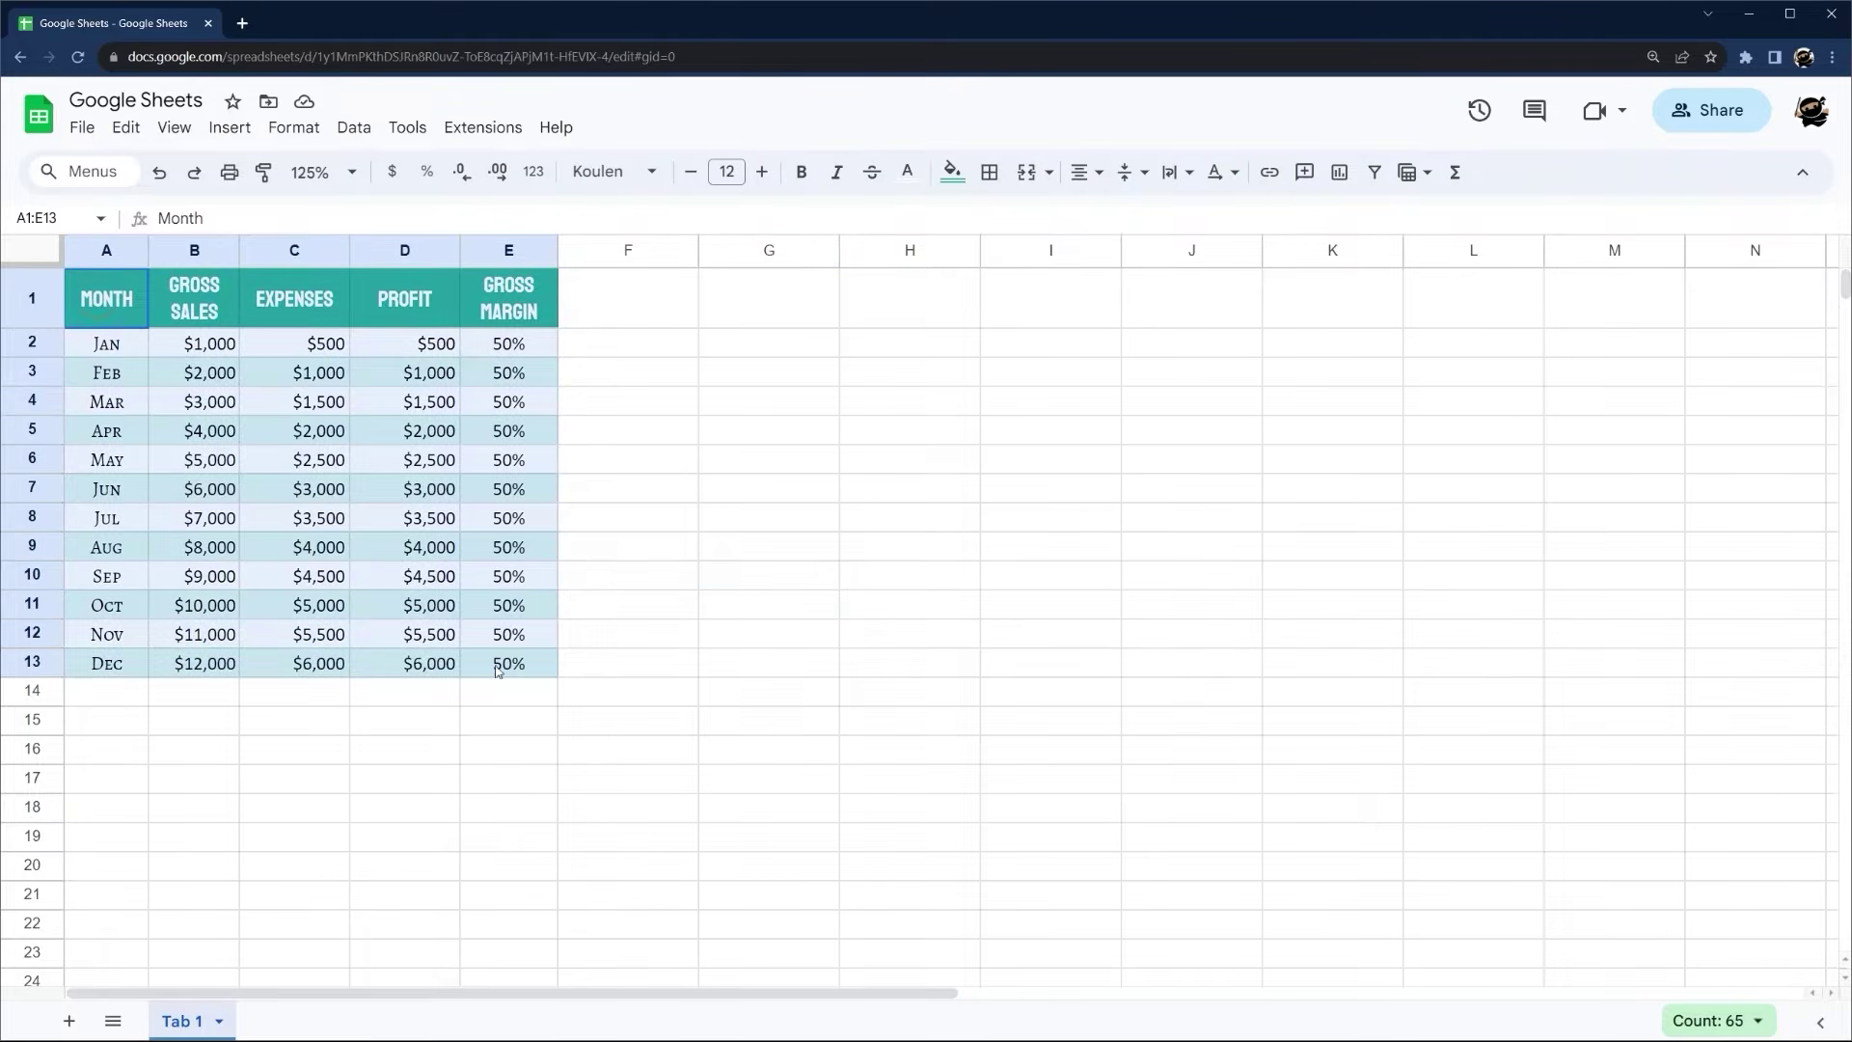
drag(172, 268, 218, 293)
key(ctrl+c)
key(Escape)
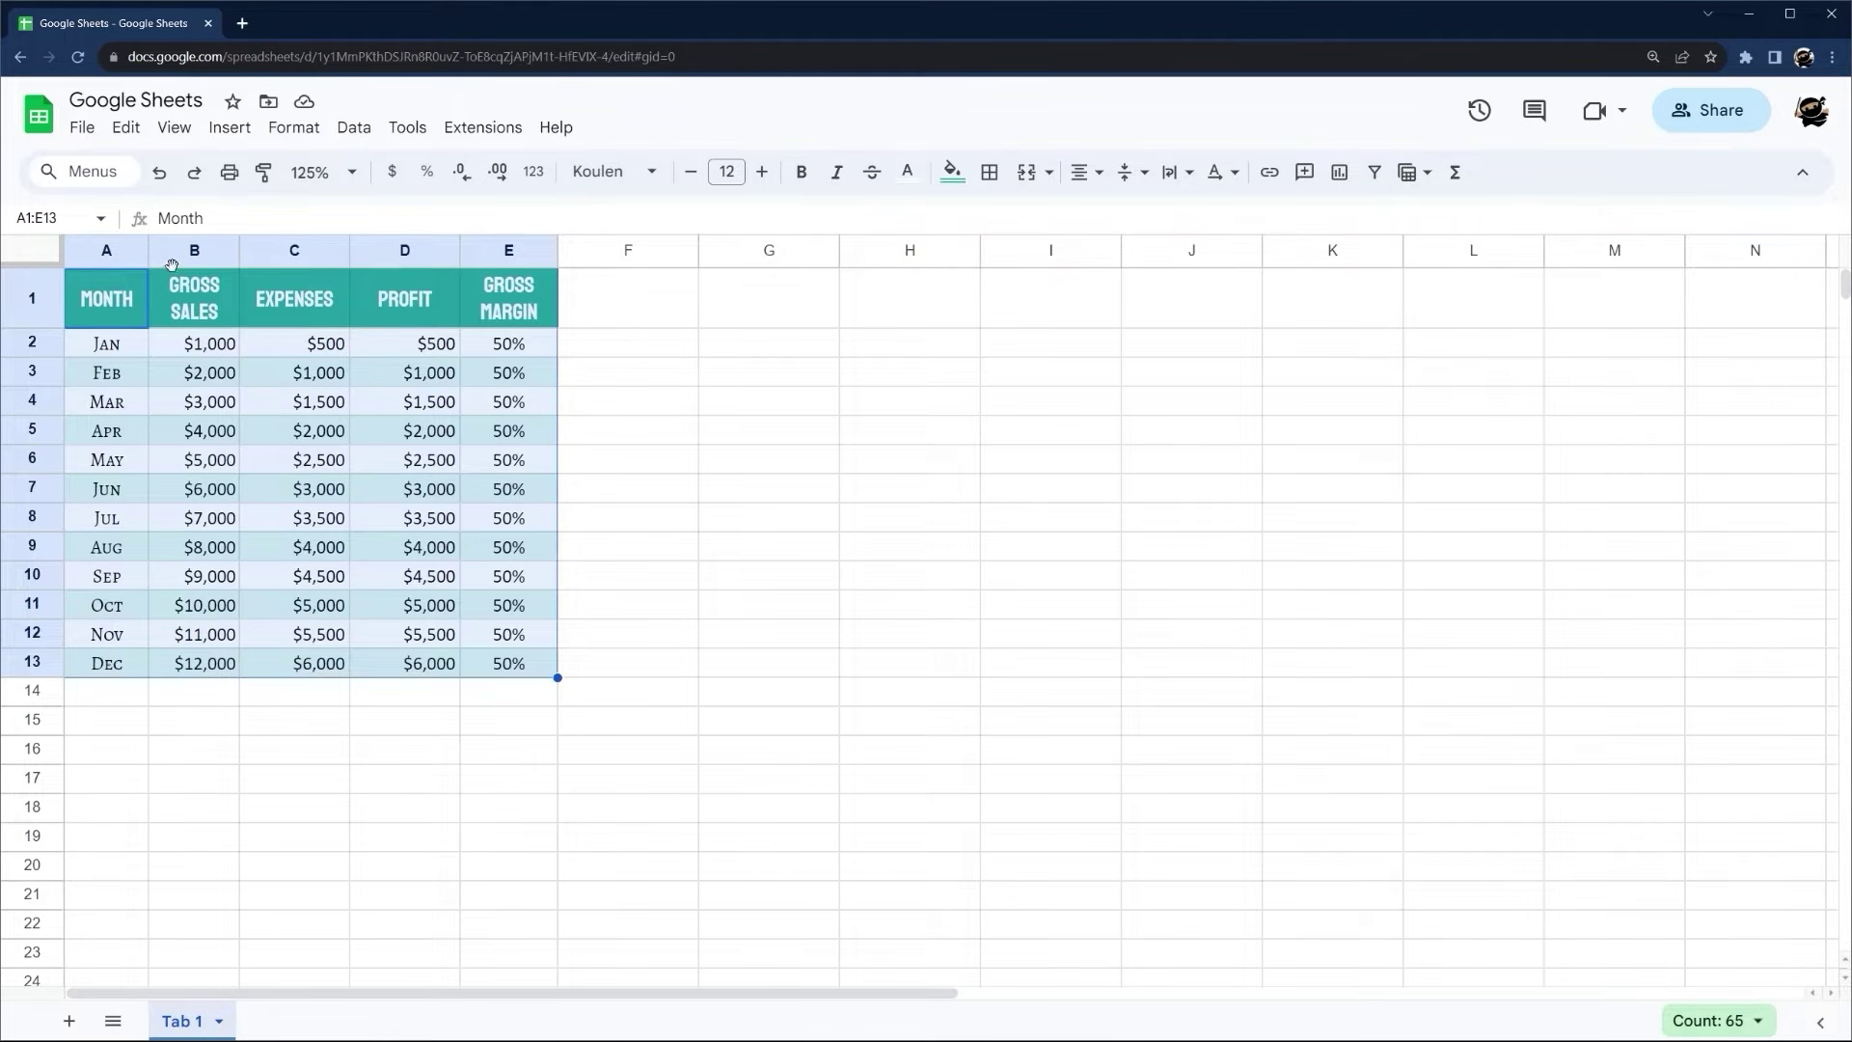
drag(172, 264, 293, 327)
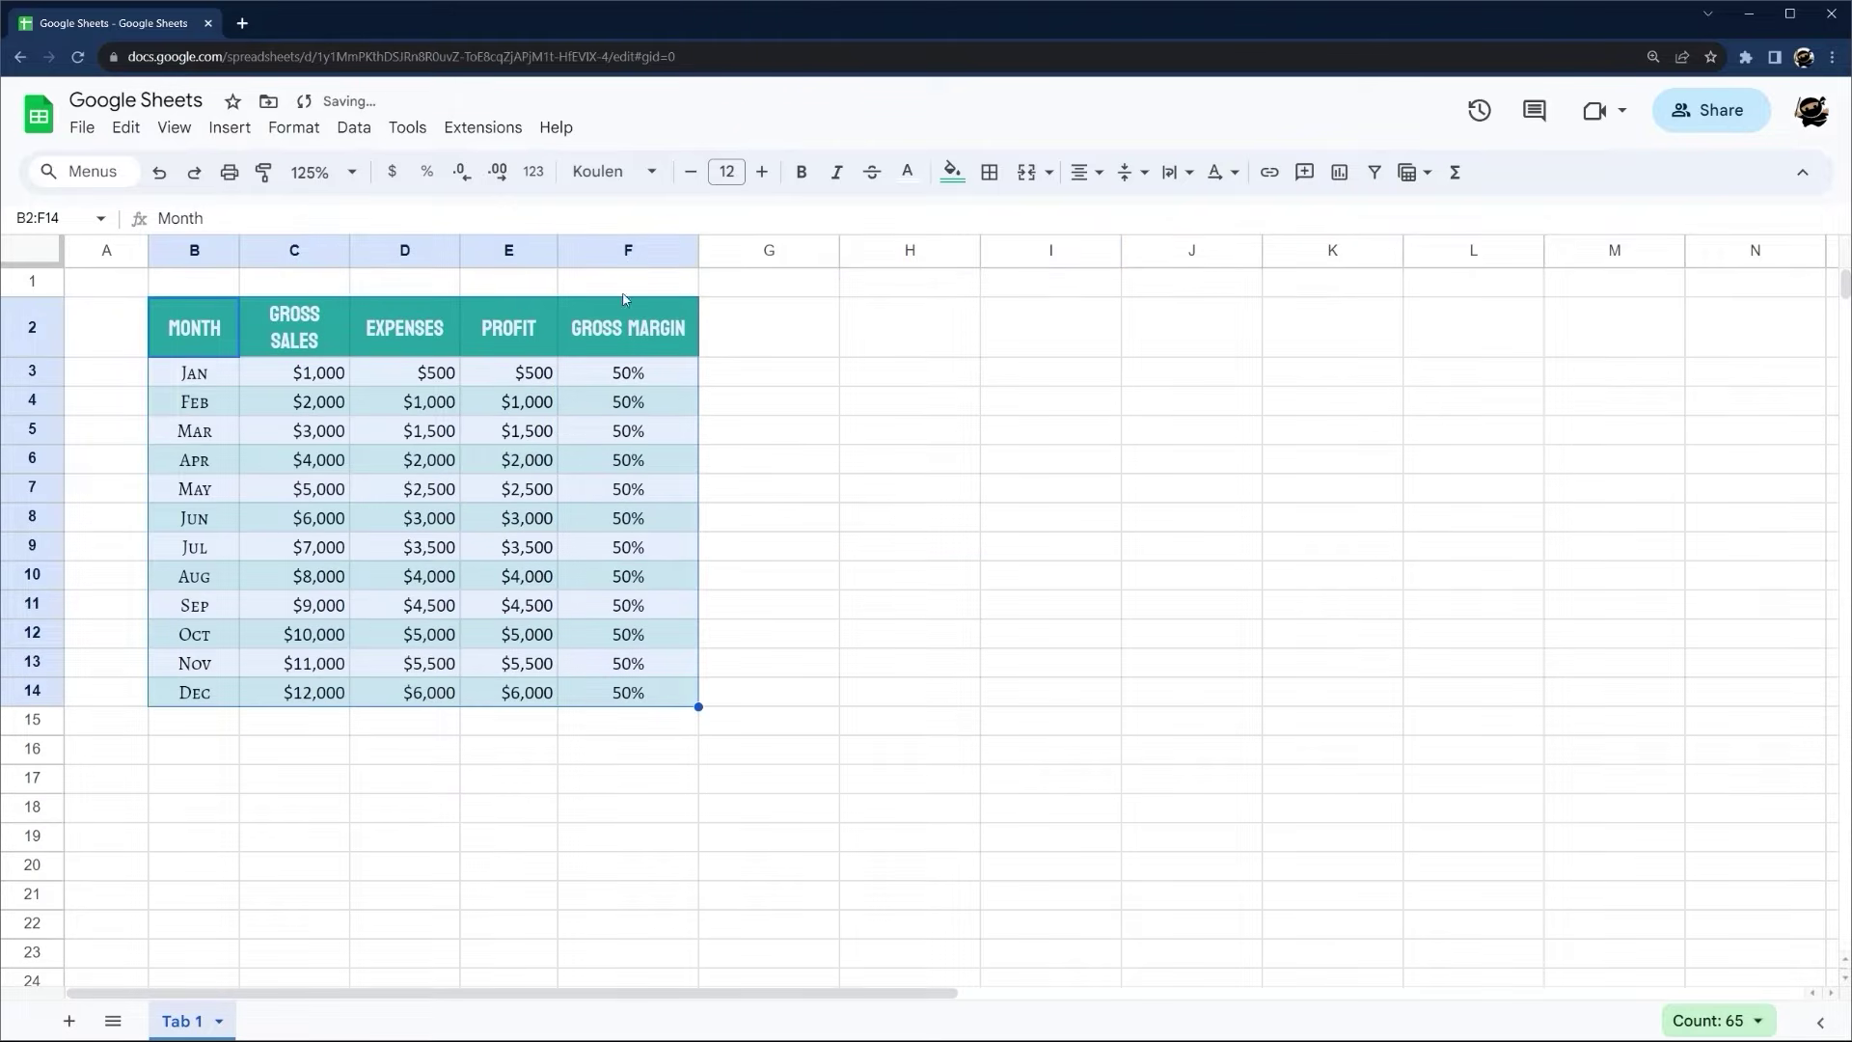
drag(696, 251, 646, 251)
click(702, 330)
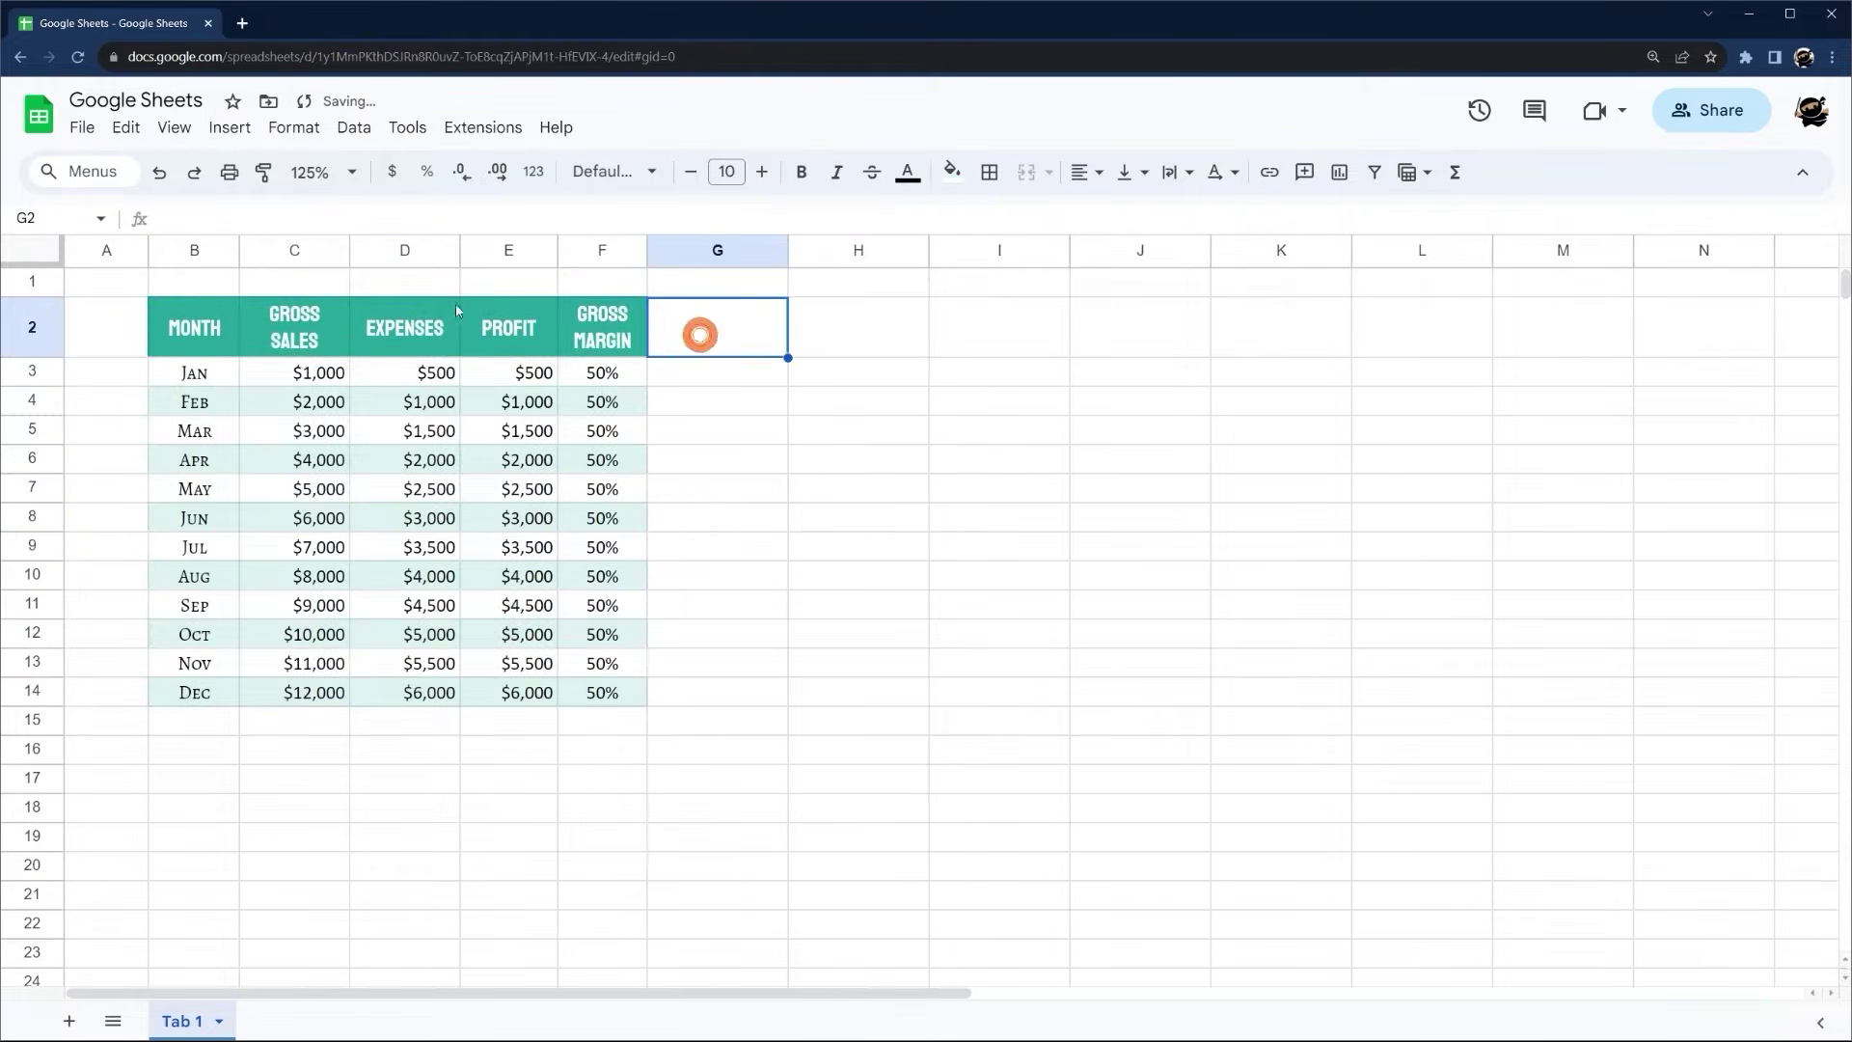
Resize the empty column A to a width of 20 pixels as a margin before the table
click(101, 252)
right_click(102, 252)
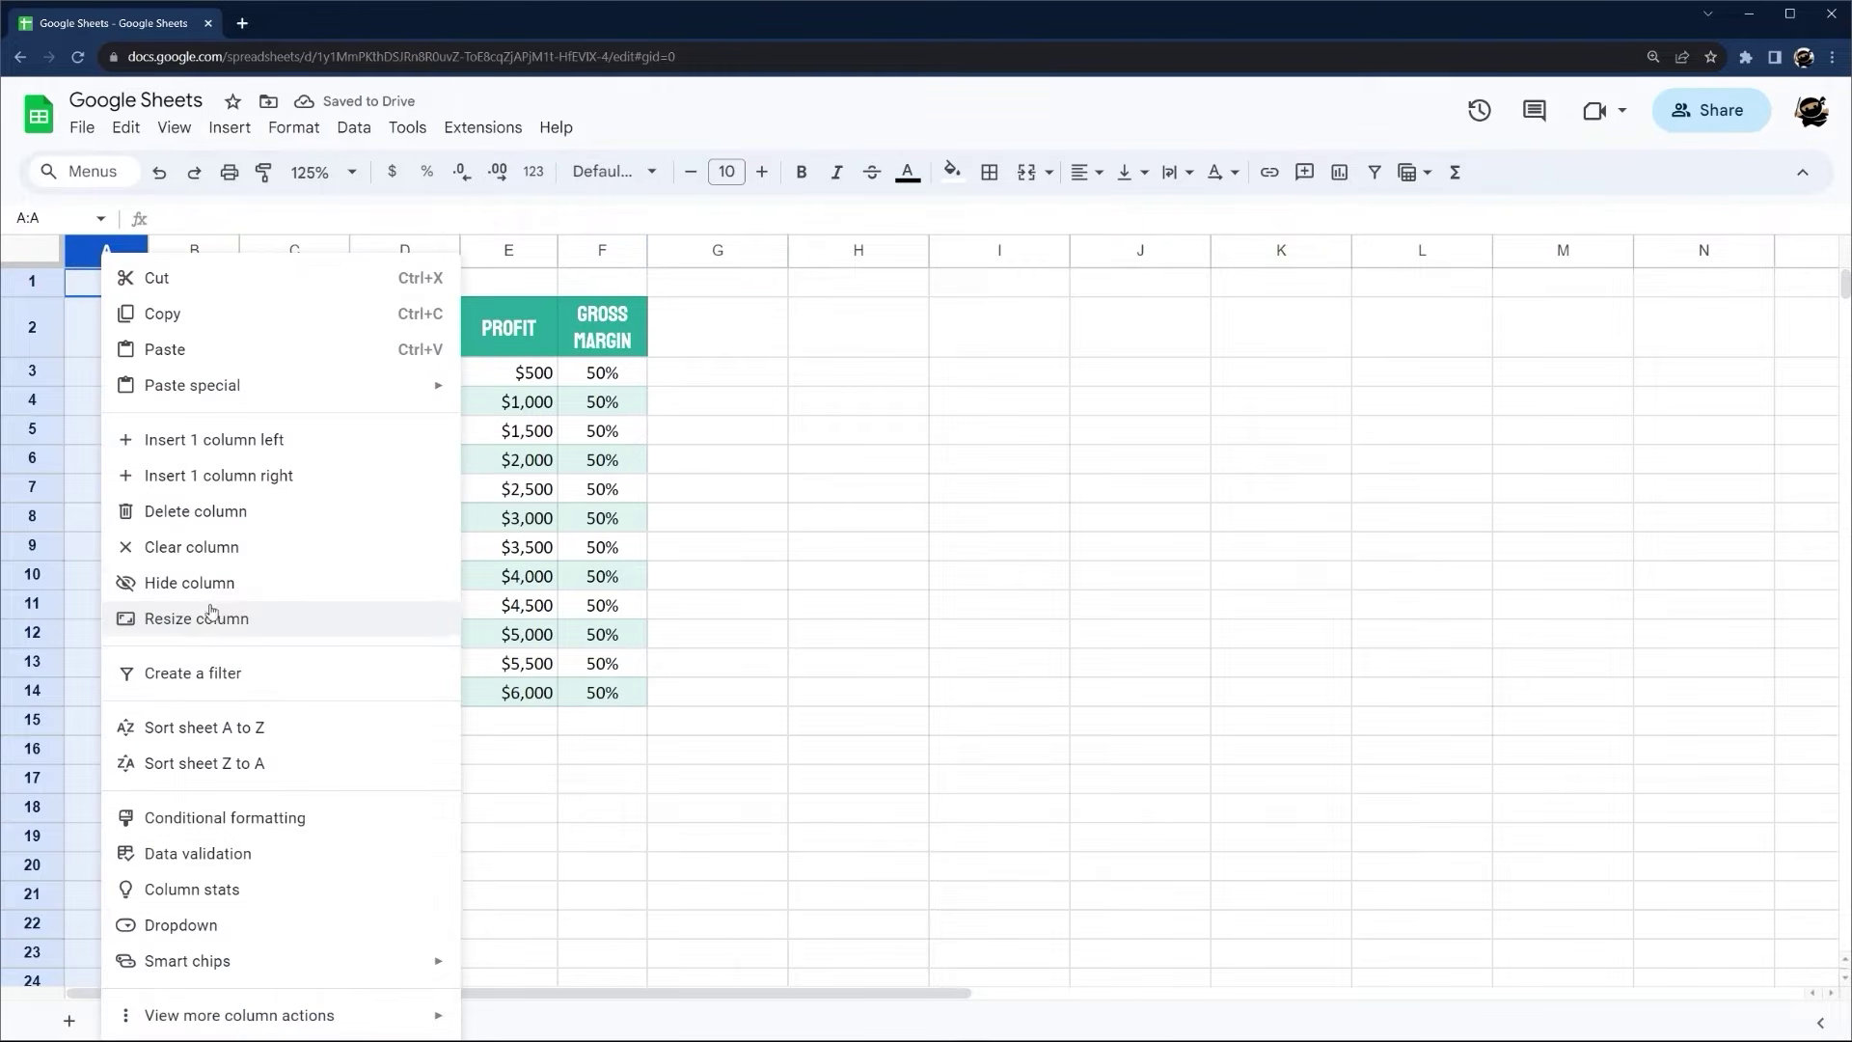
click(215, 617)
text(20)
key(Return)
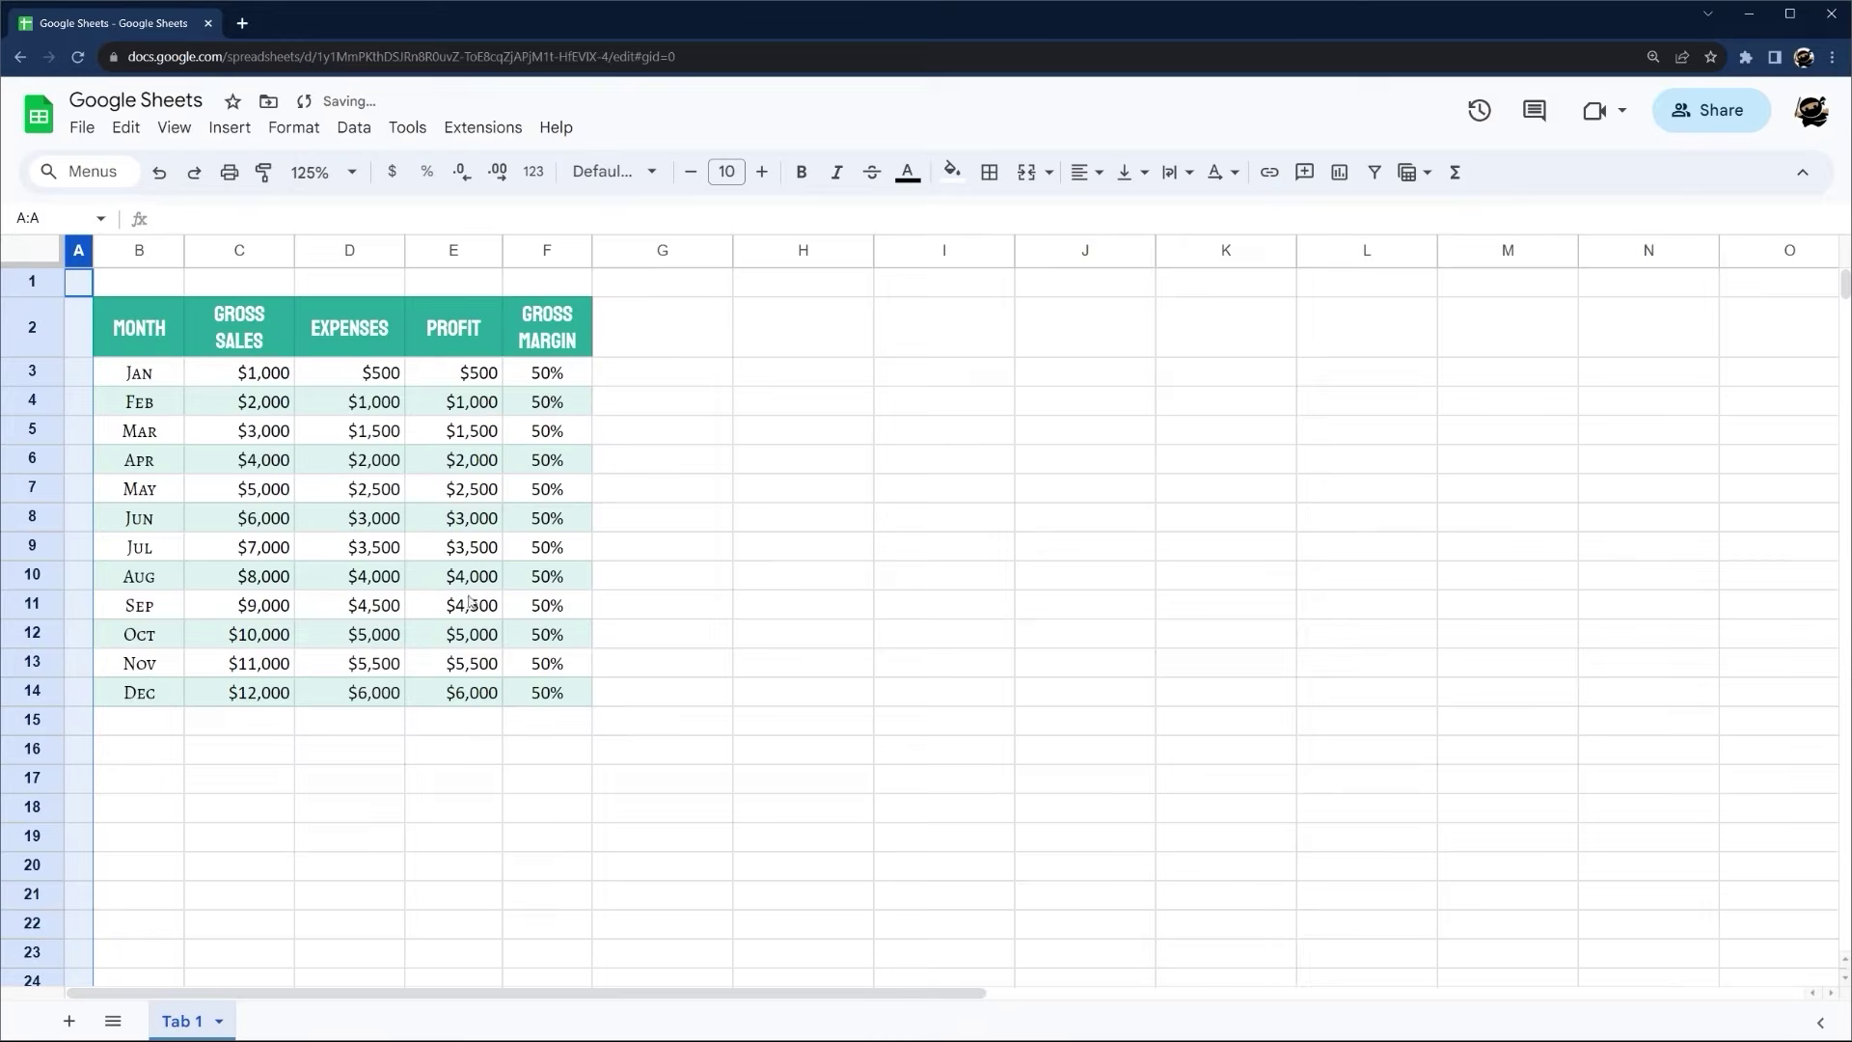
Resize the empty column G after the table to 20 pixels and check the margins around the table
right_click(45, 282)
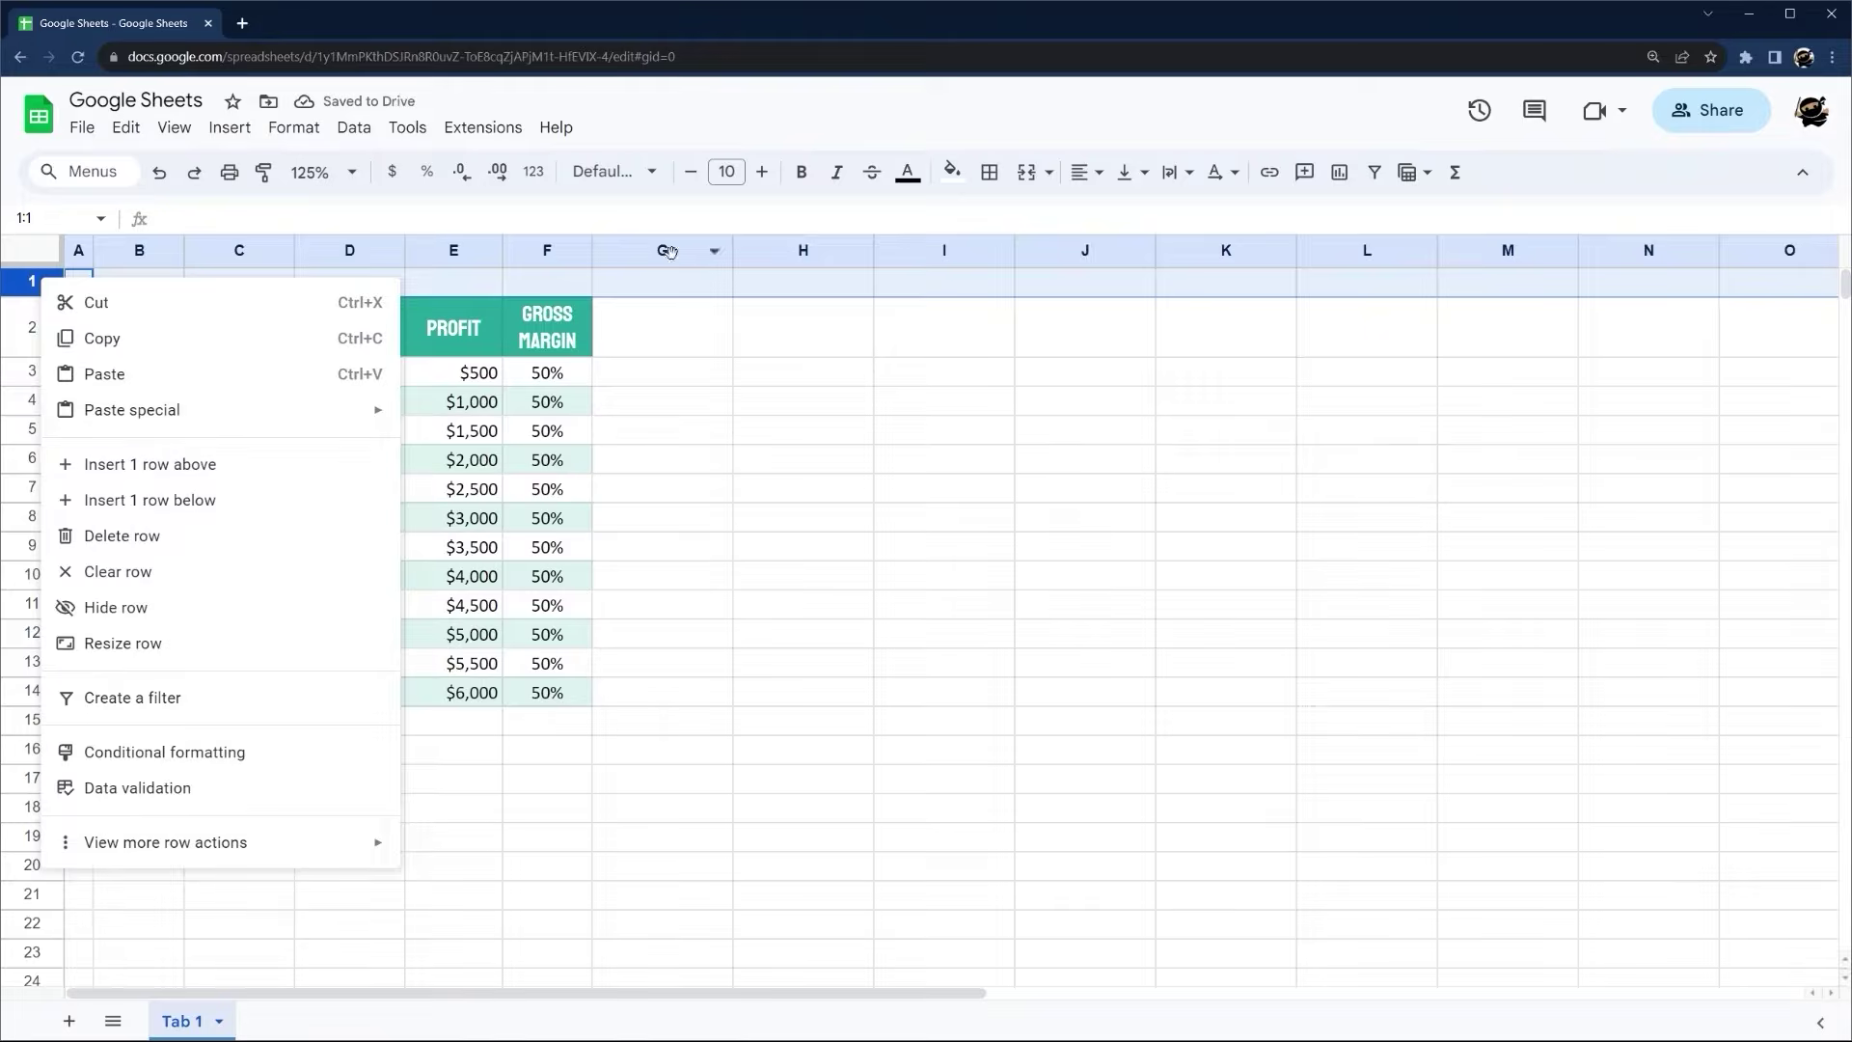
right_click(670, 252)
click(762, 623)
text(20)
key(Return)
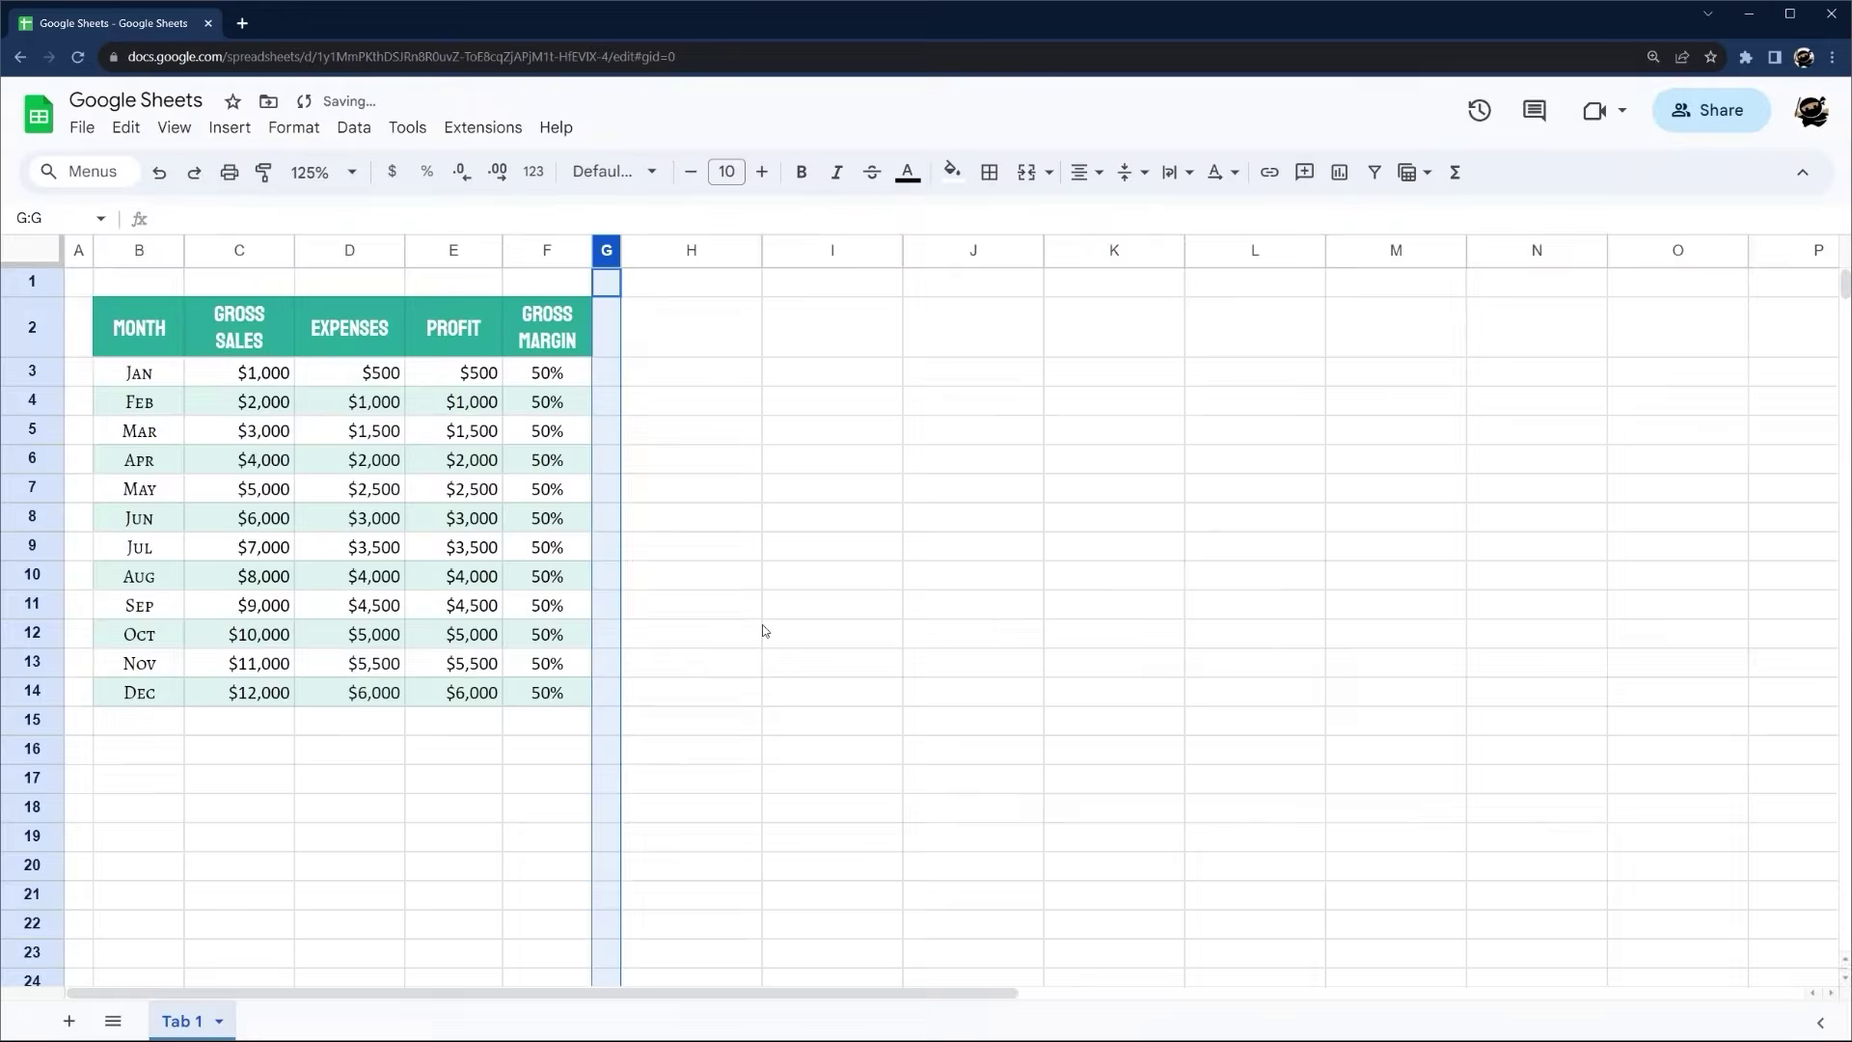
click(730, 536)
drag(68, 279, 608, 728)
click(704, 607)
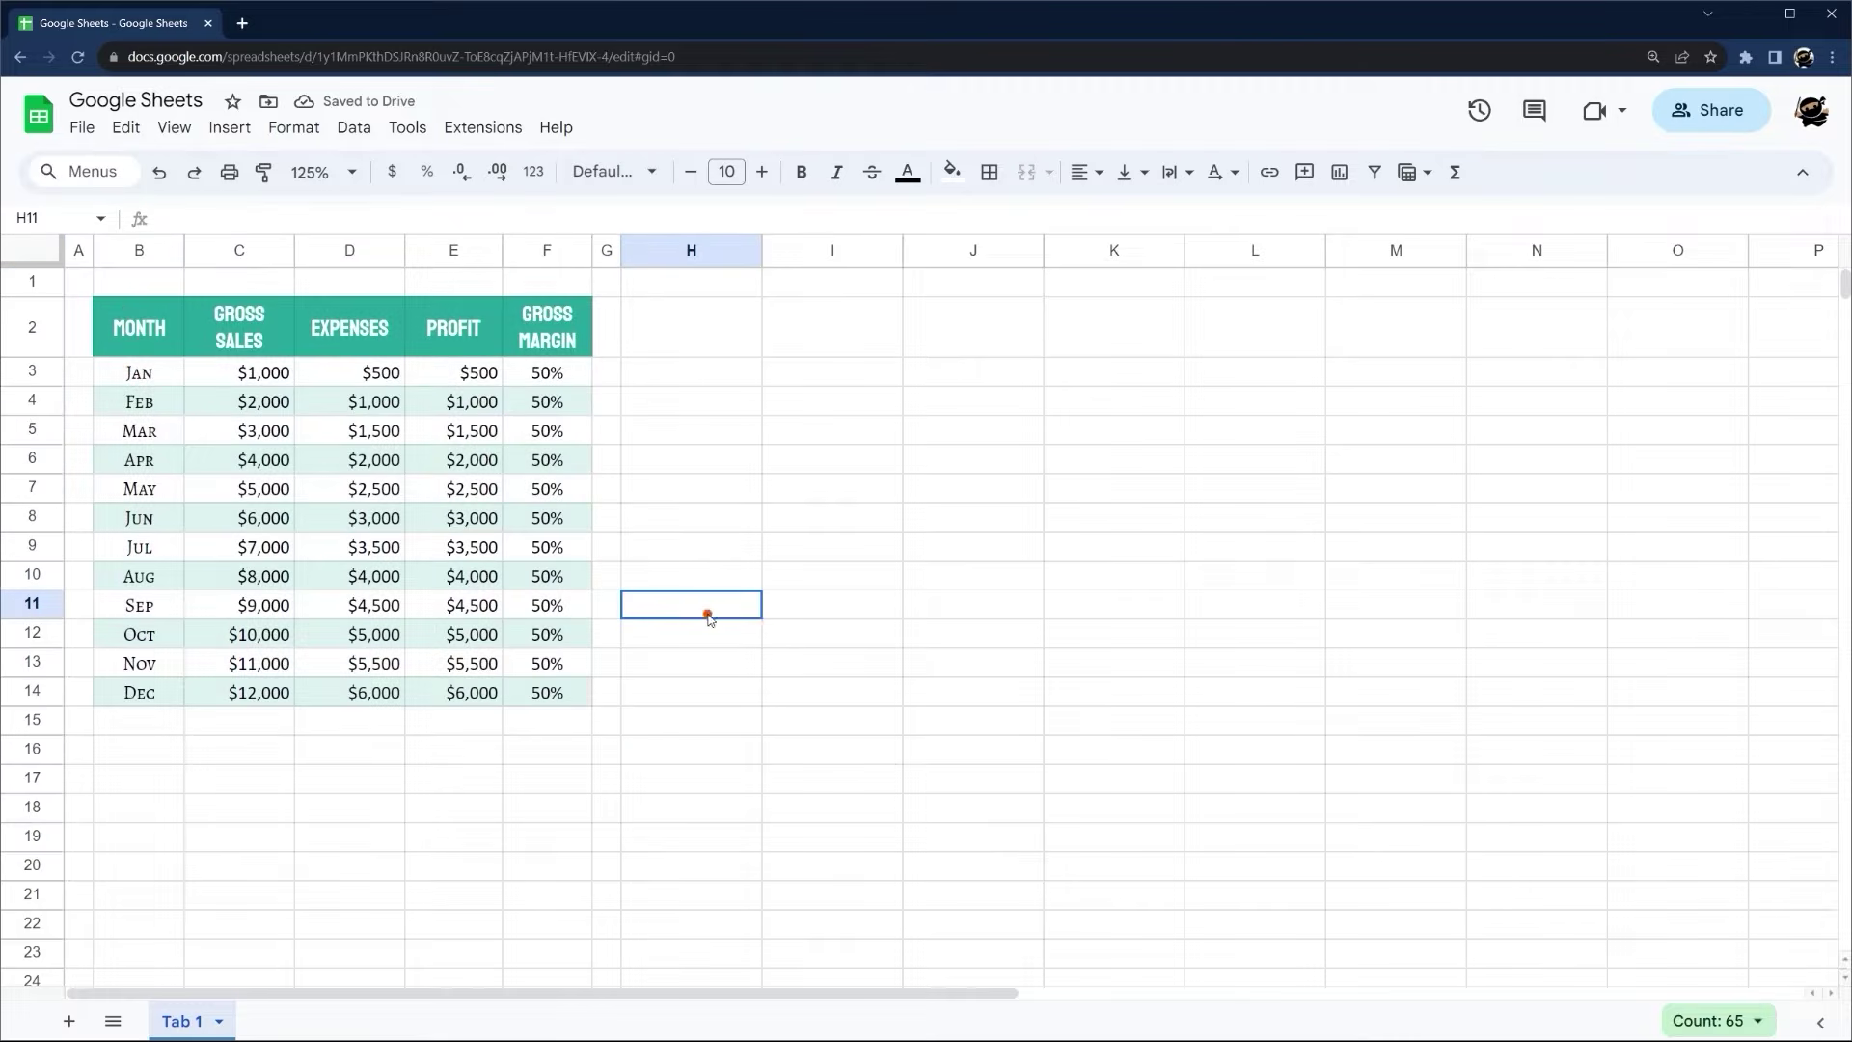
Copy the table B2:F14, paste it at cell I2, and undo the paste
click(143, 333)
key(ctrl+a)
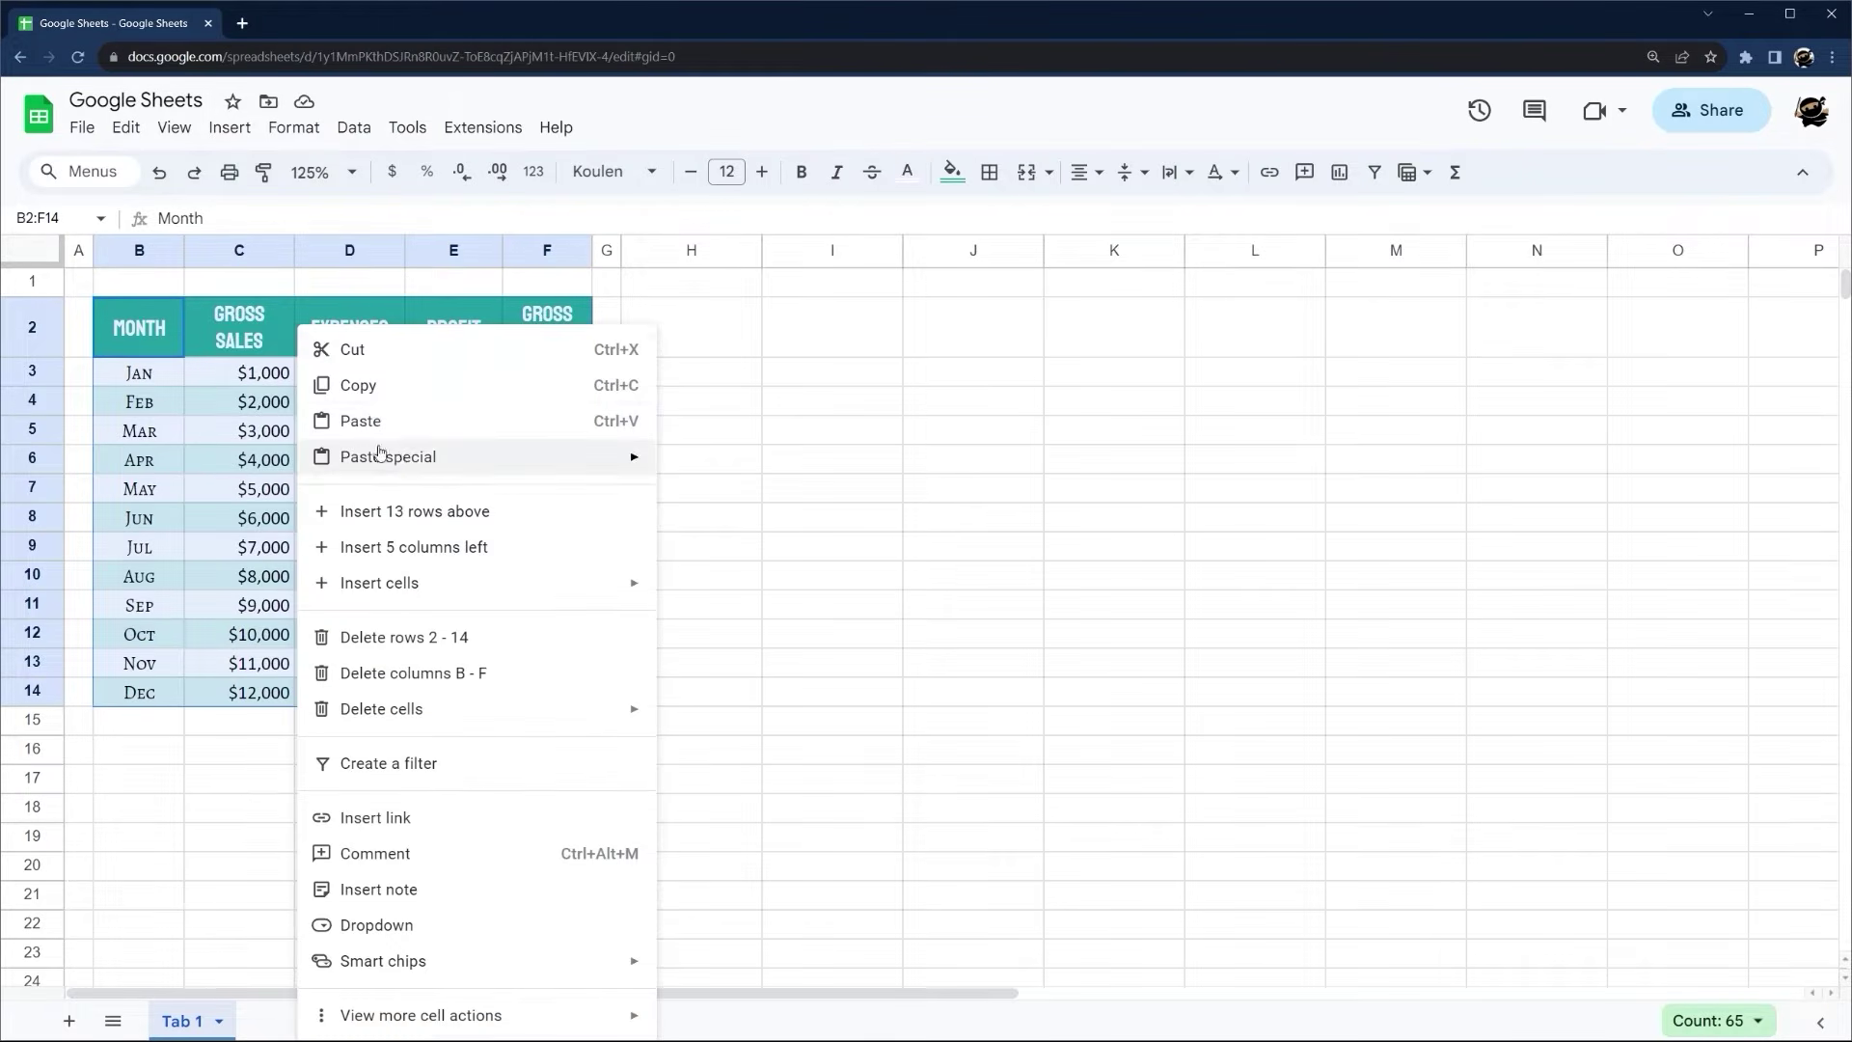
right_click(298, 442)
click(381, 386)
click(810, 344)
right_click(810, 344)
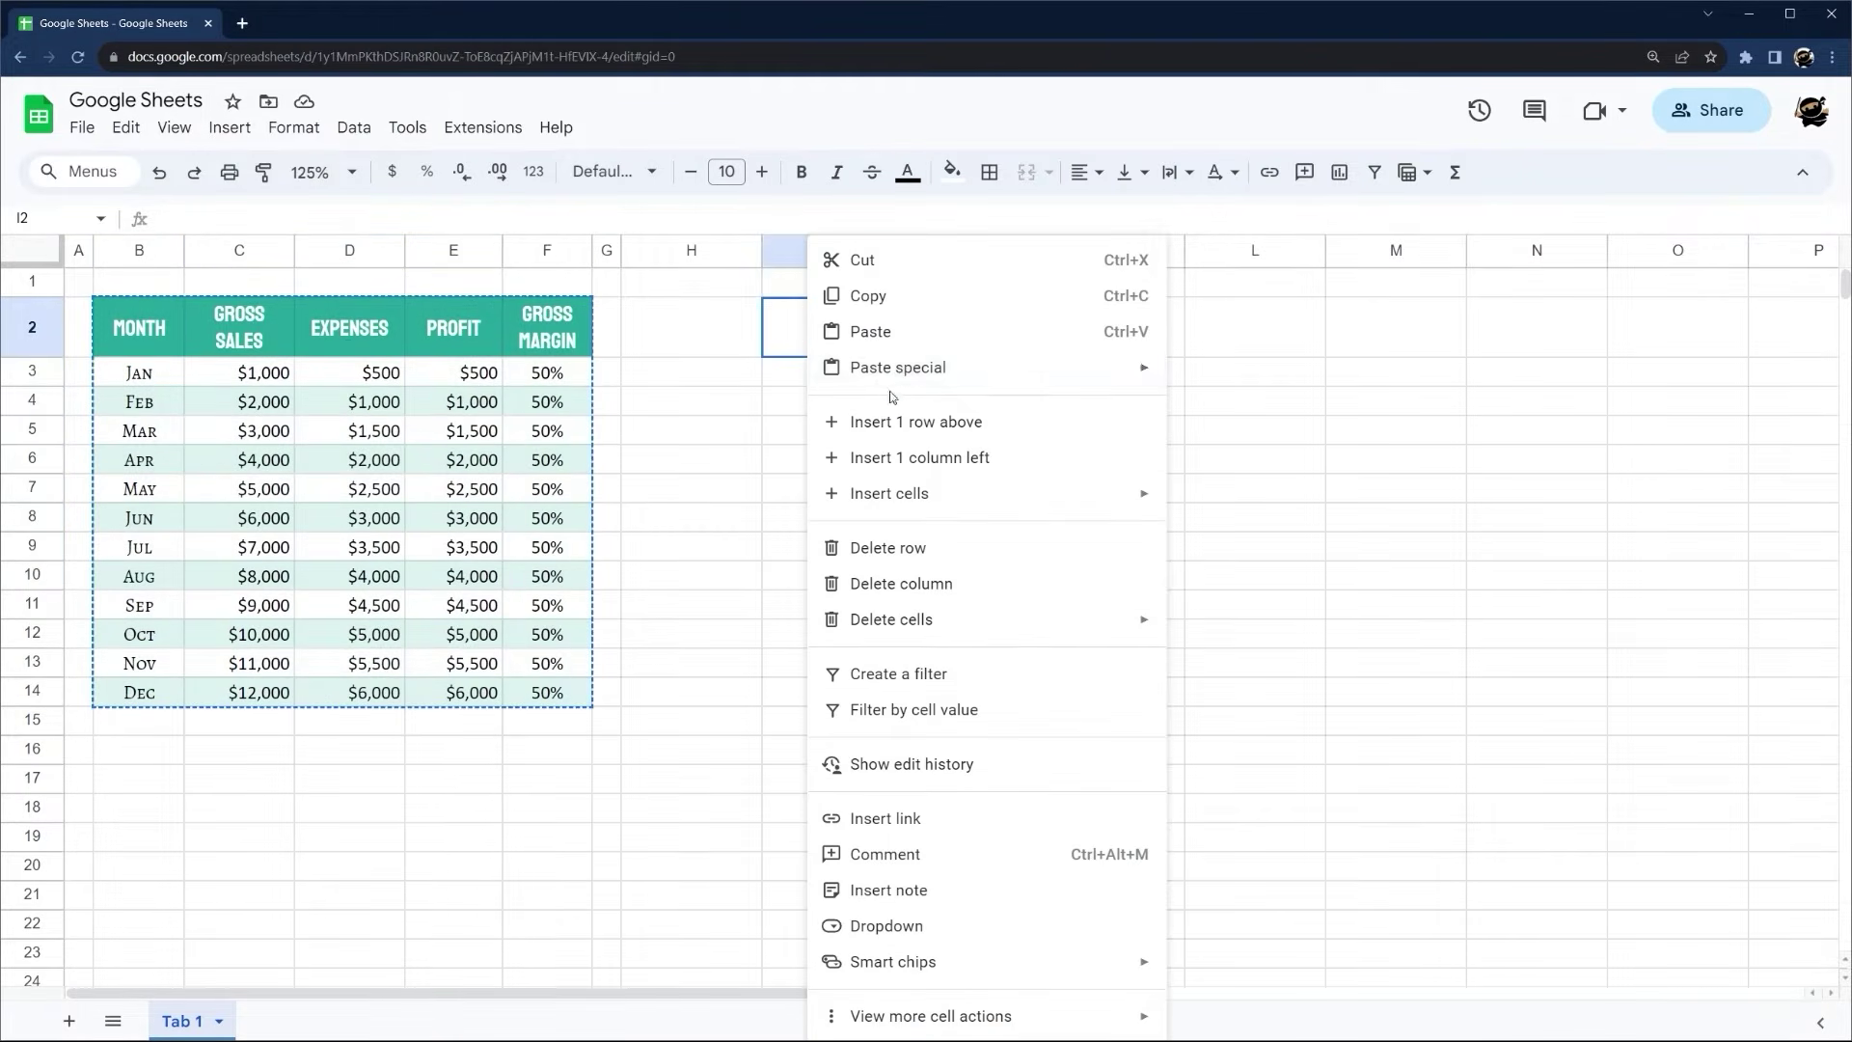
mouse_move(897, 371)
click(894, 334)
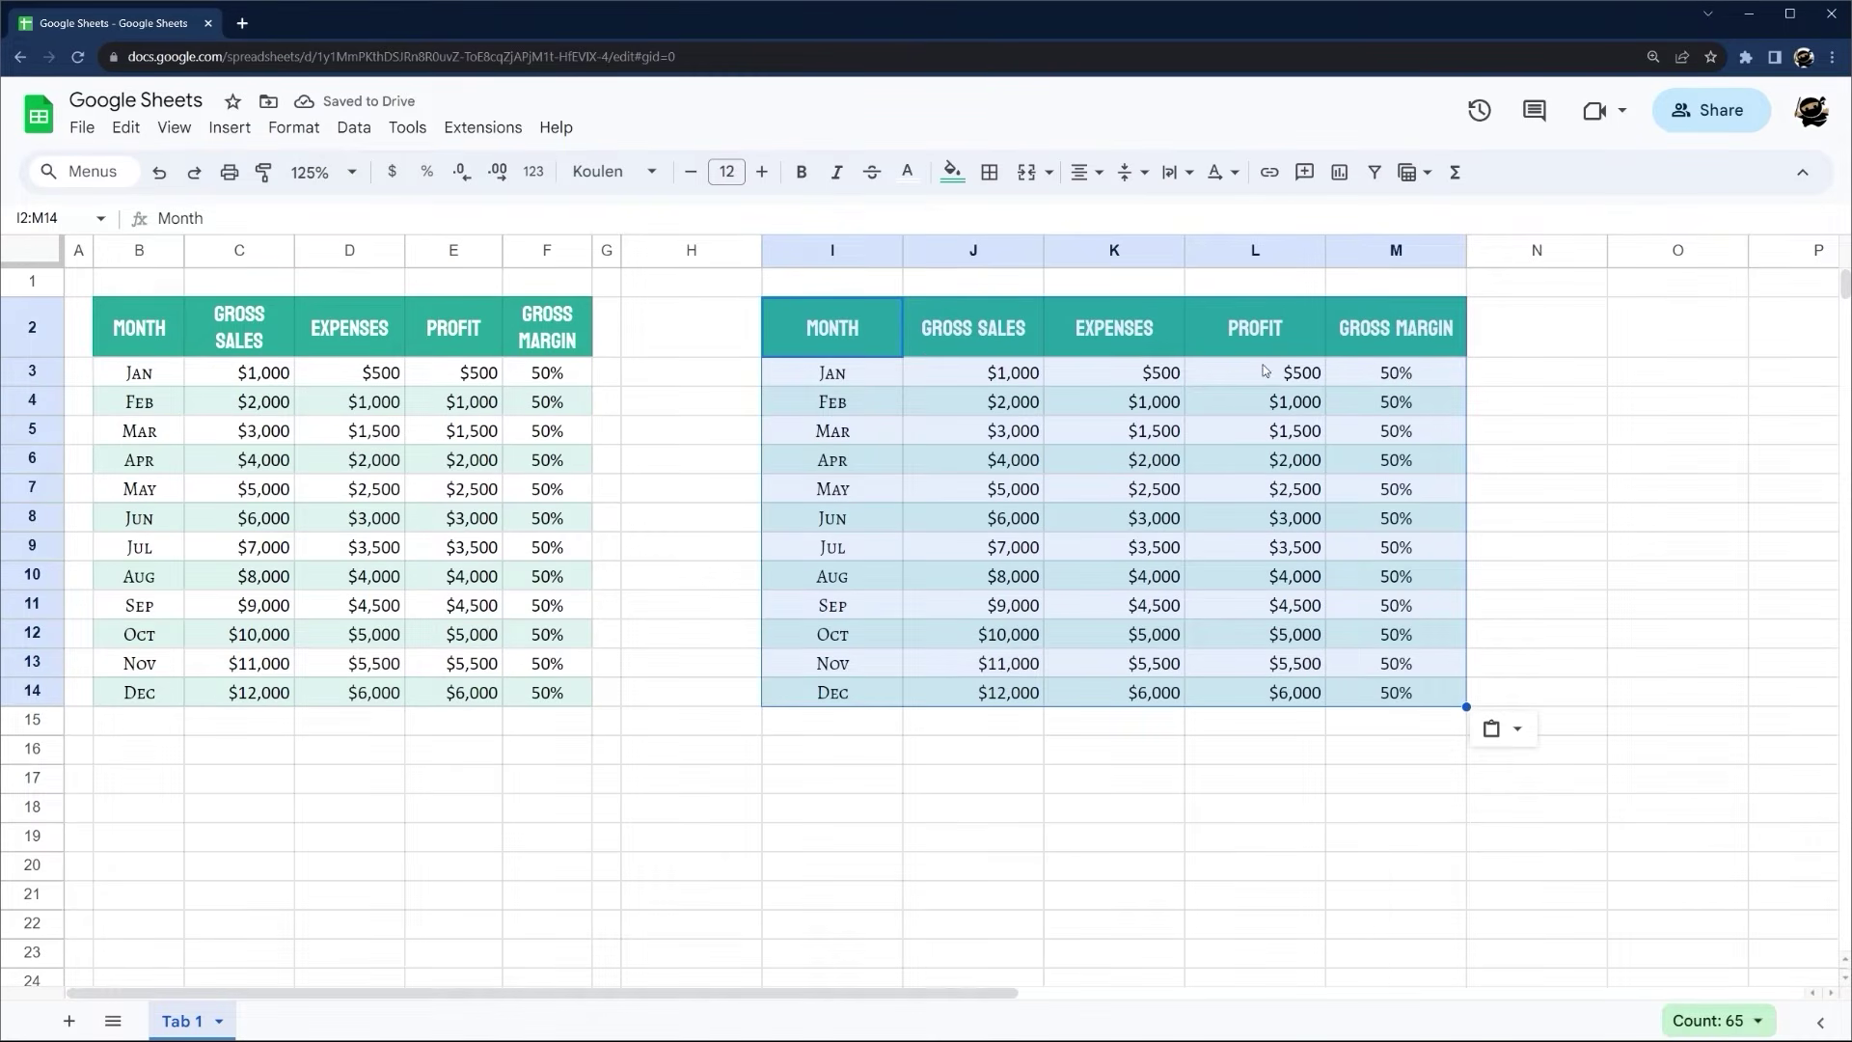
key(ctrl+z)
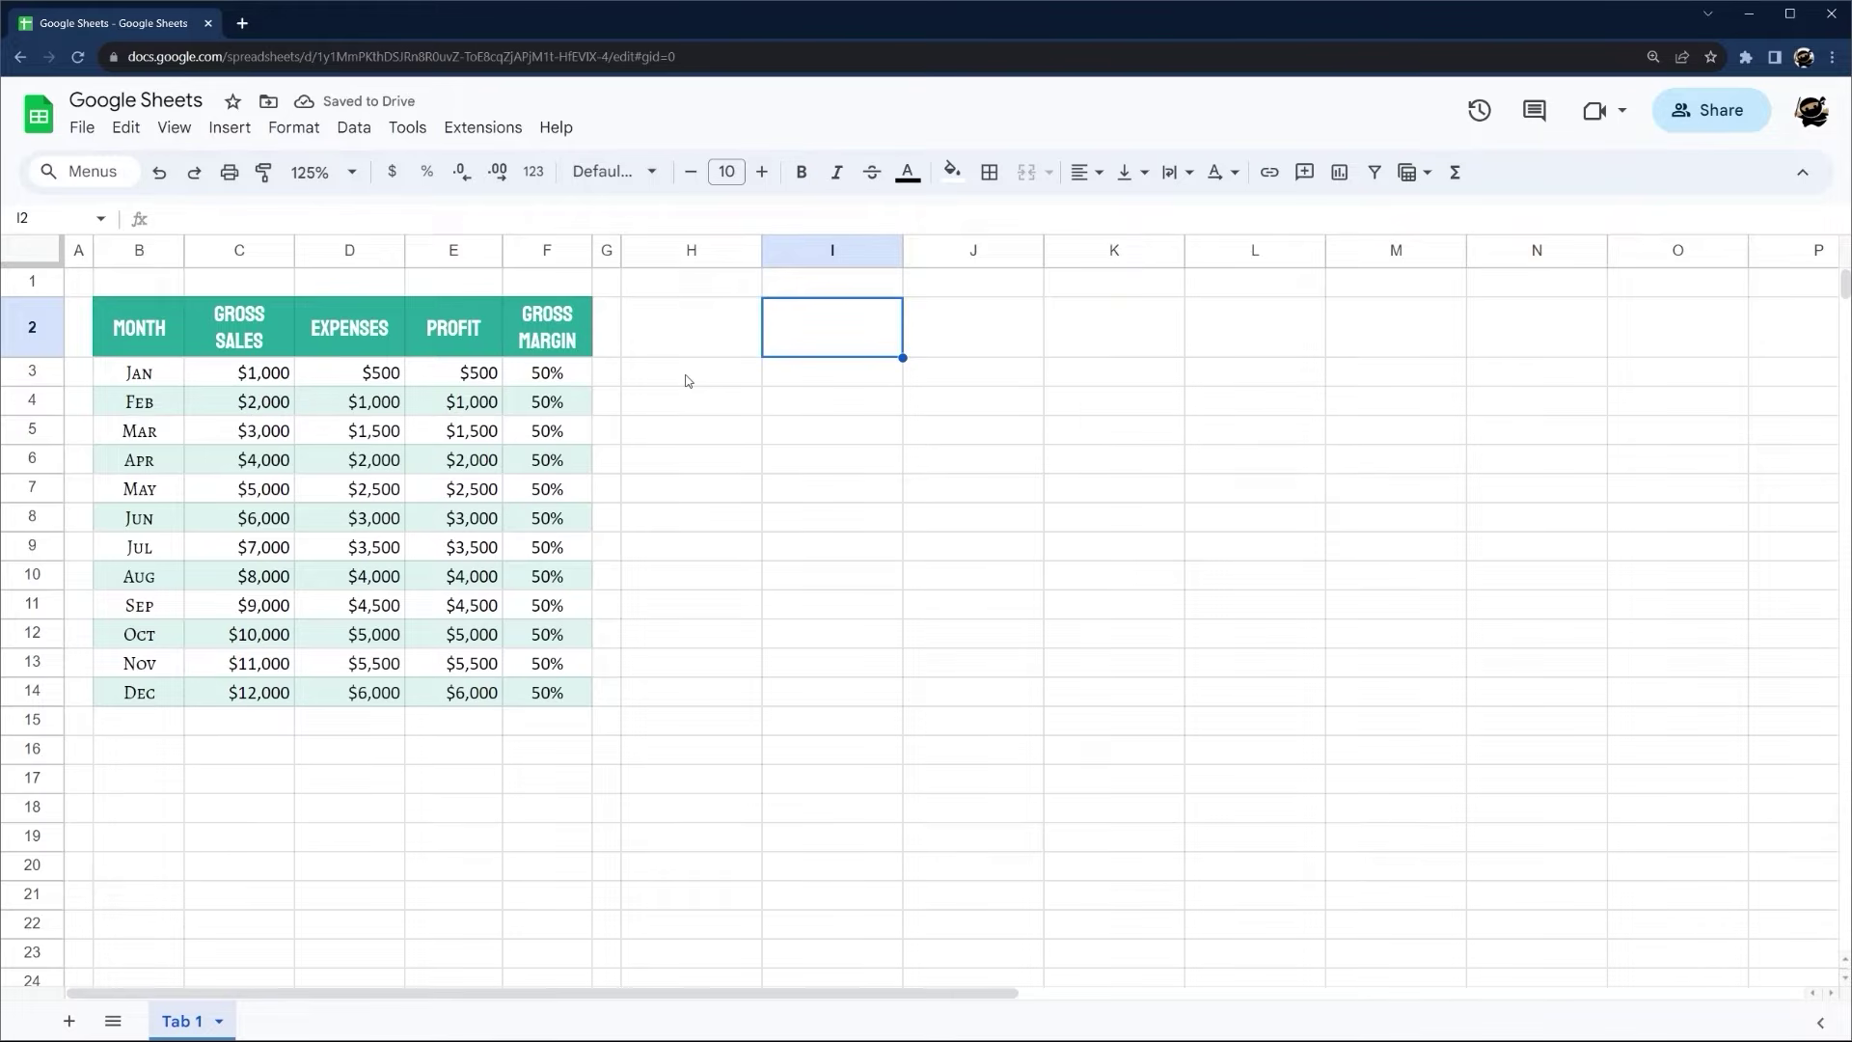
Paste the copied table at cell I2 as values only, and review its header row and data
right_click(813, 324)
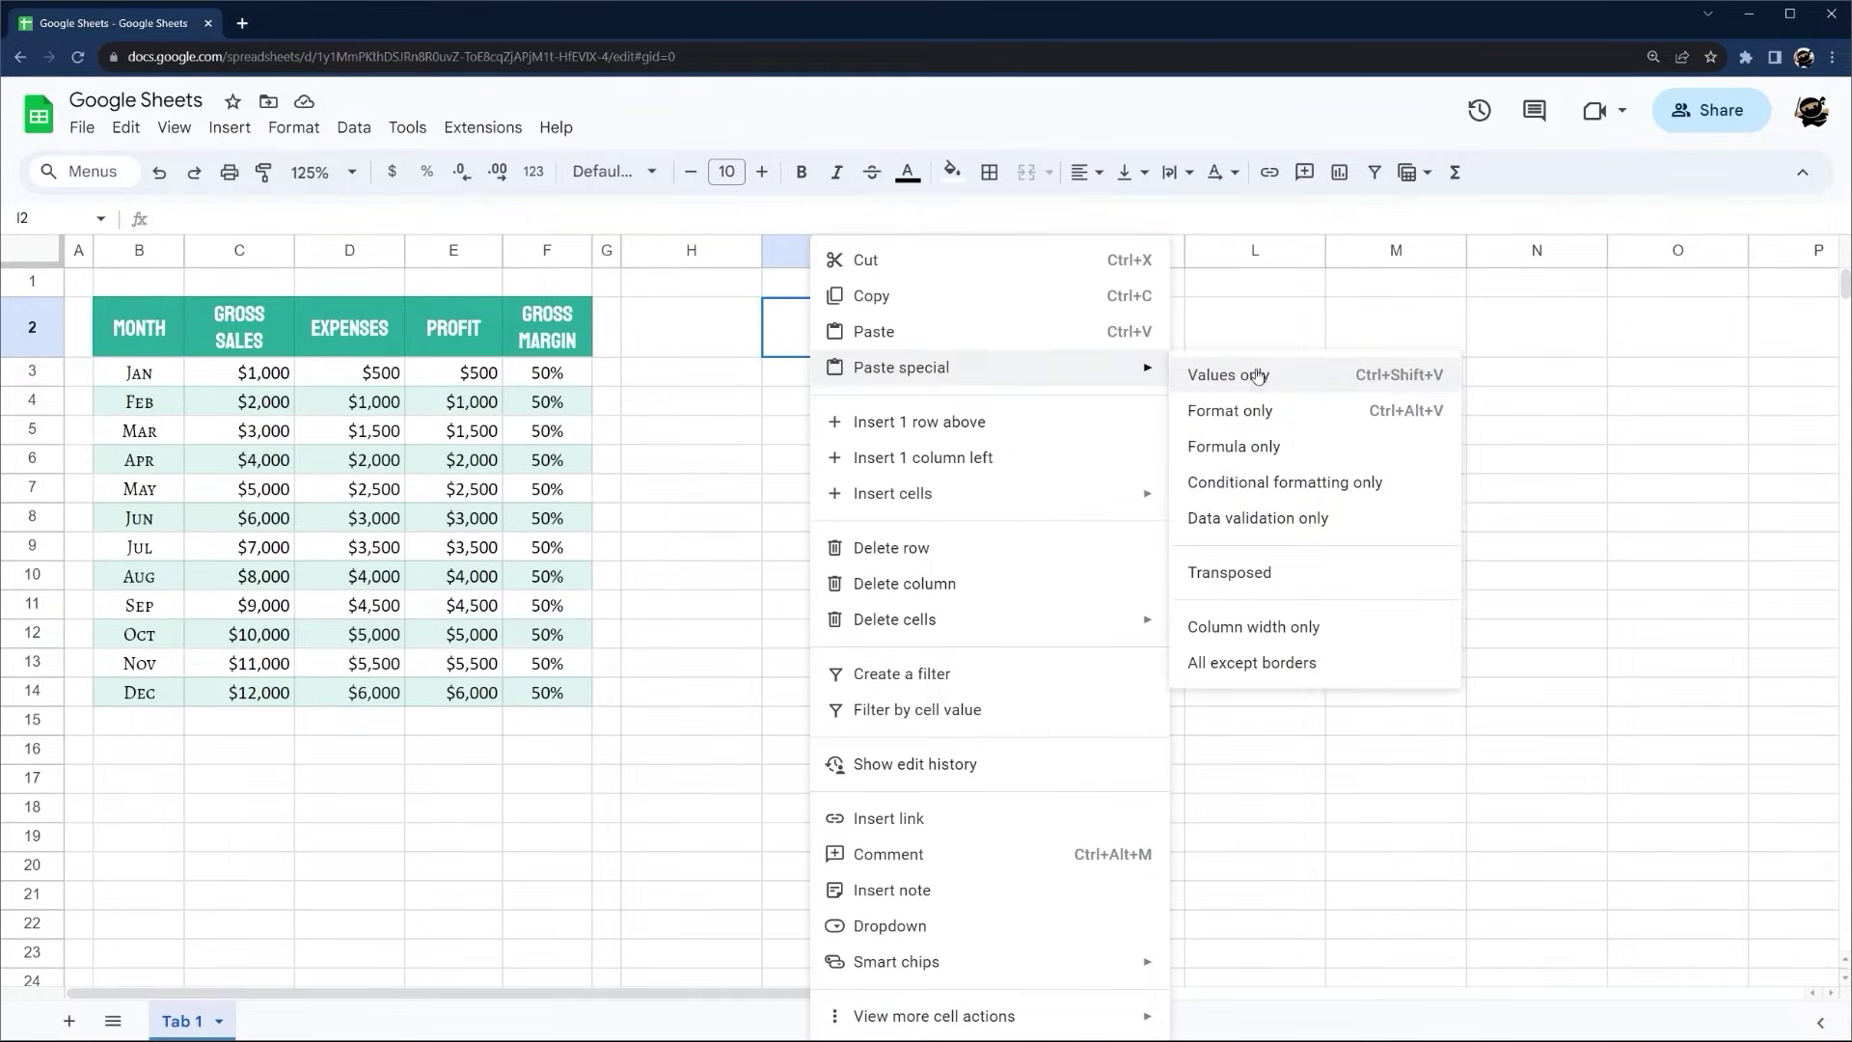
click(1249, 371)
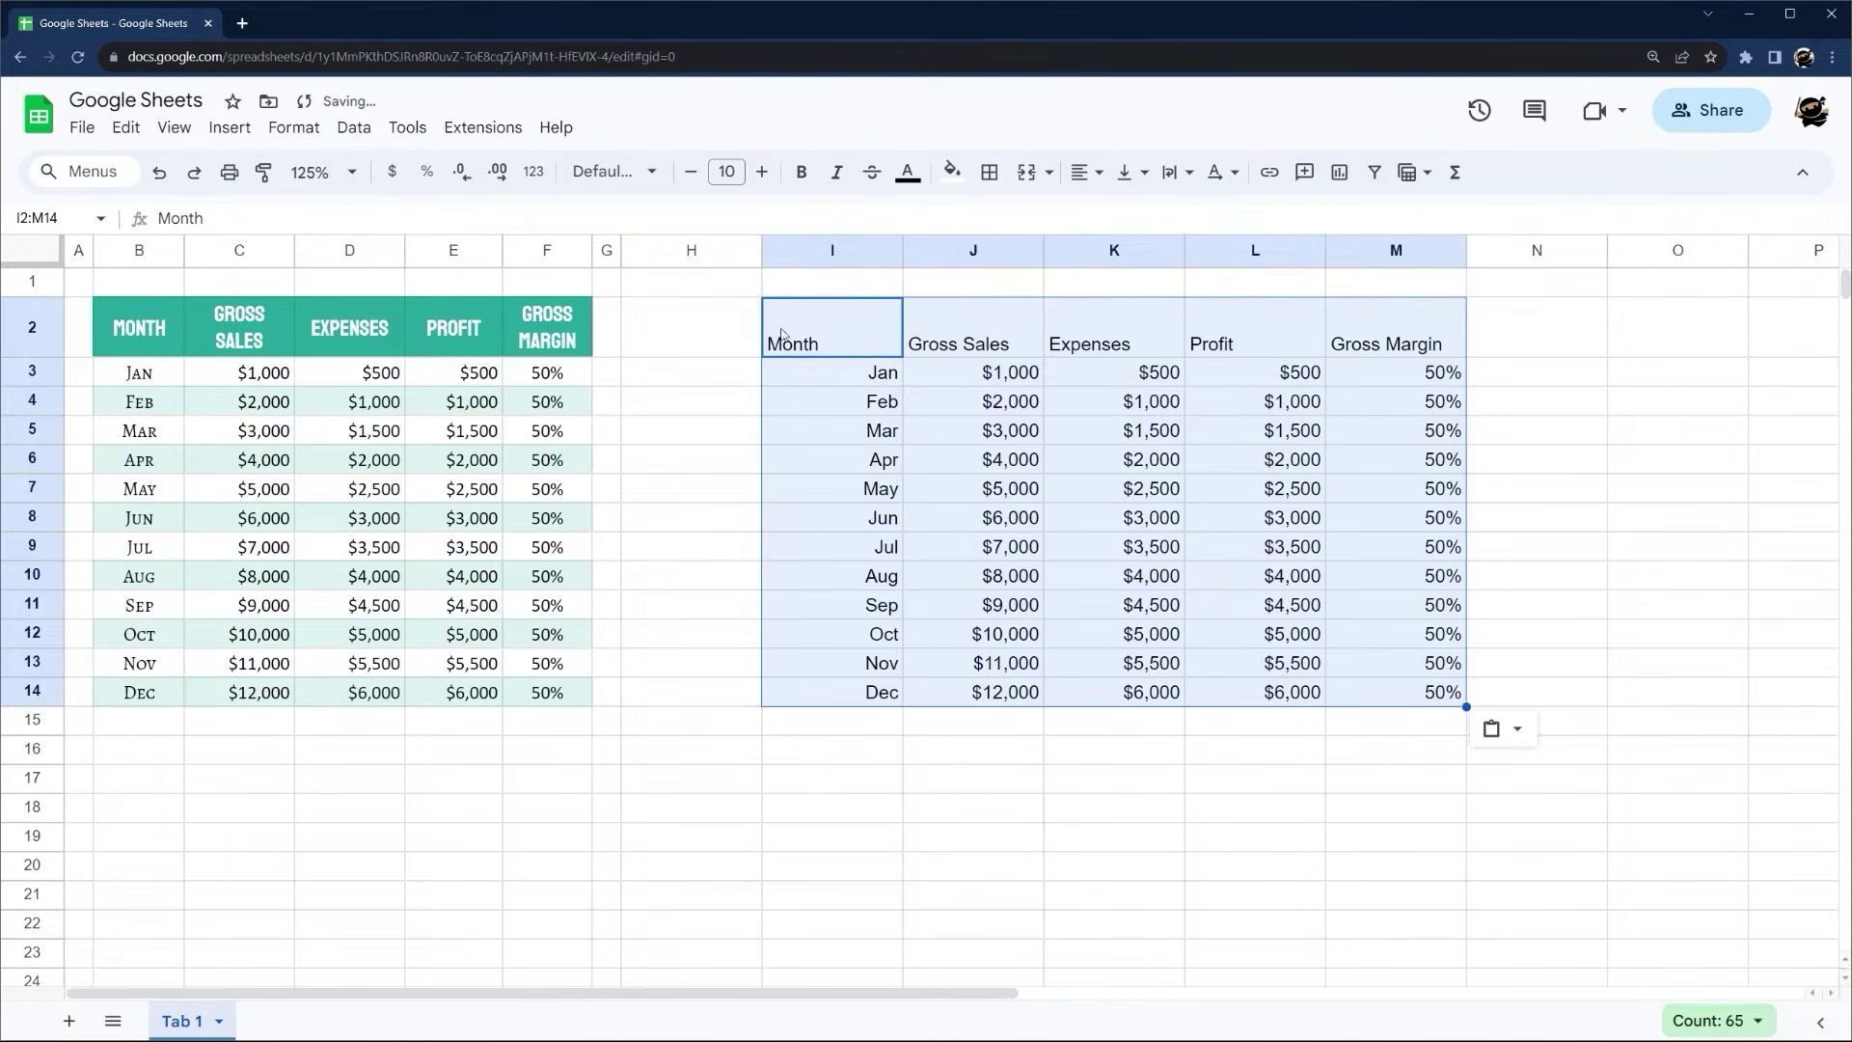
drag(777, 332, 1408, 353)
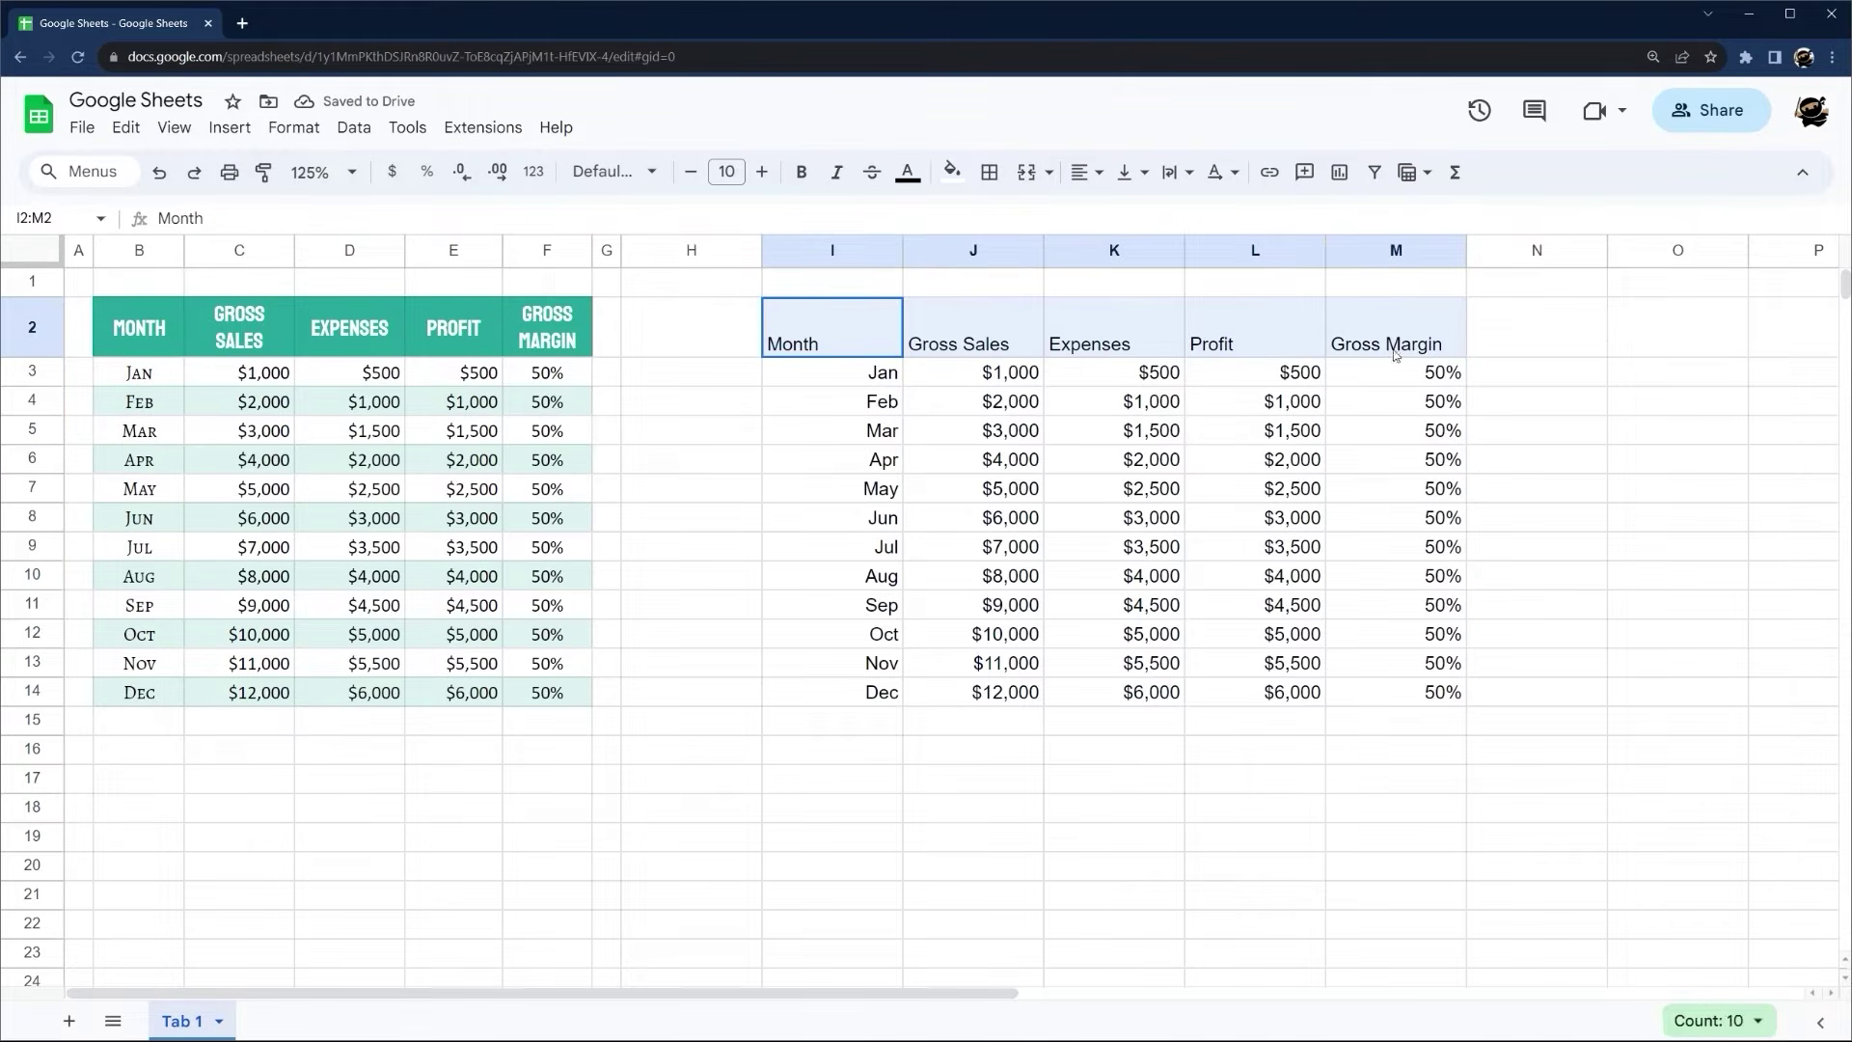
drag(886, 376, 1398, 633)
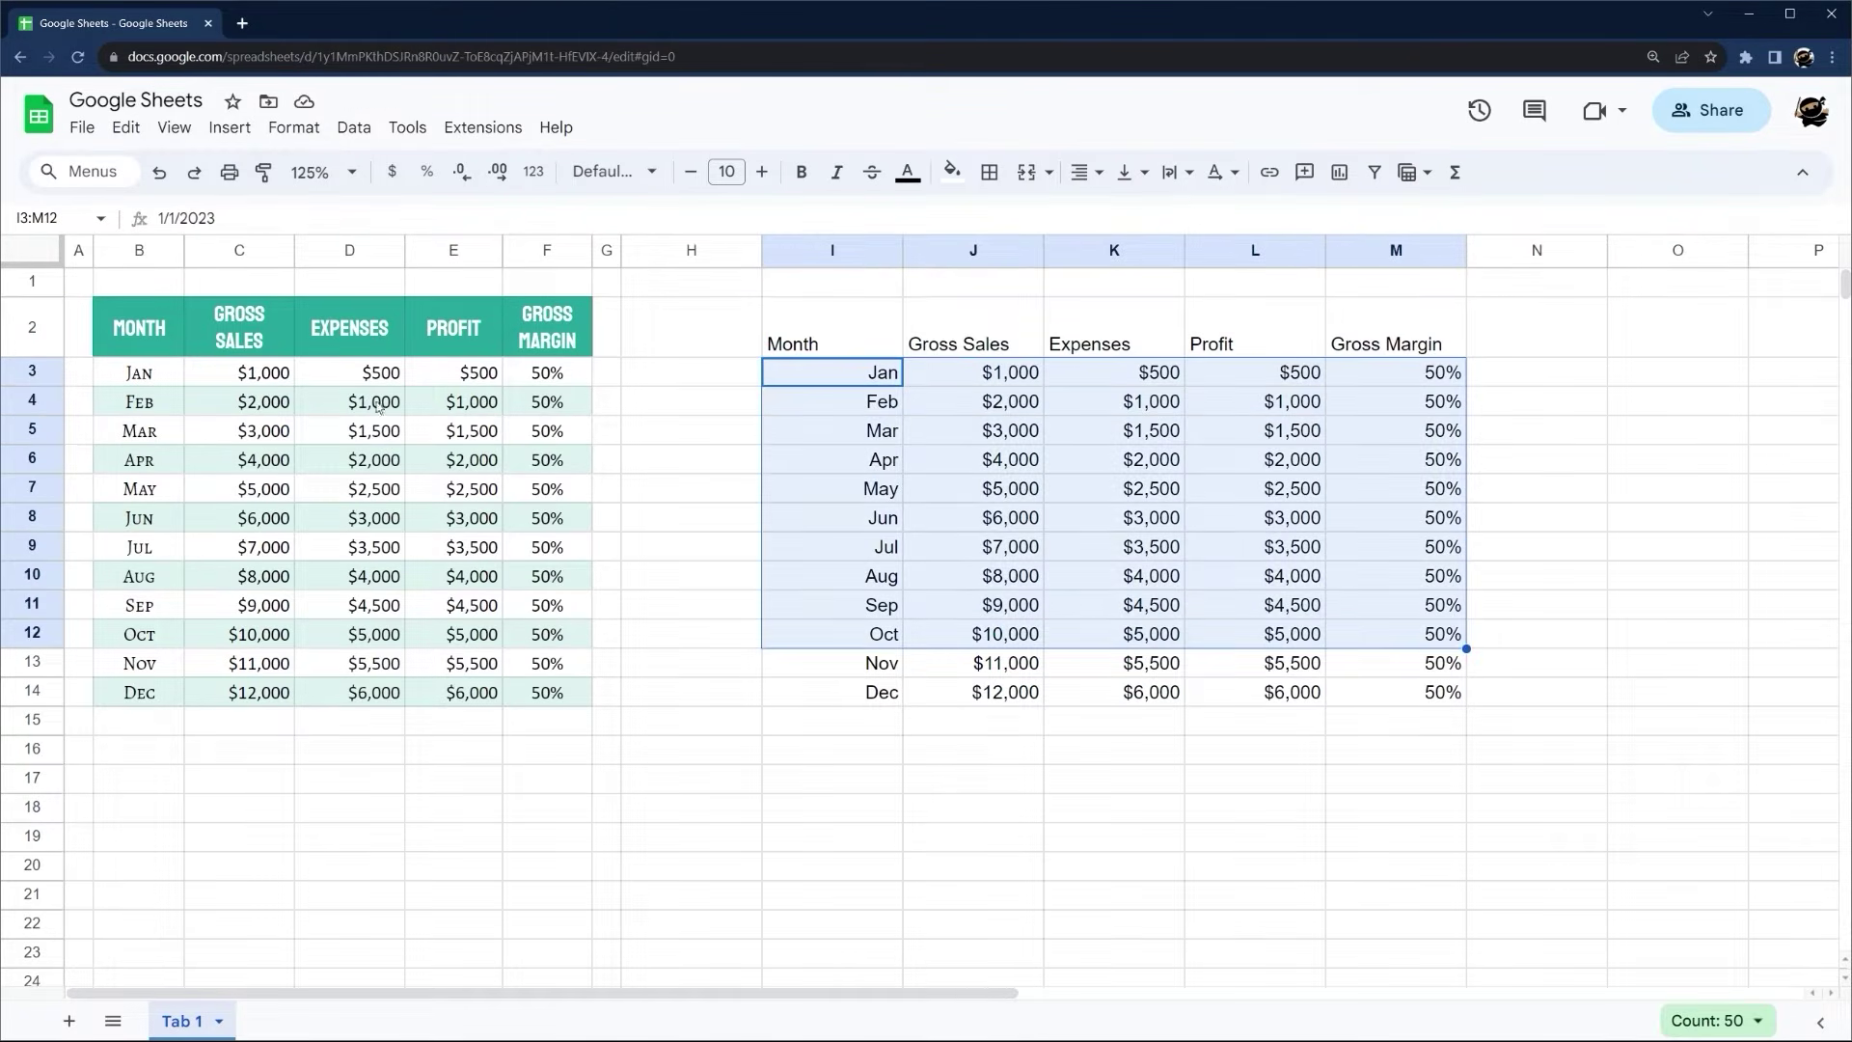
click(371, 401)
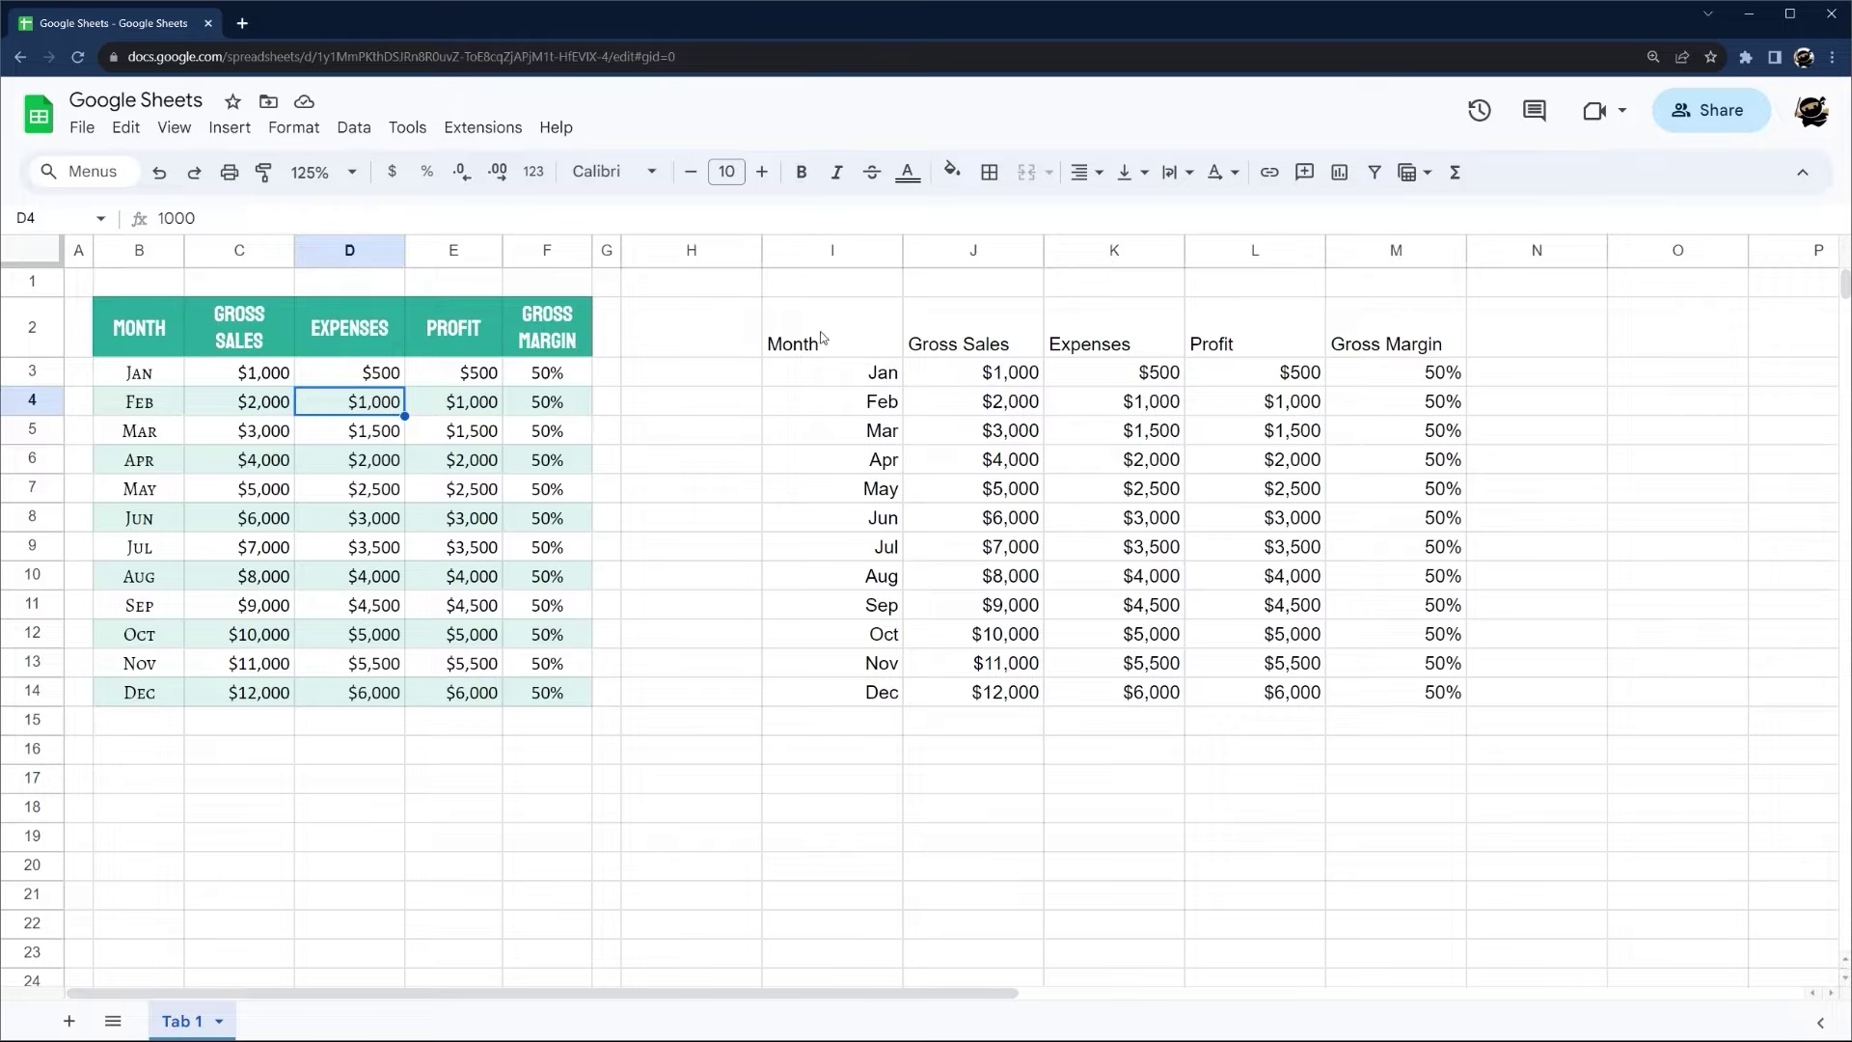
drag(821, 337, 1454, 674)
Copy the expense amounts D3:D14, paste them with formatting at cell I17, and undo the paste
drag(370, 372, 376, 521)
key(ctrl+c)
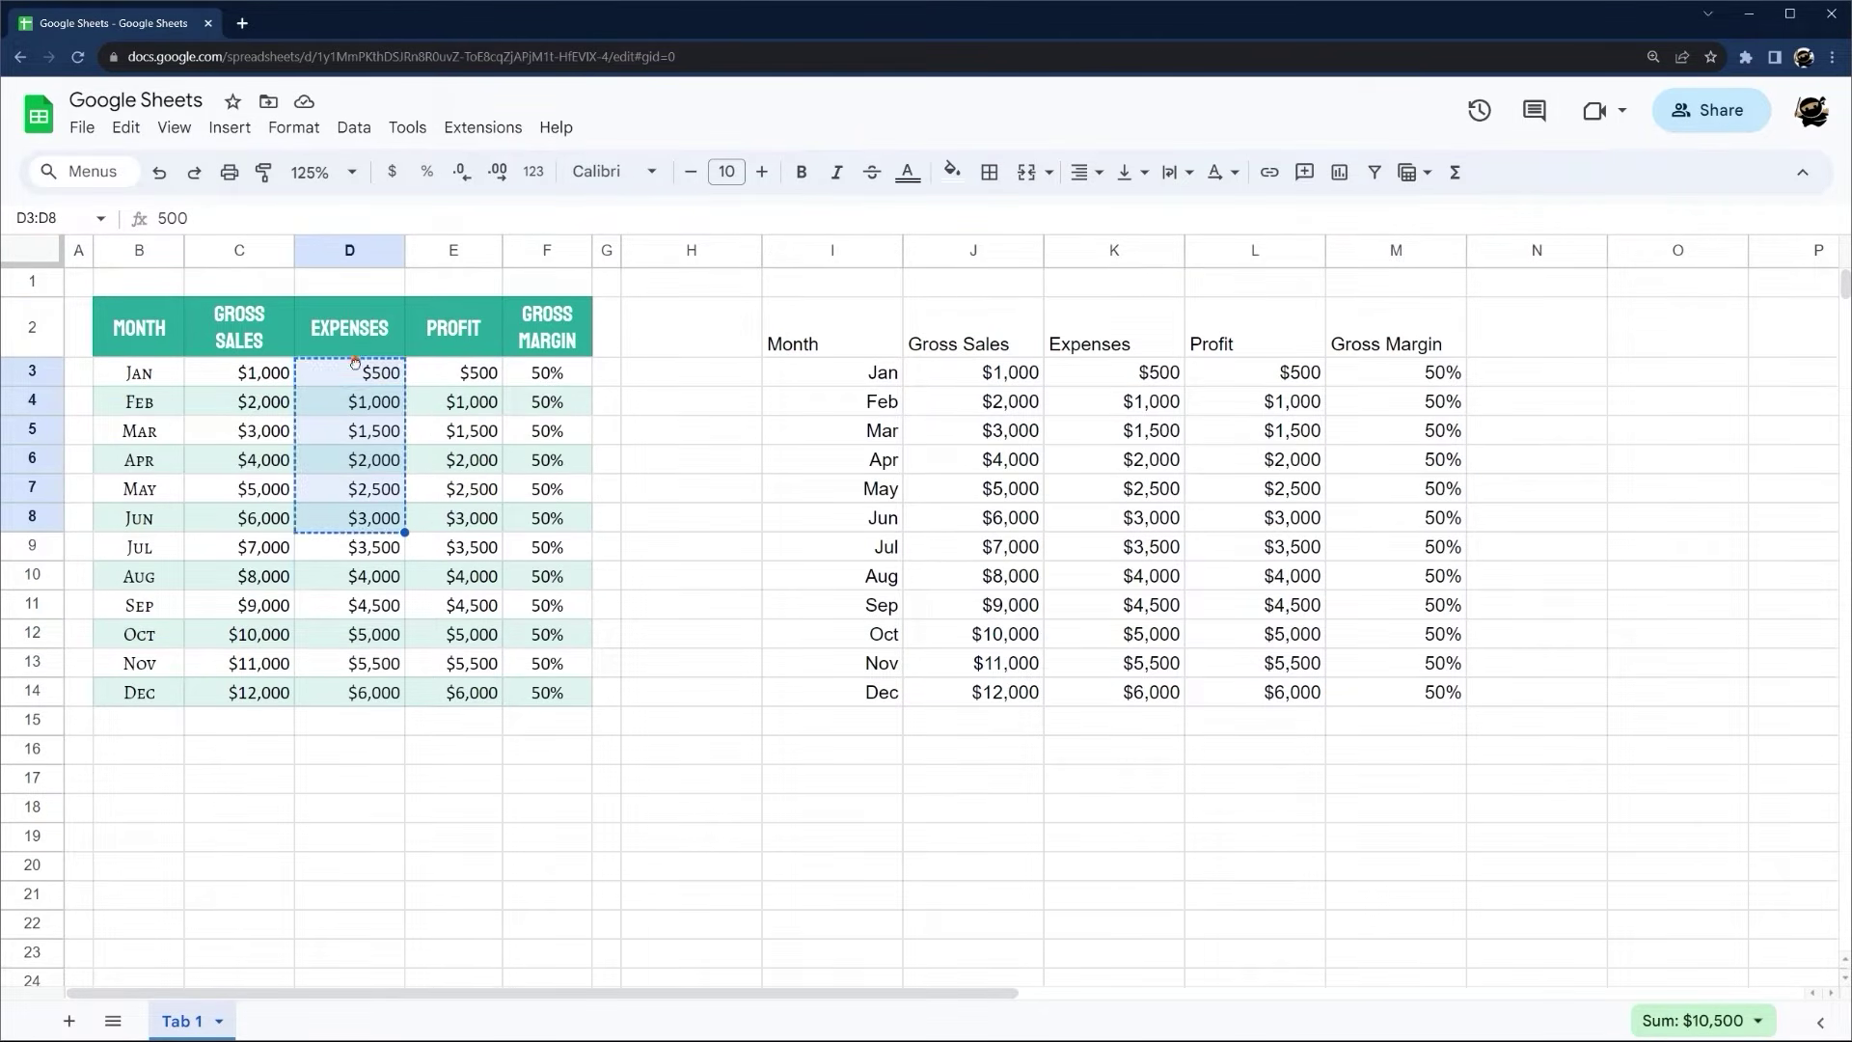
drag(355, 364, 359, 691)
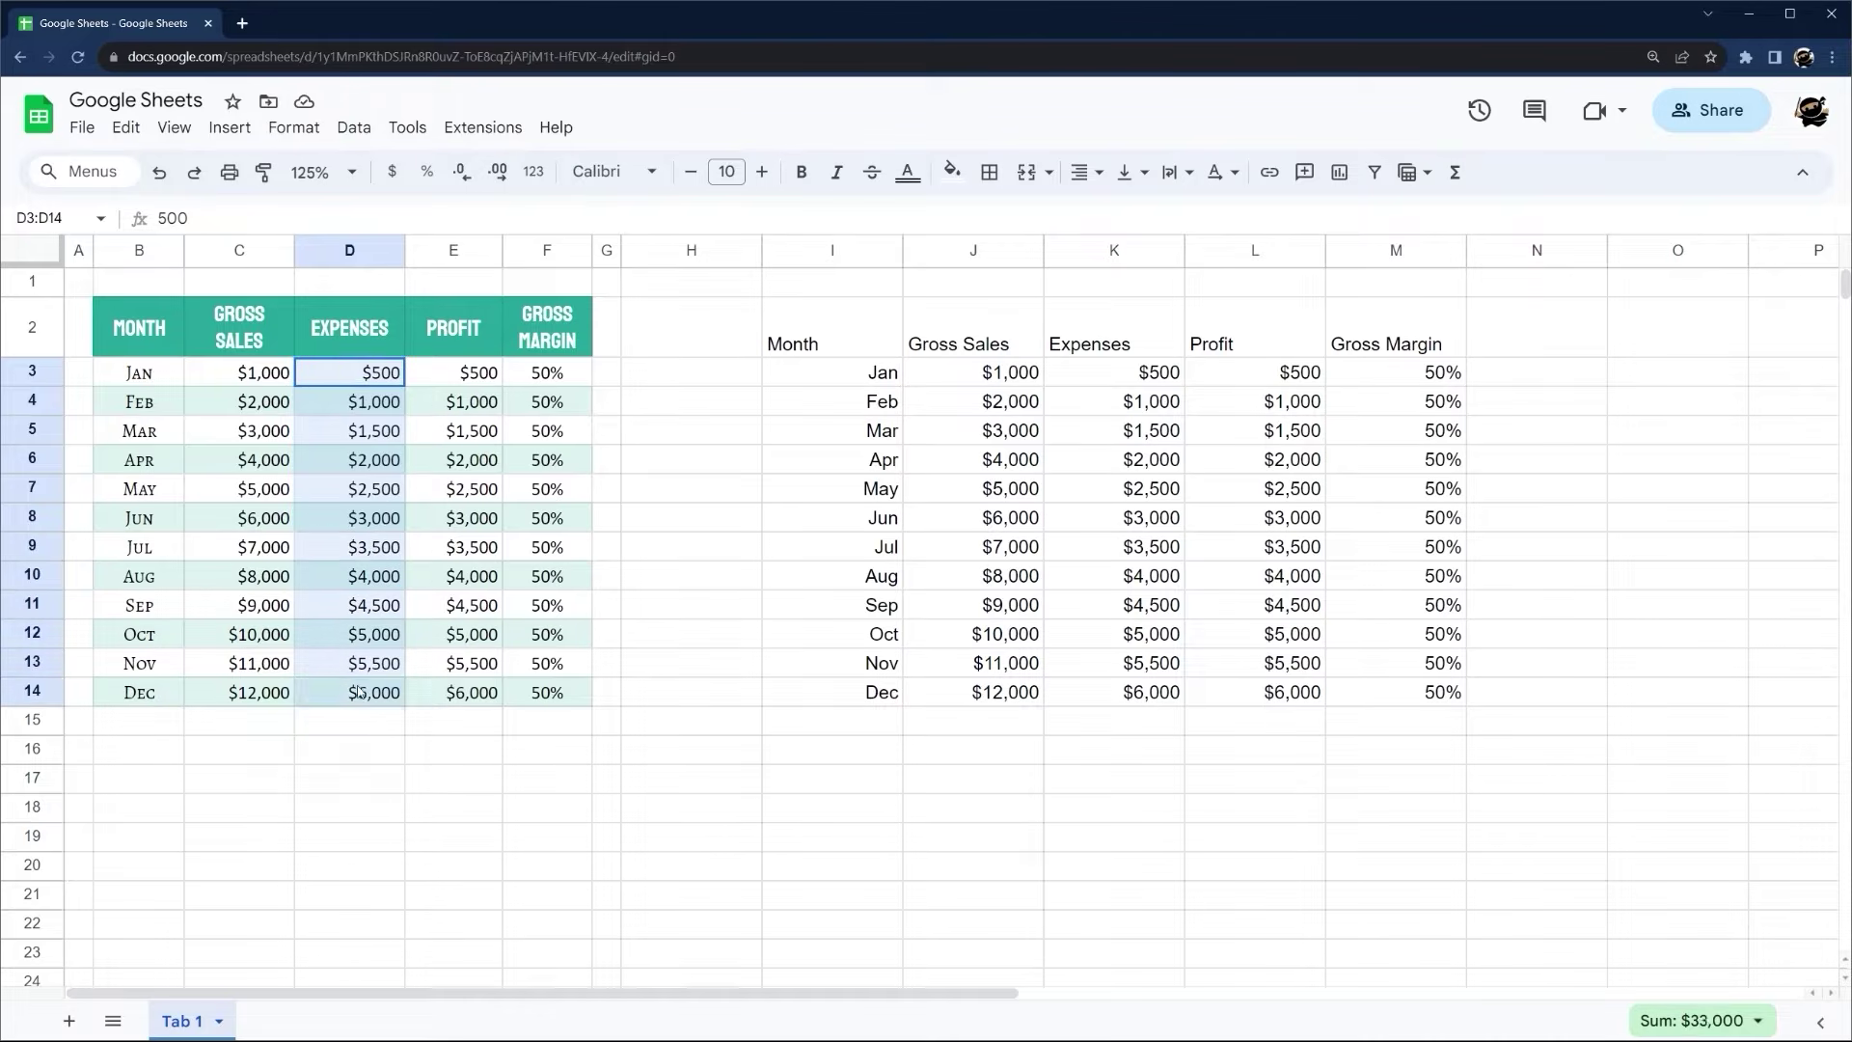
click(885, 781)
key(ctrl+v)
scroll(895, 524, down, 5)
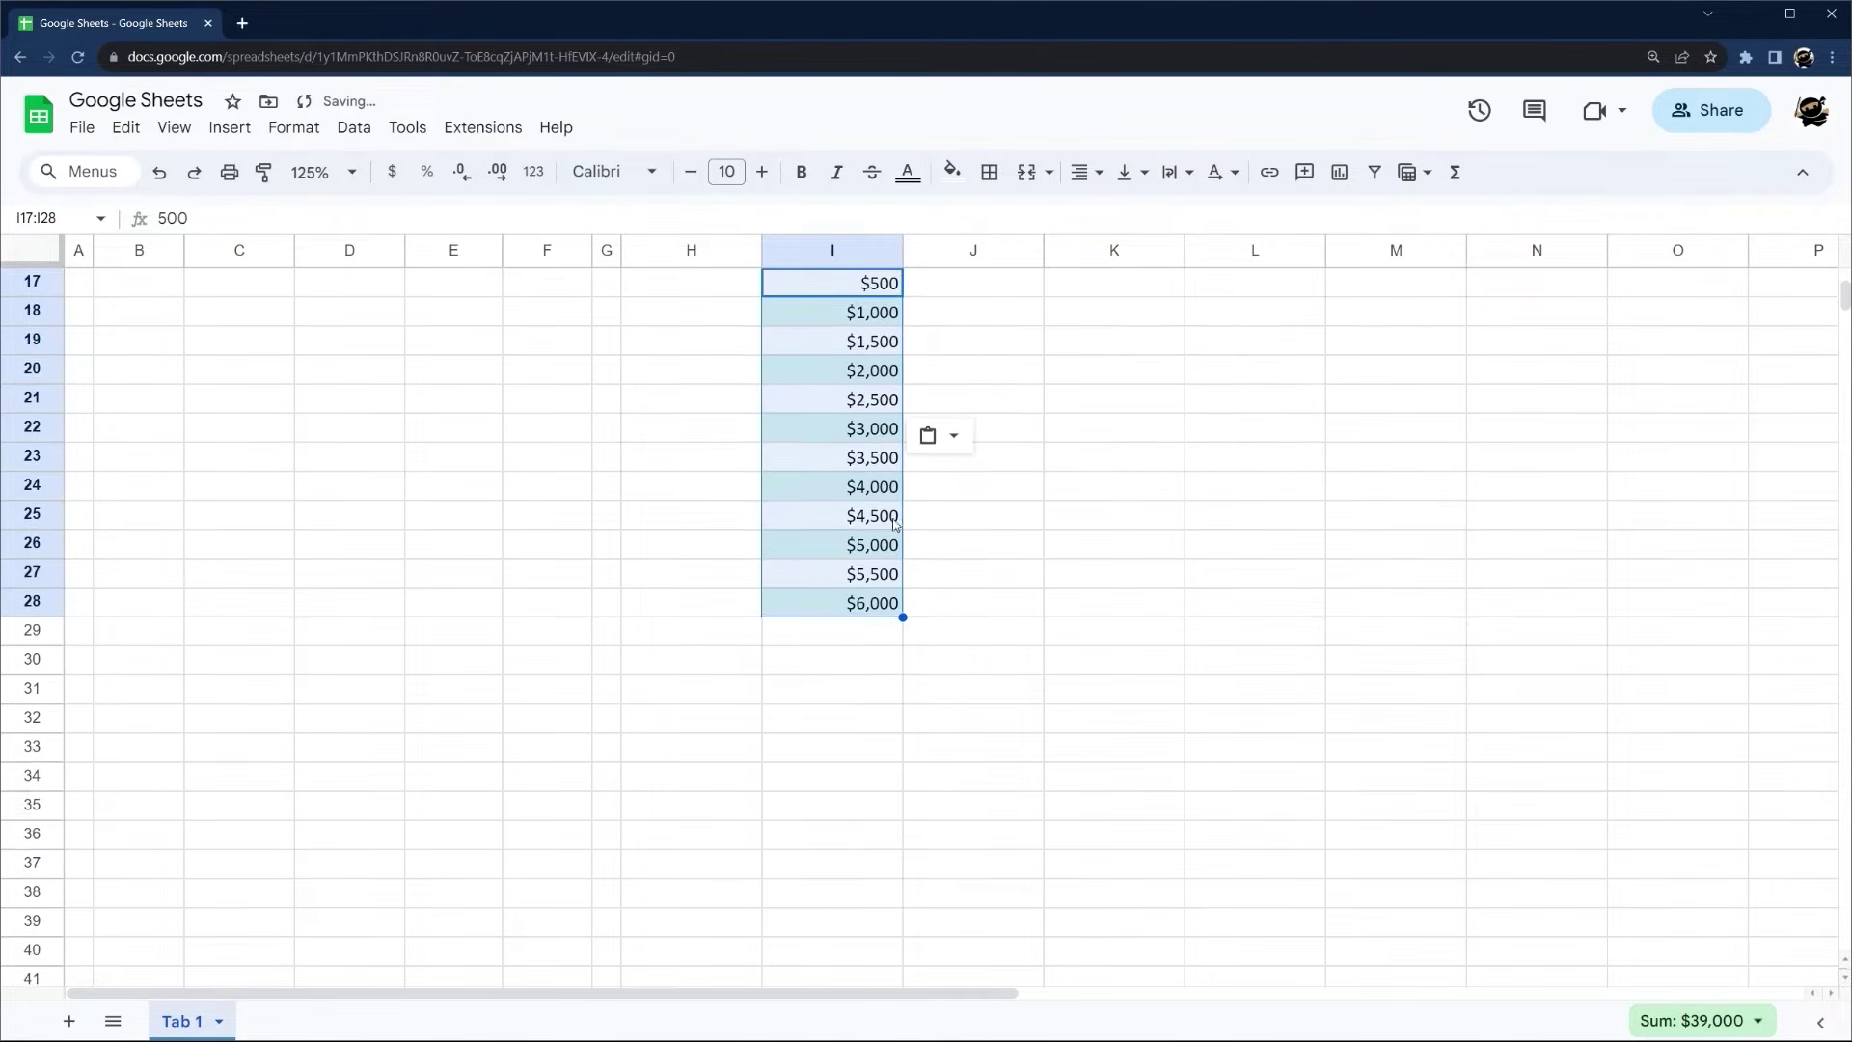
scroll(895, 524, up, 3)
click(1054, 600)
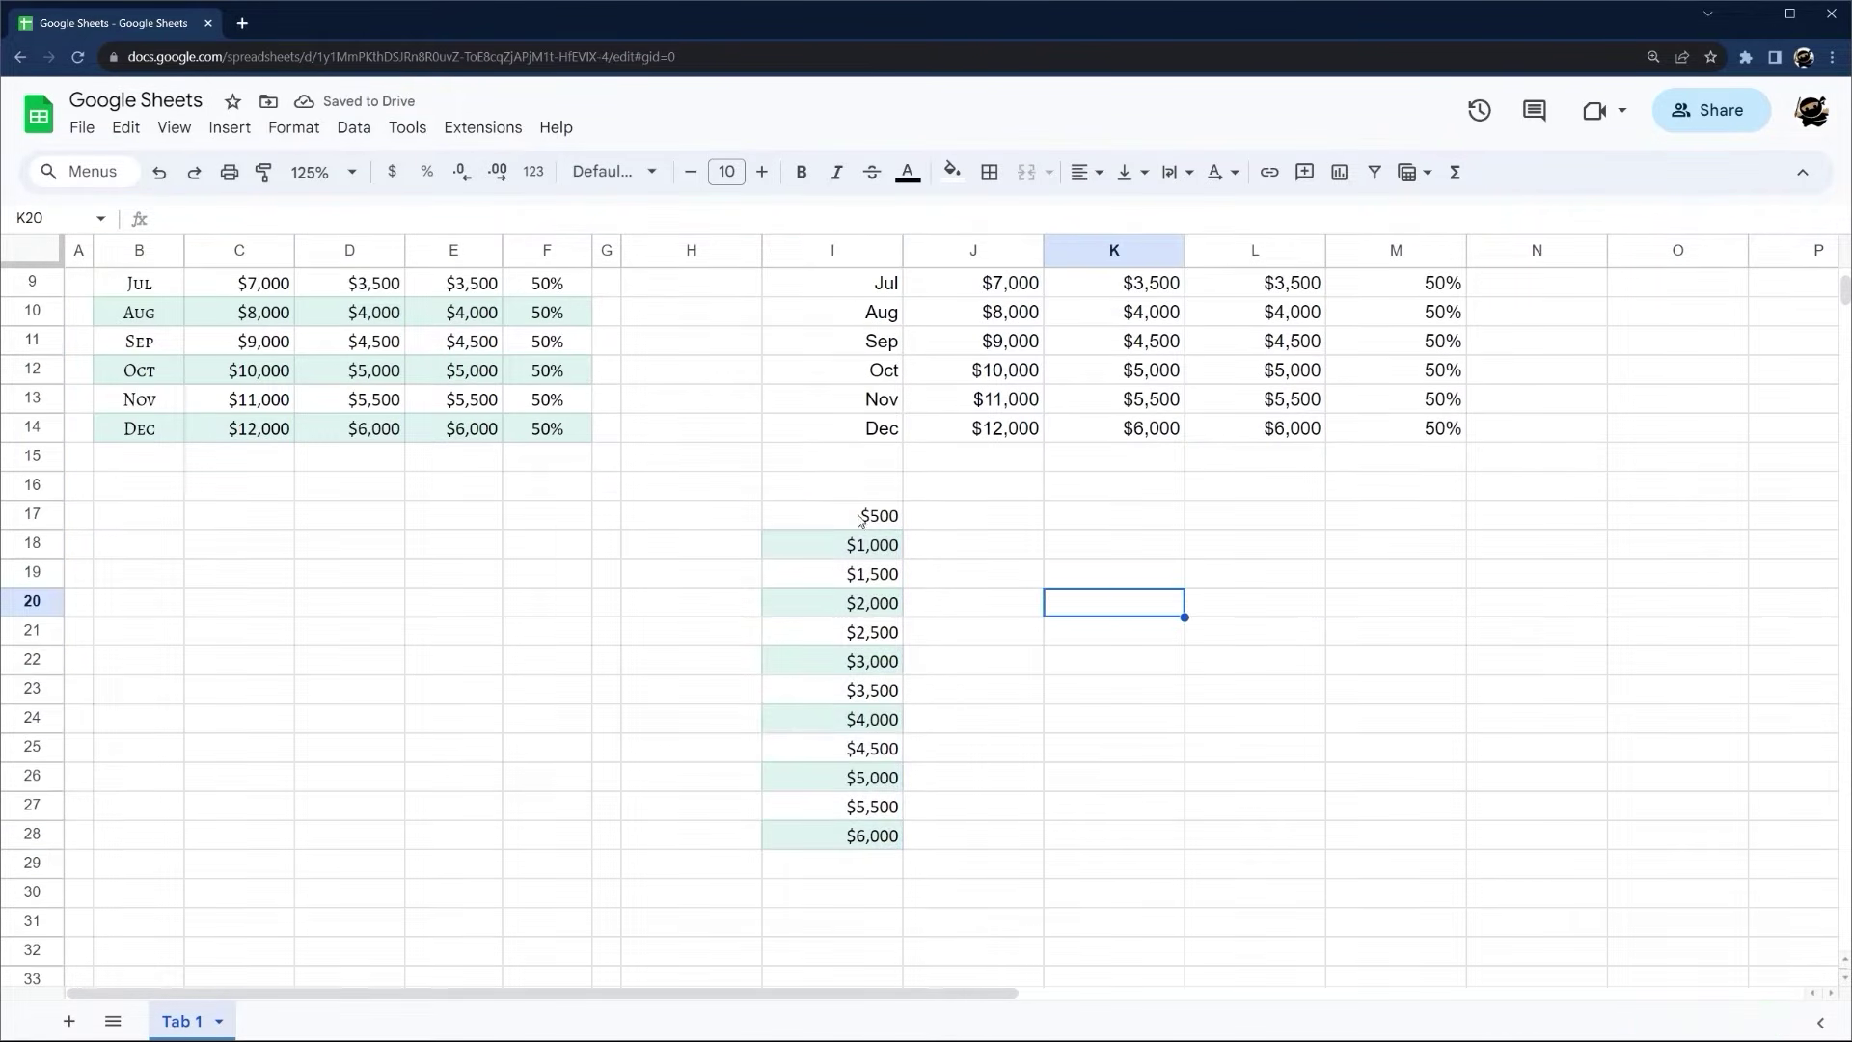
key(ctrl+z)
scroll(369, 365, up, 2)
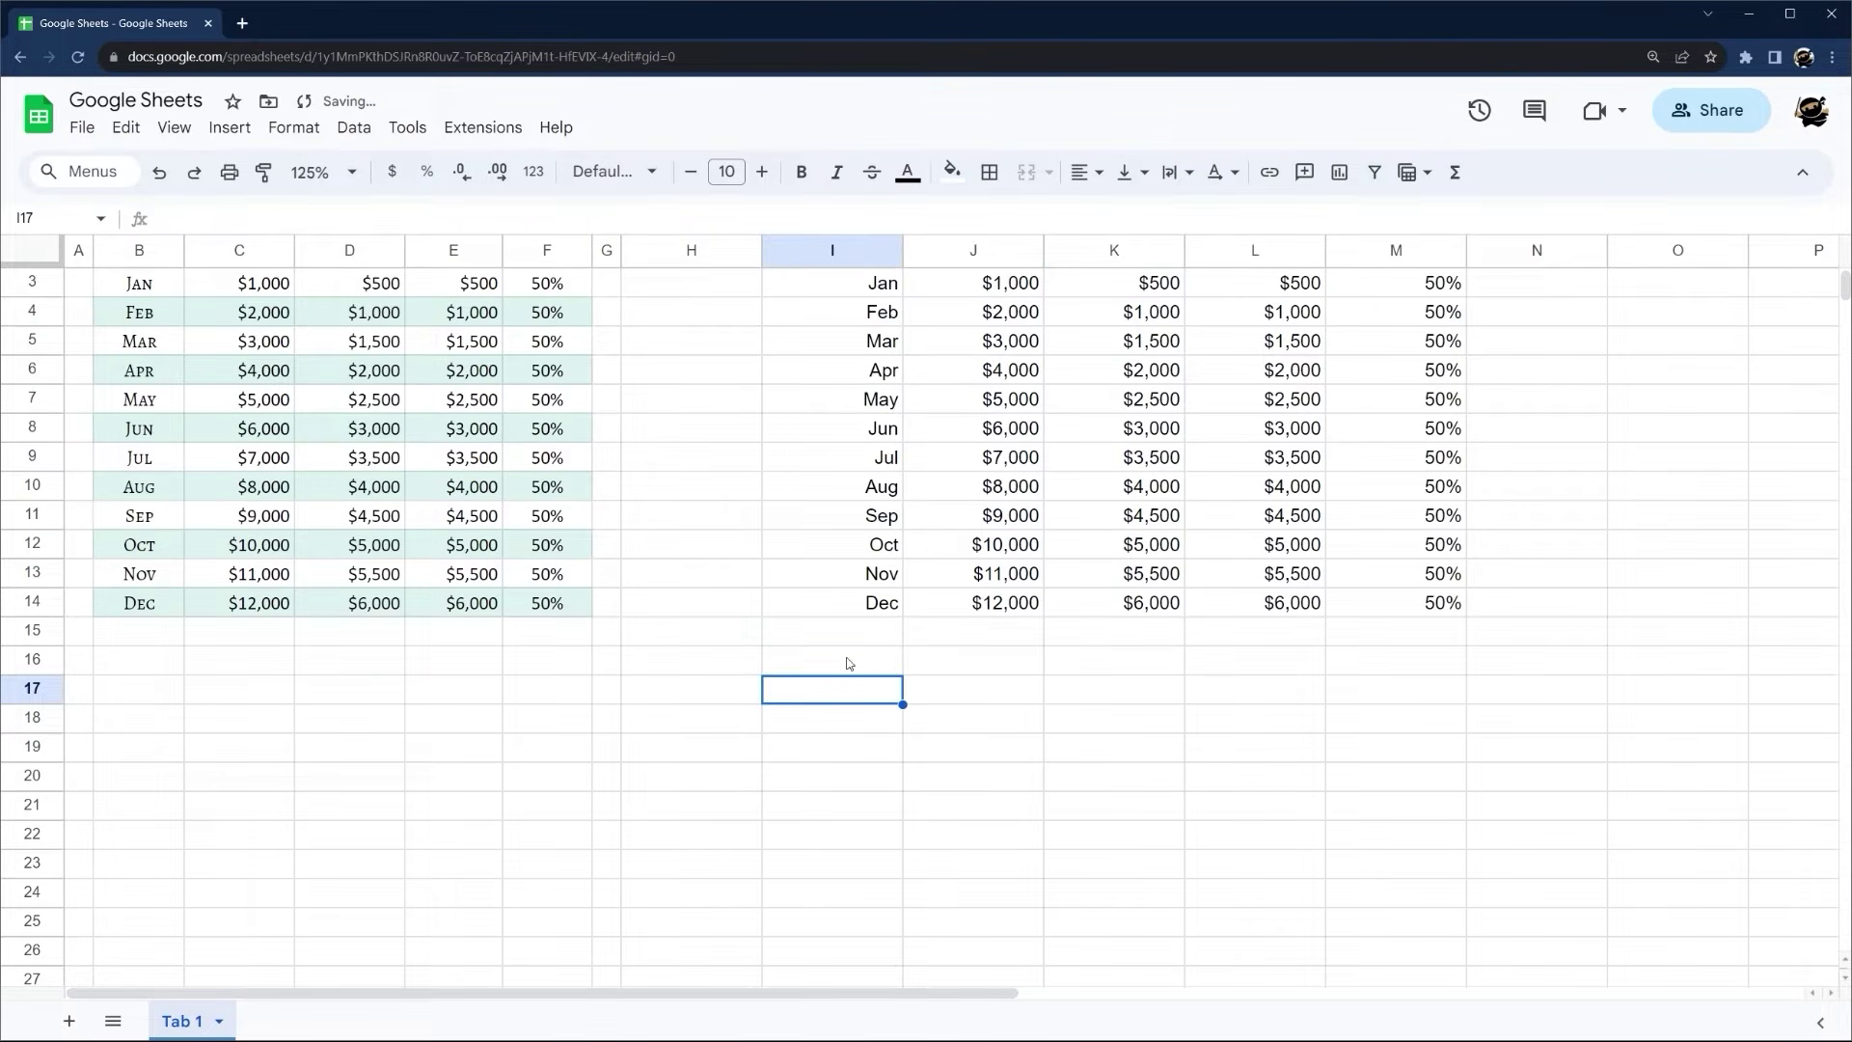
Paste the copied expense amounts at cell I17 as values only, without the source formatting
right_click(853, 691)
mouse_move(954, 367)
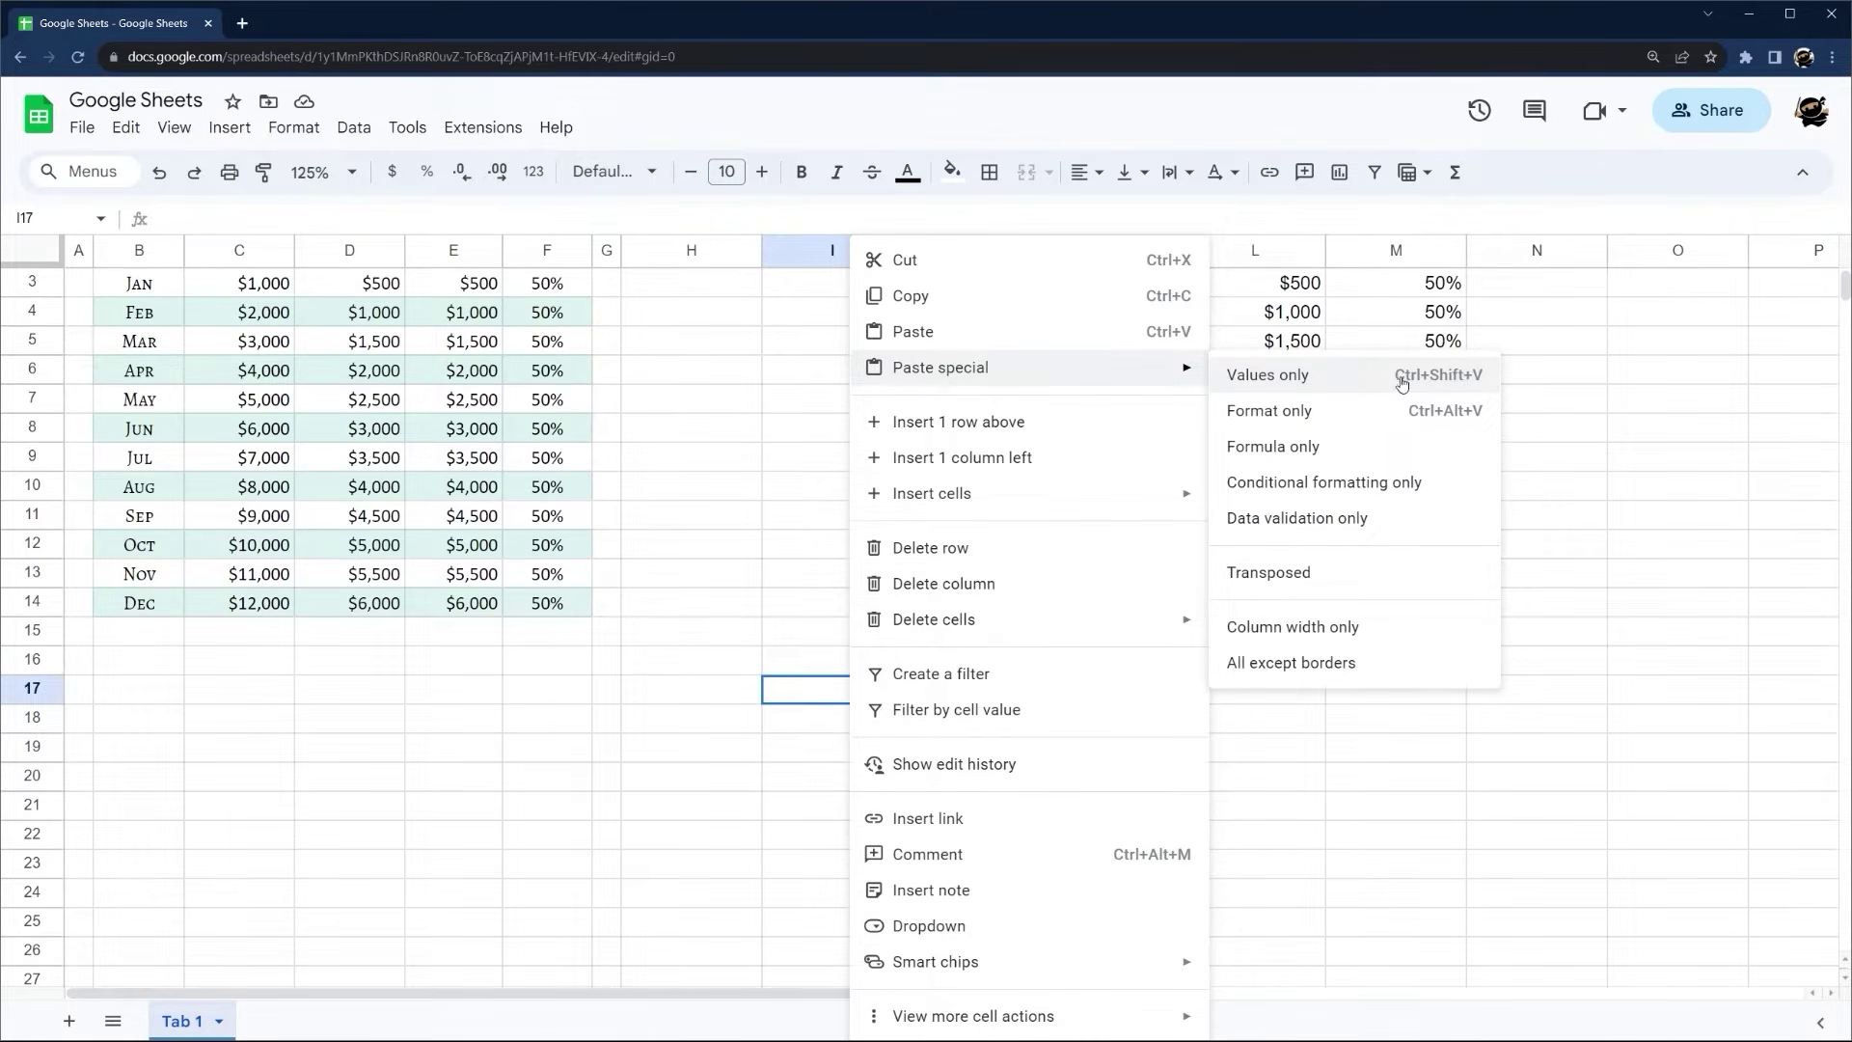
click(1398, 384)
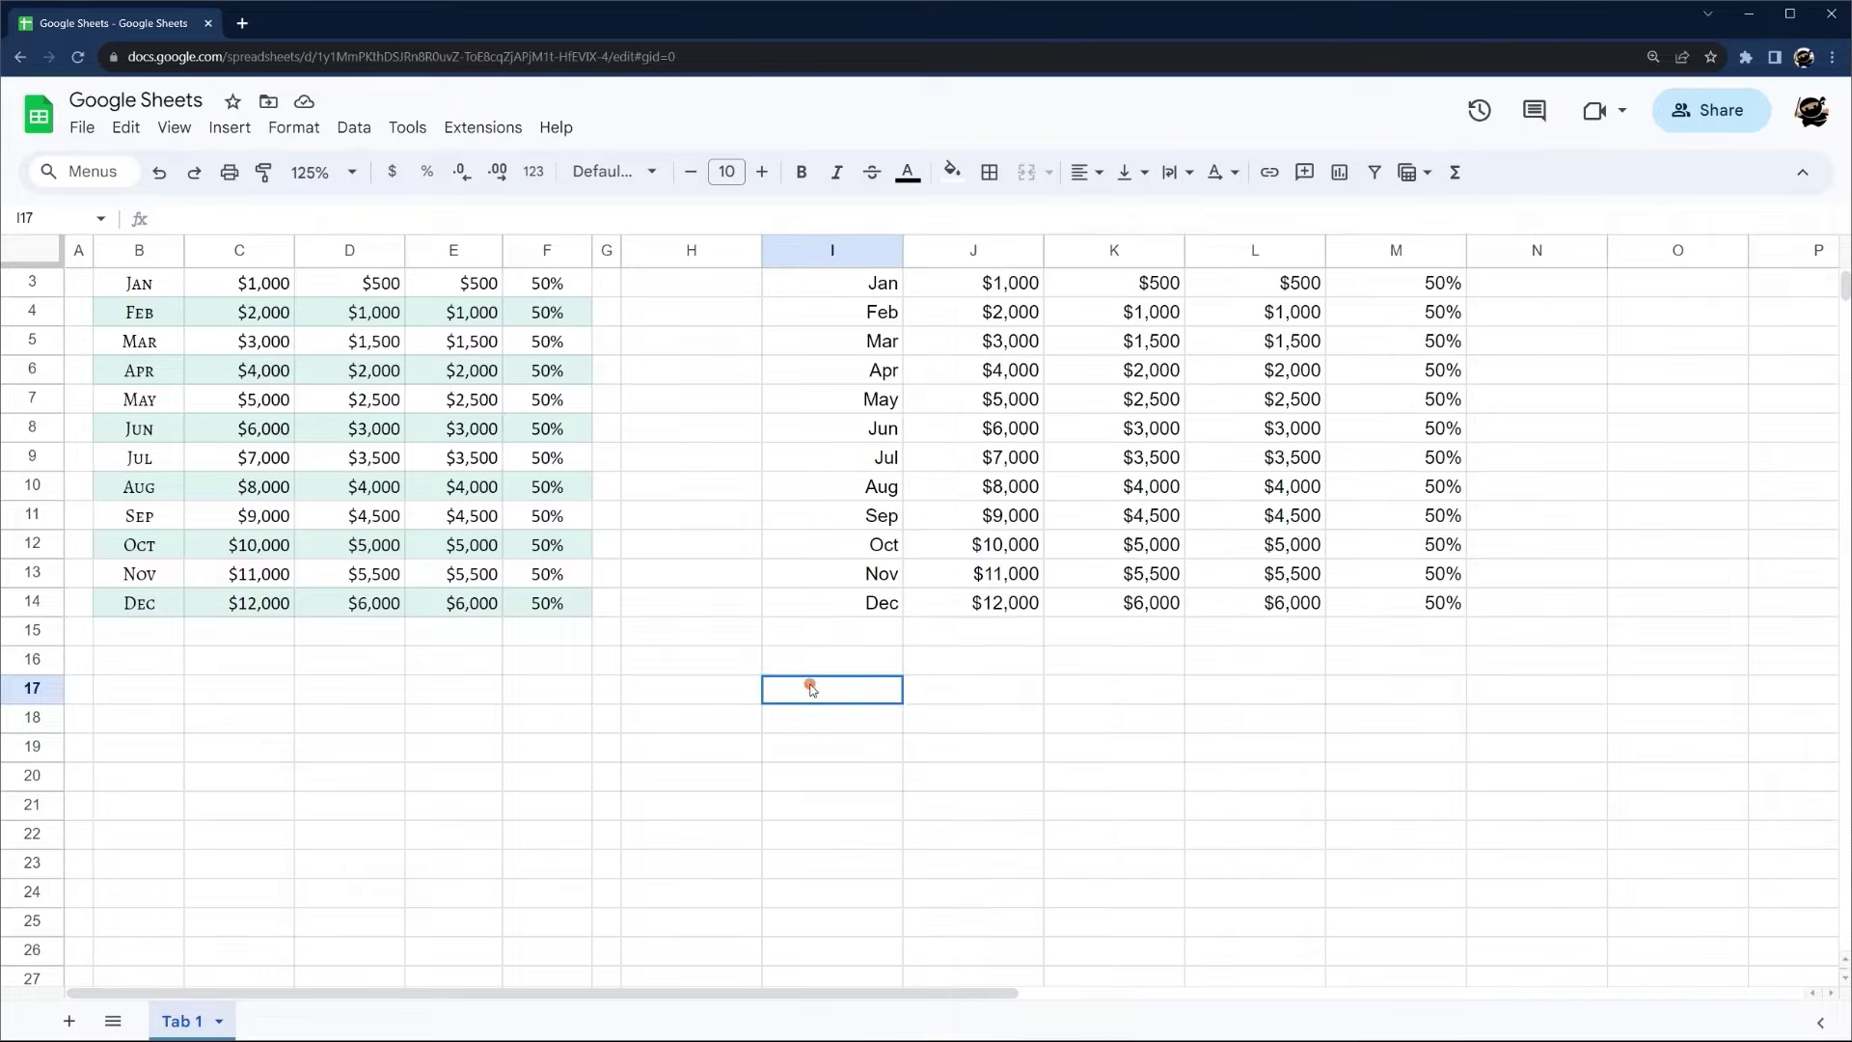
scroll(813, 691, down, 3)
click(1058, 511)
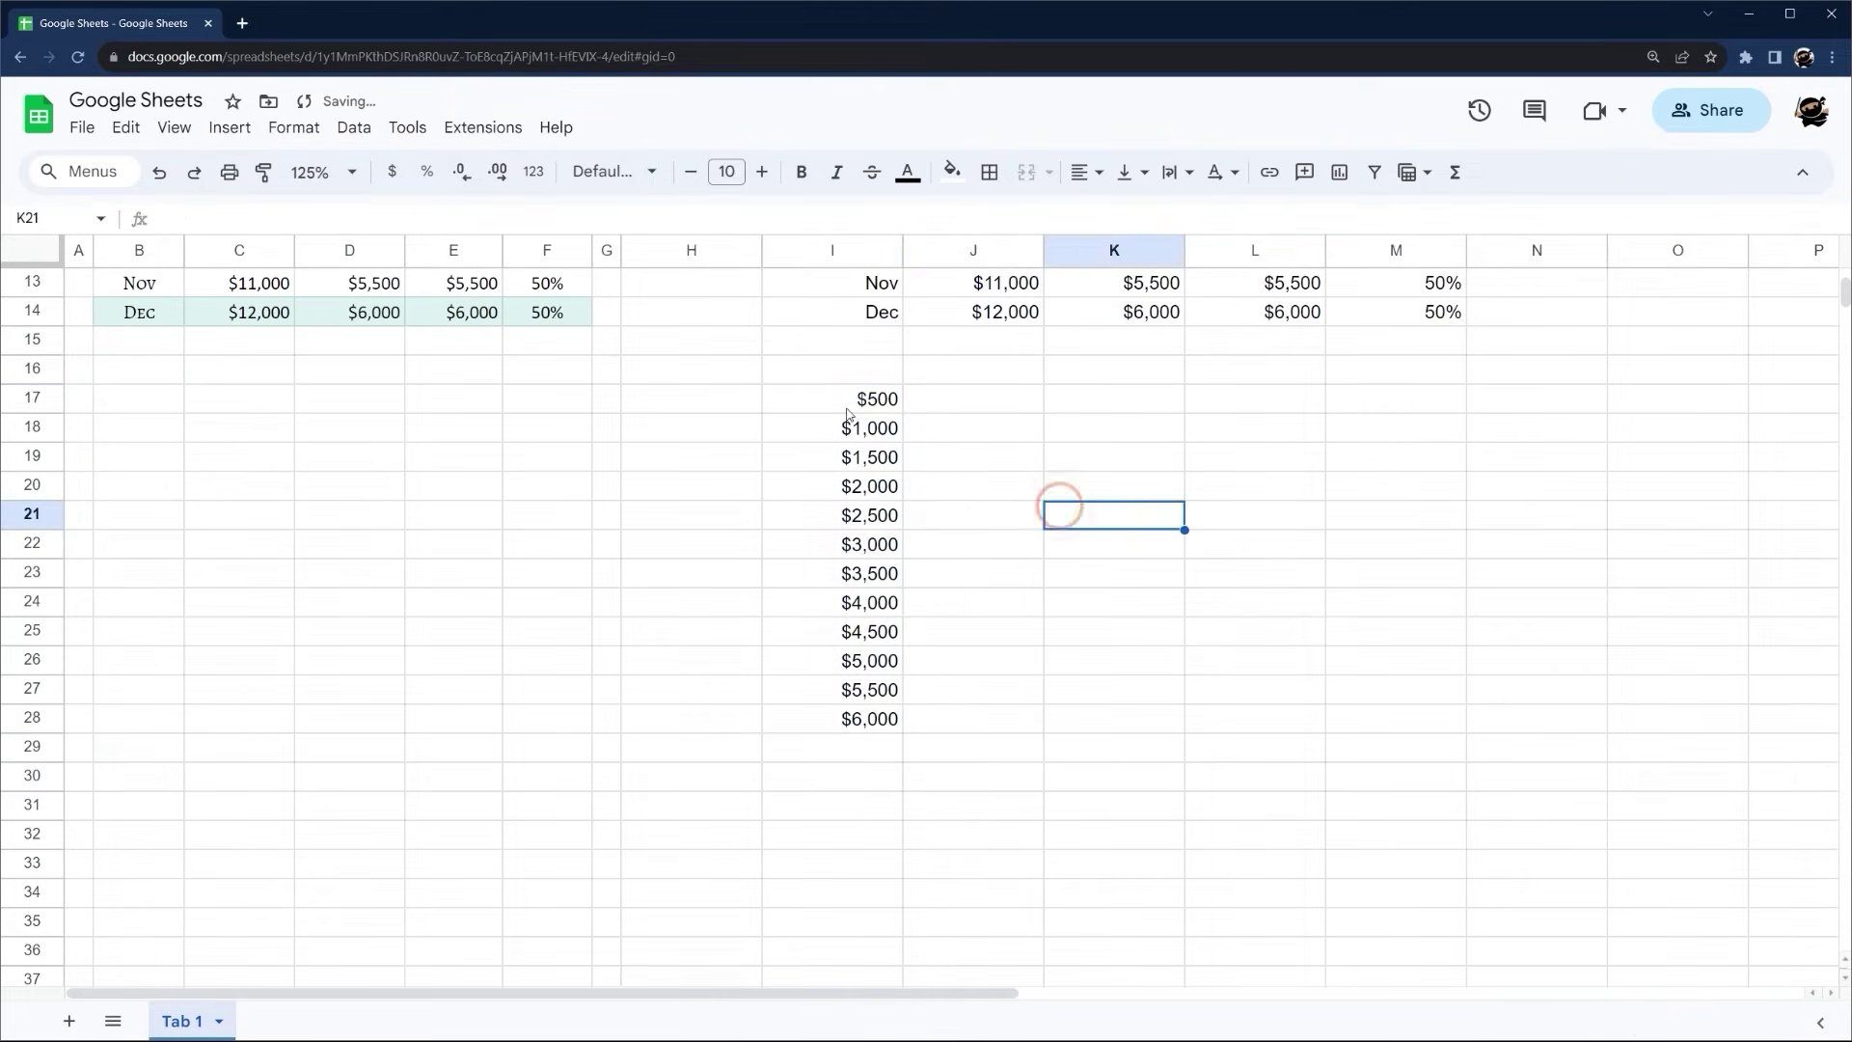
drag(851, 396, 857, 723)
scroll(340, 345, up, 4)
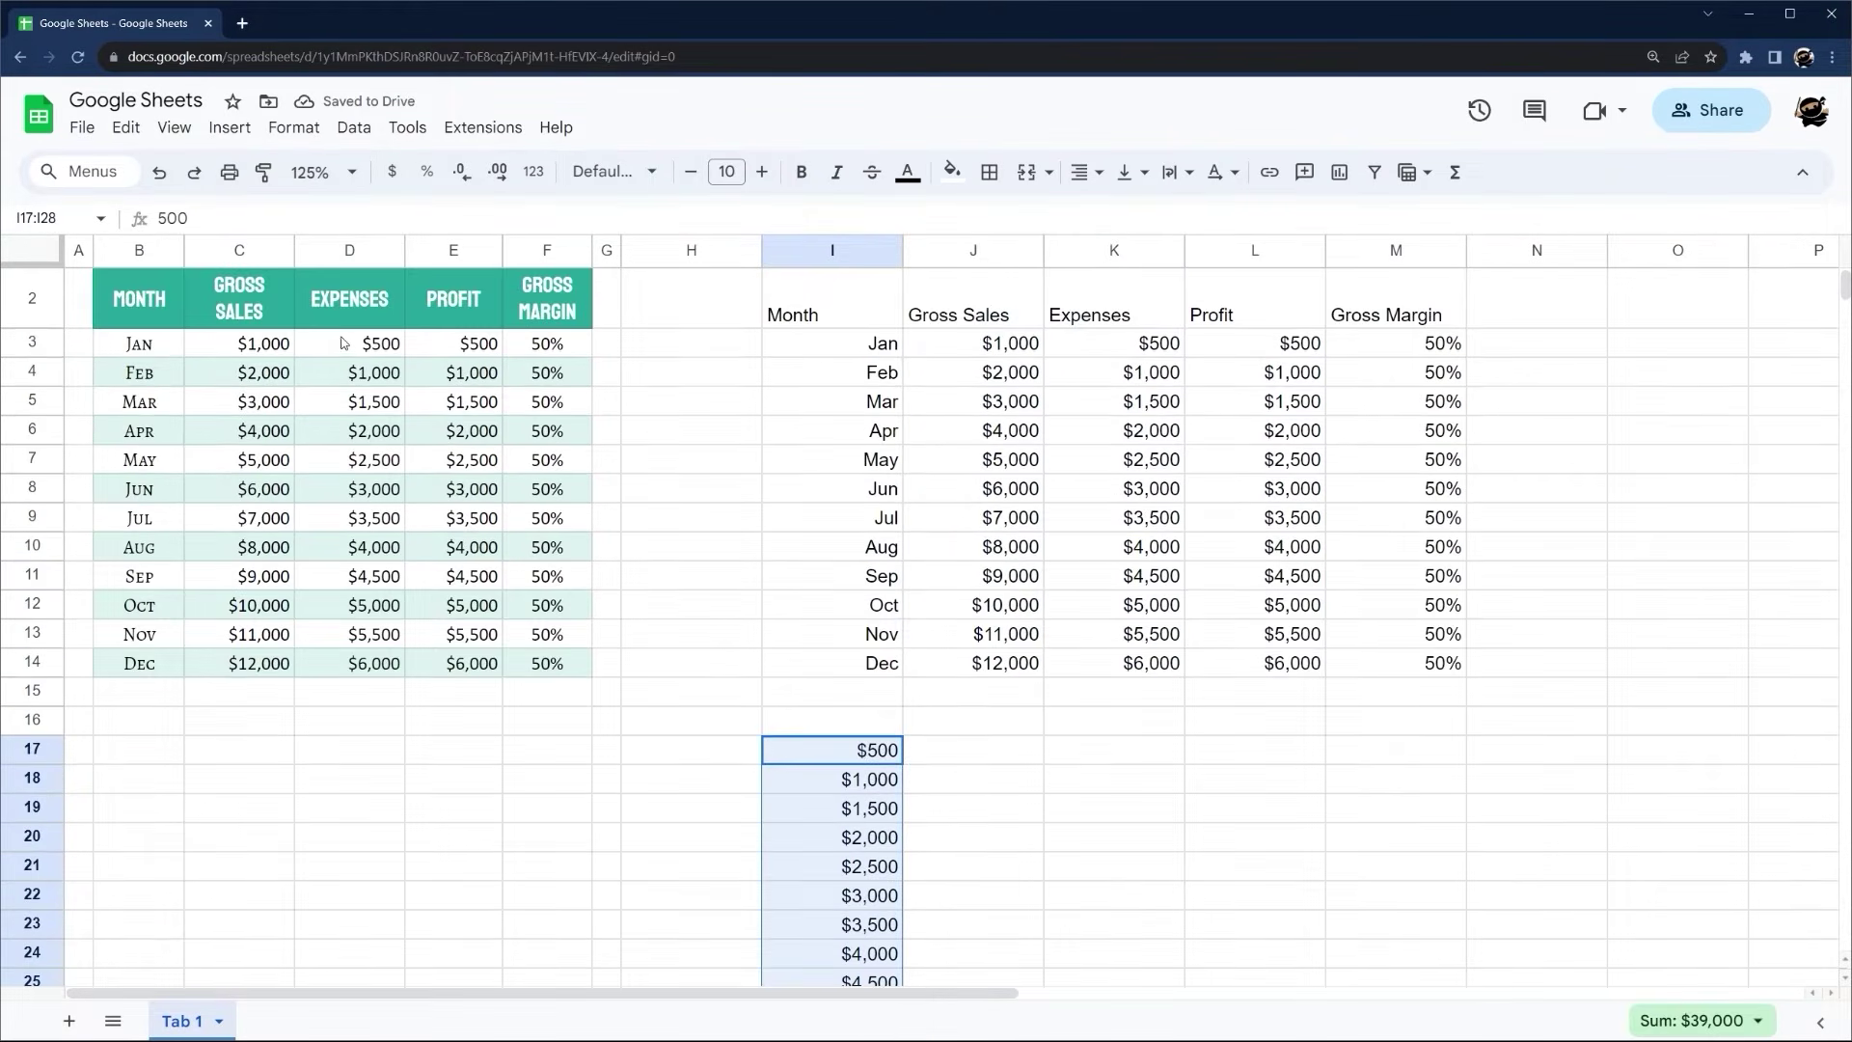
Clear the pasted amounts from I17:I28
drag(345, 350, 356, 636)
drag(829, 748, 834, 775)
scroll(828, 749, down, 3)
key(Delete)
scroll(952, 531, up, 3)
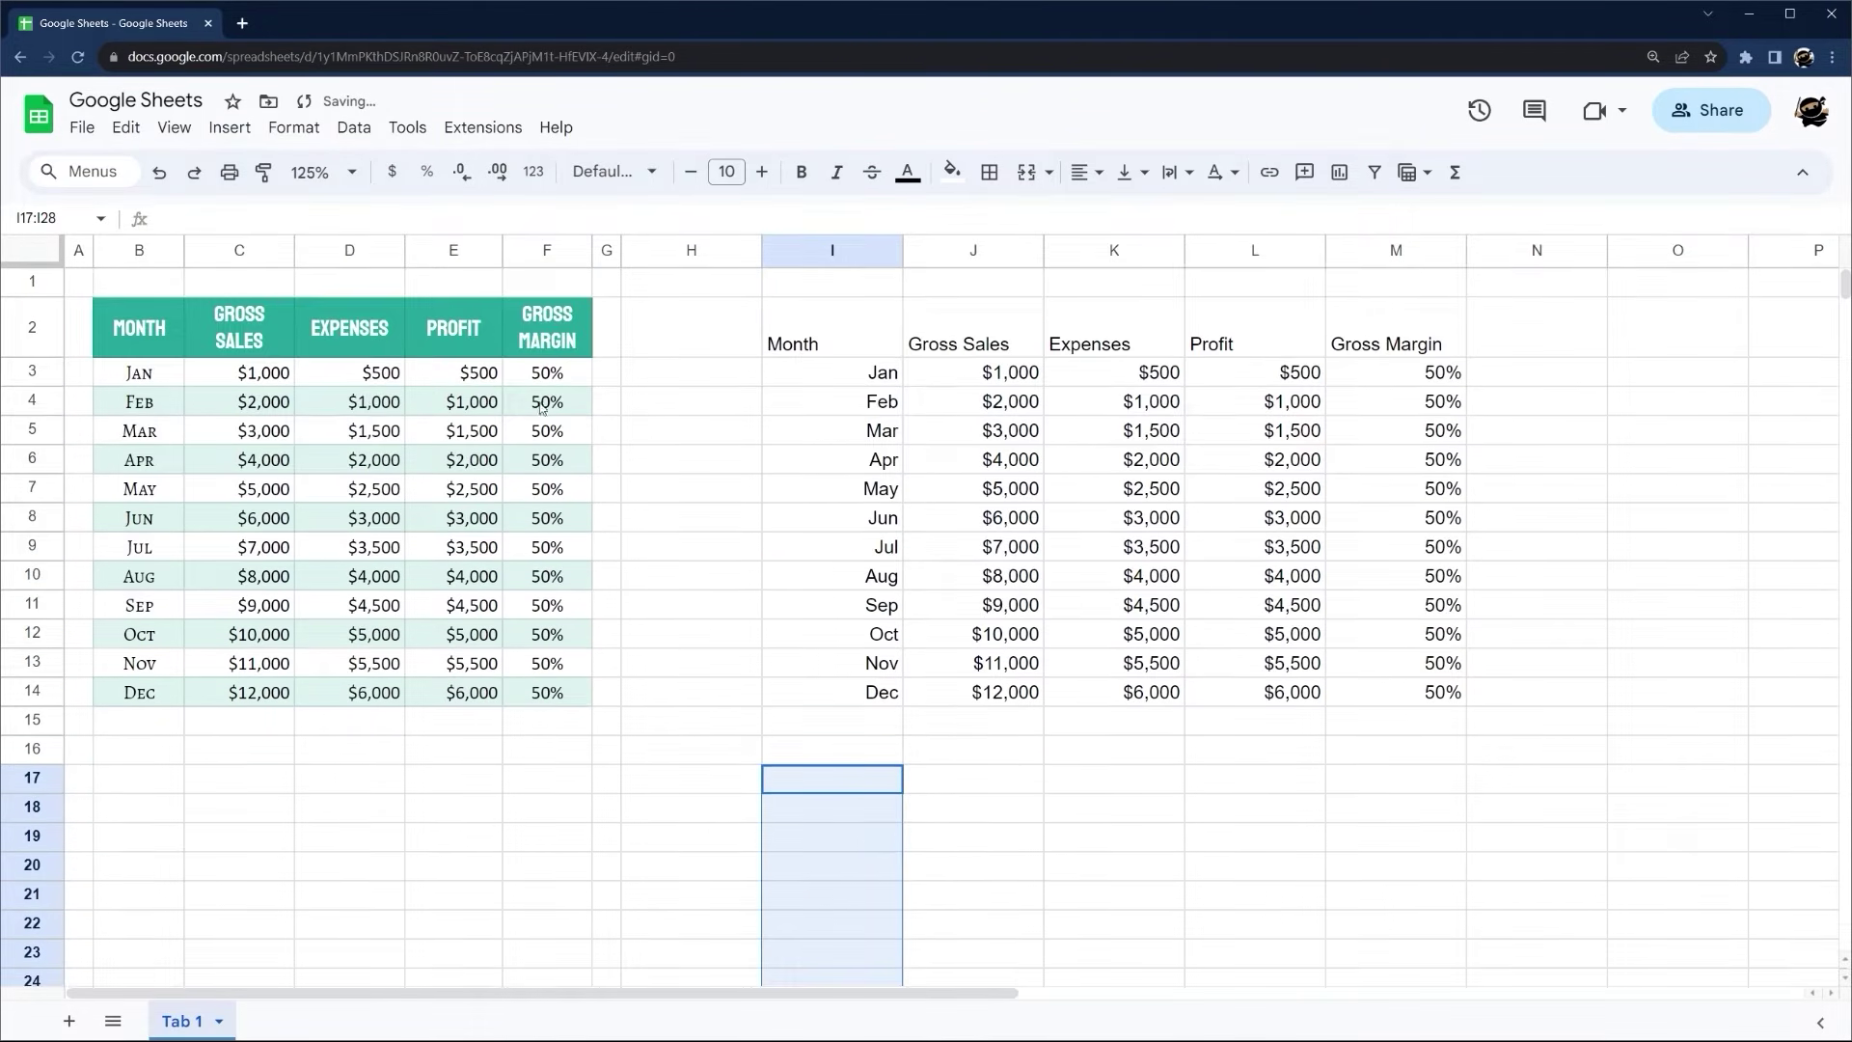
Copy the expense amounts D3:D14 with formatting onto the Expenses column at K3, and undo the paste
drag(366, 379, 398, 702)
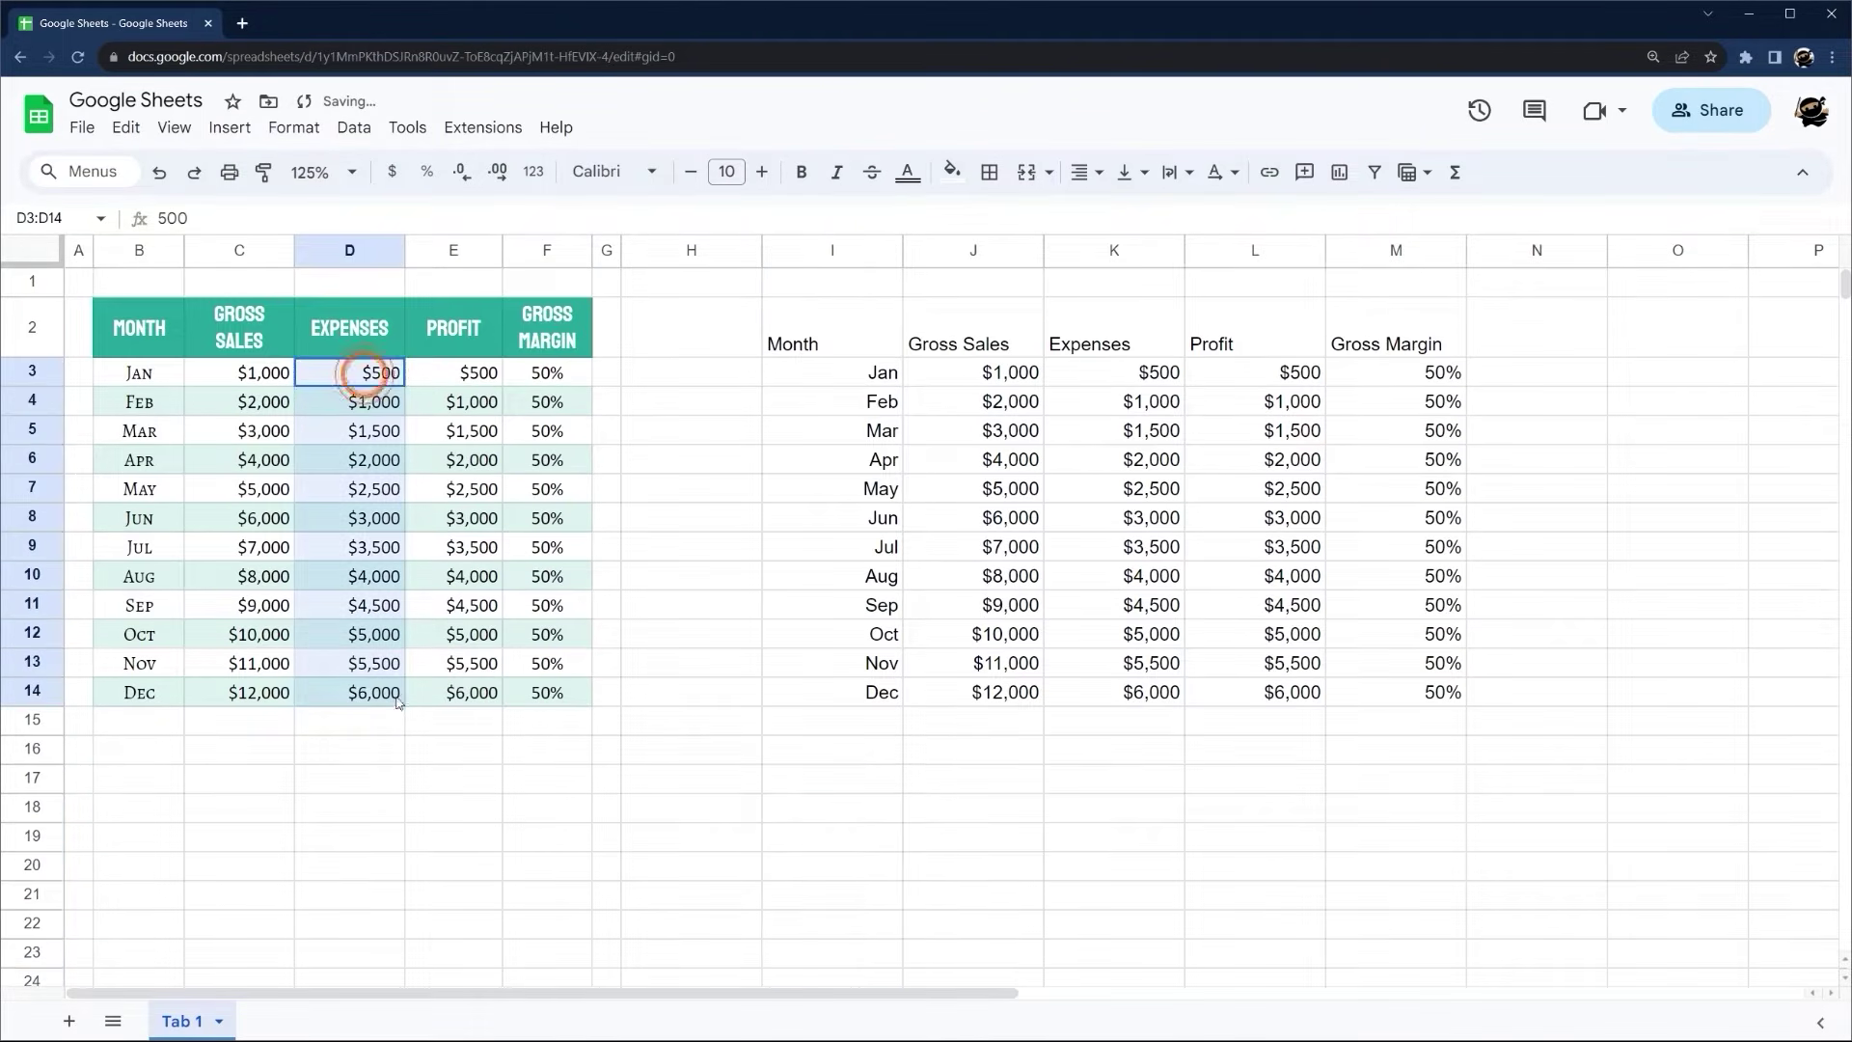
click(1148, 374)
key(ctrl+v)
click(1297, 629)
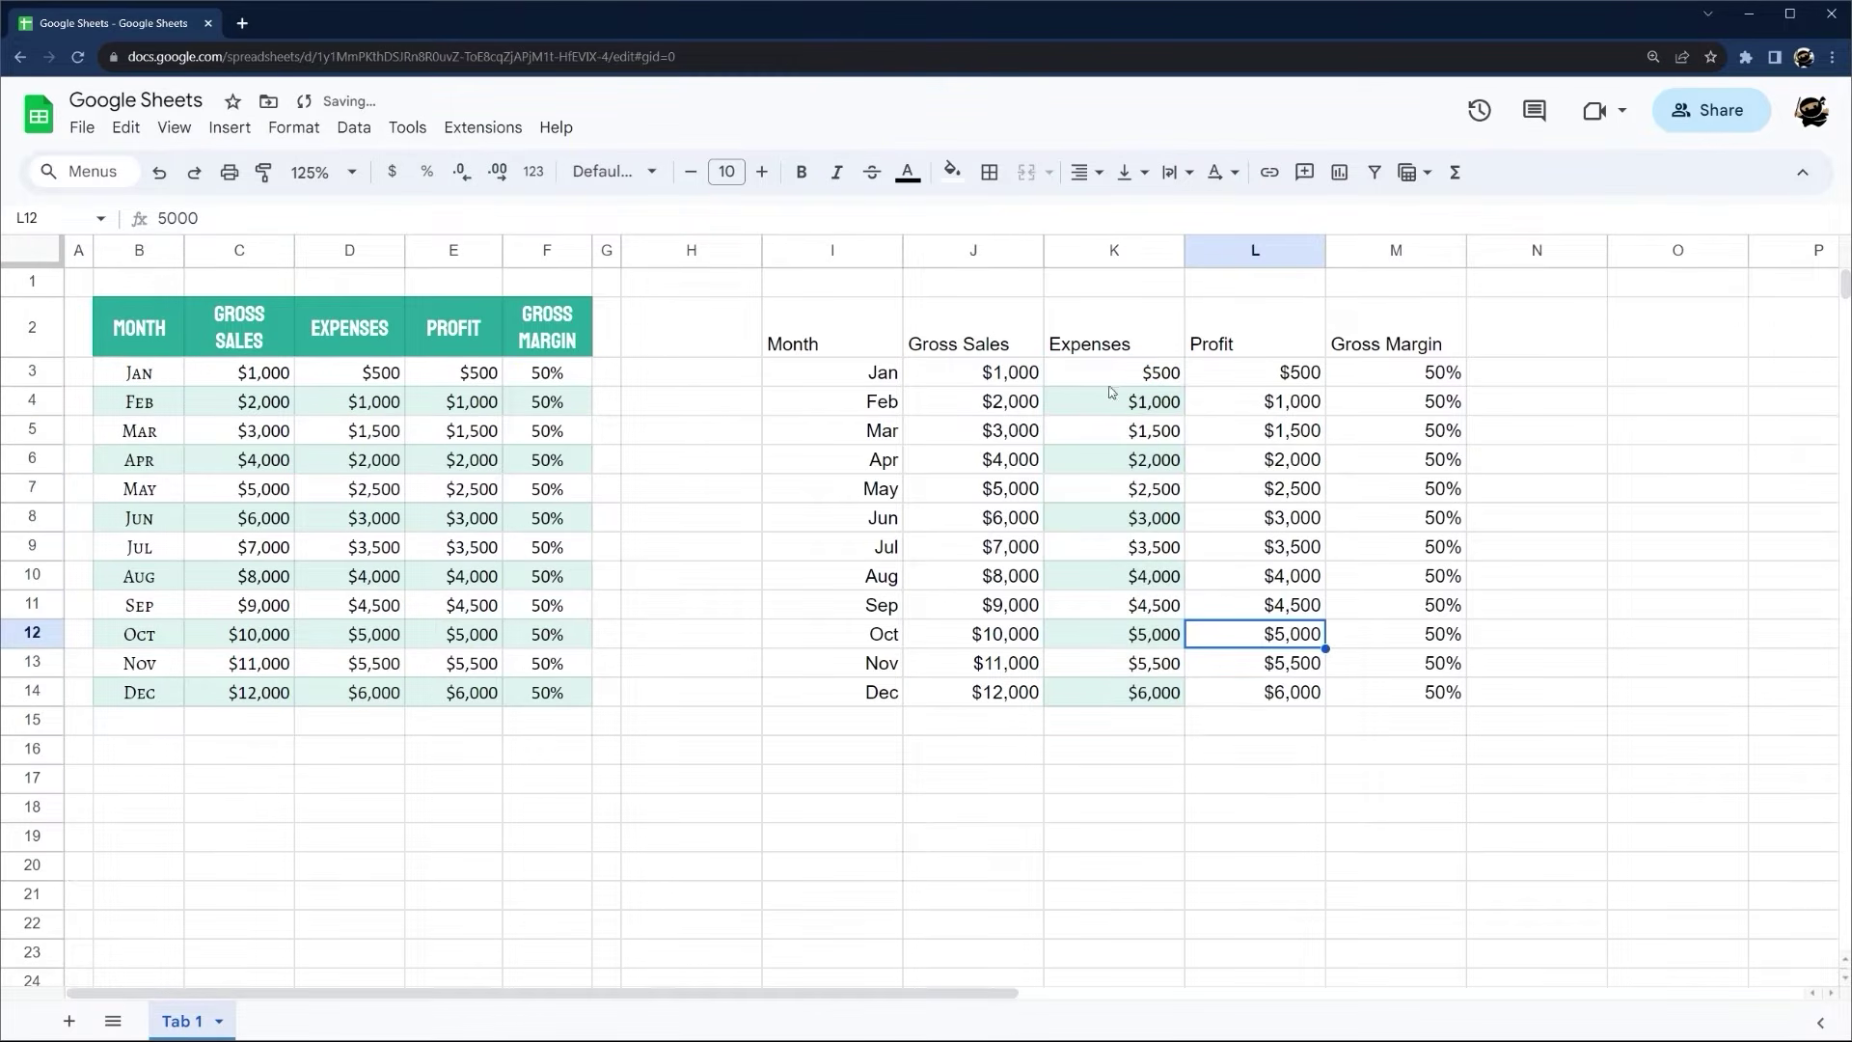
key(ctrl+z)
Clear the values-only copy of the table from I2:M14
drag(868, 354, 1447, 694)
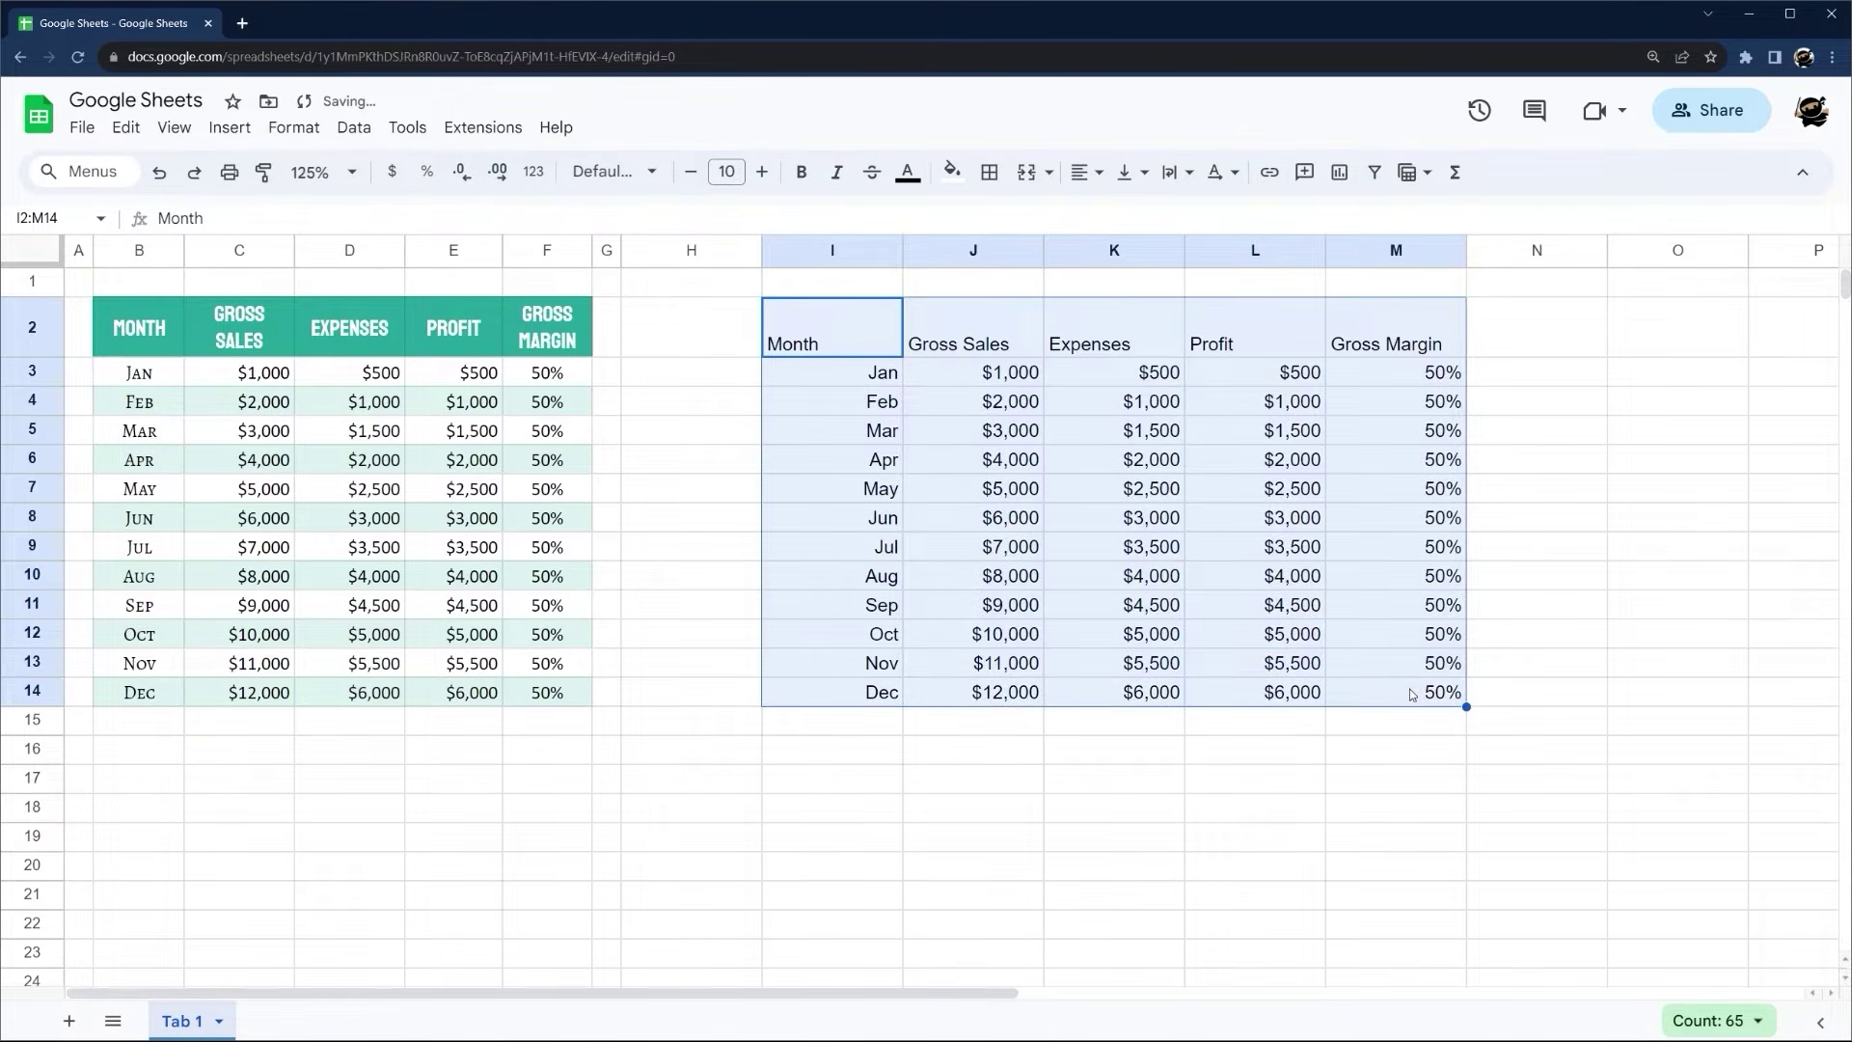
key(Delete)
click(880, 550)
click(722, 347)
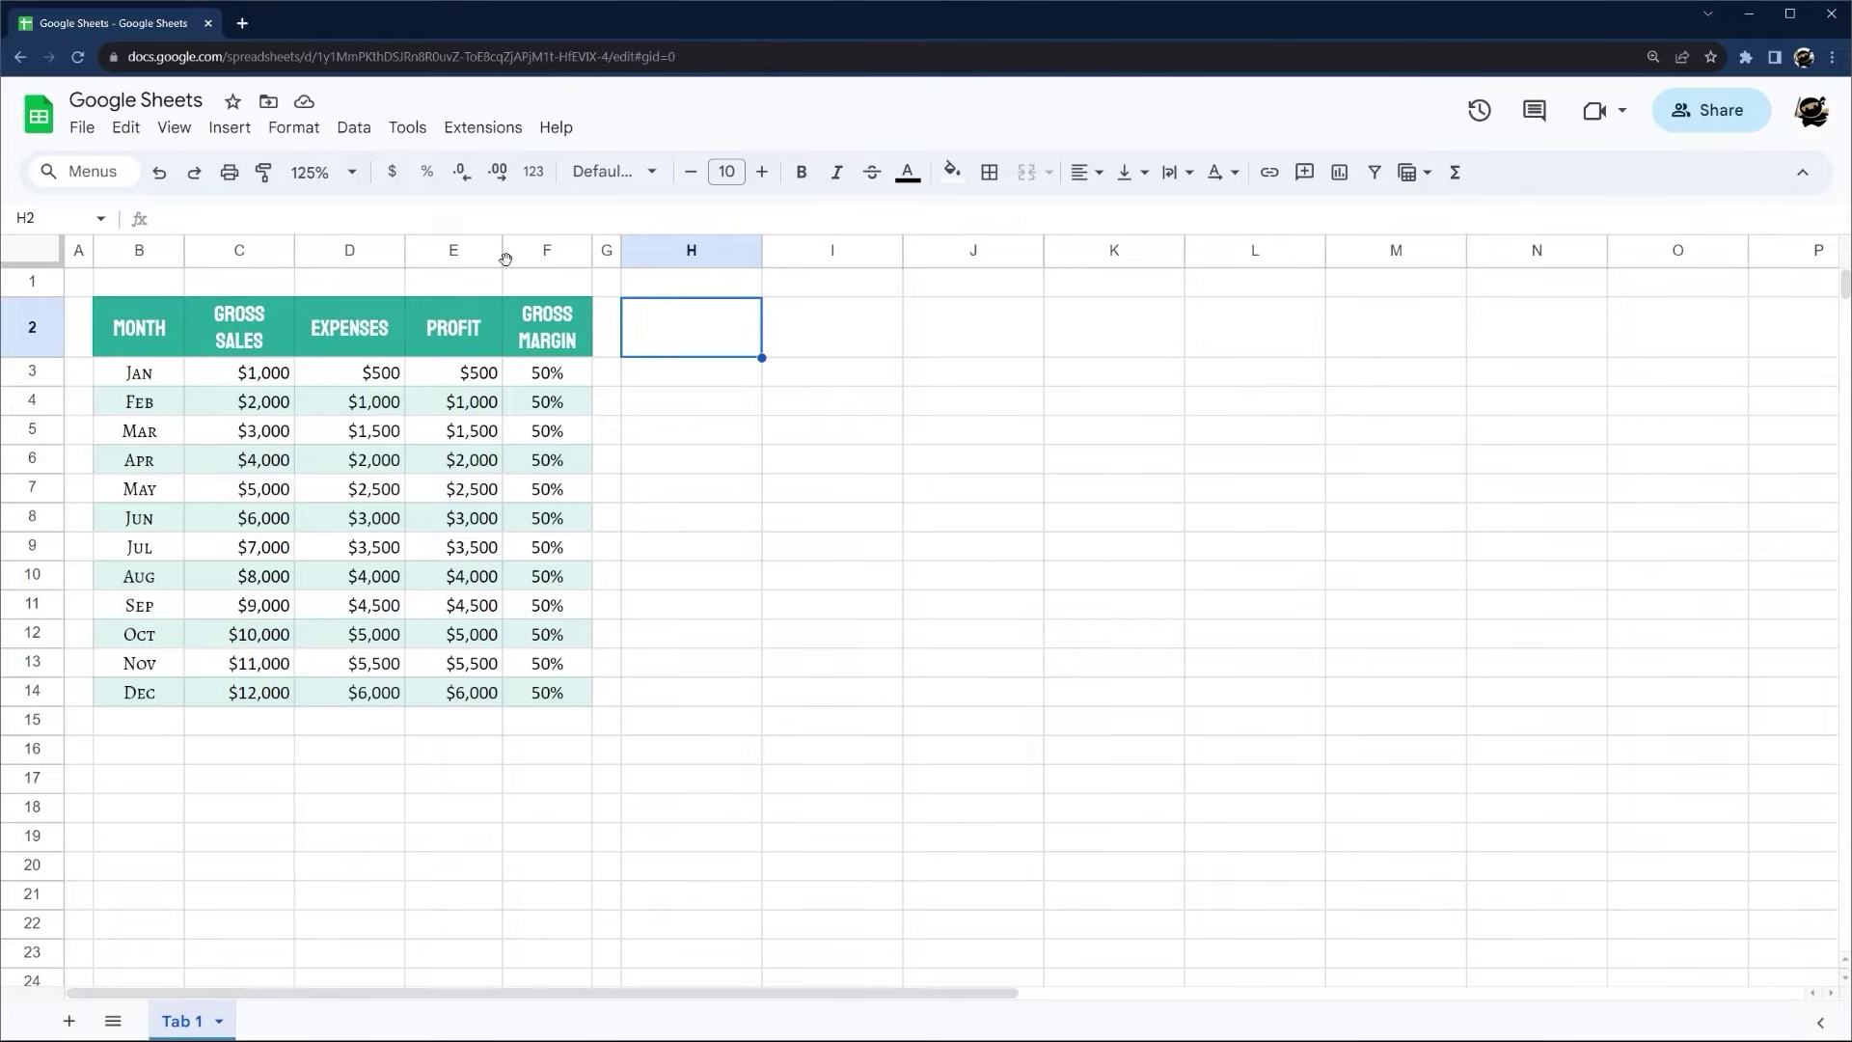
Insert one column to the left of the Gross Margin column F
drag(133, 262, 569, 249)
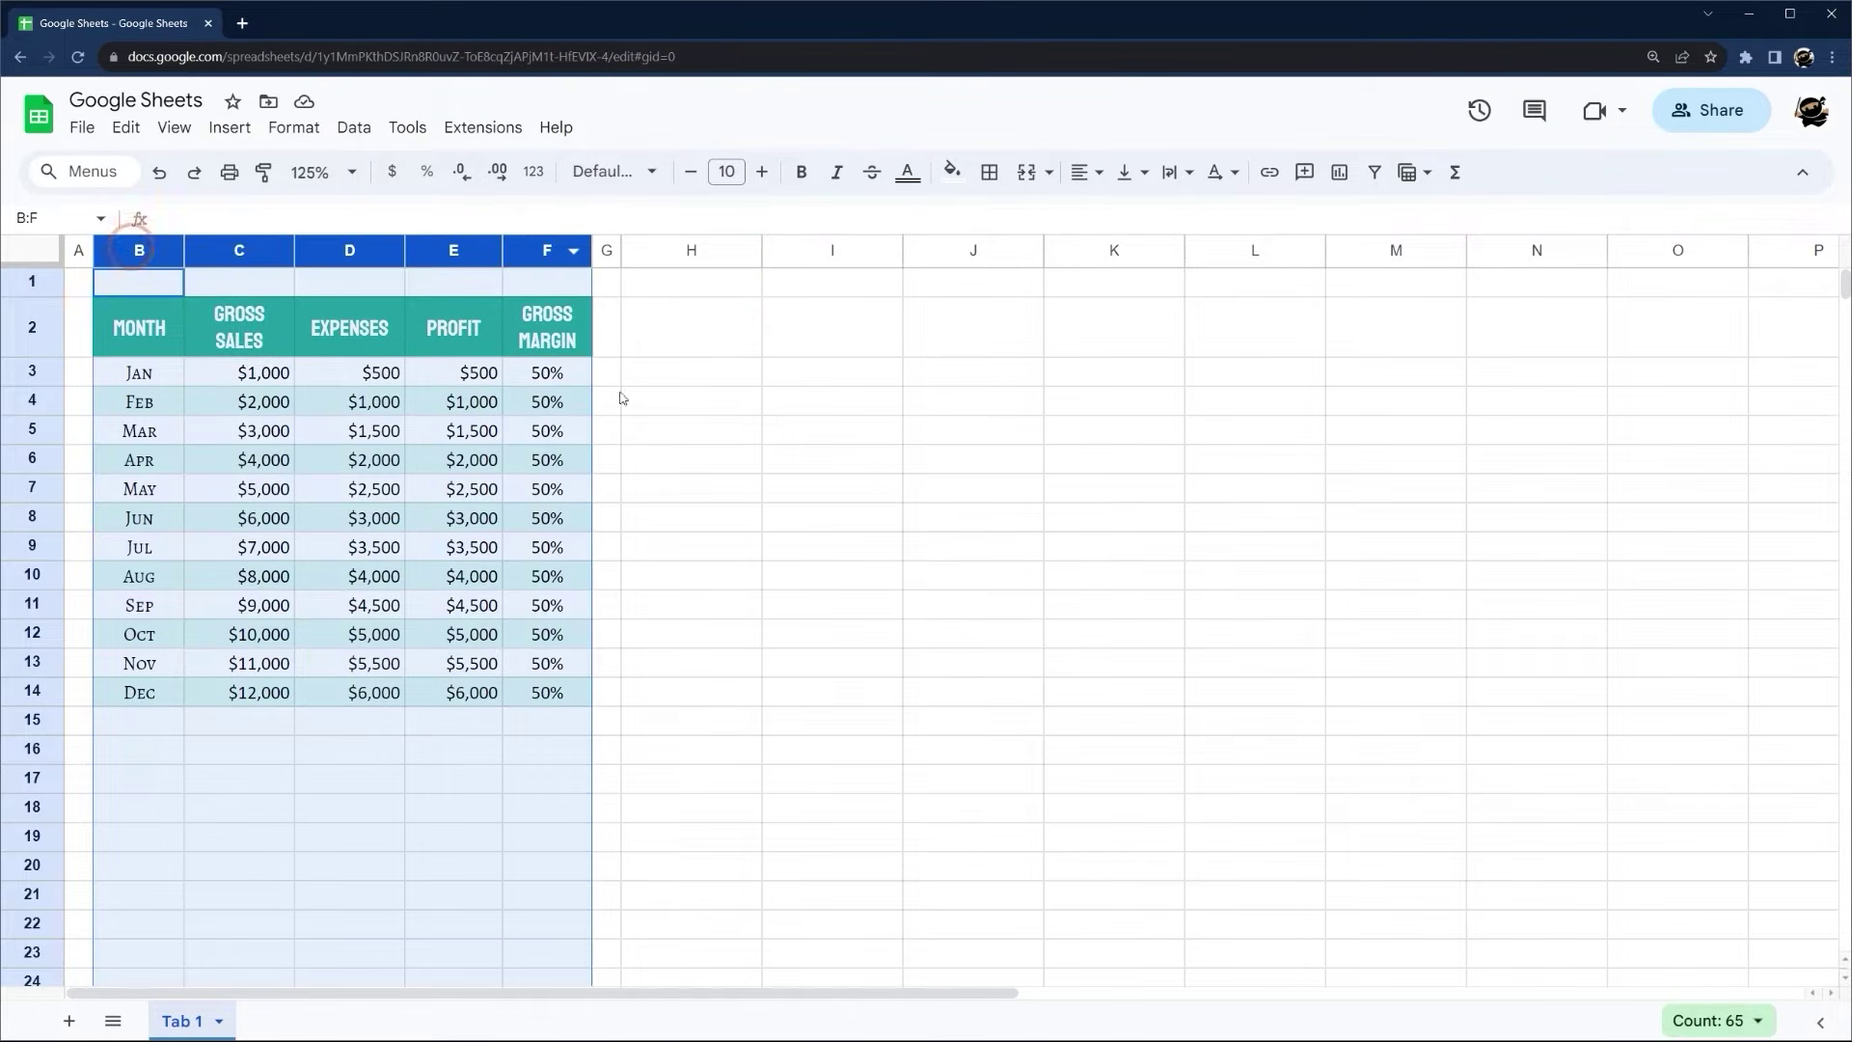
click(774, 418)
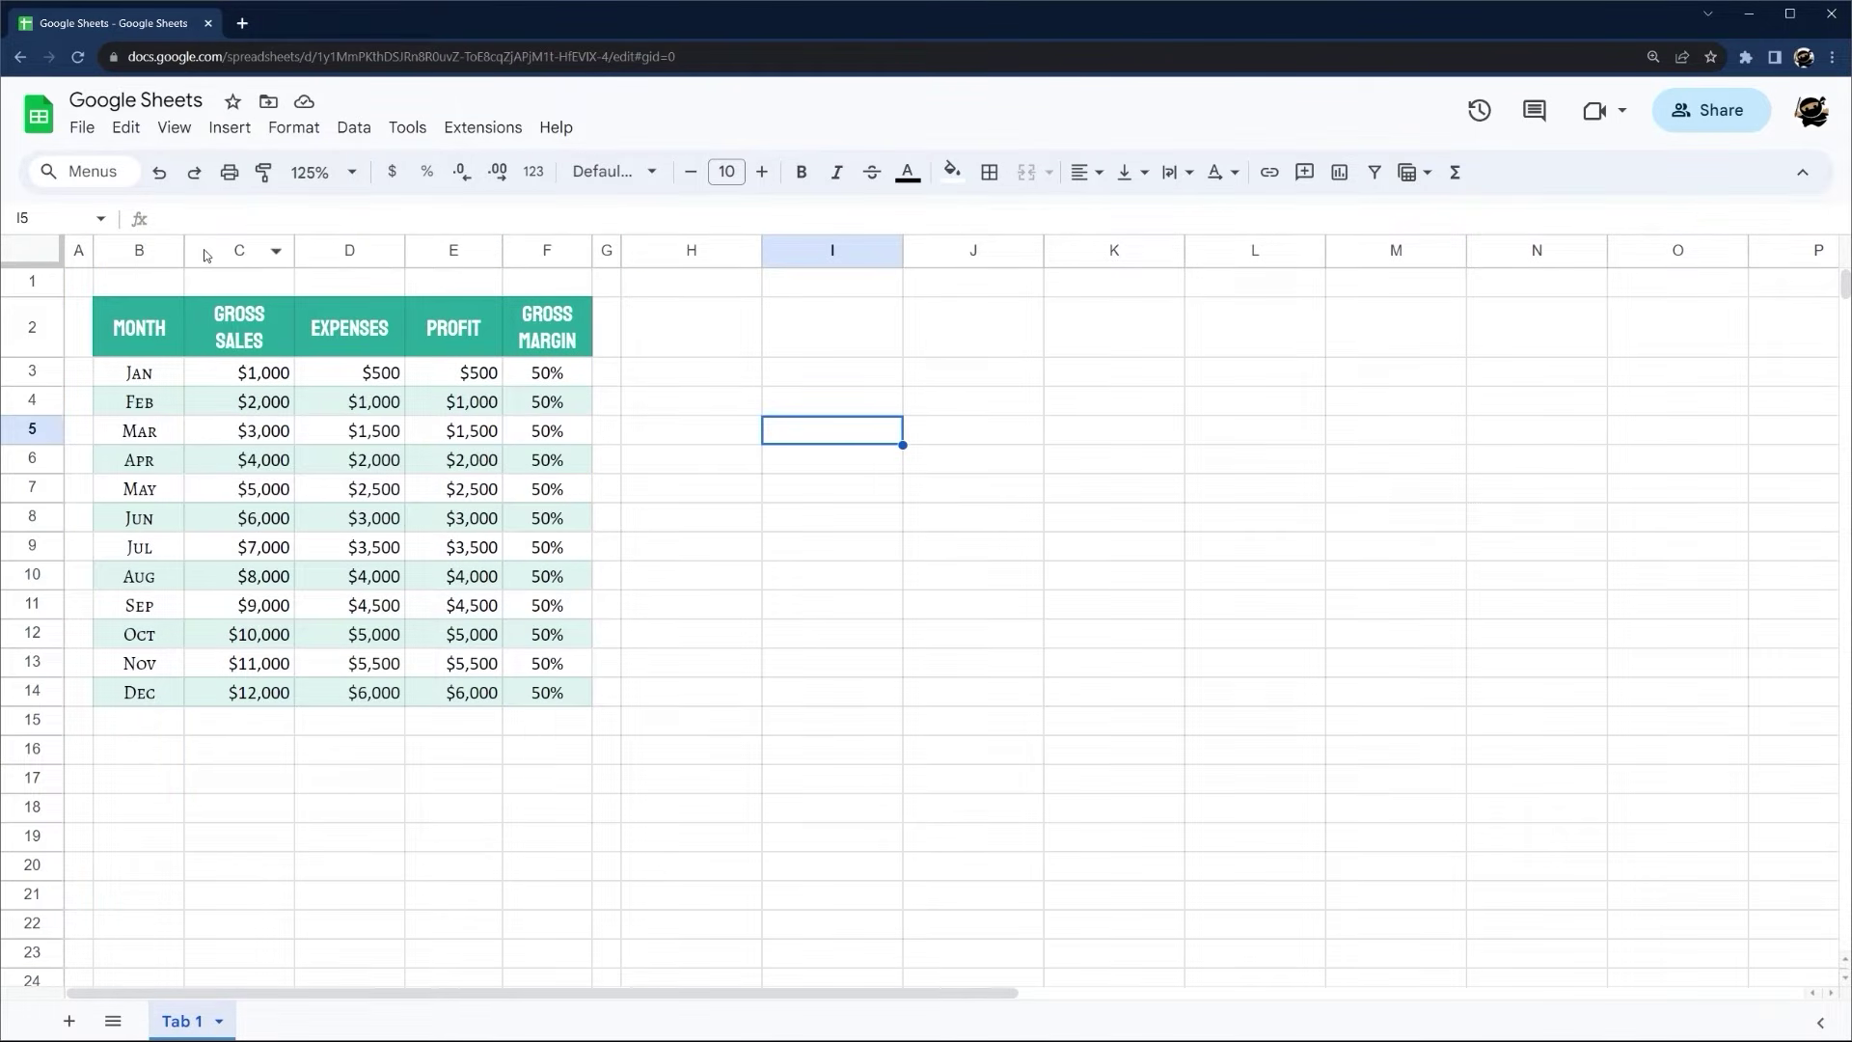
drag(205, 255, 463, 253)
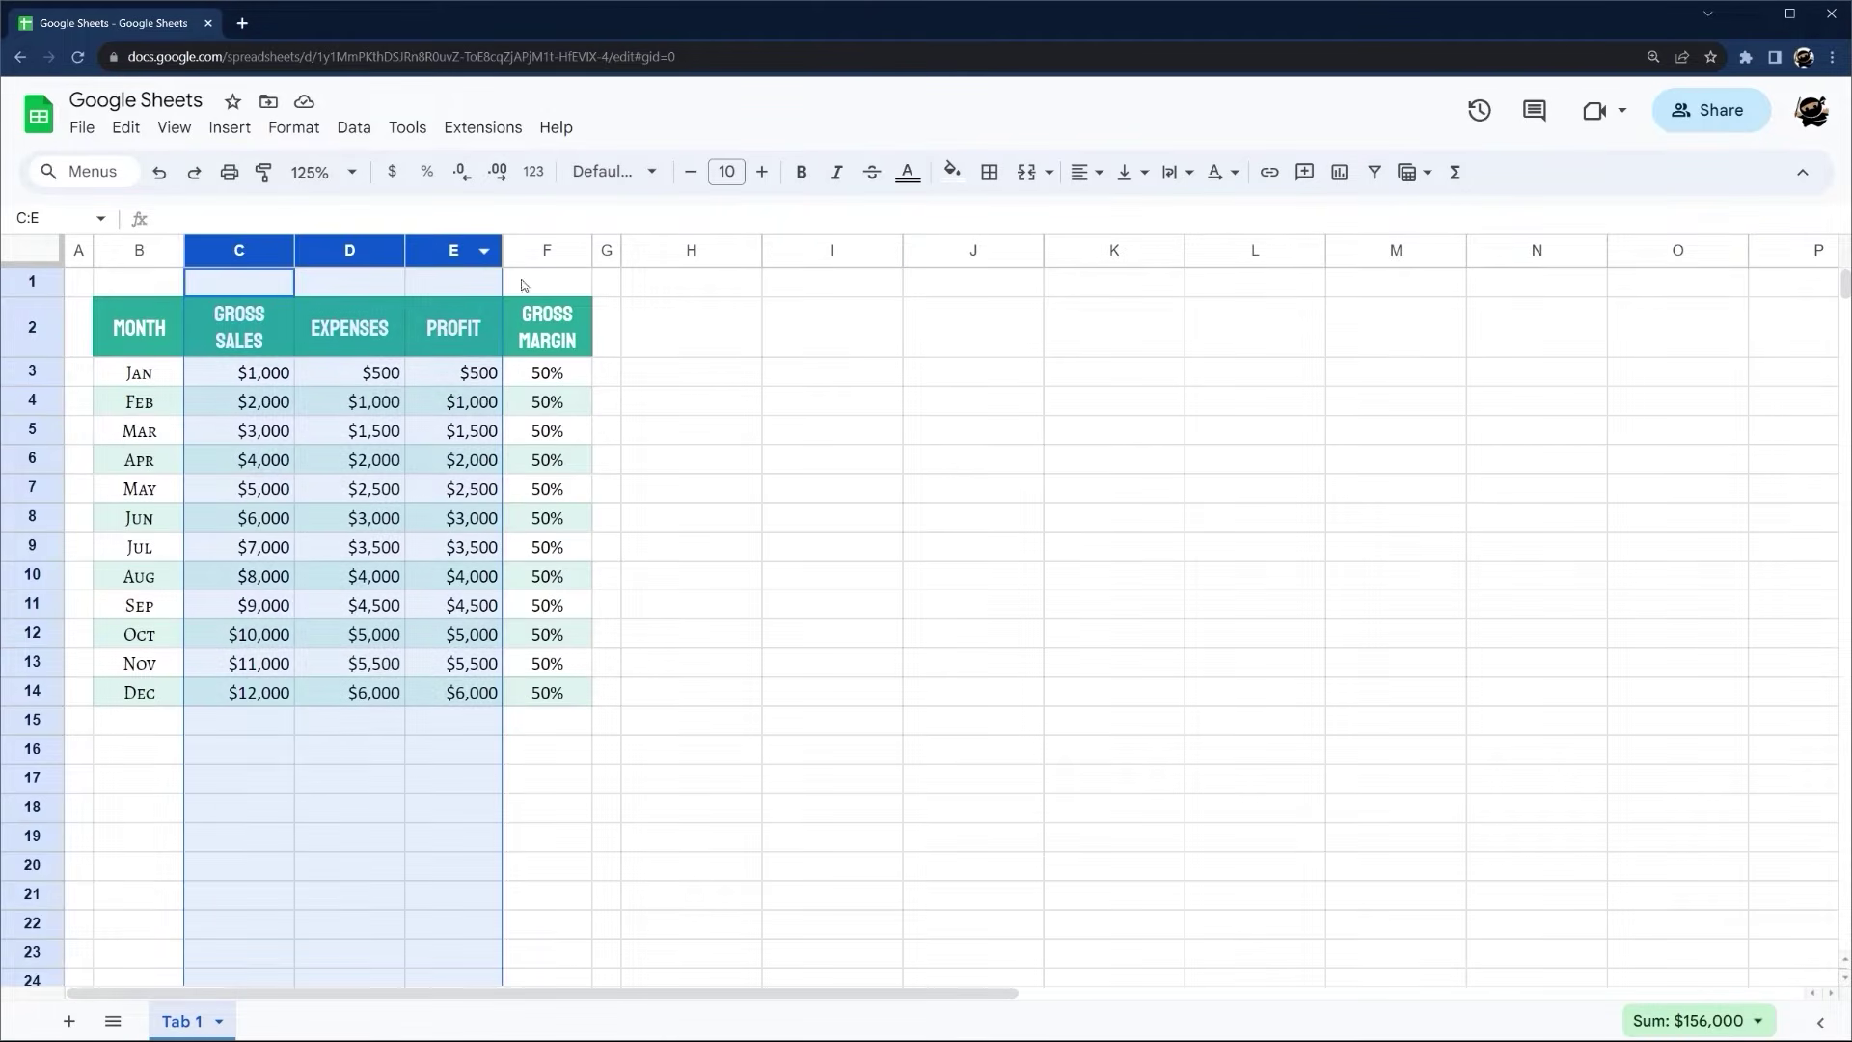
click(798, 331)
right_click(543, 255)
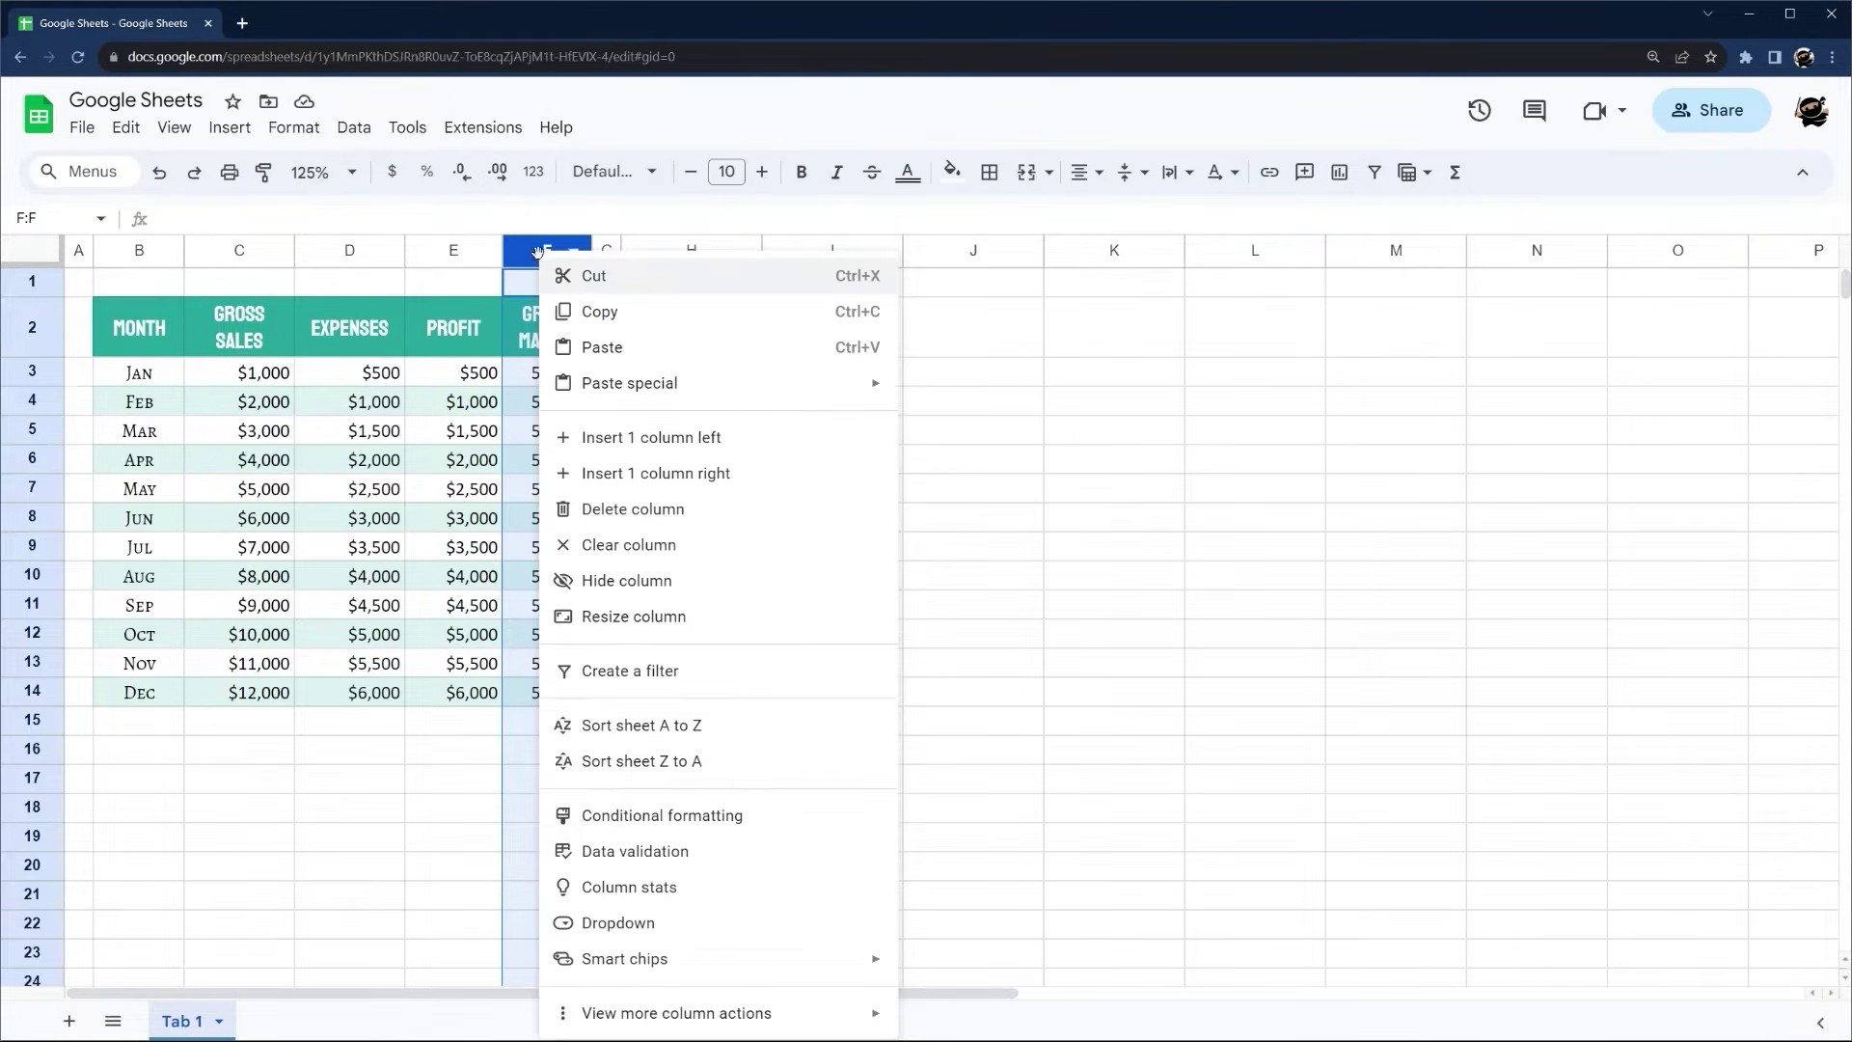
click(623, 440)
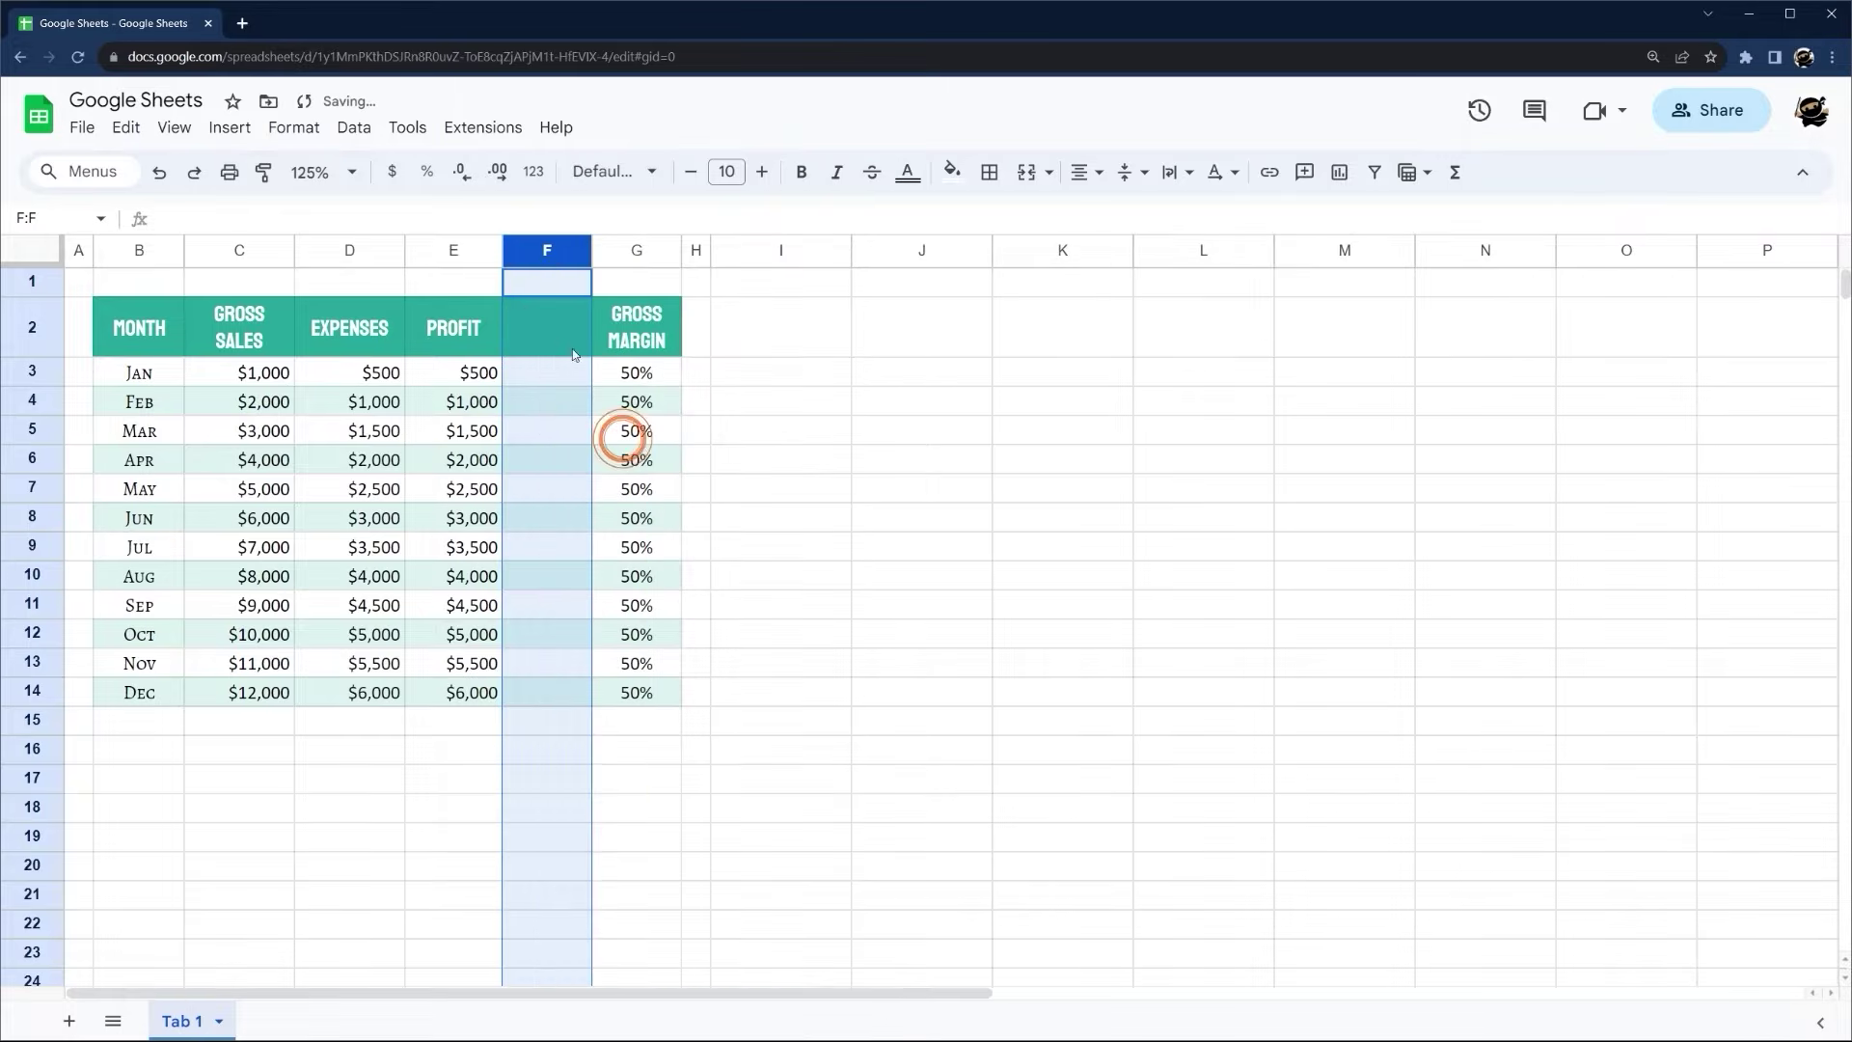
View the insert options for row 4 and for column G, and close them without inserting anything
right_click(38, 404)
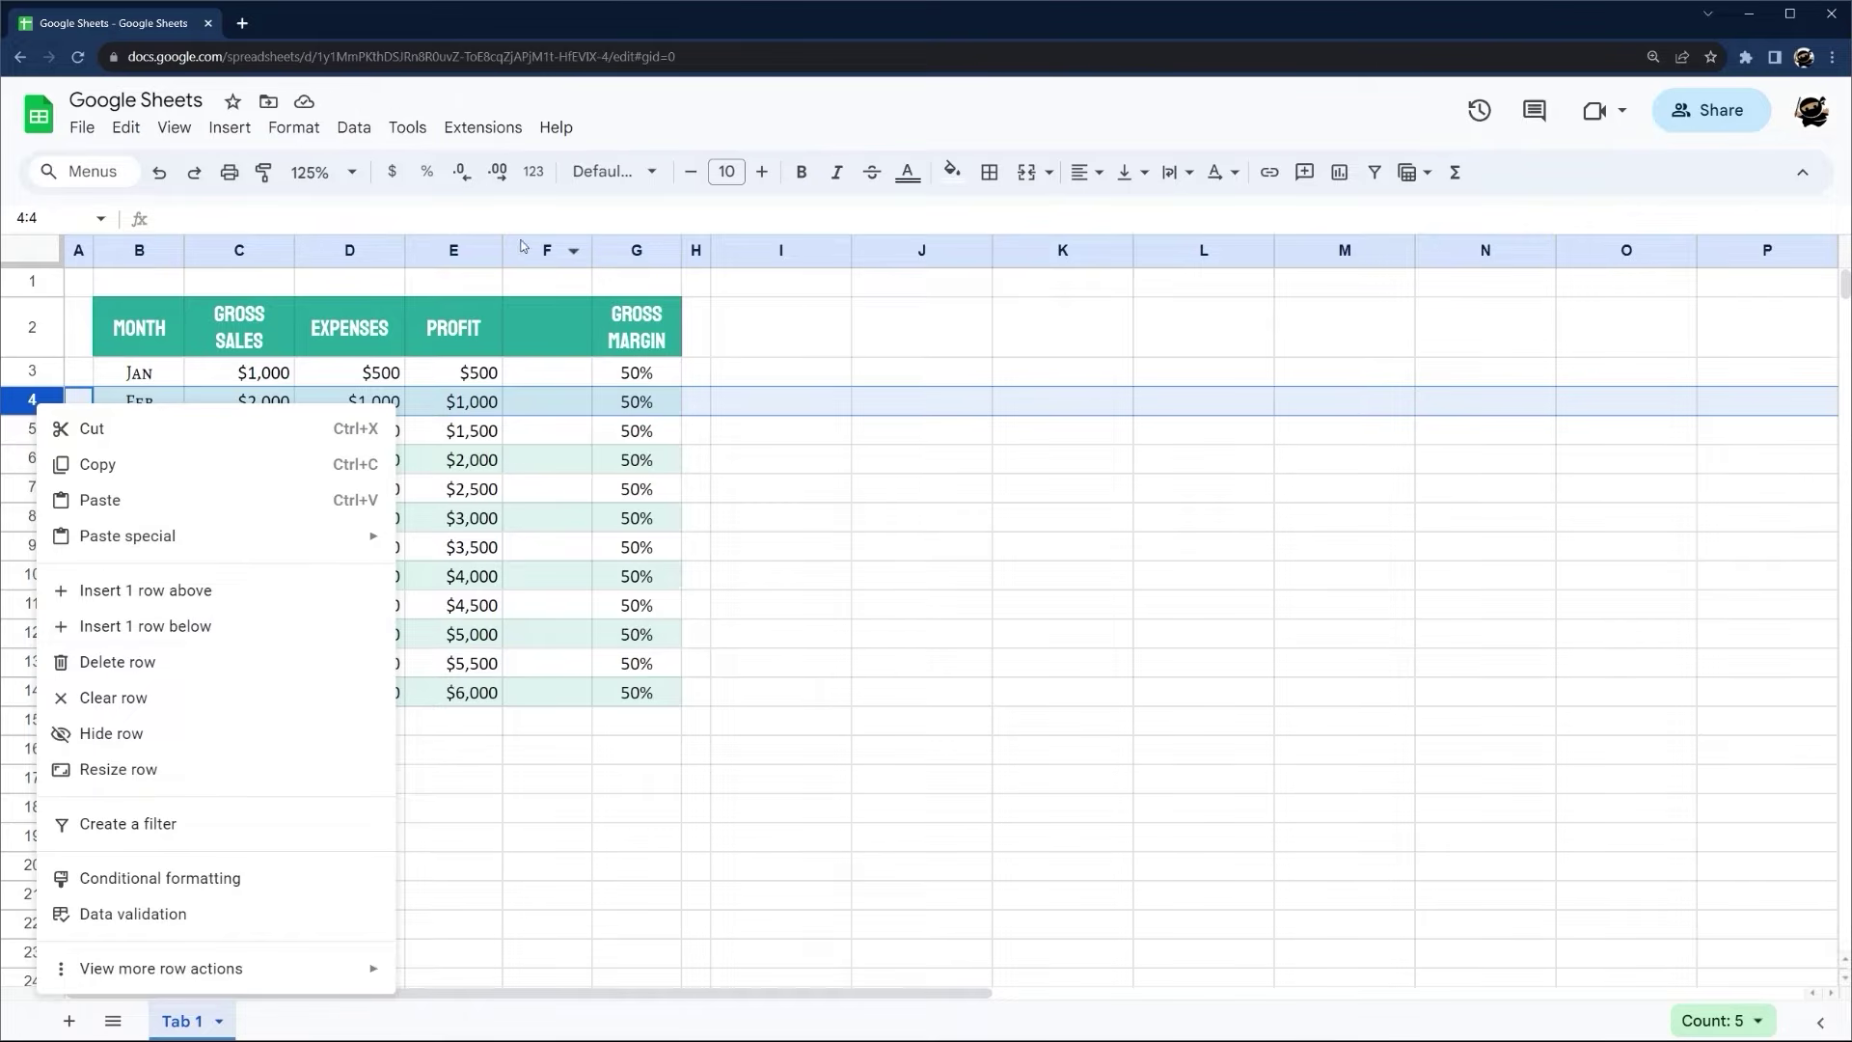
right_click(615, 248)
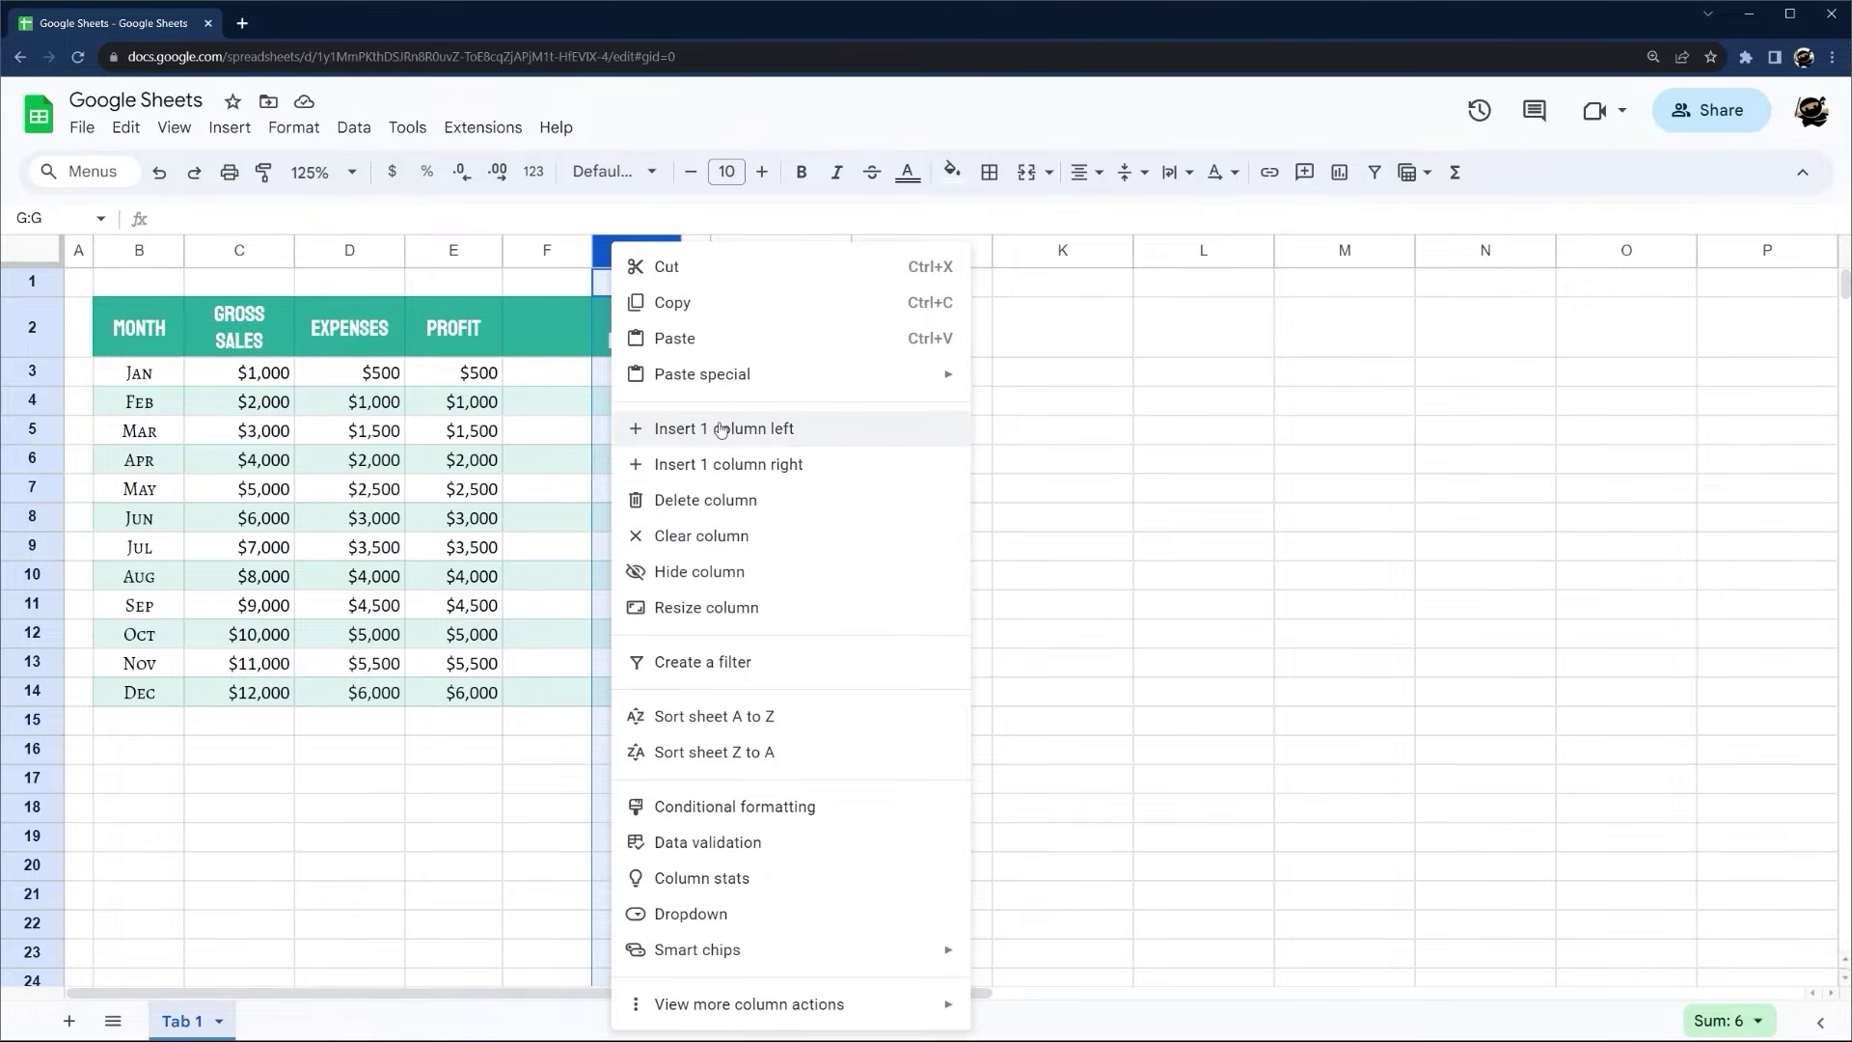
click(1157, 381)
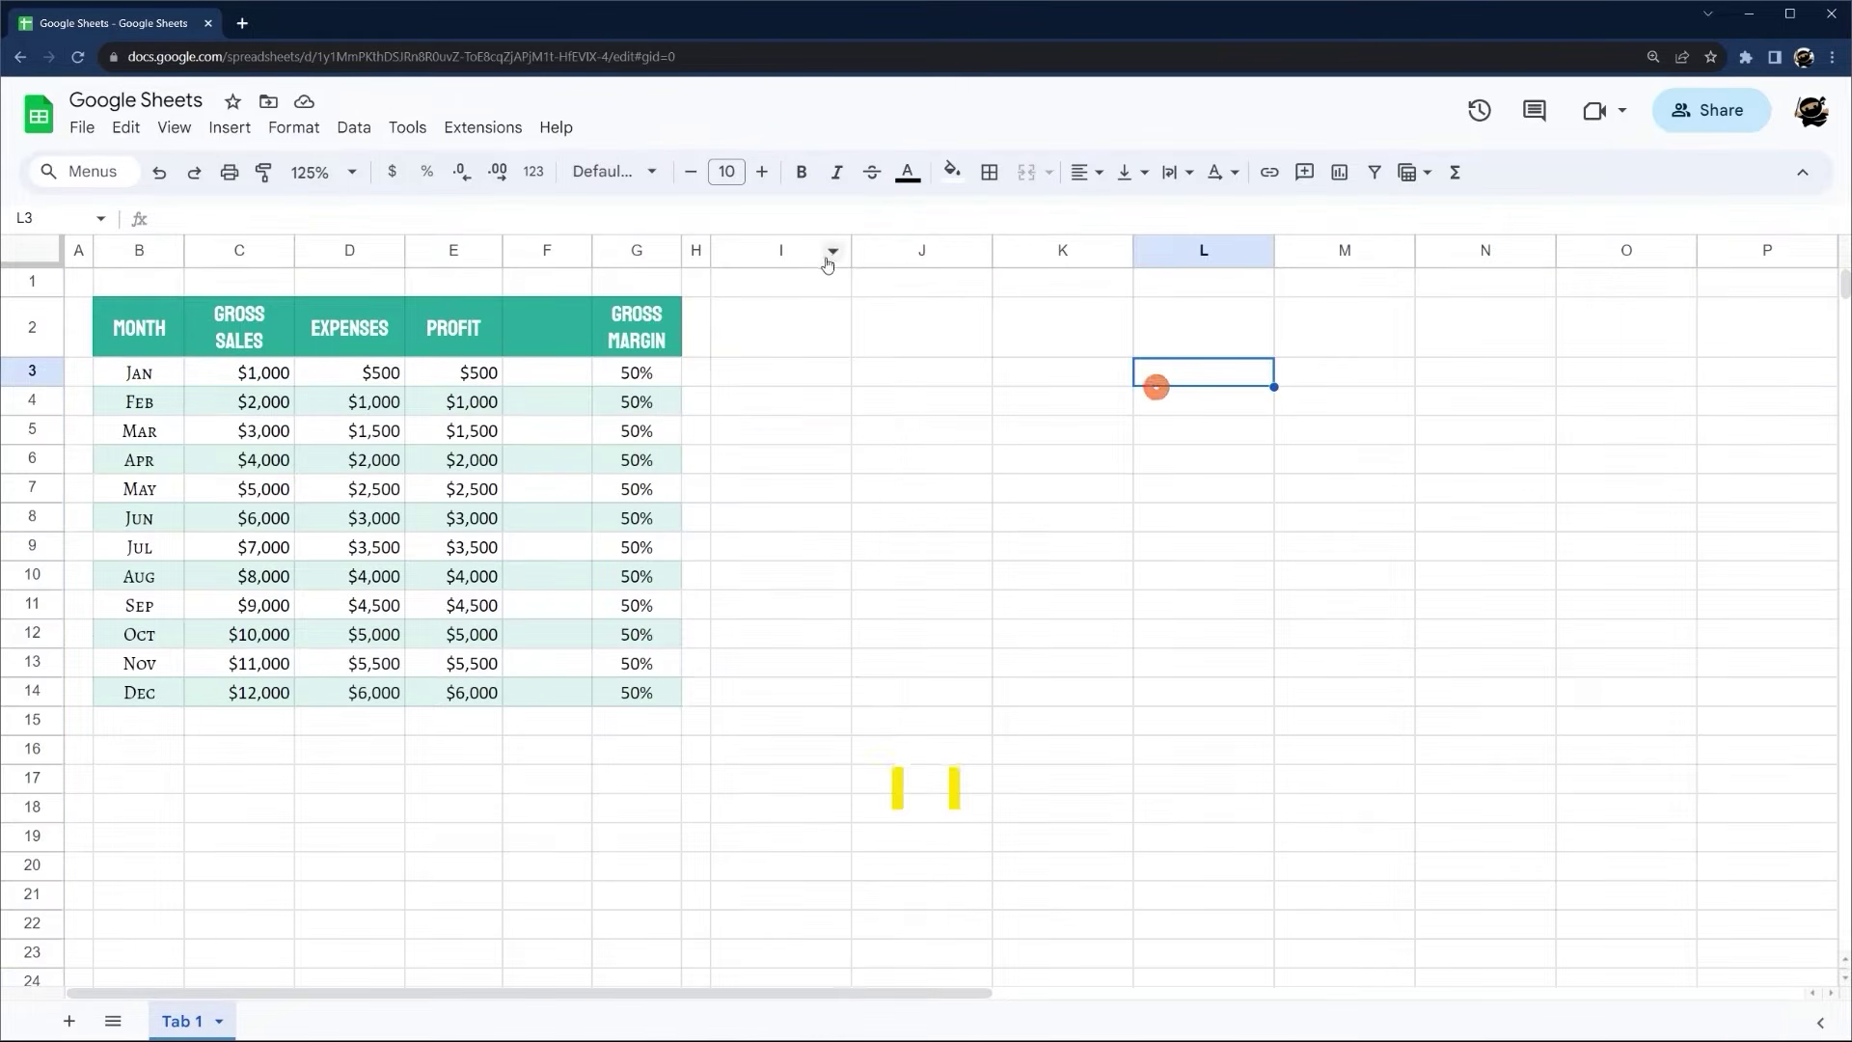
Select the empty columns I through M and insert five columns to their left
drag(769, 249, 1313, 252)
right_click(1313, 253)
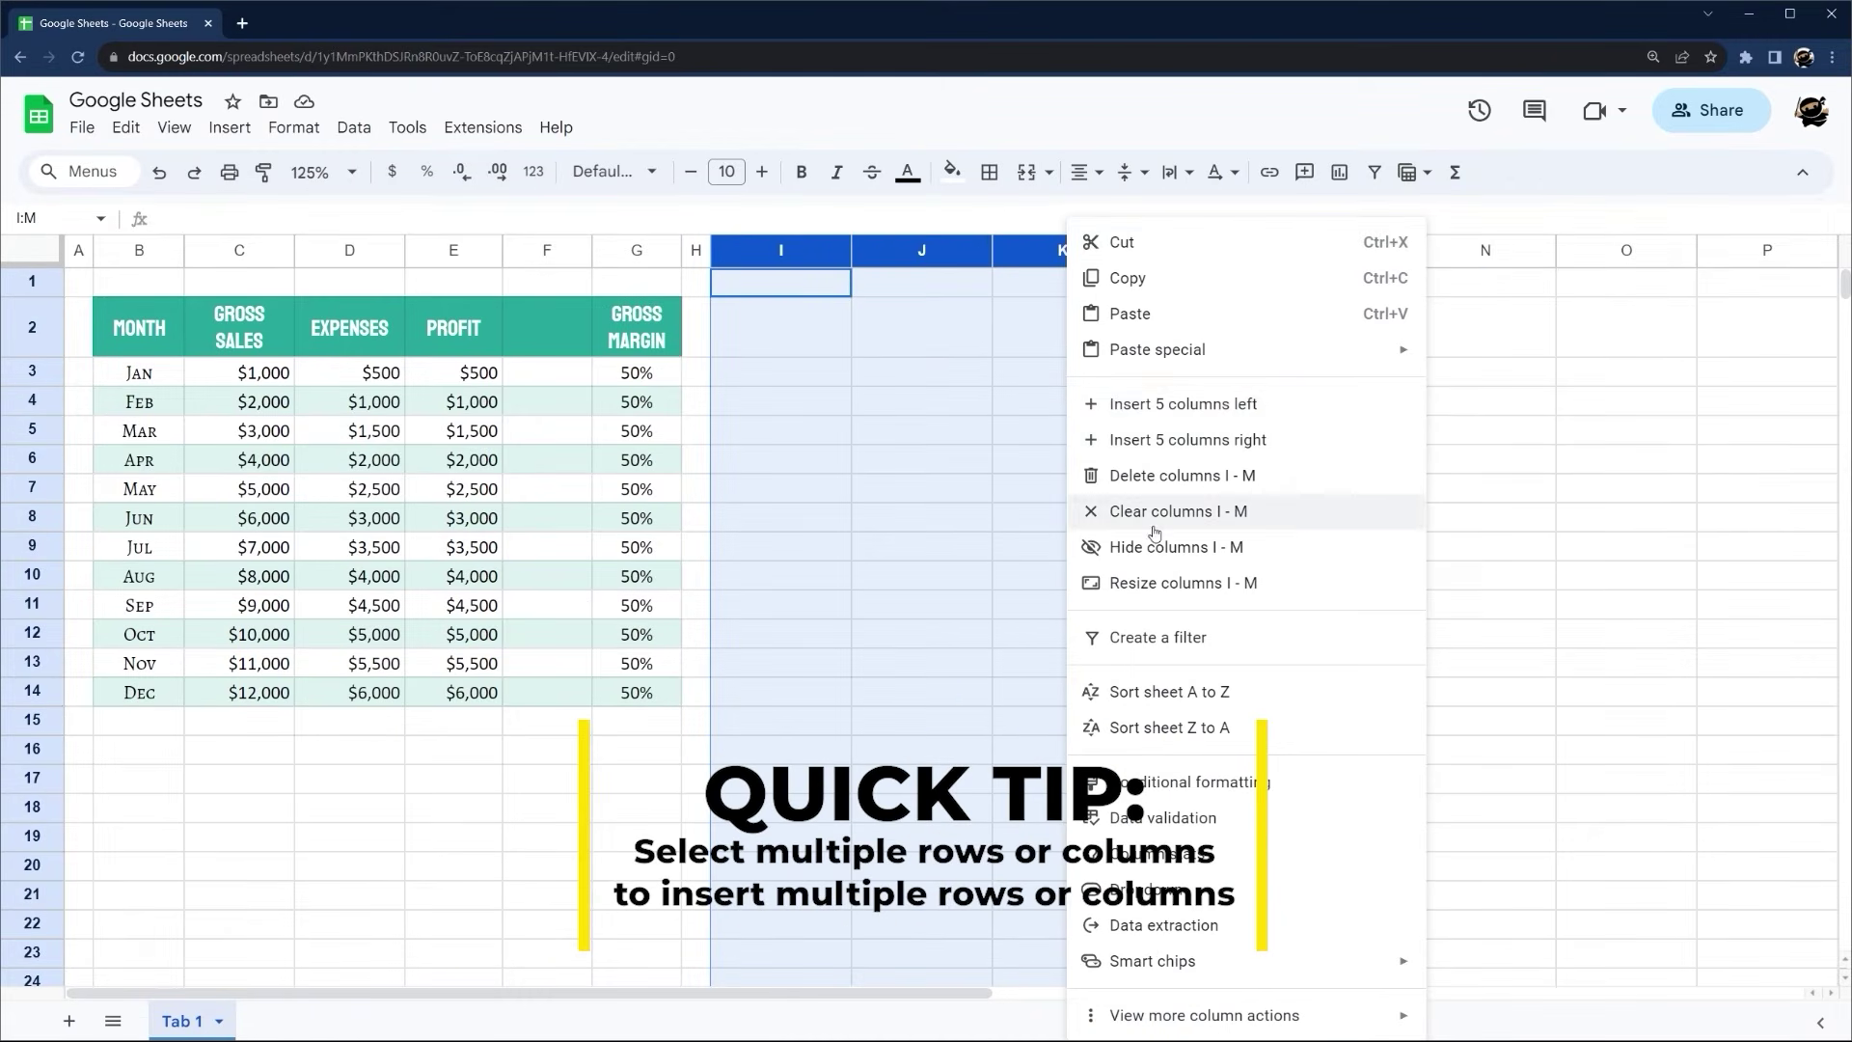
click(1151, 398)
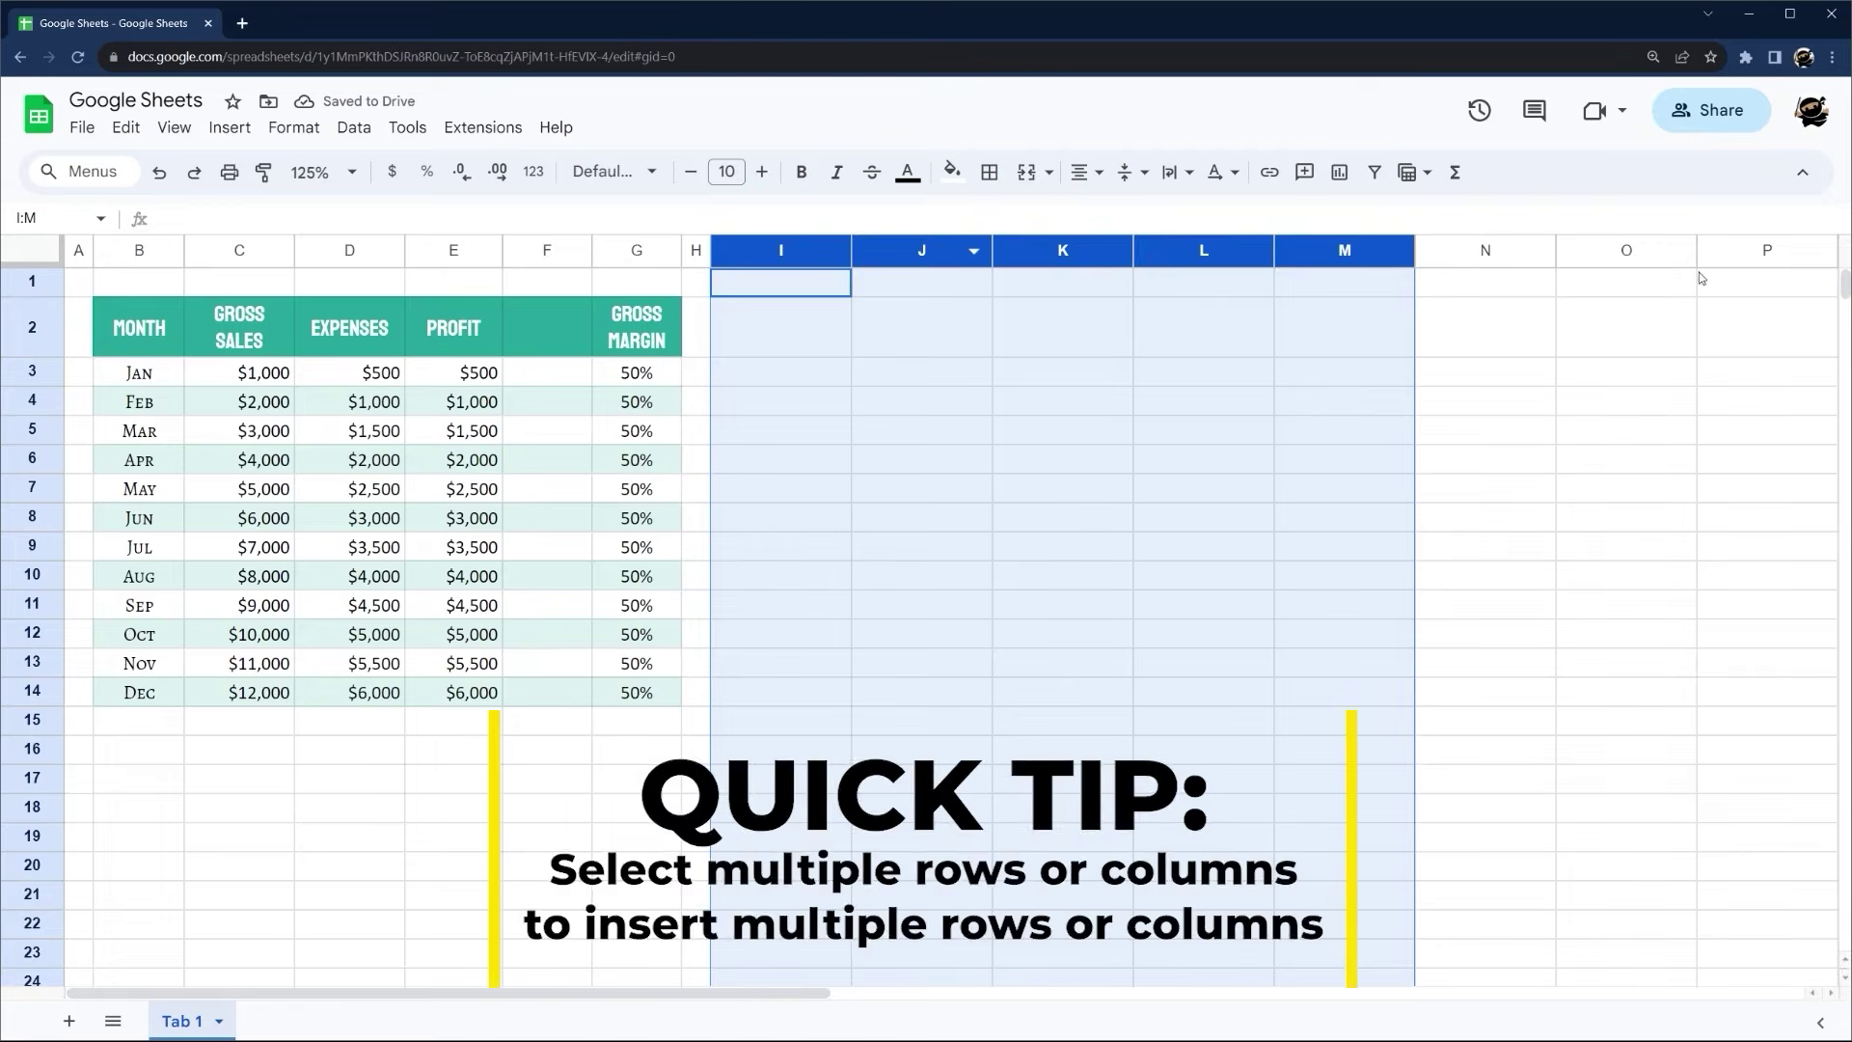
Delete the empty columns I through M four times in a row to remove most of the unused columns
right_click(901, 241)
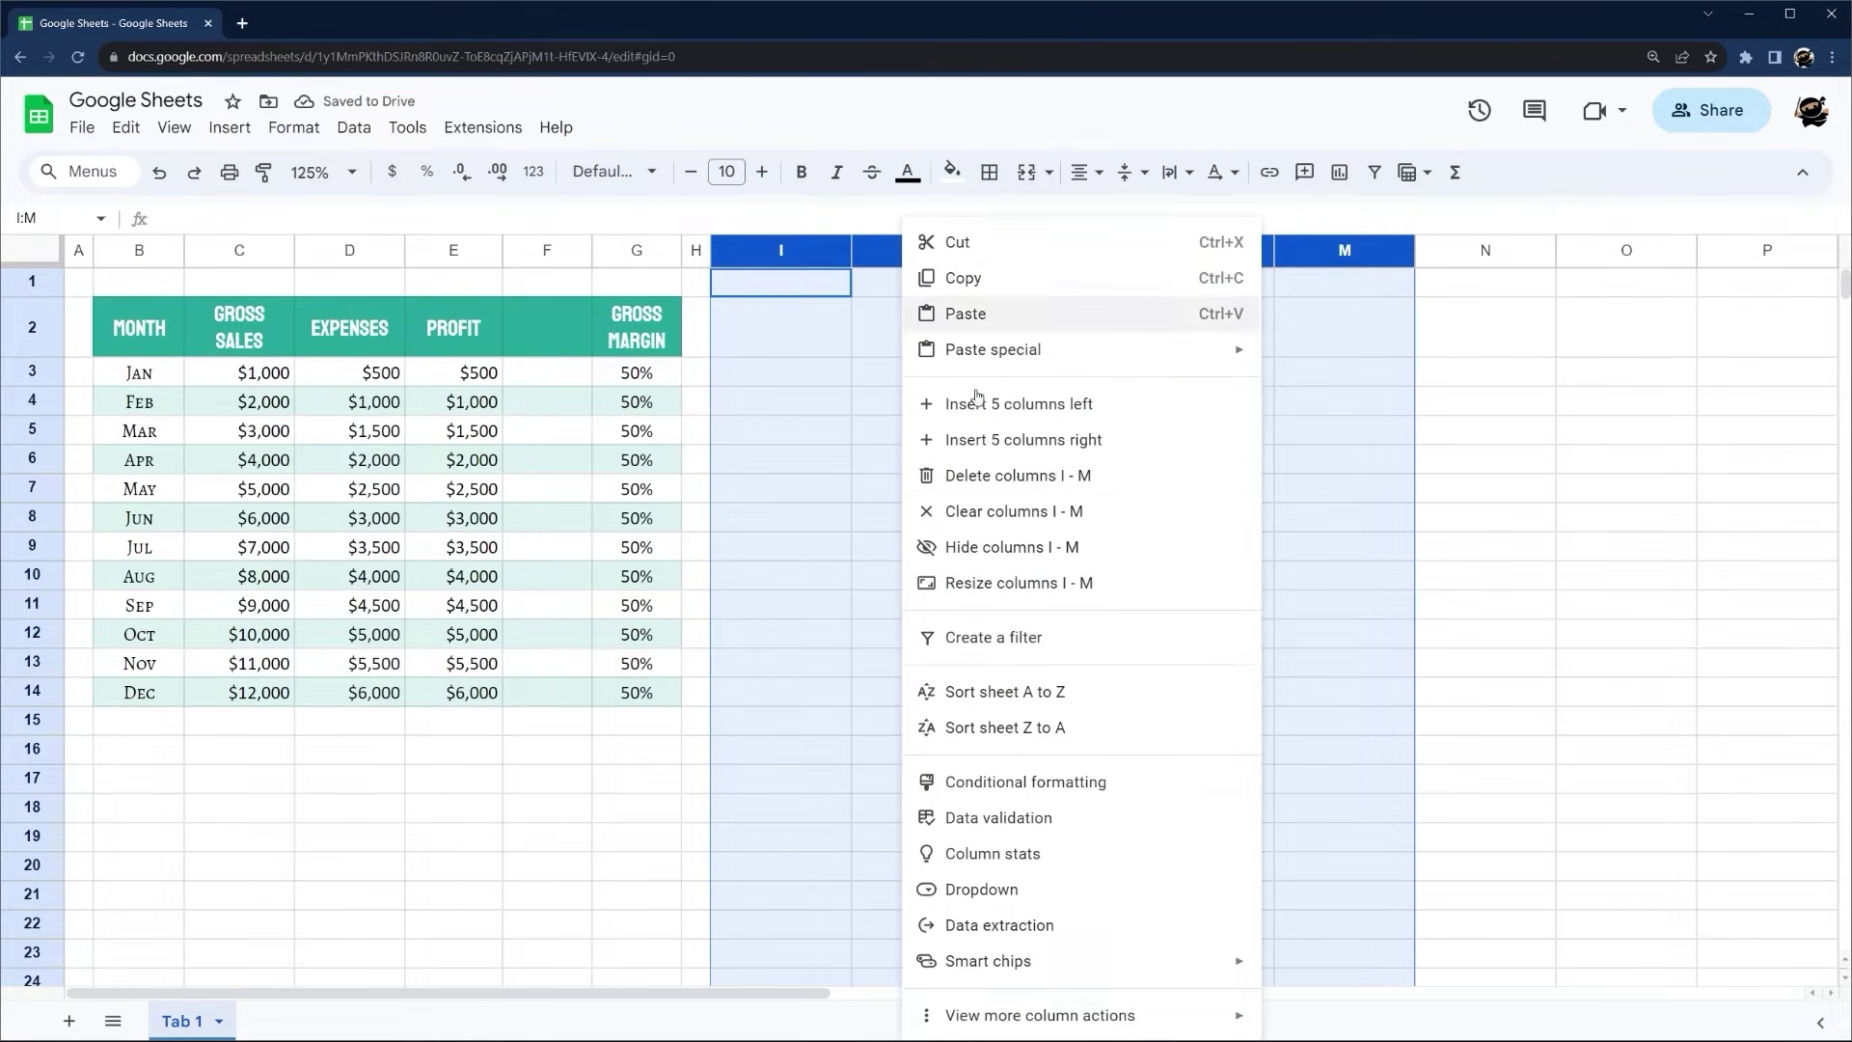
click(1033, 480)
right_click(813, 249)
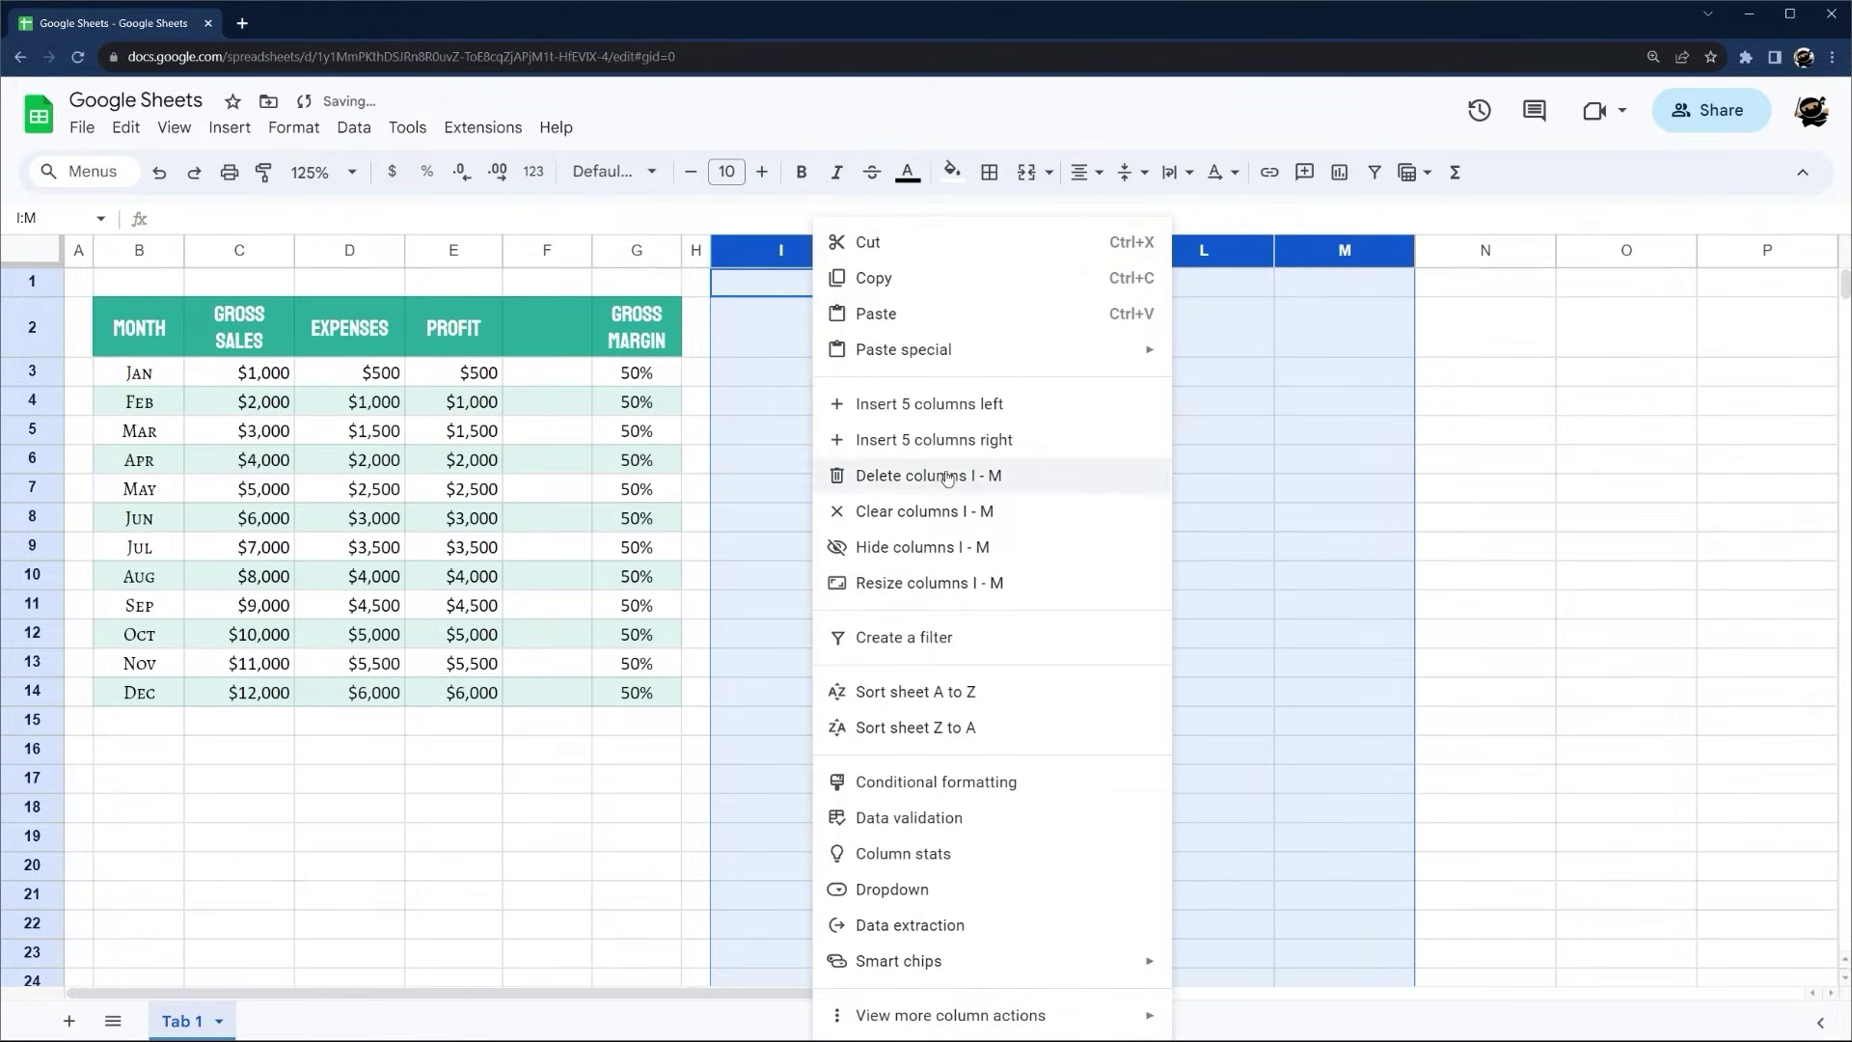
click(942, 476)
right_click(928, 248)
click(1019, 474)
right_click(917, 249)
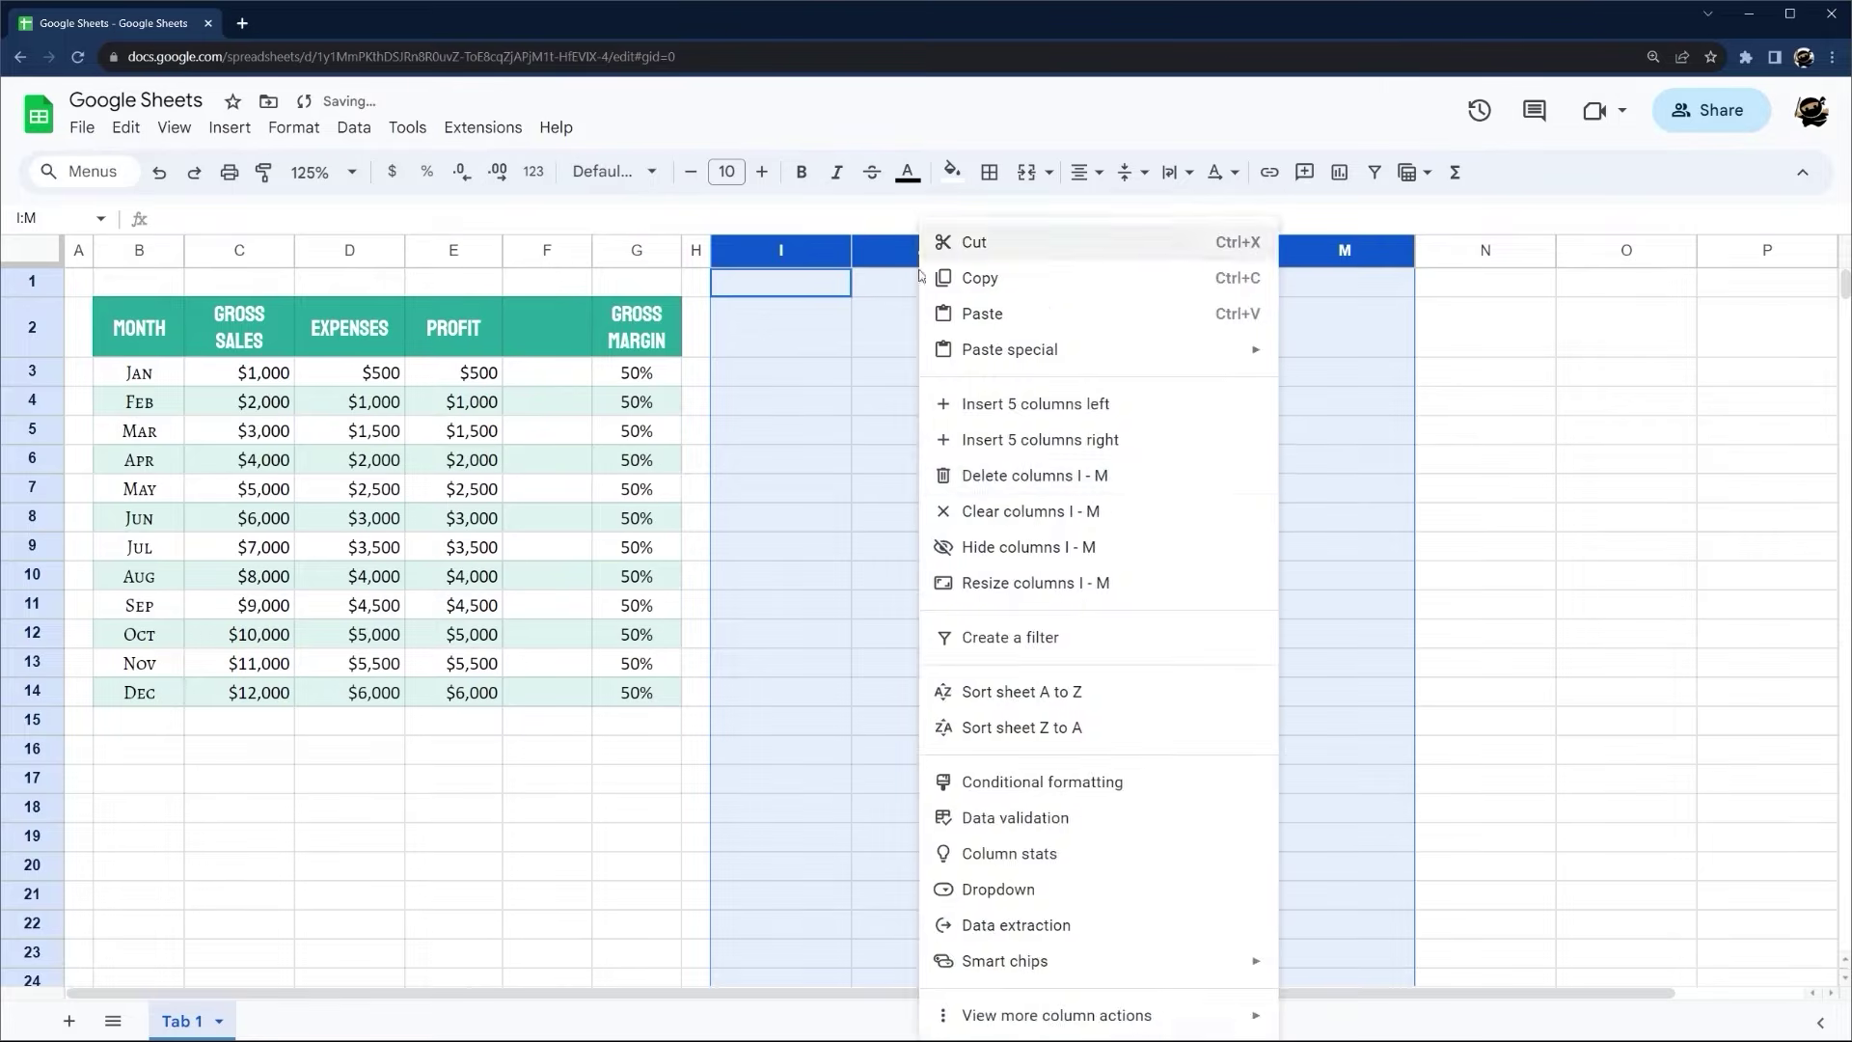
click(984, 473)
Delete the remaining empty columns I through L so the sheet ends at column H
click(968, 387)
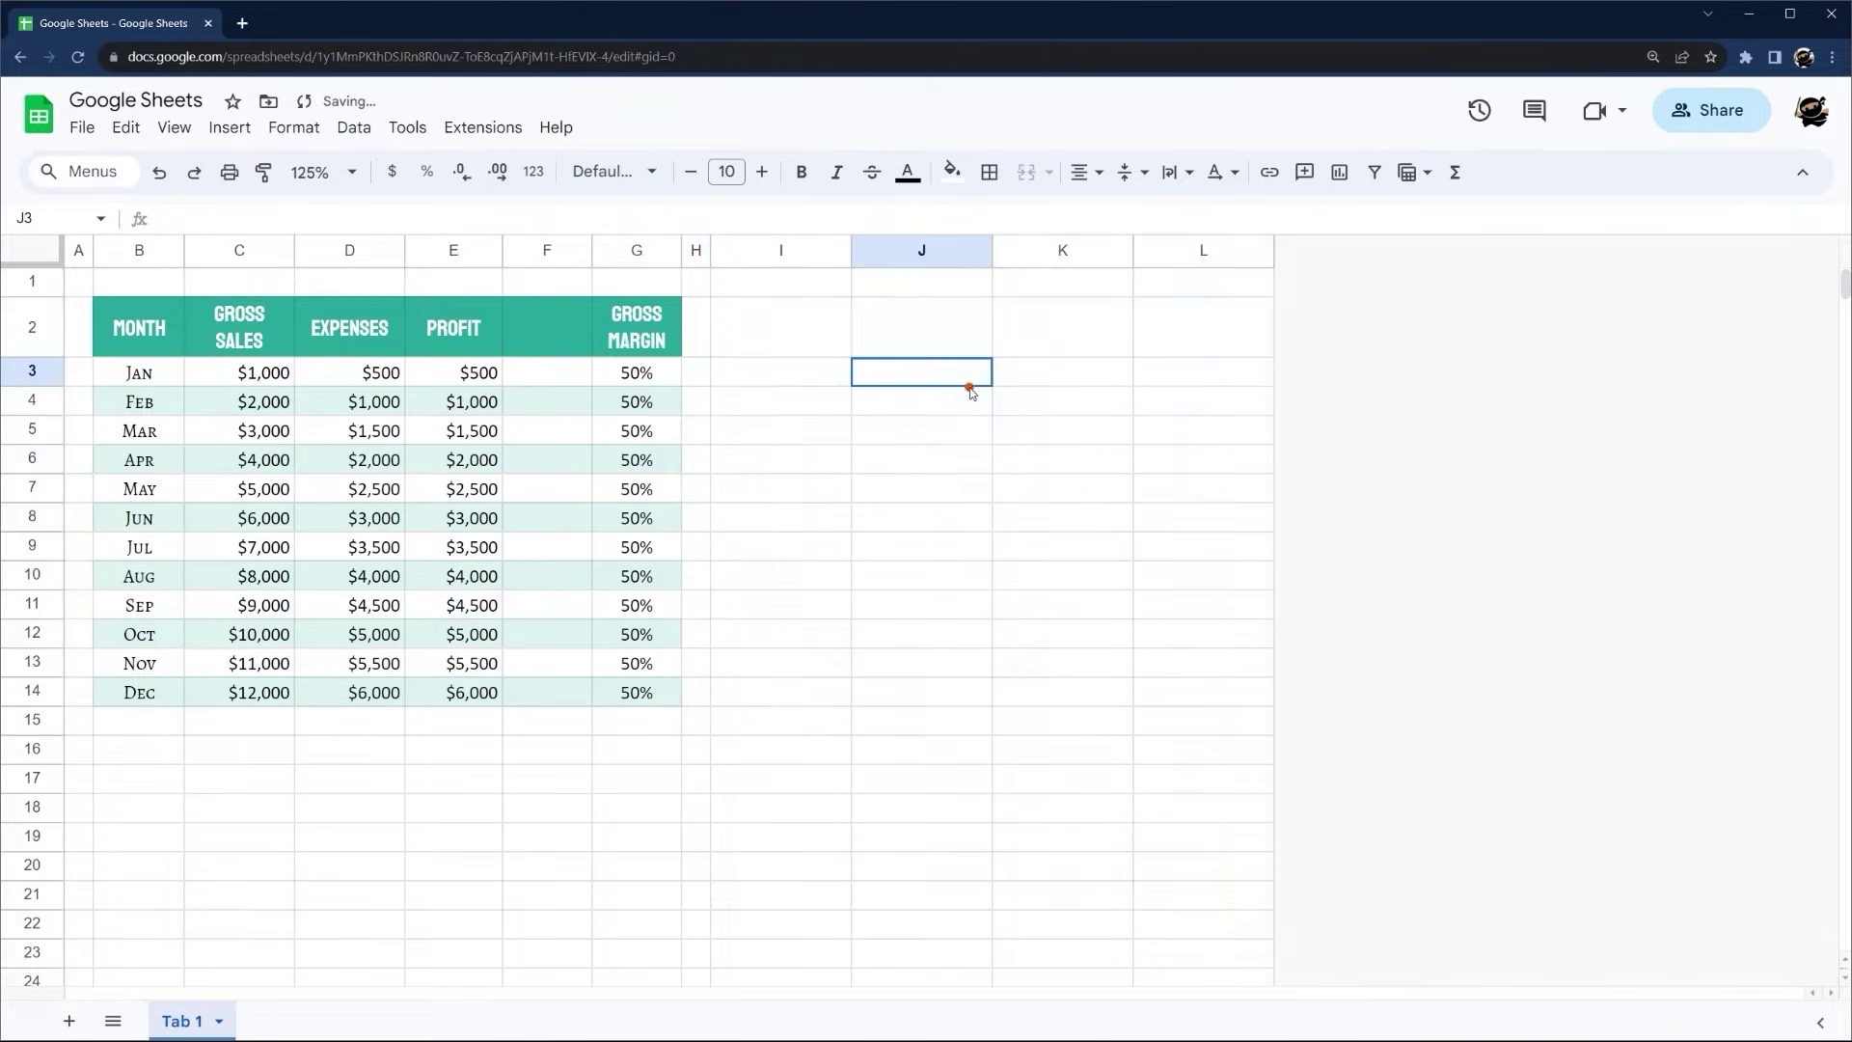
drag(1181, 257, 806, 254)
right_click(803, 253)
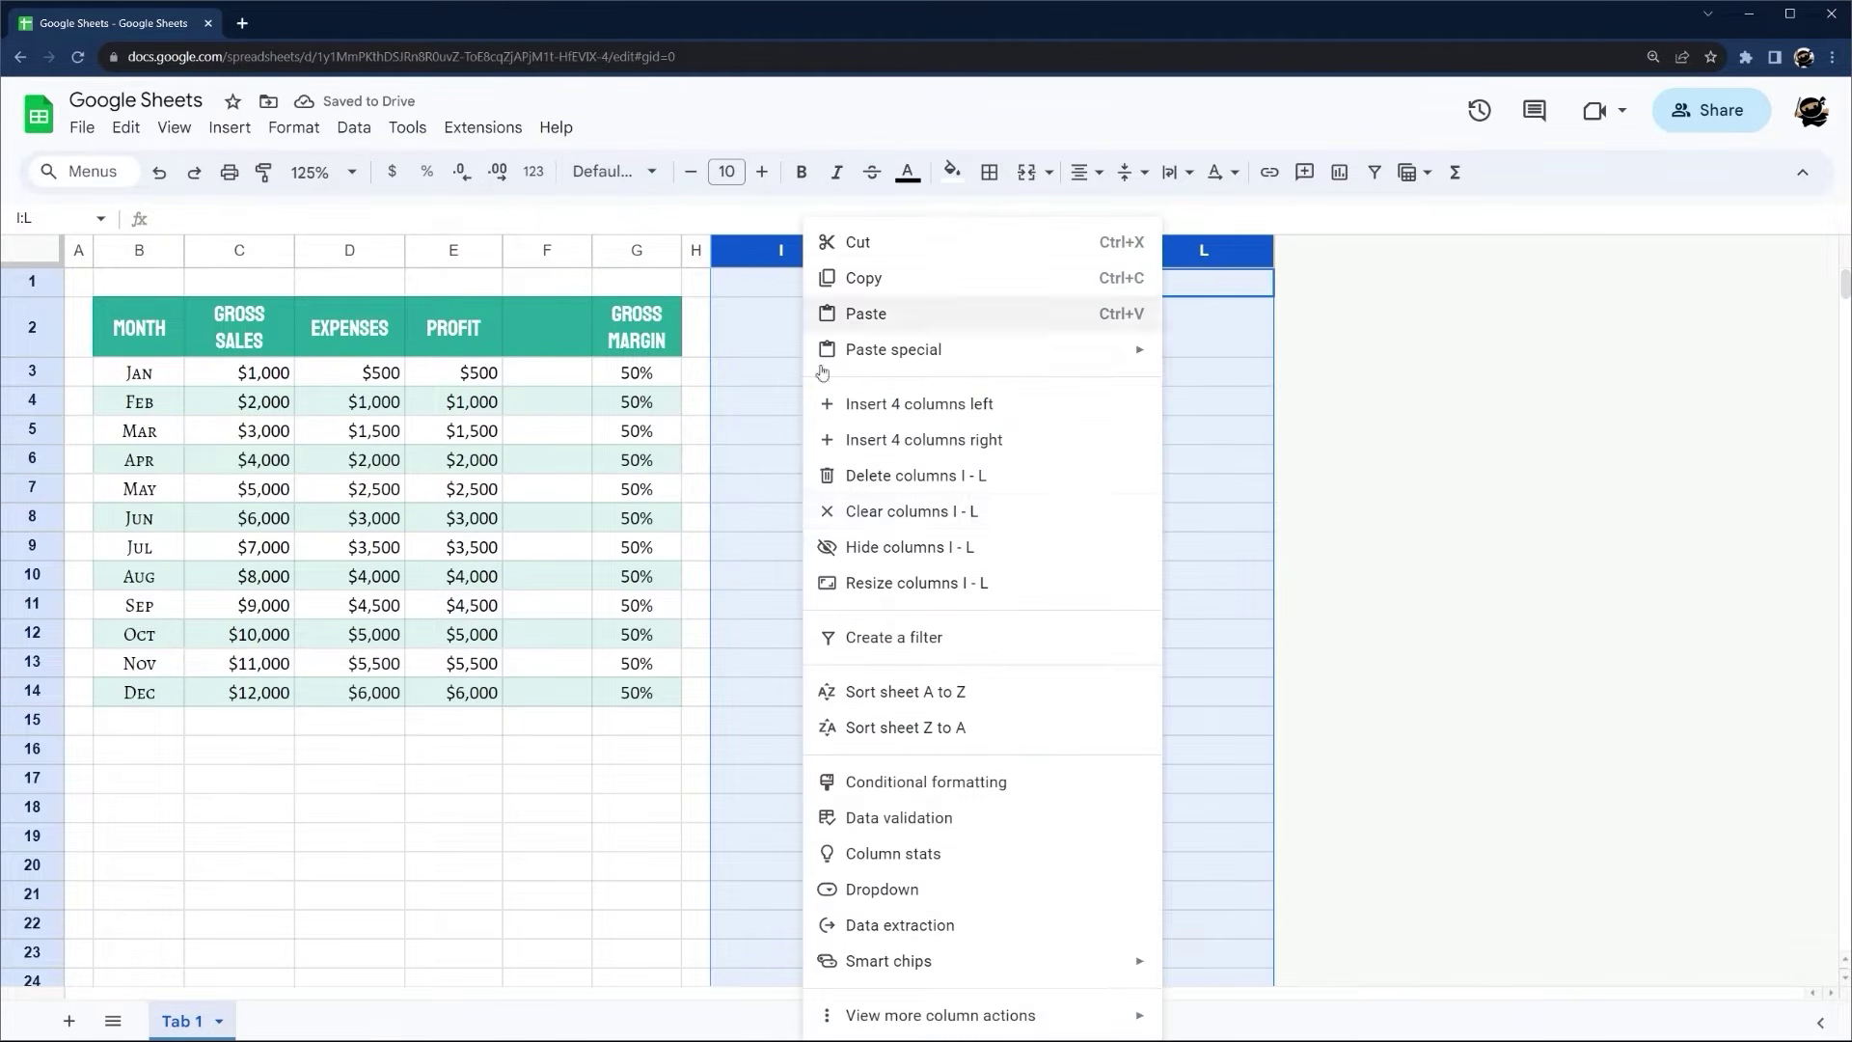
click(885, 475)
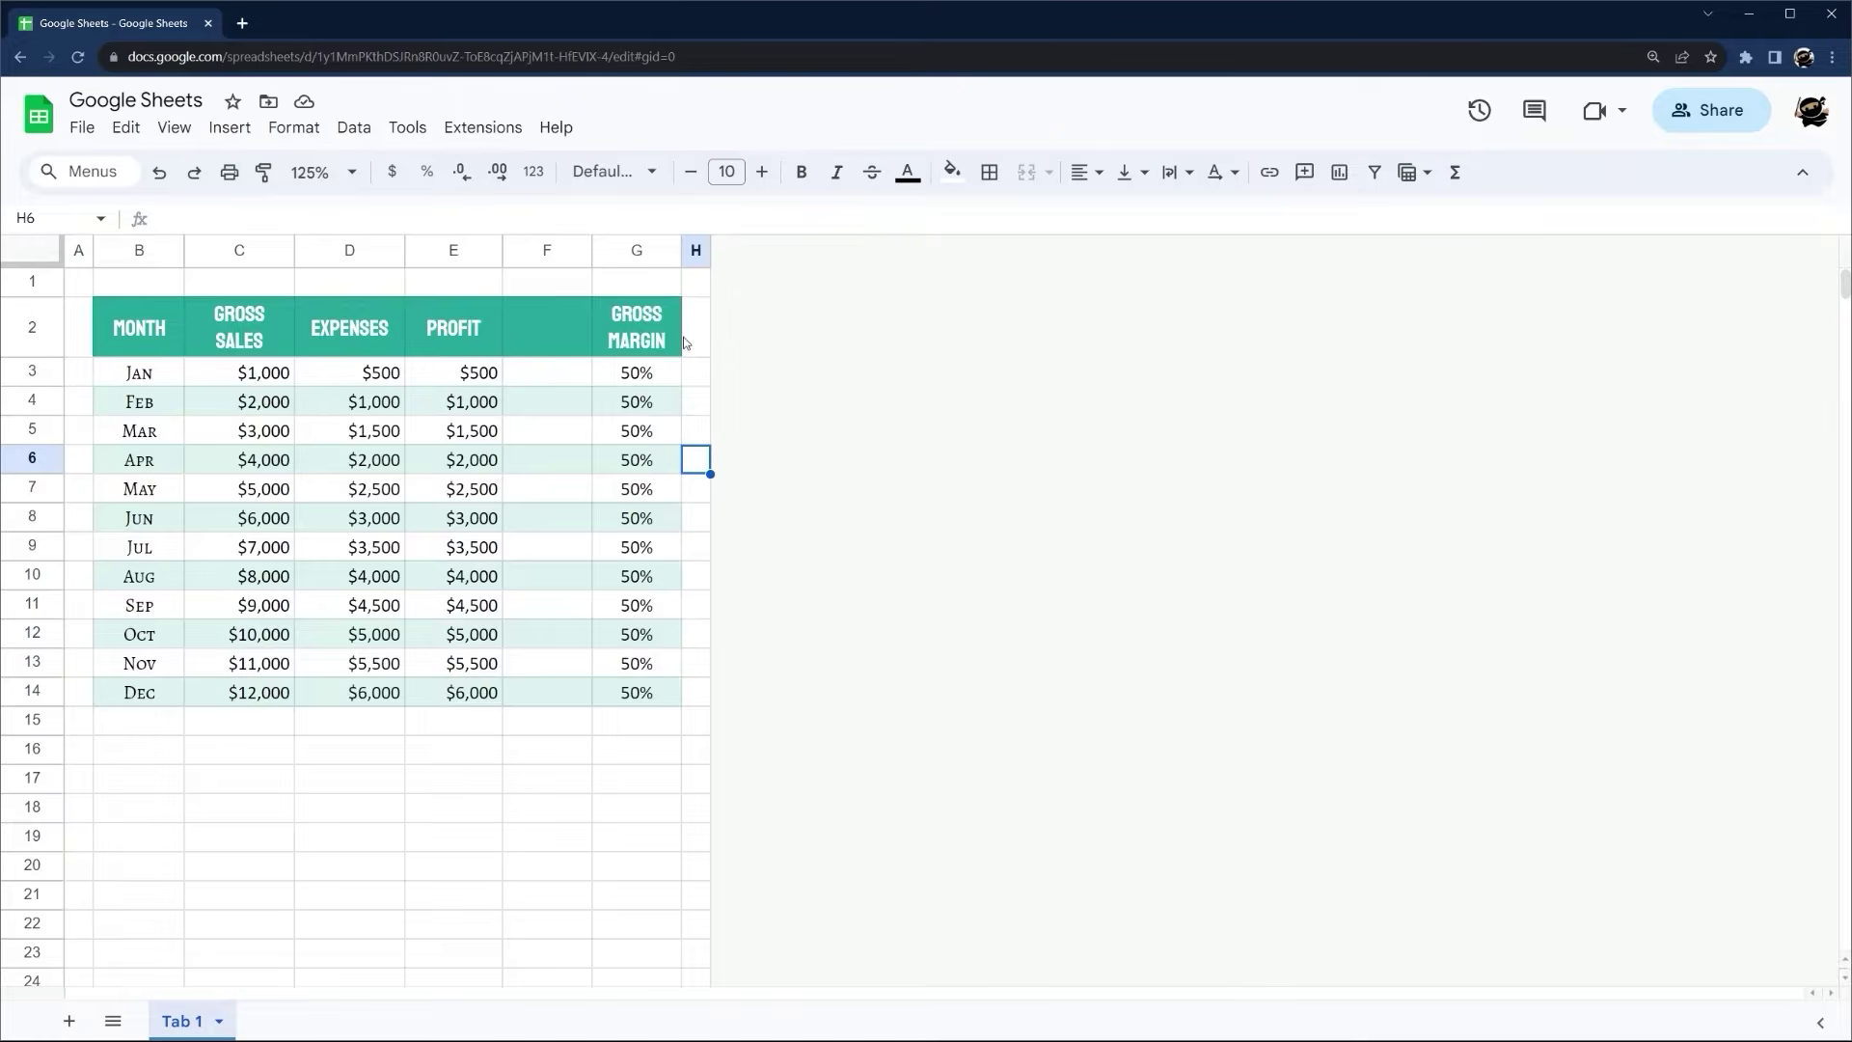
Delete the empty rows 18 through 1000 below the table
scroll(675, 344, down, 4)
scroll(671, 344, up, 4)
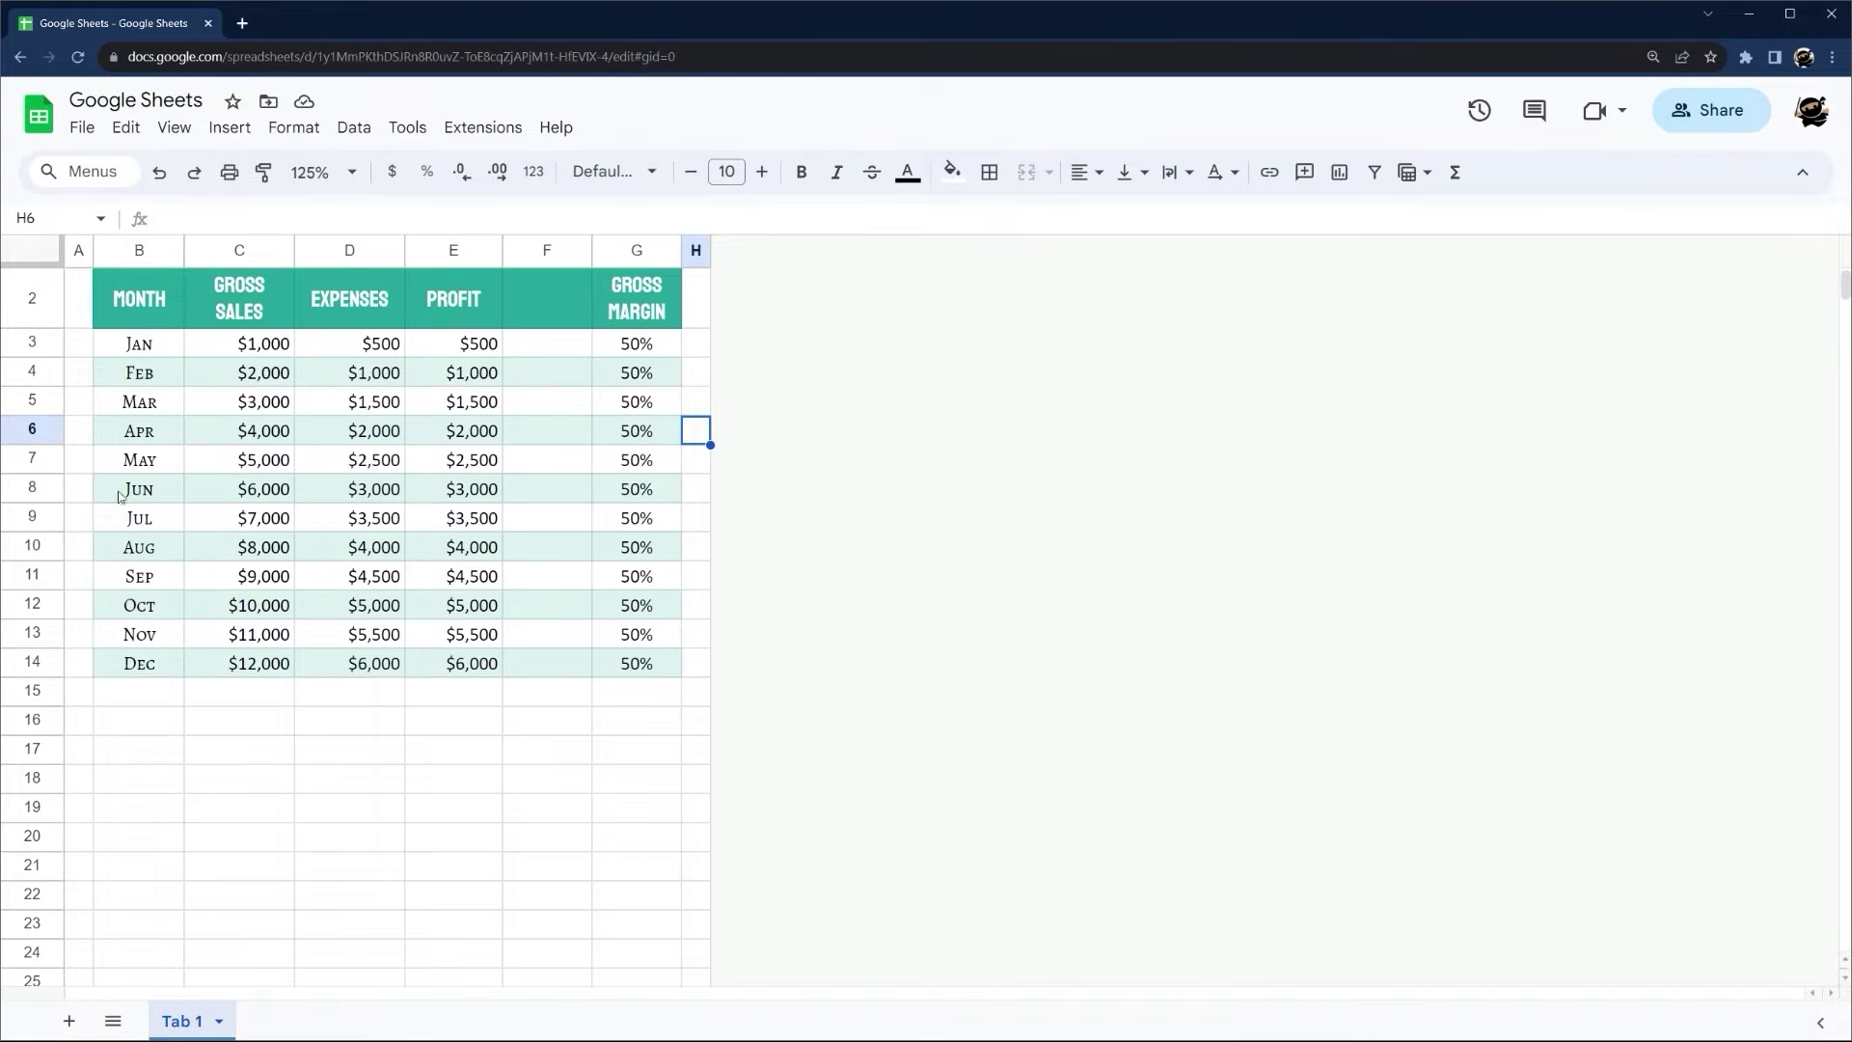
click(51, 783)
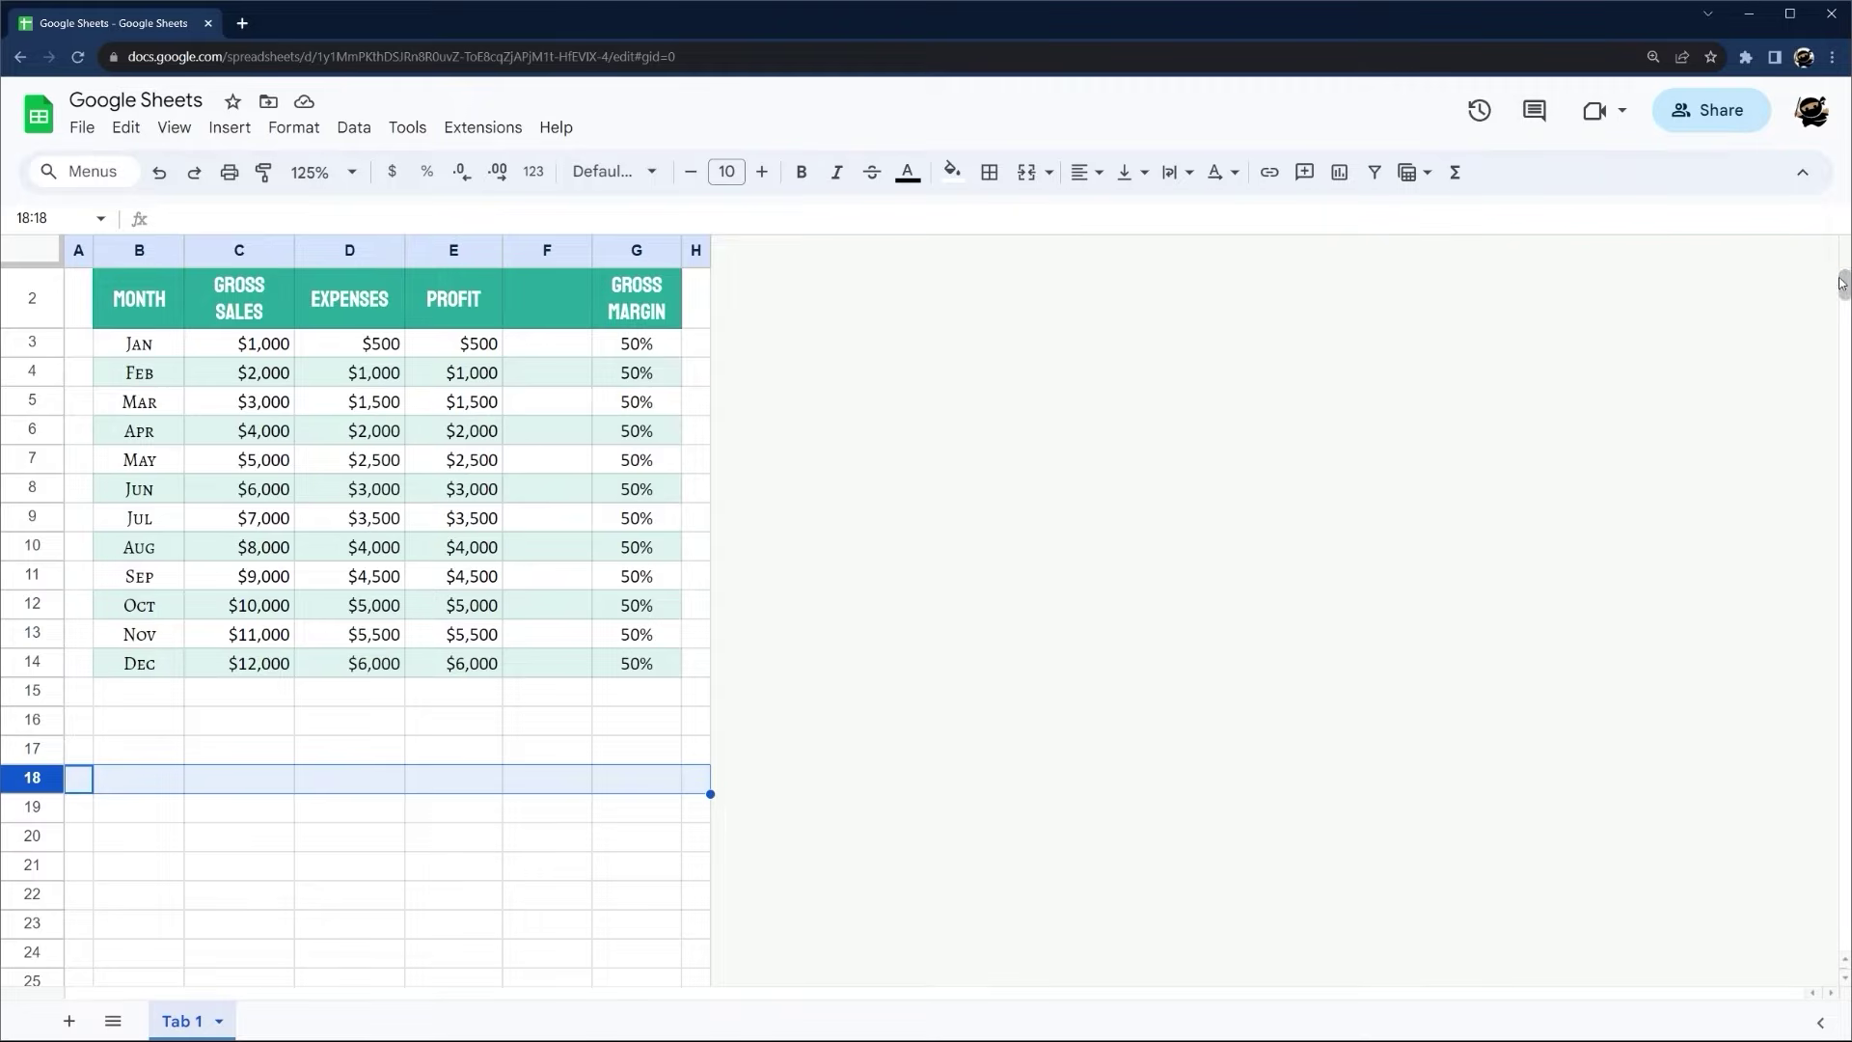
drag(1842, 283, 1842, 958)
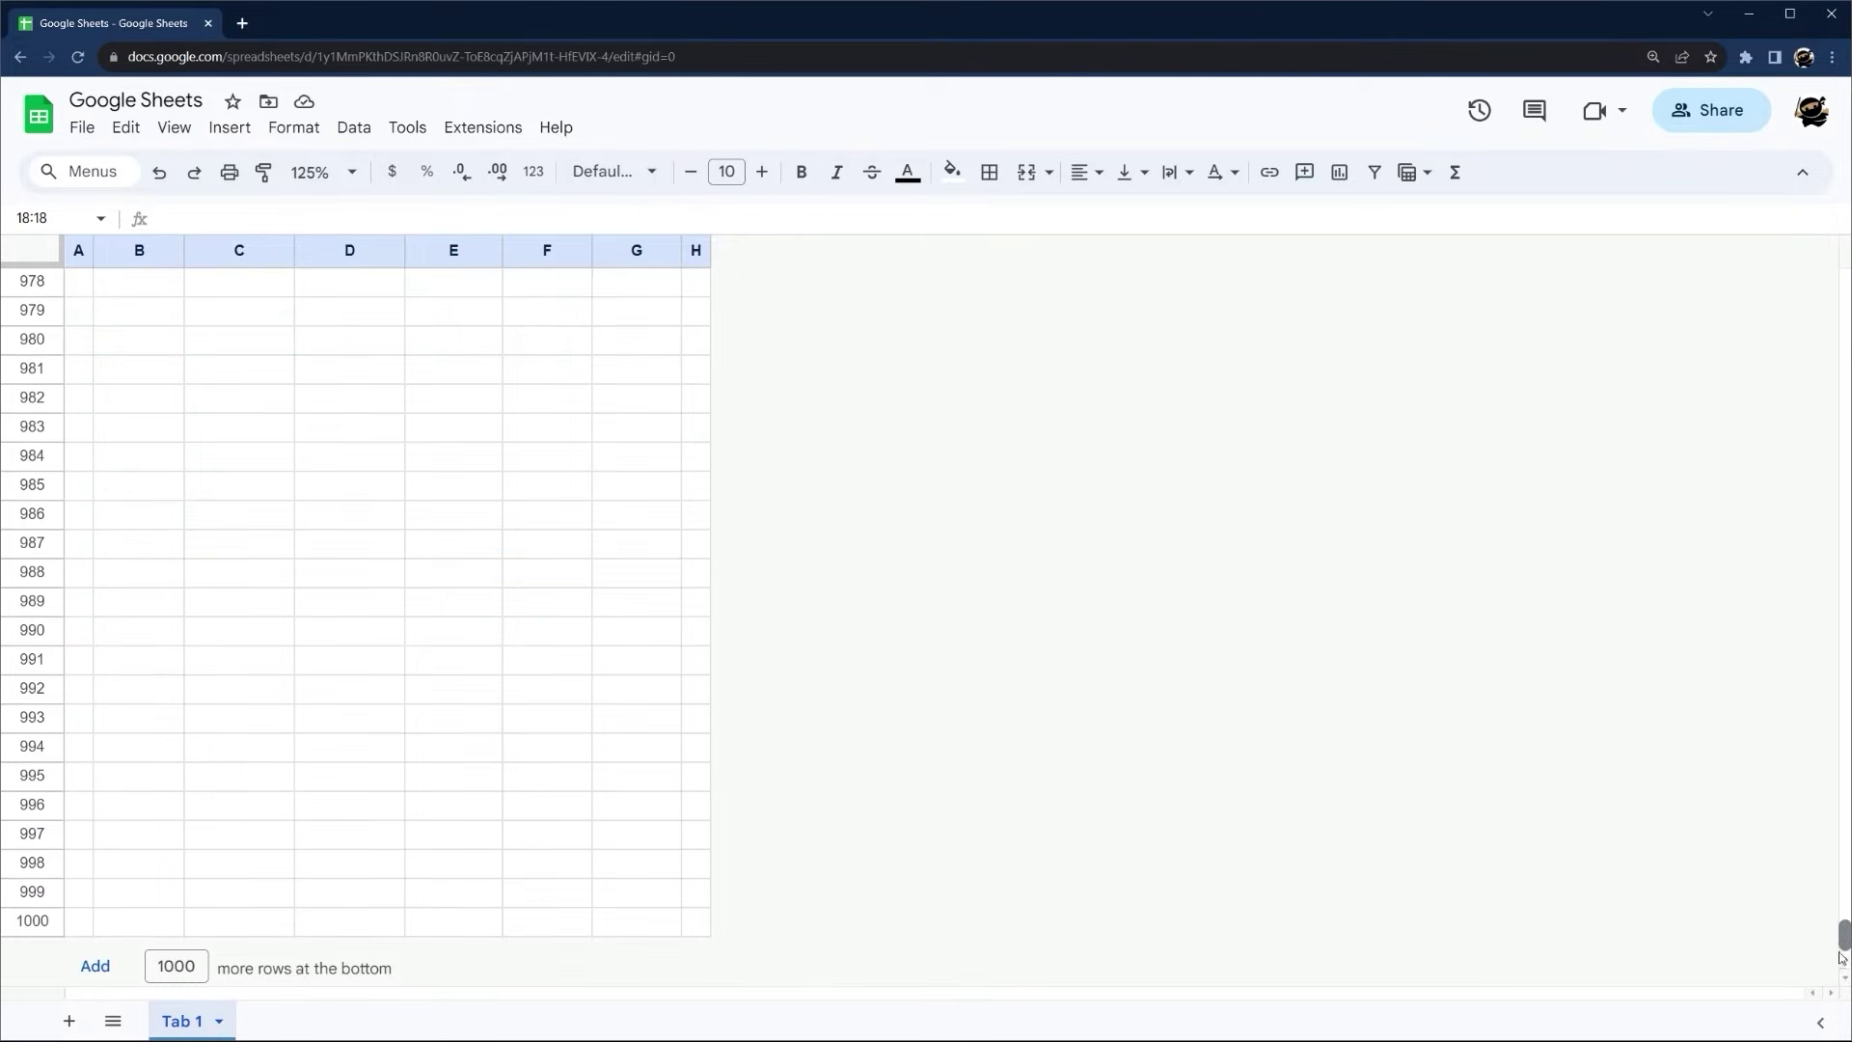
shift+click(29, 921)
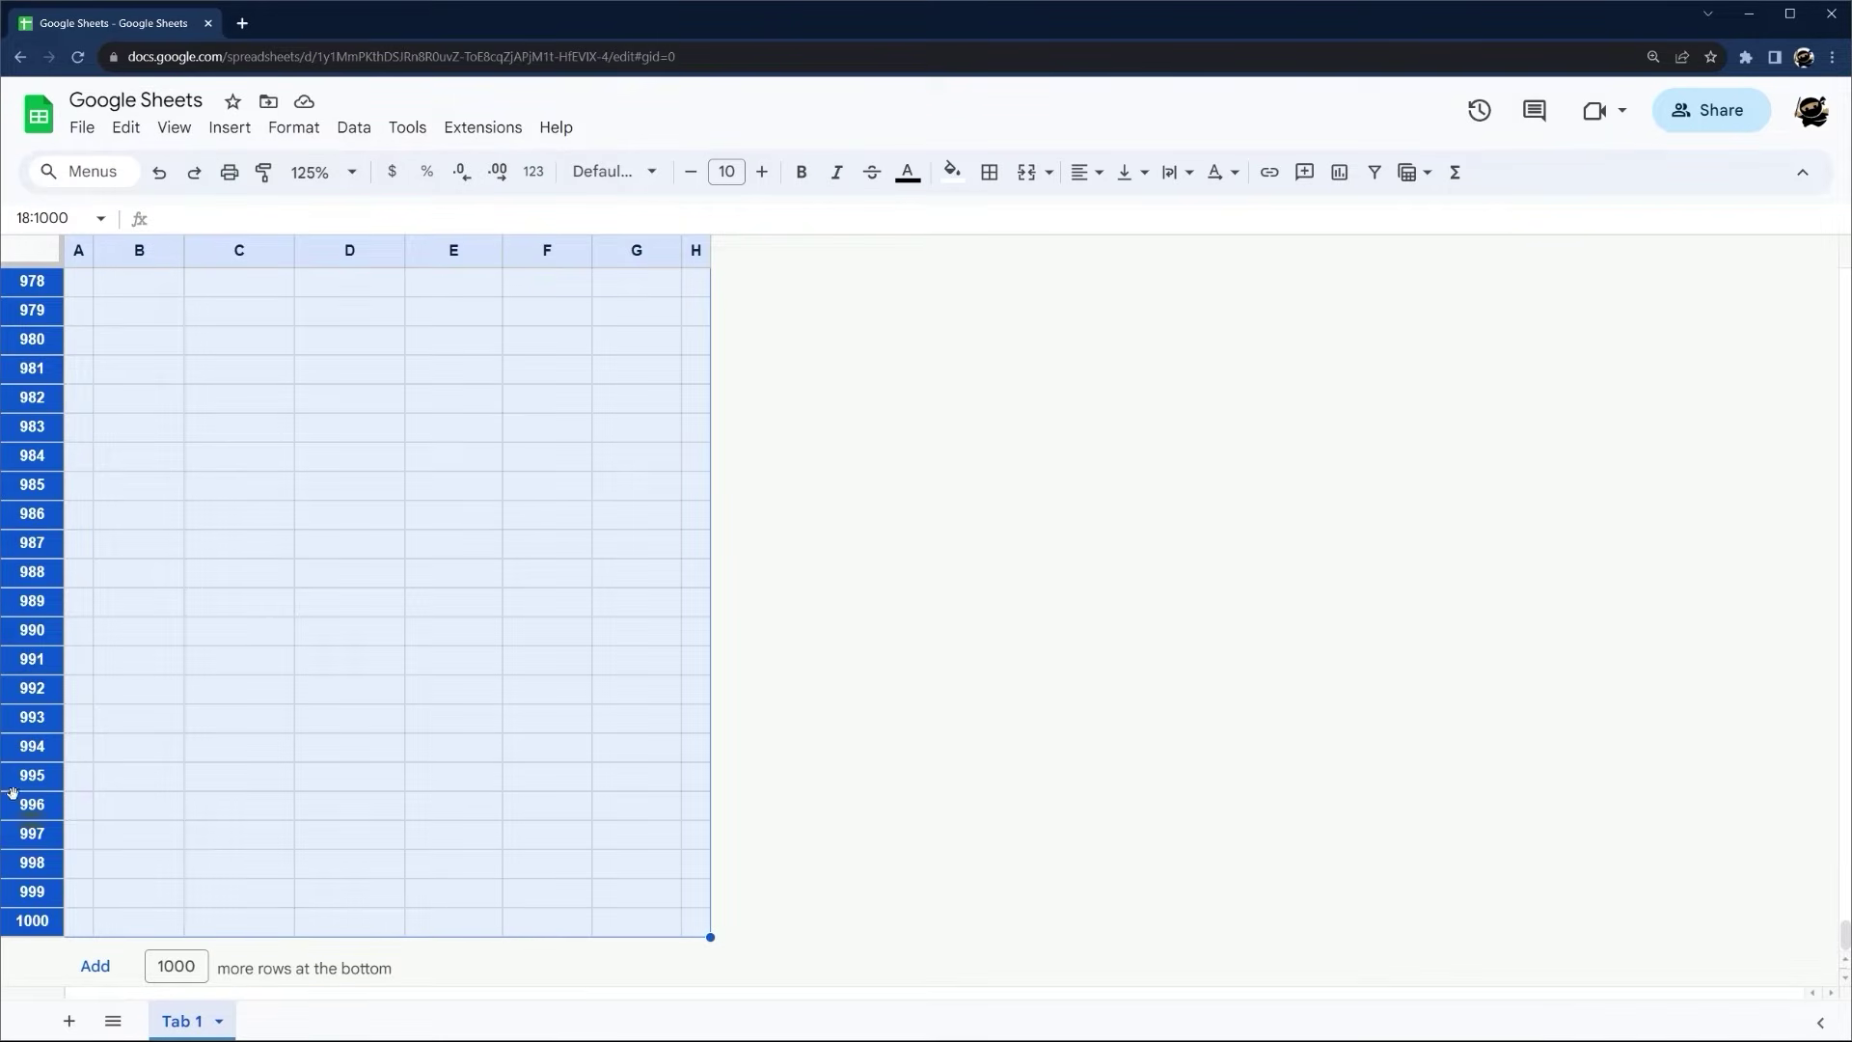
right_click(31, 625)
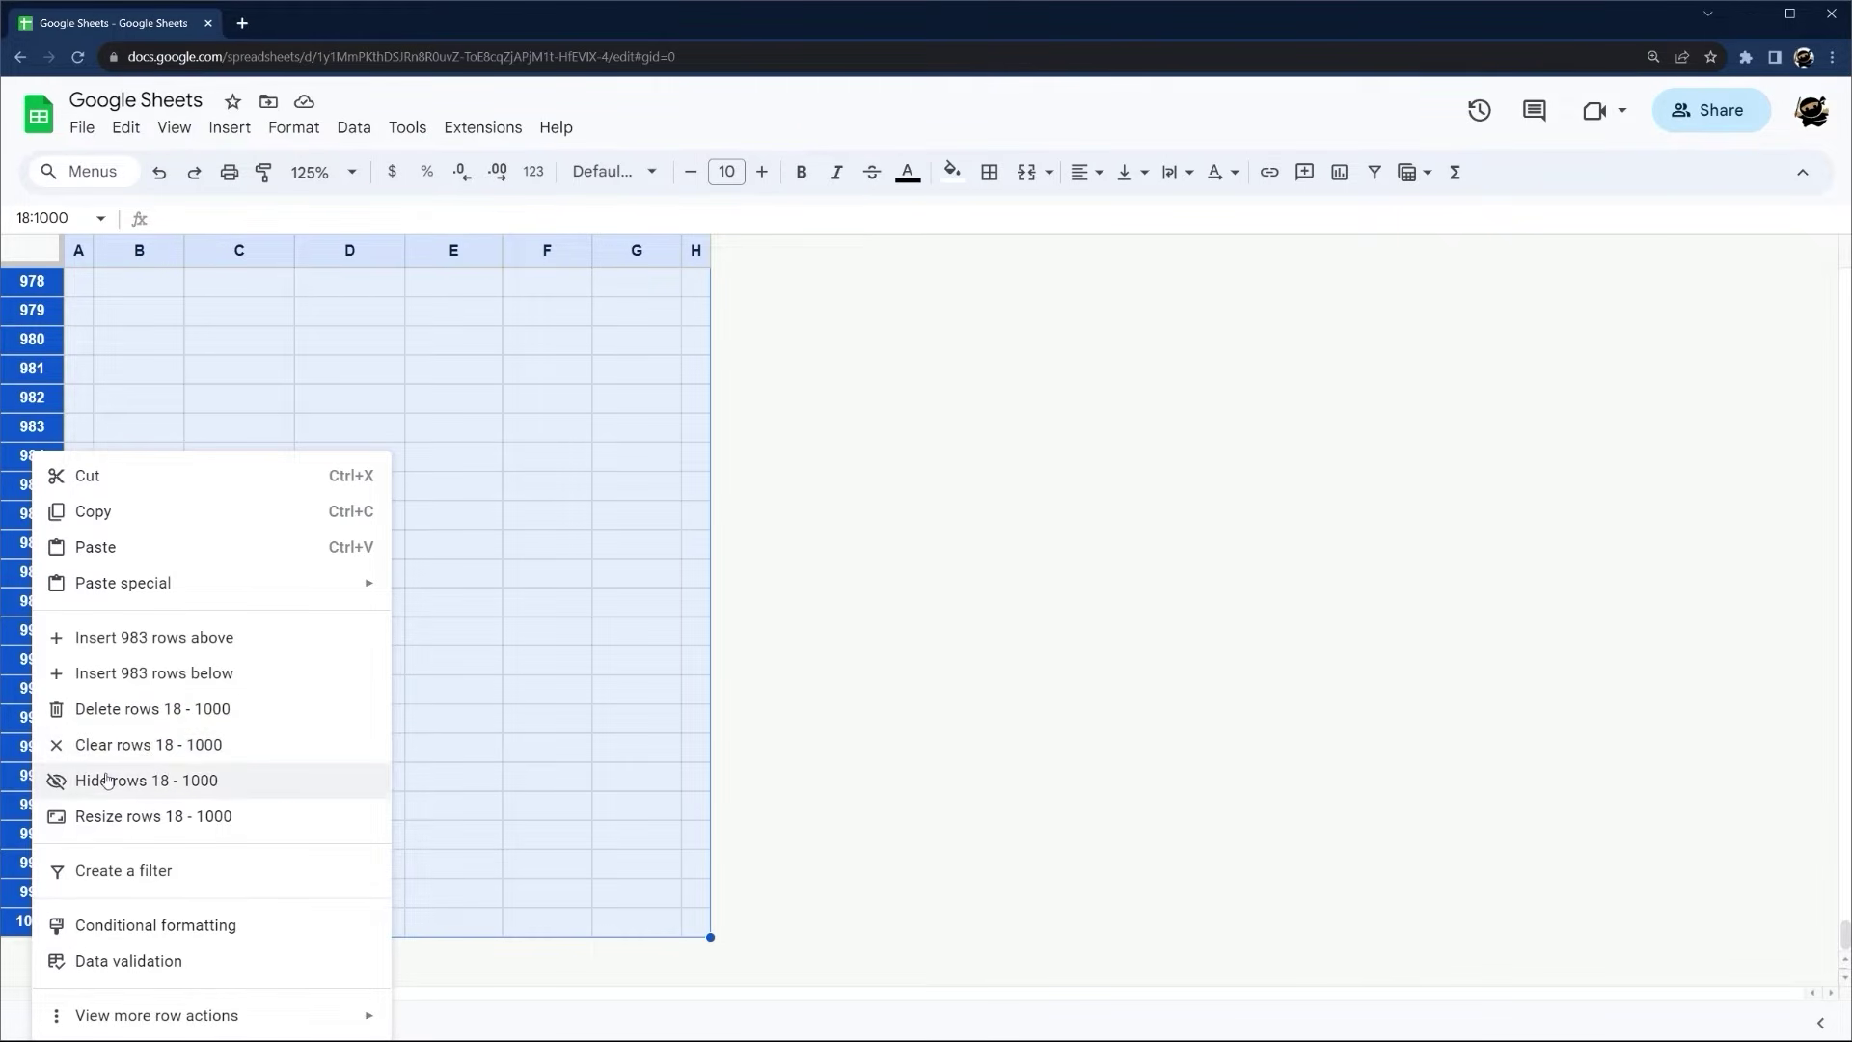
click(137, 710)
click(704, 726)
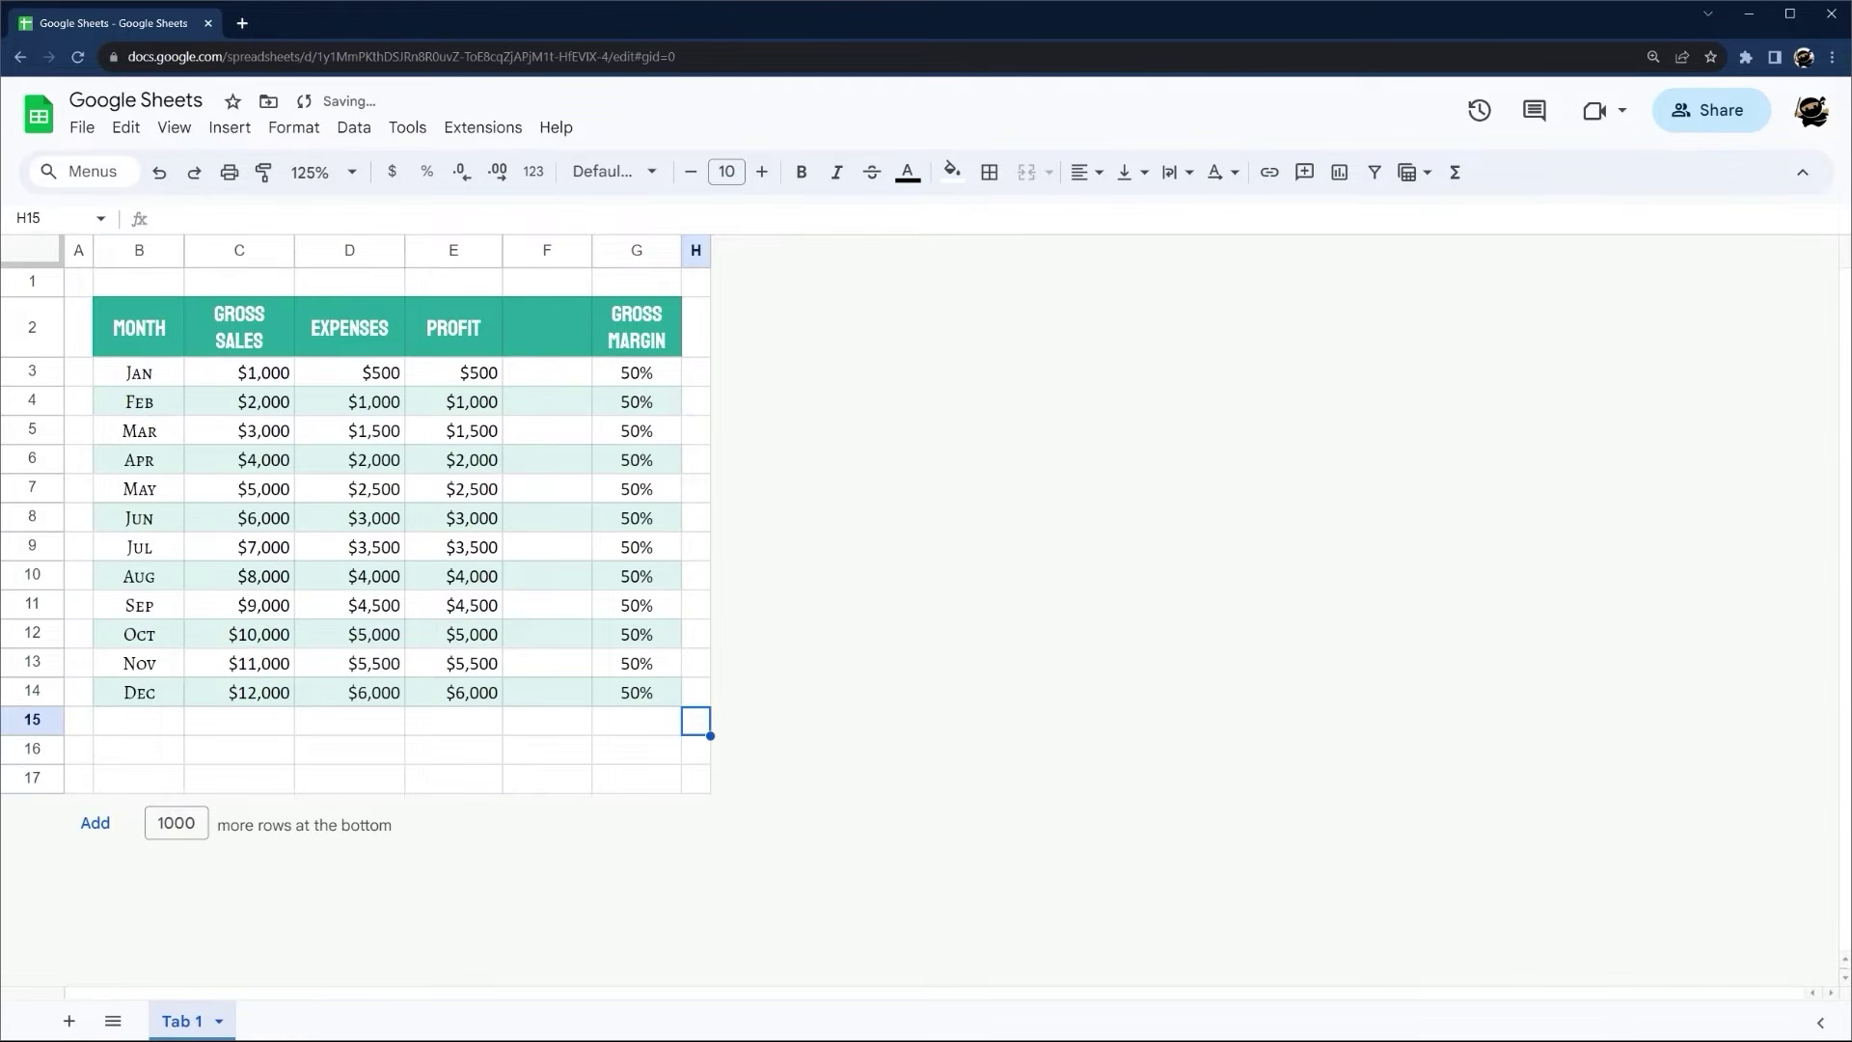
Delete the empty rows 16 and 17 so the sheet ends at row 15
drag(74, 281, 696, 722)
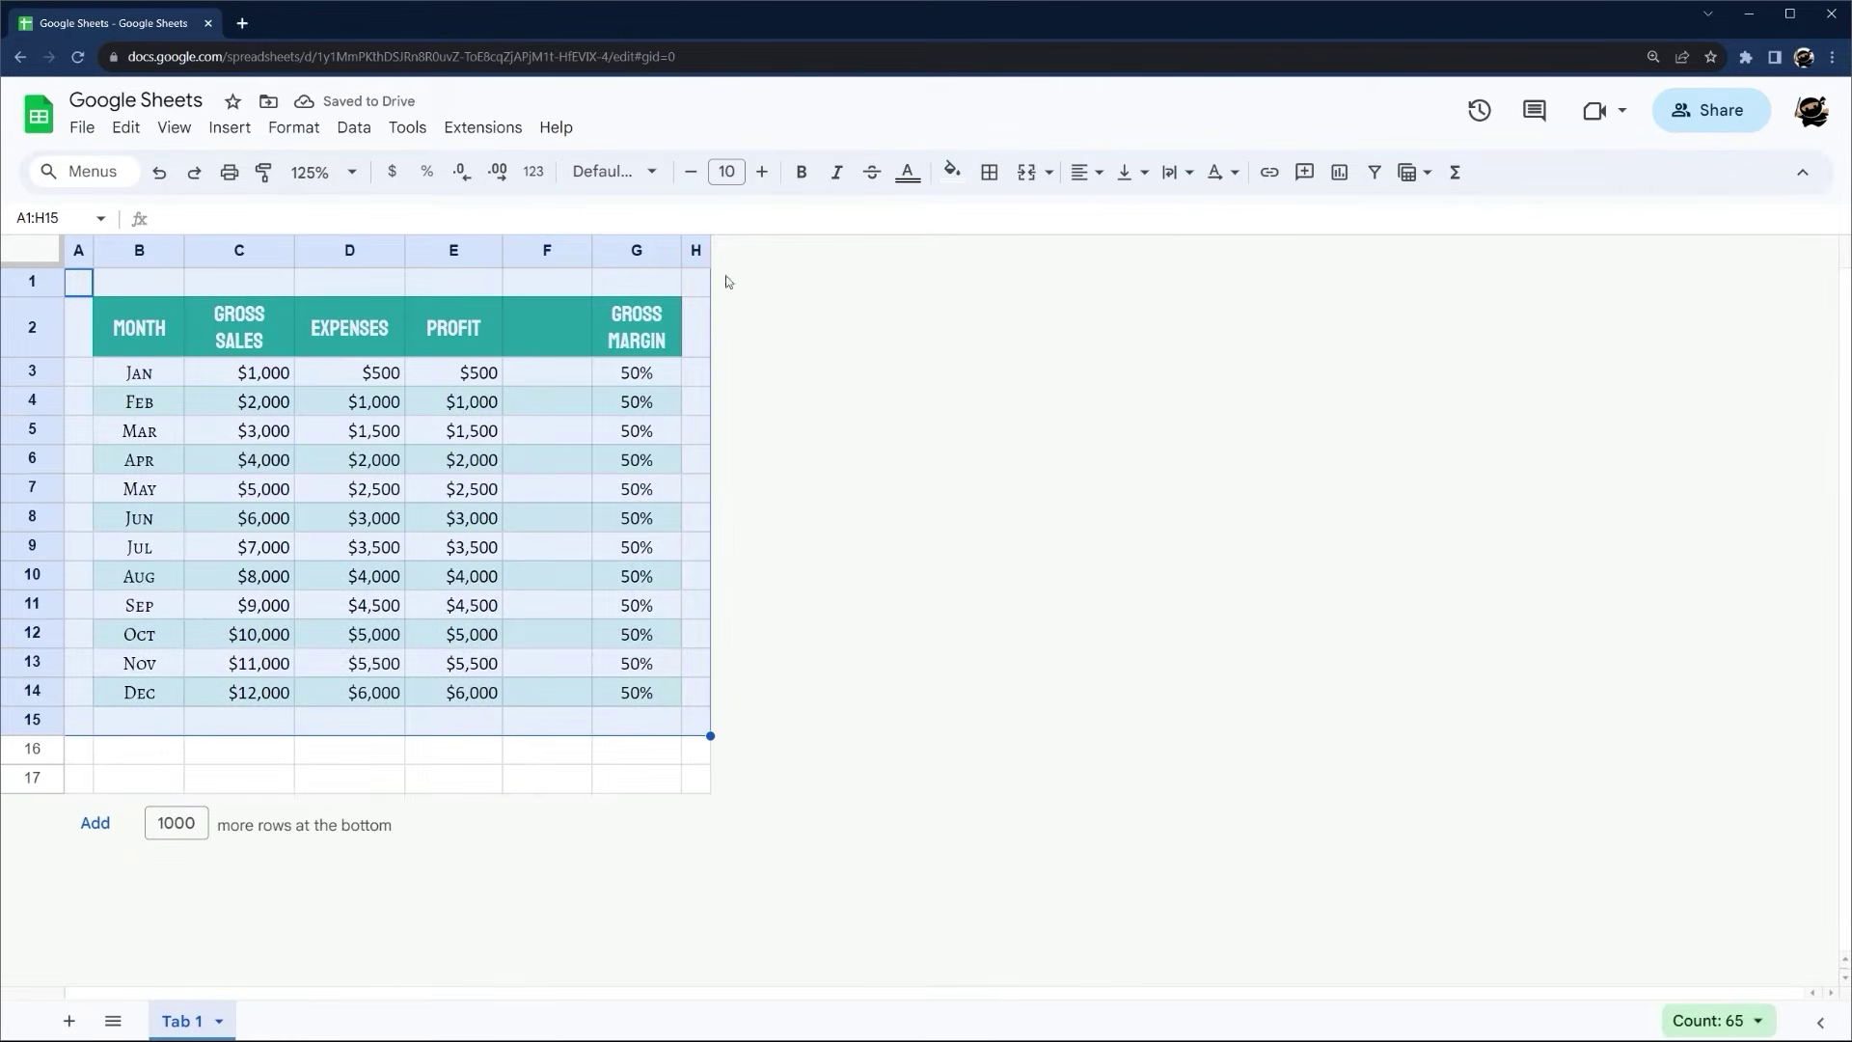
drag(33, 748, 33, 777)
right_click(33, 762)
click(152, 475)
click(145, 461)
right_click(33, 762)
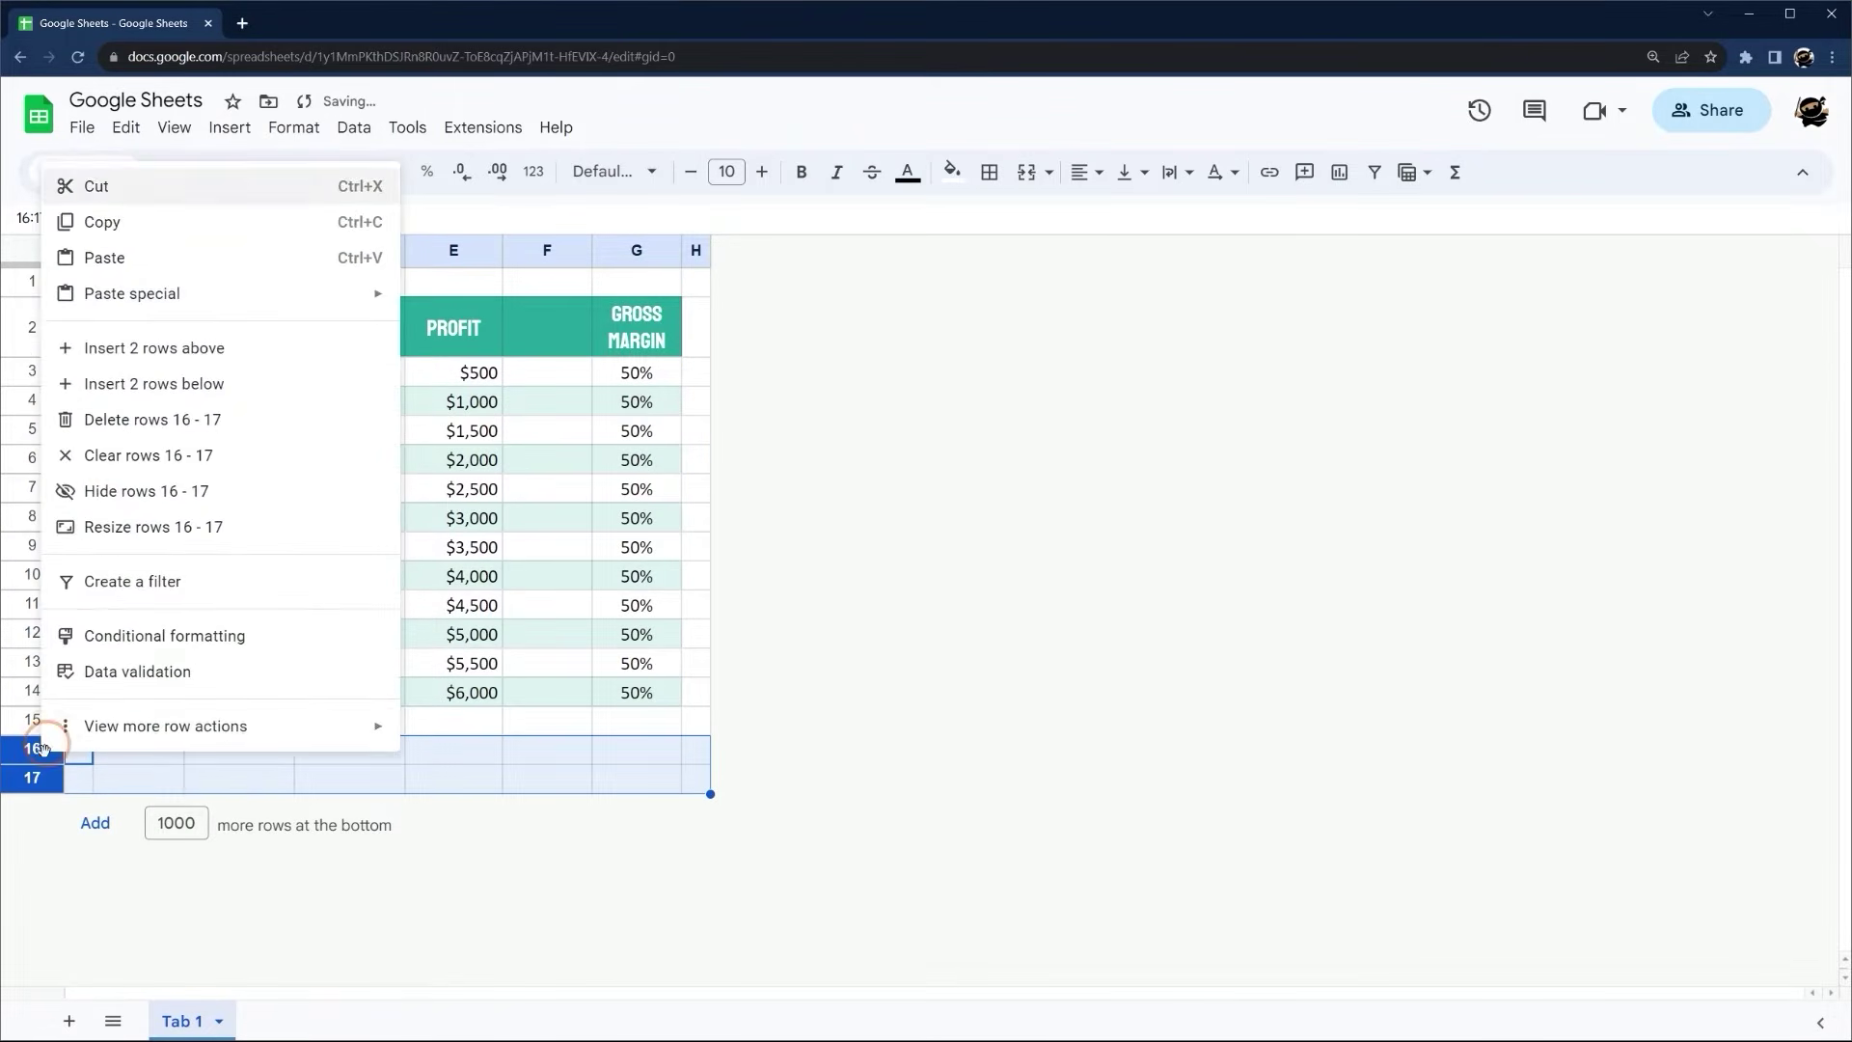
click(153, 419)
Turn off the display of gridlines on the sheet
click(174, 127)
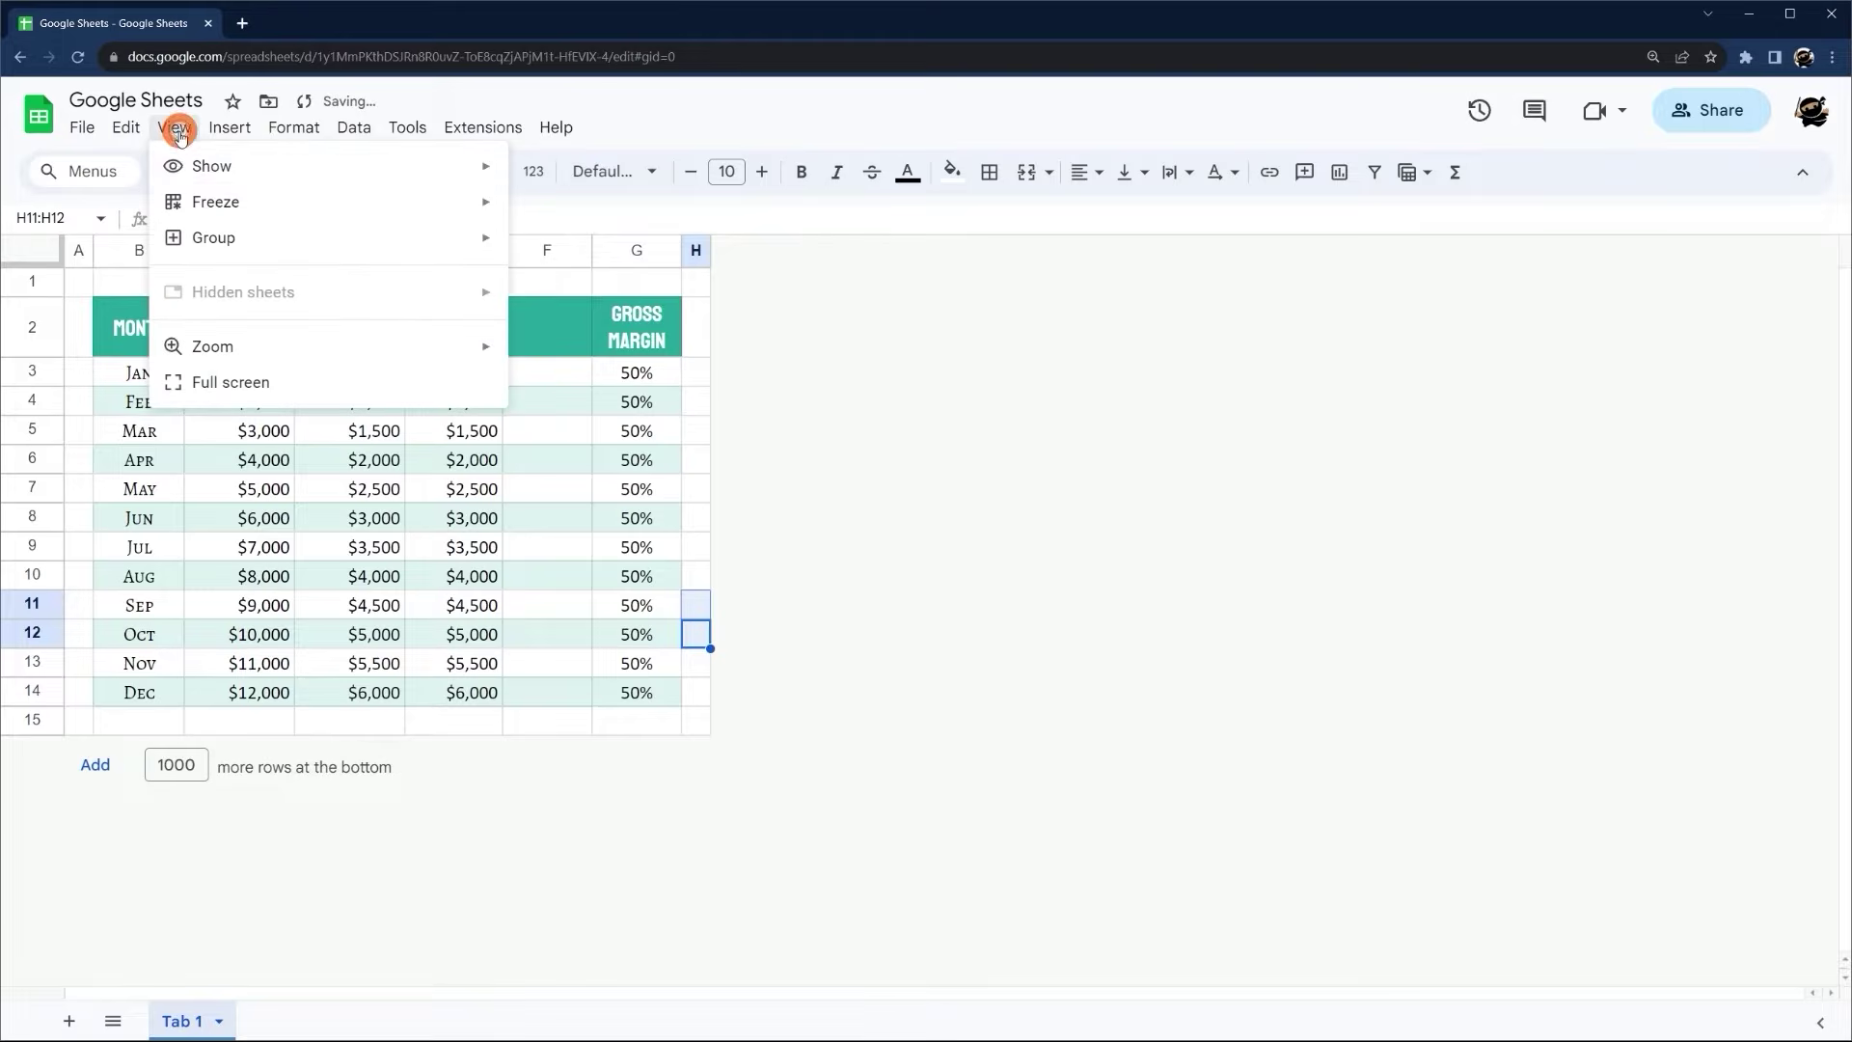
mouse_move(196, 168)
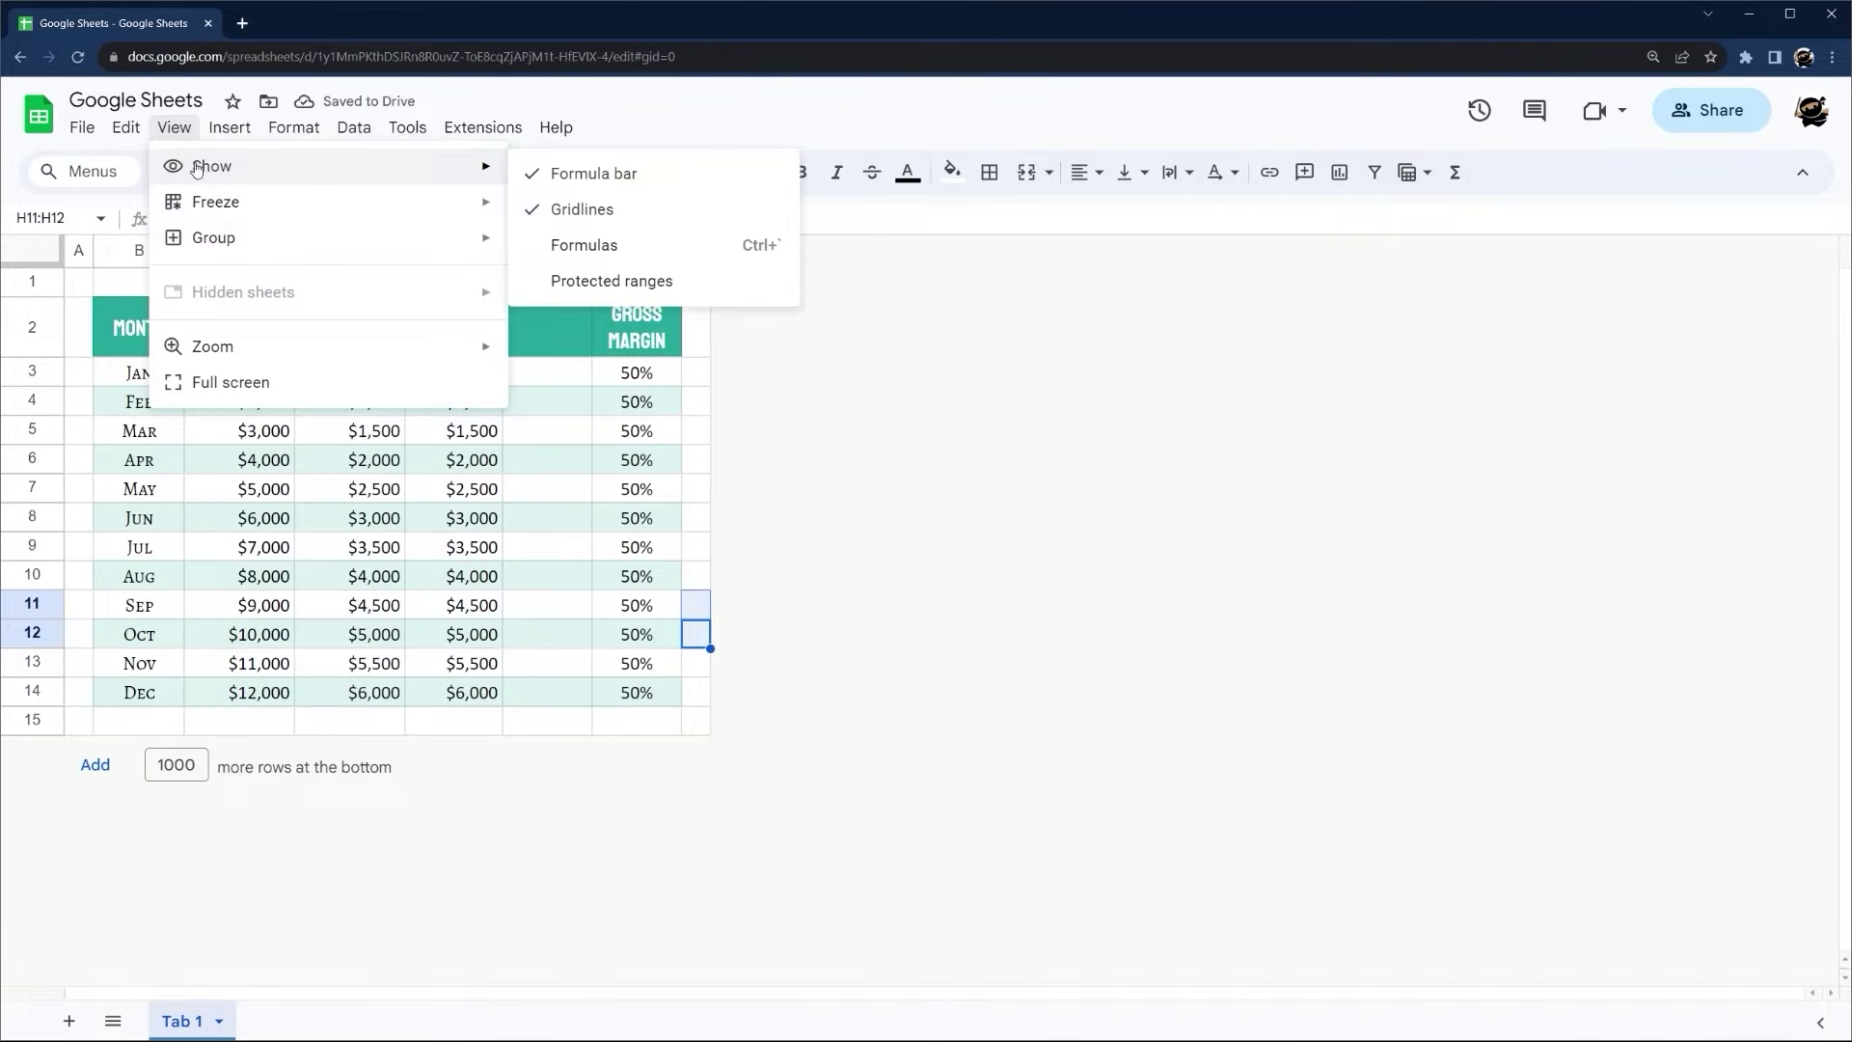
click(585, 214)
click(984, 494)
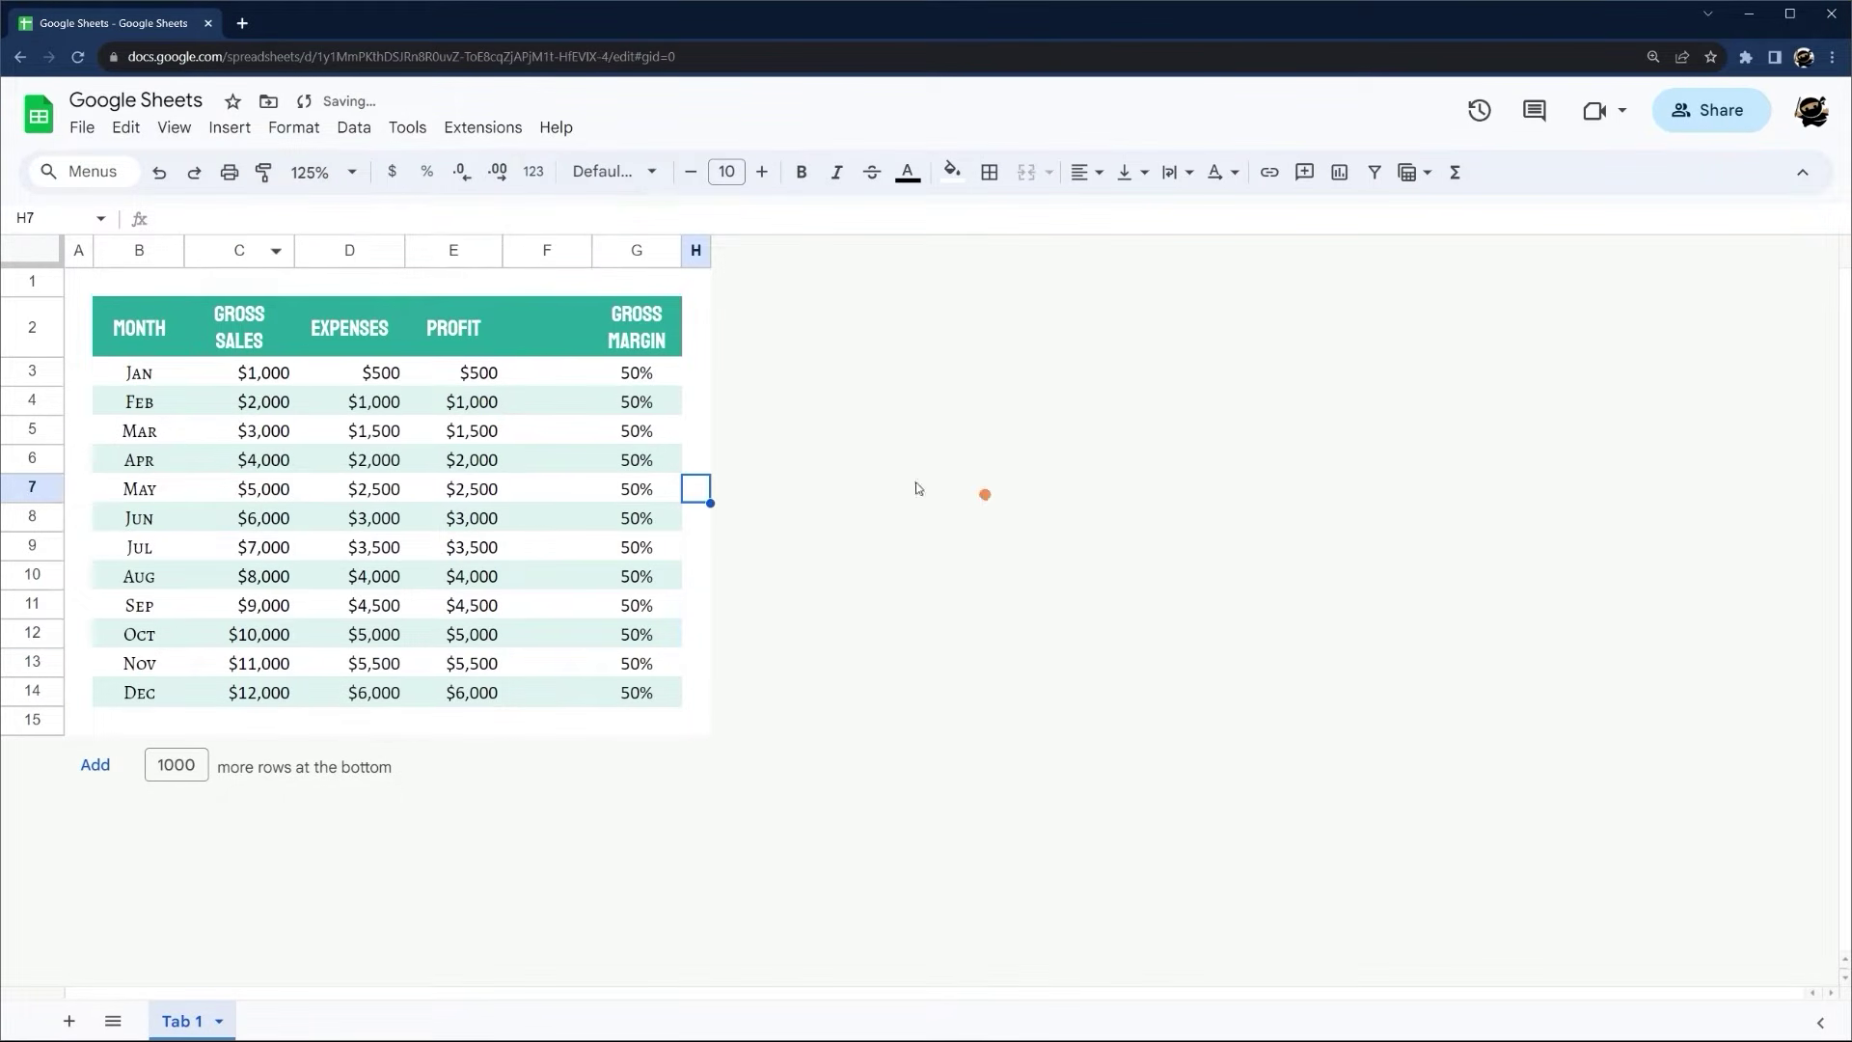
Add white inner vertical borders between the header cells B2:G2
click(145, 334)
key(ctrl+shift+Right)
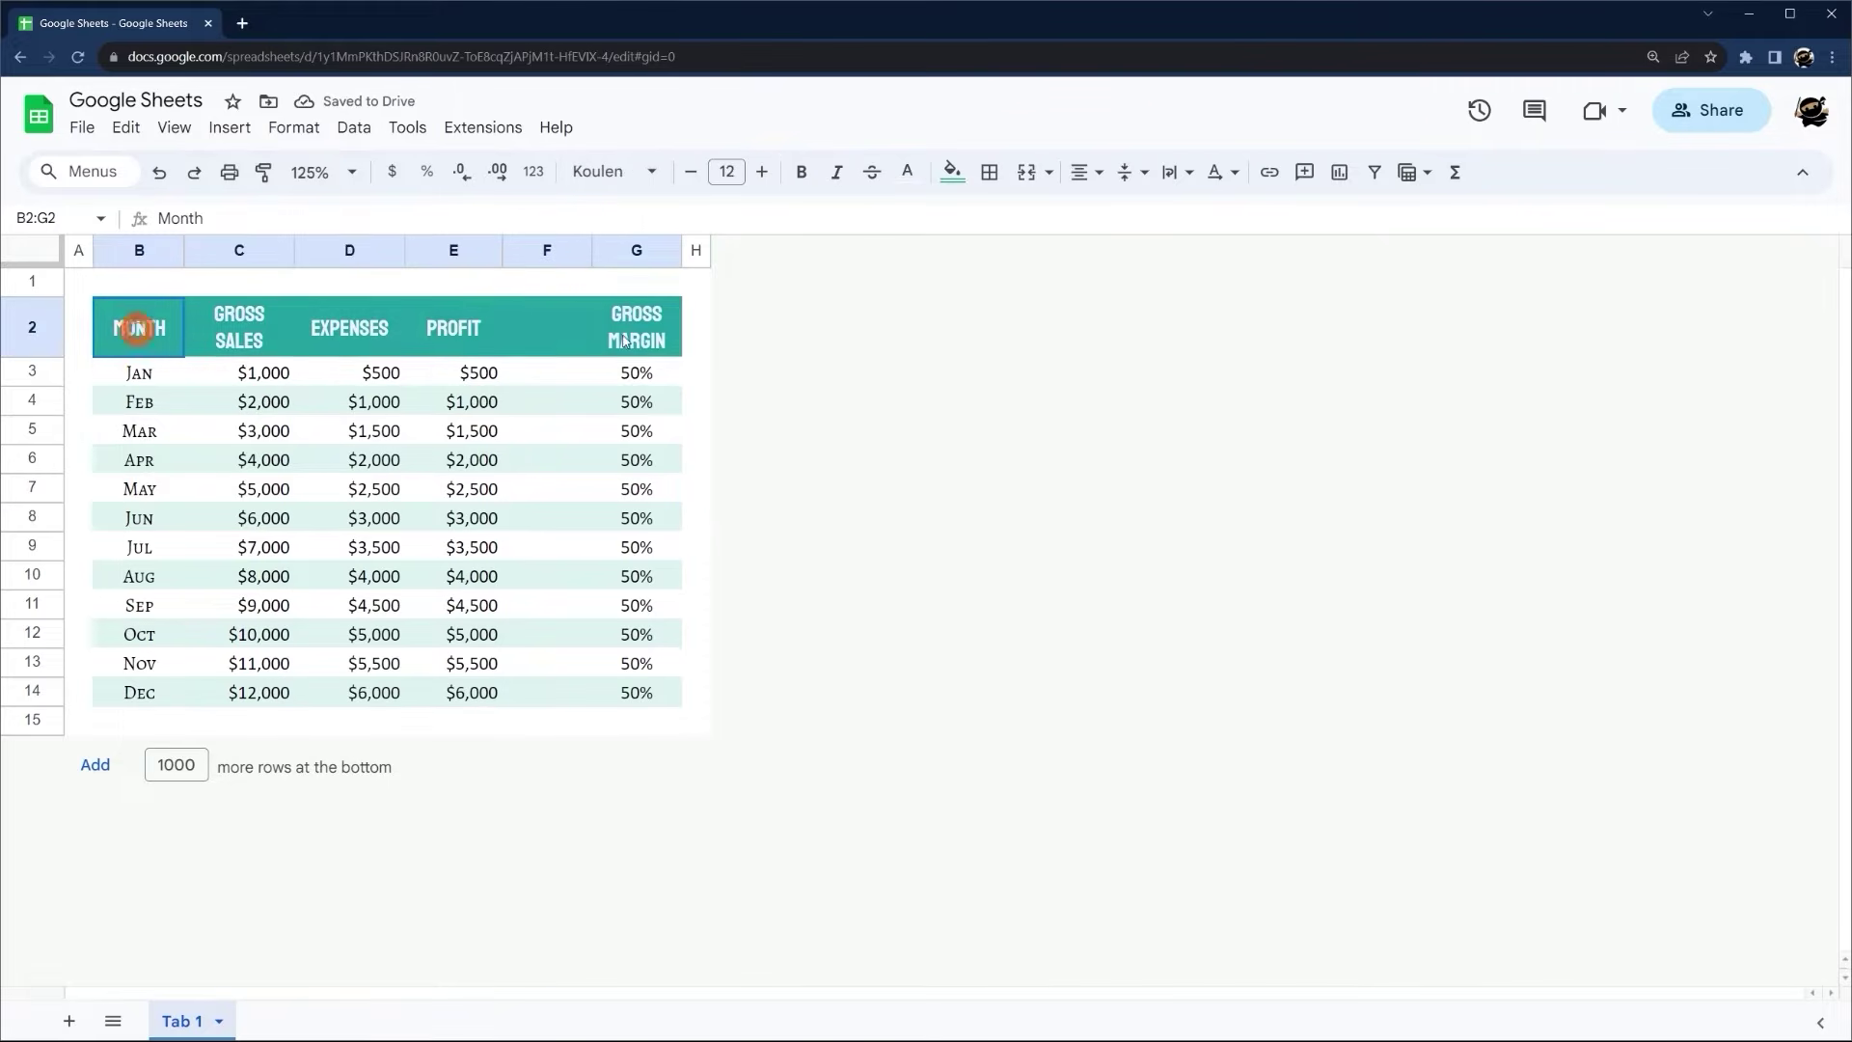
click(989, 173)
click(1199, 220)
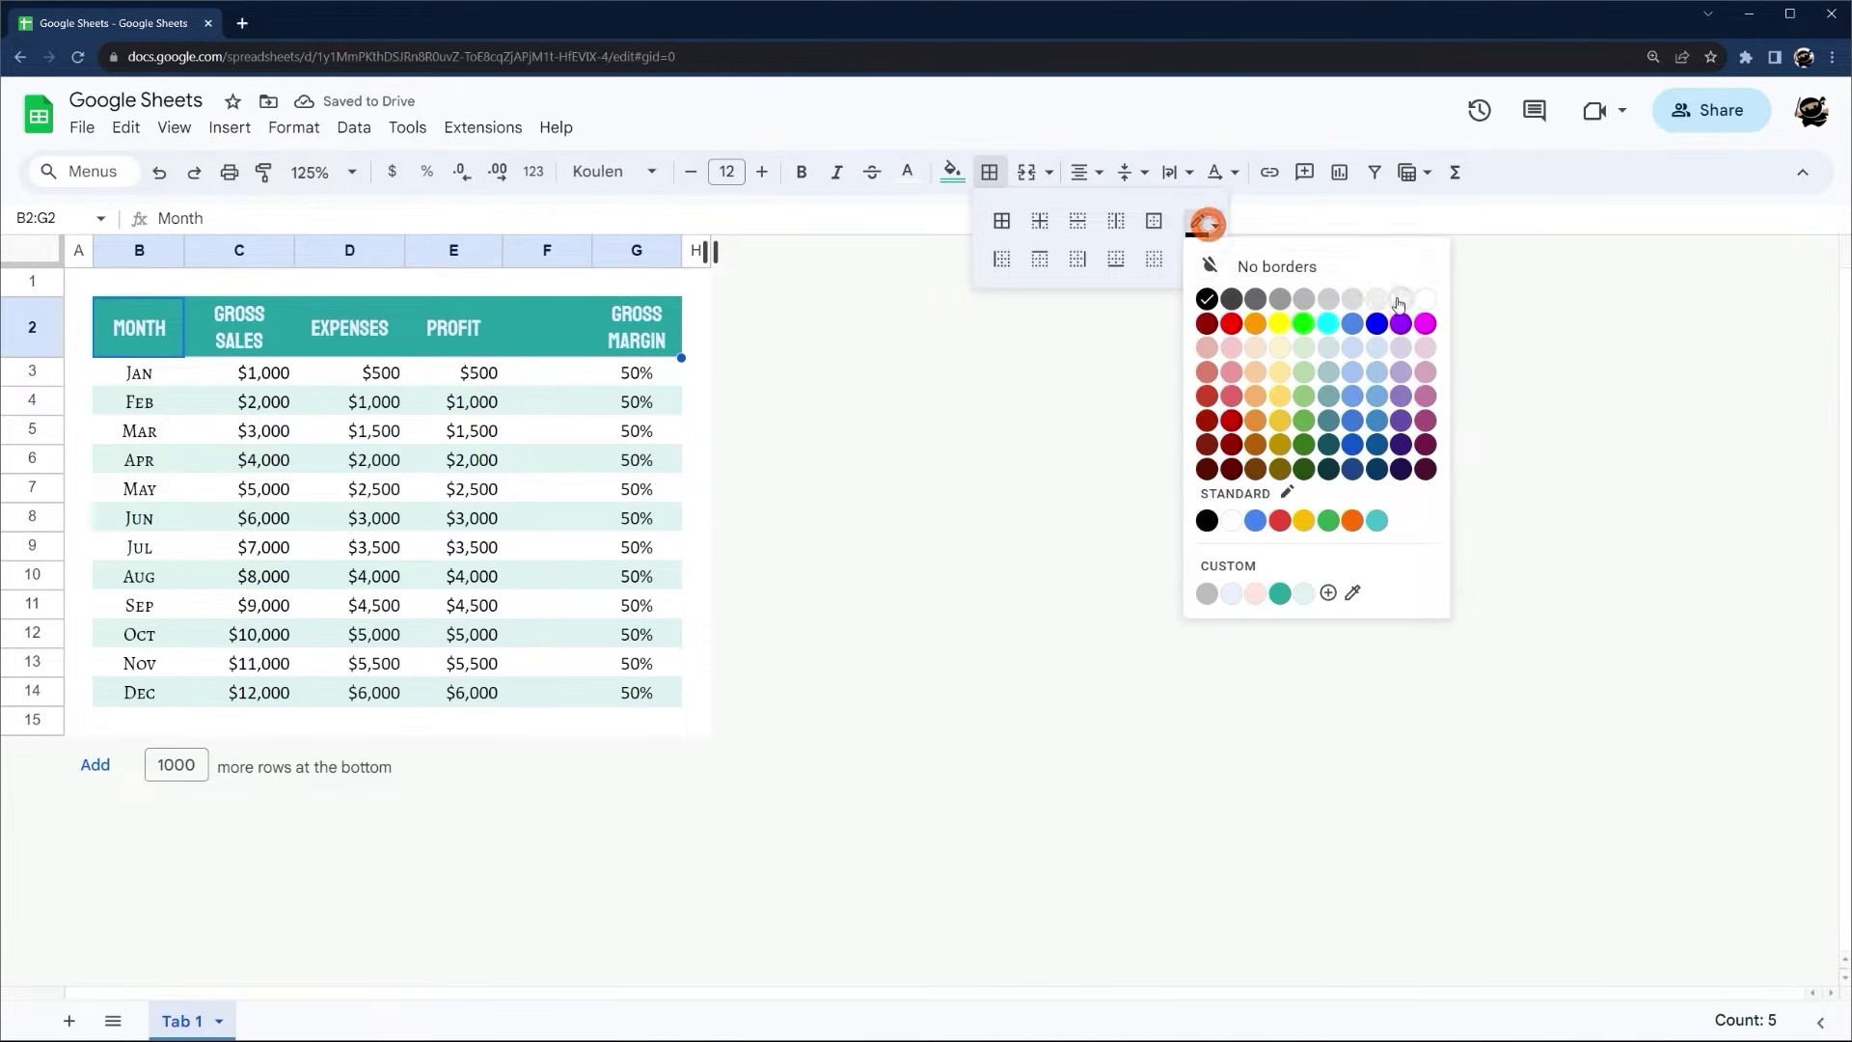
click(1424, 300)
click(1207, 254)
click(1234, 285)
click(1116, 220)
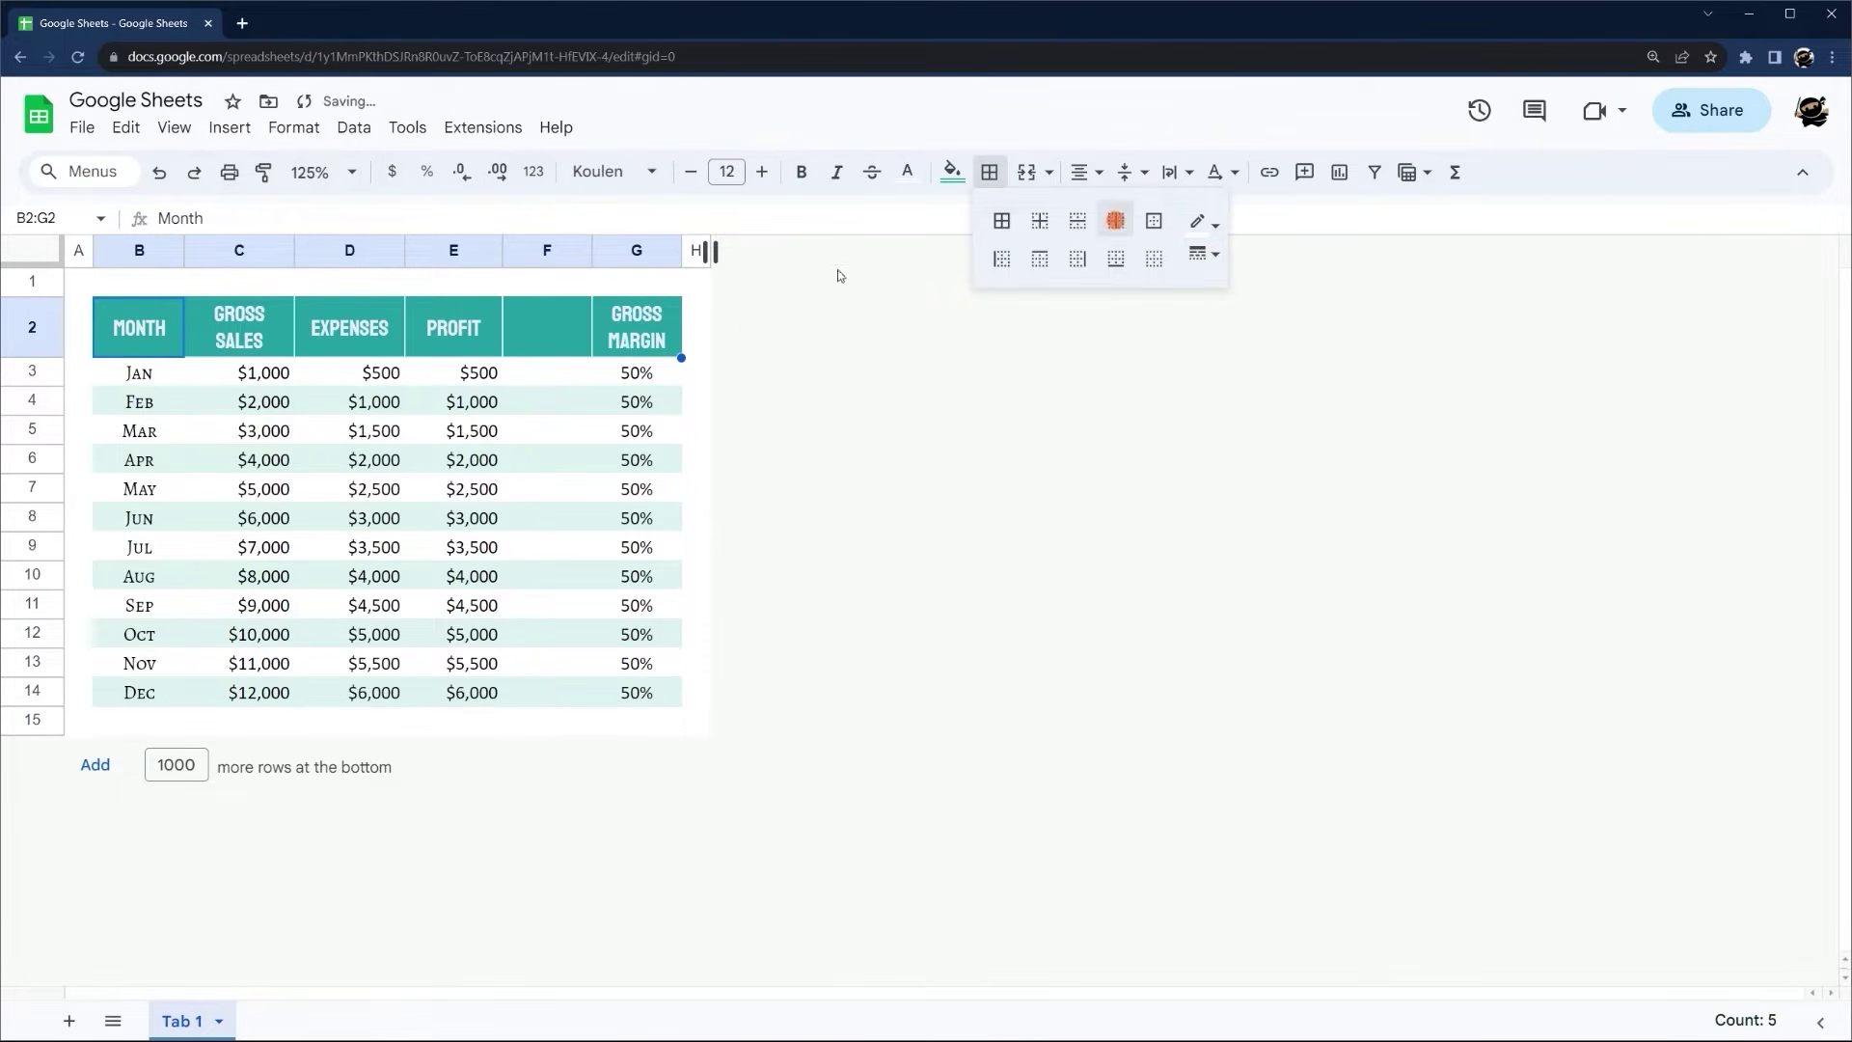
Enter the header Units in the blank header cell F2
click(524, 334)
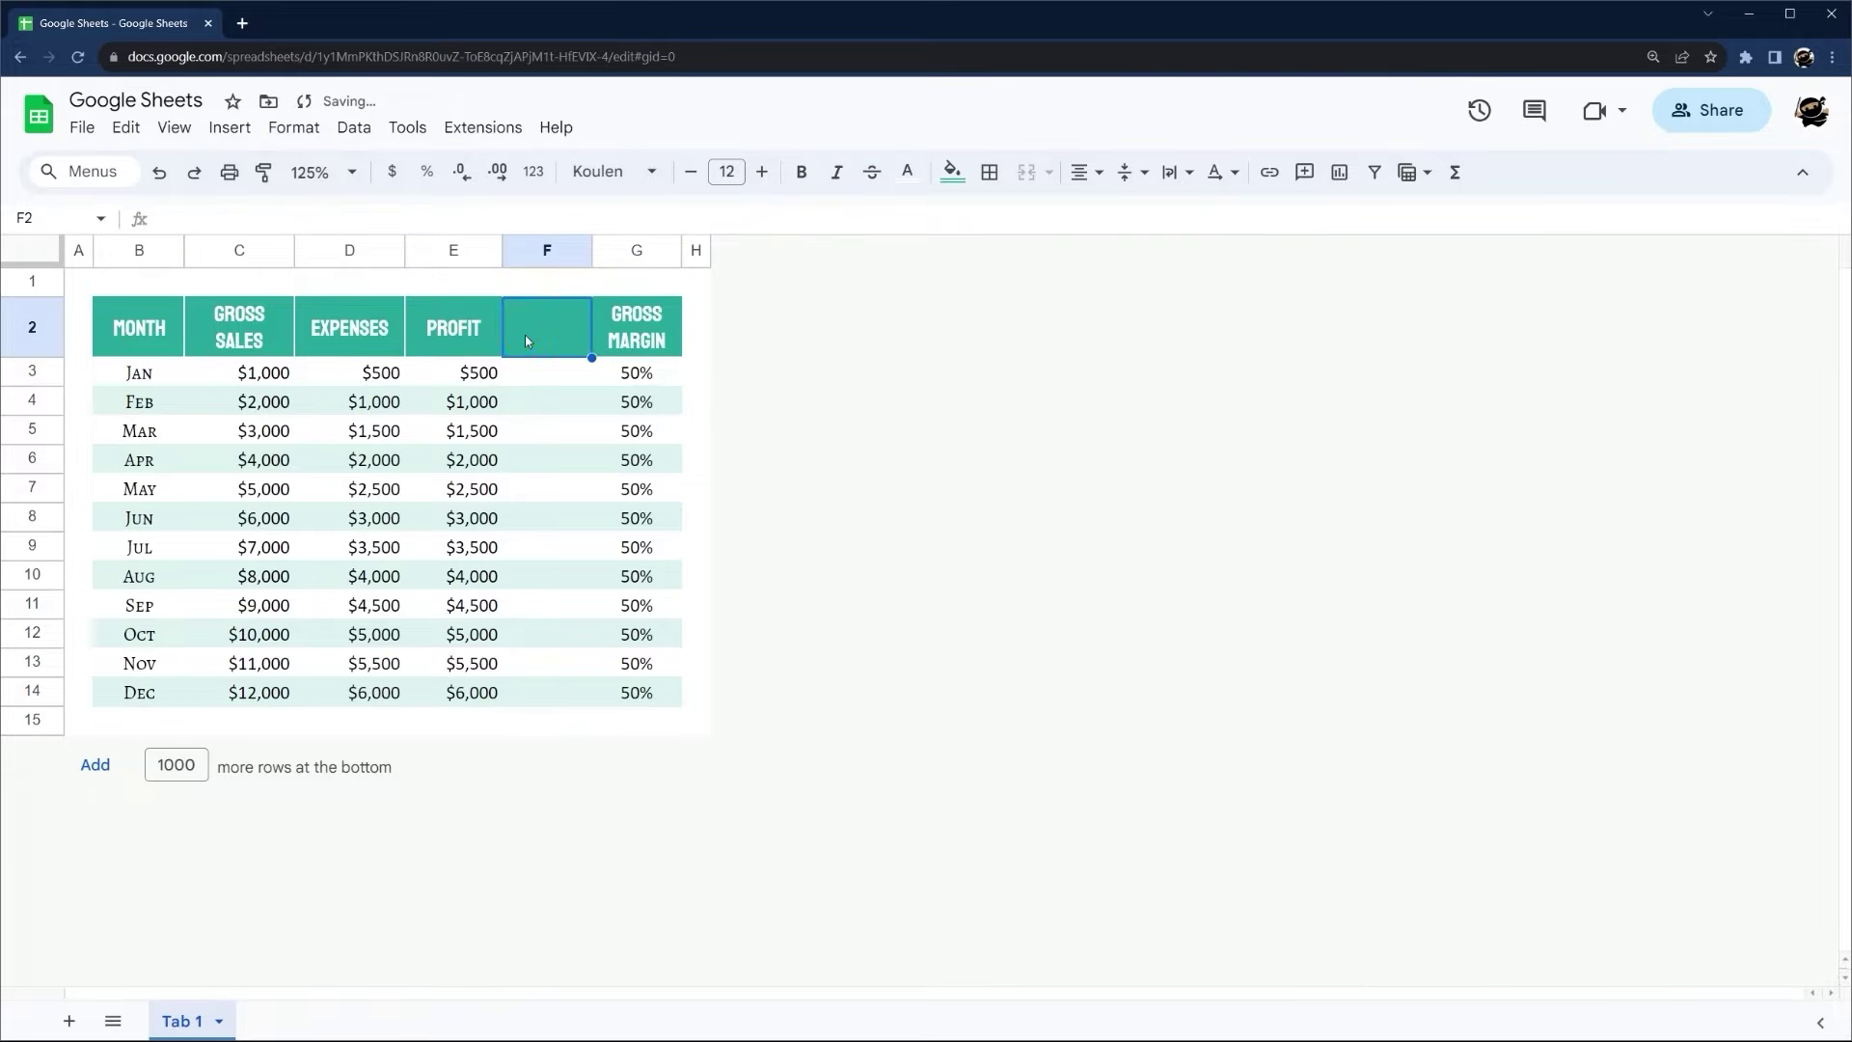
text(Units)
key(Return)
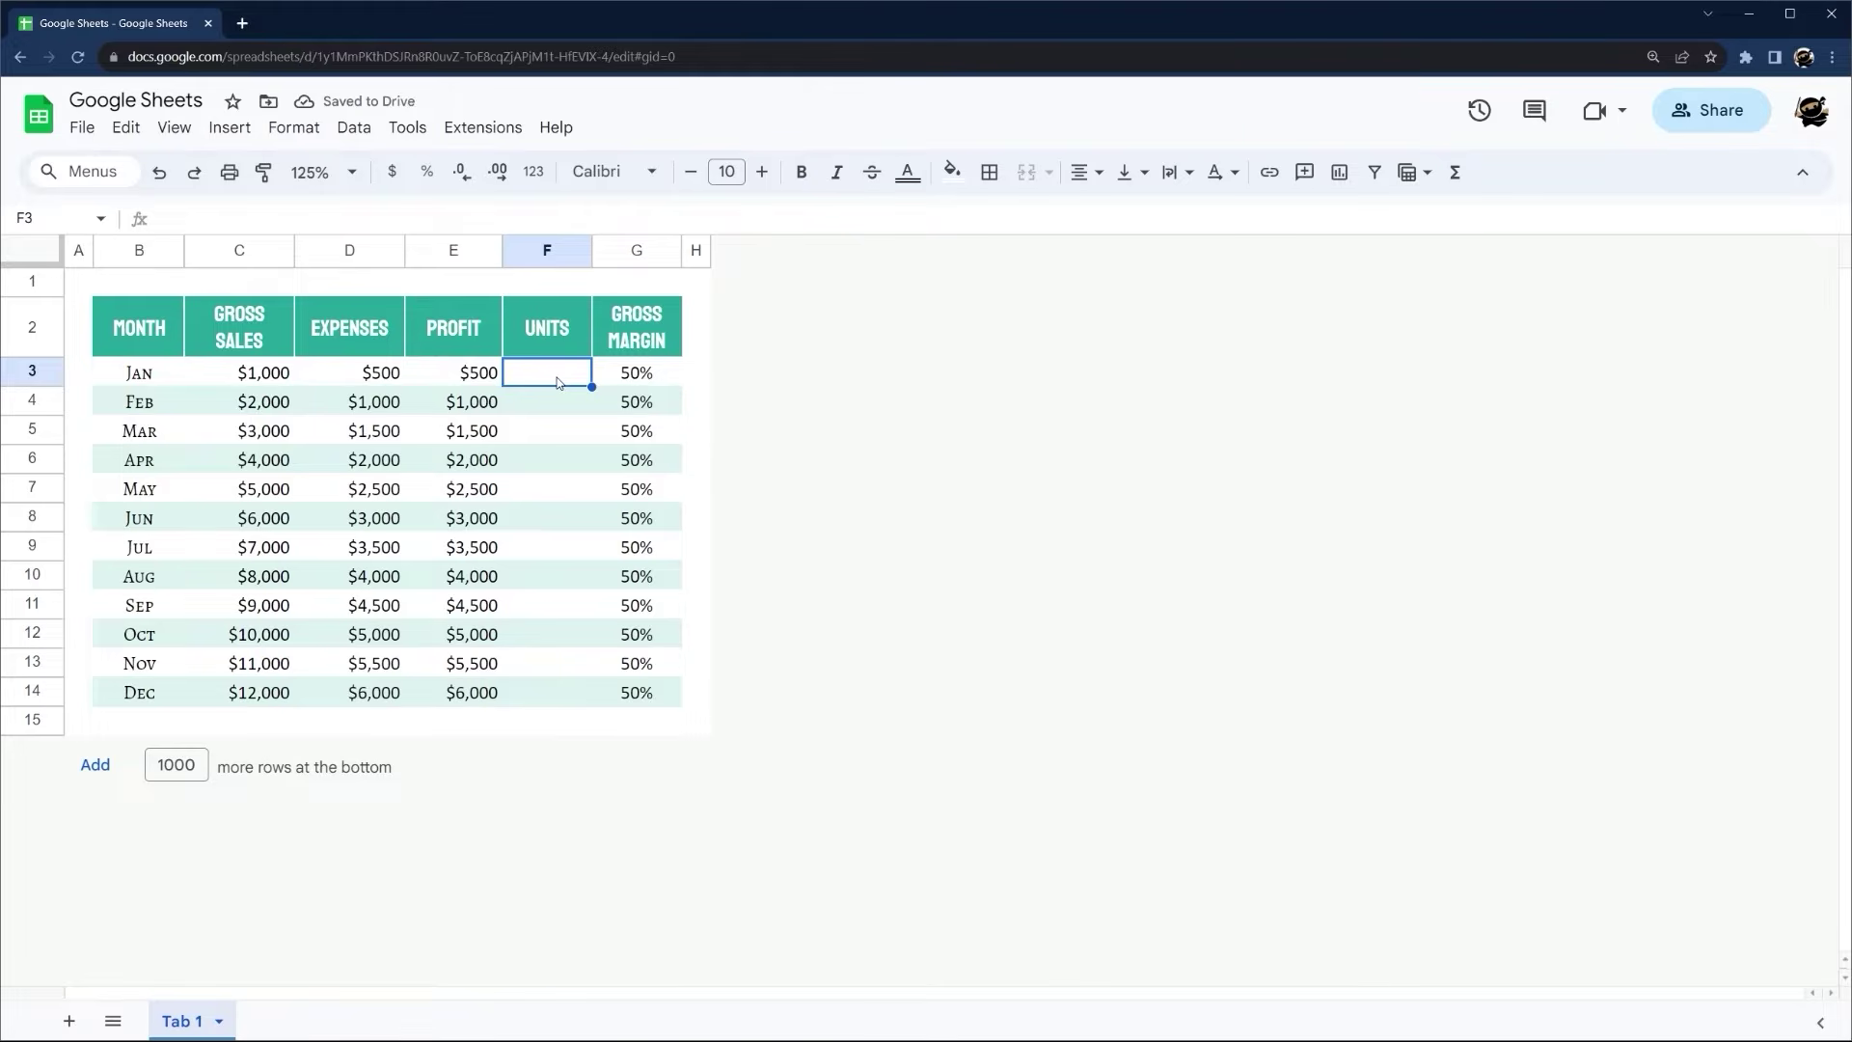
Format the January units cell F3 as a number without decimals and give it the value 10
text(10)
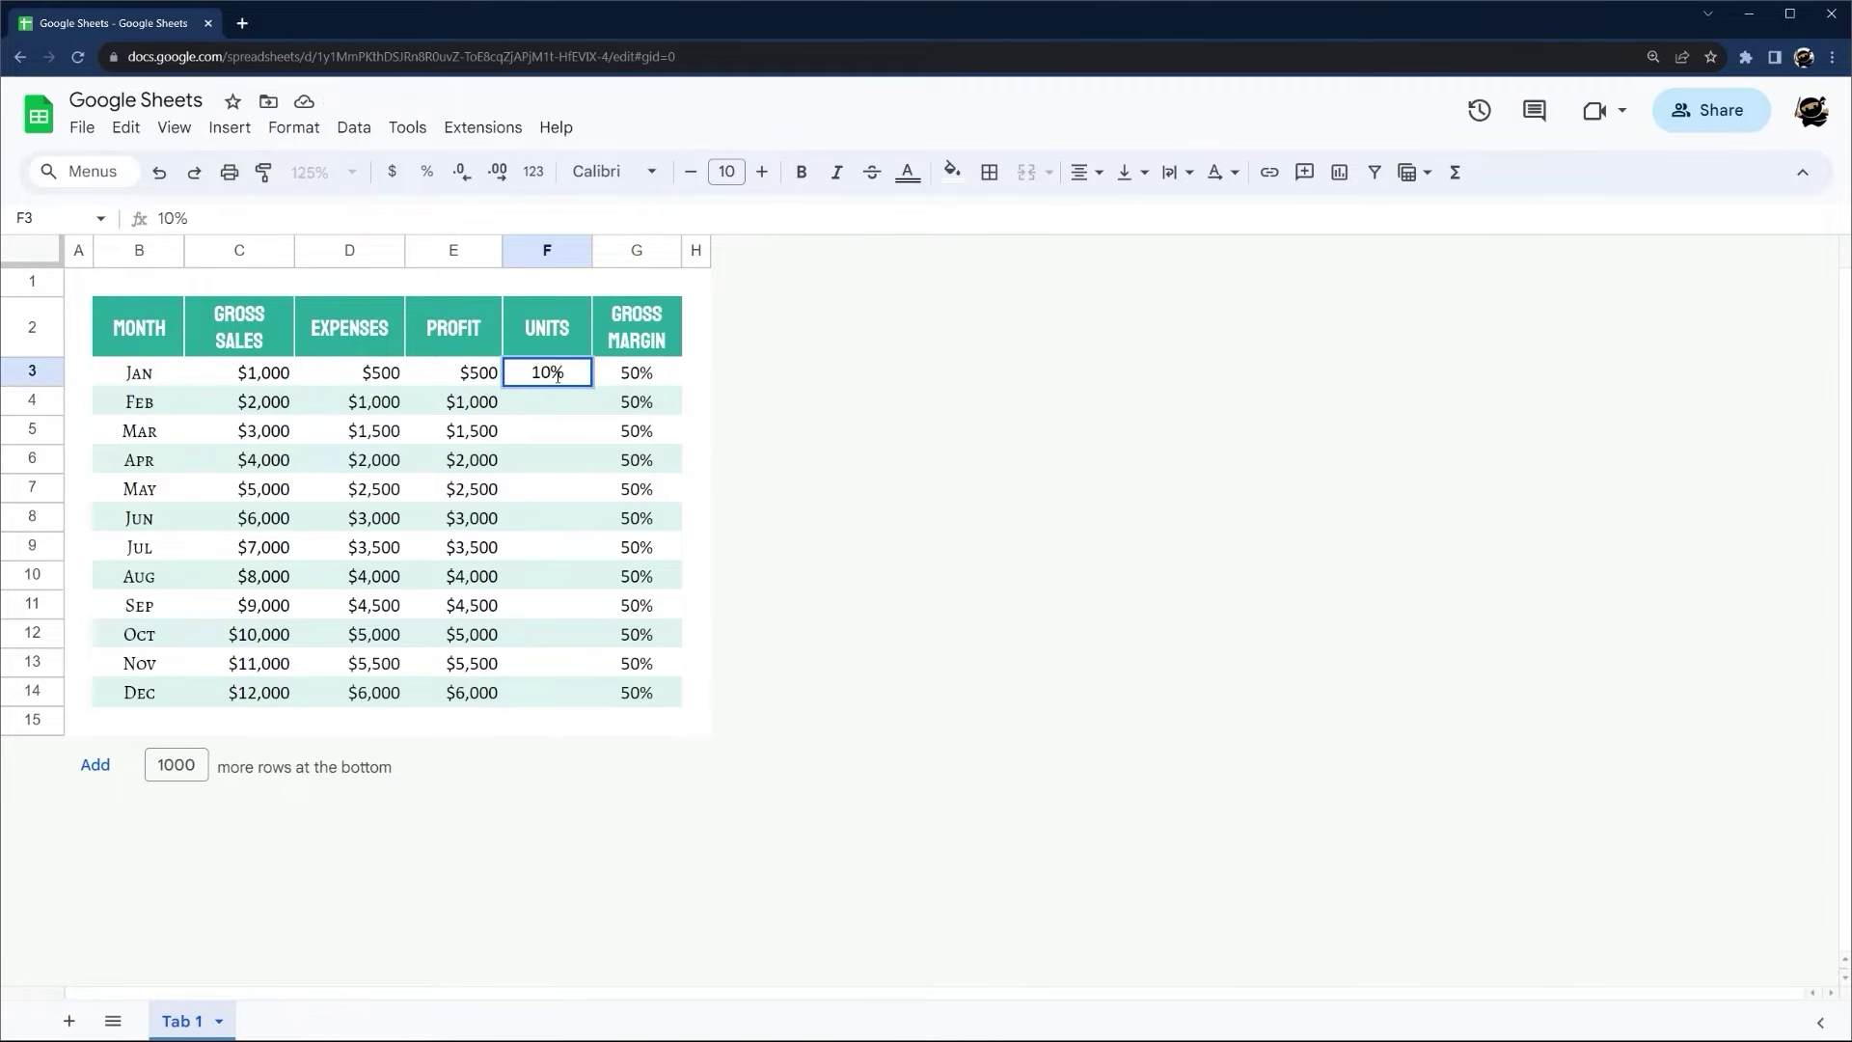
click(555, 376)
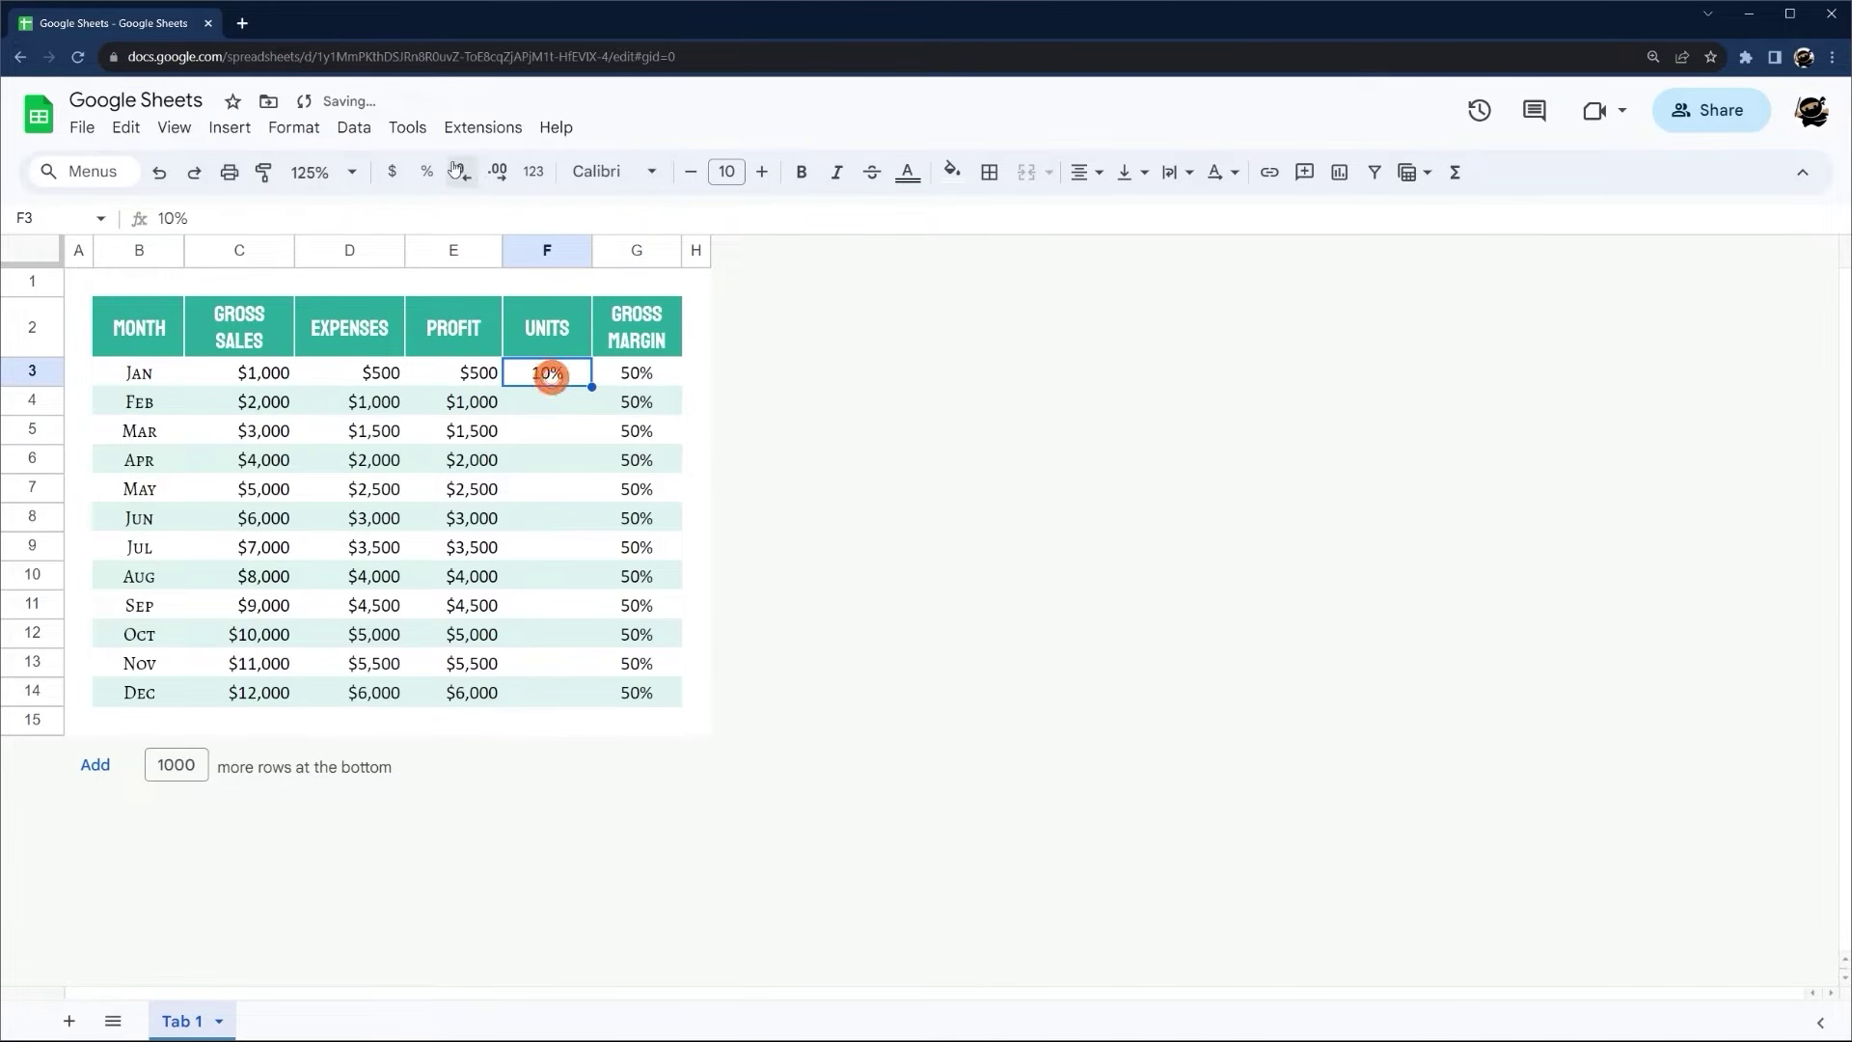
click(532, 170)
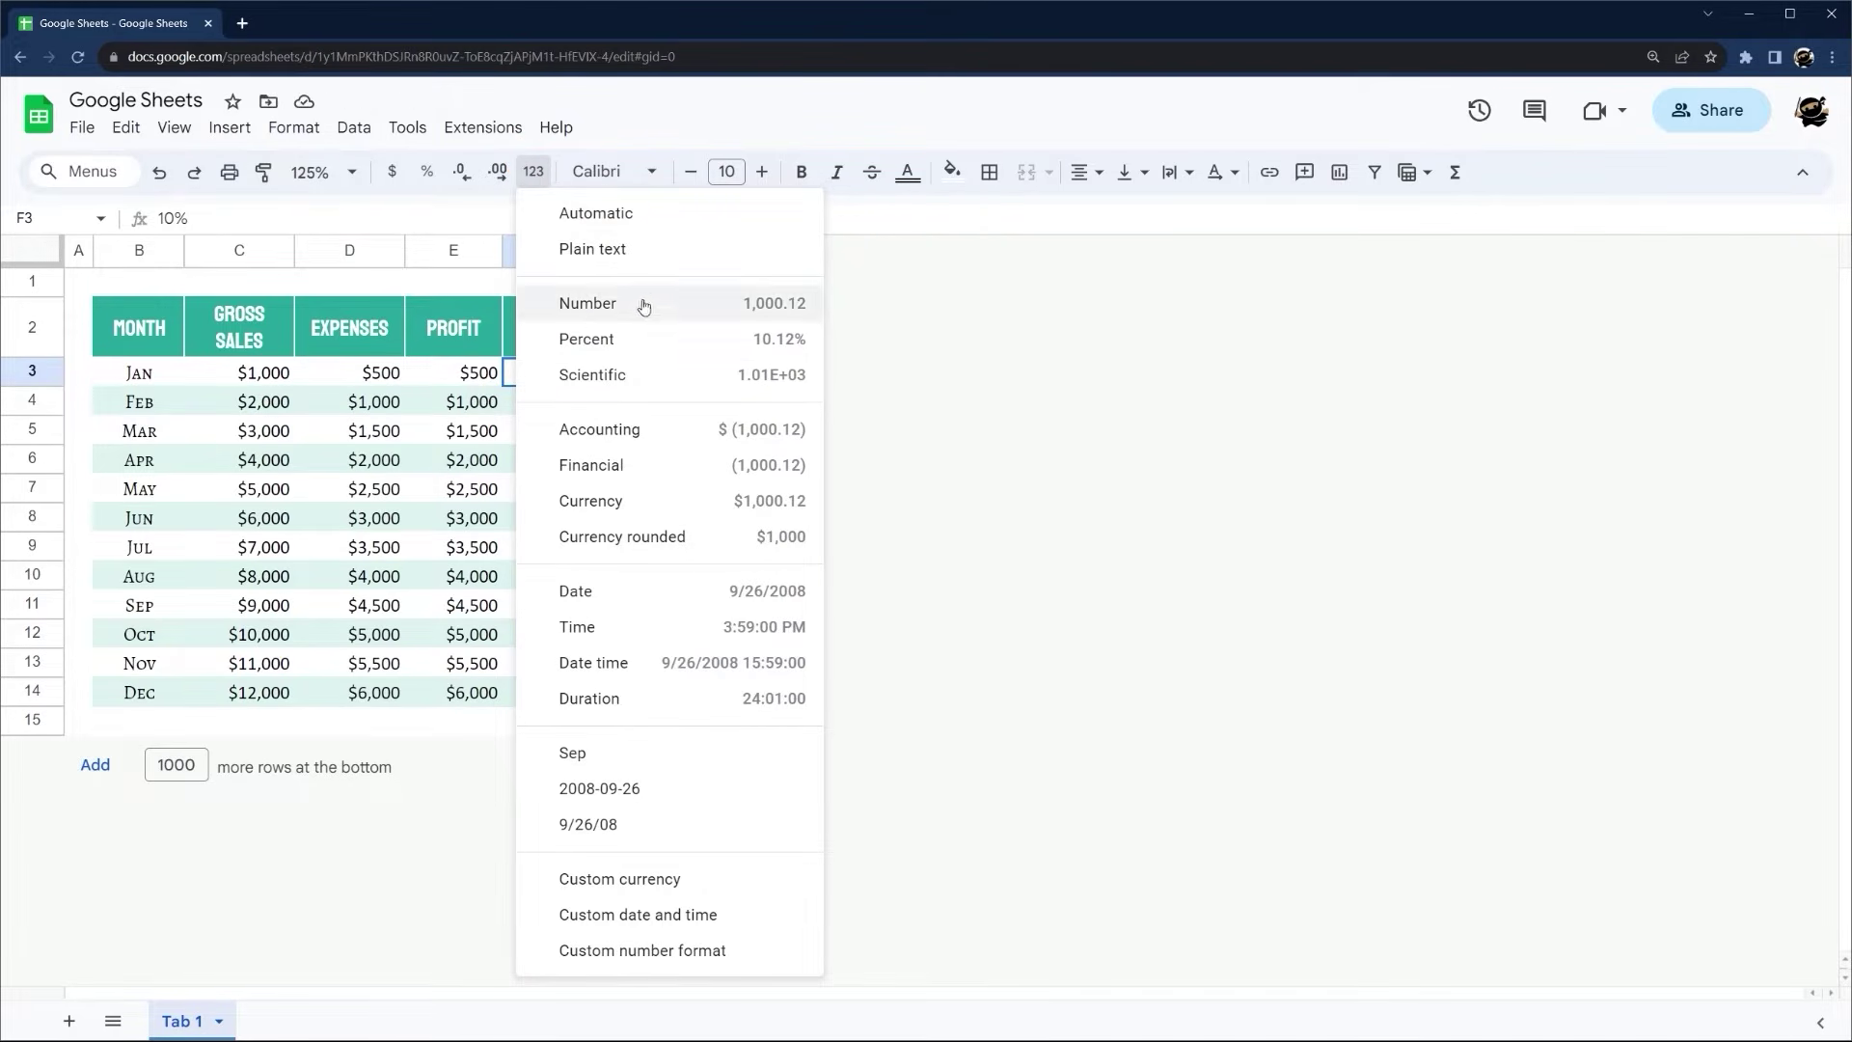
click(588, 304)
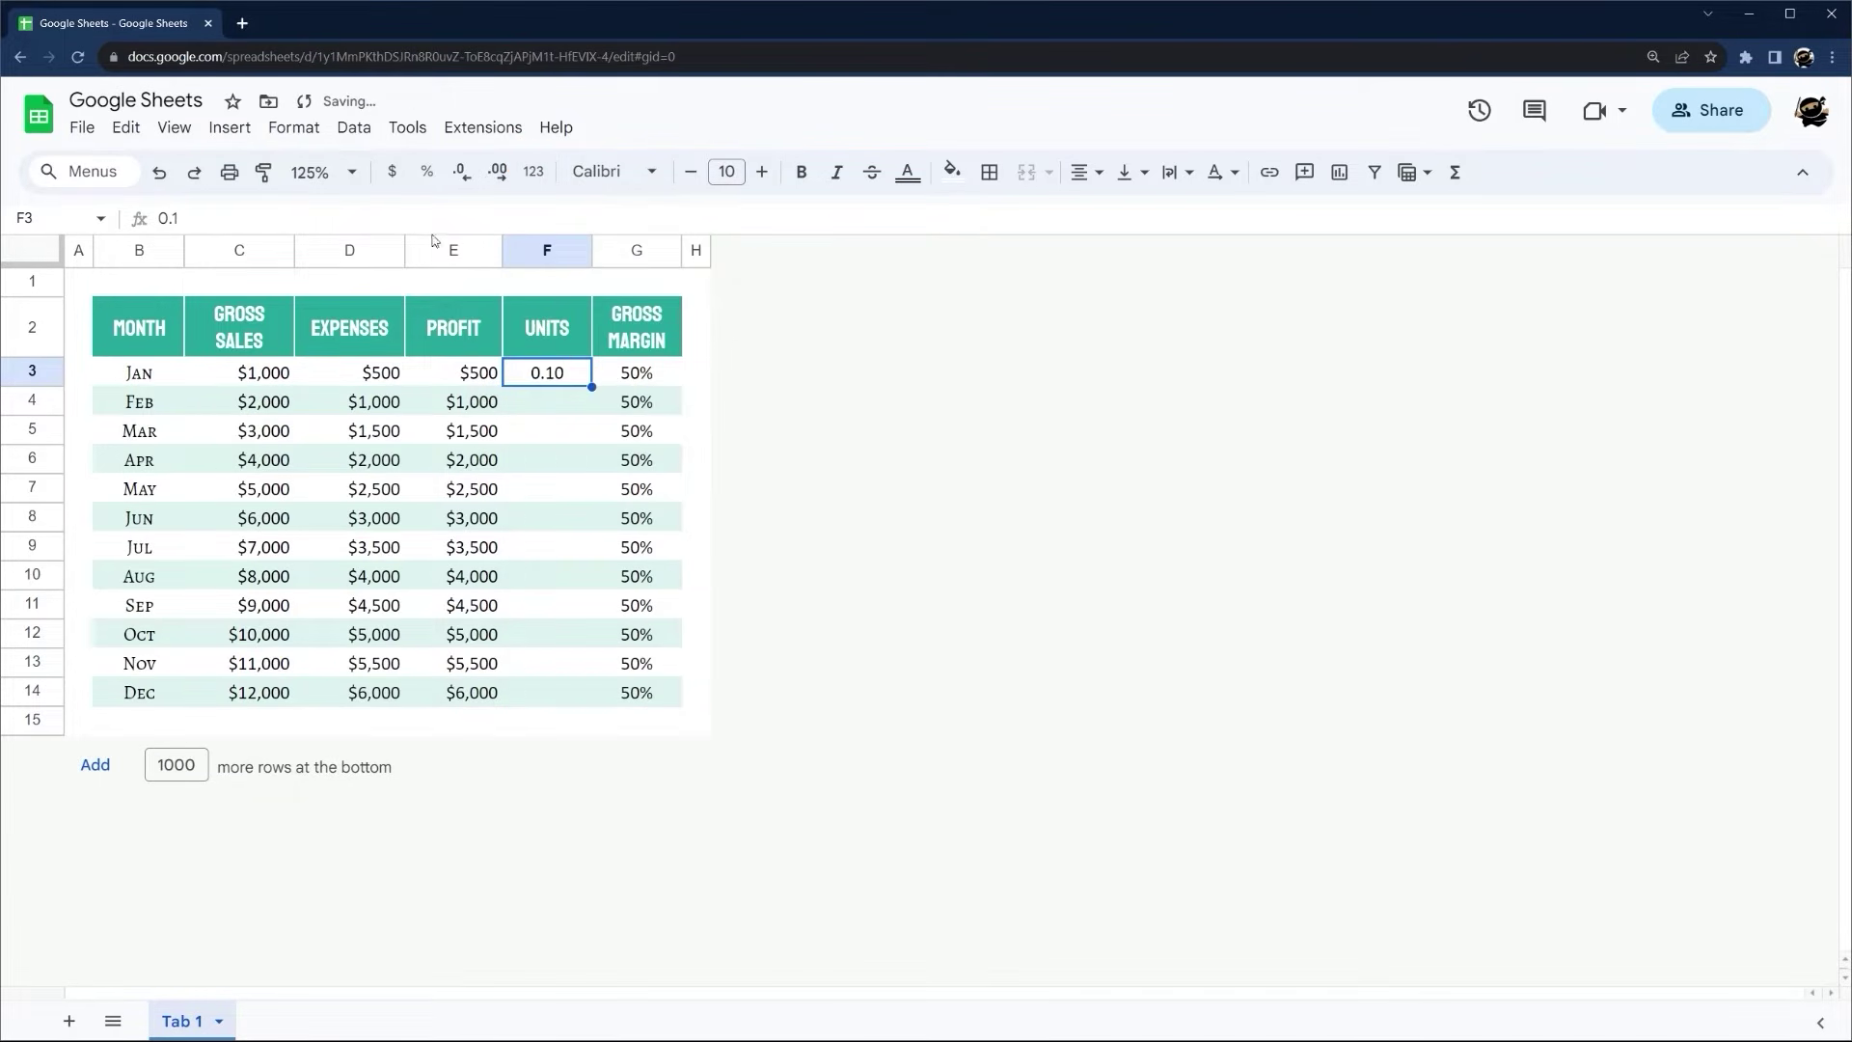
click(465, 174)
click(465, 175)
text(10)
key(Return)
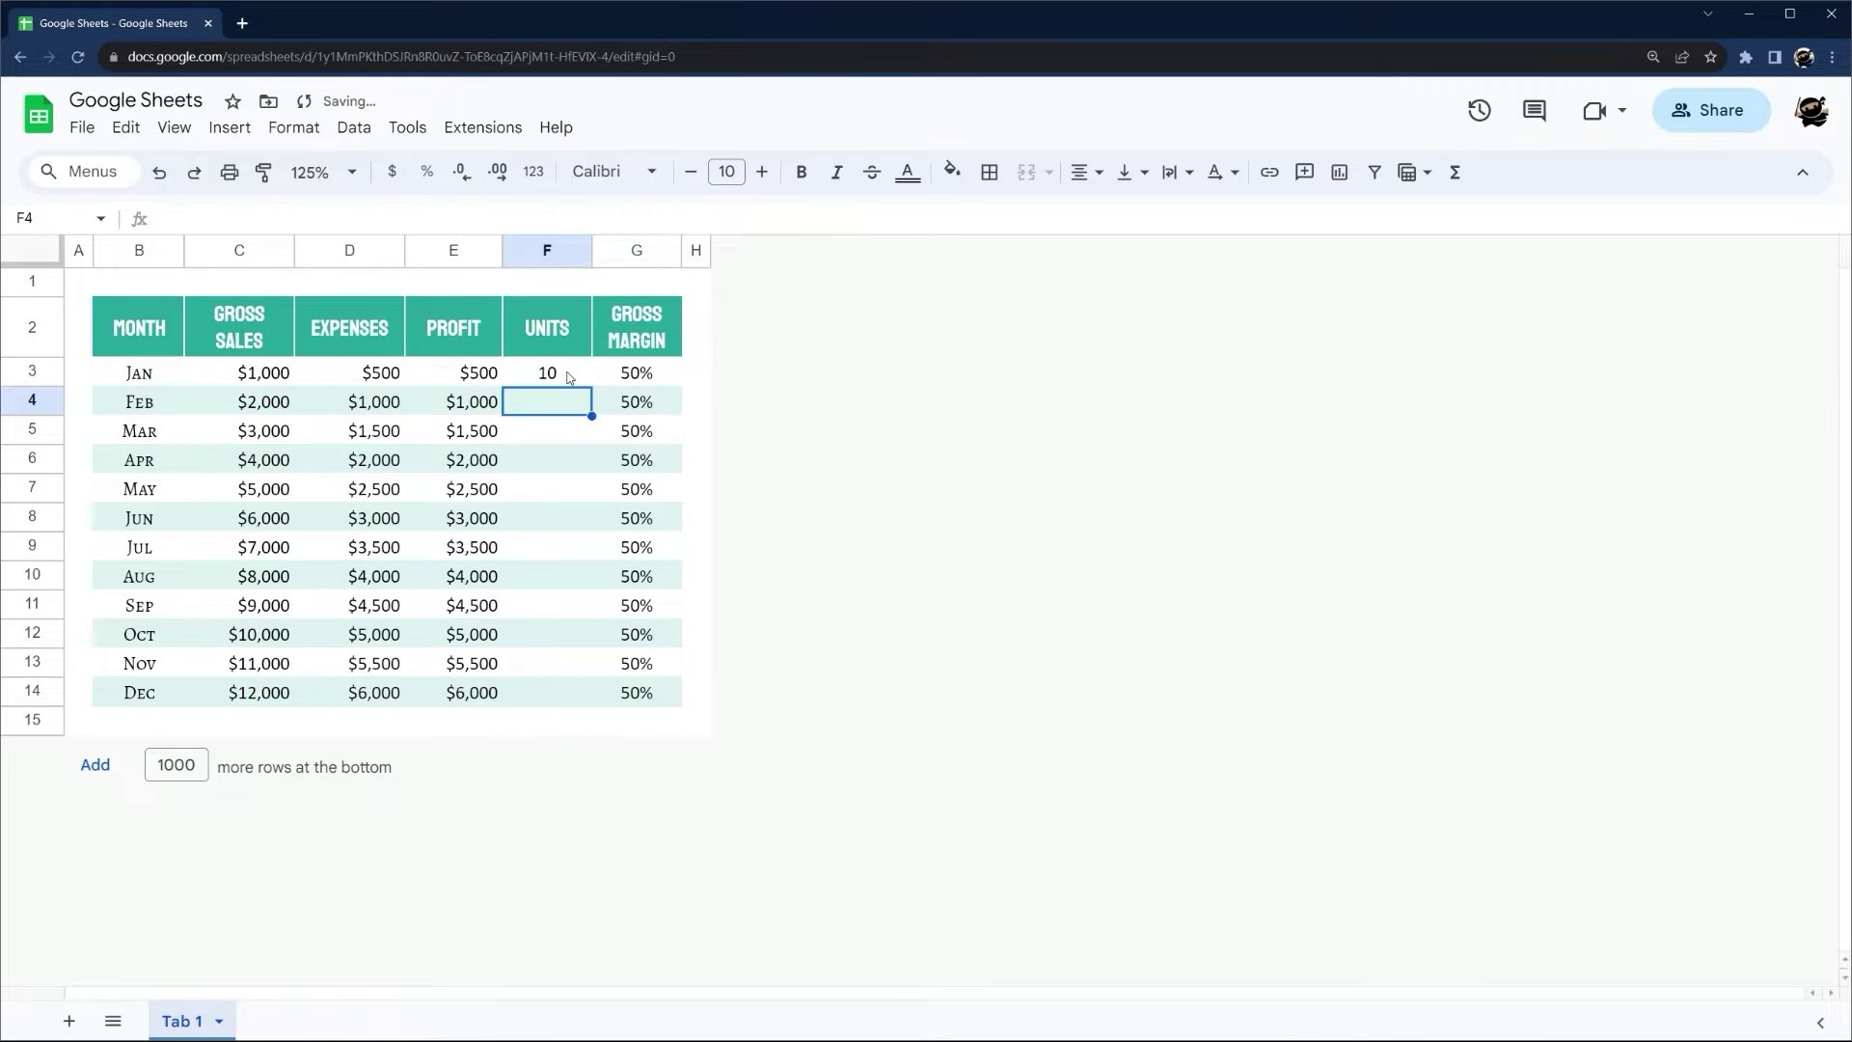
Enter 20% and 30% as the February and March units in F4 and F5
text(20%)
key(Return)
text(30%)
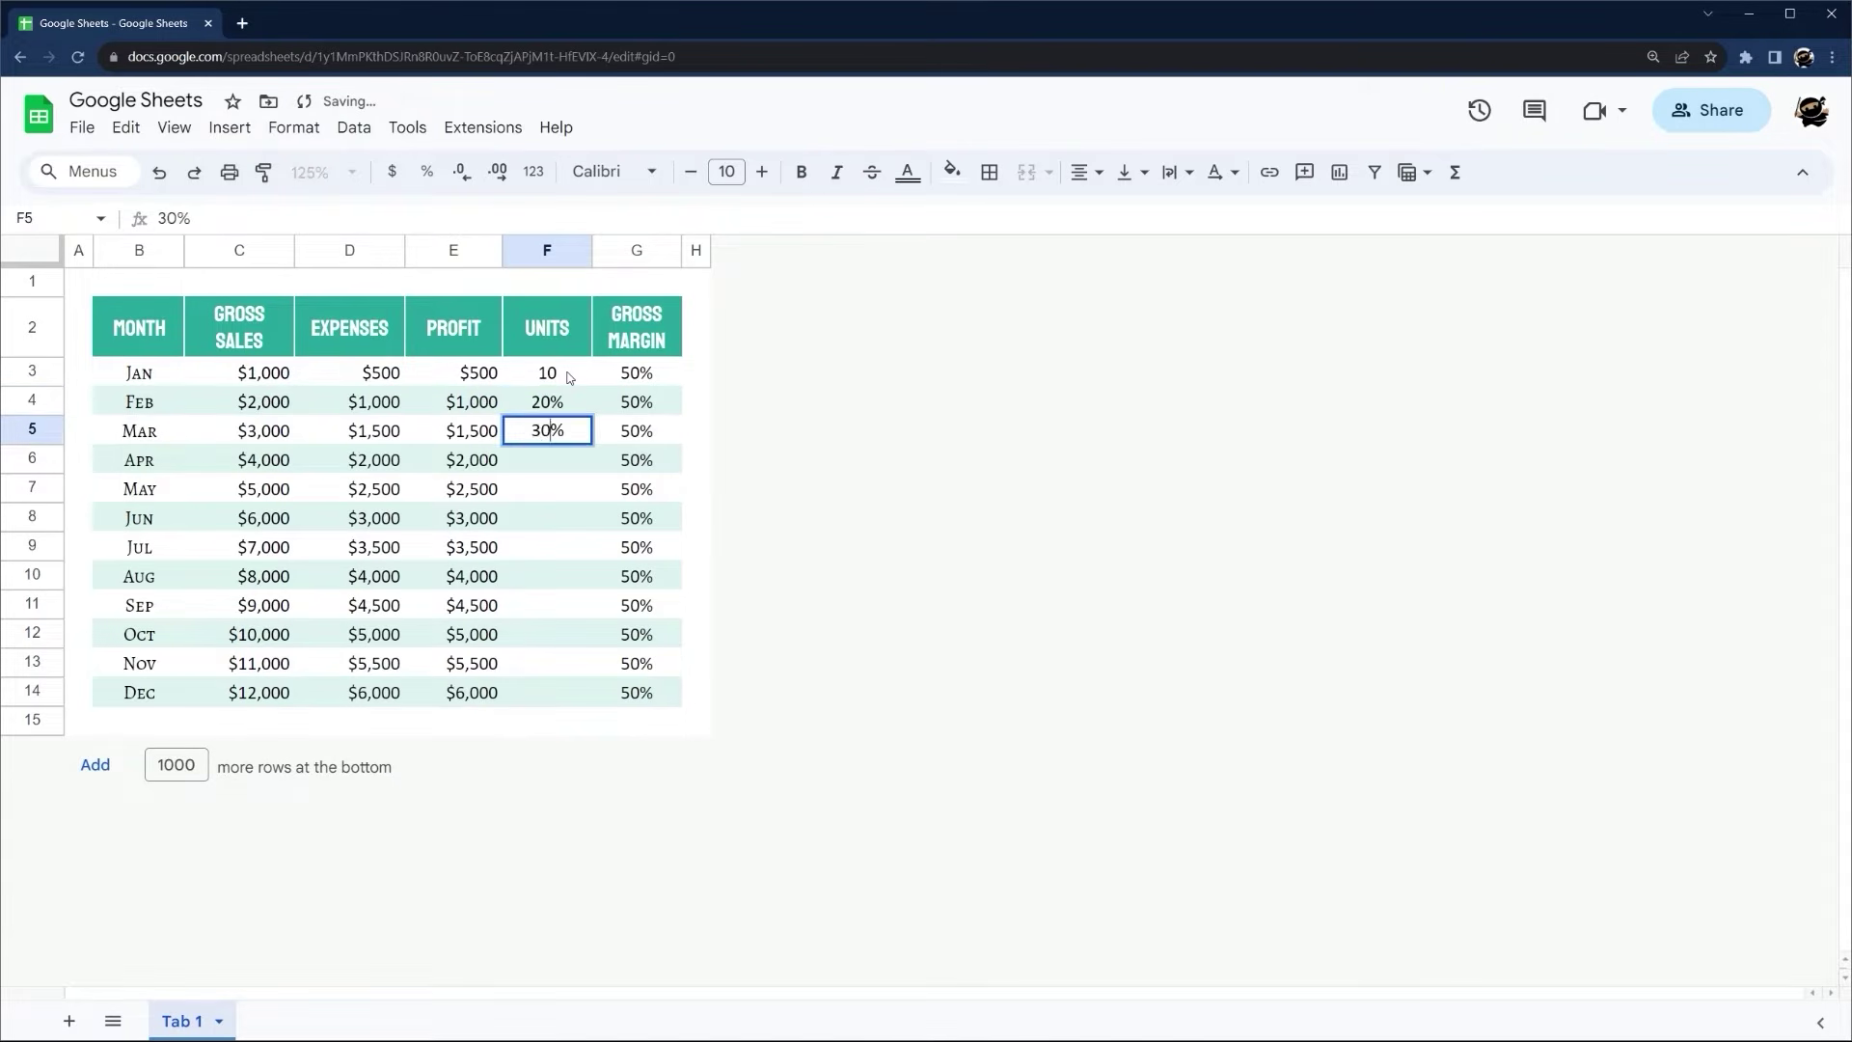
key(Return)
Copy the number format of F3 onto the February and March units in F4:F5
click(559, 371)
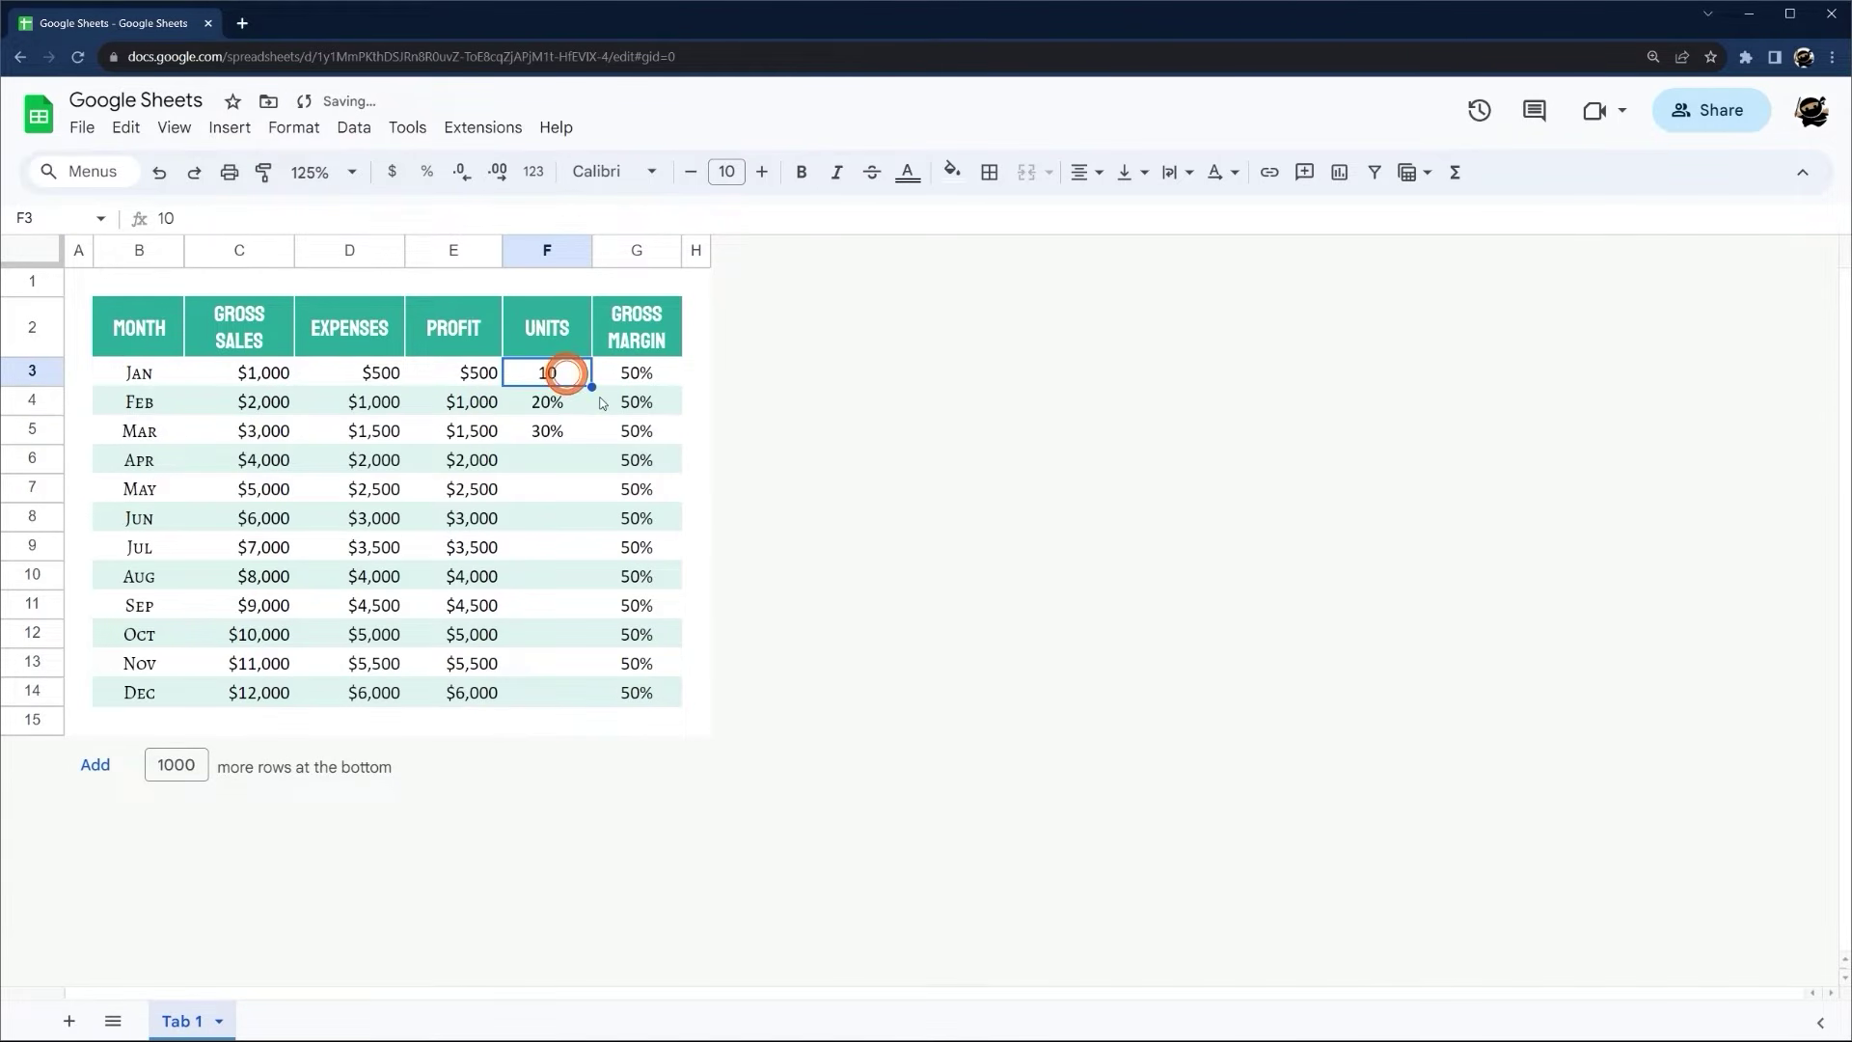
click(550, 401)
click(545, 374)
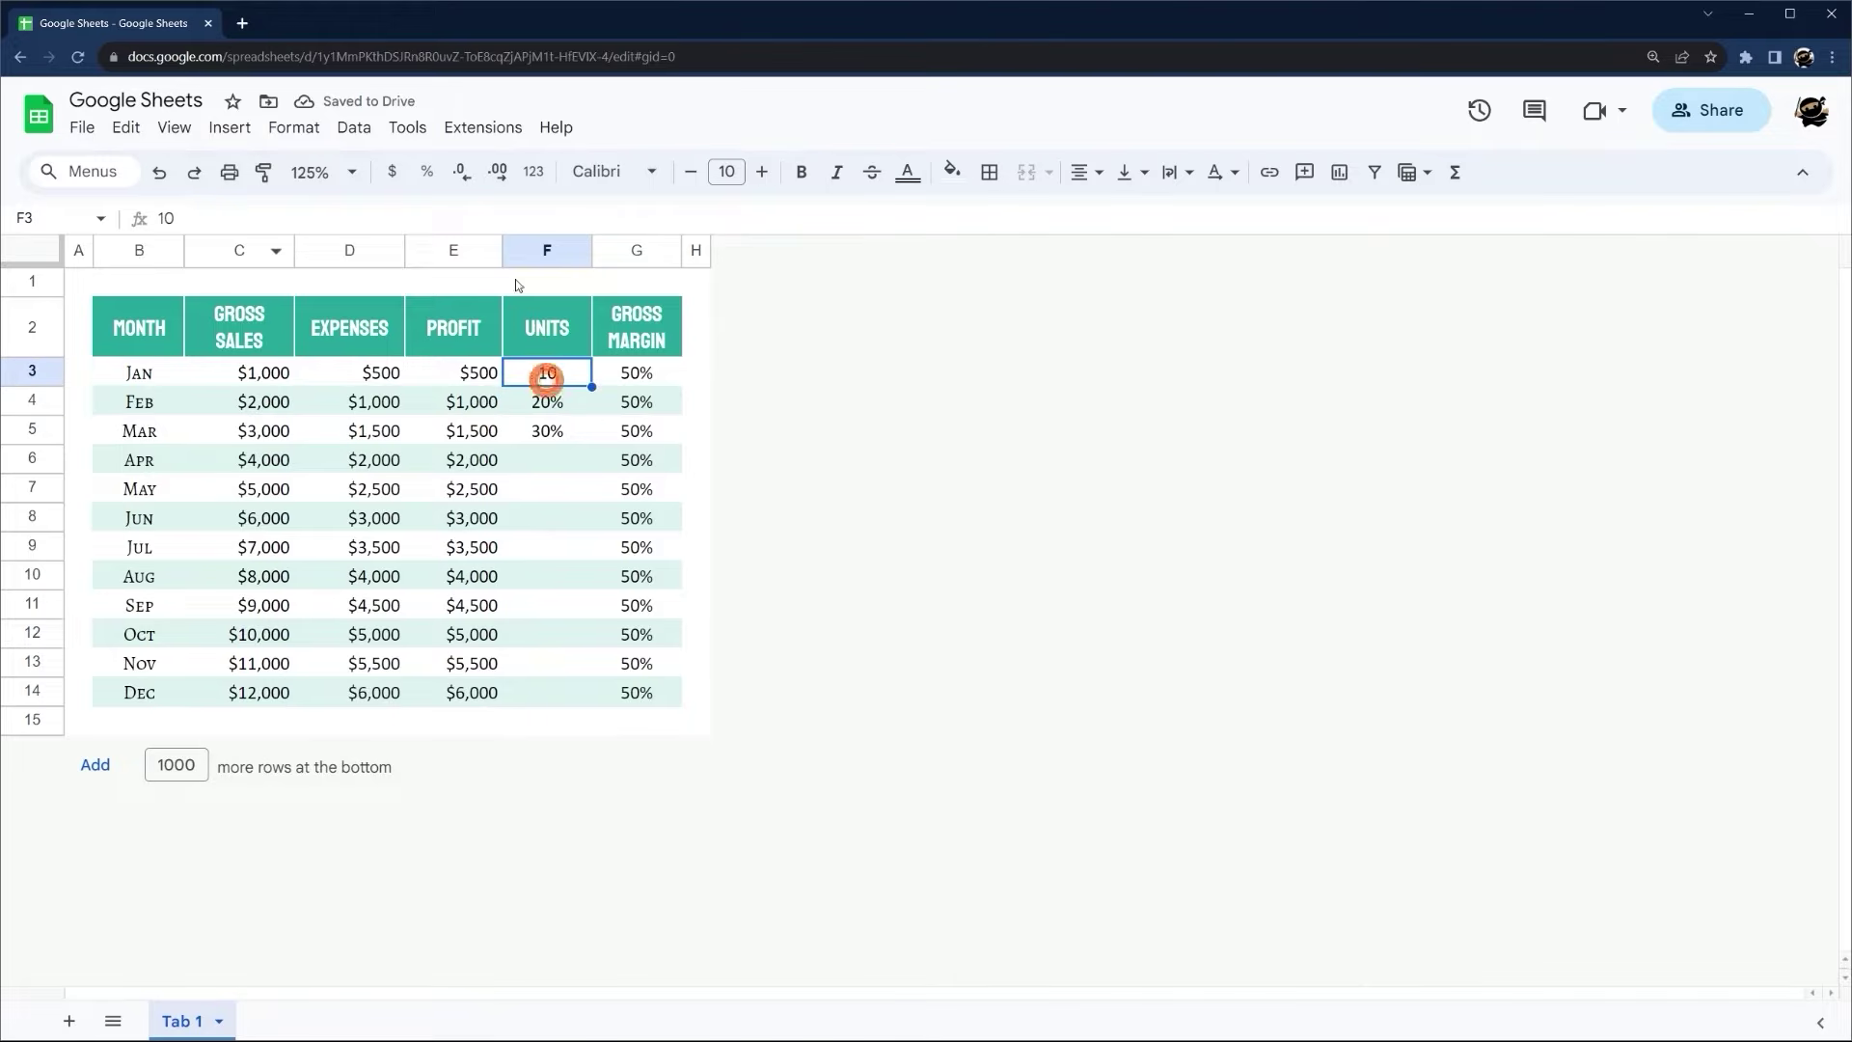
click(263, 172)
drag(557, 408, 550, 432)
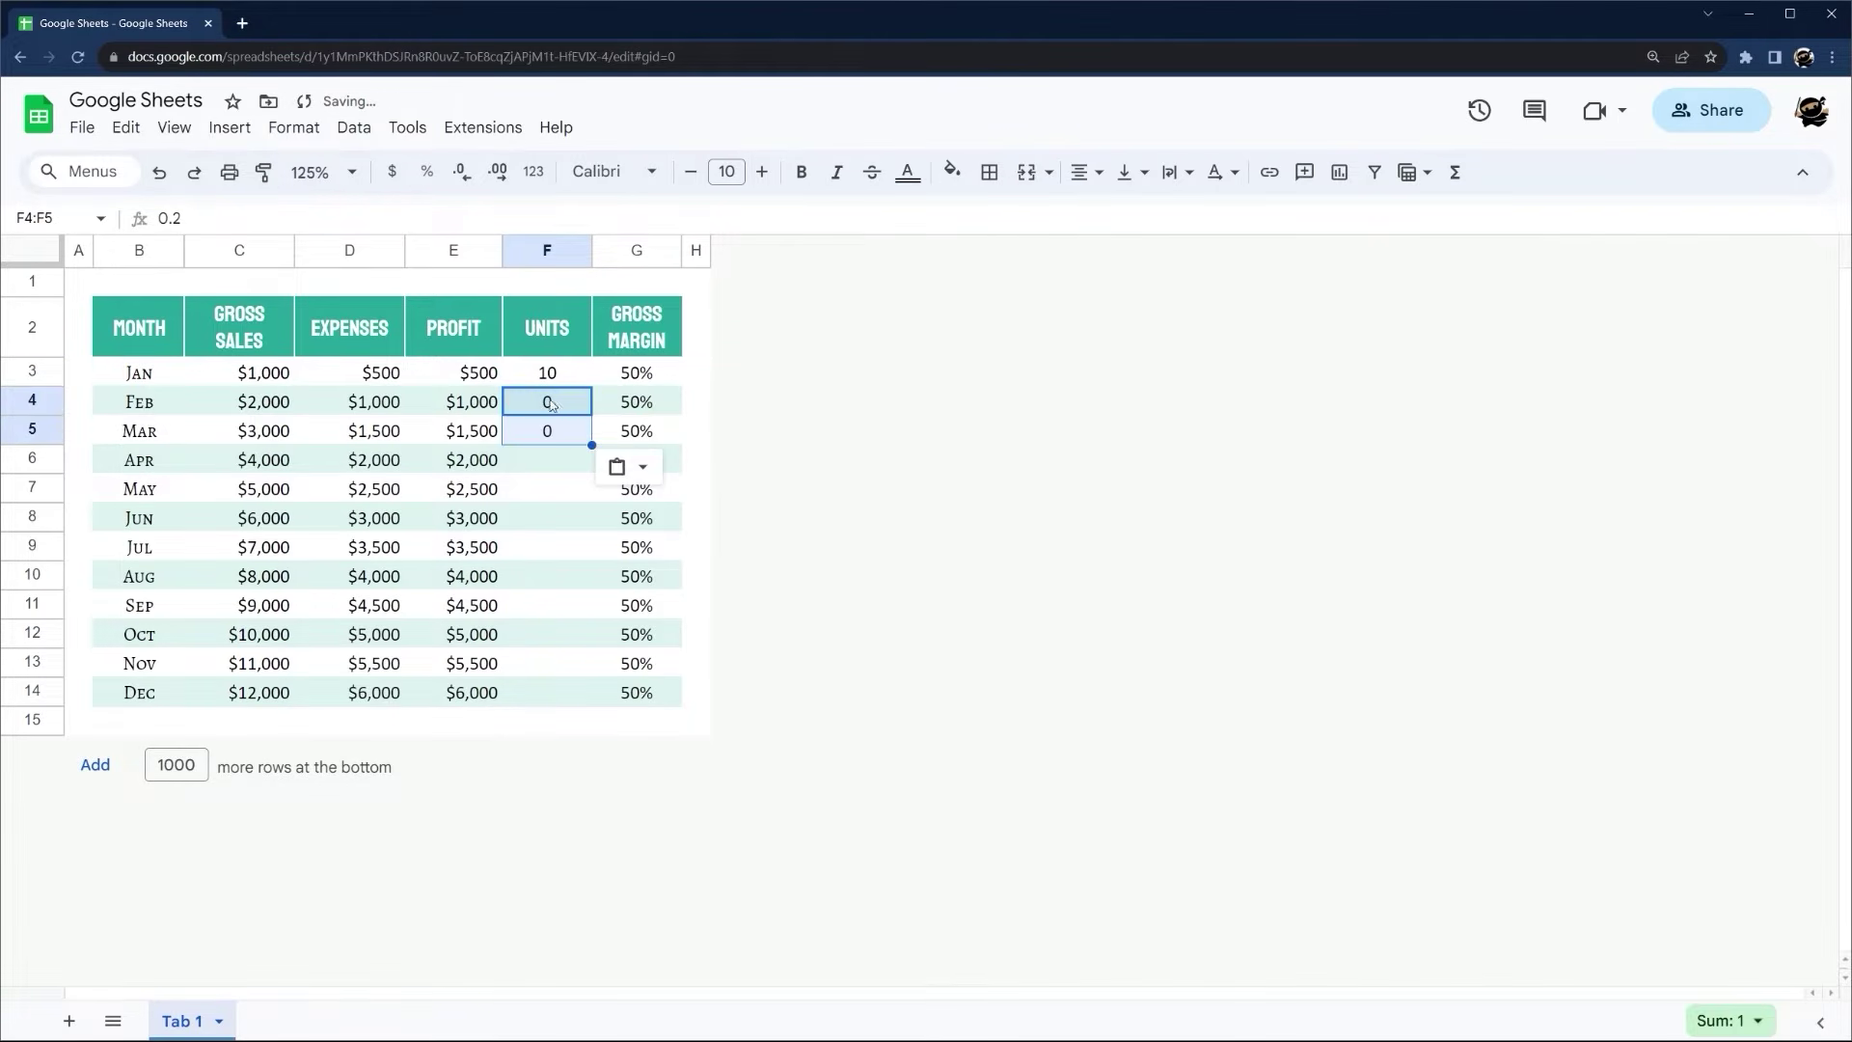
Set the February and March units to 20 and 30, and extend the series from F3:F5 down to December in F14
double_click(552, 403)
key(ctrl+a)
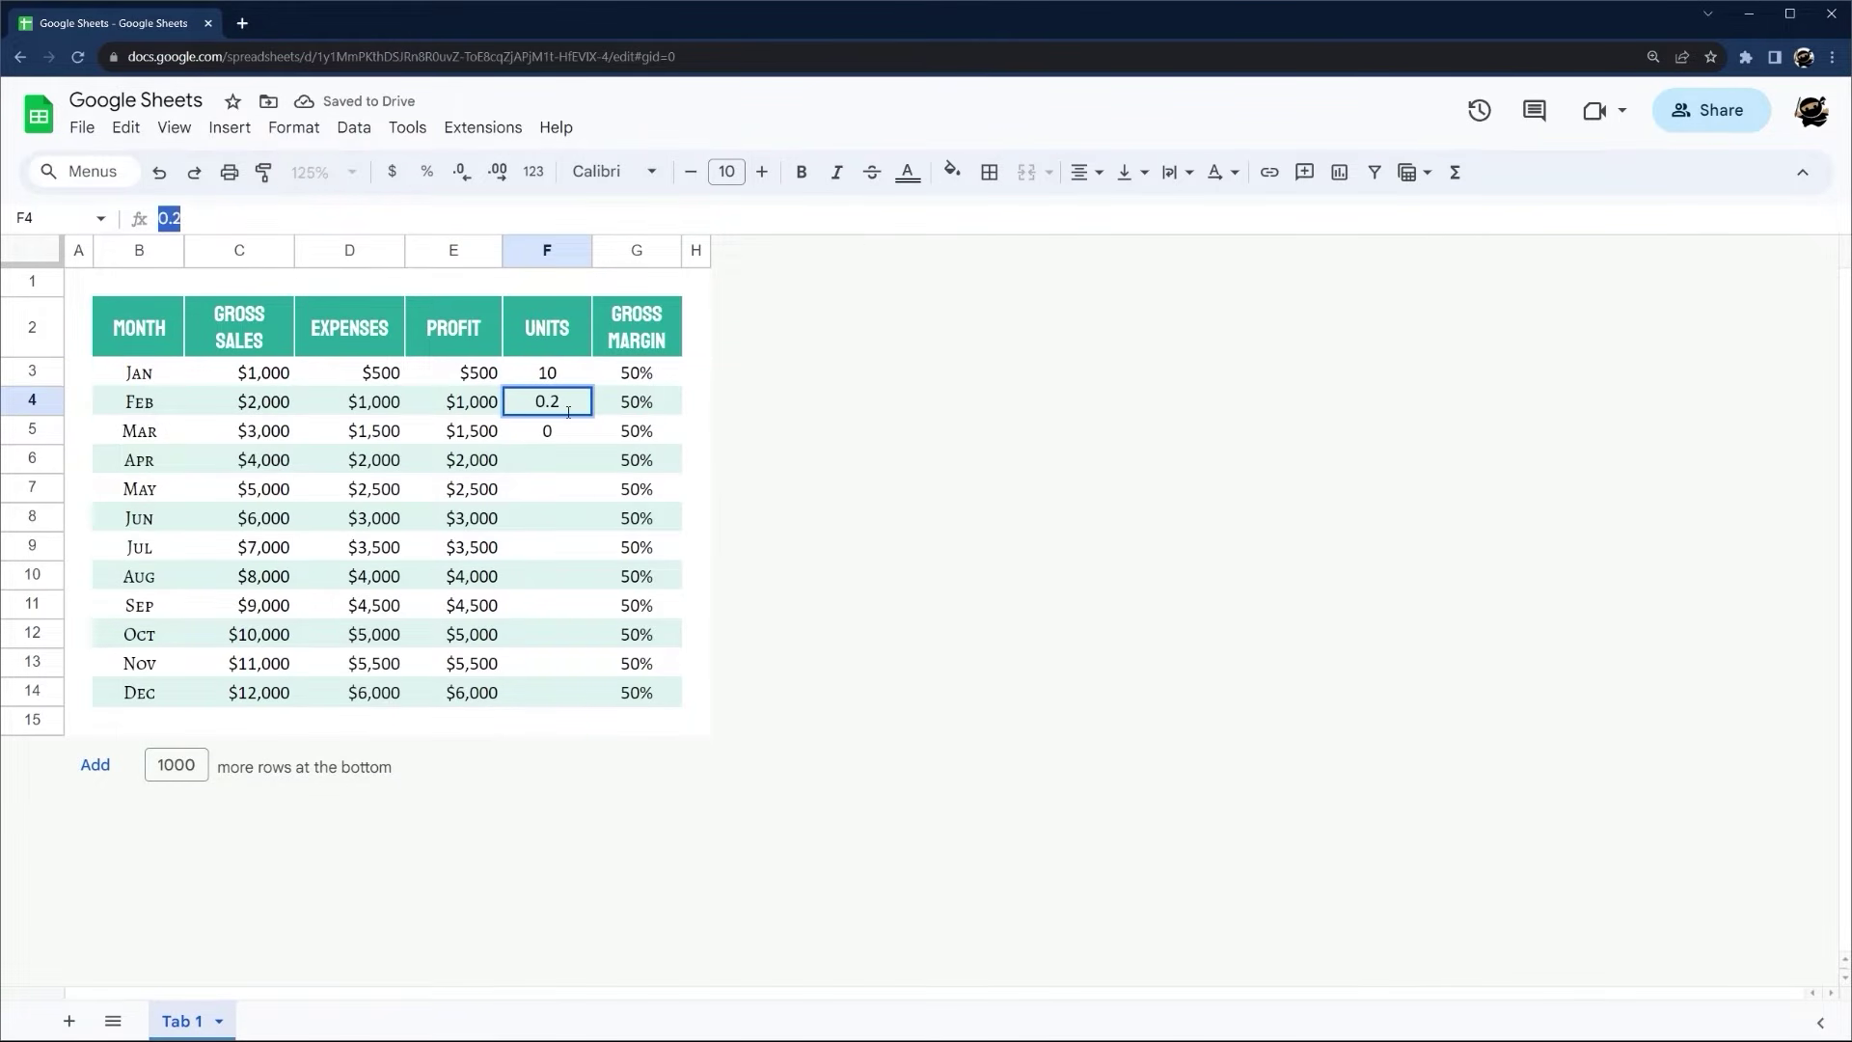
double_click(557, 430)
key(ctrl+a)
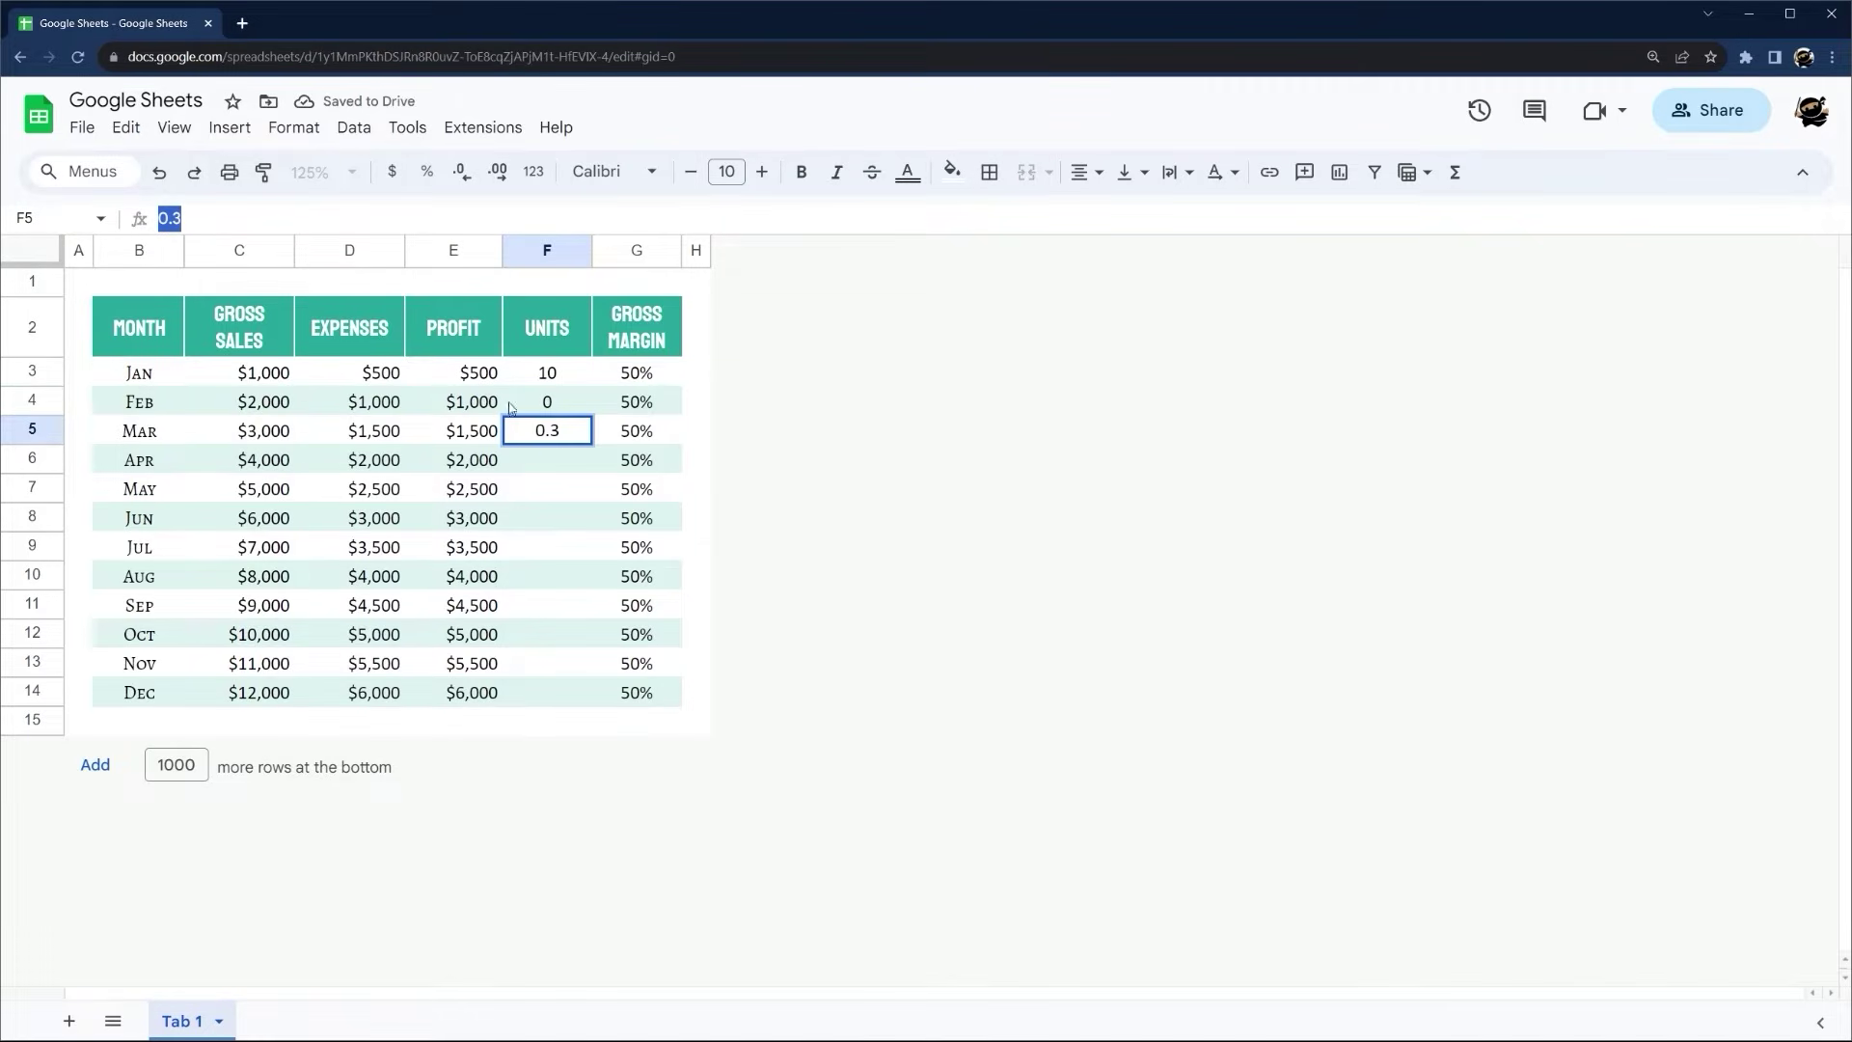
click(557, 413)
text(20)
key(Return)
text(30)
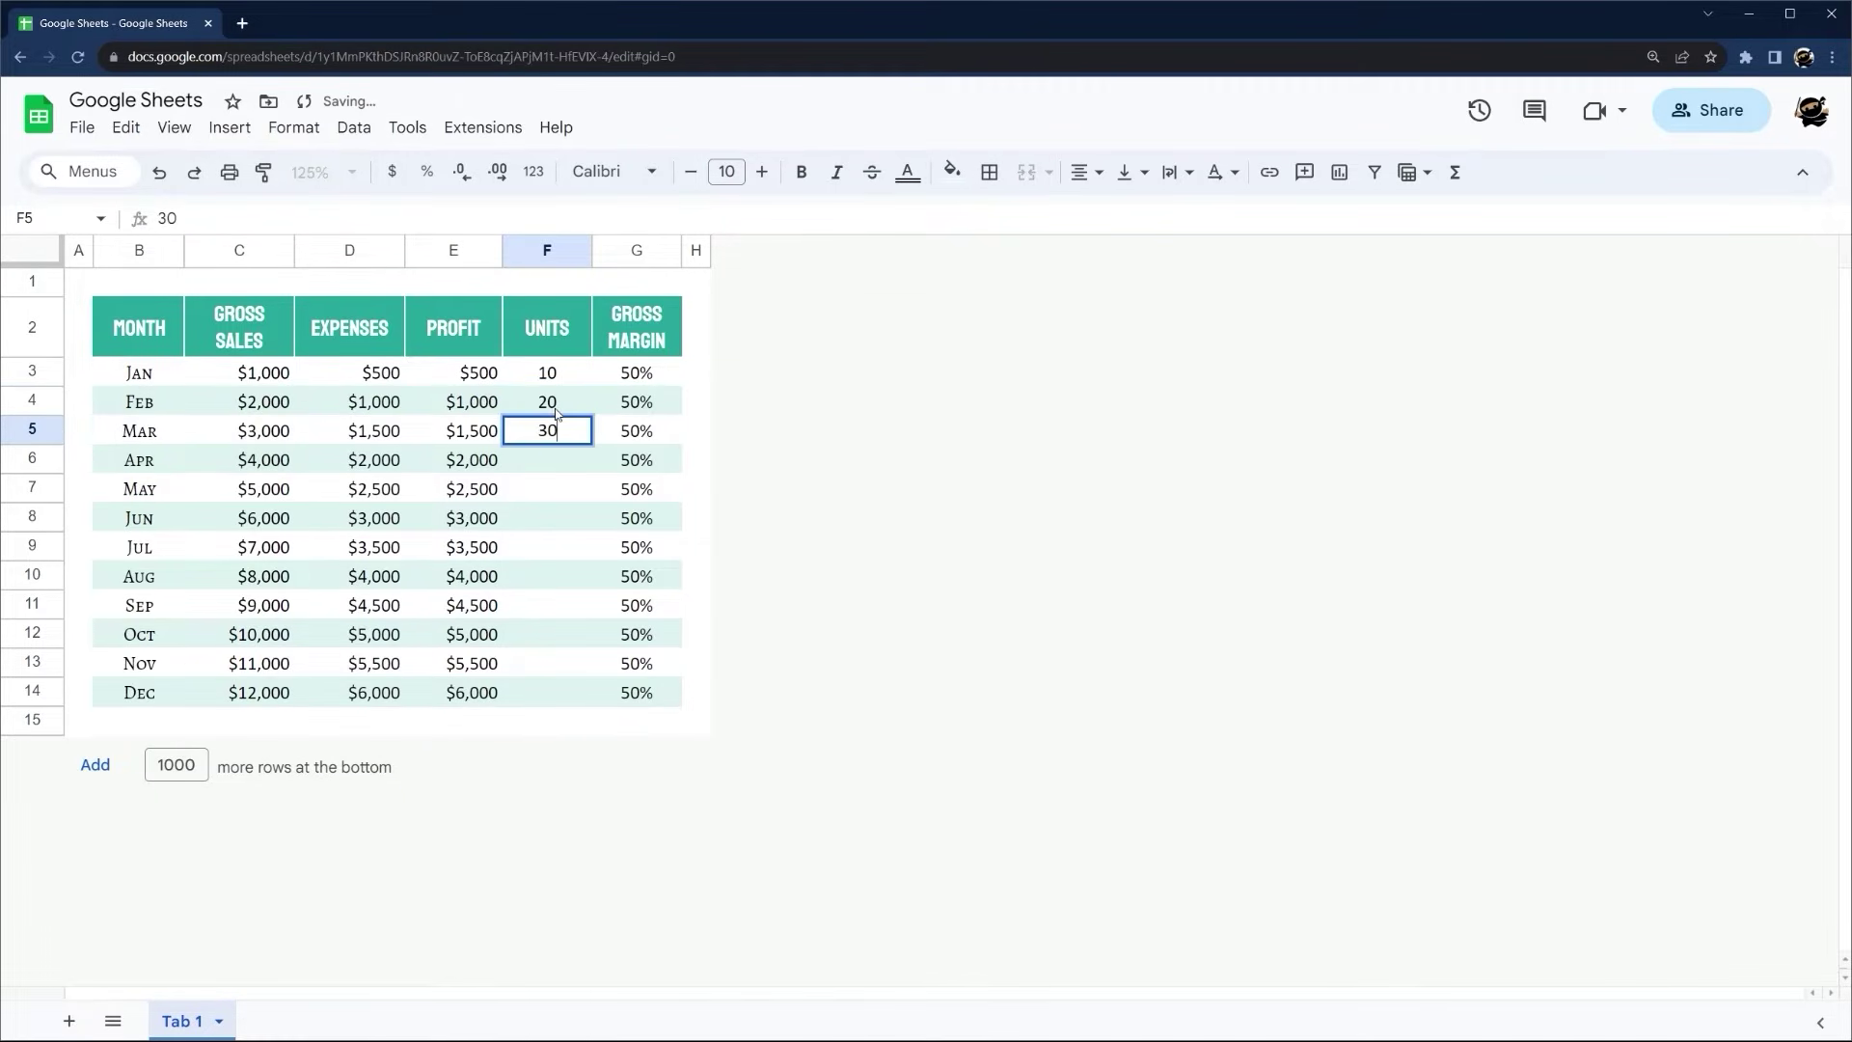
key(Return)
drag(558, 376, 549, 696)
click(831, 620)
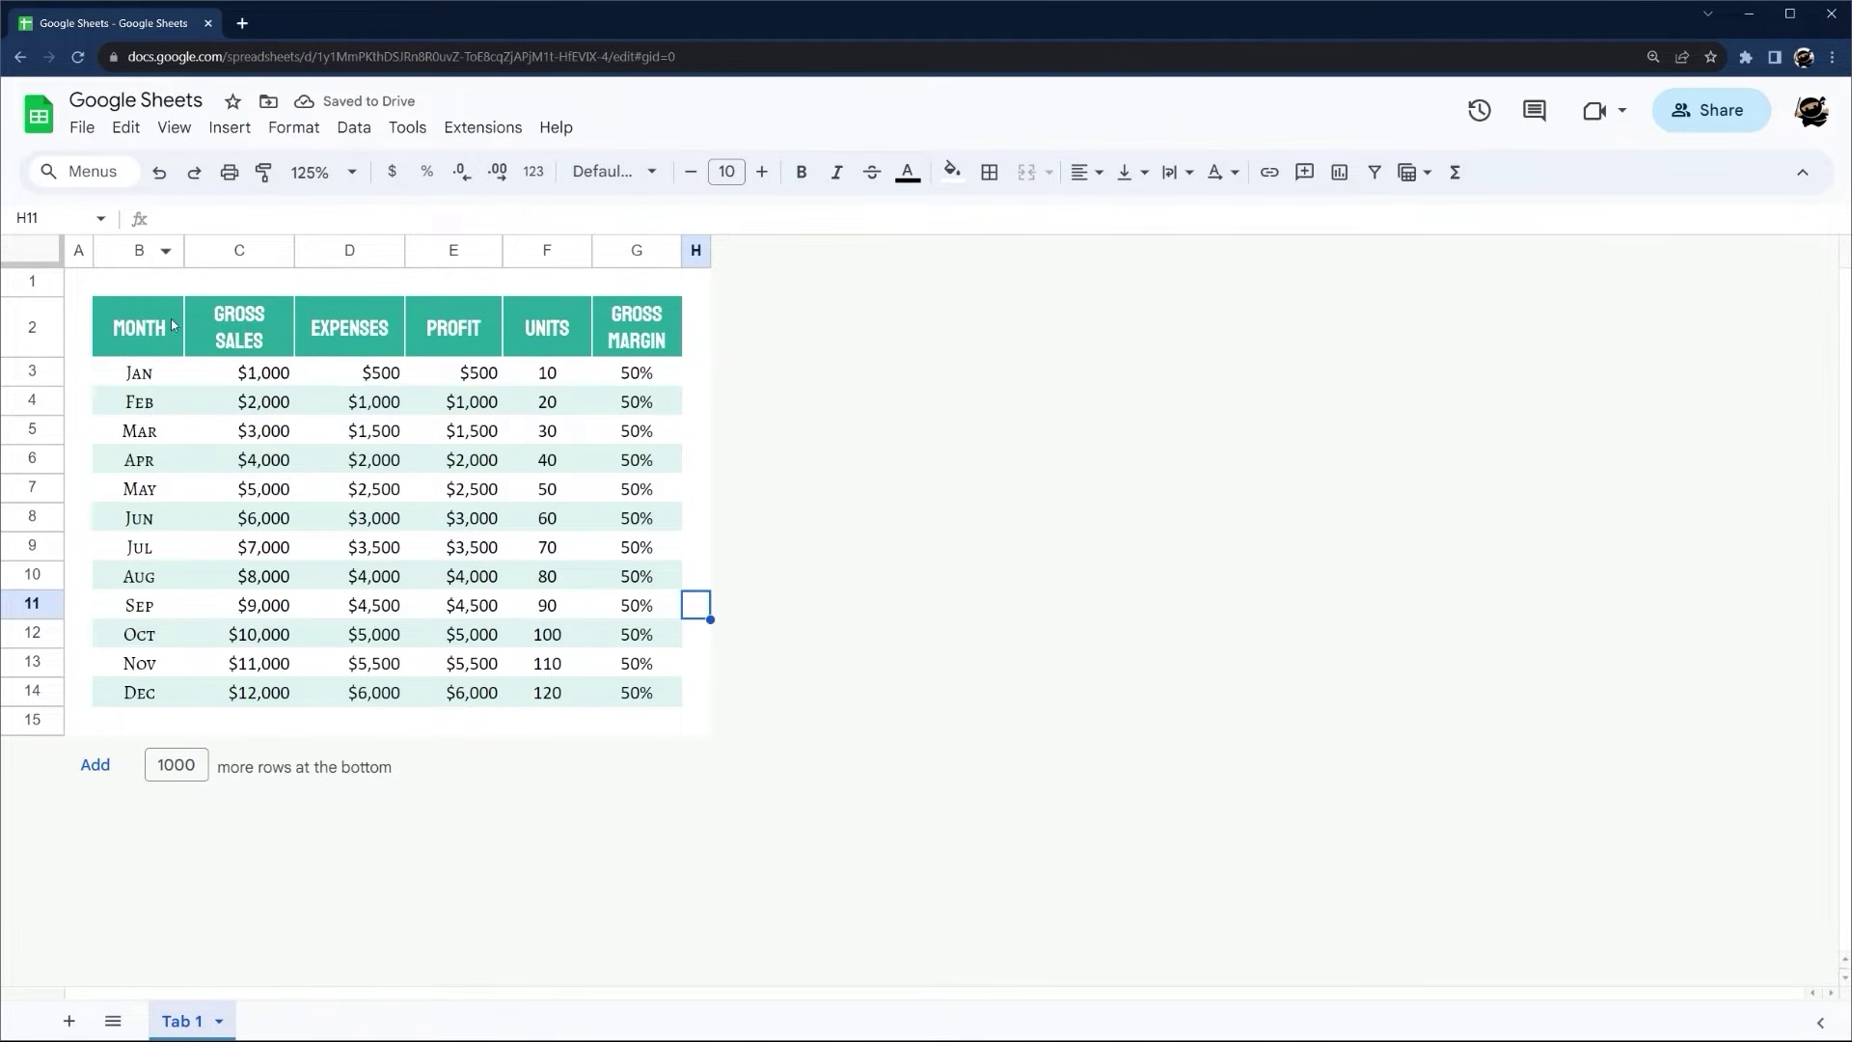
Add light gray inner vertical borders between the columns of the data rows B3:G14
drag(171, 324, 604, 697)
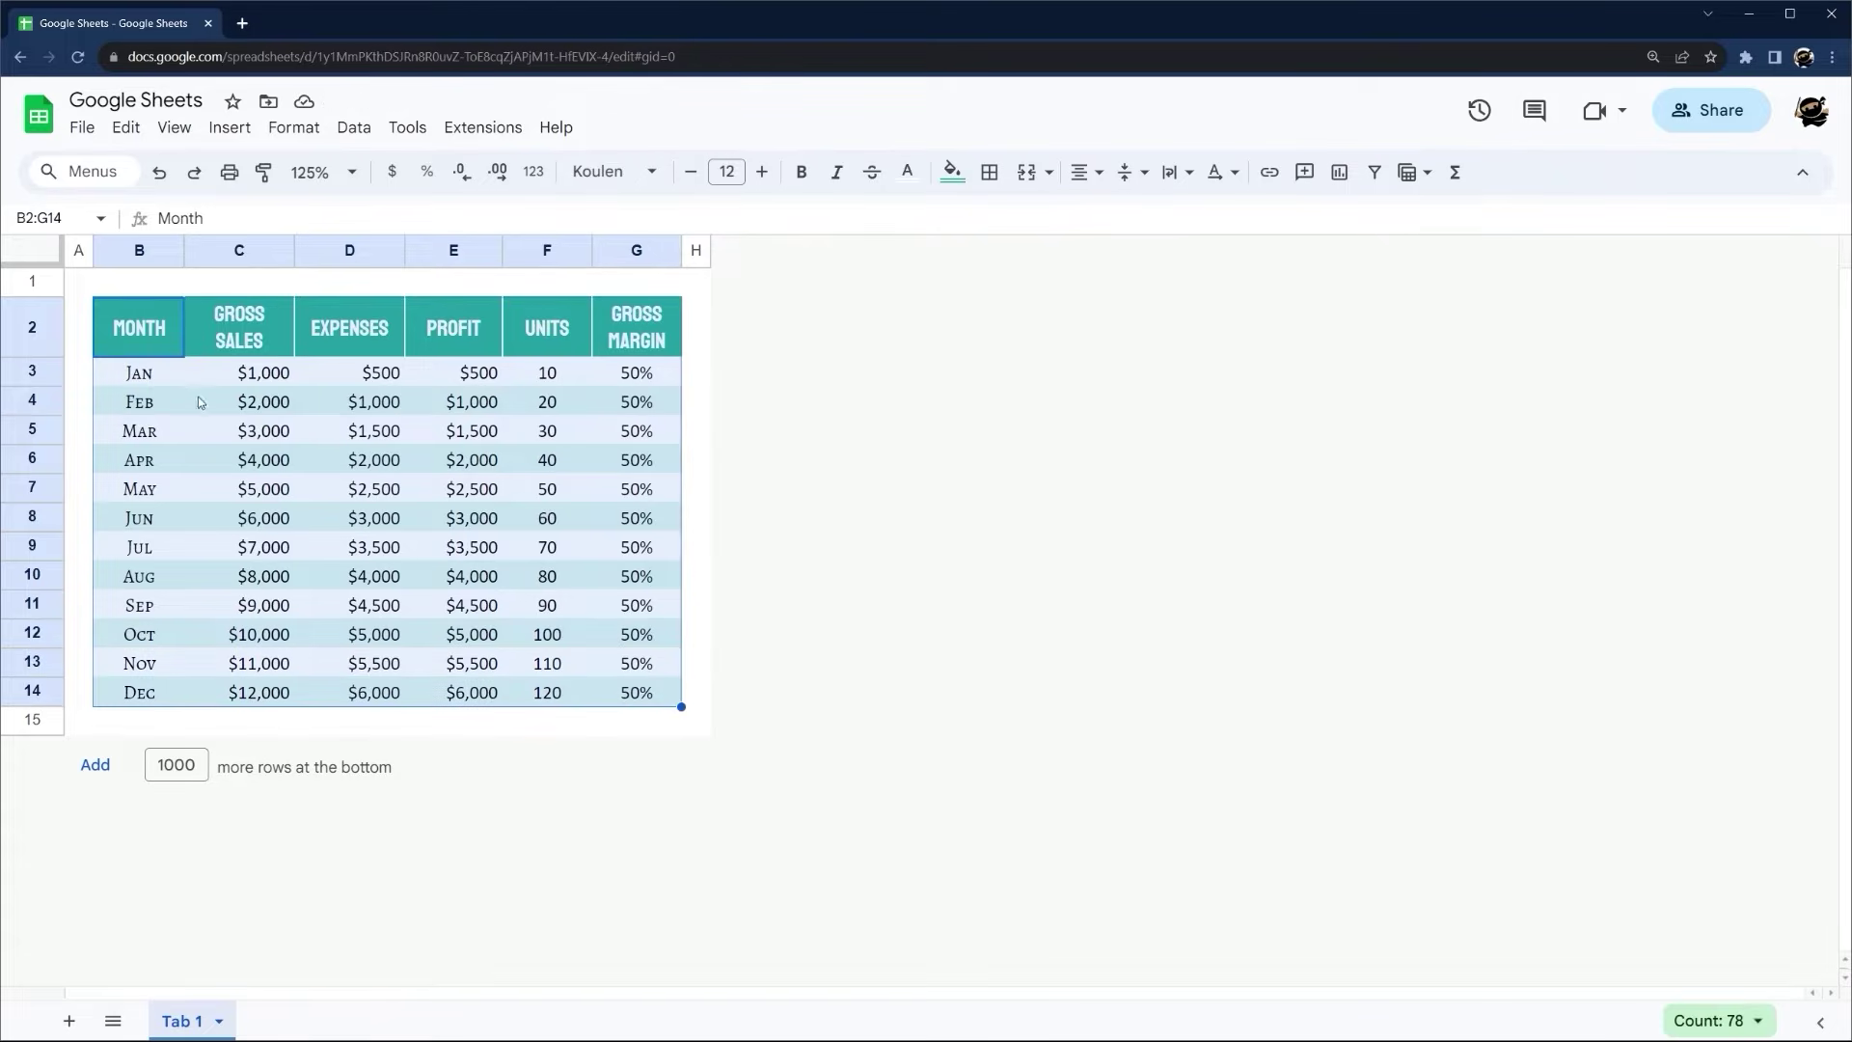
drag(145, 372, 636, 695)
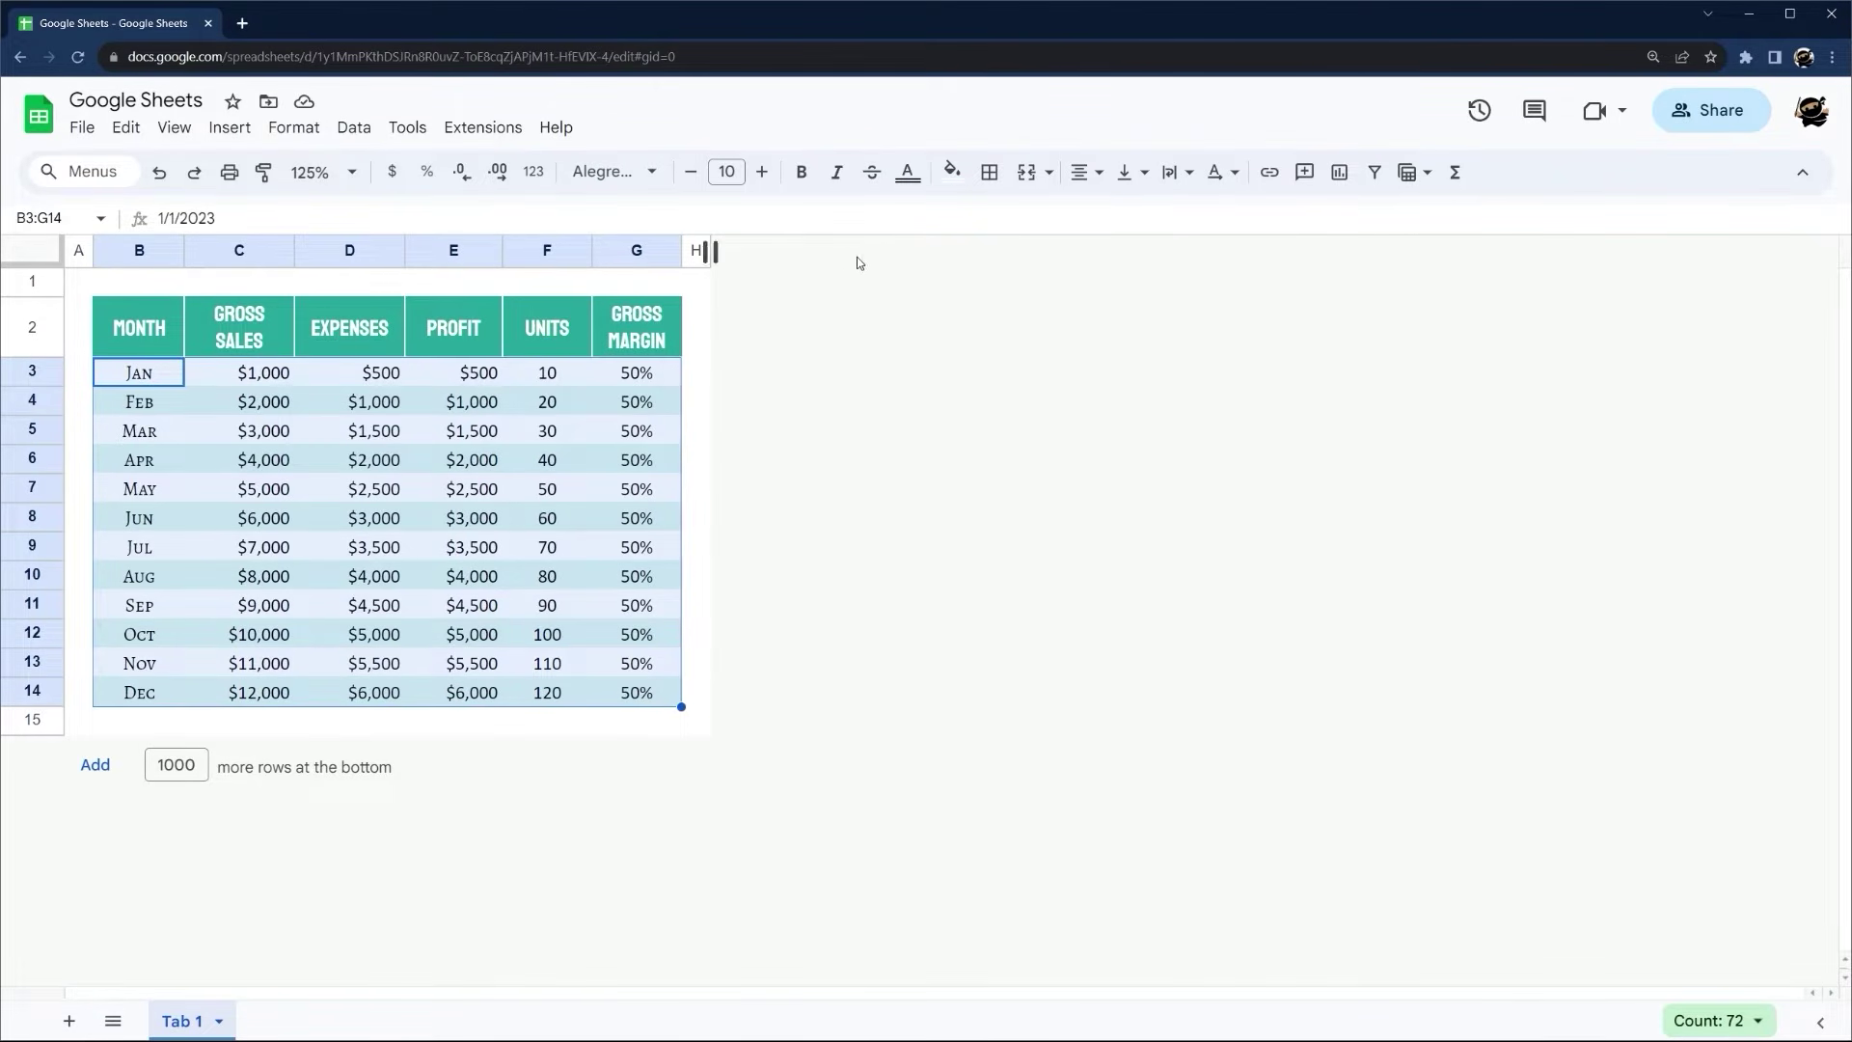
click(989, 172)
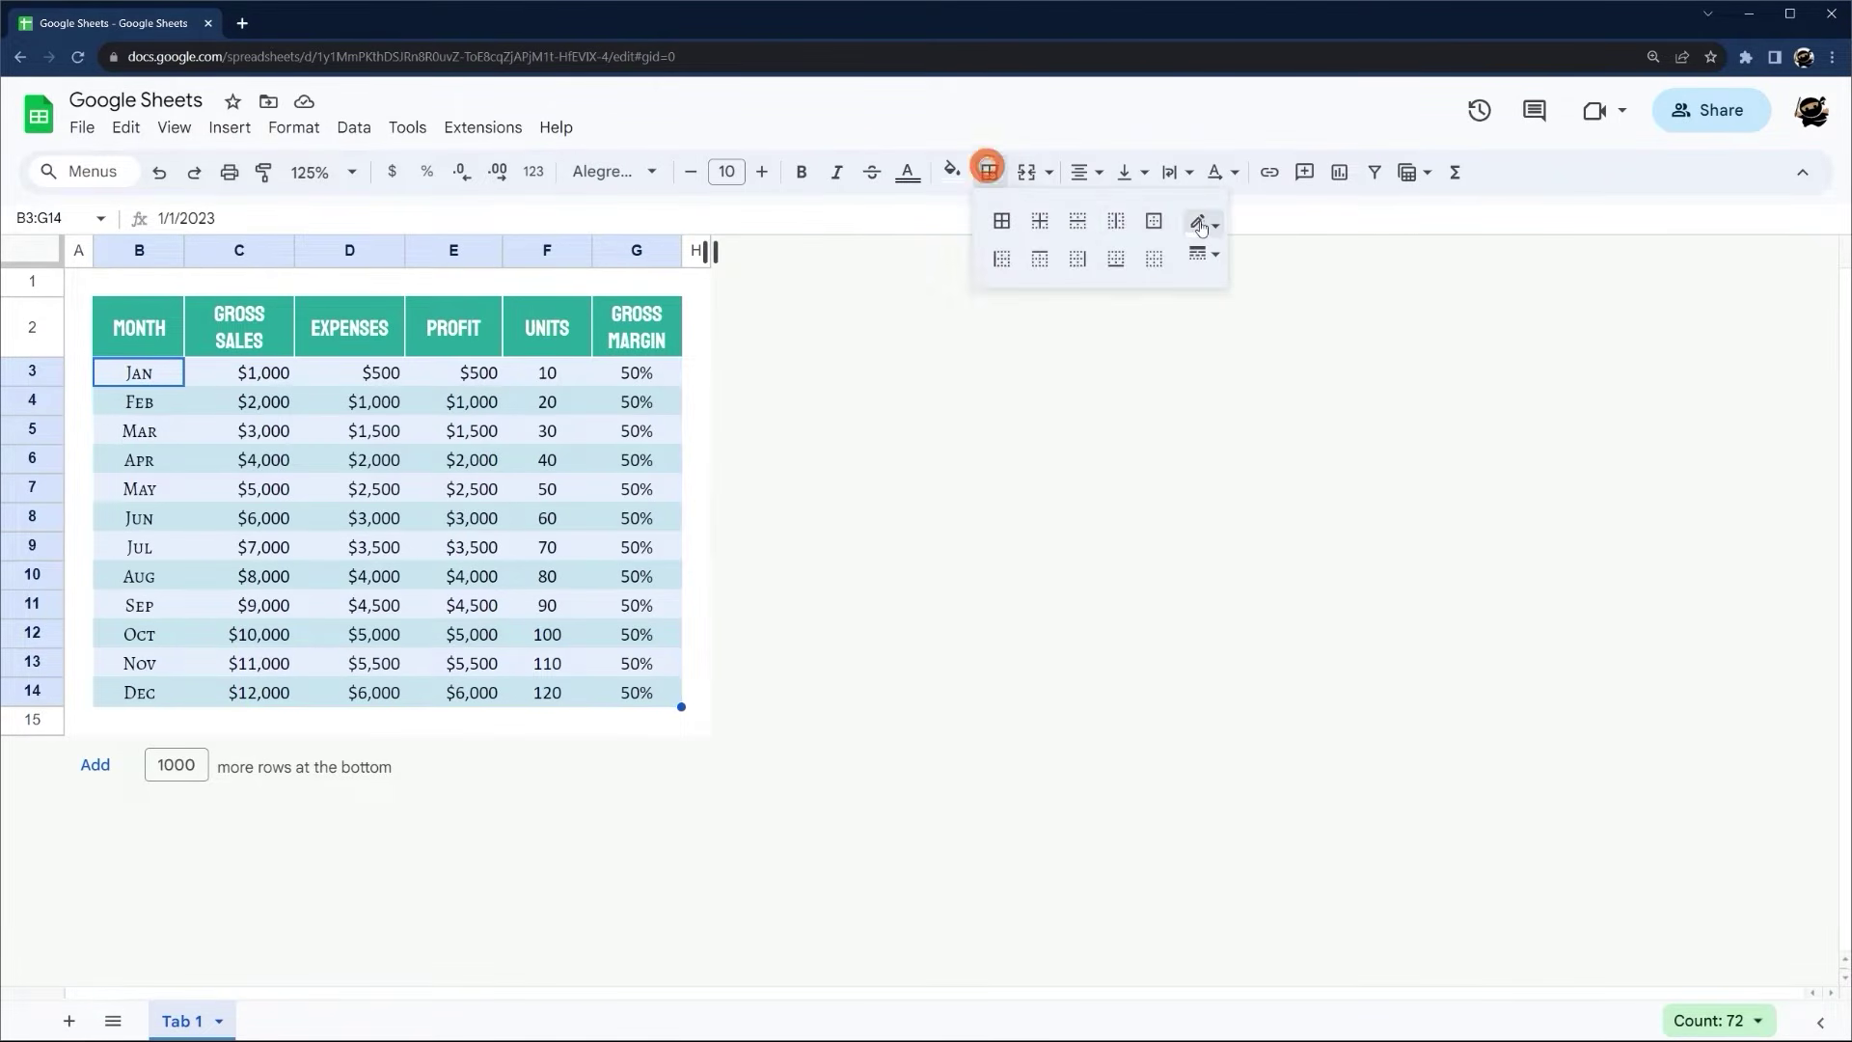
click(1199, 221)
click(1219, 223)
click(1194, 224)
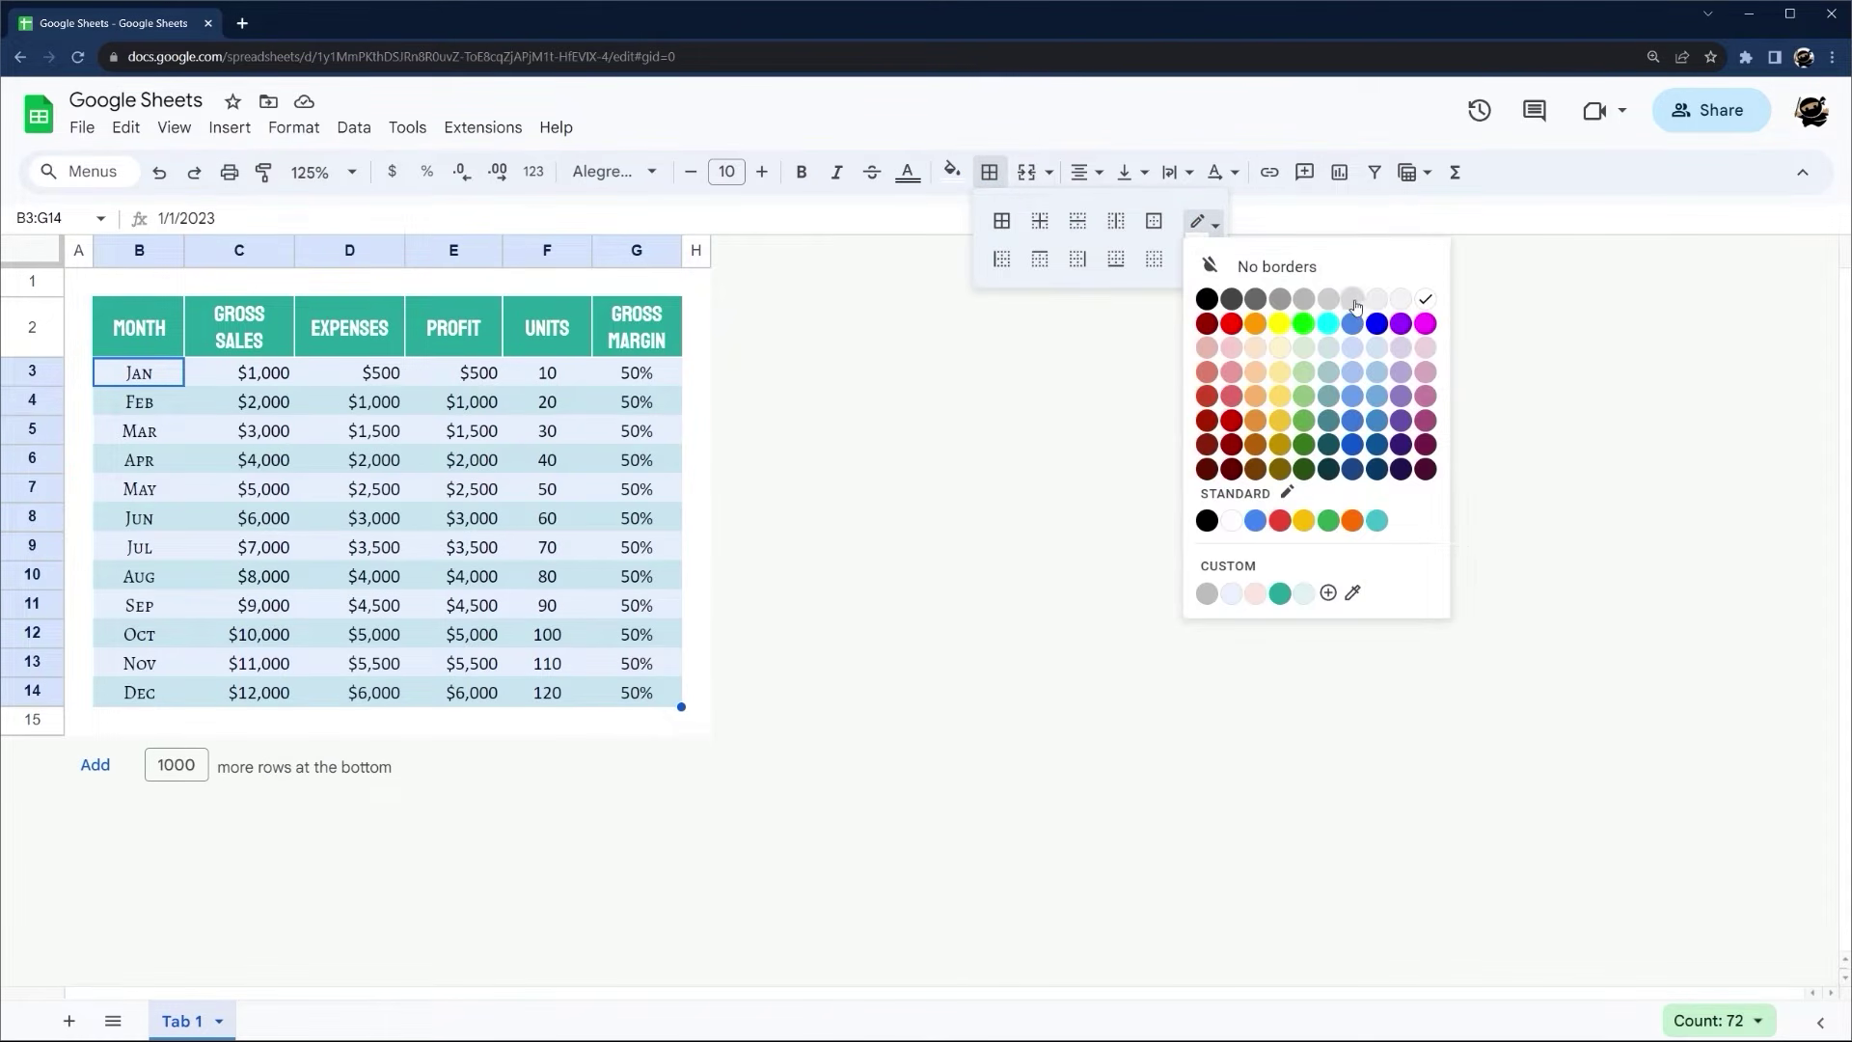
click(1351, 299)
click(1120, 224)
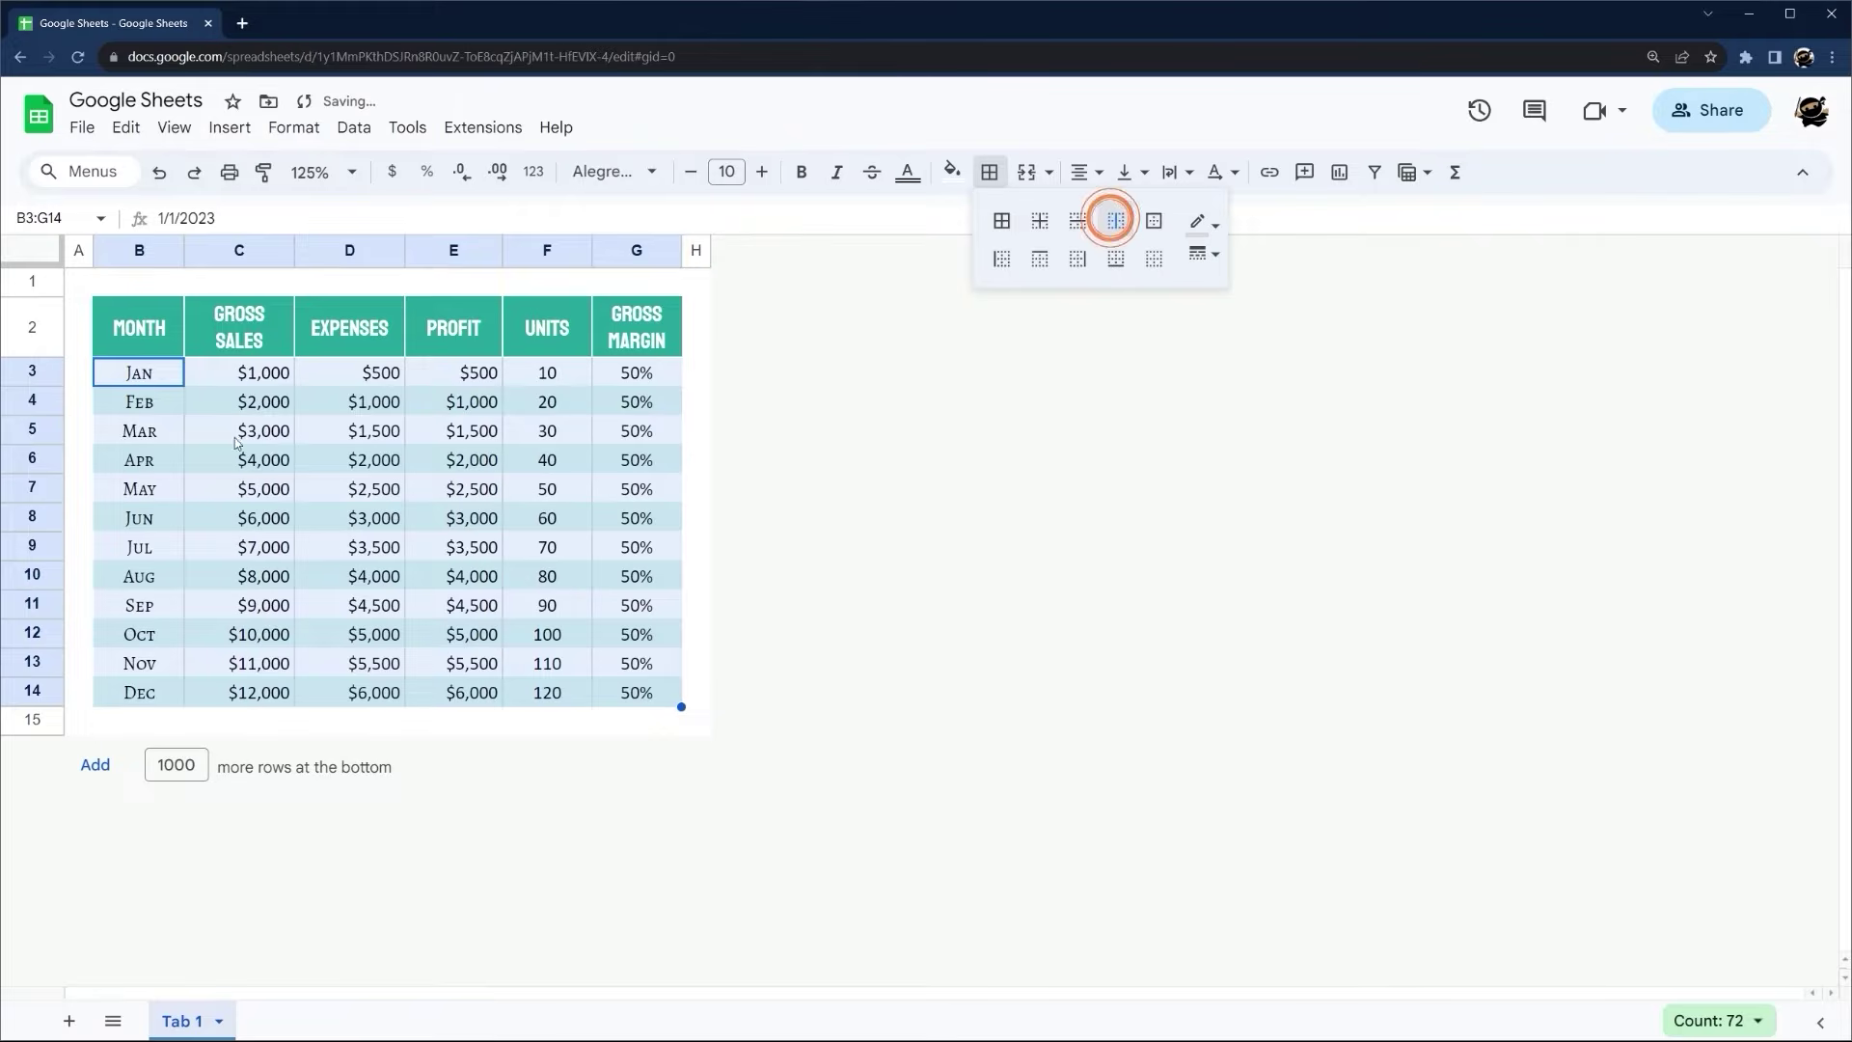
click(951, 607)
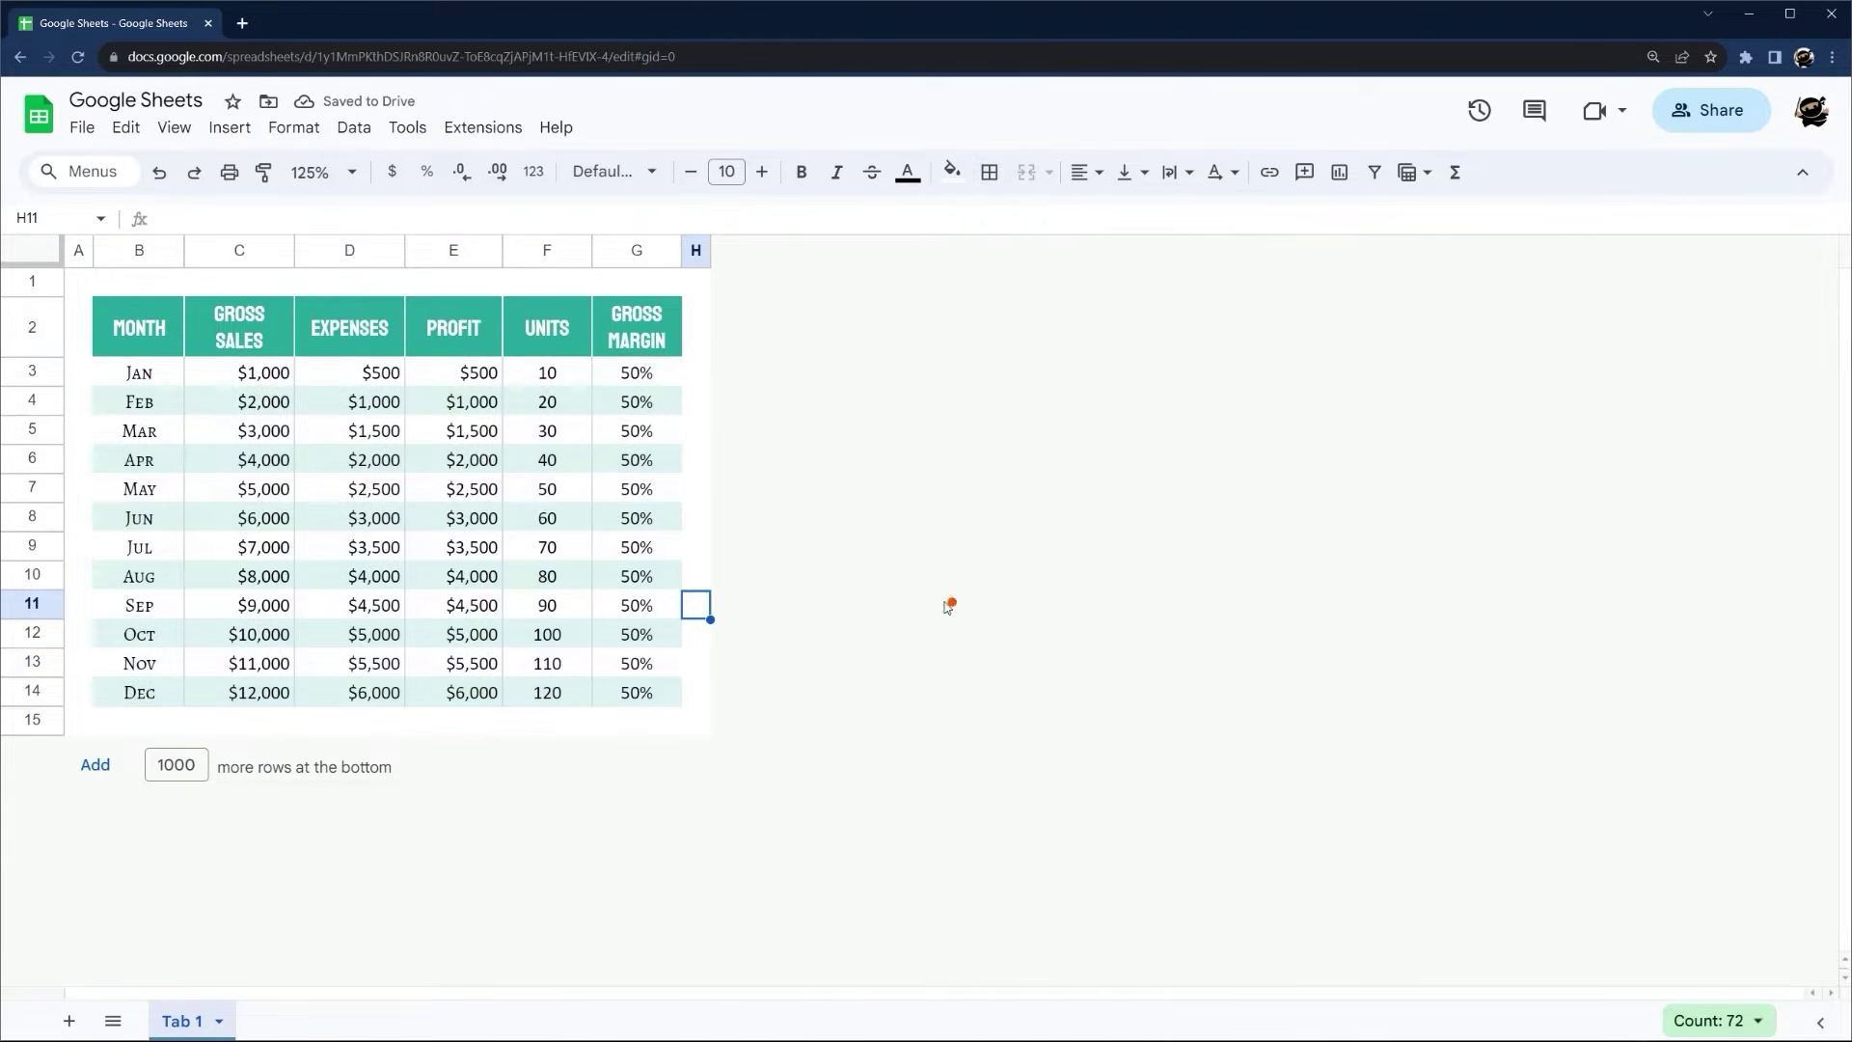
Set up black, thick borders for the table range B2:G14
drag(170, 320, 625, 707)
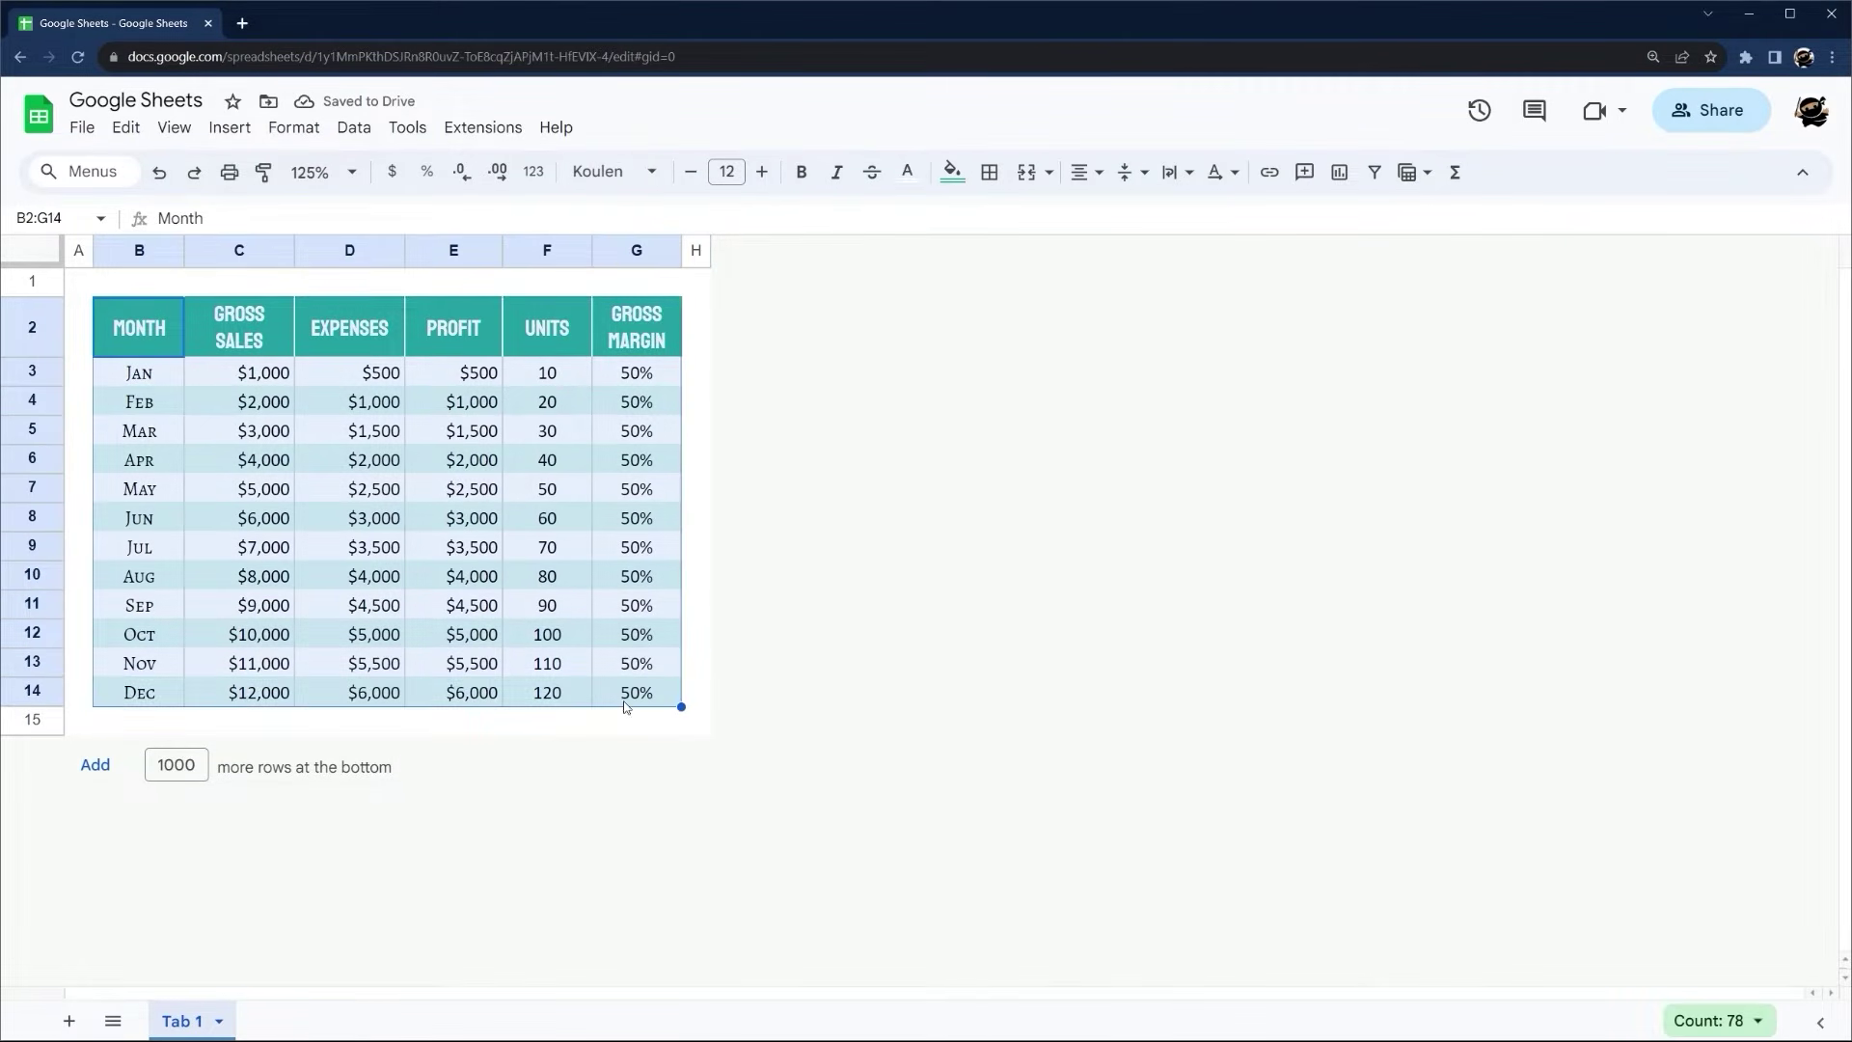
click(988, 172)
click(1201, 222)
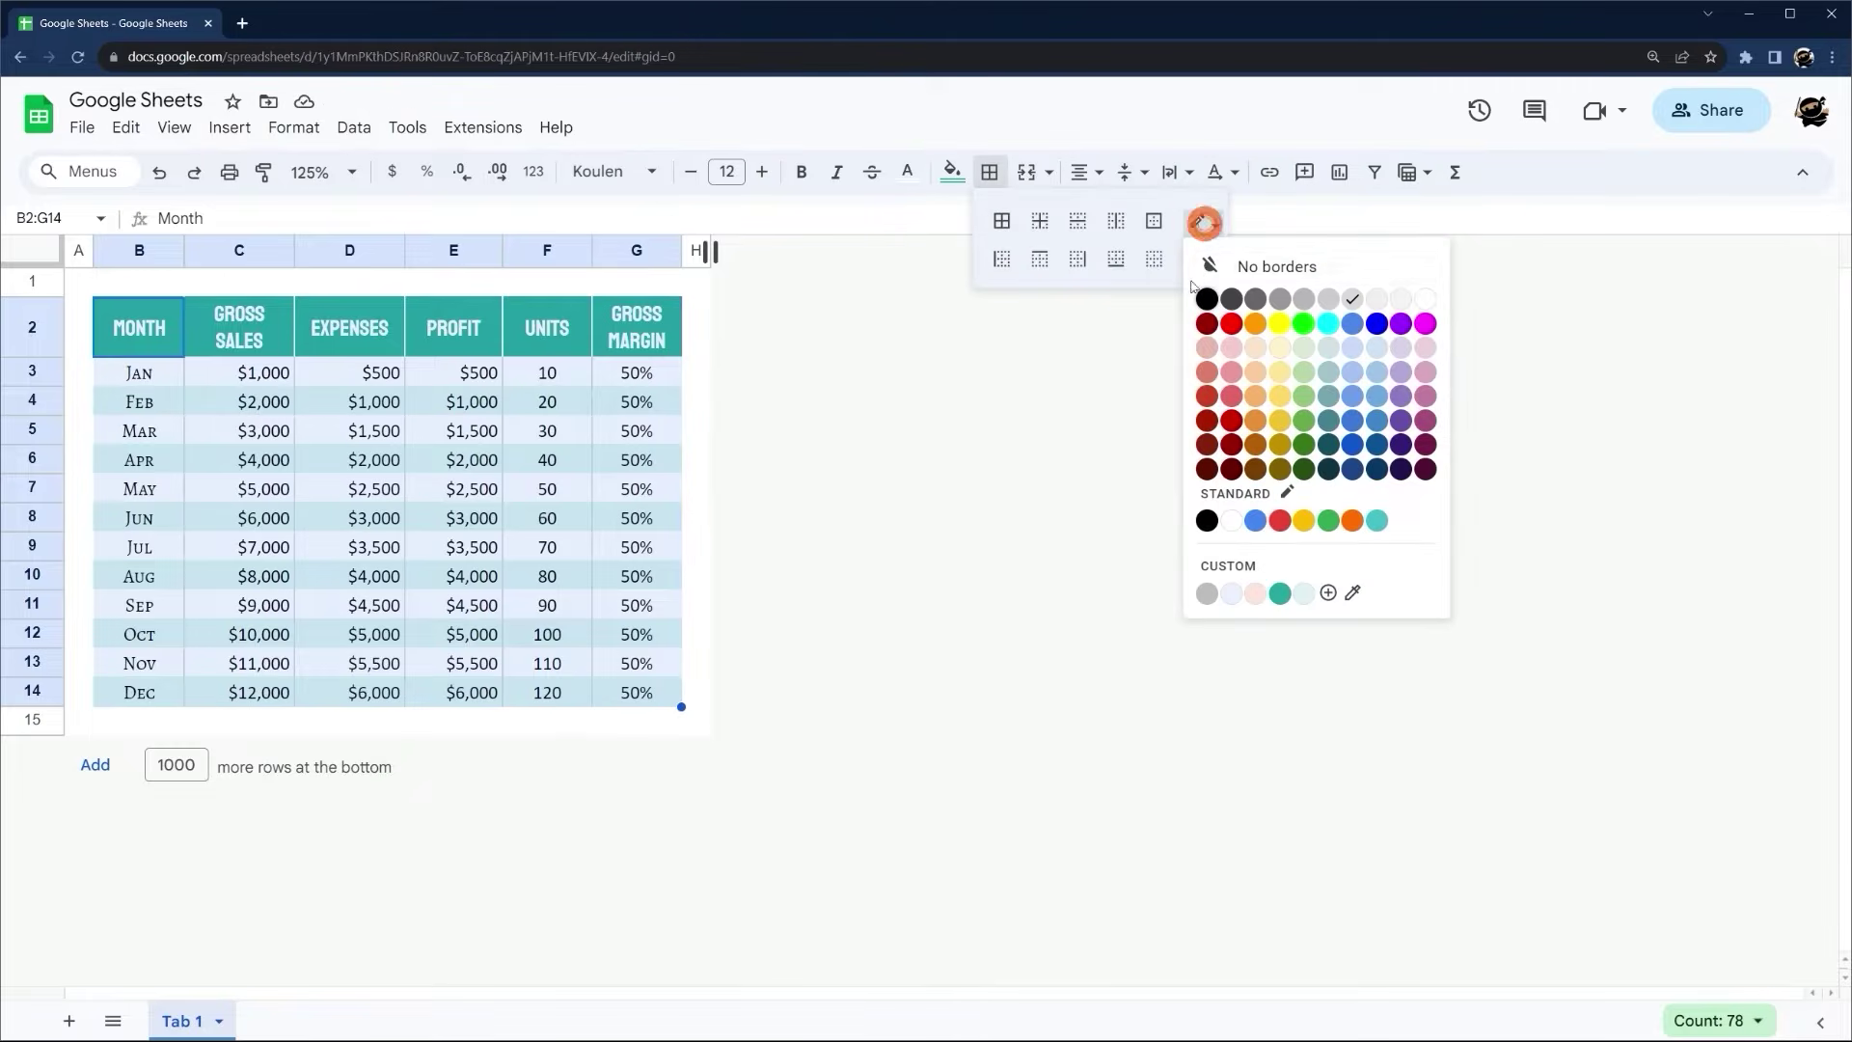
click(1201, 222)
click(1201, 255)
click(1261, 317)
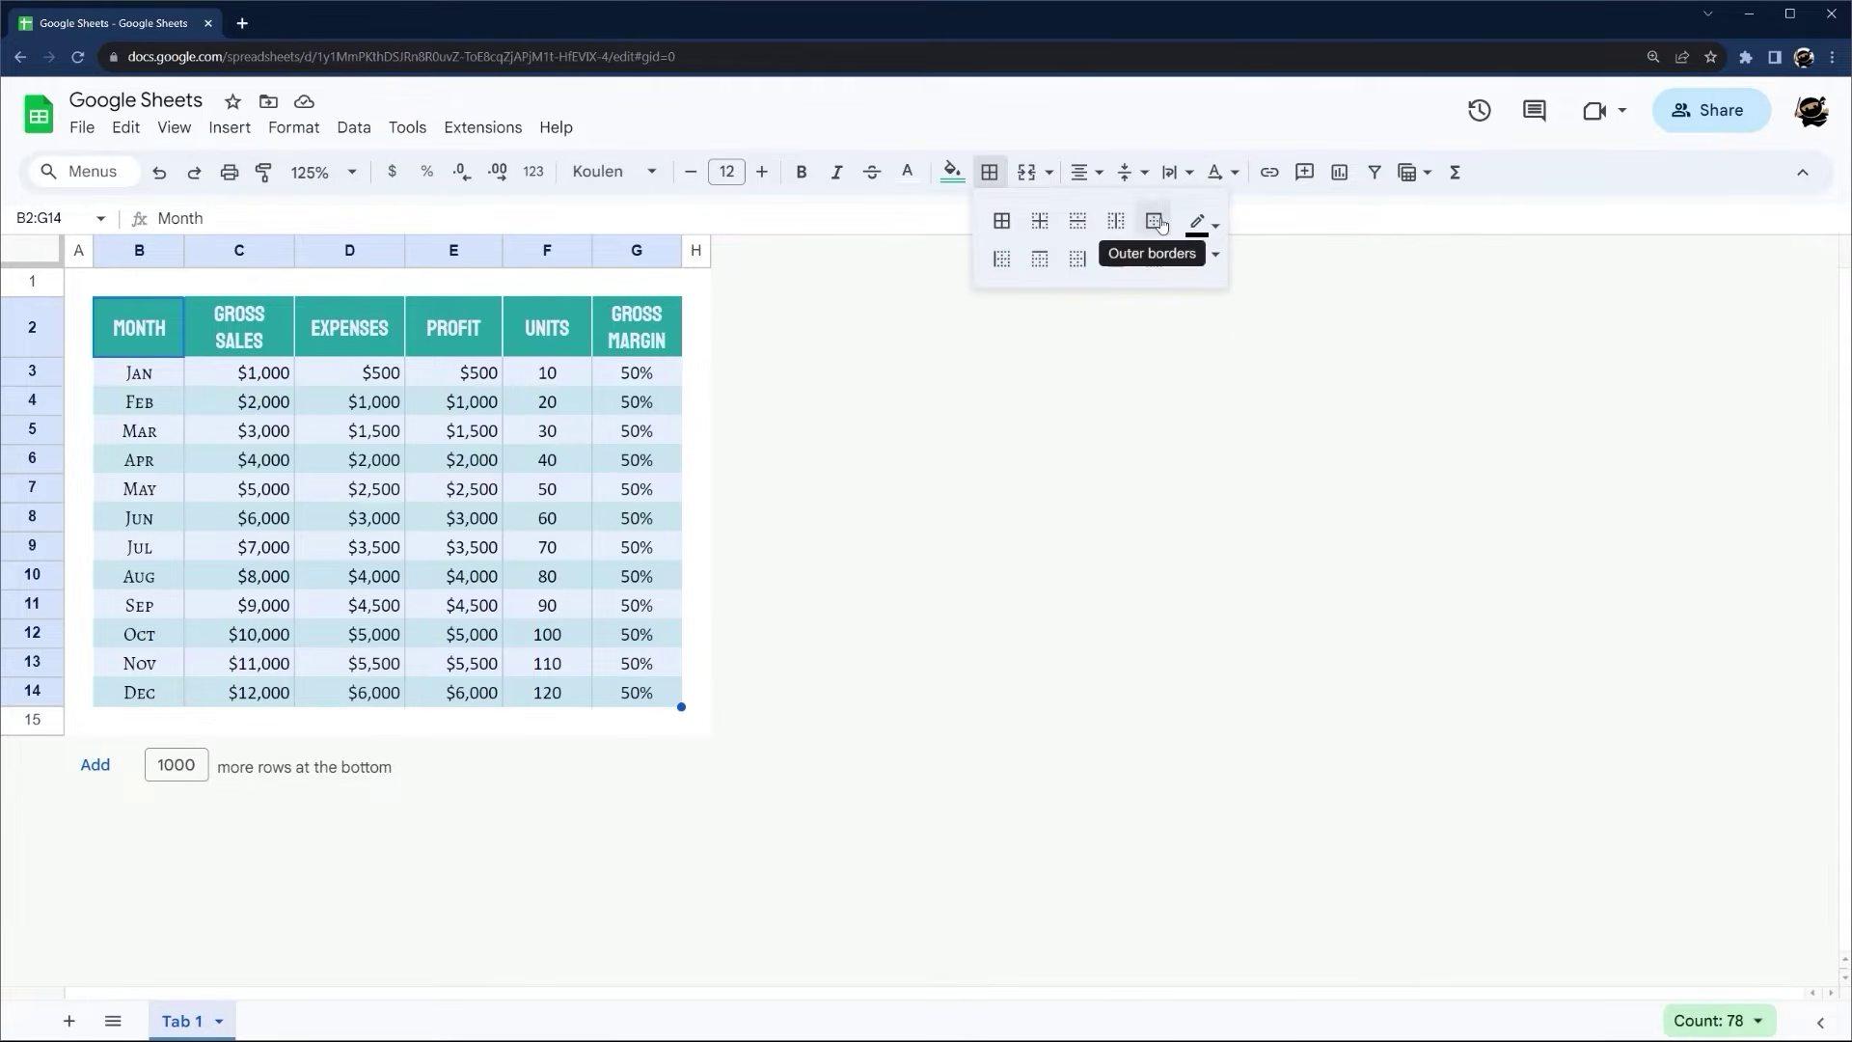
click(1206, 255)
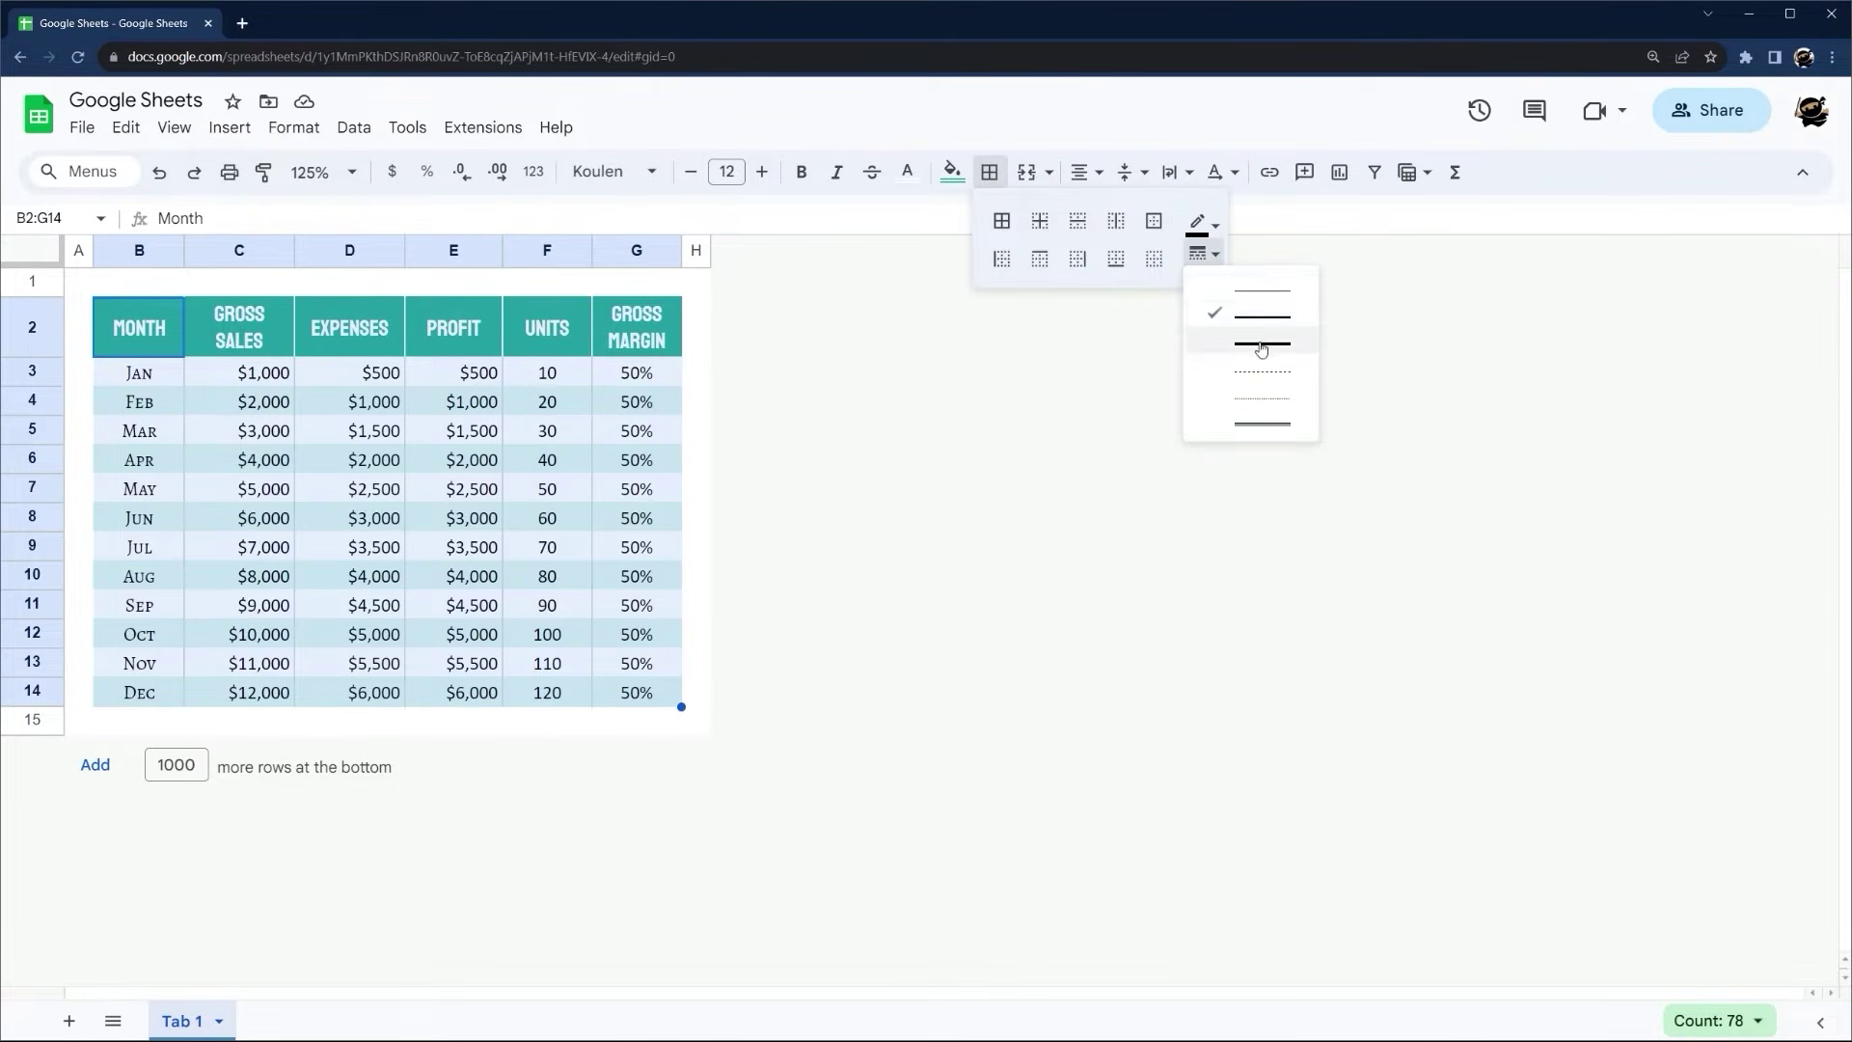
Try all borders and inner borders on the table B2:G14, undoing each one
click(1000, 224)
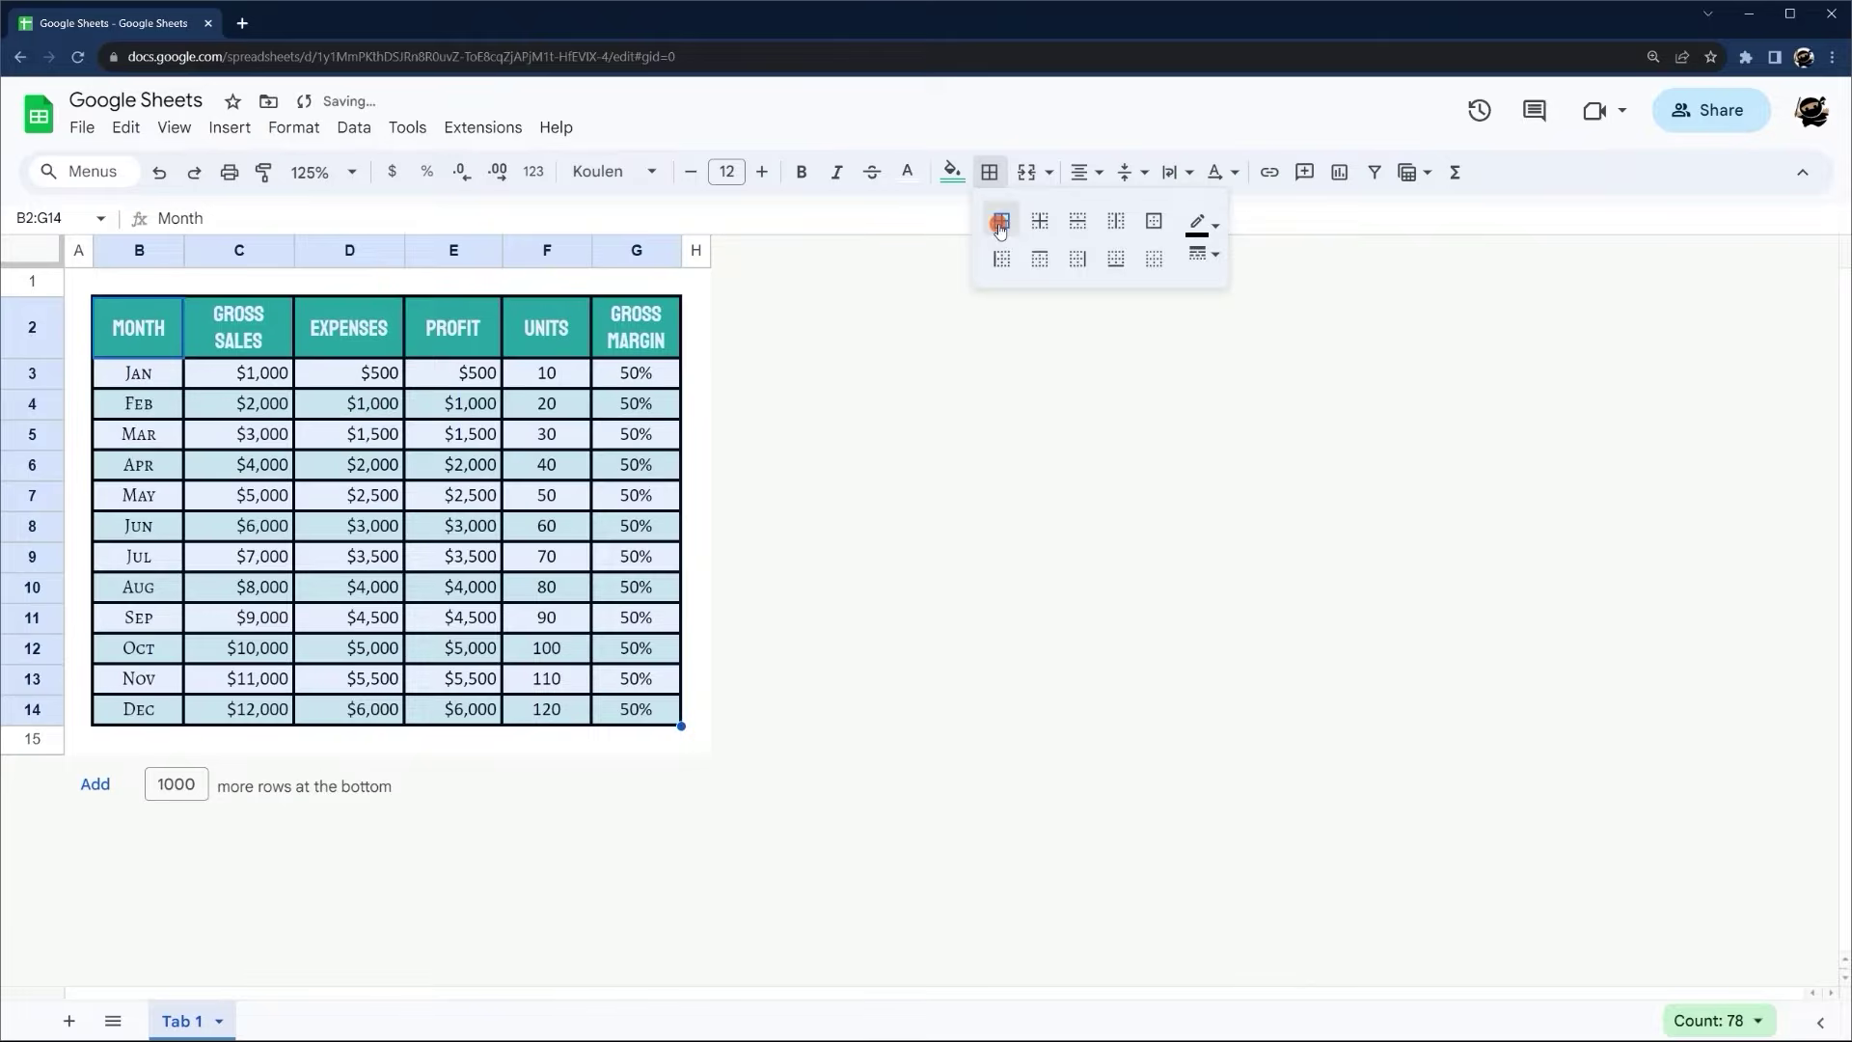
click(819, 421)
key(ctrl+z)
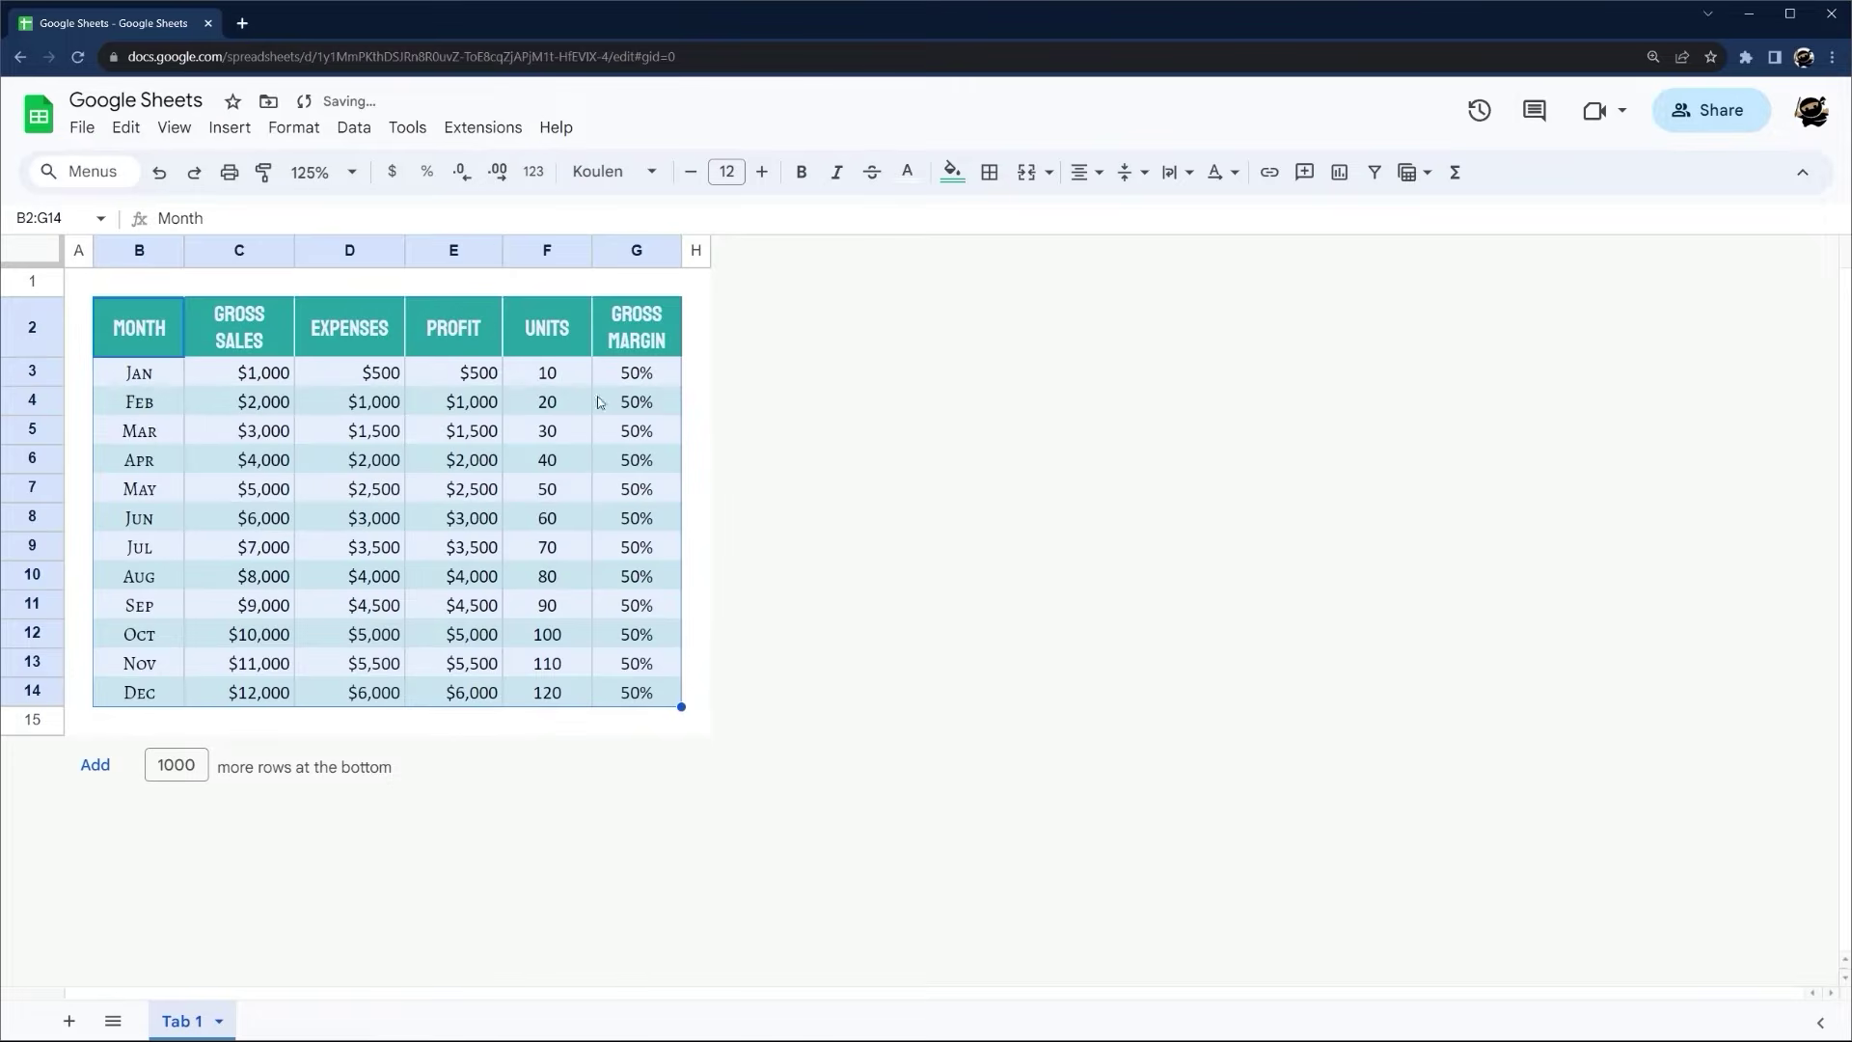
click(987, 179)
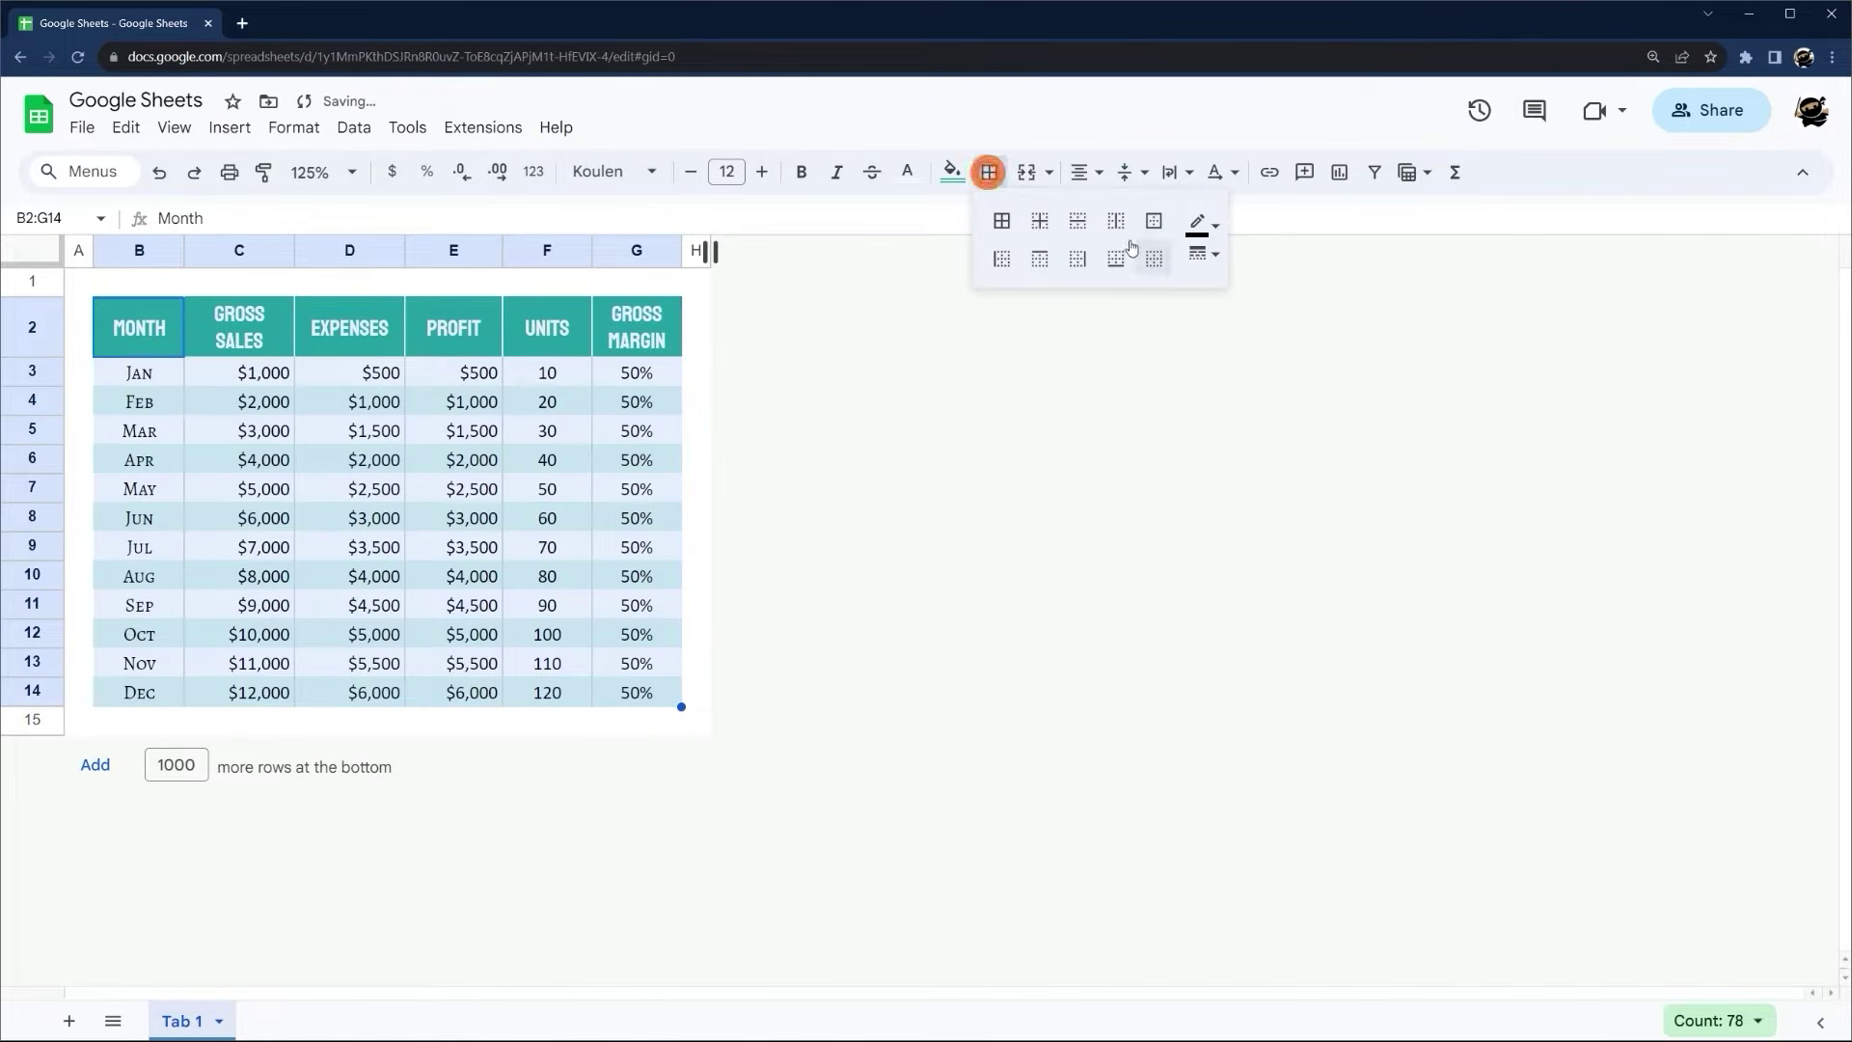
click(1032, 224)
key(ctrl+z)
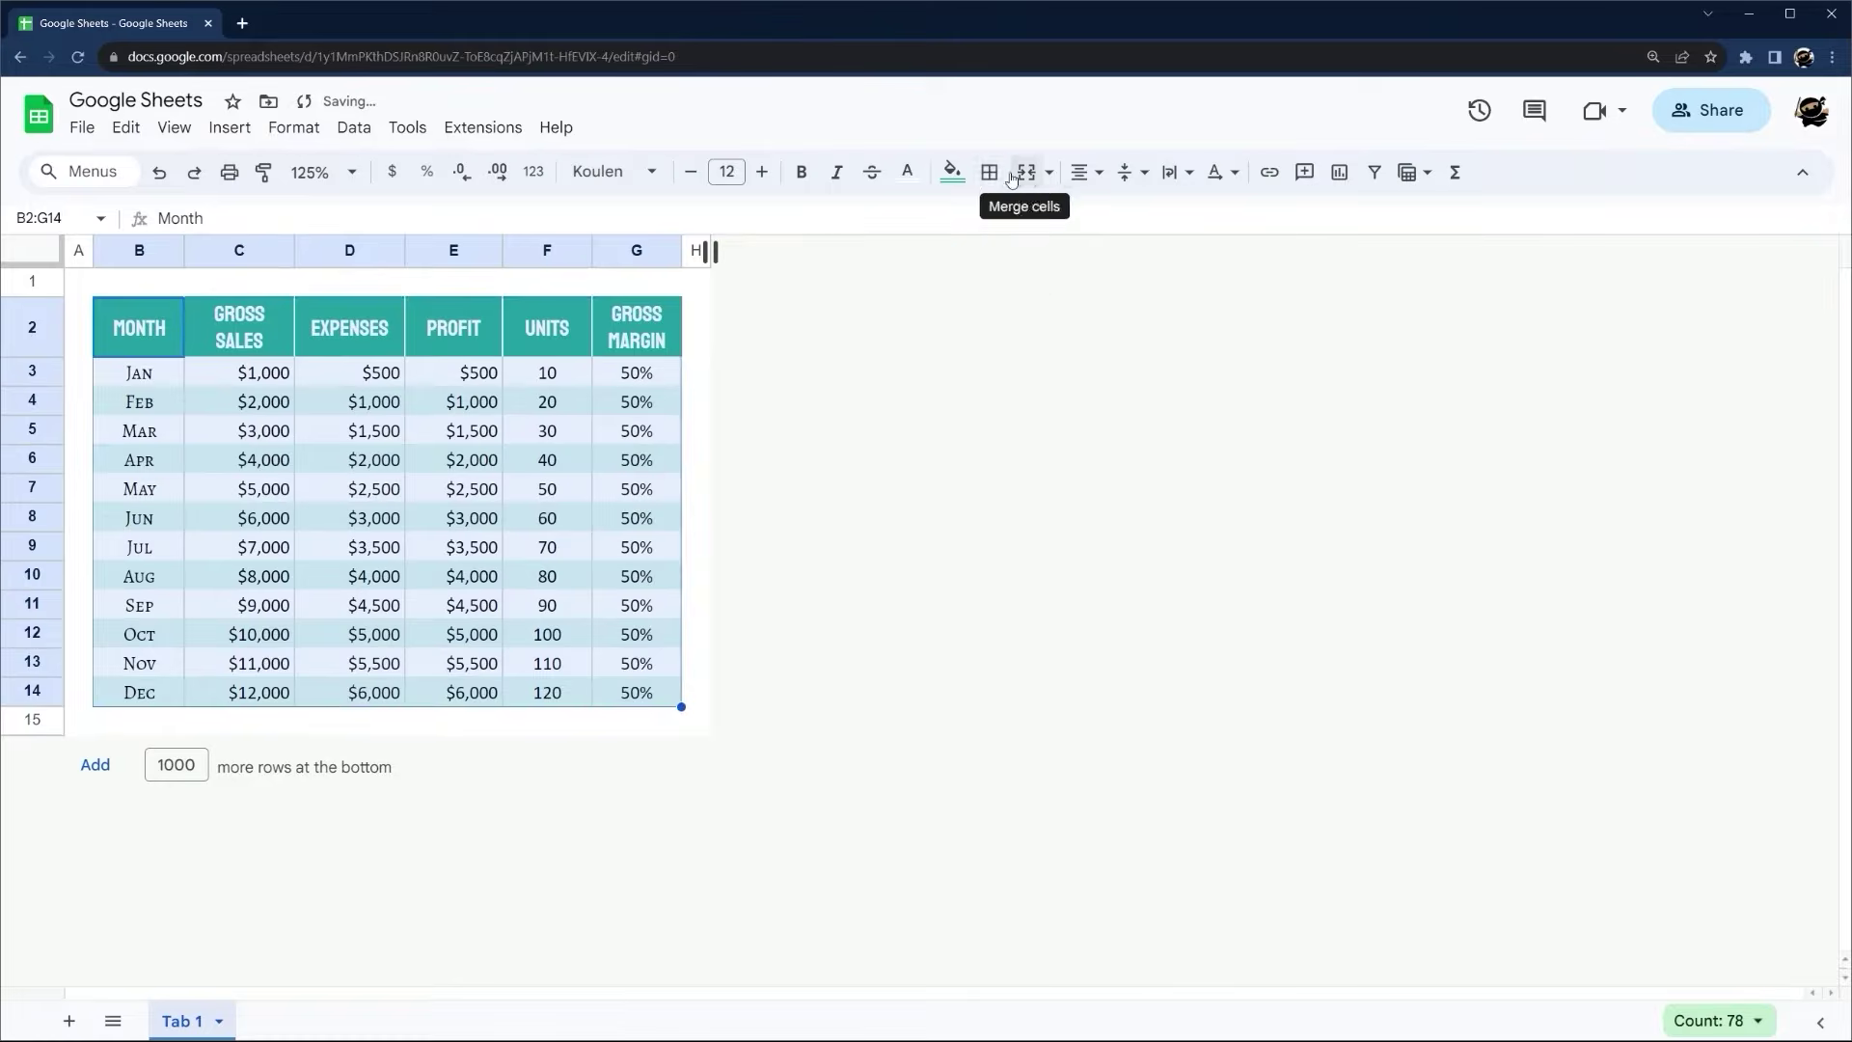
Try horizontal borders and vertical borders on the table B2:G14, undoing each one
click(990, 172)
click(1076, 222)
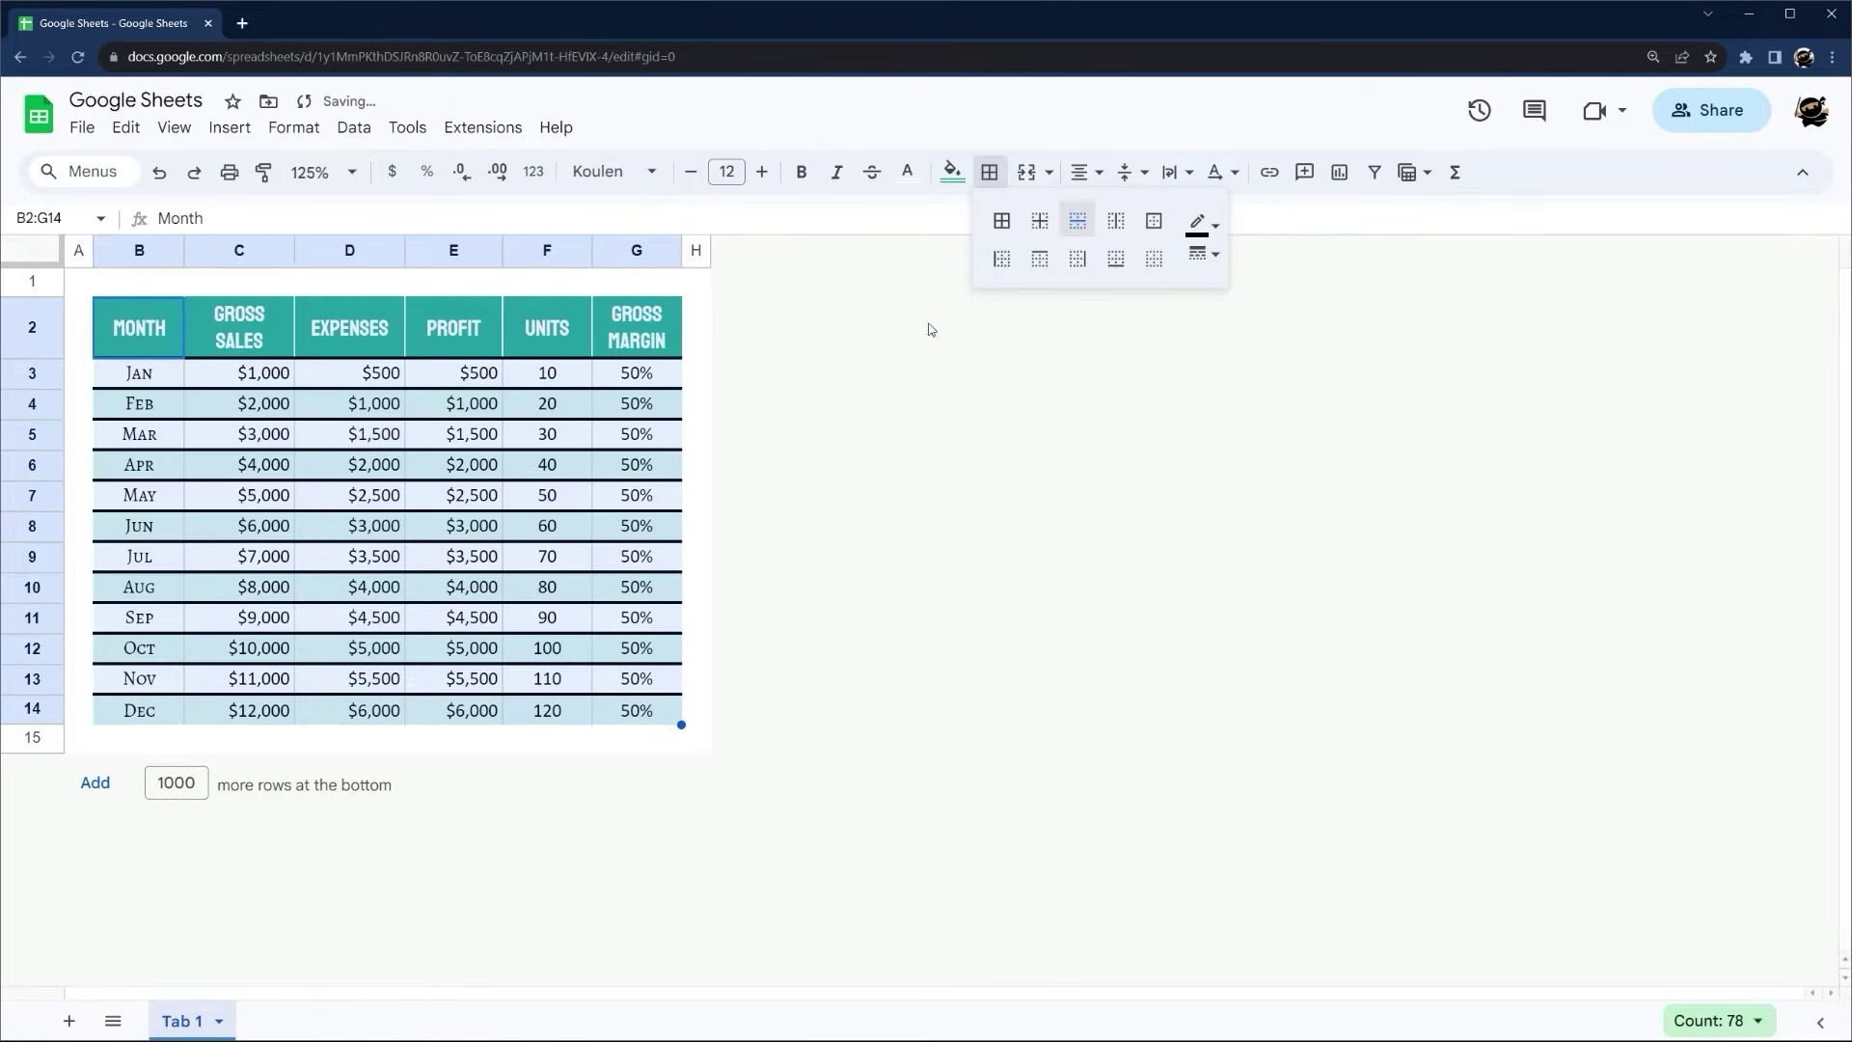
key(ctrl+z)
click(990, 171)
click(1115, 220)
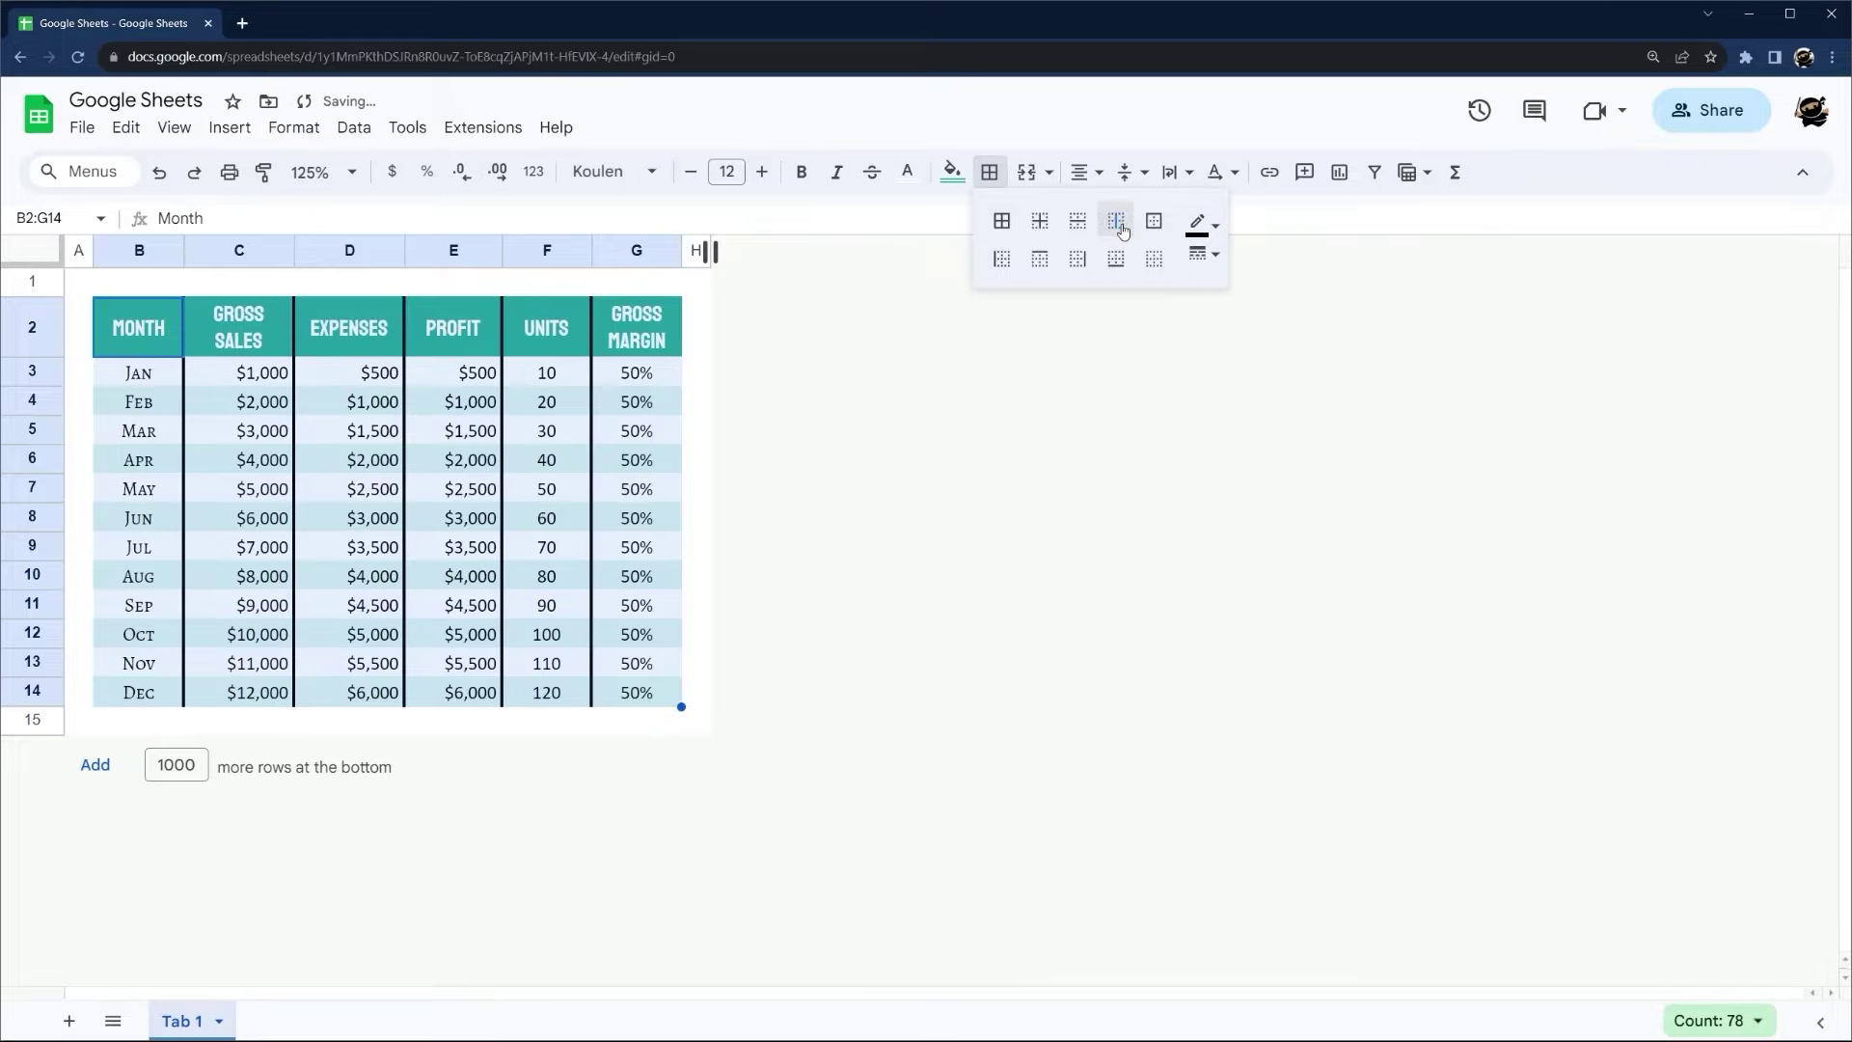
key(ctrl+z)
Try outer borders and a left border on the table B2:G14, undoing each one
click(990, 172)
click(1153, 221)
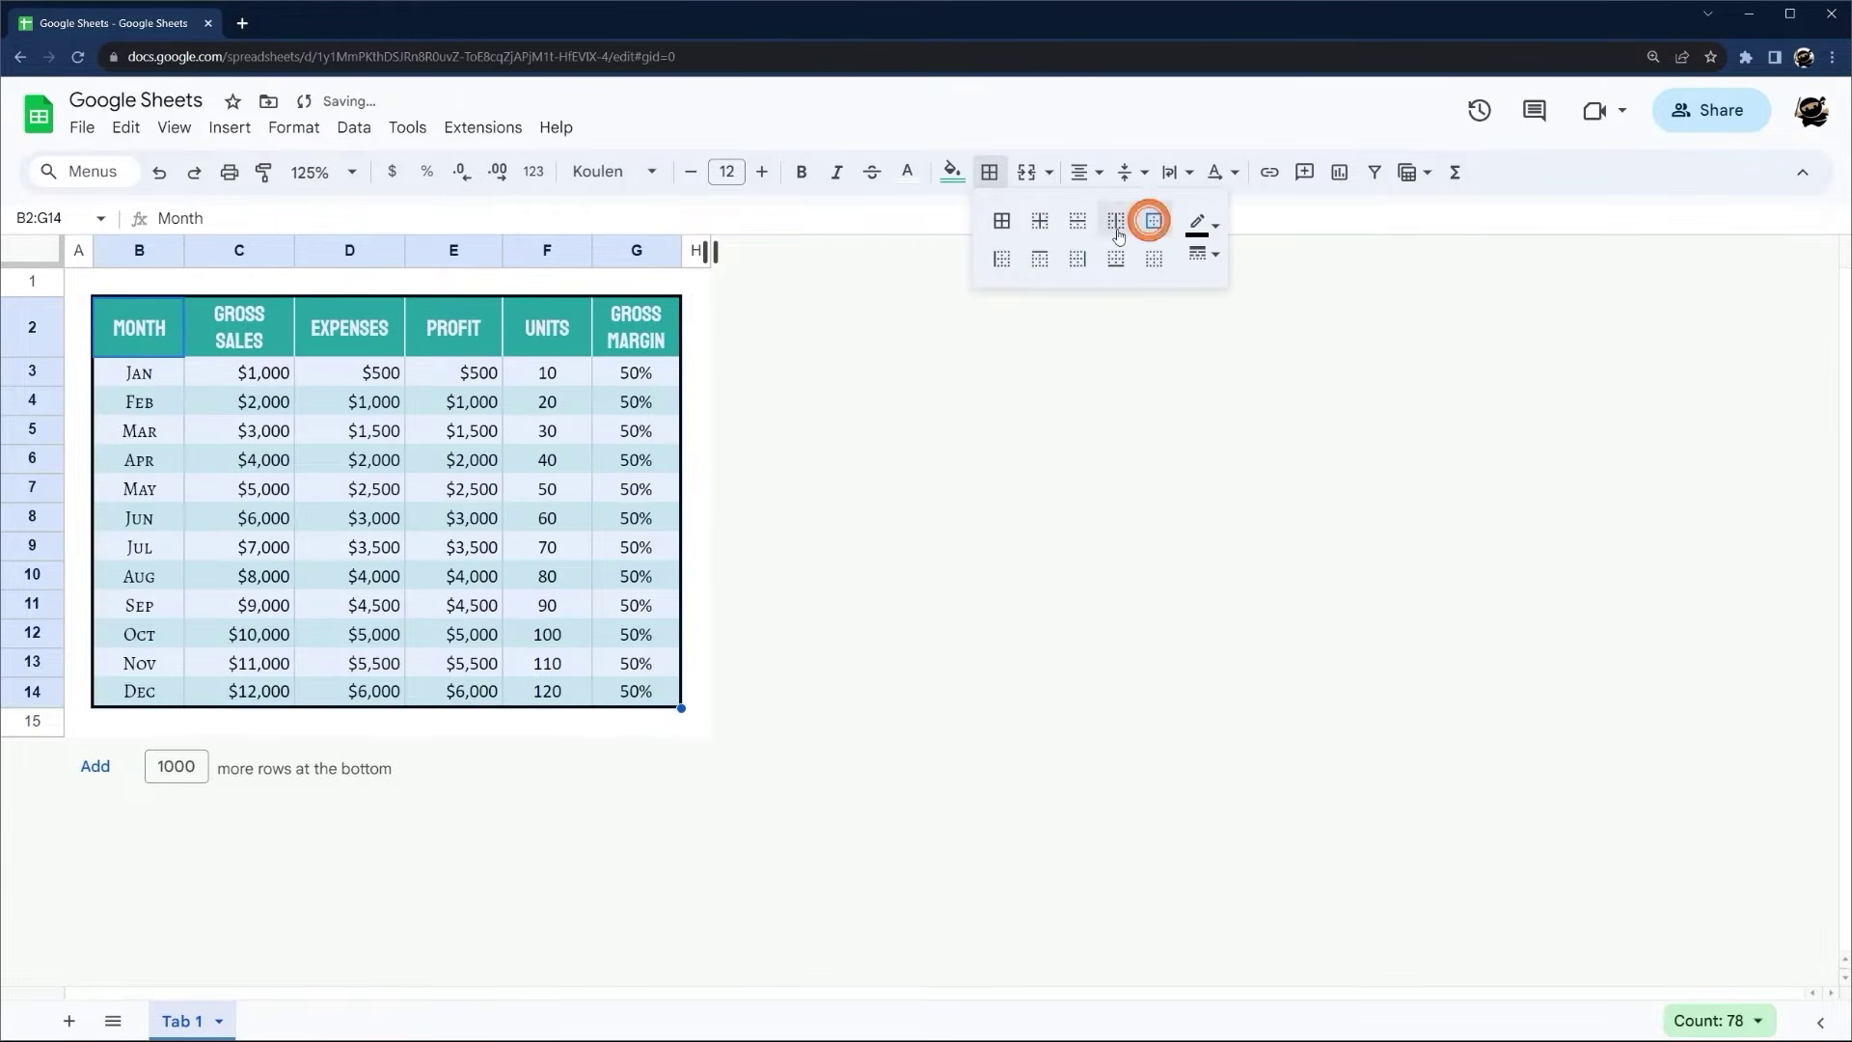
key(ctrl+z)
click(990, 172)
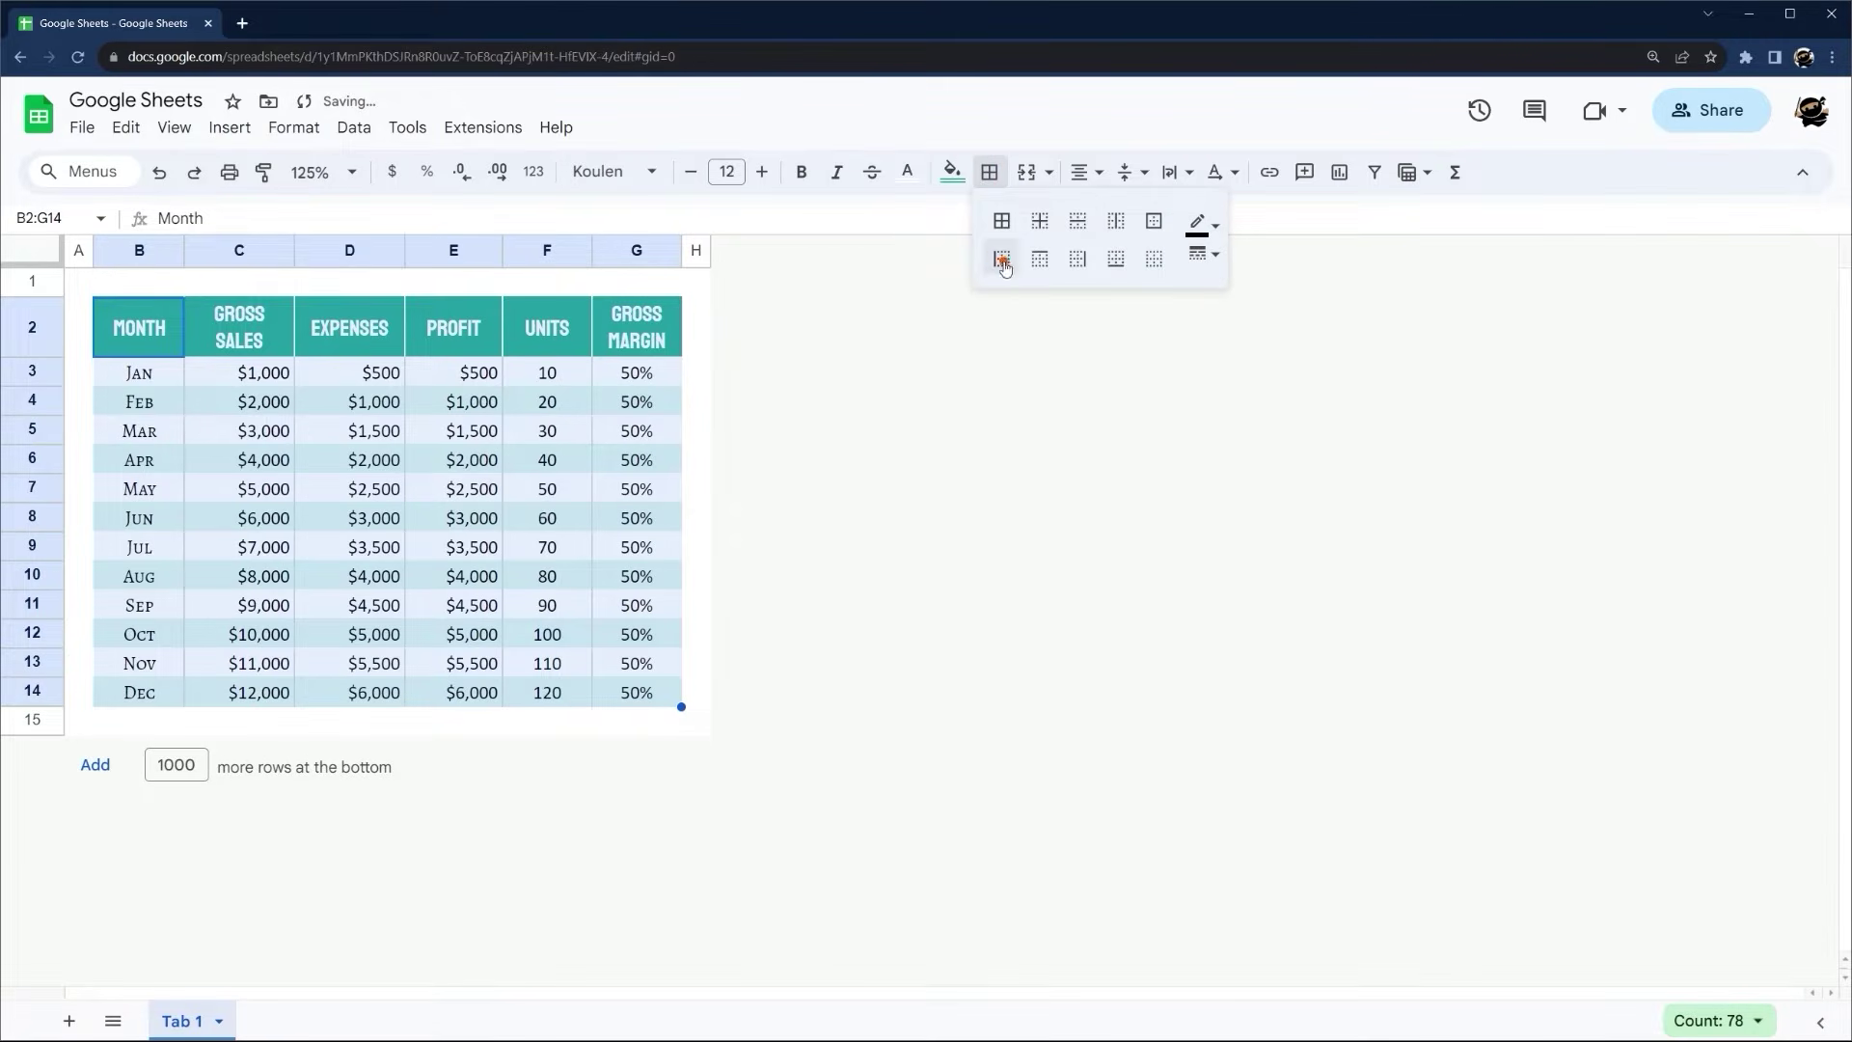
click(1001, 258)
key(ctrl+z)
Try a top border, a right border and cleared borders on the table B2:G14, undoing each change
click(990, 172)
click(1039, 258)
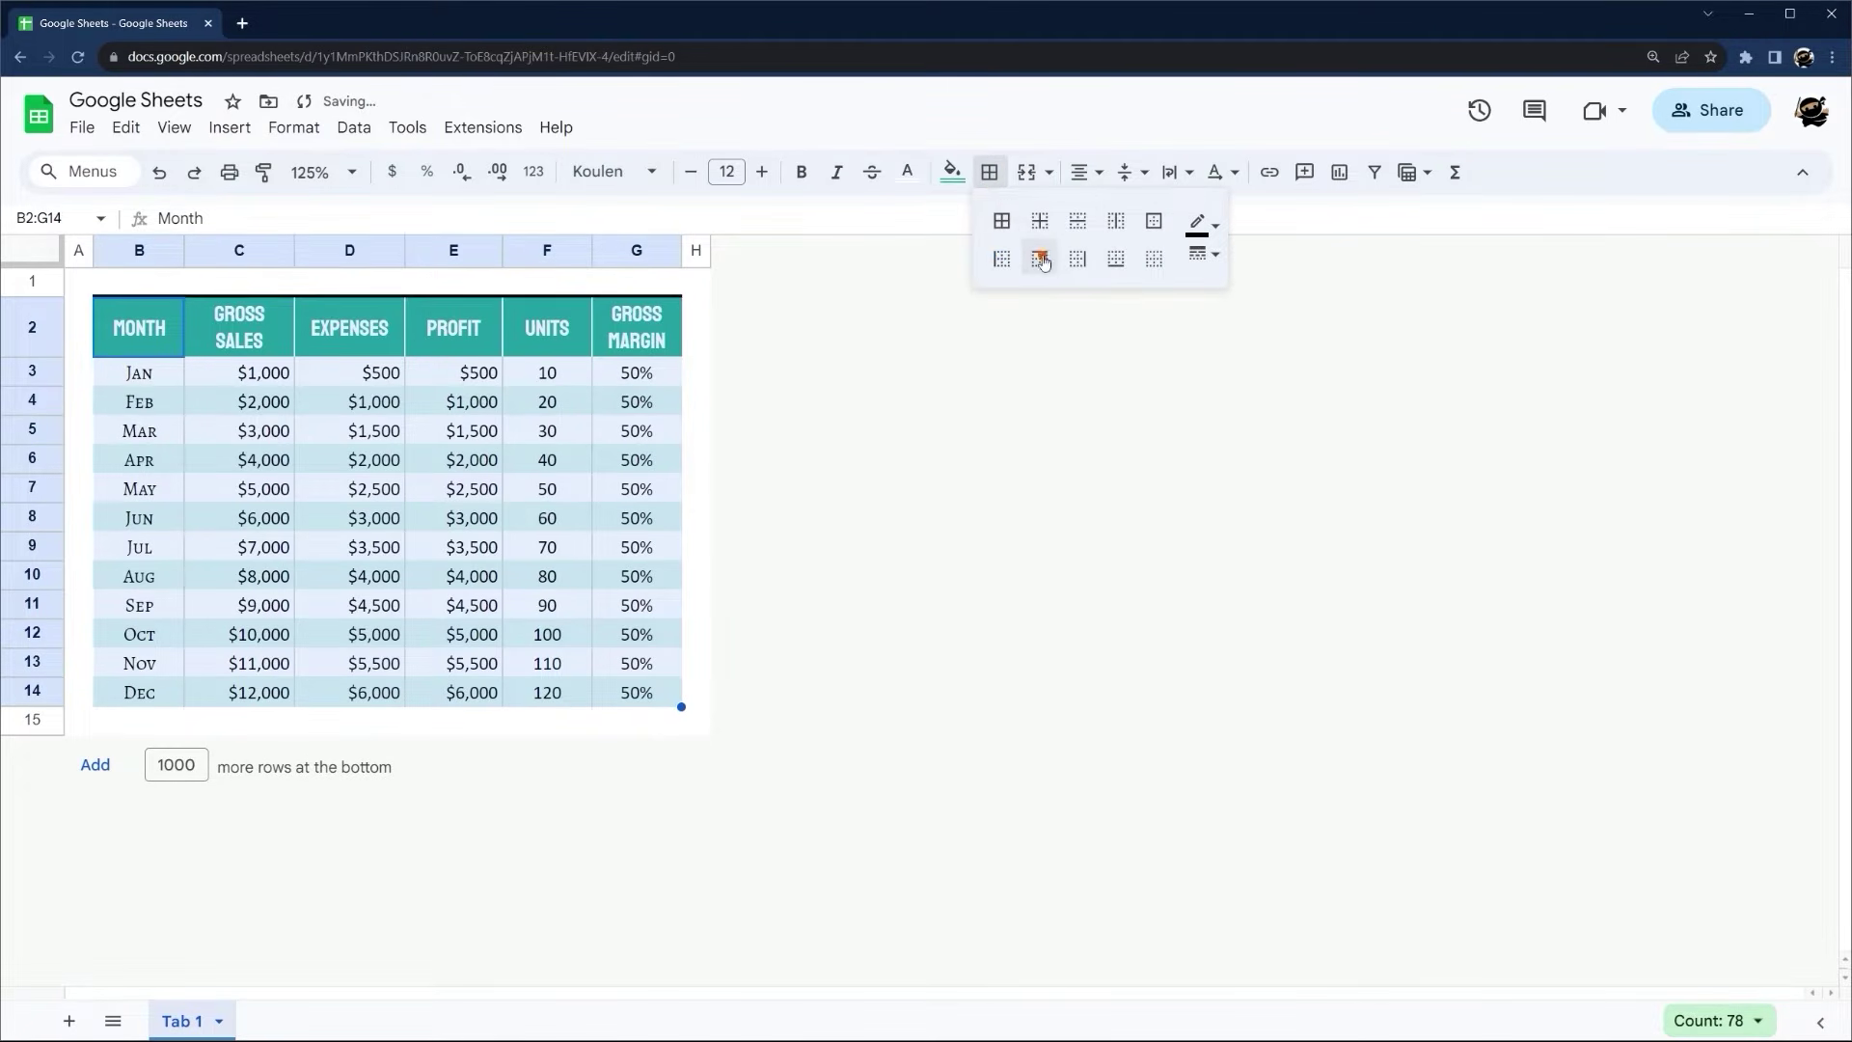
key(ctrl+z)
click(990, 172)
click(1076, 259)
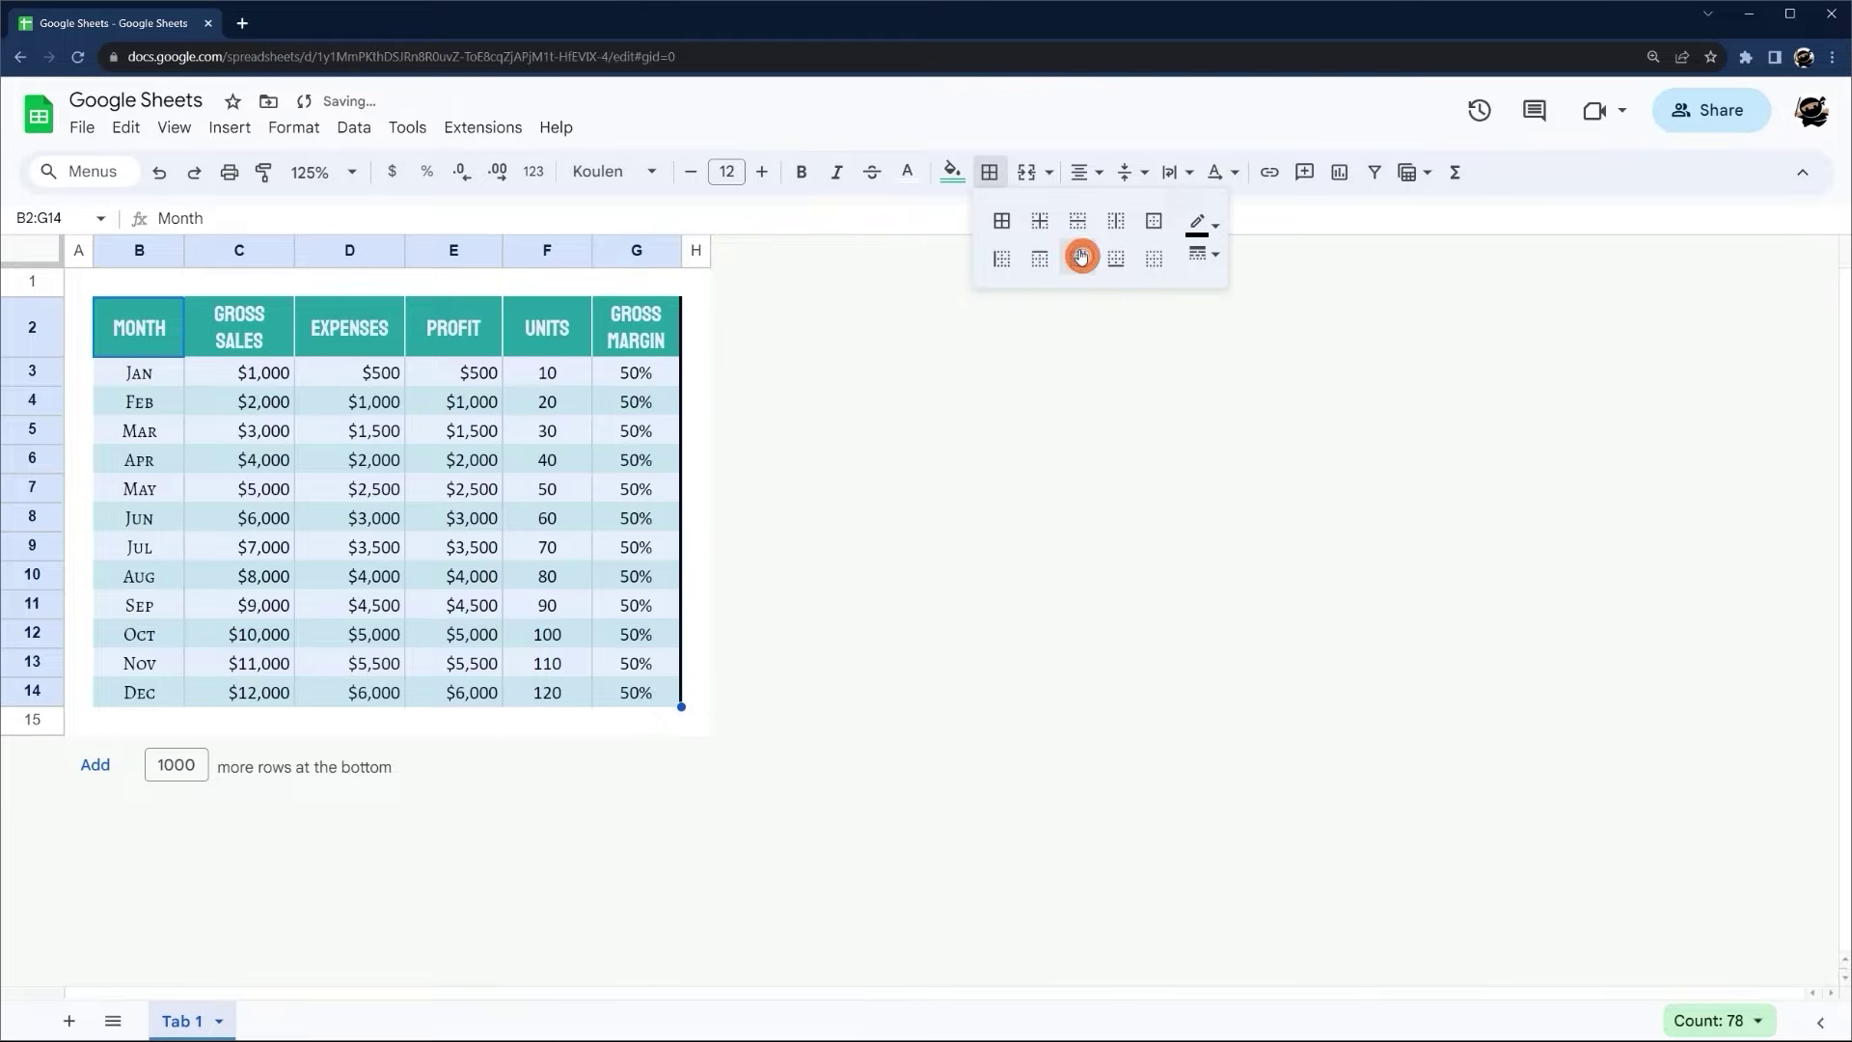
key(ctrl+z)
click(990, 172)
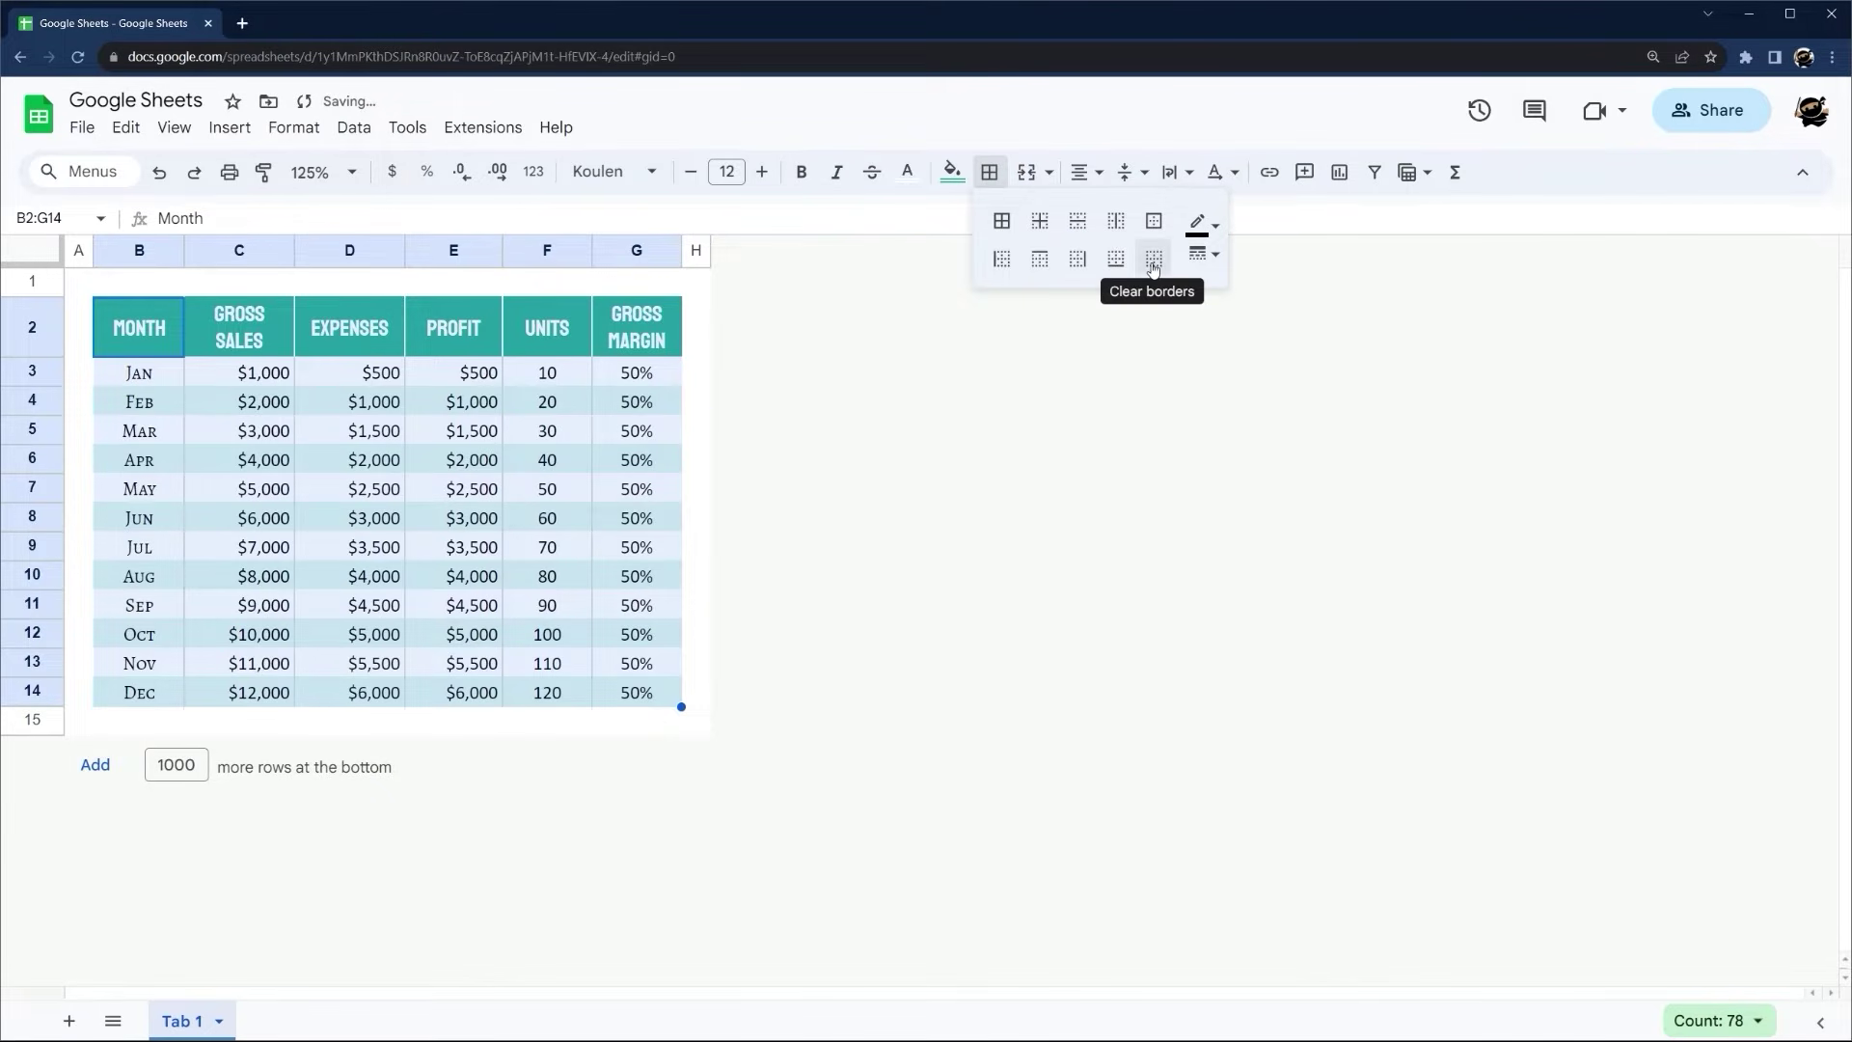
click(1153, 265)
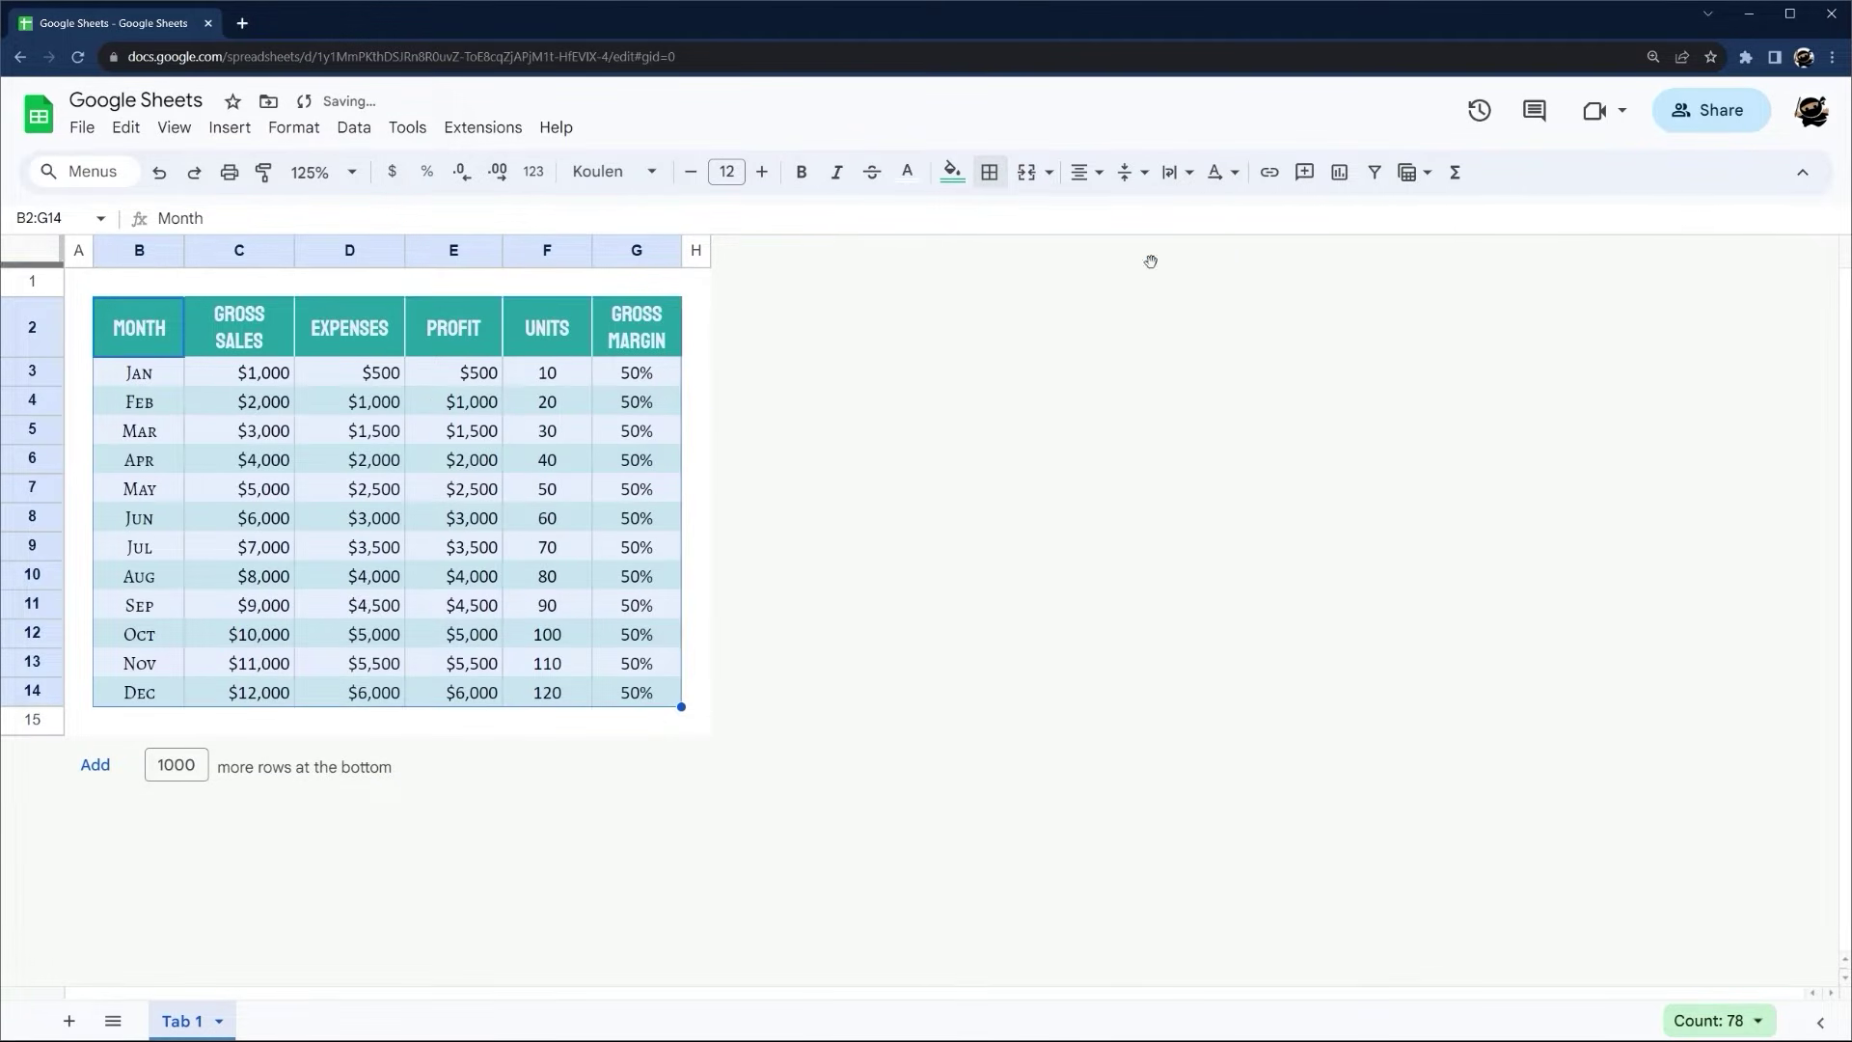
Apply the thick black outer border around the table B2:G14
click(989, 171)
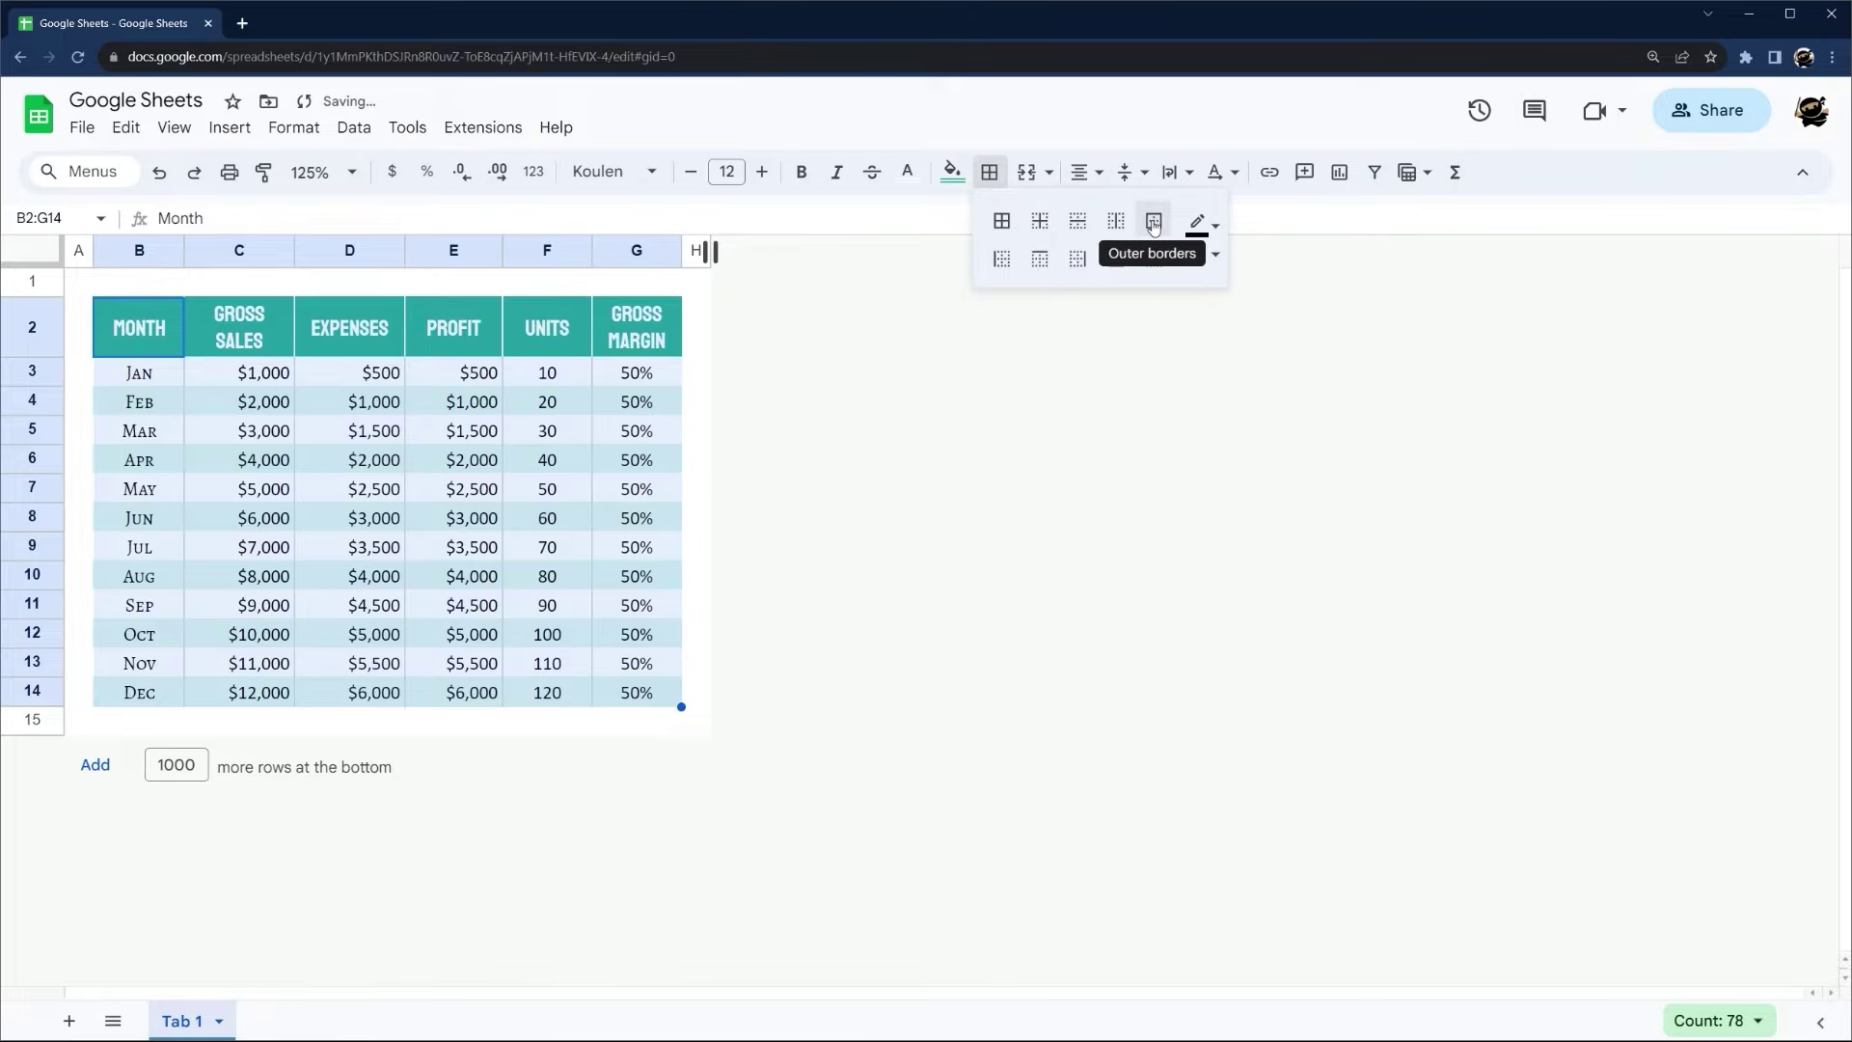
click(1153, 222)
click(829, 502)
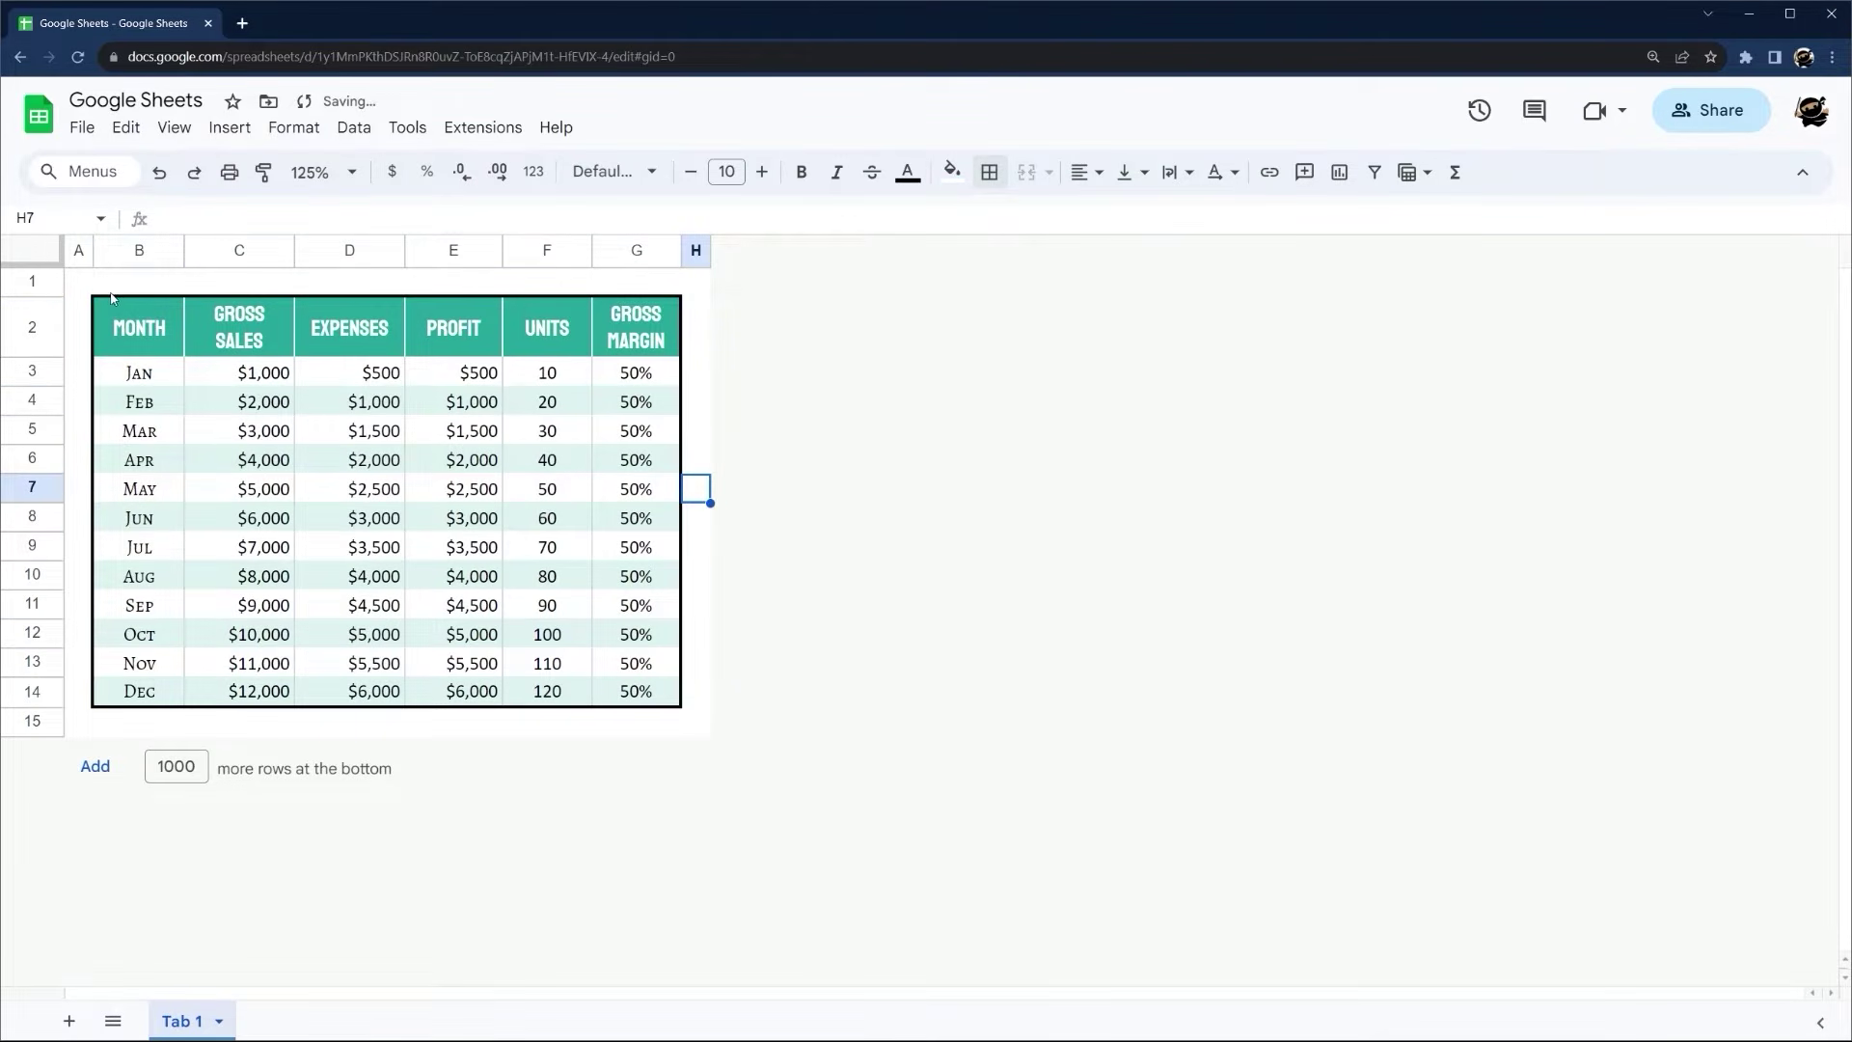
Insert a blank row above row 1
click(32, 281)
right_click(32, 281)
click(152, 469)
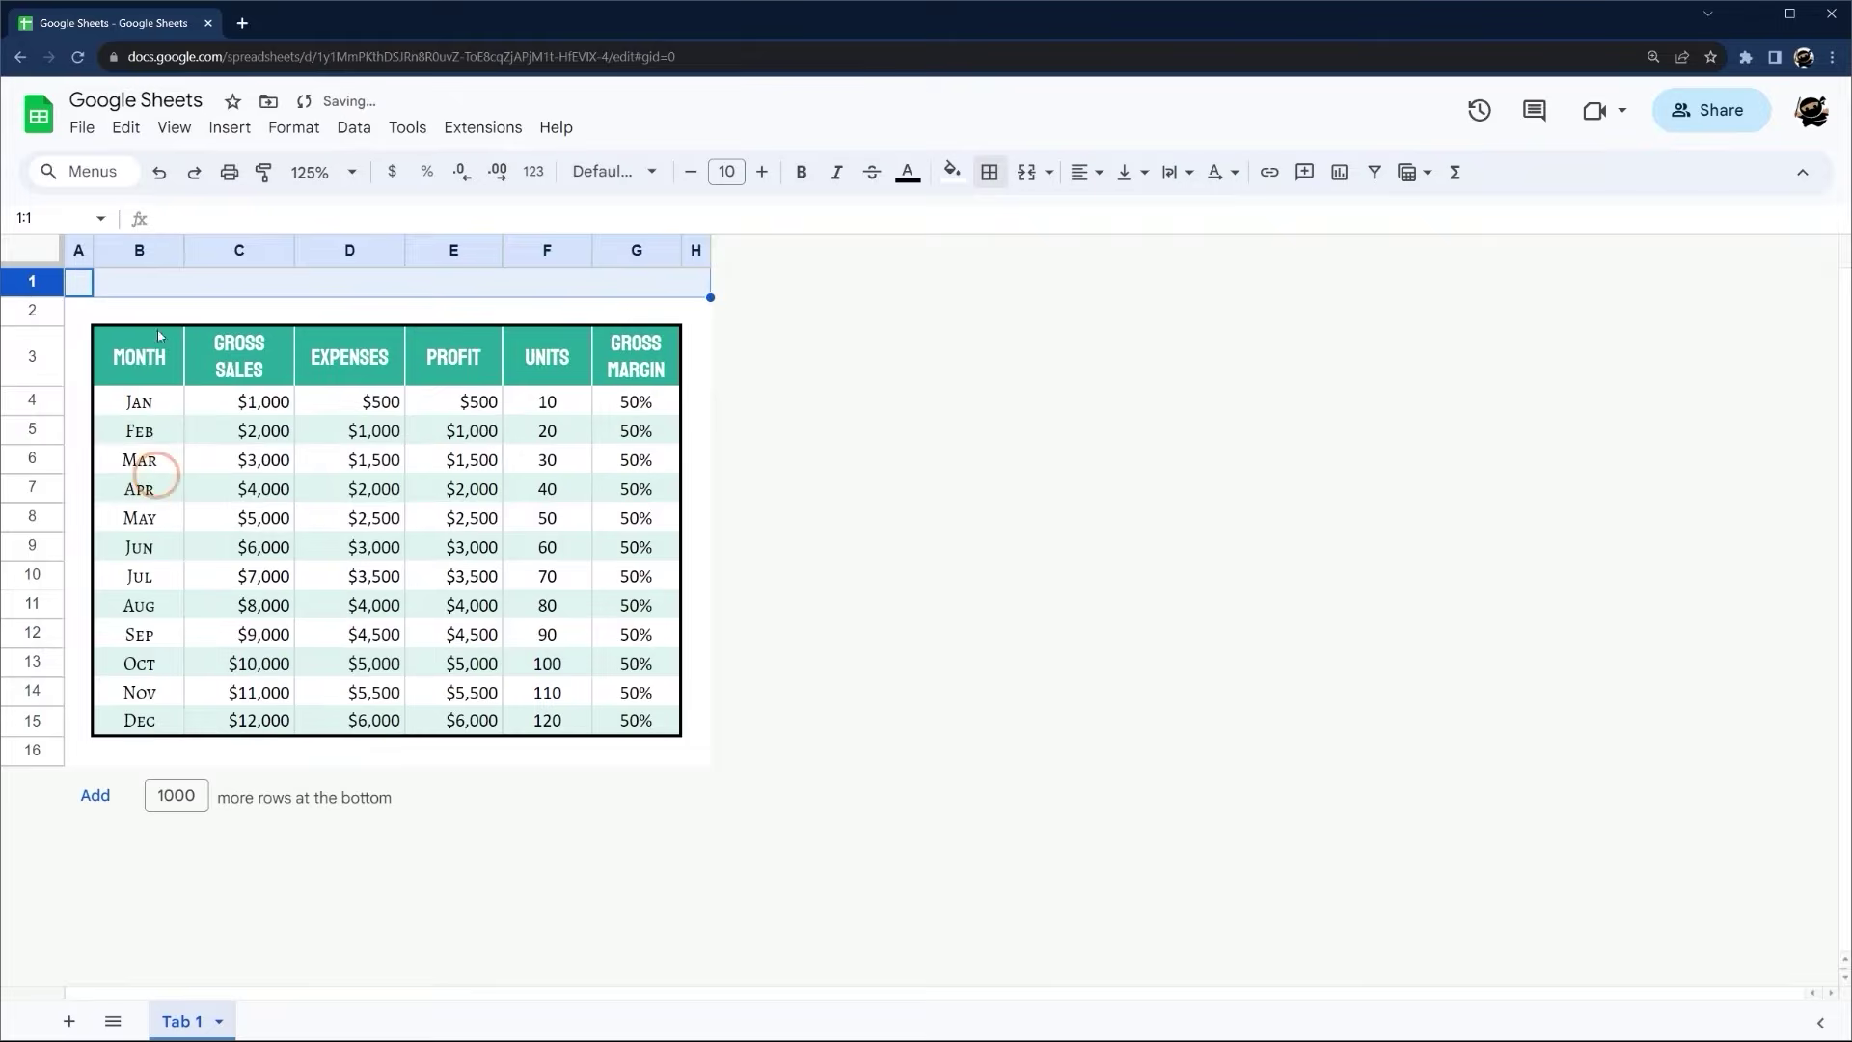
Enter the title "2024 Sales Table" in B2 above the table headers
drag(145, 311, 617, 316)
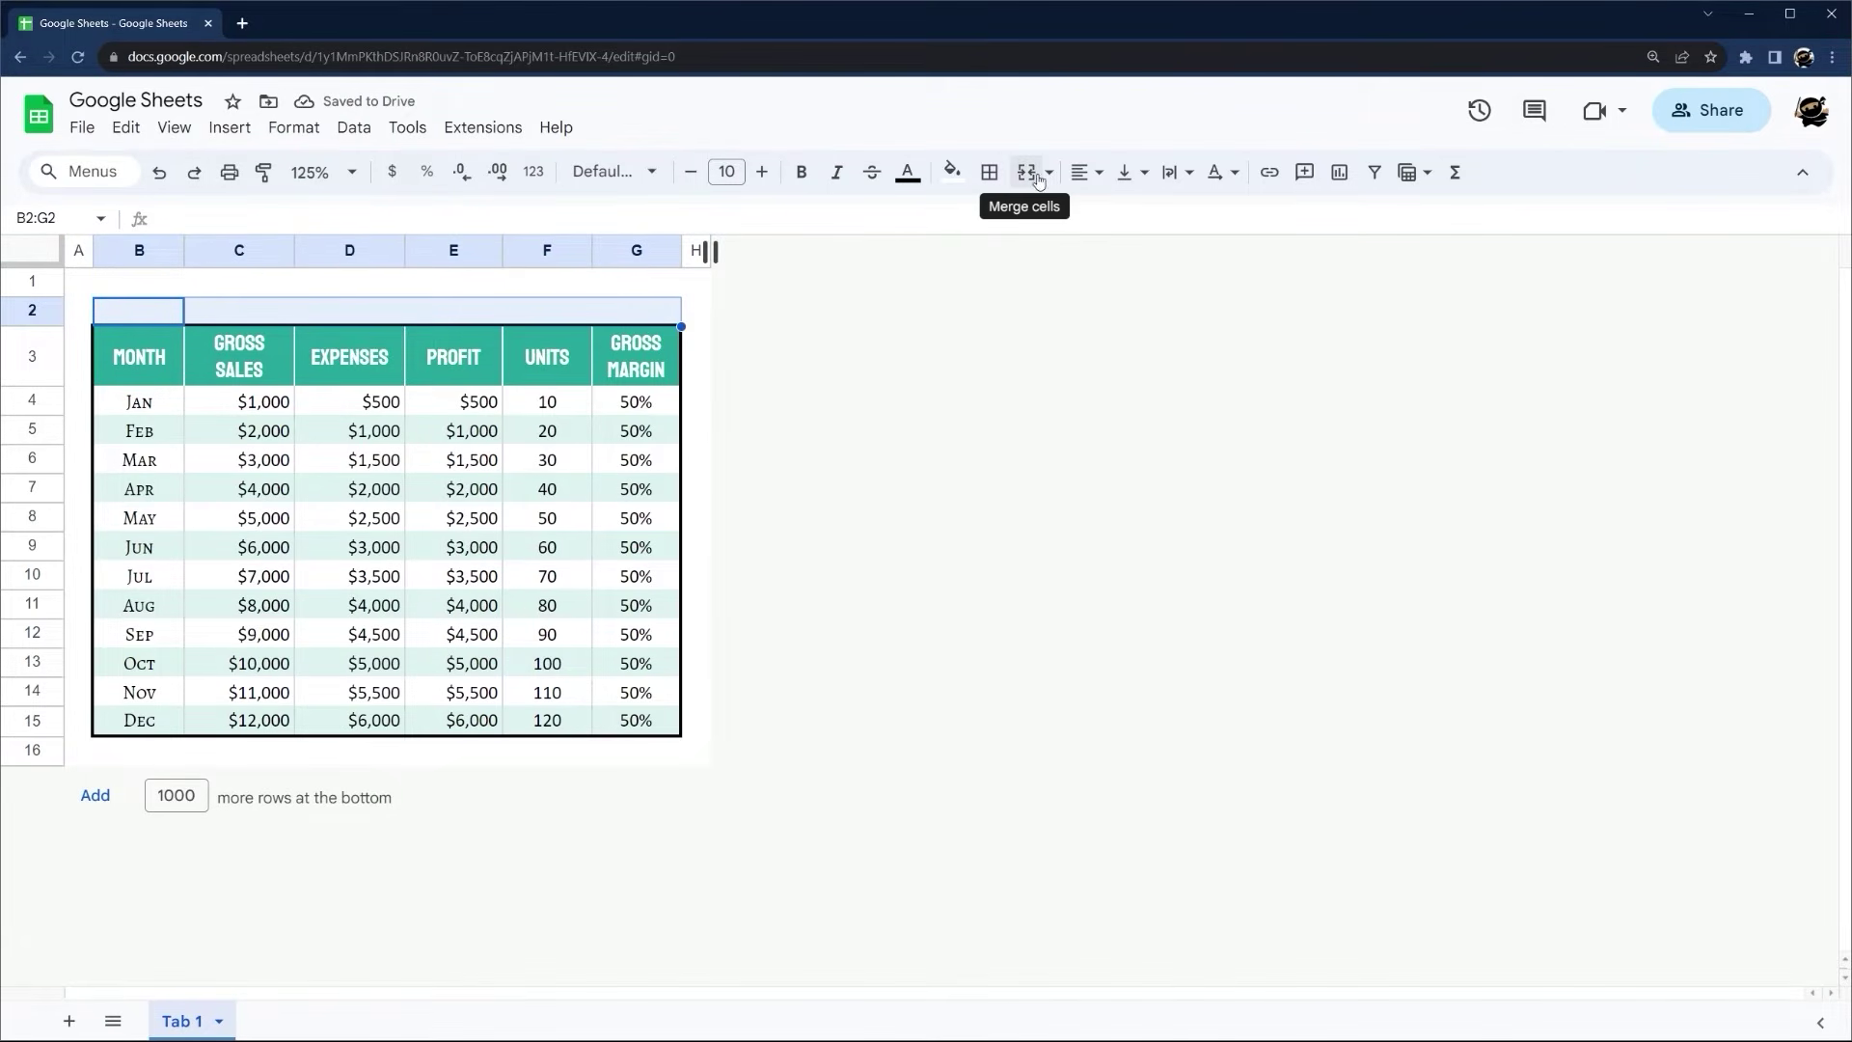
click(173, 309)
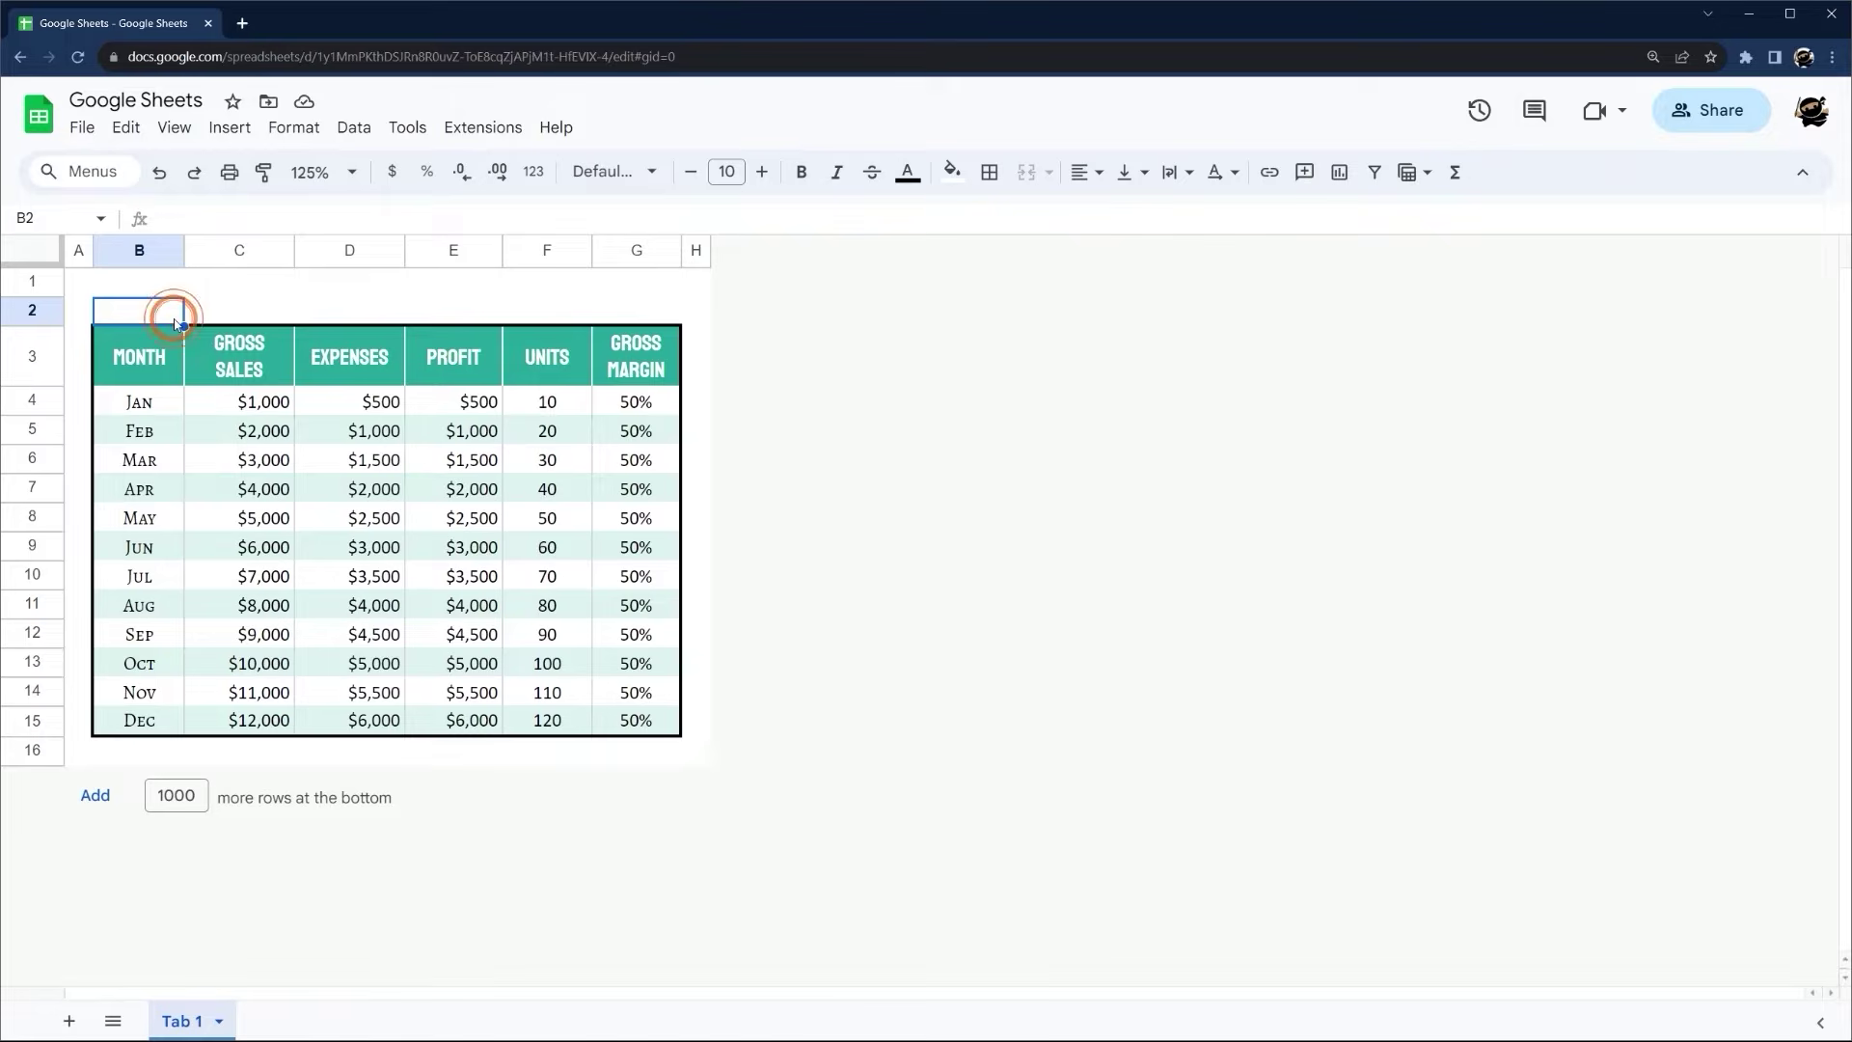
text(2024 Sale)
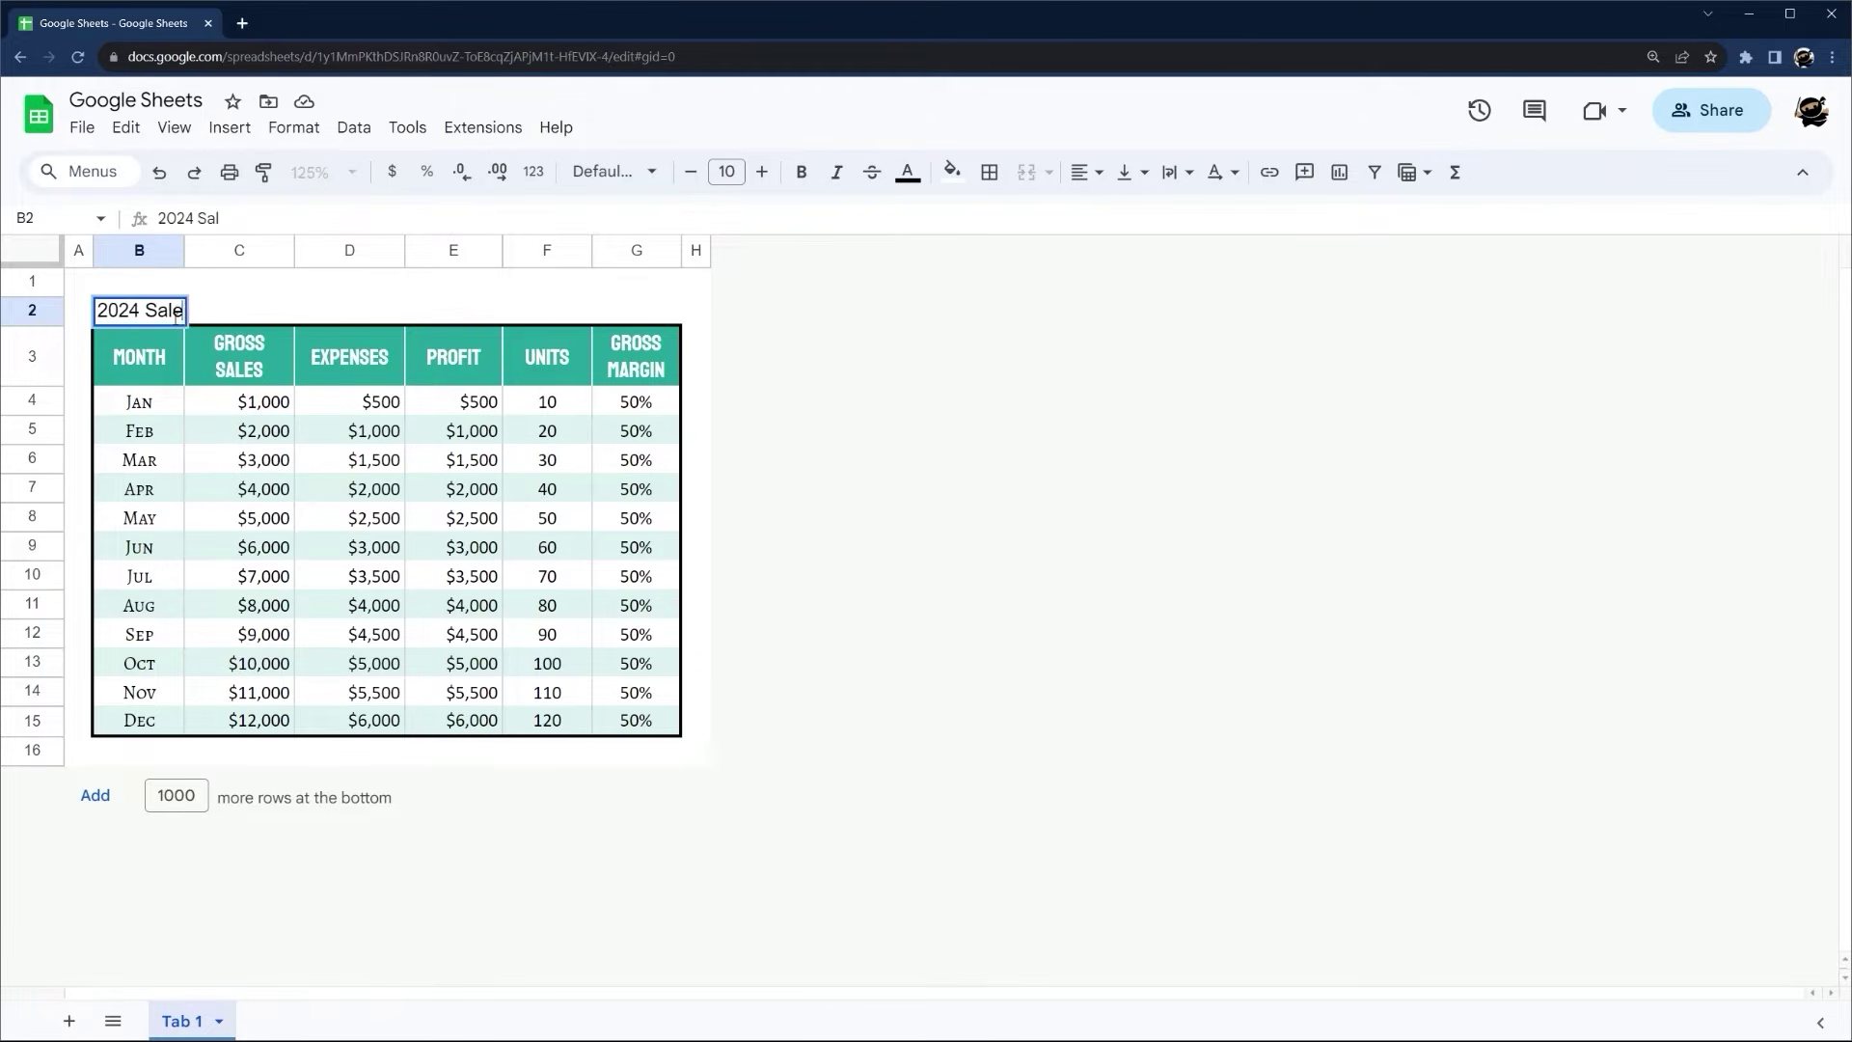
text(s Table)
key(Return)
Center the title in B2 and merge it across B2:G2
click(145, 311)
click(1081, 173)
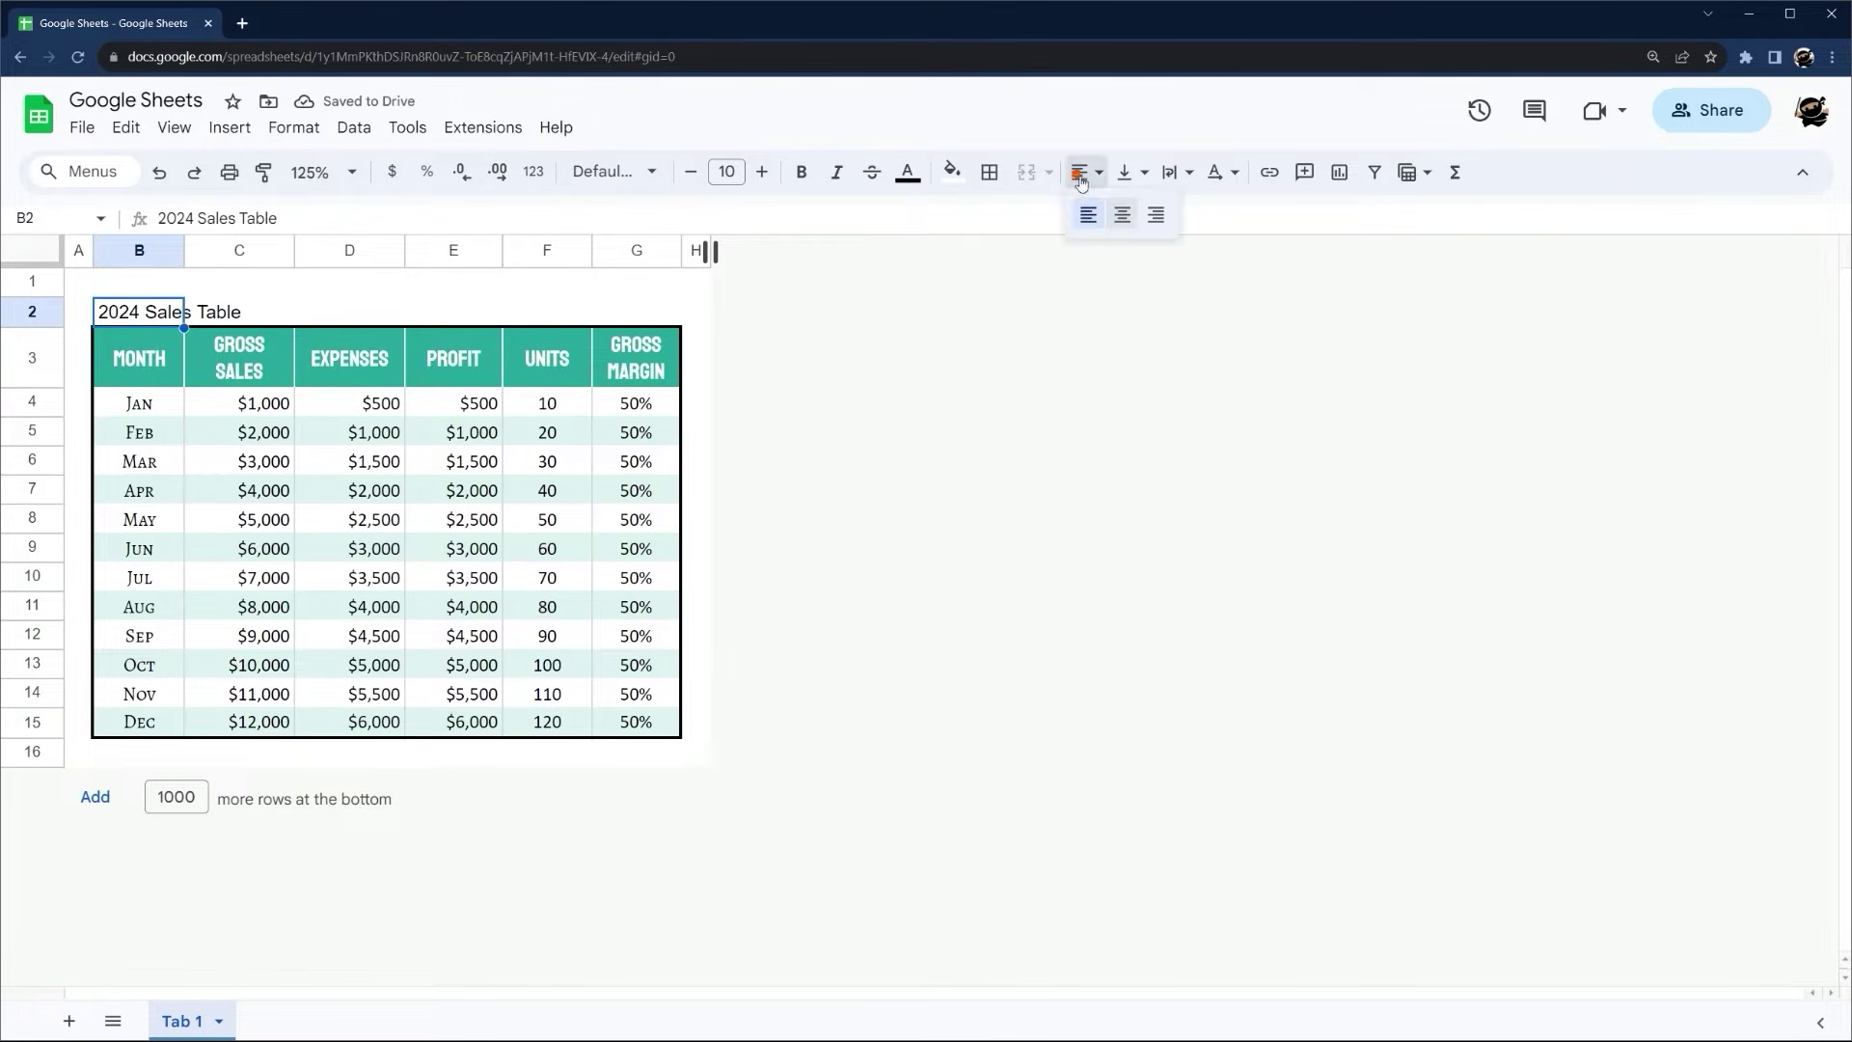
click(1122, 214)
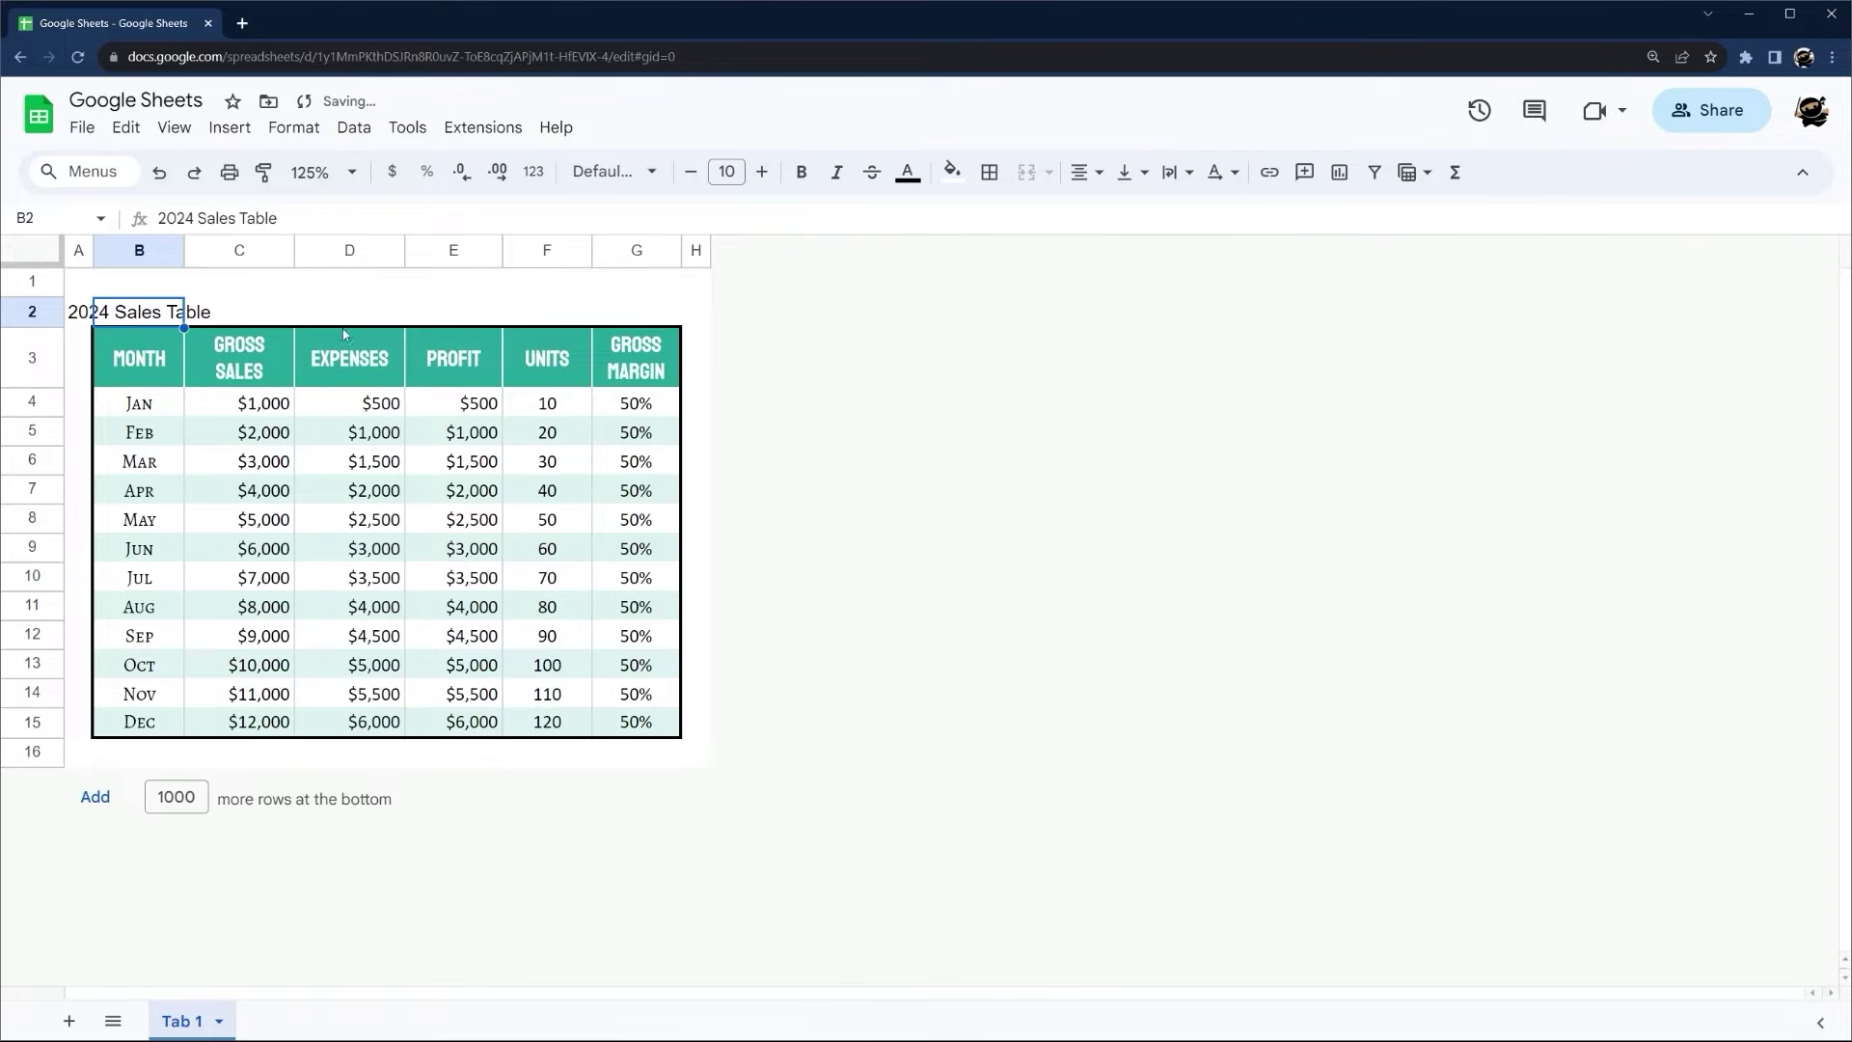
drag(122, 311, 589, 315)
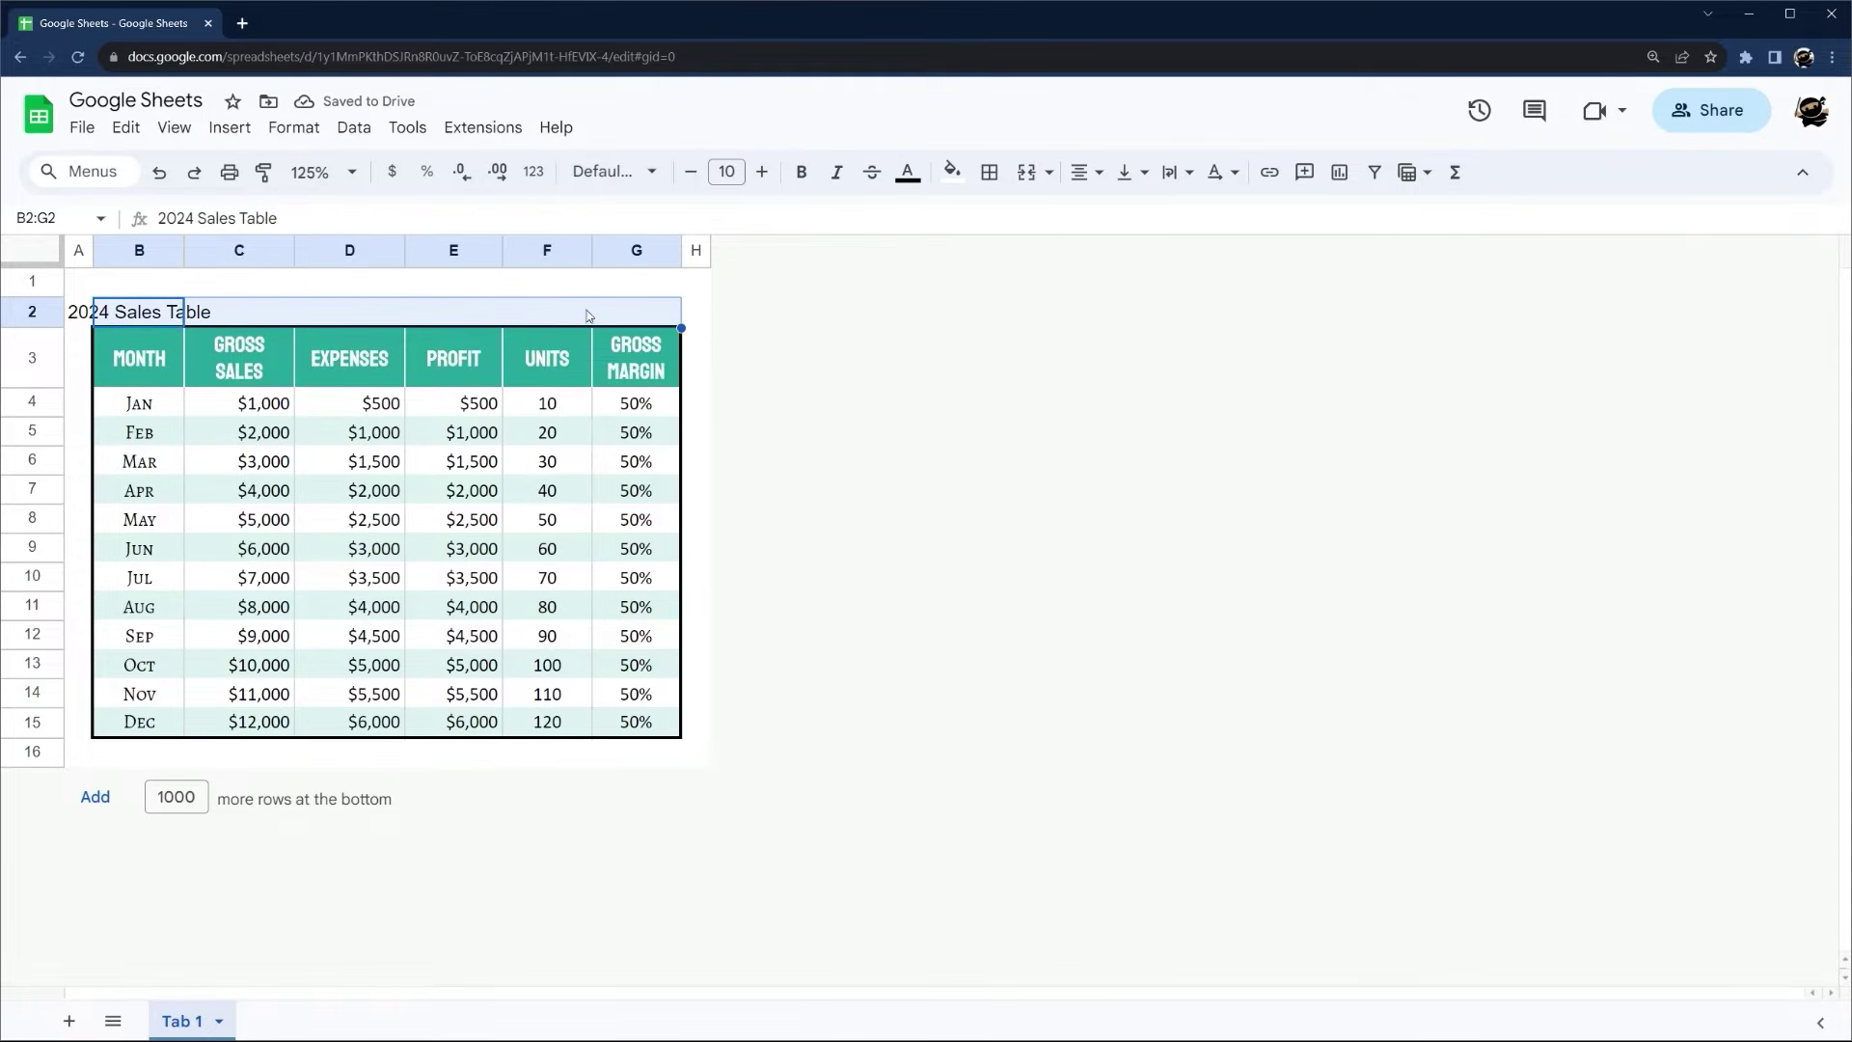
click(1030, 174)
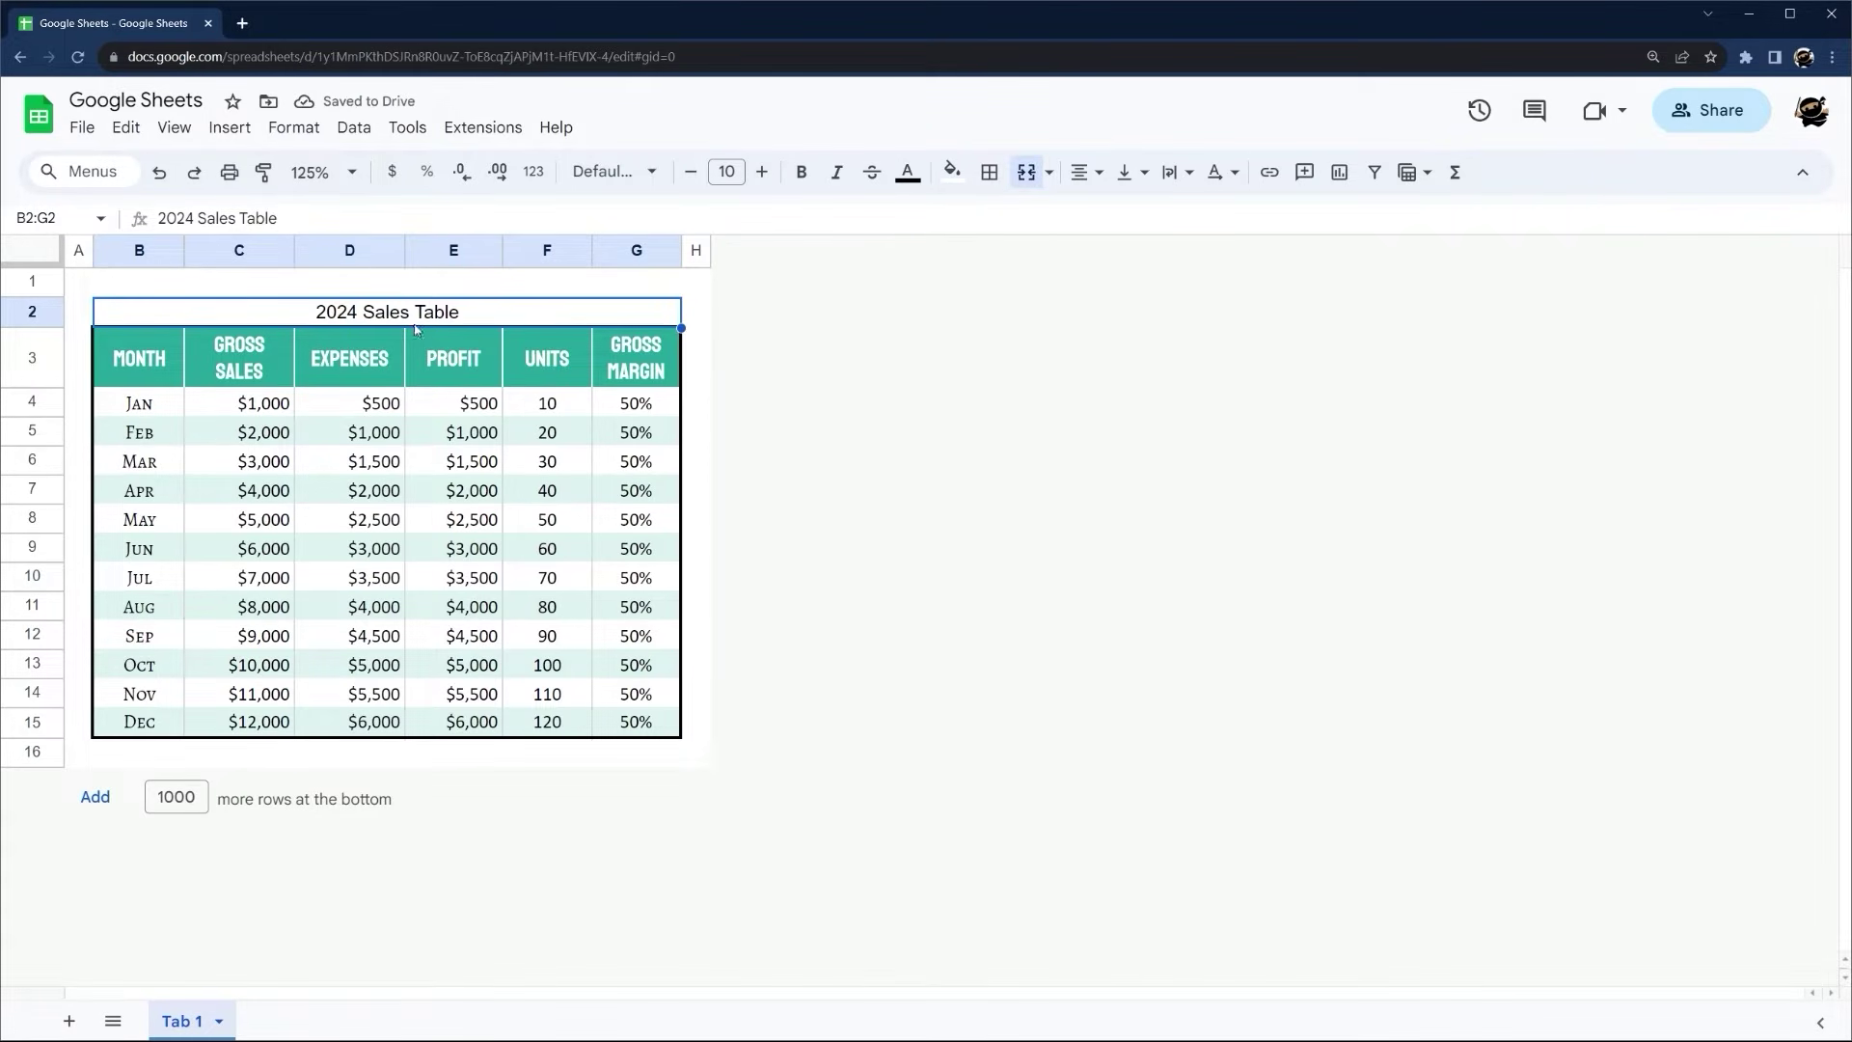
Fill the merged title cell B2:G2 with light gray
click(951, 172)
click(1149, 248)
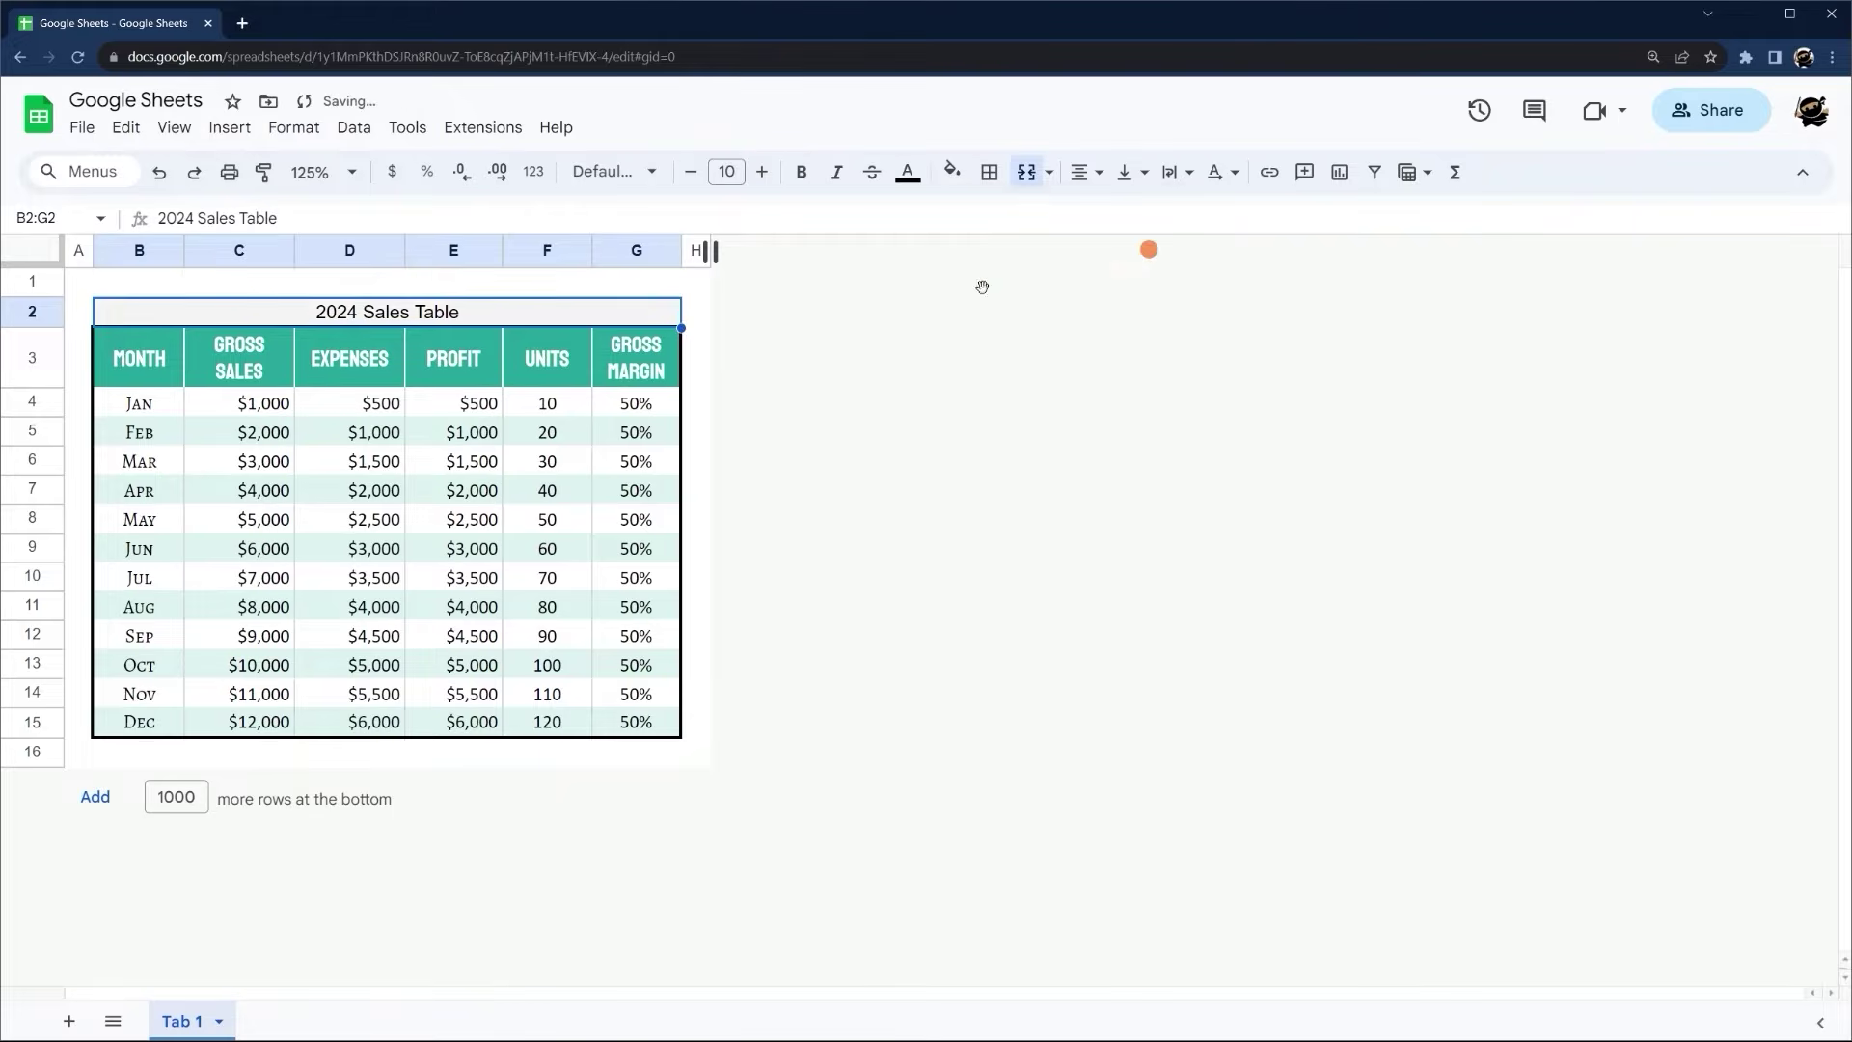
click(897, 357)
click(511, 317)
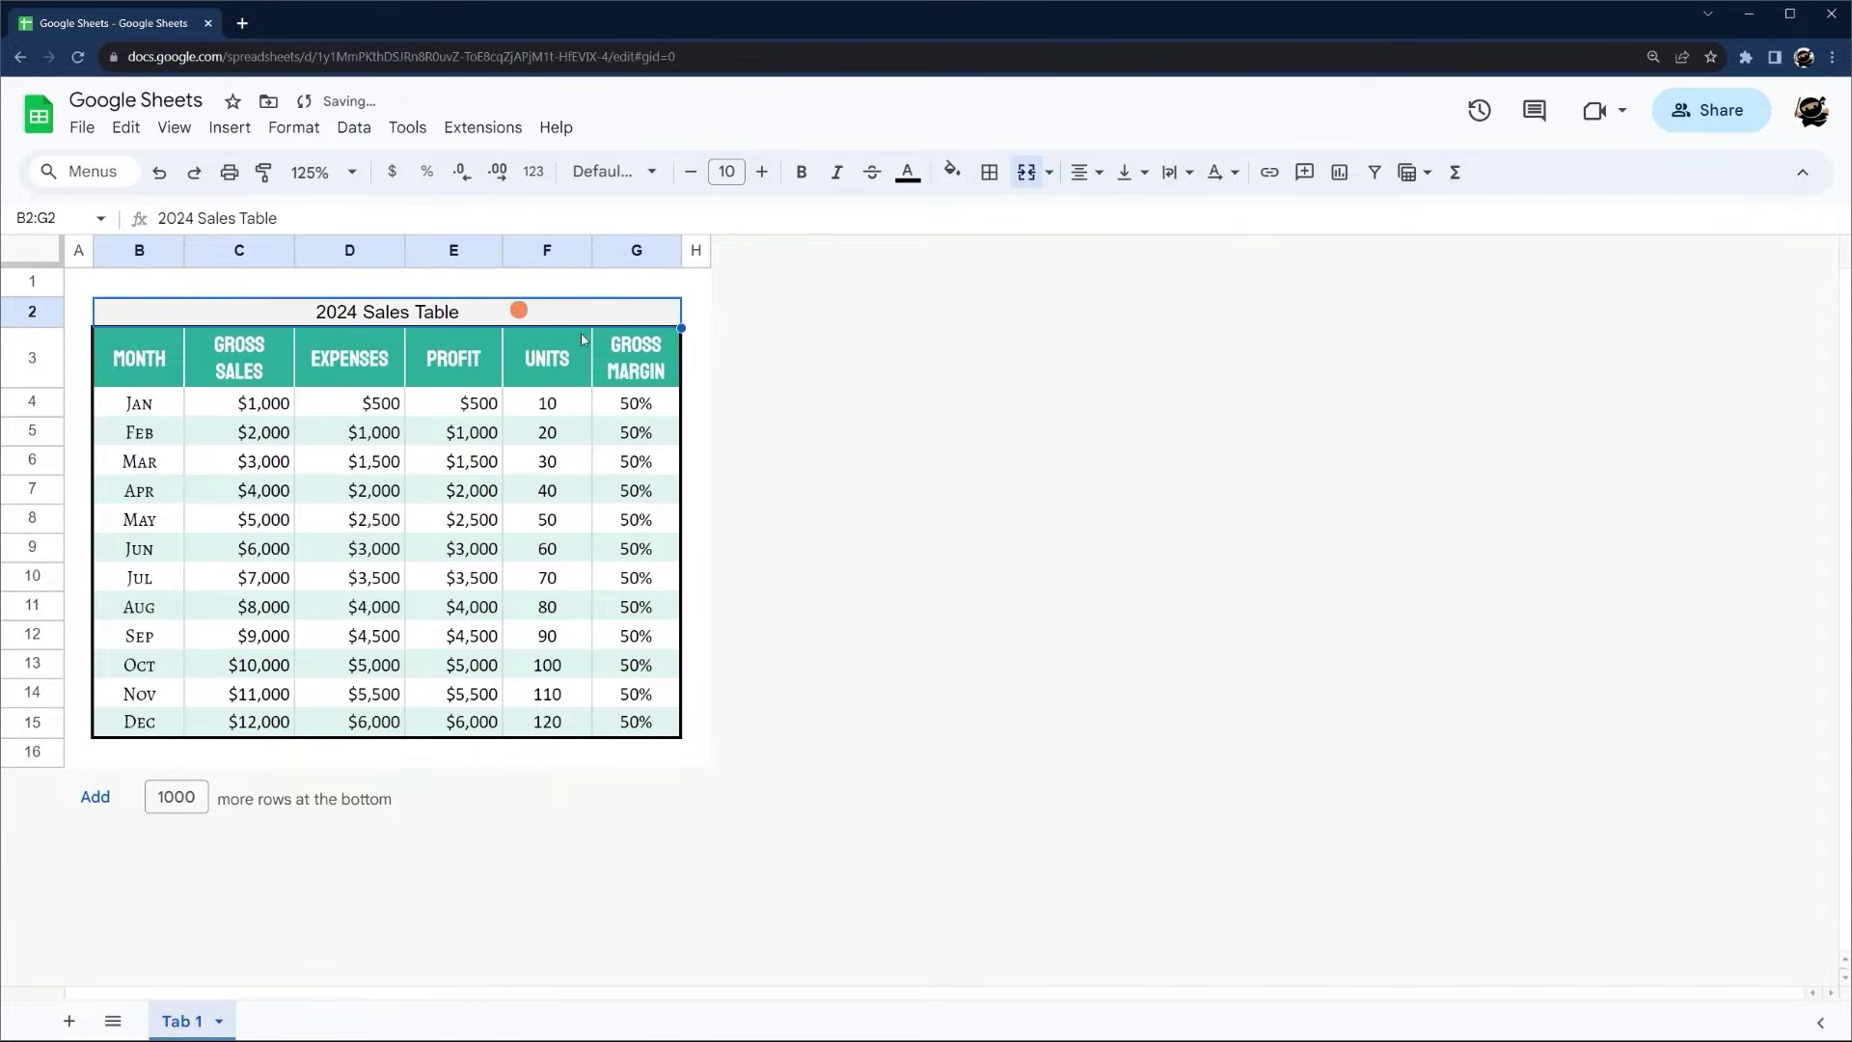
click(1021, 552)
Make the title in B2:G2 bold and set its font to Alegreya SC
click(646, 316)
click(801, 172)
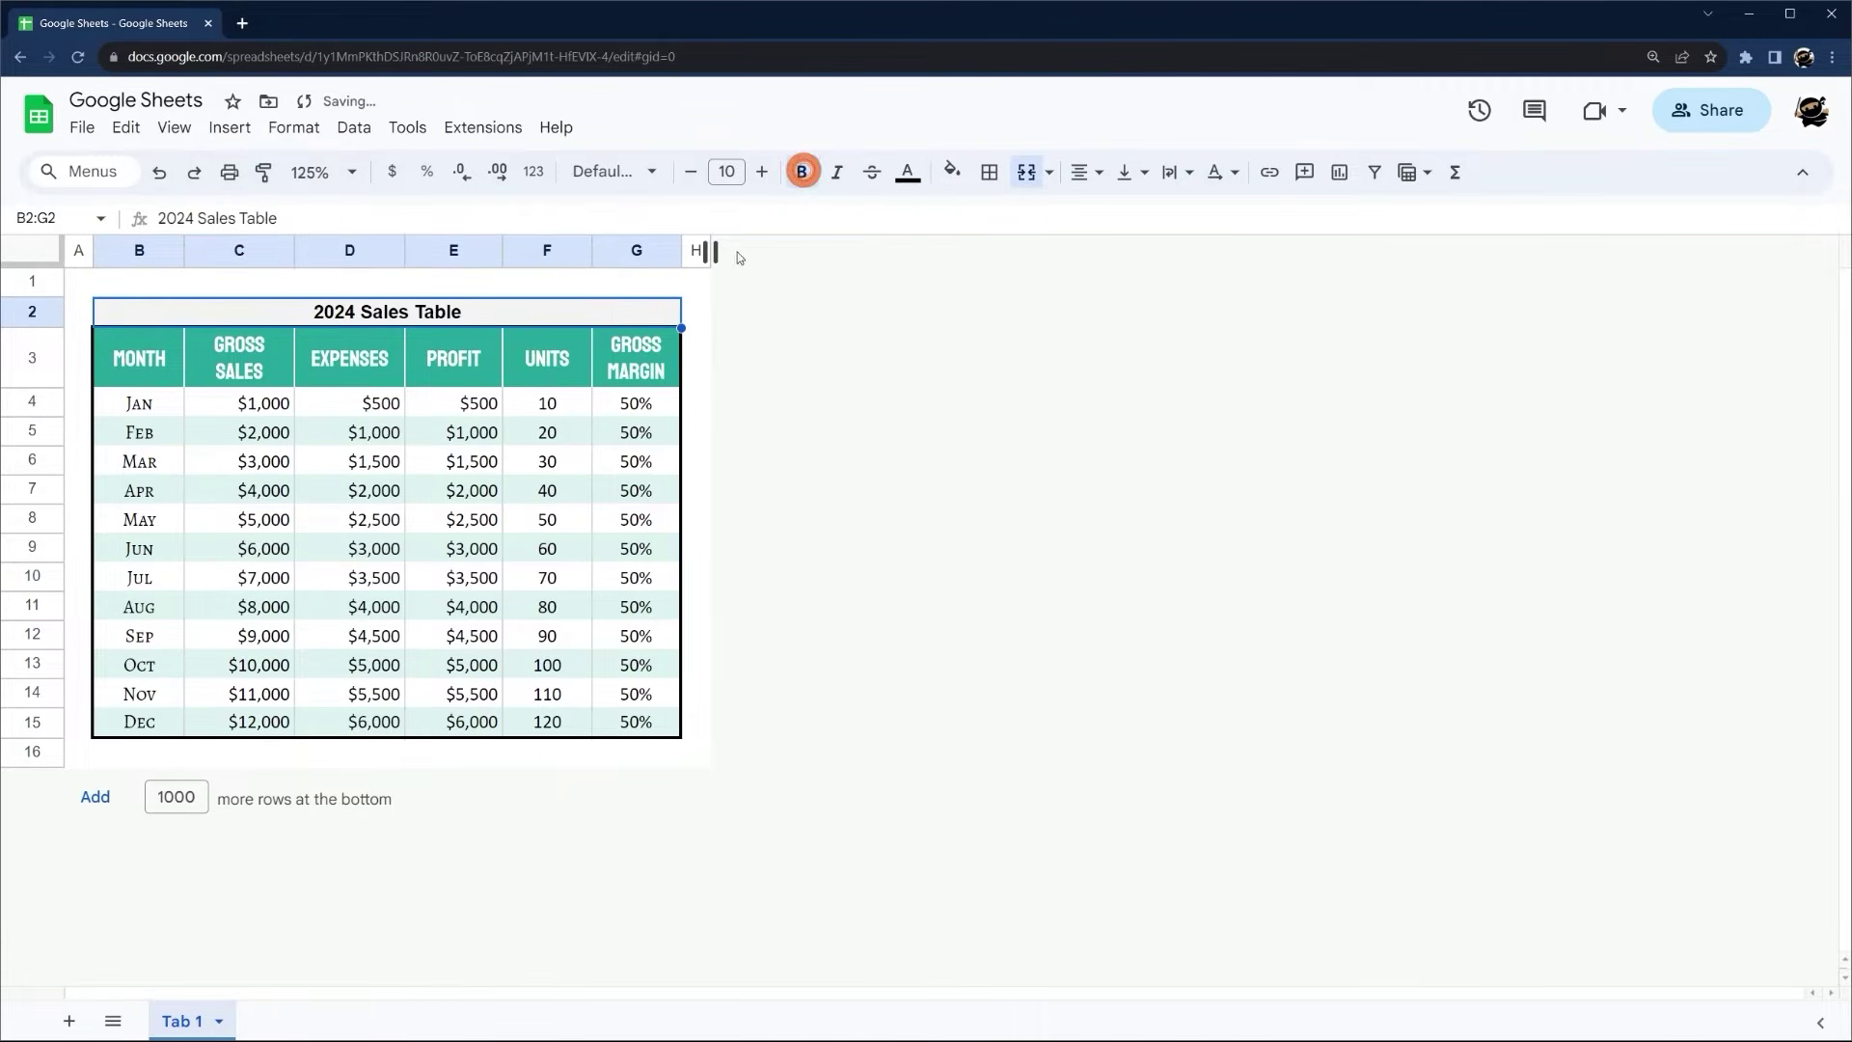
click(648, 173)
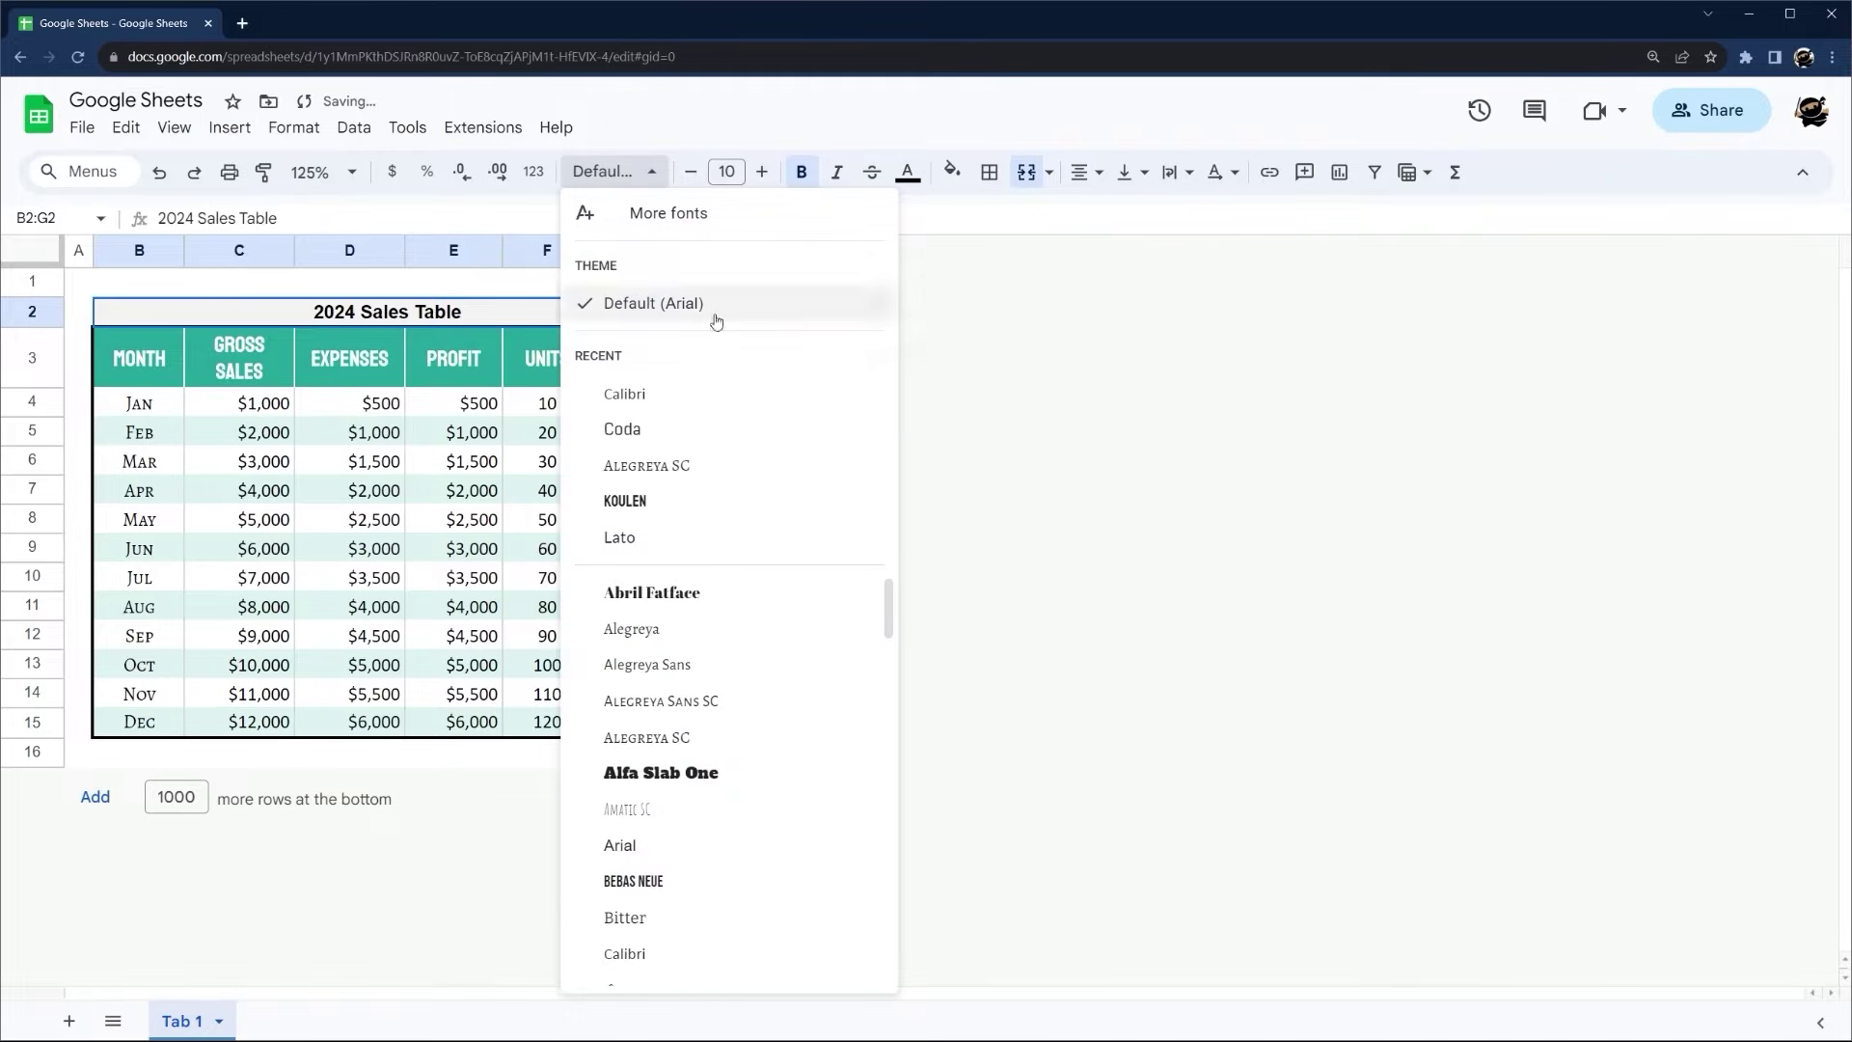
click(643, 467)
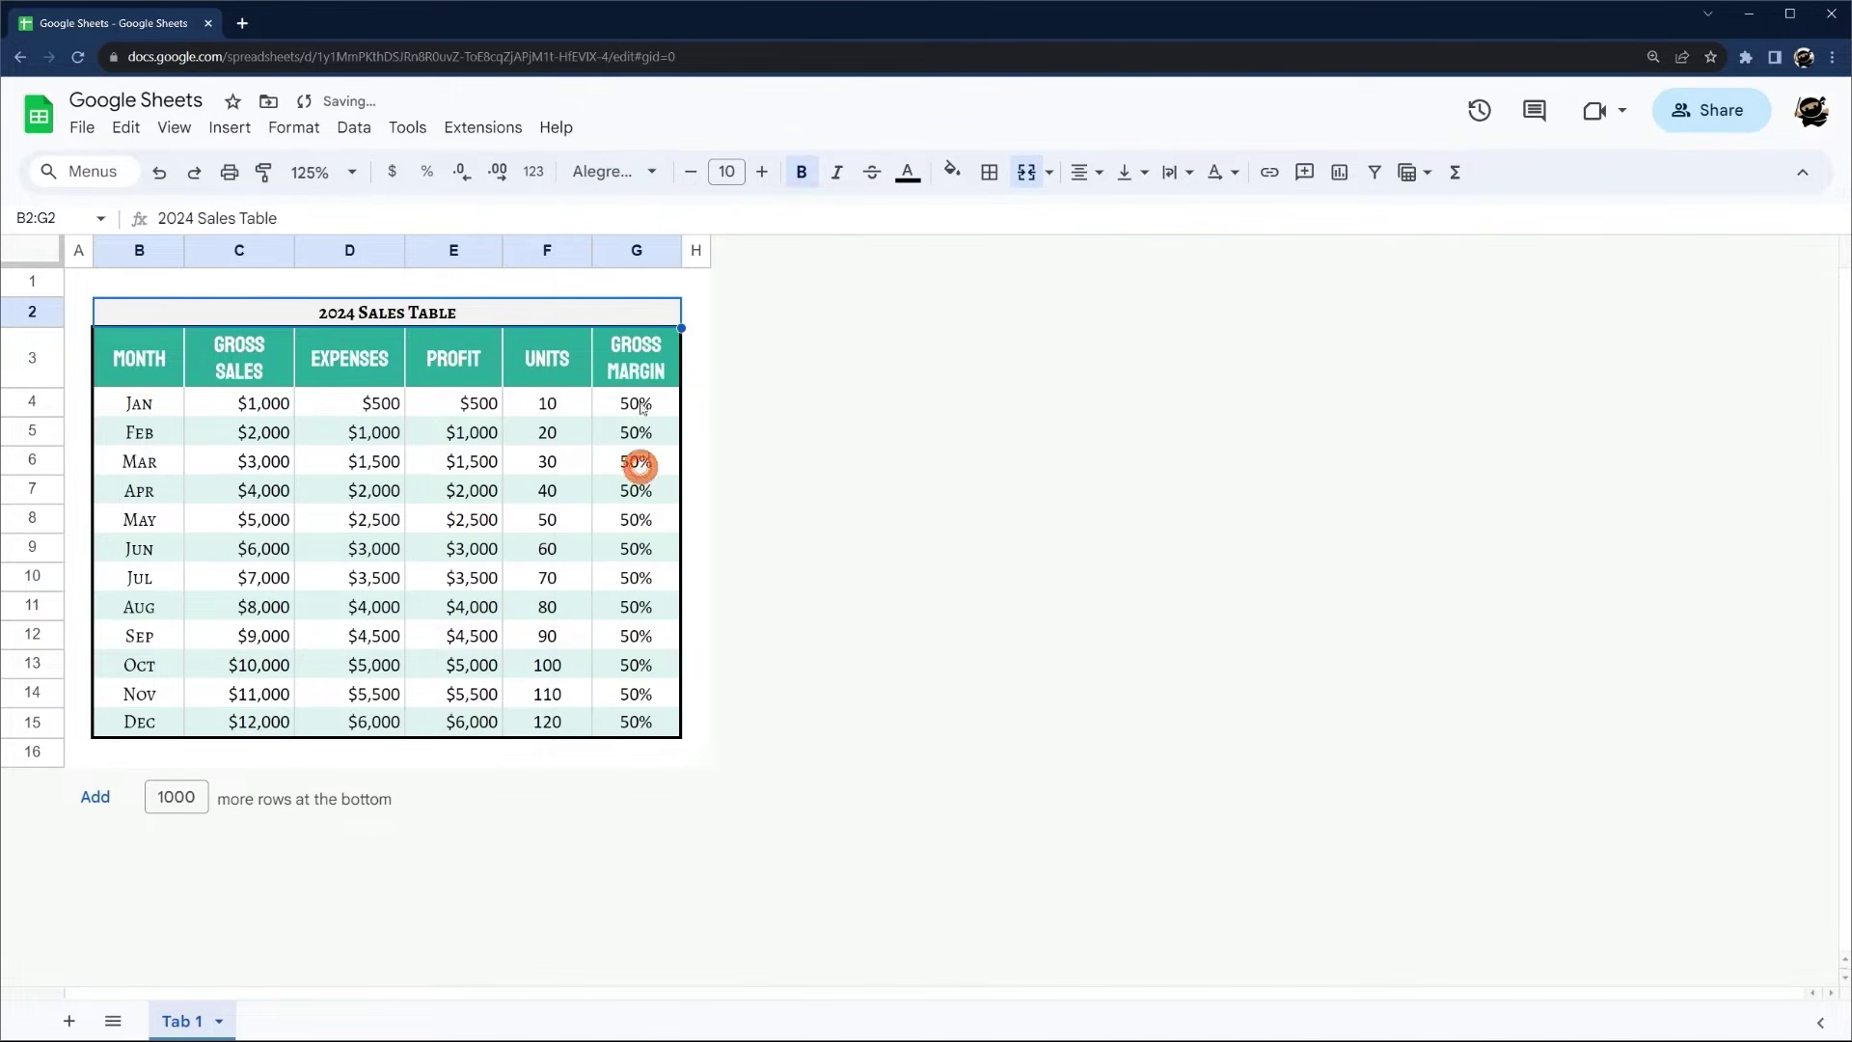
Set the title's font size to 24
click(761, 172)
click(724, 172)
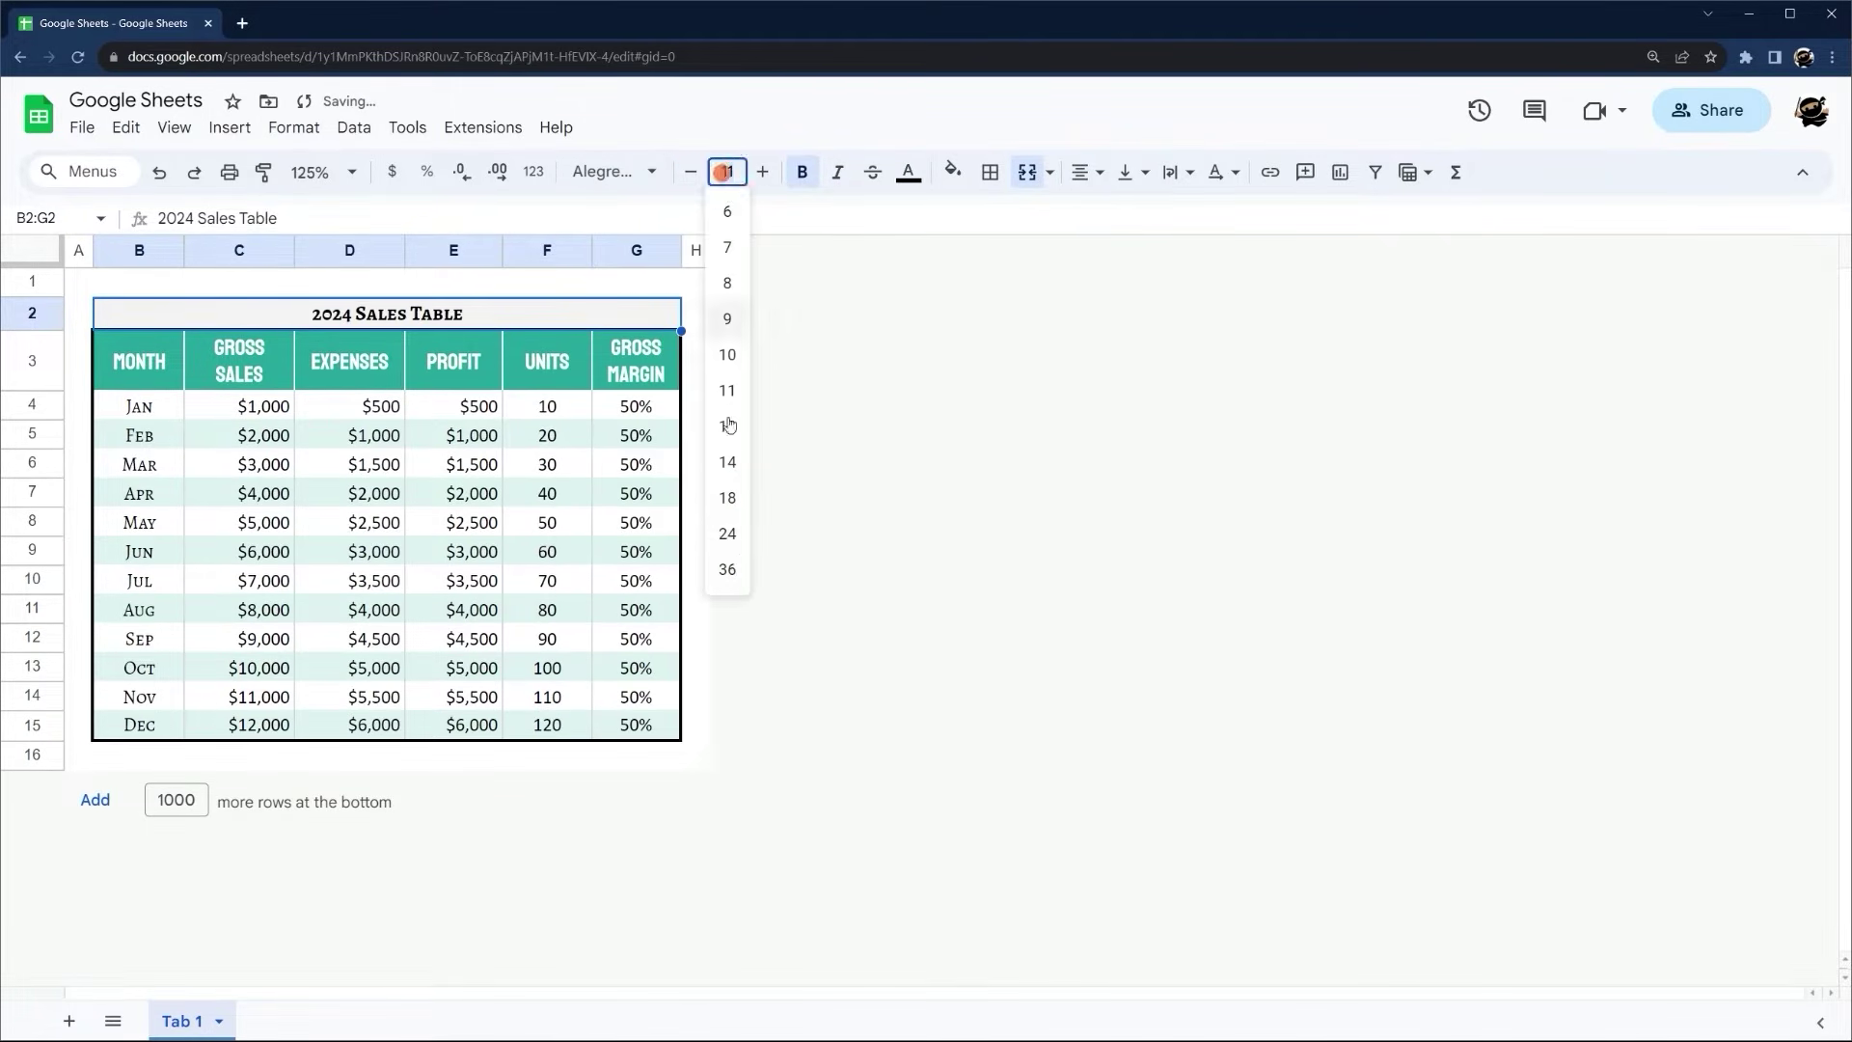
click(727, 533)
click(805, 408)
Change the fill color of the merged title cell B2:G2 to white
click(483, 331)
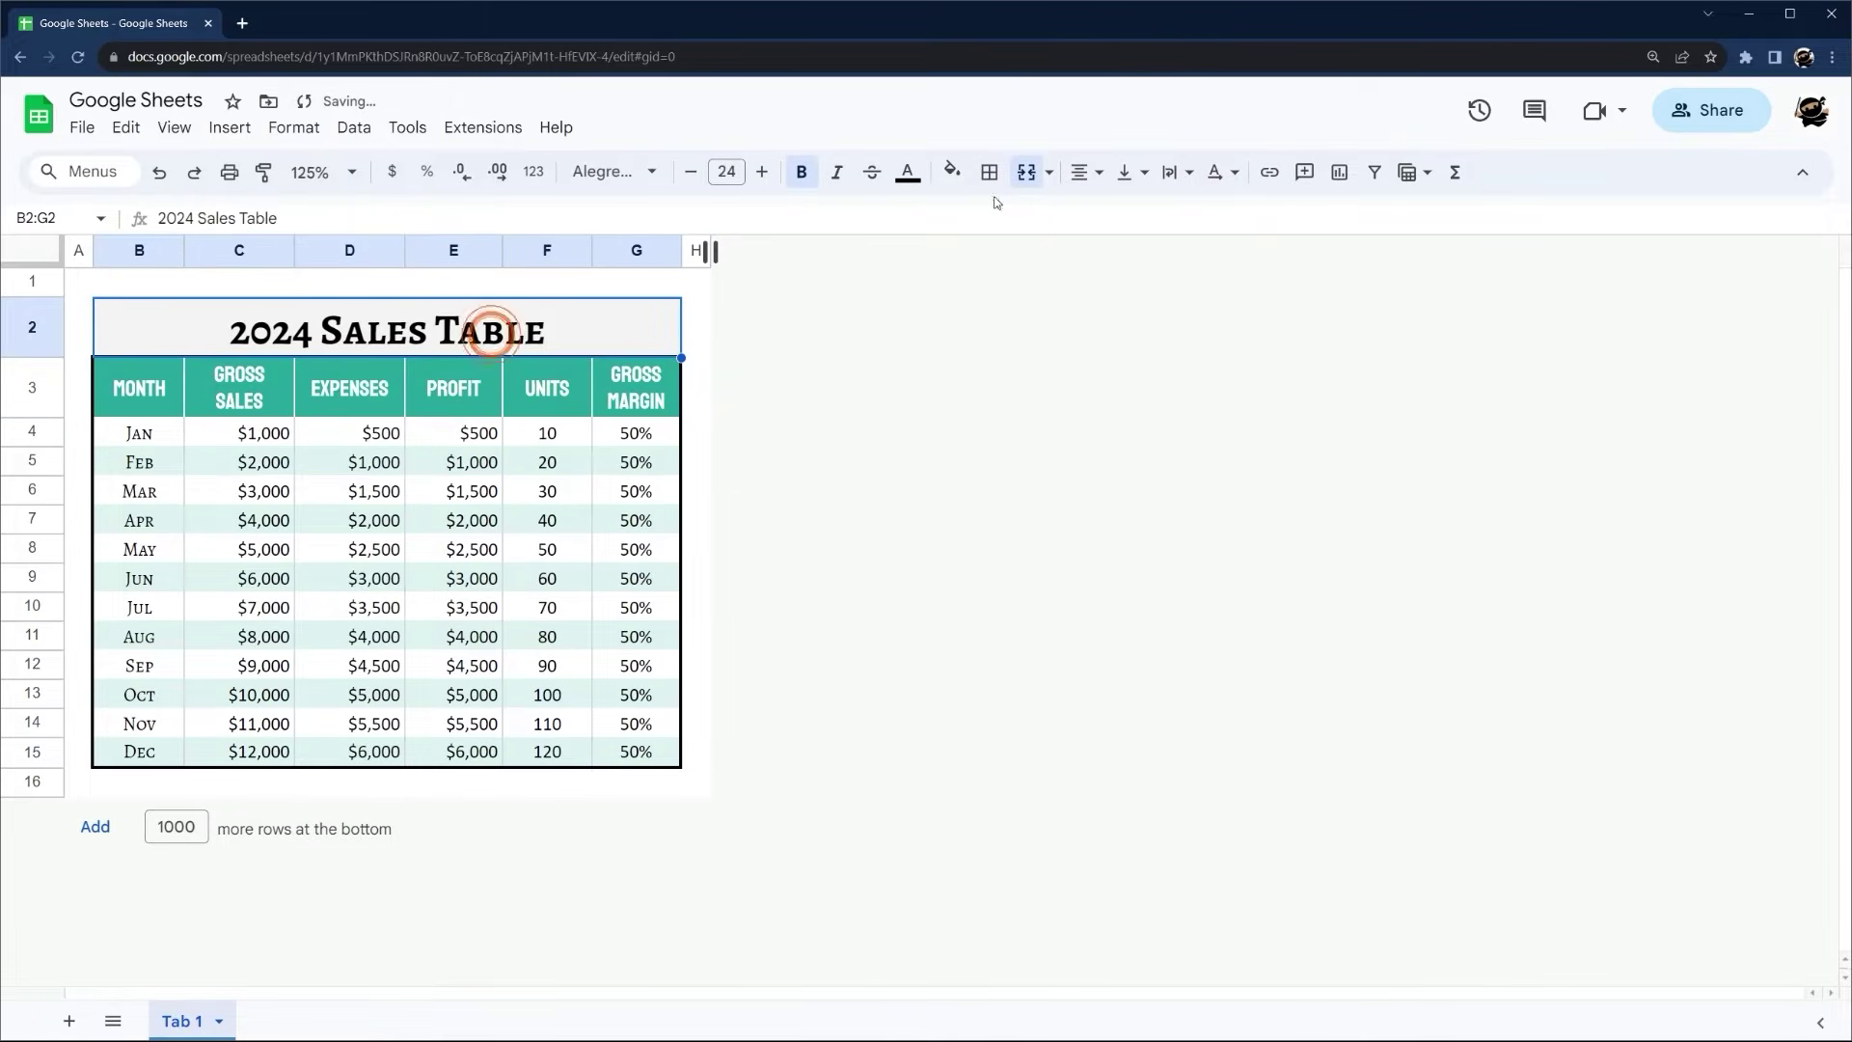
click(952, 171)
click(1172, 248)
click(977, 386)
Try EB Garamond as the font of the merged title cell B2:G2
click(414, 335)
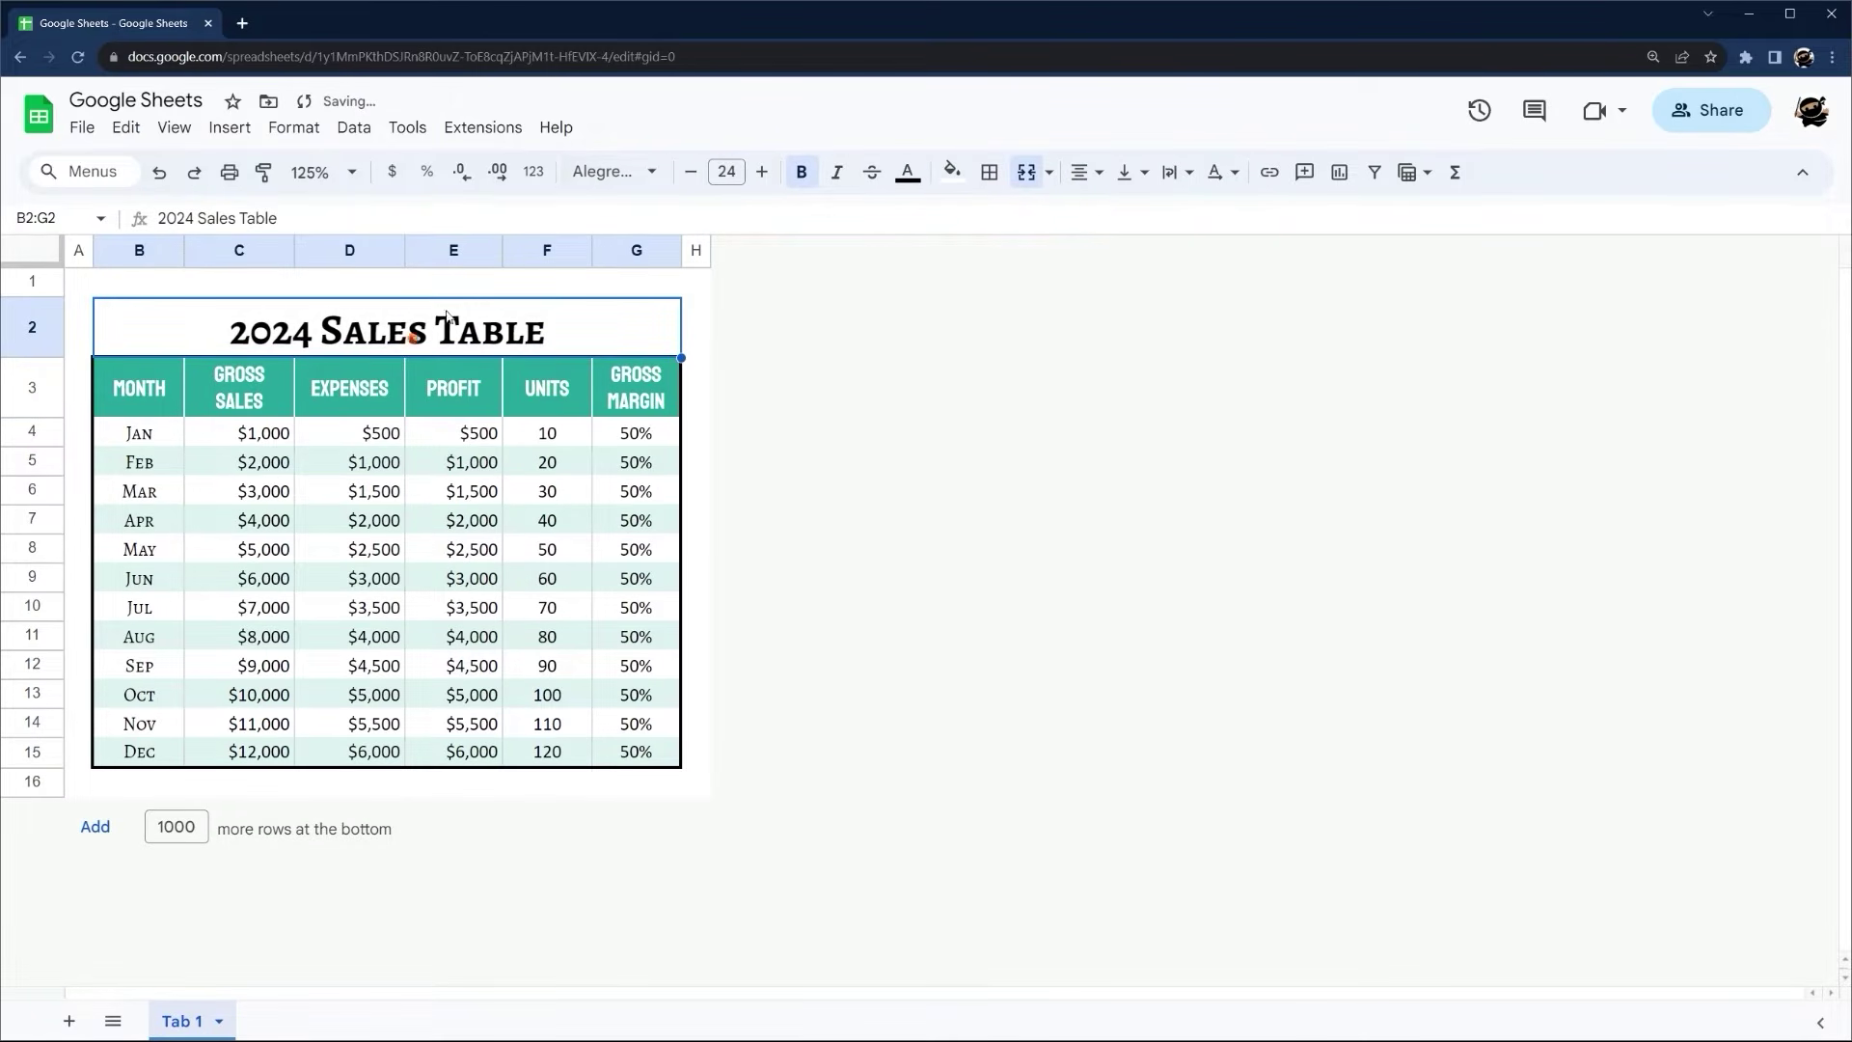
click(646, 171)
scroll(725, 694, down, 4)
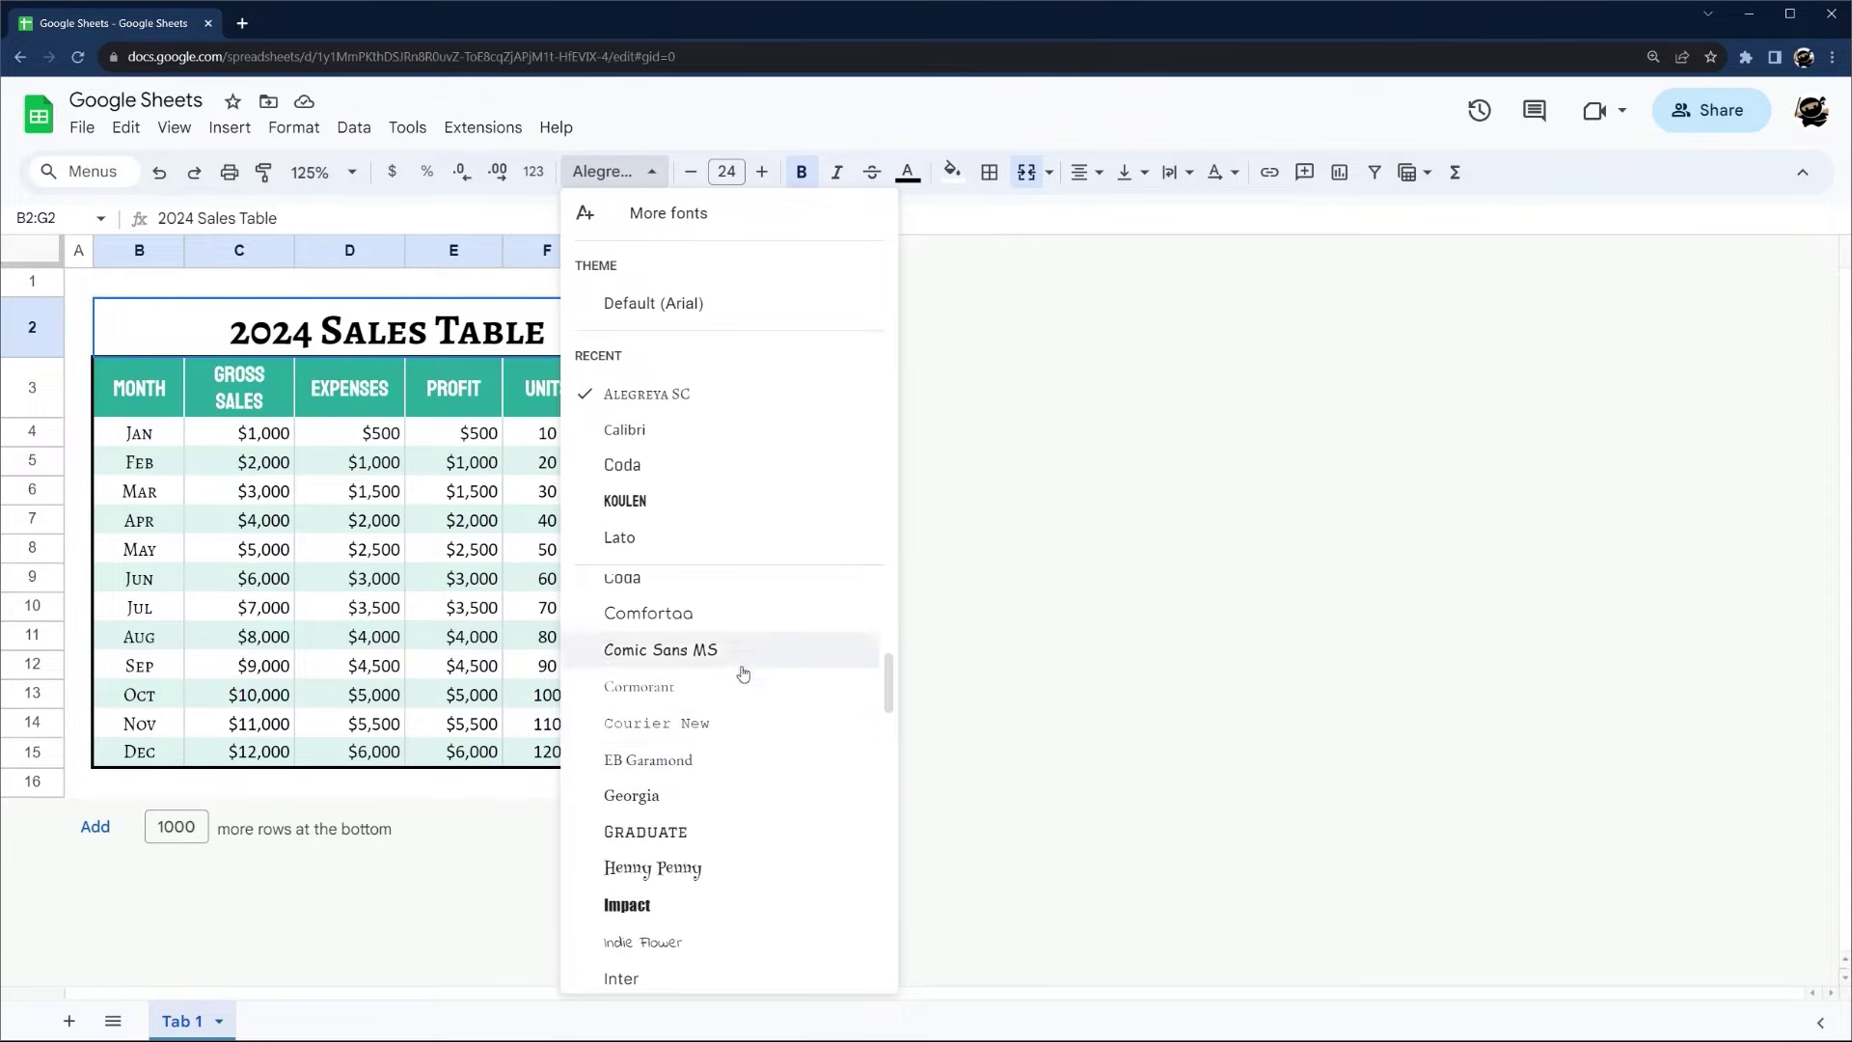
click(675, 759)
Set the font of the merged title cell B2:G2 to Bebas Neue
click(637, 174)
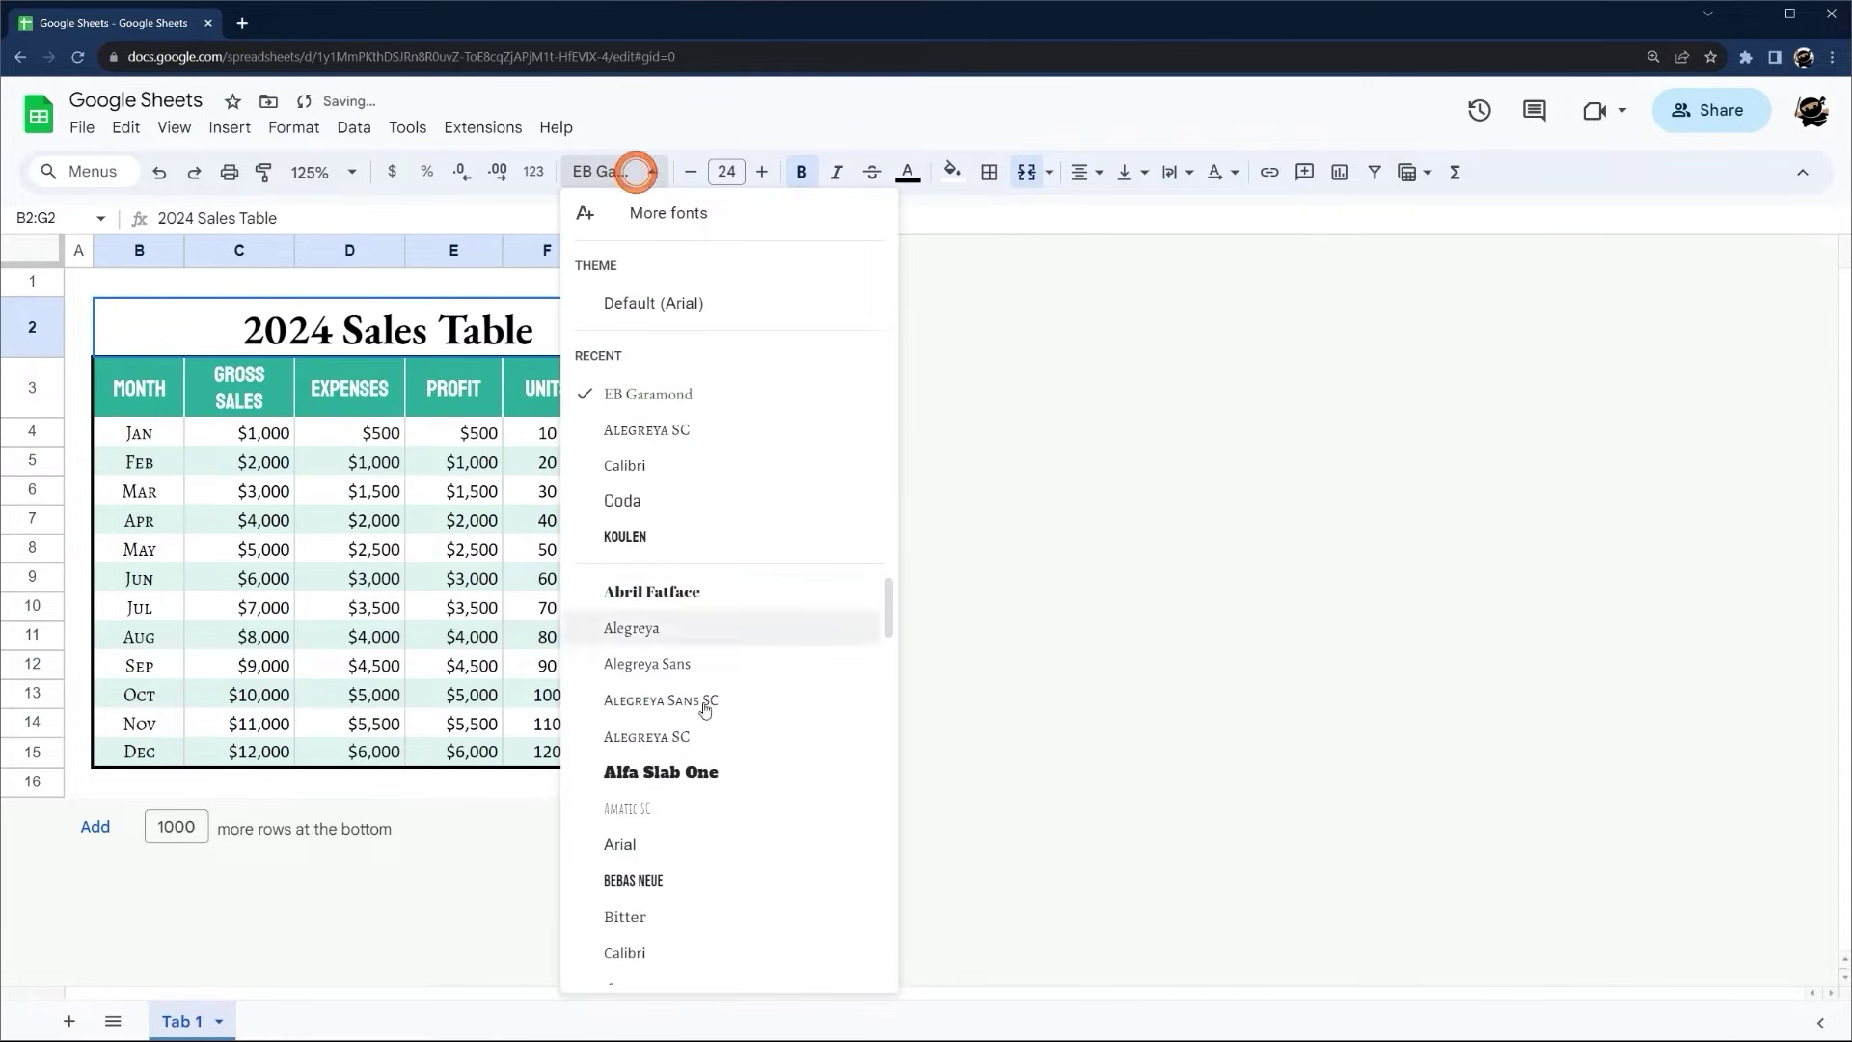
scroll(689, 820, down, 2)
click(654, 708)
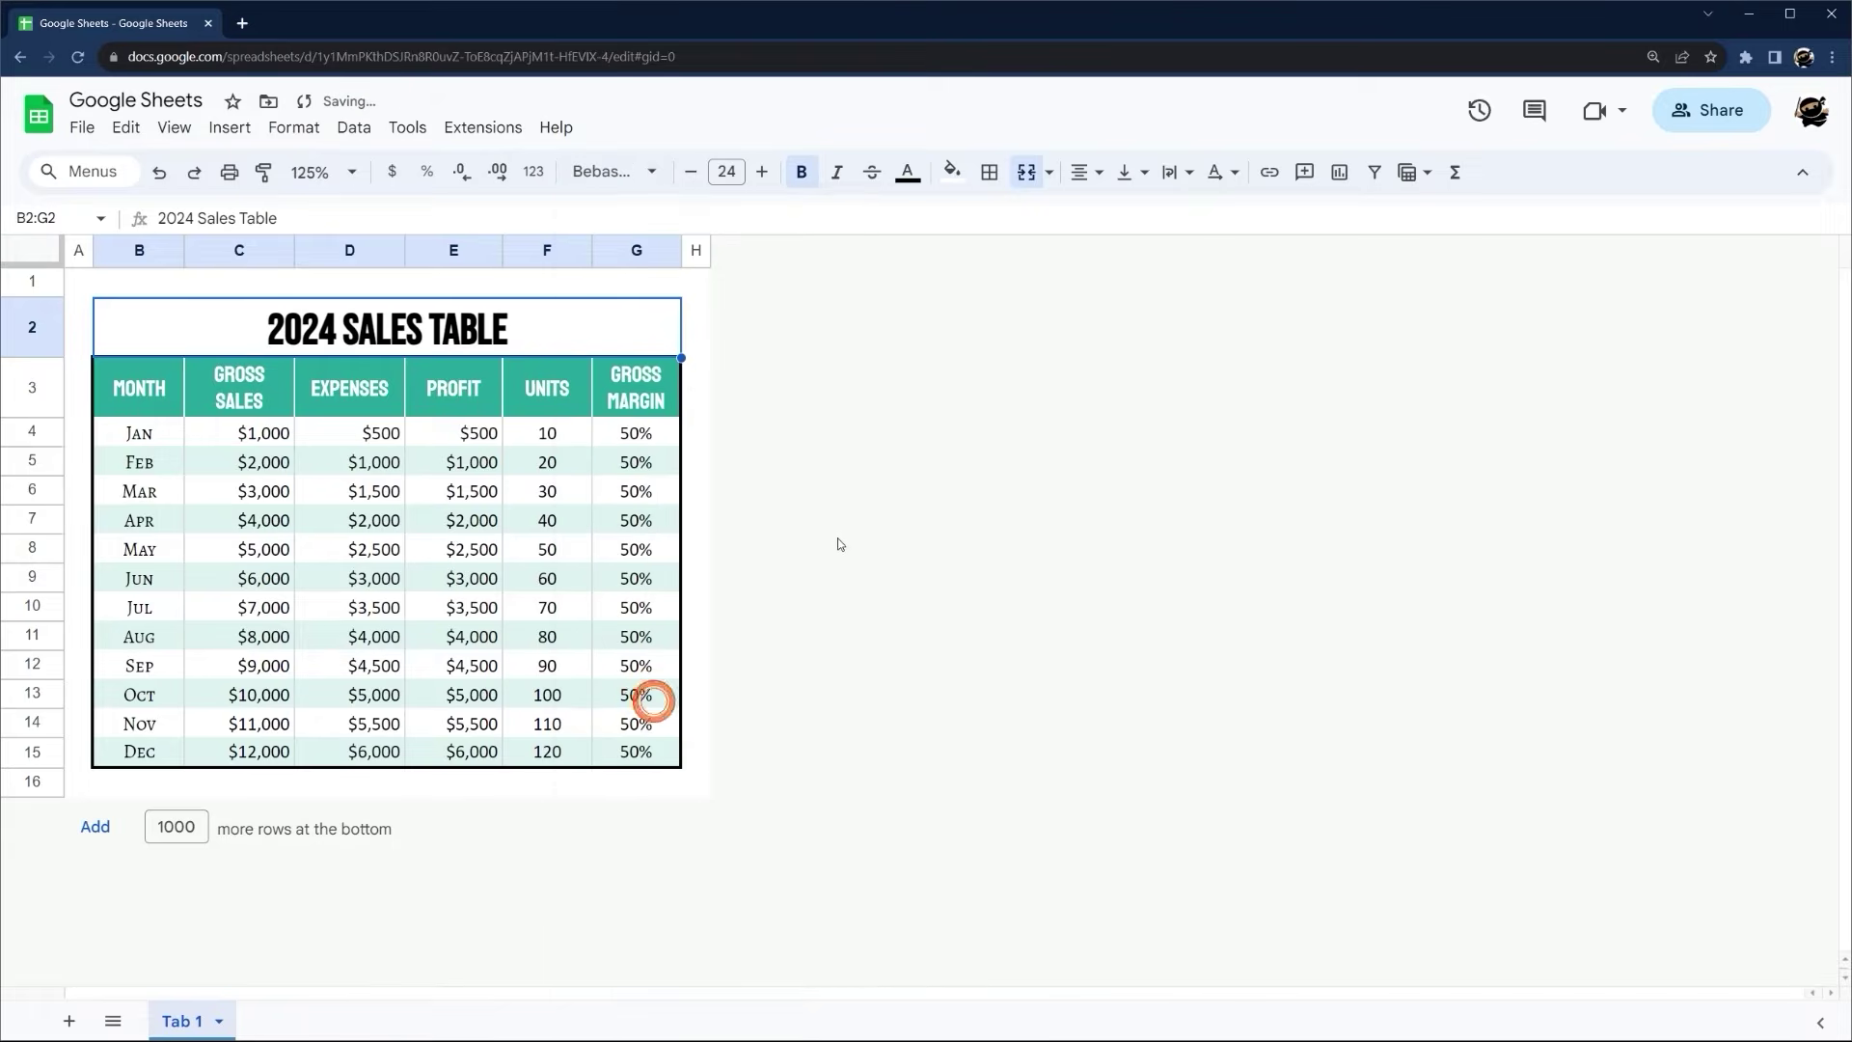
click(786, 400)
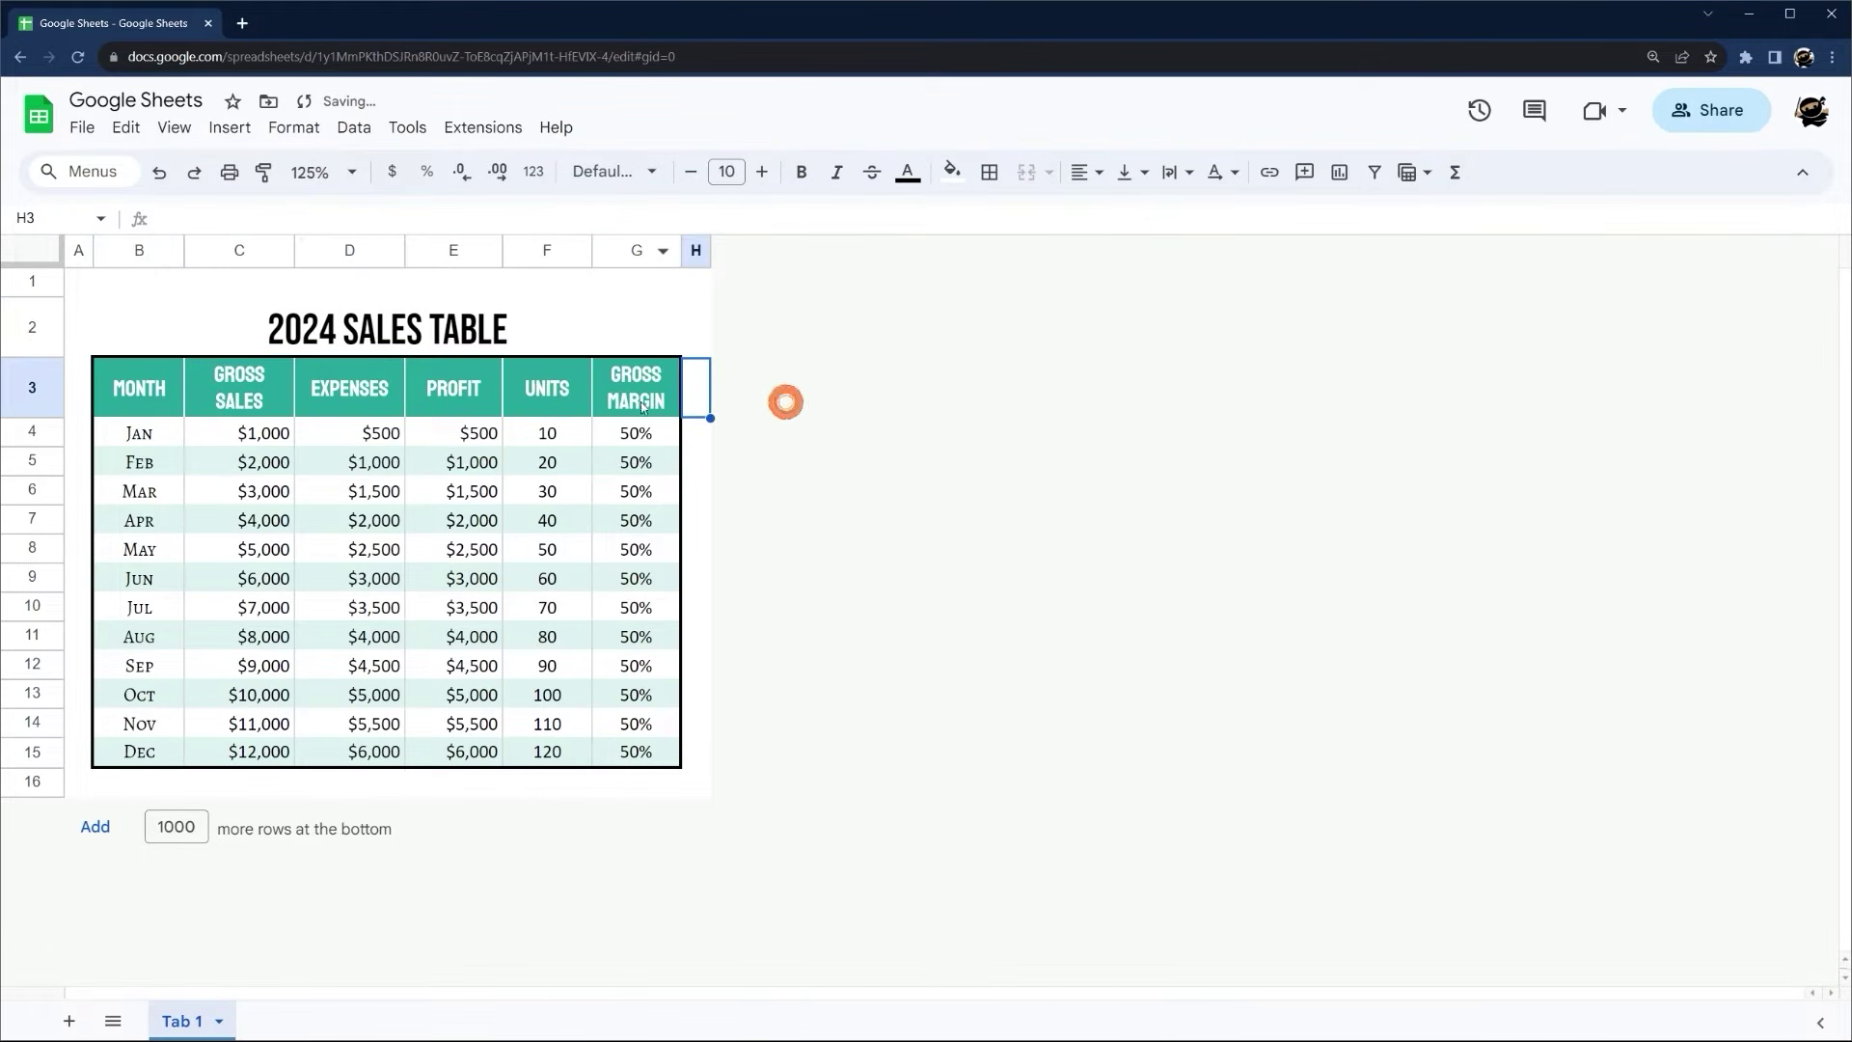
Change the year in the table title so it reads "2023 Sales Table"
click(125, 431)
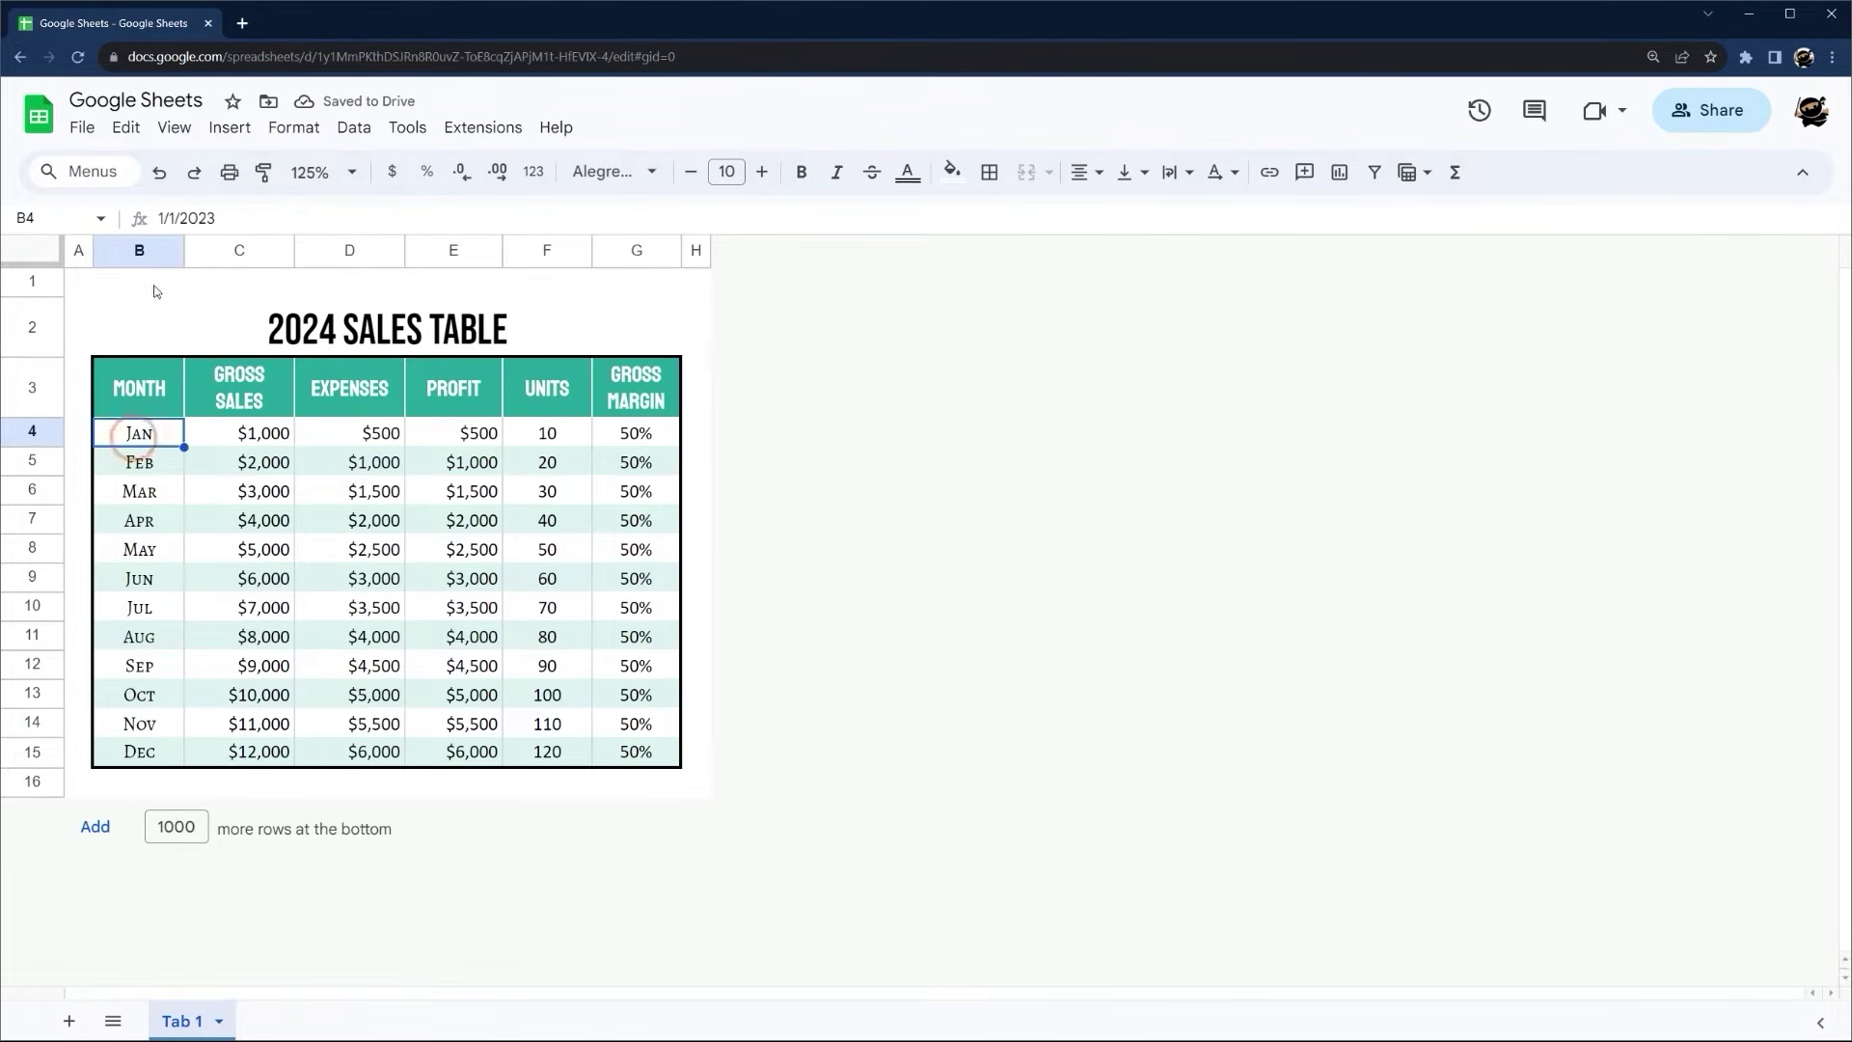
click(235, 216)
double_click(323, 329)
drag(323, 329, 336, 327)
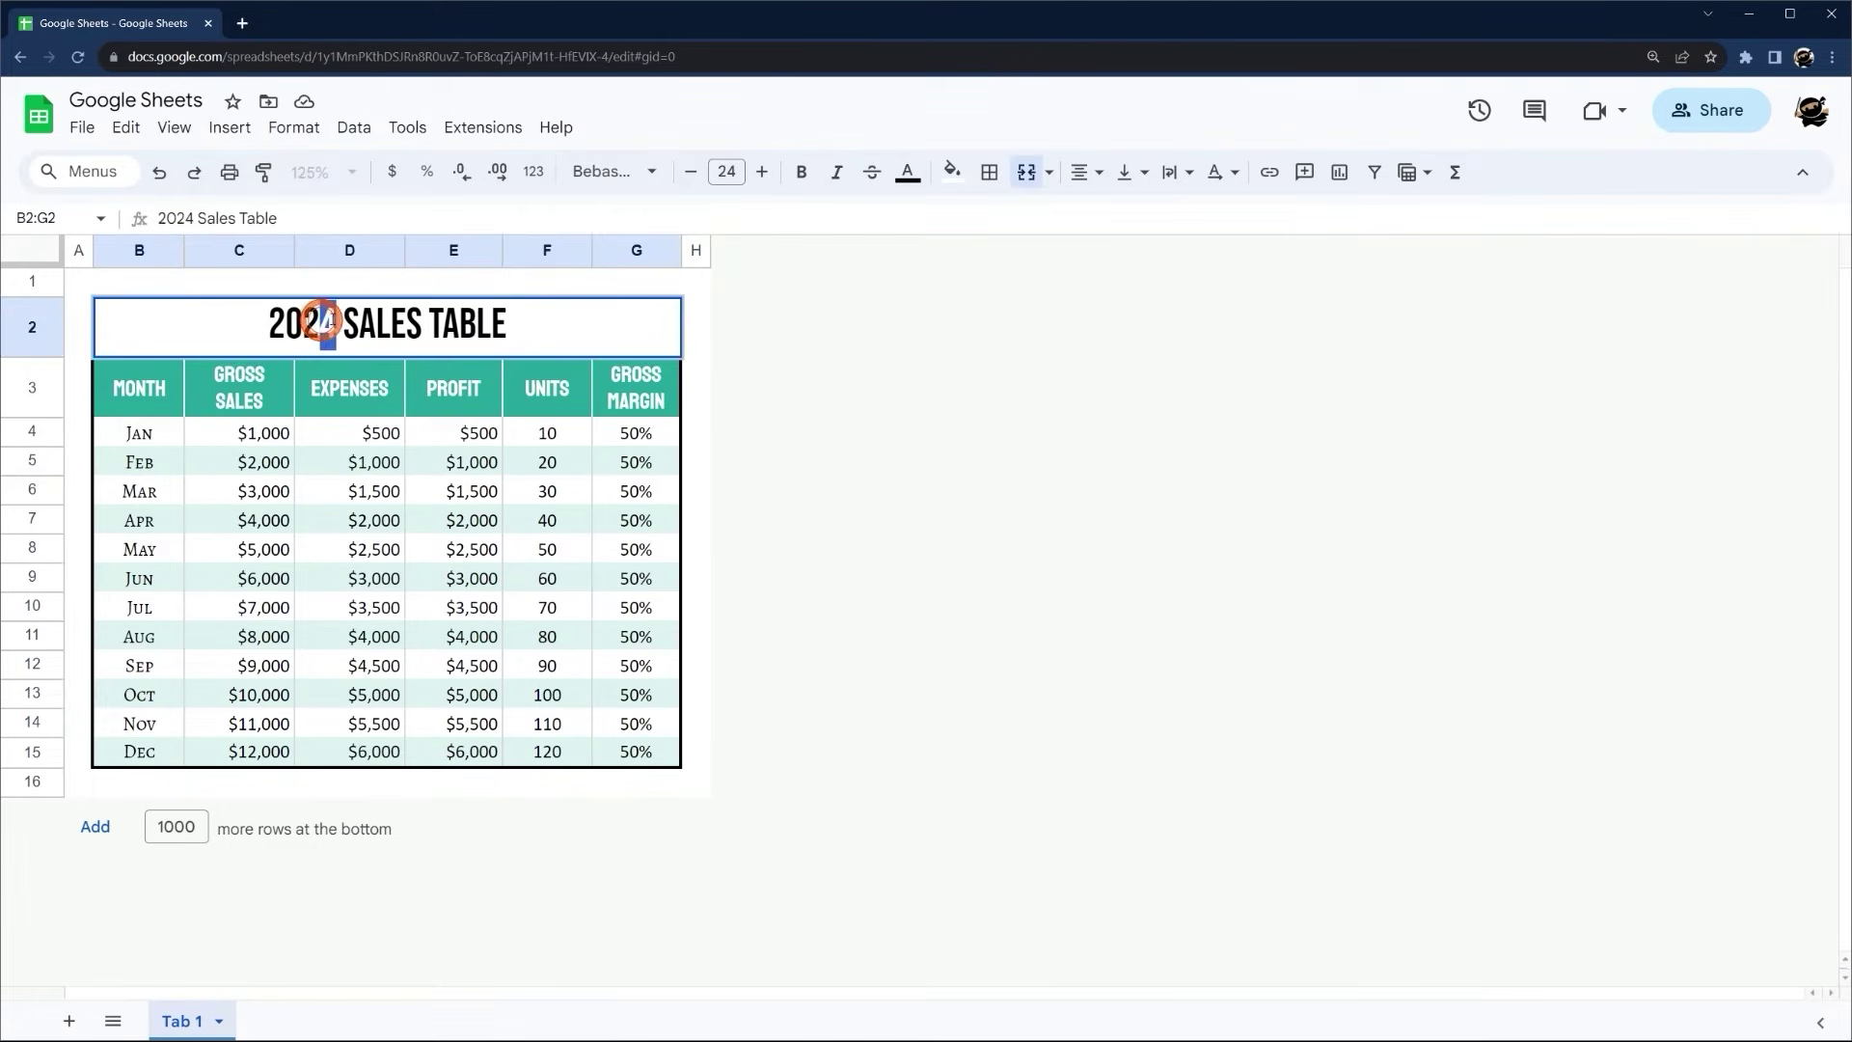
text(3)
key(Return)
click(517, 331)
click(943, 499)
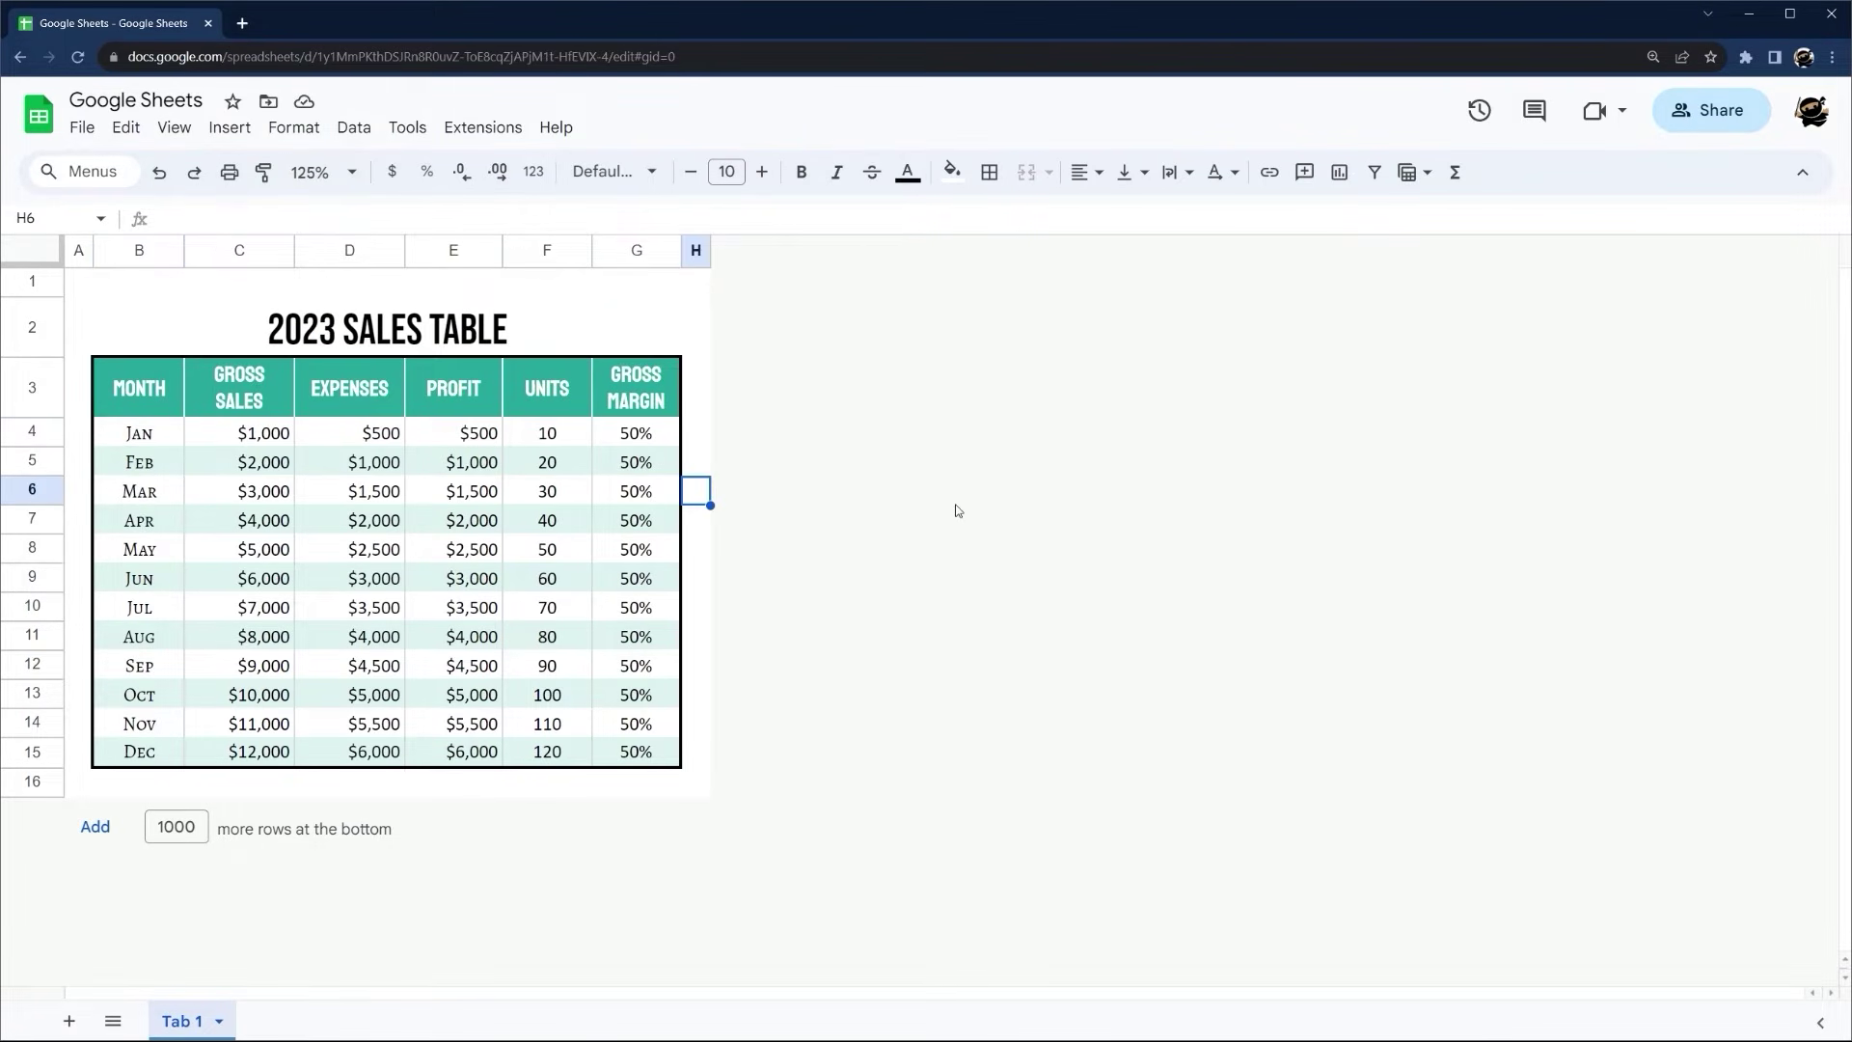
Insert two new columns, I and J, to the right of column H
right_click(696, 253)
click(776, 482)
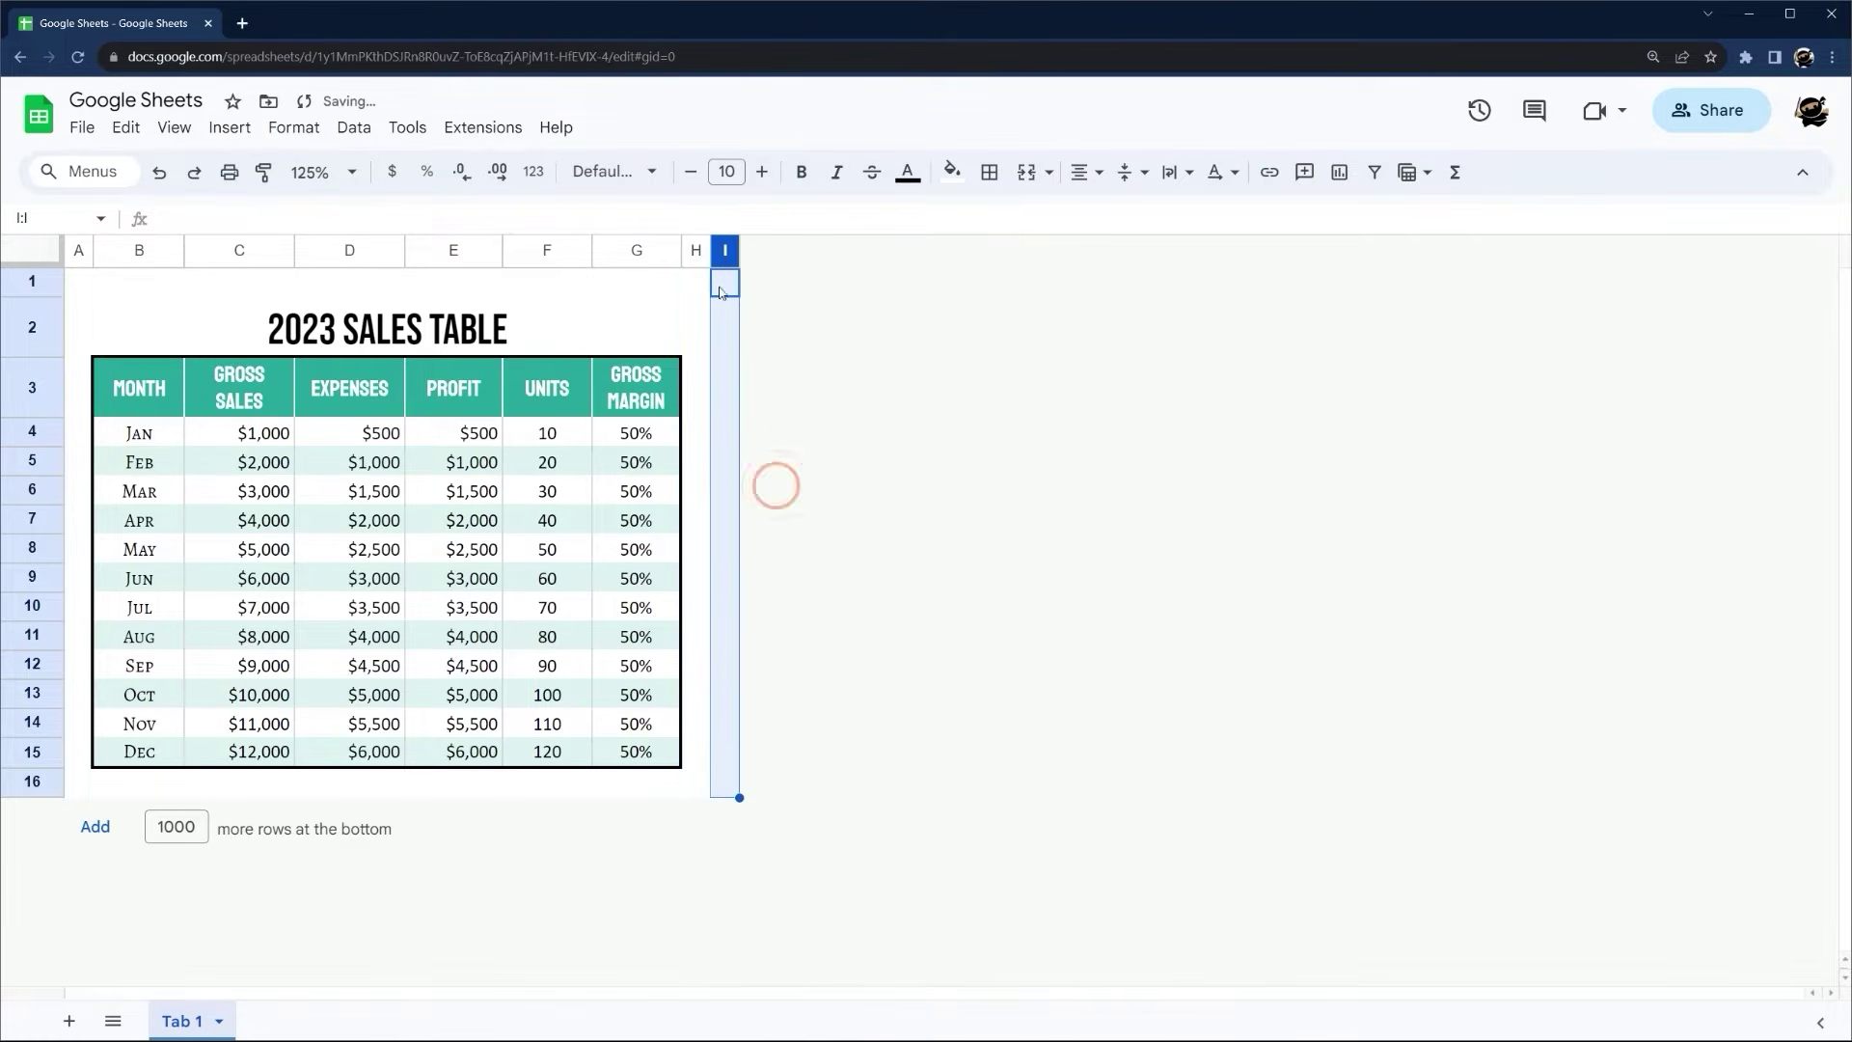
right_click(722, 253)
click(790, 461)
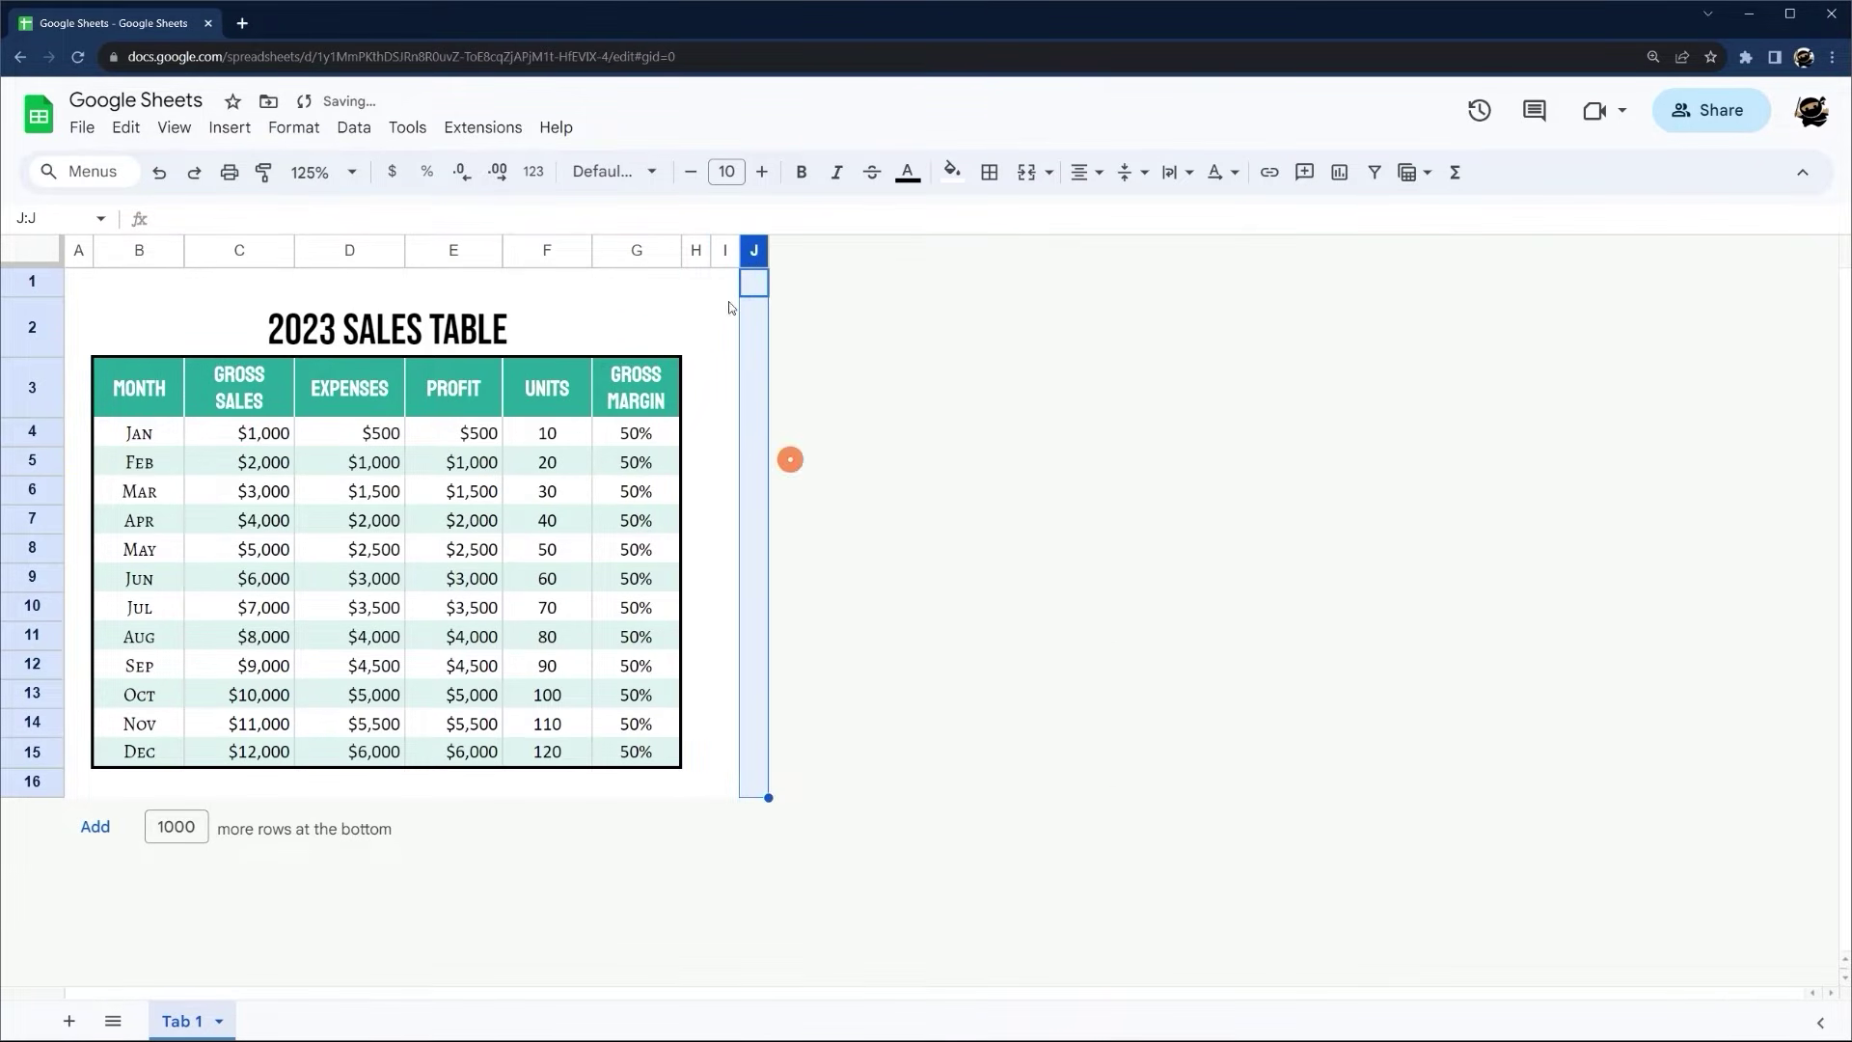
Set the width of columns I and J to 100 pixels
mouse_move(754, 254)
mouse_down()
mouse_move(723, 255)
mouse_move(751, 254)
mouse_up()
shift+click(725, 255)
right_click(743, 254)
click(835, 616)
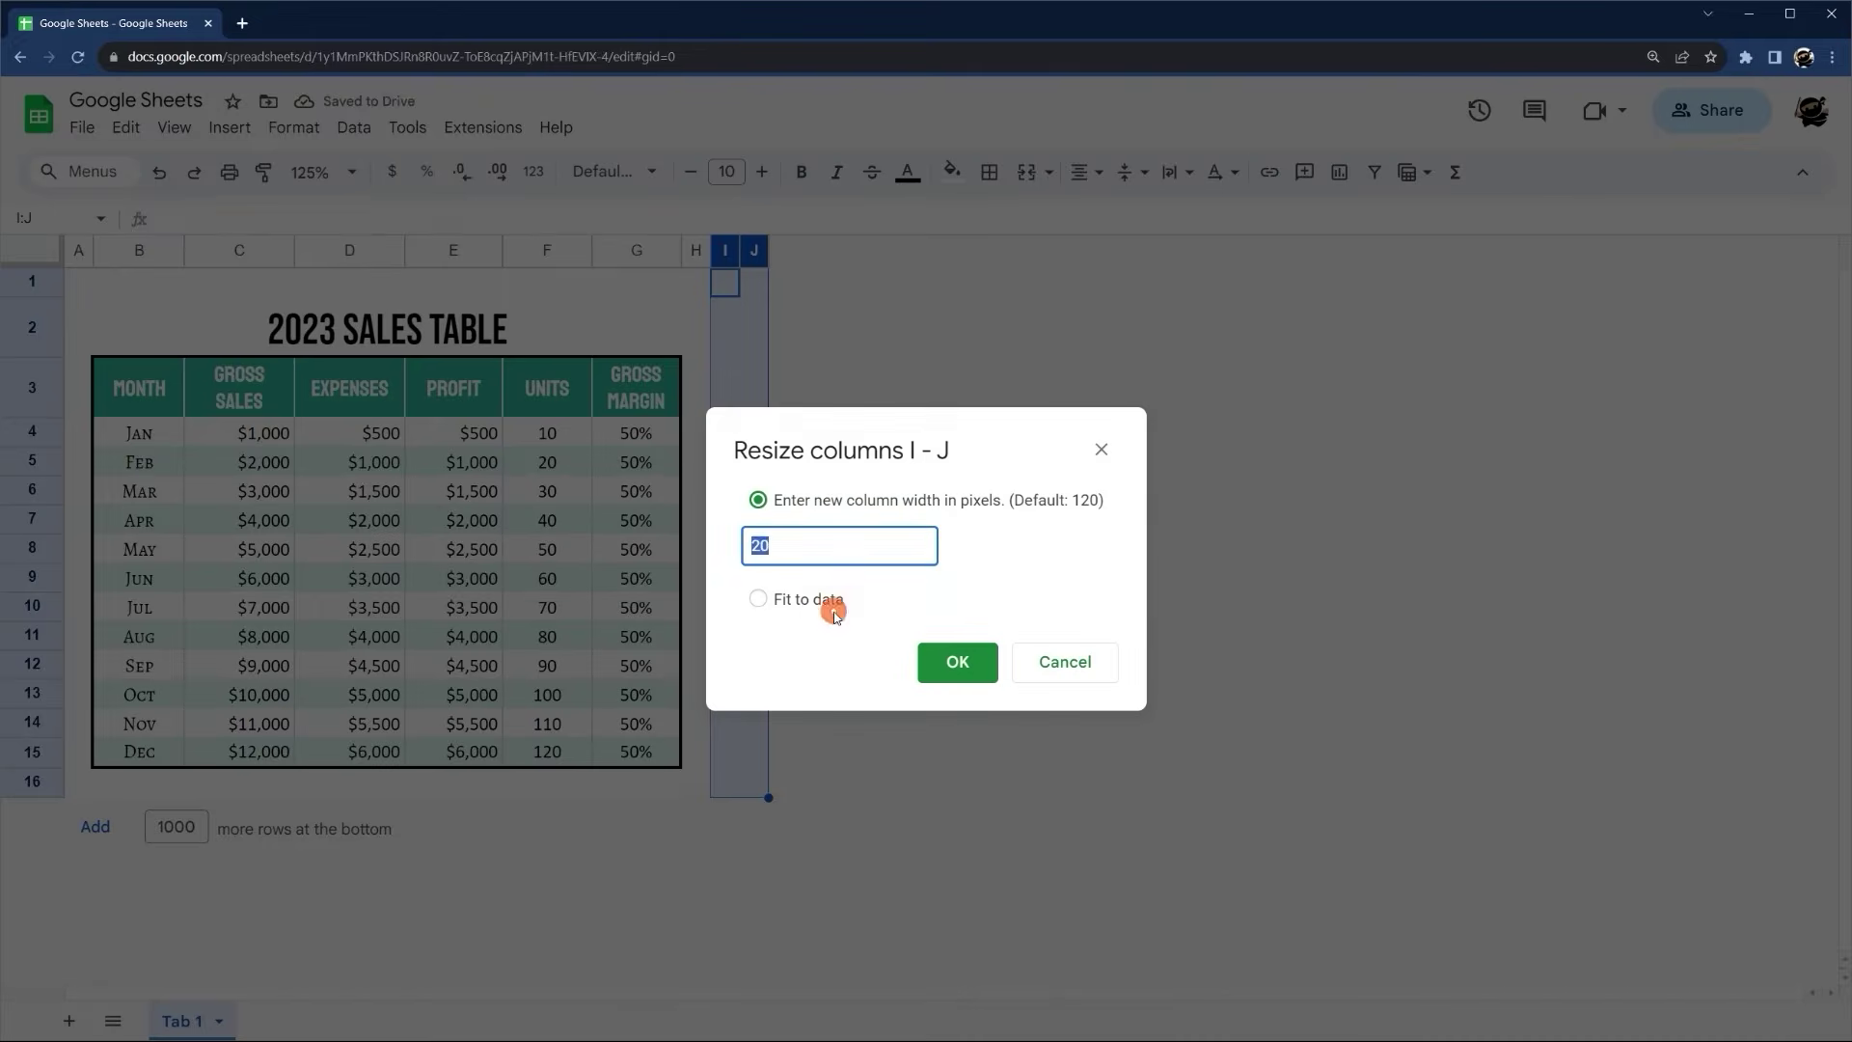
text(100)
key(Return)
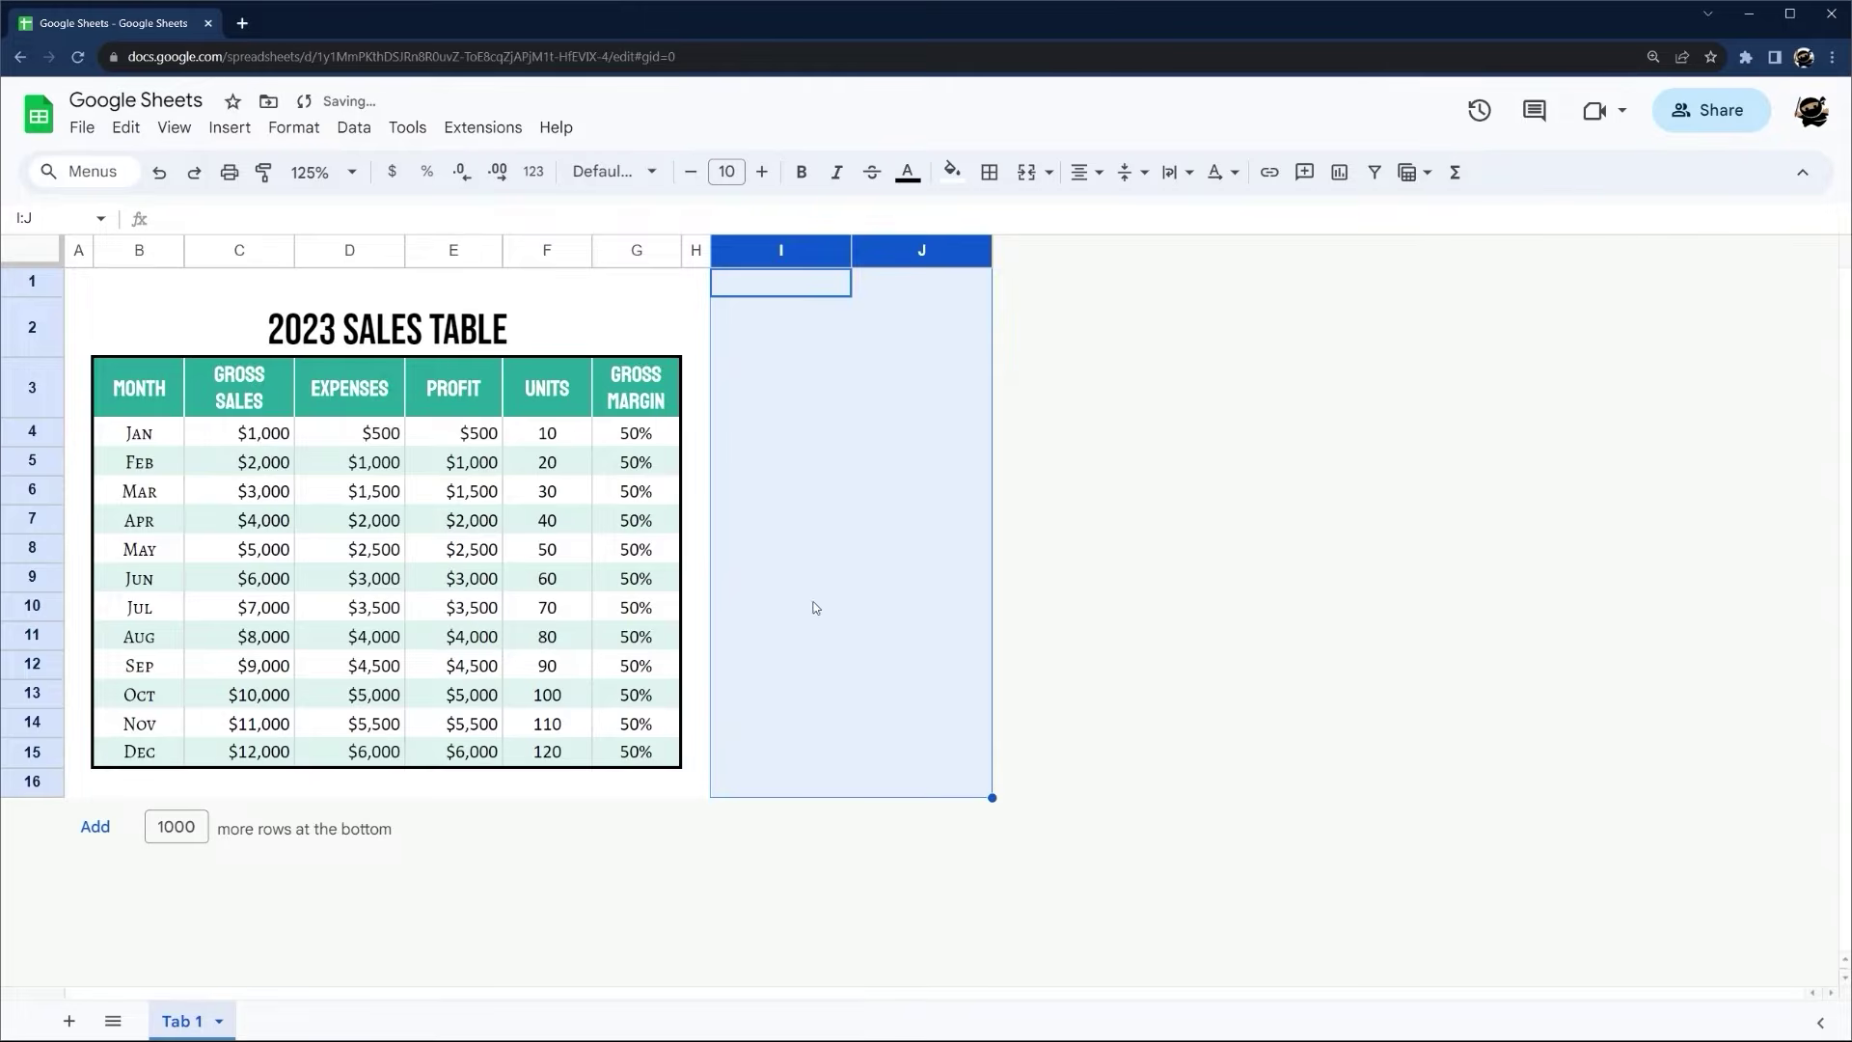
Insert two more columns, K and L, to the right of column J
right_click(878, 282)
click(1022, 473)
click(802, 488)
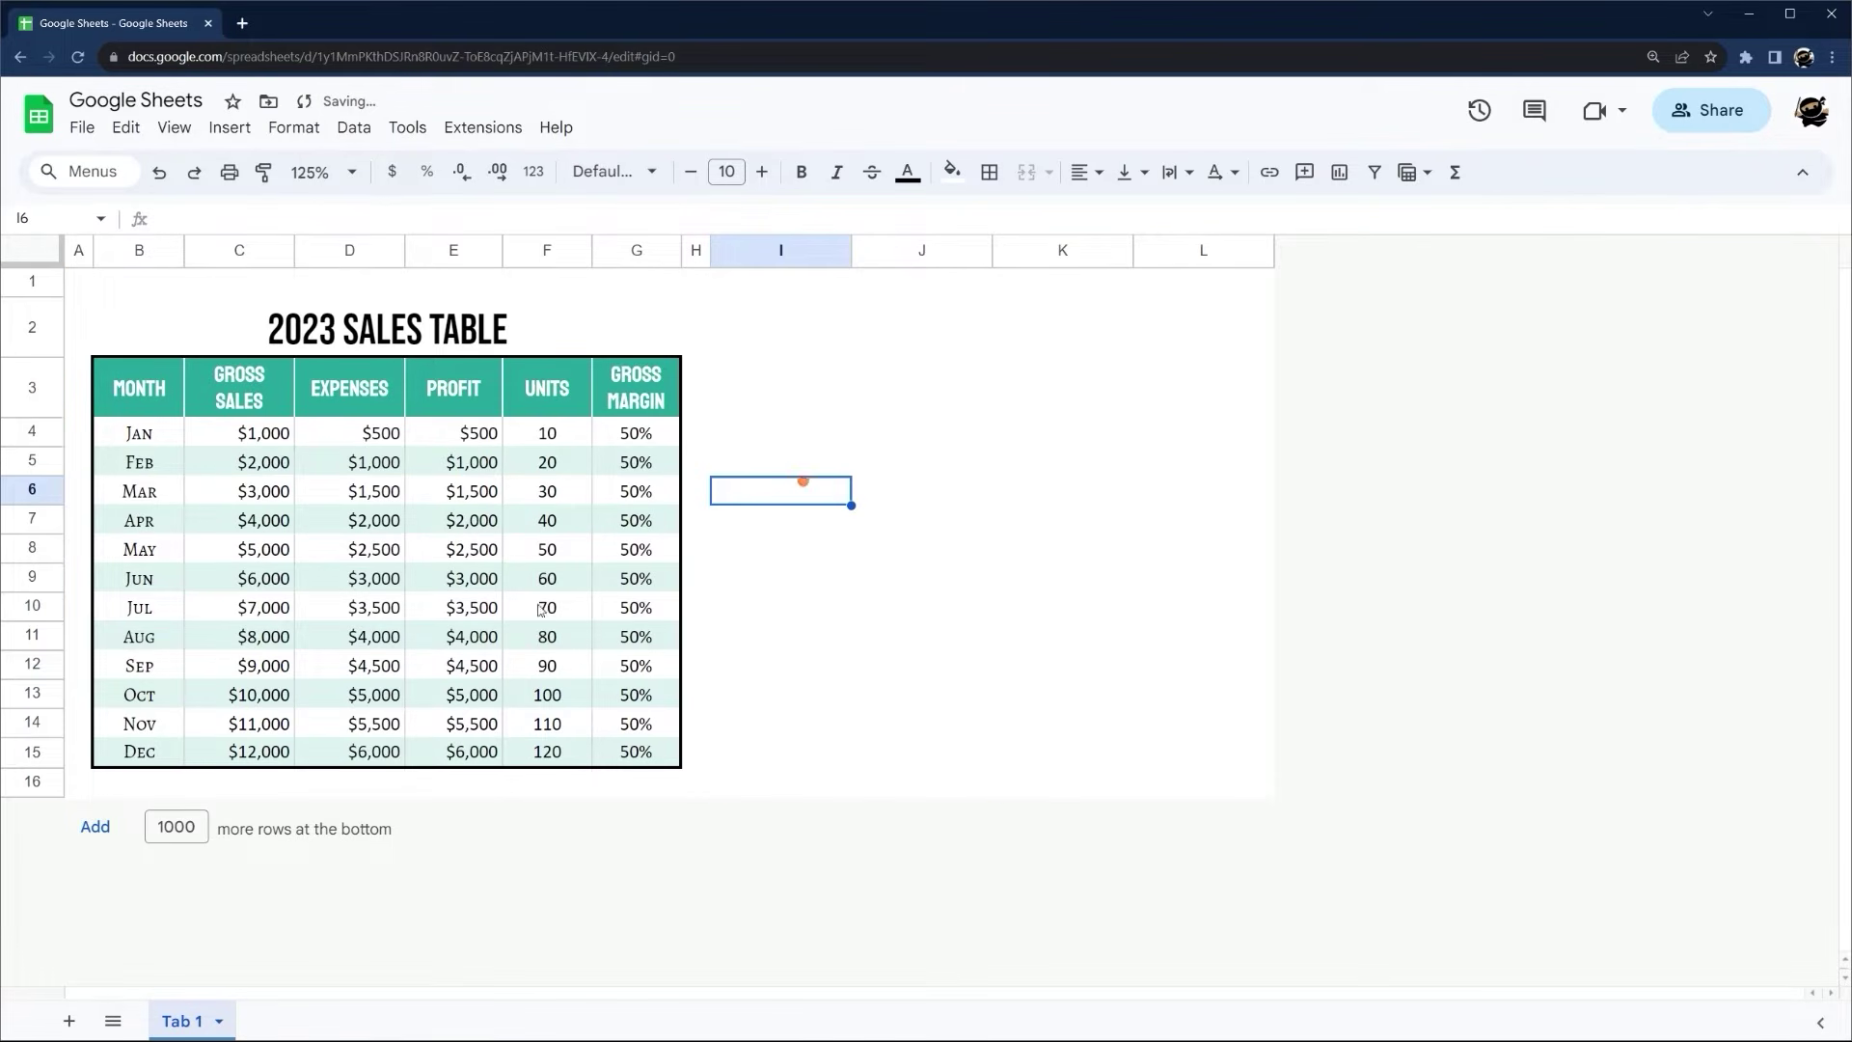
Add 20 rows at the bottom of the sheet and delete rows 28 to 36
double_click(183, 825)
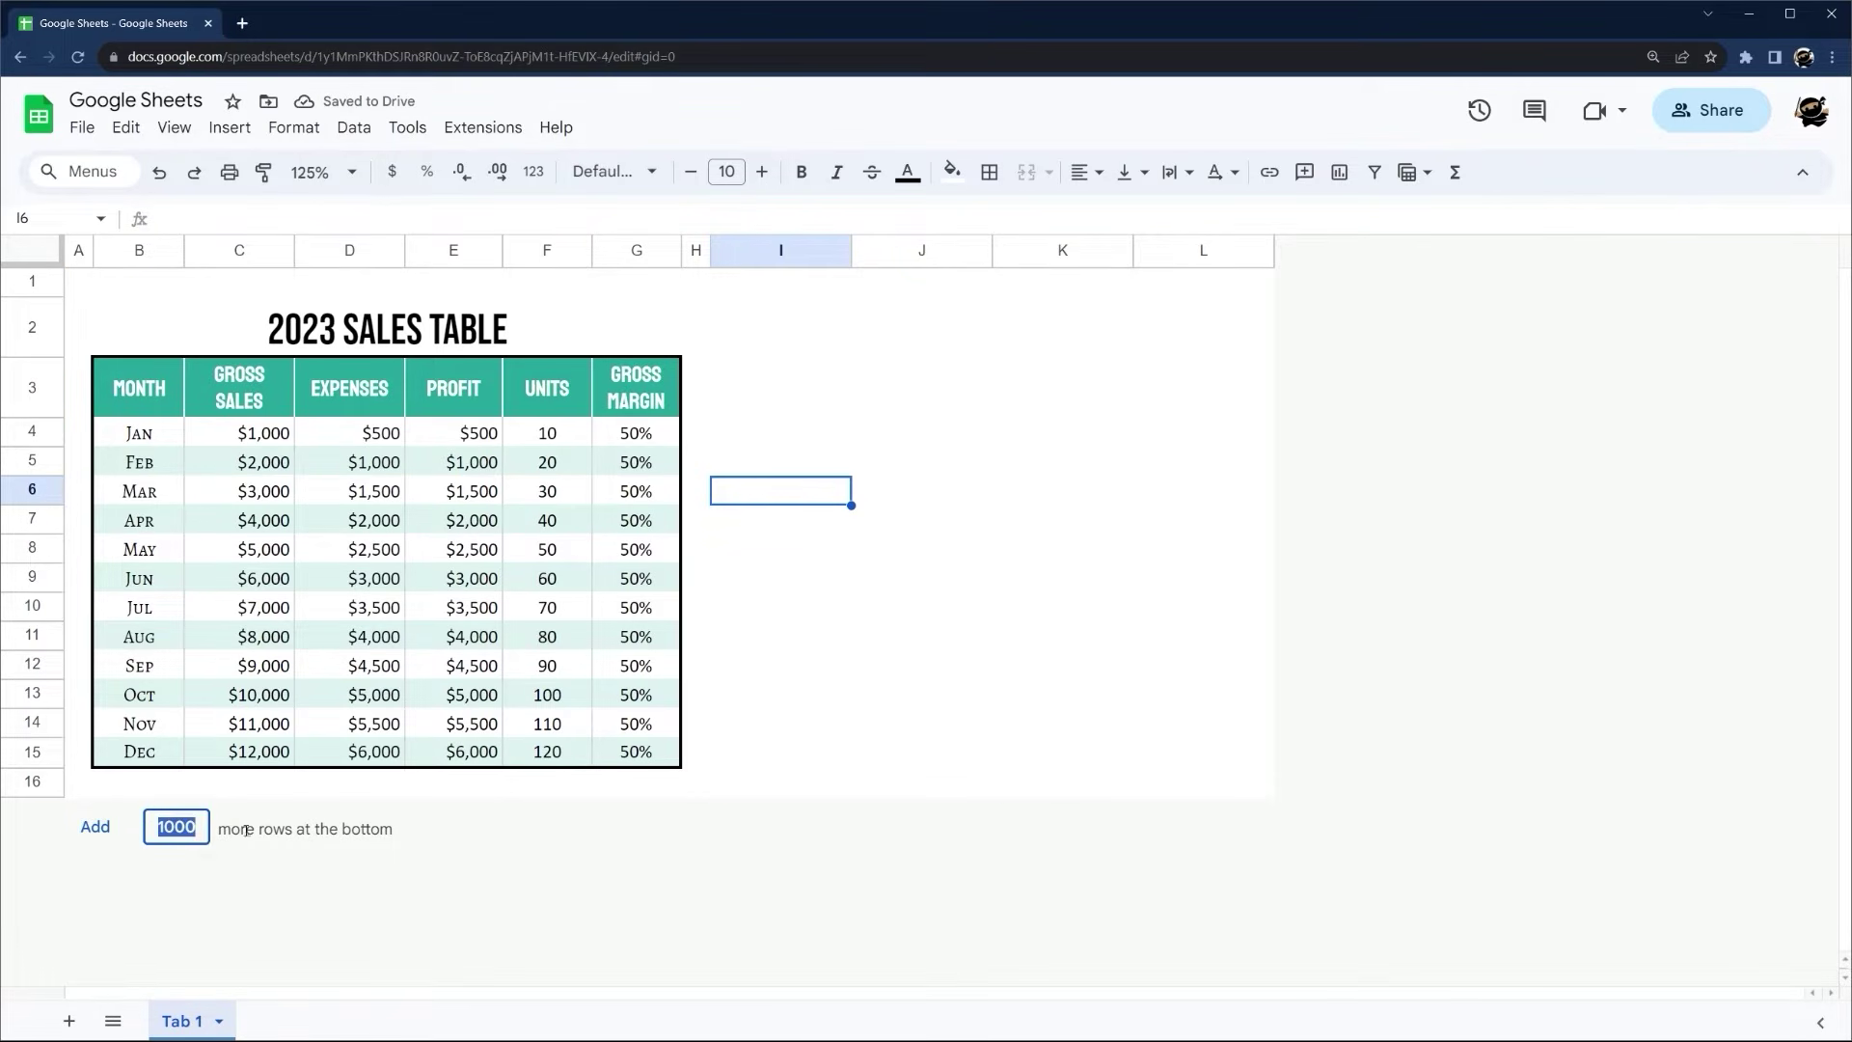
text(20)
key(Return)
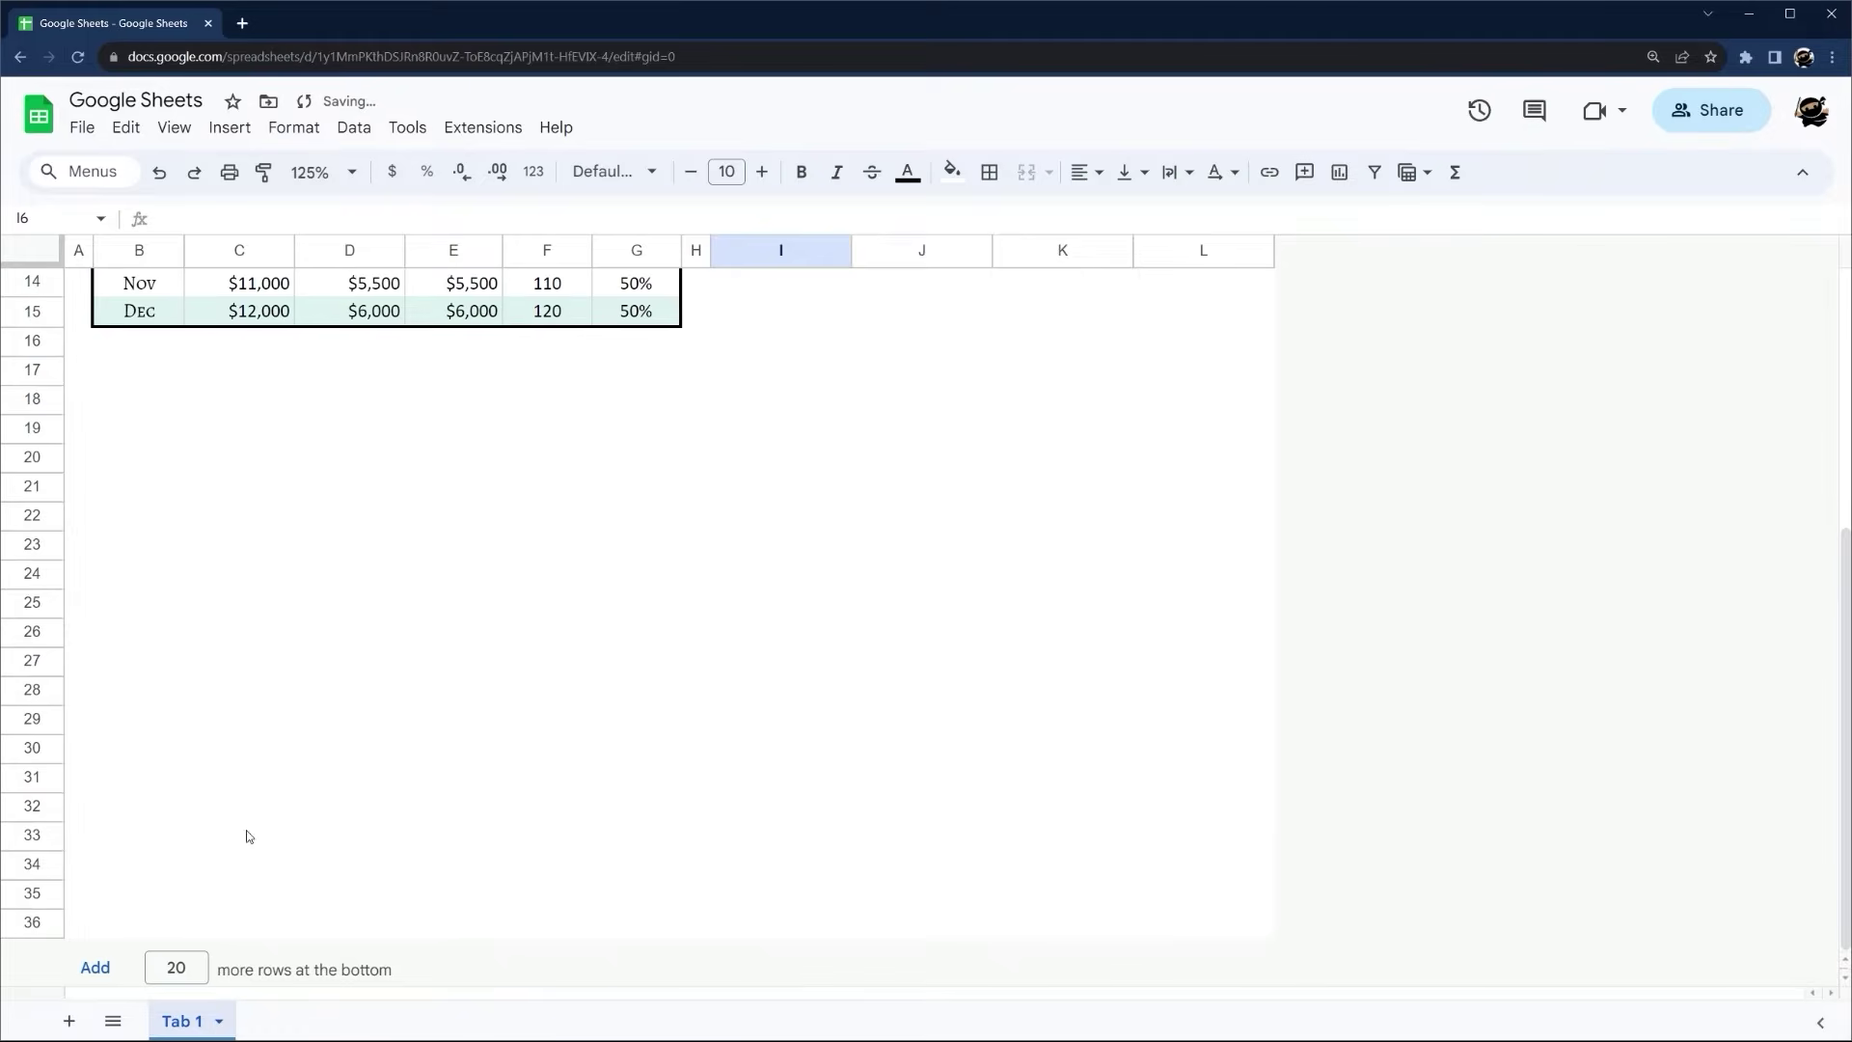
drag(29, 689, 29, 921)
right_click(7, 770)
click(116, 430)
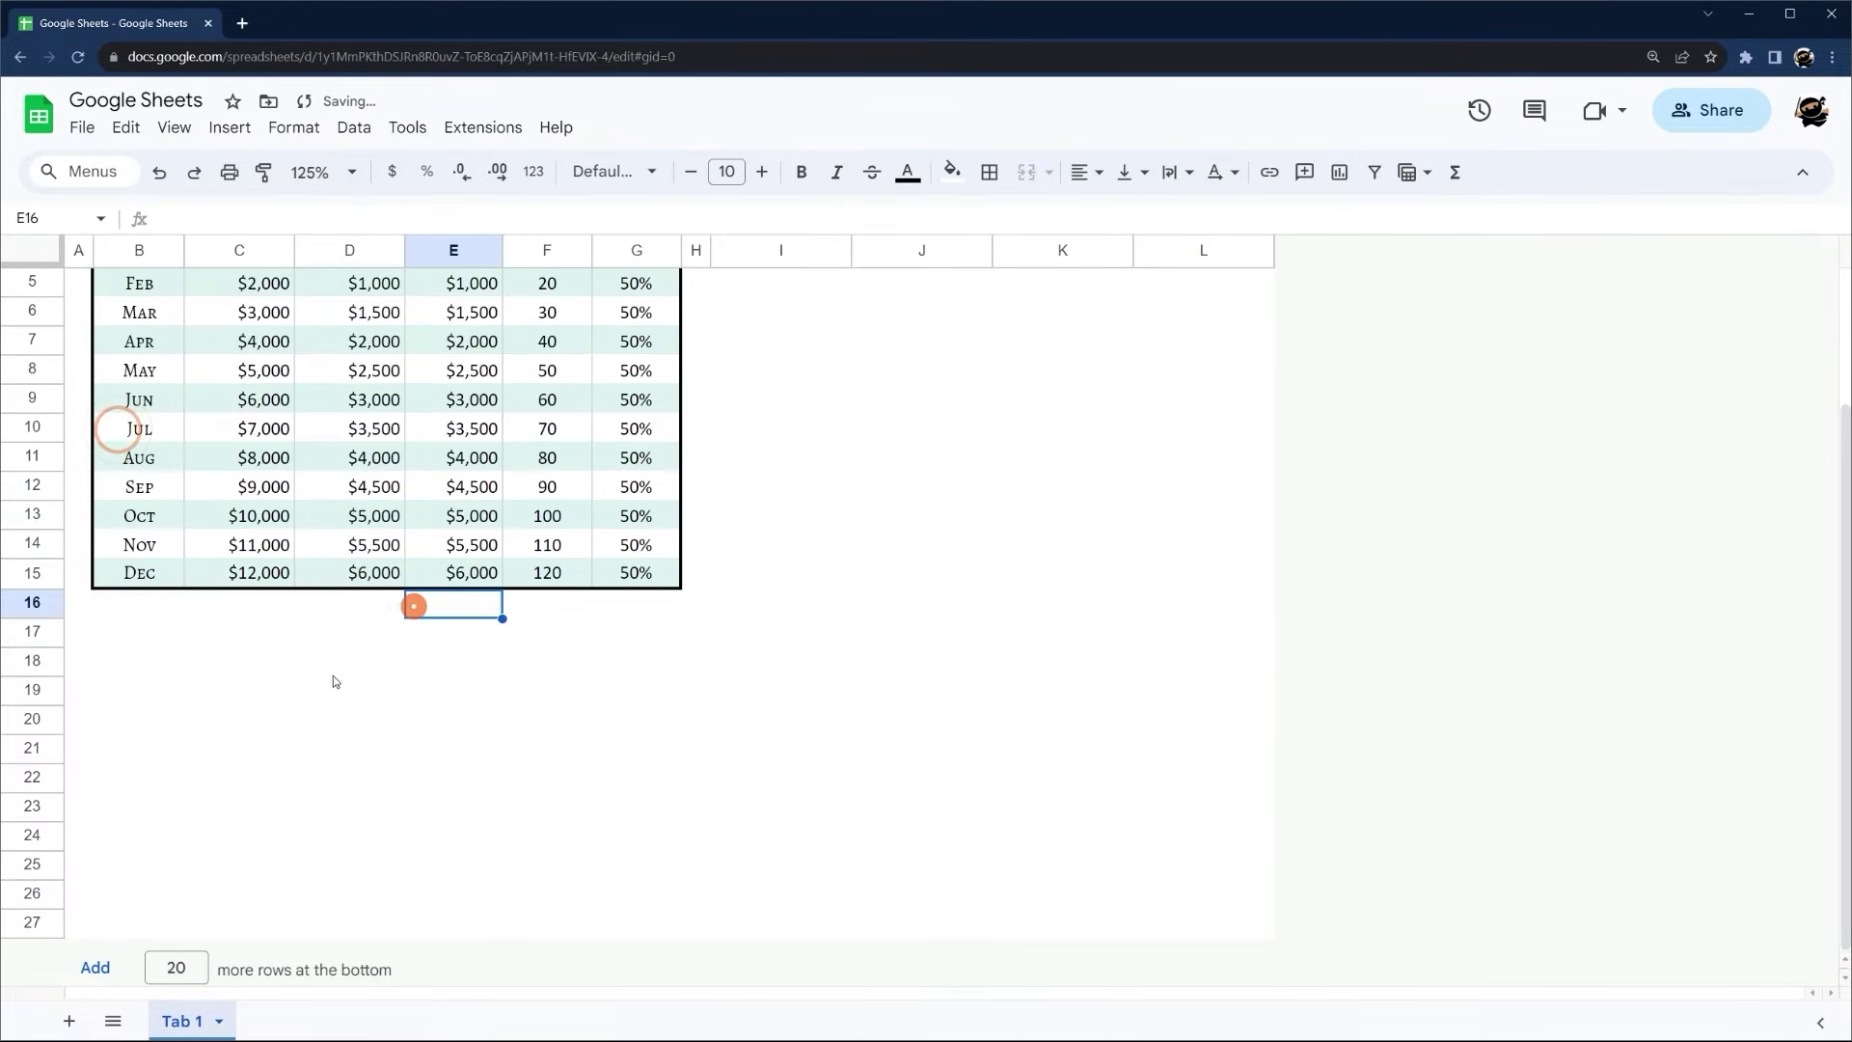
Enter the label "YEAR TOTAL" in B16 below the months
scroll(238, 632, up, 2)
click(137, 786)
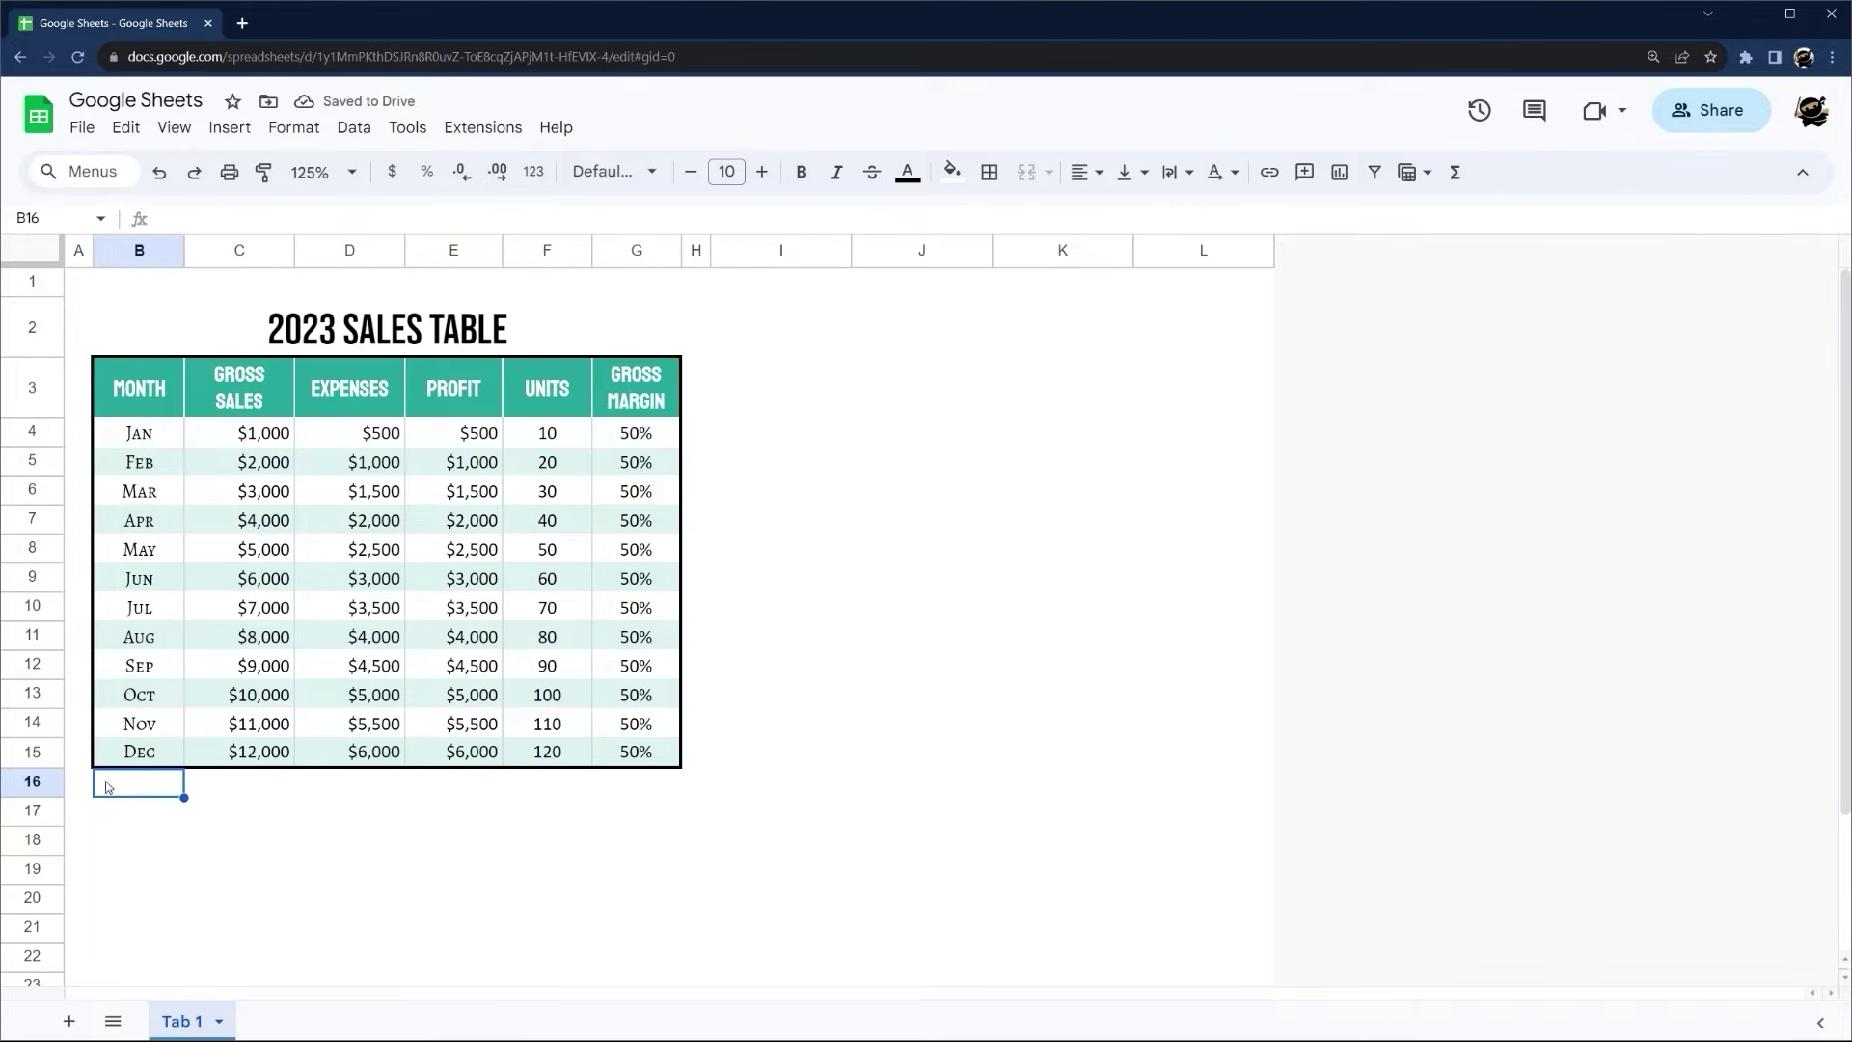
text(YEAR TOTAL)
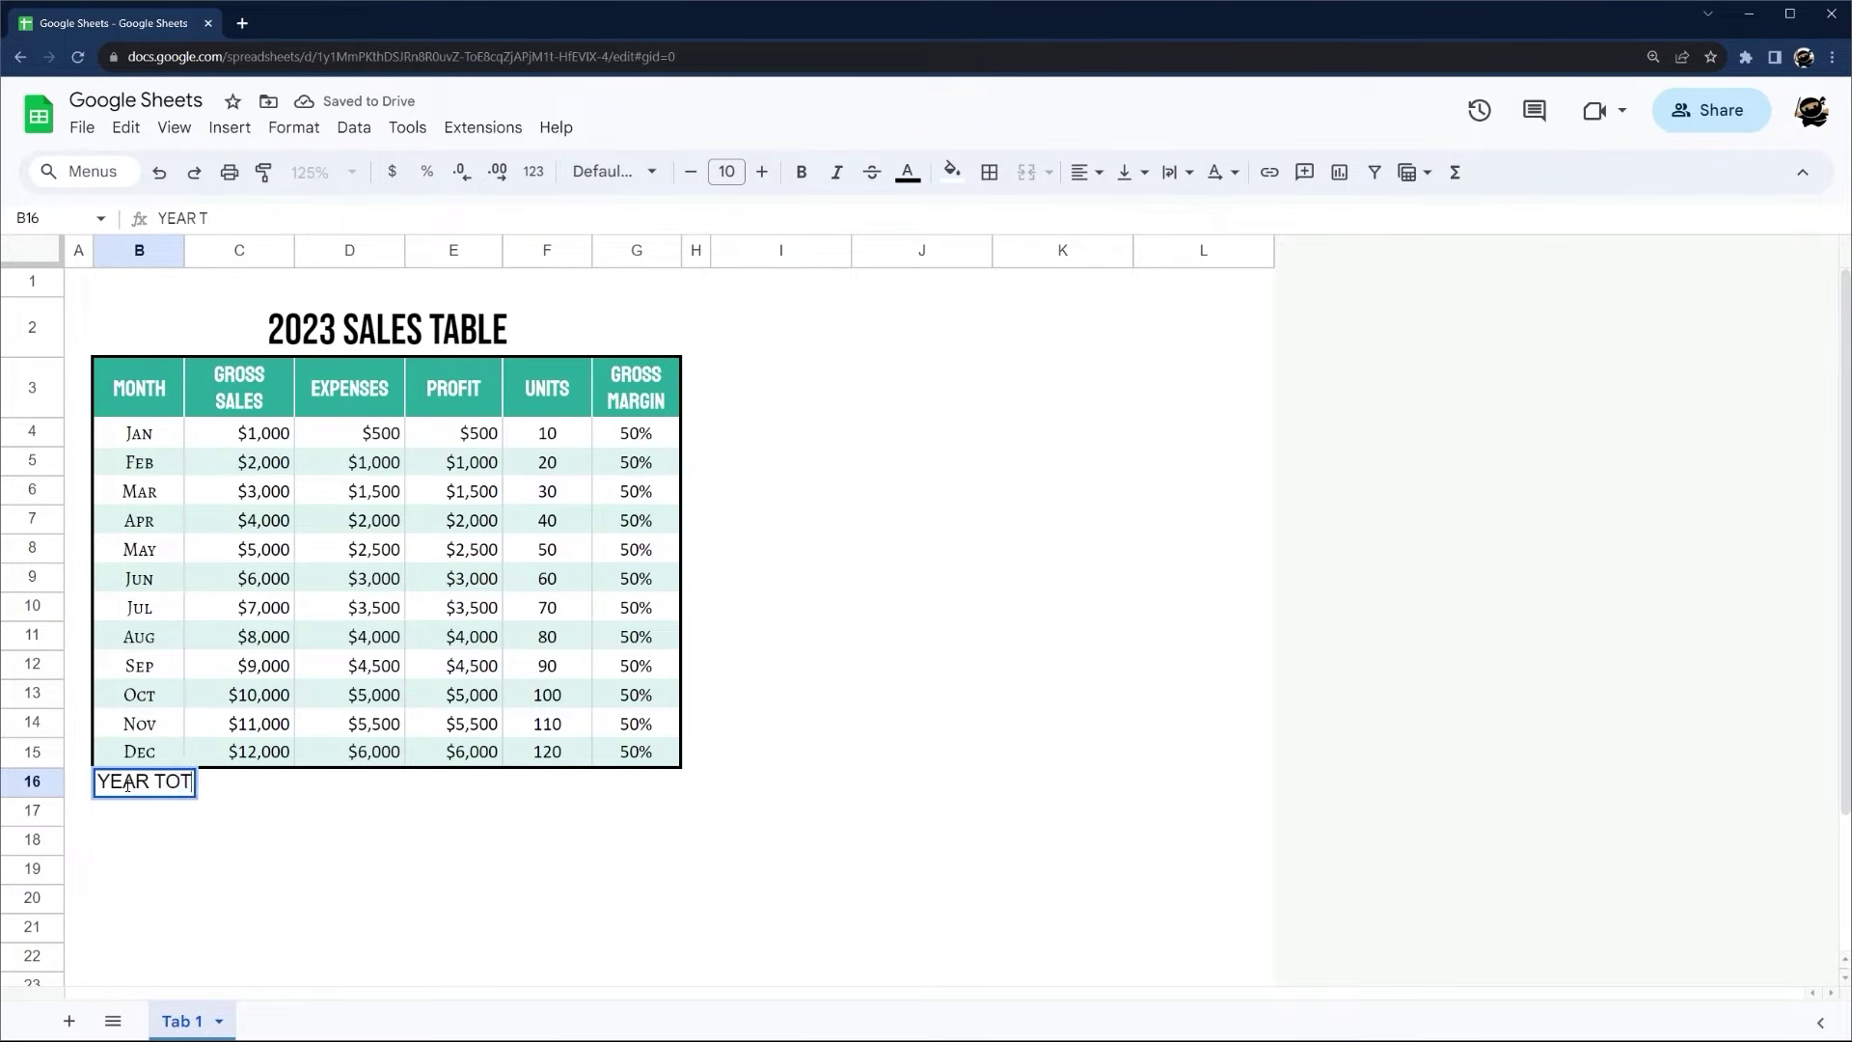
key(Return)
Try to total gross sales in C16 by adding single cells with =C4+C5+C6
click(259, 784)
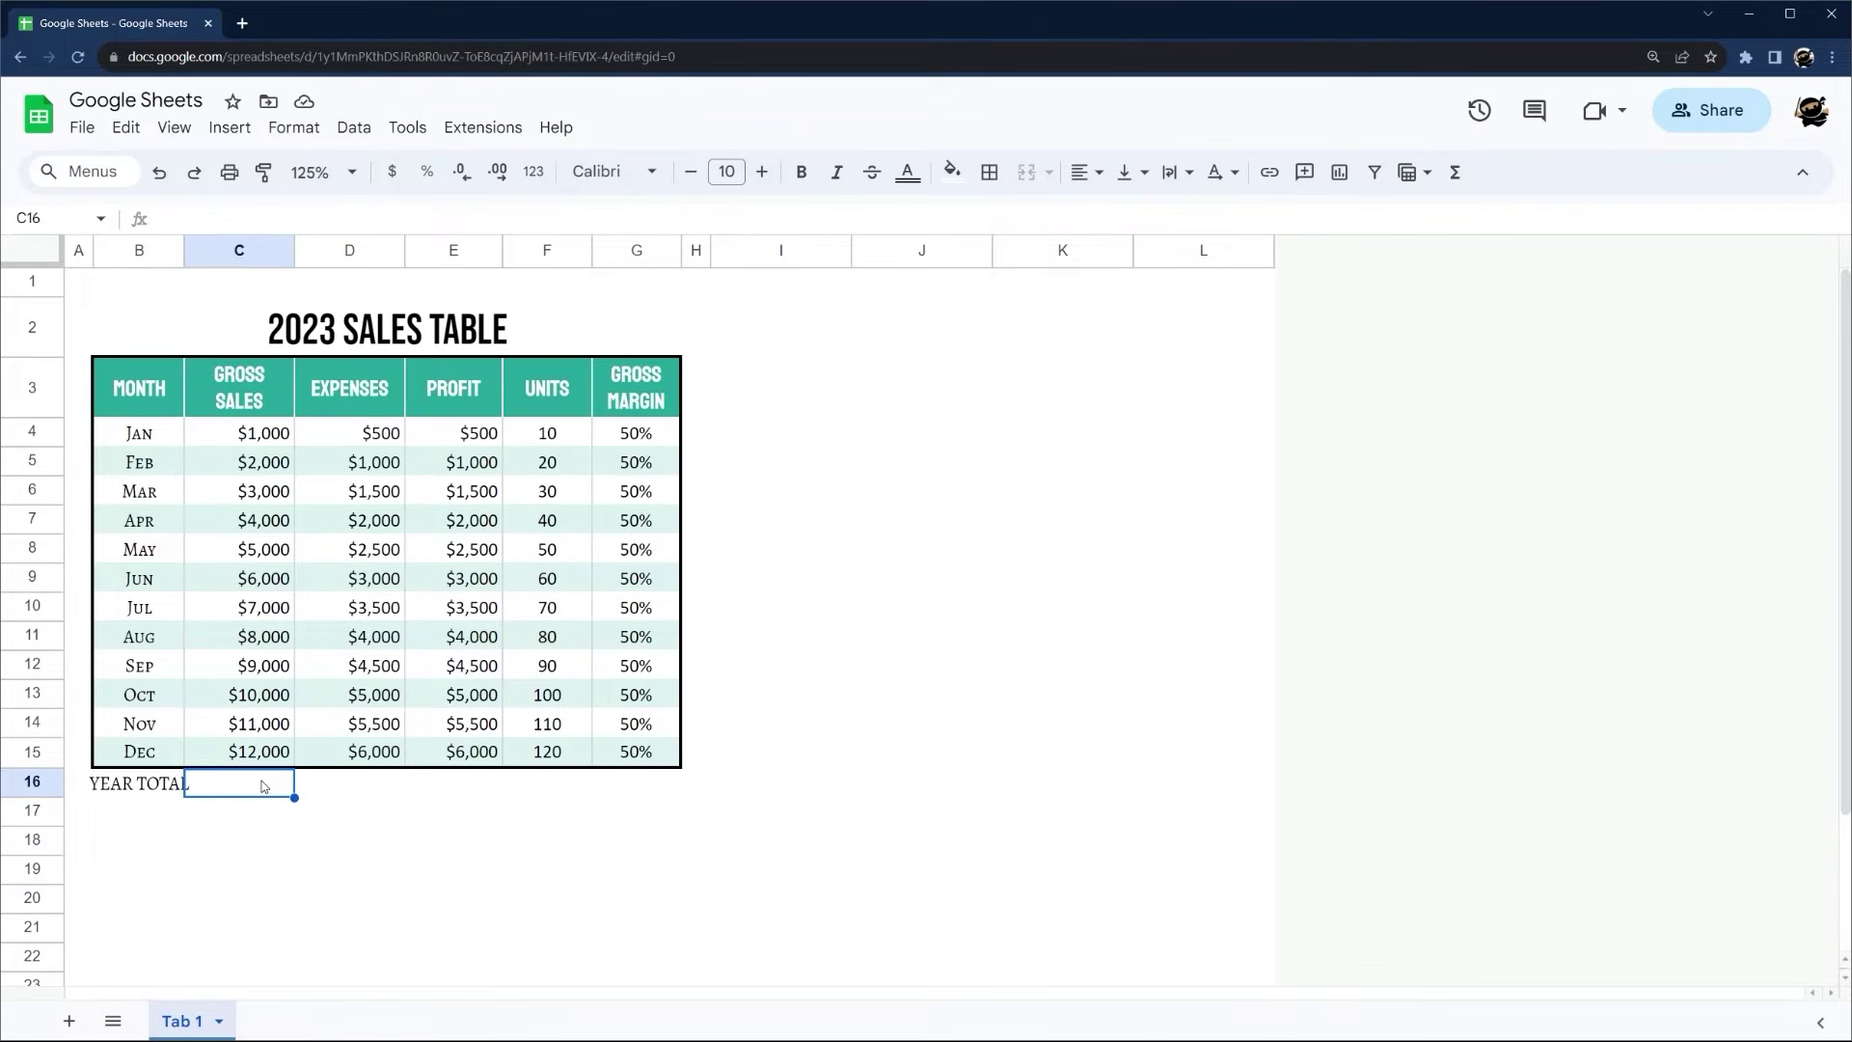
click(543, 438)
click(647, 437)
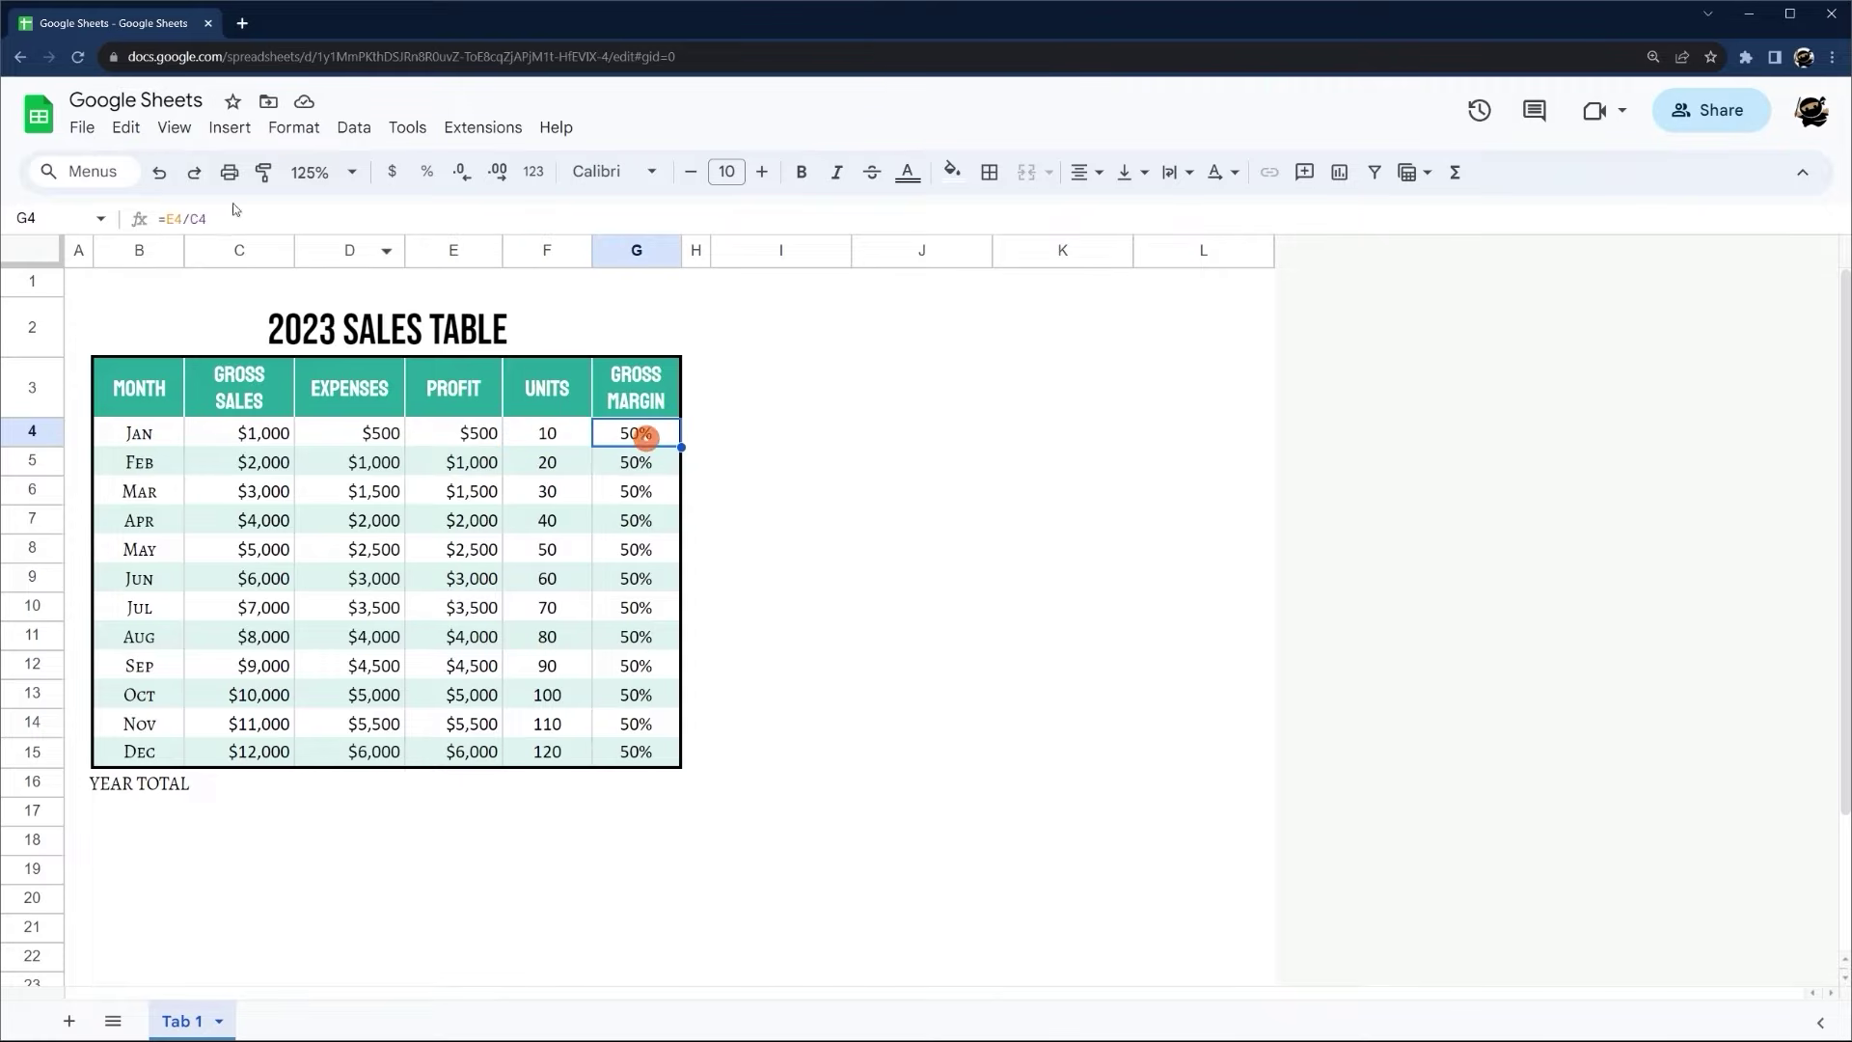
click(207, 781)
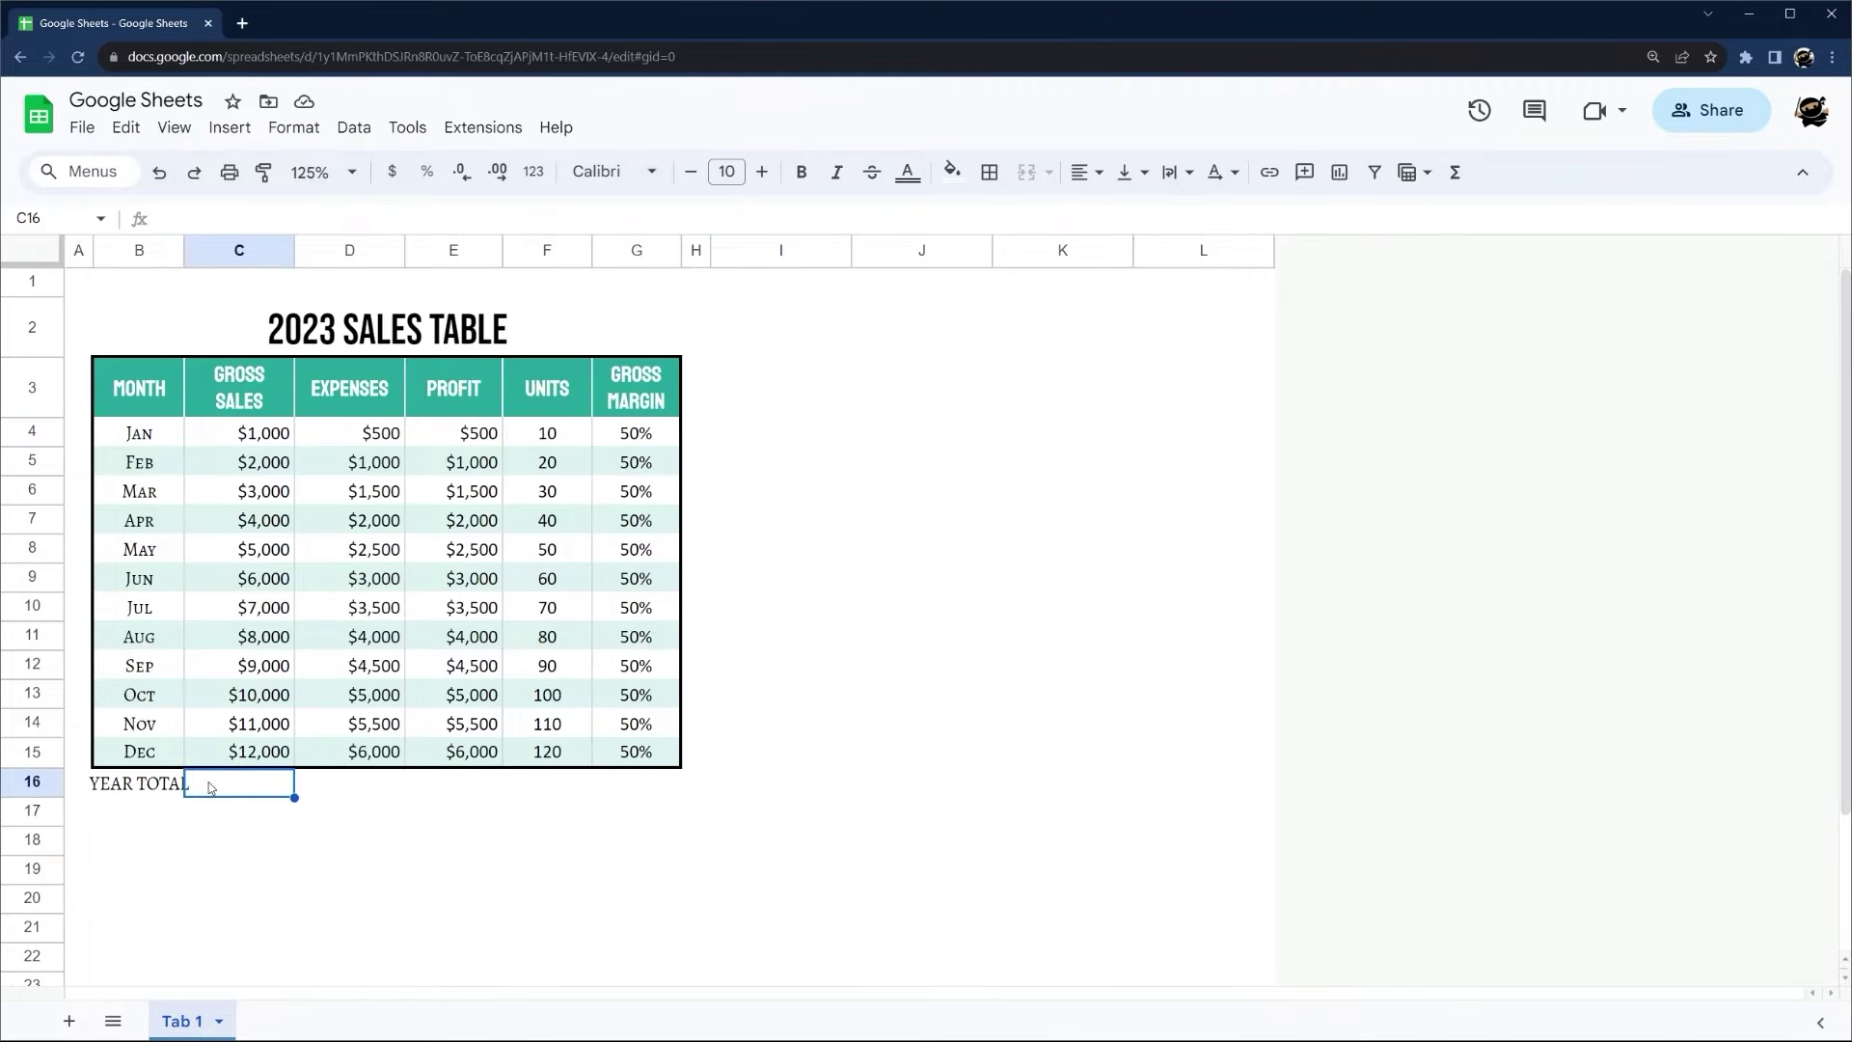
text(=)
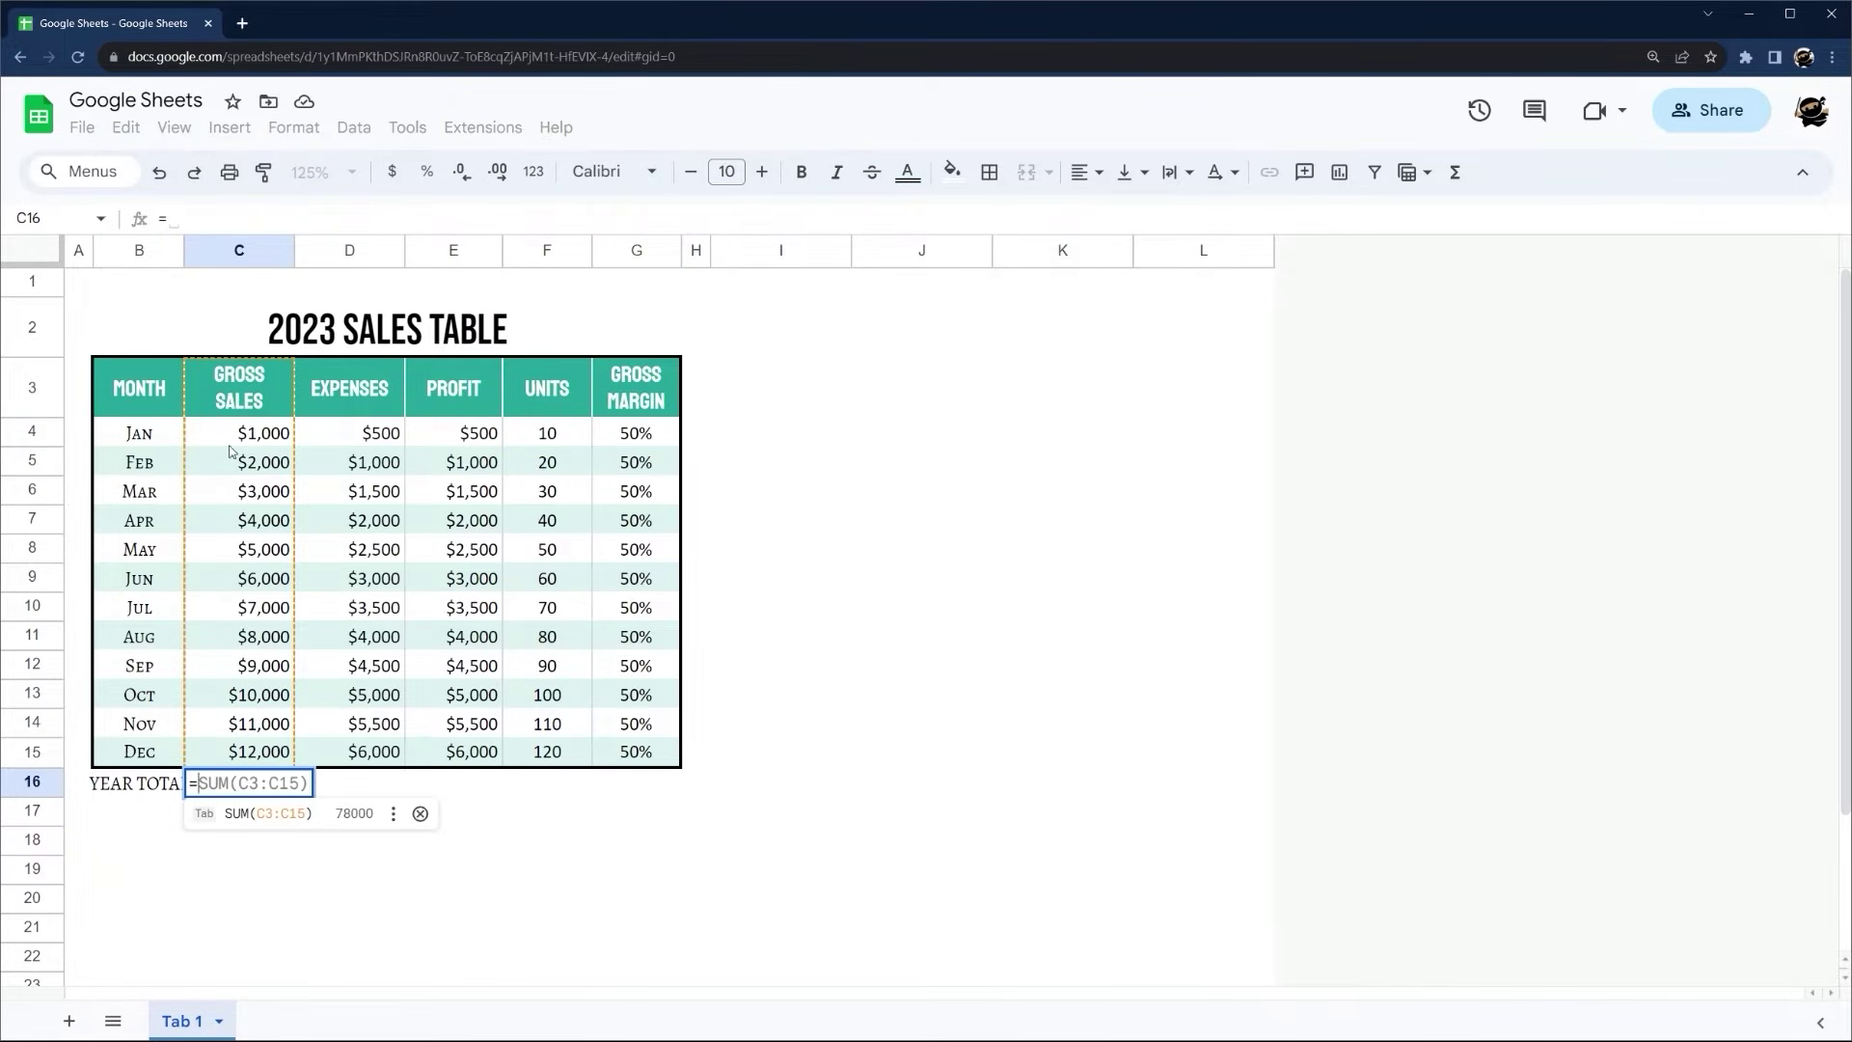
click(236, 432)
text(+)
click(229, 464)
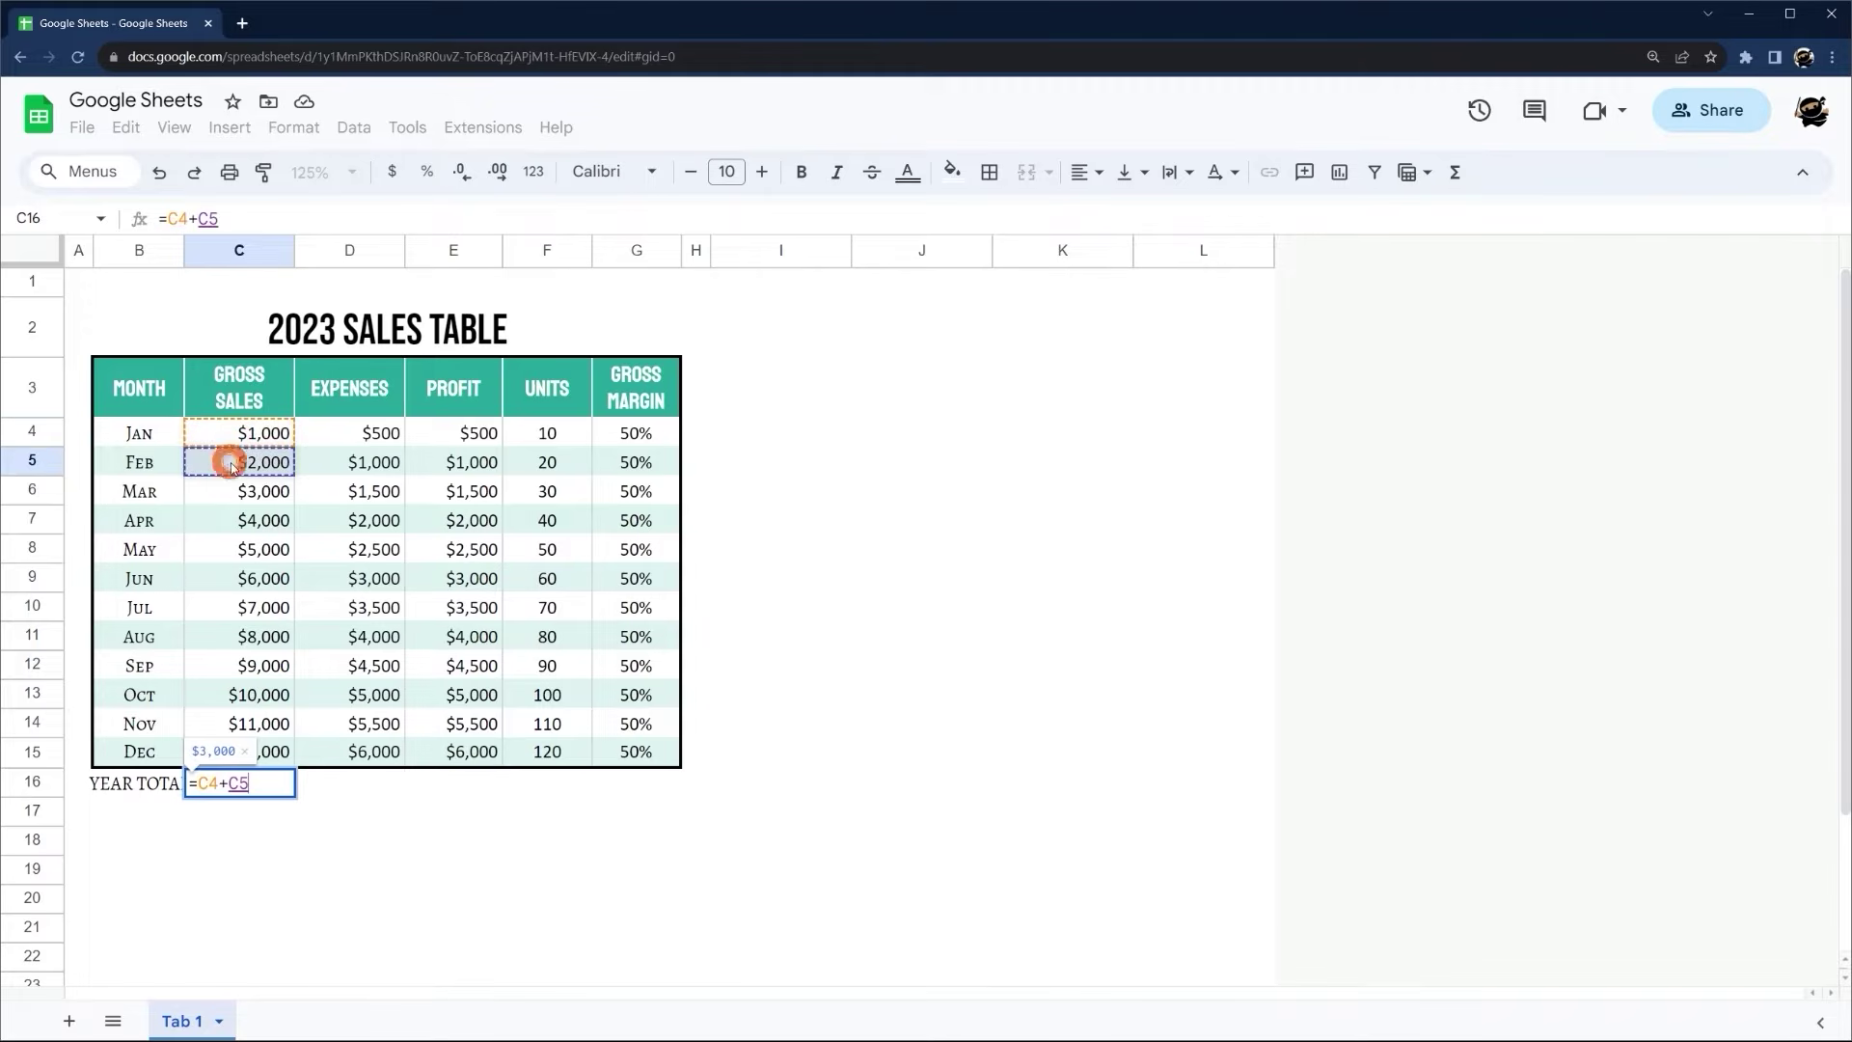
text(+)
click(243, 491)
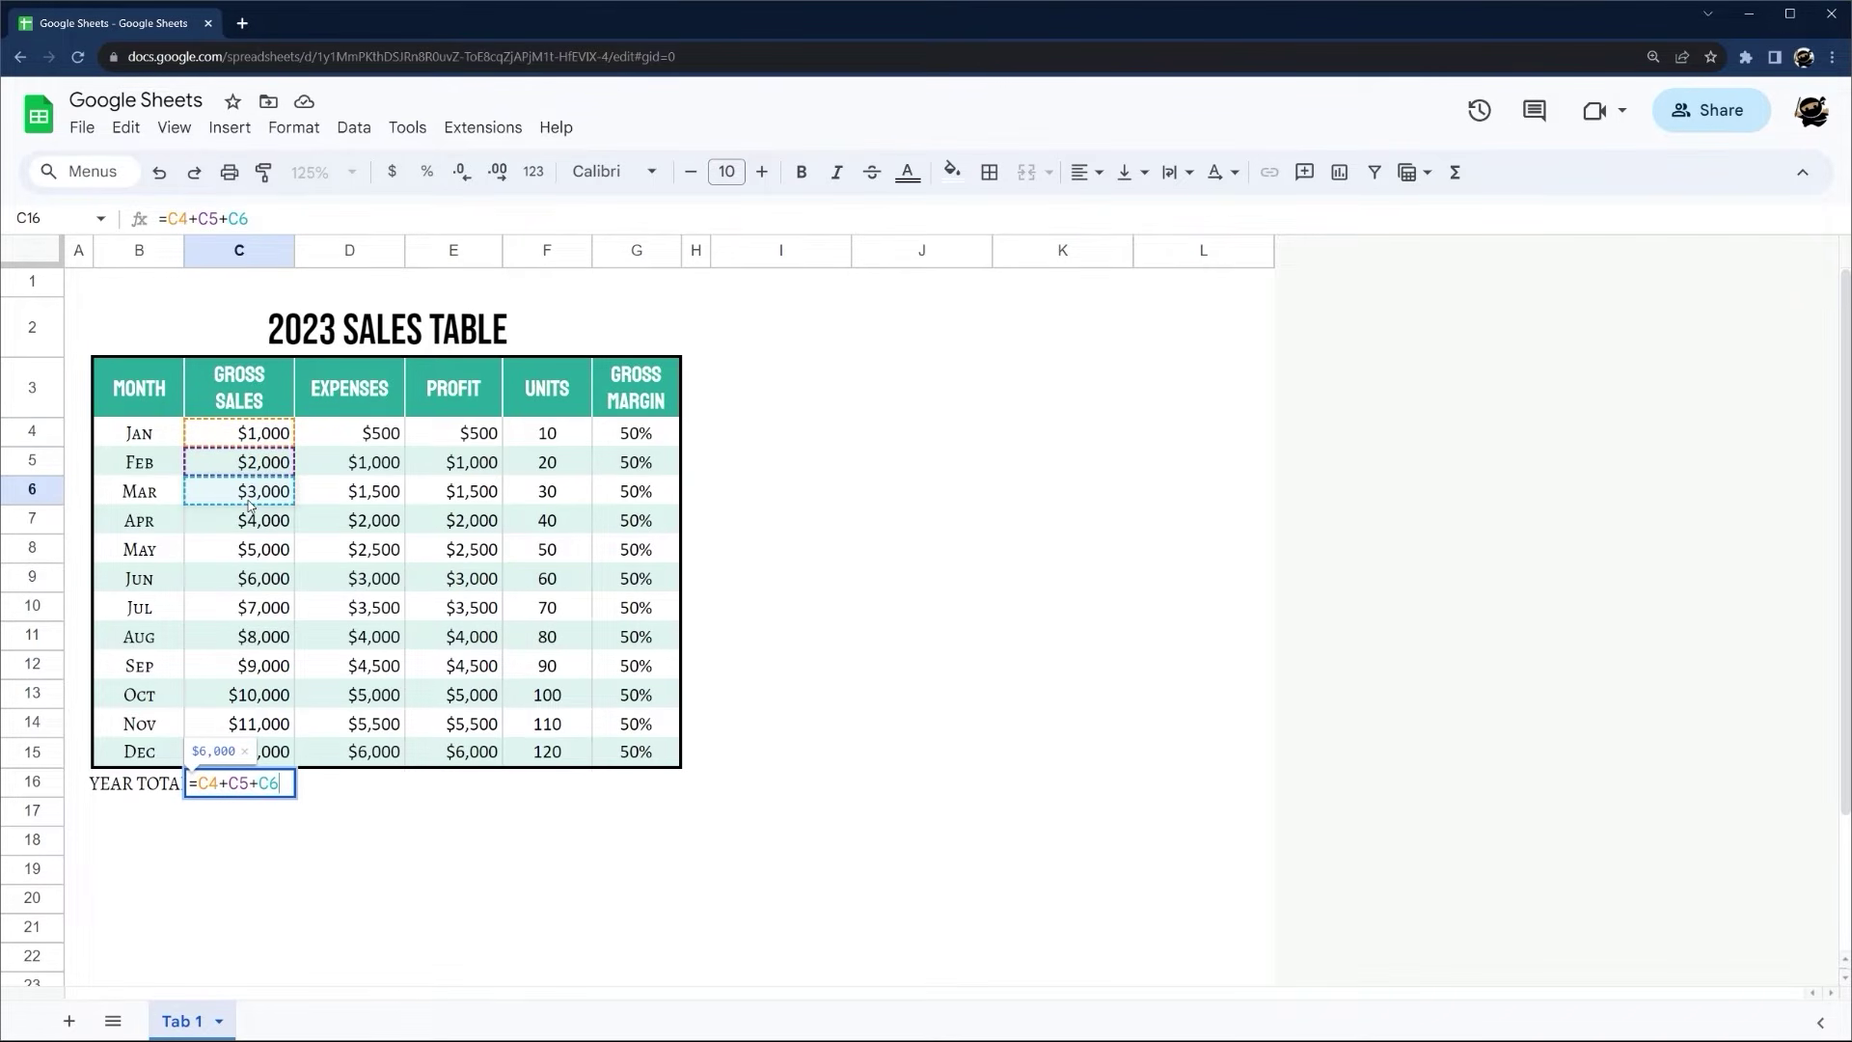
key(Escape)
Try a SUM formula in C16 and expand the function's help details
text(=)
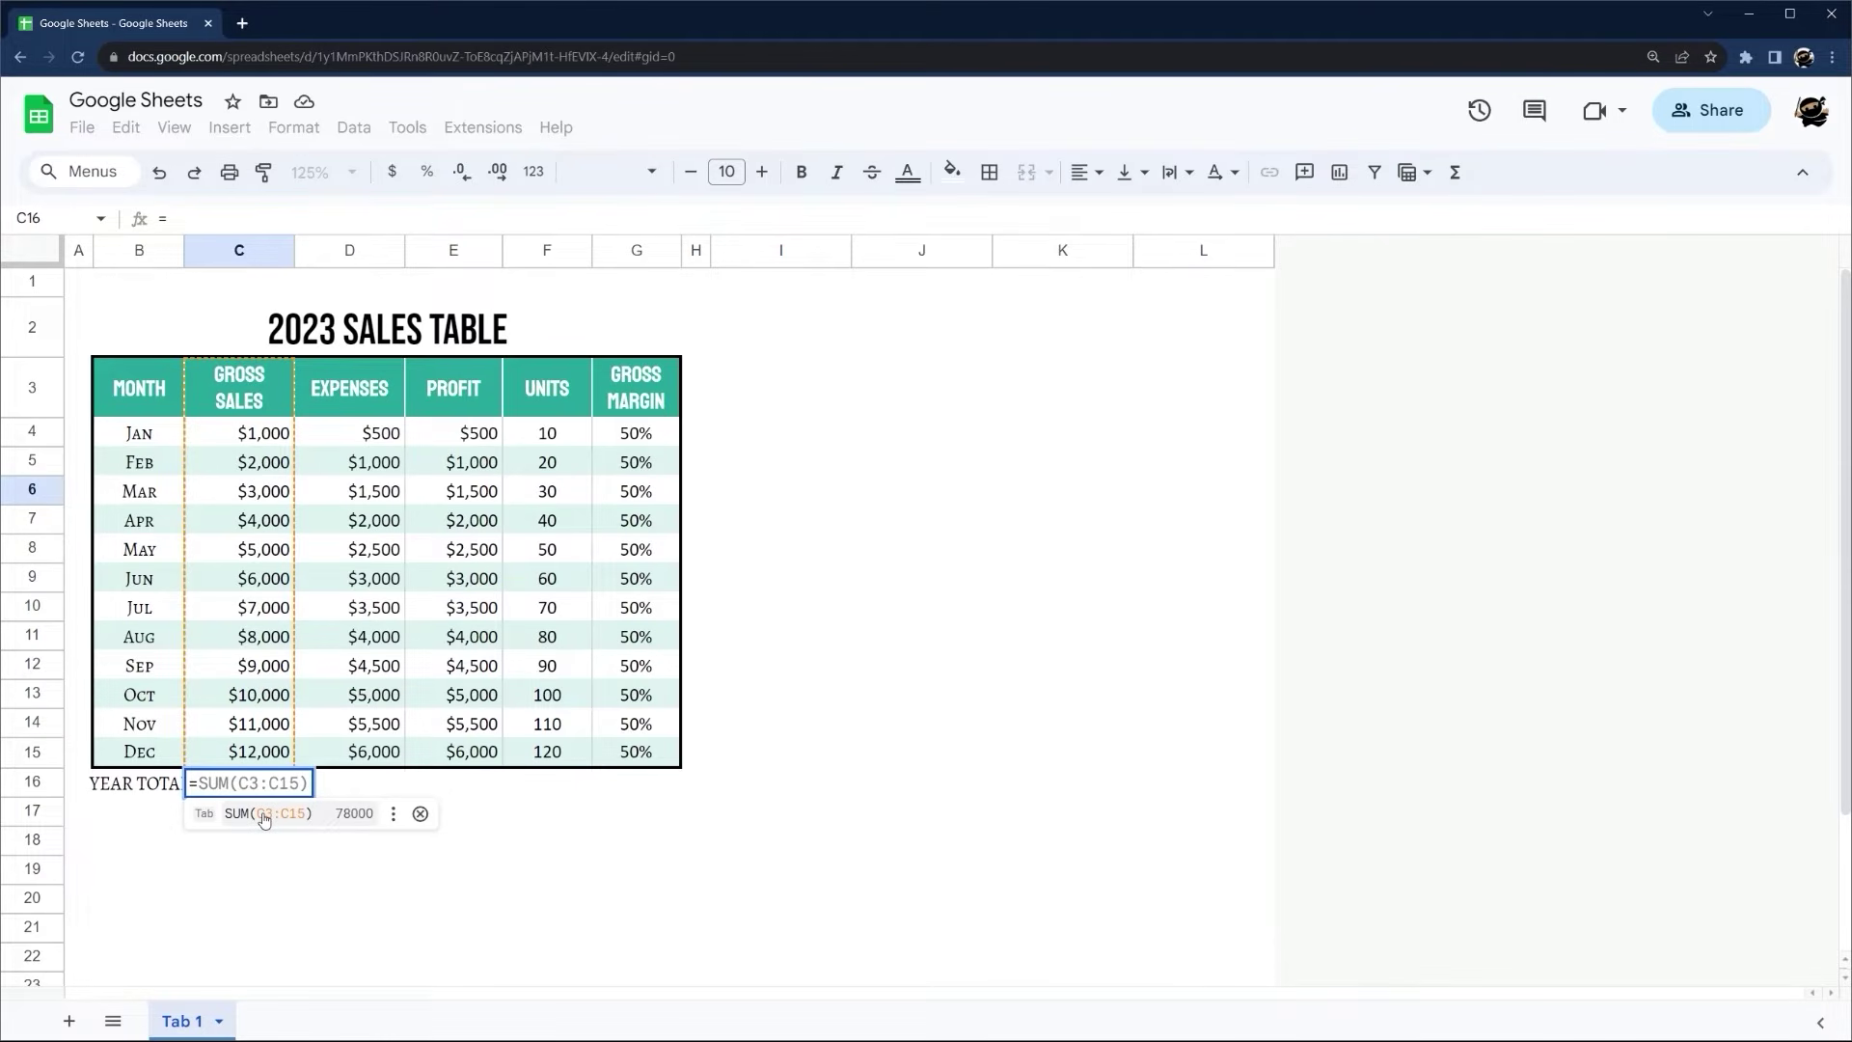
text(sum()
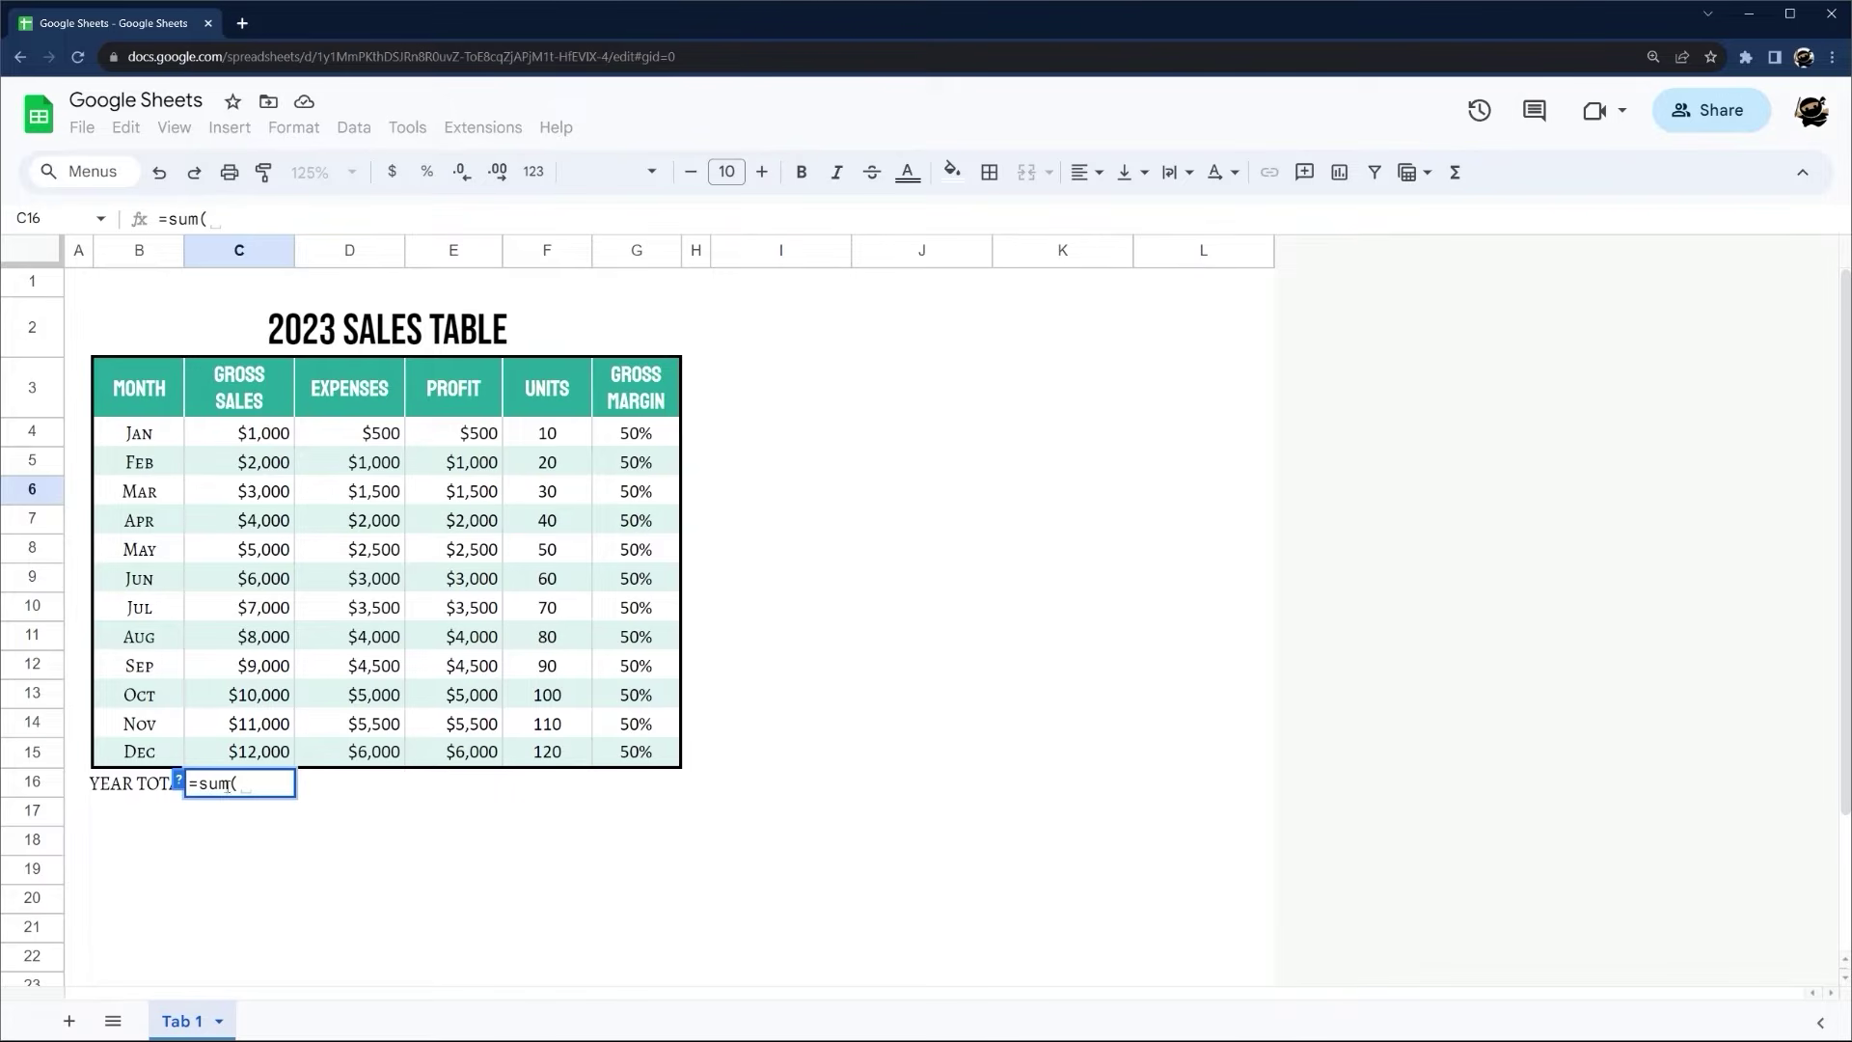
click(178, 781)
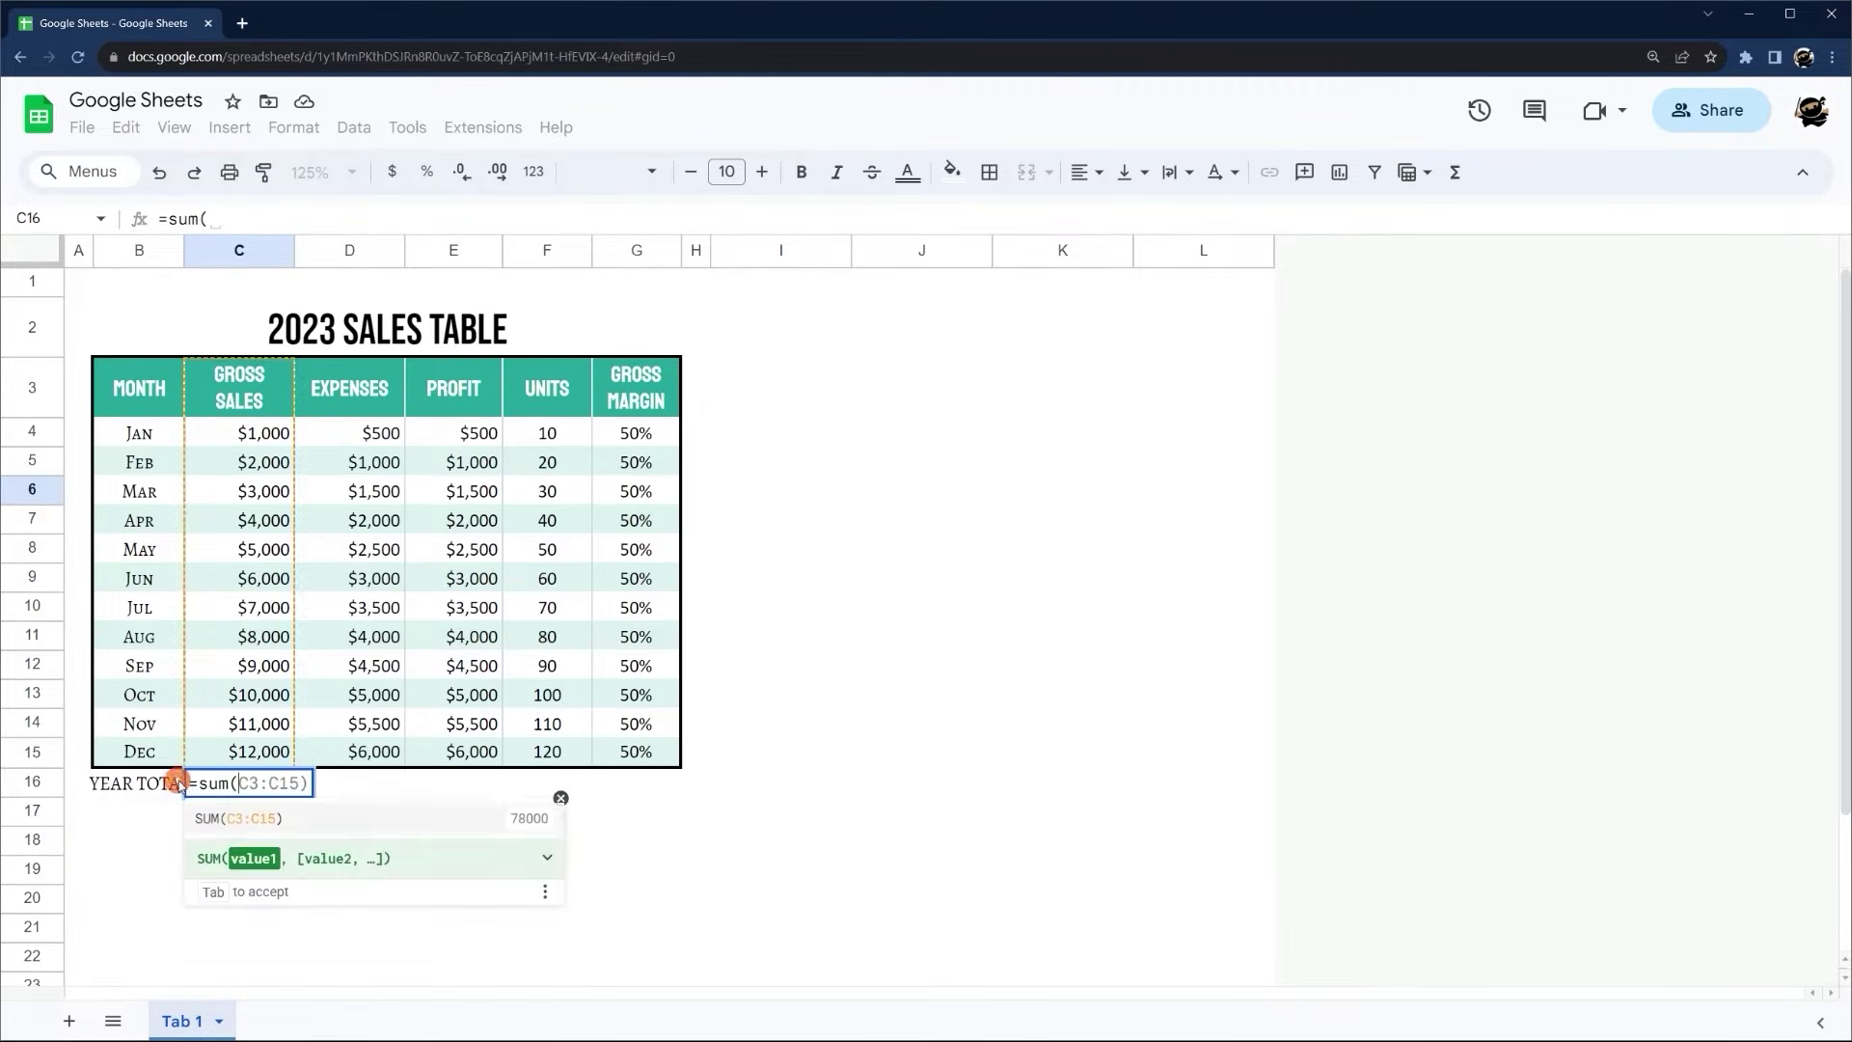
scroll(292, 714, down, 1)
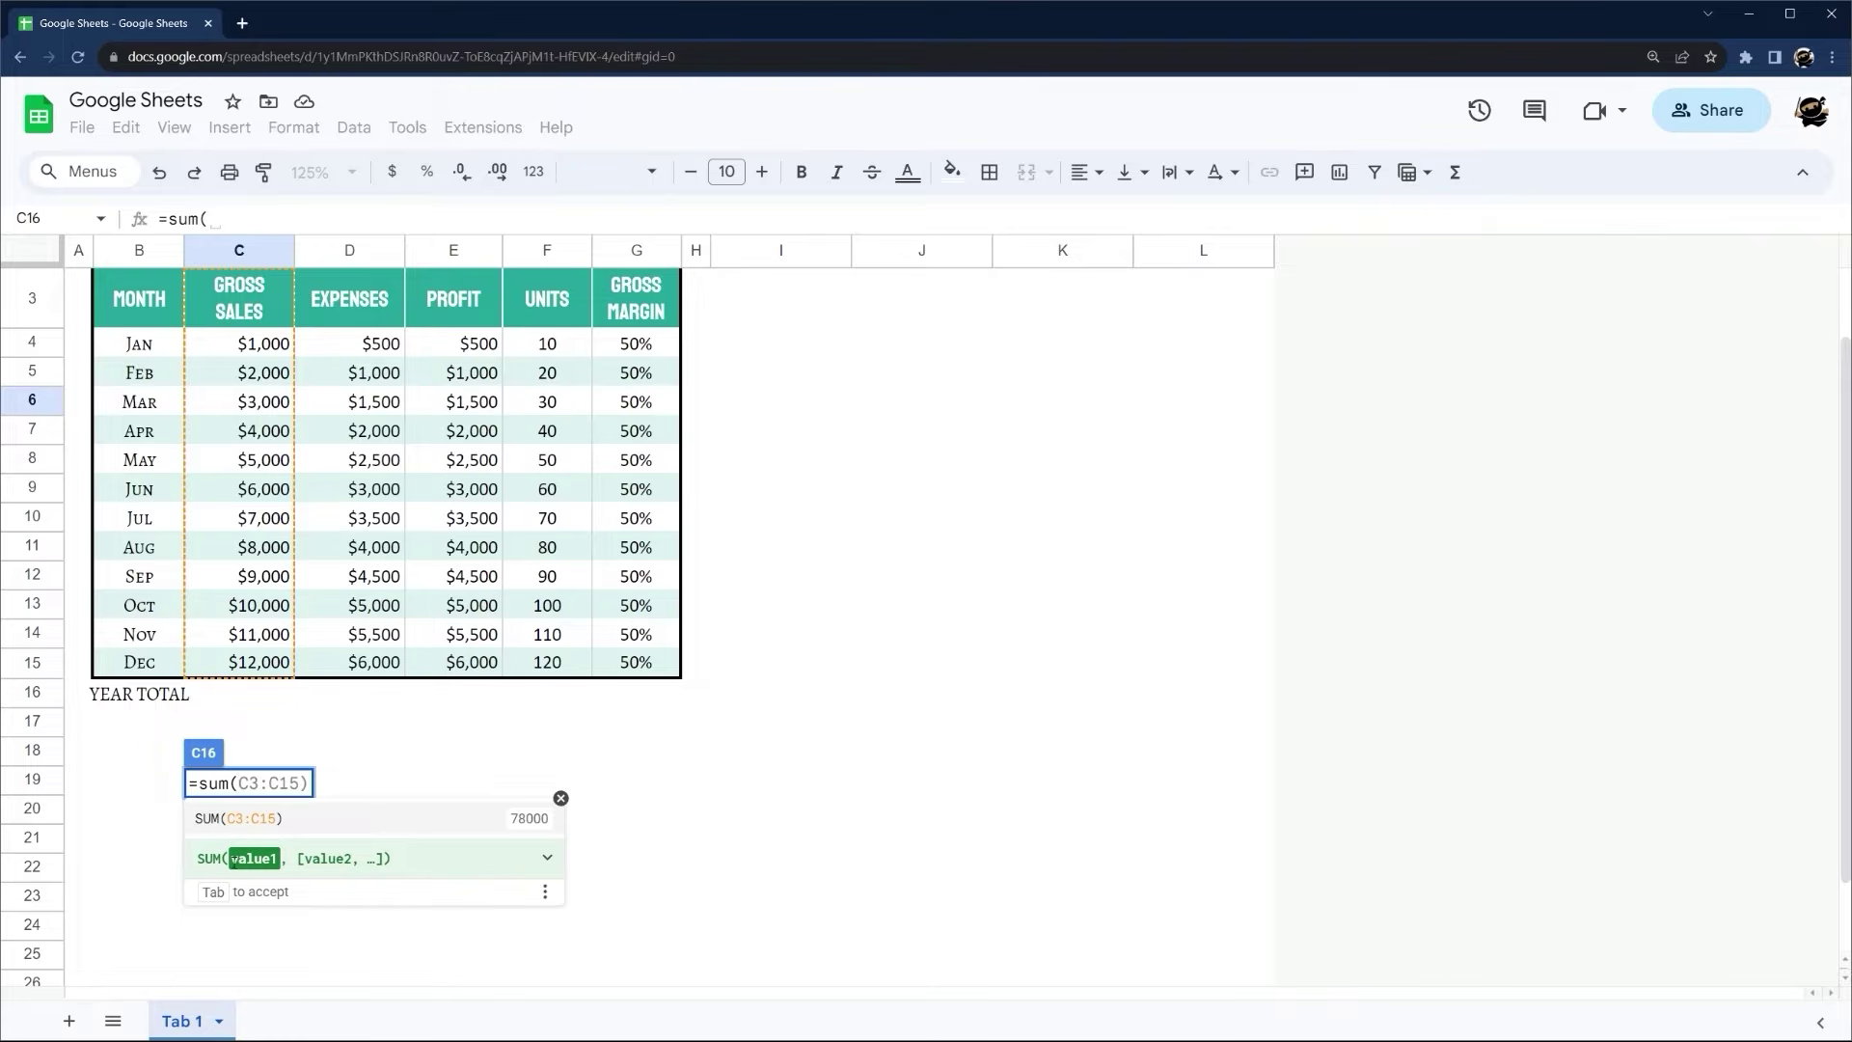
click(548, 863)
scroll(529, 680, down, 2)
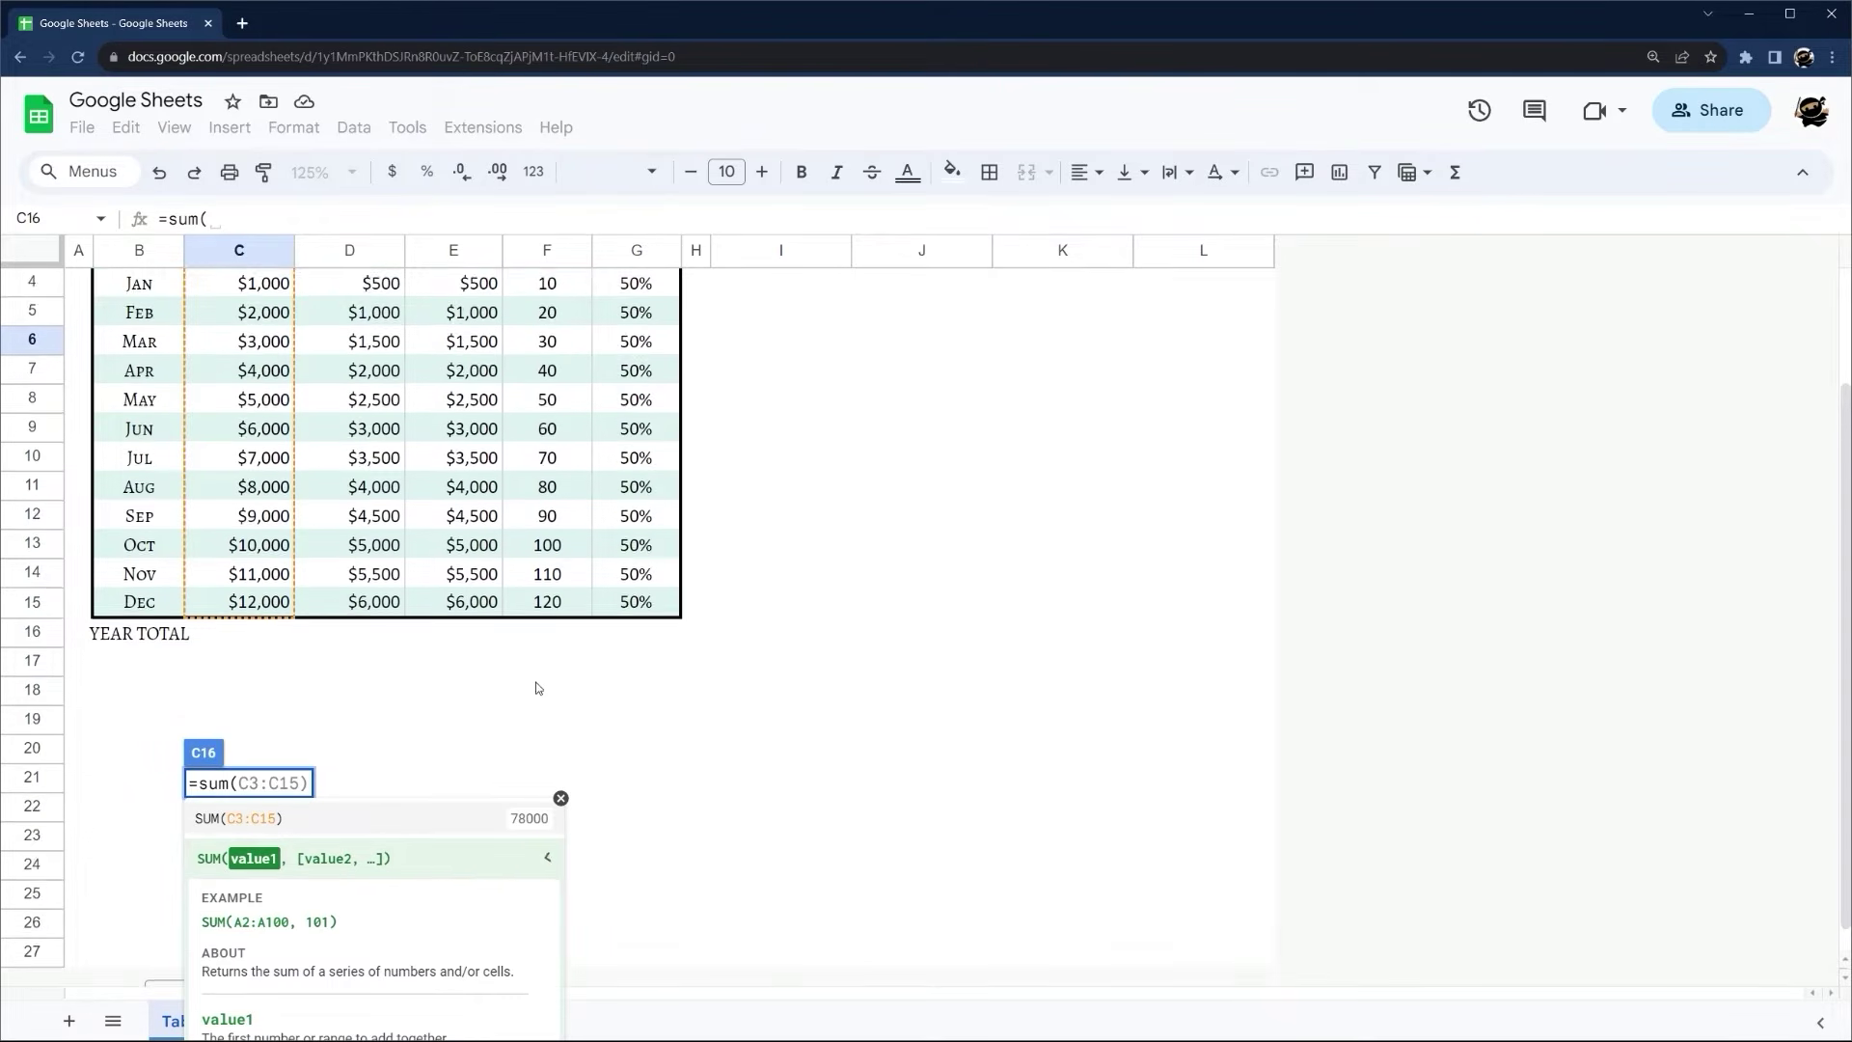
scroll(346, 783, up, 2)
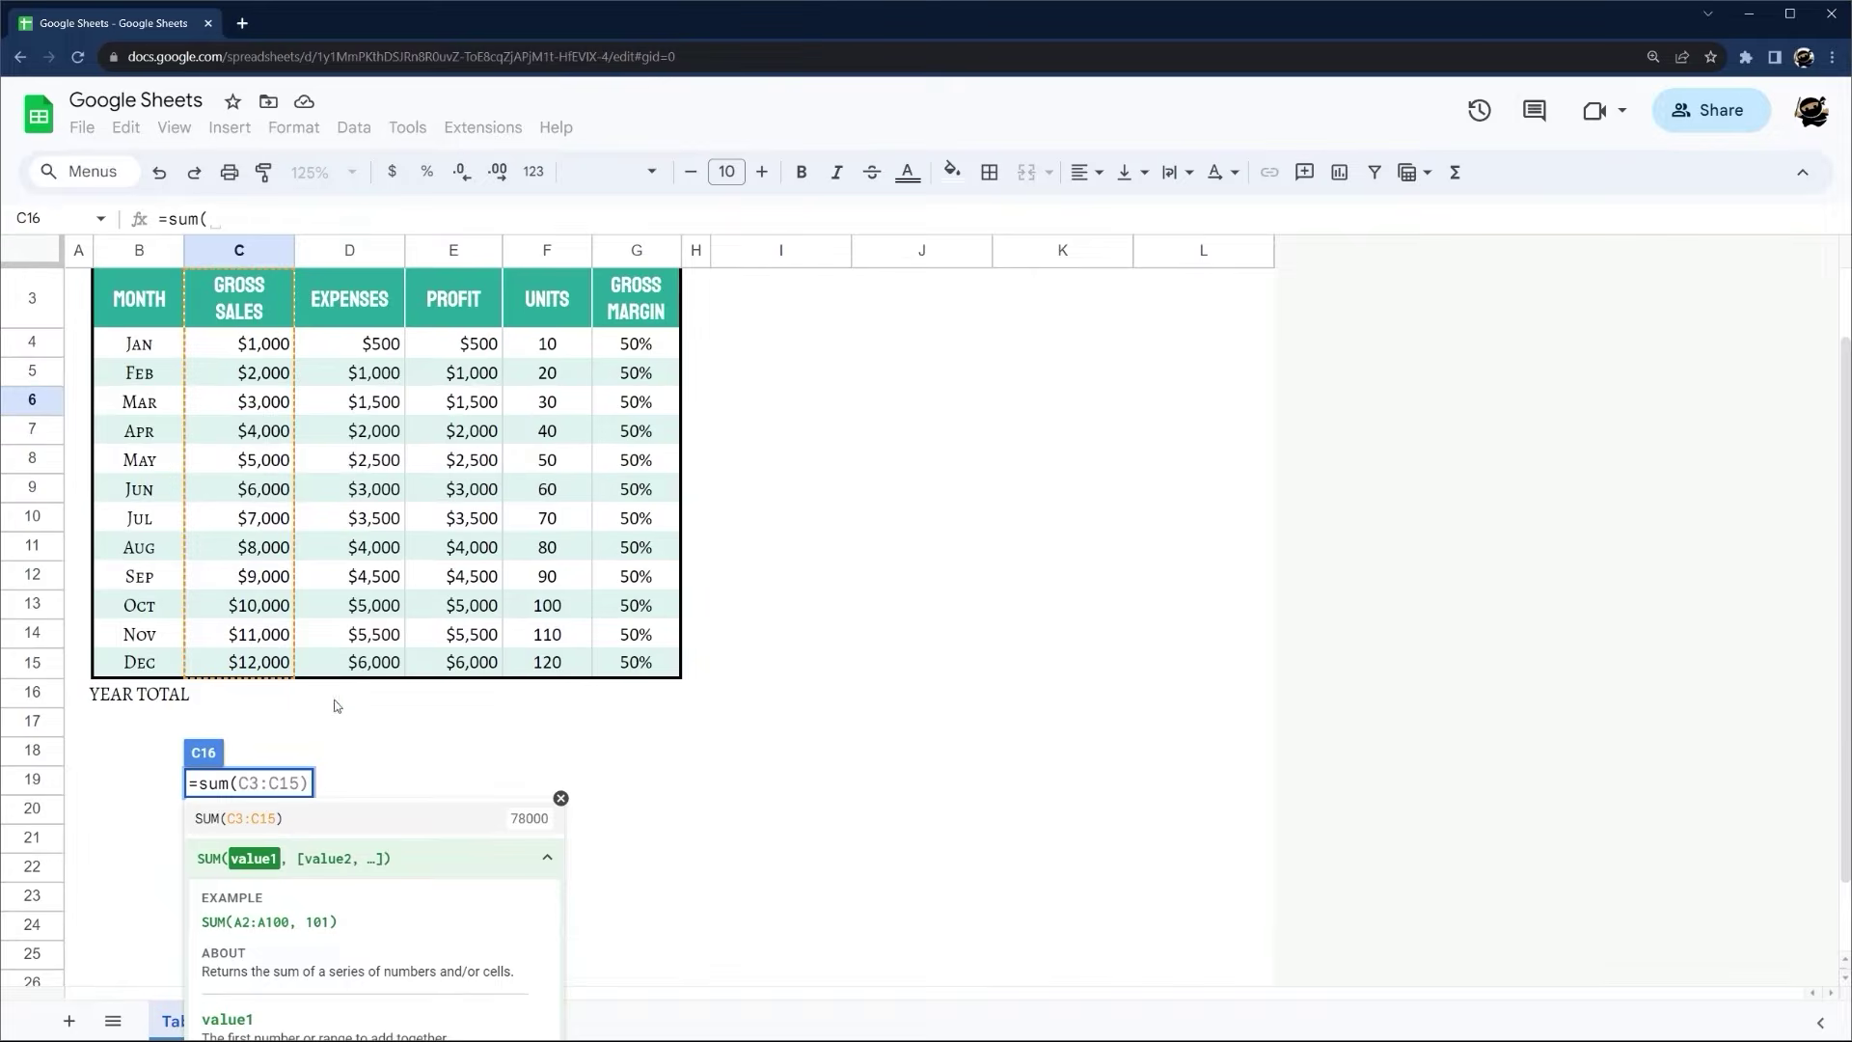
click(731, 571)
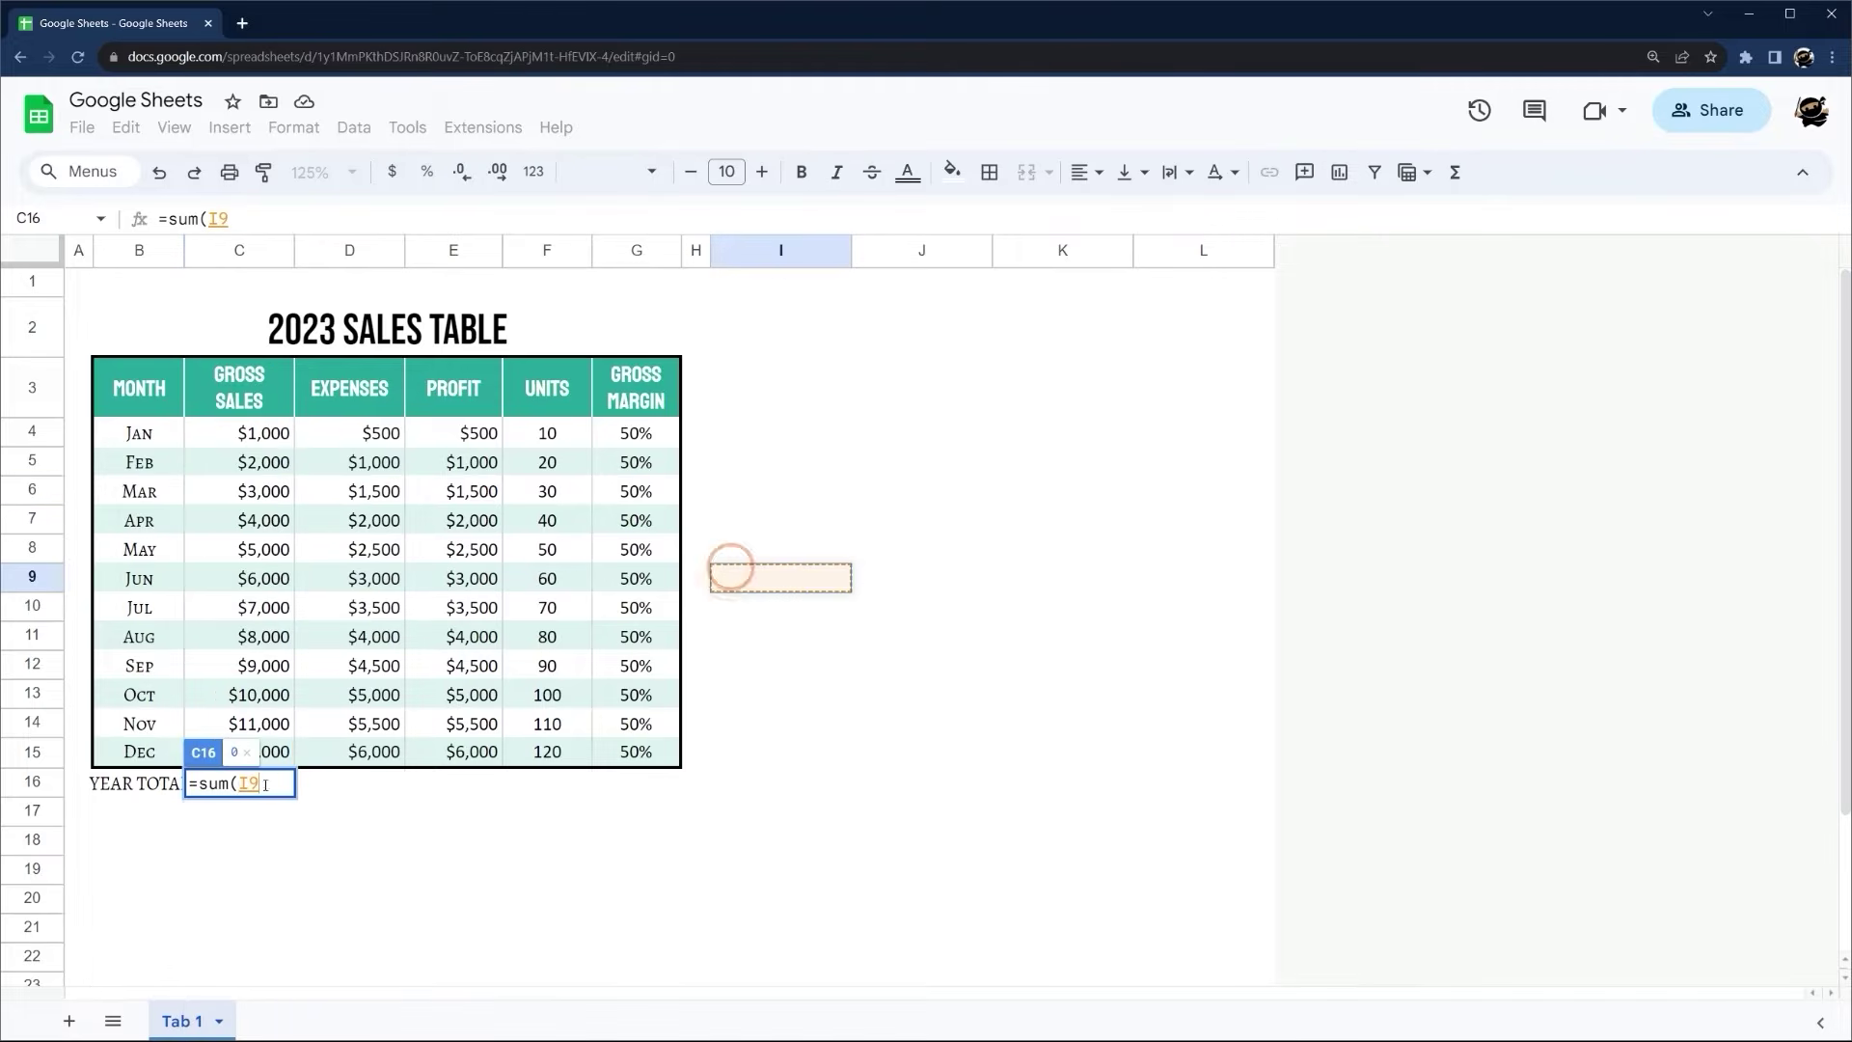
key(Escape)
Try a SUM formula in I3 using the gross sales range C4:C15 as its first argument
click(811, 417)
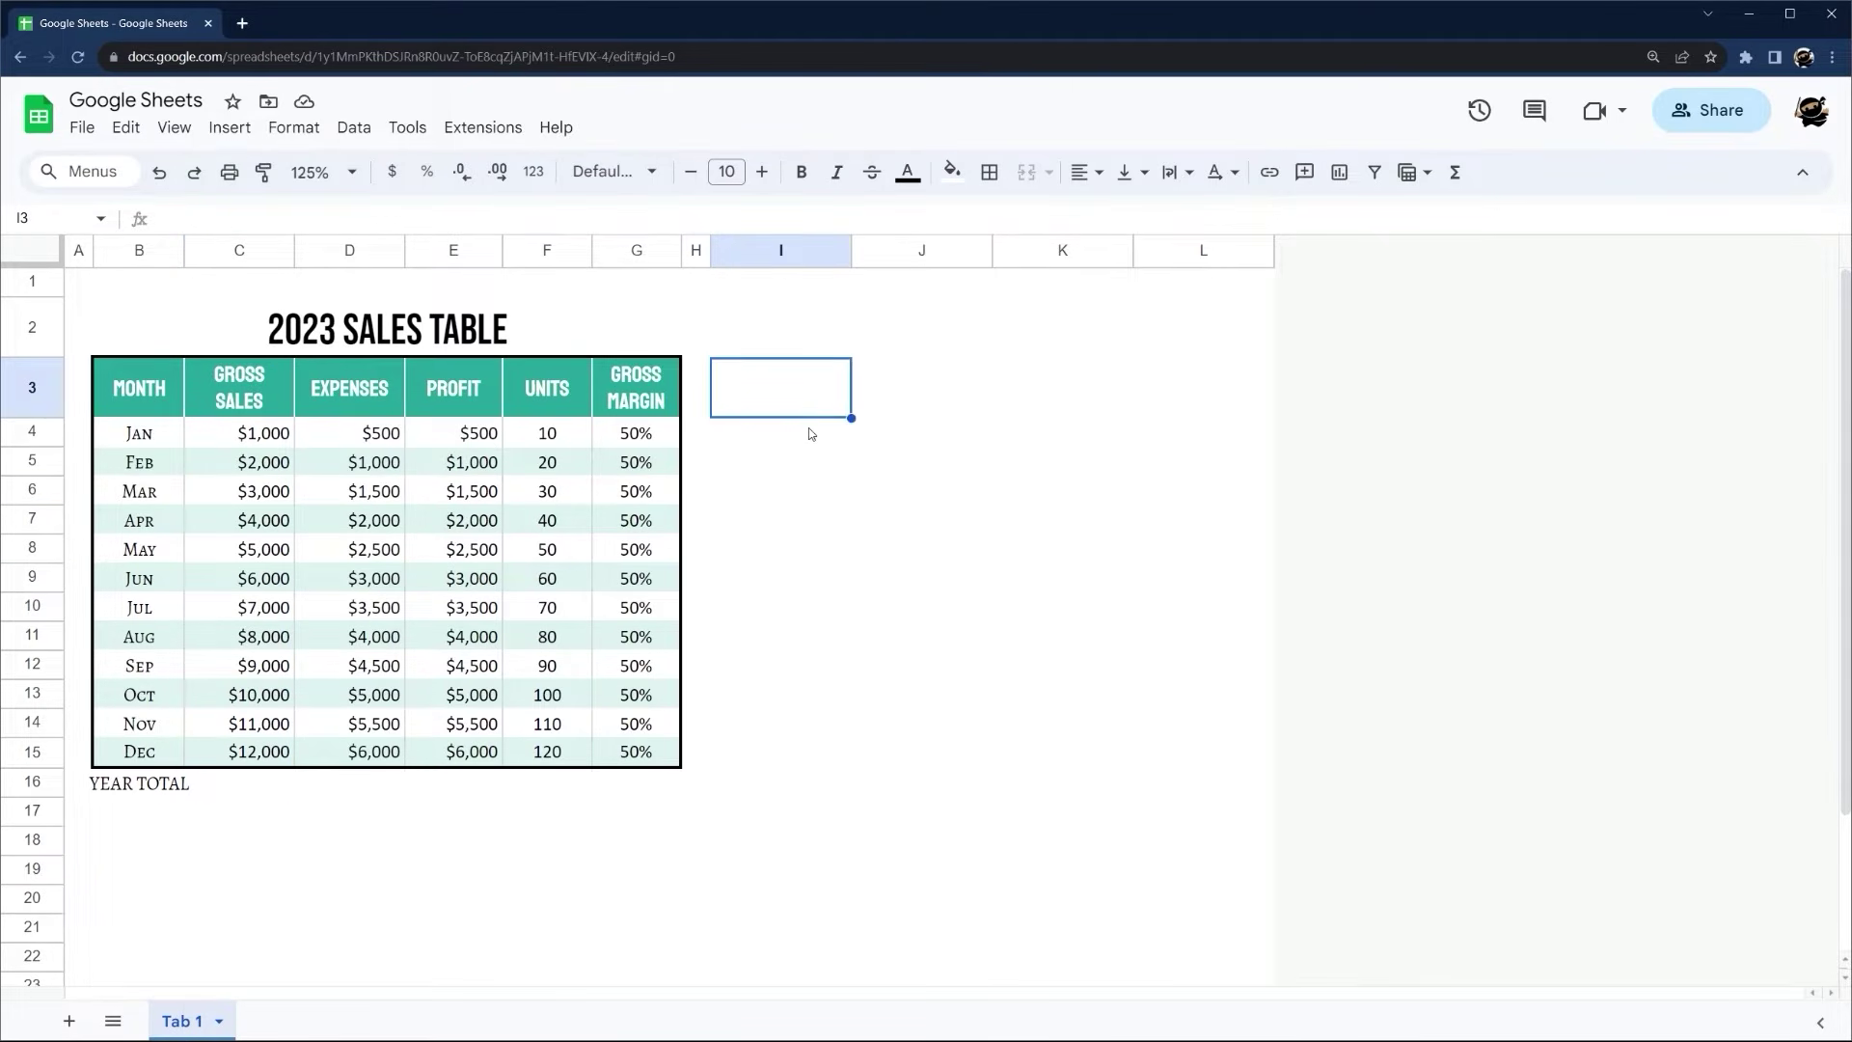
text(=sum()
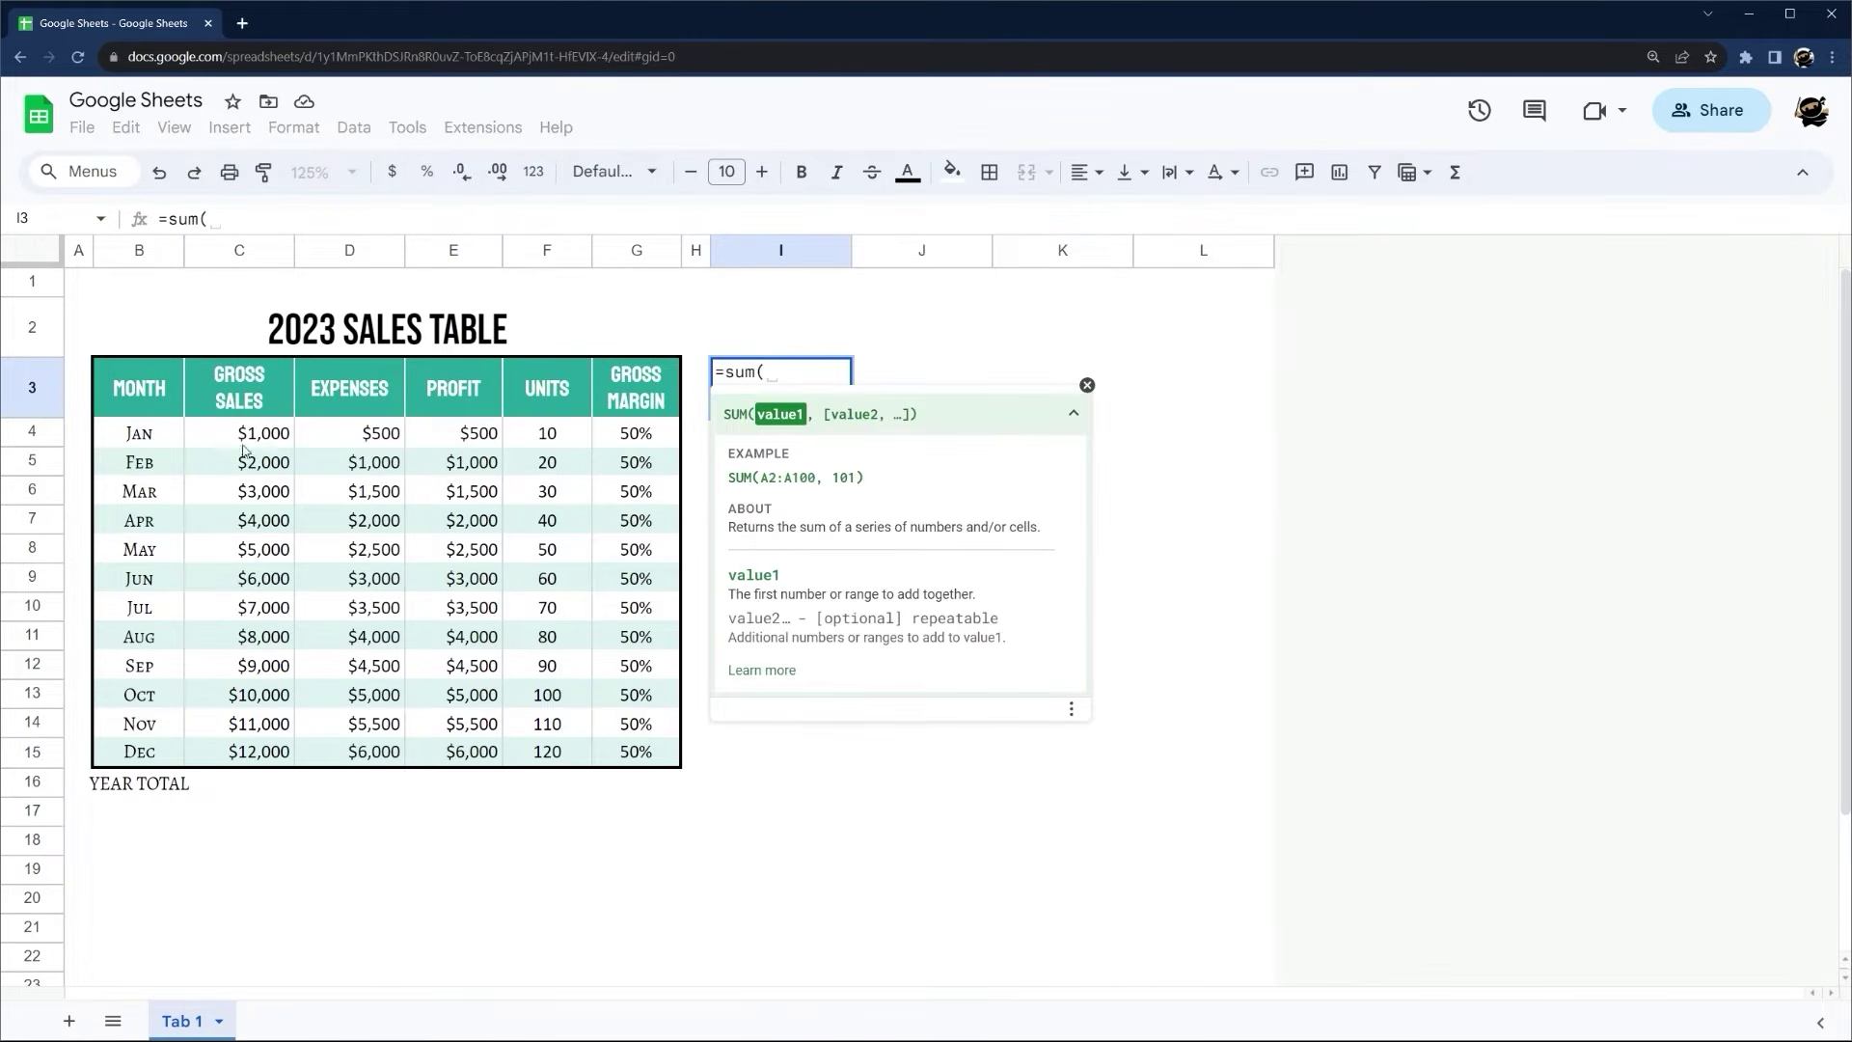
drag(243, 446, 256, 754)
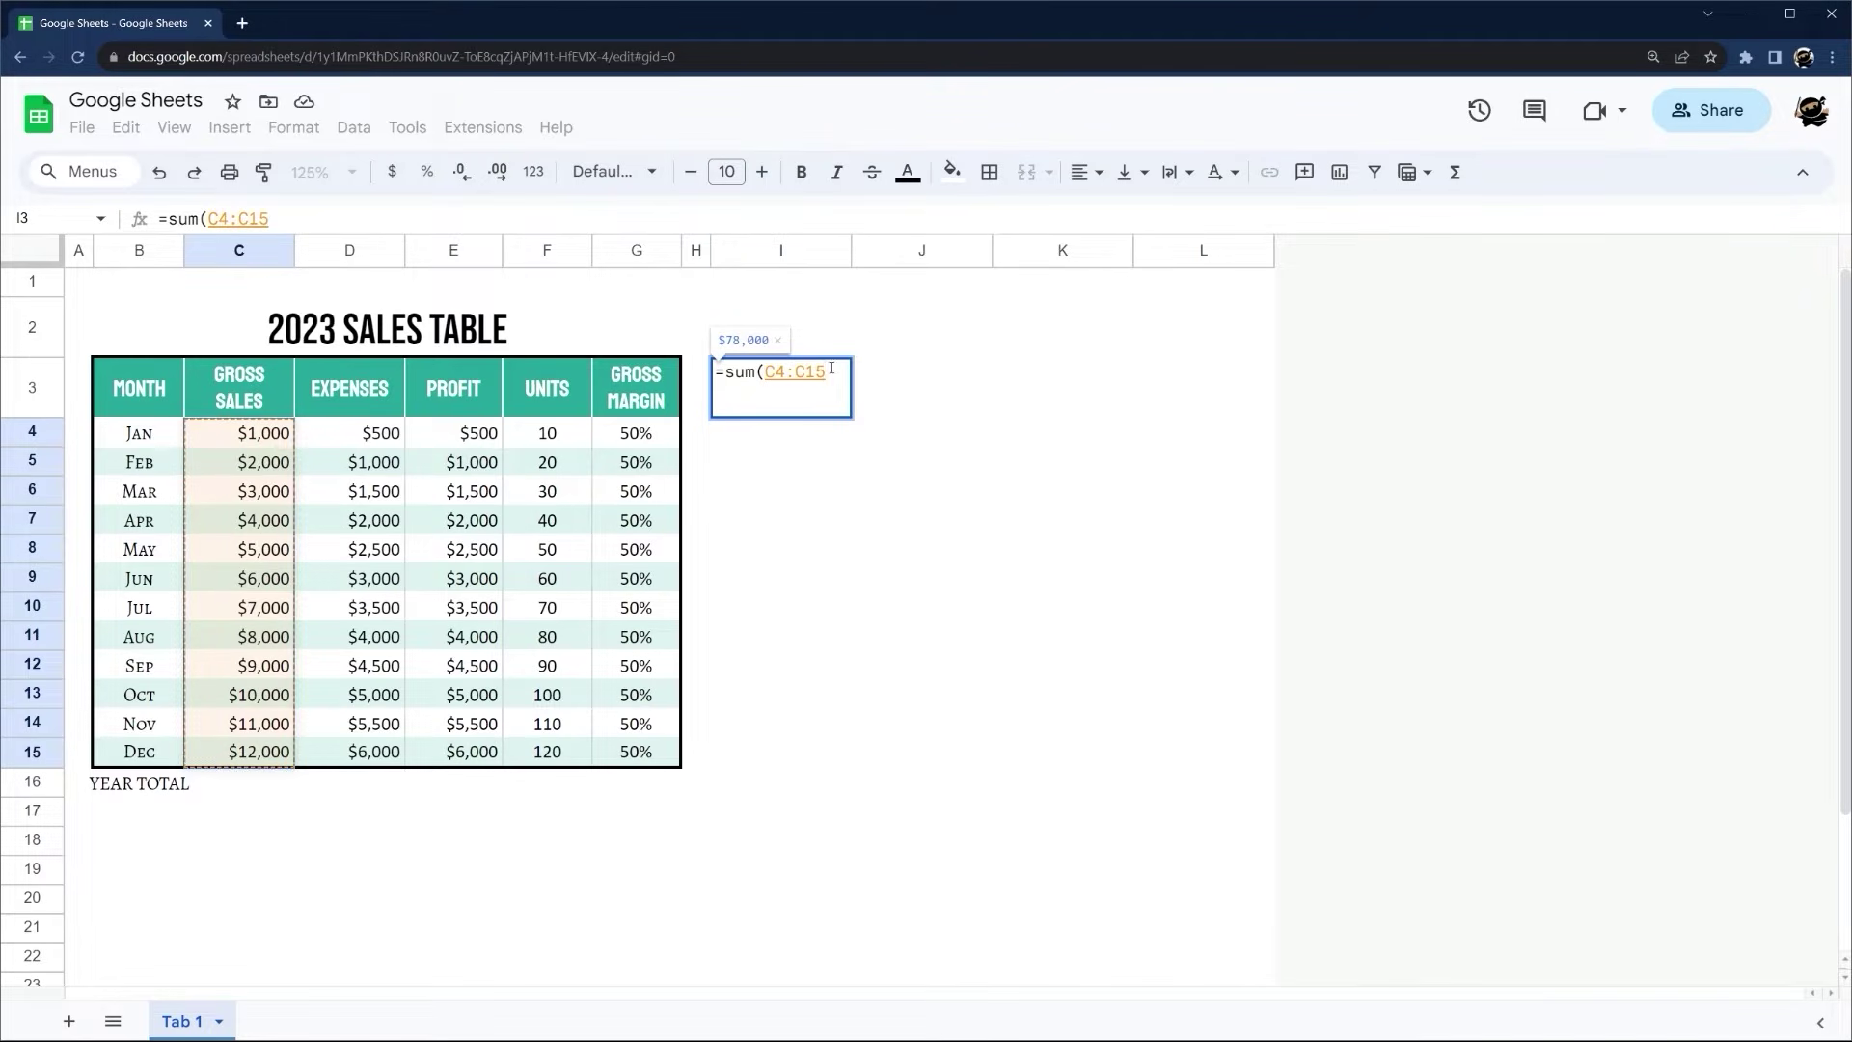
drag(832, 370, 765, 371)
key(BackSpace)
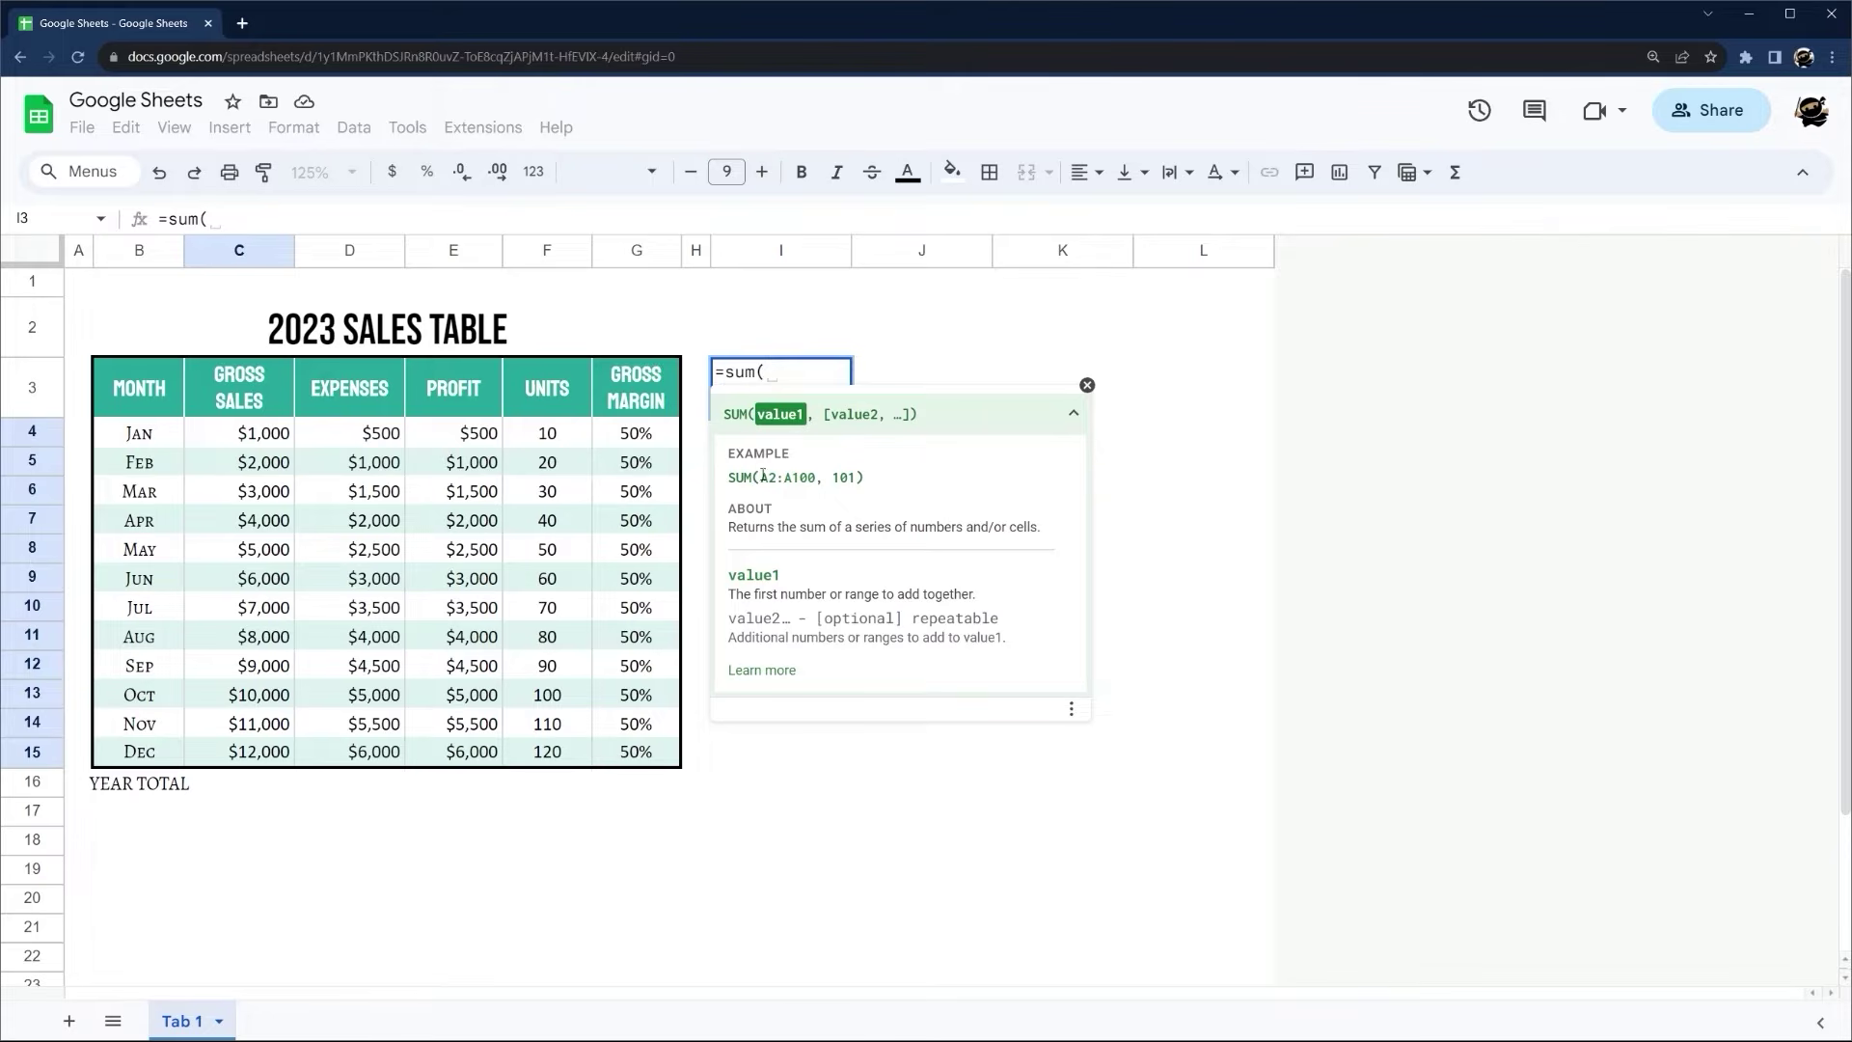
drag(763, 475, 816, 476)
click(777, 372)
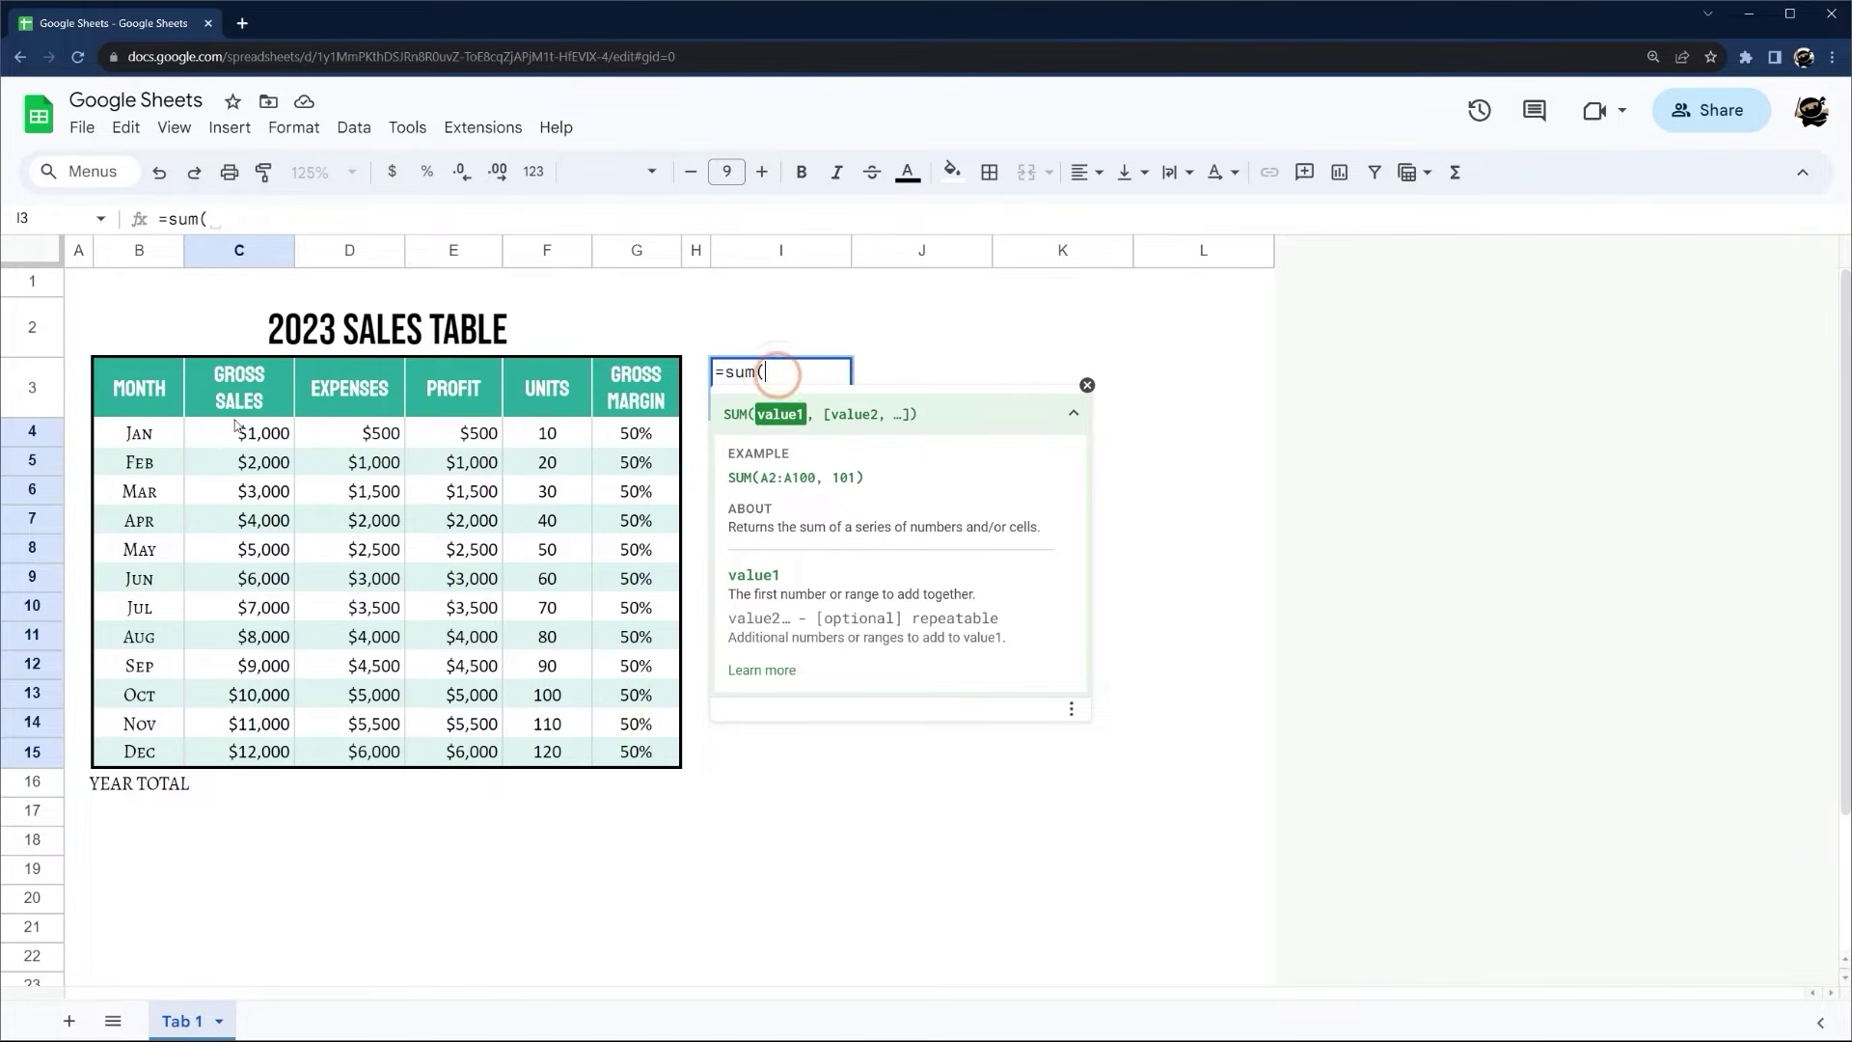
drag(238, 430, 233, 759)
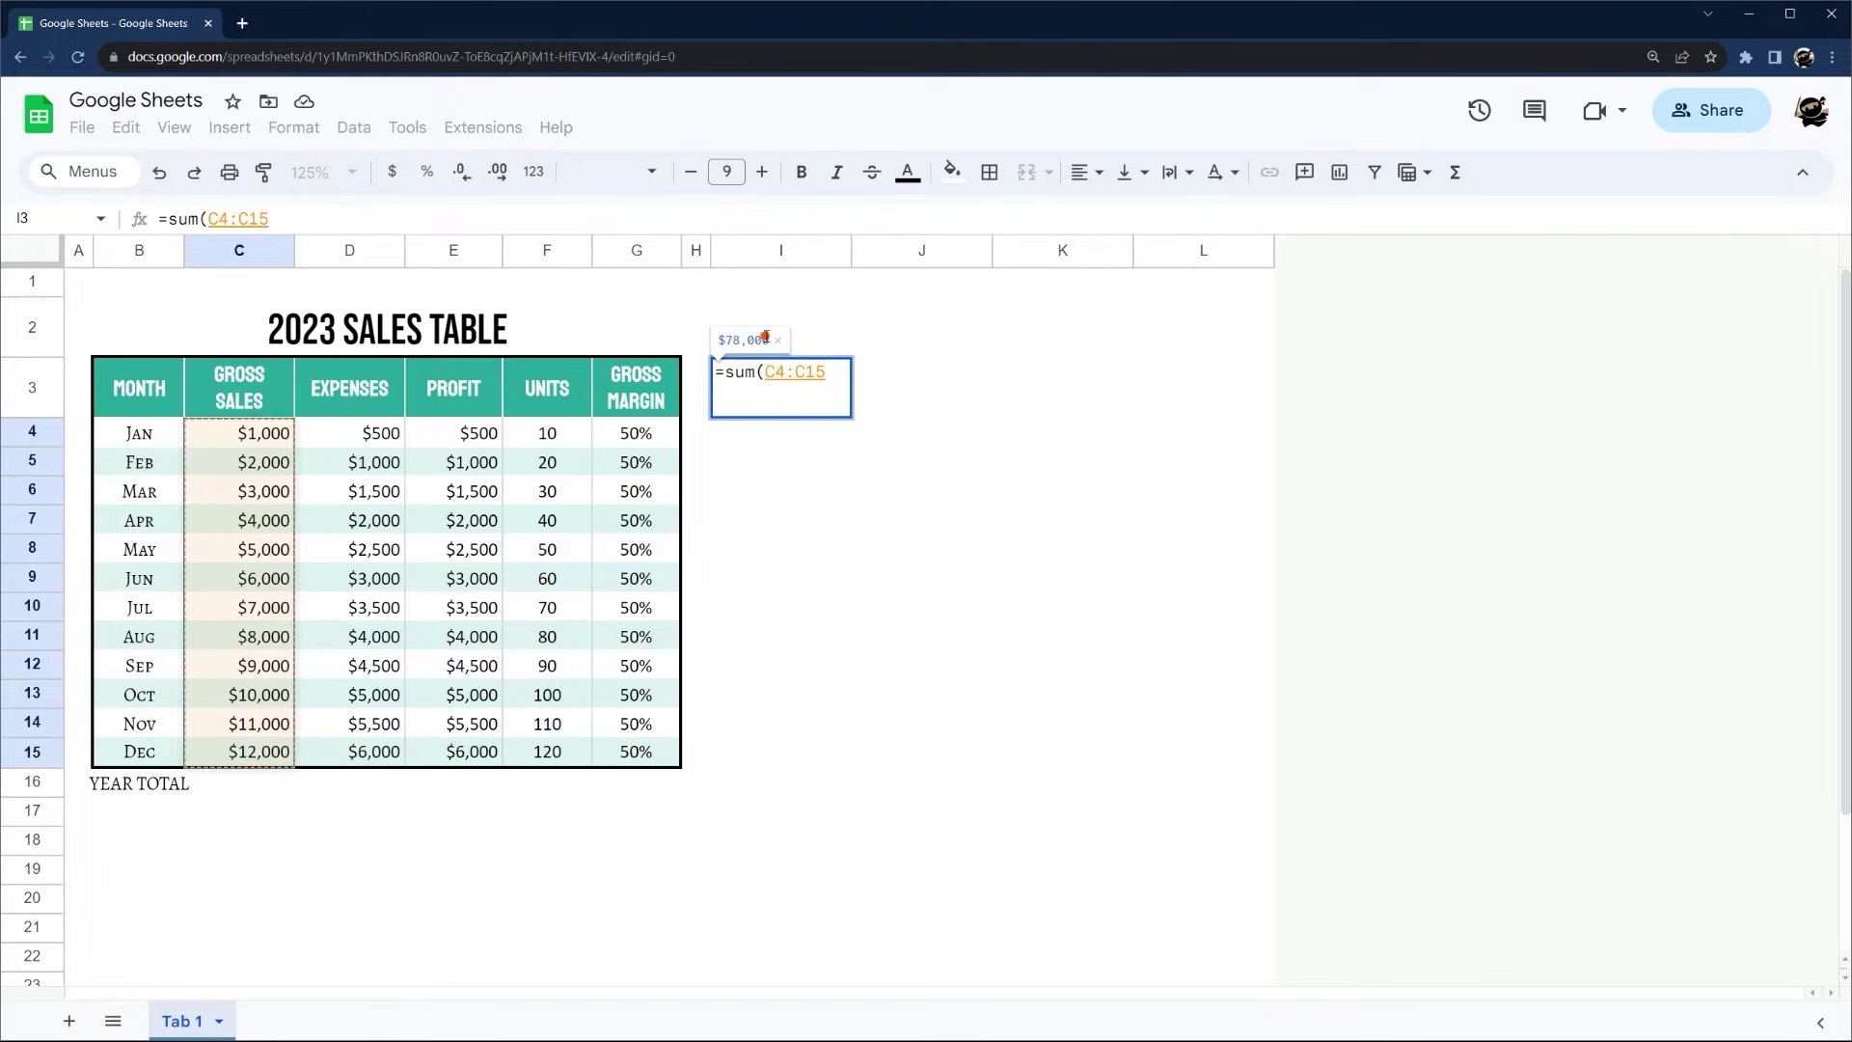
drag(717, 340, 765, 341)
click(829, 373)
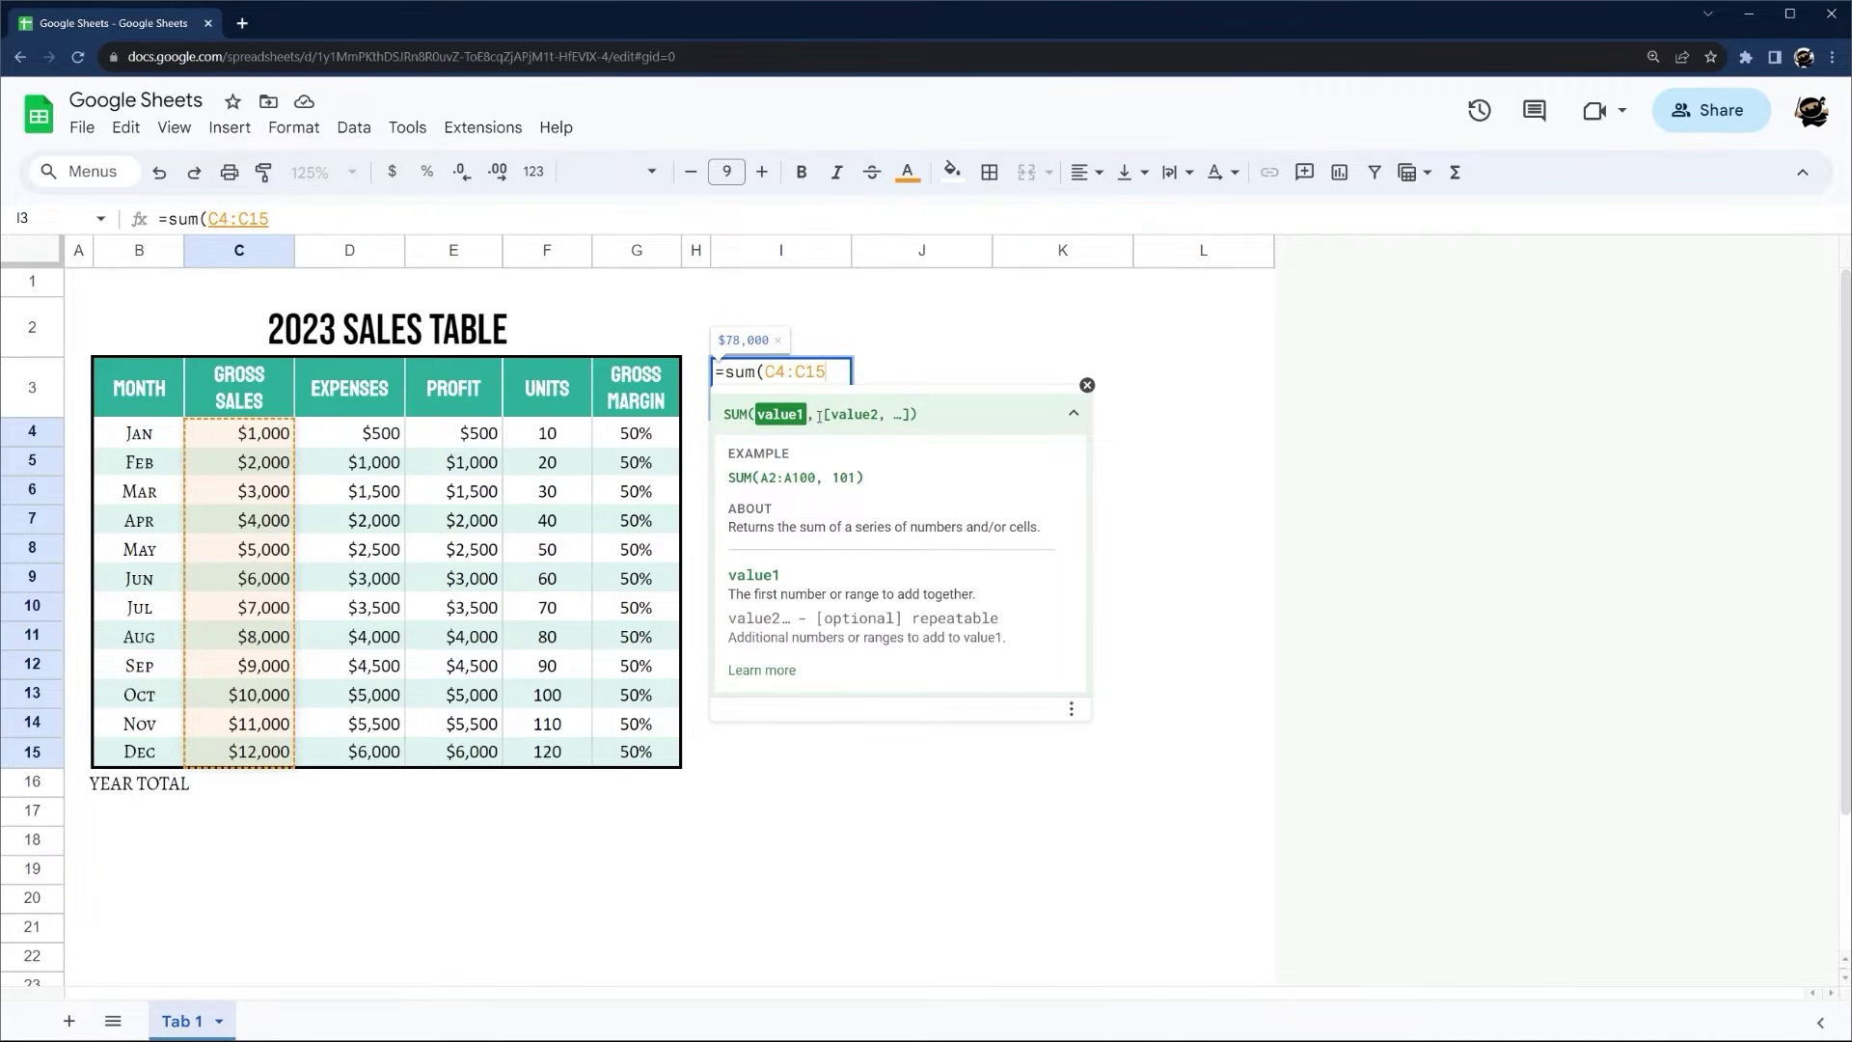
Try extending the SUM formula in I3 with the extra arguments 100, 150 and D4, and discard the formula
text(, )
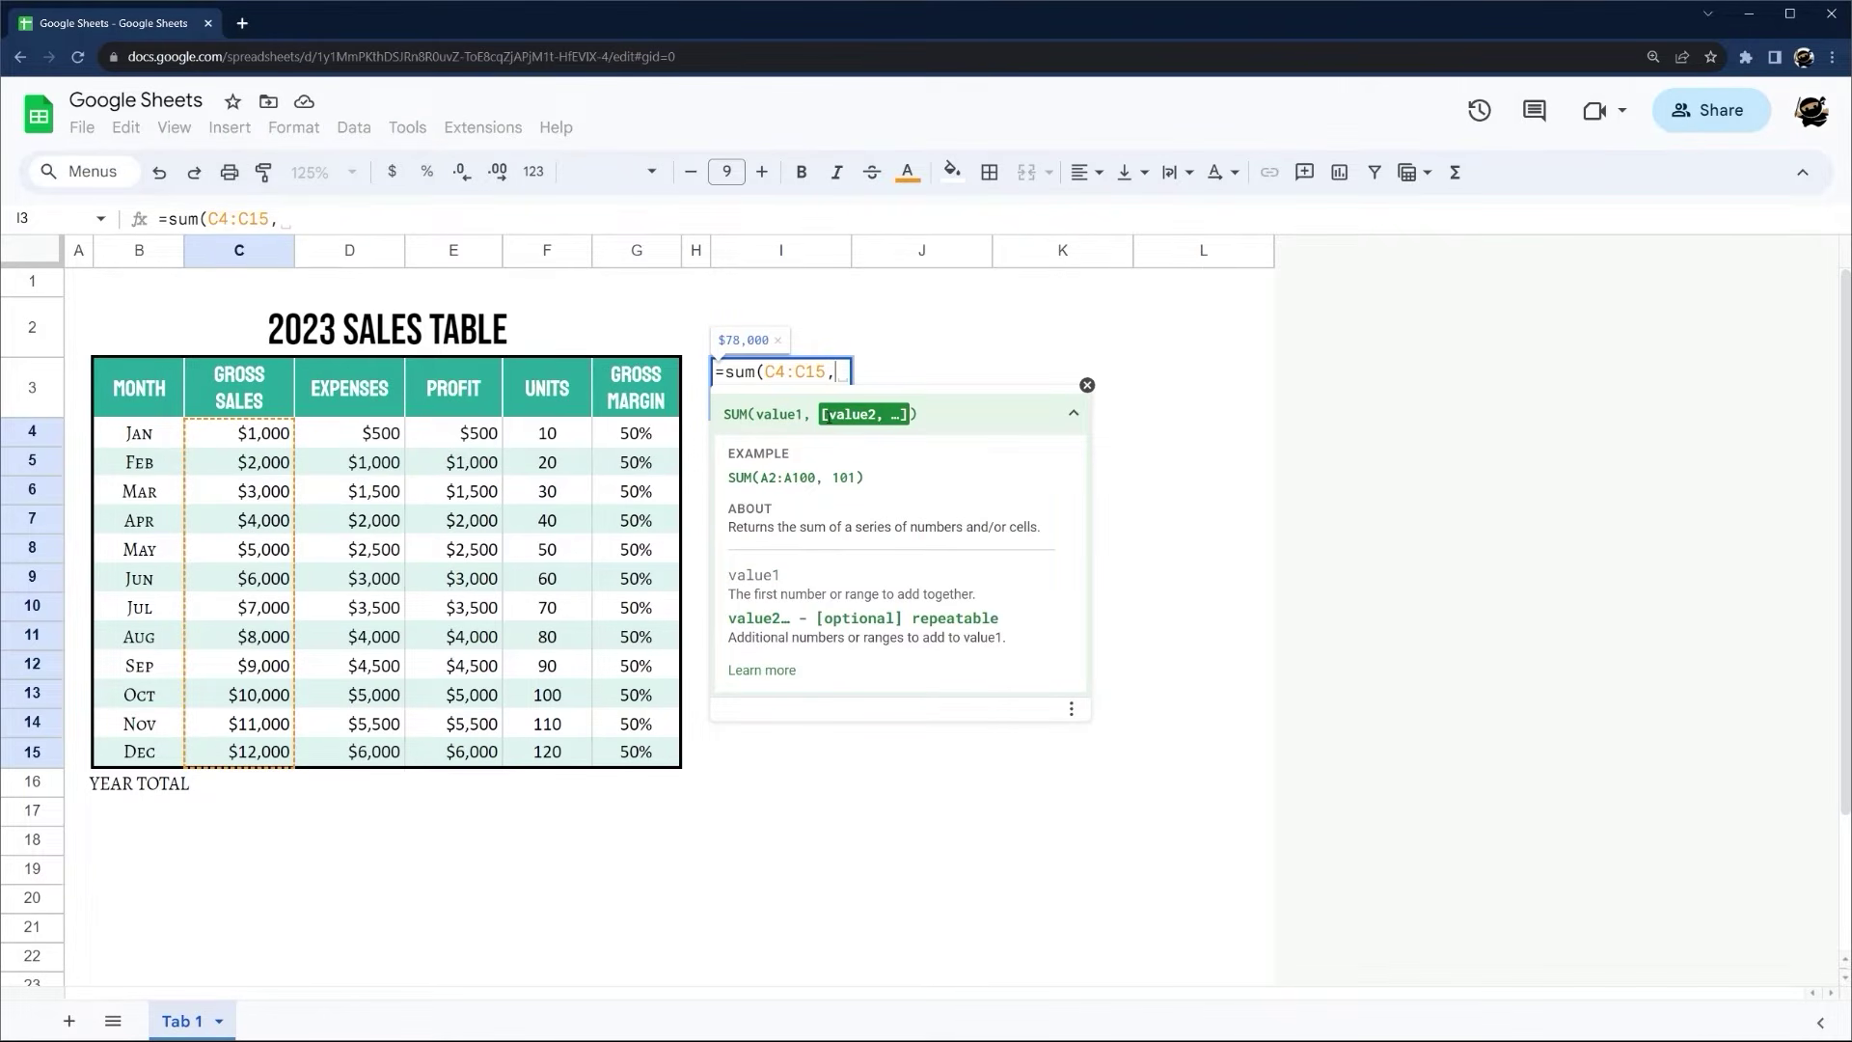
text(100)
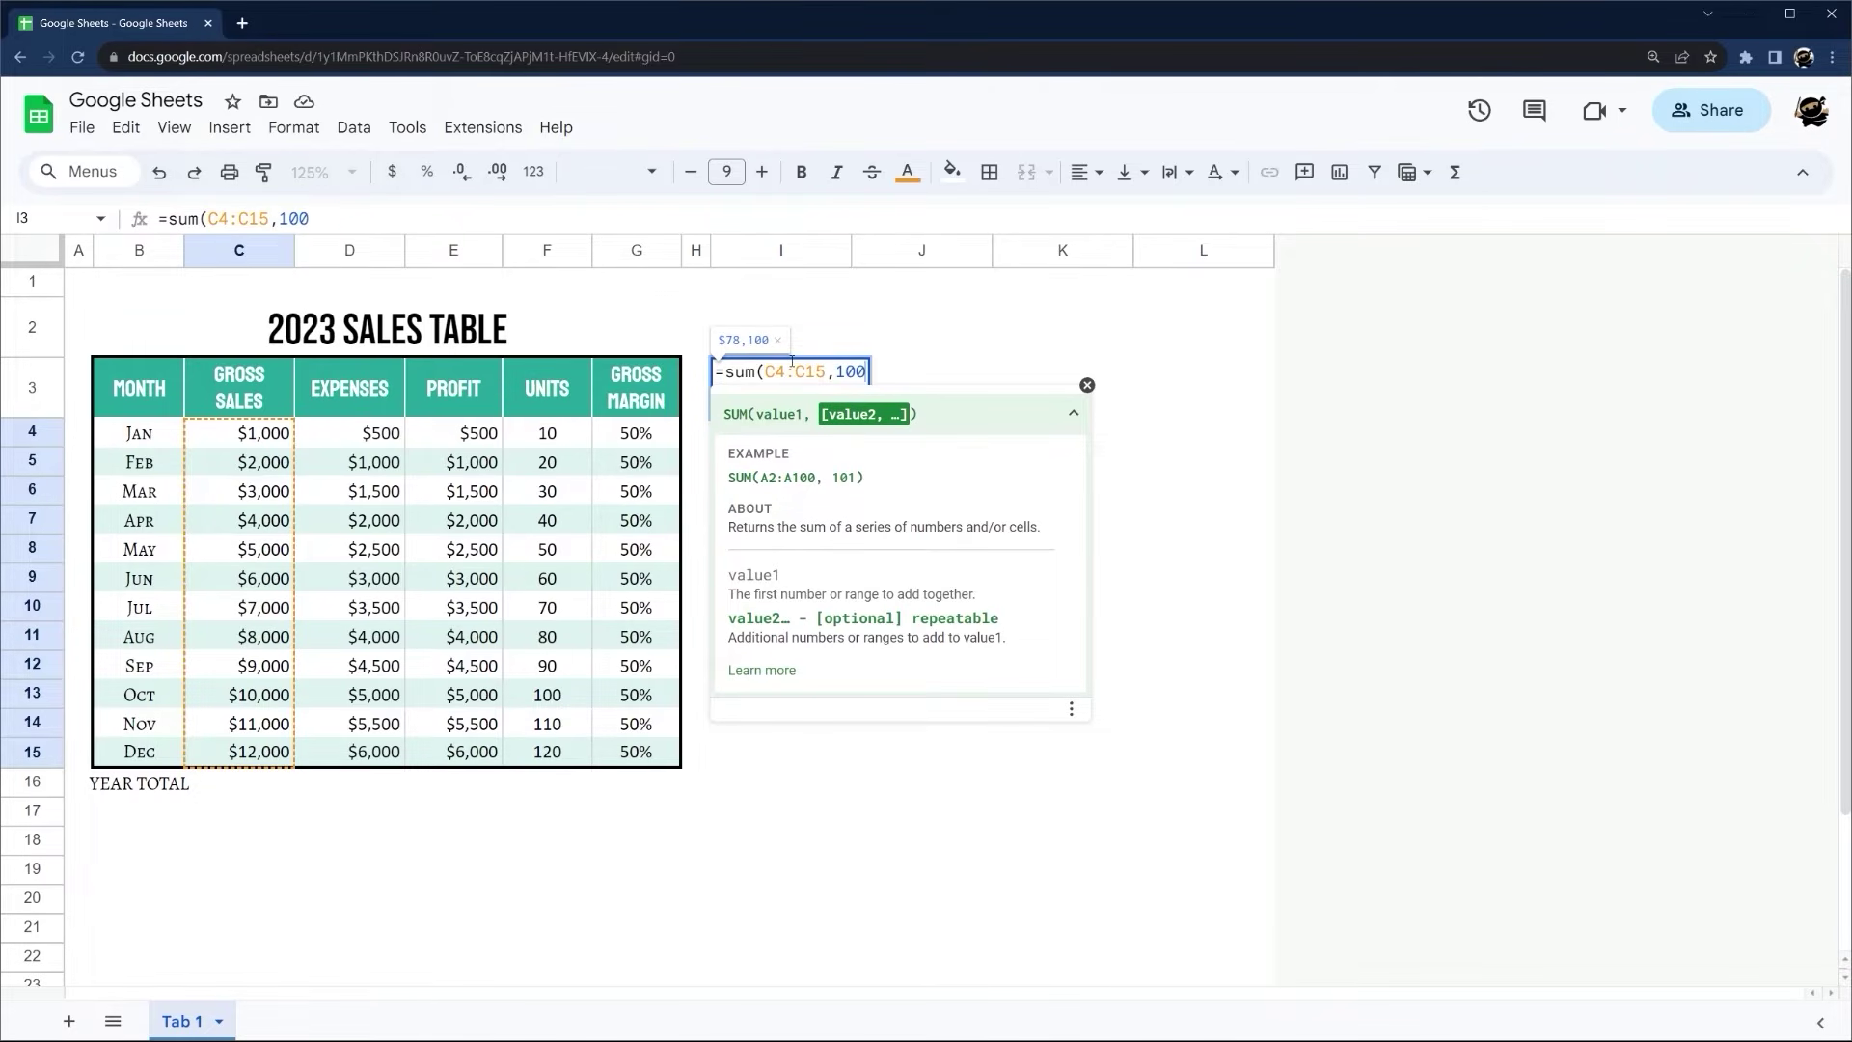
text(,)
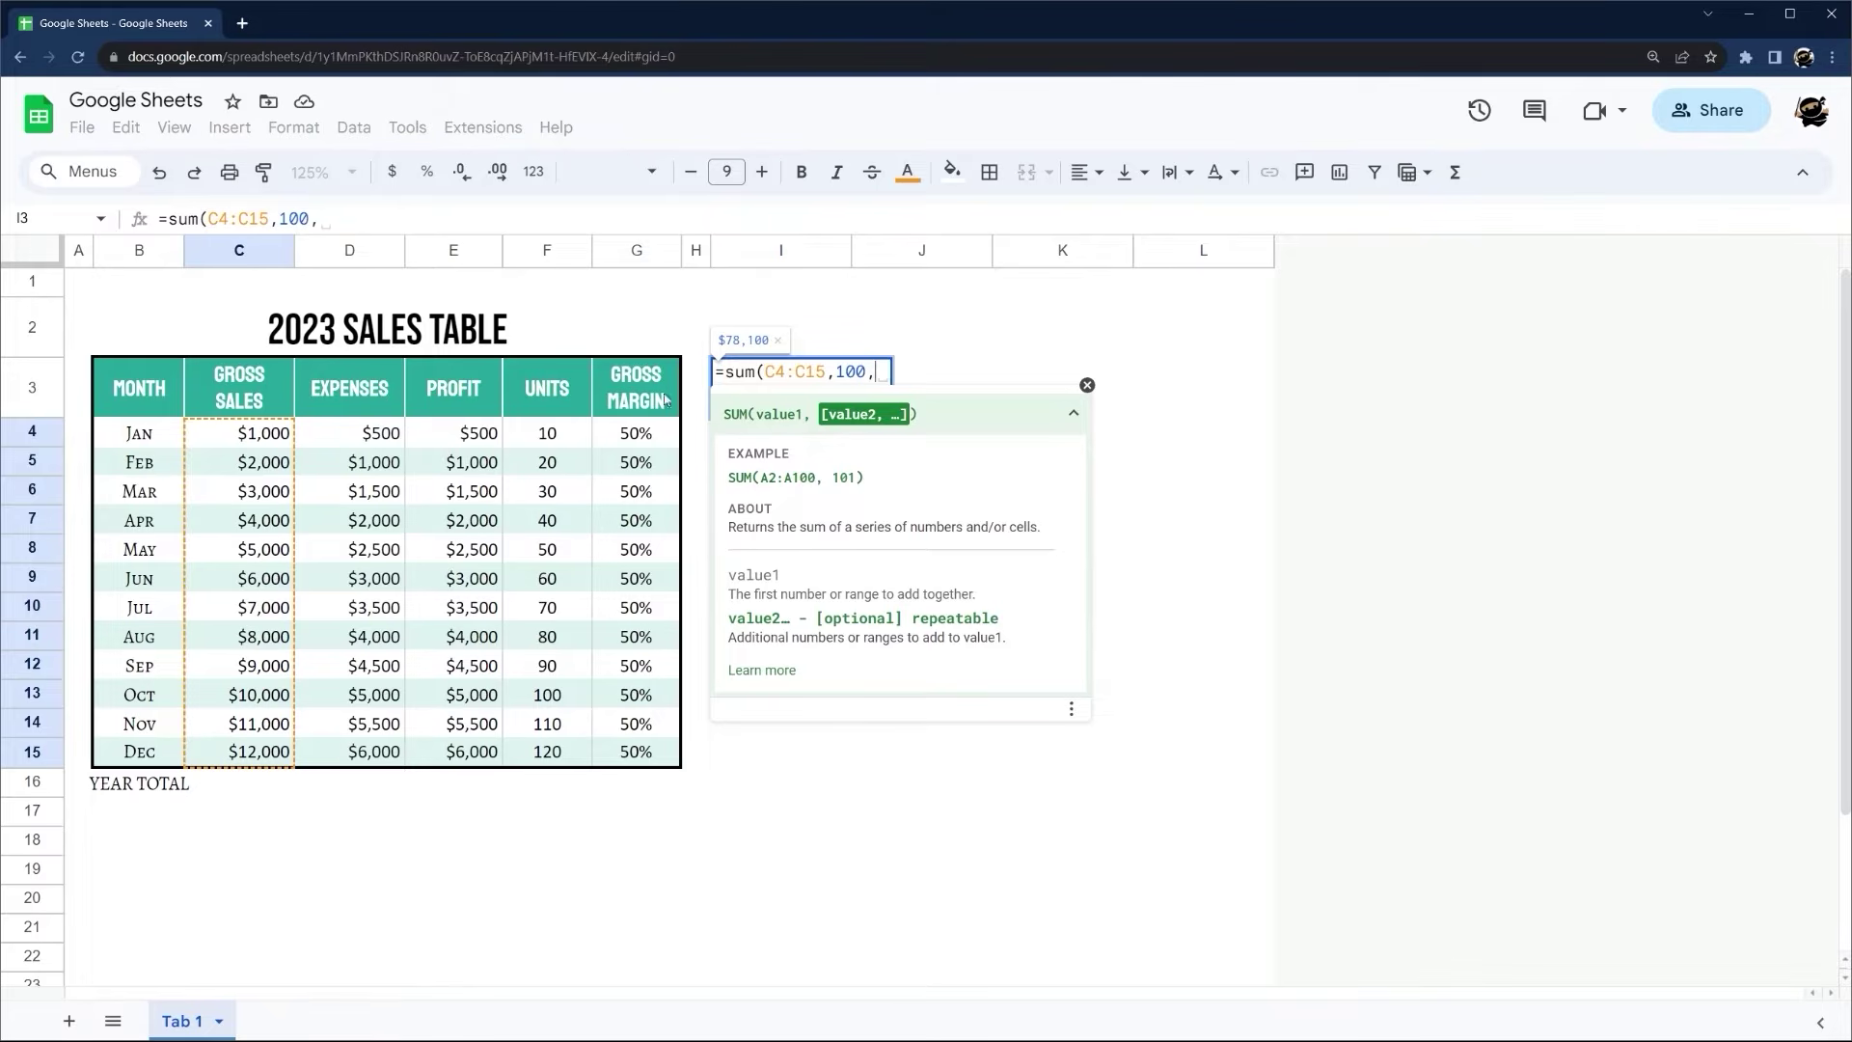
text(100,1)
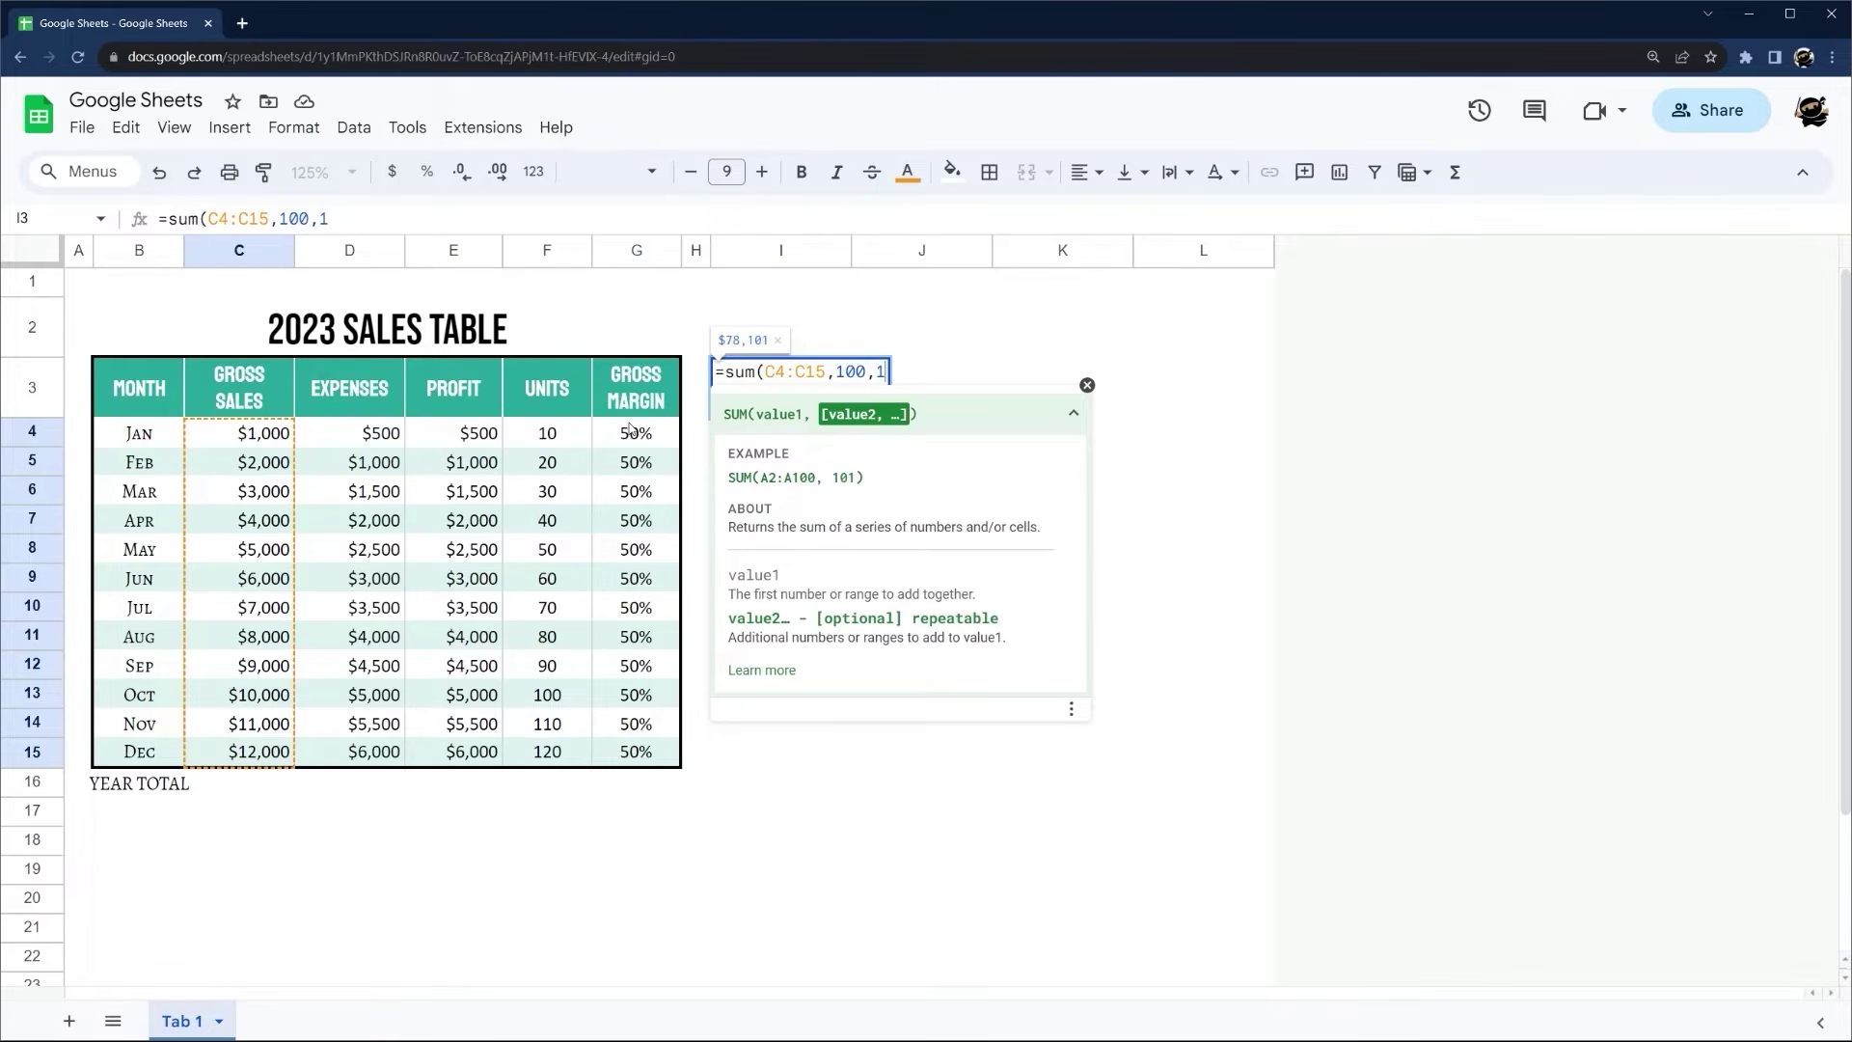
text(50,)
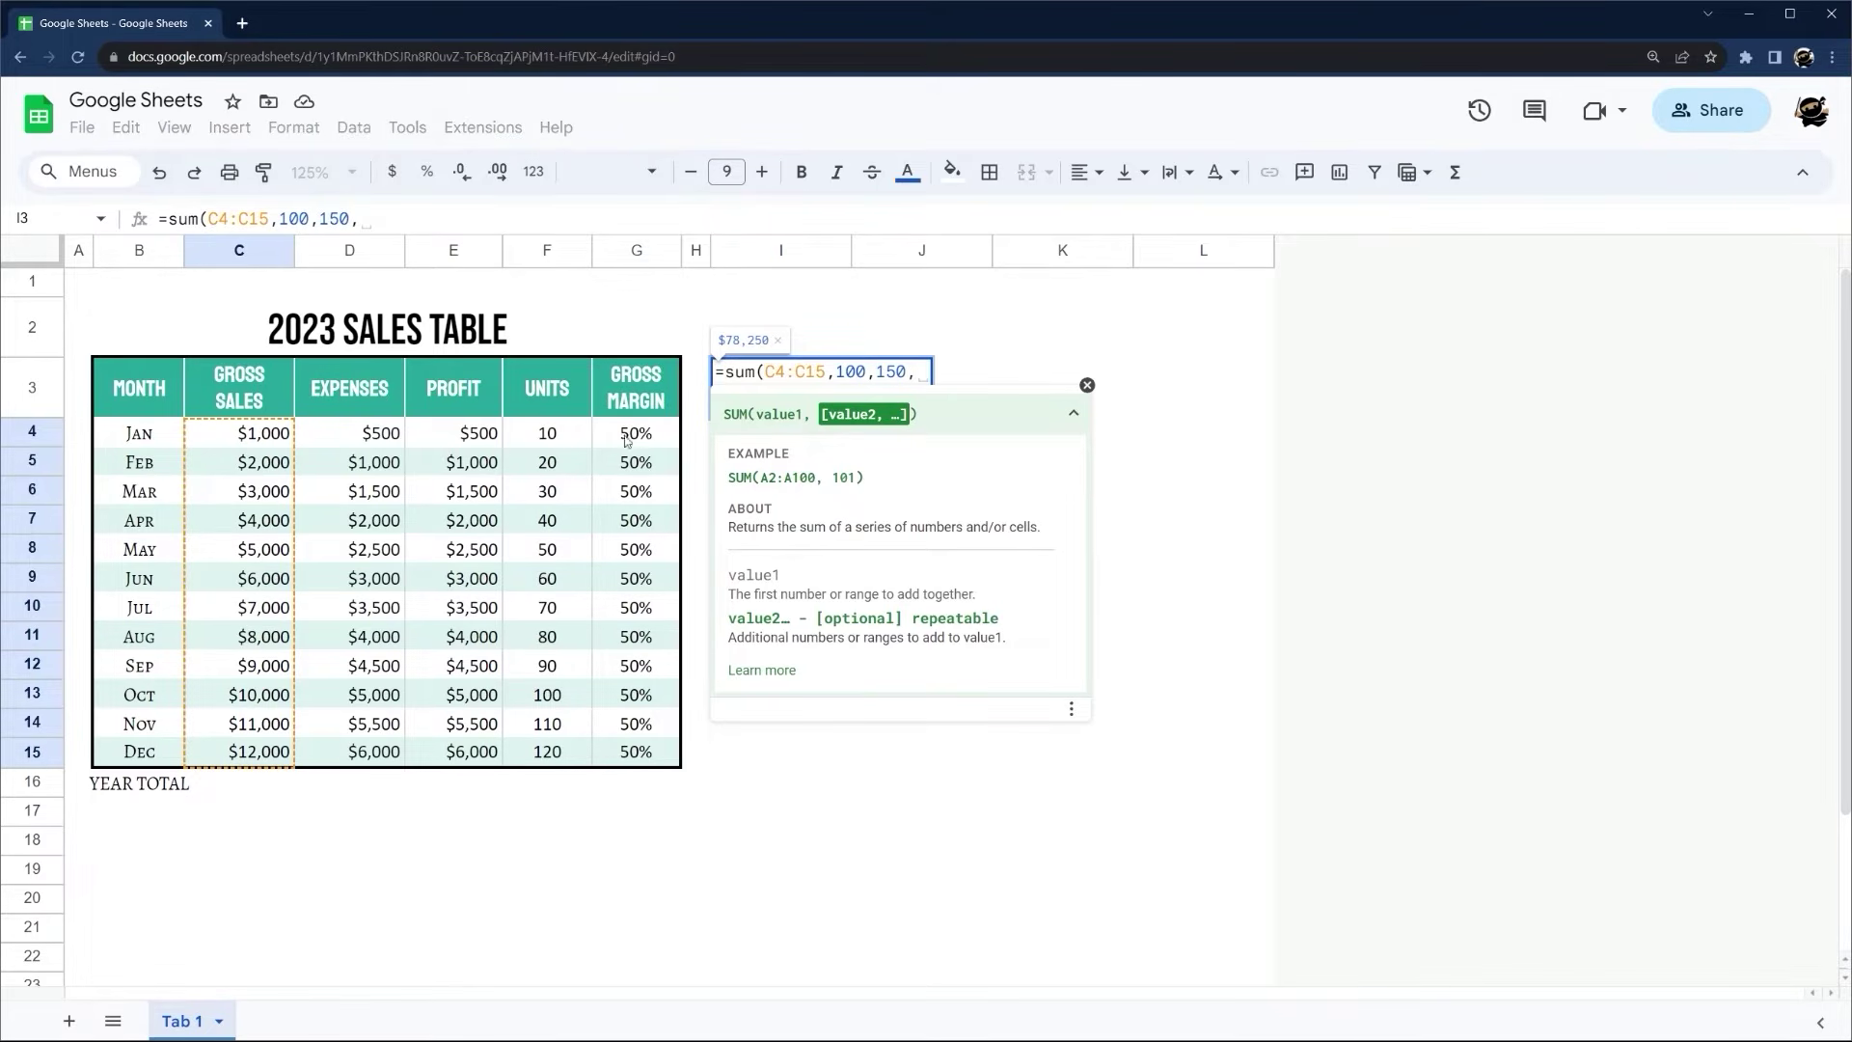
click(349, 435)
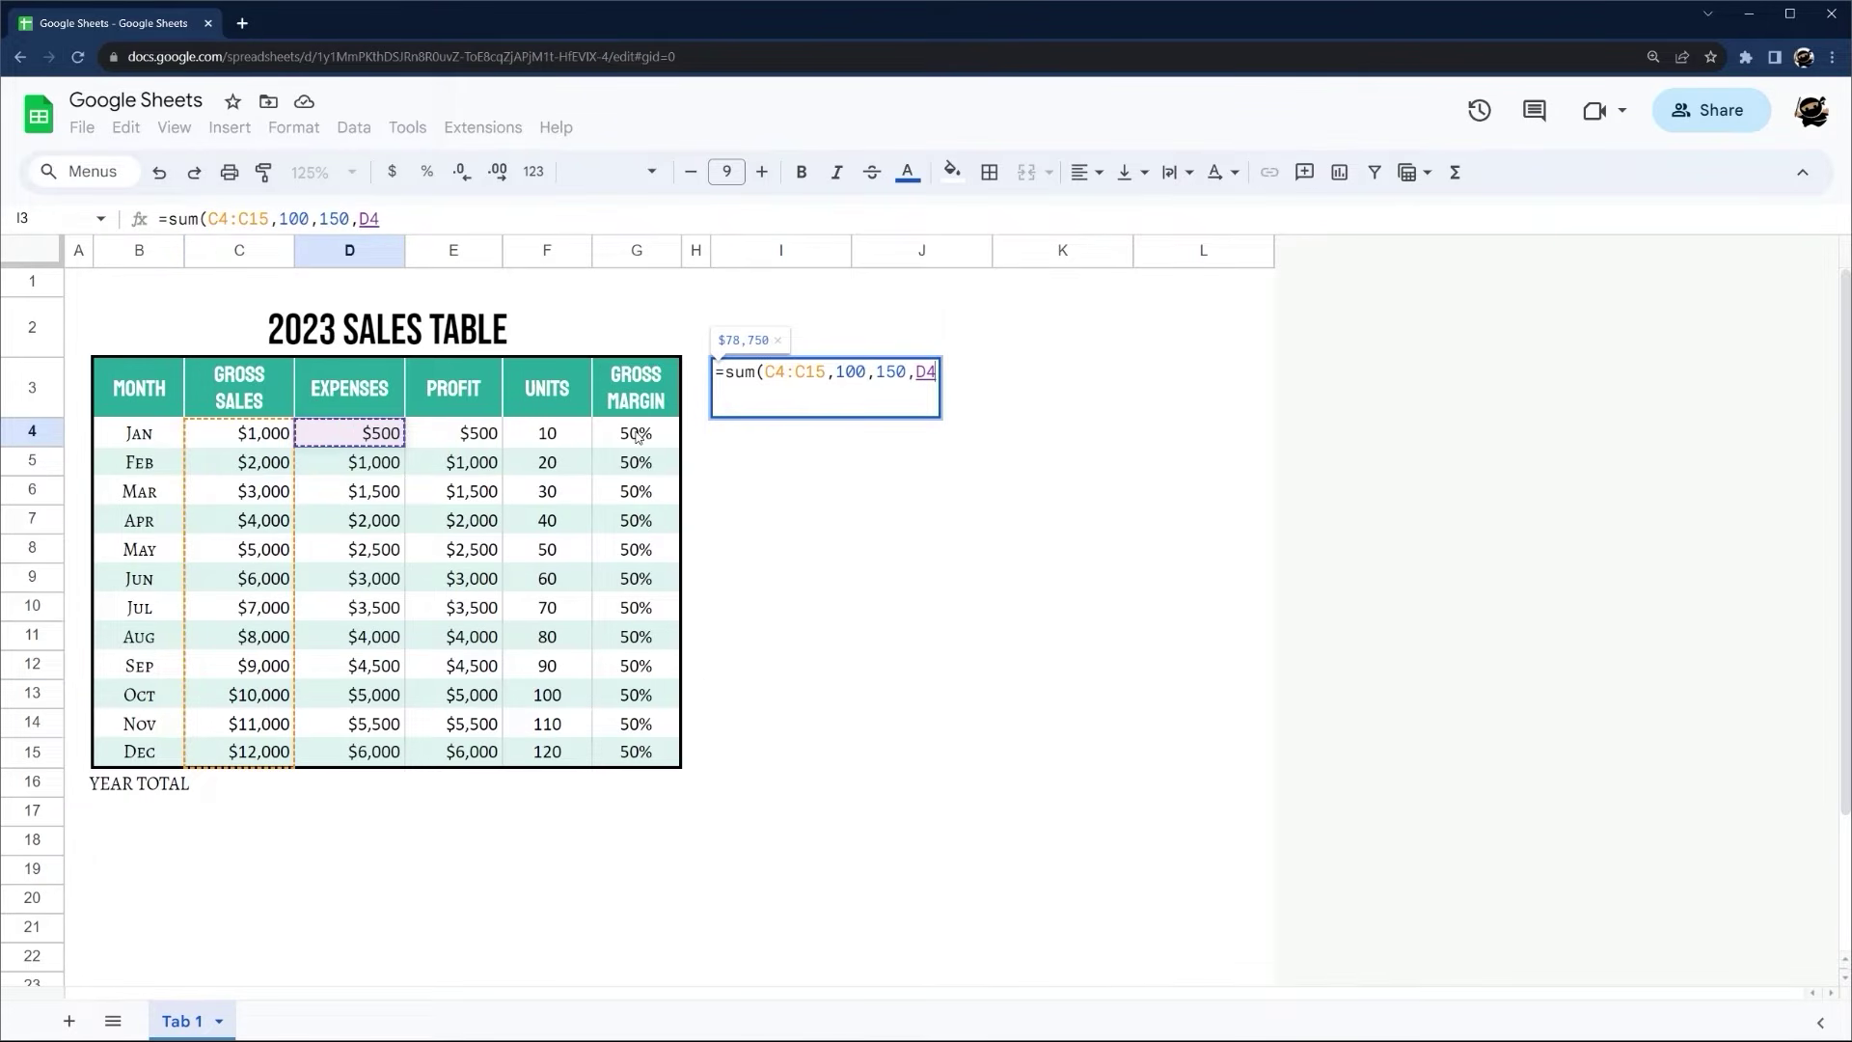
key(BackSpace)
key(BackSpace)
key(BackSpace)
key(BackSpace)
key(BackSpace)
key(BackSpace)
key(BackSpace)
key(BackSpace)
key(BackSpace)
key(BackSpace)
key(BackSpace)
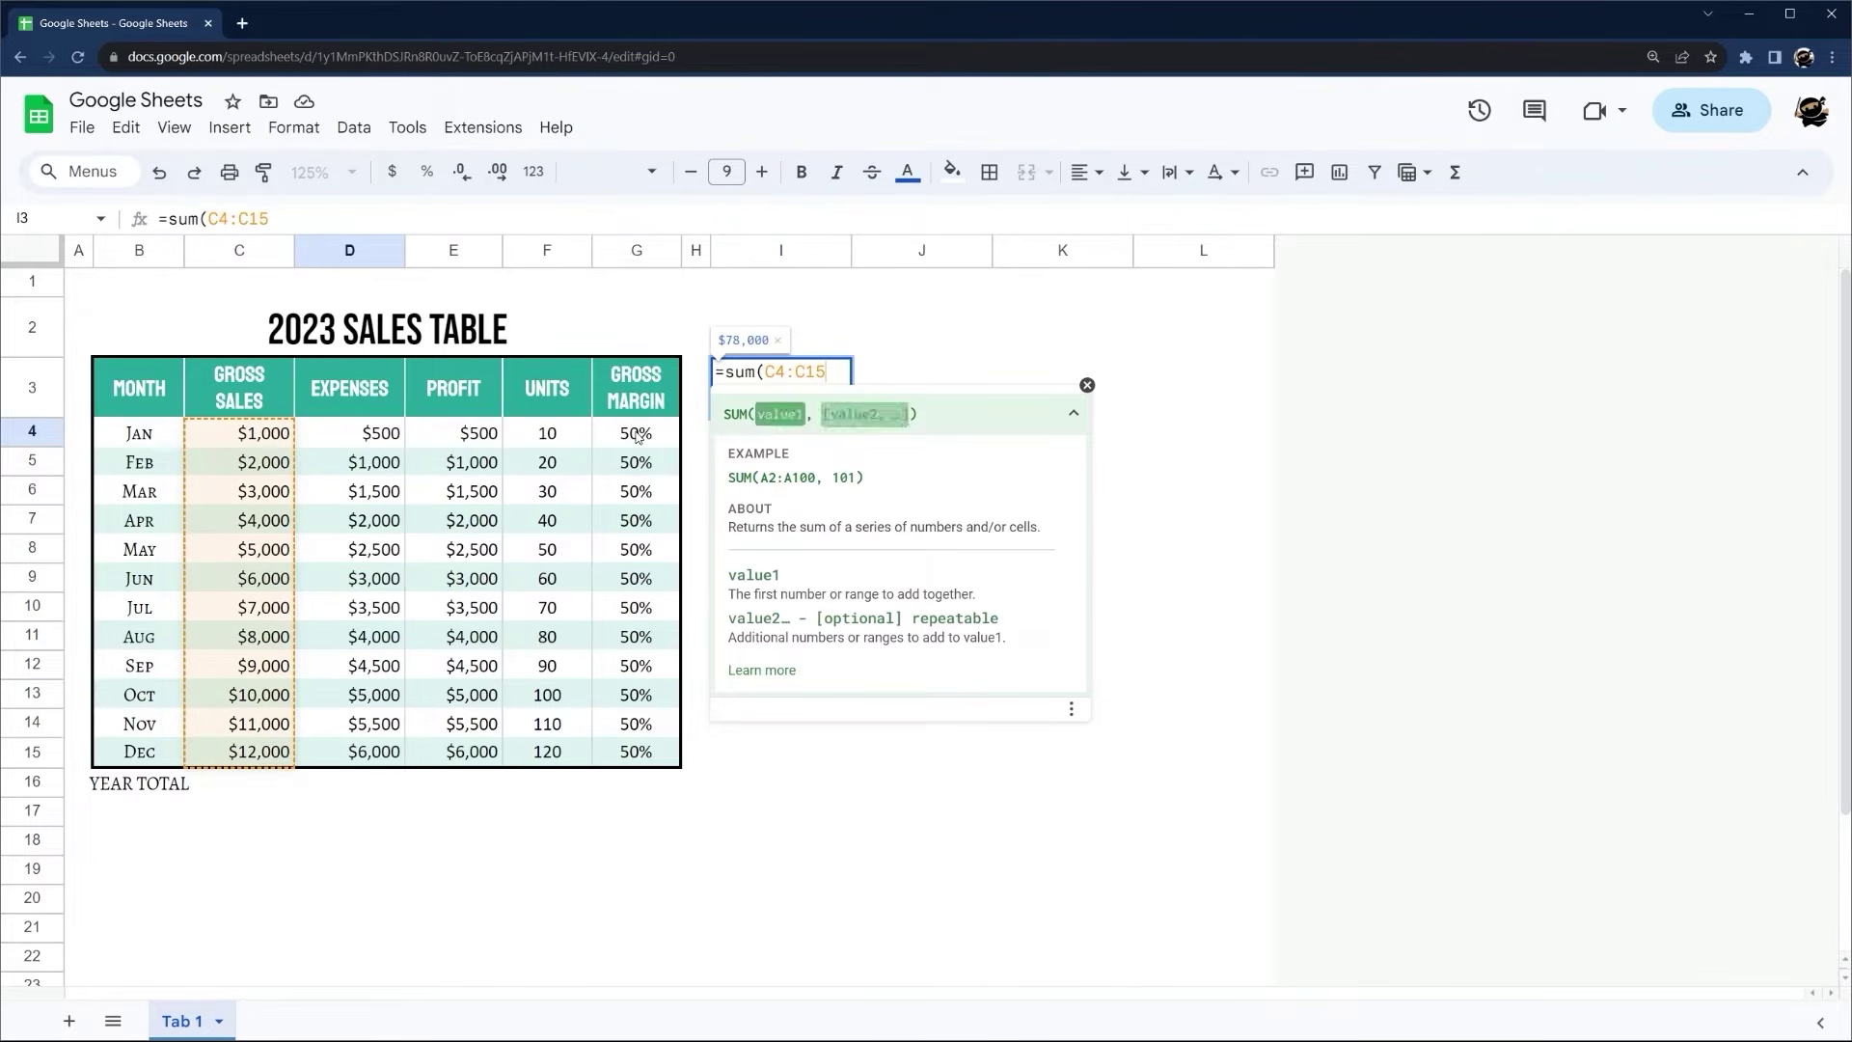
key(Escape)
Total gross sales in C16 with the suggested formula =SUM(C3:C15) and format it as currency without decimals
click(277, 790)
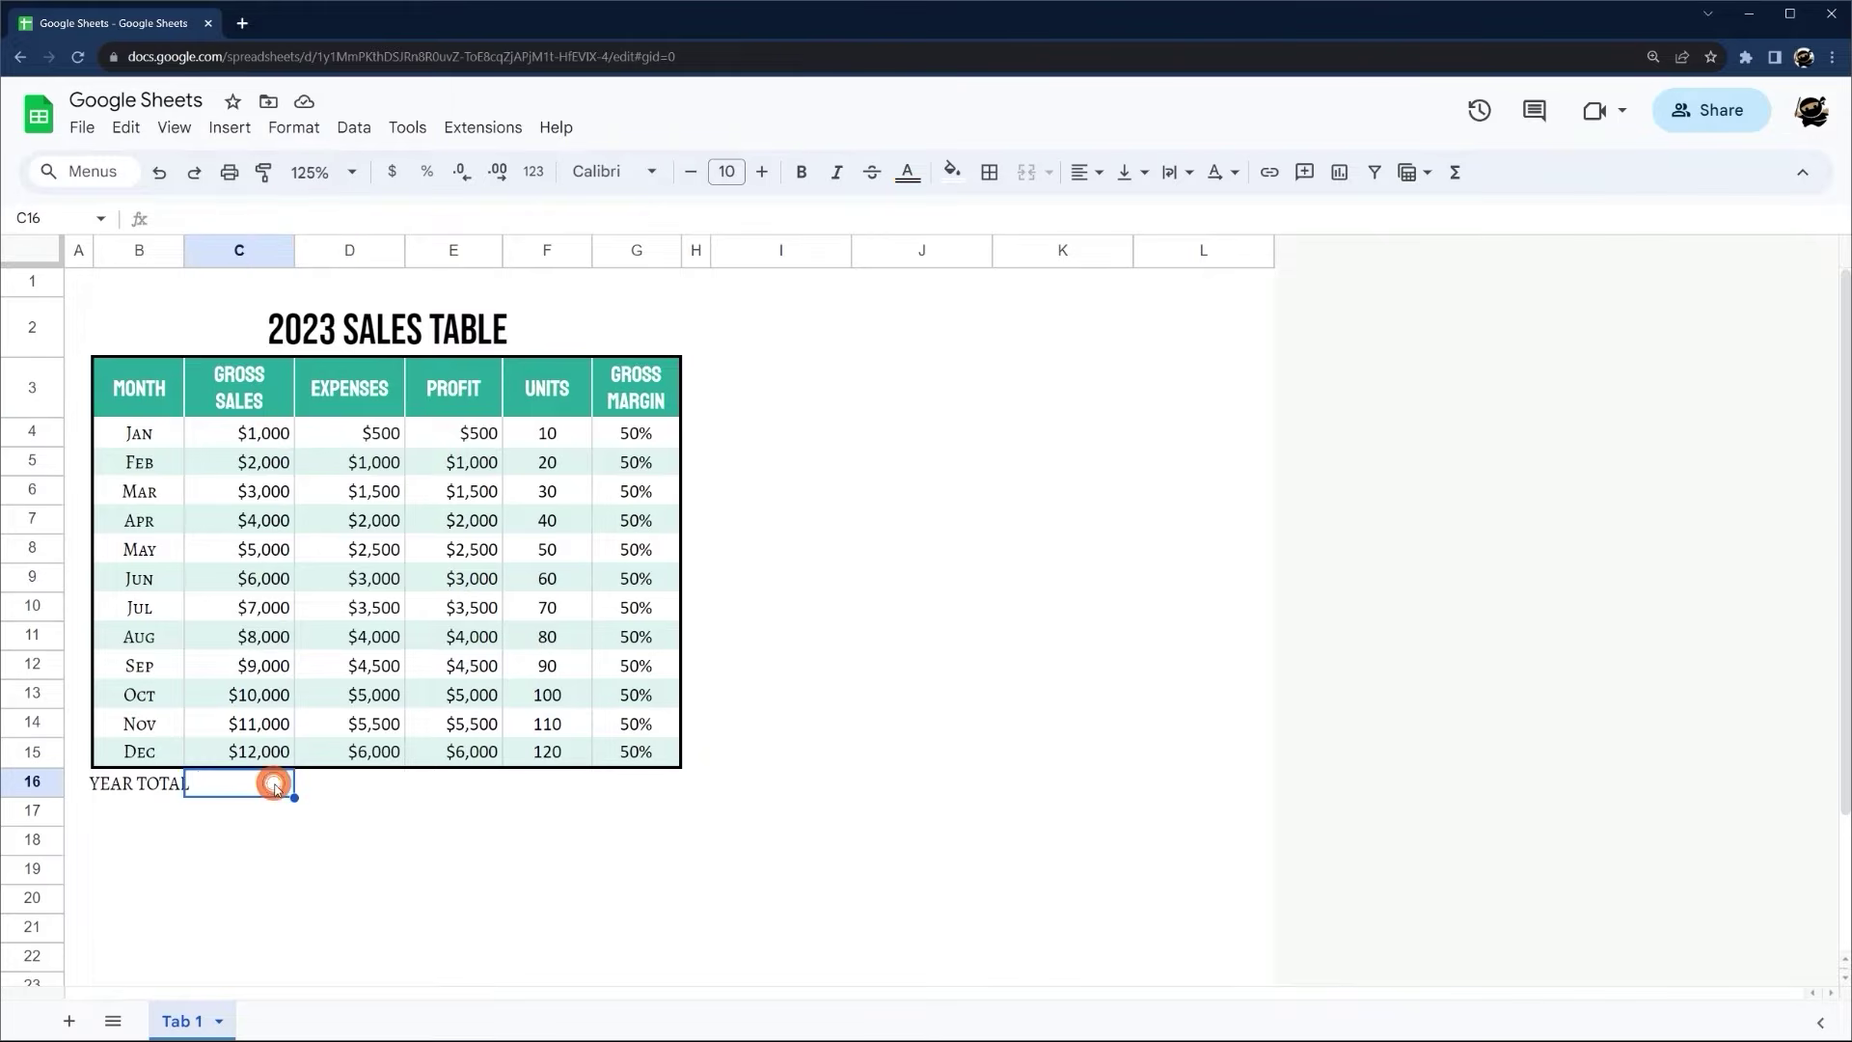
text(=sum()
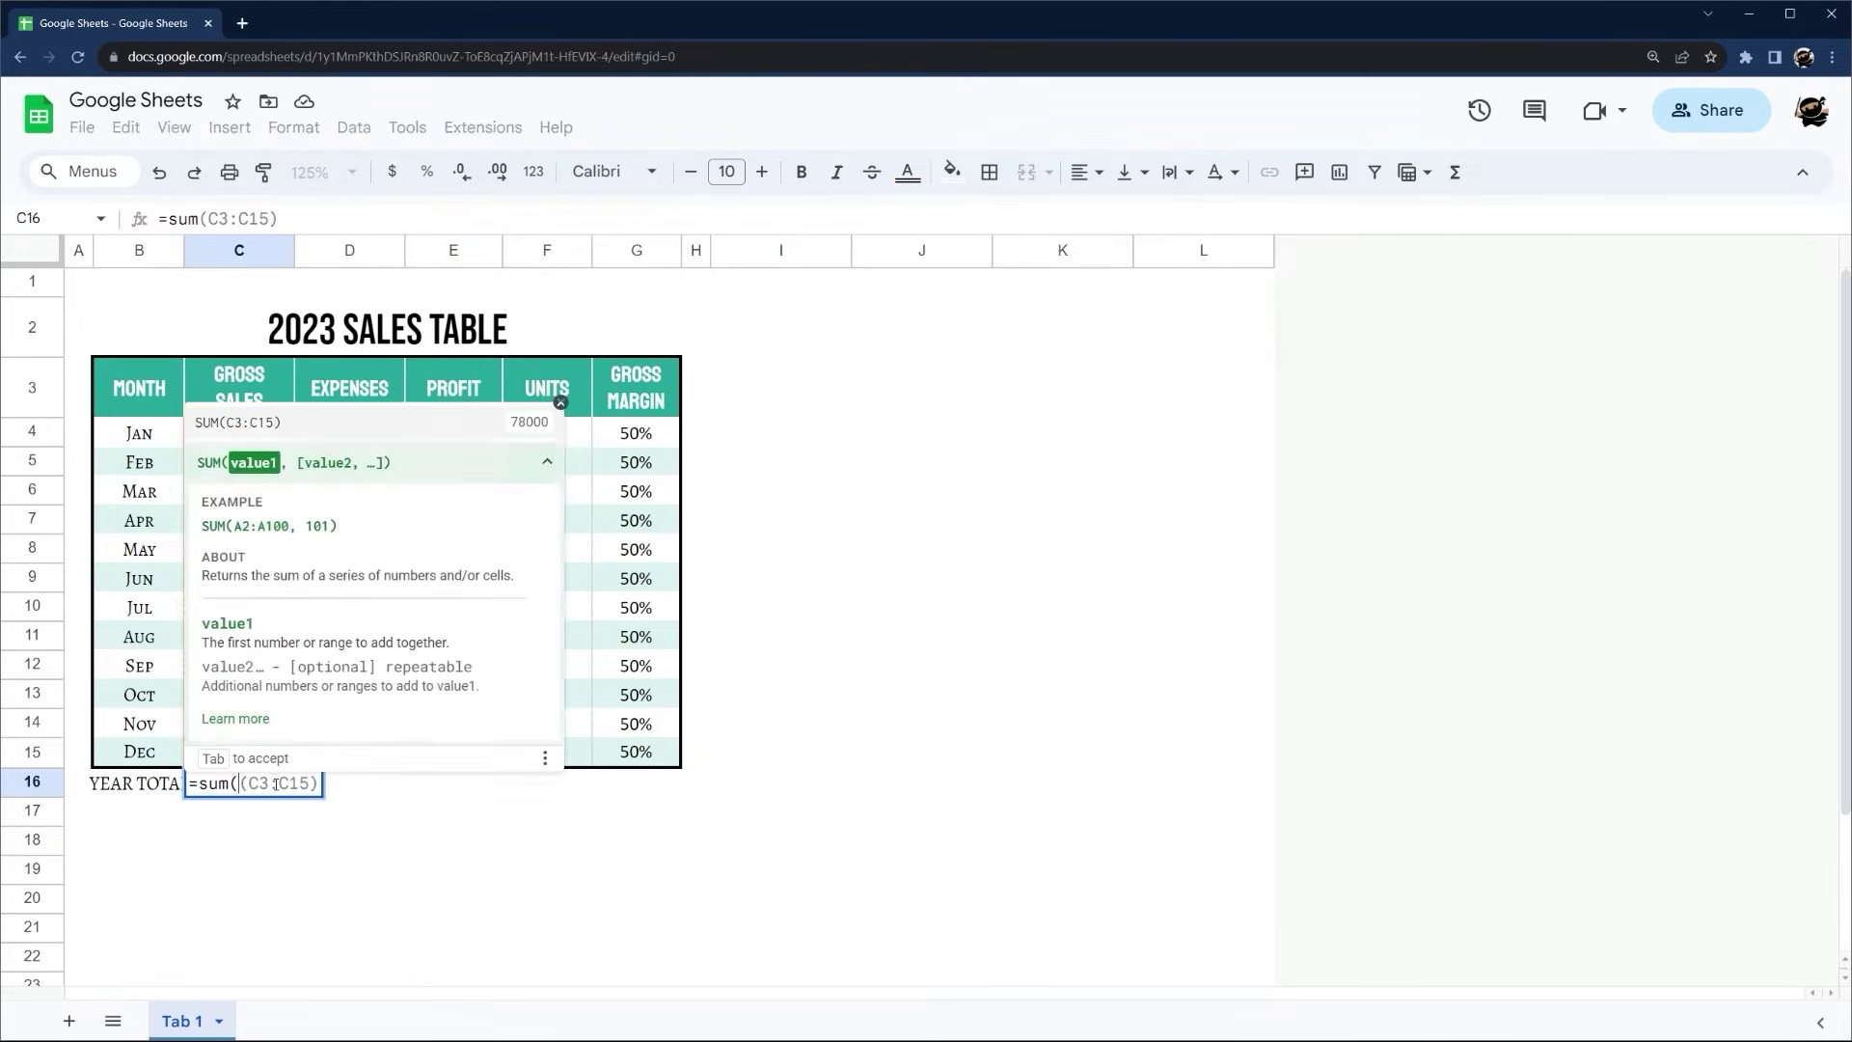
click(251, 422)
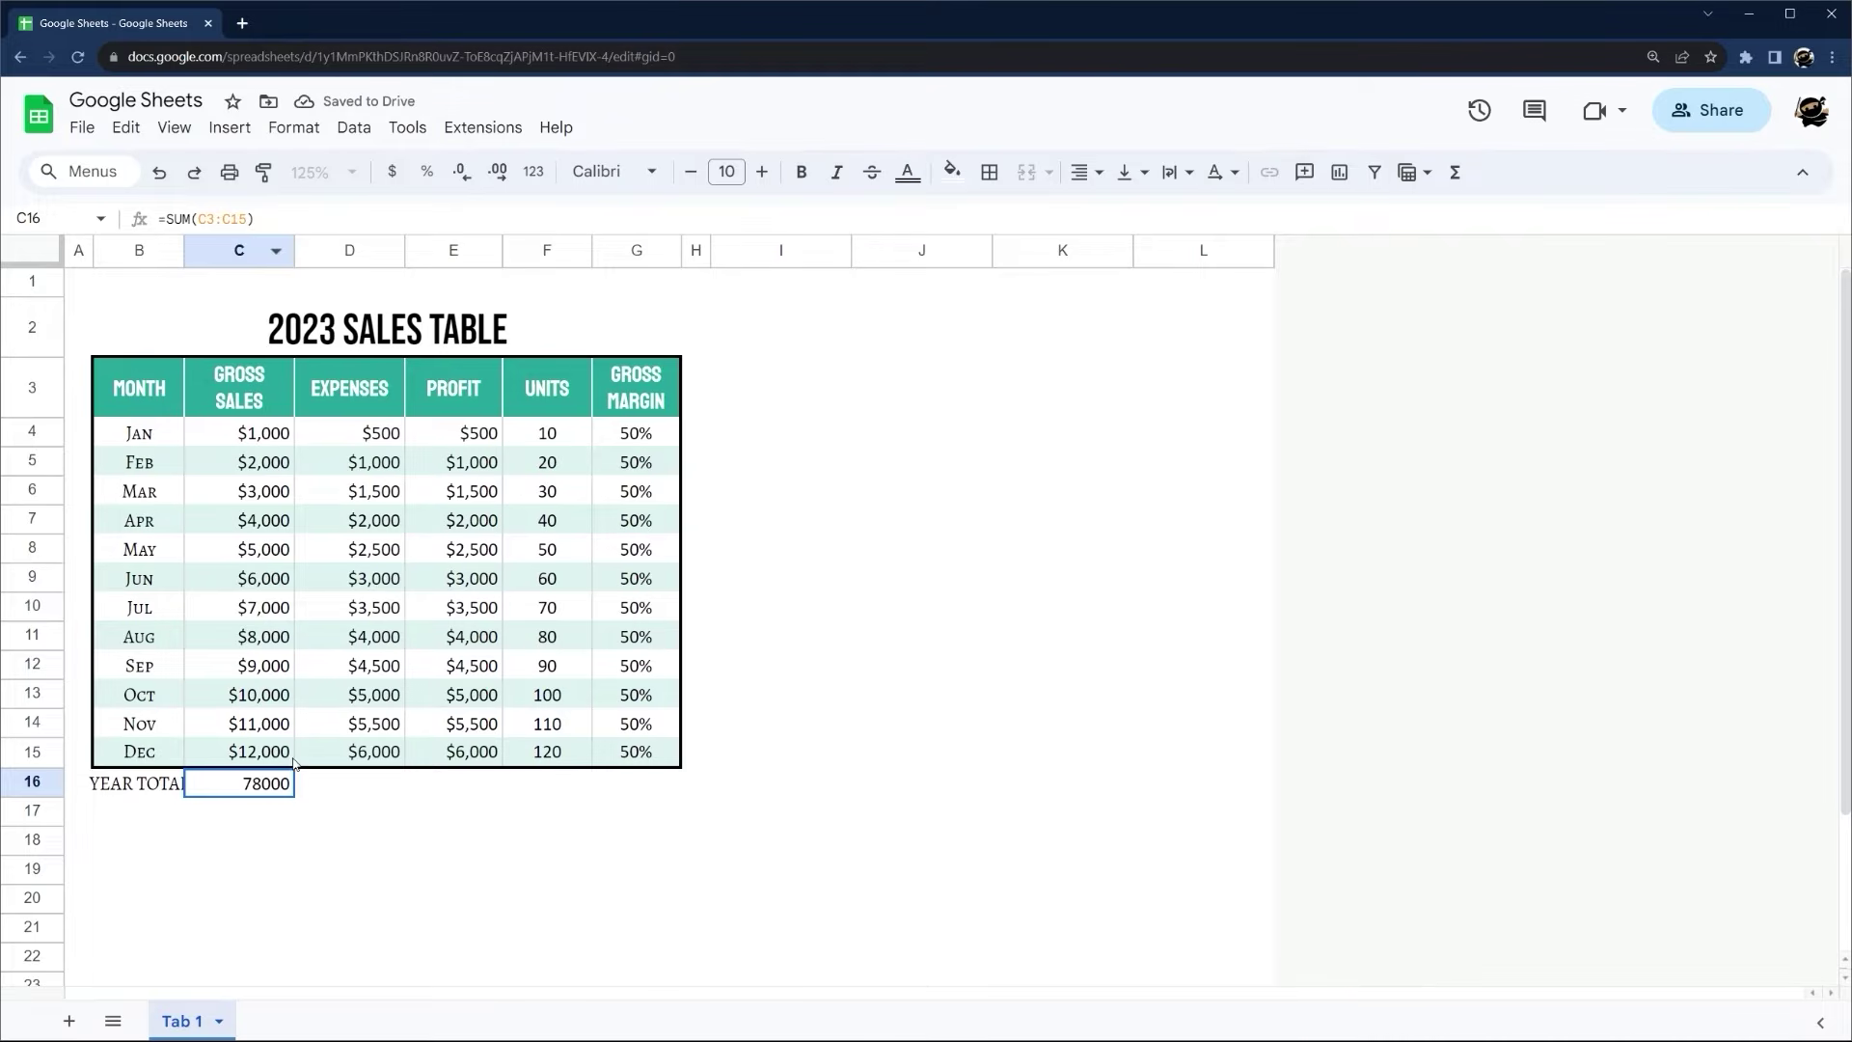
click(391, 172)
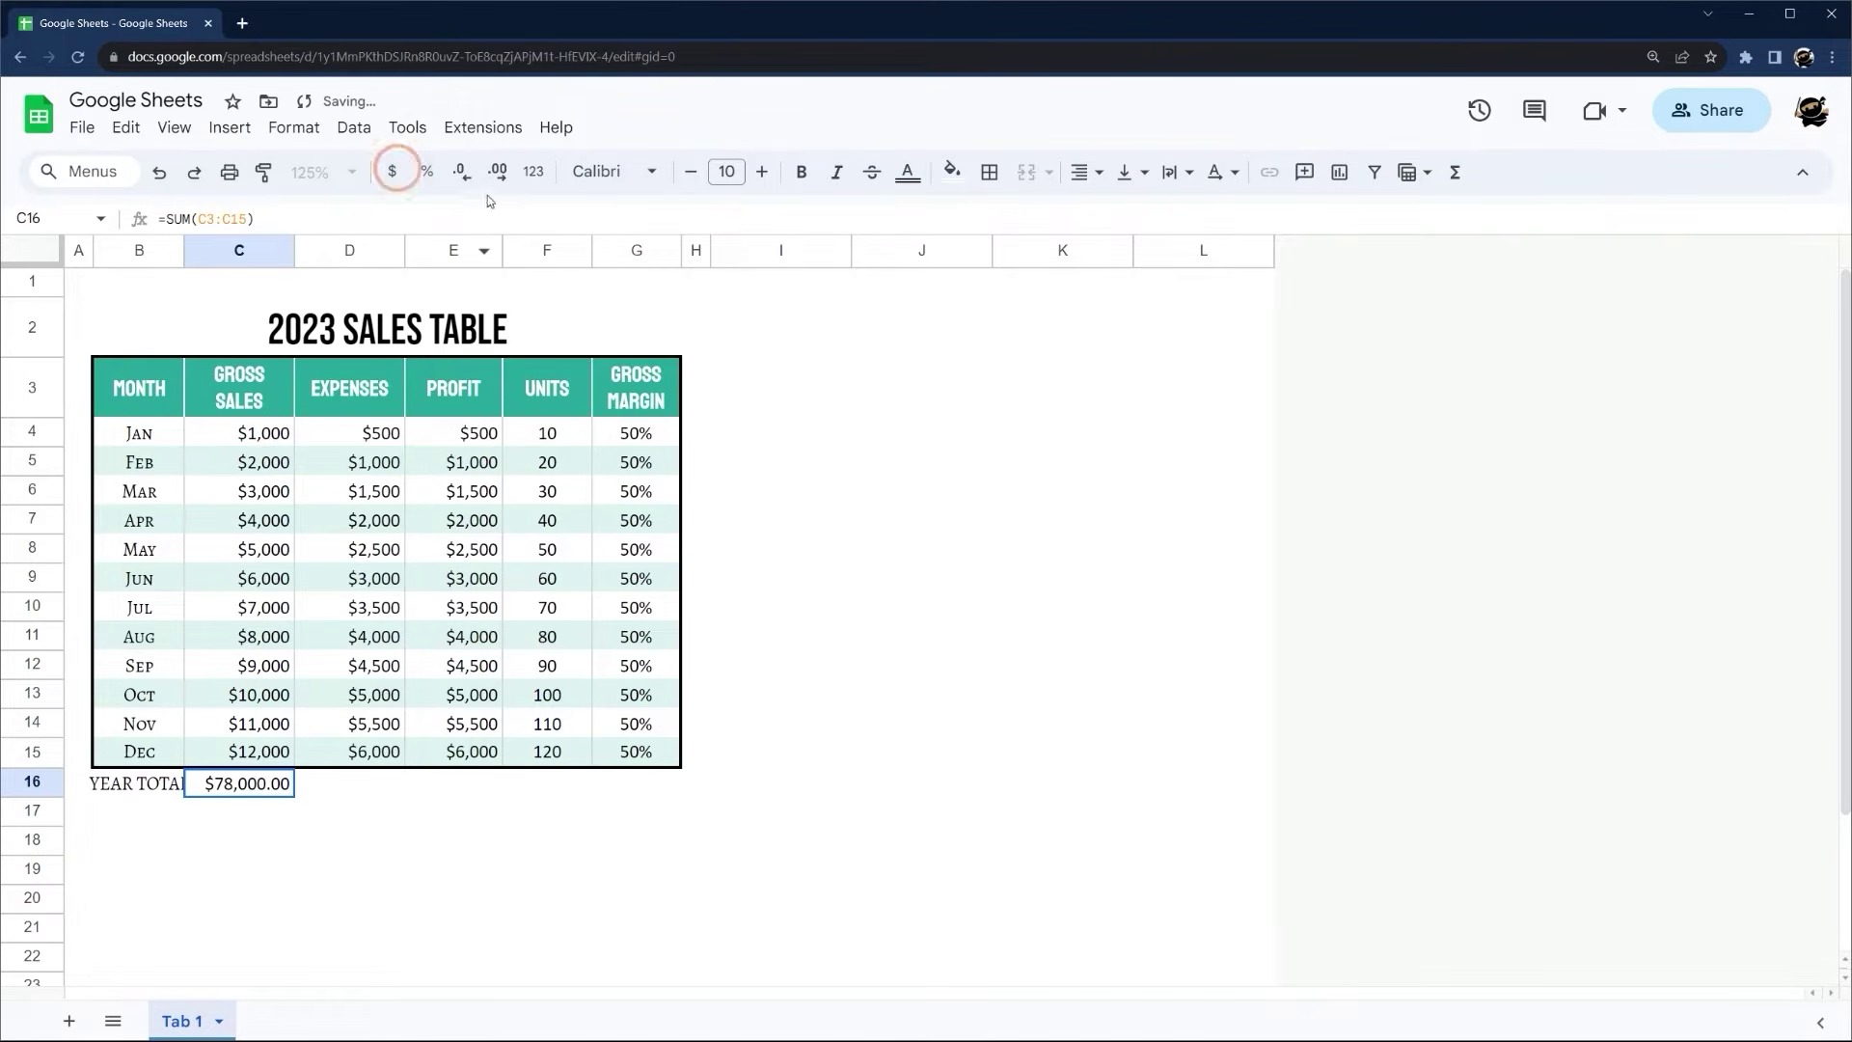
click(464, 175)
click(464, 175)
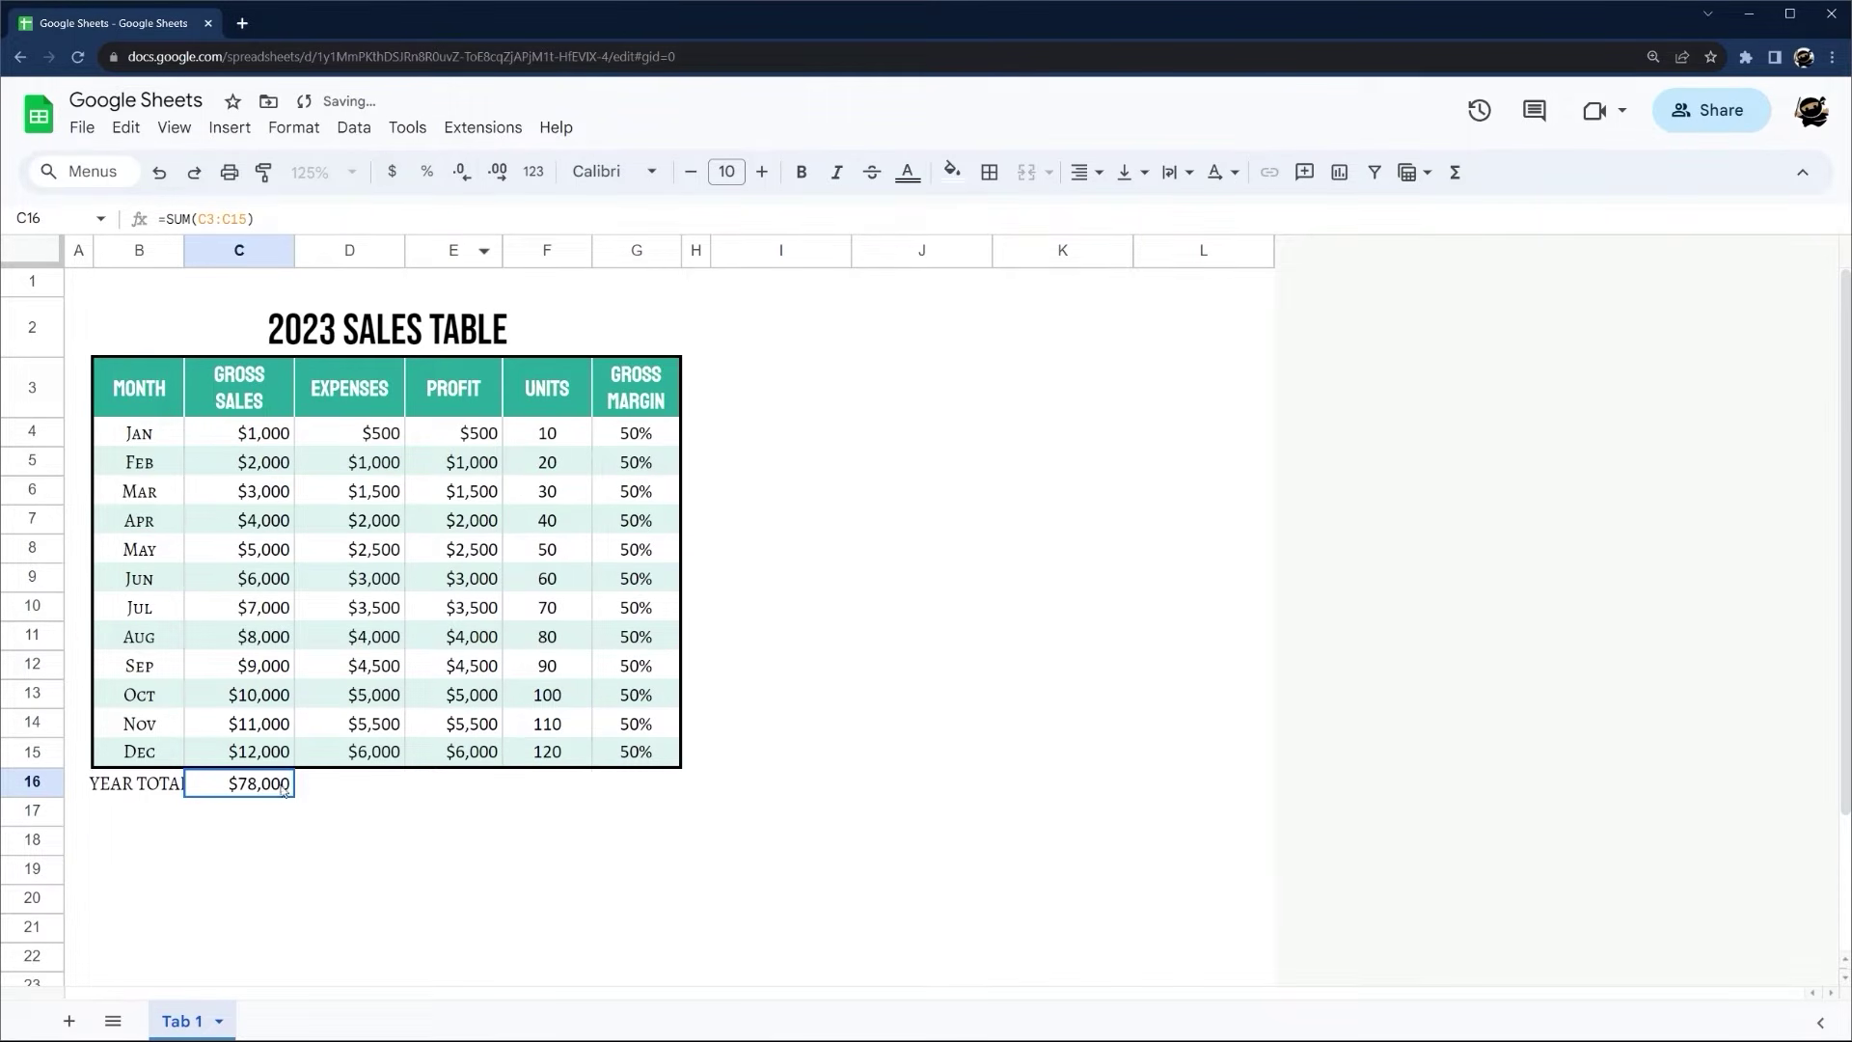
Examine the range used by the SUM formula in C16 and compare it with the gross margin formula in G5
click(258, 787)
click(170, 214)
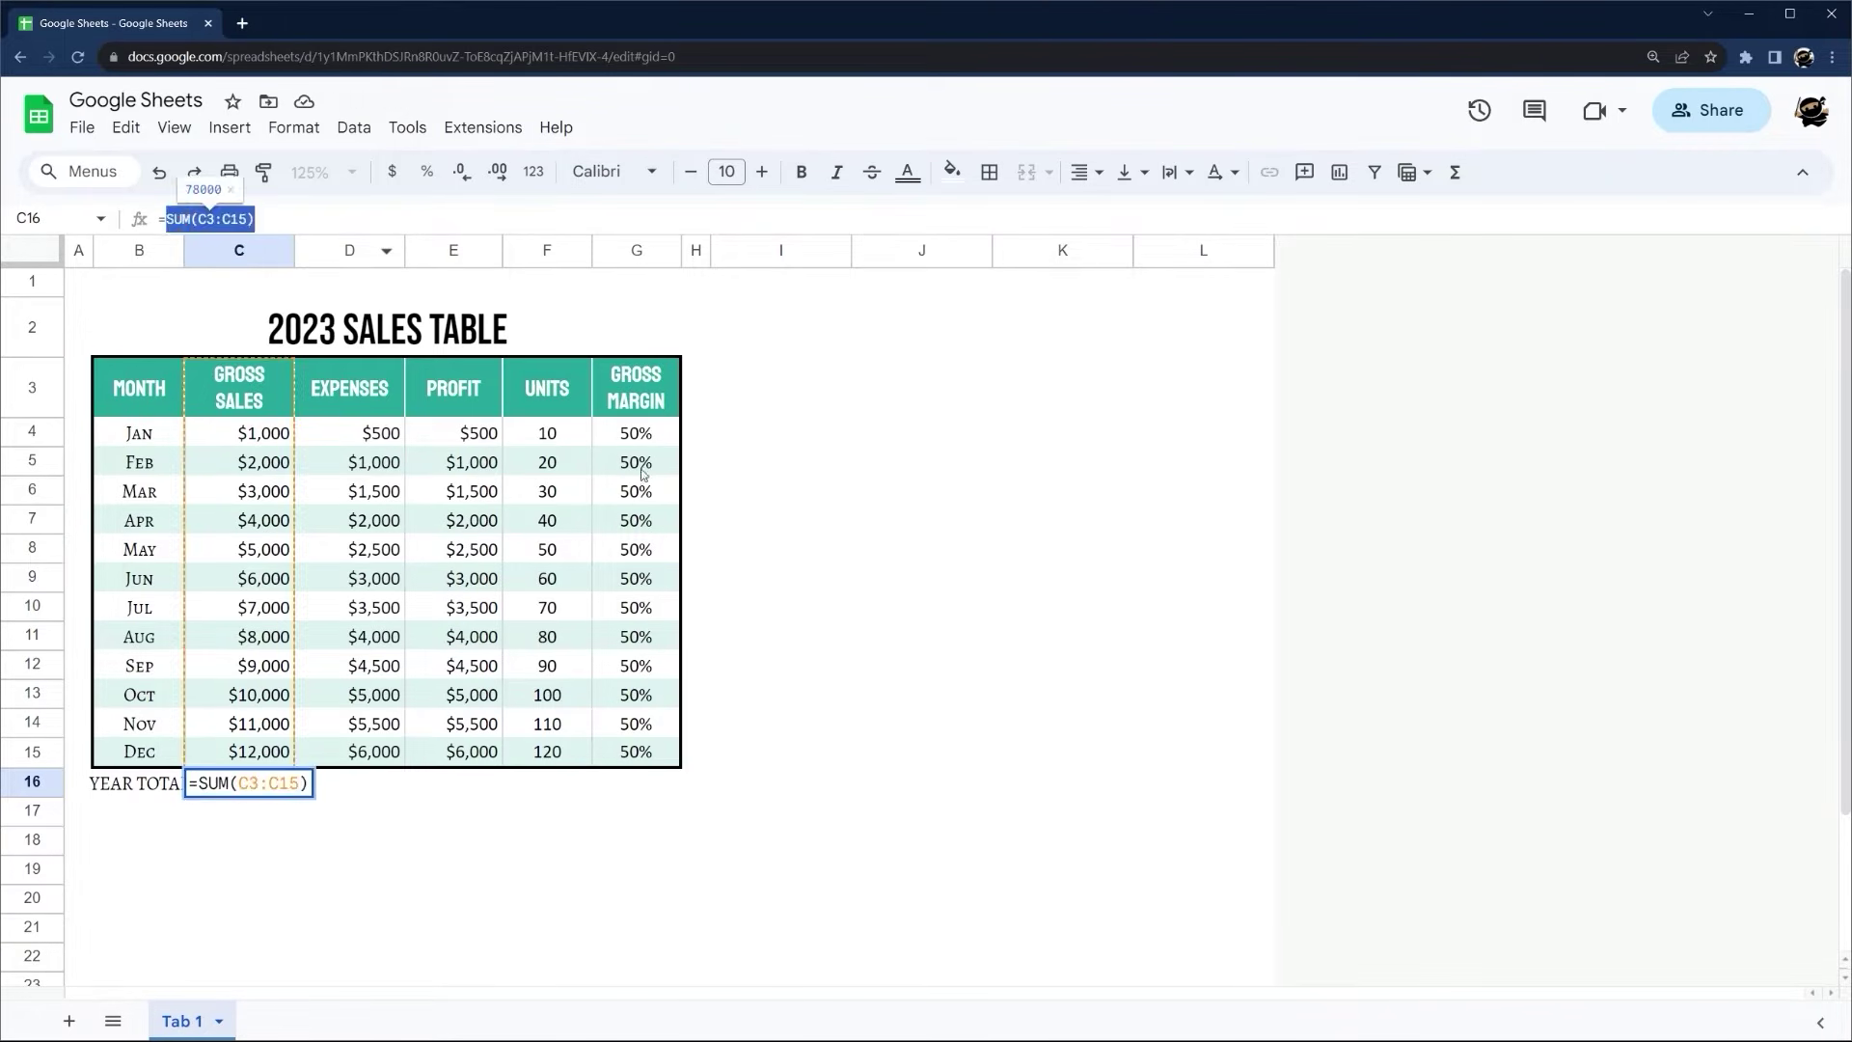
click(625, 430)
click(656, 462)
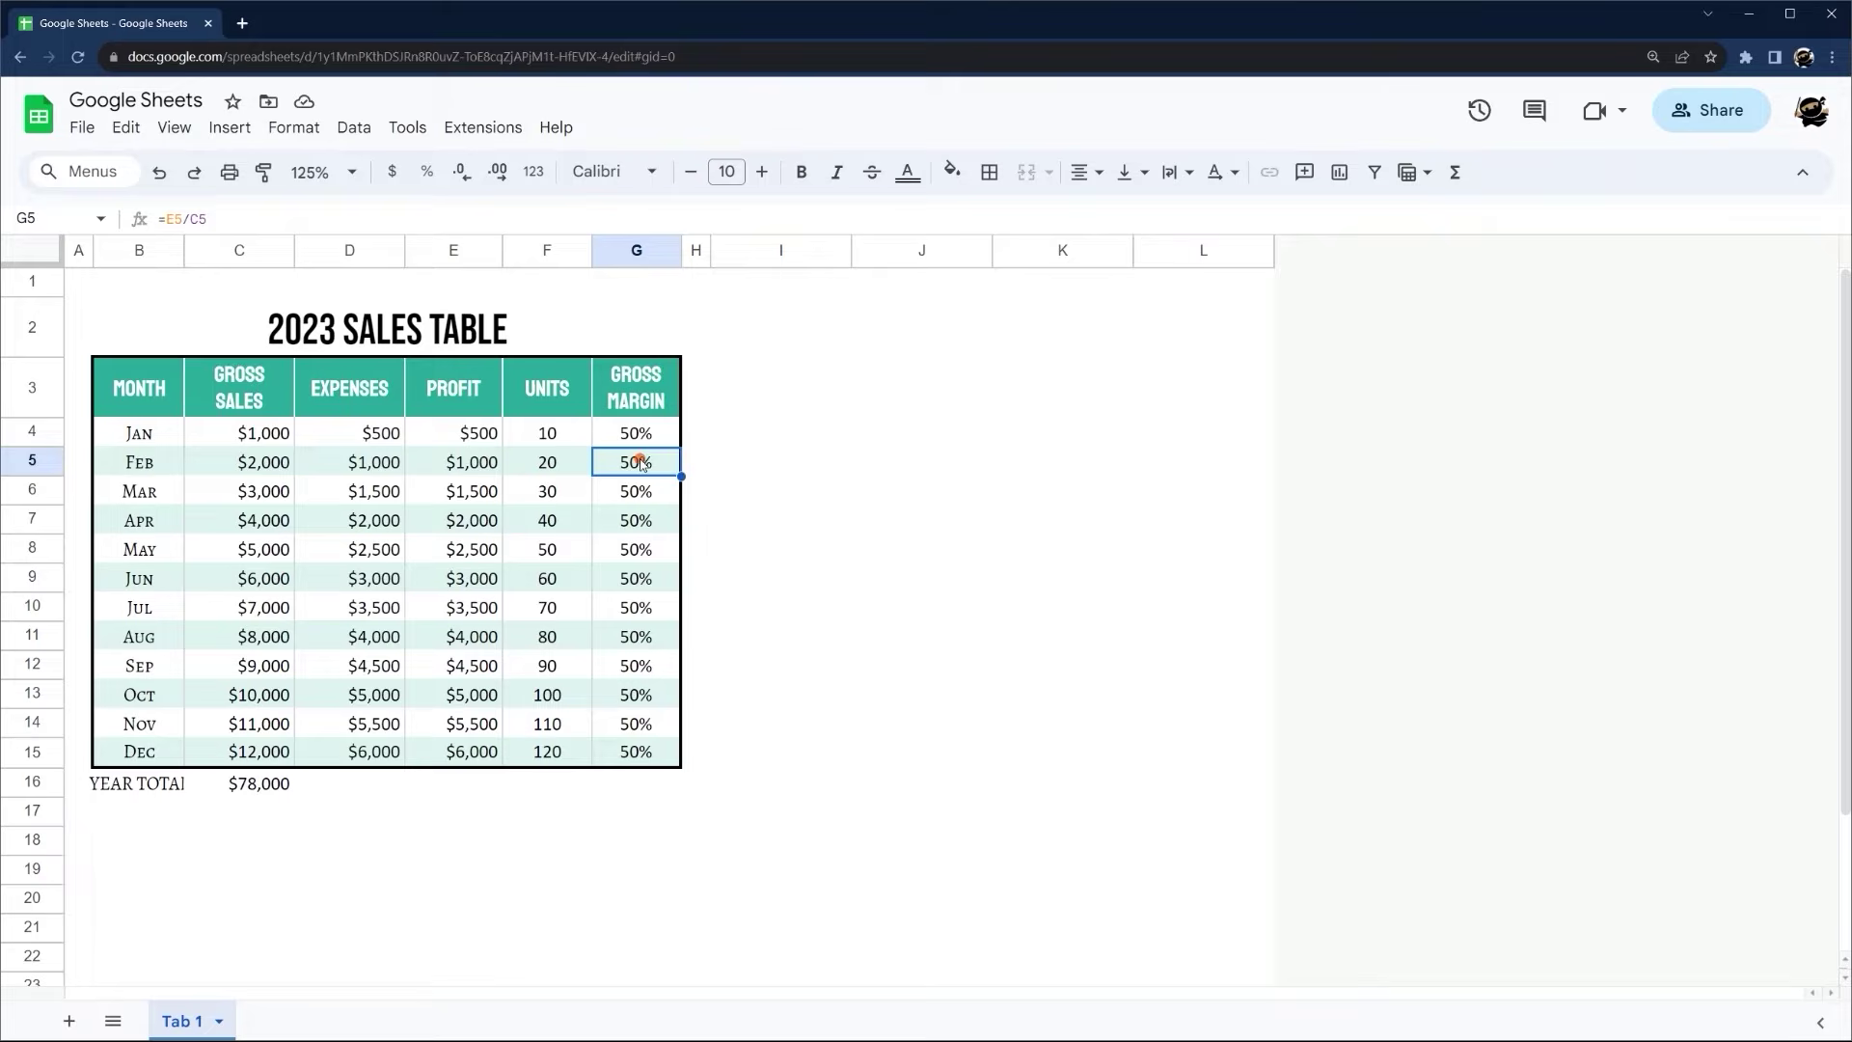
click(270, 787)
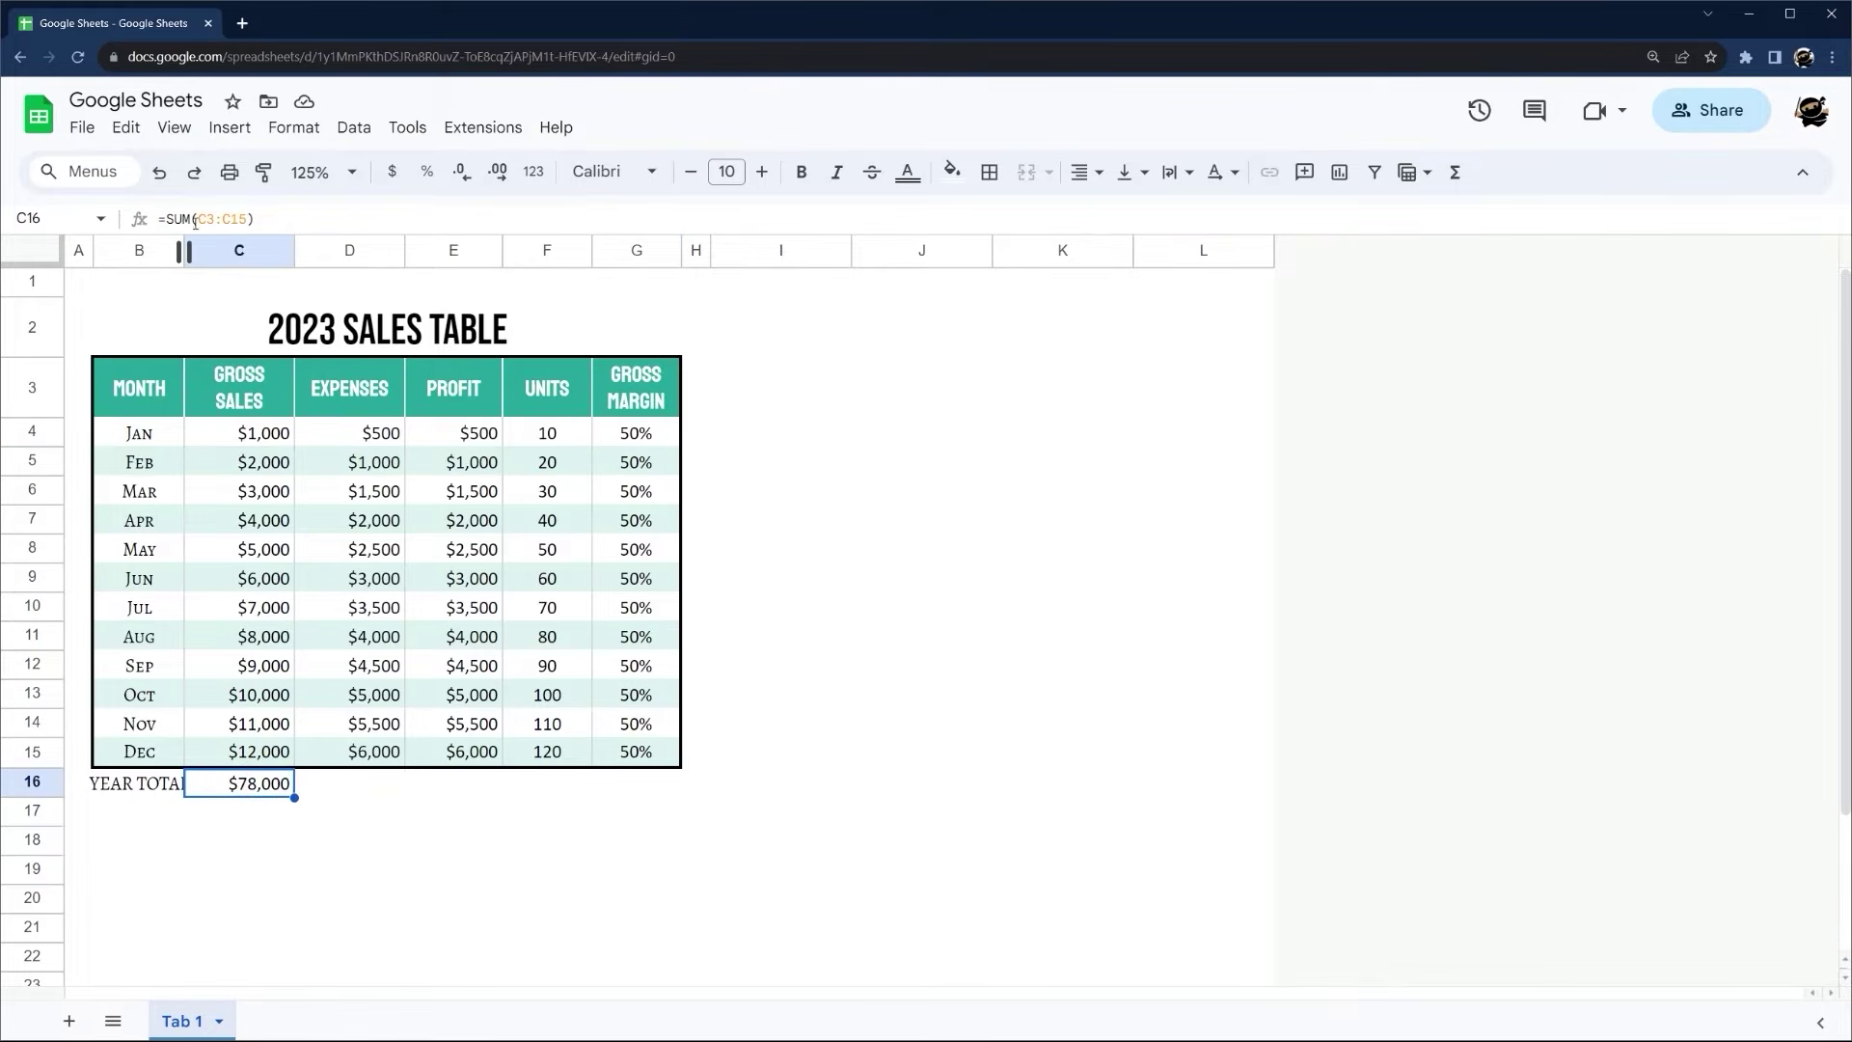
drag(199, 219, 247, 219)
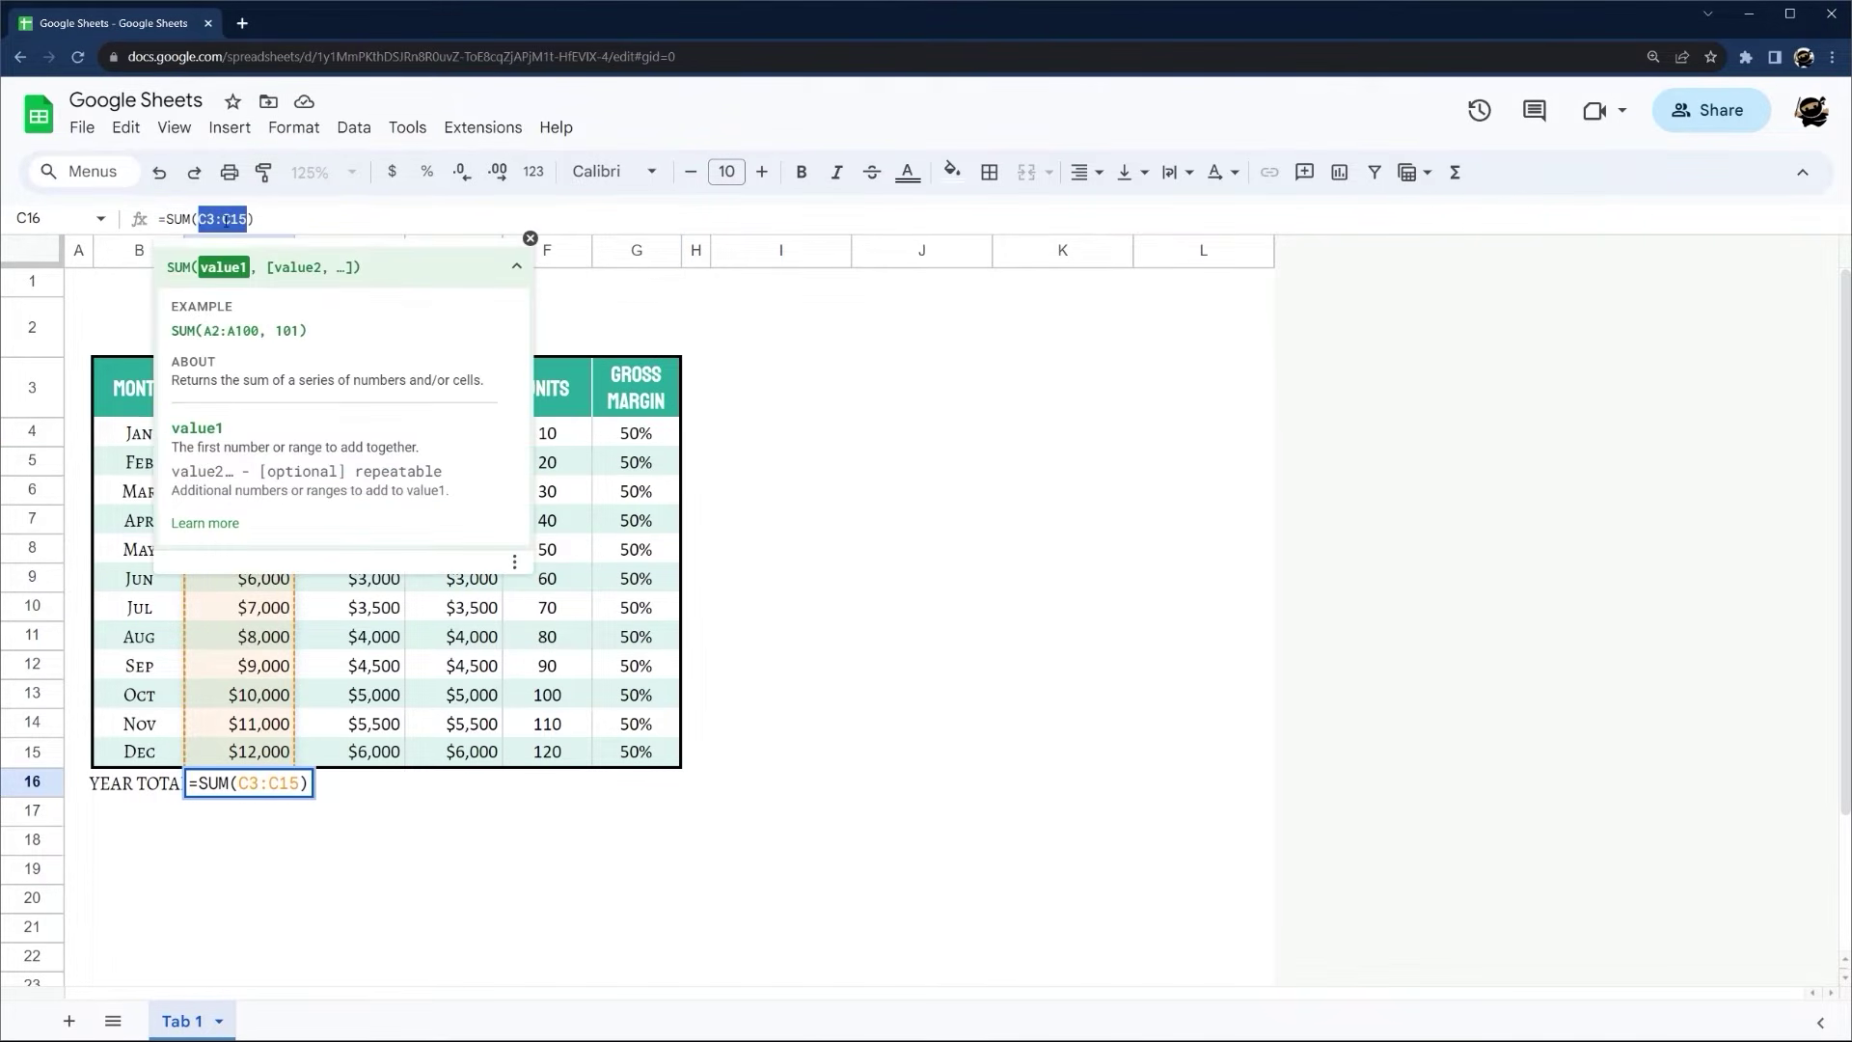
key(Escape)
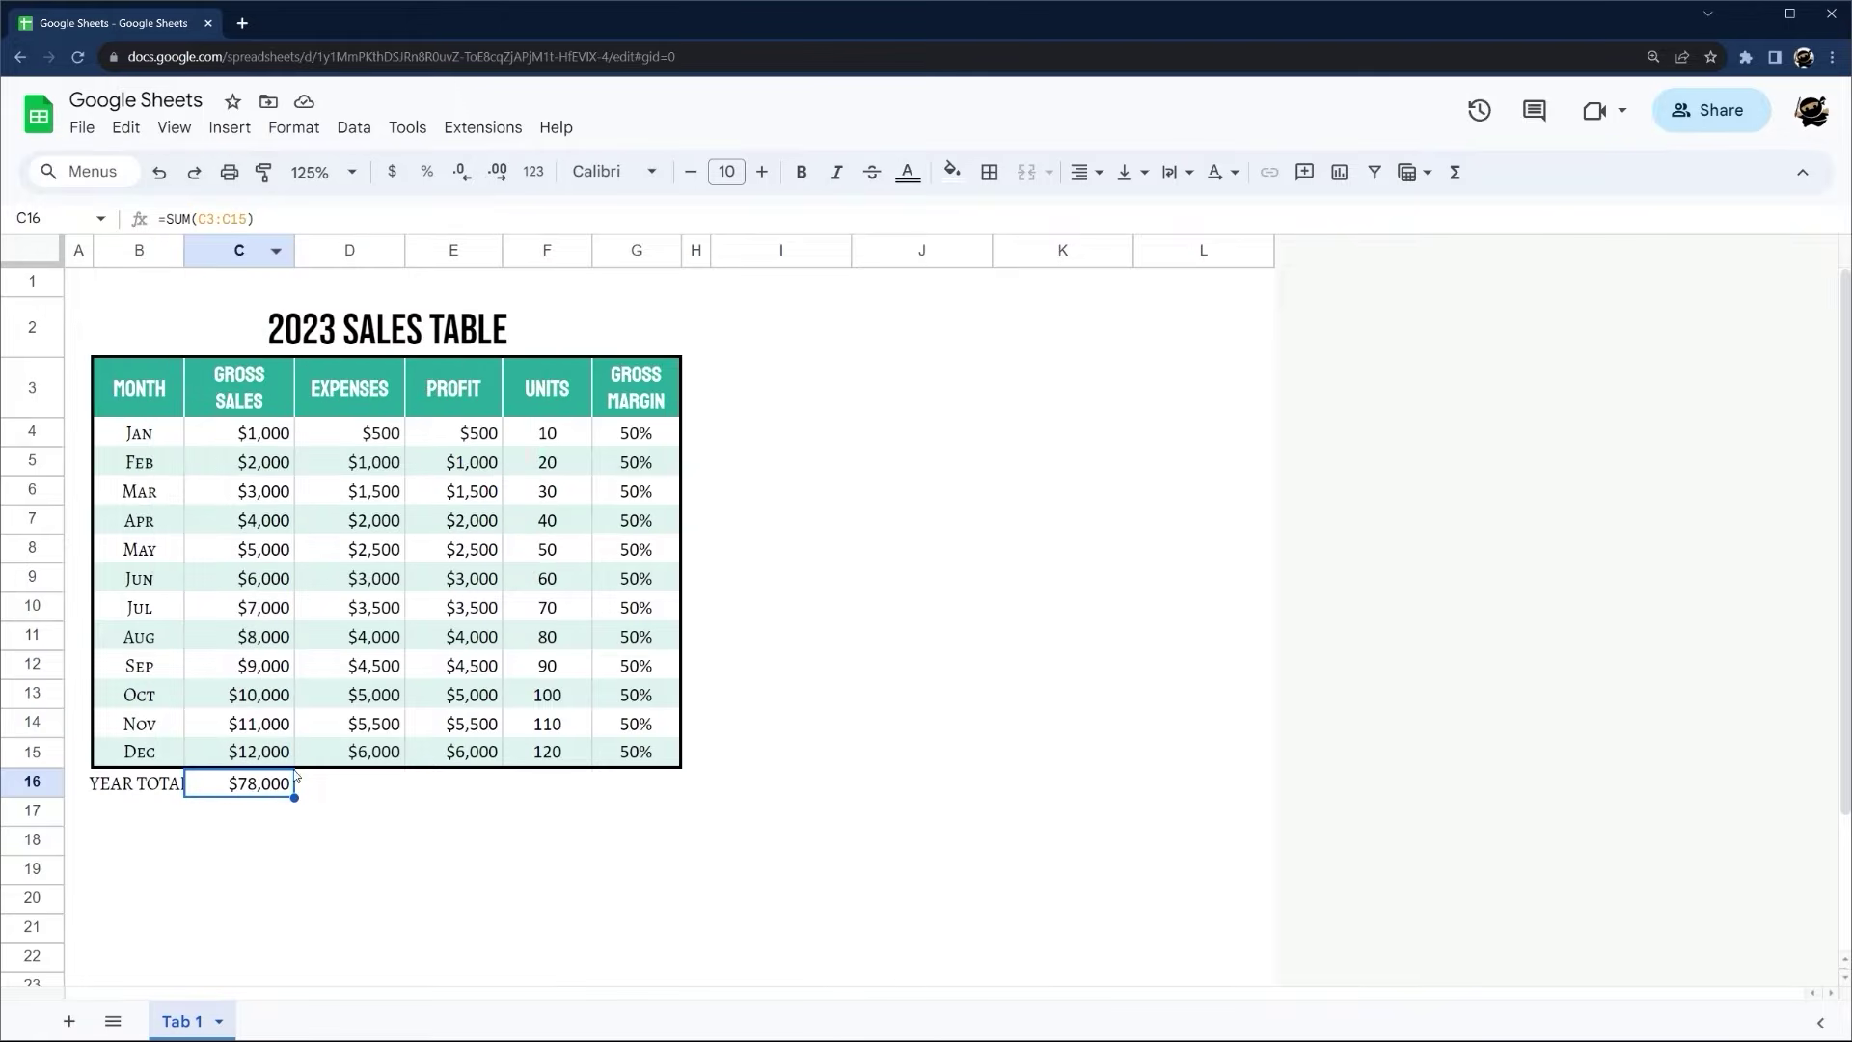
Try filling the C16 total across to D16 and E16, check the range in D16, and undo both fills
drag(294, 796, 391, 792)
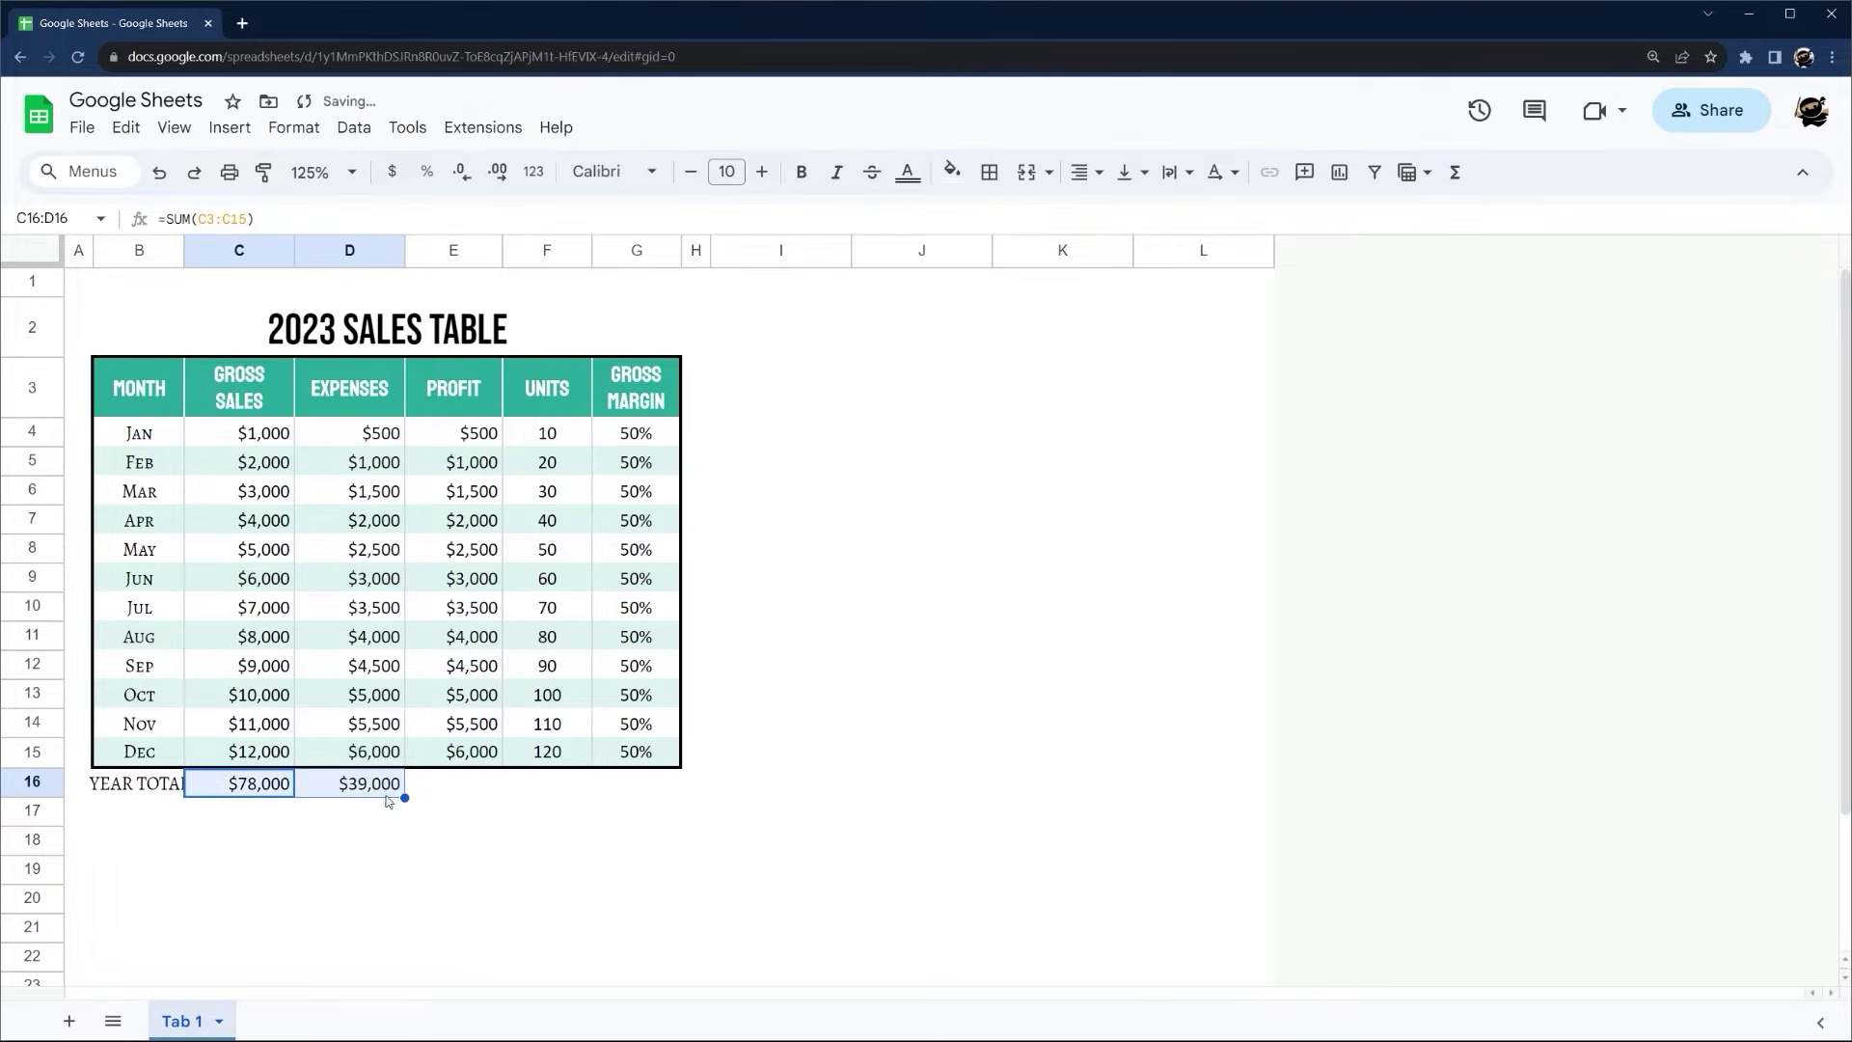
click(369, 784)
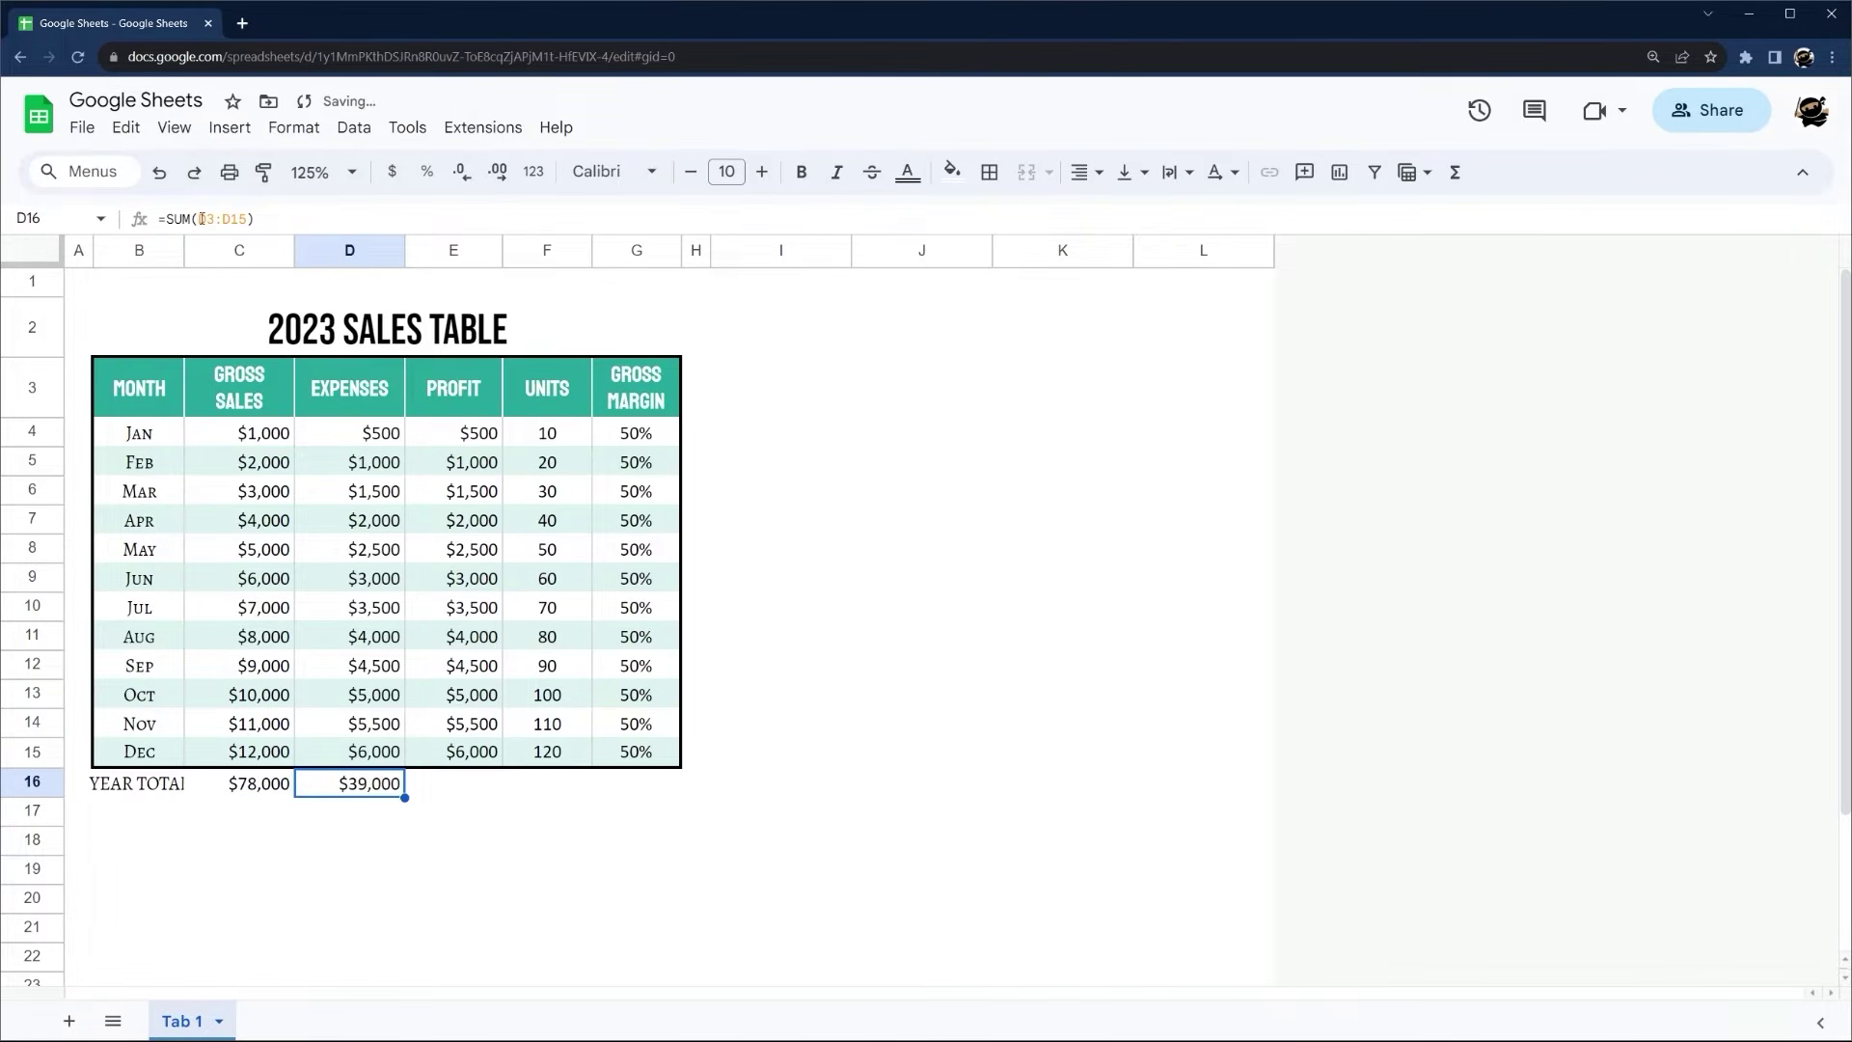
drag(202, 219, 246, 219)
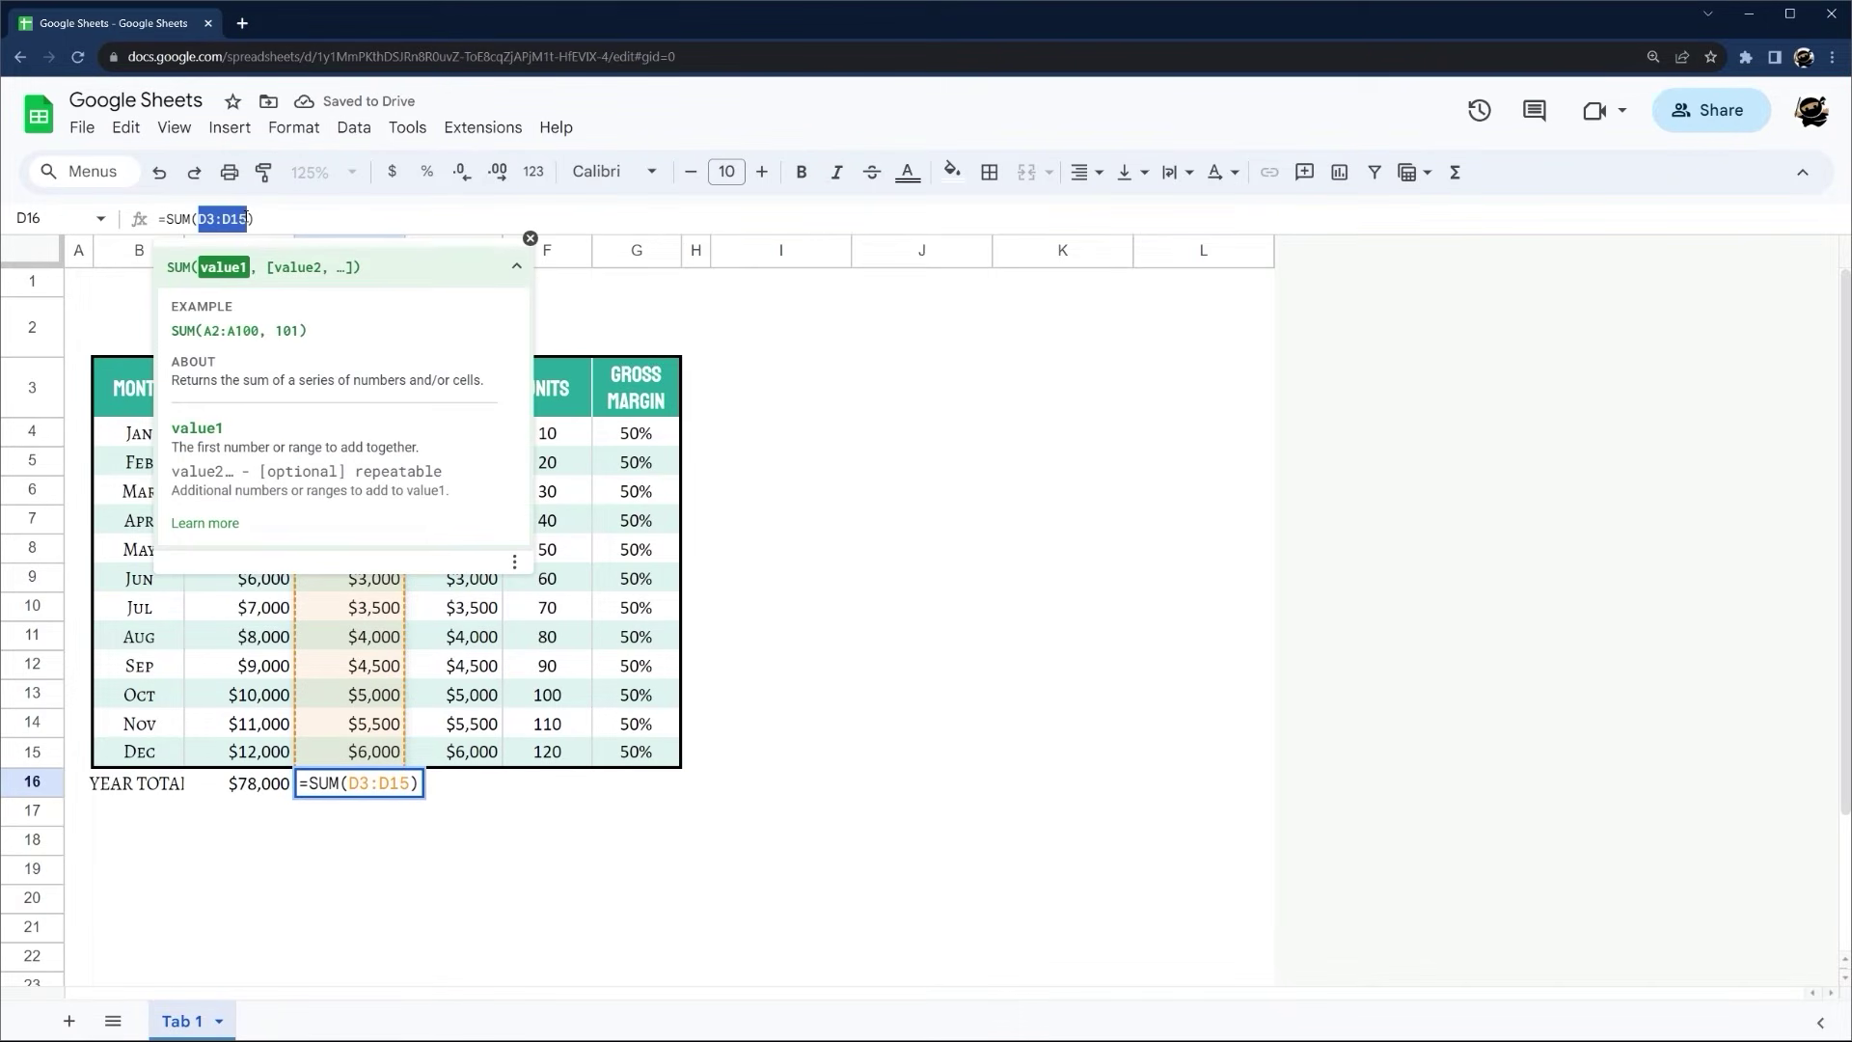
key(Escape)
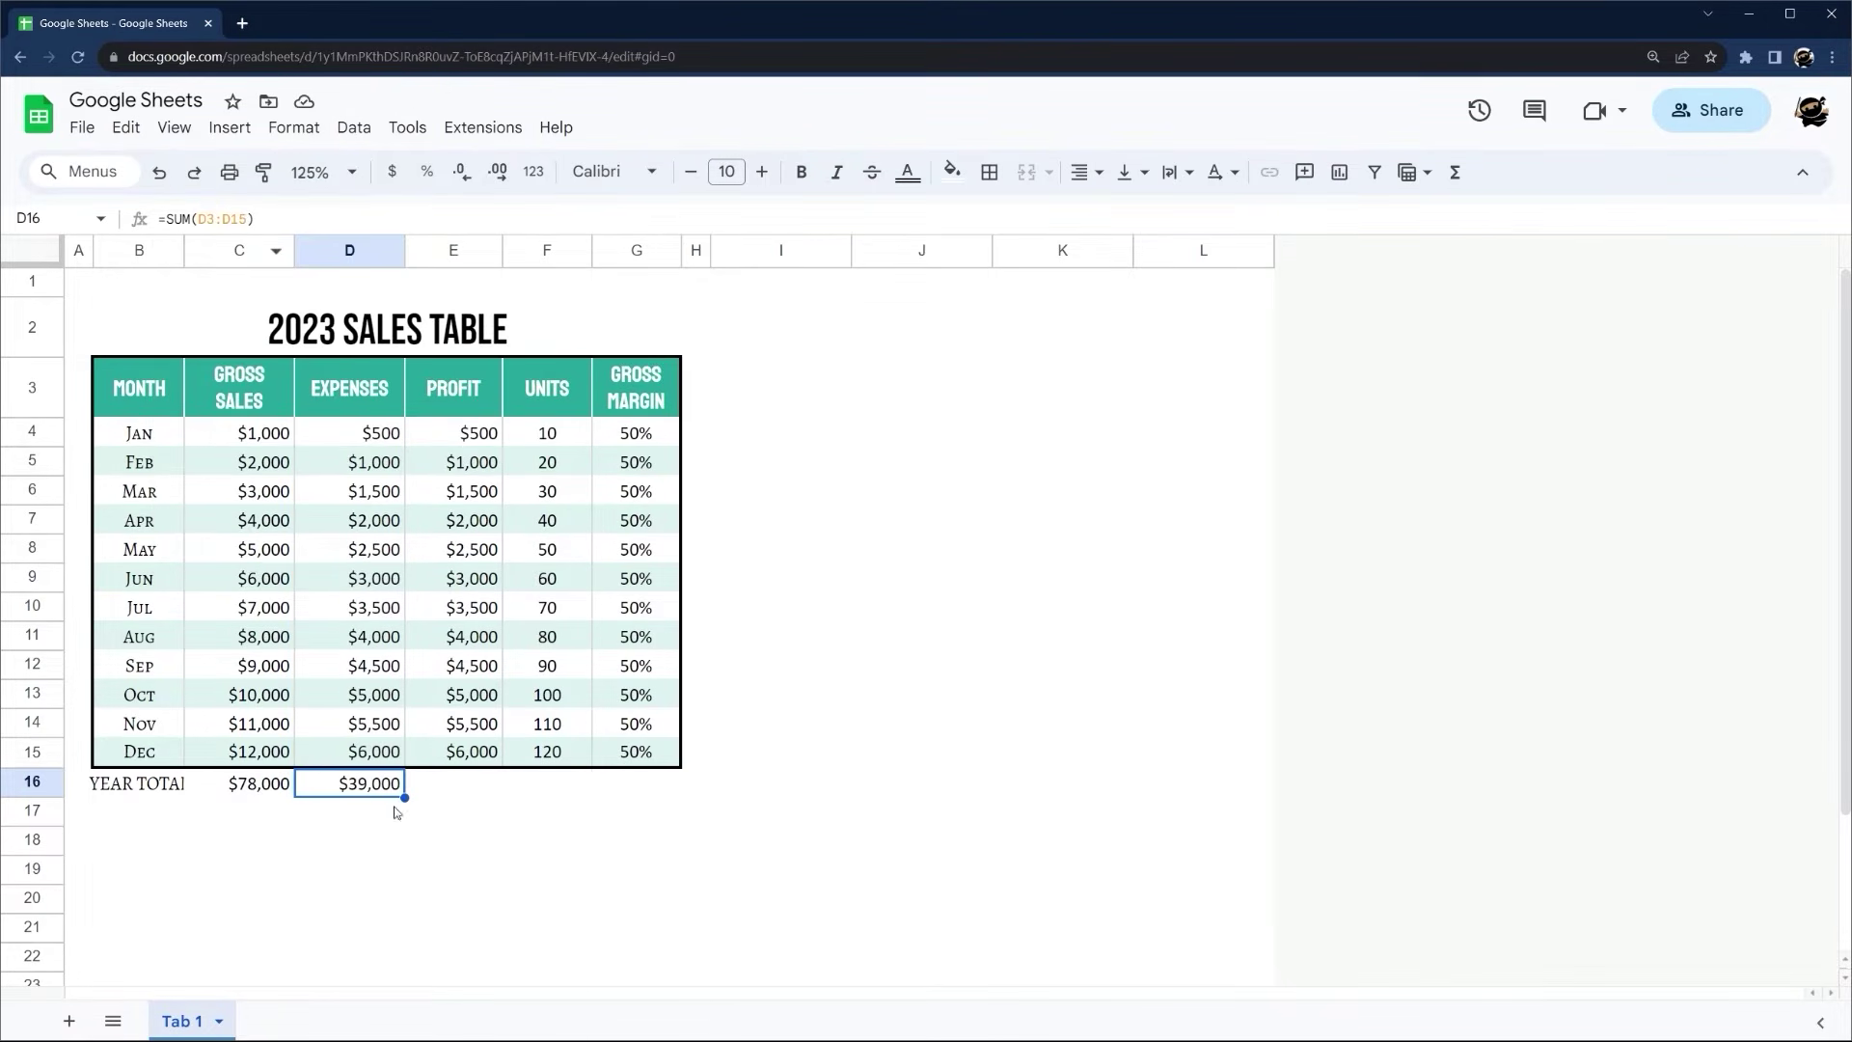
drag(198, 219, 262, 217)
key(Escape)
drag(405, 798, 472, 797)
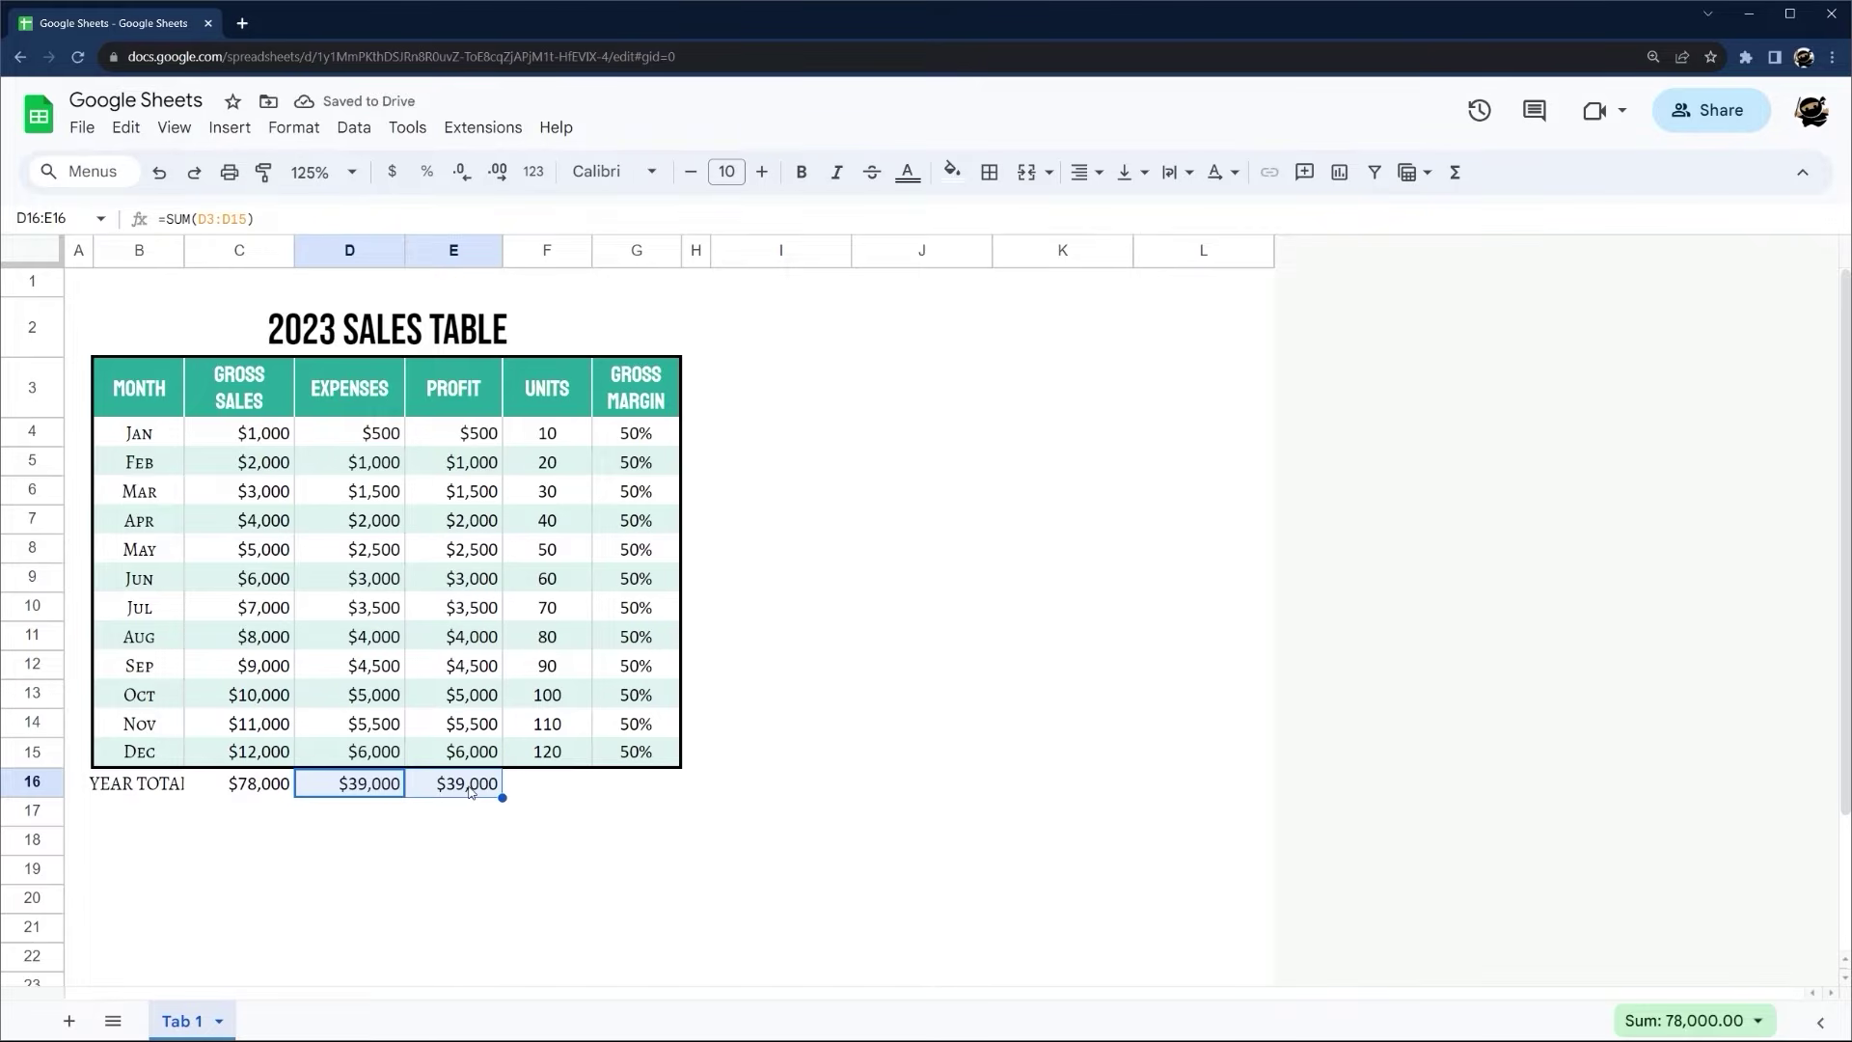
key(ctrl+z)
key(ctrl+z)
Copy the gross sales total from C16 into E16 and check the pasted SUM formula
right_click(262, 784)
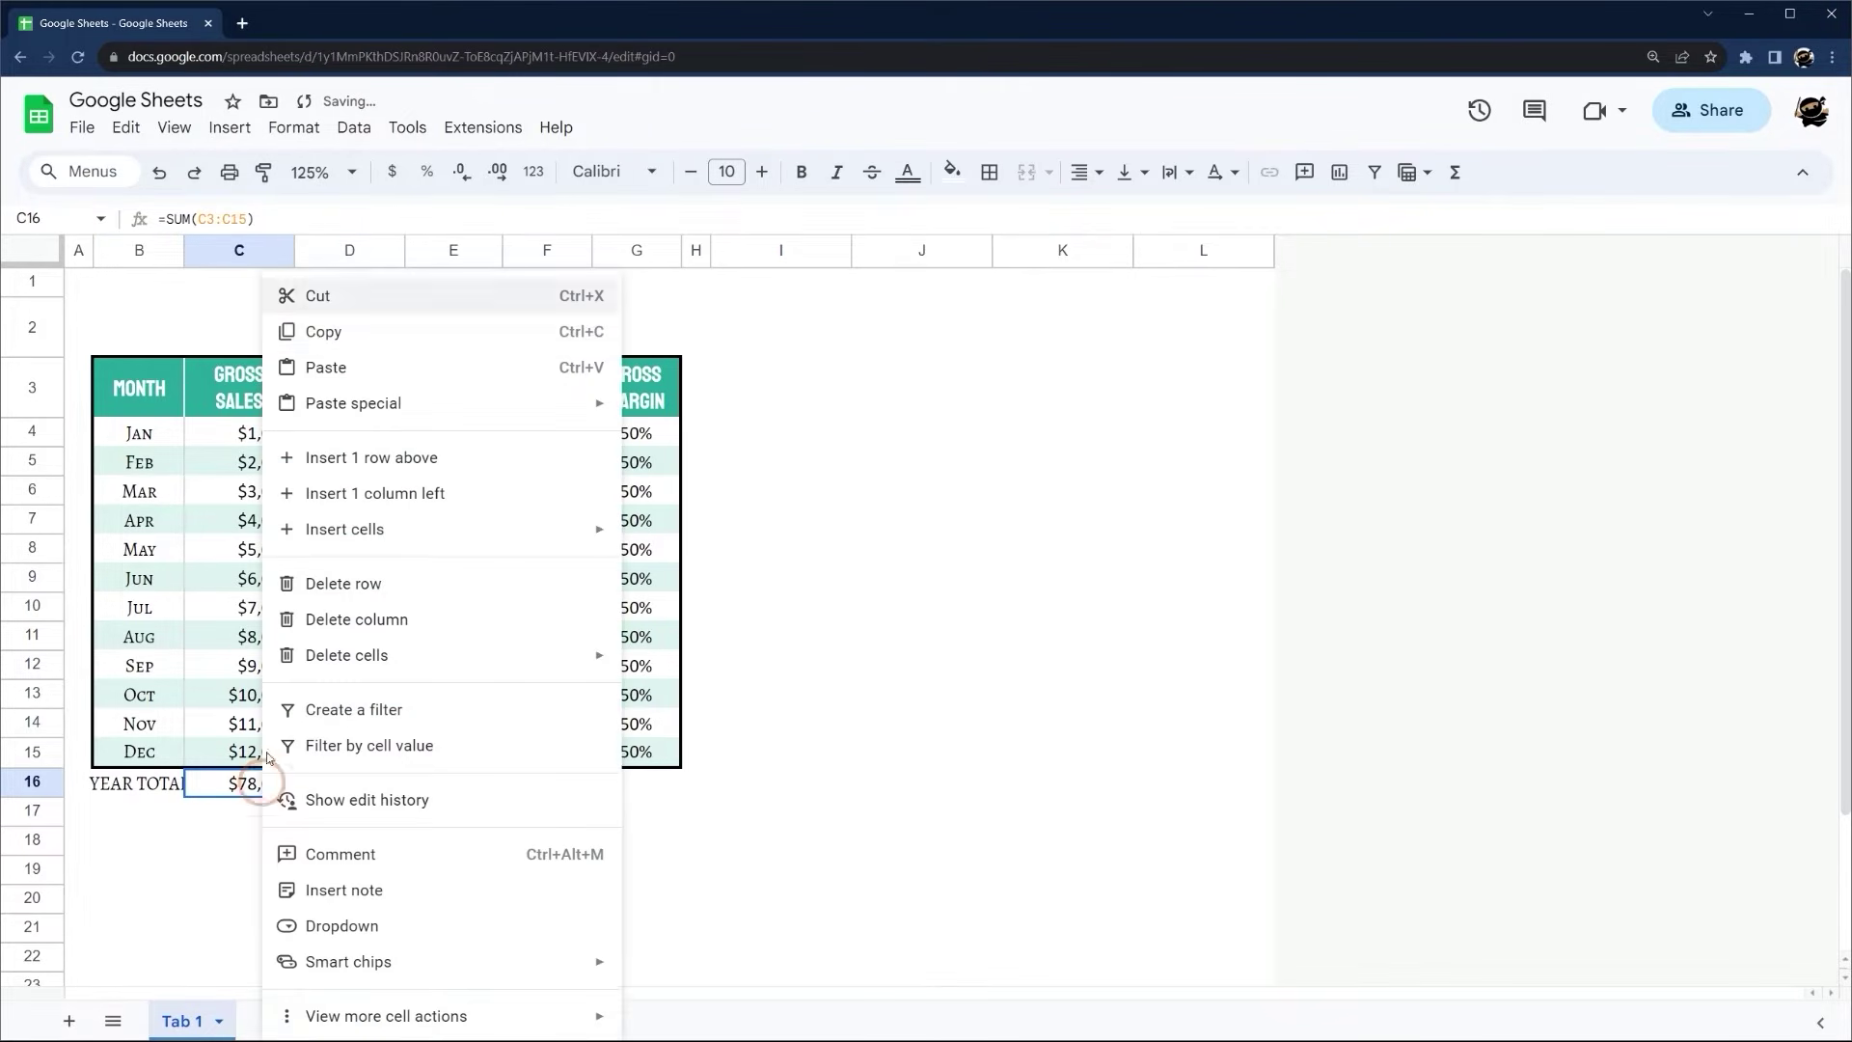
click(318, 331)
click(444, 784)
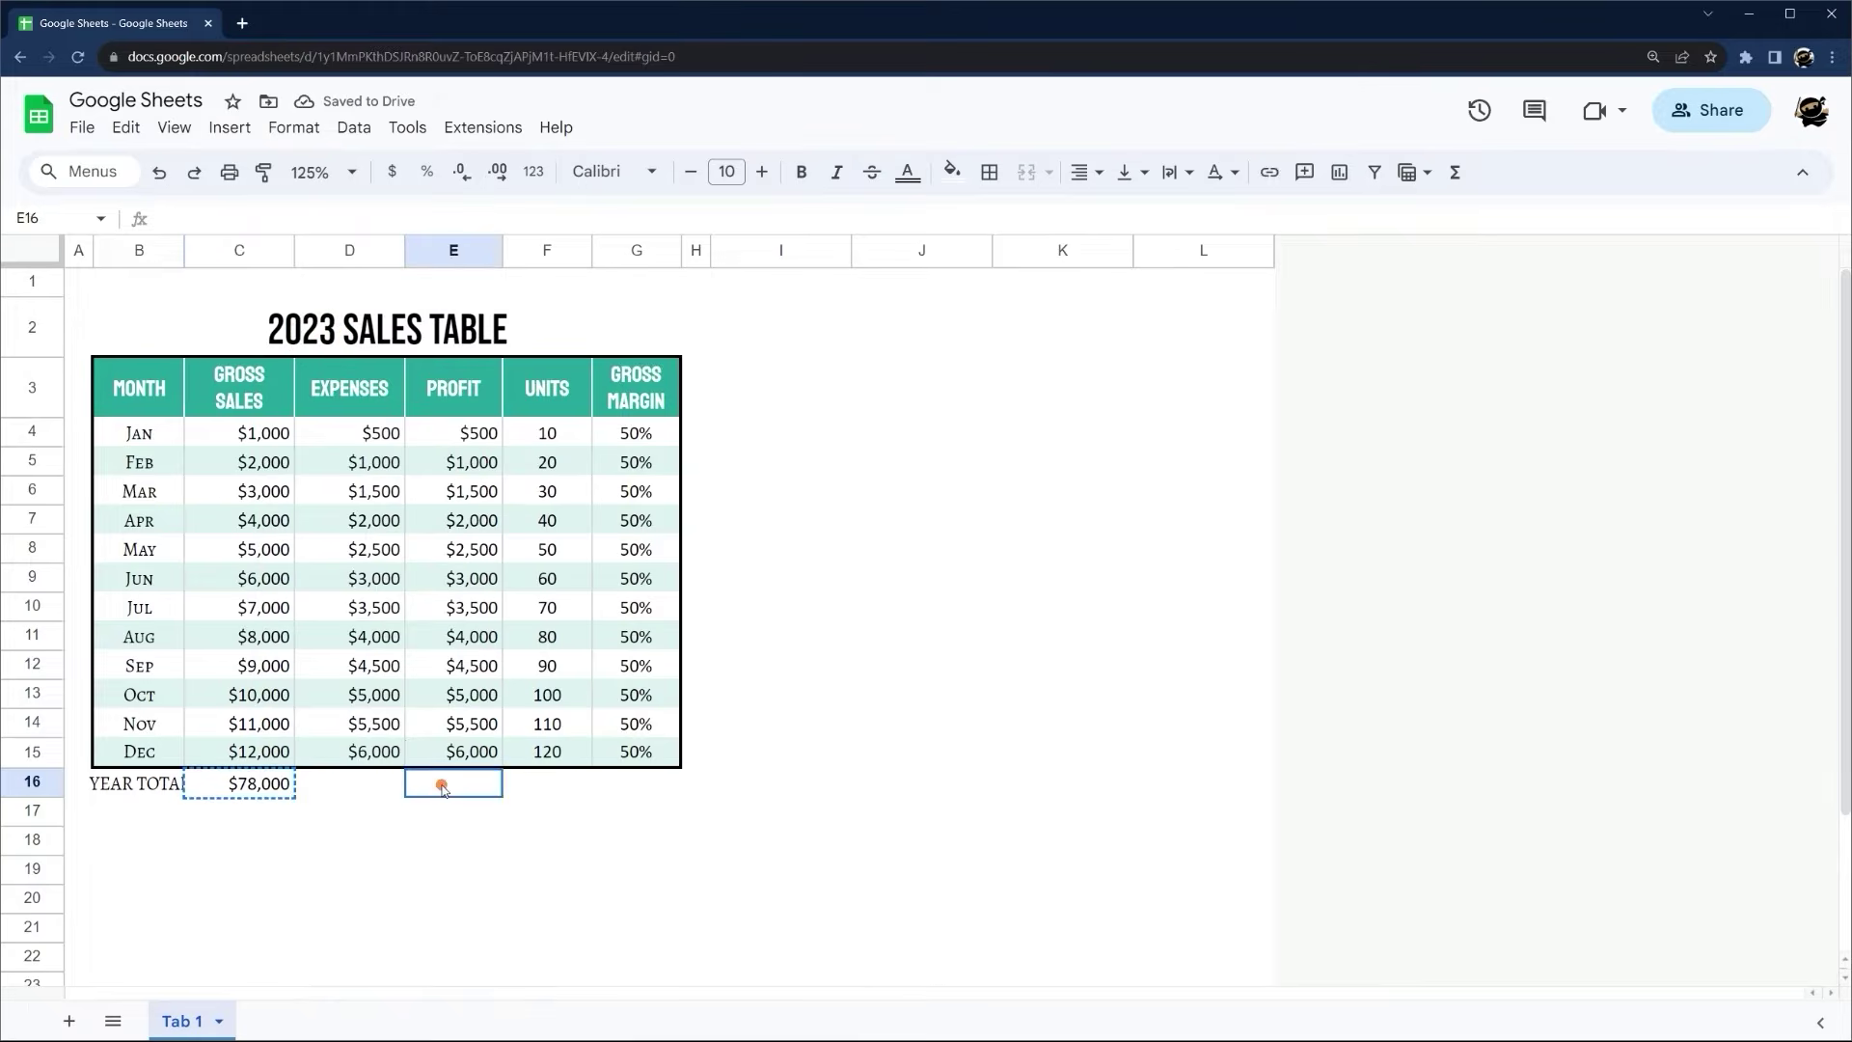
right_click(444, 783)
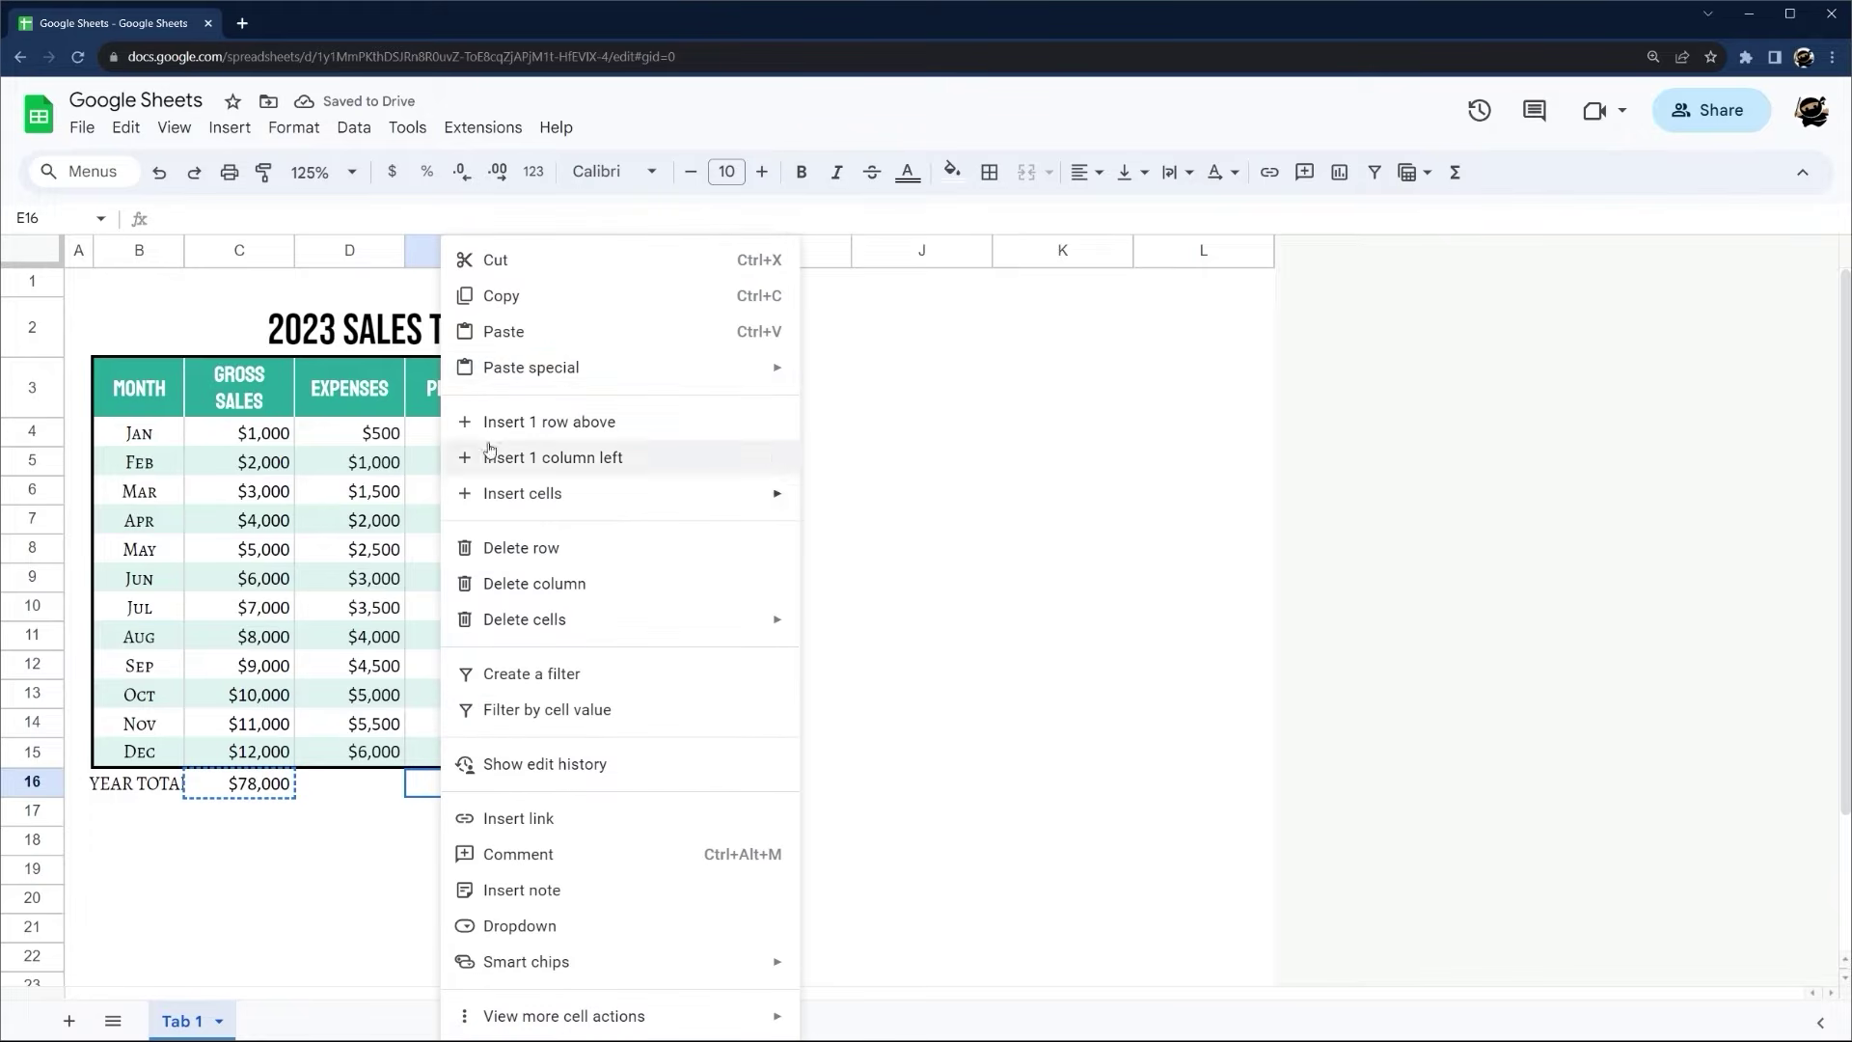
click(548, 342)
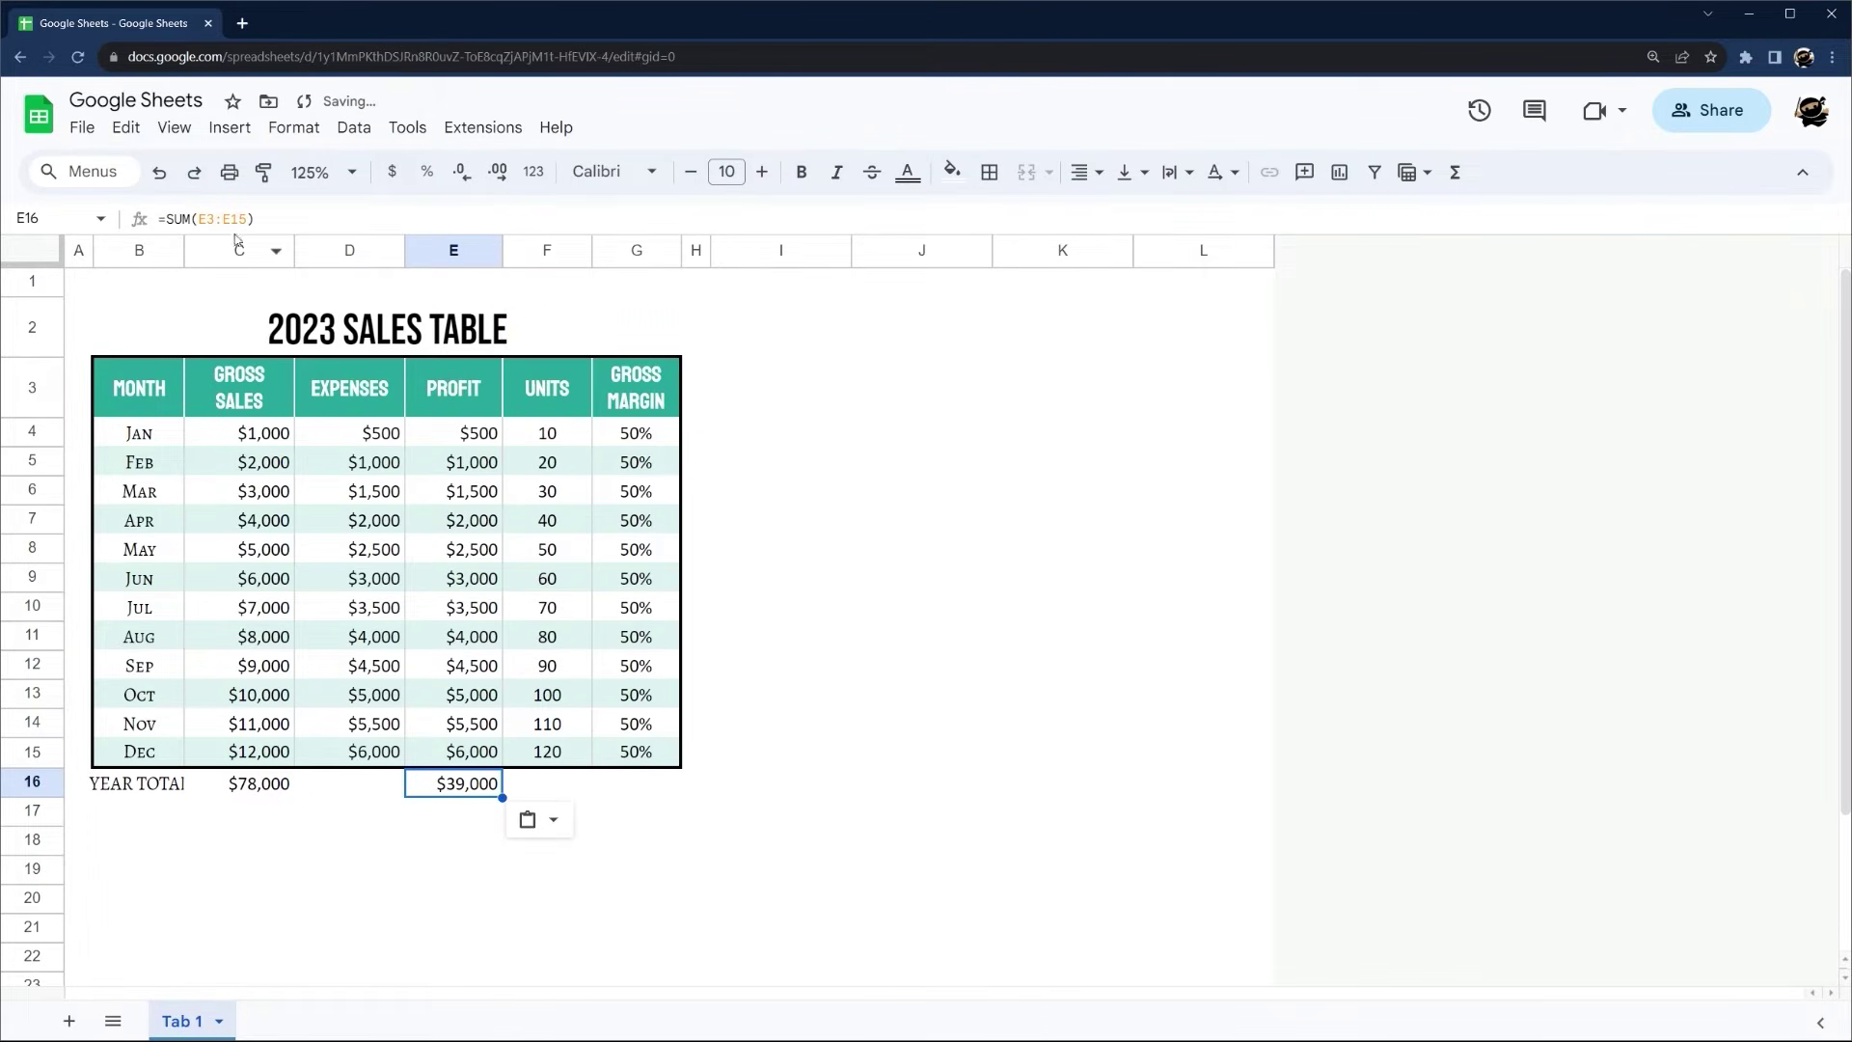
drag(160, 220, 268, 220)
key(ctrl+Return)
Fill the profit total from E16 into D16 for expenses and into F16 for units
drag(503, 798, 385, 791)
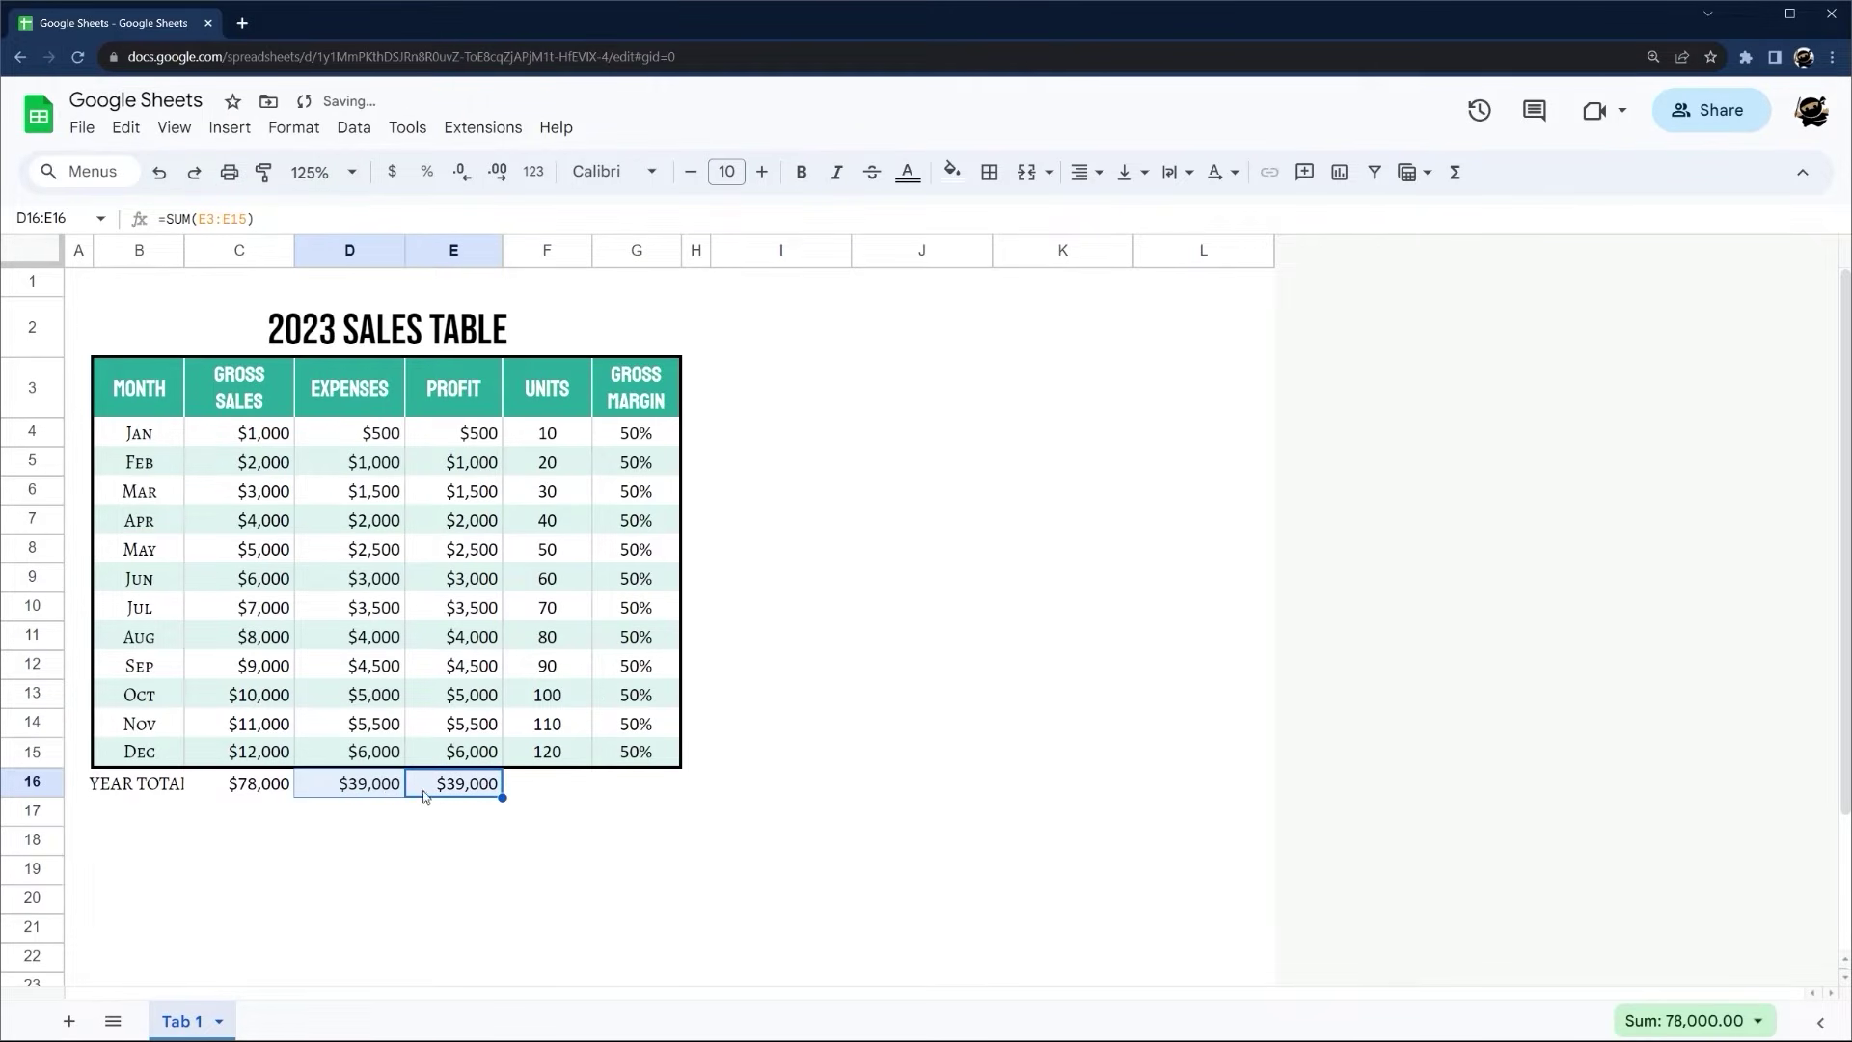
click(425, 795)
drag(502, 797, 574, 792)
click(550, 789)
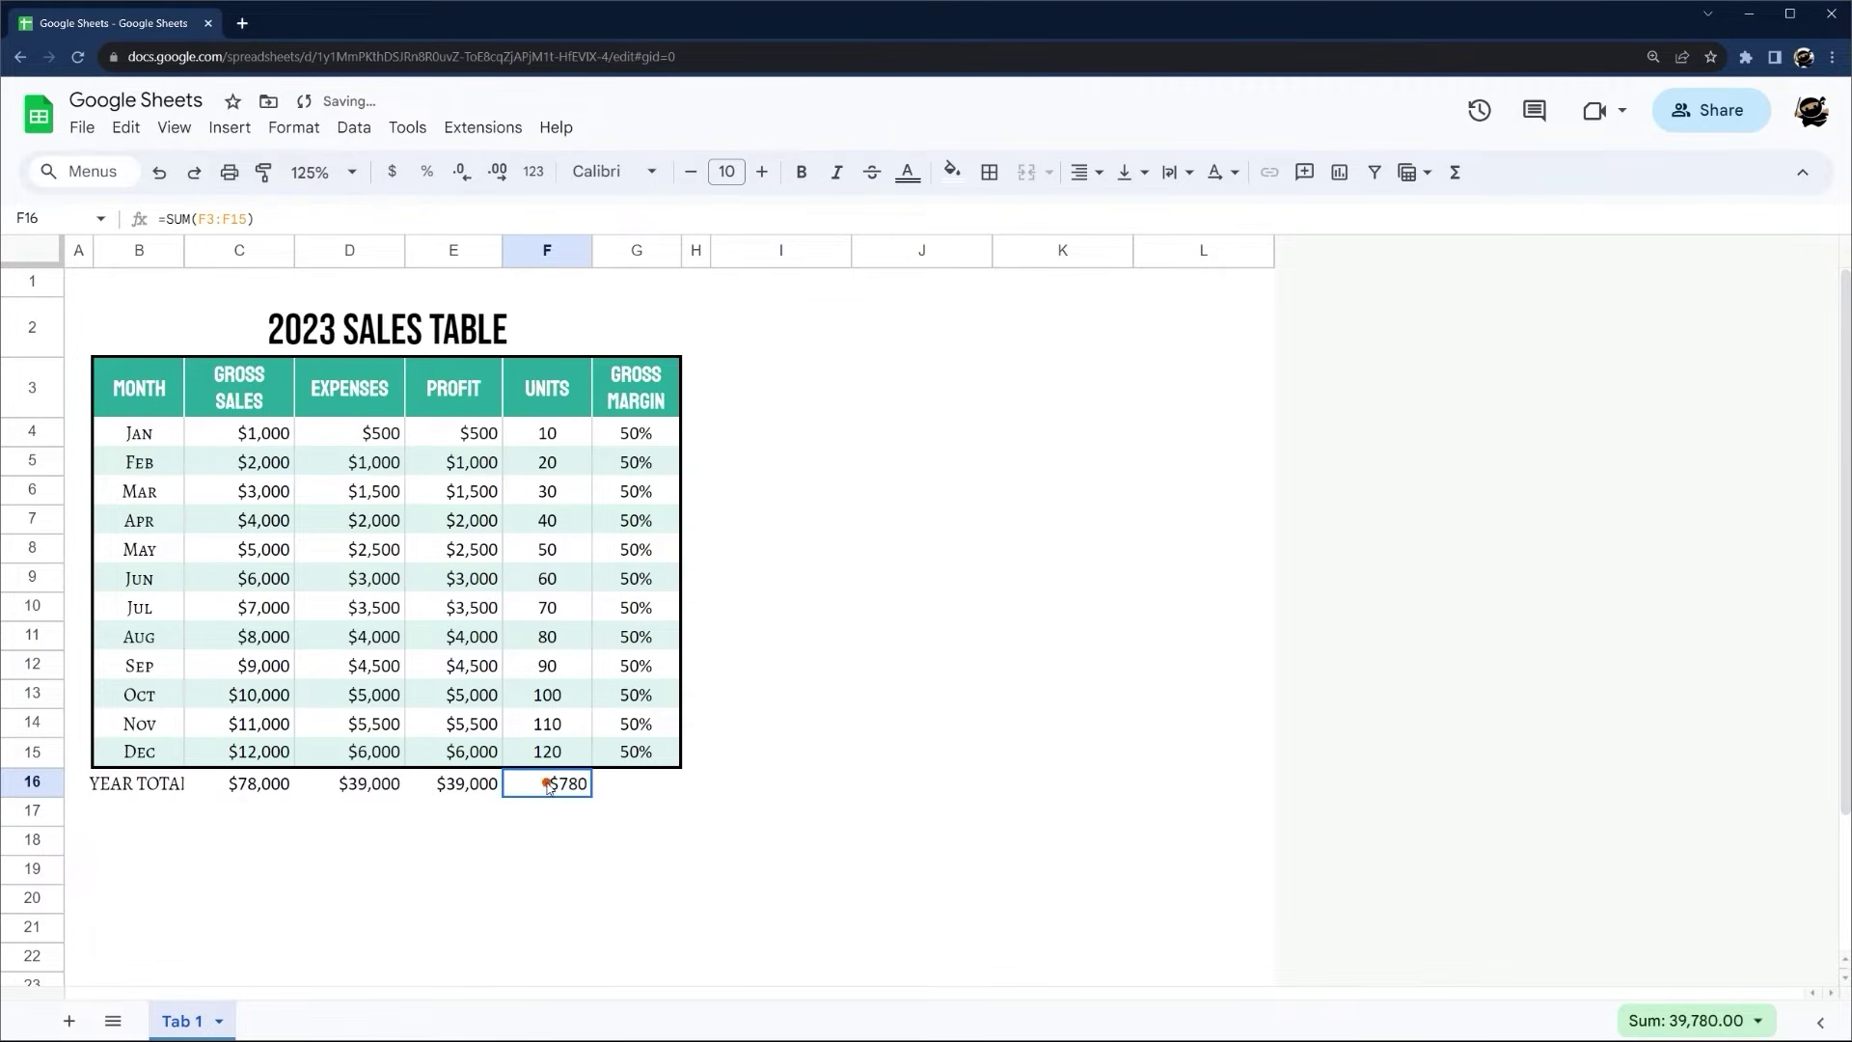
Format the units total in F16 as a plain number without decimals and center it in the cell
click(533, 171)
click(584, 305)
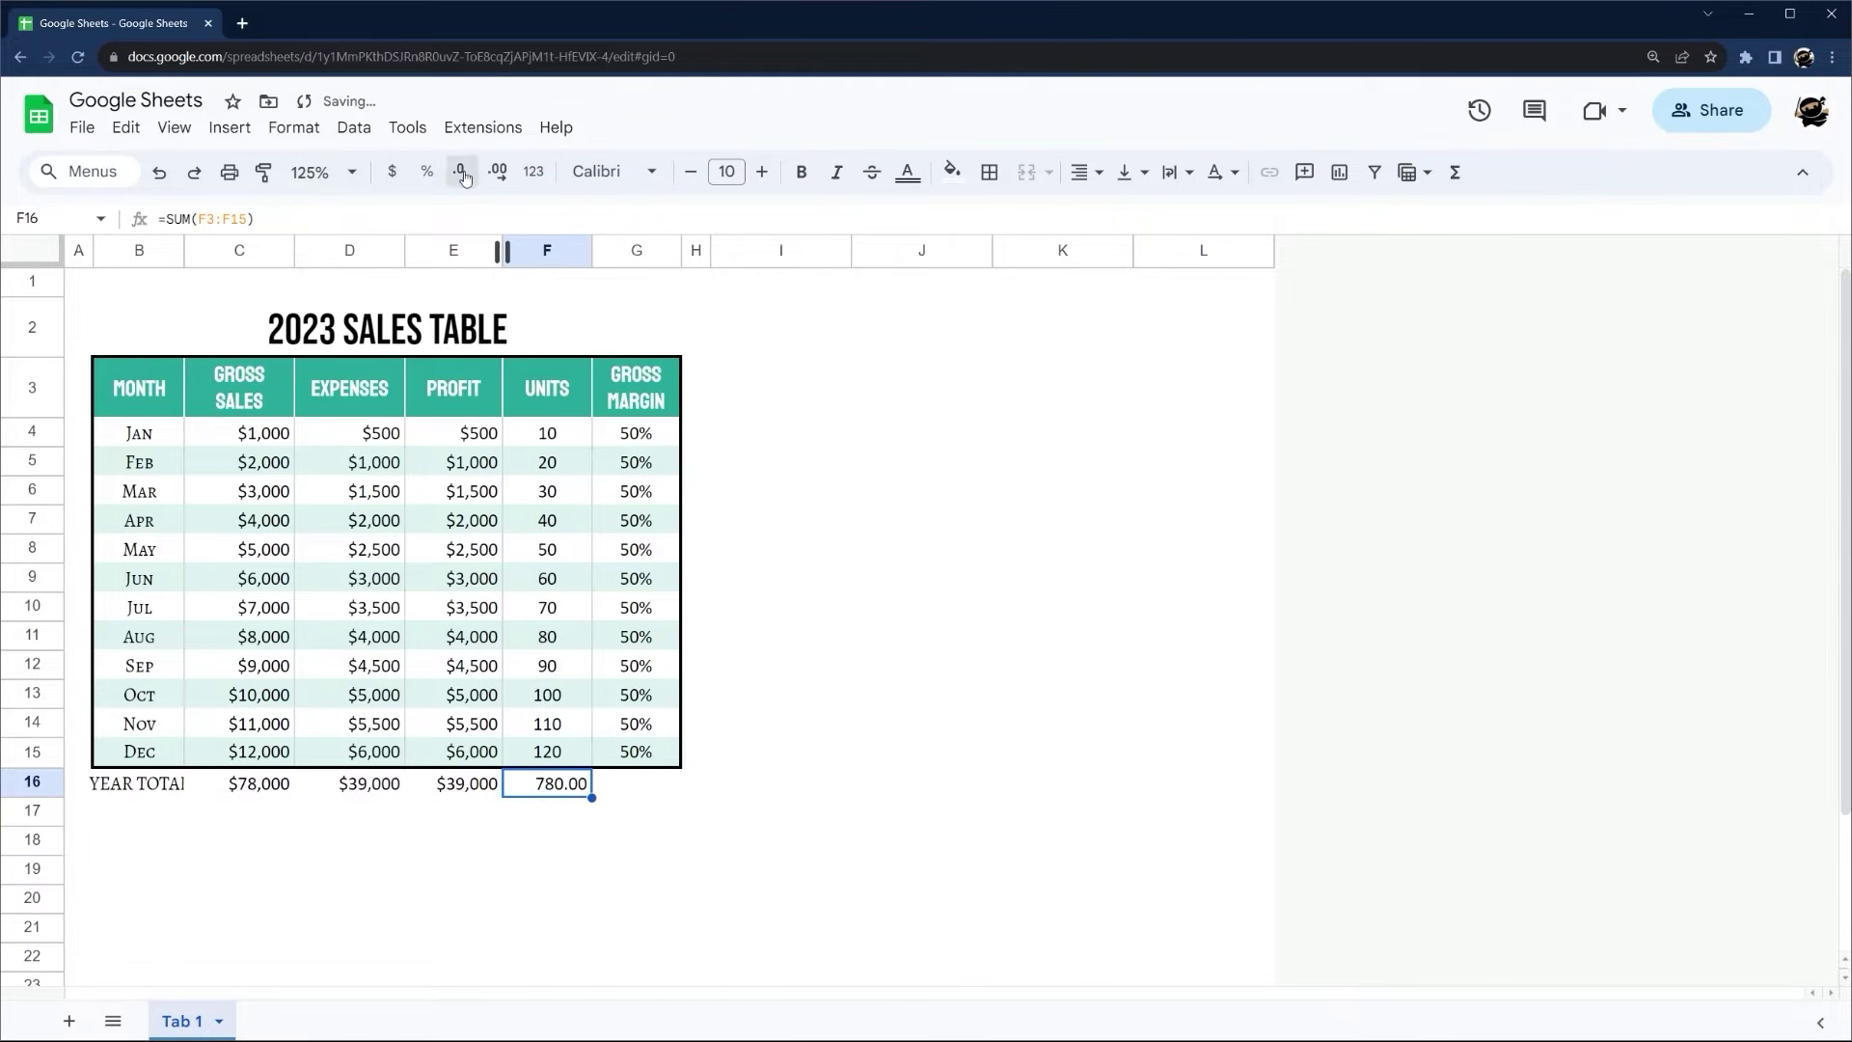
click(462, 172)
click(462, 171)
click(1081, 172)
click(1136, 218)
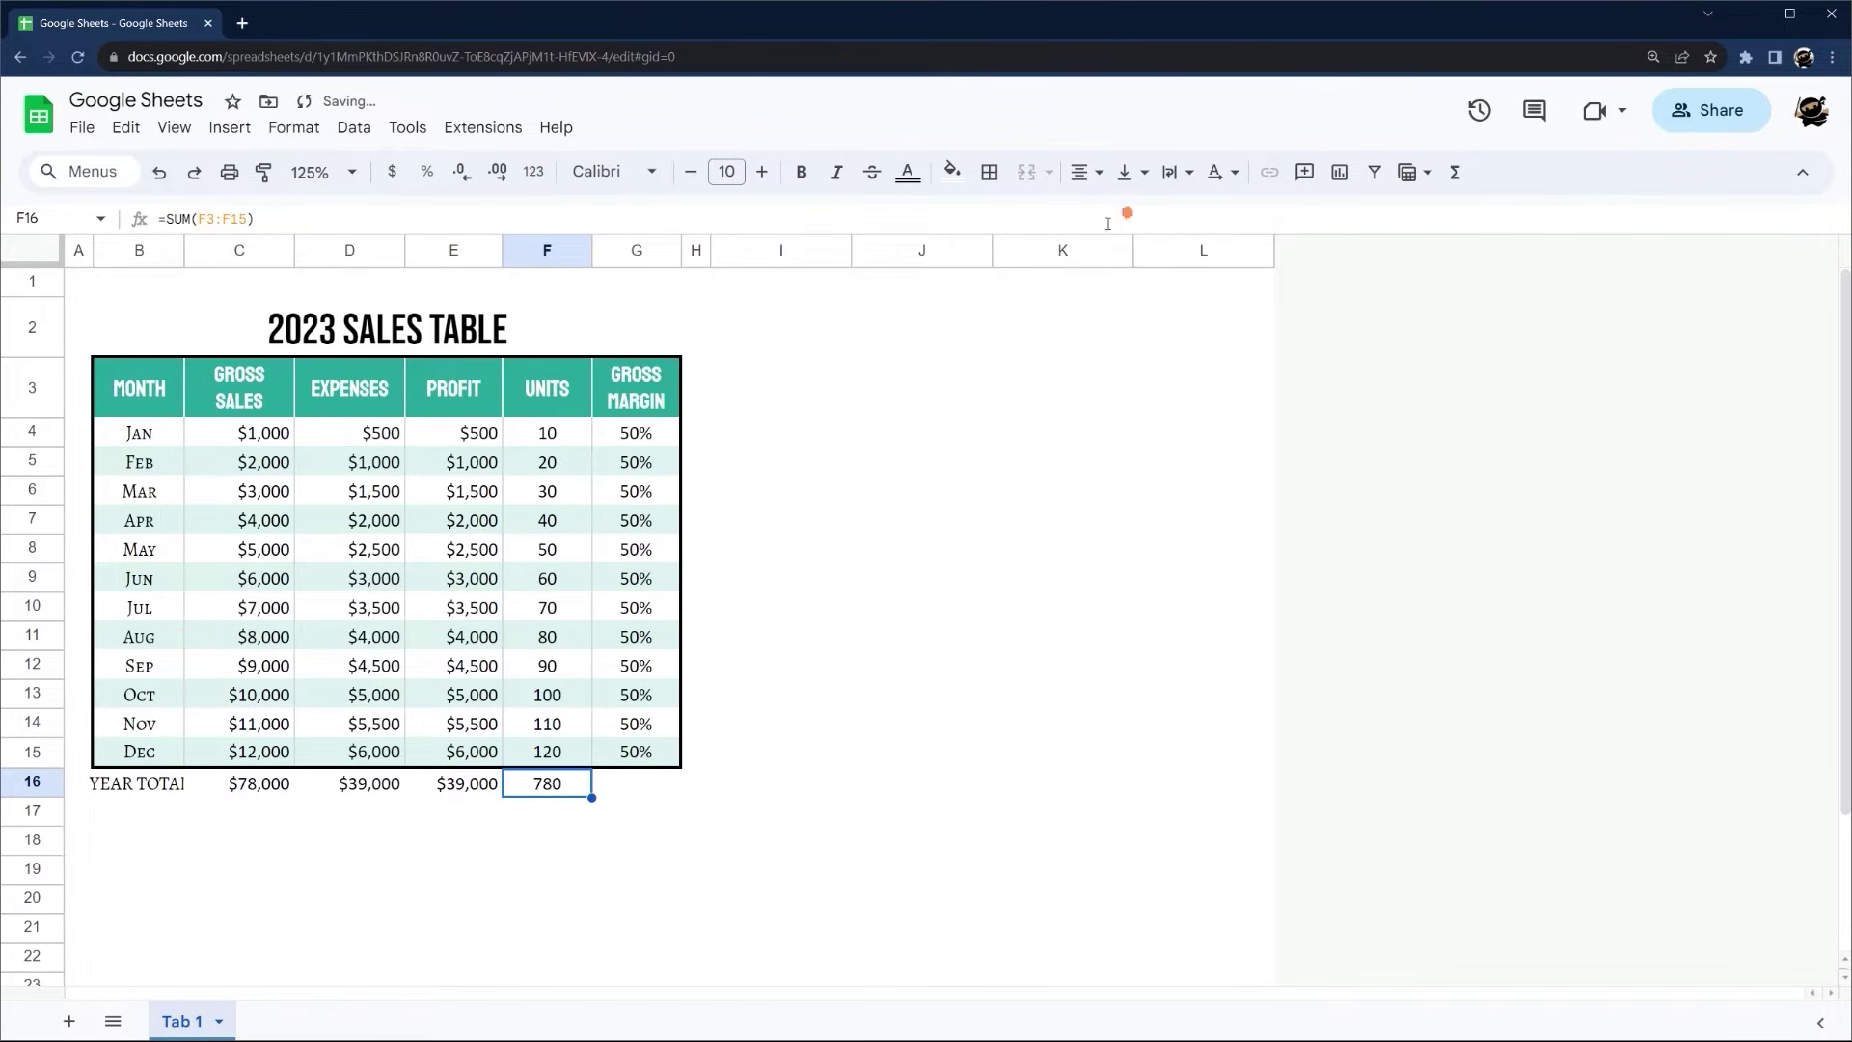
click(905, 692)
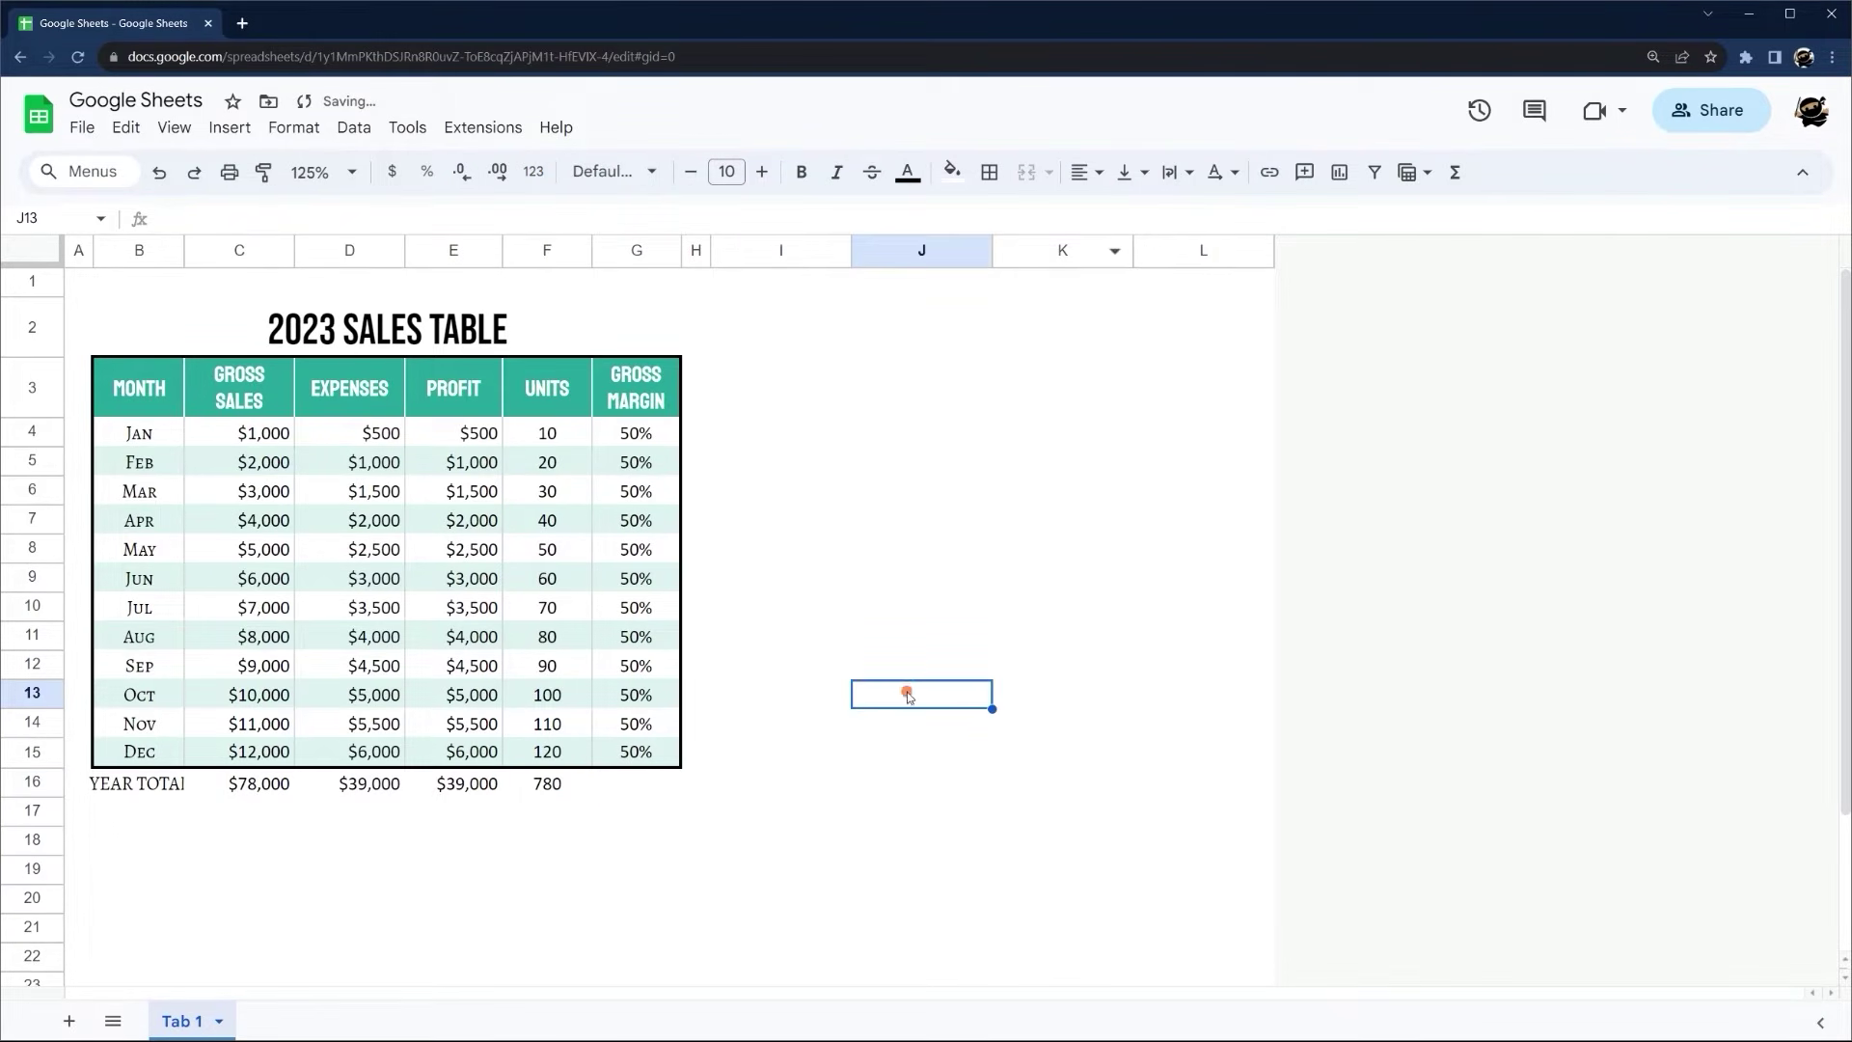
Enter the formula =E16/C16 in G16 to calculate the gross margin for the whole year
click(648, 761)
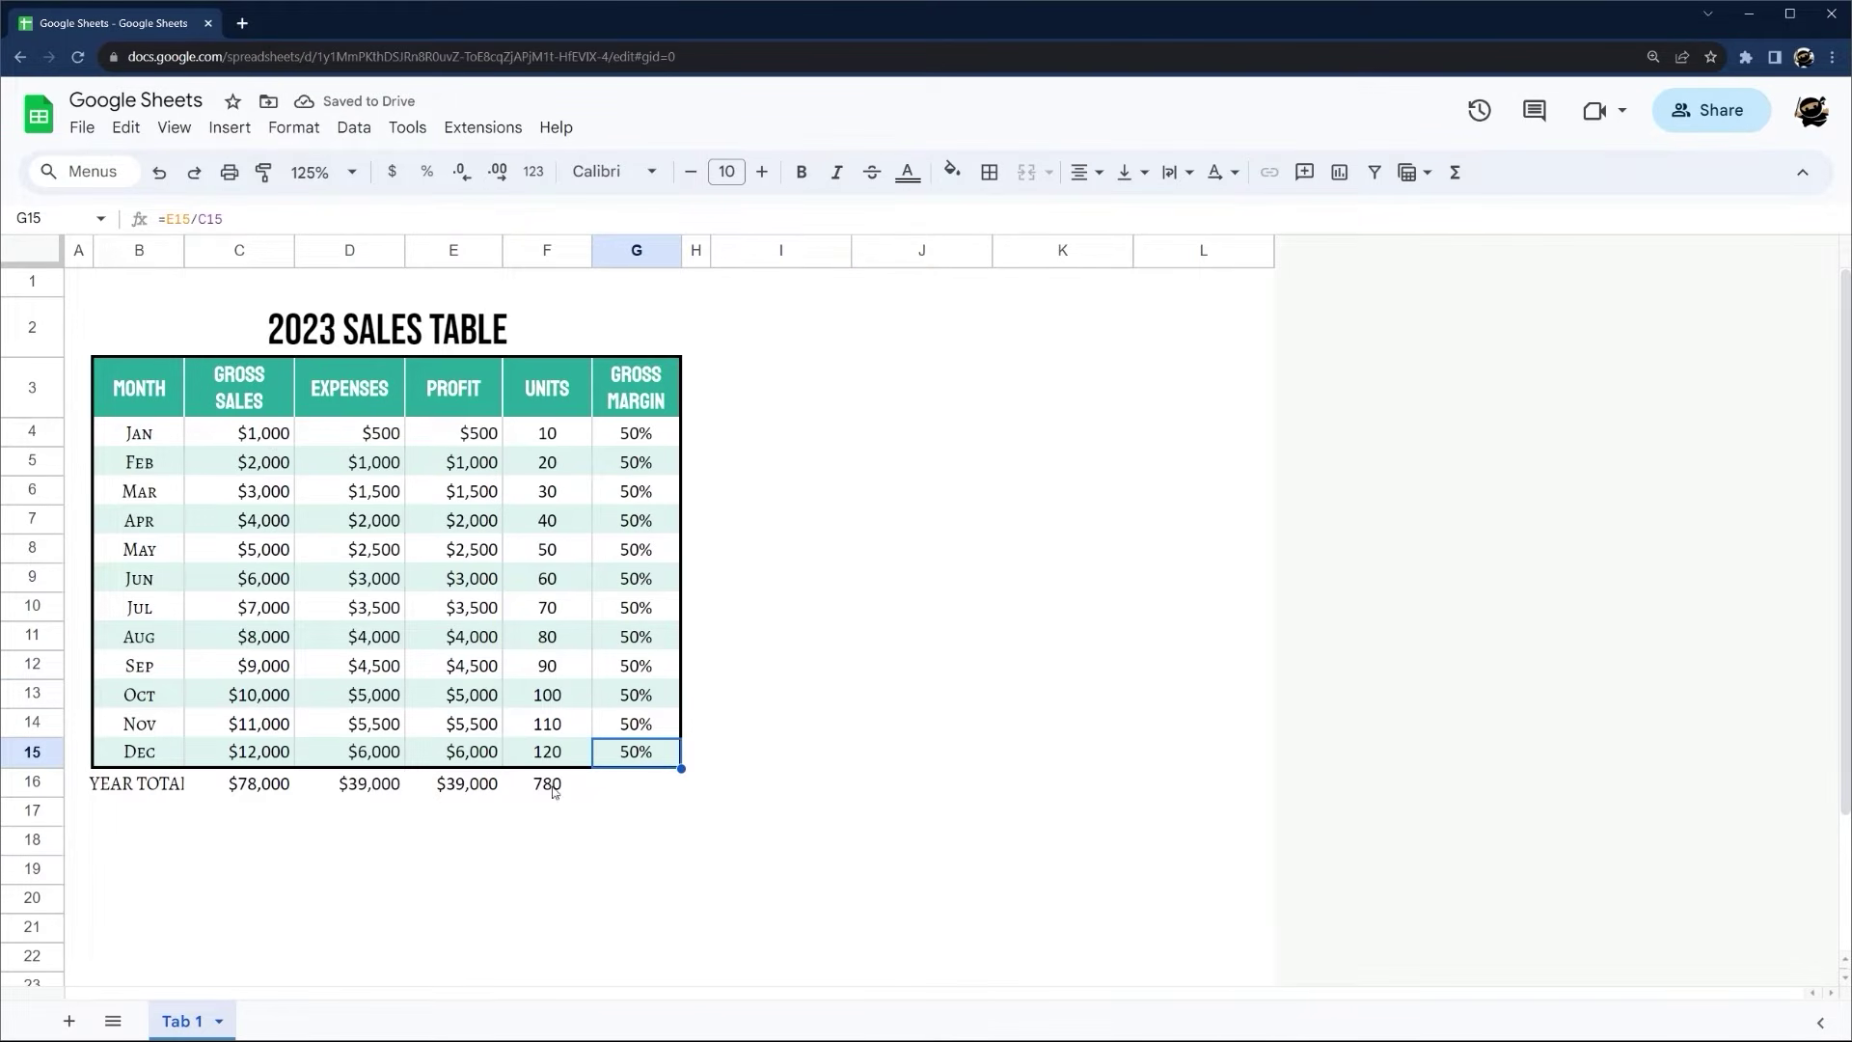
click(636, 787)
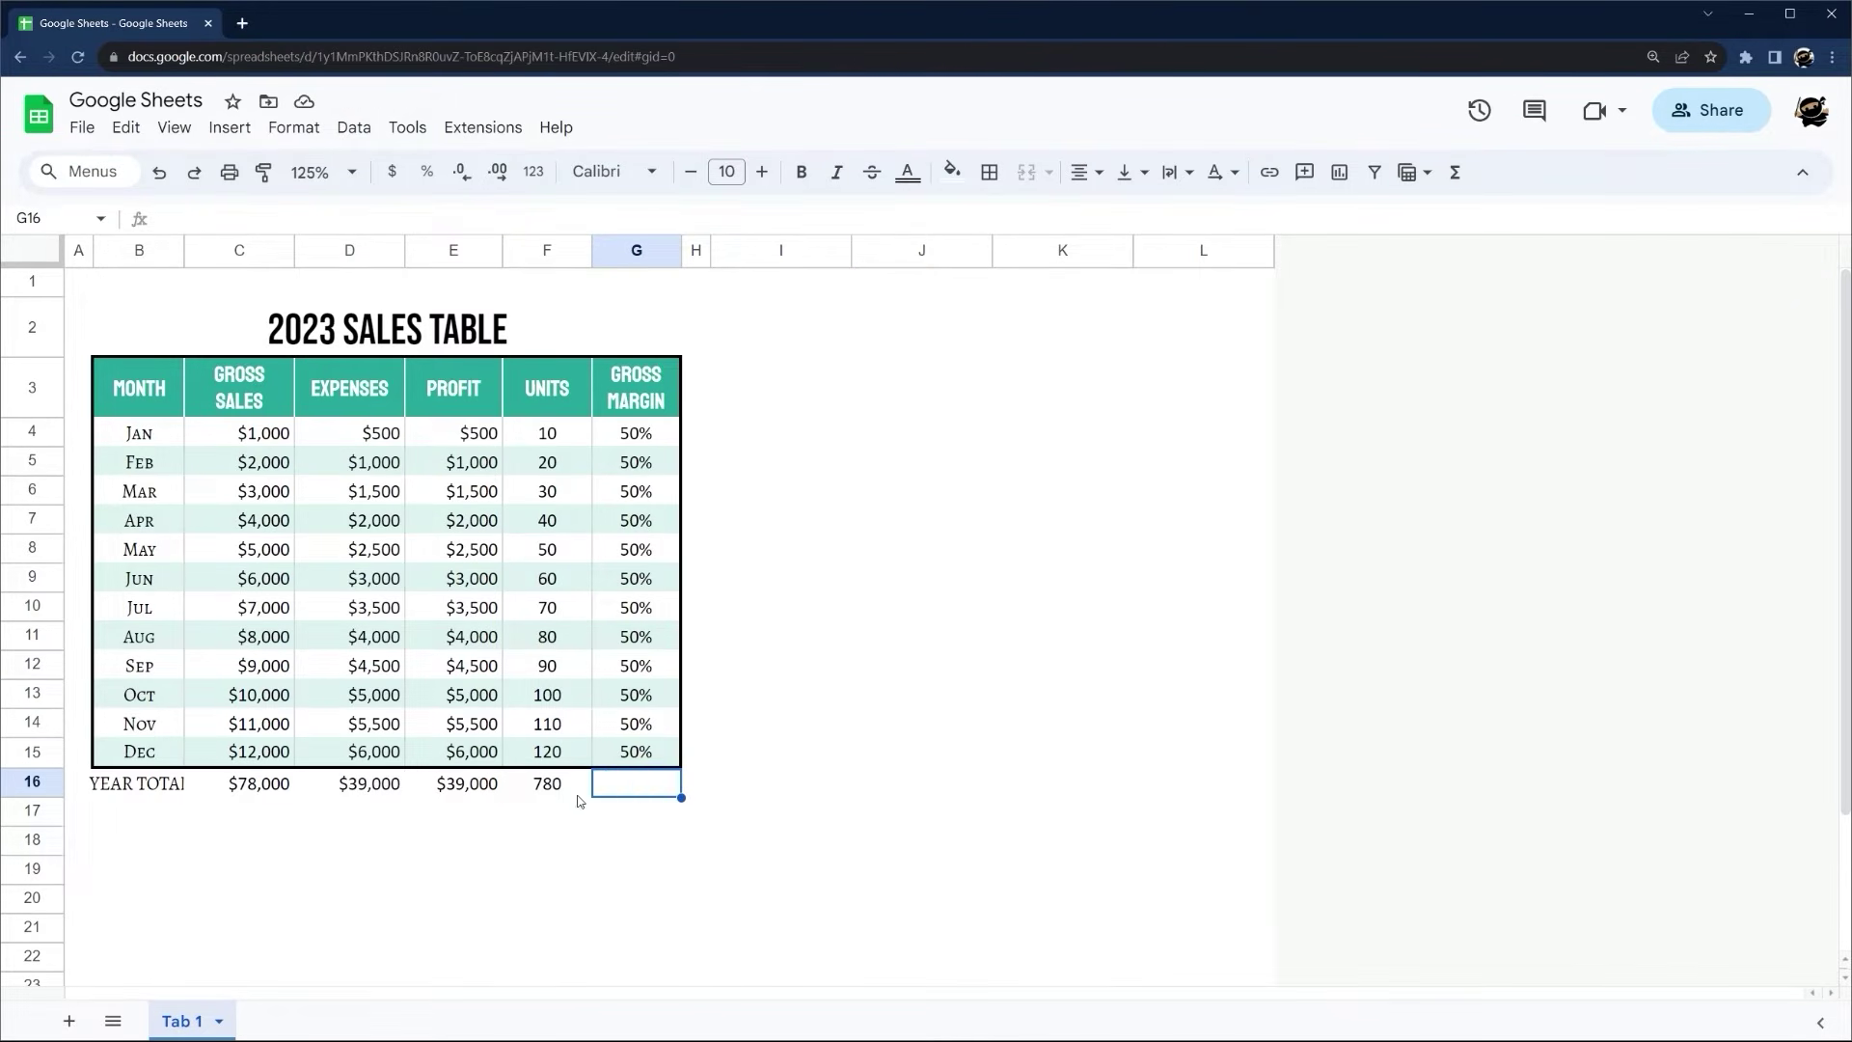
text(=)
click(550, 783)
click(461, 787)
text(/)
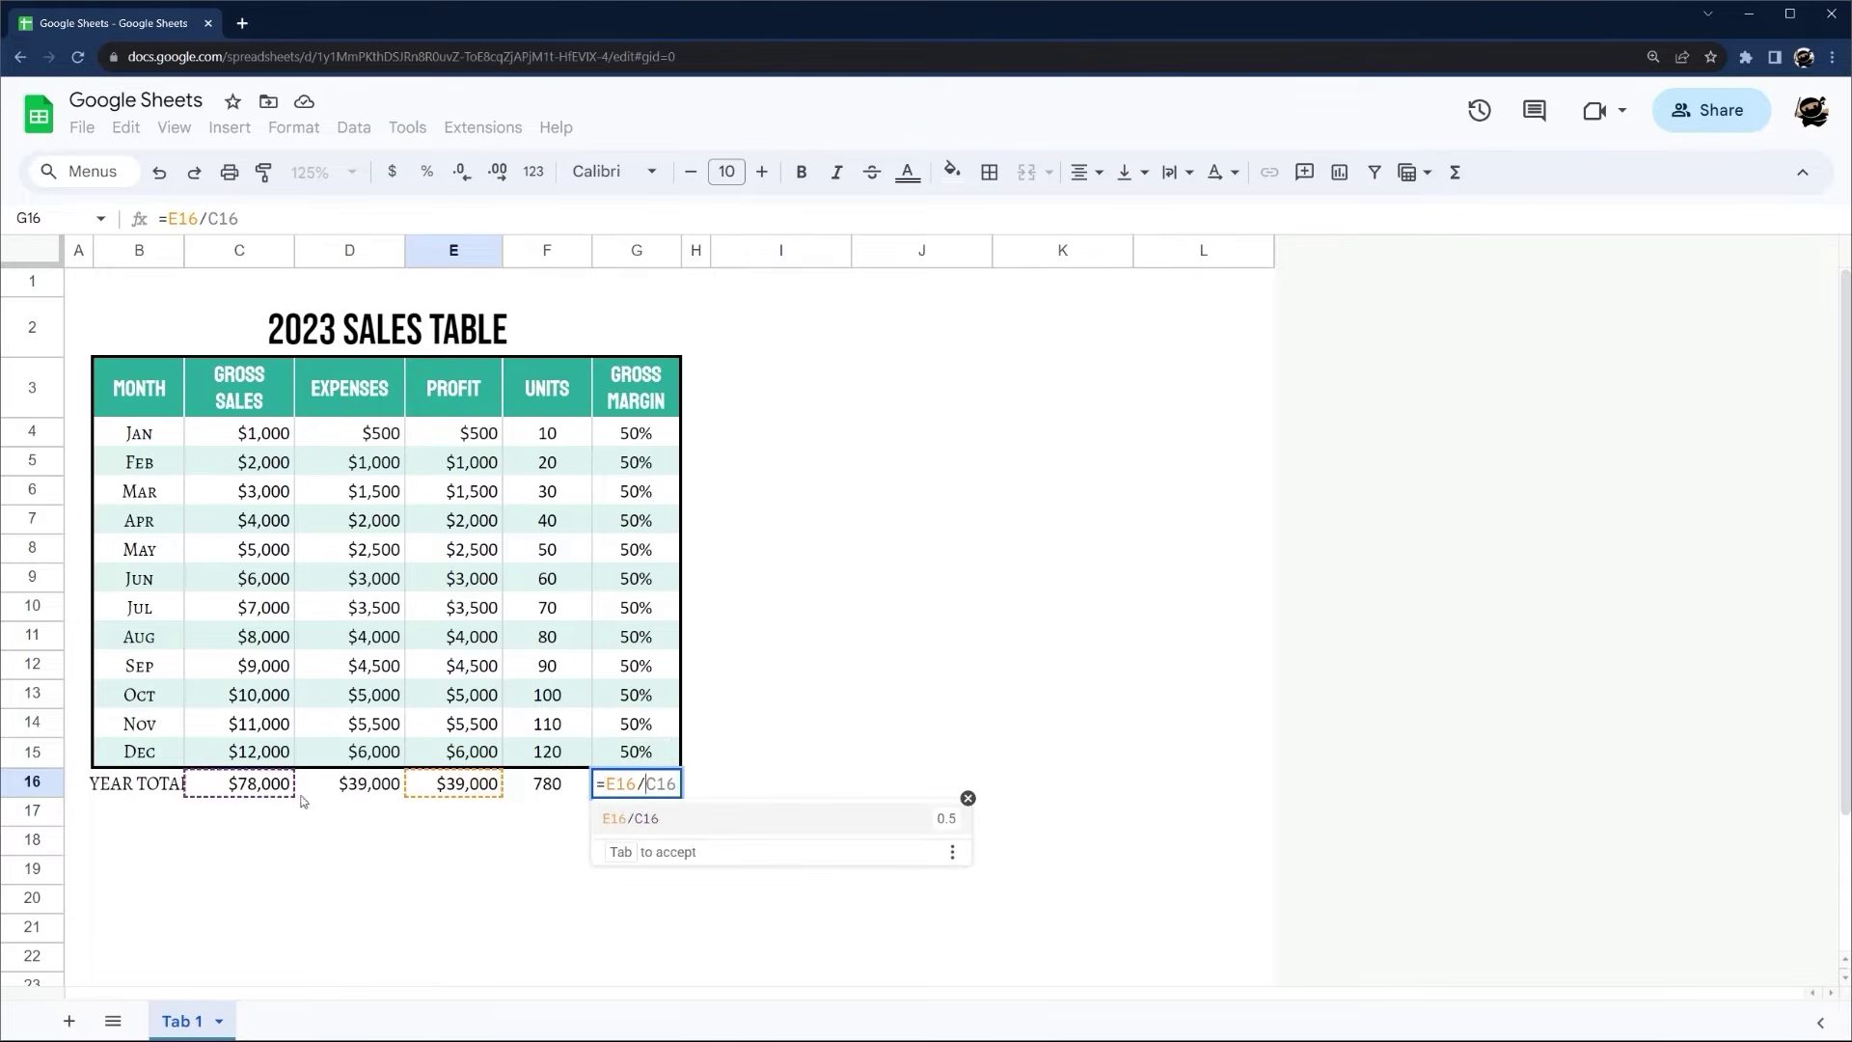
click(269, 787)
key(Return)
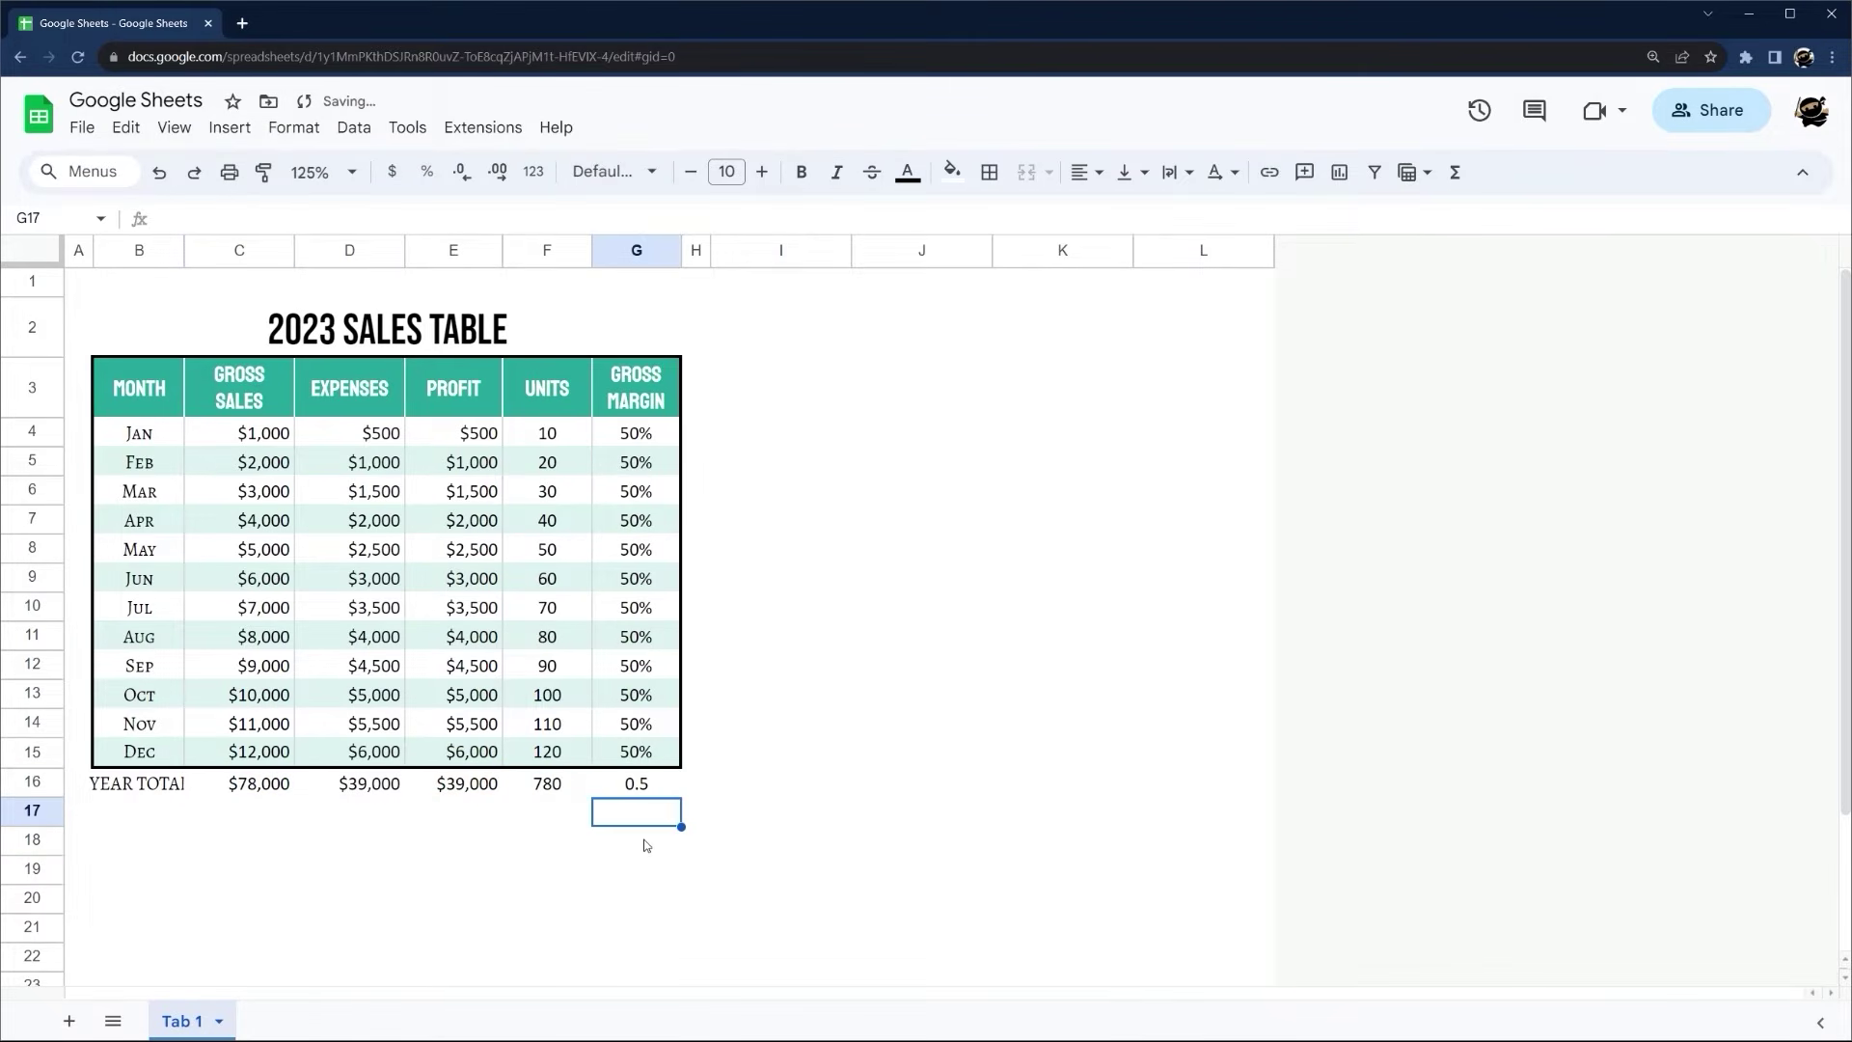
Format the yearly gross margin in G16 as a percentage without decimals
click(627, 784)
click(472, 432)
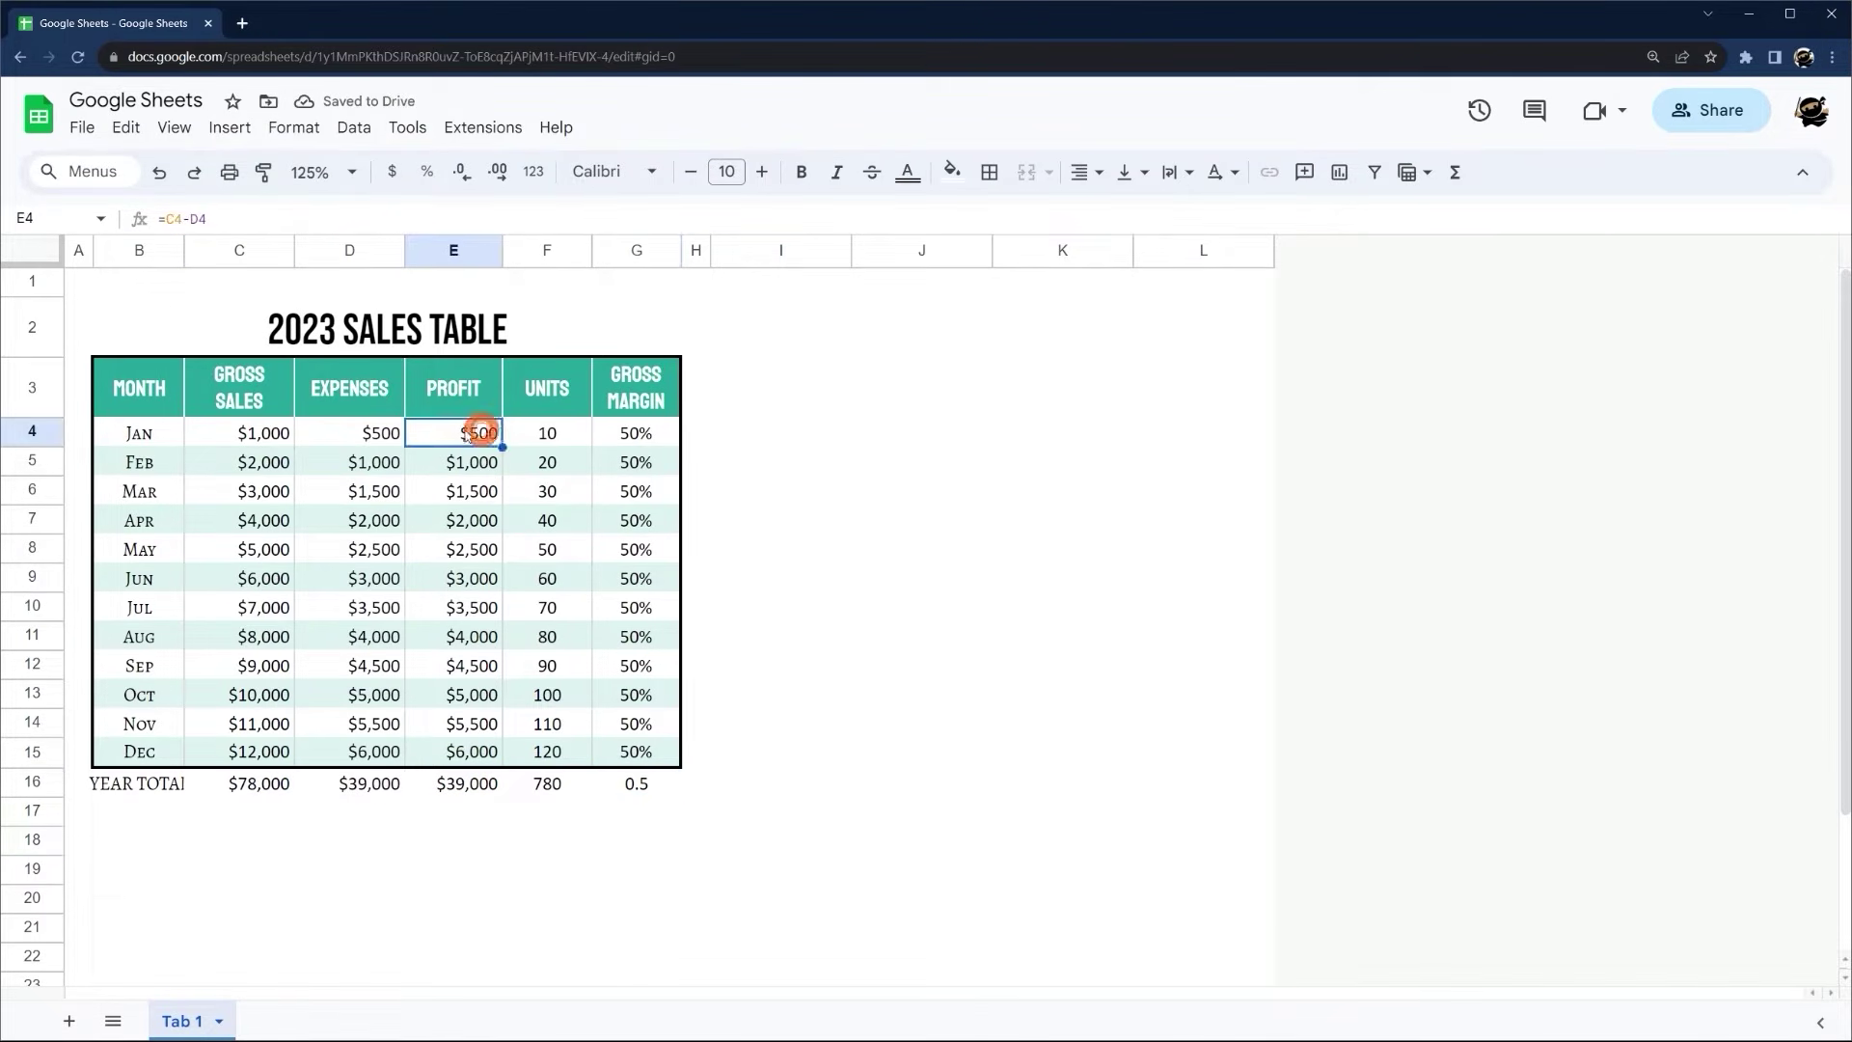
drag(347, 432, 347, 695)
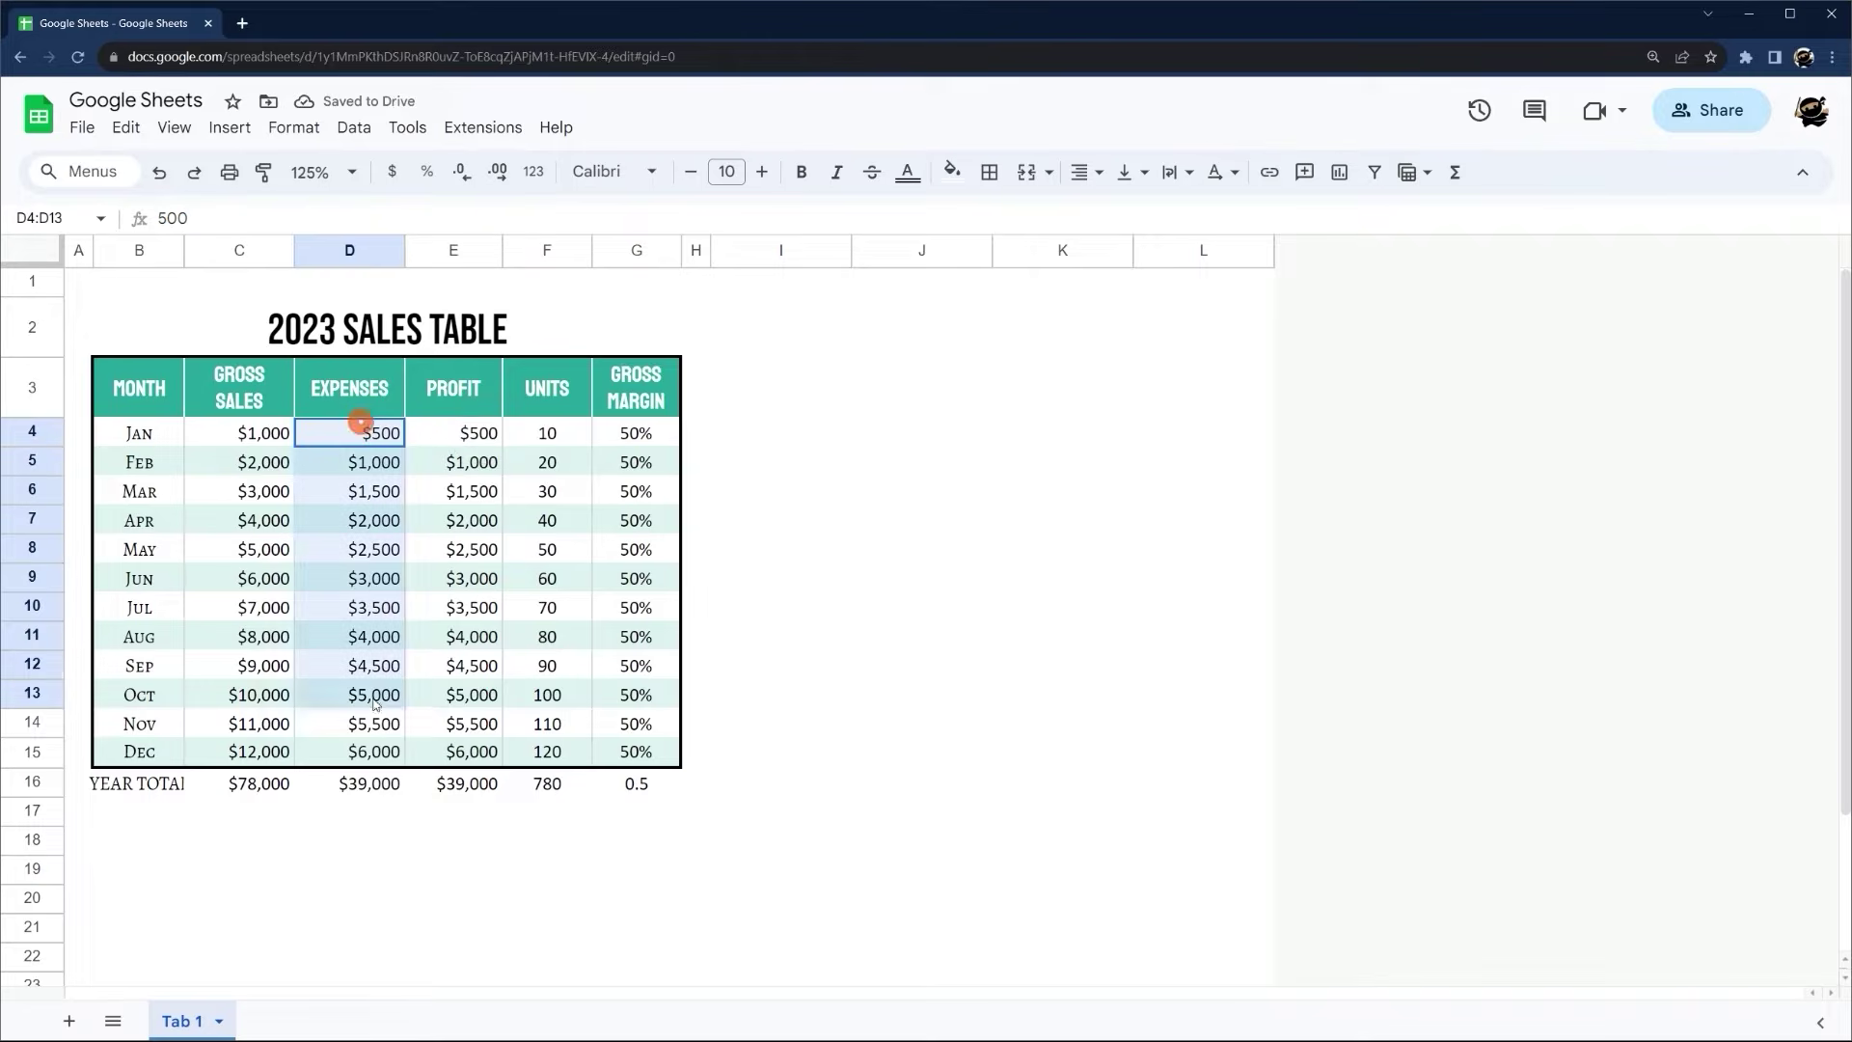
click(633, 784)
click(426, 172)
click(461, 172)
click(461, 171)
click(883, 762)
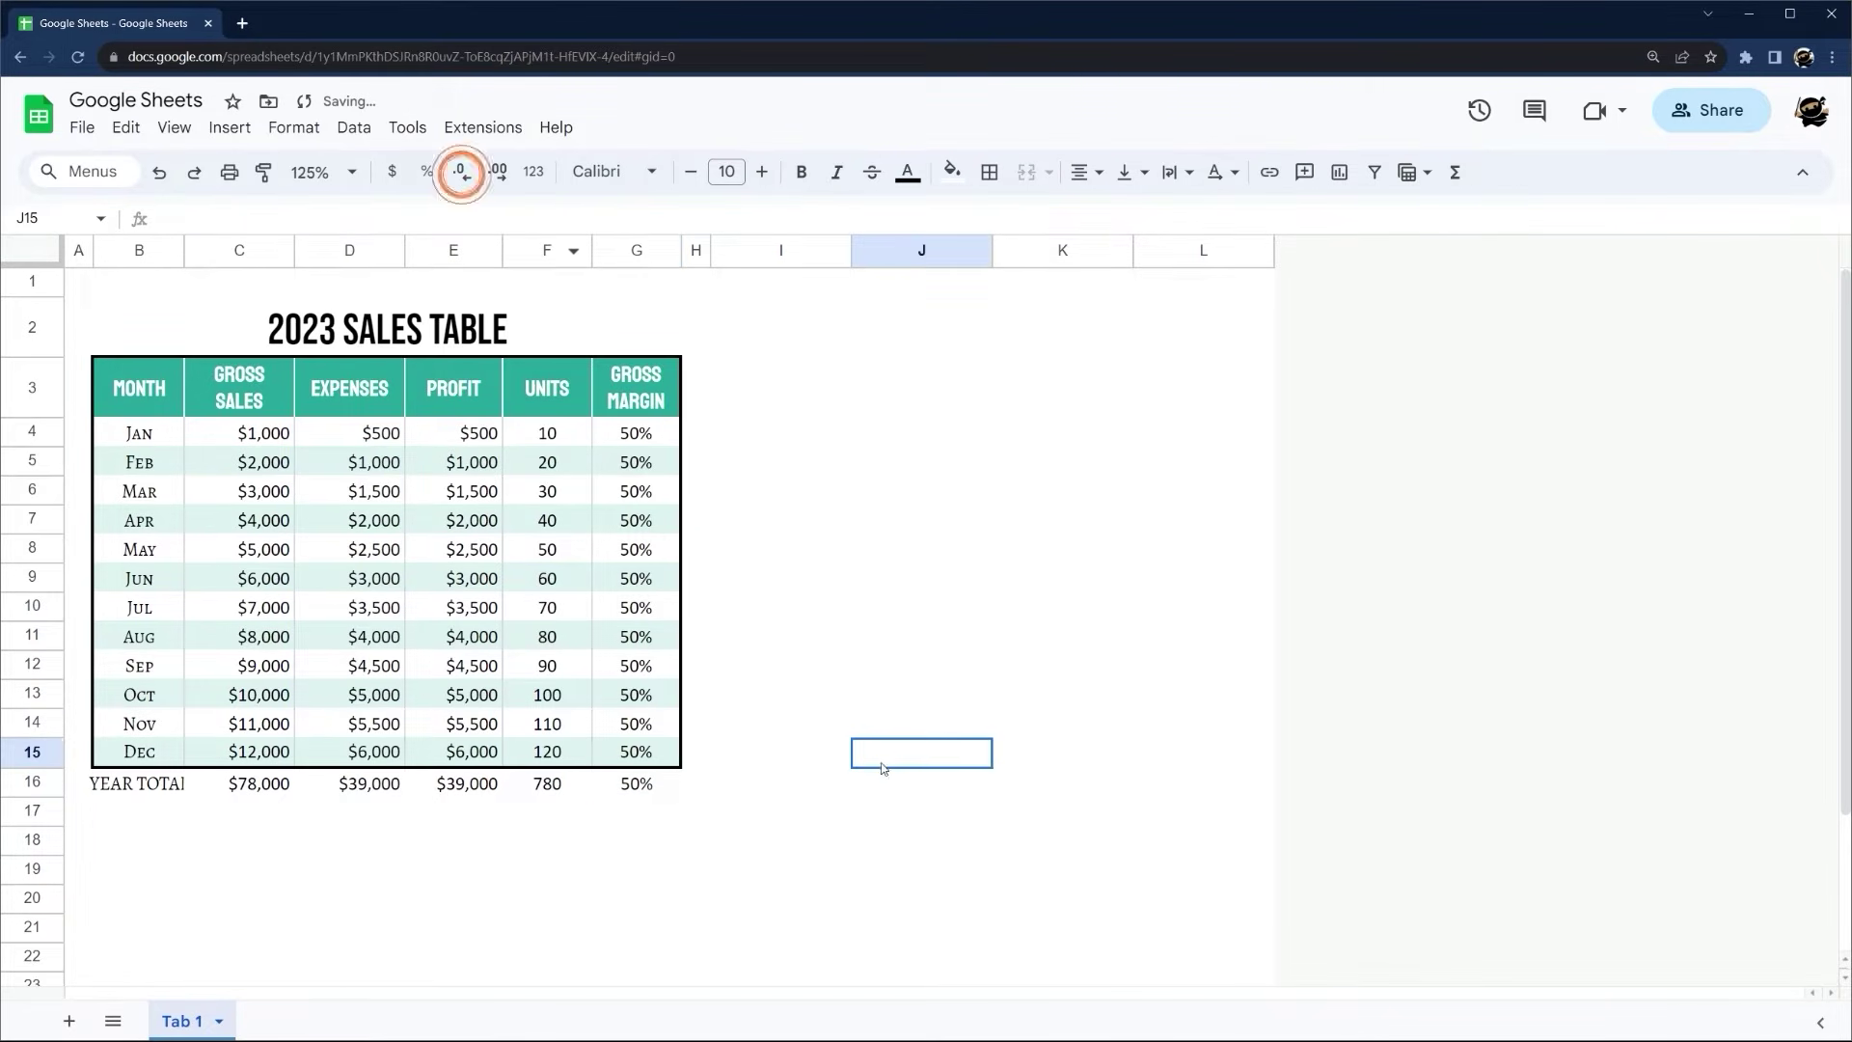
Wrap the YEAR TOTAL label in B16 so it fits the column width
click(154, 788)
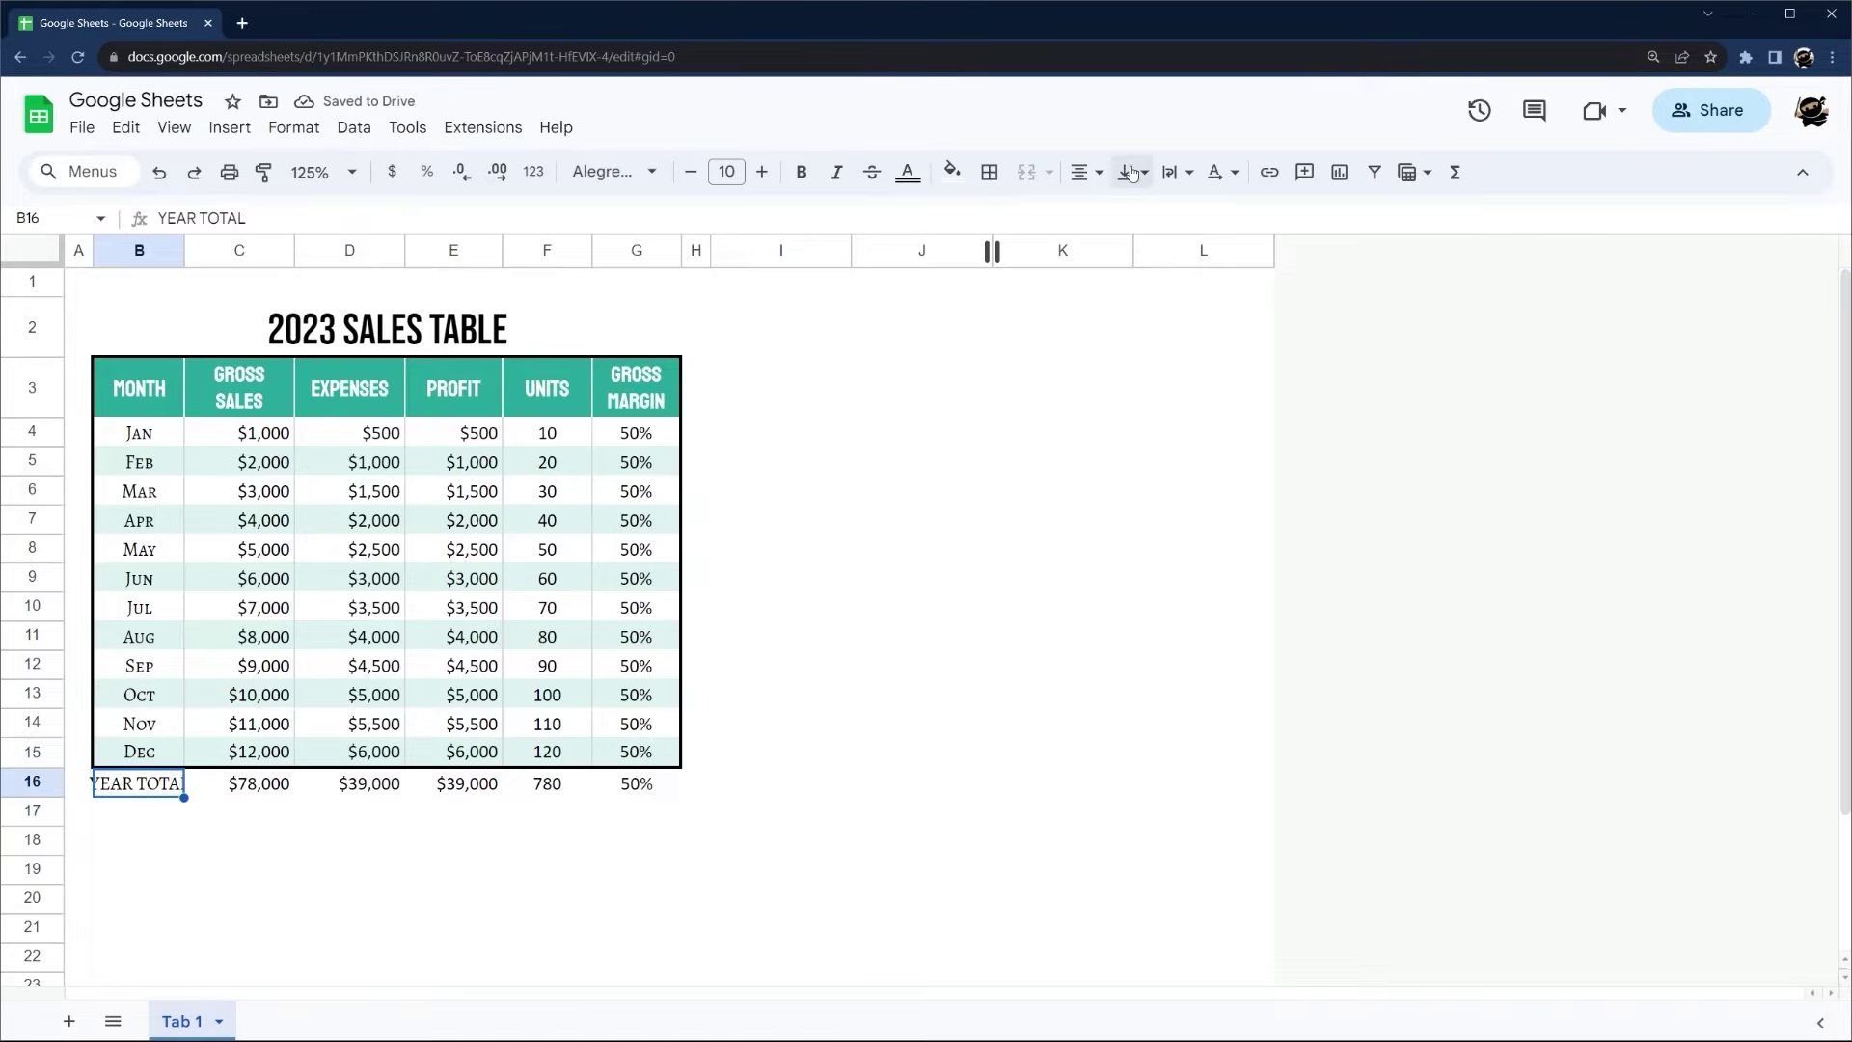
click(1170, 172)
click(1212, 214)
Put a heavy black outer border around B16:G16 and align the row's contents vertically to the middle
drag(147, 792, 636, 803)
click(988, 172)
click(1201, 252)
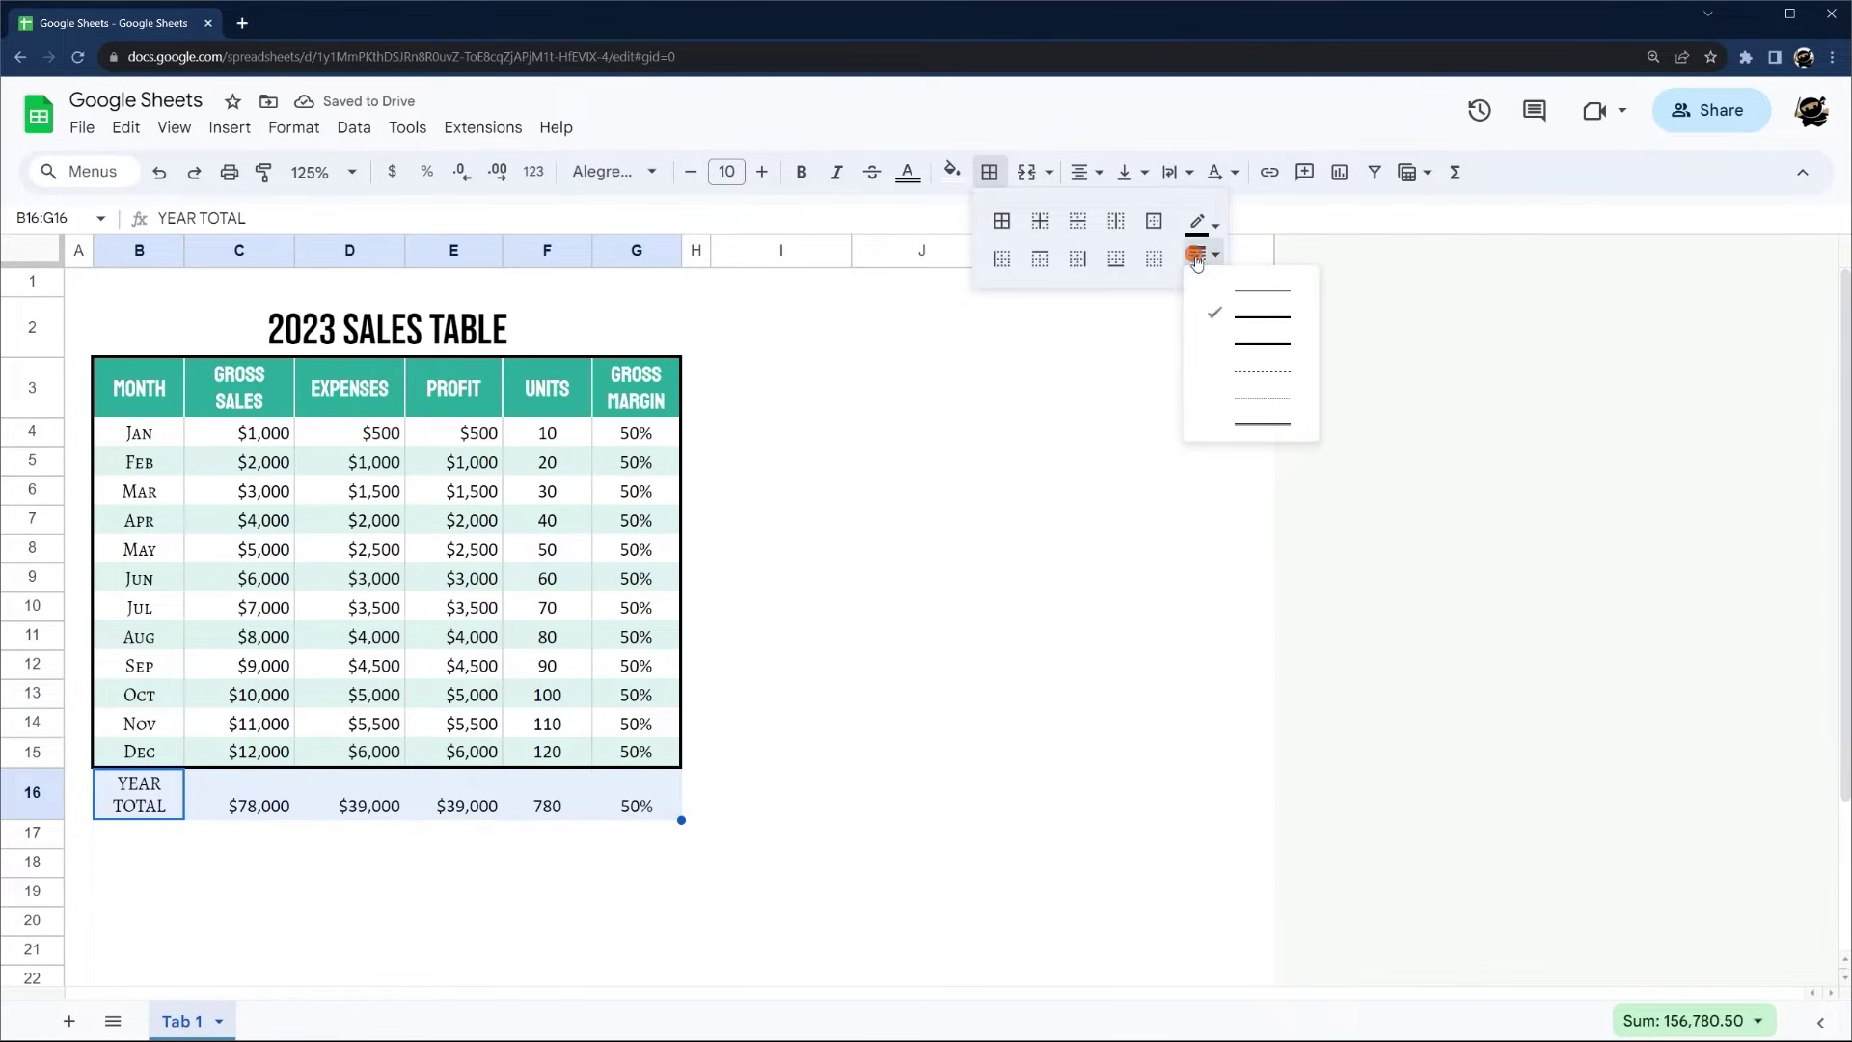
click(1258, 356)
click(1150, 218)
click(1126, 171)
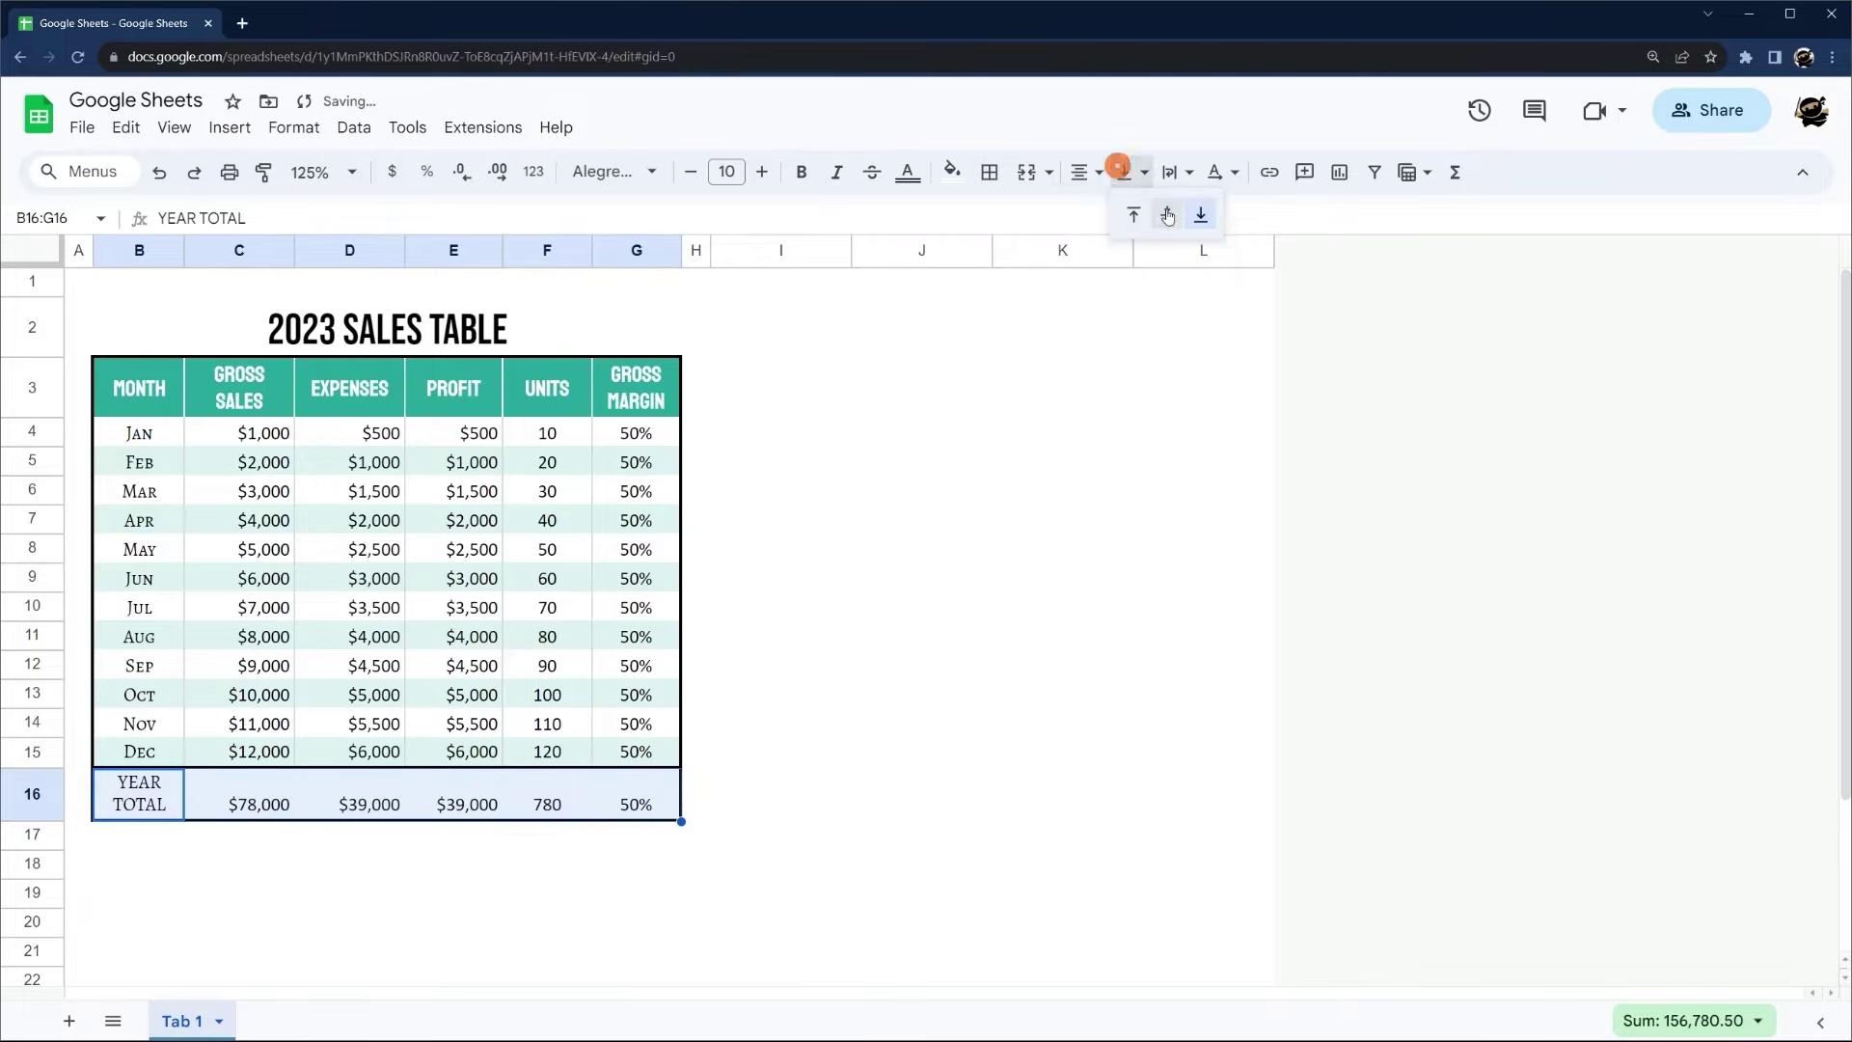
click(1166, 212)
click(839, 735)
Give the YEAR TOTAL row B16:G16 white text and a muted teal fill
drag(144, 793, 632, 794)
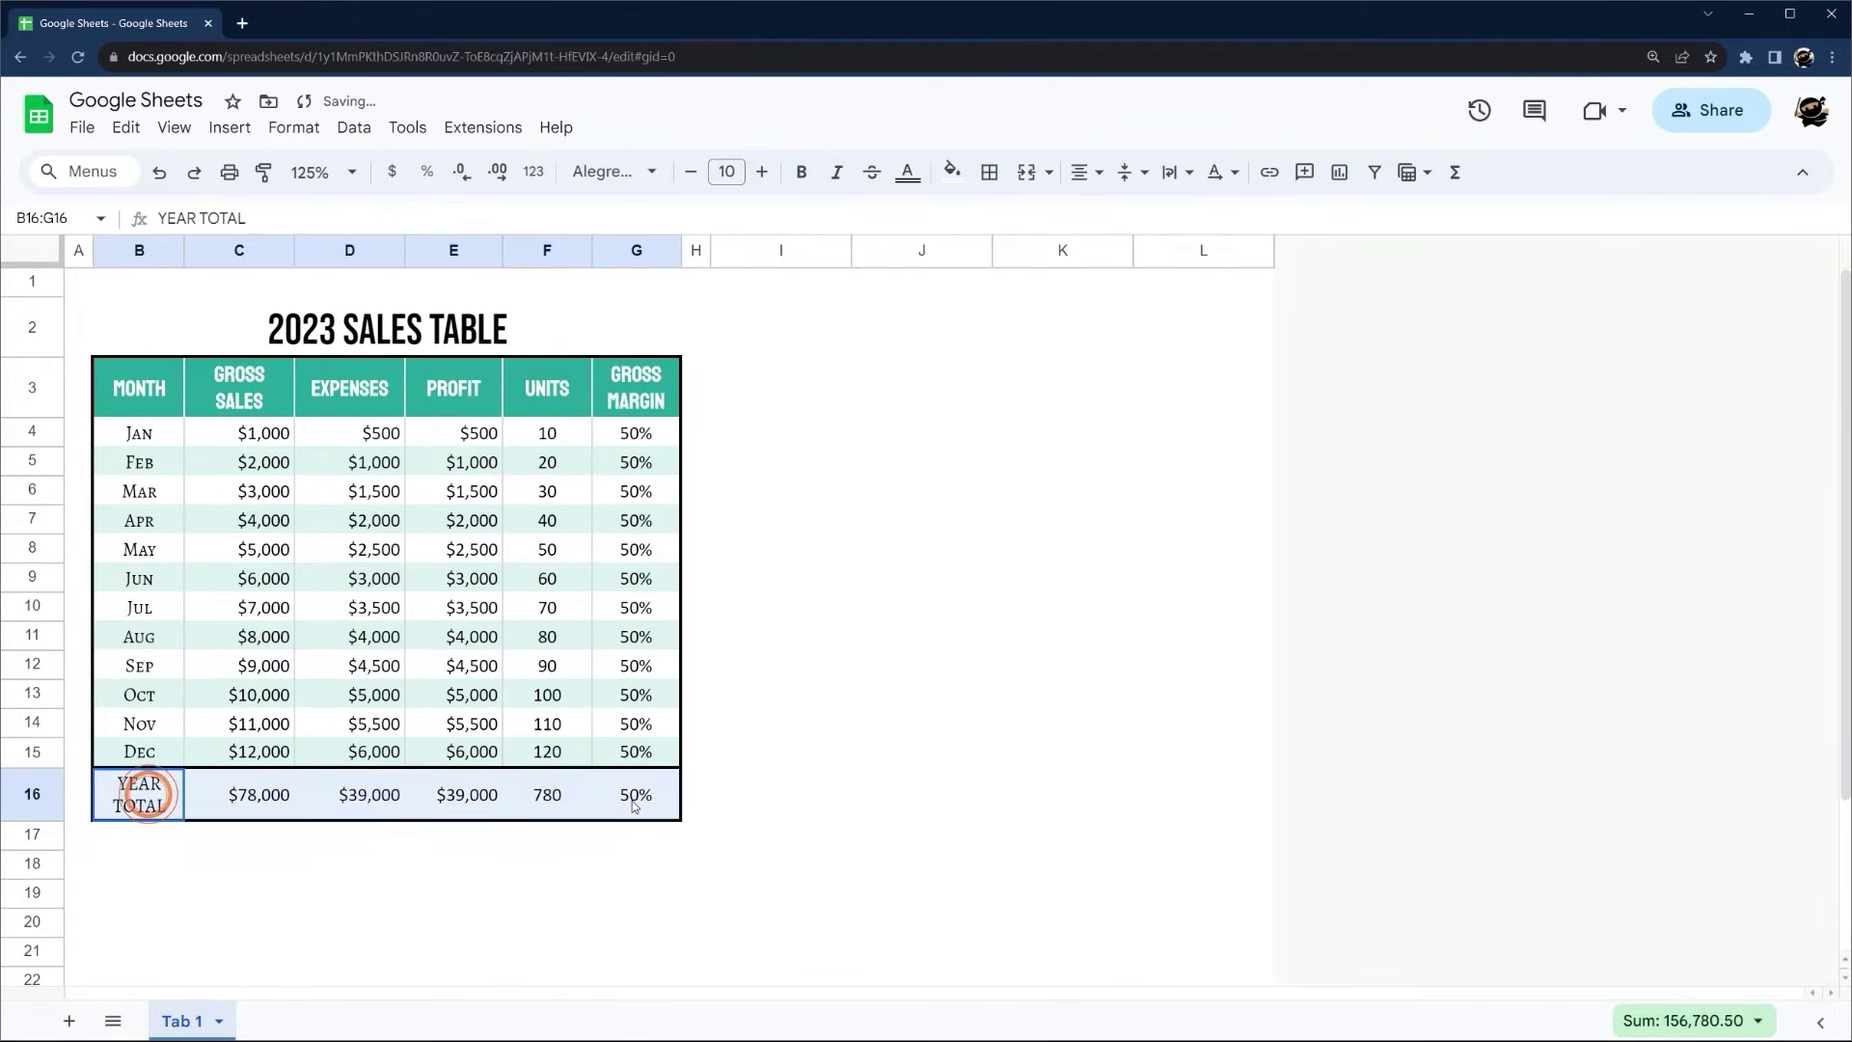
click(951, 172)
click(1126, 298)
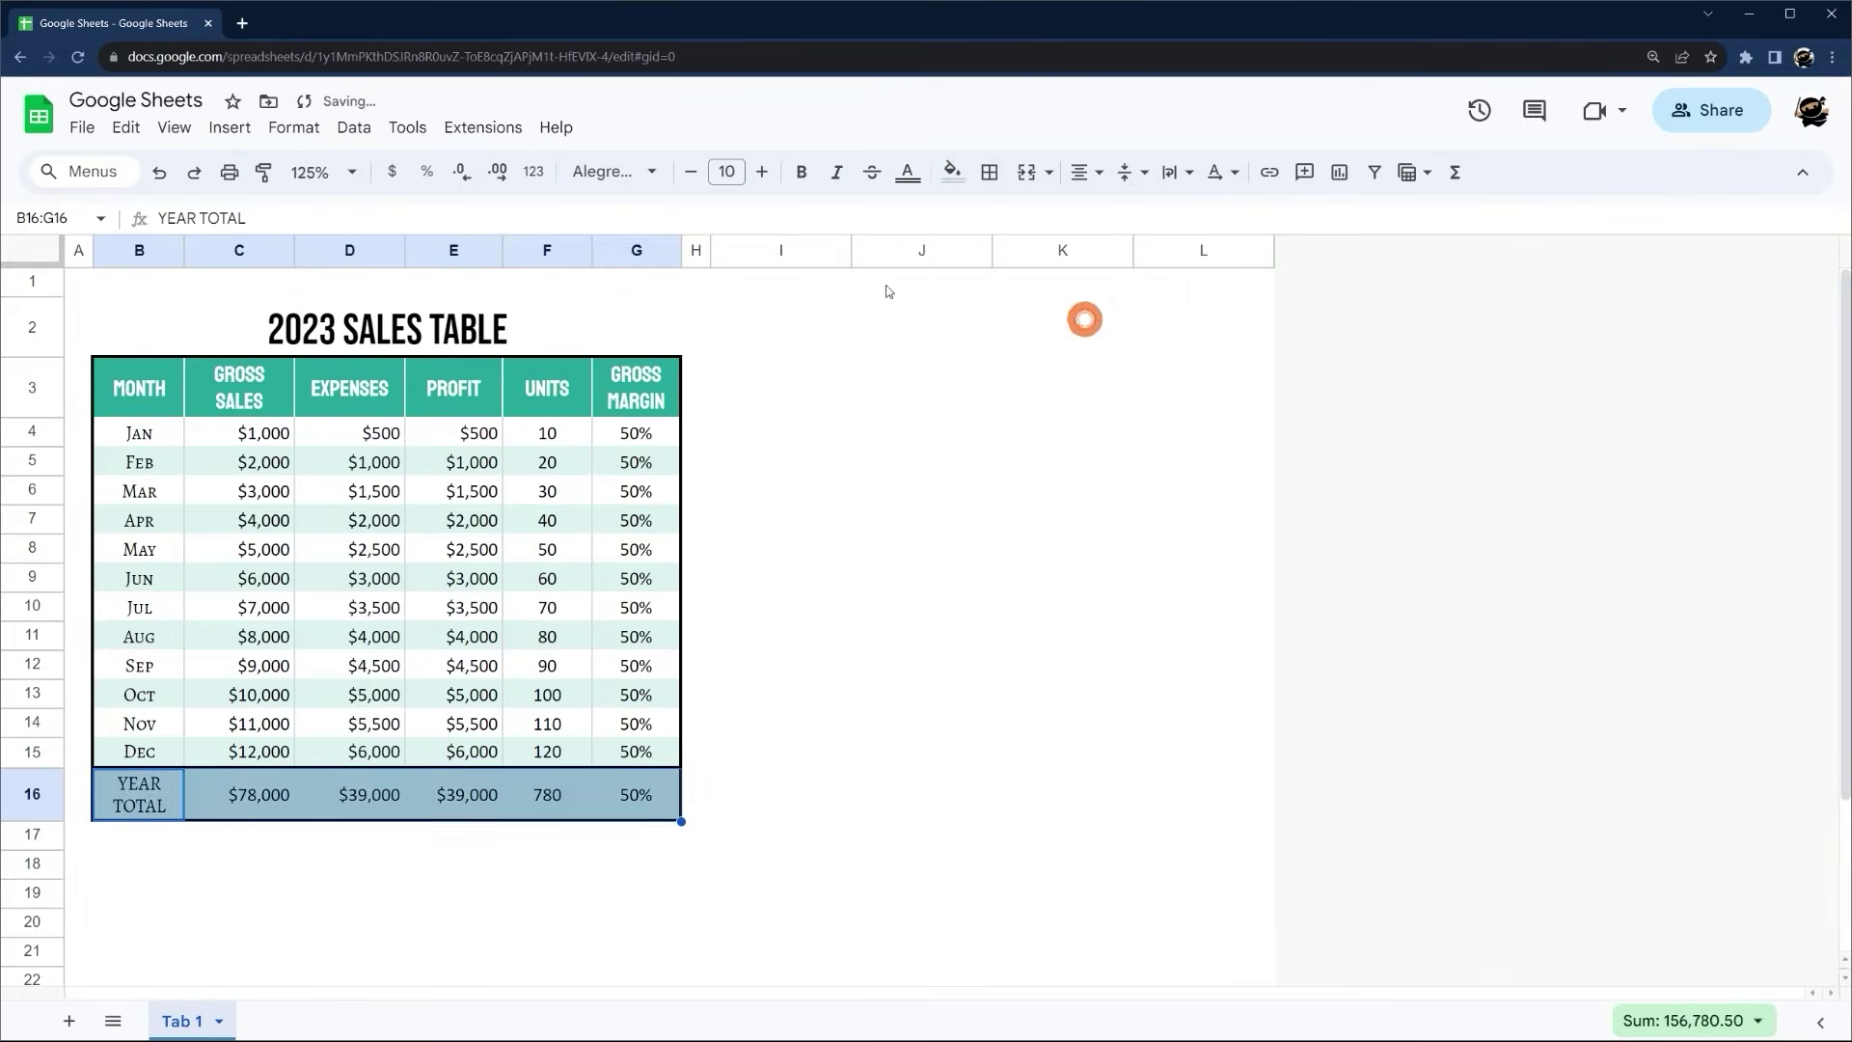
click(946, 173)
click(907, 172)
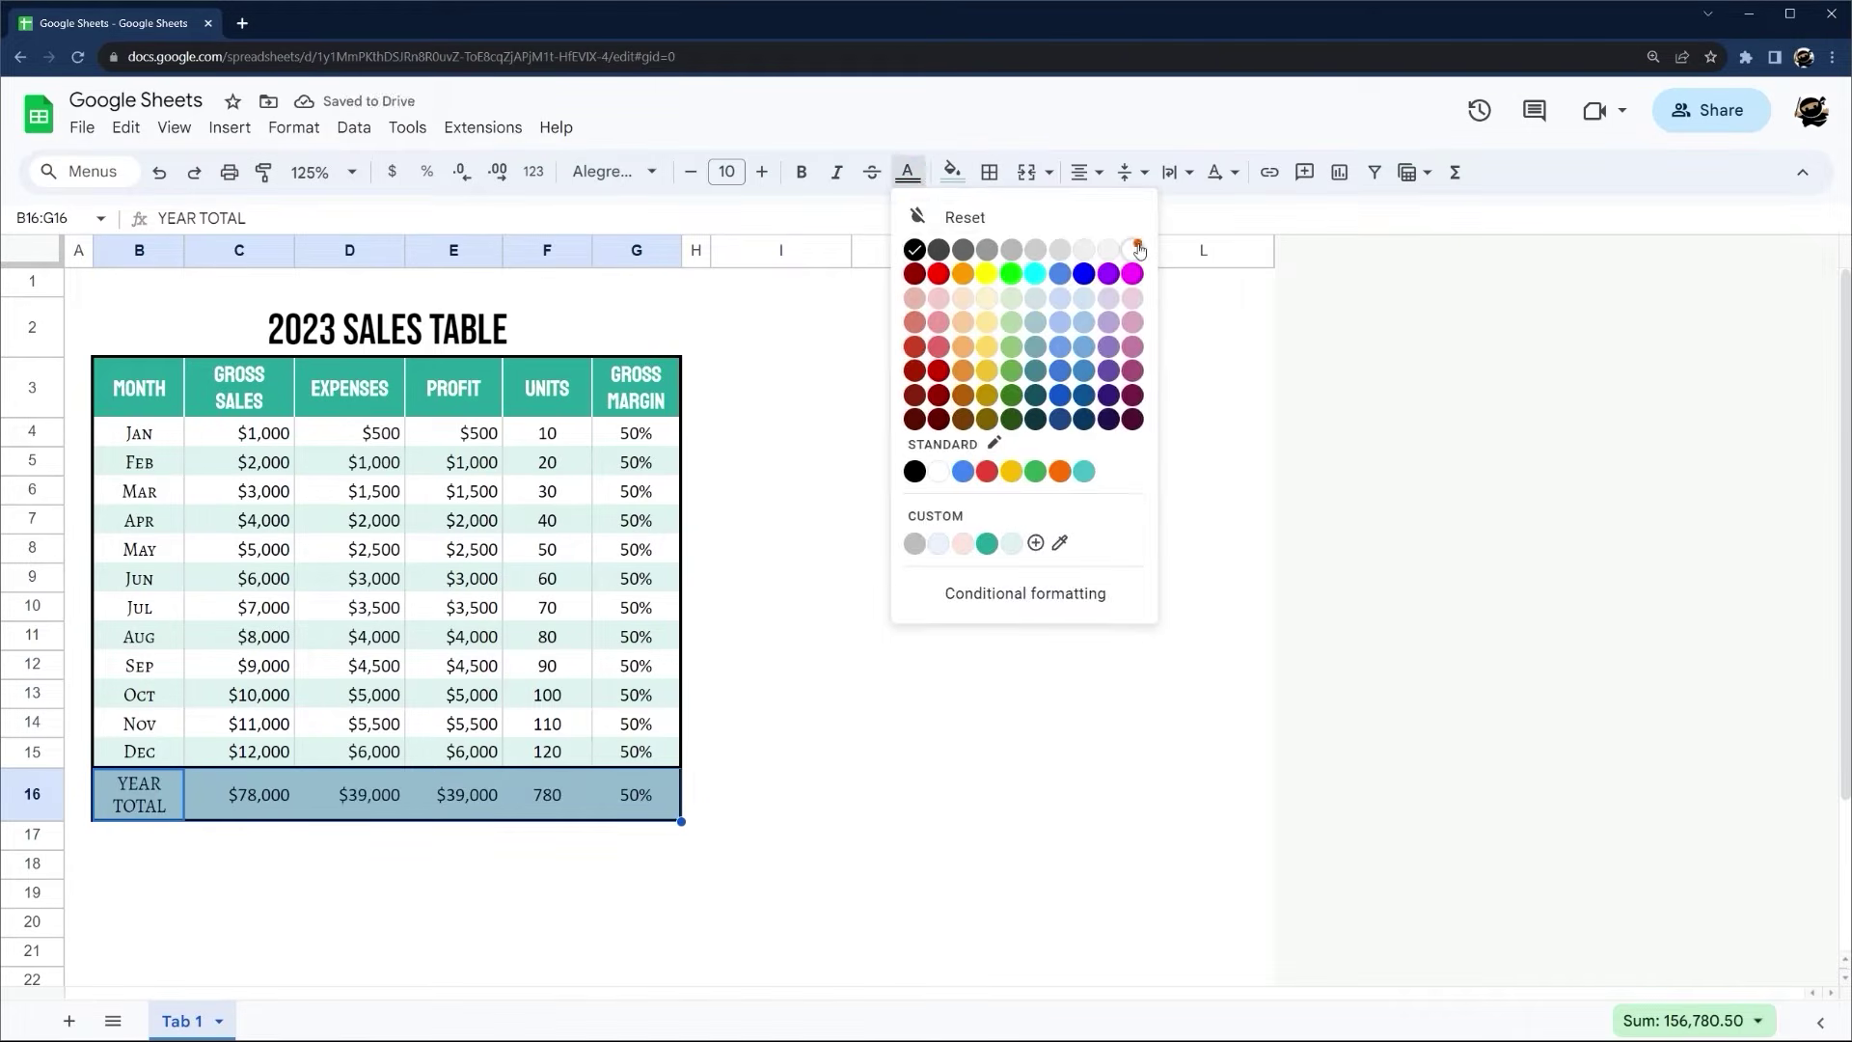
click(1144, 249)
click(951, 171)
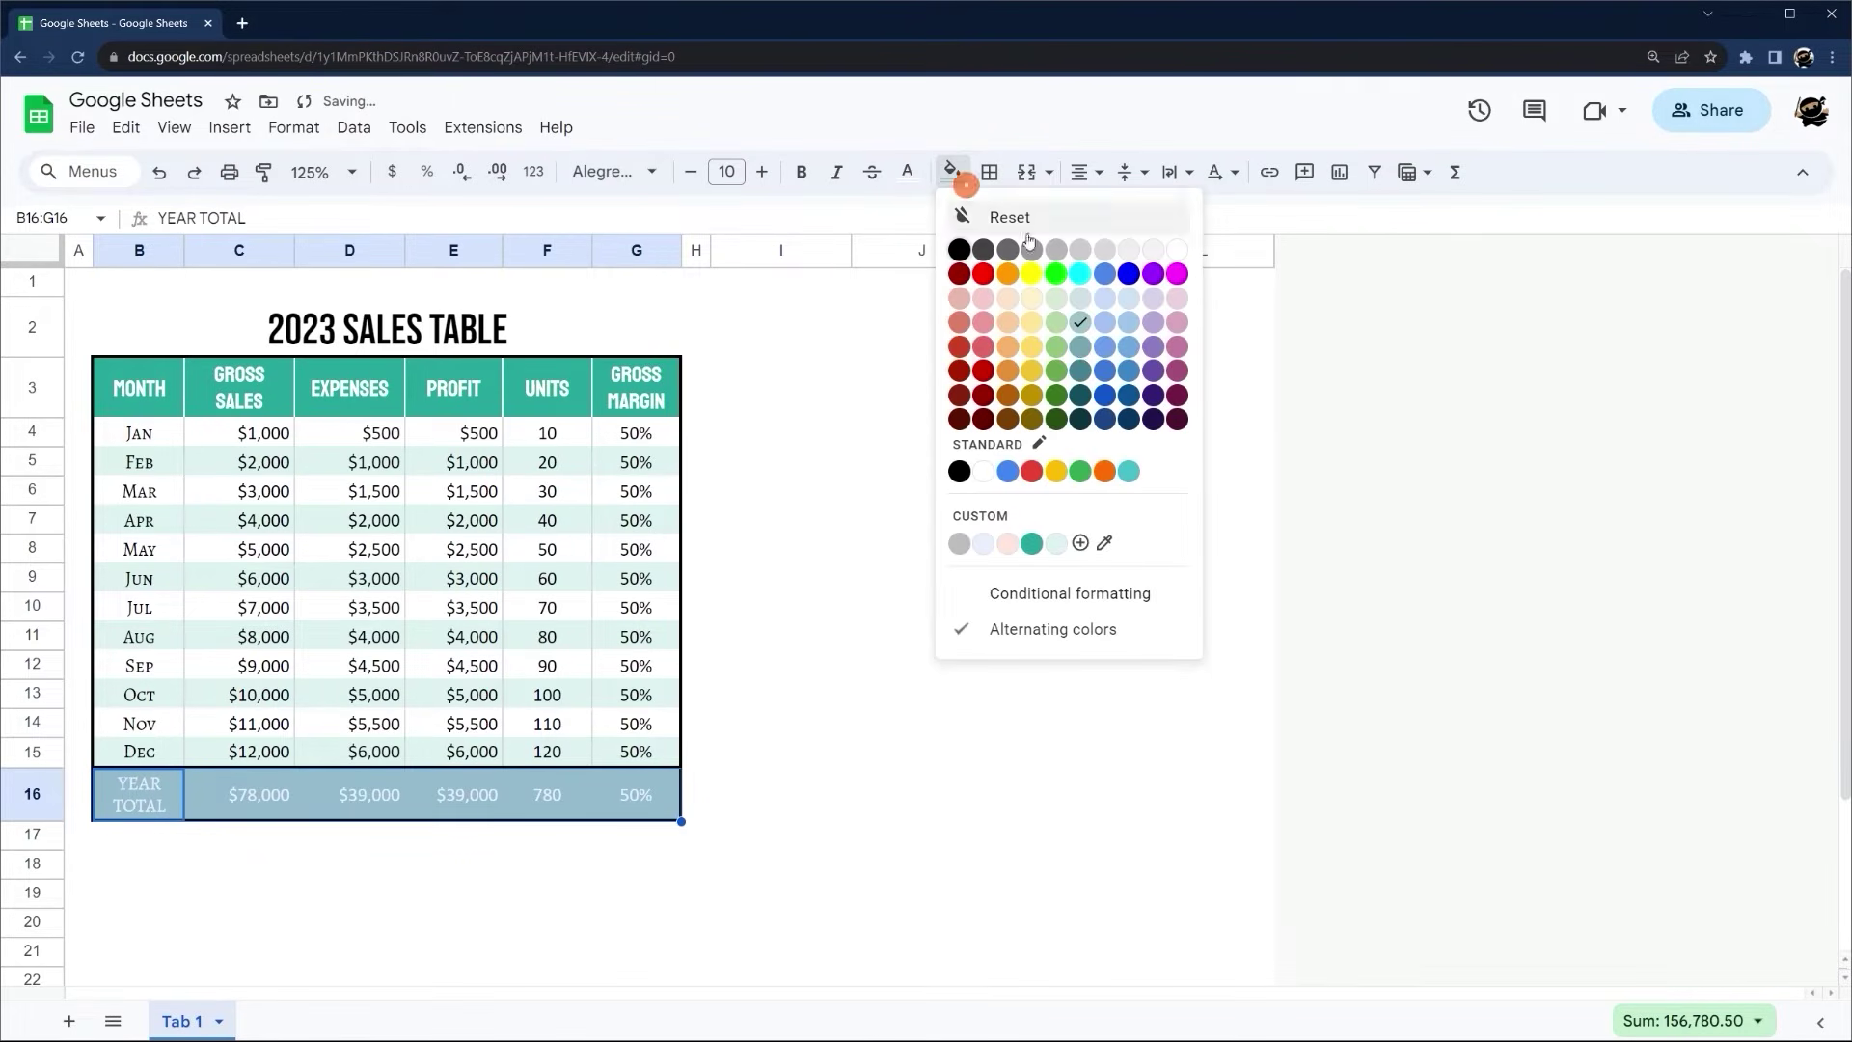
click(1078, 344)
Add thin white vertical borders between the cells of the YEAR TOTAL row
click(988, 171)
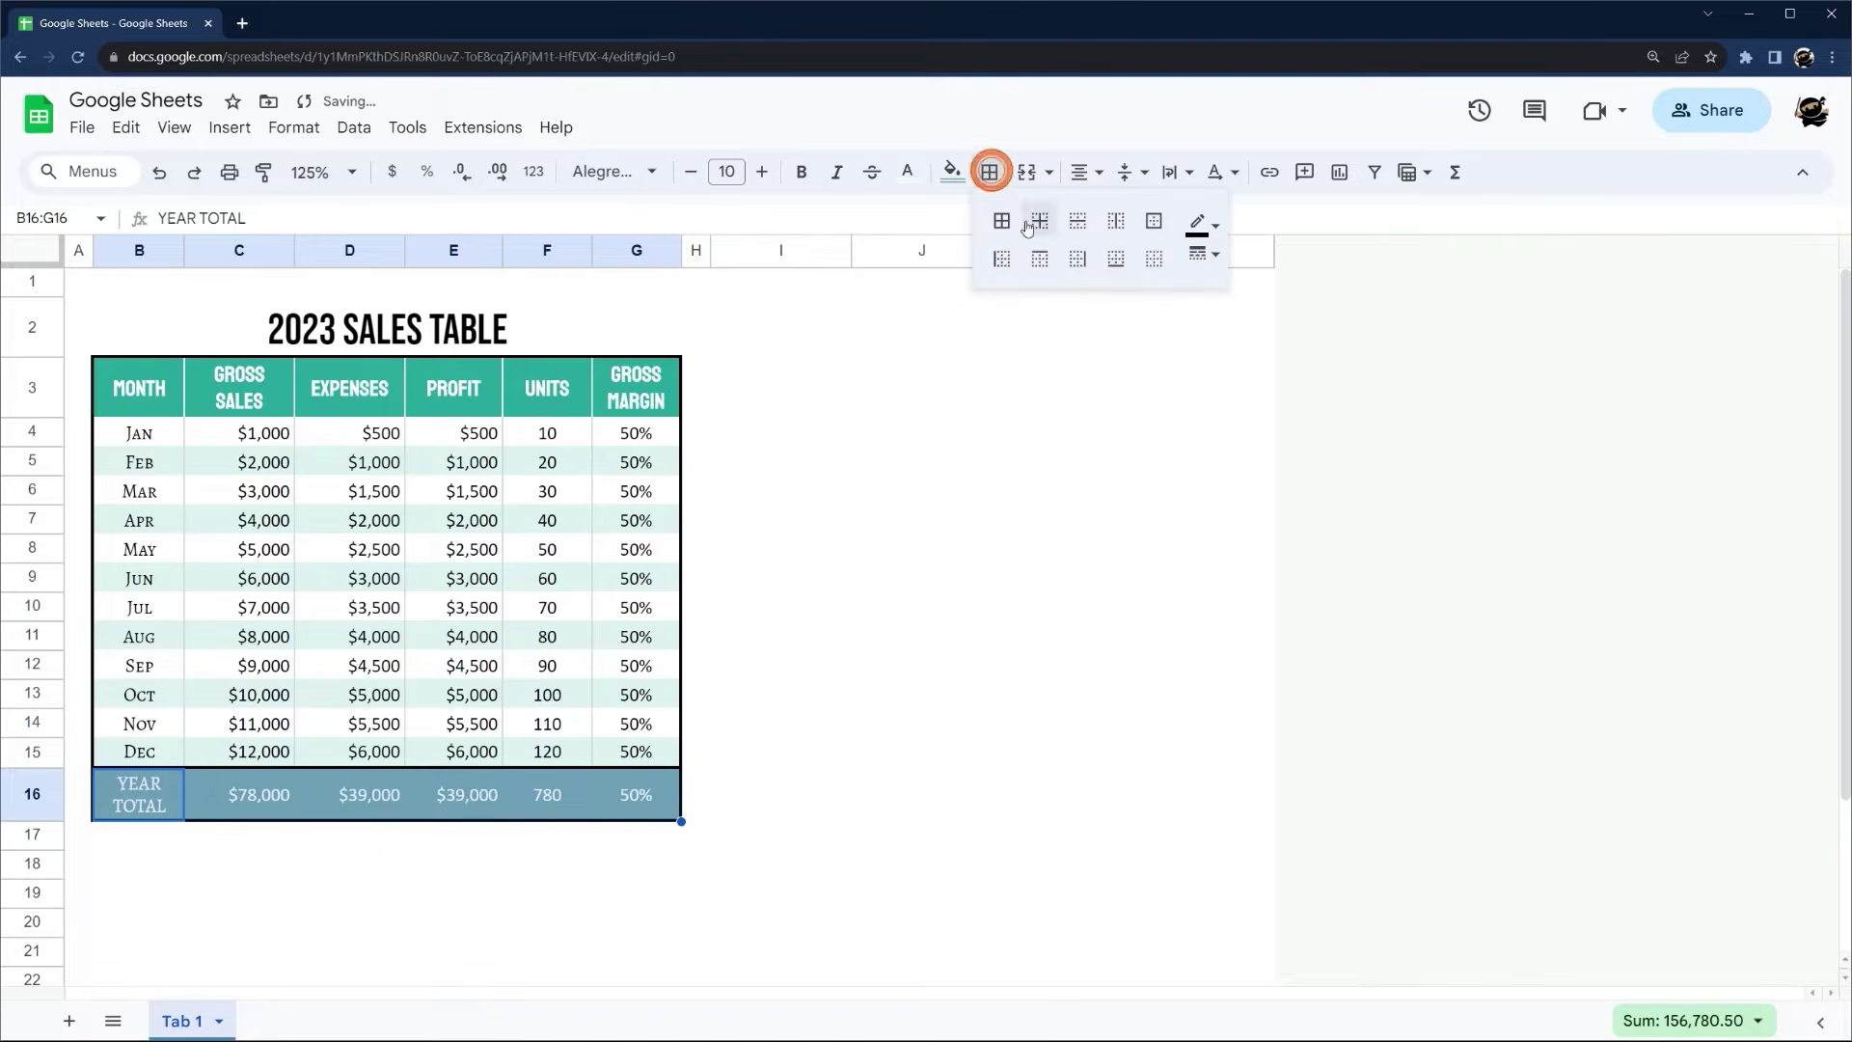
click(1196, 223)
click(1355, 297)
click(1201, 253)
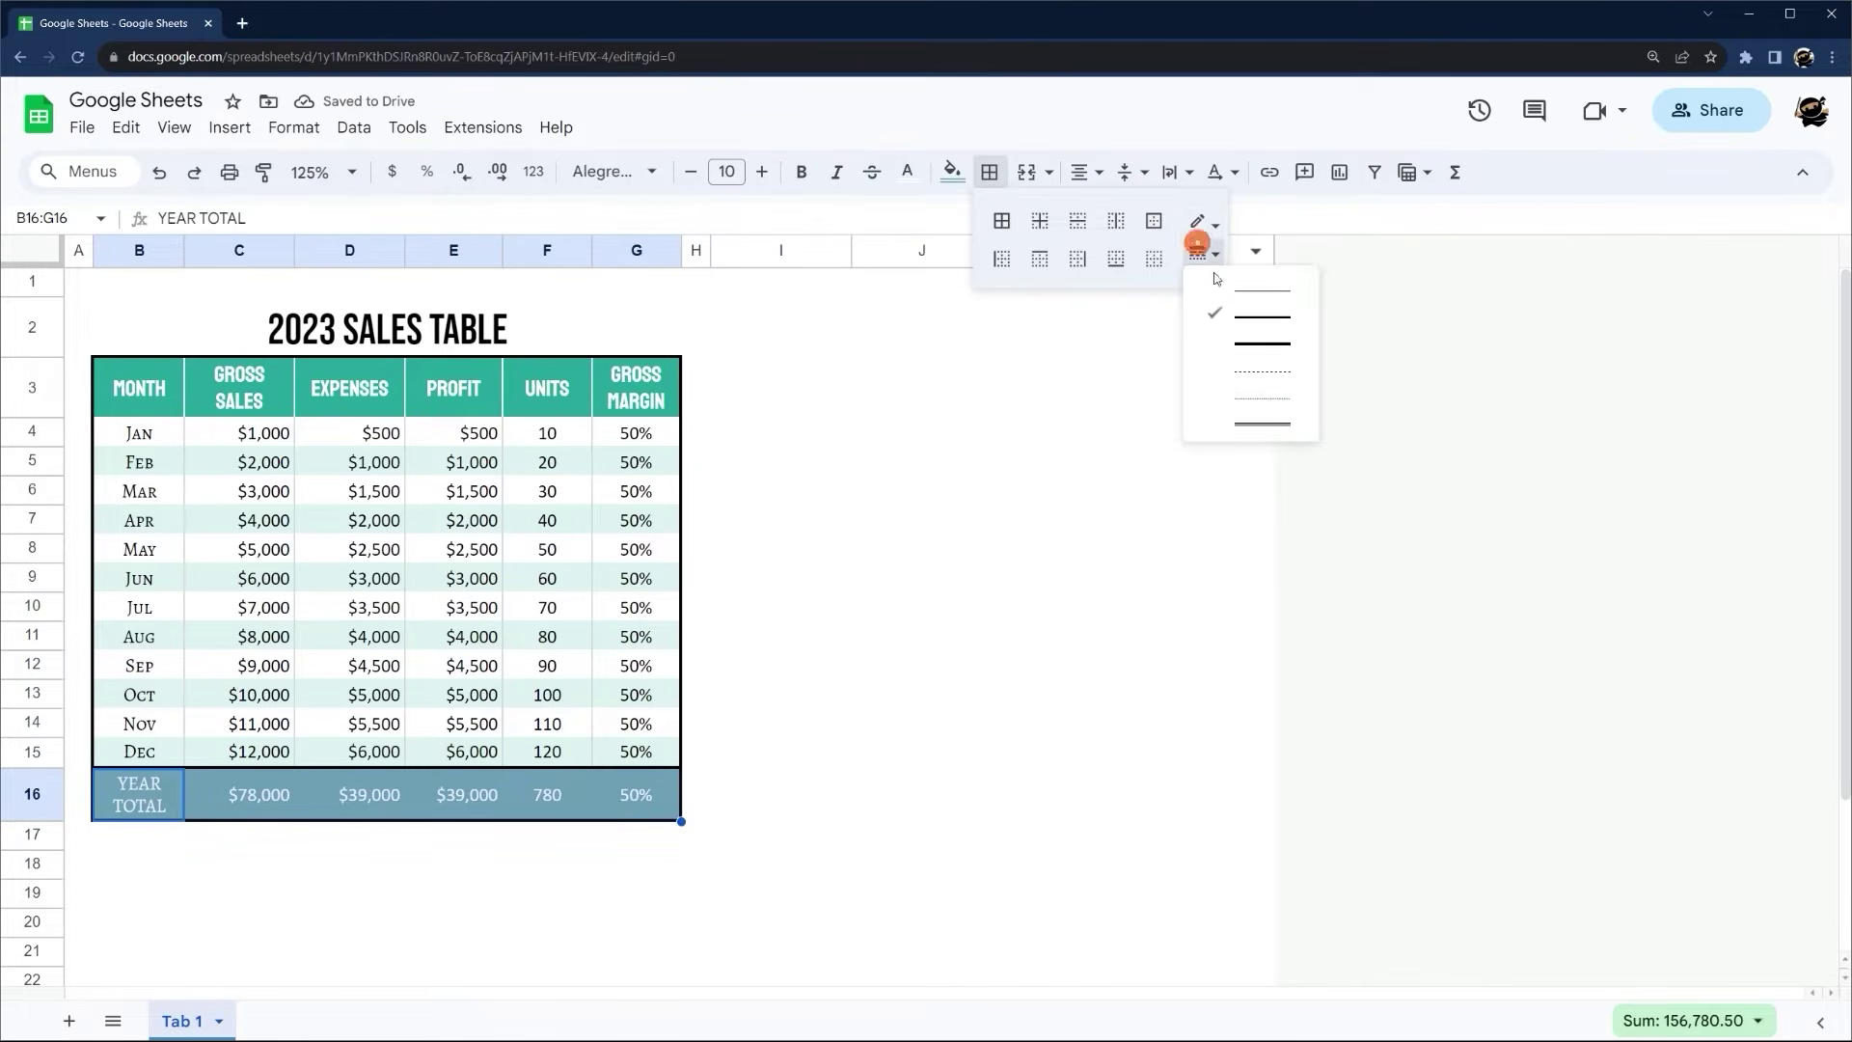
click(1219, 285)
click(1116, 220)
click(858, 636)
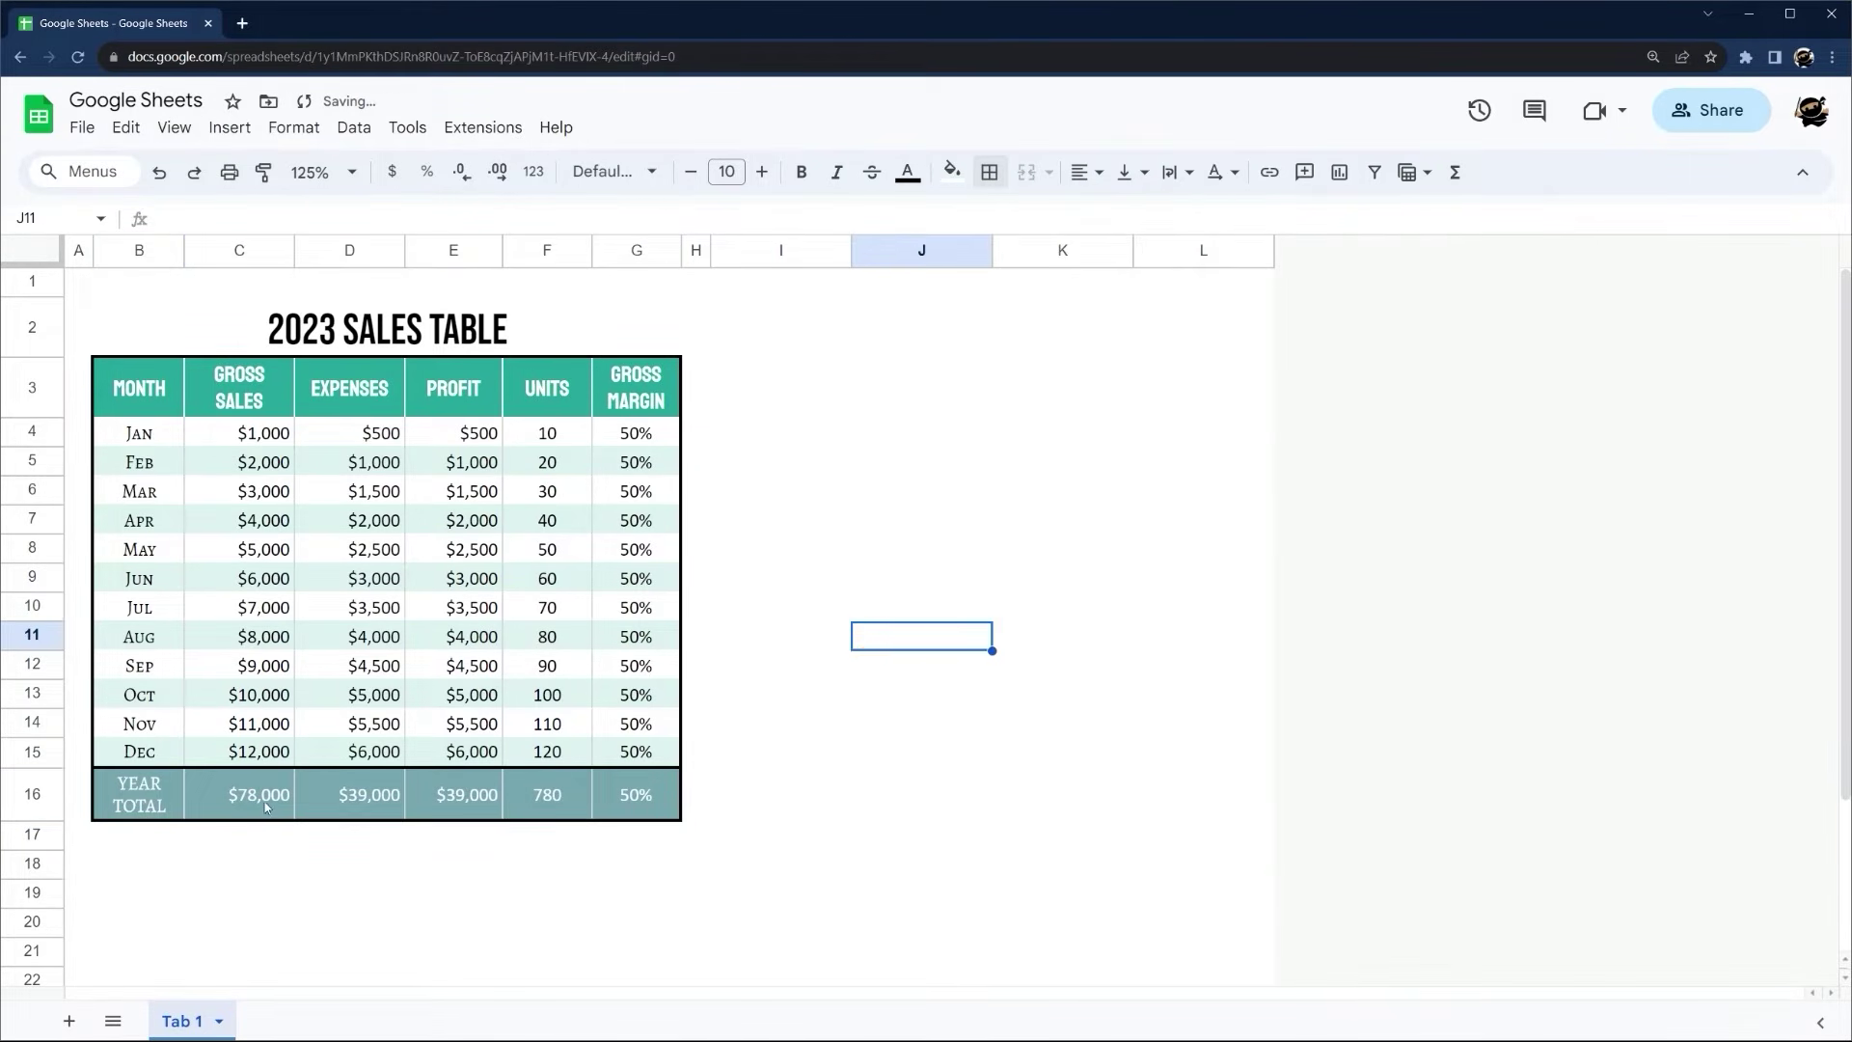
Review the formatted YEAR TOTAL row, the monthly gross sales in C4:C15 and the empty cells B18:G18 below the table
drag(260, 797, 621, 797)
click(837, 788)
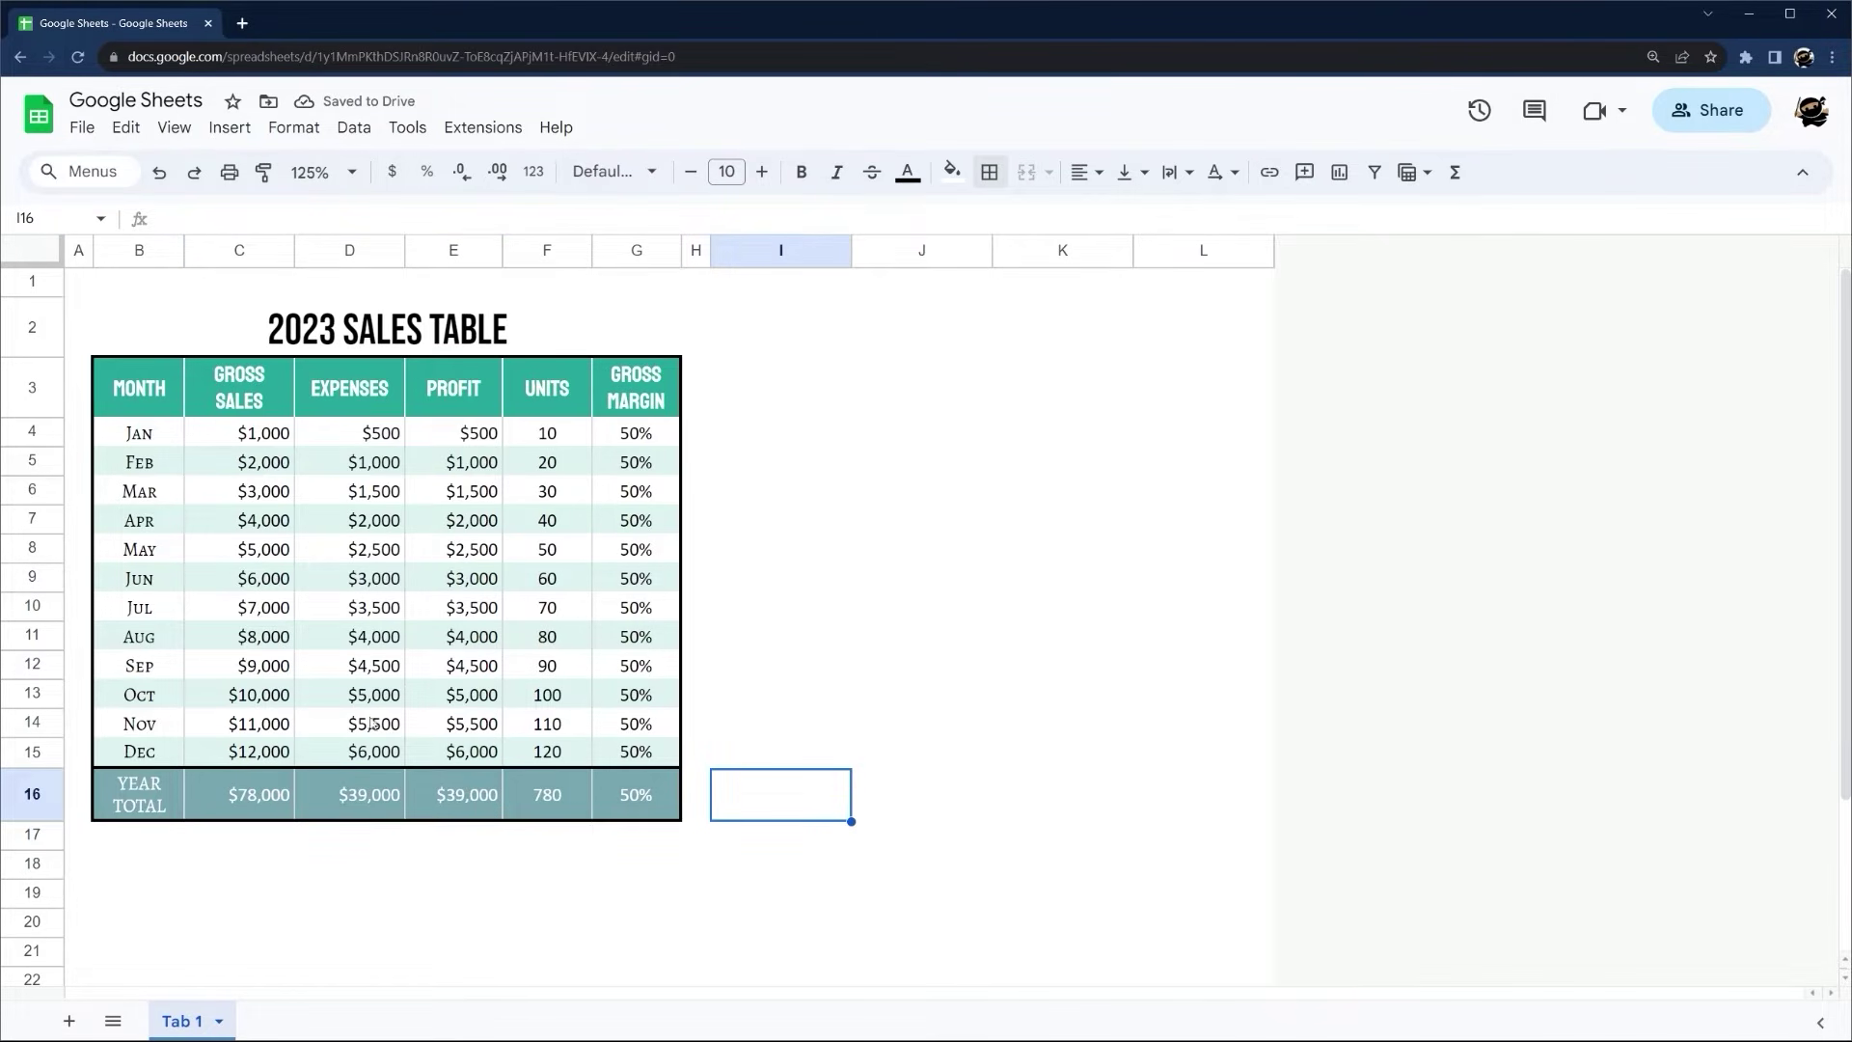
drag(144, 794, 632, 797)
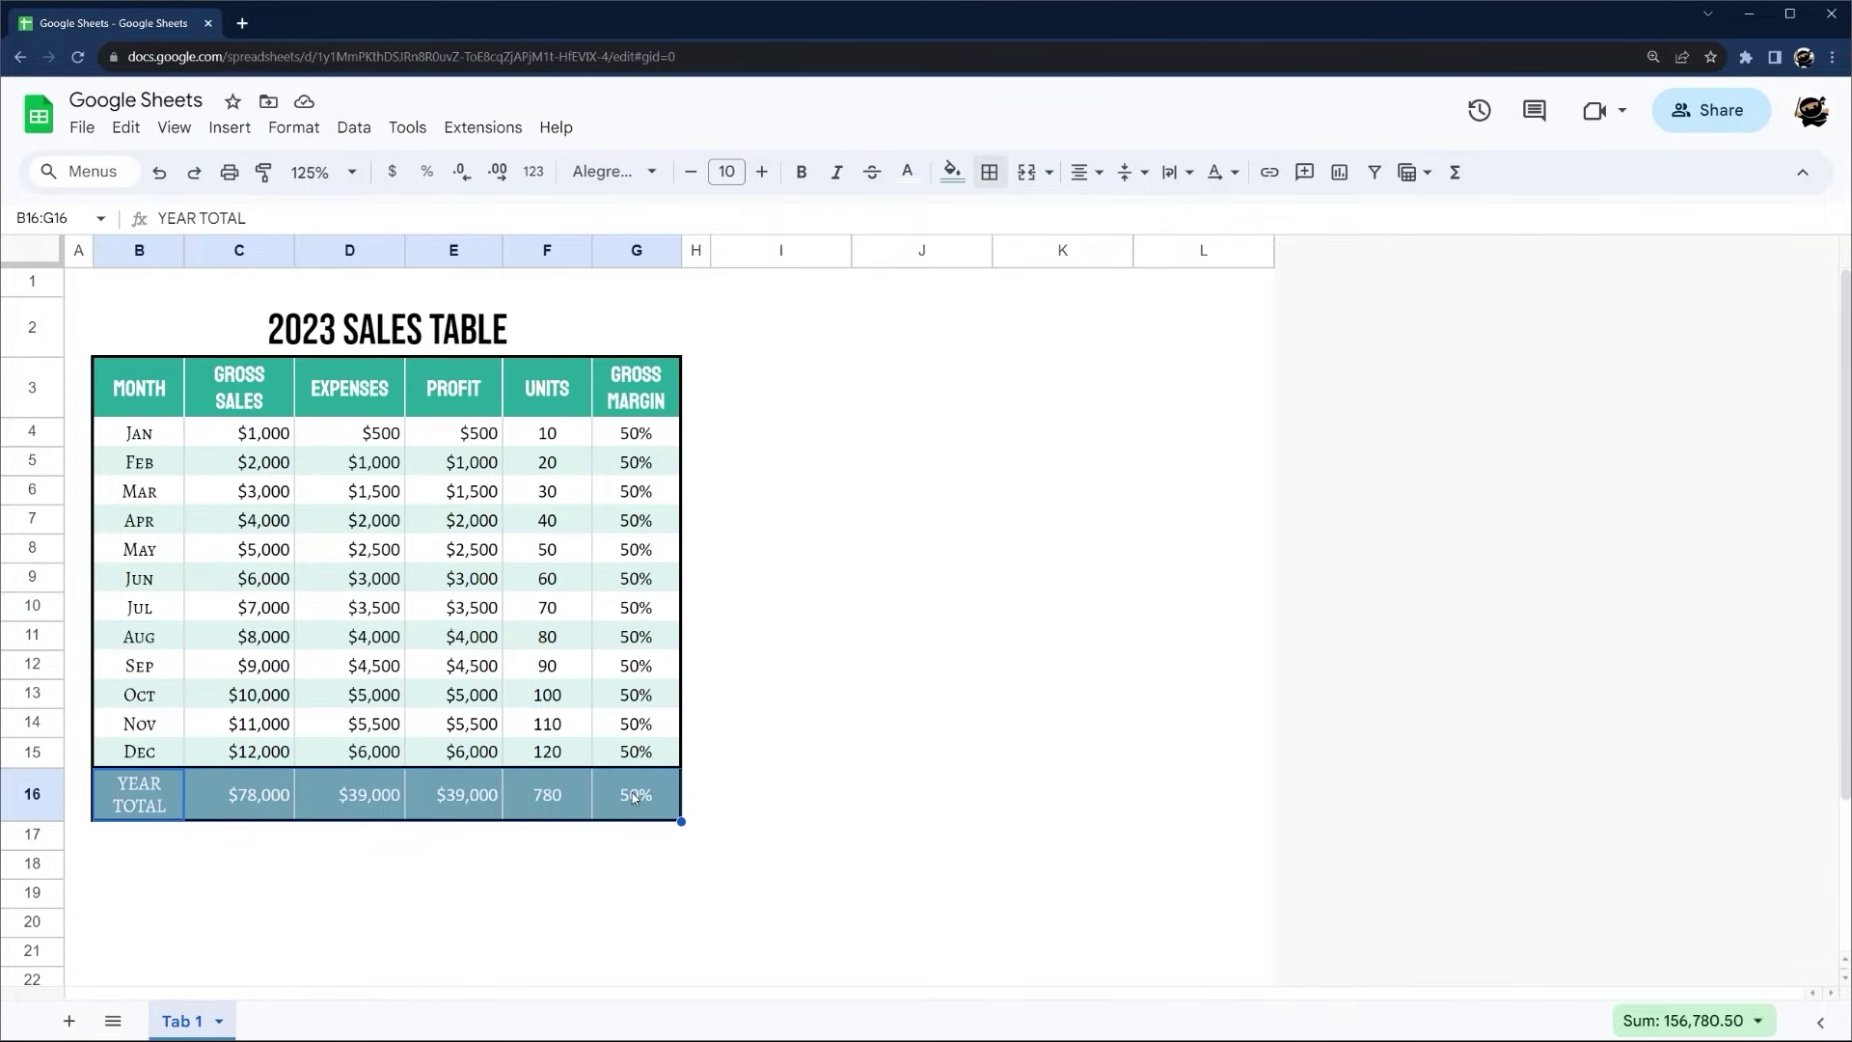
click(719, 753)
scroll(701, 458, down, 1)
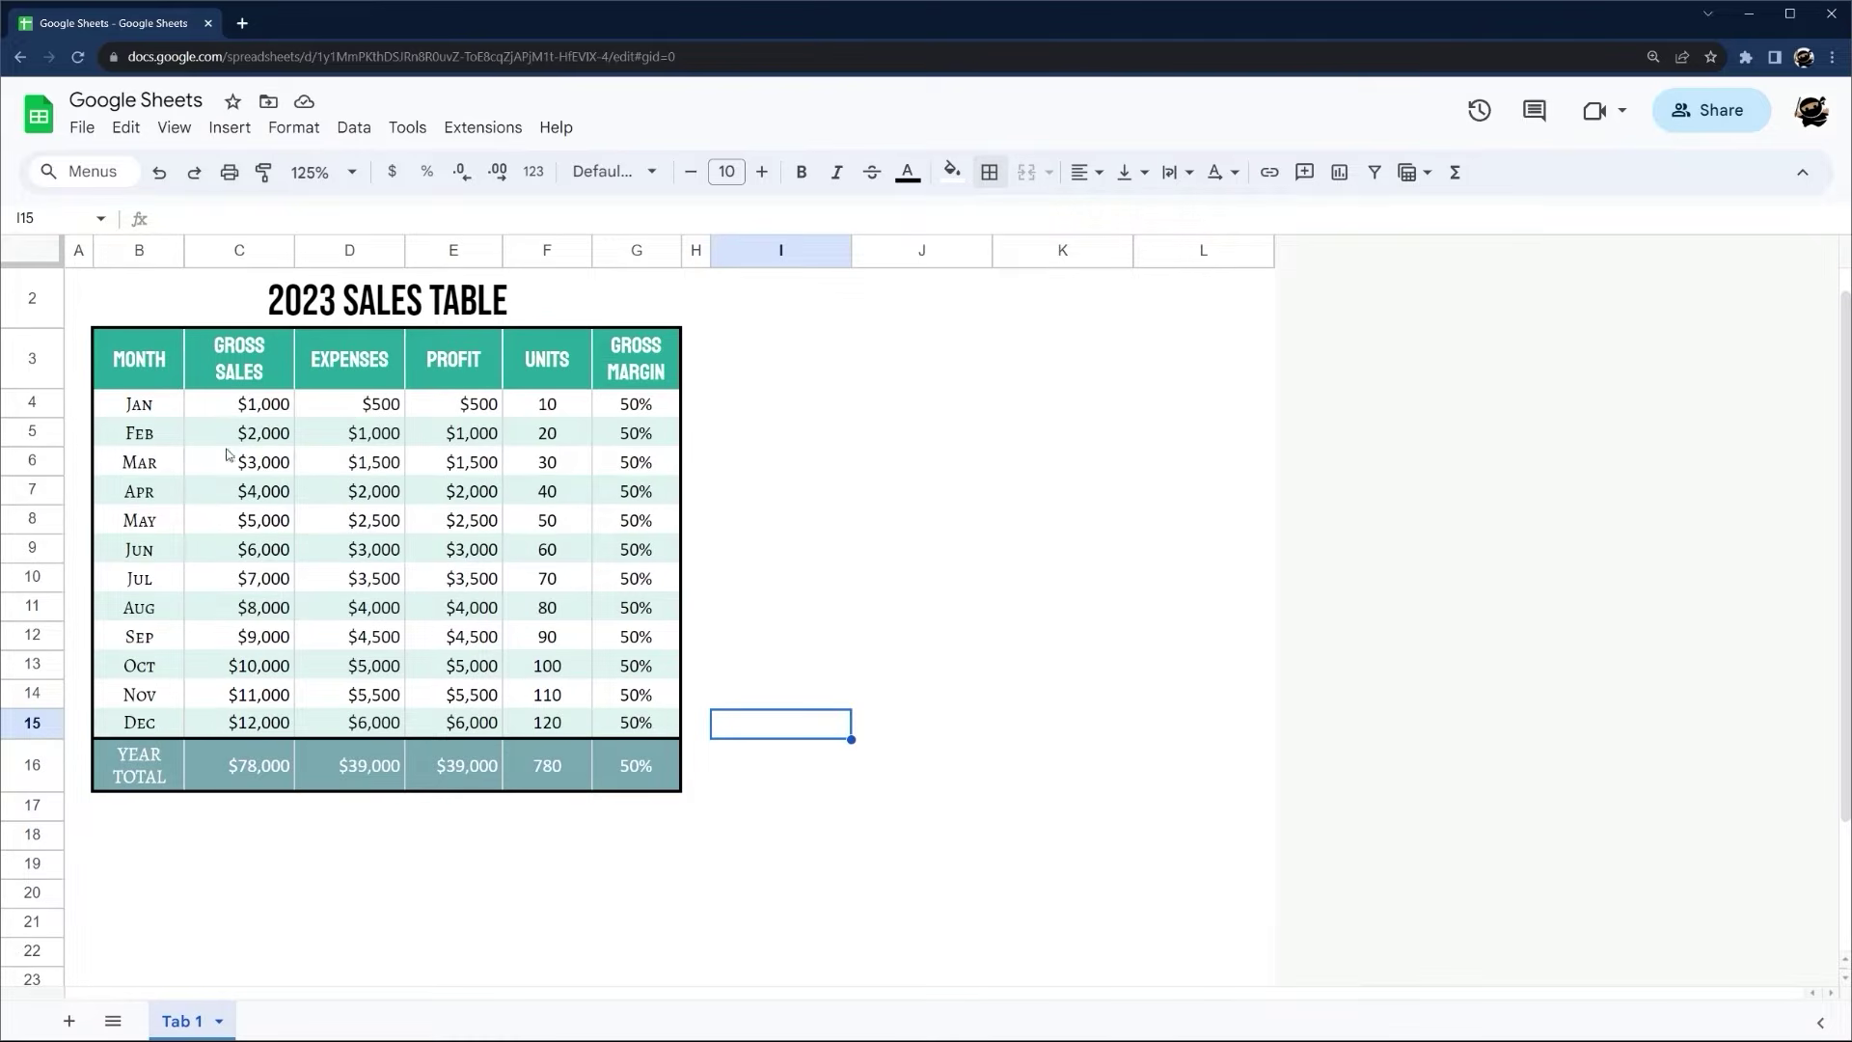
scroll(312, 460, down, 2)
scroll(208, 544, up, 3)
drag(224, 436, 238, 754)
scroll(300, 728, down, 3)
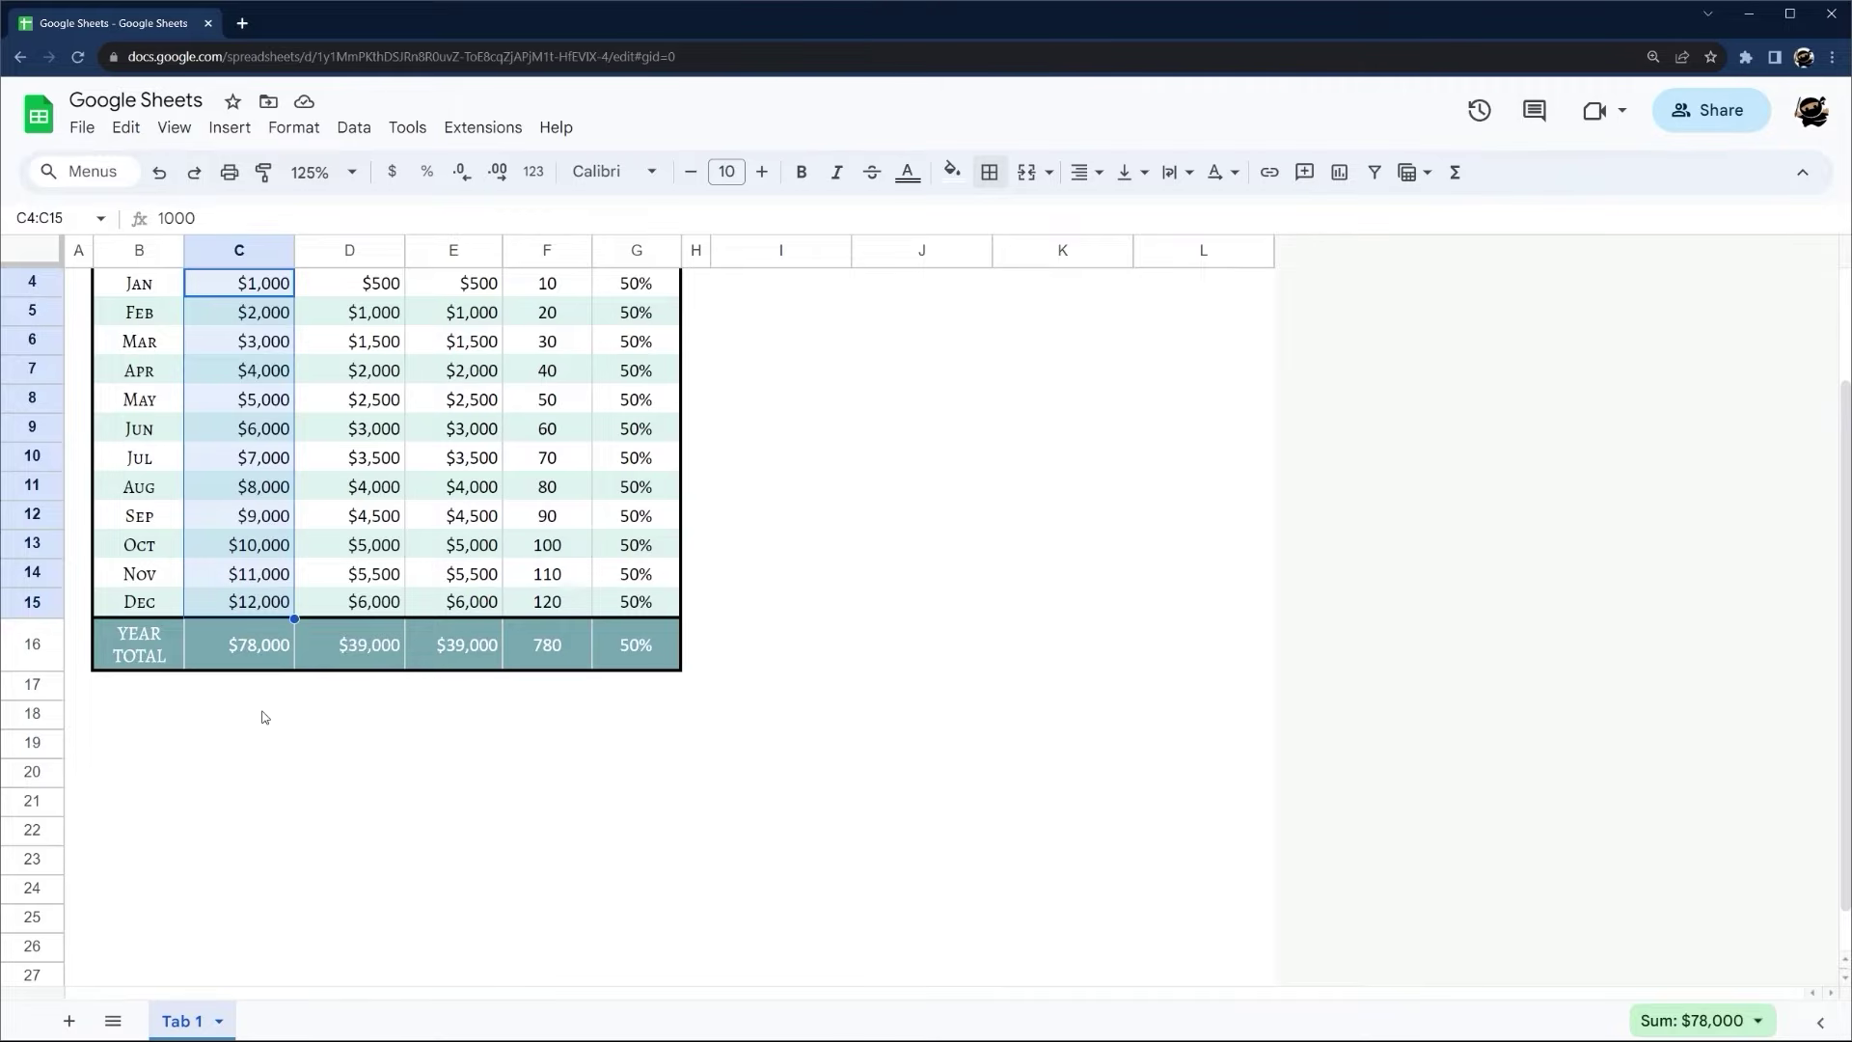
click(265, 717)
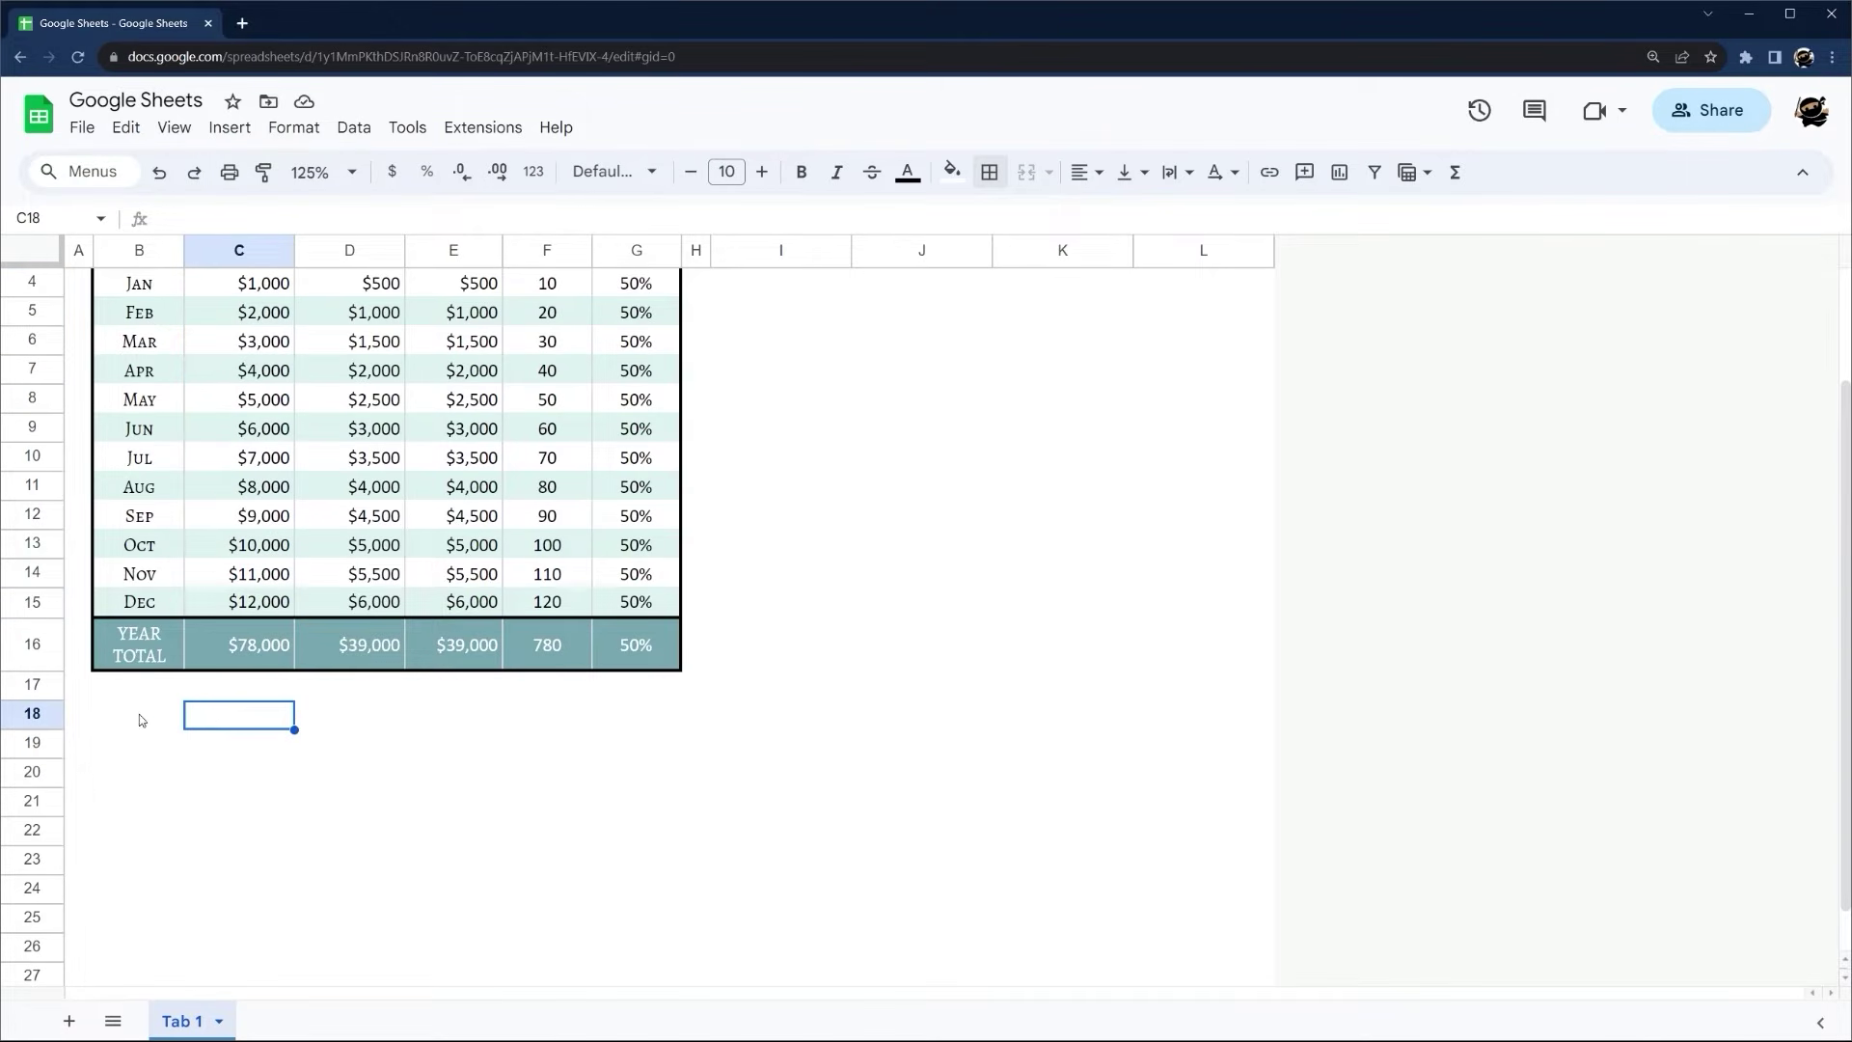
click(140, 713)
click(241, 705)
drag(150, 718, 640, 721)
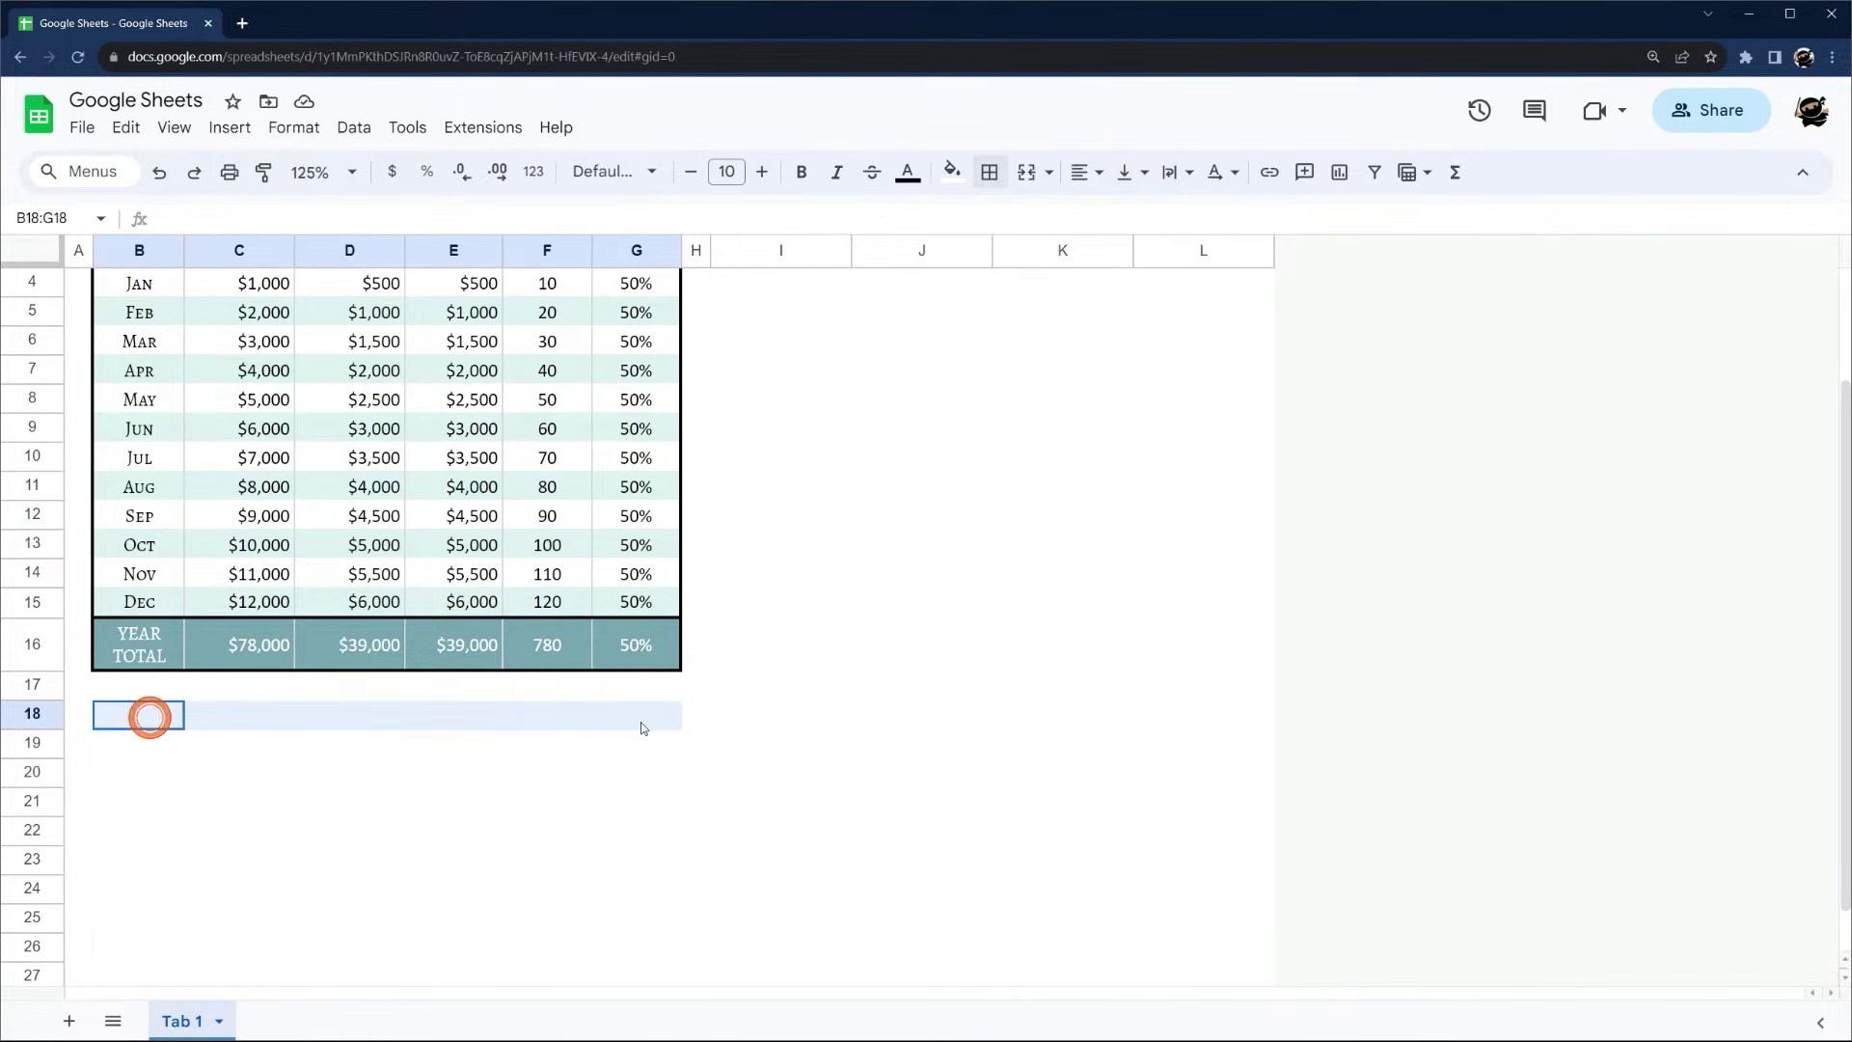
Enter =sparkline(C4:C15) in C18 to chart the monthly gross sales, and inspect the resulting mini chart
click(259, 714)
text(=spr)
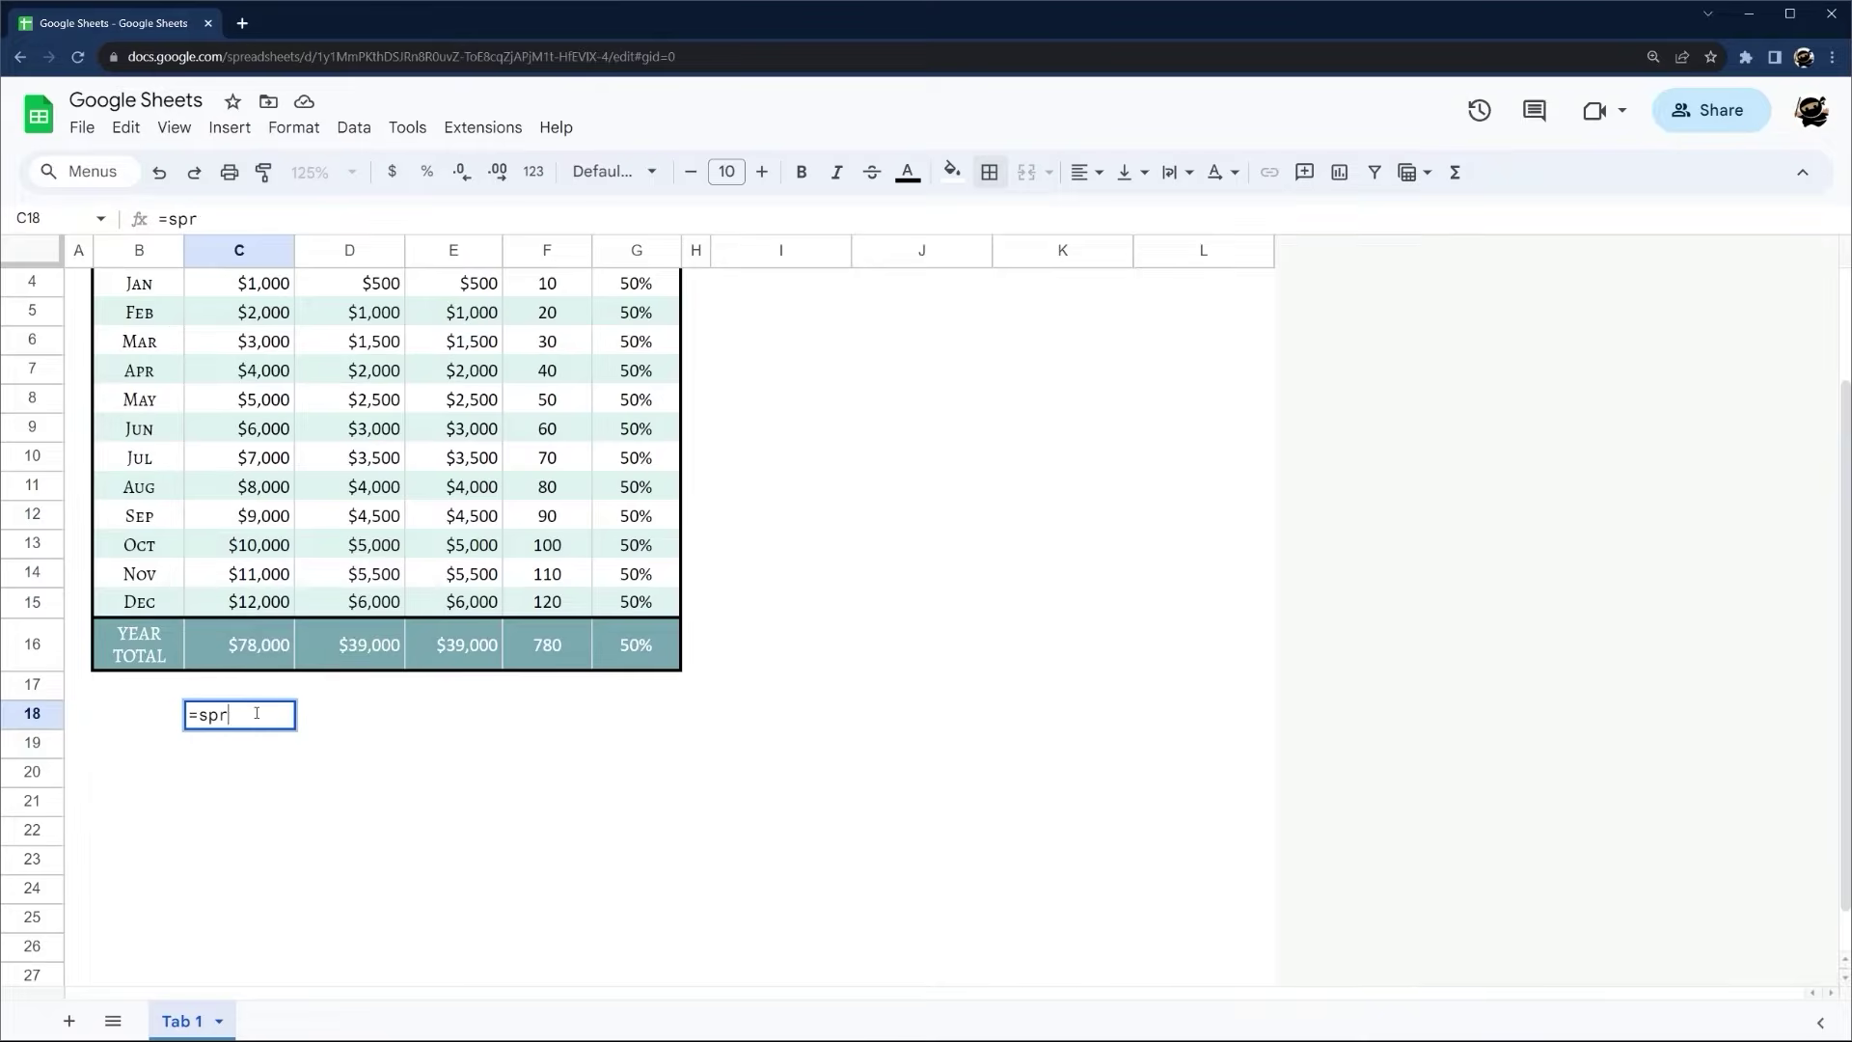
key(BackSpace)
text(arkline()
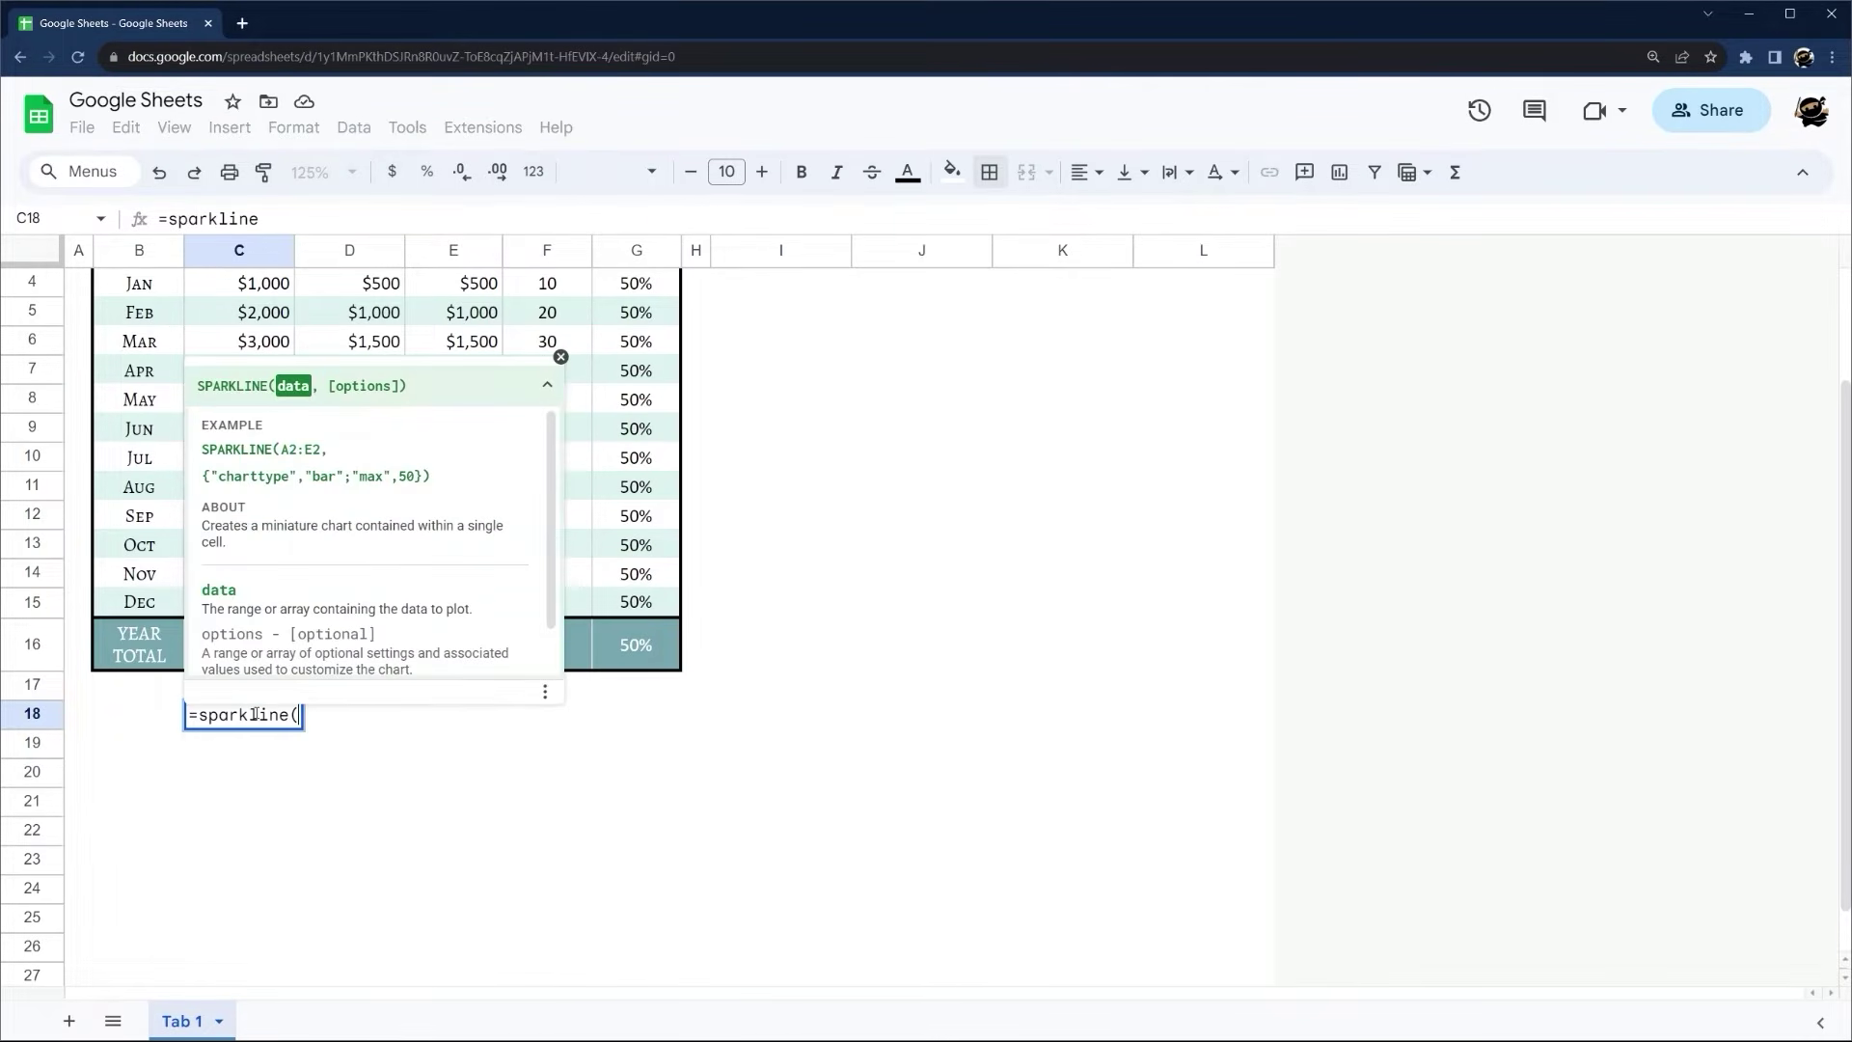
click(560, 358)
scroll(559, 353, up, 2)
drag(250, 405, 256, 724)
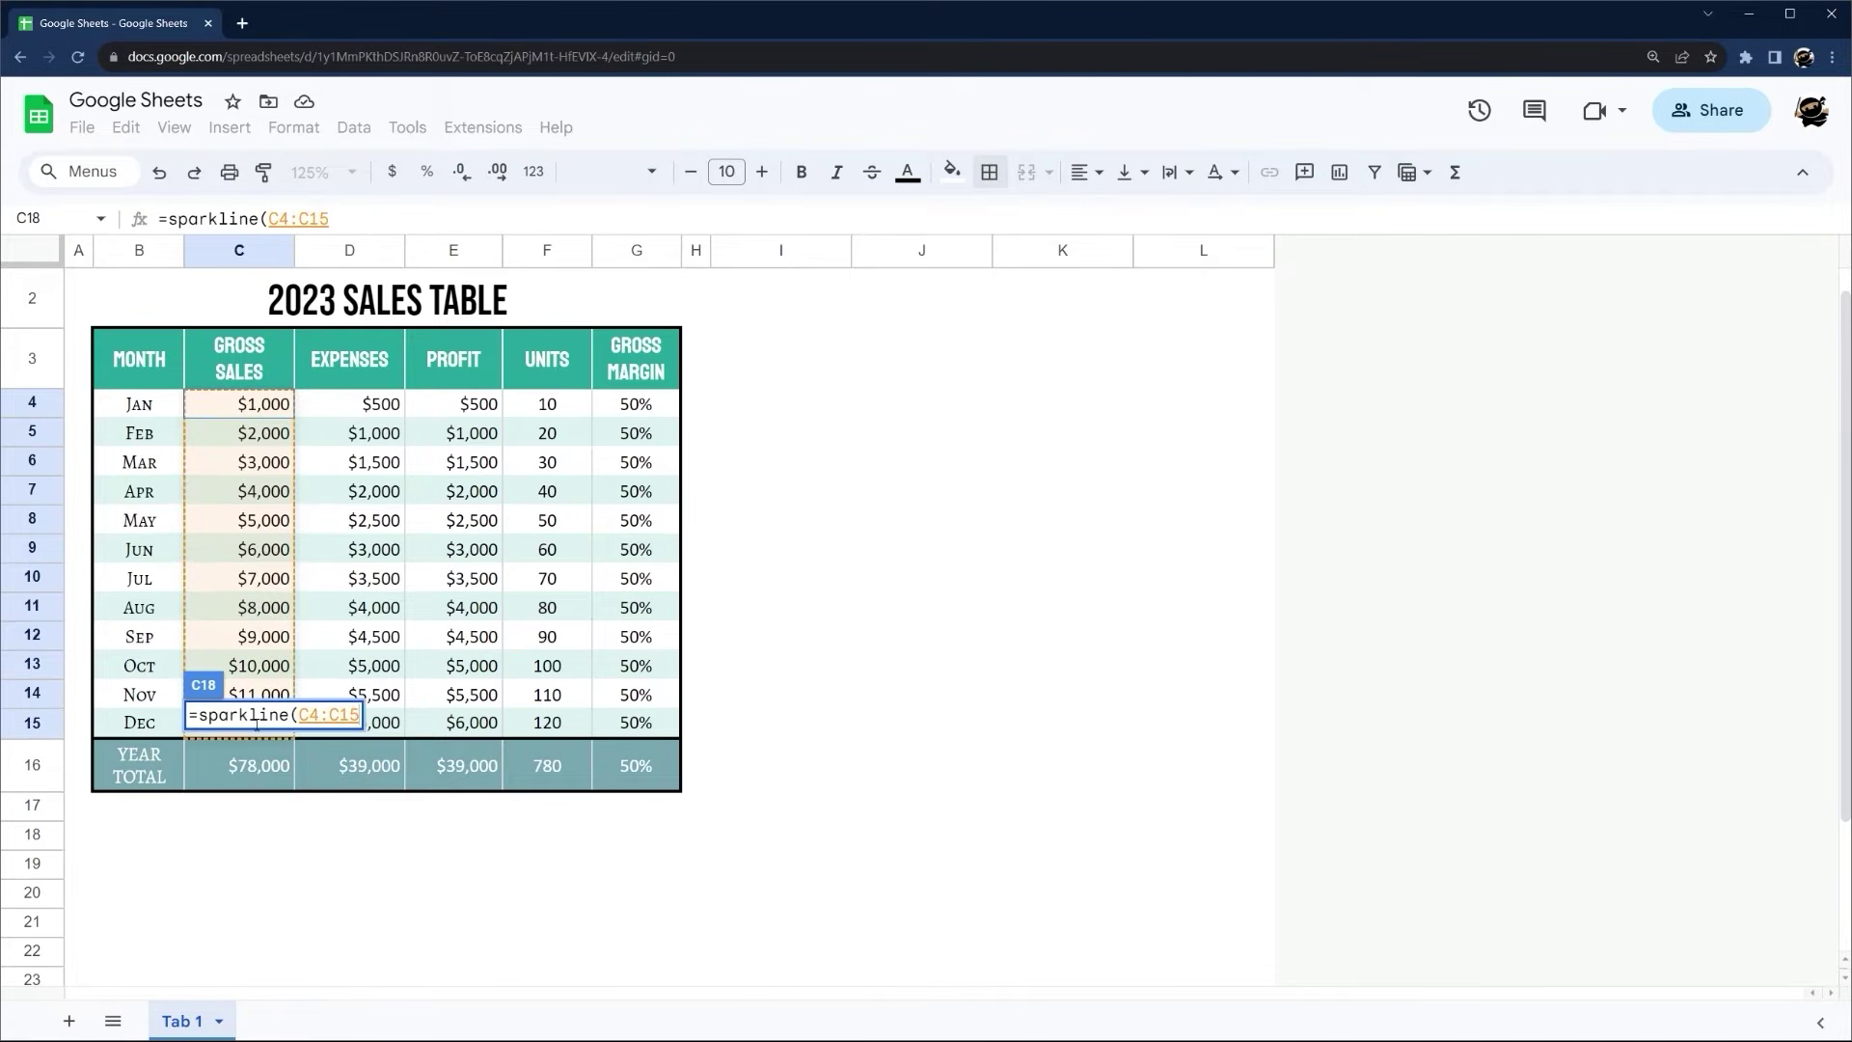
key(Return)
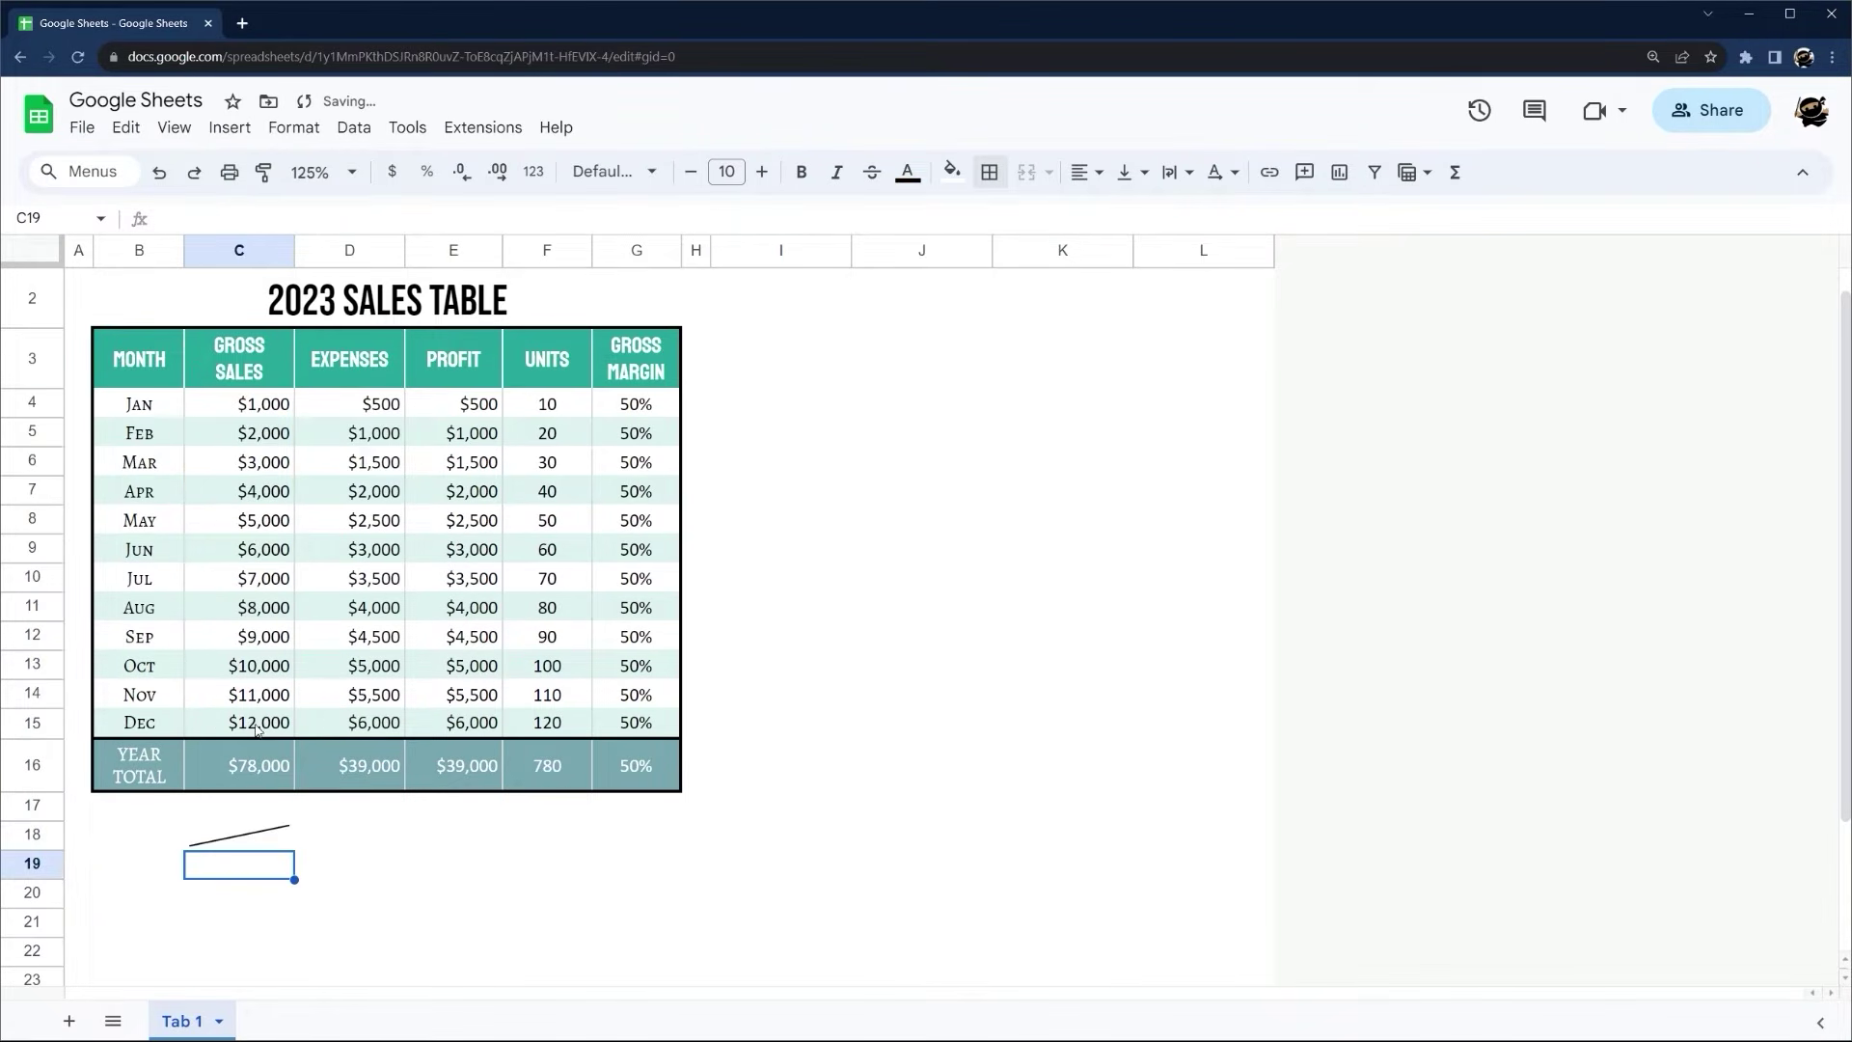
click(242, 837)
scroll(694, 806, down, 2)
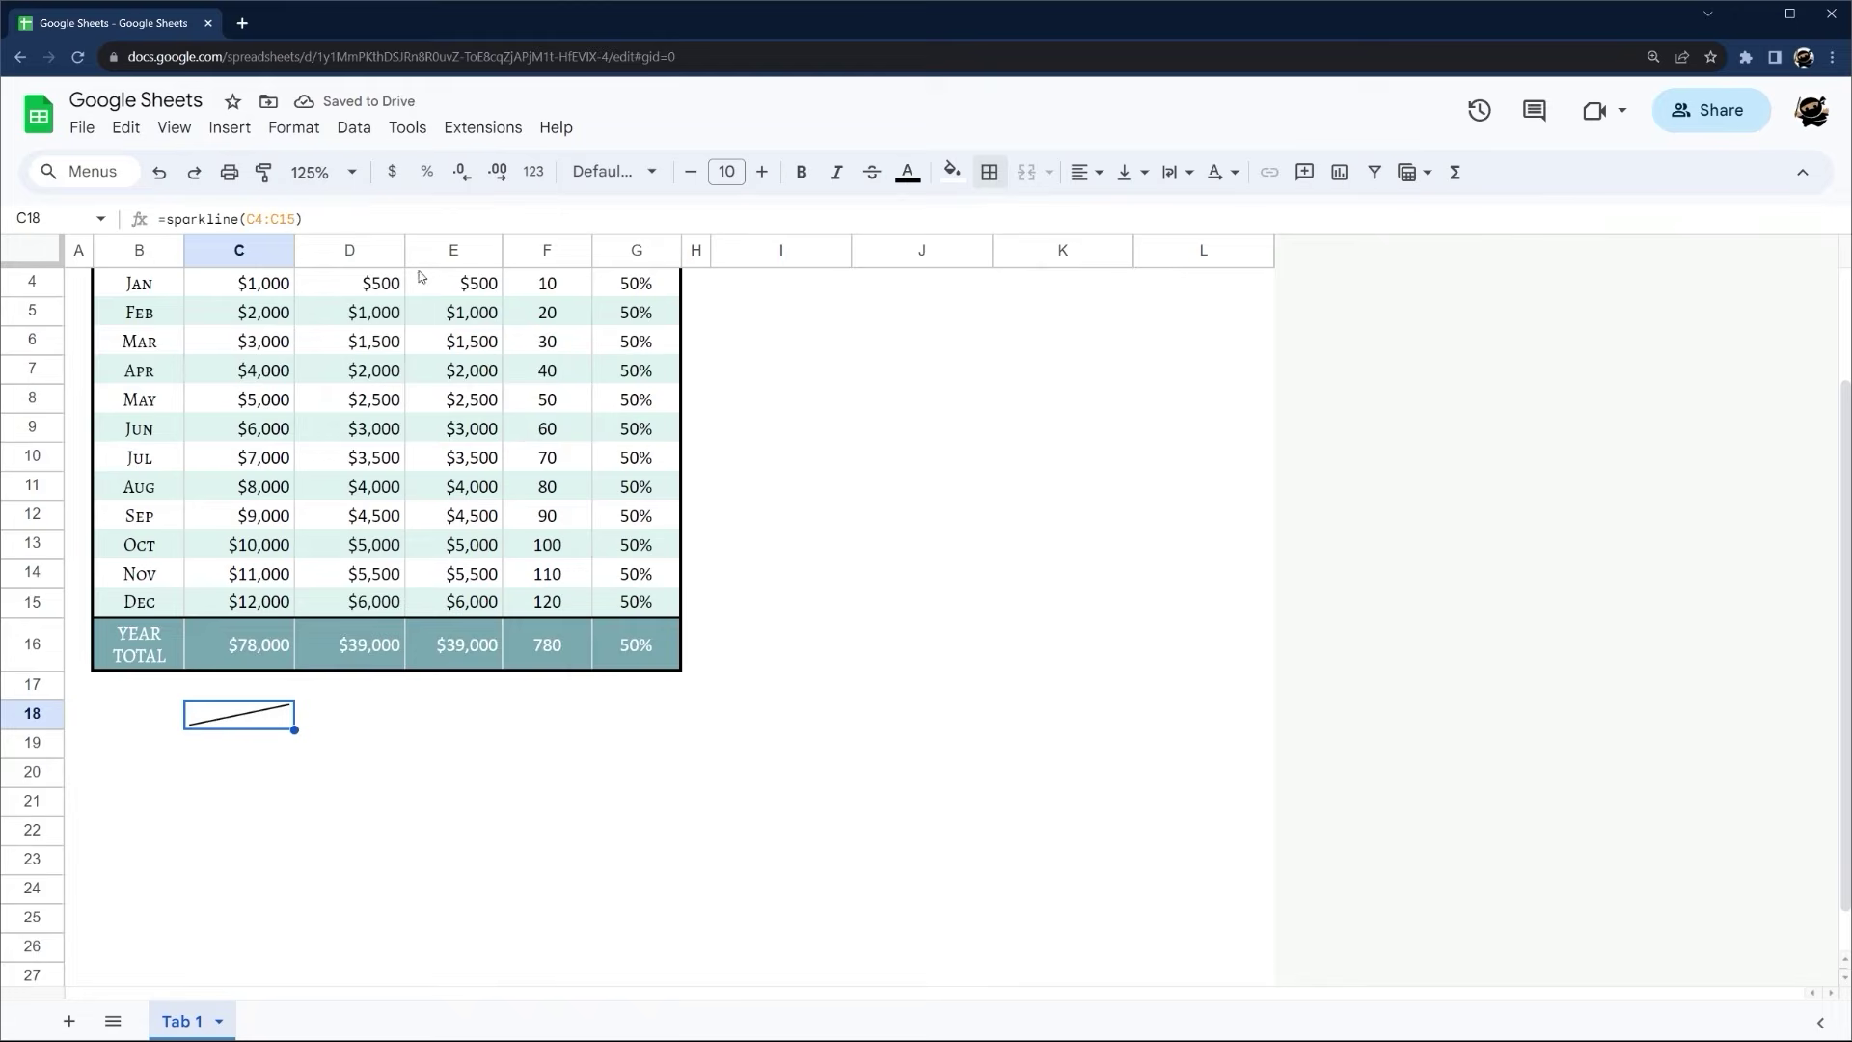
scroll(421, 609, up, 2)
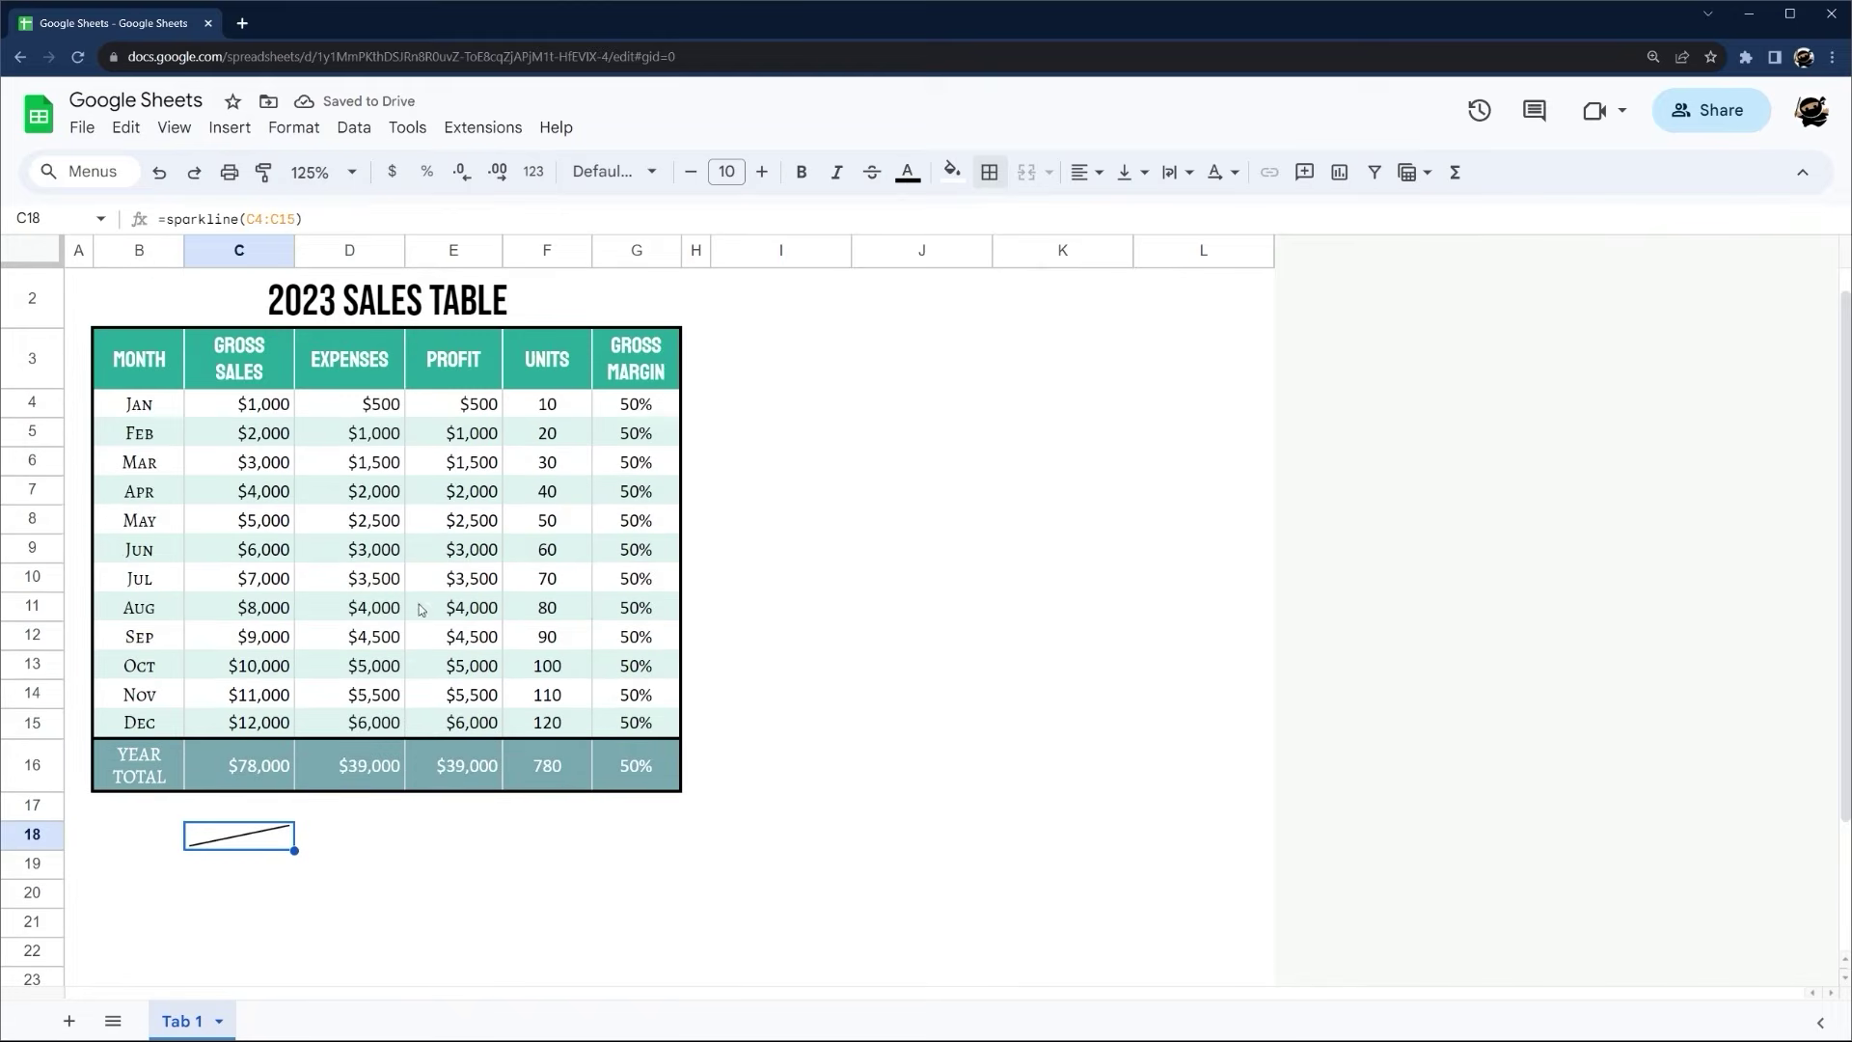
Set February's gross sales in C5 to 6500 to test how the sparkline responds
click(258, 434)
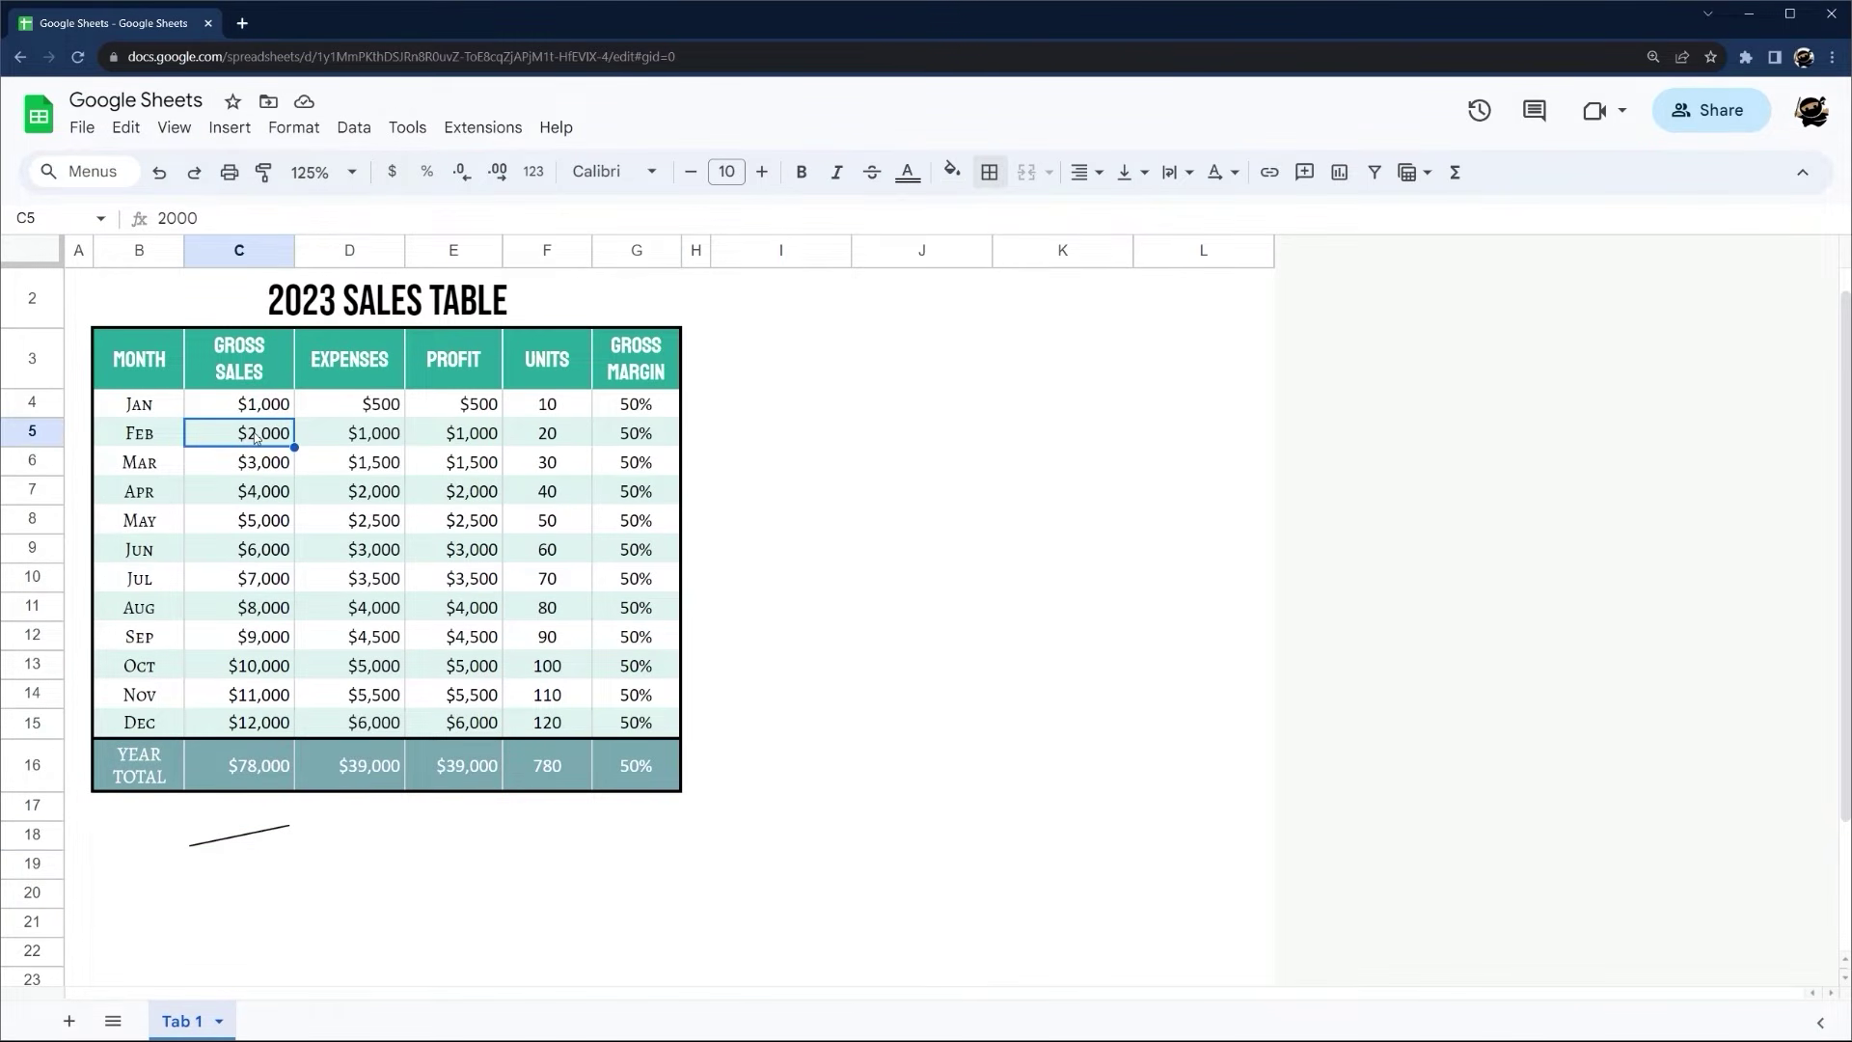
text(6500)
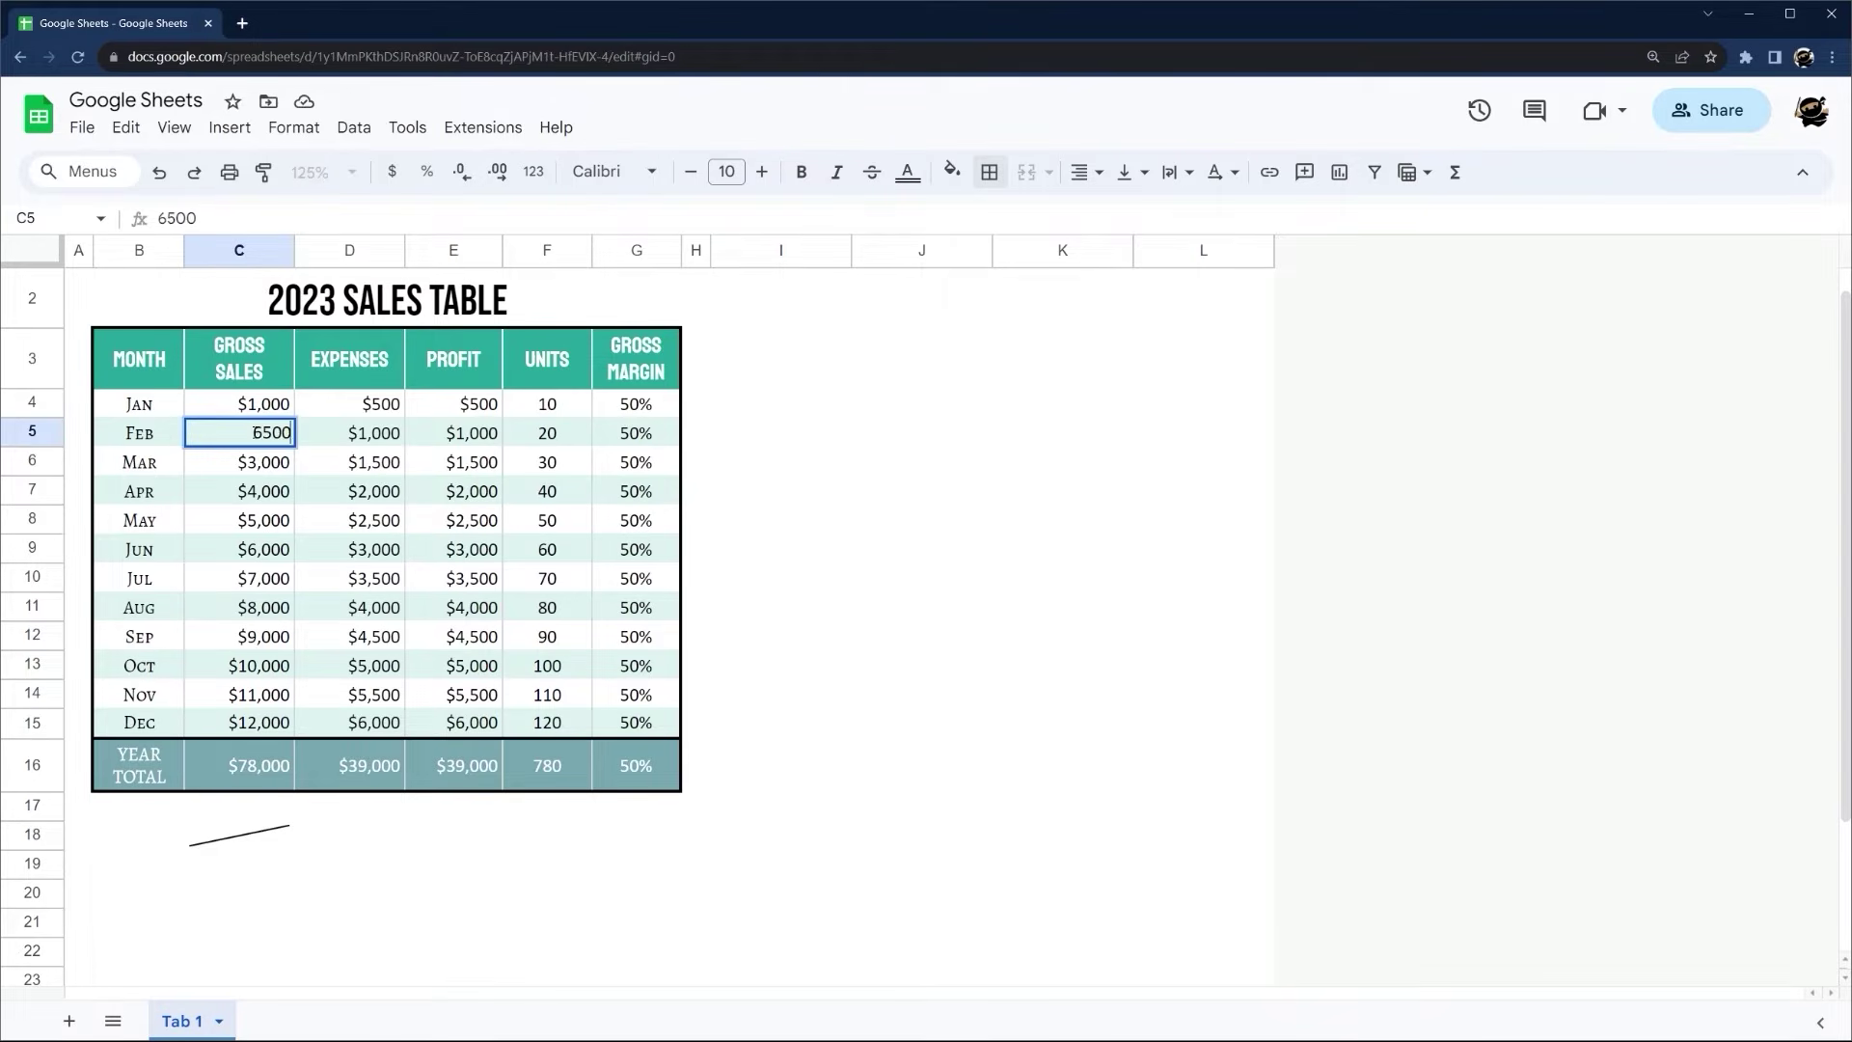
key(Return)
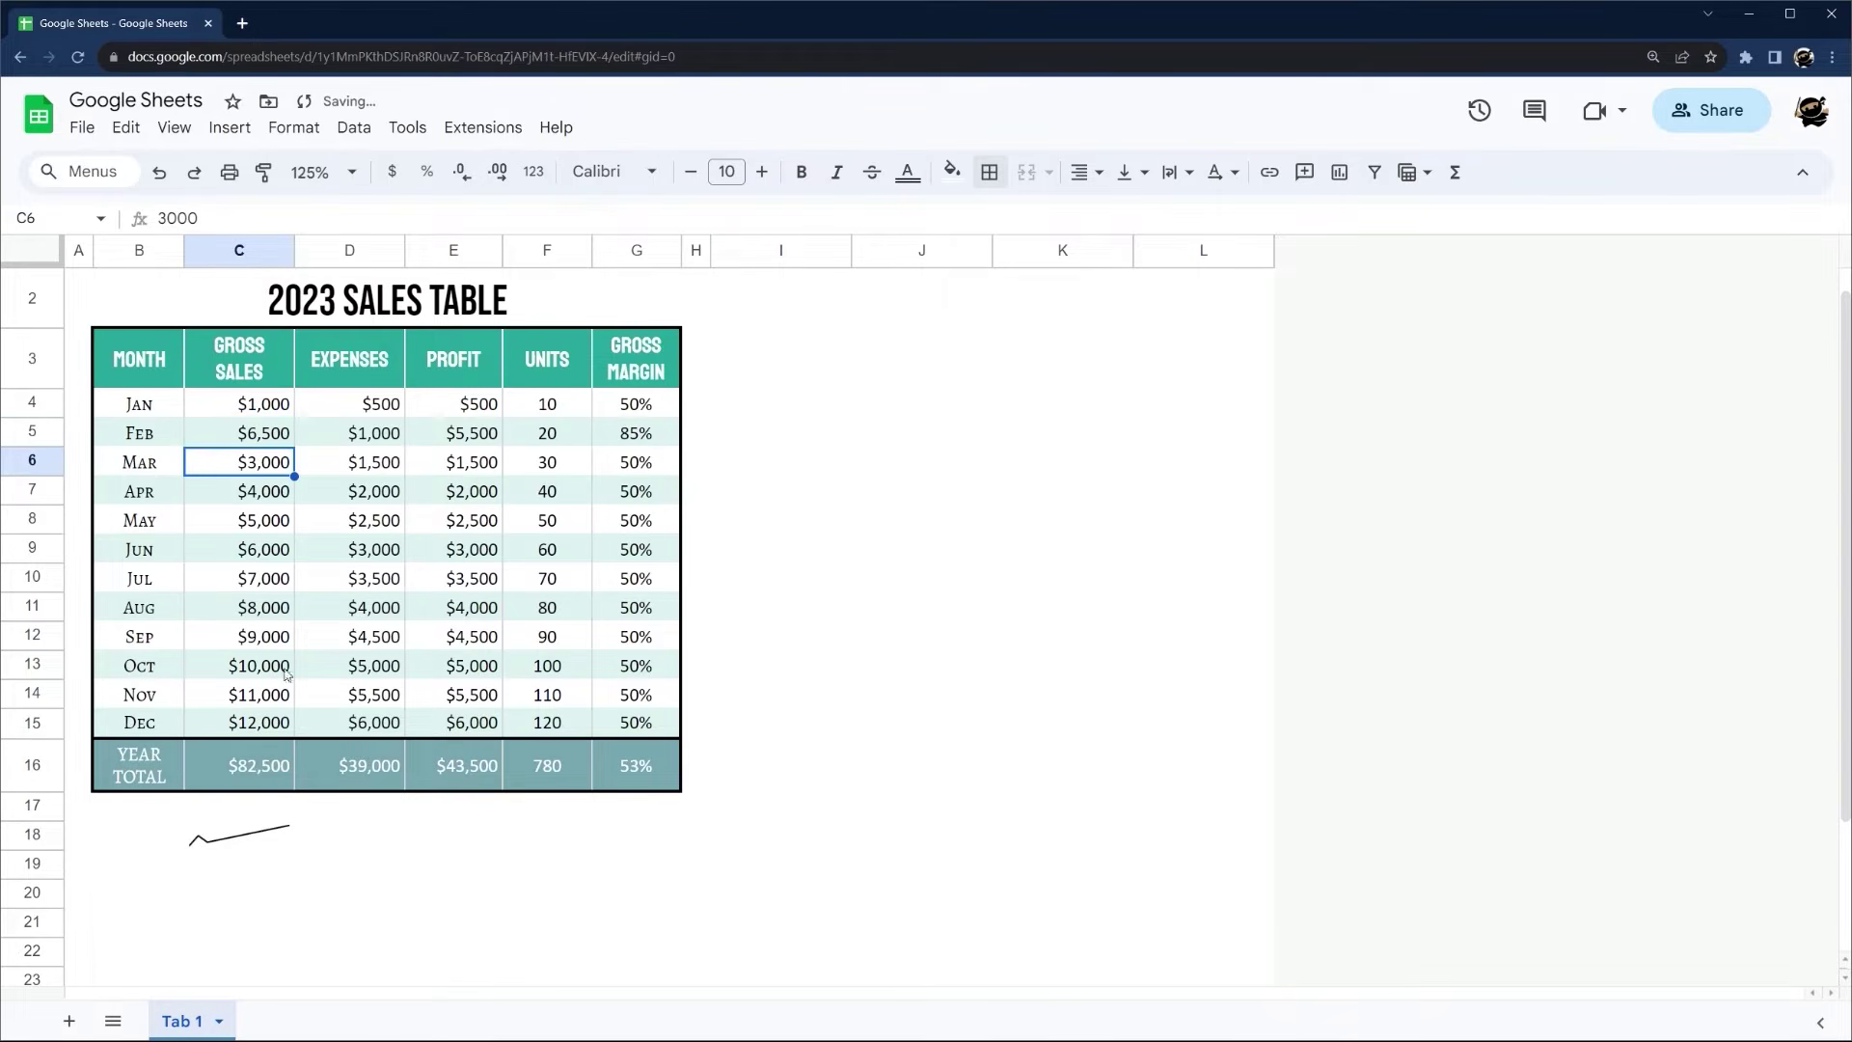
Set July's gross sales in C10 to 25000 to test the sparkline in C18, and restore the cell to 7000
click(269, 590)
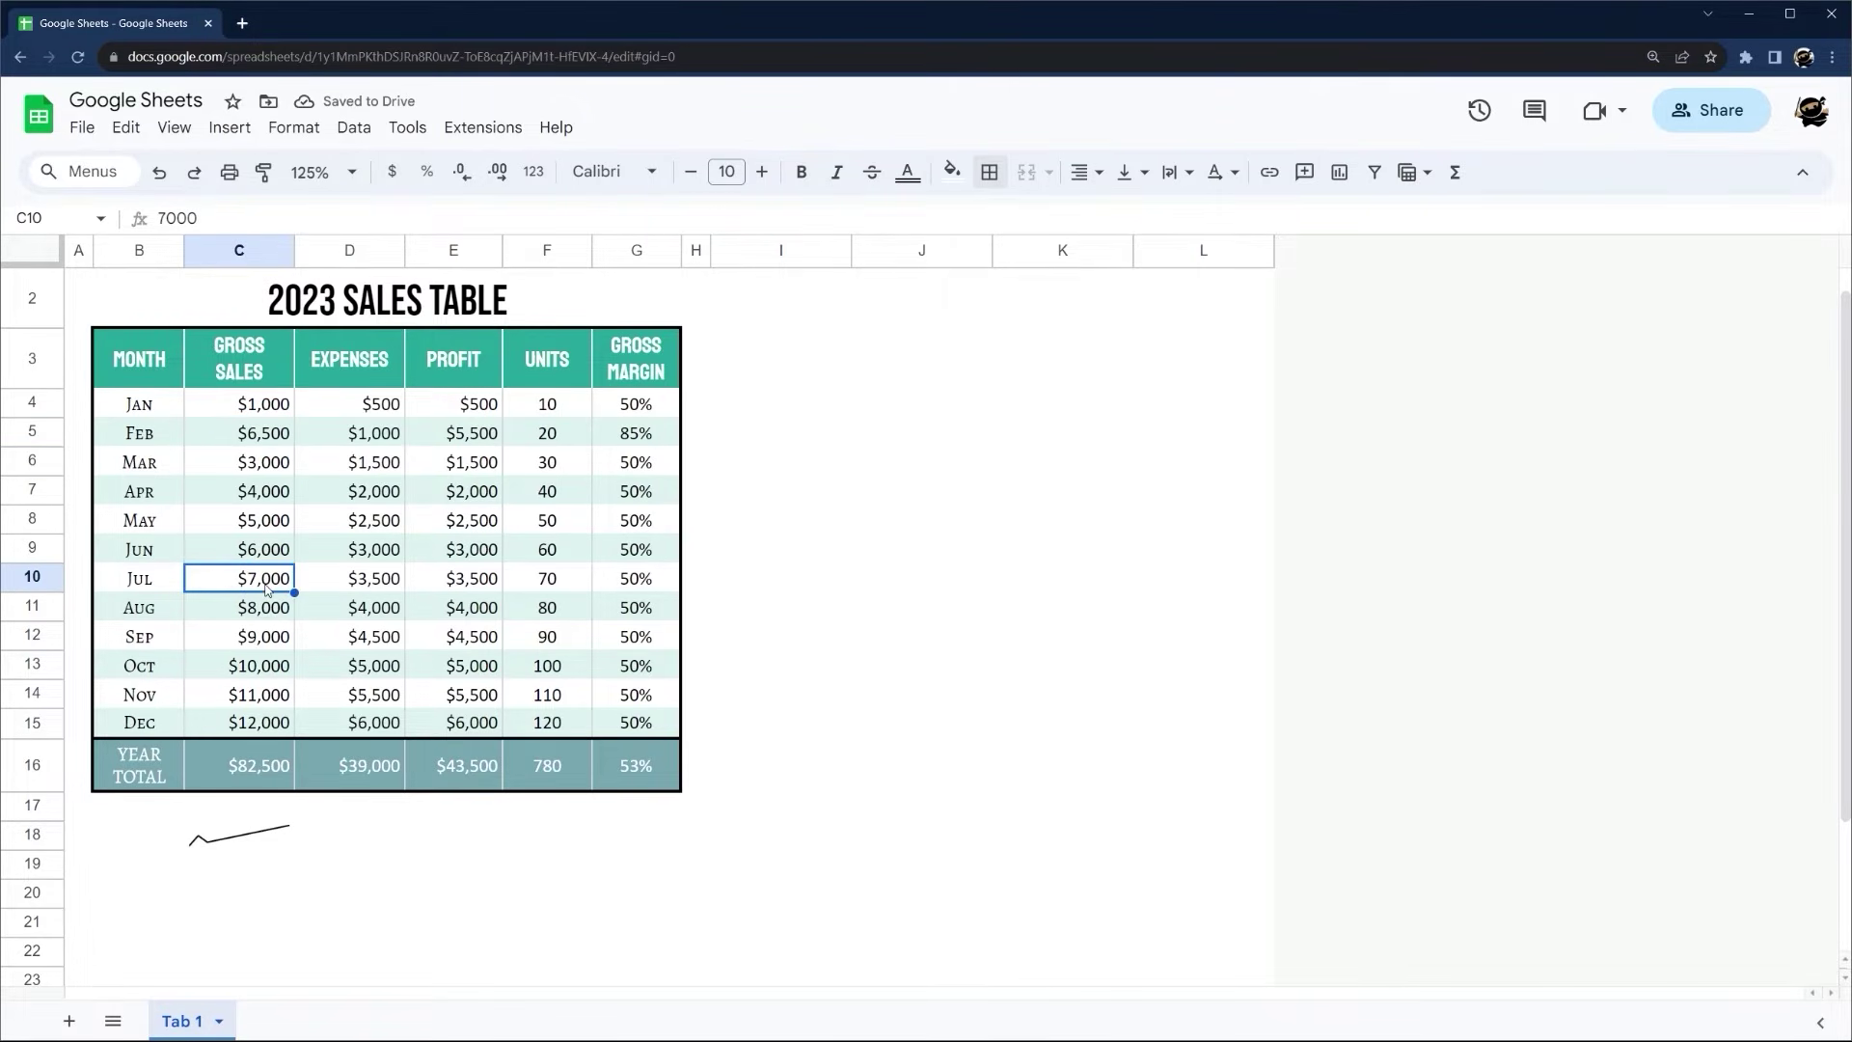
text(250)
key(Return)
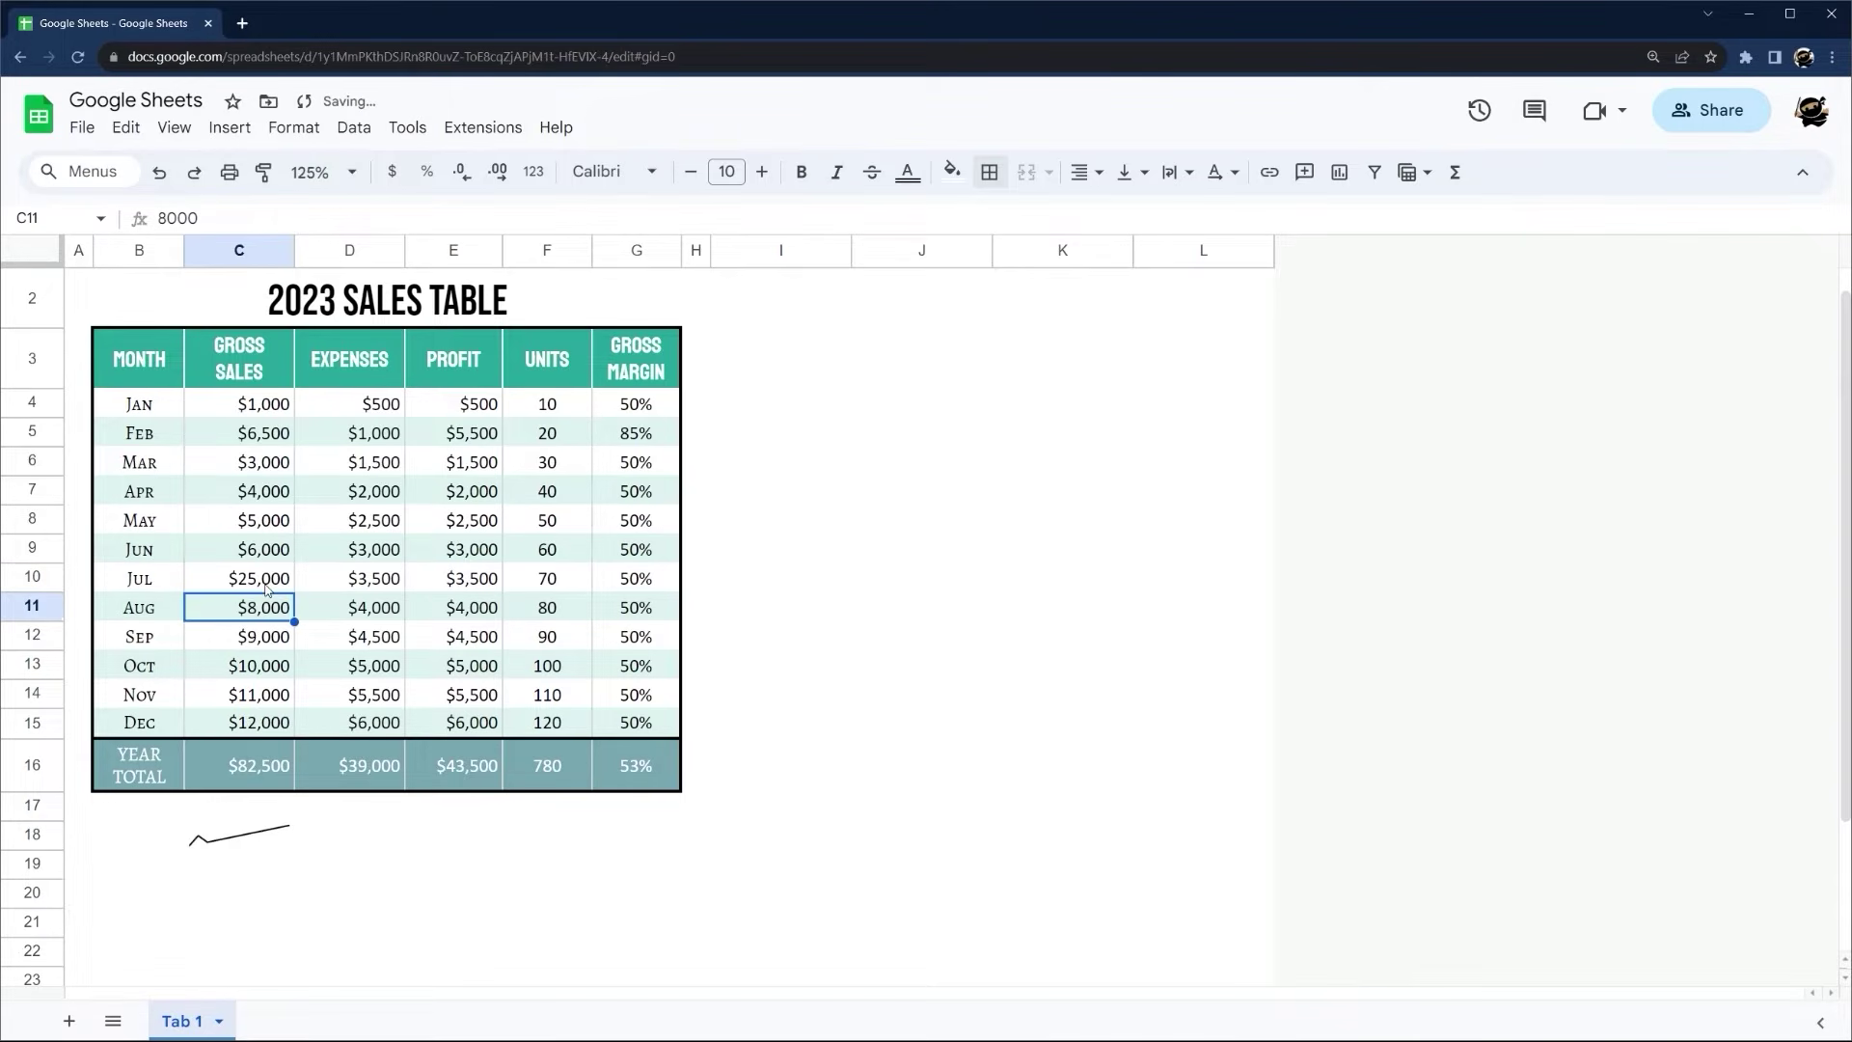
click(213, 846)
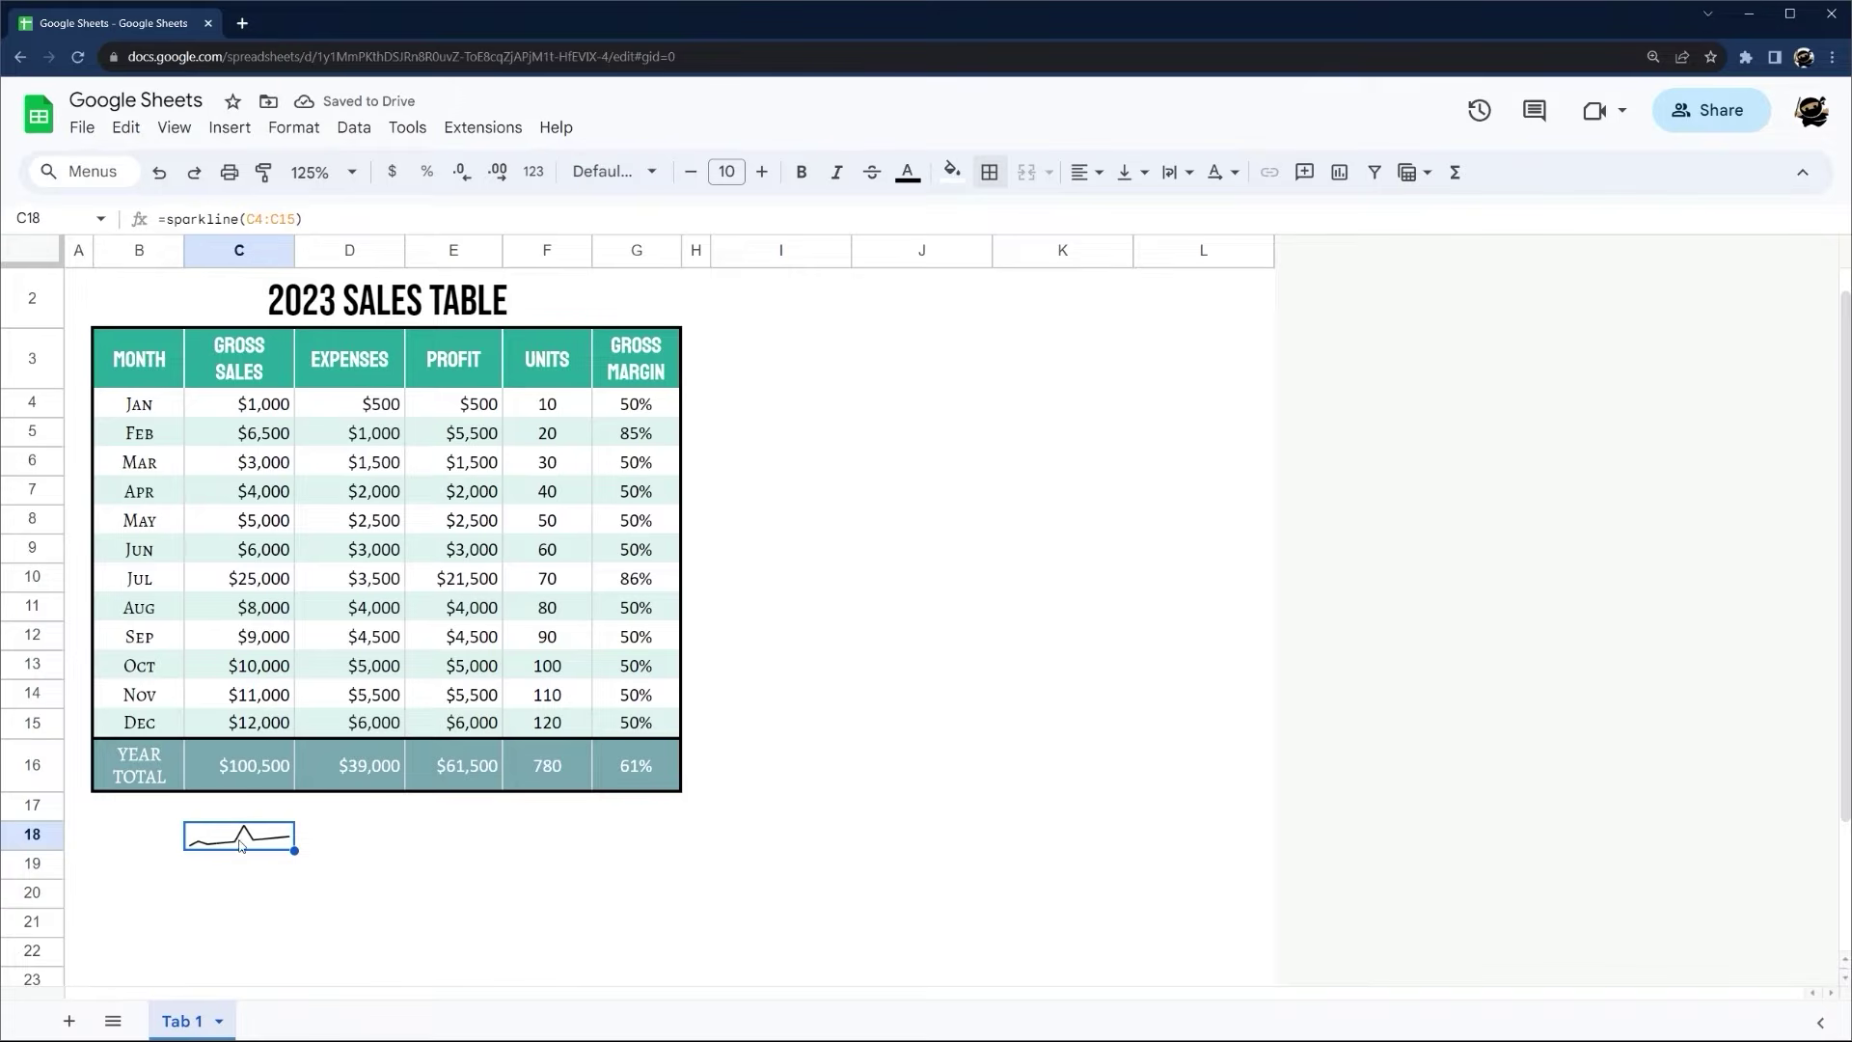
click(240, 579)
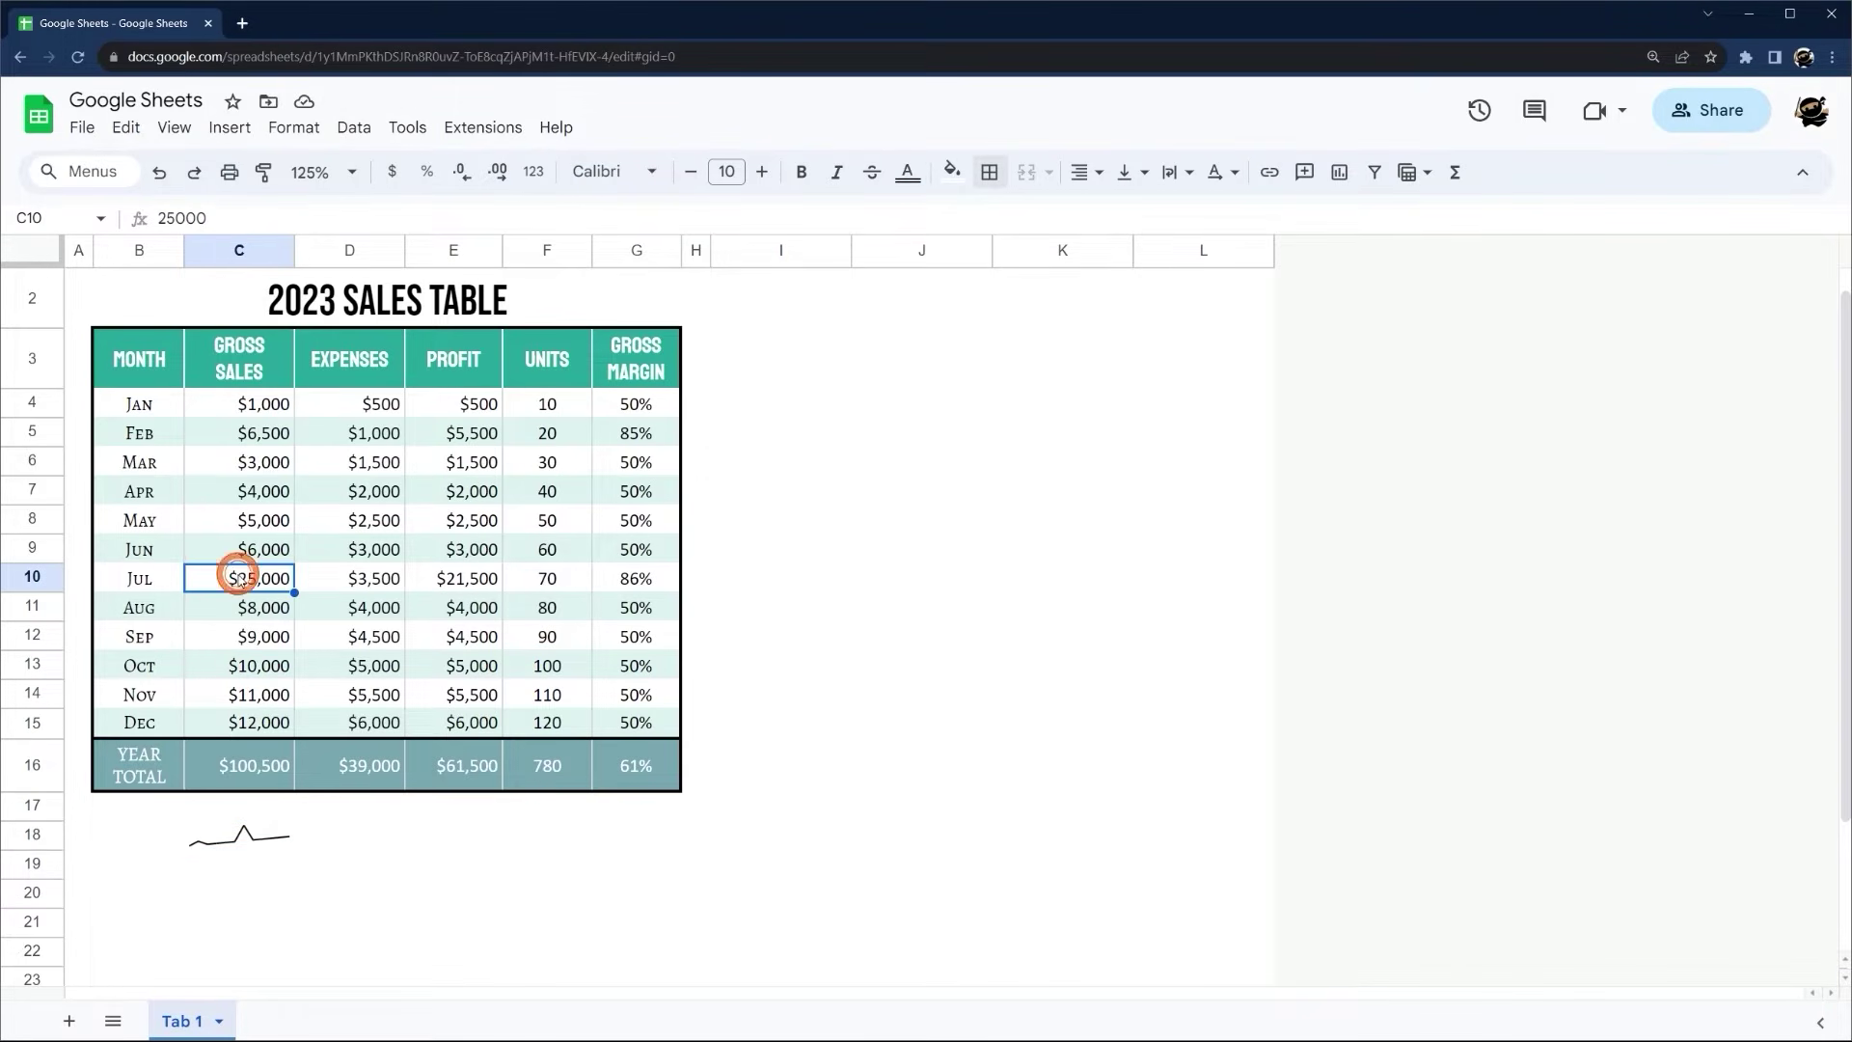
text(7000)
key(Return)
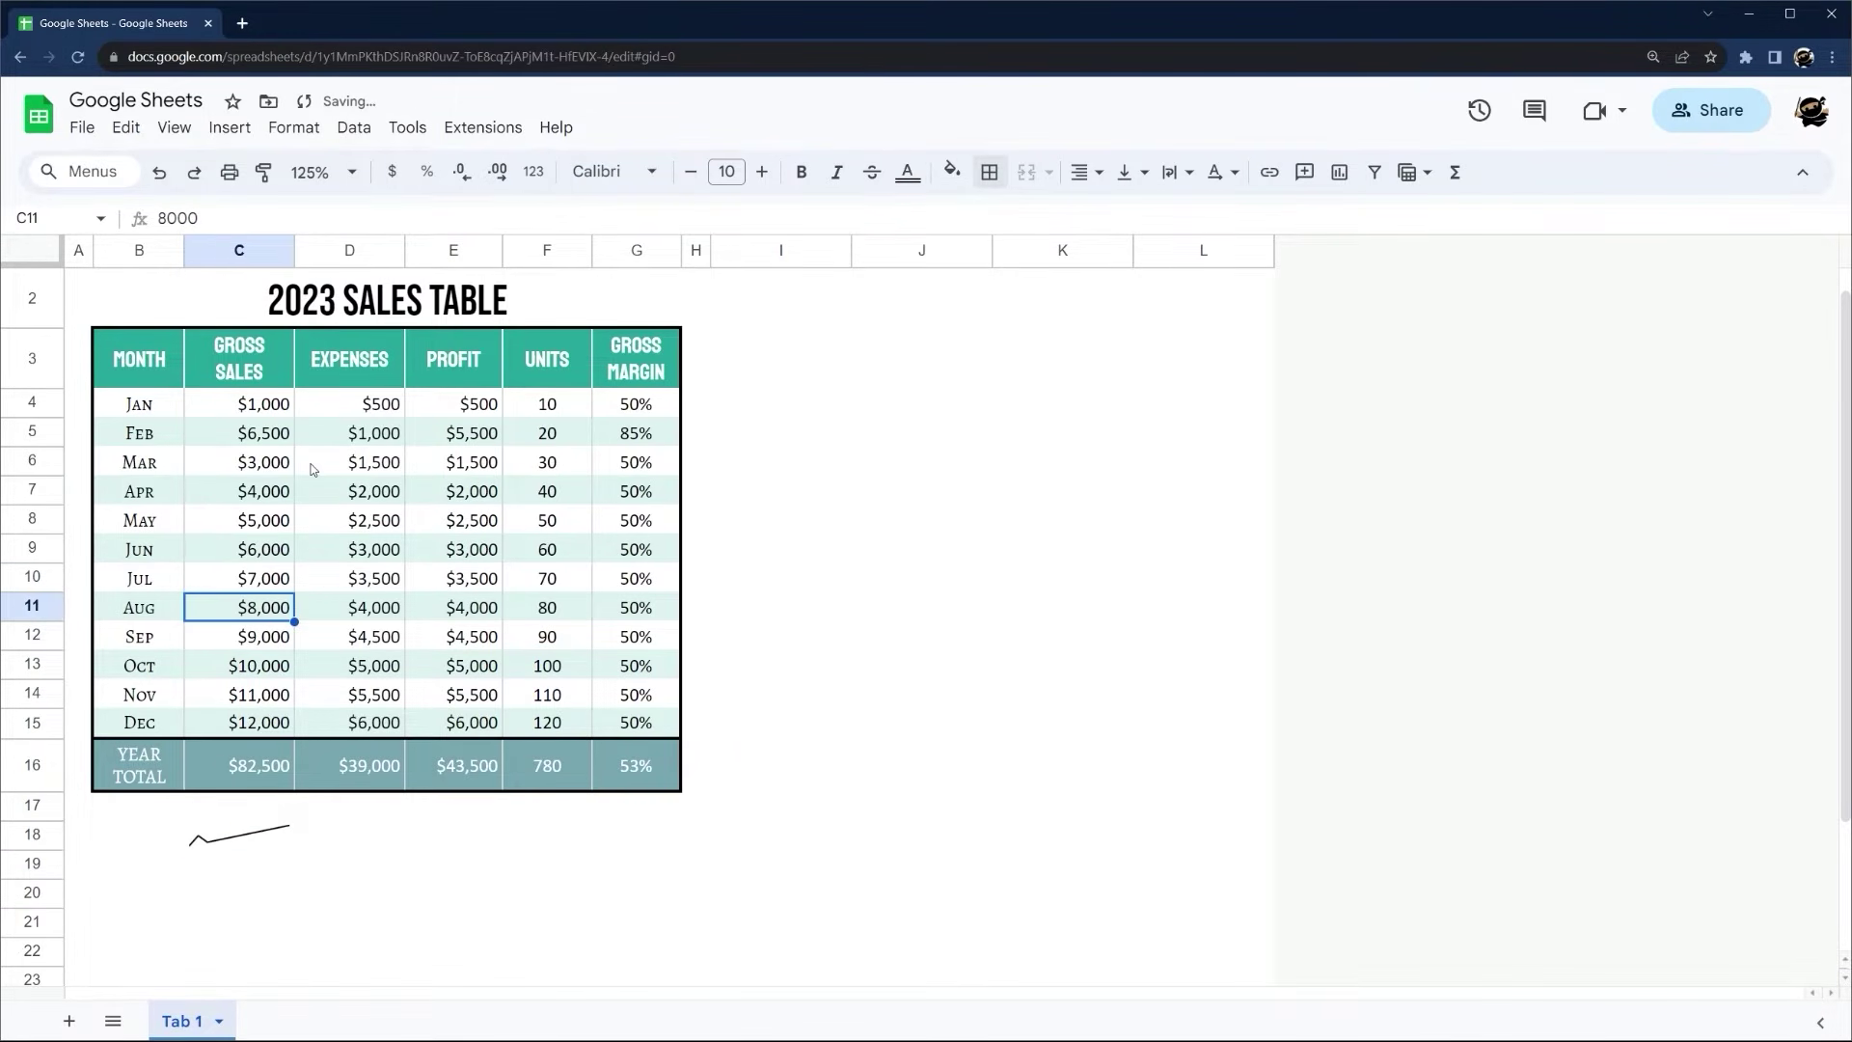
Set February's gross sales in C5 to 2000 and delete the sparkline from C18
click(277, 441)
text(2000)
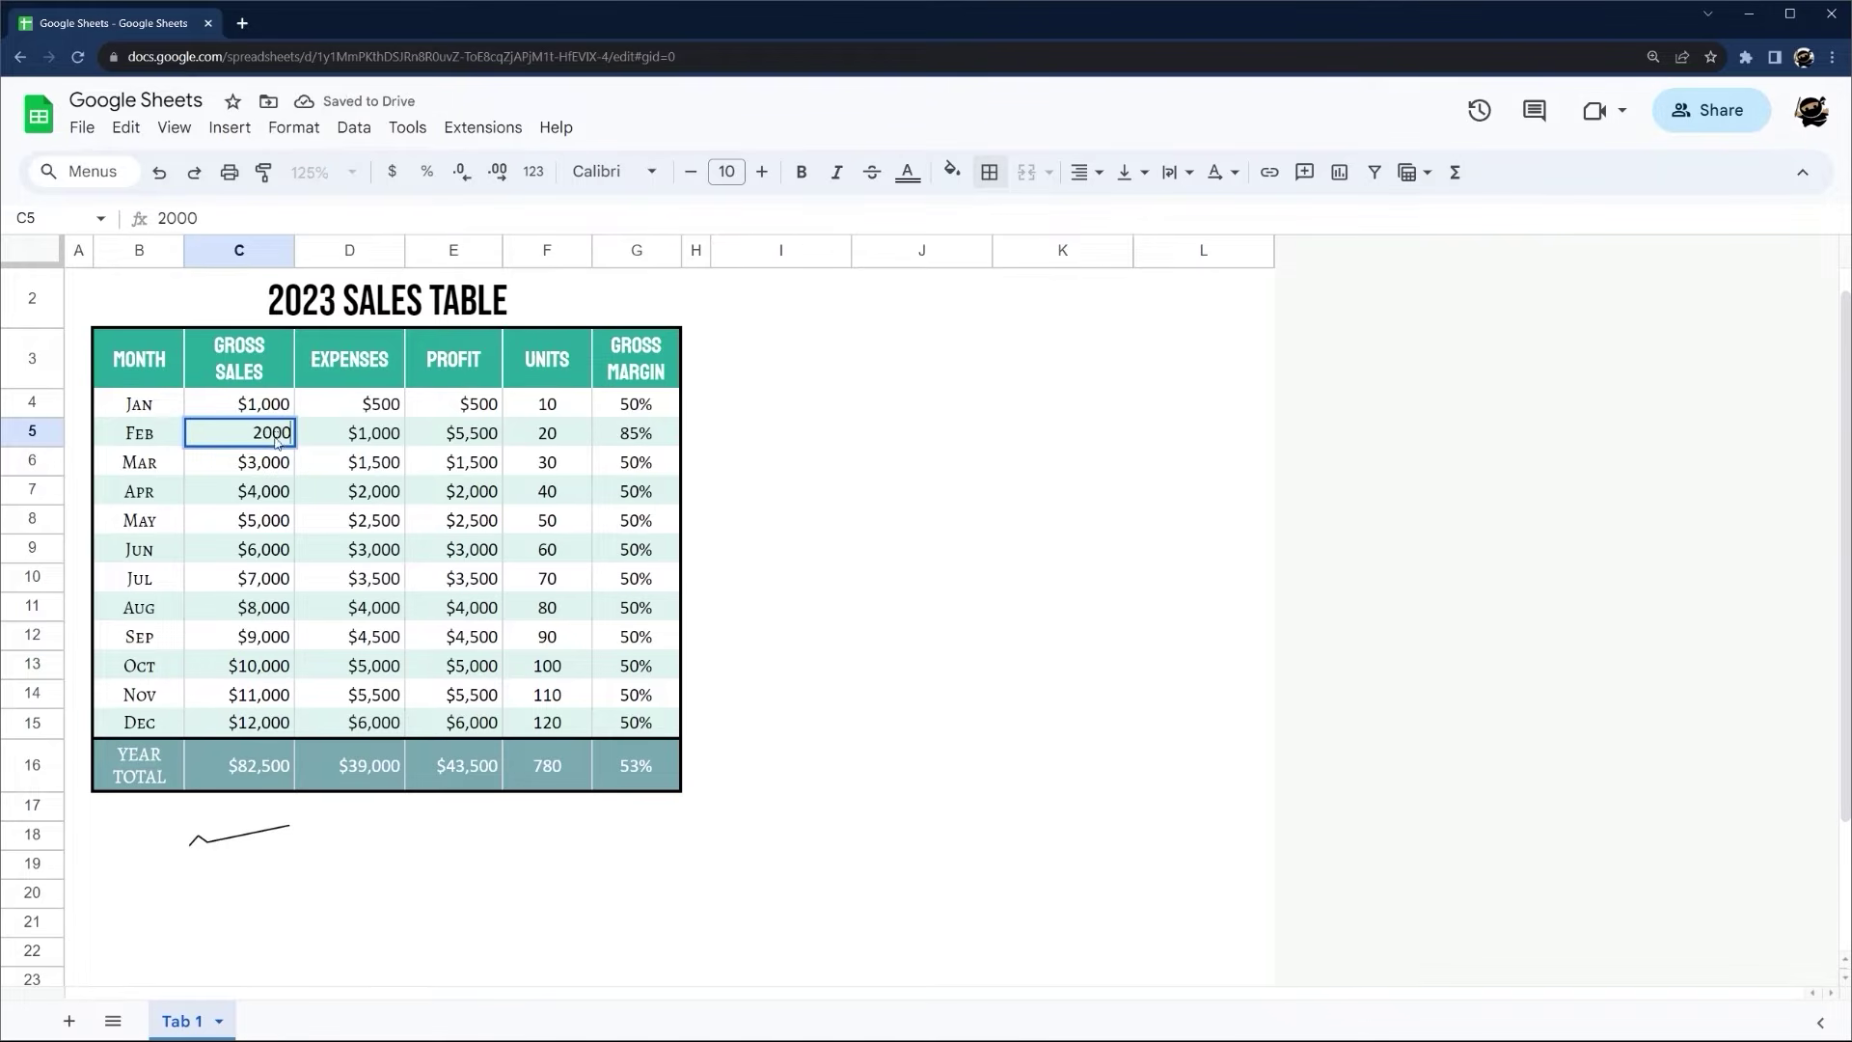
key(Return)
click(262, 841)
key(Delete)
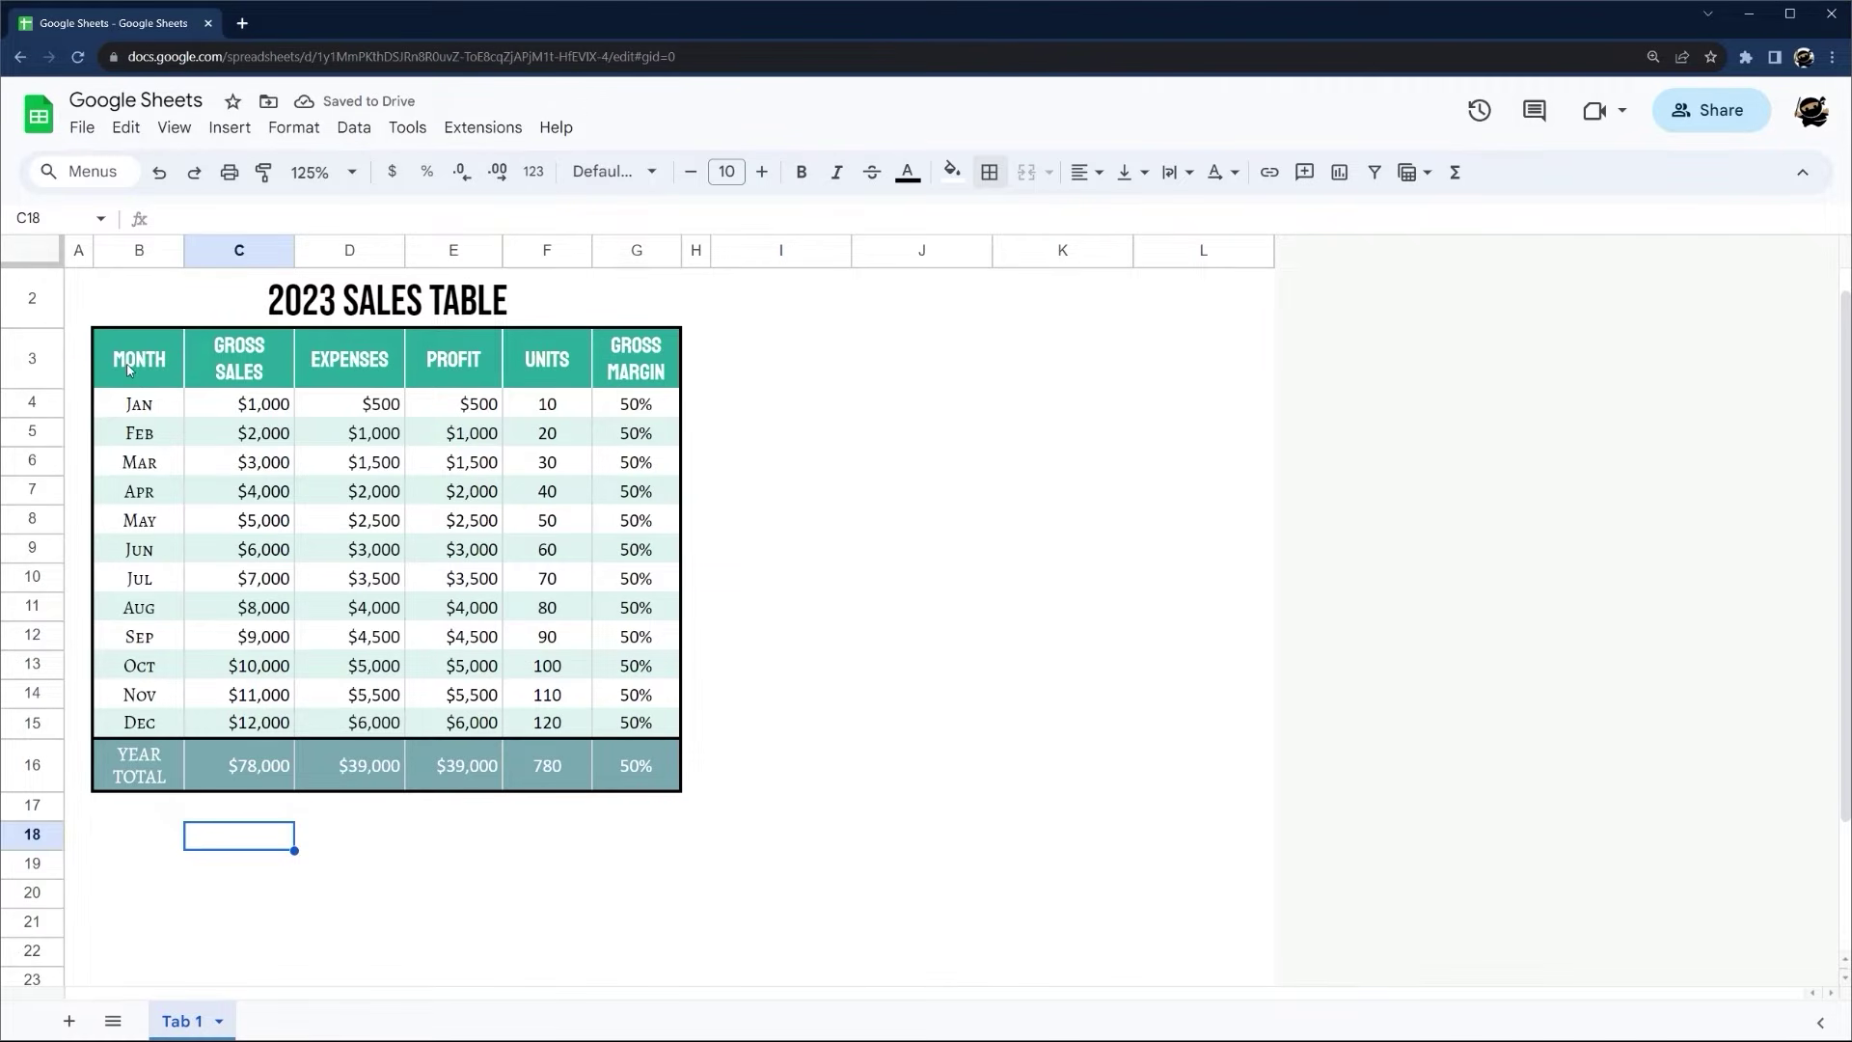
Insert a chart based on the monthly data and headers in B3:G15, leaving out the YEAR TOTAL row
drag(129, 370, 667, 720)
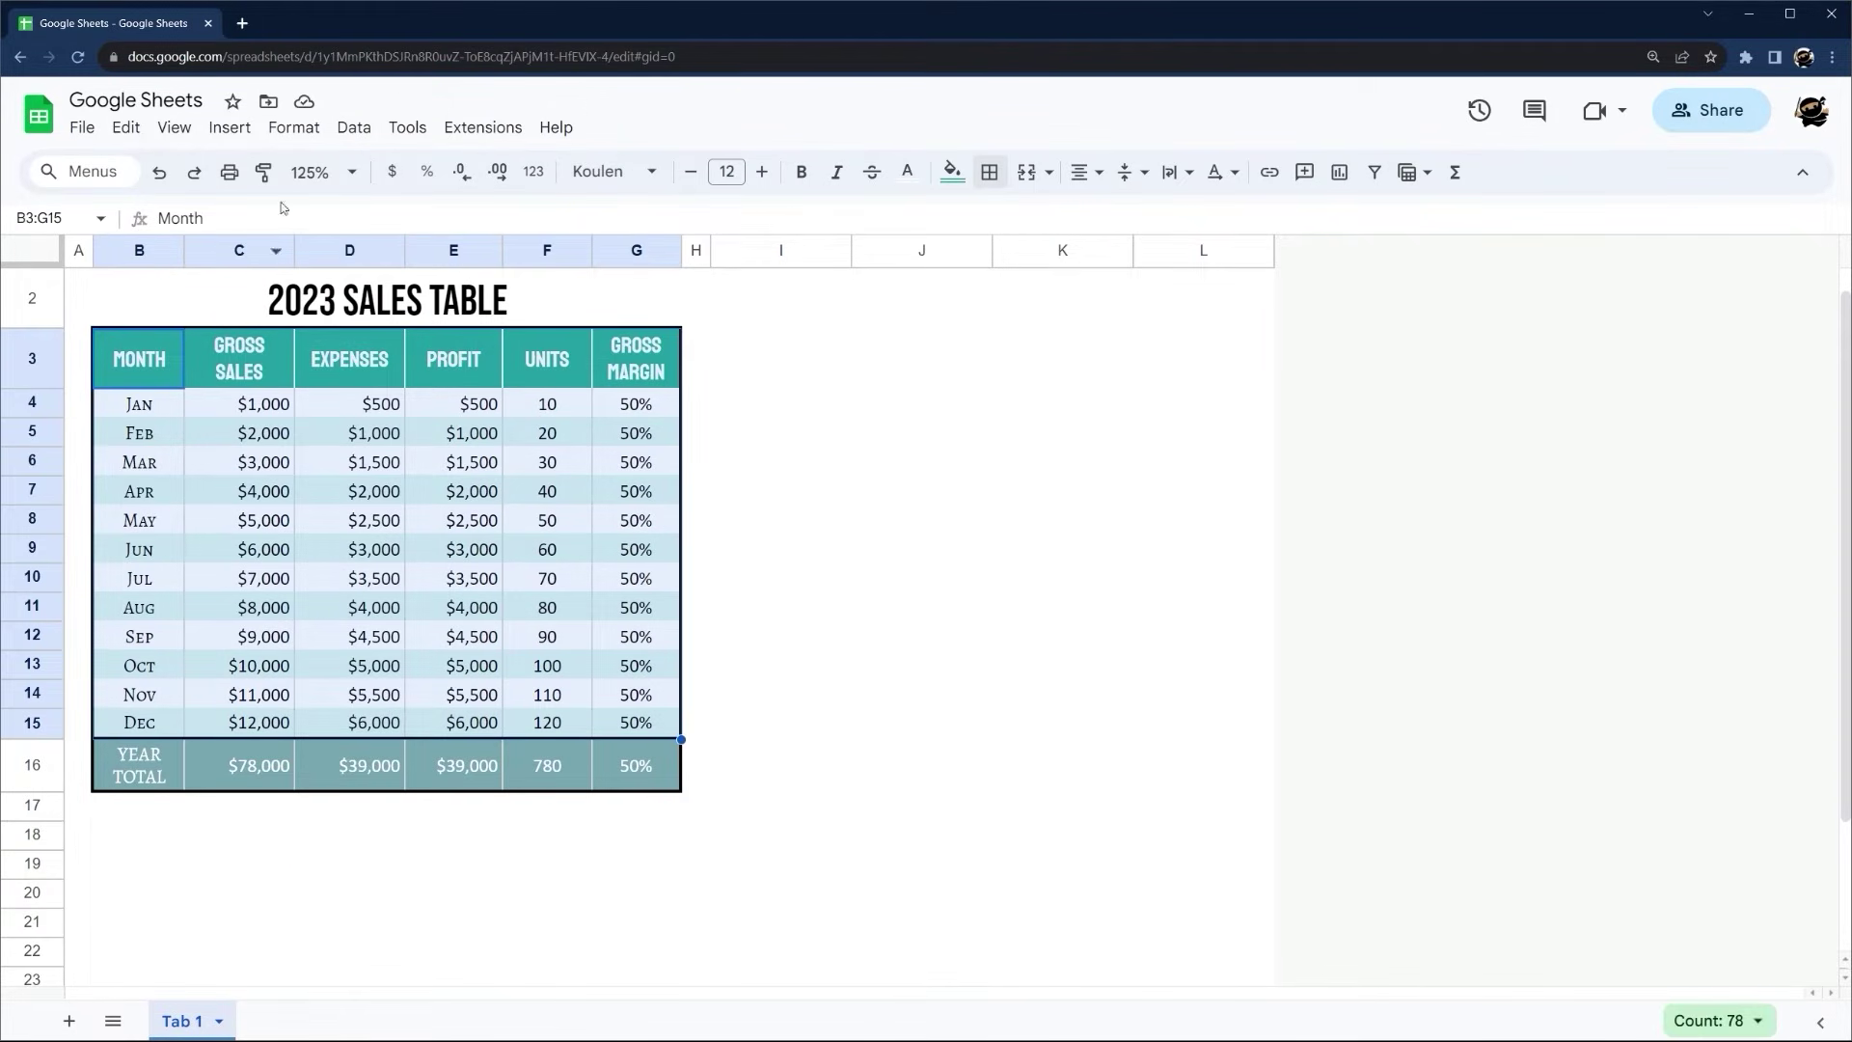
click(782, 518)
mouse_move(130, 366)
mouse_down()
mouse_move(316, 363)
mouse_move(654, 738)
mouse_up()
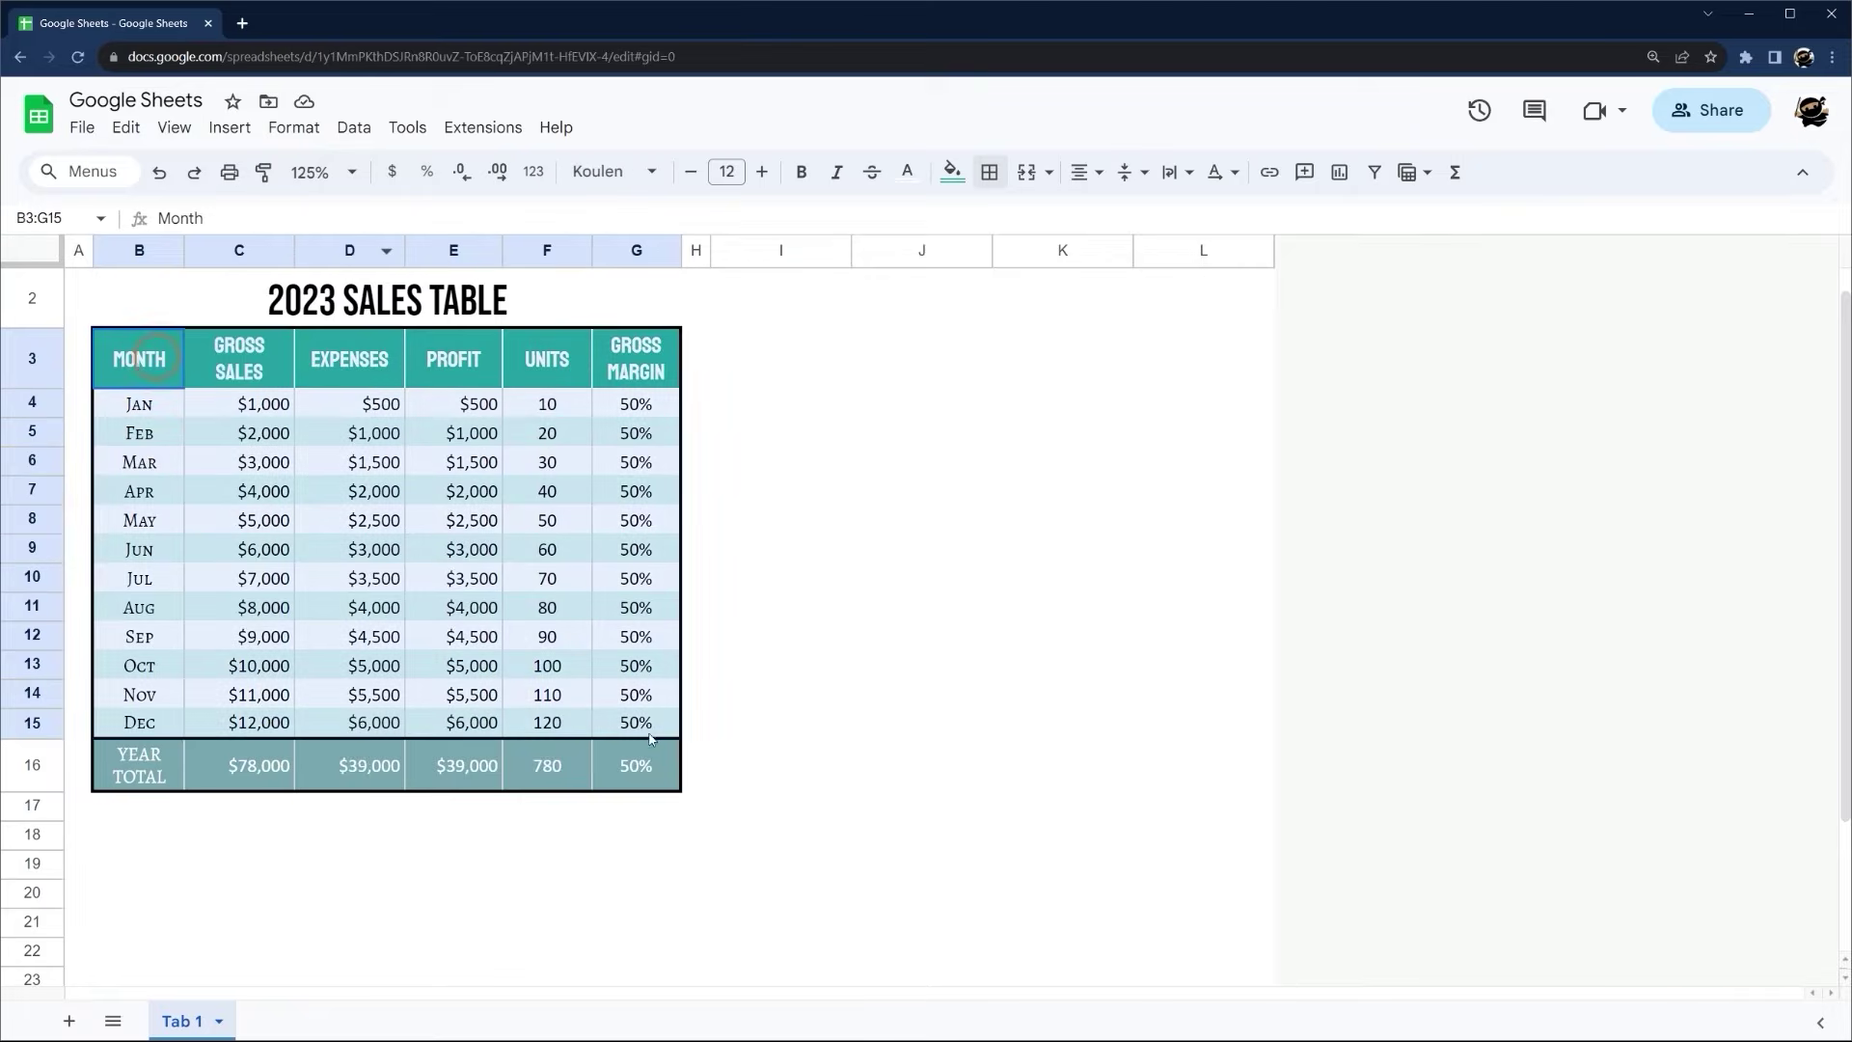
click(229, 127)
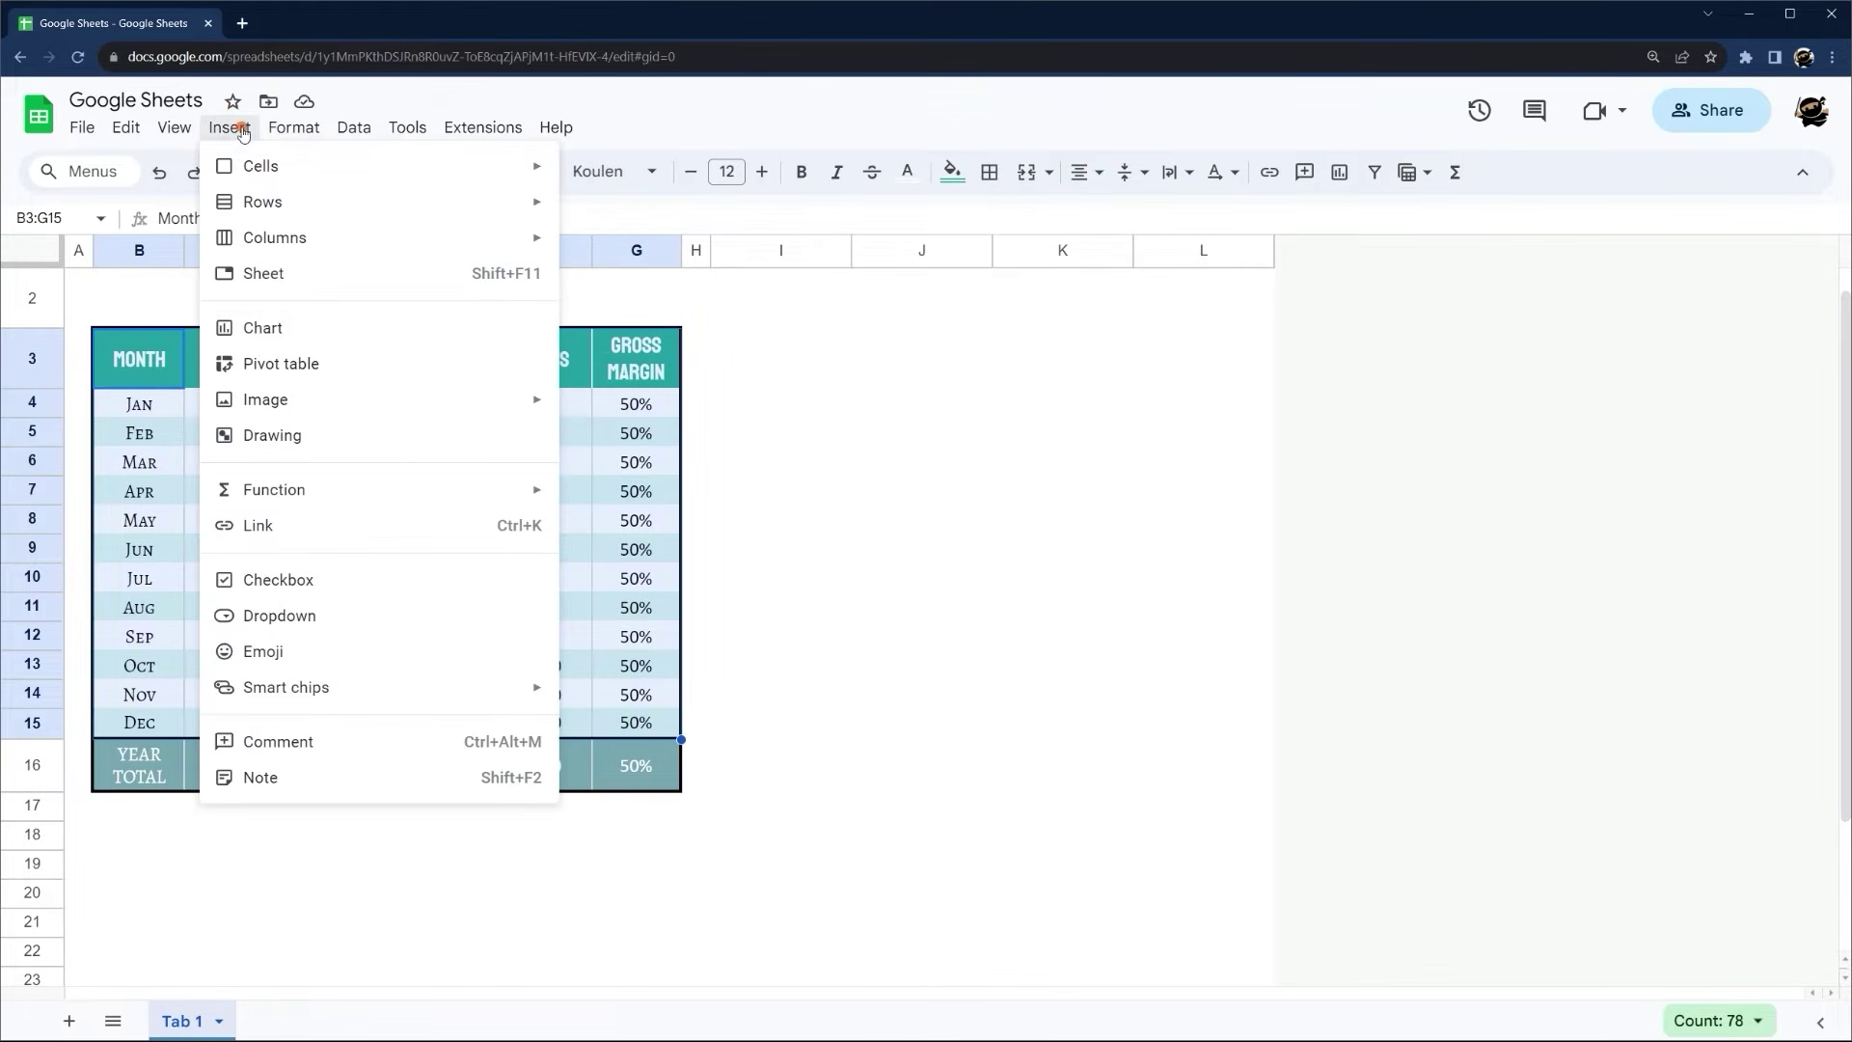
click(324, 349)
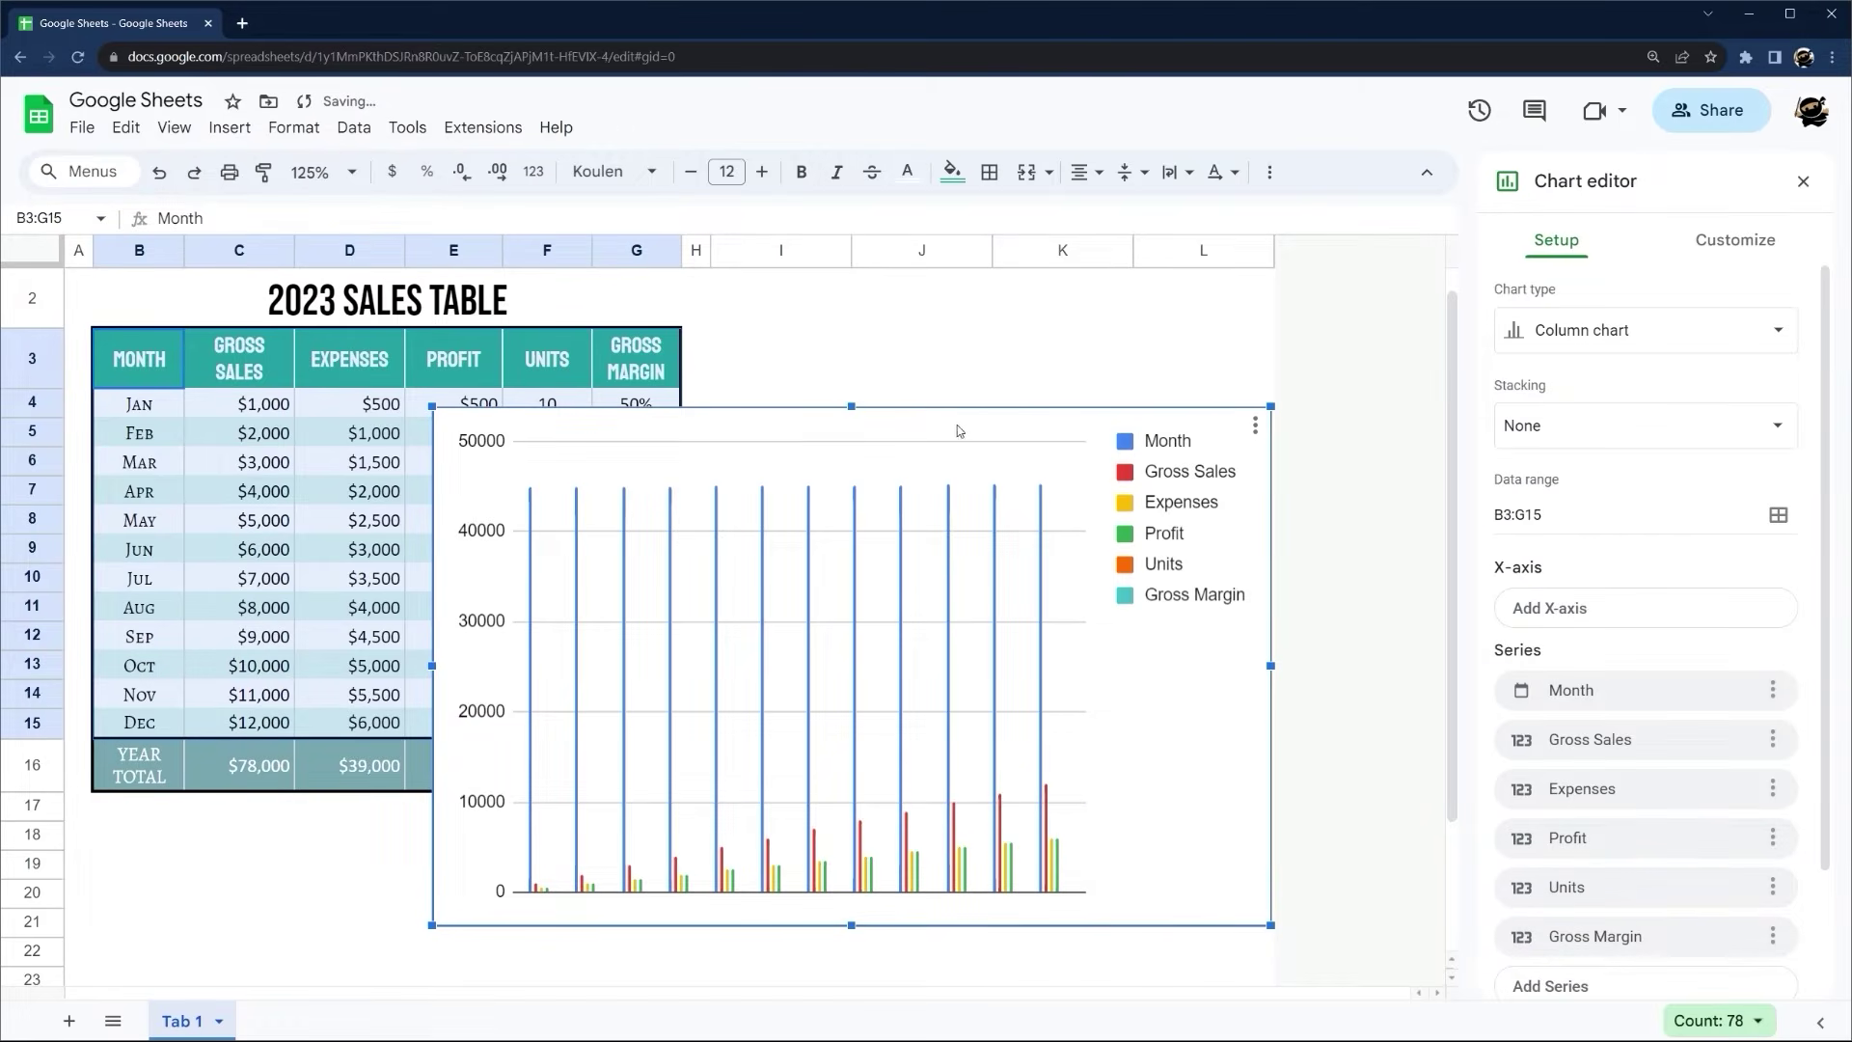
Move and resize the column chart to sit just beside the table, reaching through column L and spanning about rows 3 to 16
drag(957, 431, 897, 438)
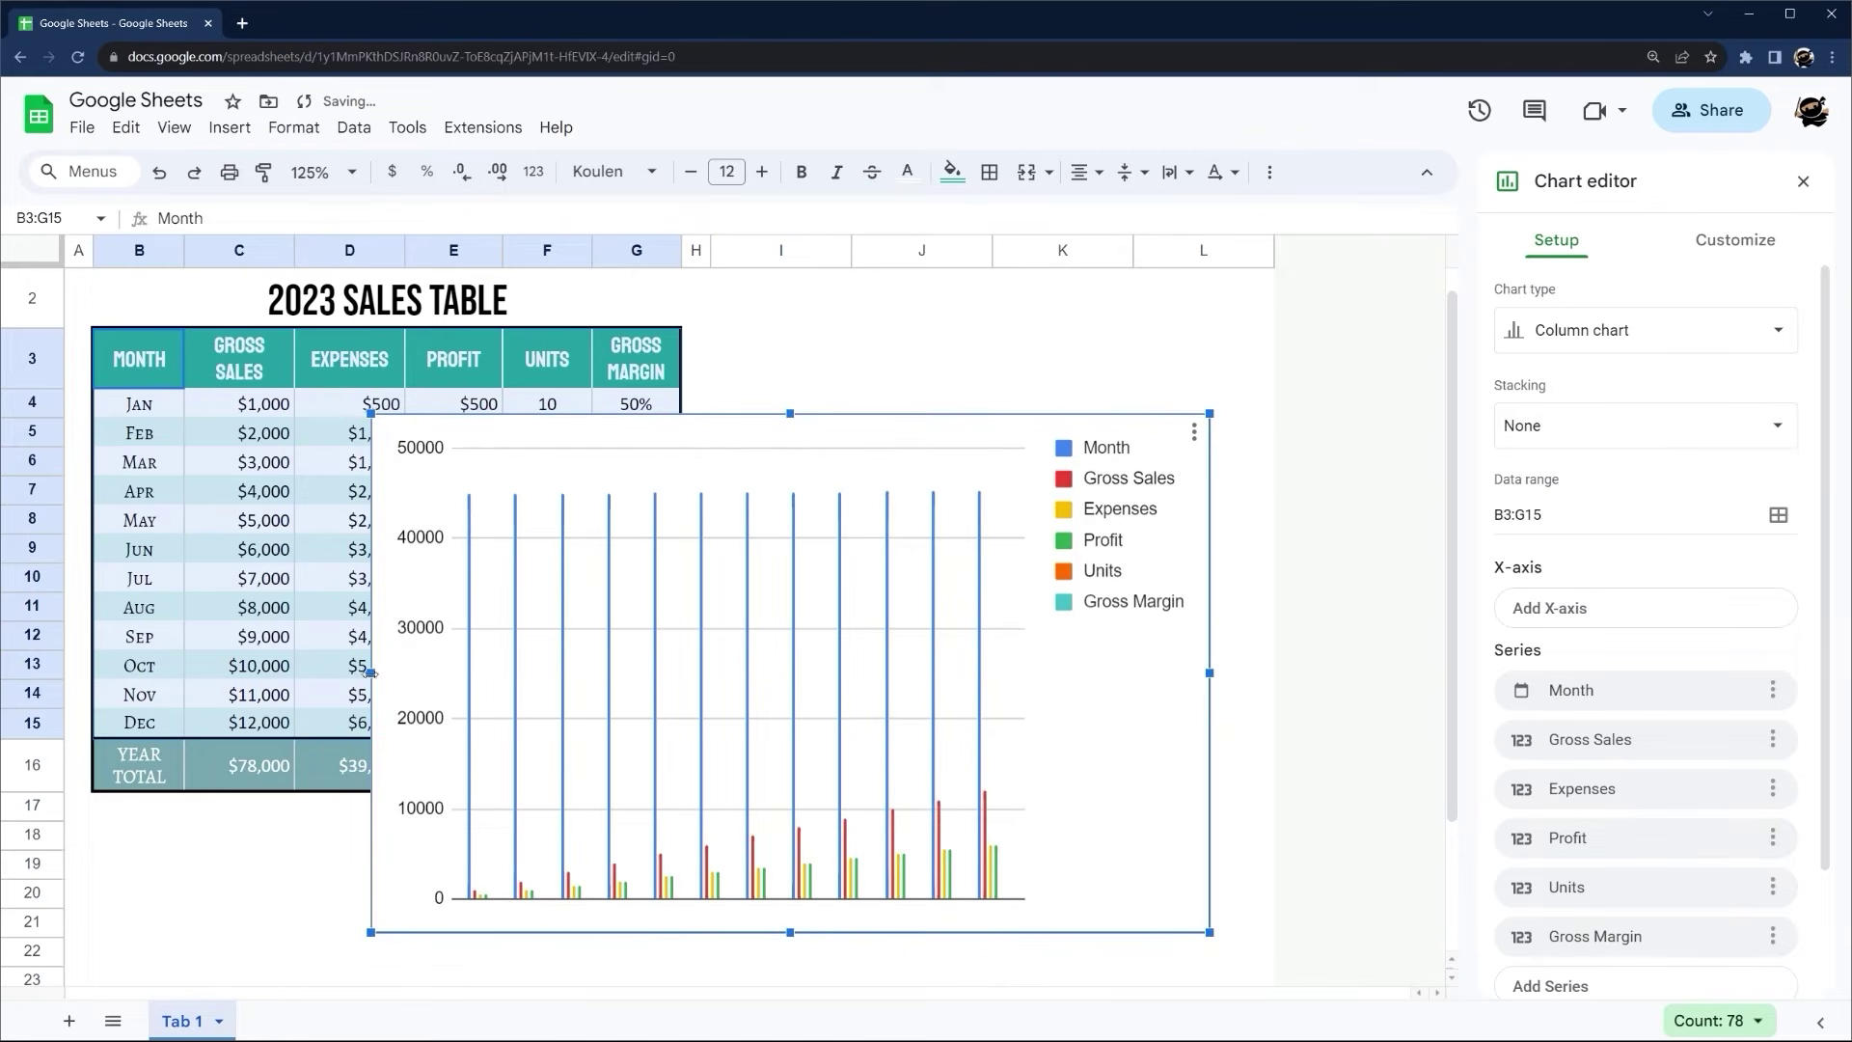
drag(371, 672, 620, 672)
drag(958, 487, 1023, 428)
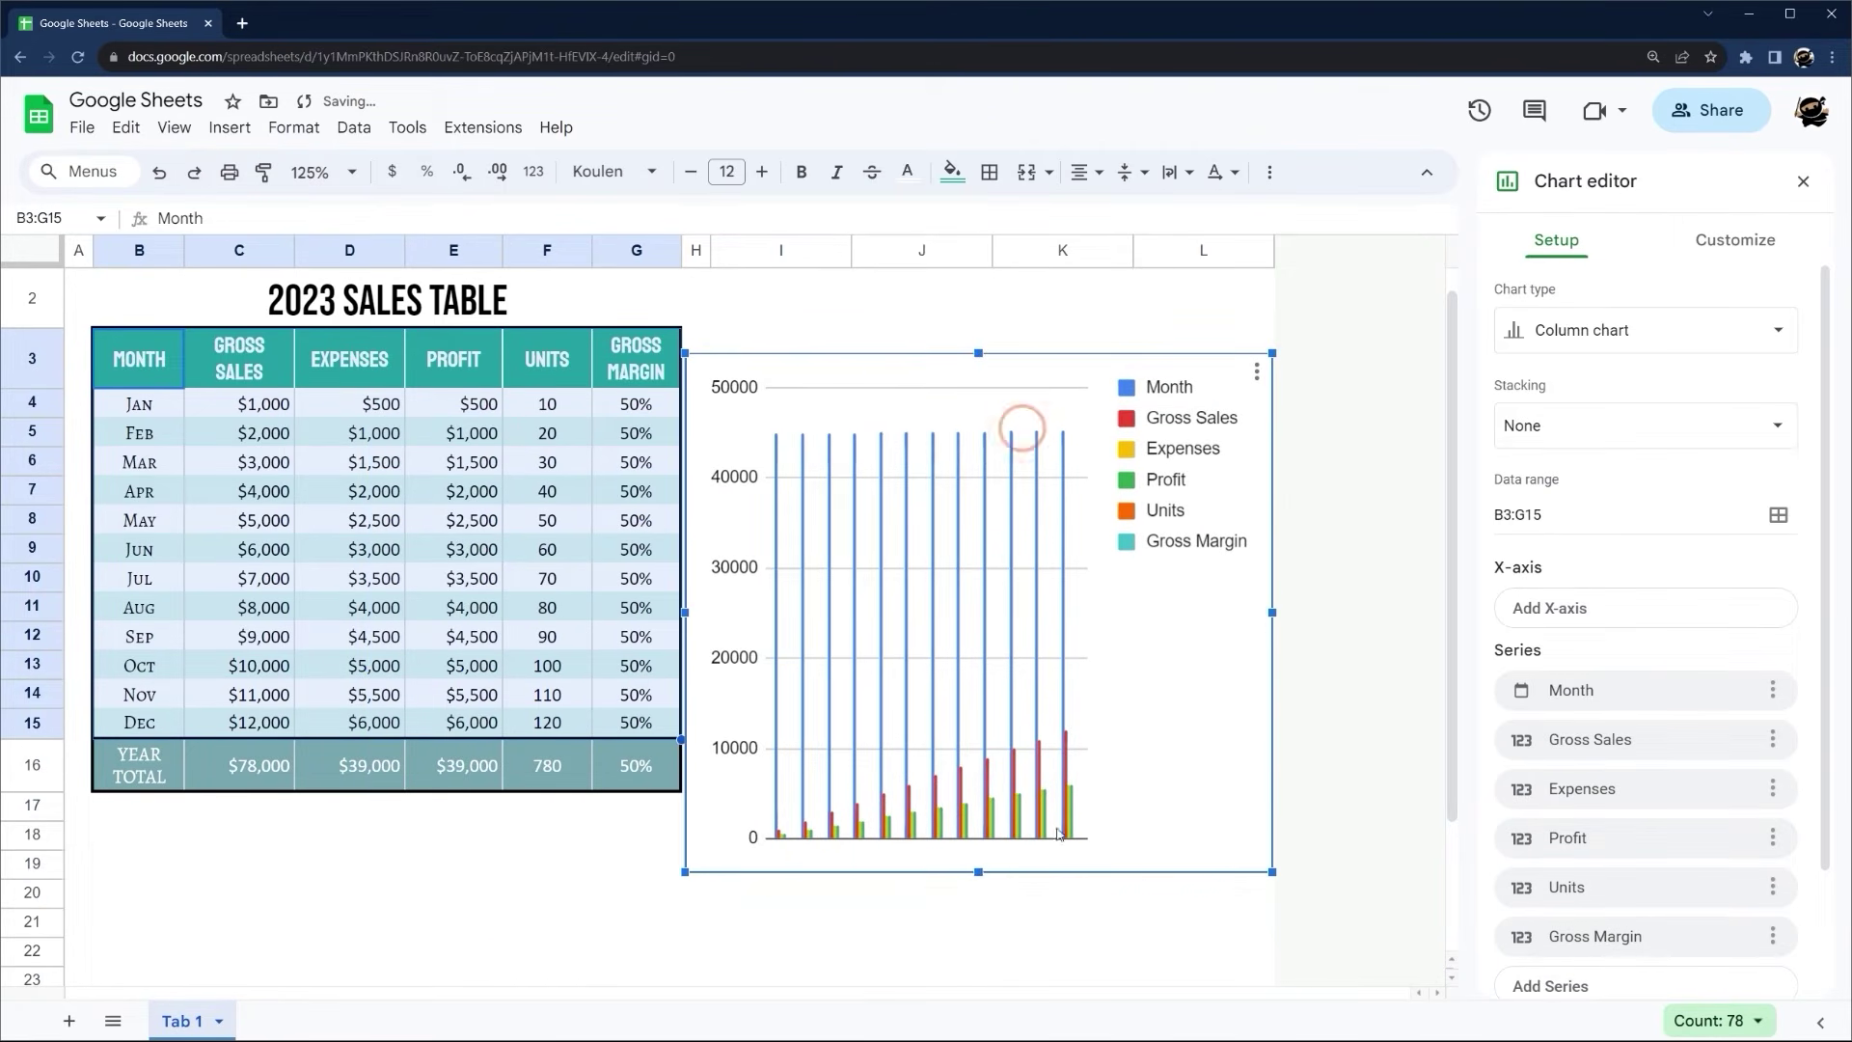
drag(978, 872, 960, 785)
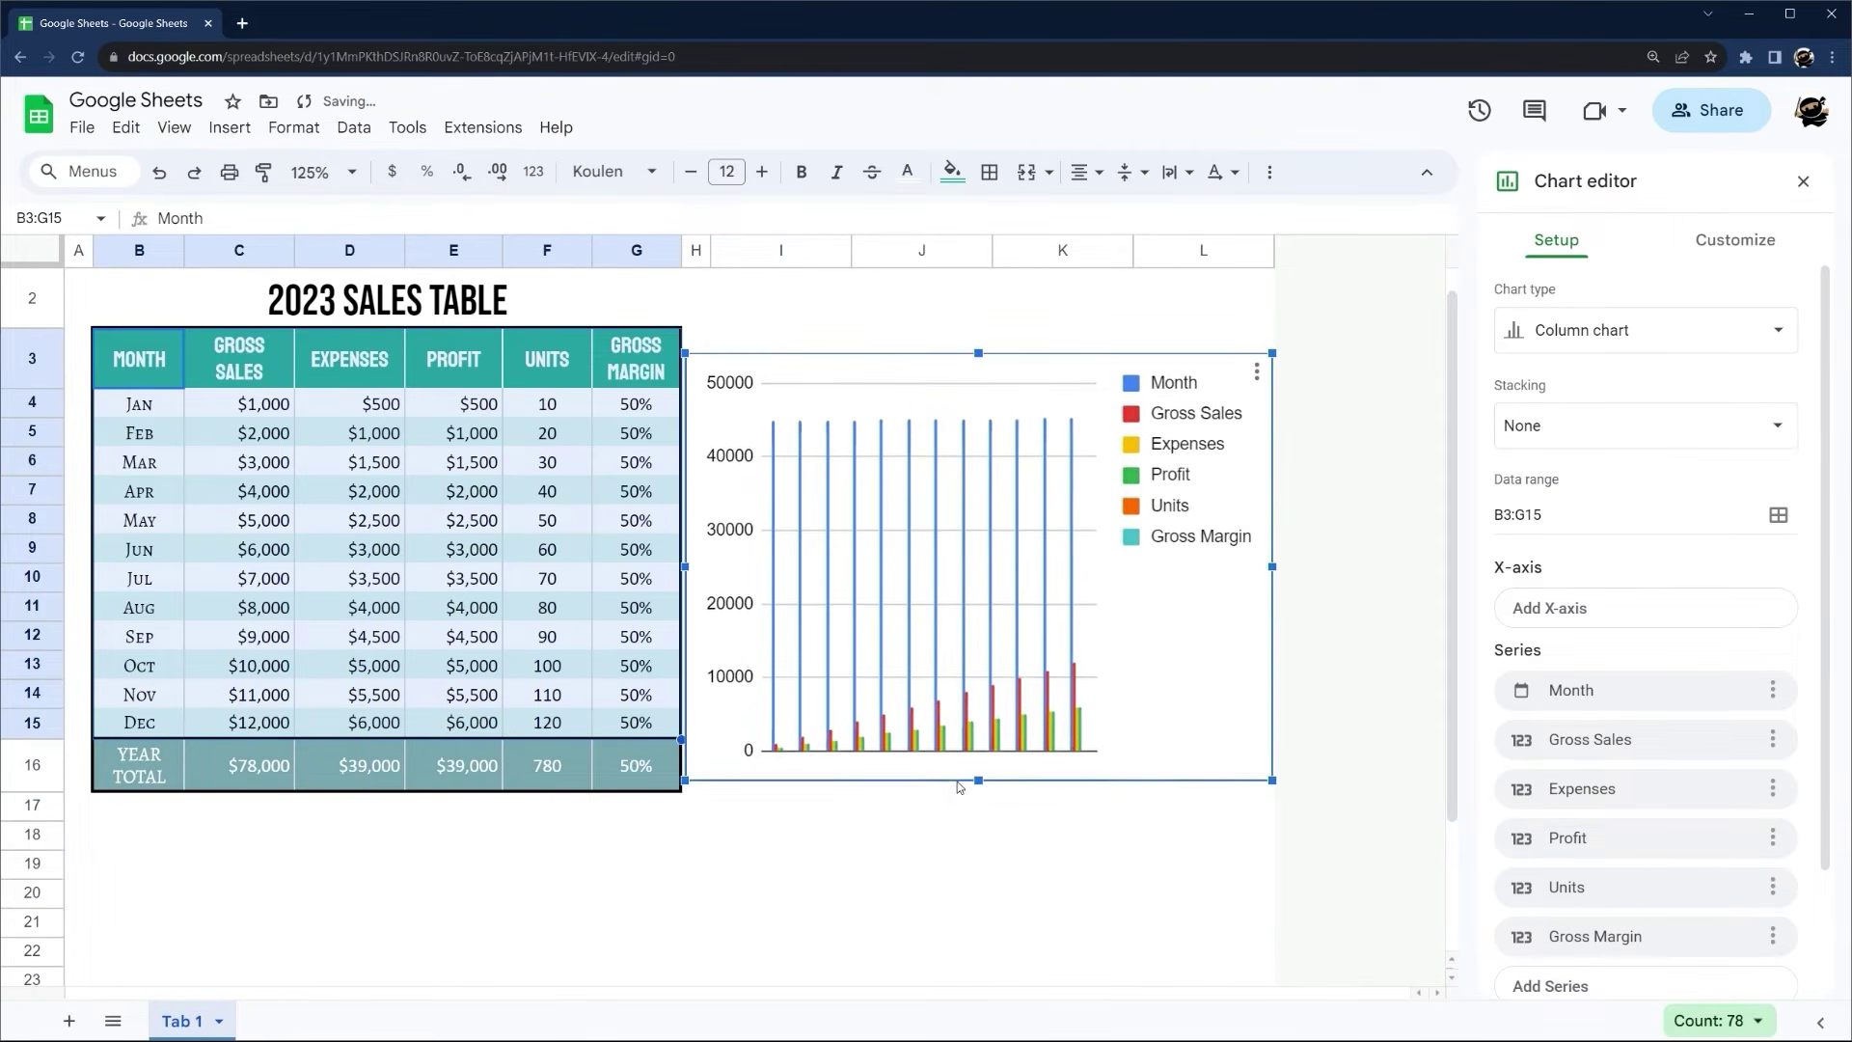
drag(684, 566, 692, 560)
drag(978, 353, 984, 336)
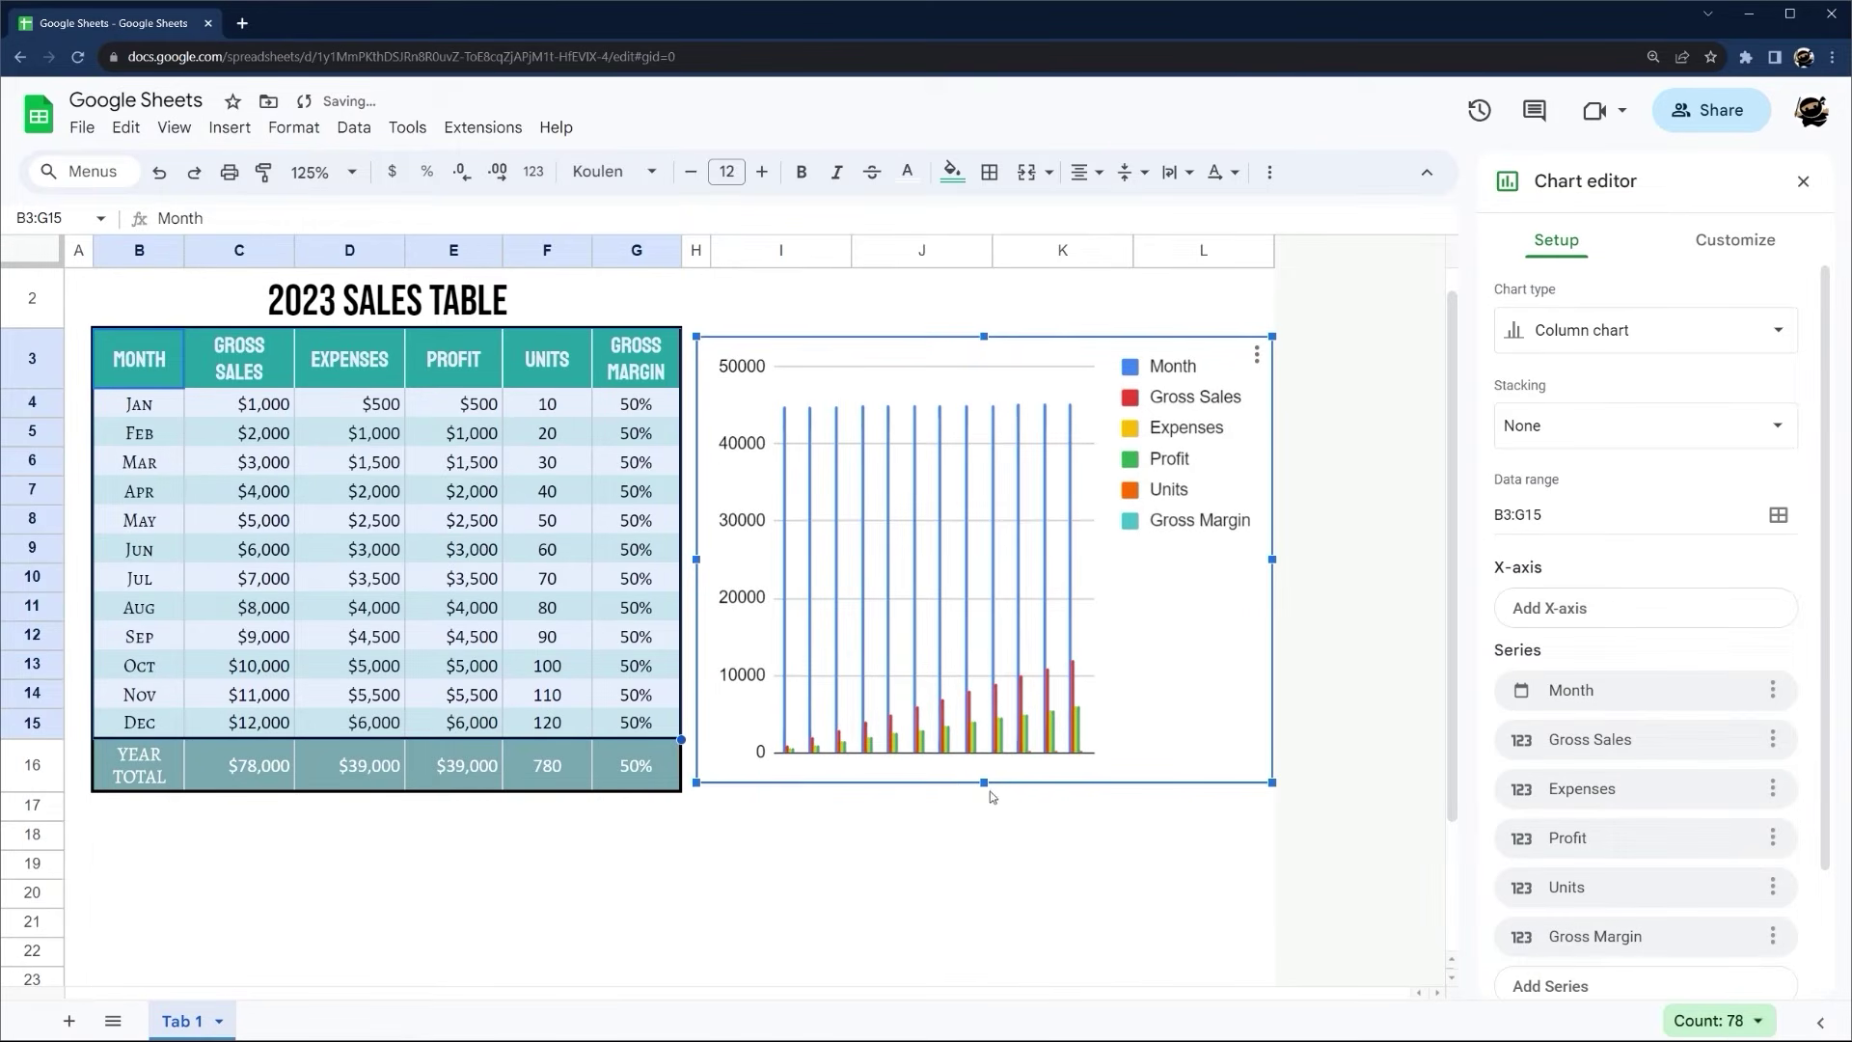
Resize the chart so its lower edge matches the table's bottom and it is slightly narrower, and set Month as its X-axis
drag(990, 793, 988, 795)
drag(1272, 559, 1250, 563)
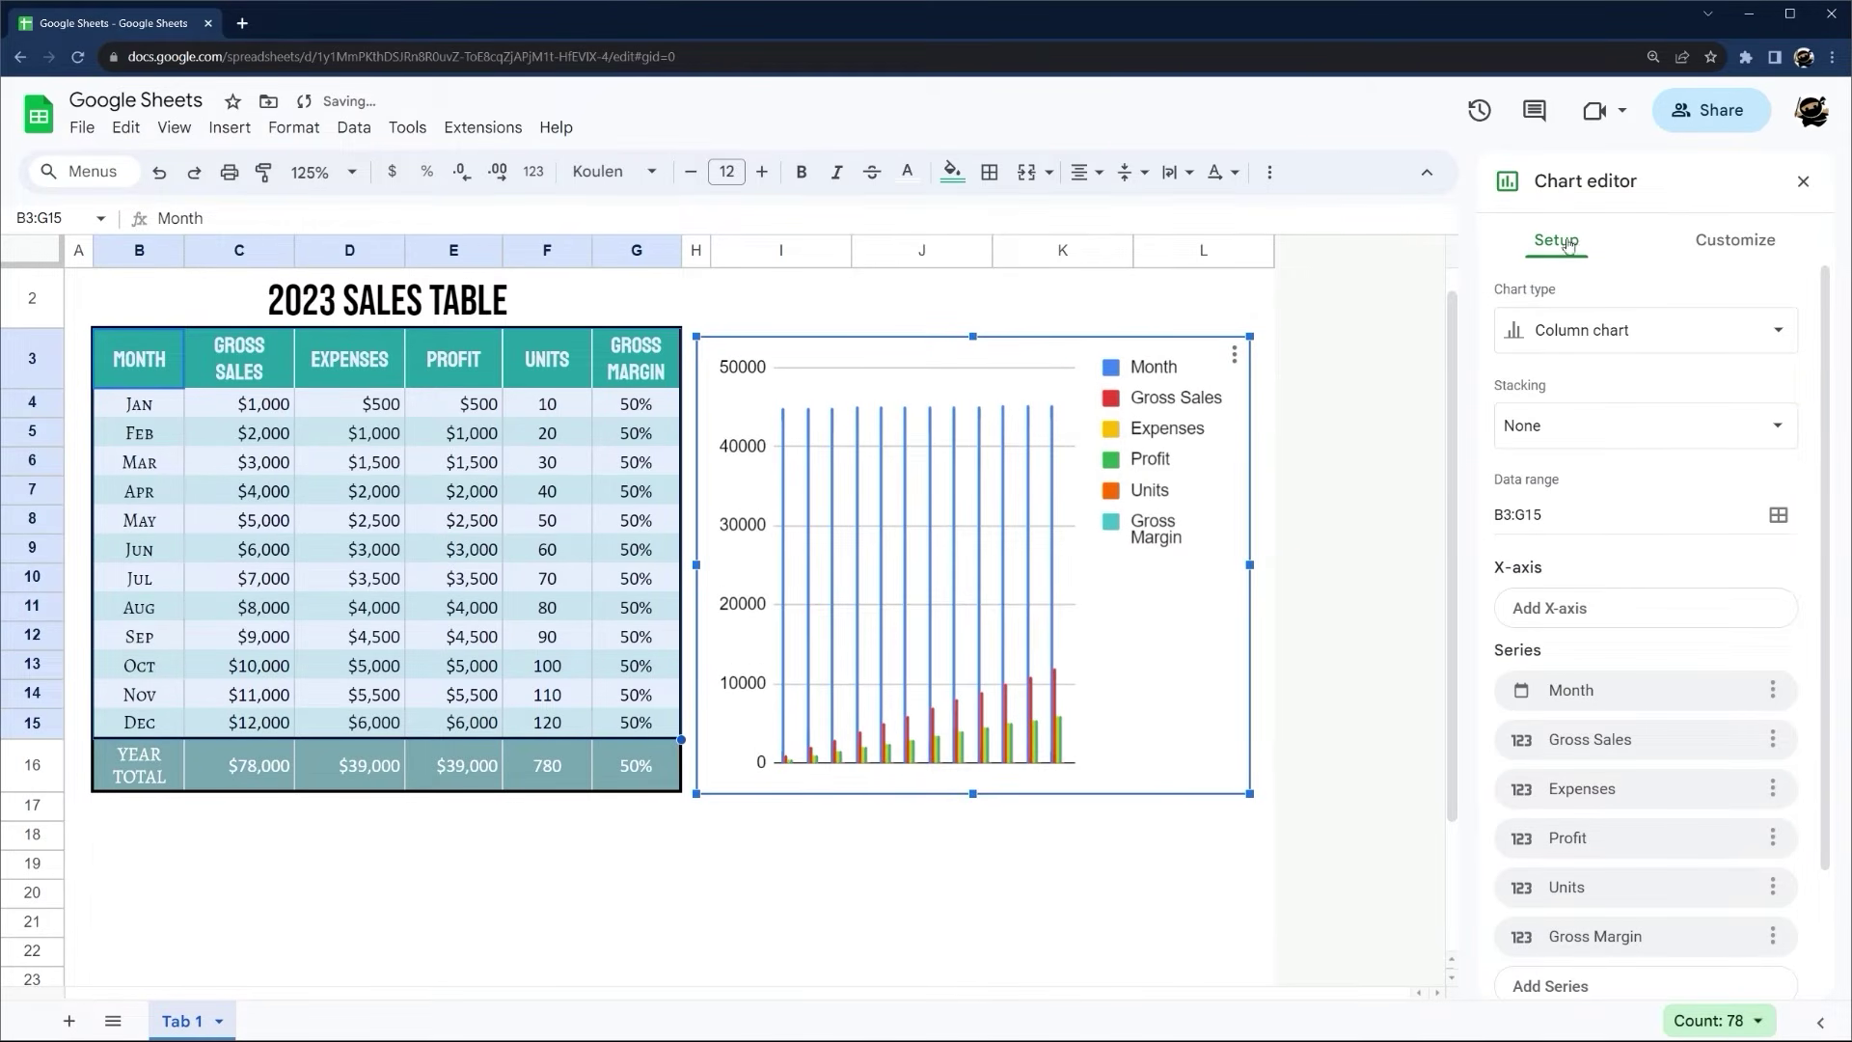
scroll(1612, 517, down, 3)
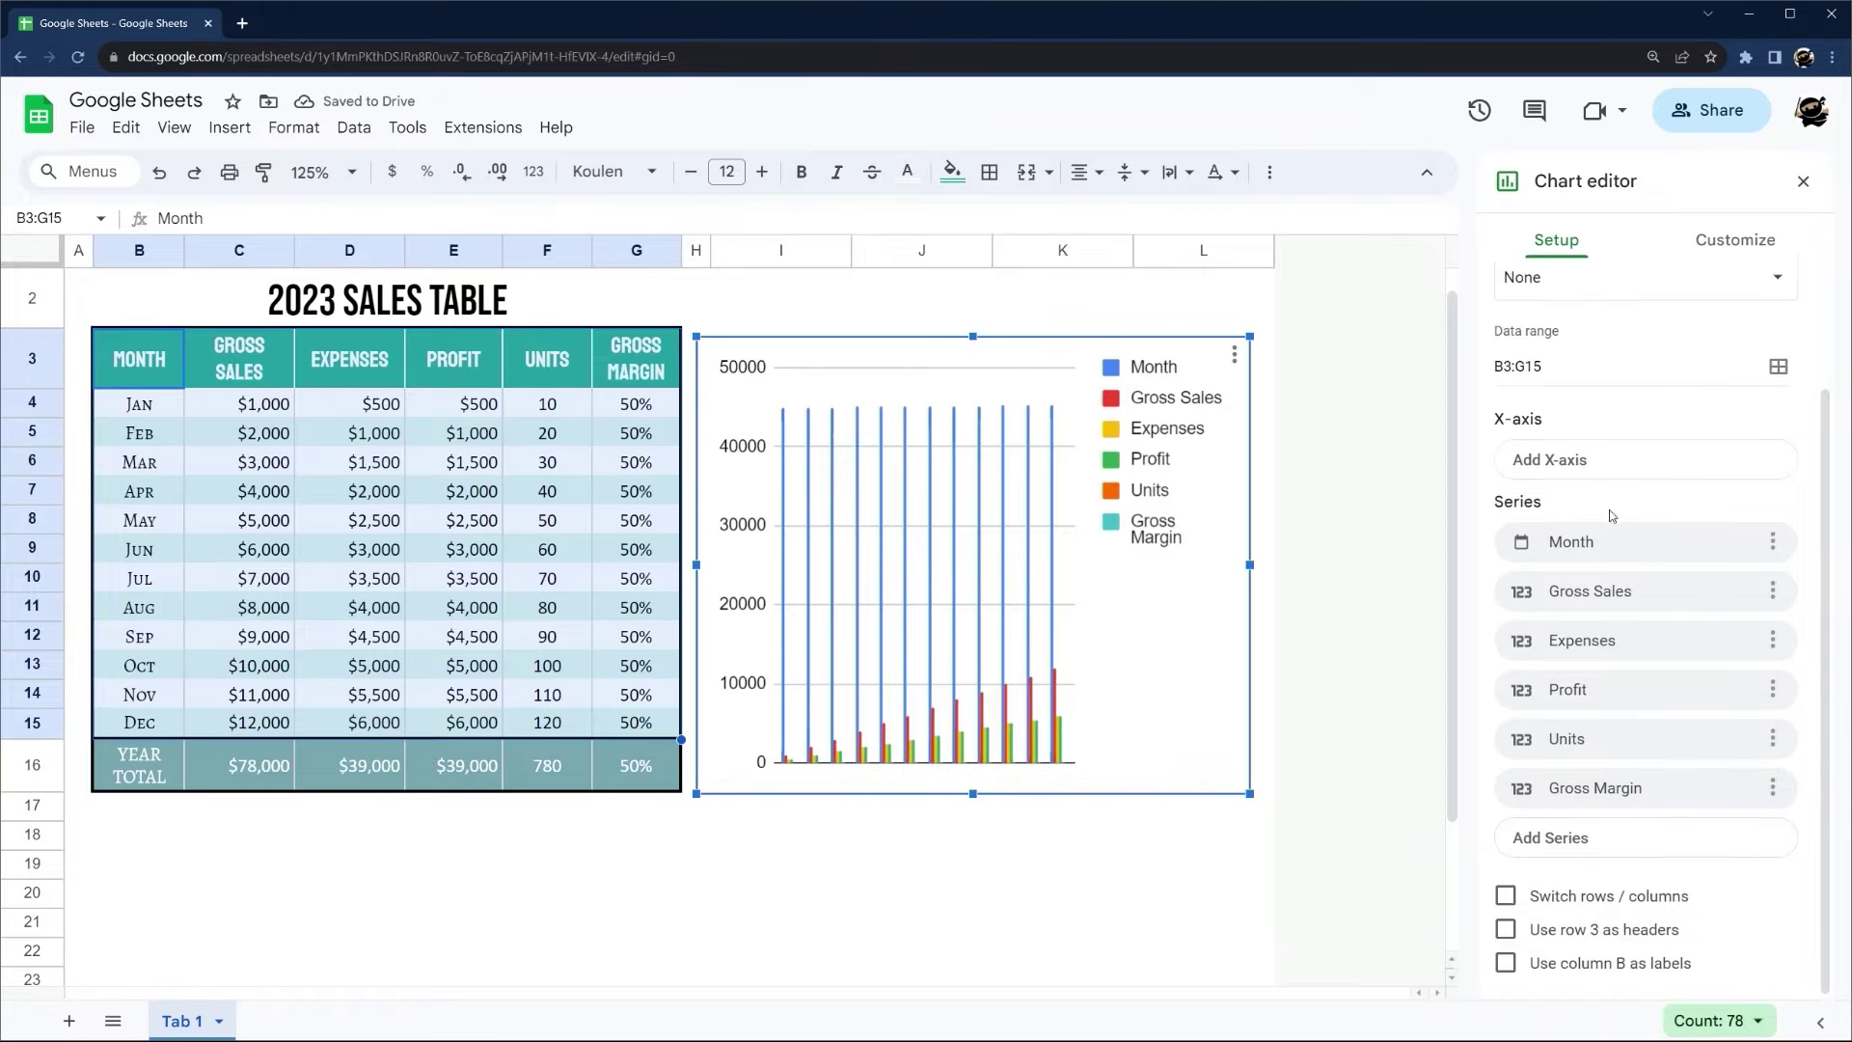
scroll(1630, 578, up, 3)
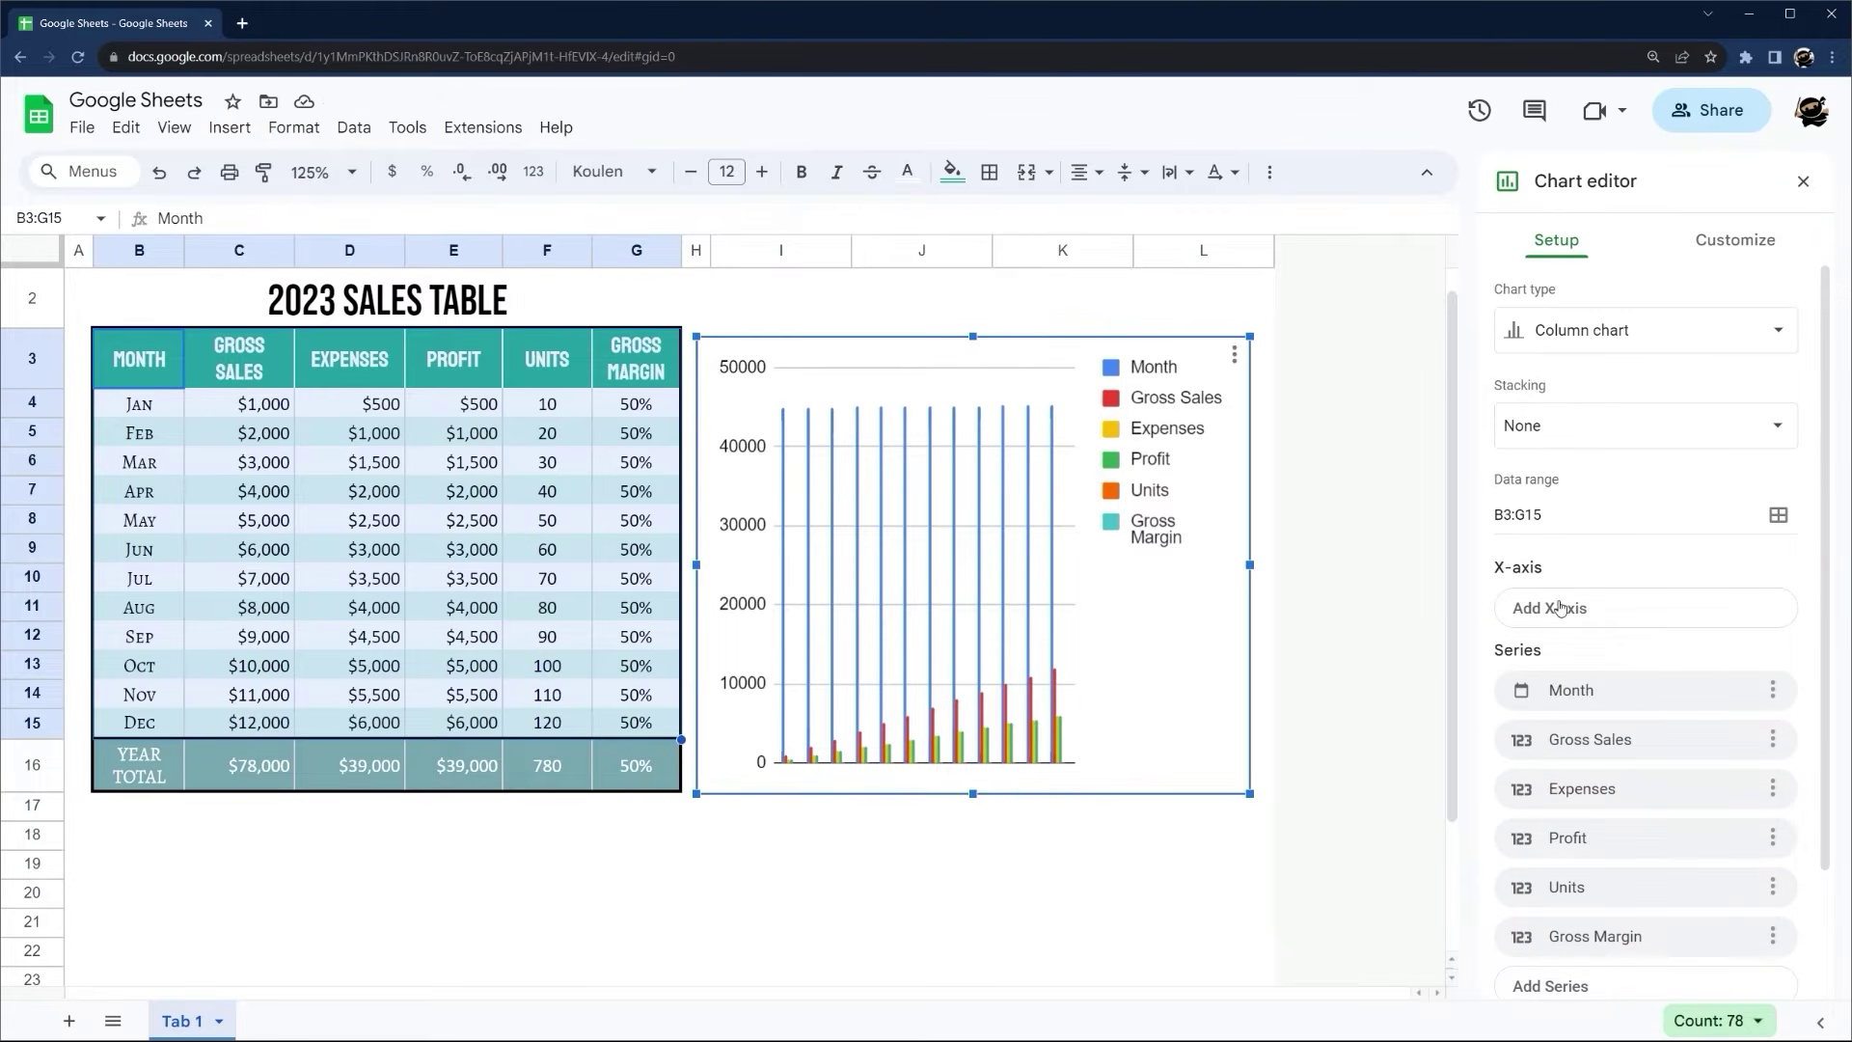
scroll(1590, 595, down, 3)
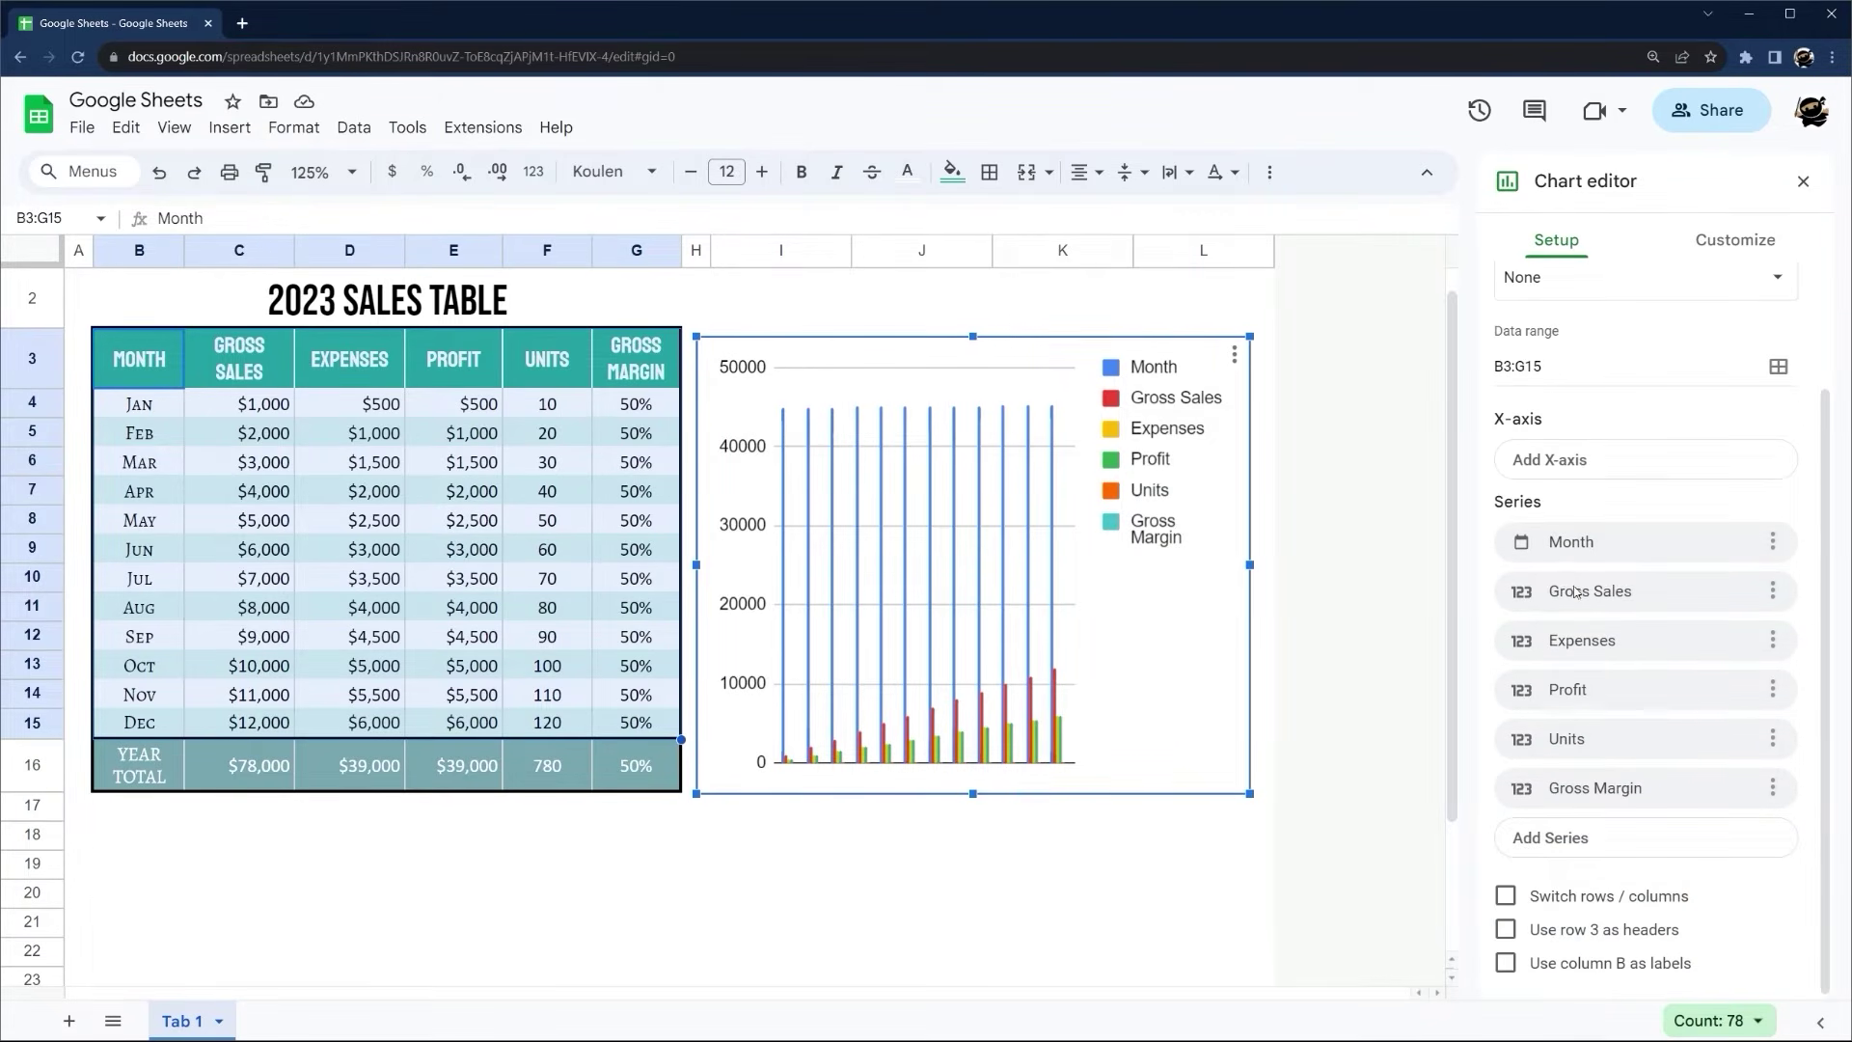
click(1554, 467)
click(1561, 553)
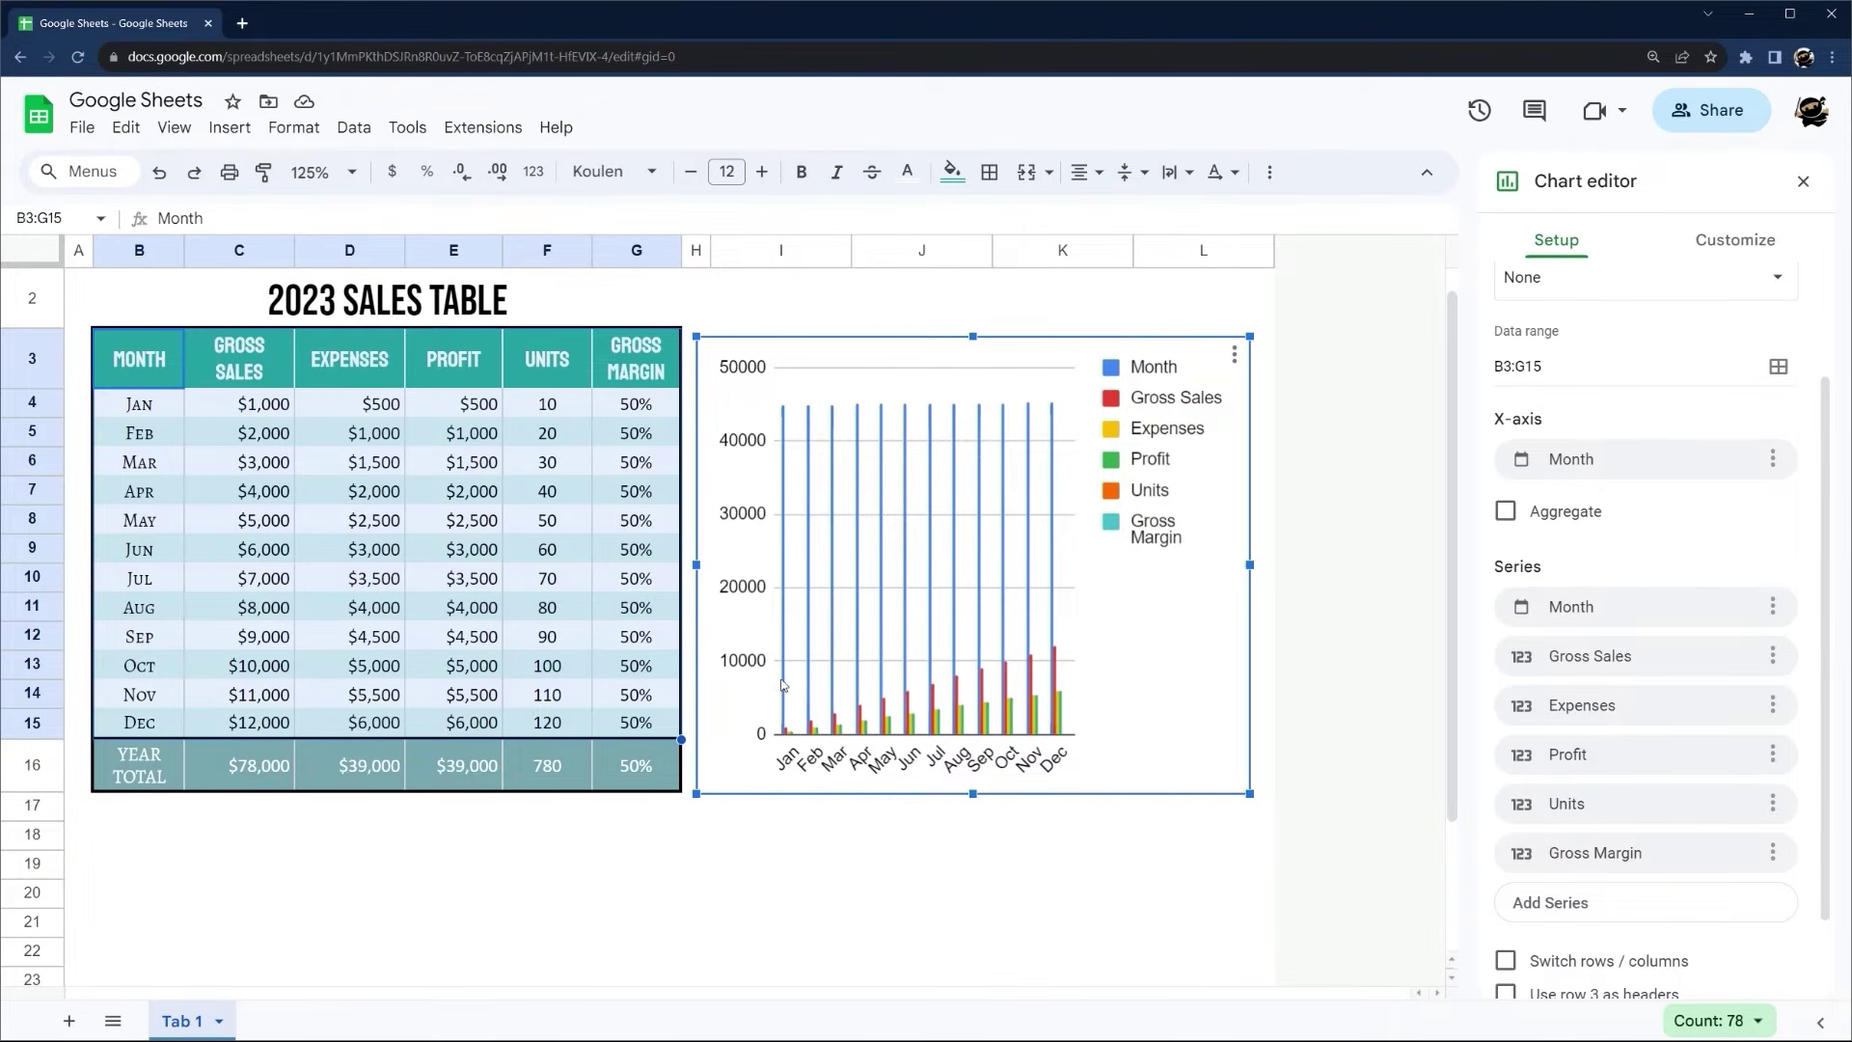
Remove all series from the chart and add Gross Sales as its only series
click(1772, 608)
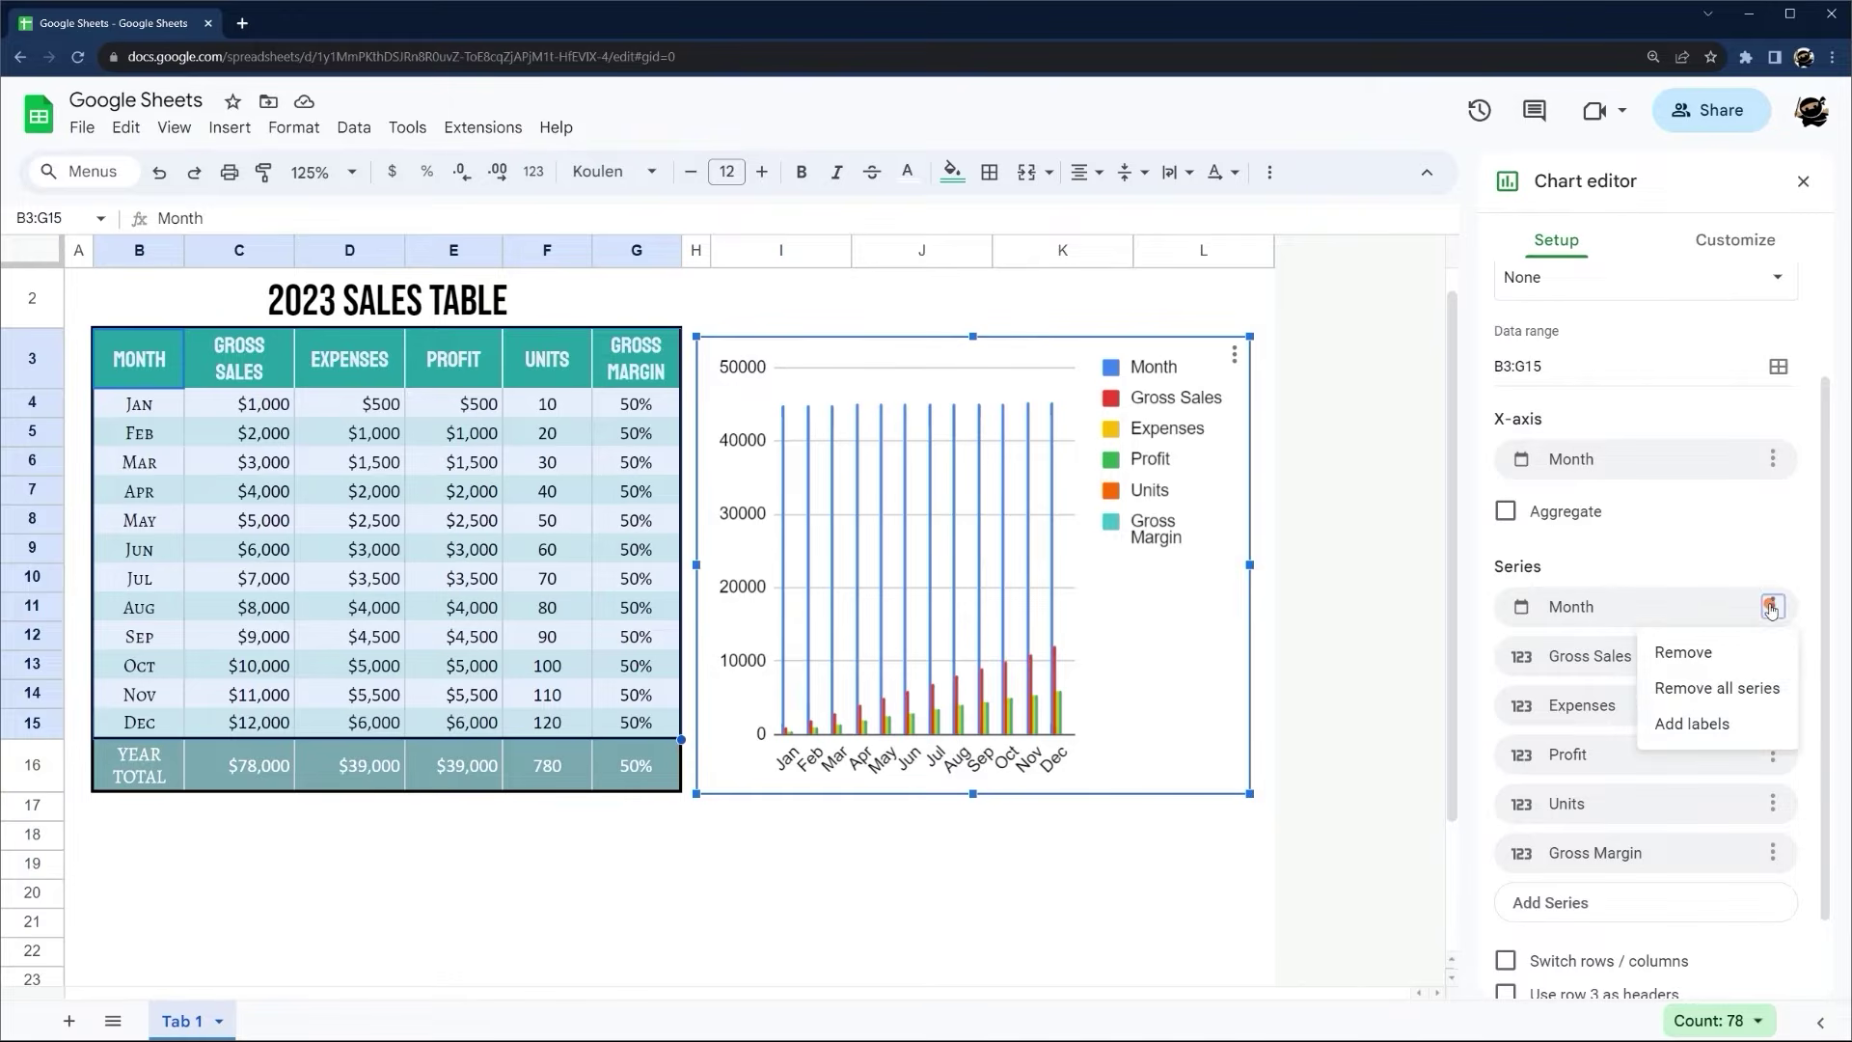
click(1688, 684)
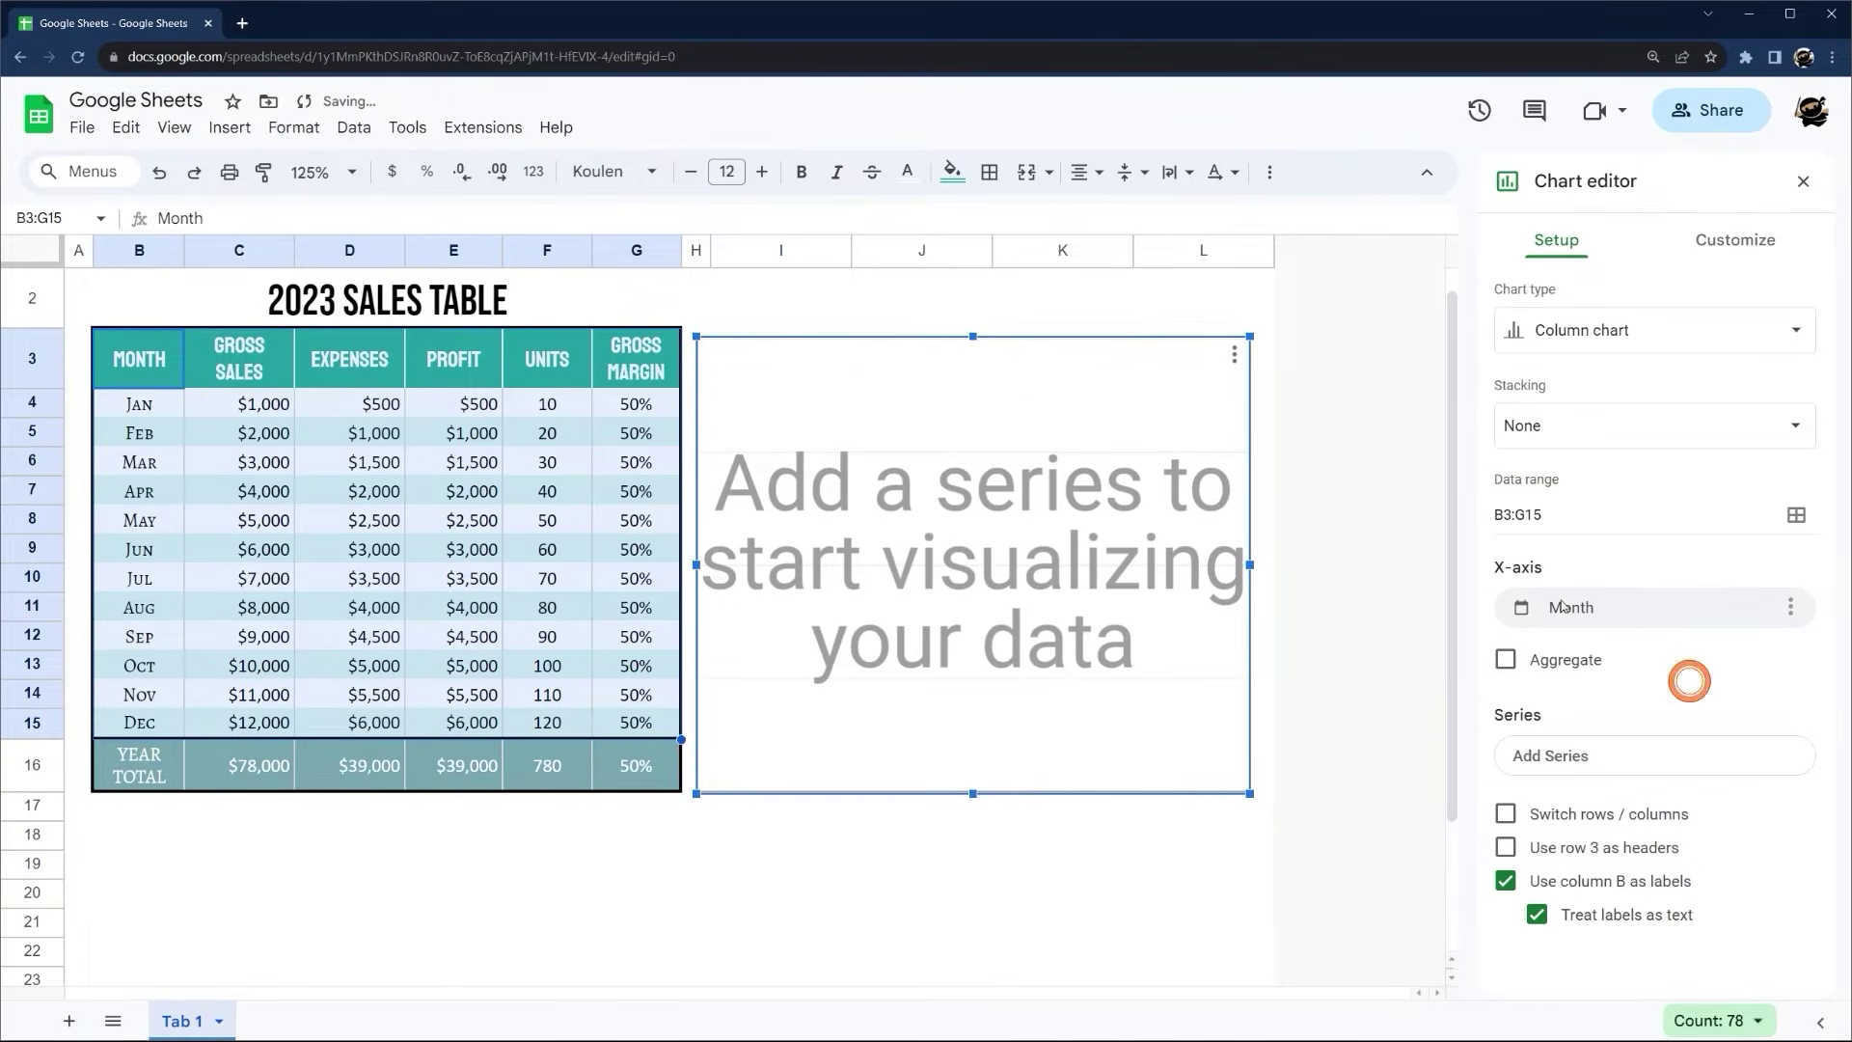
click(1565, 754)
click(1589, 567)
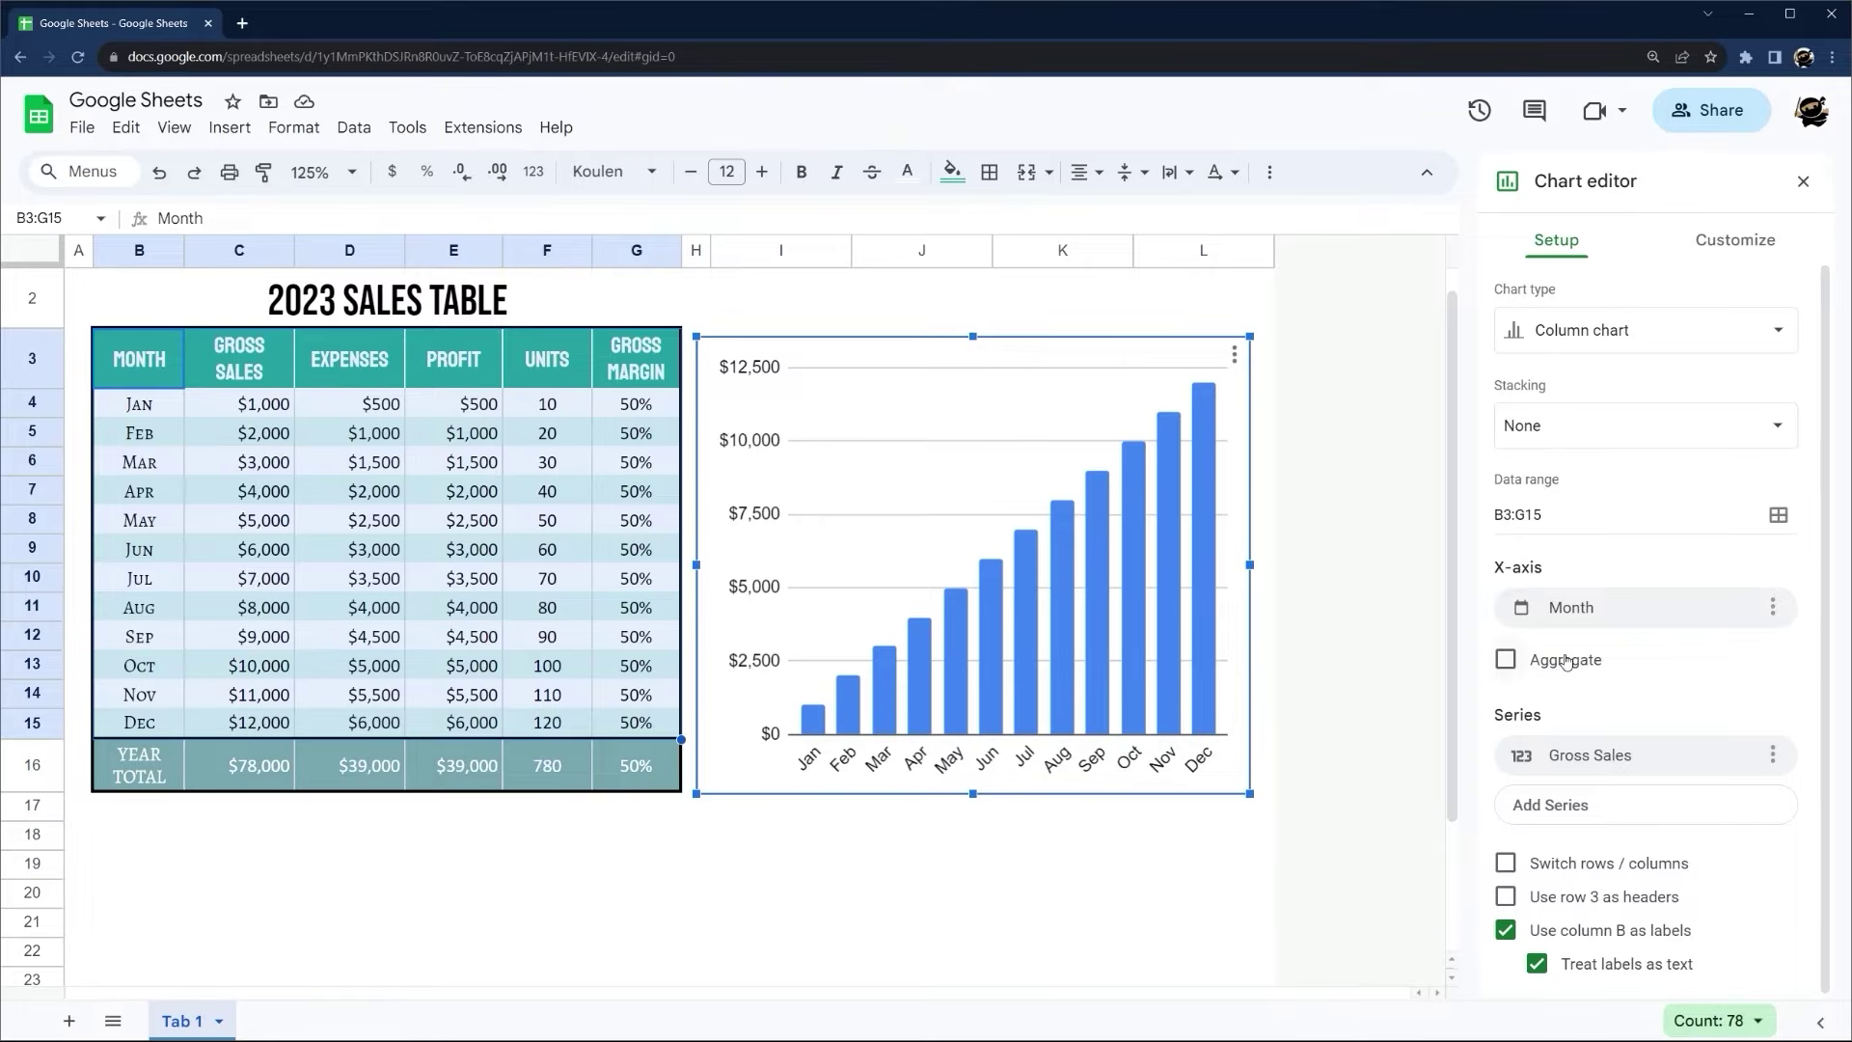
Try the Gross Sales chart as a line chart, followed by an area chart
scroll(1366, 480, up, 1)
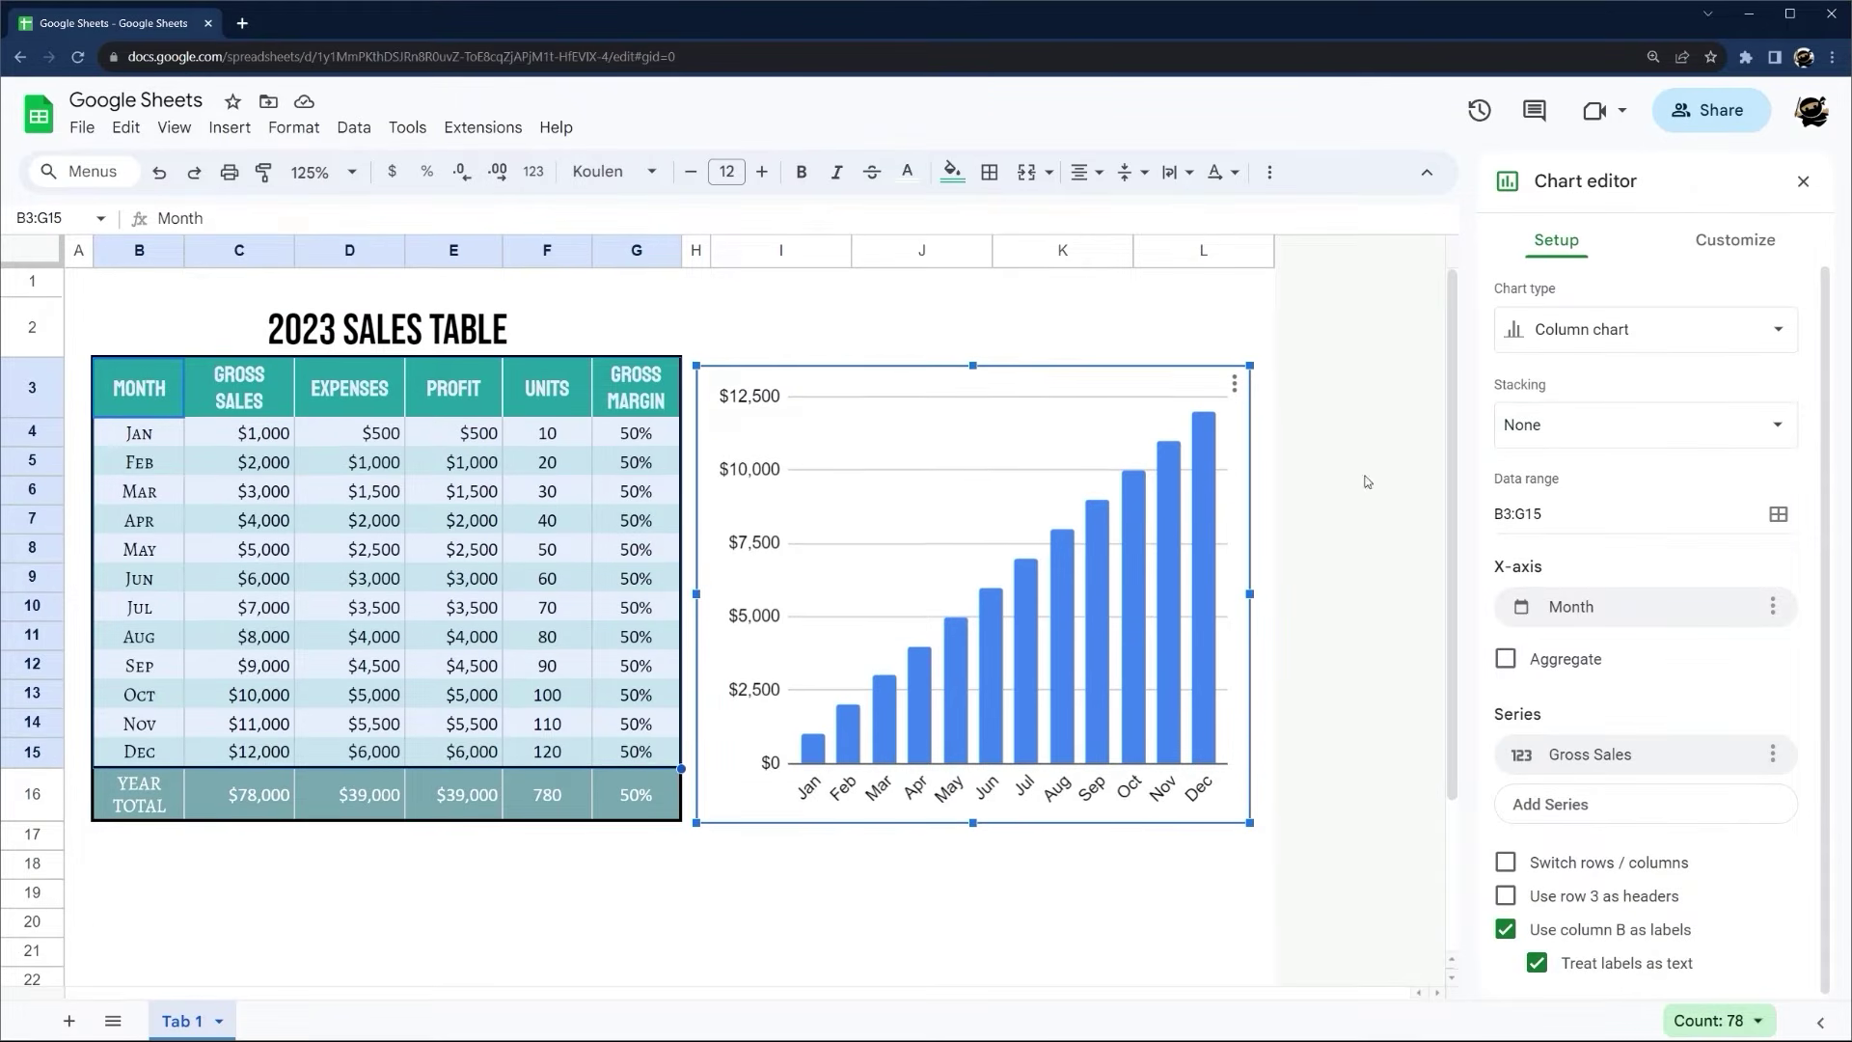
click(1599, 322)
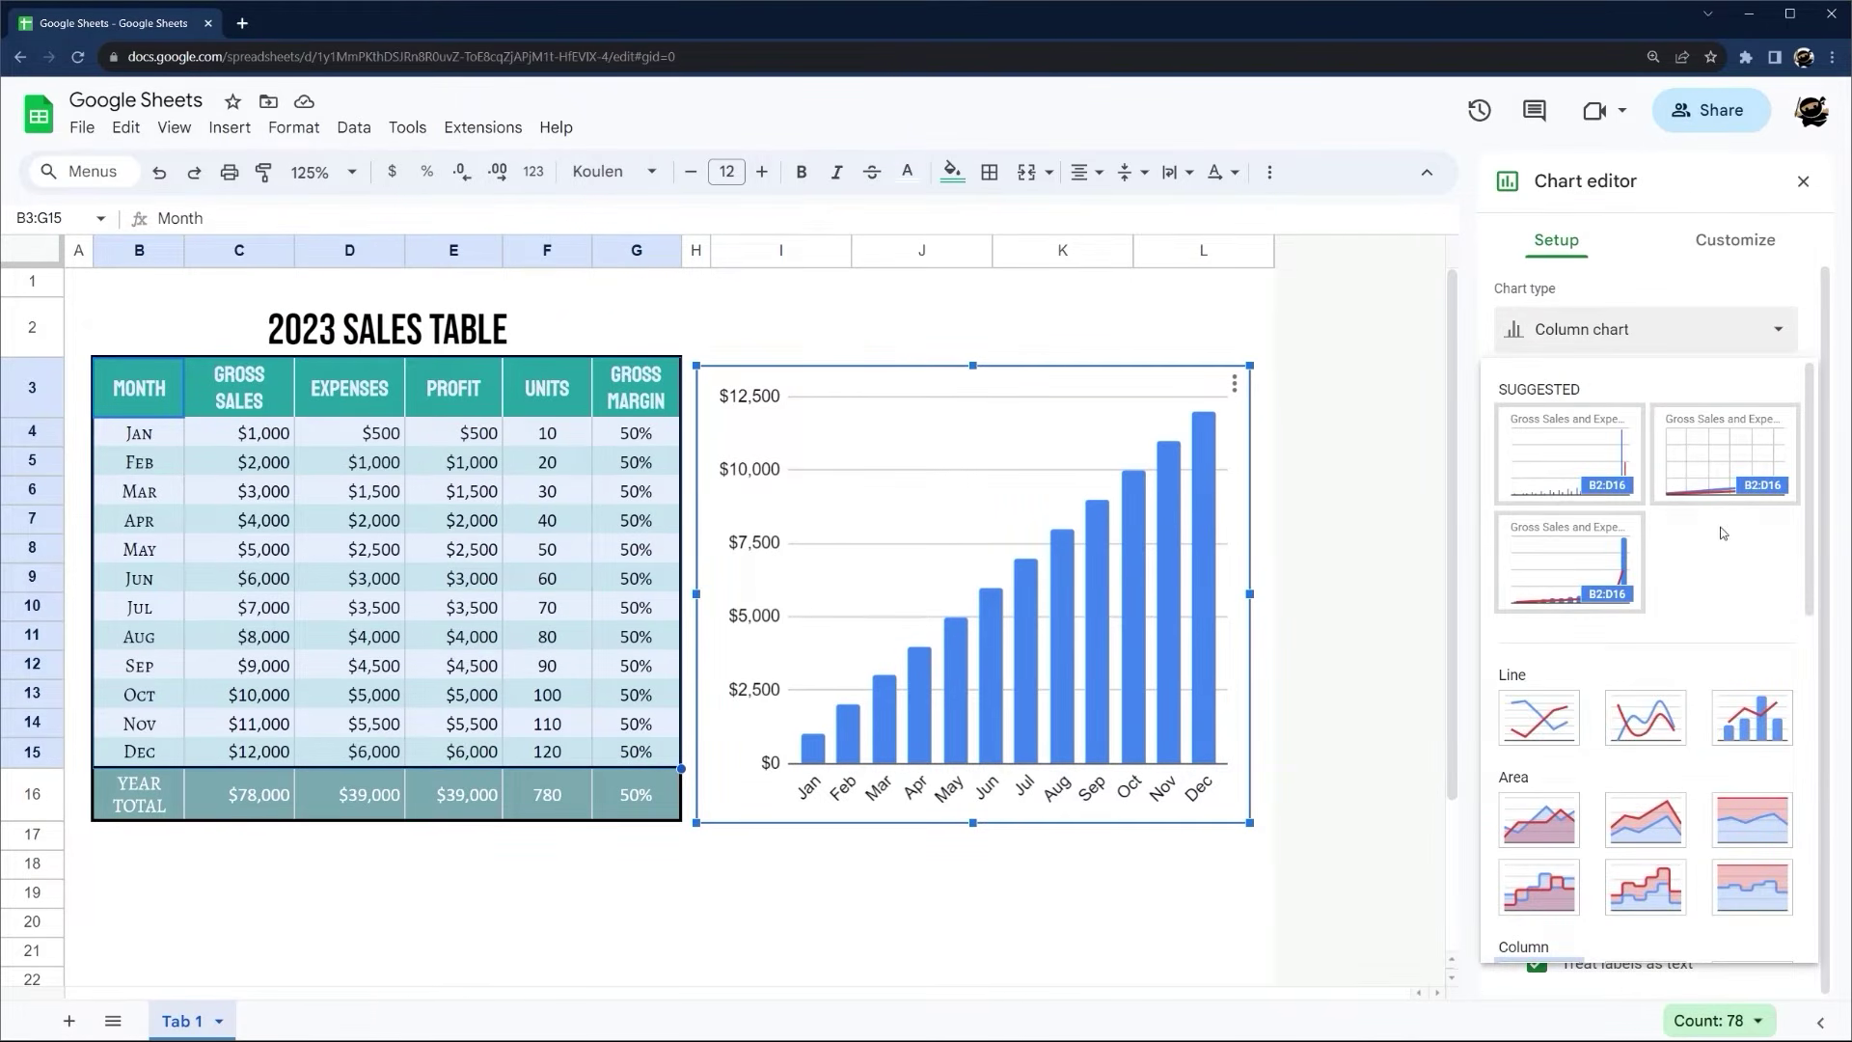
scroll(1640, 598, down, 1)
click(1544, 645)
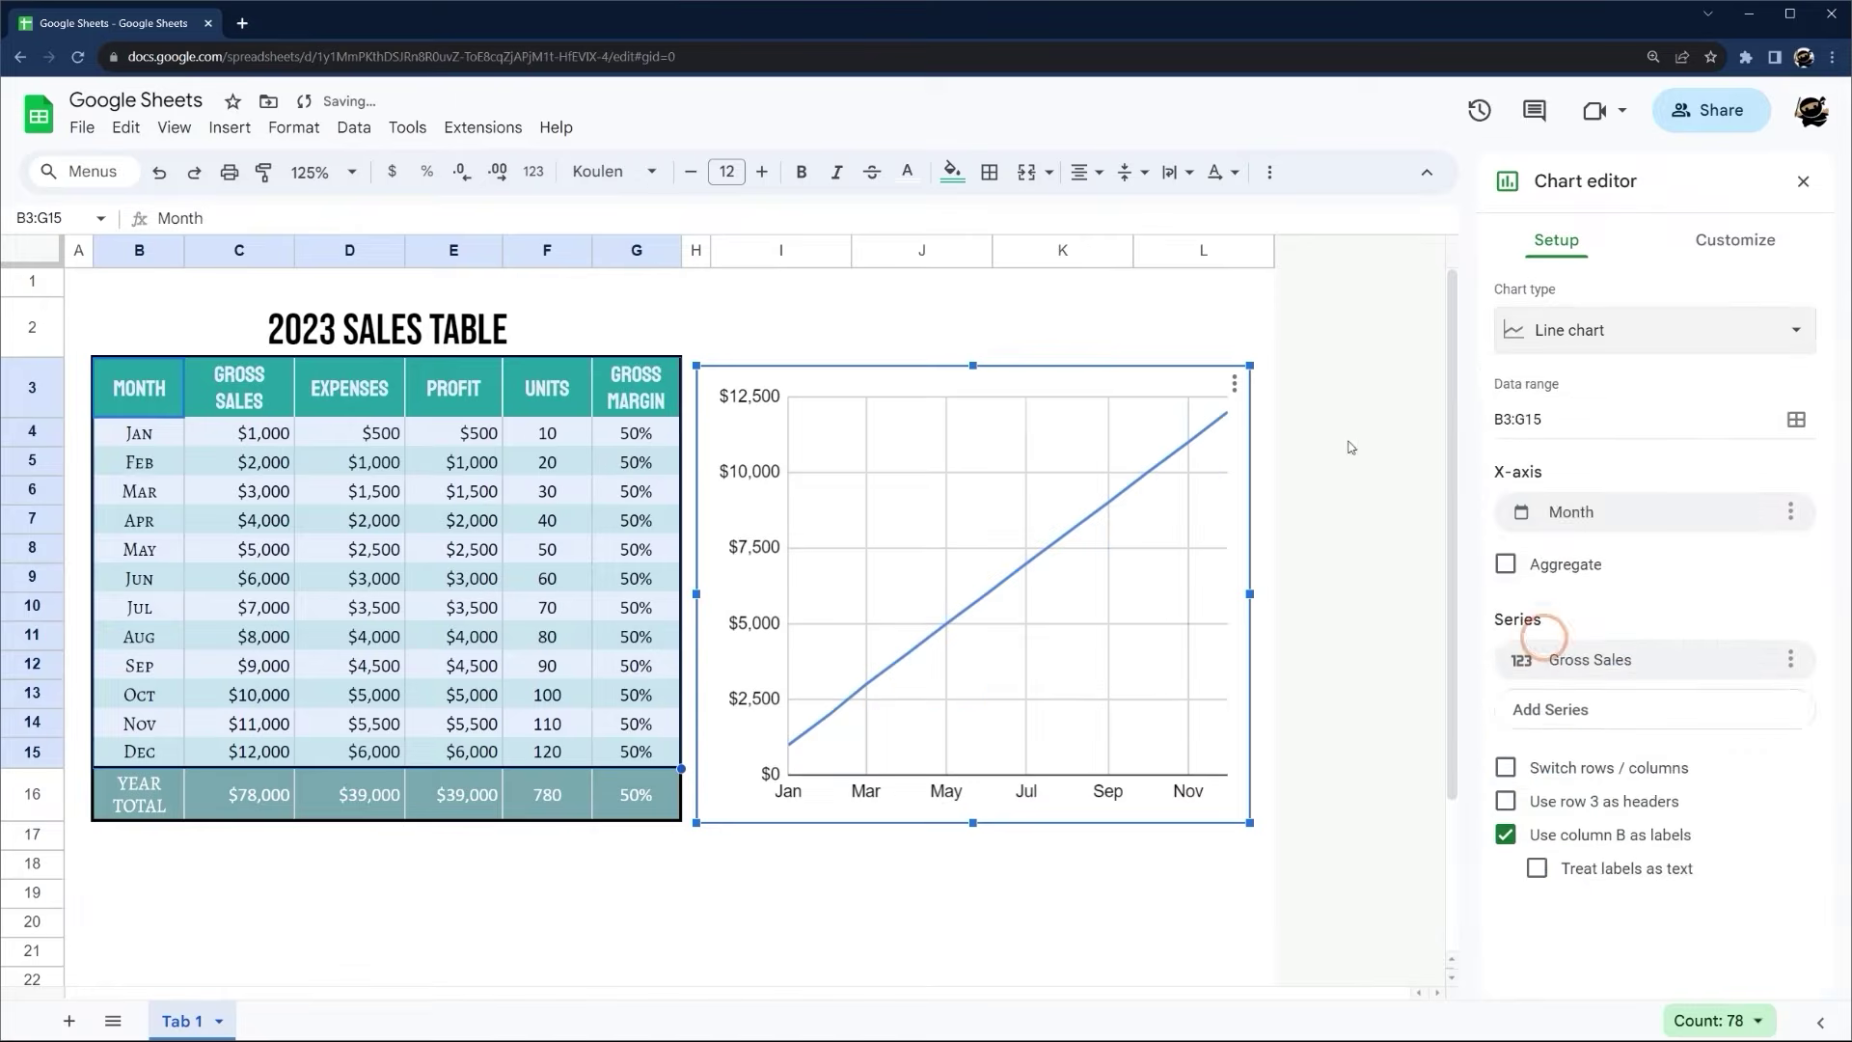
click(1596, 328)
scroll(1651, 741, down, 1)
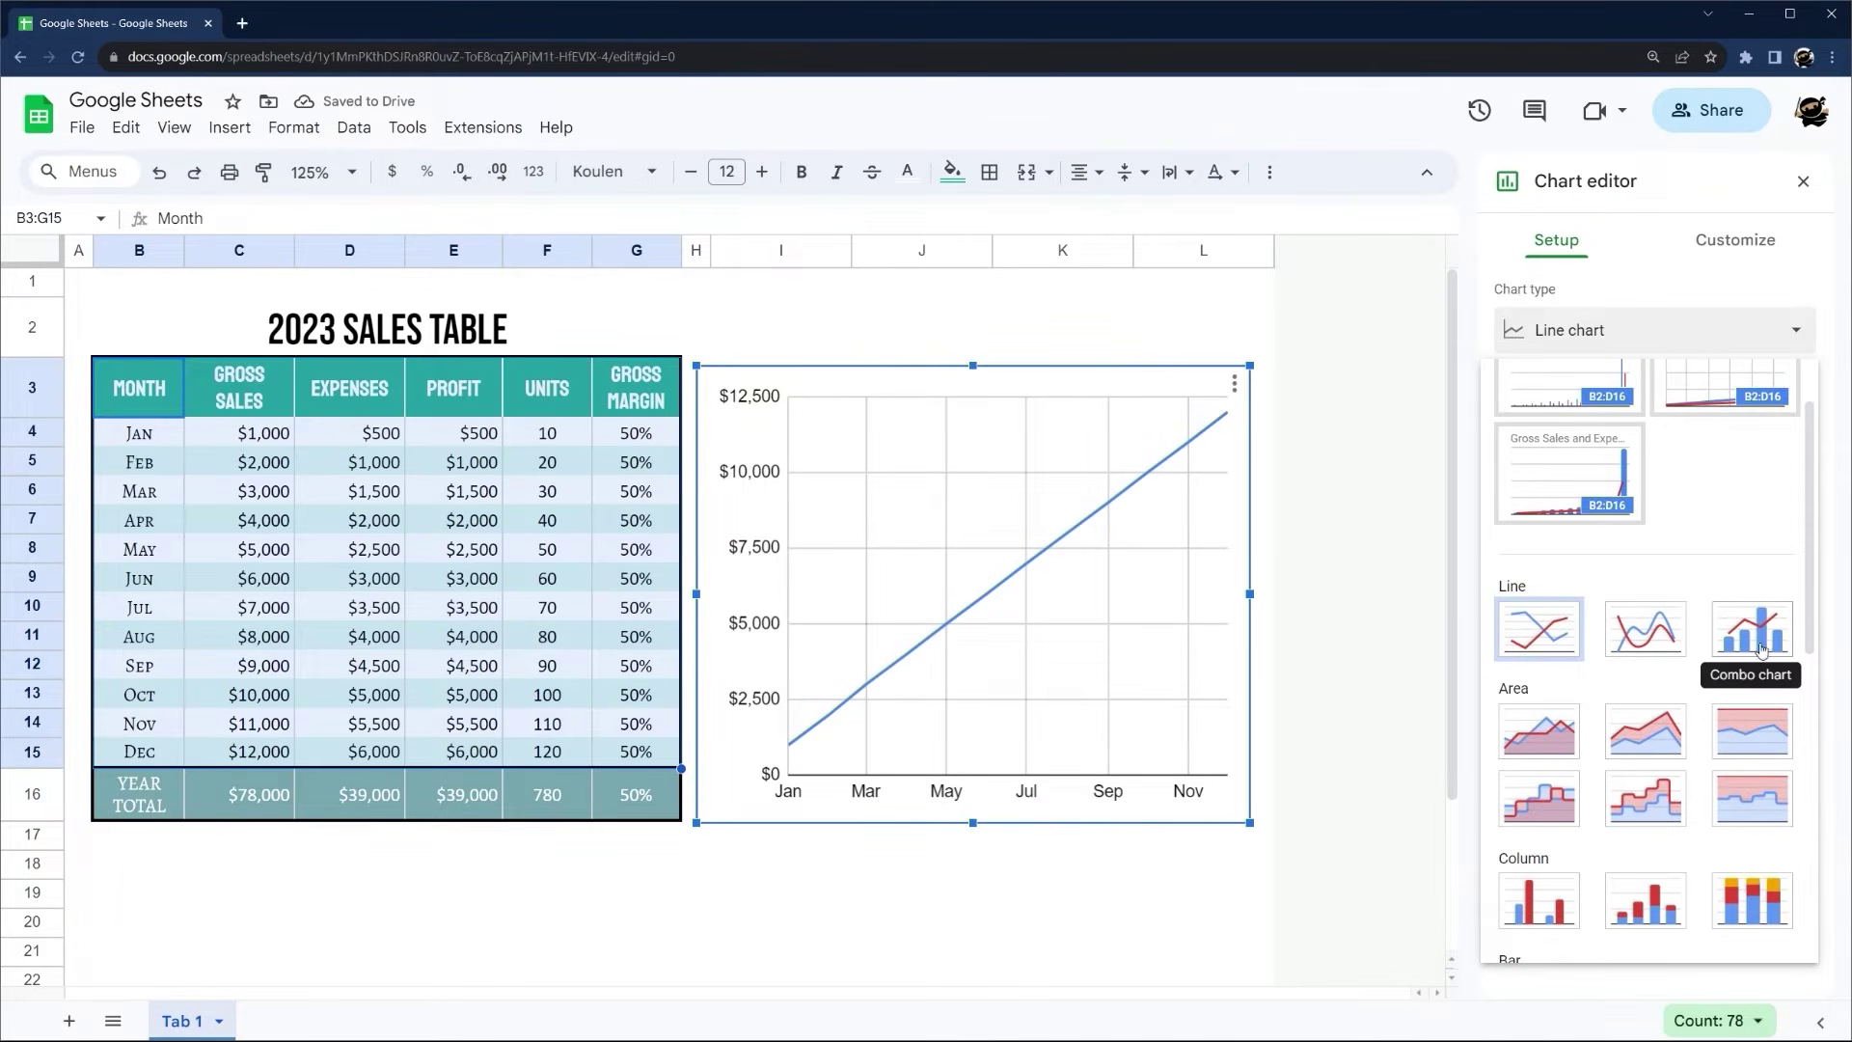
scroll(1702, 709, down, 1)
click(1541, 648)
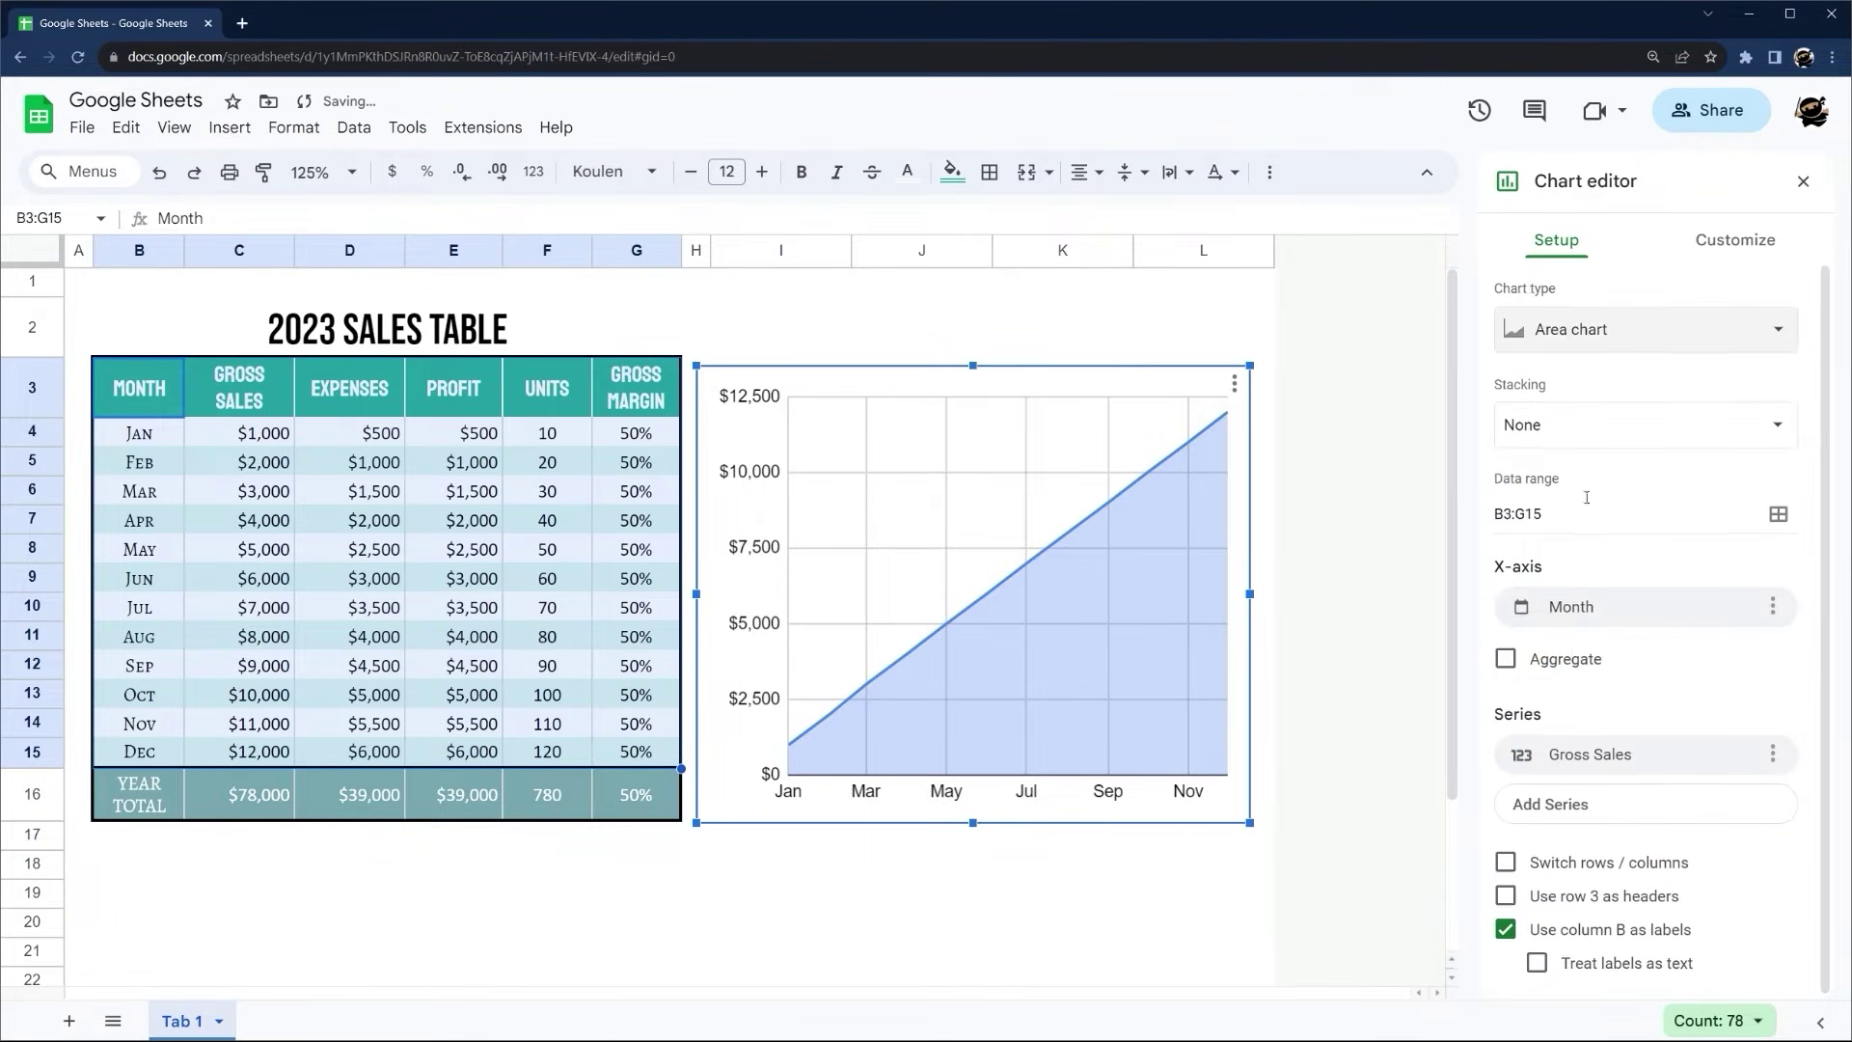
Browse the available chart types and change the chart to a doughnut chart
click(1568, 330)
scroll(1616, 820, down, 4)
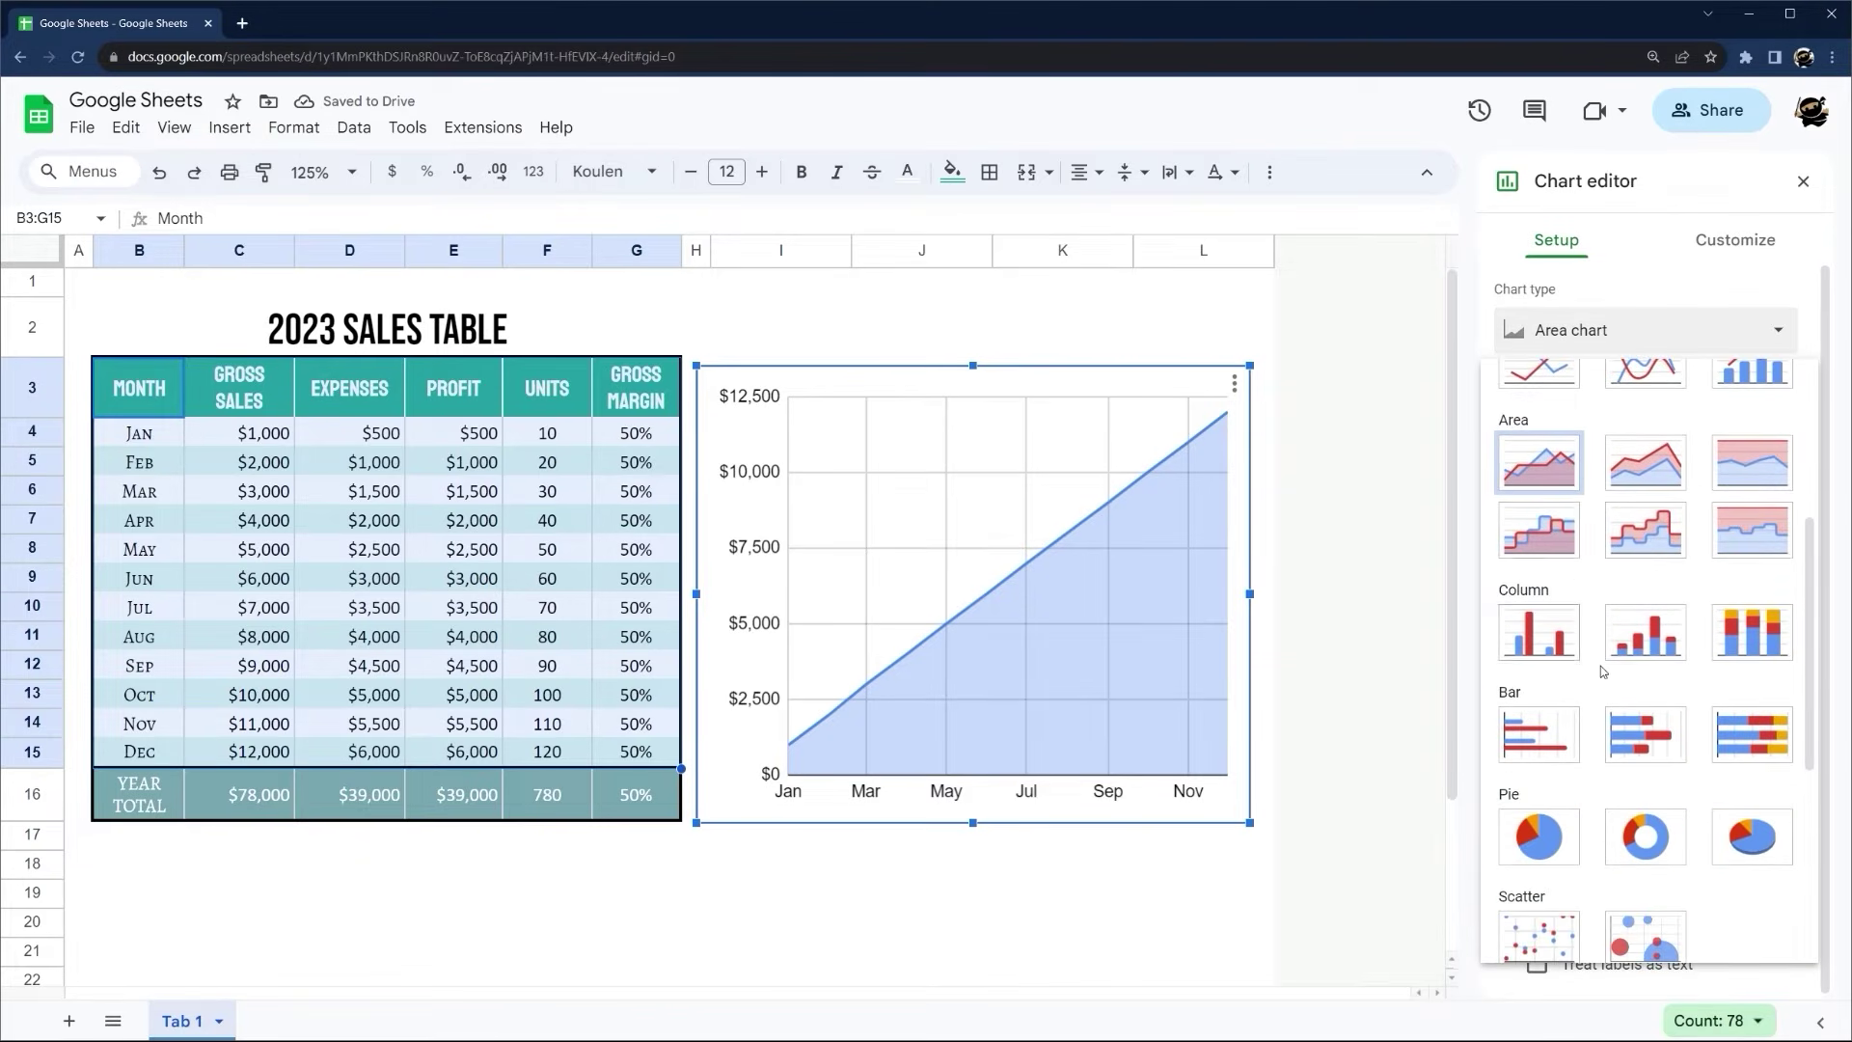
scroll(1576, 573, down, 5)
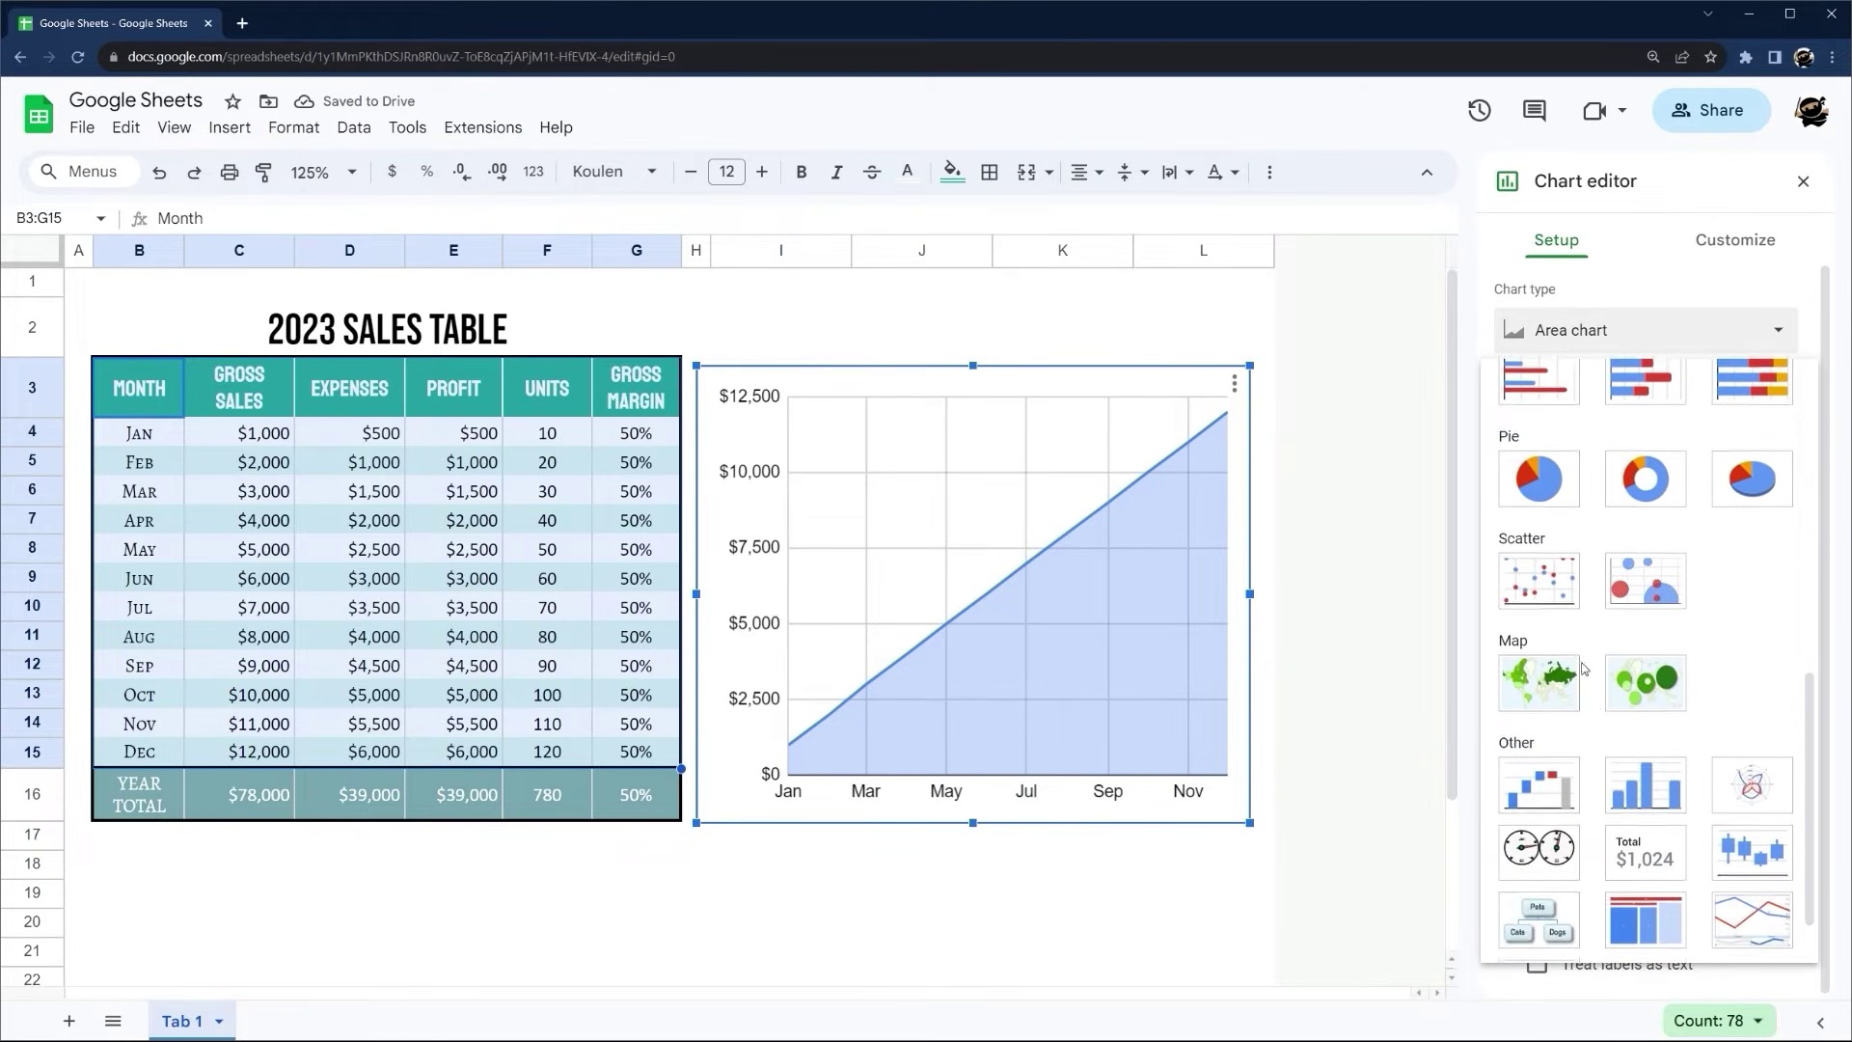
scroll(1599, 731, up, 3)
scroll(1602, 713, down, 1)
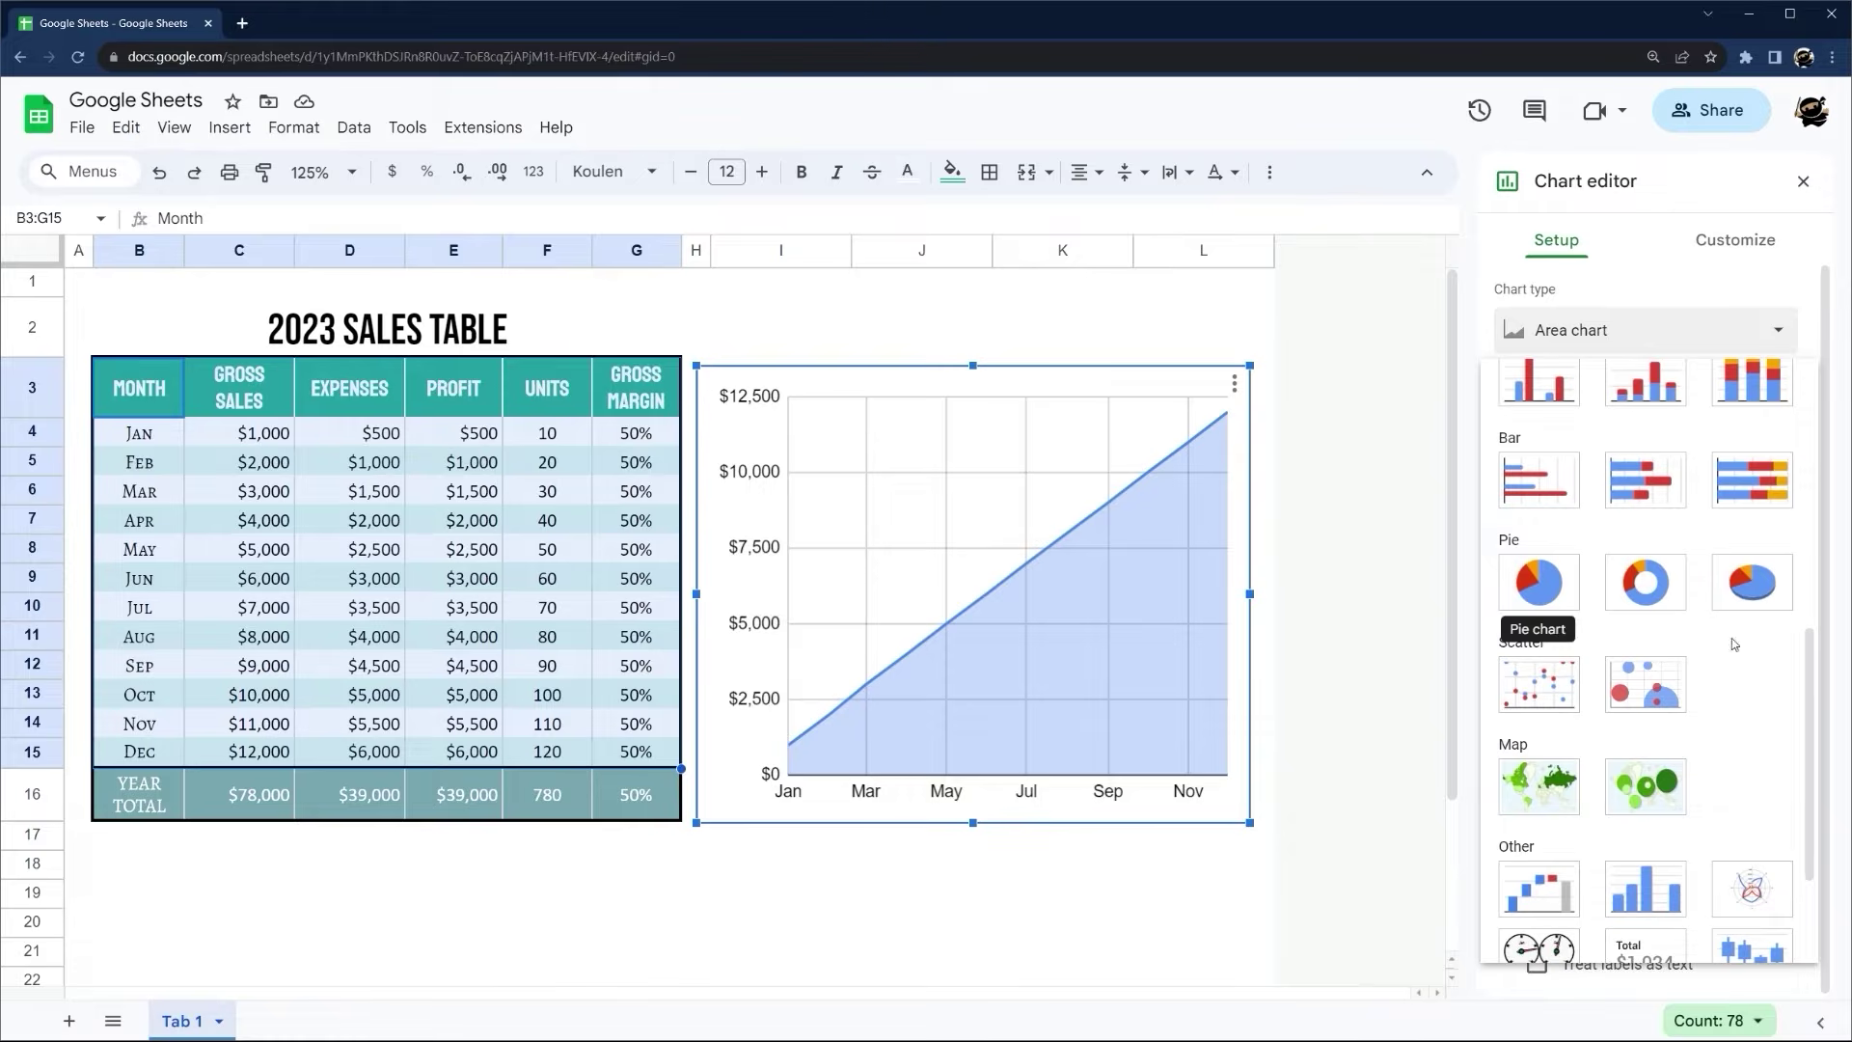
click(1629, 592)
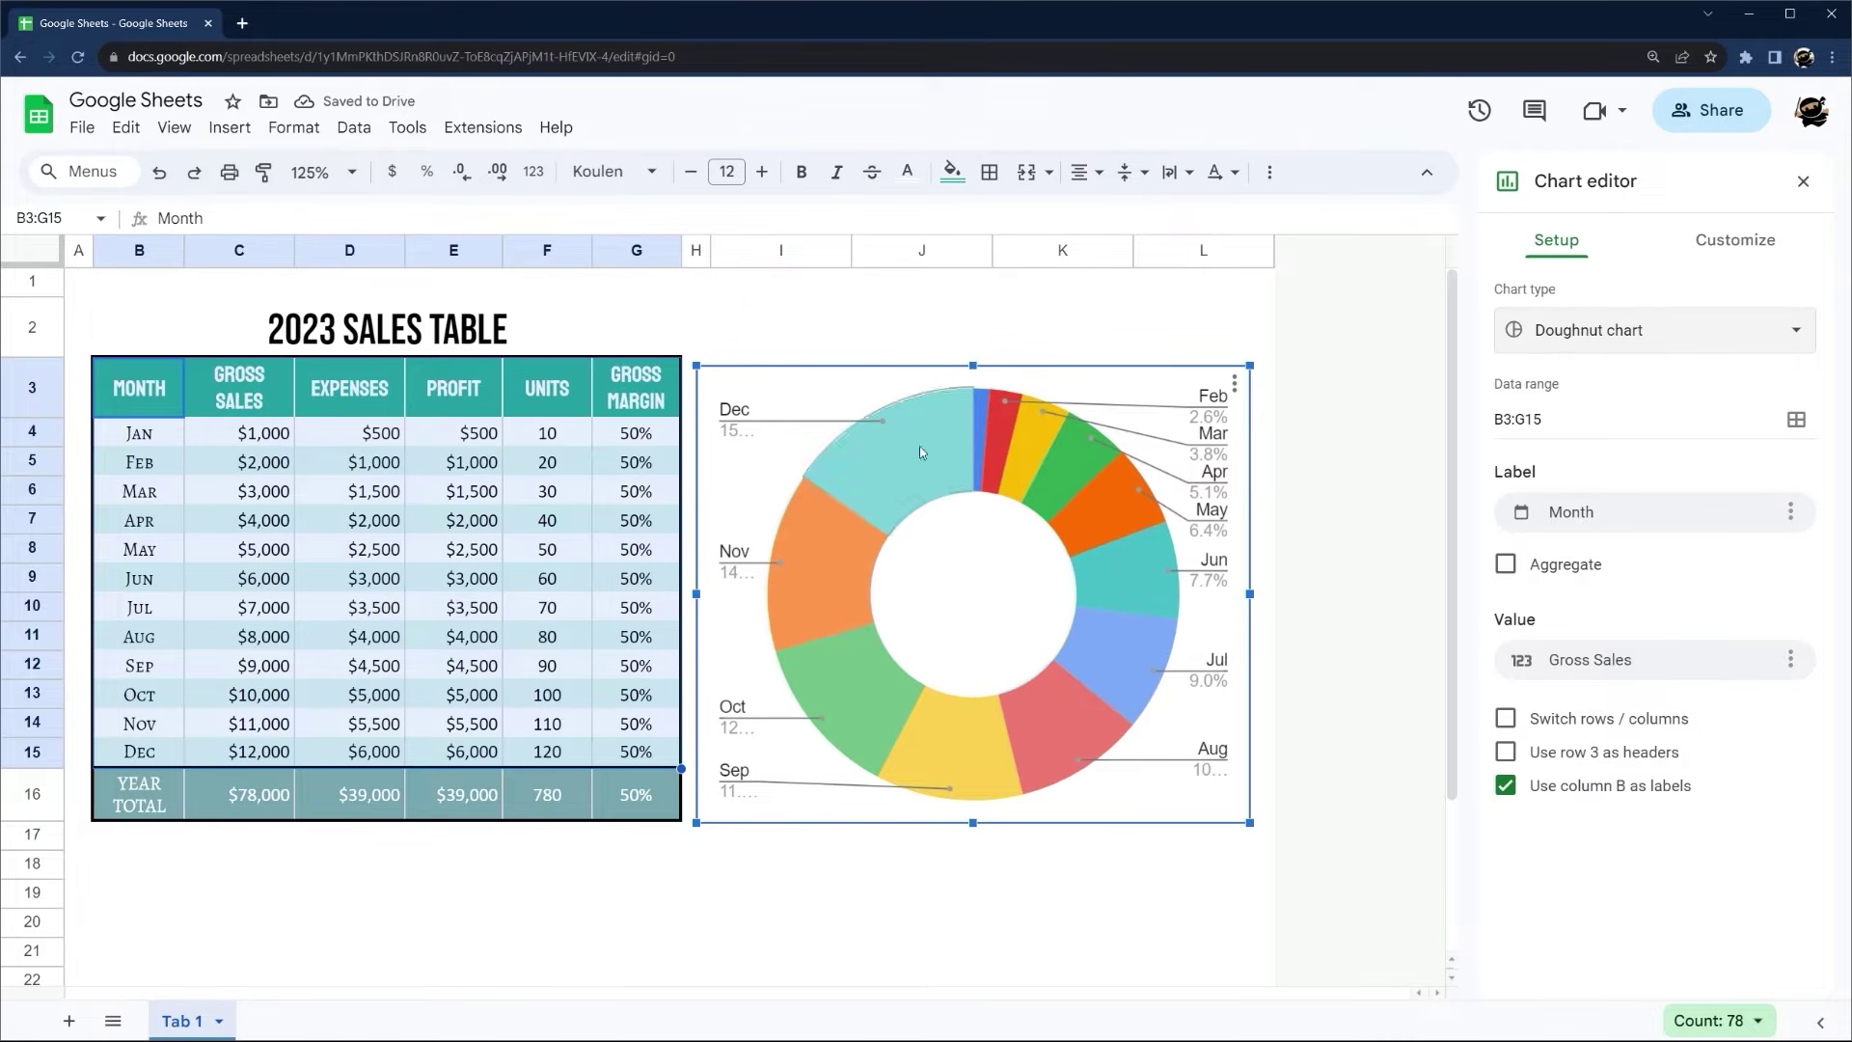
Change the chart type back to a column chart and close the chart editor
click(1574, 330)
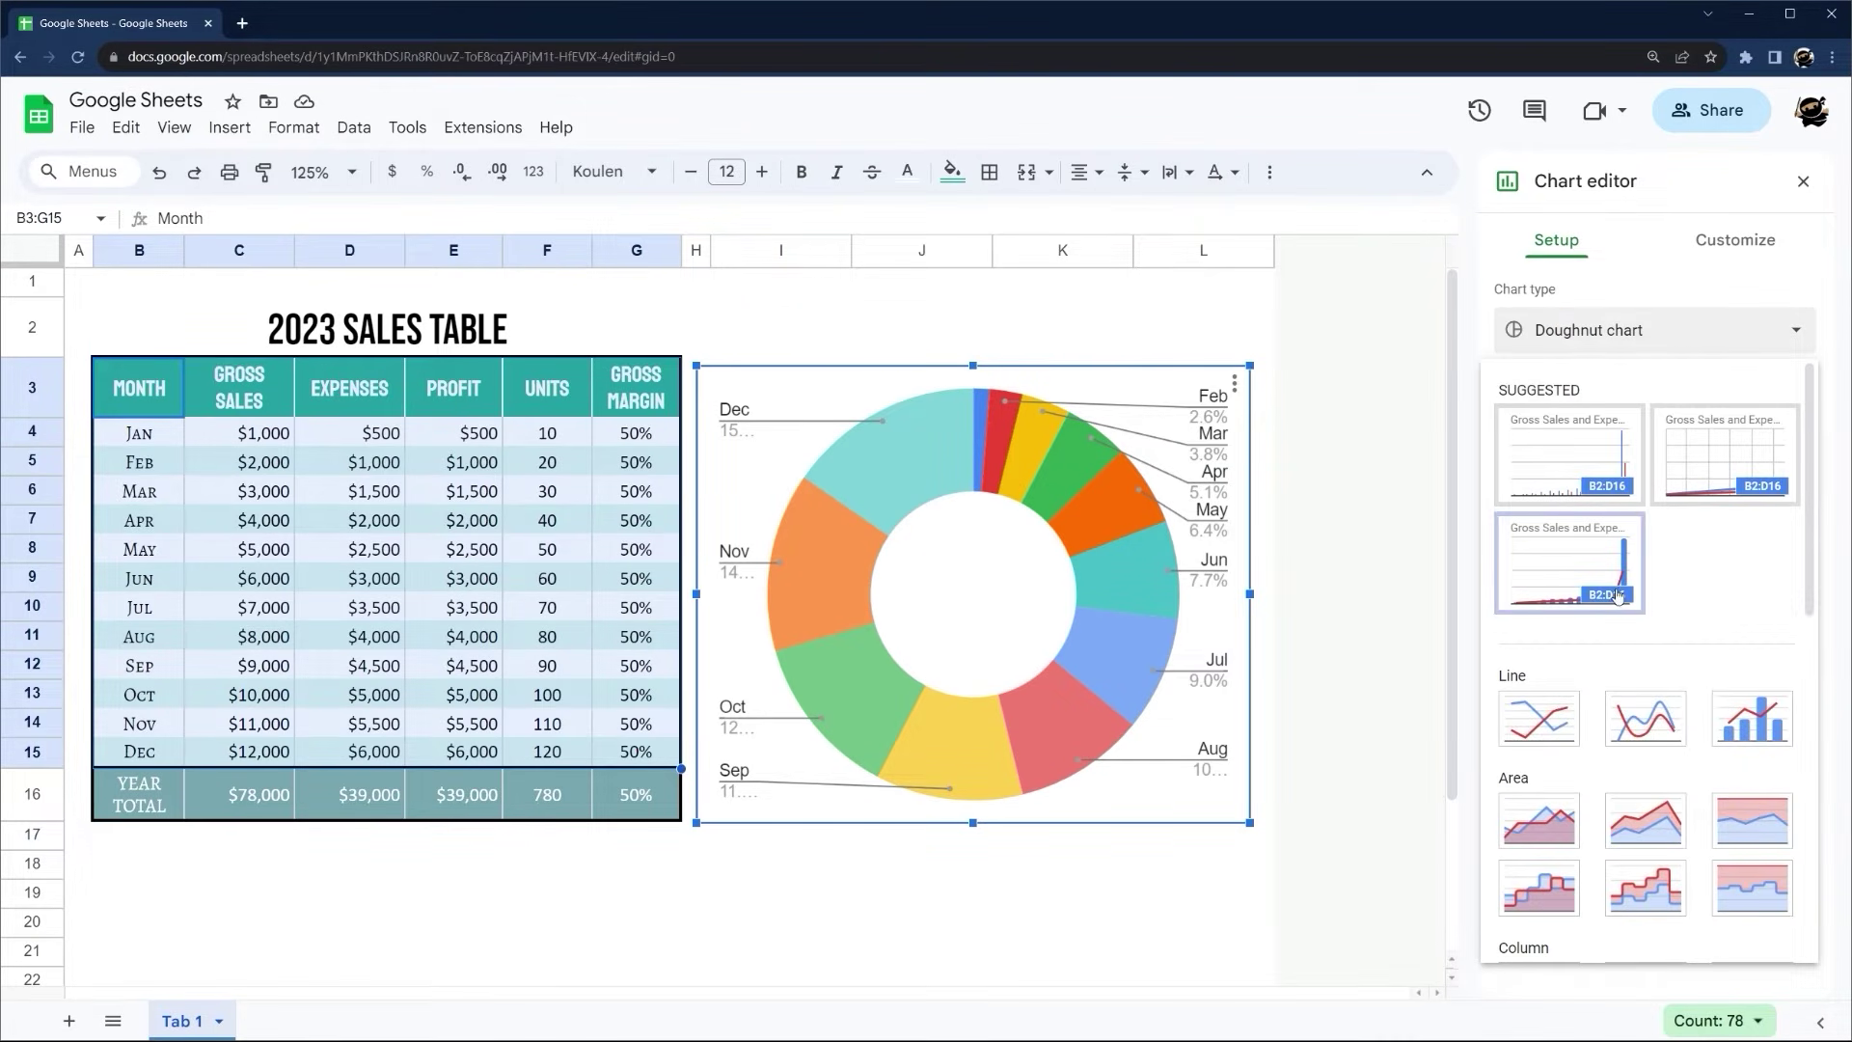
scroll(1686, 651, down, 3)
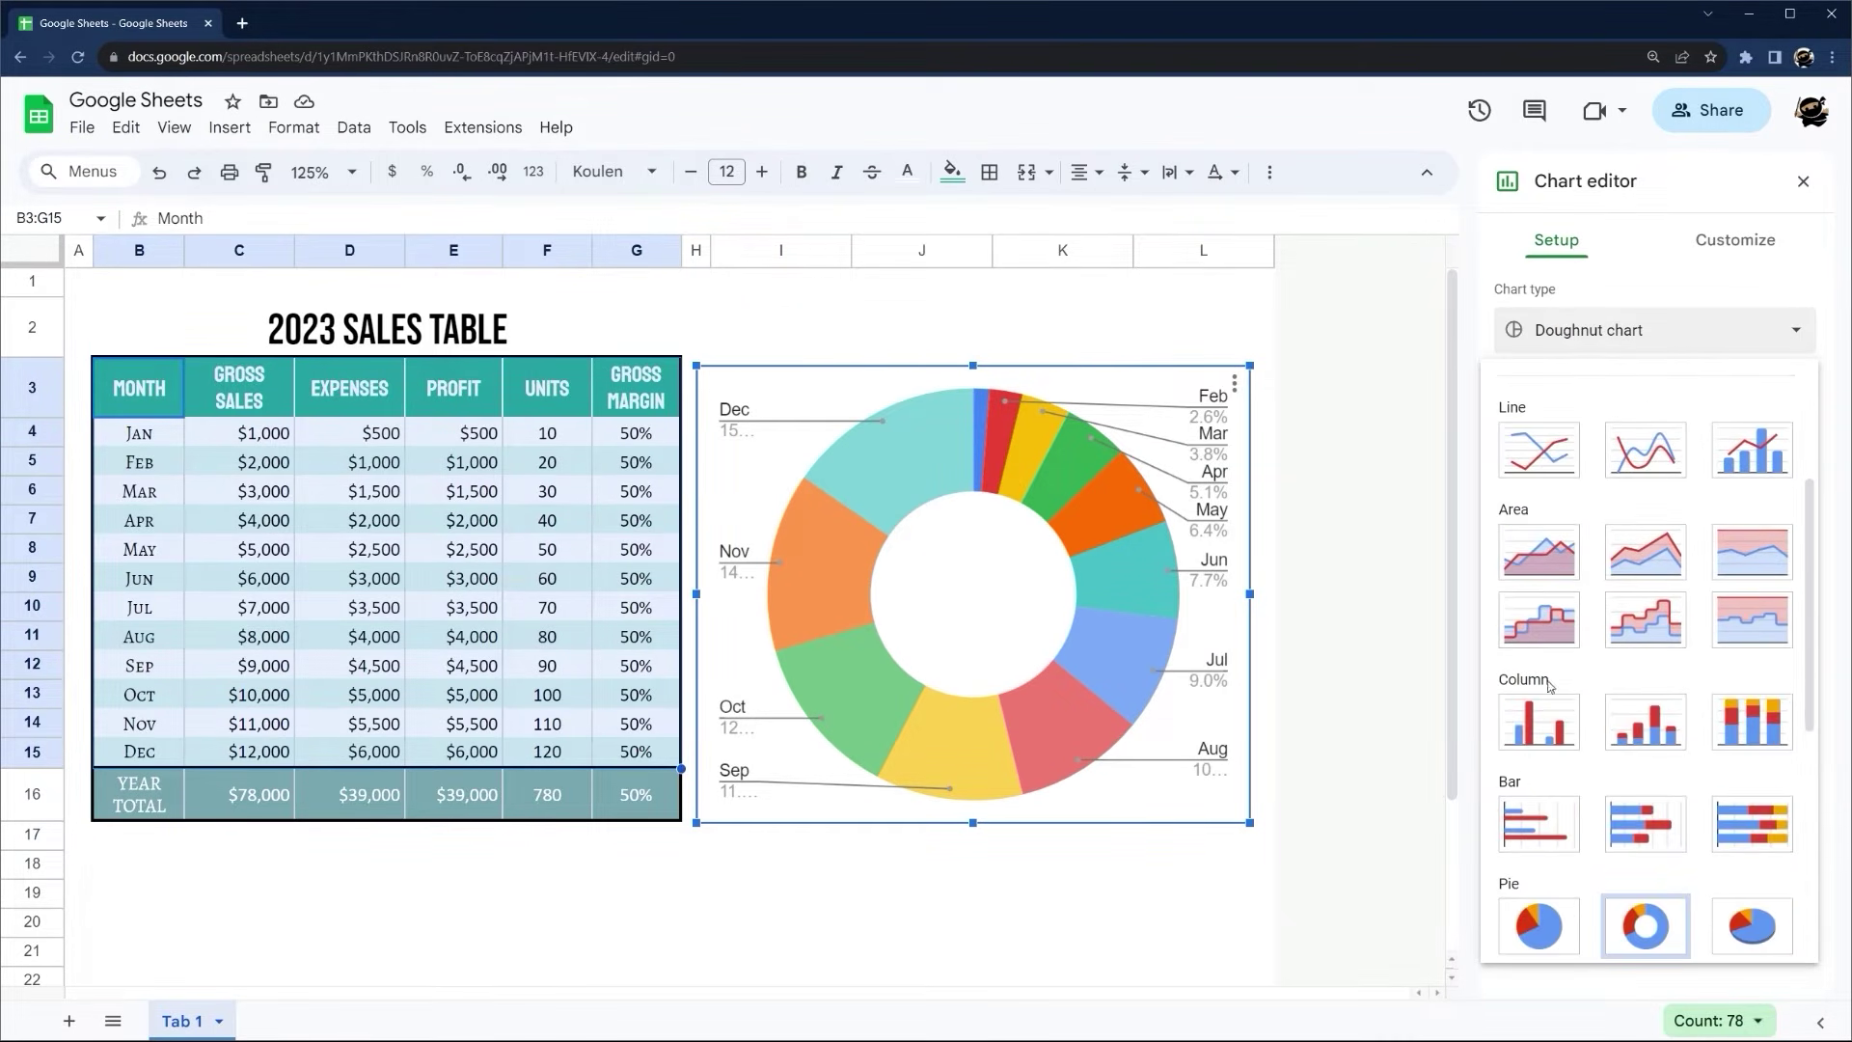
scroll(1597, 681, down, 1)
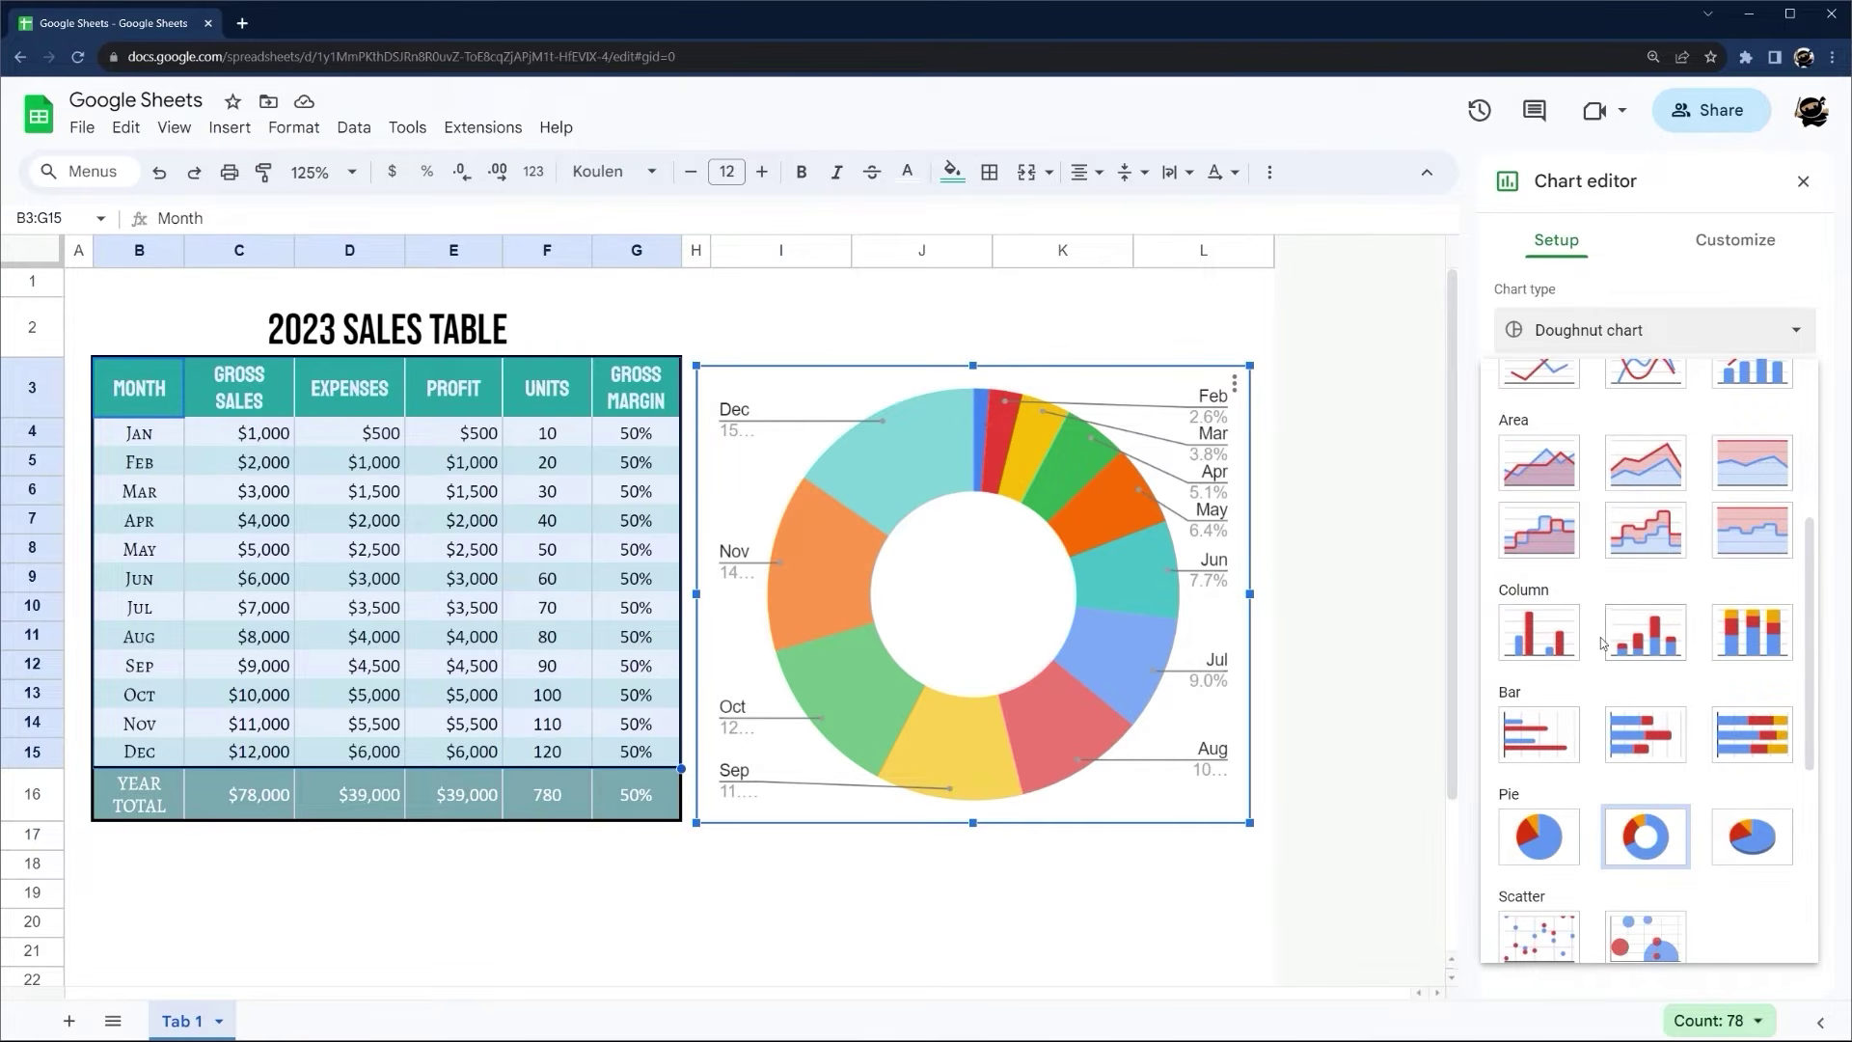
click(1538, 632)
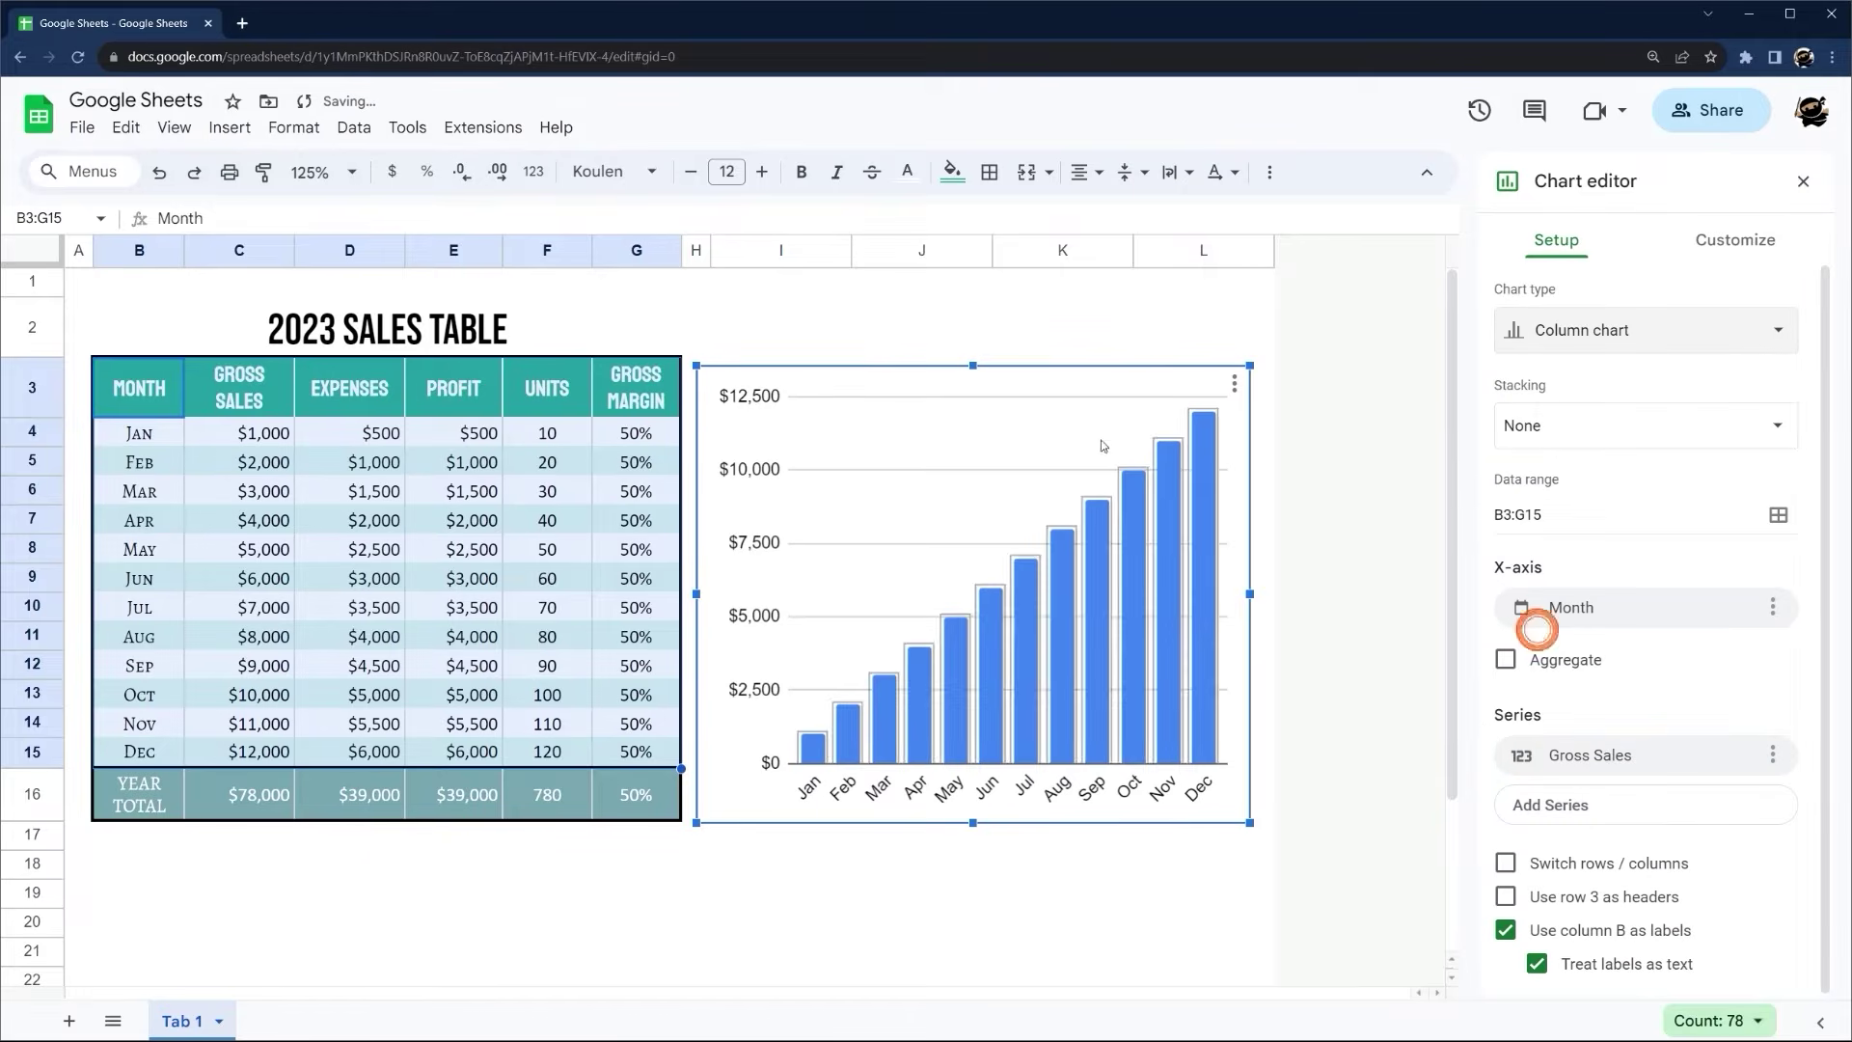
click(1801, 184)
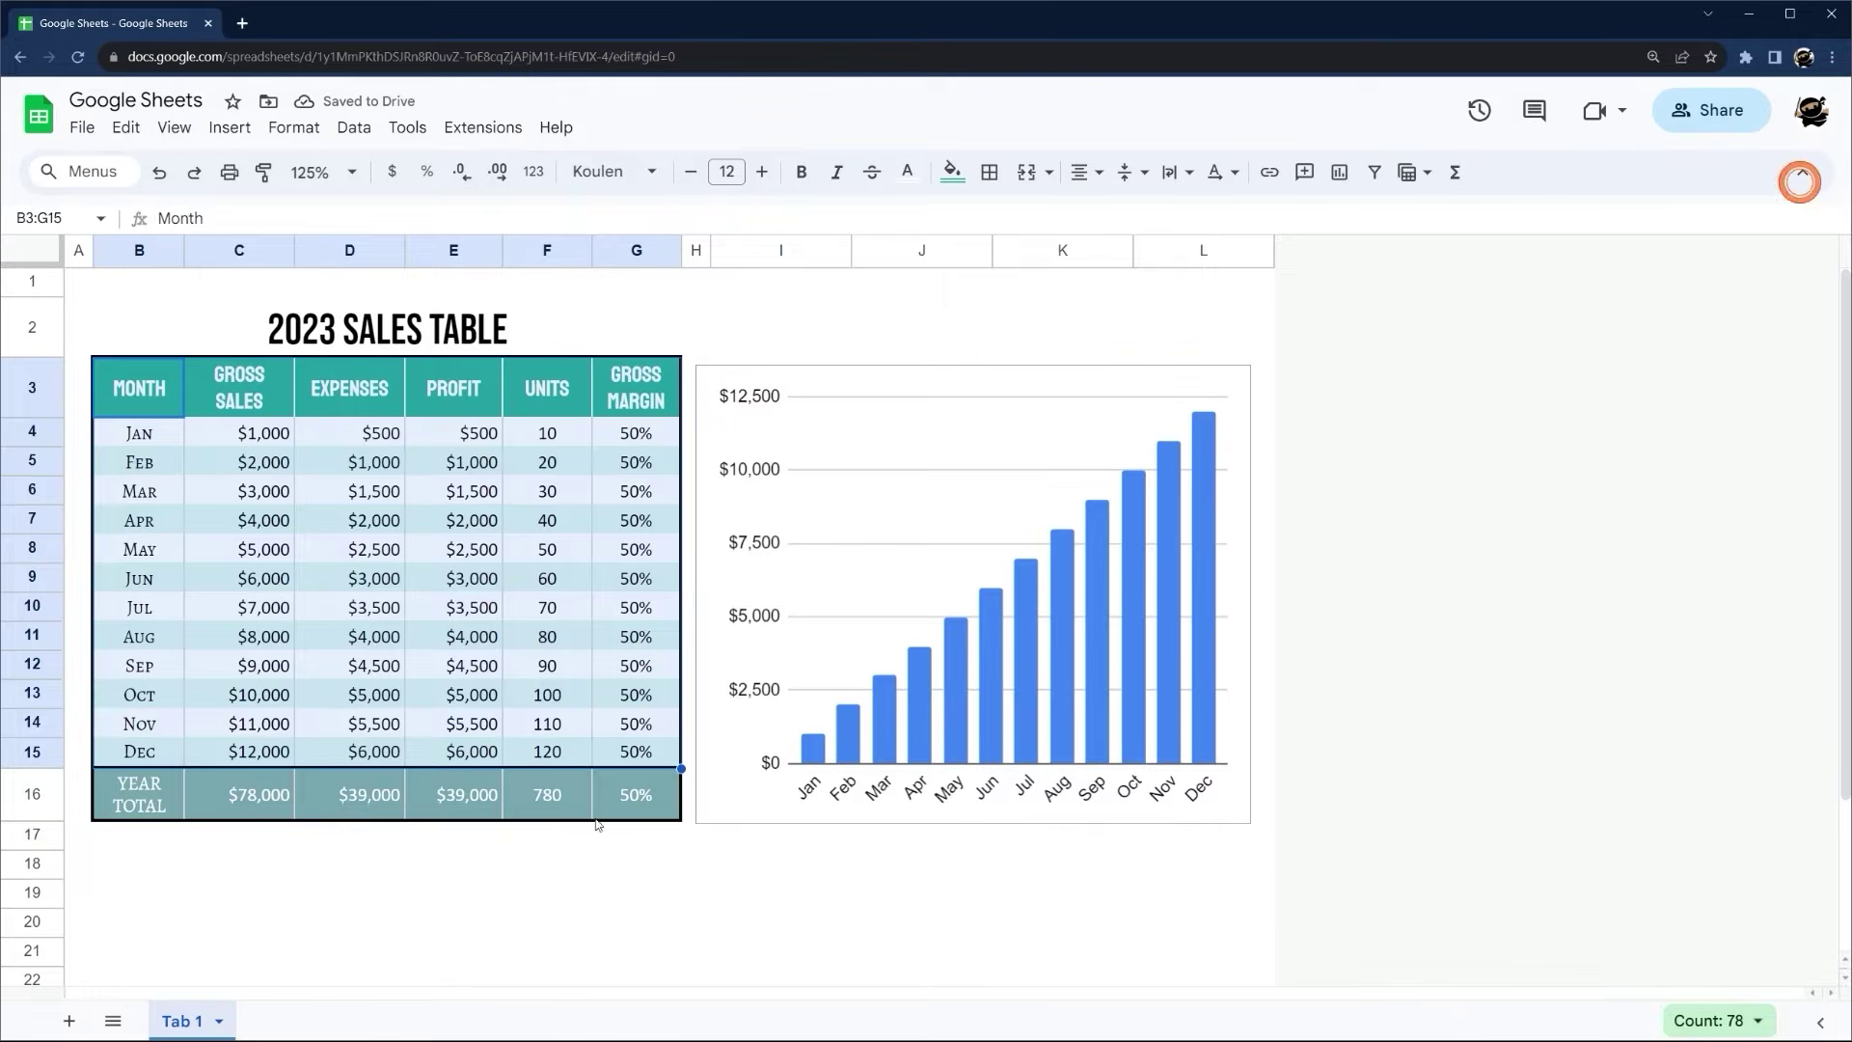
click(550, 893)
Reopen the chart for editing and set both its background color and border color to the lightest gray, leaving the chart deselected
click(1073, 374)
click(1074, 375)
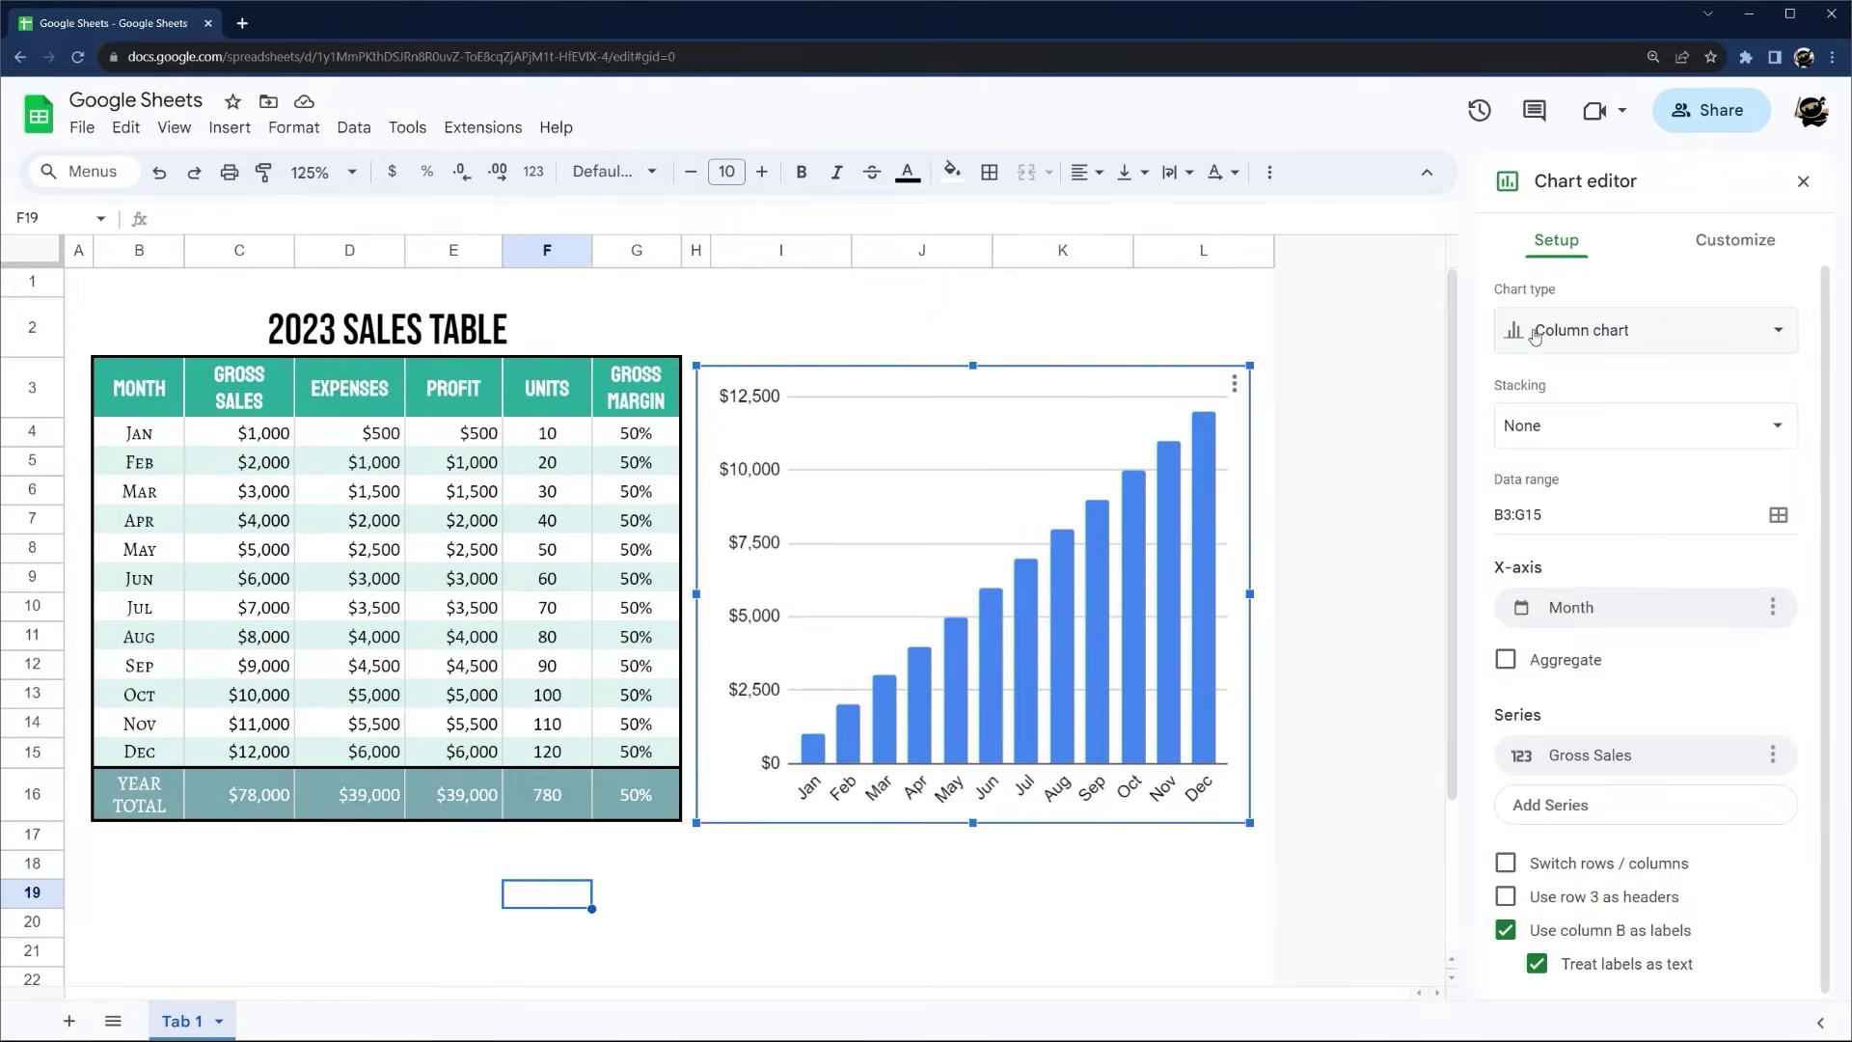
click(1733, 239)
click(1567, 291)
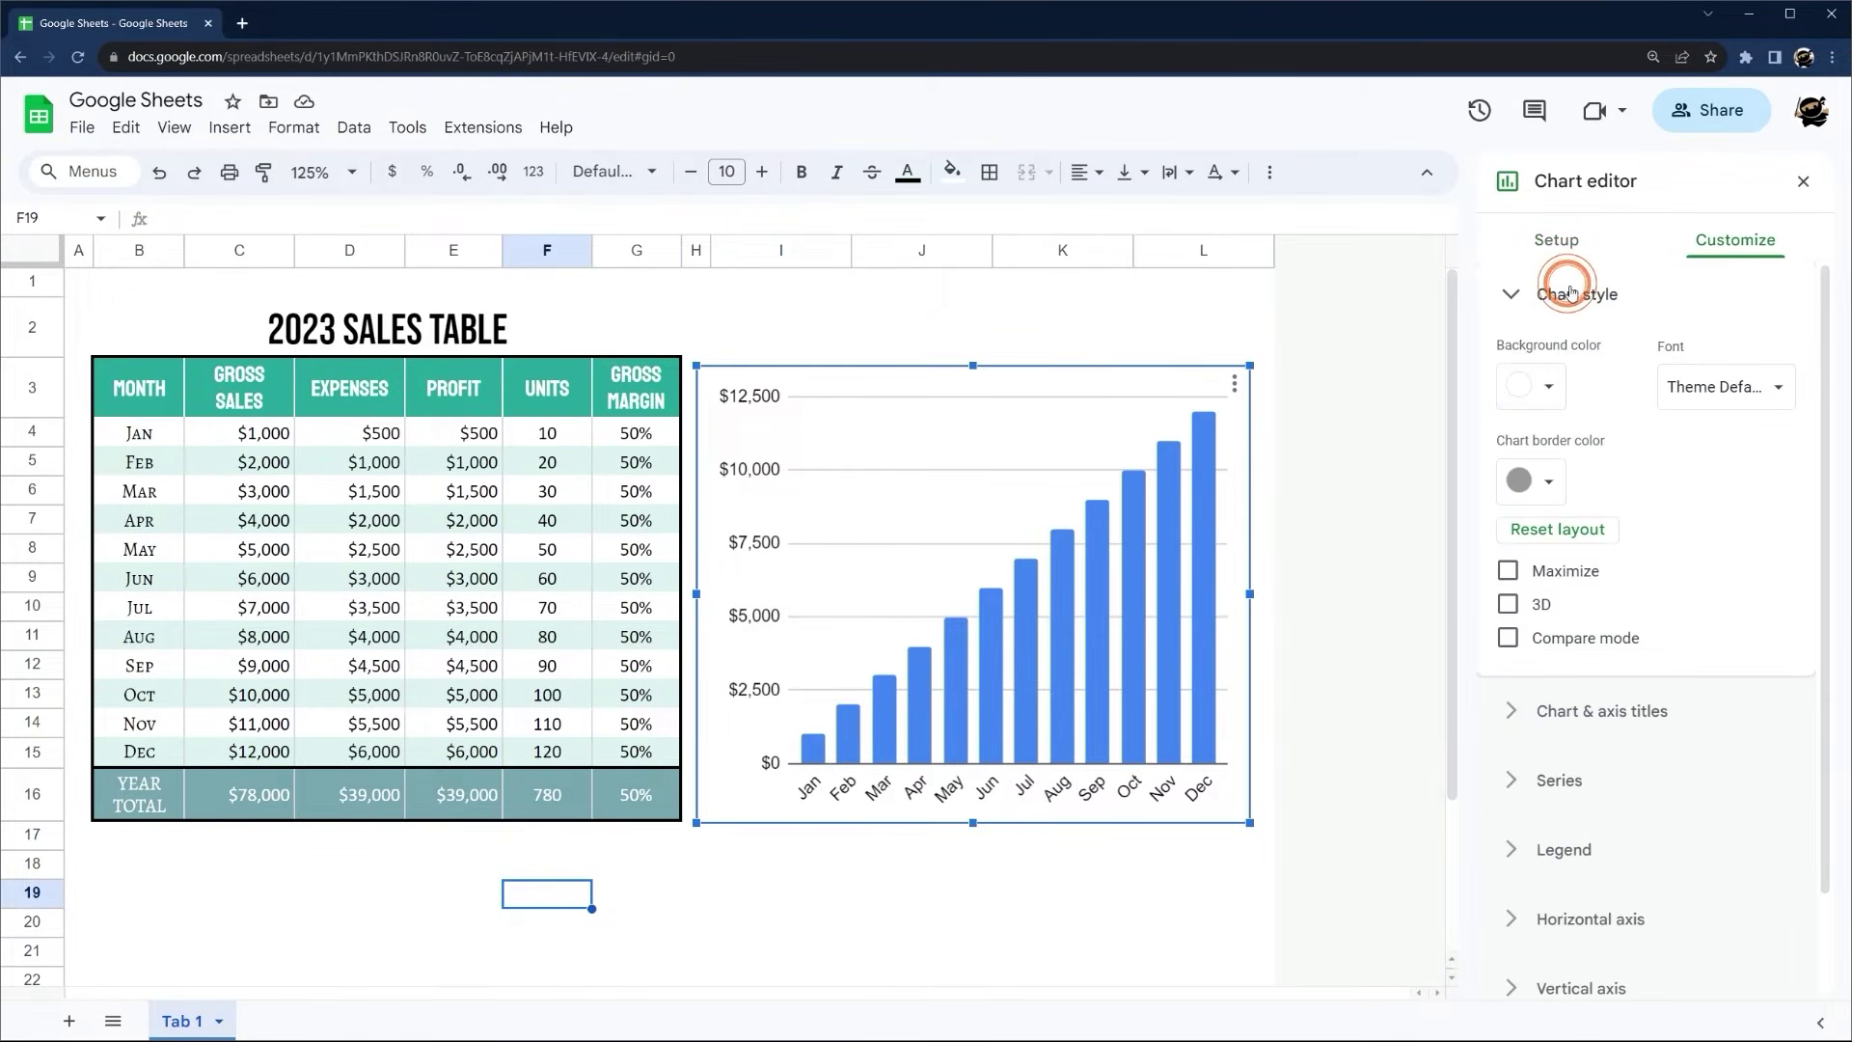
click(1542, 390)
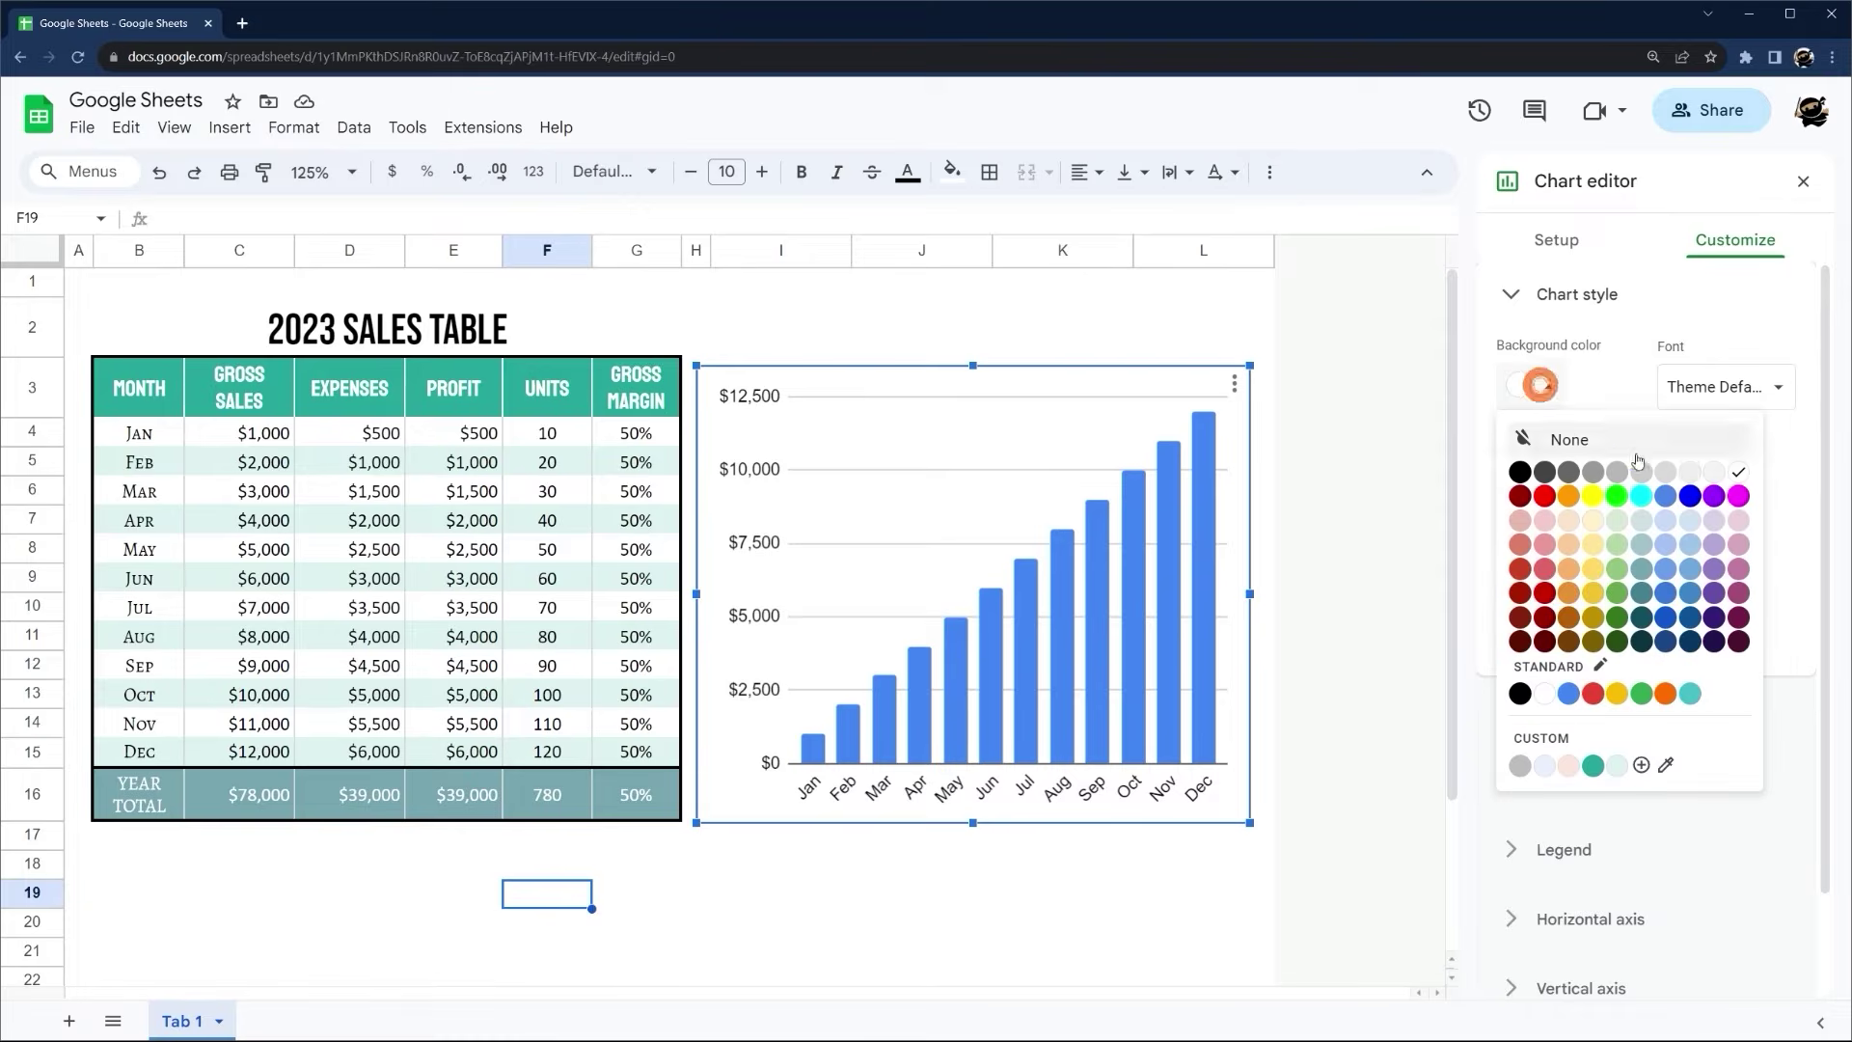
click(1714, 472)
click(1555, 482)
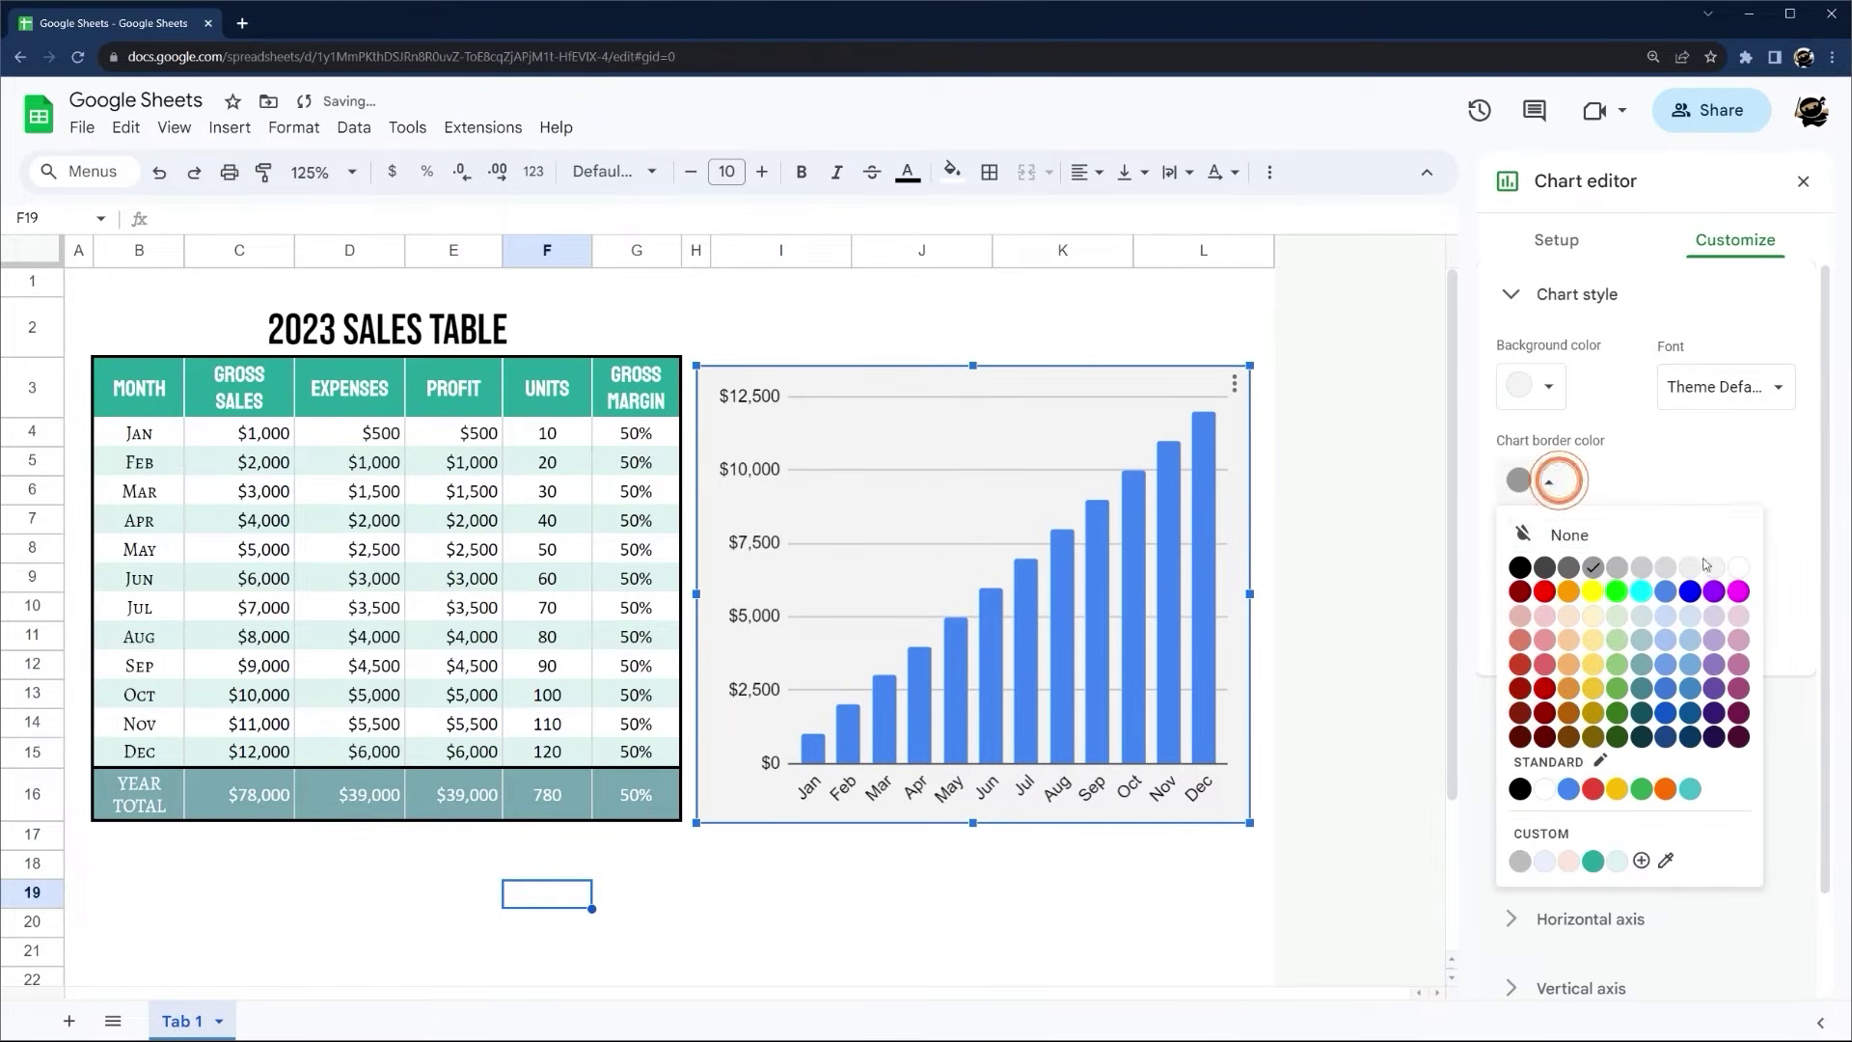
click(1713, 571)
click(1532, 395)
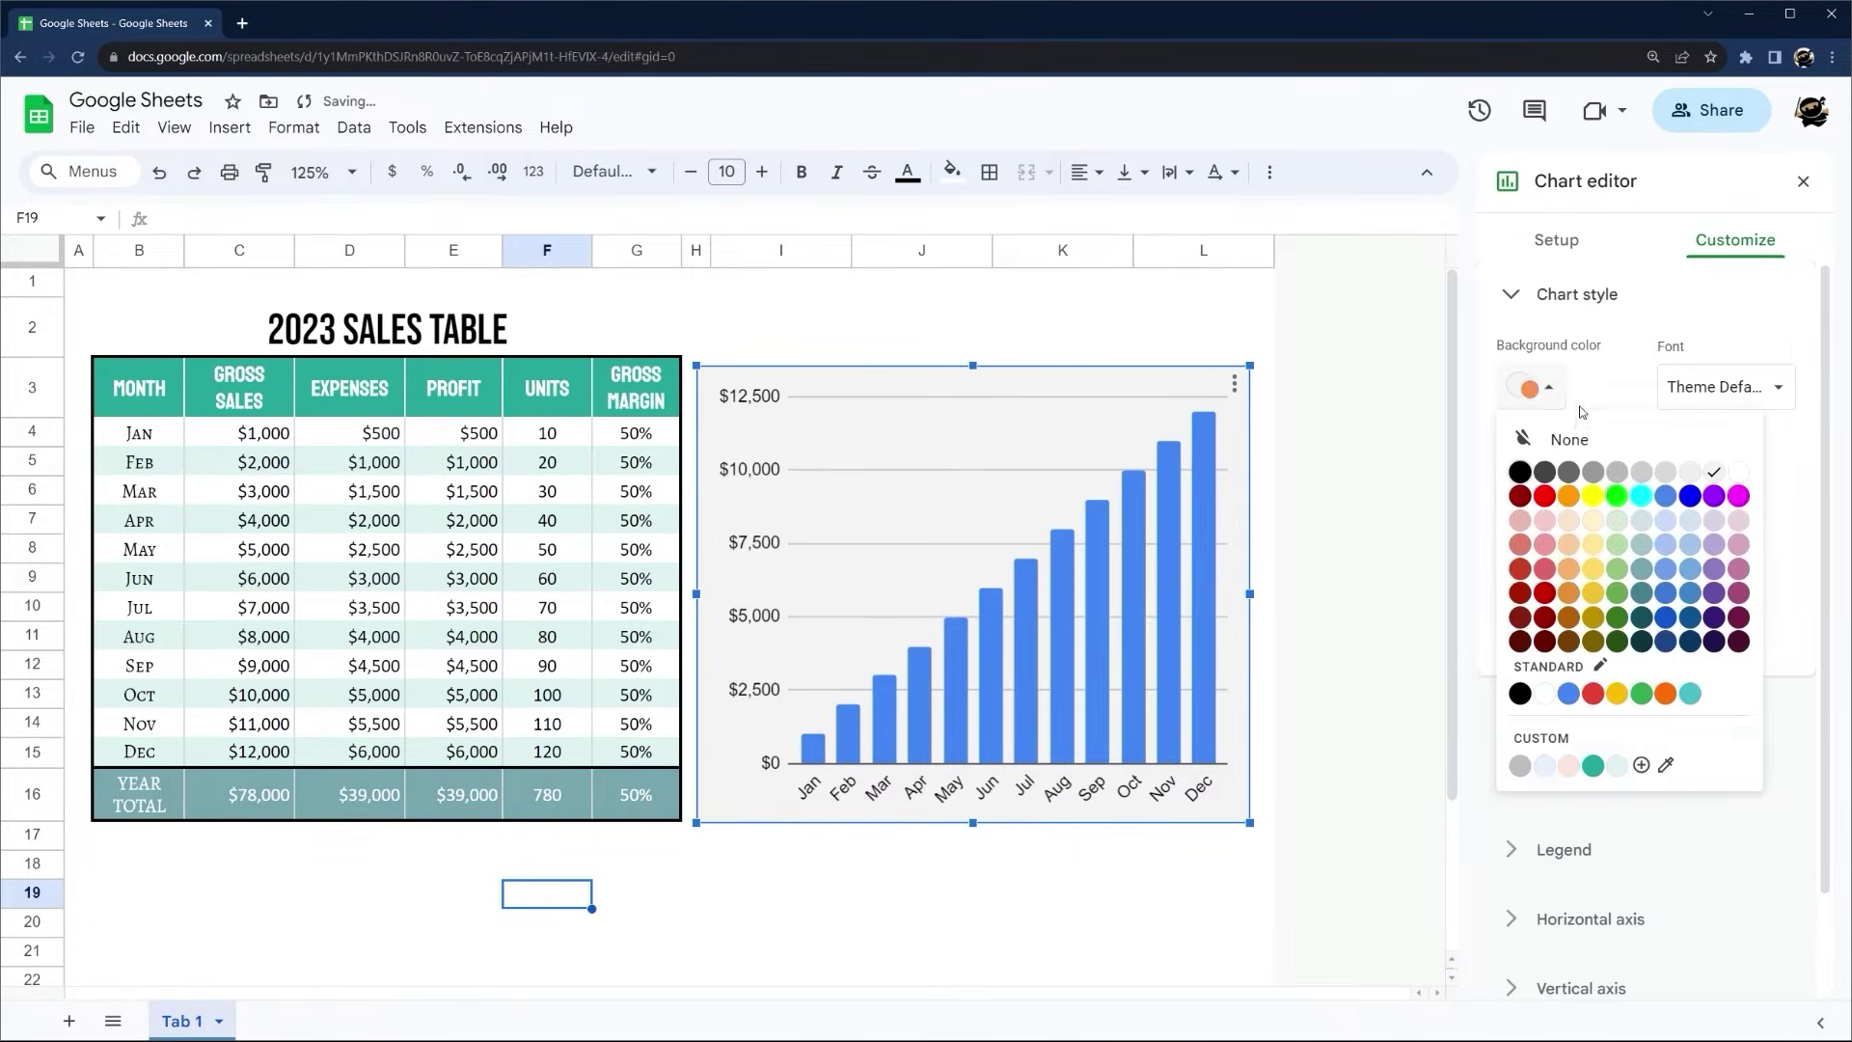
click(1713, 480)
click(1533, 472)
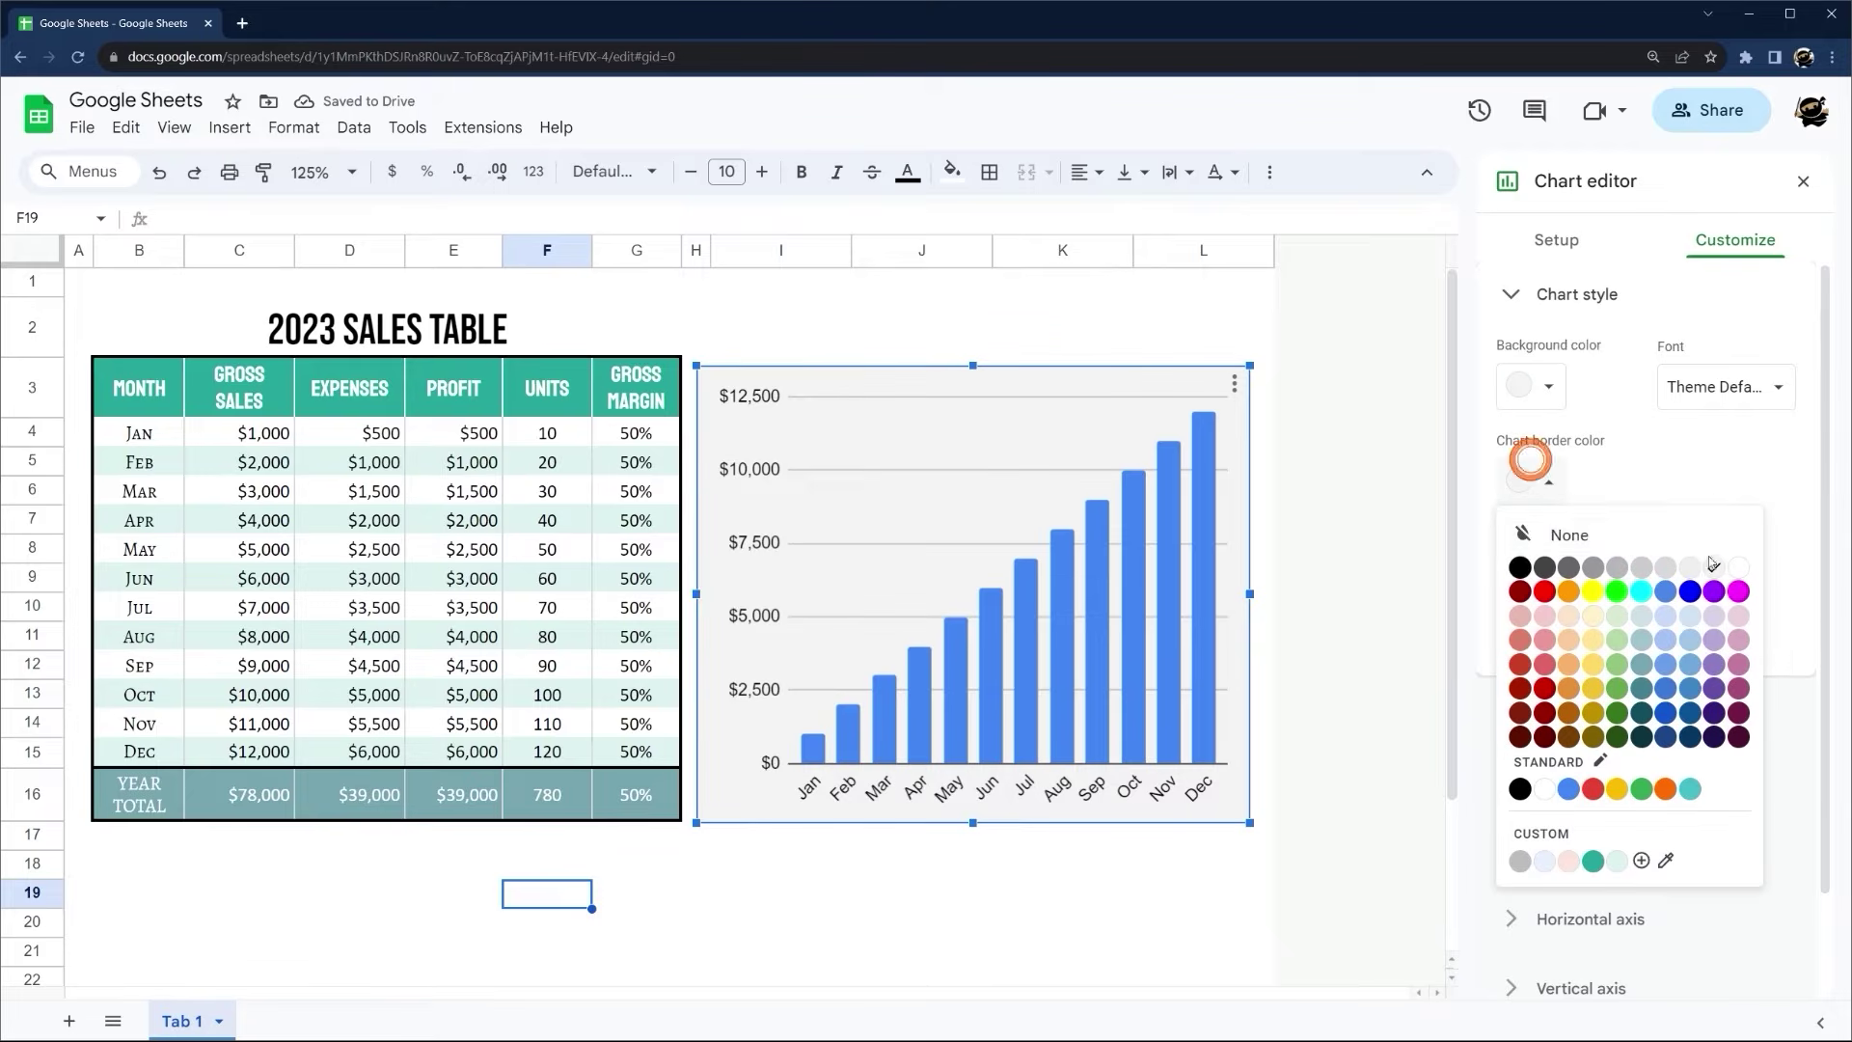
click(1713, 569)
click(1196, 309)
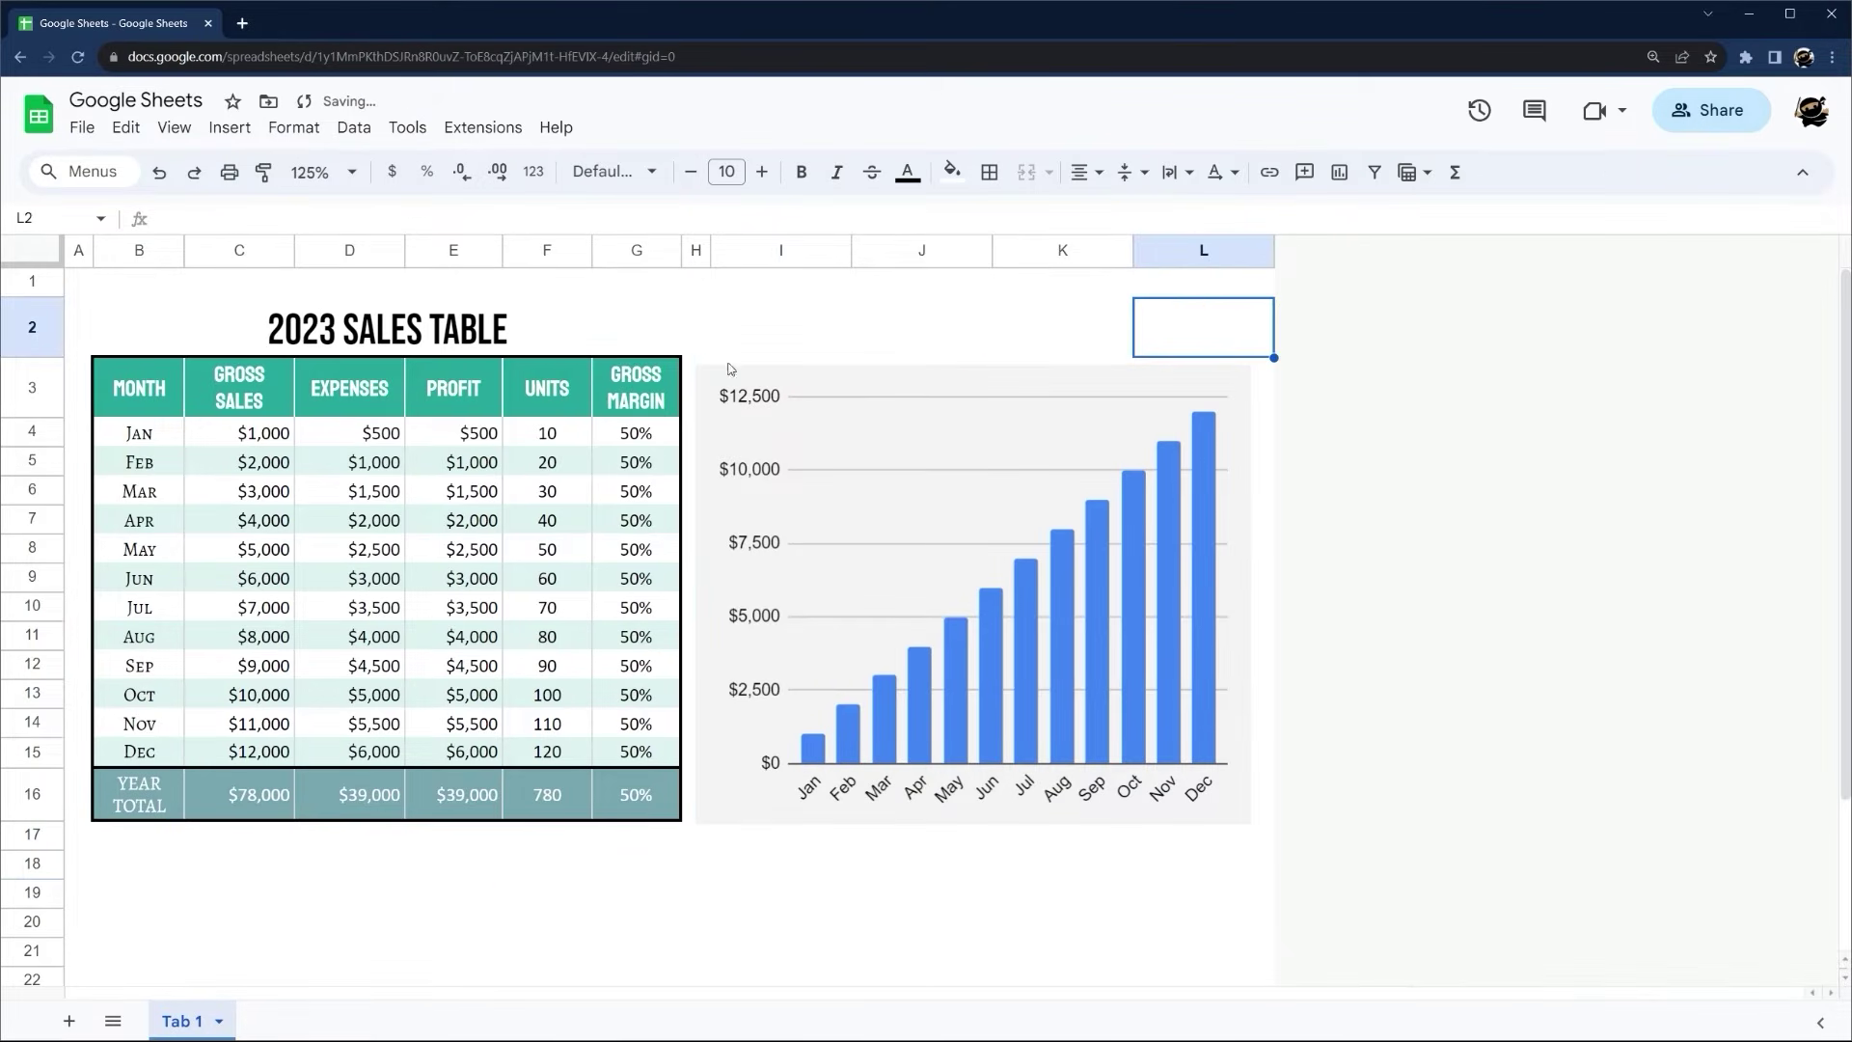
Extend the chart's upper edge slightly so it lines up with the top of the table's header row
click(801, 408)
drag(972, 366, 973, 353)
click(1000, 338)
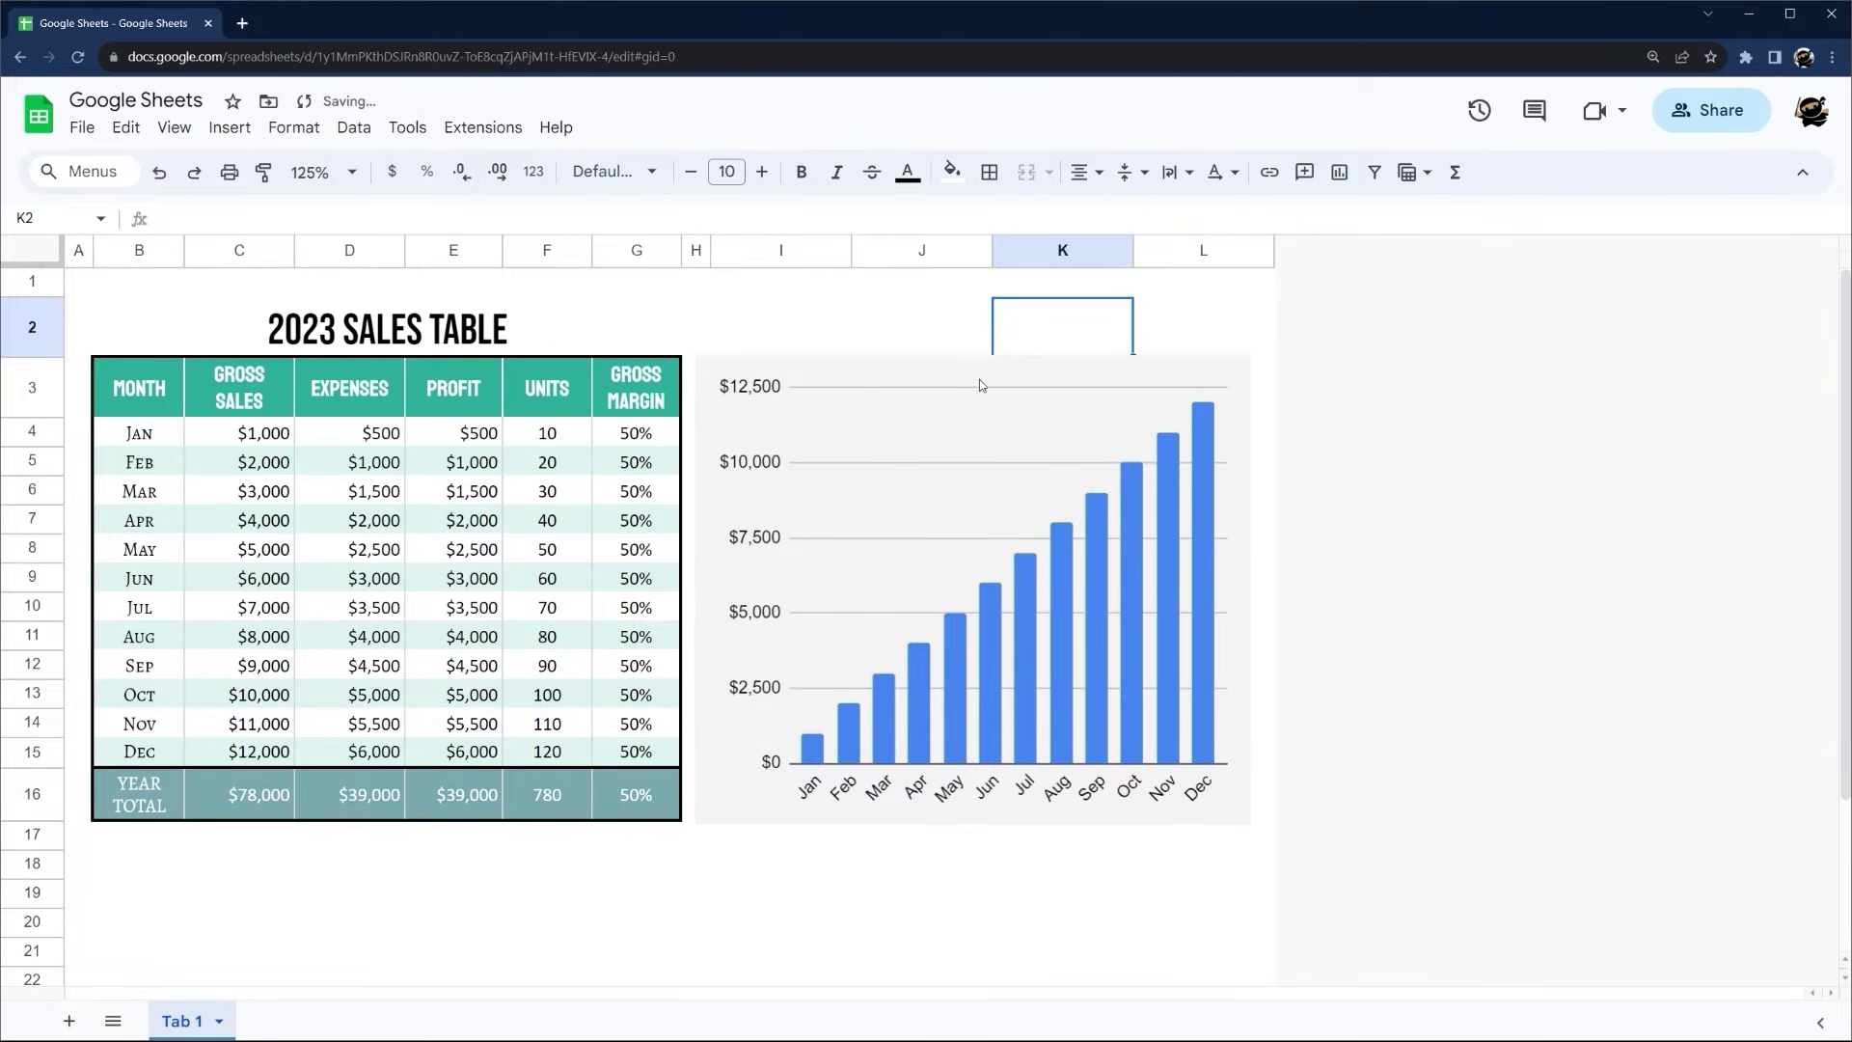
Set the chart's background color and border color to the palest yellow (#fff2cc) in the chart style settings
double_click(993, 378)
click(1726, 249)
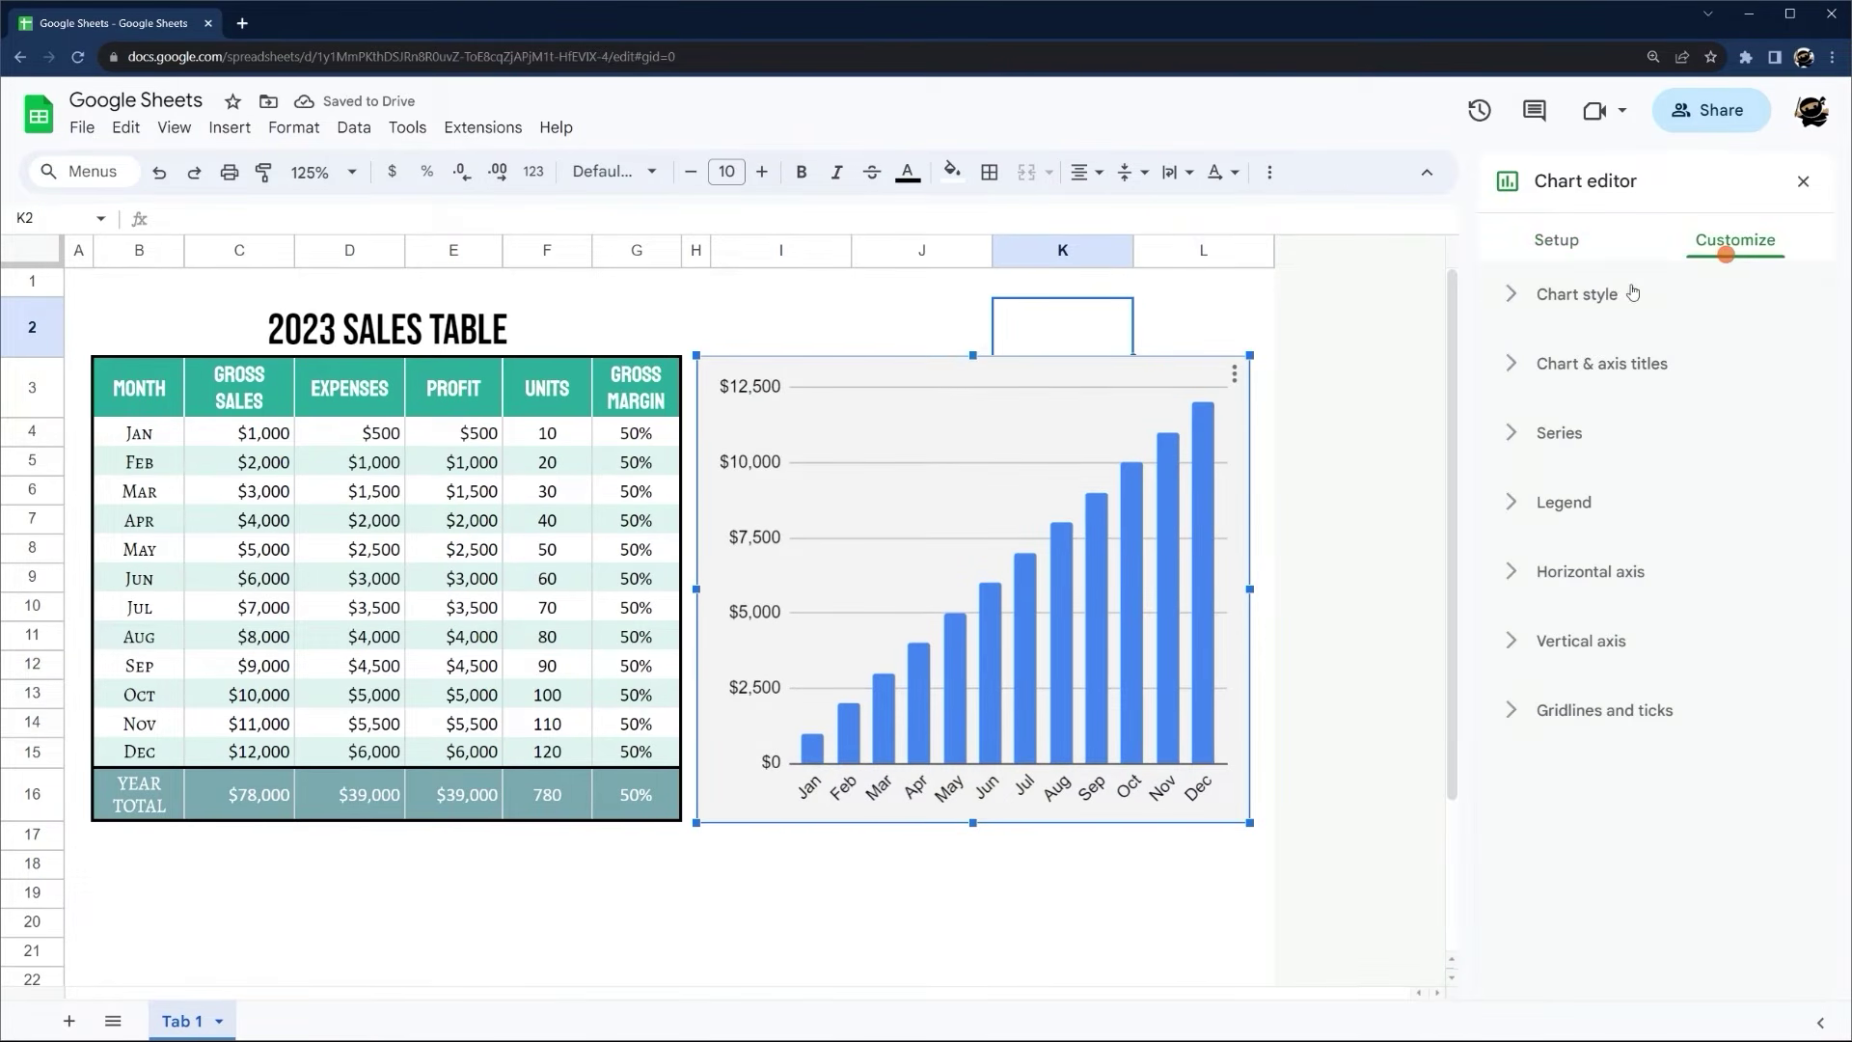
click(1552, 297)
click(1578, 522)
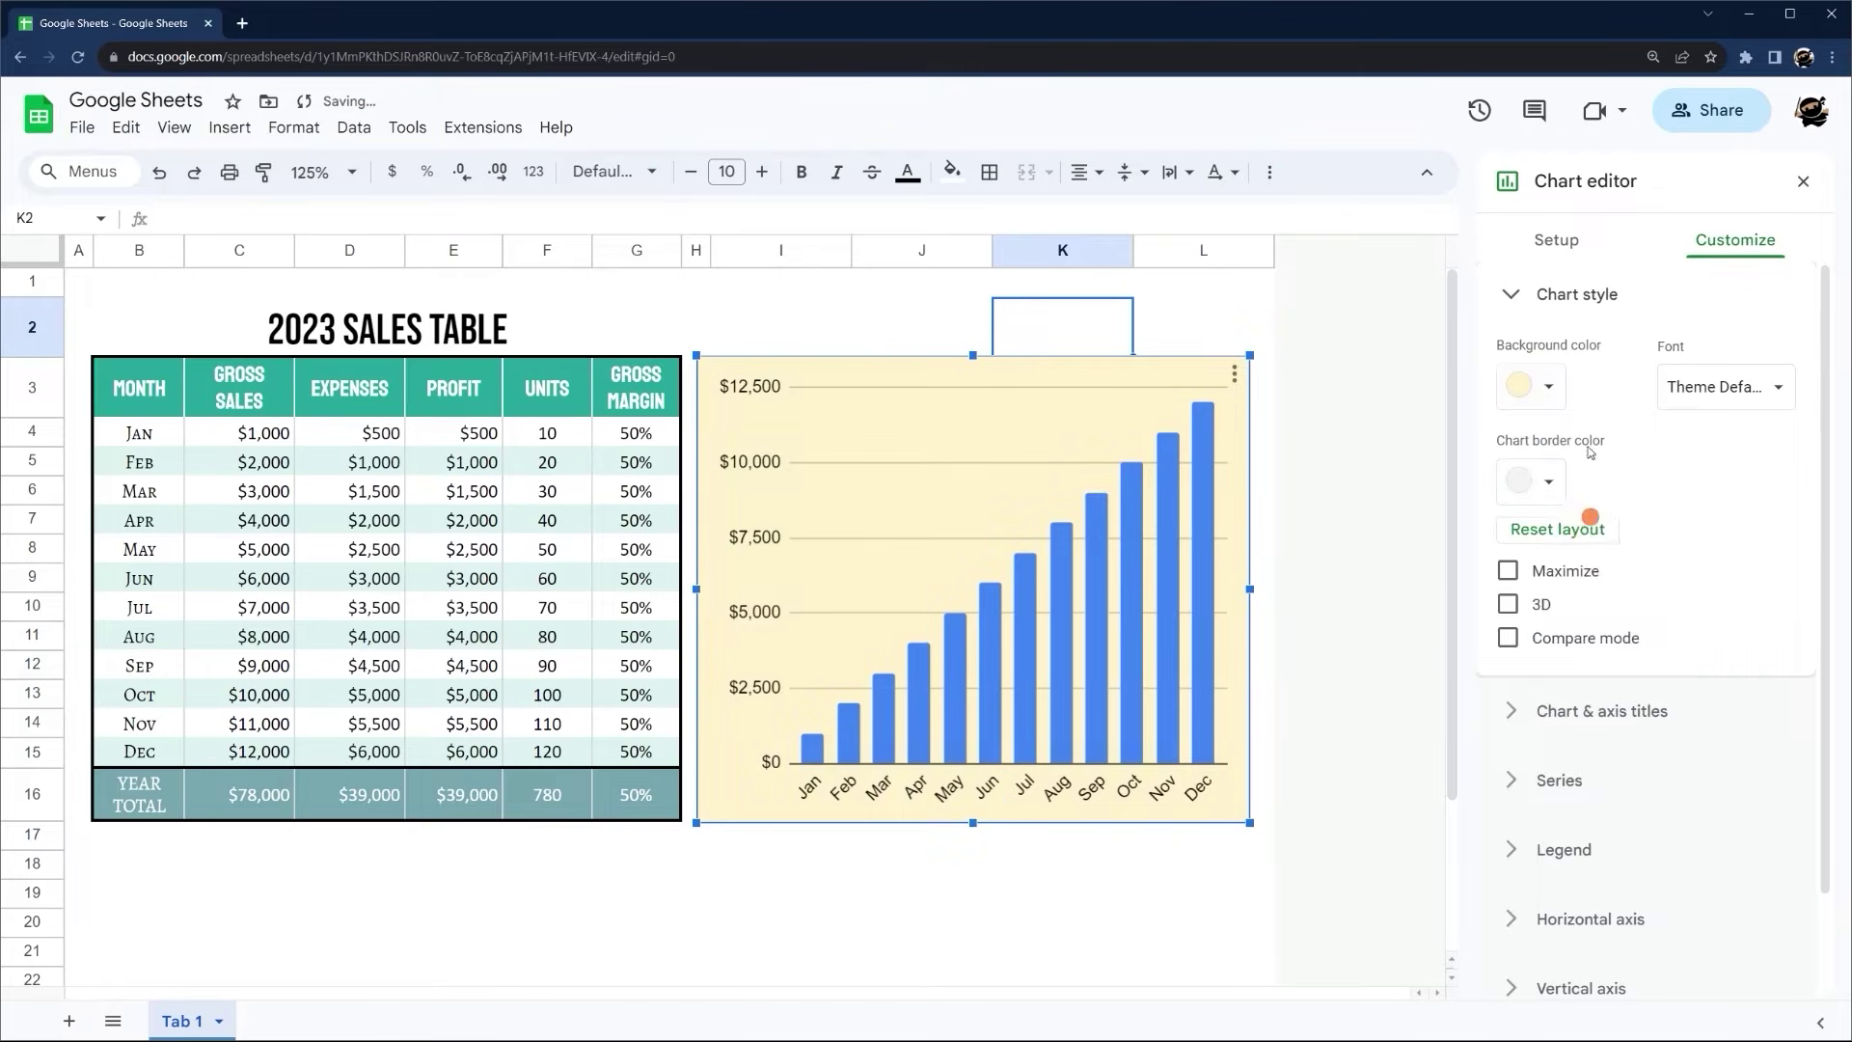
click(1534, 480)
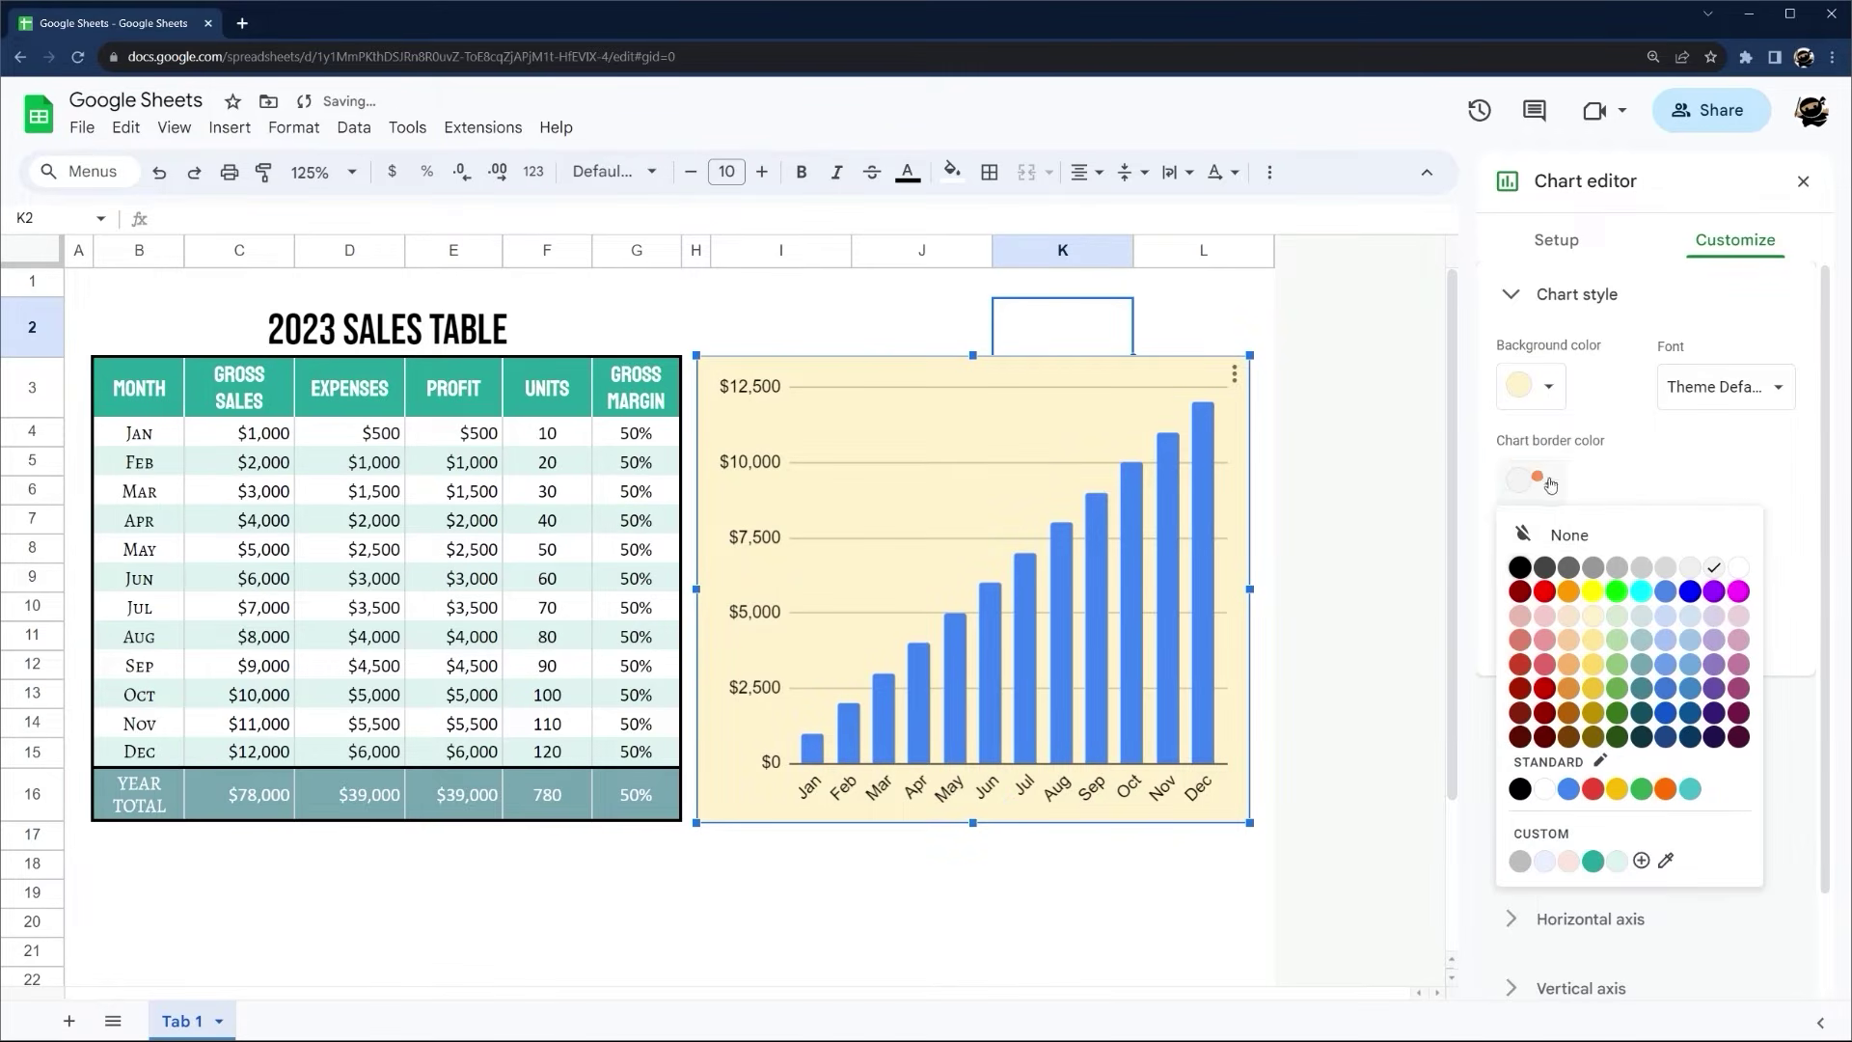
click(1592, 614)
click(1534, 389)
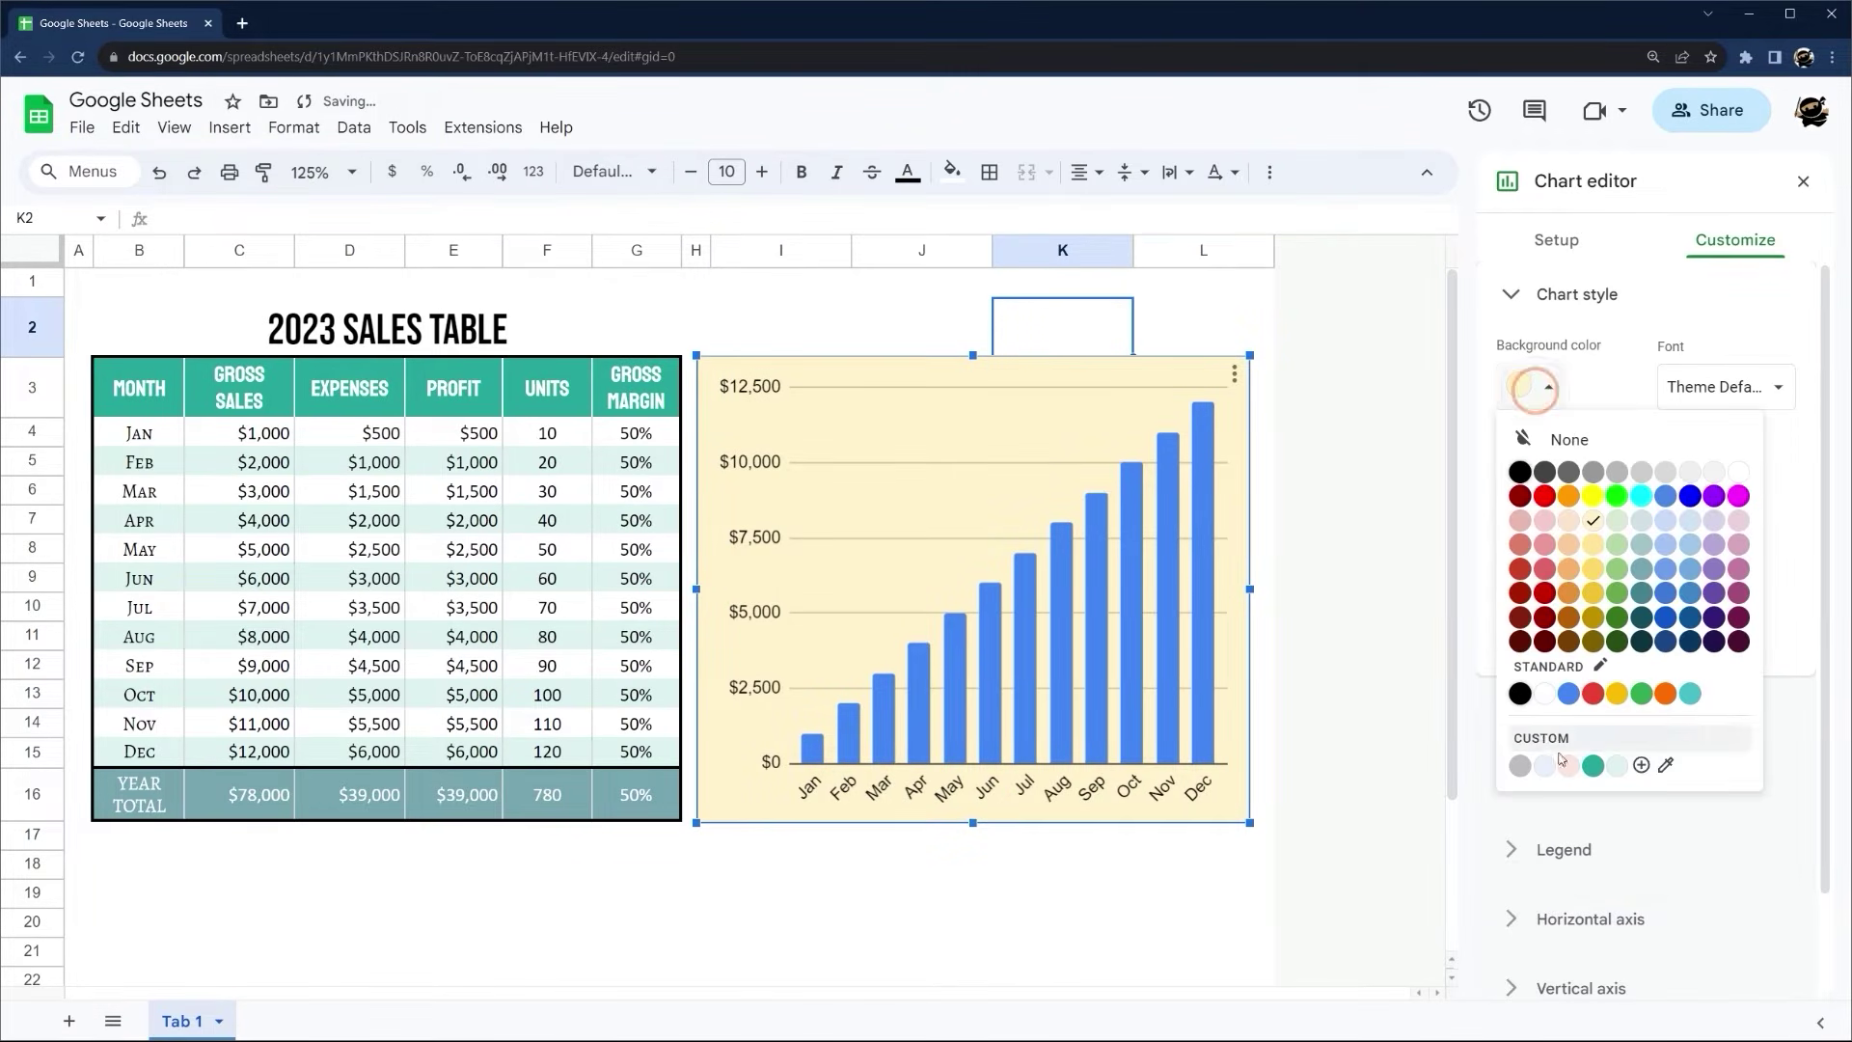
click(1641, 765)
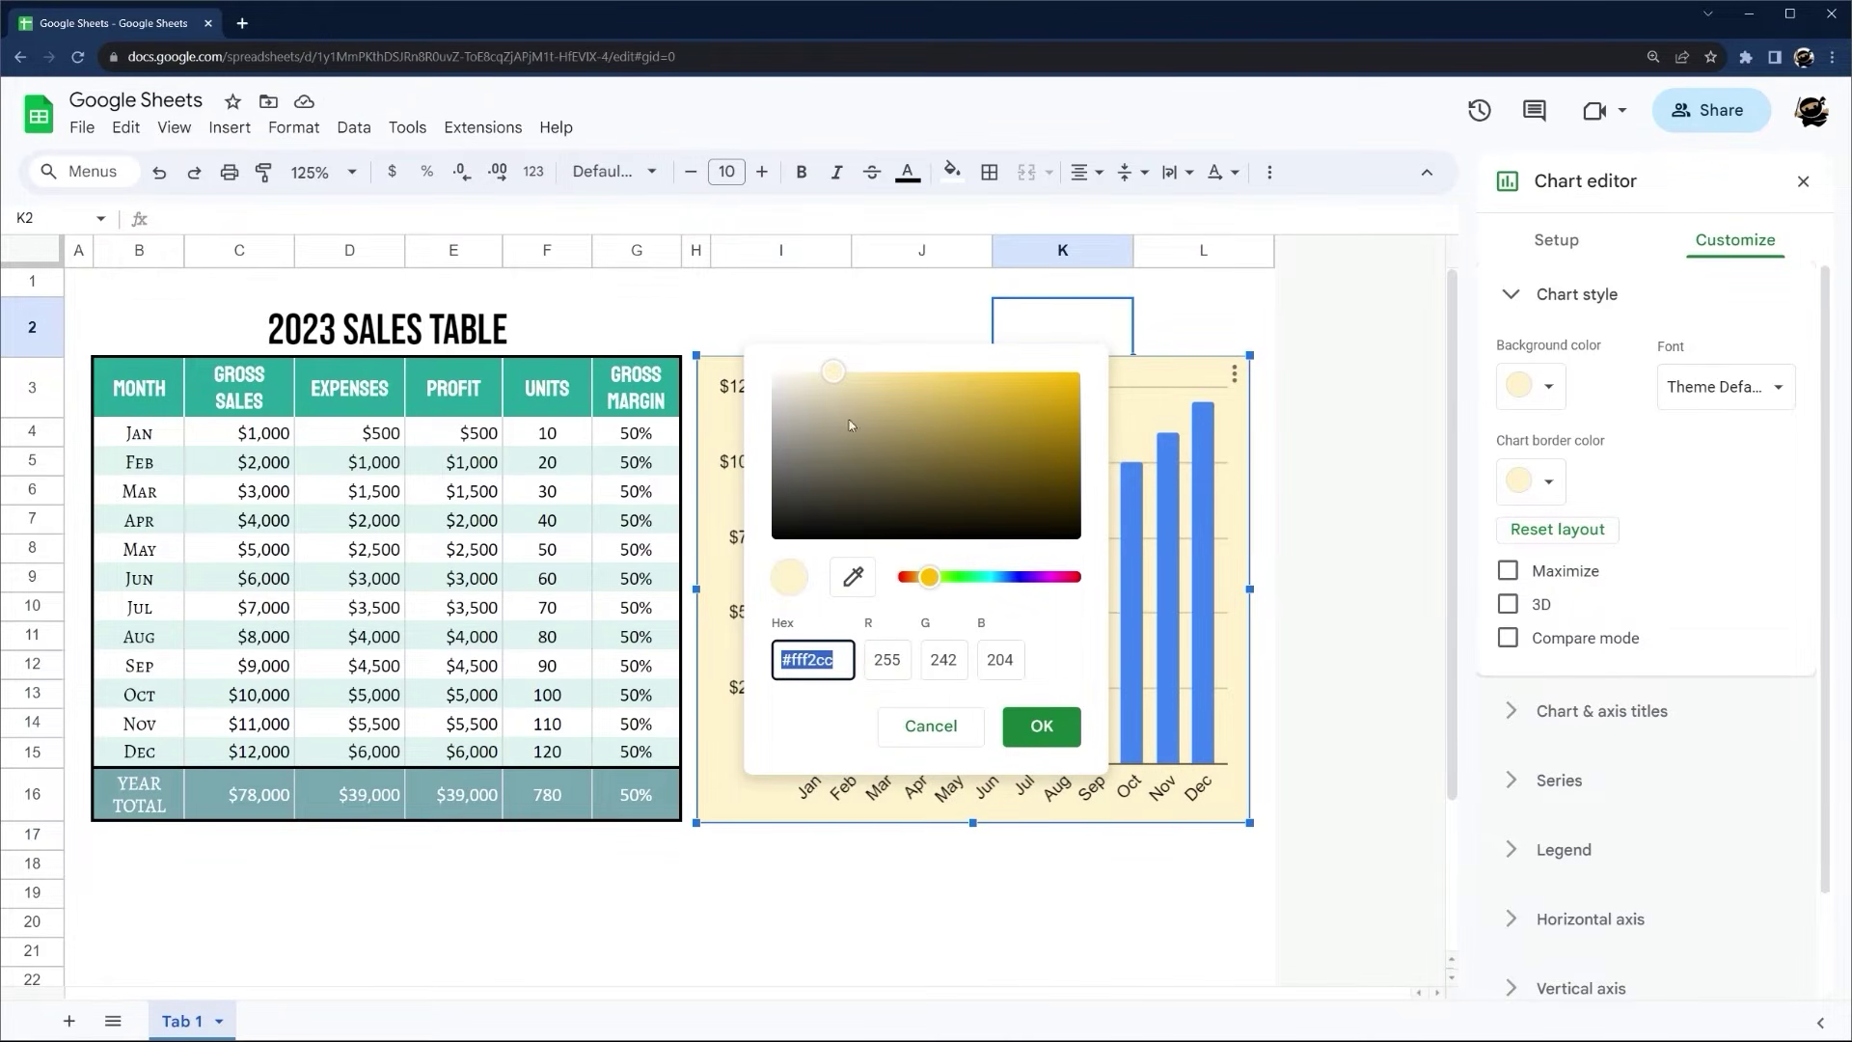
click(916, 448)
click(928, 726)
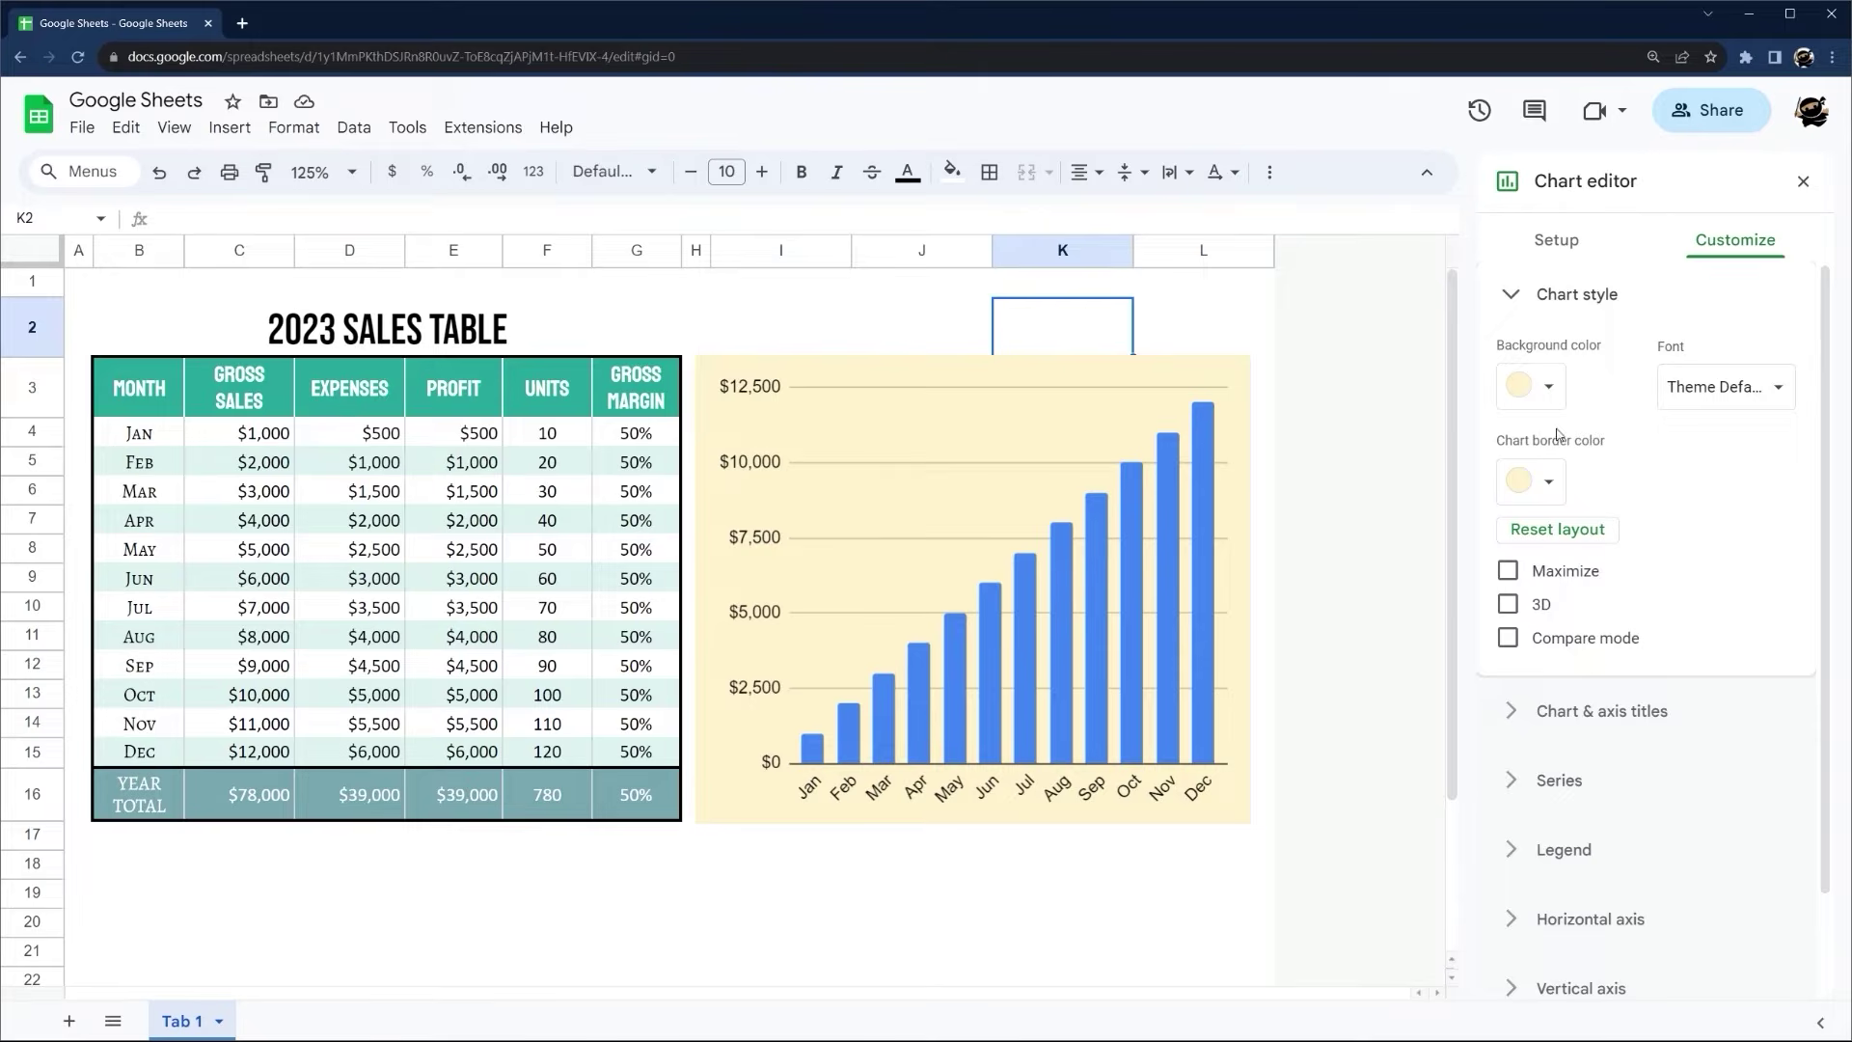
Set the chart's background color and border color to the lightest gray and close the chart editor
click(1547, 386)
click(1711, 472)
click(1548, 480)
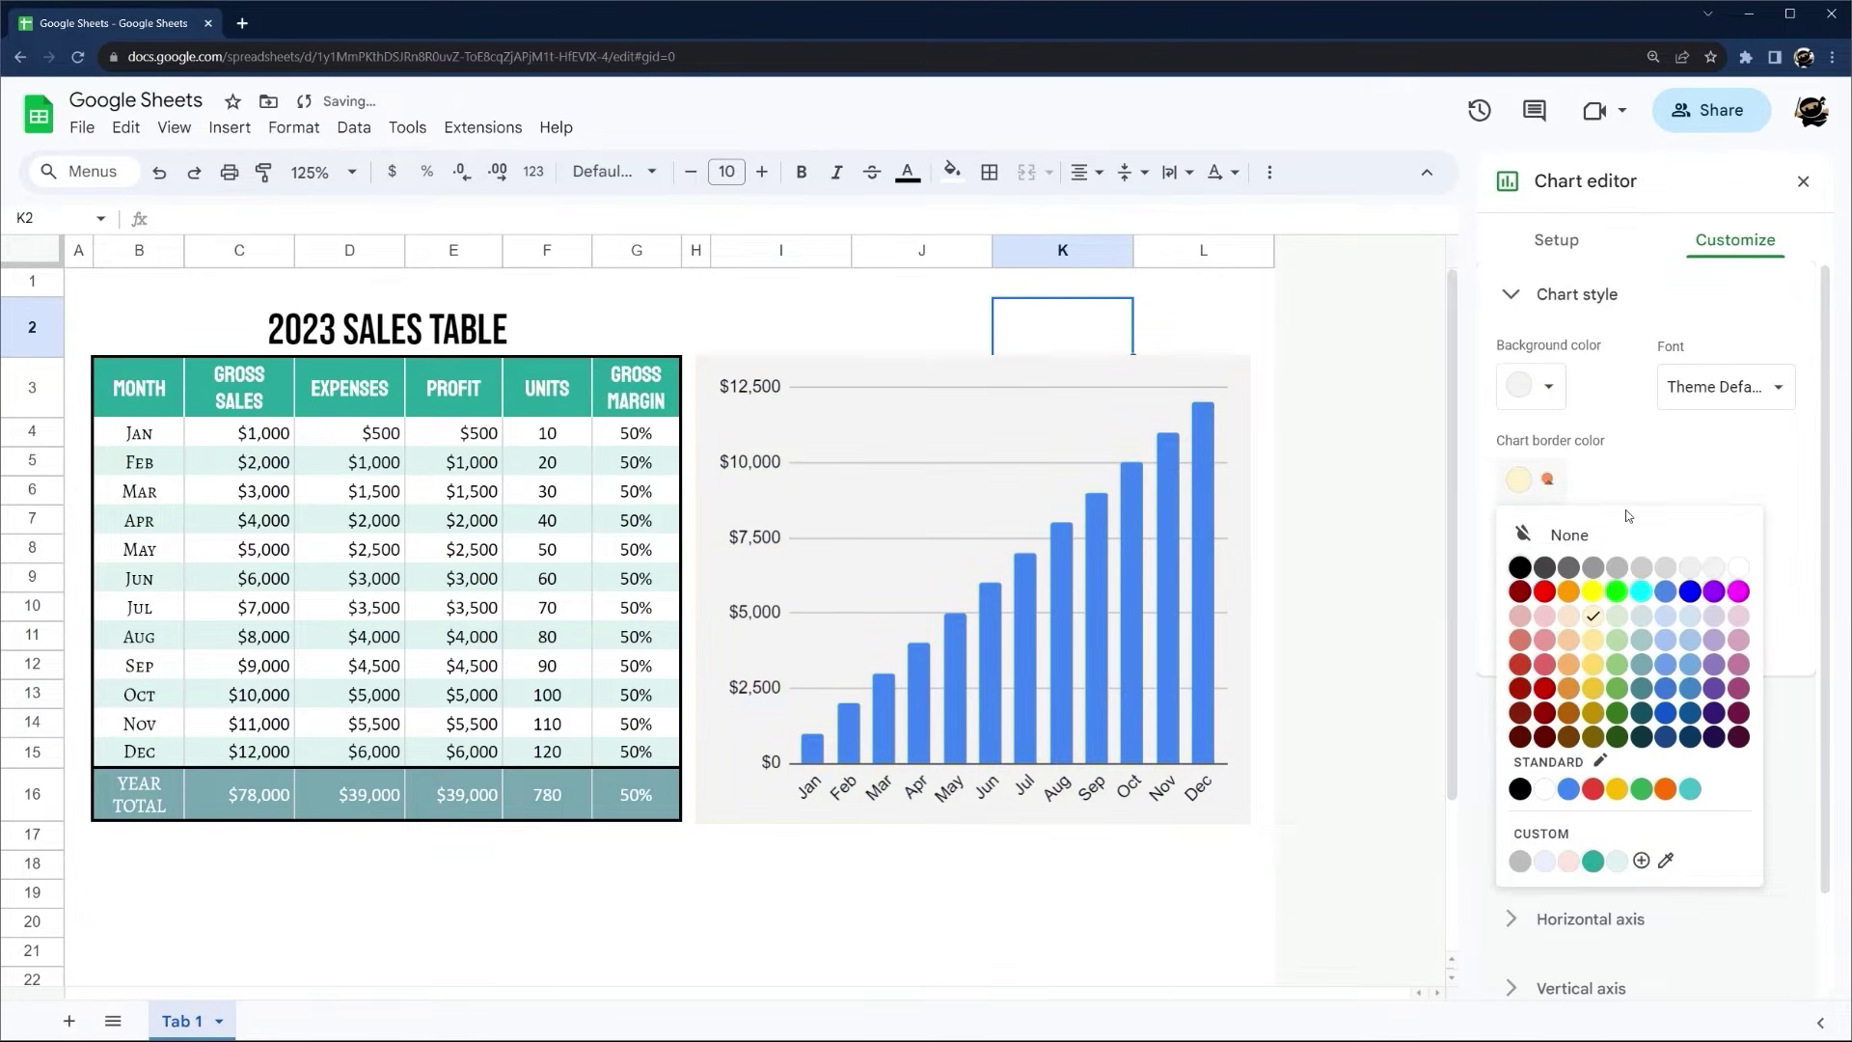
click(1713, 566)
click(1514, 297)
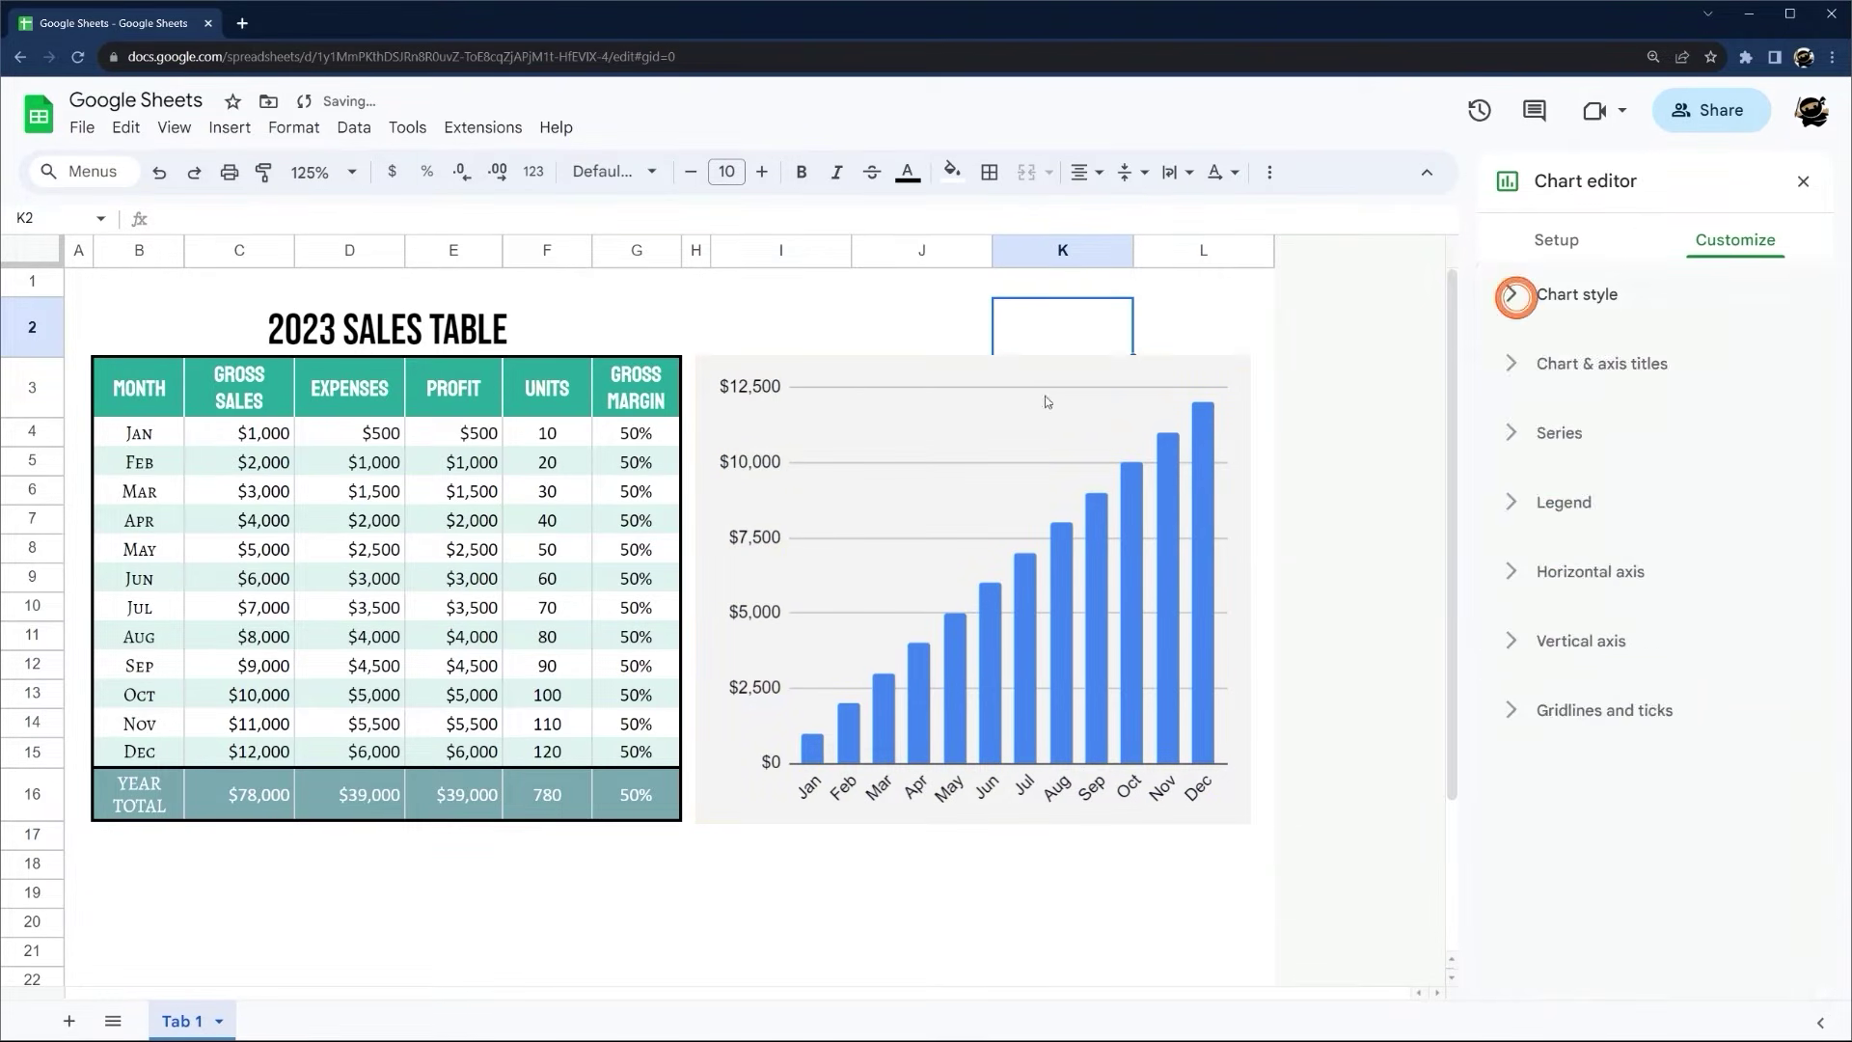
click(761, 314)
scroll(284, 648, down, 2)
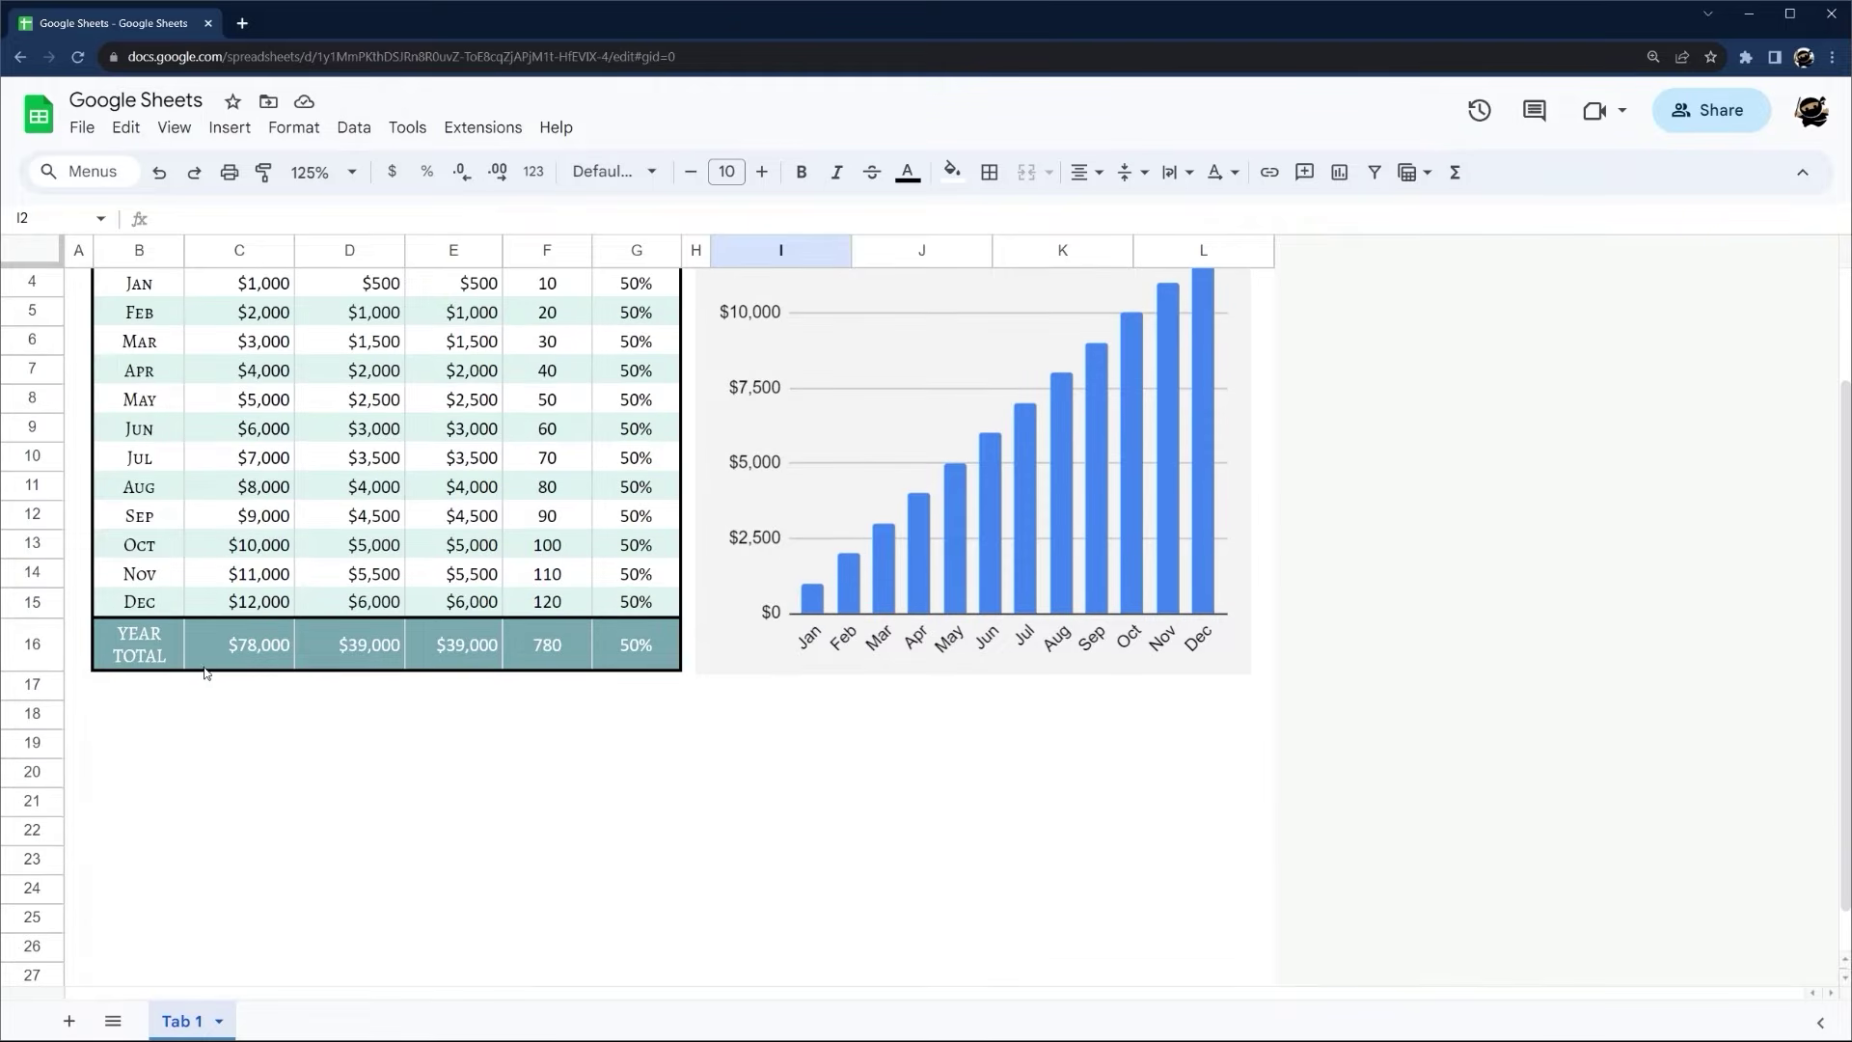
click(137, 713)
scroll(220, 681, up, 2)
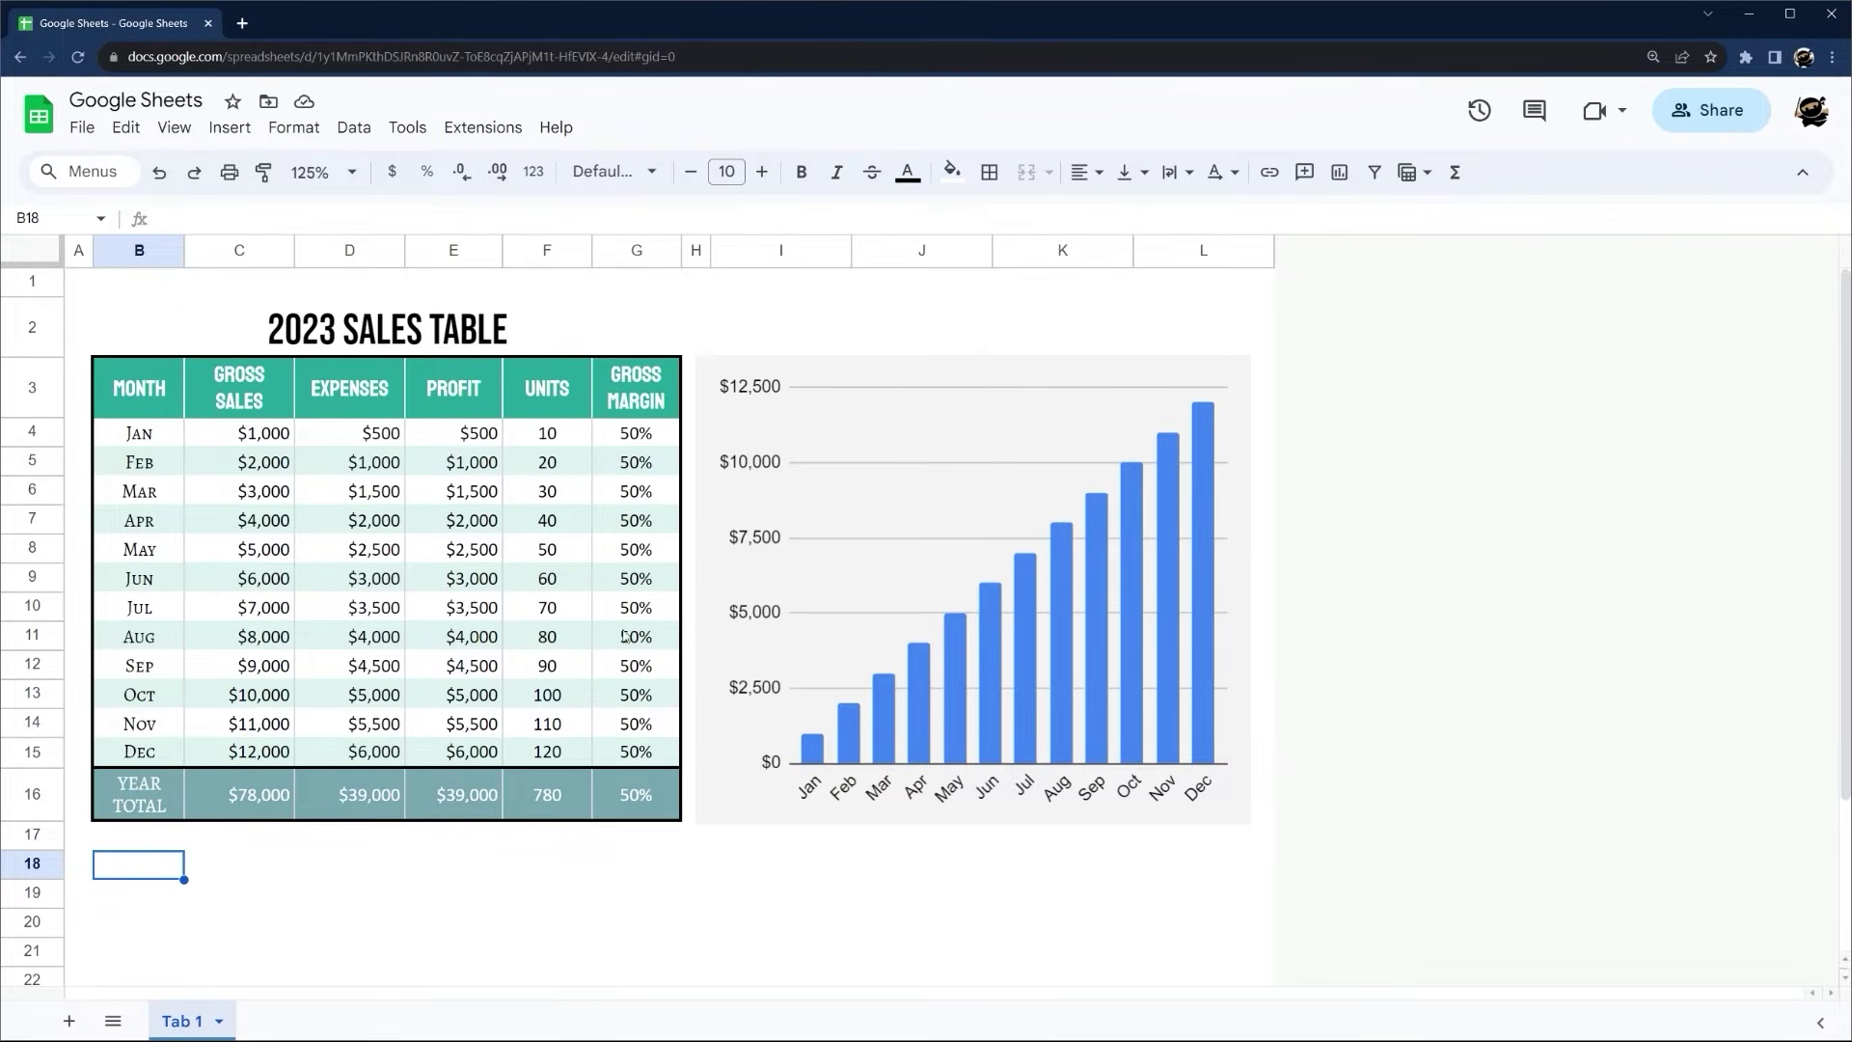
Insert one column to the left of column I and widen the narrow column H beside the sales table
mouse_move(868, 509)
mouse_down()
mouse_move(864, 656)
mouse_move(893, 707)
mouse_move(852, 512)
mouse_move(868, 511)
mouse_up()
right_click(733, 251)
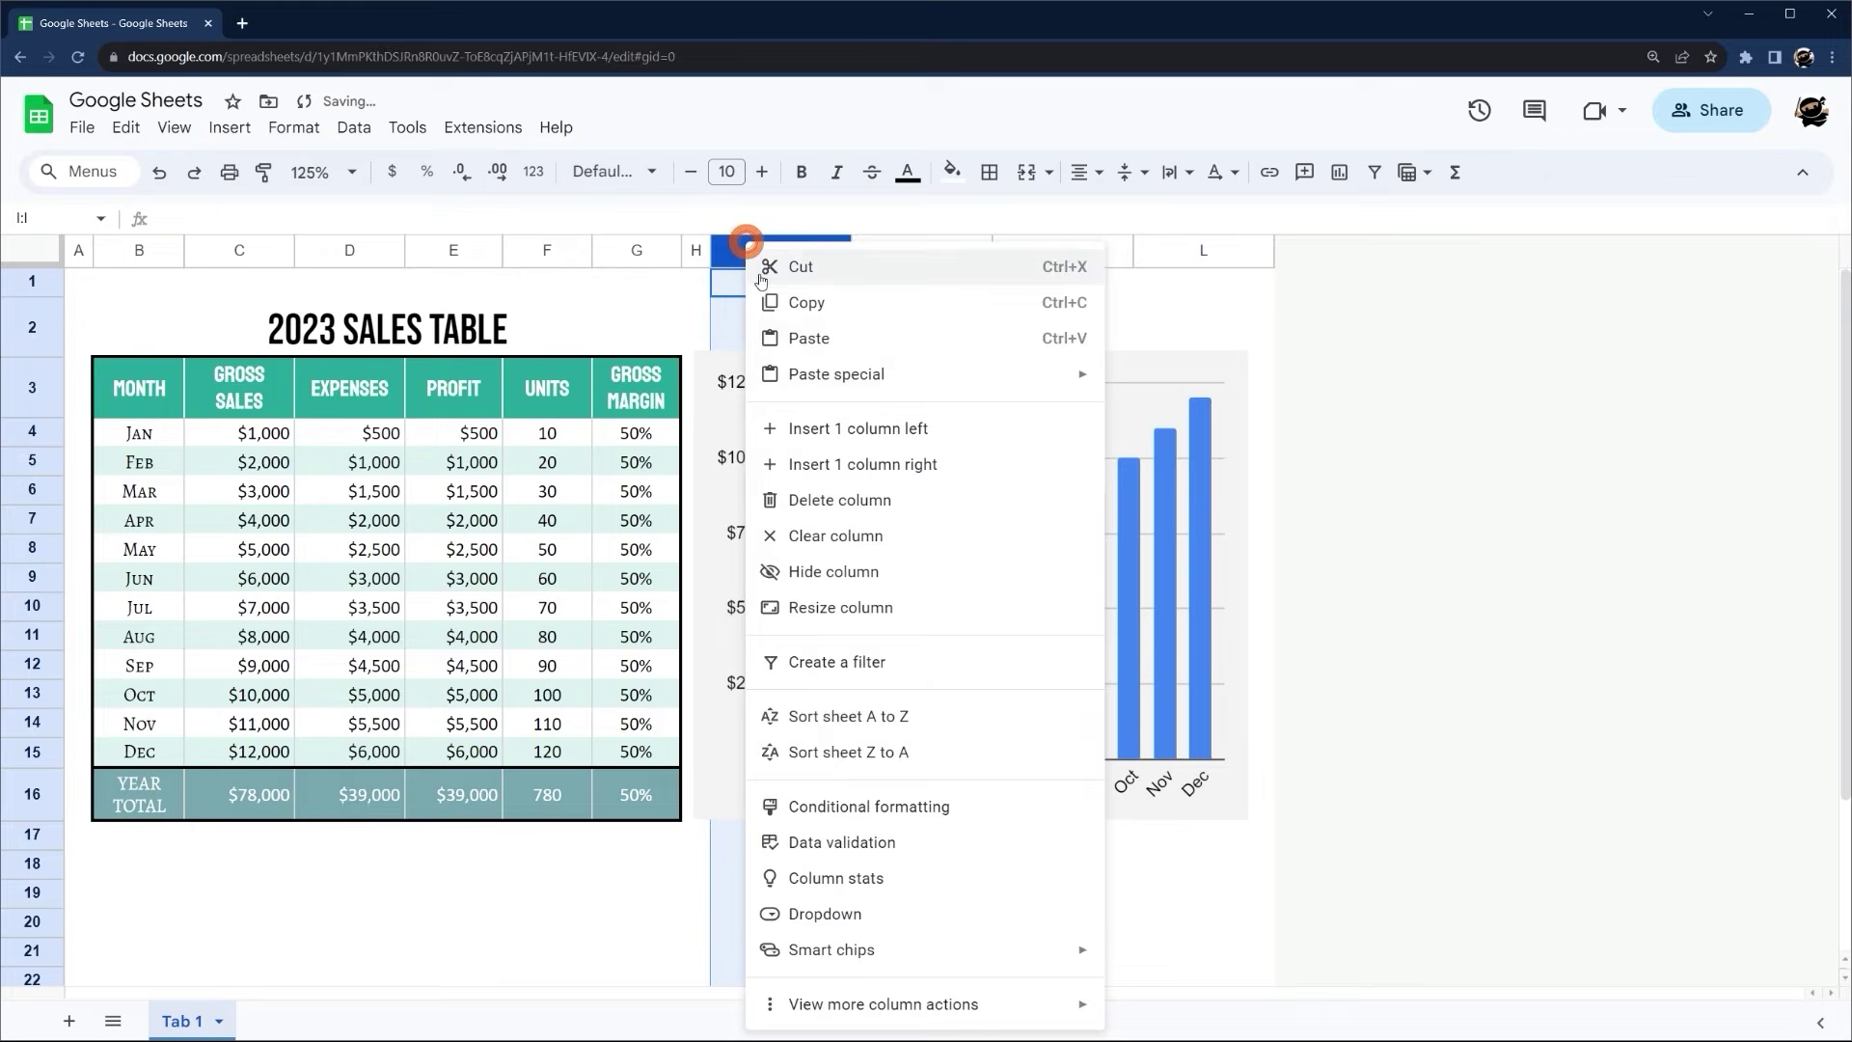
click(841, 434)
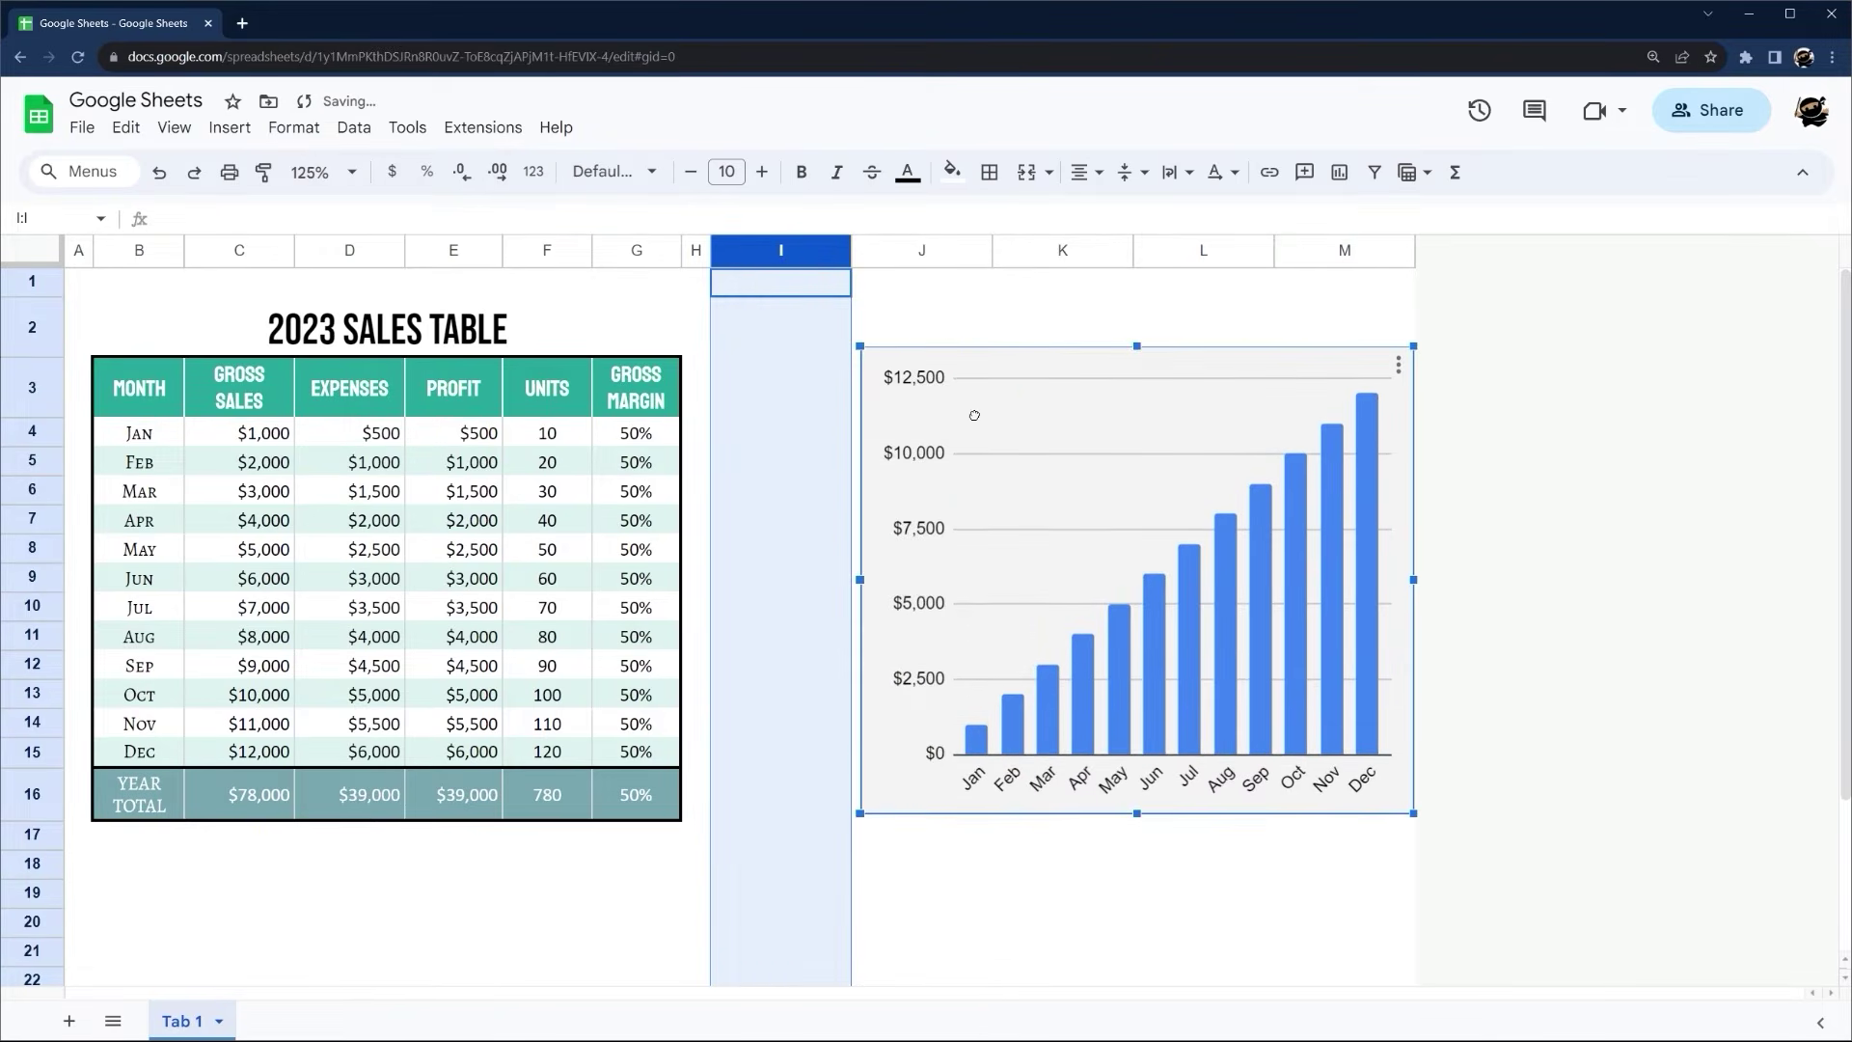
click(697, 390)
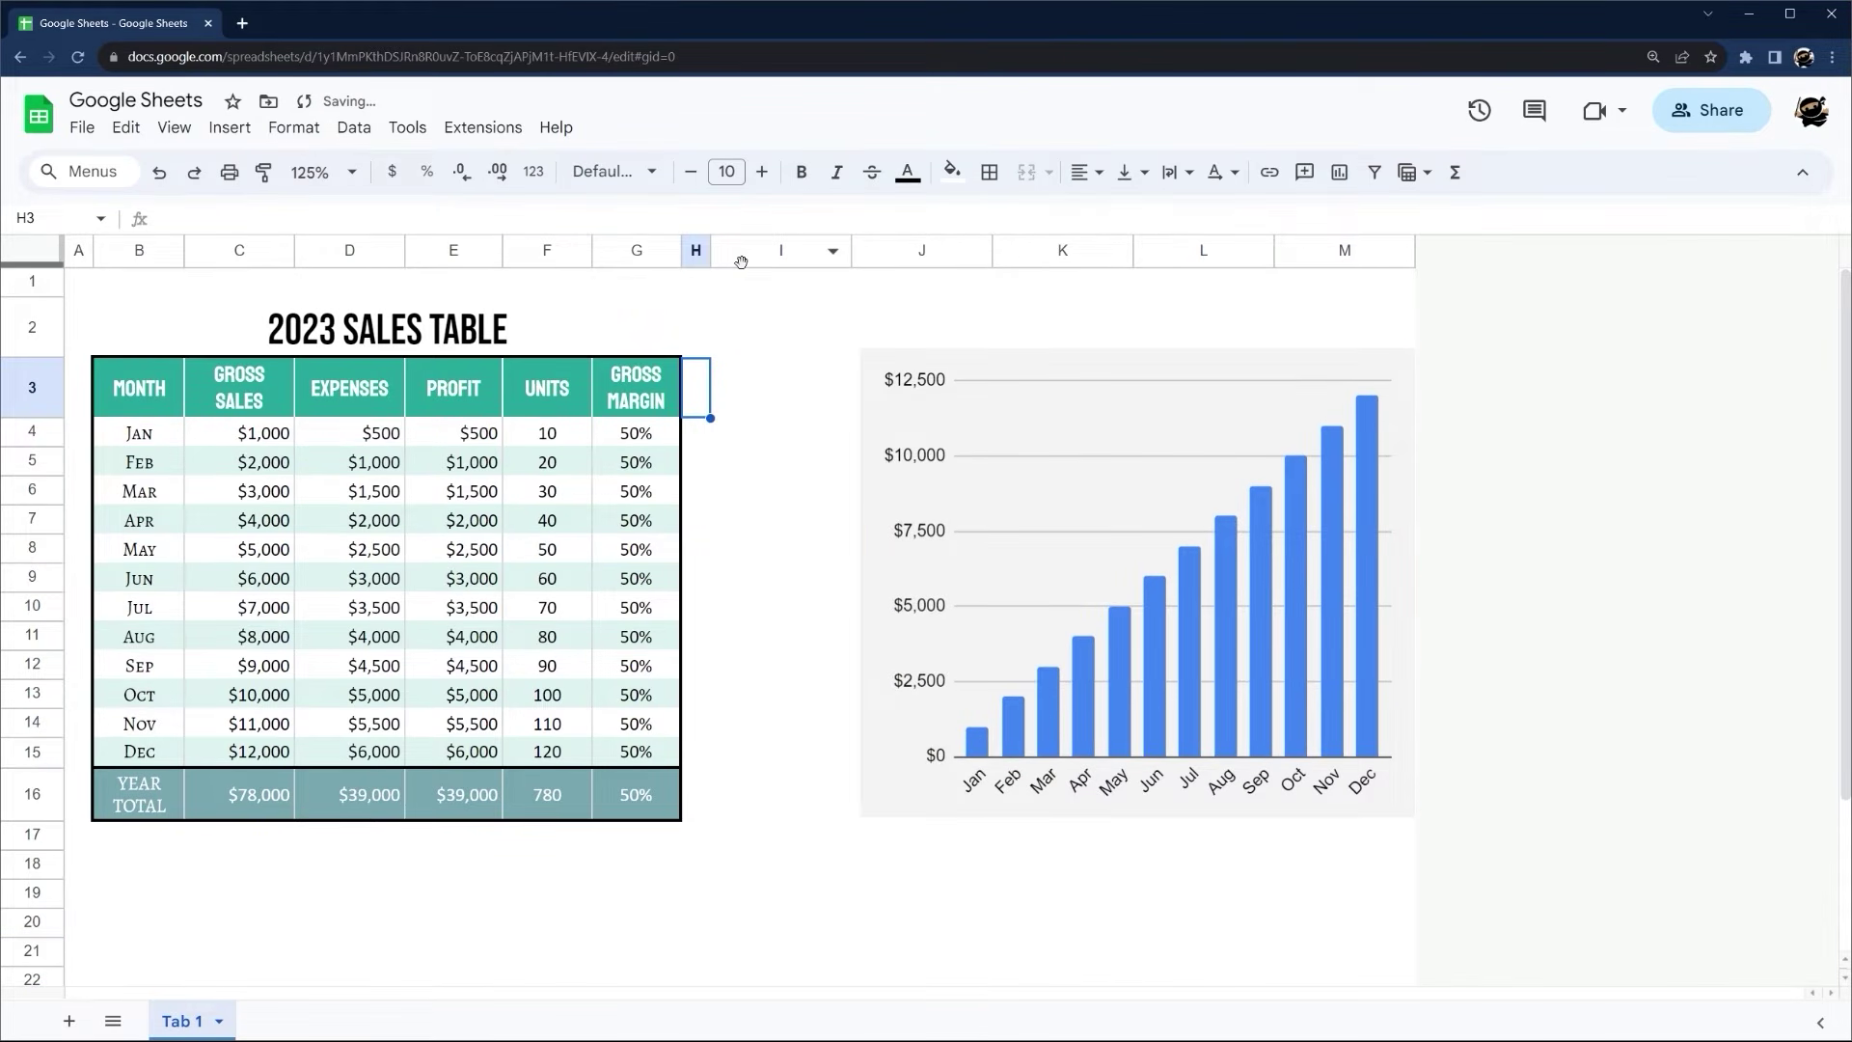
drag(711, 252, 758, 252)
click(638, 253)
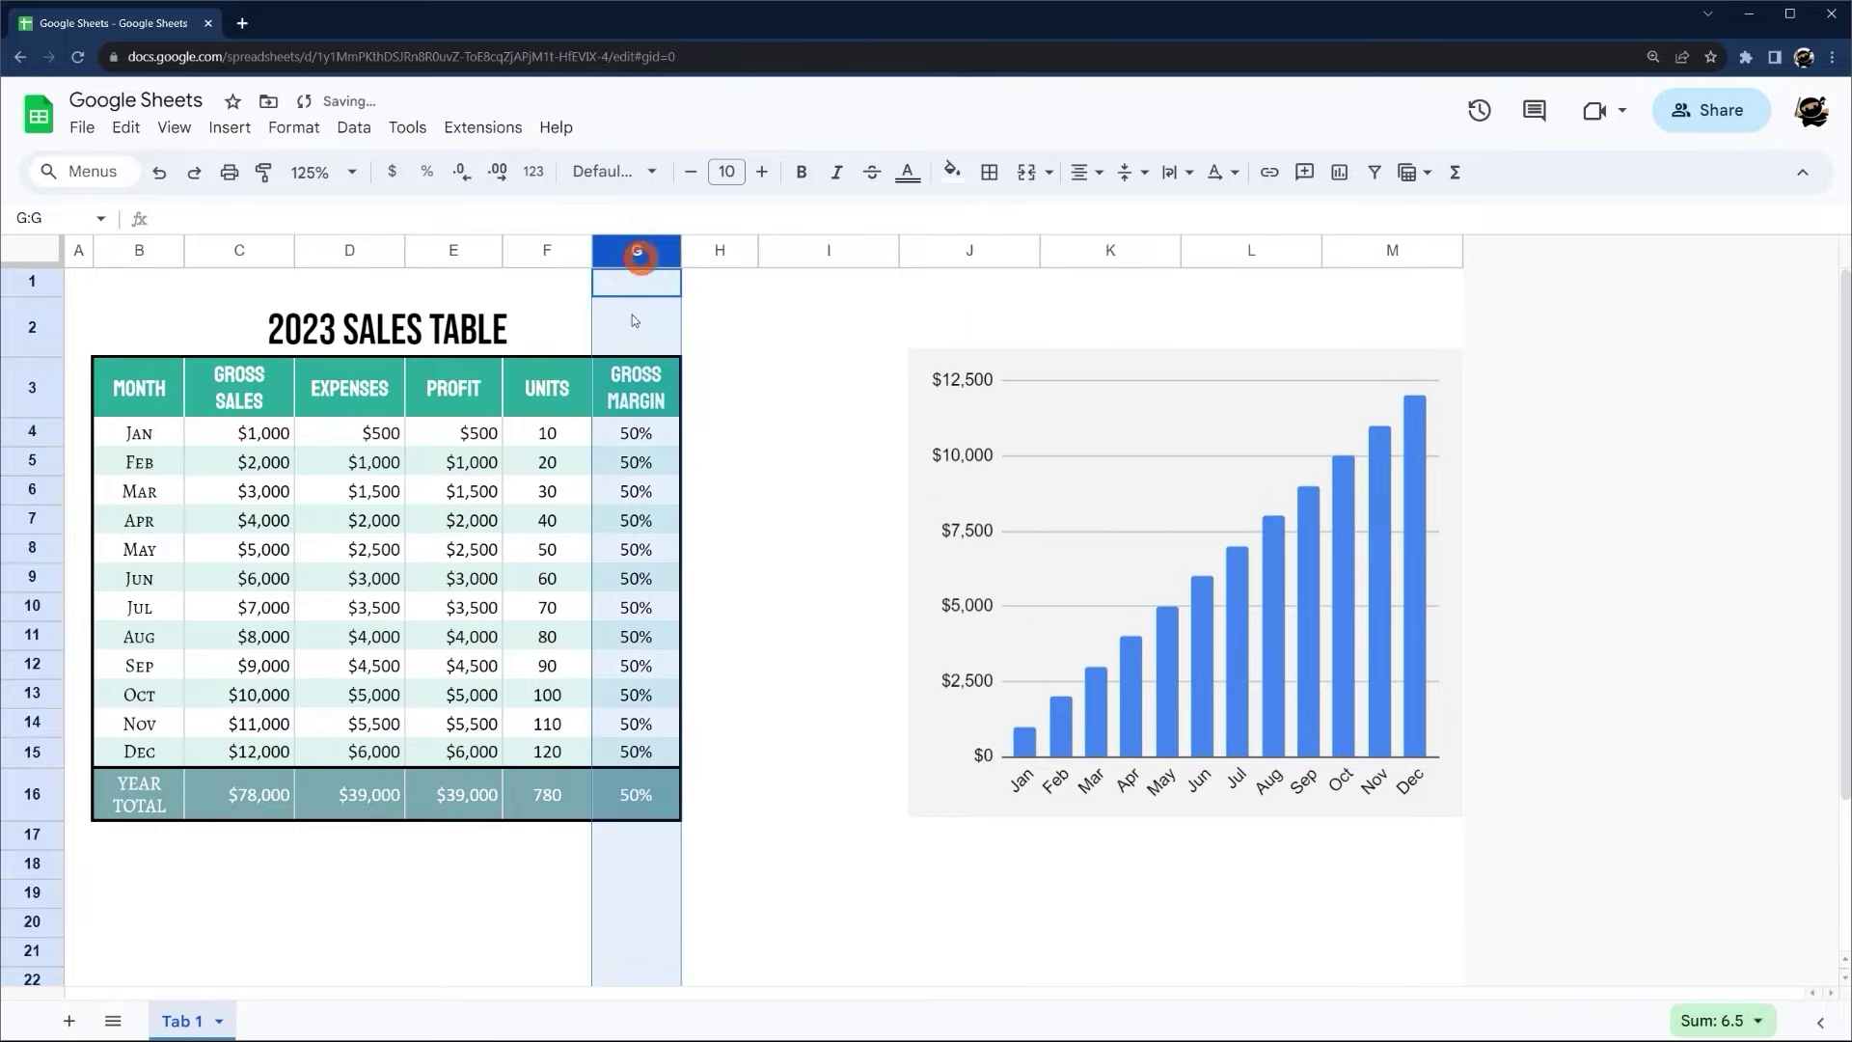
click(738, 343)
Enter the header "Growth Rate" in cell H3 and widen column H a little more
click(741, 410)
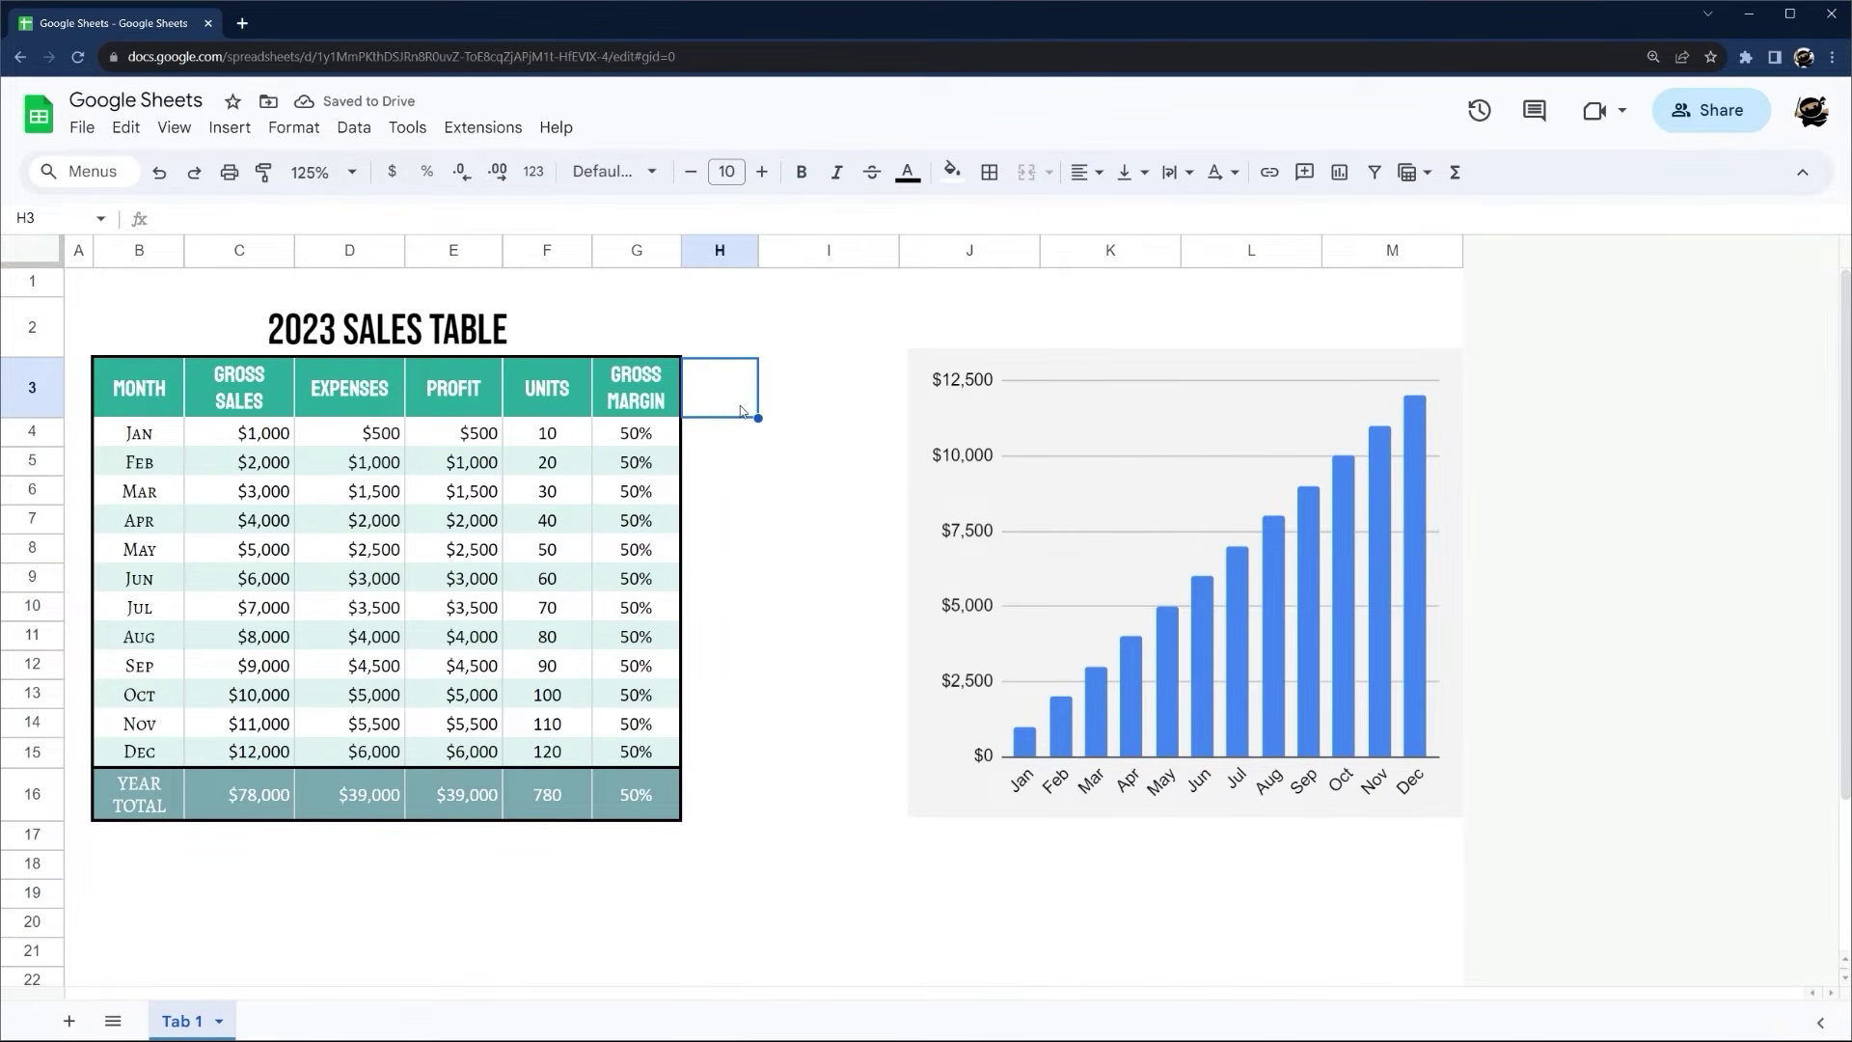
text(Growth Ta)
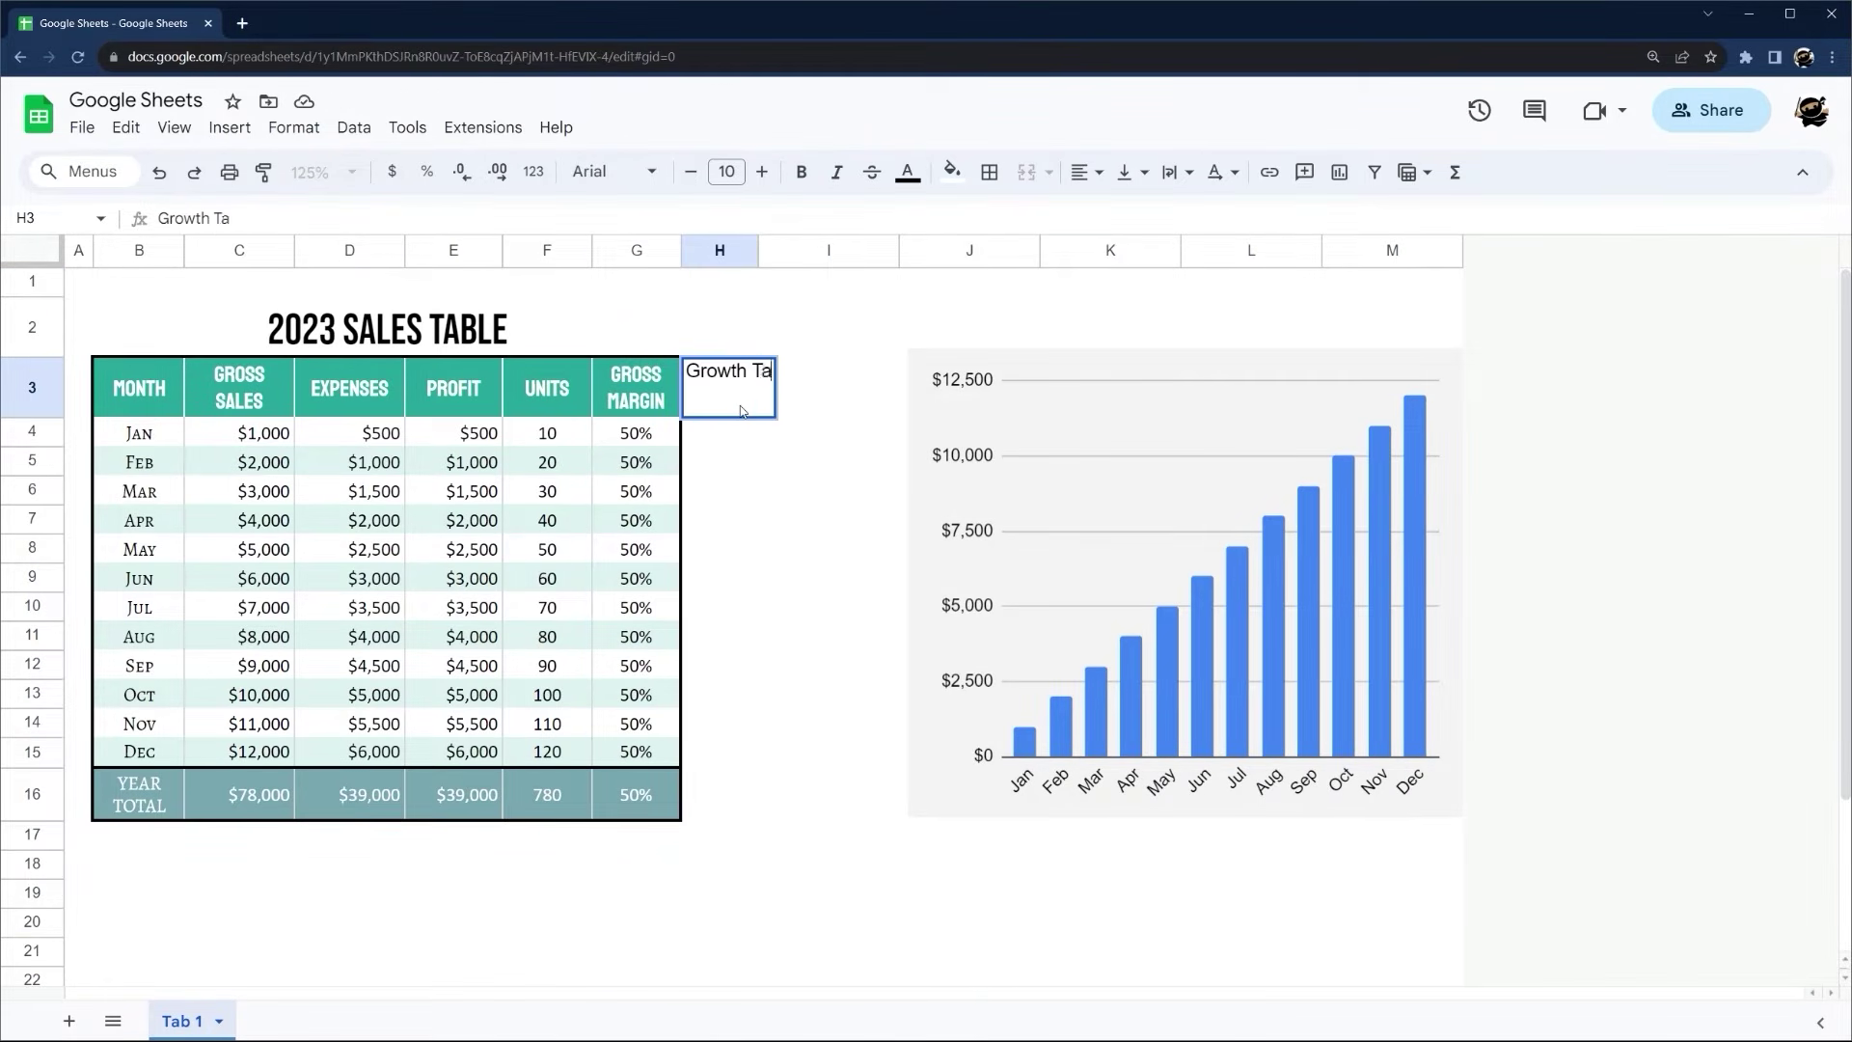
key(BackSpace)
key(BackSpace)
text(Rate)
key(Return)
drag(762, 250, 781, 250)
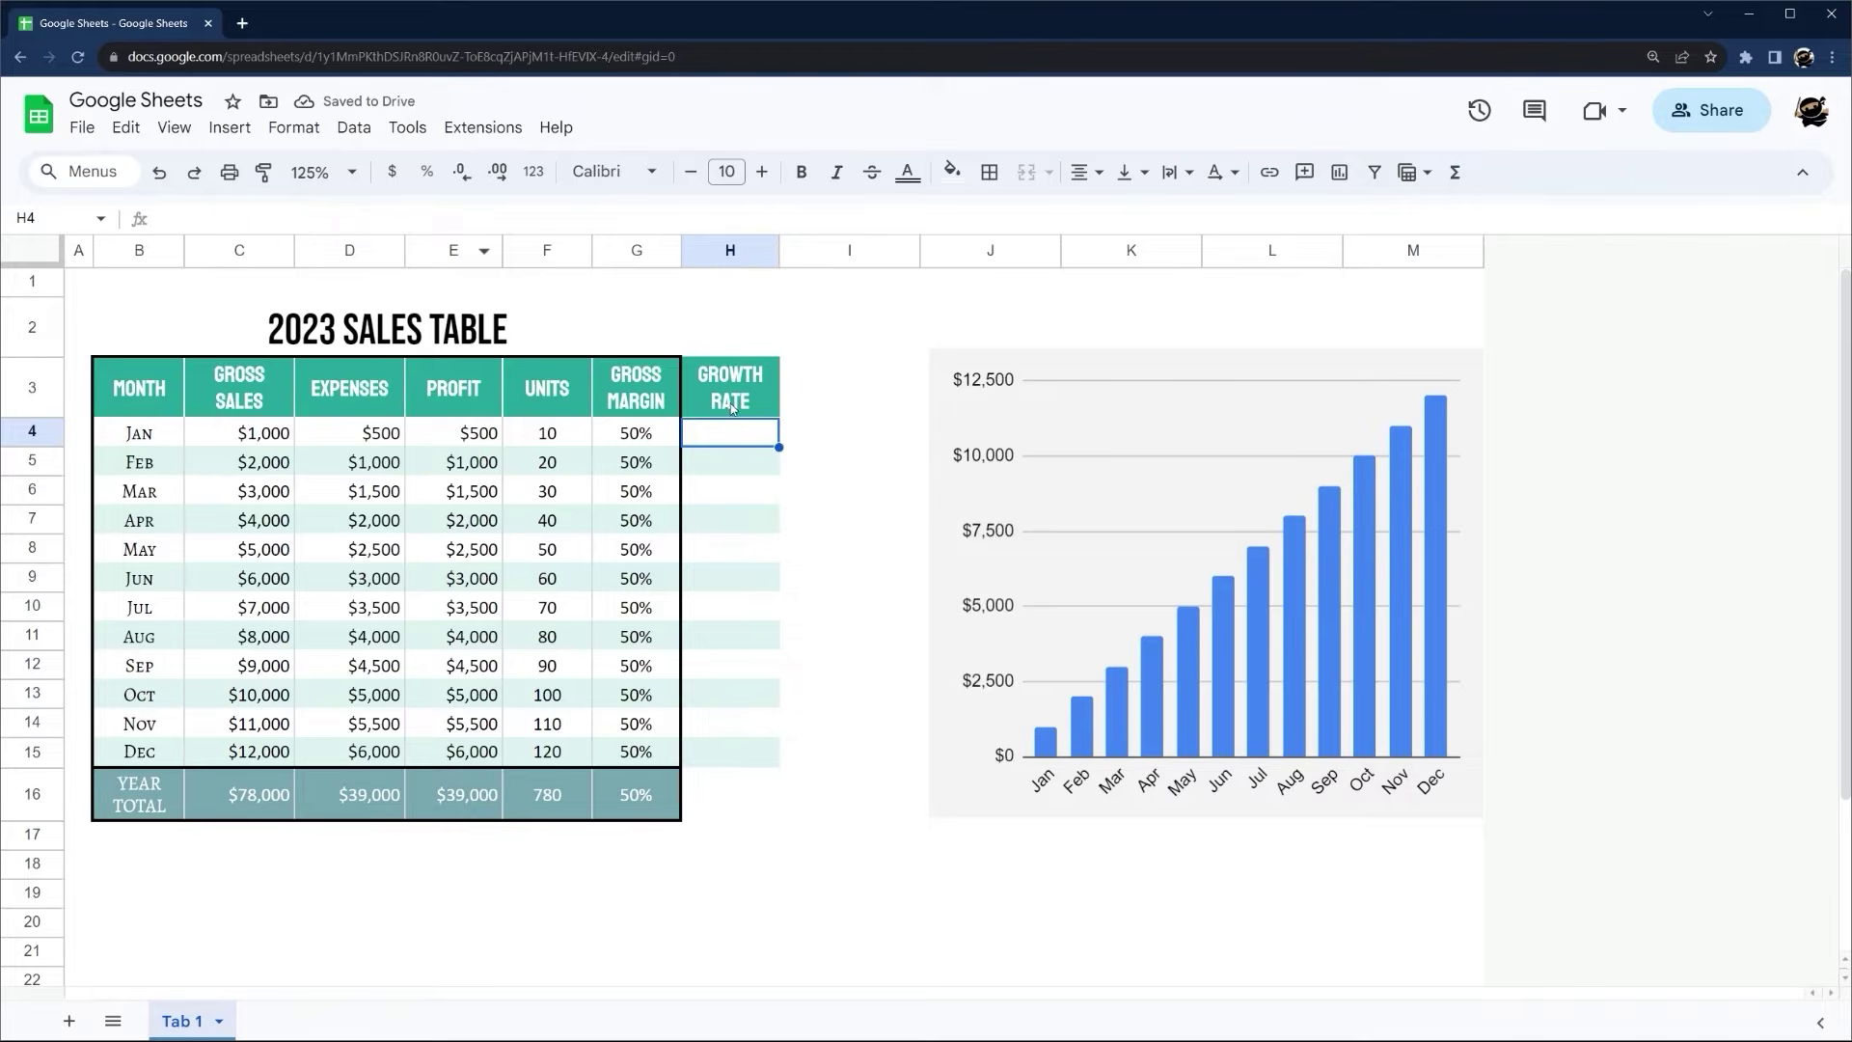
drag(733, 405, 751, 769)
click(847, 494)
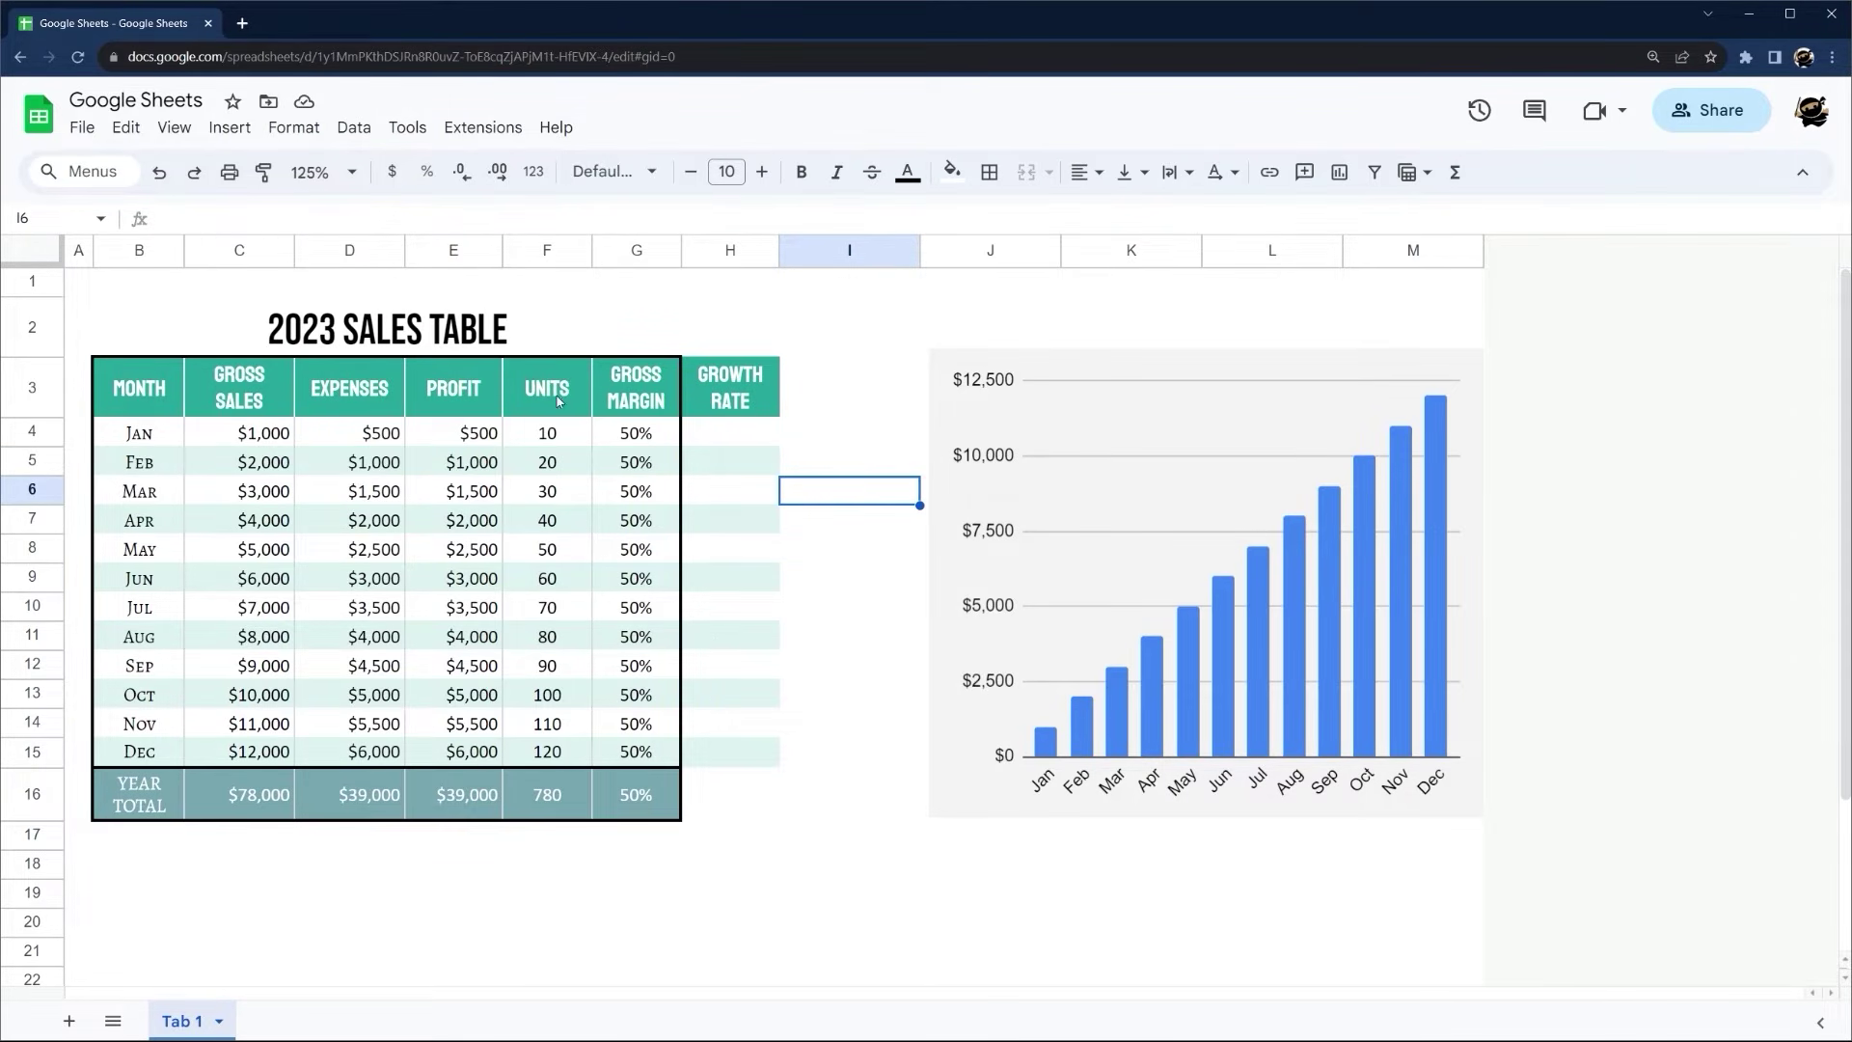
drag(539, 386, 632, 796)
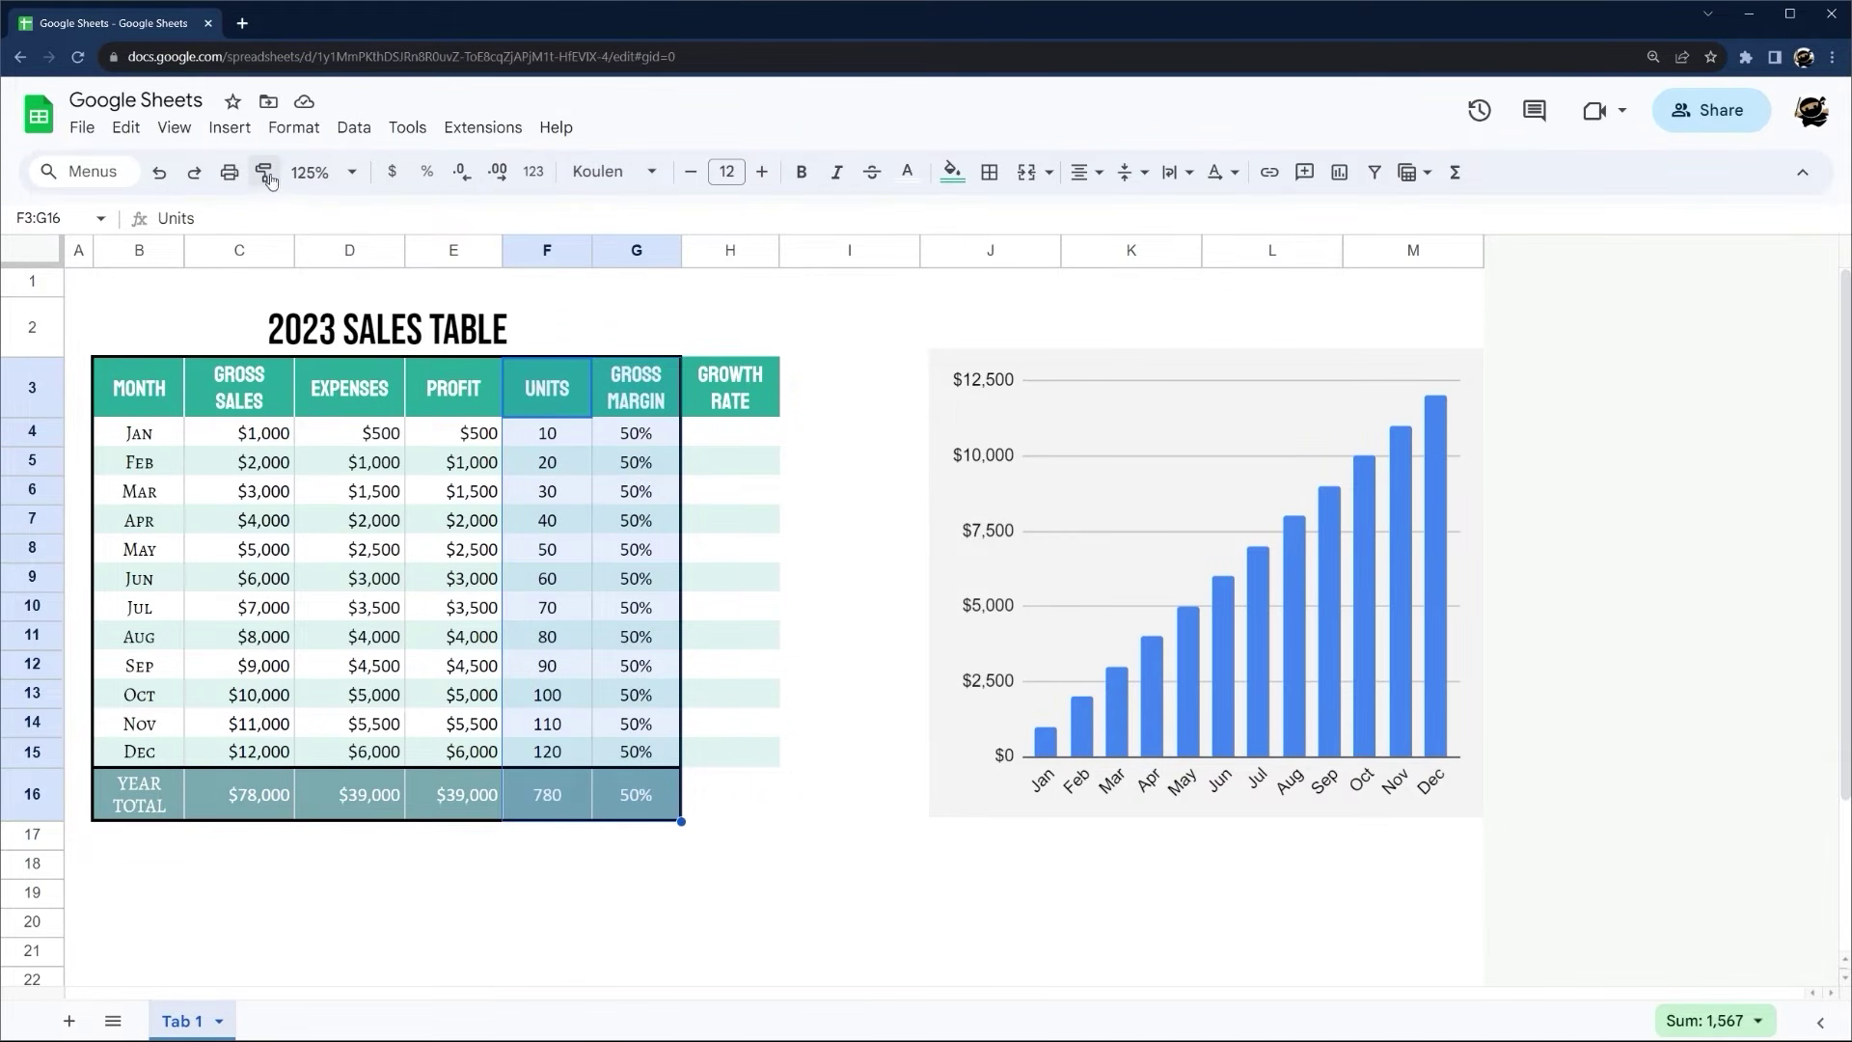
drag(857, 485, 854, 465)
drag(610, 384, 632, 796)
click(808, 437)
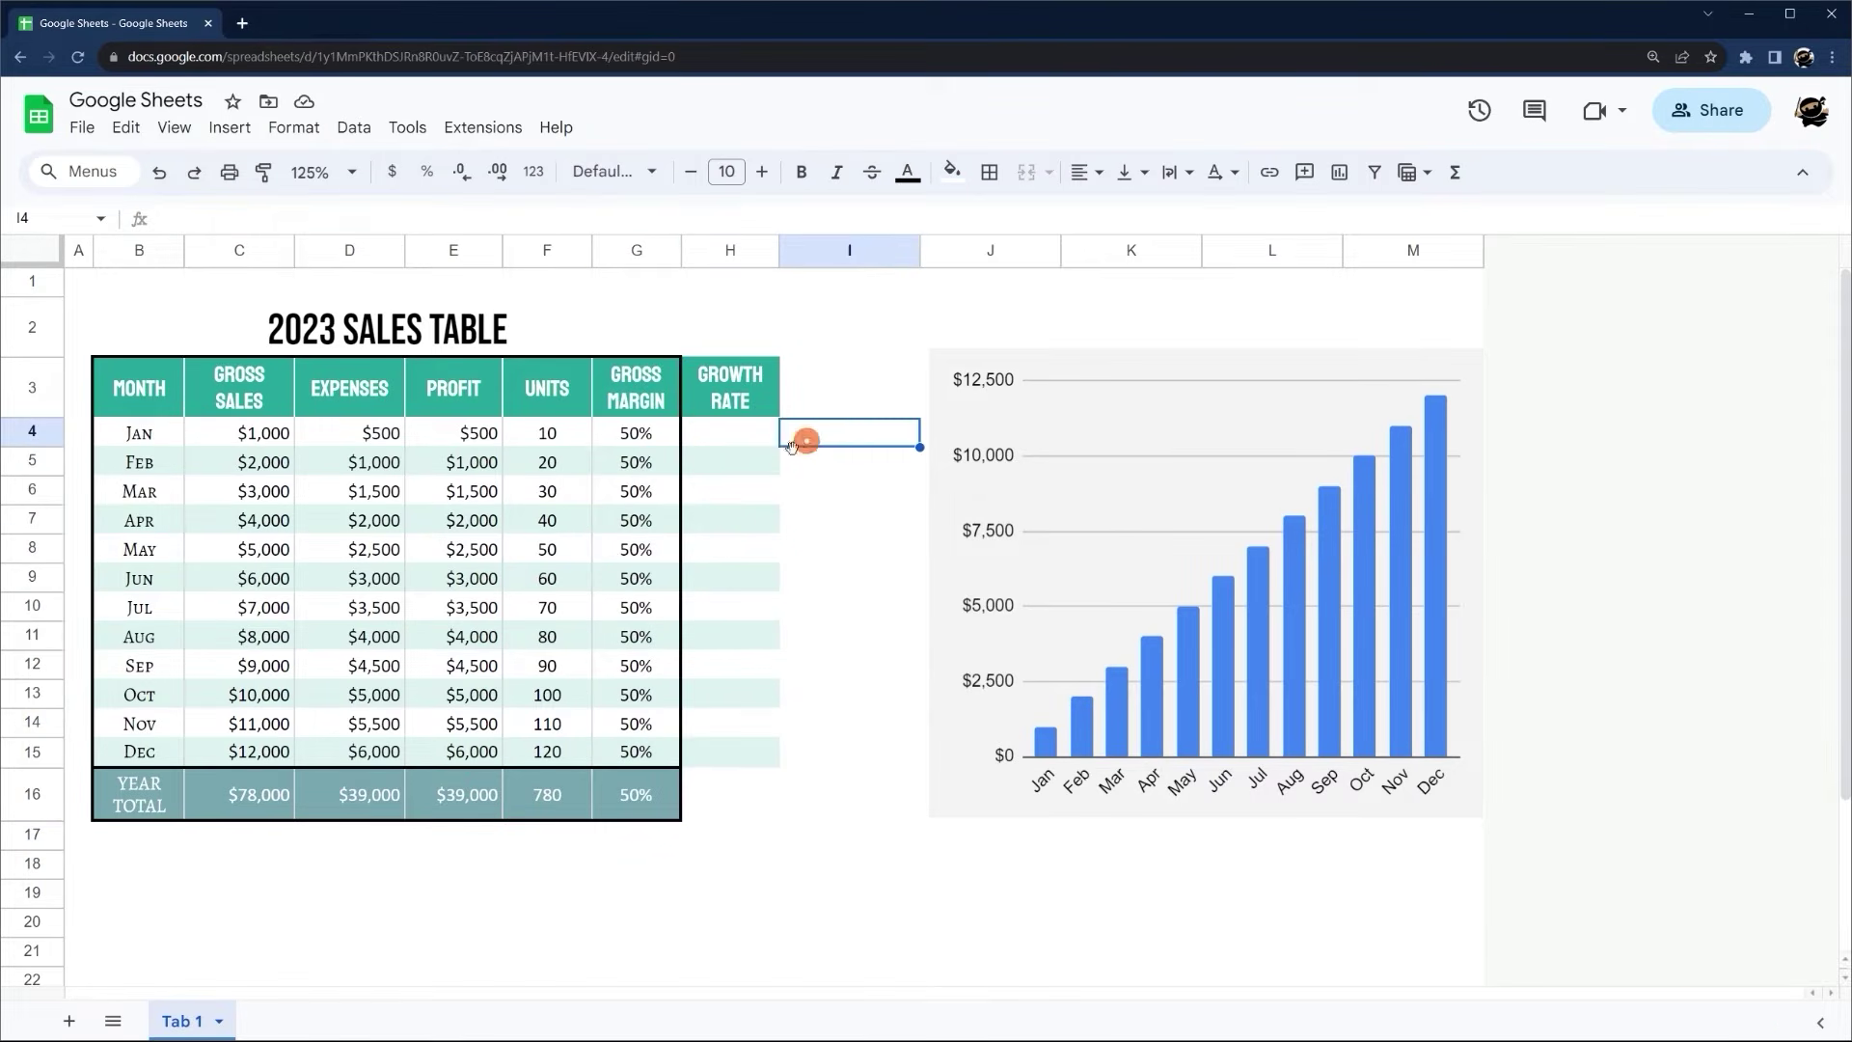
Try copying the Gross Margin column's formatting (G3:G16) onto the Growth Rate column with Paint format, and undo it
drag(673, 384, 632, 798)
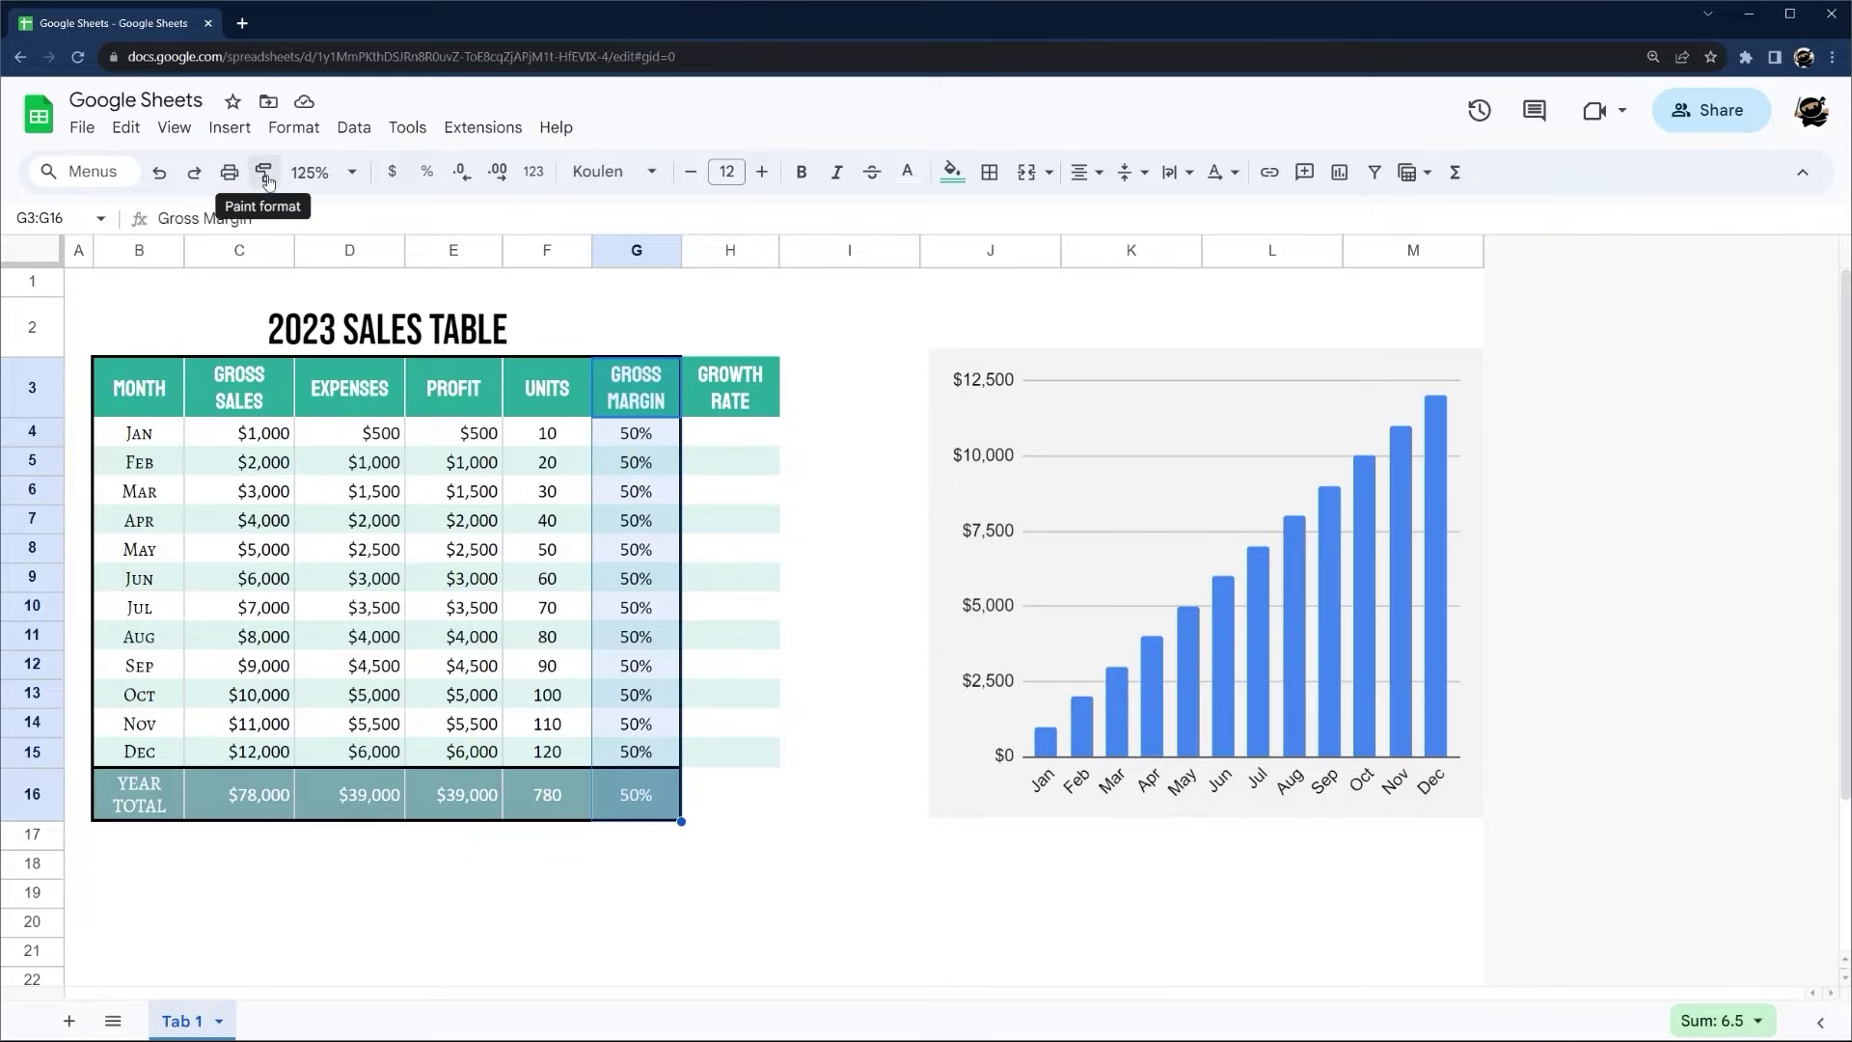
click(263, 172)
click(731, 384)
click(837, 380)
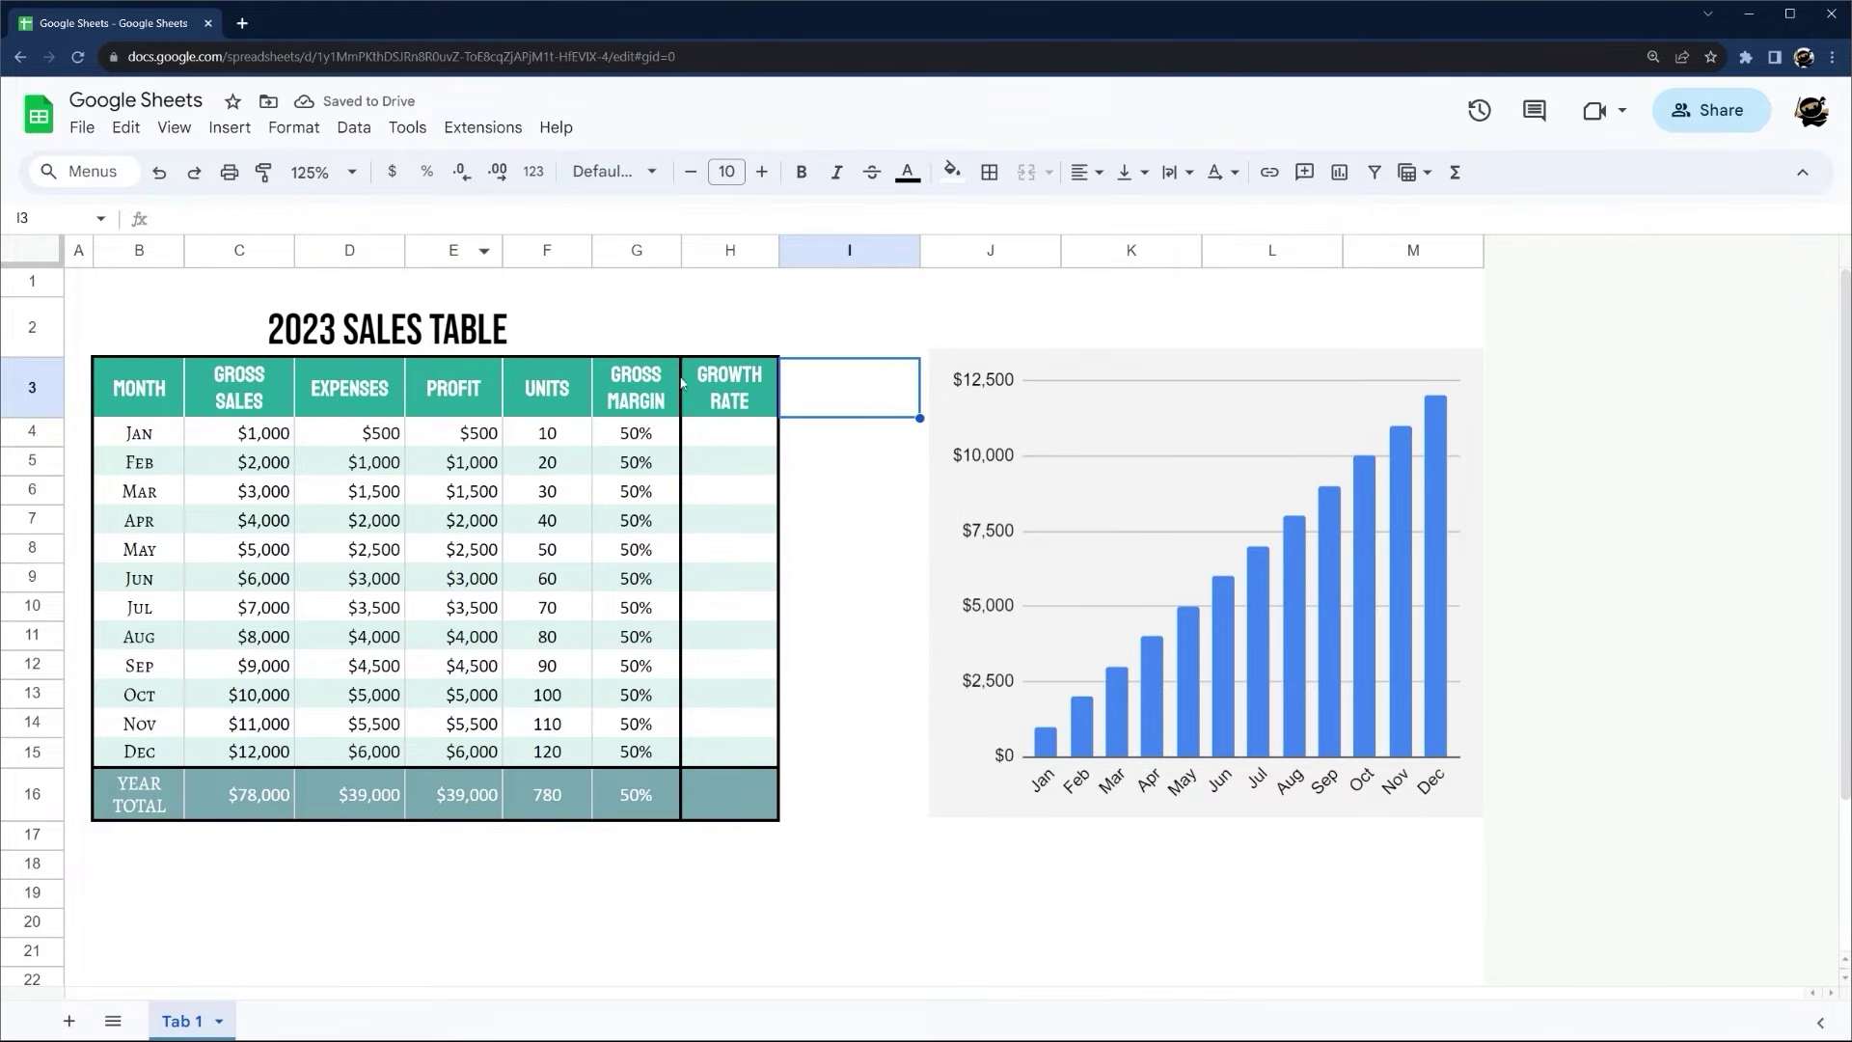
key(ctrl+z)
click(857, 521)
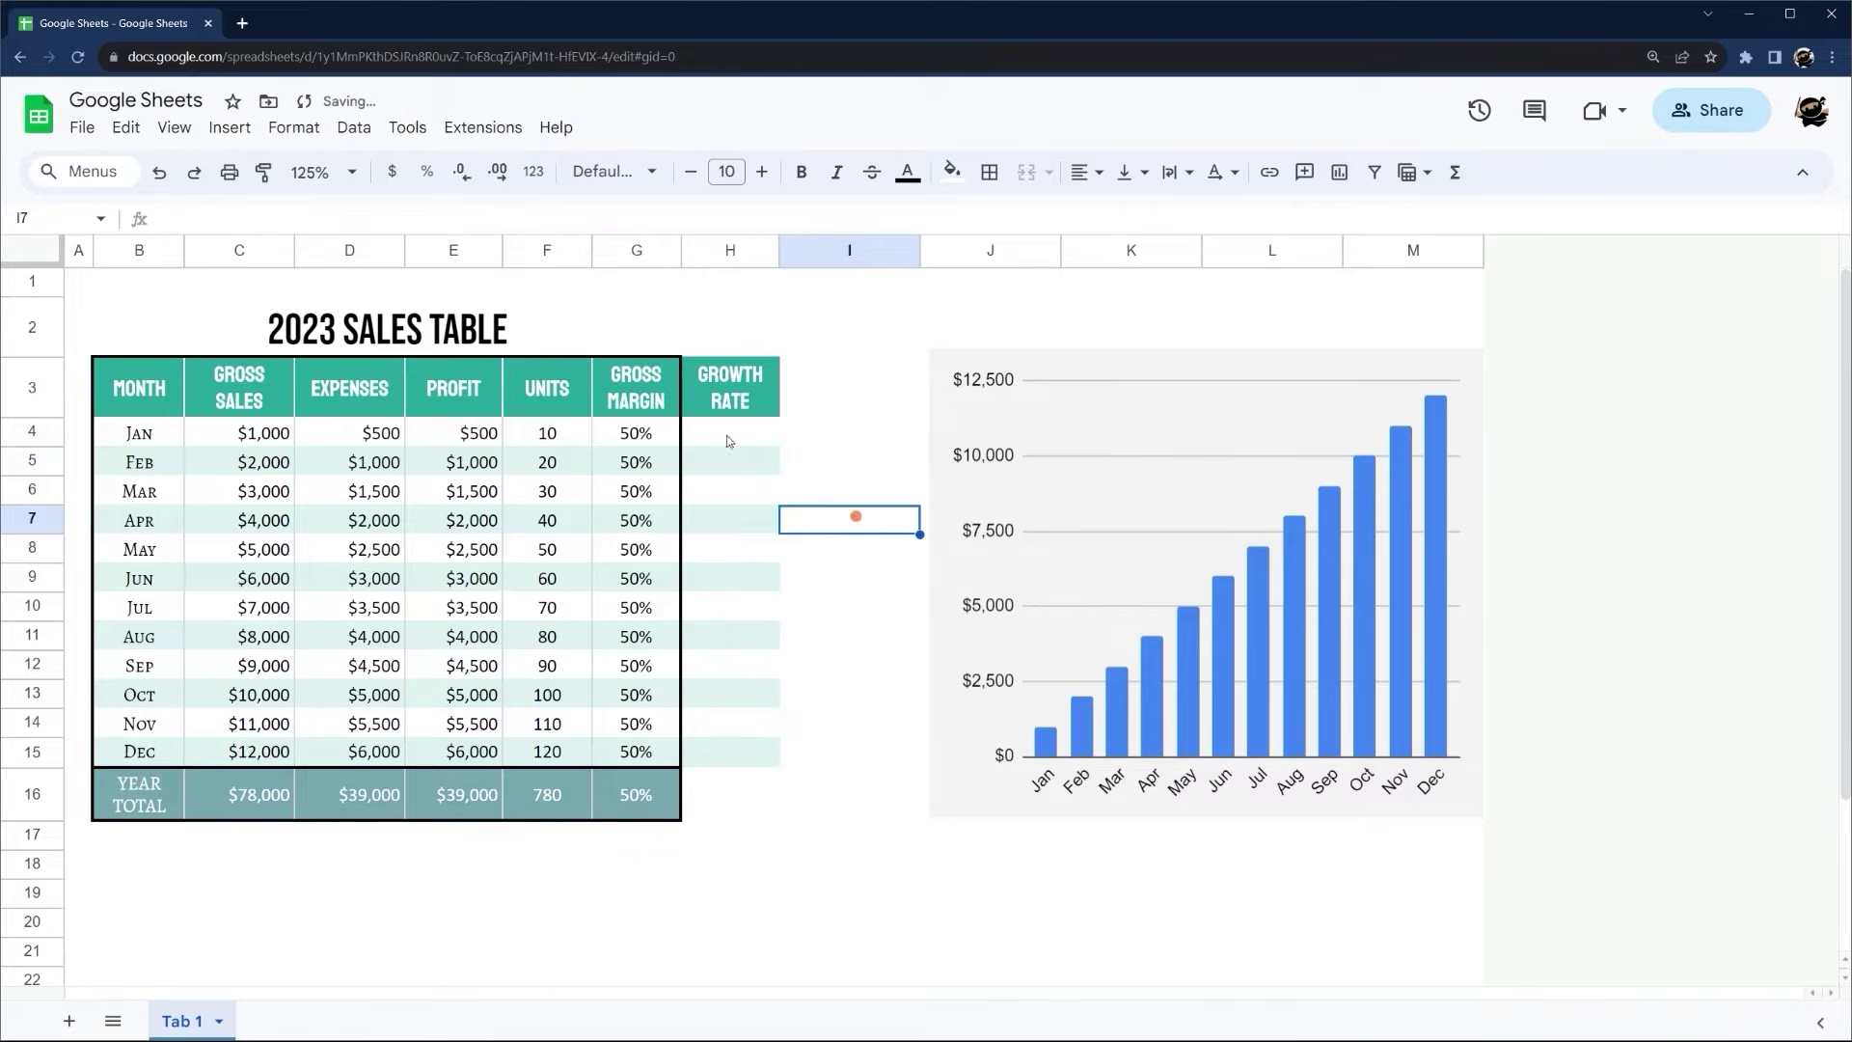
Copy the formatting of the Units and Gross Margin columns (F3:G16) onto G3:H16 with Paint format
drag(538, 381, 636, 794)
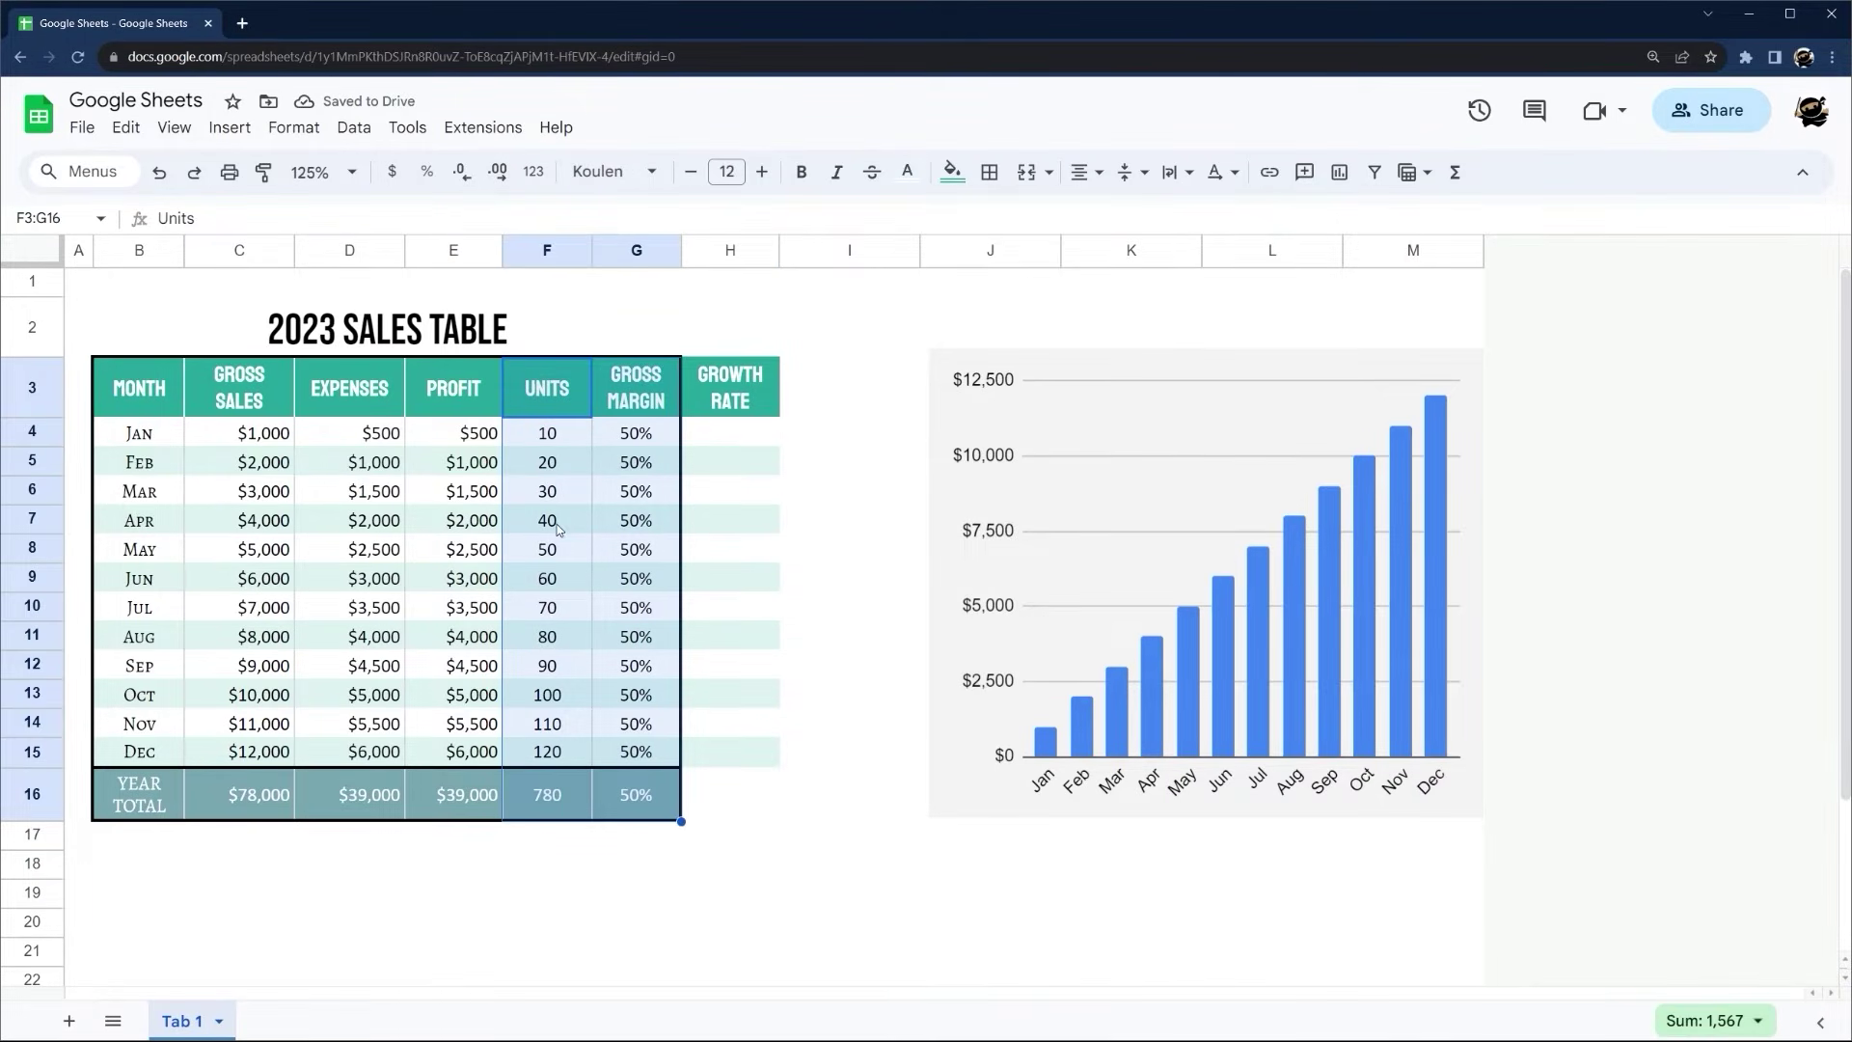
click(263, 172)
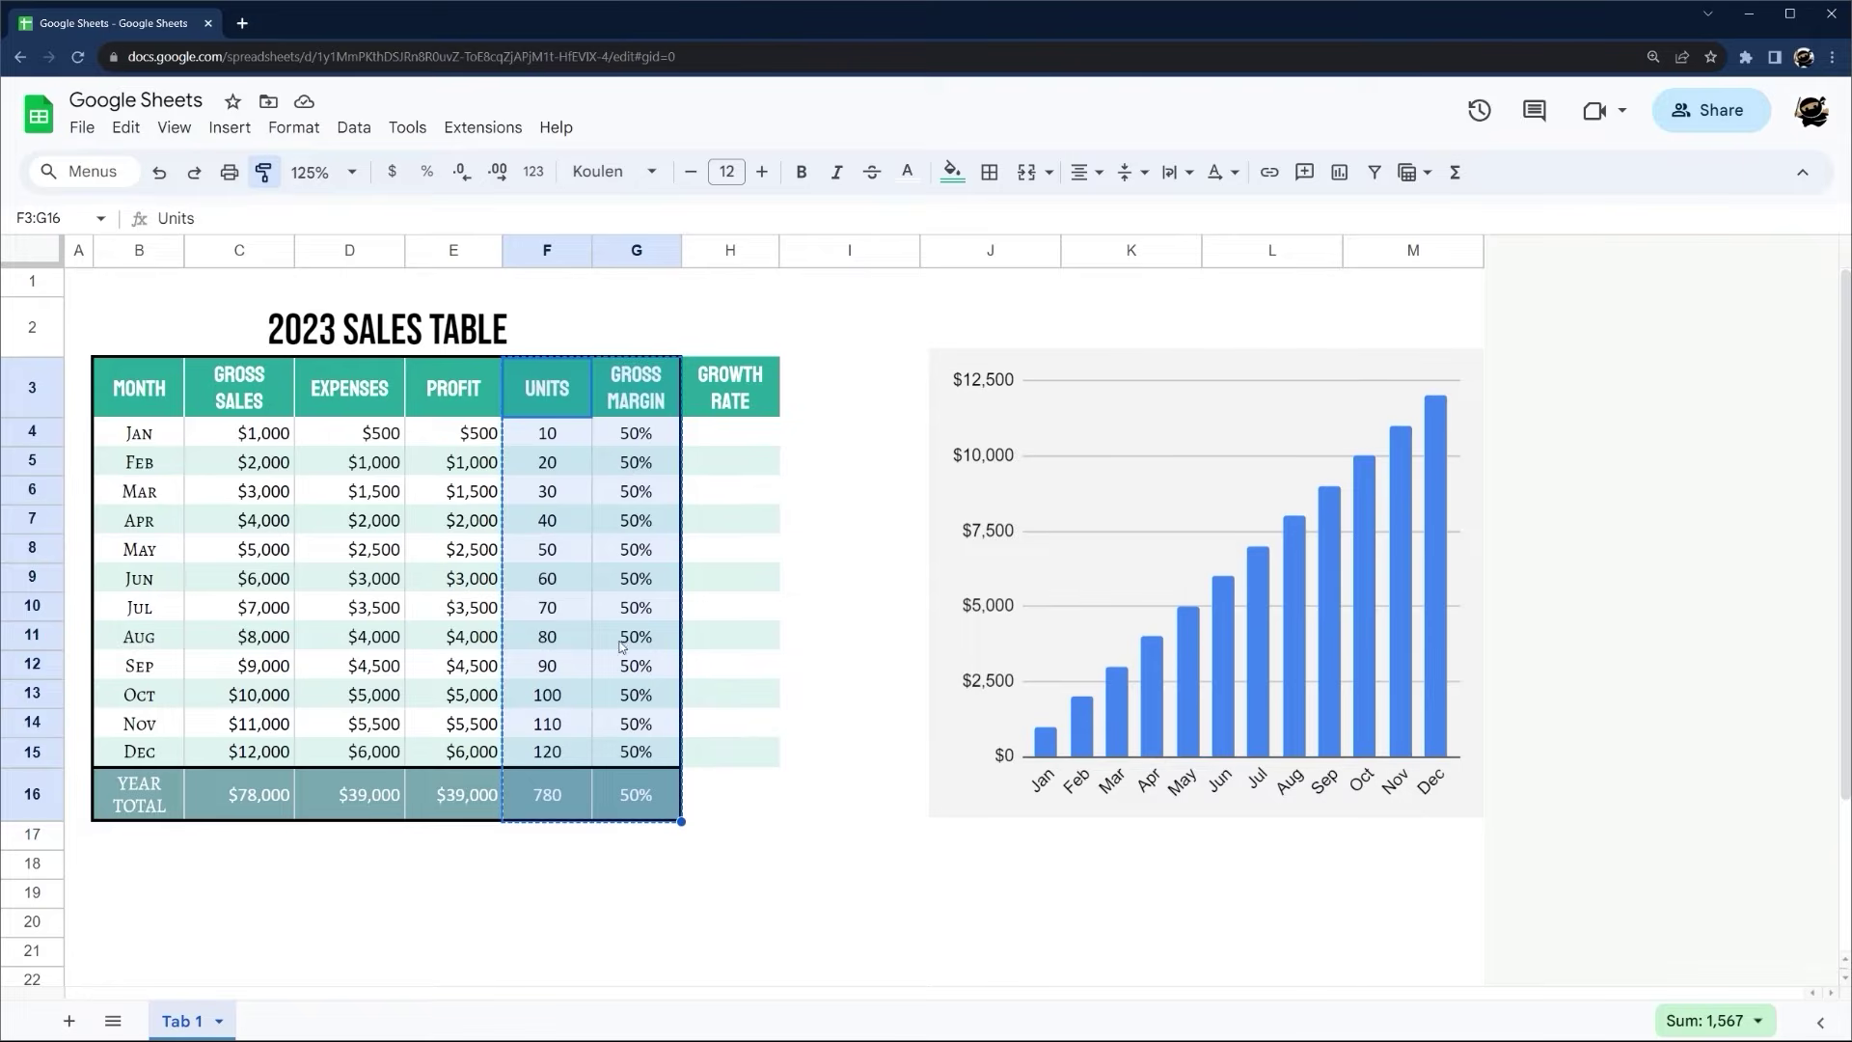
click(629, 395)
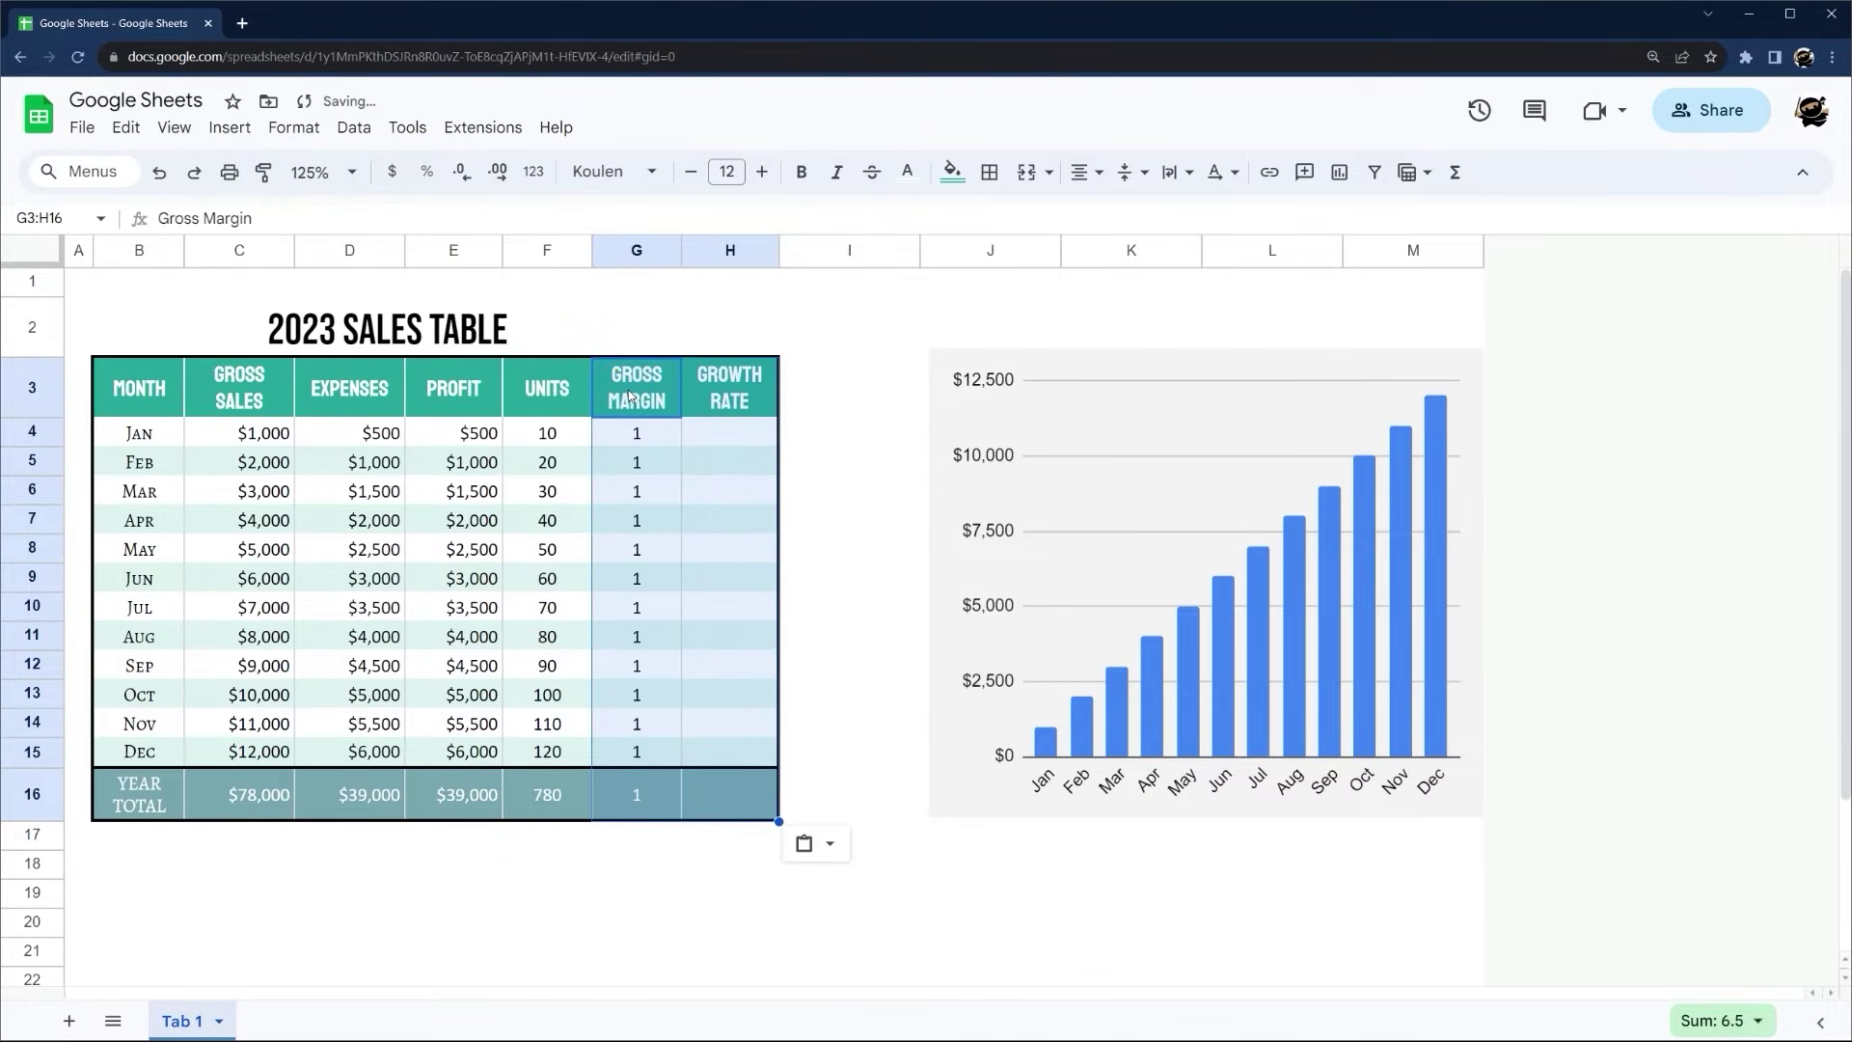
click(873, 398)
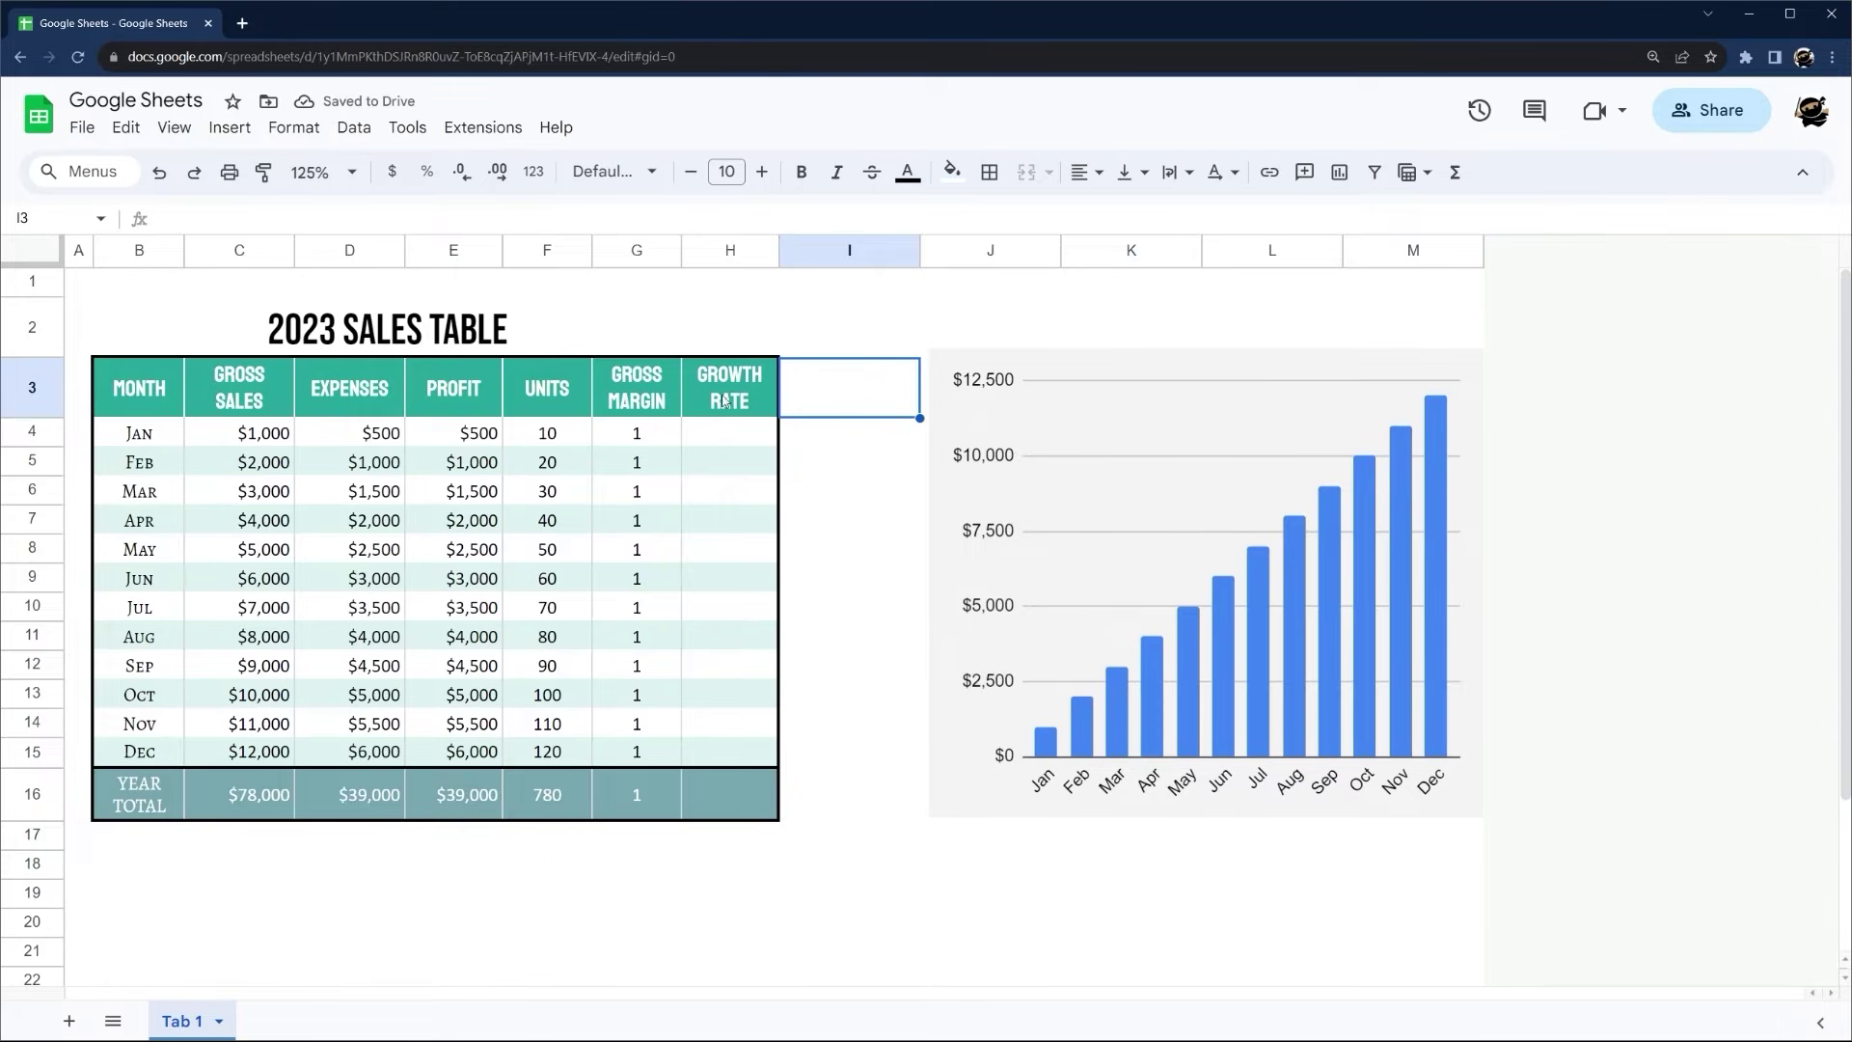
Format the Gross Margin values in G4:G16 as percentages without decimal places
drag(659, 393, 713, 559)
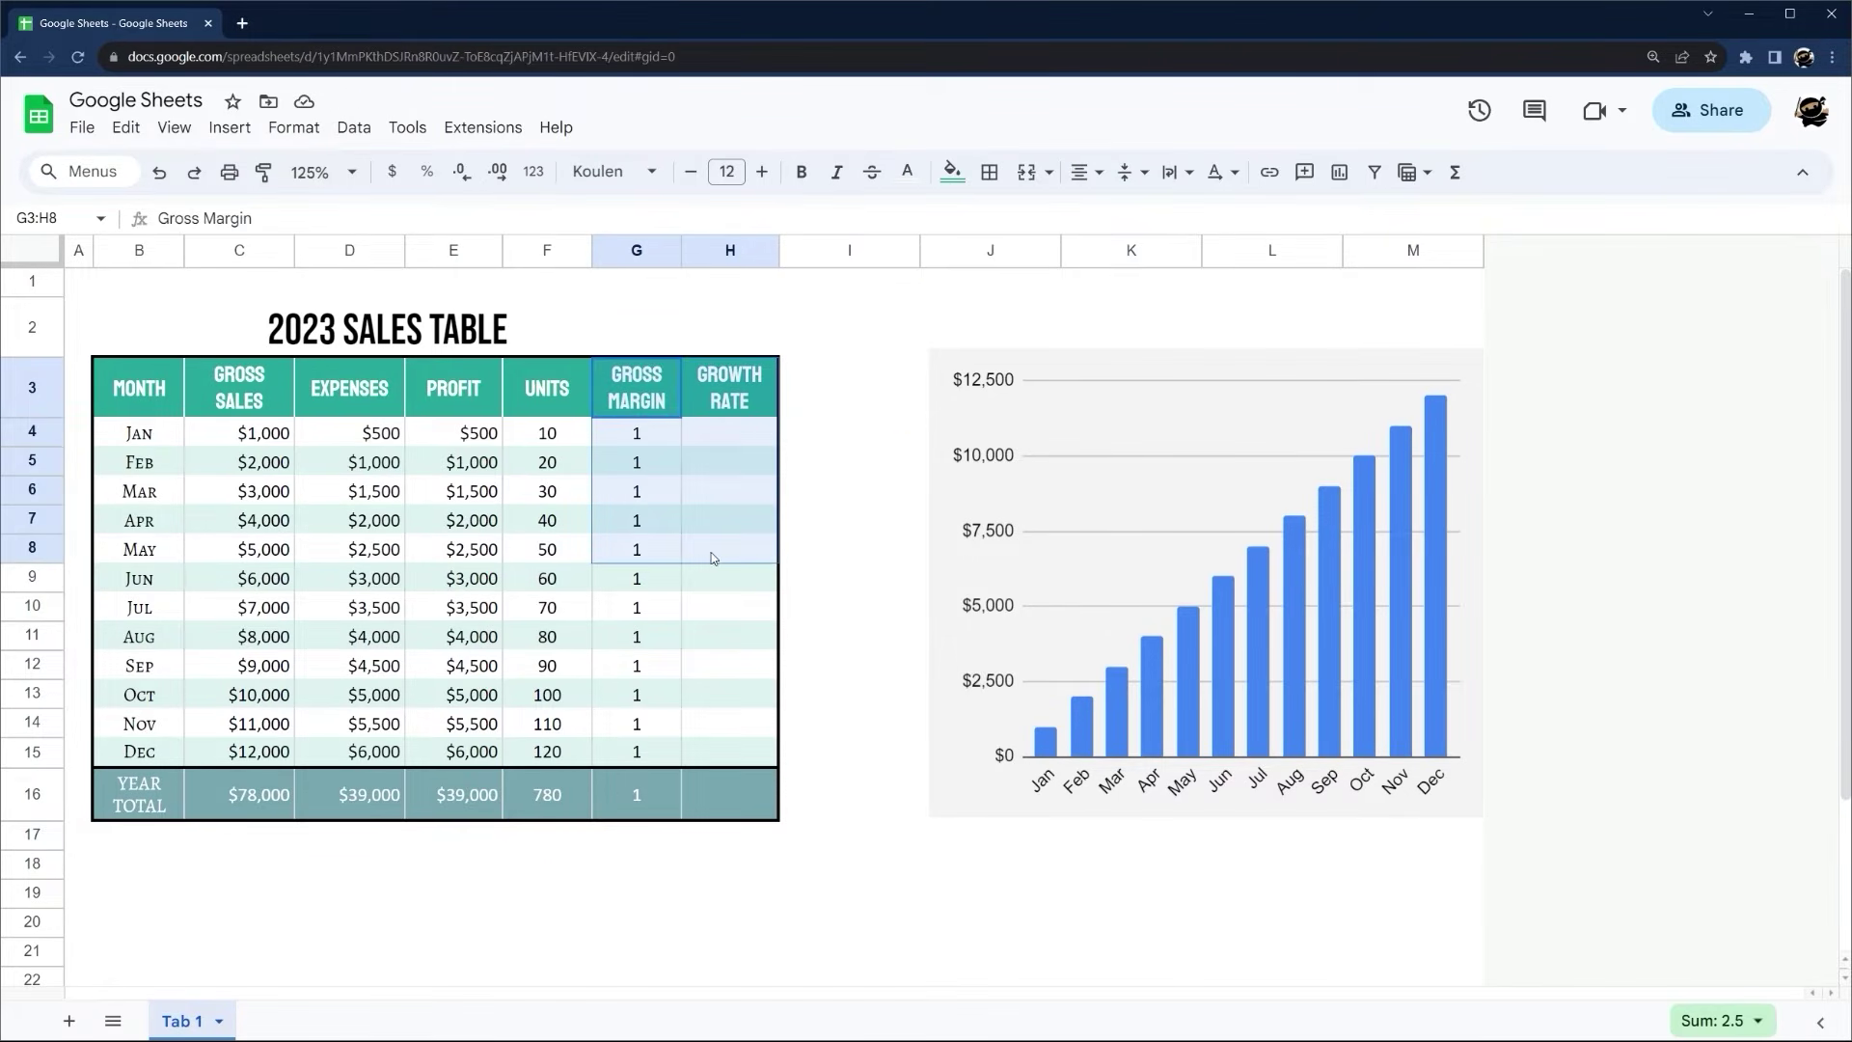
click(627, 442)
key(ctrl+shift+Down)
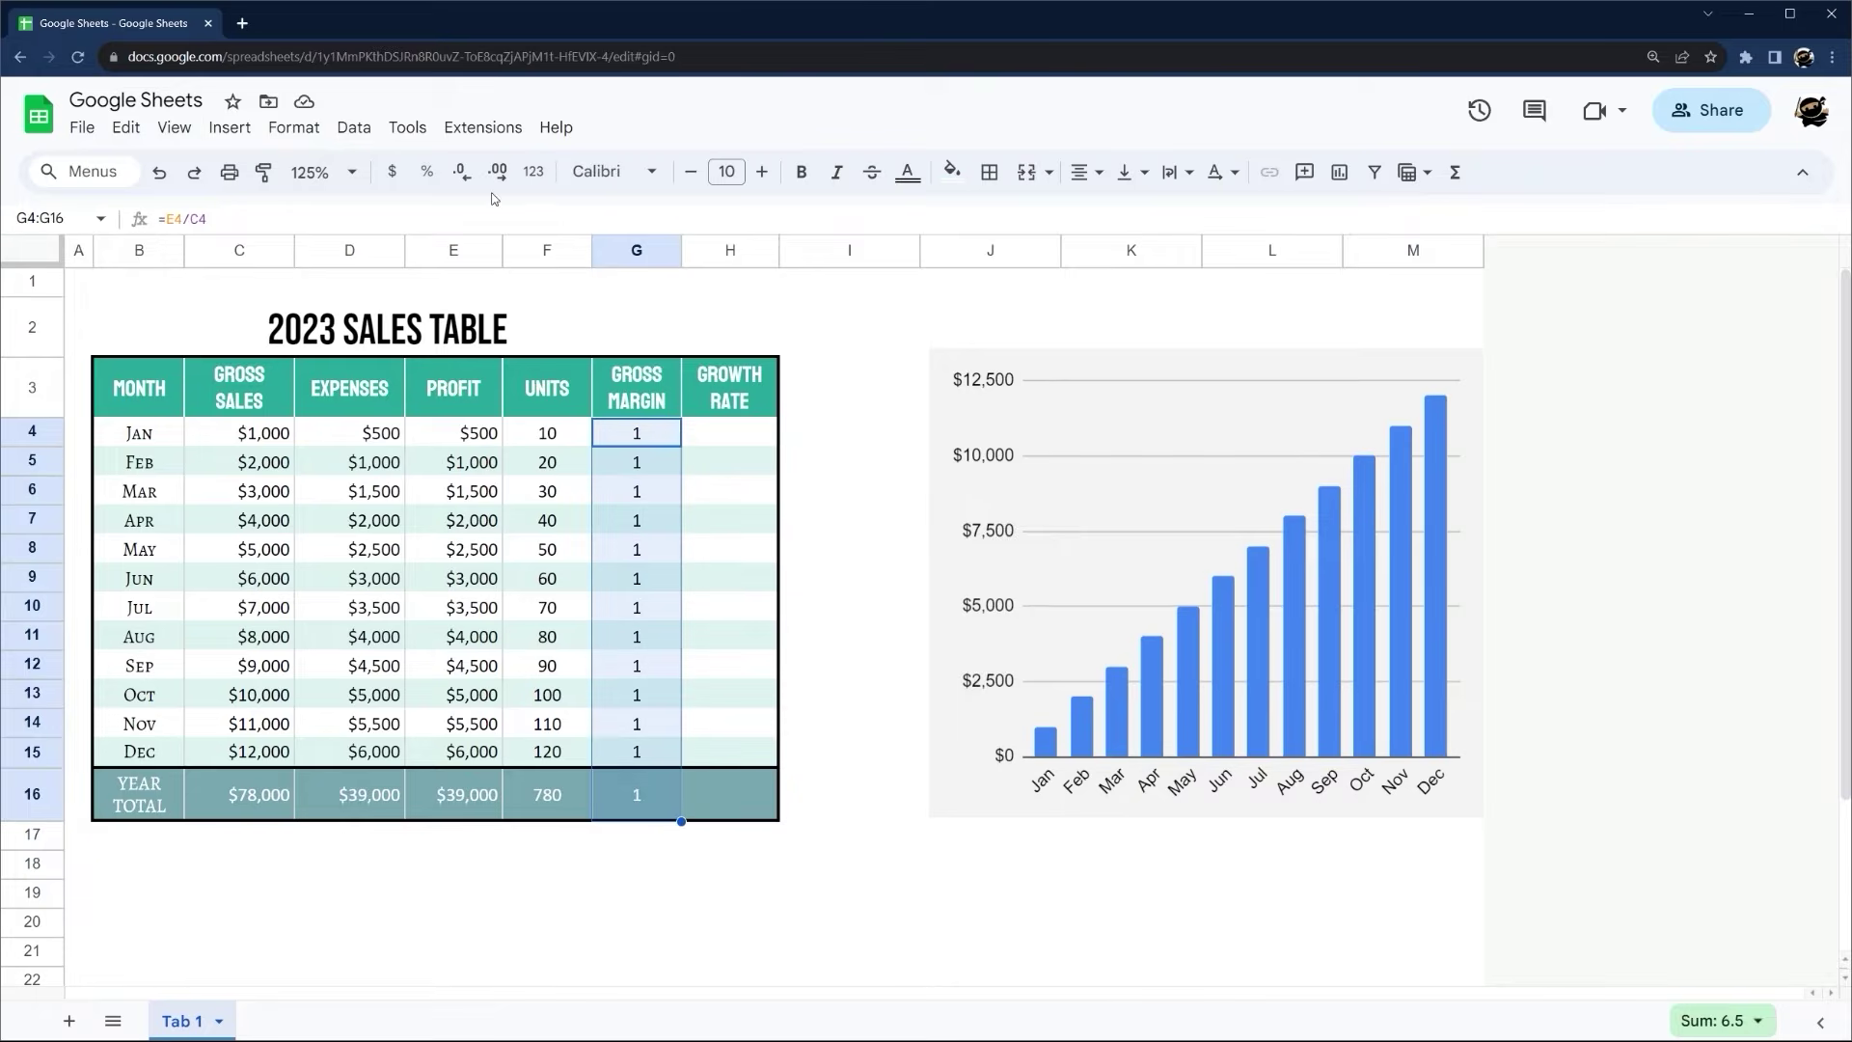
click(426, 172)
click(461, 171)
click(461, 172)
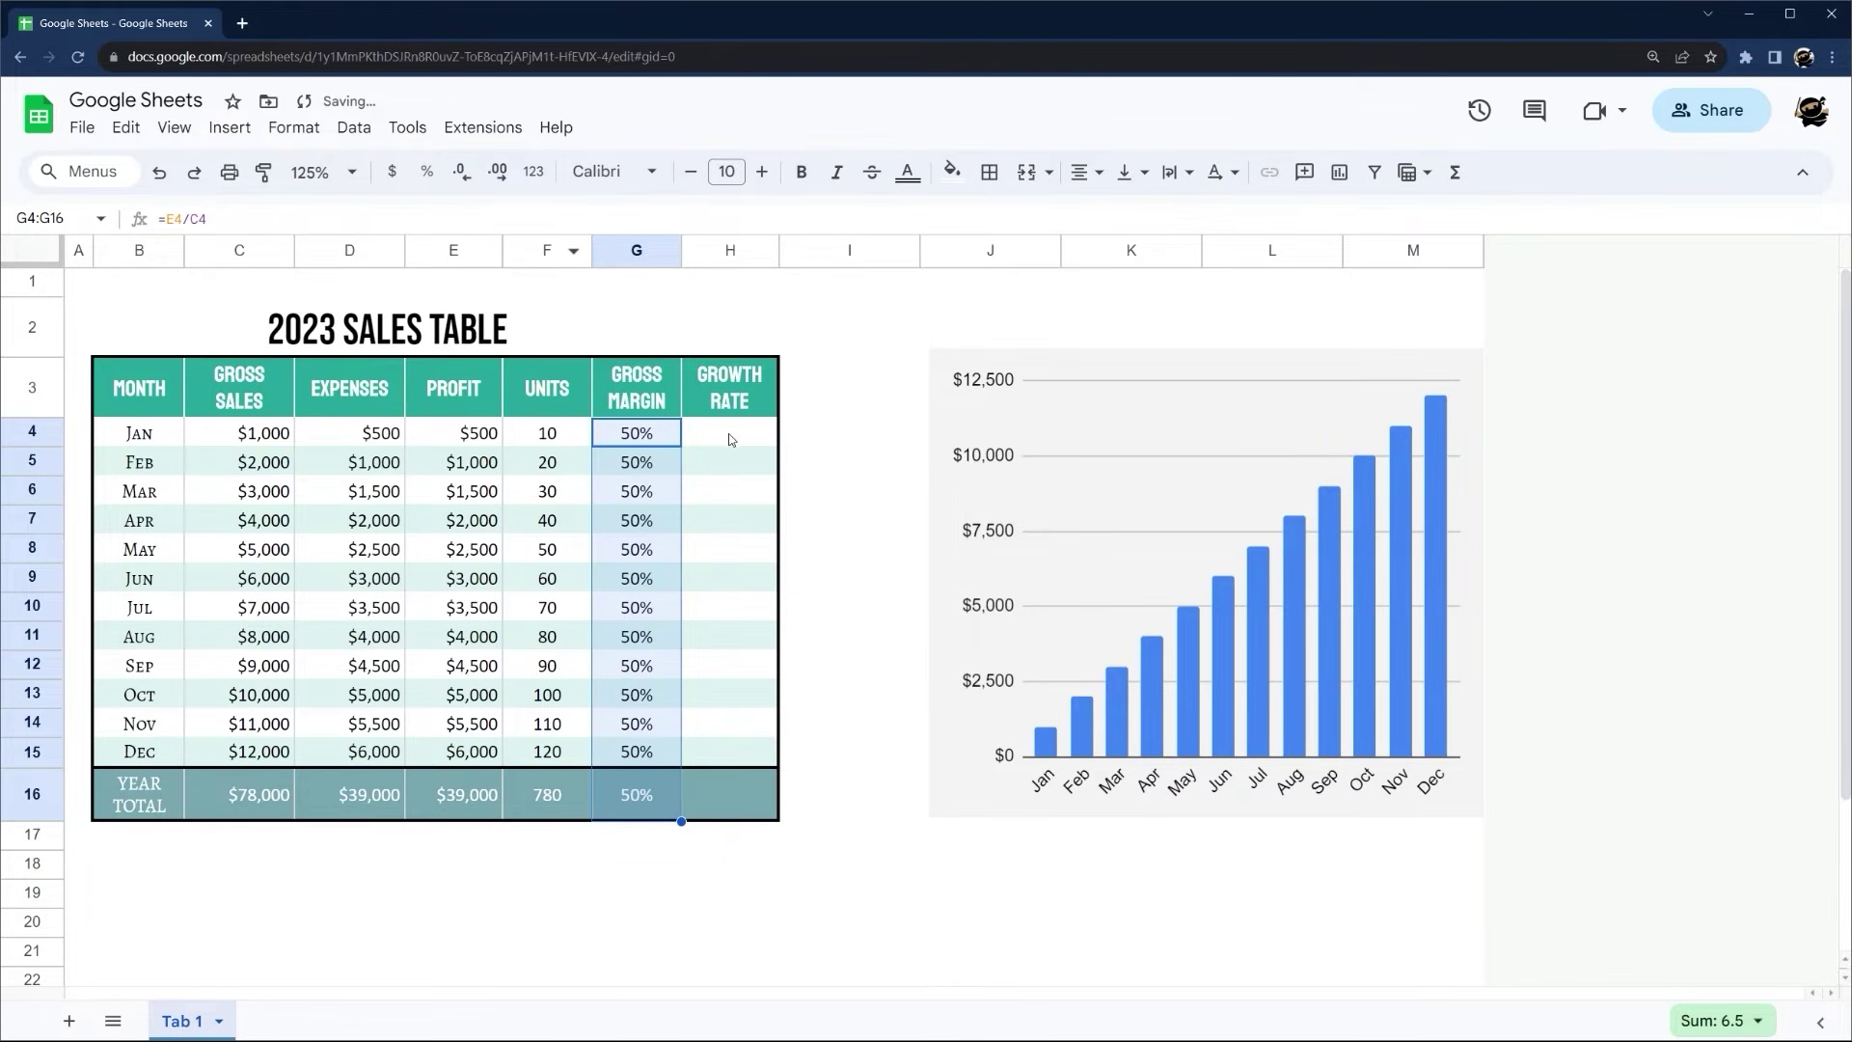
Enter "-%" as the January growth rate in cell H4
click(730, 440)
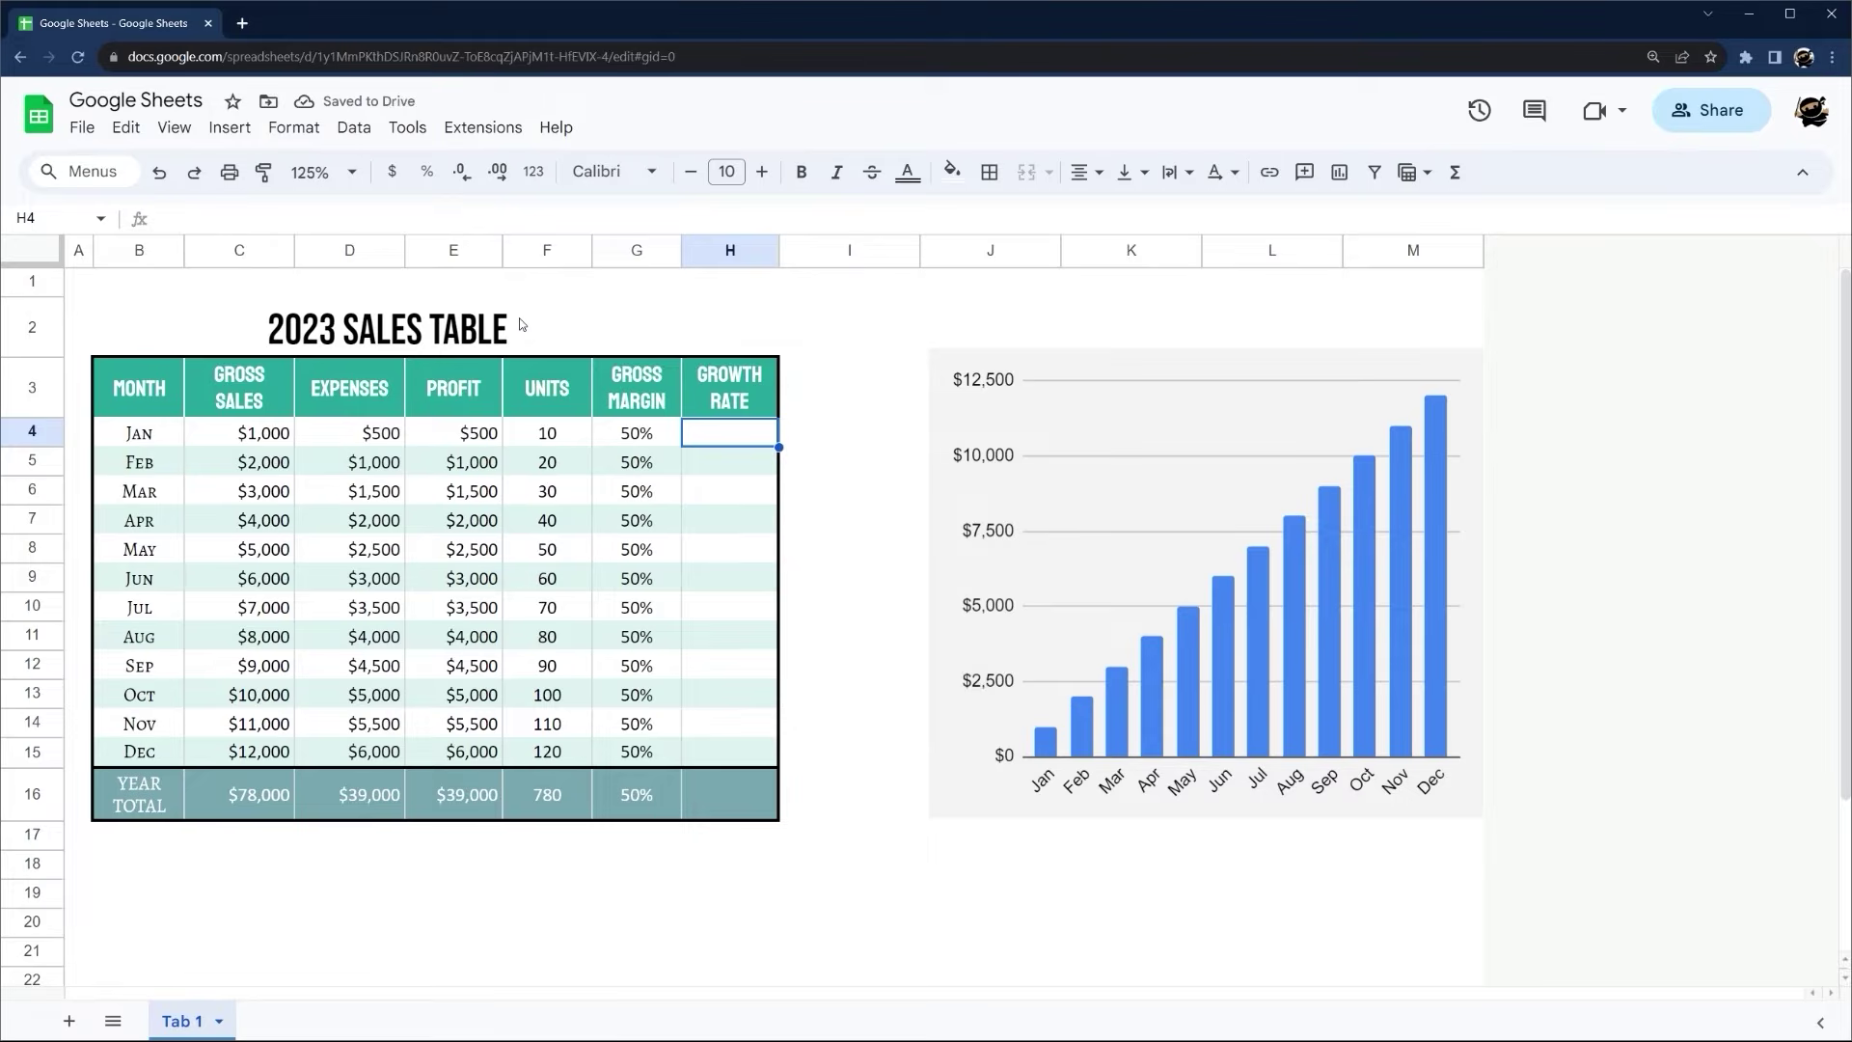
text(-)
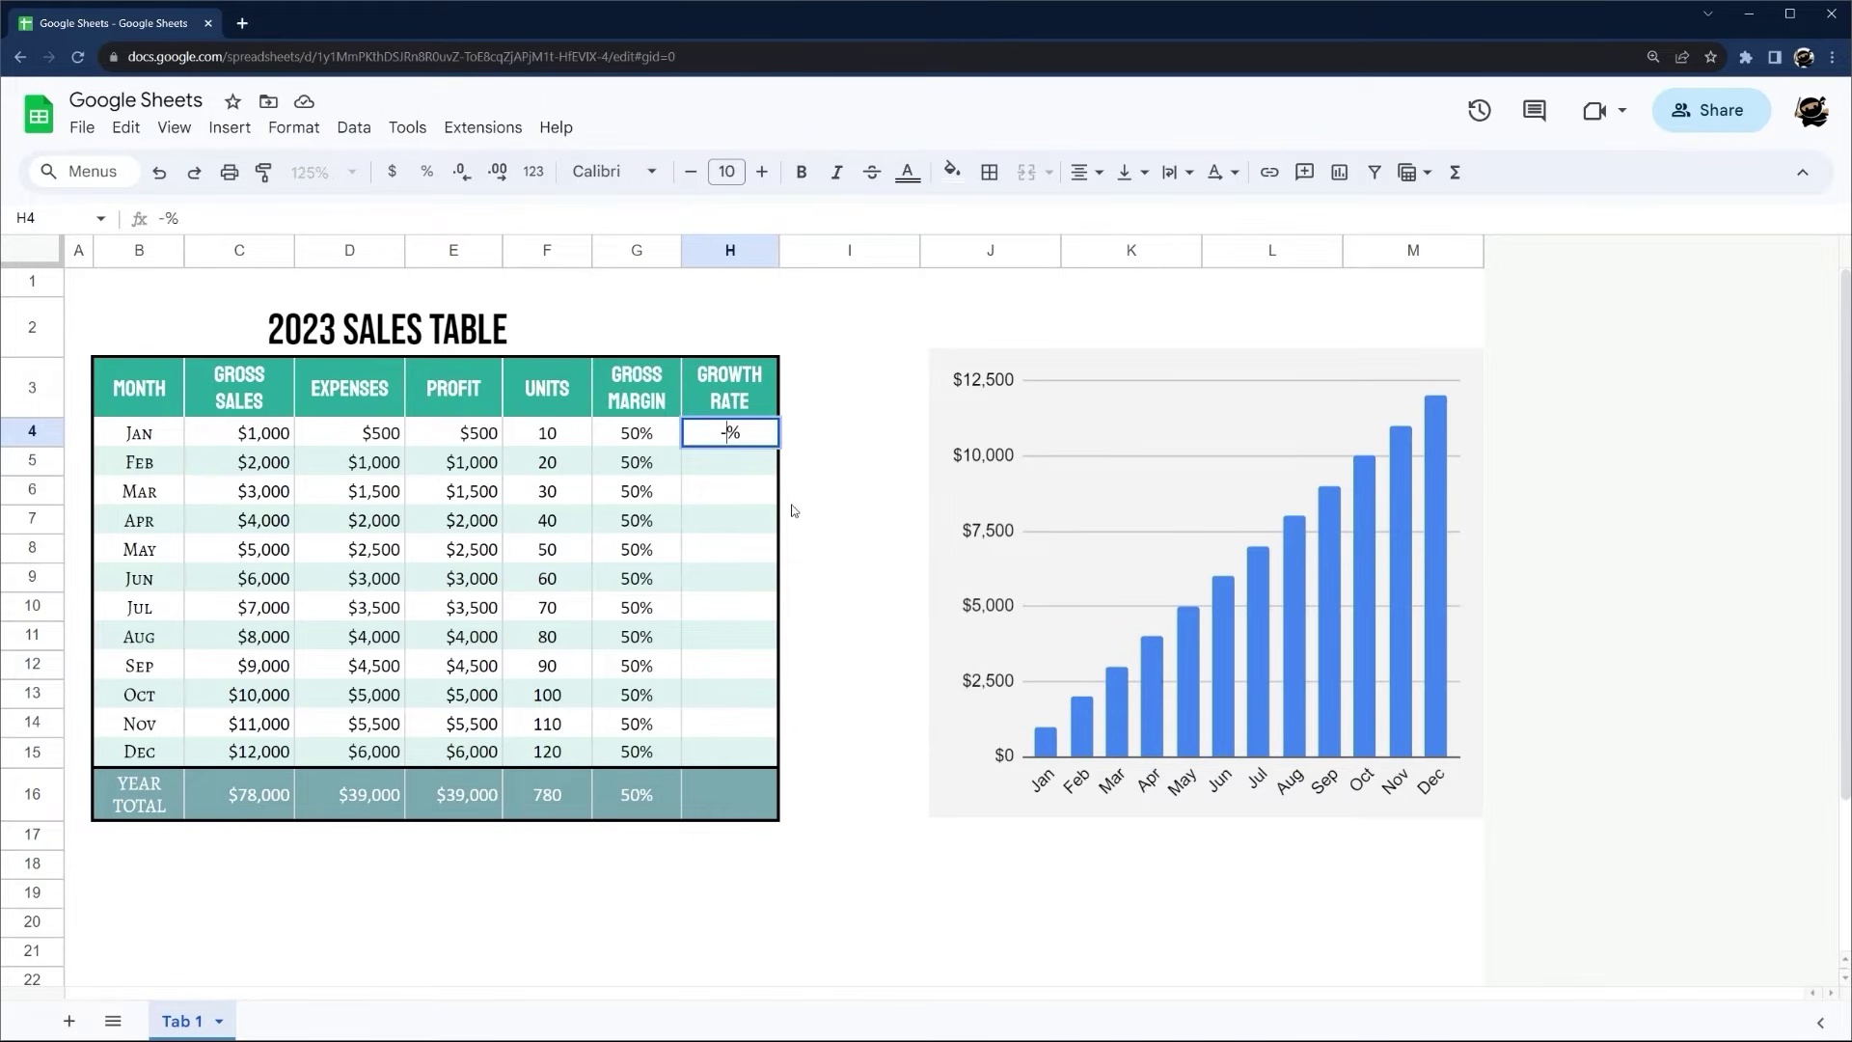
key(Return)
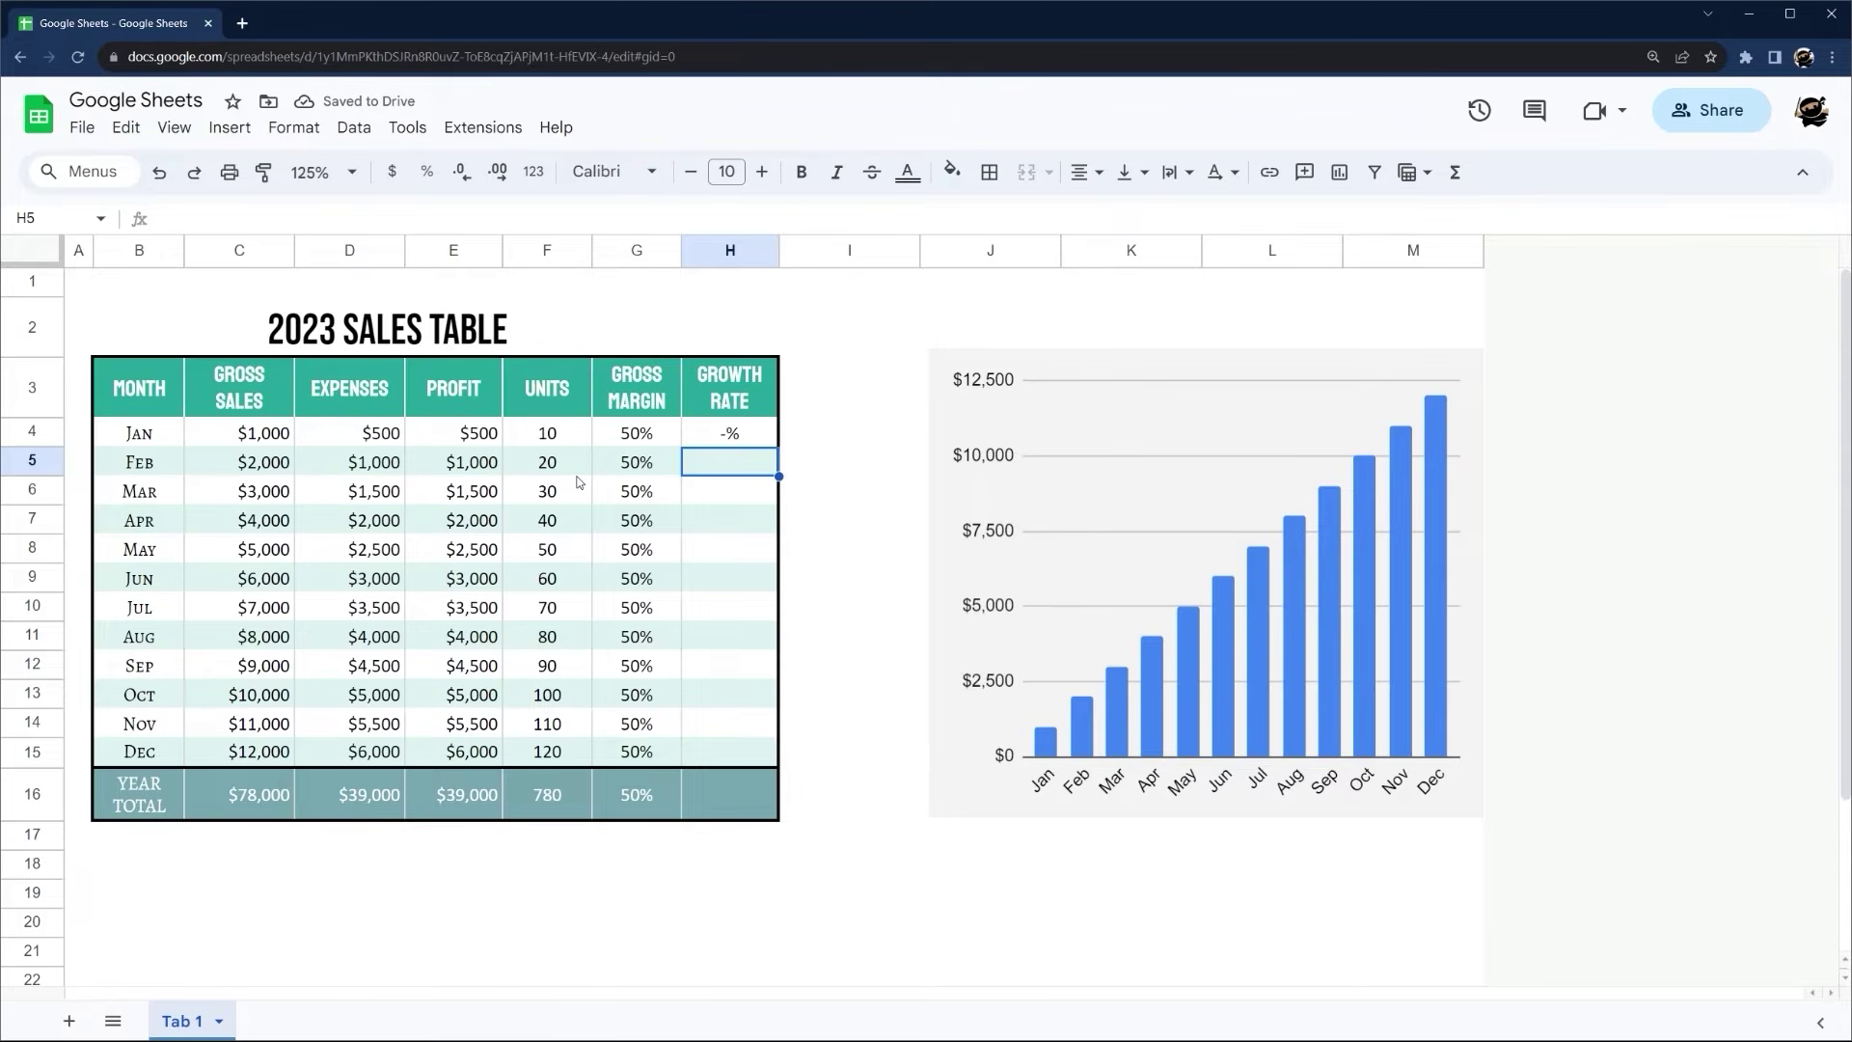
Enter the February growth rate formula =(C5-C4)/C4 in H5 and decline the suggested autofill for the remaining rows
text(=)
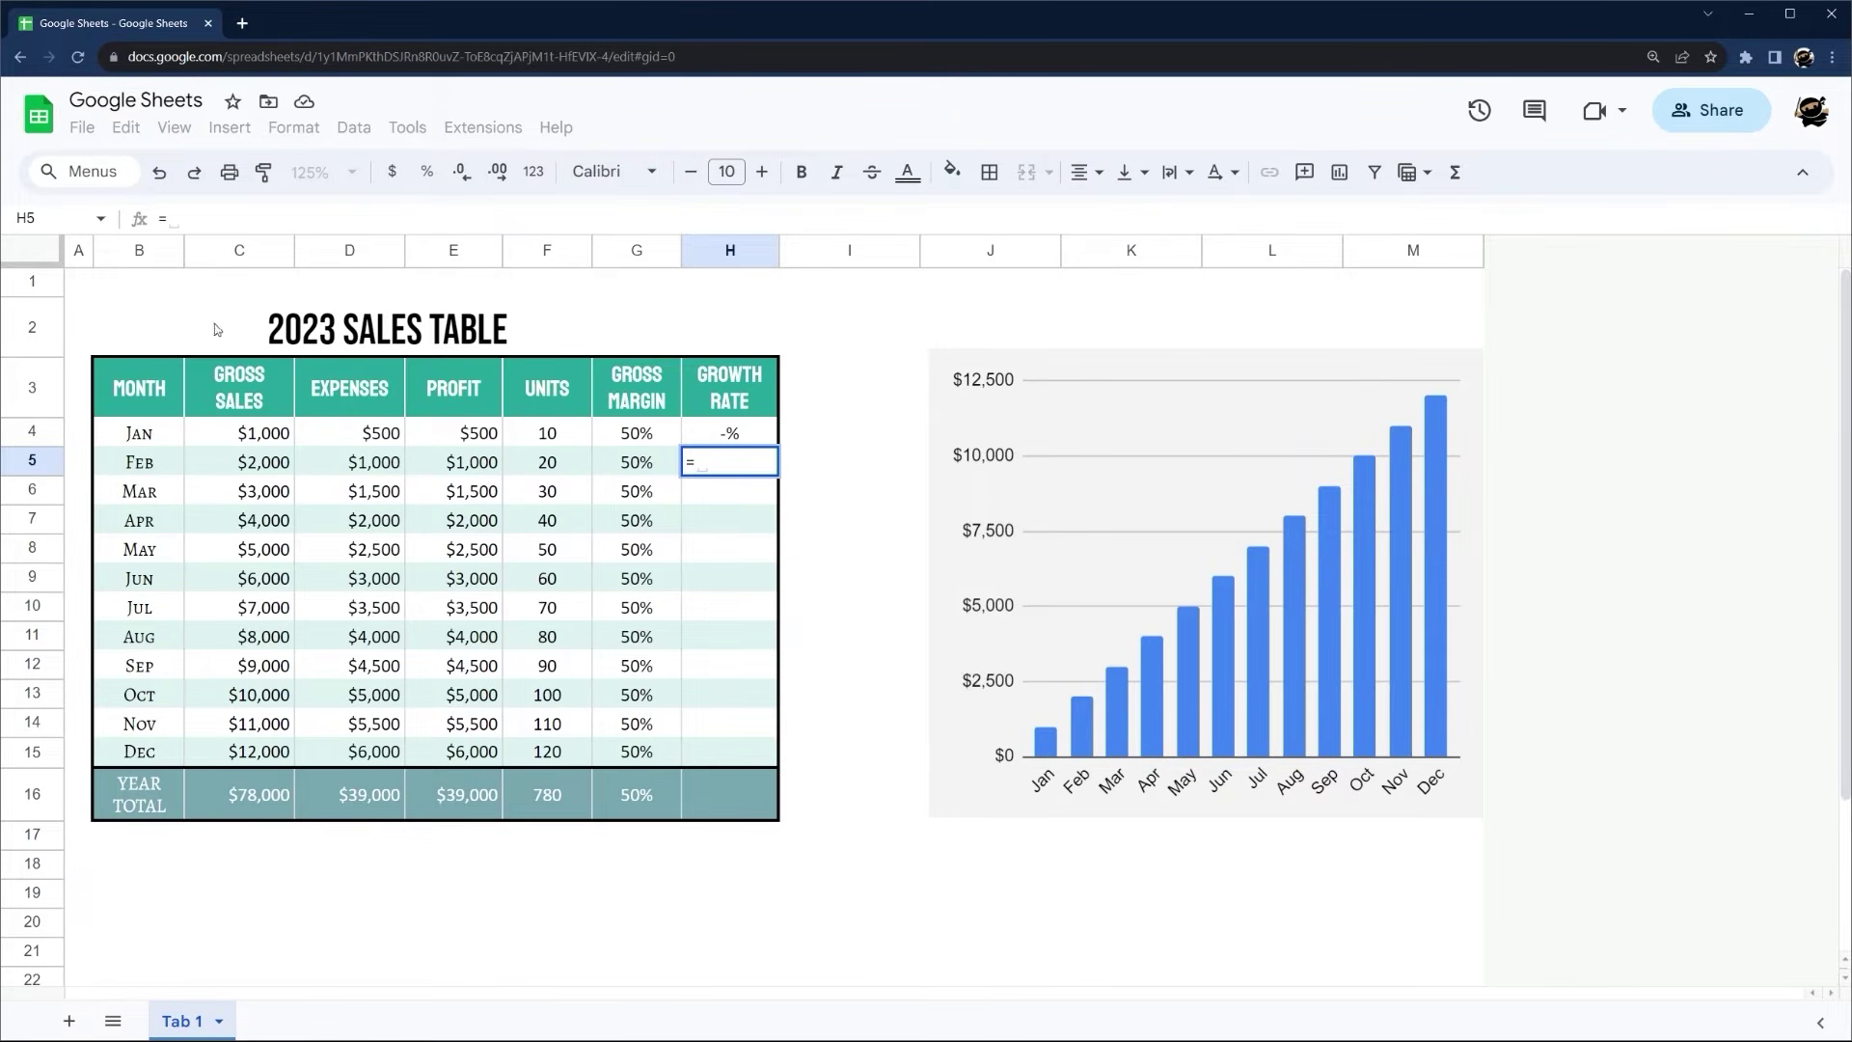
click(266, 467)
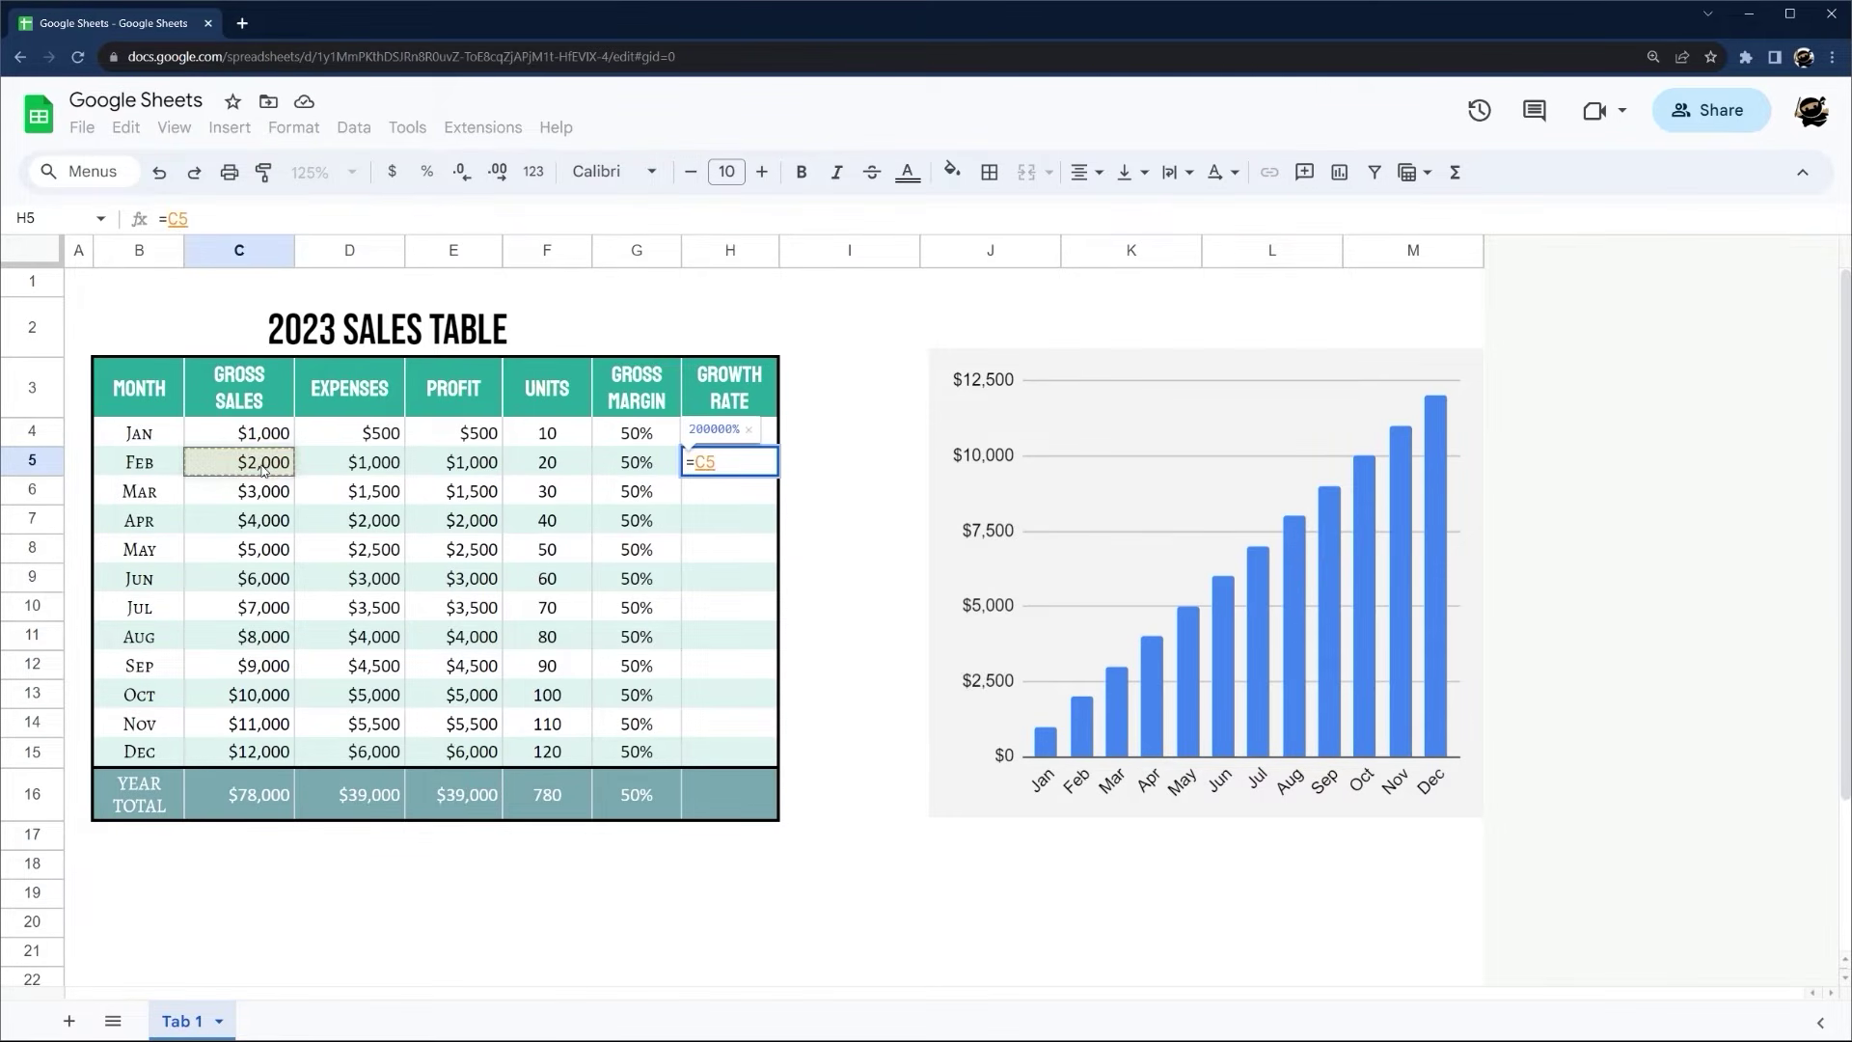
text(-)
click(256, 435)
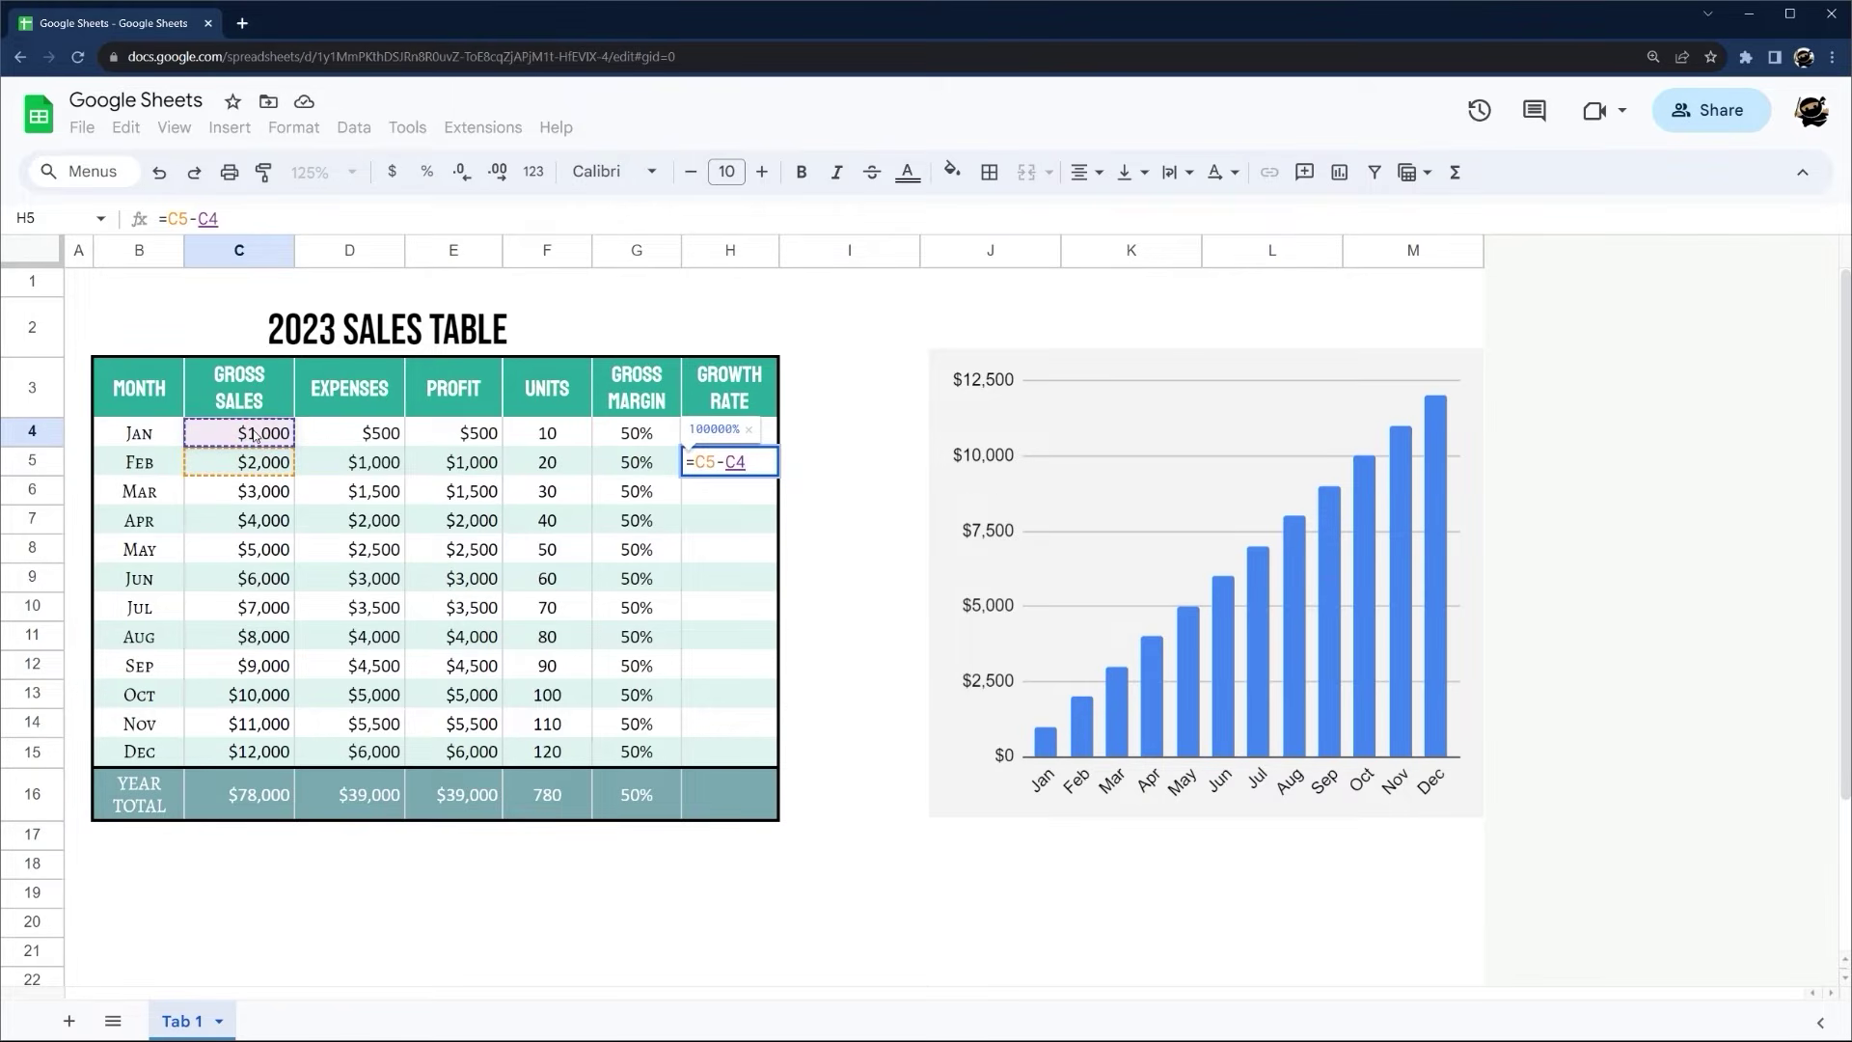
text())
key(Left)
key(Left)
key(Left)
key(Left)
key(Left)
key(Left)
text(()
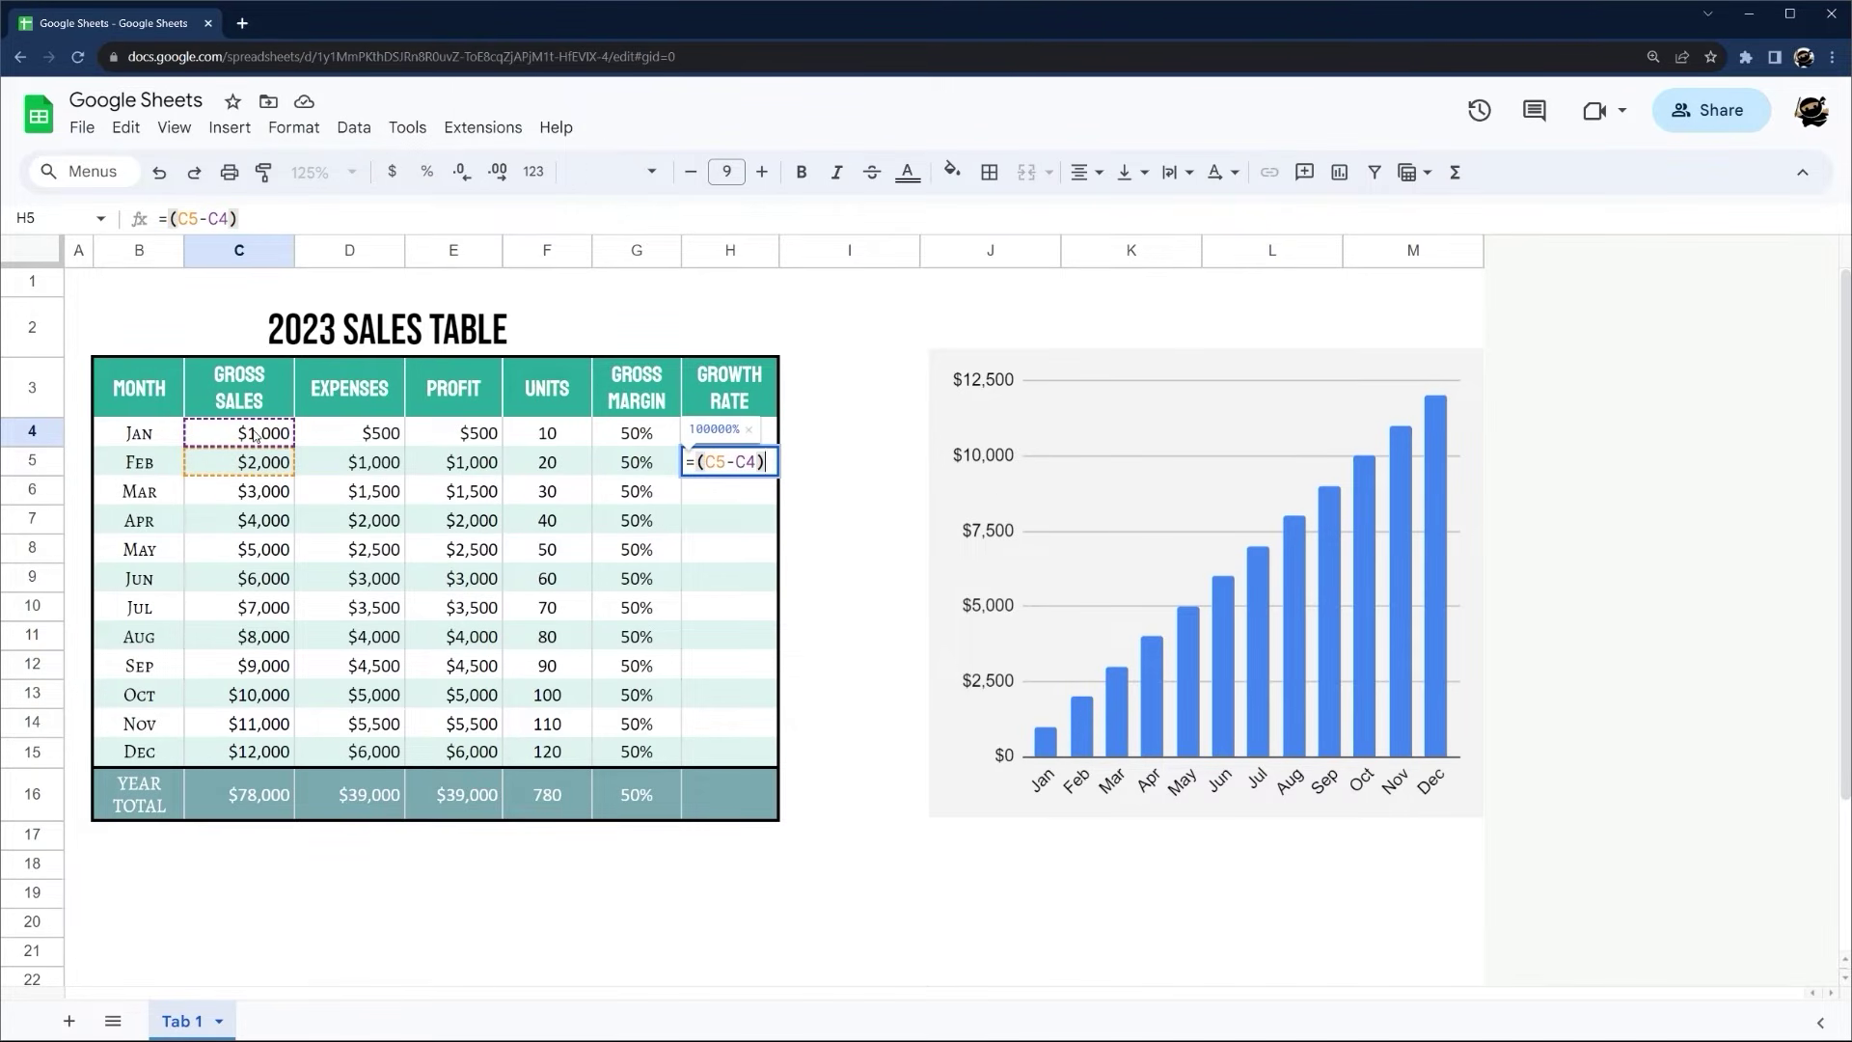
text(/)
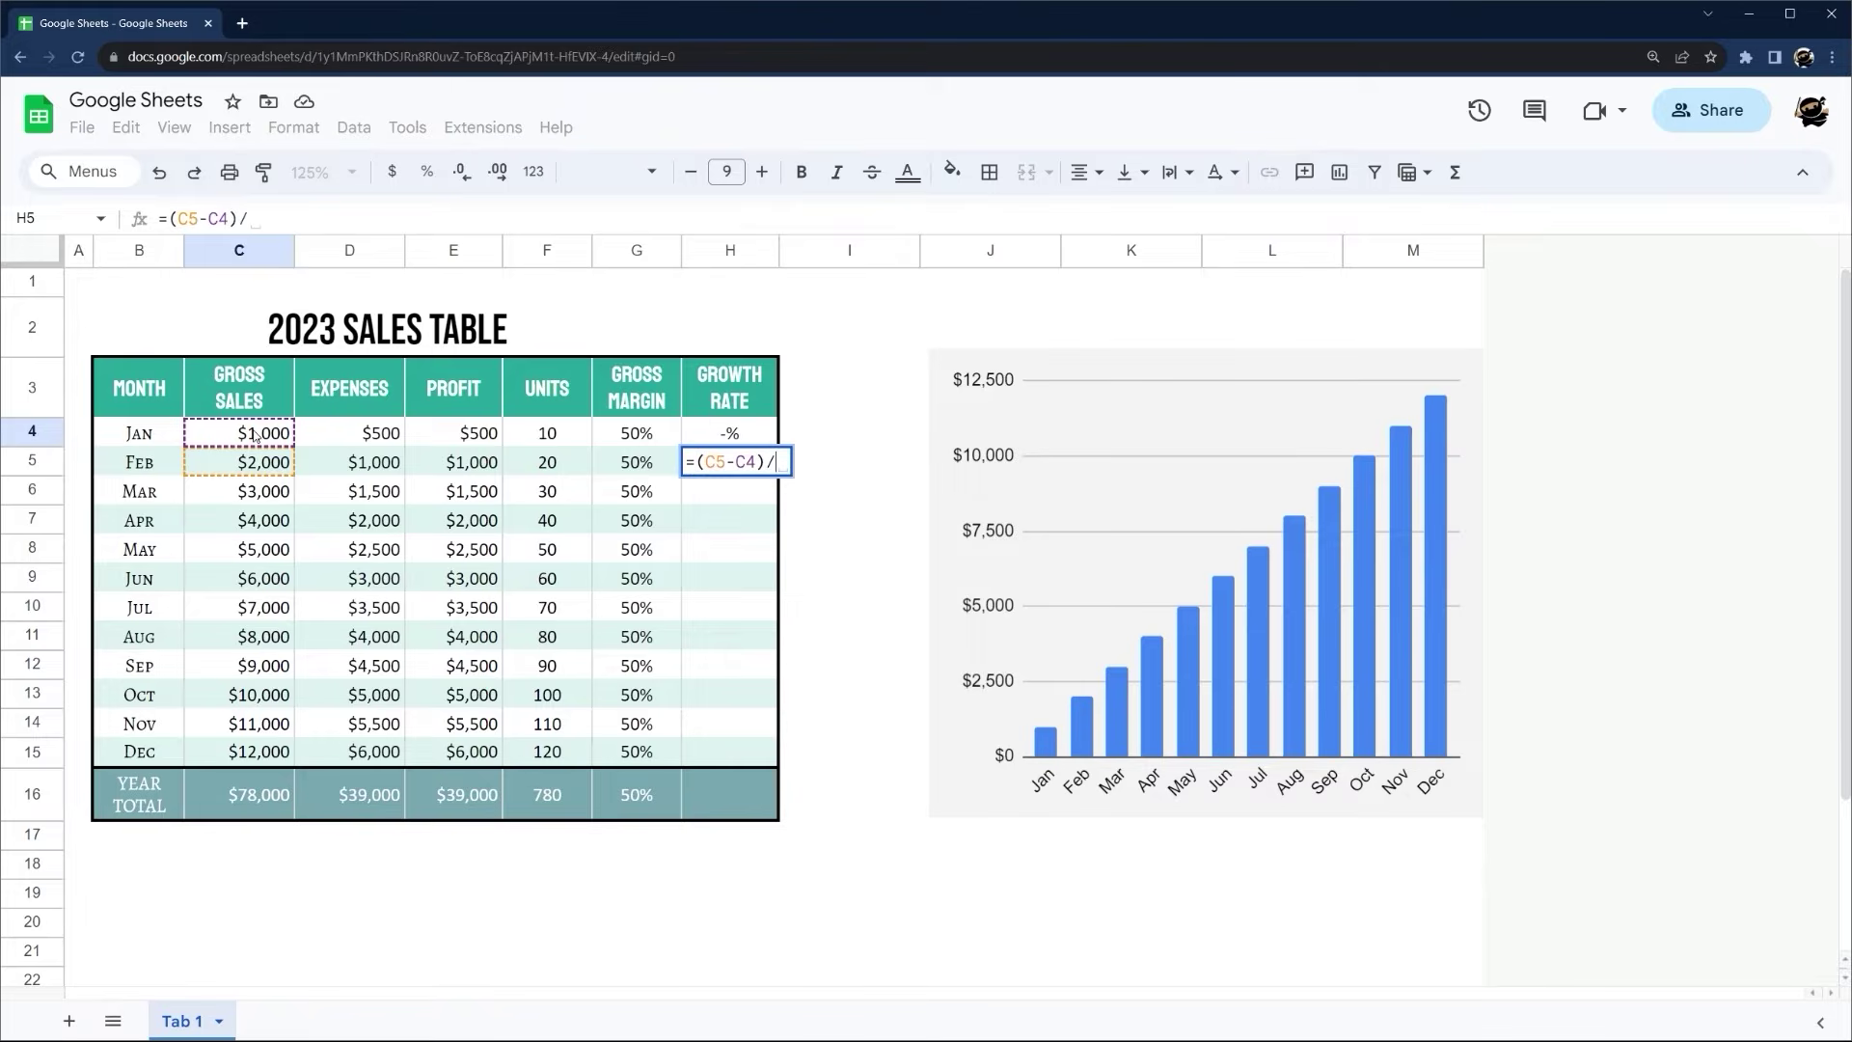
click(267, 434)
key(Return)
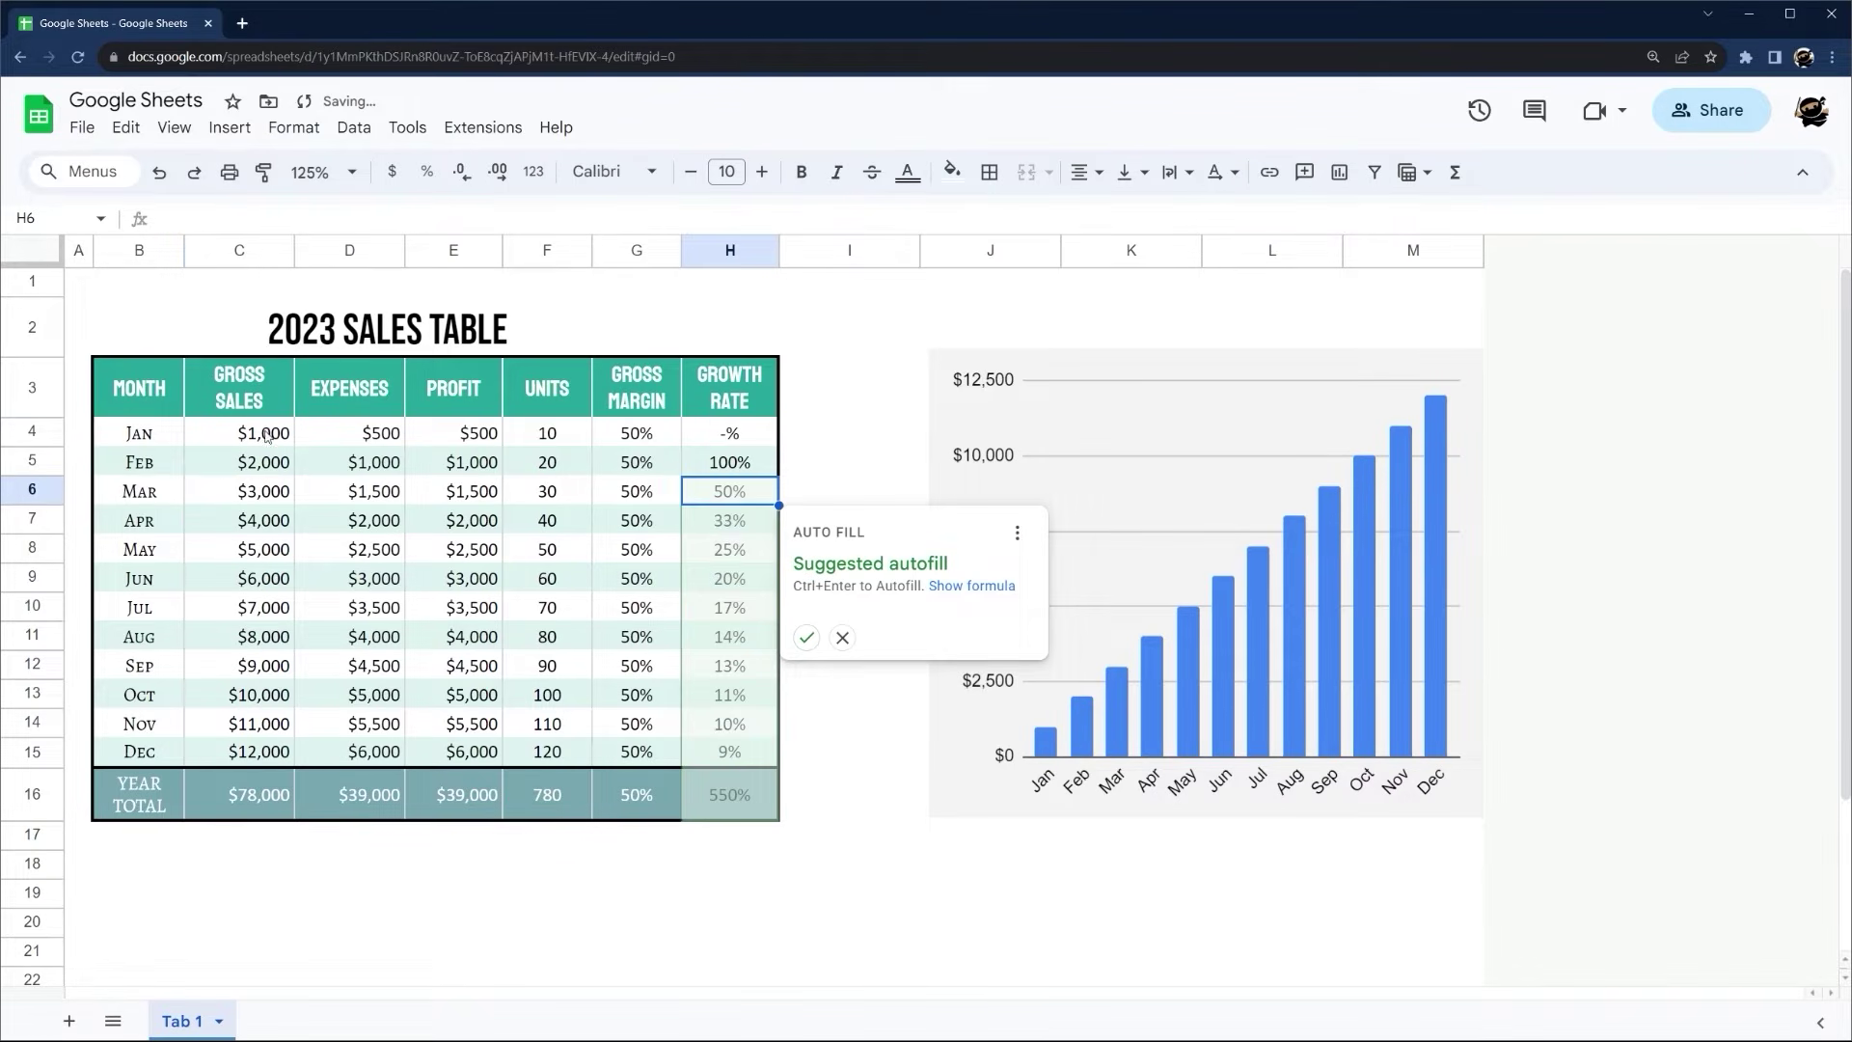
click(842, 638)
Fill the growth rate formula from H5 down through December in H15
click(738, 468)
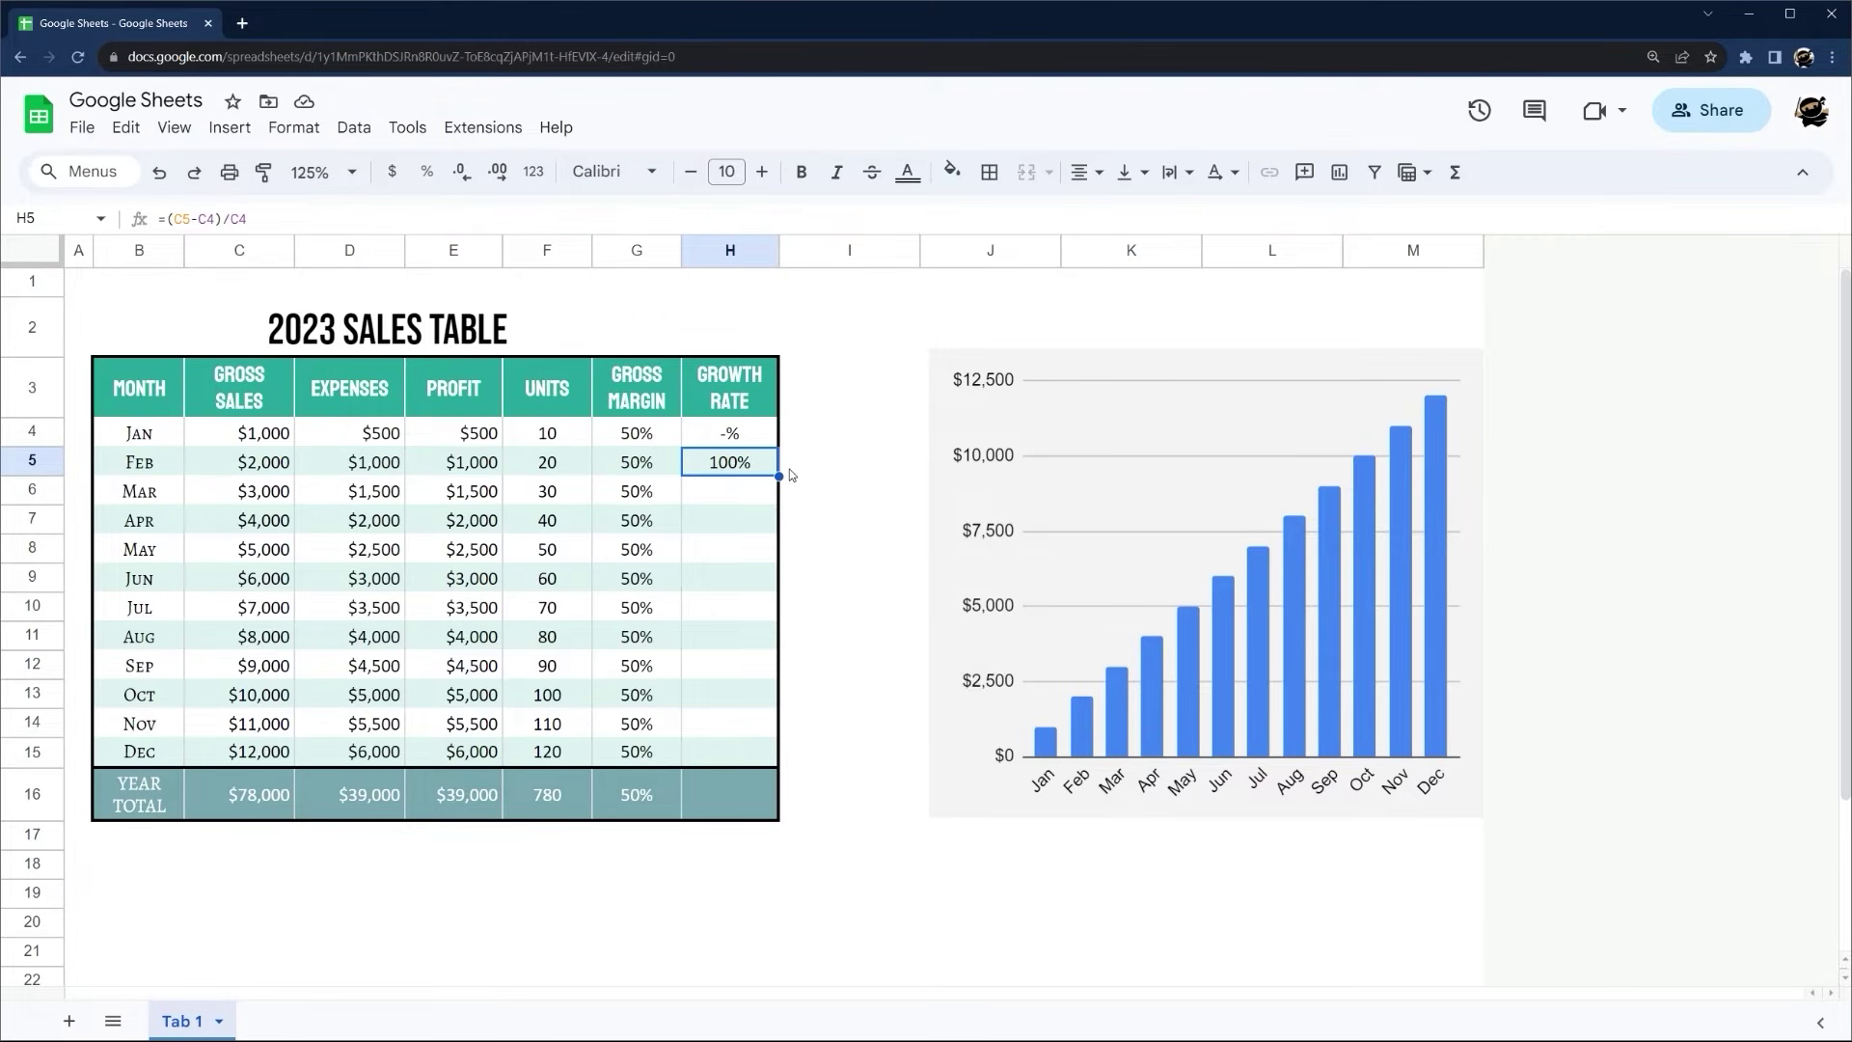
drag(780, 475, 765, 751)
click(830, 664)
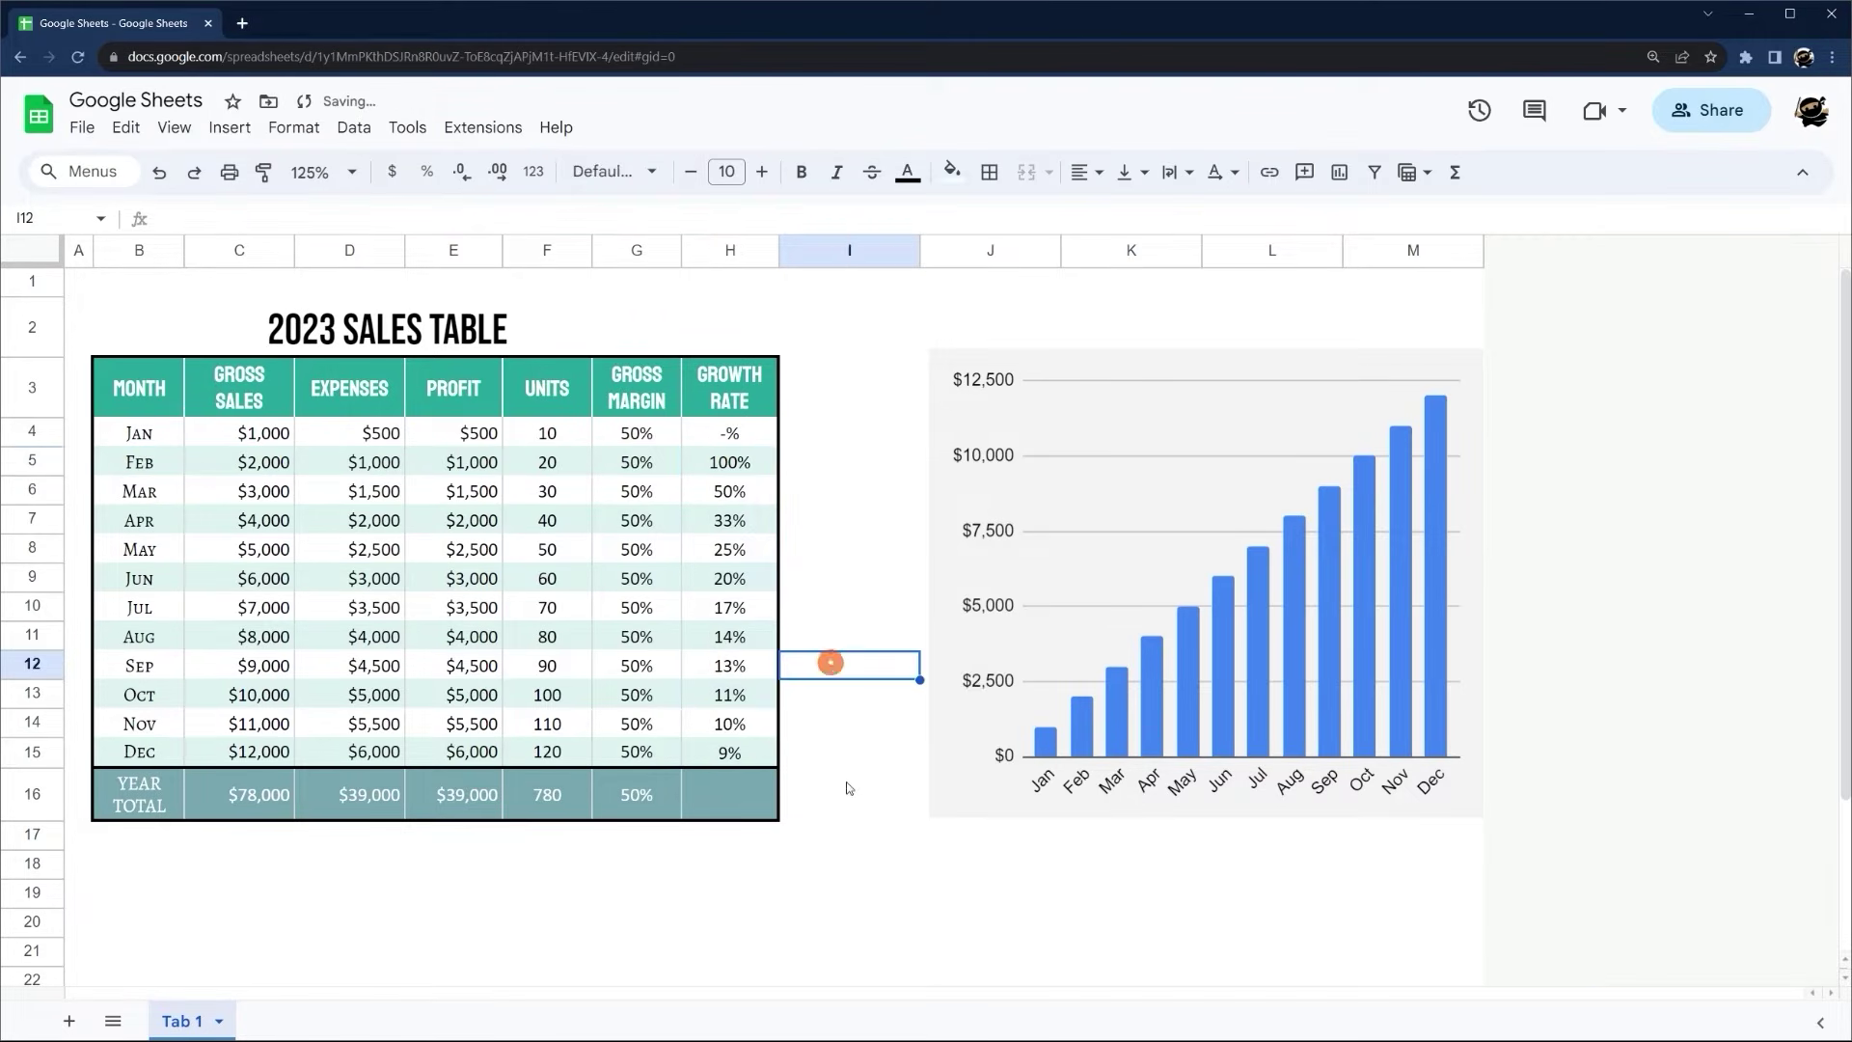
Enter the formula =(C15-C4)/C4 in H16 as the growth rate for the whole year
click(733, 797)
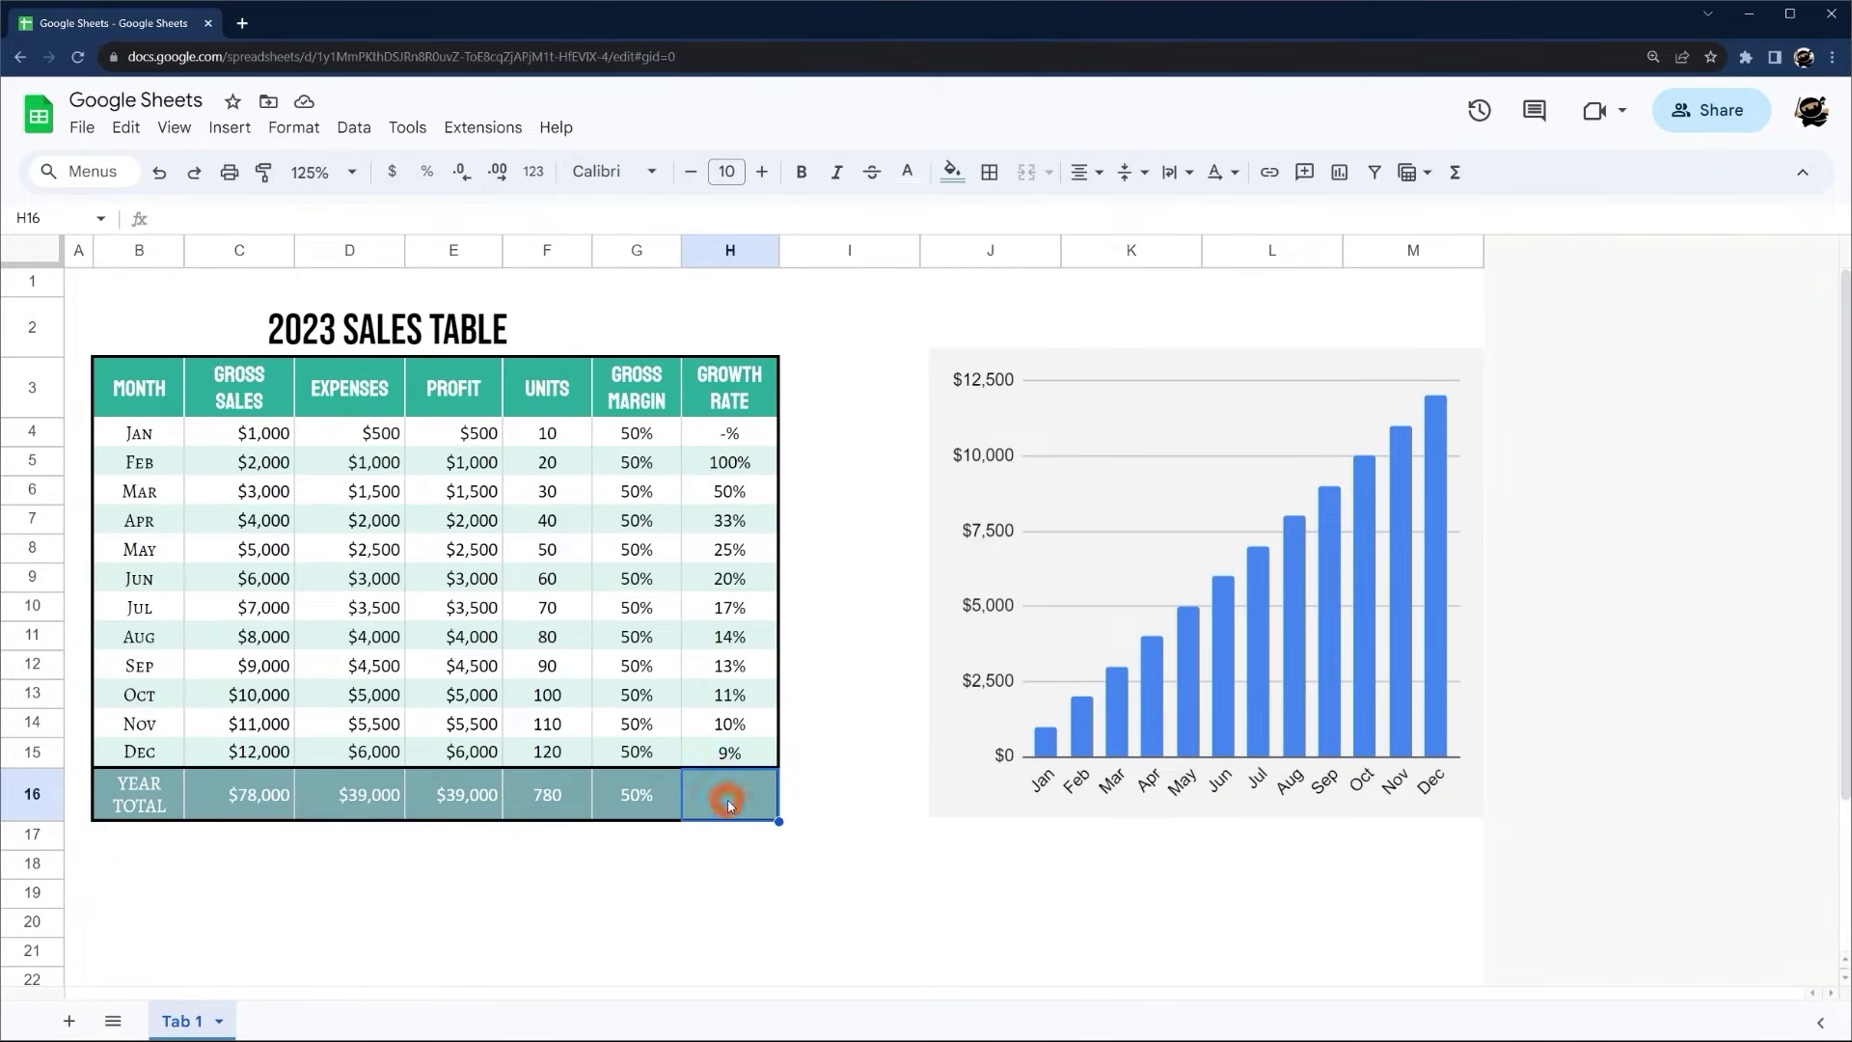
text(=)
click(285, 753)
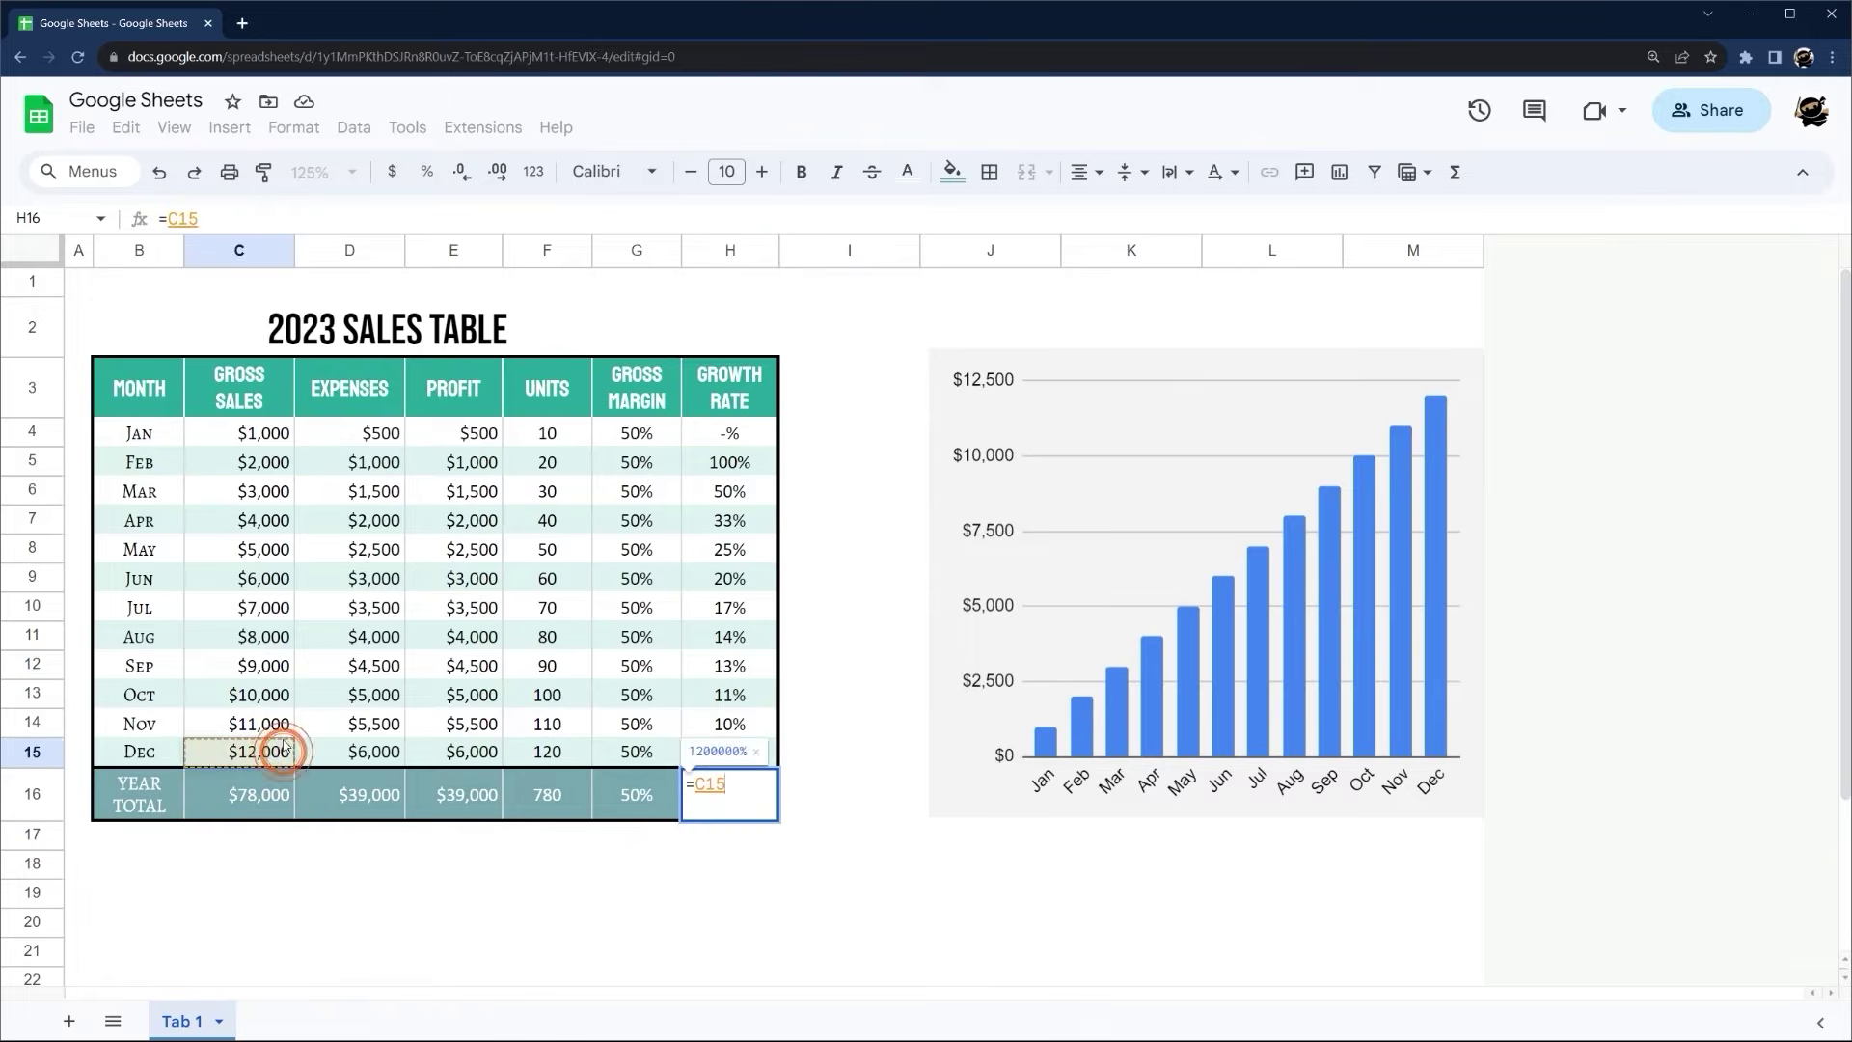
text(-)
click(268, 436)
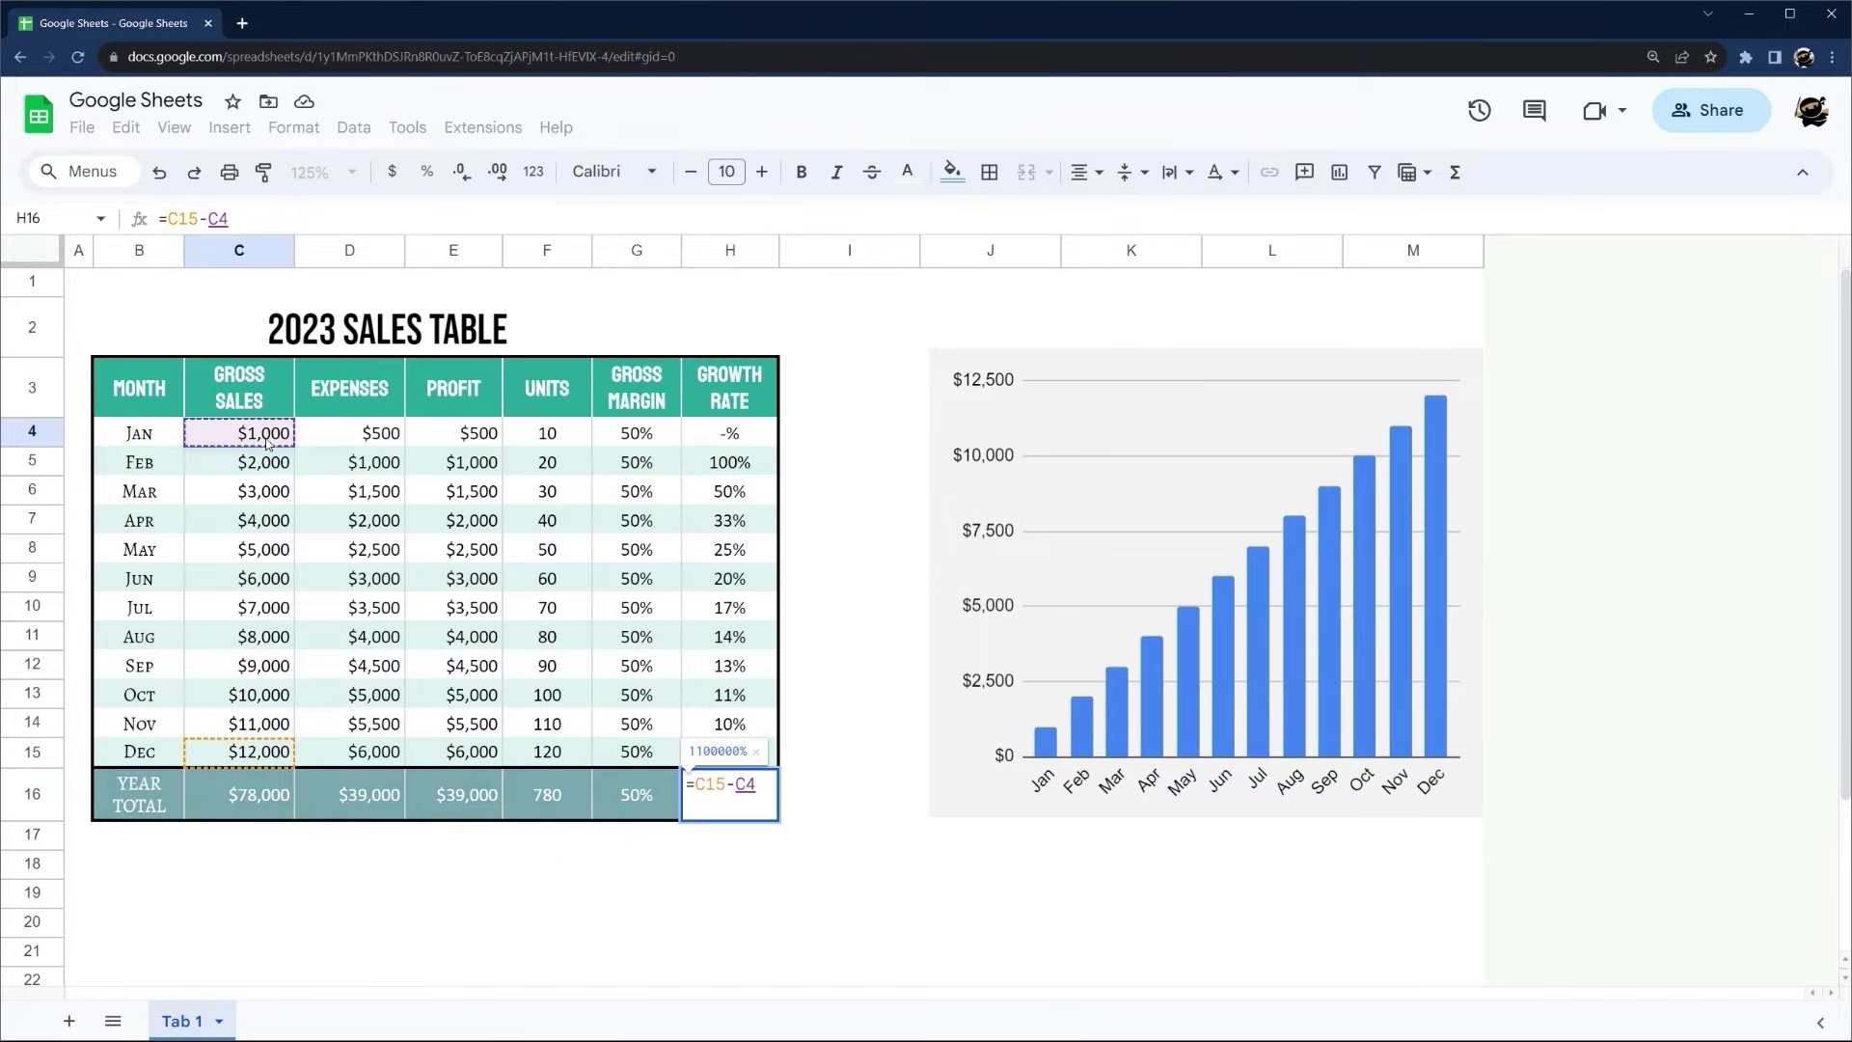
text())
key(Left)
key(Left)
key(Left)
key(Left)
key(Left)
key(Left)
key(Left)
text(()
key(End)
text(/)
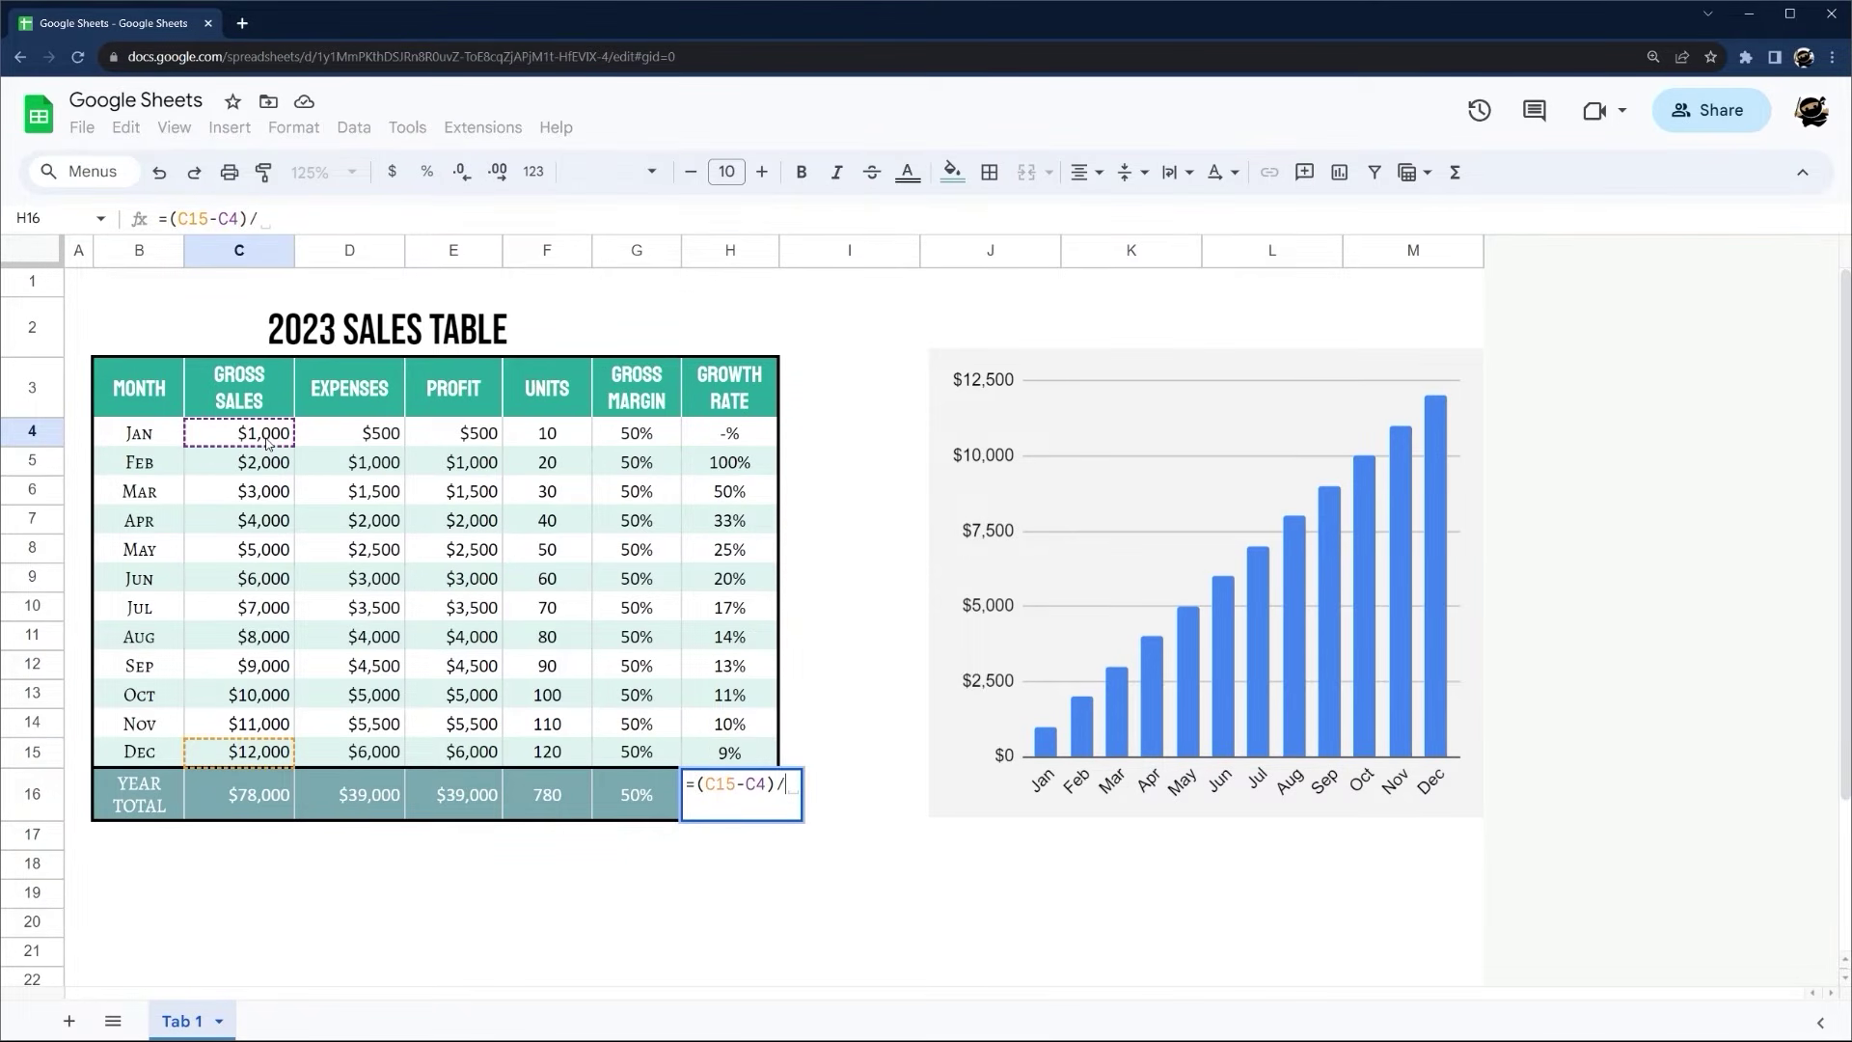
click(268, 442)
key(Return)
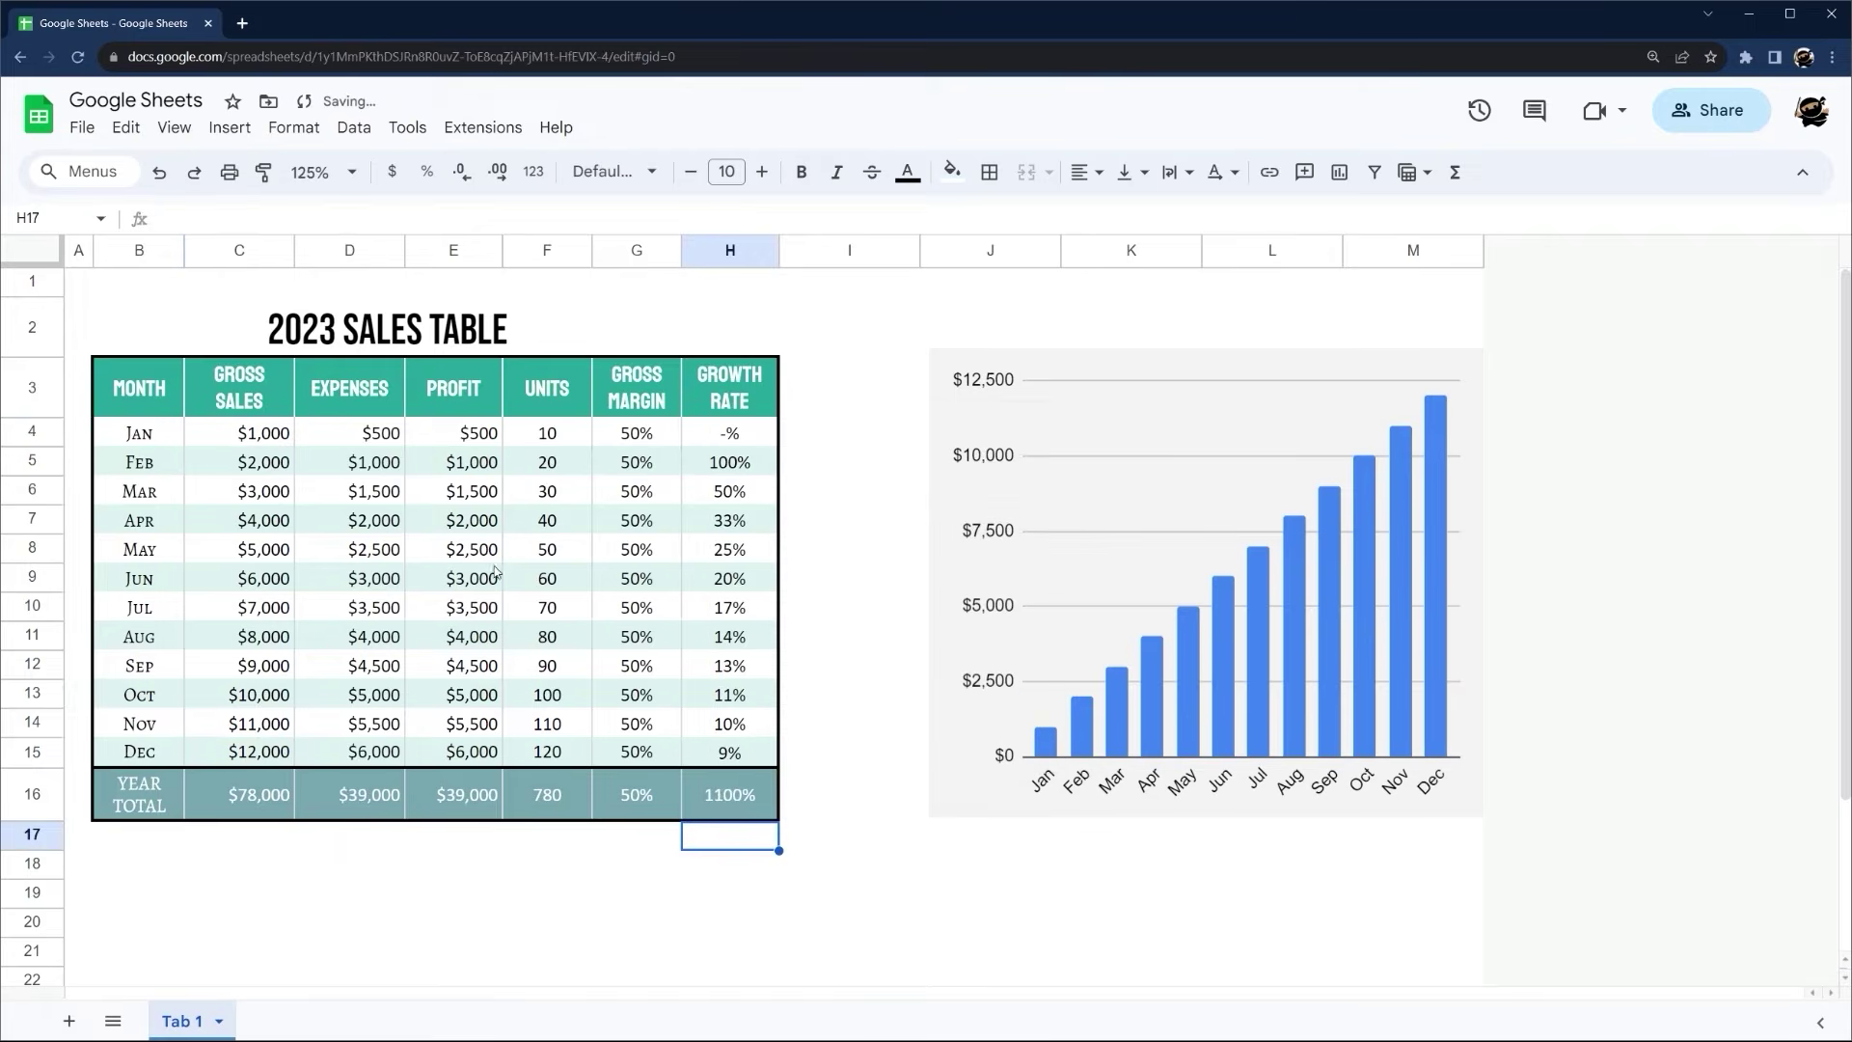
click(689, 793)
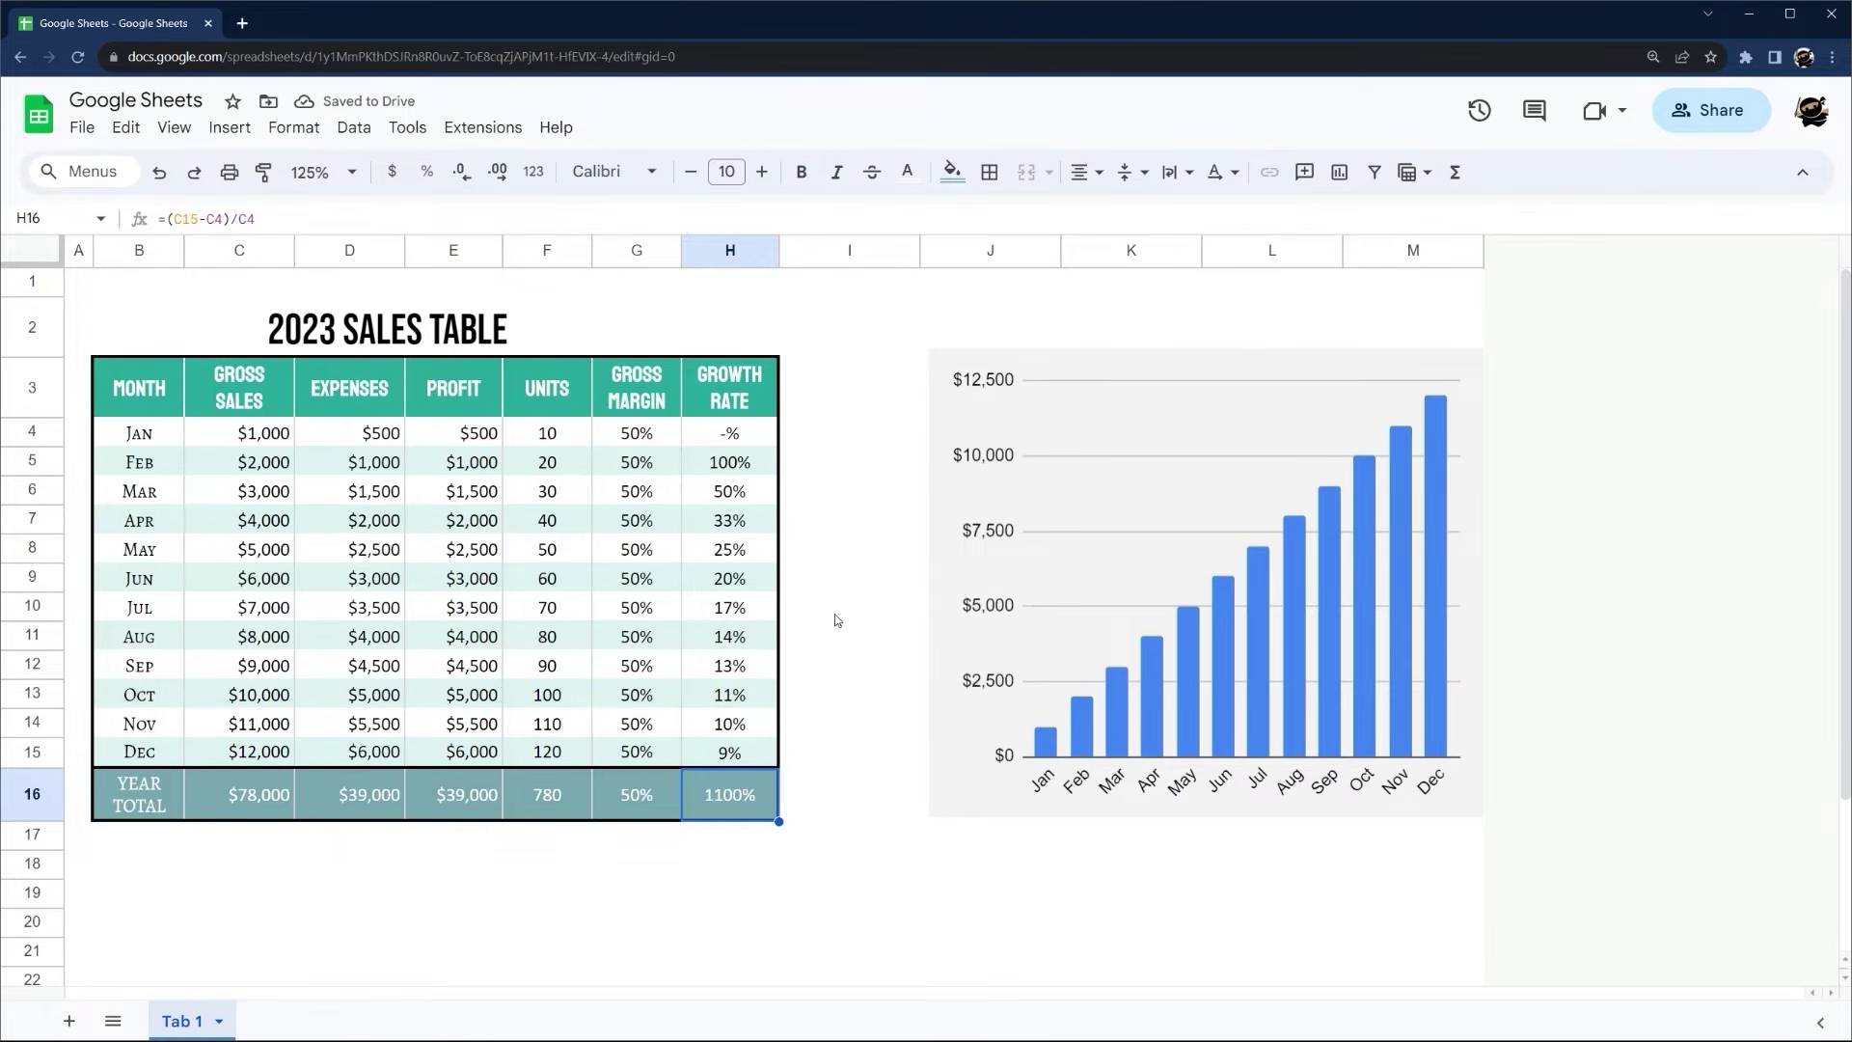
Label cell B18 below the table "Avg / Mon"
scroll(261, 692, down, 1)
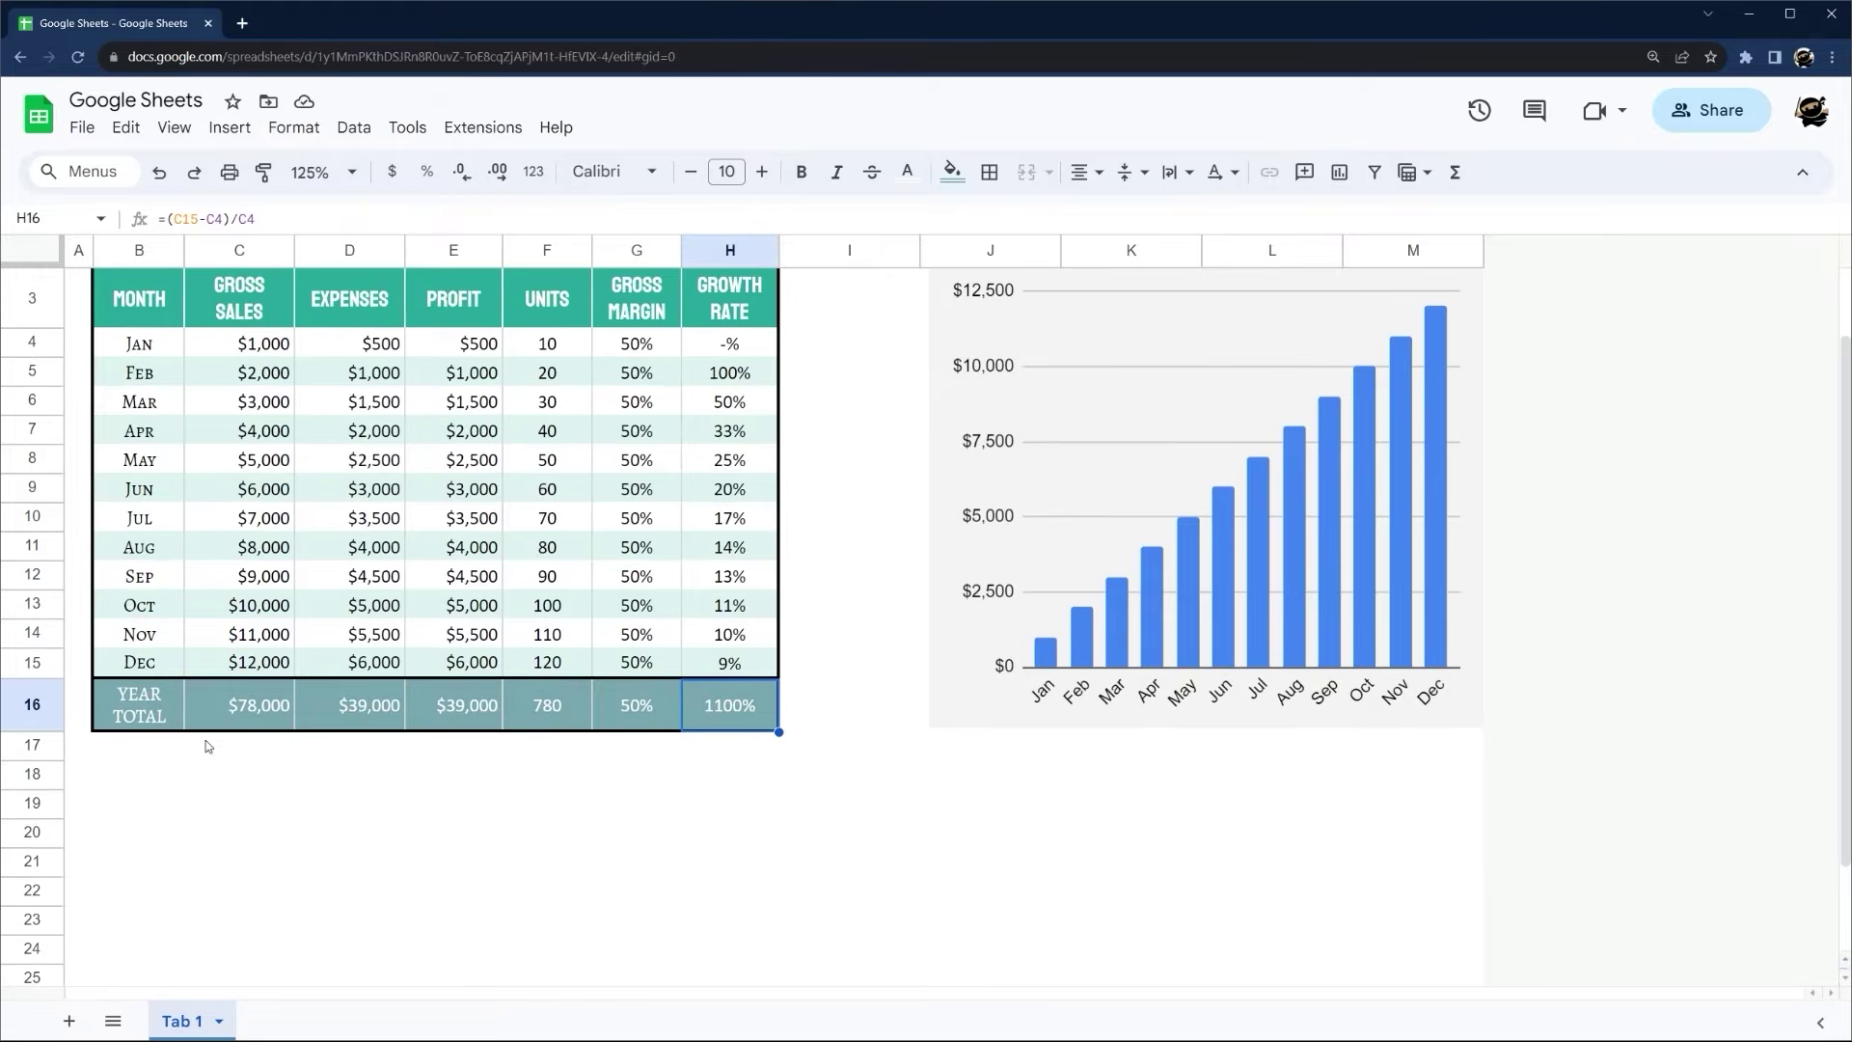
click(147, 806)
click(162, 768)
text(A)
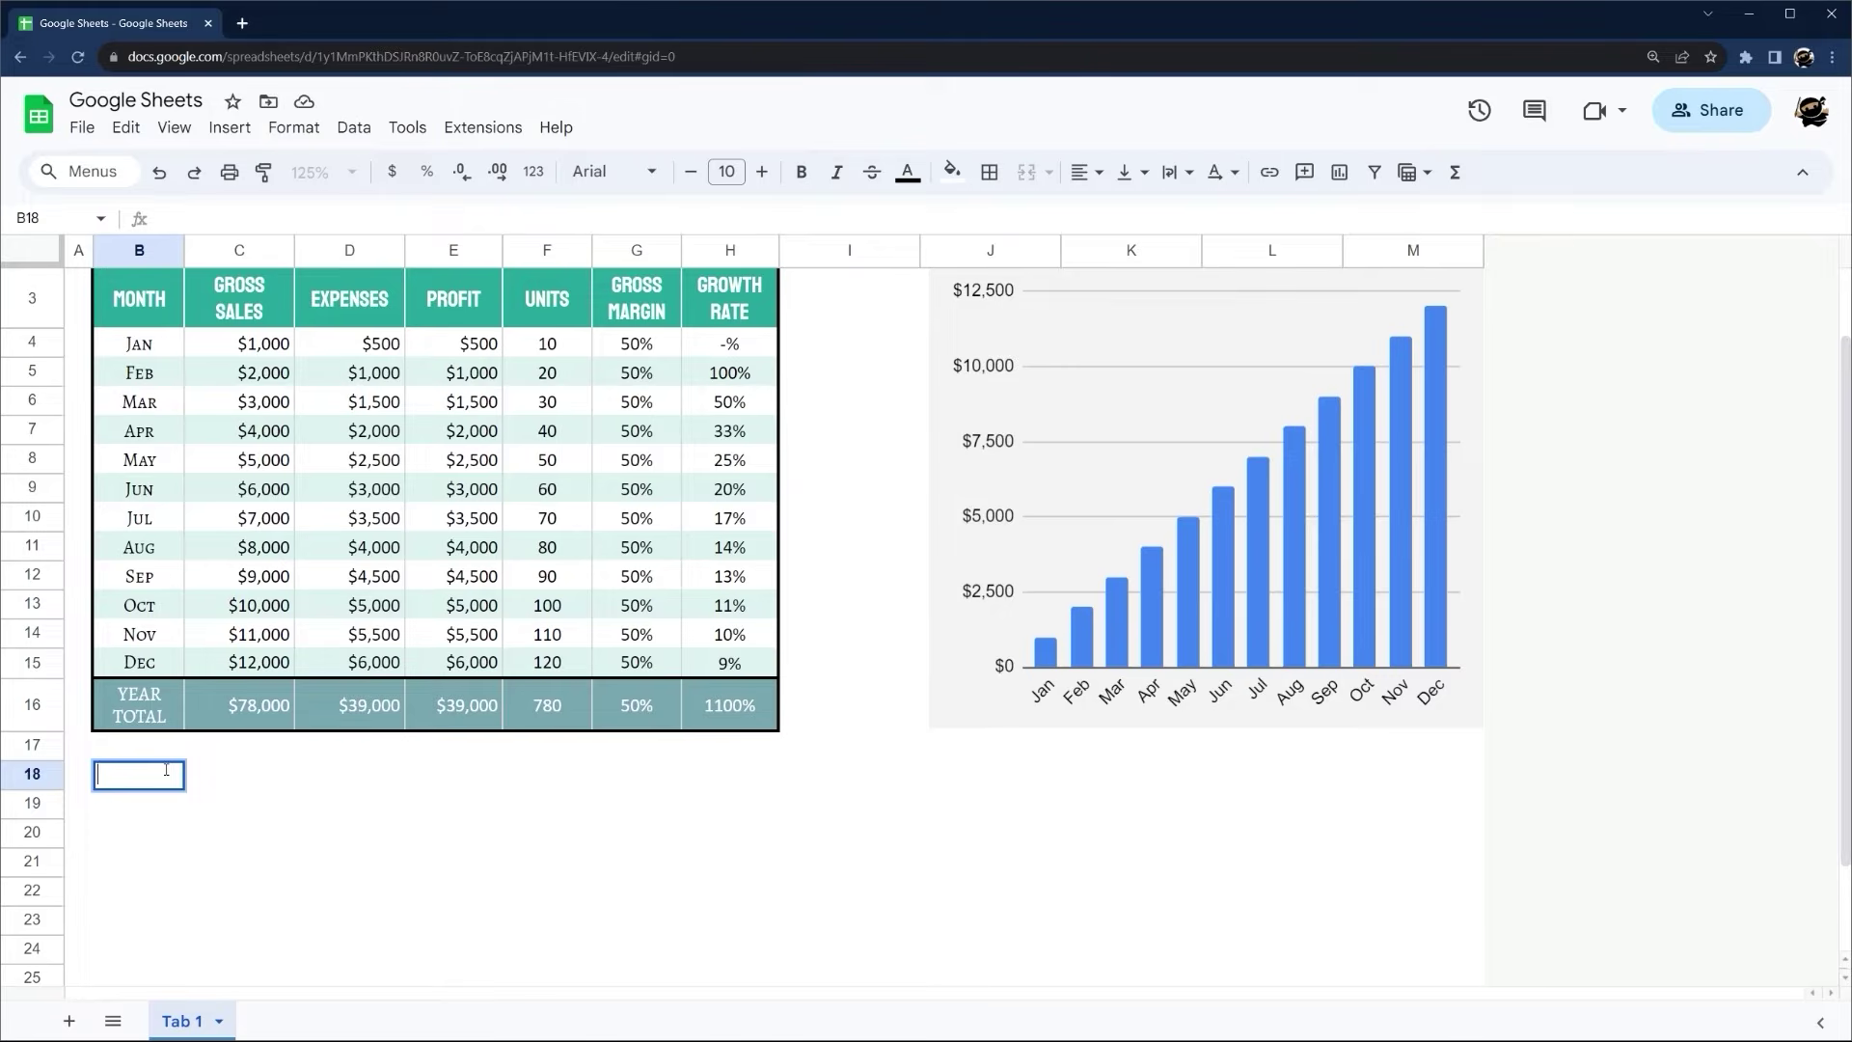
text(vg / Mon)
key(Return)
Calculate the average monthly gross sales in C18 with the AVERAGE function over C4:C15
click(254, 775)
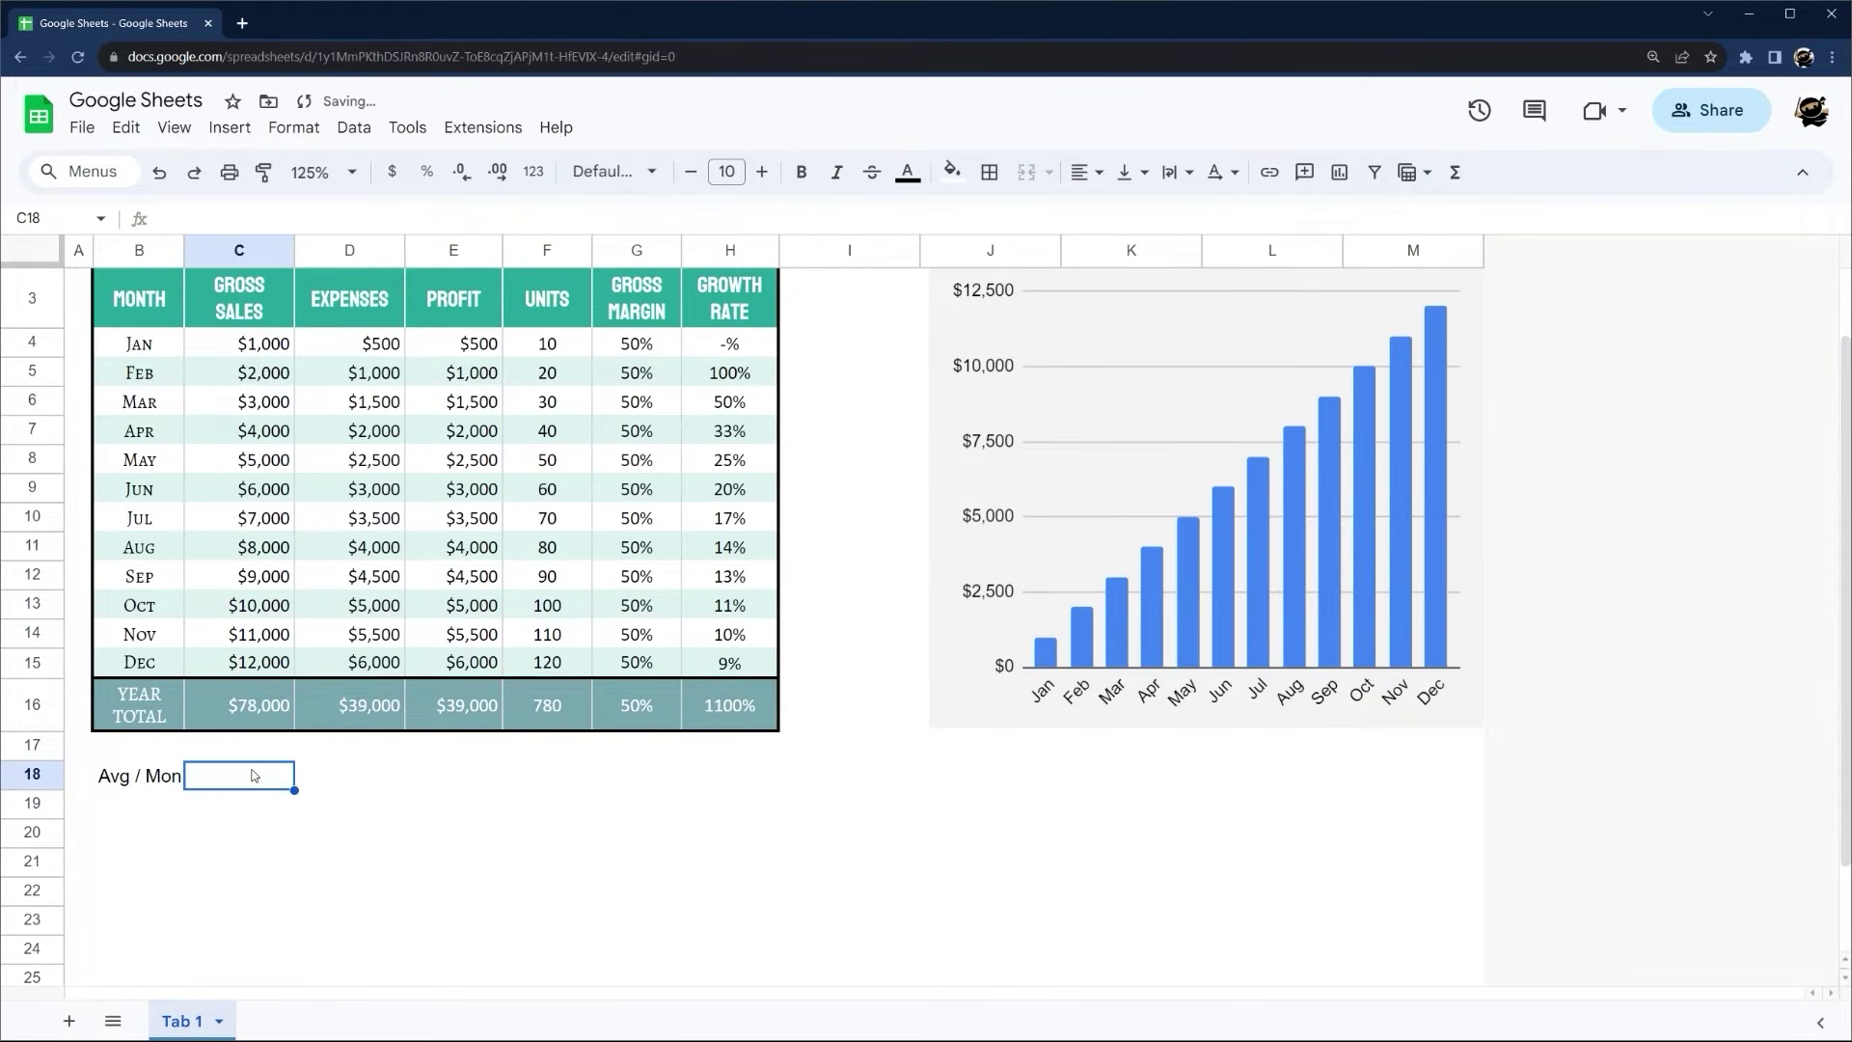
text(=)
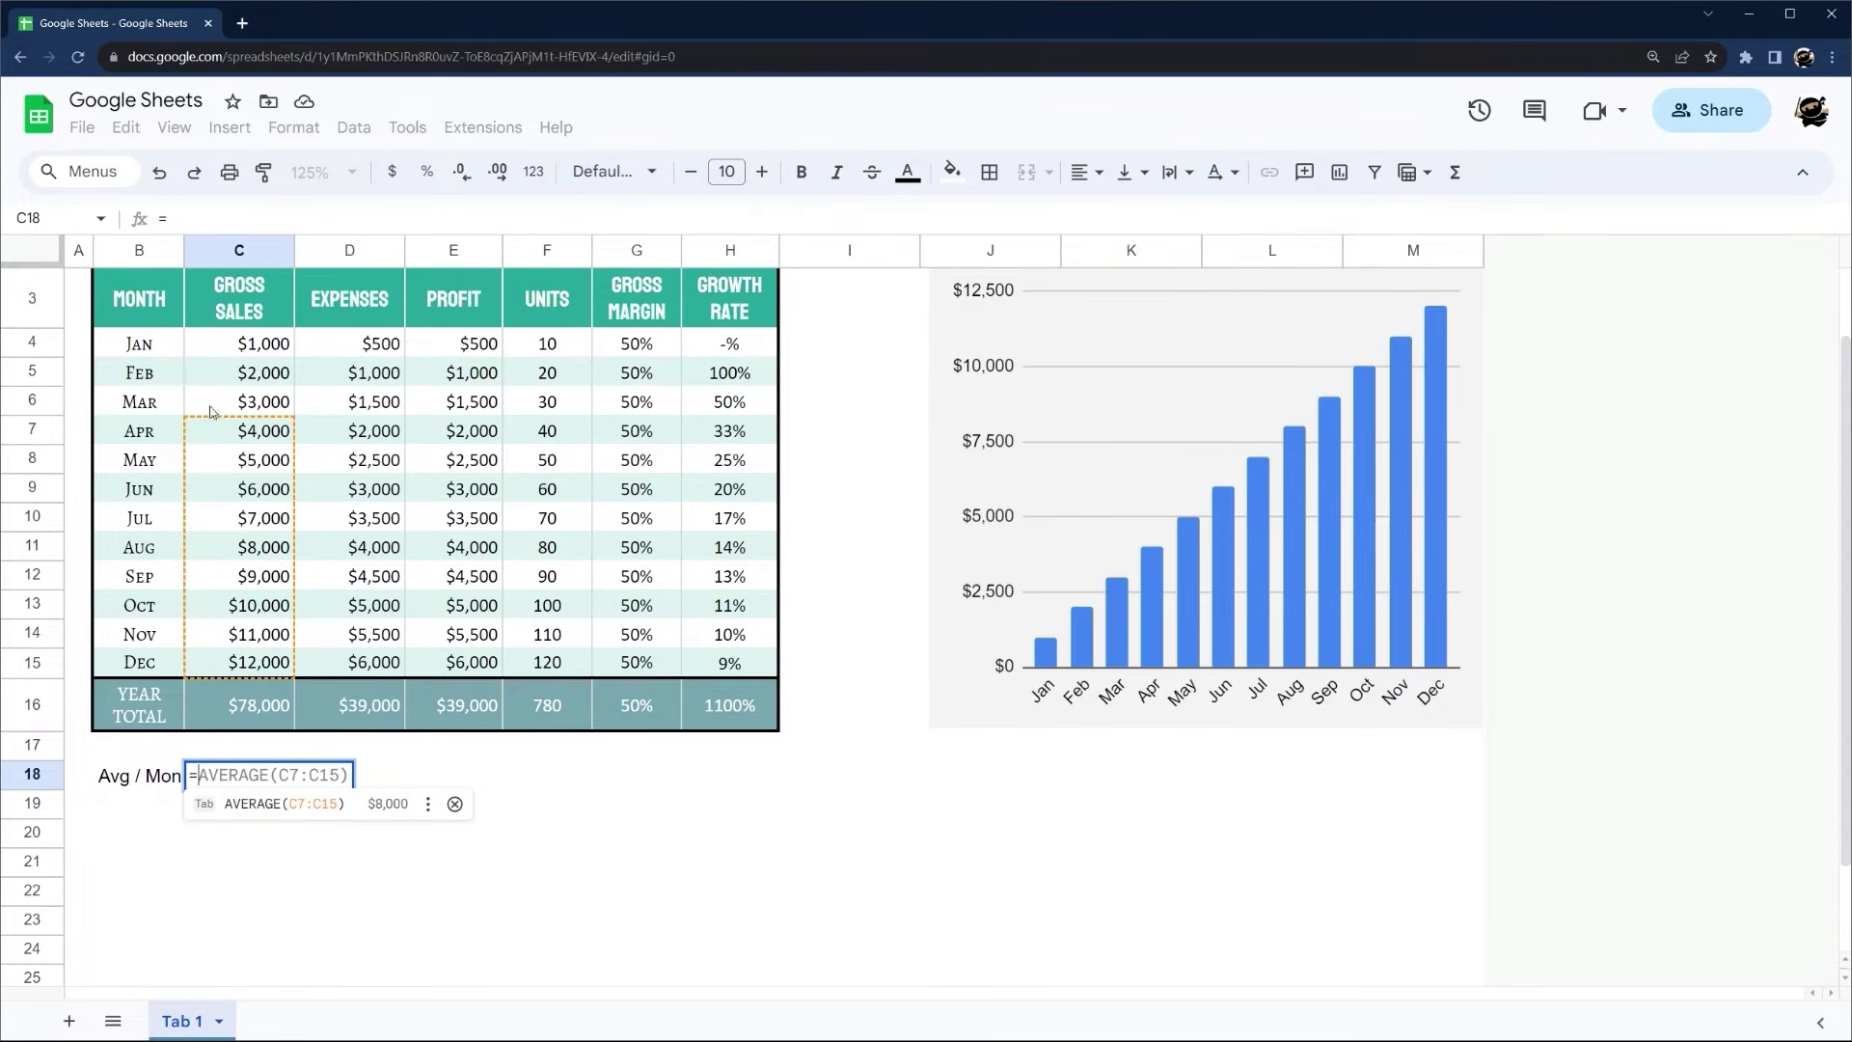
text(a)
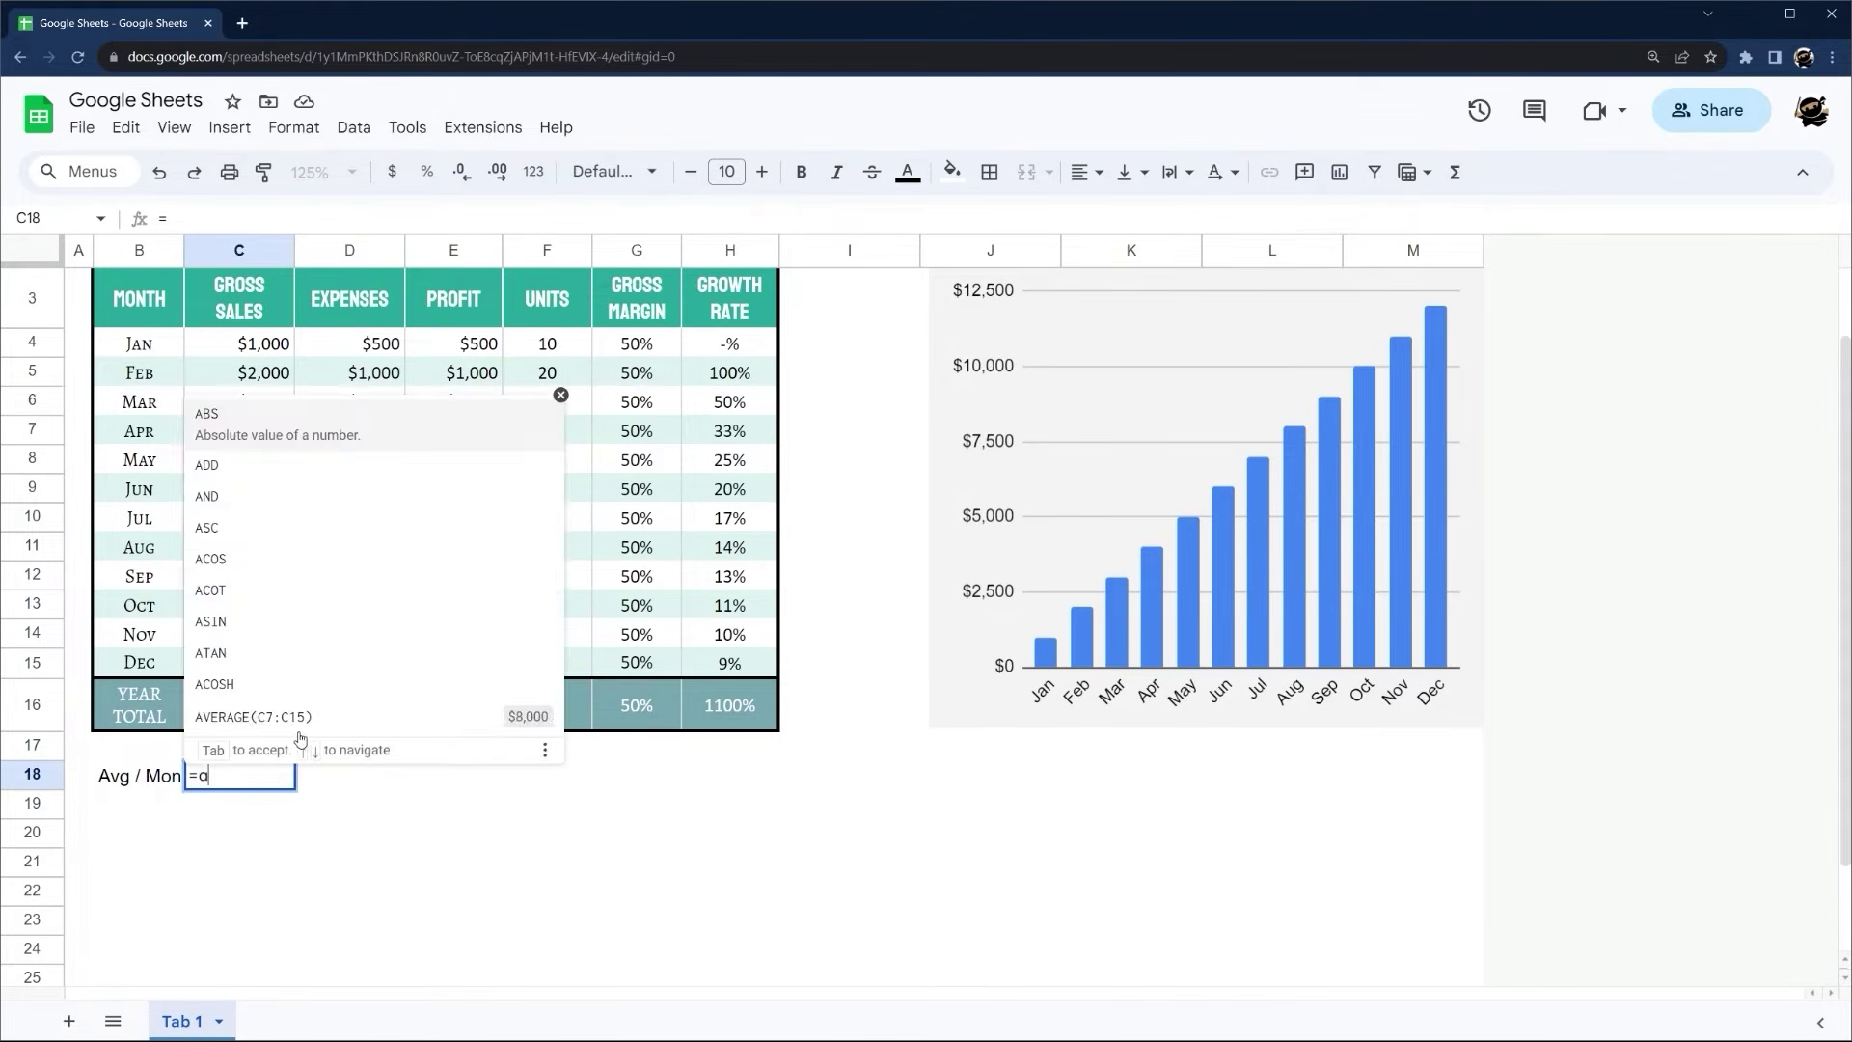
text(verage()
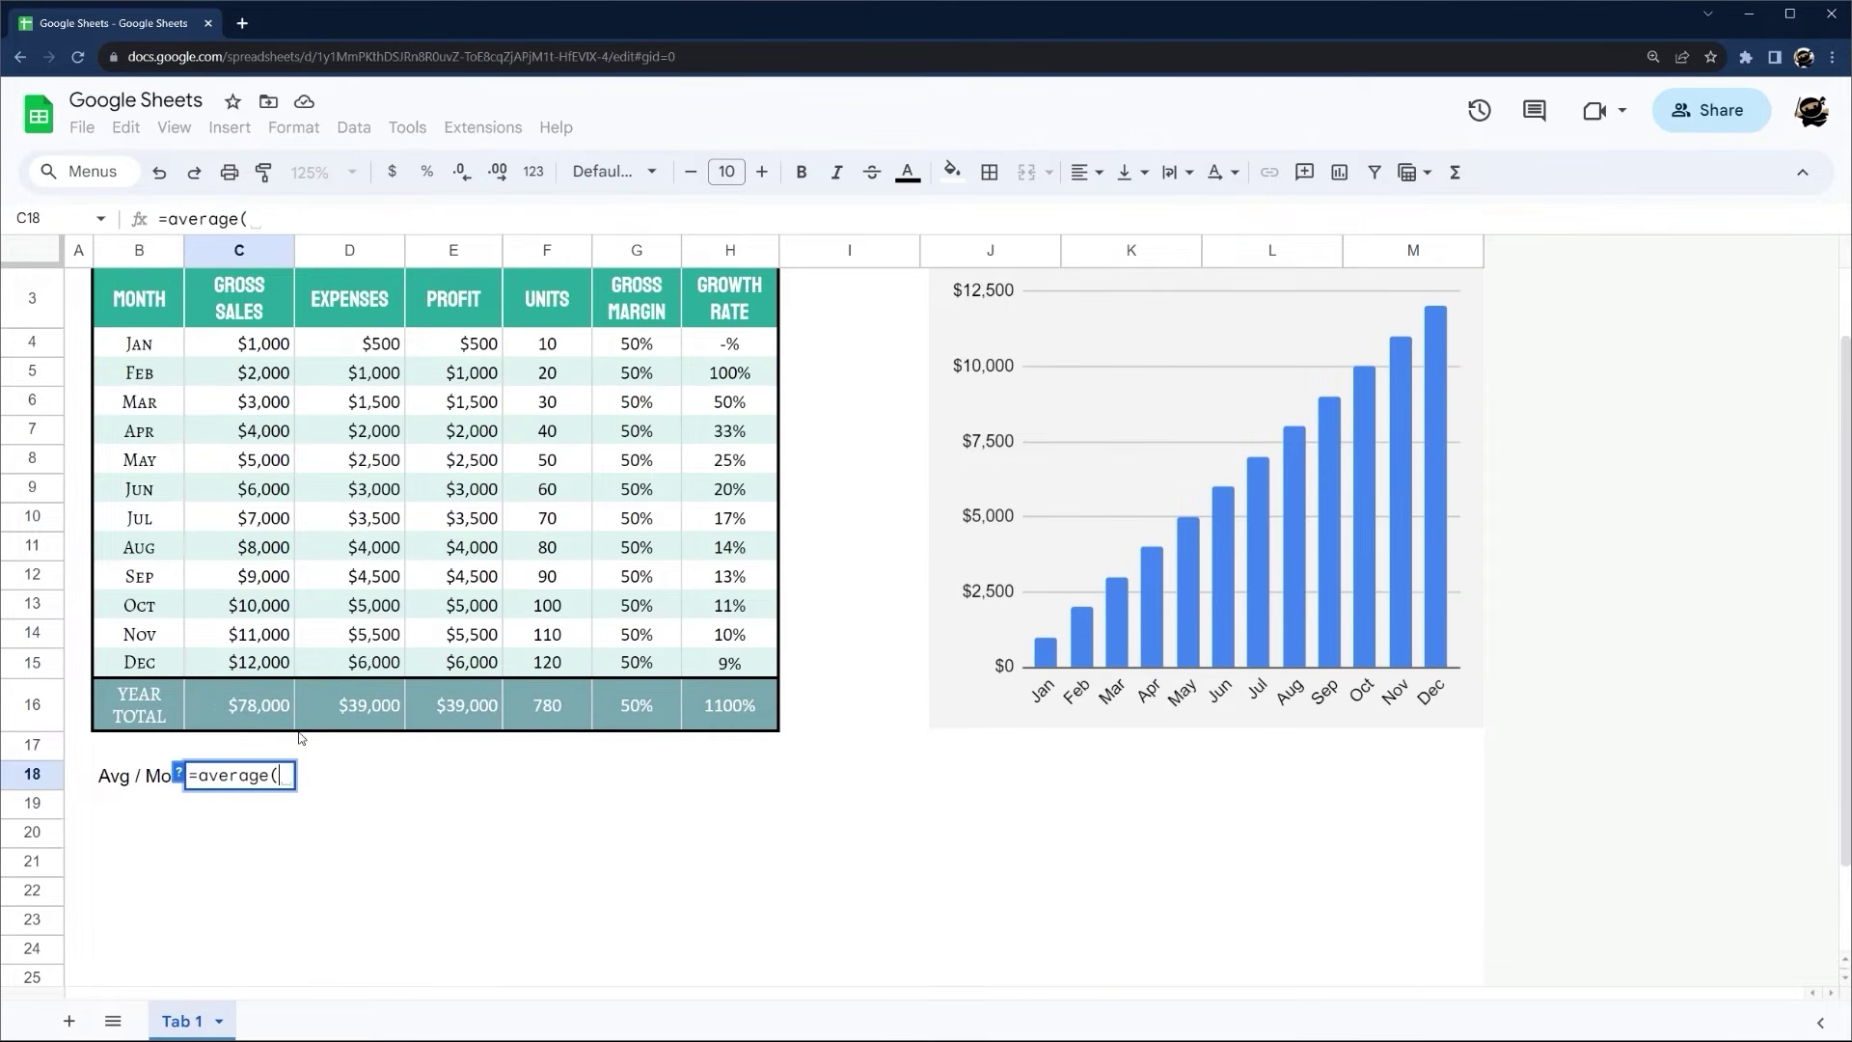
click(180, 778)
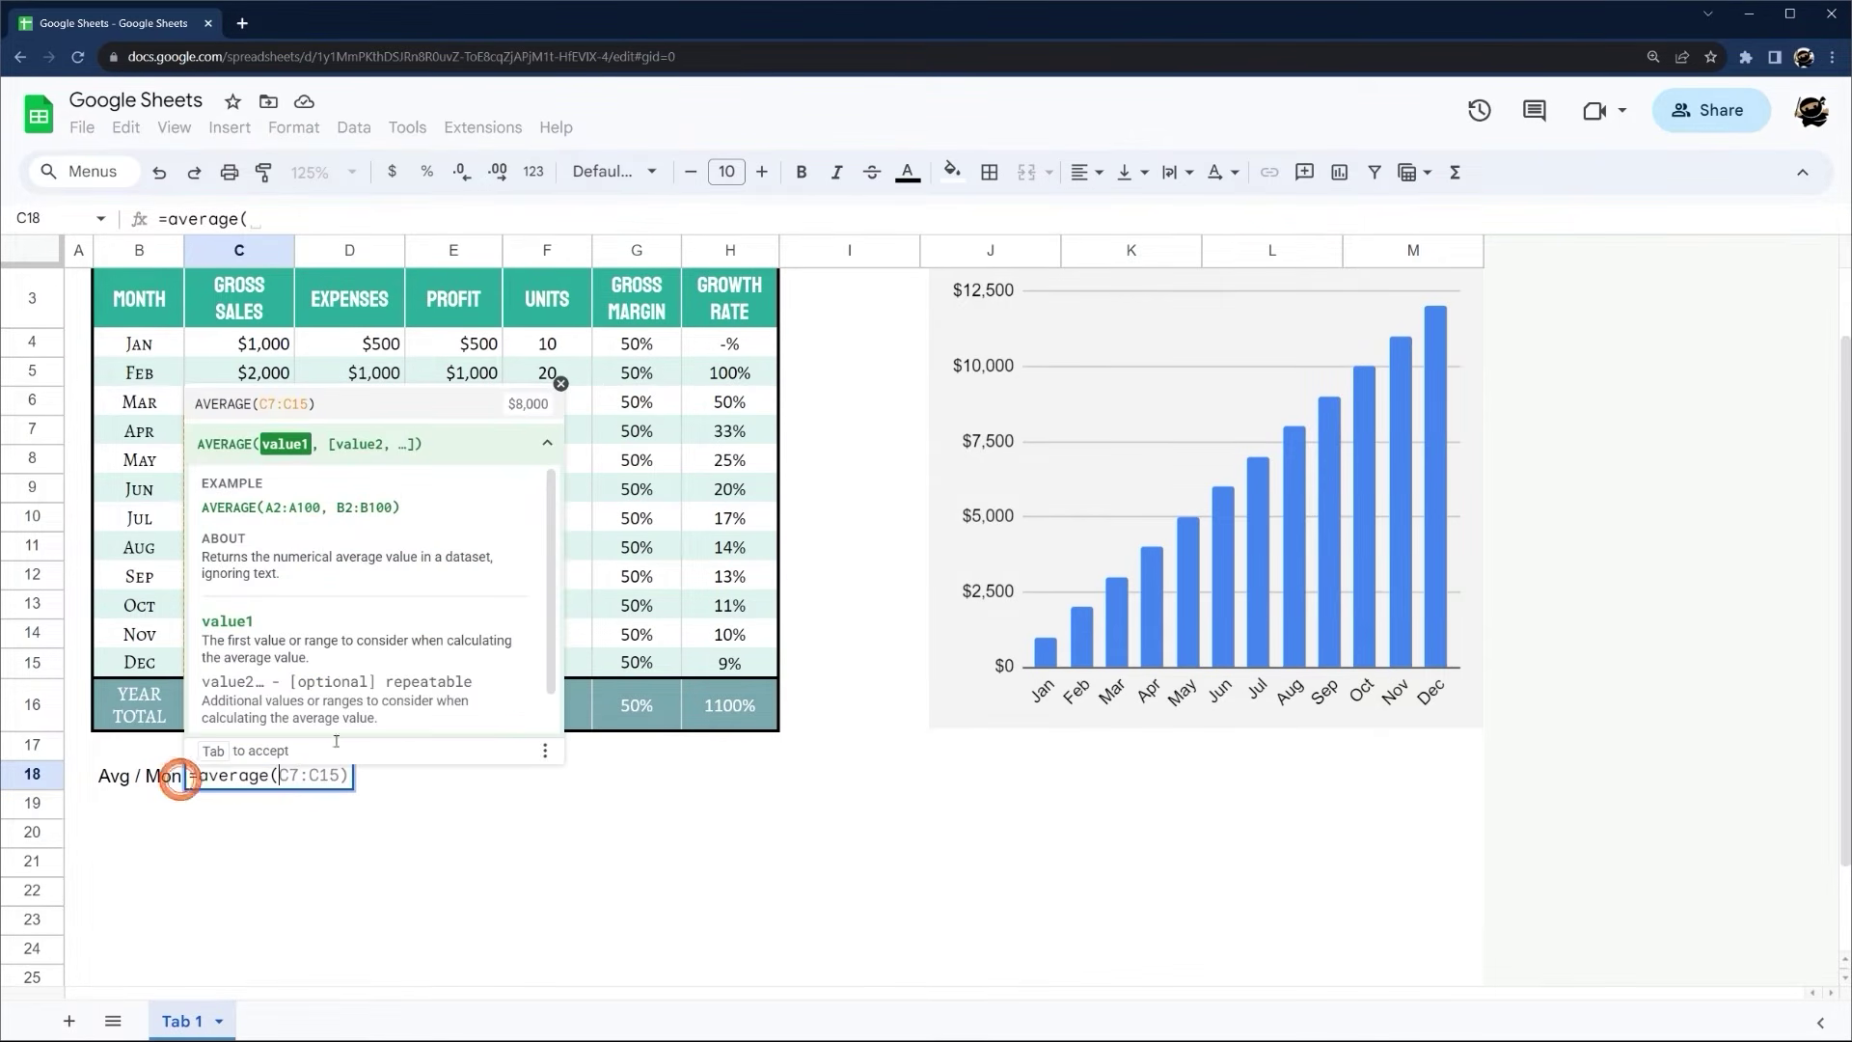
click(561, 384)
drag(240, 343, 255, 670)
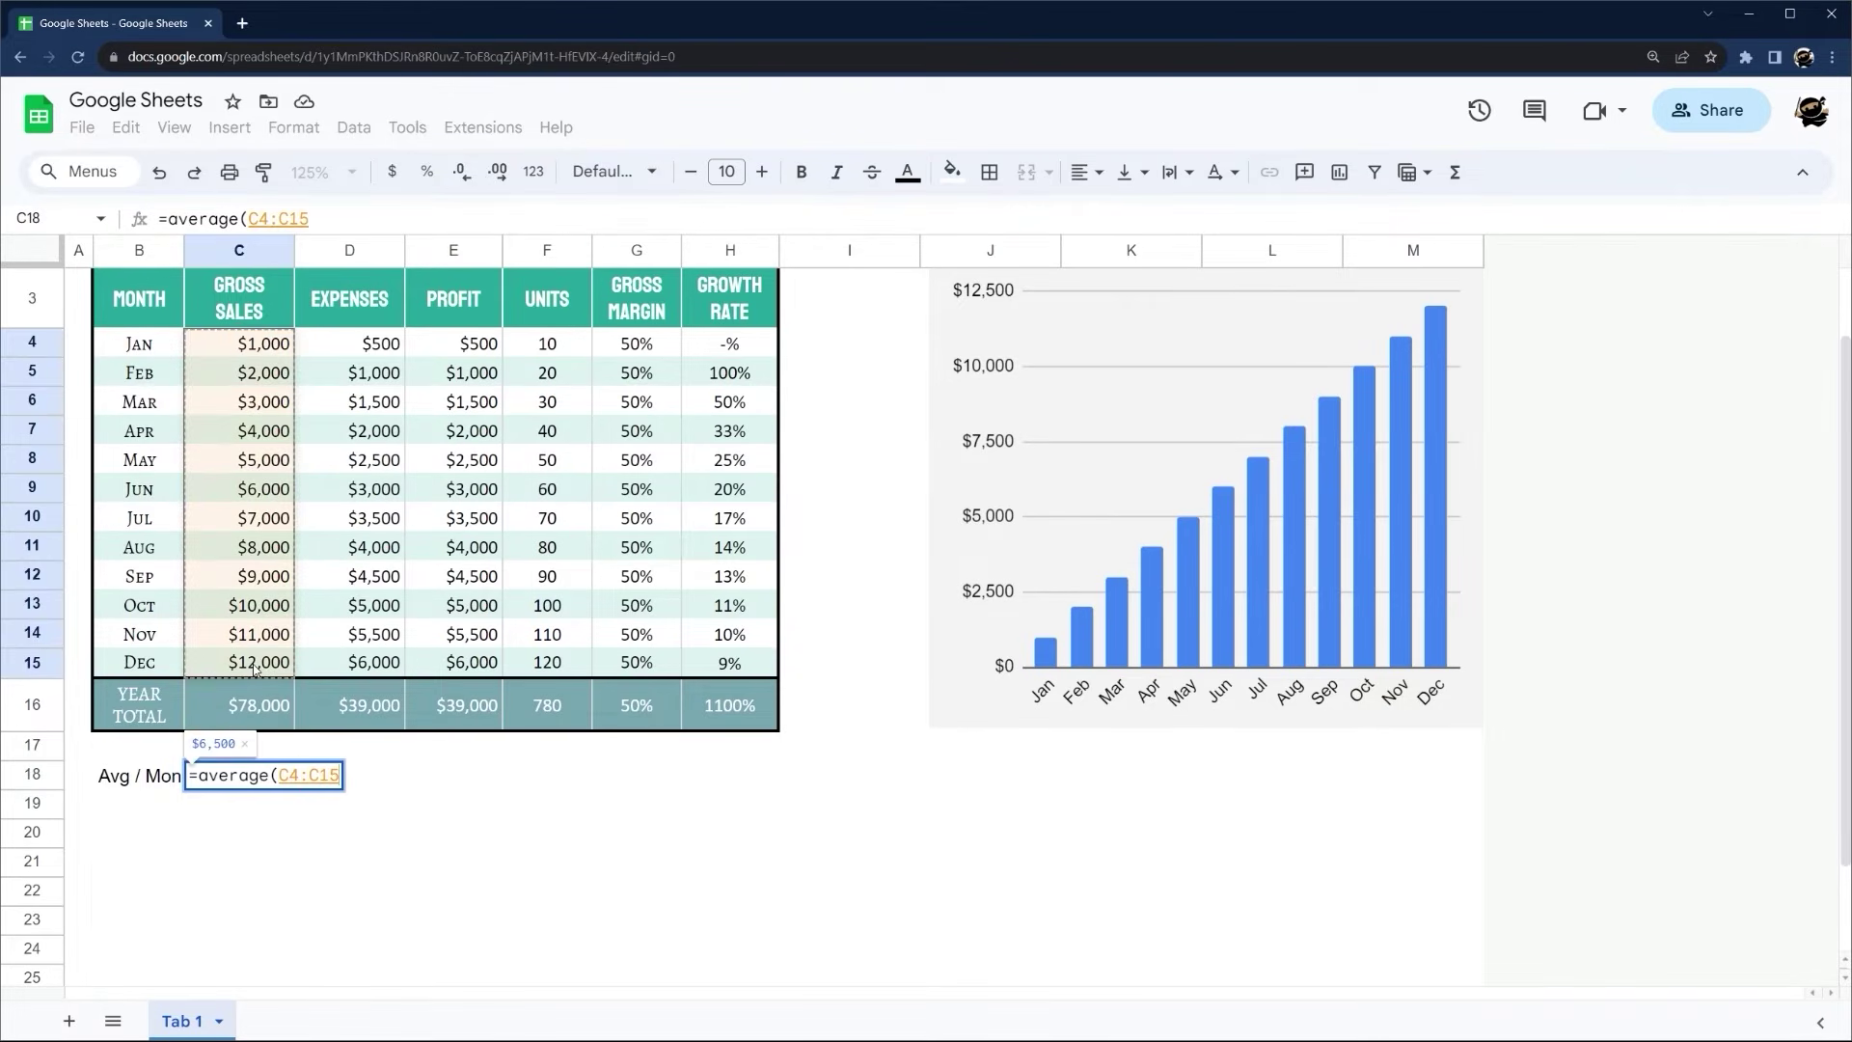
key(Return)
click(276, 783)
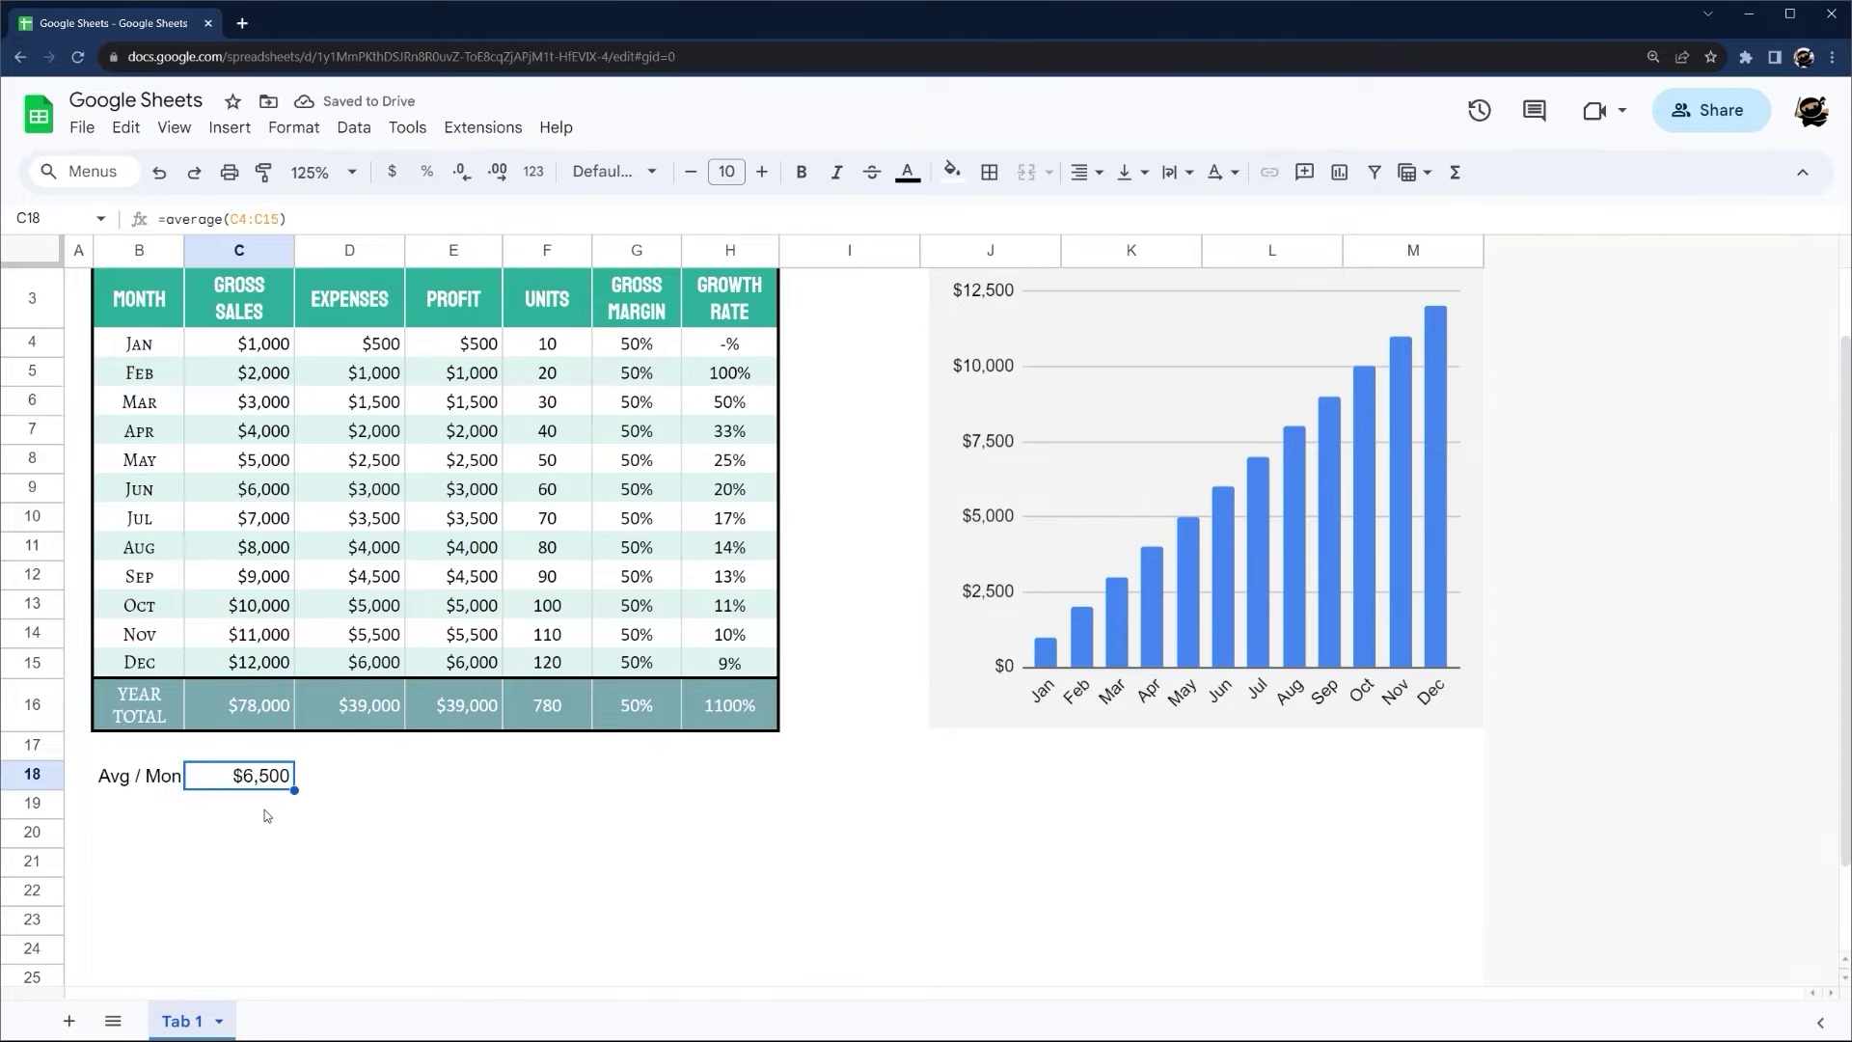
Enter =C16/12 in C19 as a cross-check and compare it with the average in C18
click(267, 815)
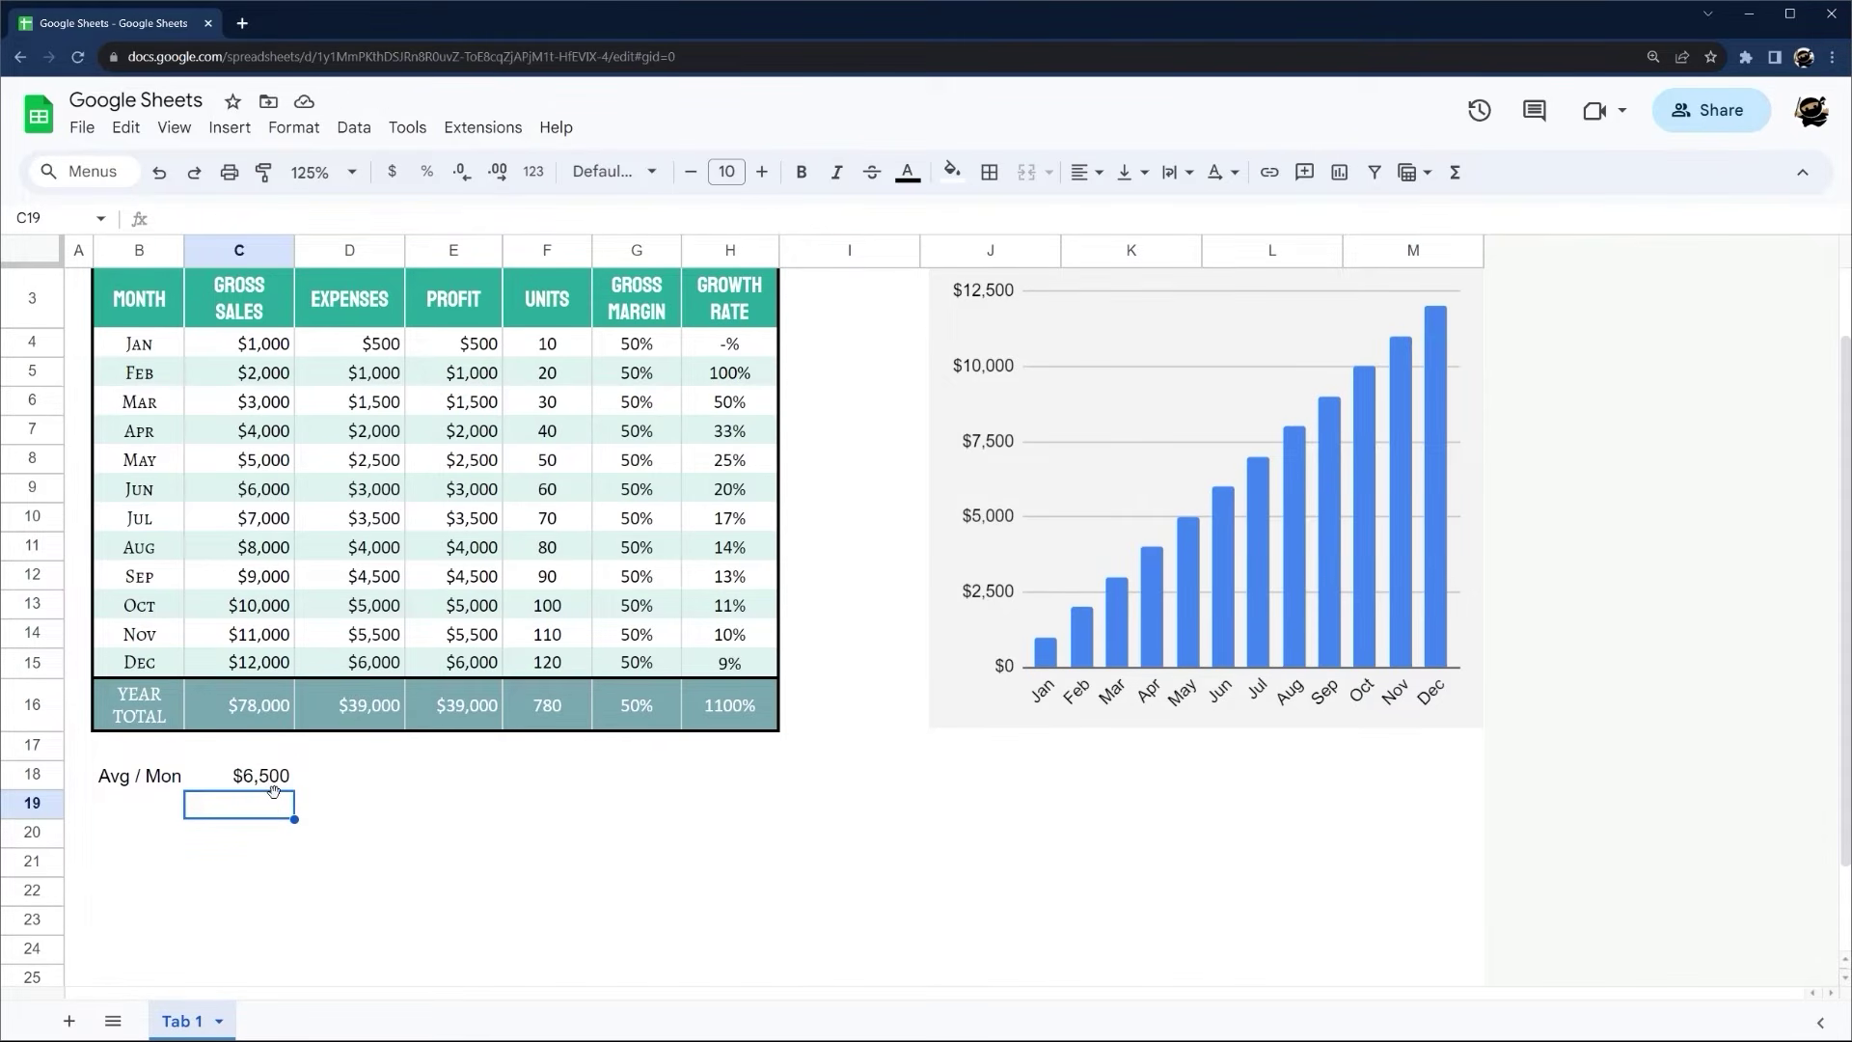
text(=)
click(239, 711)
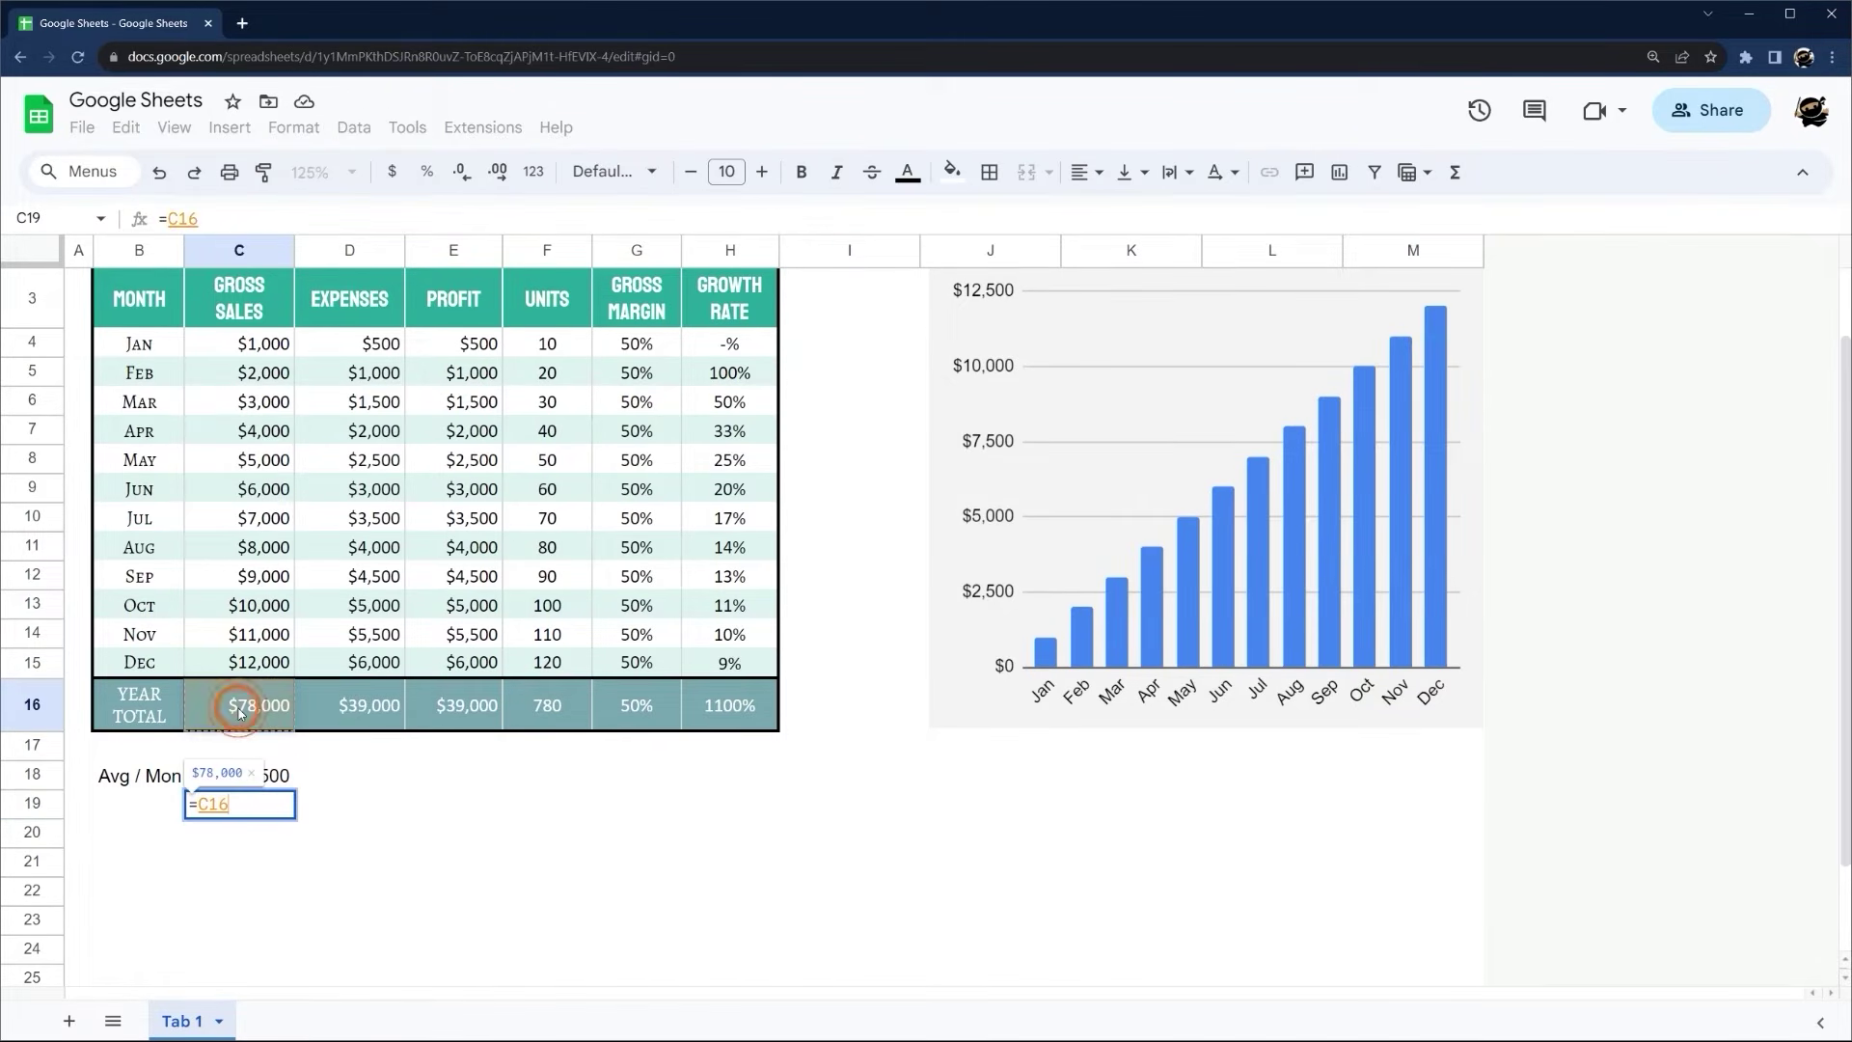
text(/12)
key(Return)
click(280, 810)
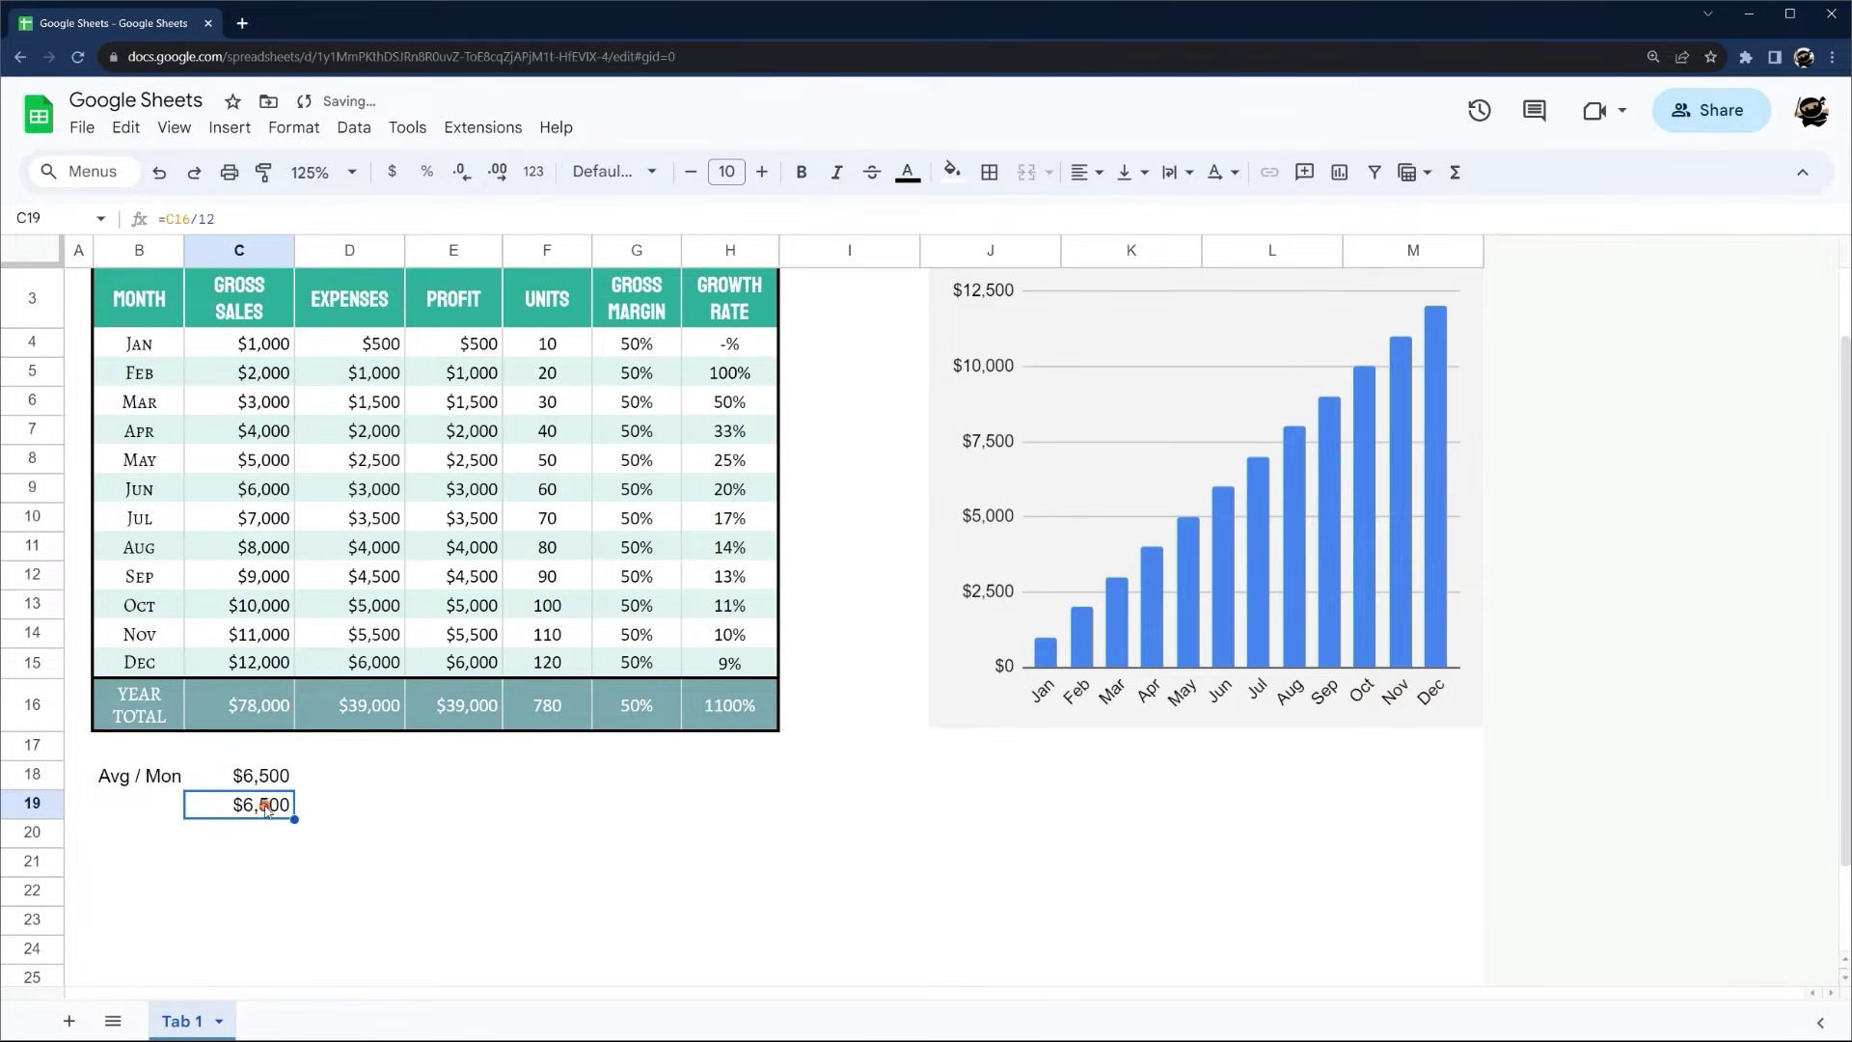
click(276, 777)
click(274, 805)
Fill the average formula from C18 across to F18 and clear the cross-check in C19
click(275, 777)
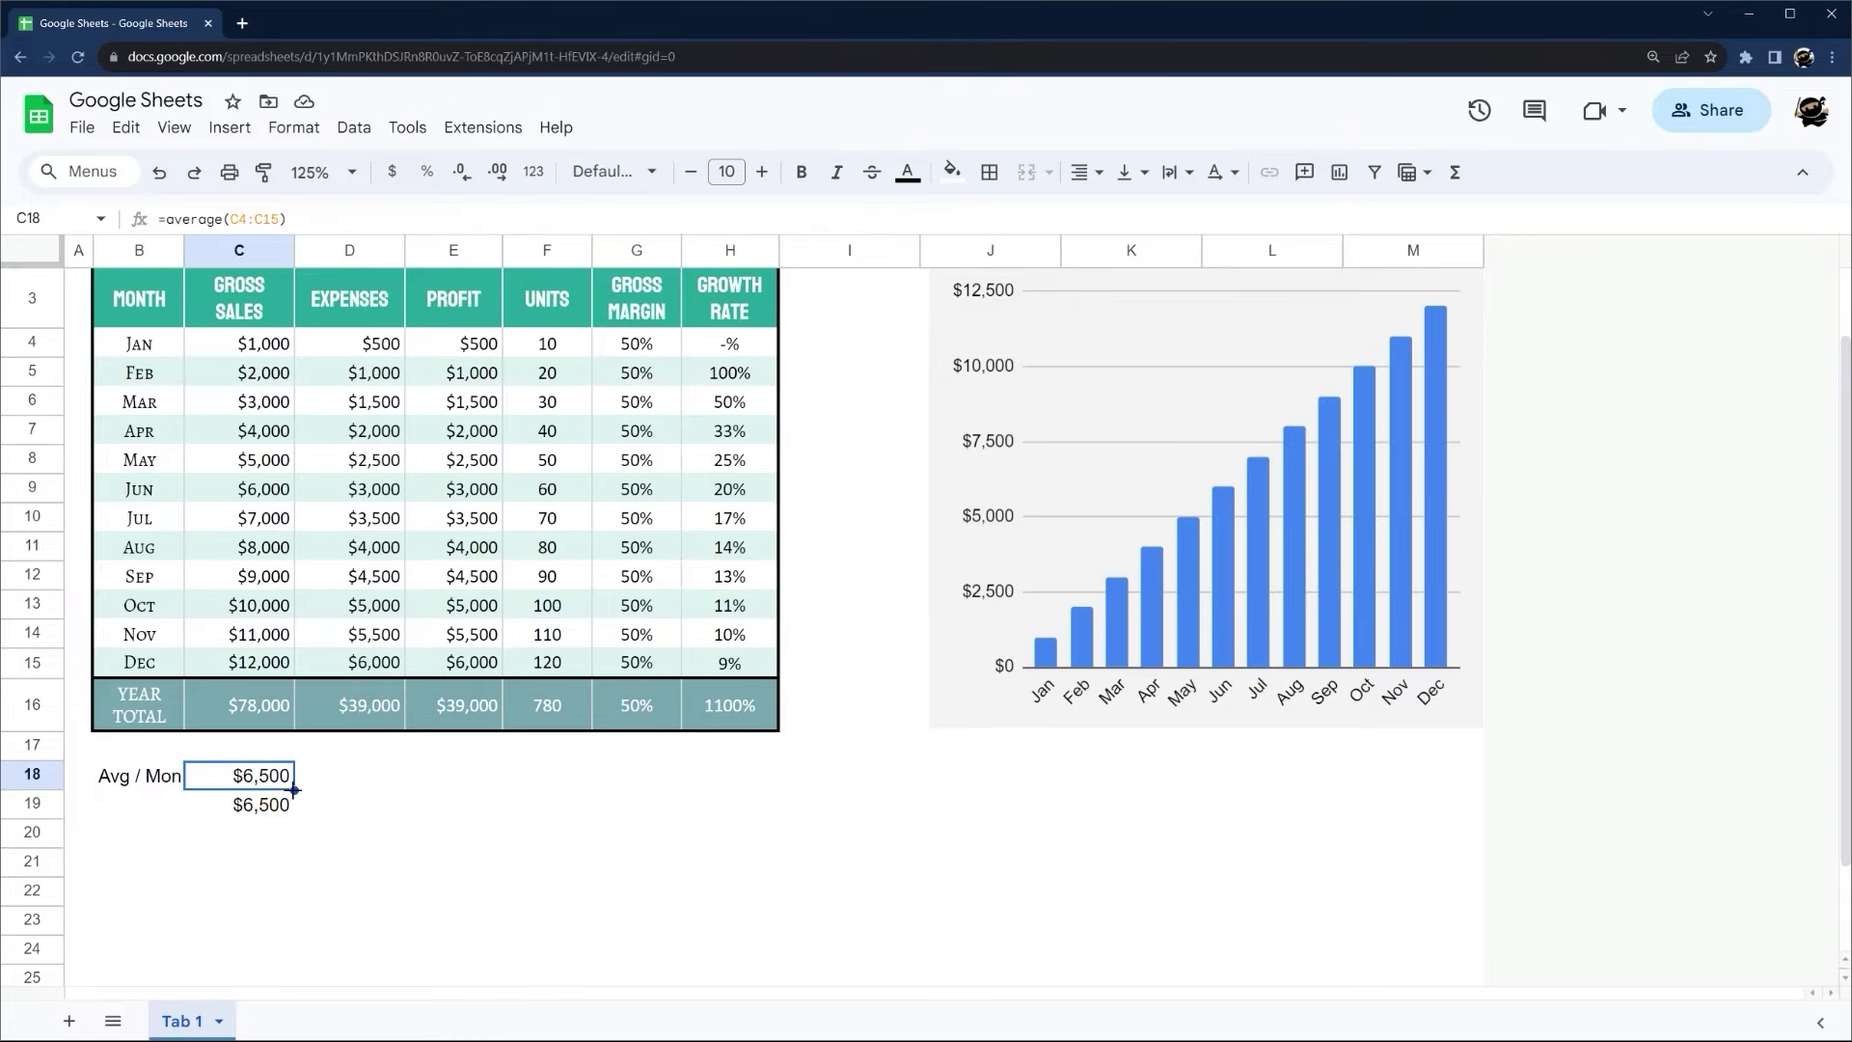
drag(294, 790, 526, 791)
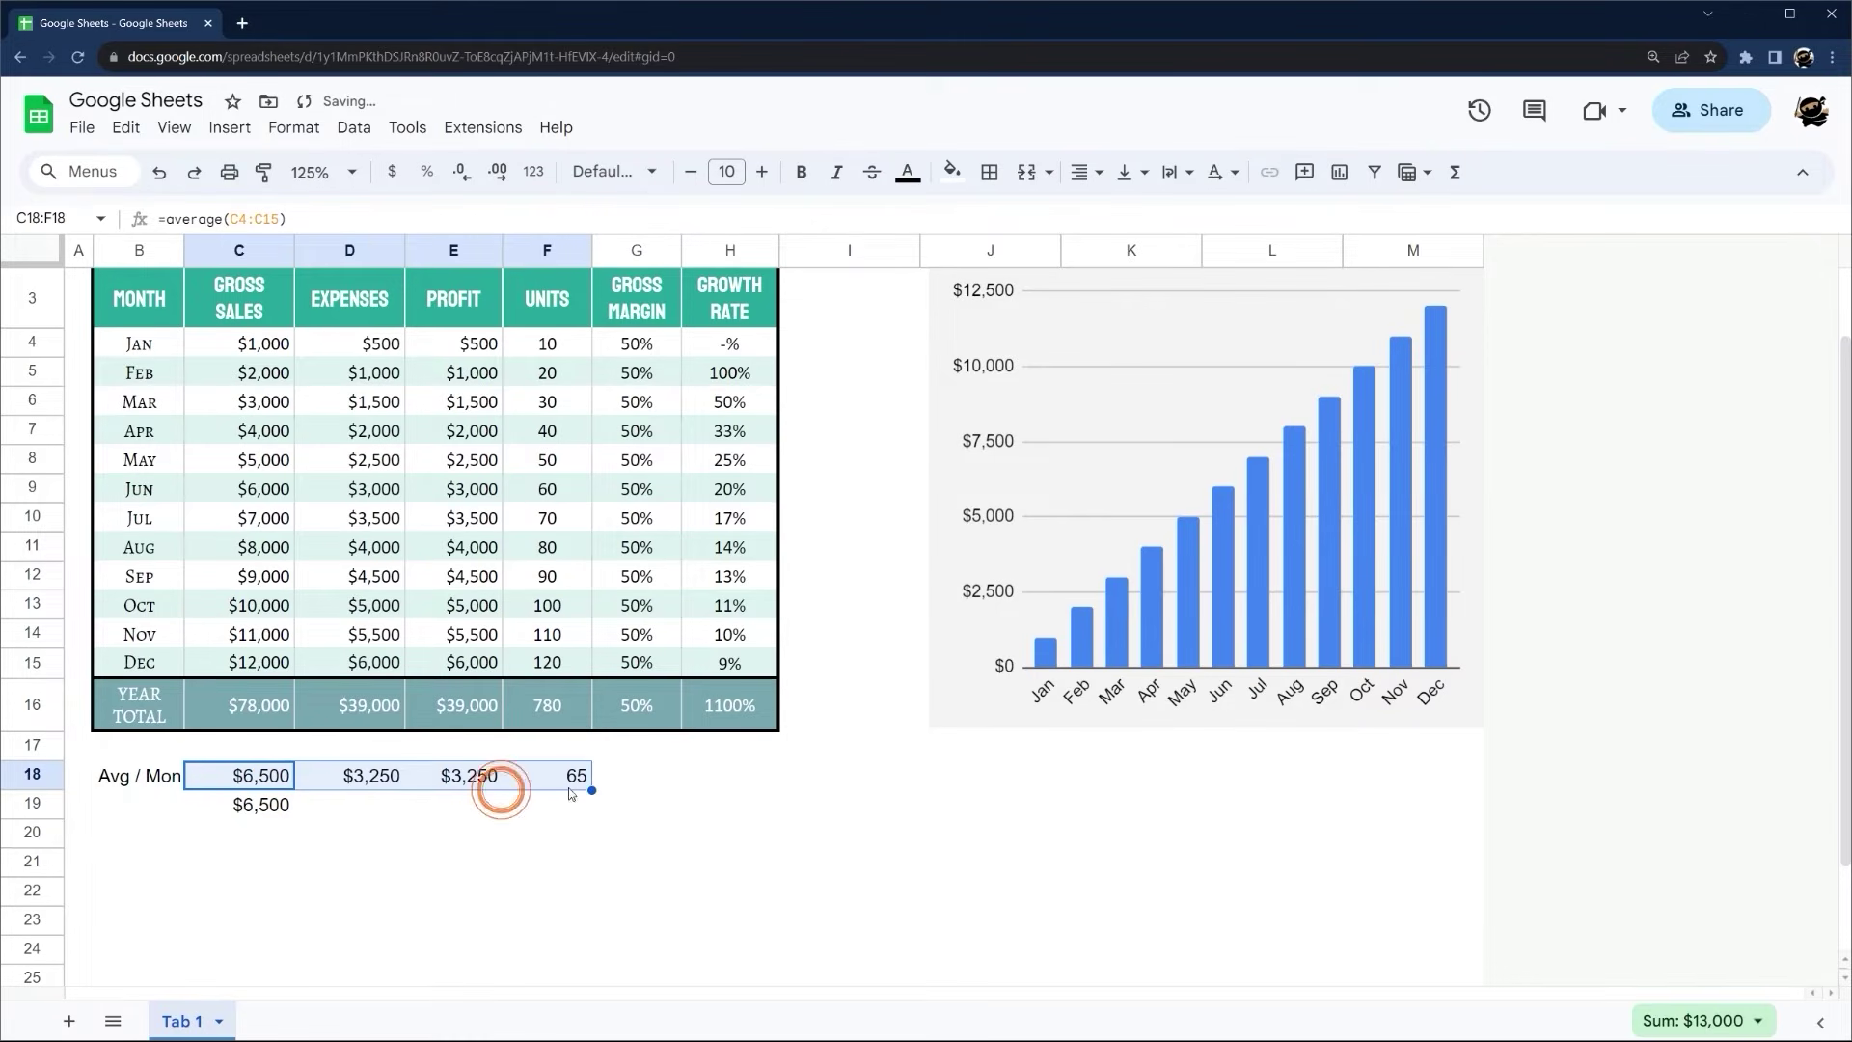
click(223, 800)
key(Delete)
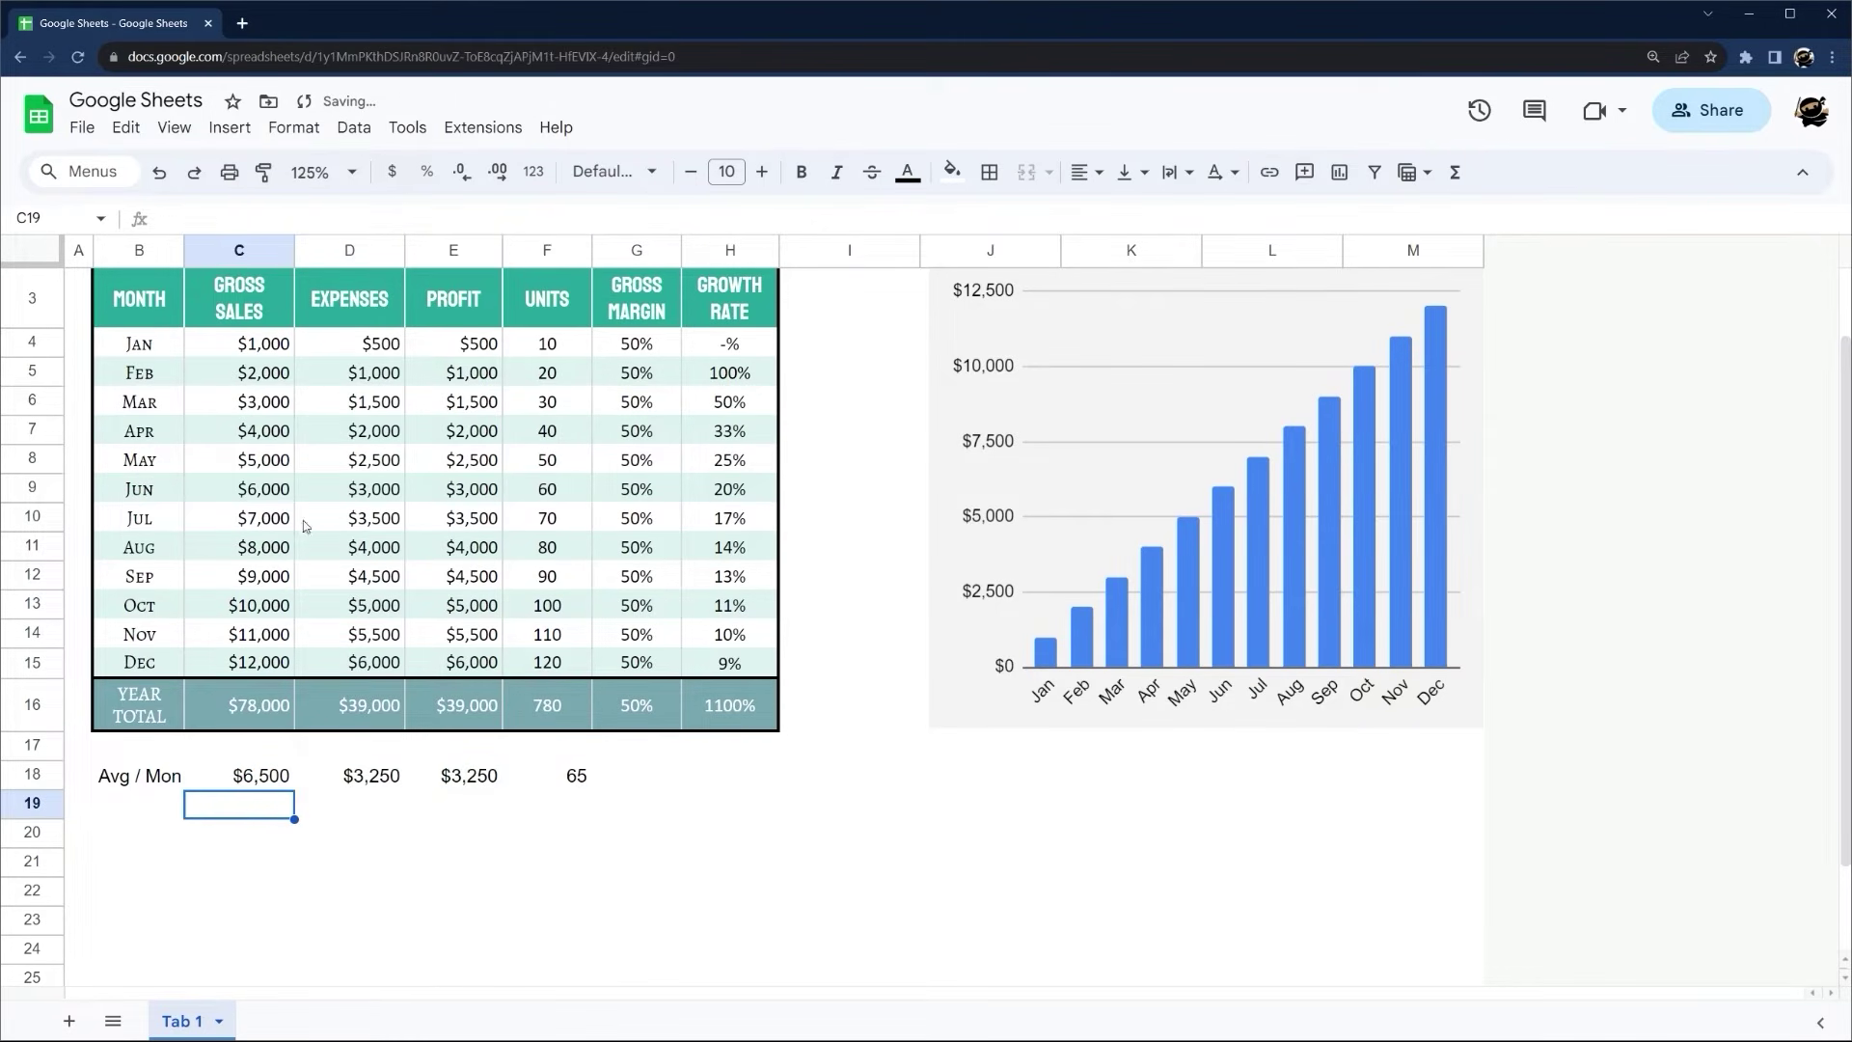
Insert two blank rows below row 17, above the Avg / Mon row
right_click(58, 745)
click(38, 745)
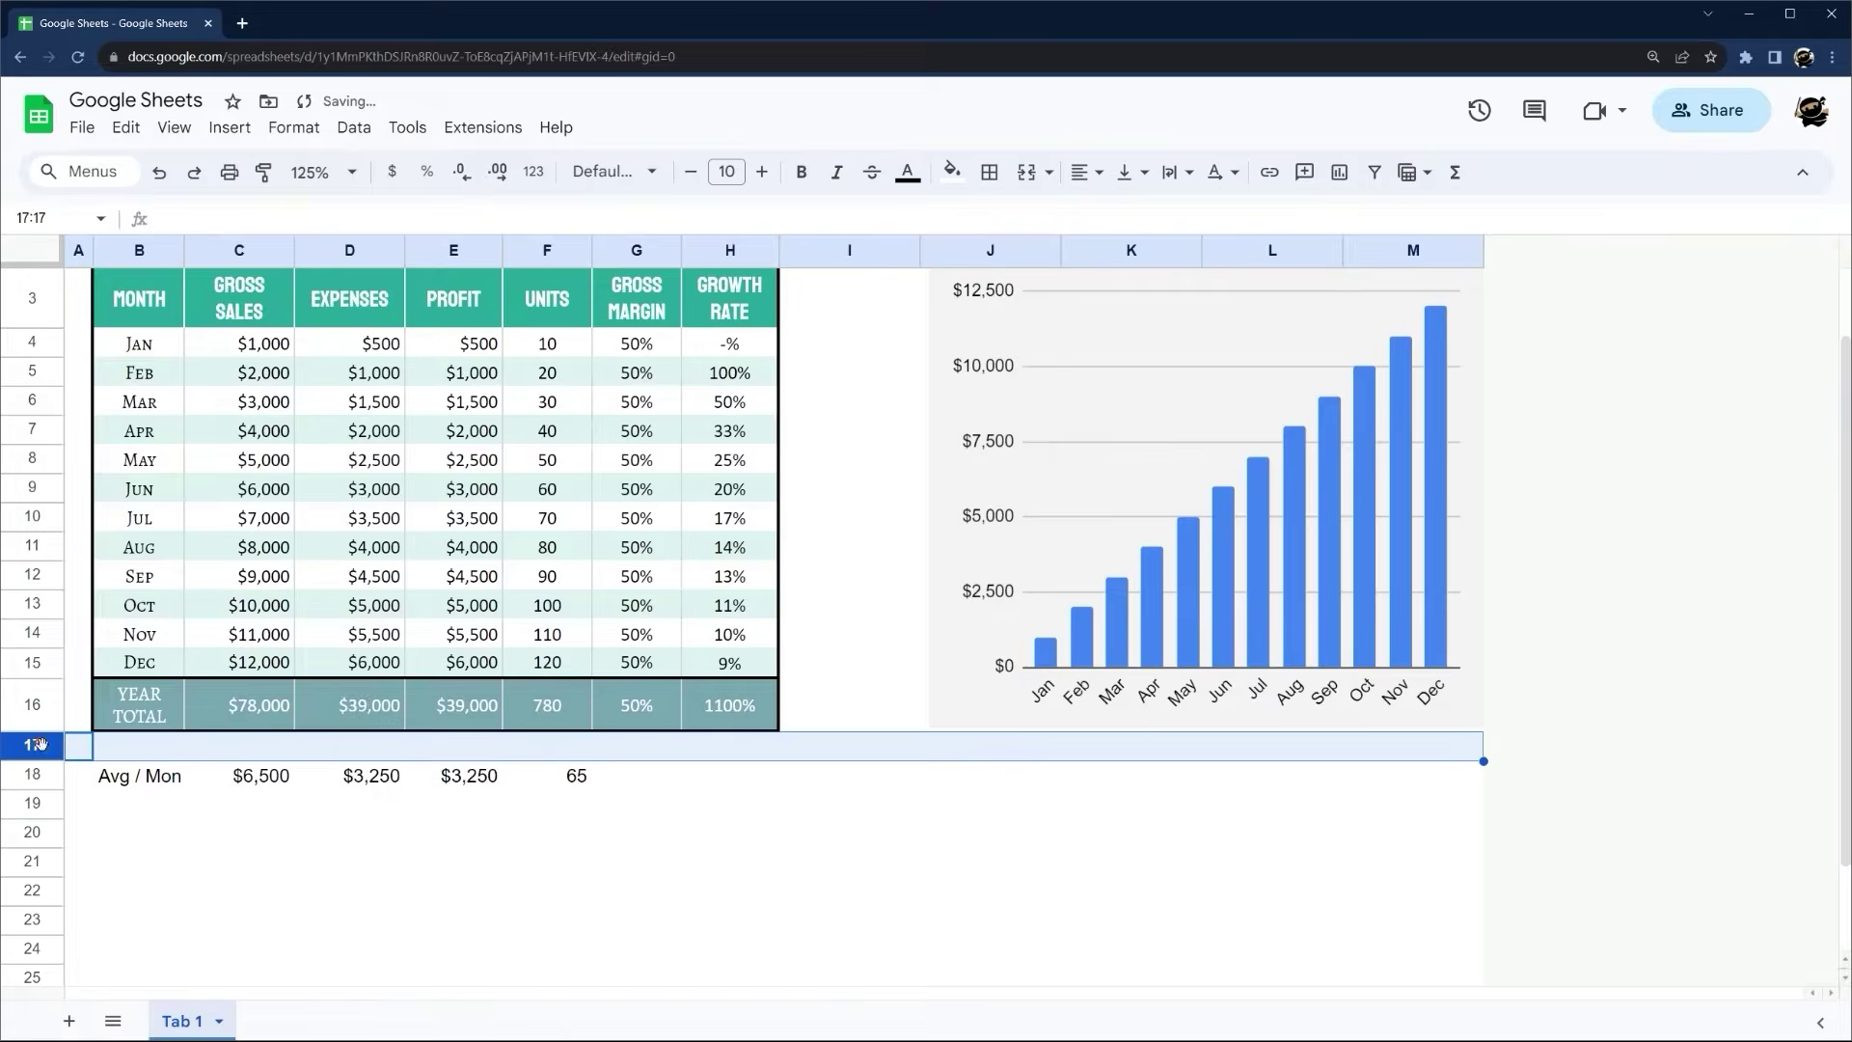
right_click(38, 744)
click(121, 377)
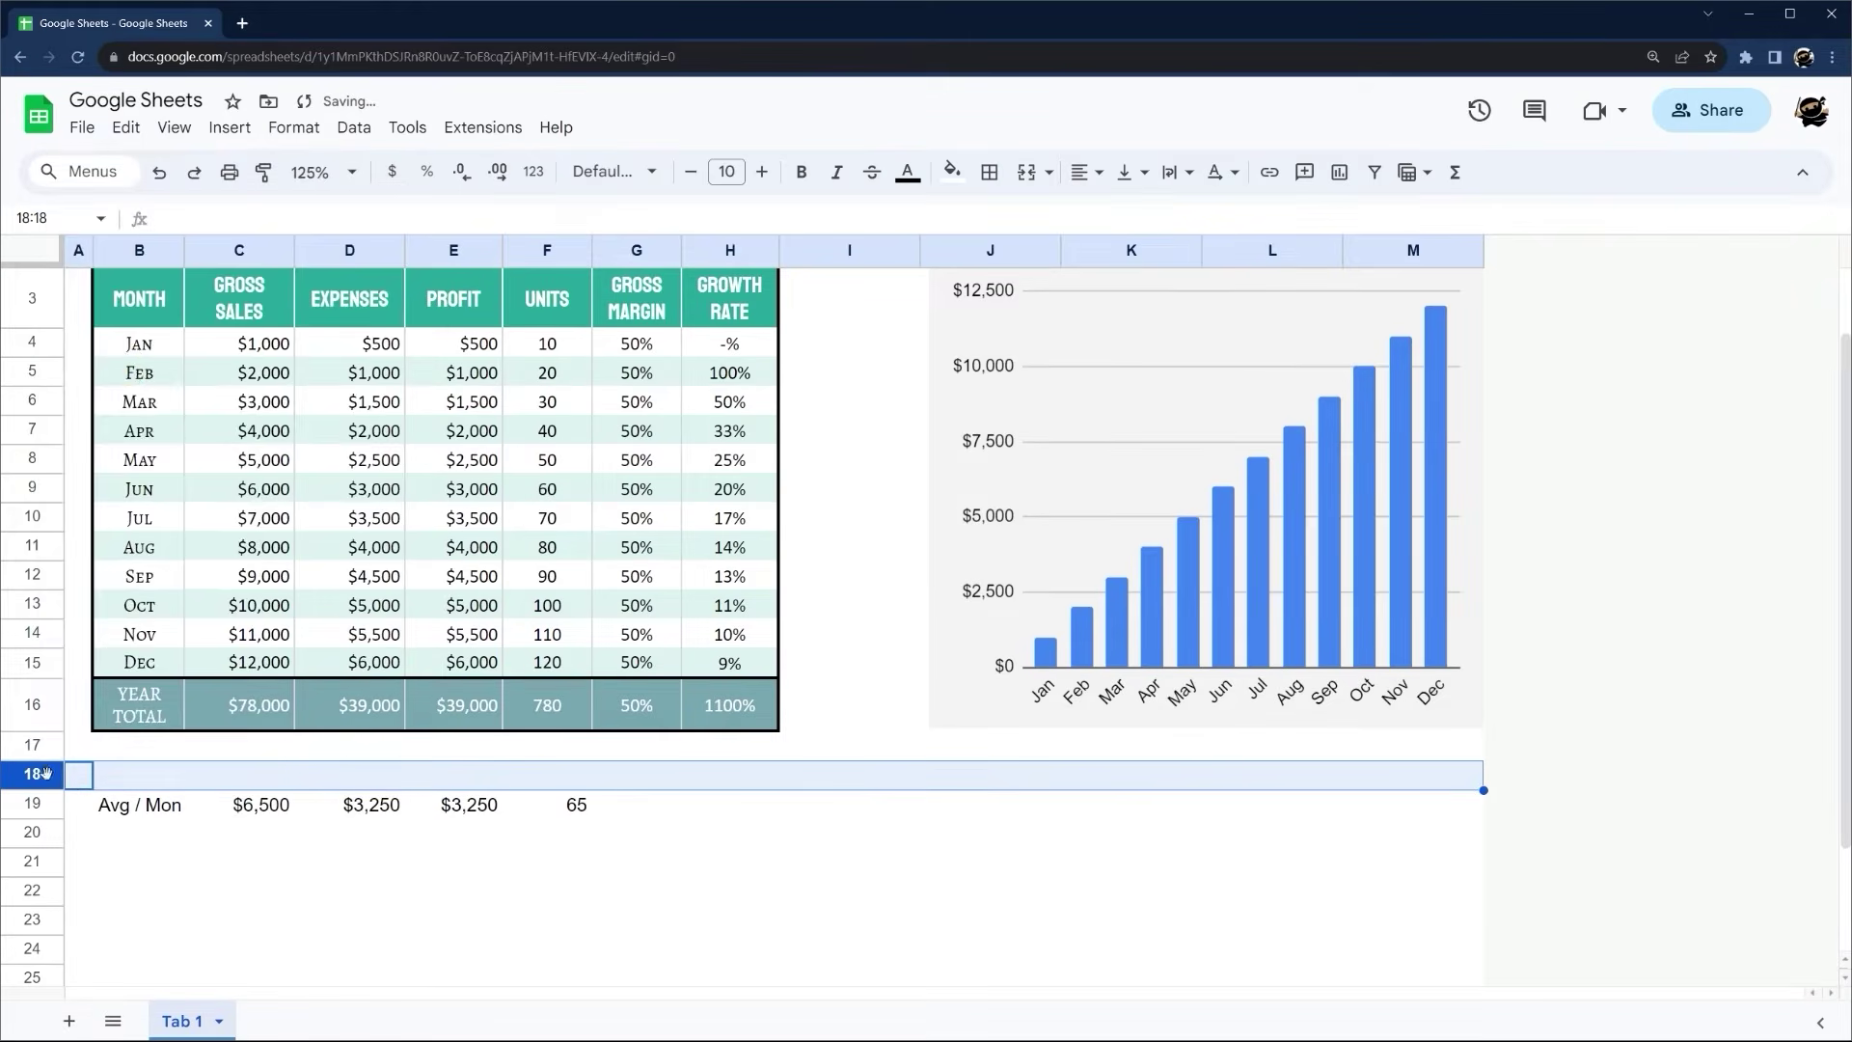
right_click(45, 773)
click(140, 410)
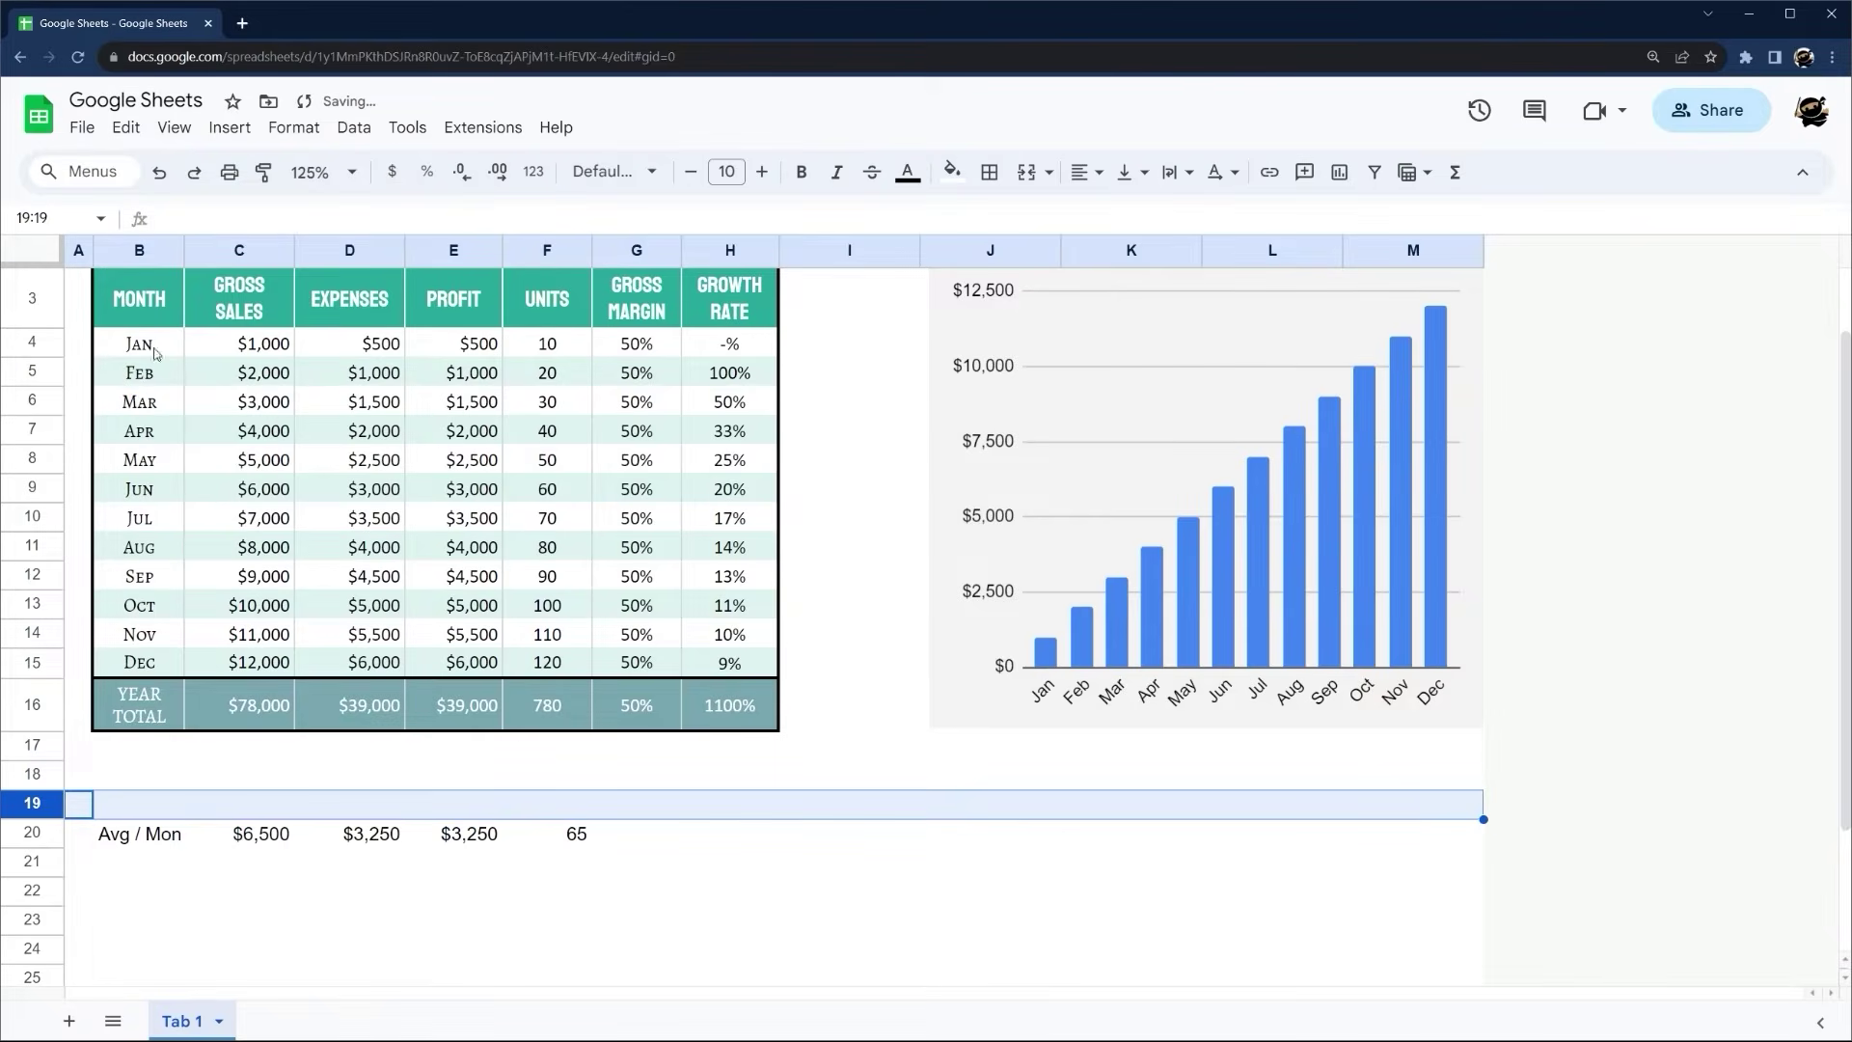
scroll(169, 366, up, 1)
scroll(193, 415, down, 2)
scroll(232, 386, up, 1)
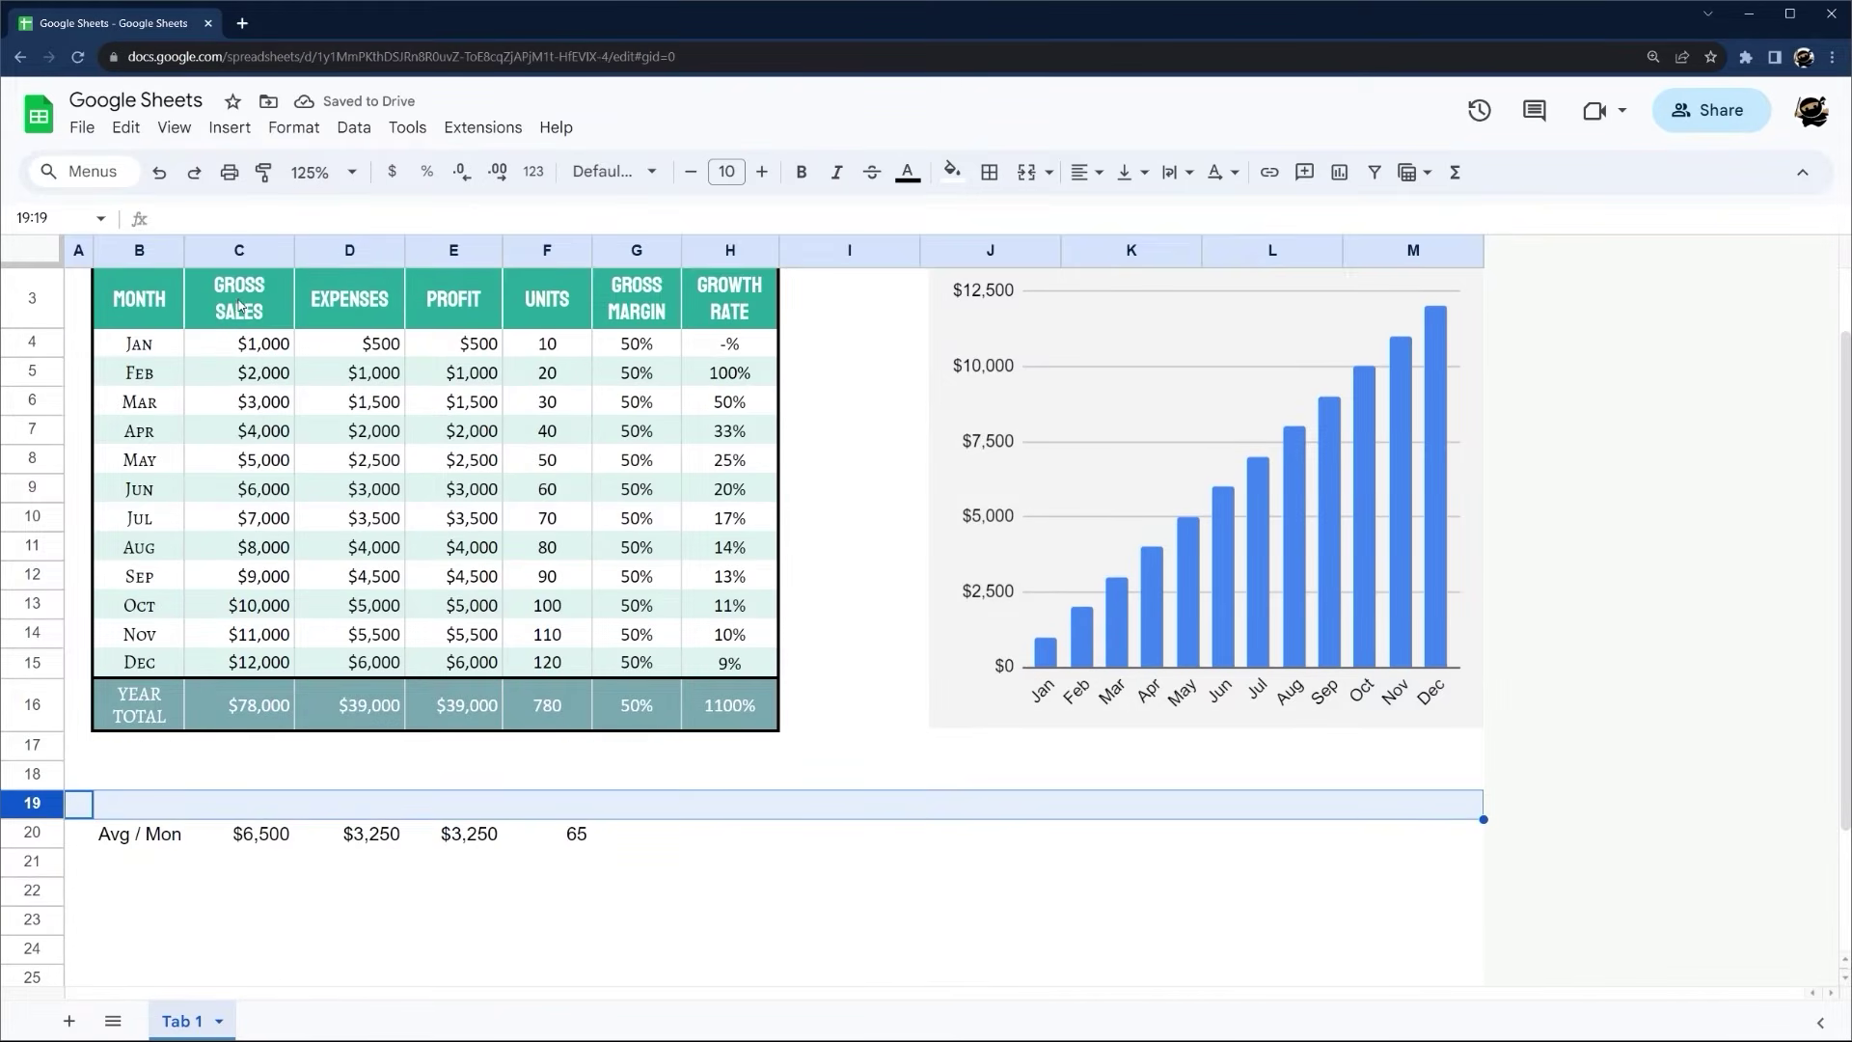
Copy the header formatting of C3:F3 onto C19:F19 above the averages with Paint format
drag(240, 305, 535, 304)
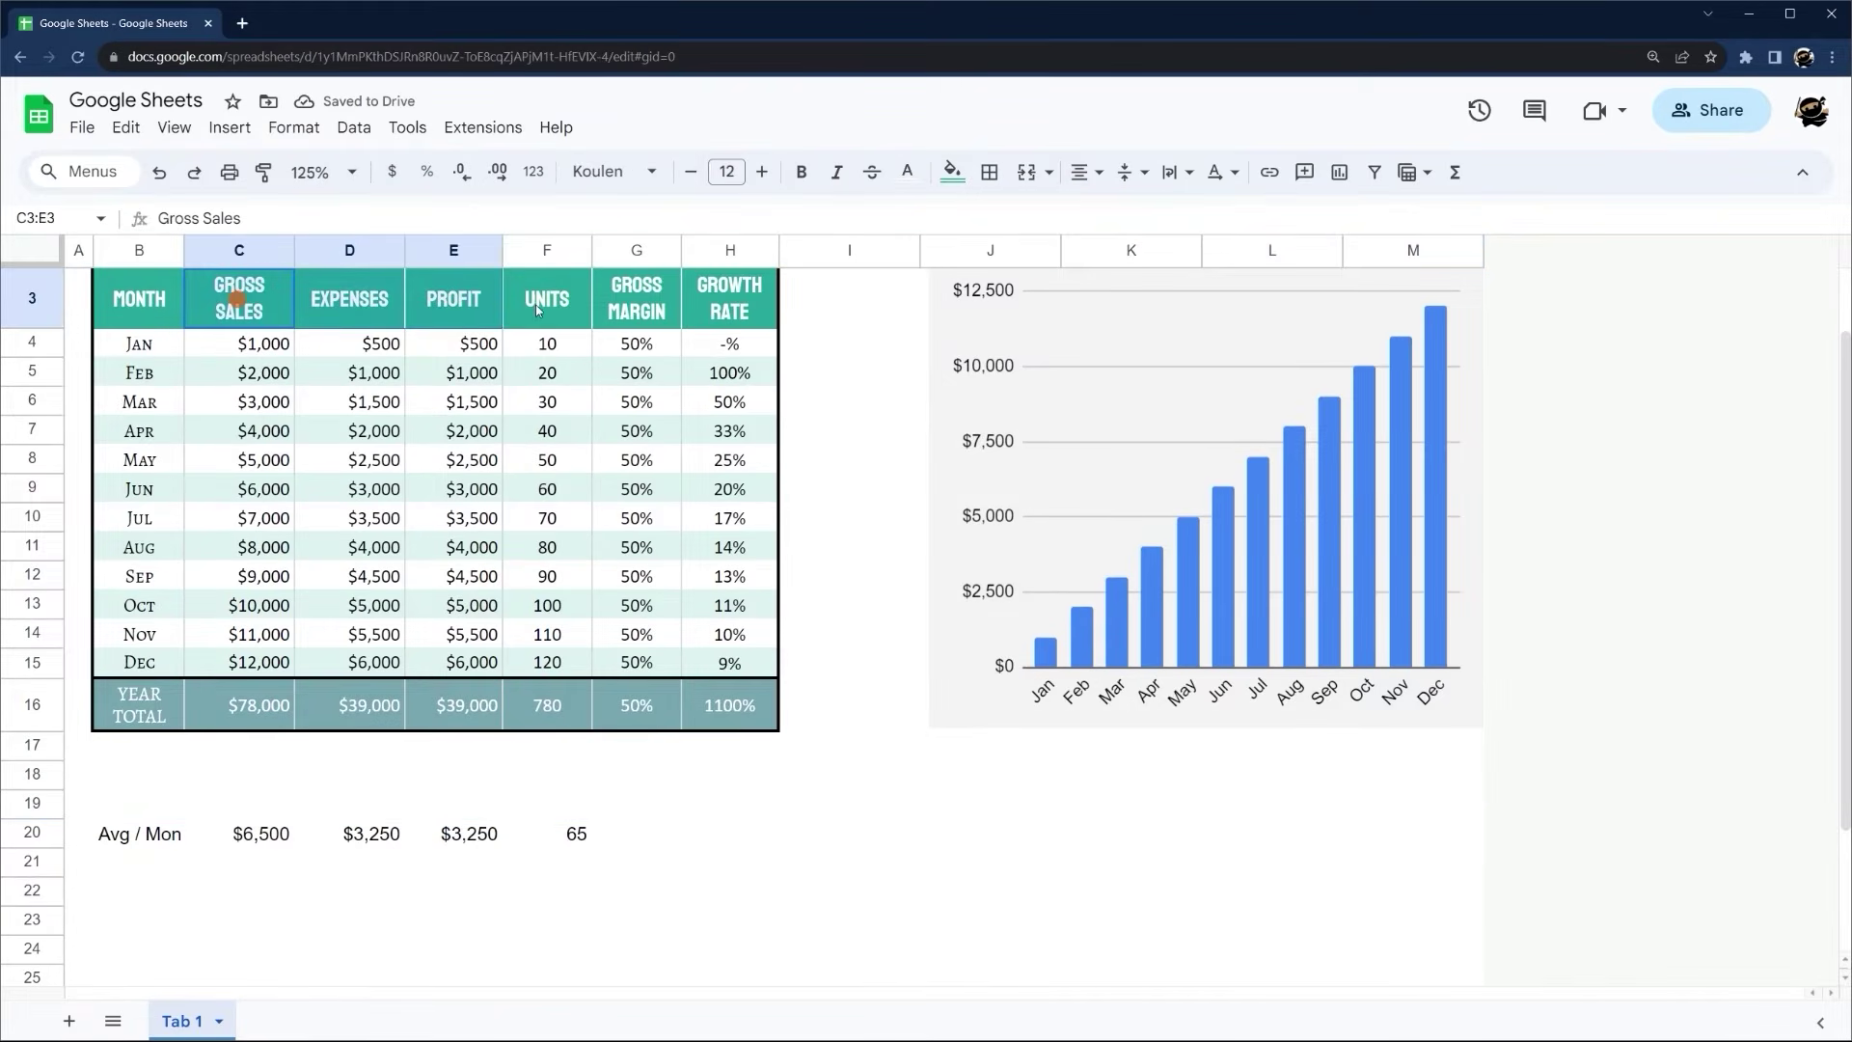
click(264, 174)
click(267, 808)
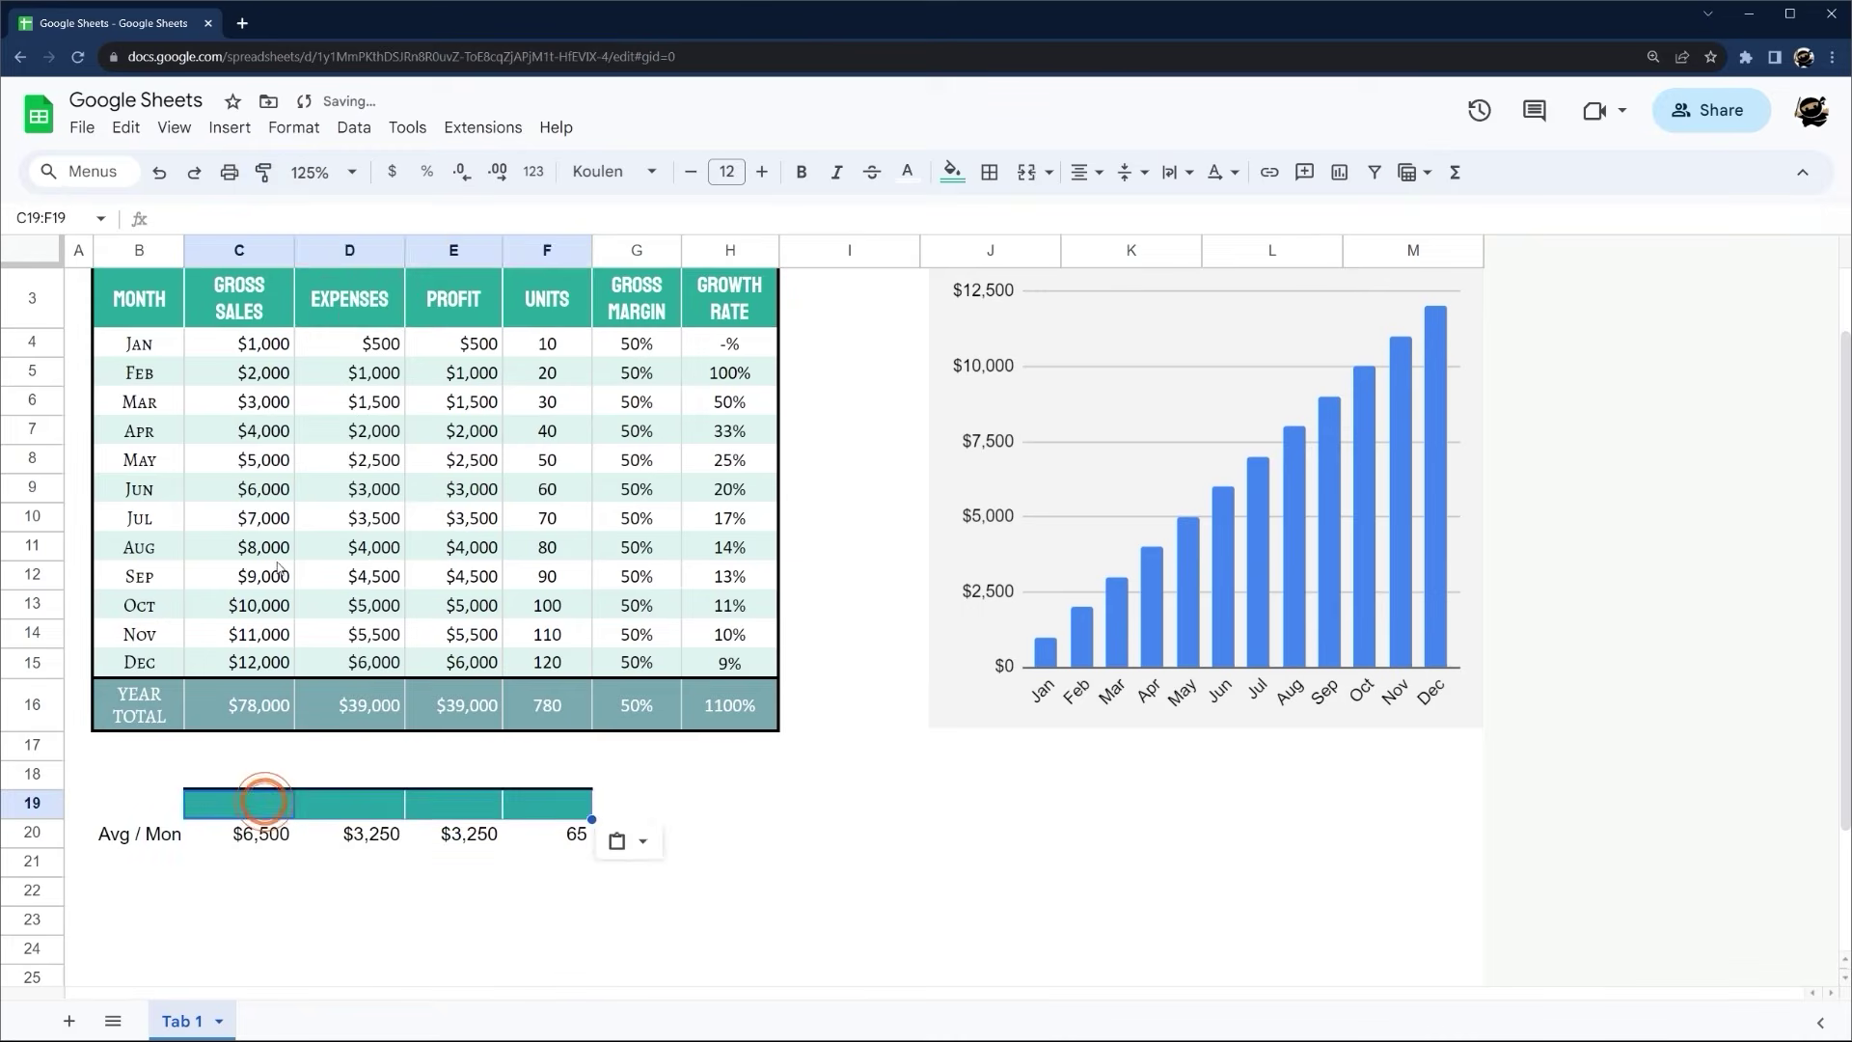
Enter the headers Metric, Gross Sales, Expenses, Profit and Units across B19:F19 above the monthly averages
click(239, 808)
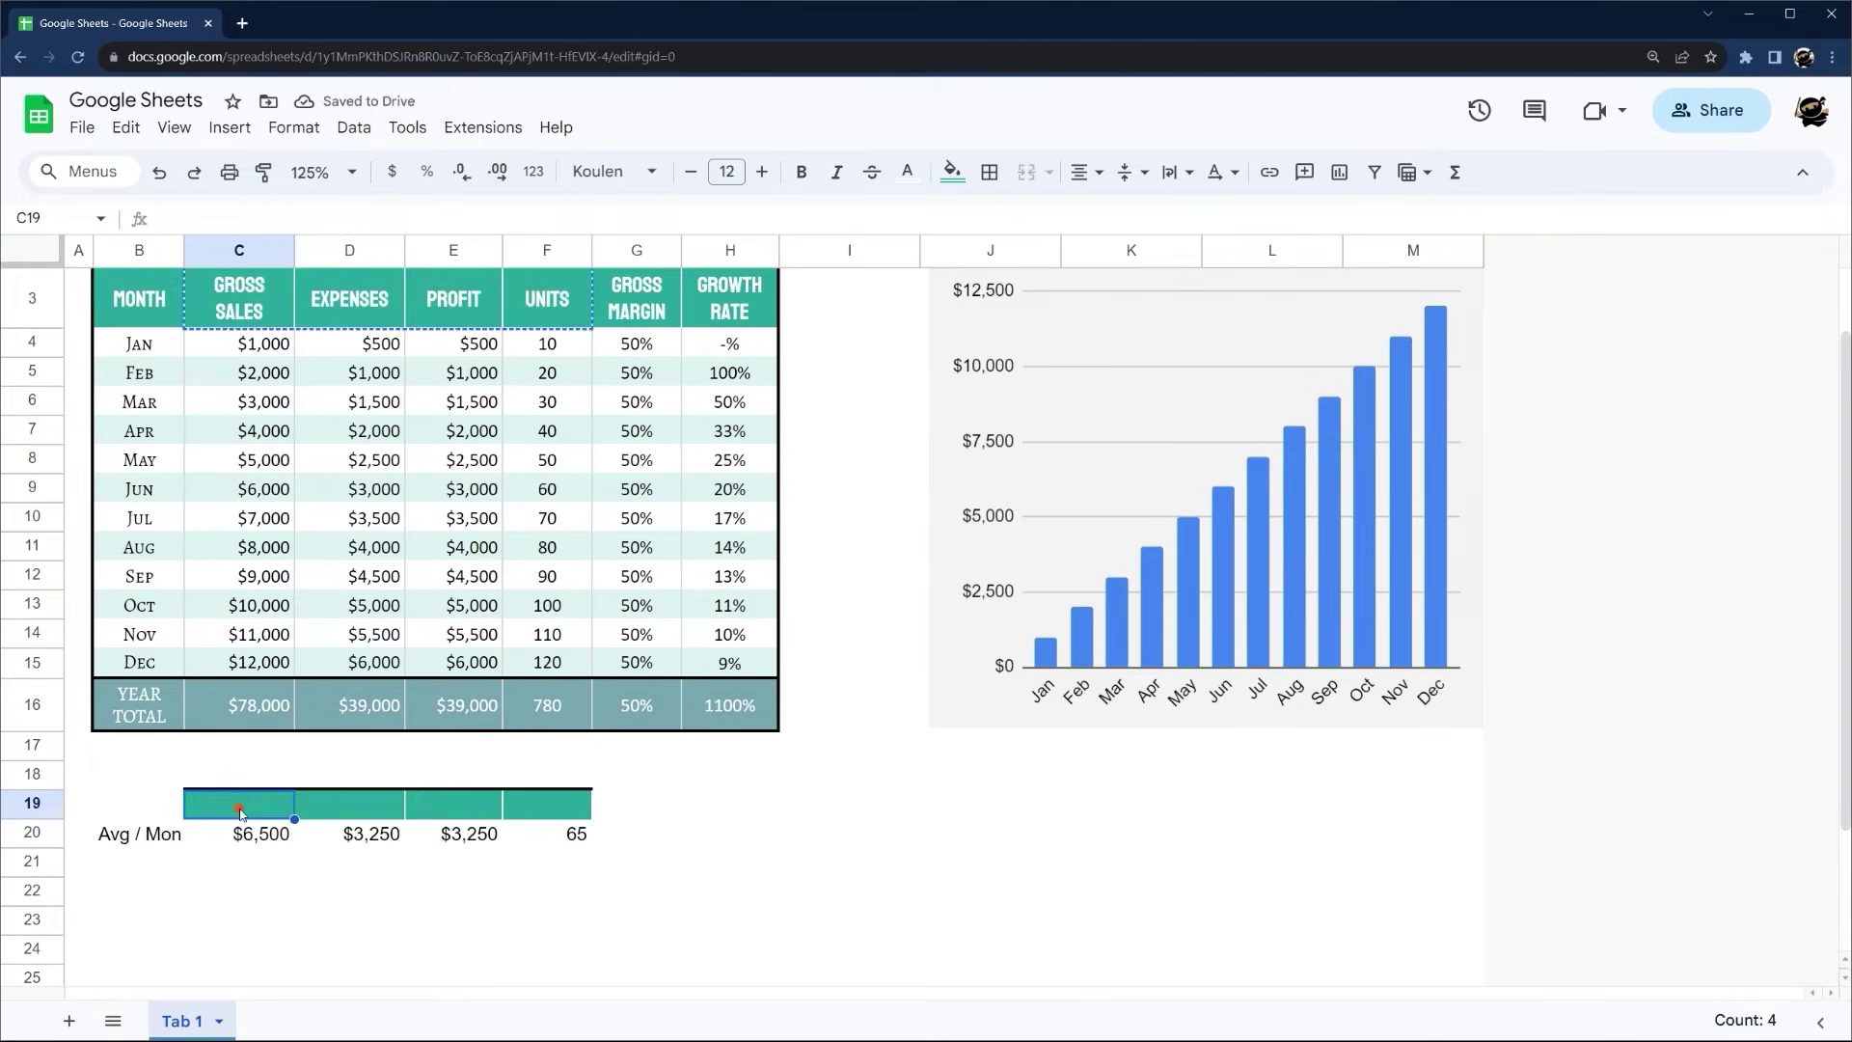
text(GROSS SALES	EXPENSES	PROFIT	UNITS)
click(723, 775)
click(126, 842)
click(125, 843)
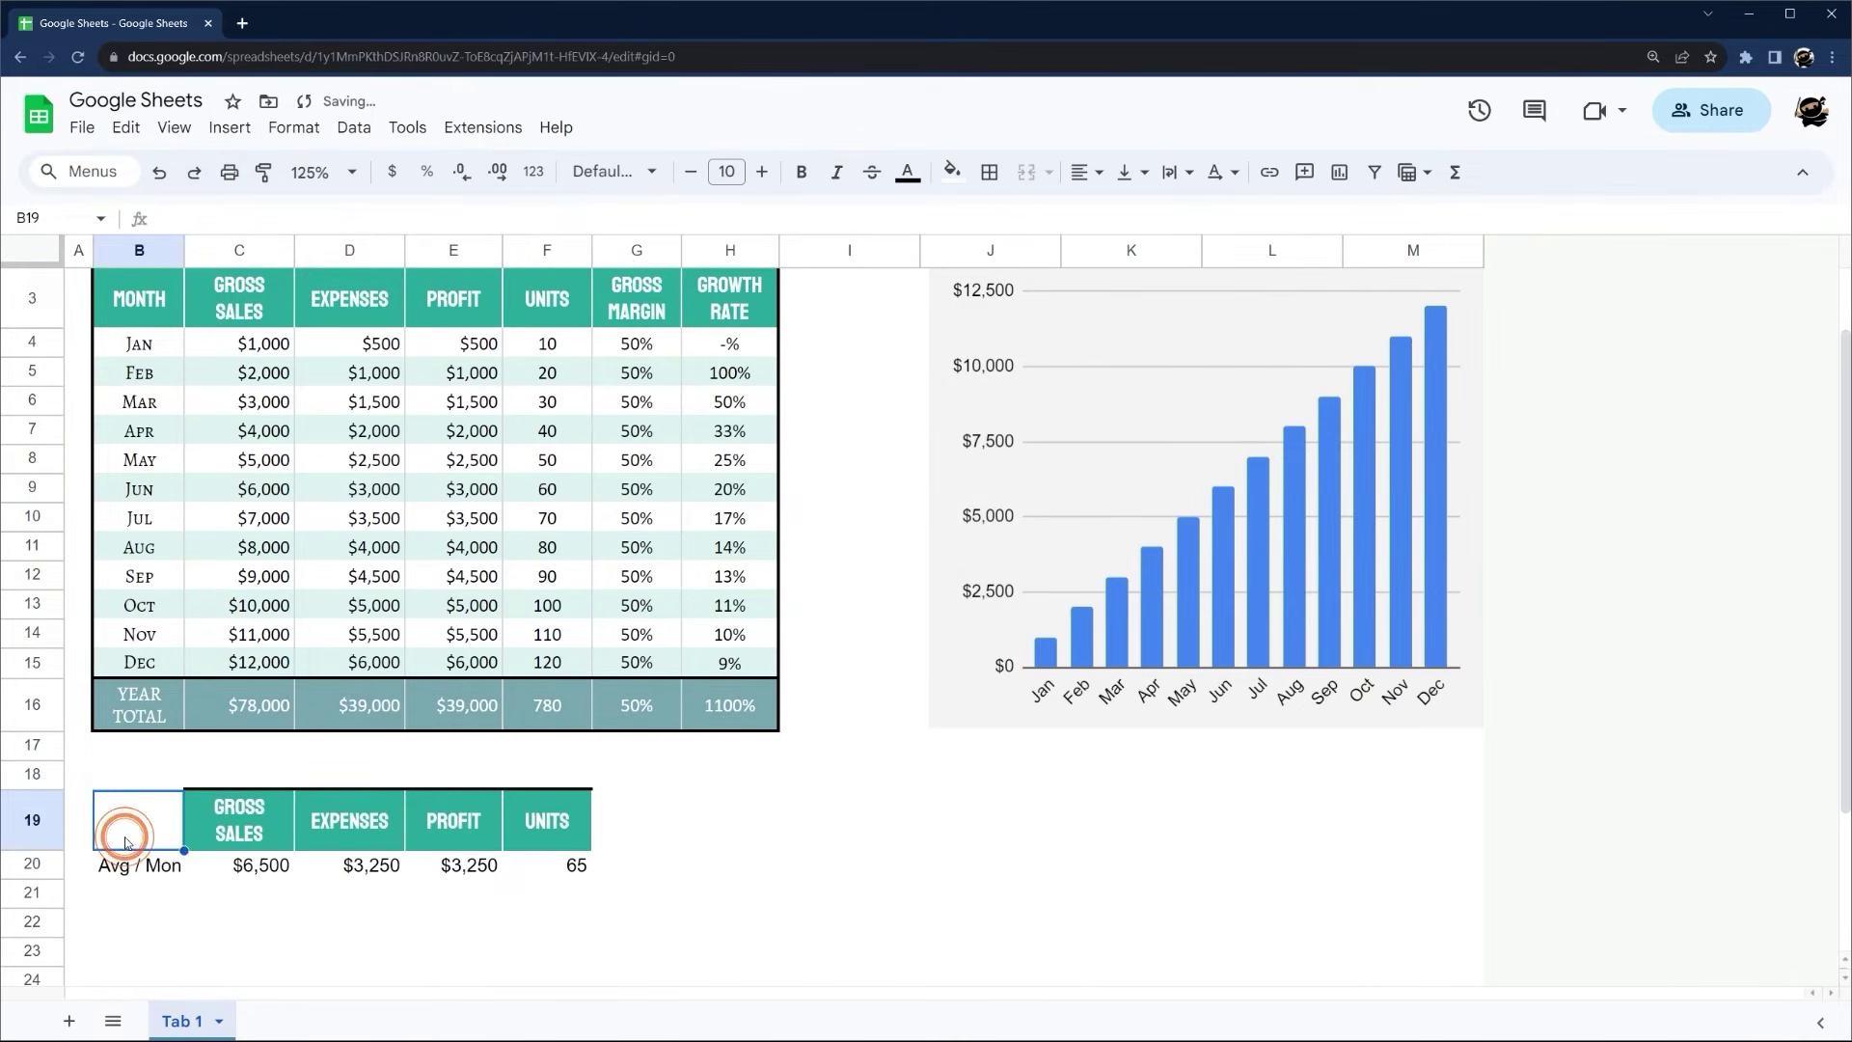
text(Metric)
key(Return)
Copy the header formatting of C19 onto the Metric cell B19 with Paint format
click(240, 820)
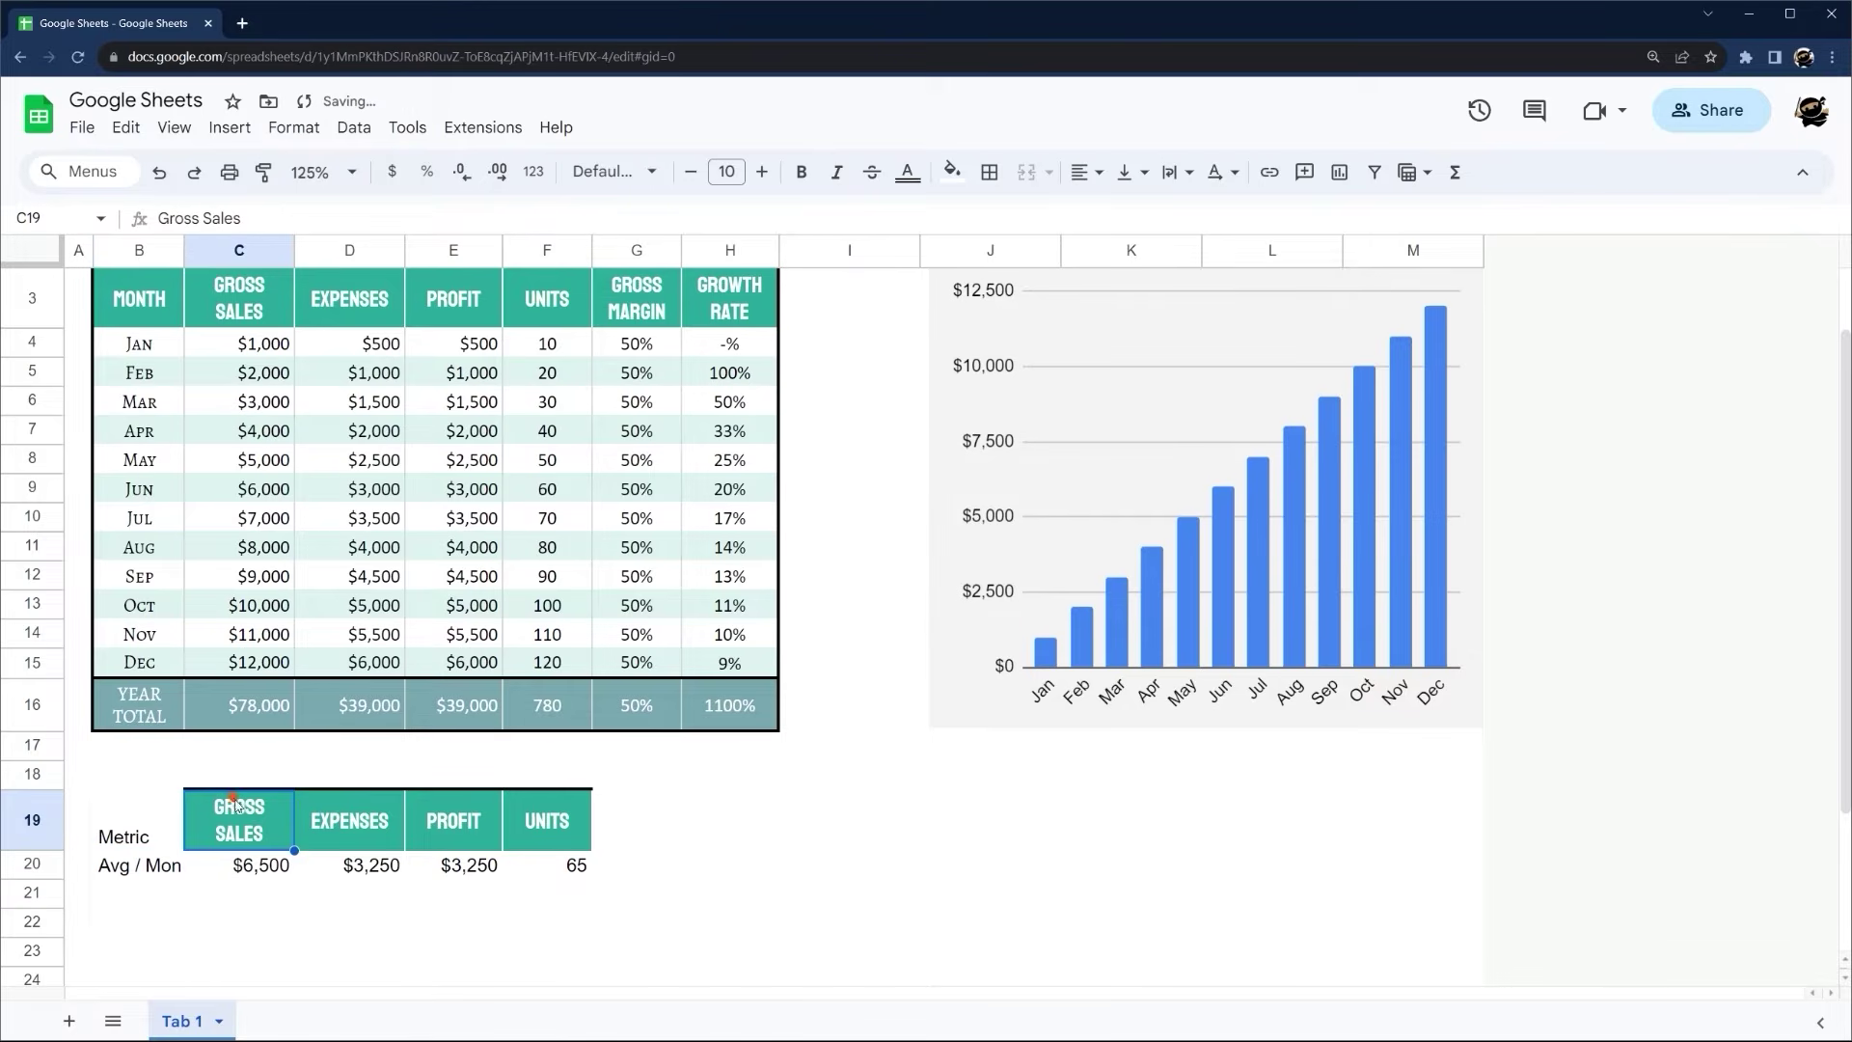
click(263, 172)
click(127, 835)
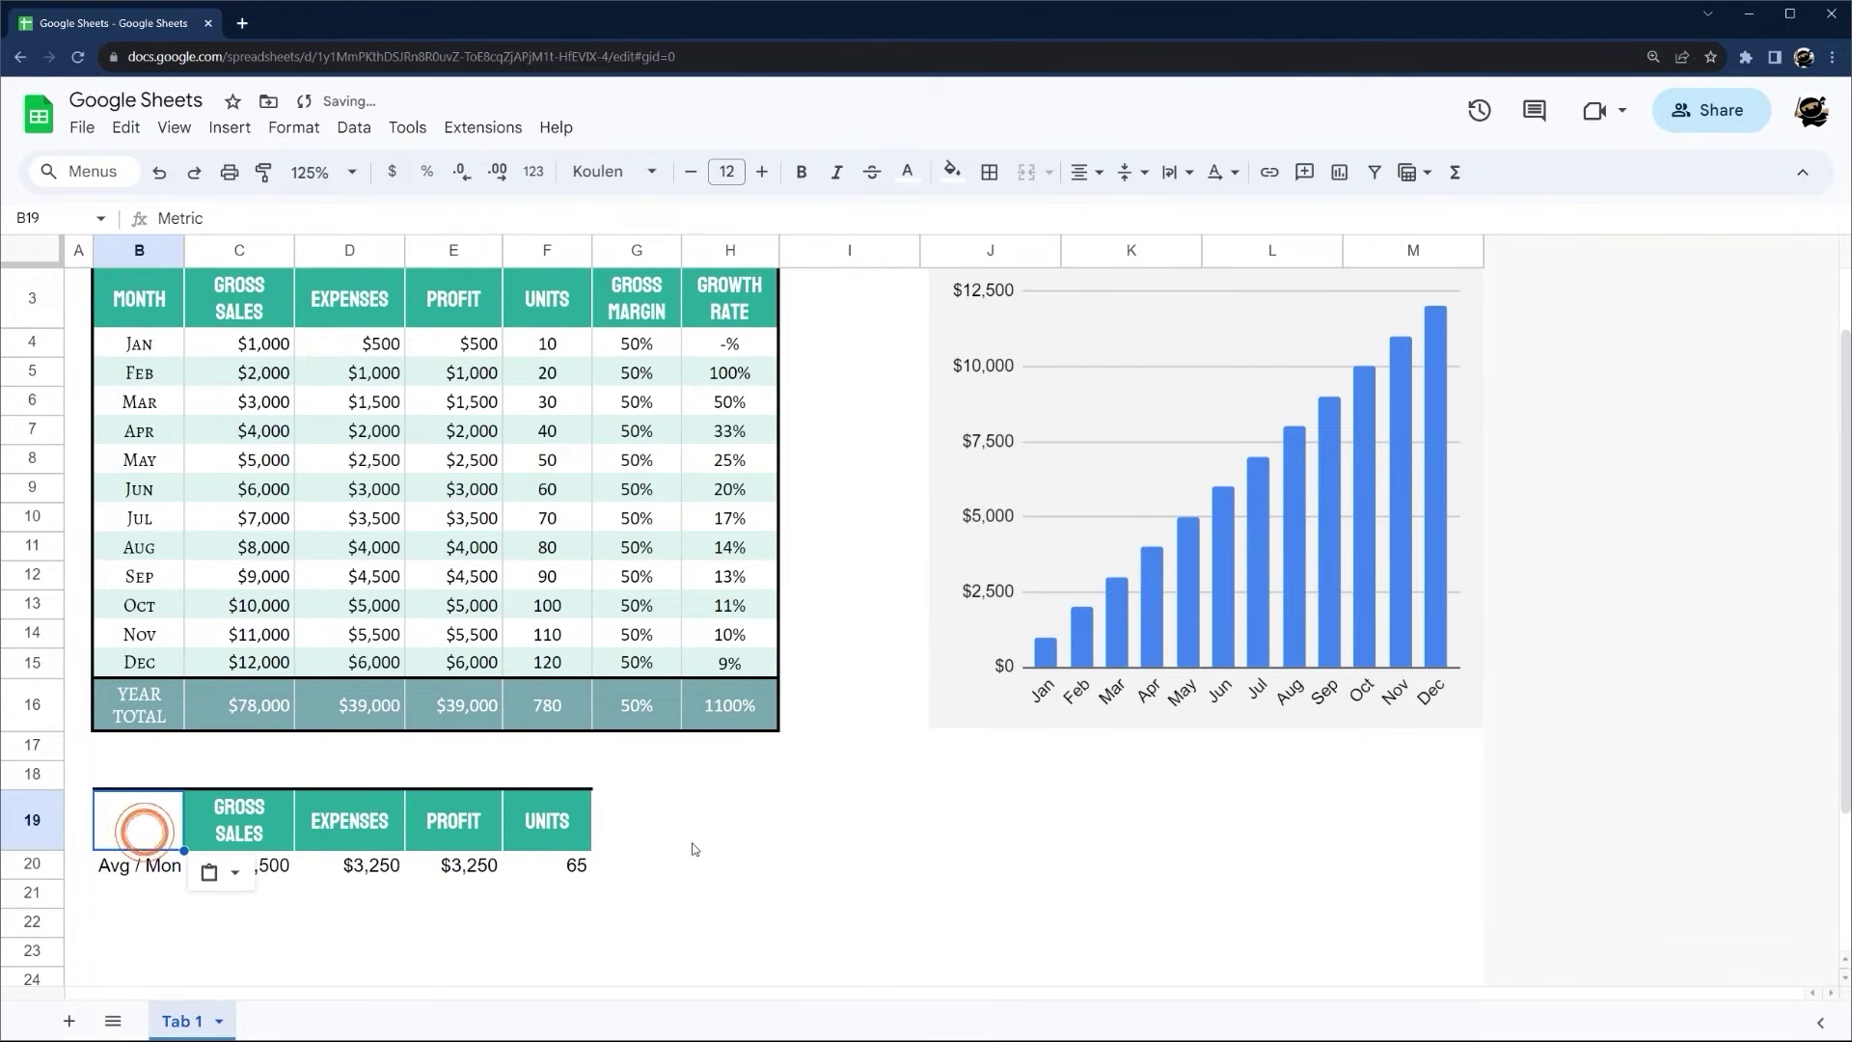
click(255, 826)
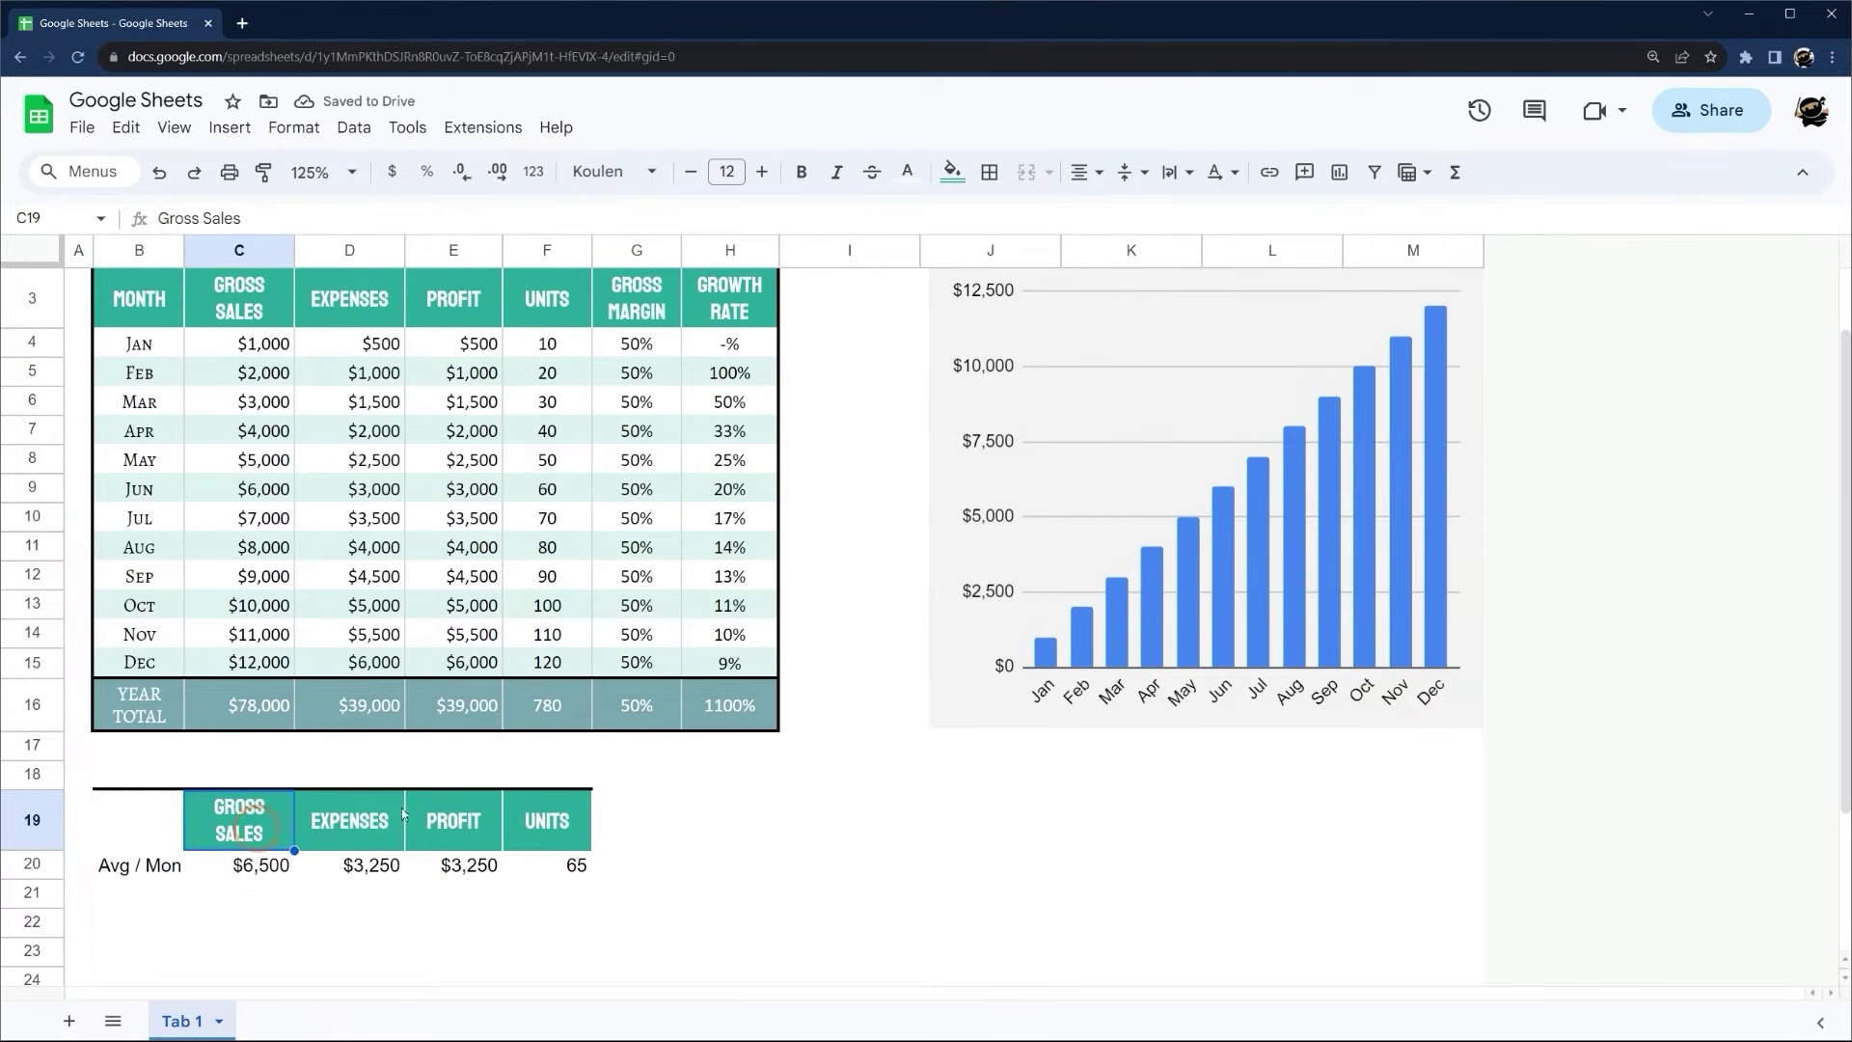
click(263, 172)
click(135, 820)
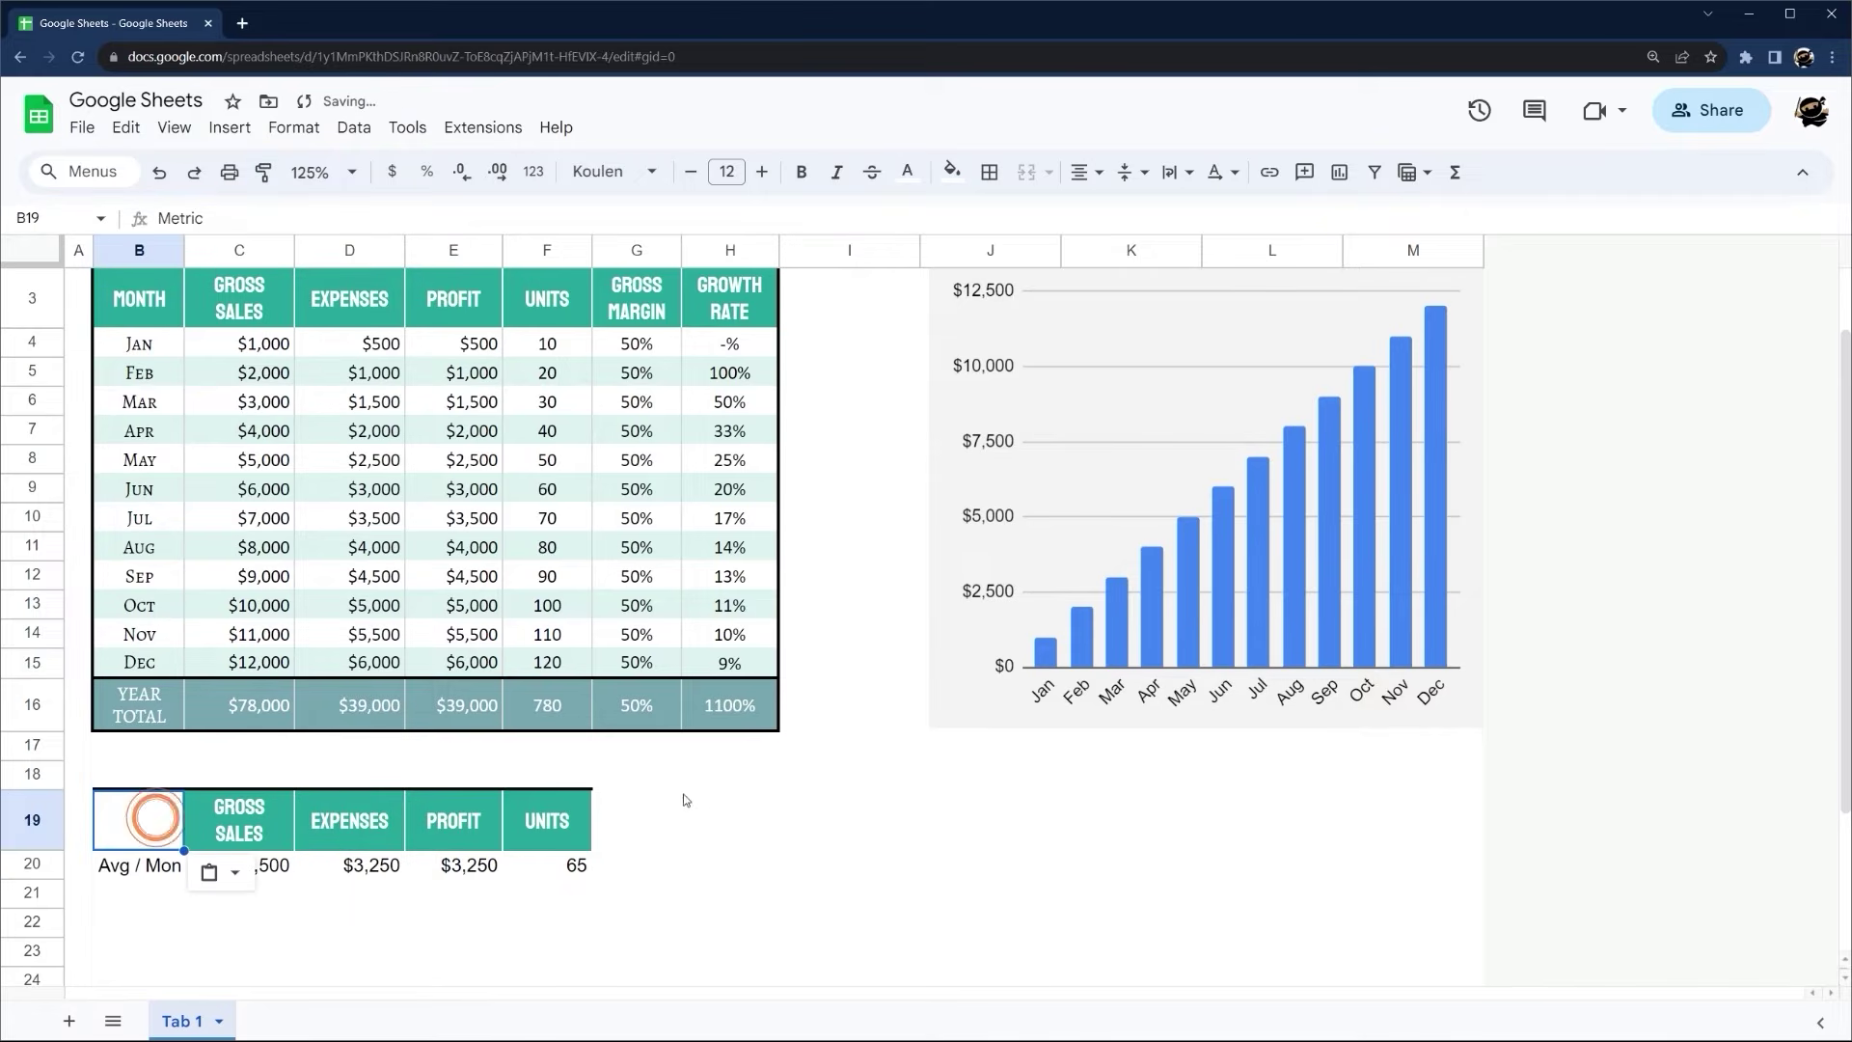
Fill the header row B19:F19 of the averages table with the custom teal green used by the sales table's headers
click(258, 810)
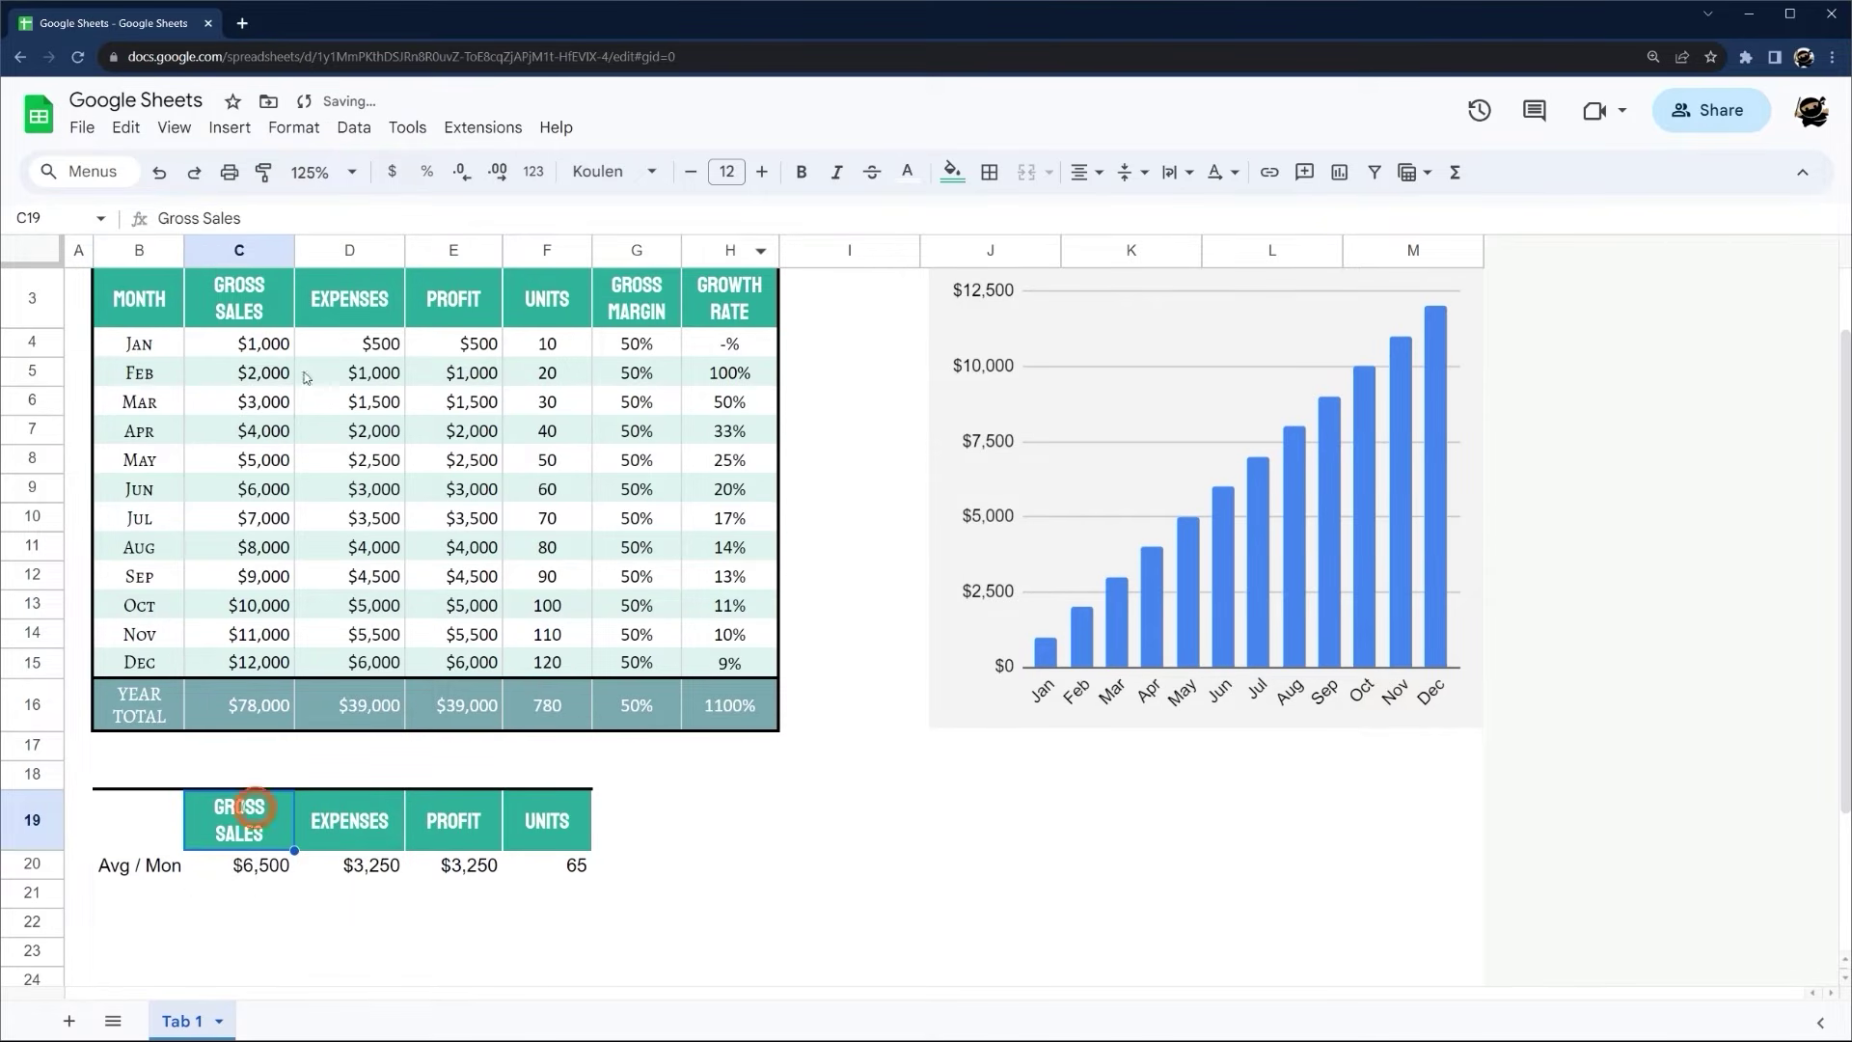
click(333, 294)
scroll(263, 723, down, 2)
drag(159, 707, 541, 714)
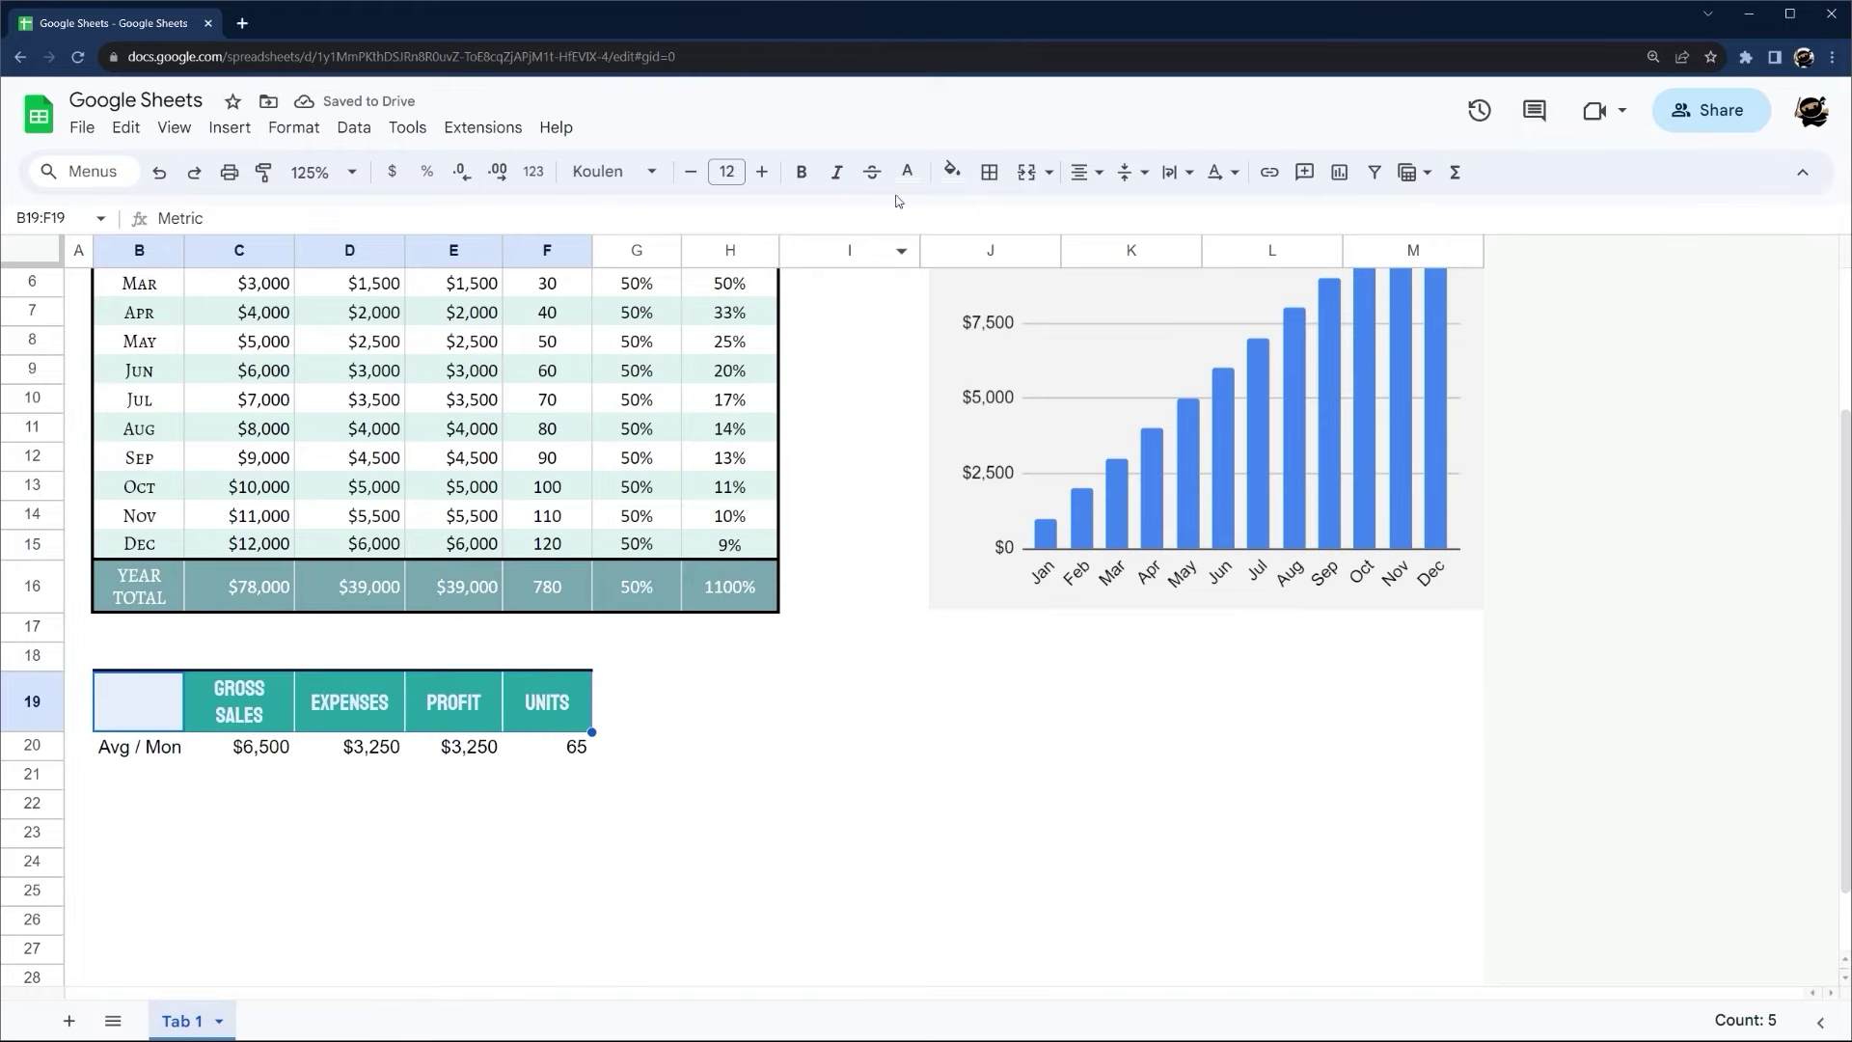
click(967, 179)
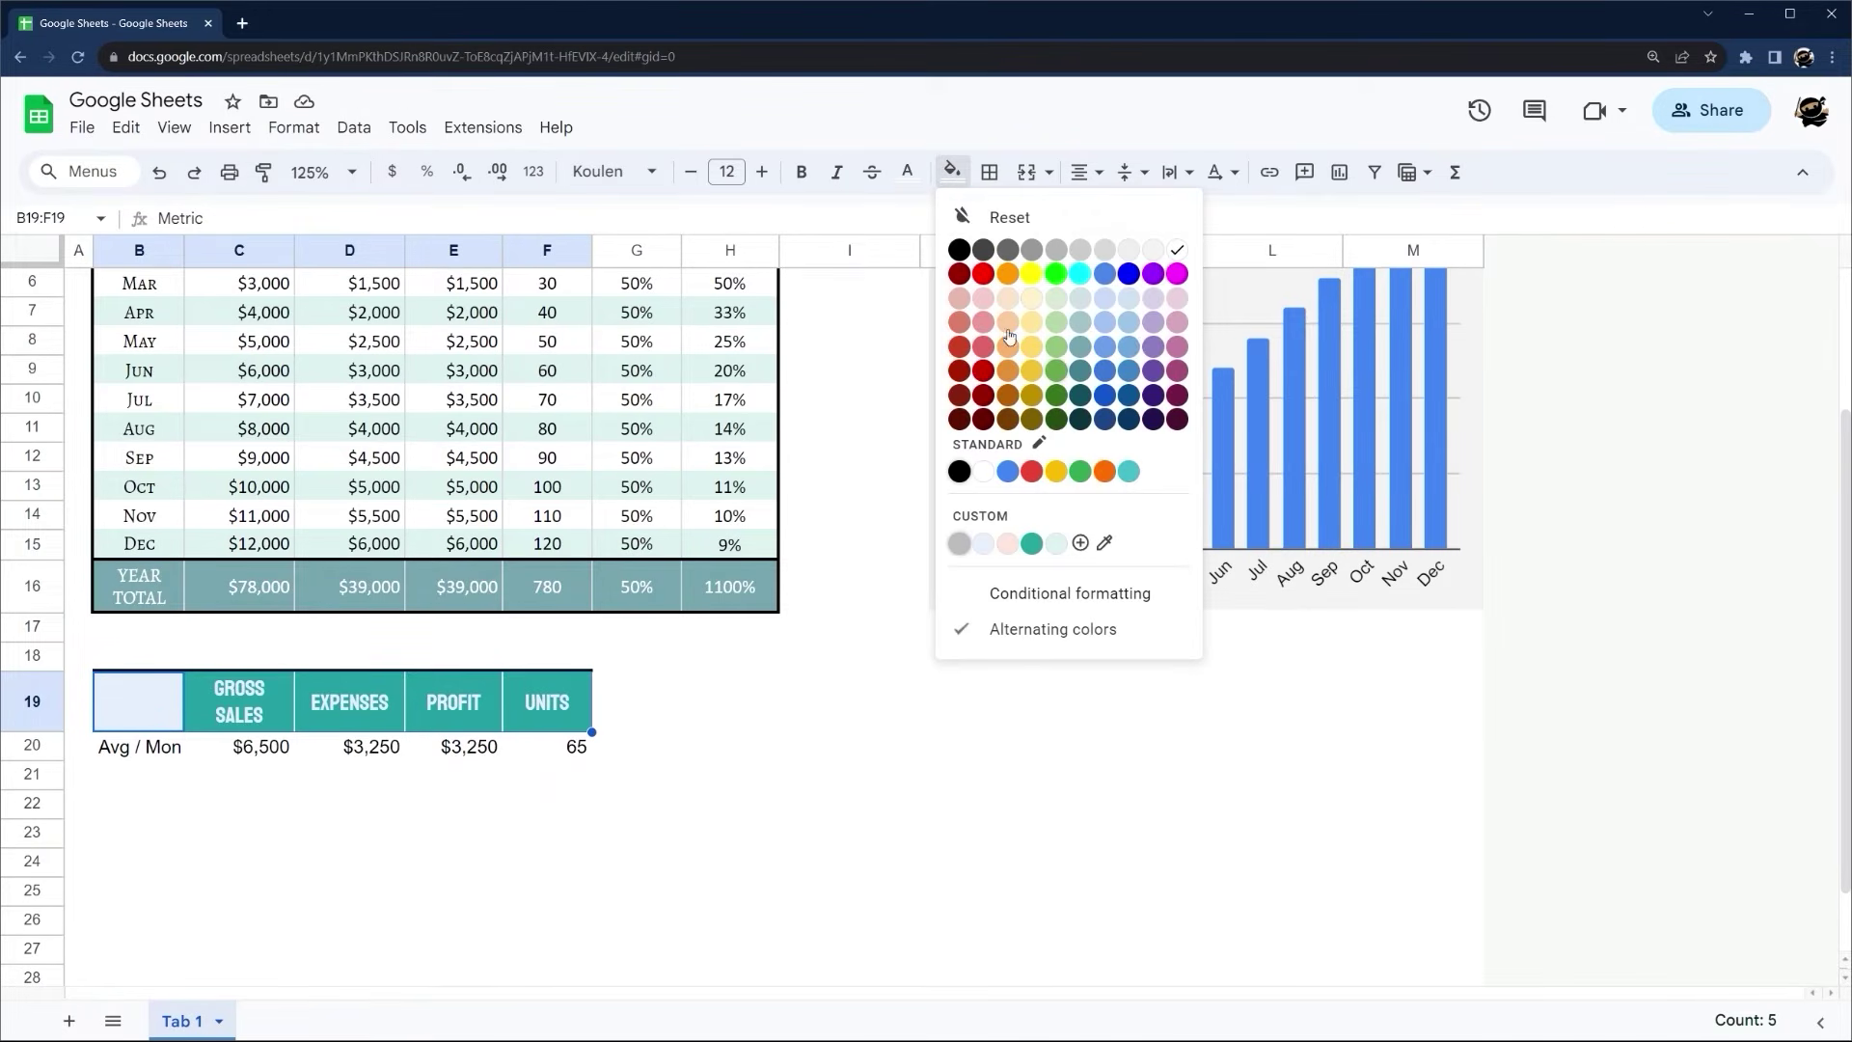
click(1034, 543)
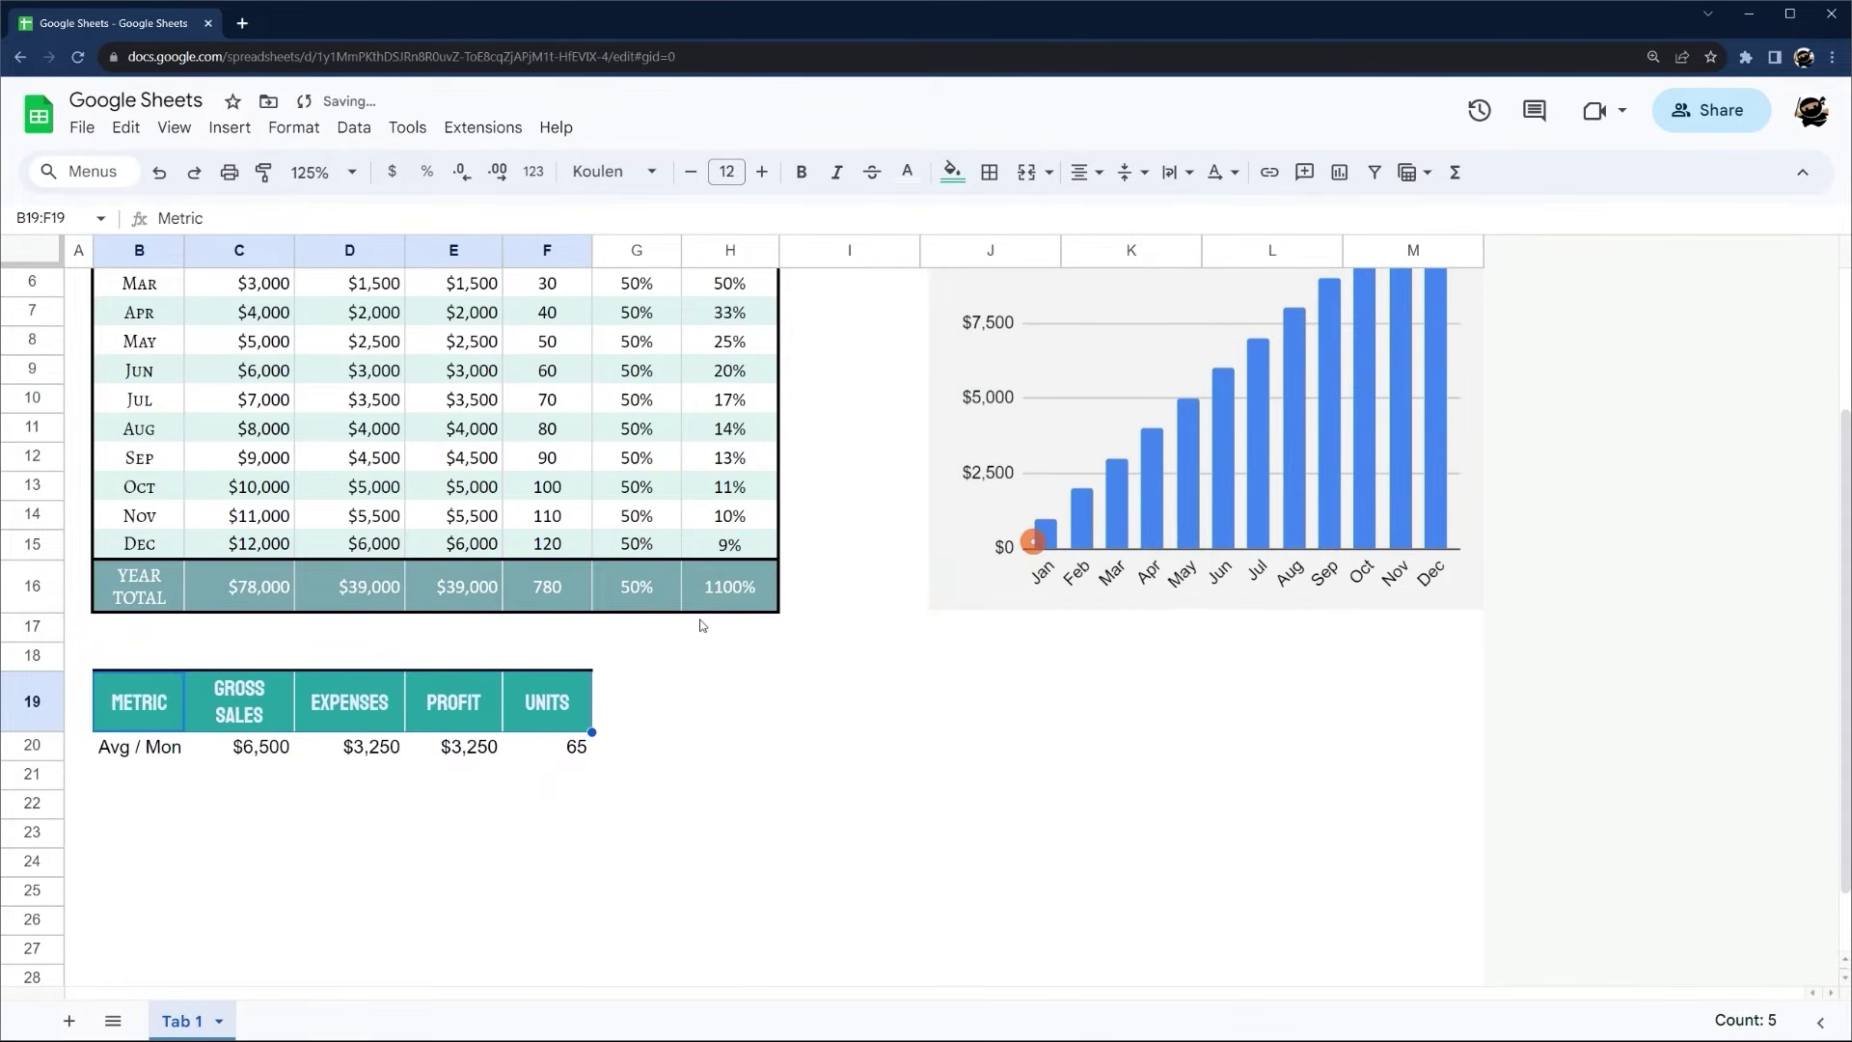
click(711, 694)
drag(135, 696, 564, 709)
scroll(408, 447, up, 3)
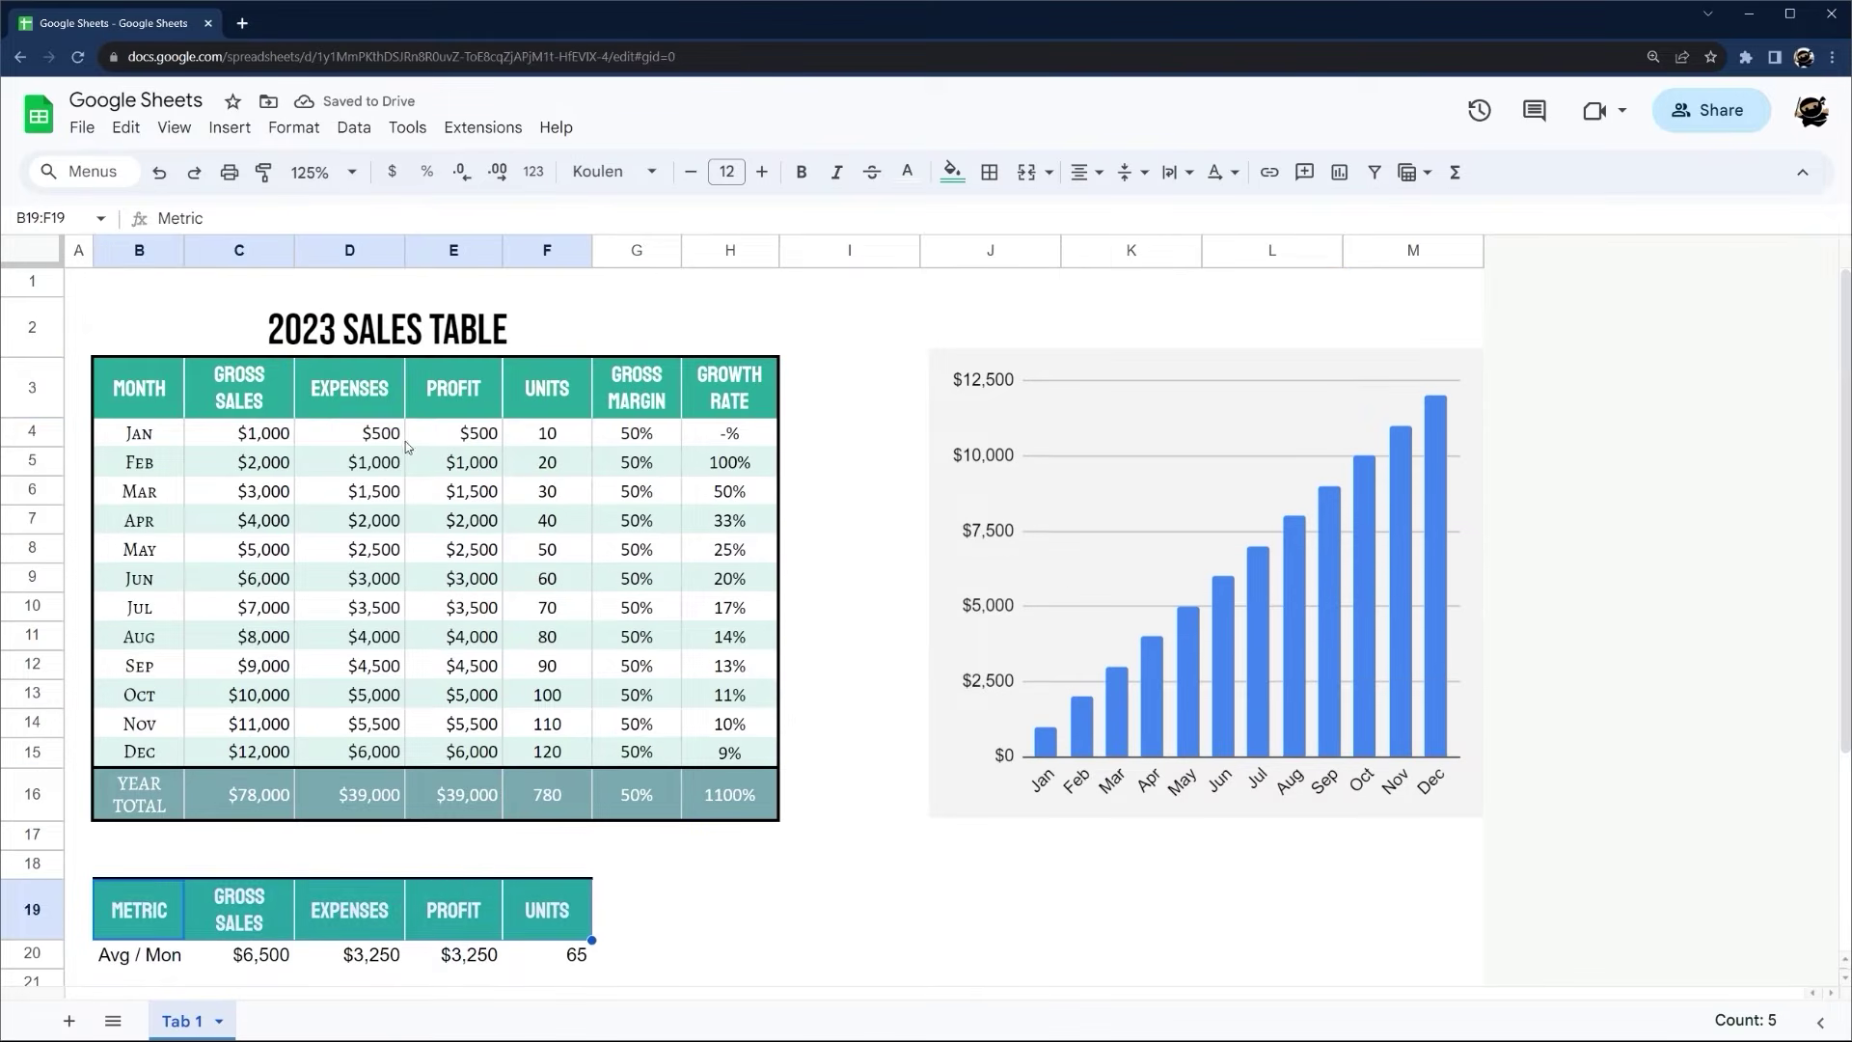
click(365, 386)
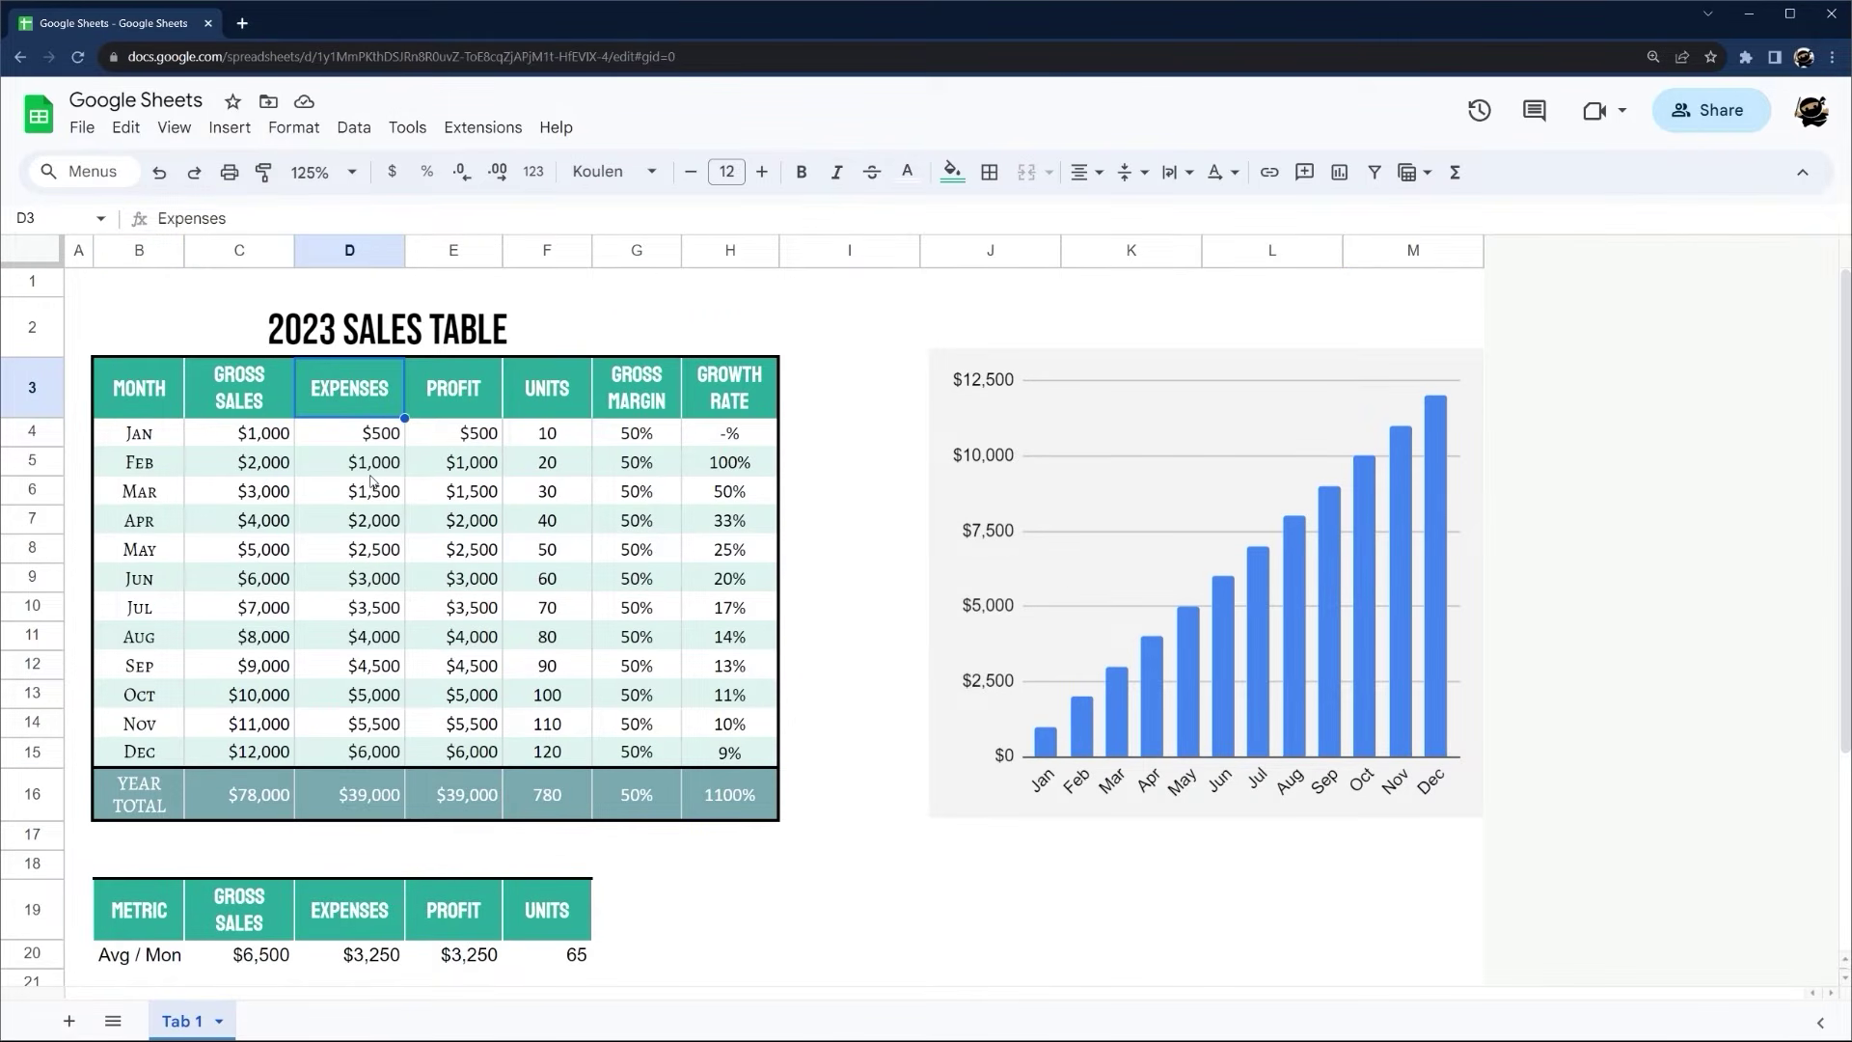
Define a named range GrossSales covering the monthly gross sales in 'Tab 1'!C4:C15
click(238, 954)
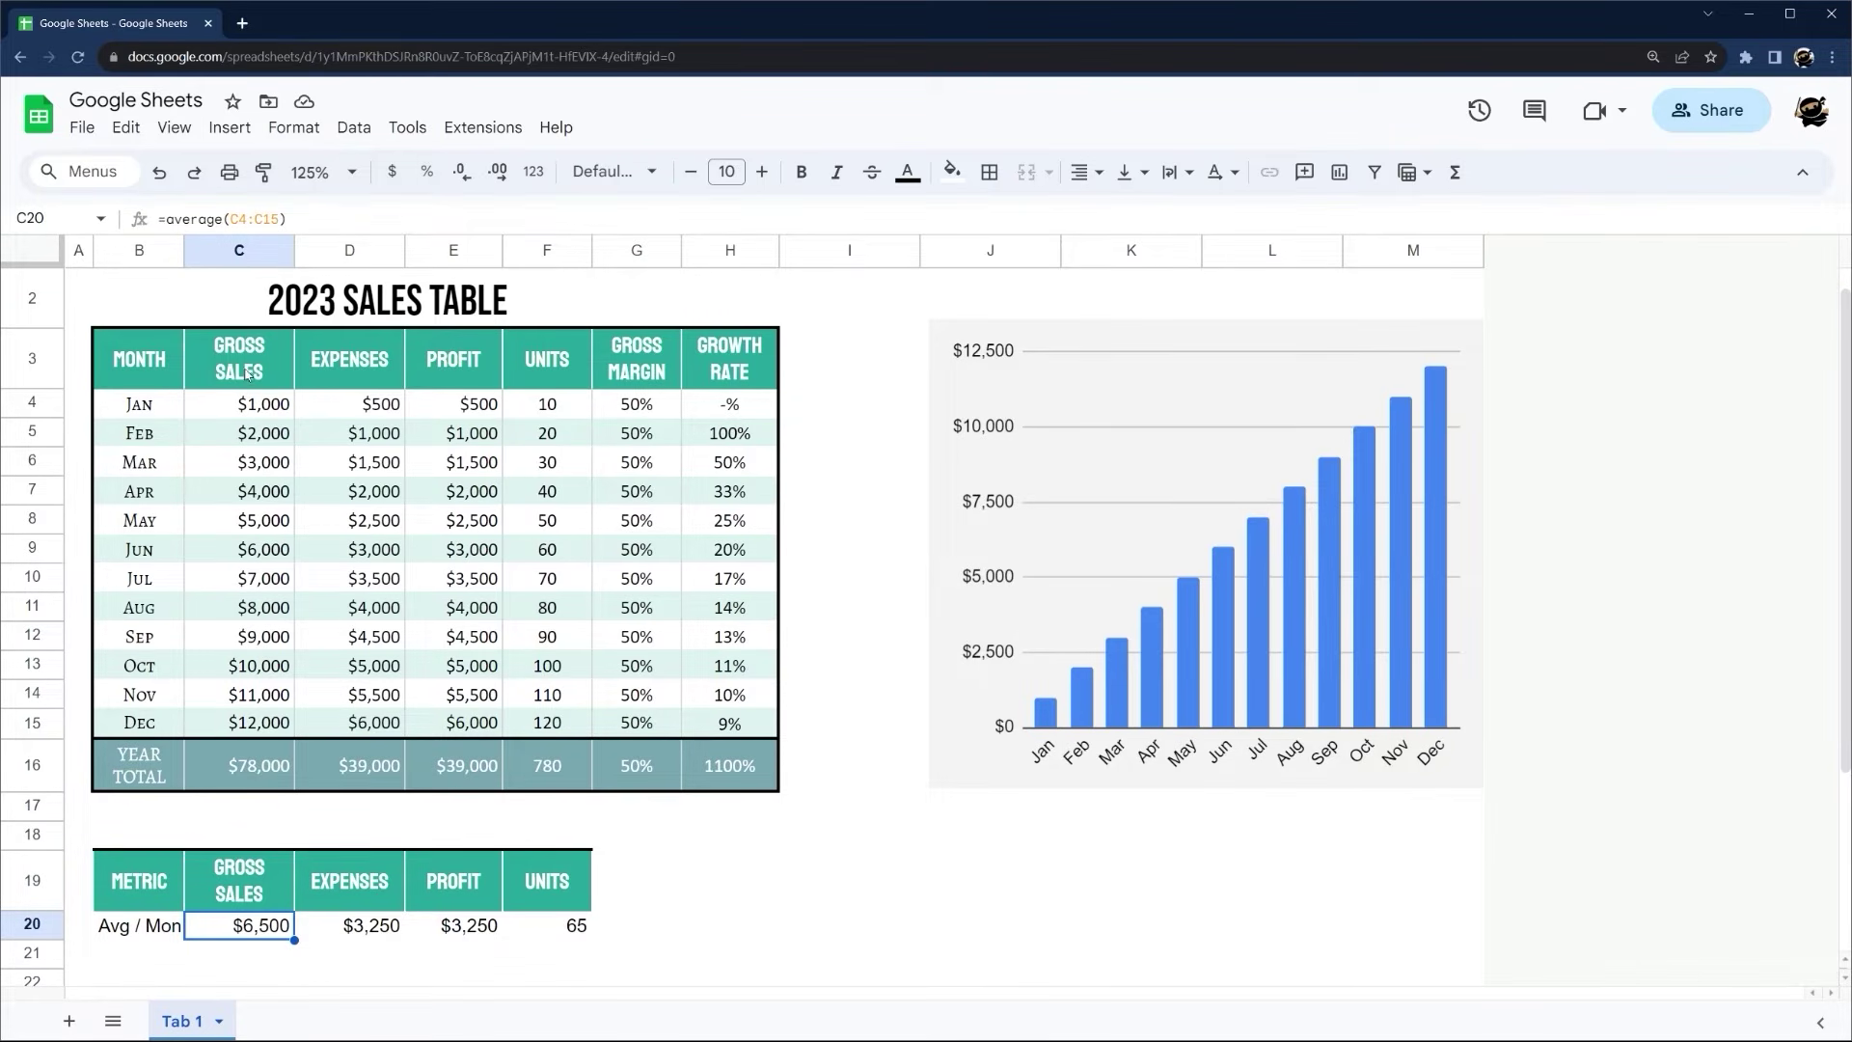
drag(246, 376, 237, 730)
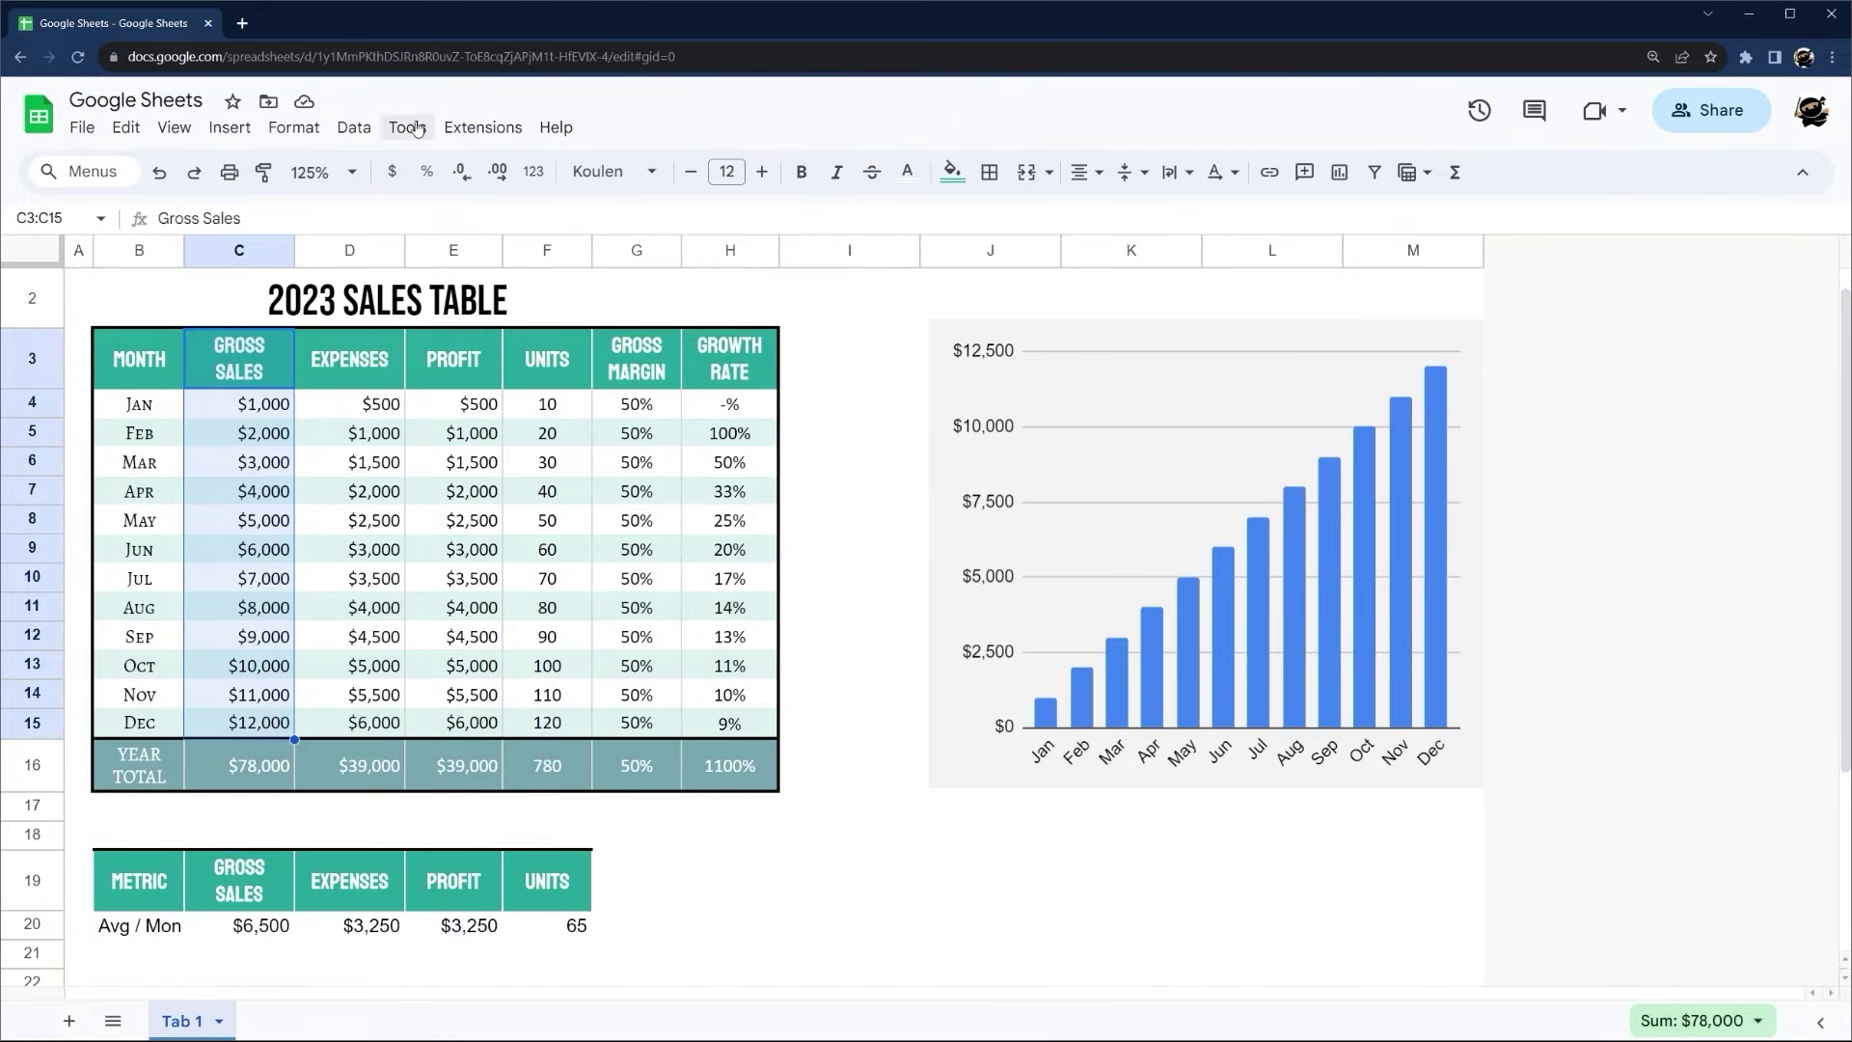
click(355, 129)
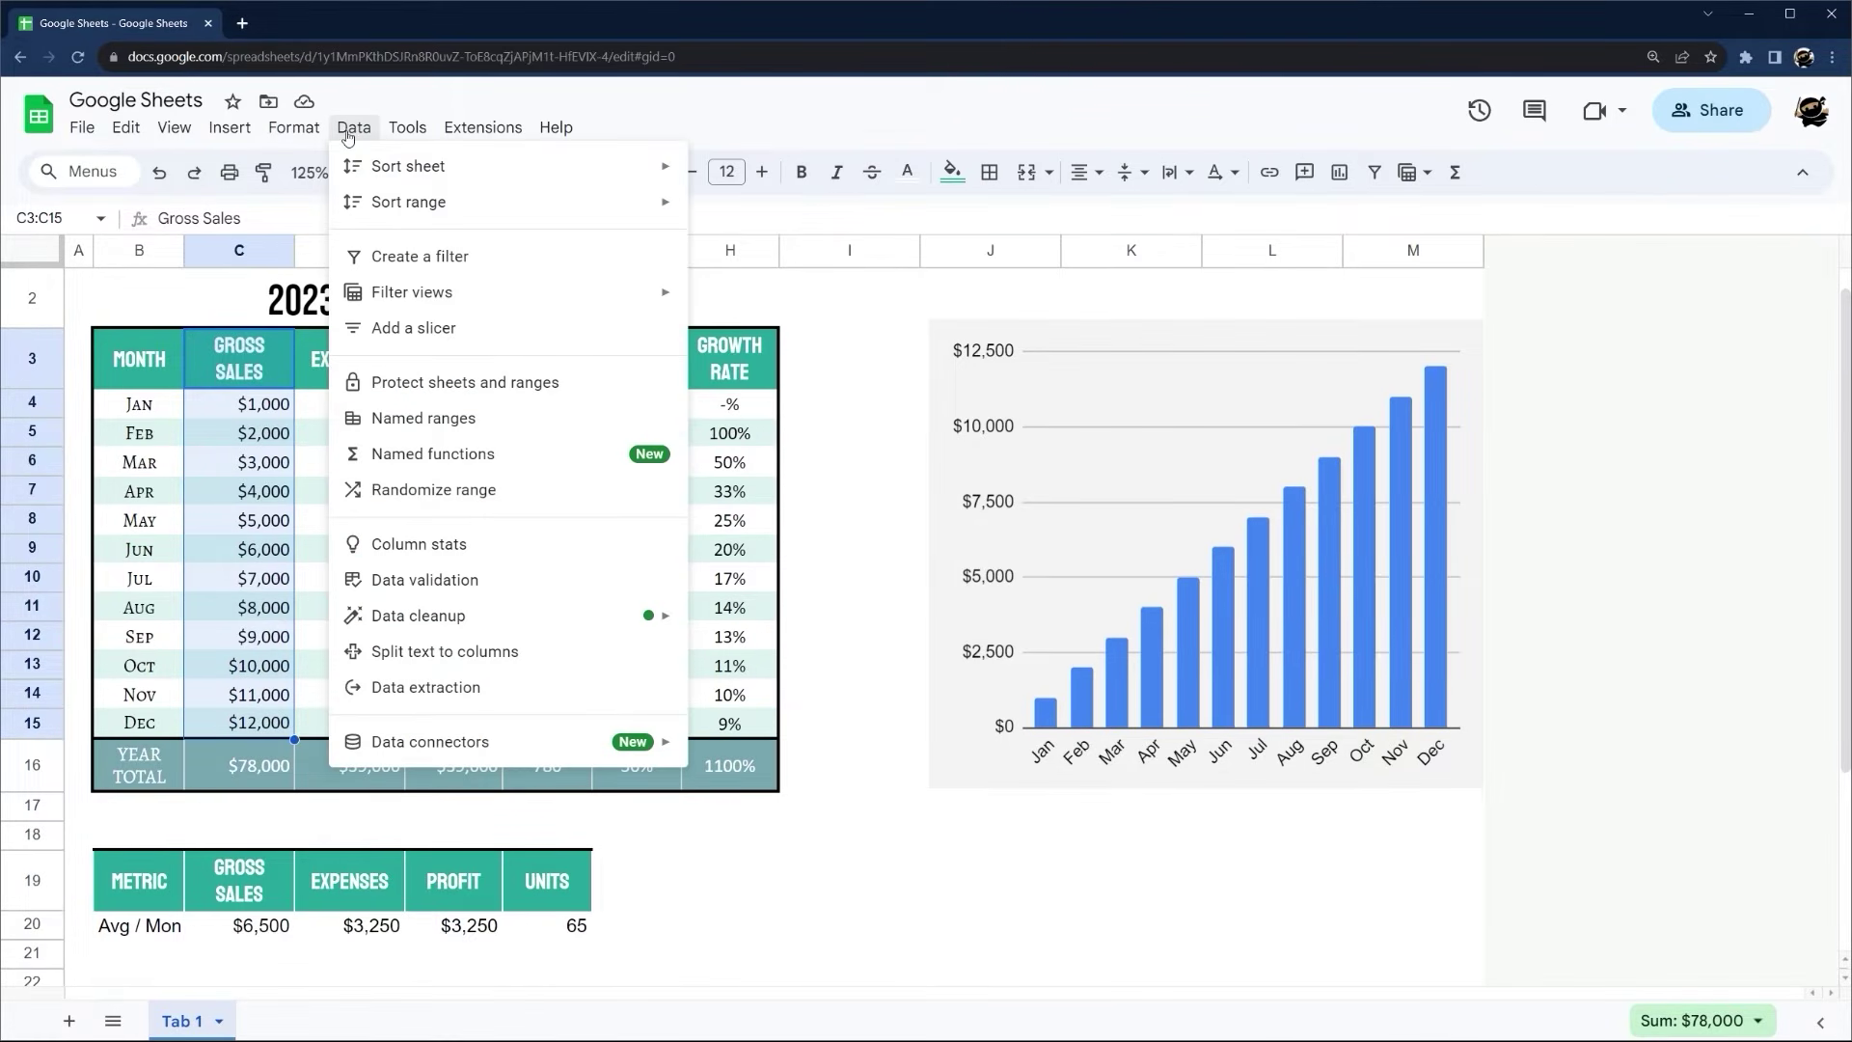
click(403, 419)
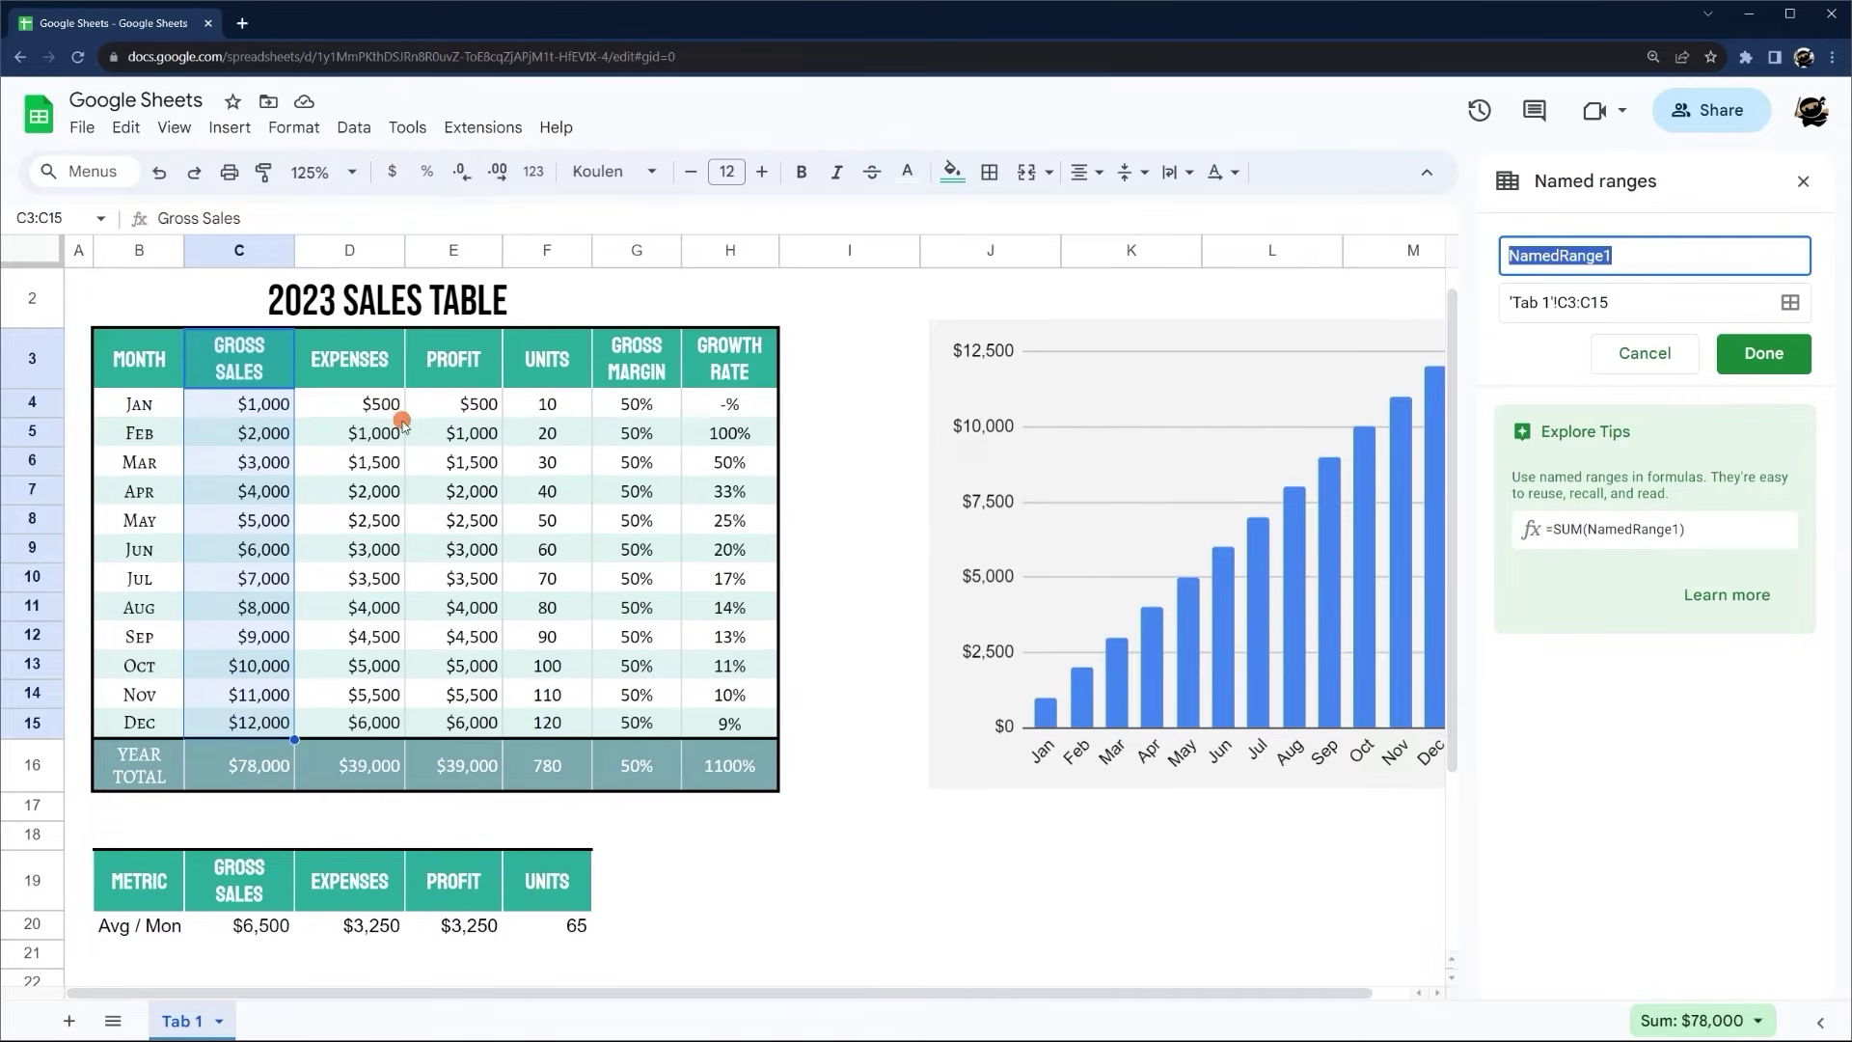
text(Gro)
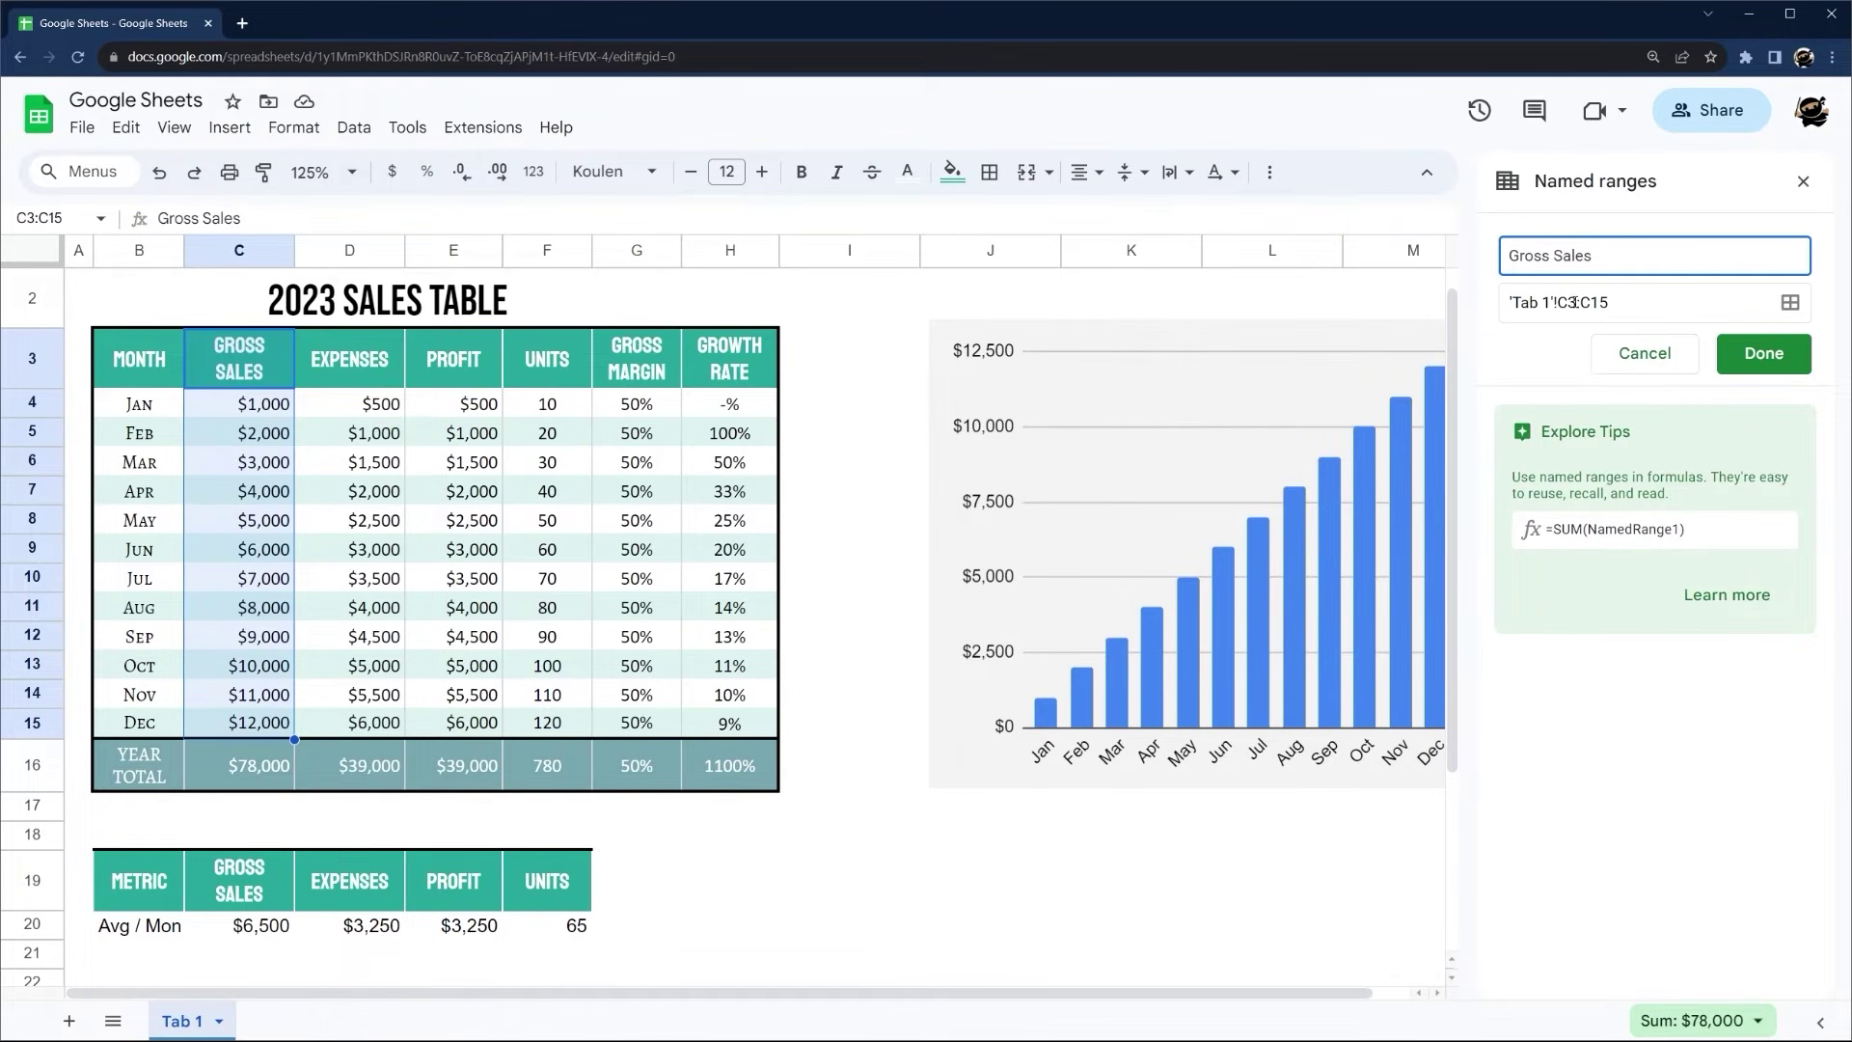
text(ss Sales)
click(1569, 304)
key(Return)
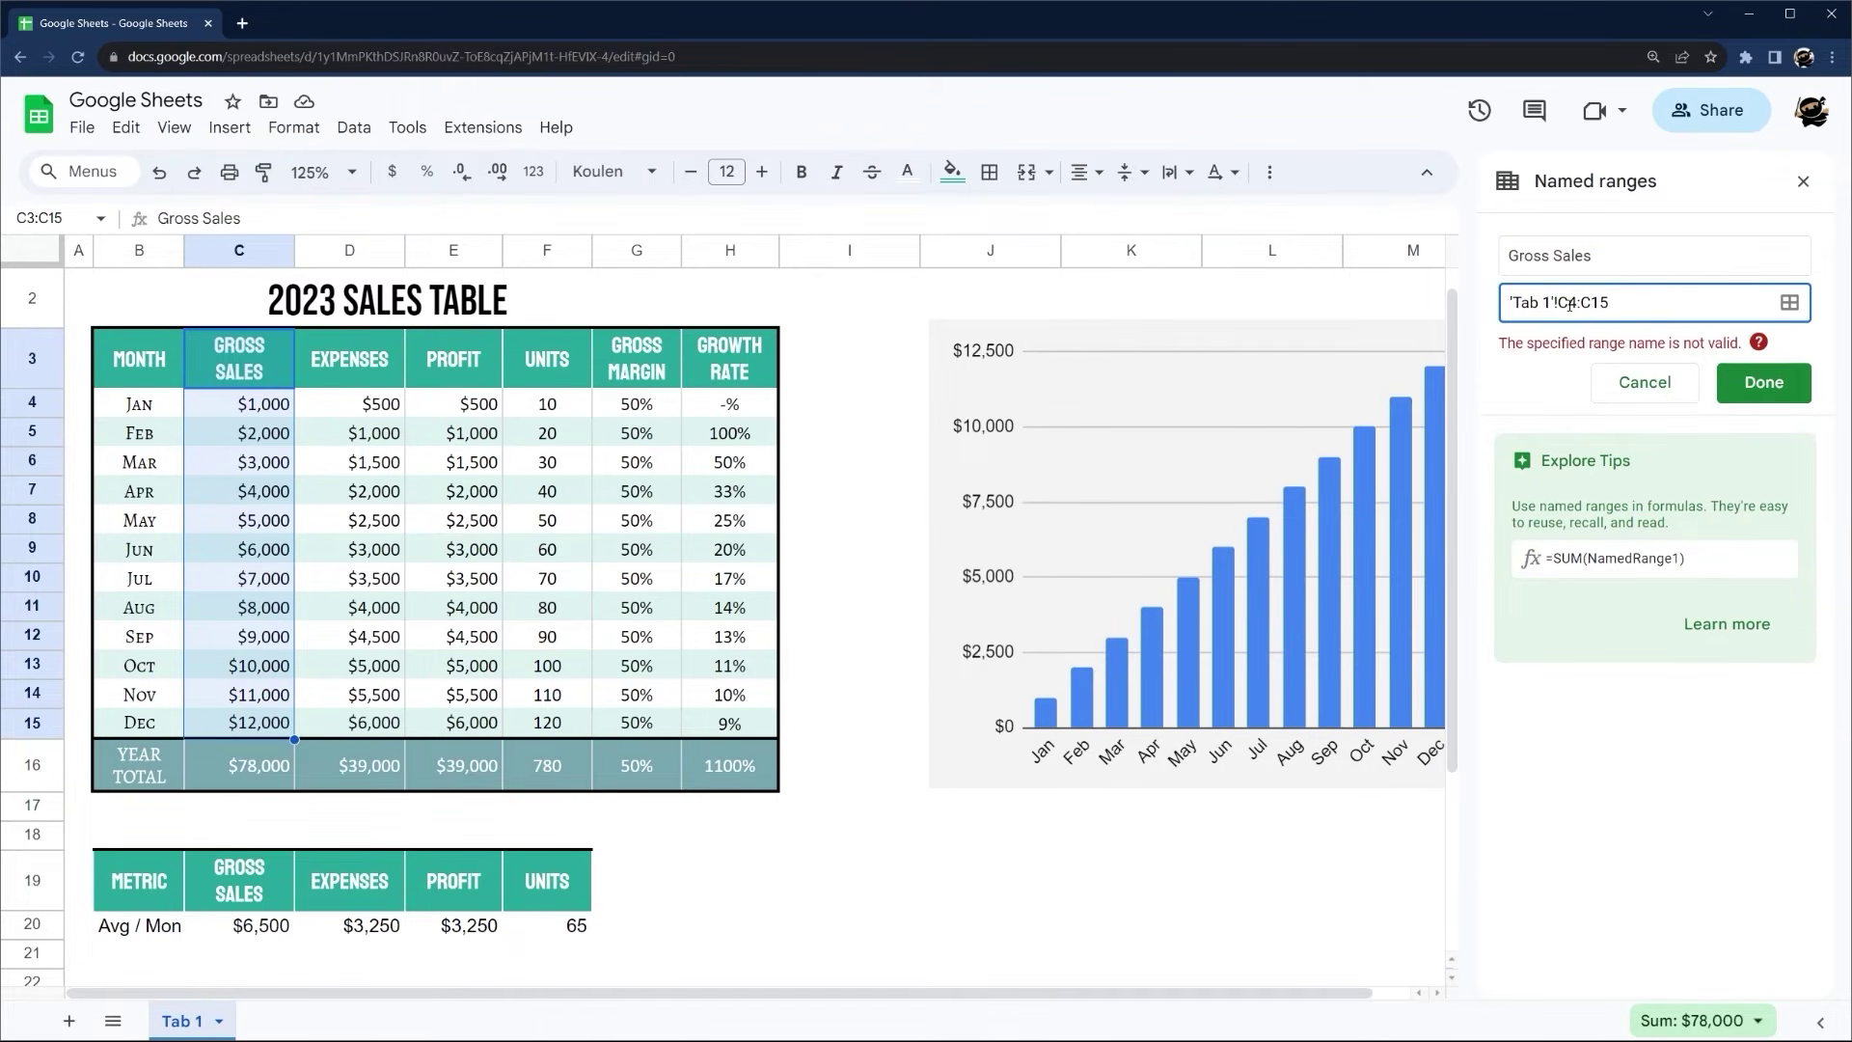
click(1552, 256)
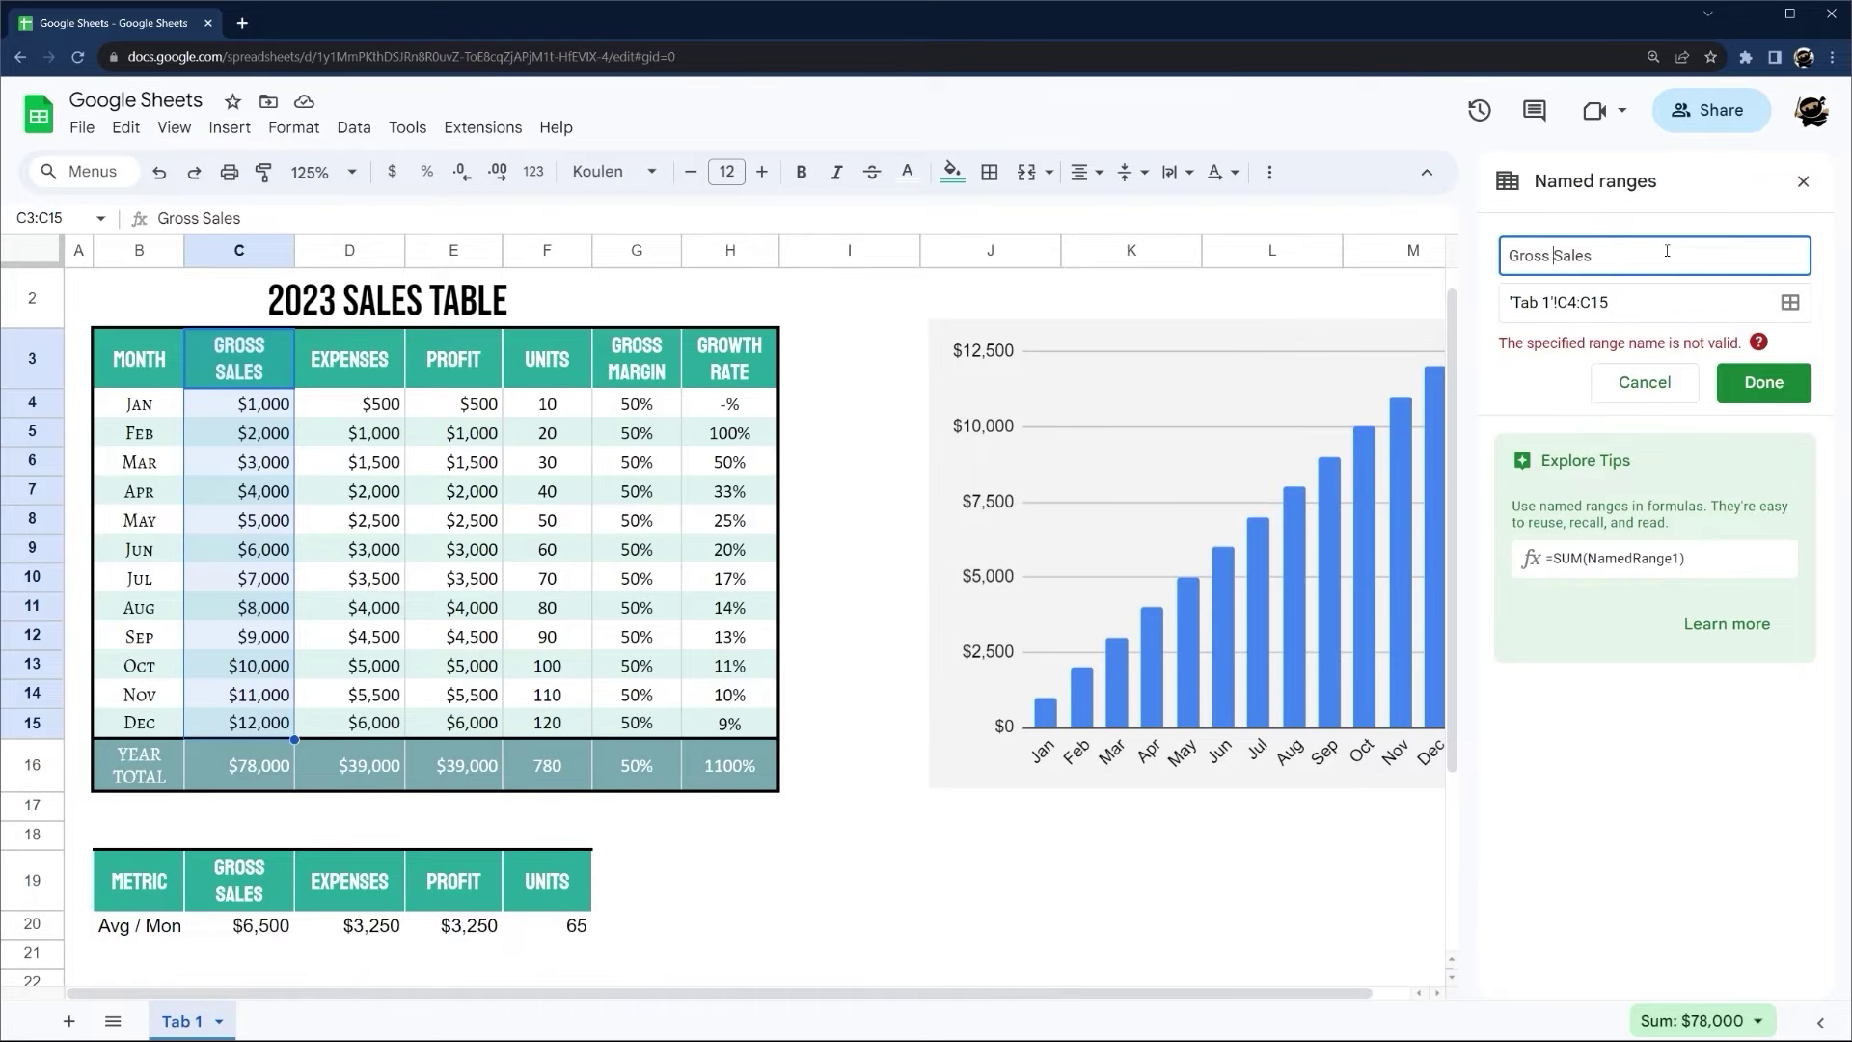
click(1746, 382)
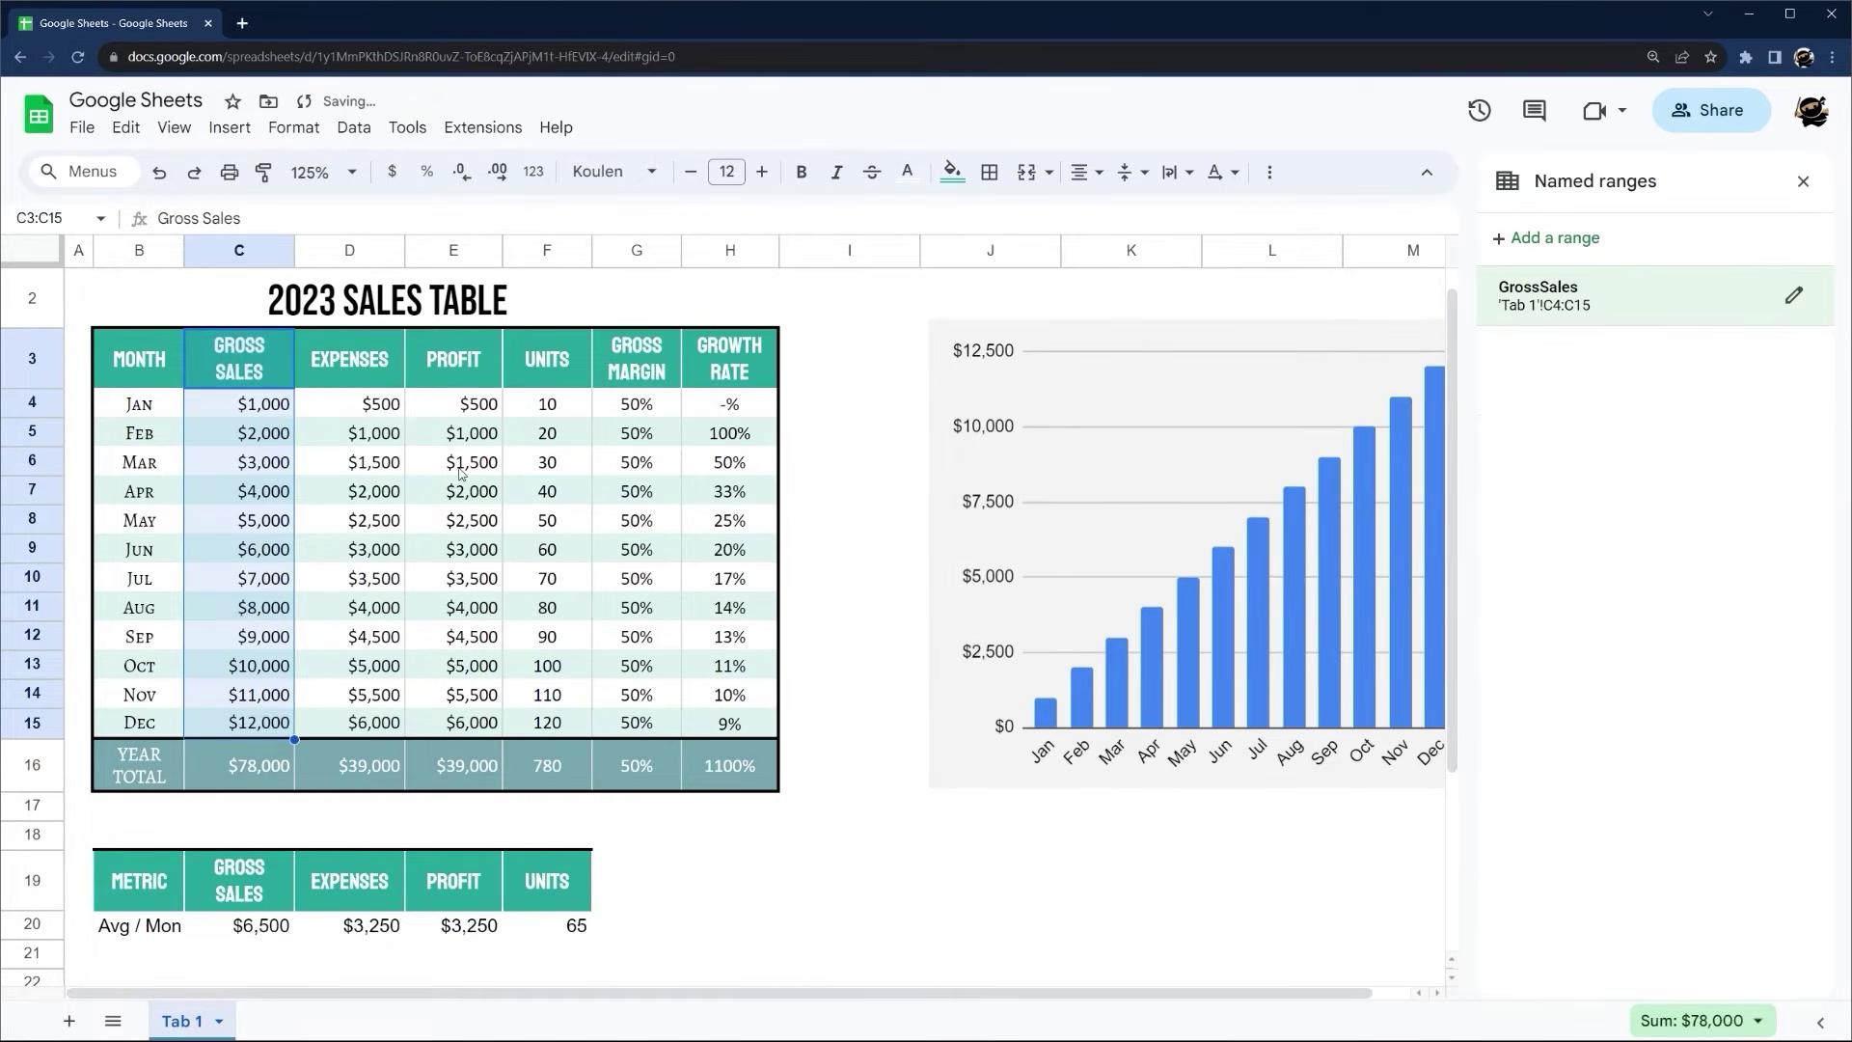
Add a named range Expenses for the monthly expenses in D4:D15
drag(364, 408, 365, 722)
click(1555, 238)
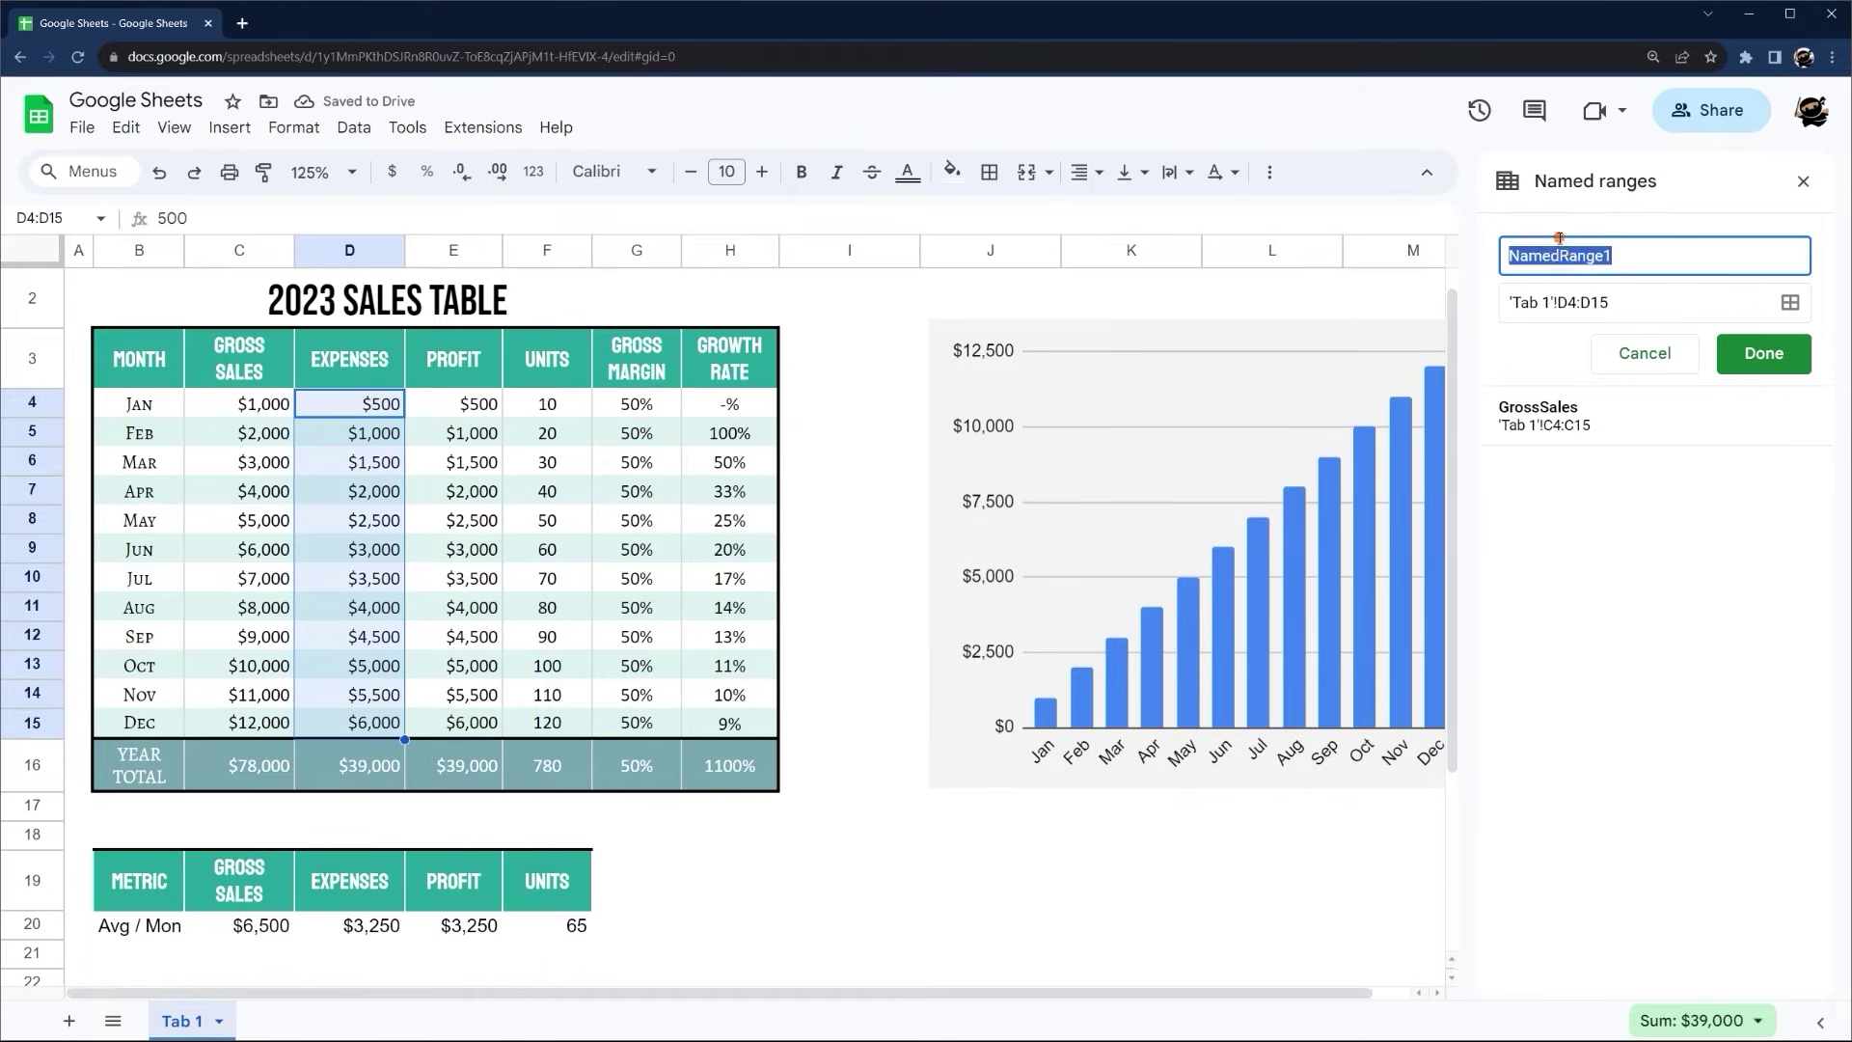
text(Expenses)
click(1753, 353)
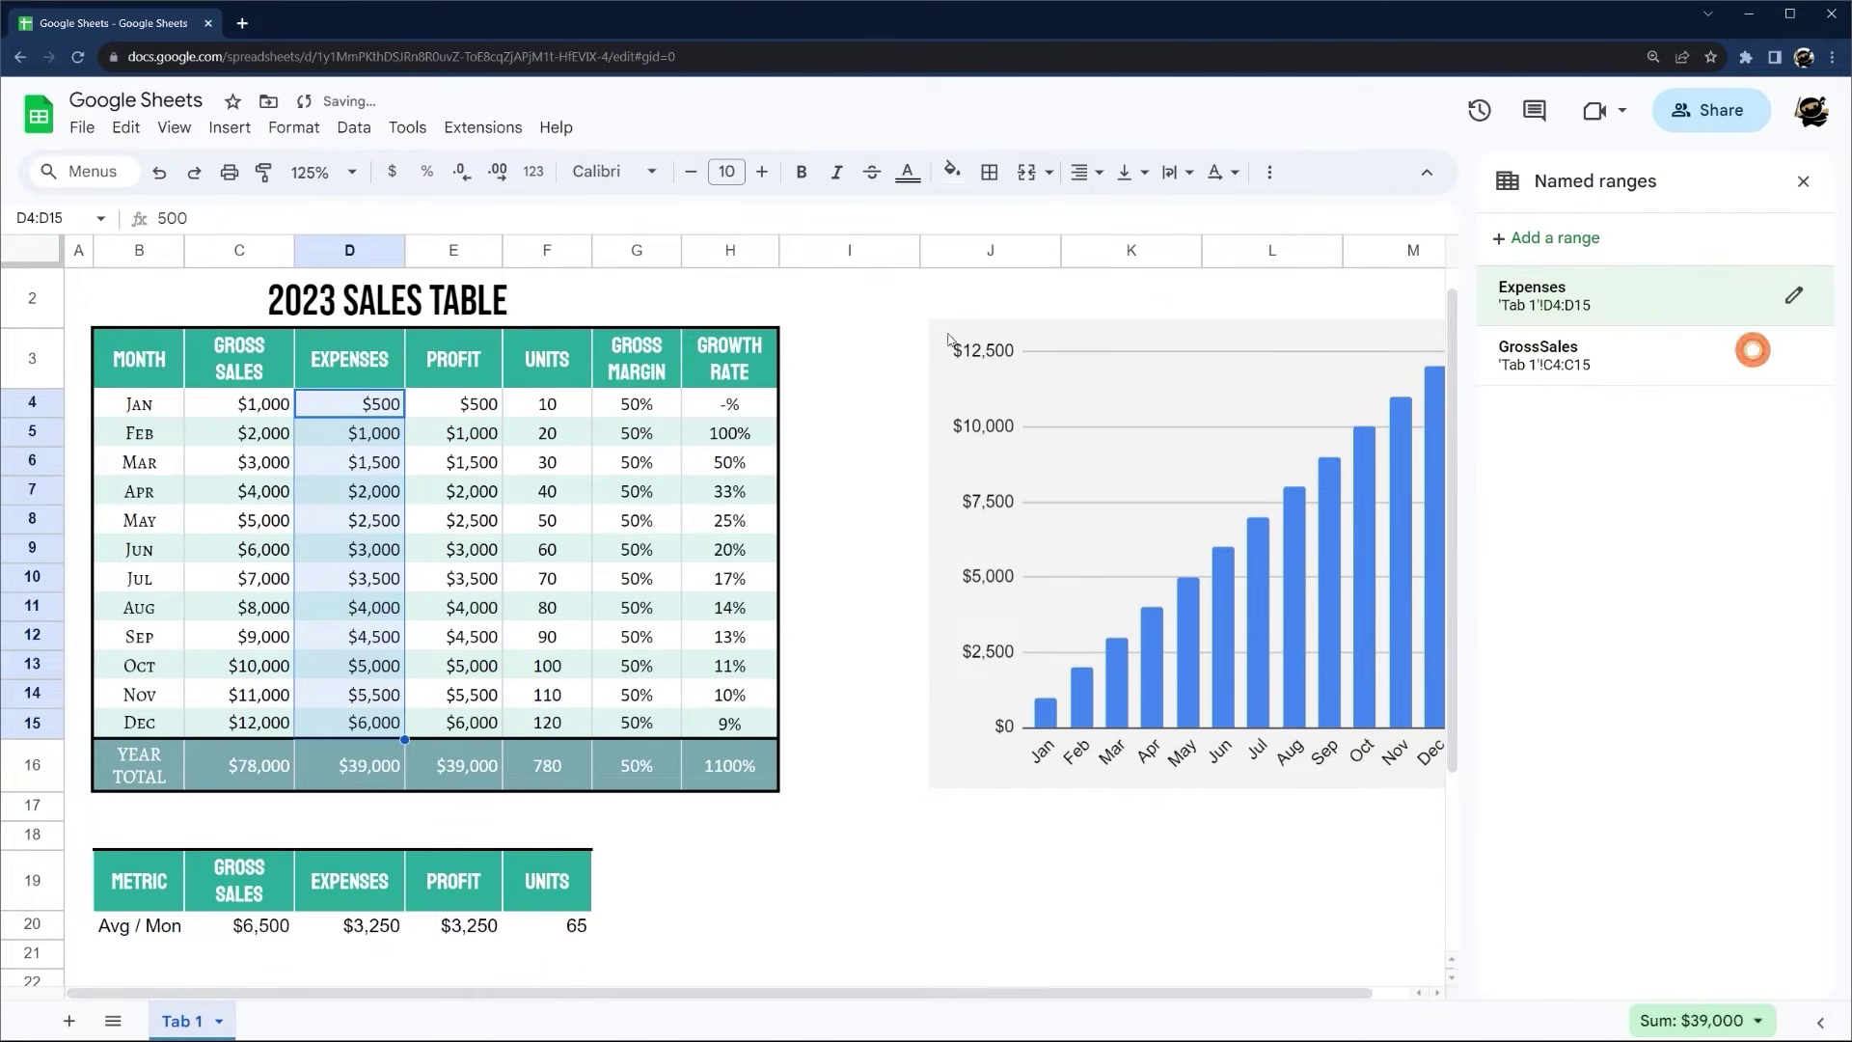
Add a named range Profit for the monthly profits in E4:E15
click(475, 410)
drag(476, 410, 477, 725)
click(1582, 238)
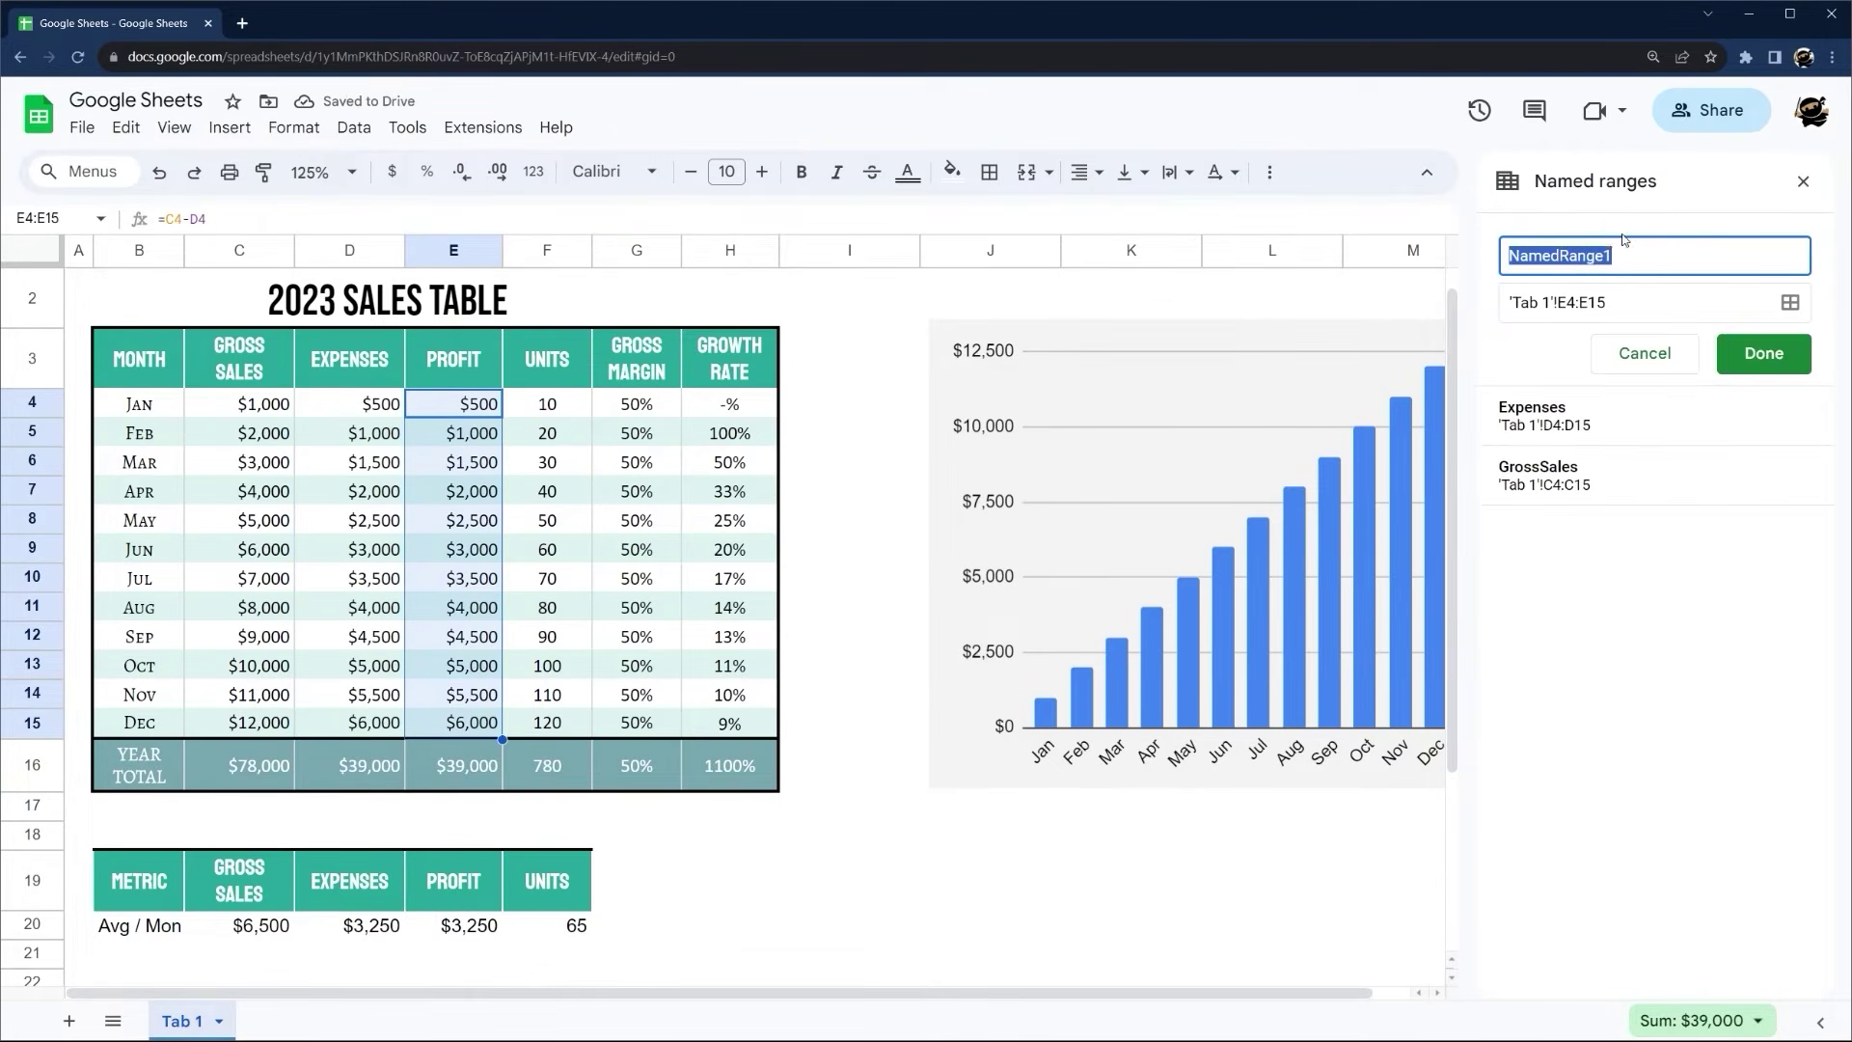
text(Pri)
click(1763, 353)
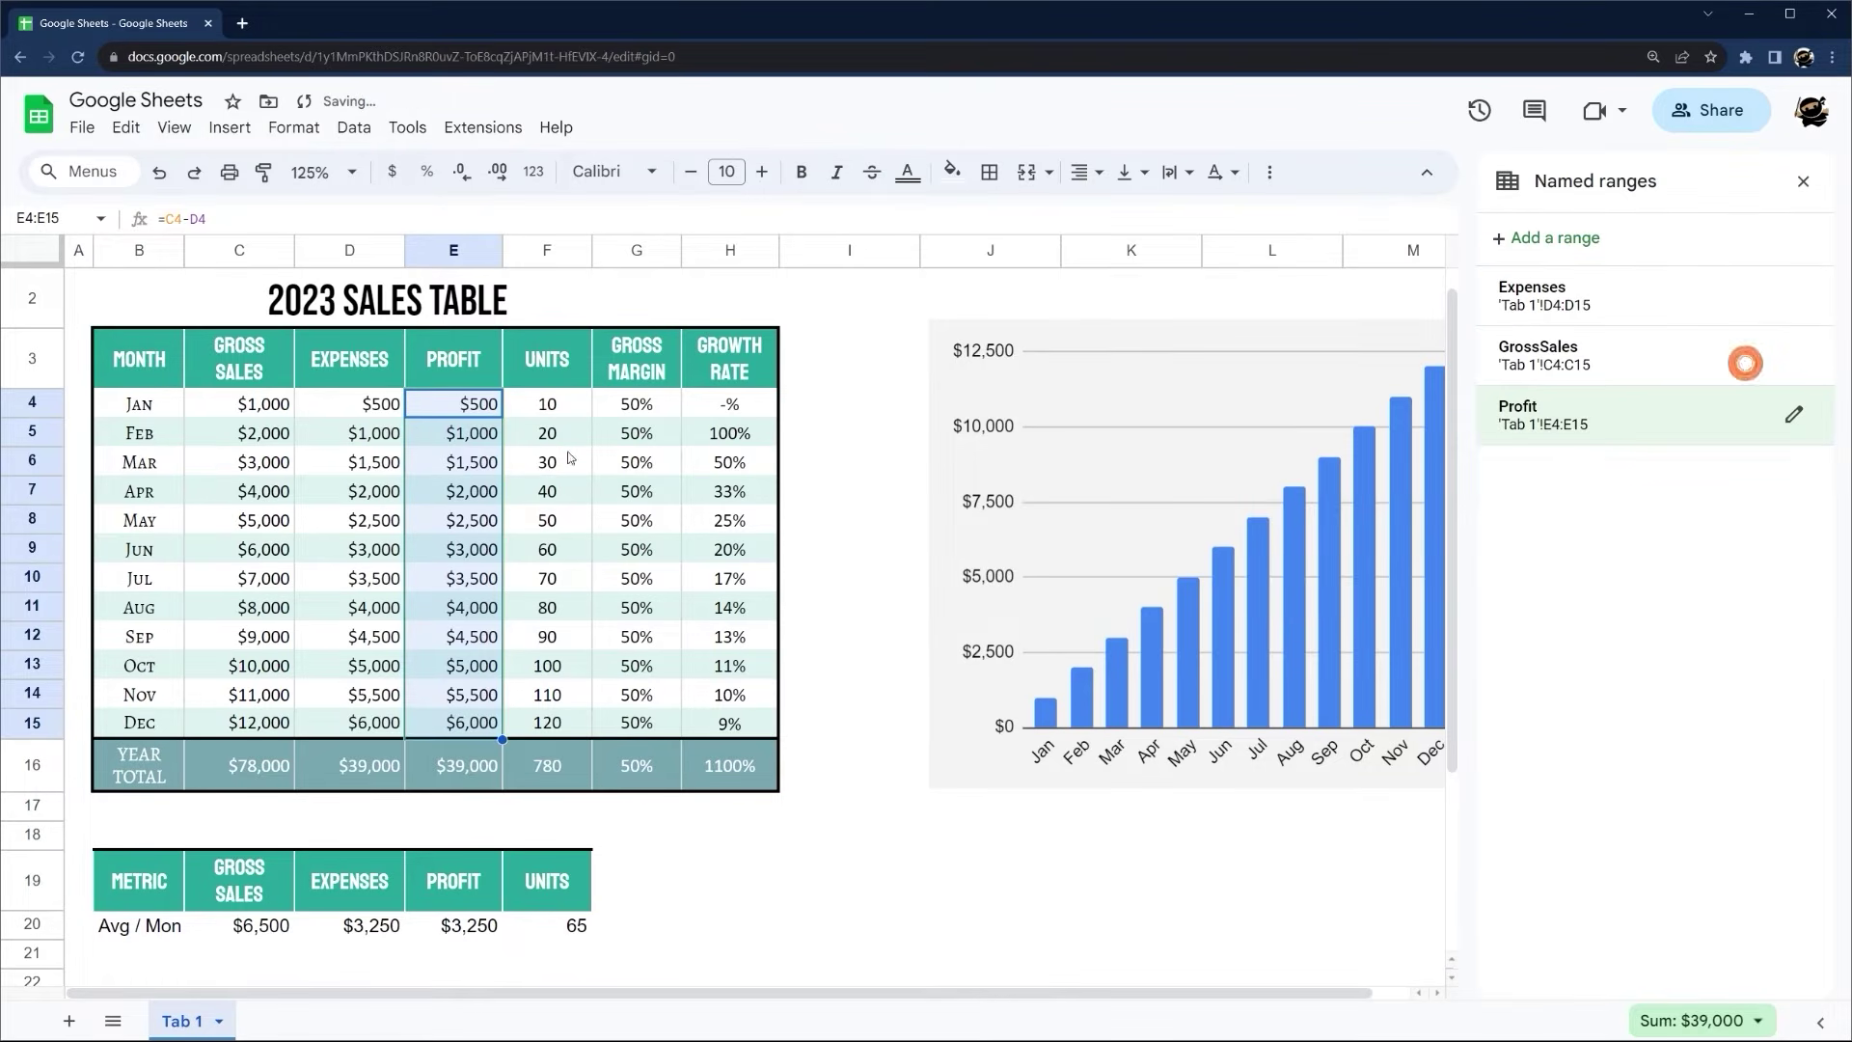
Add a named range Units for the monthly units in F4:F15
drag(547, 410, 547, 726)
click(1555, 235)
text(Units)
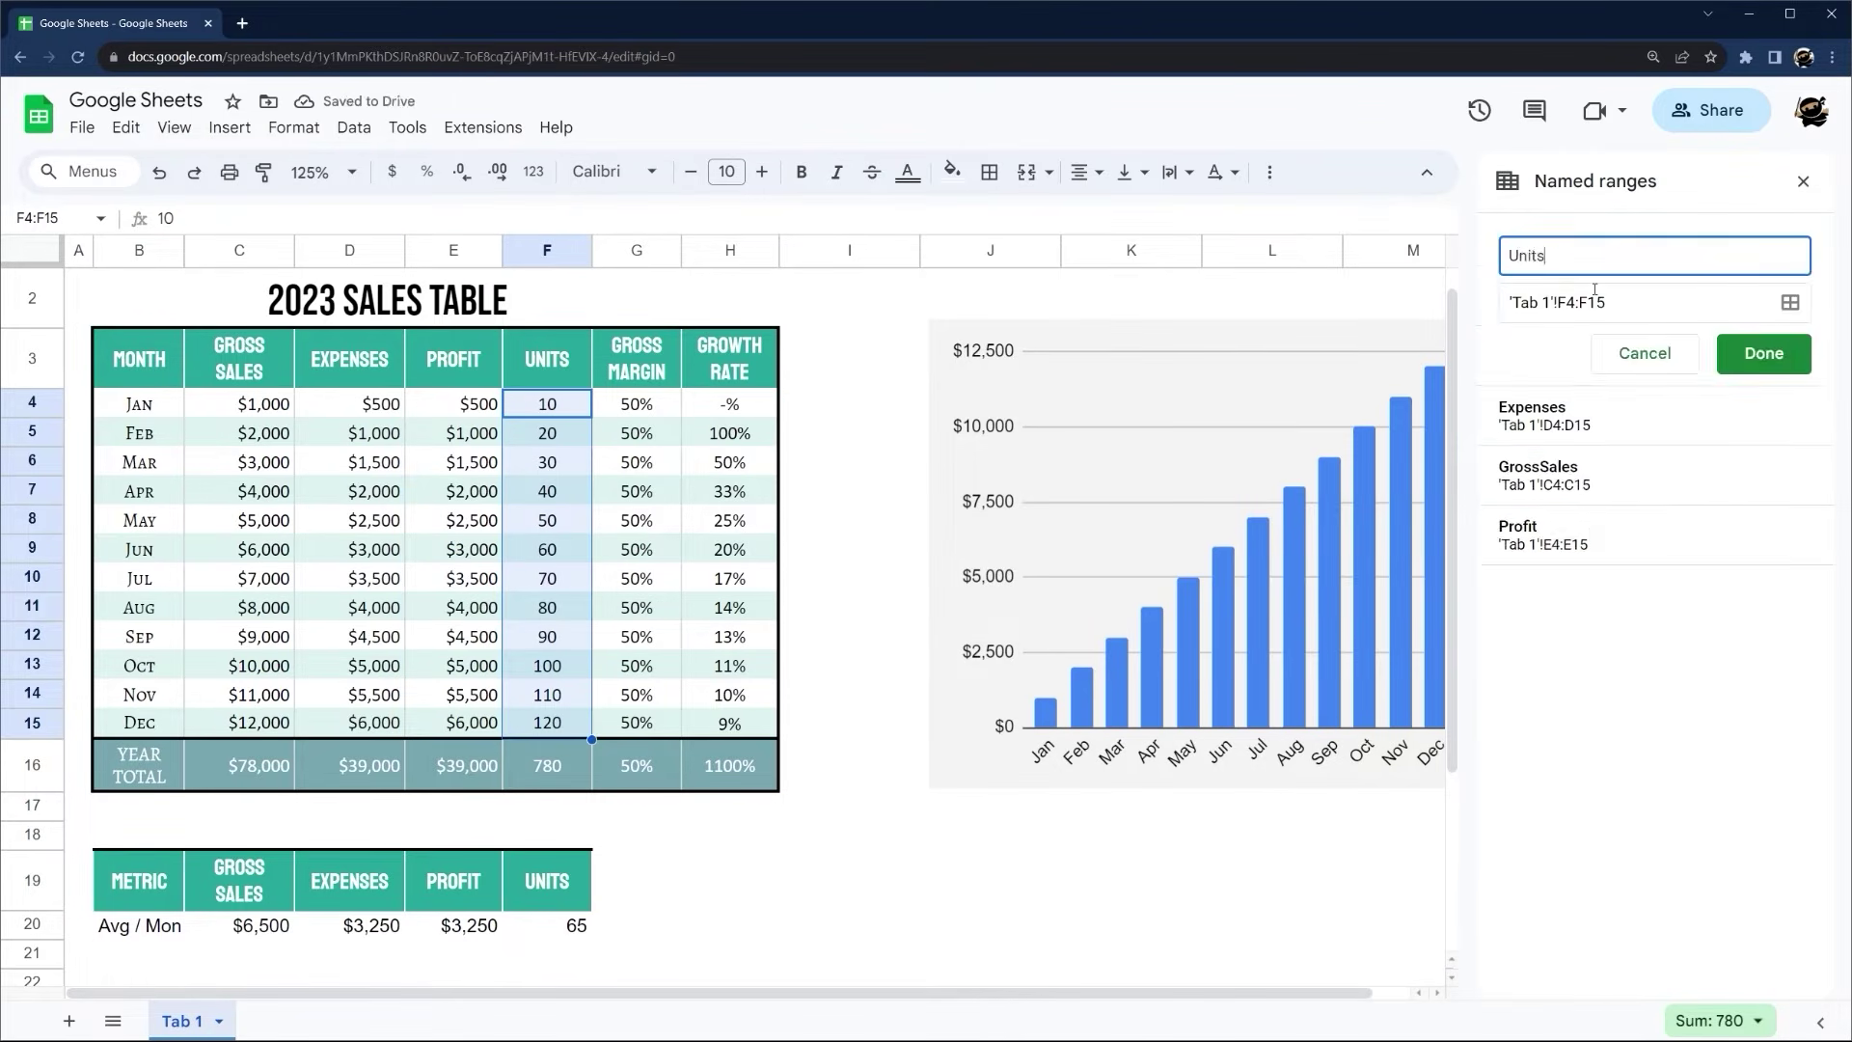
click(1764, 353)
Add a named range GrossMargin for the monthly gross margins in G4:G15
drag(636, 404, 637, 724)
click(1578, 238)
text(Gr)
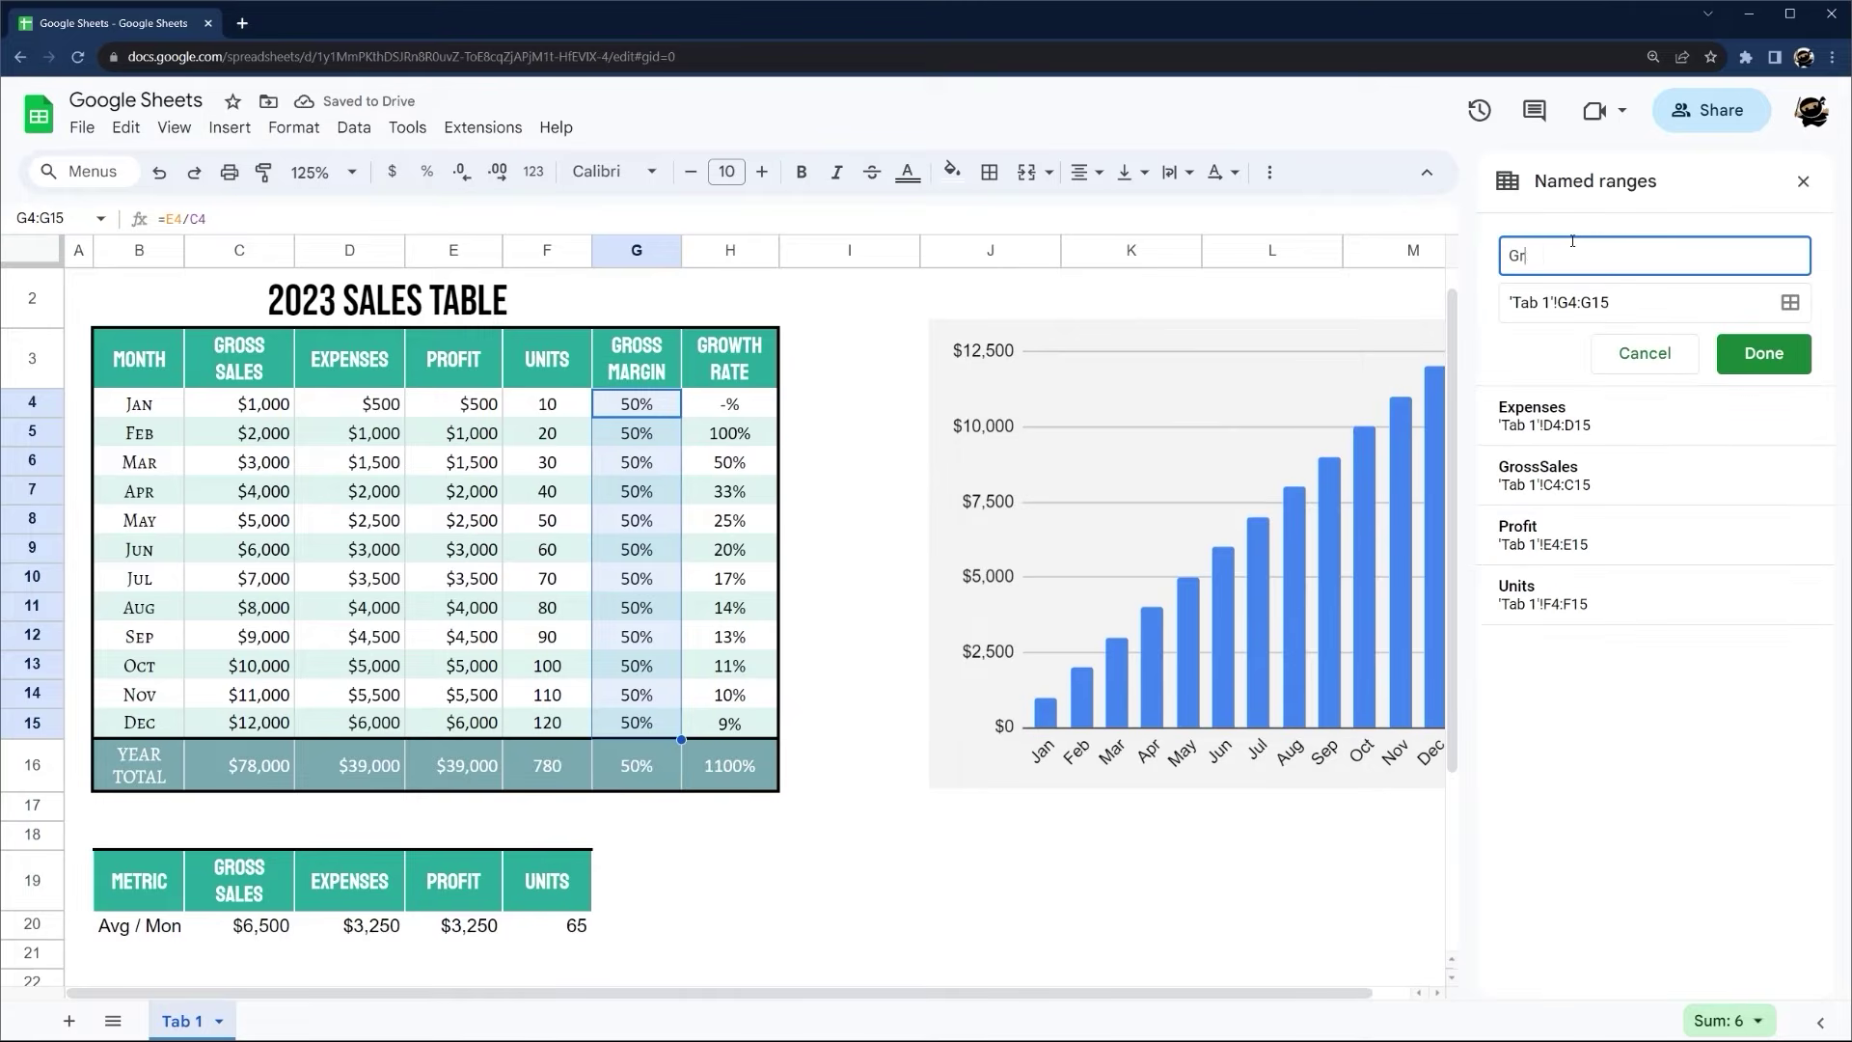
text(ossMargin)
key(Return)
Replace the cell references in C20's average formula with the named range, giving =average(GrossSales)
scroll(1273, 463, down, 3)
scroll(1281, 459, up, 4)
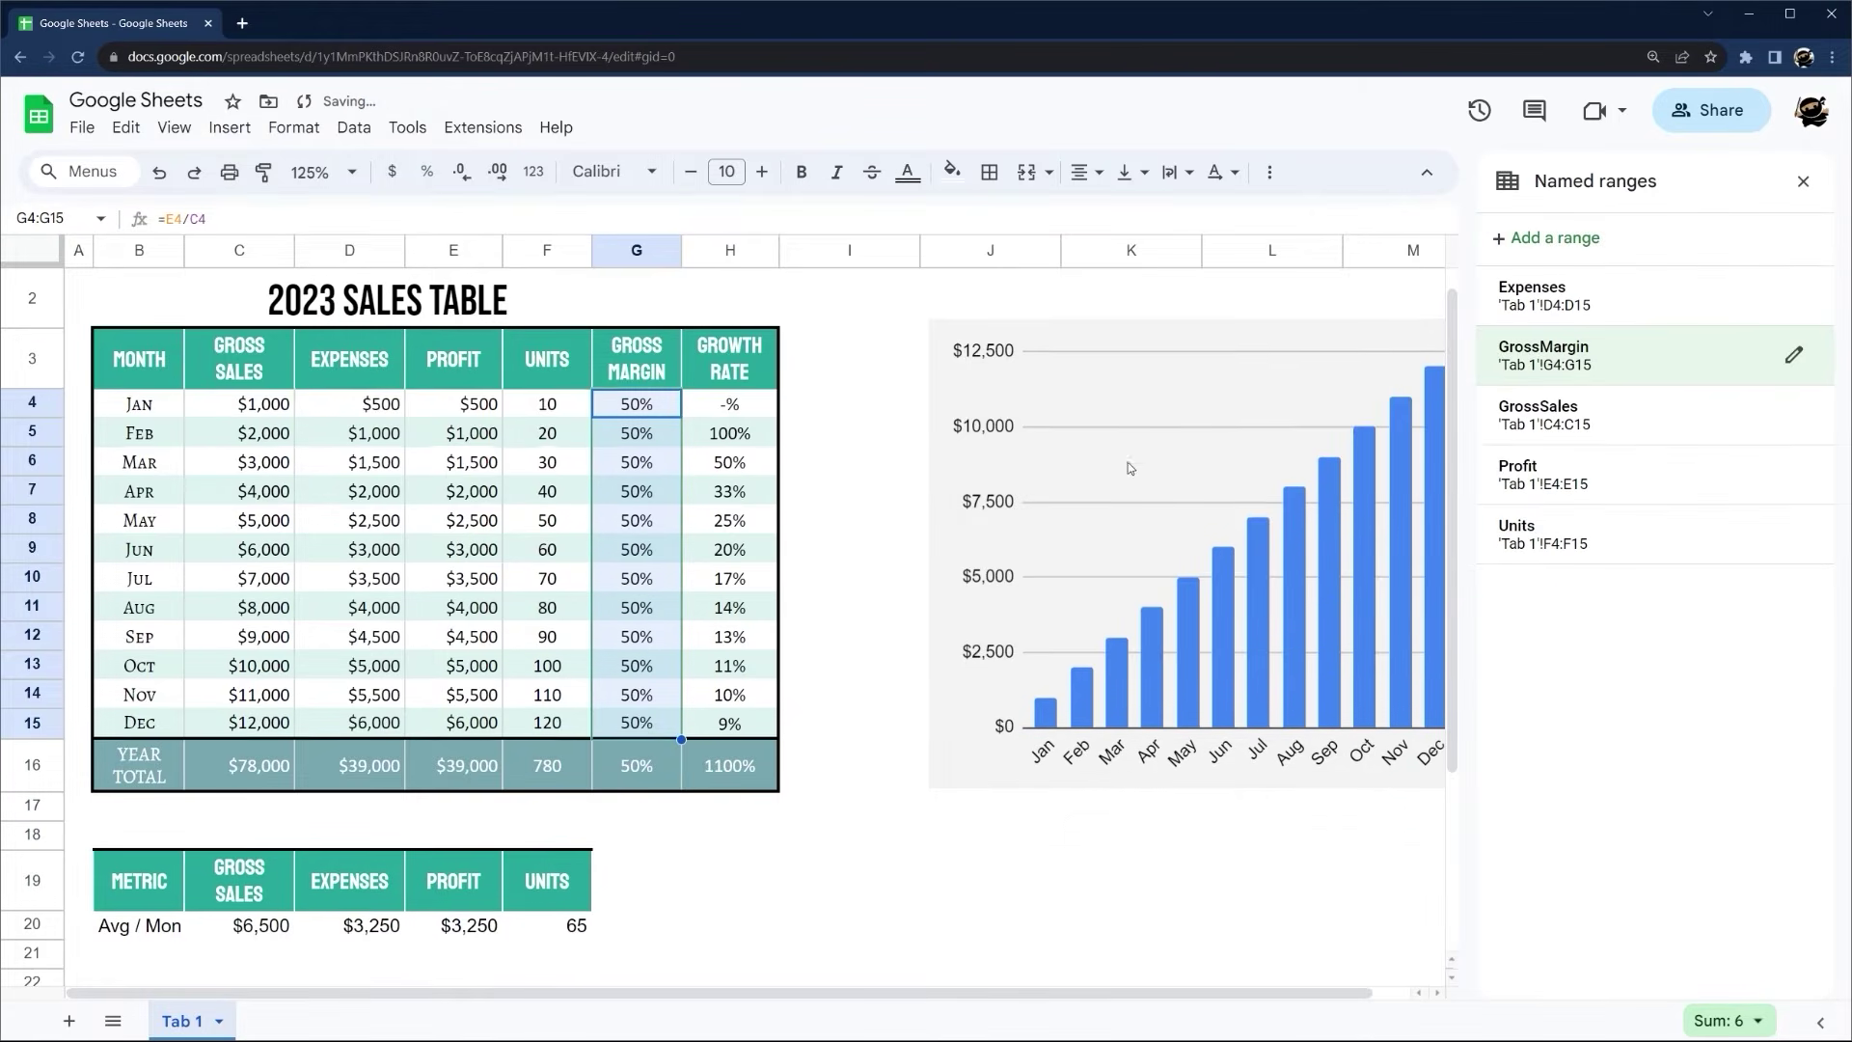
click(255, 955)
click(286, 219)
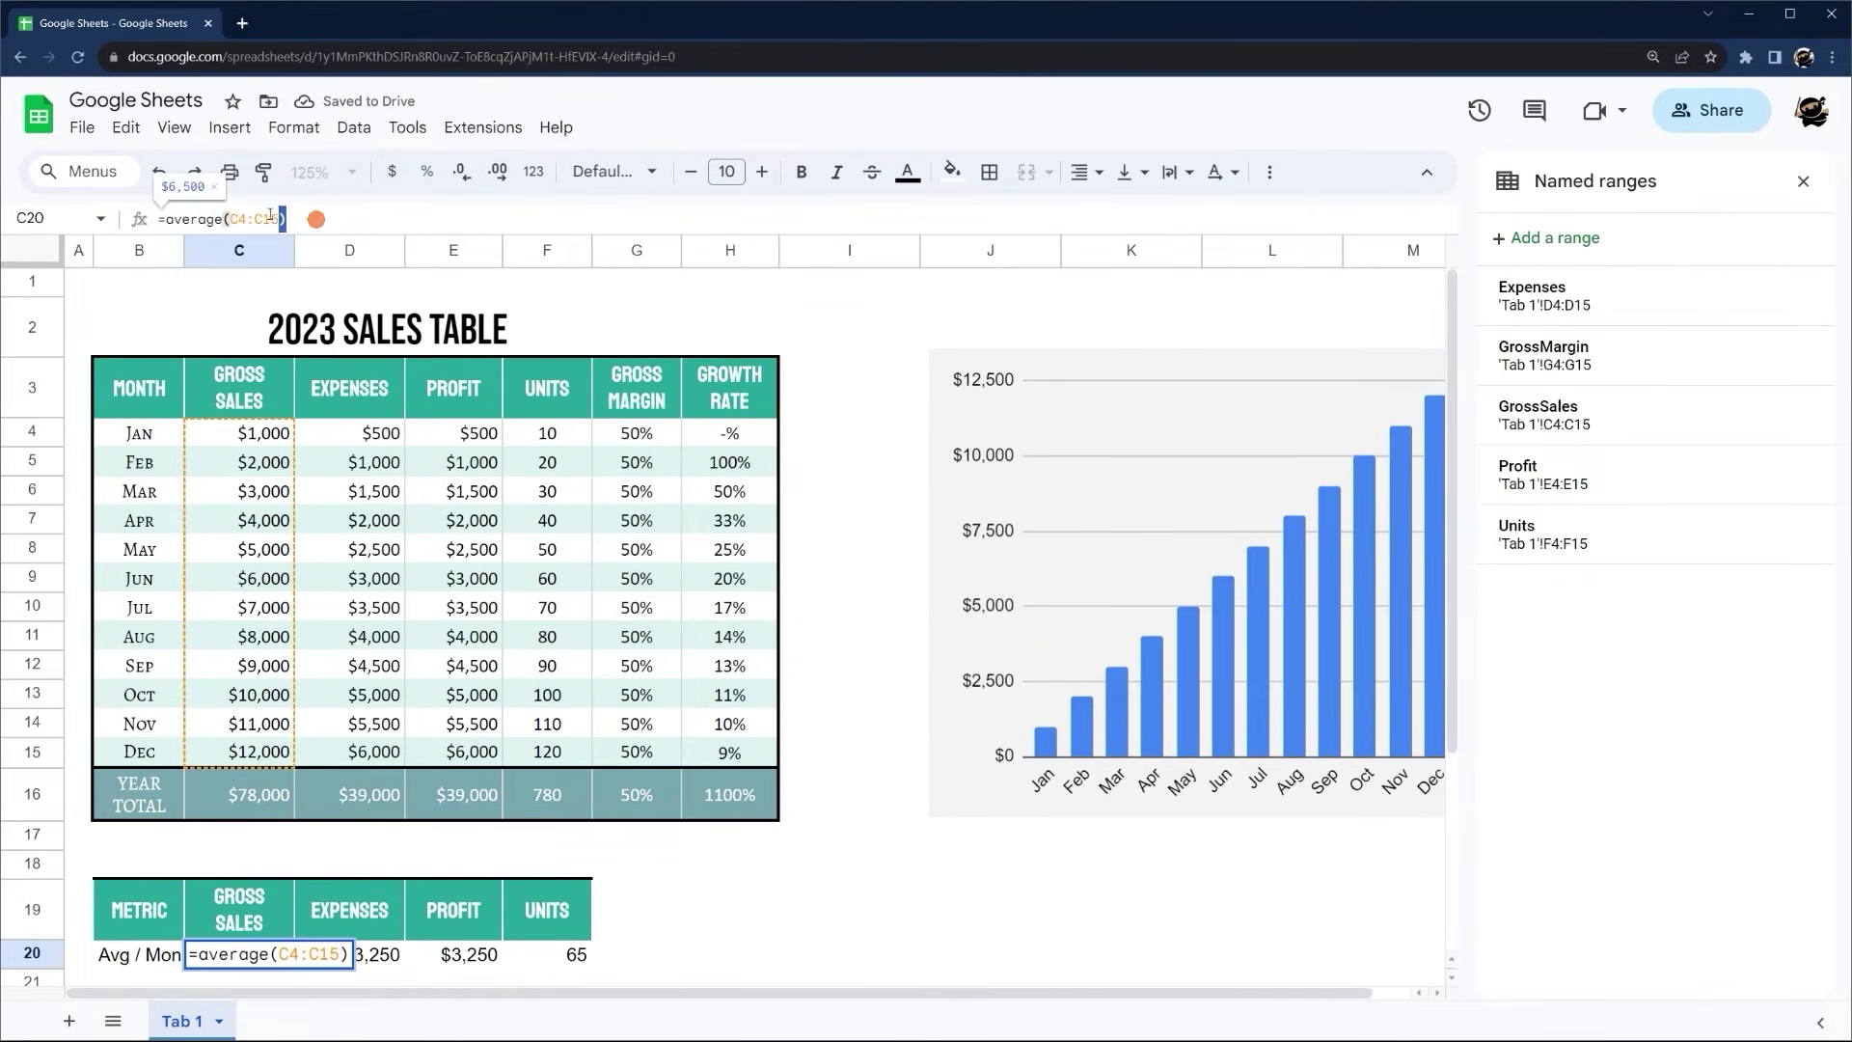
drag(286, 219, 232, 211)
key(BackSpace)
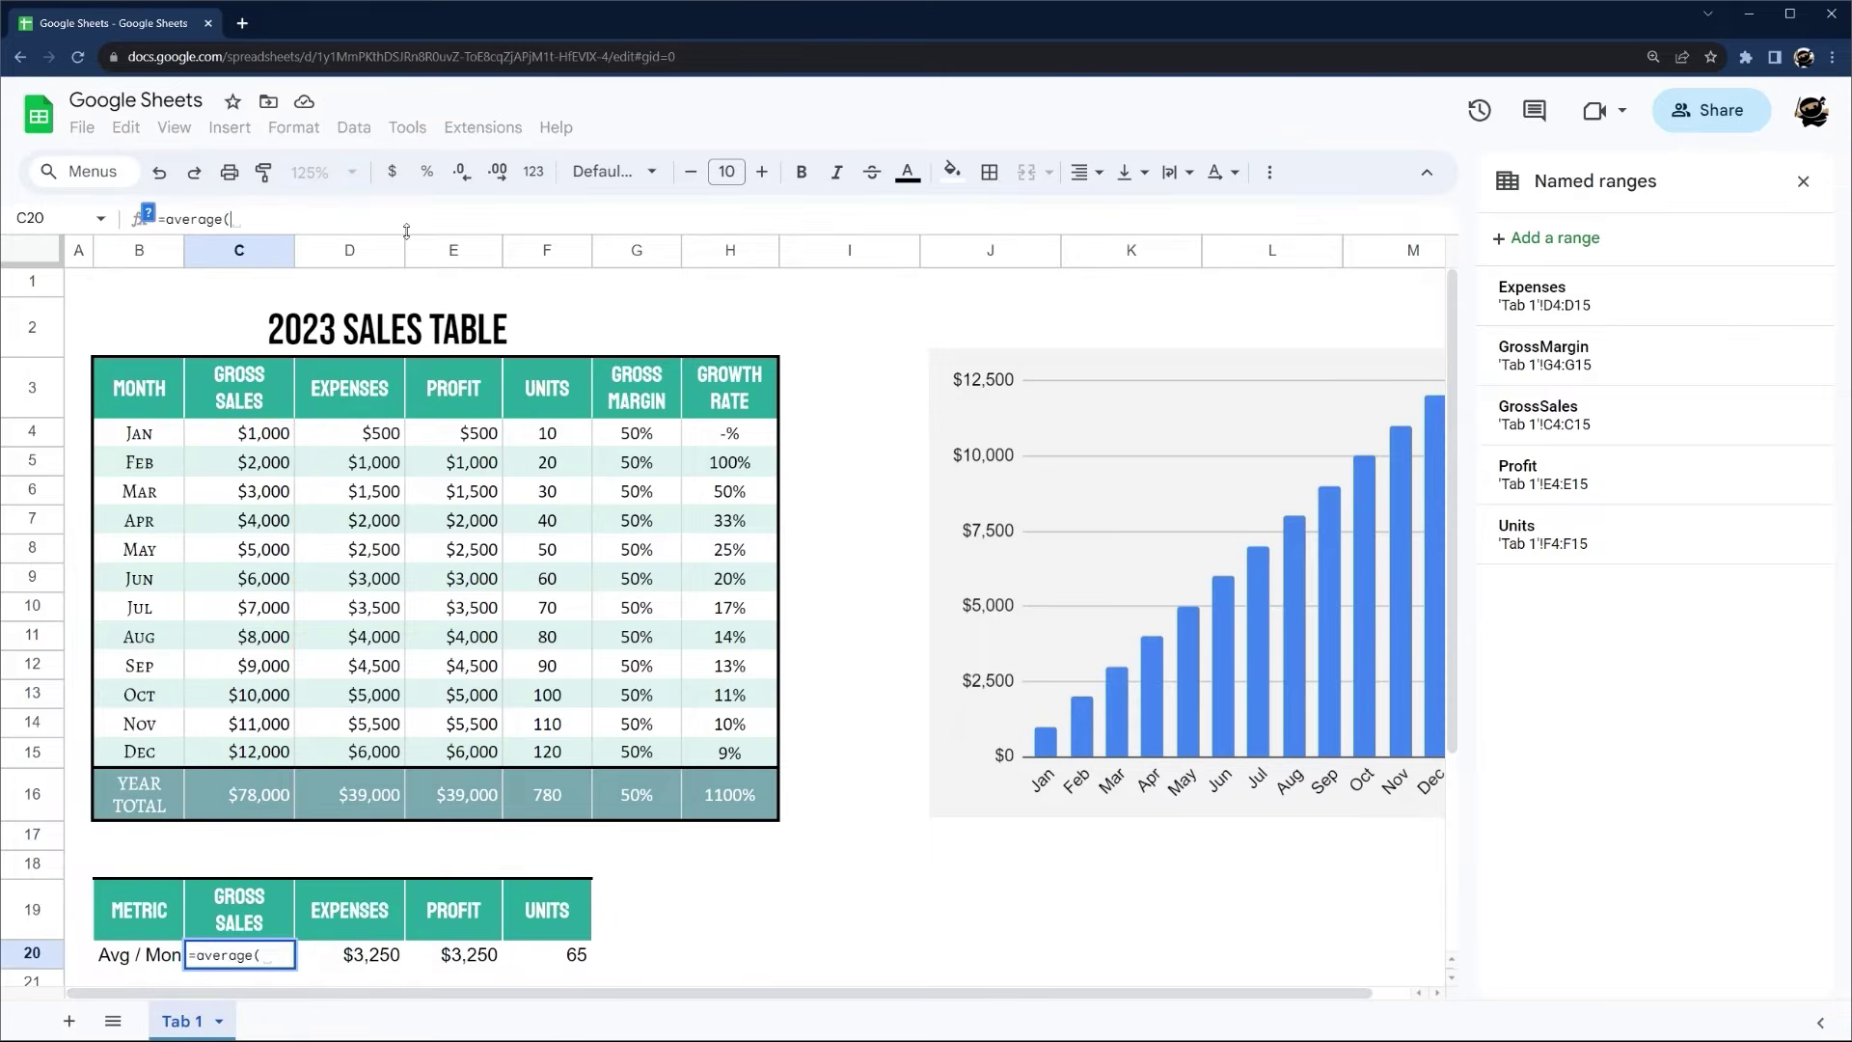
scroll(413, 286, down, 1)
text(Gross)
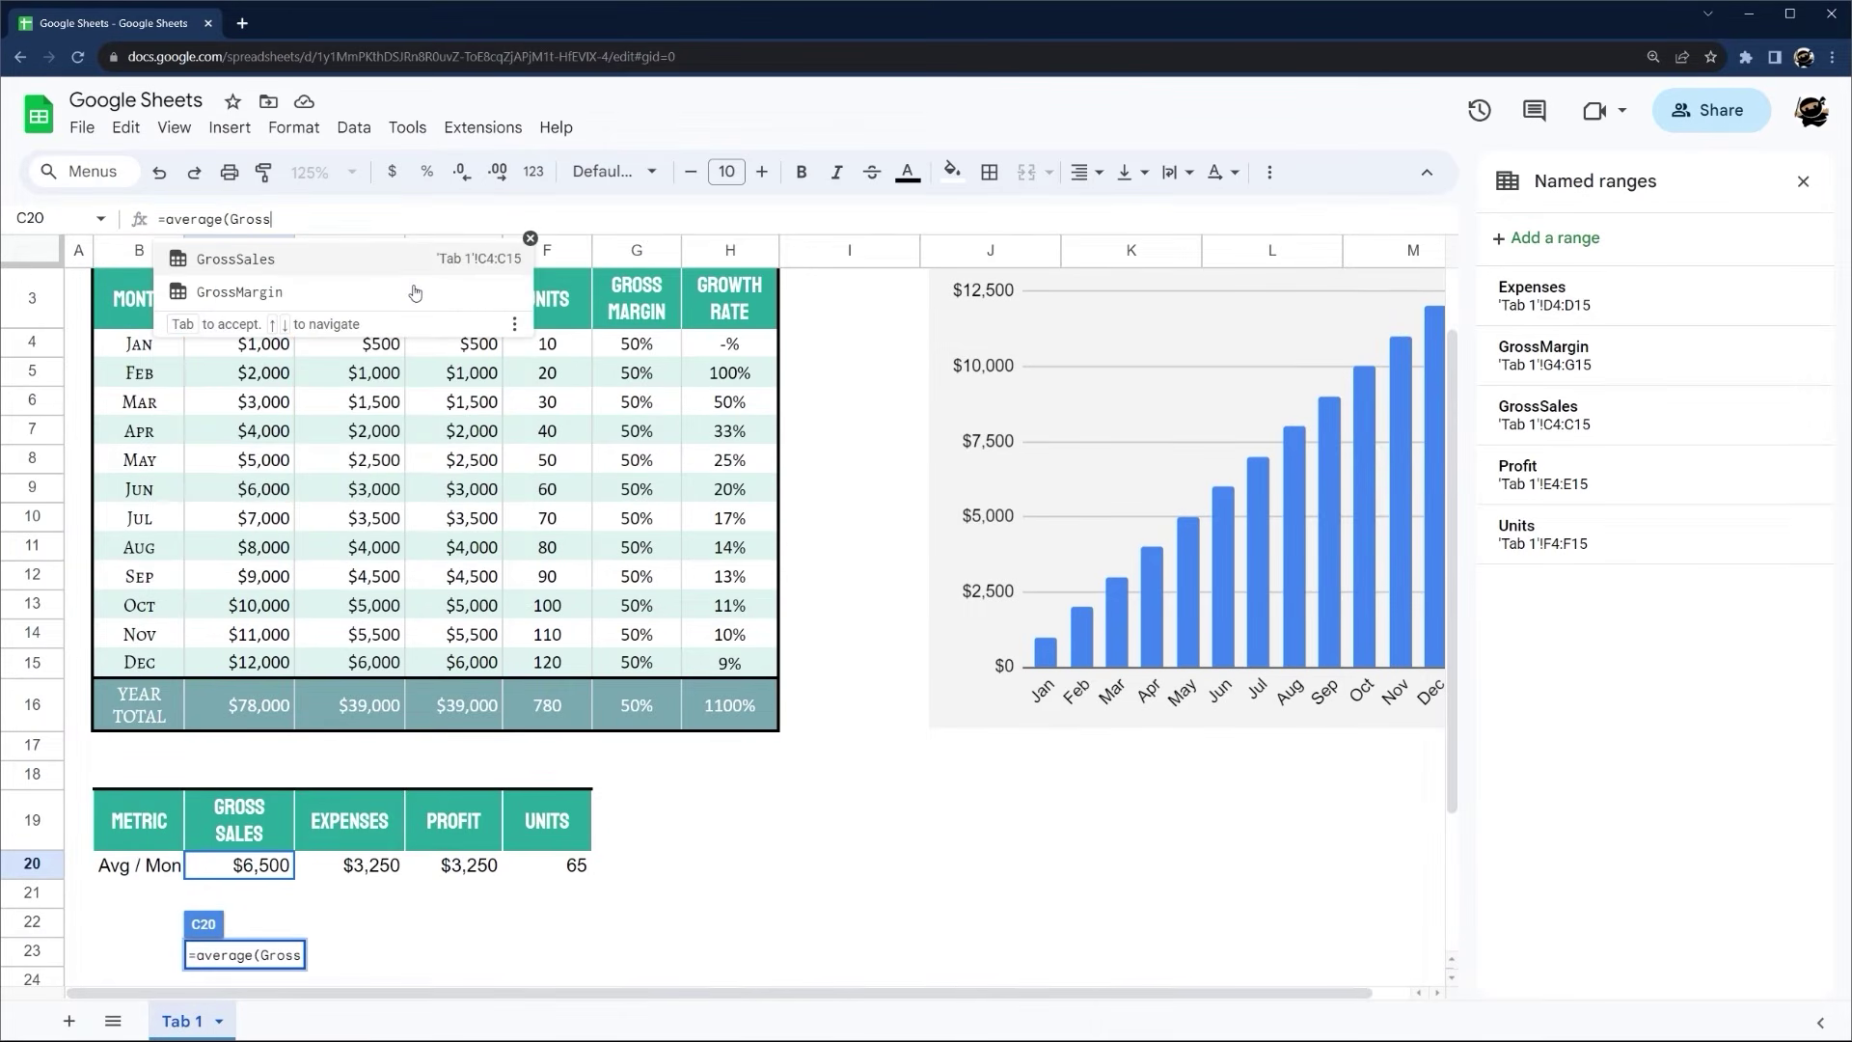
key(Tab)
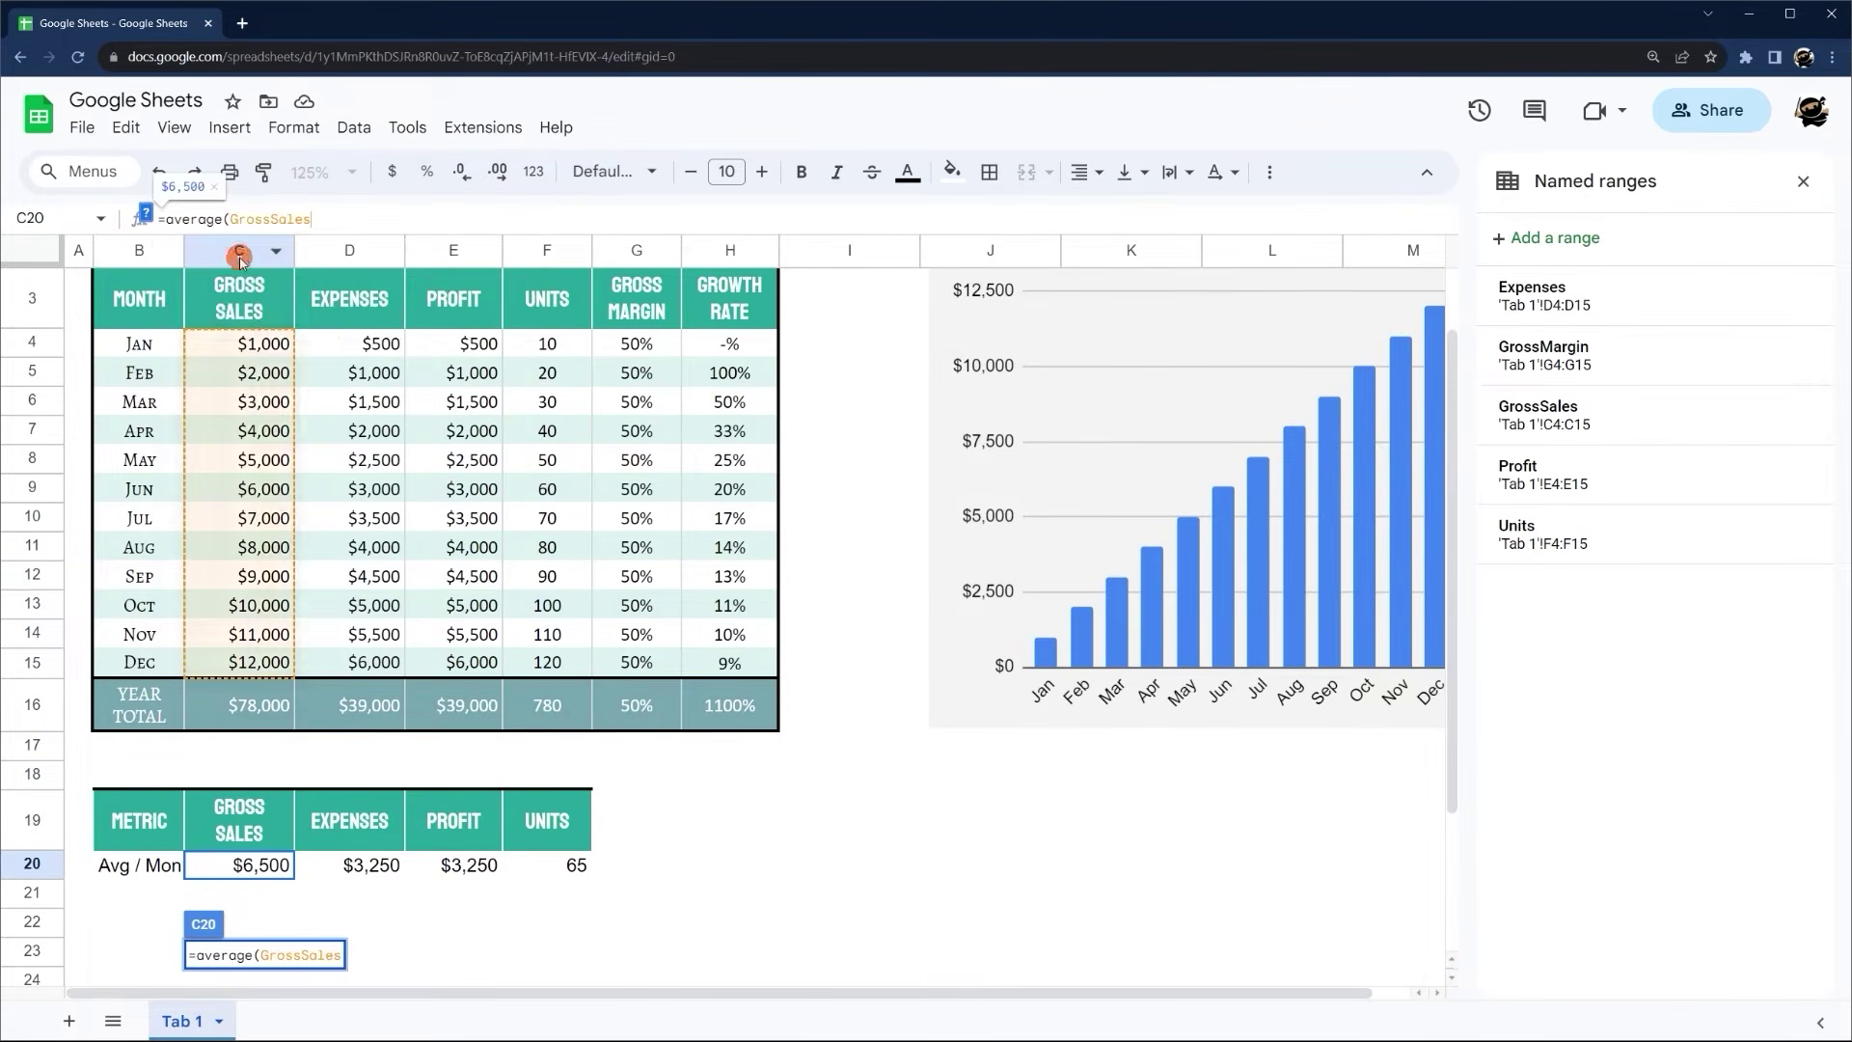
key(Return)
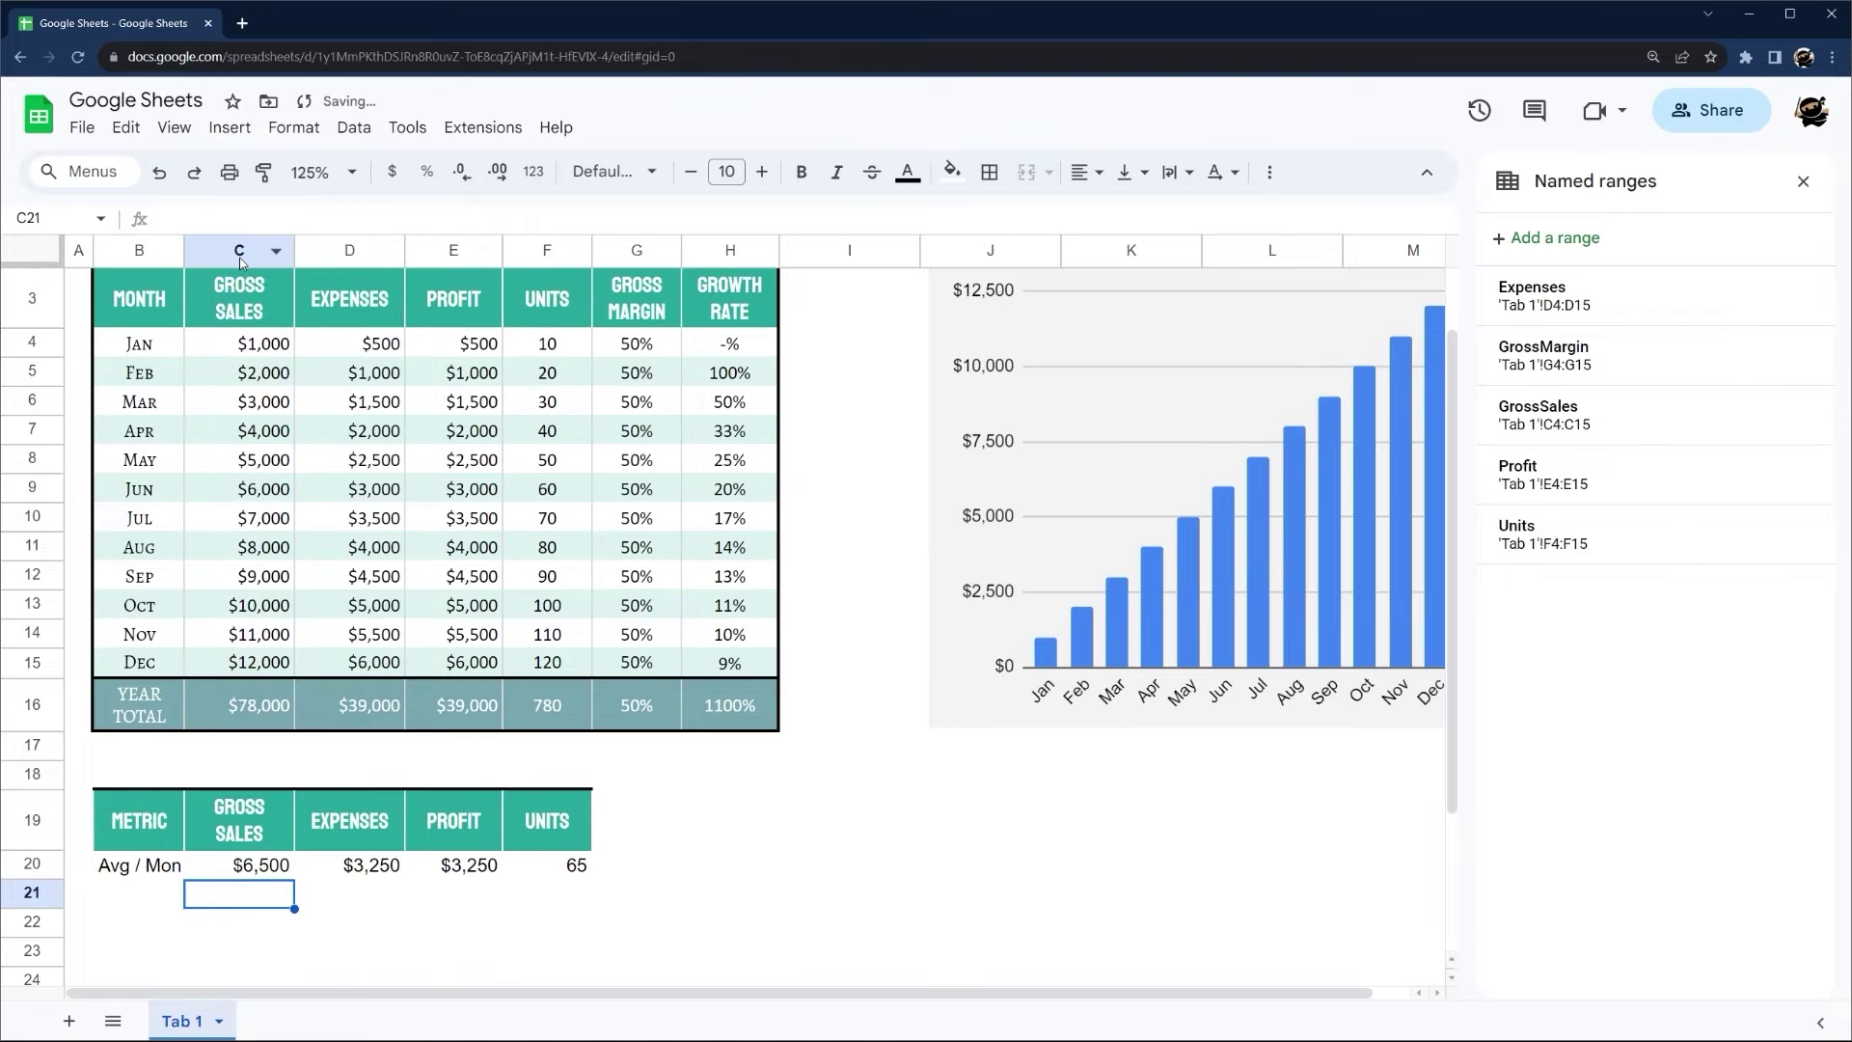
Review the average formula in C20 and its named range, and close the named ranges list
click(272, 865)
double_click(273, 865)
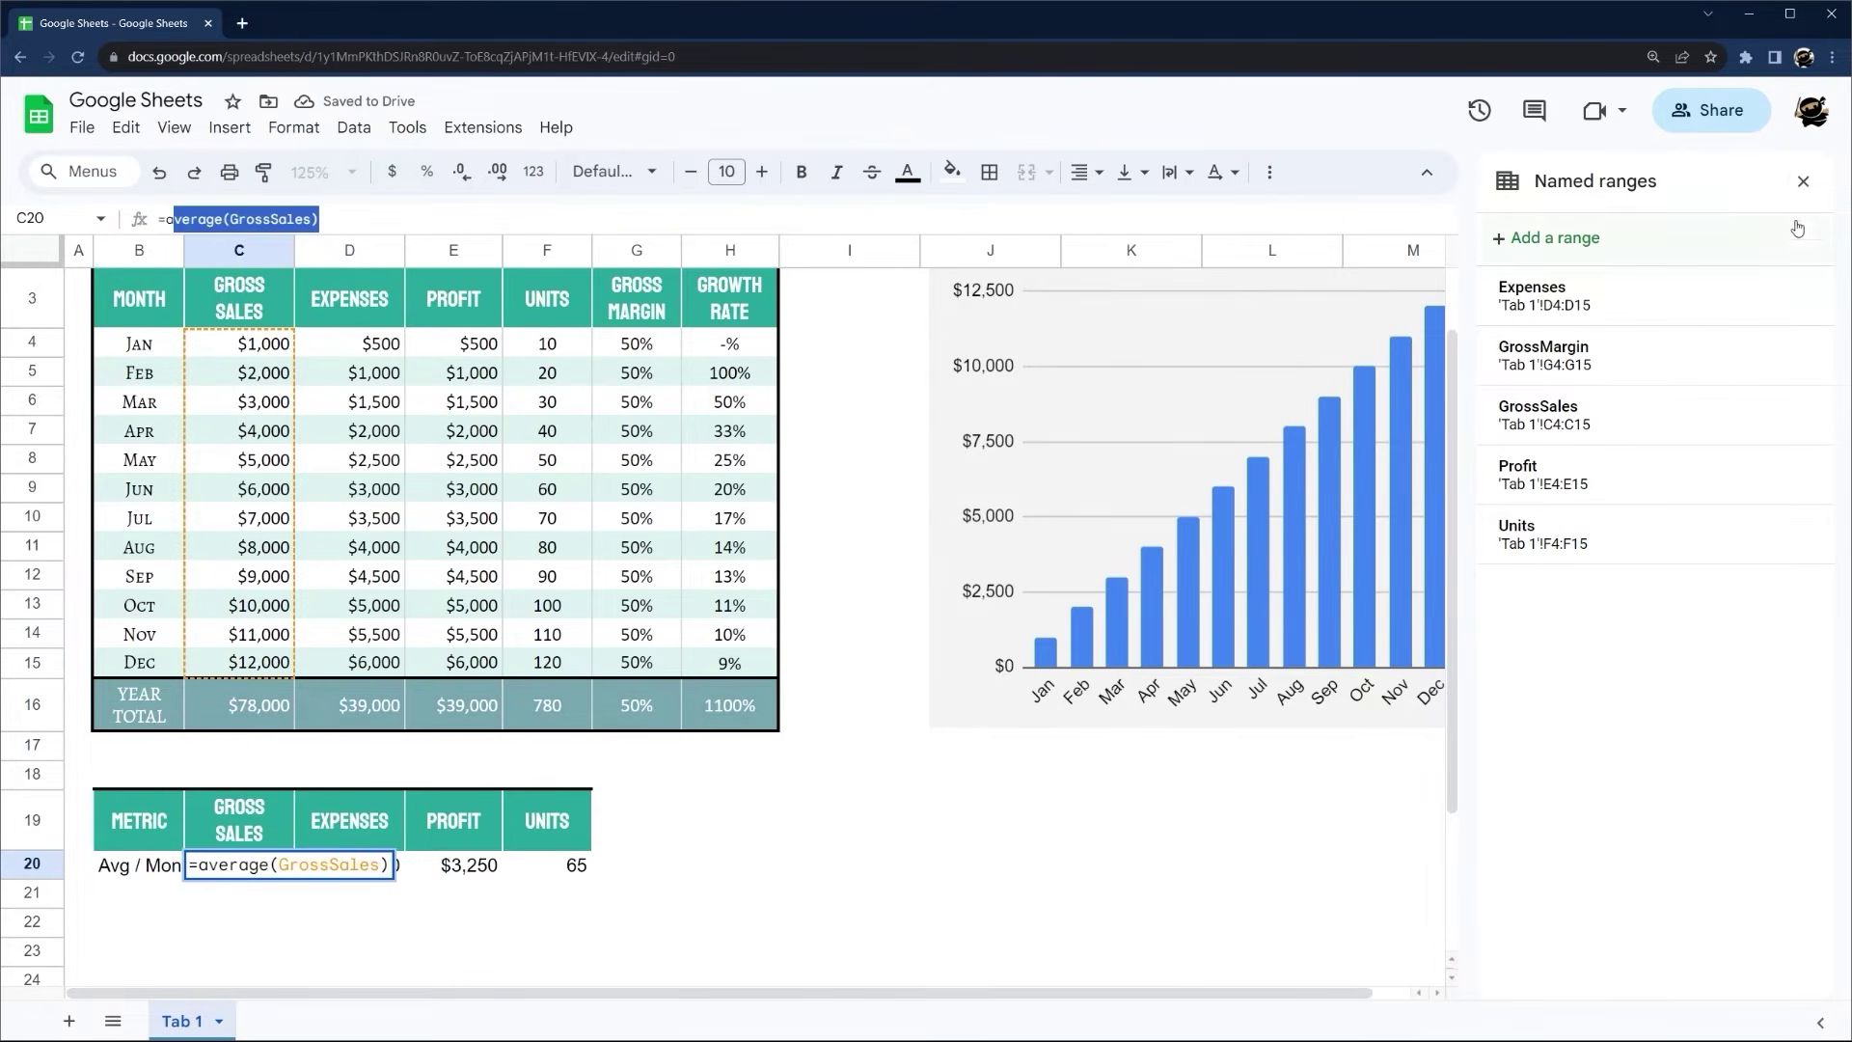
click(1803, 181)
click(655, 772)
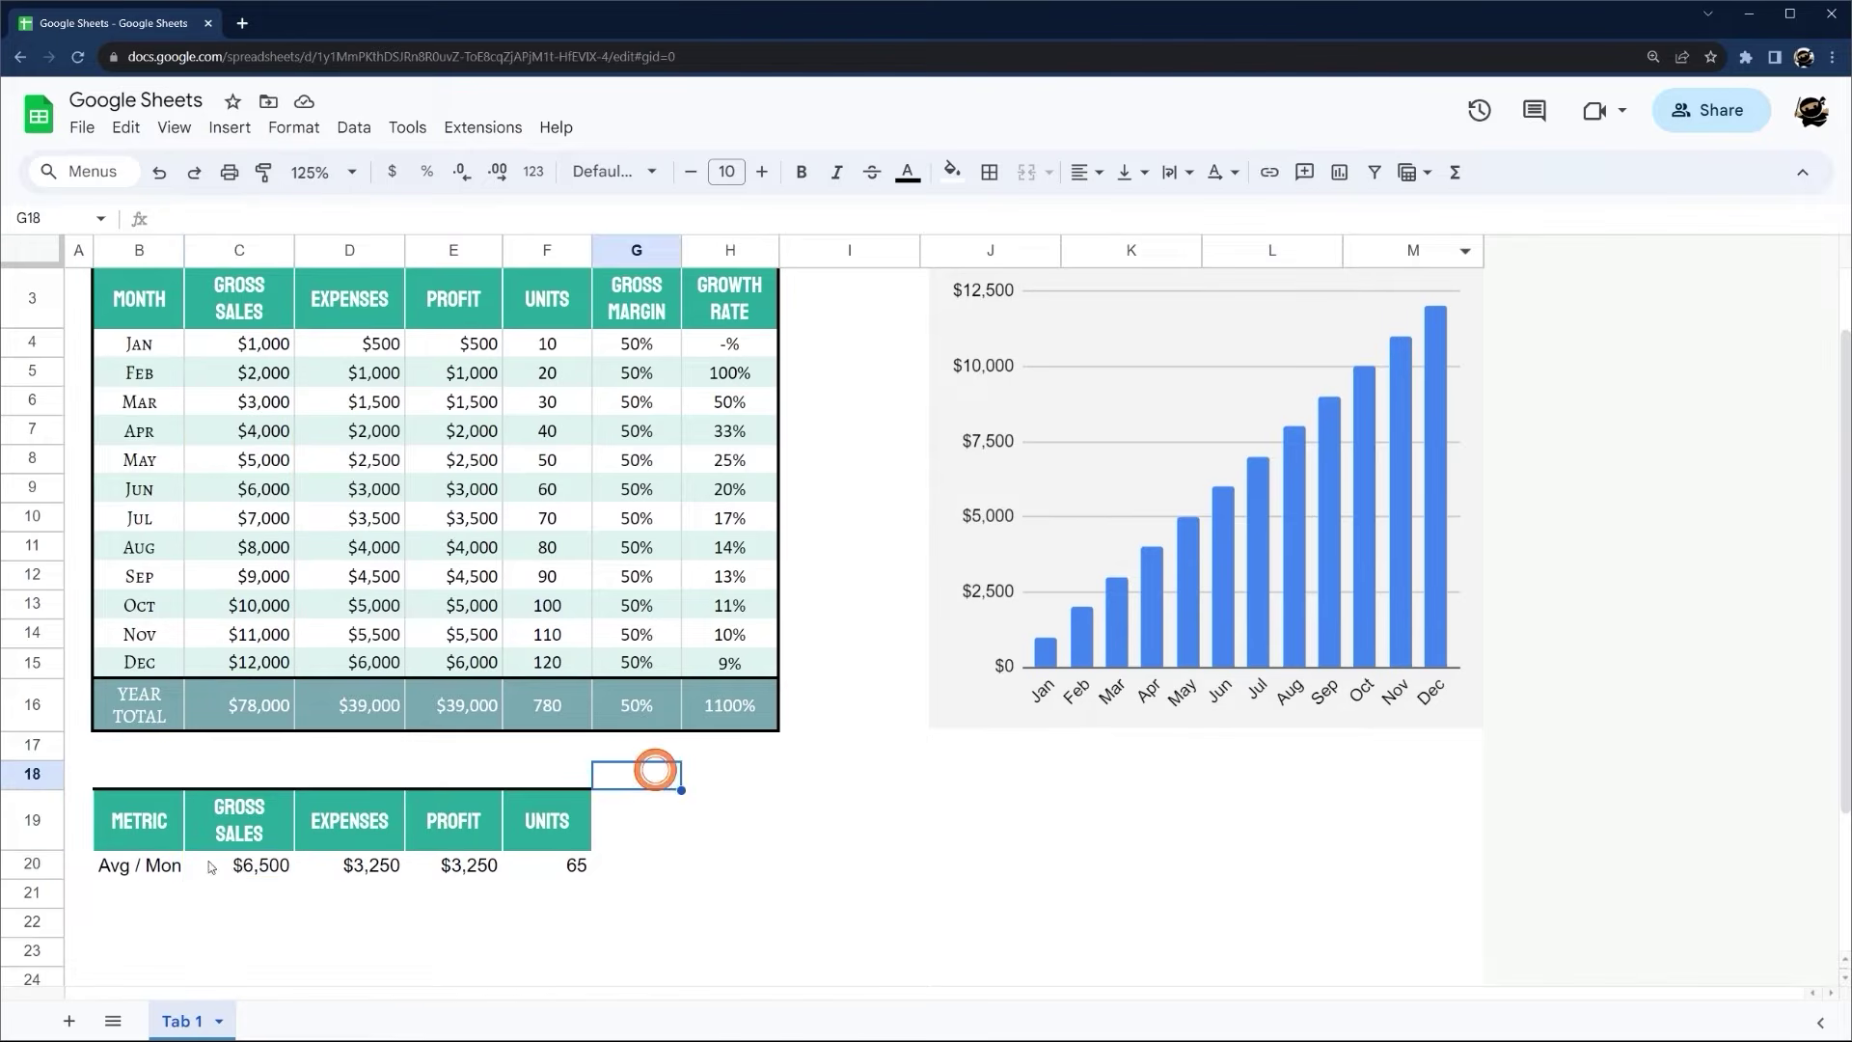
click(211, 866)
drag(232, 218, 323, 216)
key(Escape)
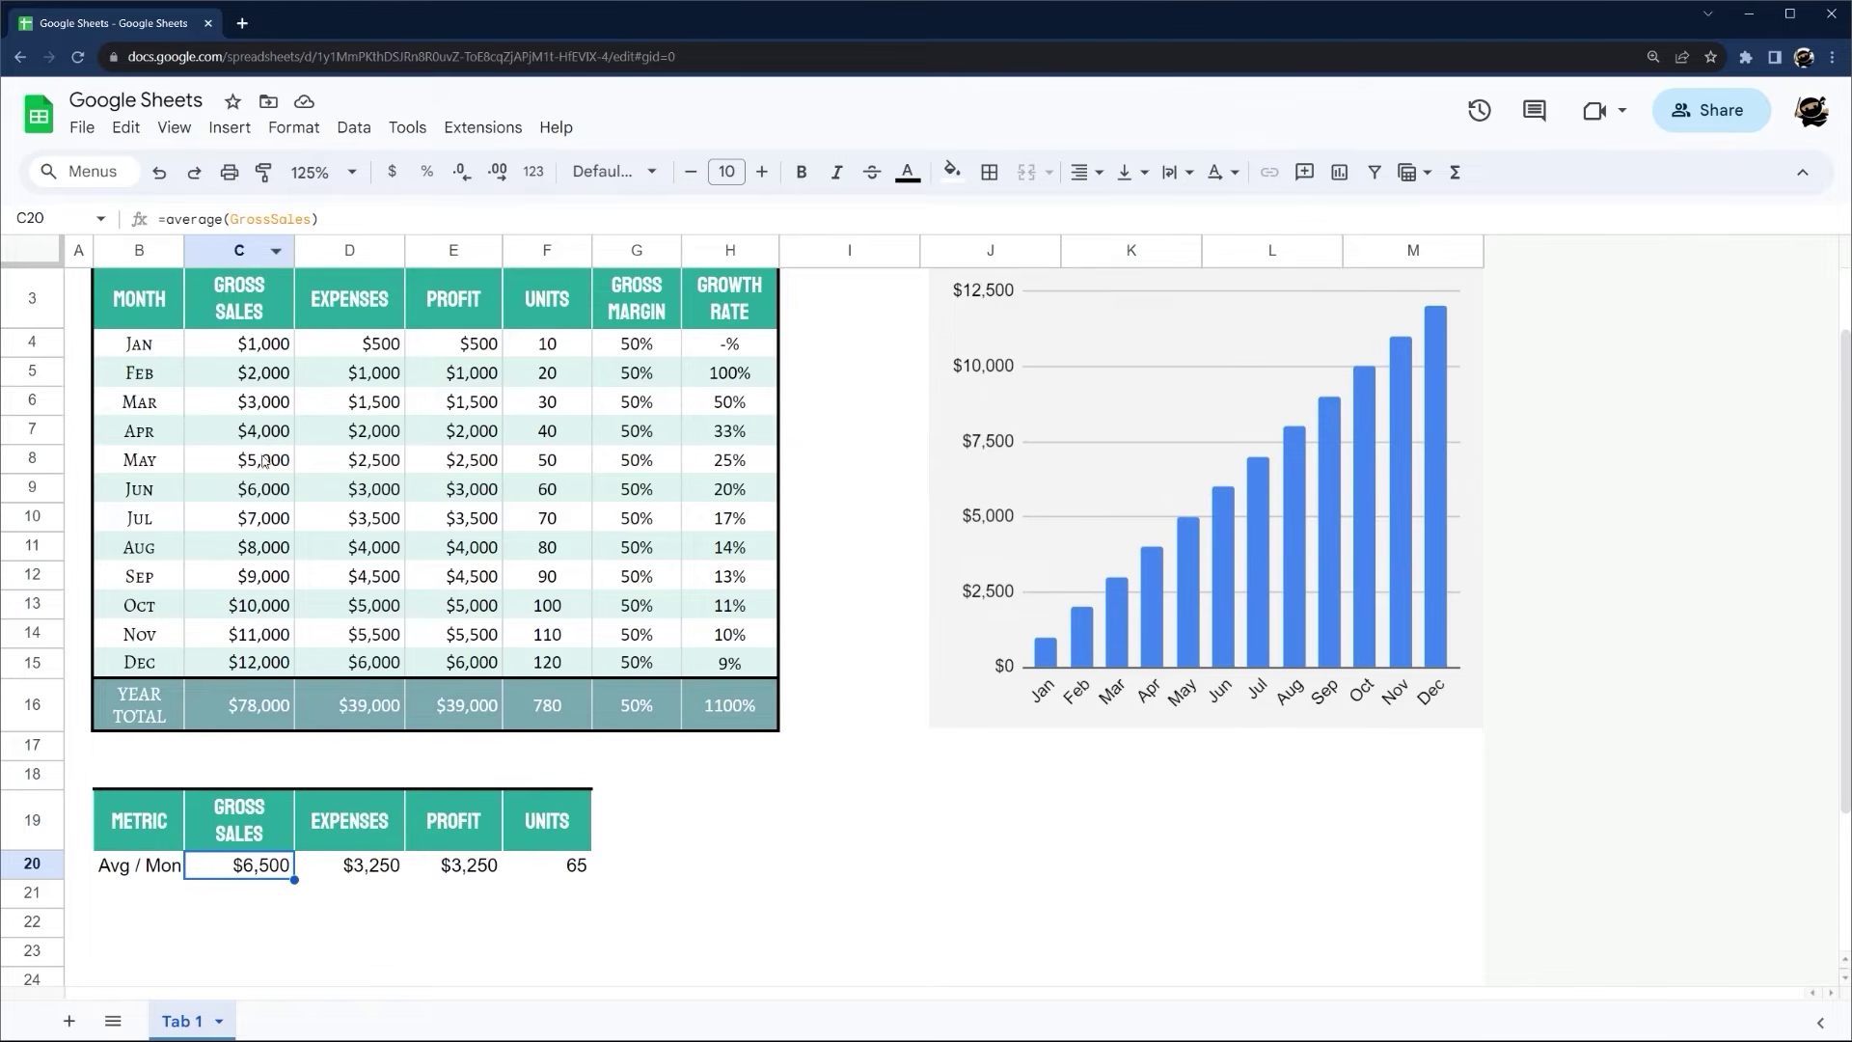
Try to fill C20's average formula across to D20, check its named range, and undo the fill
scroll(301, 493, up, 2)
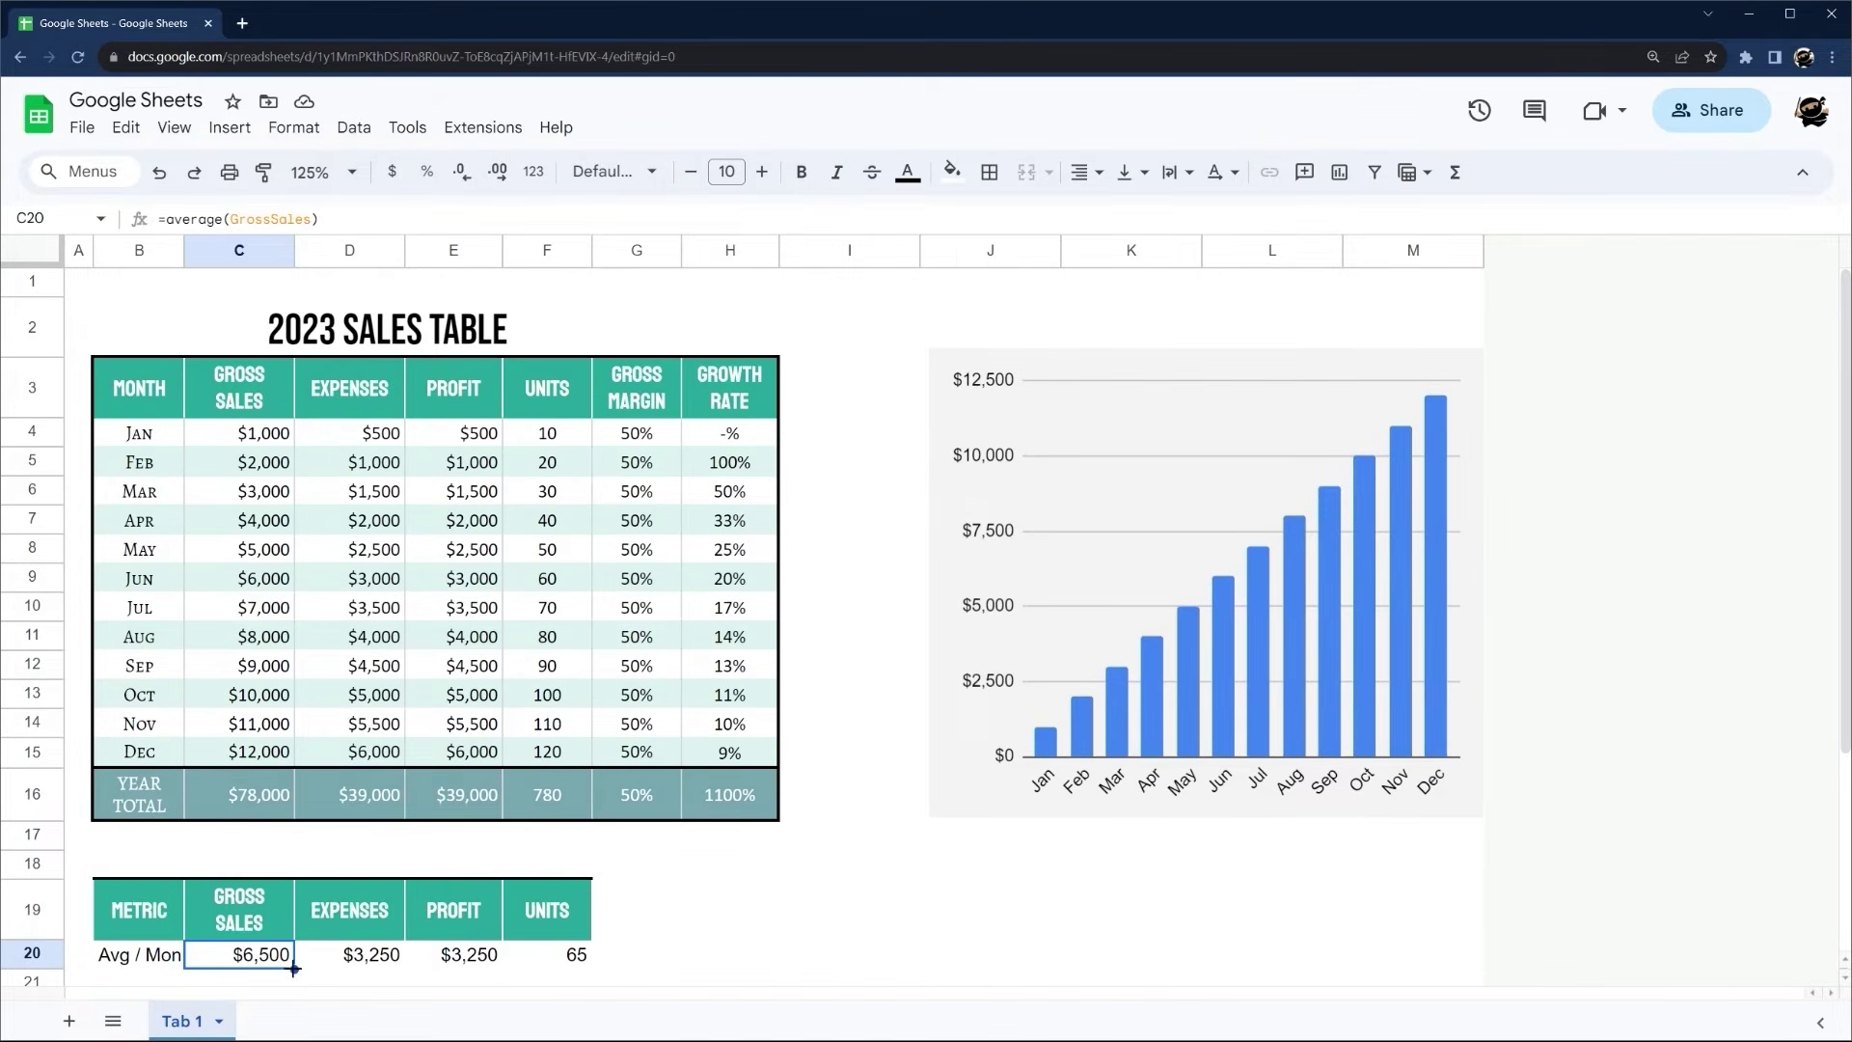
drag(294, 969, 396, 965)
click(386, 955)
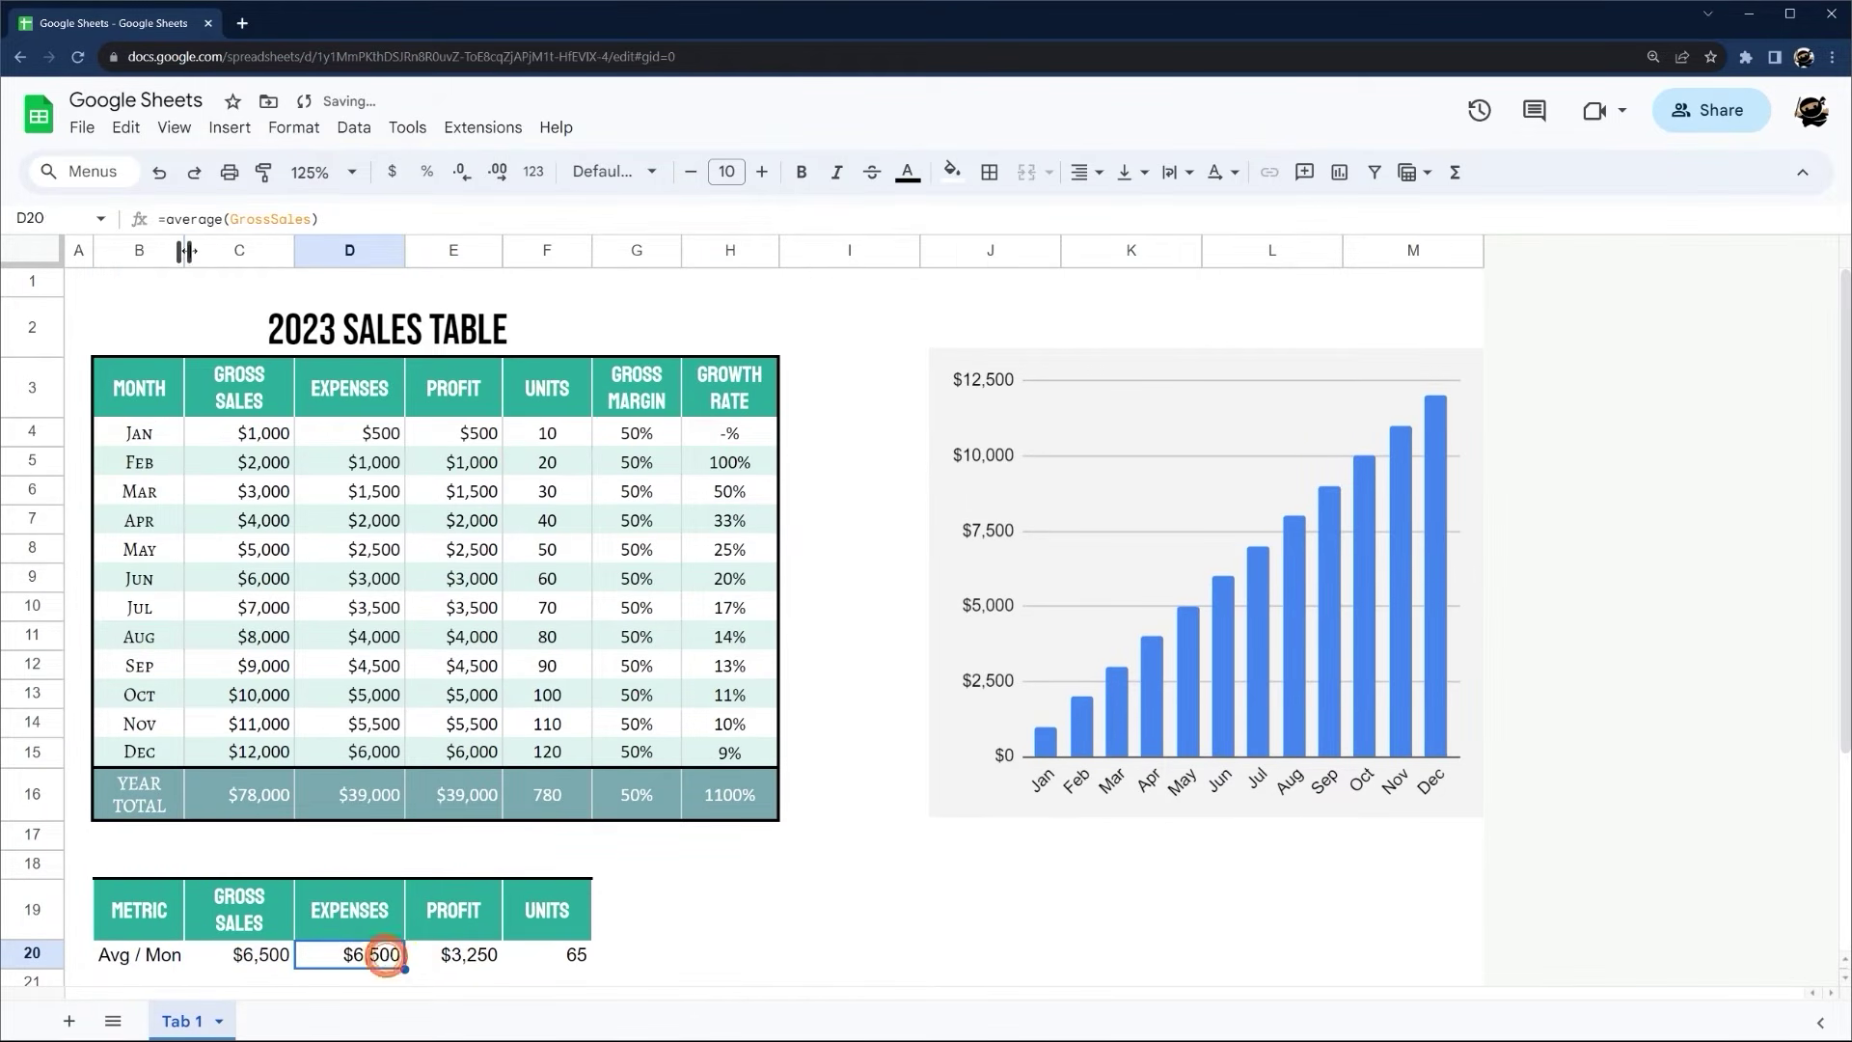
drag(311, 219, 229, 219)
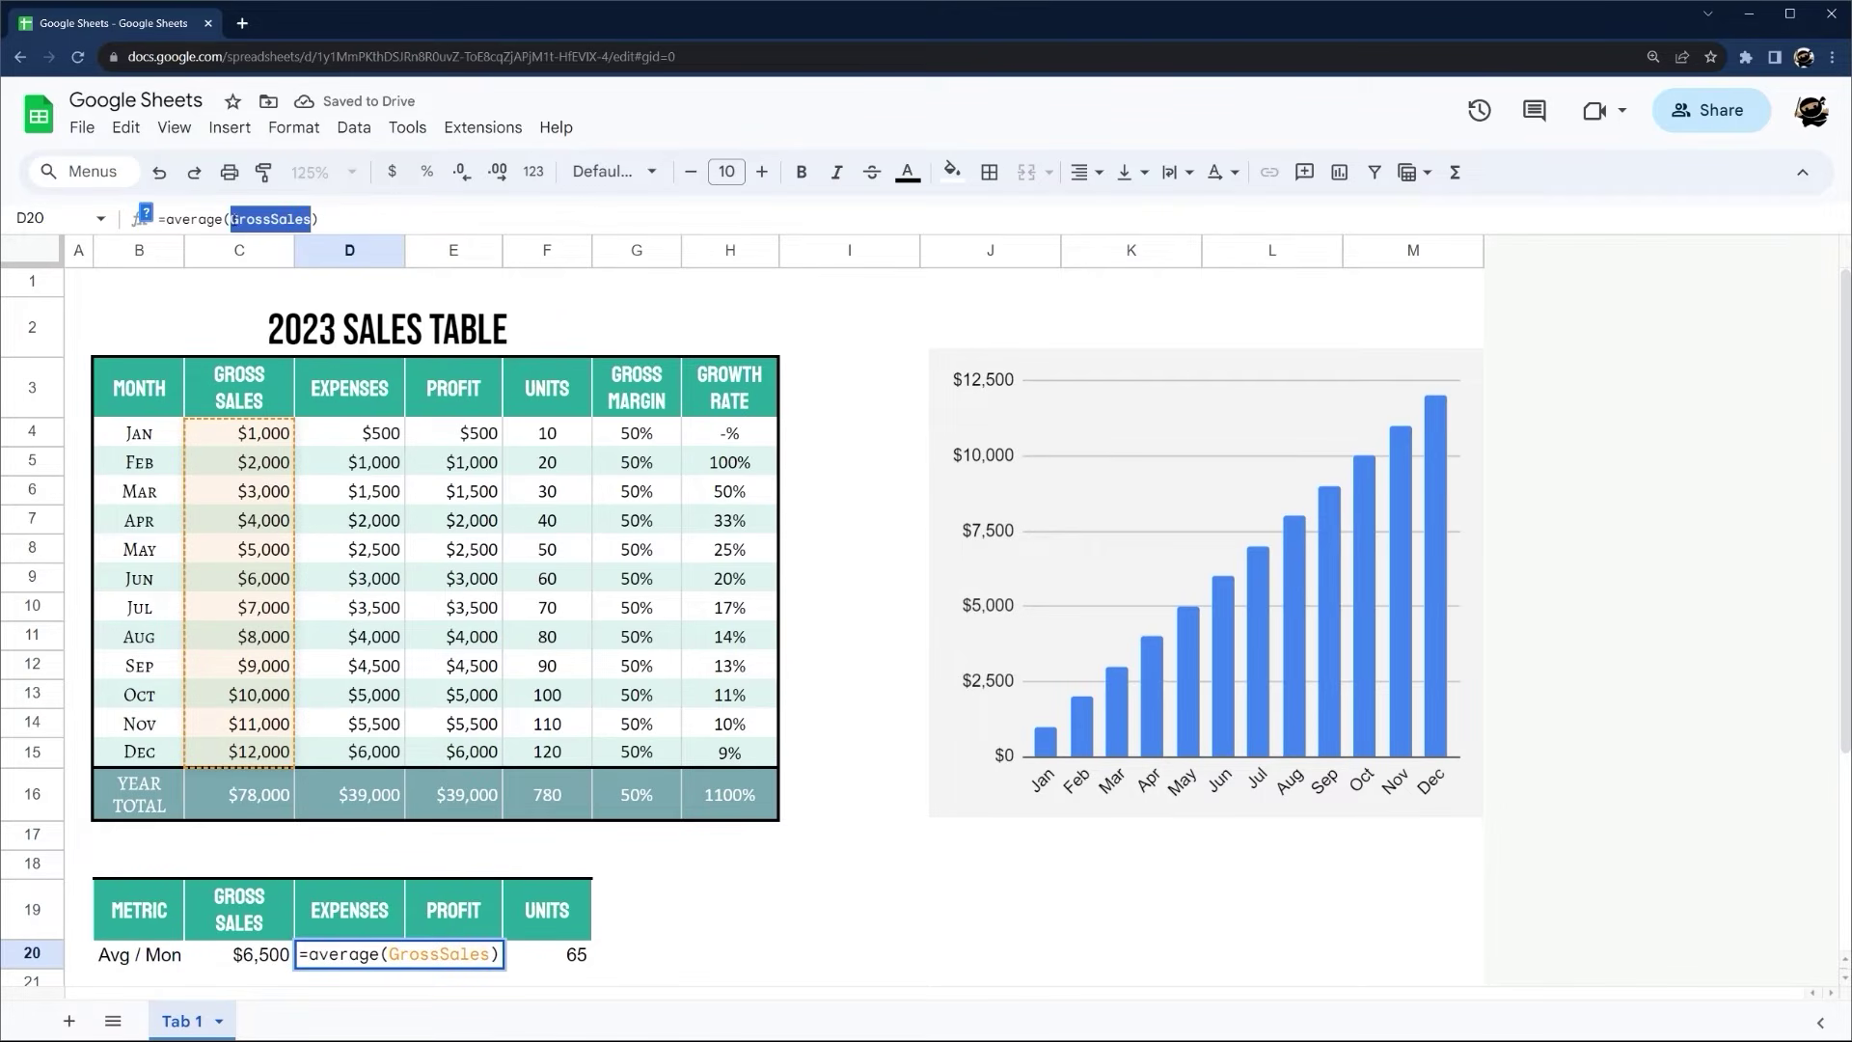
key(Escape)
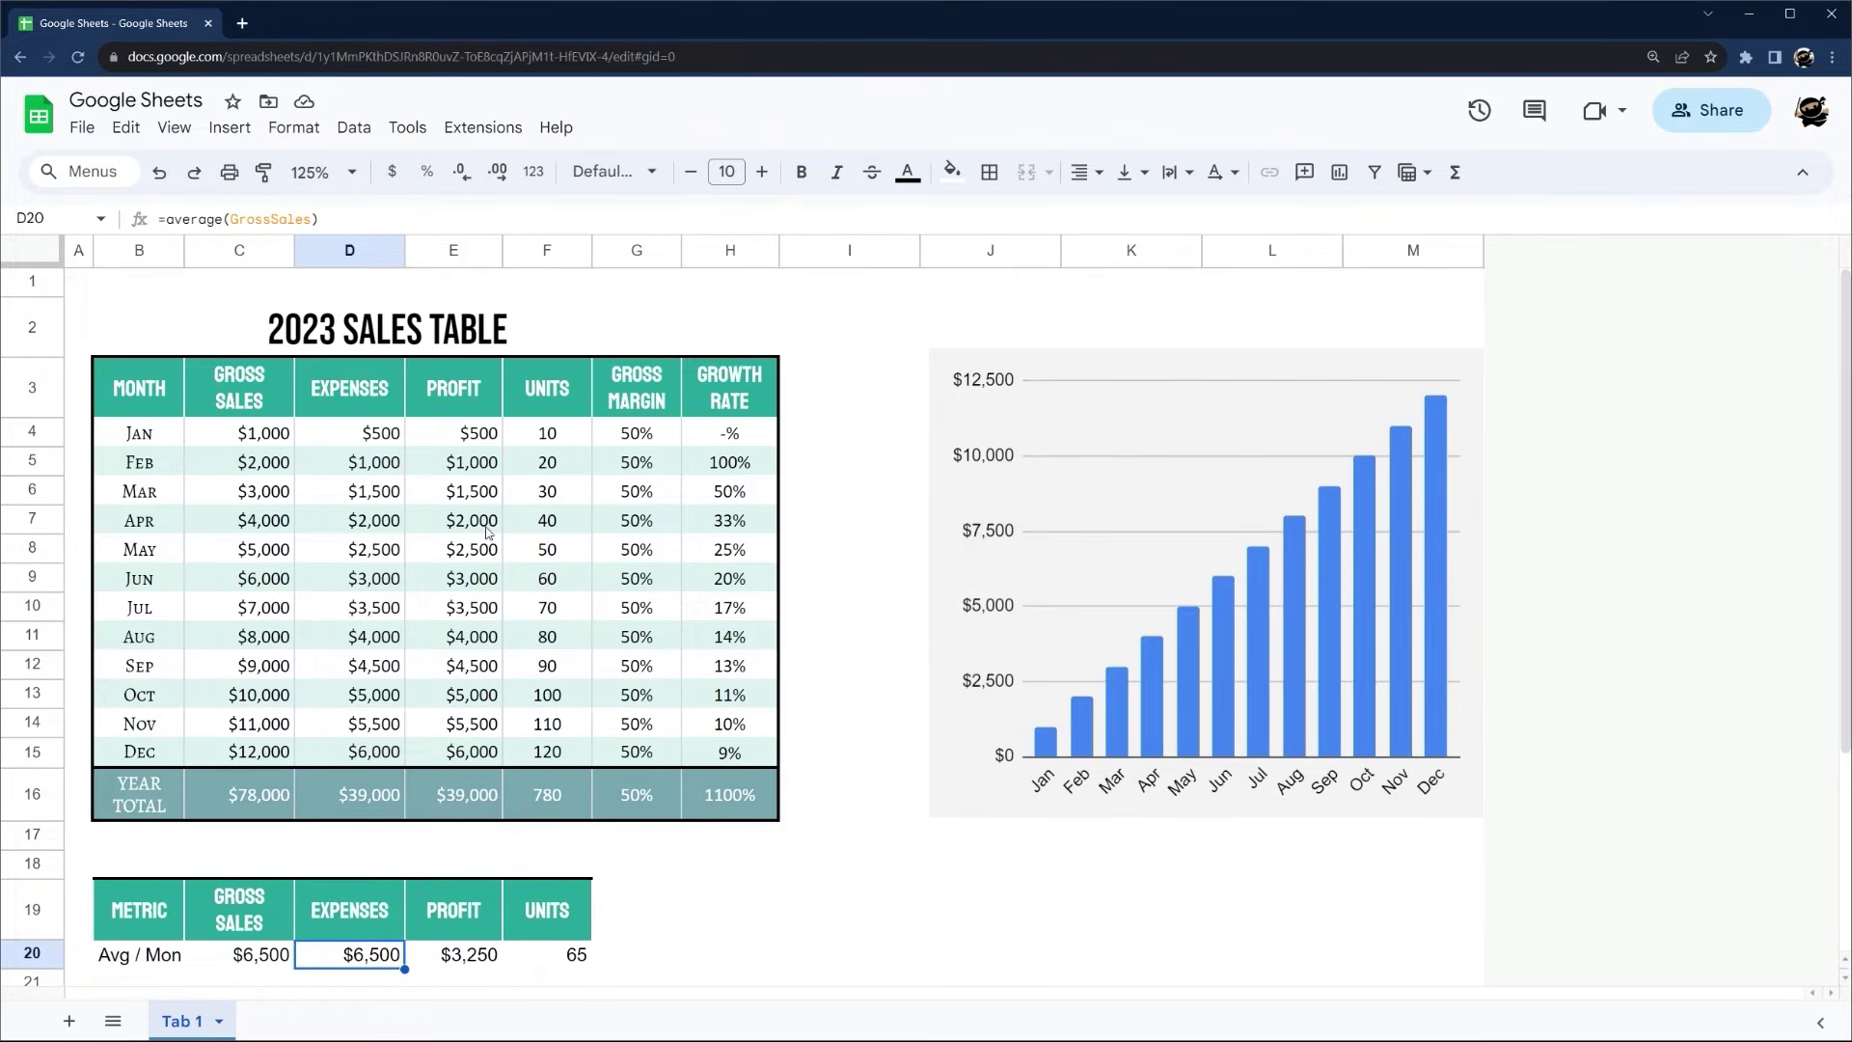
key(ctrl+z)
Add a thick black outer border around the averages table in B19:F20
scroll(279, 964, down, 3)
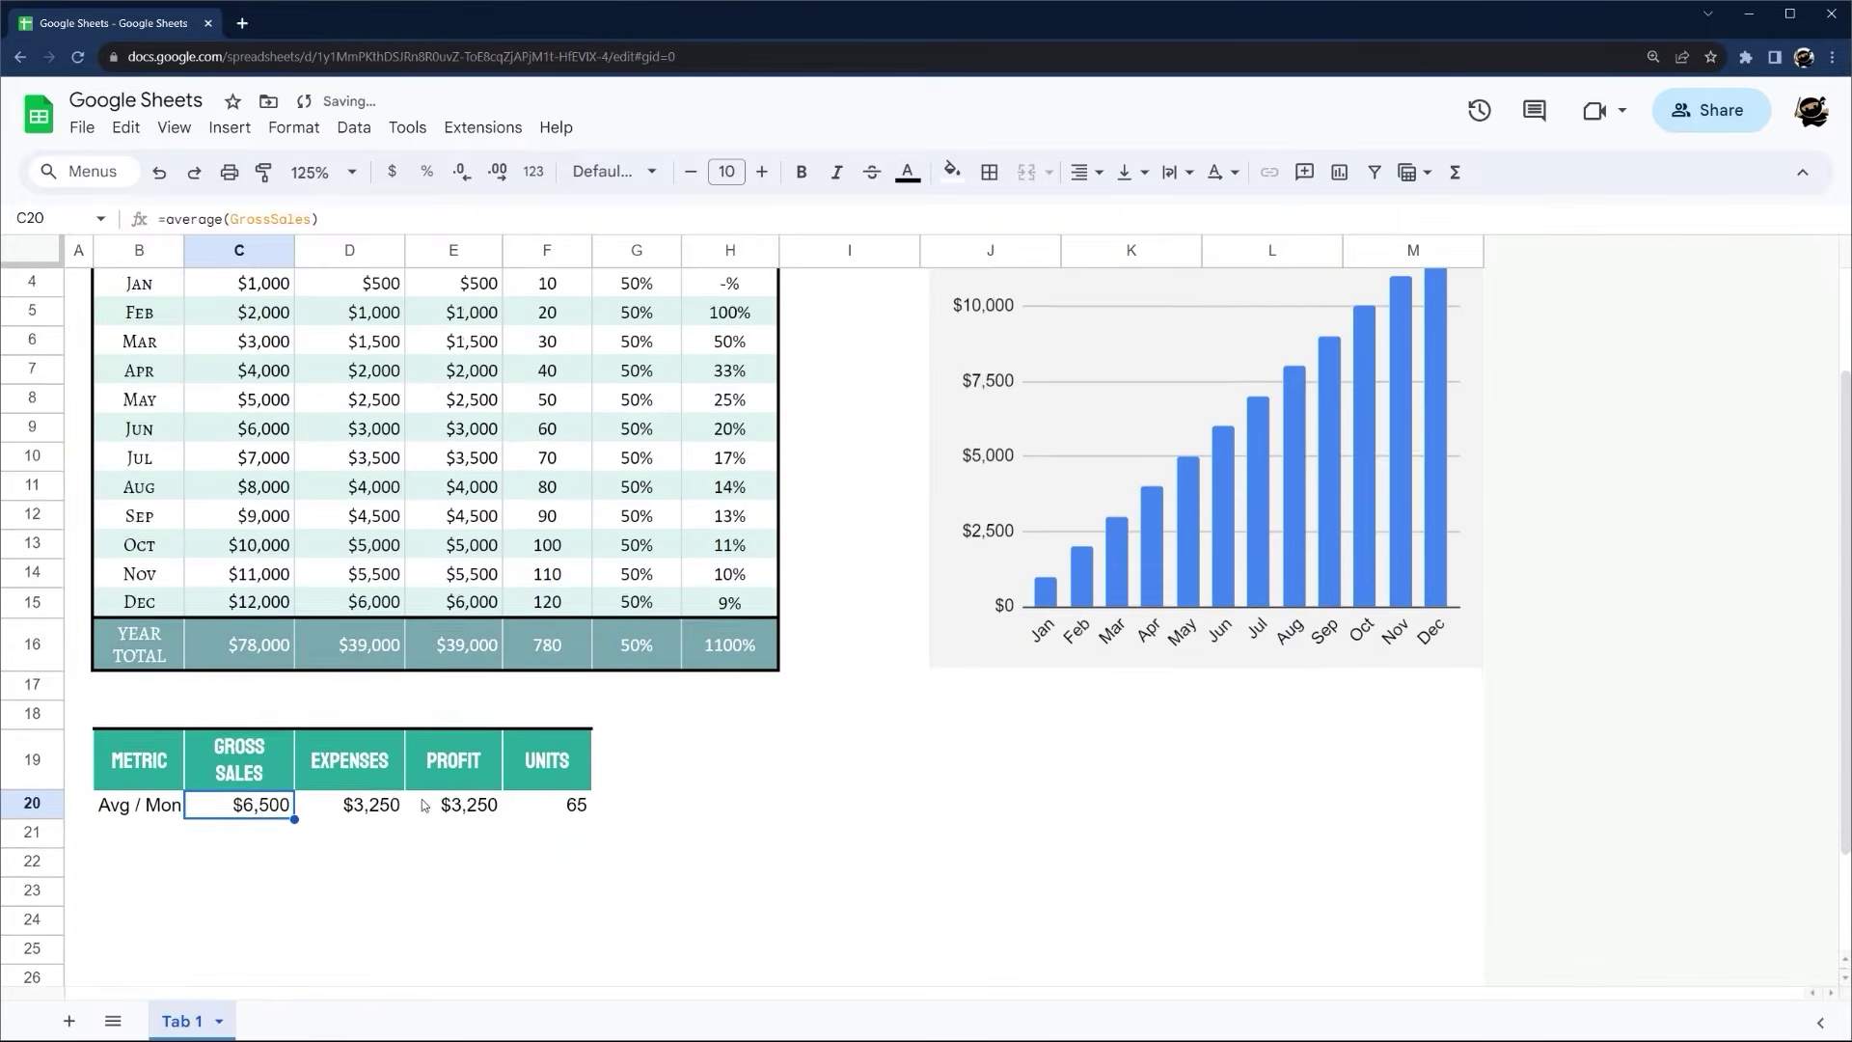
click(135, 716)
drag(135, 716, 529, 761)
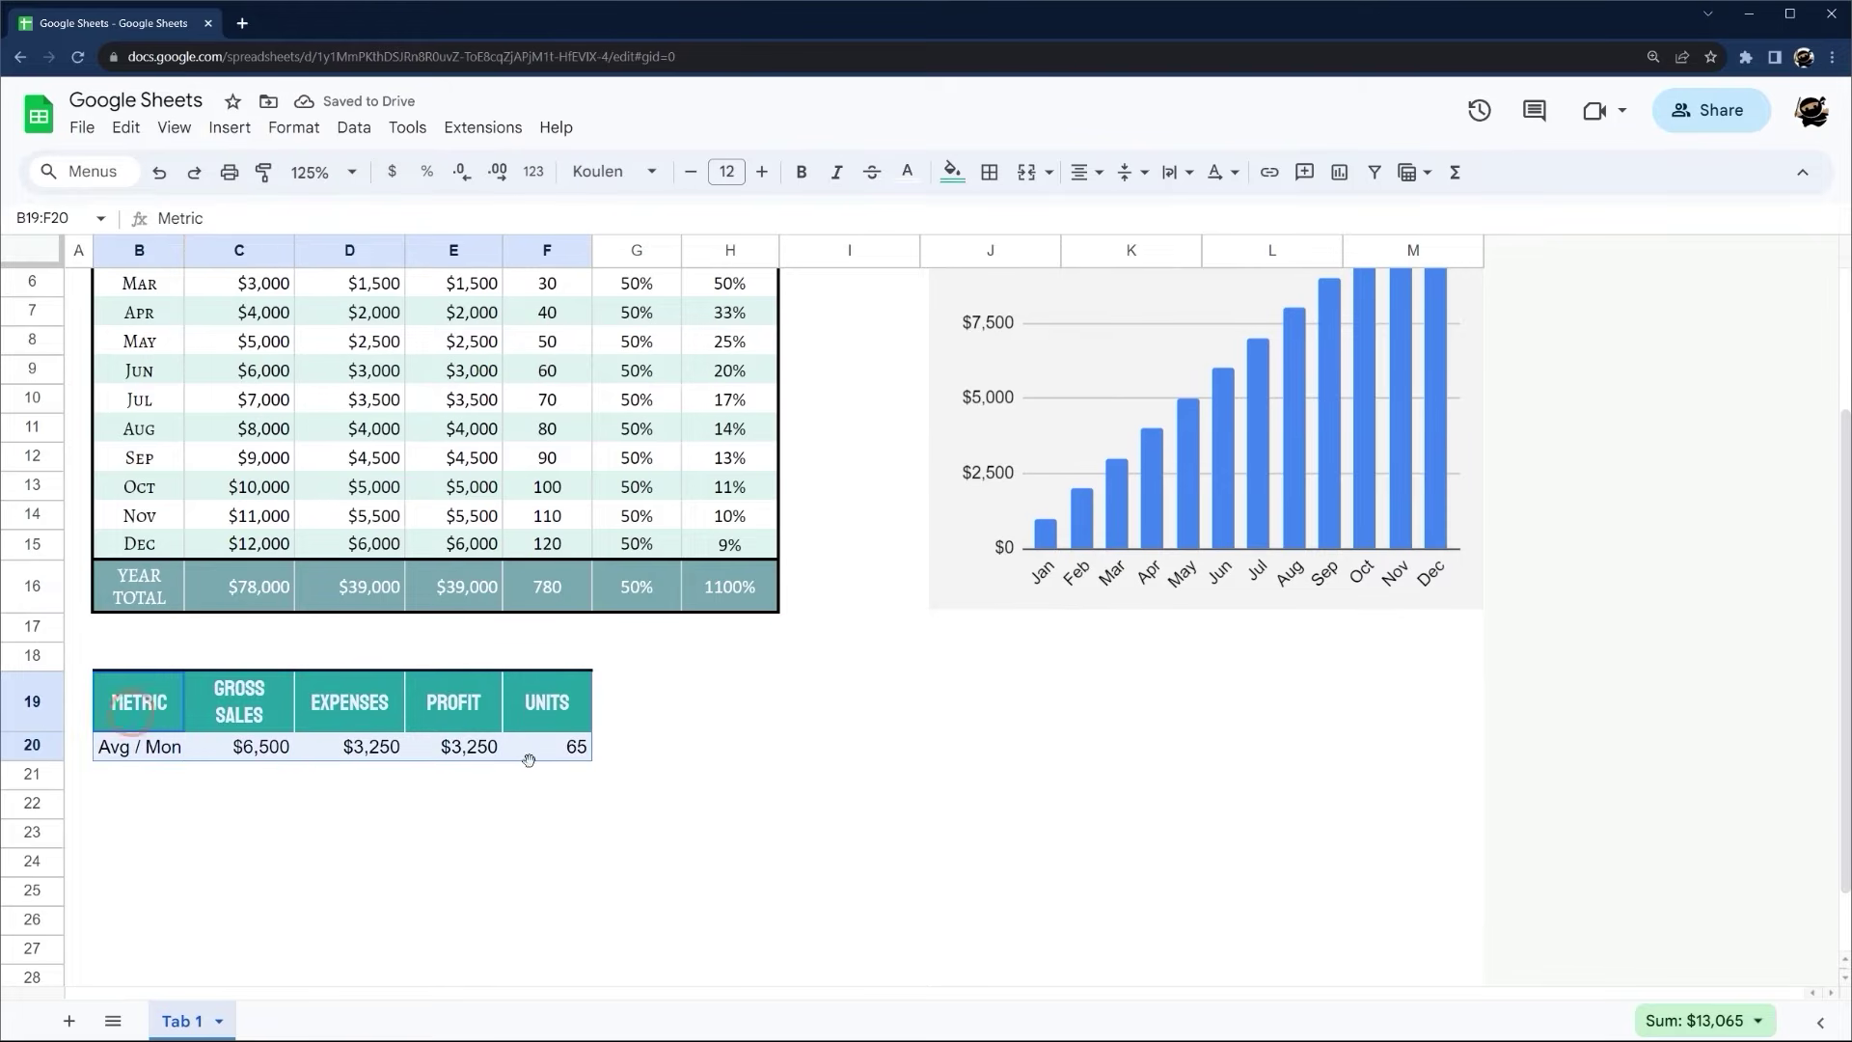
click(989, 172)
click(1203, 222)
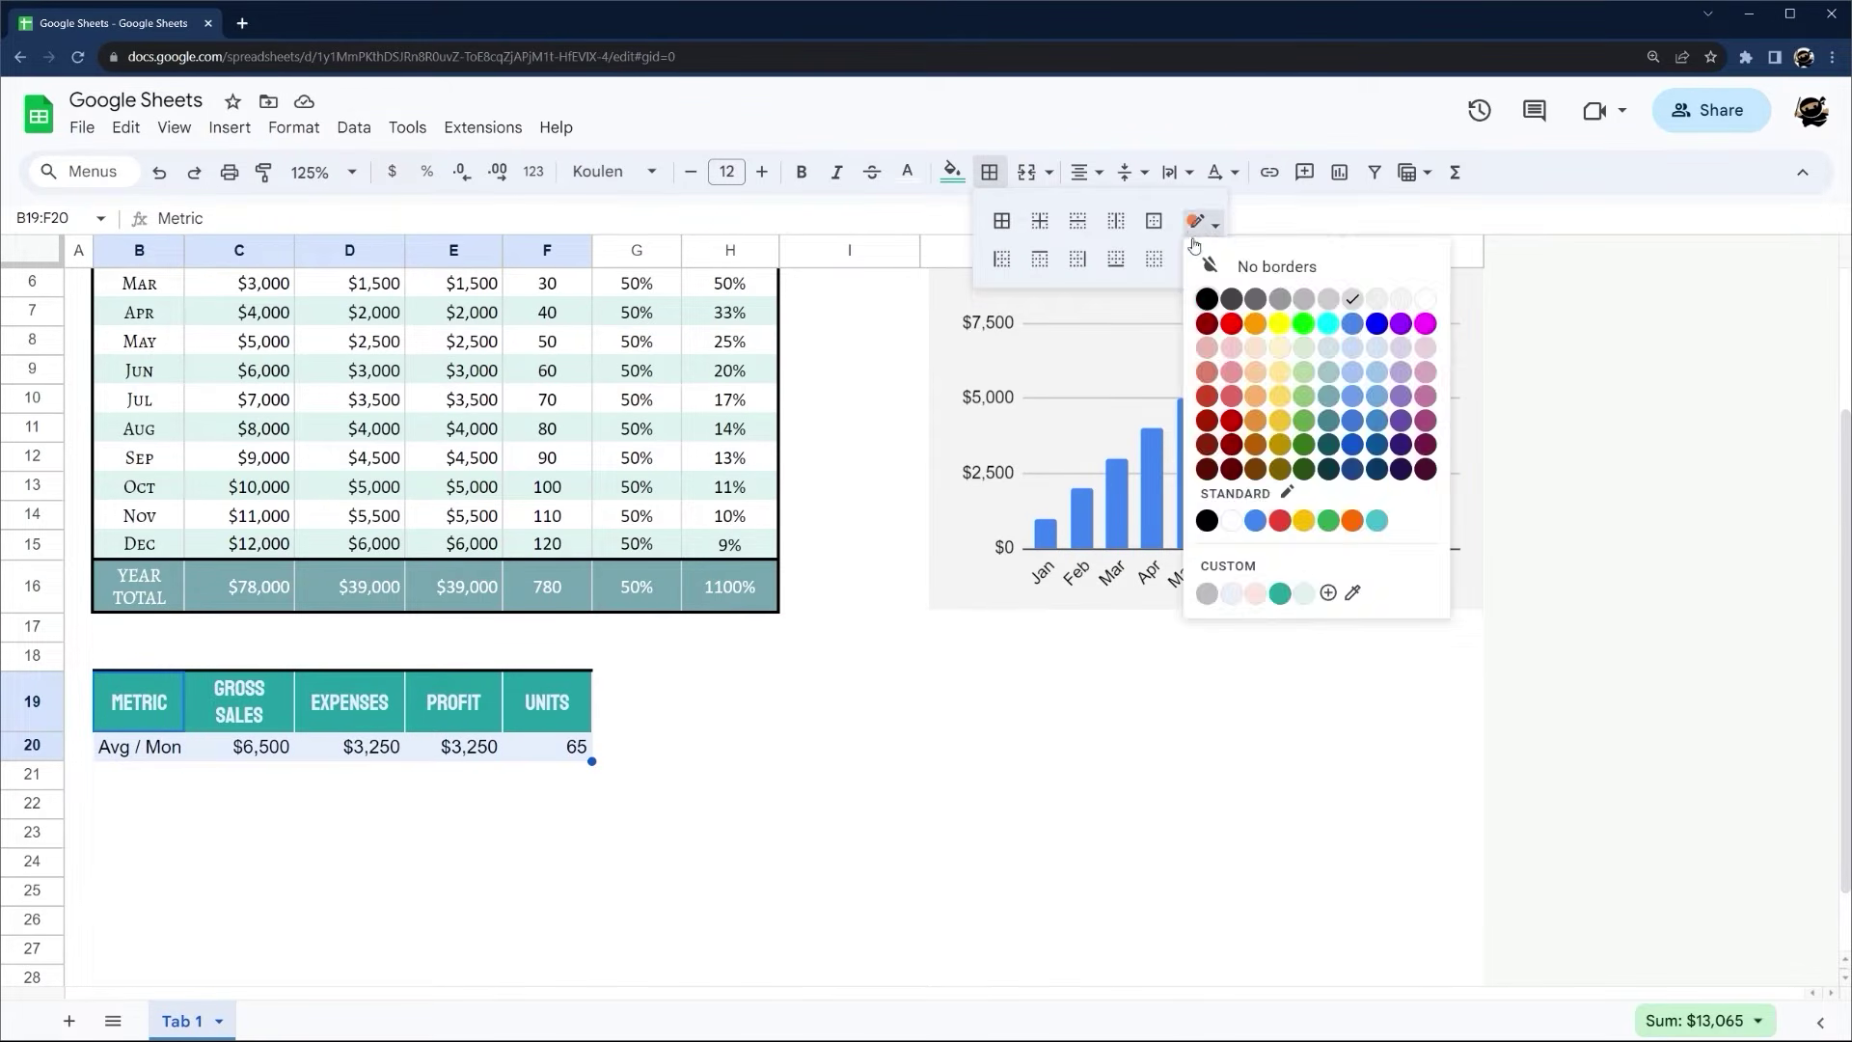
click(1203, 297)
click(1203, 258)
click(1254, 347)
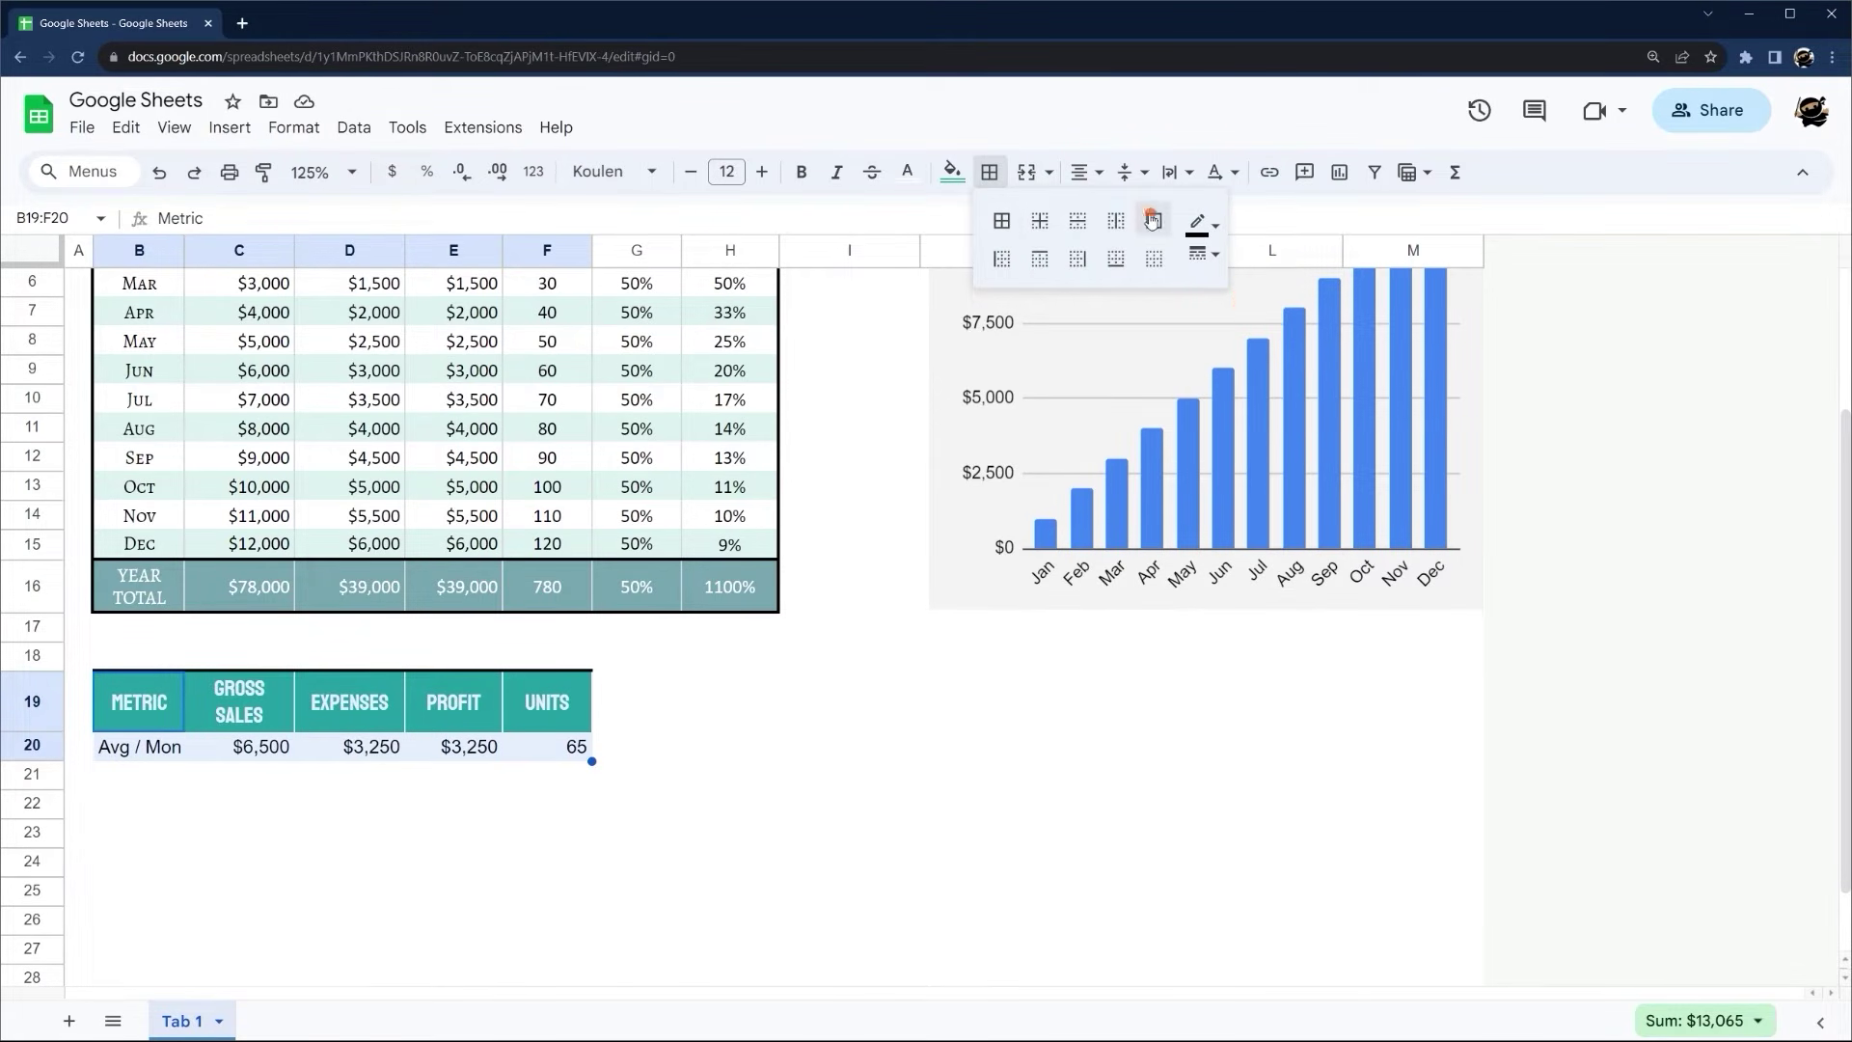
click(1154, 221)
click(667, 716)
Fill the Avg / Mon row B20:F20 with a light teal-grey background
drag(140, 745, 569, 747)
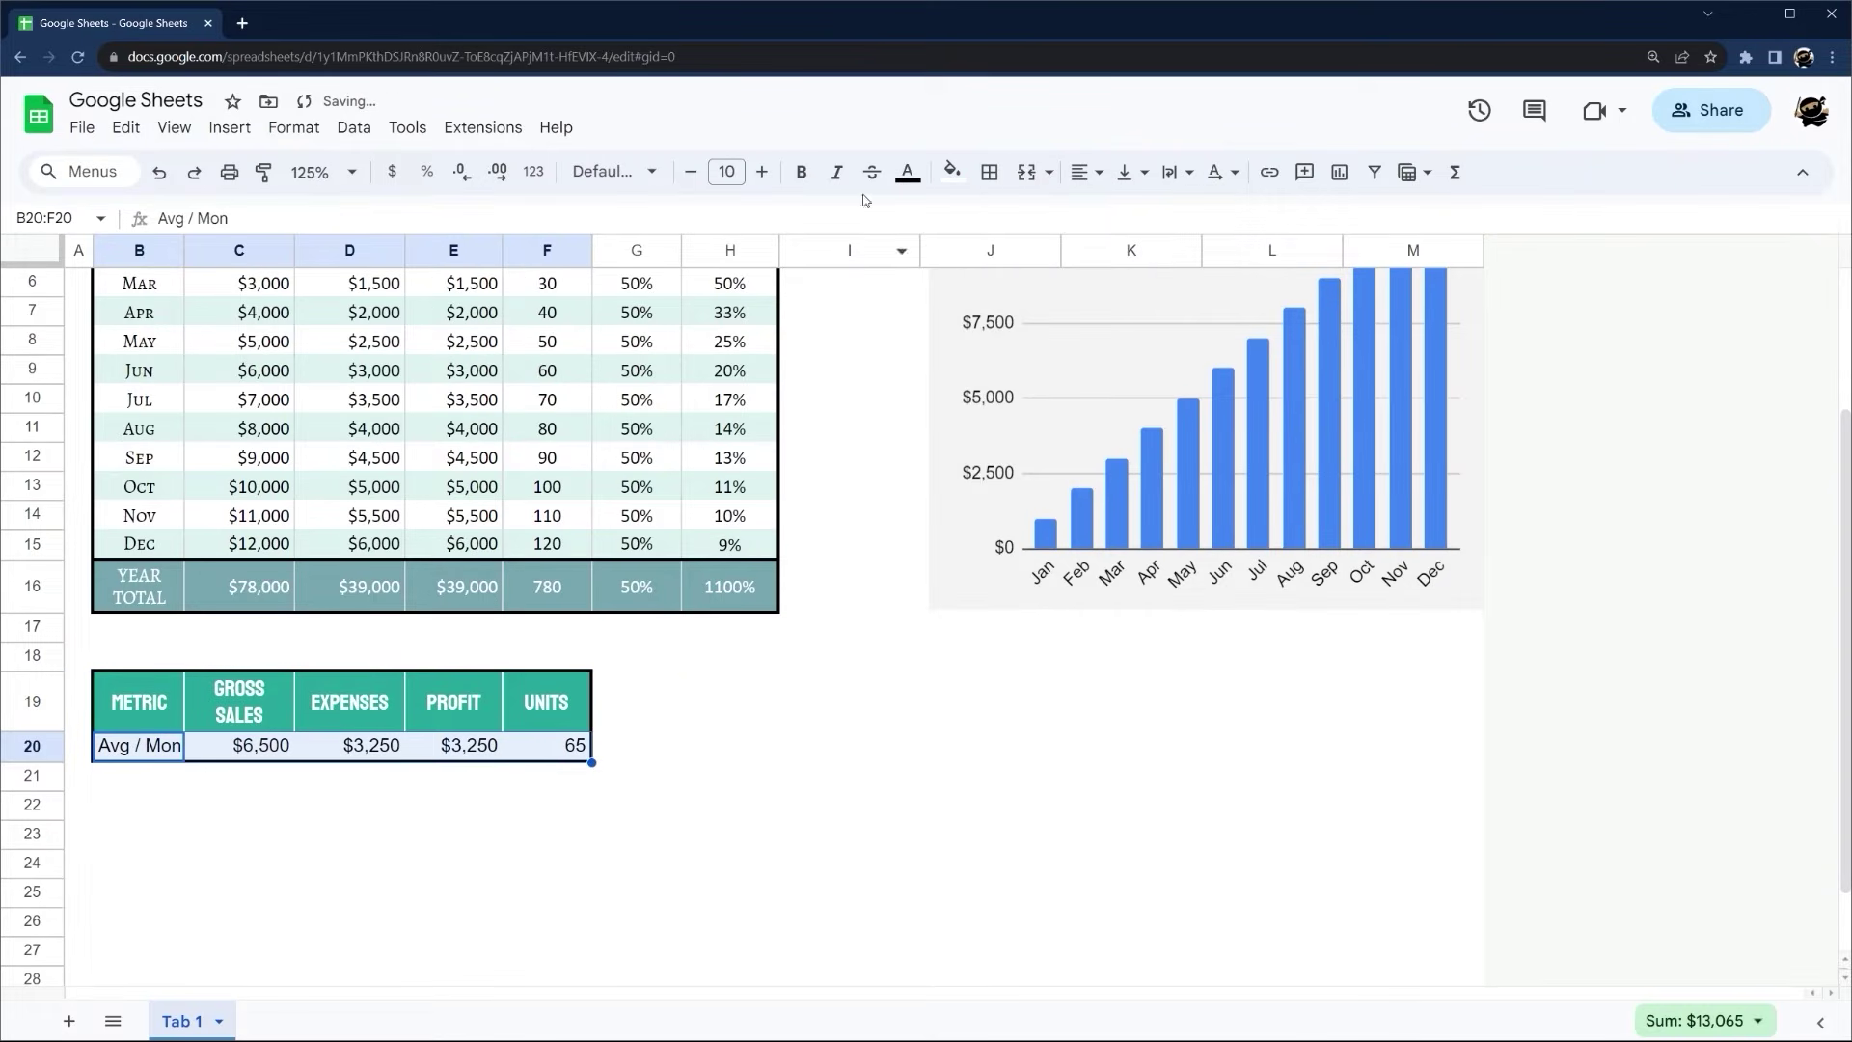
click(951, 172)
click(1078, 298)
Add thin white vertical borders between the cells of the Avg / Mon row B20:F20
click(990, 172)
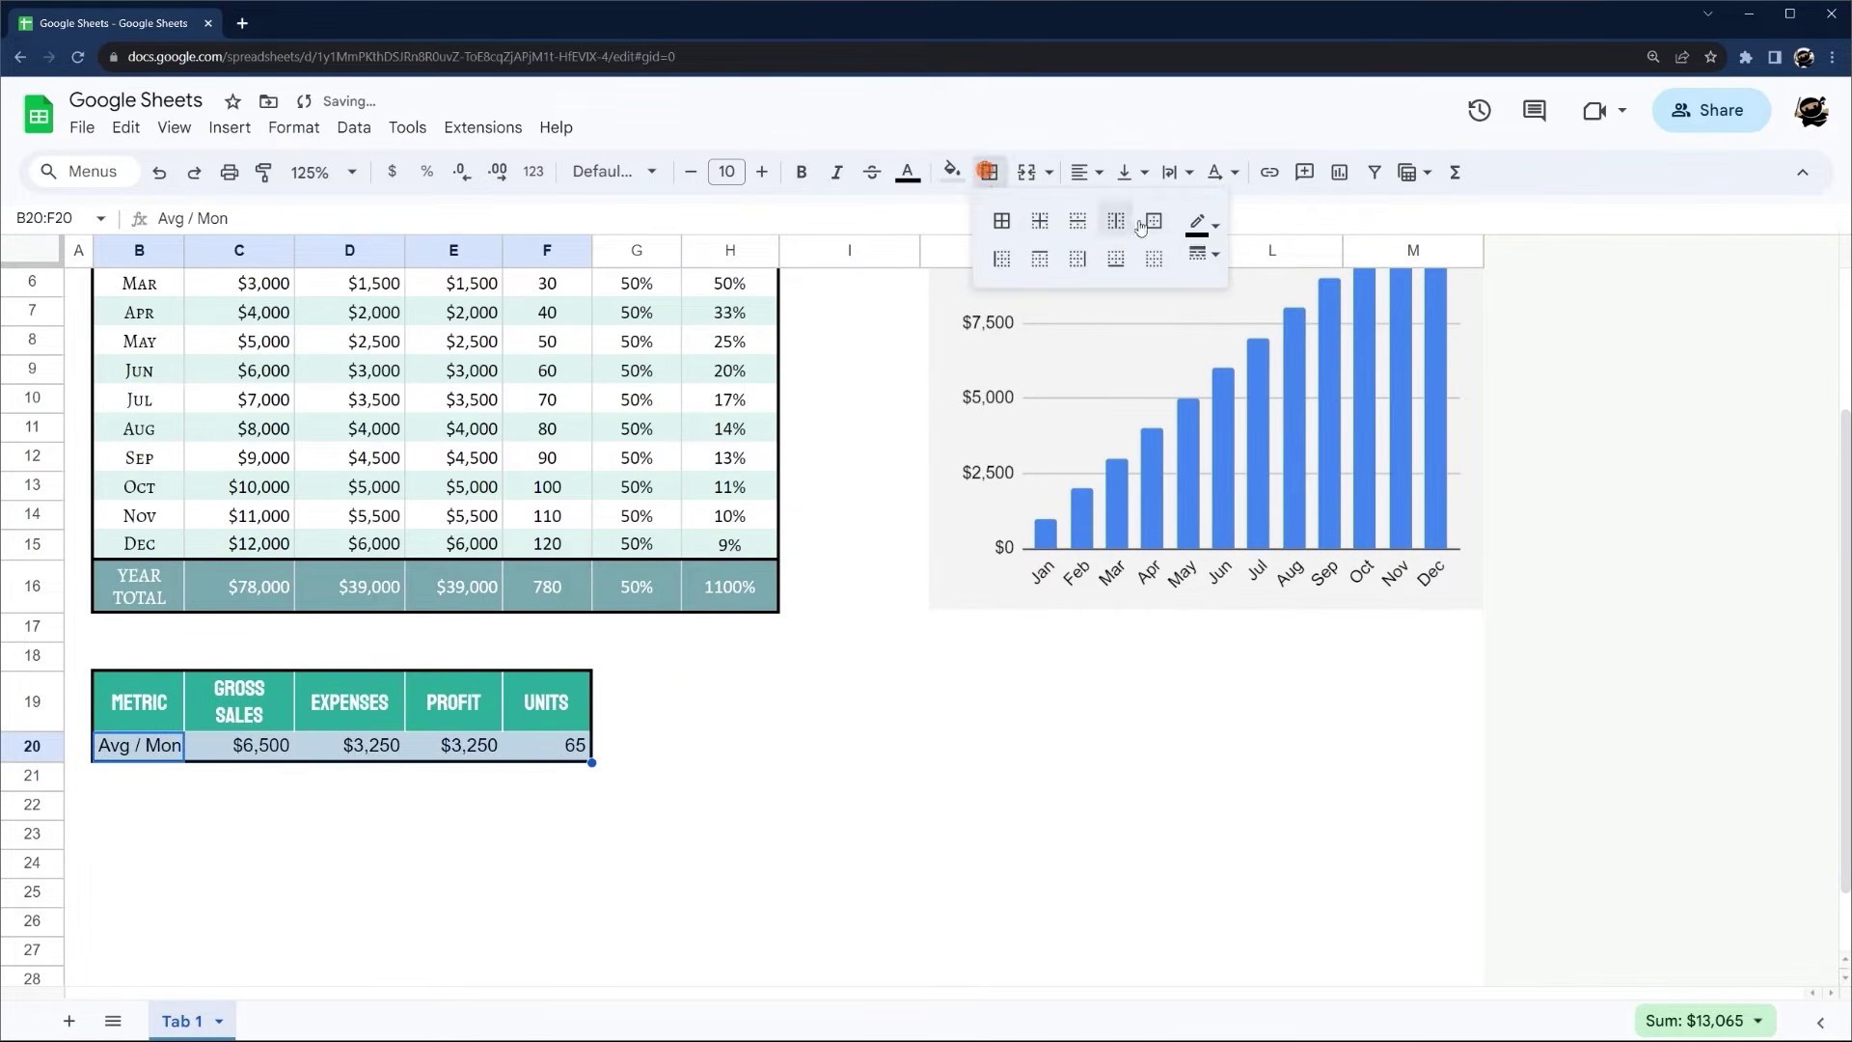
click(1203, 255)
click(1206, 258)
click(1200, 222)
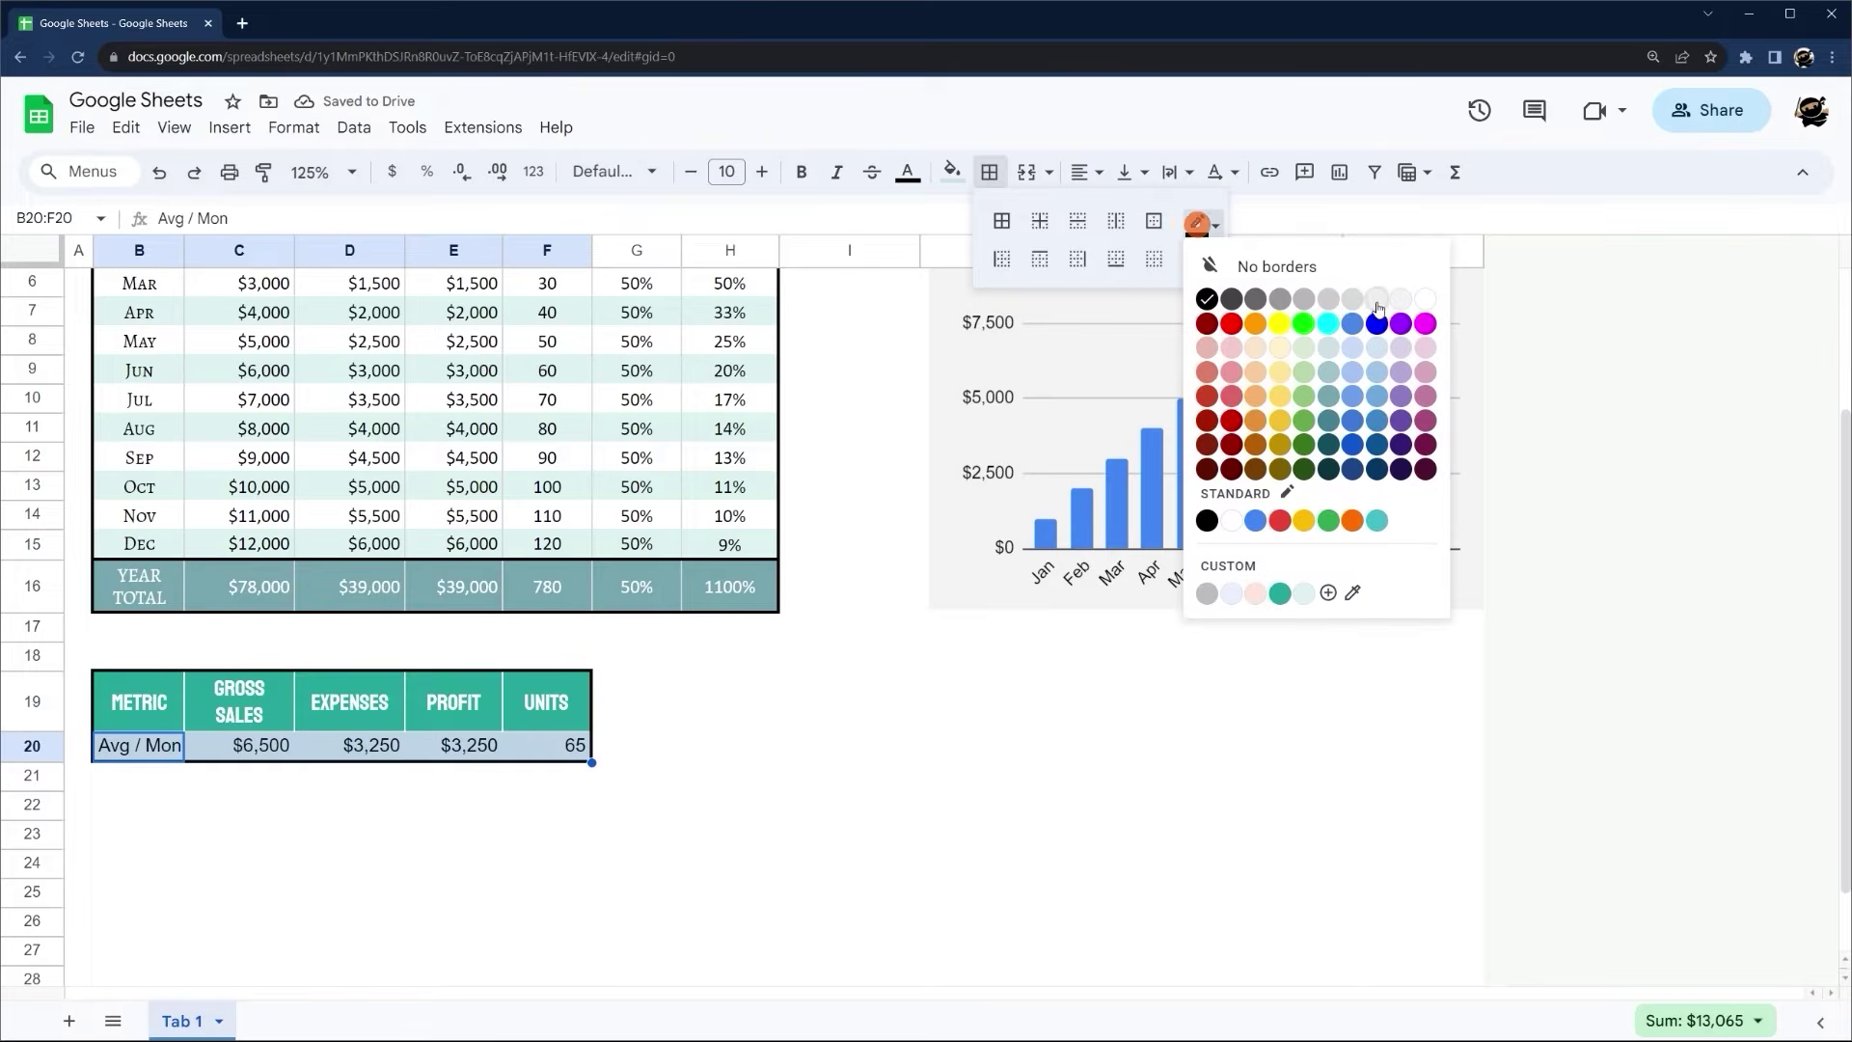
click(1348, 305)
click(1116, 220)
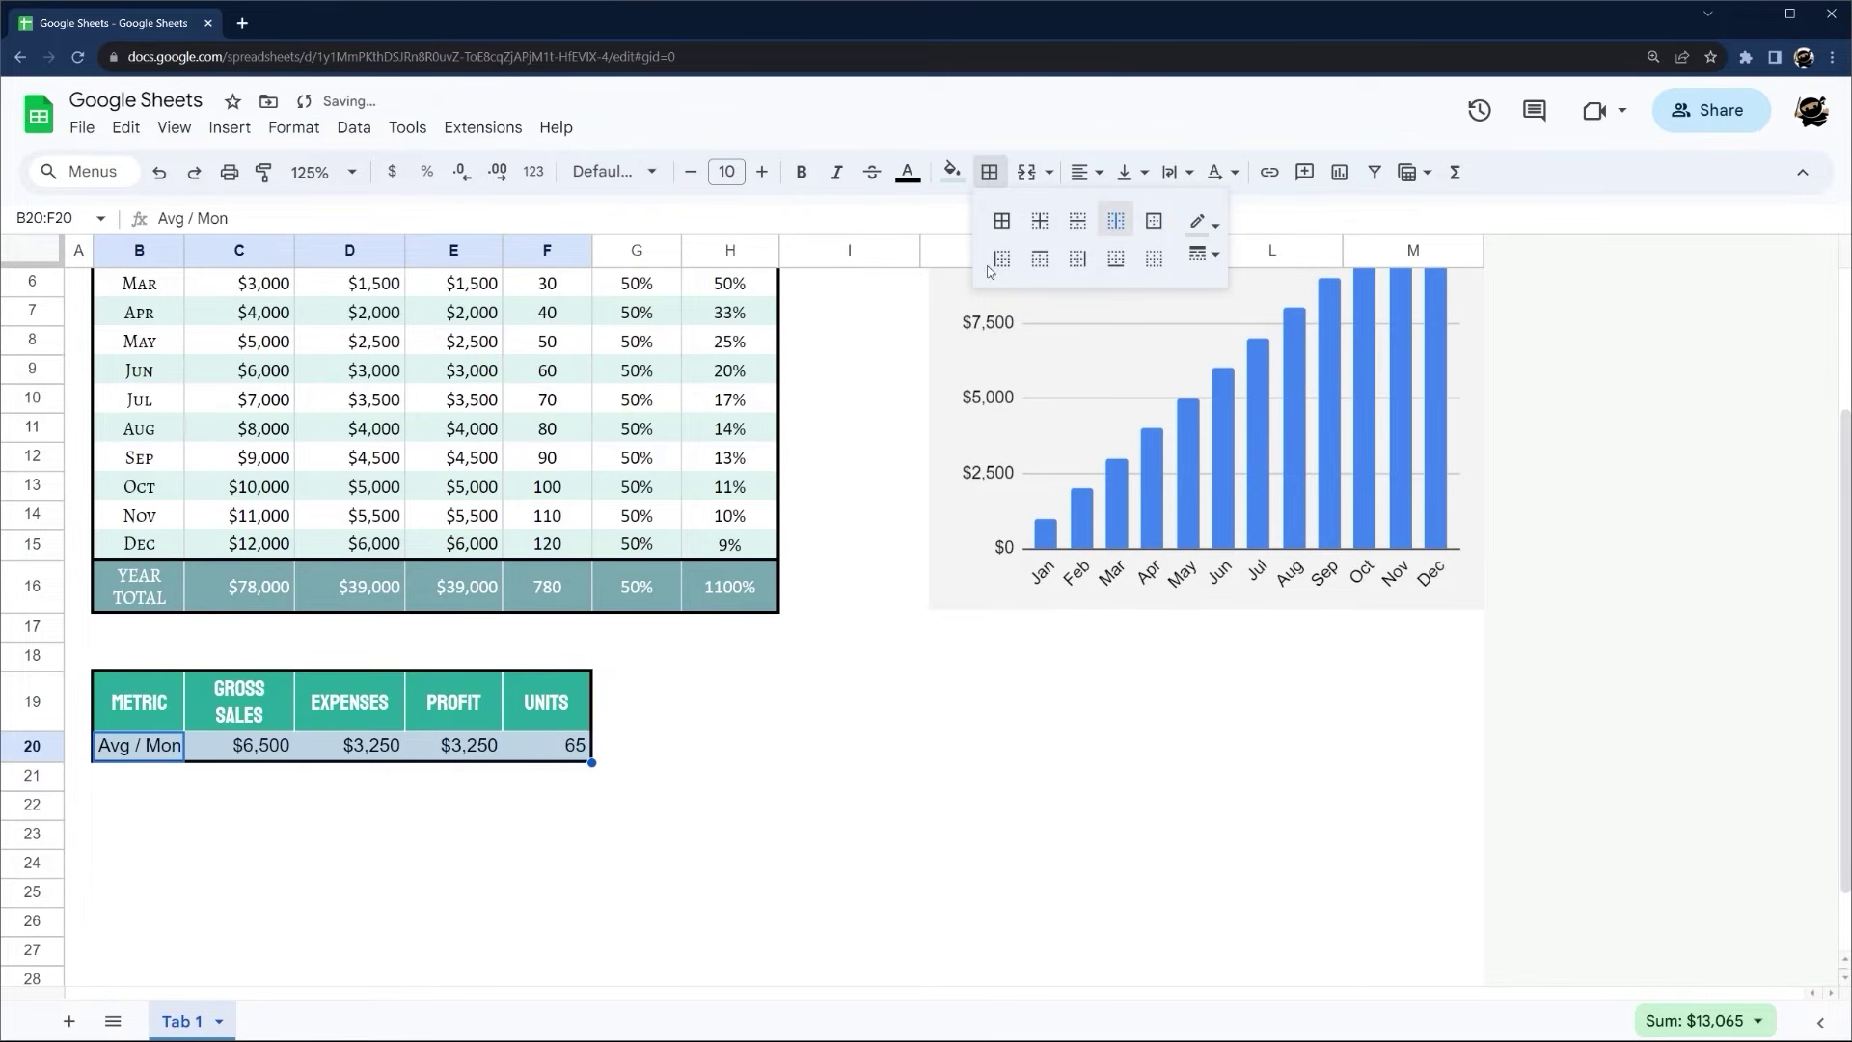
click(1200, 223)
click(1418, 305)
click(1116, 220)
click(831, 702)
Set the font of the Avg / Mon label in B20 to Alegreya SC
click(160, 745)
click(613, 172)
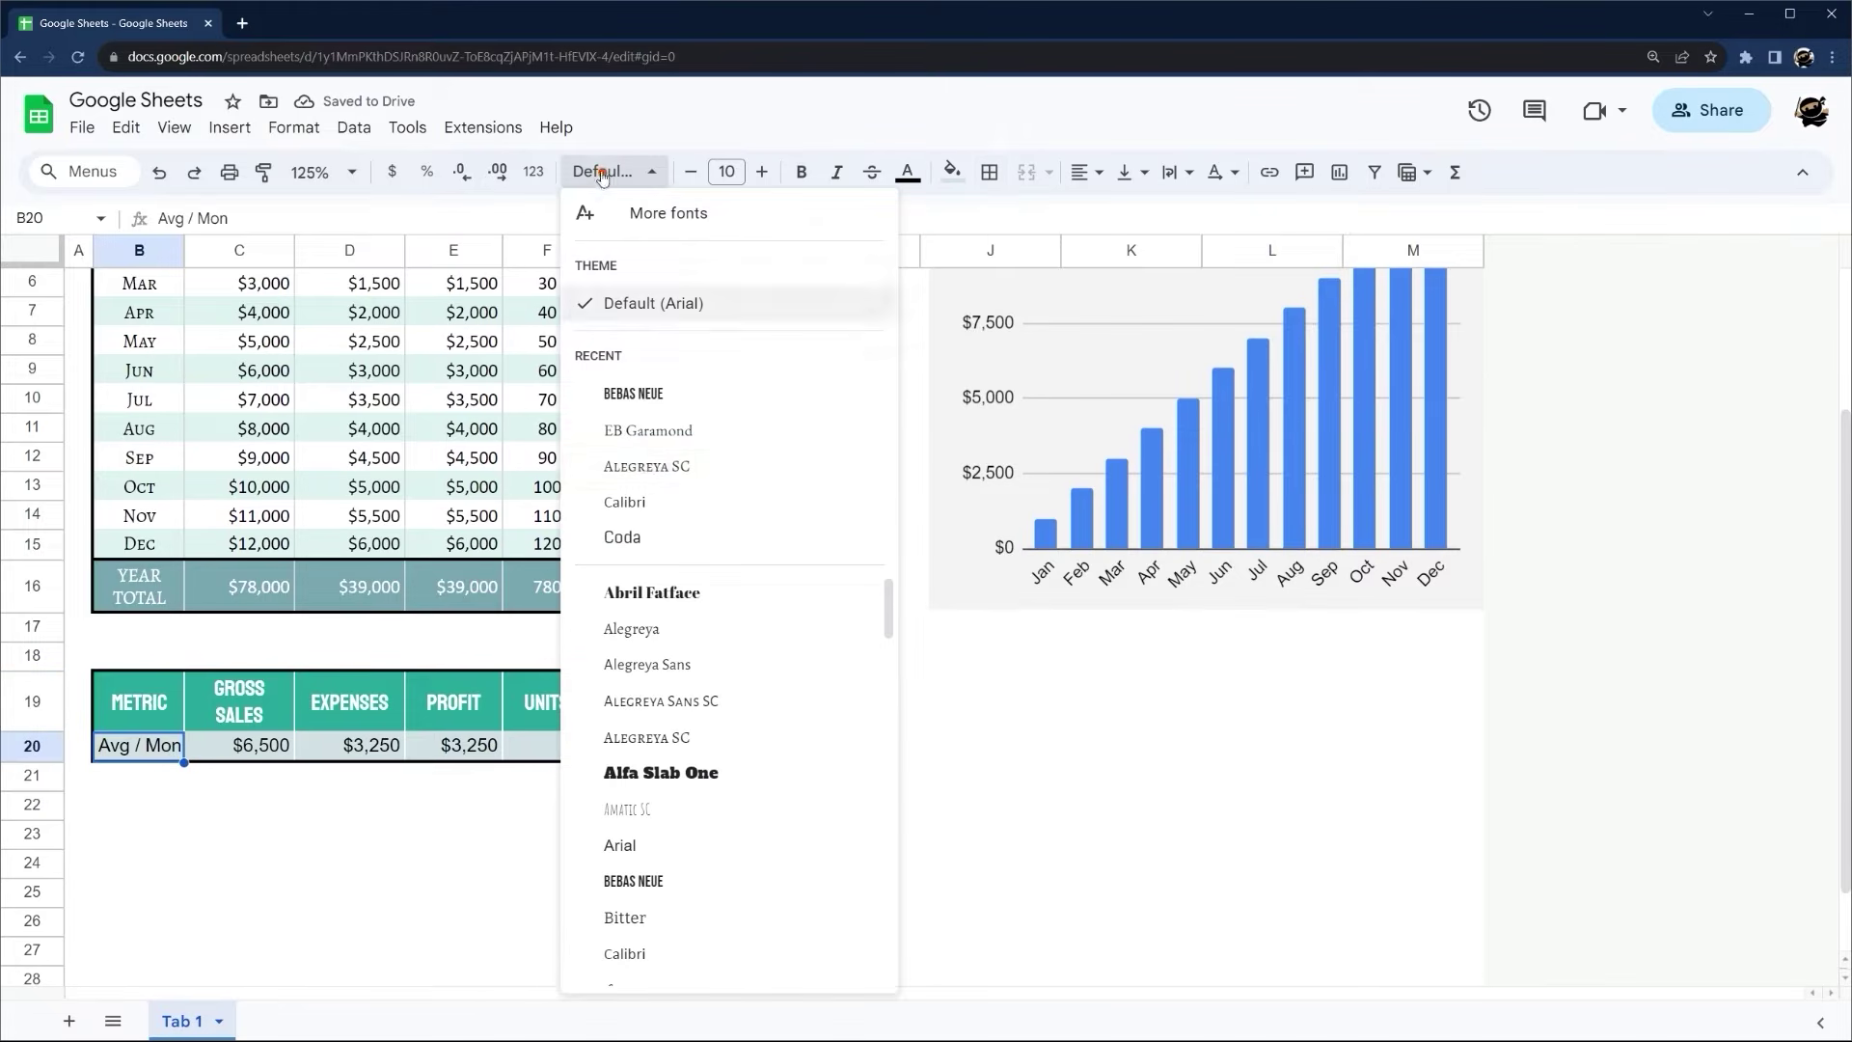
click(646, 466)
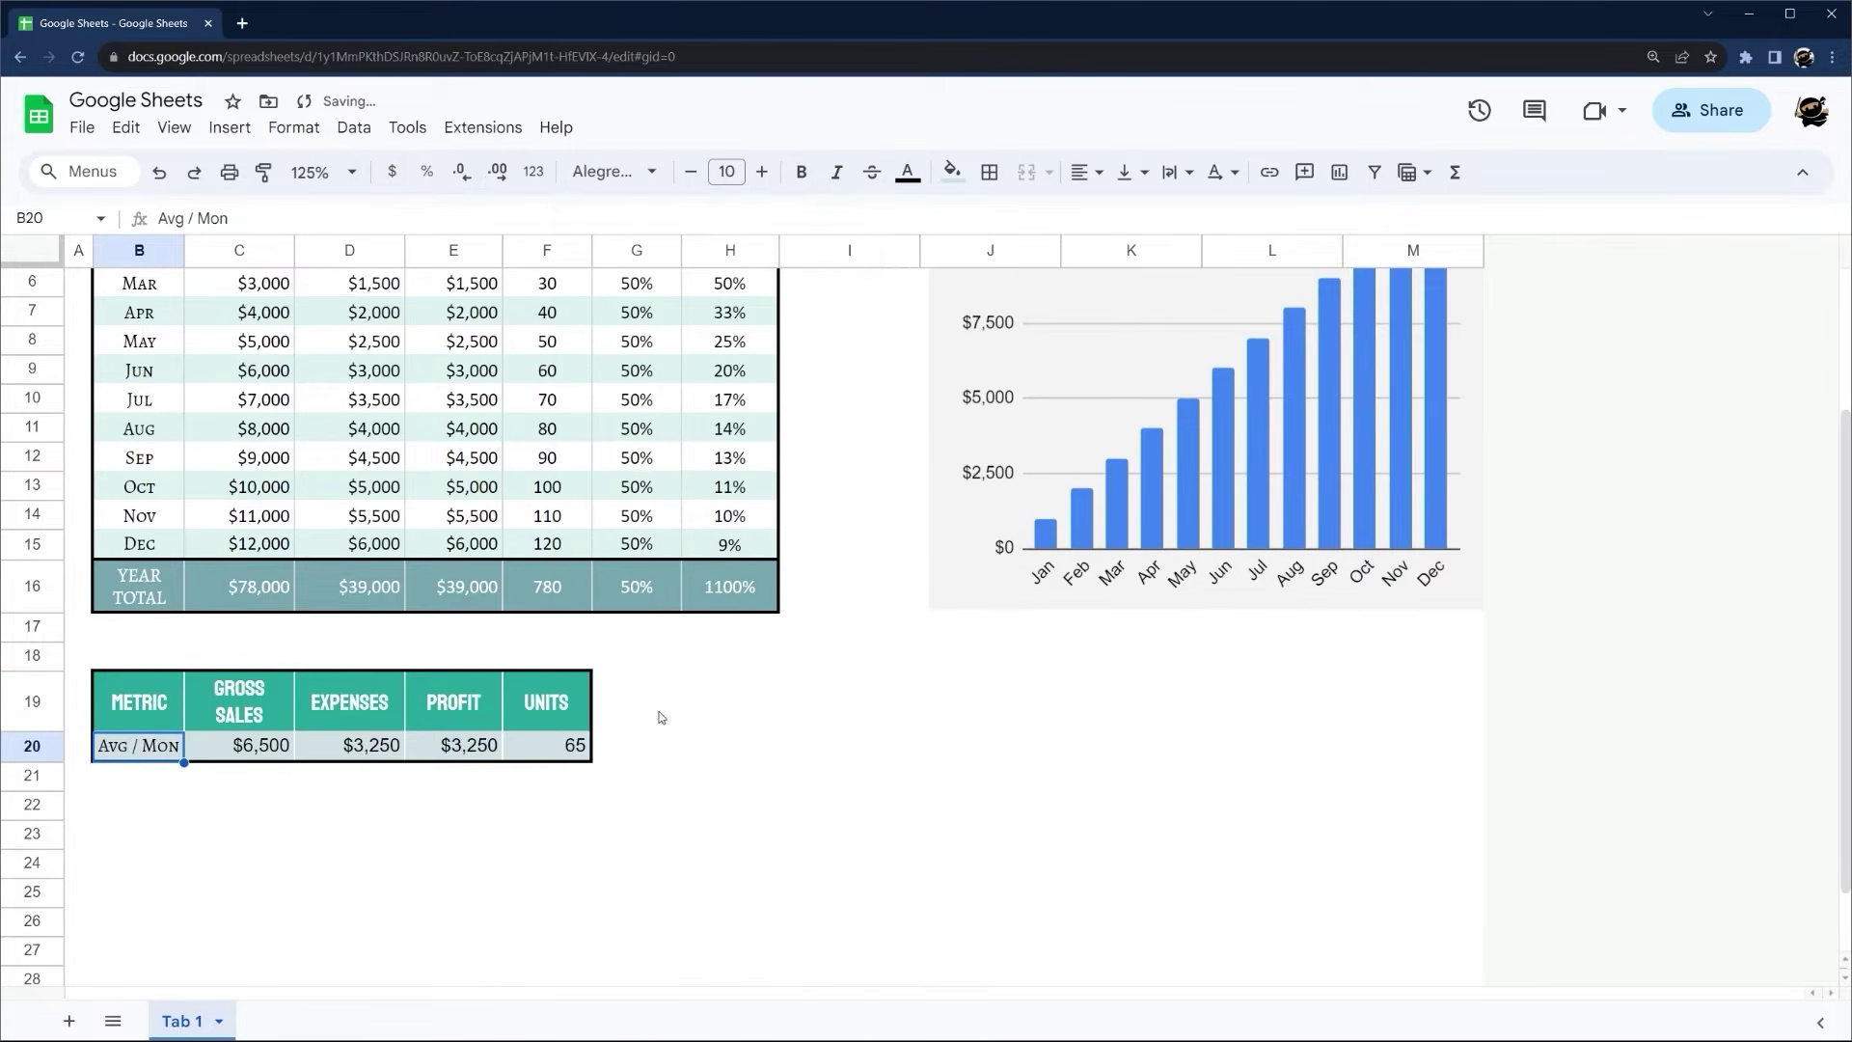
click(692, 742)
scroll(693, 743, up, 2)
scroll(693, 742, down, 2)
scroll(693, 743, up, 2)
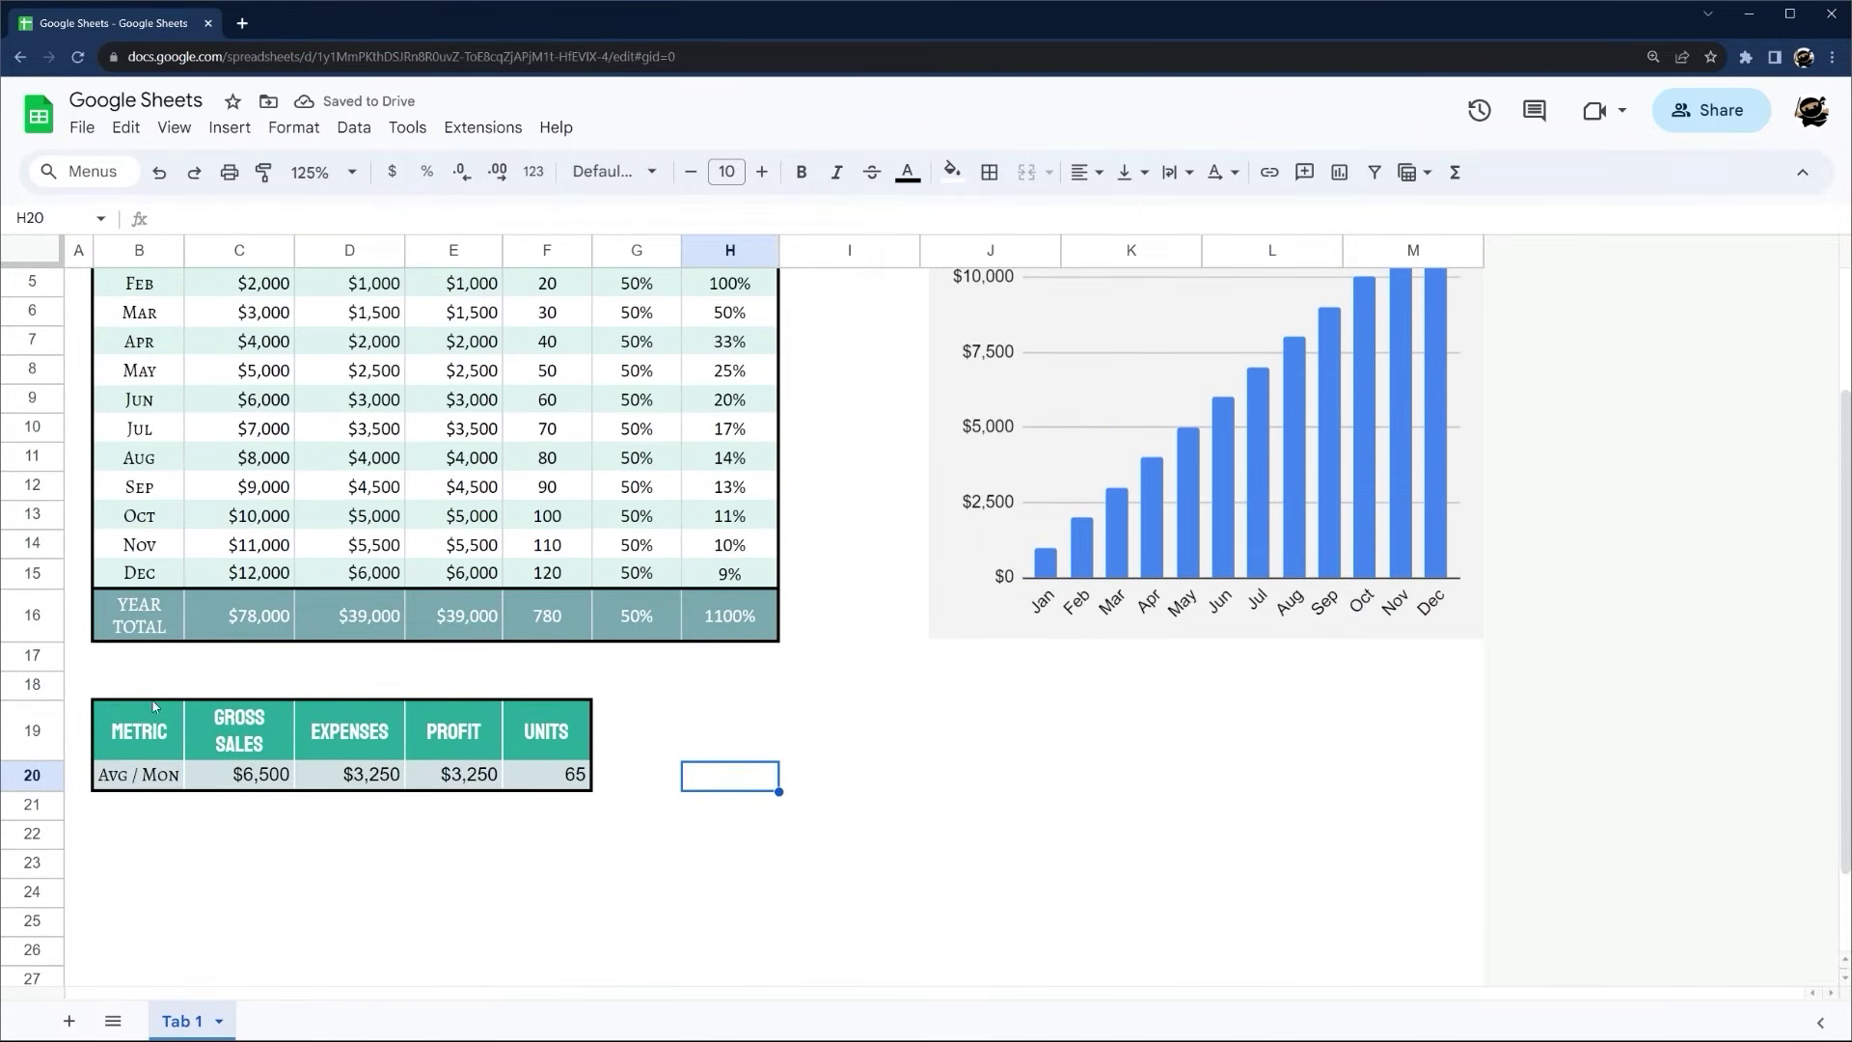
Center the average units value in F20 horizontally
drag(138, 735, 555, 779)
click(562, 771)
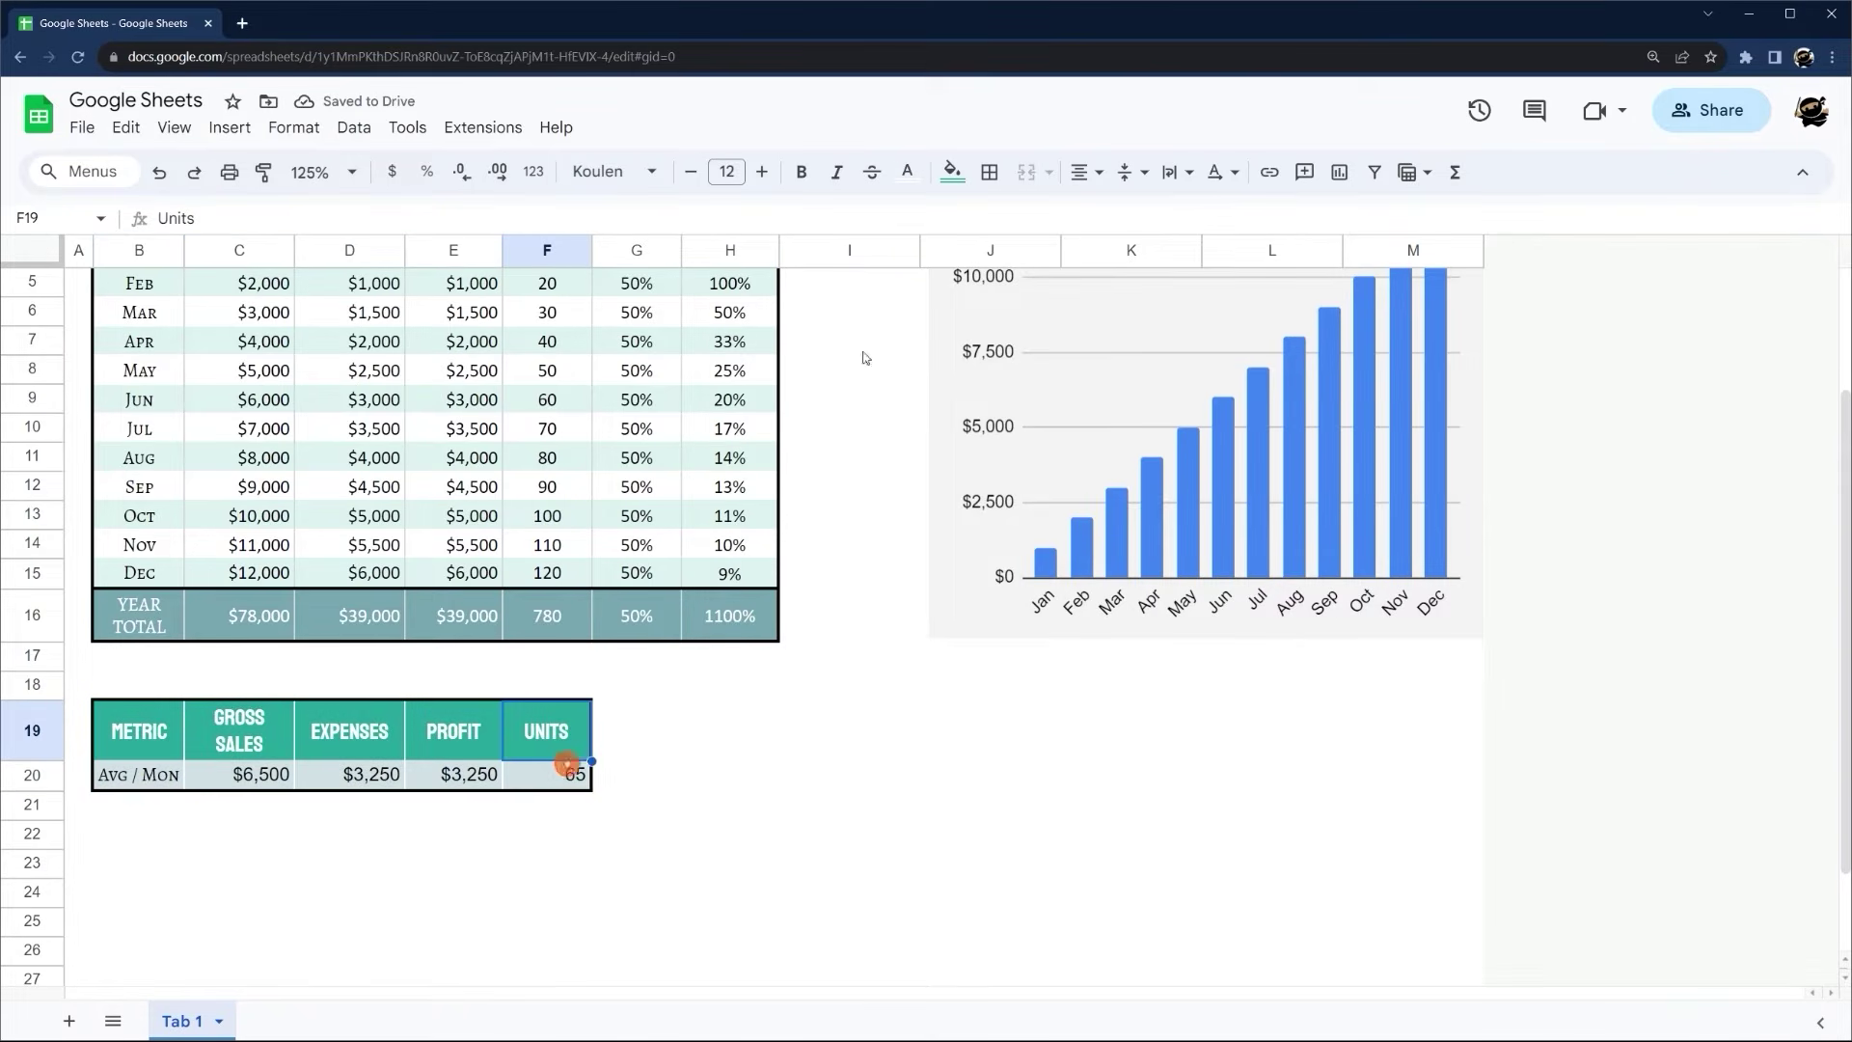
click(559, 772)
click(1083, 172)
click(1117, 214)
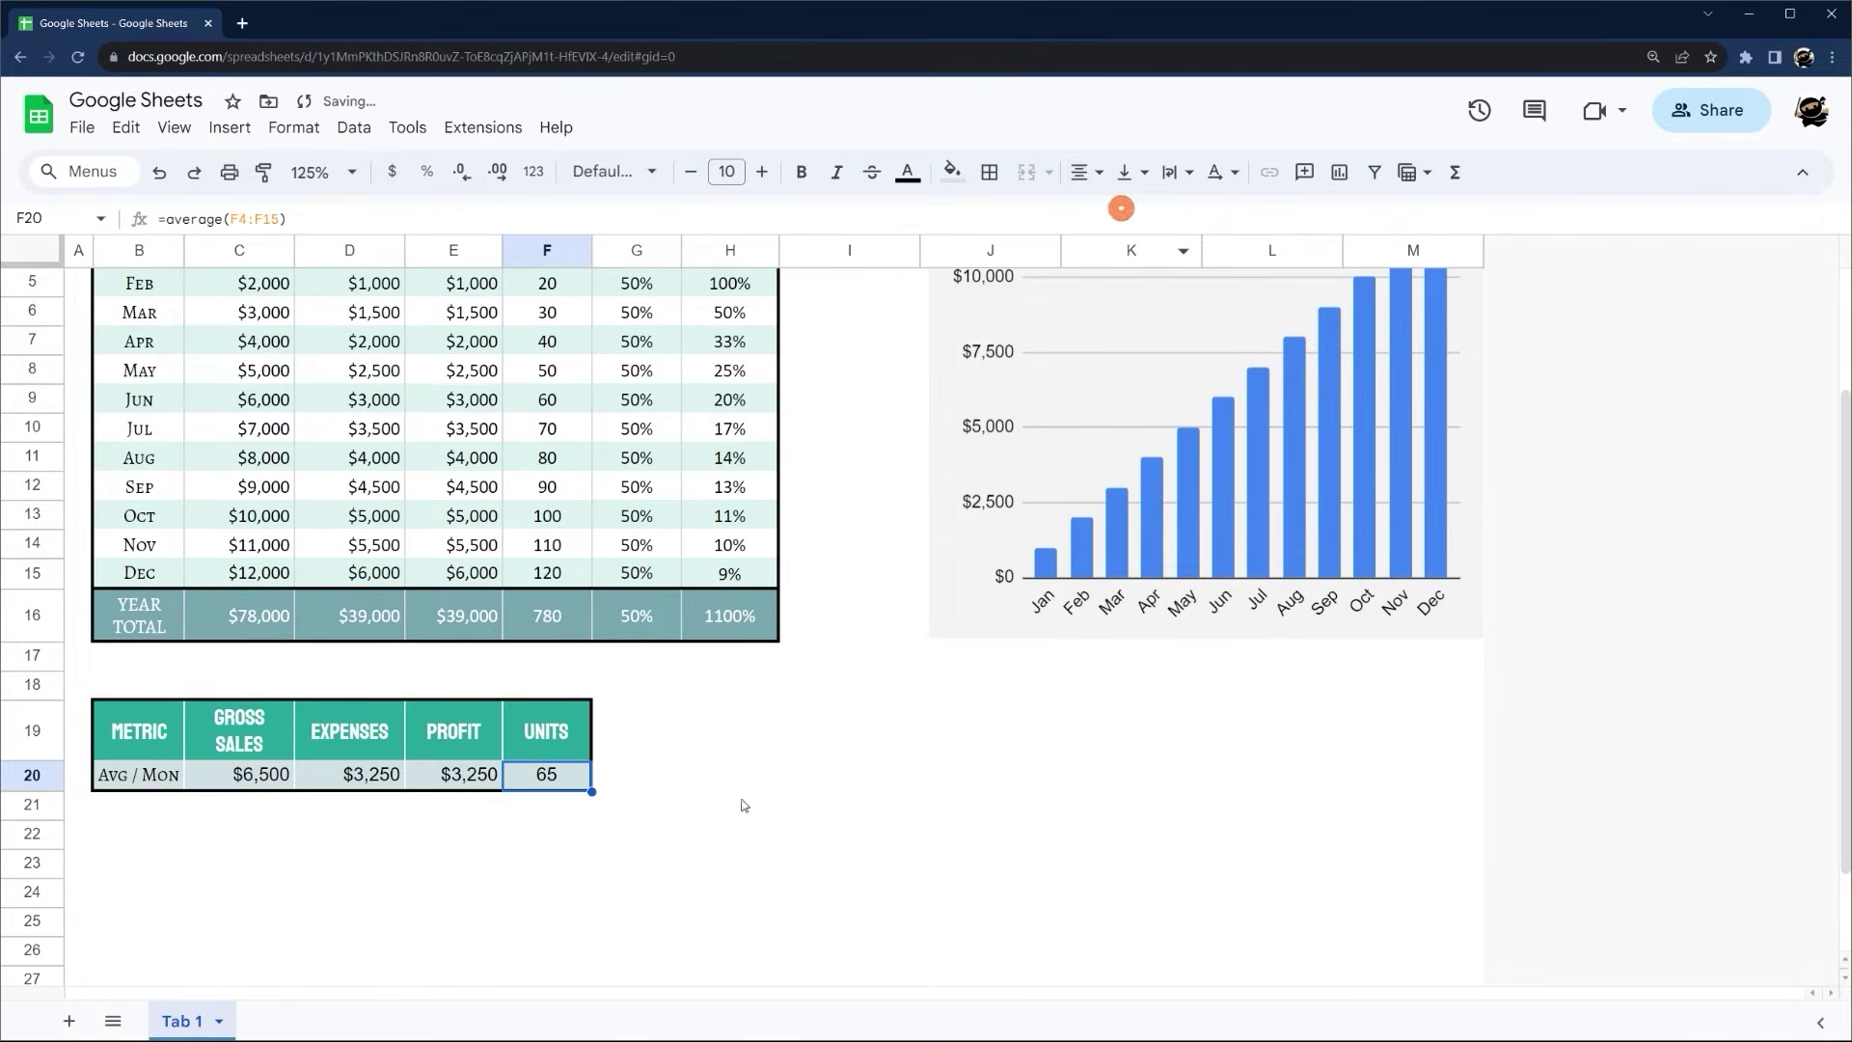
click(730, 804)
Create a filter on the 2023 Sales Table's headers and monthly rows, B3:H15
scroll(701, 794, up, 2)
scroll(700, 794, up, 1)
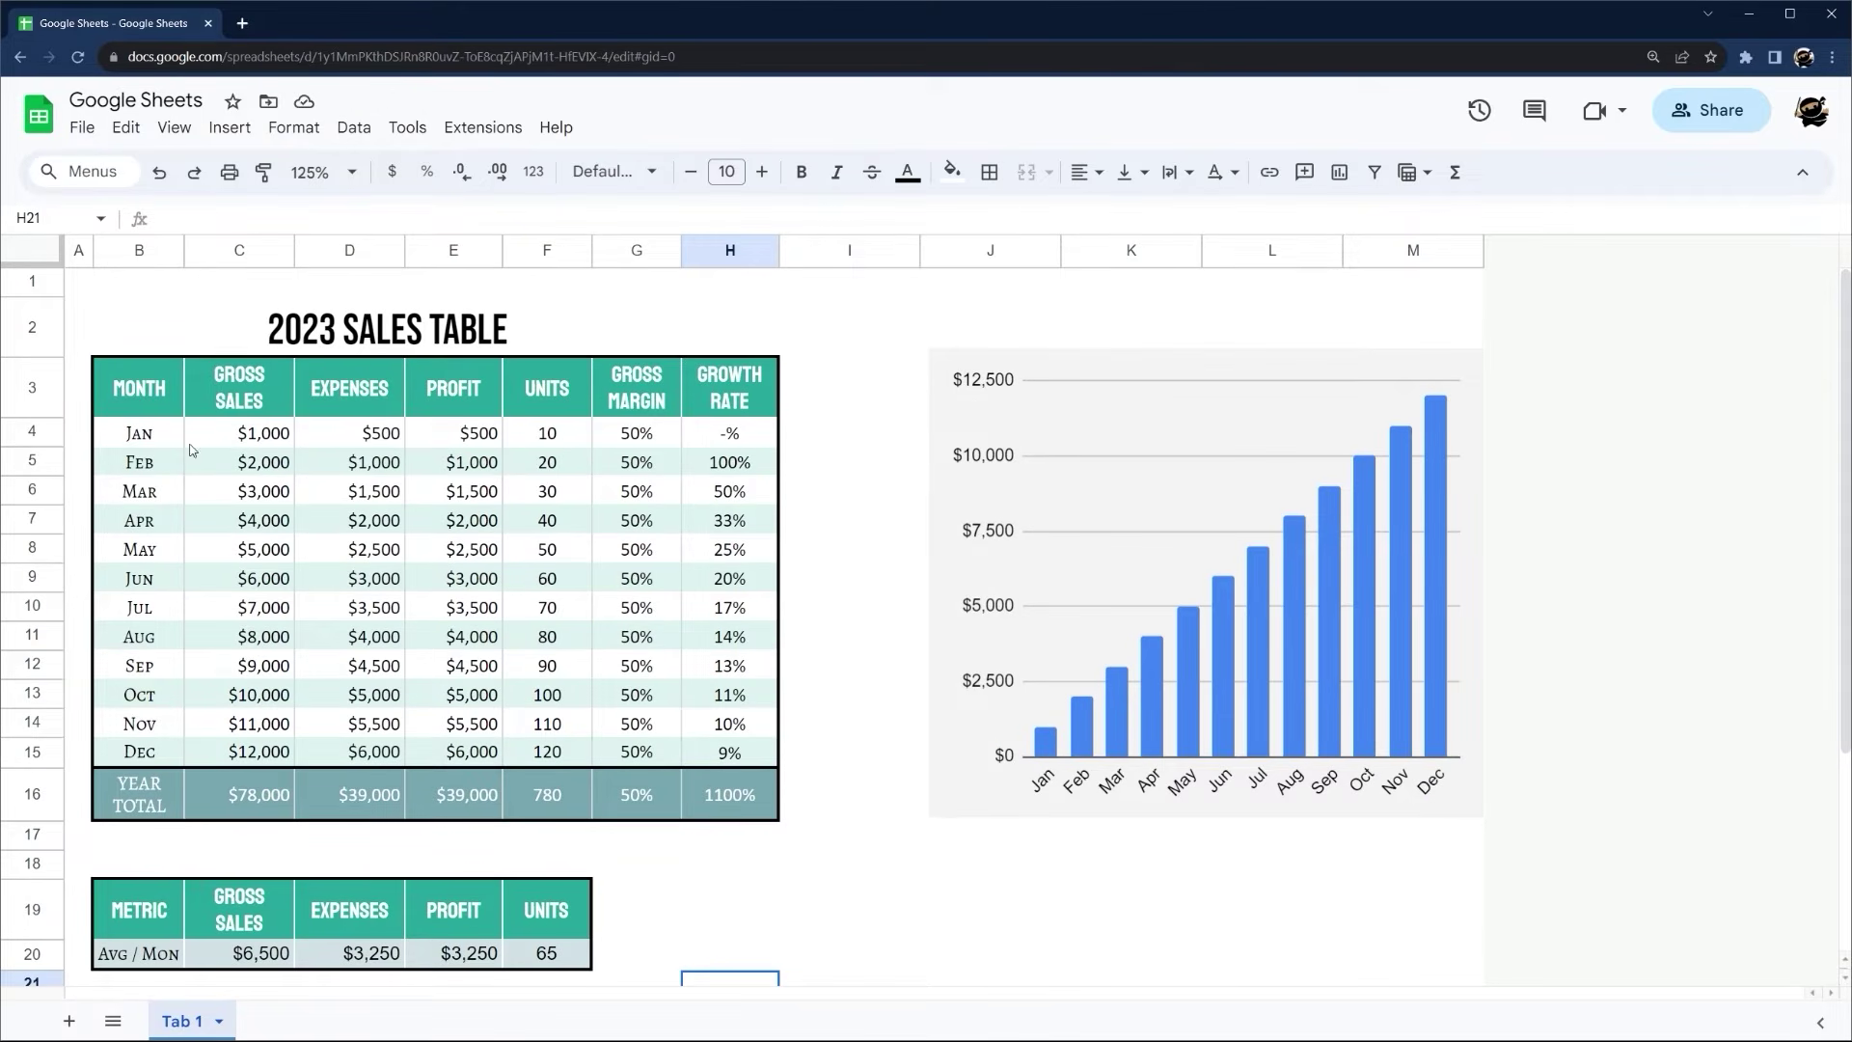
drag(135, 389, 733, 757)
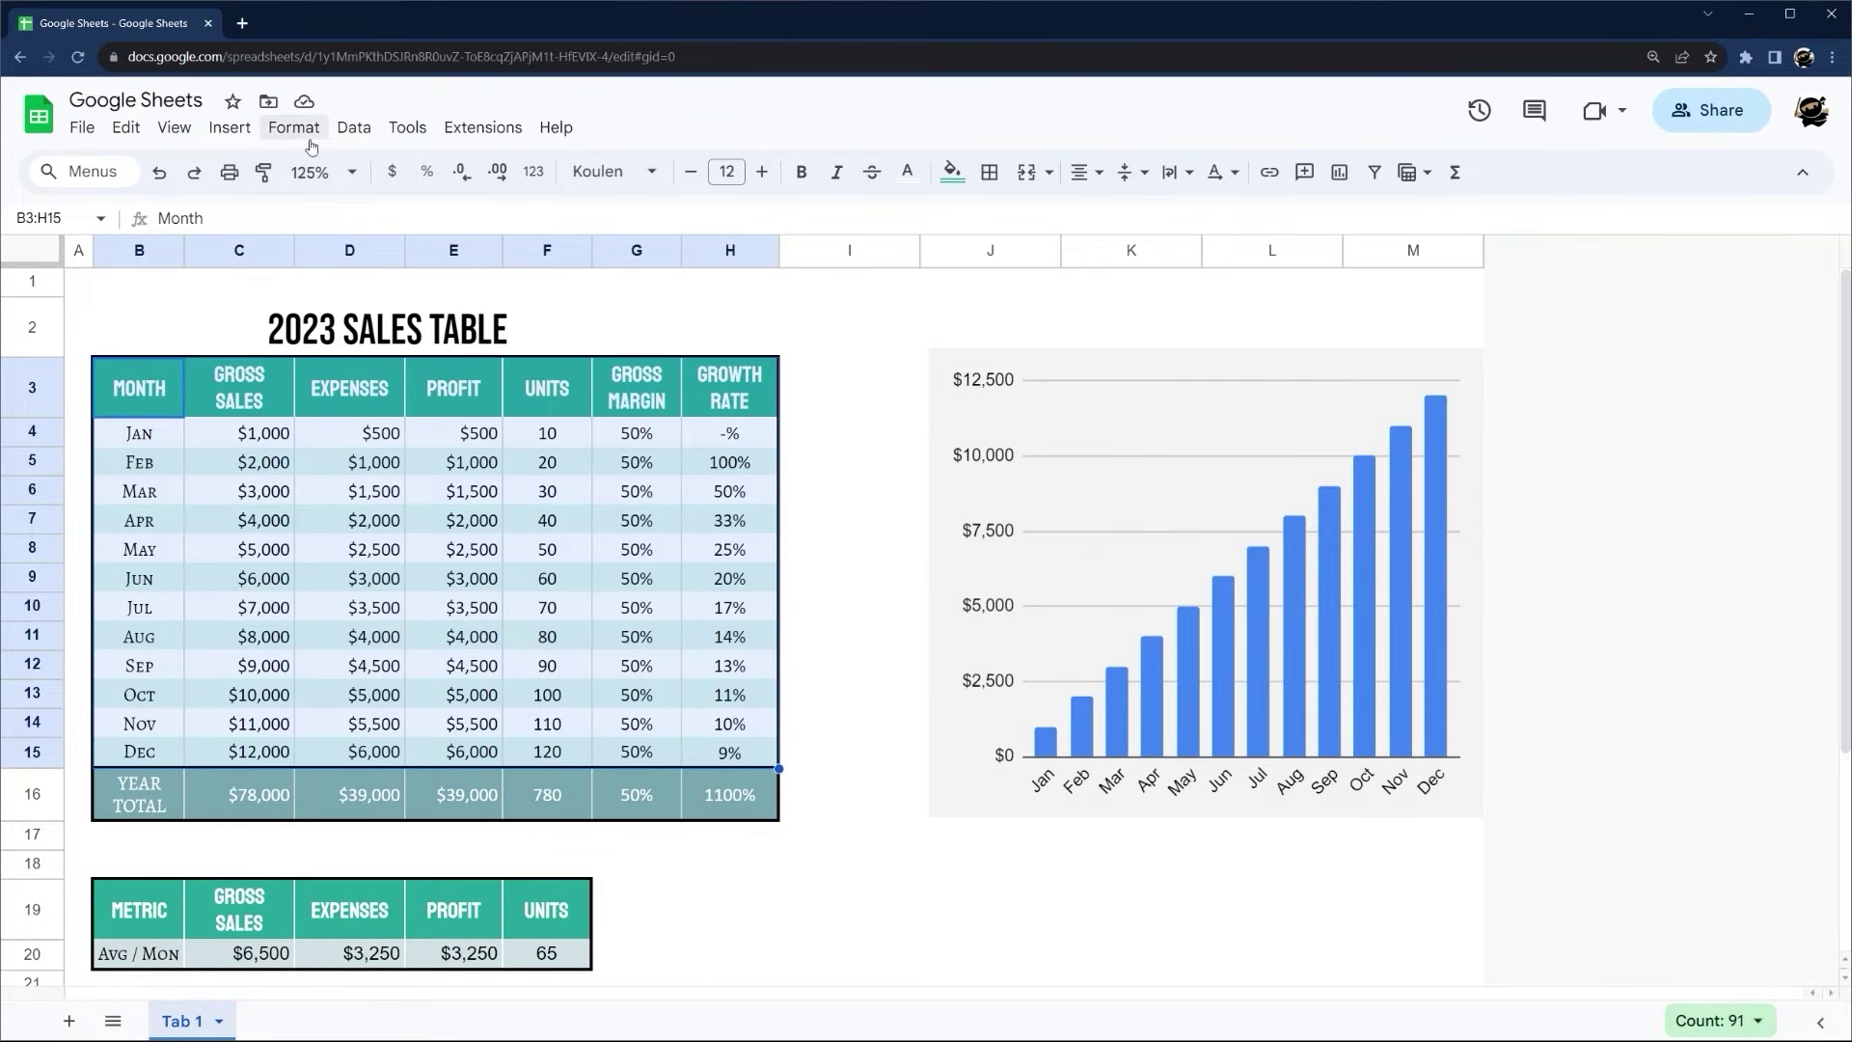
click(354, 127)
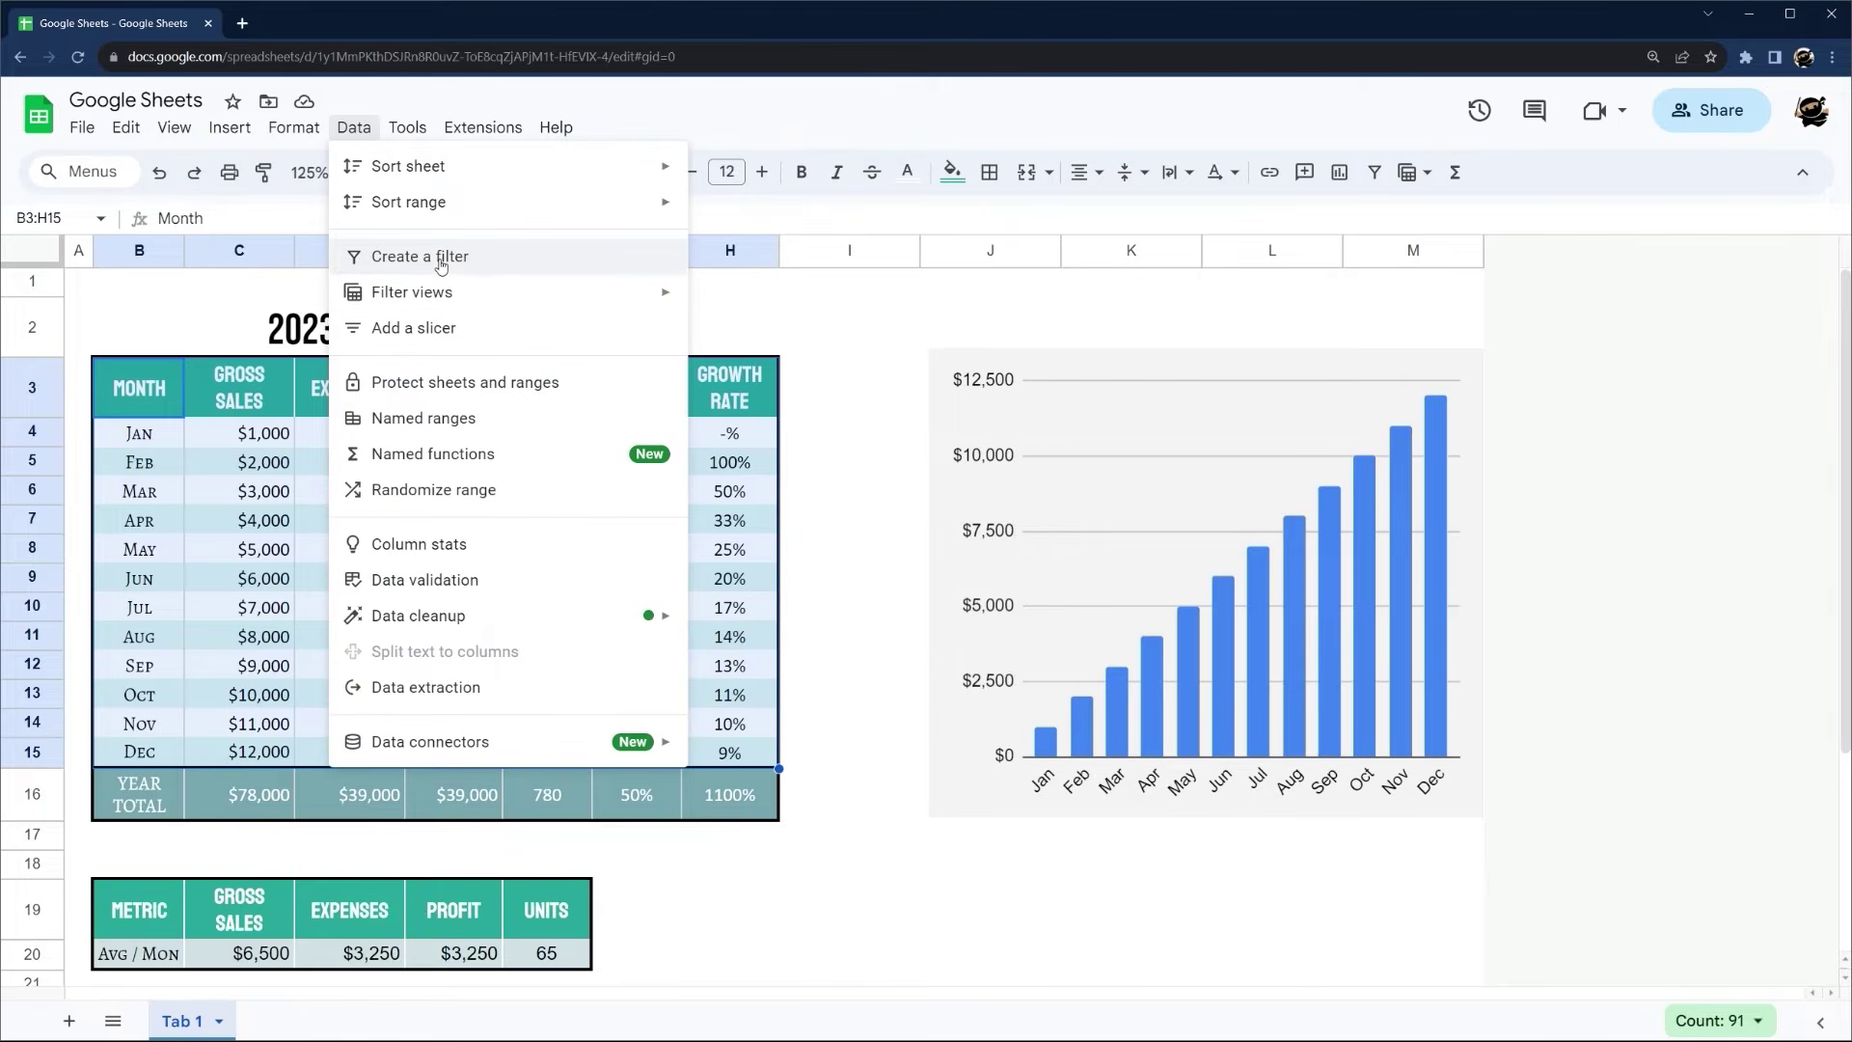
click(1374, 171)
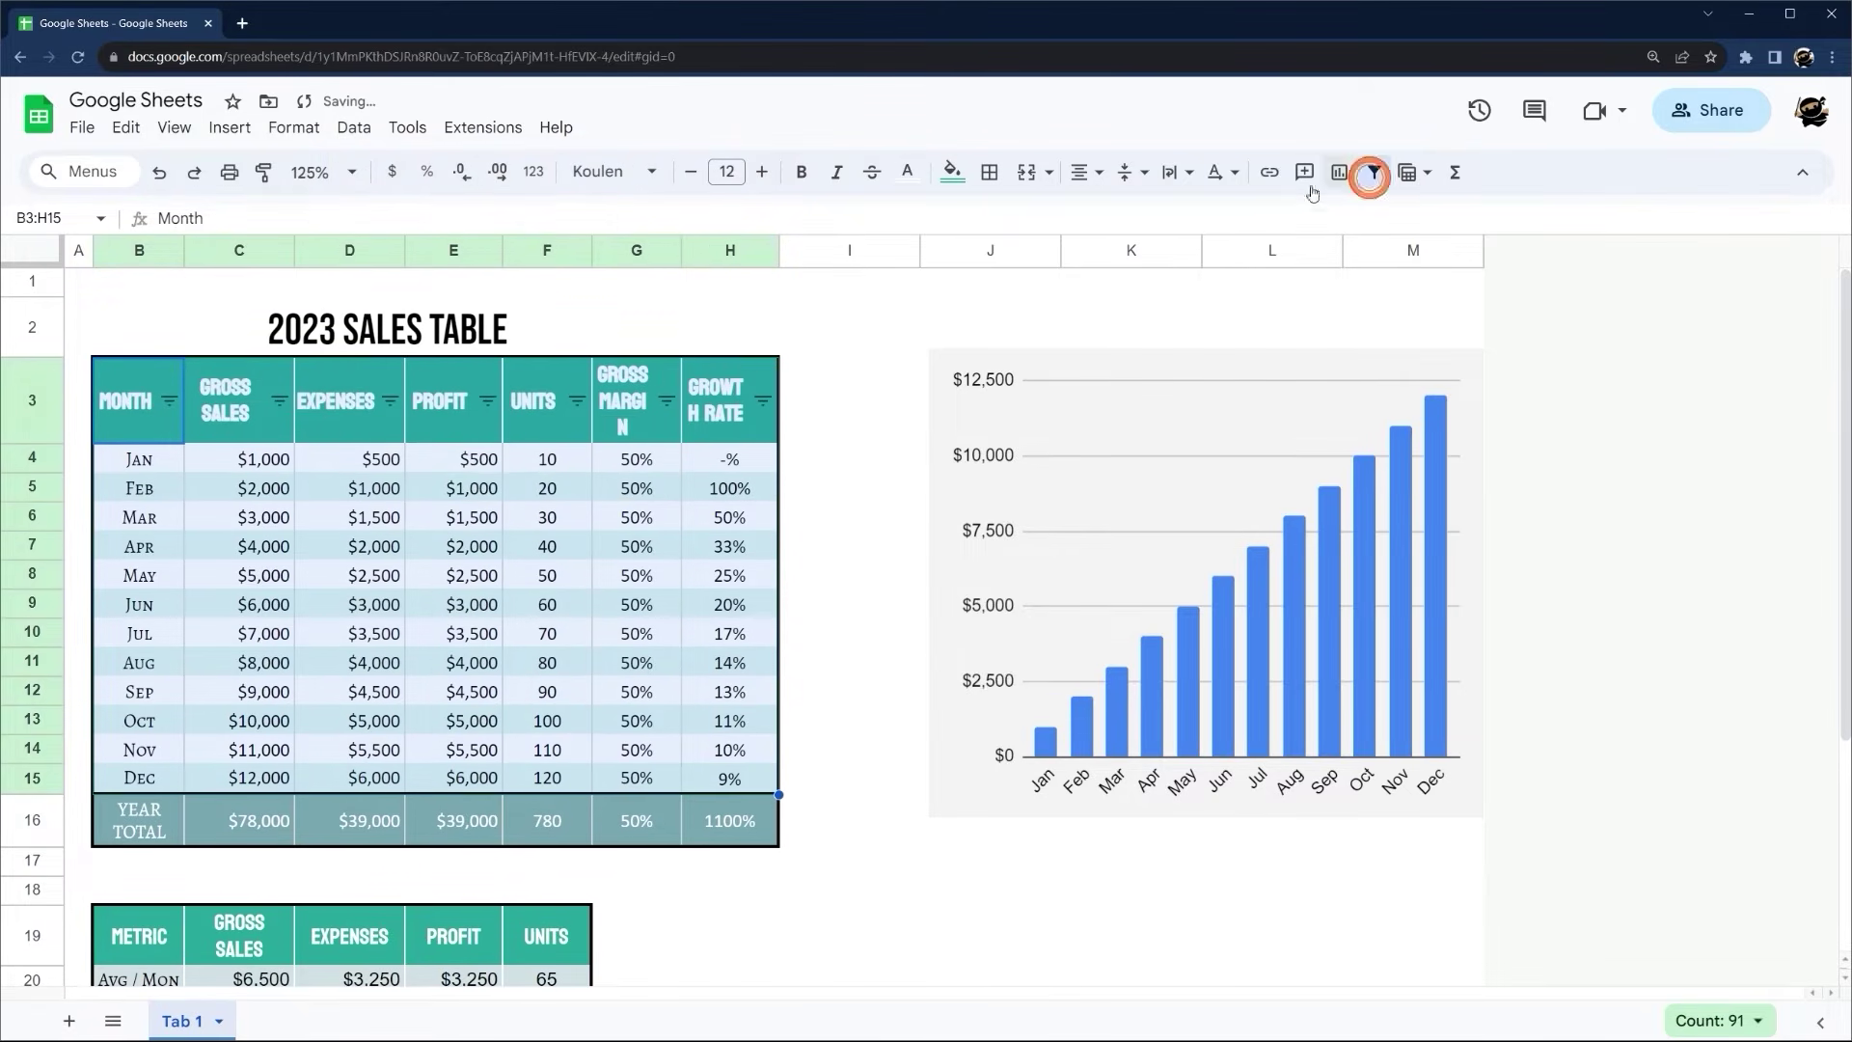
Change the font of the sales table's header row B3:H3 to Calibri
click(108, 417)
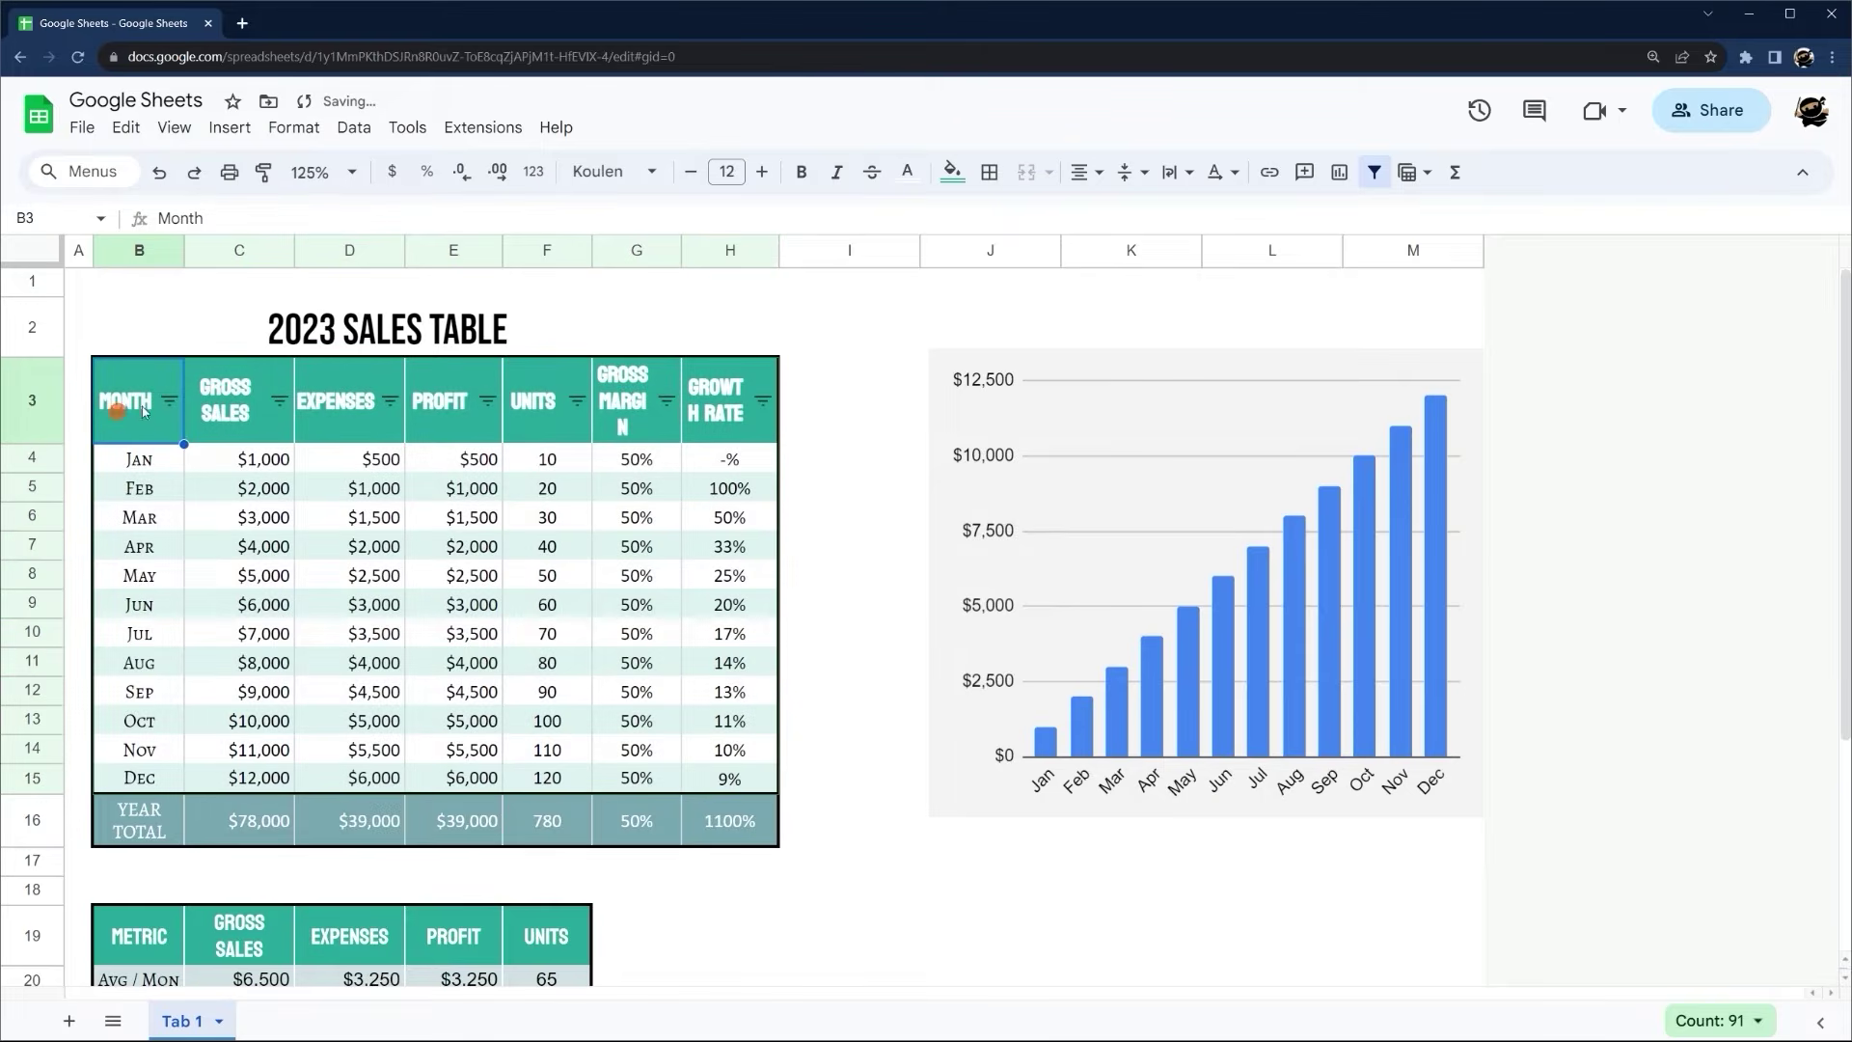
shift+click(719, 407)
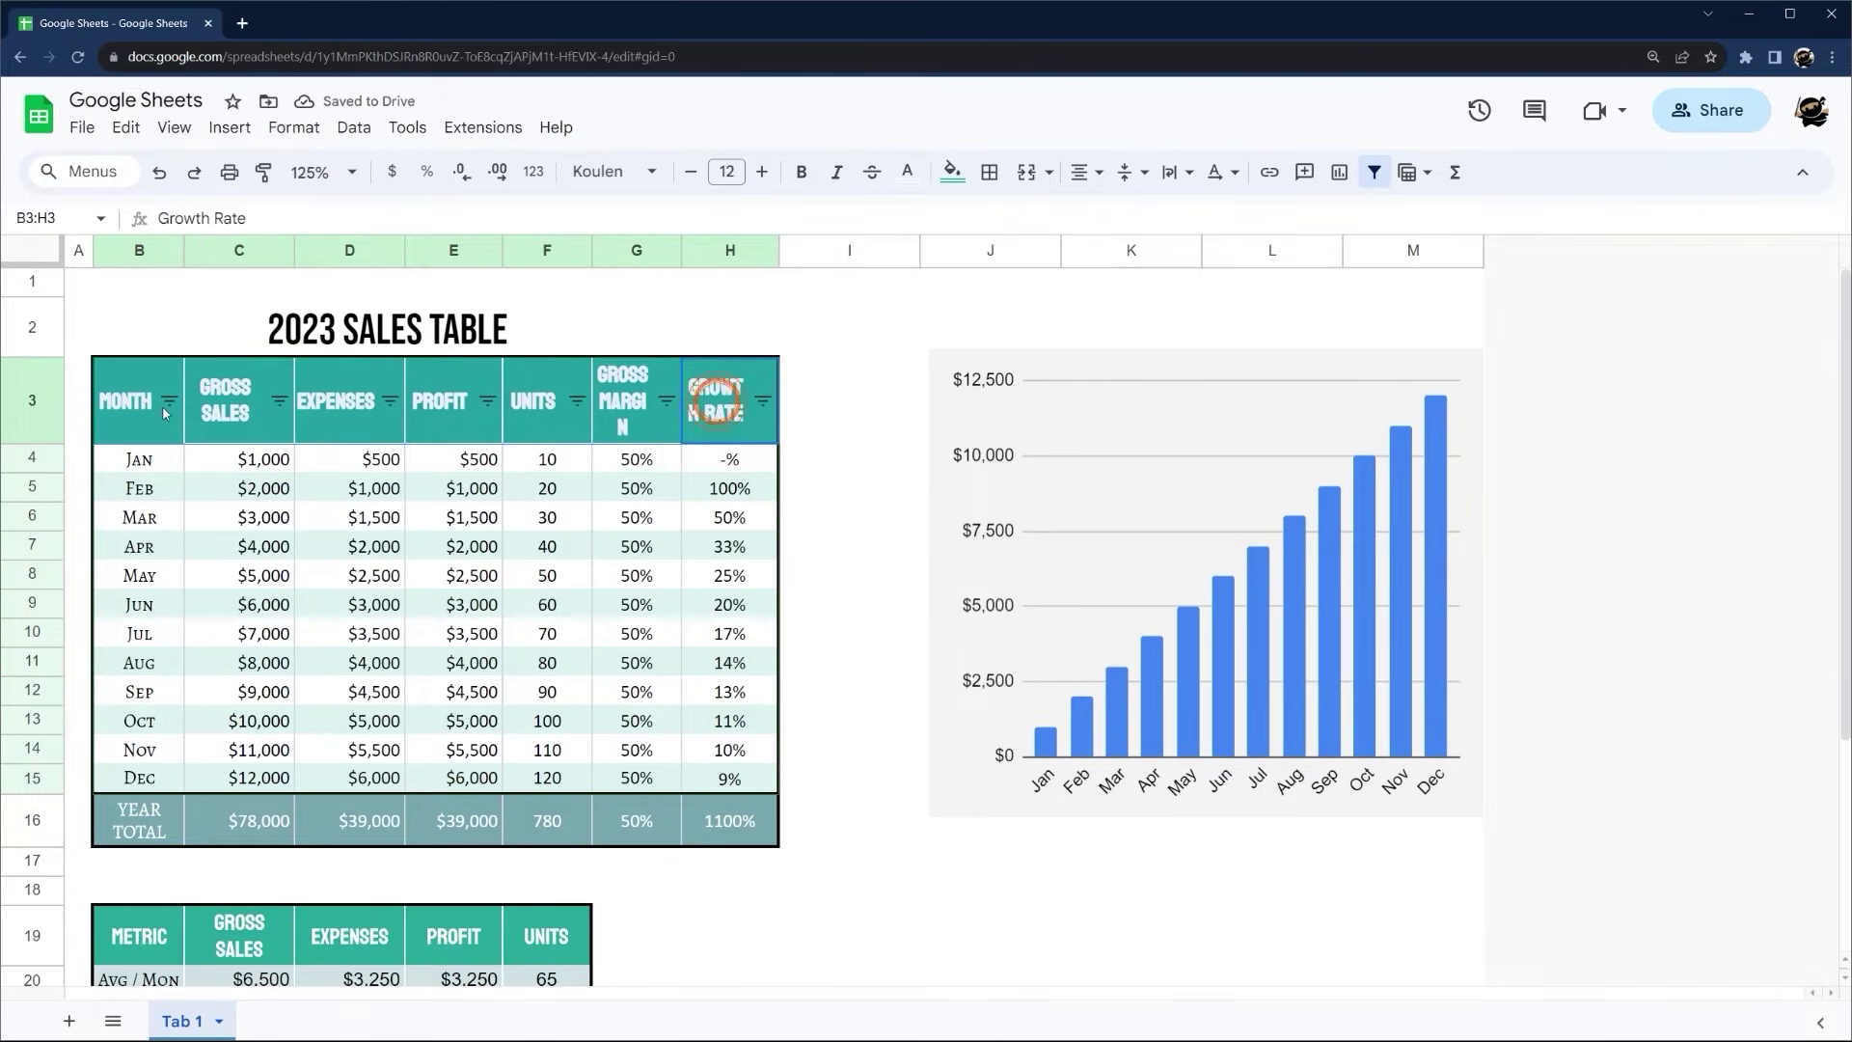
click(618, 172)
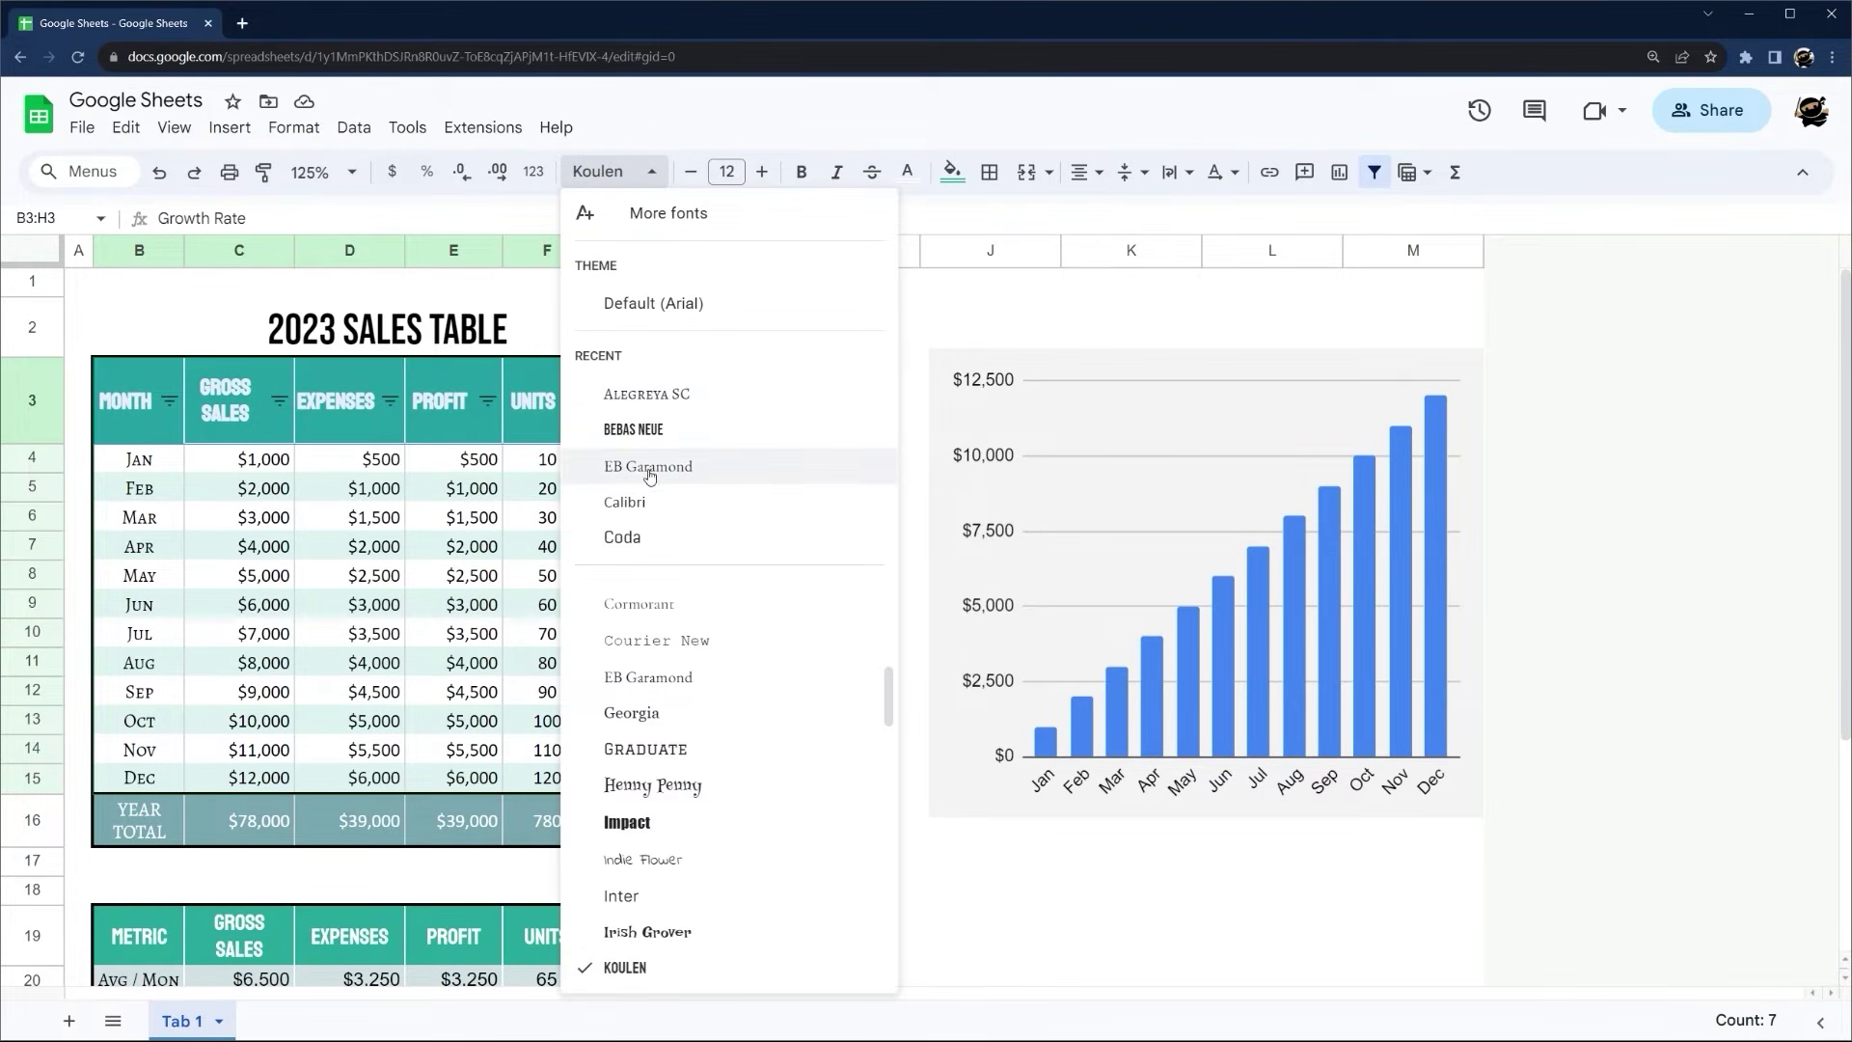
click(627, 502)
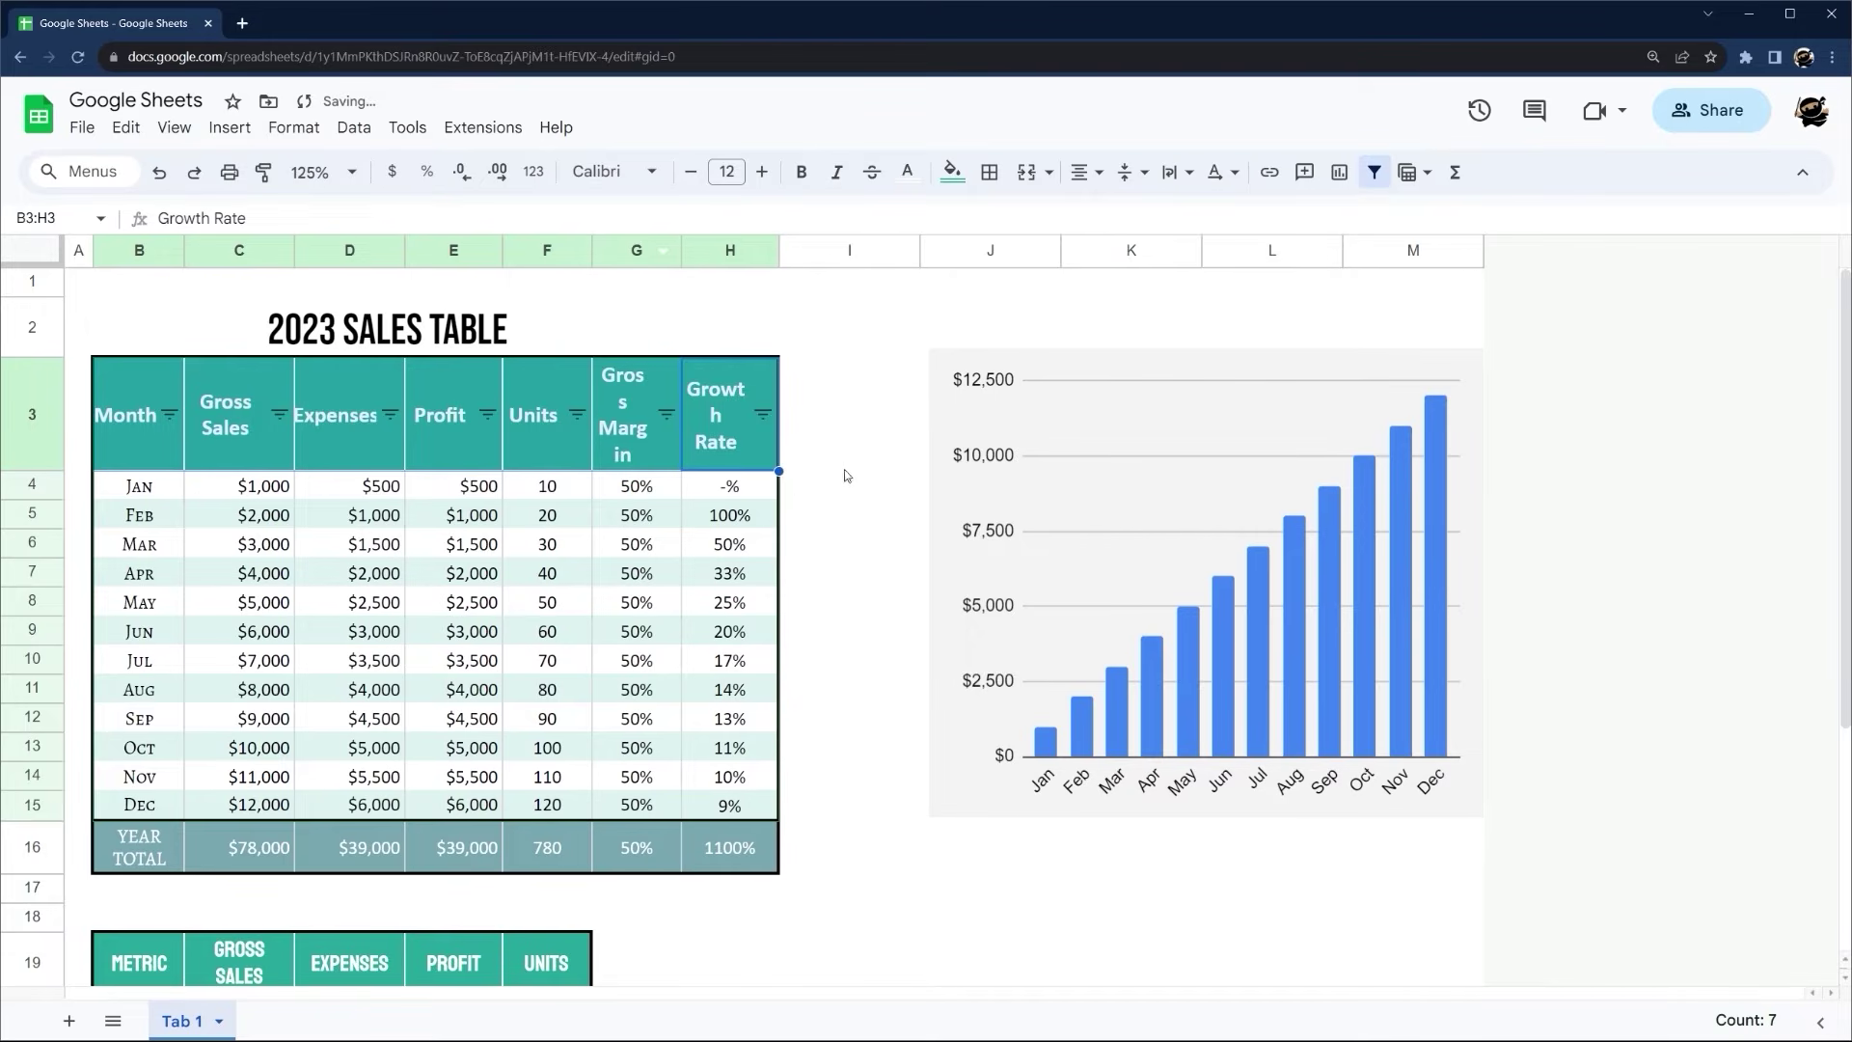
Widen the Gross Margin, Growth Rate and Expenses columns so their headings fit beside the filter icons
drag(682, 250, 829, 249)
click(826, 327)
drag(404, 251, 419, 250)
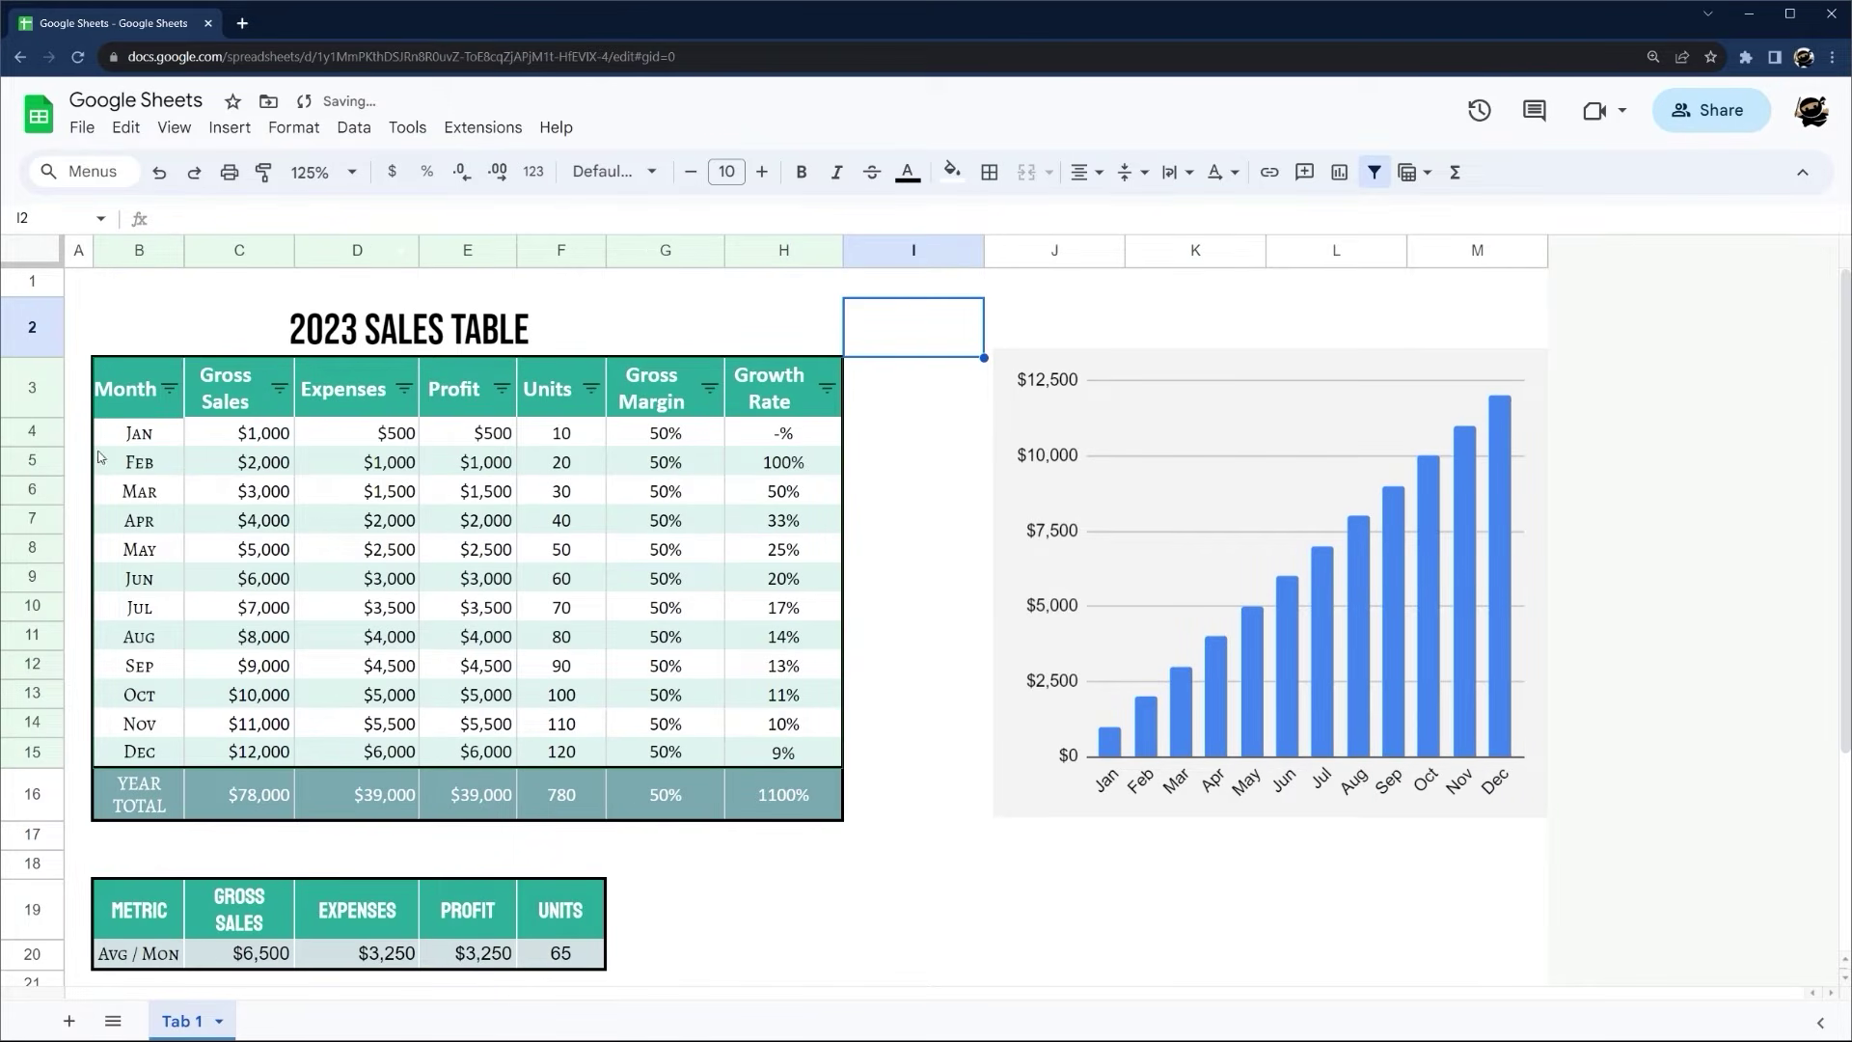
Try sorting the filtered table by Month from Z to A, and undo the sort
click(169, 388)
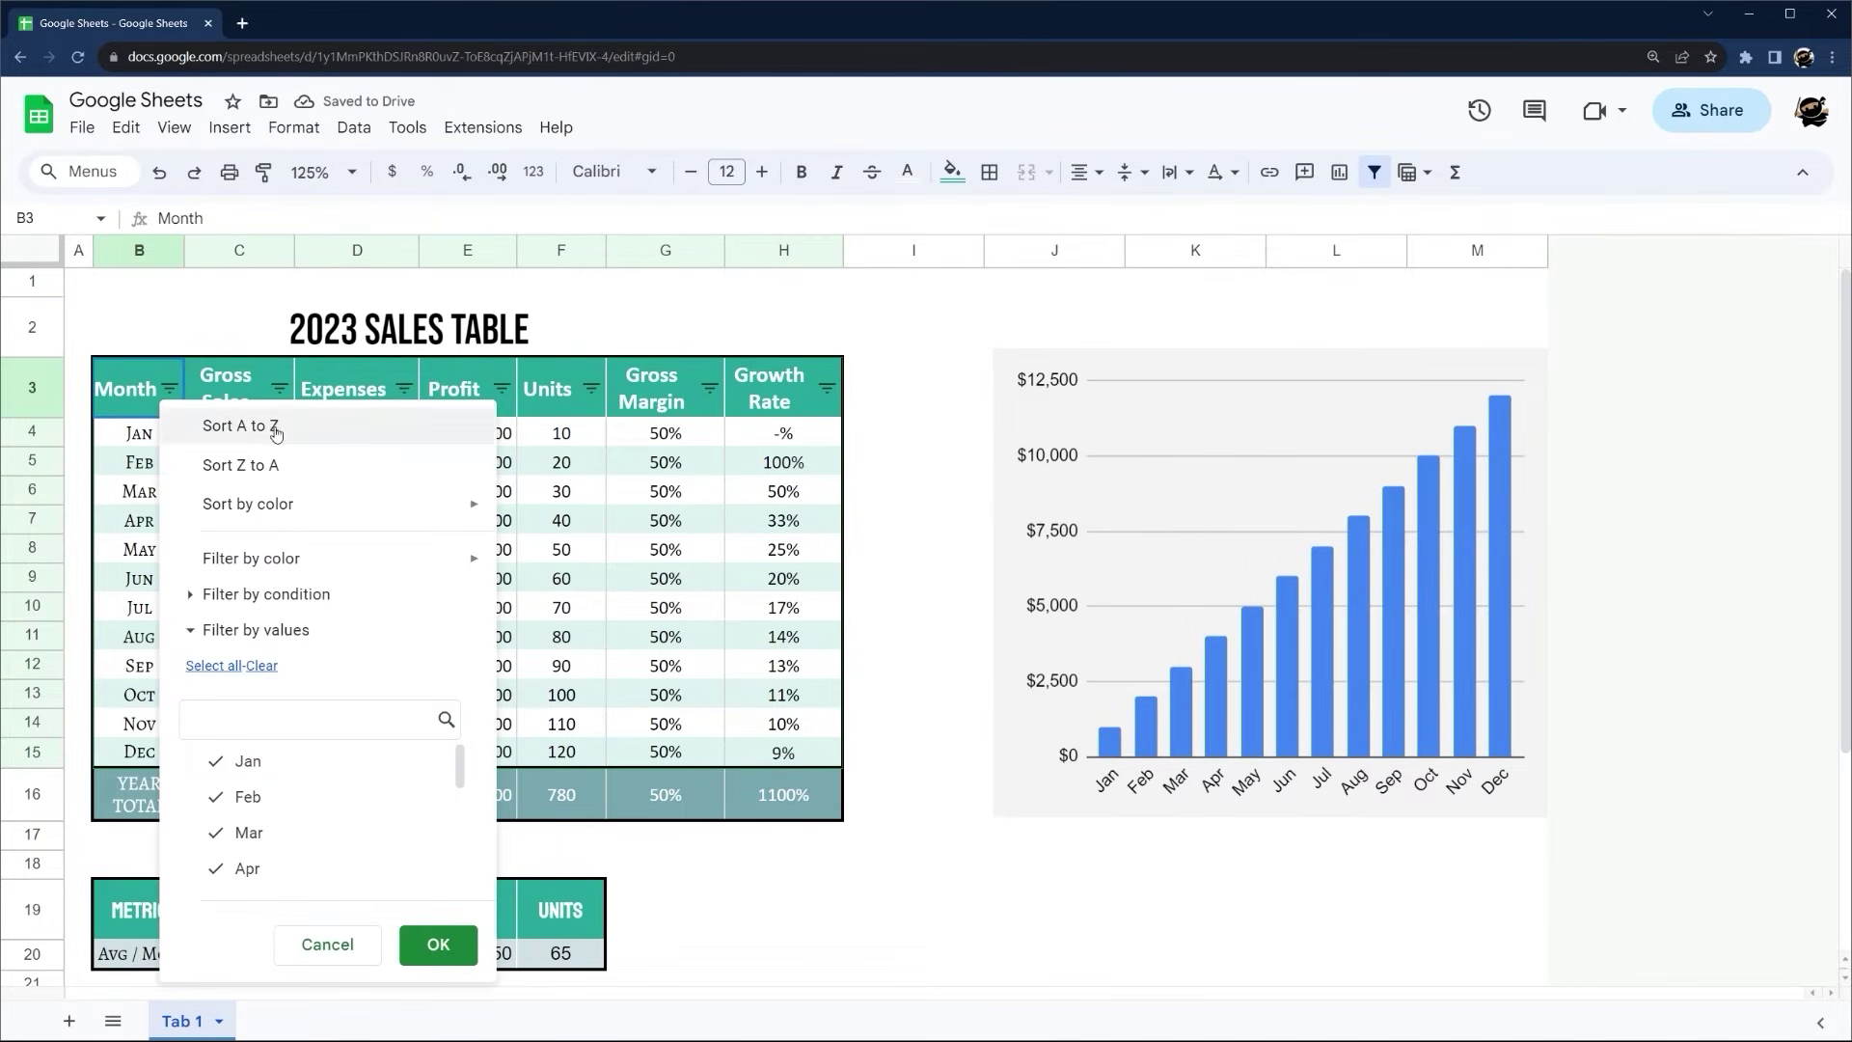
click(252, 471)
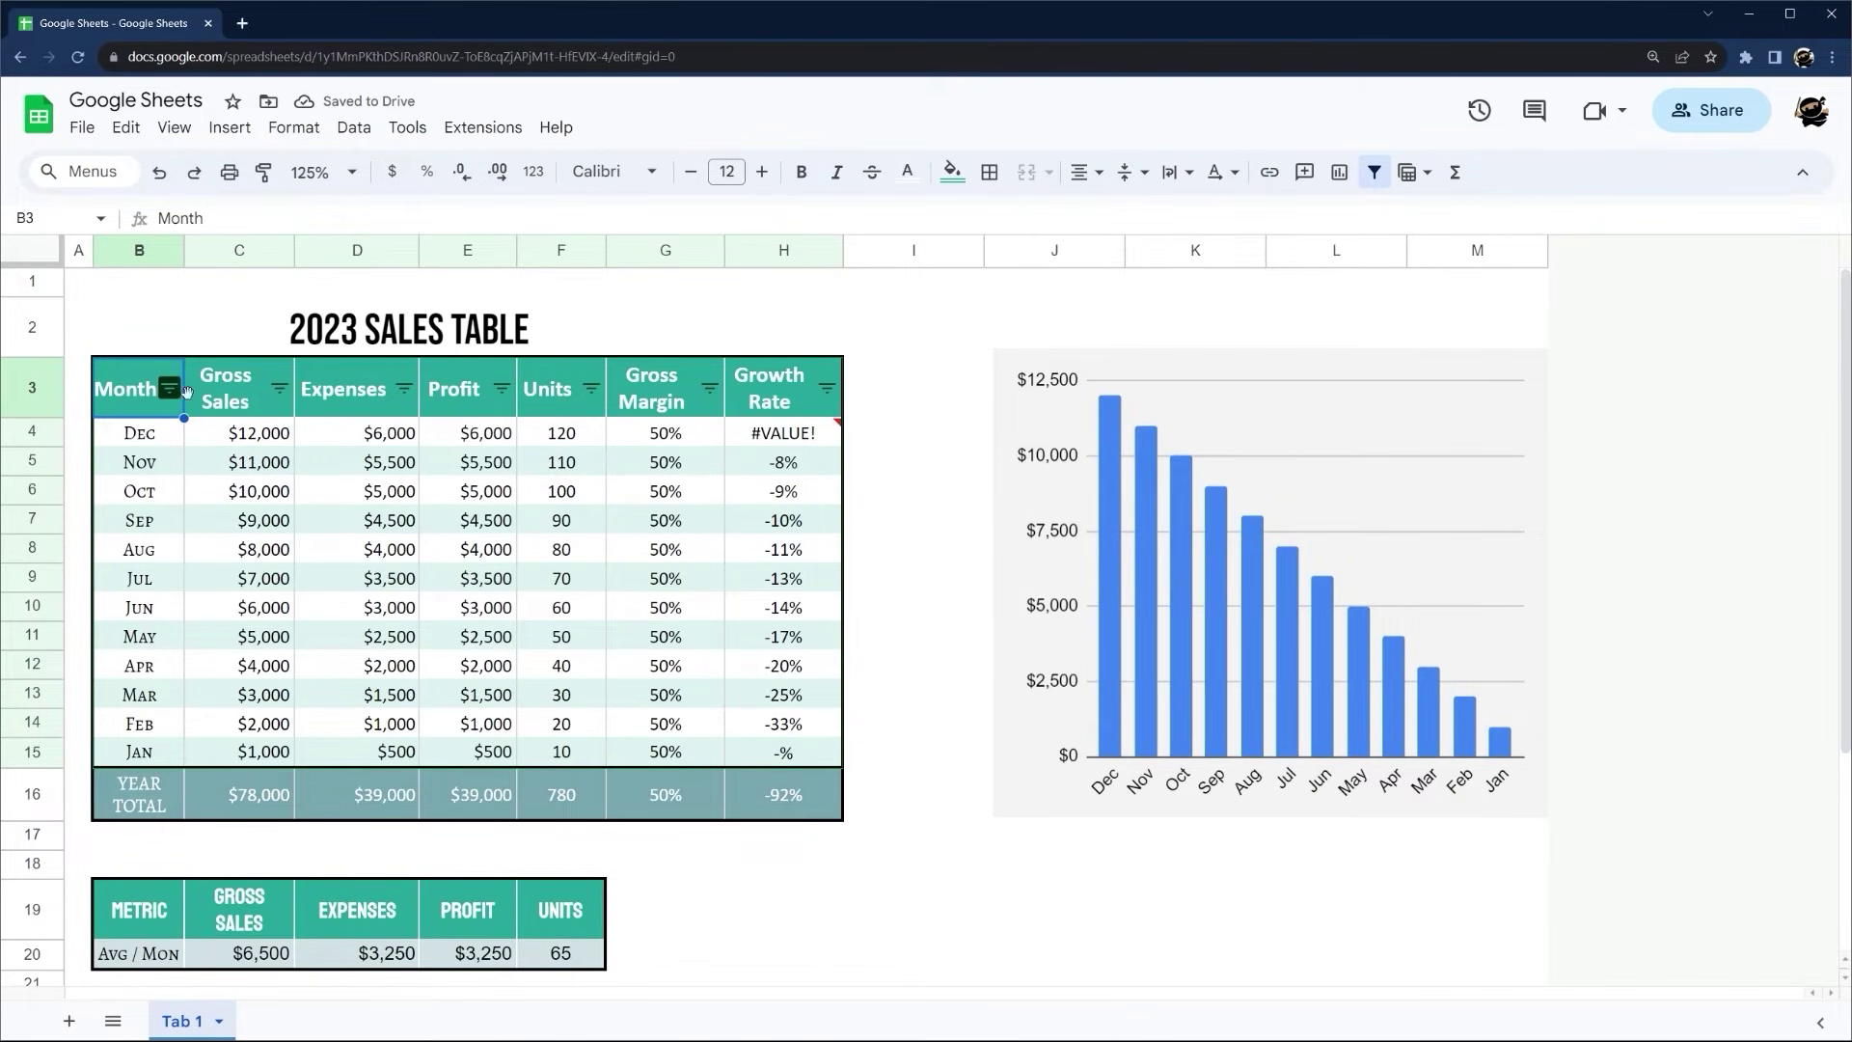
key(ctrl+z)
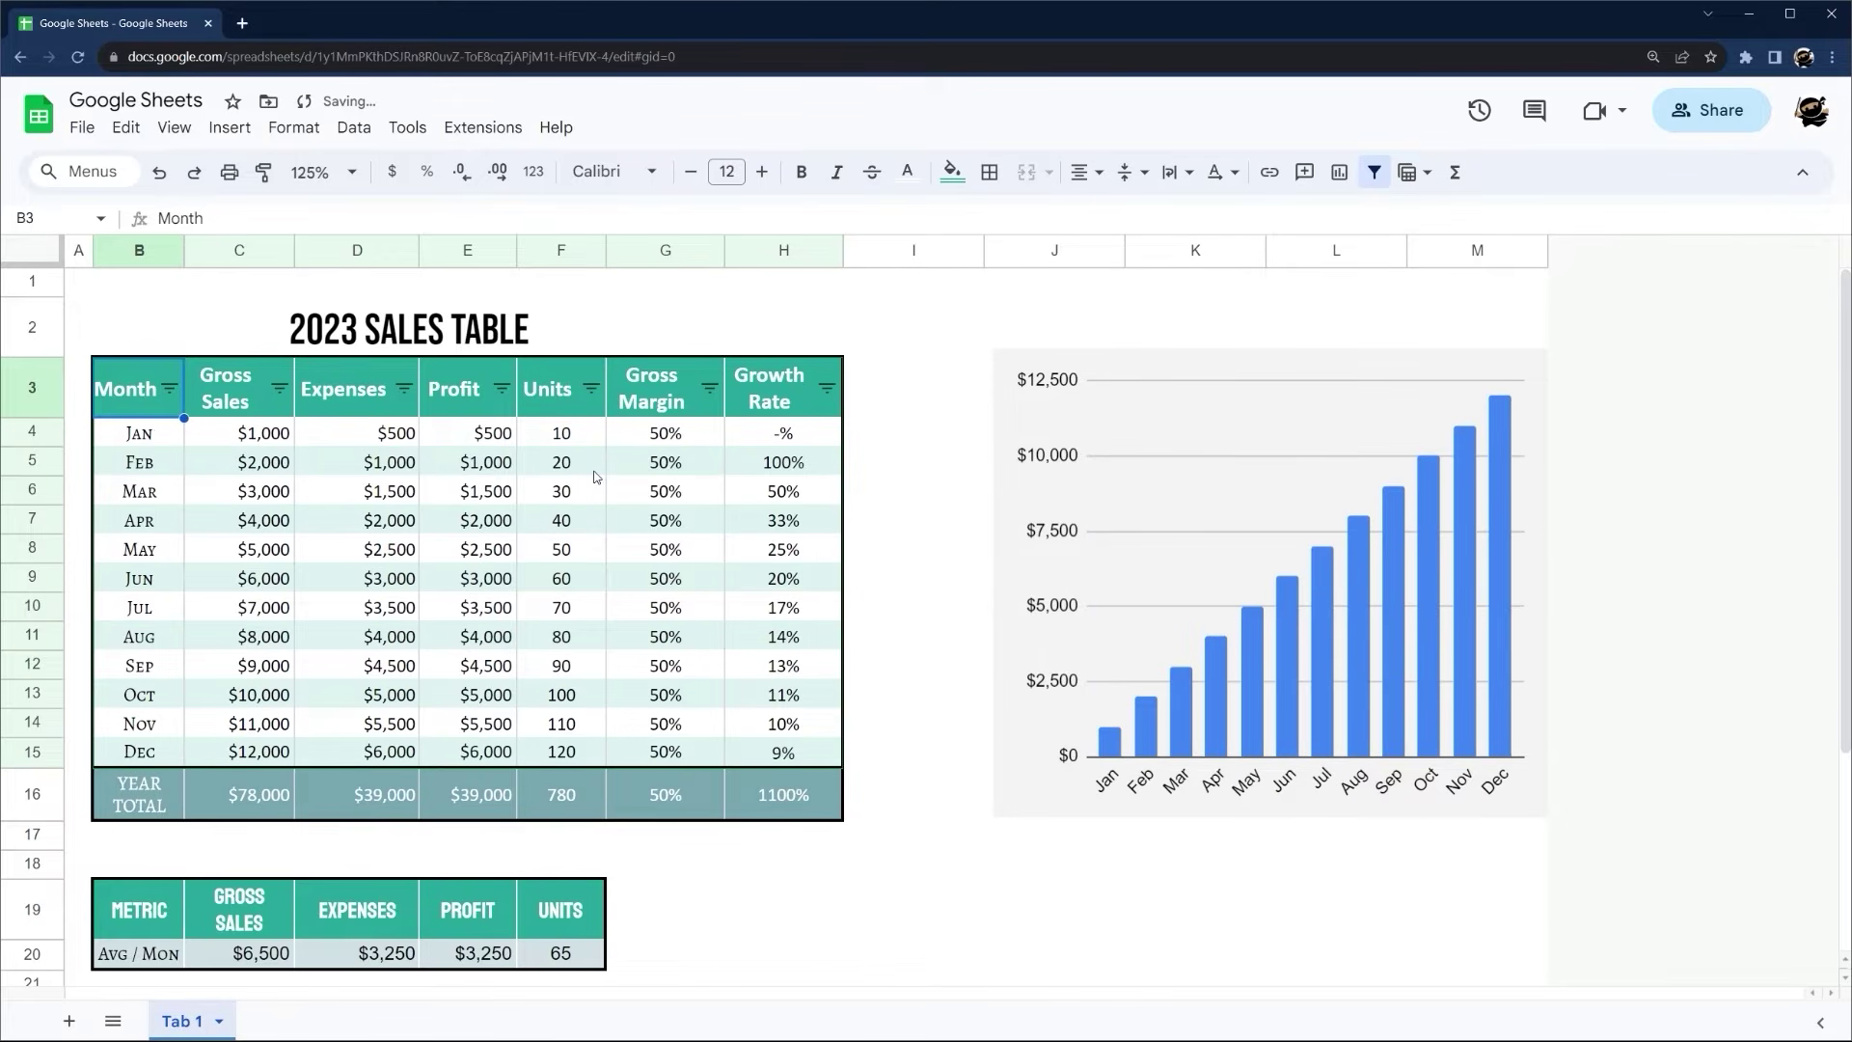
Replace the table's filter with one that covers only C3:H15, leaving out the Month column
click(1375, 172)
click(913, 433)
drag(206, 397, 830, 754)
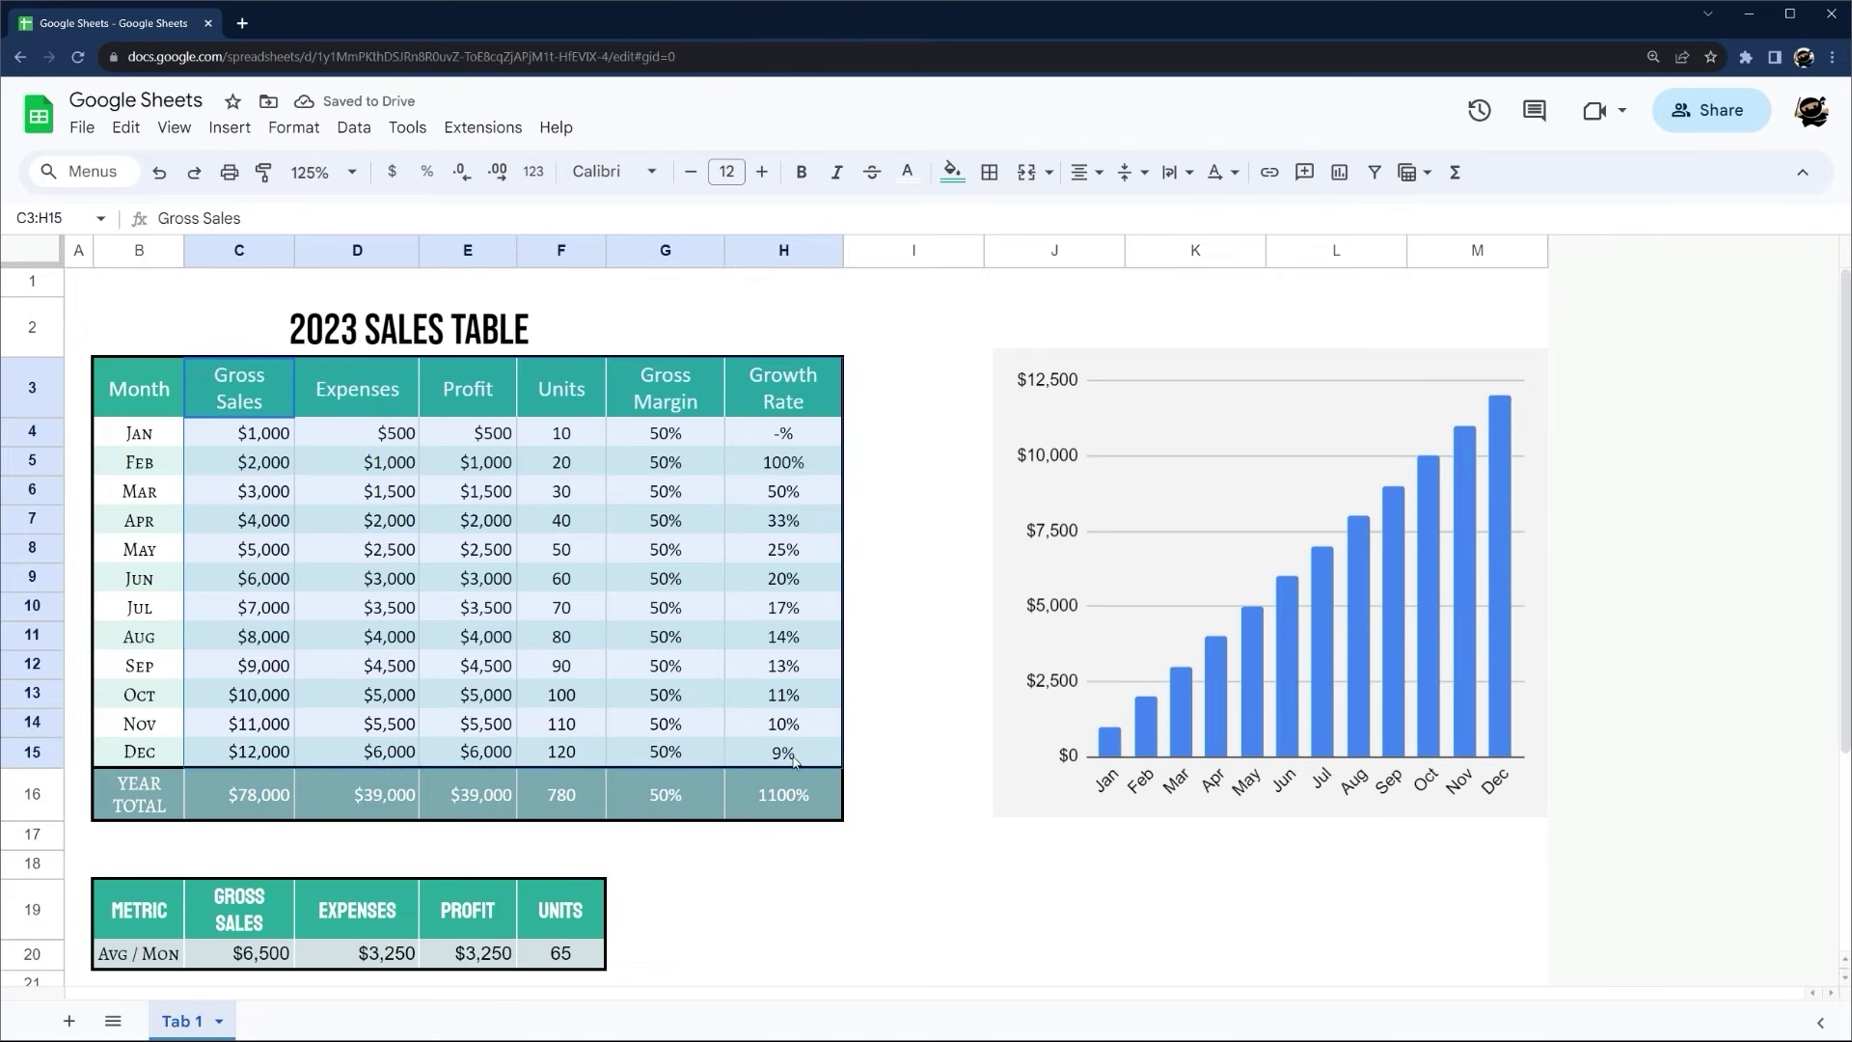
click(1378, 174)
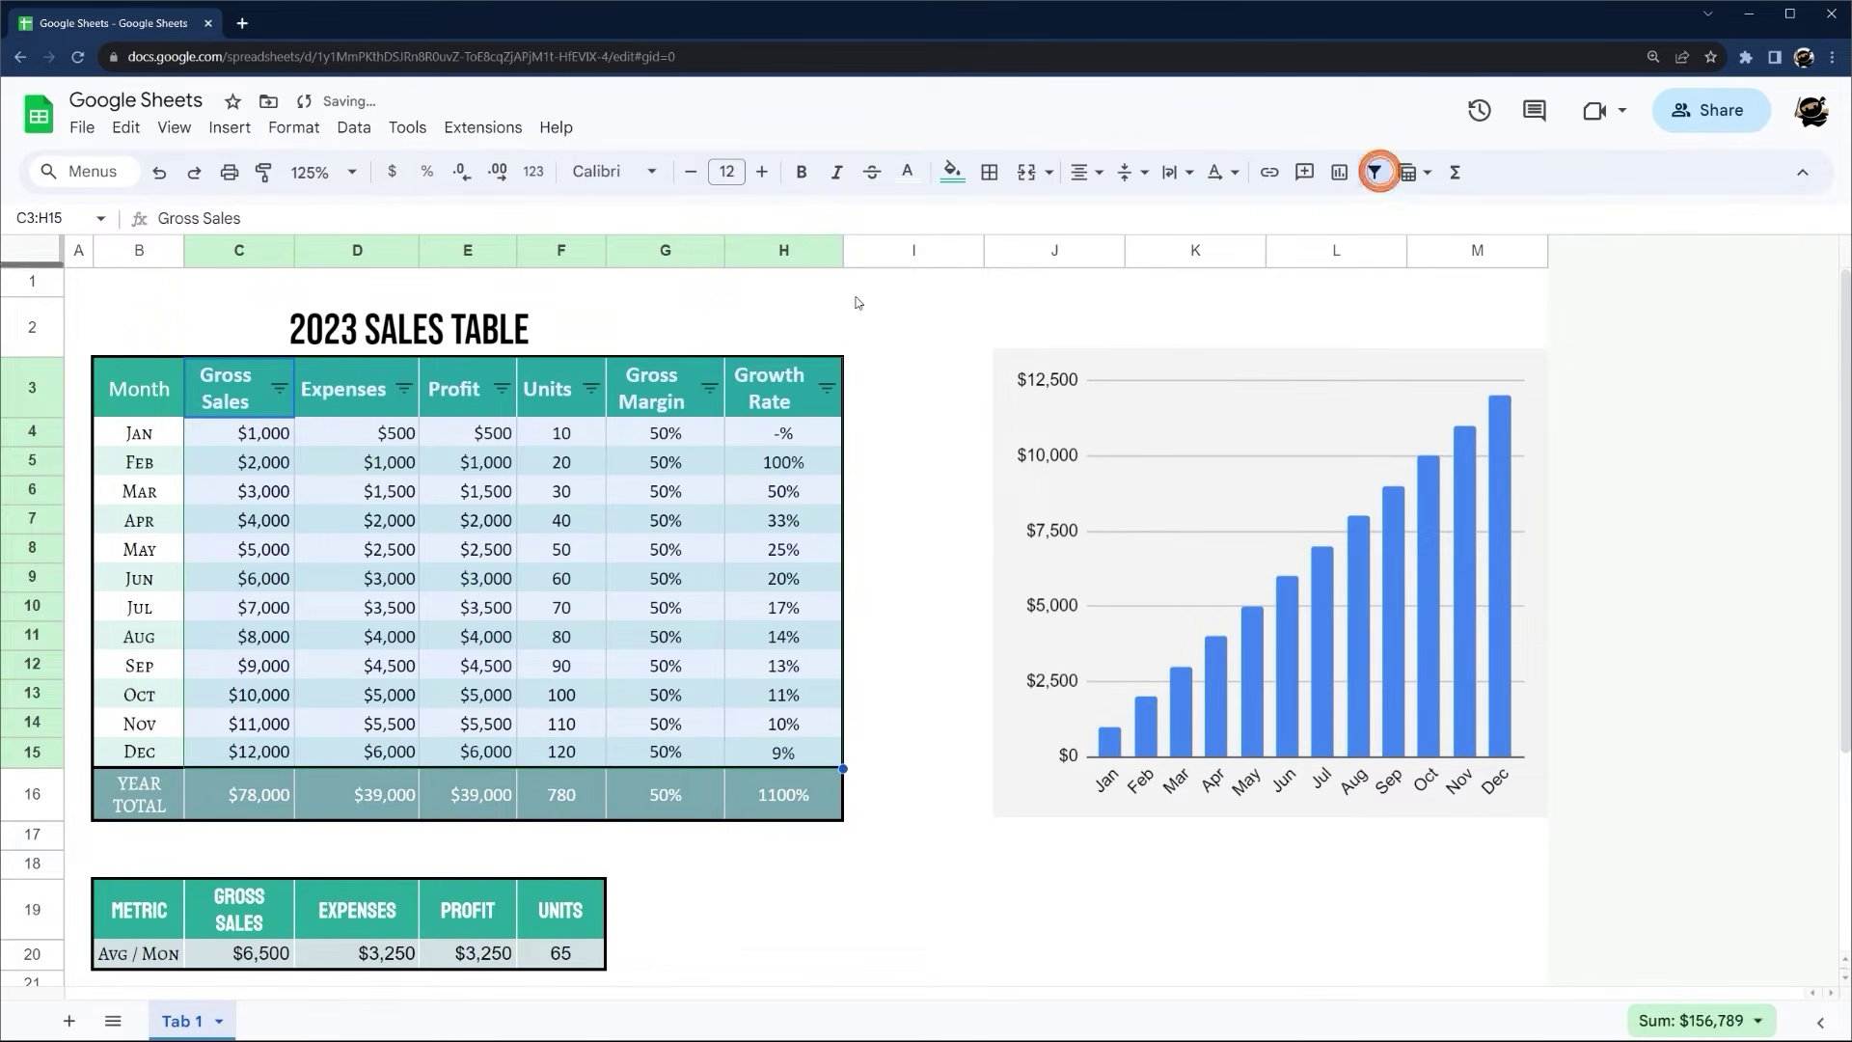
Sort the filtered range C3:H15 by Gross Sales from Z to A
click(280, 389)
click(359, 464)
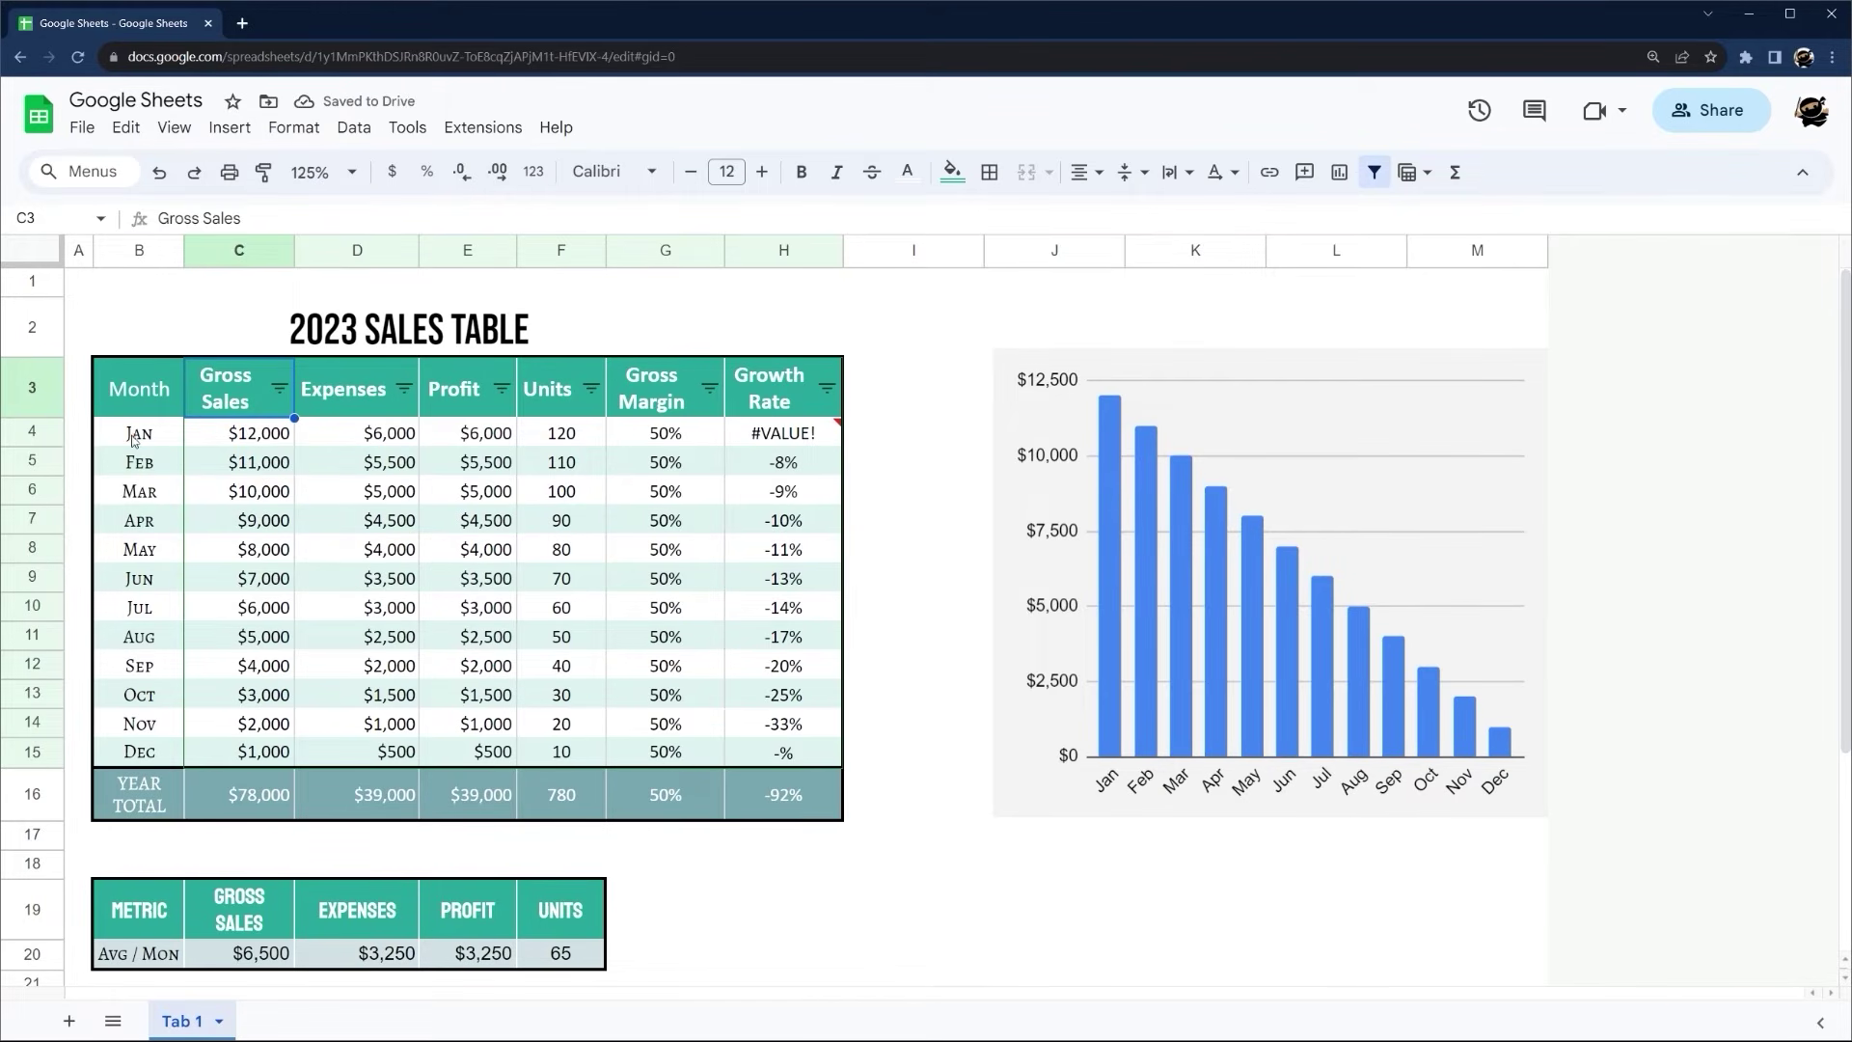
drag(135, 439, 261, 608)
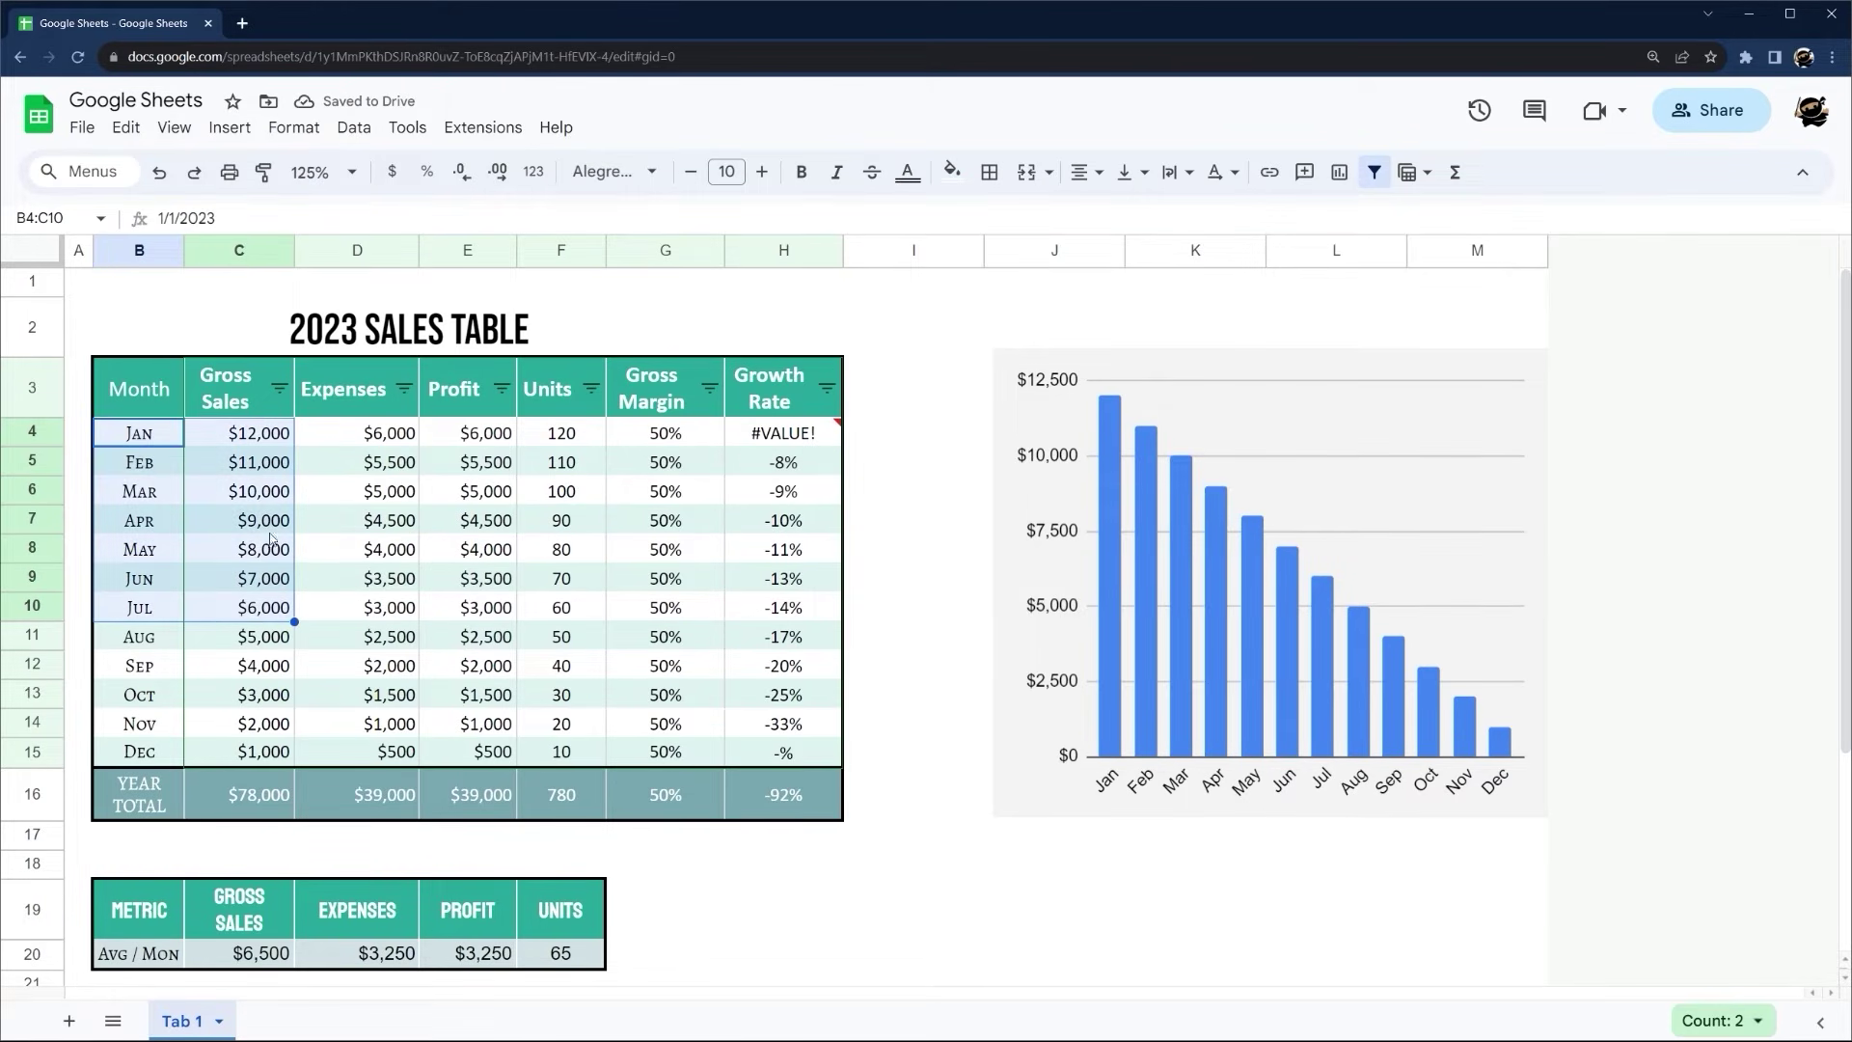
click(150, 439)
click(236, 432)
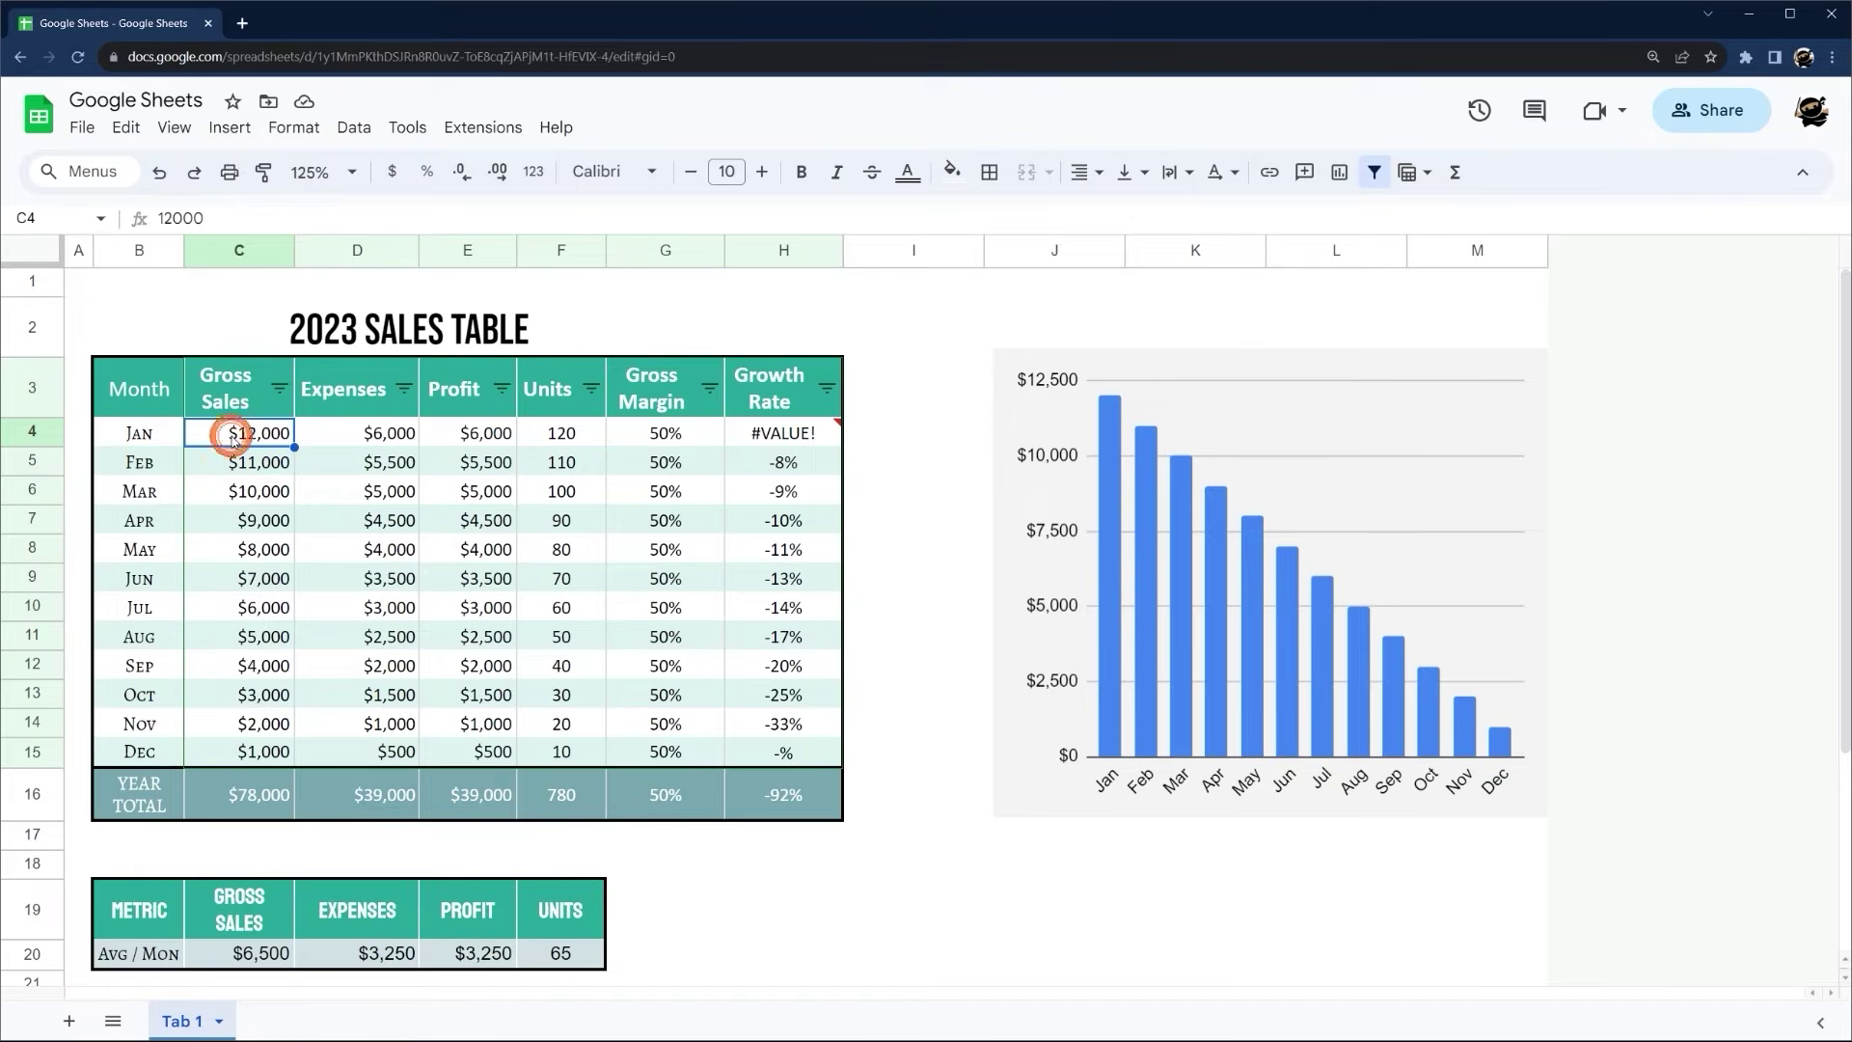
click(279, 390)
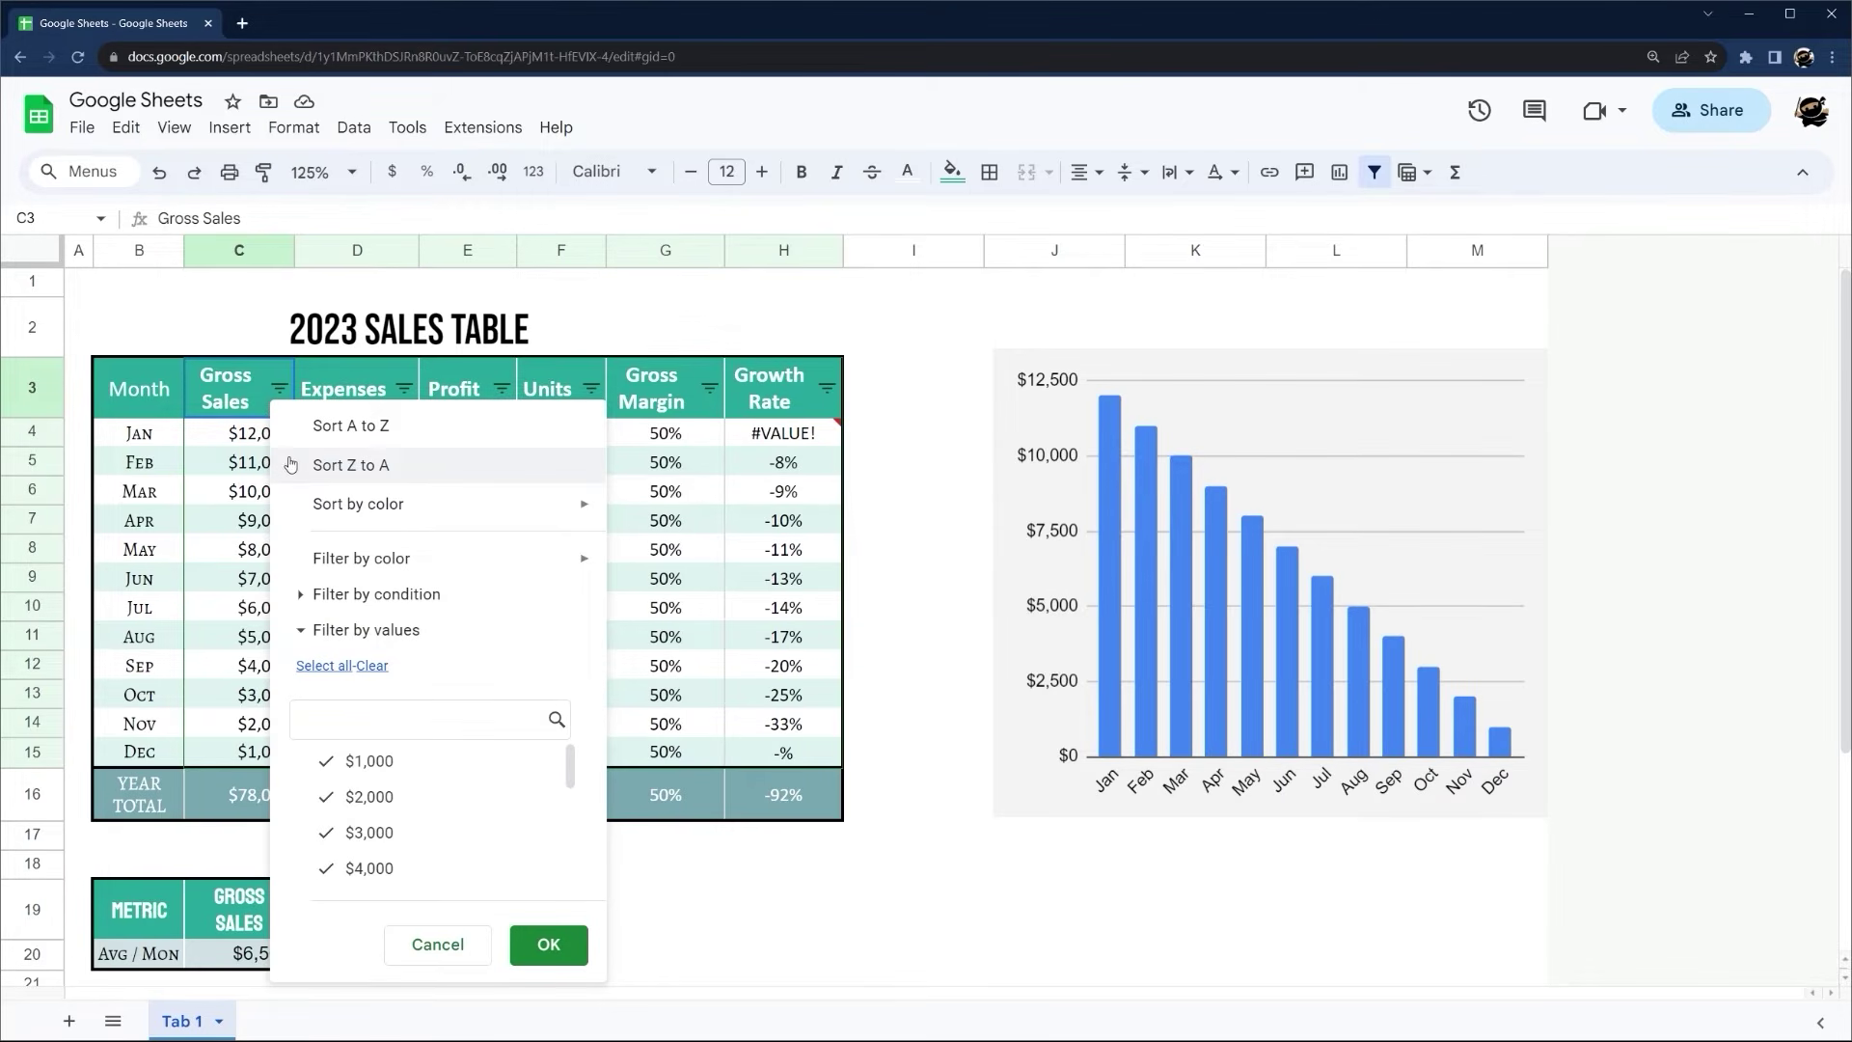
click(438, 940)
click(229, 433)
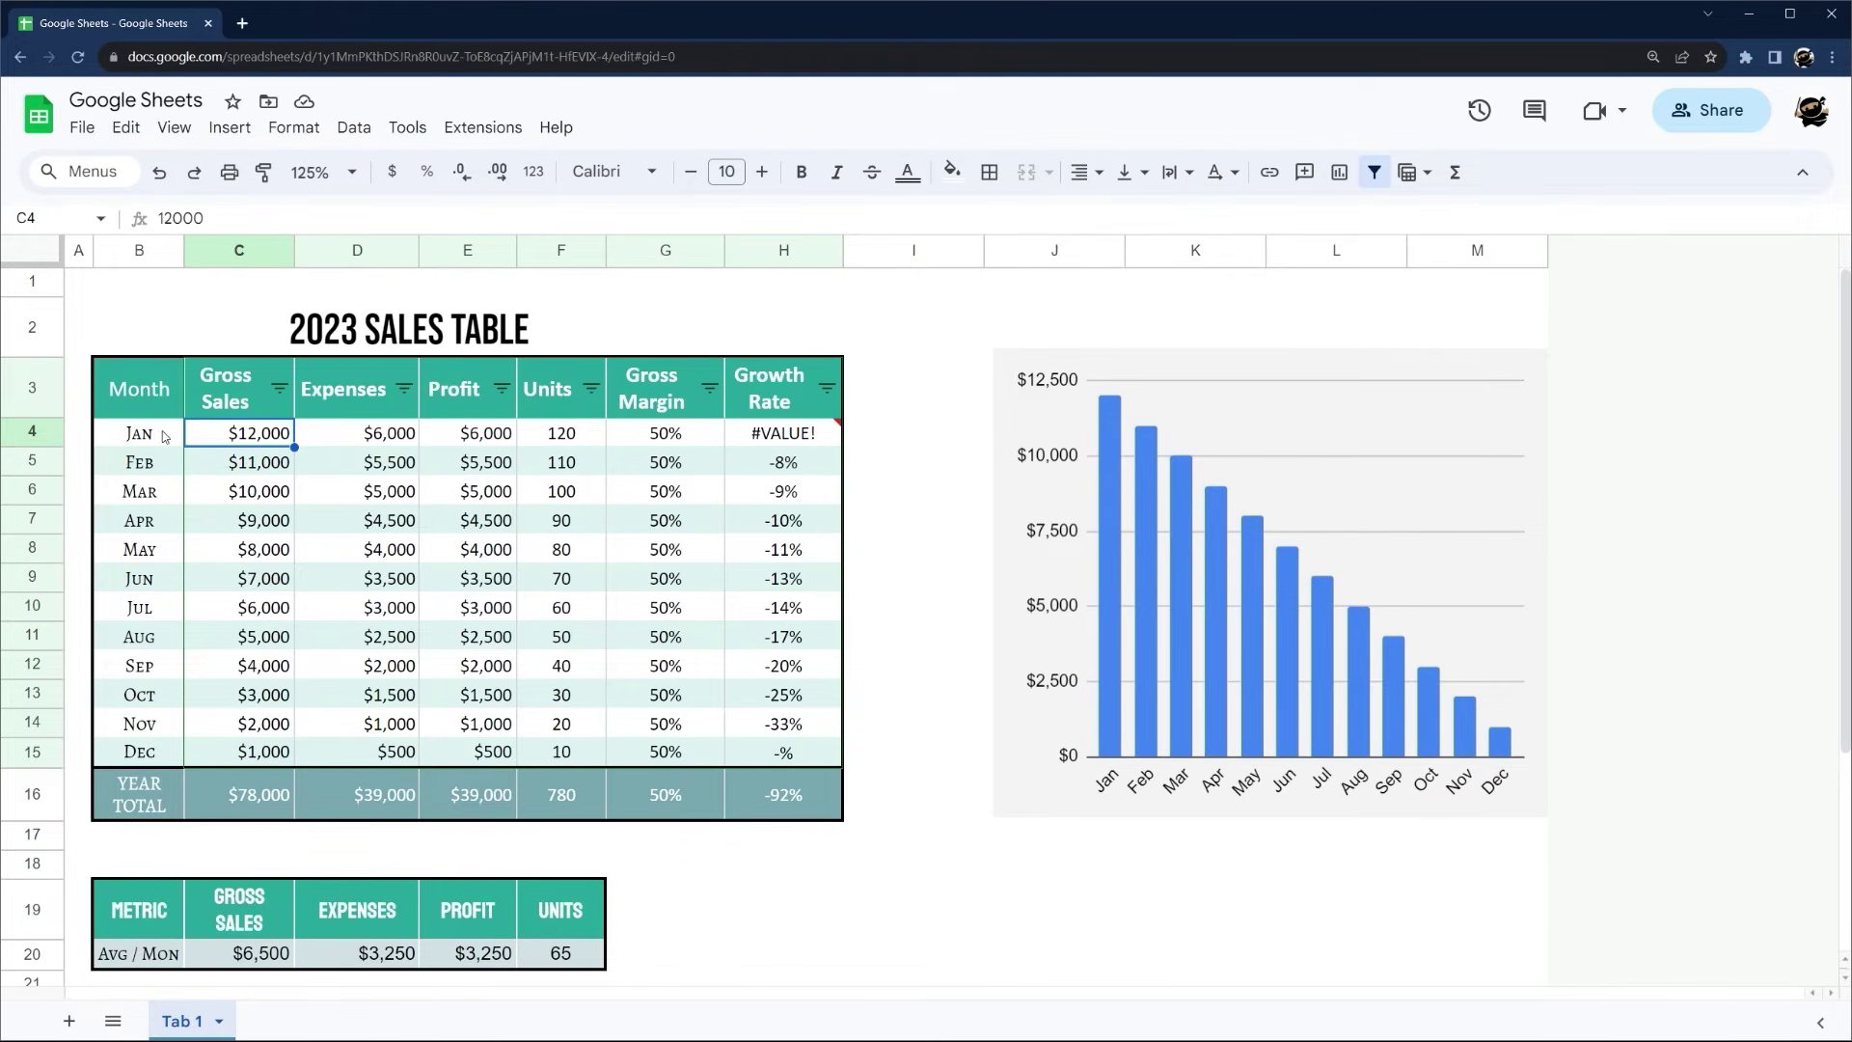
Undo the Gross Sales sort and the C3:H15 filter, and create a filter over B3:H15 instead
key(ctrl+z)
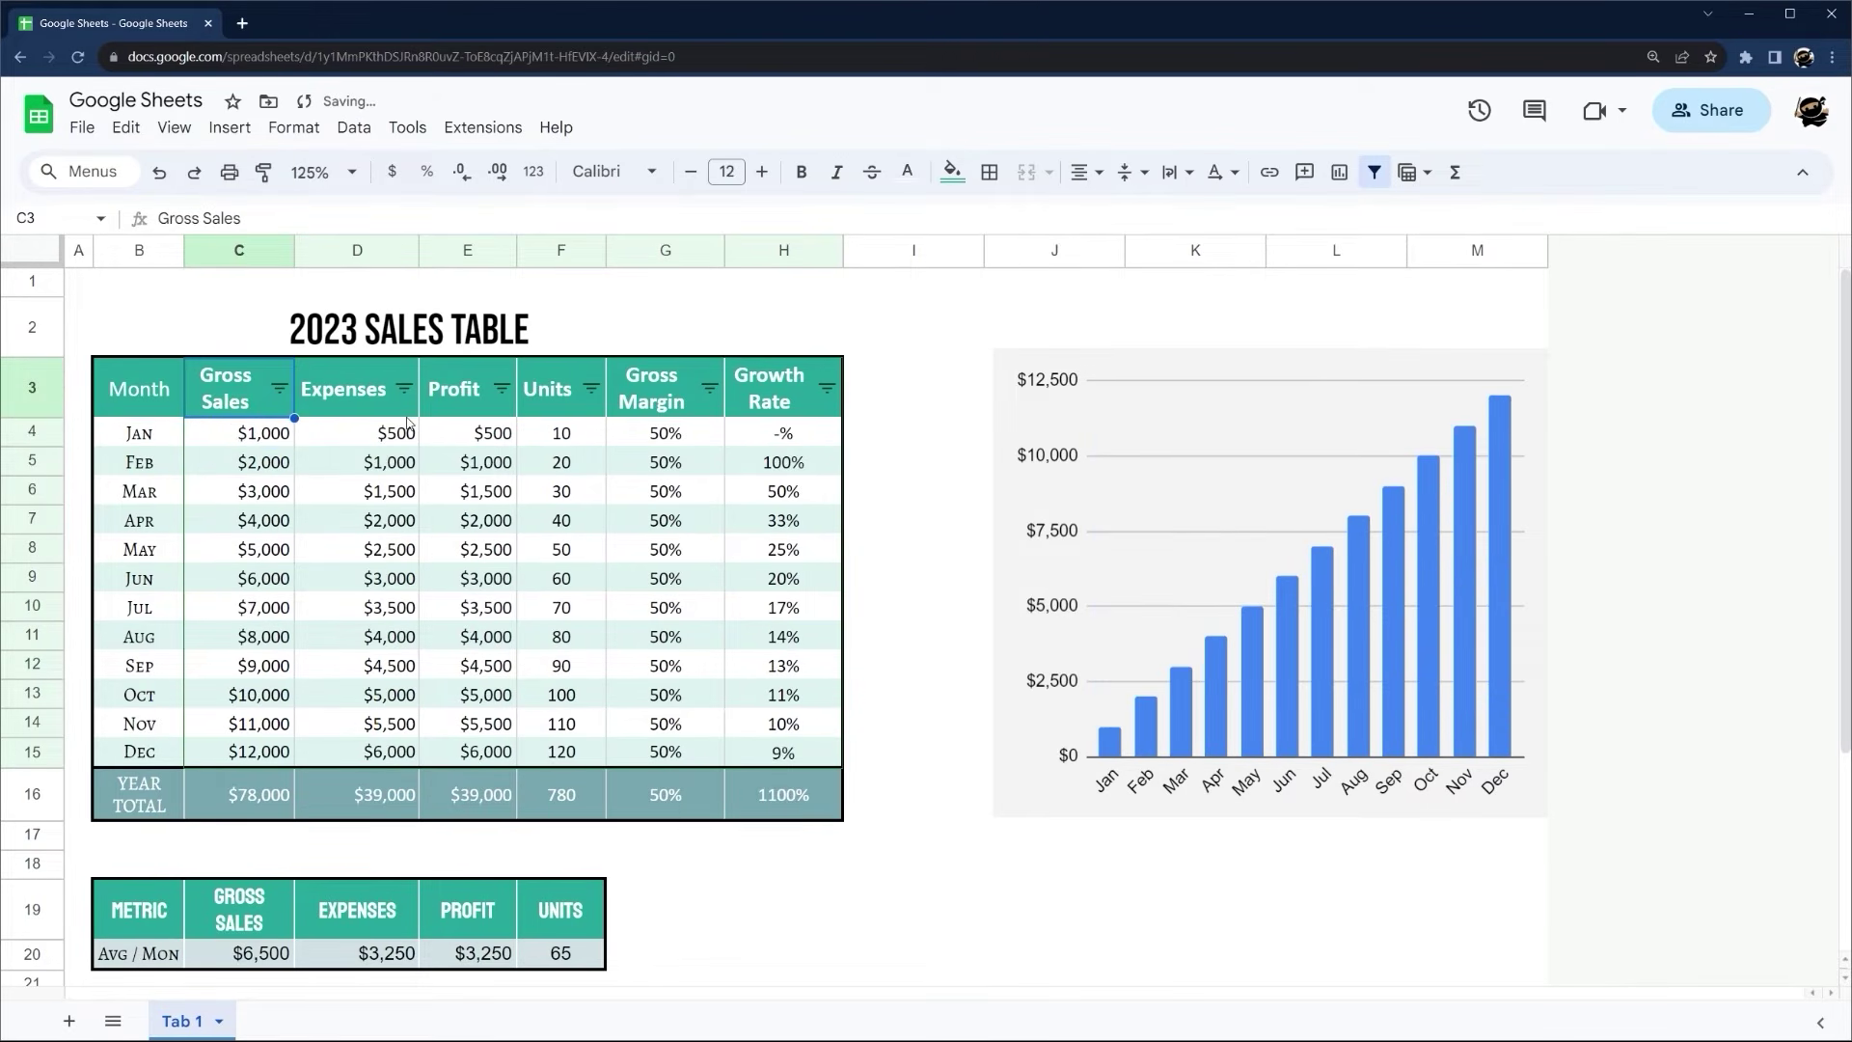
key(ctrl+z)
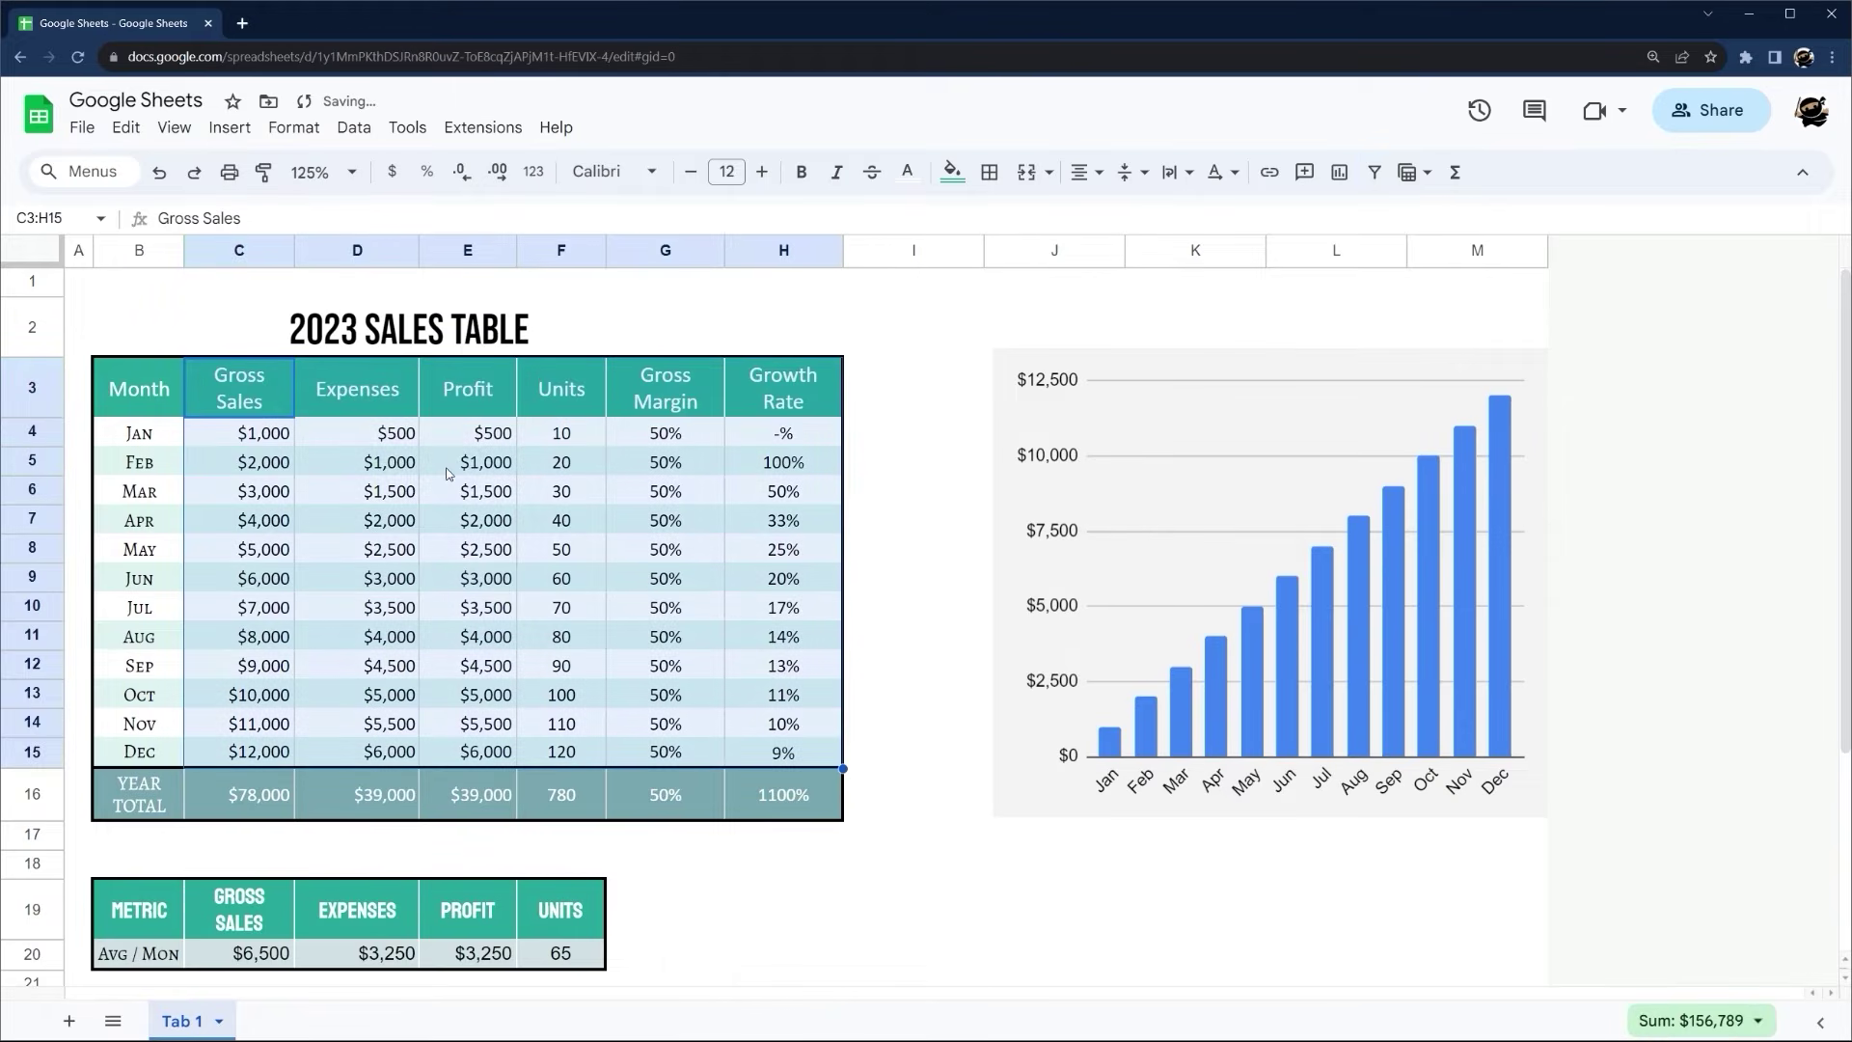
drag(139, 387, 783, 751)
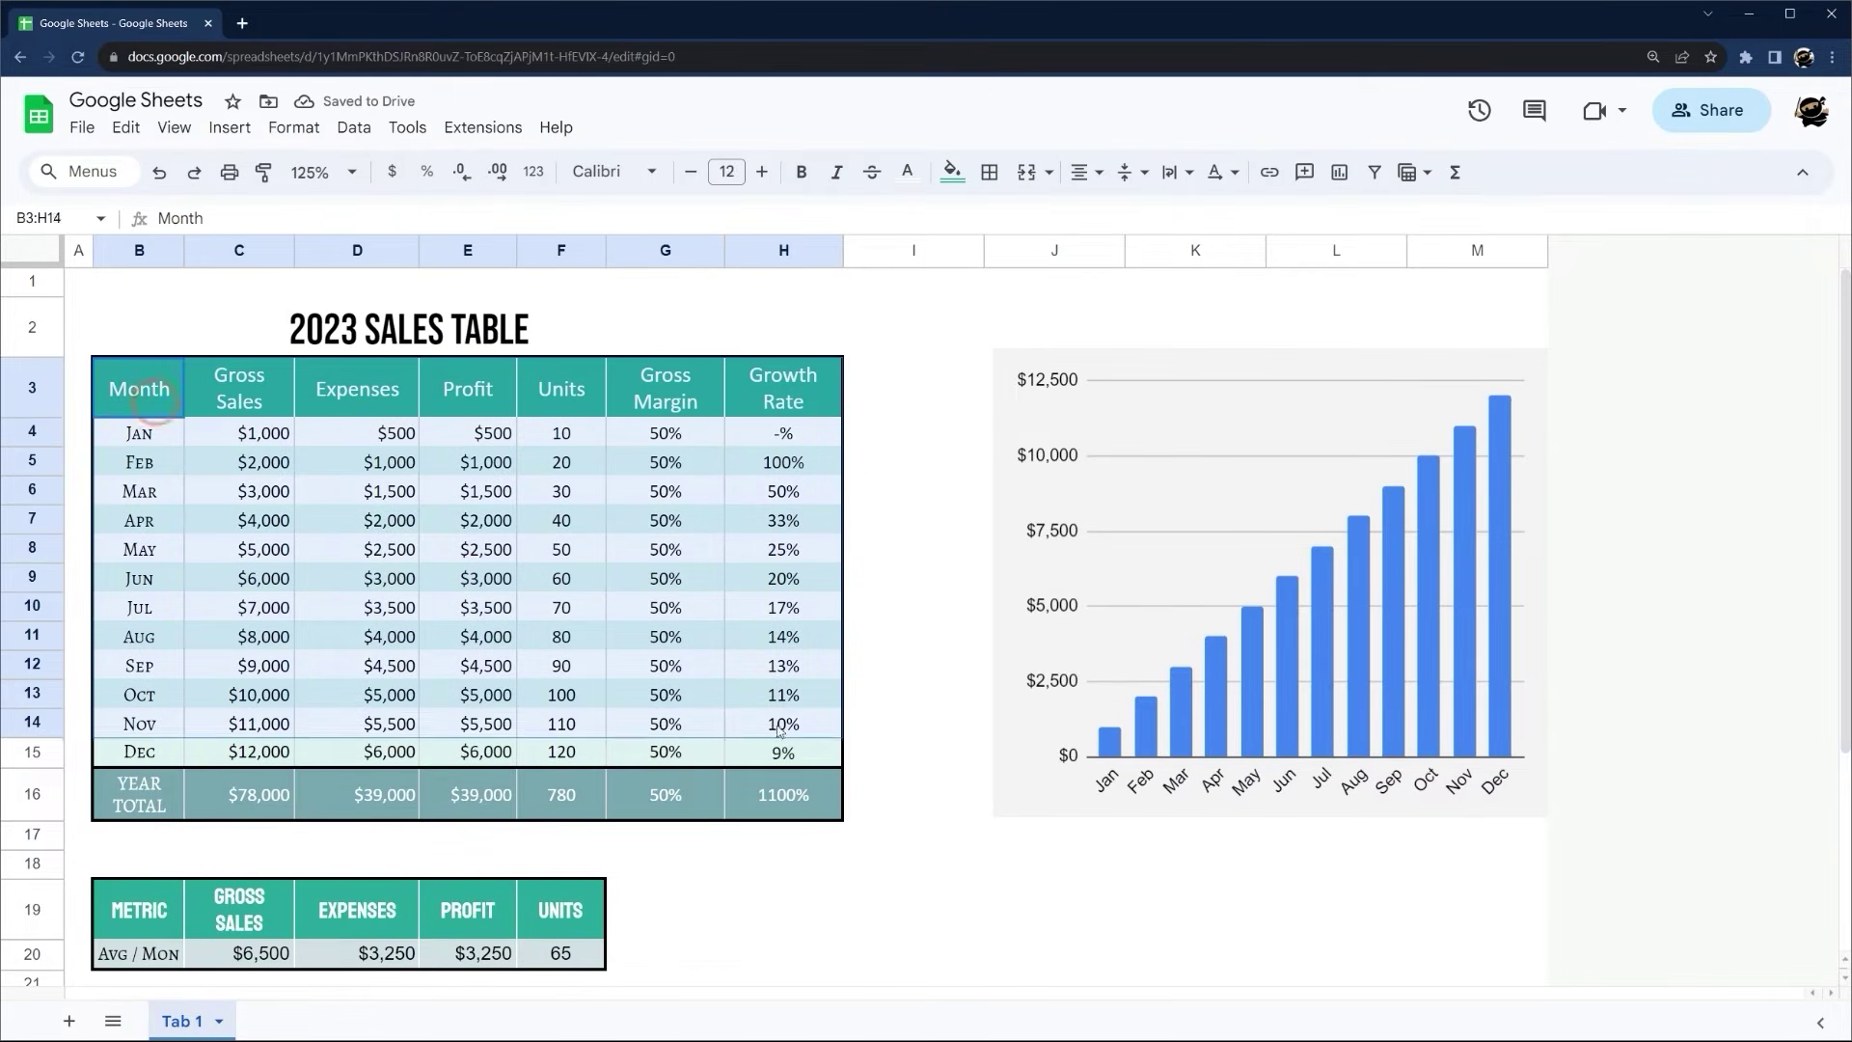
click(1374, 172)
Filter the sales table by Month so that only Jan, Feb and Mar are shown
click(171, 388)
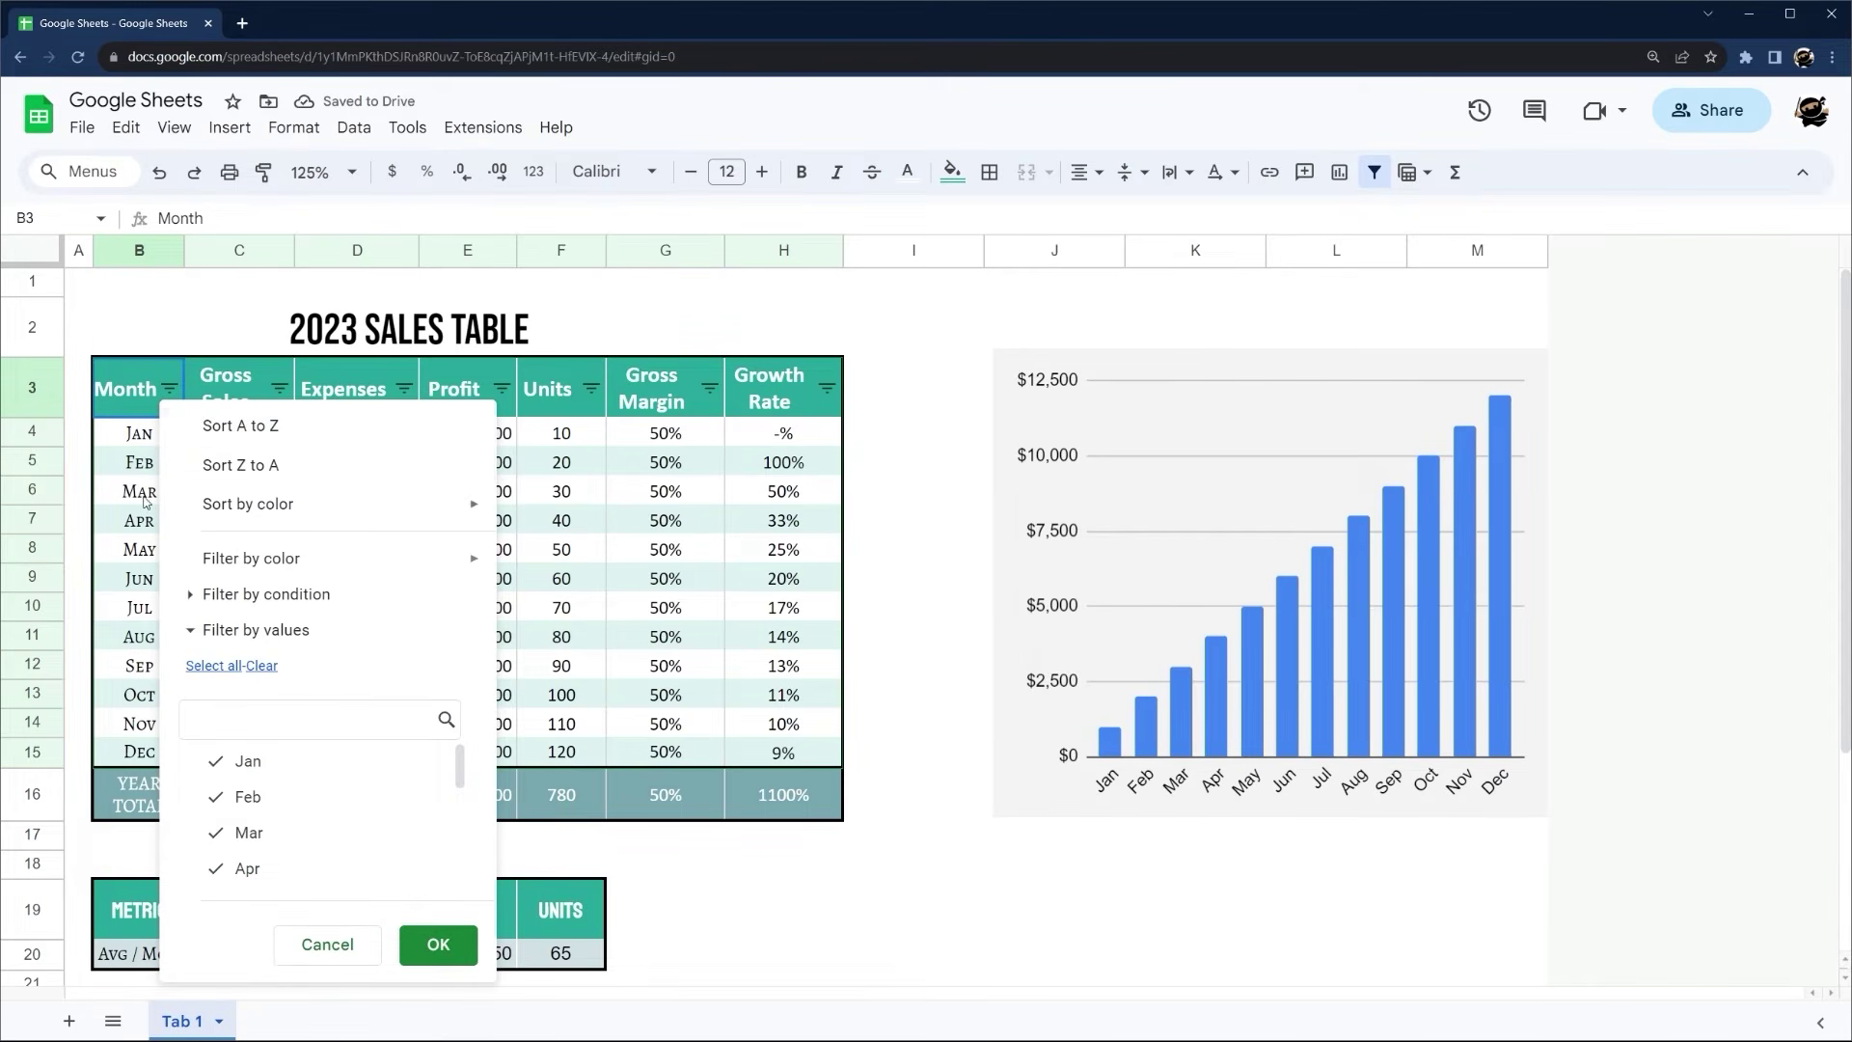
click(260, 666)
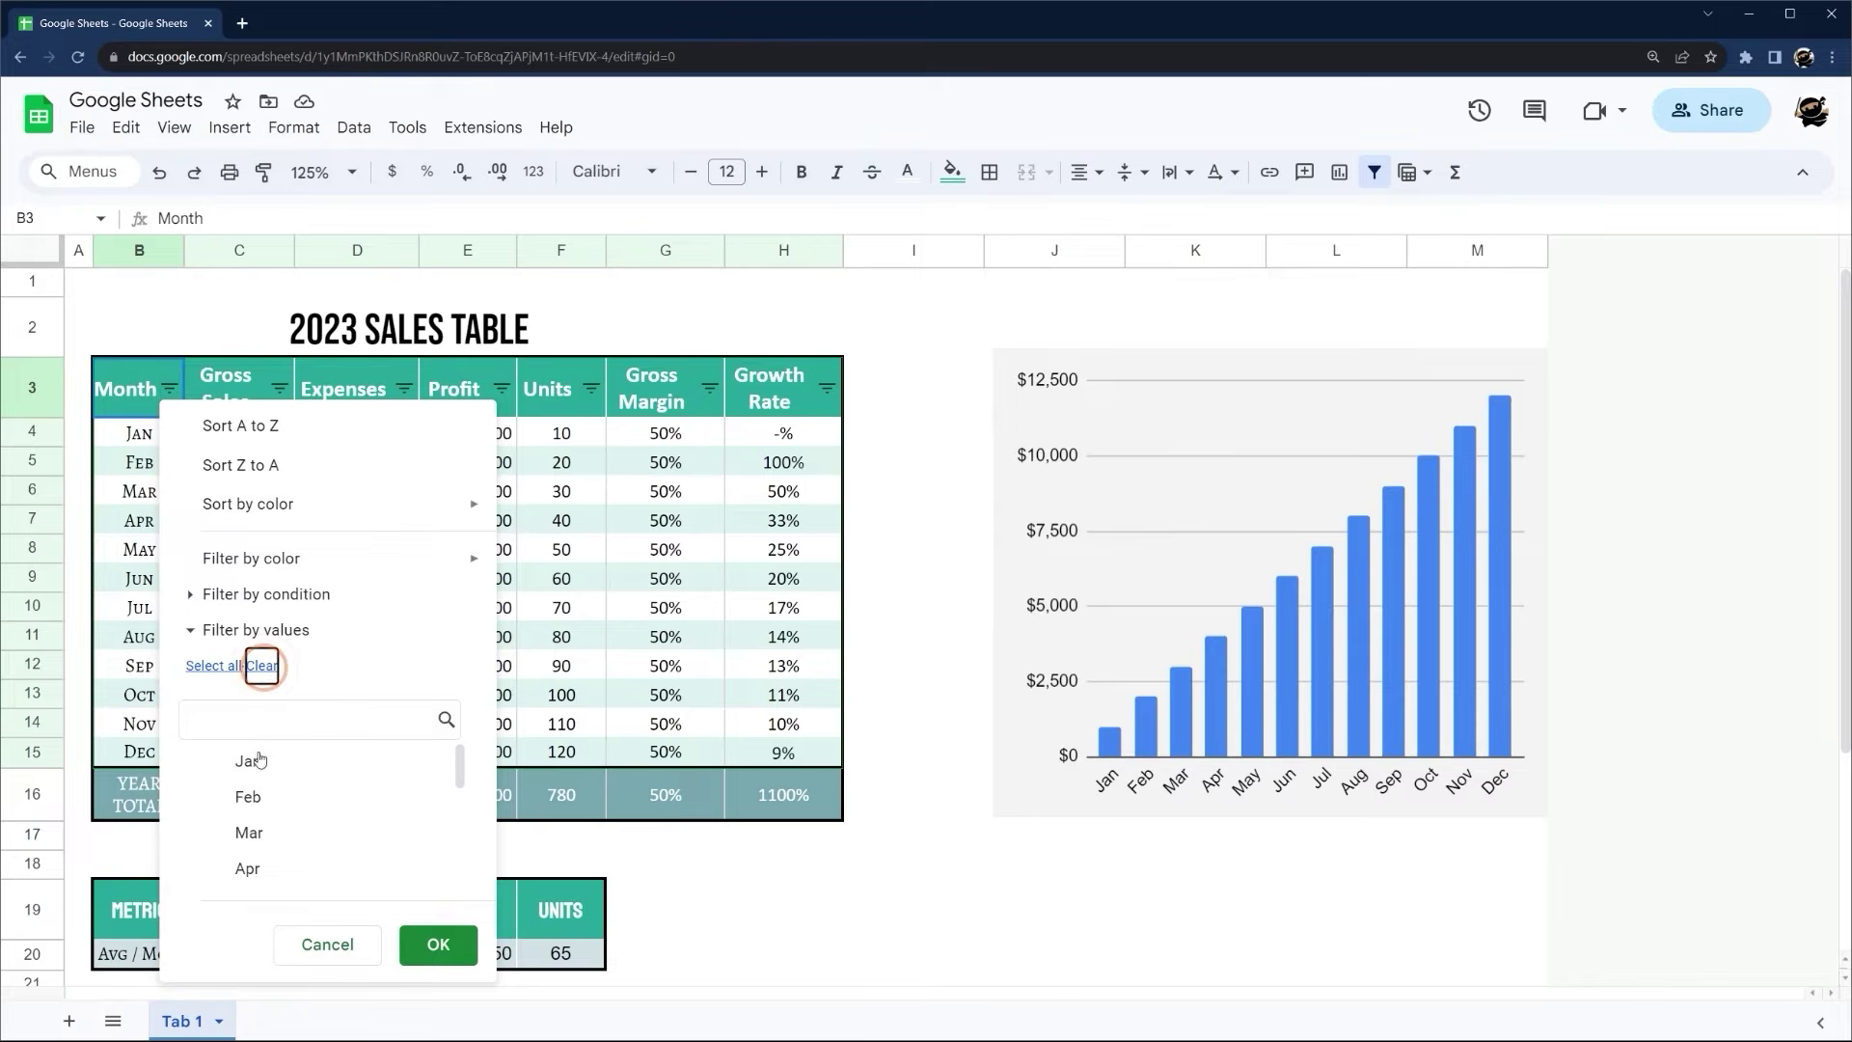
click(259, 766)
click(253, 797)
click(253, 832)
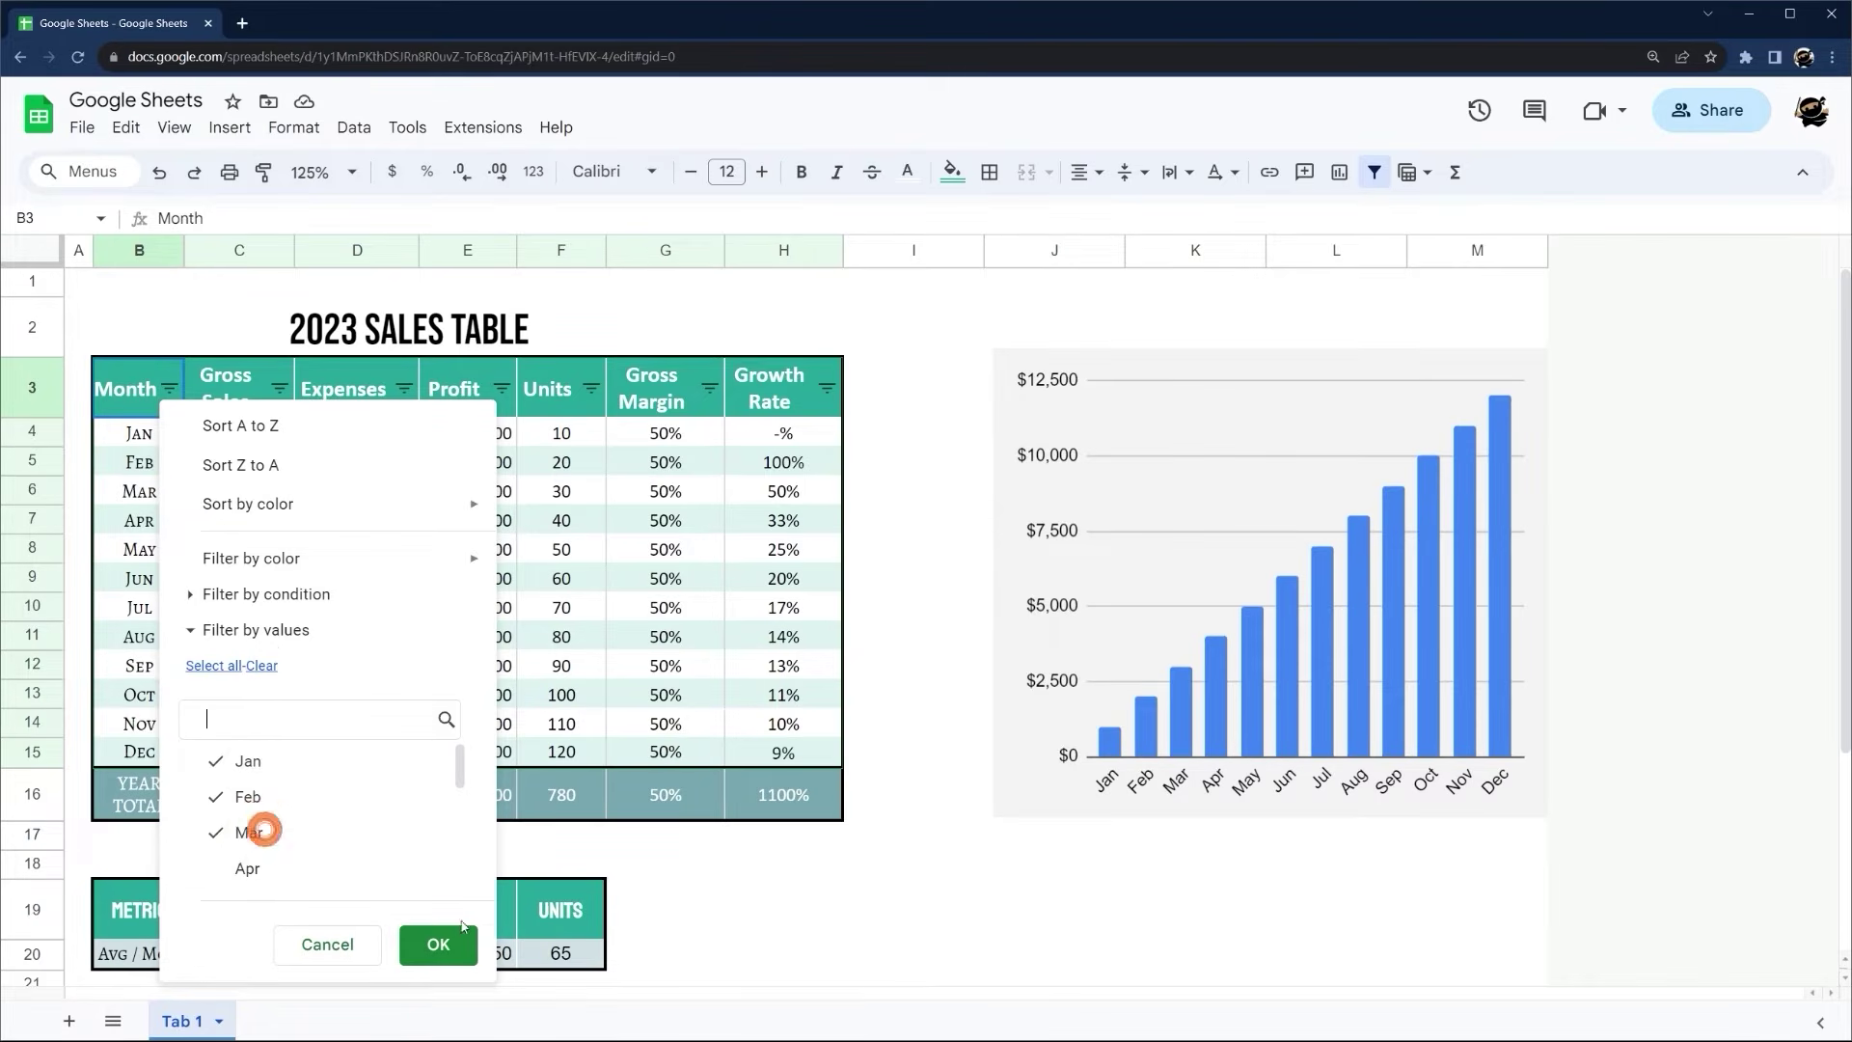
click(438, 944)
click(732, 592)
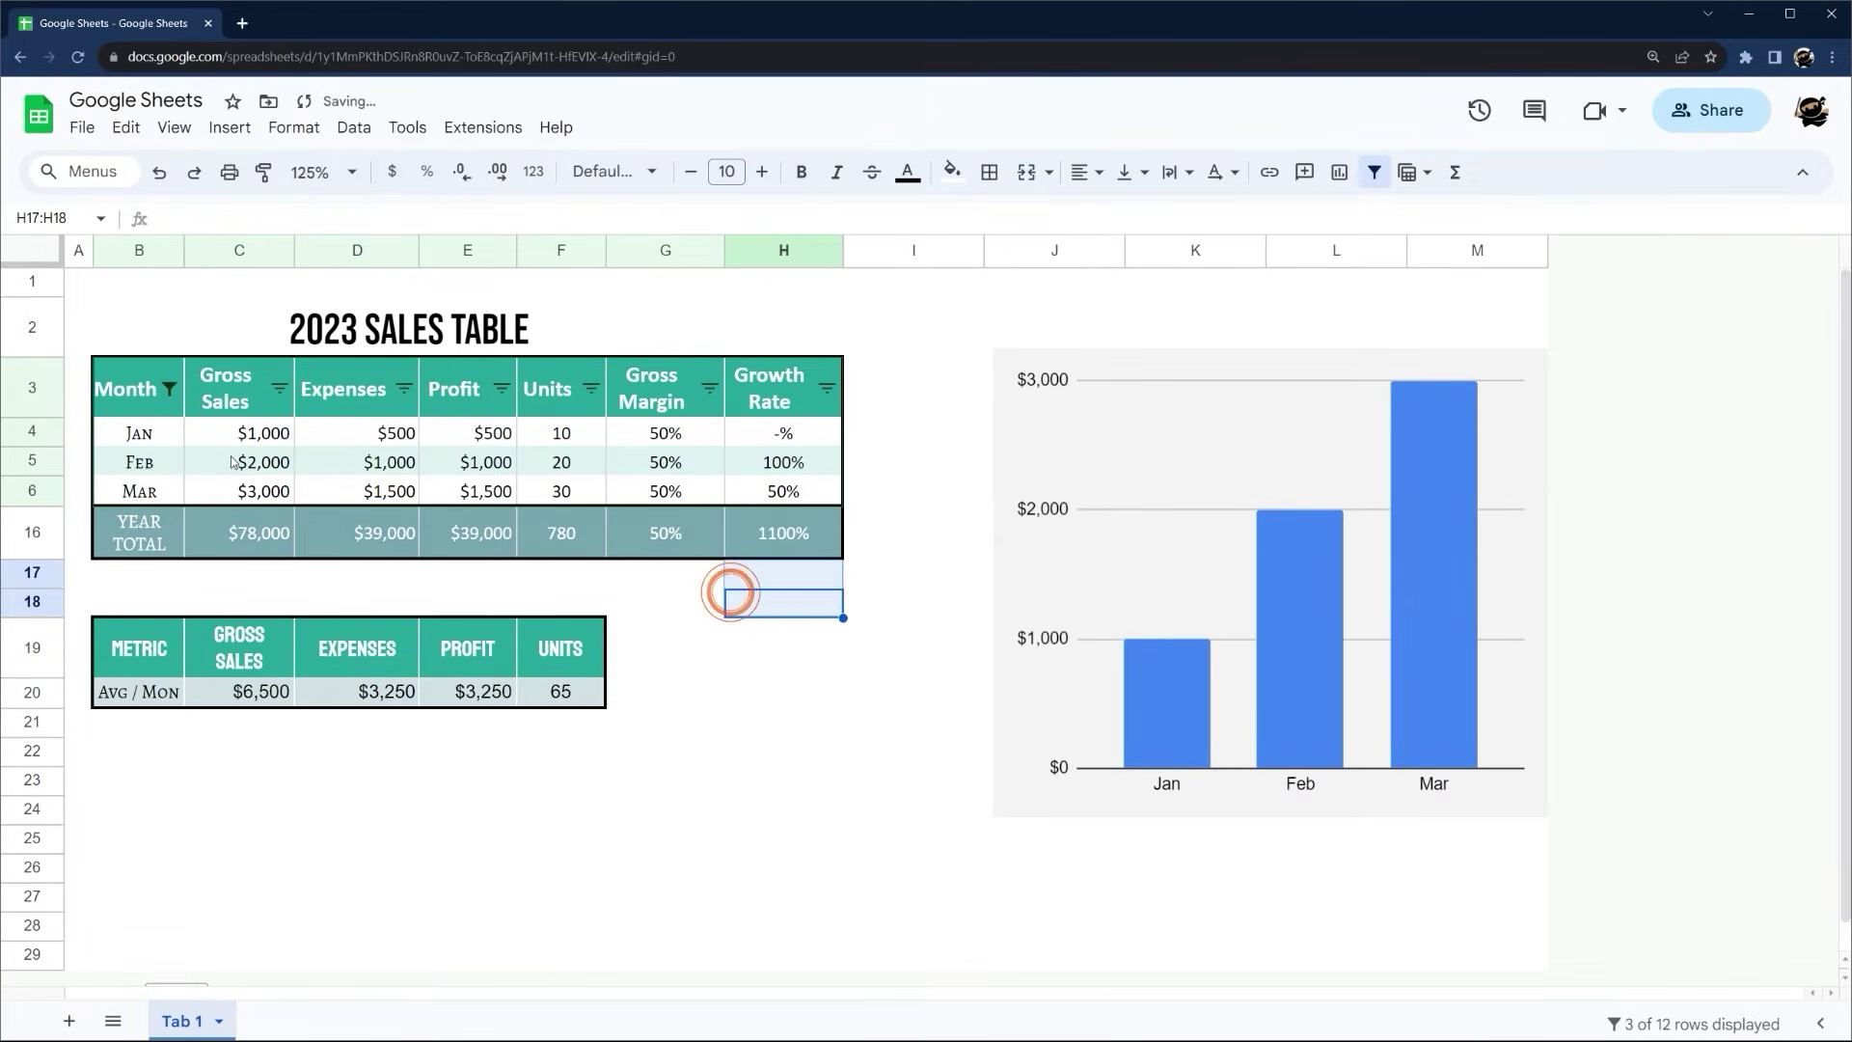
drag(154, 434, 732, 501)
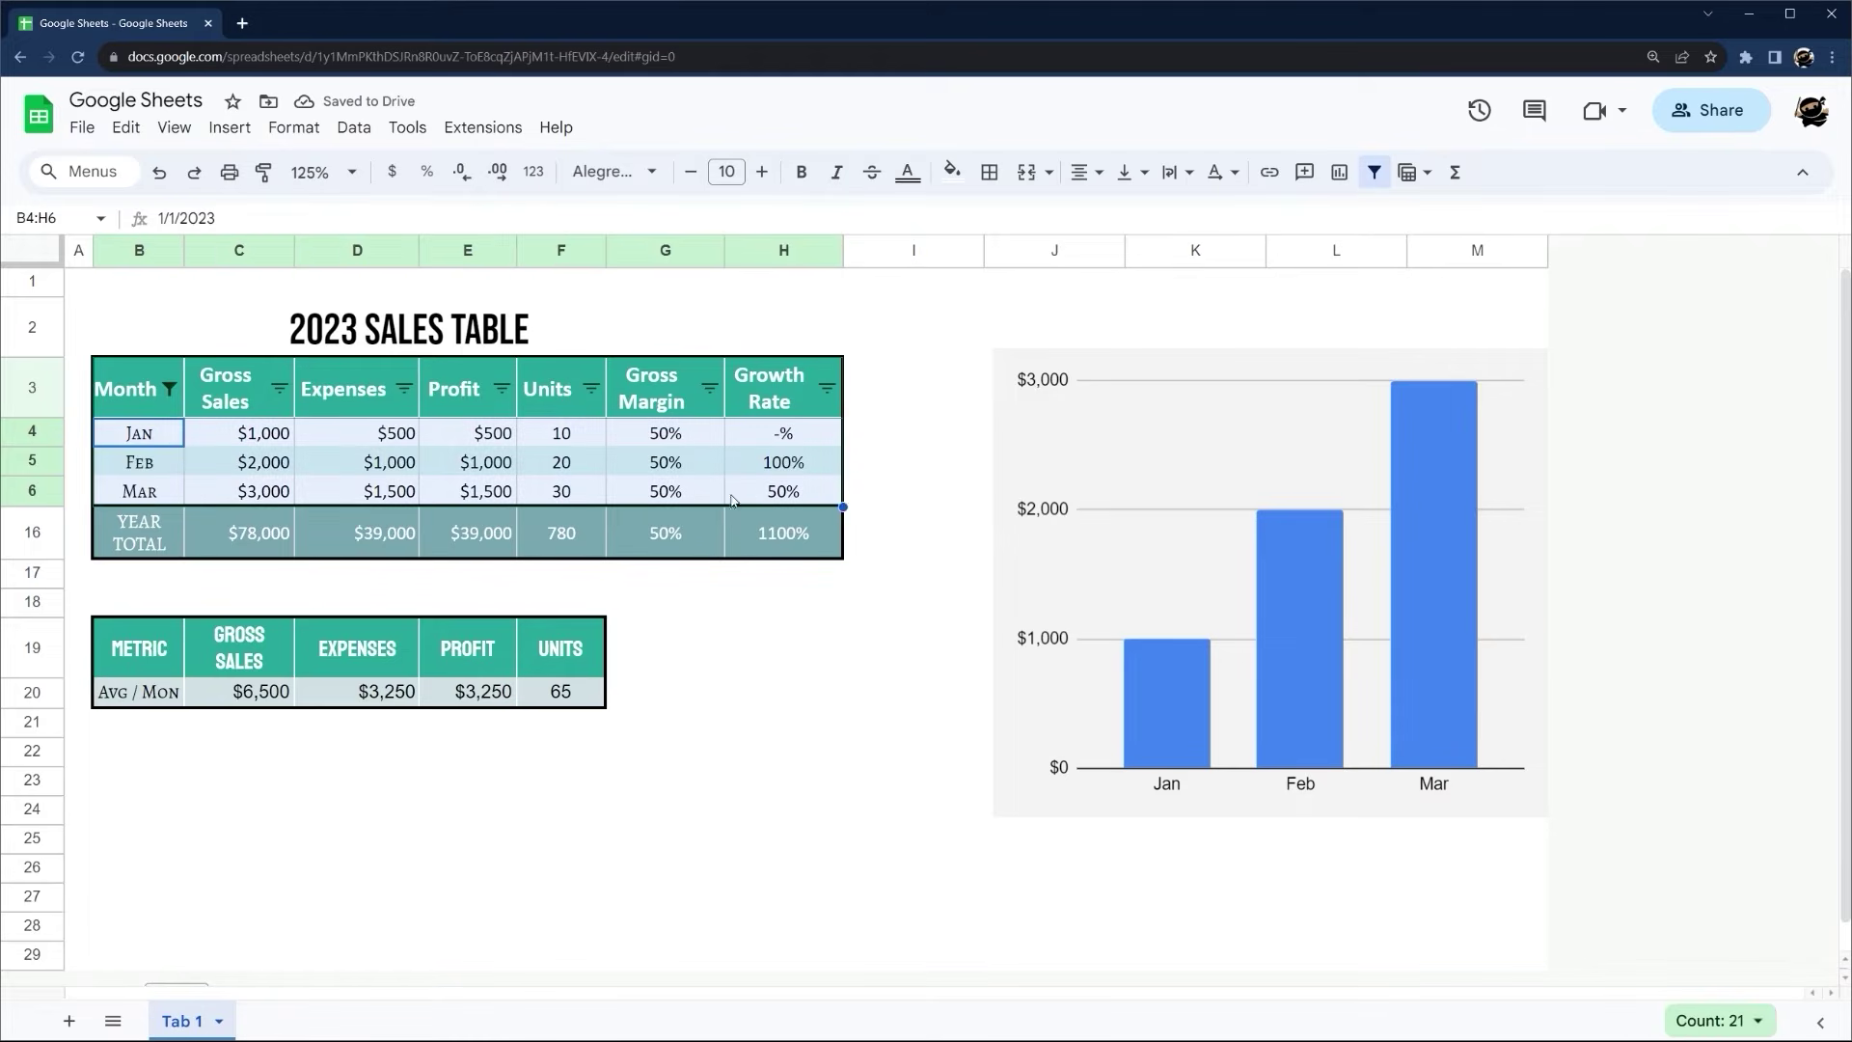
Reset the Month filter so that all months are selected
click(170, 394)
click(214, 664)
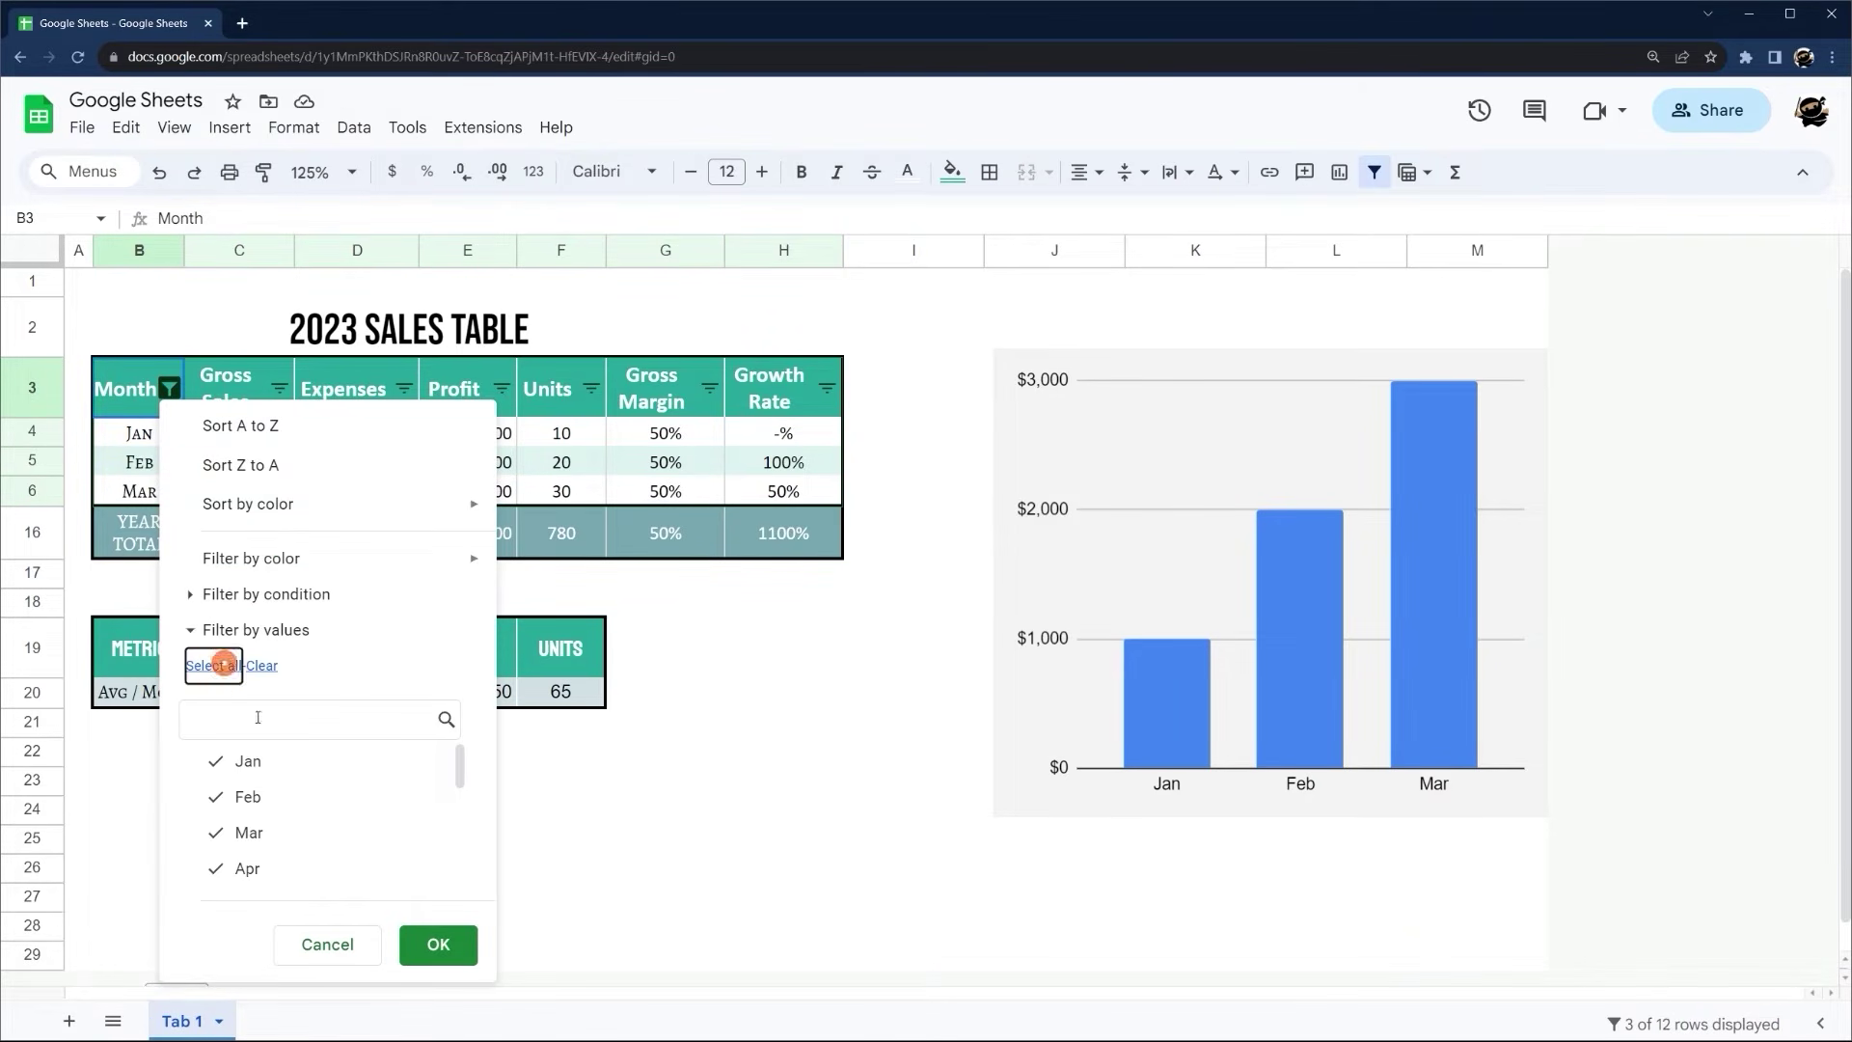
click(435, 940)
Filter the sales table by Month so that only Oct, Nov and Dec are shown
click(169, 390)
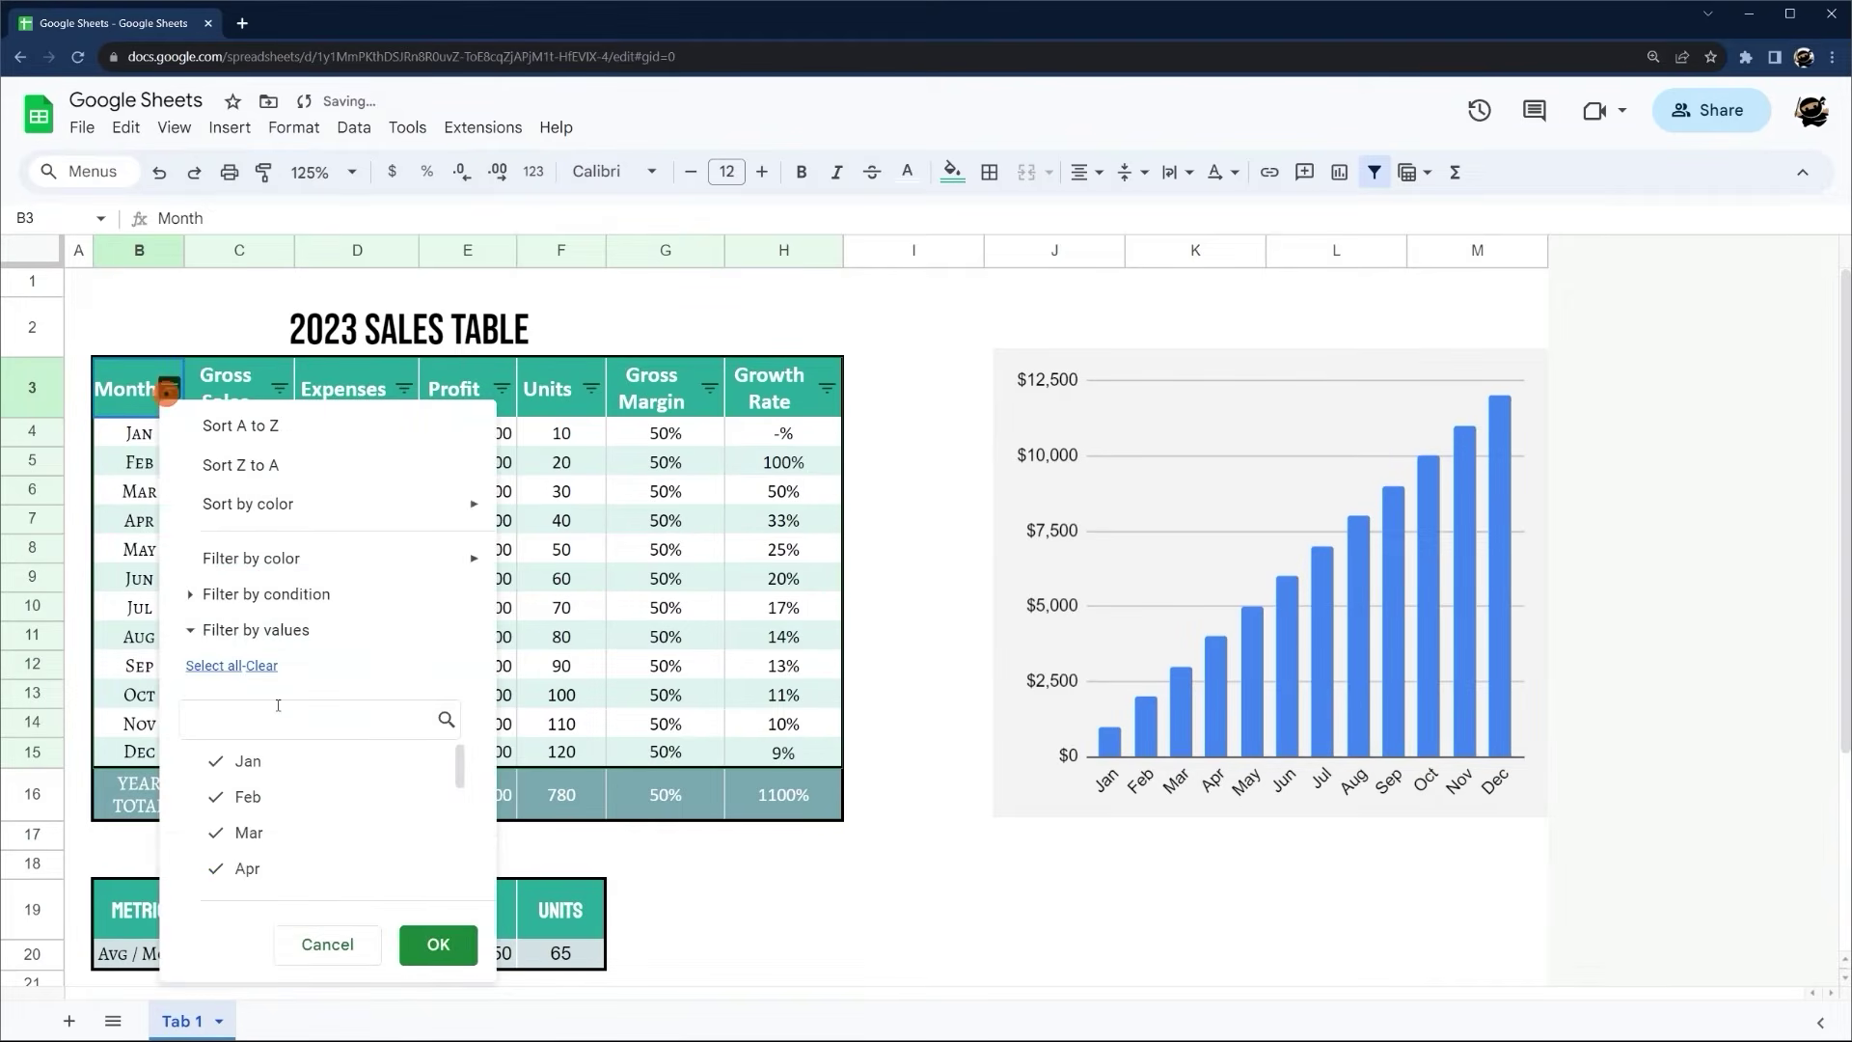
click(262, 667)
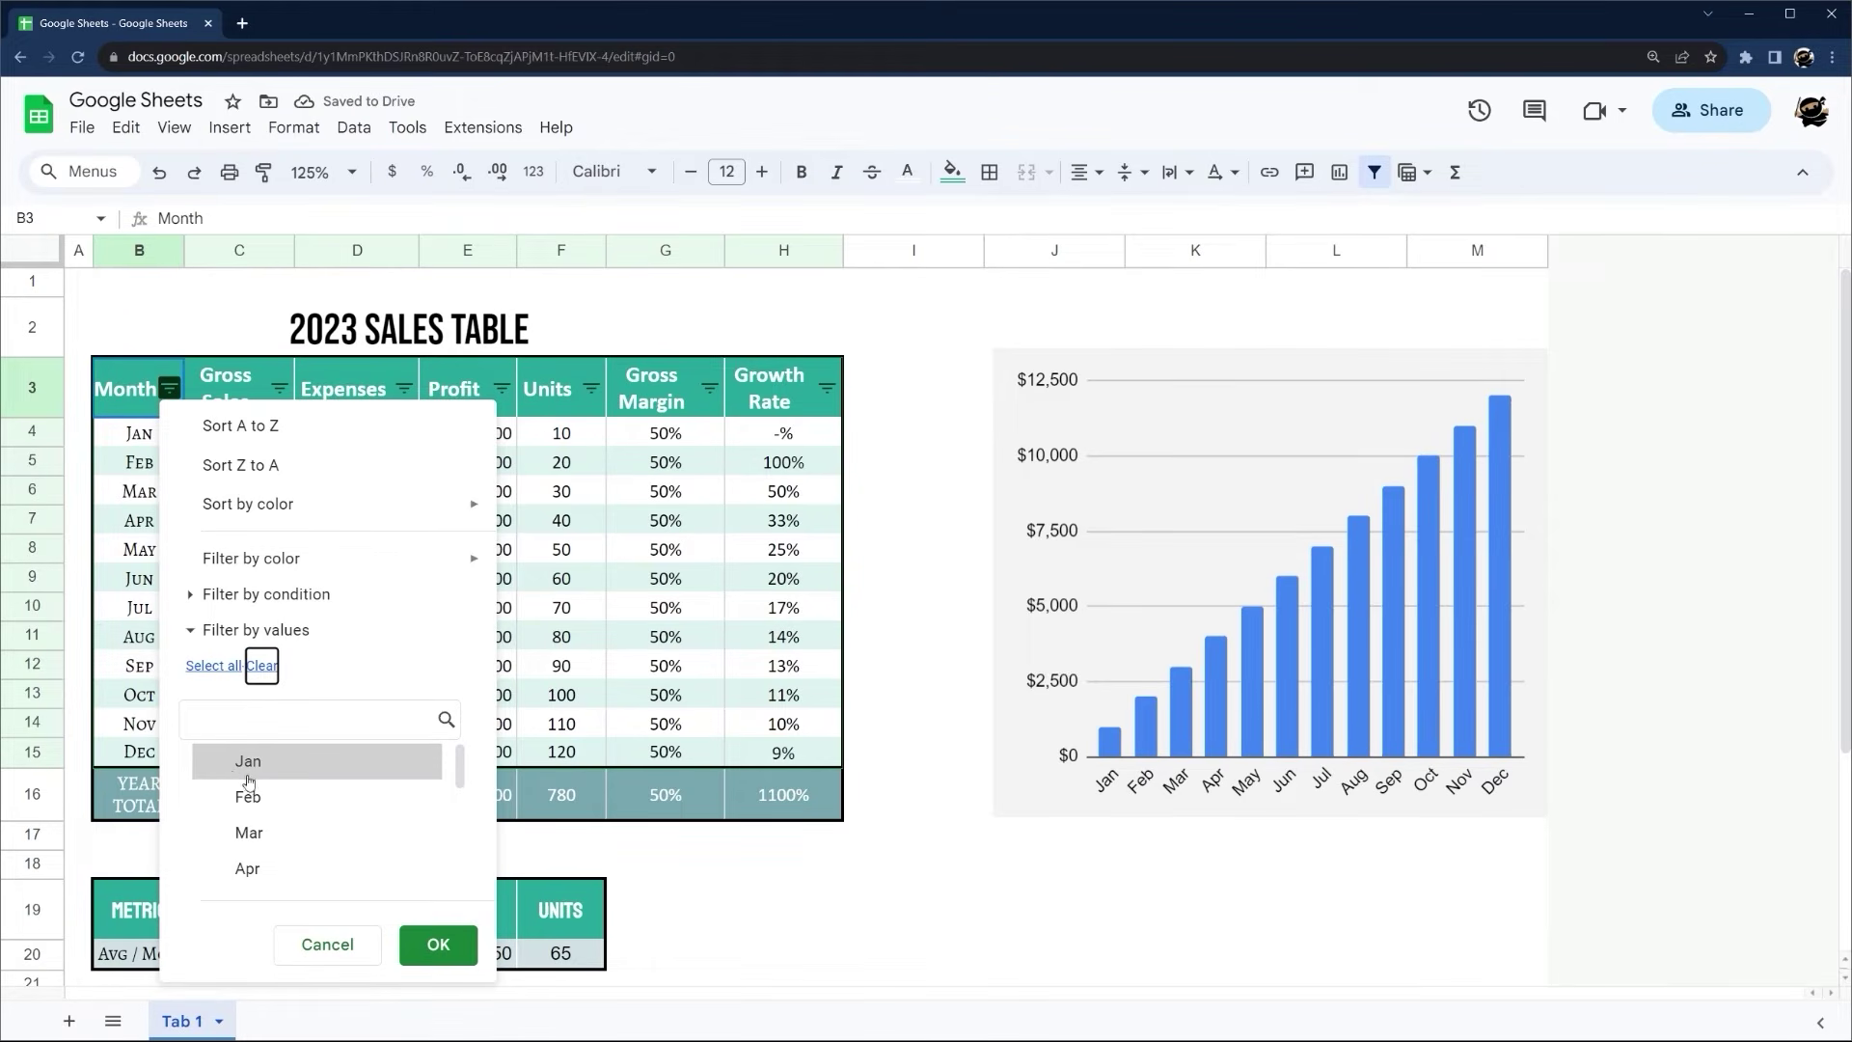
click(260, 767)
click(250, 794)
click(251, 831)
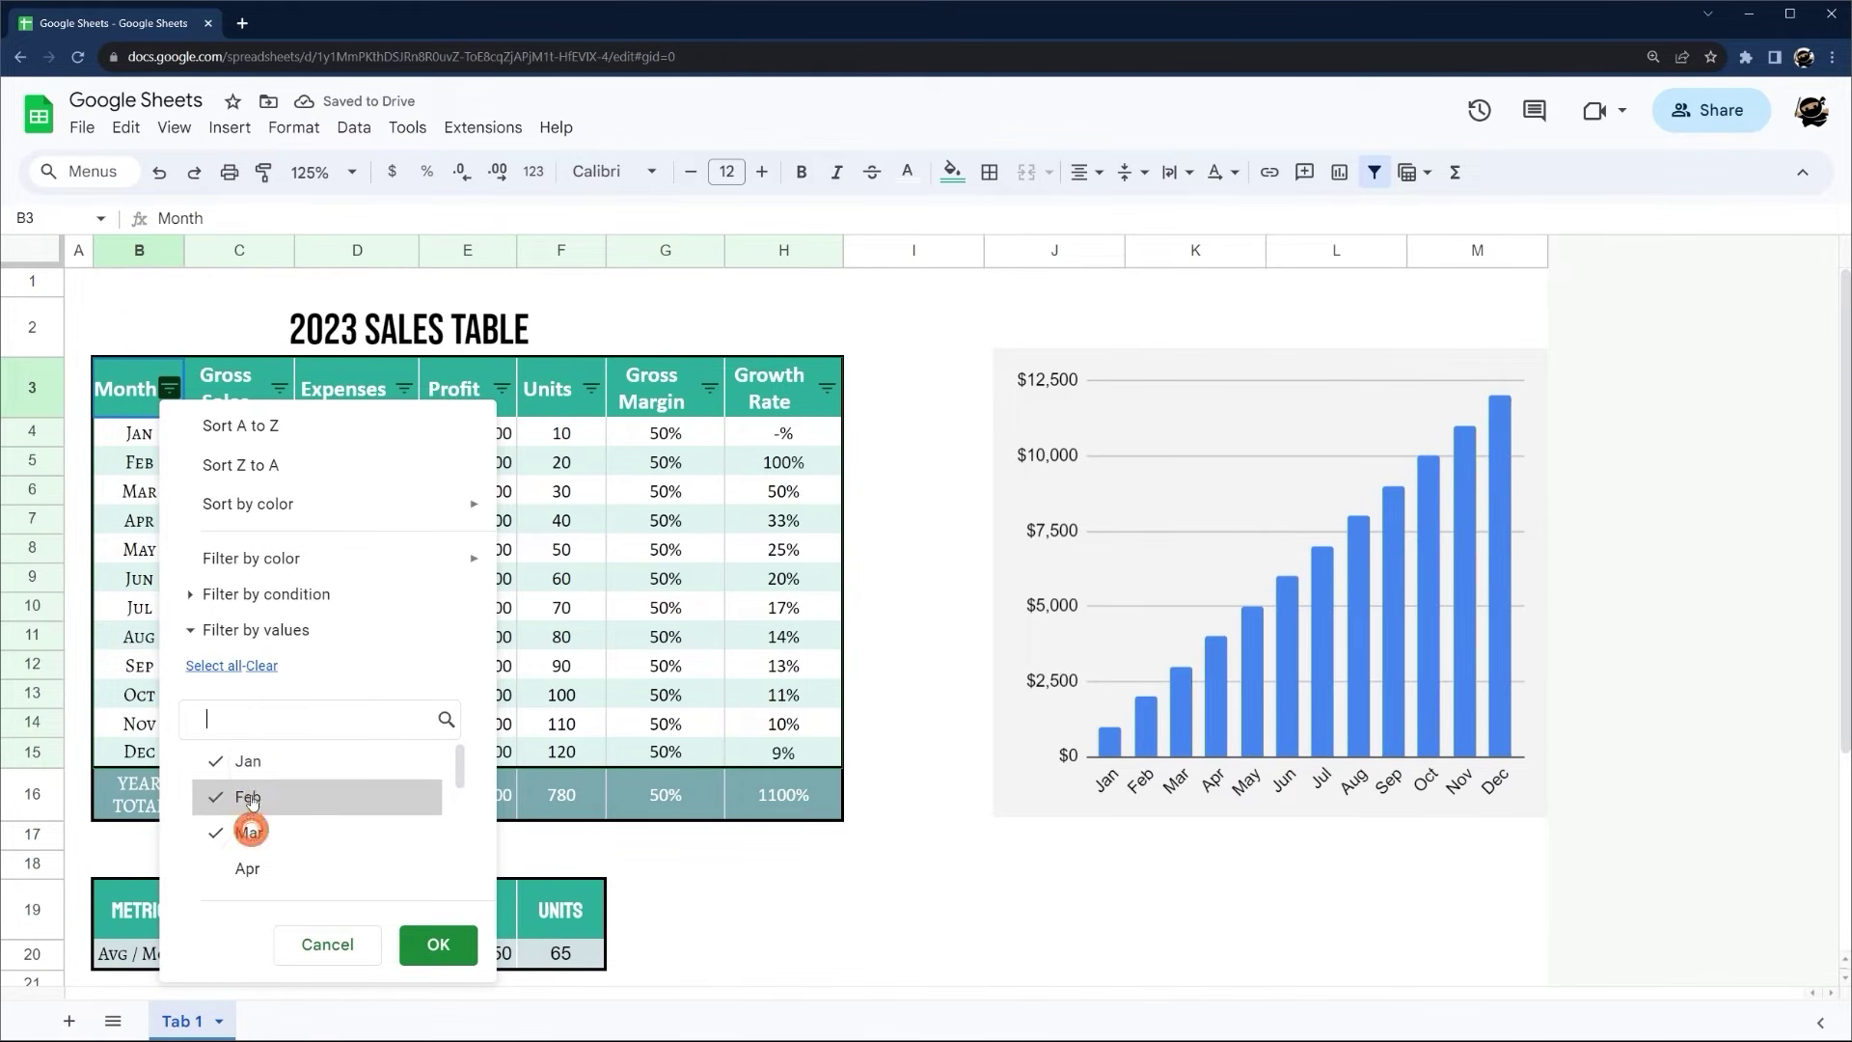
click(244, 768)
scroll(260, 816, down, 3)
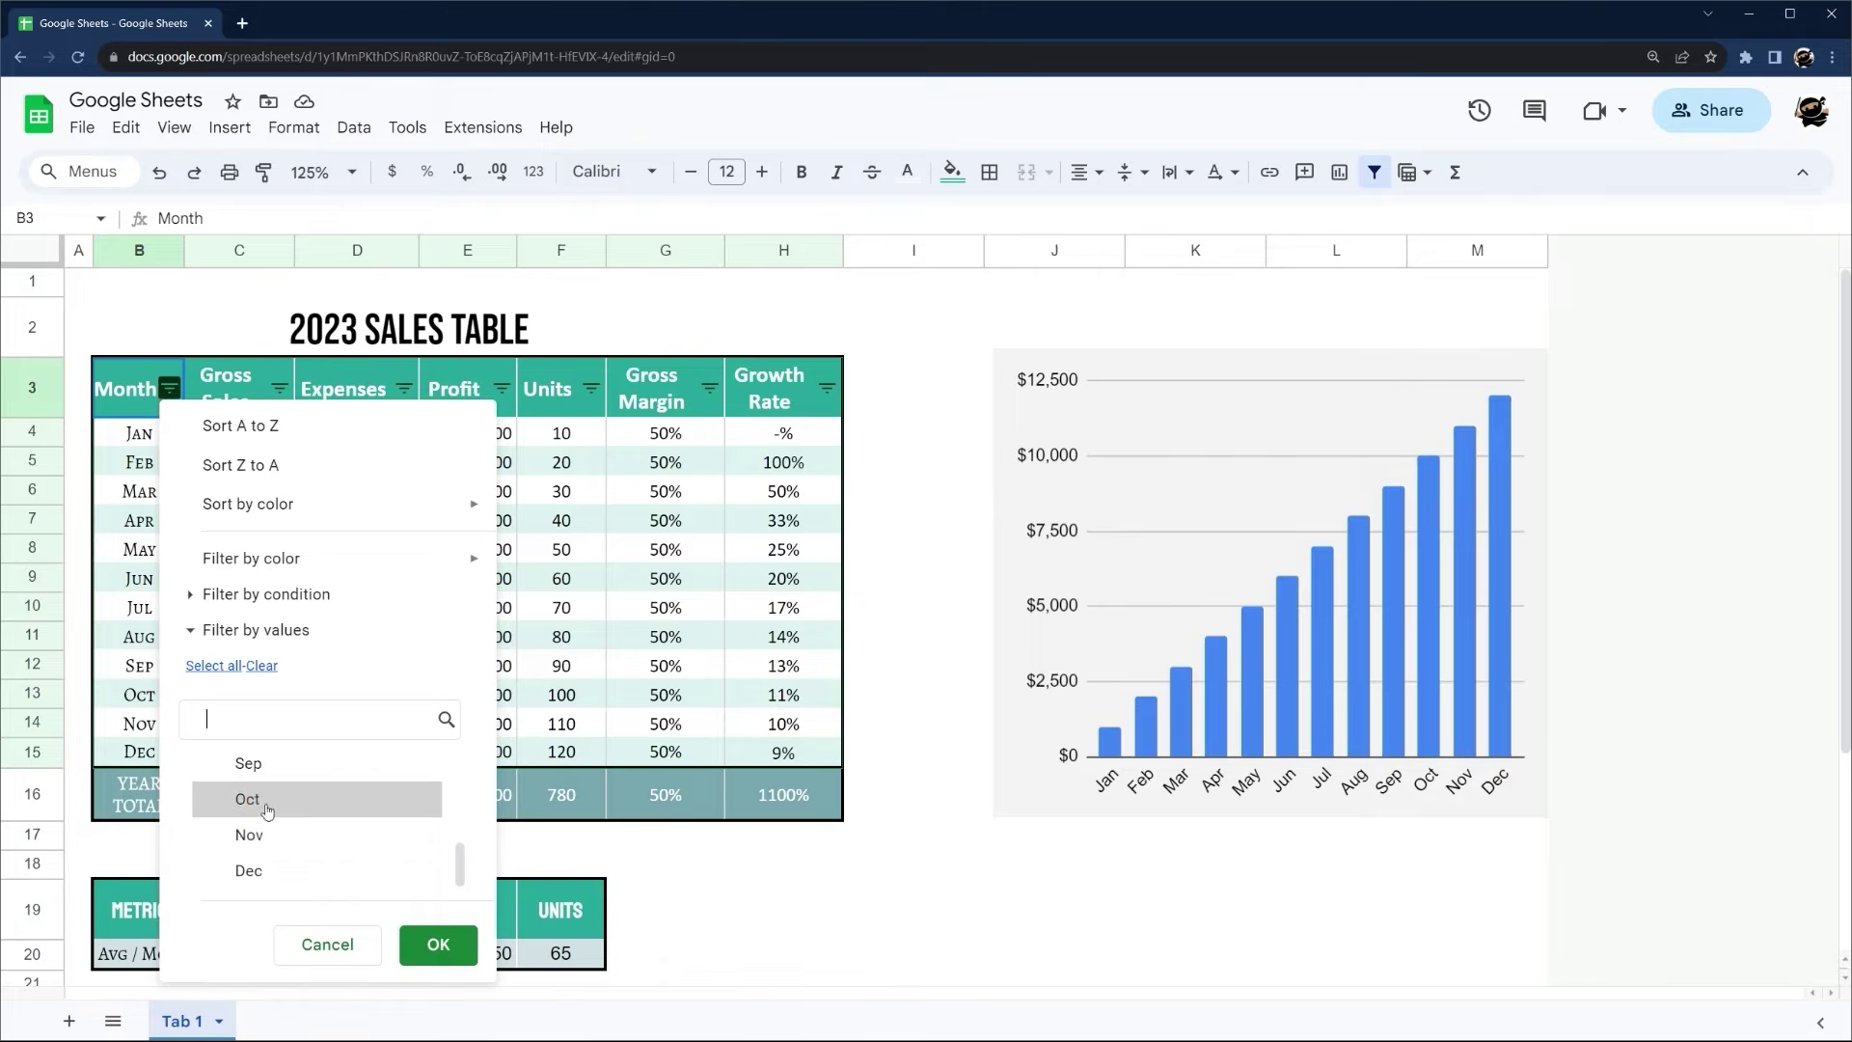
click(262, 798)
click(259, 836)
click(256, 870)
click(438, 944)
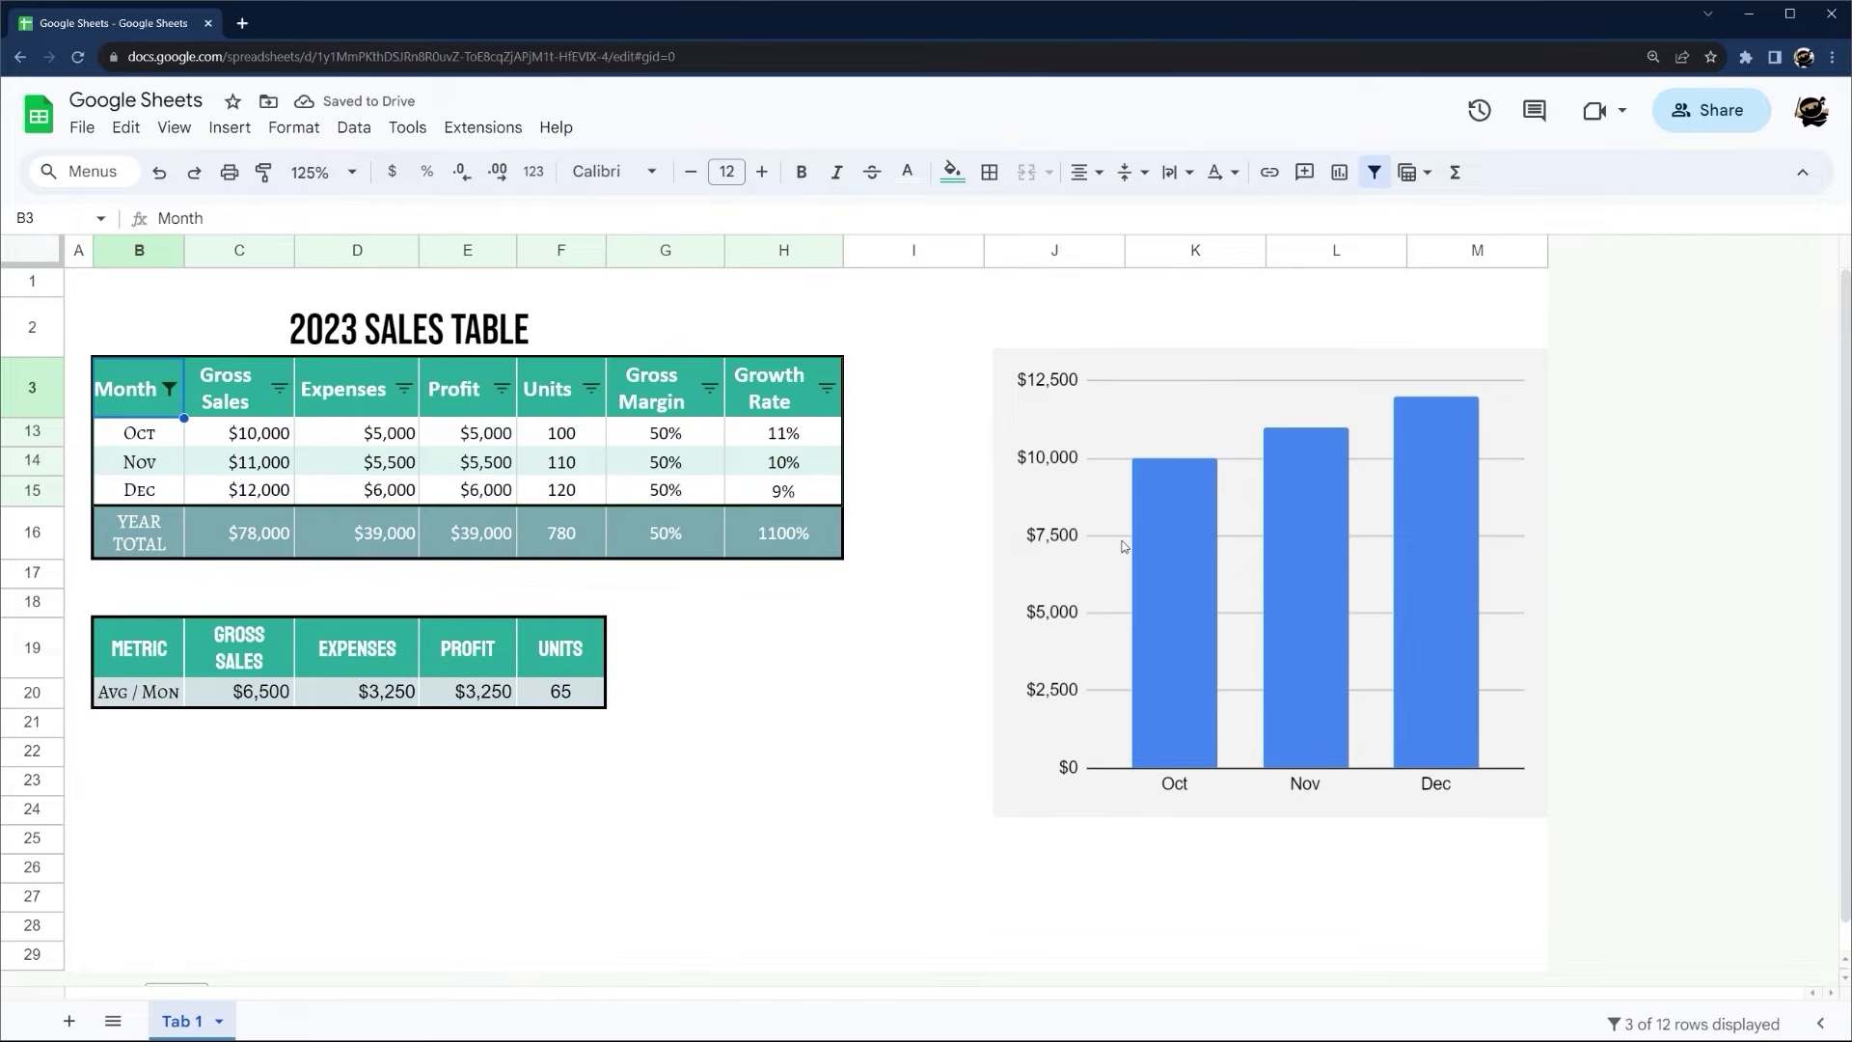
click(1138, 391)
Select all values in the Month filter again and remove the filter from the sales table
click(169, 389)
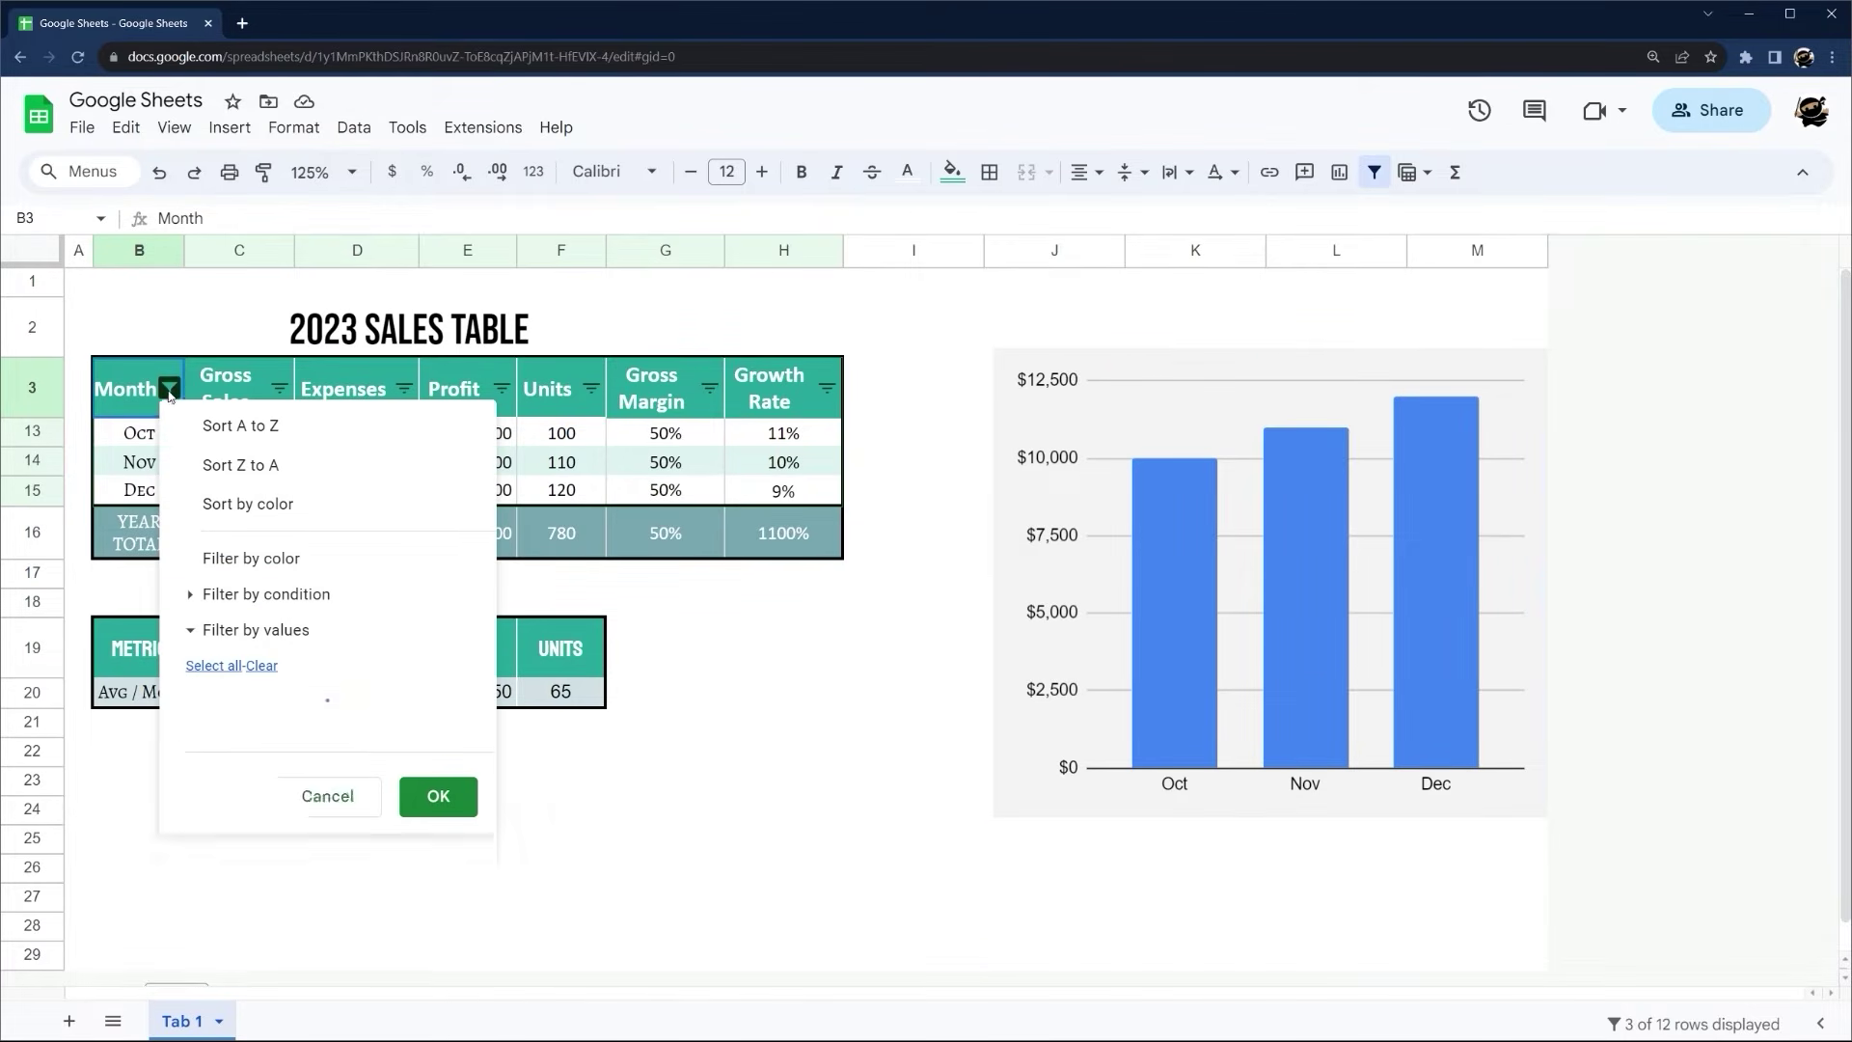
click(212, 665)
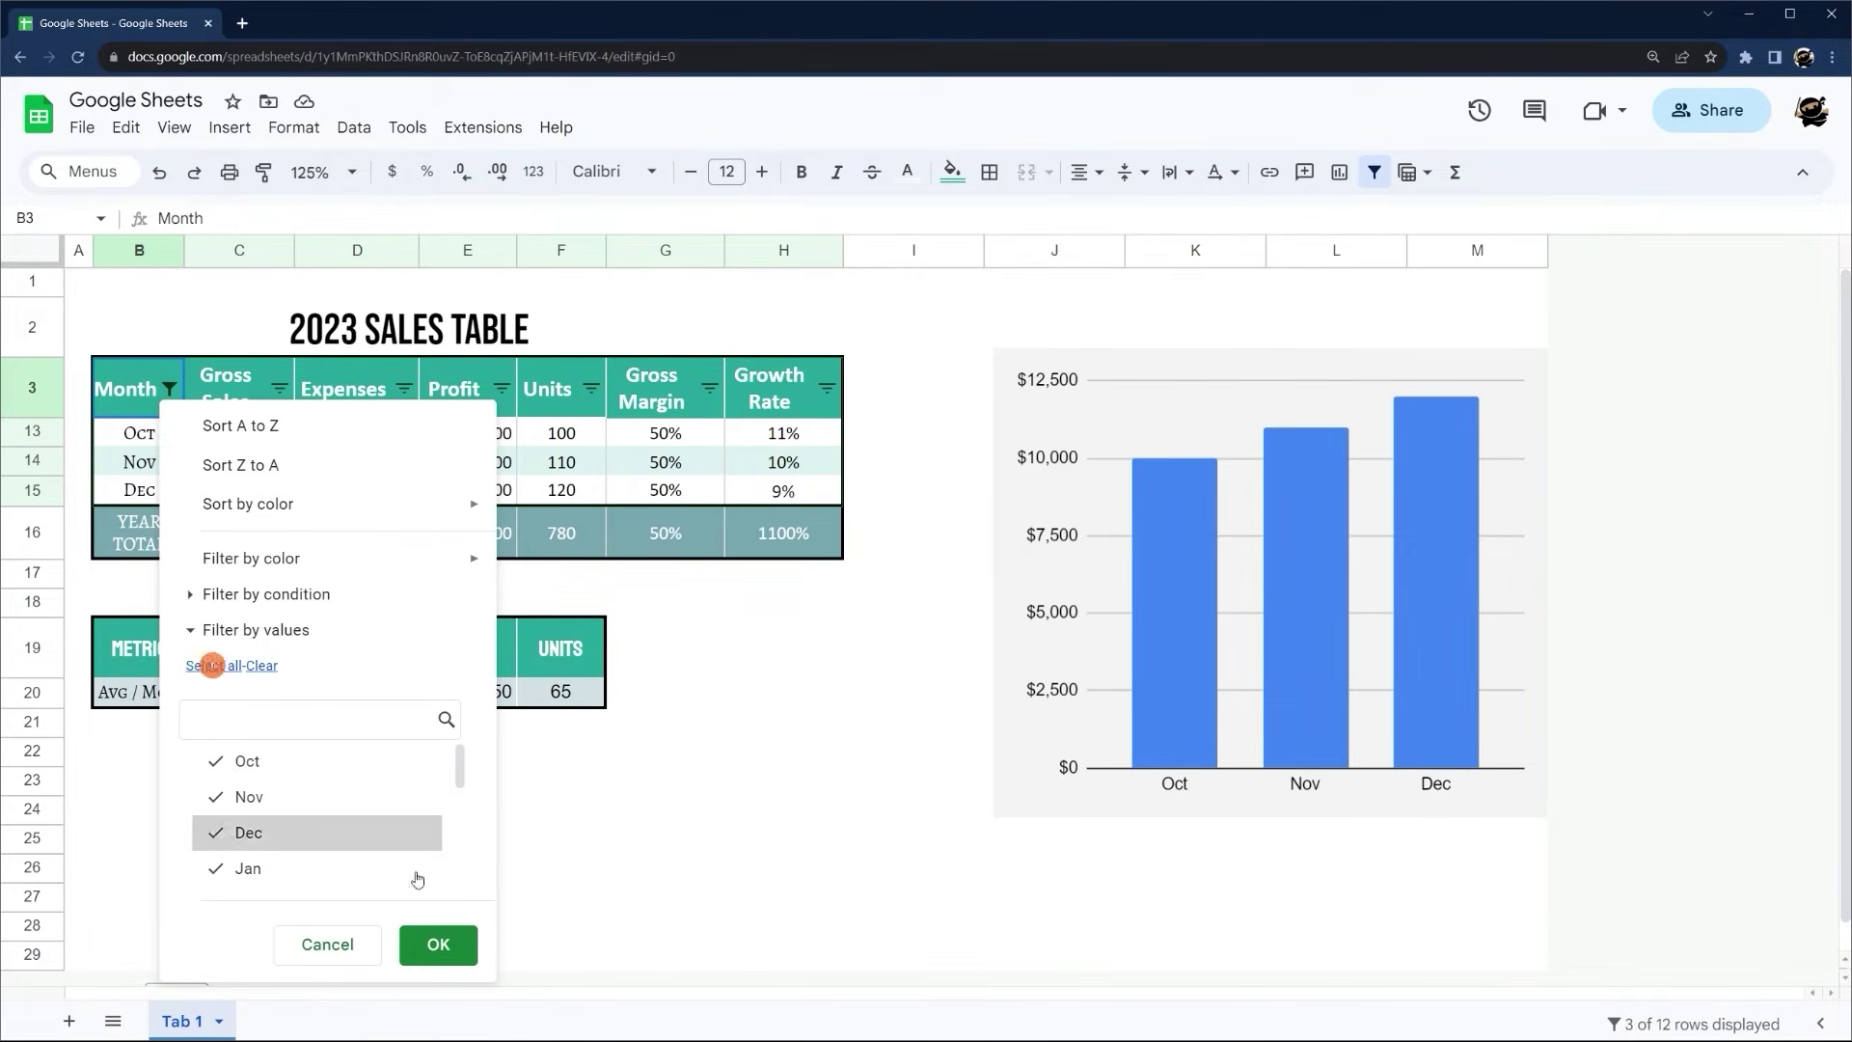
click(438, 944)
click(925, 722)
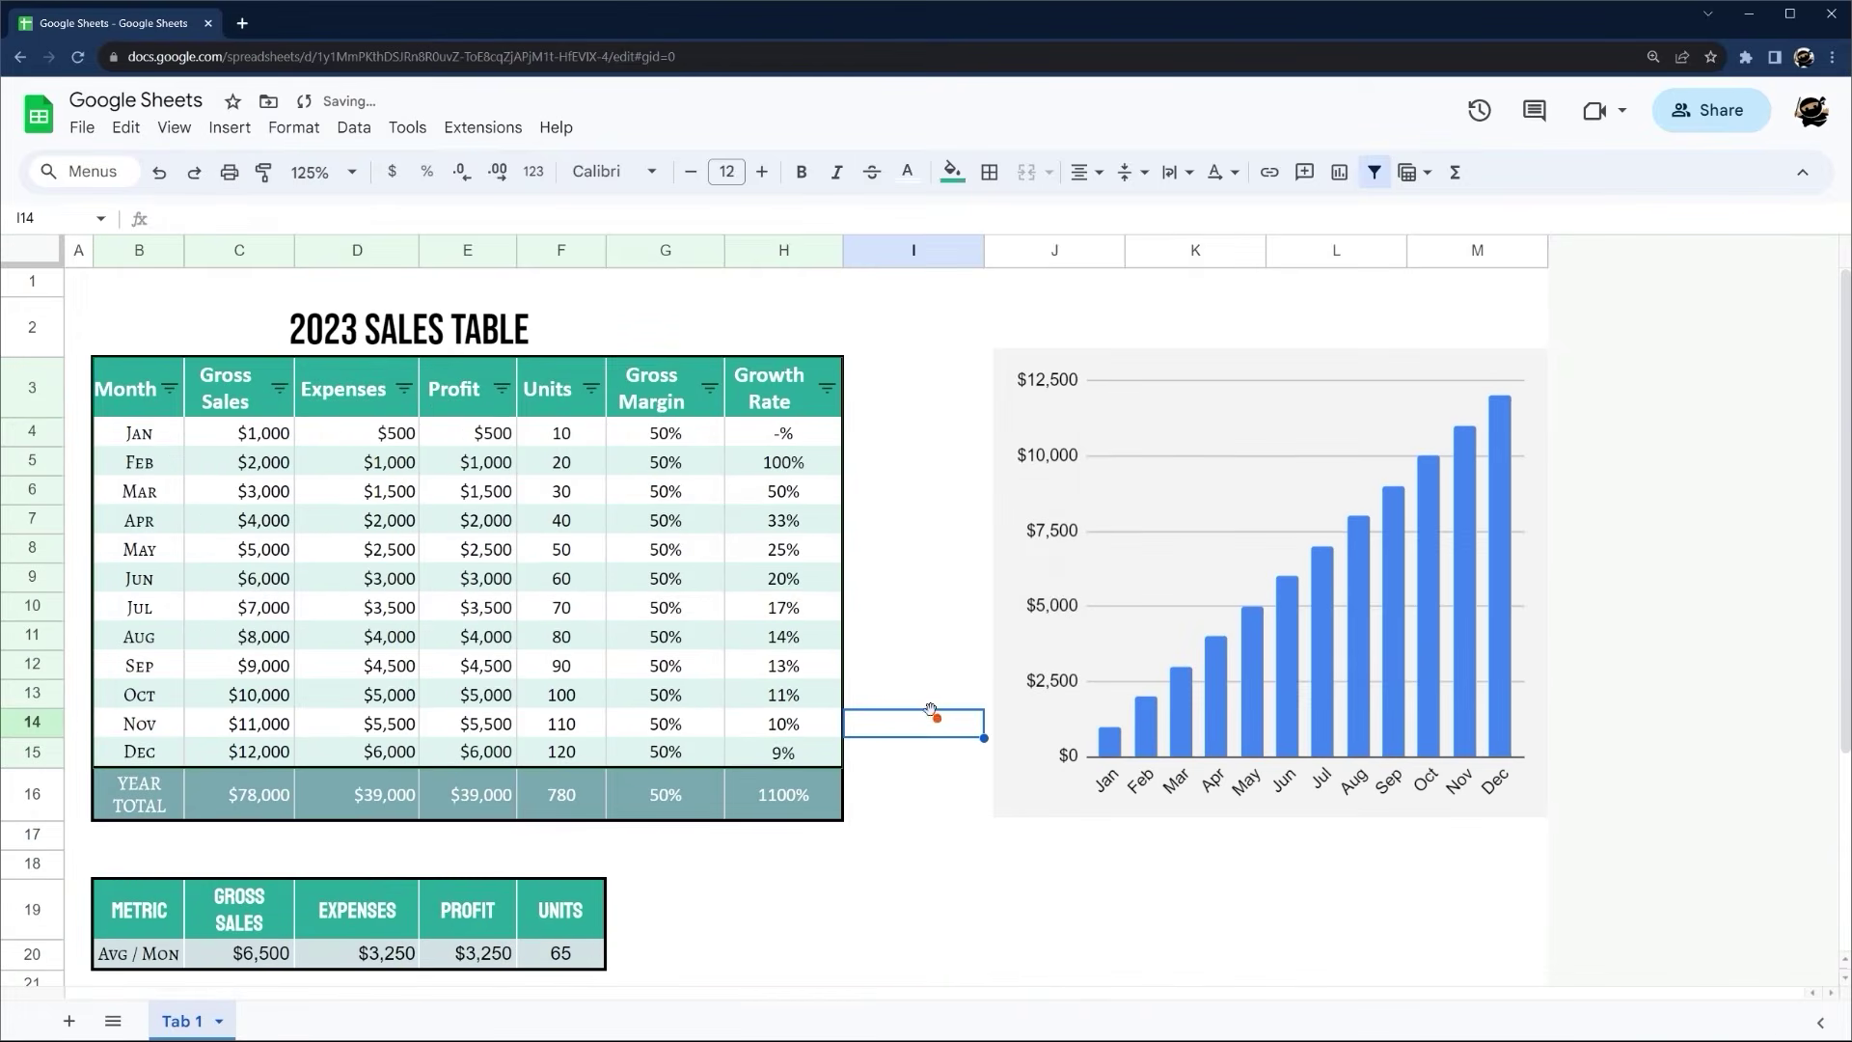
click(1374, 172)
click(911, 395)
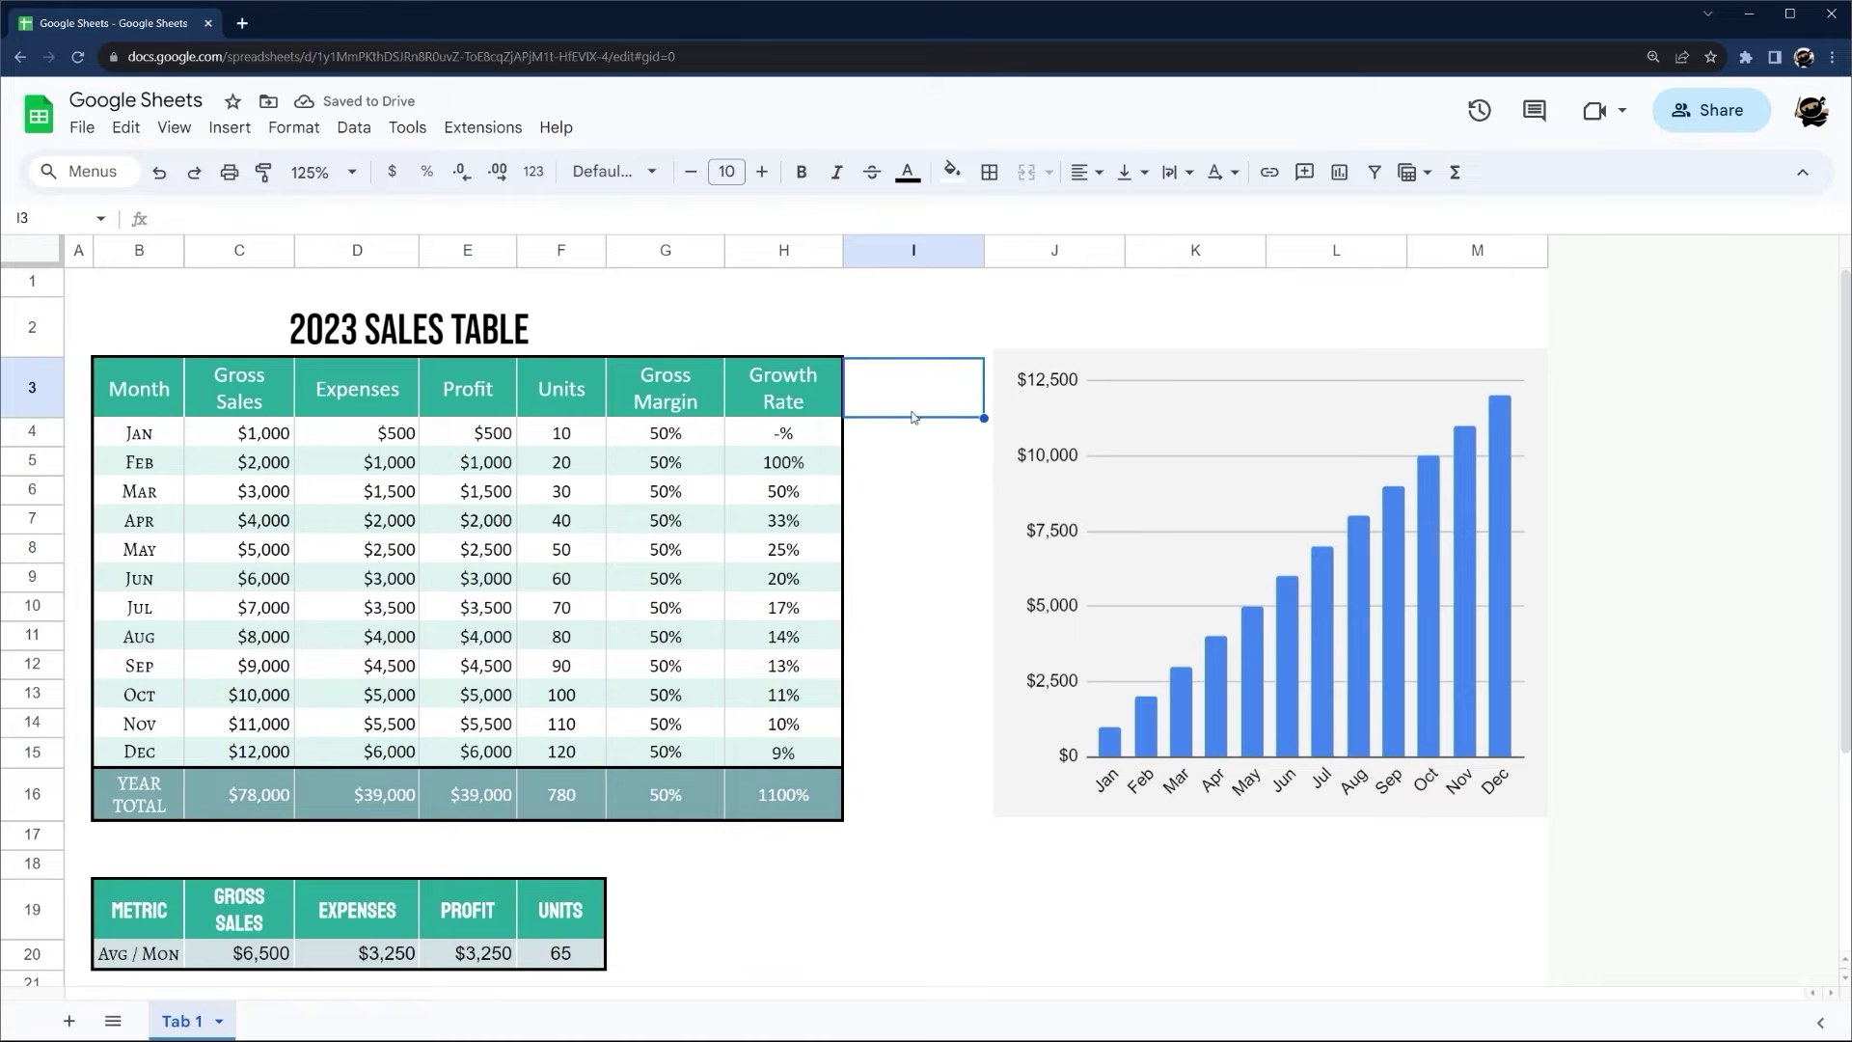
Check the quick summary calculations for the monthly Gross Sales values in C4:C15
drag(249, 434, 253, 753)
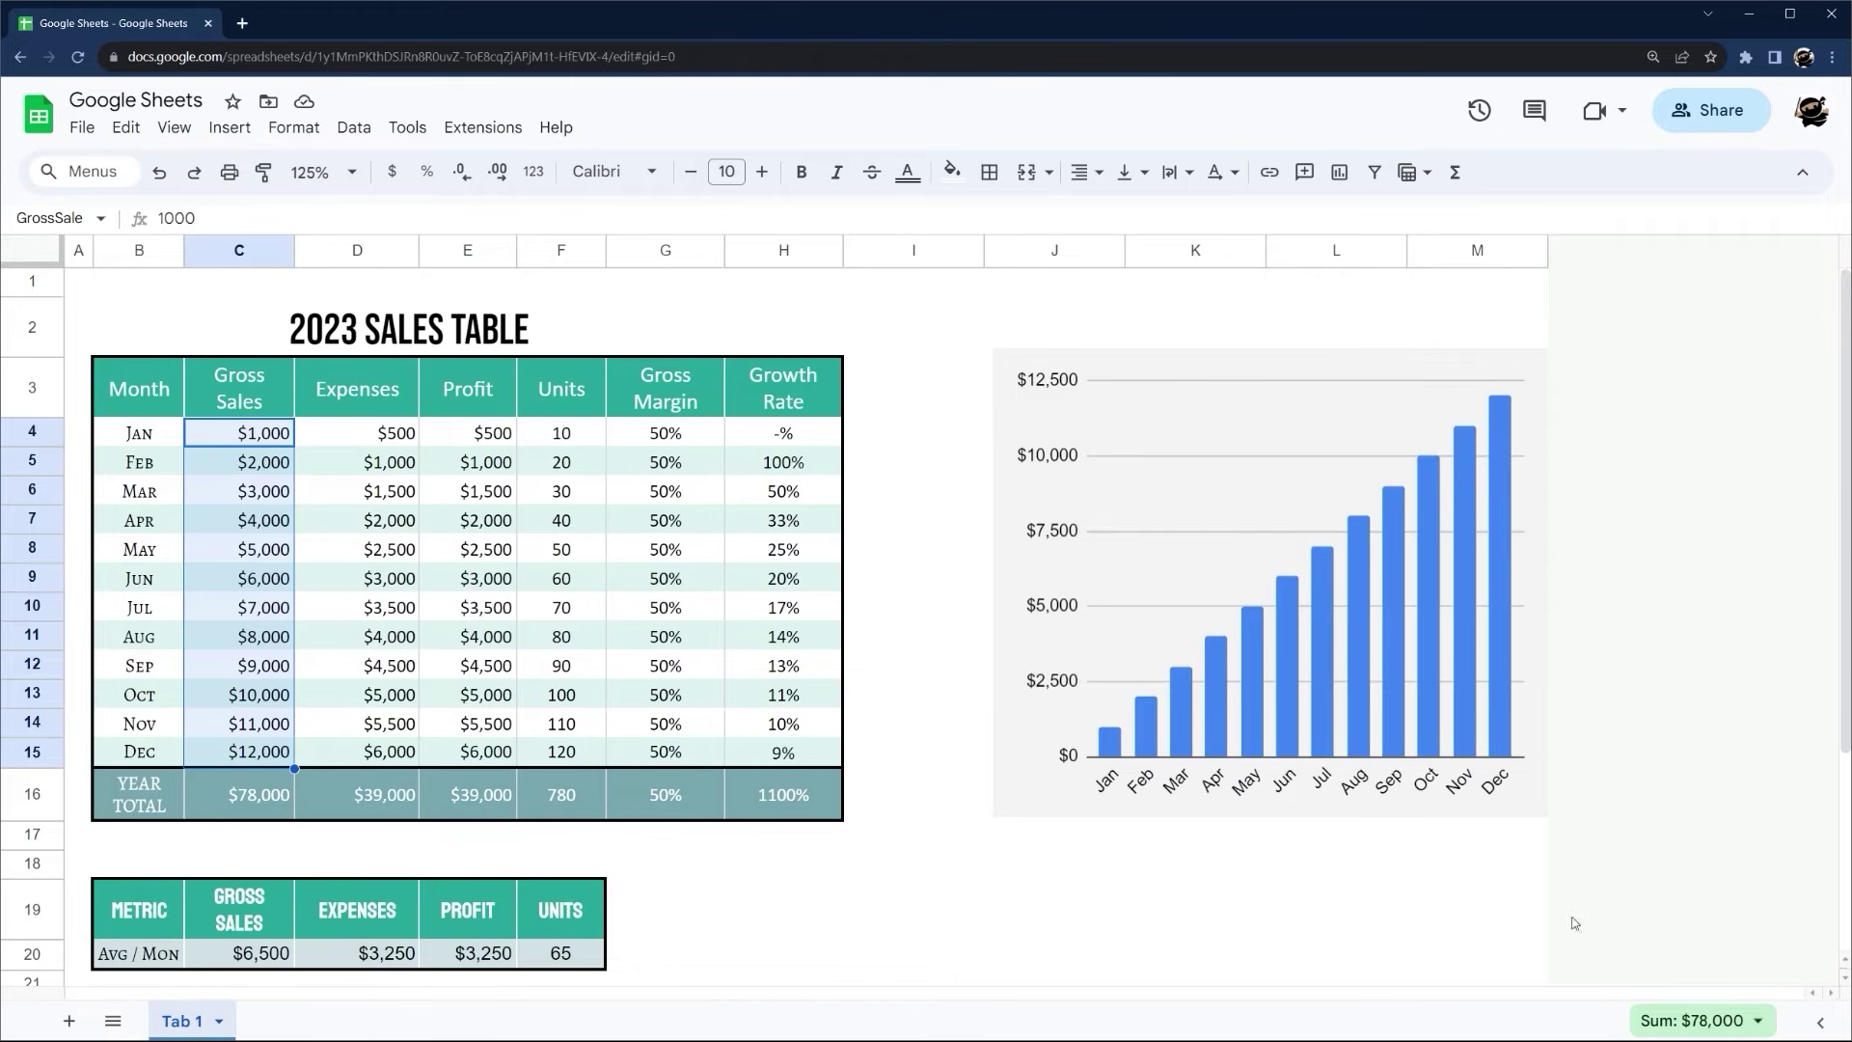
click(1679, 1022)
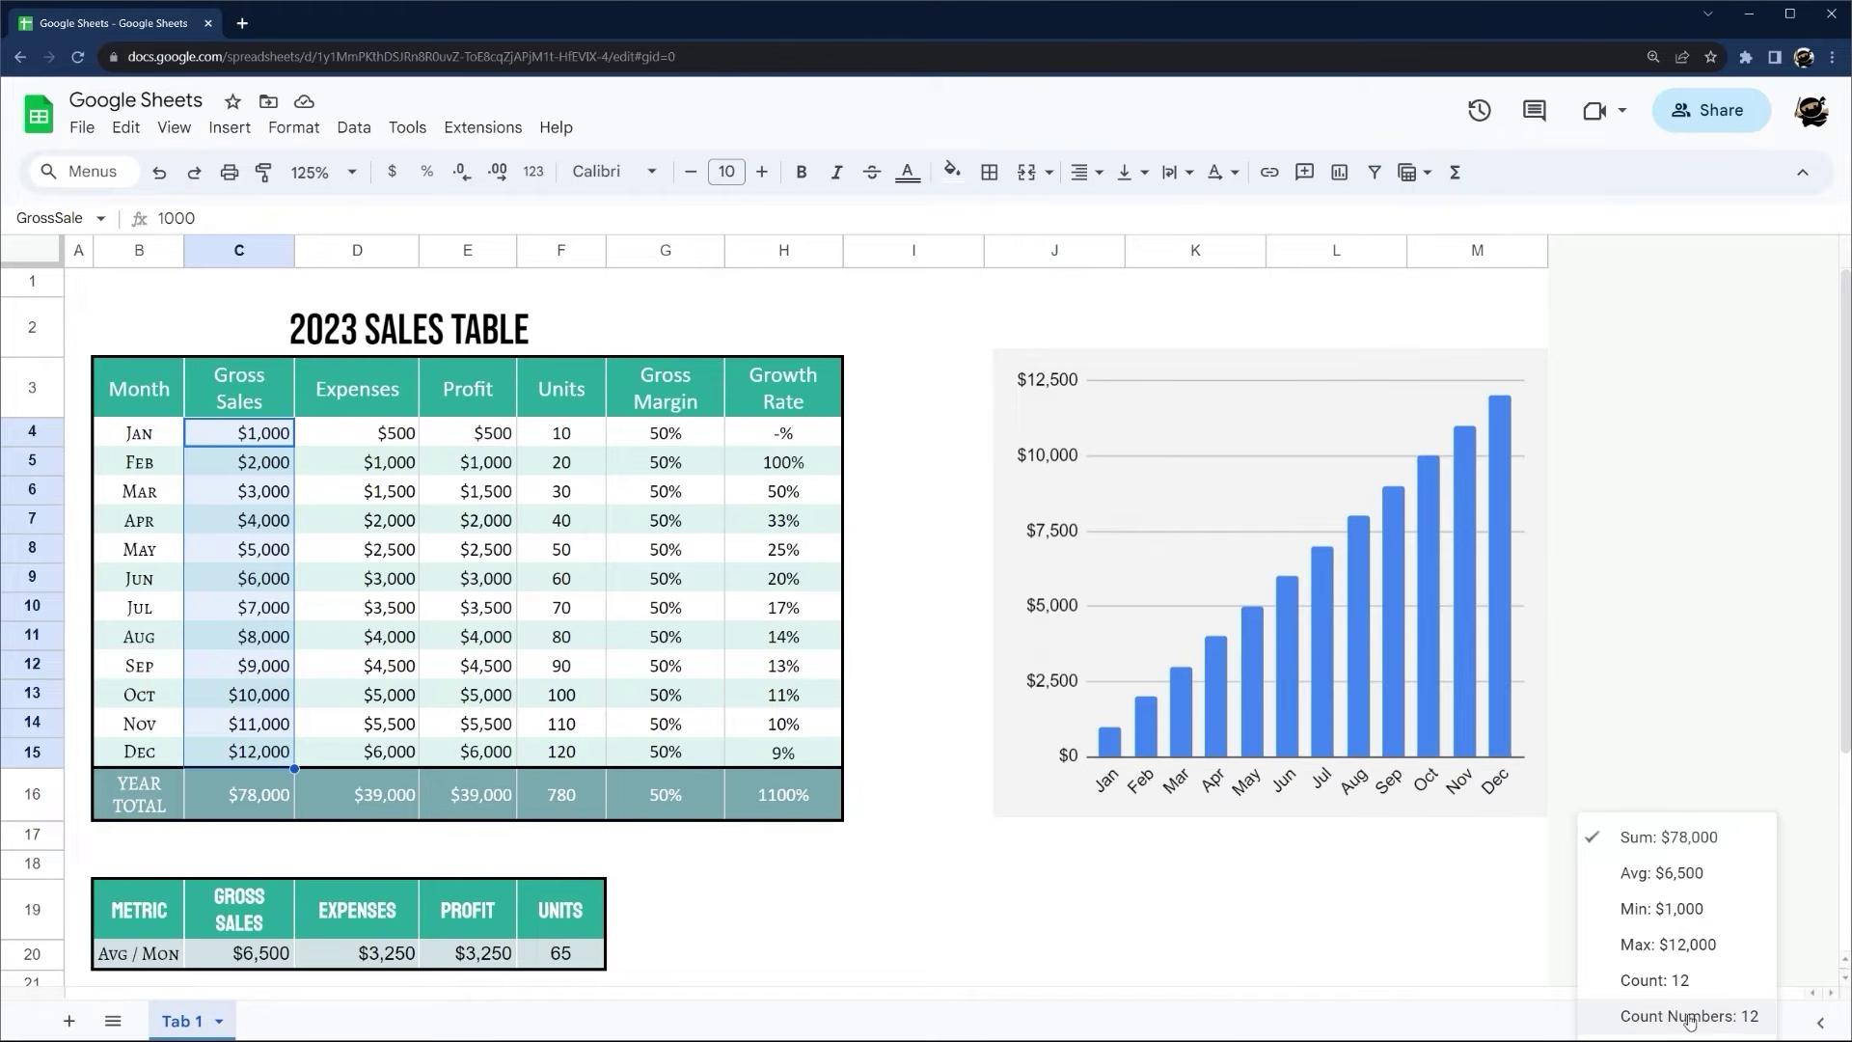
click(836, 870)
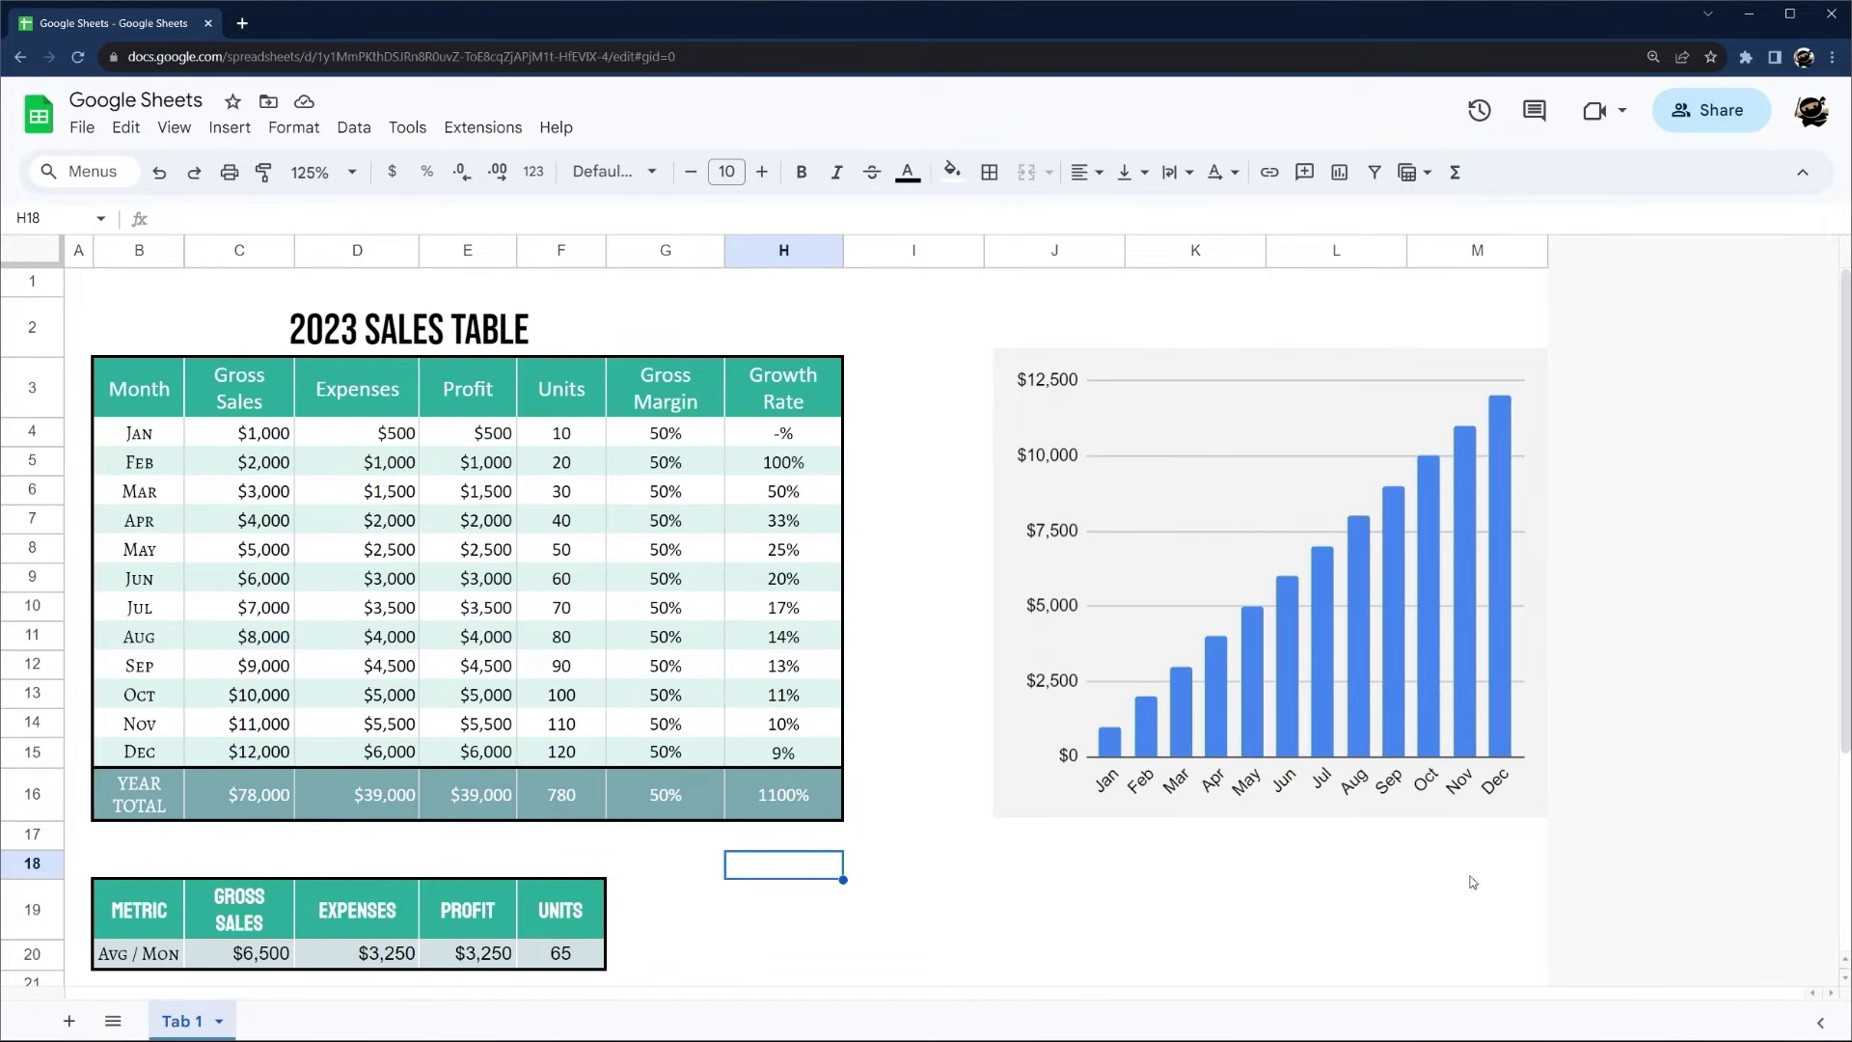
Examine the column stats for the Gross Sales column, including value frequencies, sum, average and median
drag(264, 439, 260, 751)
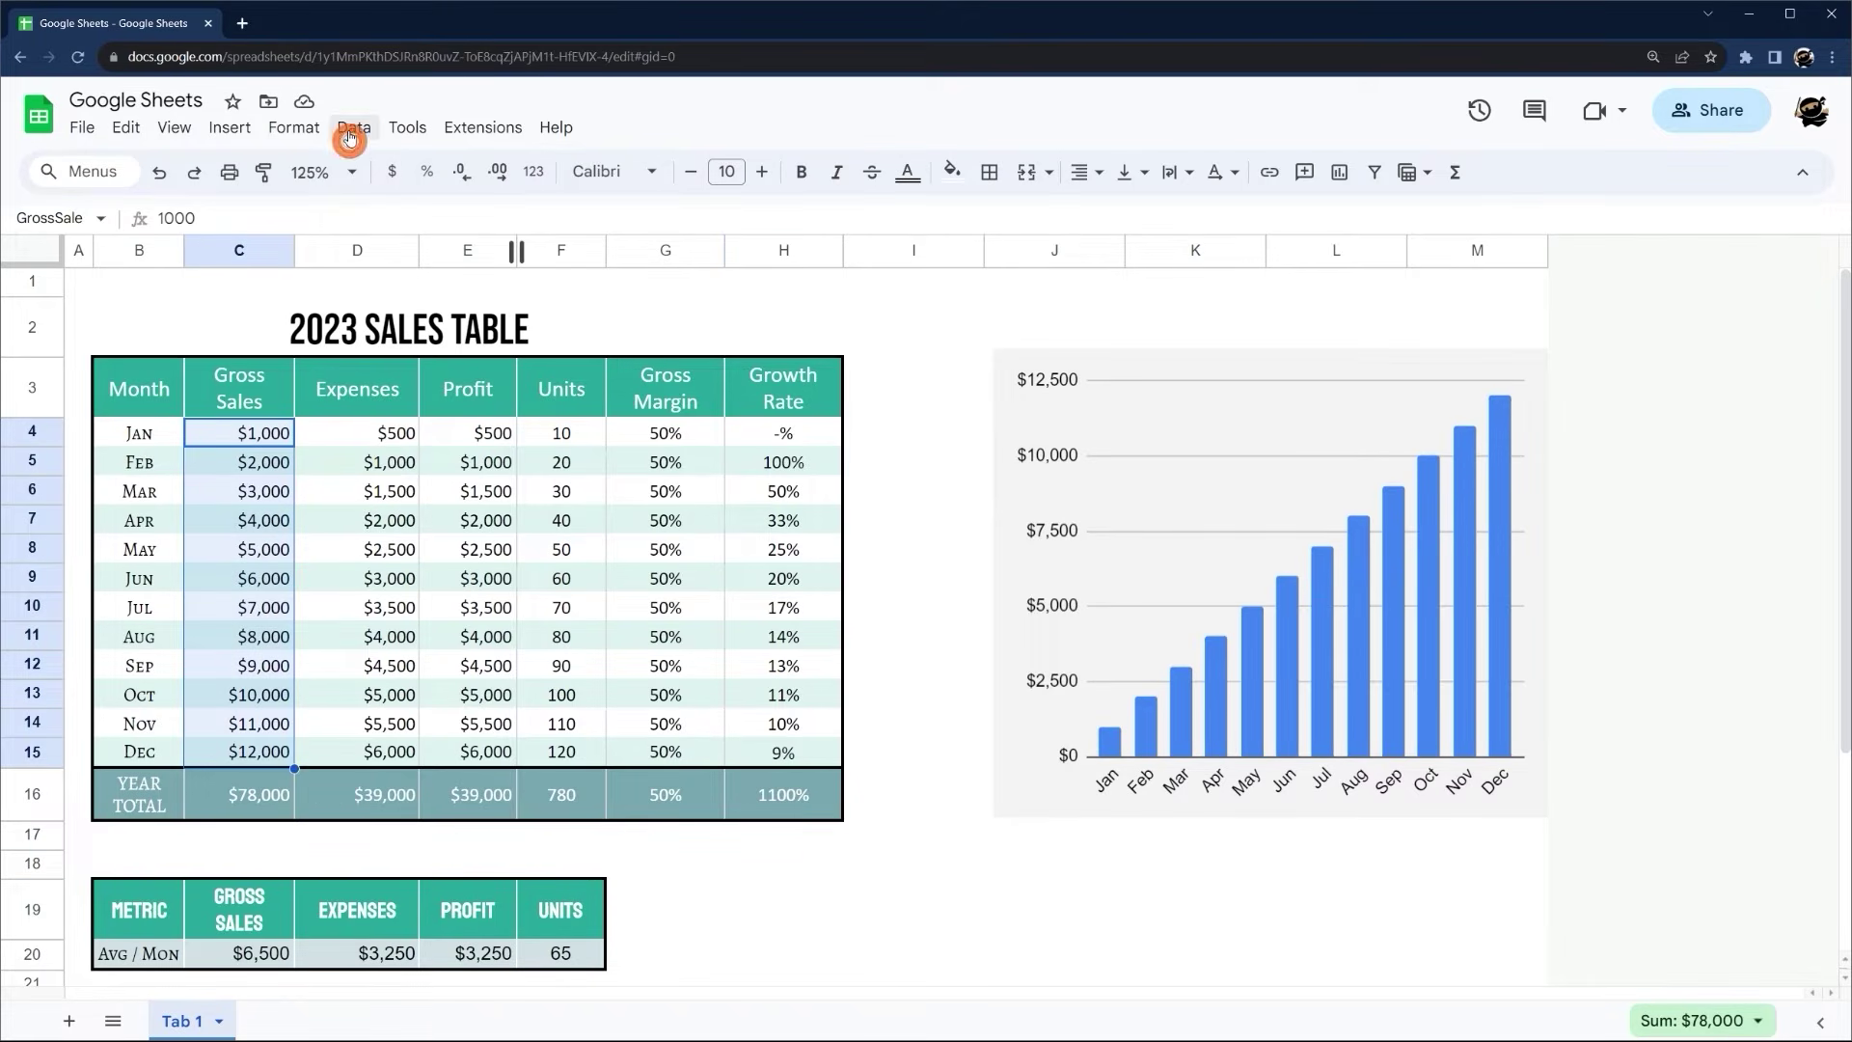
click(353, 127)
click(422, 538)
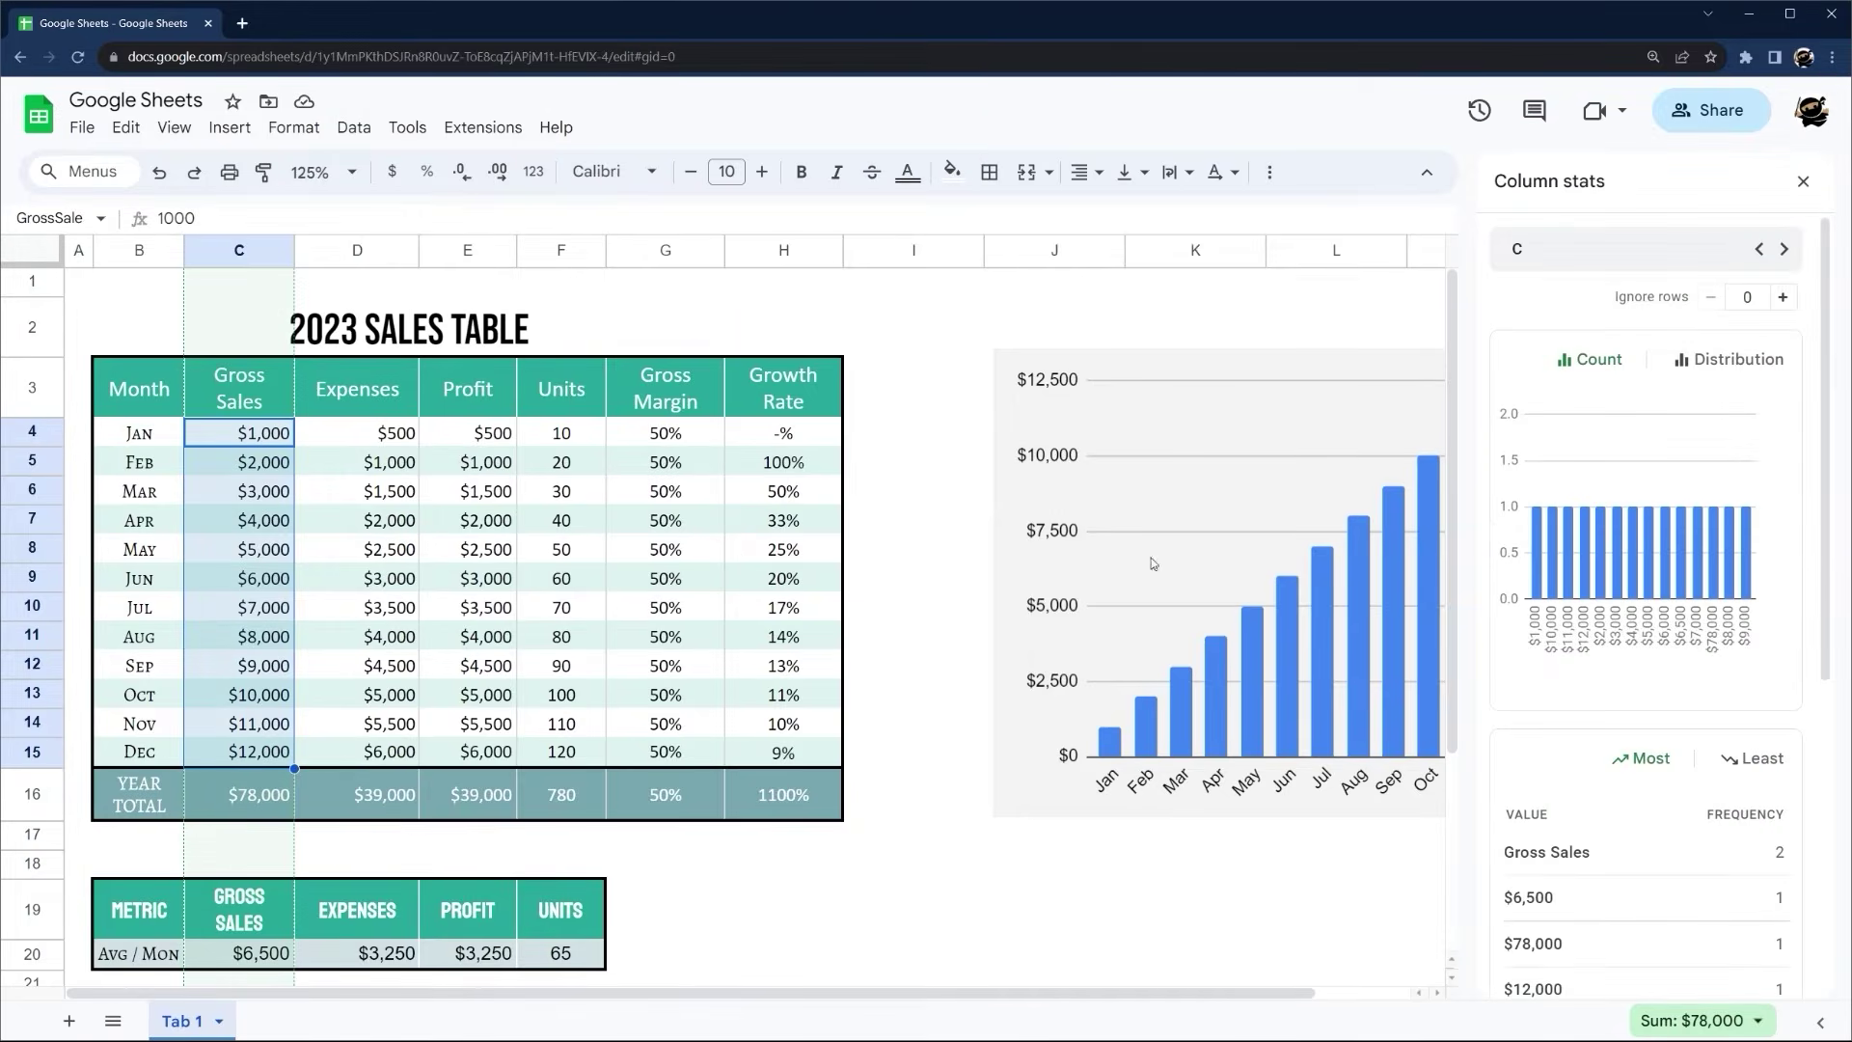
scroll(1678, 318, down, 5)
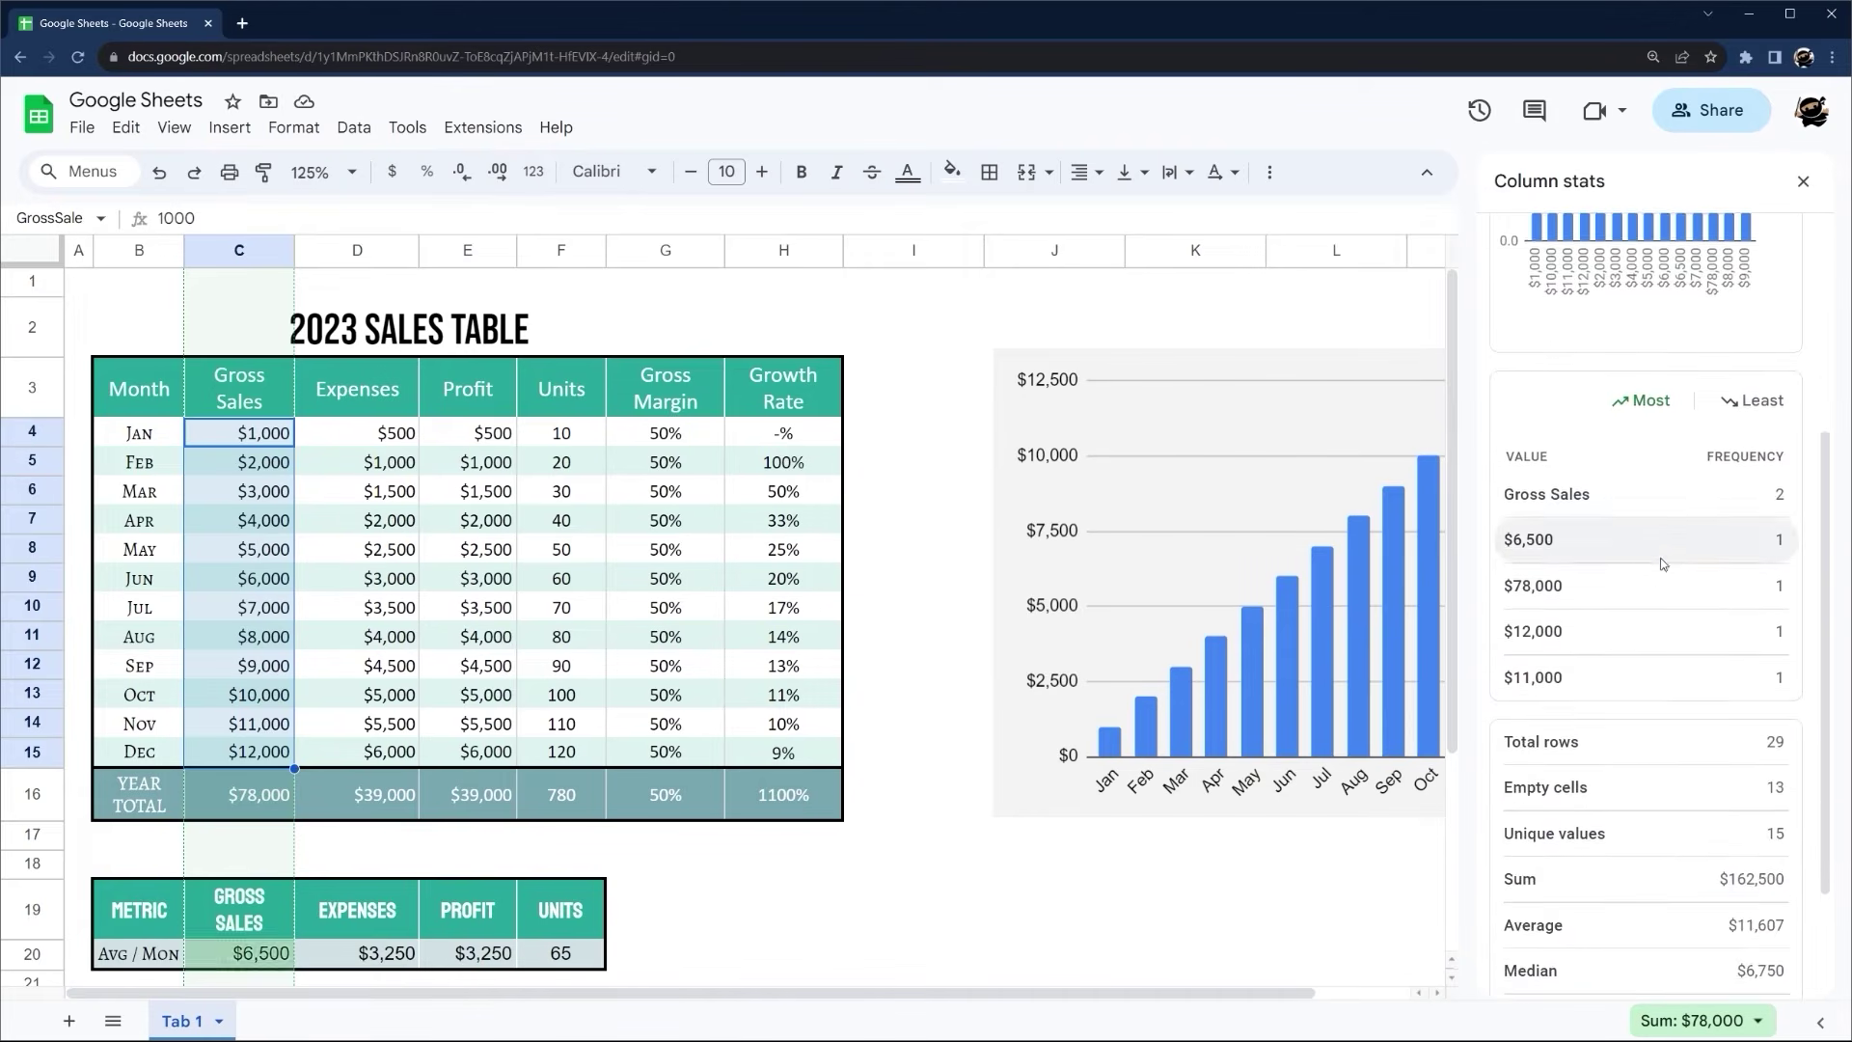
scroll(1579, 718, up, 3)
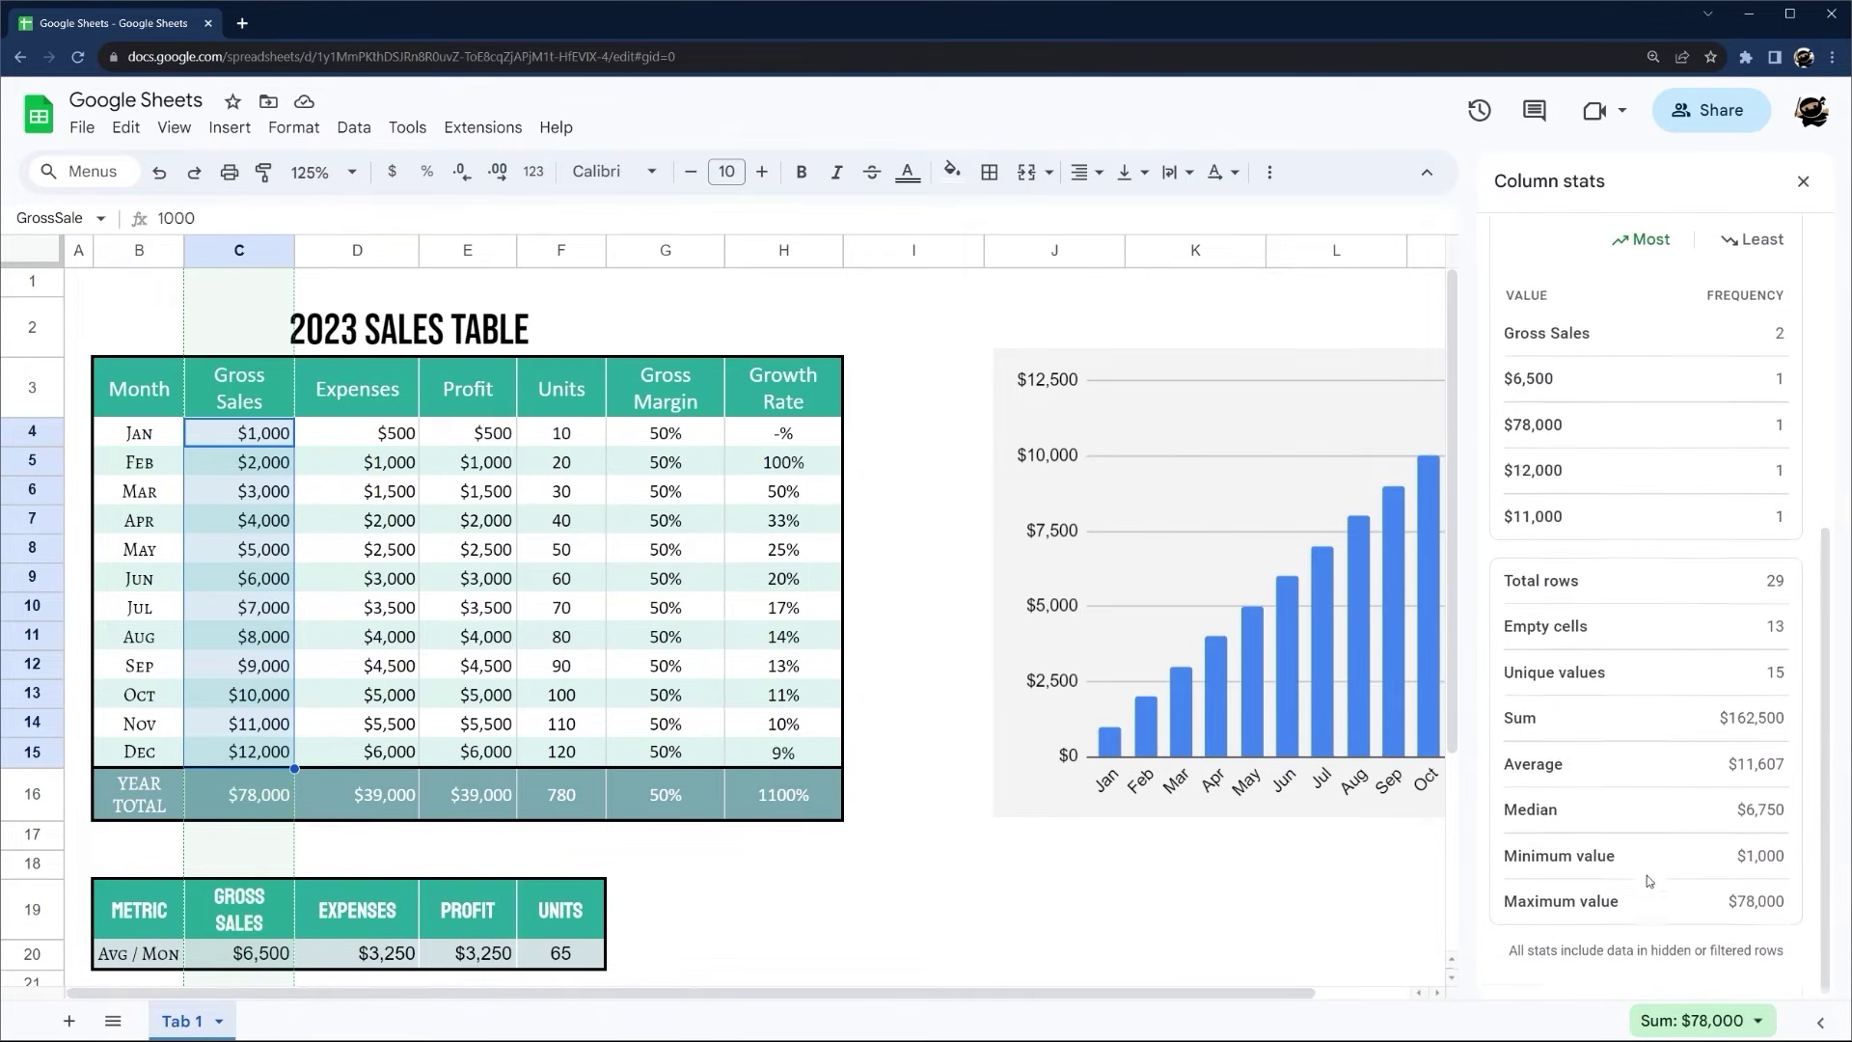
scroll(1578, 733, up, 3)
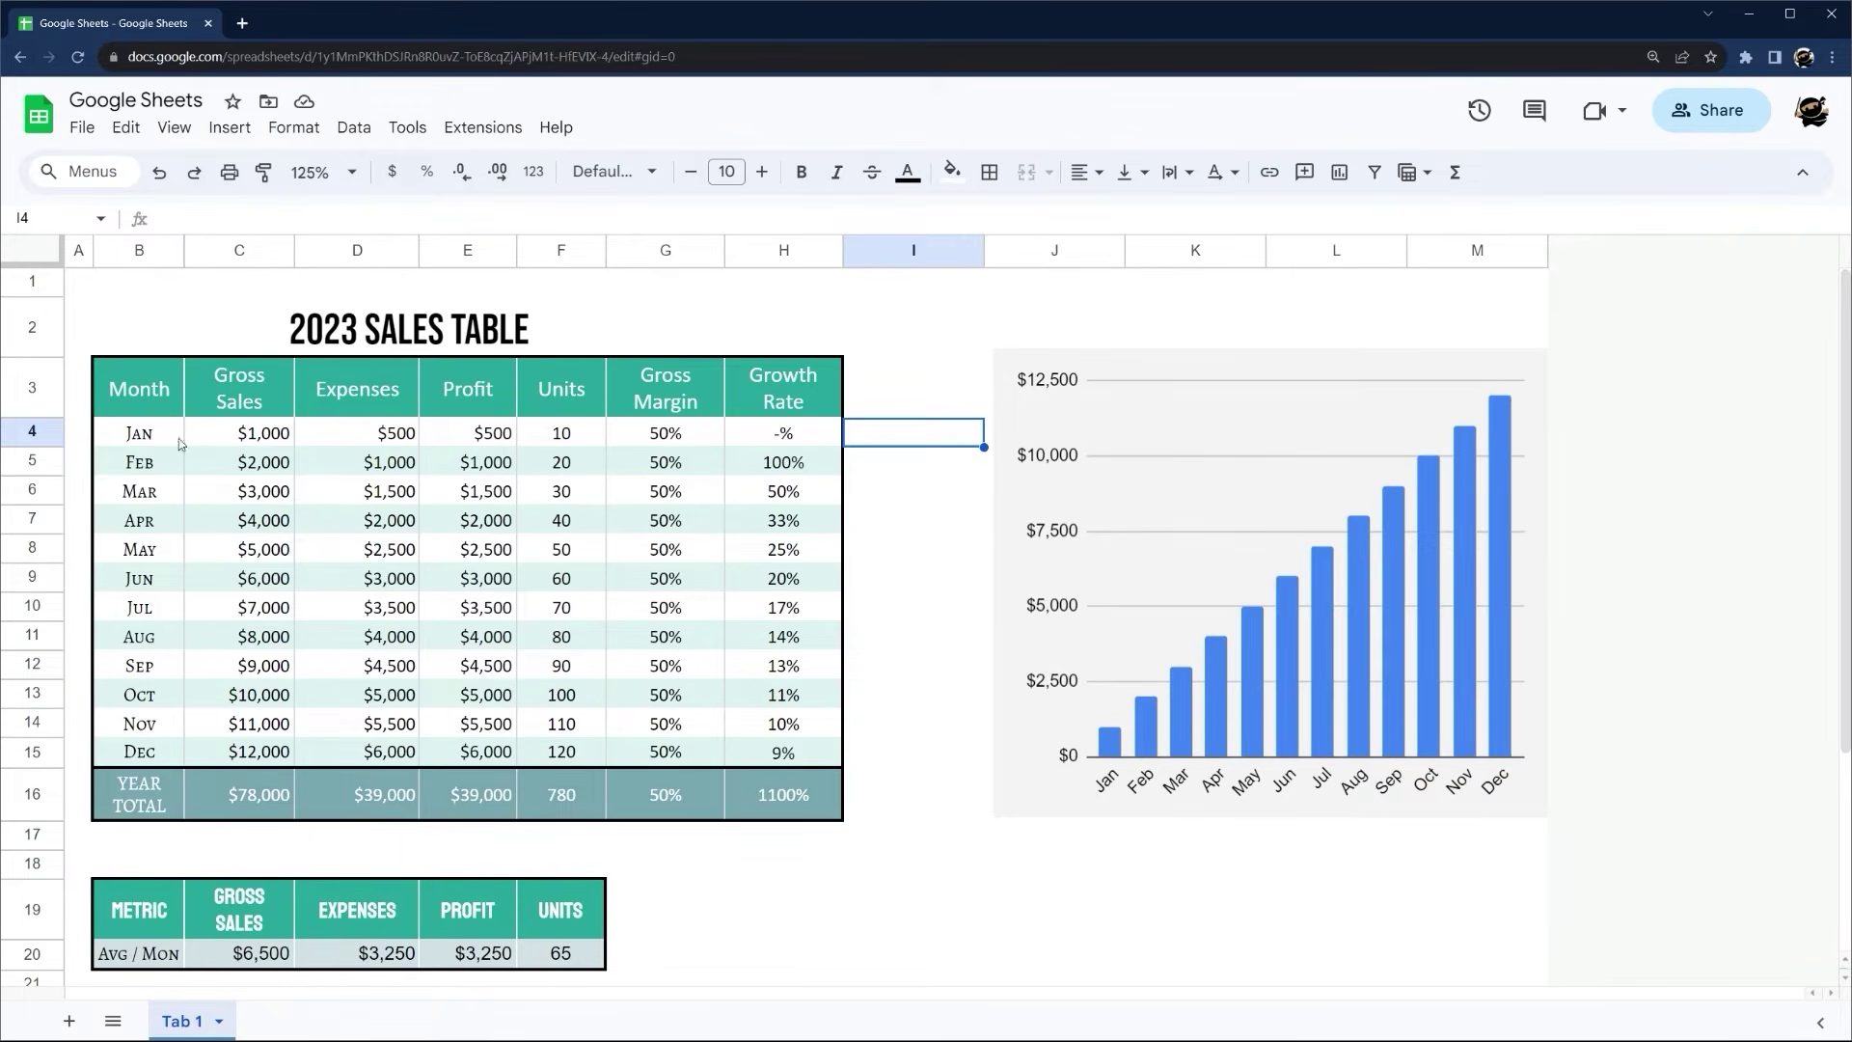
Add the comment 'Change to "Date"' to the Month header cell B3
right_click(133, 391)
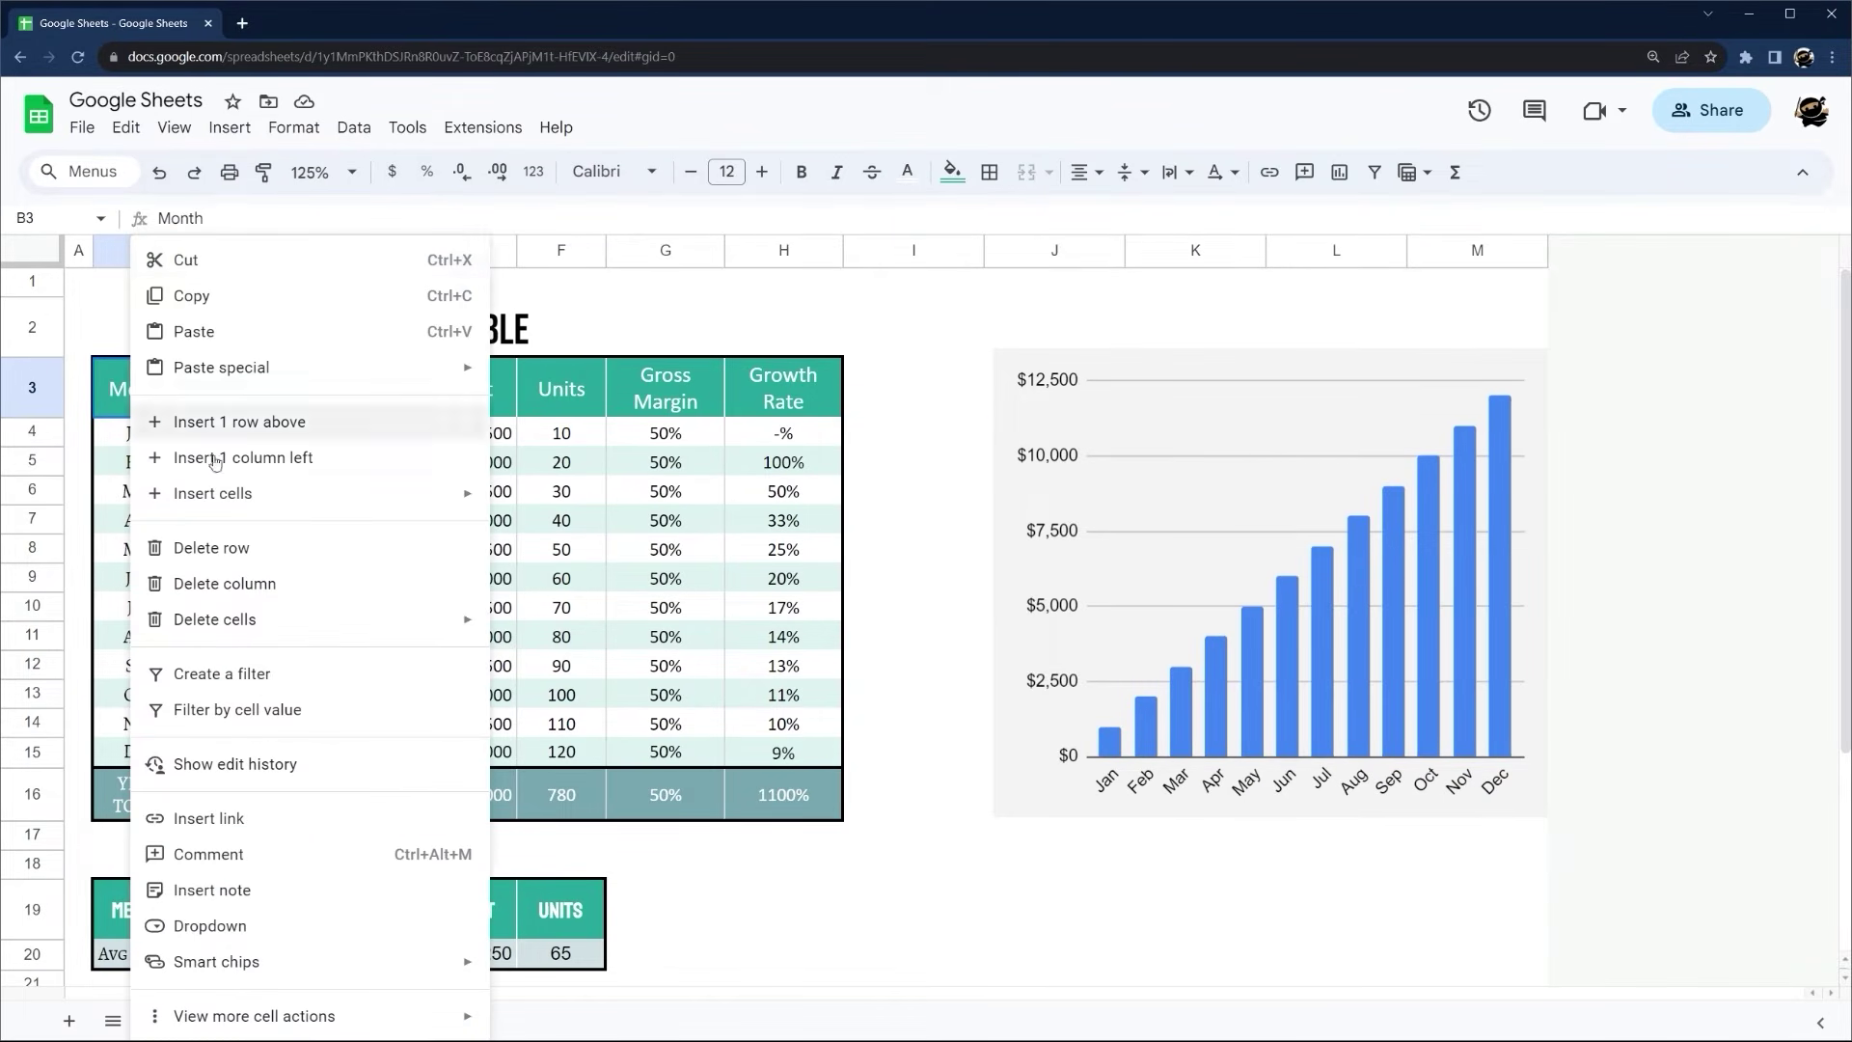
click(110, 389)
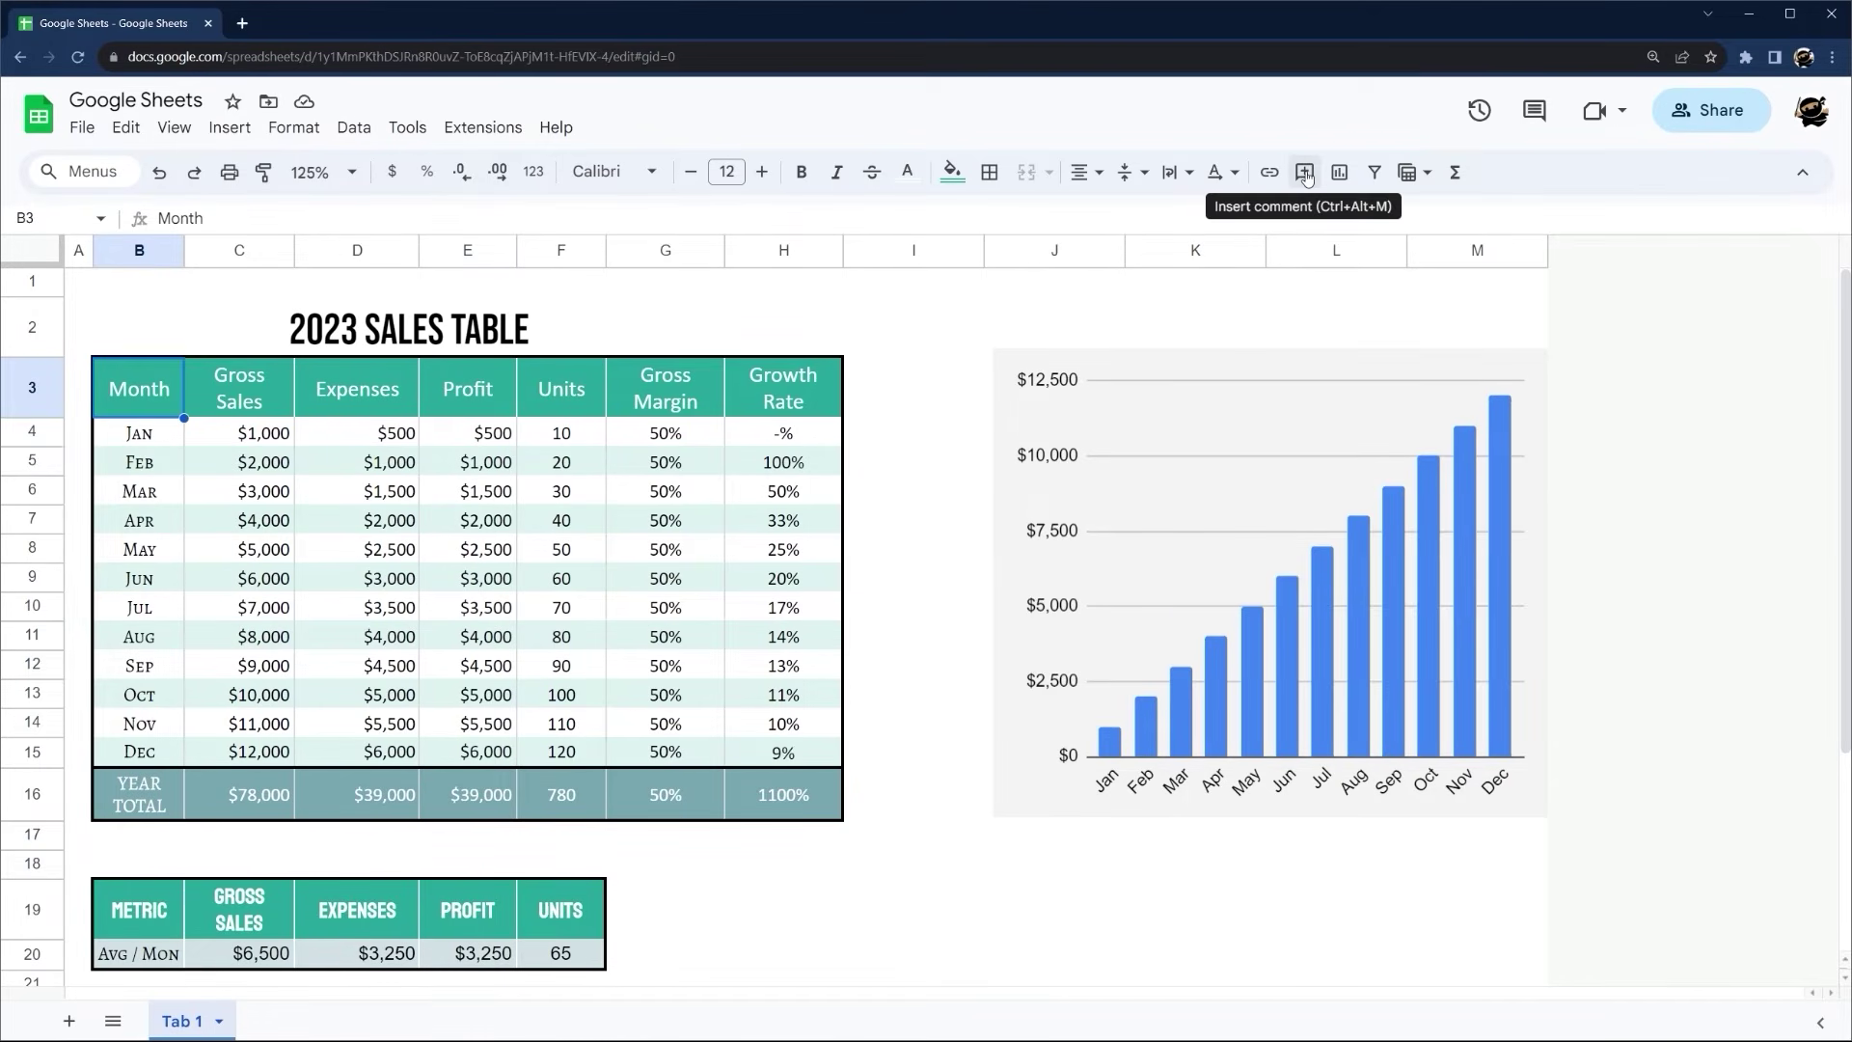
click(224, 390)
click(164, 394)
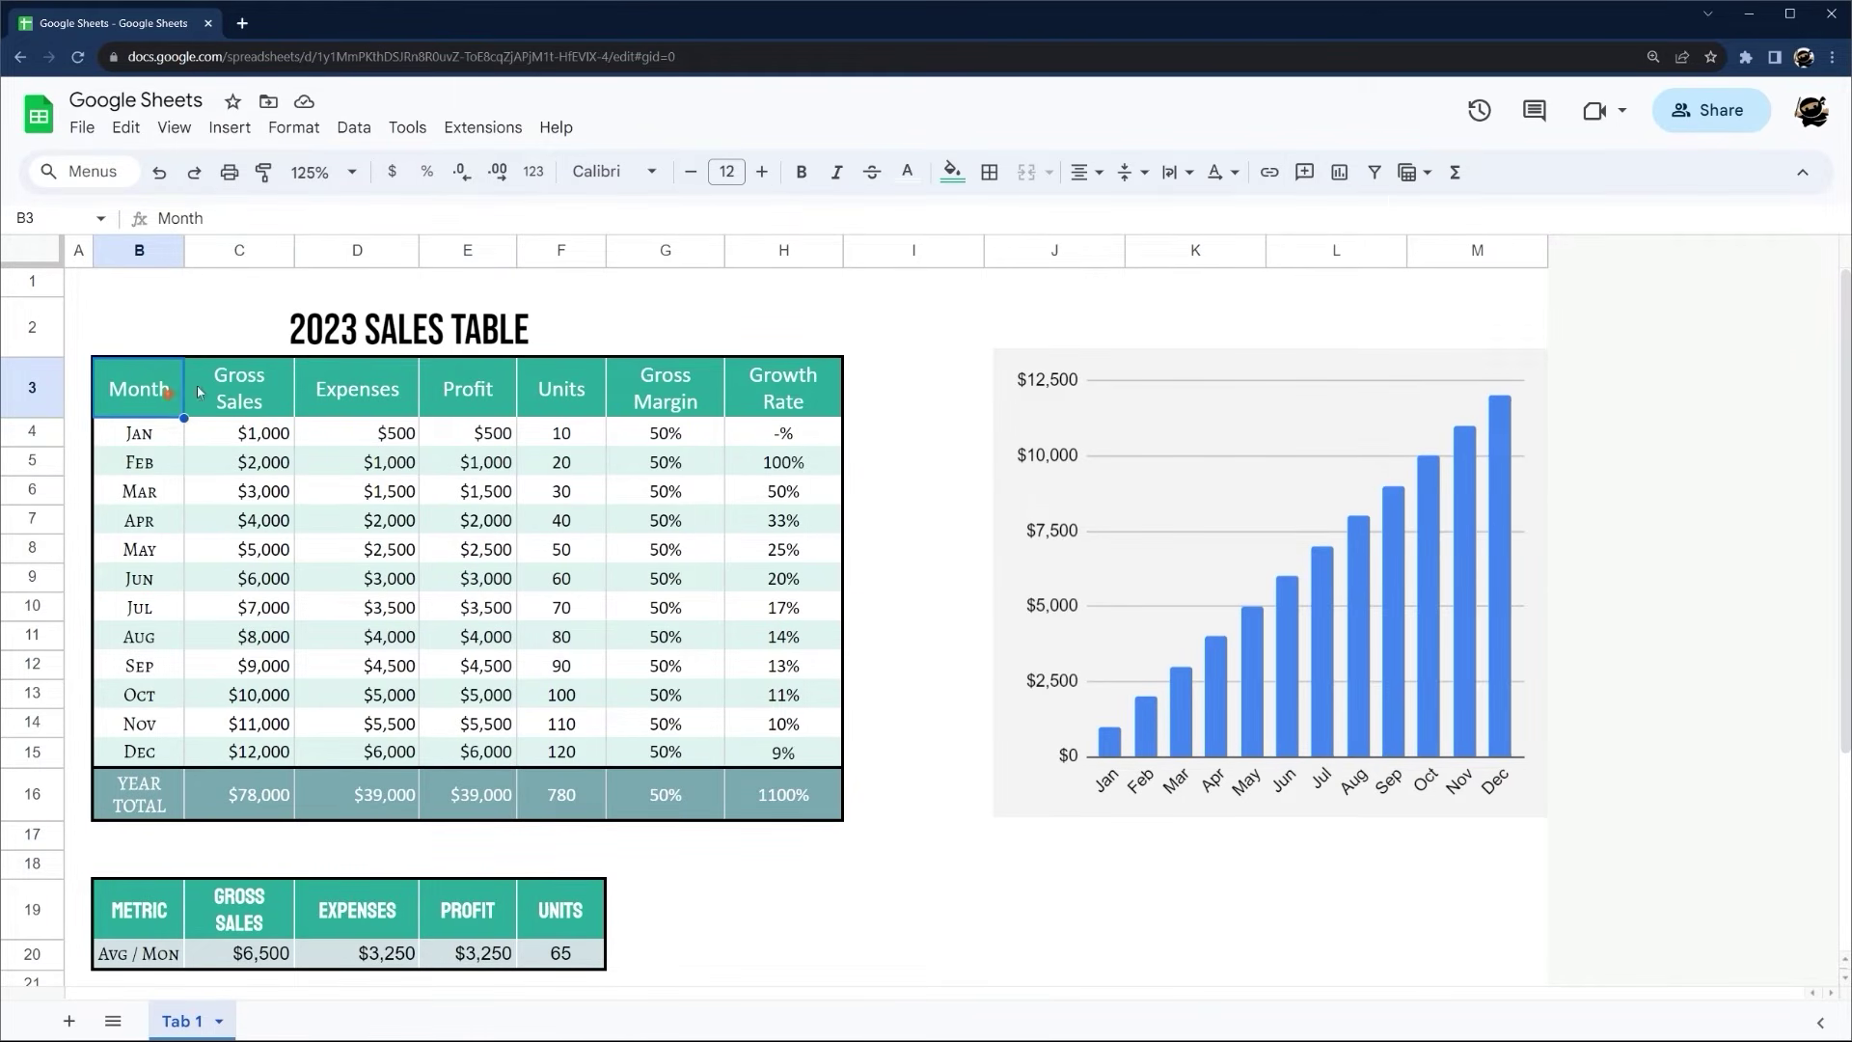
click(1304, 172)
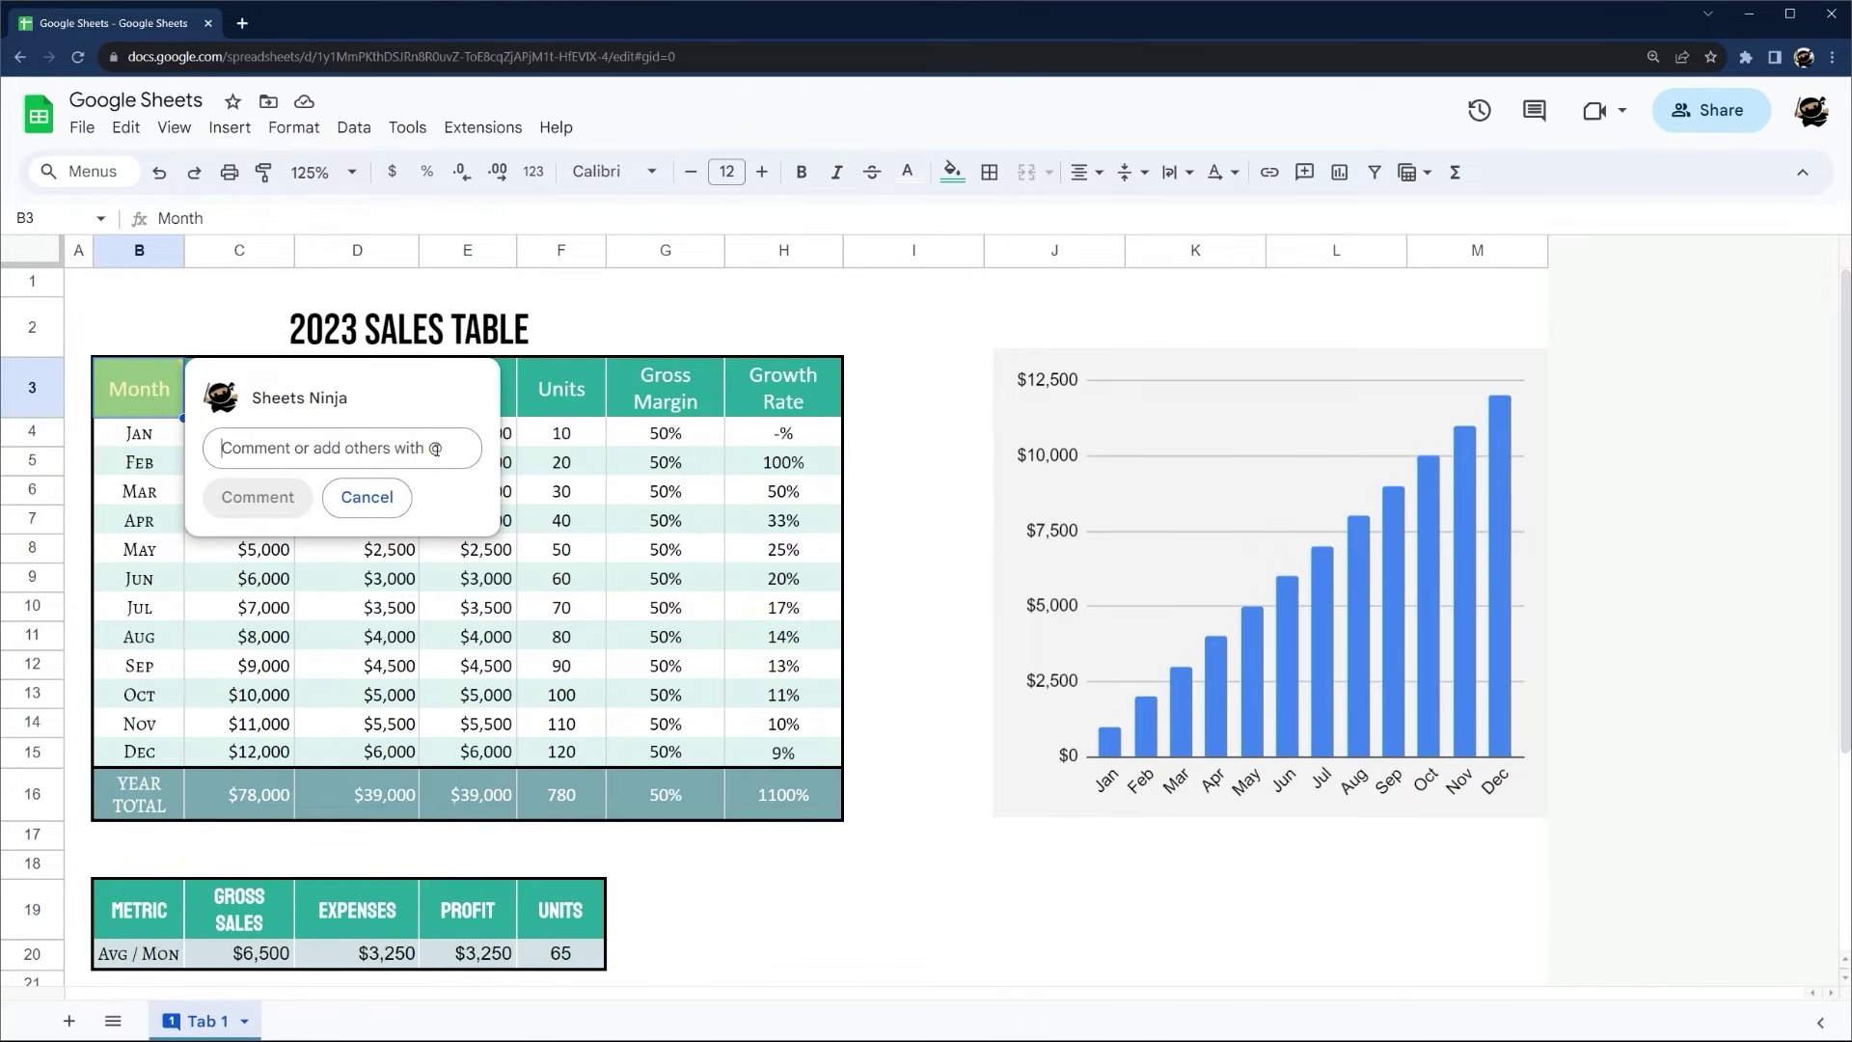
text(Change to "Date)
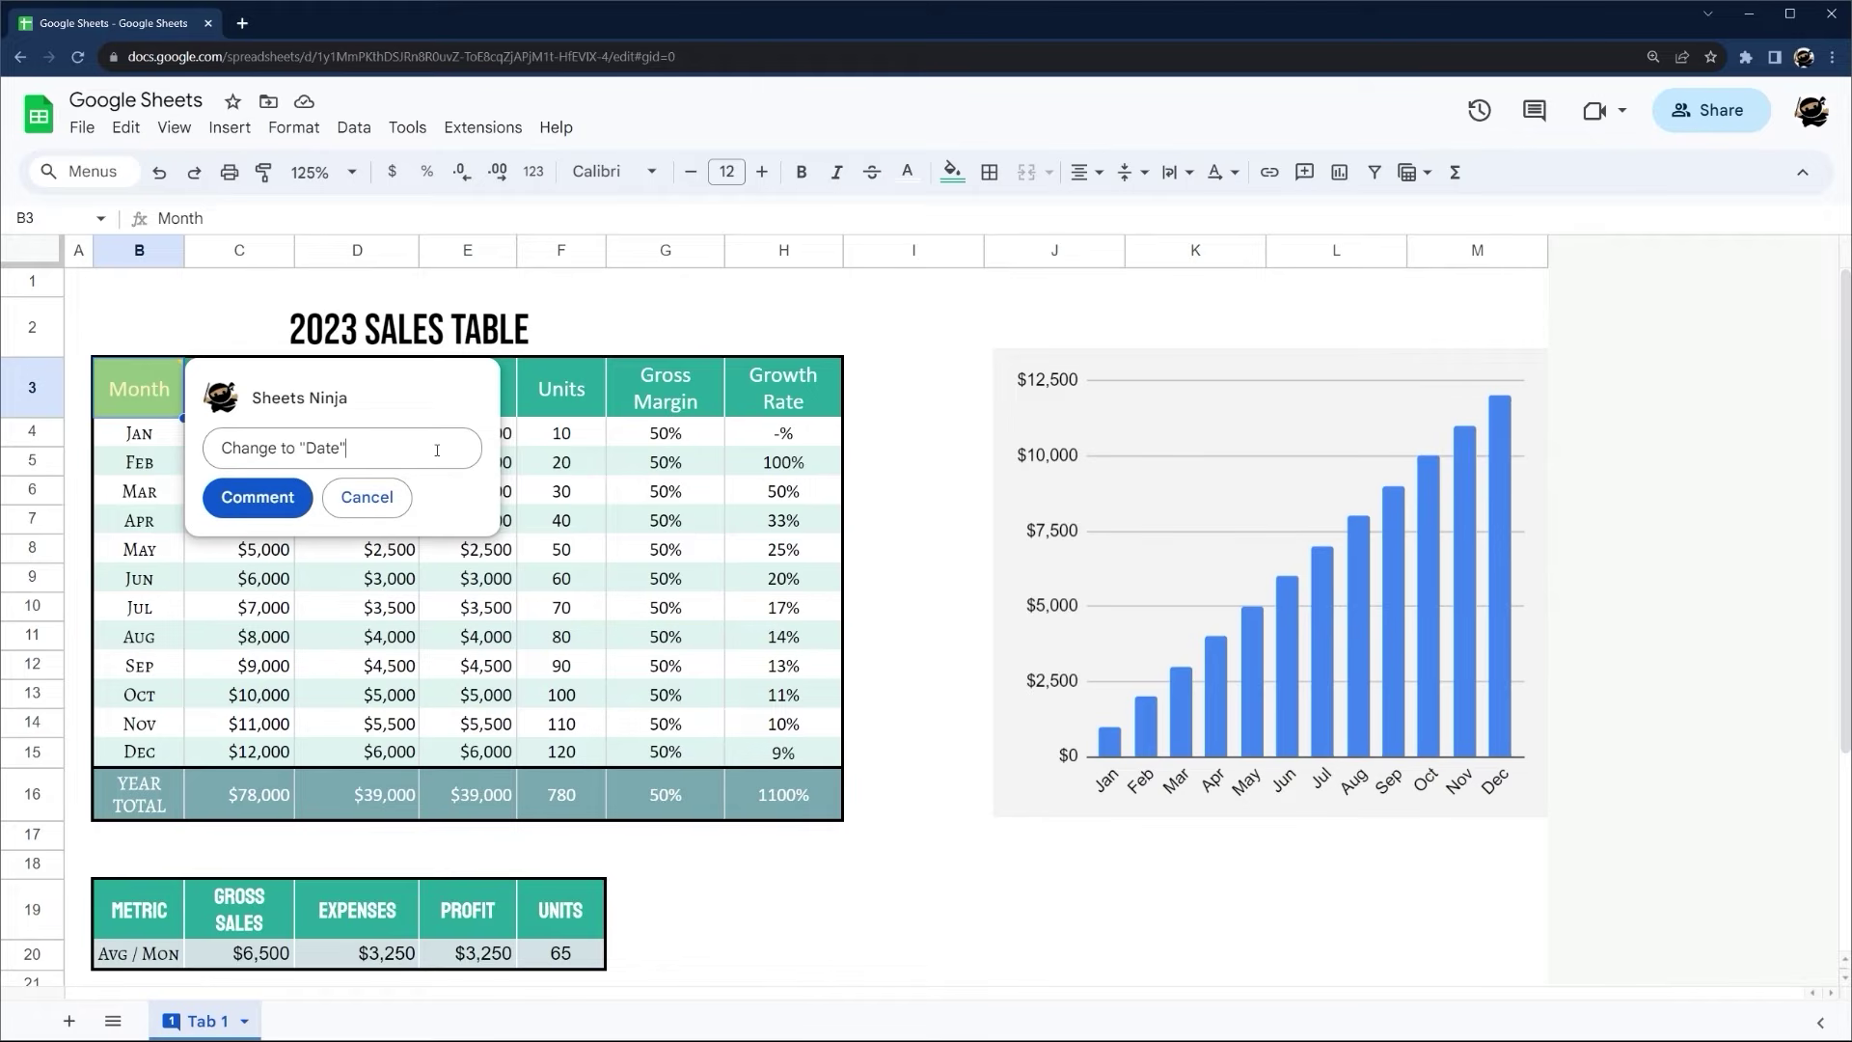
click(258, 496)
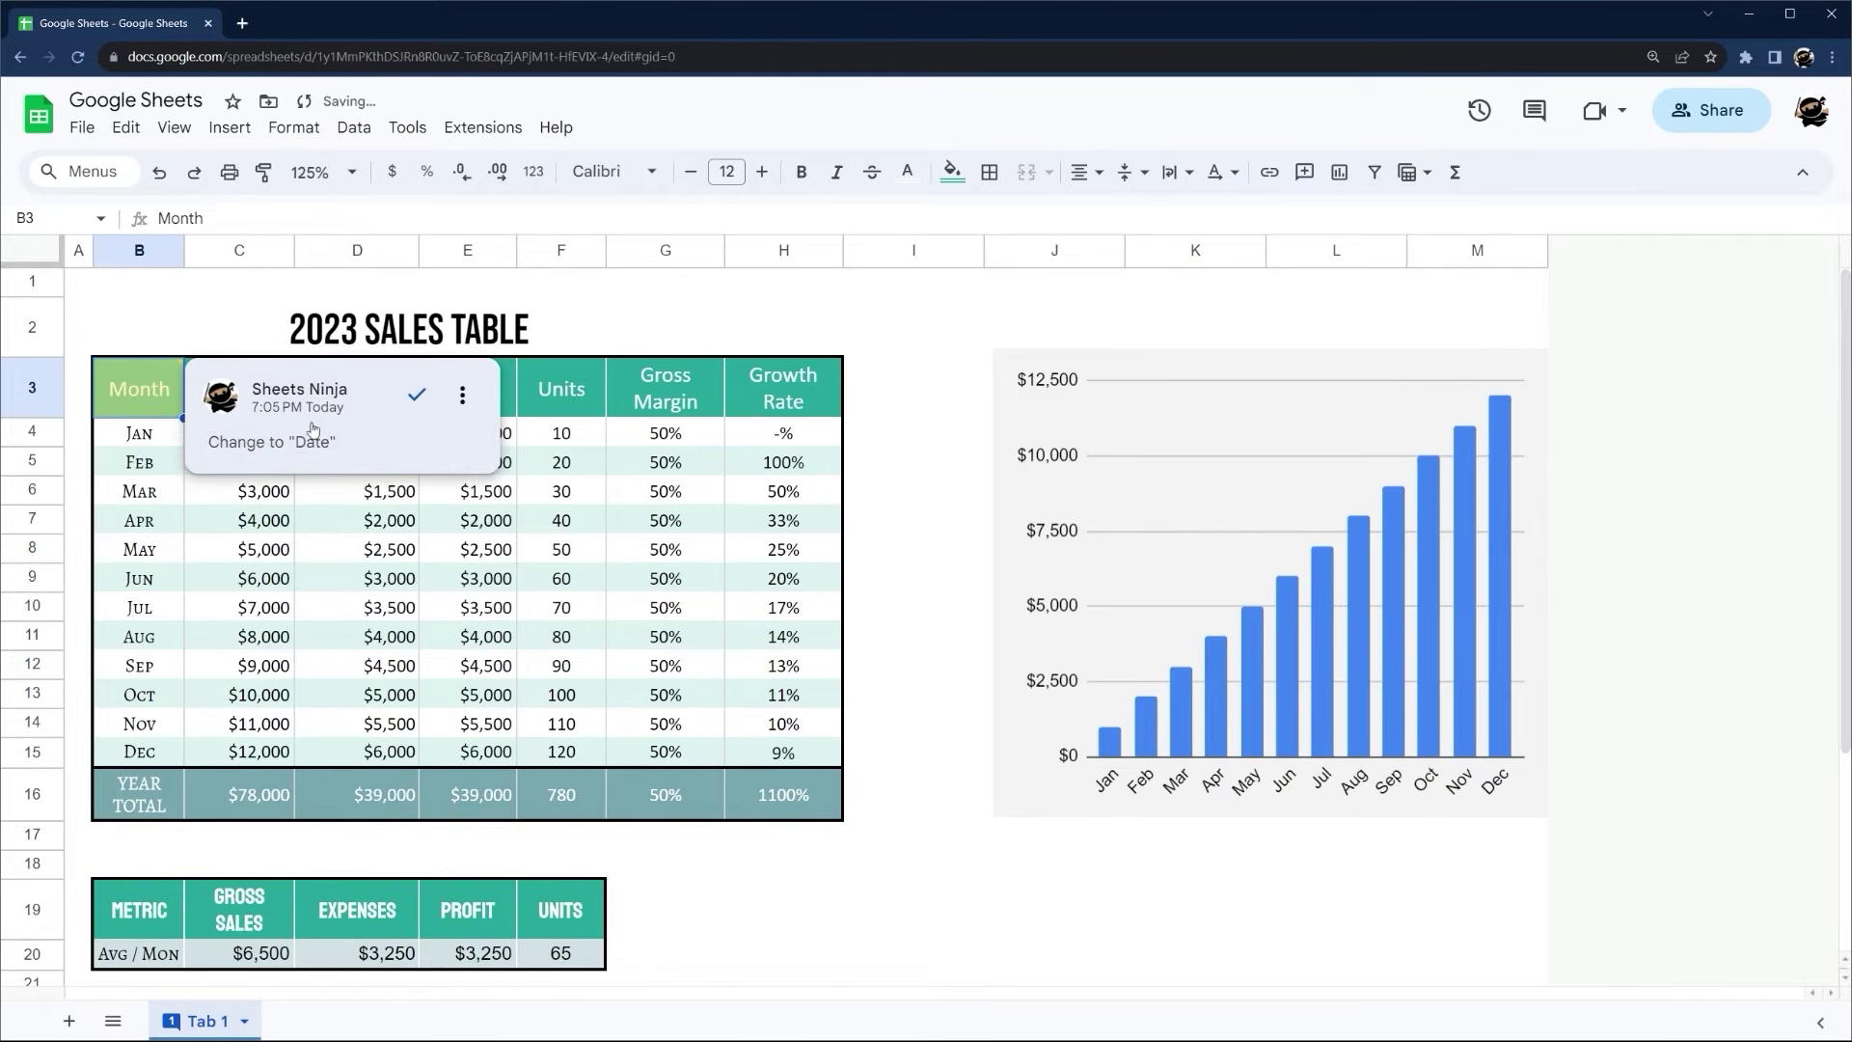
click(873, 384)
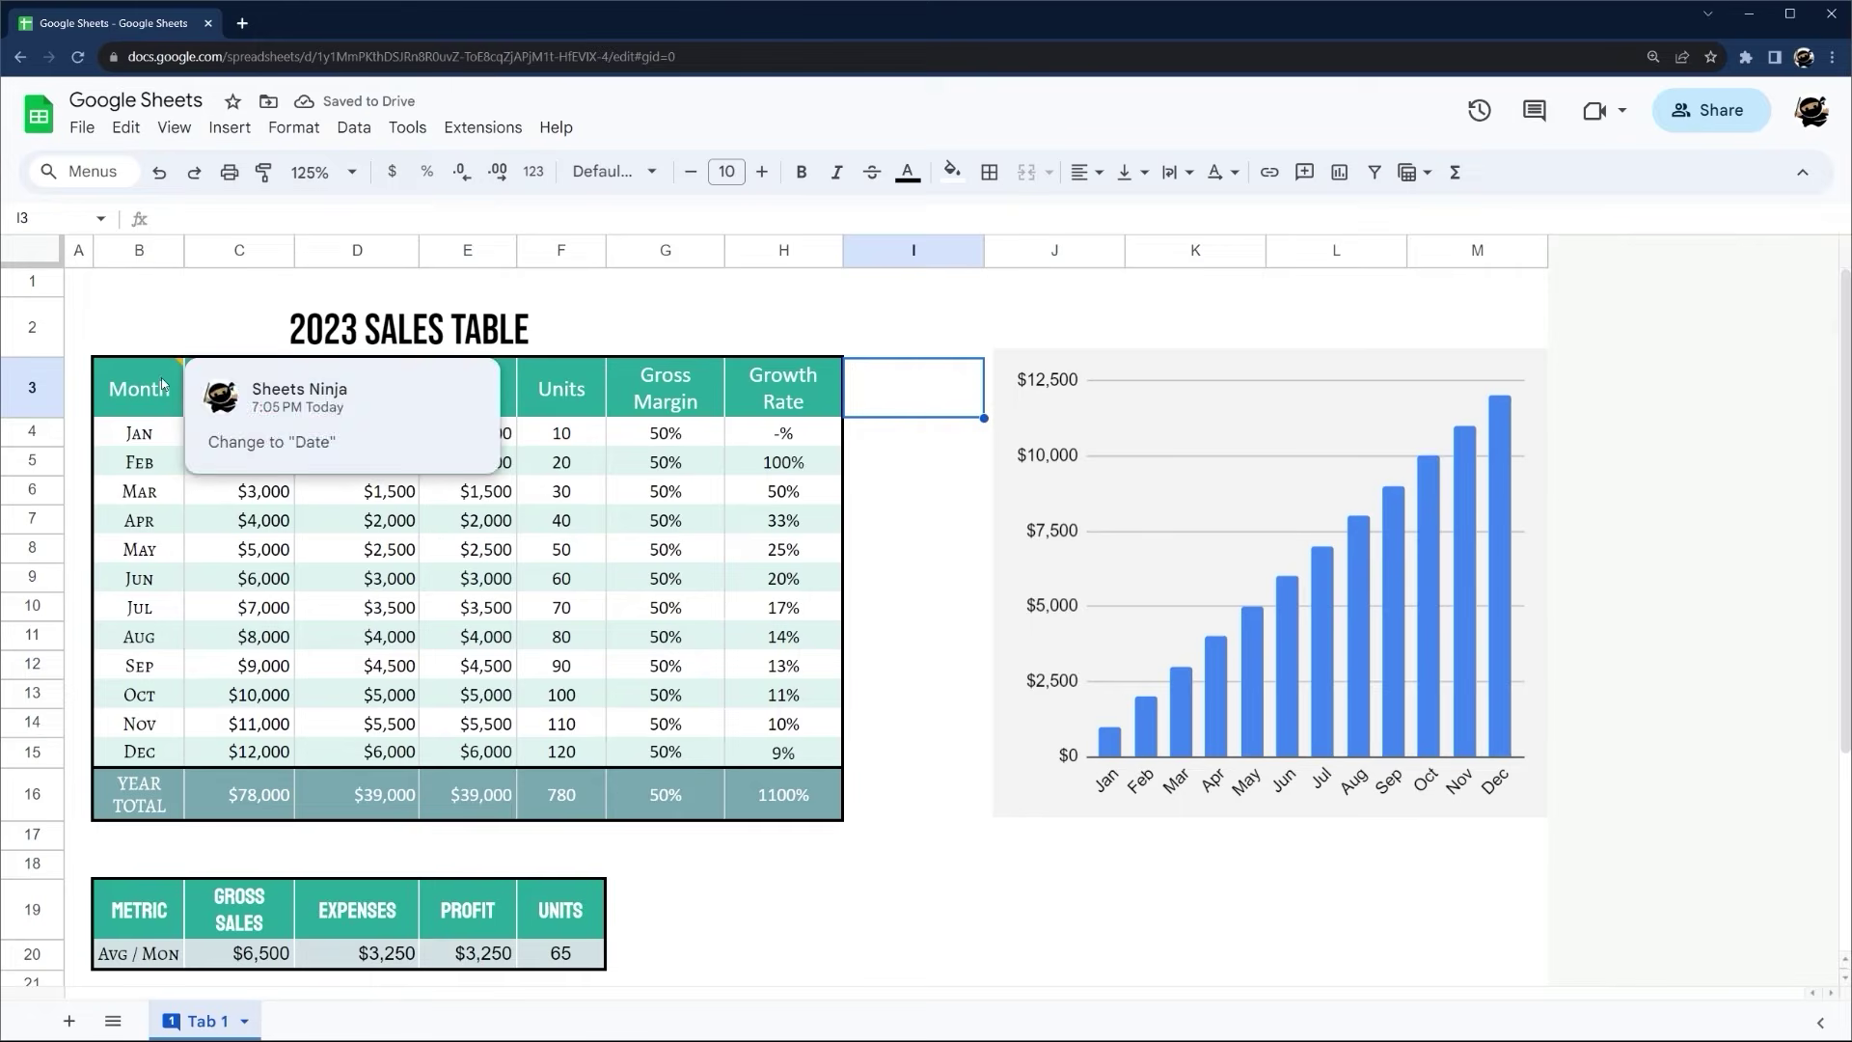
Review all comments on Tab 1 in the comments list, and close the list
click(169, 1025)
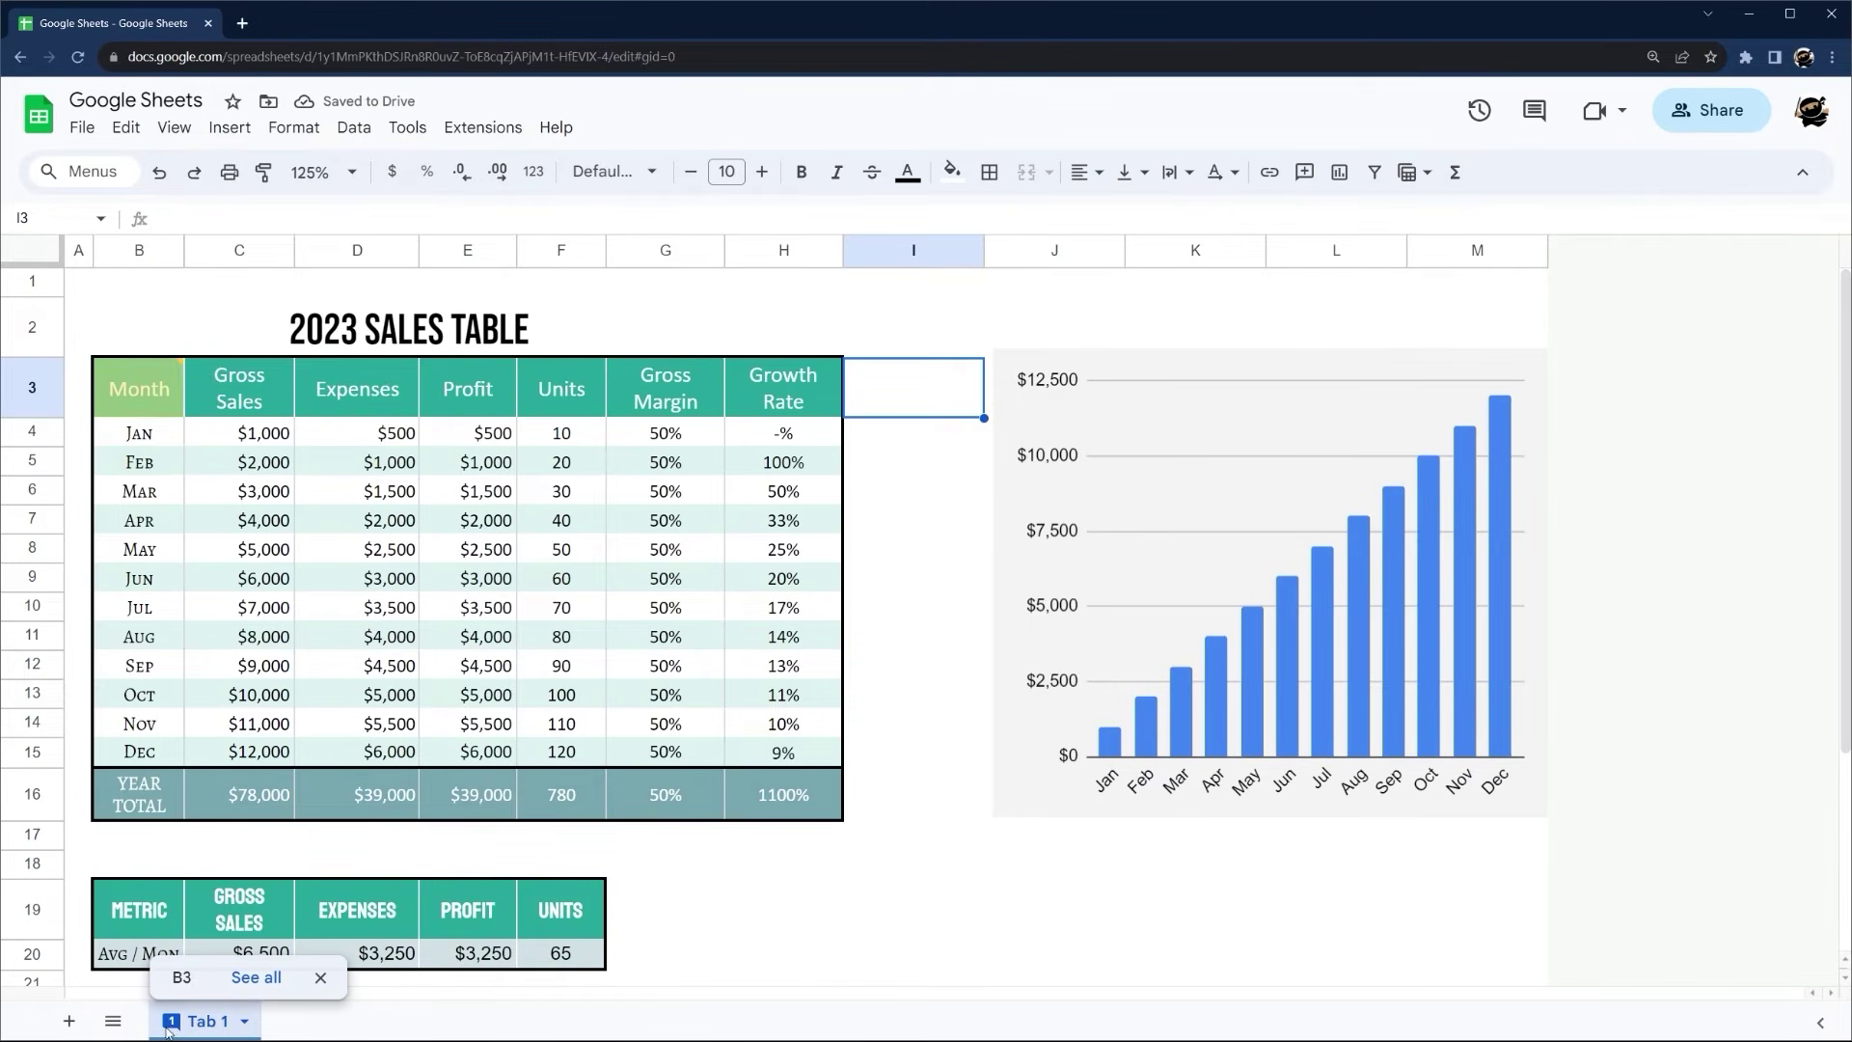
click(255, 977)
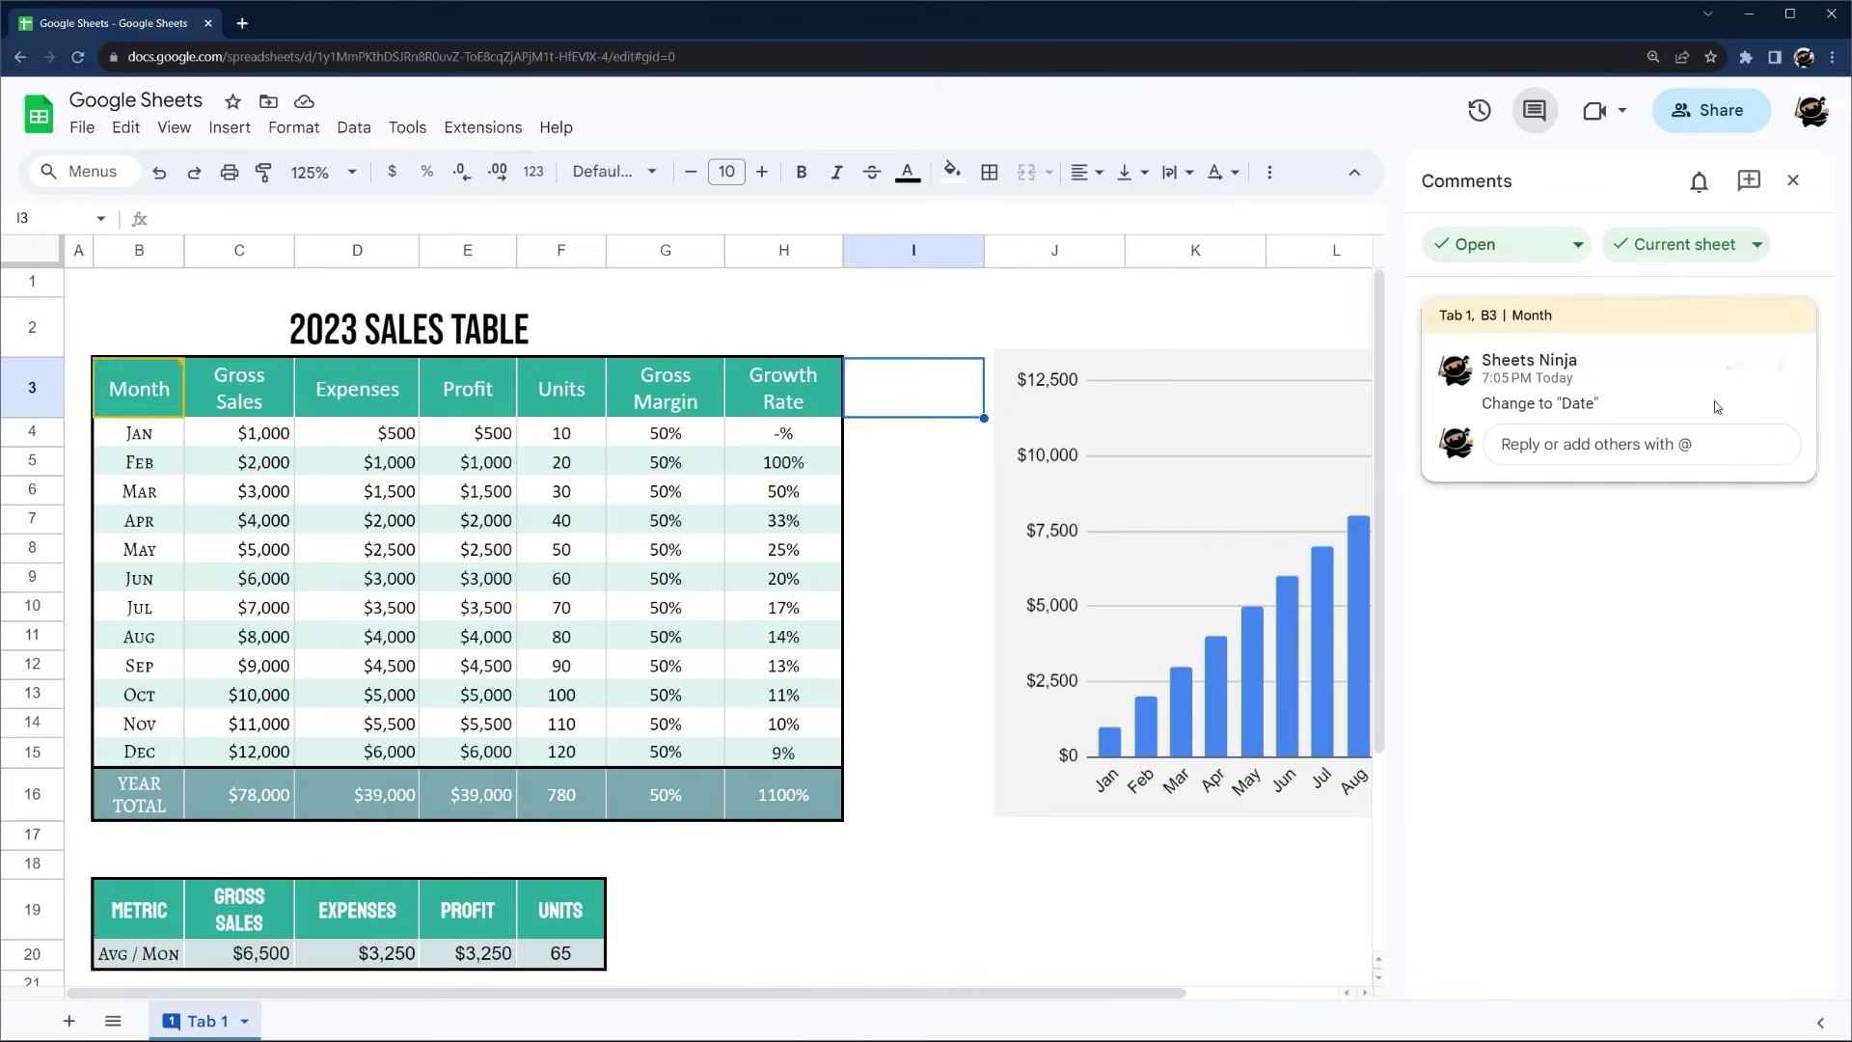
click(1792, 181)
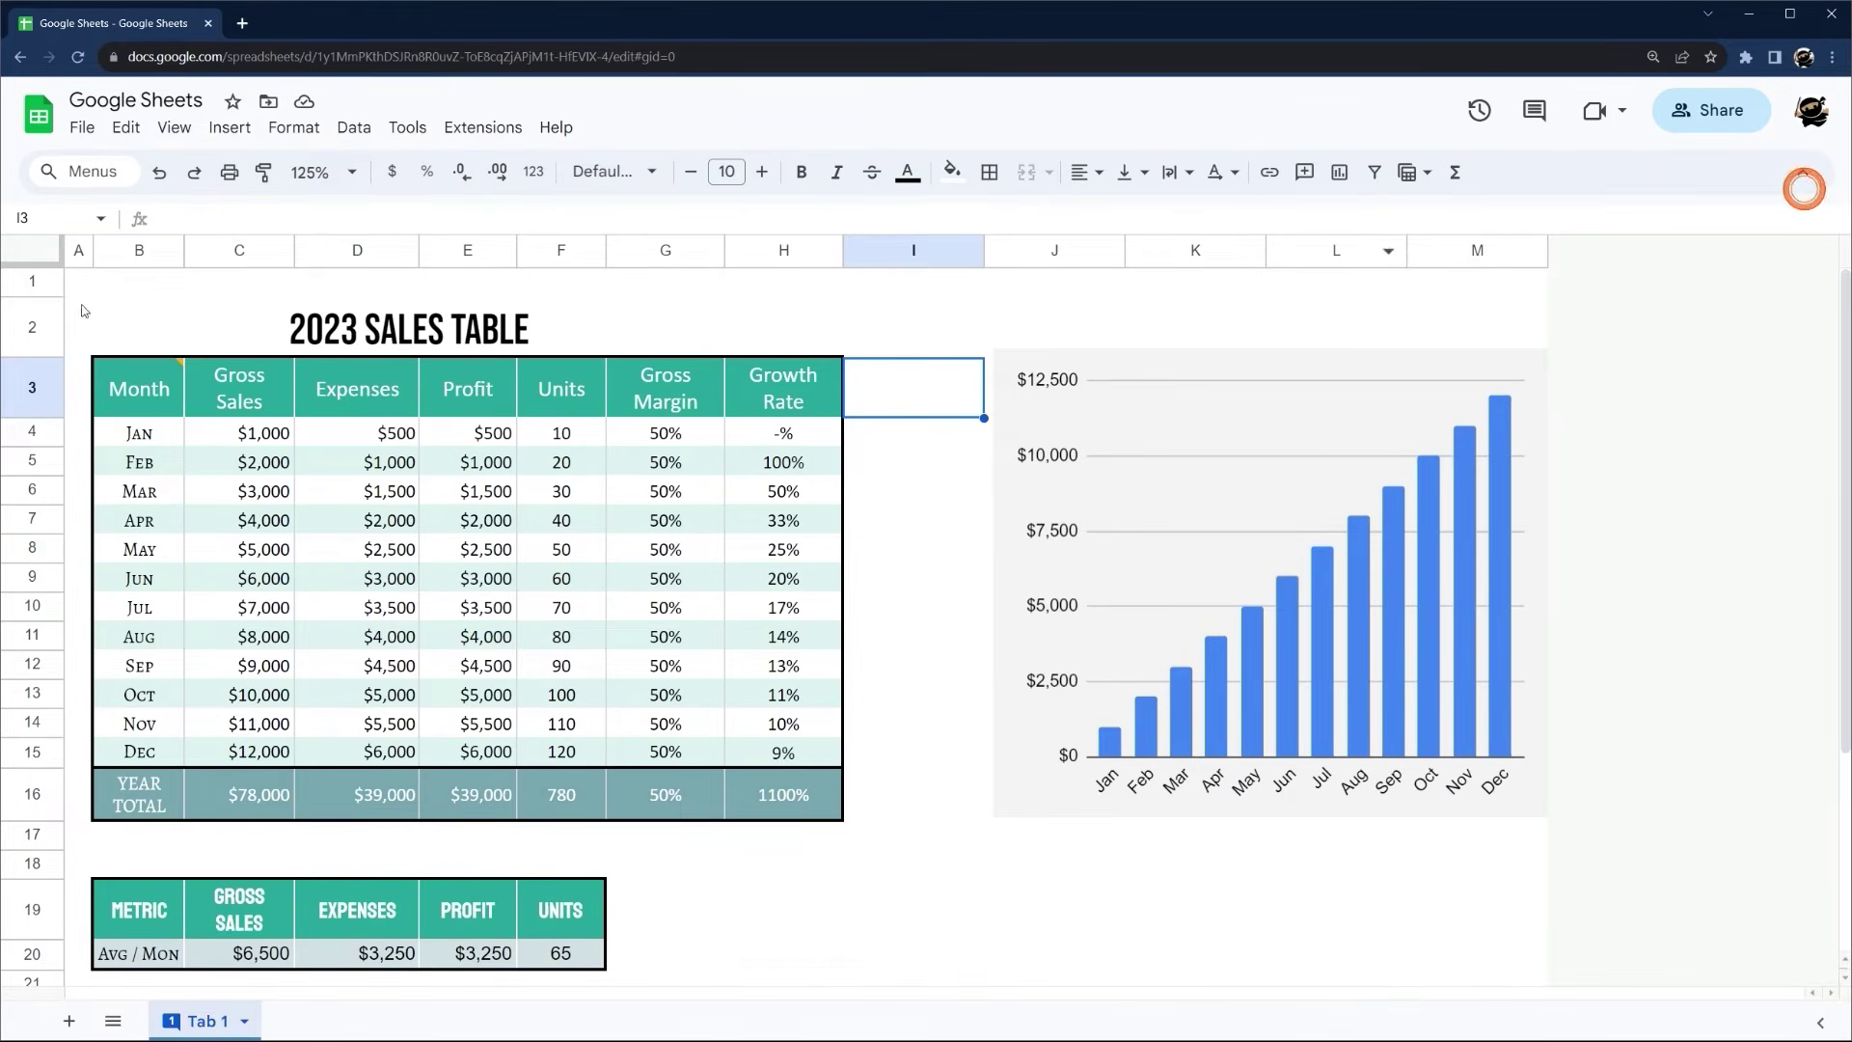
Replace the Month header in cell B3 with "Date"
click(135, 390)
text(Date)
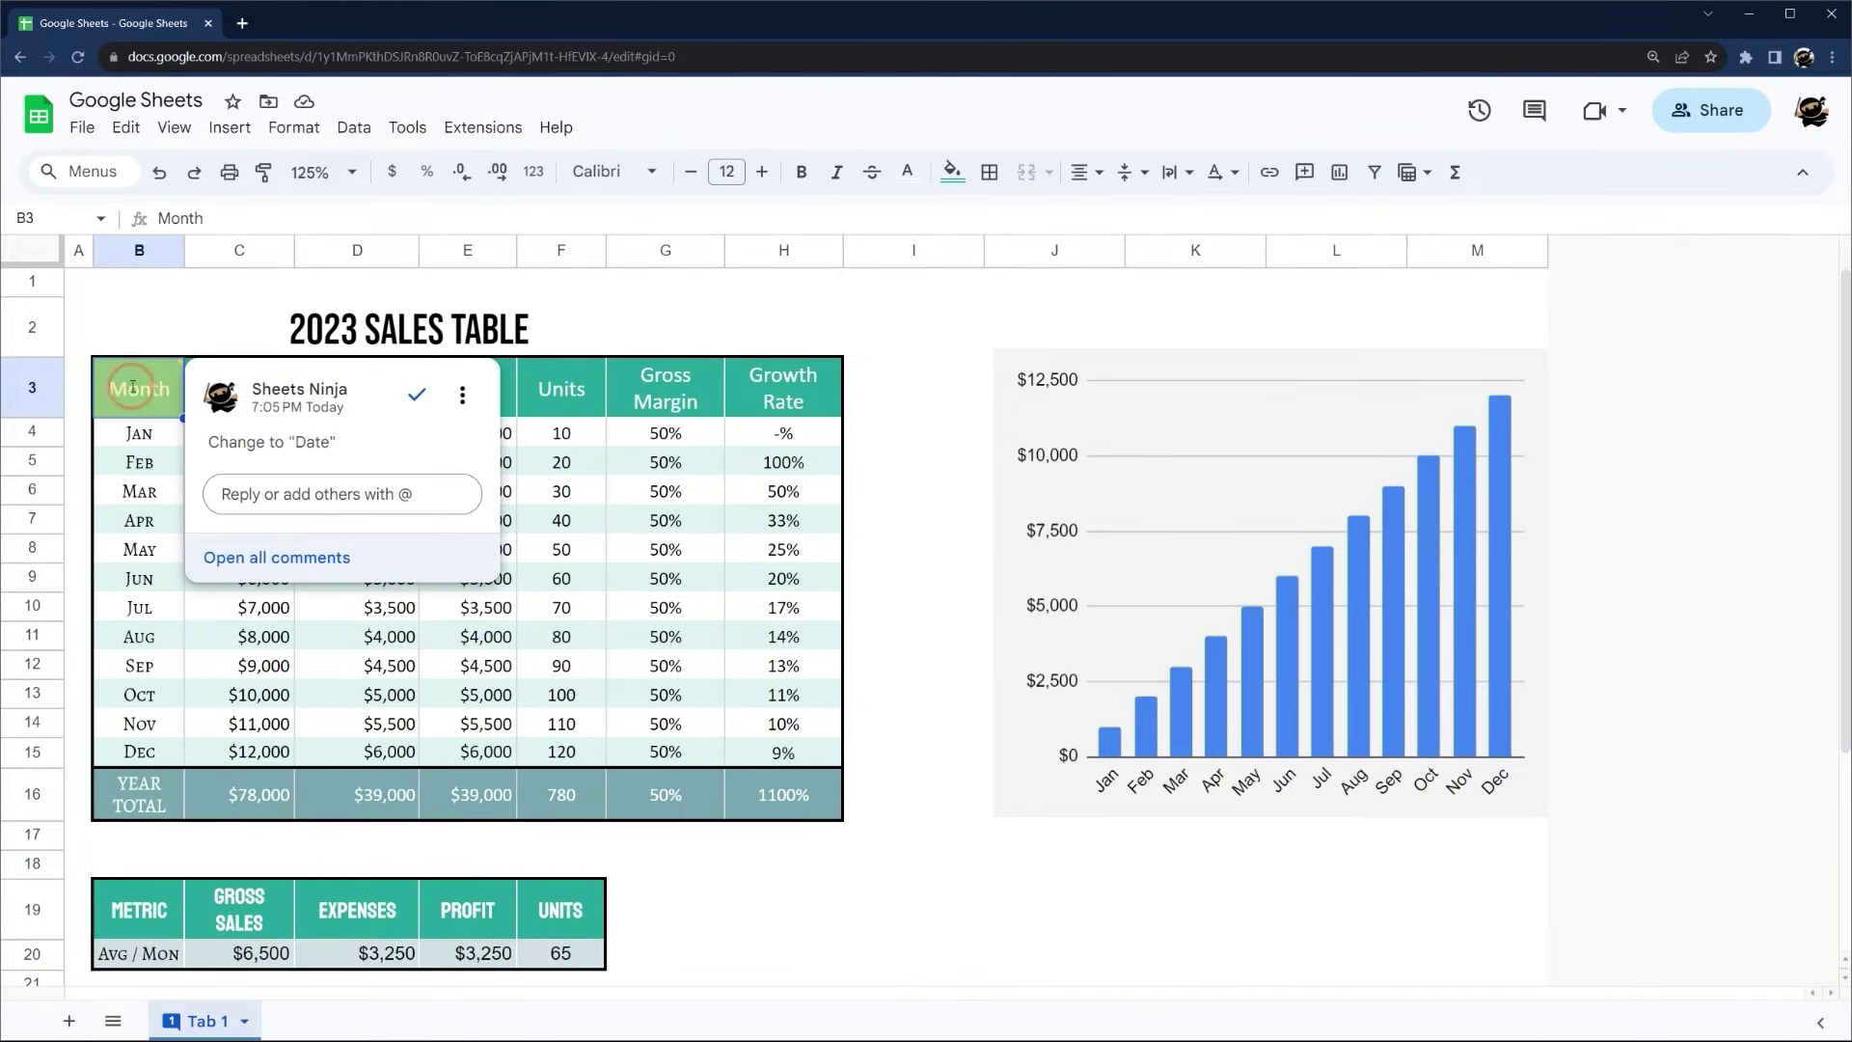
key(Return)
Reply "Done!!!" to the comment on the Date header and mark the discussion as resolved
mouse_move(415, 399)
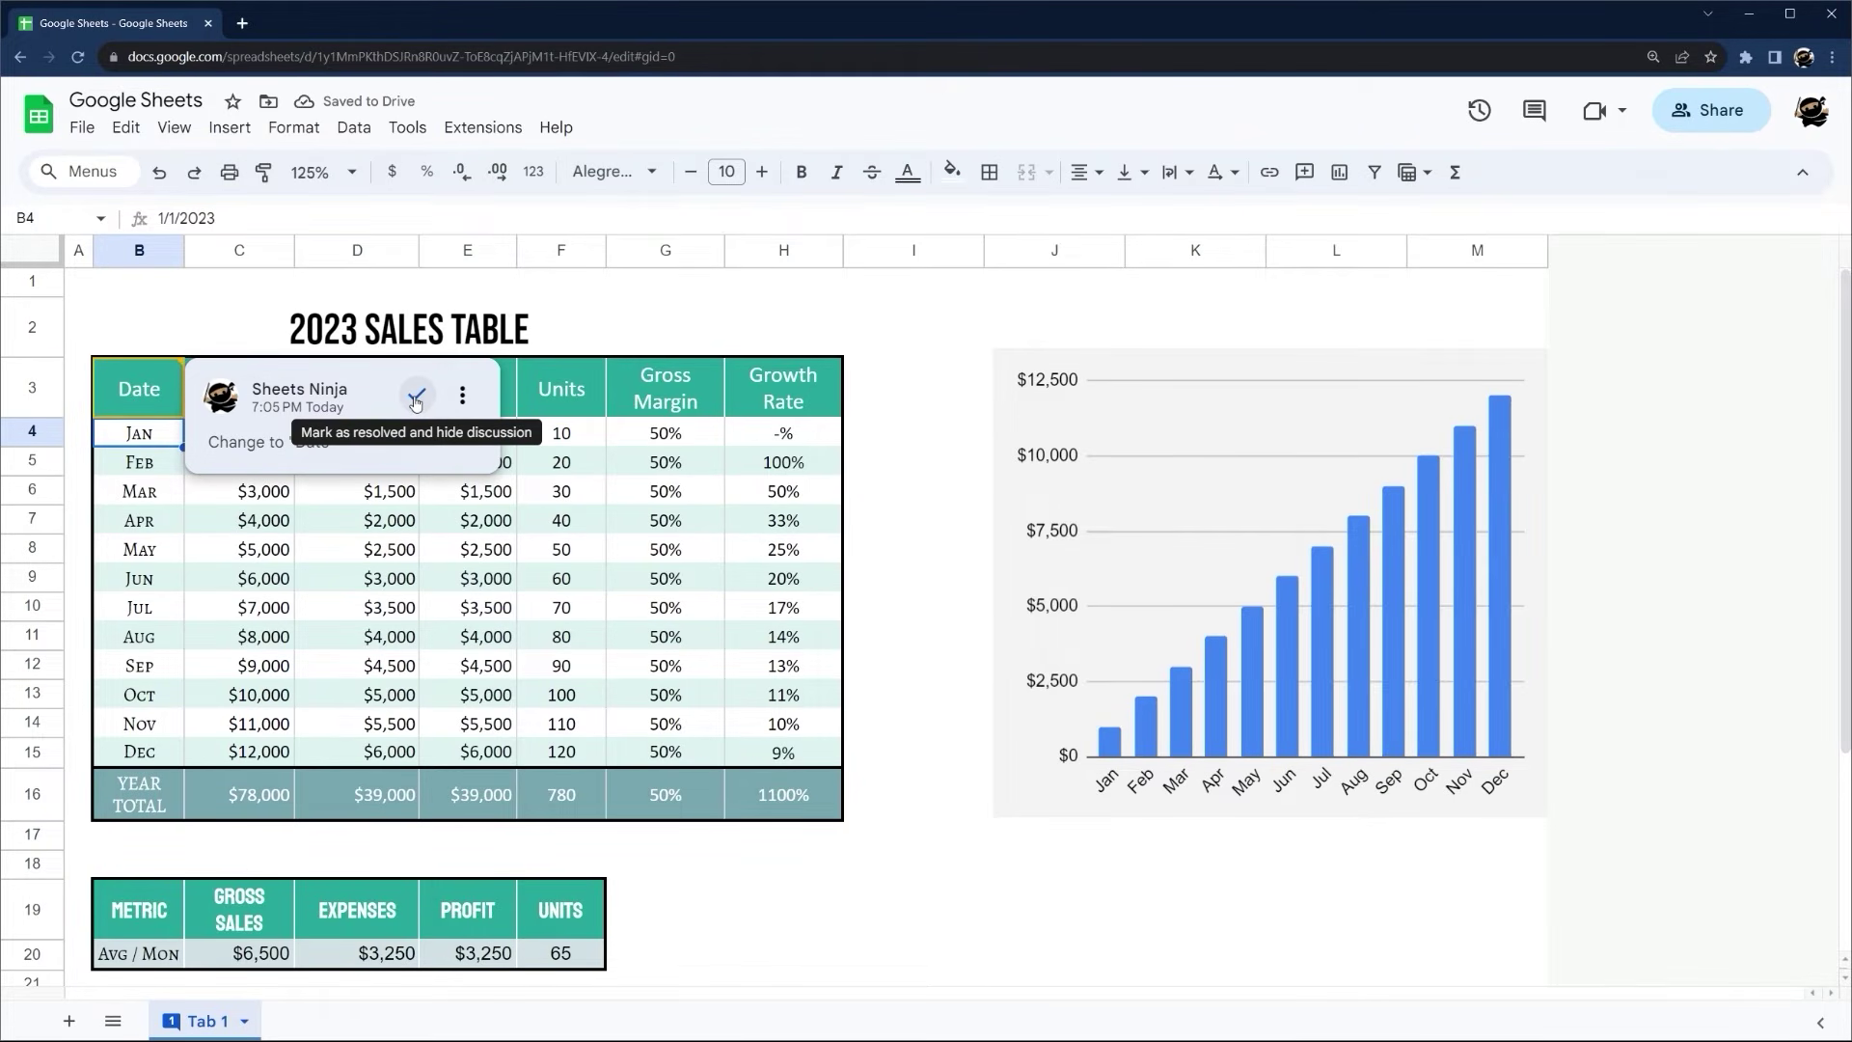
click(352, 439)
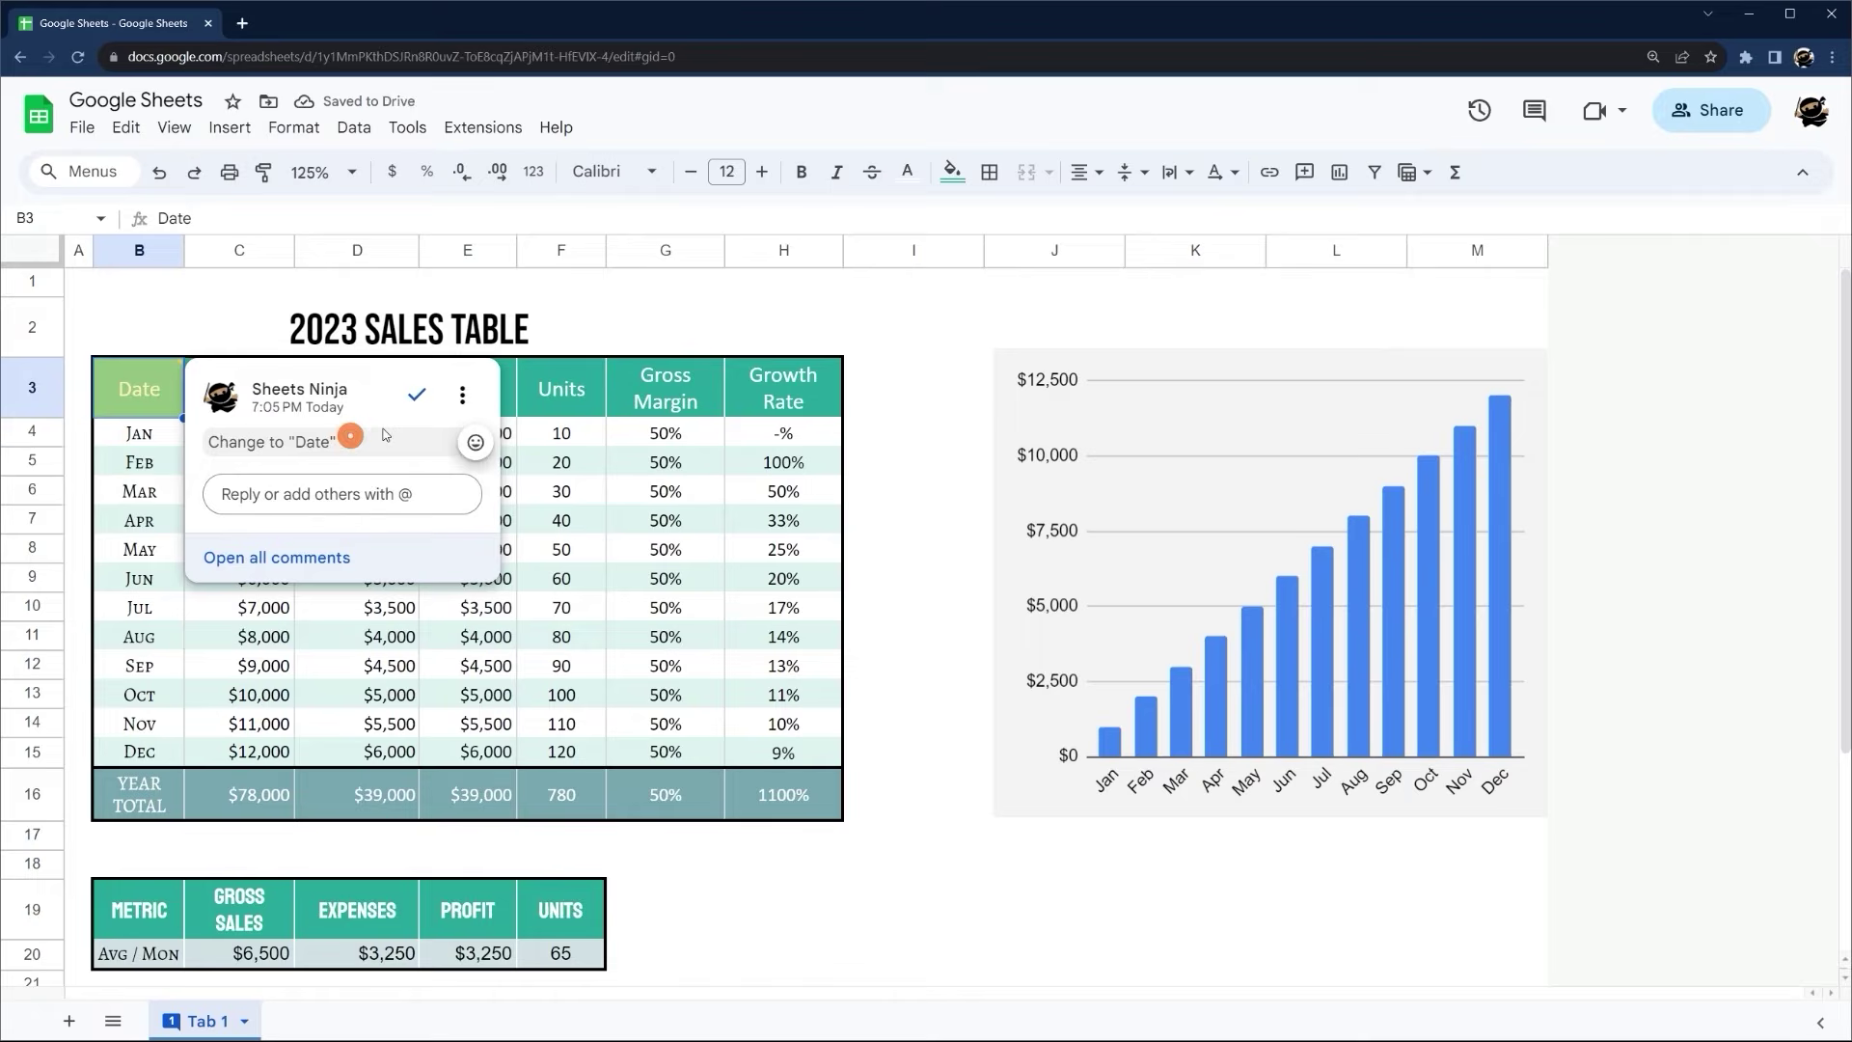
click(287, 494)
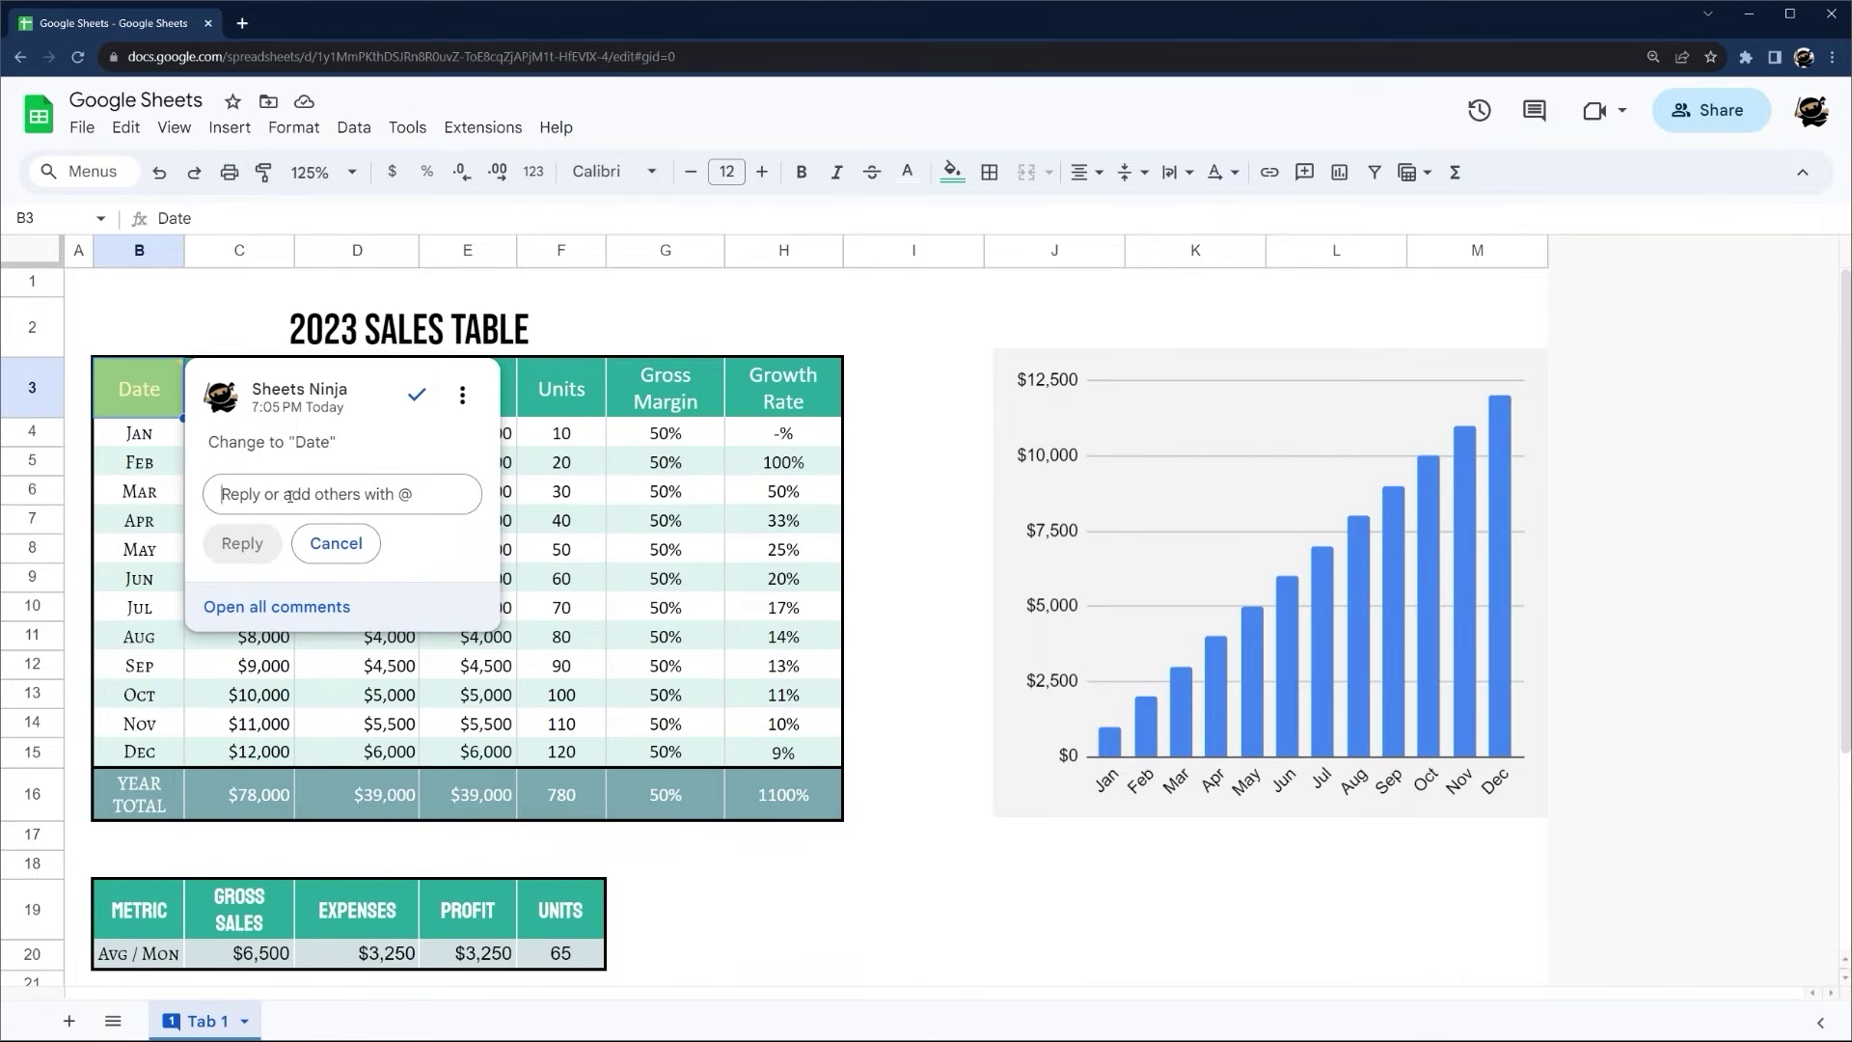
text(Done!!!)
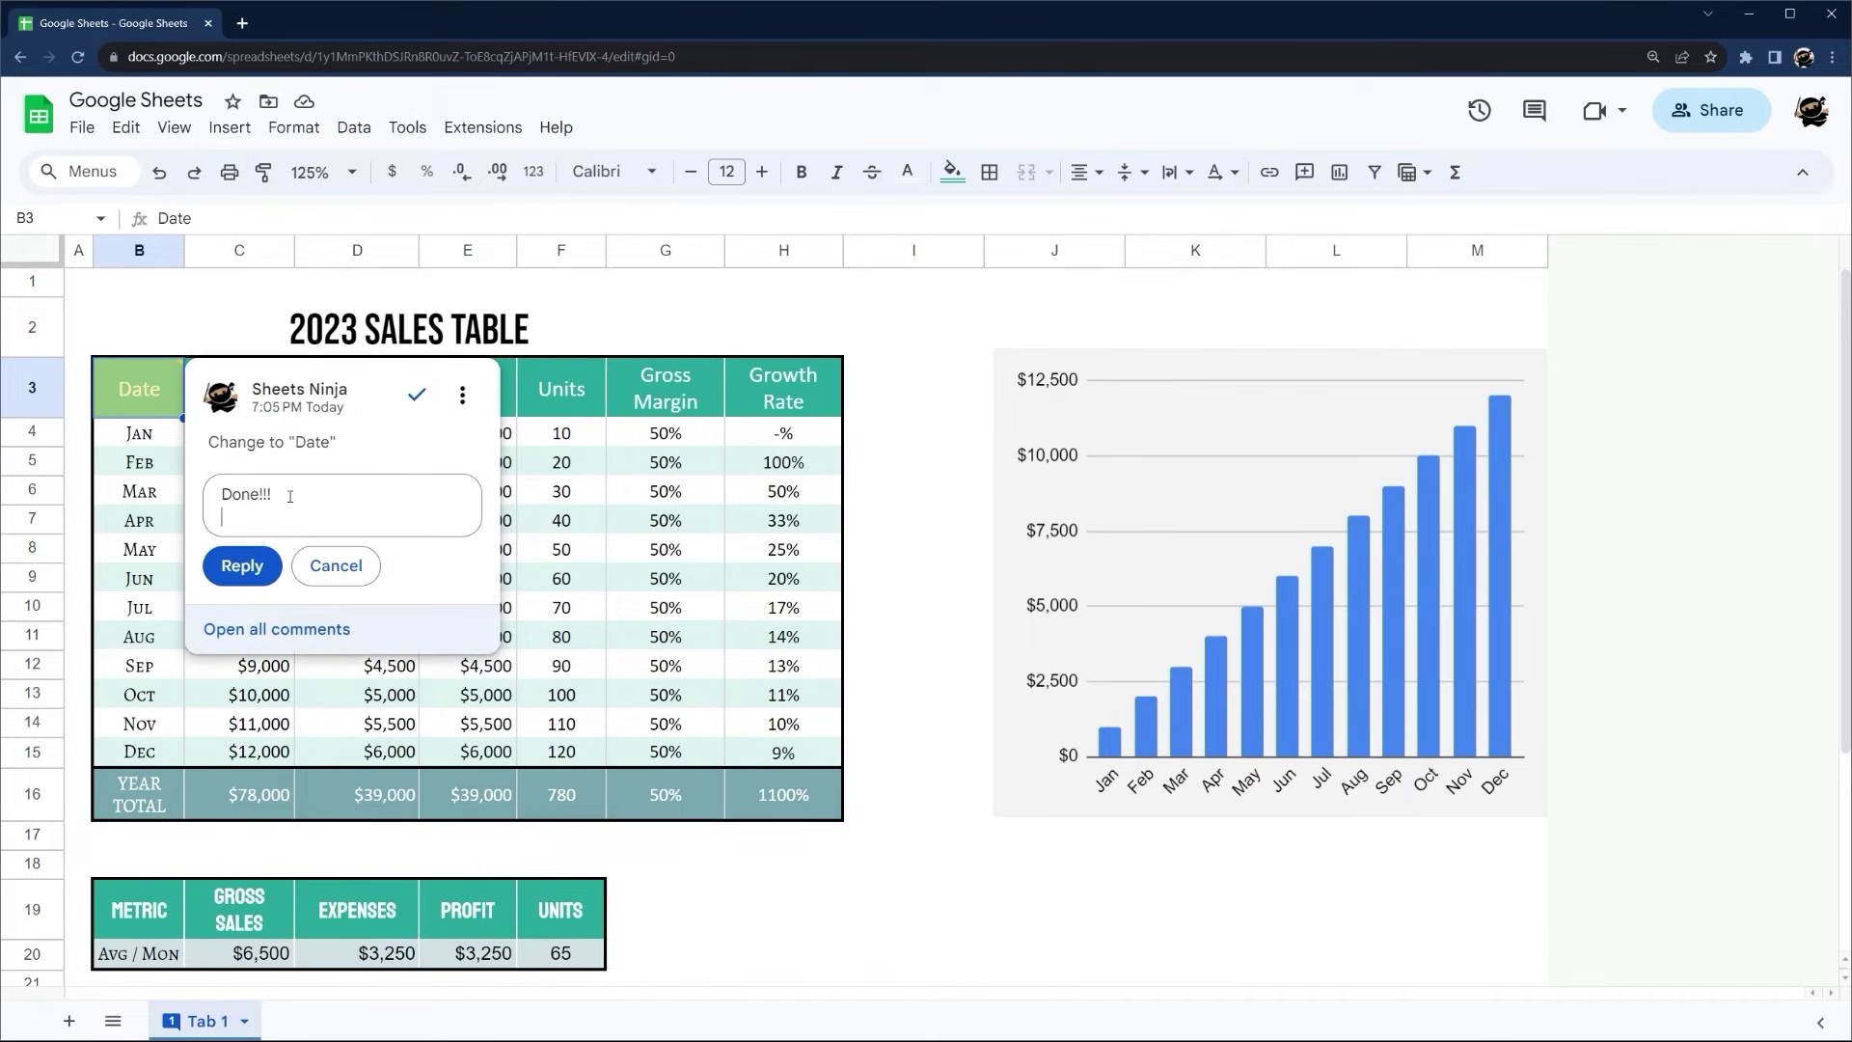
click(242, 545)
click(420, 397)
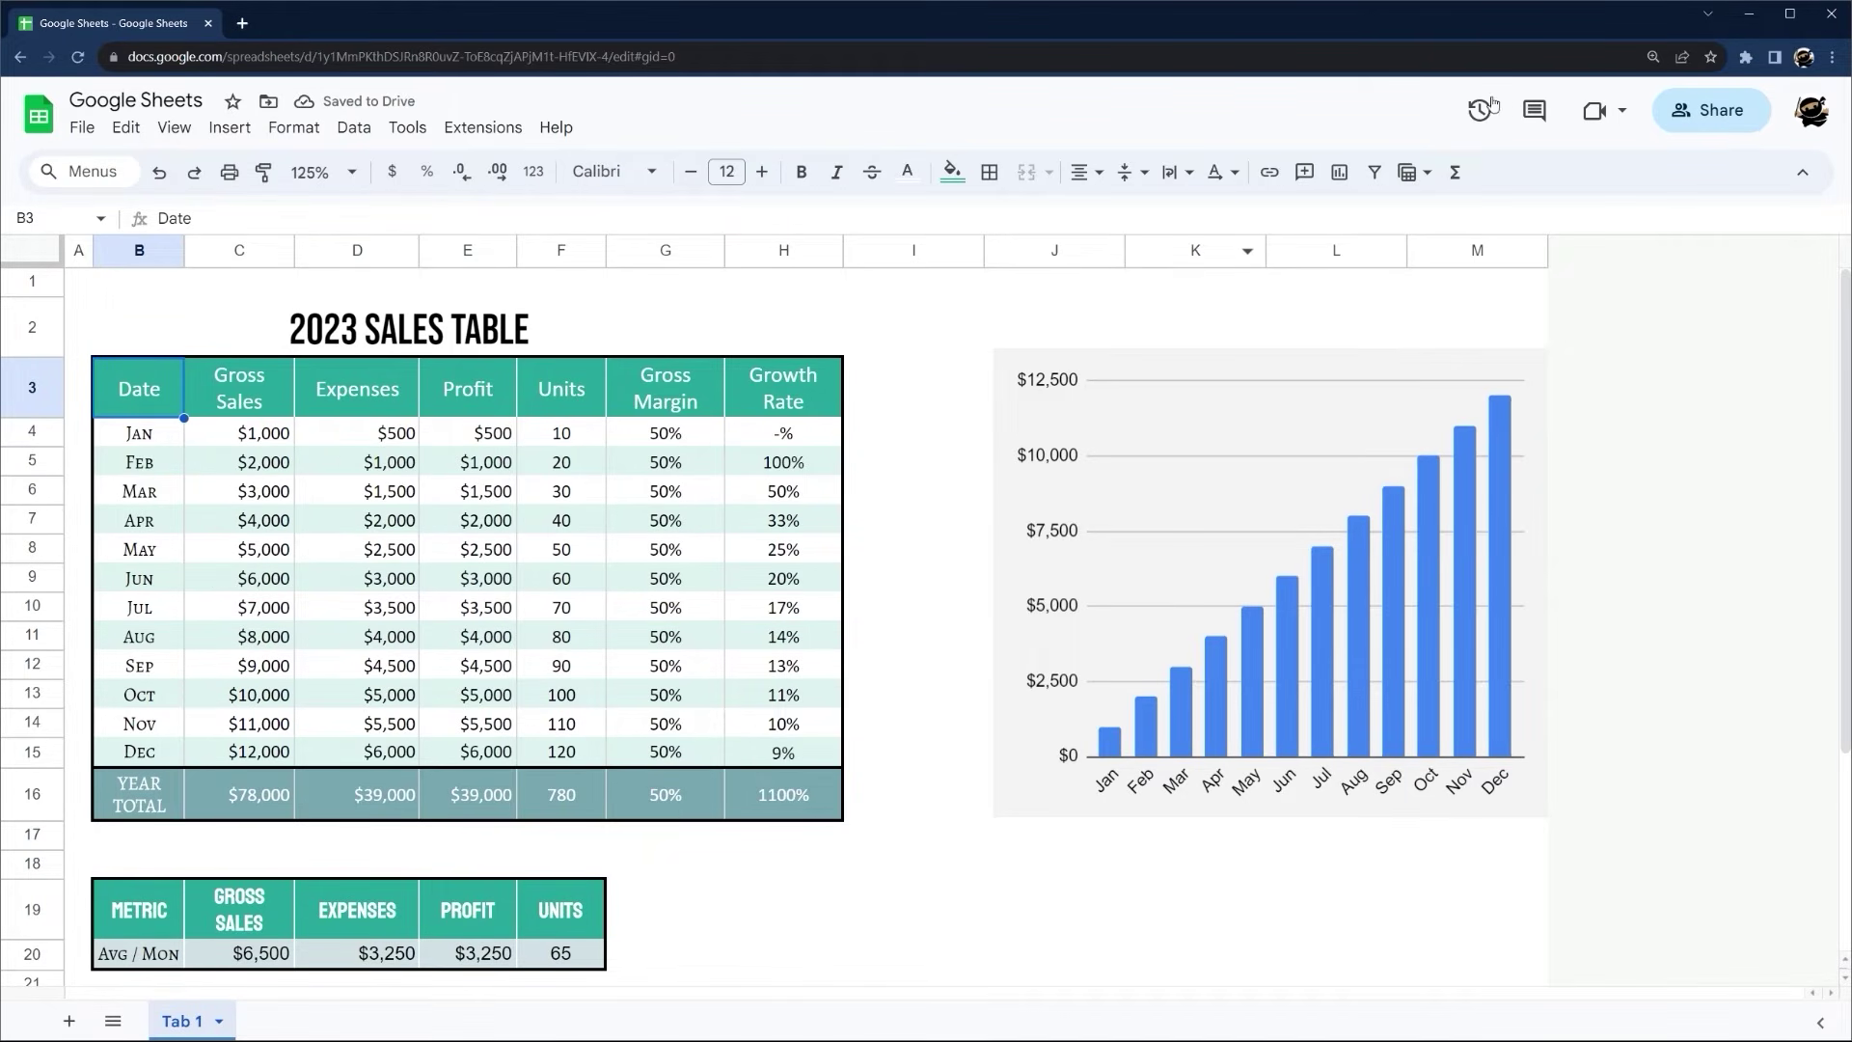
Examine the comment history of the current sheet with the Resolved, All and Open filters, and close it
click(1534, 110)
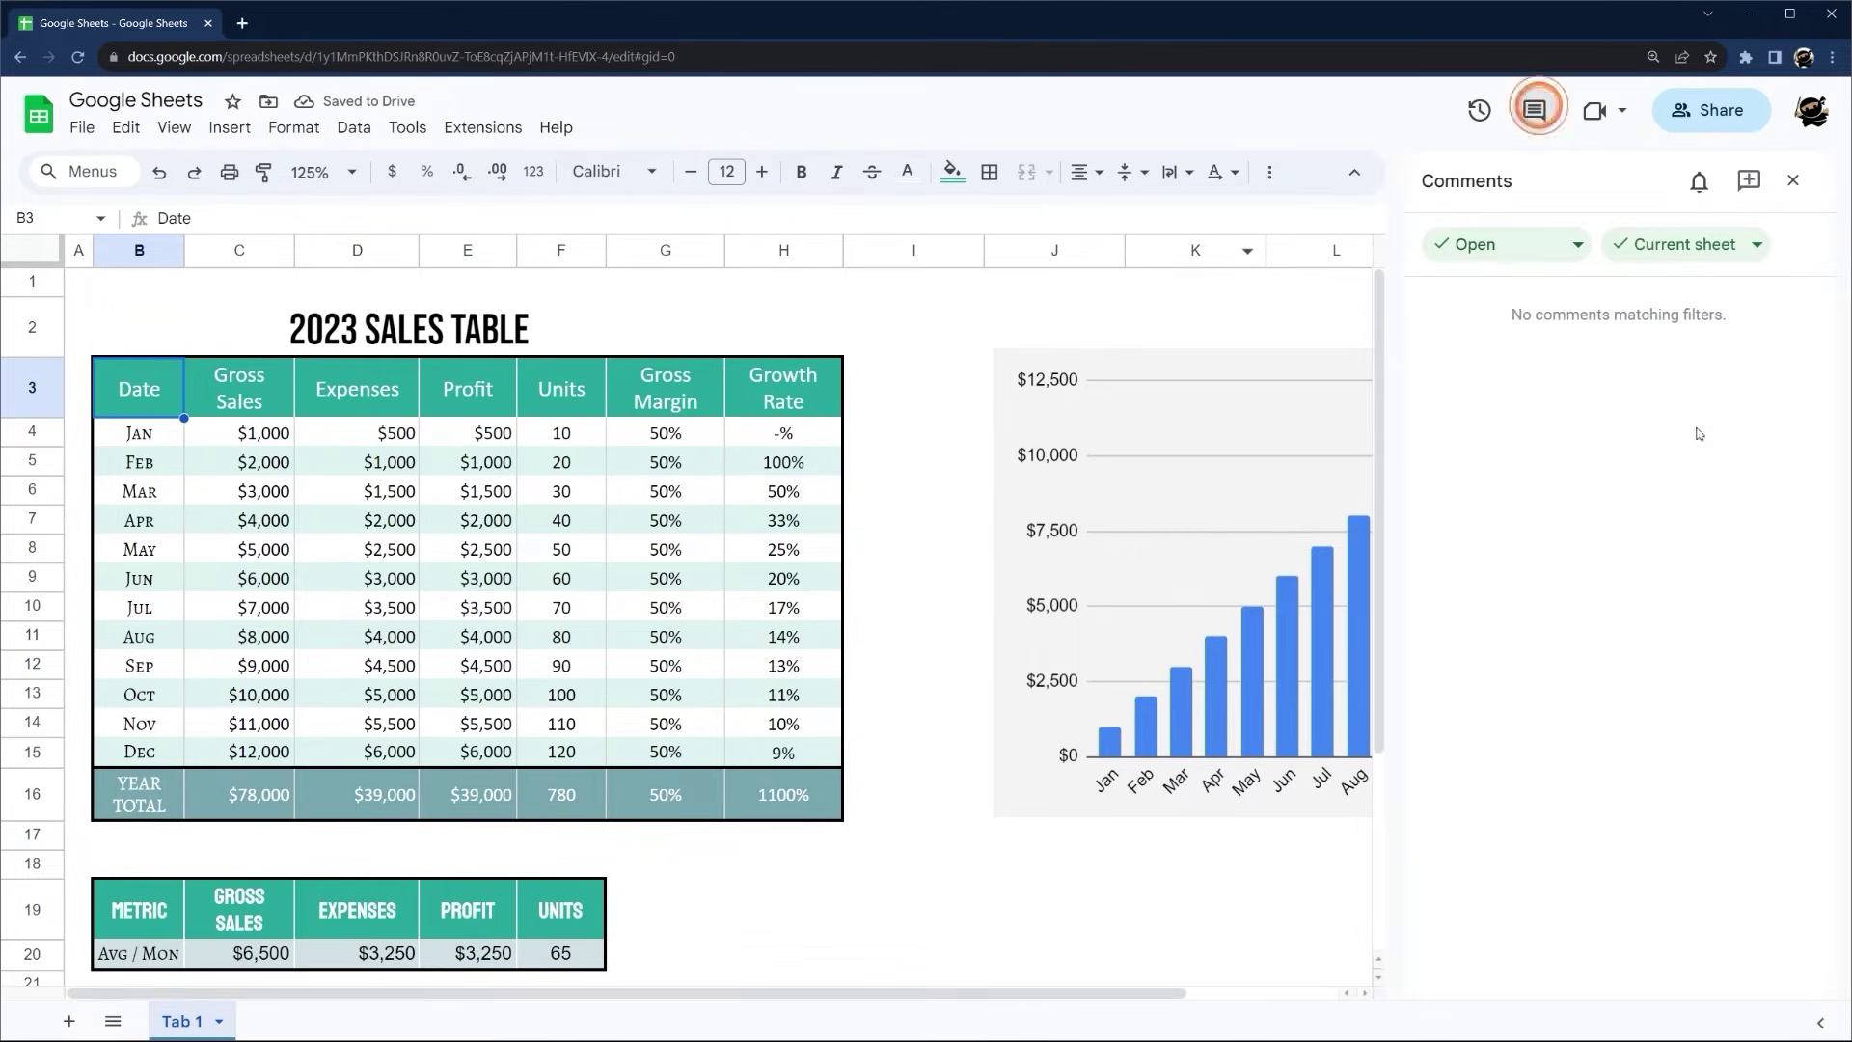
click(1504, 244)
click(1496, 394)
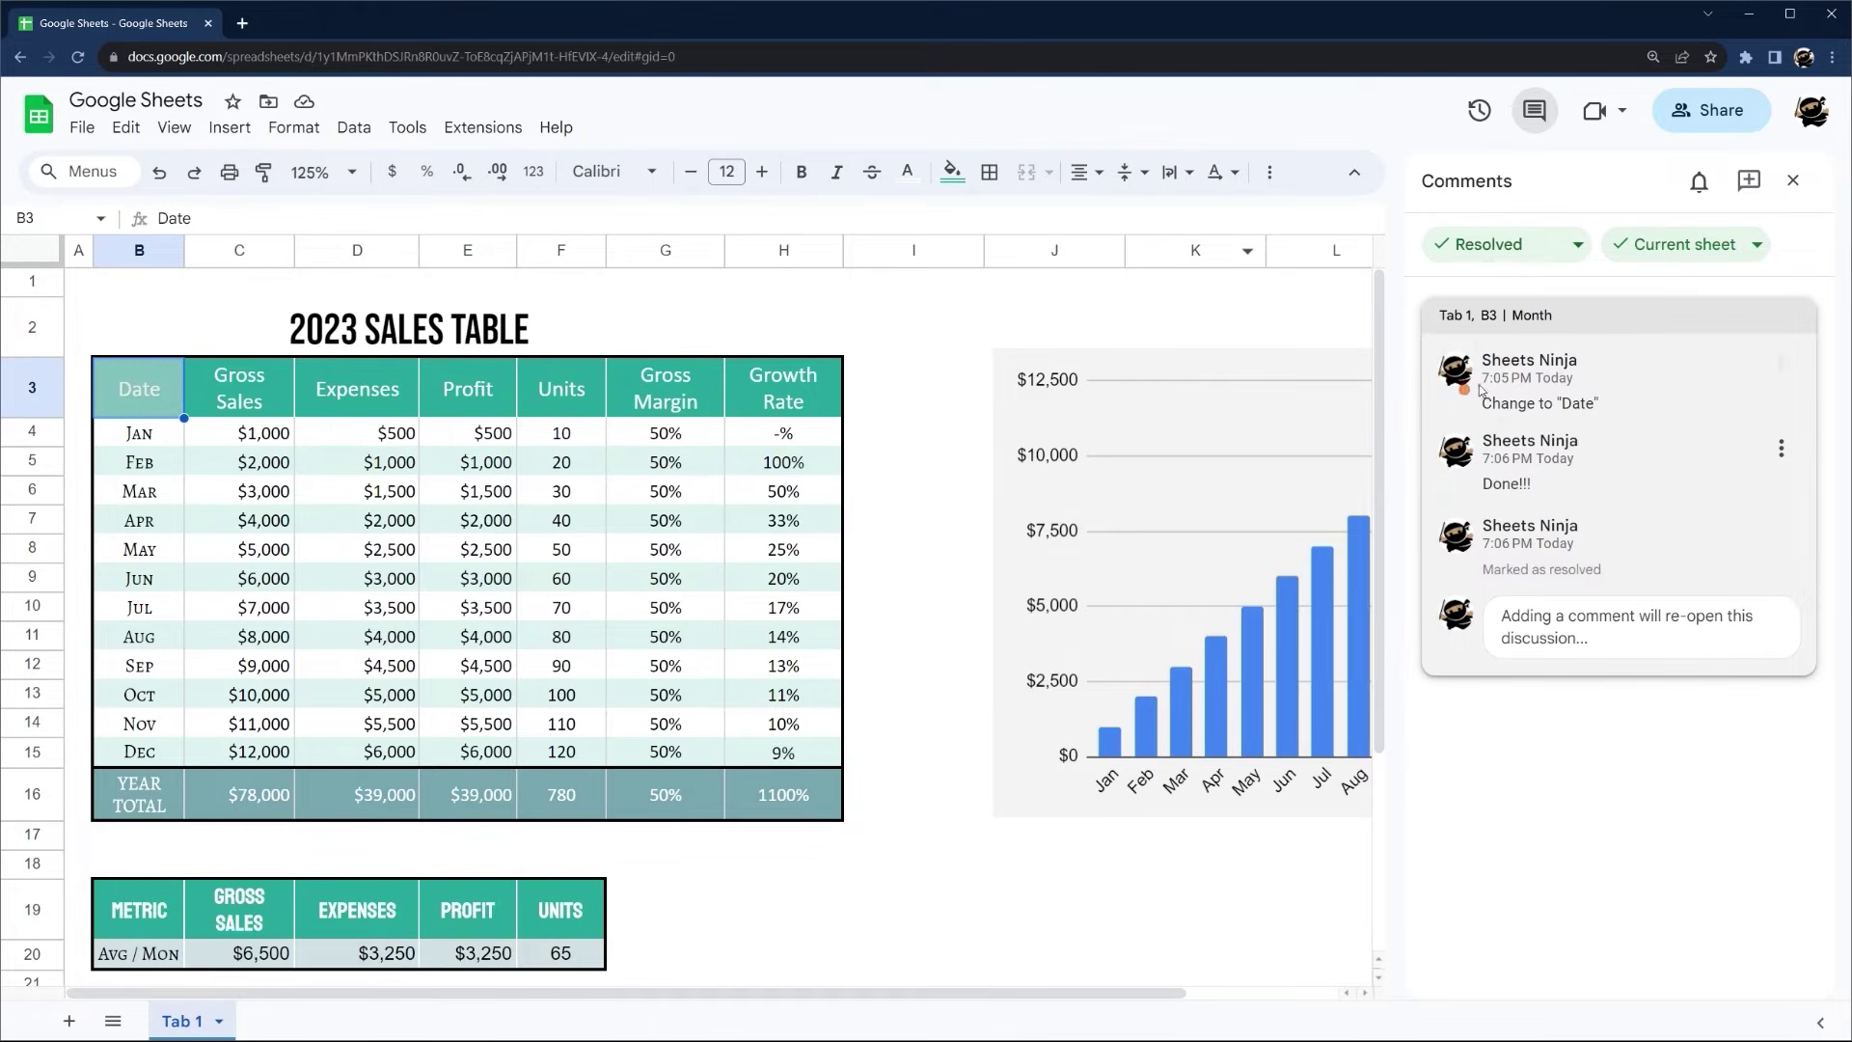
click(1505, 244)
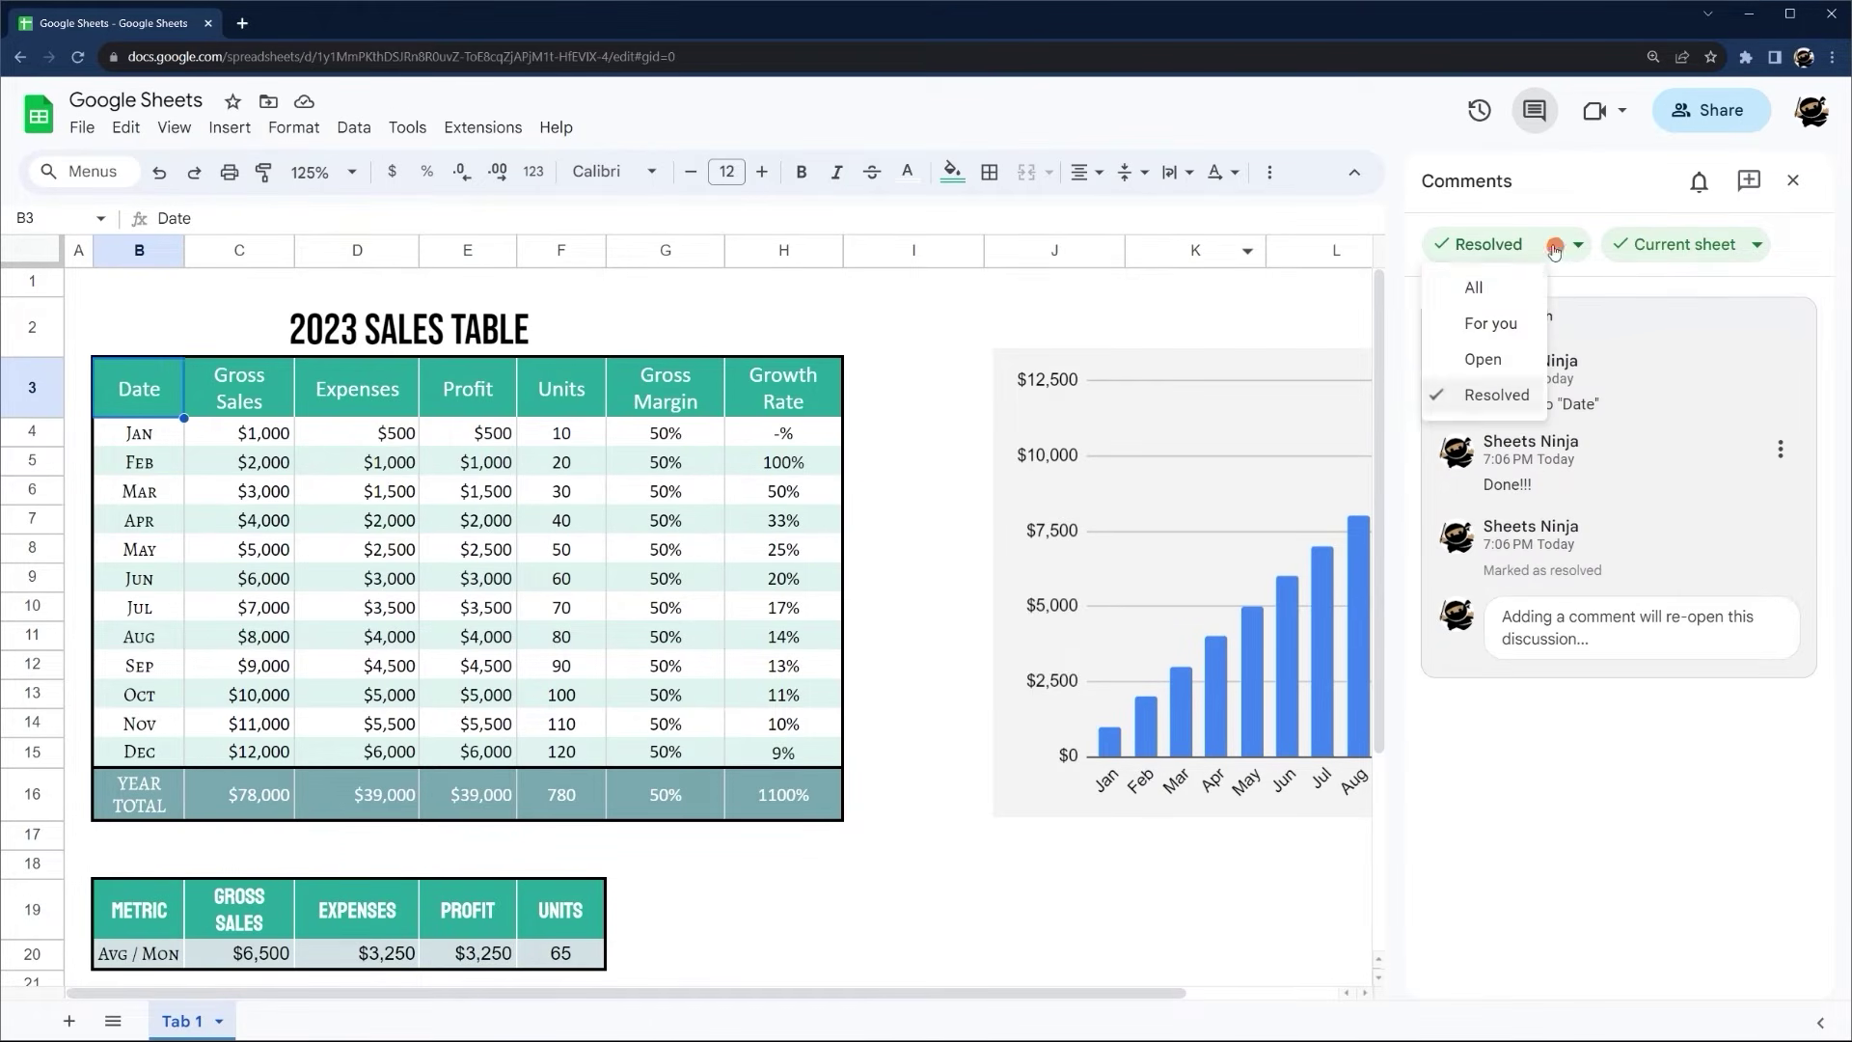
click(1485, 289)
click(1559, 244)
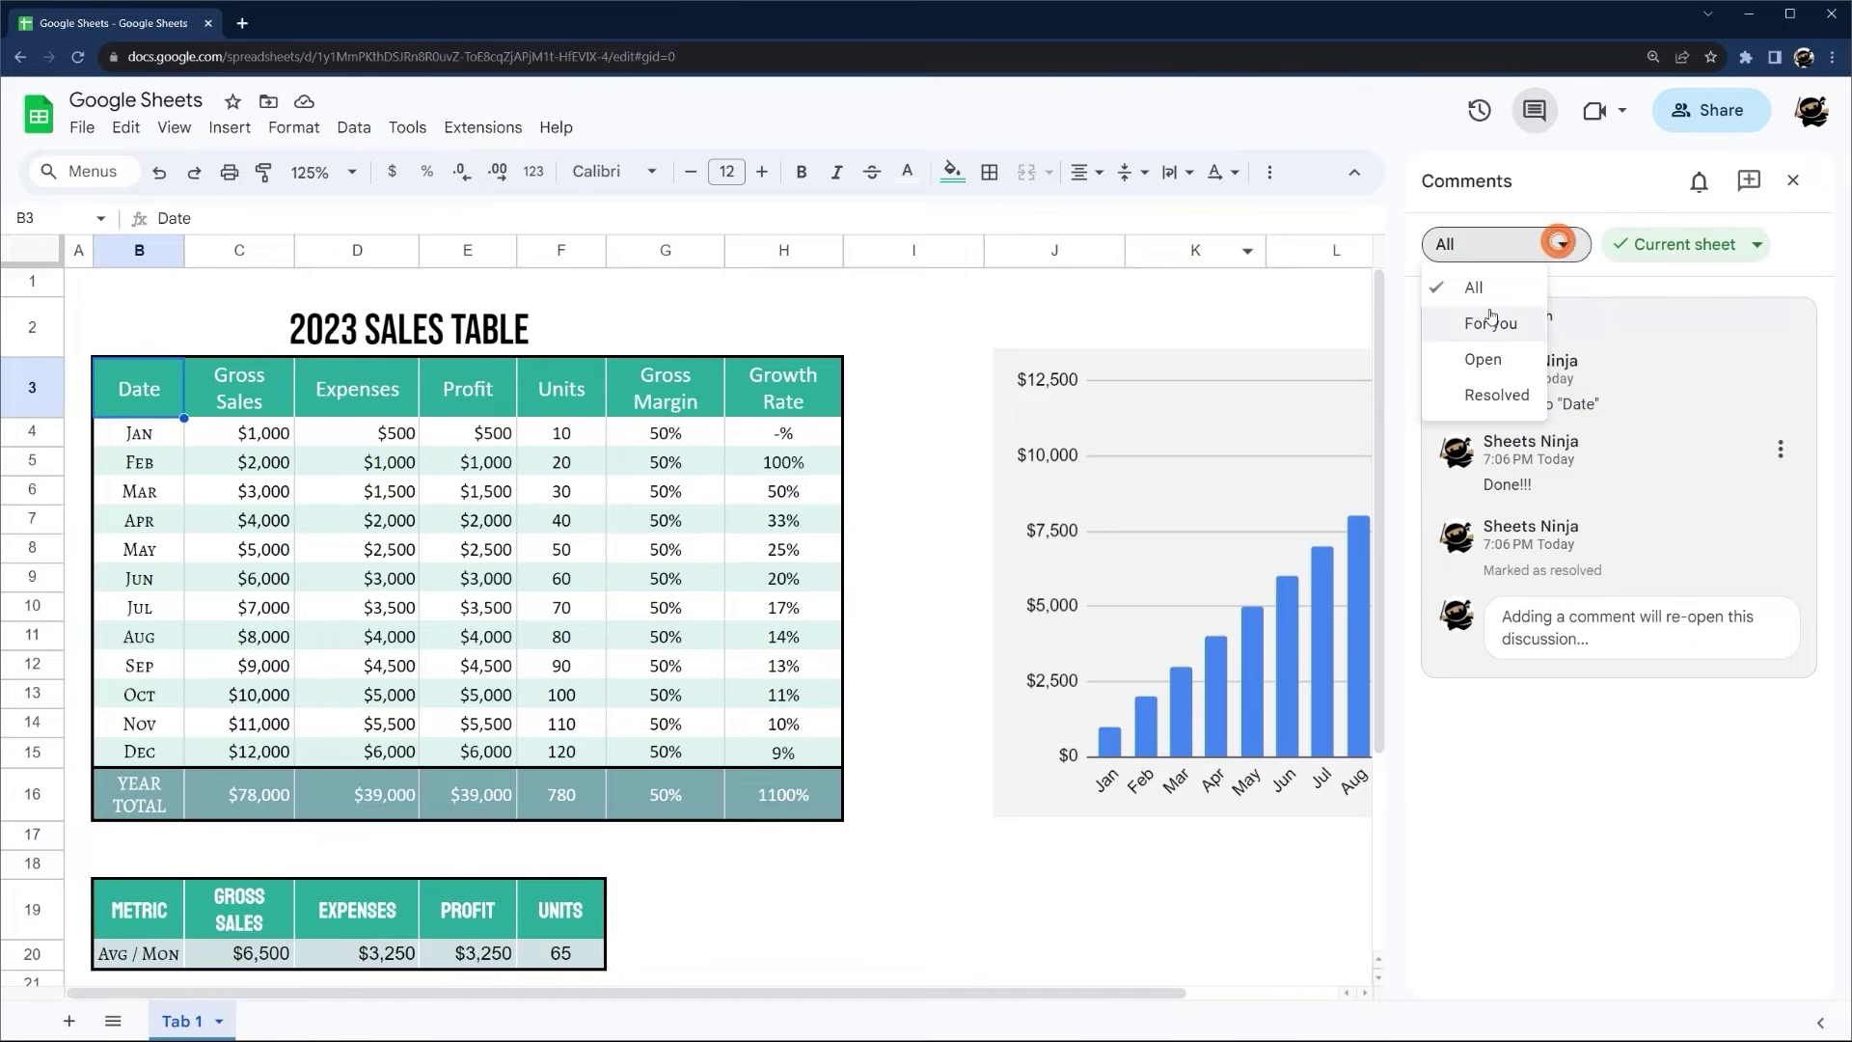
click(1478, 358)
click(1793, 180)
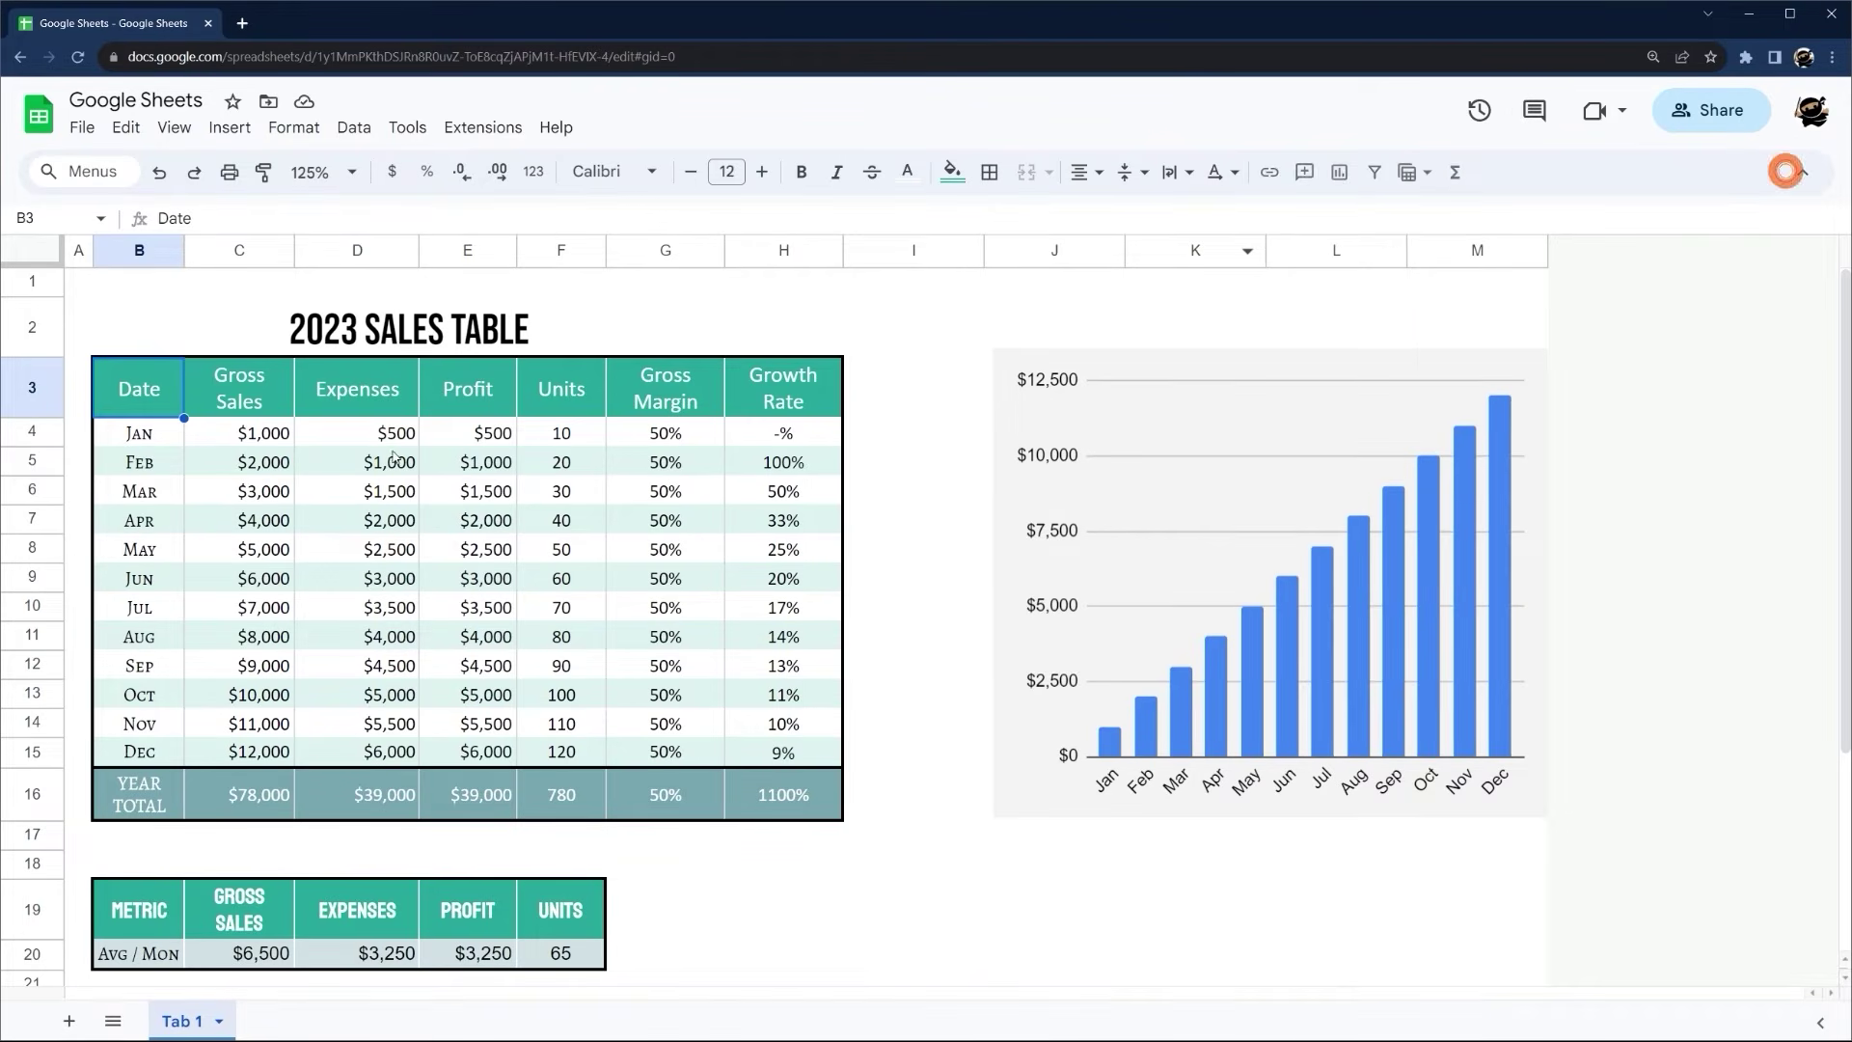
Draft a comment on the Date header that mentions a collaborator and says "Hey check it out!", and discard it
right_click(143, 390)
click(241, 856)
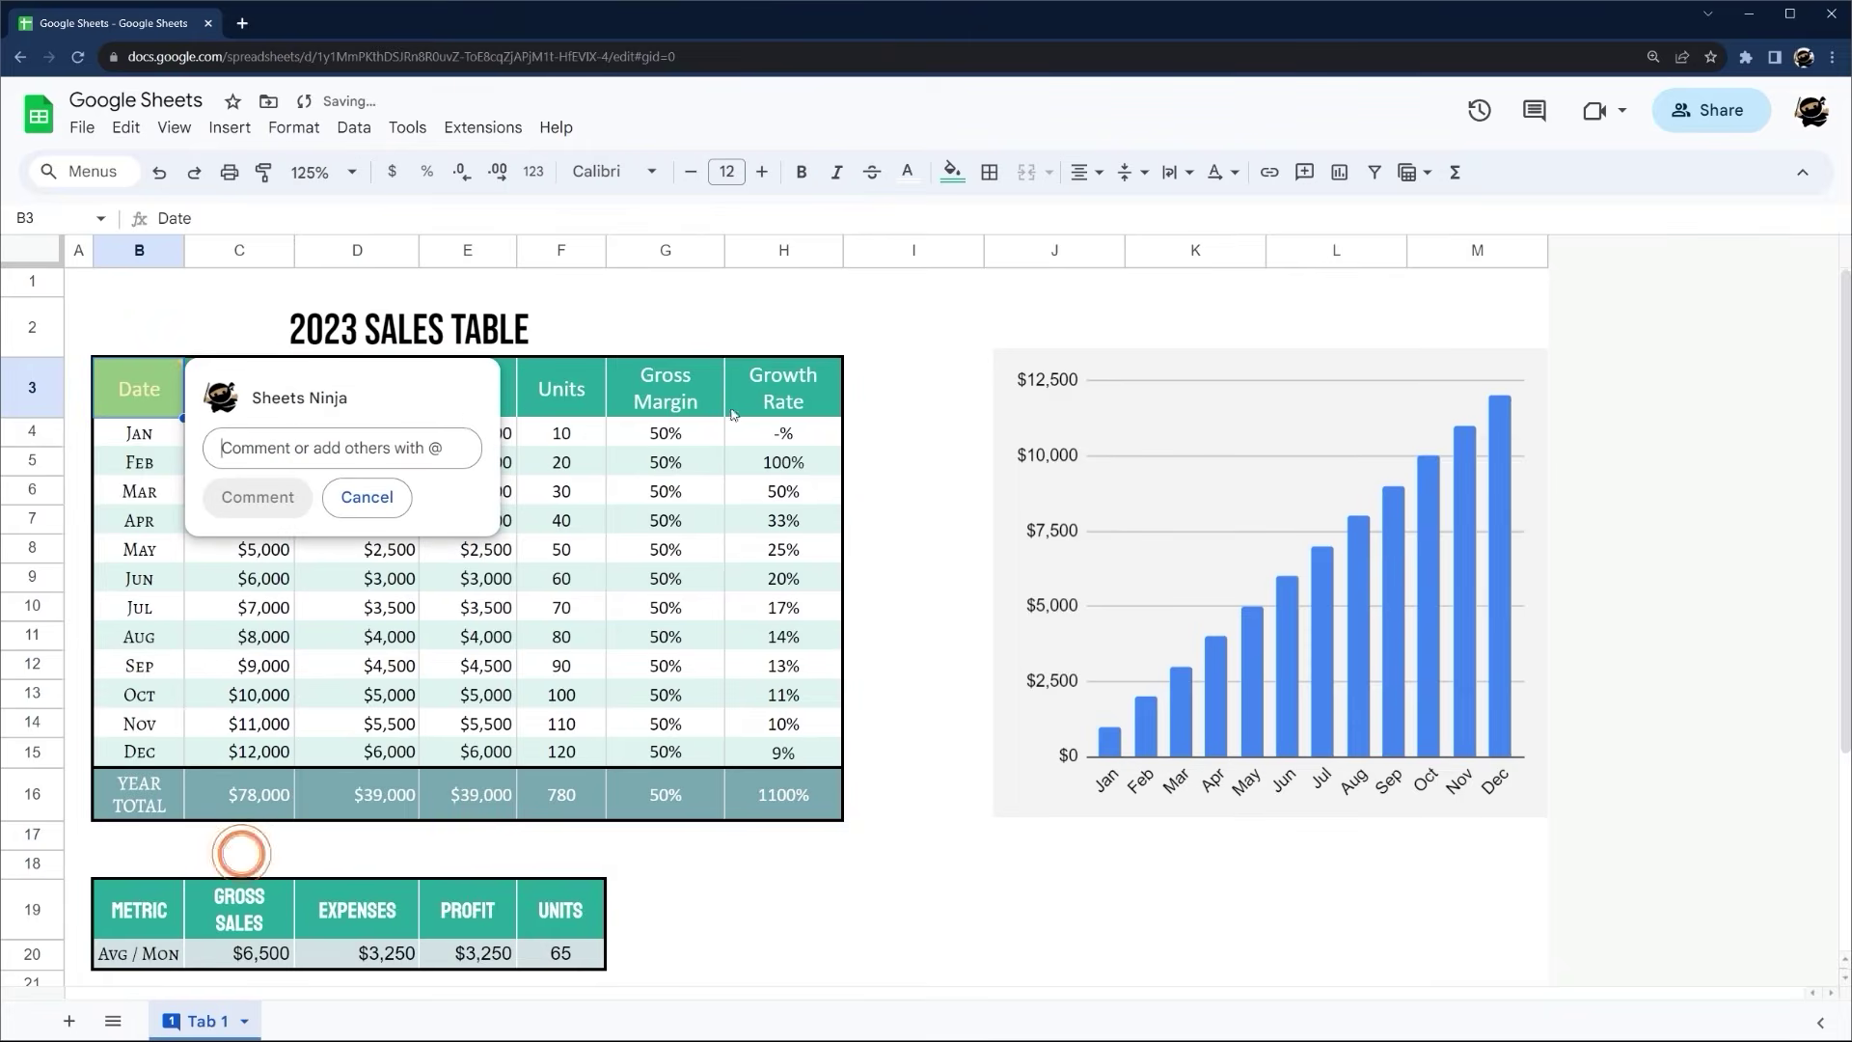
text(@shee)
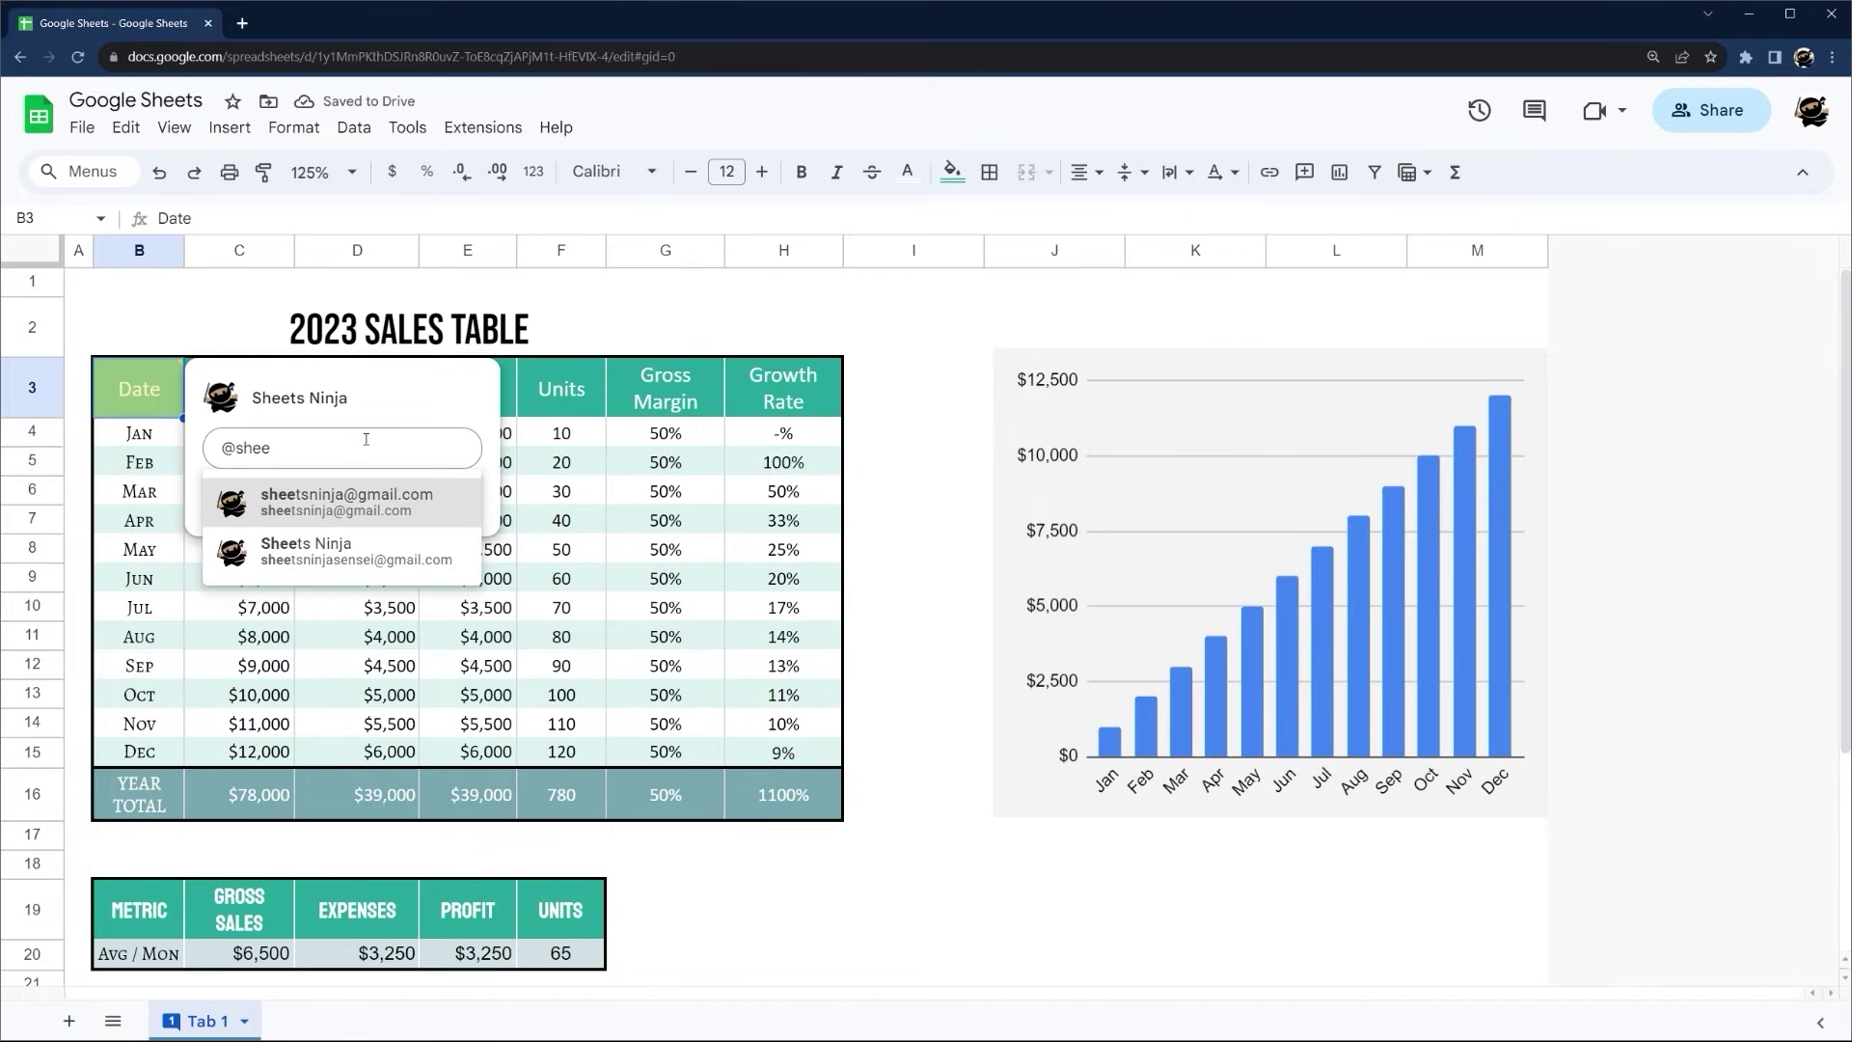
click(350, 495)
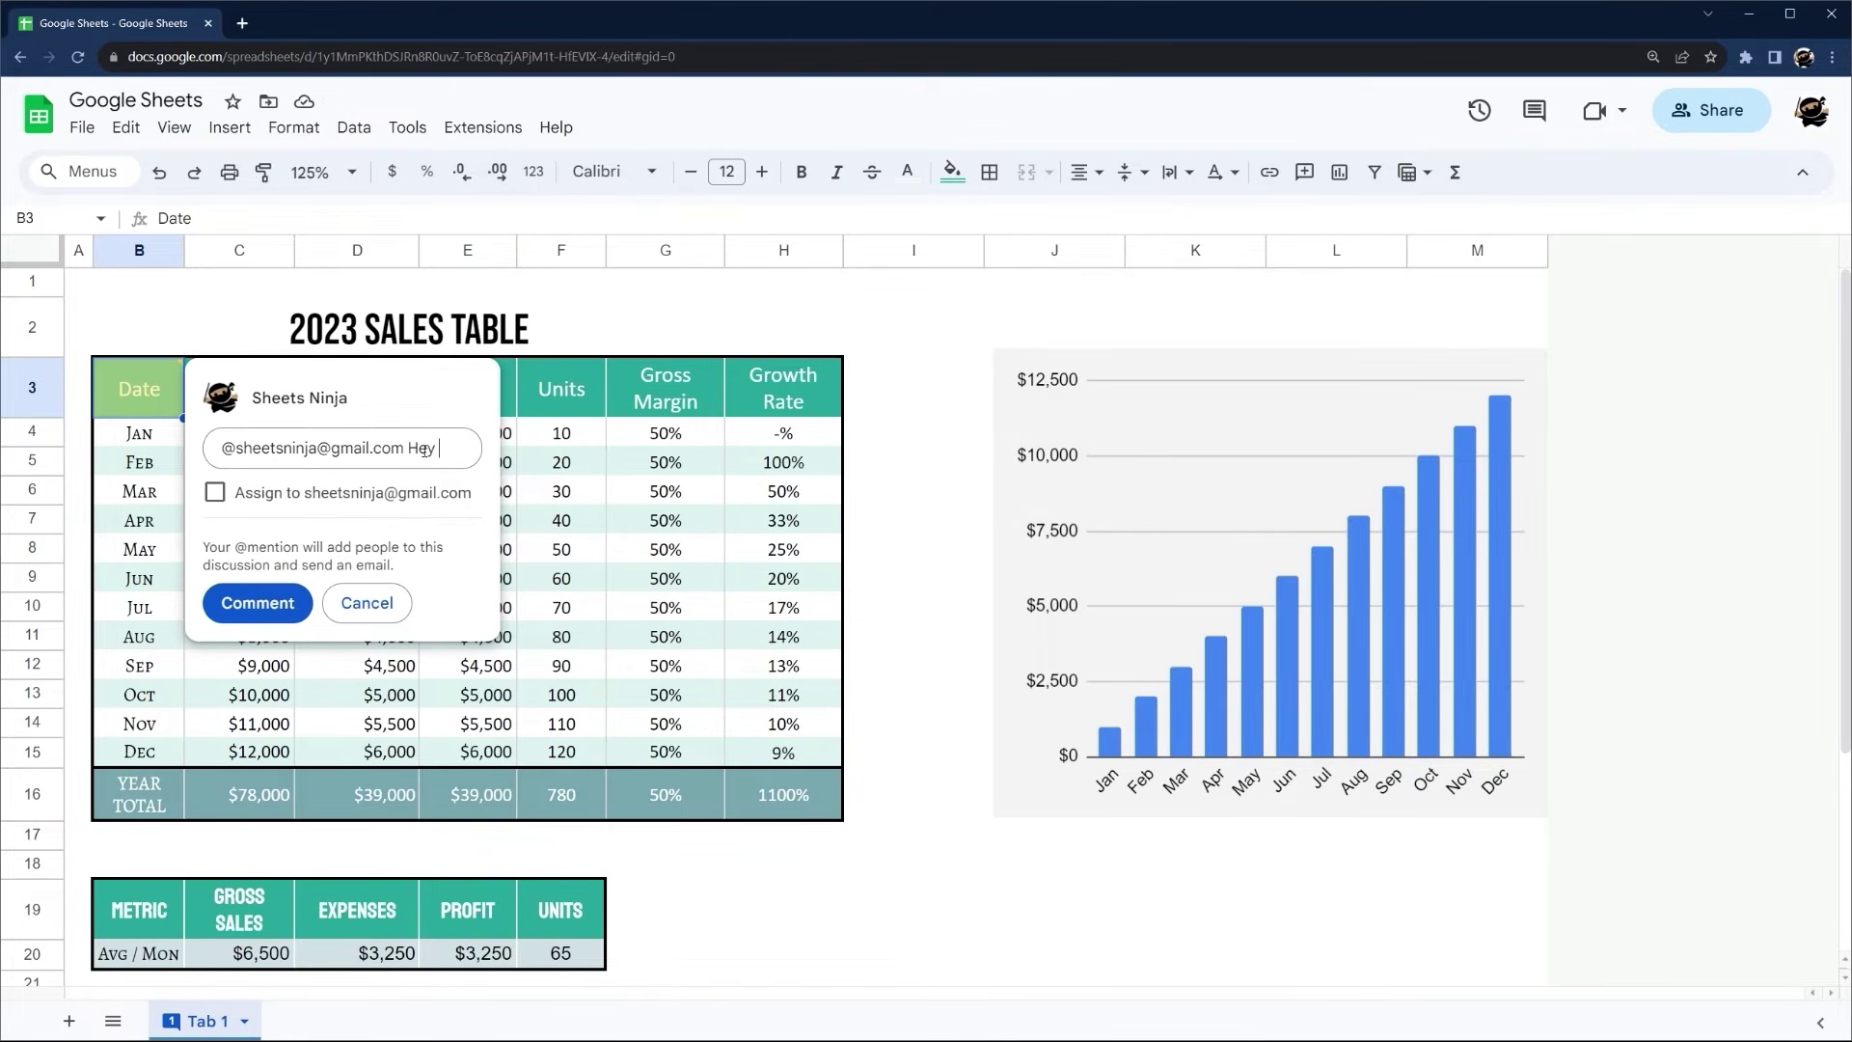
text(Hey check it out!)
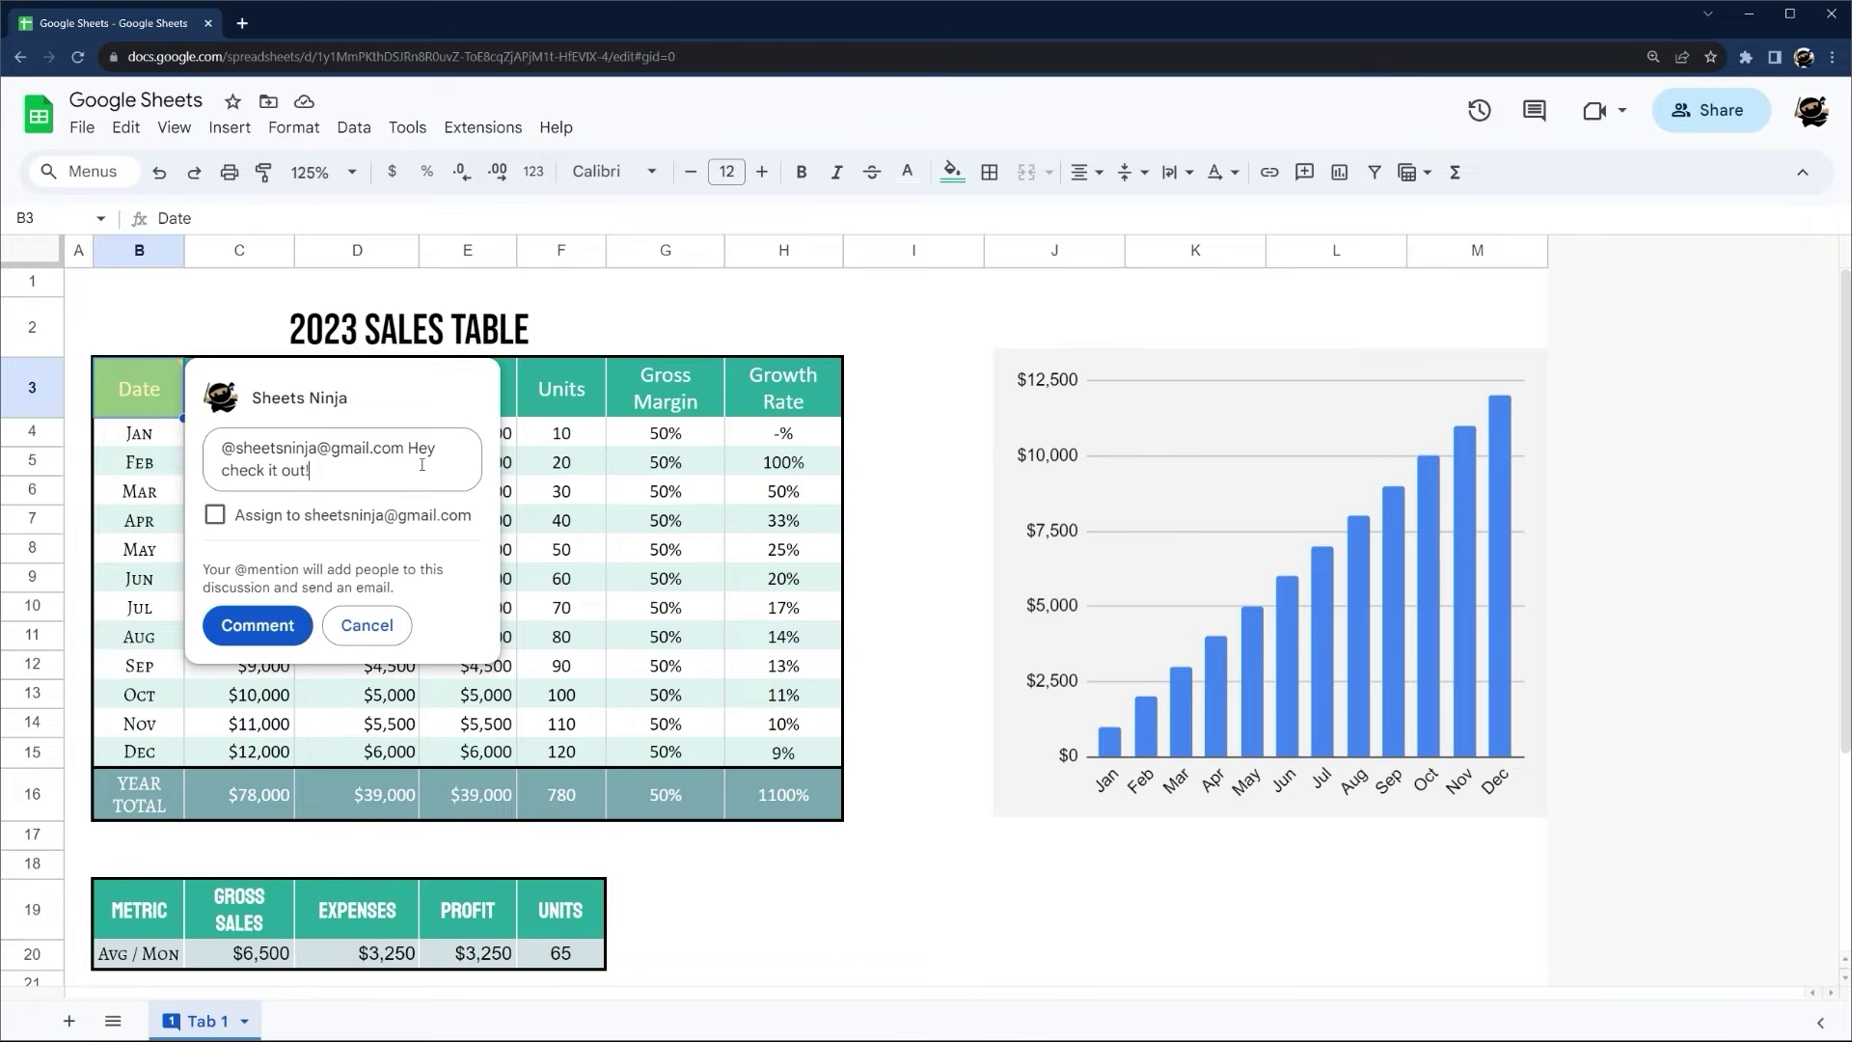
click(367, 625)
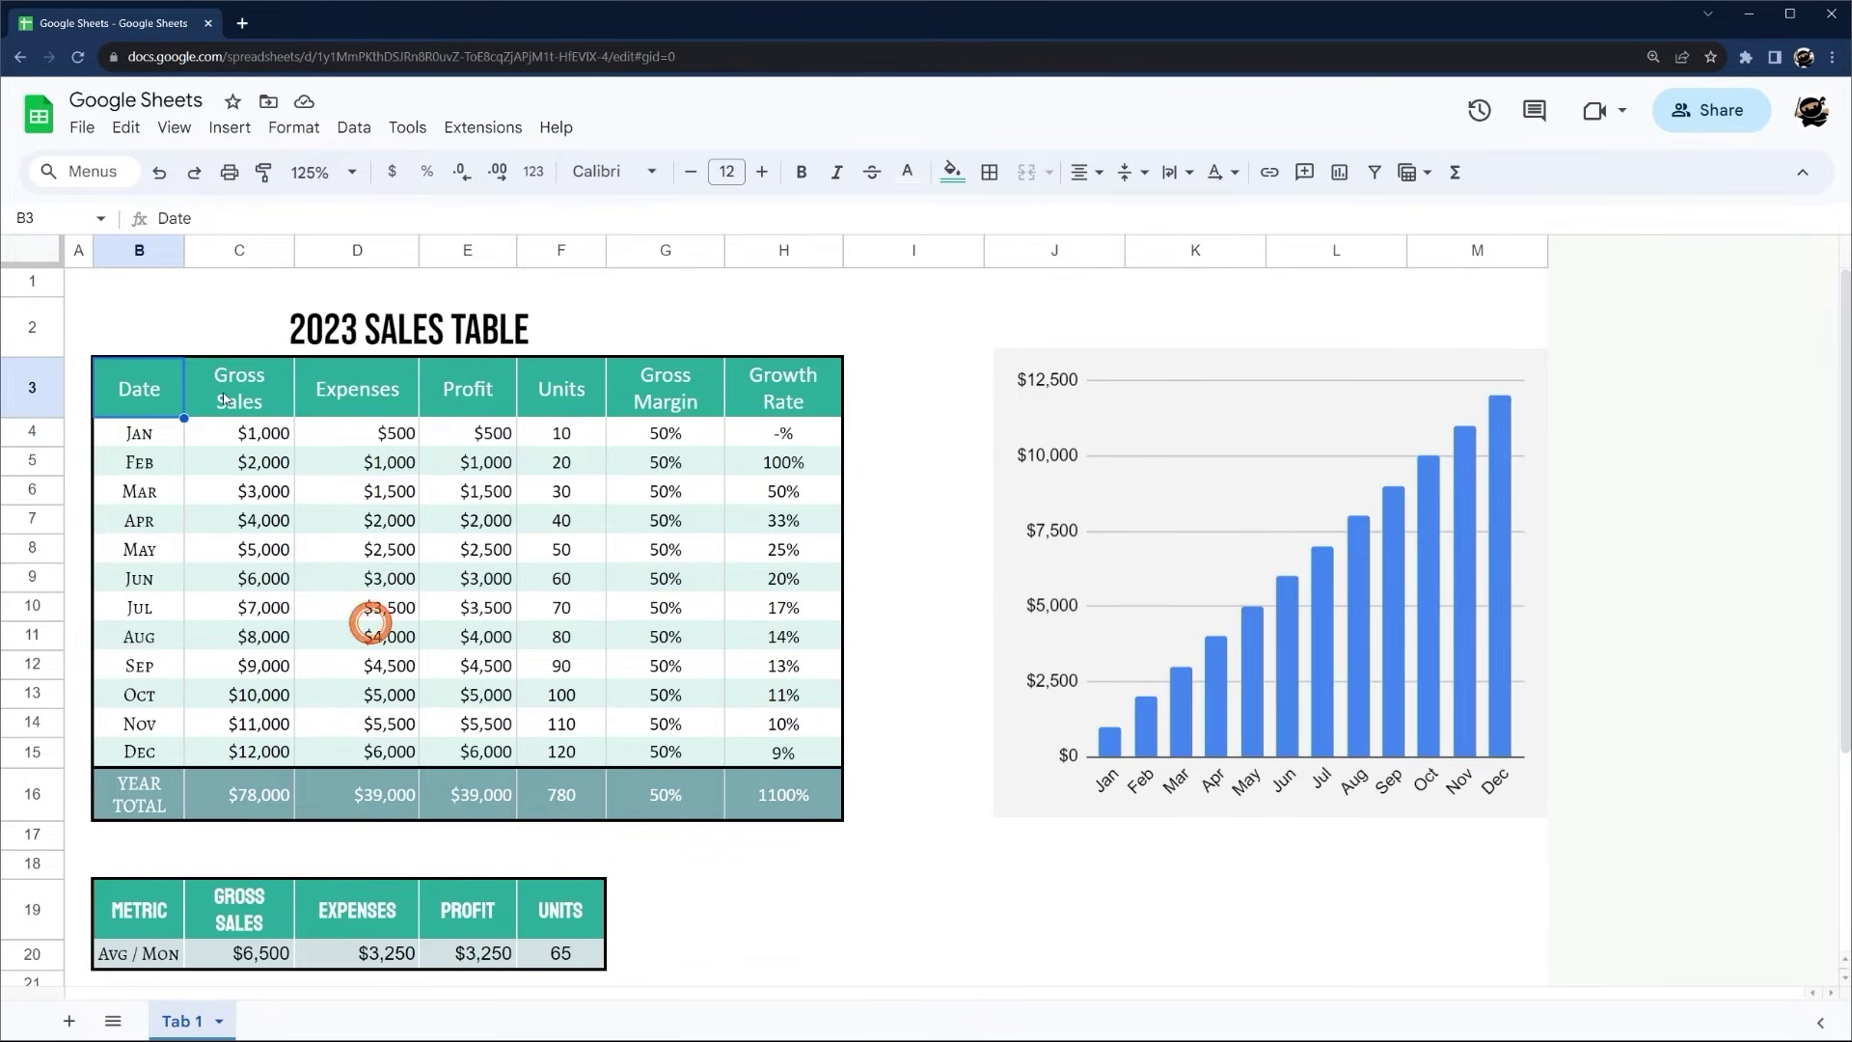
click(132, 403)
Insert the note "This is just COGs" on the Expenses header cell D3 and check how it displays
right_click(361, 393)
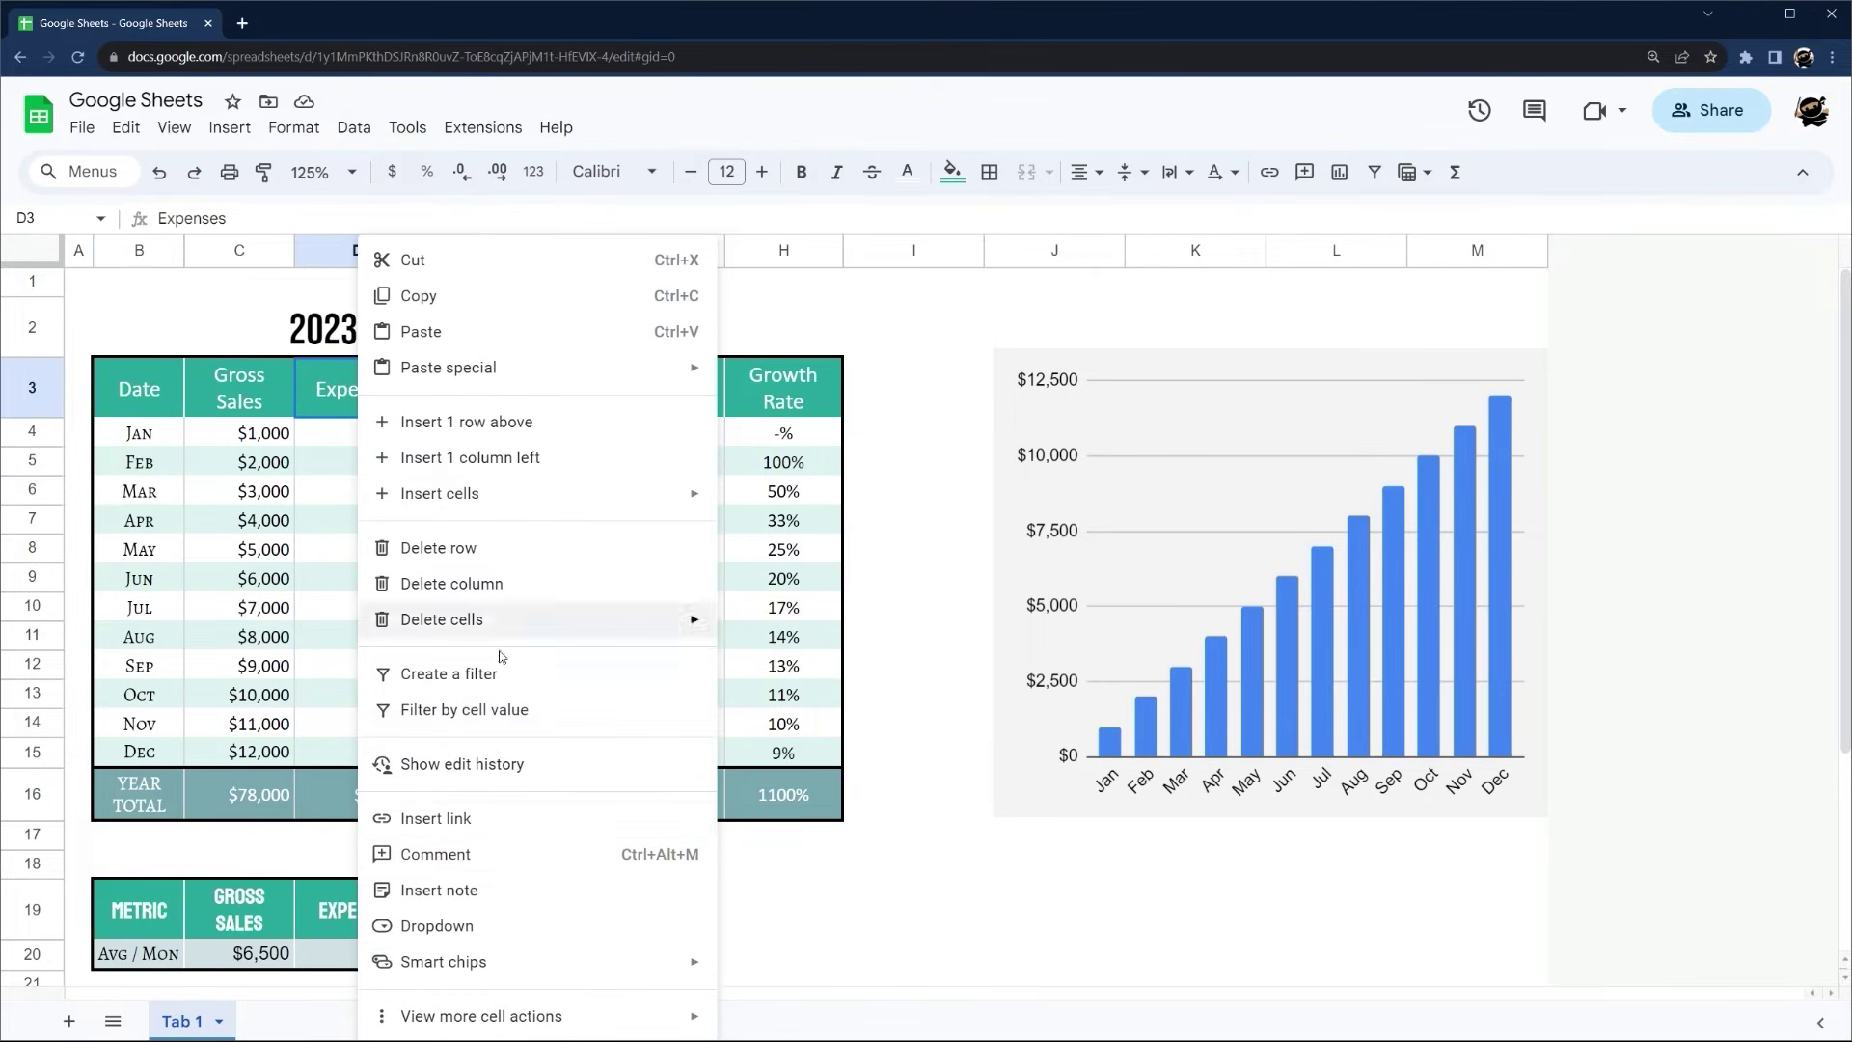
click(424, 889)
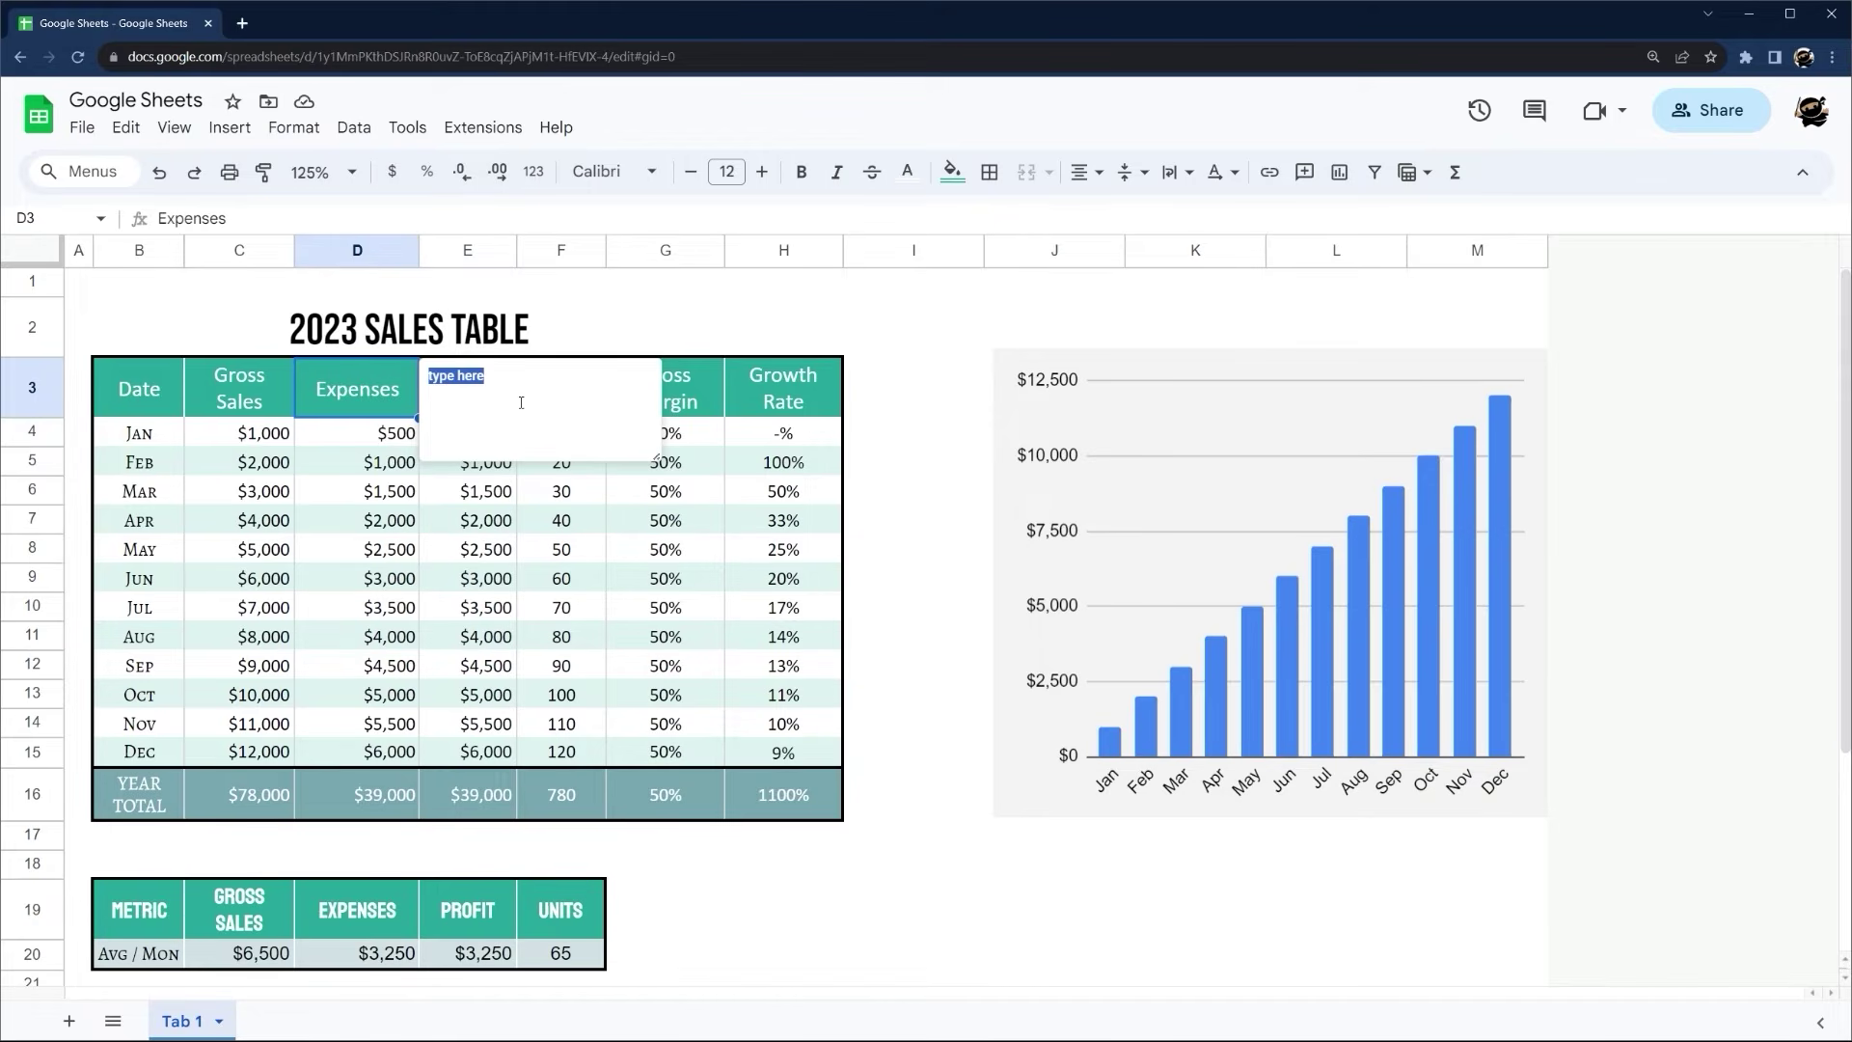
text(This is just COGs)
click(934, 424)
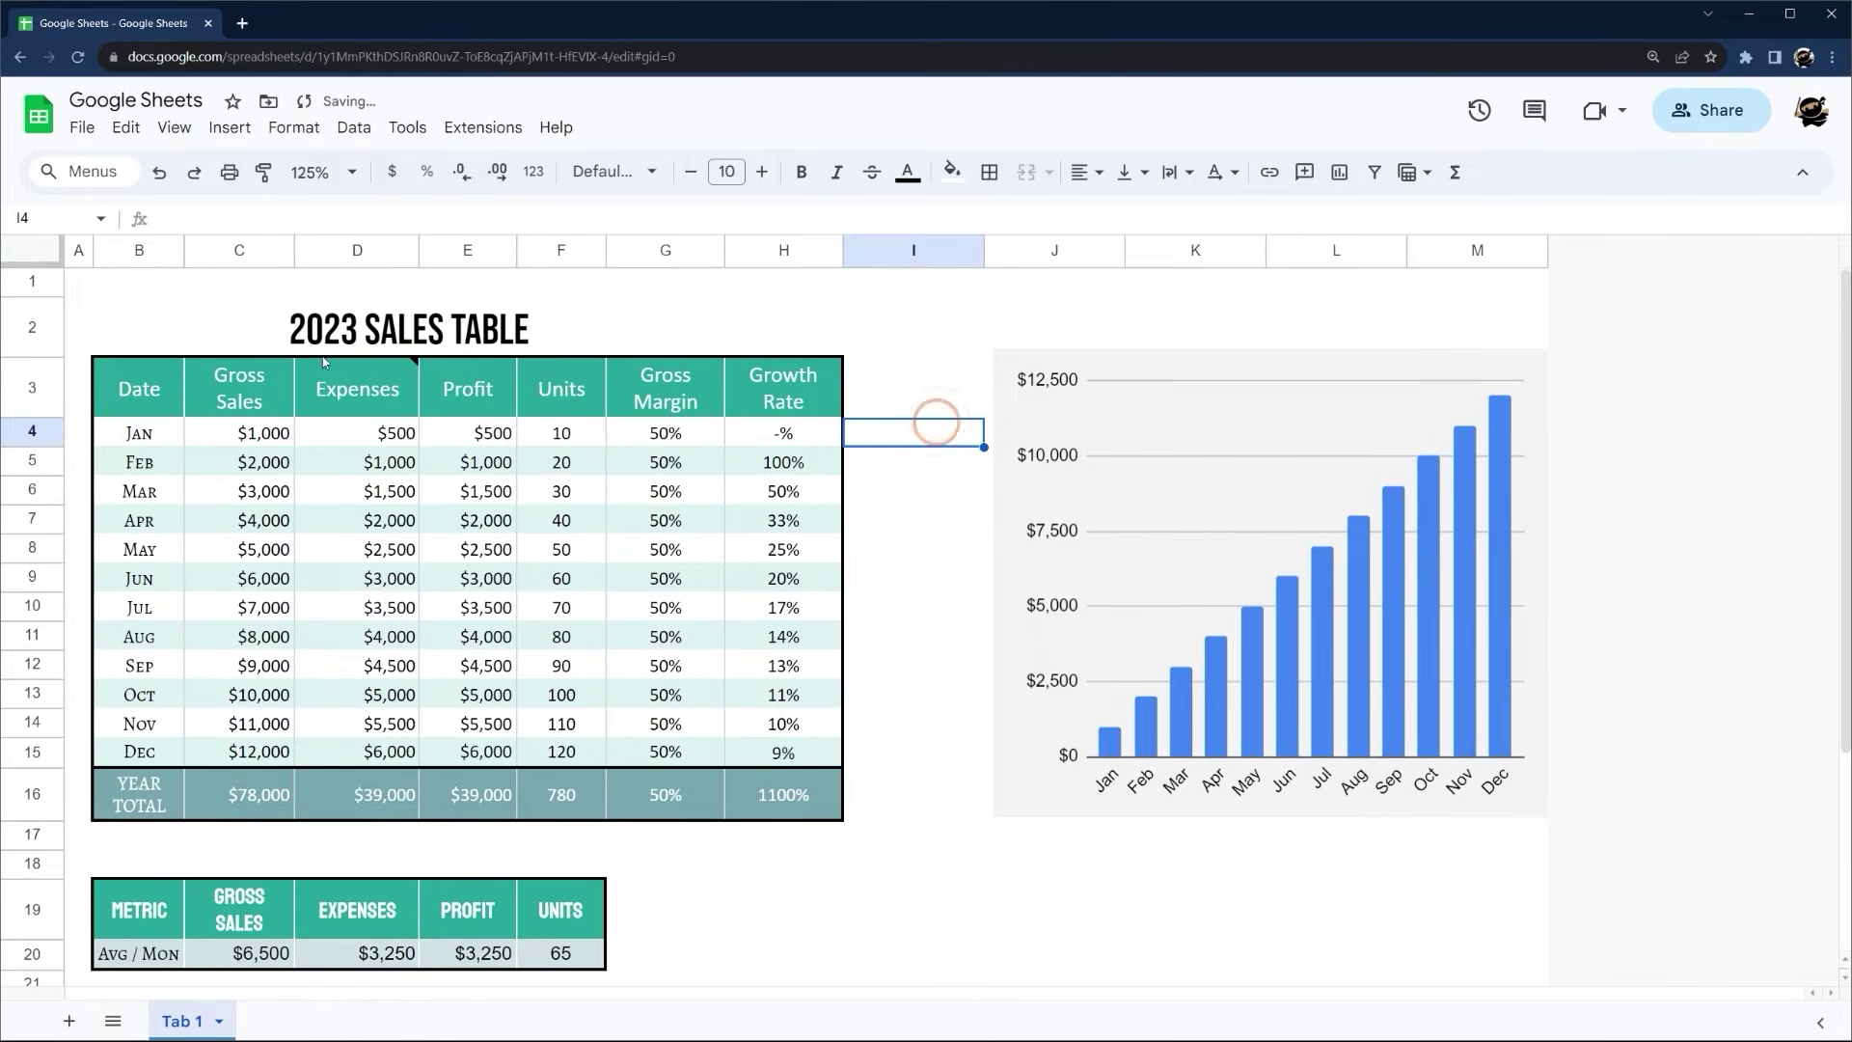
mouse_move(340, 384)
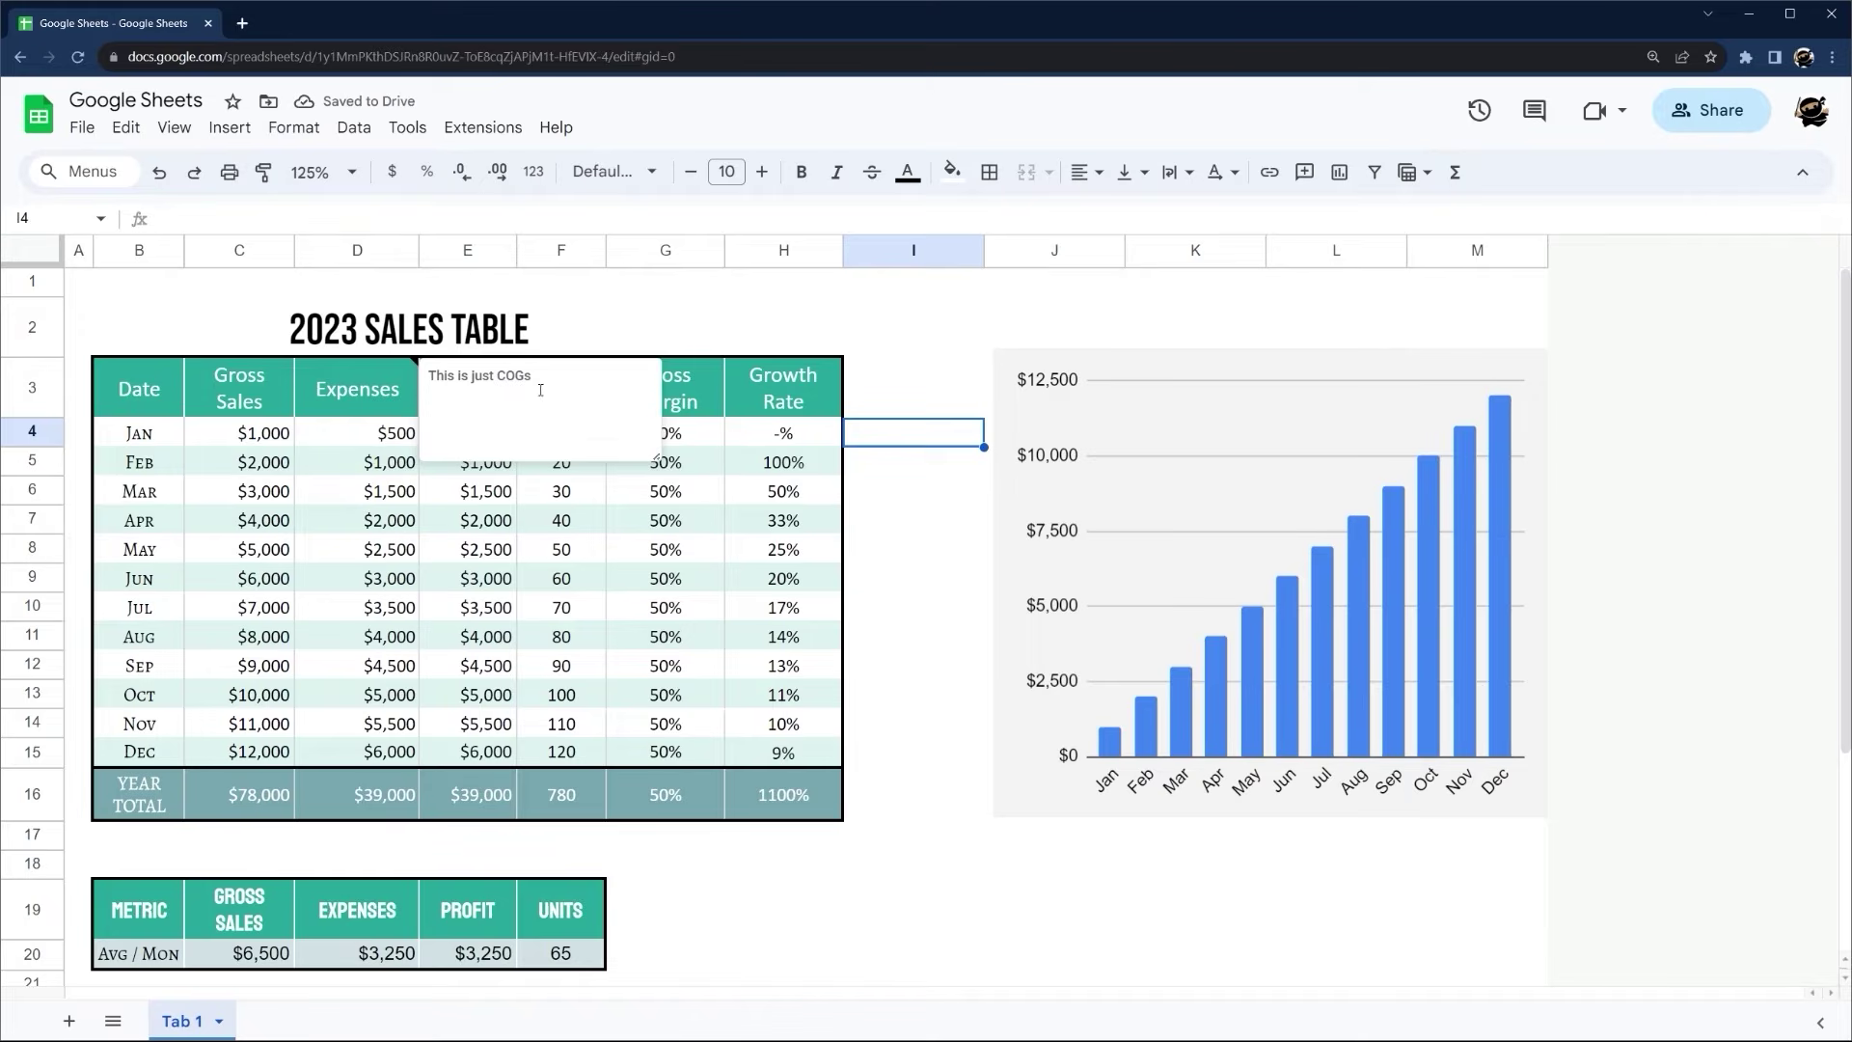
click(868, 381)
Insert the note "Month-over-month growth based on gross sales" on the Growth Rate header cell H3 and check how it displays
right_click(744, 394)
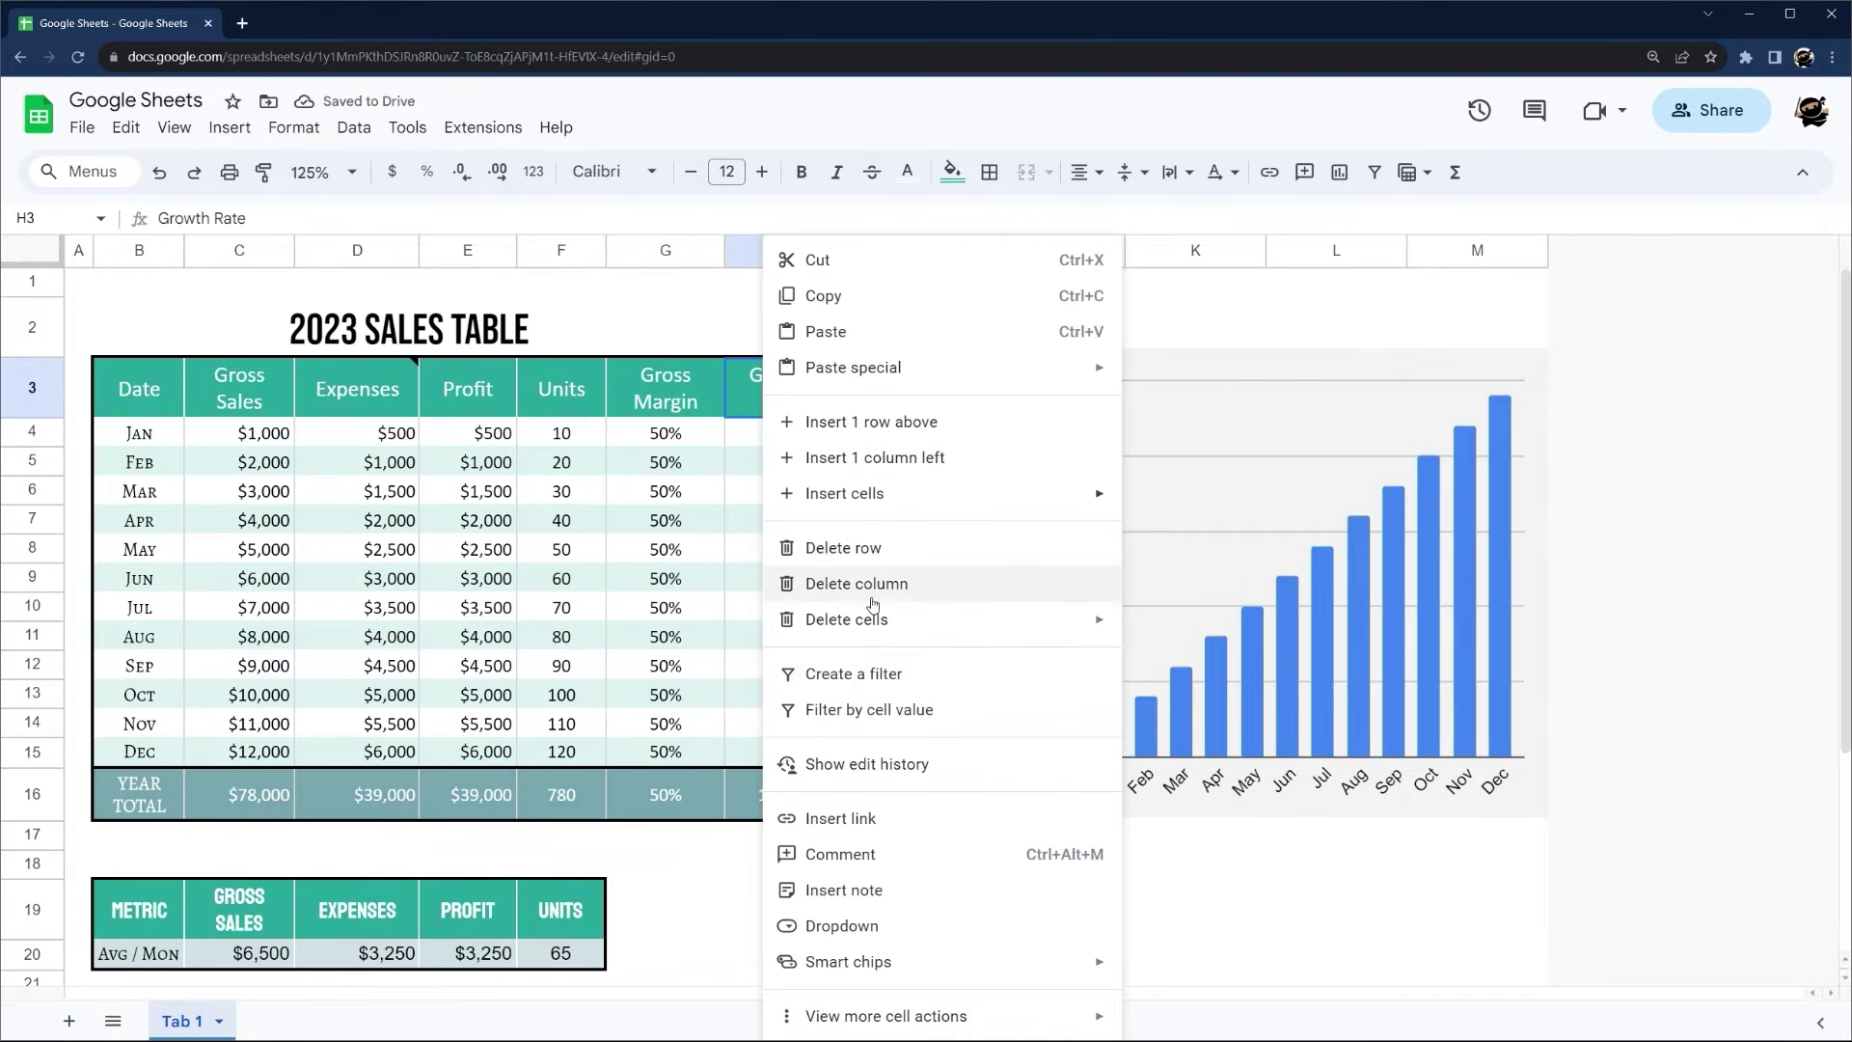
click(842, 895)
text(Month-over-)
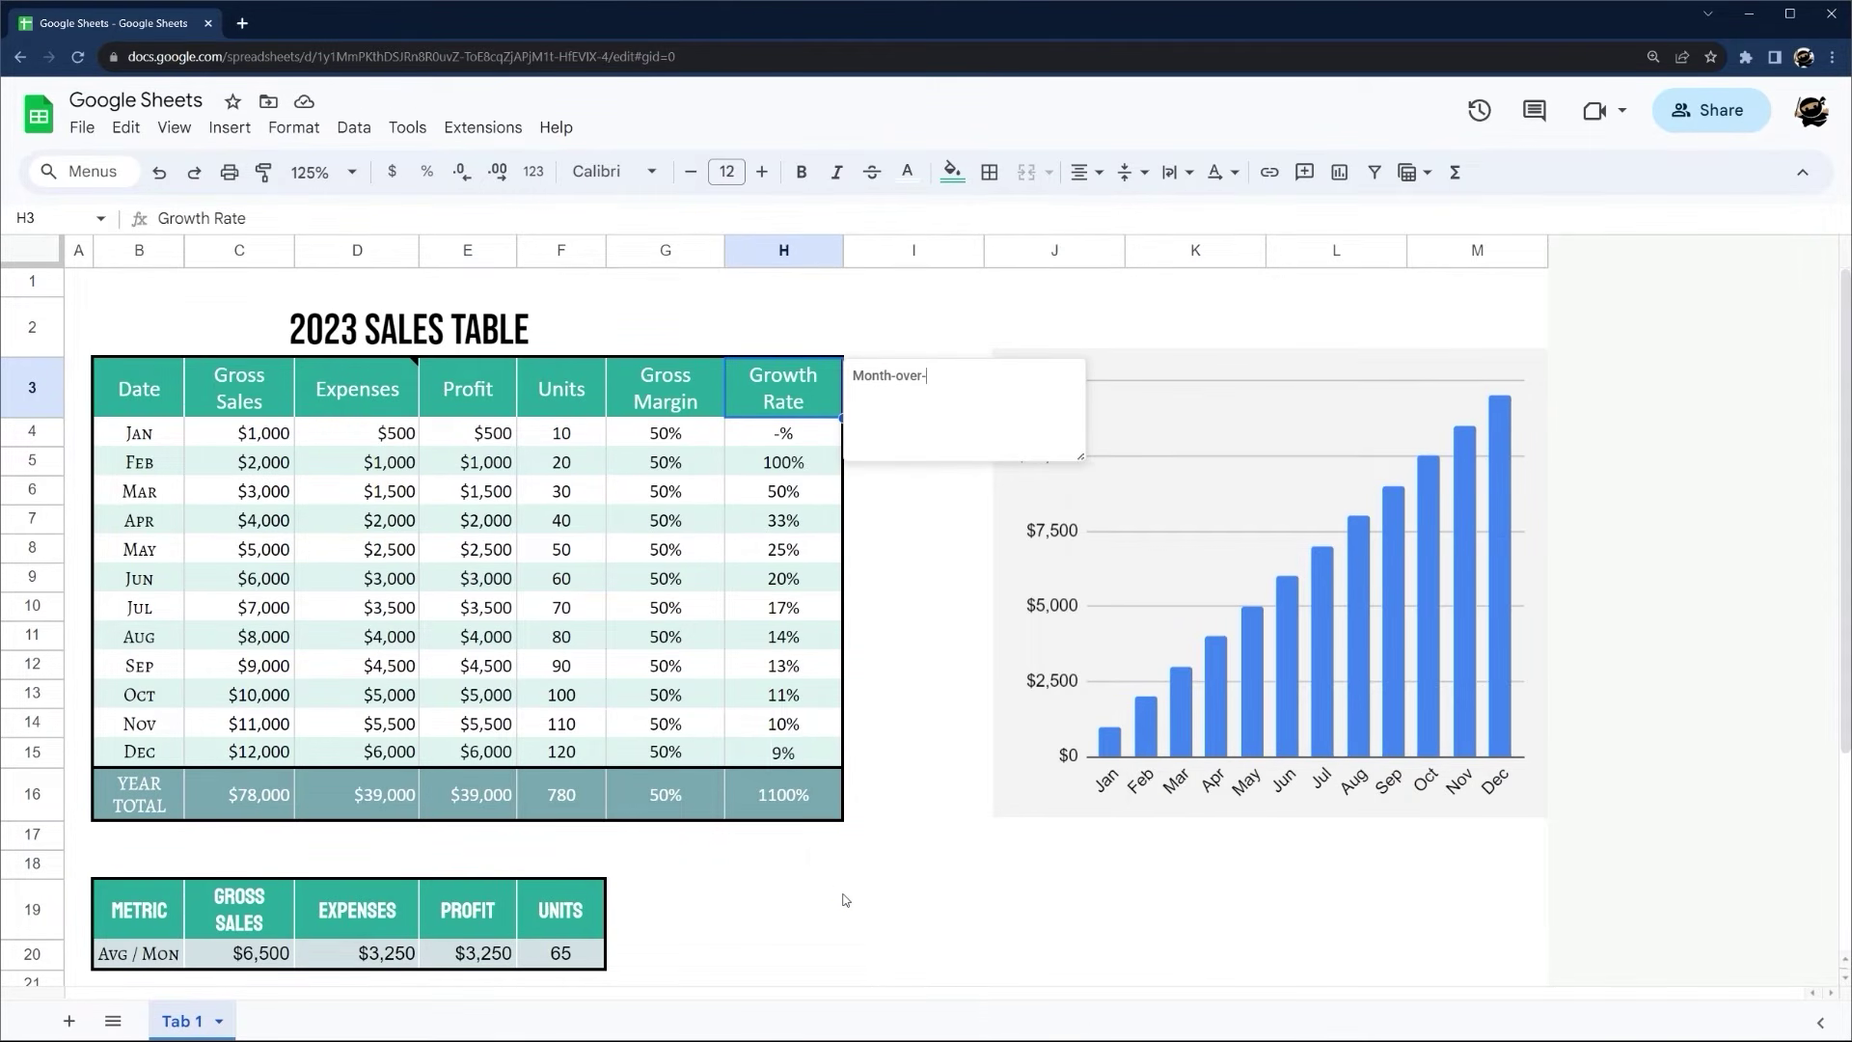
text(month growth based on gross sales)
click(888, 636)
mouse_move(764, 399)
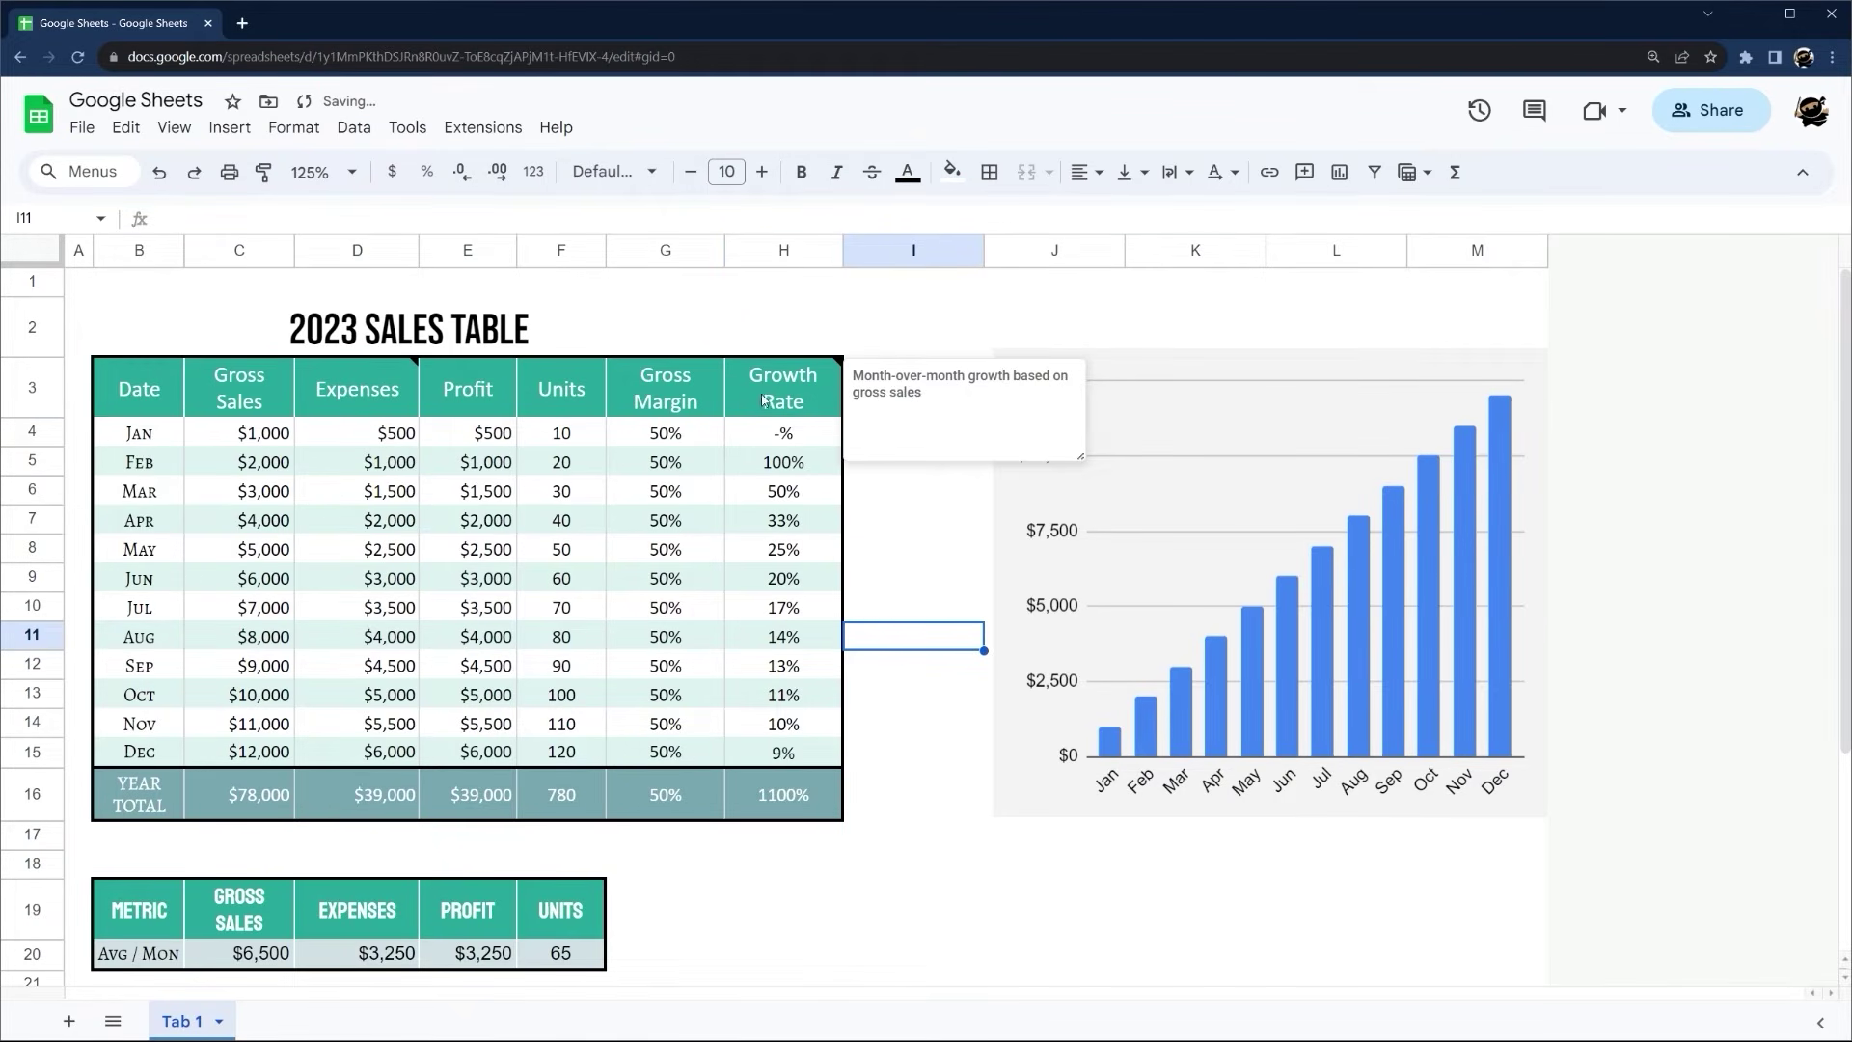
triple_click(968, 393)
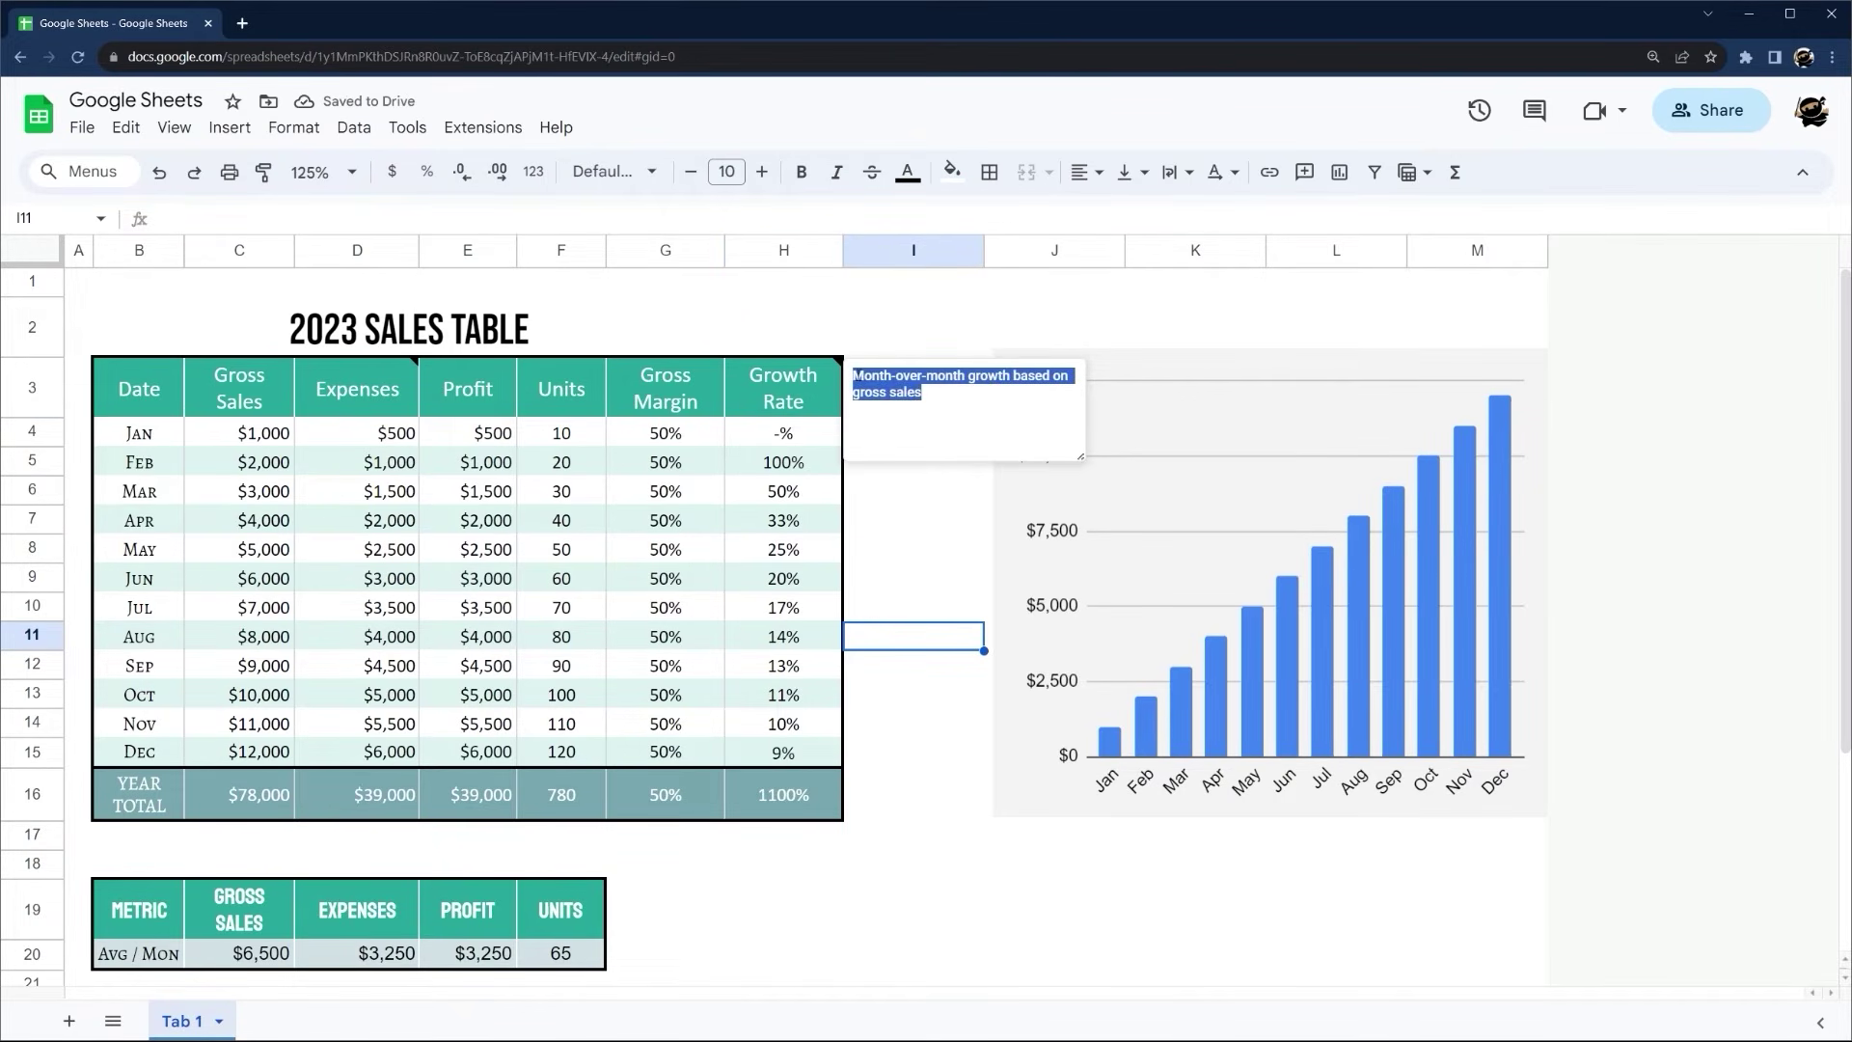
click(769, 386)
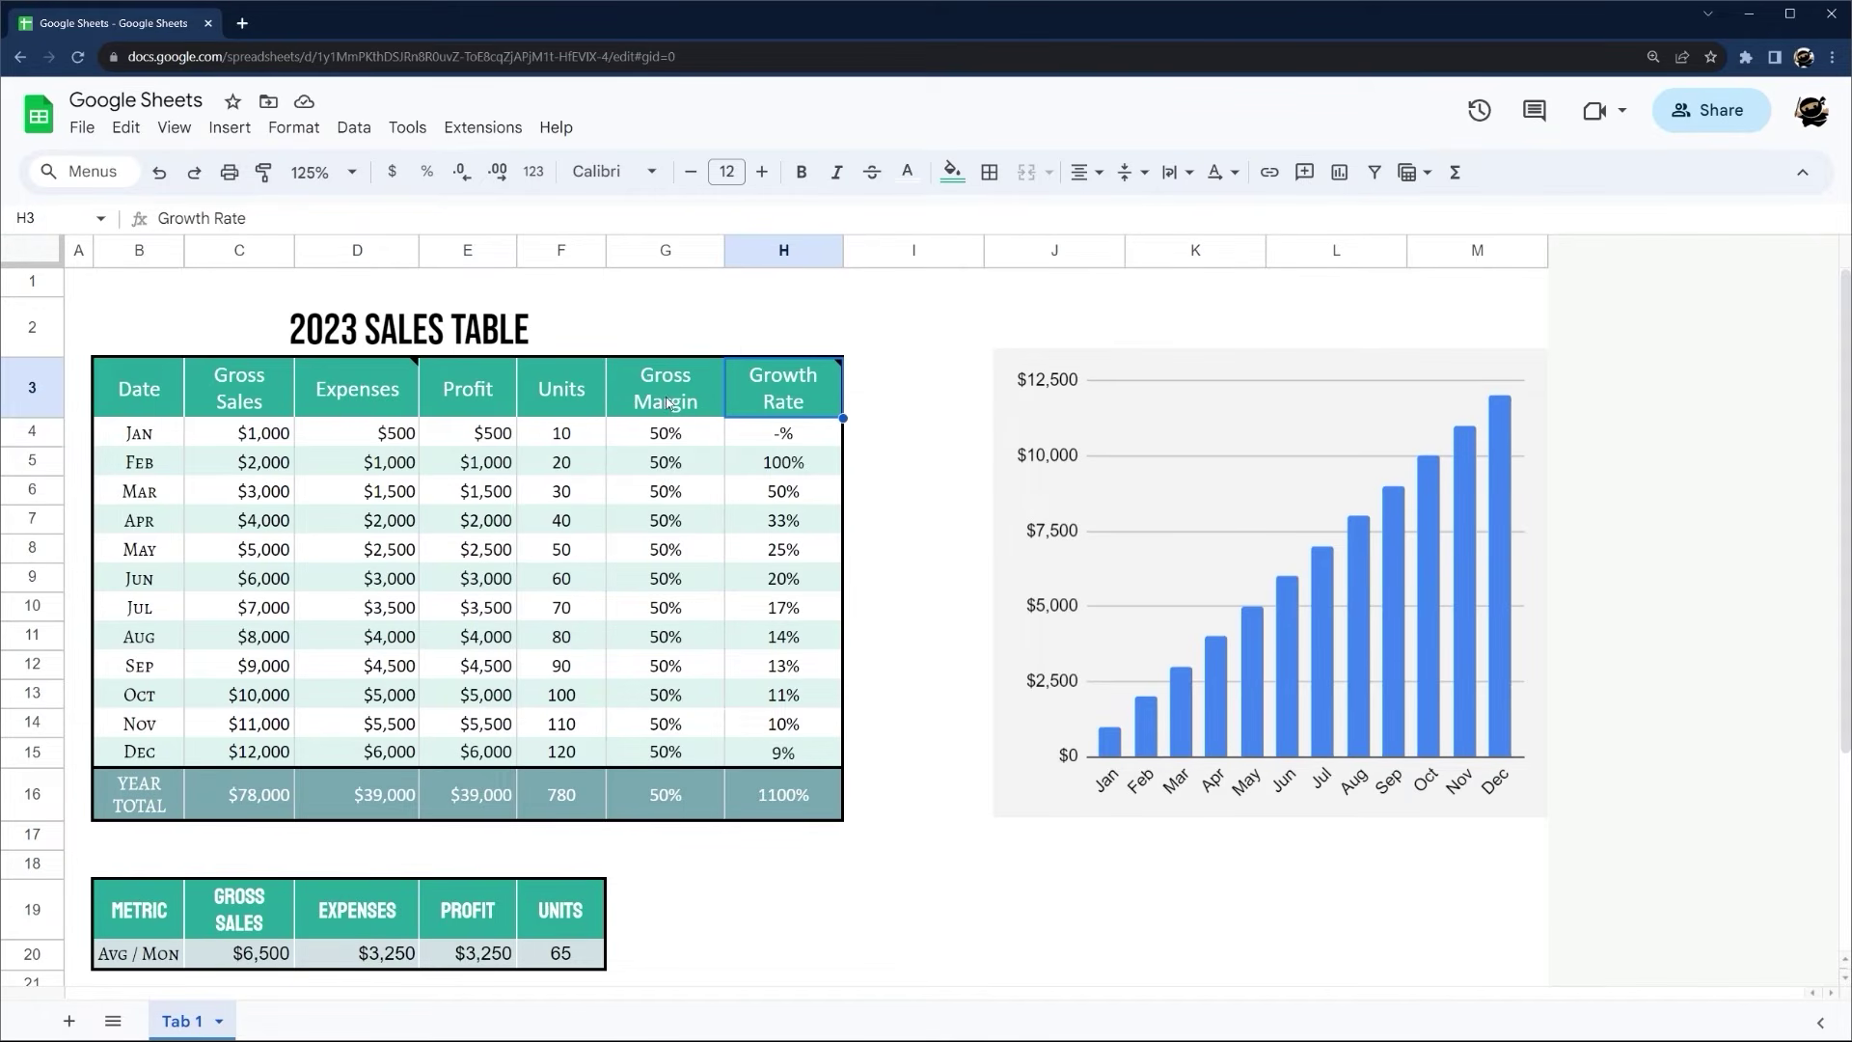
Check the note on the Expenses header cell D3 against the neighbouring Gross Sales header, which carries no note
mouse_move(420, 390)
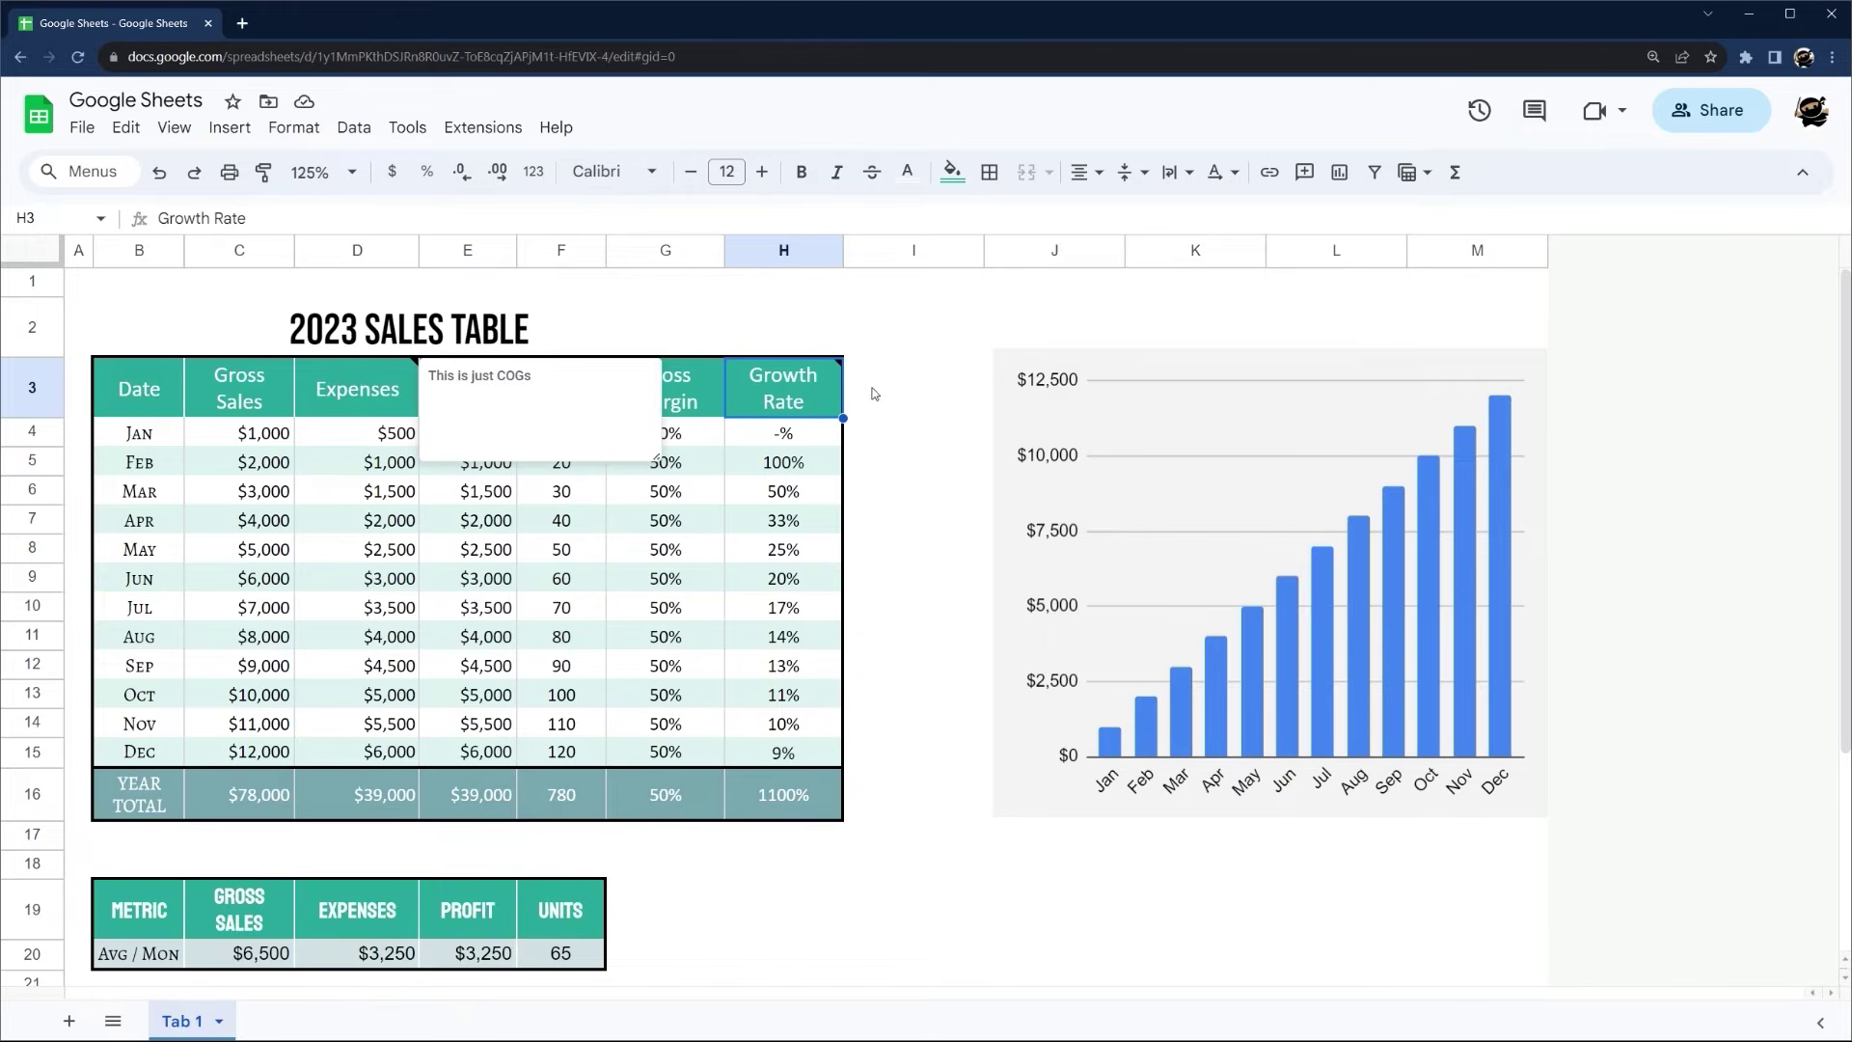
click(253, 390)
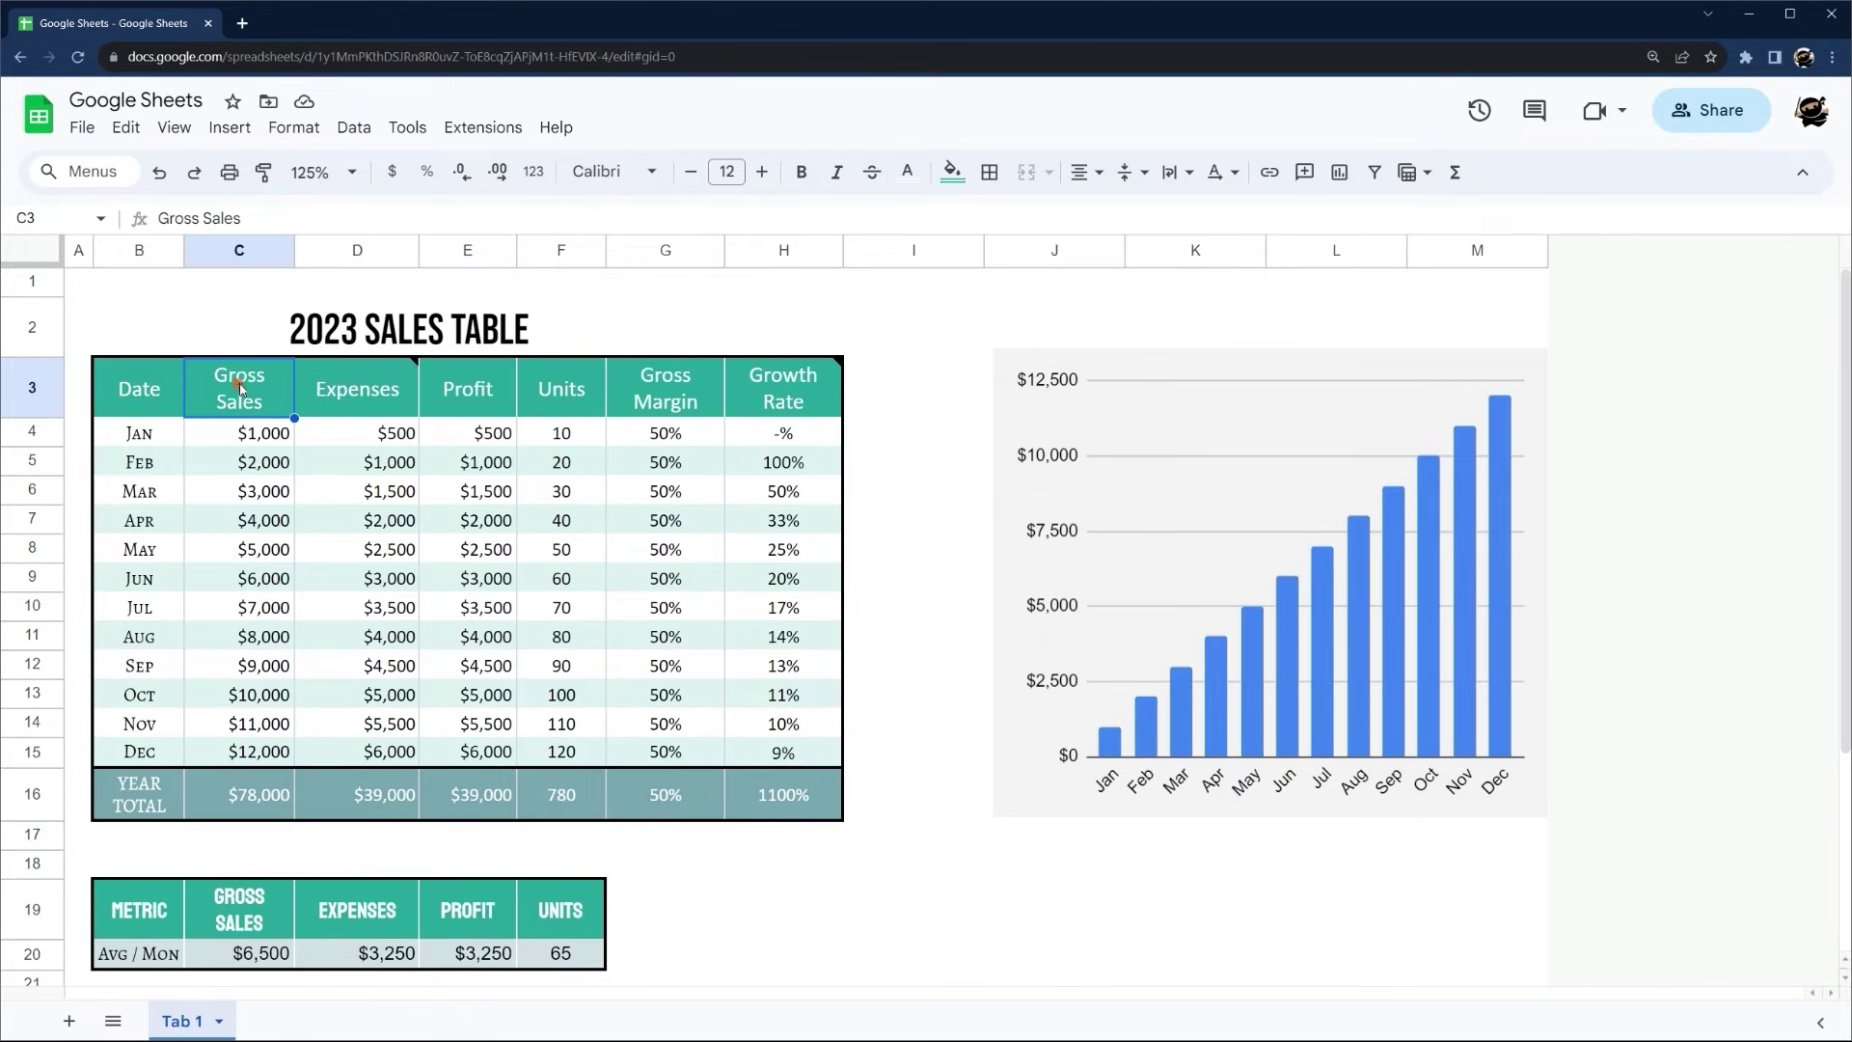
click(377, 388)
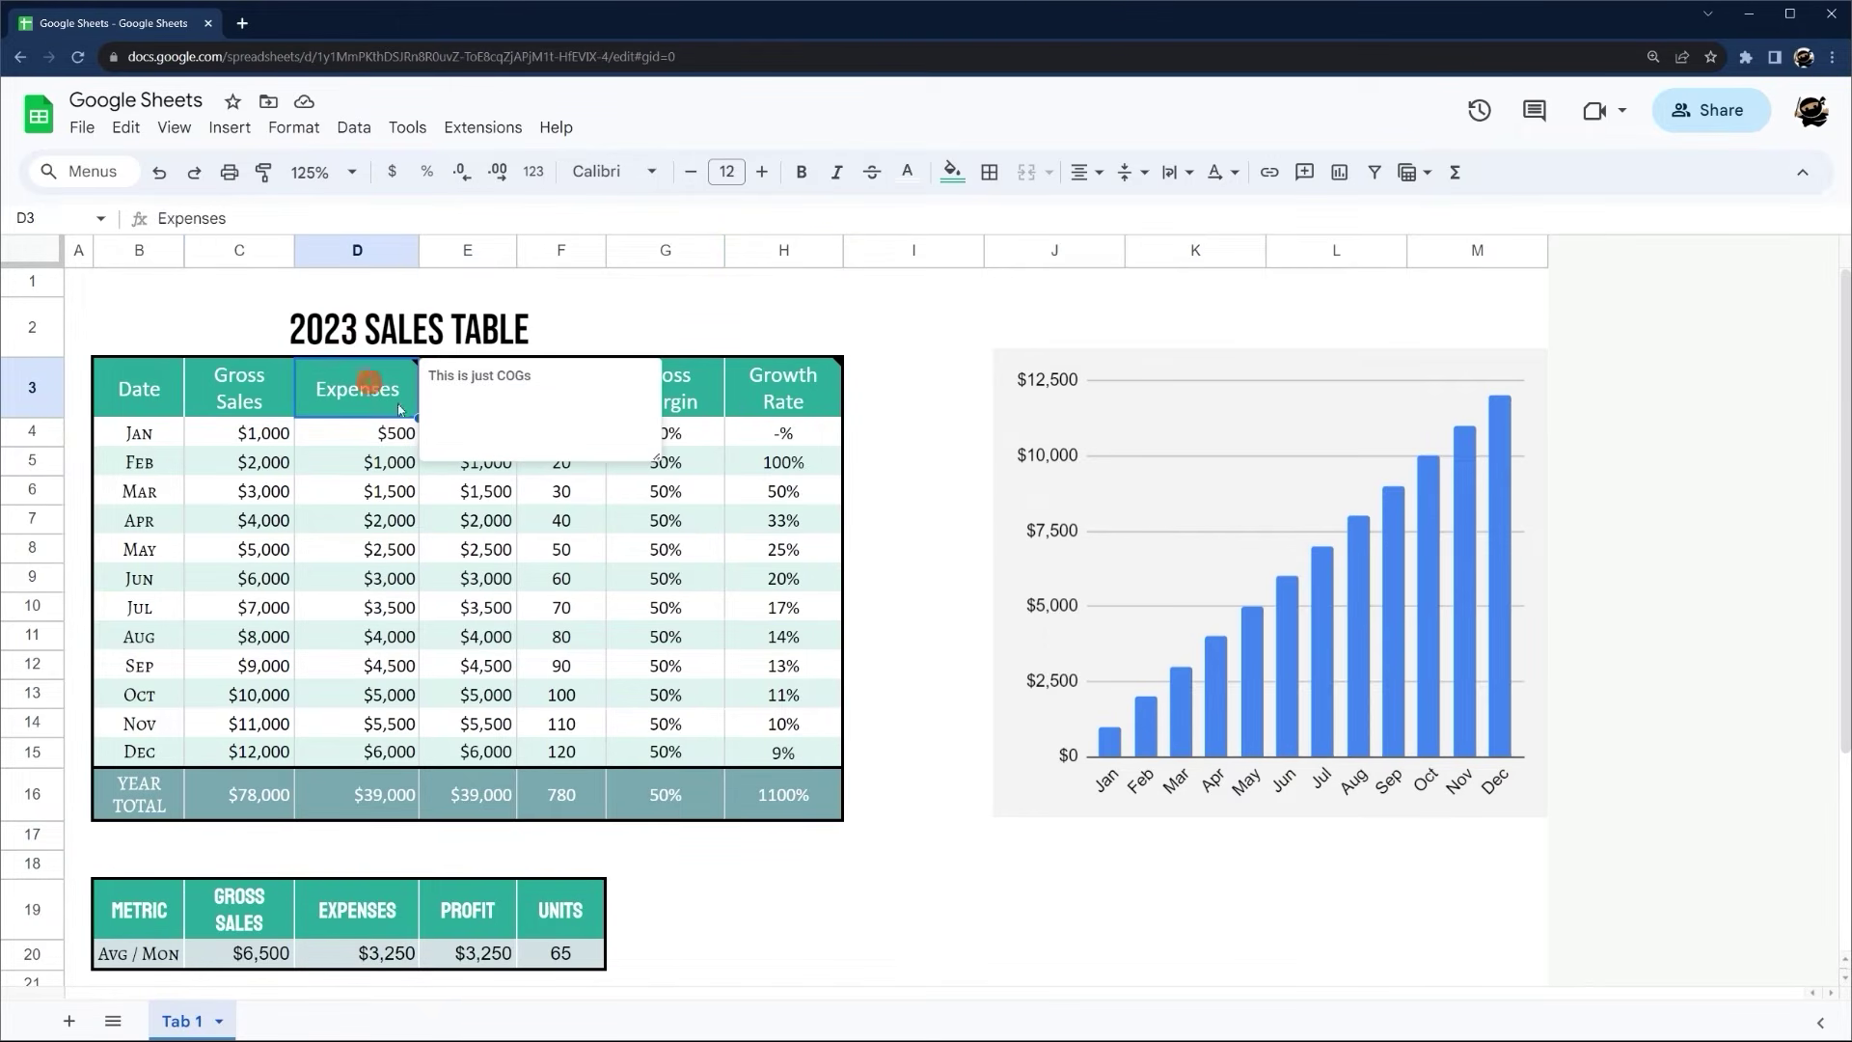
Extend the merged 2023 Sales Table title across B2:H2 so it spans the full table width
click(374, 311)
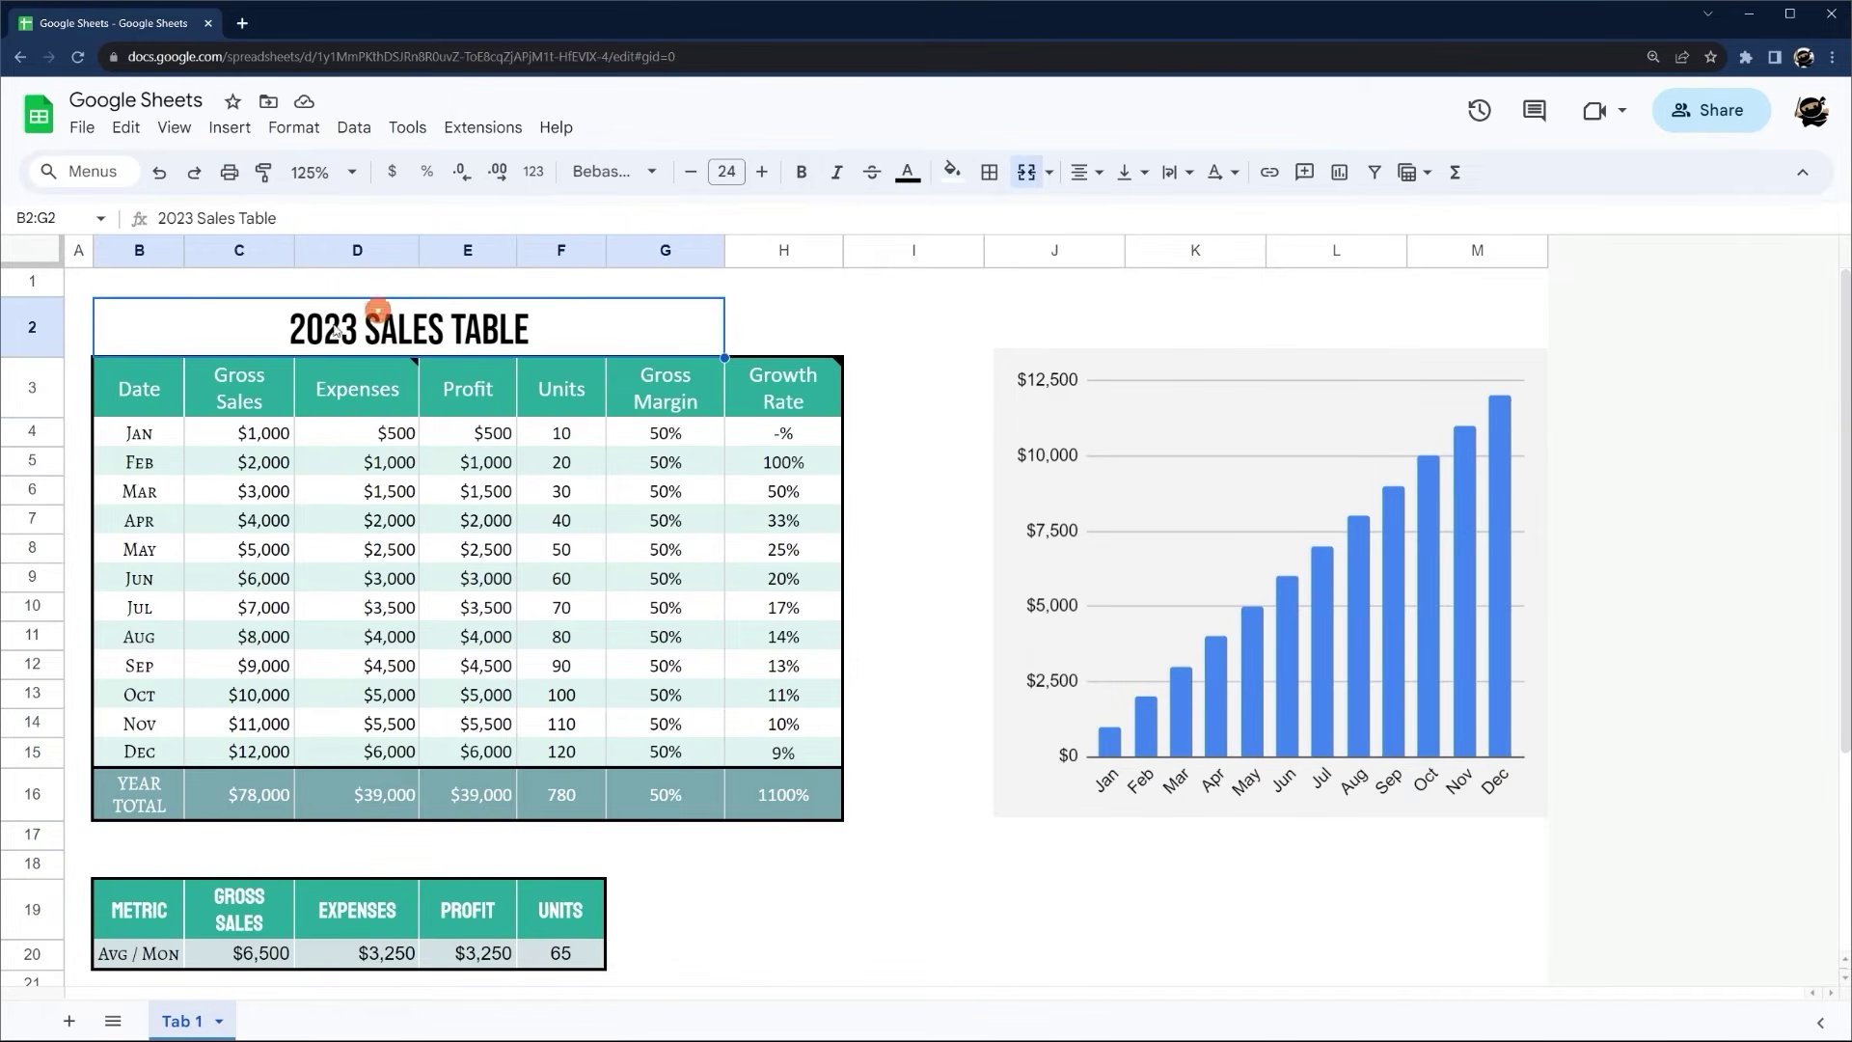
click(784, 331)
shift+click(584, 337)
shift+click(405, 328)
click(791, 331)
shift+click(533, 328)
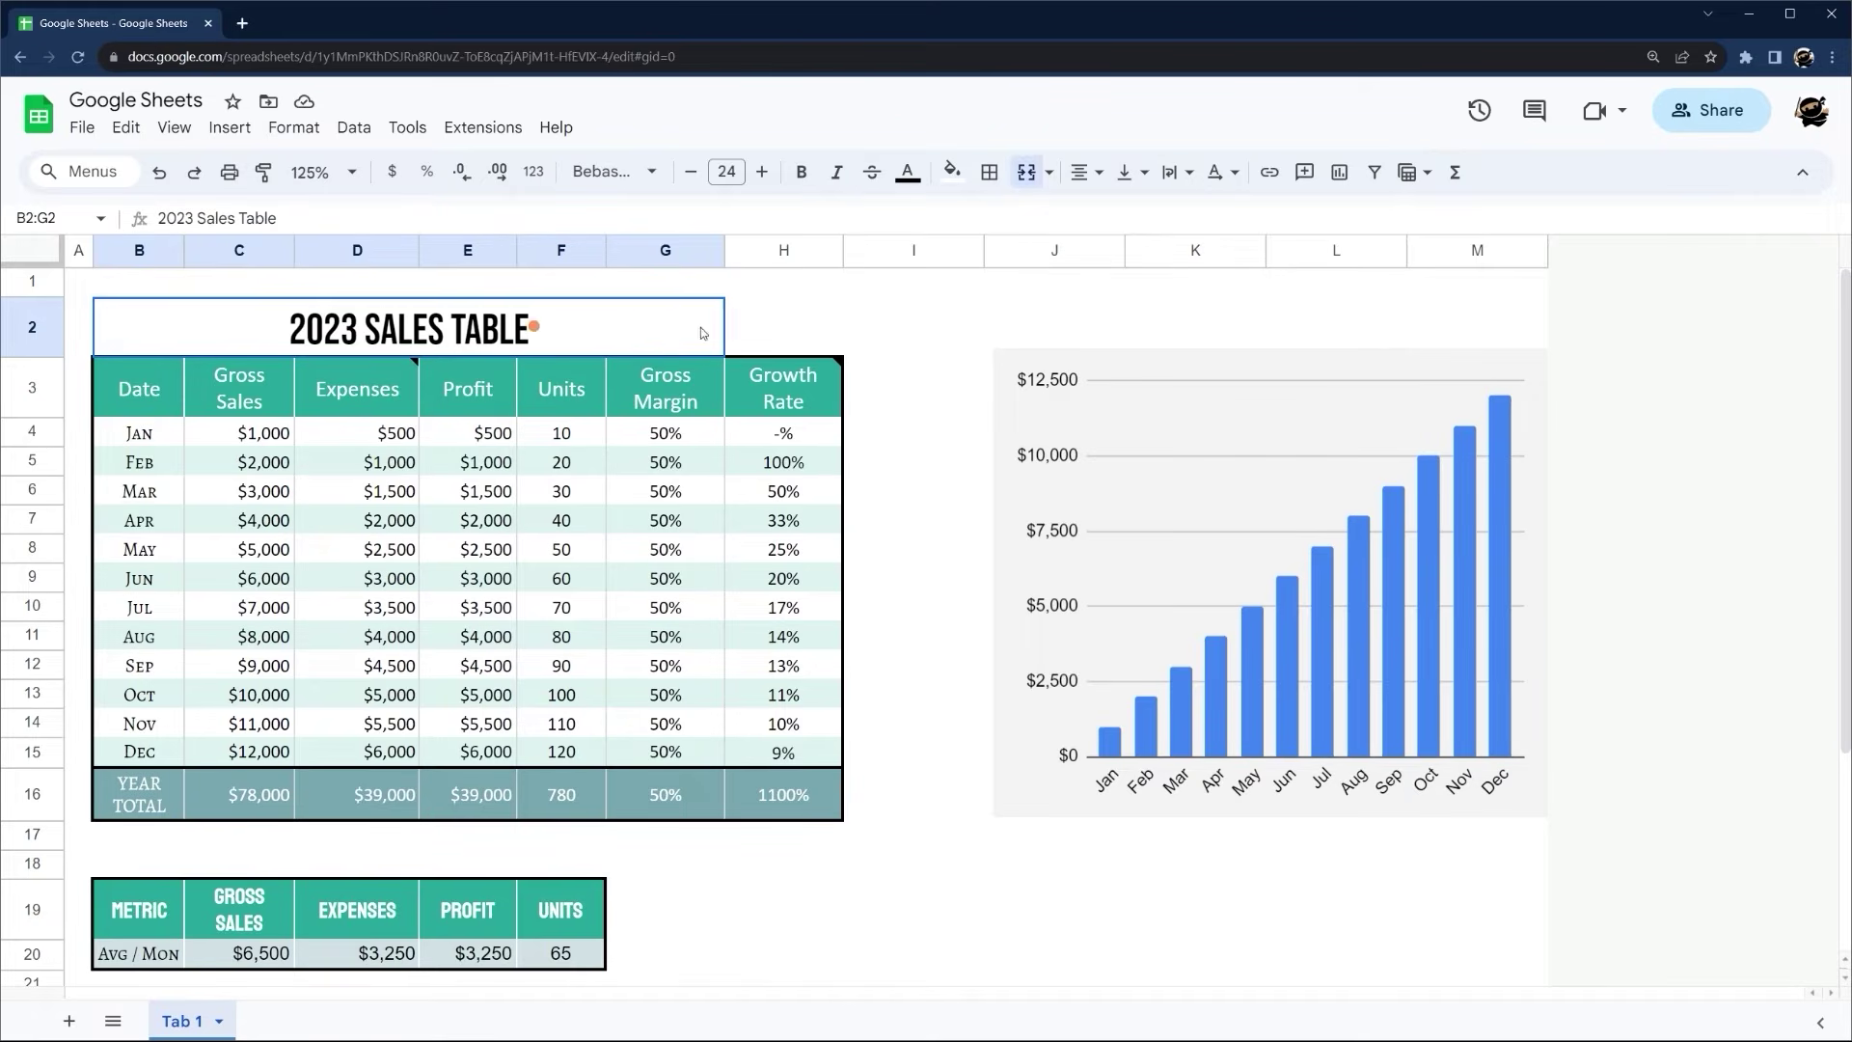
click(1026, 172)
click(888, 374)
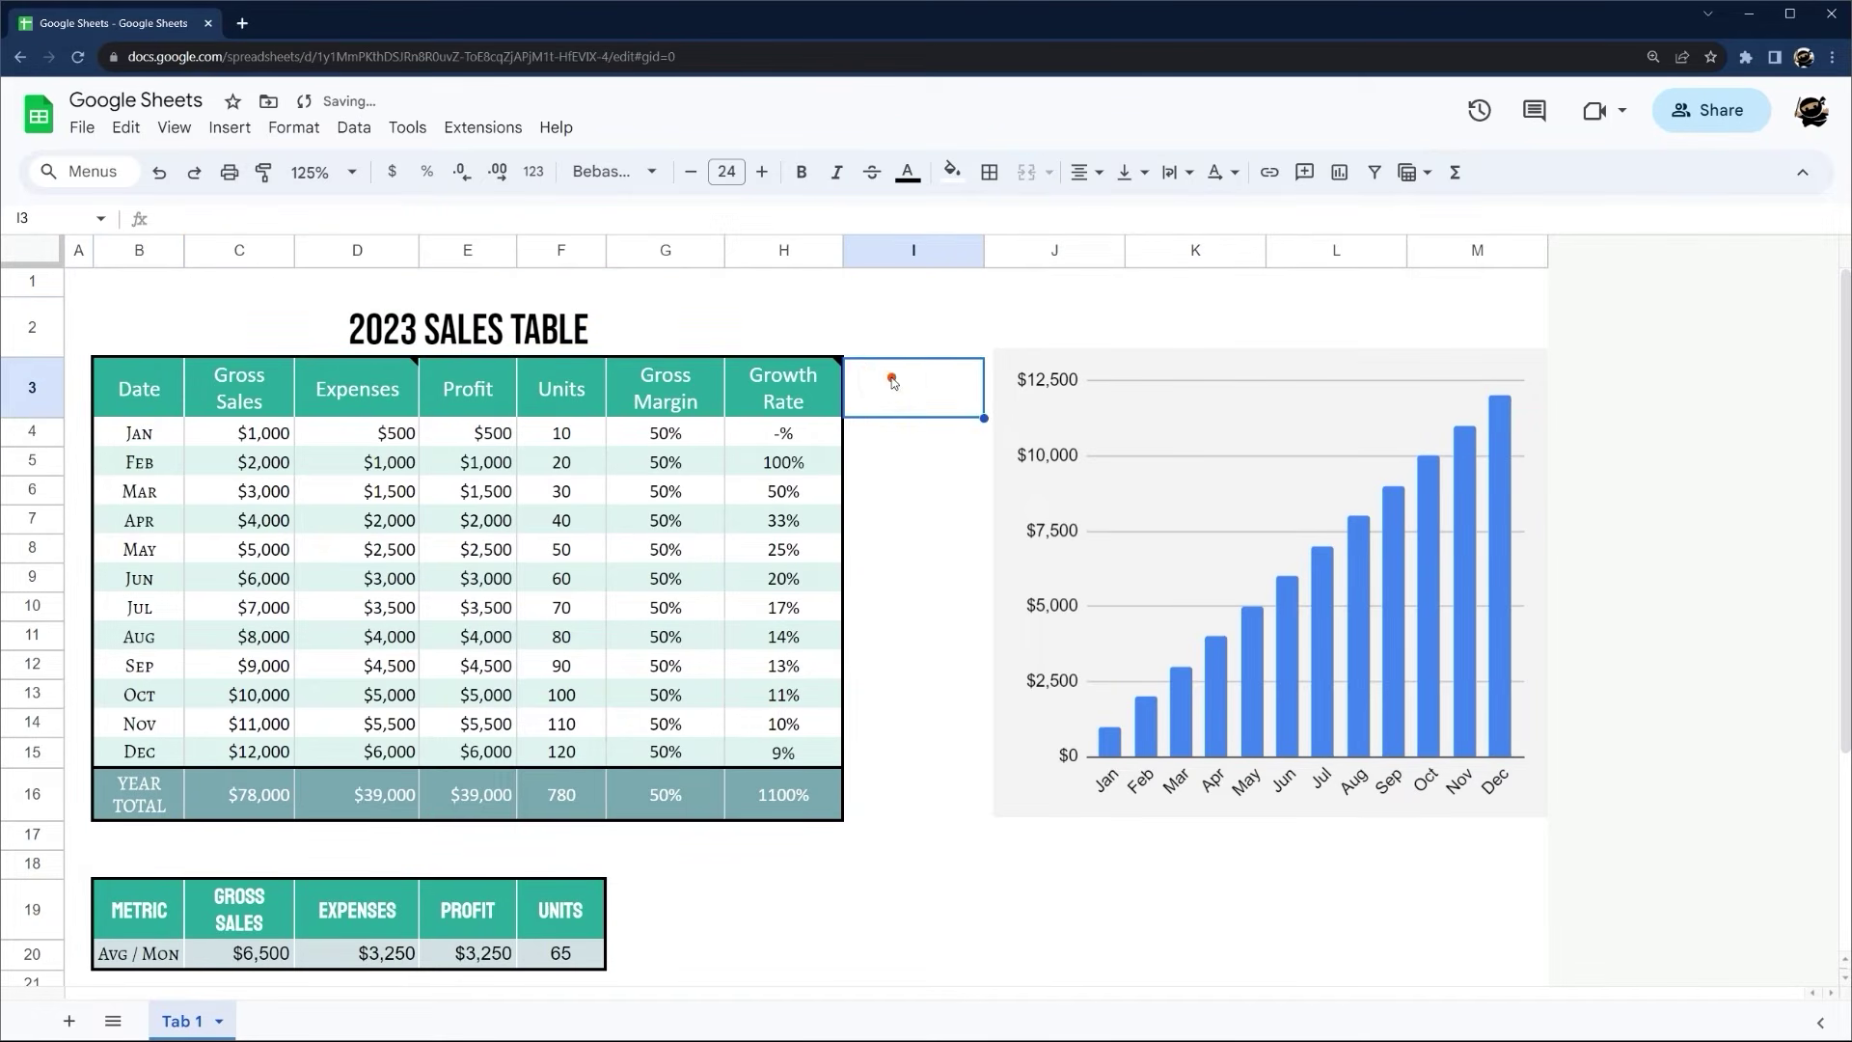
click(639, 333)
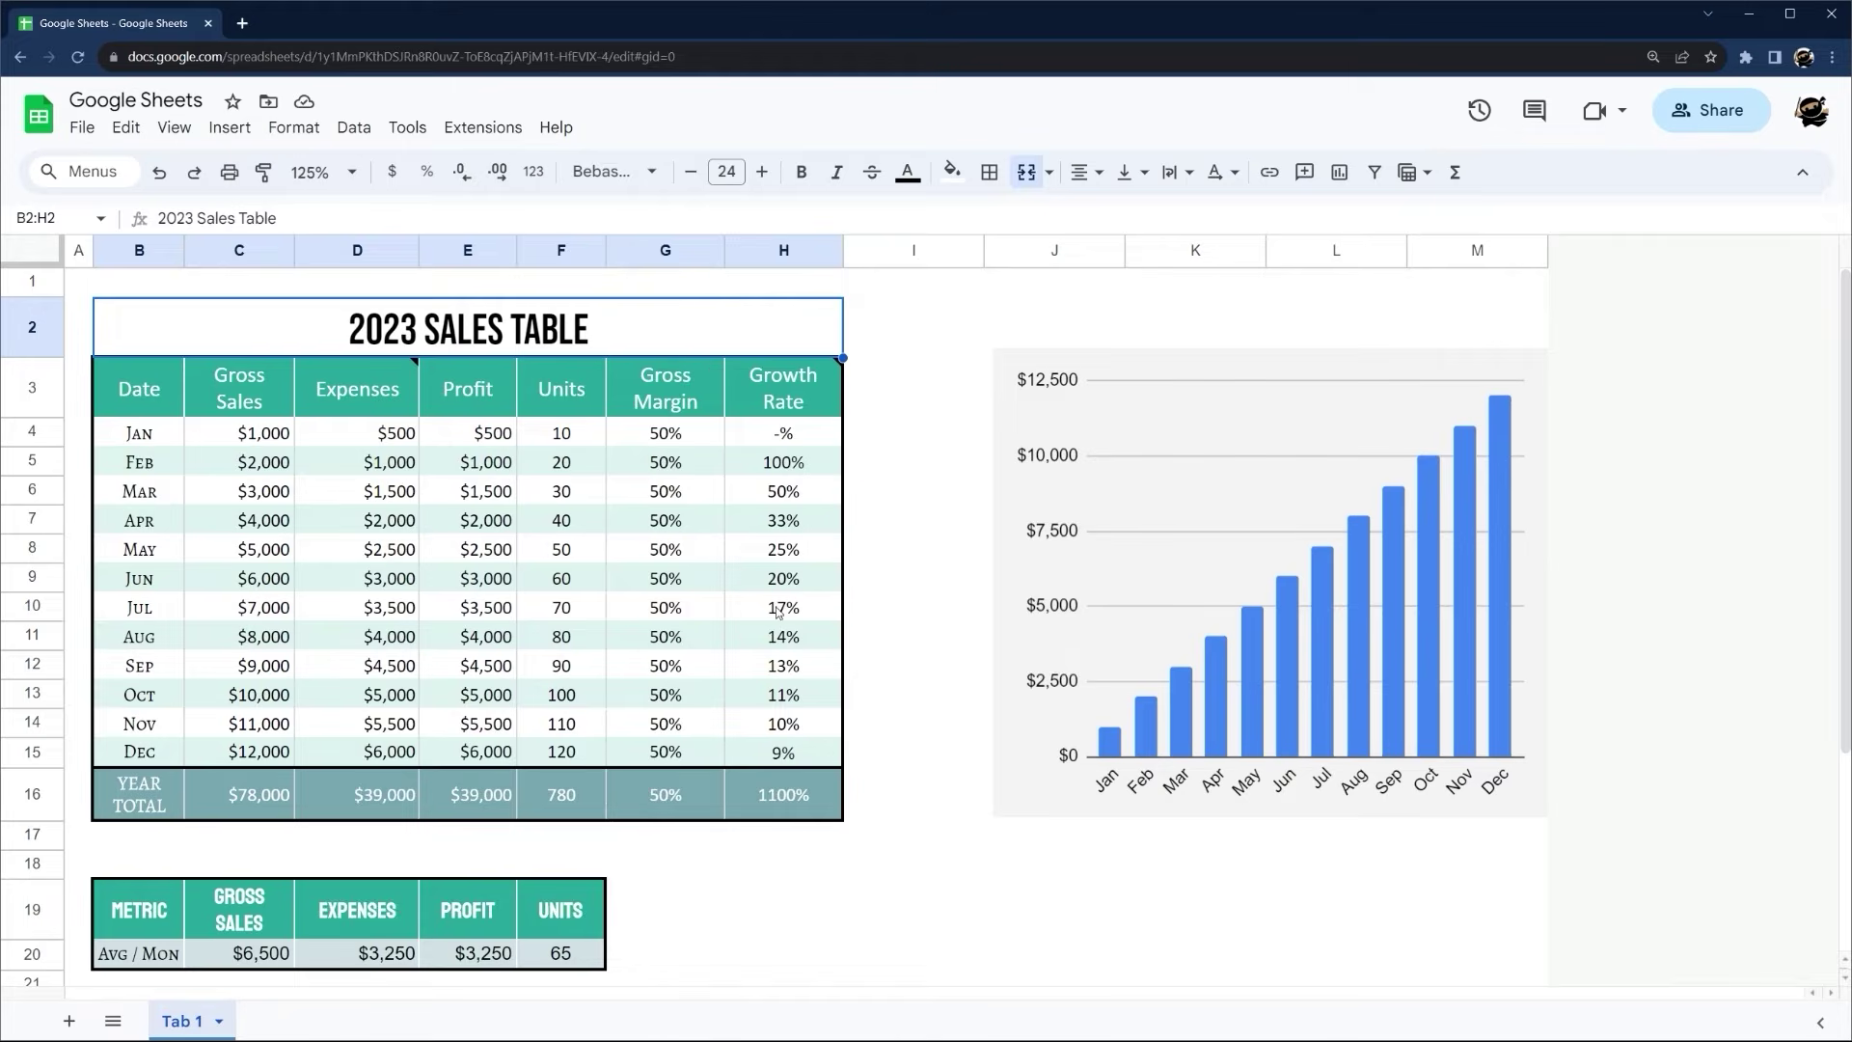
Open the spreadsheet's version history and expand the detailed versions under the current December 7, 7:07 PM entry
click(81, 129)
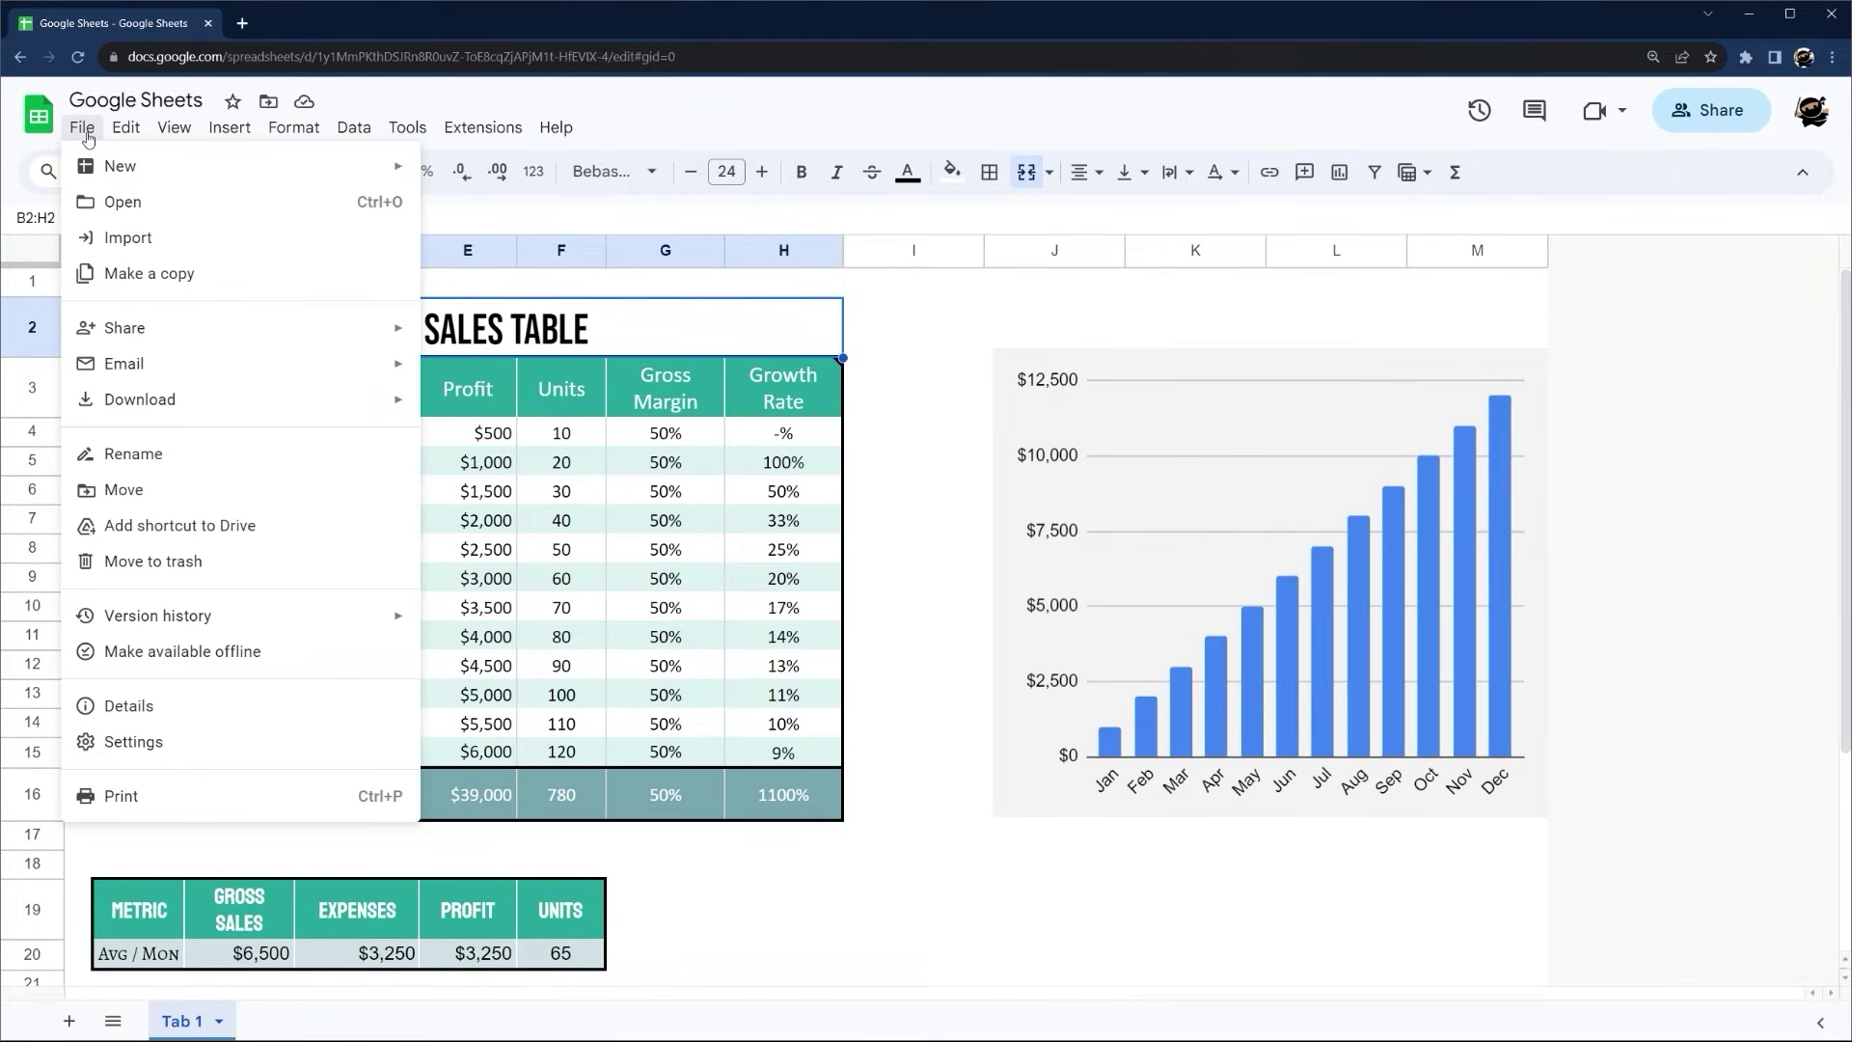
mouse_move(195, 627)
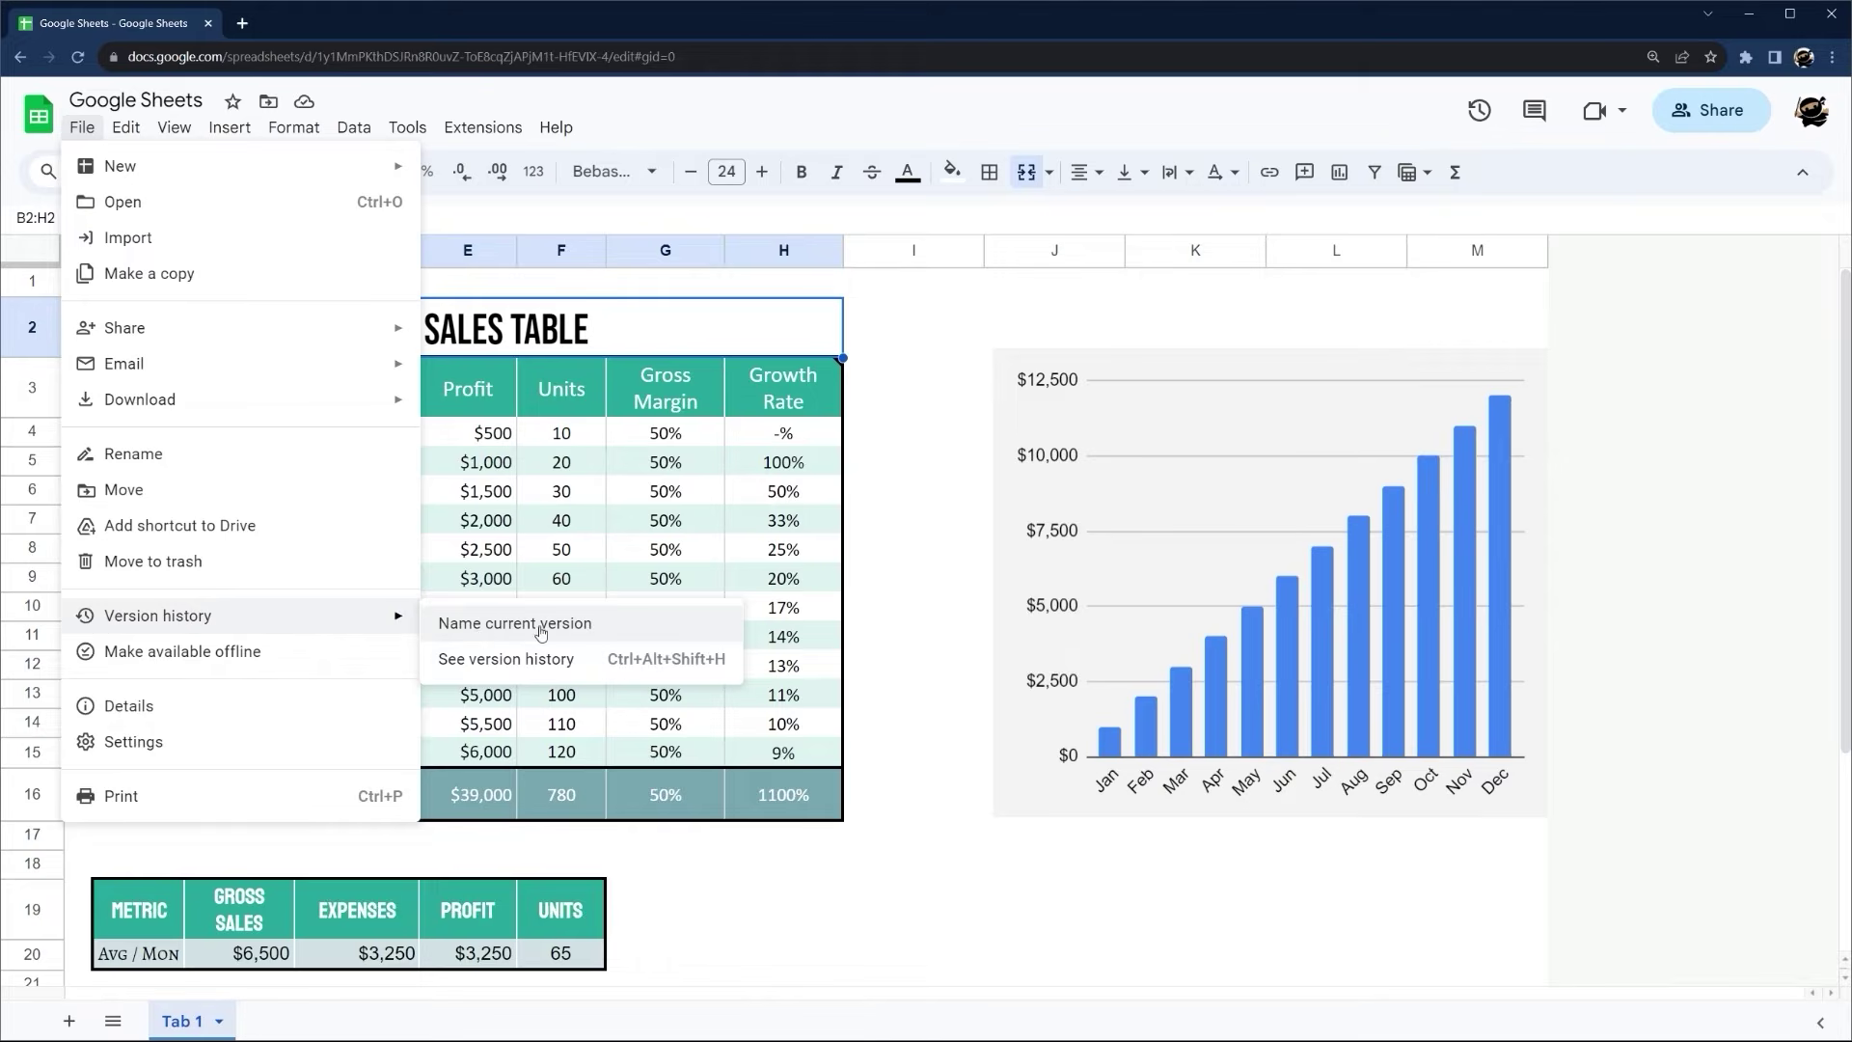
click(498, 661)
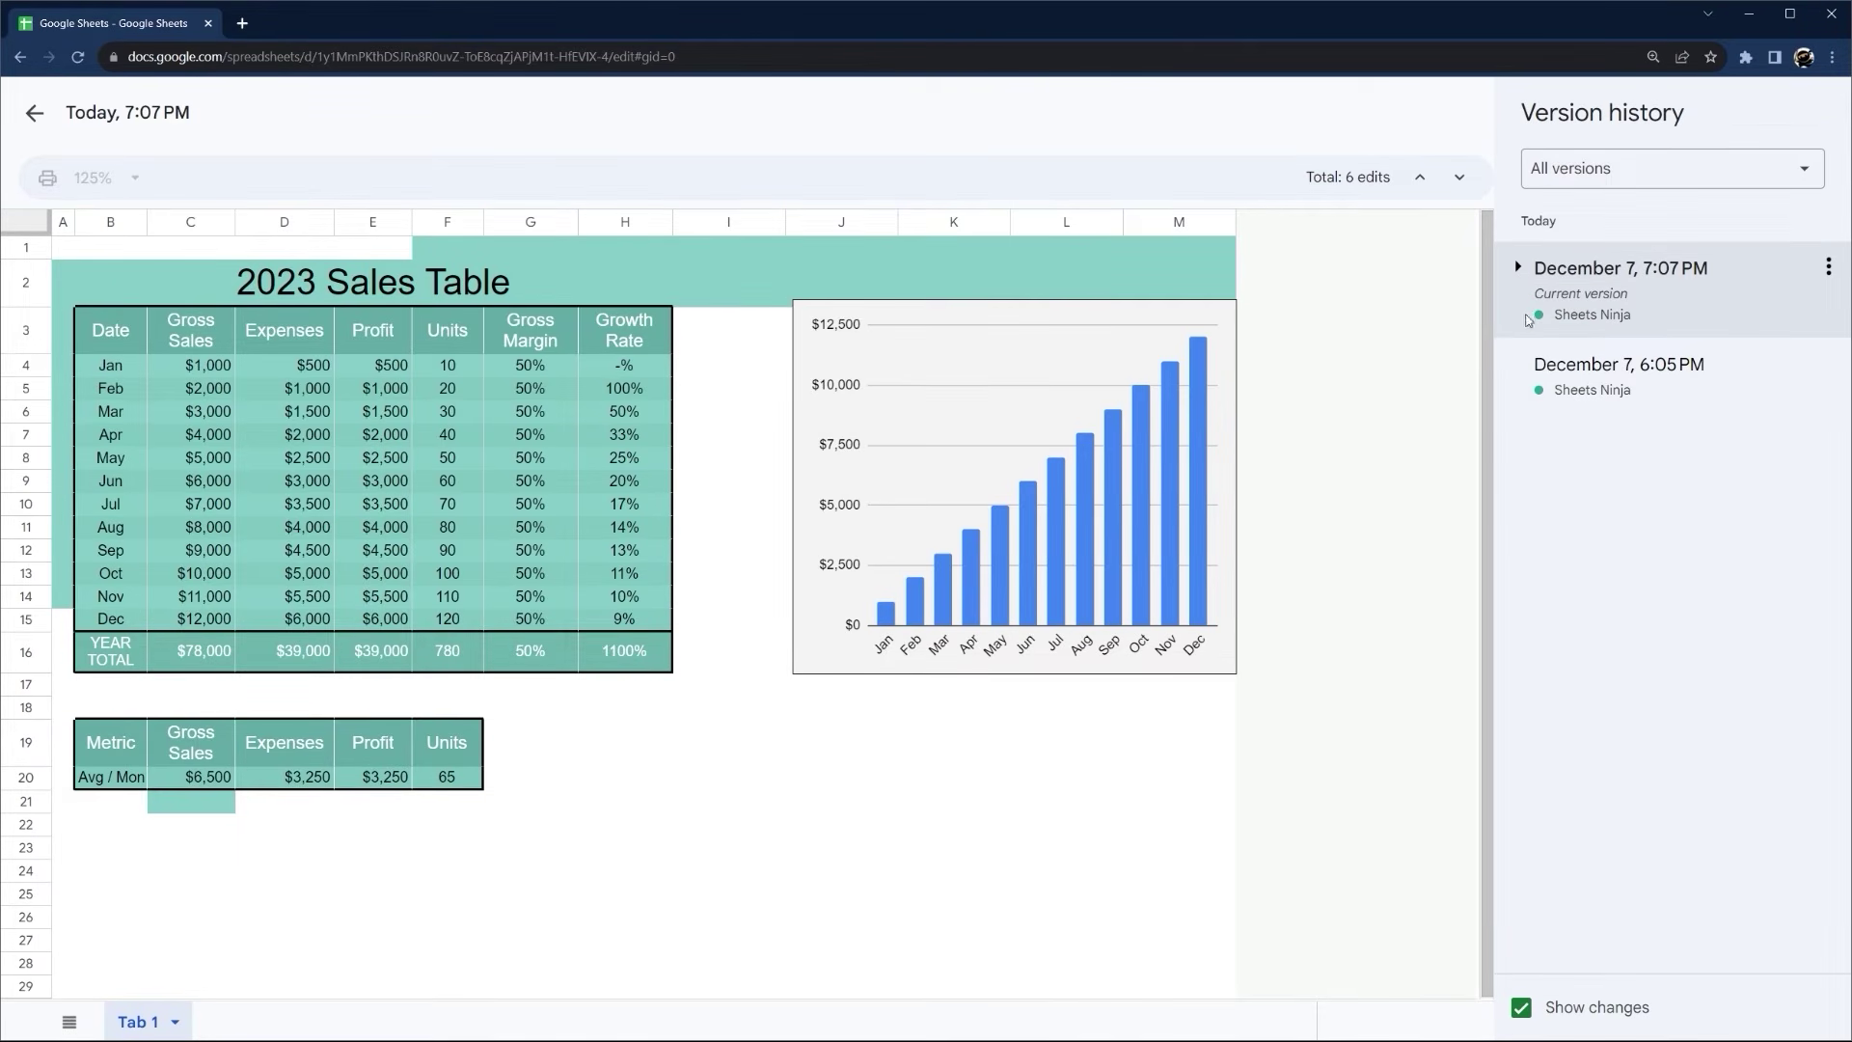
click(1518, 269)
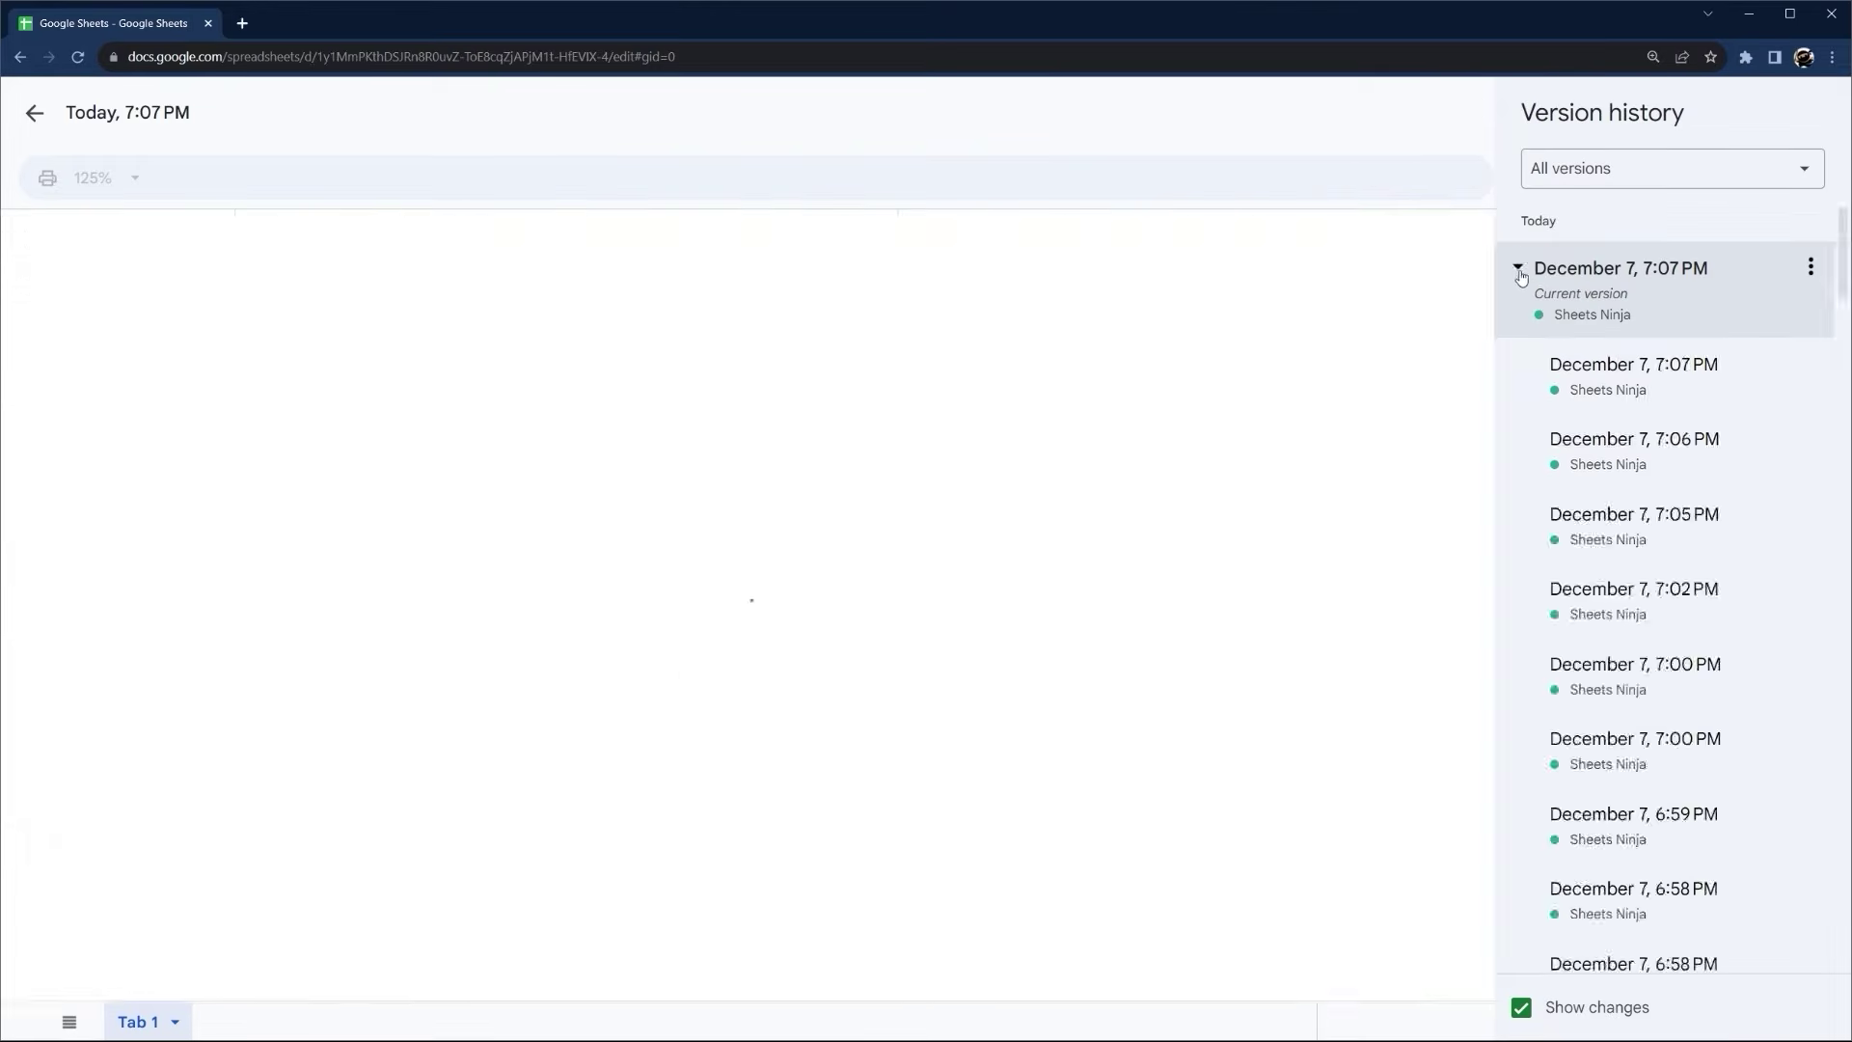
Preview several earlier December 7 versions, including those from 7:00 PM, 6:55 PM, 6:41 PM and 6:36 PM
scroll(1625, 424, down, 3)
click(1624, 418)
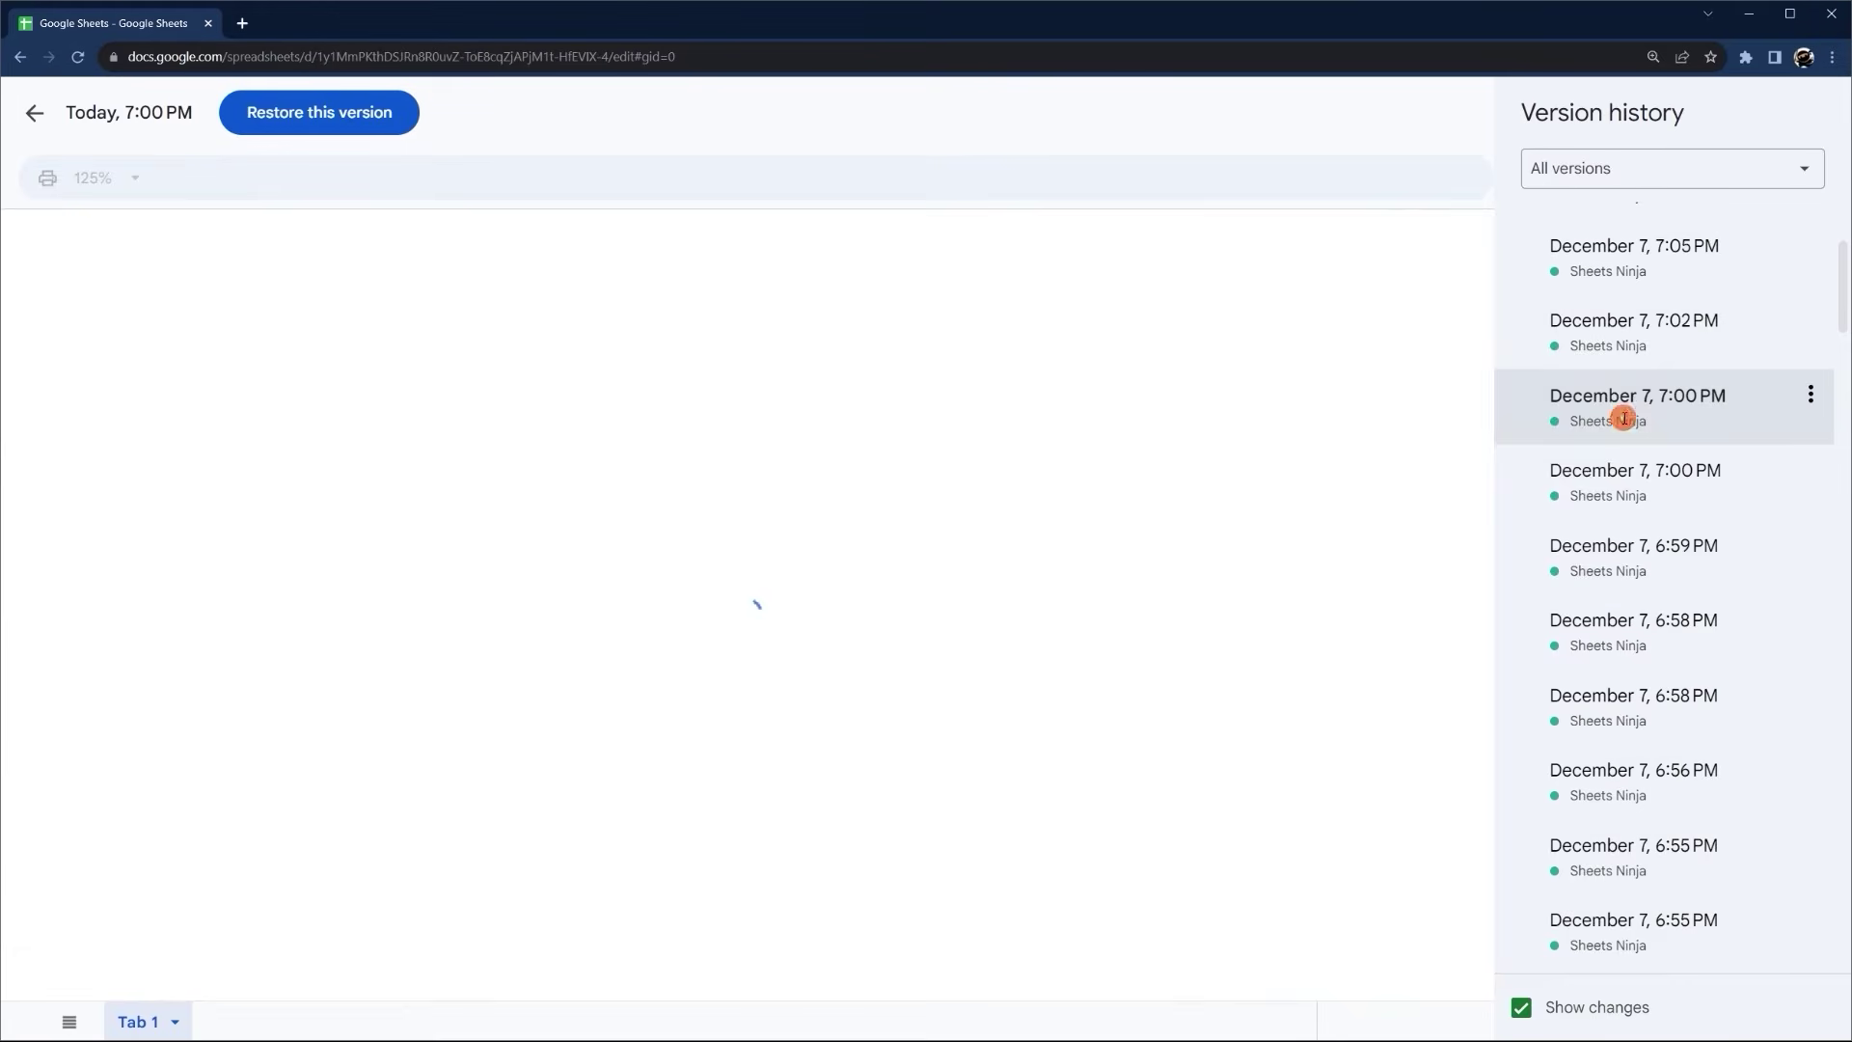
scroll(1630, 463, down, 5)
click(1613, 540)
scroll(1606, 525, down, 1)
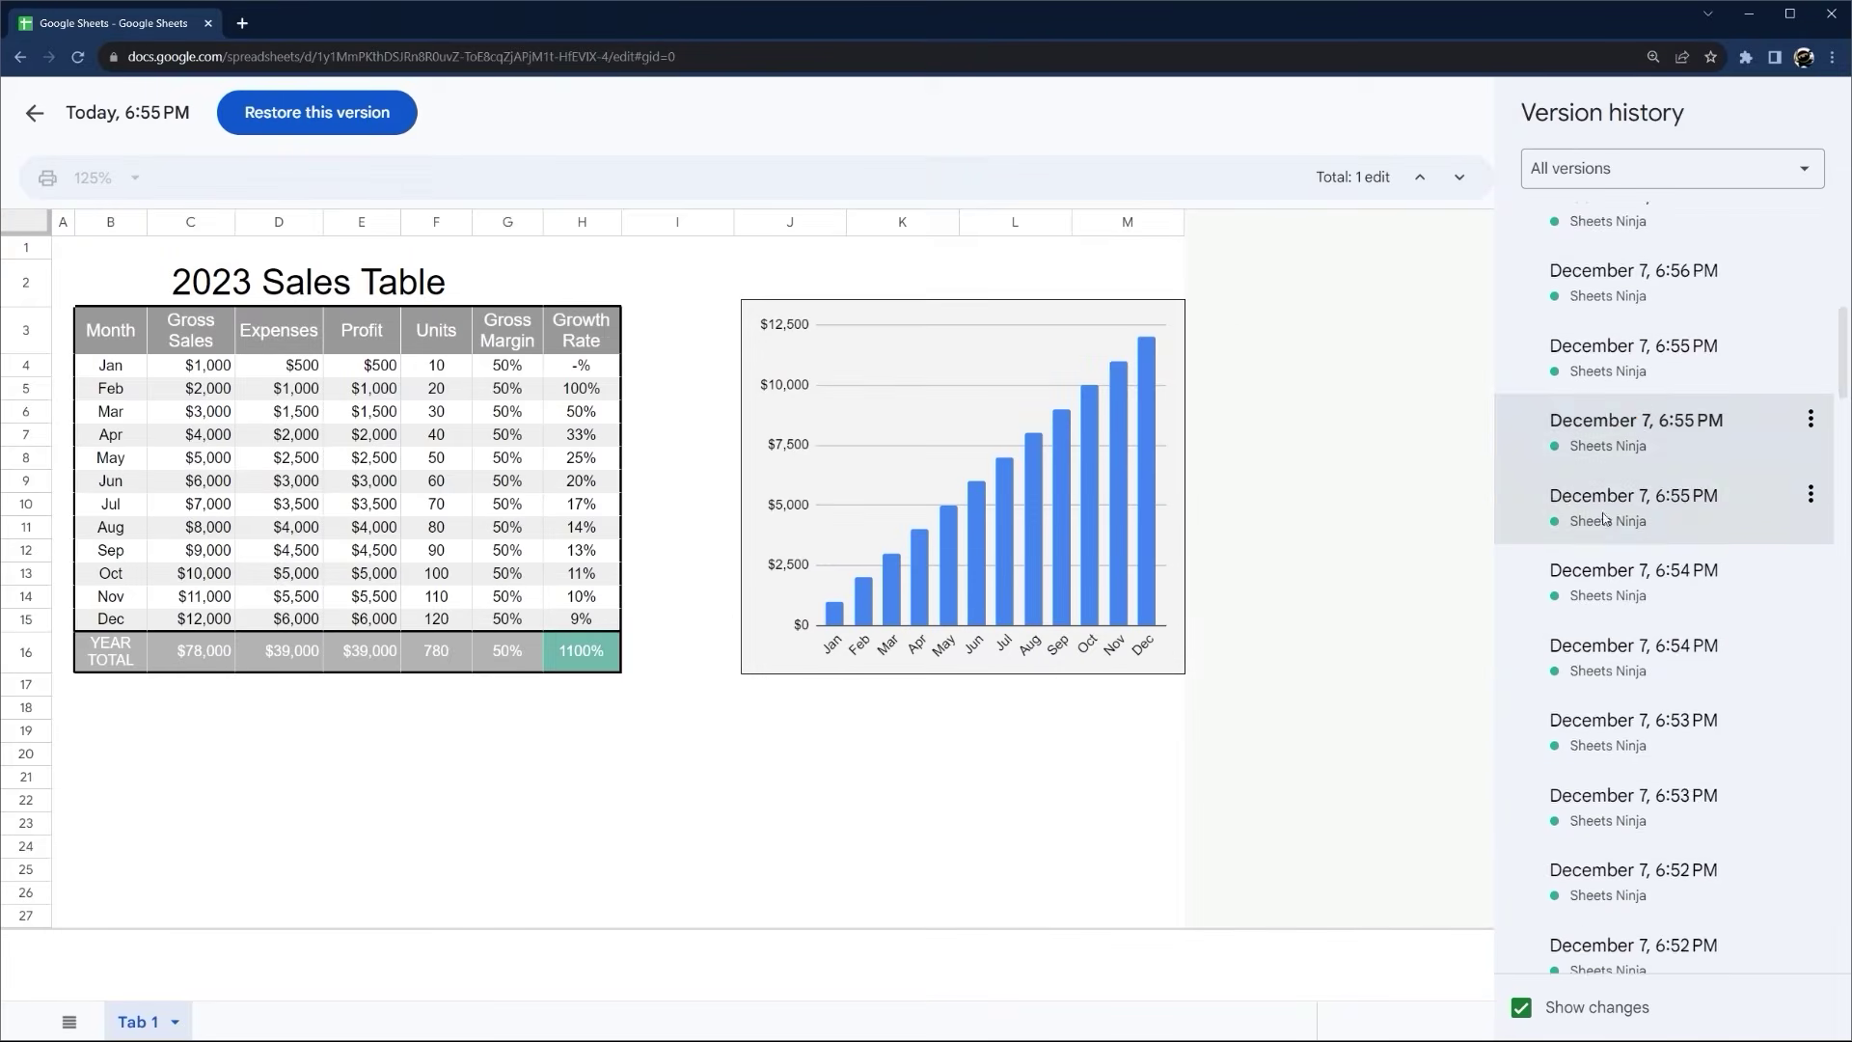
scroll(1604, 518, down, 3)
click(1601, 680)
scroll(1596, 685, down, 5)
click(1606, 636)
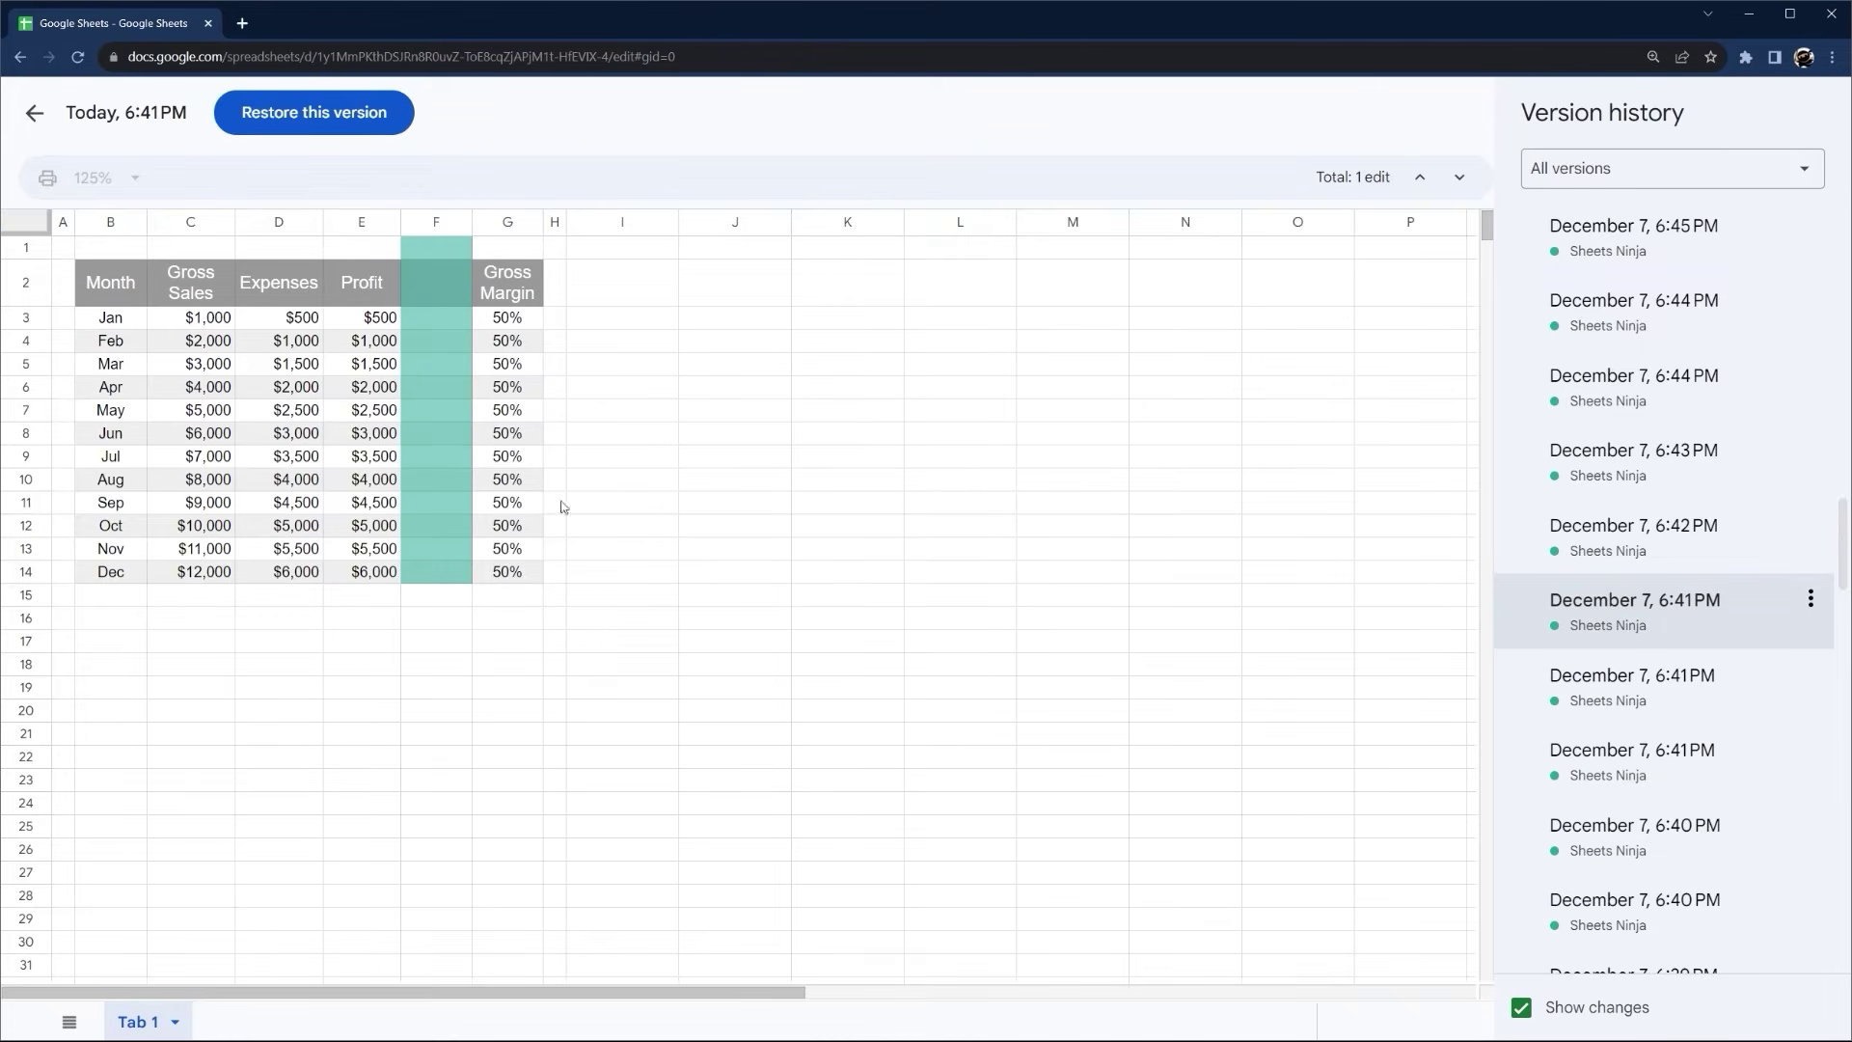
scroll(1644, 714, down, 5)
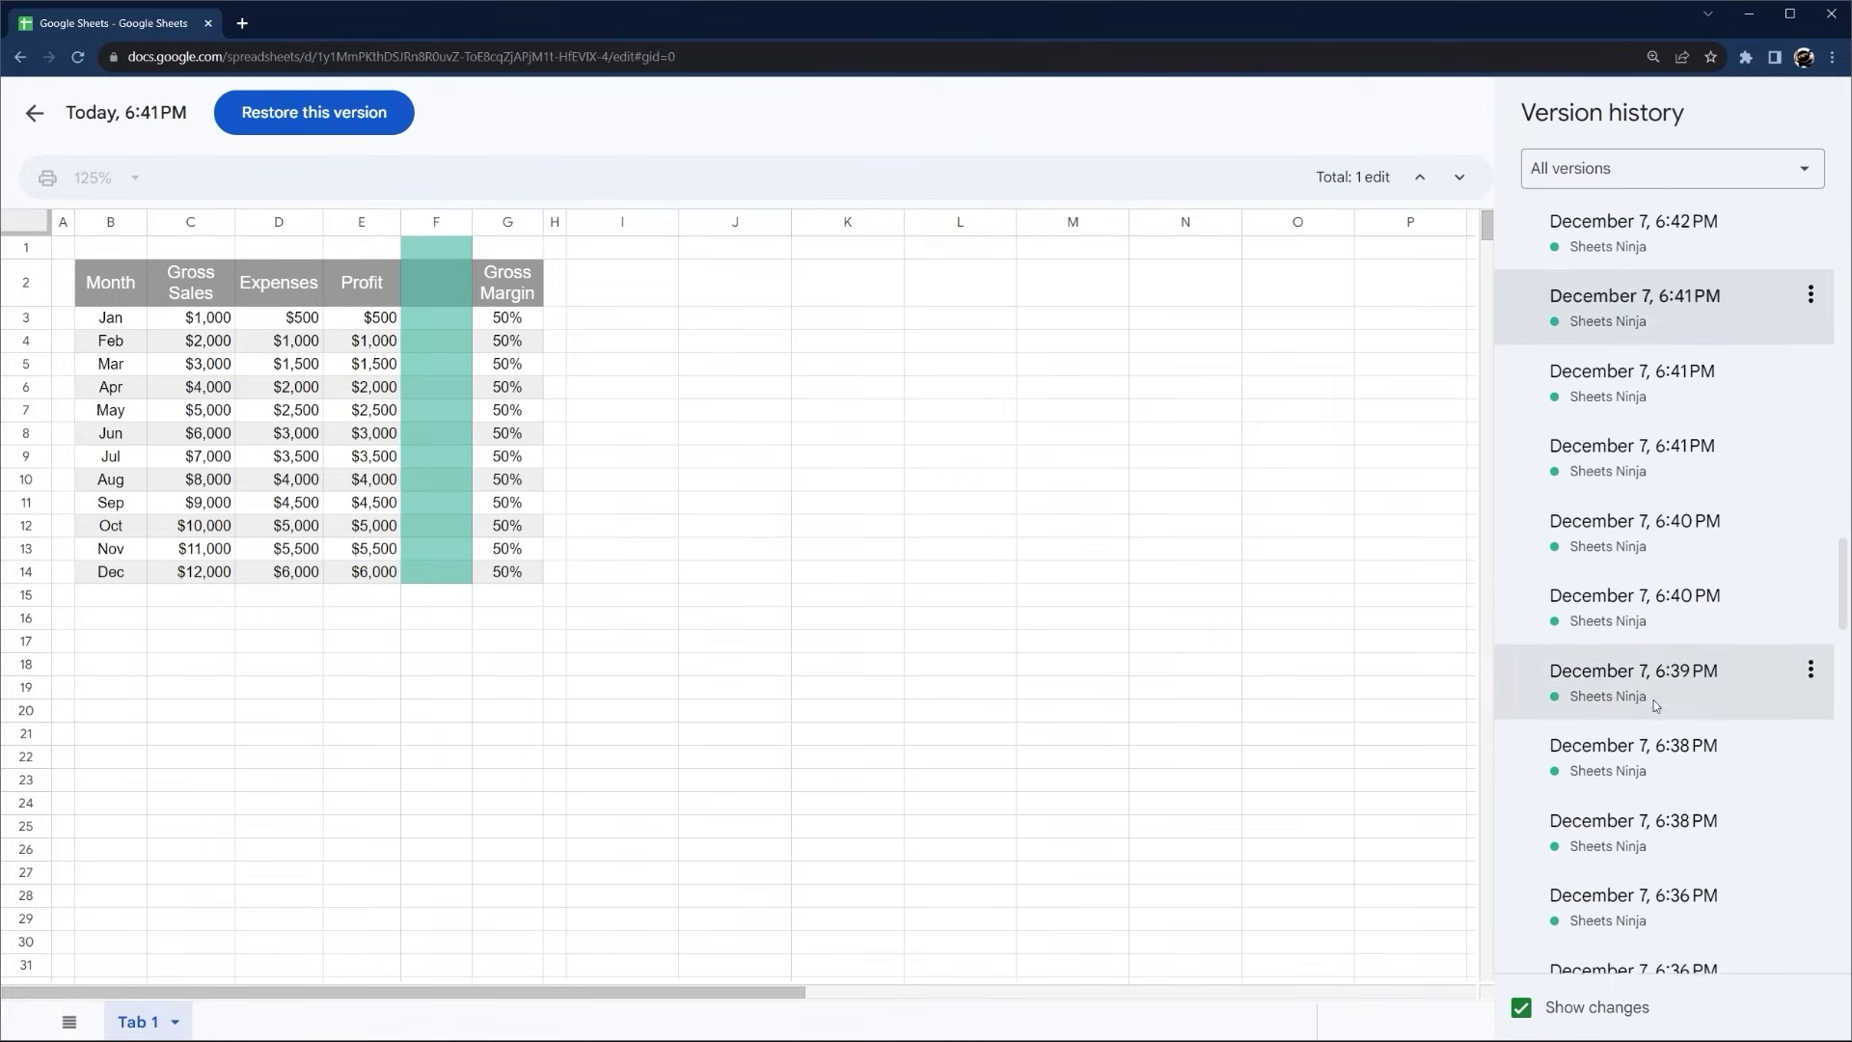
click(1647, 715)
scroll(1639, 675, up, 8)
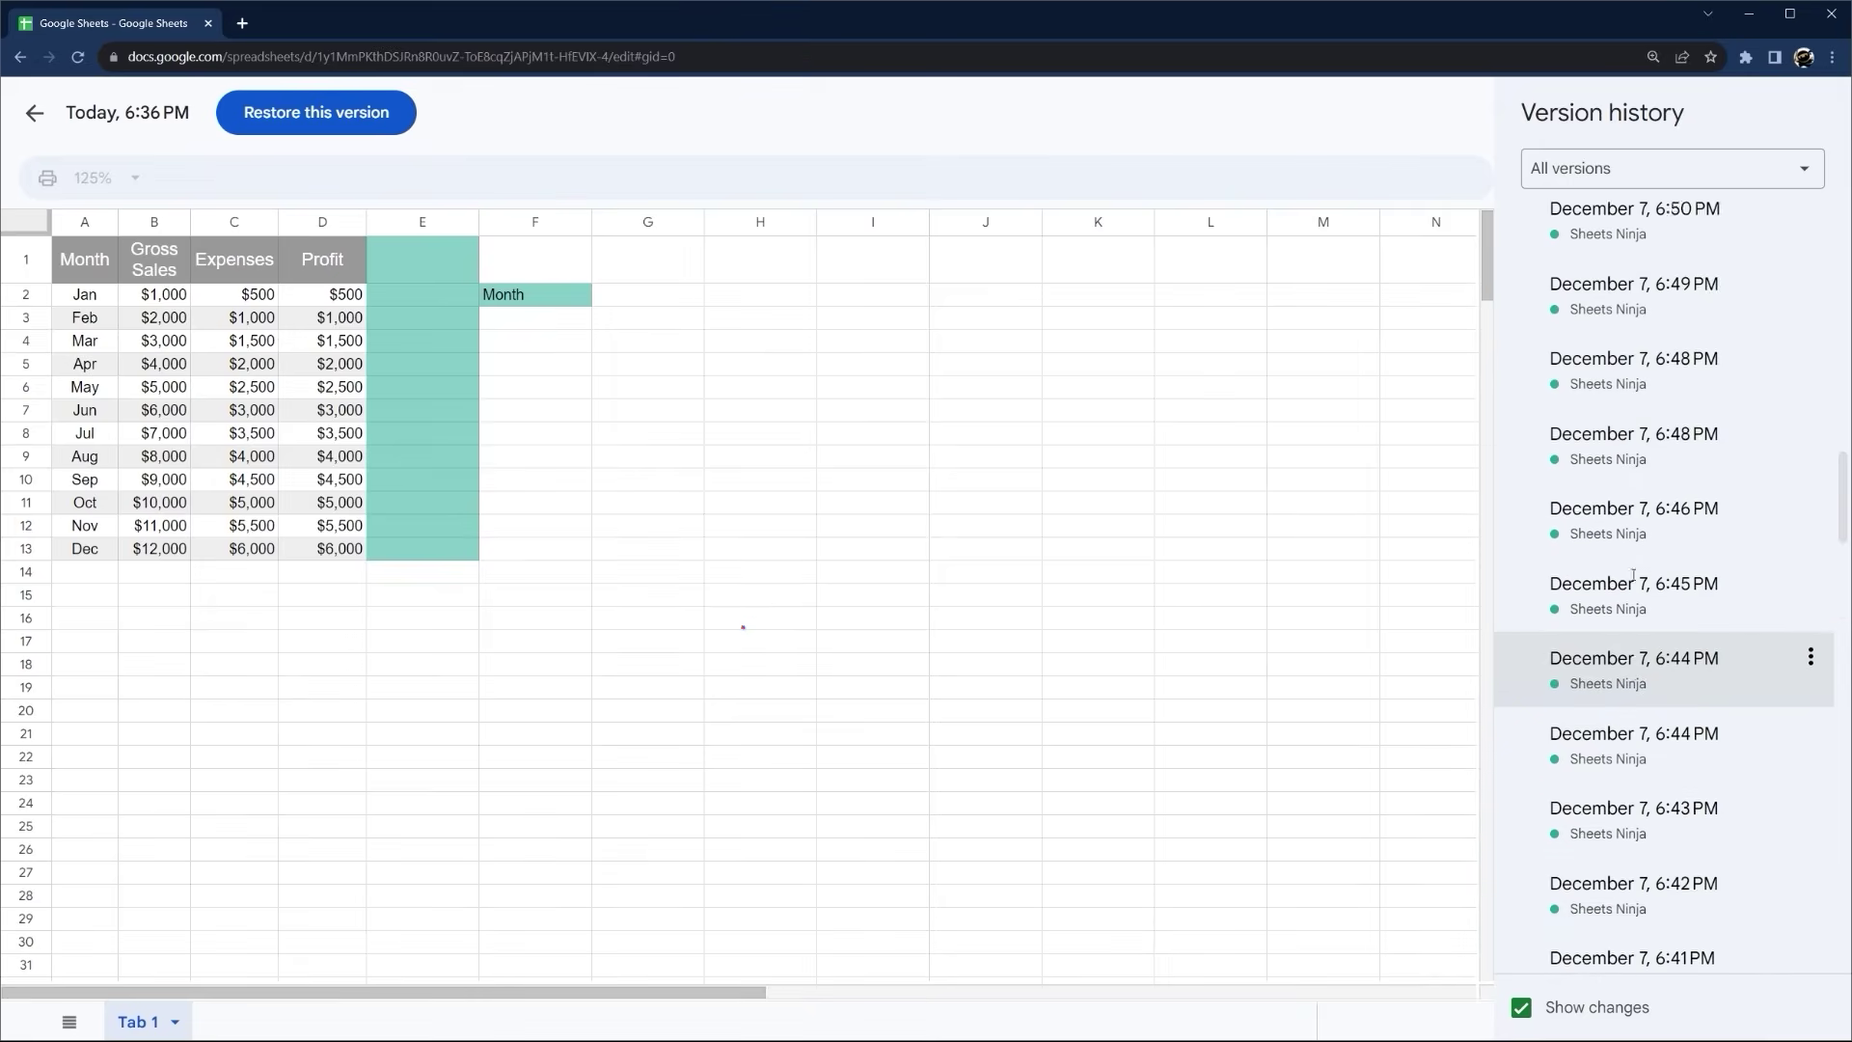
Make a copy of the December 7, 6:45 PM version in the Misc folder, keeping the suggested name
click(1631, 561)
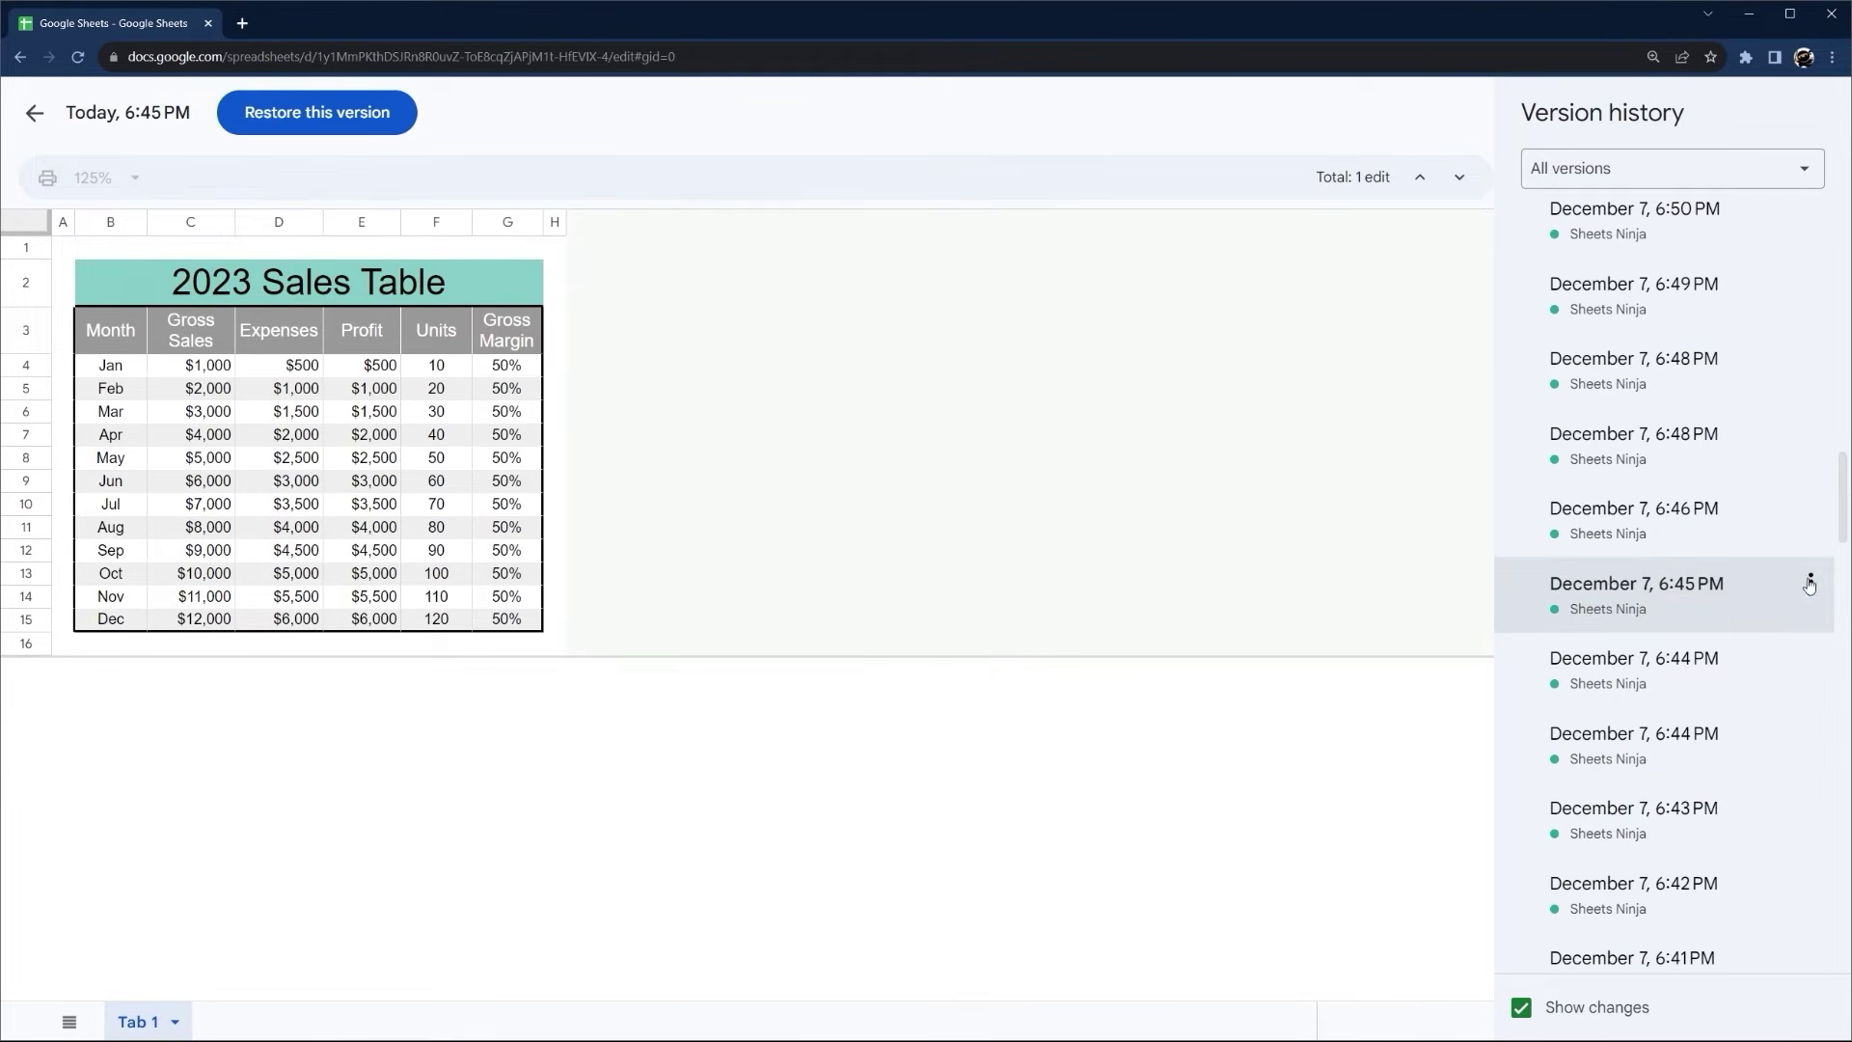
click(1810, 583)
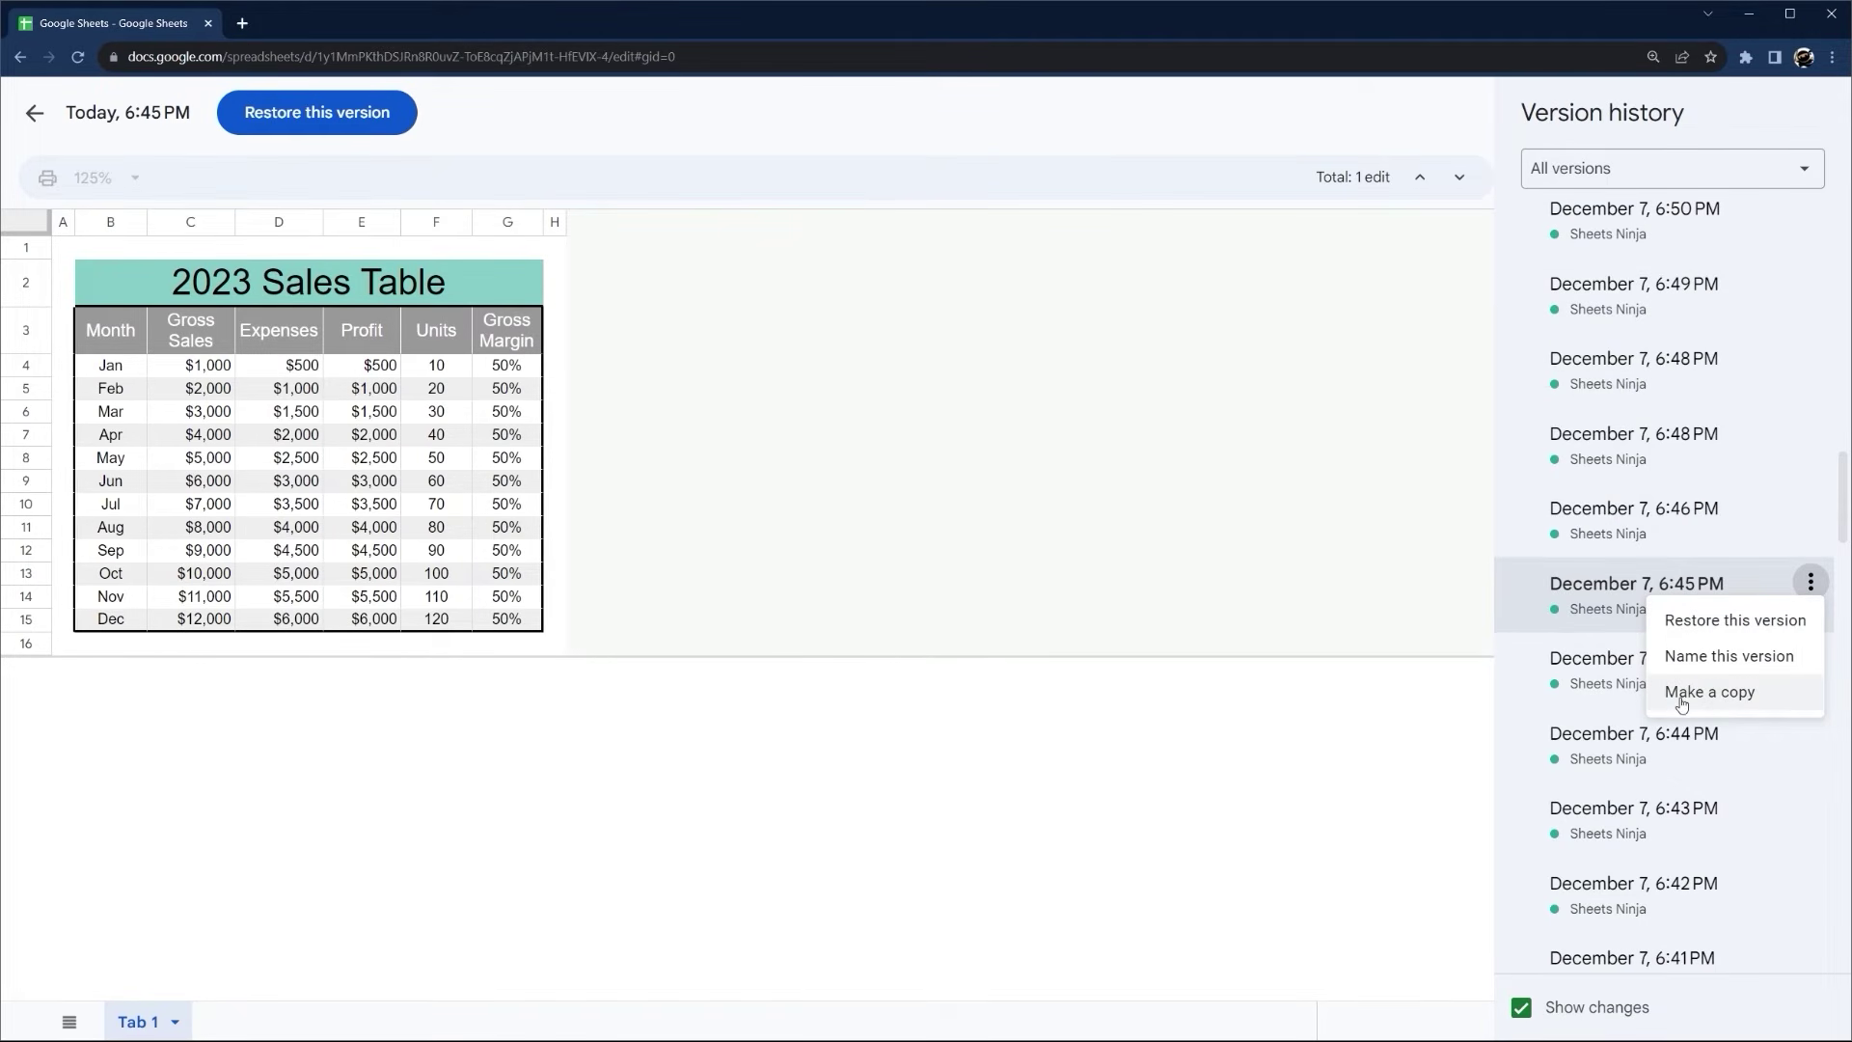
click(1737, 693)
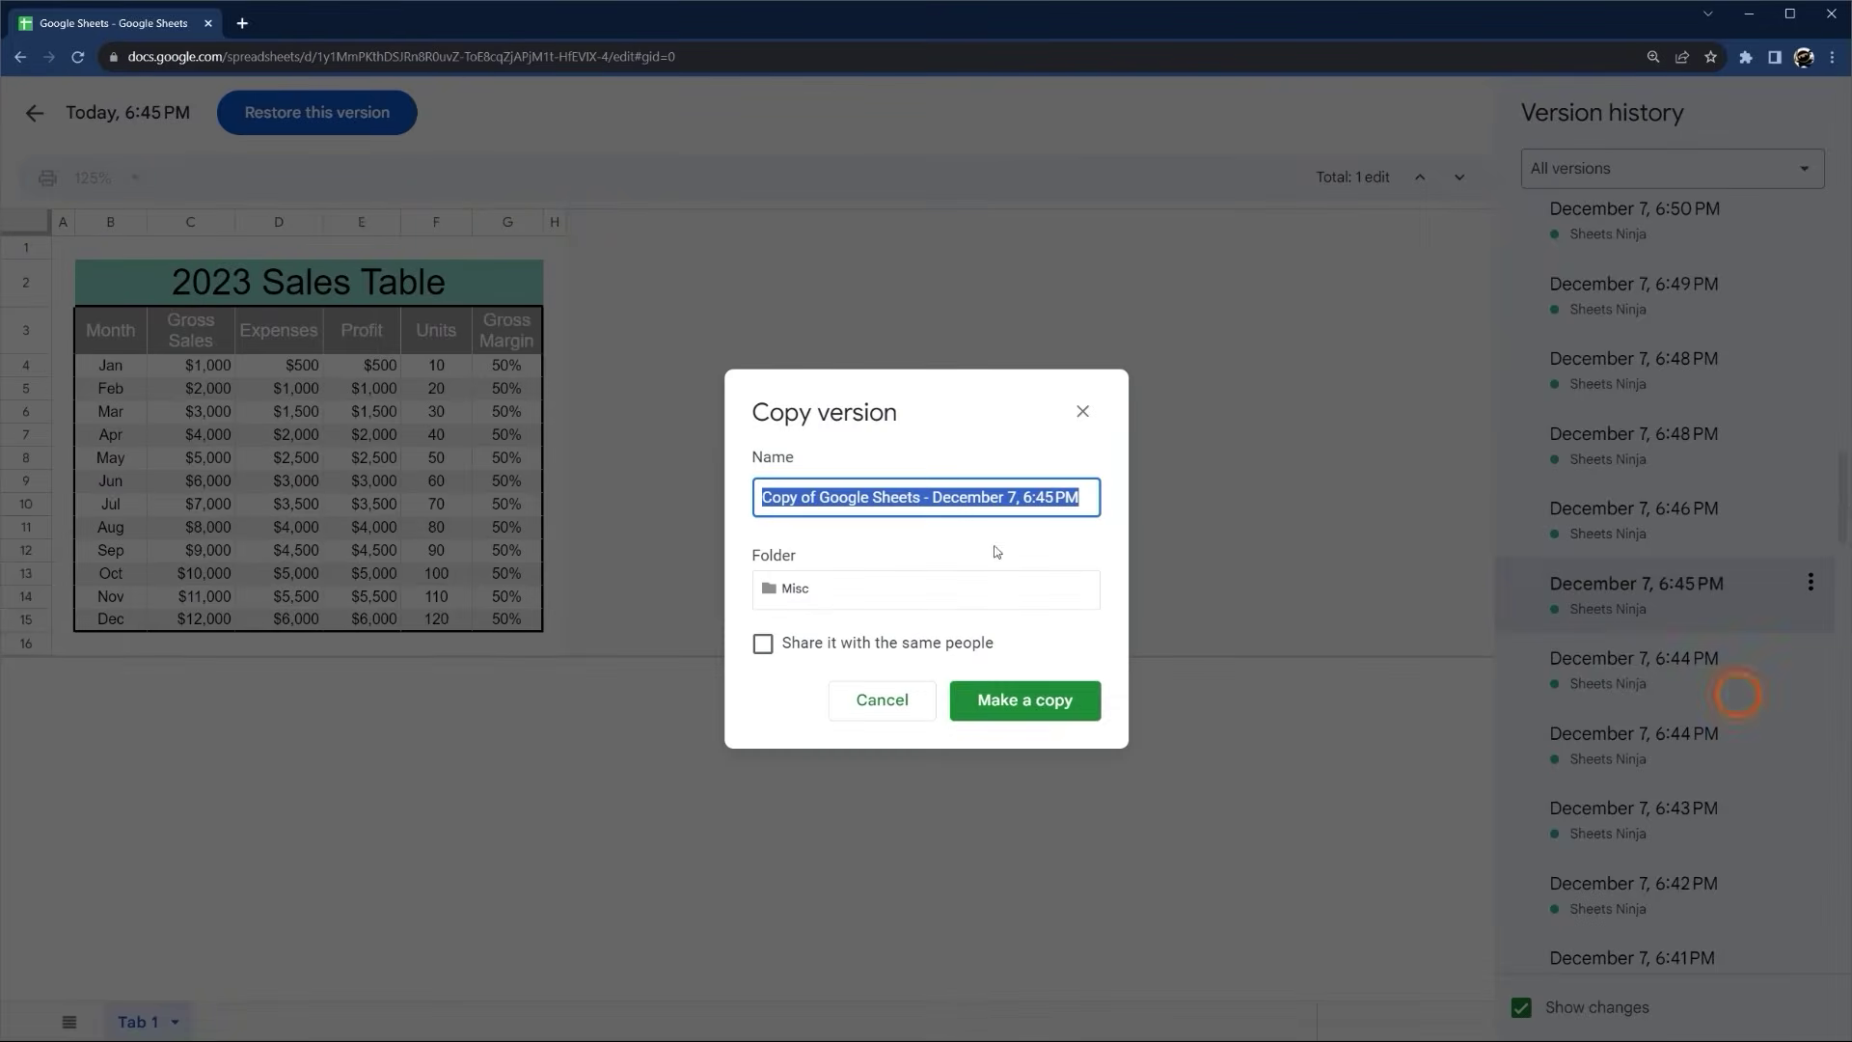
click(1047, 687)
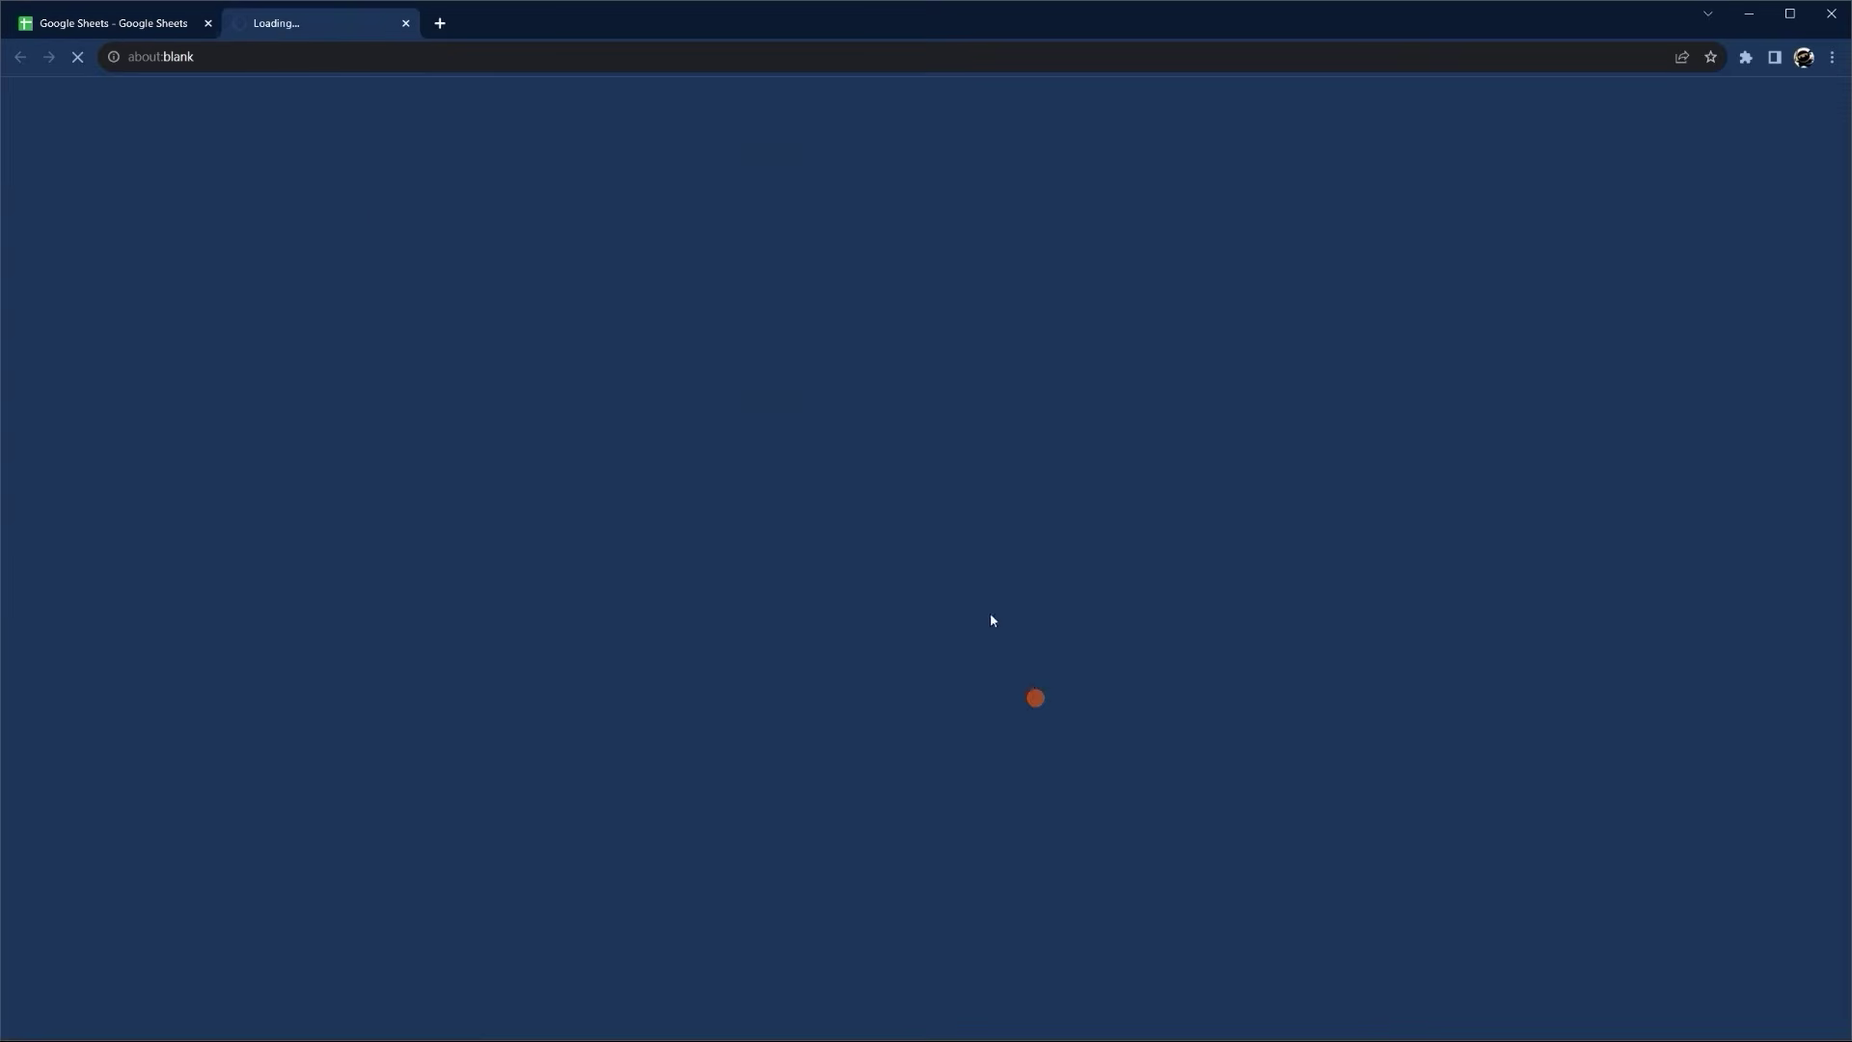
Return to the original spreadsheet, leave its version history, and bring up the copied spreadsheet for comparison
click(143, 30)
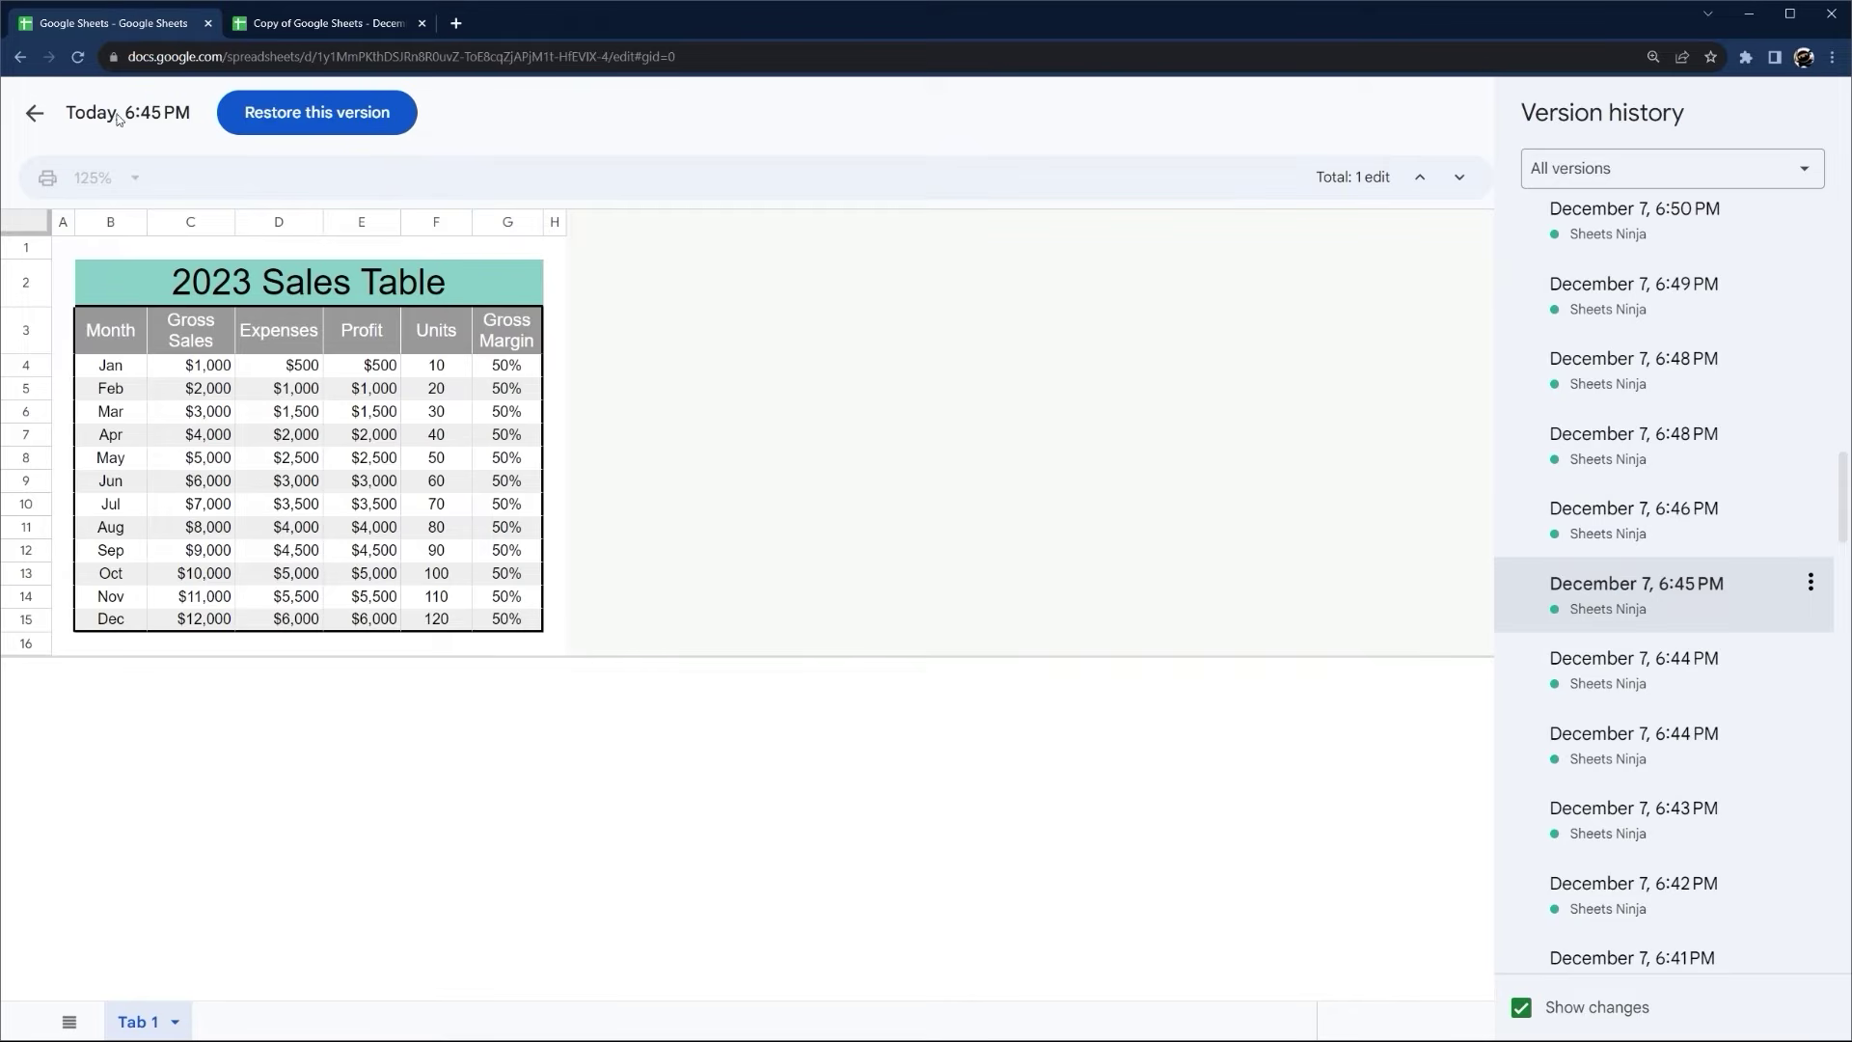
click(32, 115)
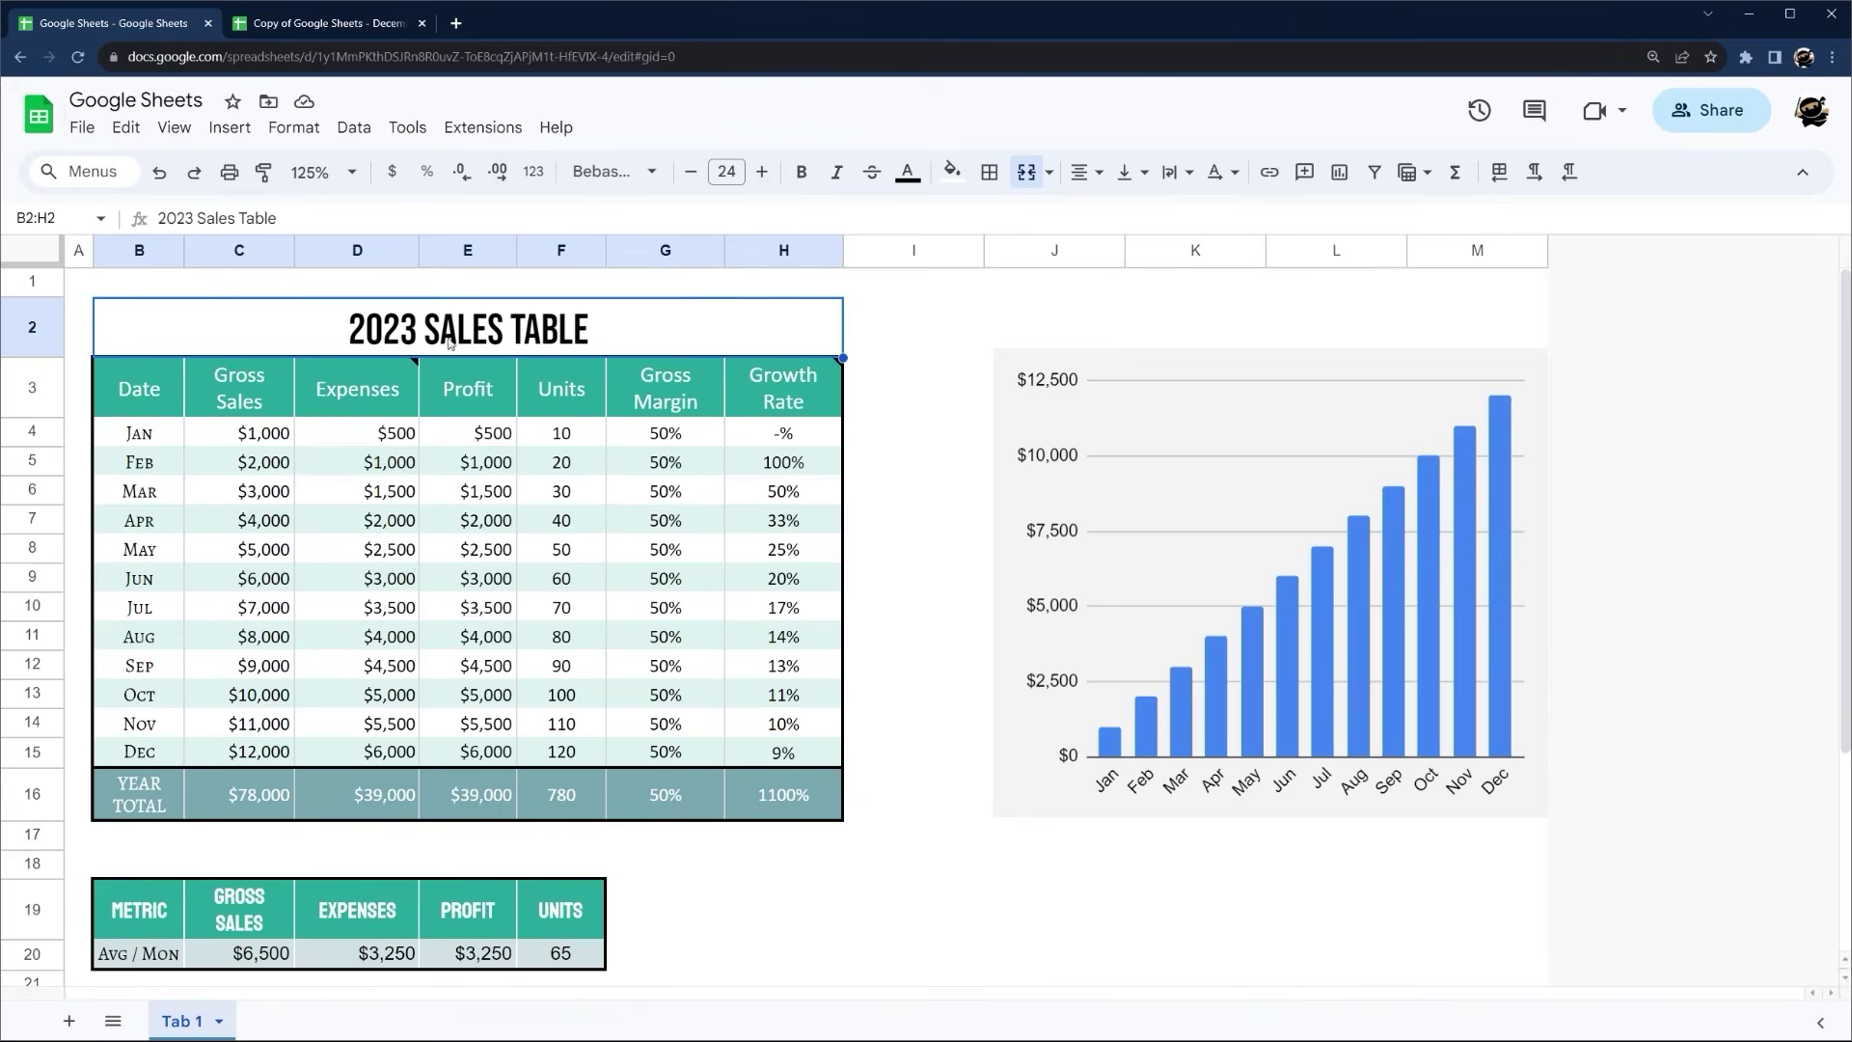
click(202, 431)
click(280, 23)
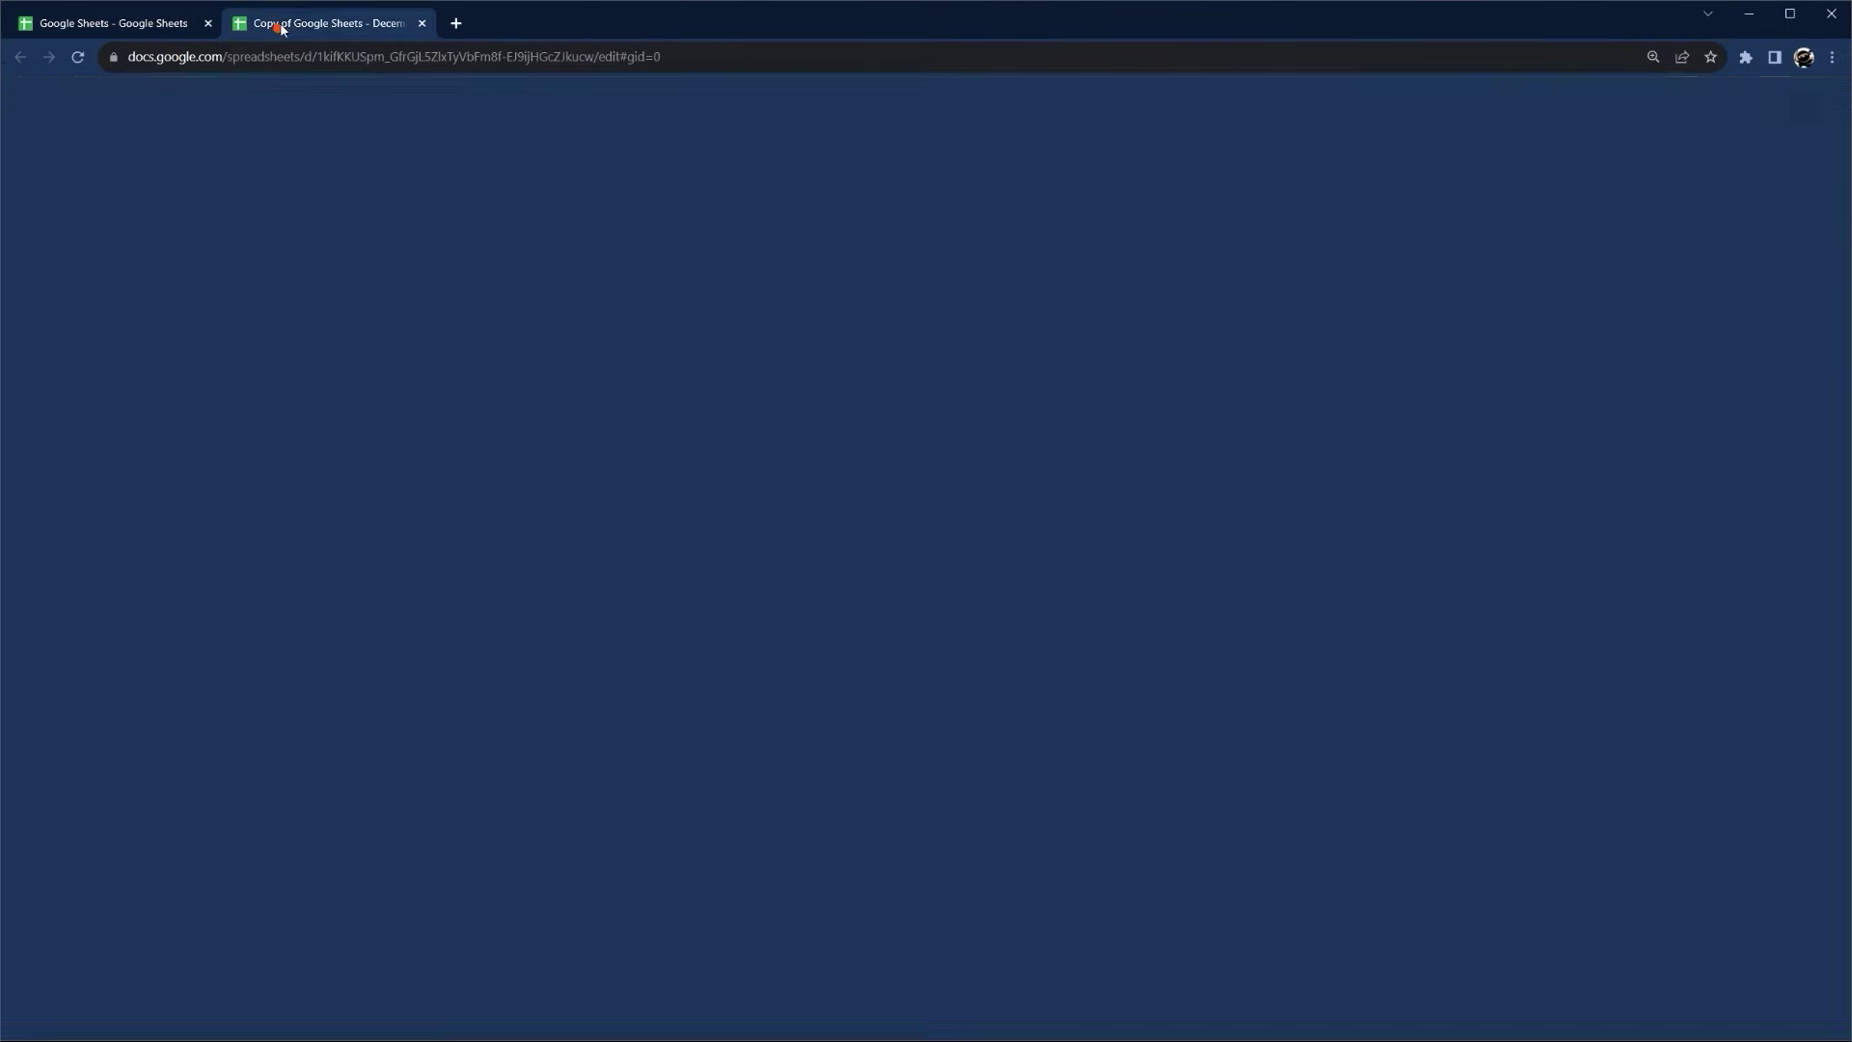
In the original spreadsheet, set the March gross sales in C6 to 7500
click(116, 23)
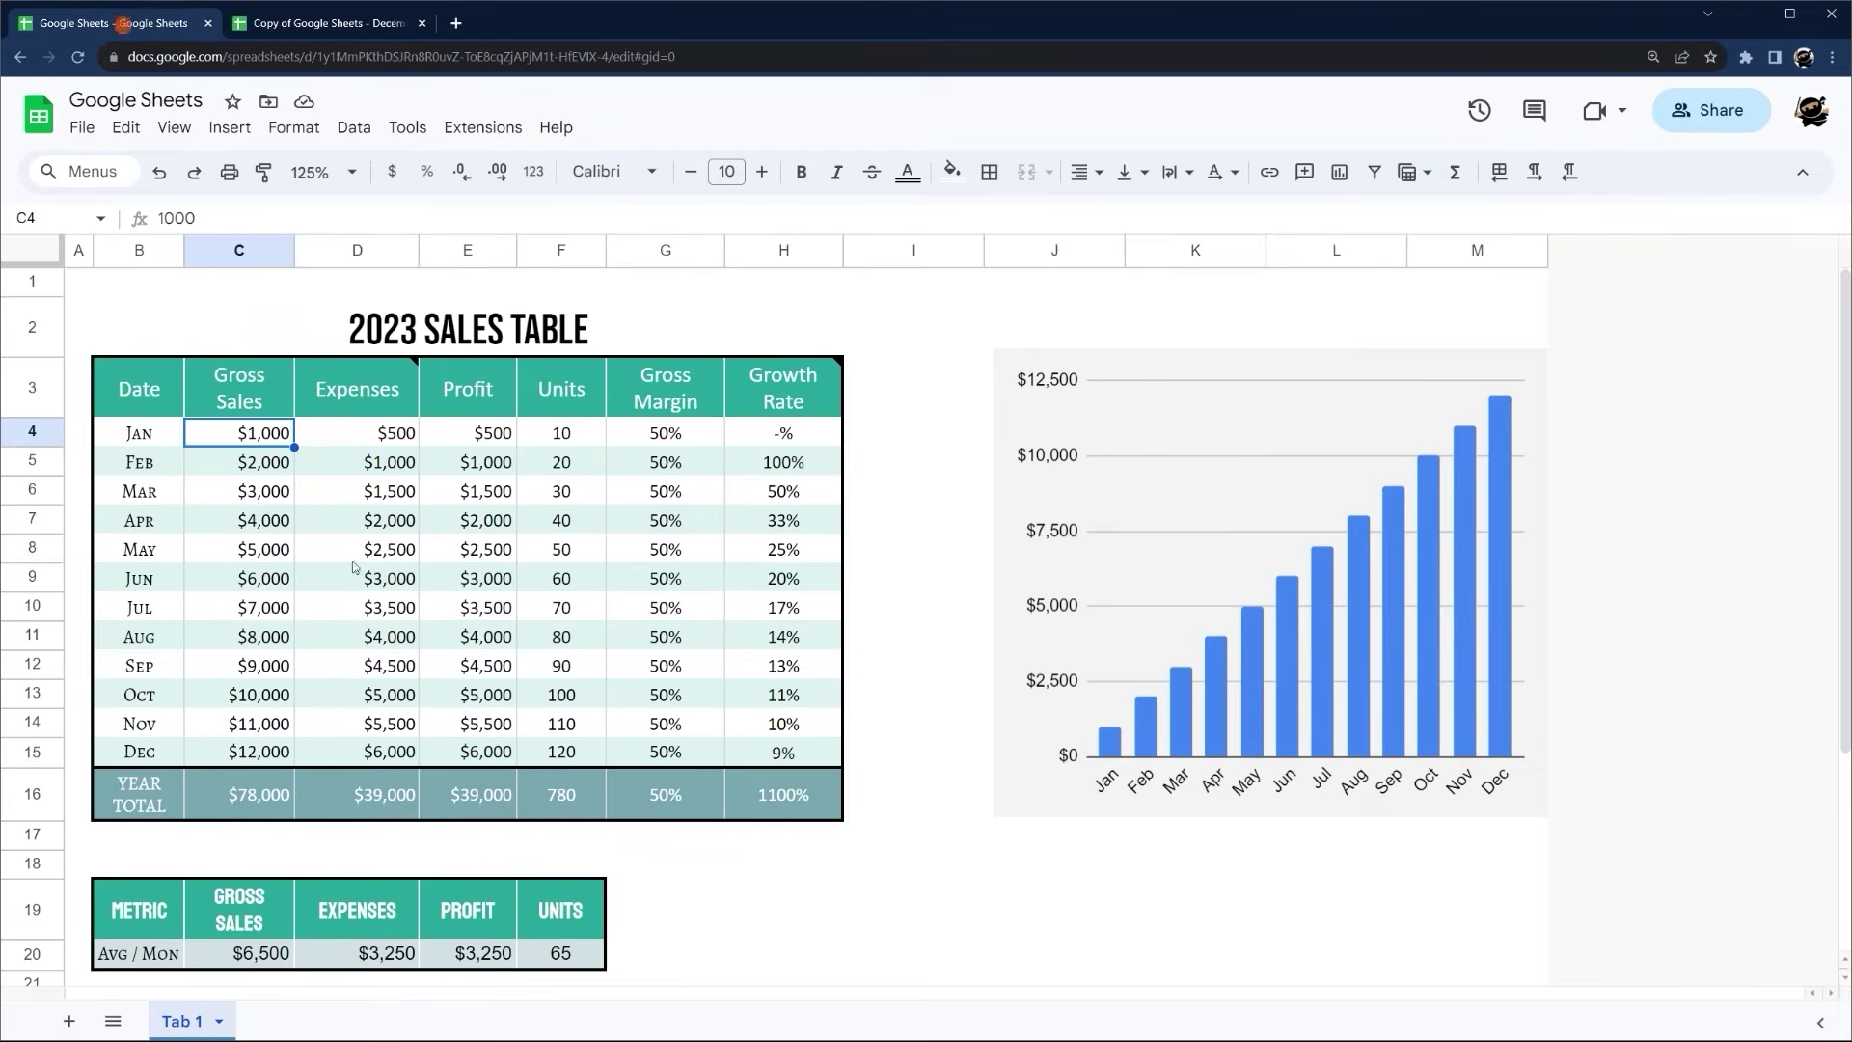
click(261, 492)
text(75)
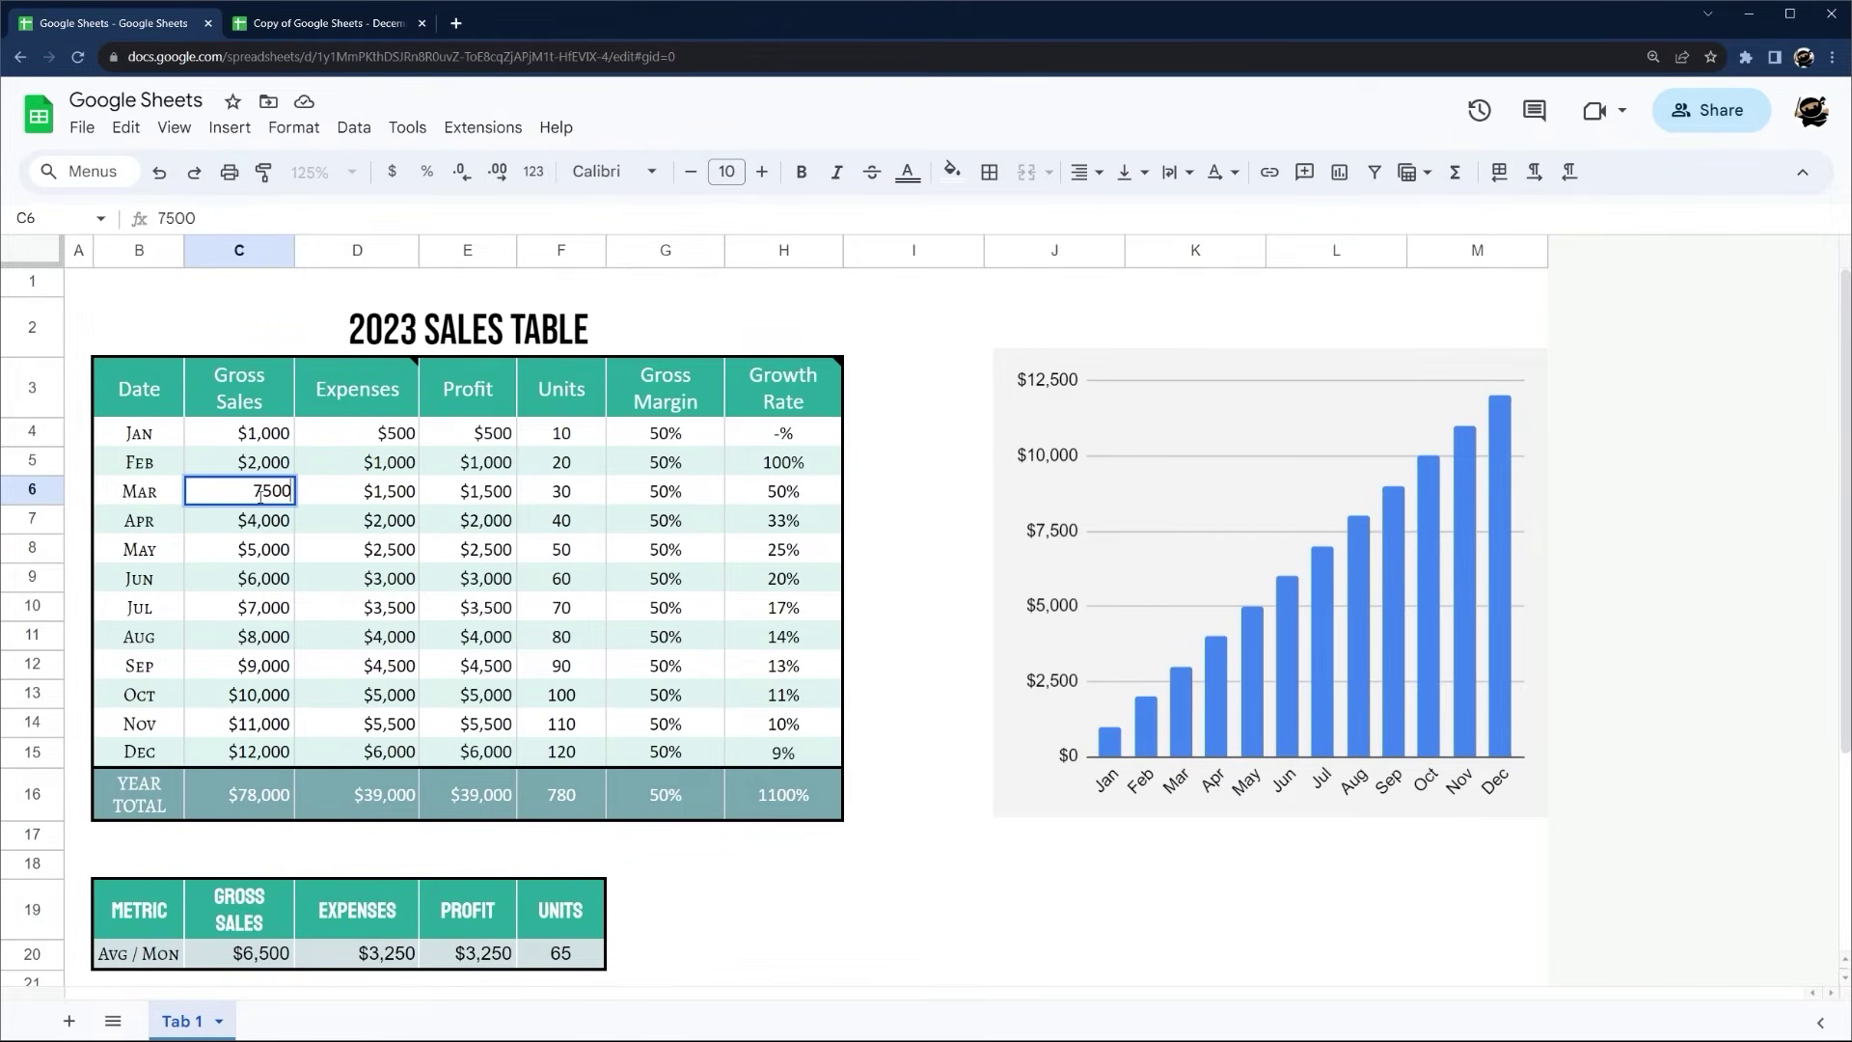
key(Return)
Check the January to March gross sales, including C6, in the copied spreadsheet
click(267, 34)
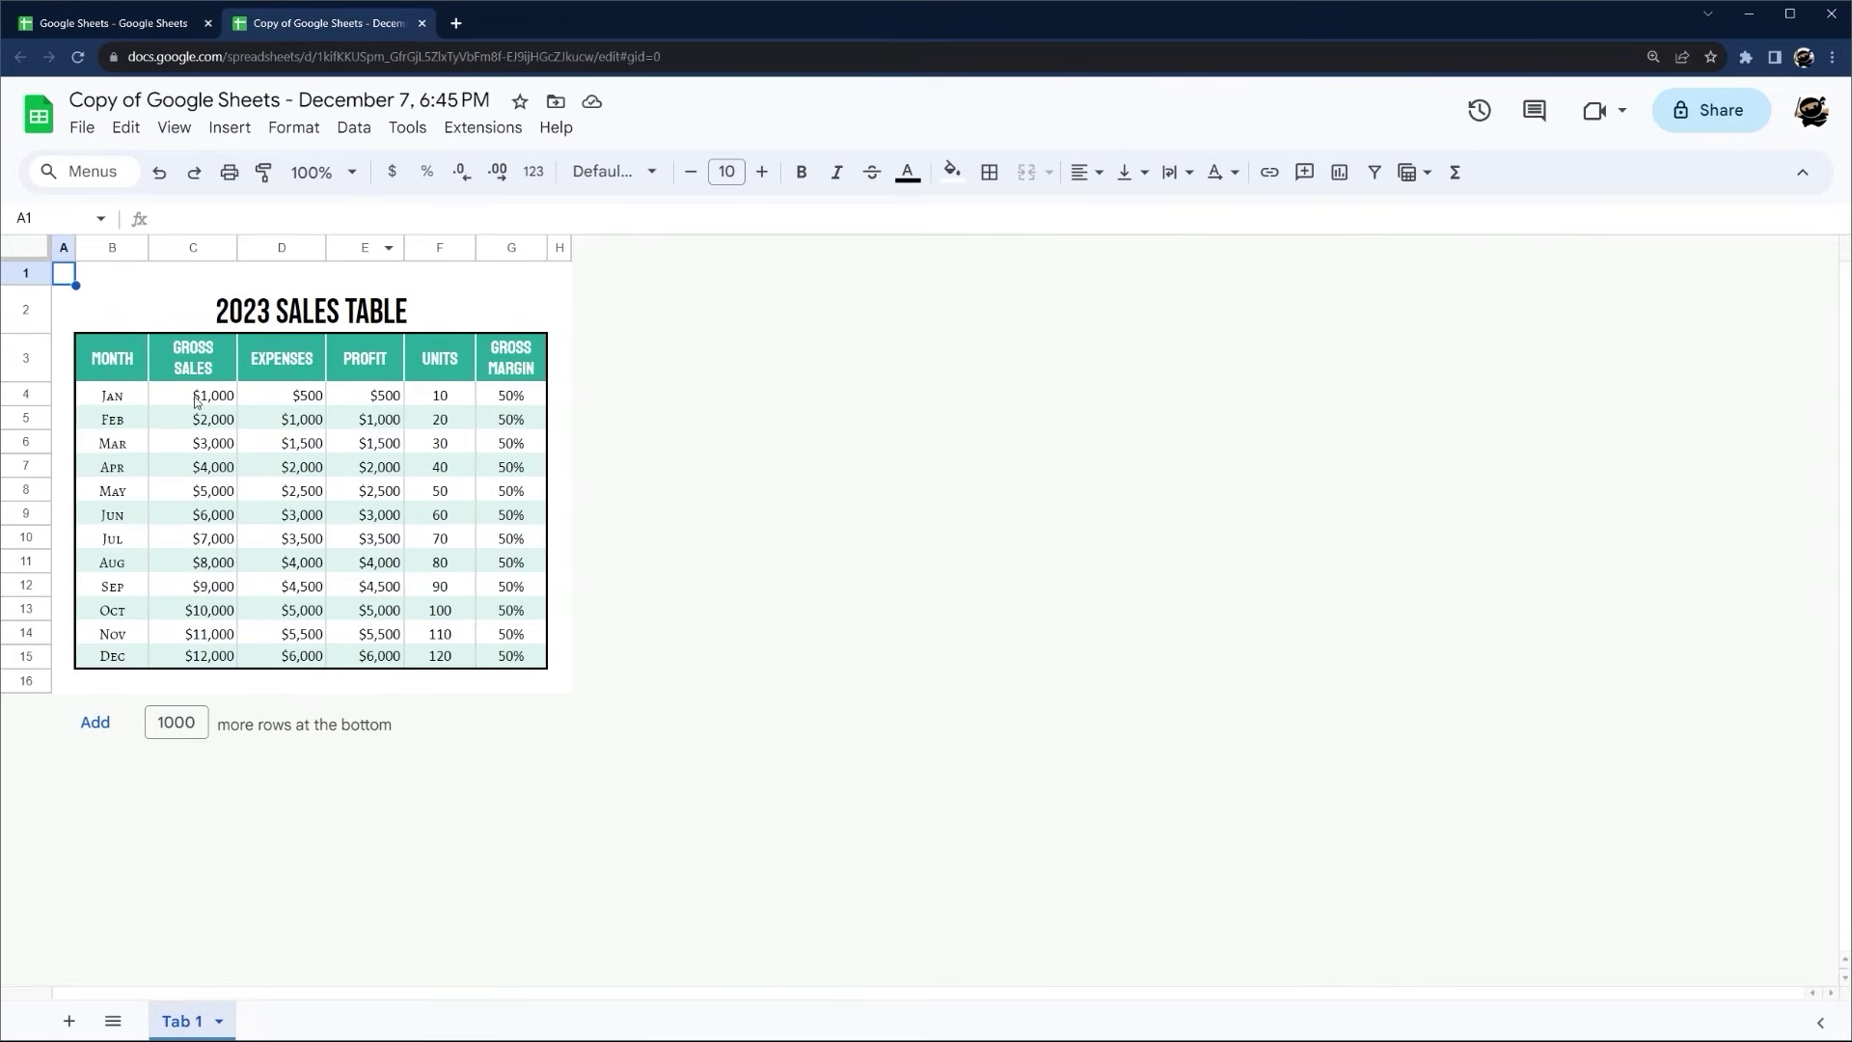
click(193, 395)
click(187, 421)
click(207, 444)
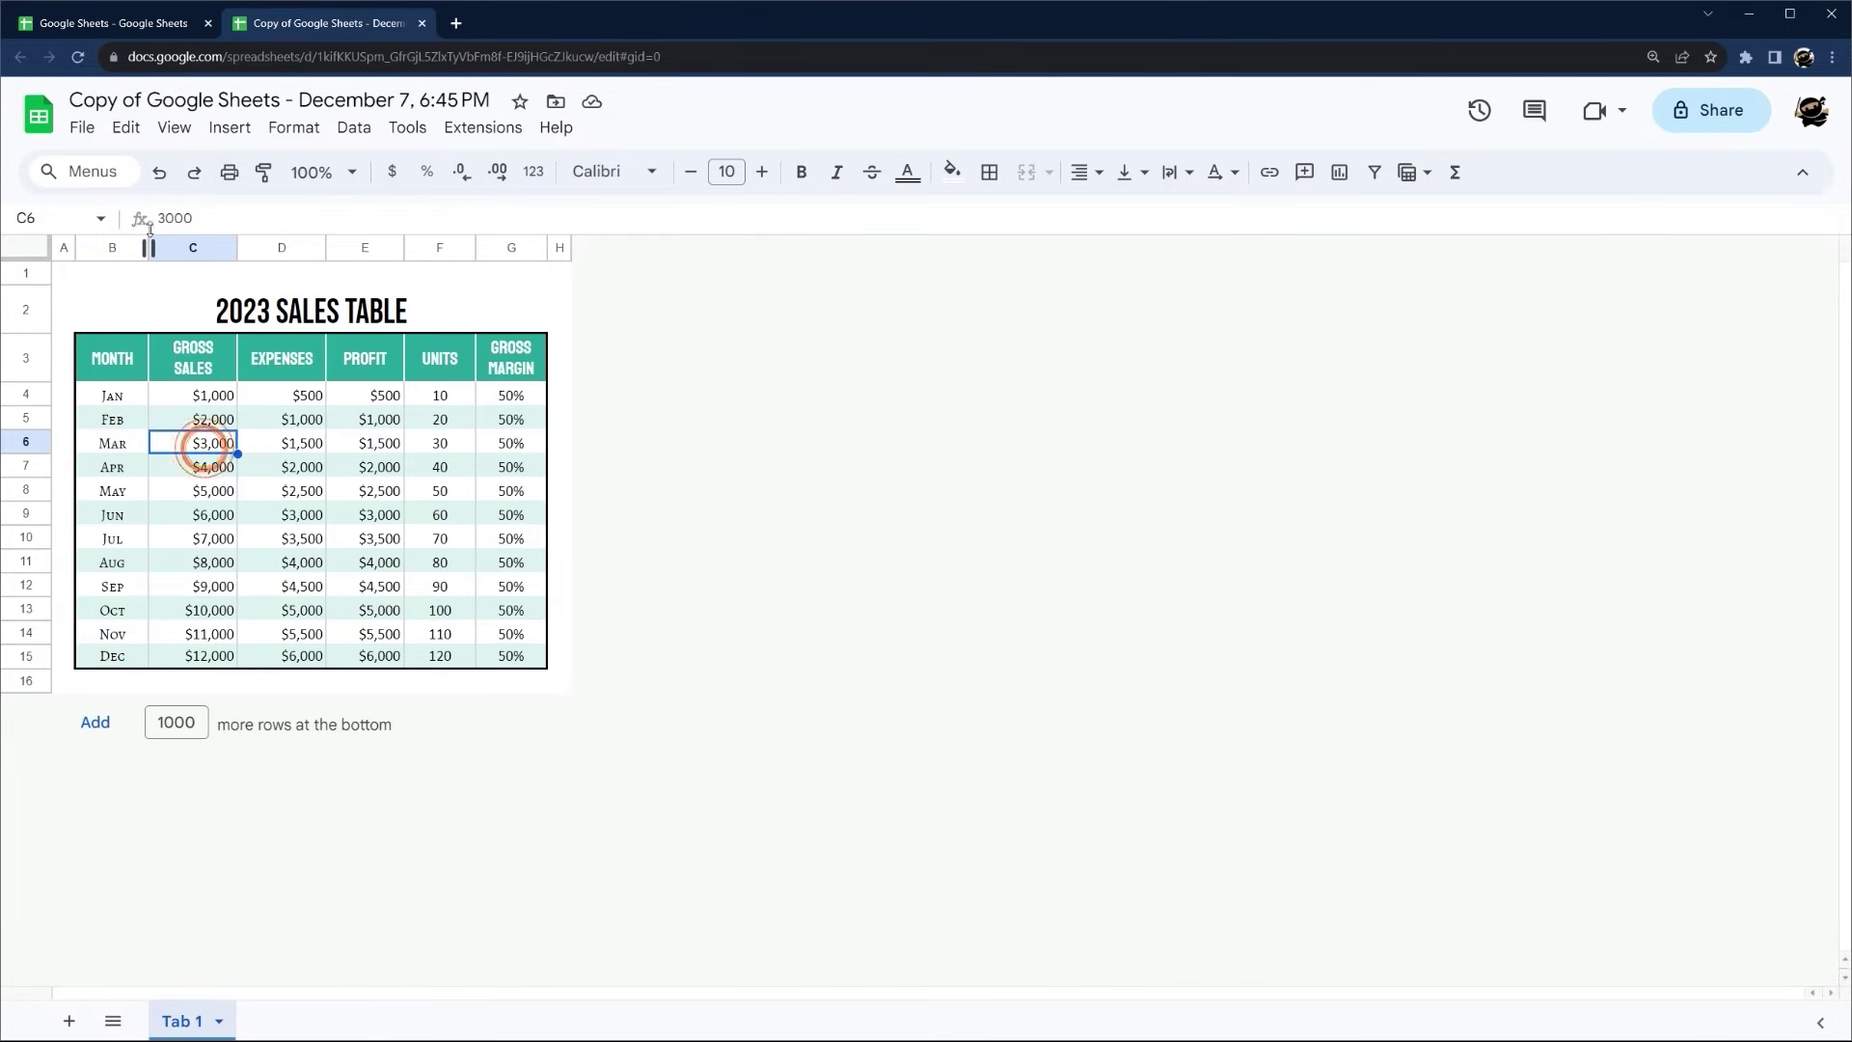
Set the March gross sales in C6 of the original spreadsheet back to 3000
click(155, 23)
click(257, 480)
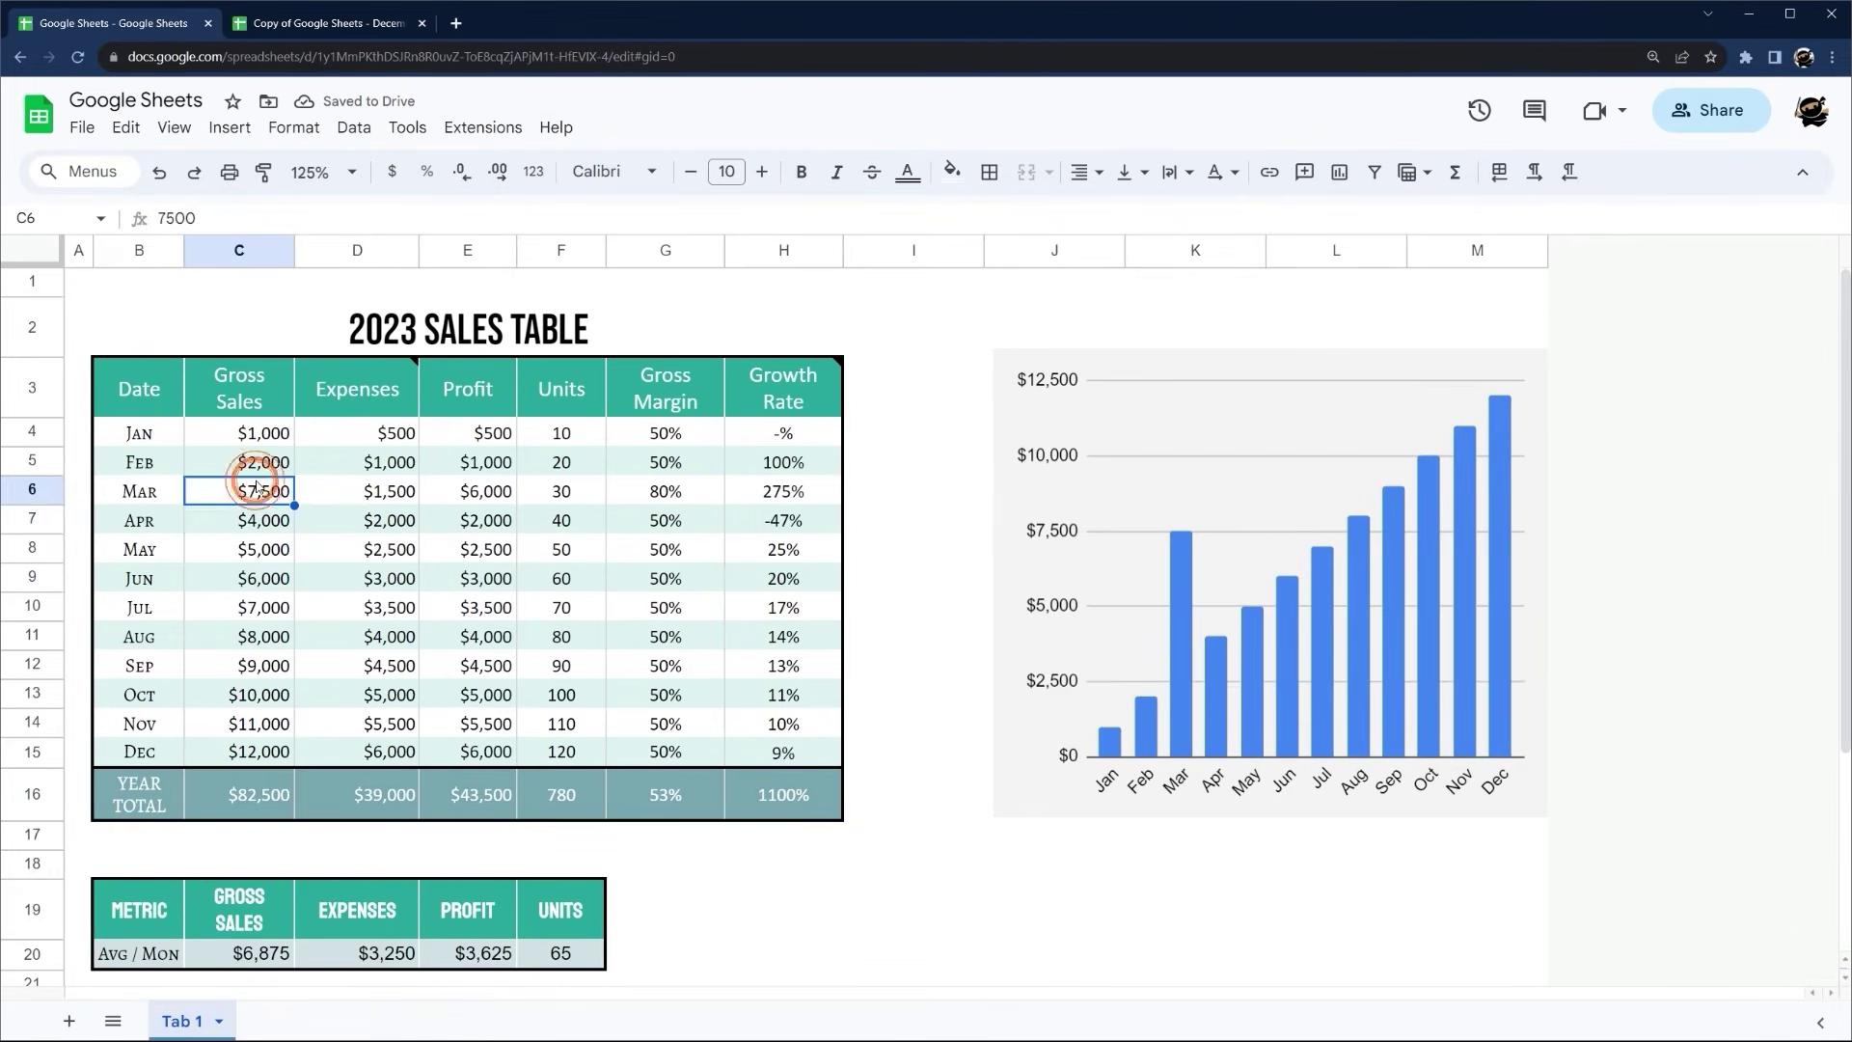
text(30)
key(Return)
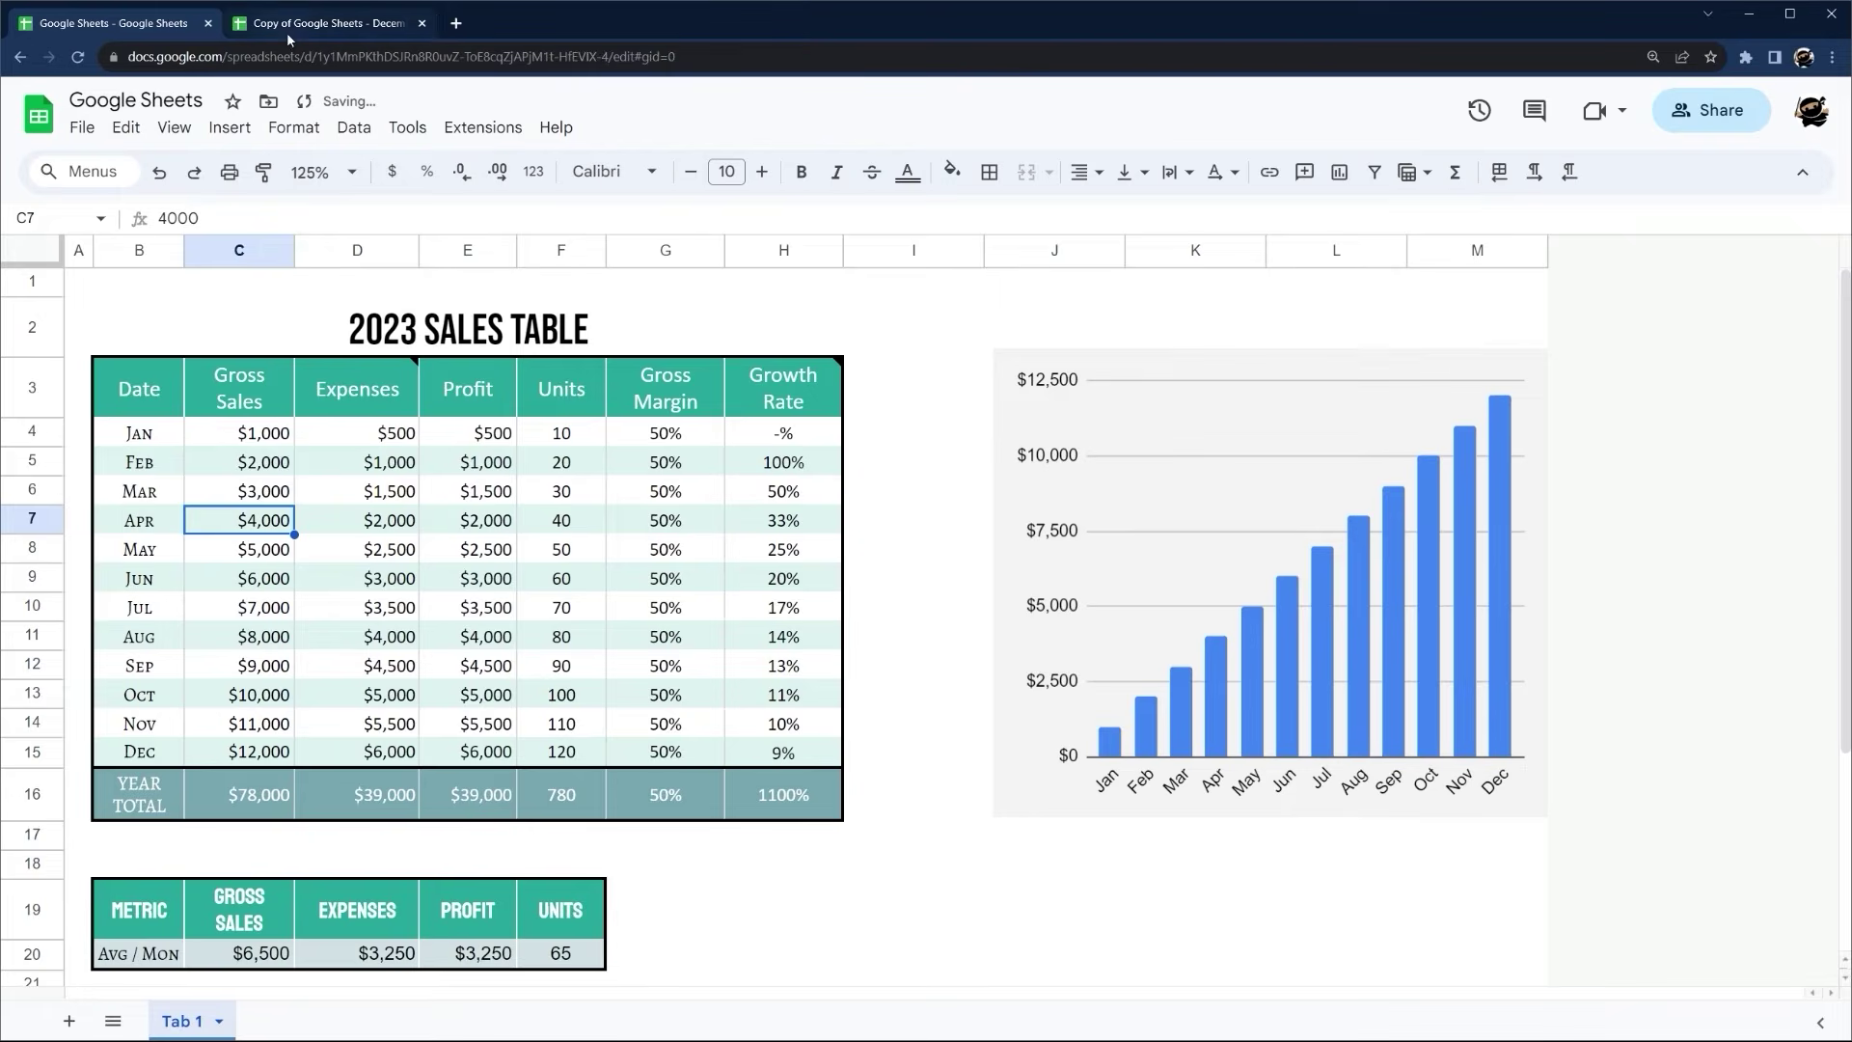
Move the copied December 7, 6:45 PM spreadsheet to the trash and close its browser tab
click(328, 6)
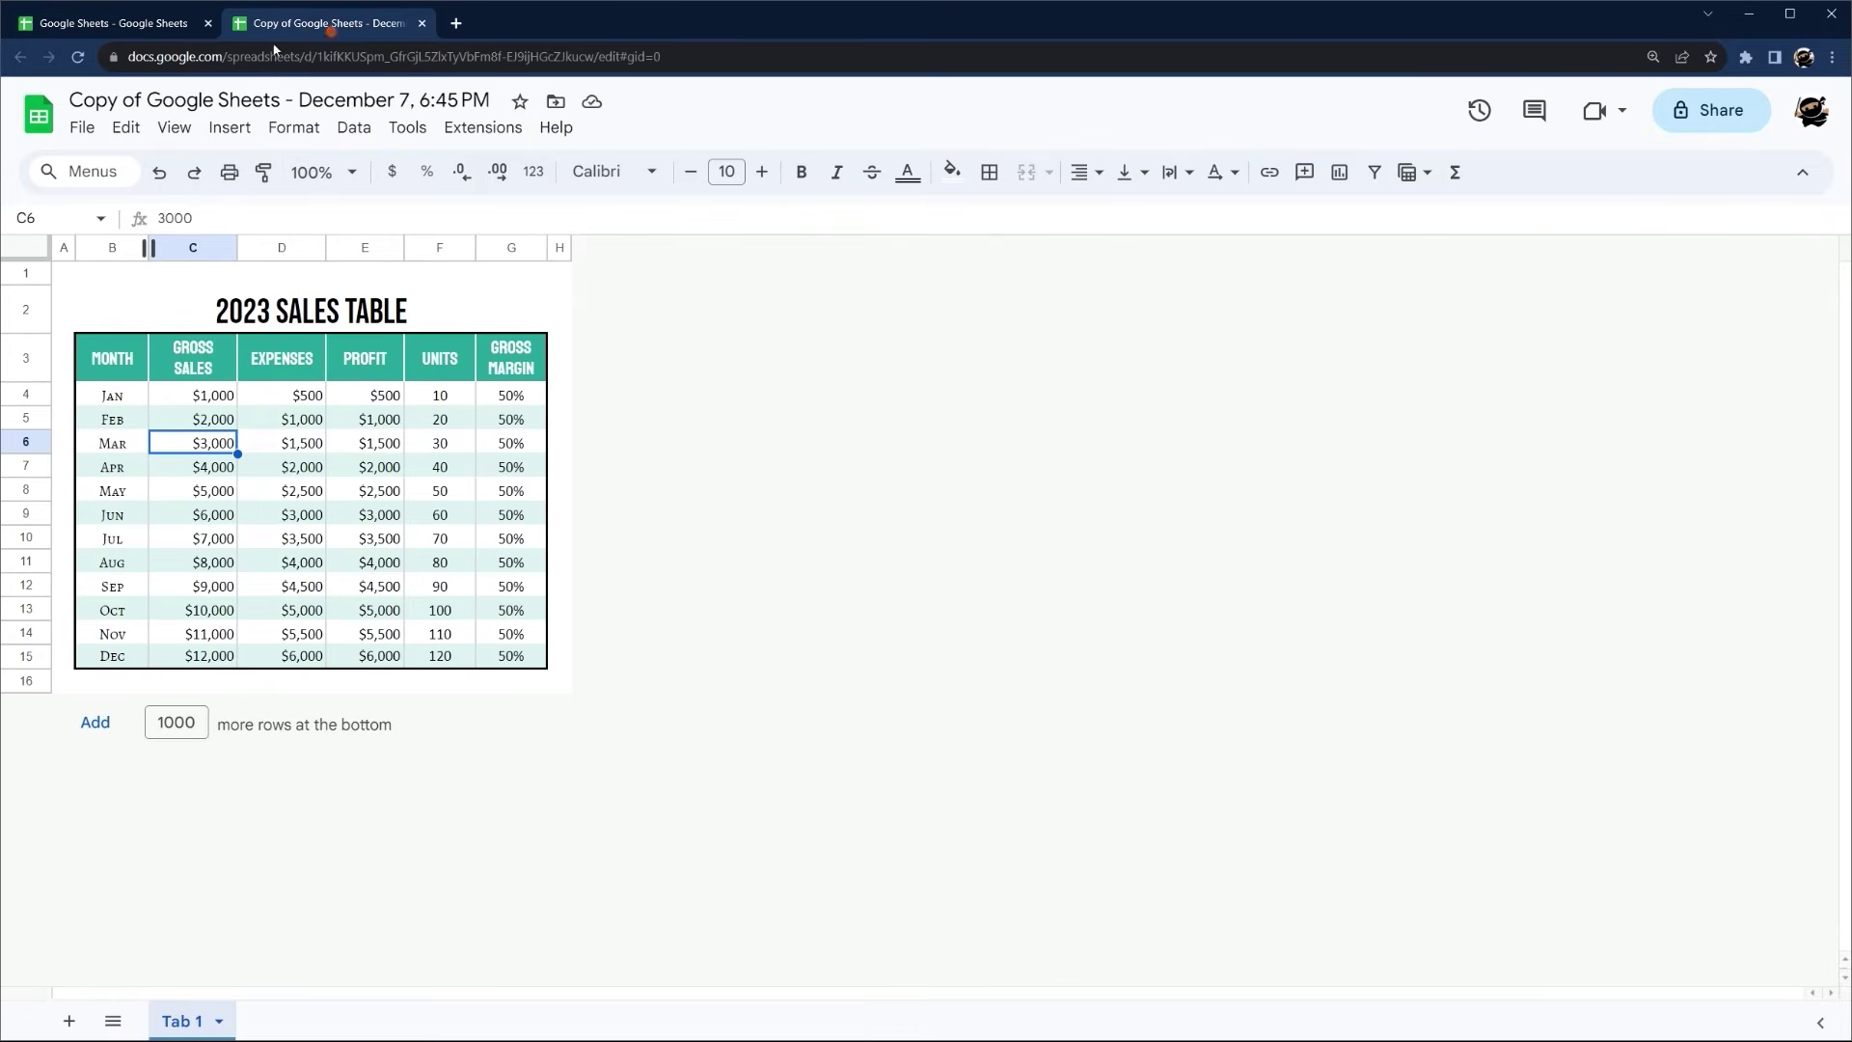
click(82, 127)
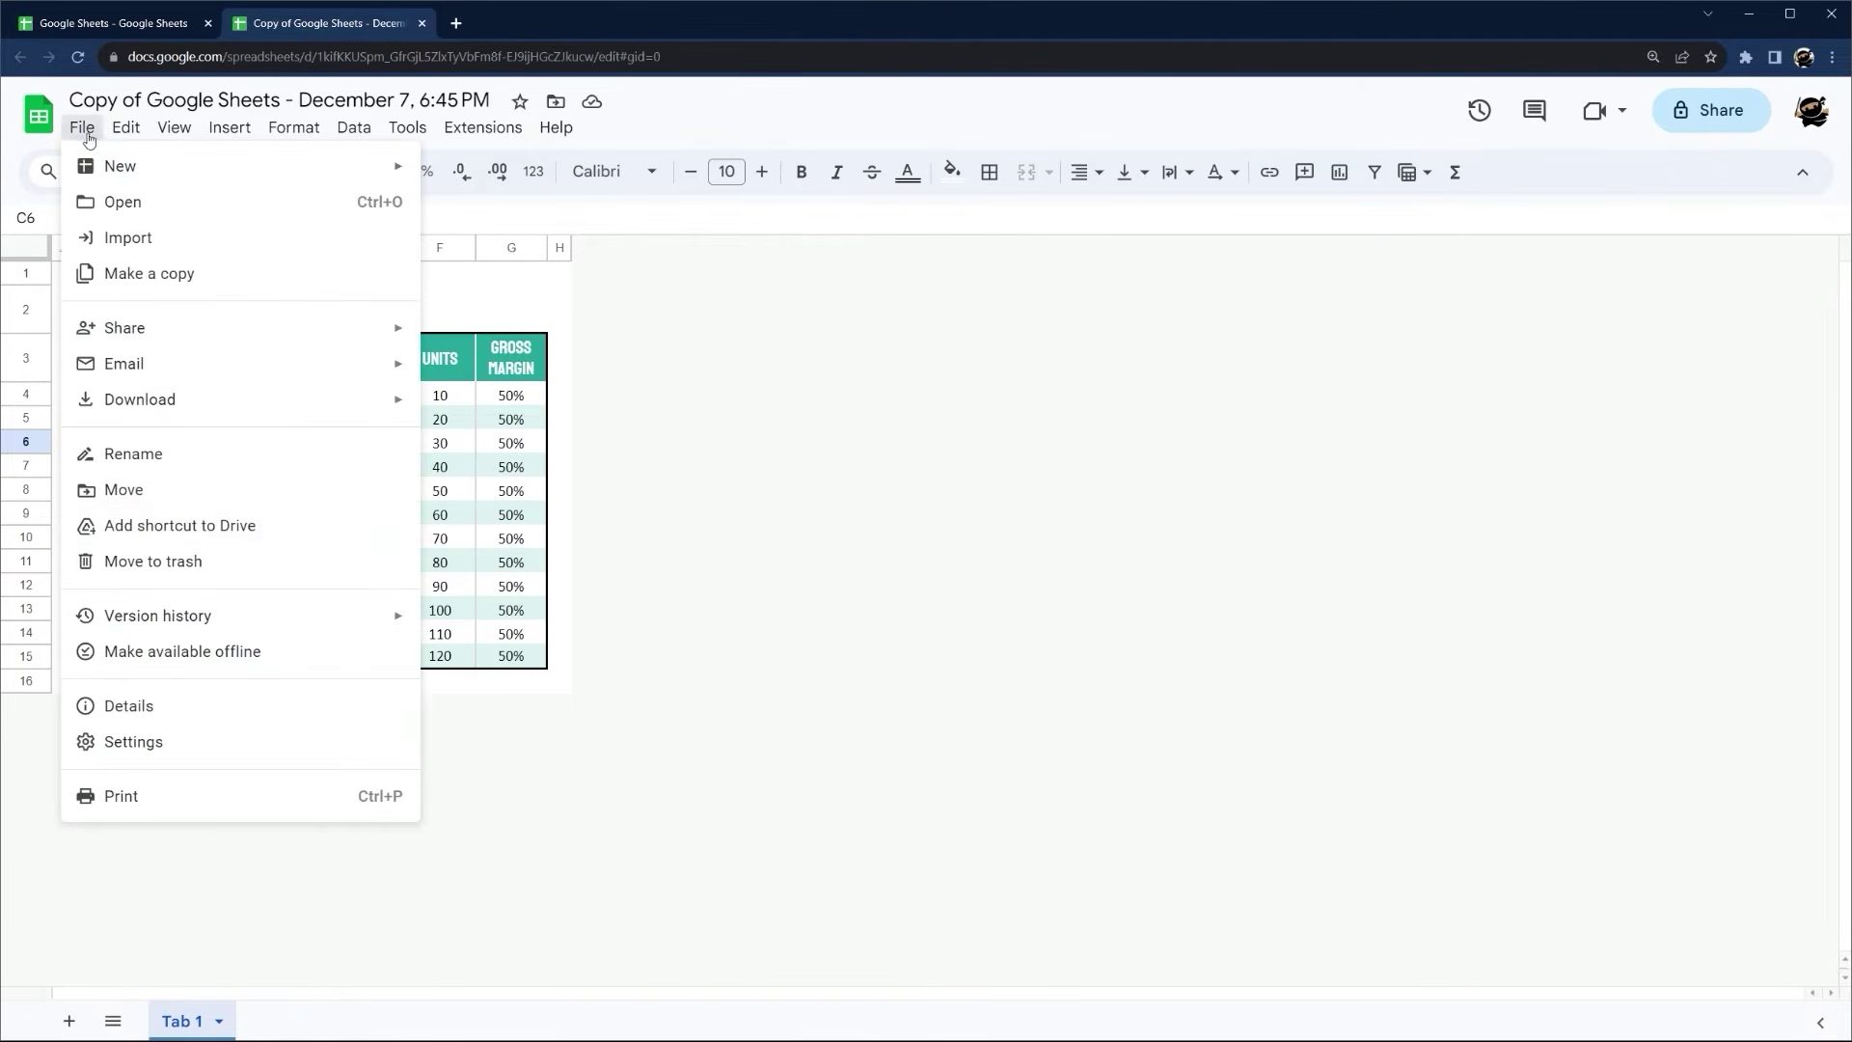
click(186, 576)
click(1089, 629)
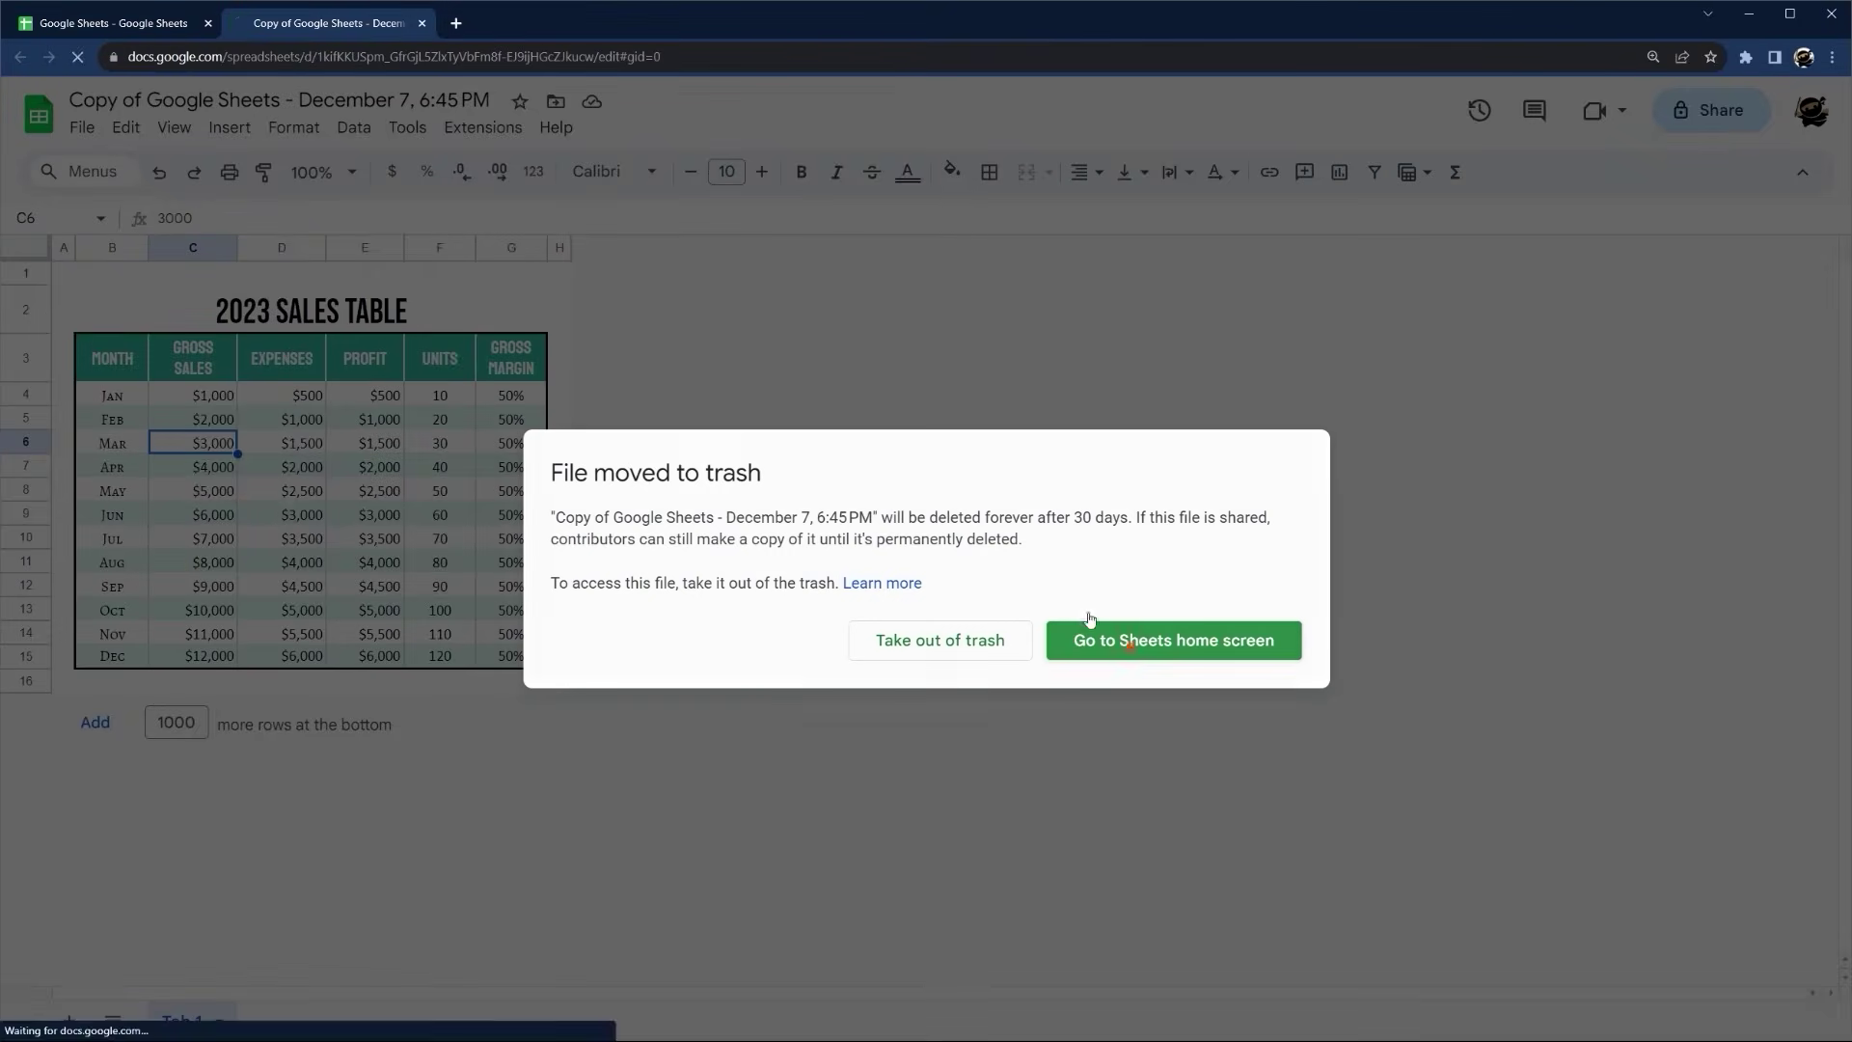
click(422, 23)
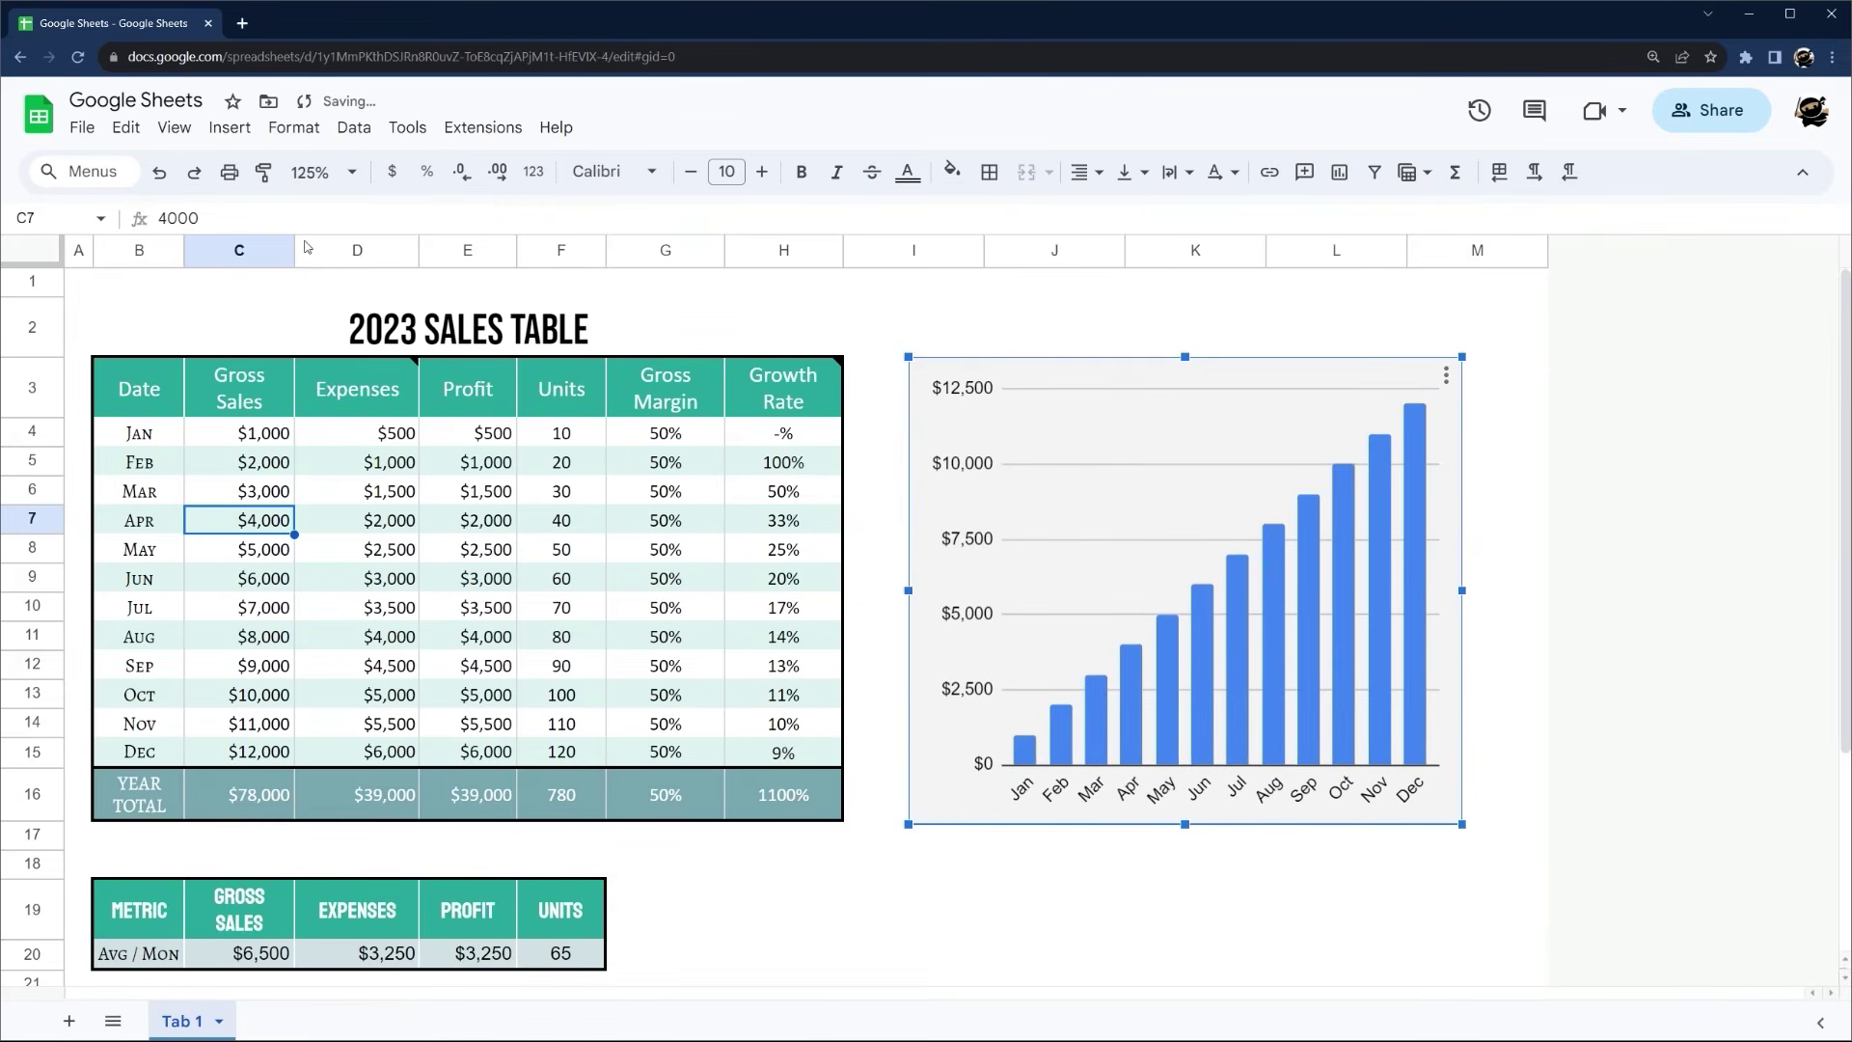
View the Google Forms home page at forms.google.com in a new browser tab and close that tab
click(406, 130)
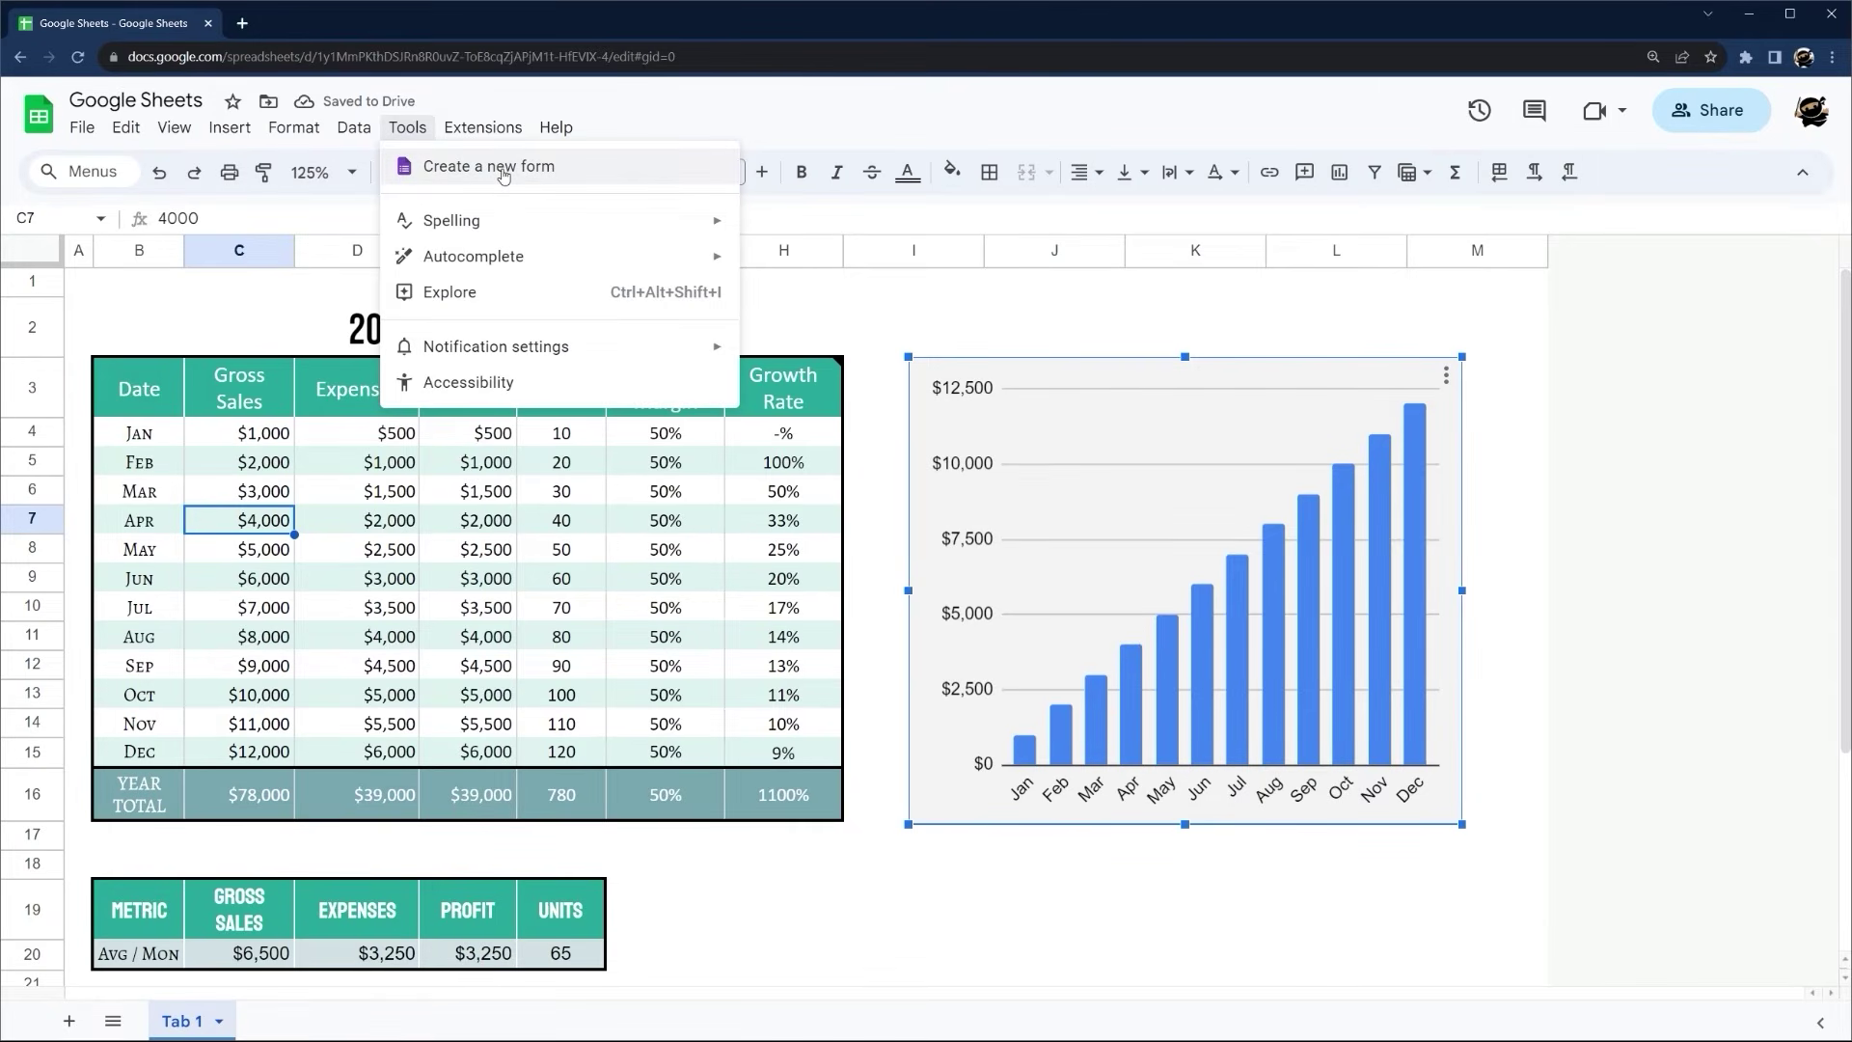
click(242, 23)
text(form.google.com)
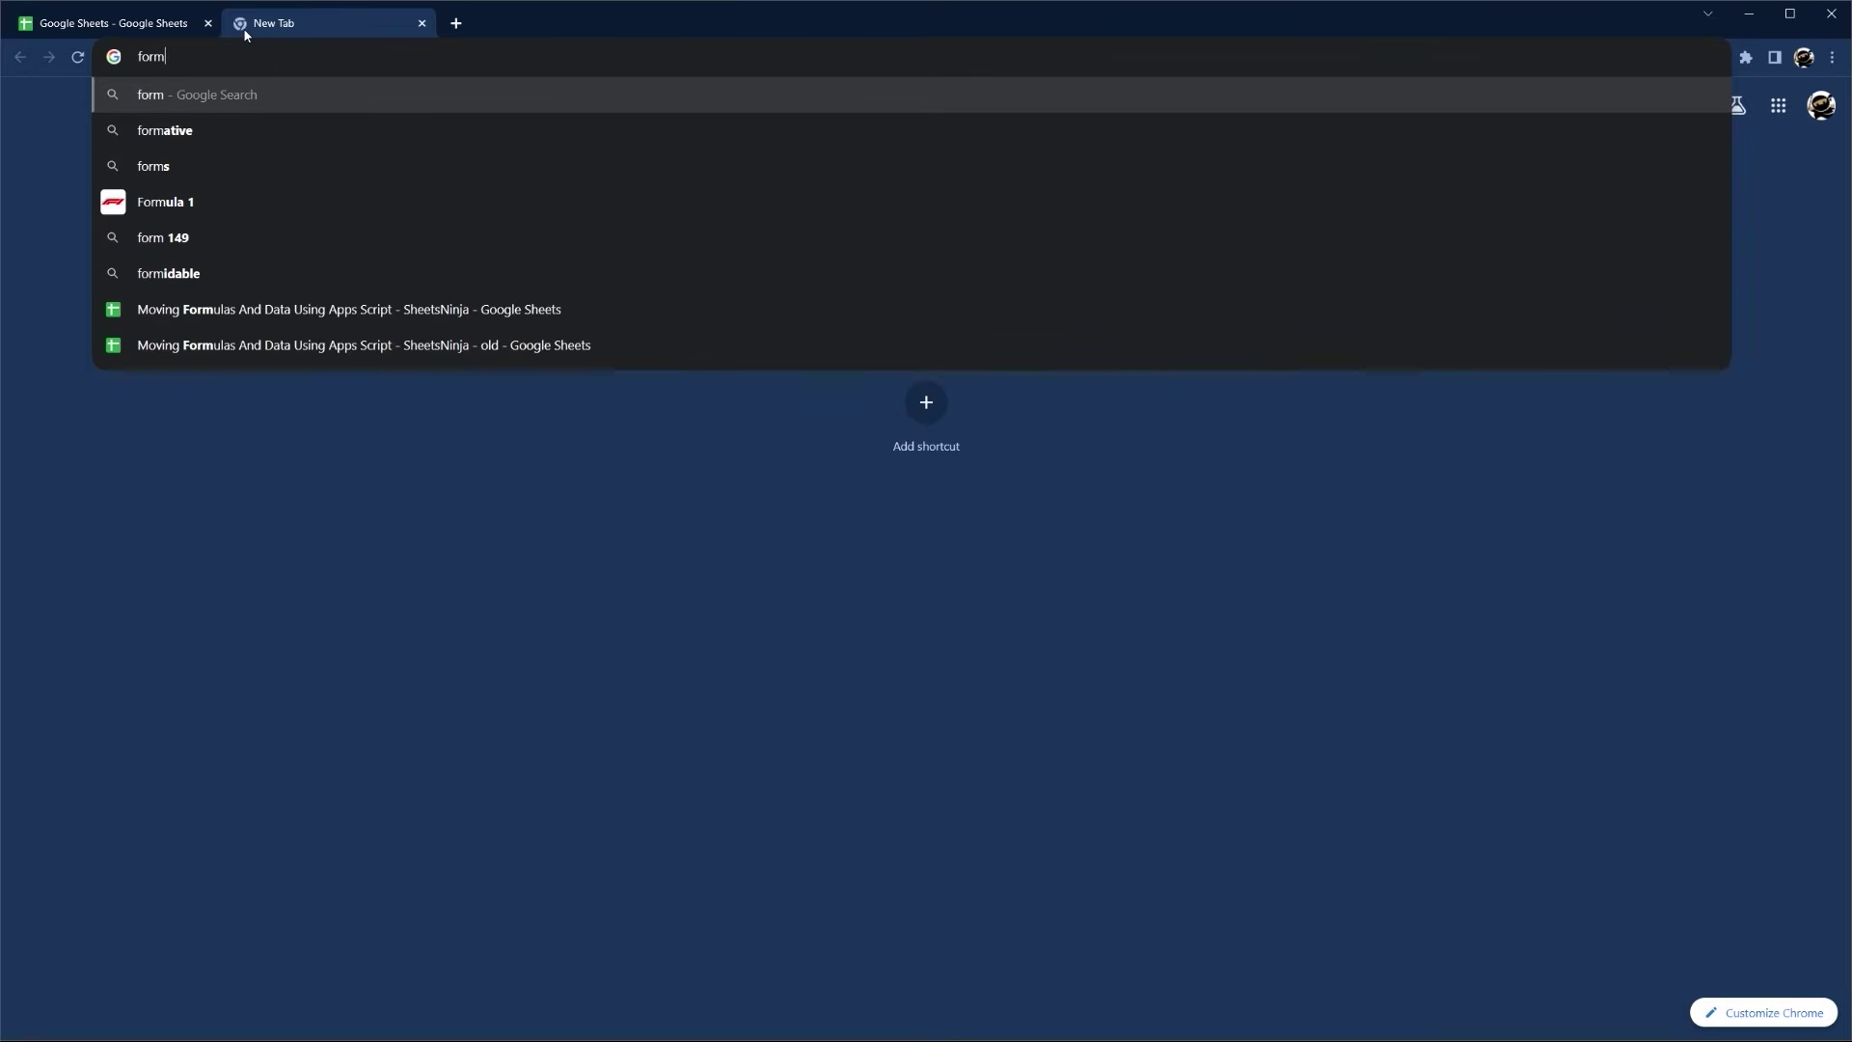
key(Return)
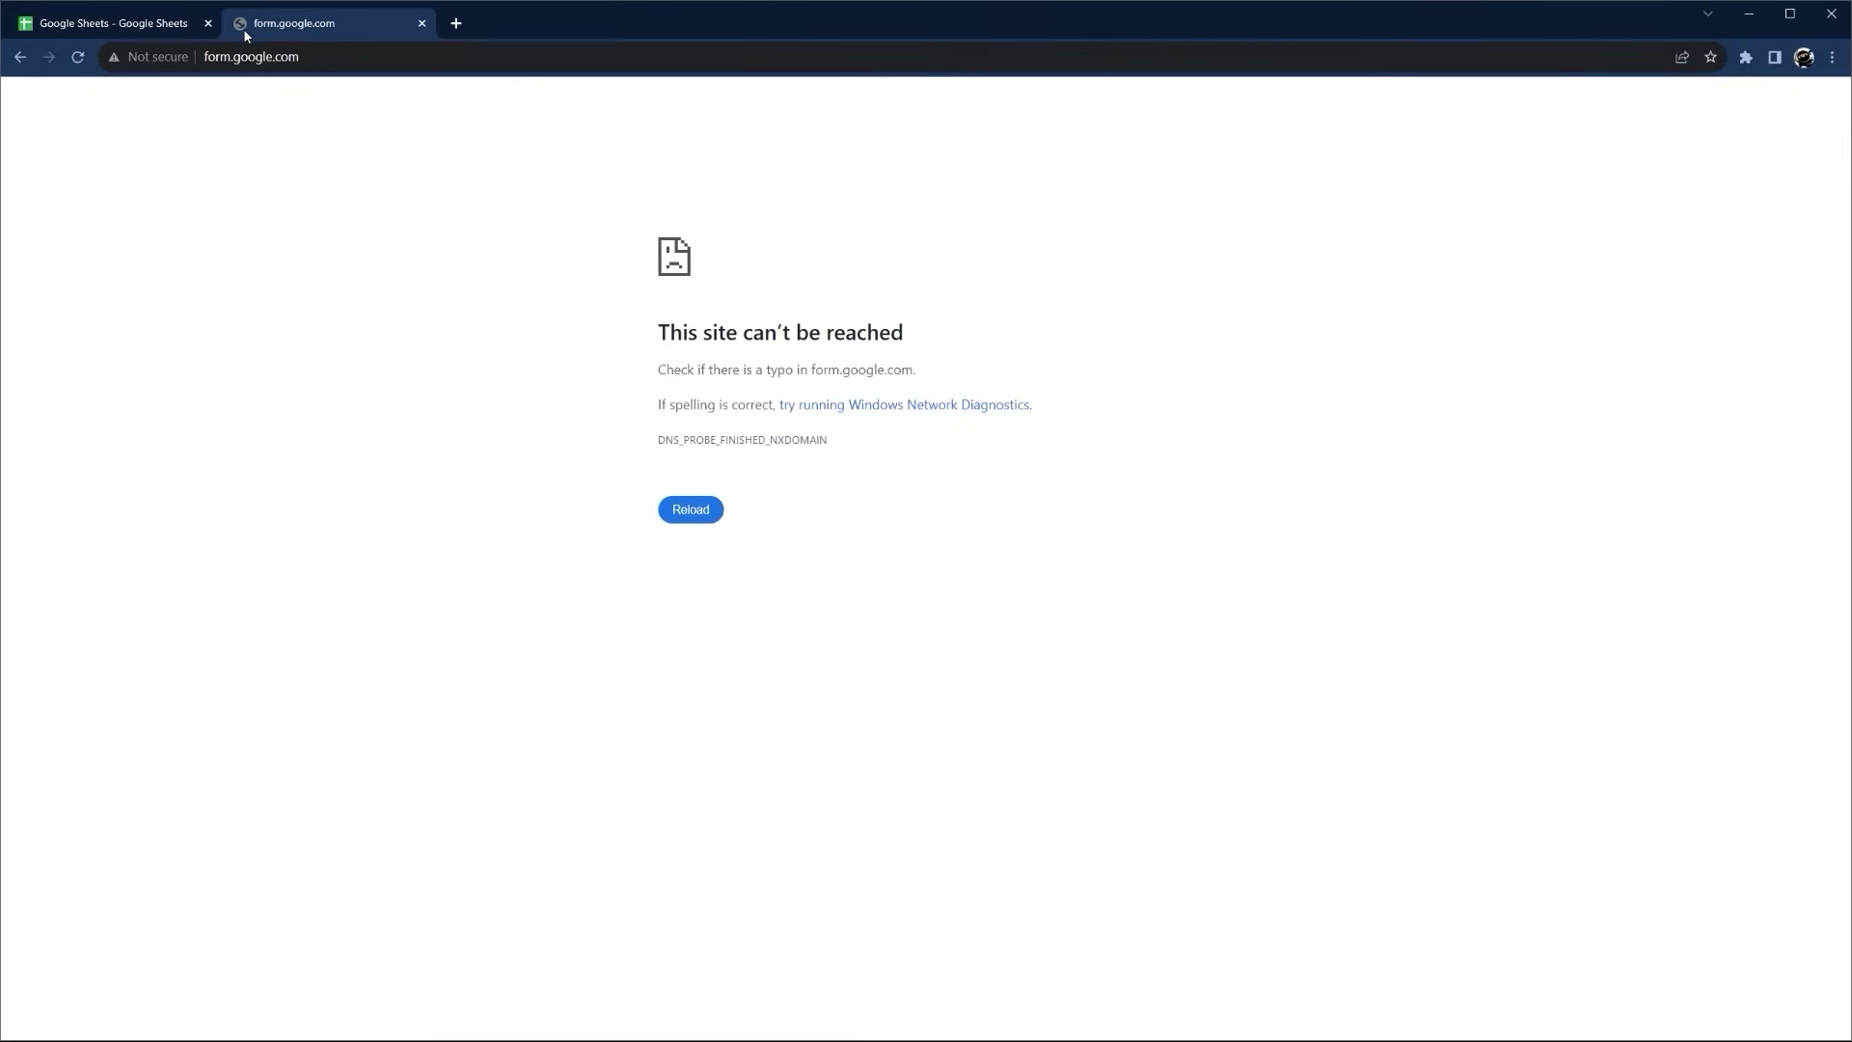
click(227, 56)
drag(224, 56, 154, 56)
key(Left)
text(s)
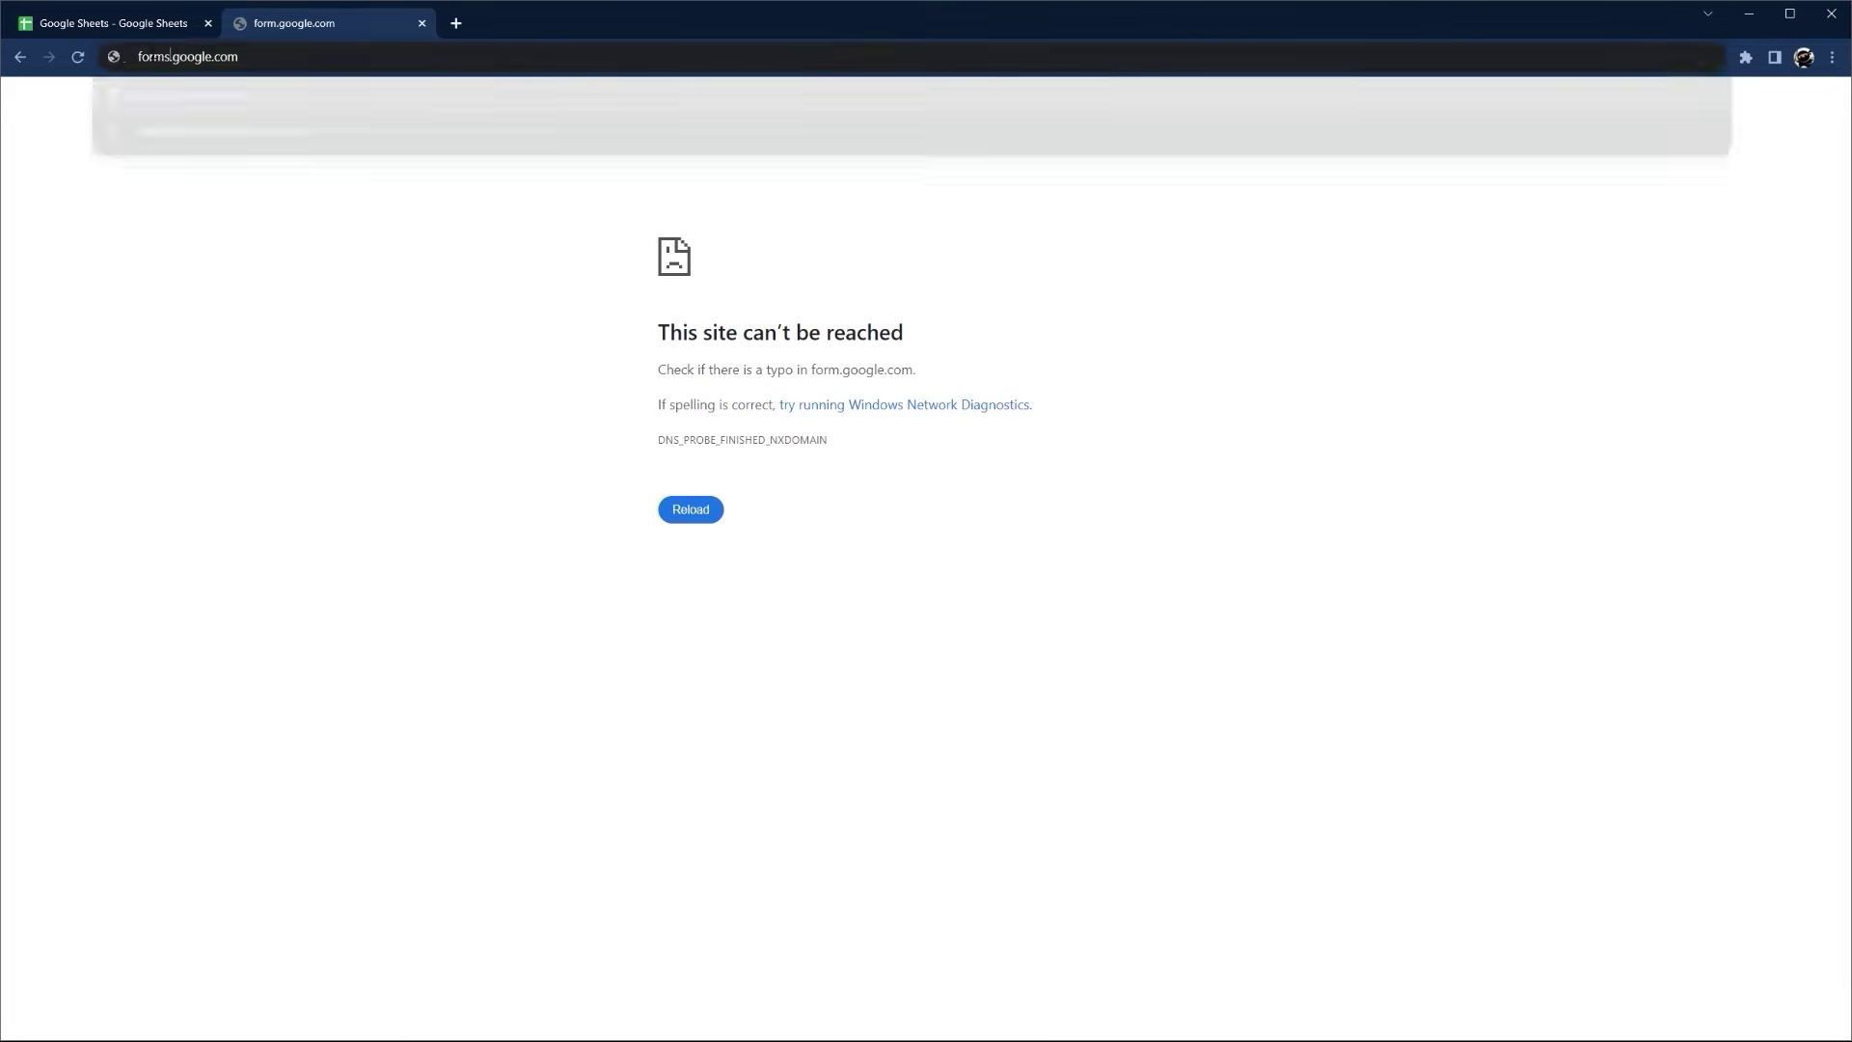
key(Return)
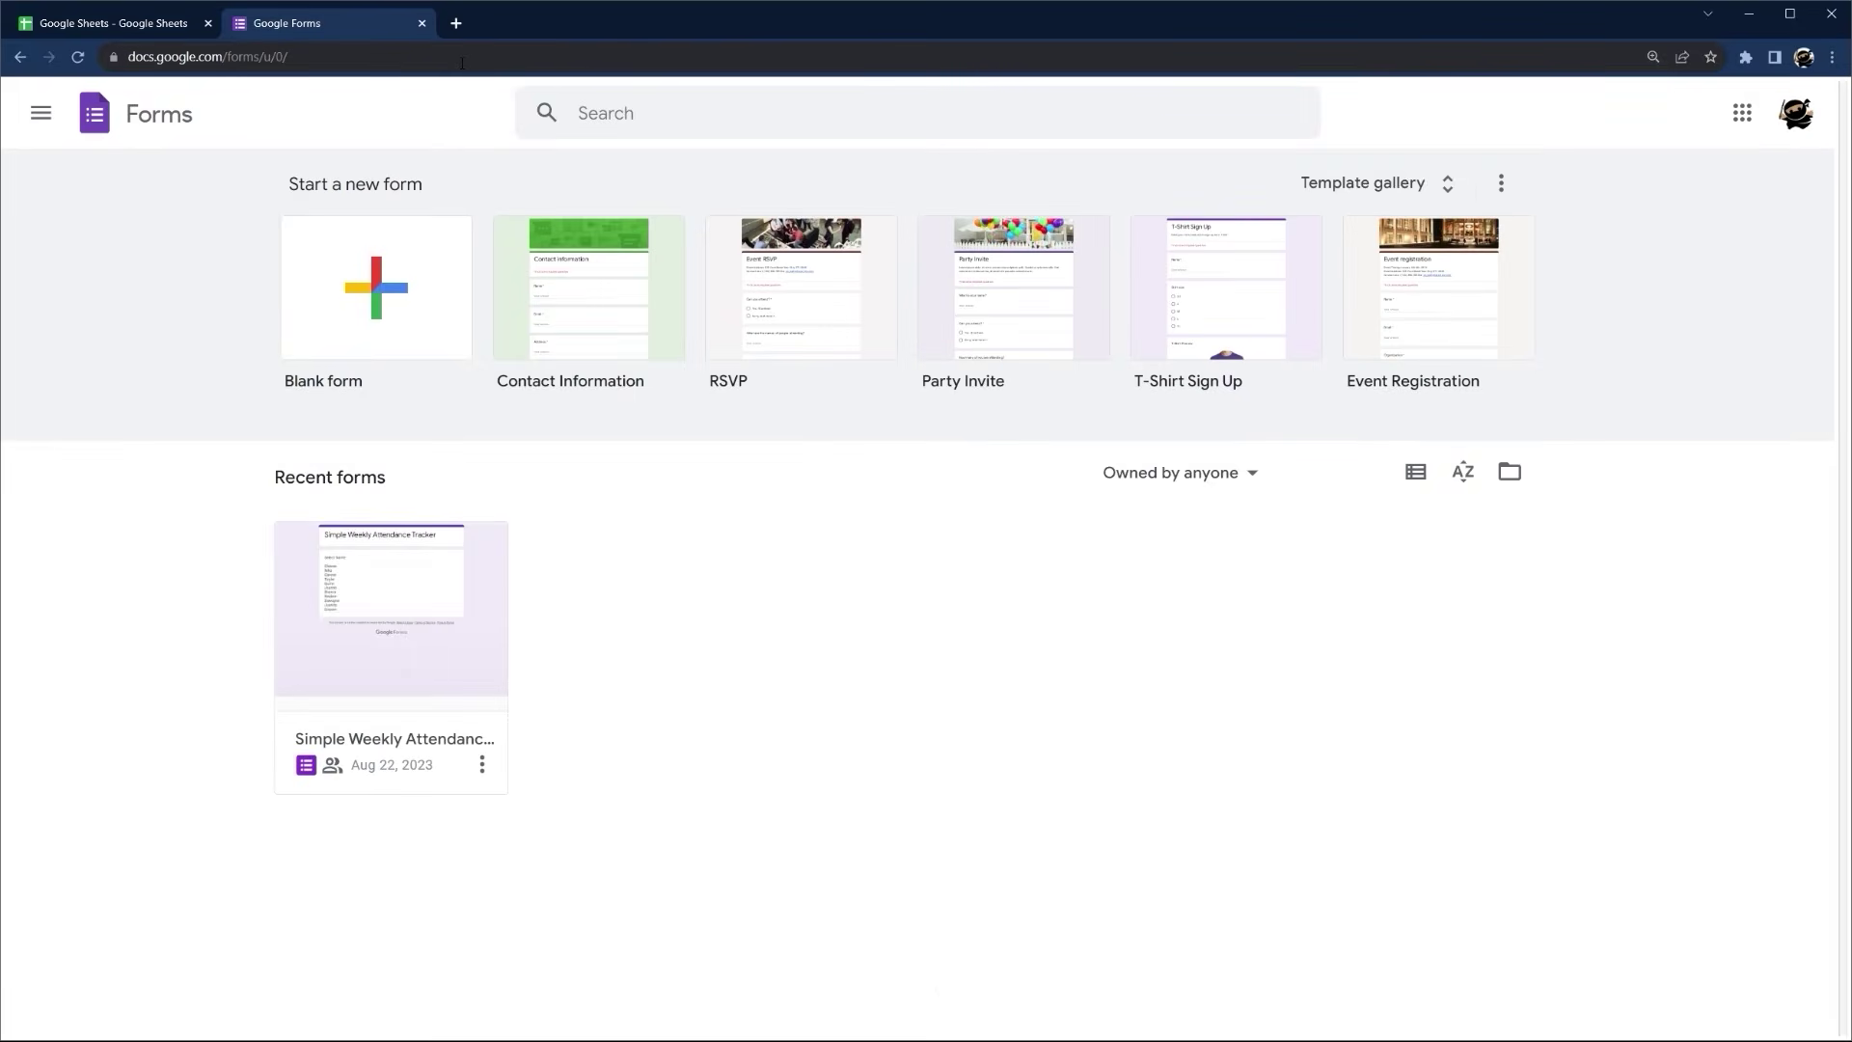
click(423, 23)
Create a new Google Form linked to the sales spreadsheet from within the spreadsheet
click(407, 126)
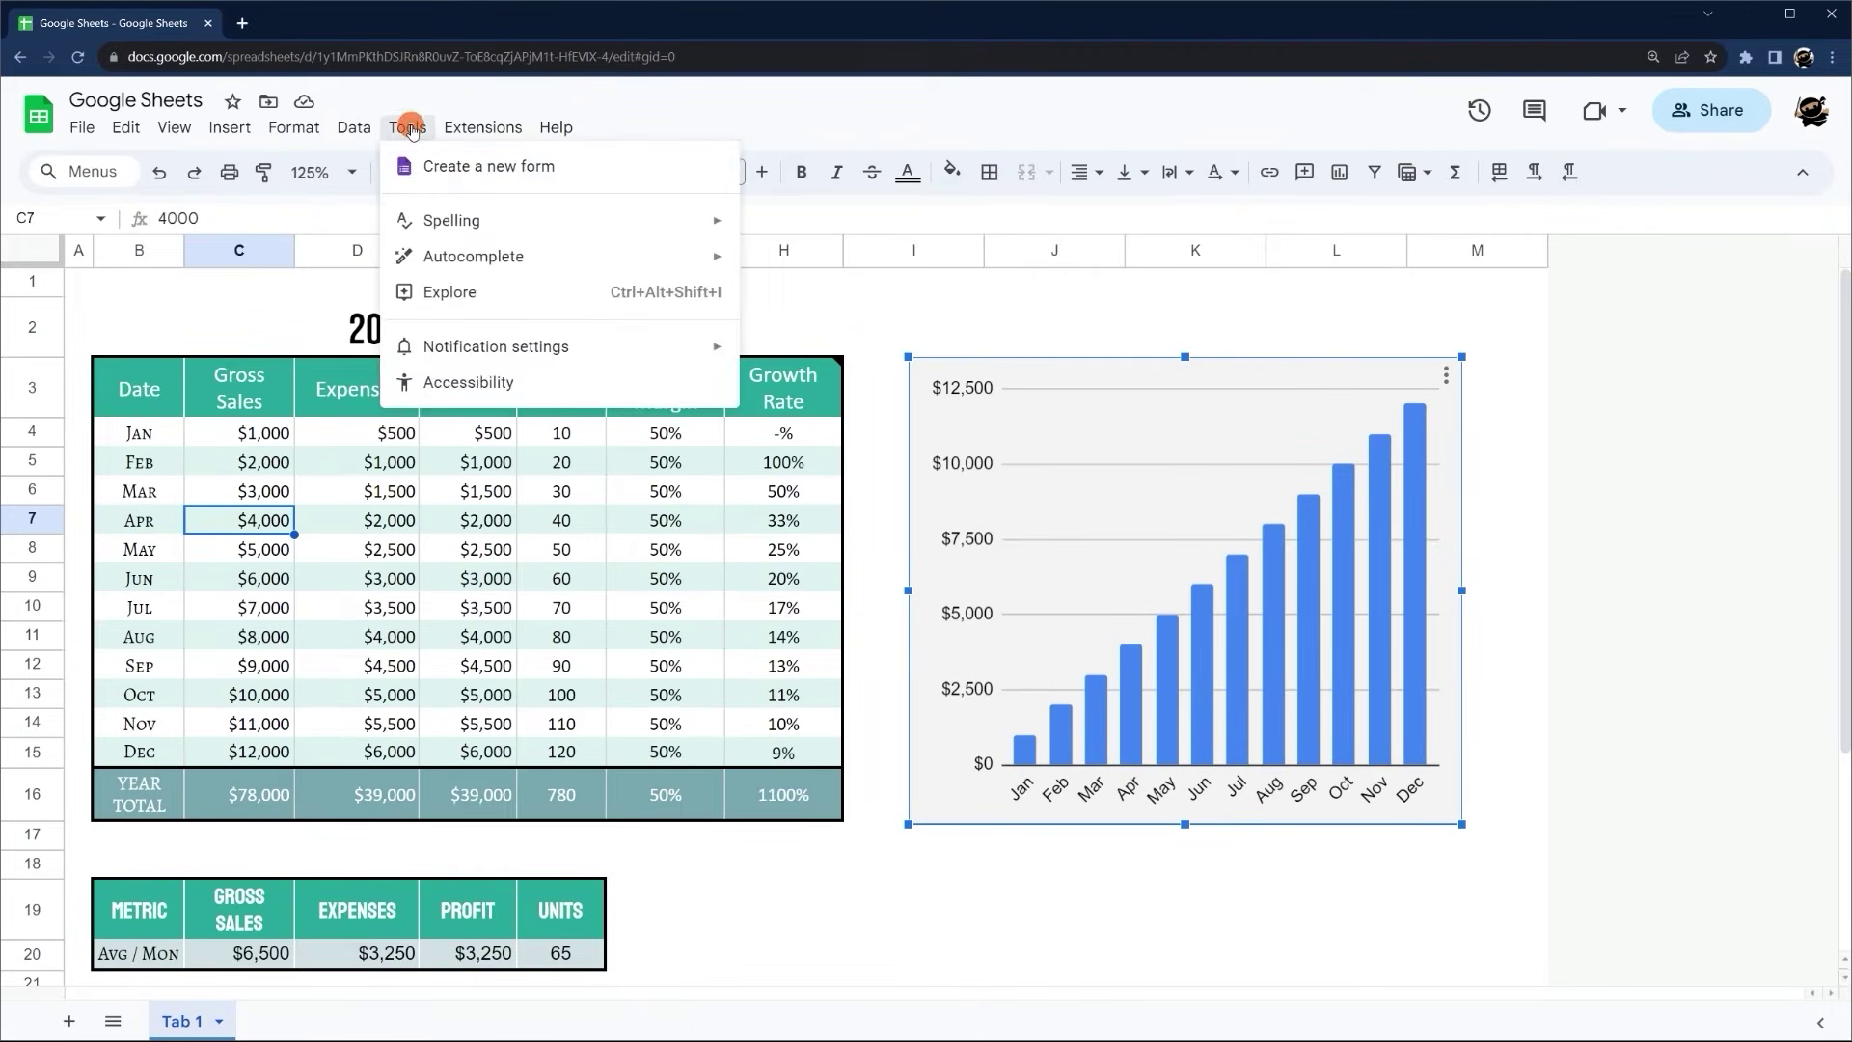
mouse_move(407, 126)
click(480, 169)
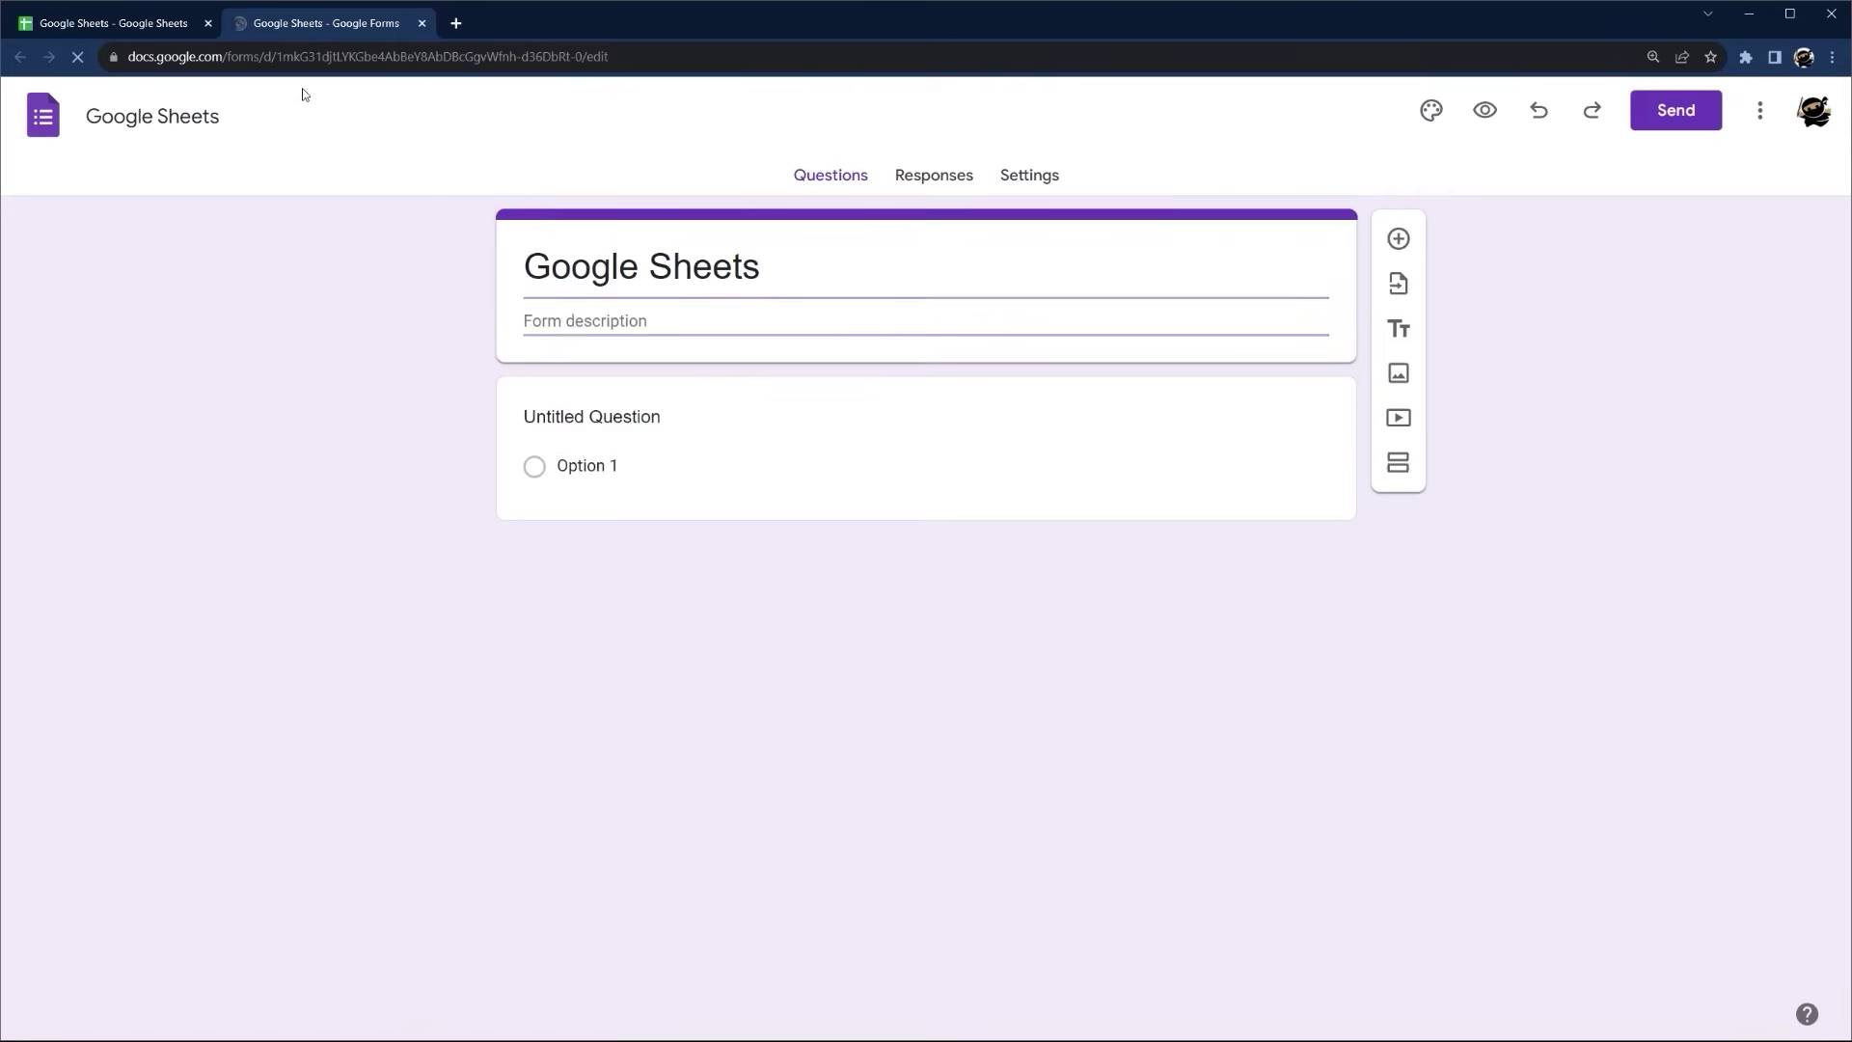
Replace the new form's title with "Monthly Stats Entry"
click(746, 260)
drag(782, 268, 379, 259)
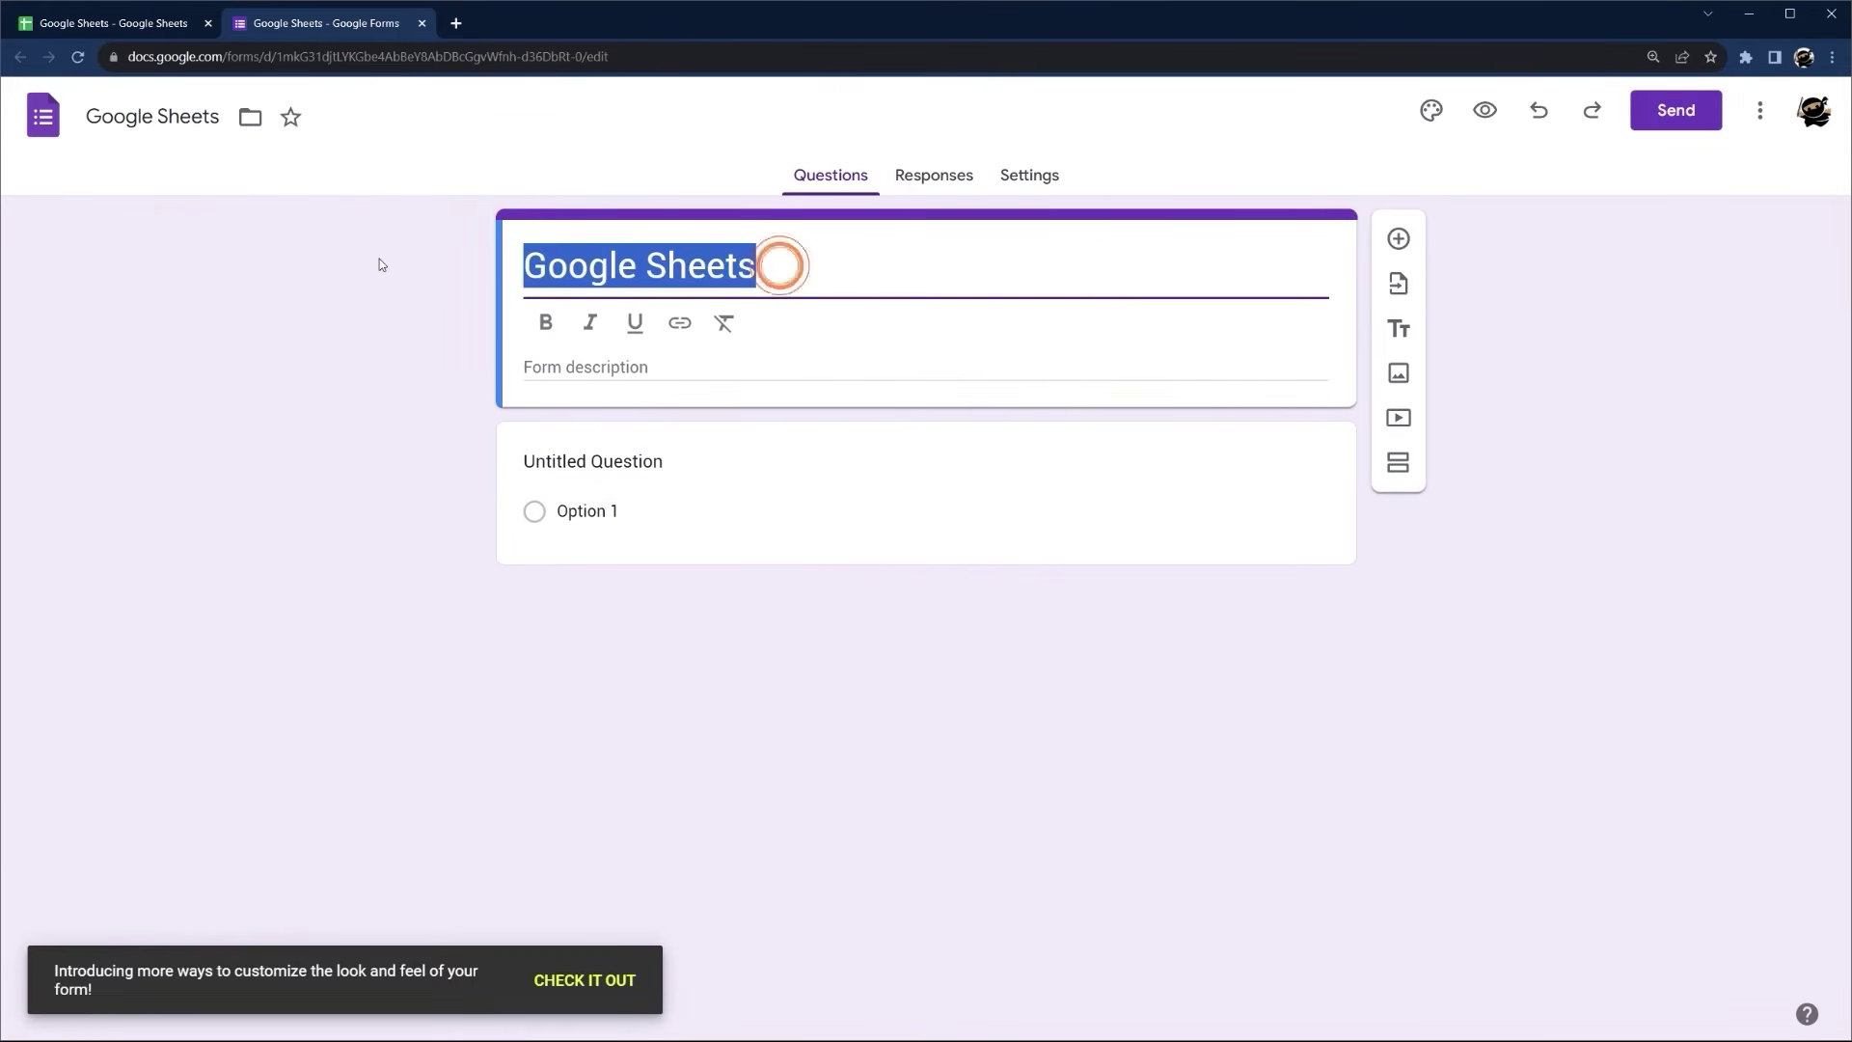
text(Monthly Stats)
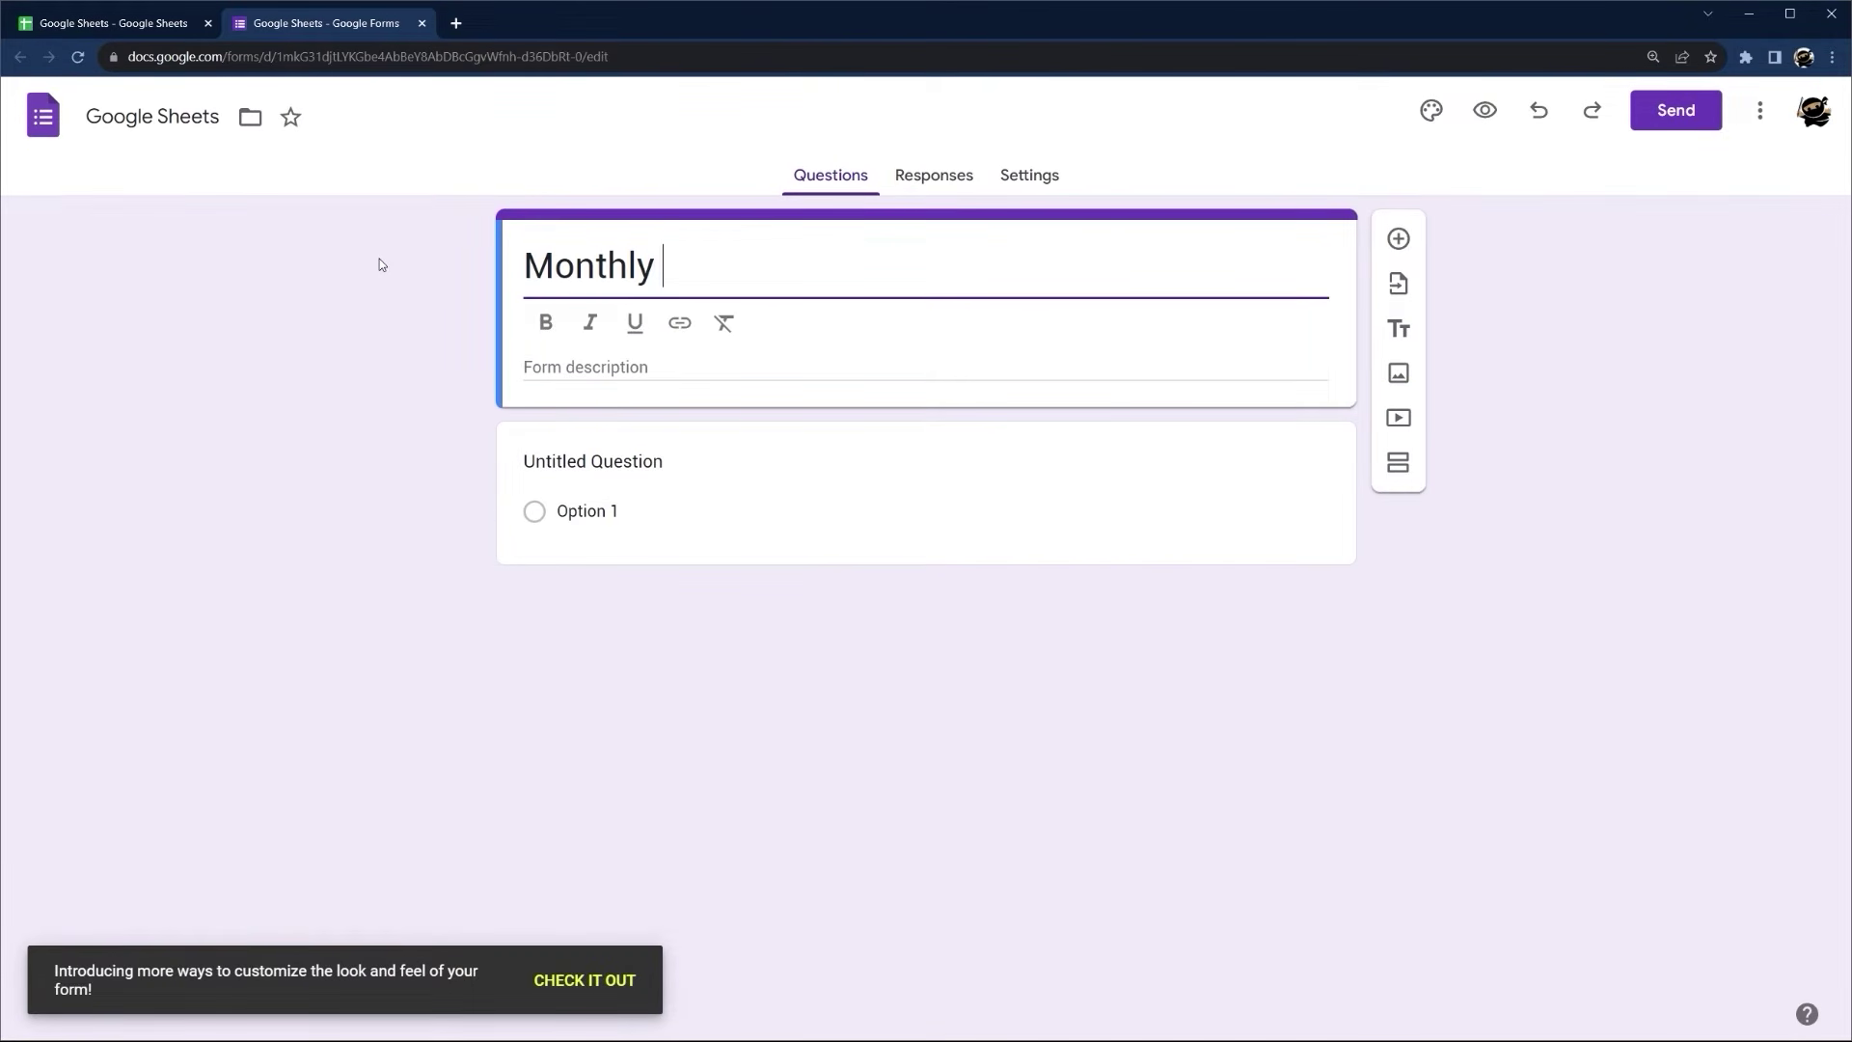
text( Entry)
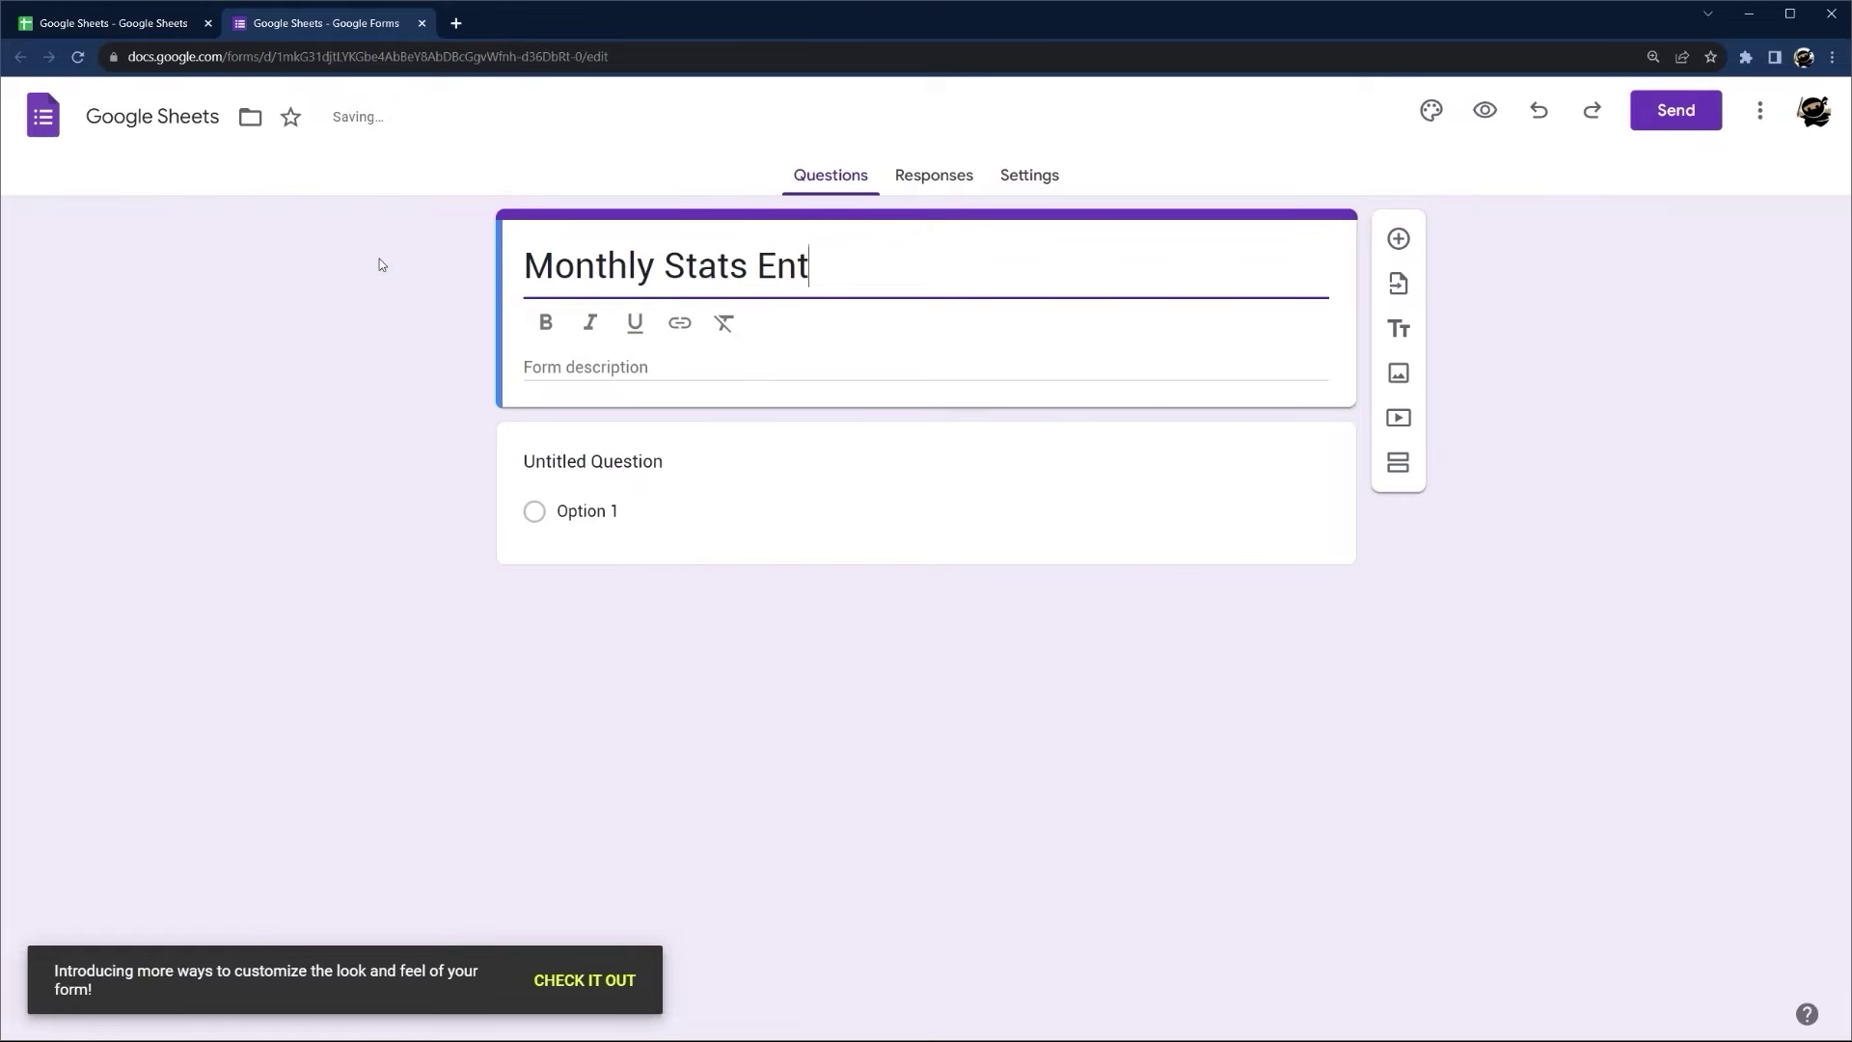
Title the form's first question "Date" and keep Date as its answer type
click(622, 473)
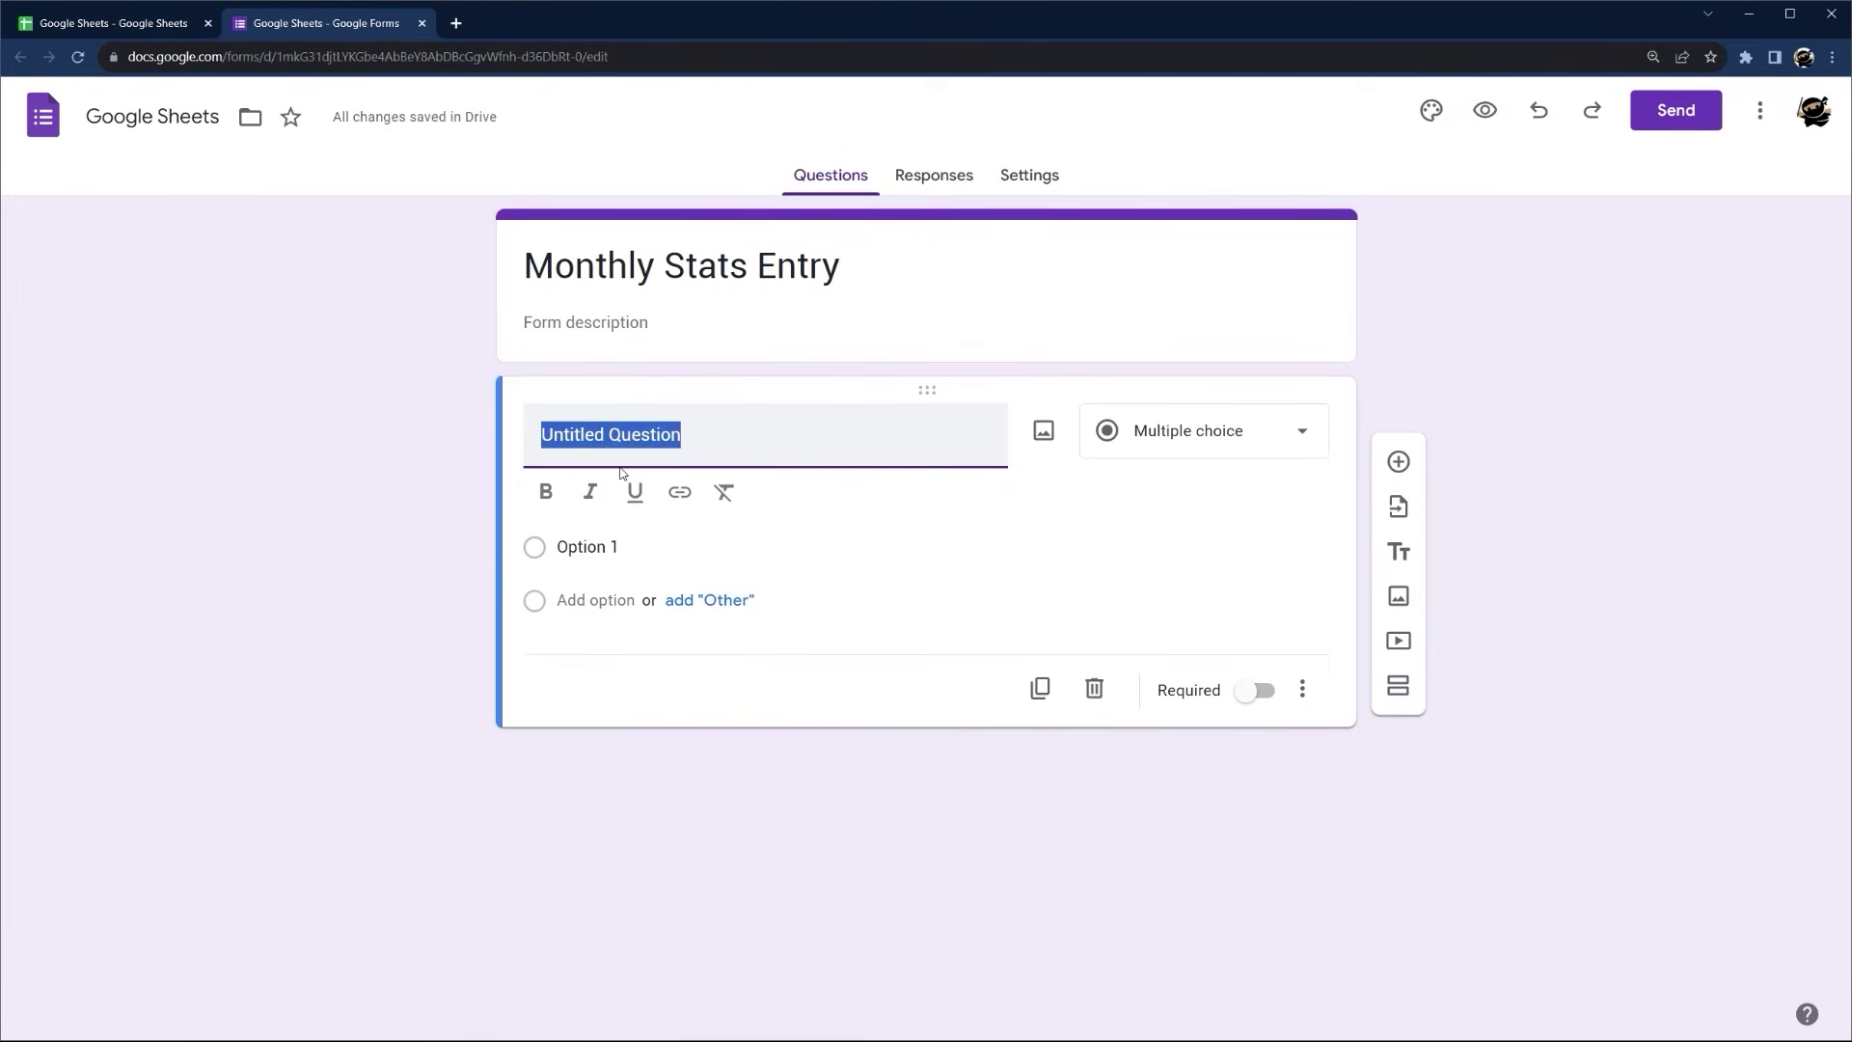
text(Date)
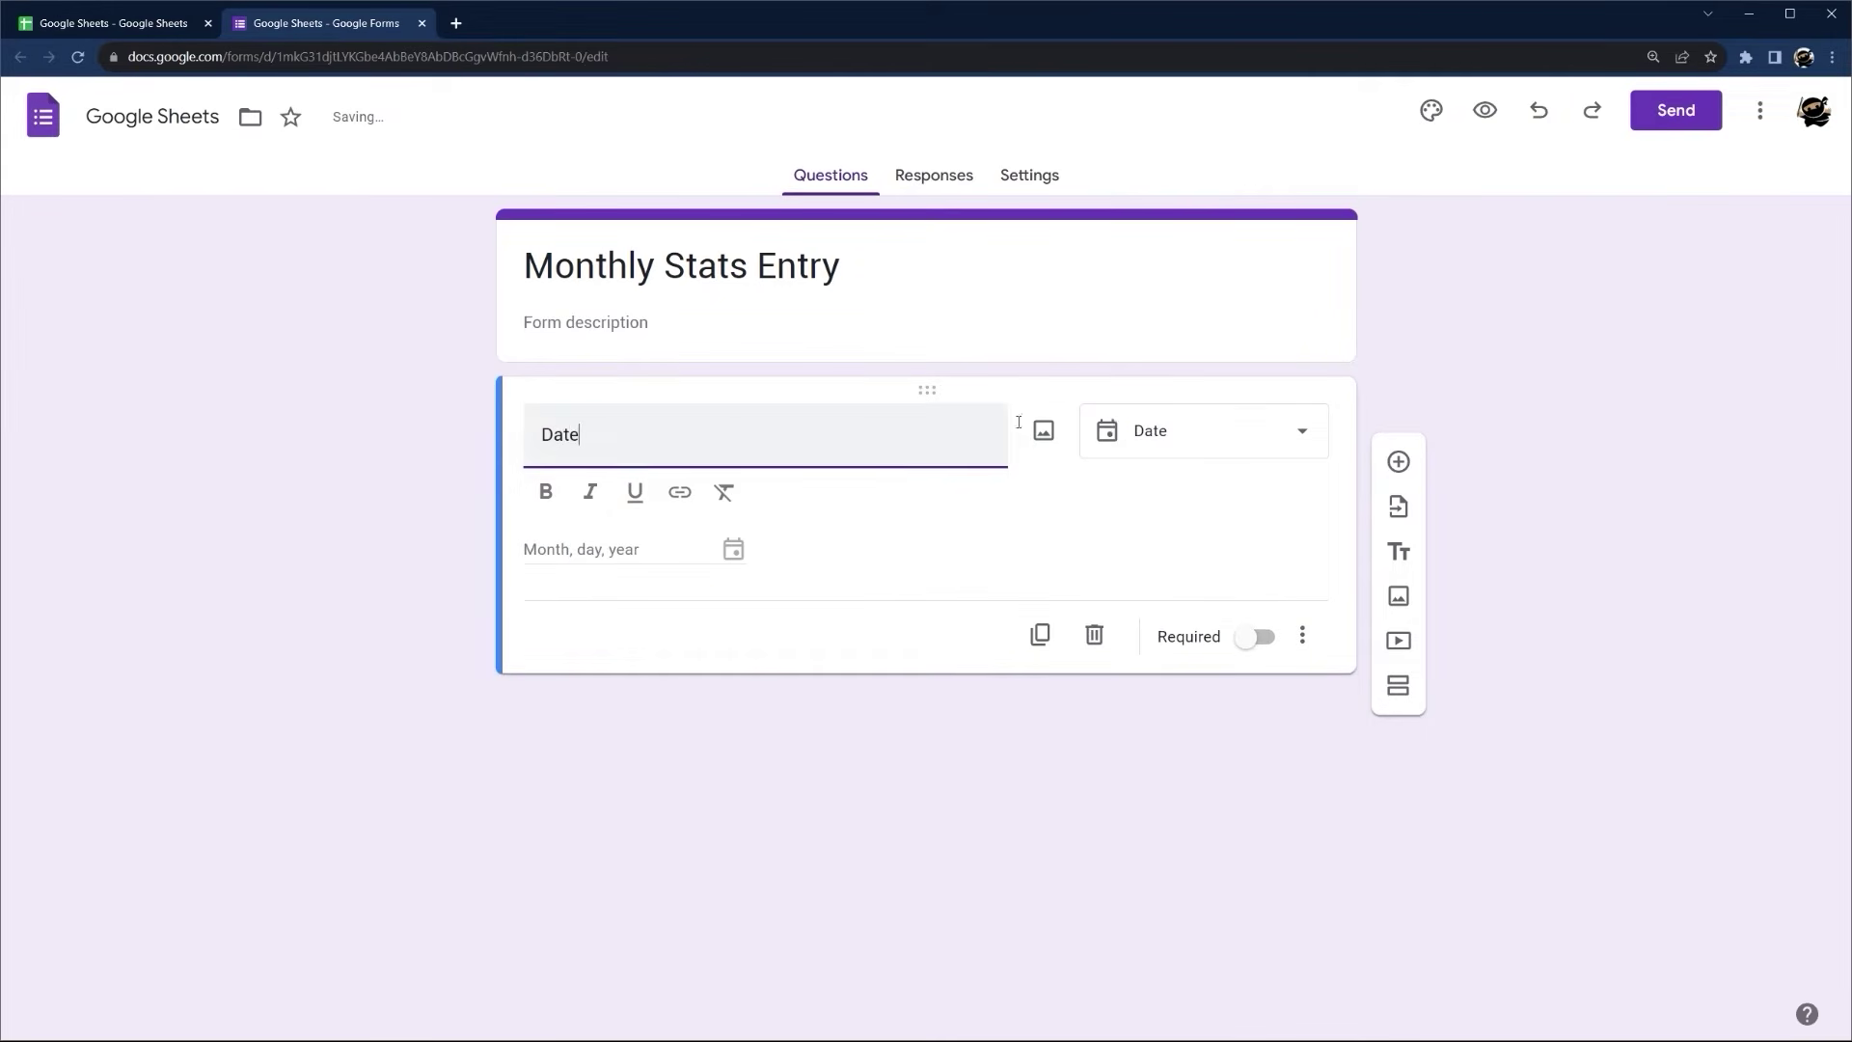
click(1114, 424)
click(830, 550)
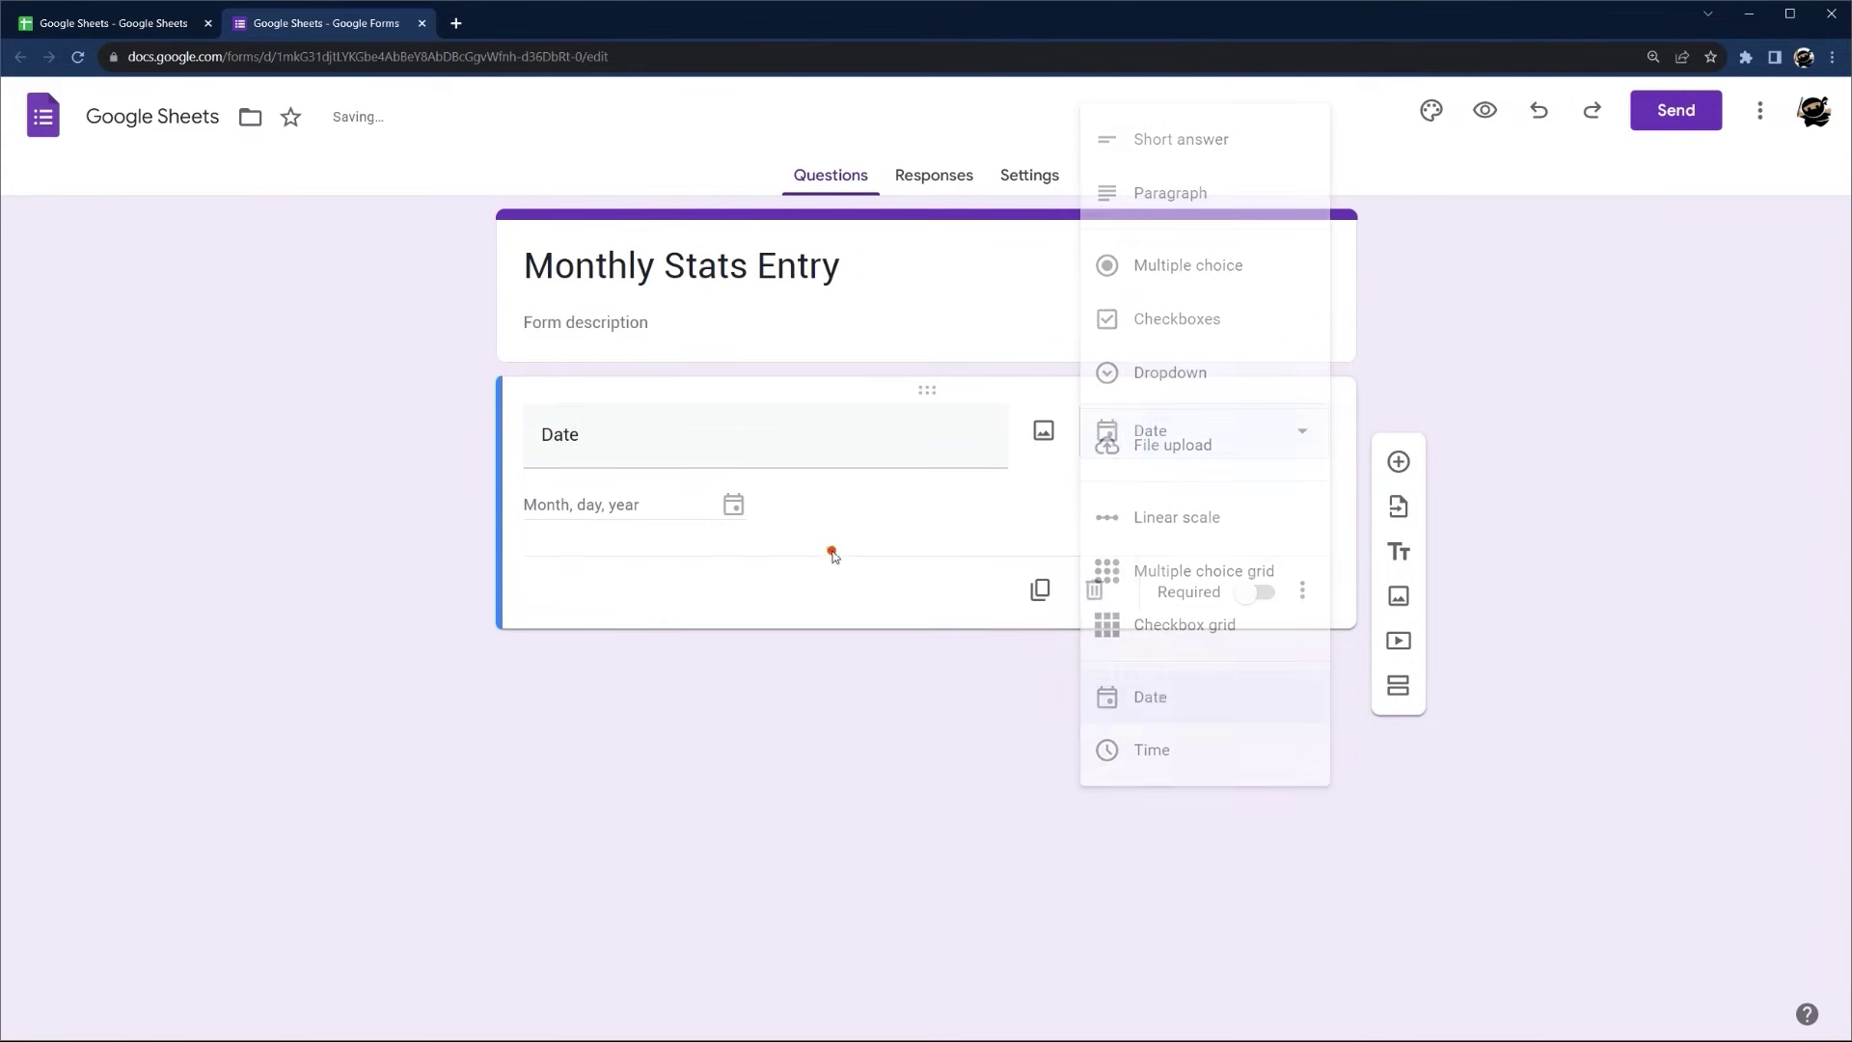
Add three short-answer questions titled "Gross Sales", "Expenses" and "Units" below the Date question
click(1400, 463)
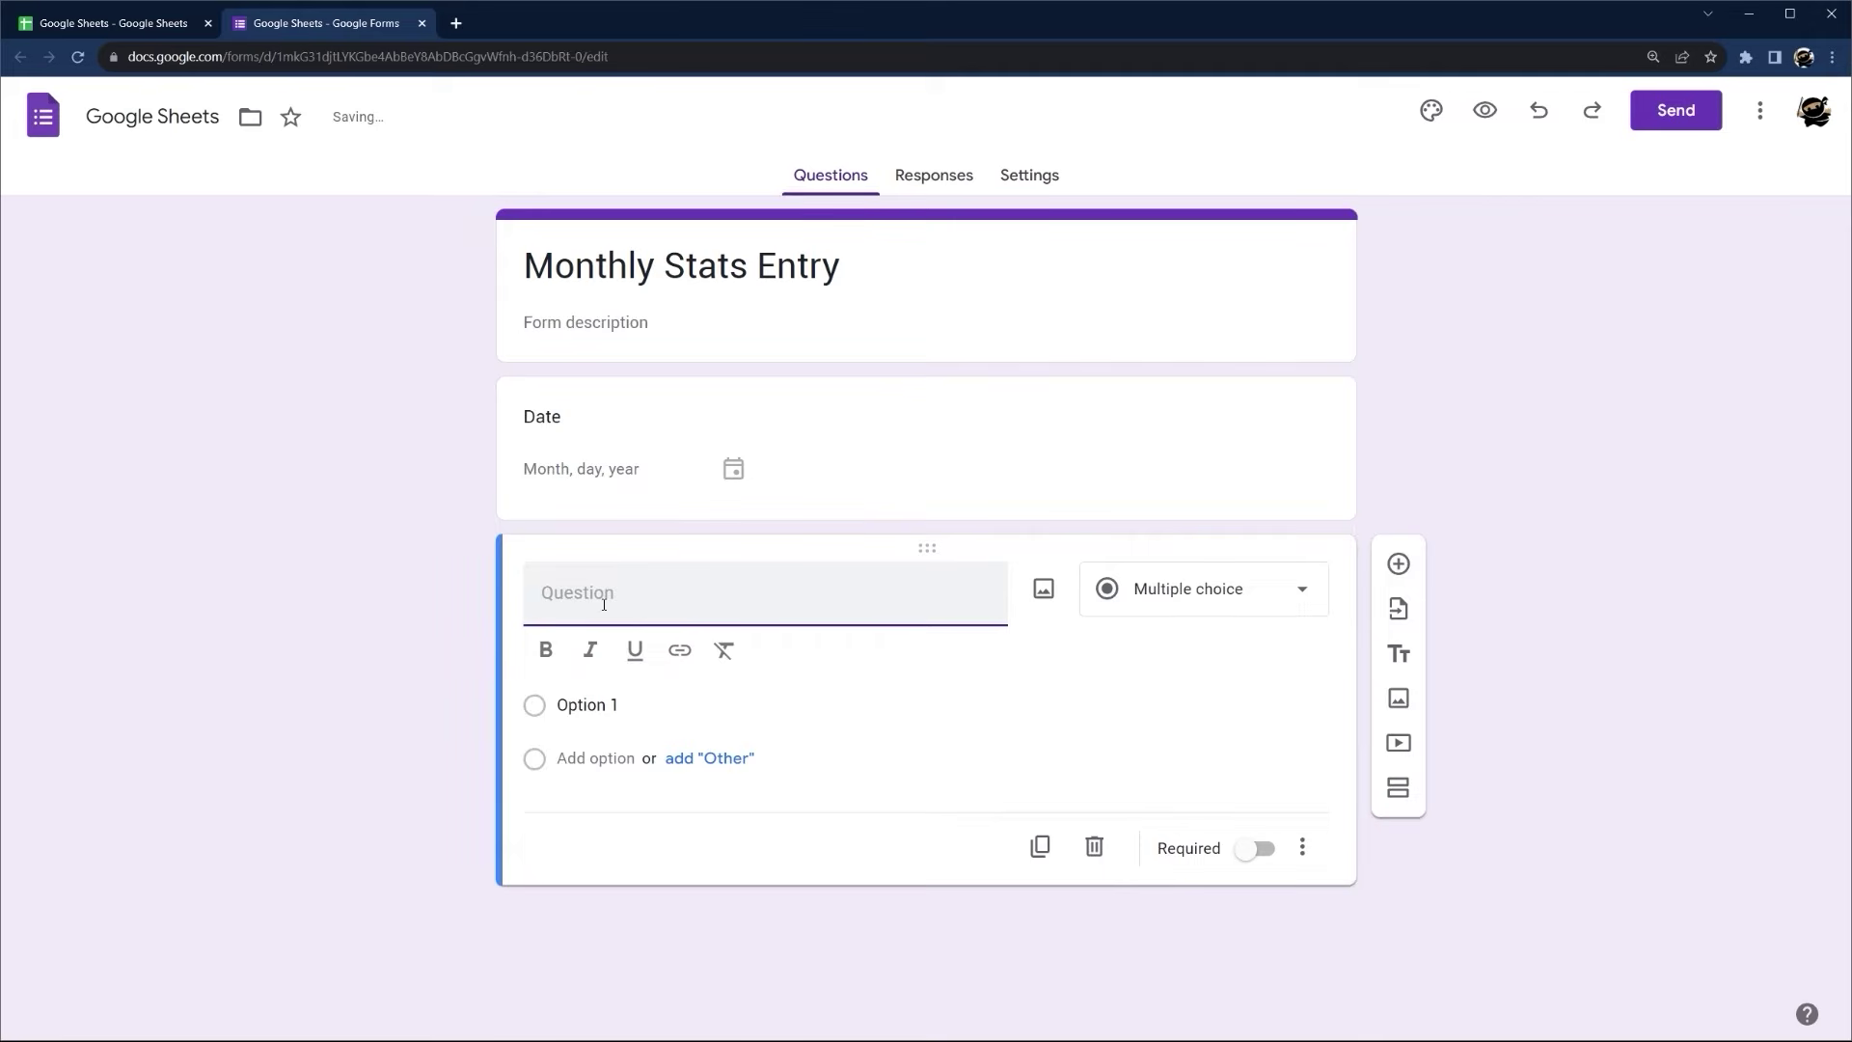
text(Gross Sales)
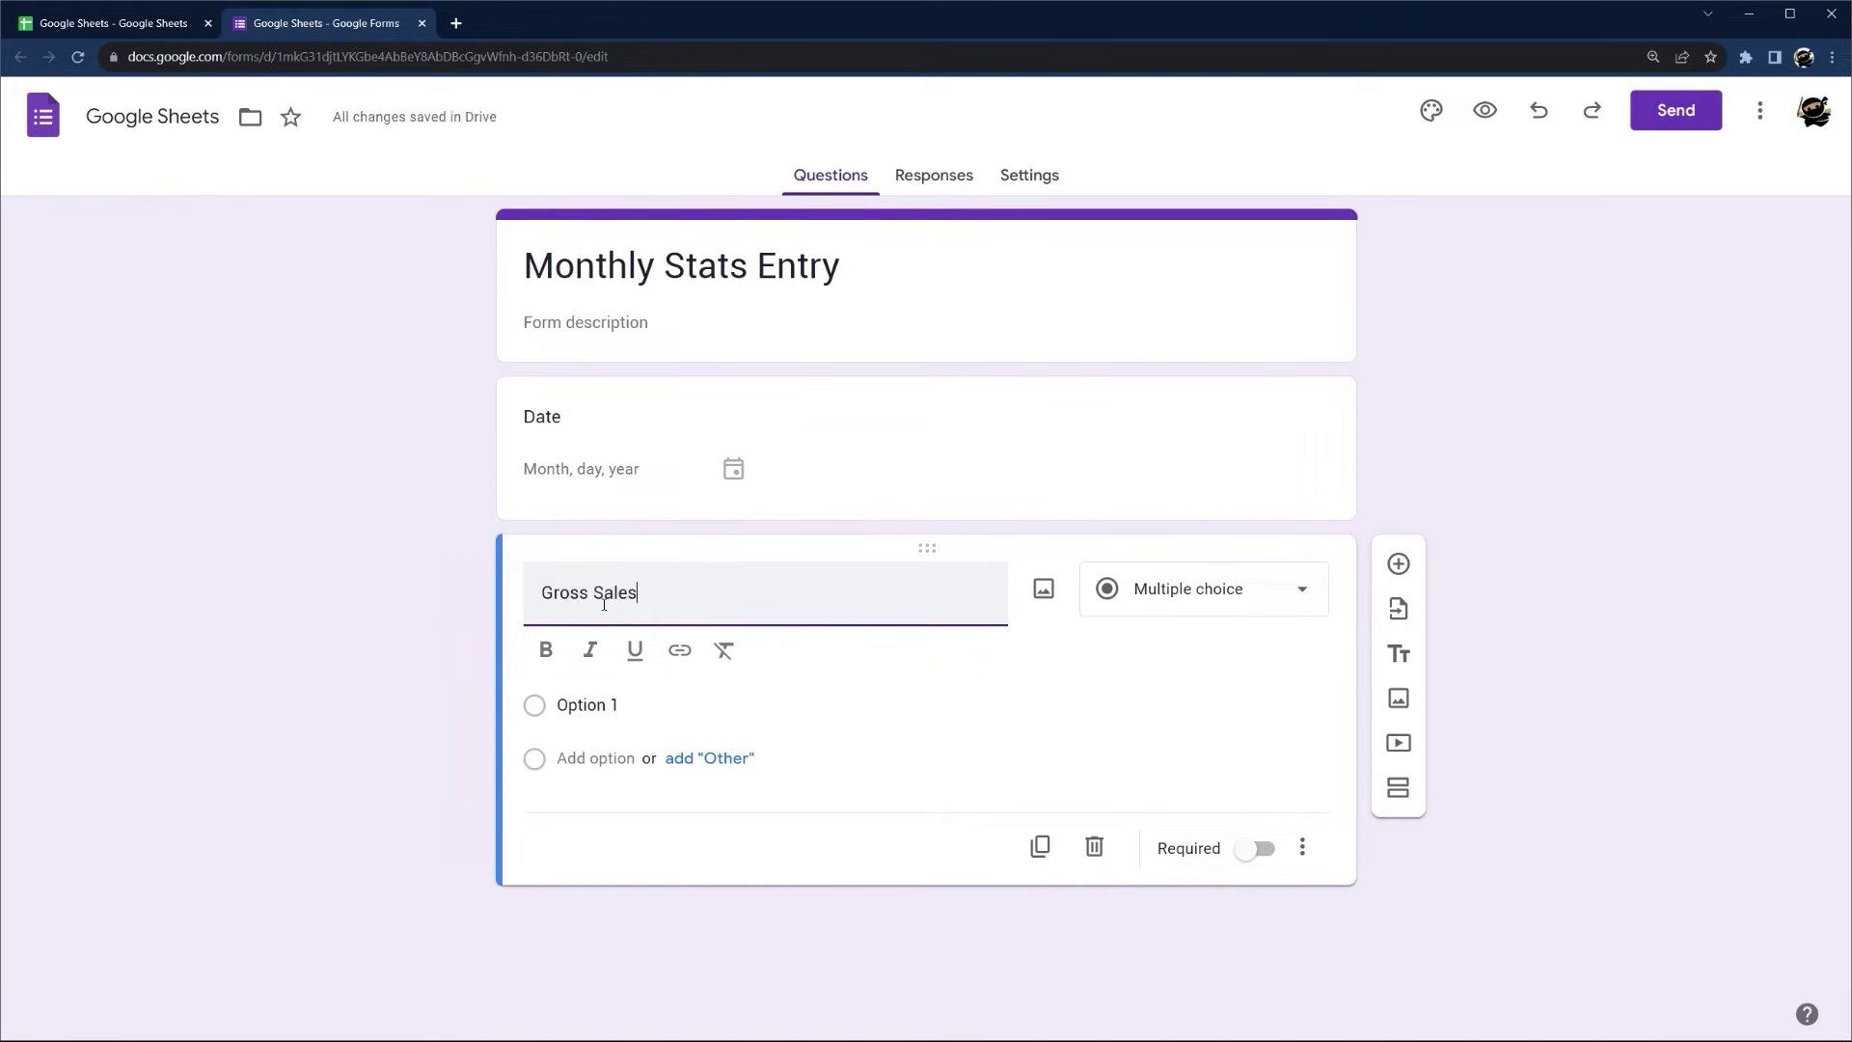
click(1398, 564)
text(Exp)
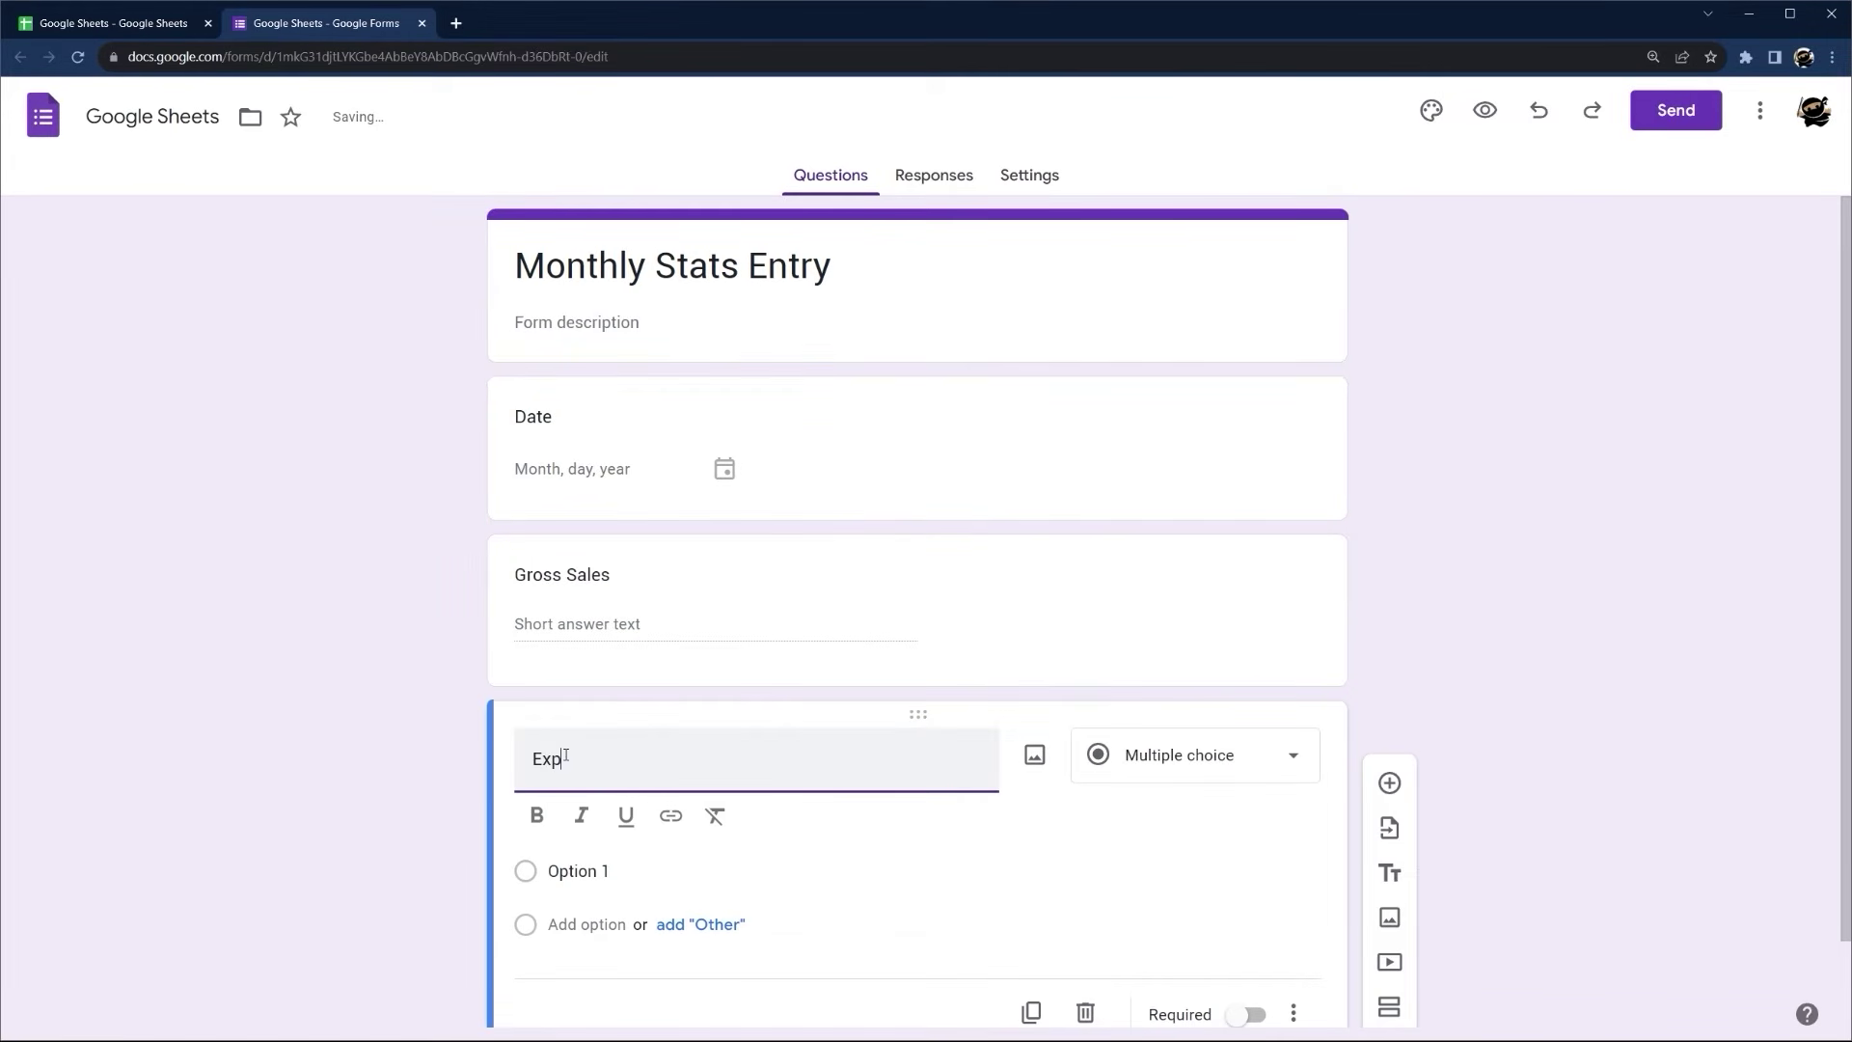
text(enses)
click(1388, 782)
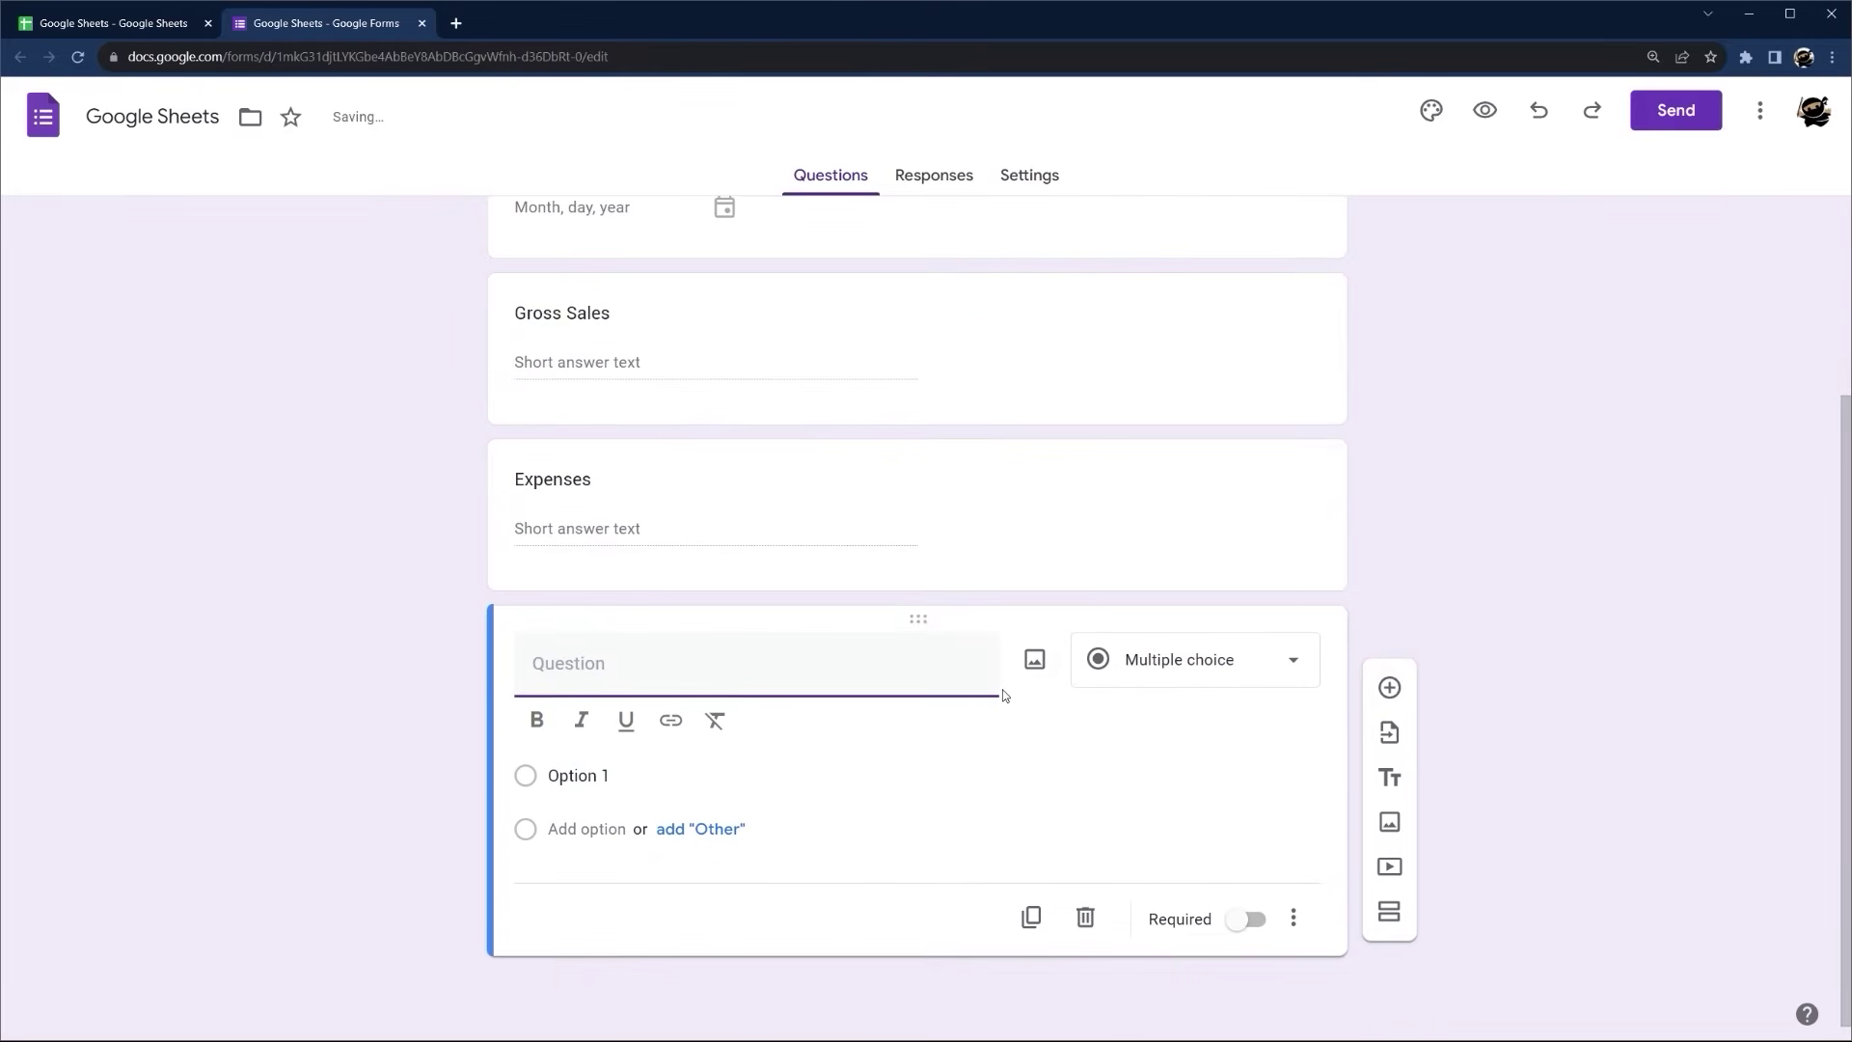
text(Units)
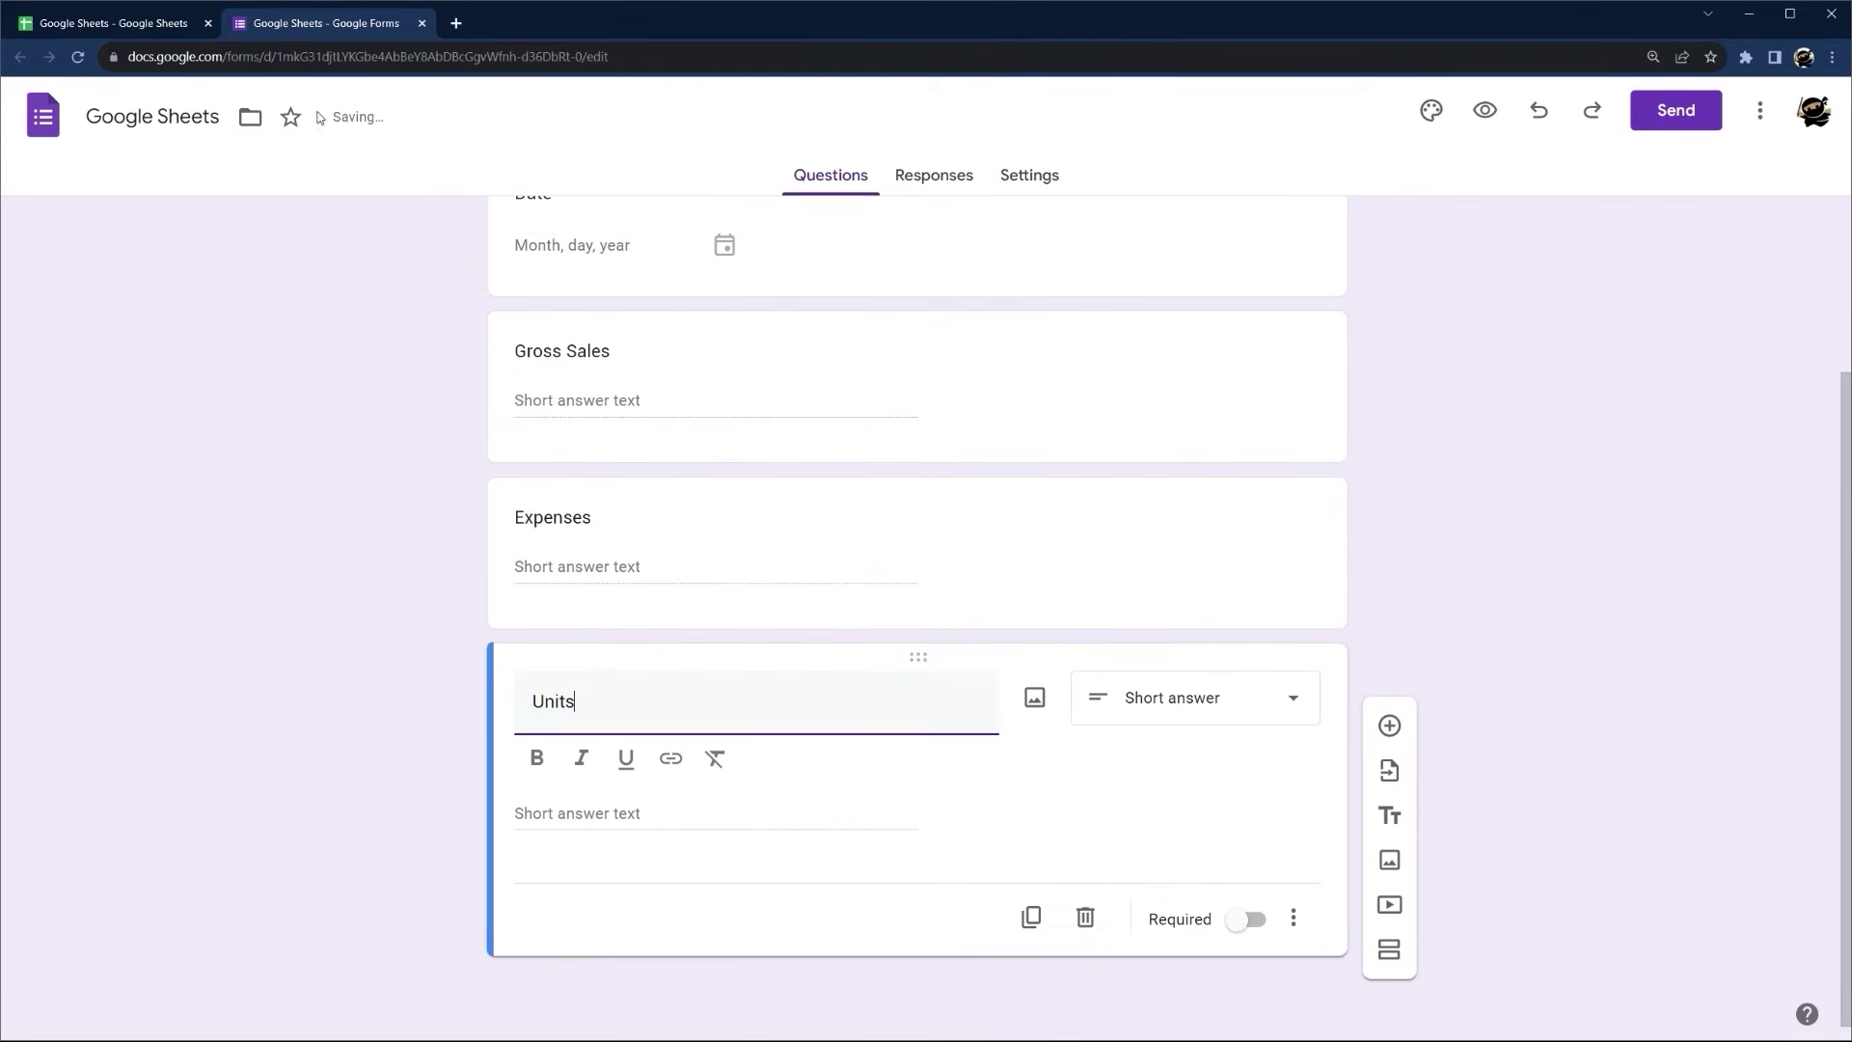
Compare the form's questions with the sales table headings and check the January profit and gross margin cells in the spreadsheet
click(136, 23)
click(219, 409)
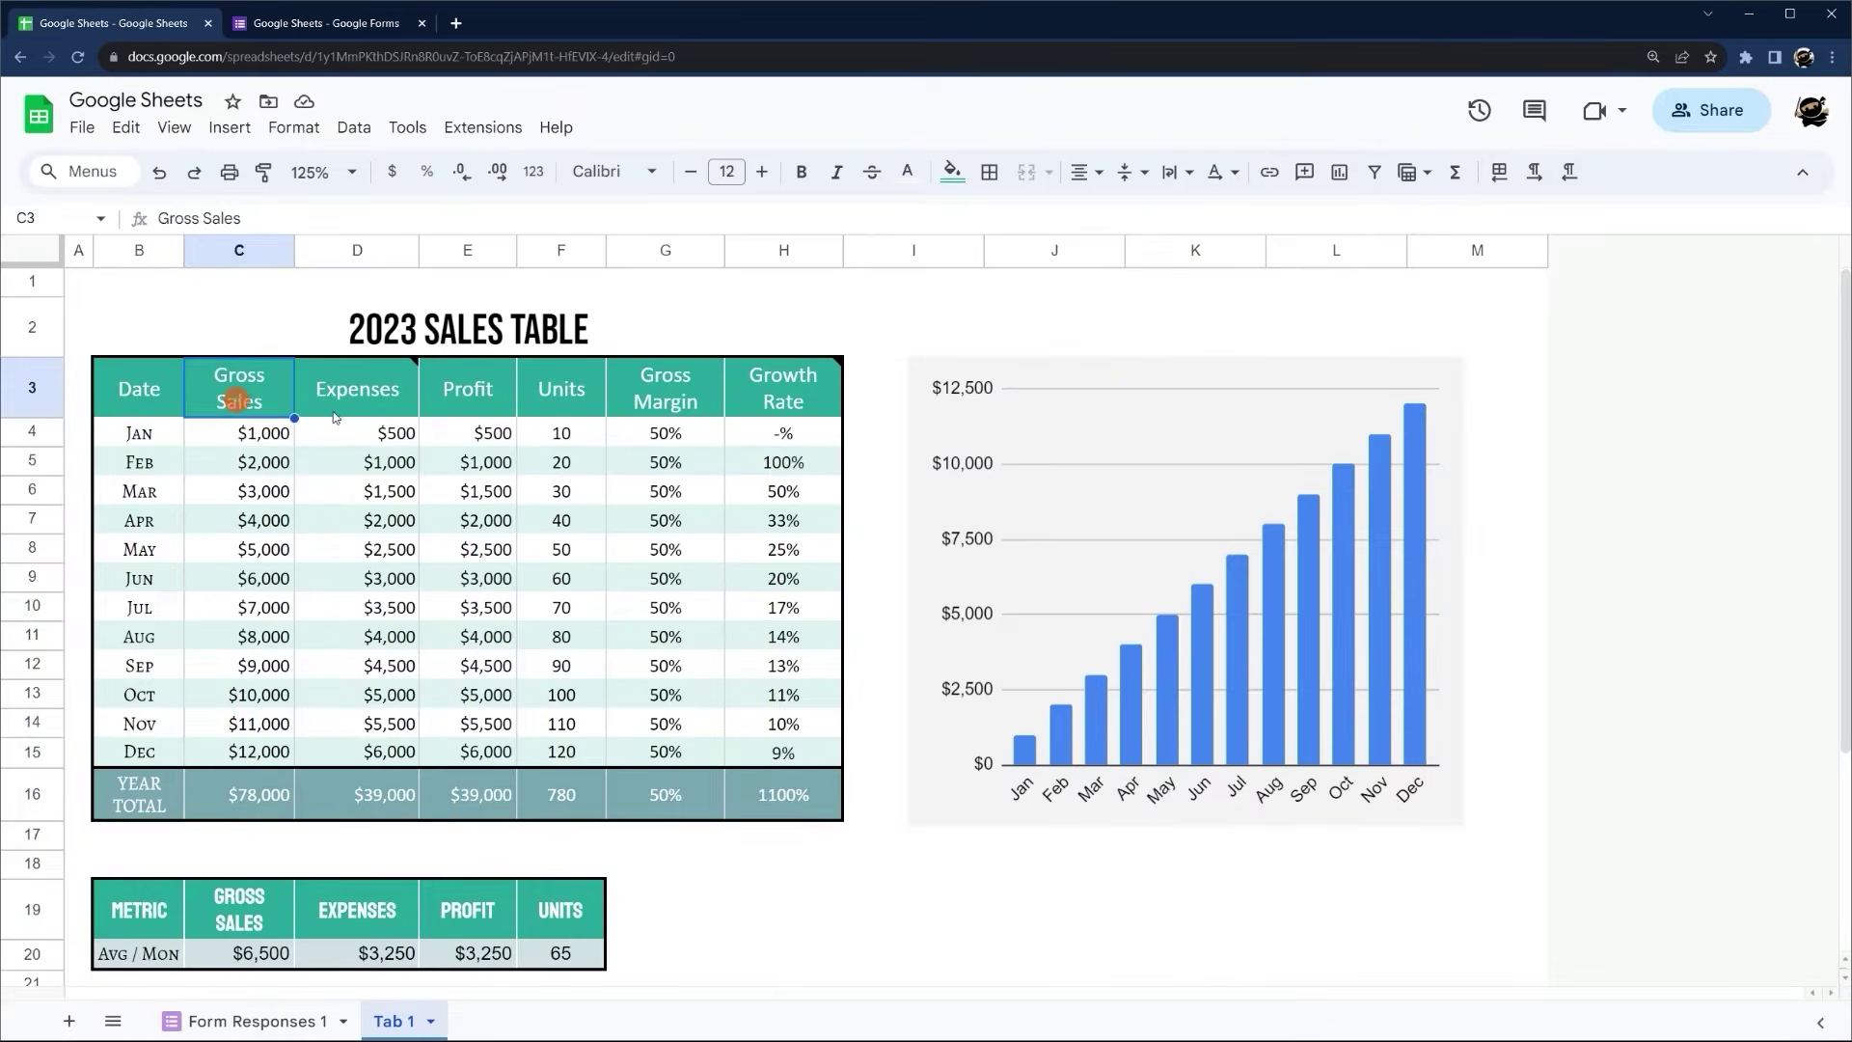
click(357, 389)
click(714, 405)
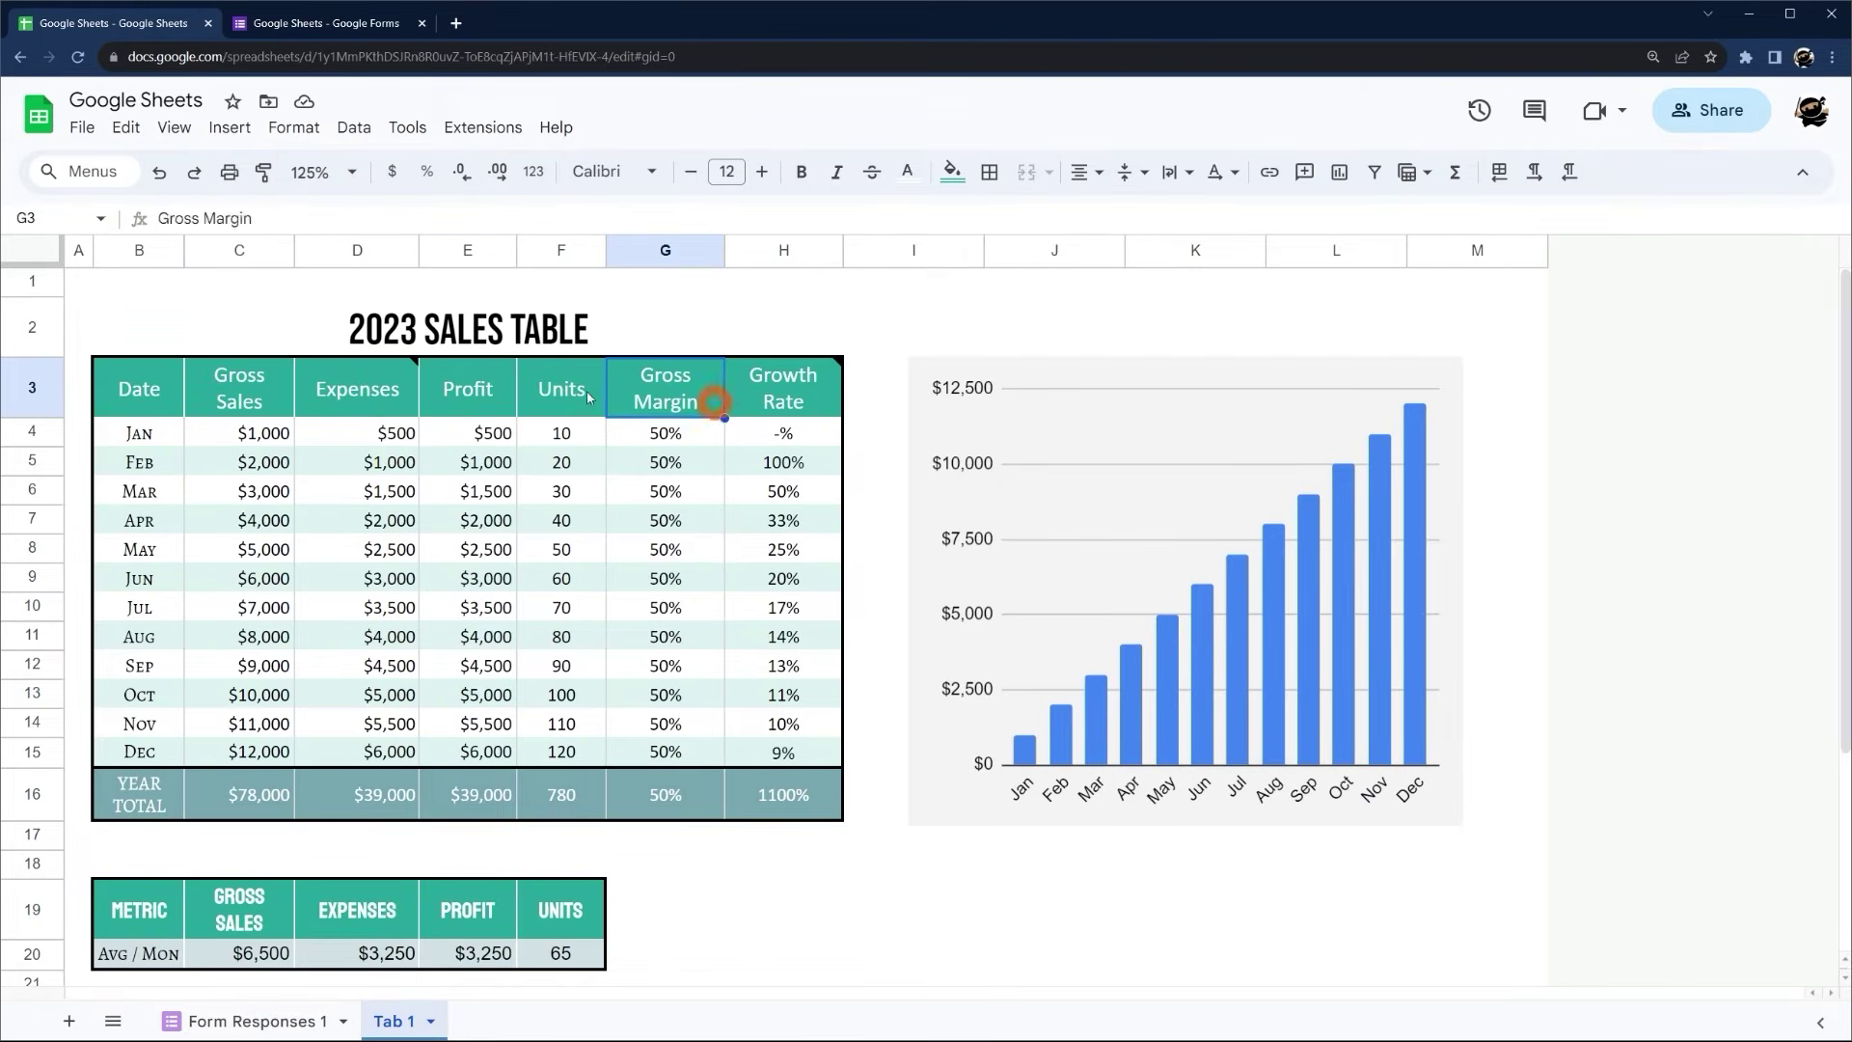
click(579, 389)
click(485, 431)
click(641, 440)
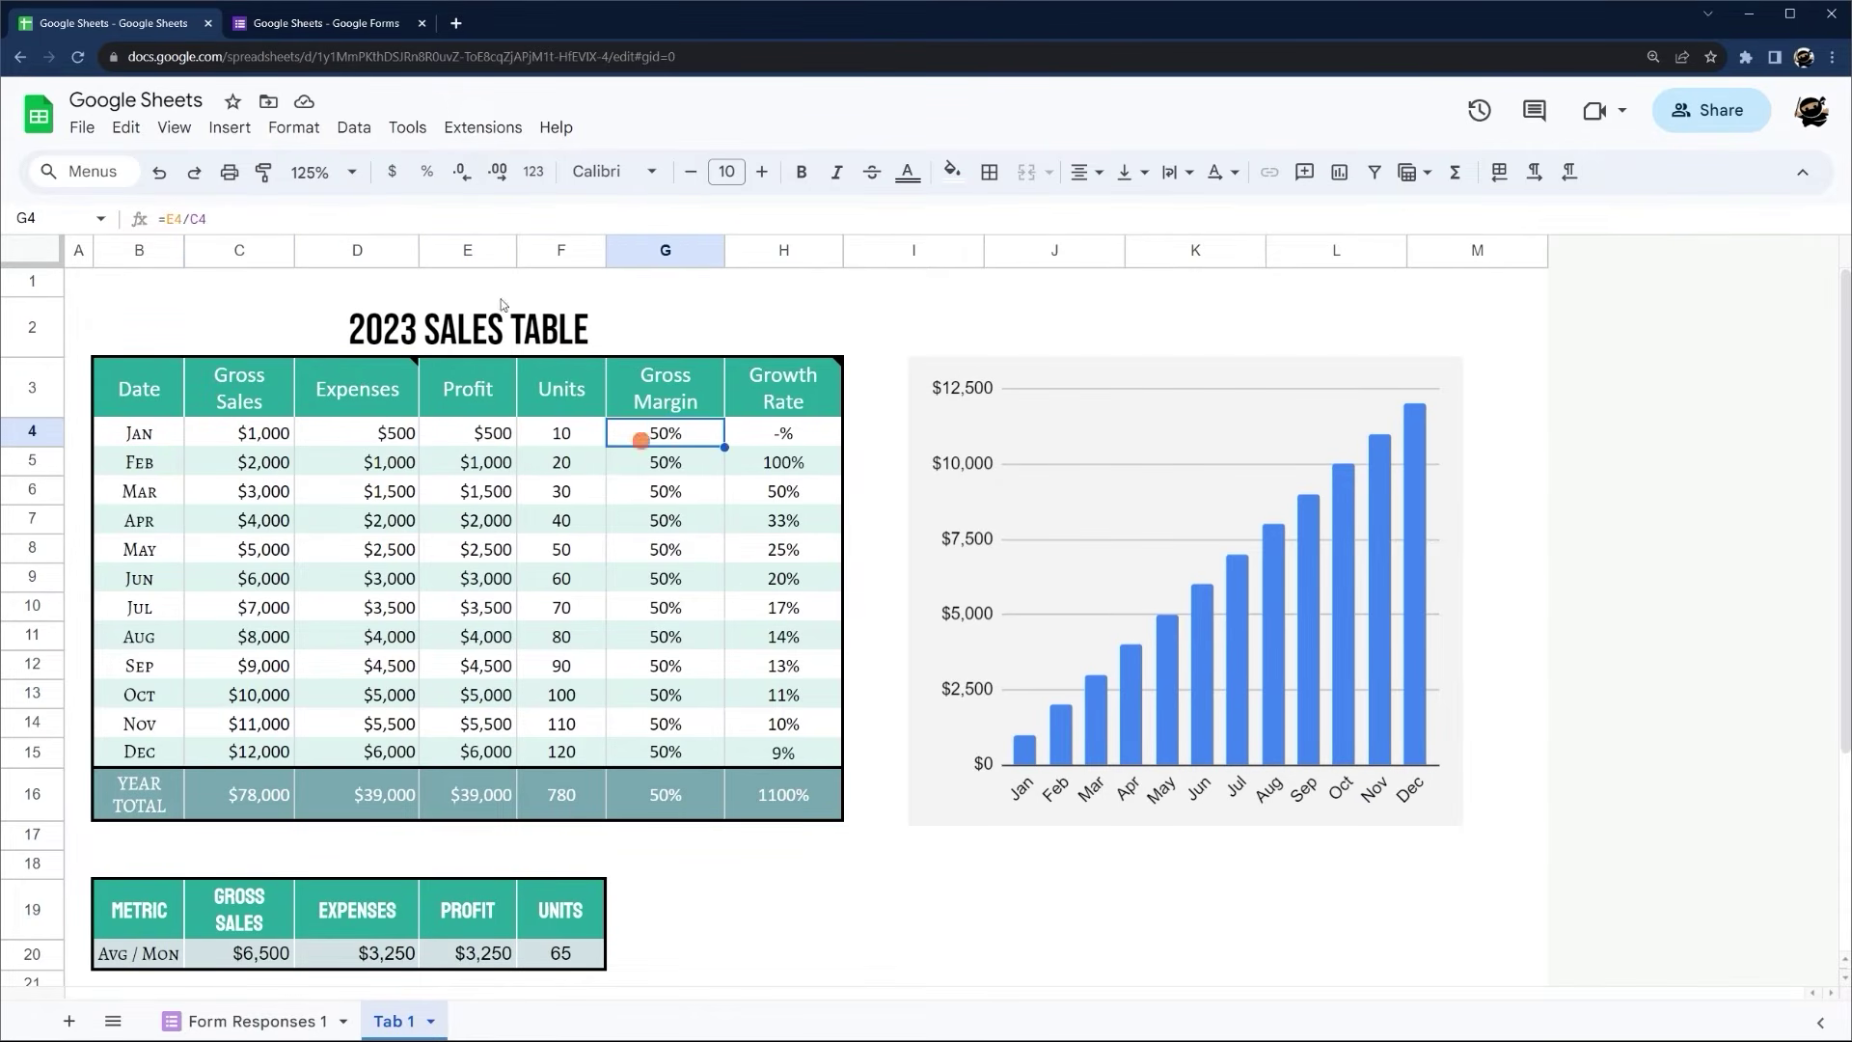
Return to the form editor, open the preview of the Monthly Stats Entry form and look over its link and questions
click(310, 29)
click(1466, 537)
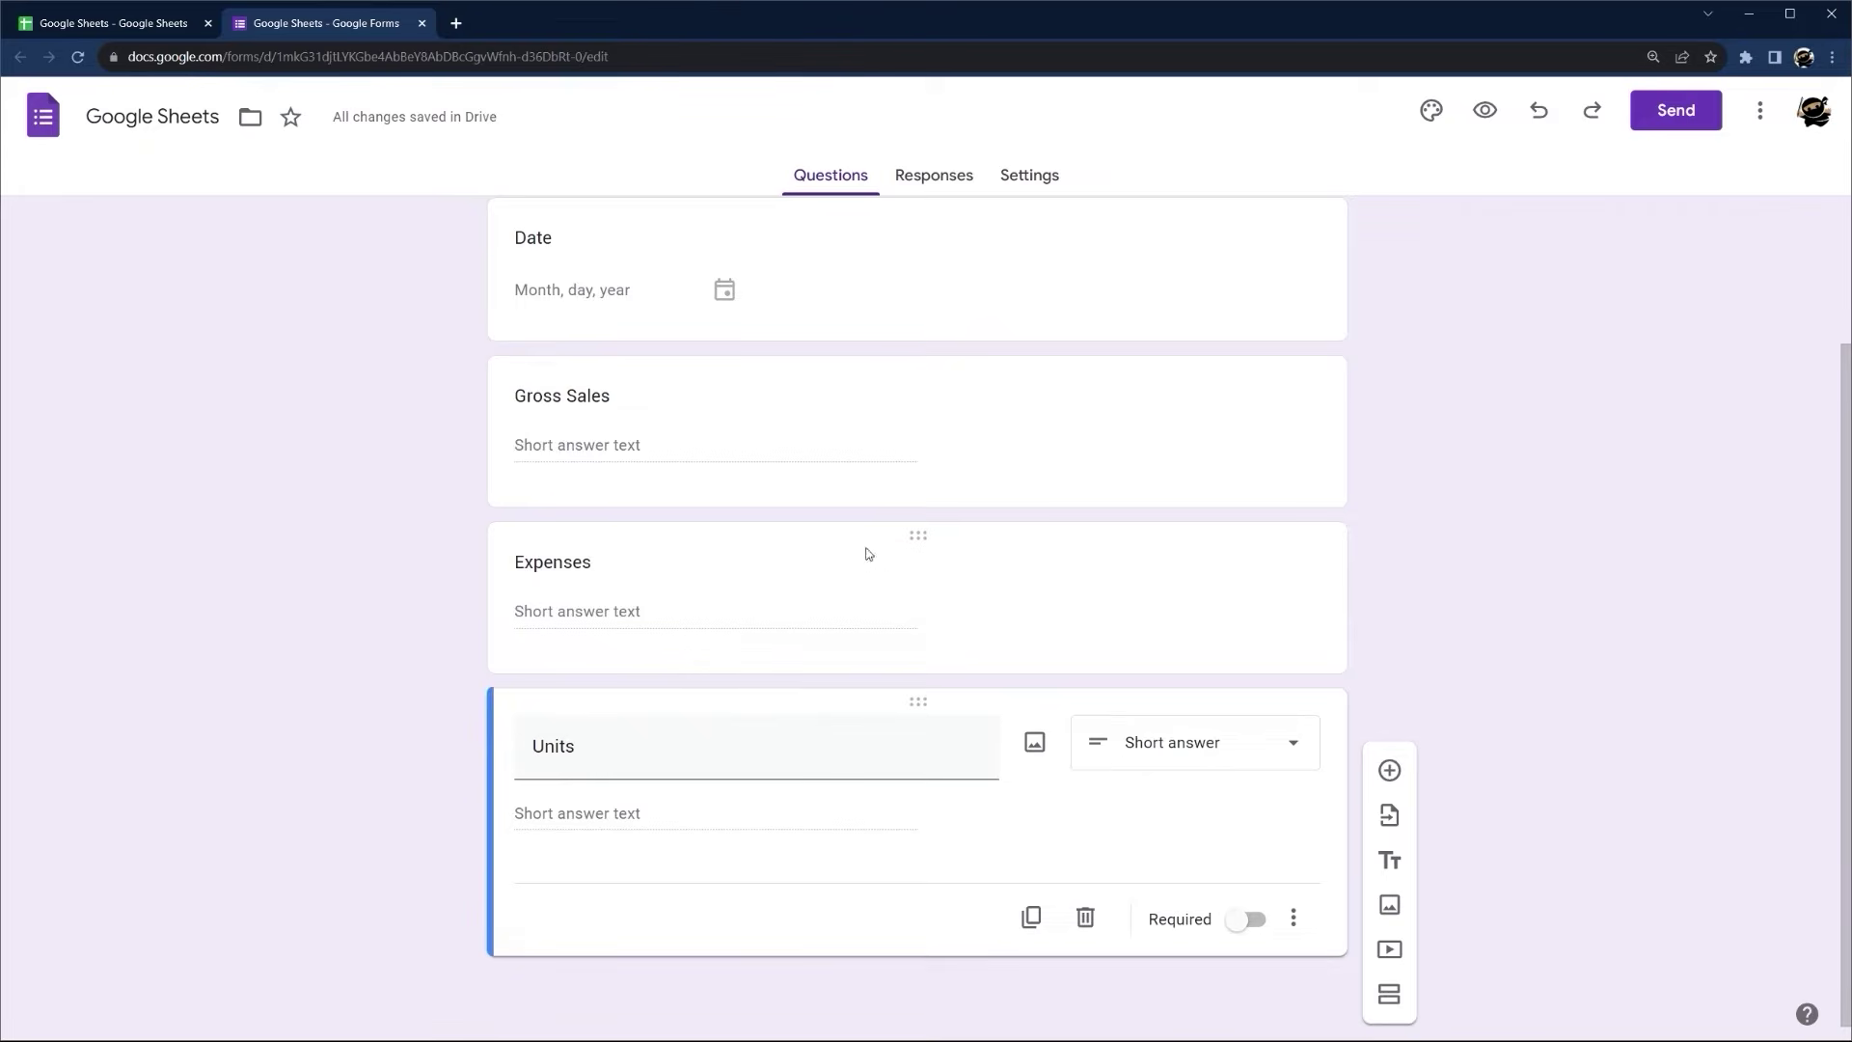
scroll(820, 434, up, 3)
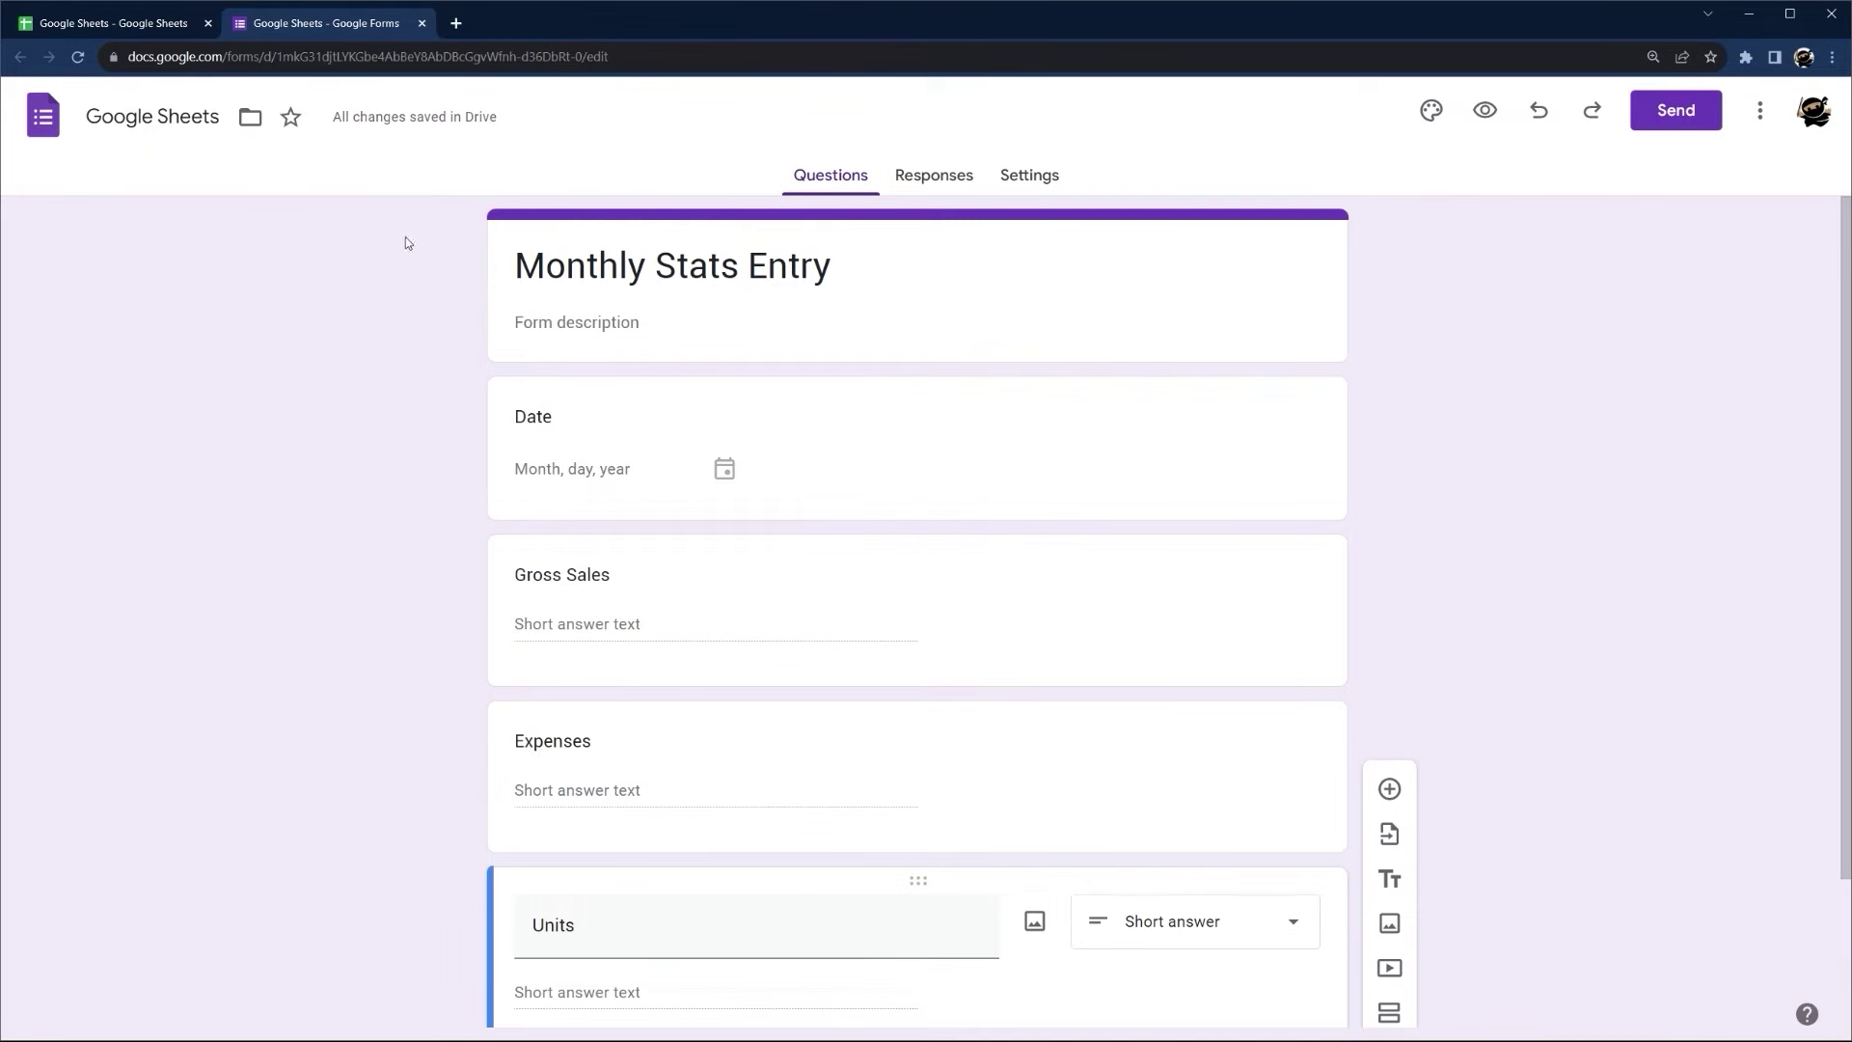
click(1485, 110)
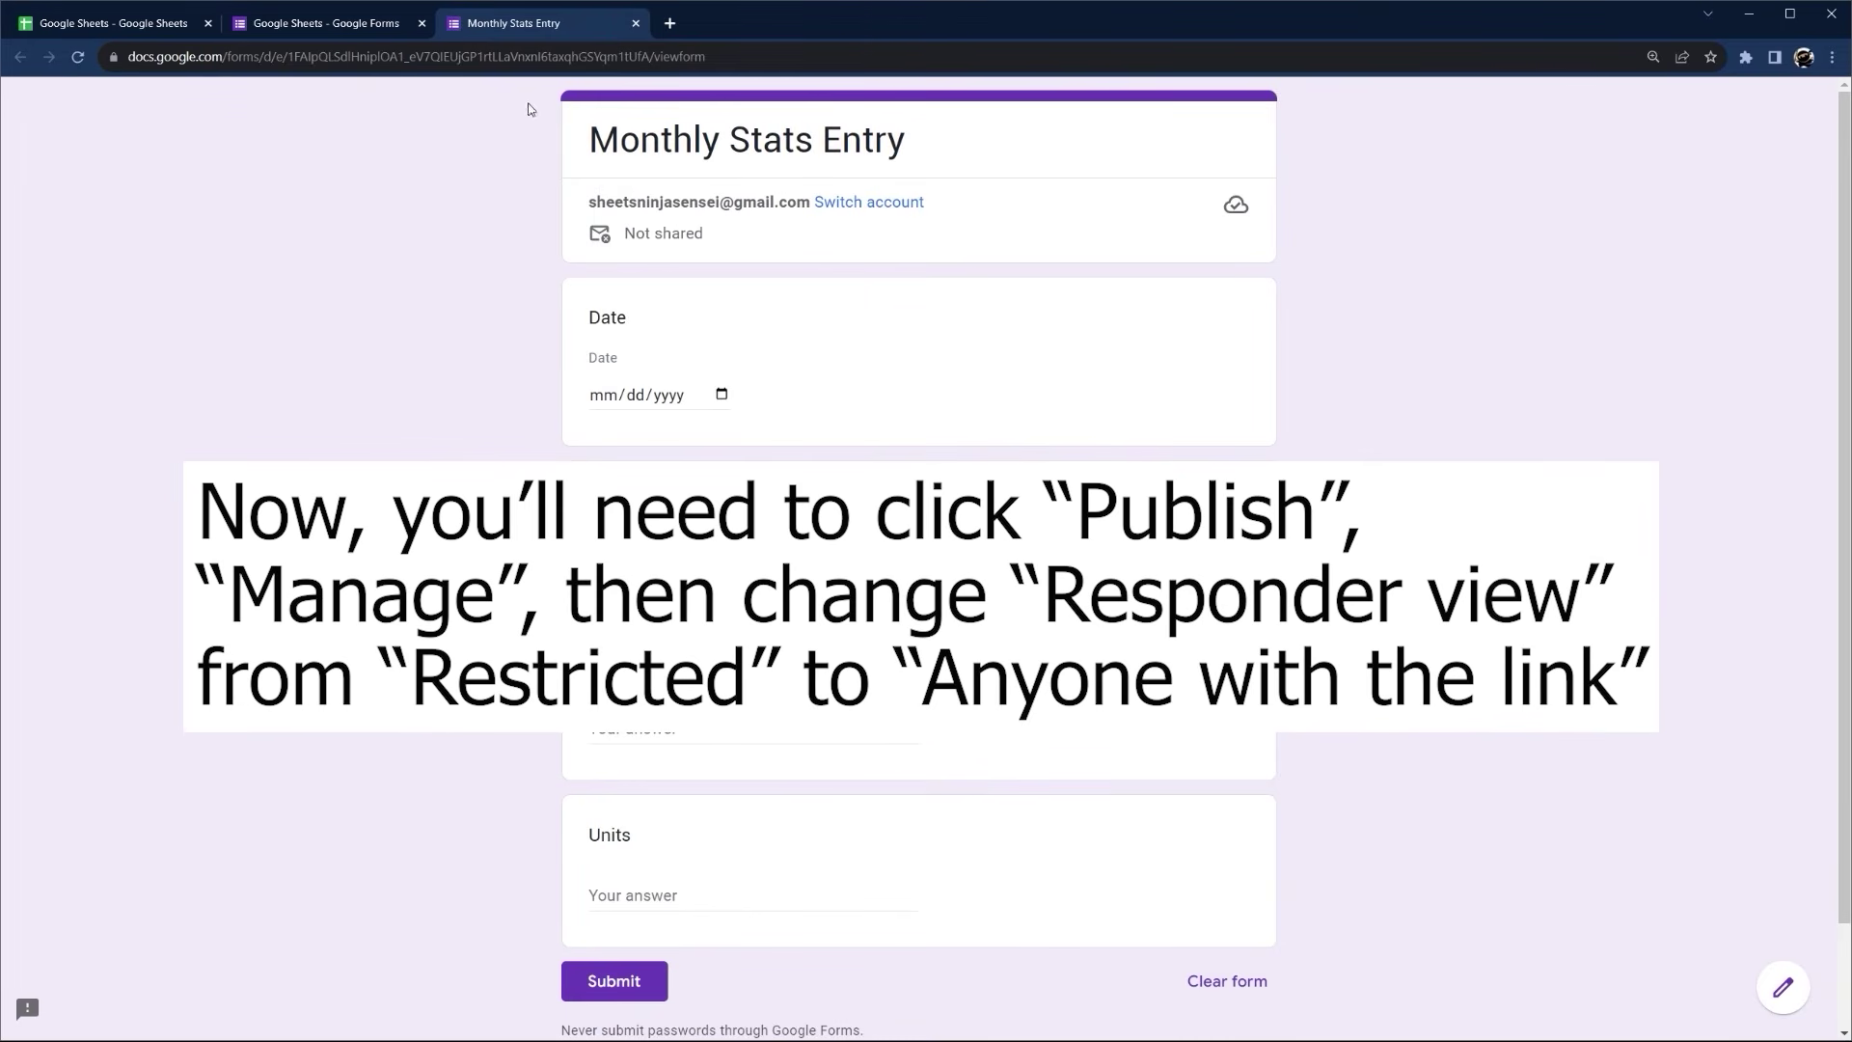
scroll(826, 438, down, 2)
scroll(827, 437, up, 2)
click(442, 60)
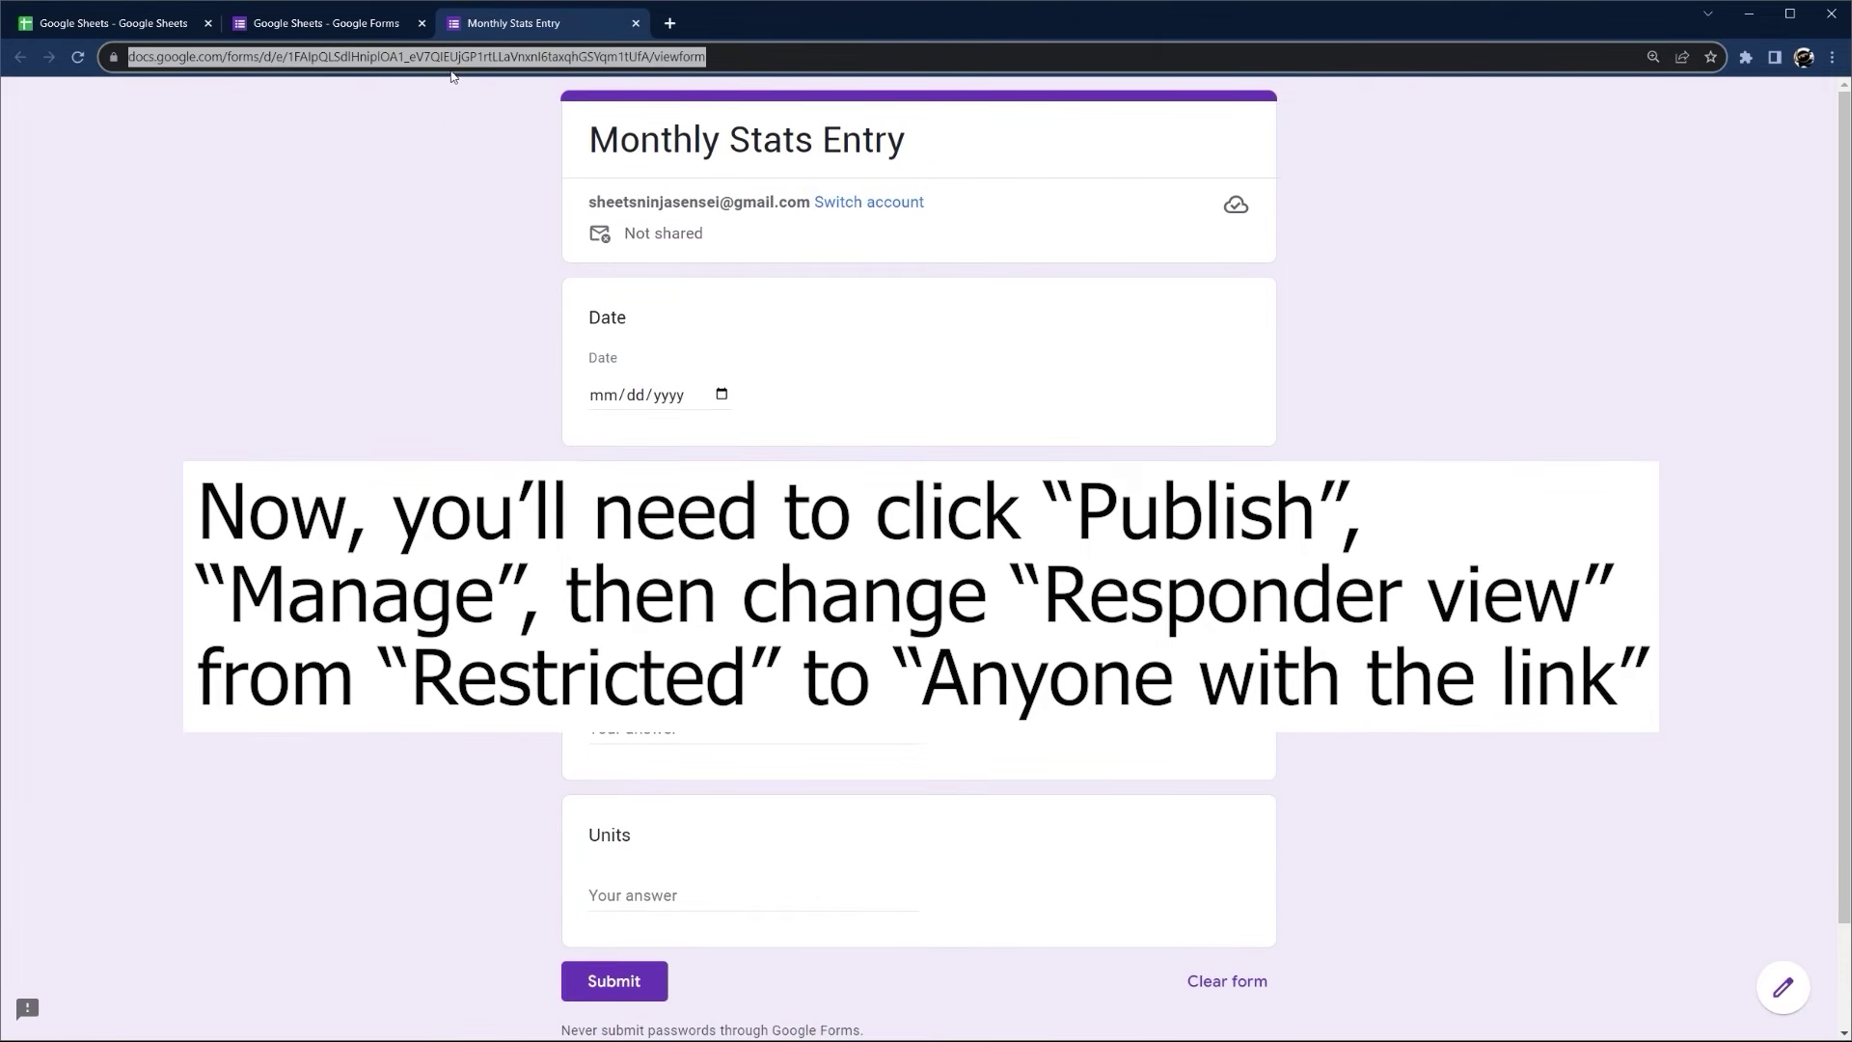
scroll(653, 512, down, 2)
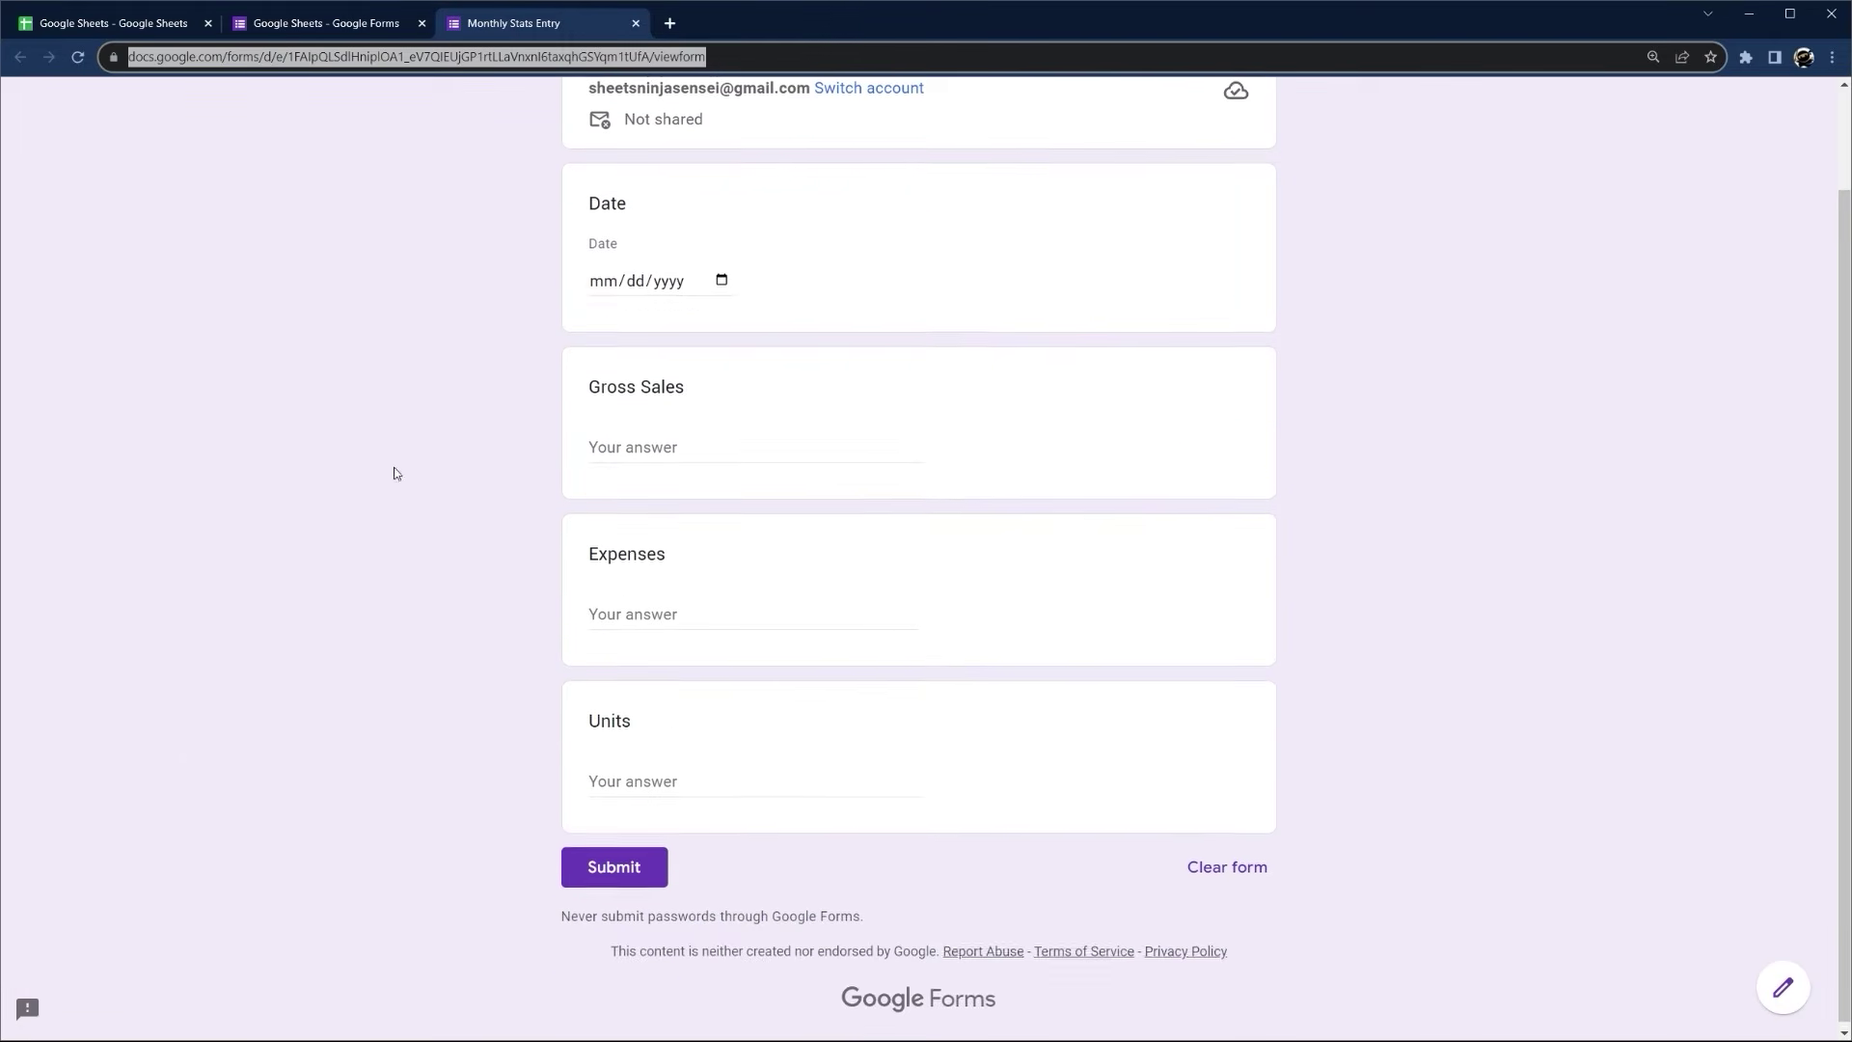
scroll(396, 472, up, 2)
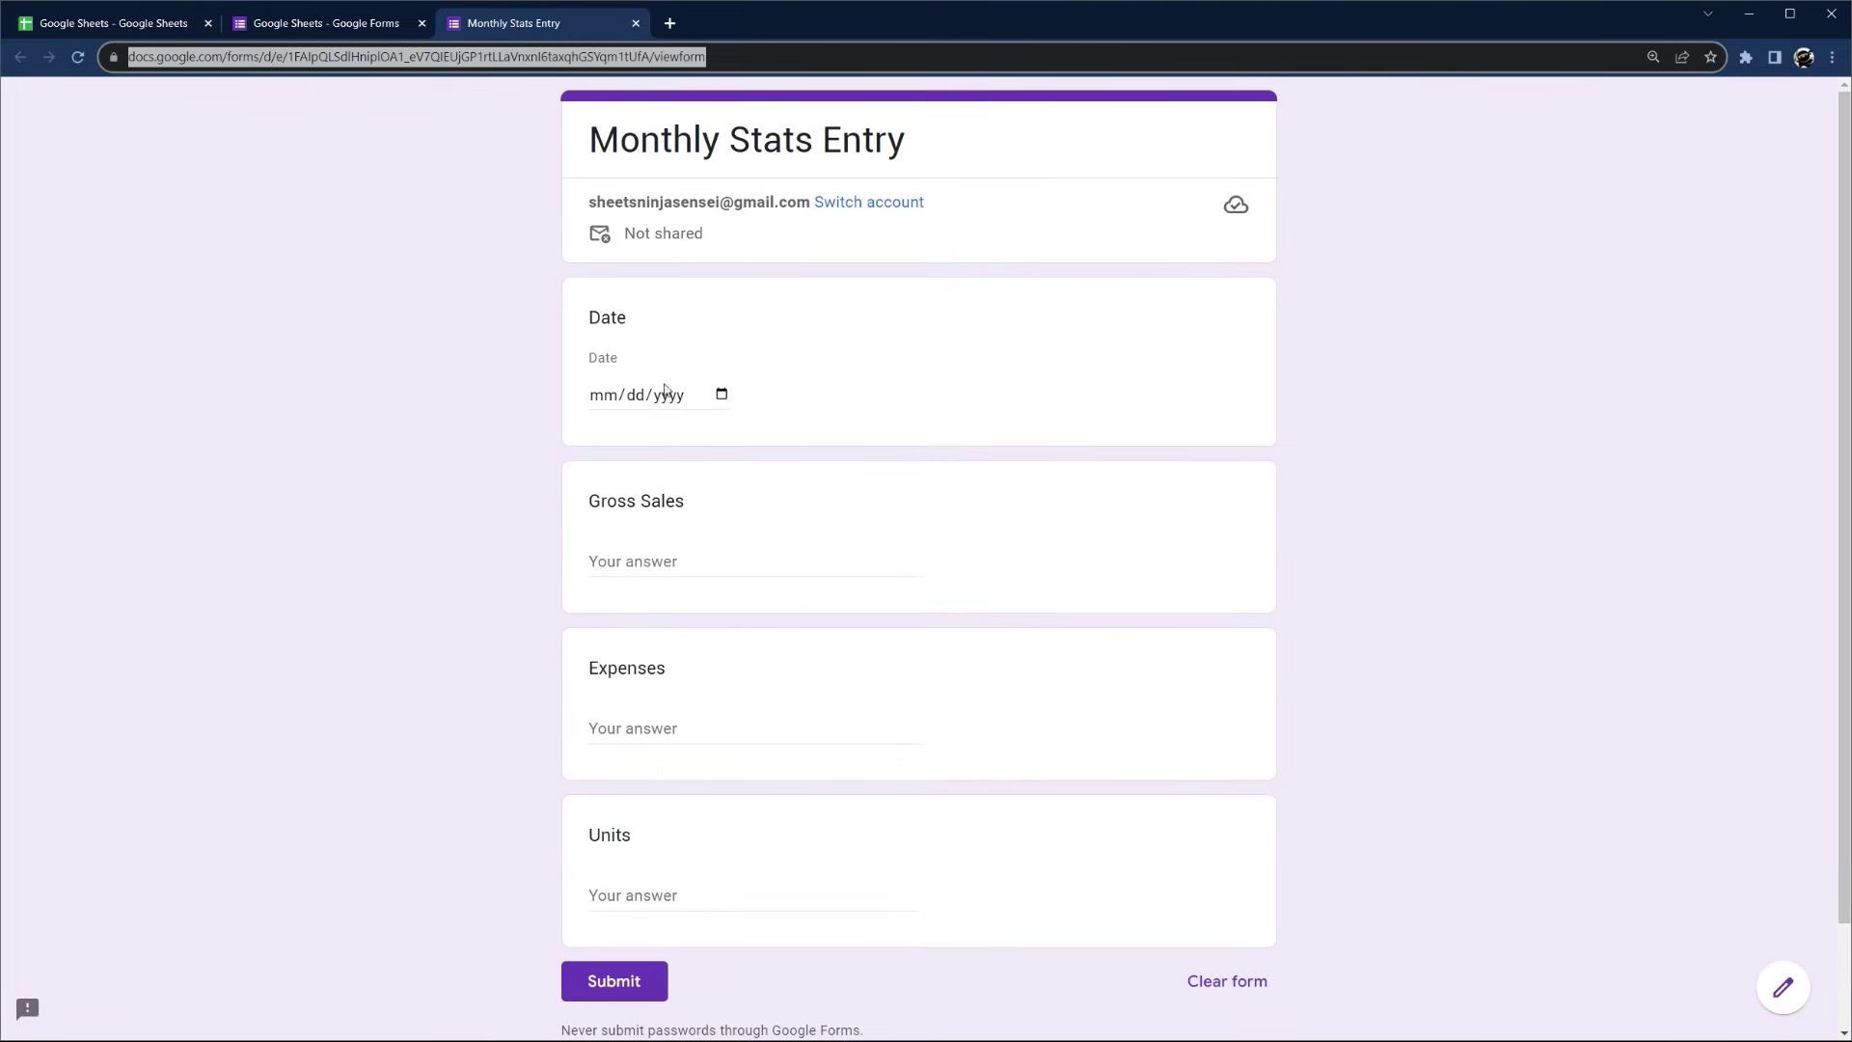
In the previewed form, set the date to 01/01/2024 and enter 13000 for Gross Sales
click(724, 394)
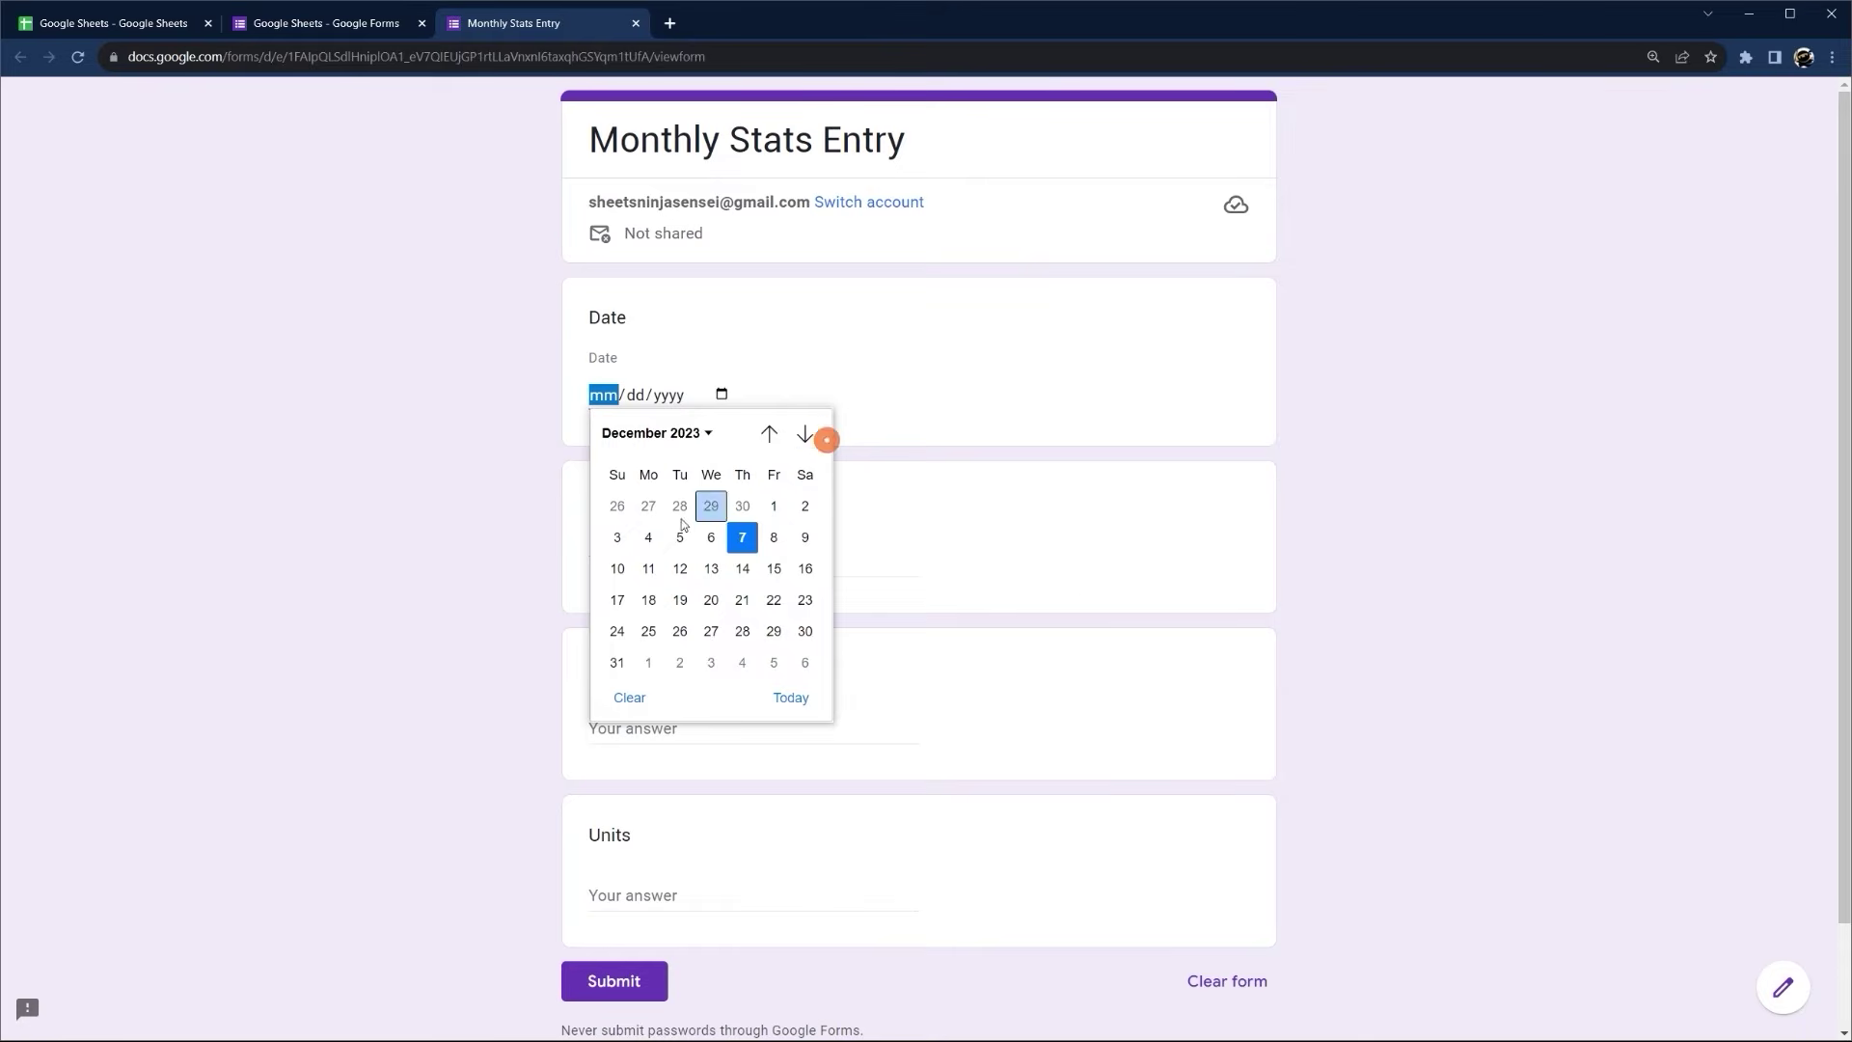
click(816, 433)
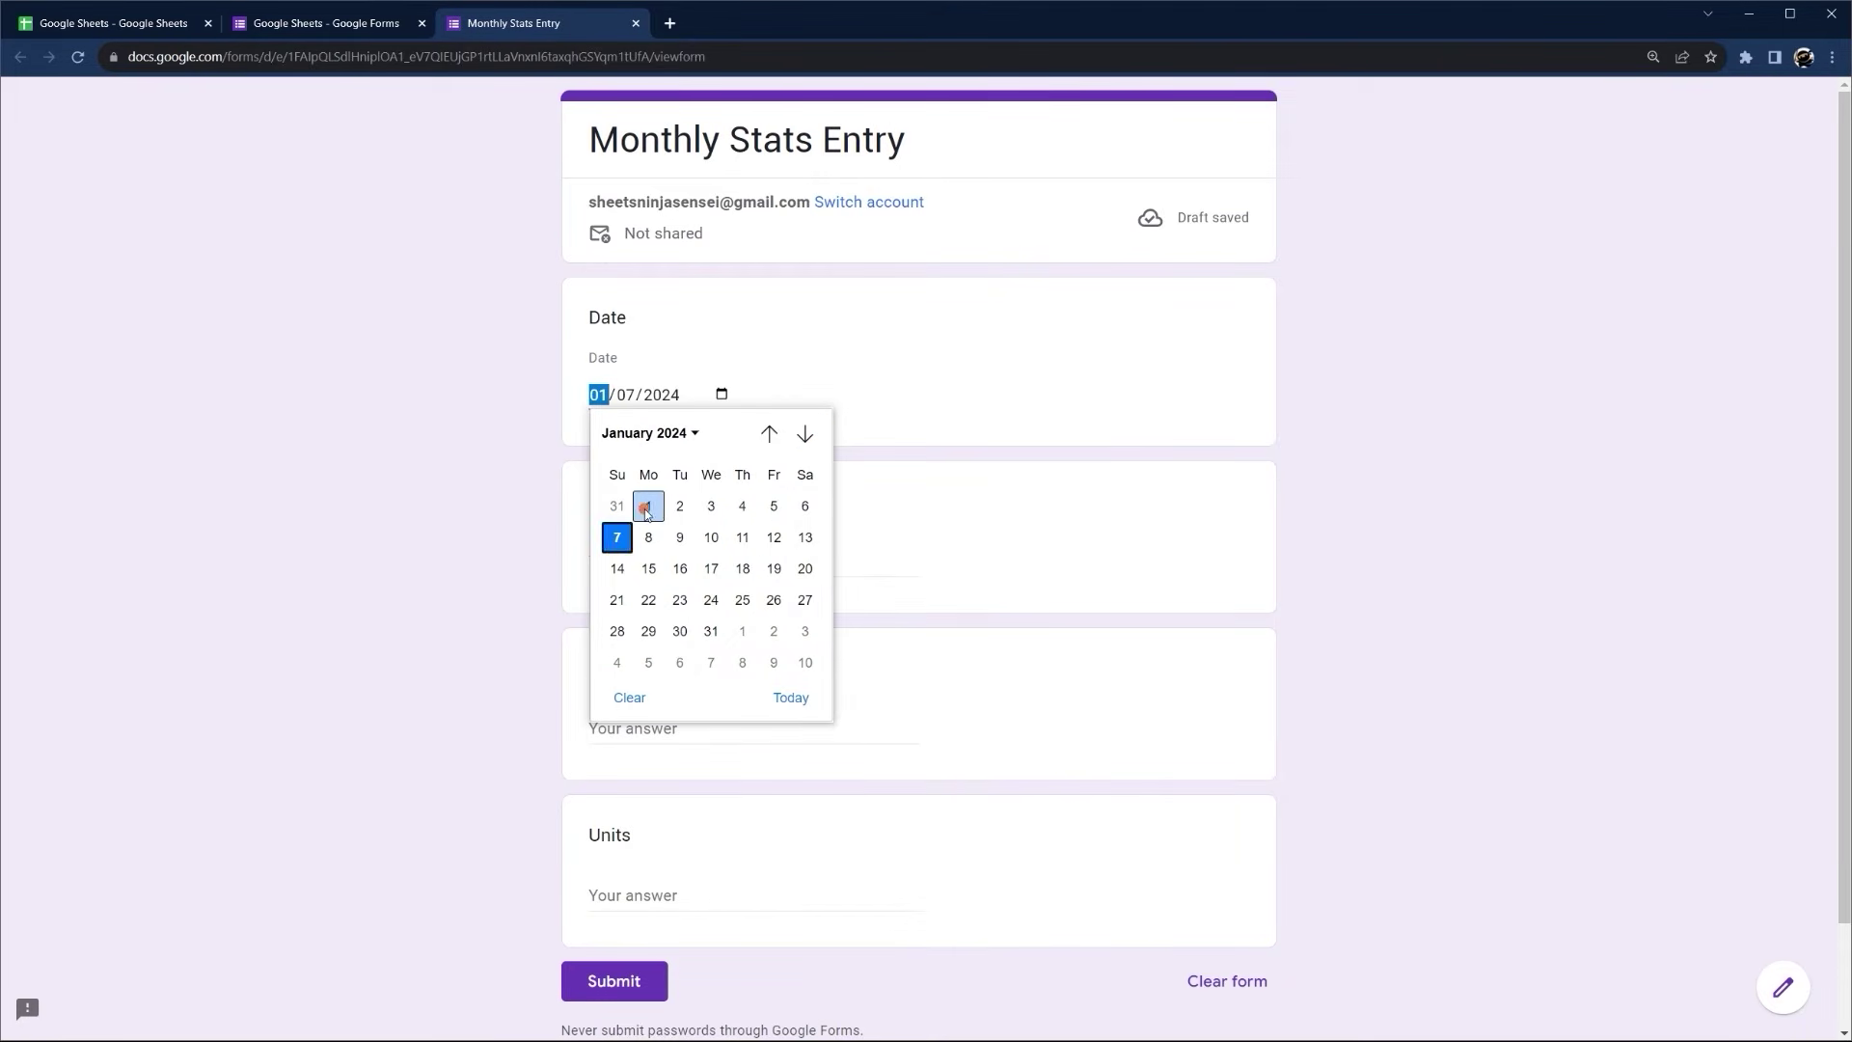
click(646, 503)
click(629, 555)
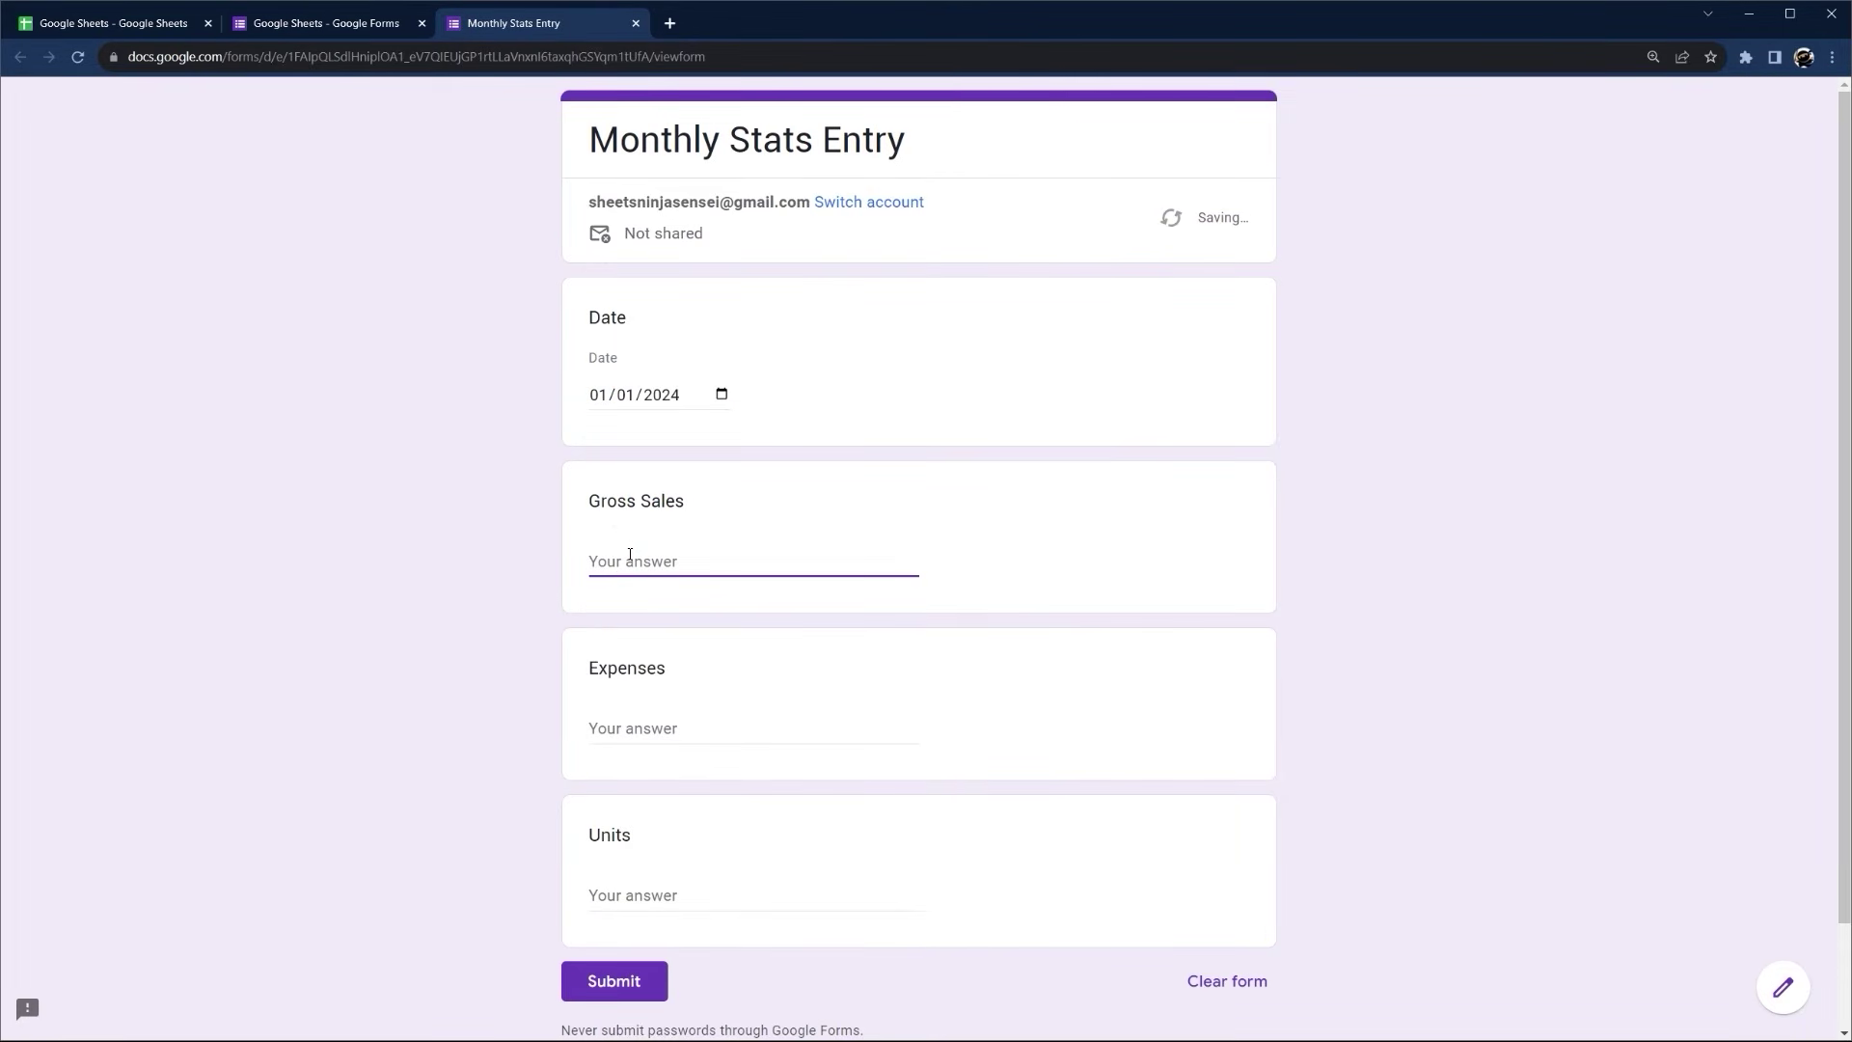
text(13000)
Check the December expenses in D15 of the spreadsheet and enter 6500 for Expenses in the form
click(637, 730)
click(187, 25)
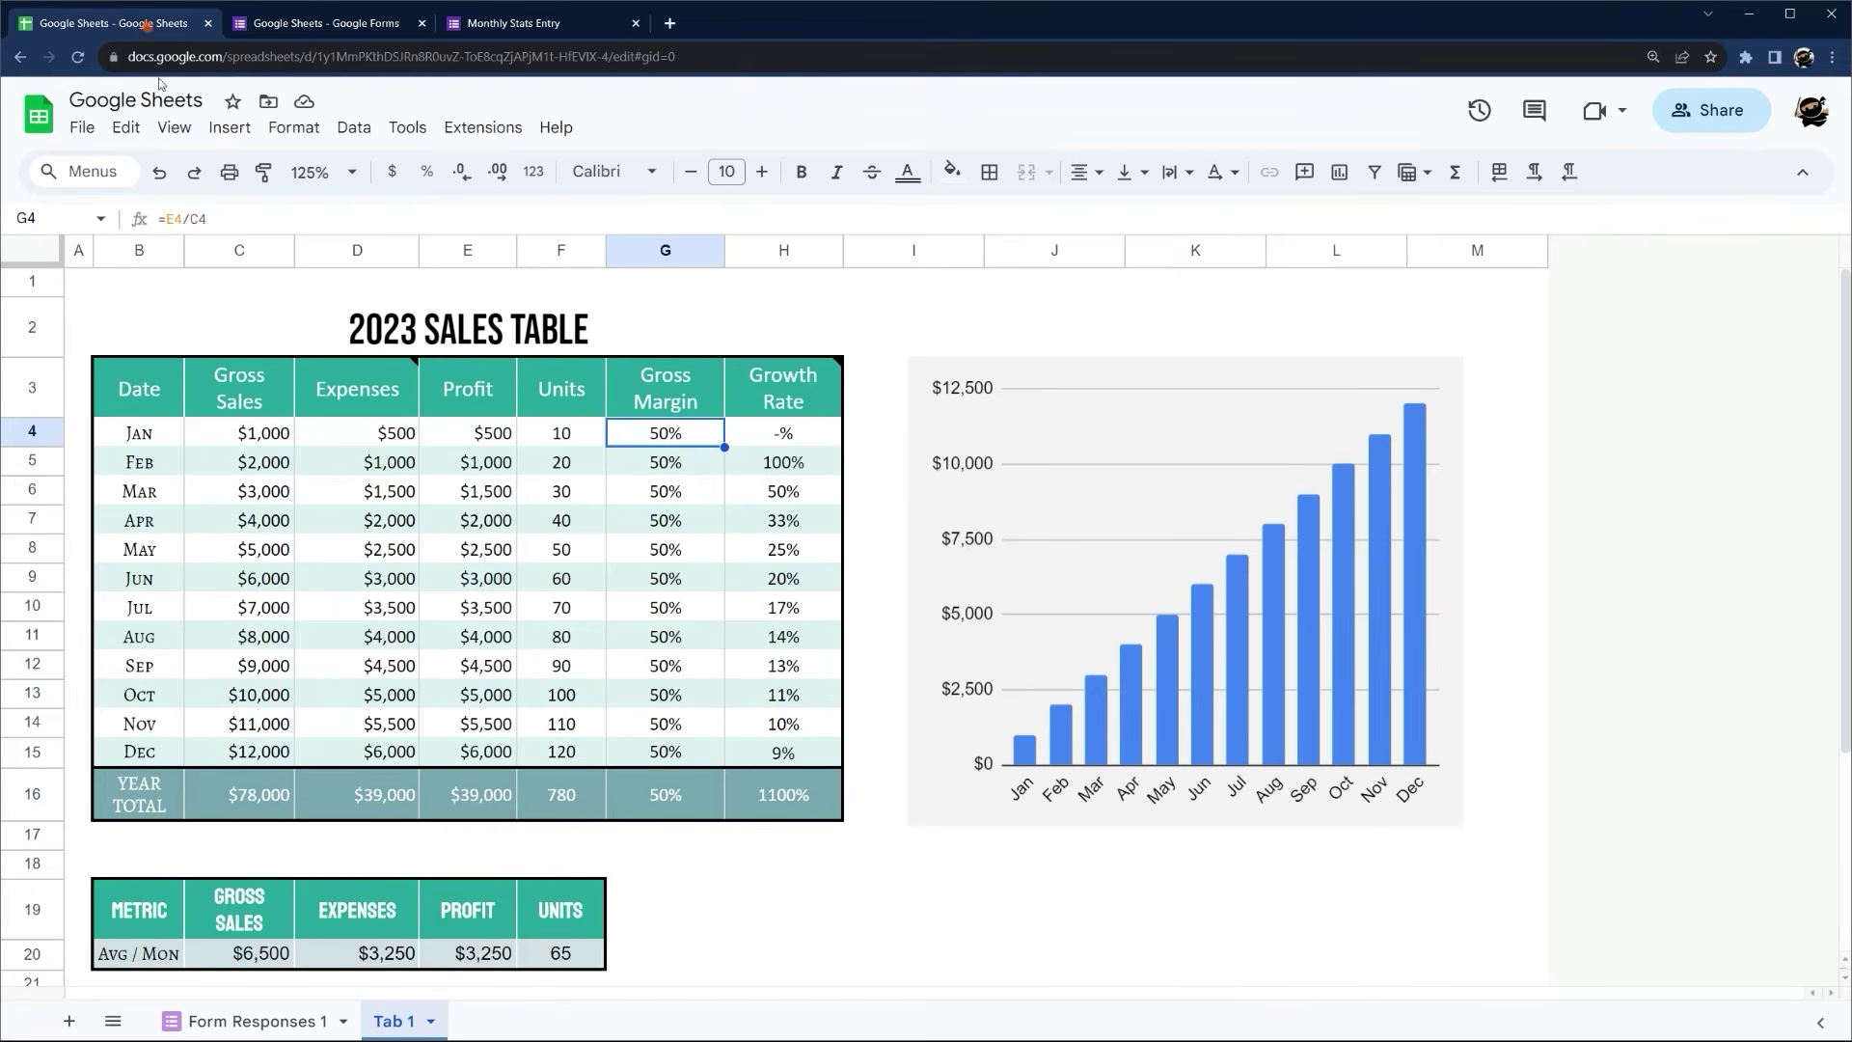
click(373, 757)
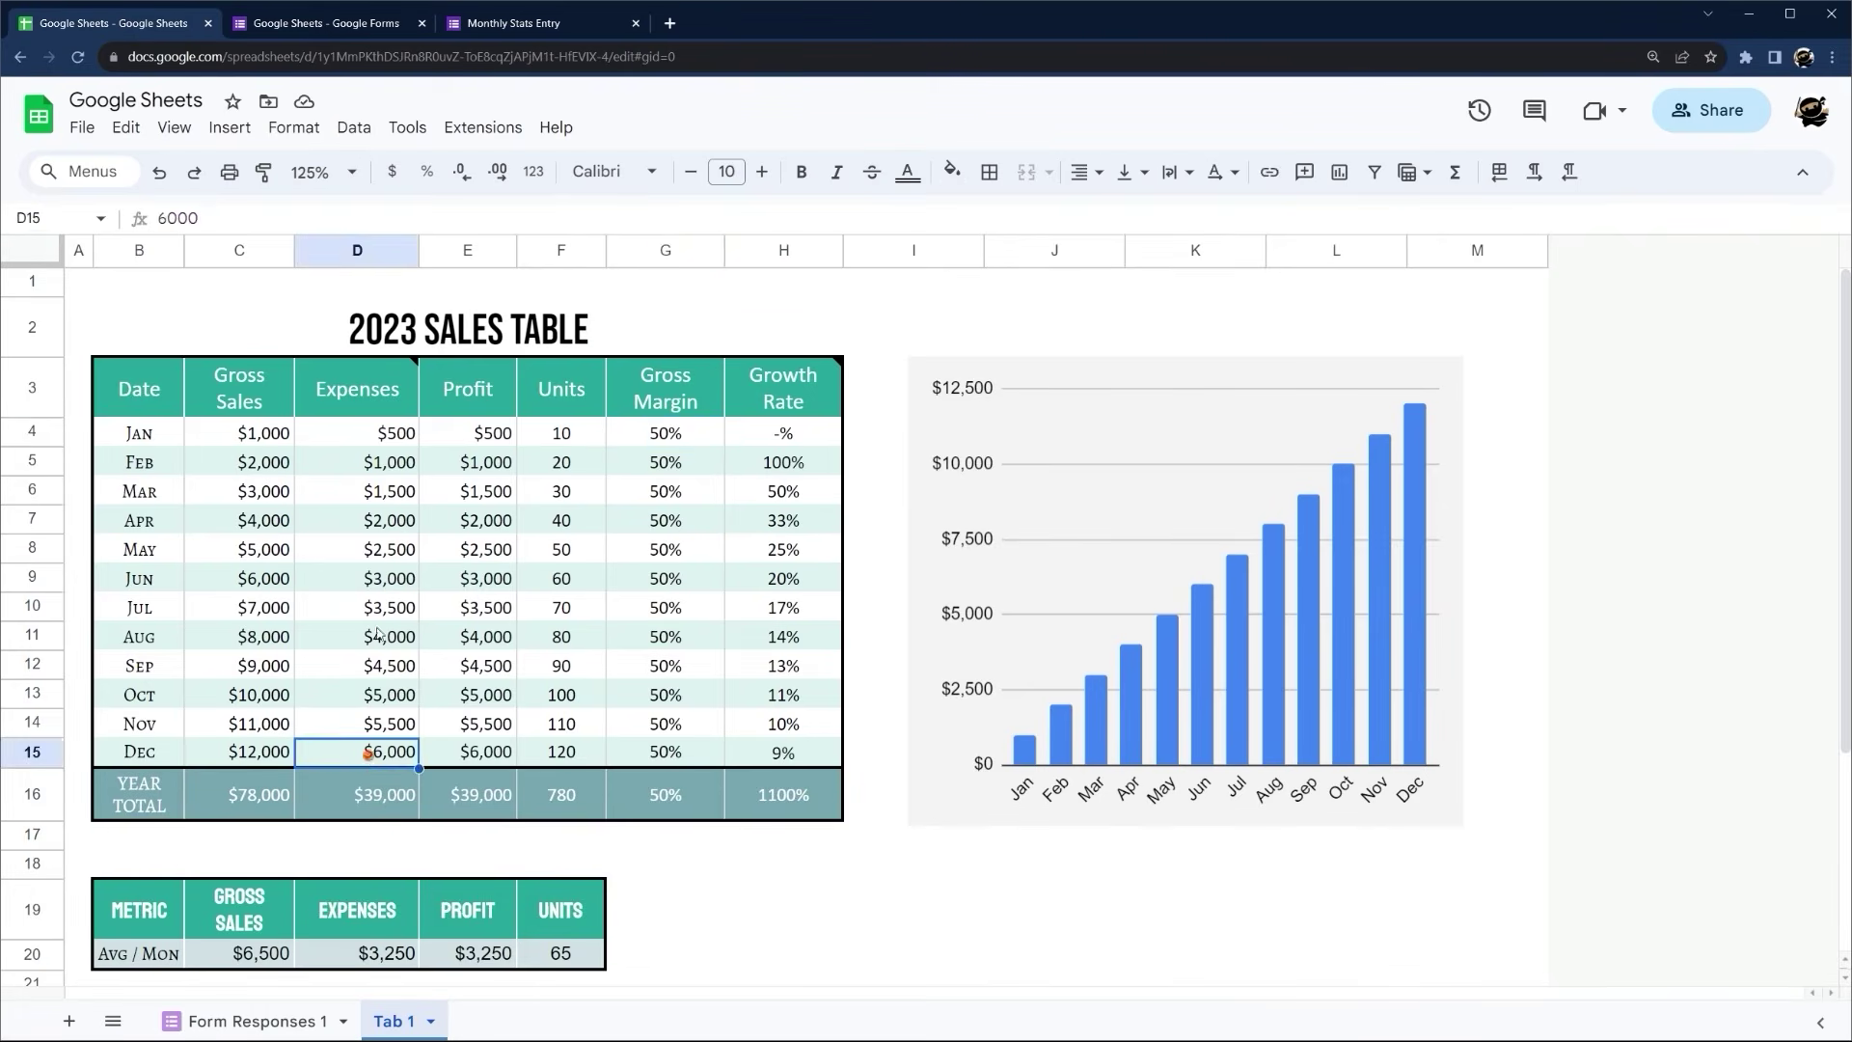
click(469, 27)
text(6500)
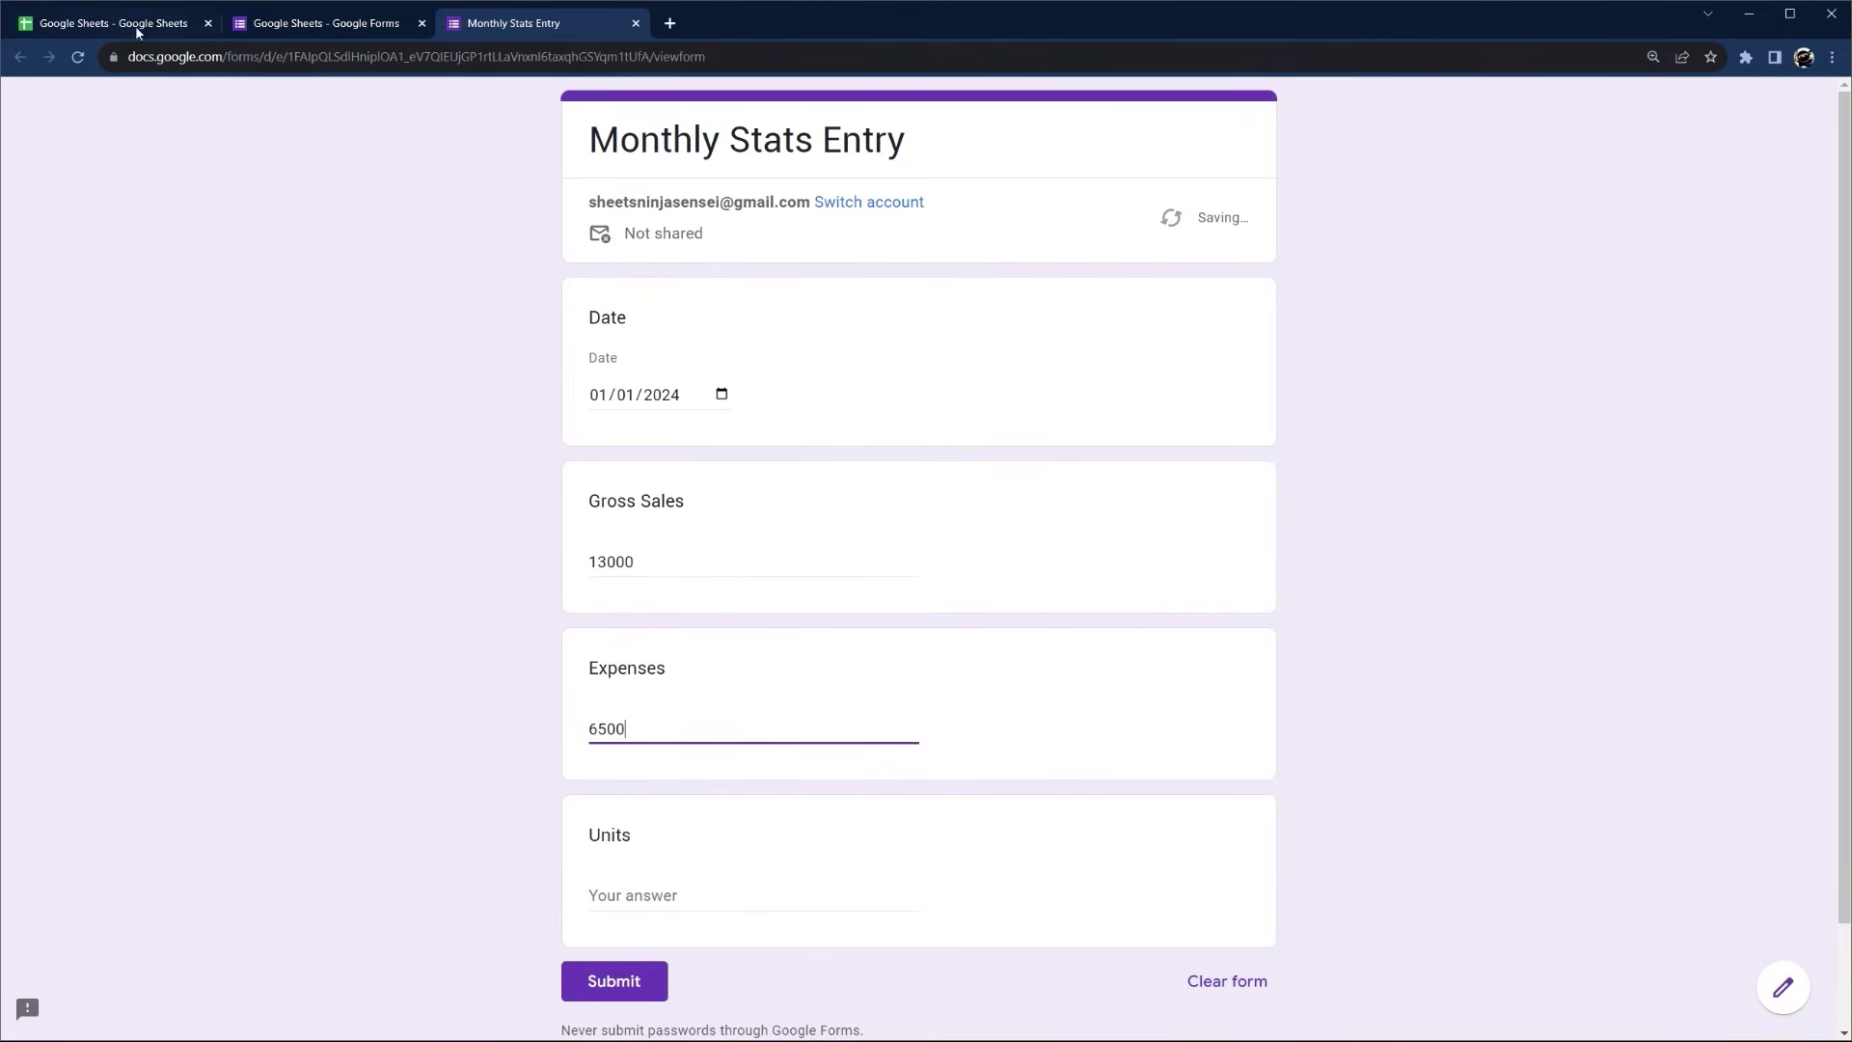
Check the spreadsheet's units column, enter 130 for Units in the form and submit the response
click(137, 28)
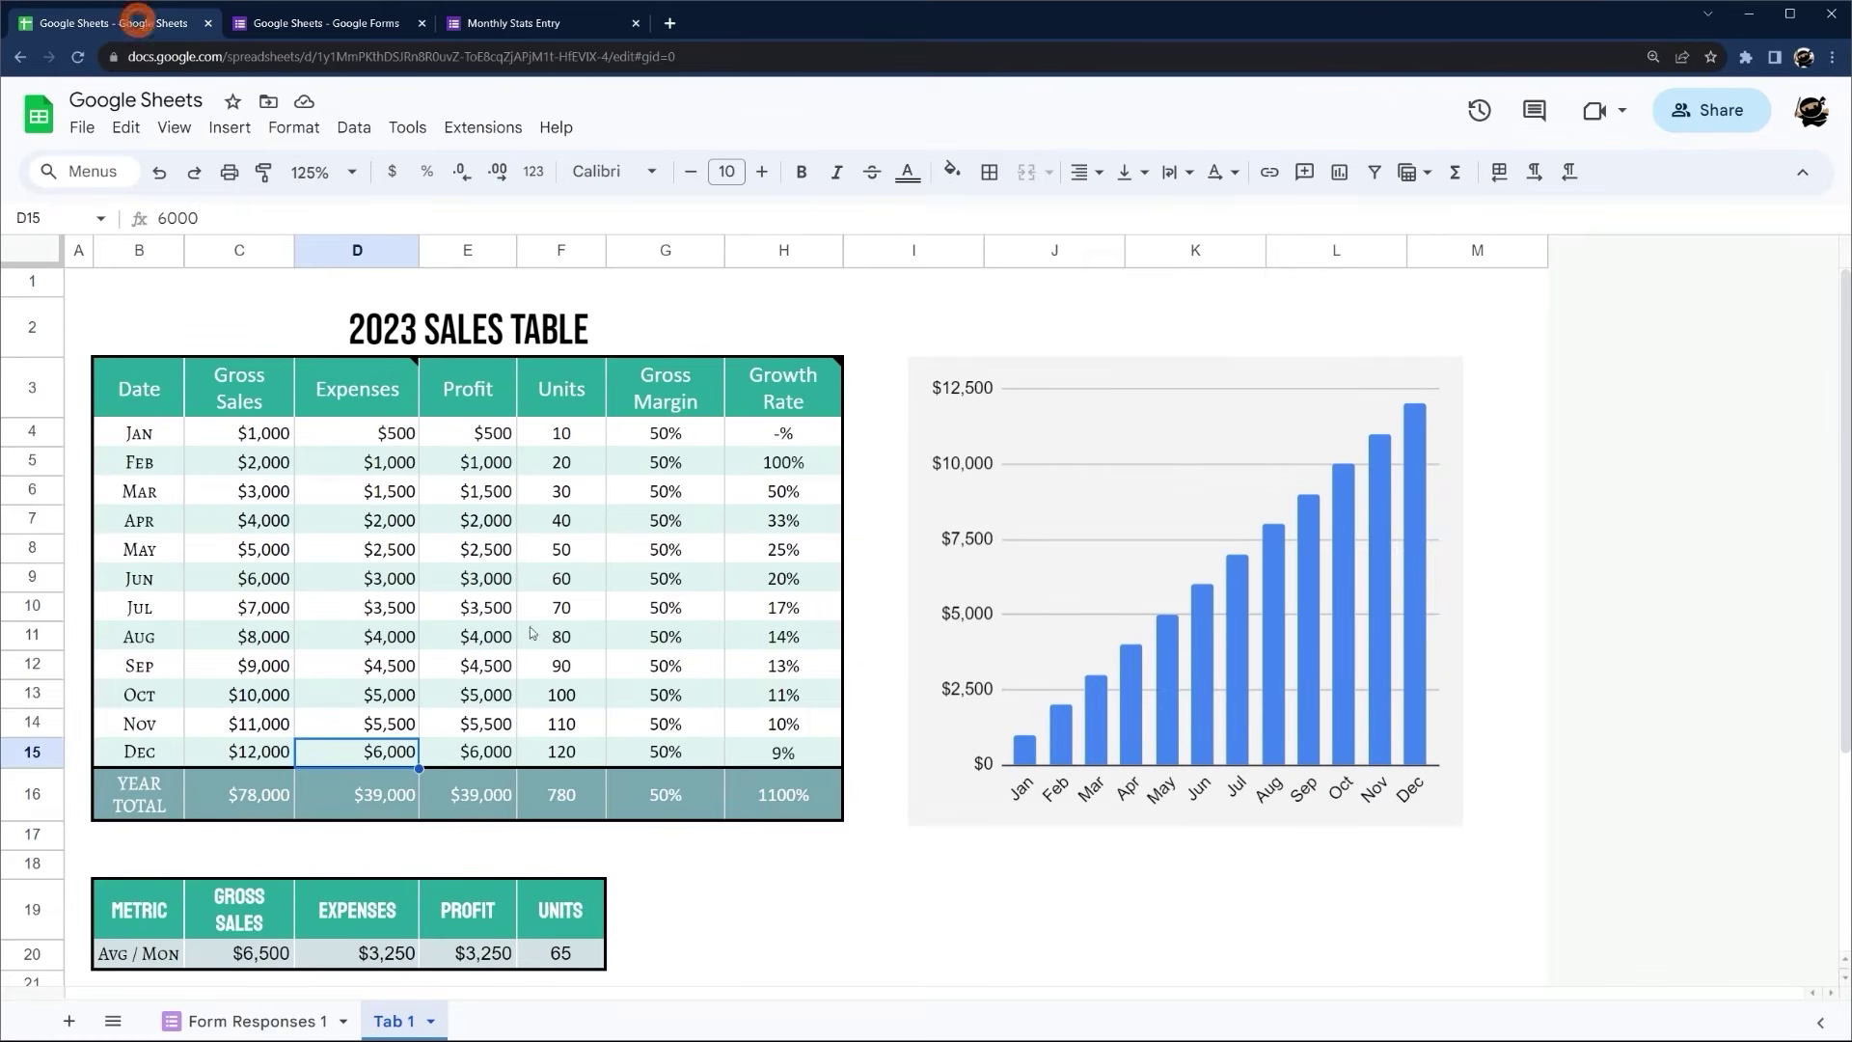
click(532, 16)
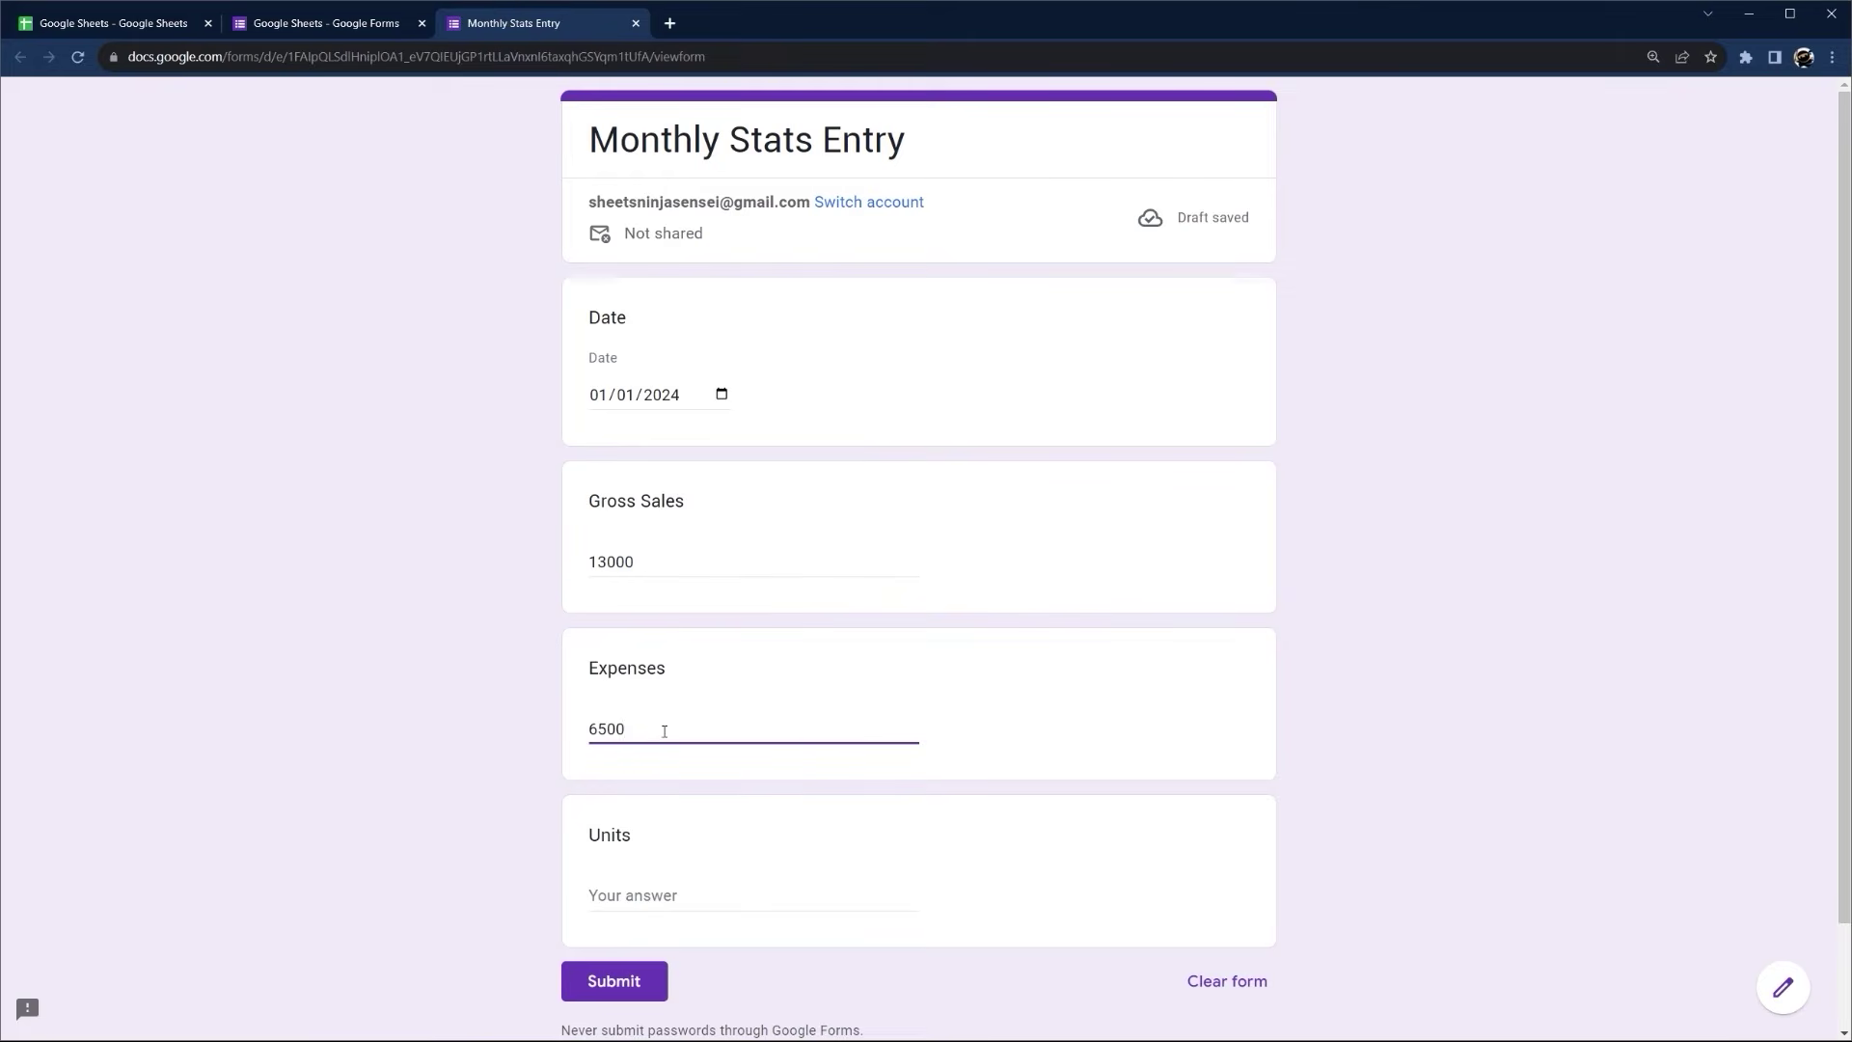
click(617, 897)
text(130)
click(613, 981)
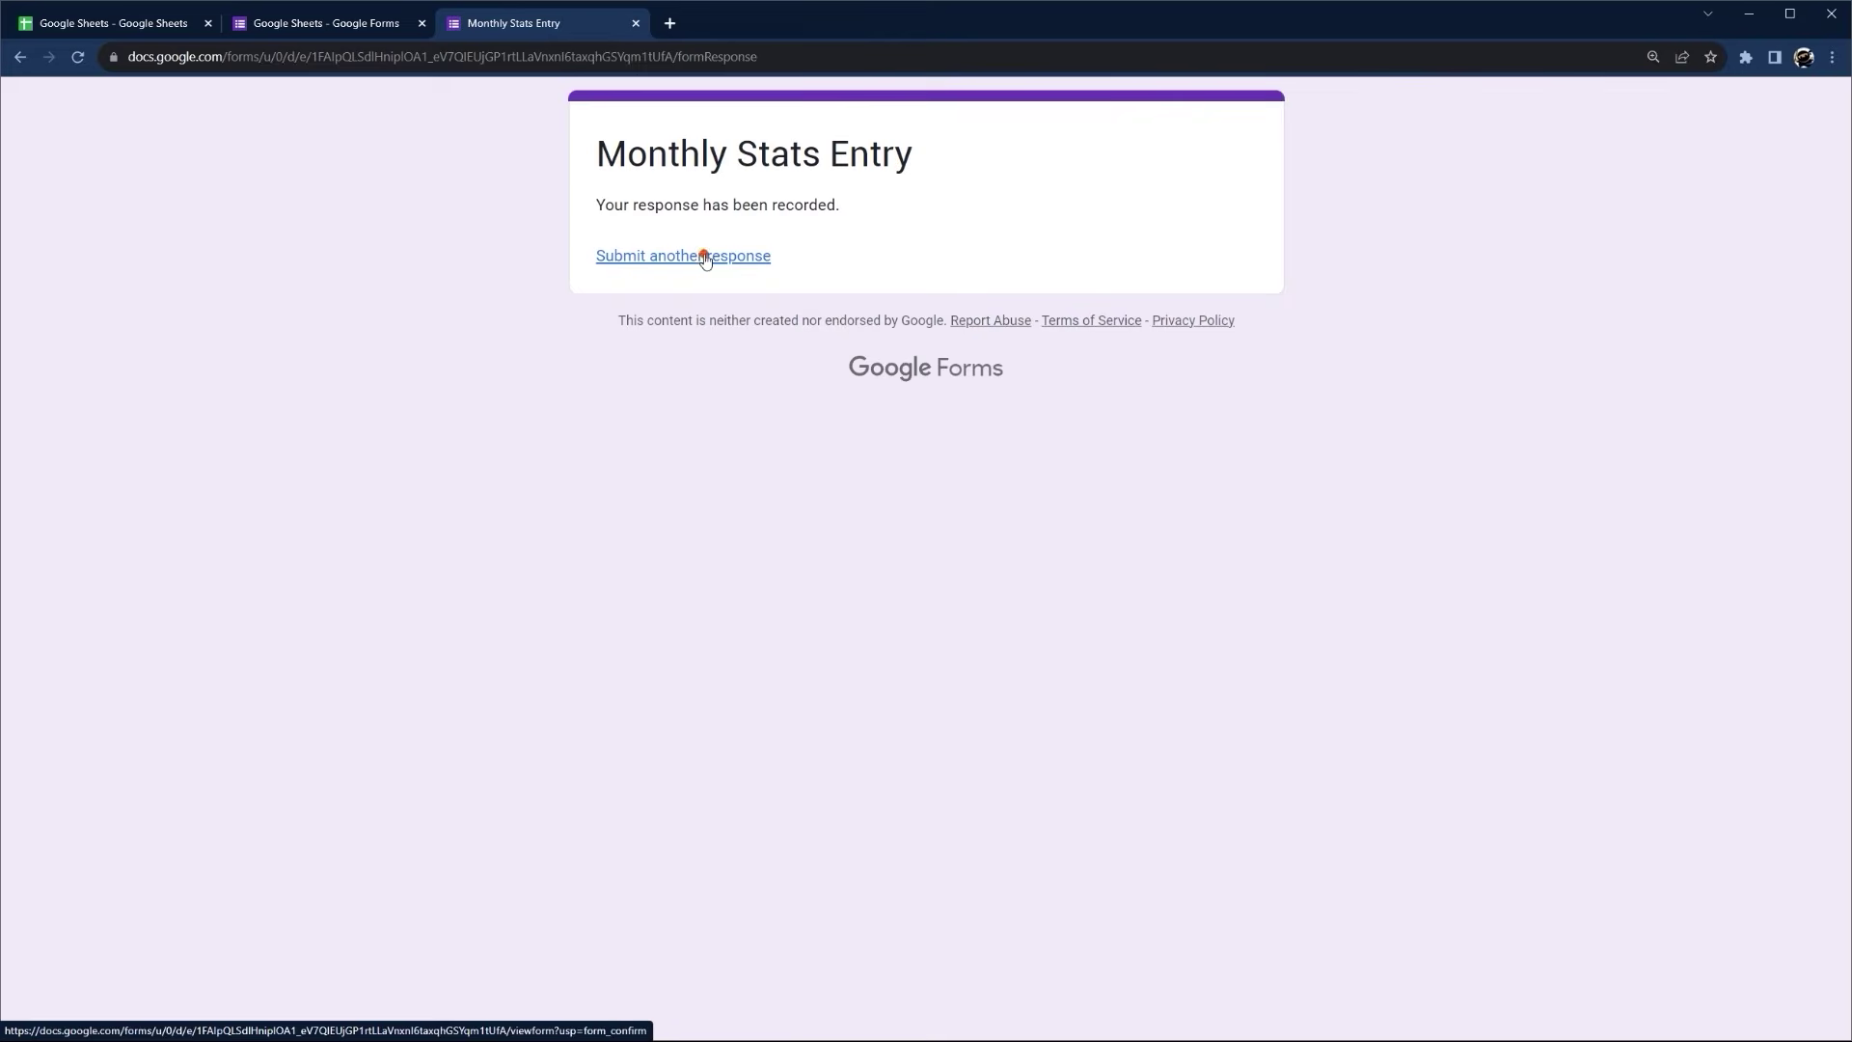
Open a blank form for another response, look over its questions and close that form
click(705, 259)
scroll(746, 579, down, 1)
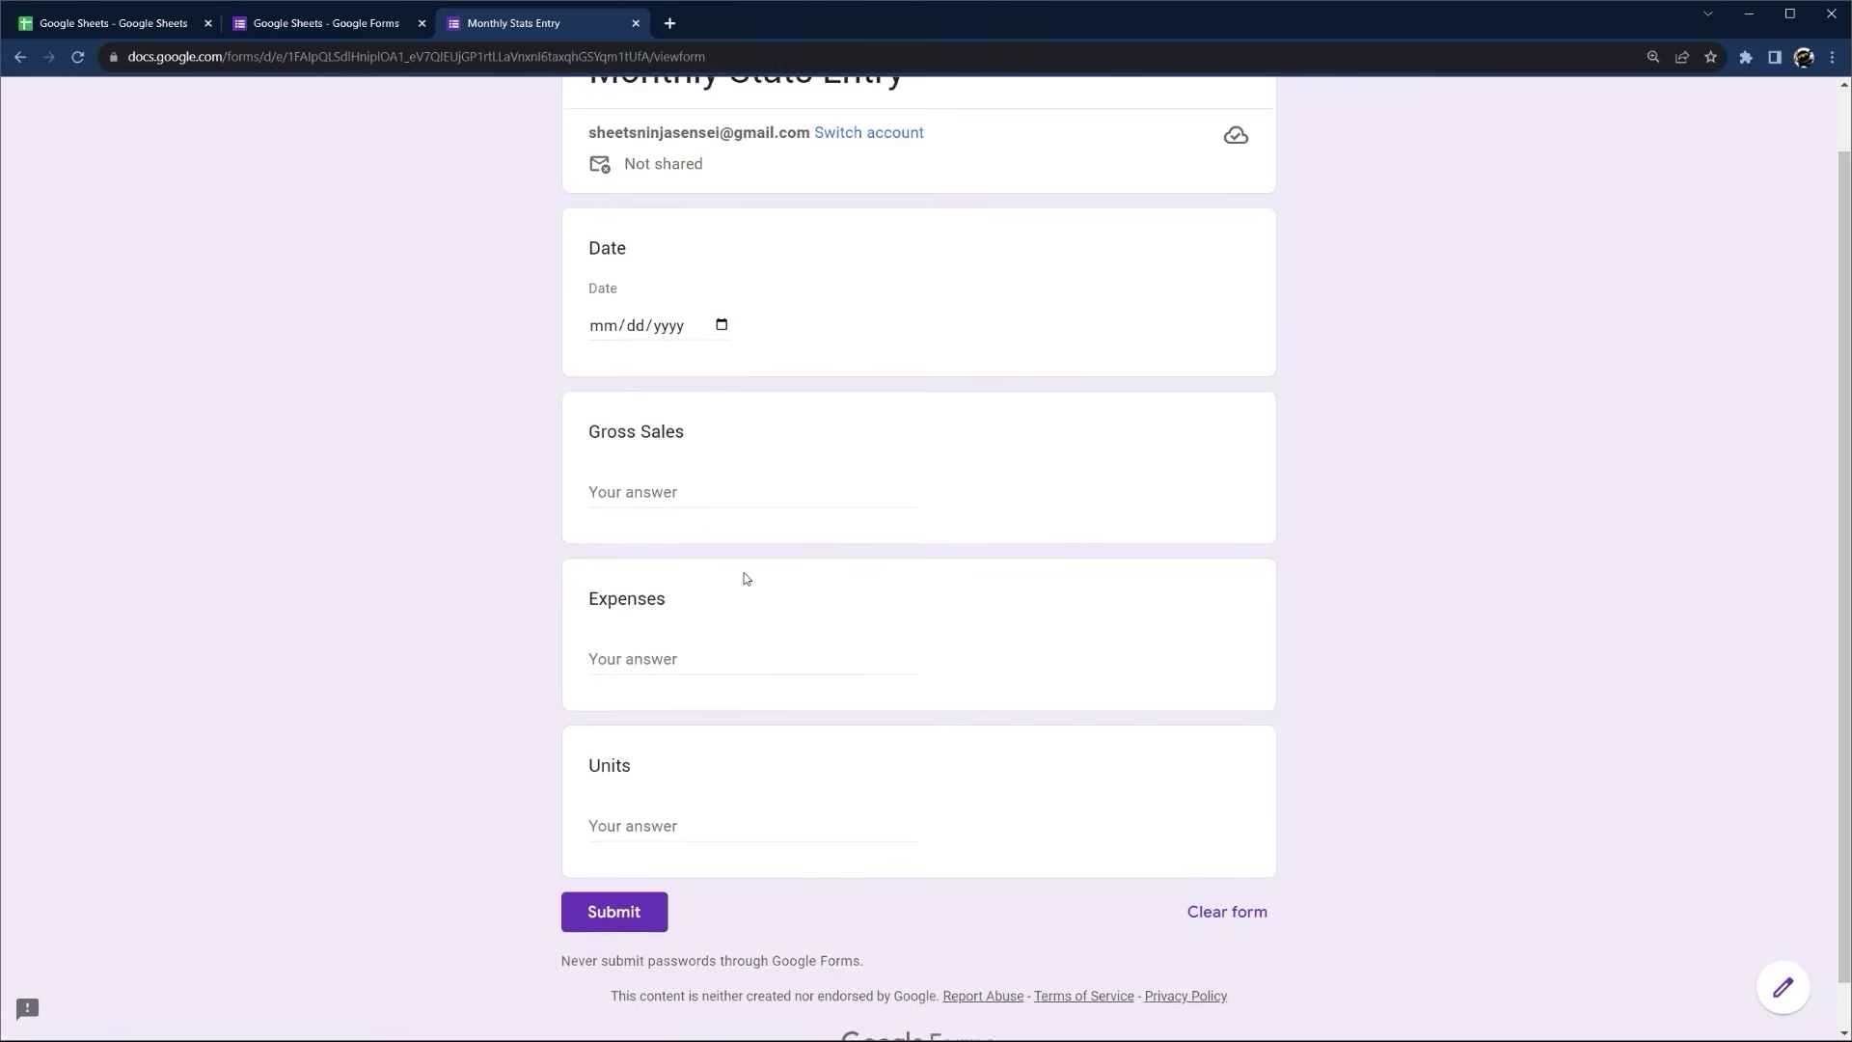
click(634, 24)
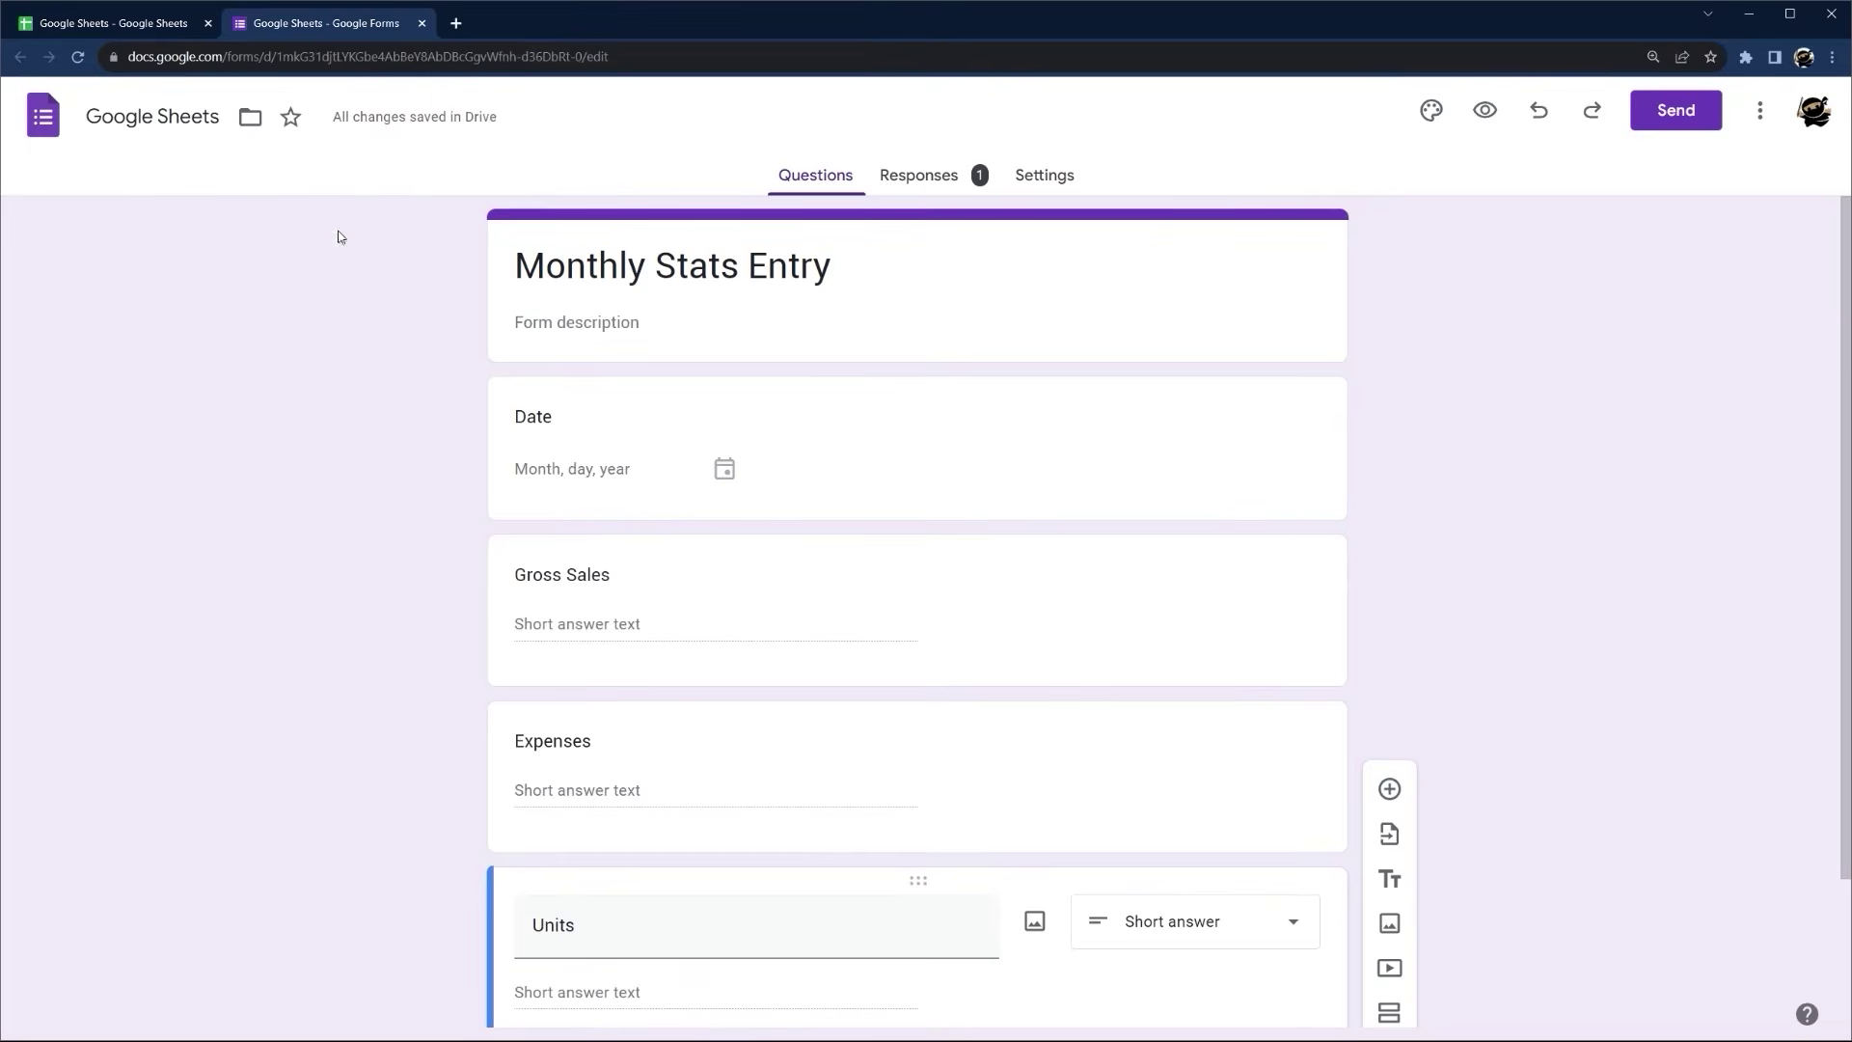
Review the summary of submitted responses in the form editor and close the editor
click(919, 180)
scroll(918, 539, down, 2)
scroll(891, 604, up, 2)
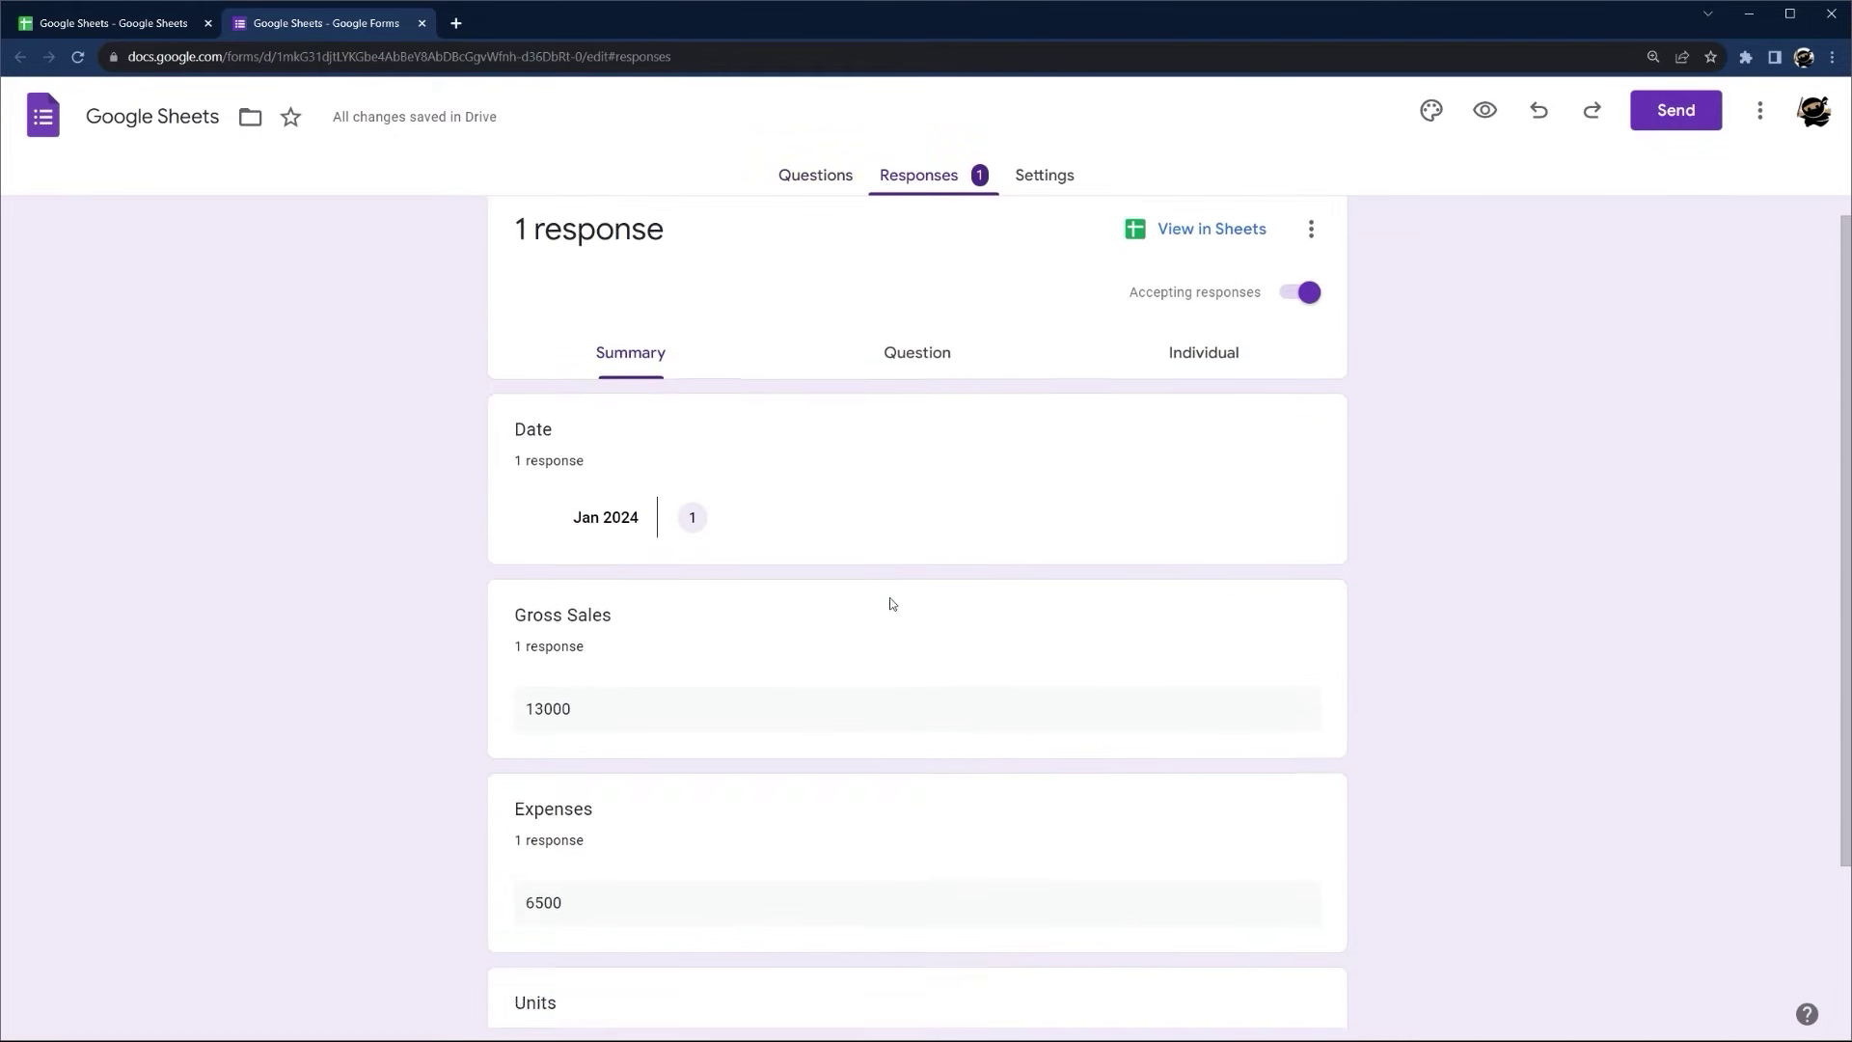
click(423, 25)
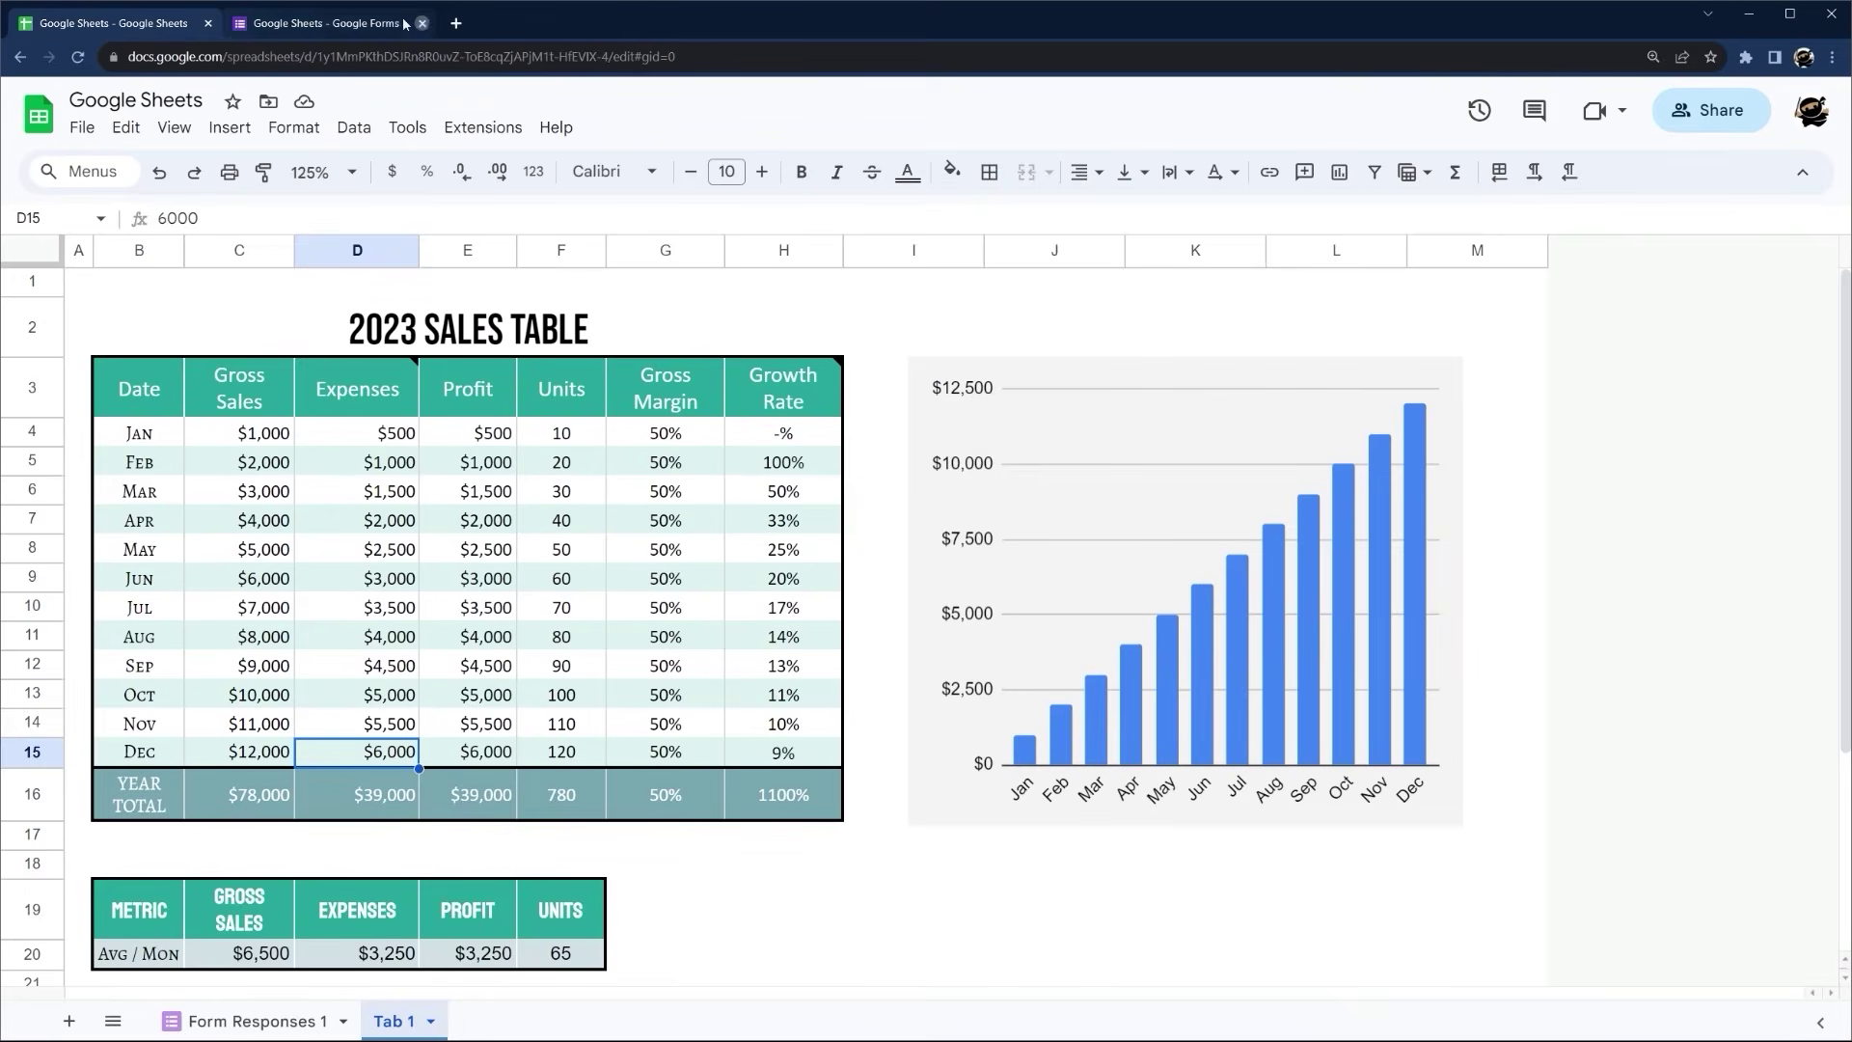
Examine the Timestamp, Date, Gross Sales, Expenses and Units columns of the Form Responses 1 sheet
click(256, 1023)
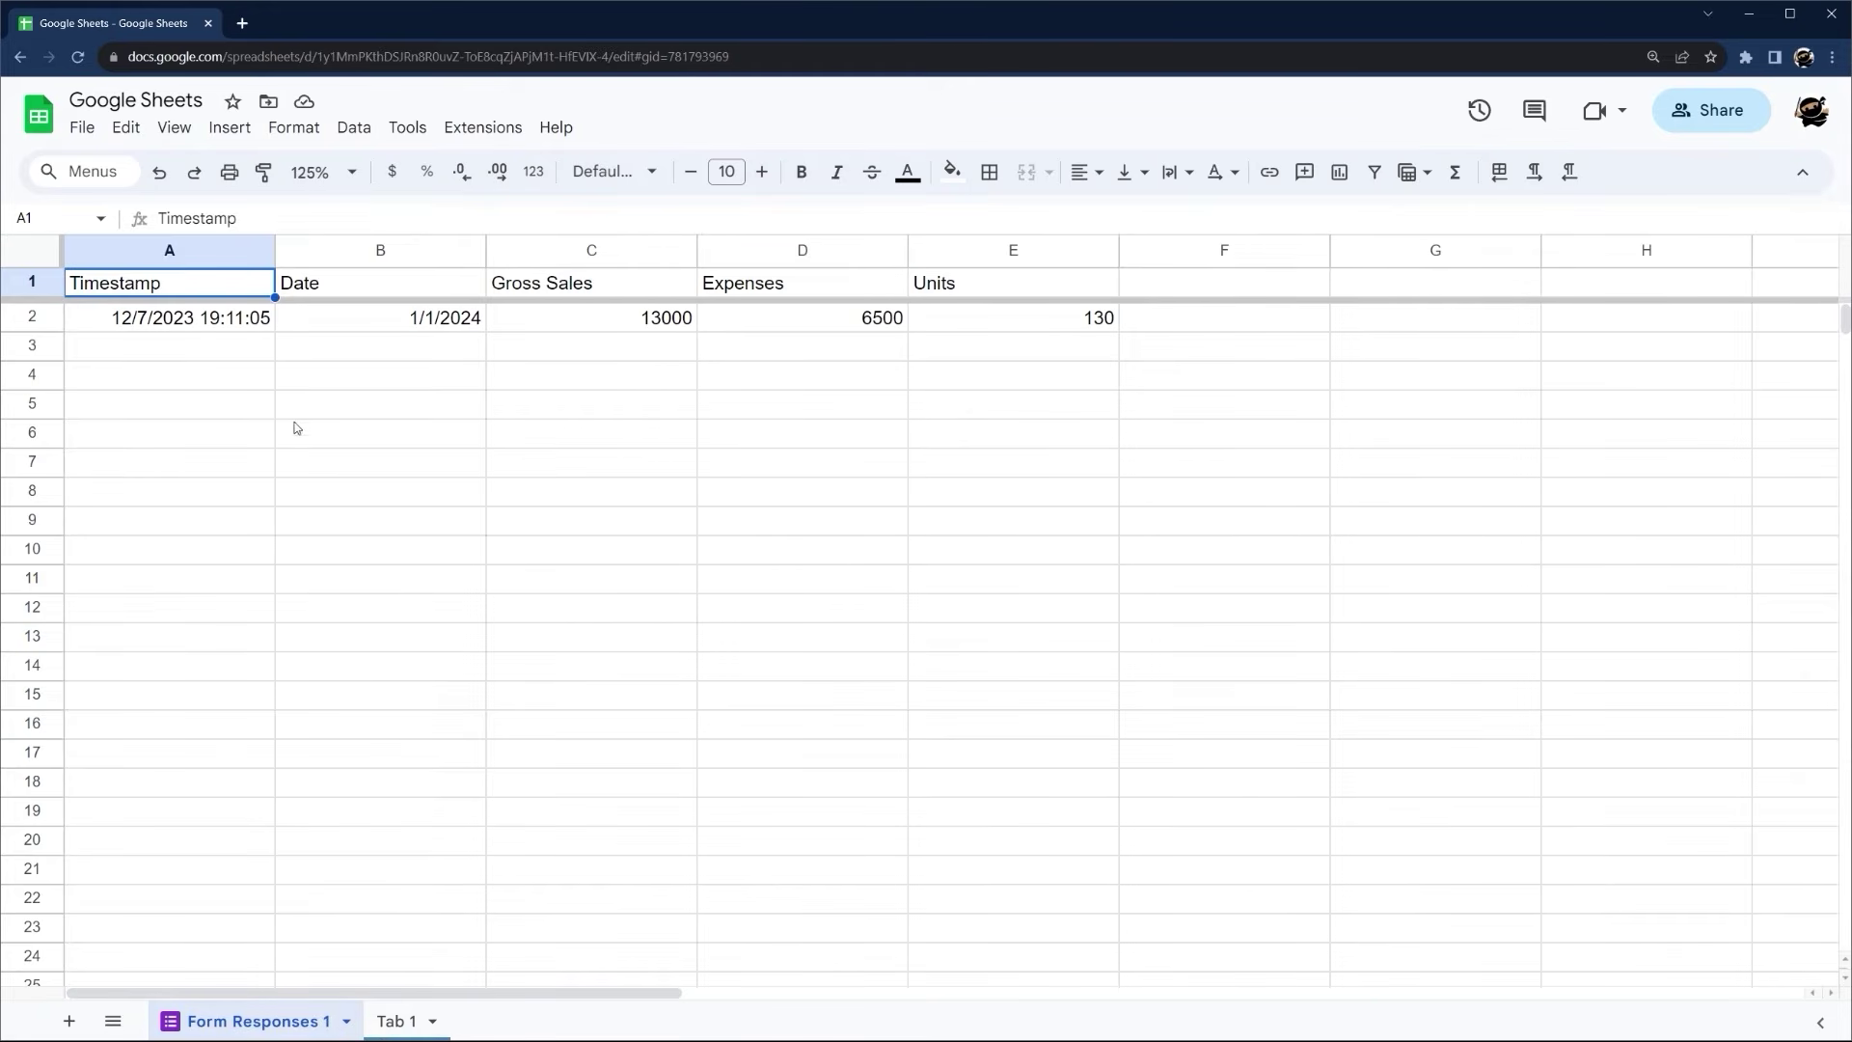
drag(169, 254, 1005, 291)
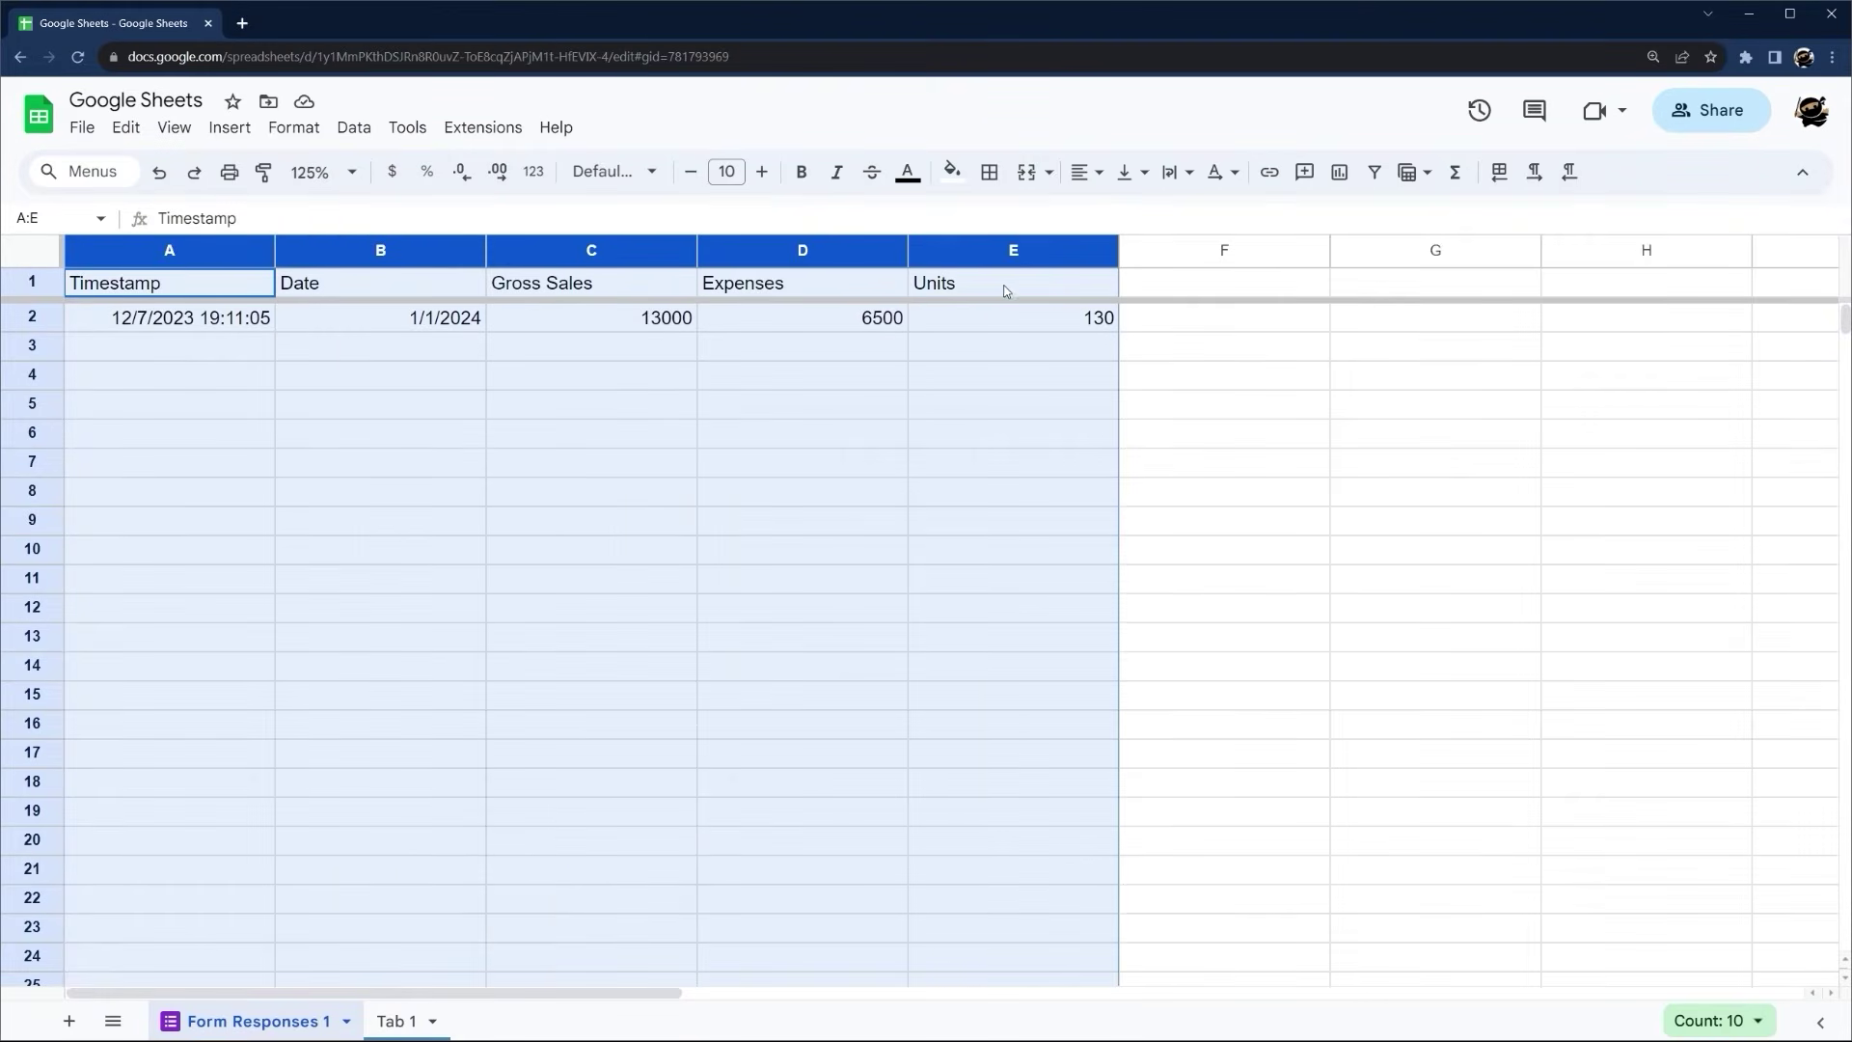
click(438, 433)
drag(396, 253, 989, 267)
click(986, 407)
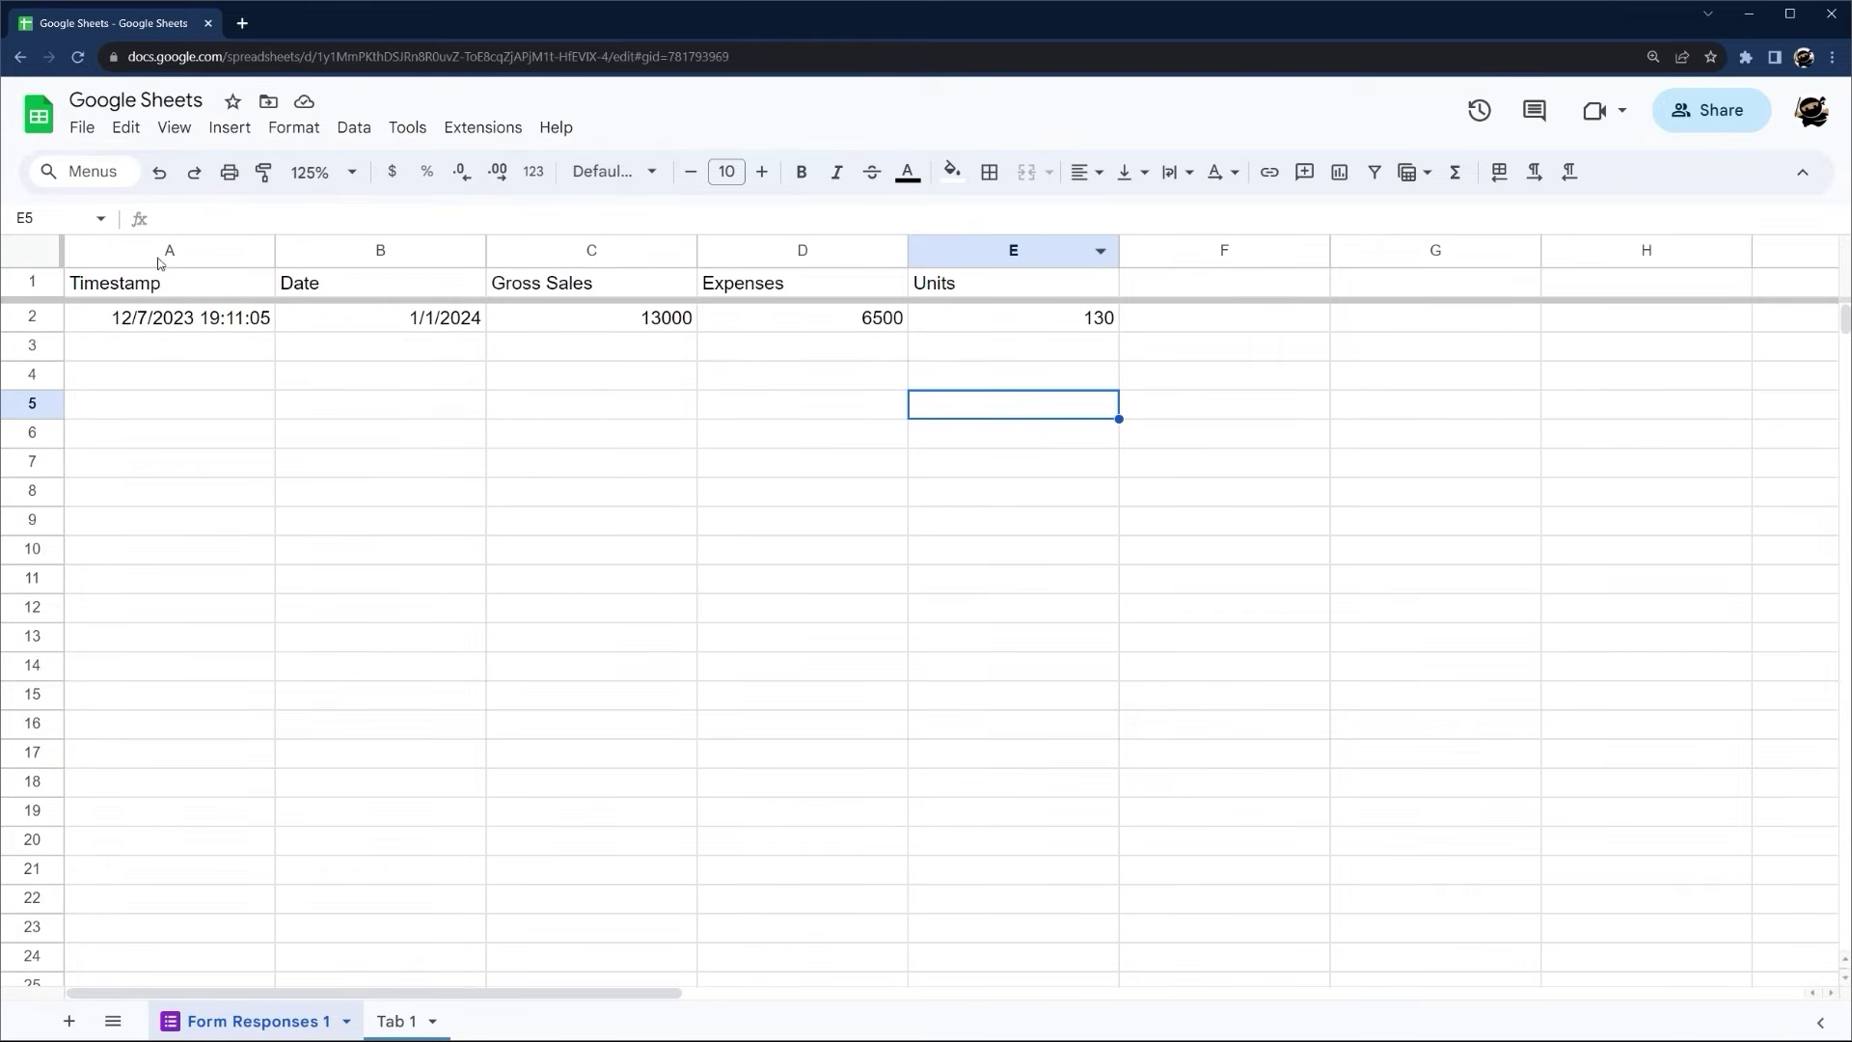
In Tab 1, copy the whole sales table B3:H16 from the Date heading through the year total row
click(396, 1021)
scroll(332, 839, down, 1)
scroll(188, 448, up, 2)
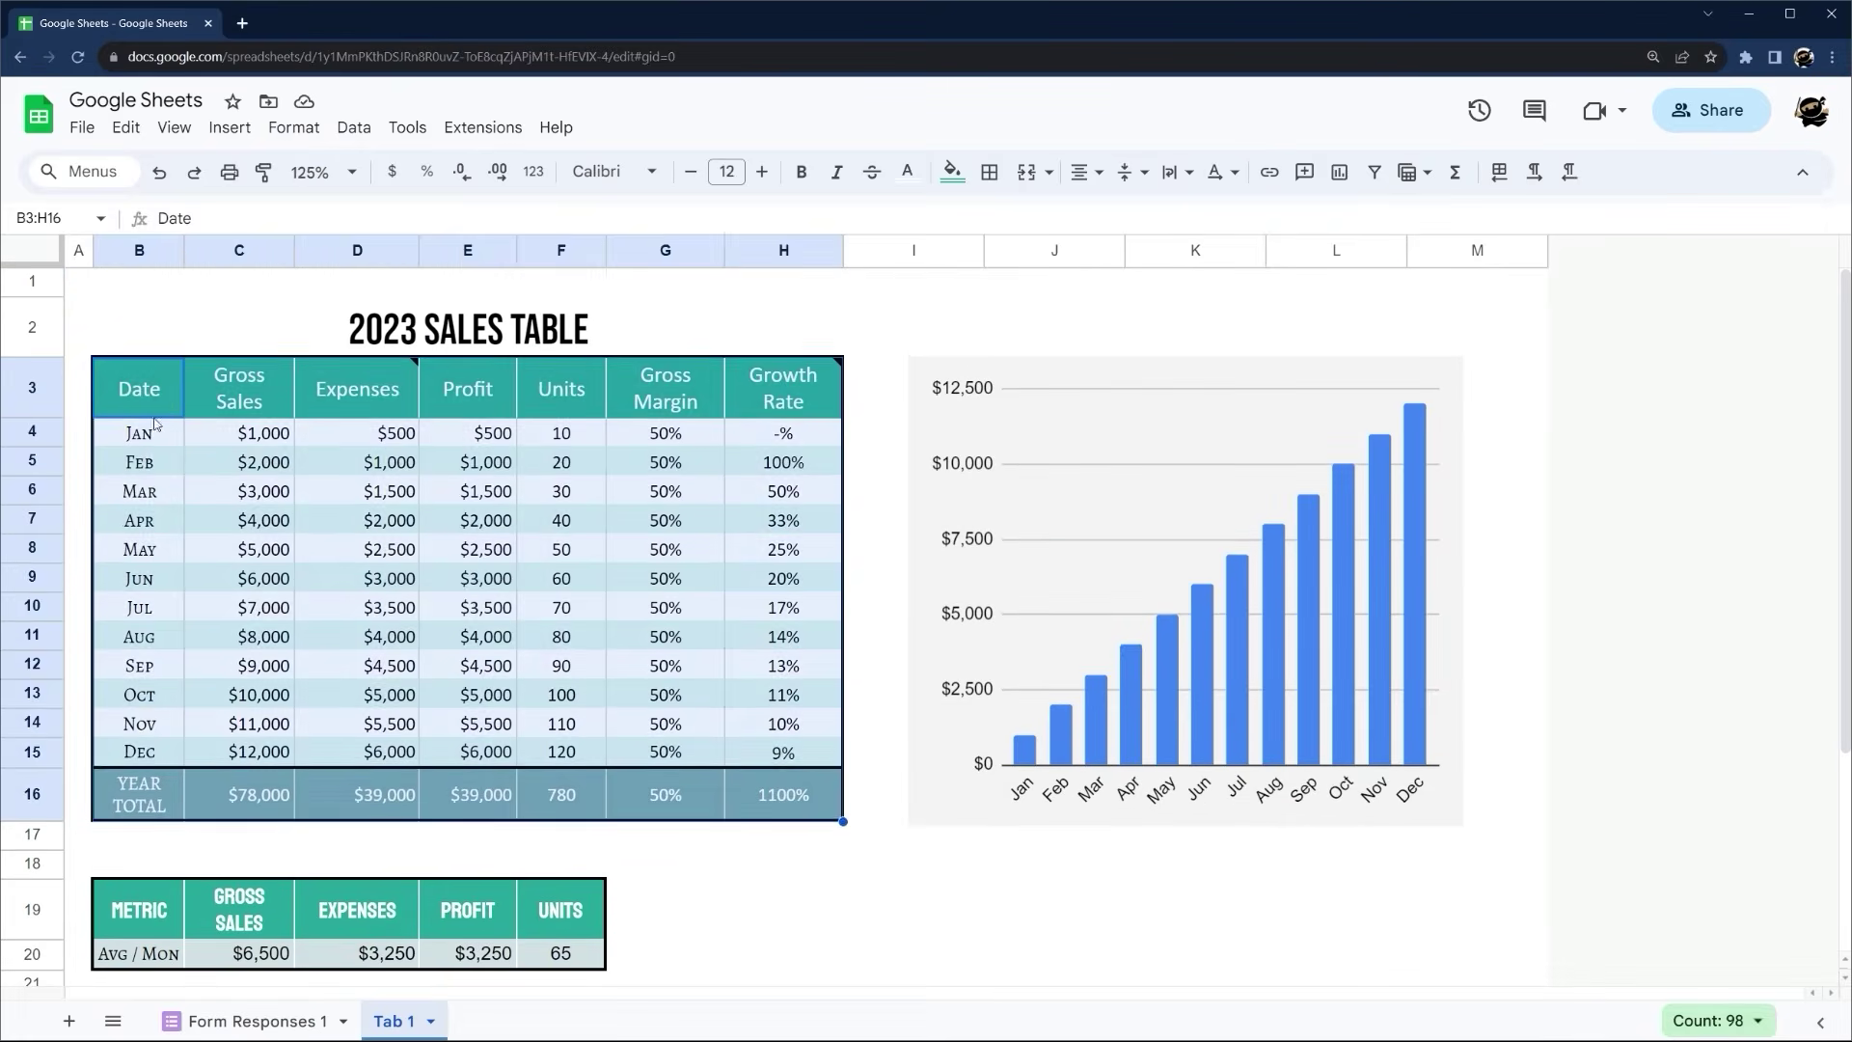
click(153, 405)
shift+click(779, 803)
Add 10 more rows at the end of Tab 1
scroll(133, 727, down, 2)
double_click(198, 966)
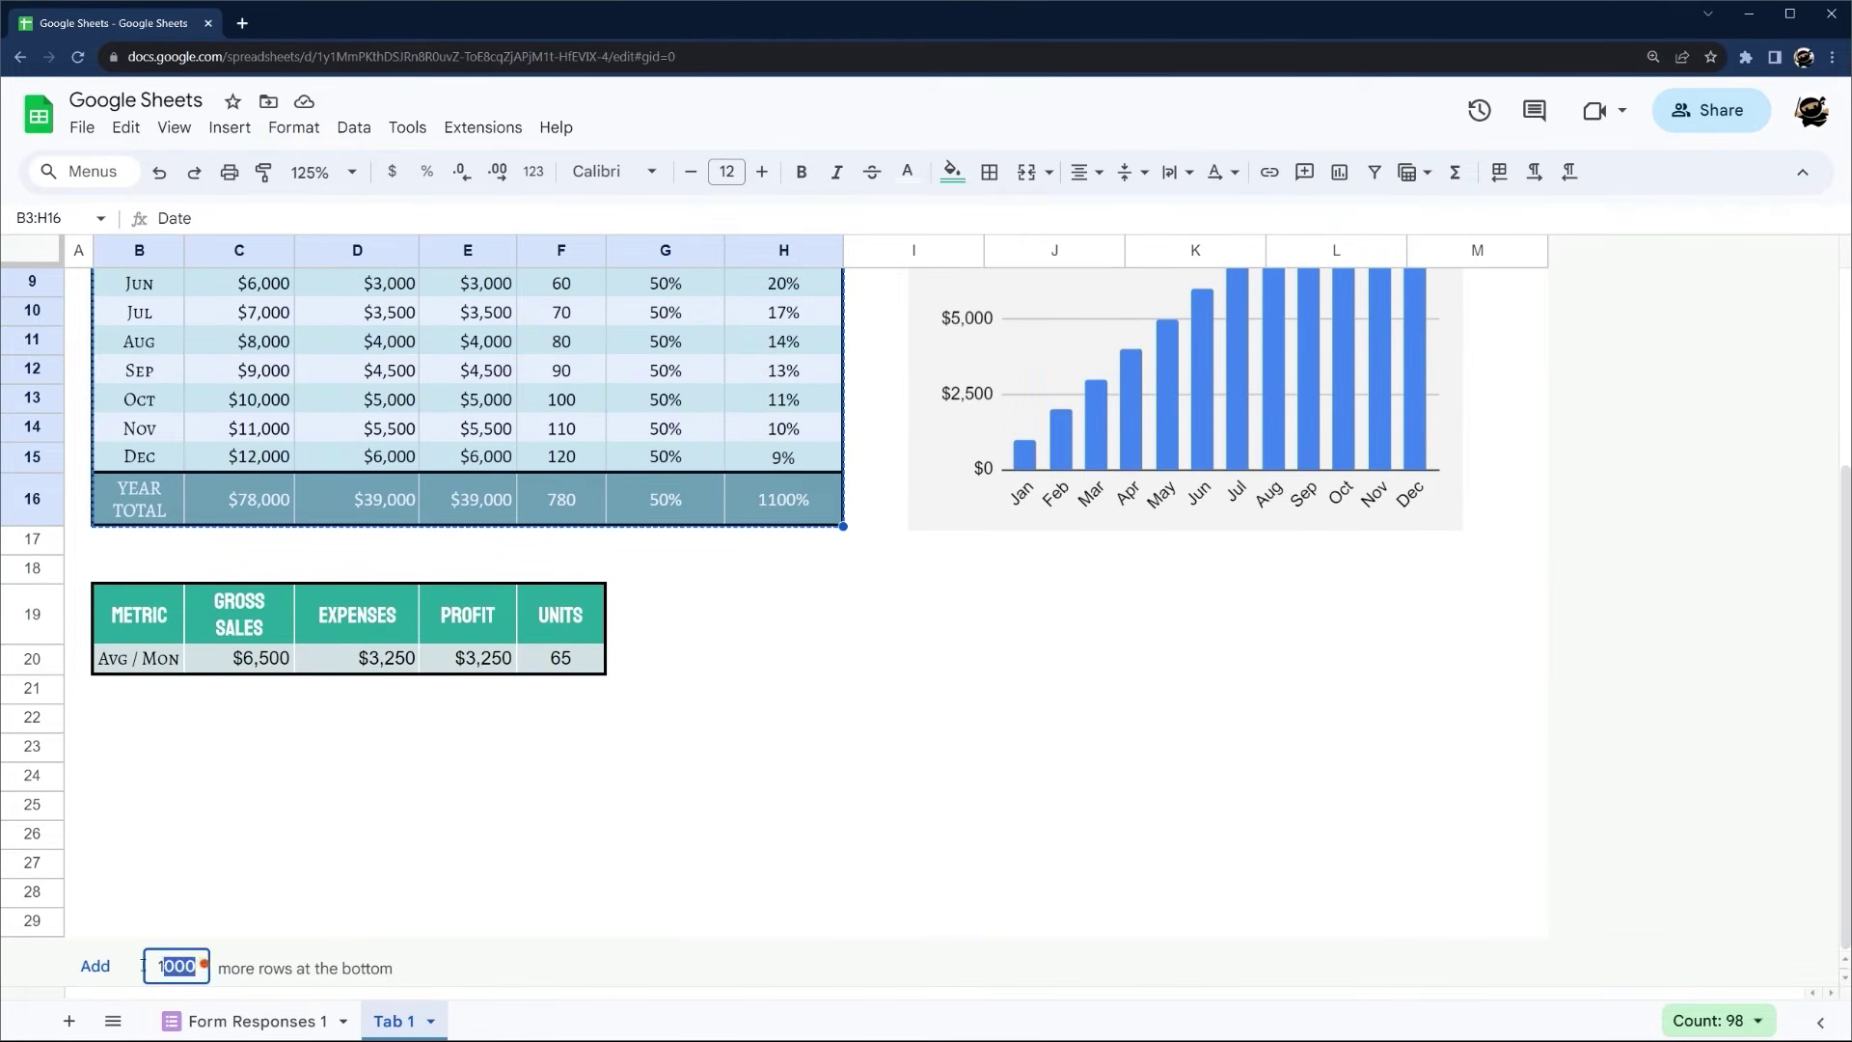
text(10)
click(79, 958)
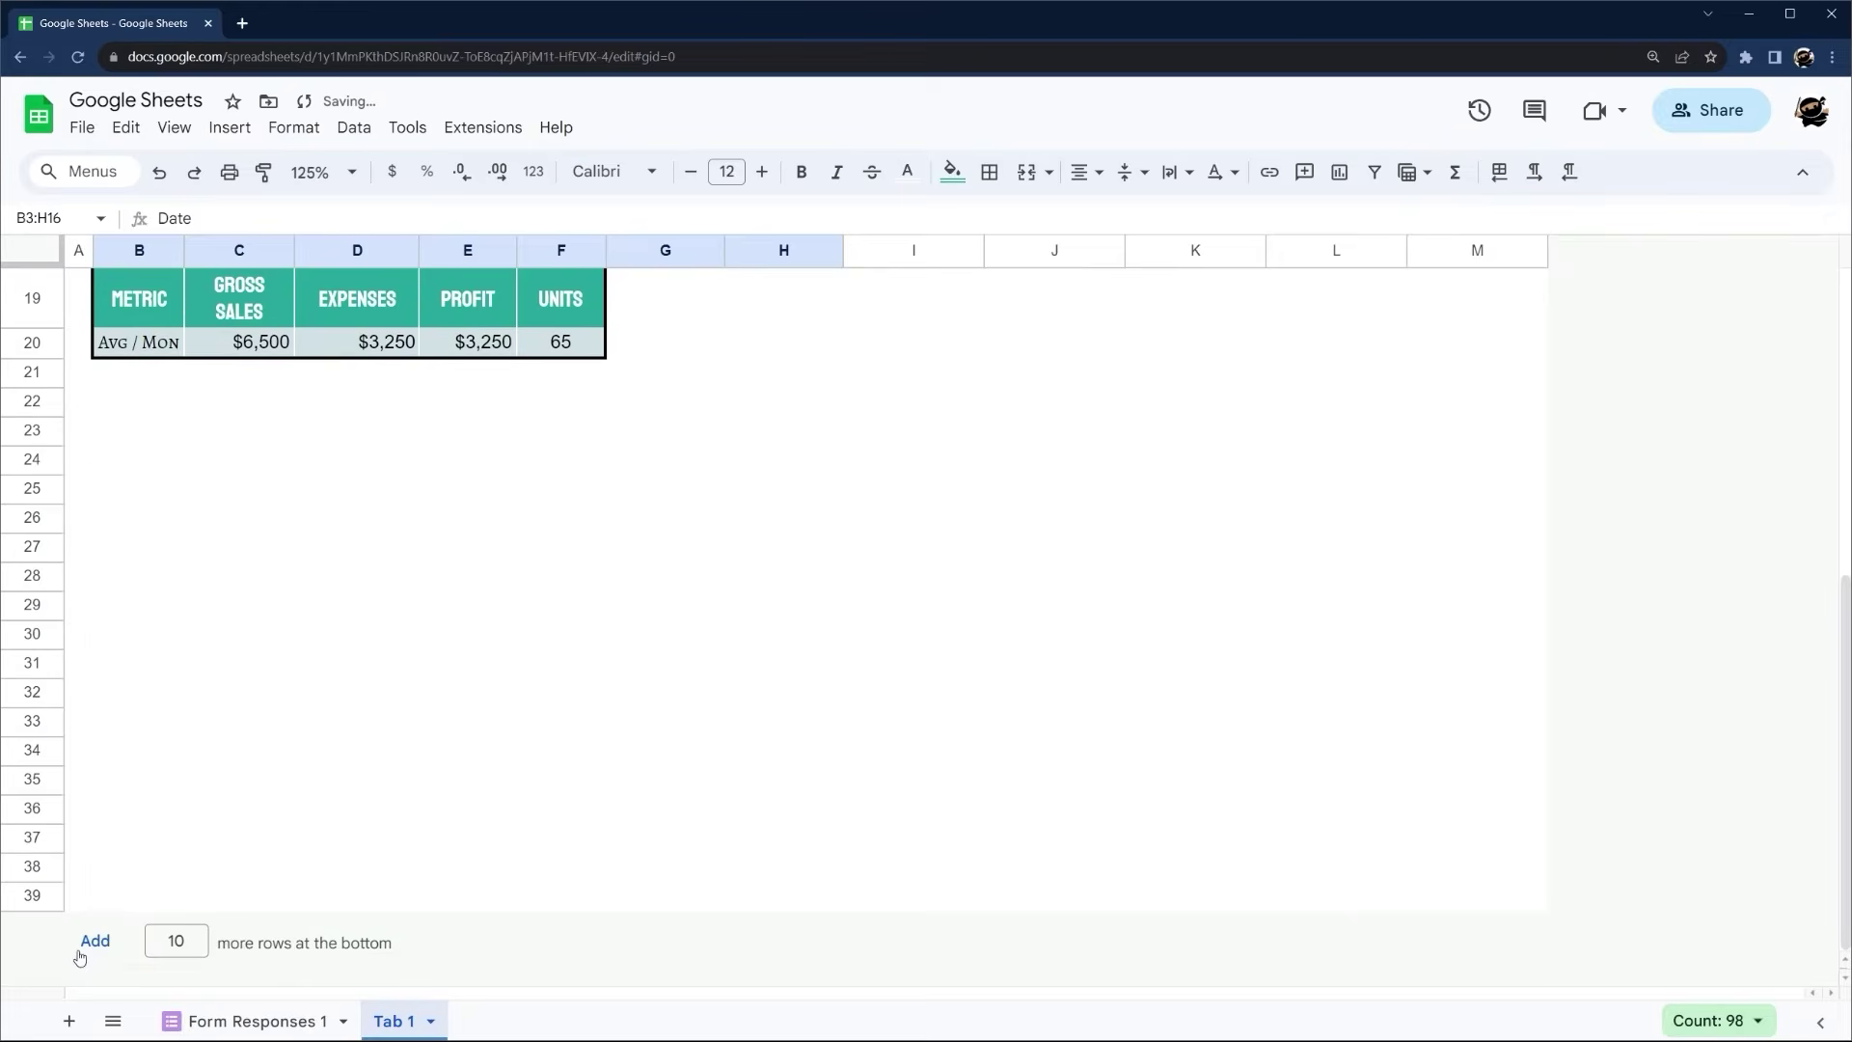
Paste the copied sales table at B23, below the monthly averages table
click(150, 443)
text(Date	Gross Sales	Expenses	Profit	Units	Gross Margin	Growth Rate Jan	$1,000	$500	$500	10	50%	-% Feb	$2,000	$1,000	$1,000	20	50%	100% Mar	$3,000	$1,500	$1,500	30	50%	50% Apr	$4,000	$2,000	$2,000	40	50%	33% May	$5,000	$2,500	$2,500	50	50%	25% Jun	$6,000	$3,000	$3,000	60	50%	20% Jul	$7,000	$3,500	$3,500	70	50%	17% Aug	$8,000	$4,000	$4,000	80	50%	14% Sep	$9,000	$4,500	$4,500	90	50%	13% Oct	$10,000	$5,000	$5,000	100	50%	11% Nov	$11,000	$5,500	$5,500	110	50%	10% Dec	$12,000	$6,000	$6,000	120	50%	9% Year Total	$78,000	$39,000	$39,000	780	50%	1100%)
click(214, 492)
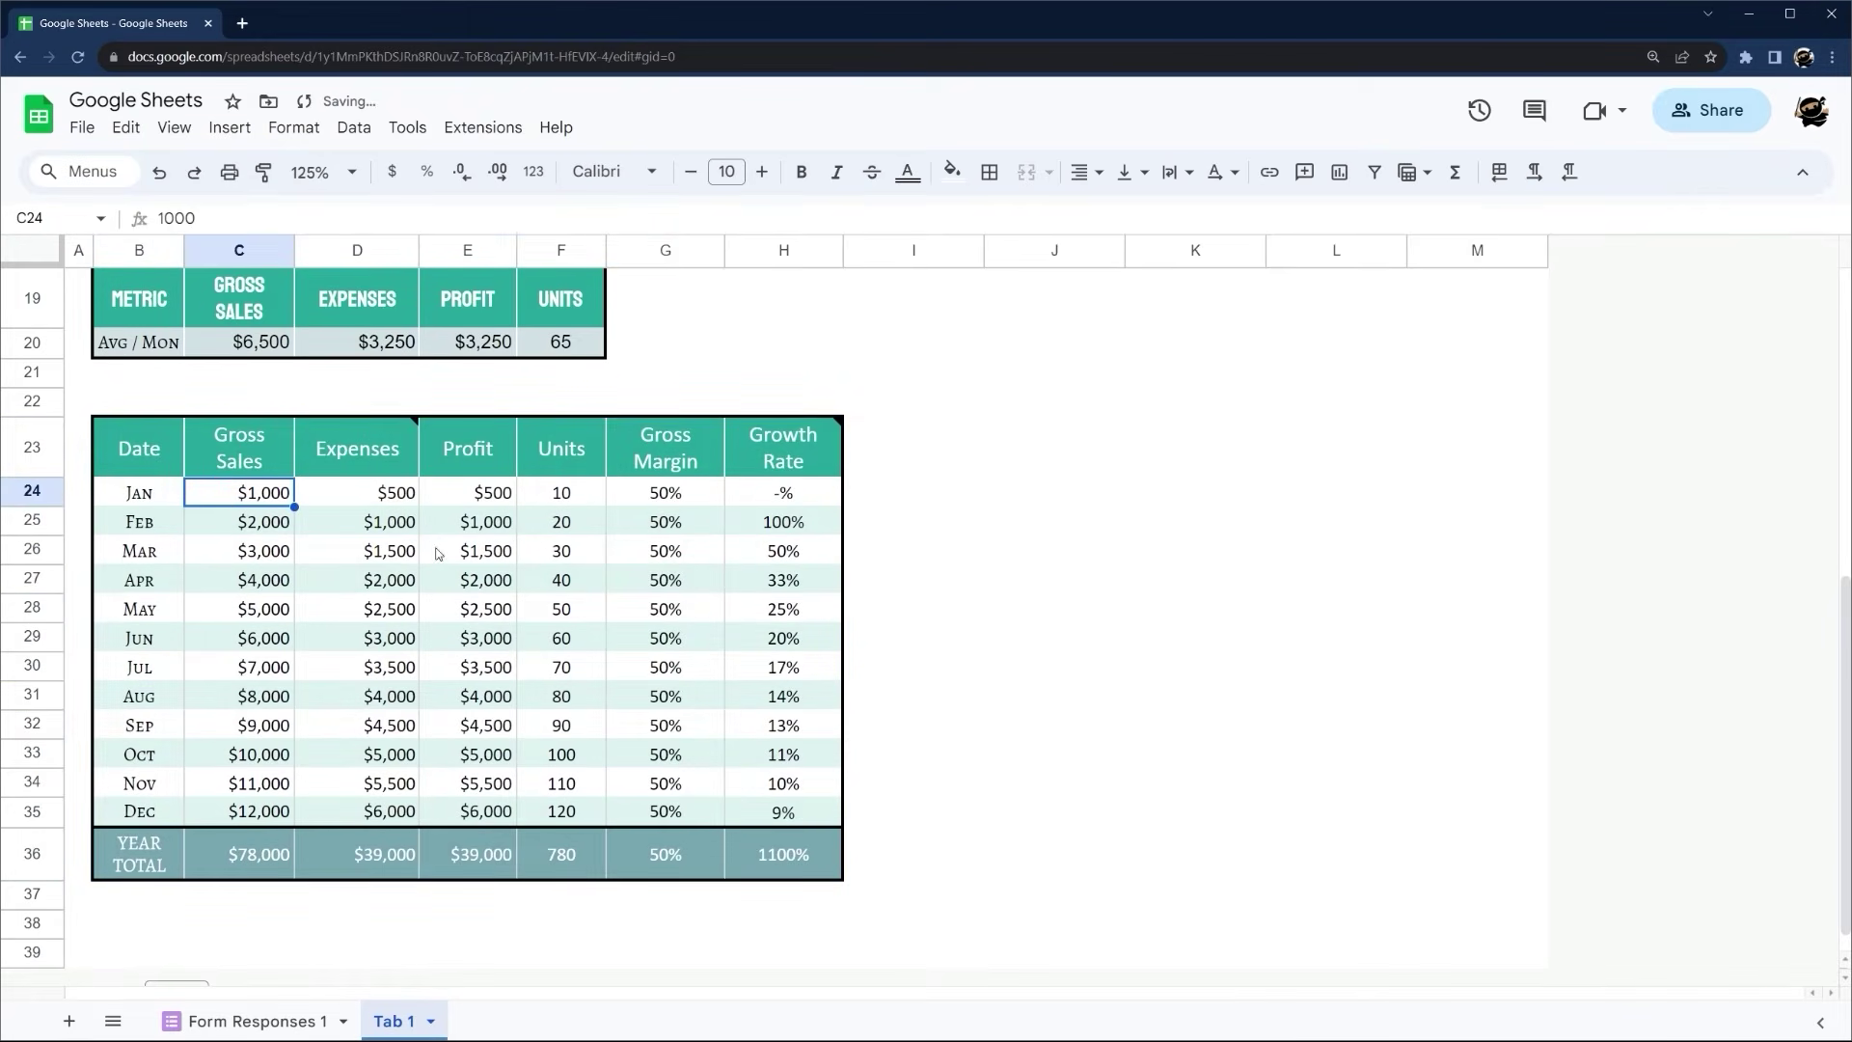
Check the dates behind the January and February cells and the month range B24:B35 in the pasted table
click(147, 488)
click(259, 207)
key(Return)
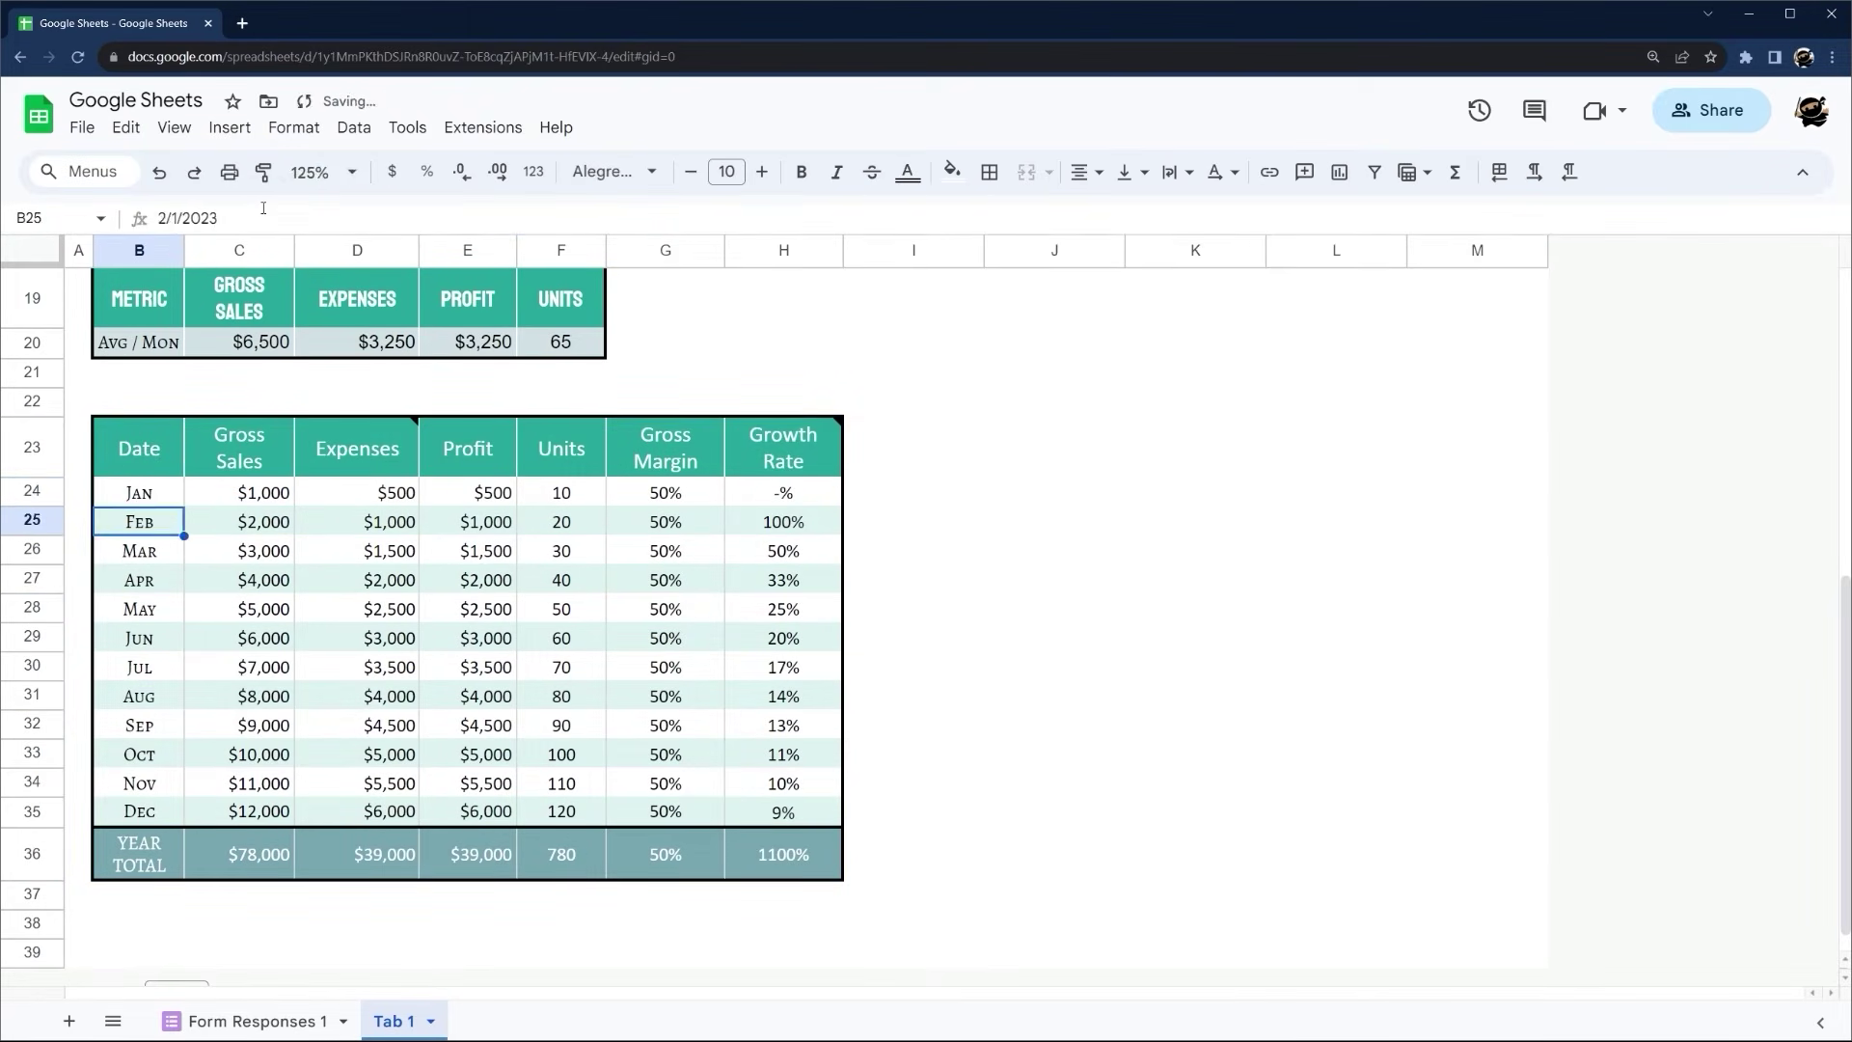
click(263, 208)
key(Return)
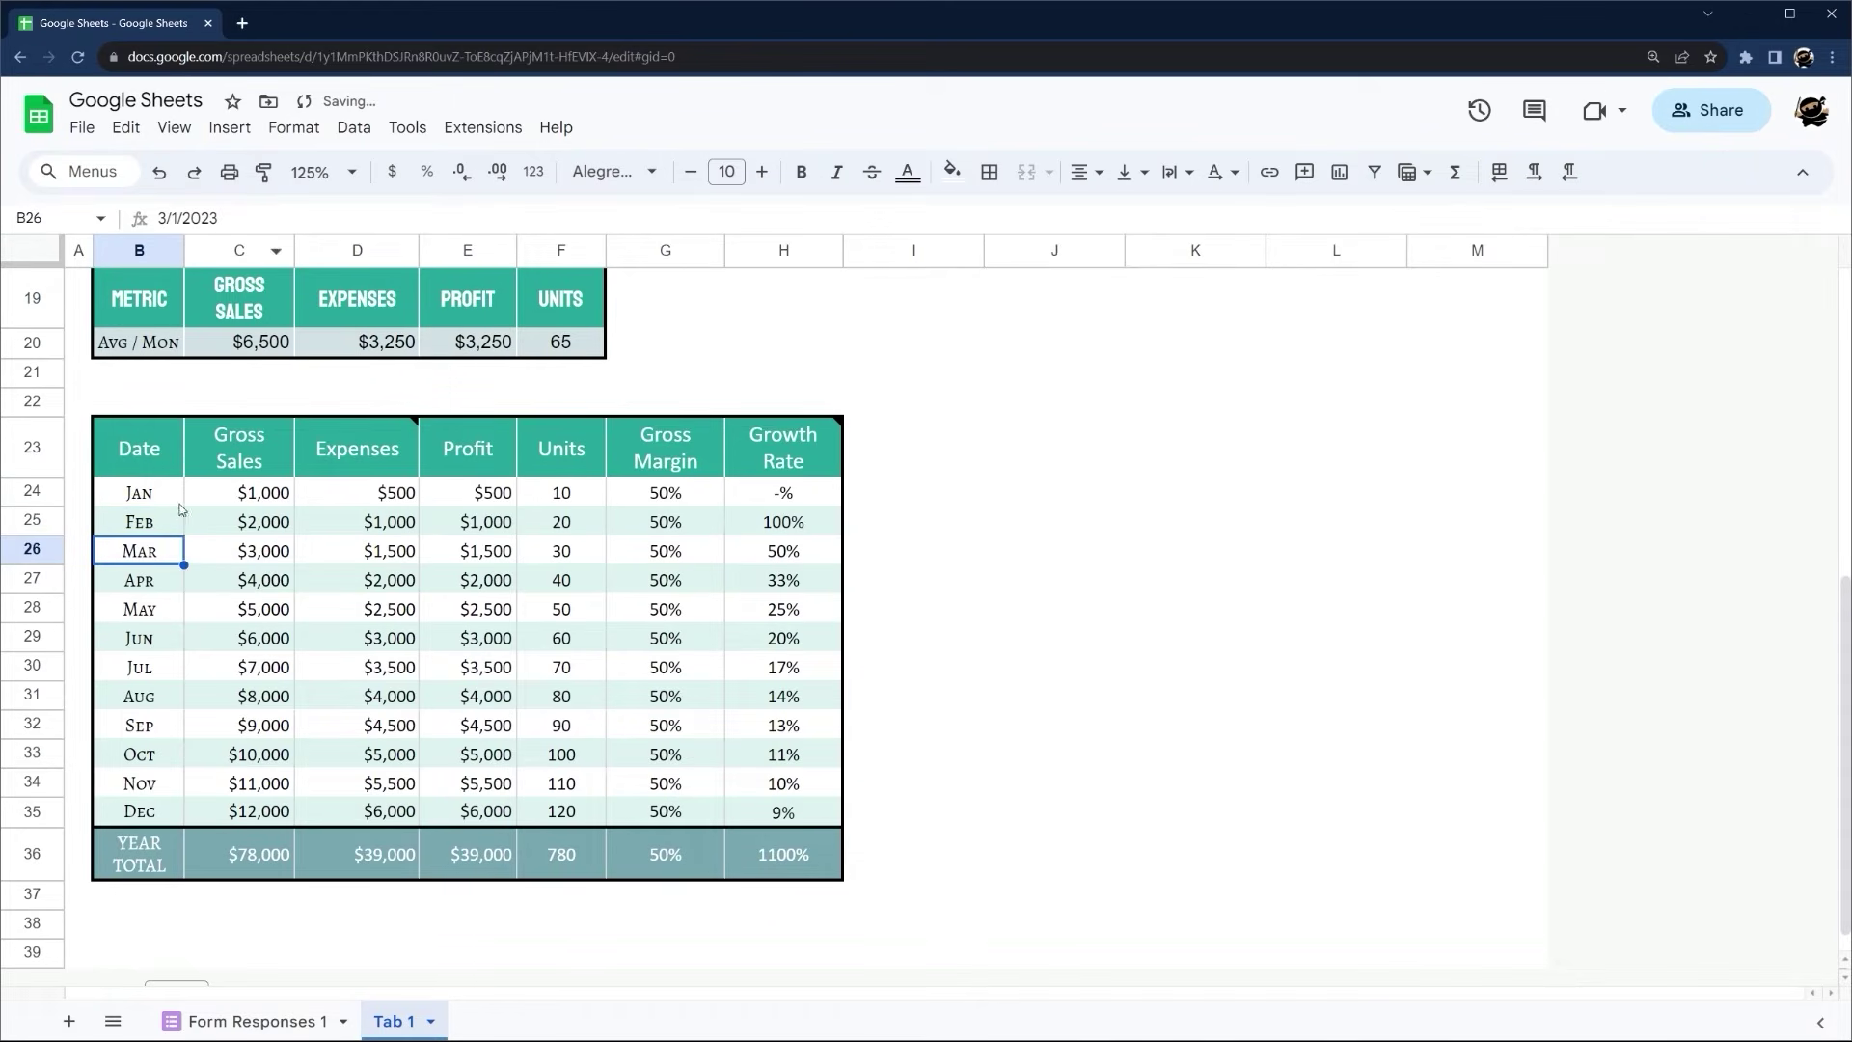
drag(148, 490, 182, 811)
click(262, 791)
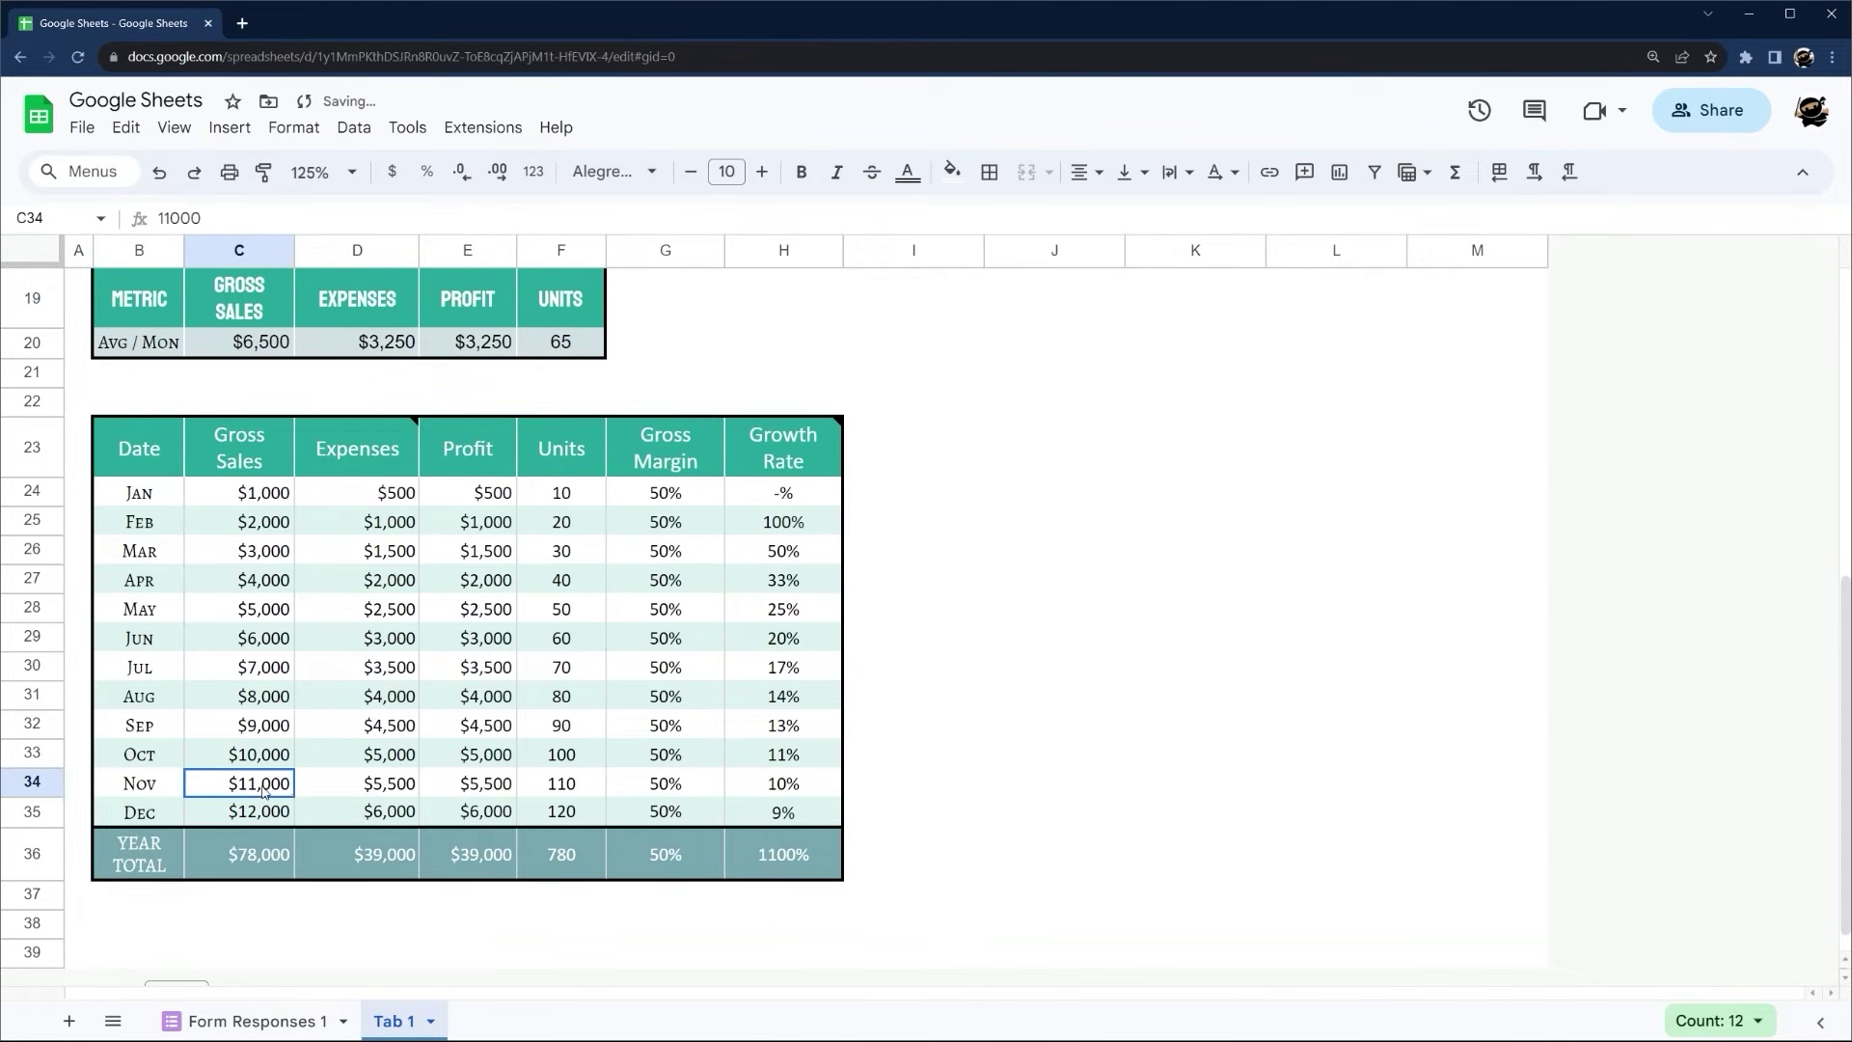
Clear the Gross Sales and Expenses values in C24:D35 of the pasted table
click(264, 492)
key(shift+Down)
key(shift+Down)
key(shift+Down)
key(shift+Down)
key(shift+Down)
key(shift+Down)
key(shift+Down)
key(shift+Down)
key(shift+Down)
key(shift+Down)
key(shift+Down)
key(shift+Right)
key(Delete)
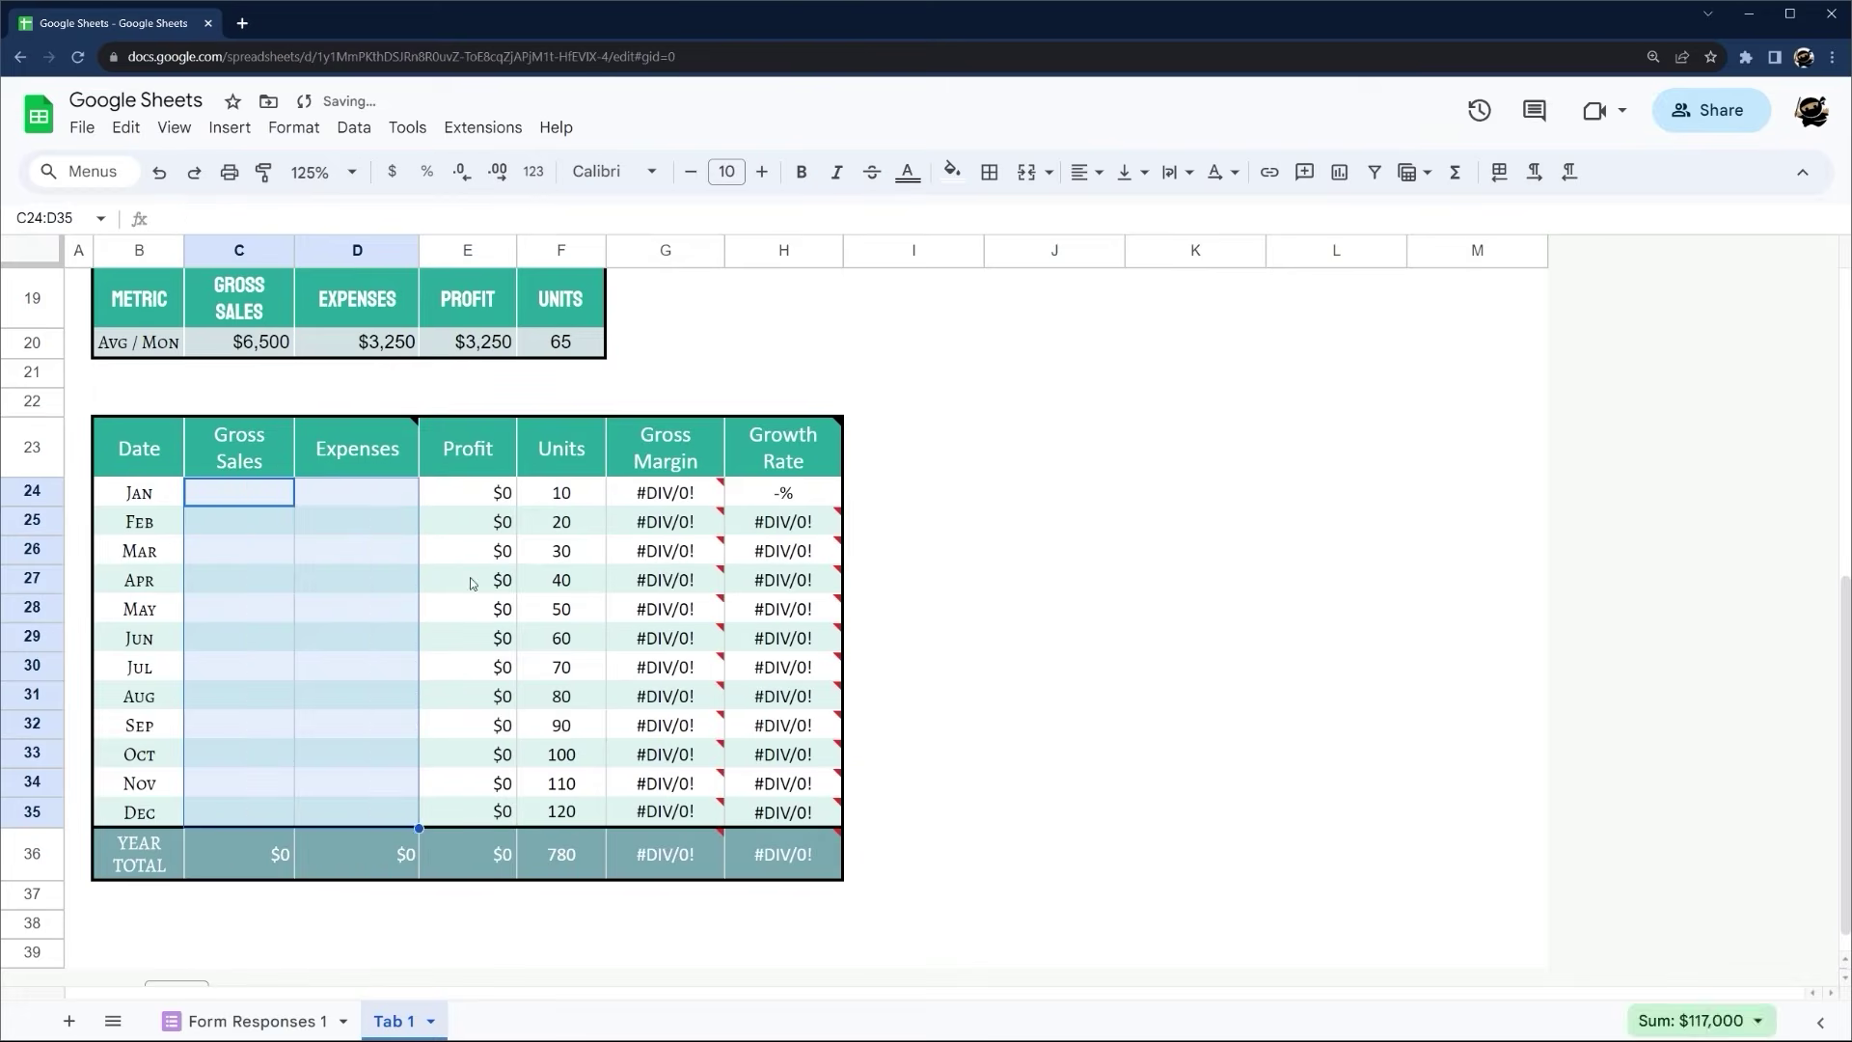
Clear the Units values in F24:F35 of the pasted table
click(533, 493)
key(shift+Down)
key(shift+Down)
key(shift+Down)
key(shift+Down)
key(shift+Down)
key(shift+Down)
key(shift+Down)
key(shift+Down)
key(shift+Down)
key(shift+Down)
key(shift+Down)
key(Delete)
Link January Gross Sales in C24 to the form response with ='Form Responses 1'!C2
click(237, 500)
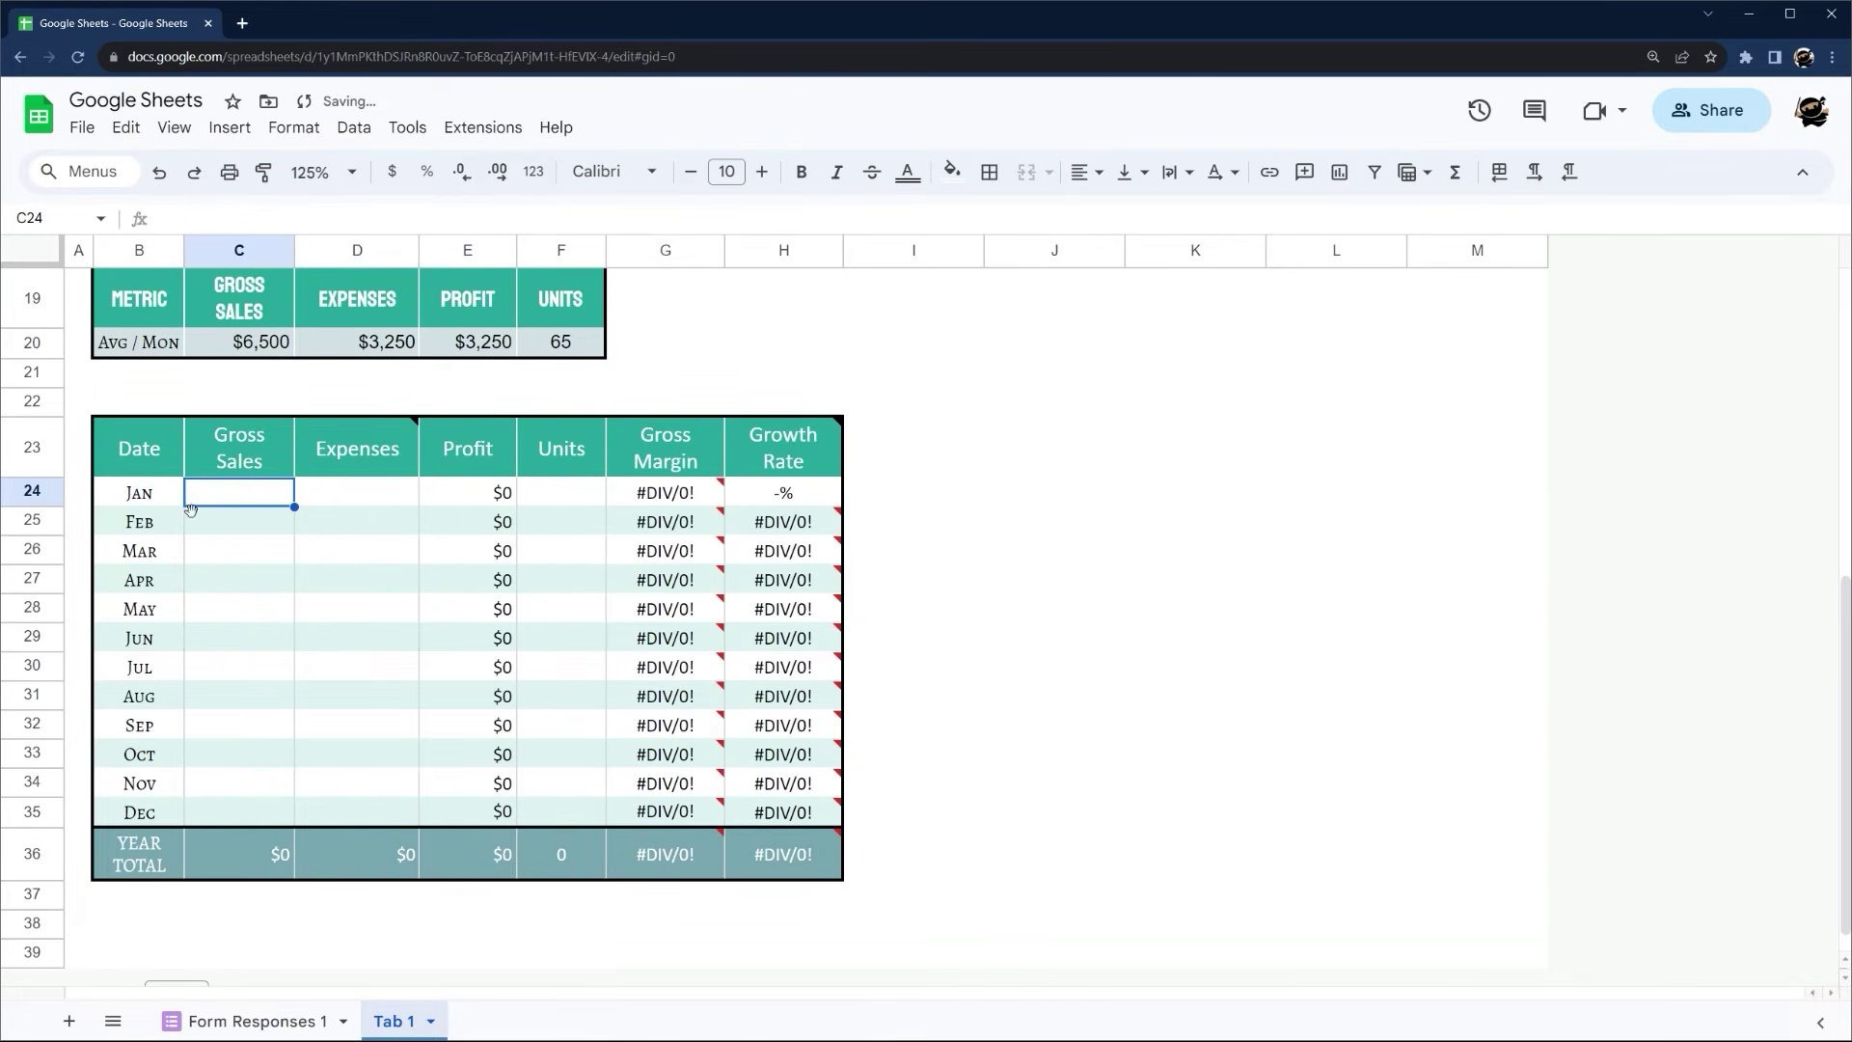
text(=)
click(243, 1020)
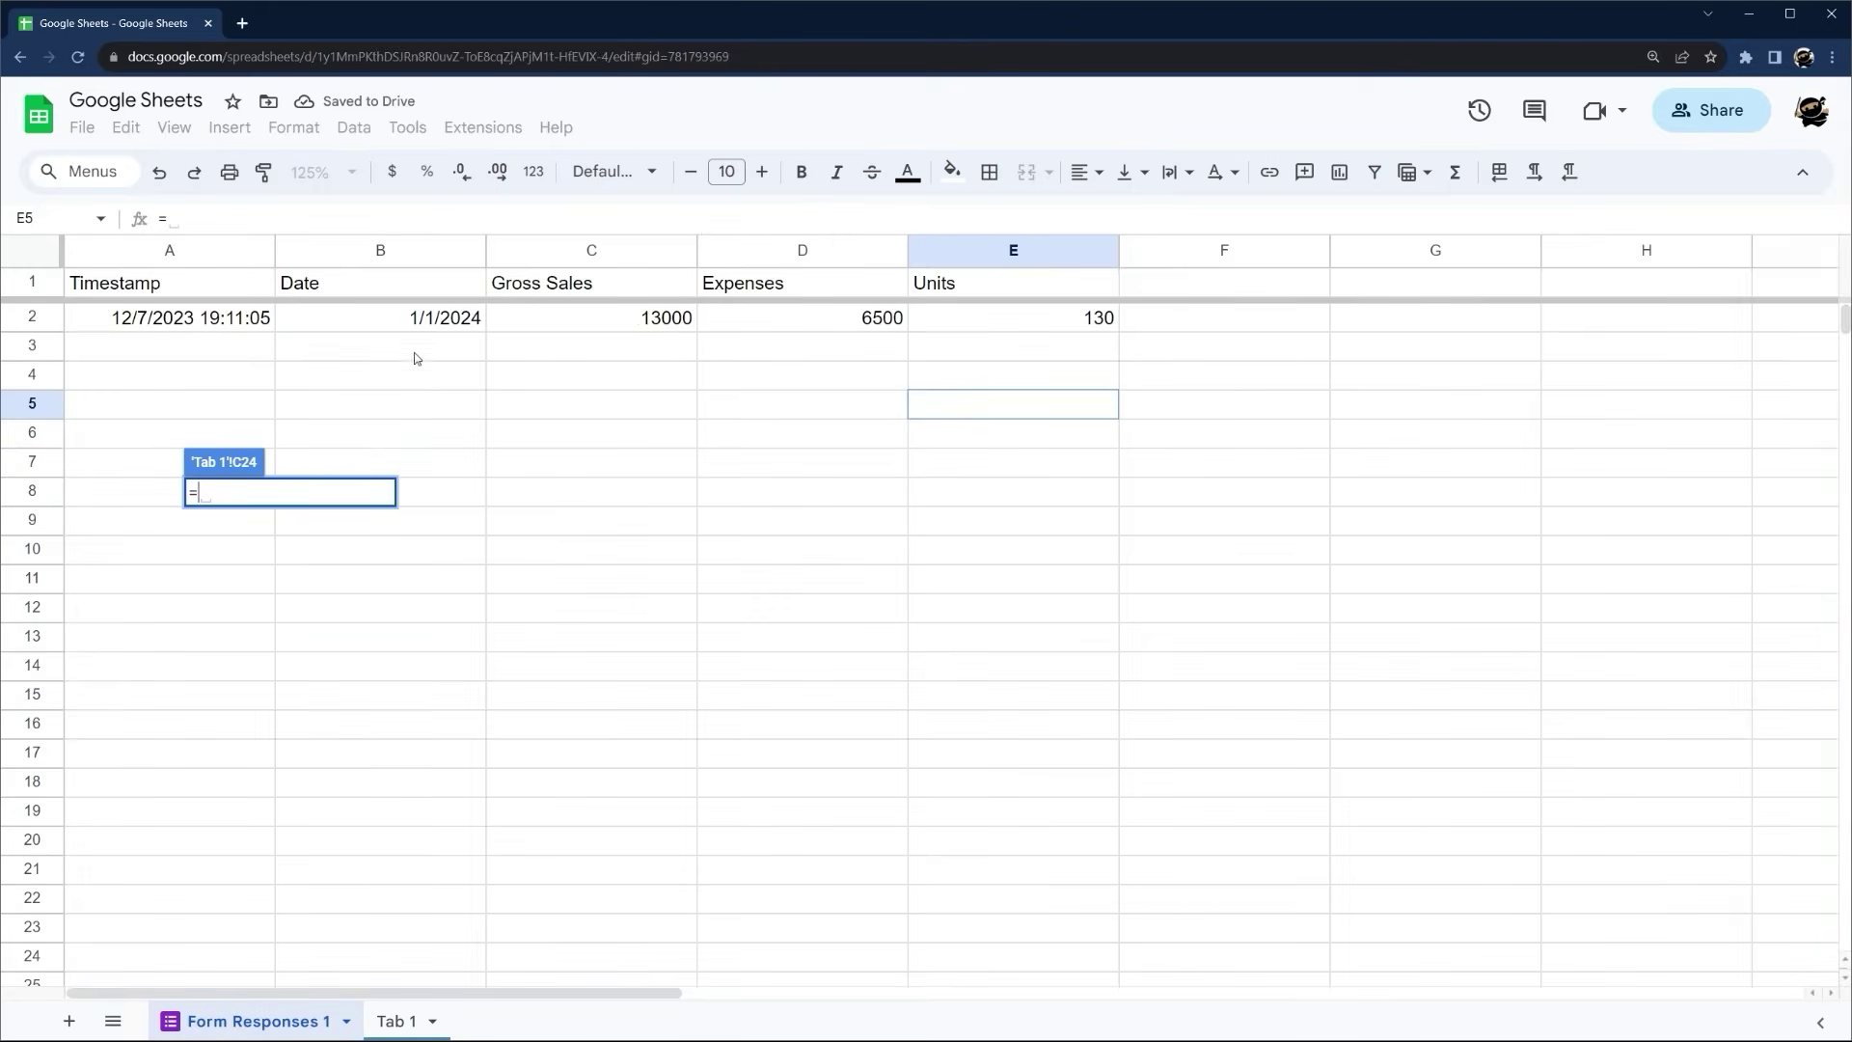
click(564, 321)
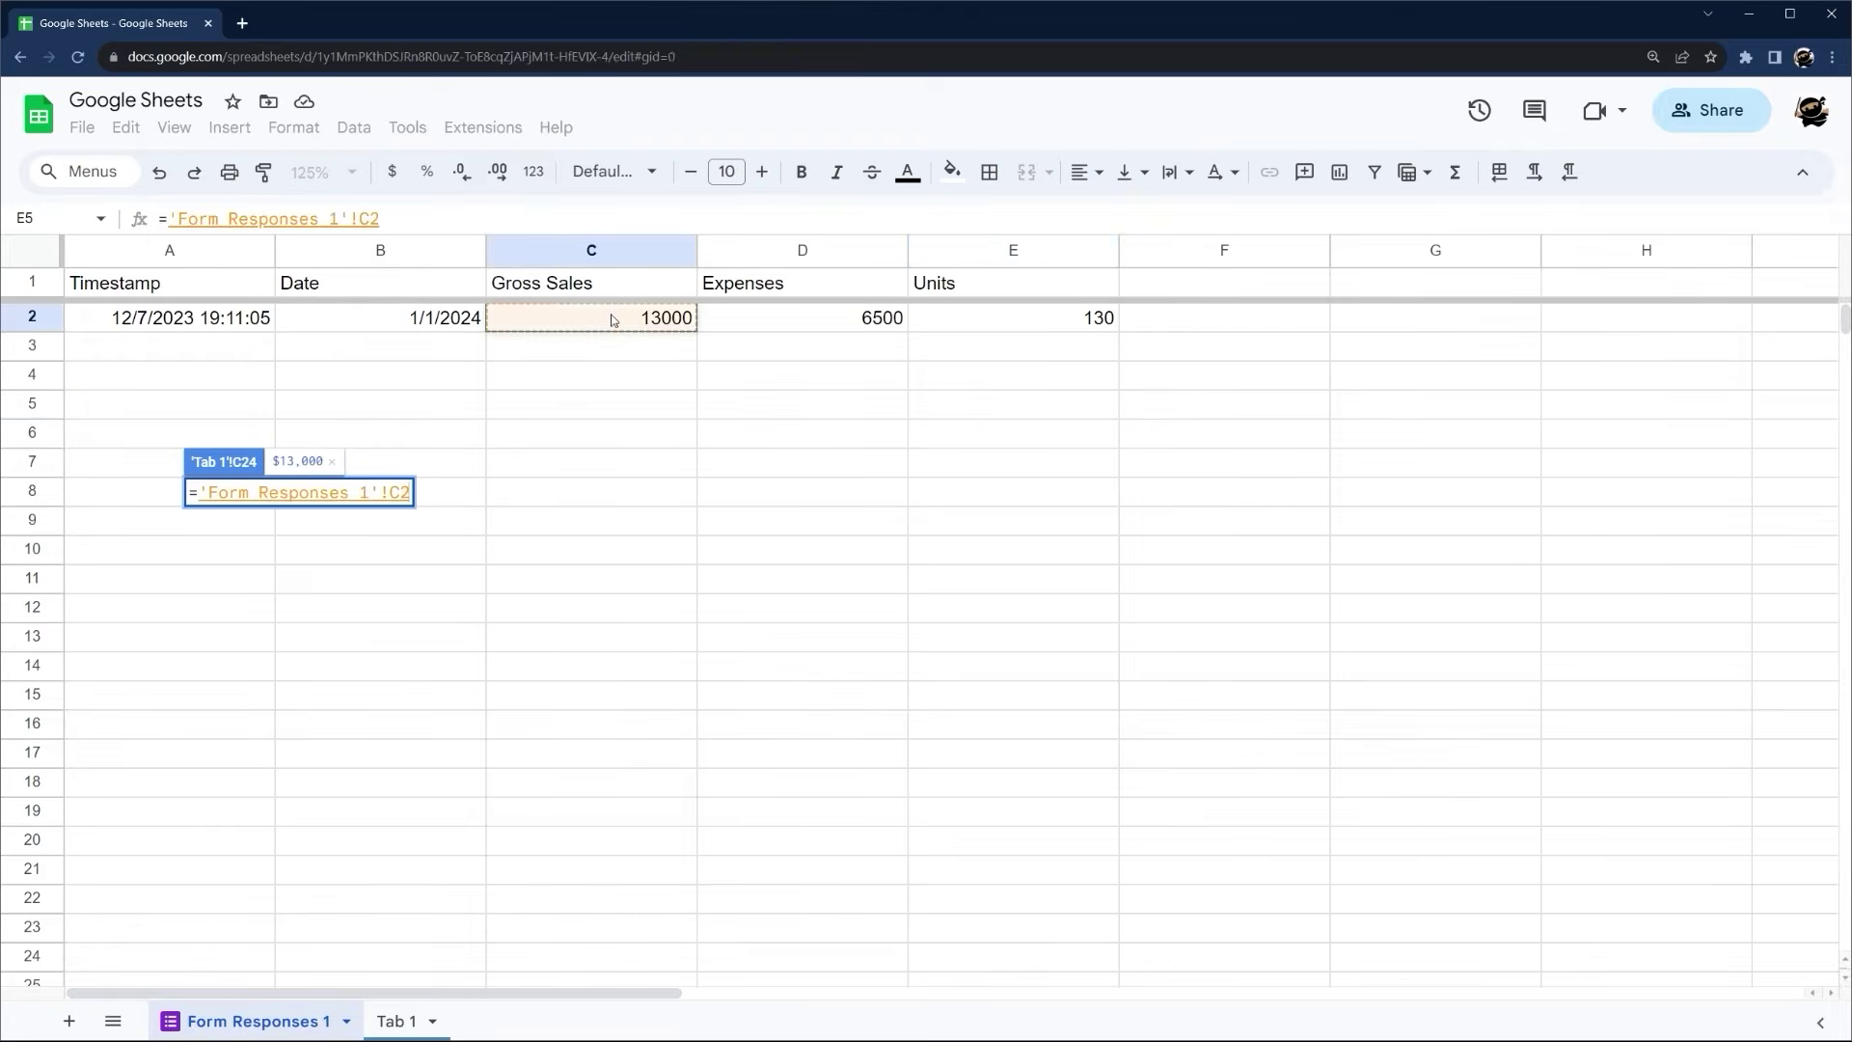
key(Tab)
Link January Expenses in D24 to the form response with ='Form Responses 1'!D2
text(=)
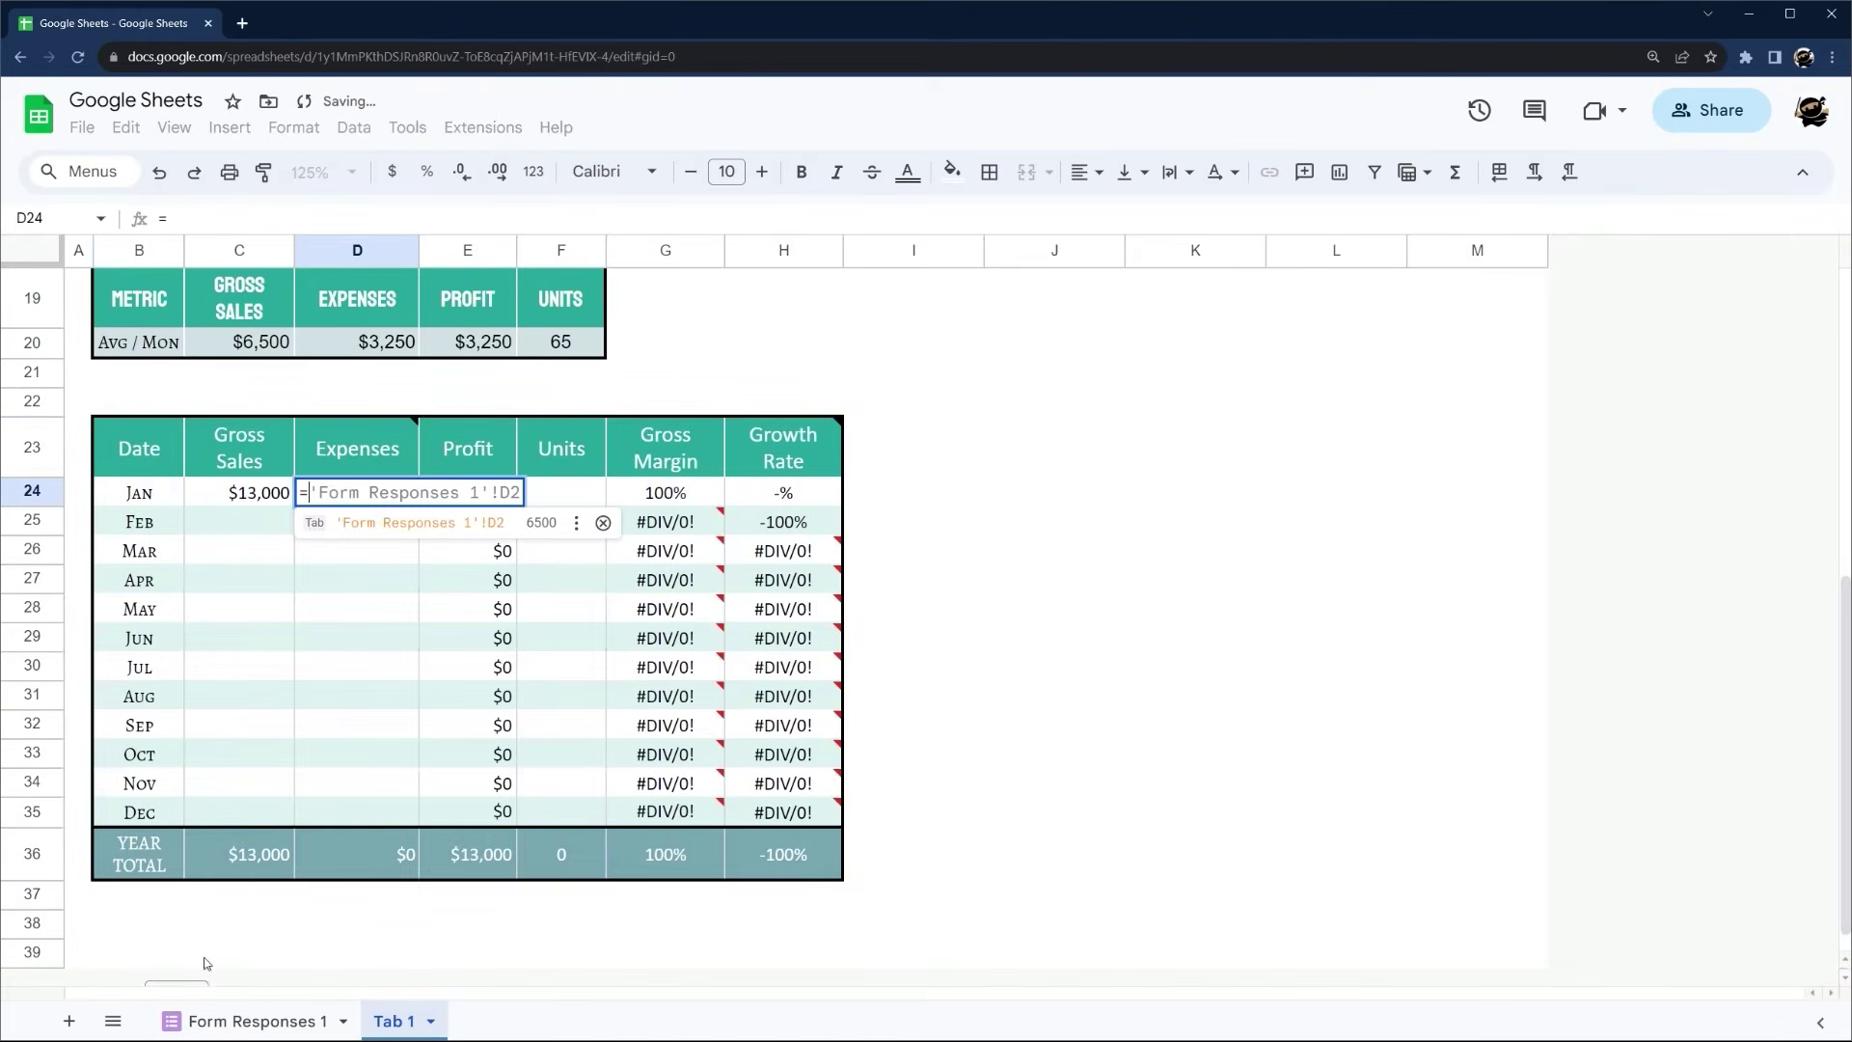
click(246, 1018)
click(765, 318)
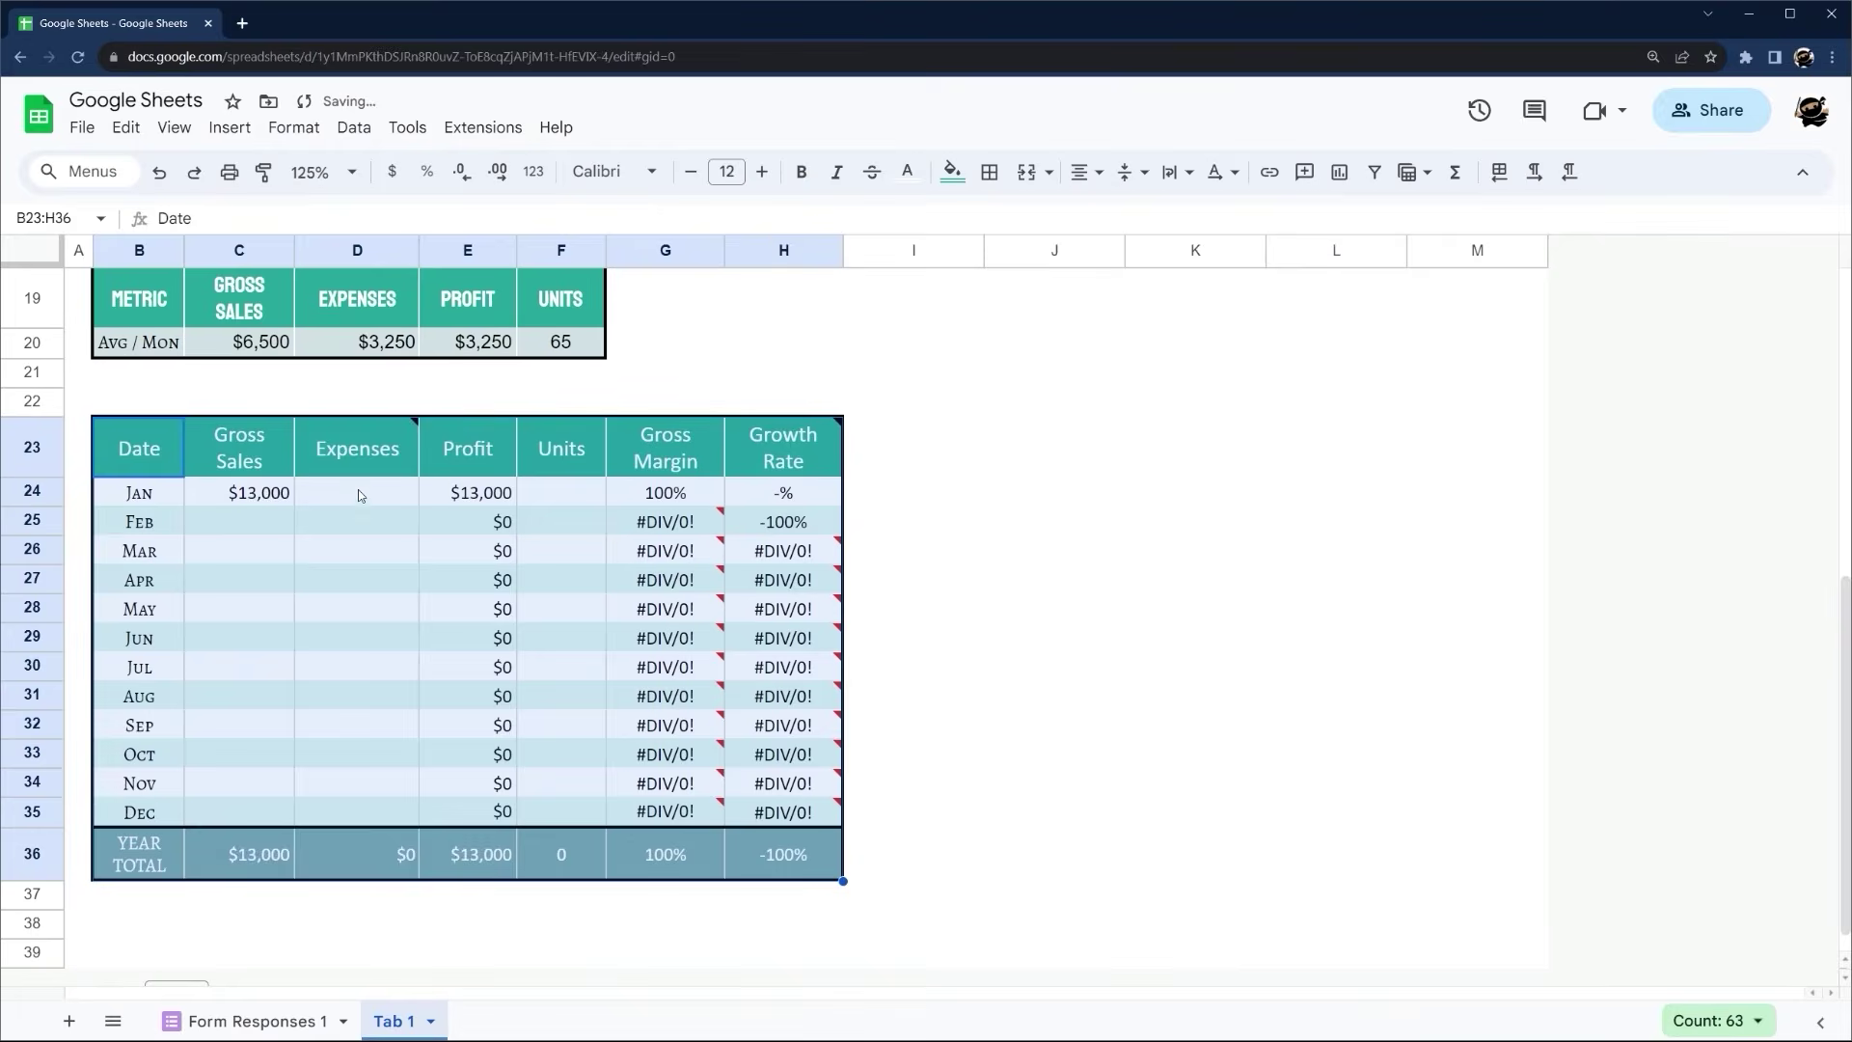
click(231, 1032)
click(865, 321)
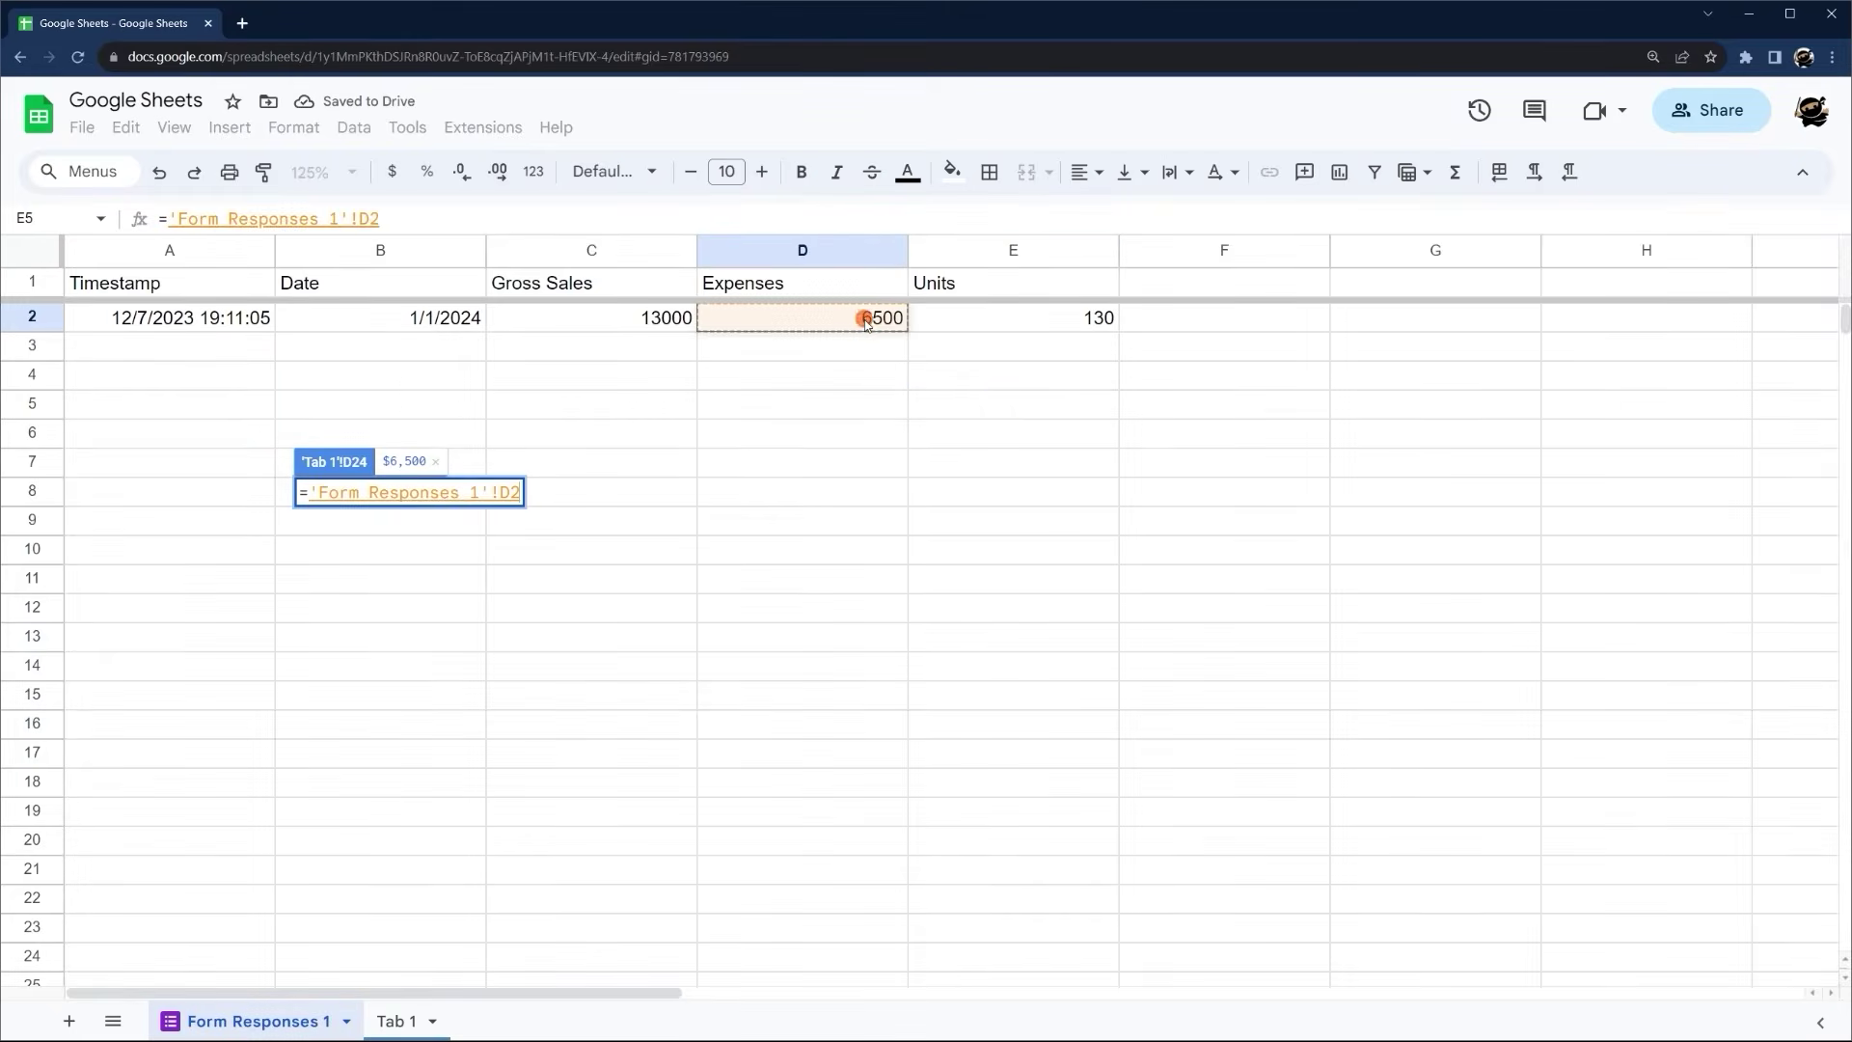
key(Tab)
key(ctrl+a)
Try to link January Units in F24 to the units value on the Form Responses 1 sheet
click(581, 494)
text(=)
click(215, 1011)
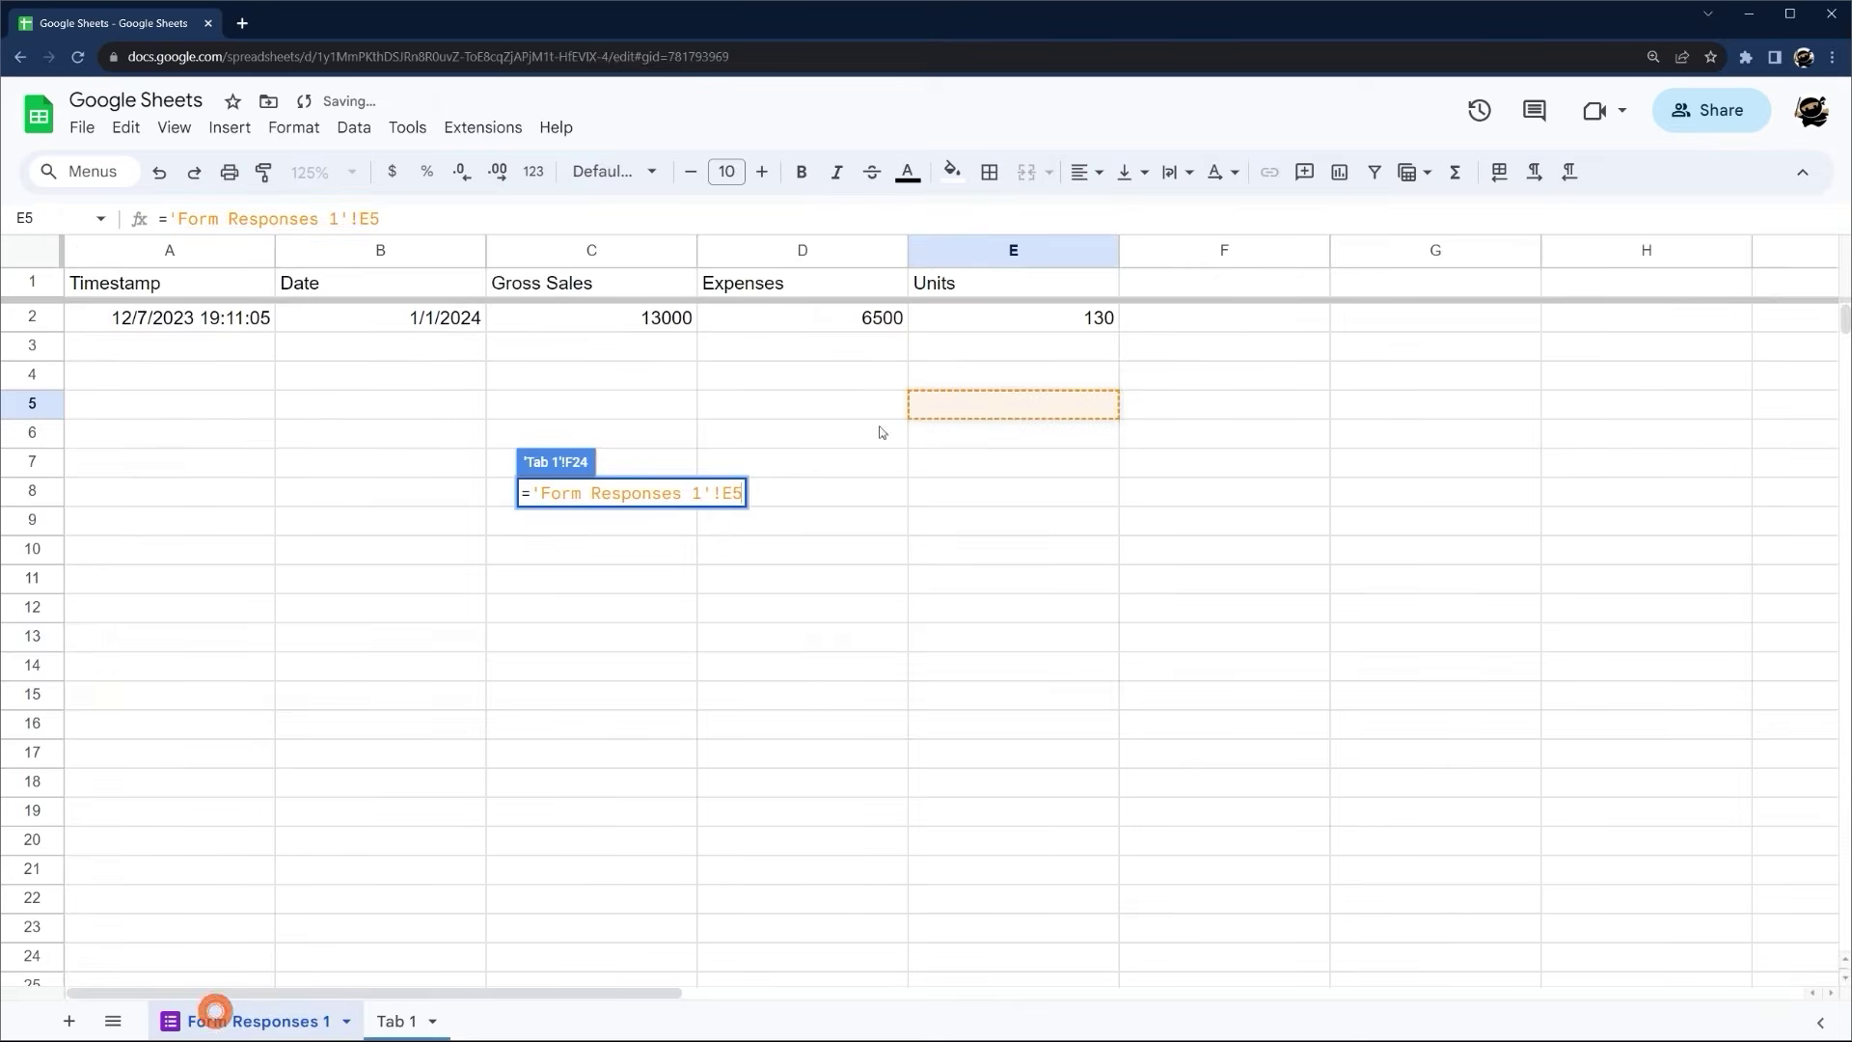
click(979, 329)
key(Return)
Replace the formula in F24 with ='Form Responses 1'!E2 to pull in January Units
click(540, 489)
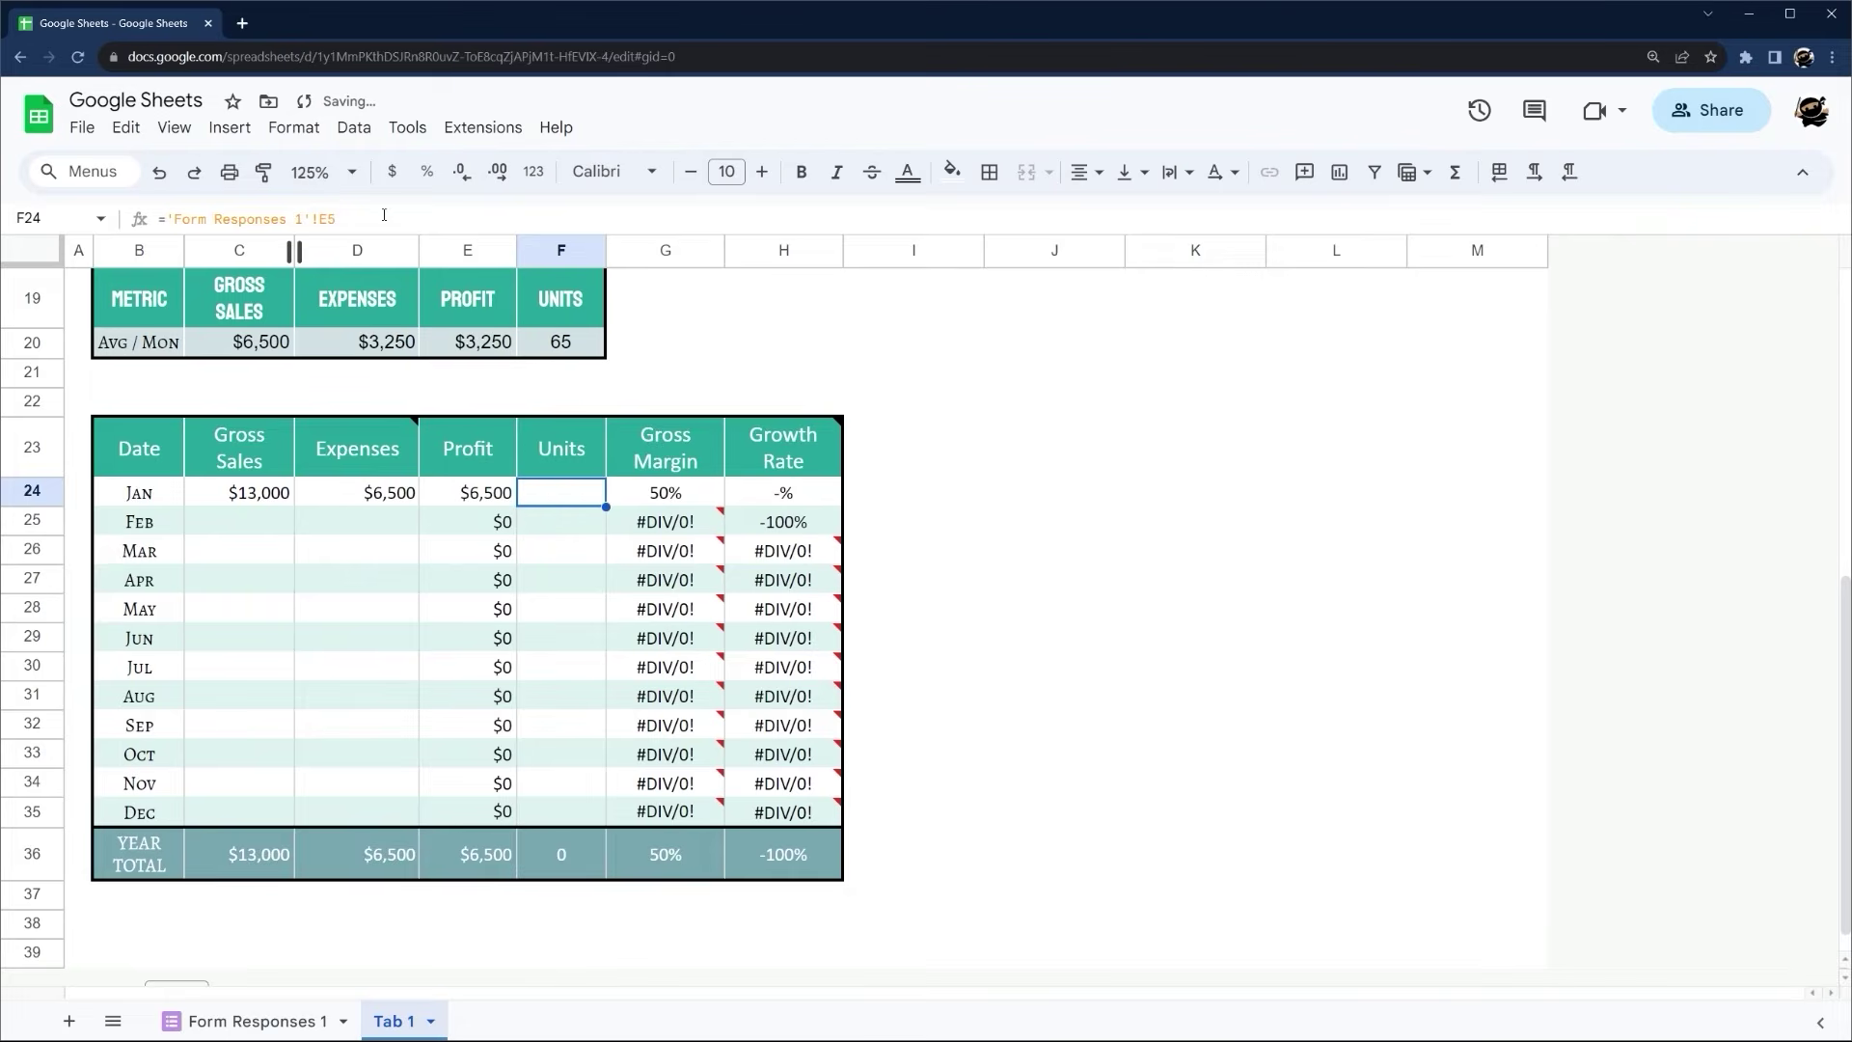
drag(380, 219, 104, 220)
key(BackSpace)
text(=)
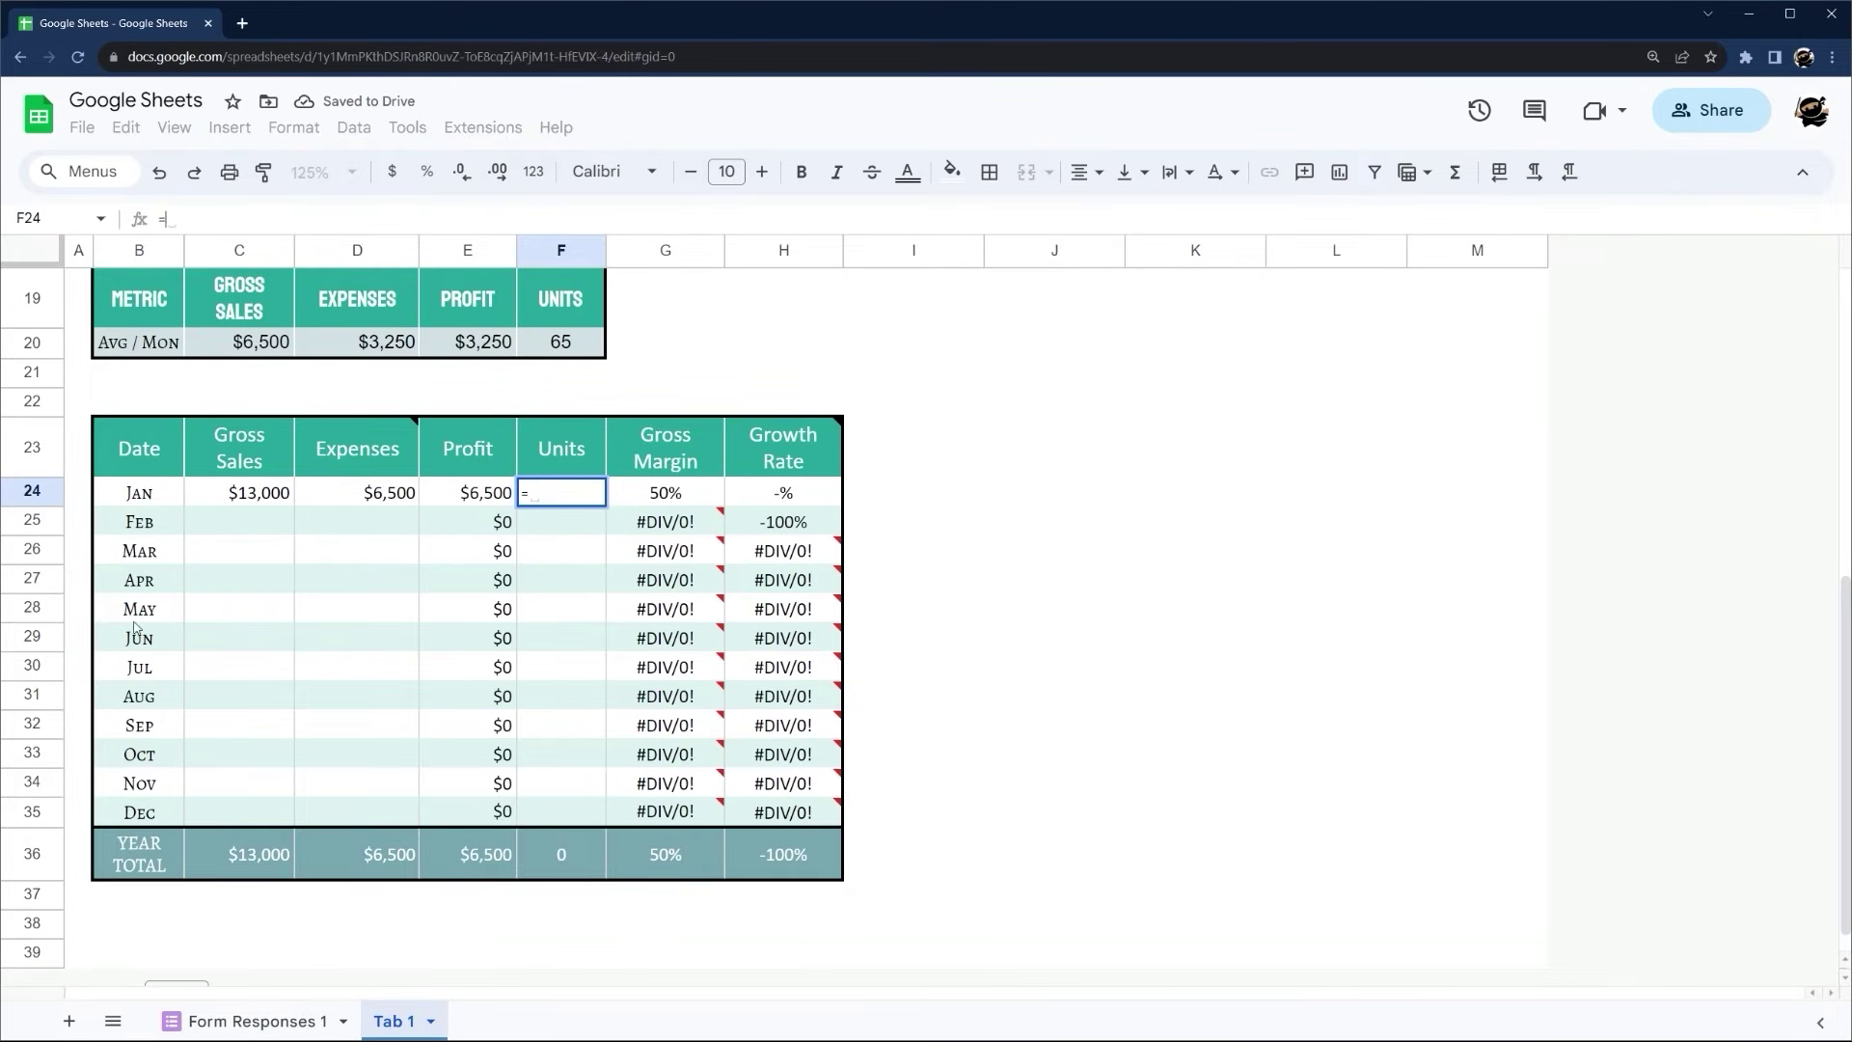
click(241, 1011)
click(984, 321)
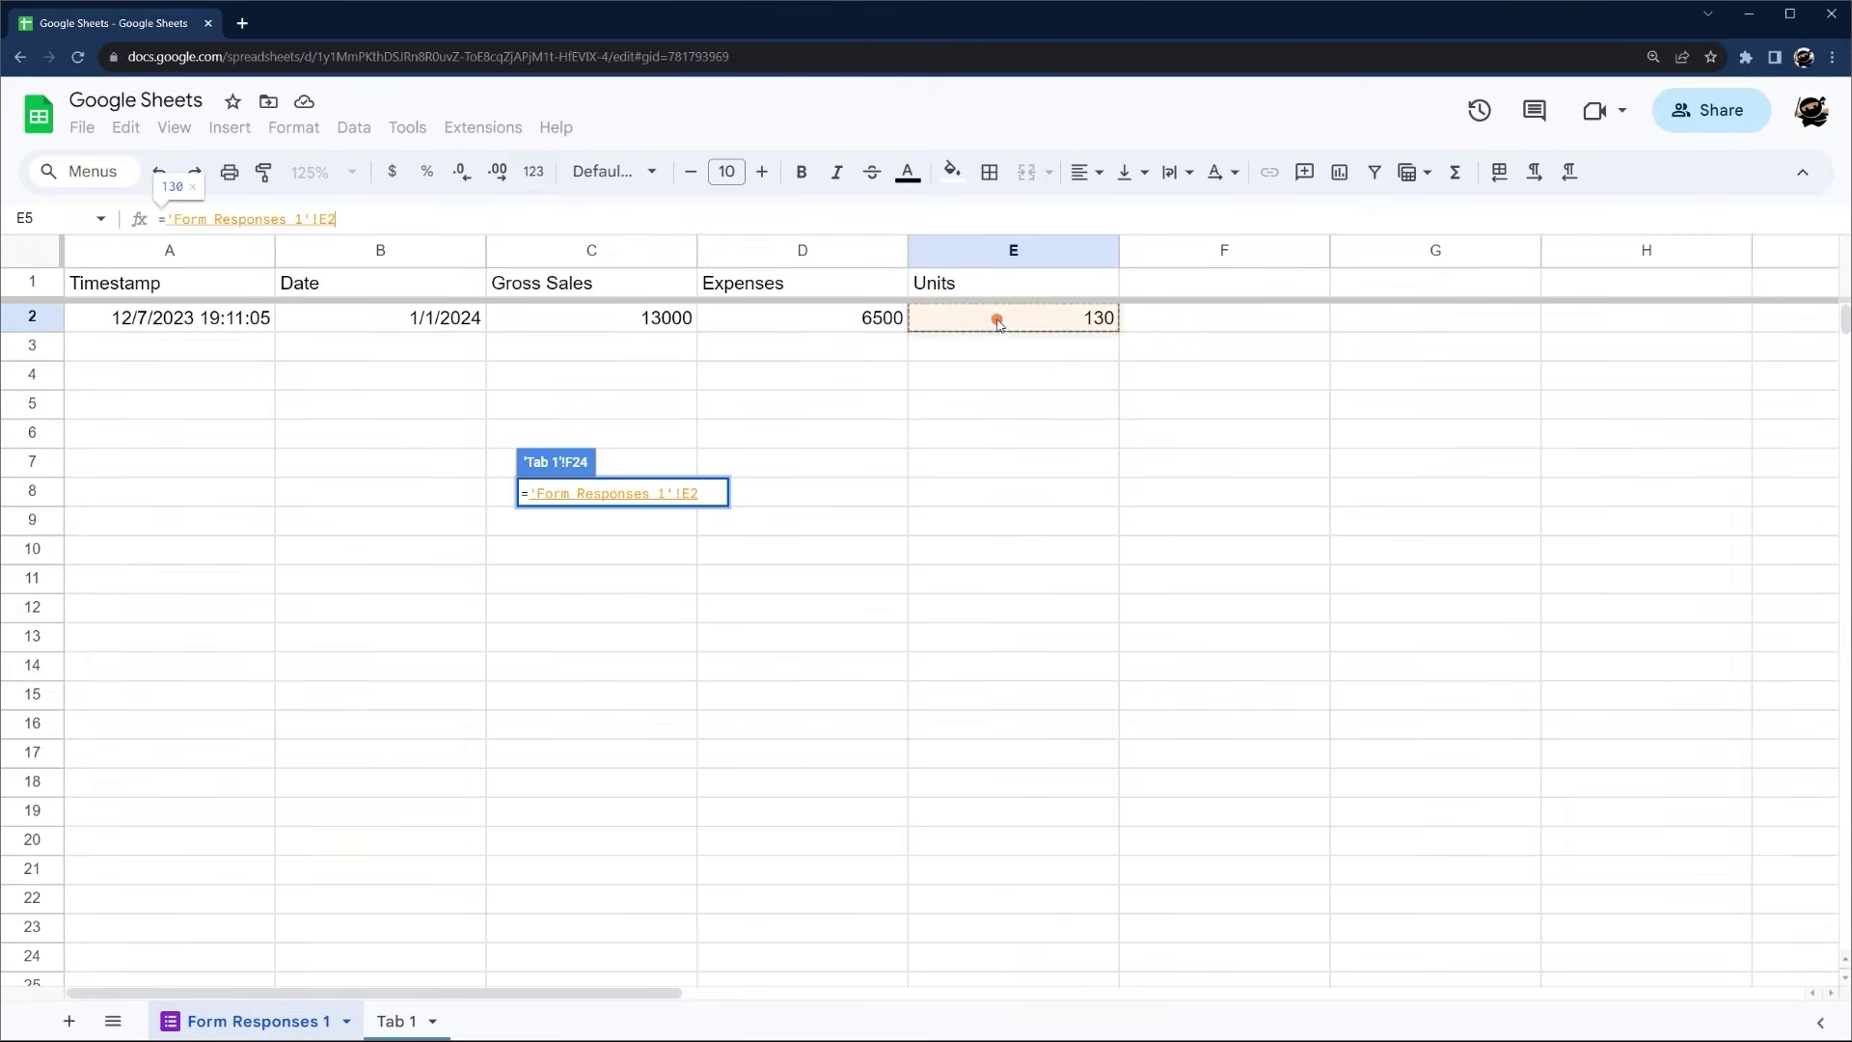
key(Return)
click(975, 475)
From the Form Responses 1 sheet, look at the sheet's options and open the linked live form
click(205, 1020)
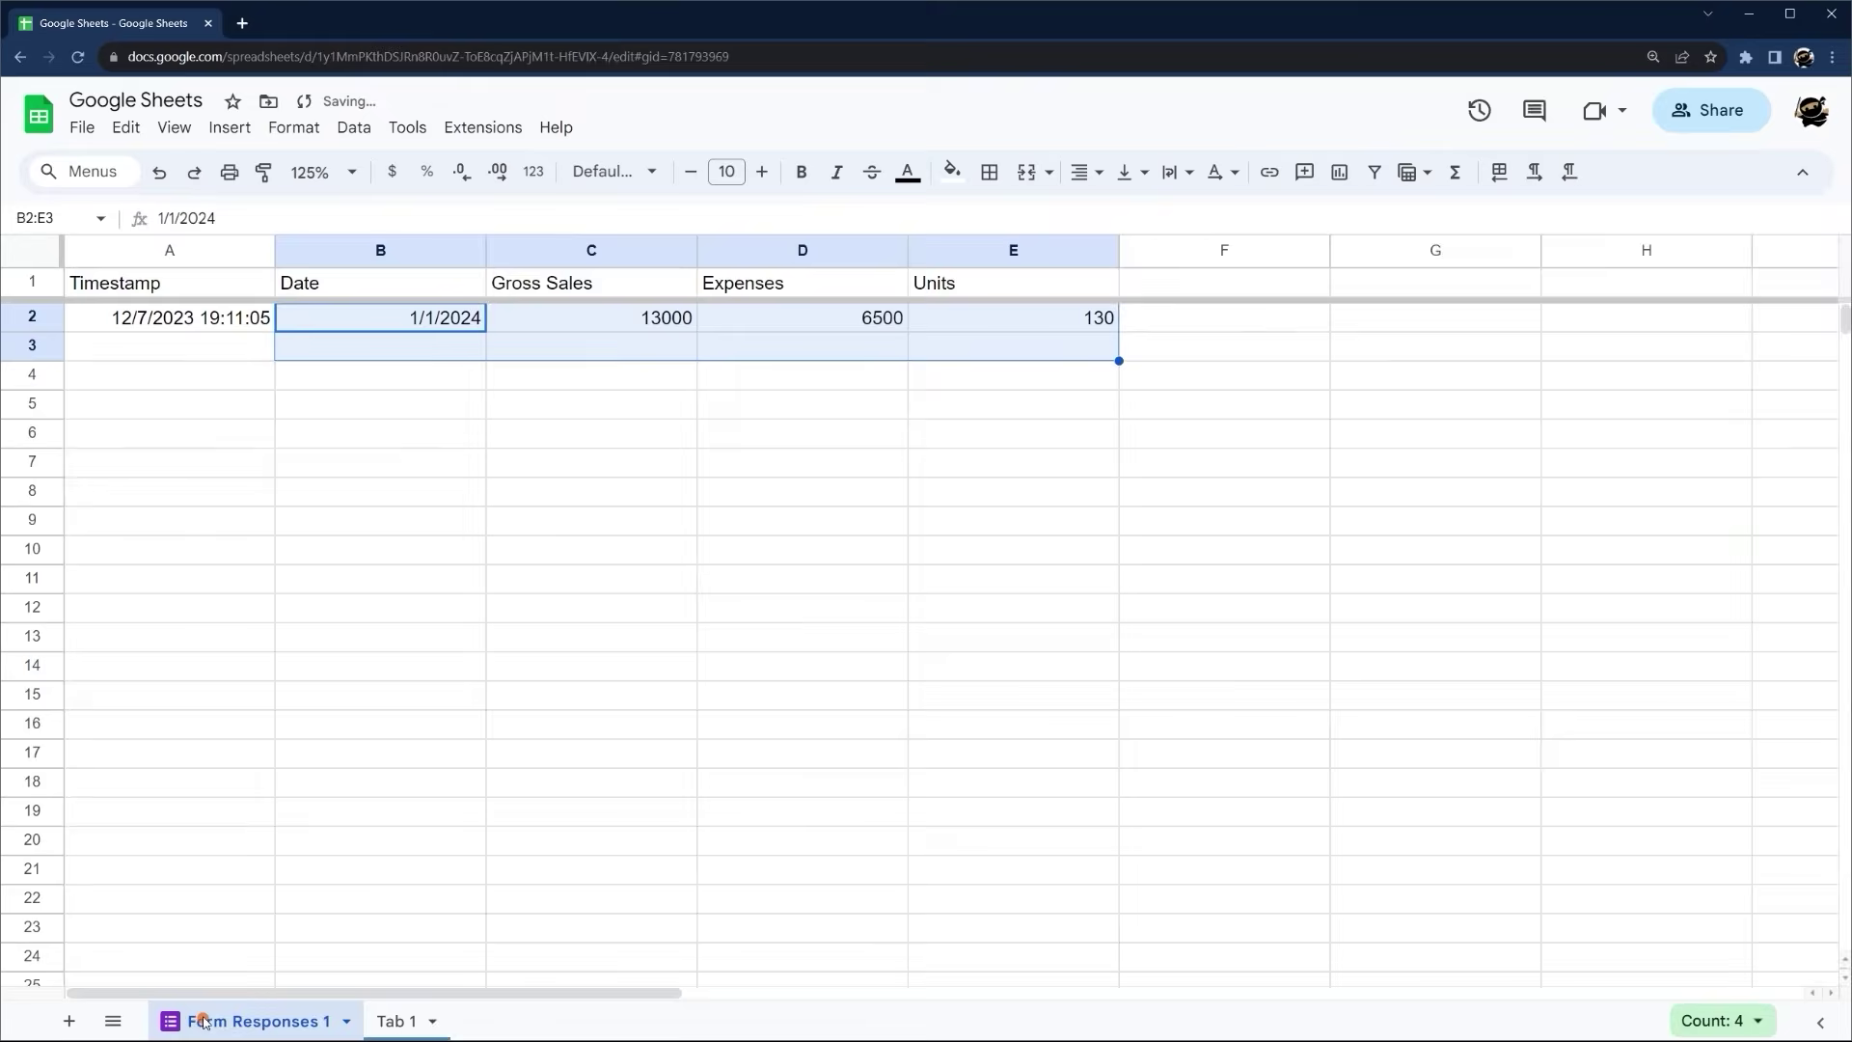
right_click(204, 1021)
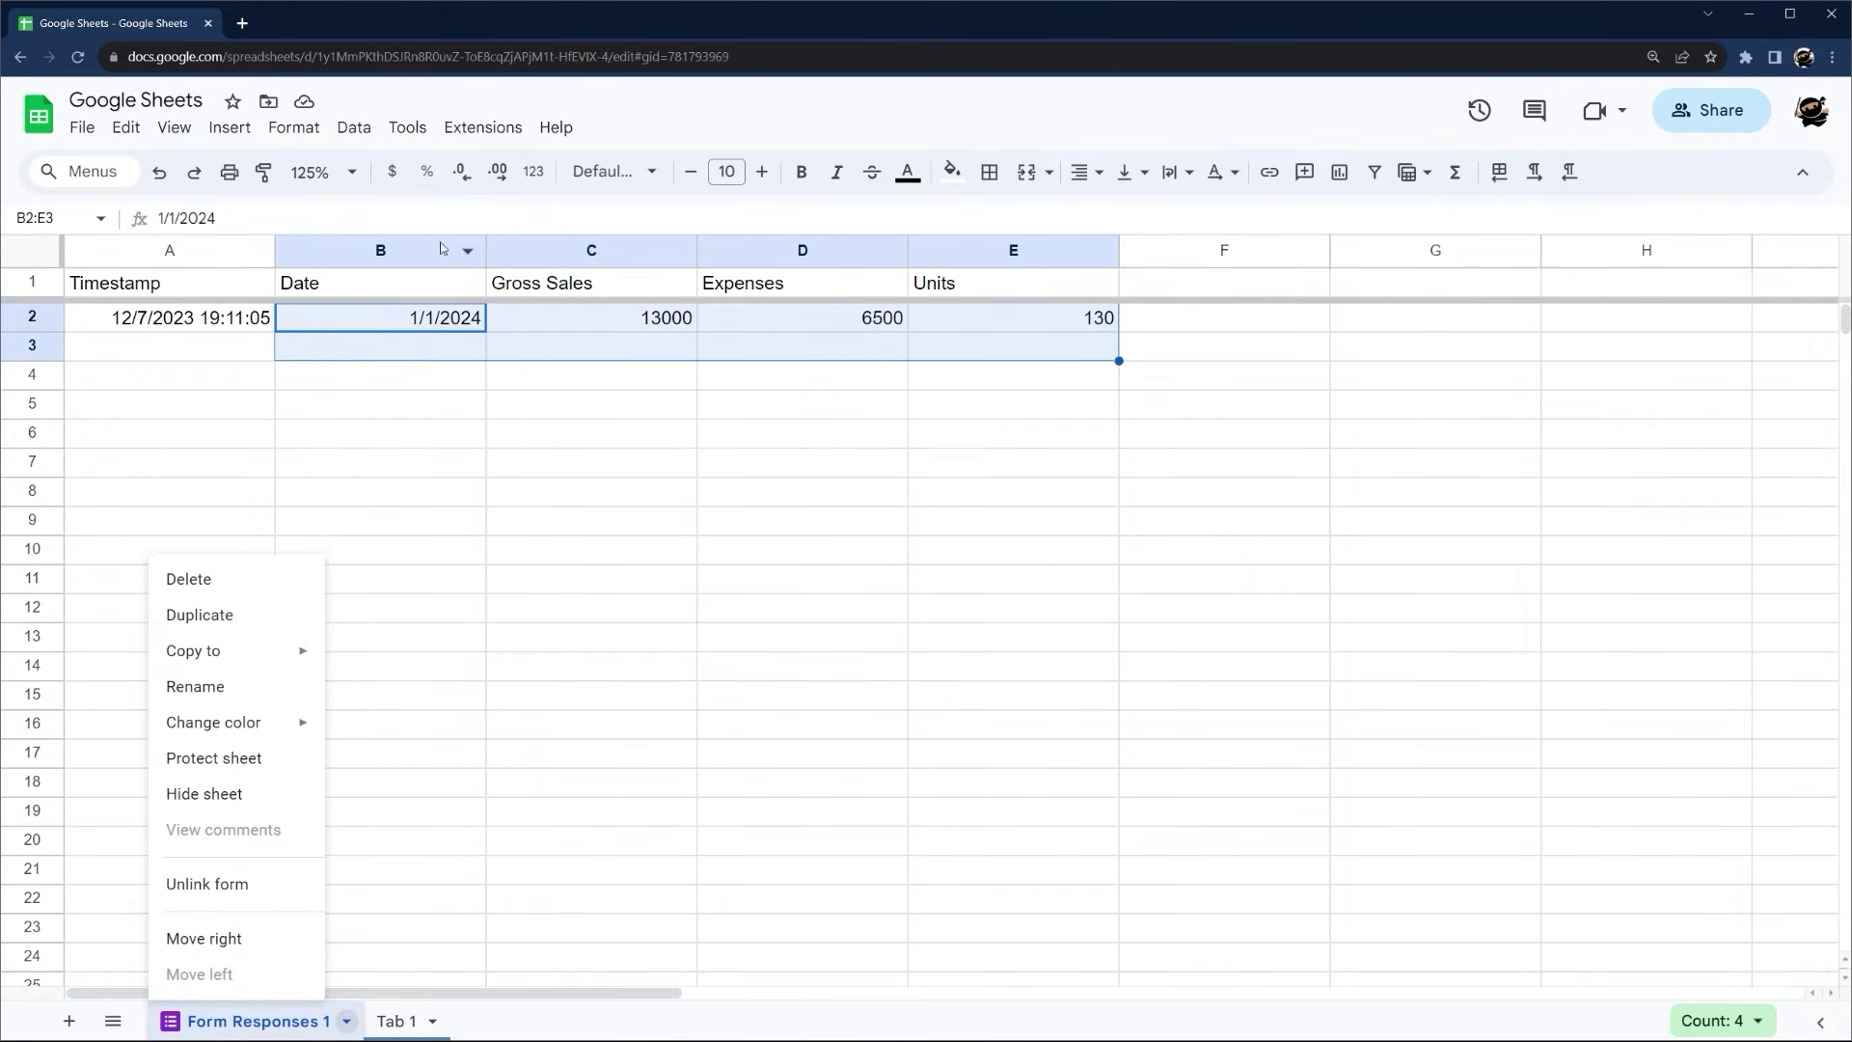
click(407, 127)
mouse_move(471, 204)
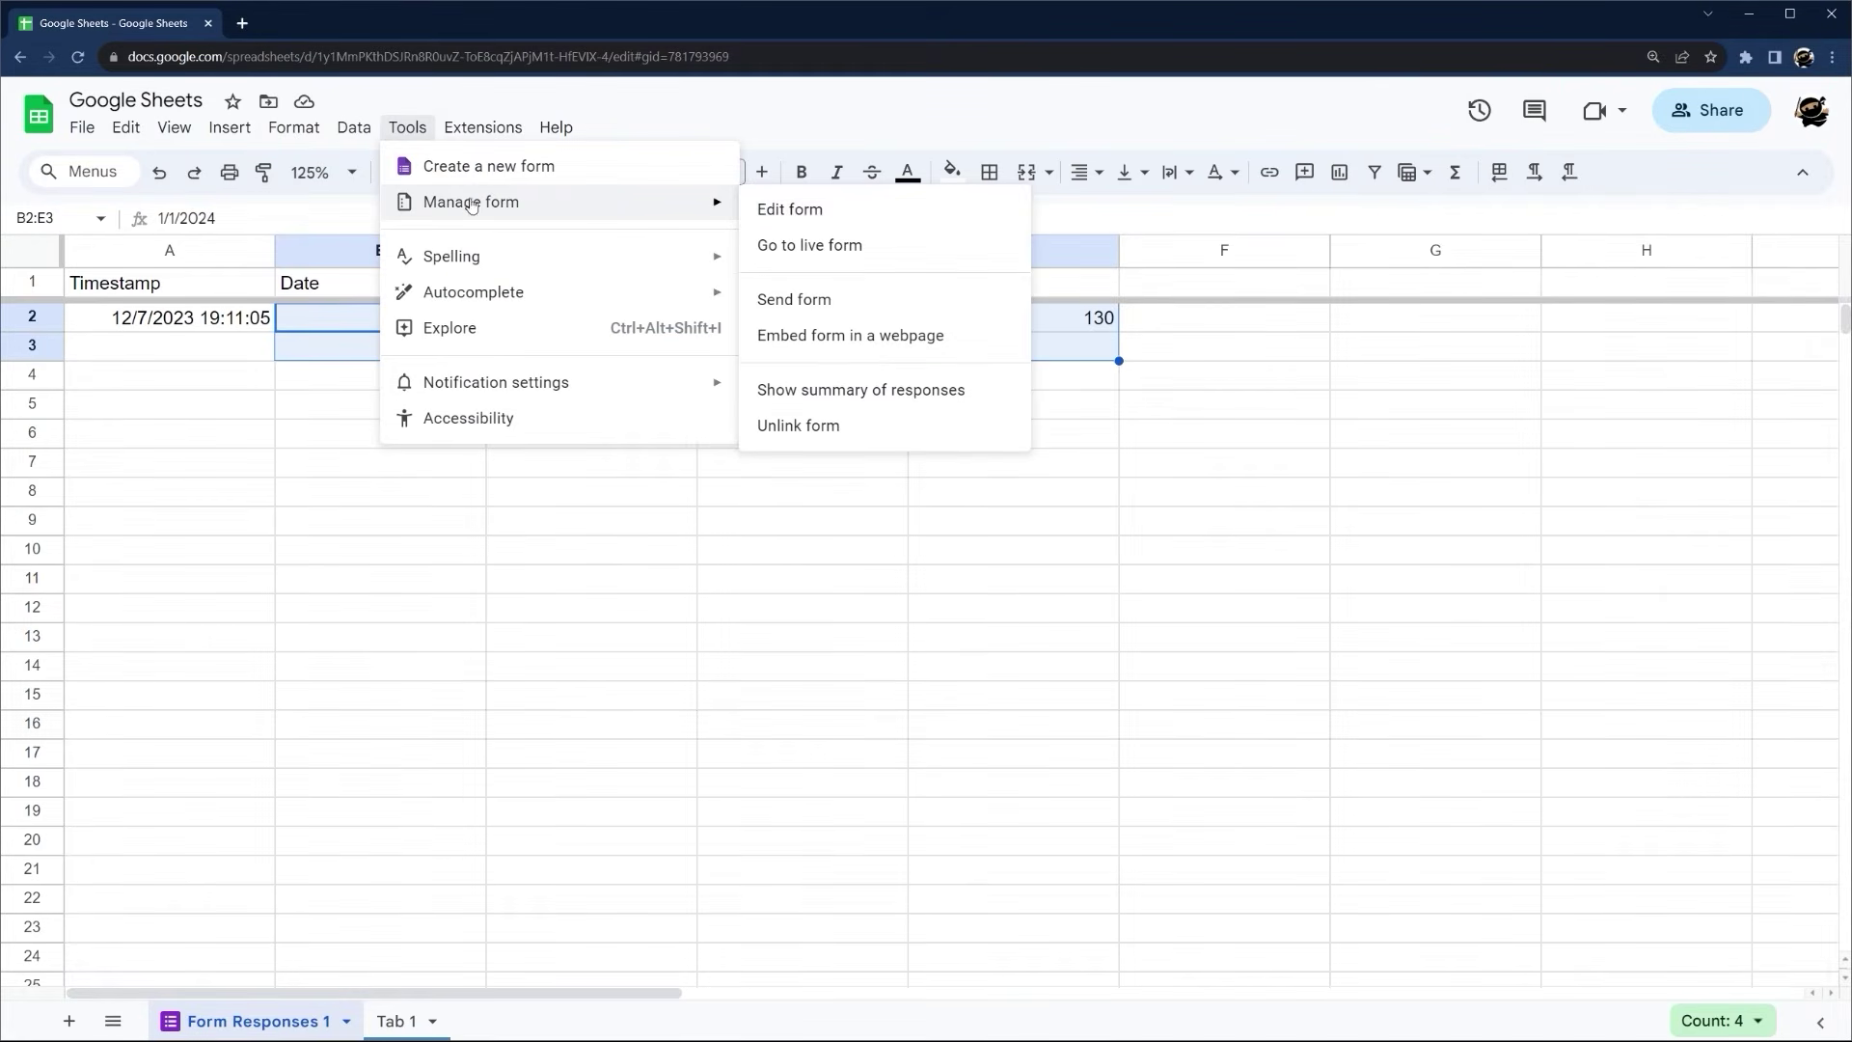
click(858, 247)
Return to the spreadsheet and review the options for managing the linked form
click(193, 25)
click(405, 128)
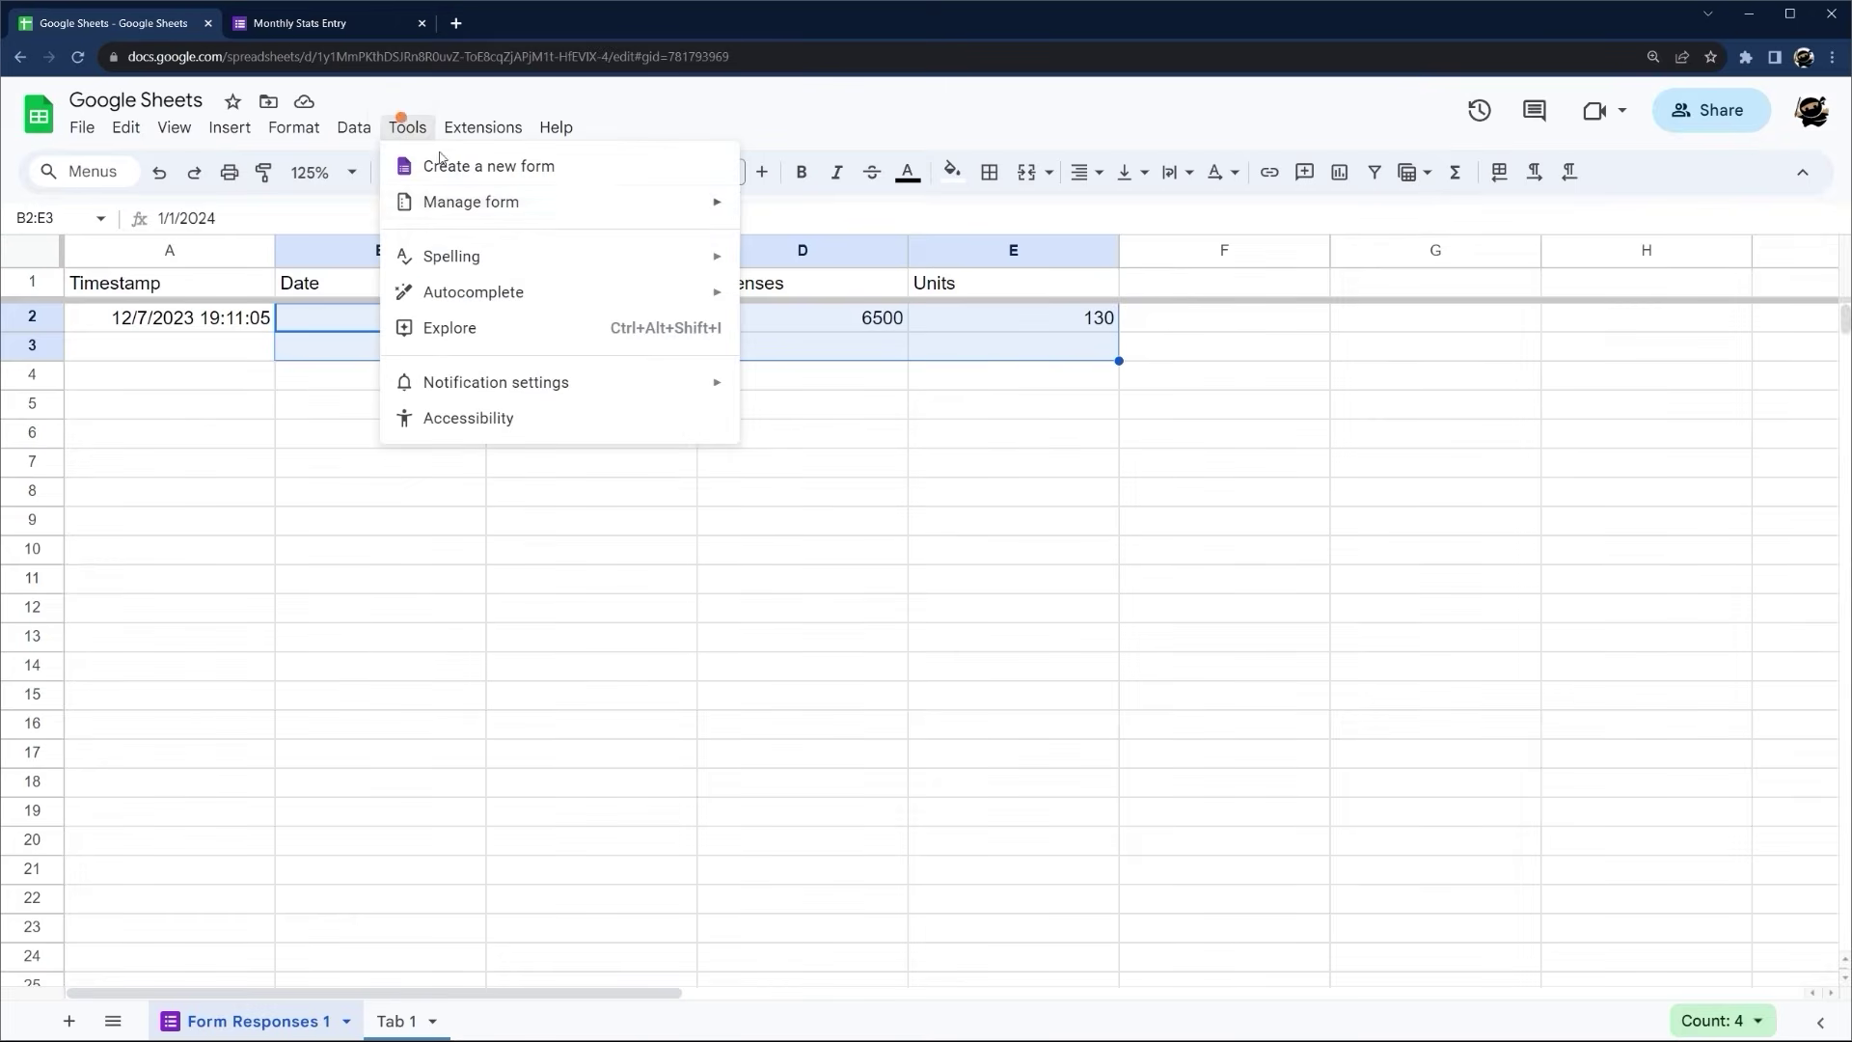
mouse_move(570, 201)
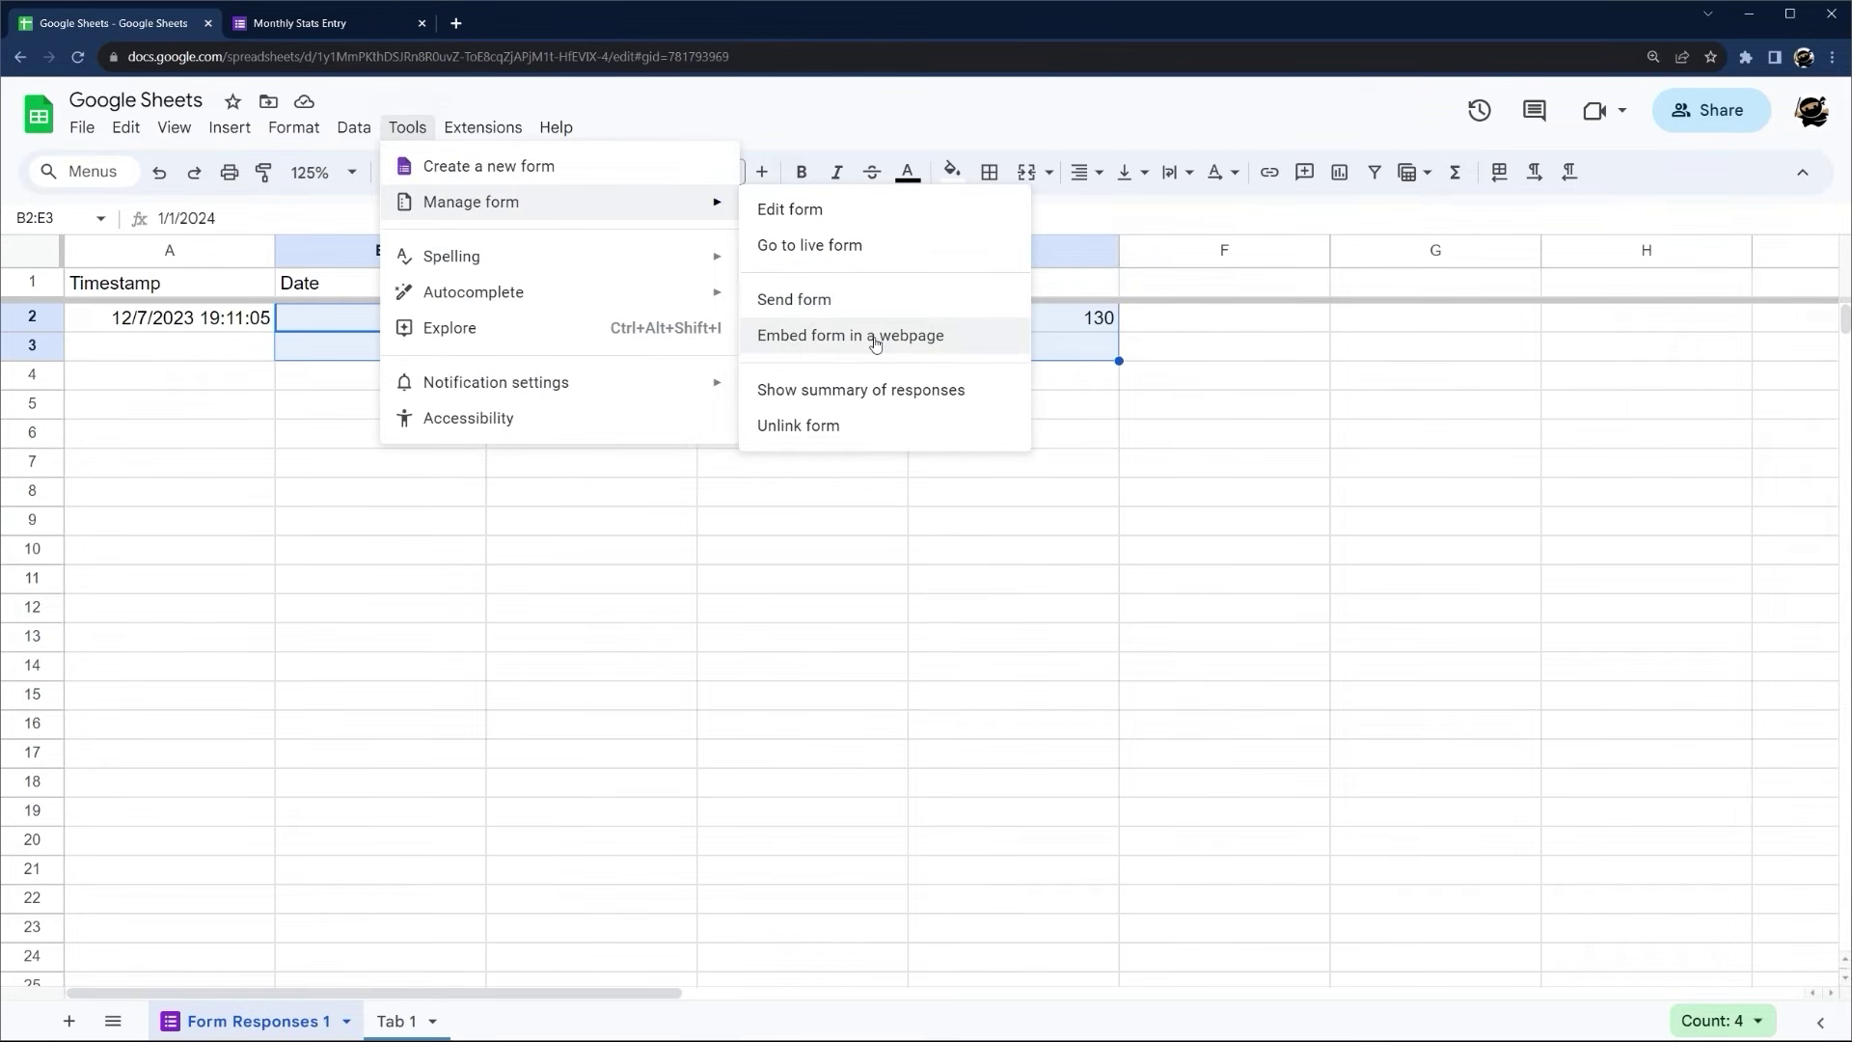
Switch to the live Monthly Stats Entry form and set the Date to 02/01/2024
click(338, 28)
click(723, 395)
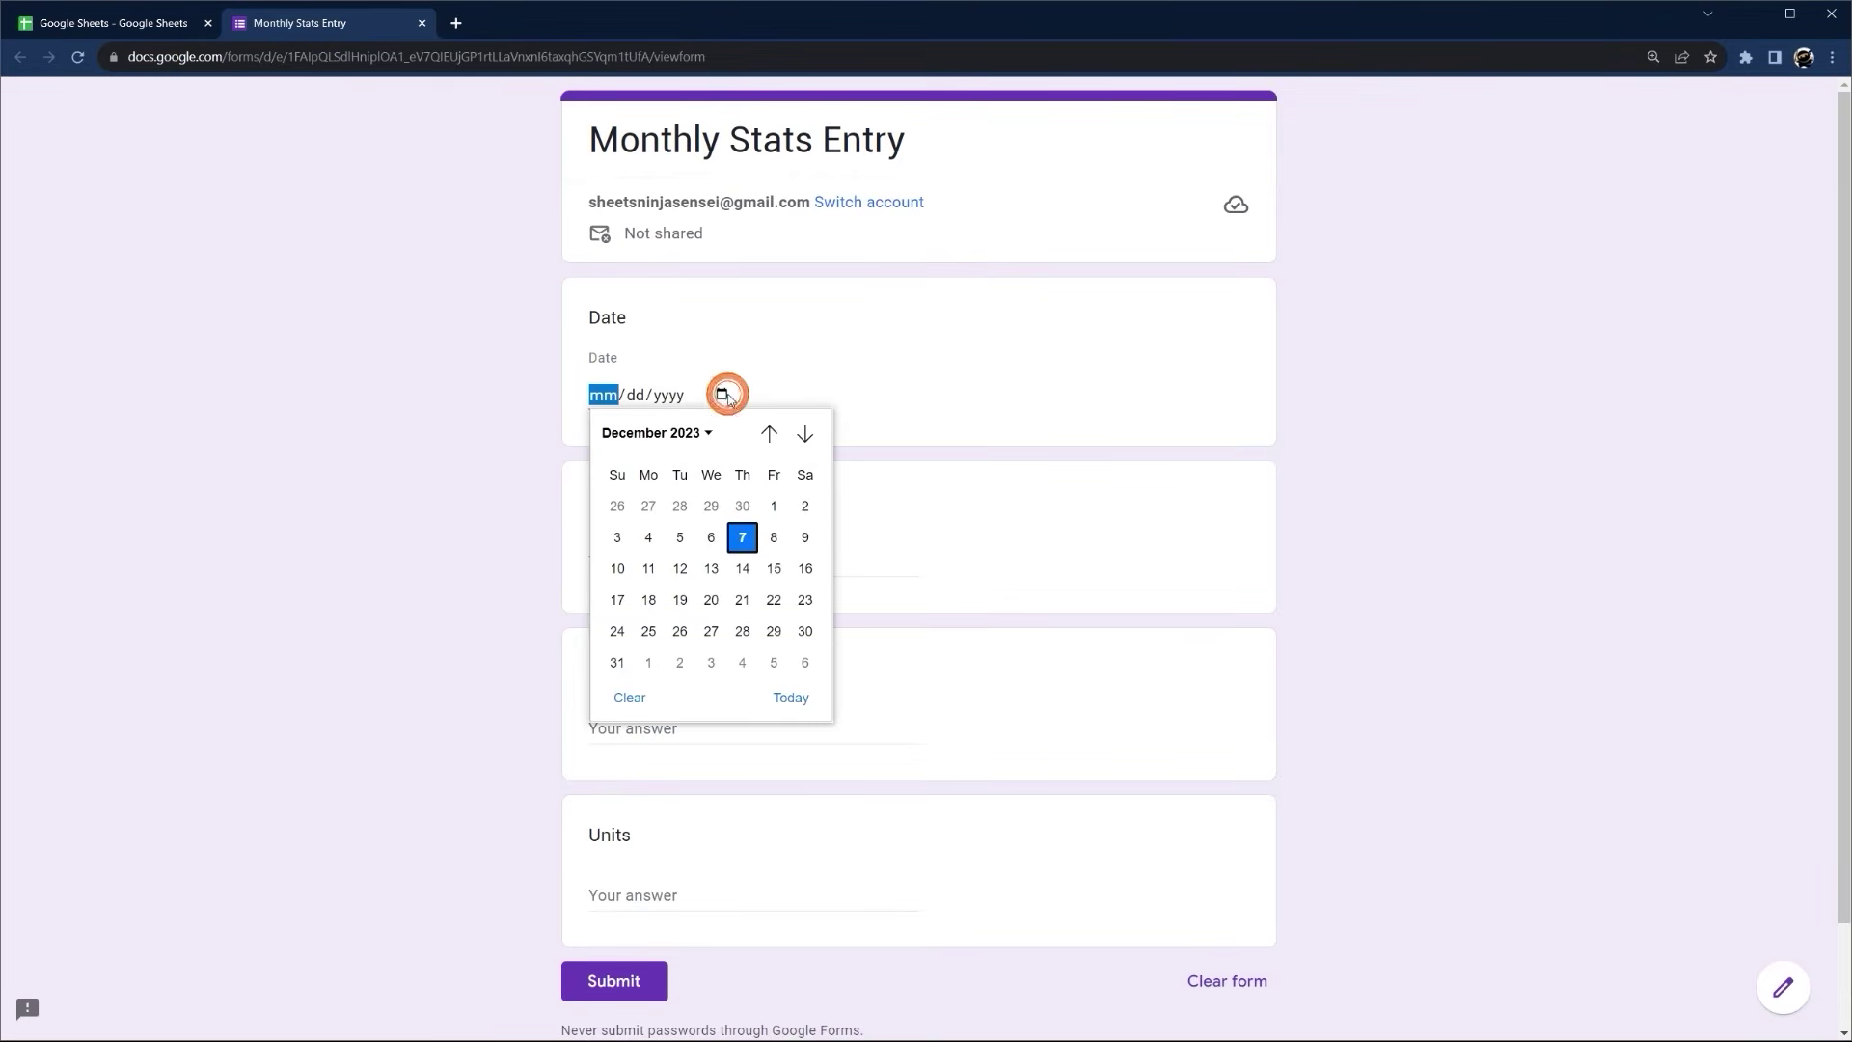
click(810, 439)
click(806, 438)
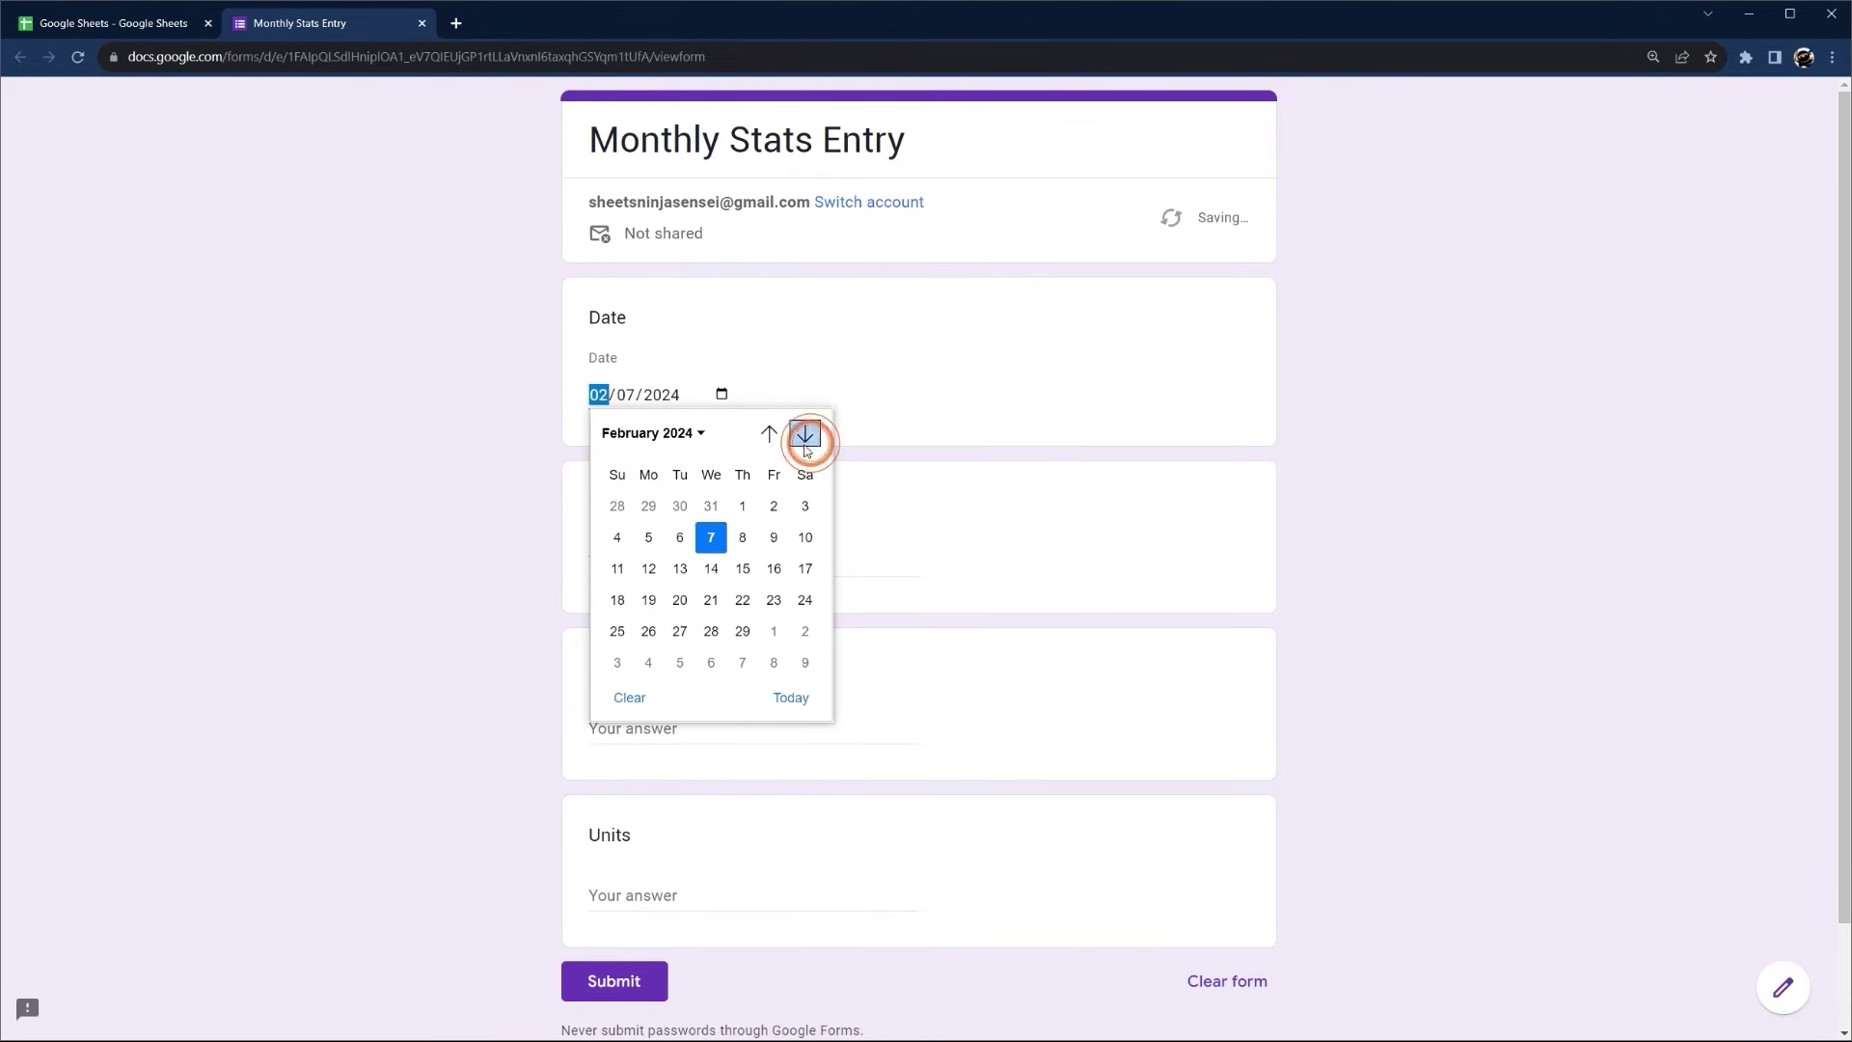
click(741, 504)
Enter 14000 for Gross Sales, 7000 for Expenses and 140 for Units, and submit the form
click(625, 561)
text(14000)
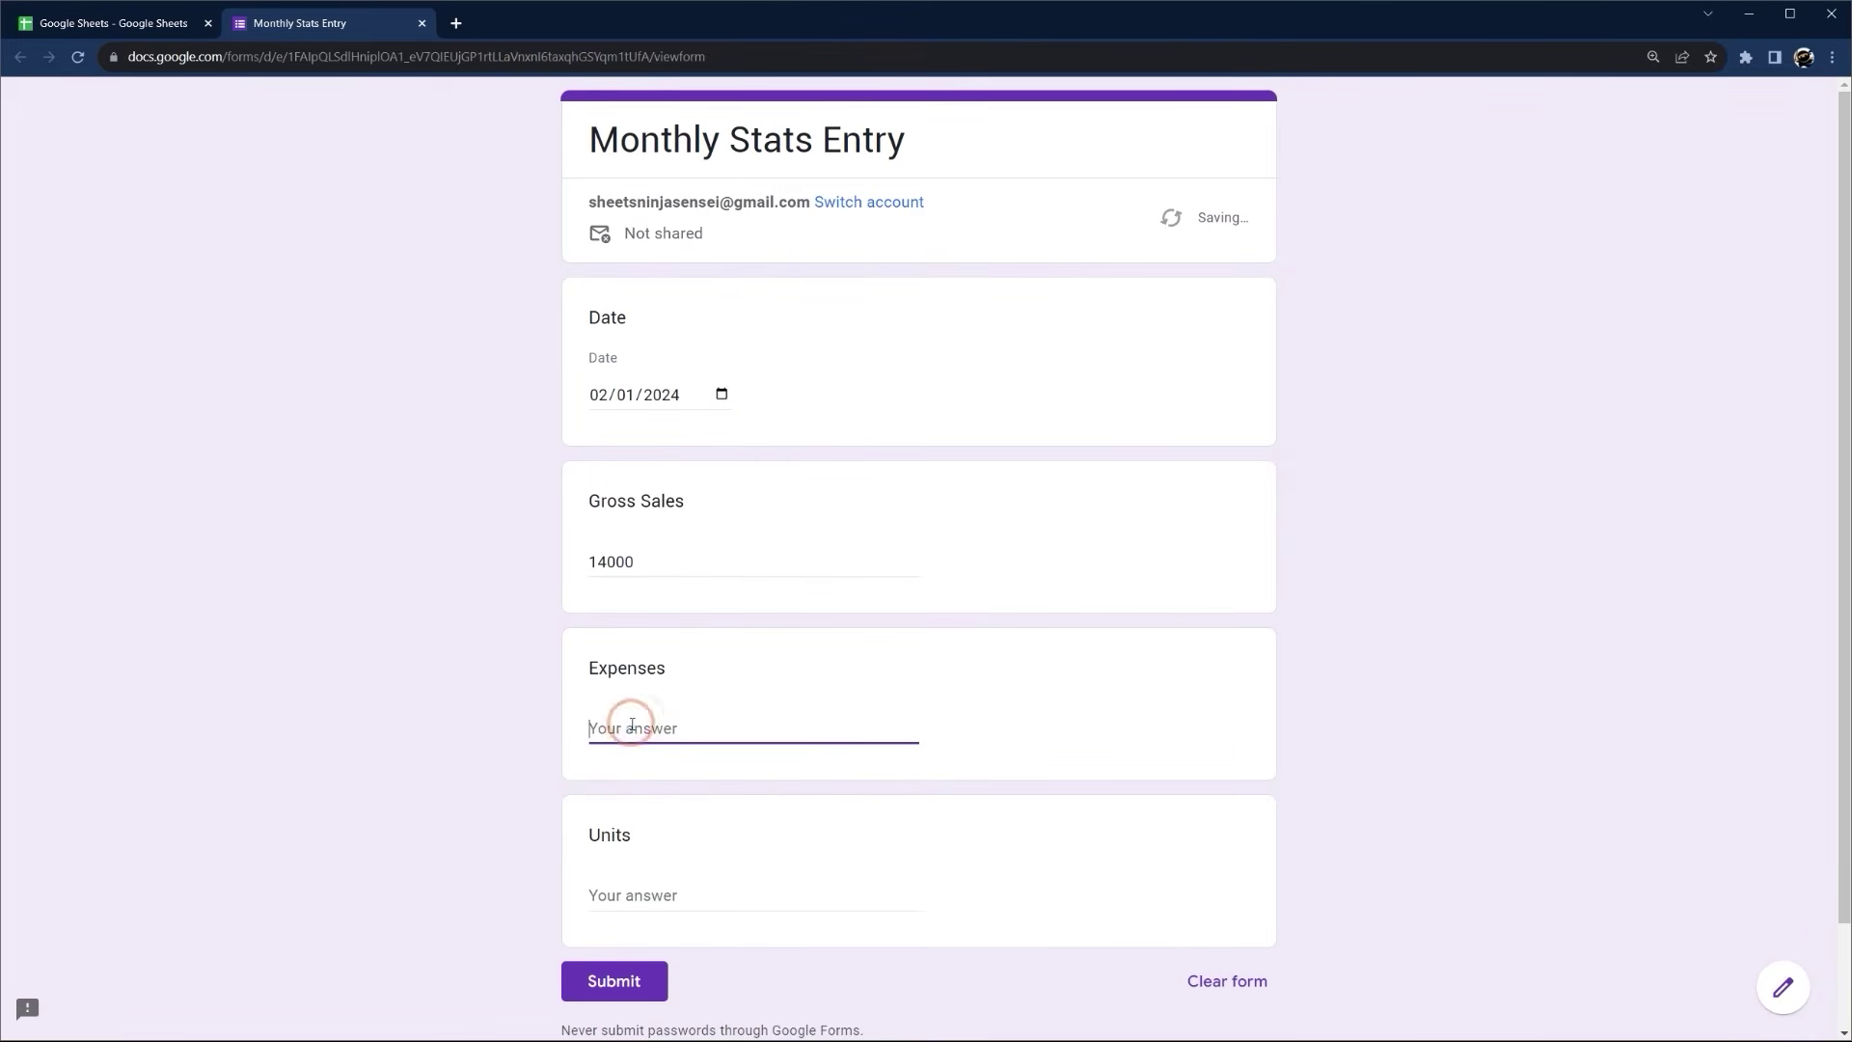
text(7000)
click(655, 889)
text(140)
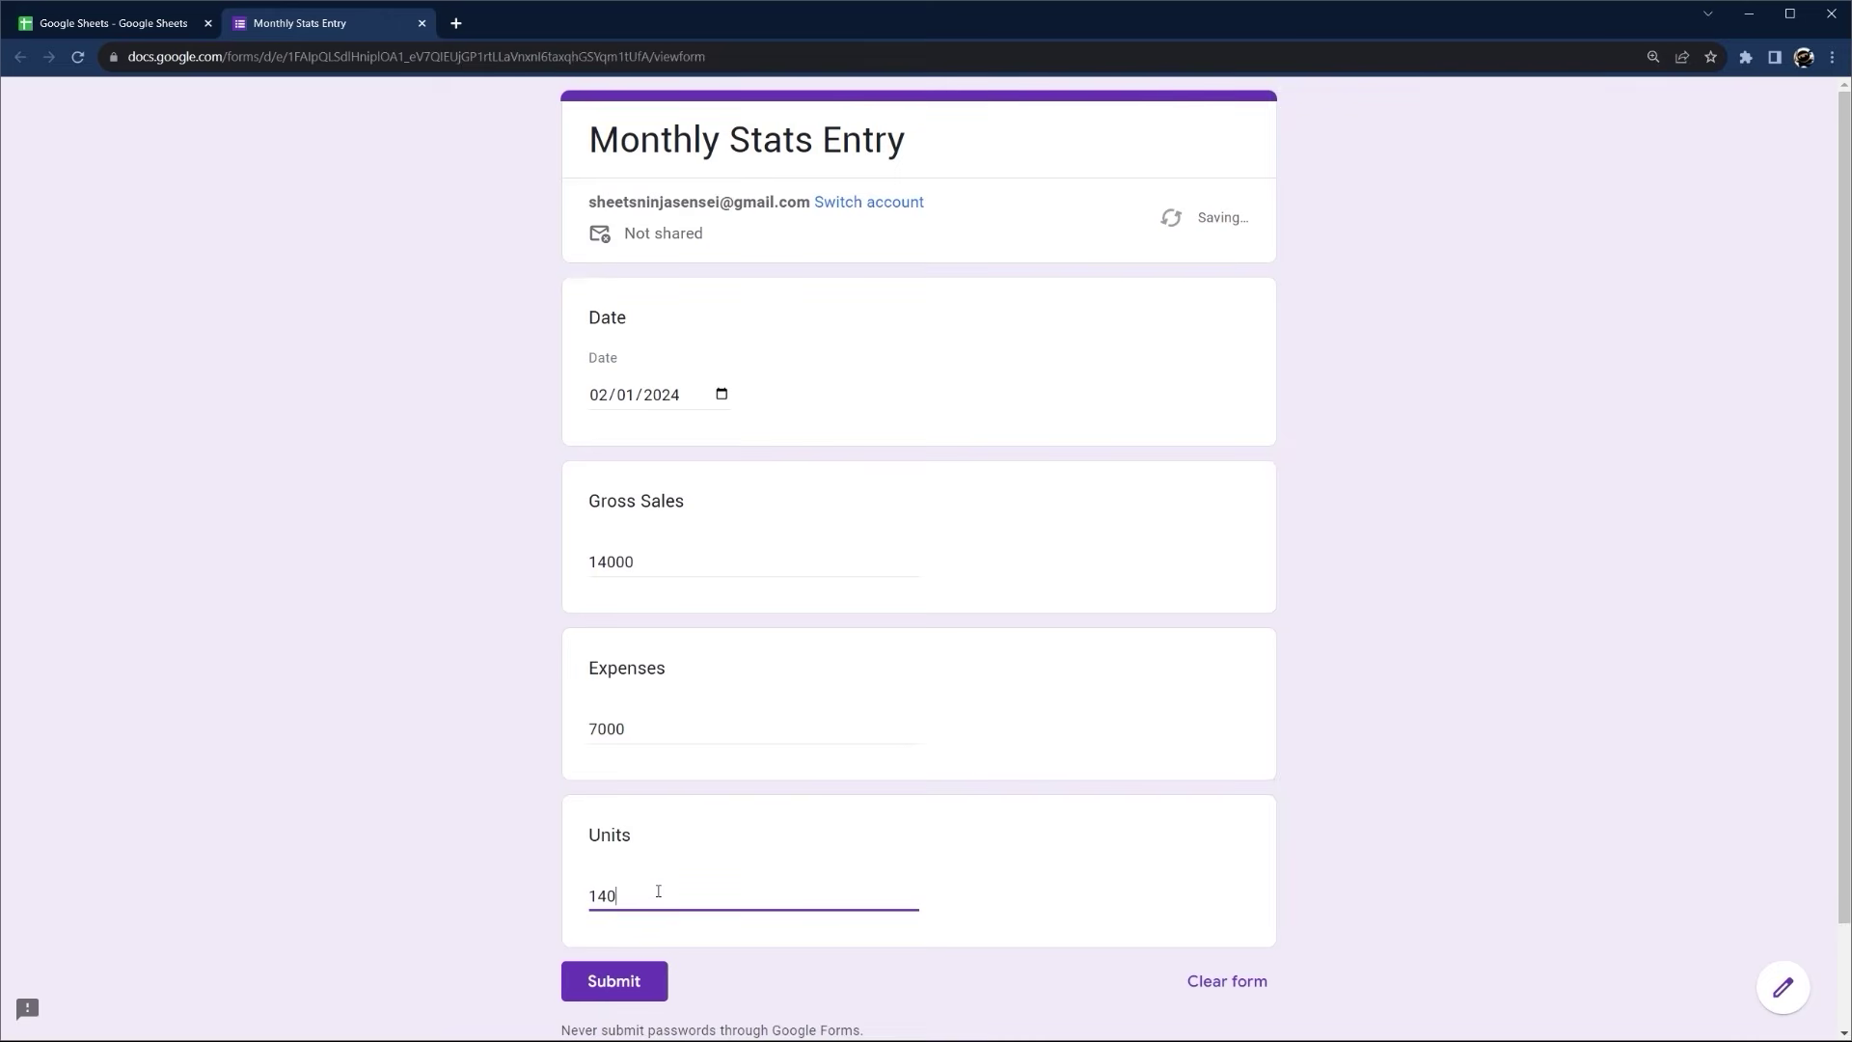
click(613, 981)
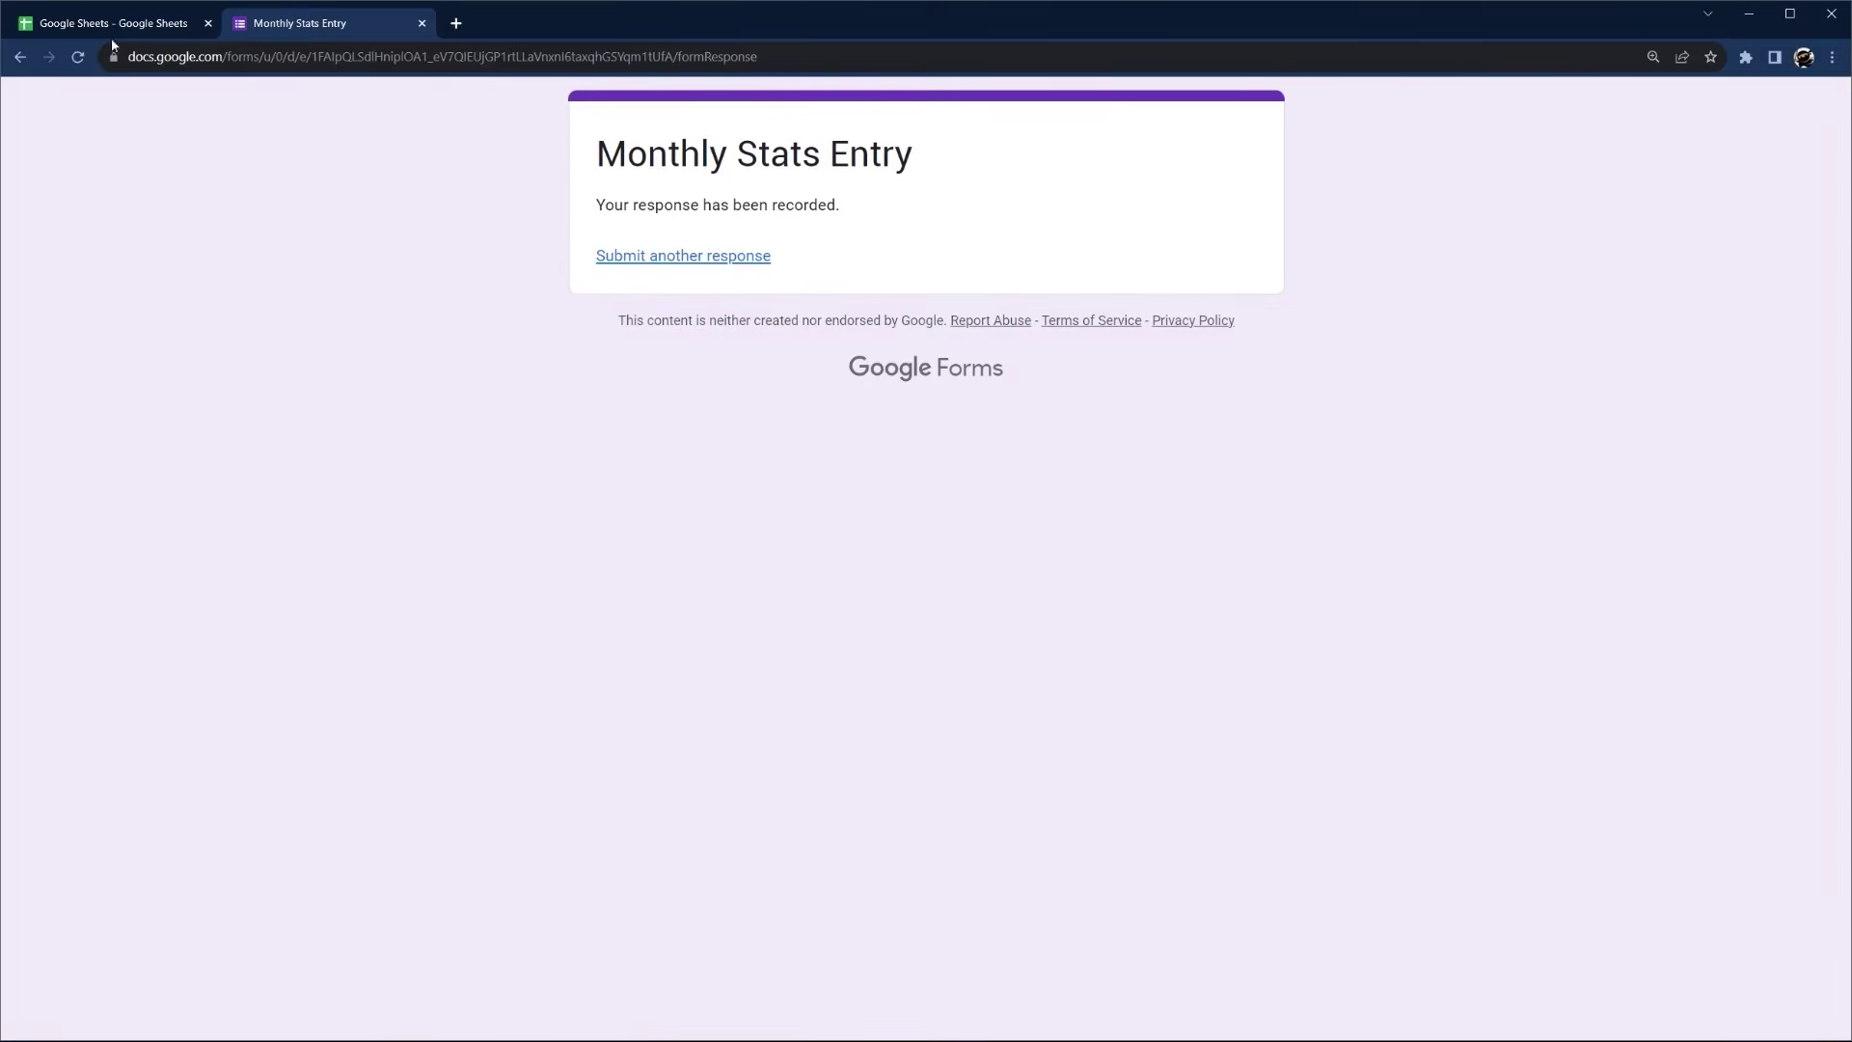
Back on Tab 1 of the spreadsheet, fill January's Gross Sales, Expenses and Units formulas down into February's row 25
click(93, 23)
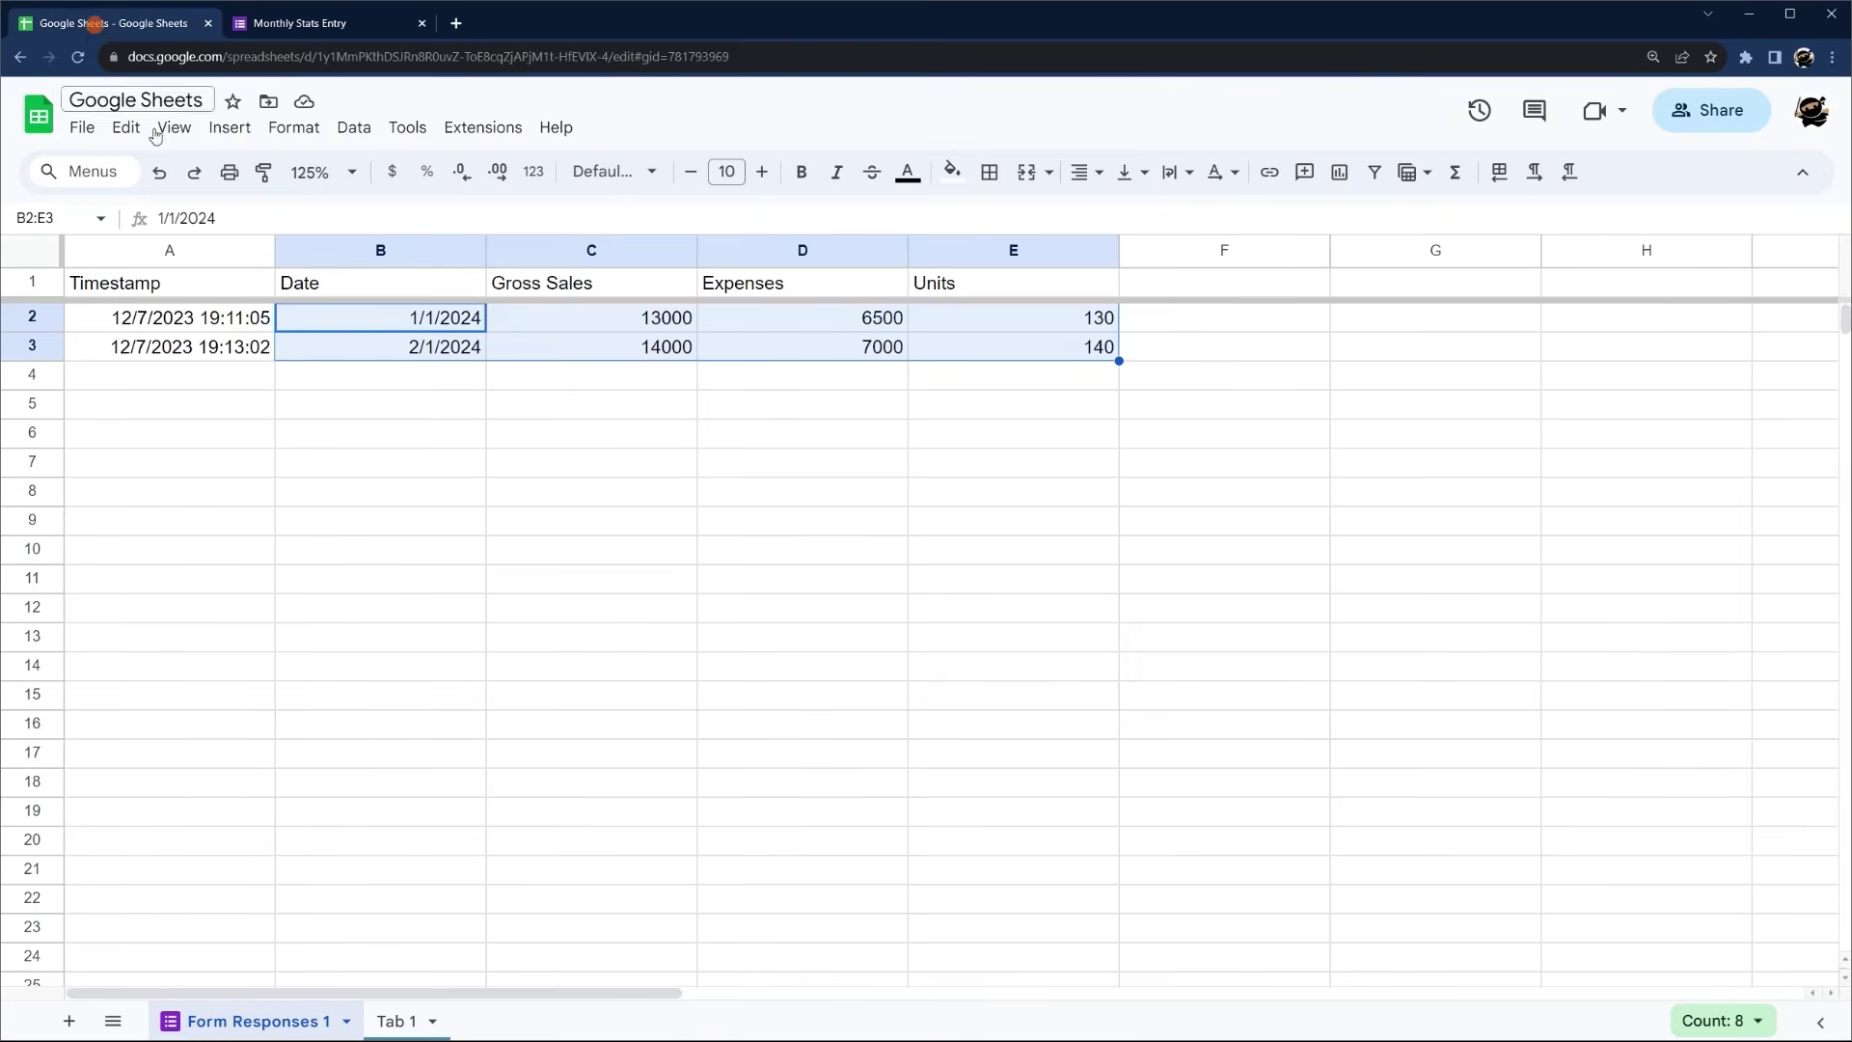
click(404, 1021)
drag(258, 489, 418, 529)
click(554, 492)
drag(607, 508, 608, 531)
click(266, 548)
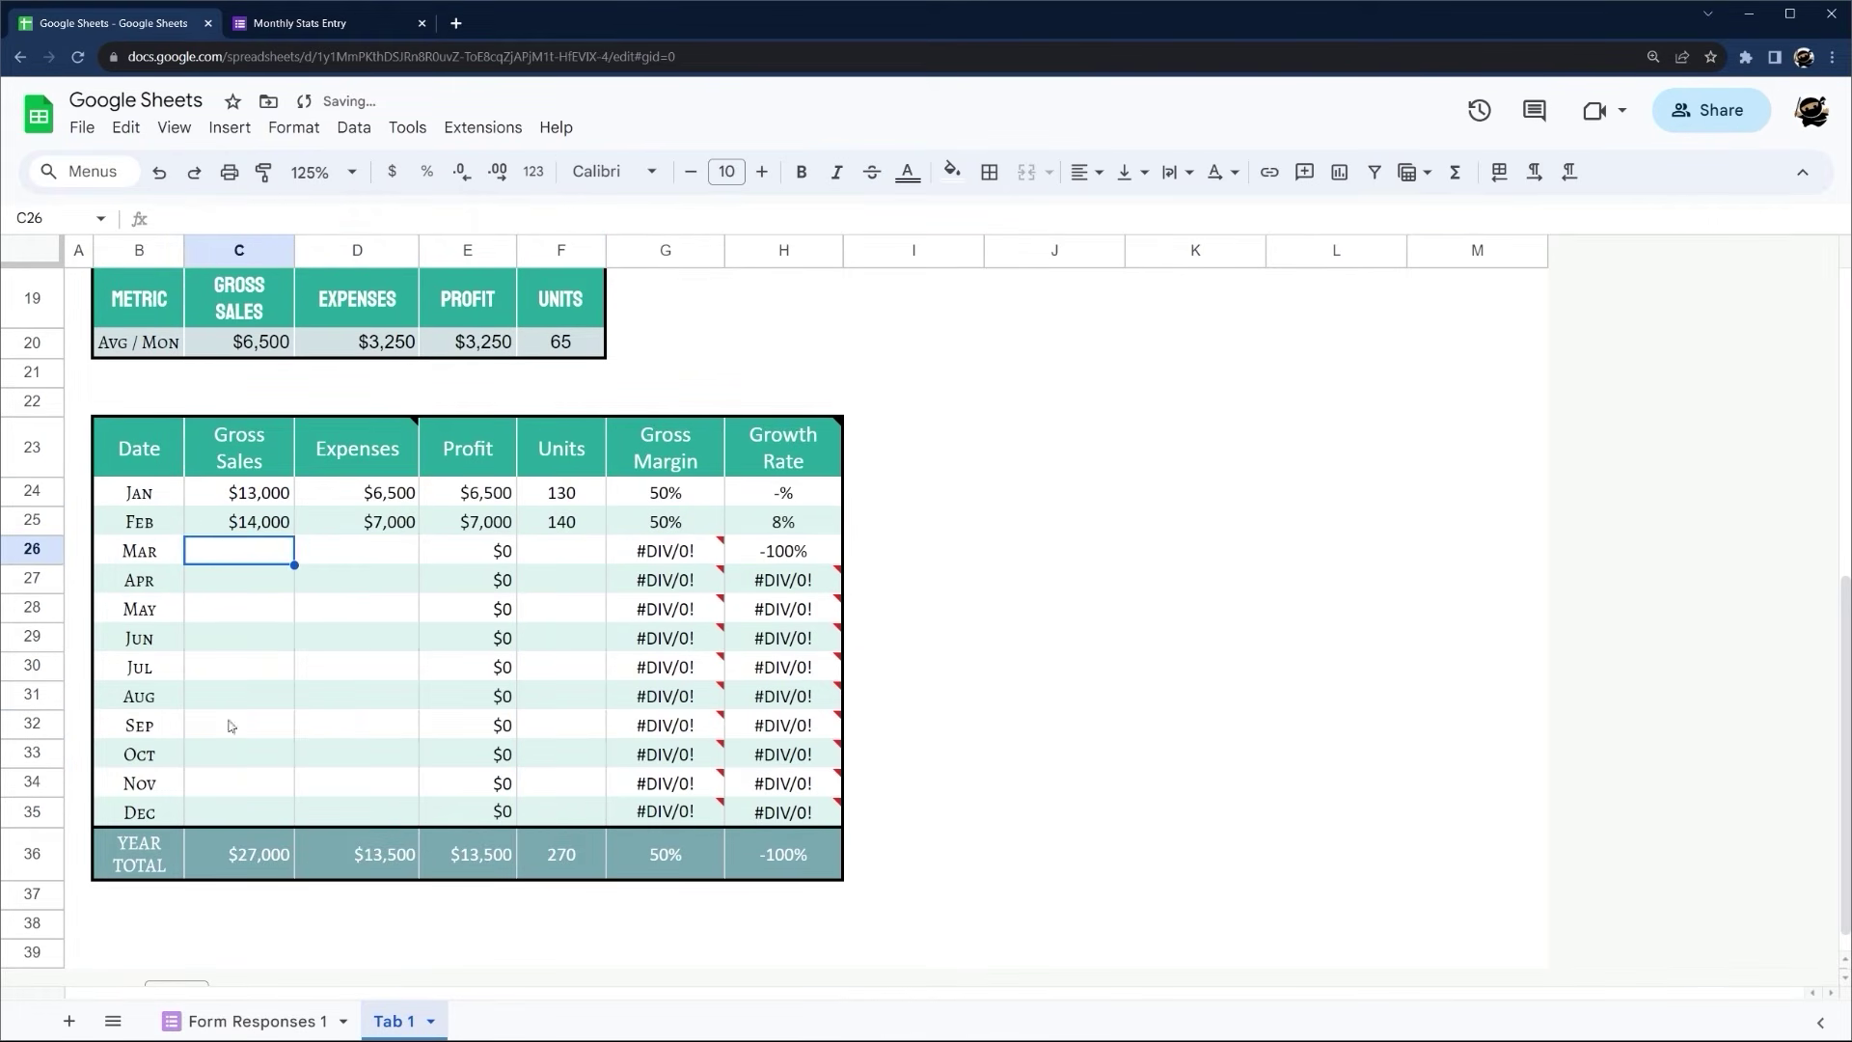
Compare February's Gross Sales formula in C25 with the new response on the Form Responses 1 sheet
click(270, 526)
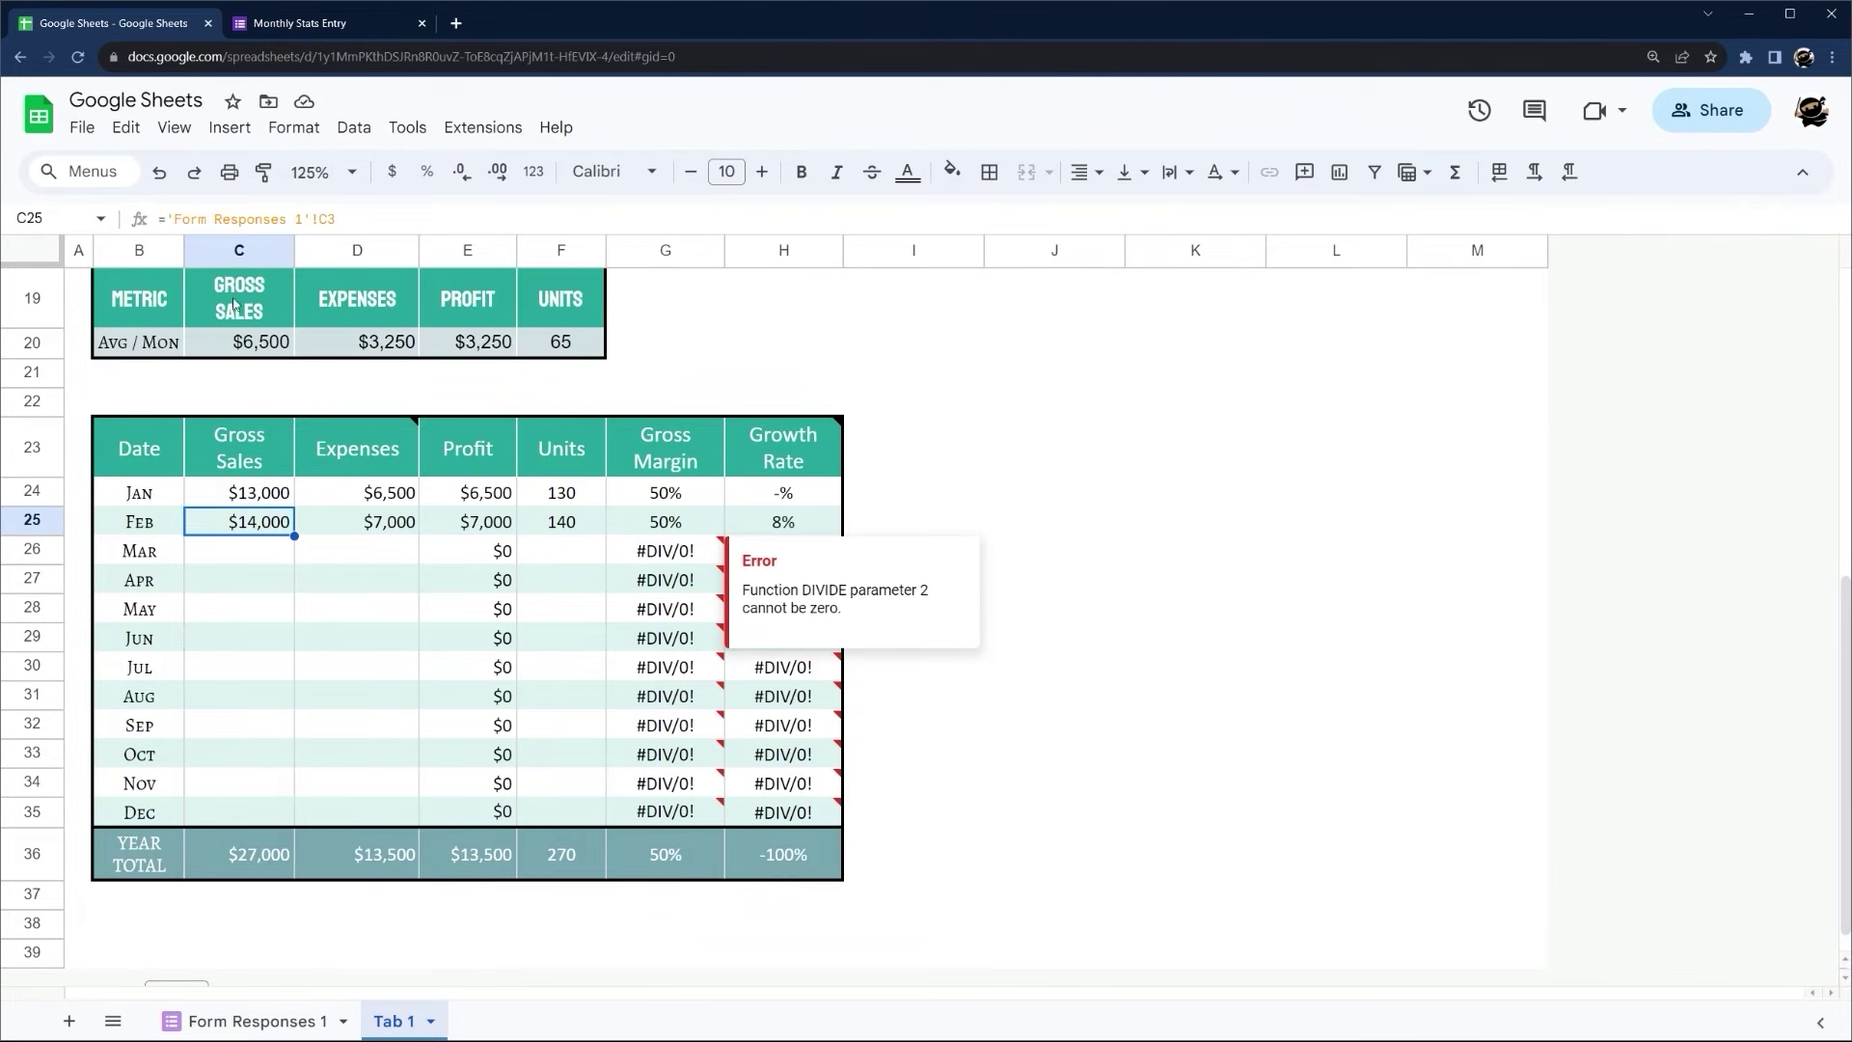
click(253, 1021)
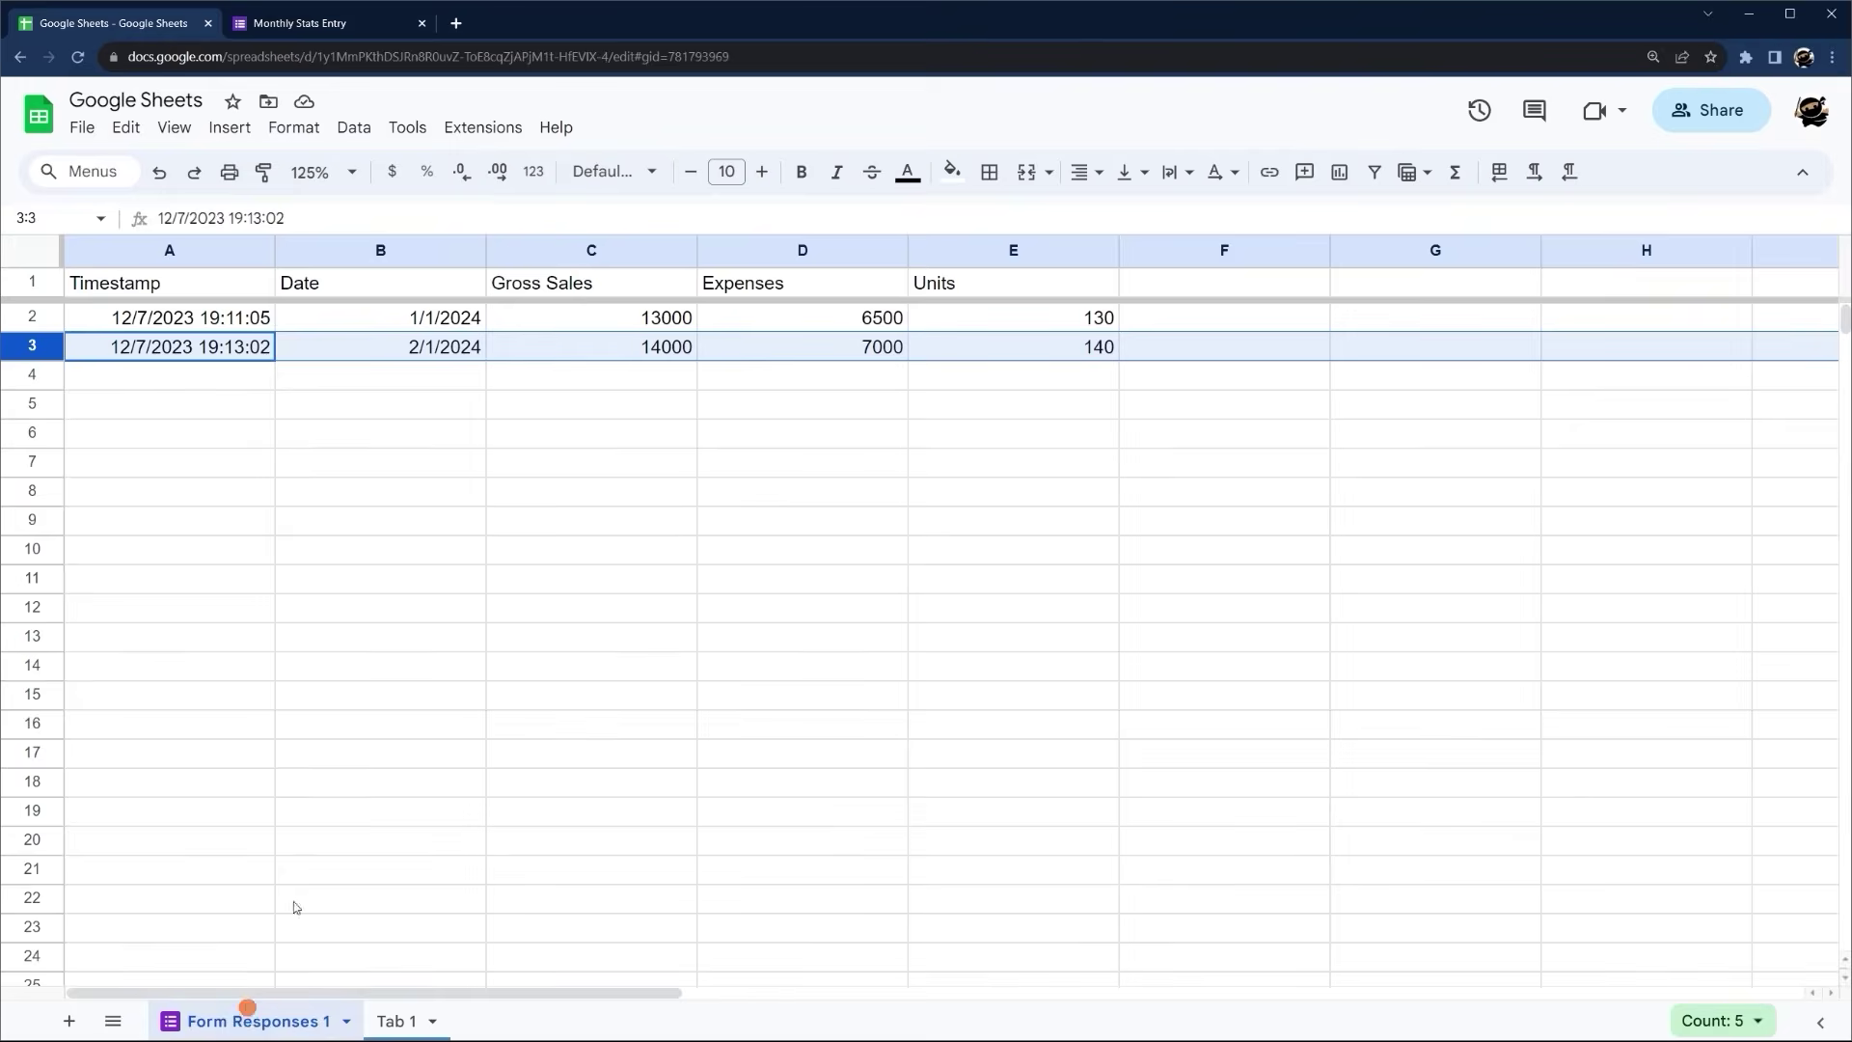
click(401, 1020)
click(1080, 550)
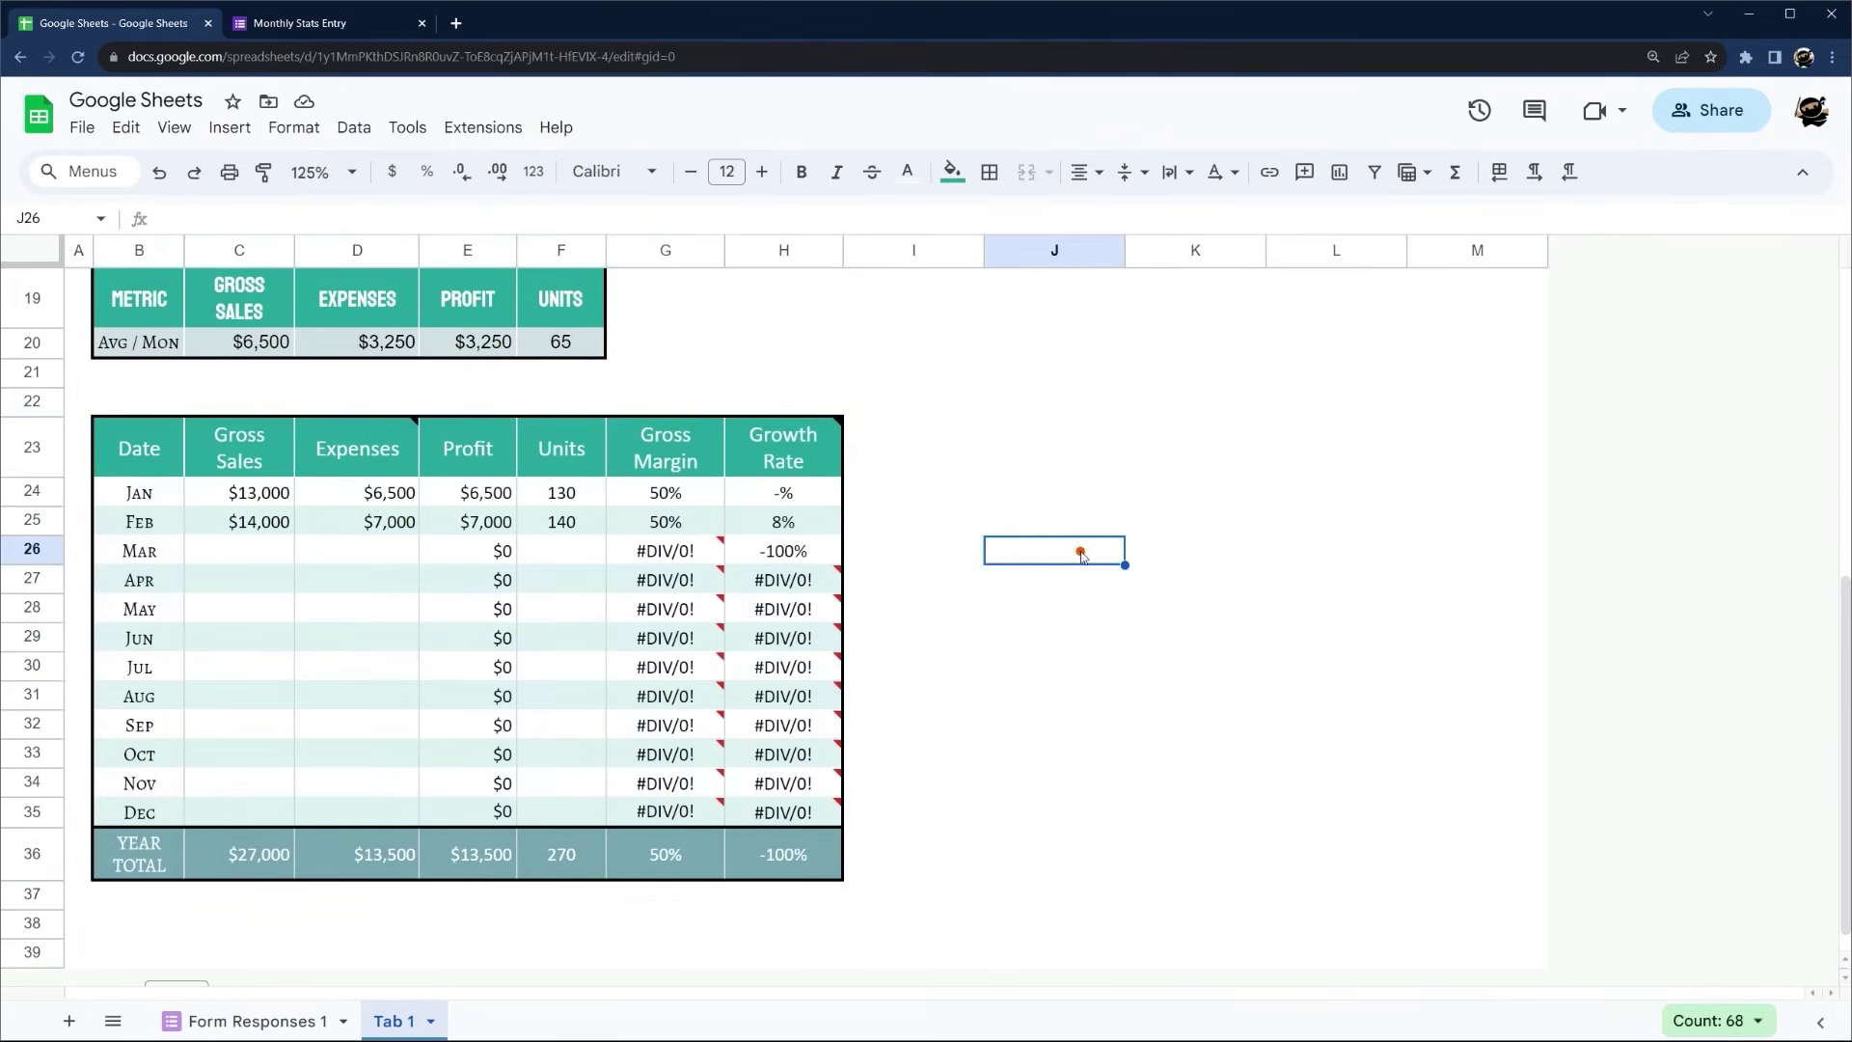
Insert one row above row 22 to make room for a title over the copied sales table
click(41, 403)
right_click(42, 404)
click(159, 599)
Copy the 2023 Sales Table title and paste it into row 23 above the copied table
scroll(362, 333, up, 7)
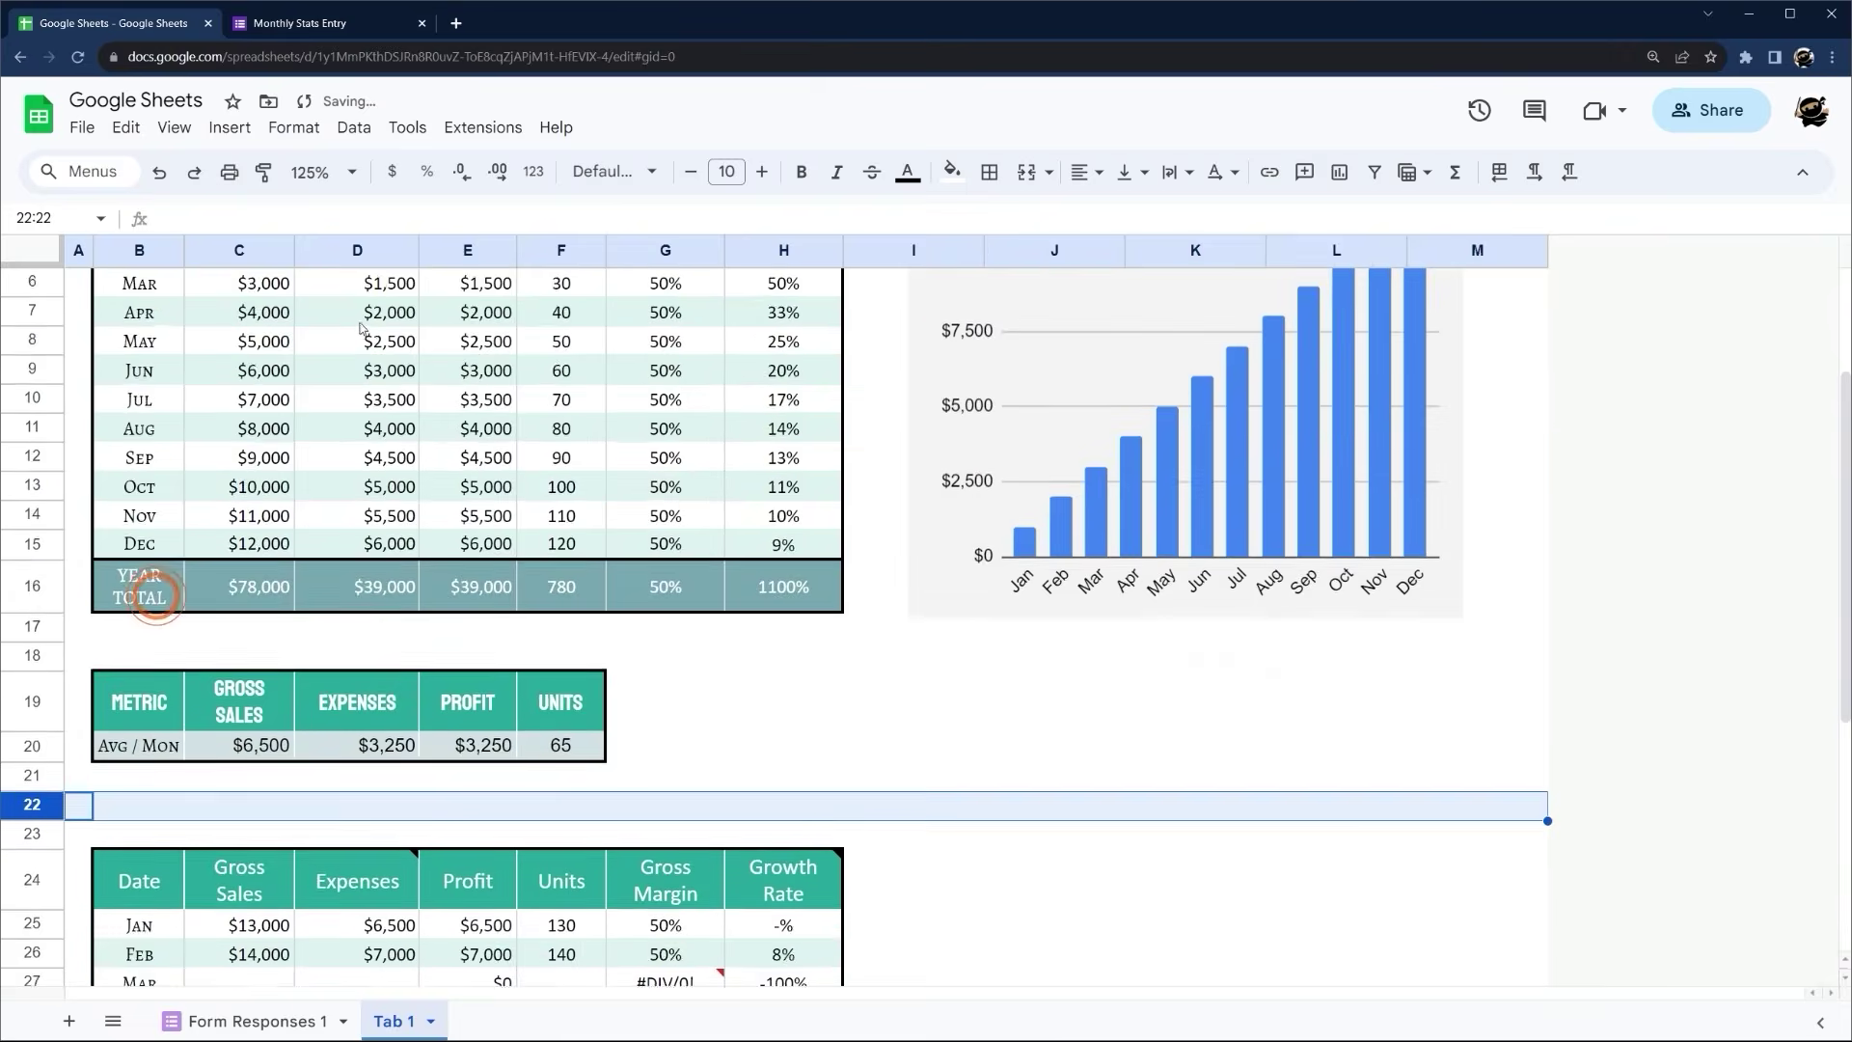
click(386, 337)
scroll(174, 598, down, 5)
click(123, 537)
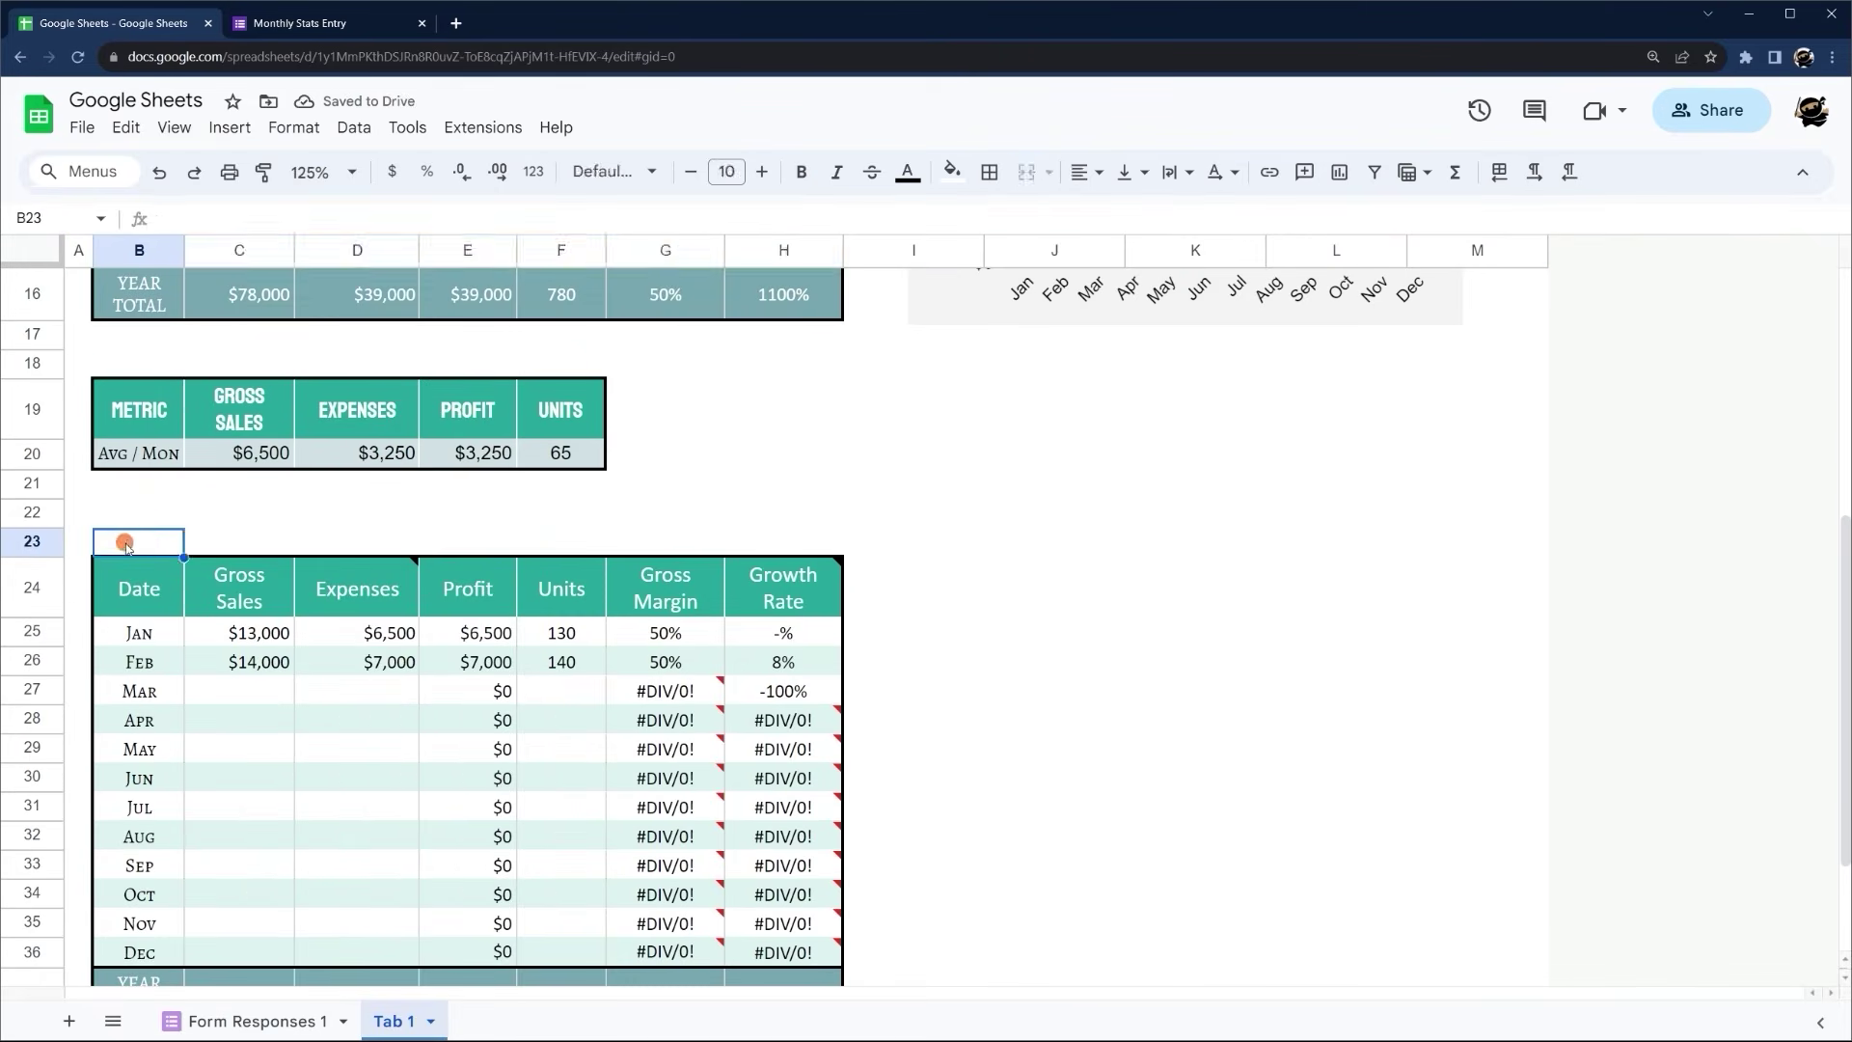
text(2023 Sales Table)
Change the pasted title in row 23 to 2024 Sales Table
double_click(364, 550)
key(BackSpace)
text(4)
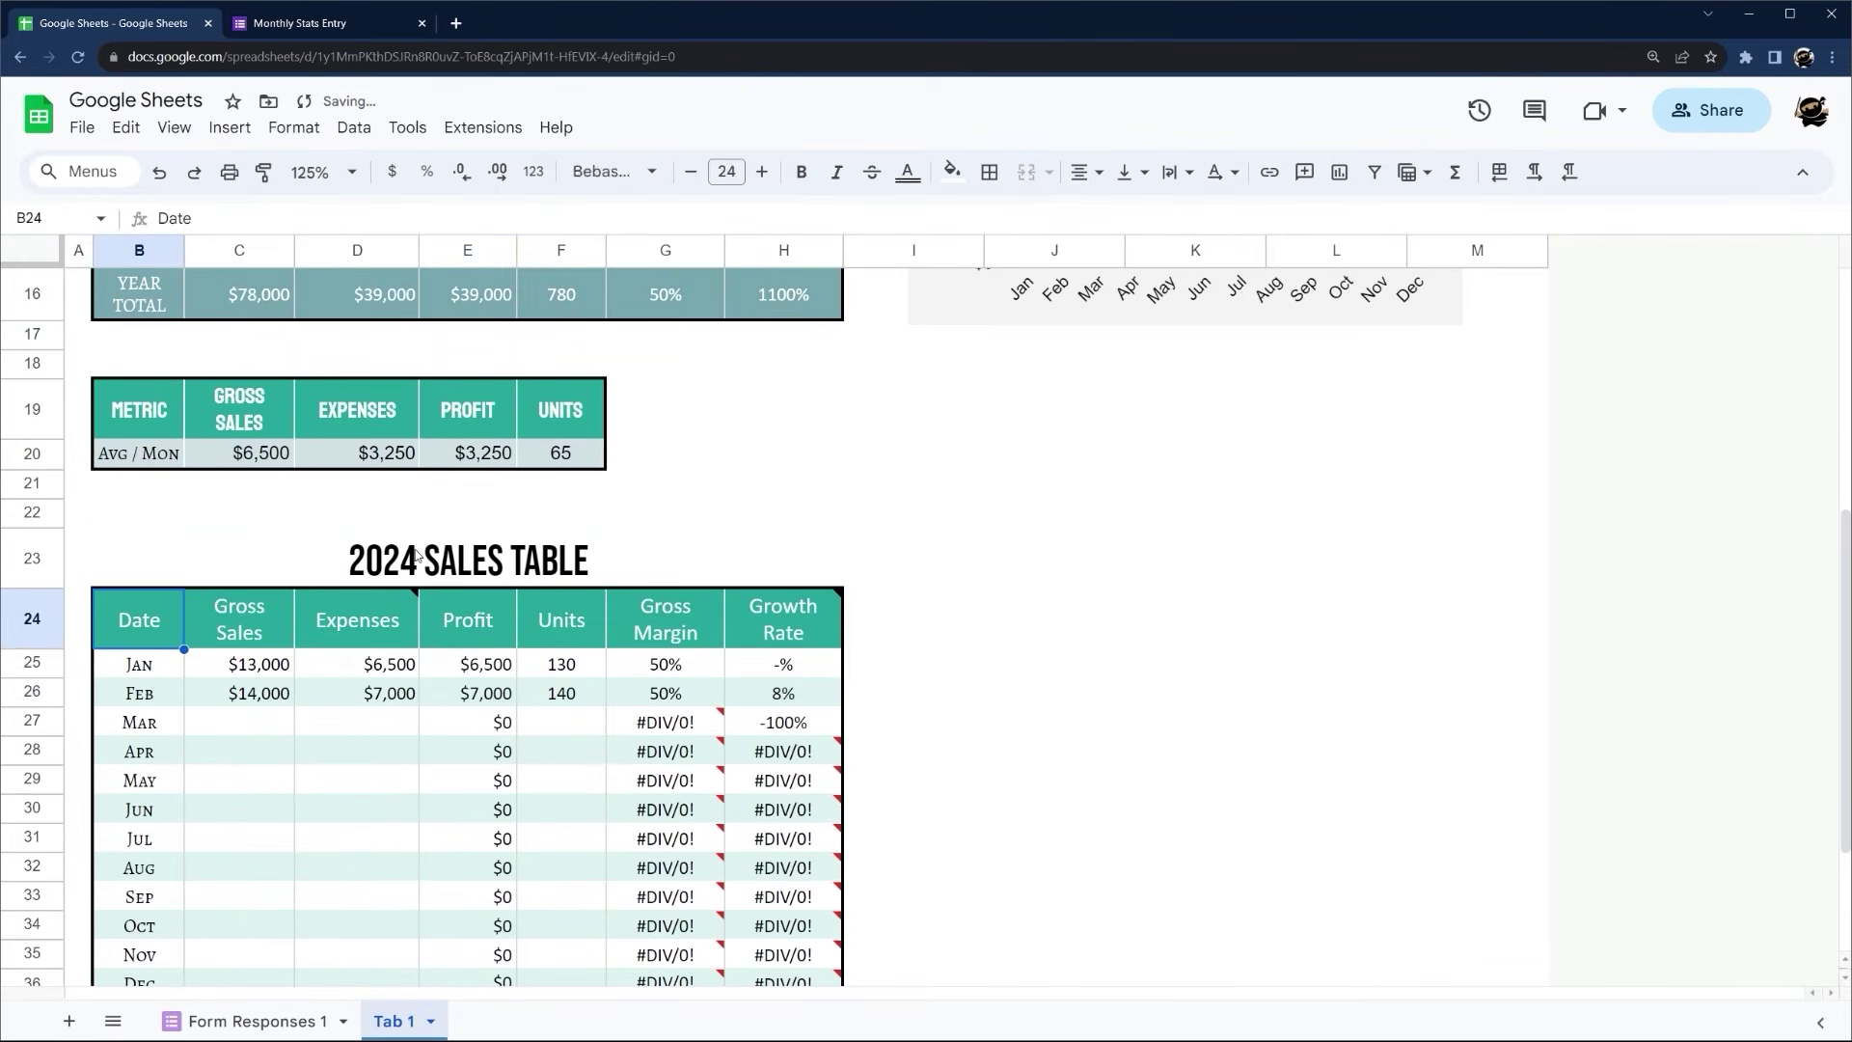
key(Return)
scroll(759, 501, up, 5)
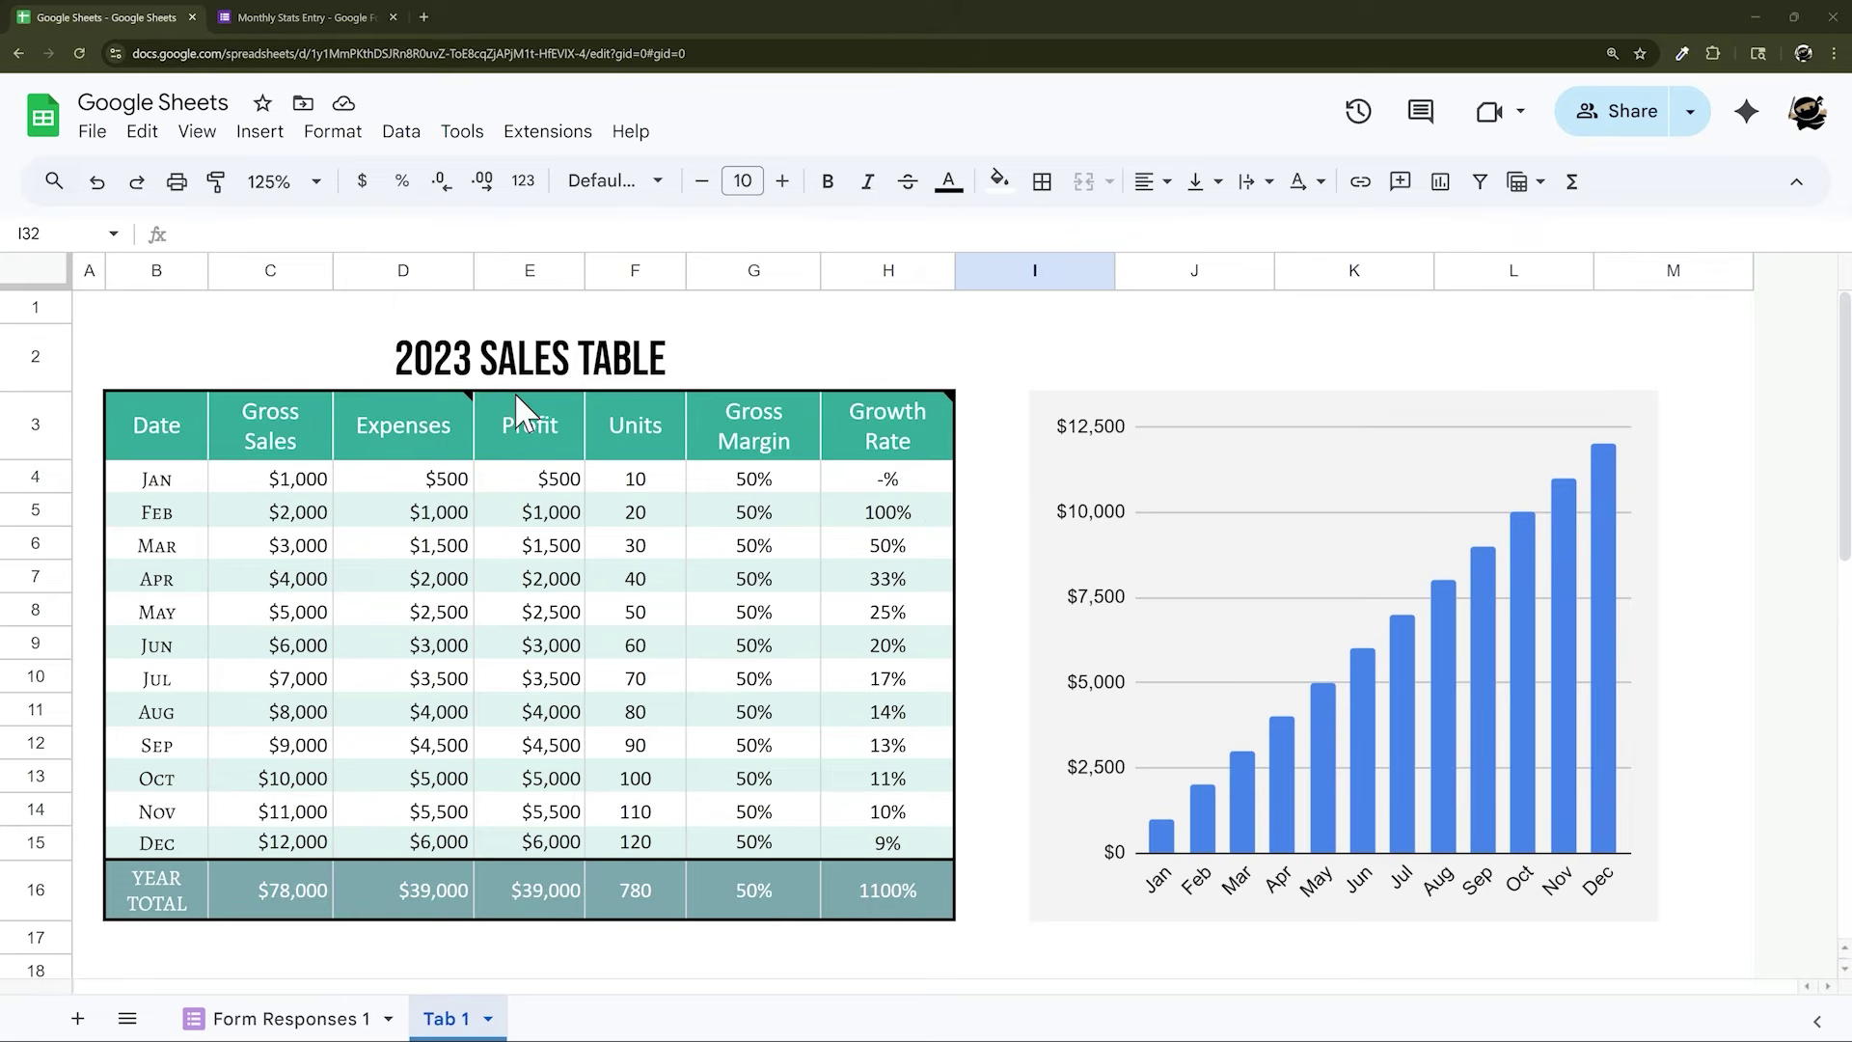
Examine the January Gross Sales link in C25 and the row insertion options for its source row on Form Responses 1
click(513, 386)
scroll(523, 500, down, 6)
scroll(521, 586, down, 1)
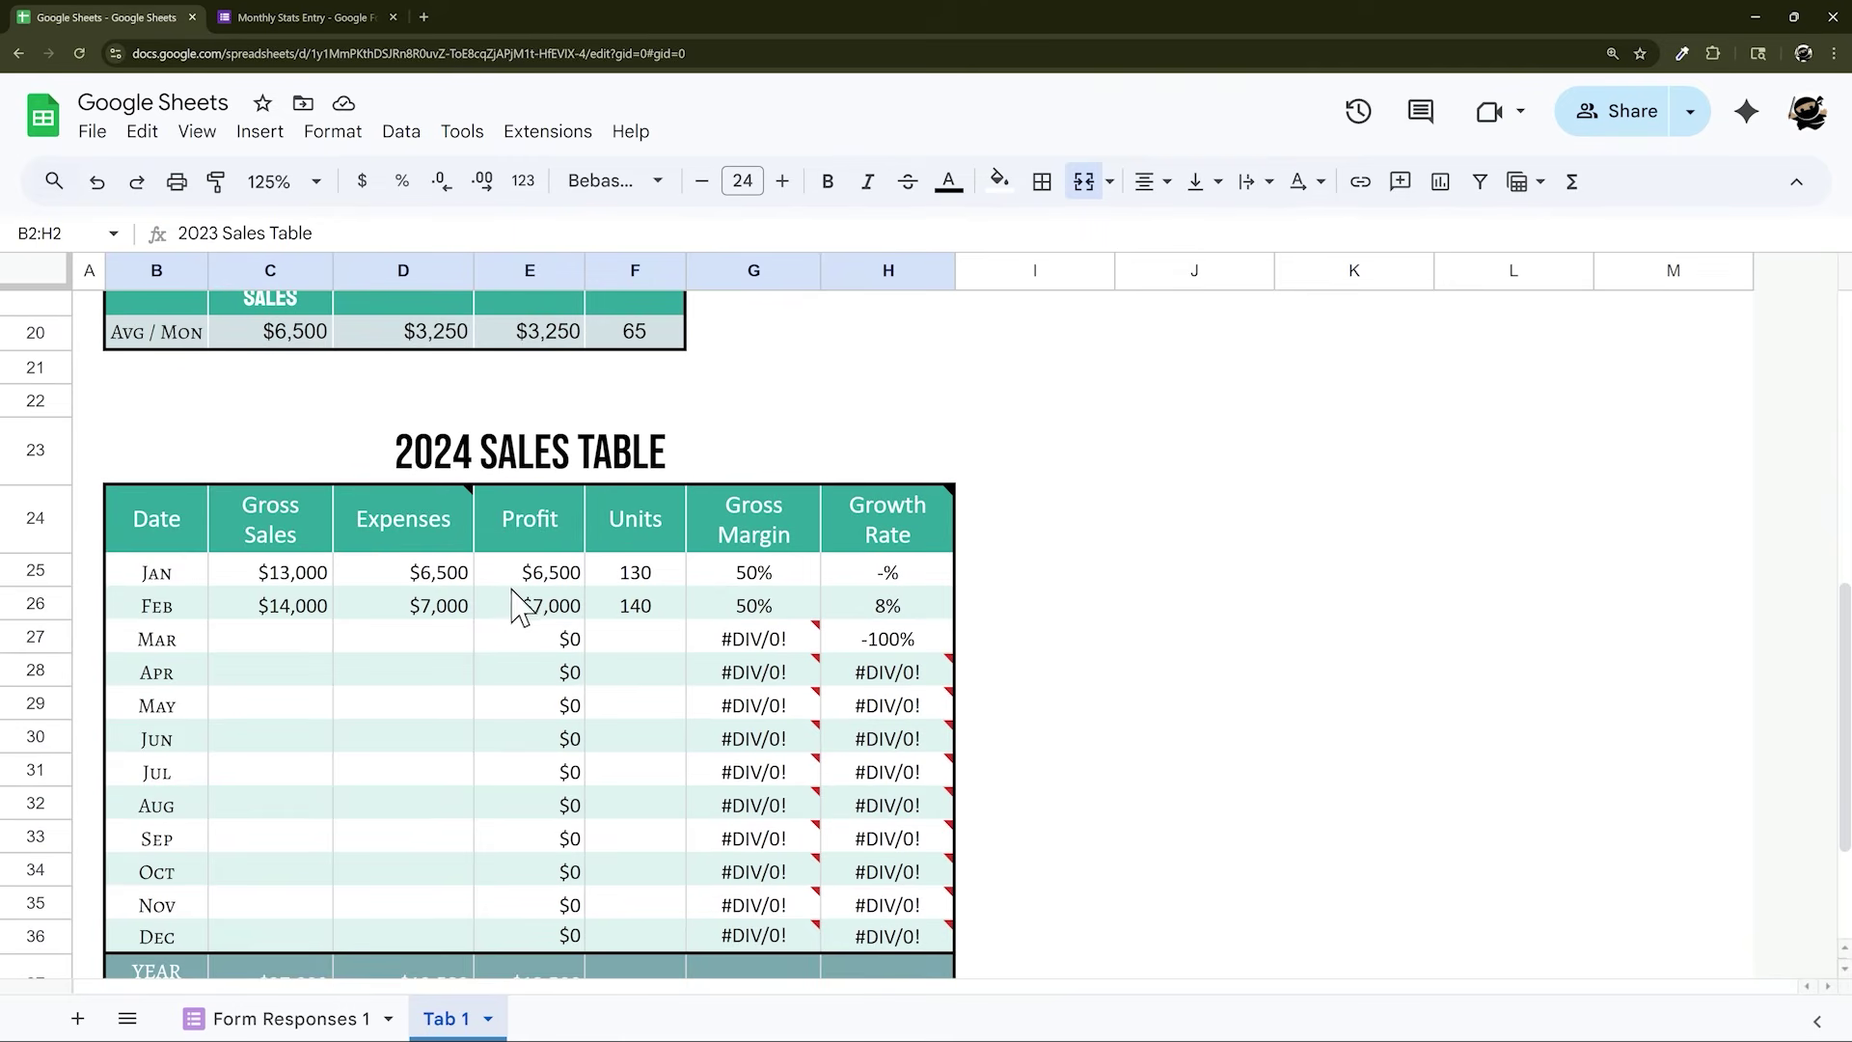
click(305, 579)
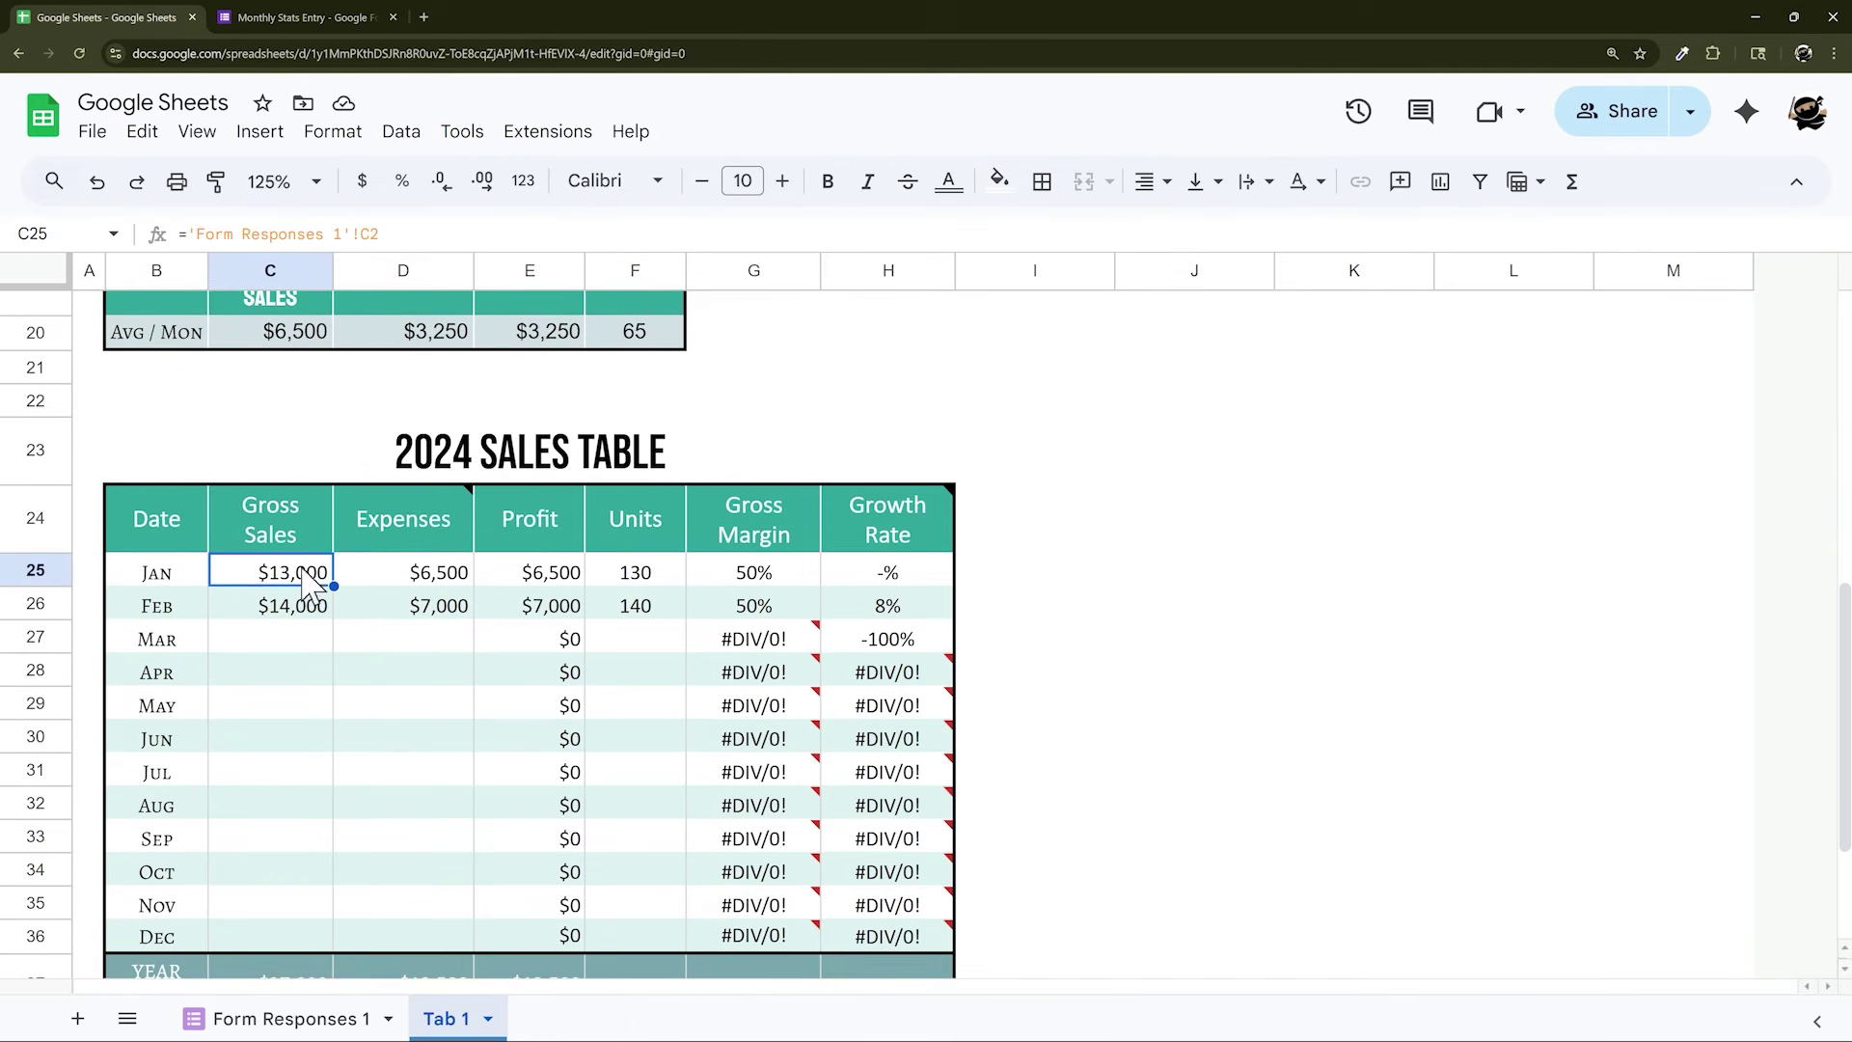
click(410, 234)
click(311, 1018)
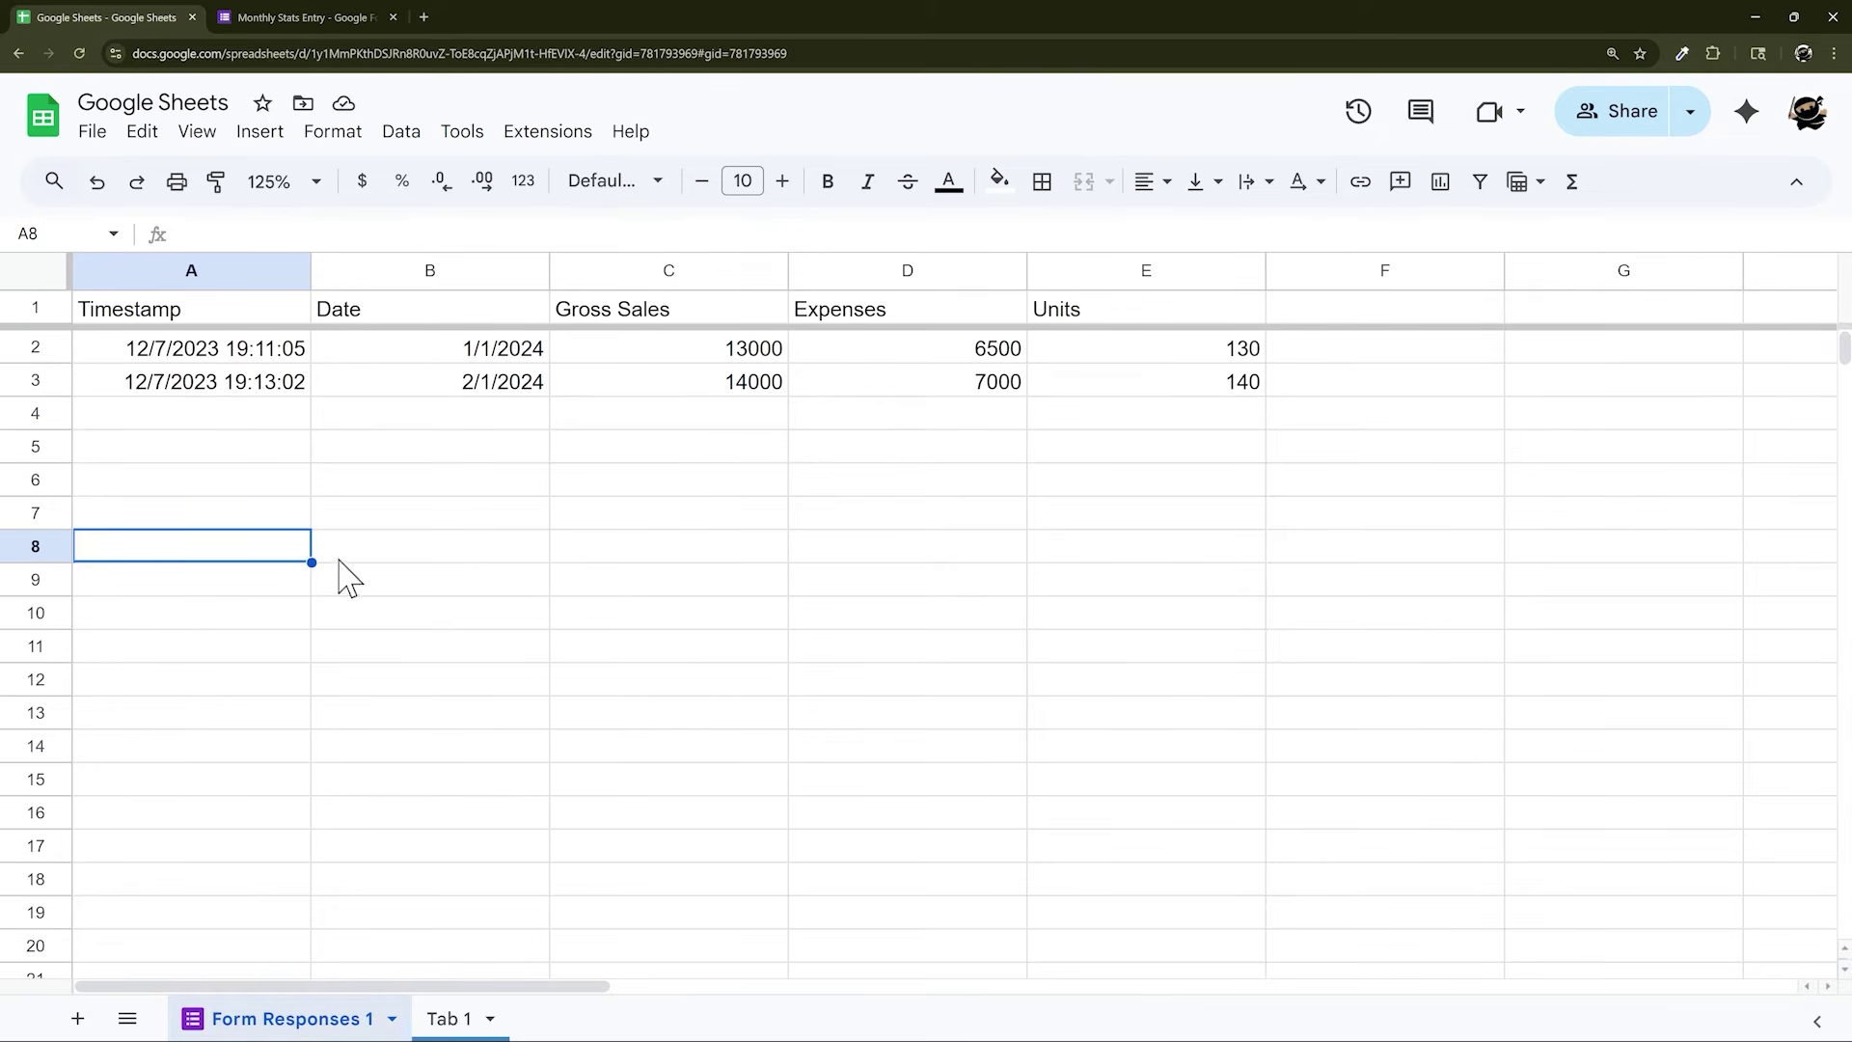
right_click(38, 349)
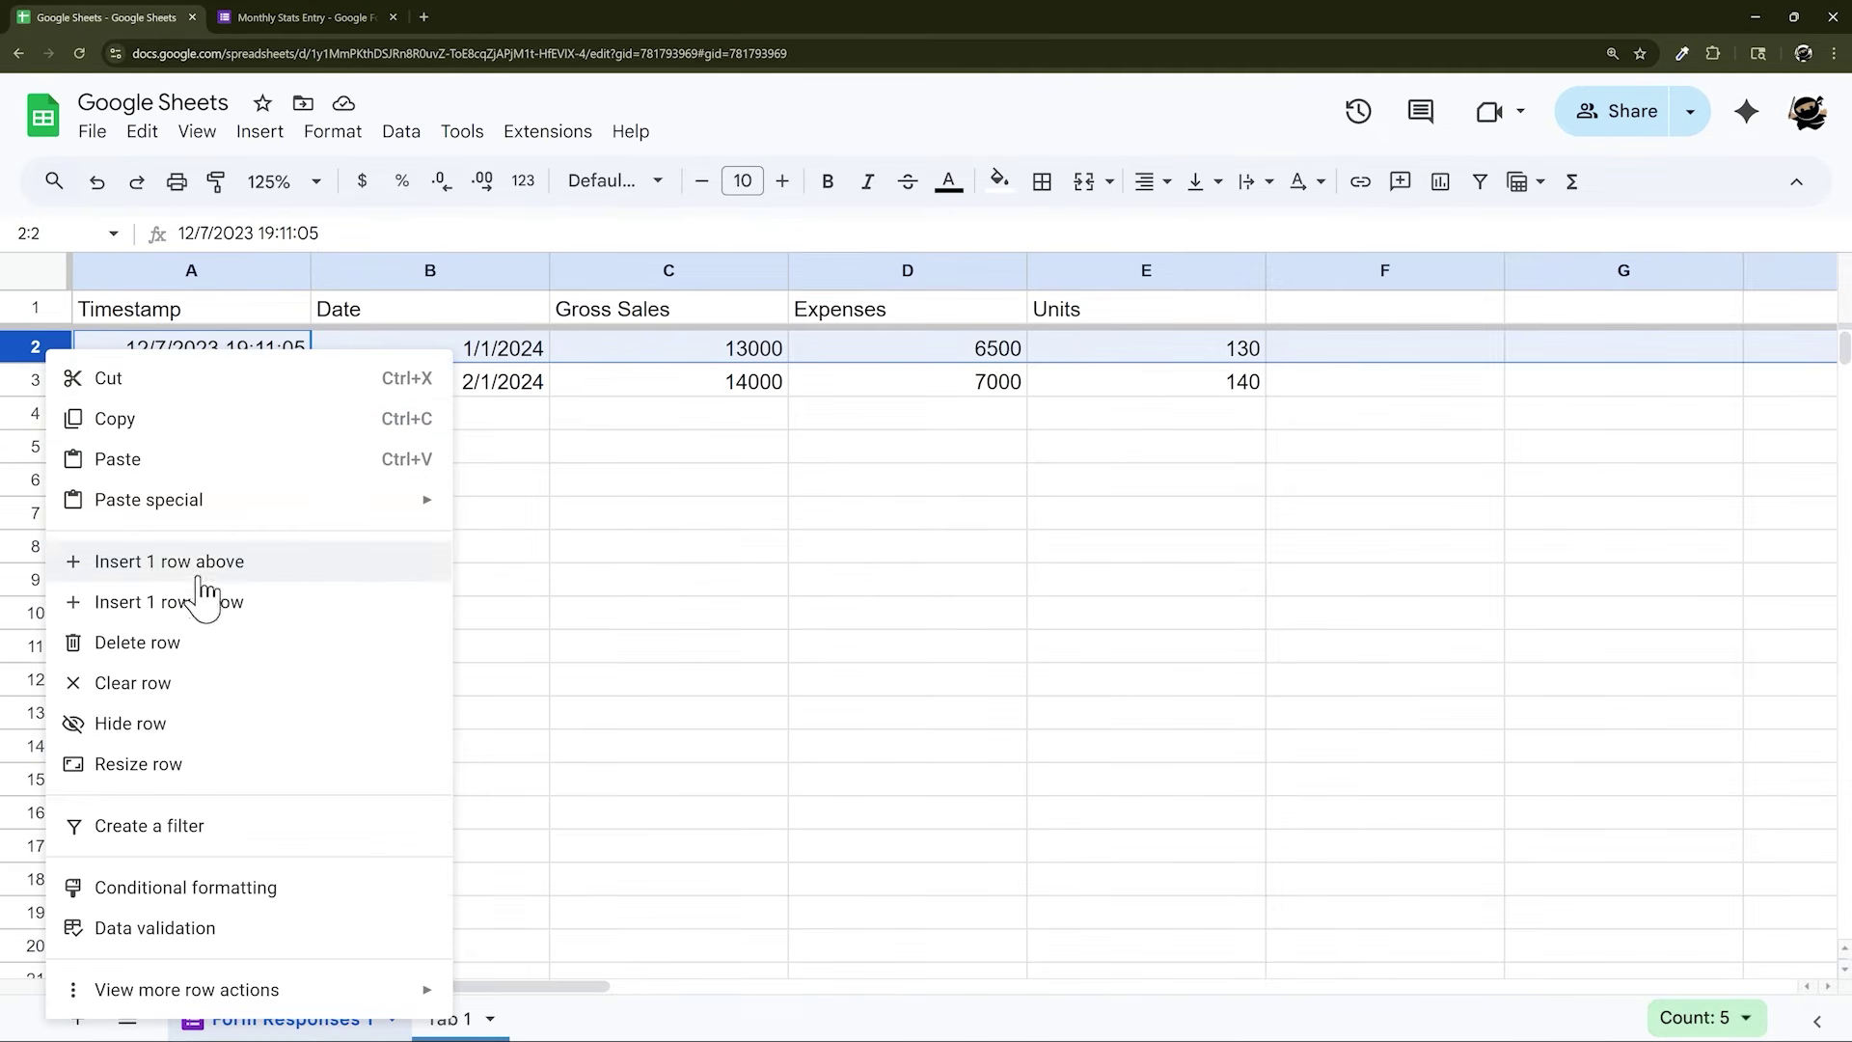
click(694, 455)
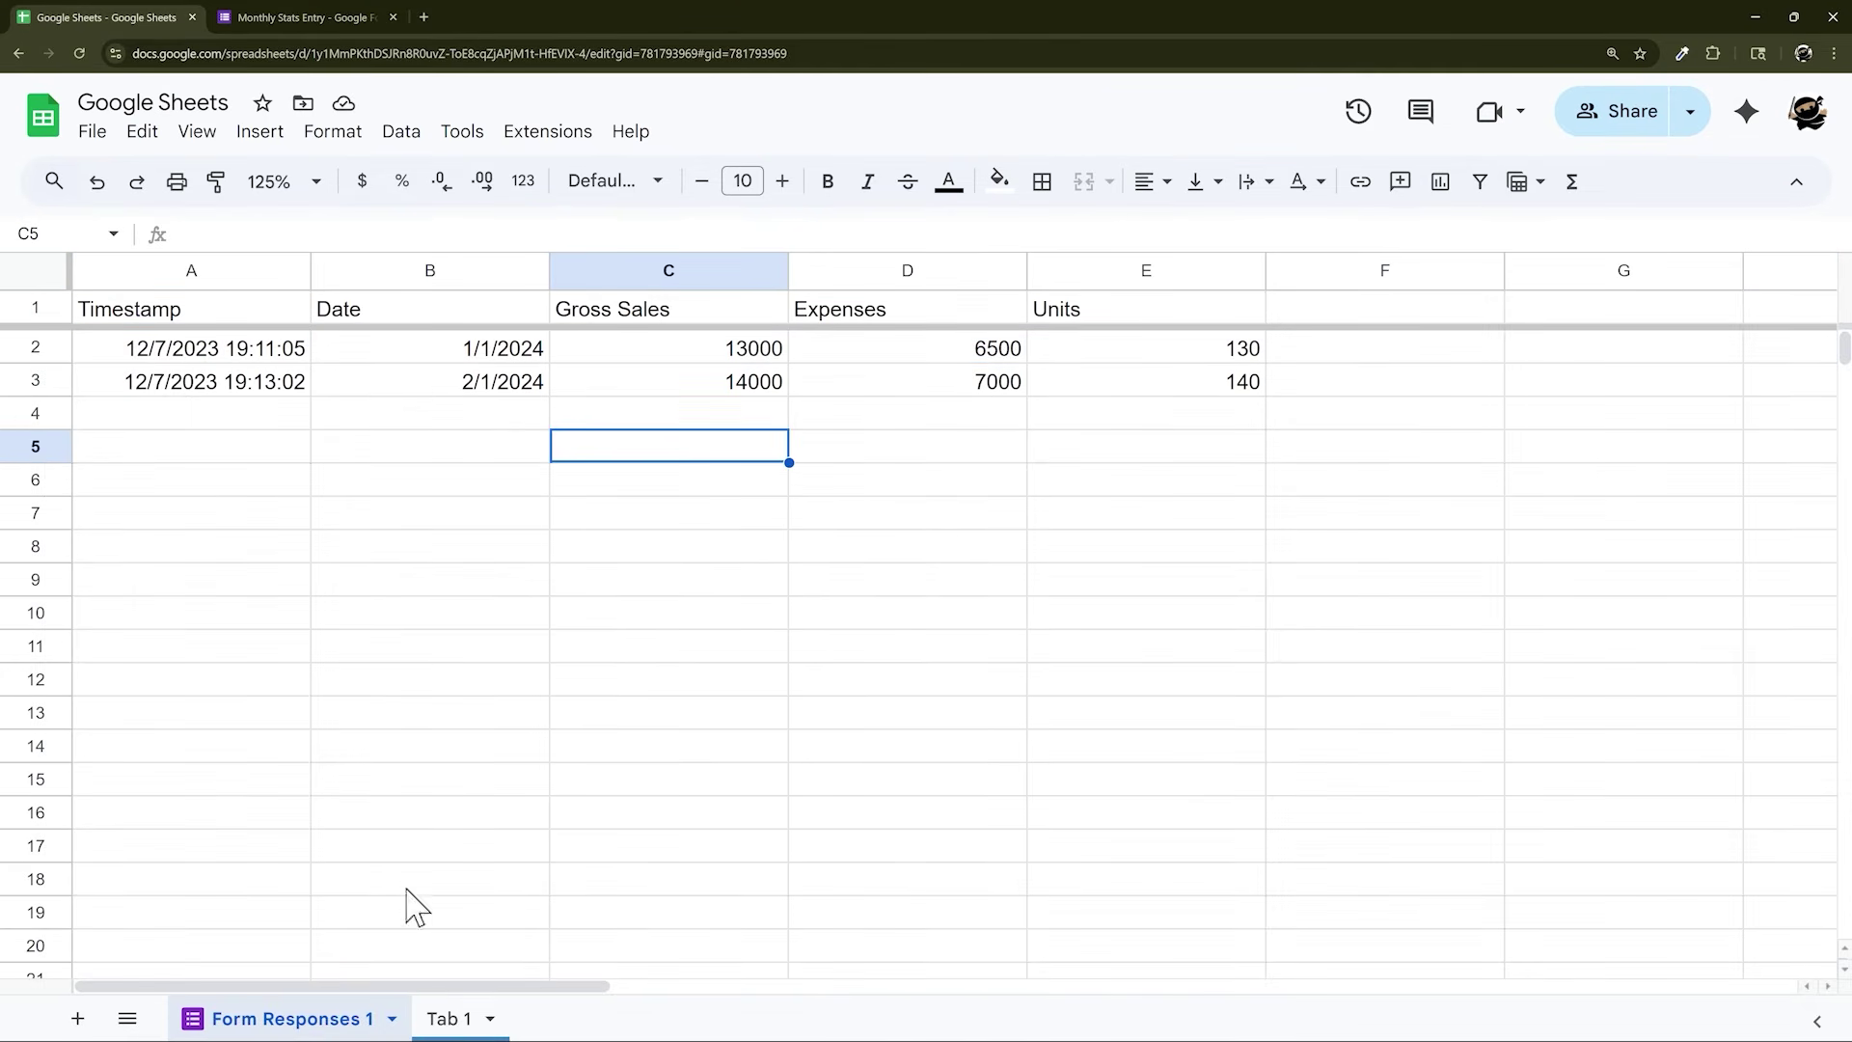
click(443, 1019)
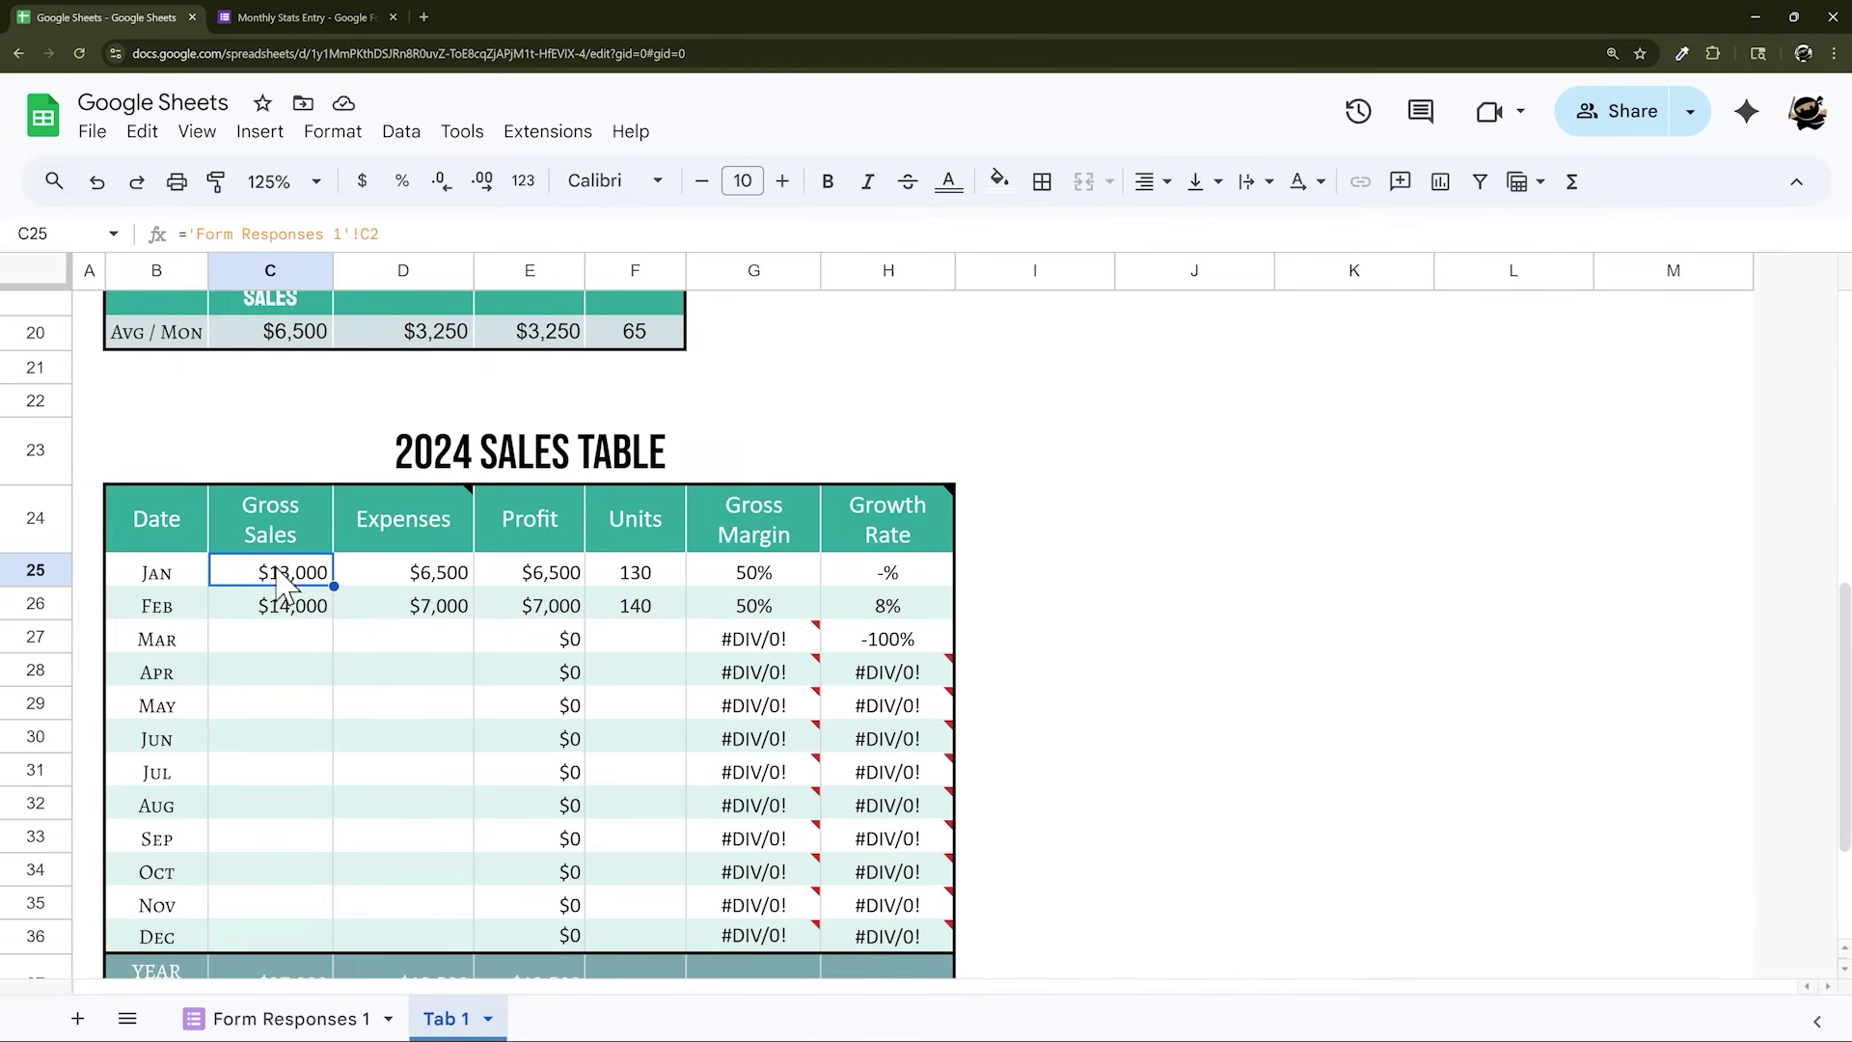
Start a SUMIFS formula in C25 with column C of Form Responses 1 as the sum range
drag(282, 581, 289, 720)
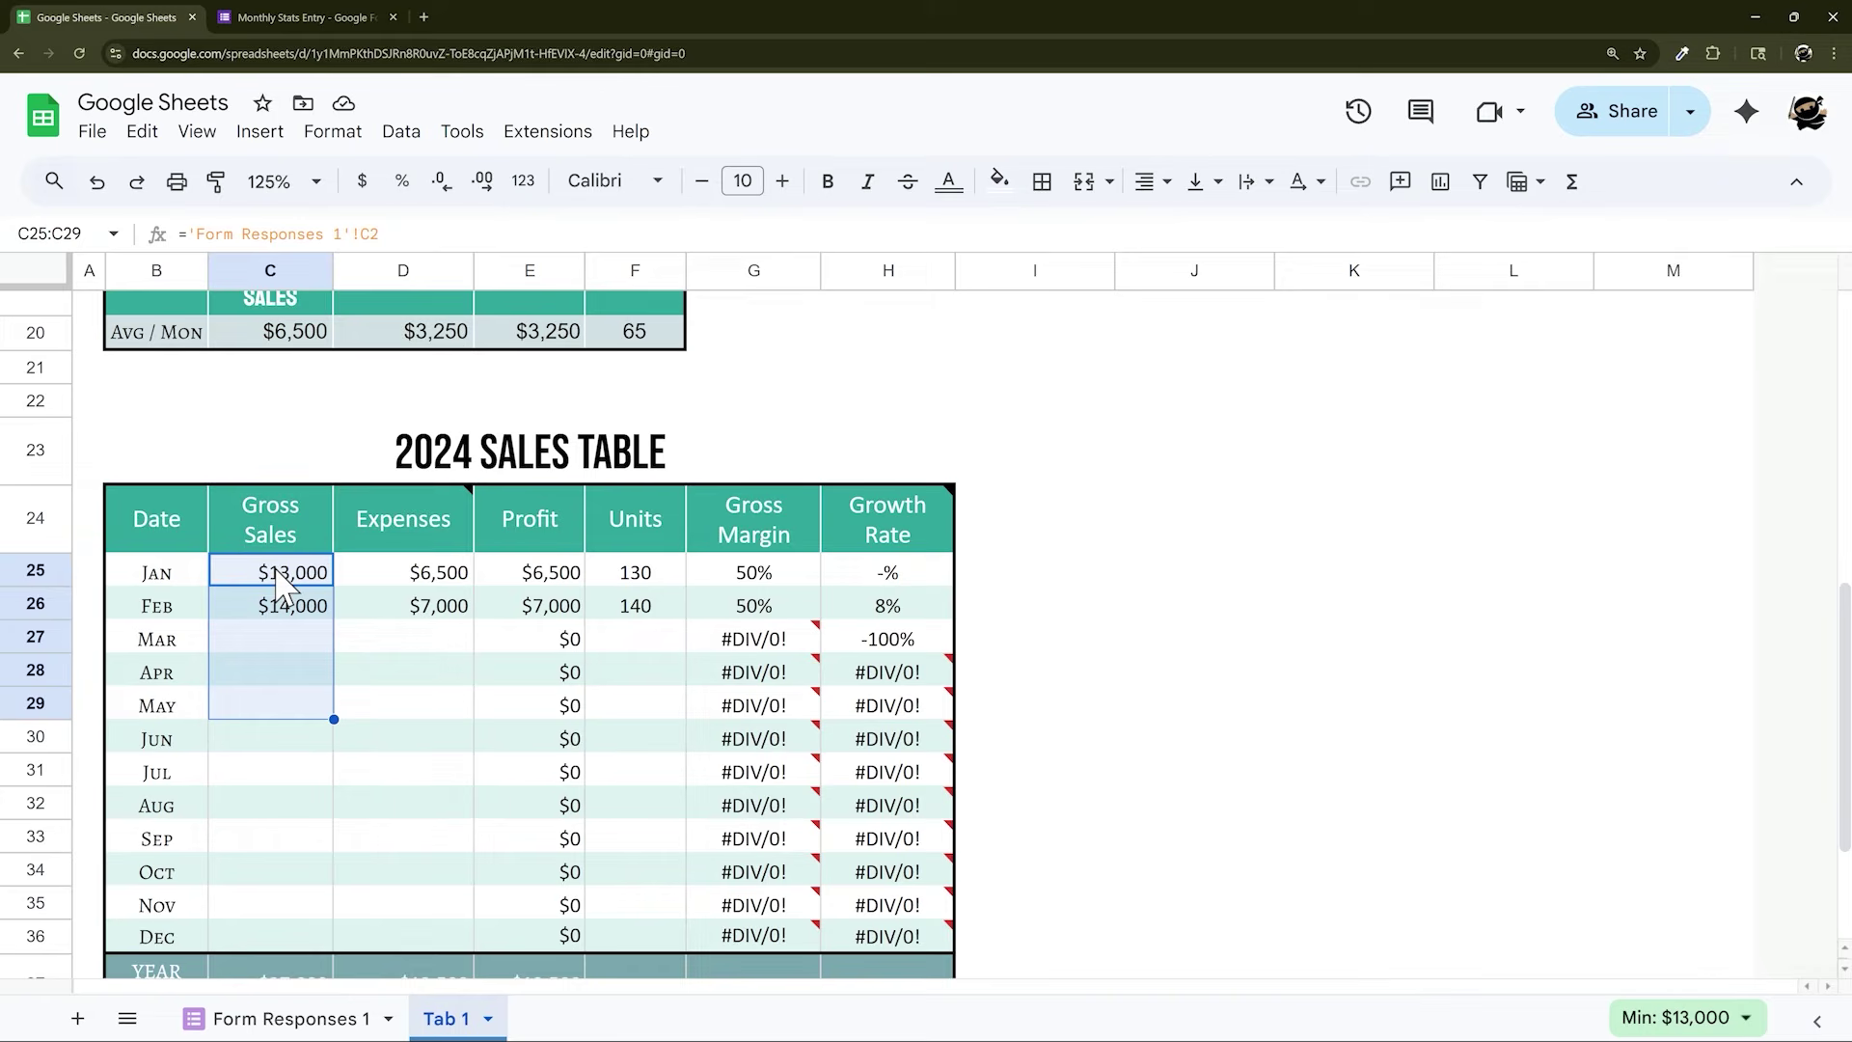
click(277, 571)
mouse_move(390, 511)
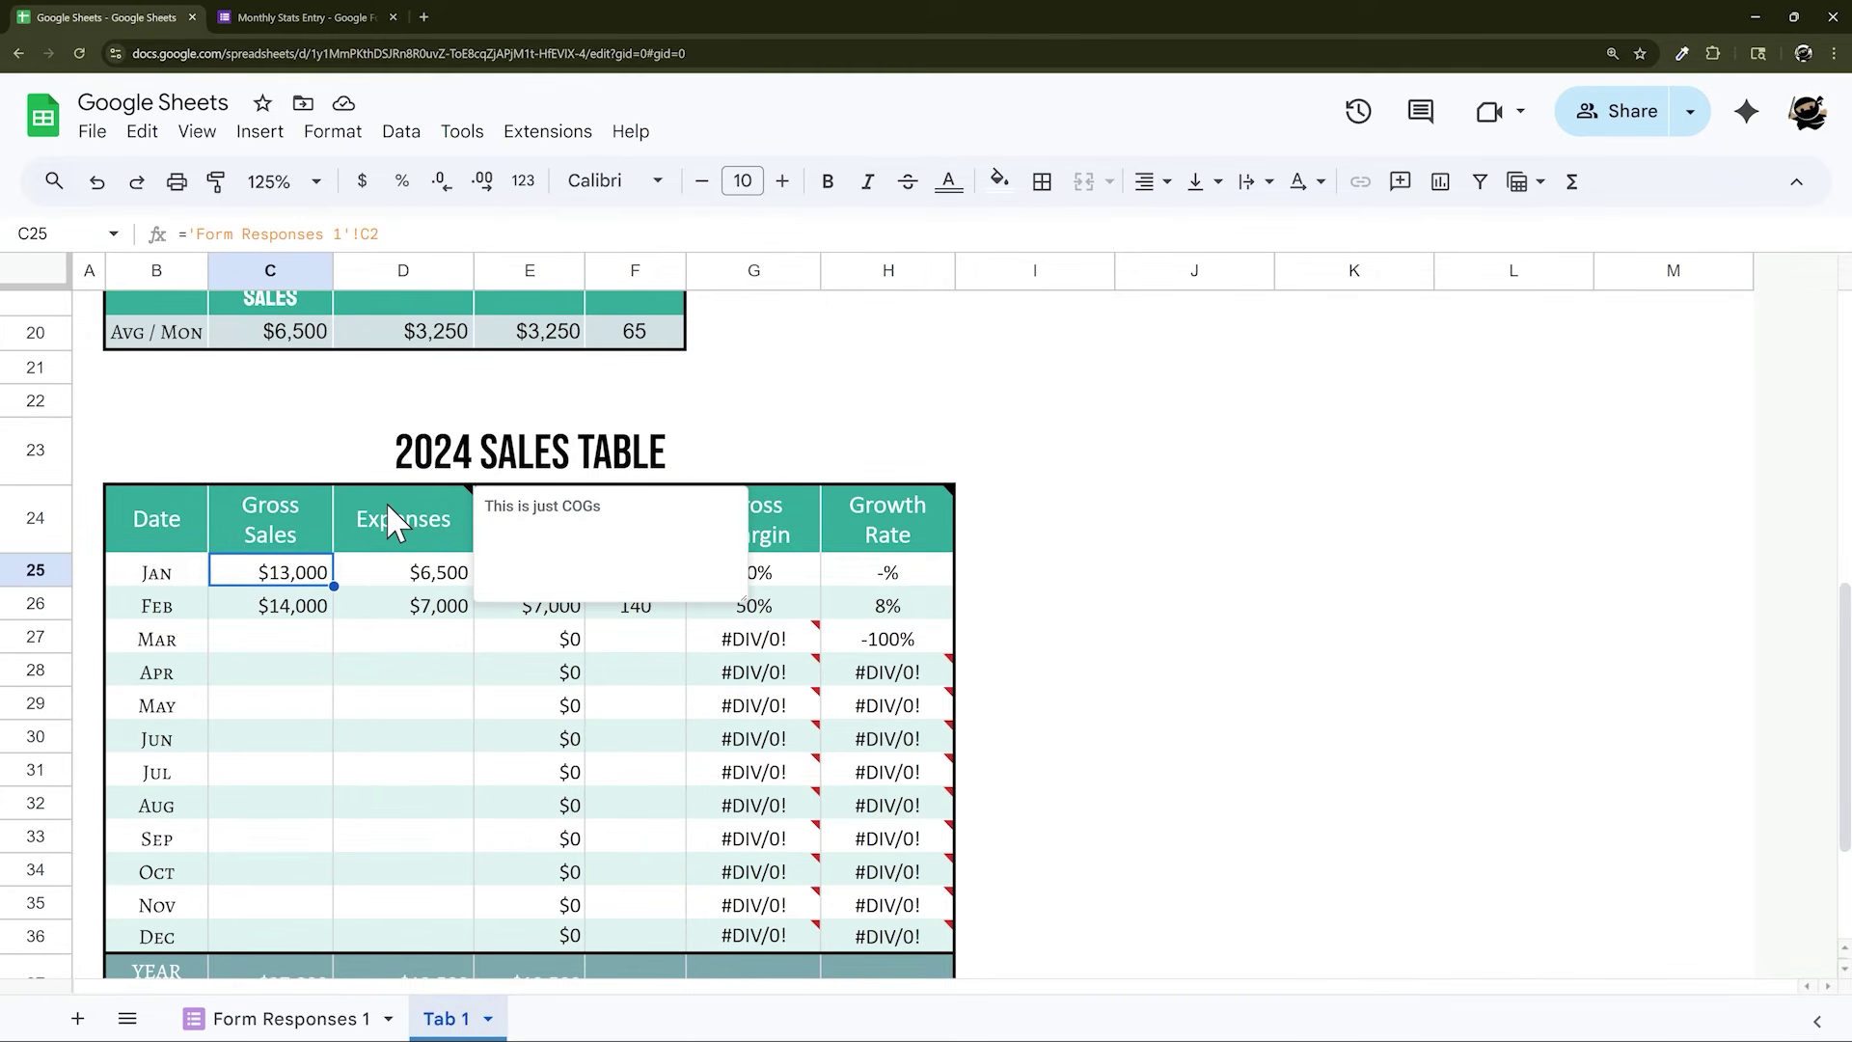
text(=sumifs()
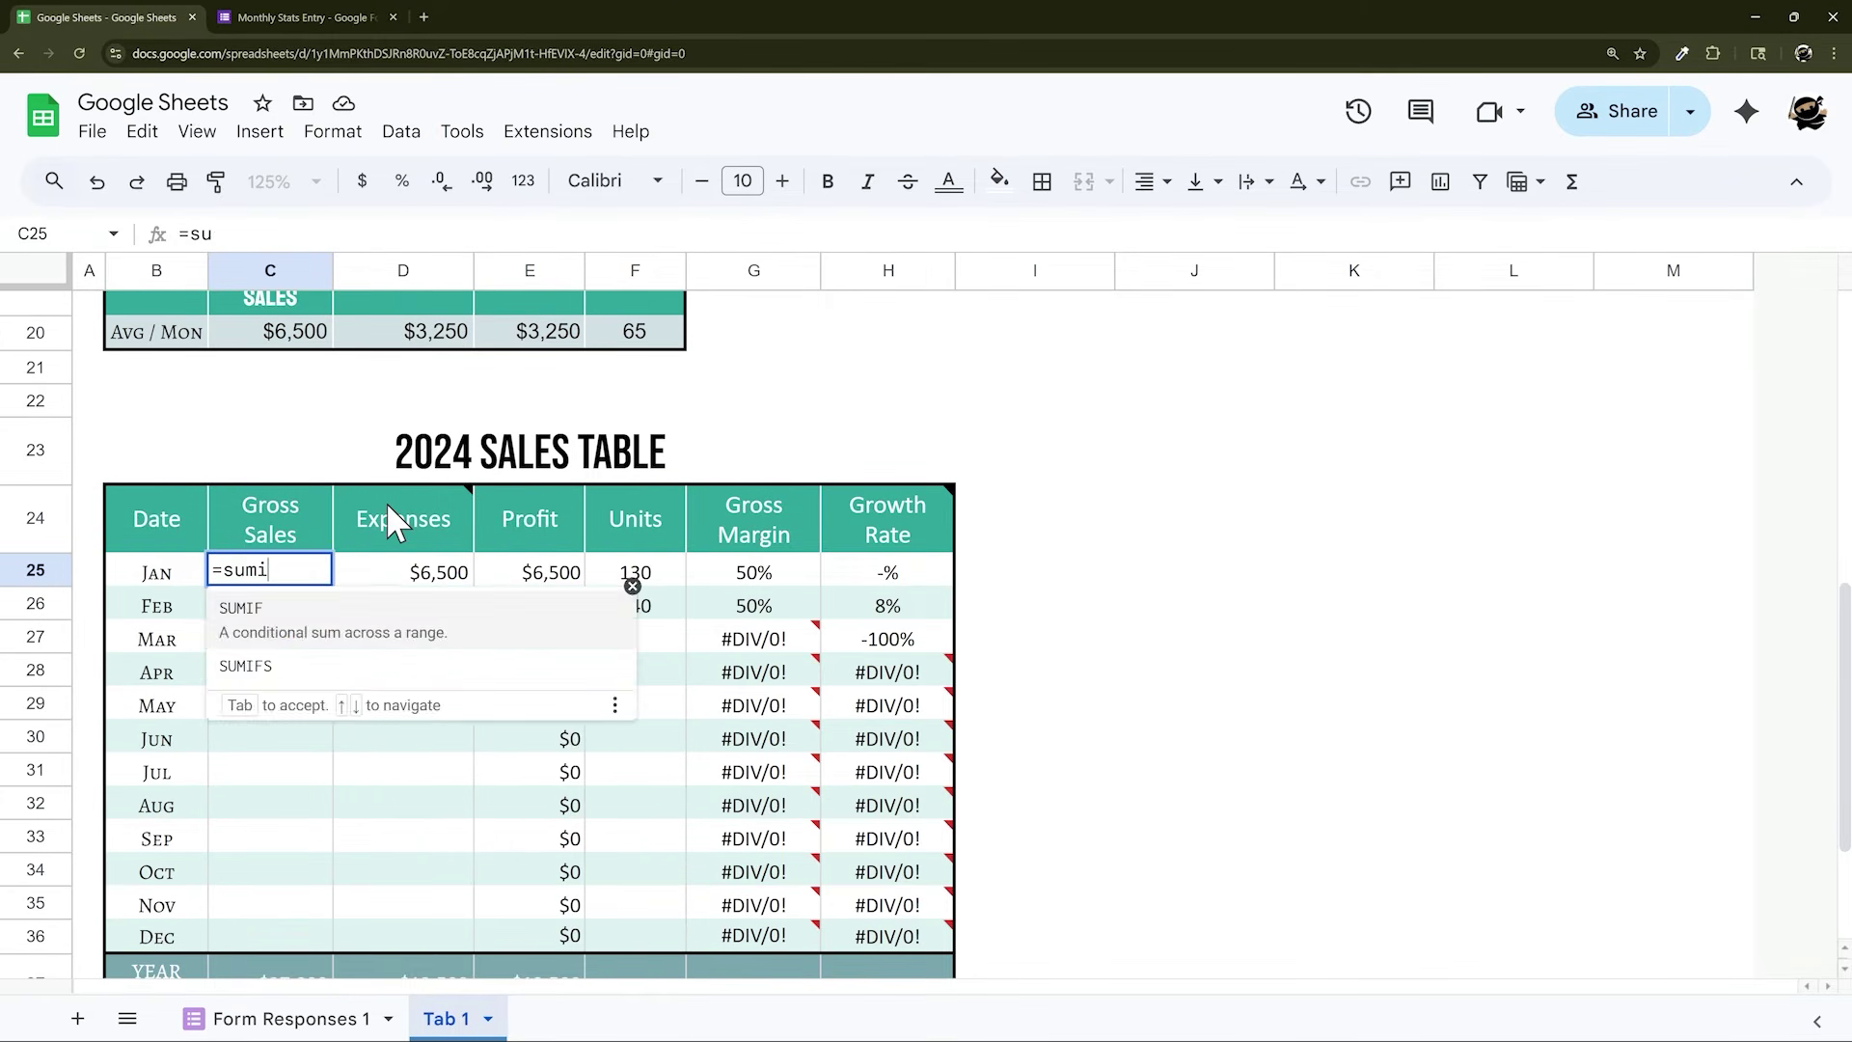
click(299, 1018)
click(652, 273)
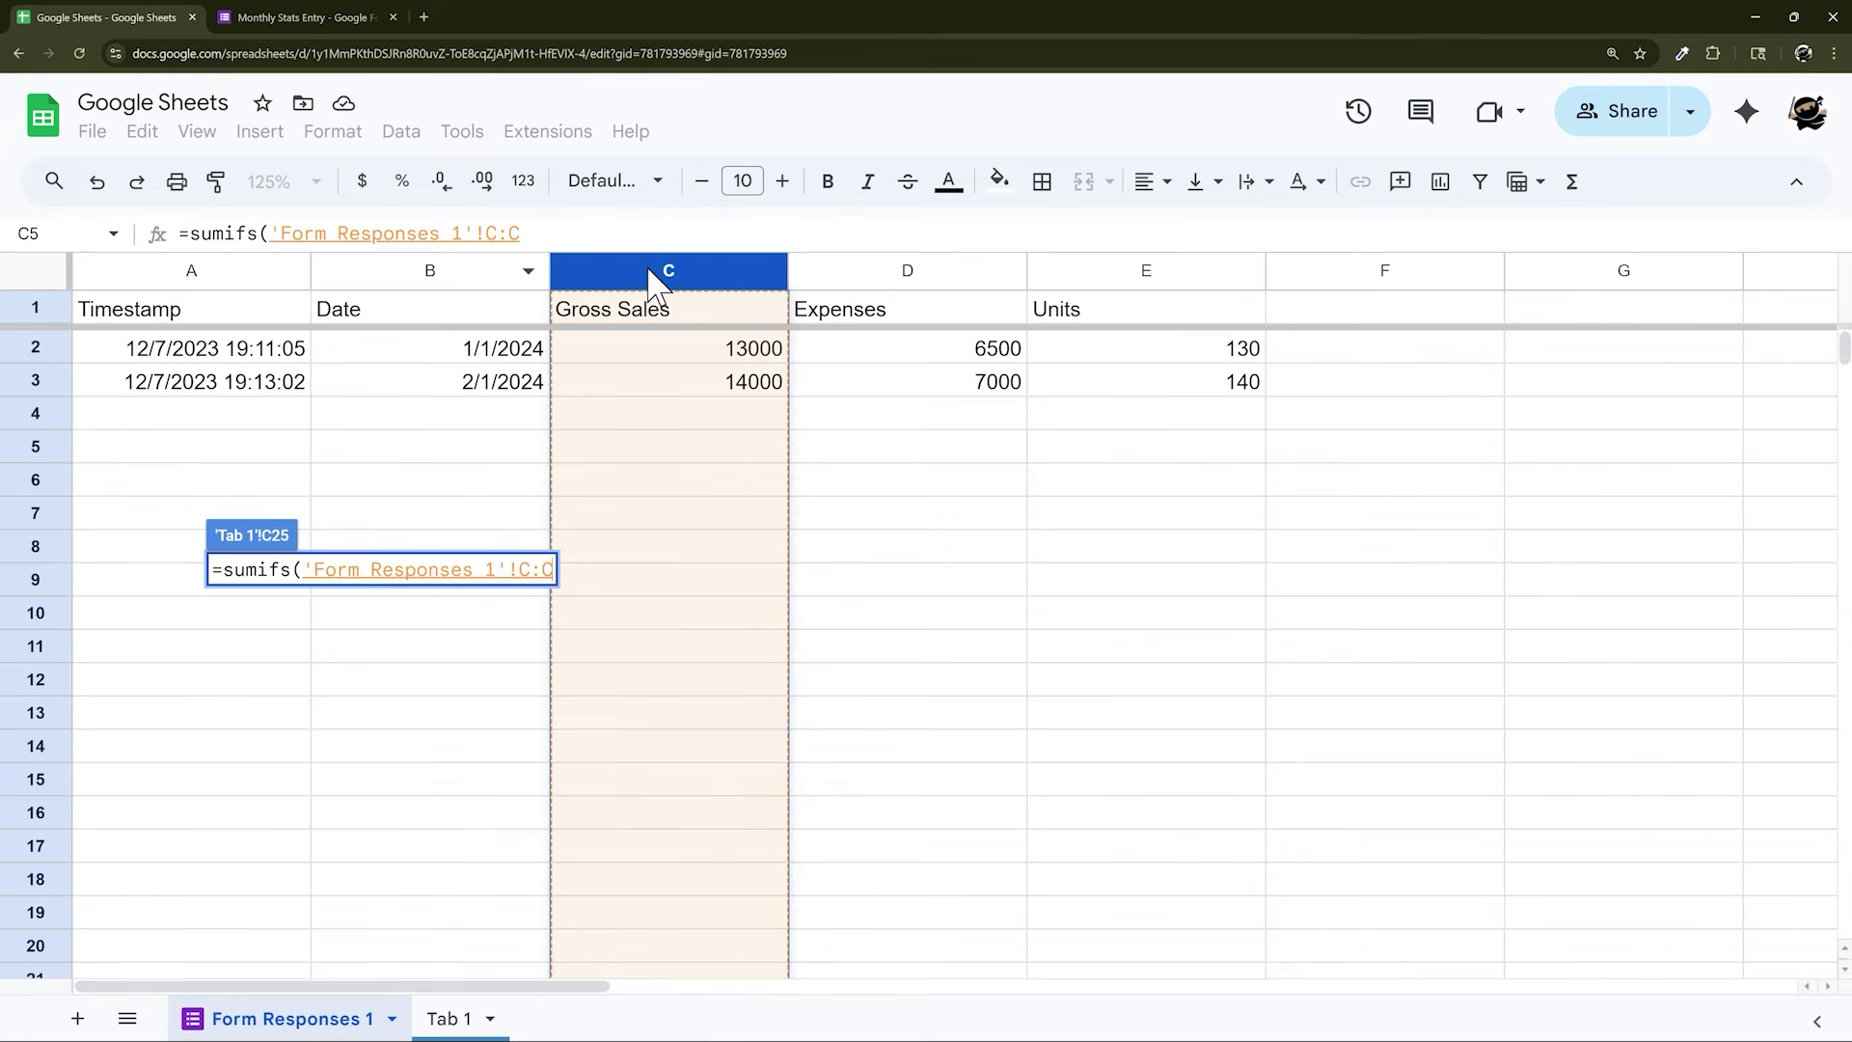
Add column B of Form Responses 1 as the criteria range in C25's SUMIFS formula and select that argument
text(,)
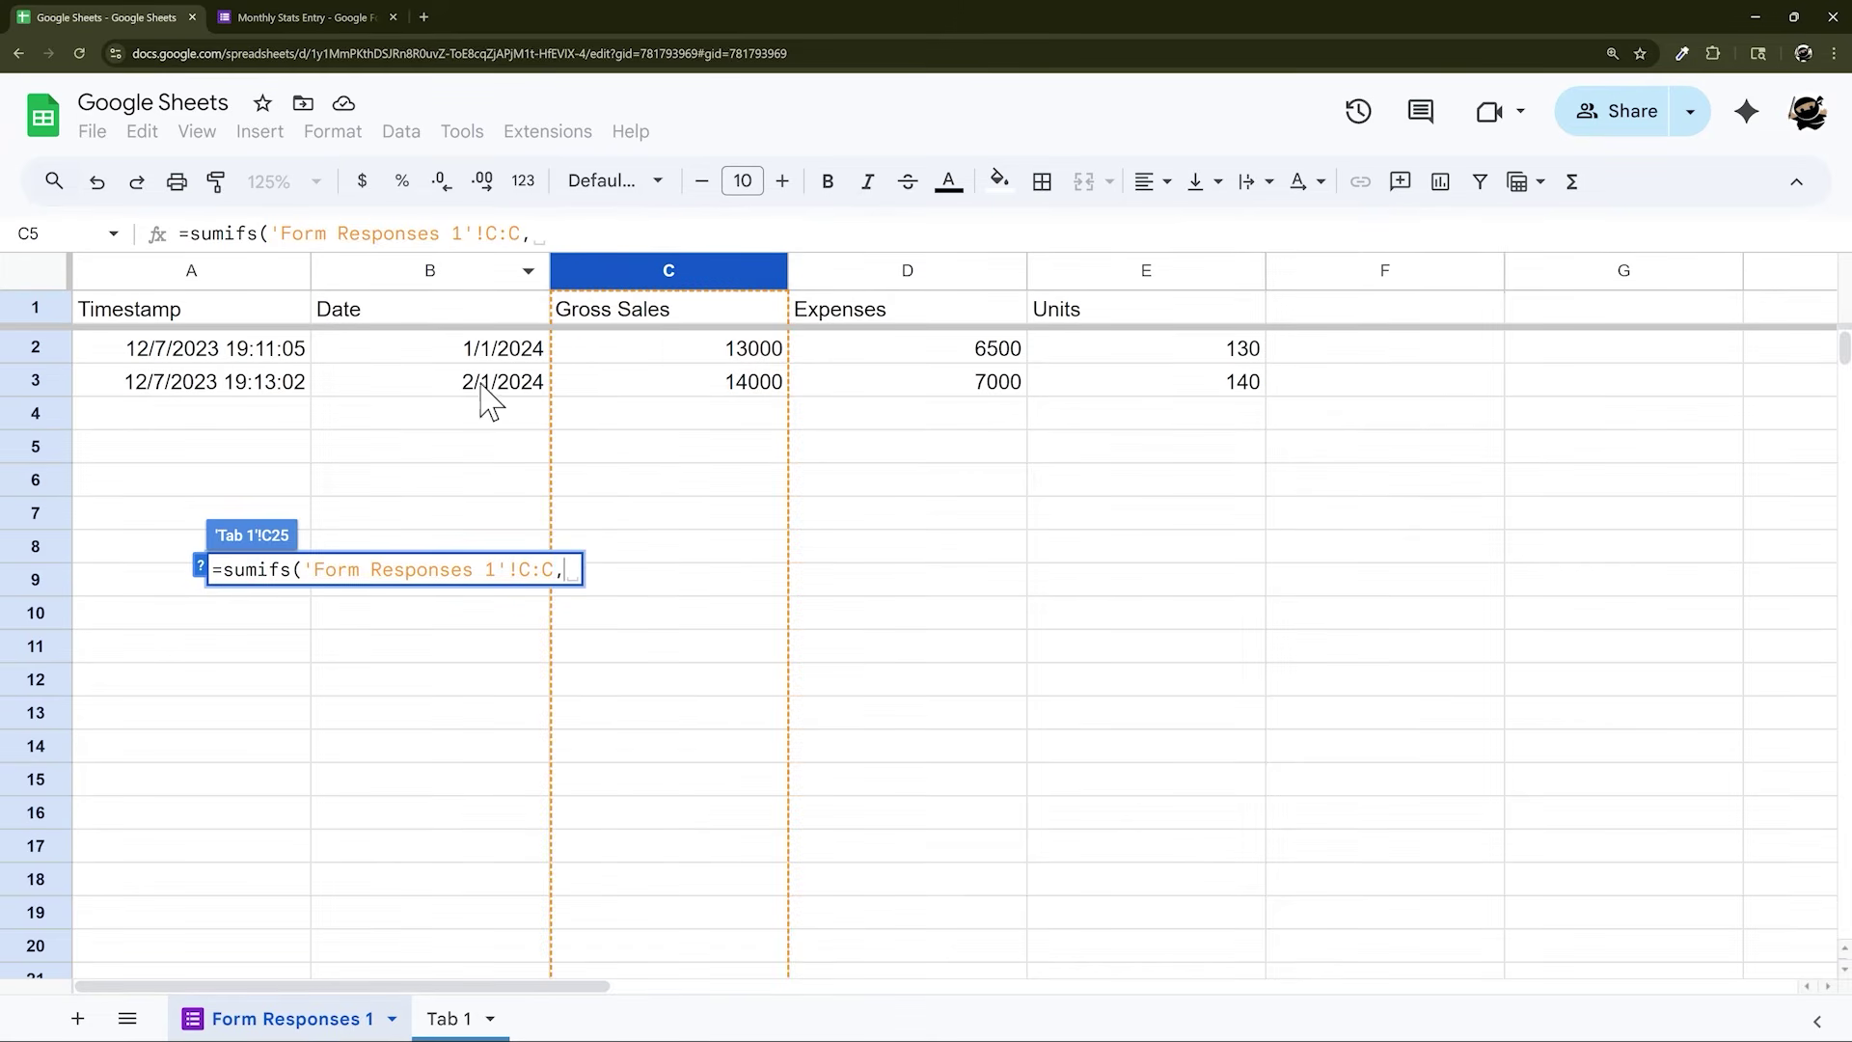
click(465, 278)
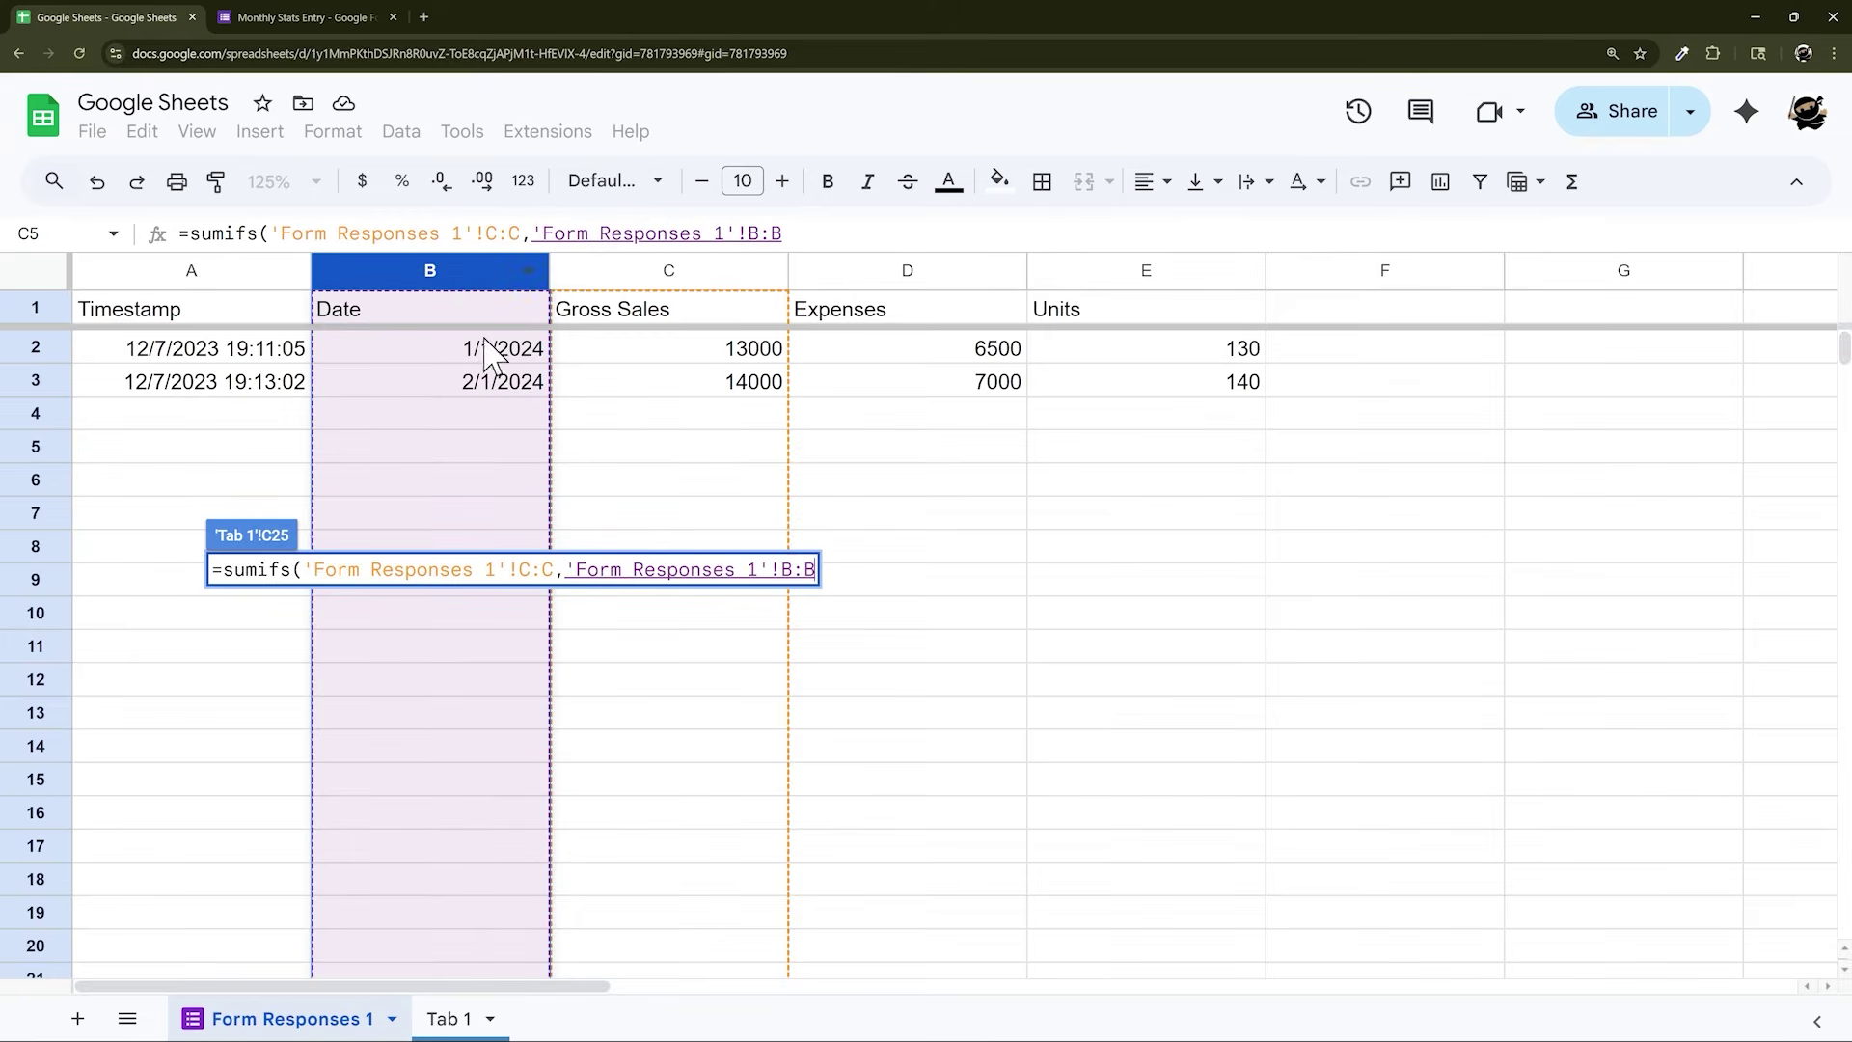
text(,)
click(454, 1019)
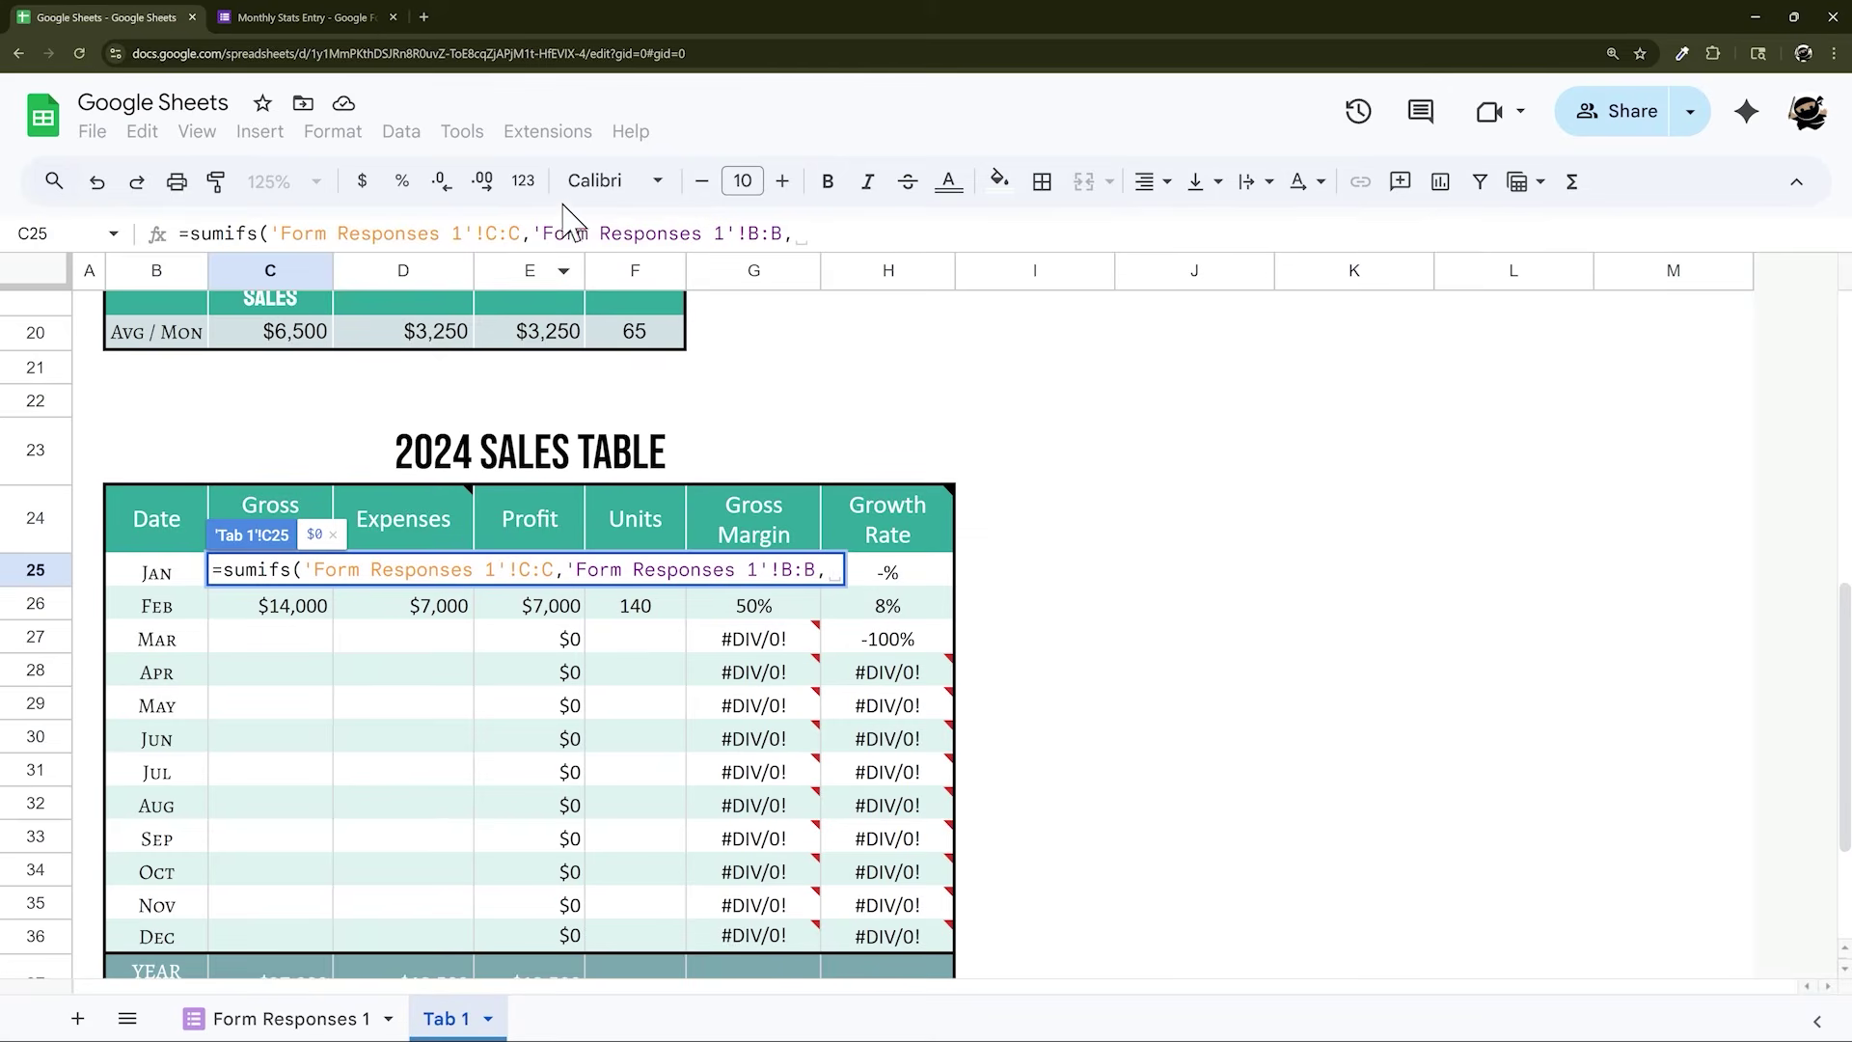
click(473, 236)
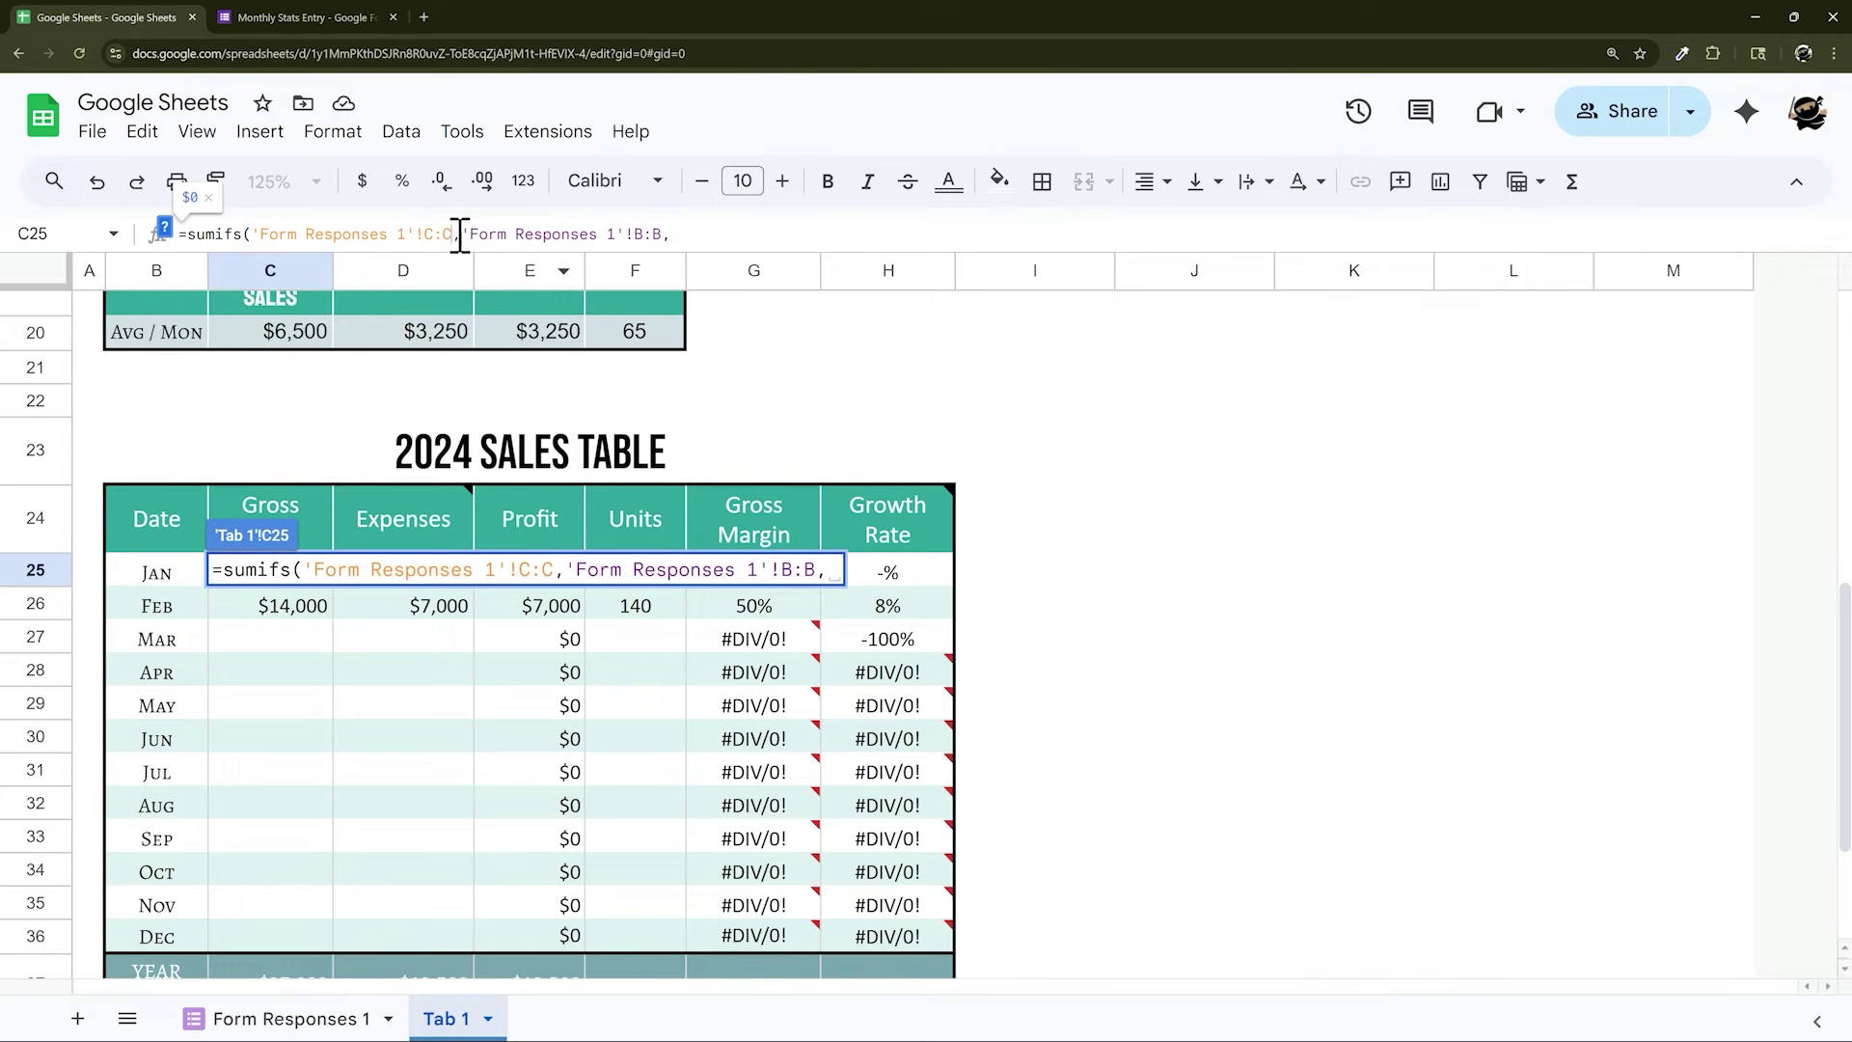
drag(661, 234, 673, 234)
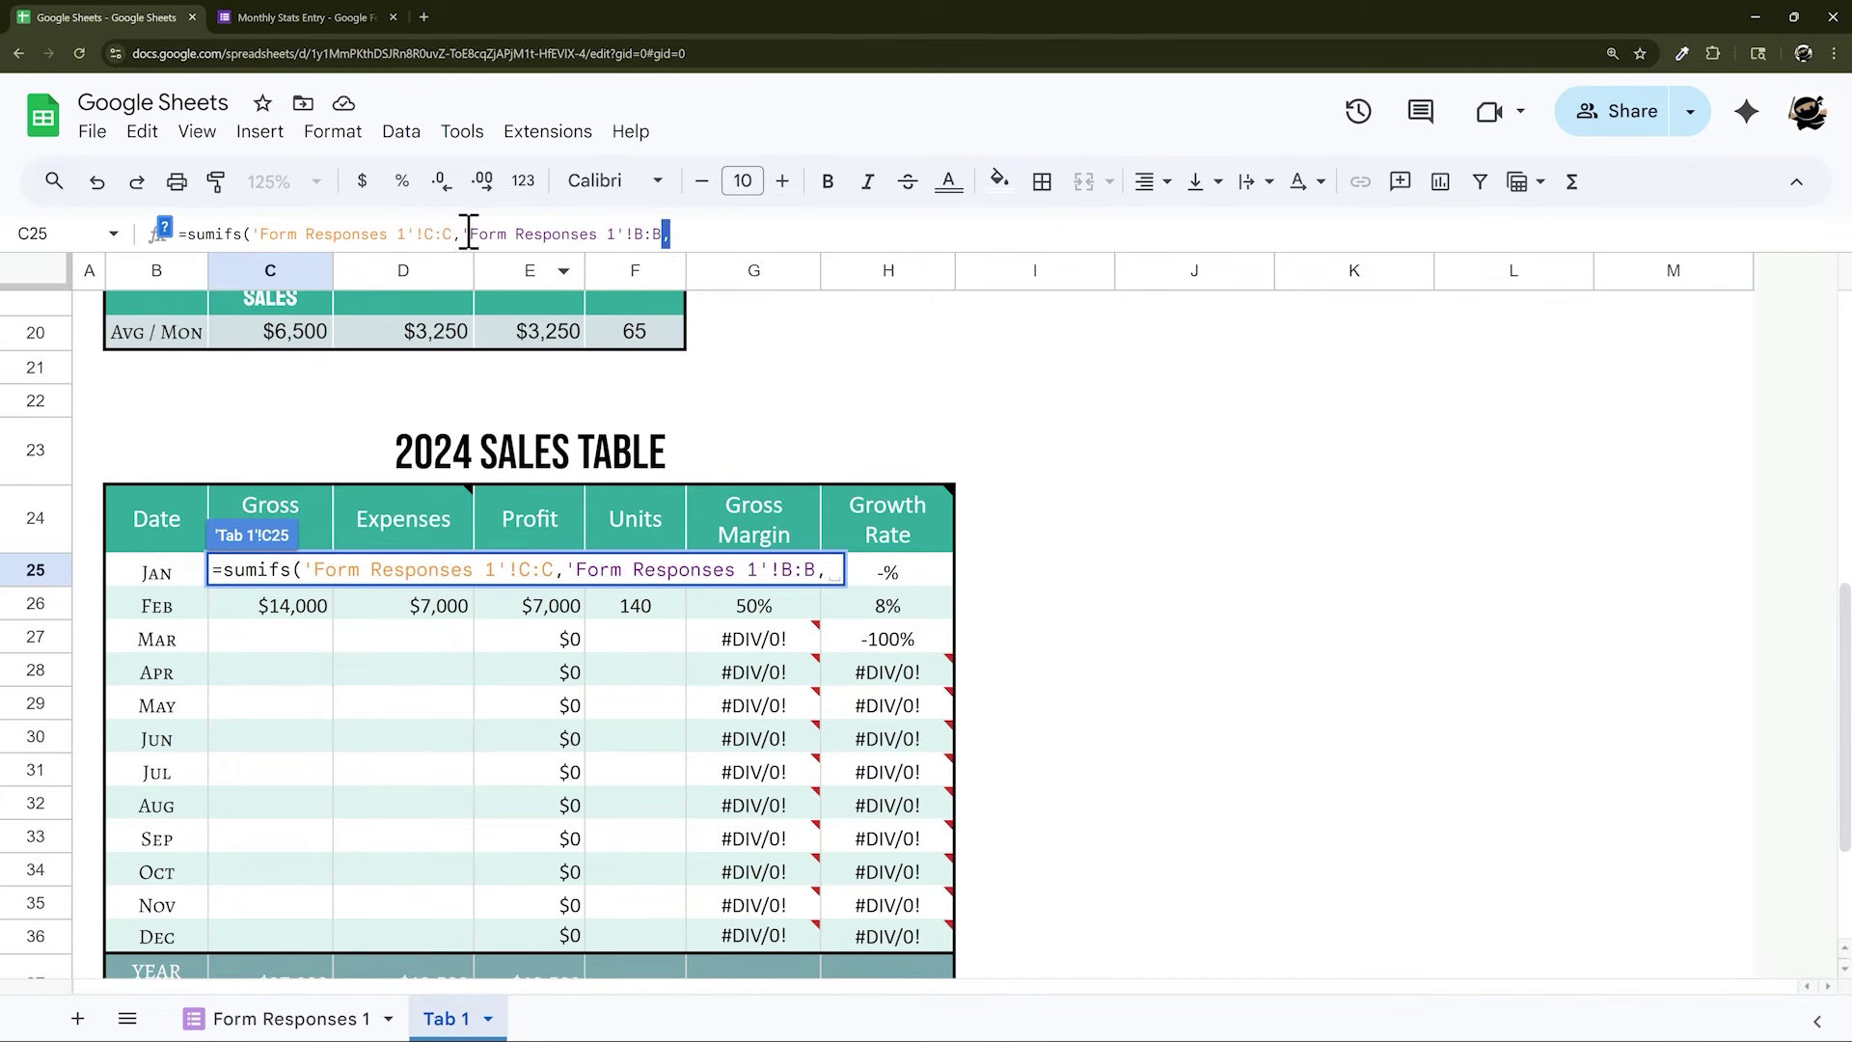
drag(468, 234, 672, 233)
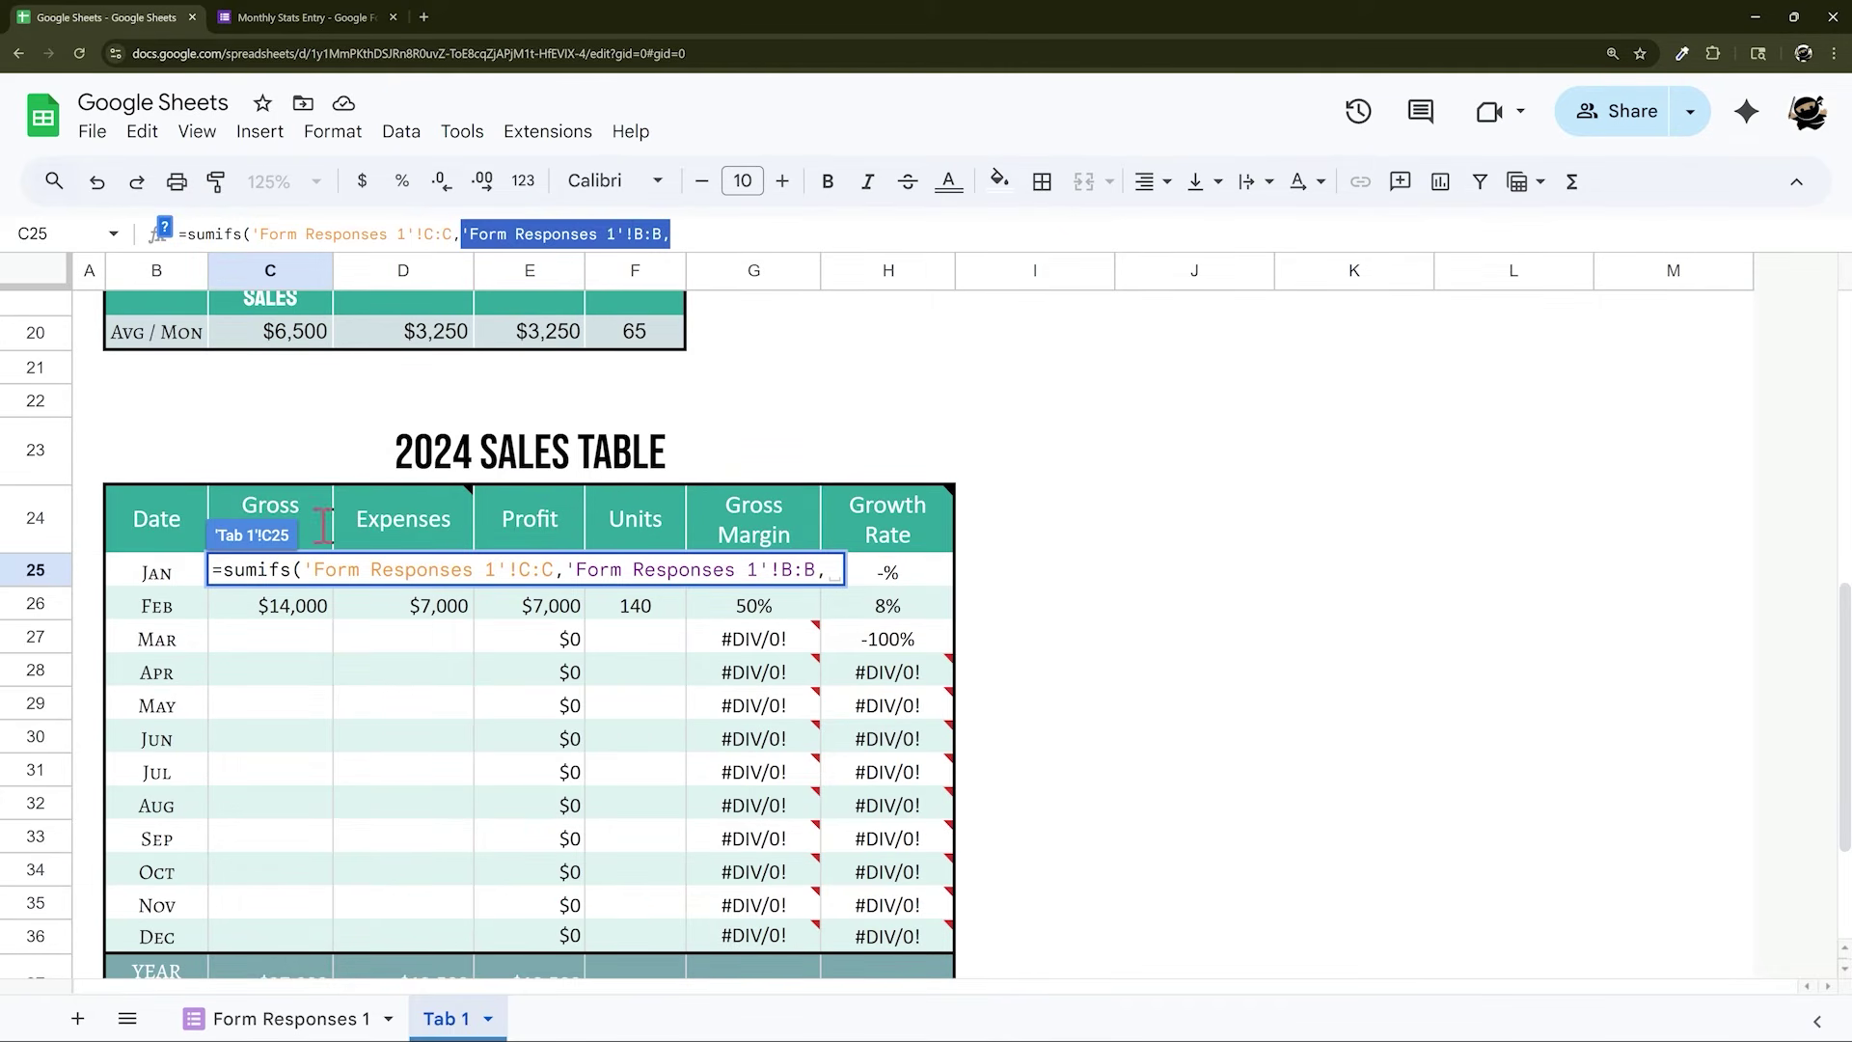
Add the first criterion ">="&B25 to the SUMIFS formula in the January Gross Sales cell C25
click(705, 233)
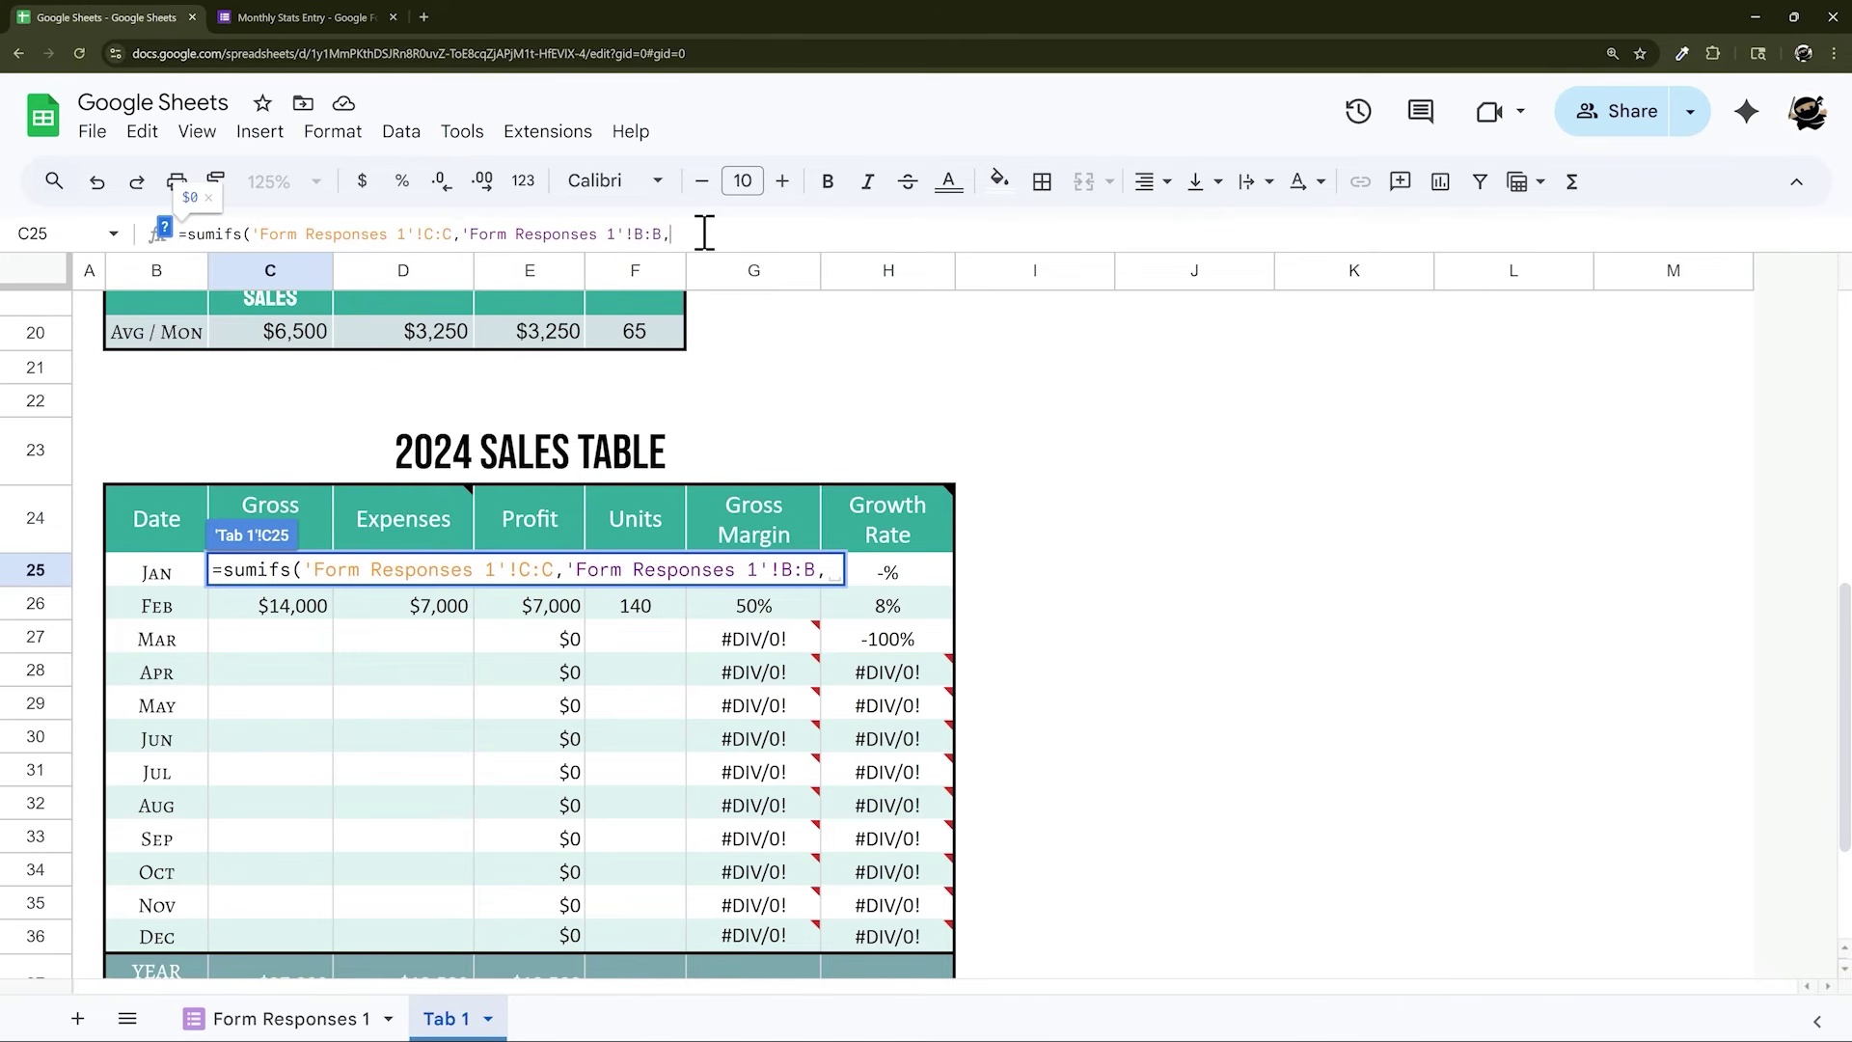
text(">=)
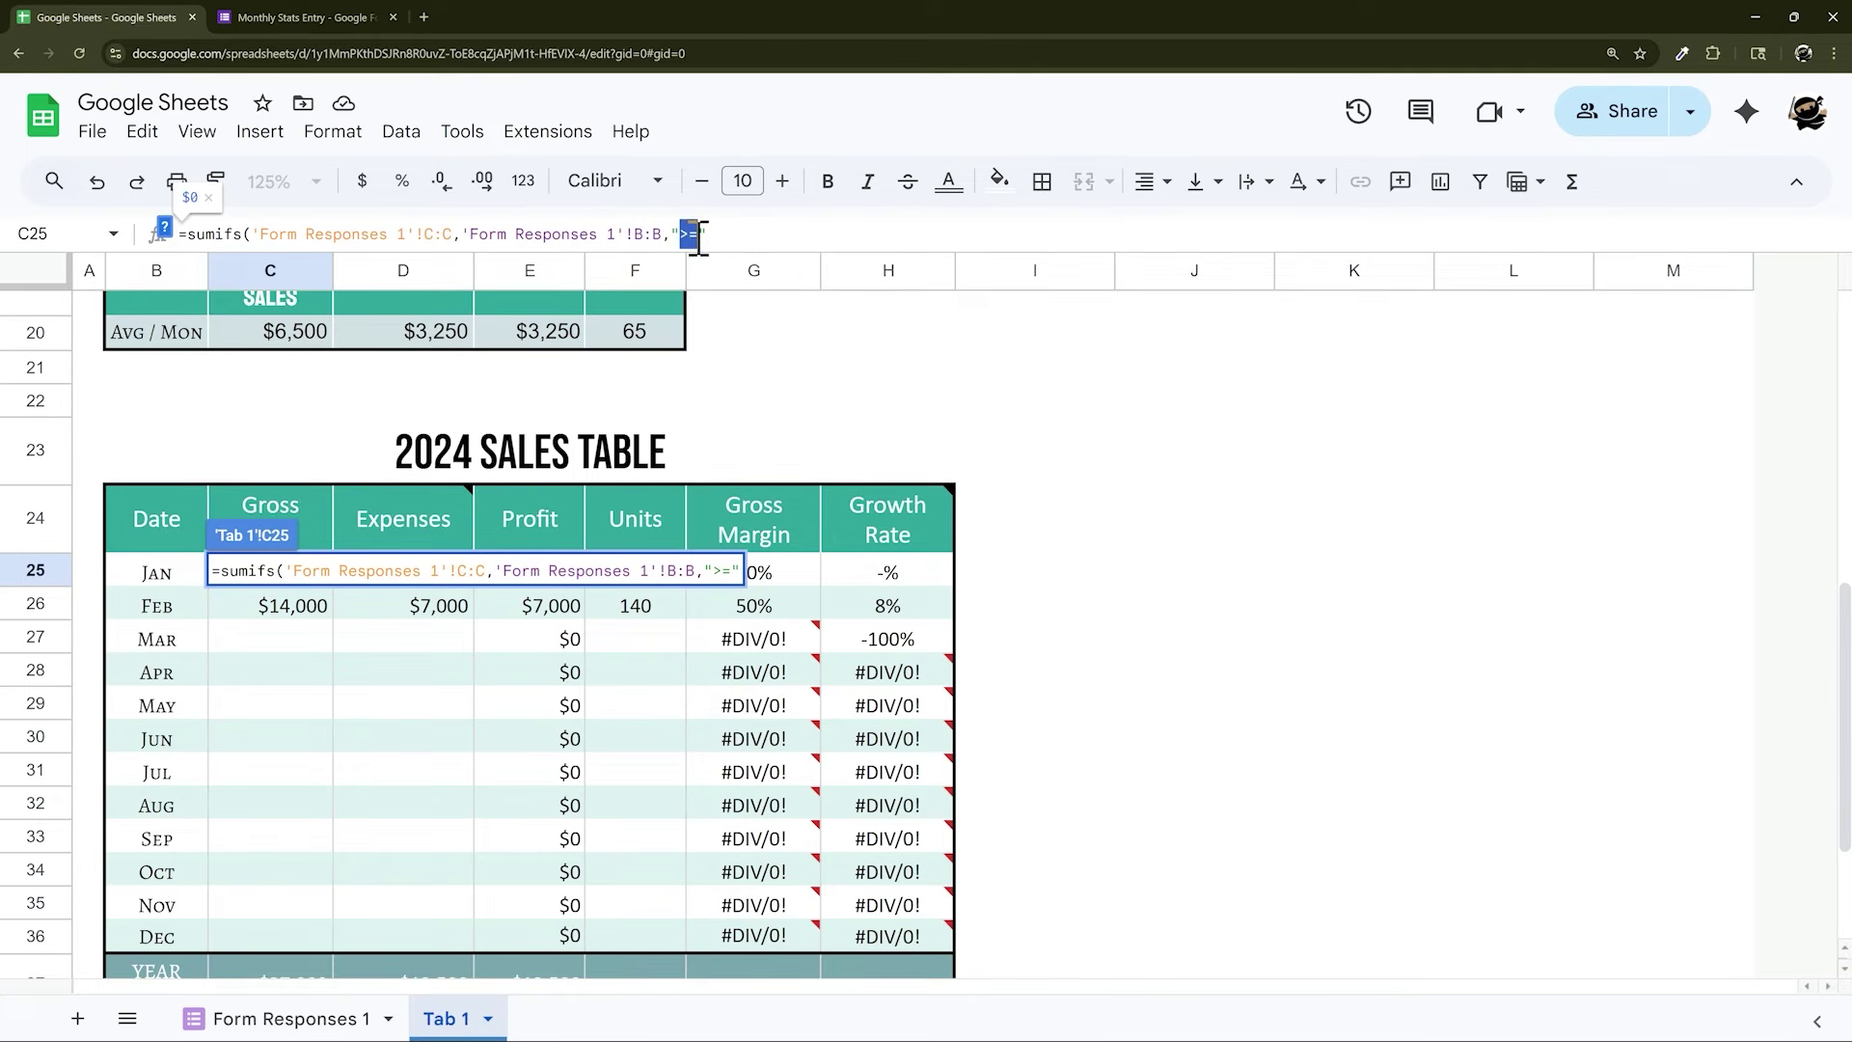
click(744, 233)
text(&)
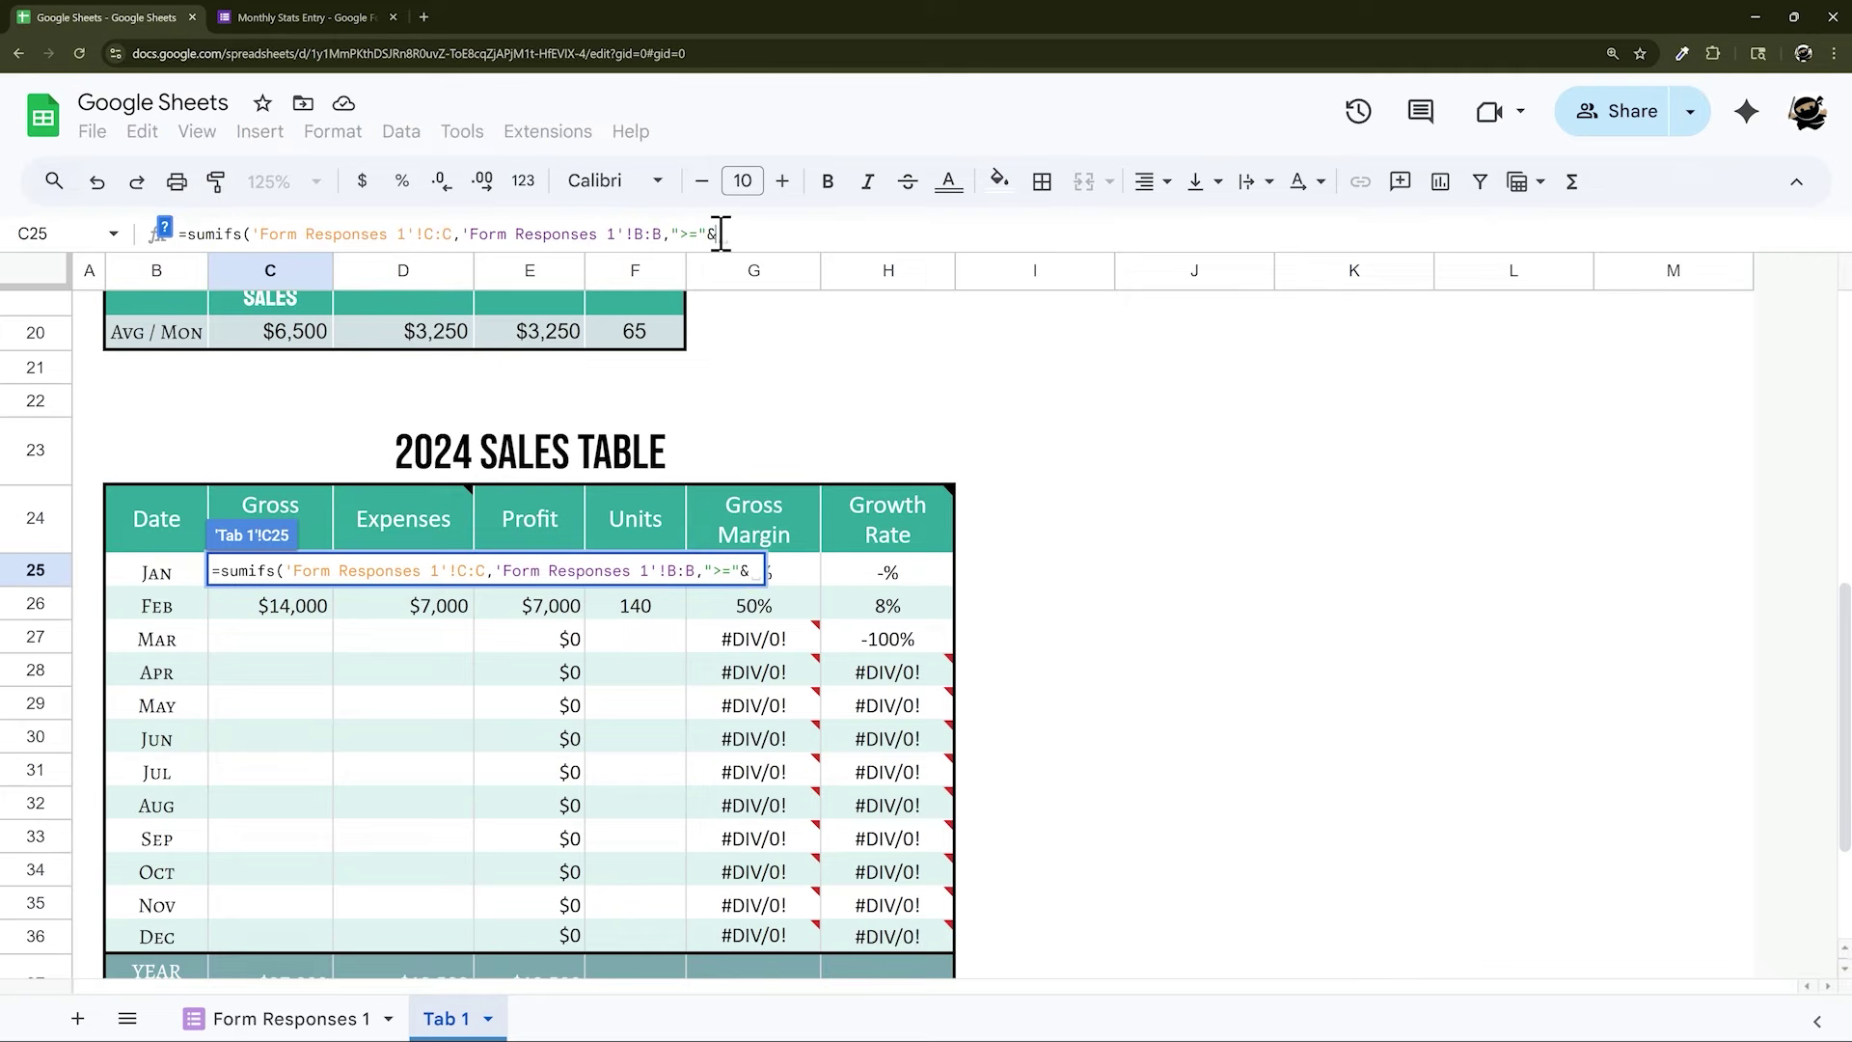
click(155, 578)
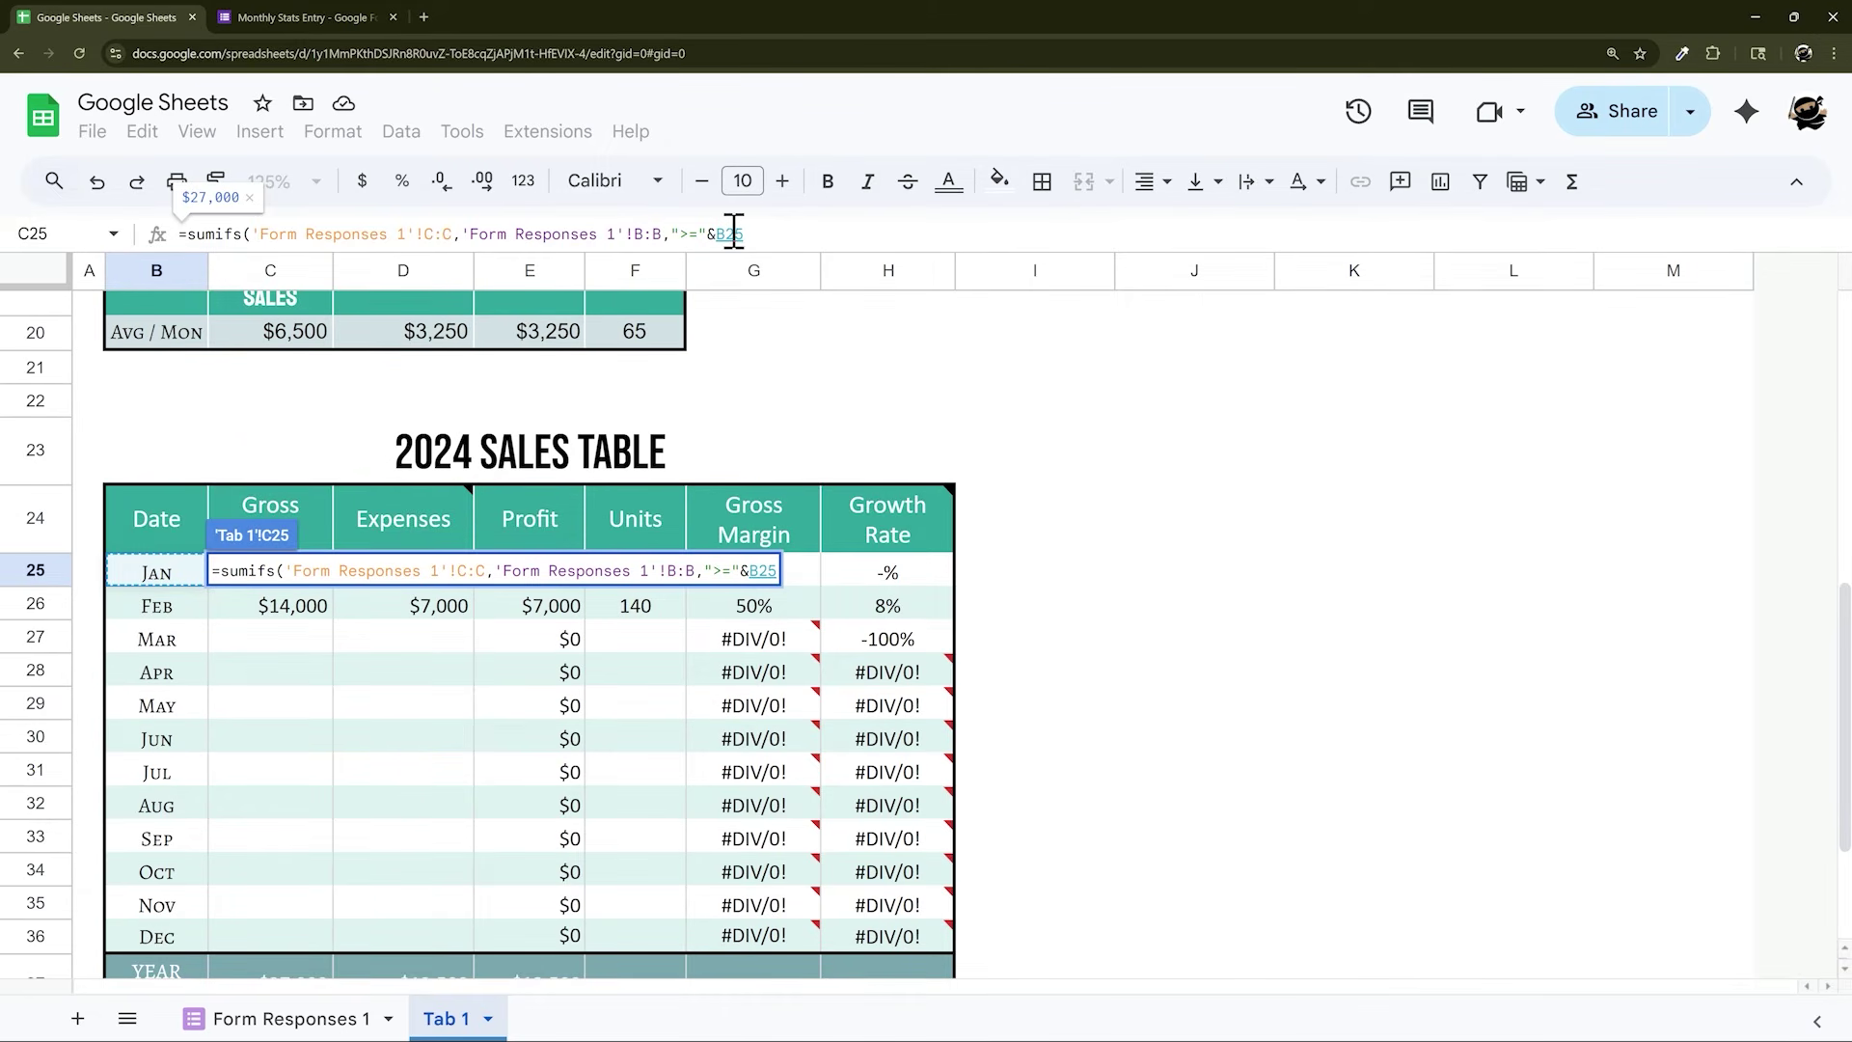
Duplicate the 'Form Responses 1'!B:B range and criterion as a second pair in C25's formula, with its operator changed to "<="
drag(733, 232, 461, 233)
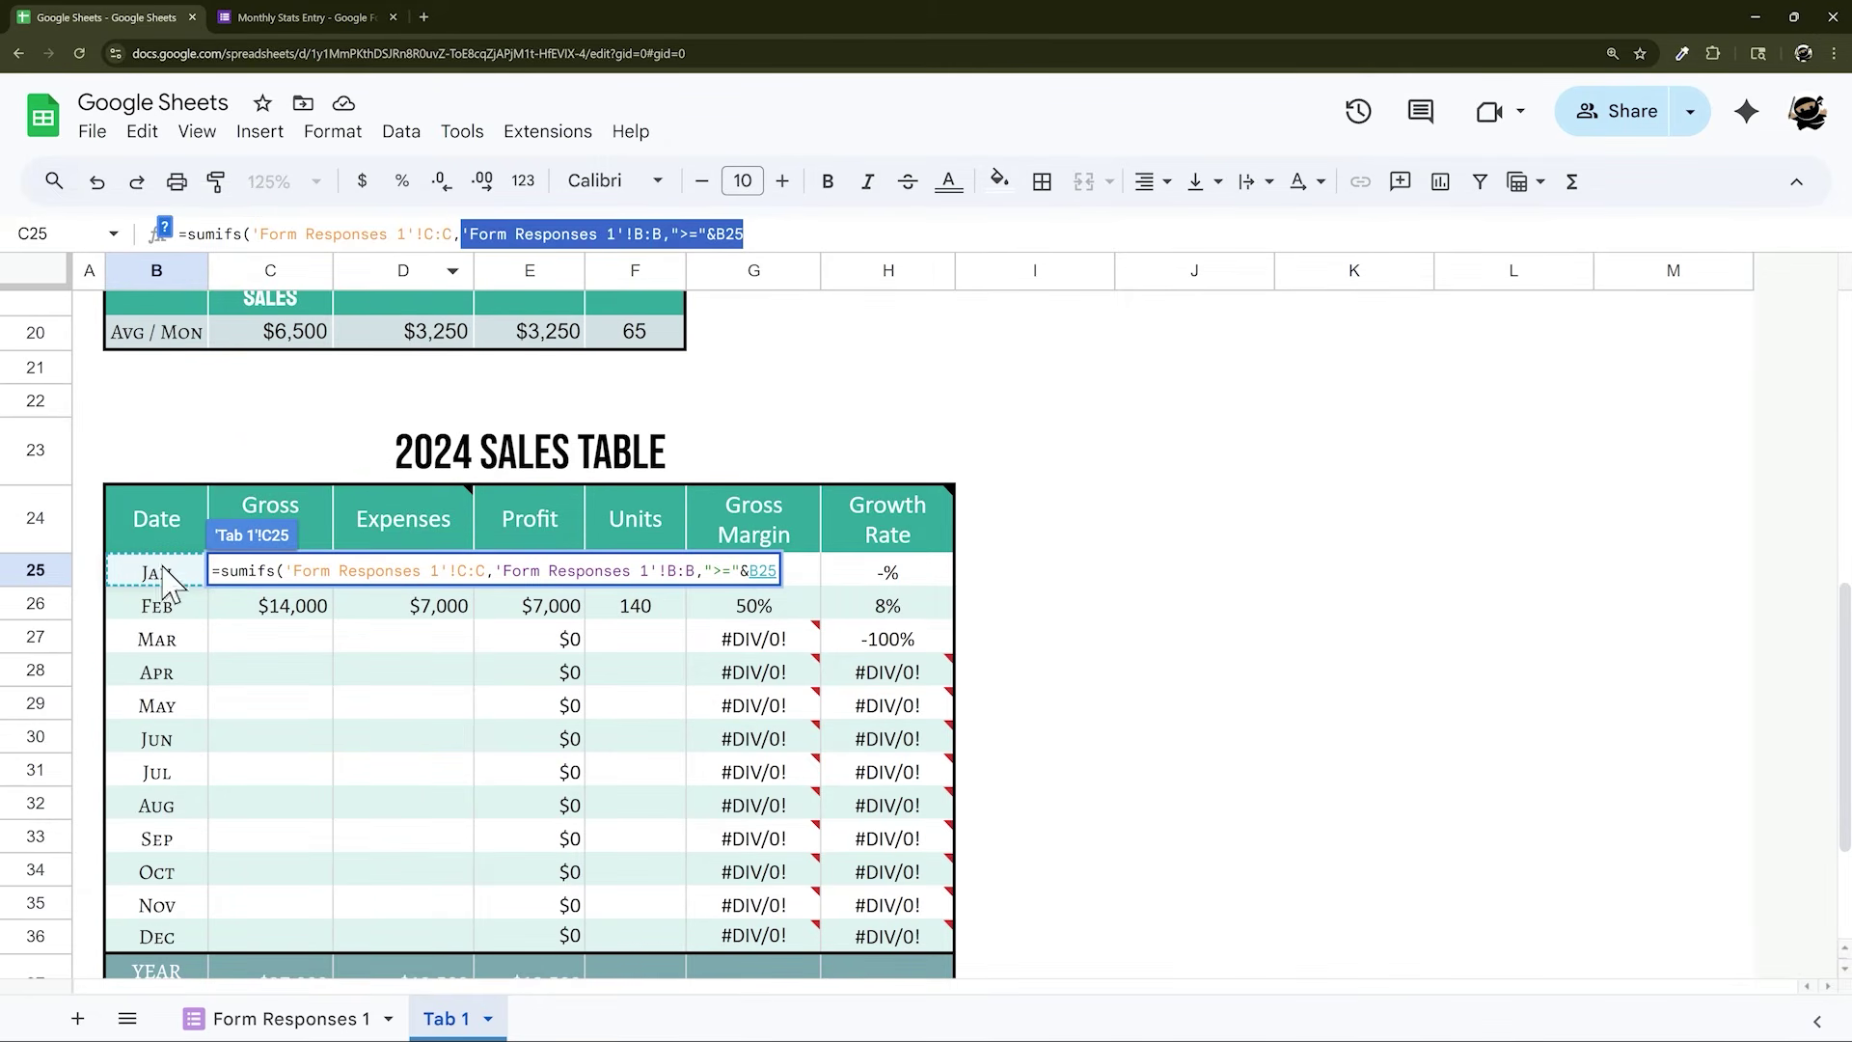
click(473, 234)
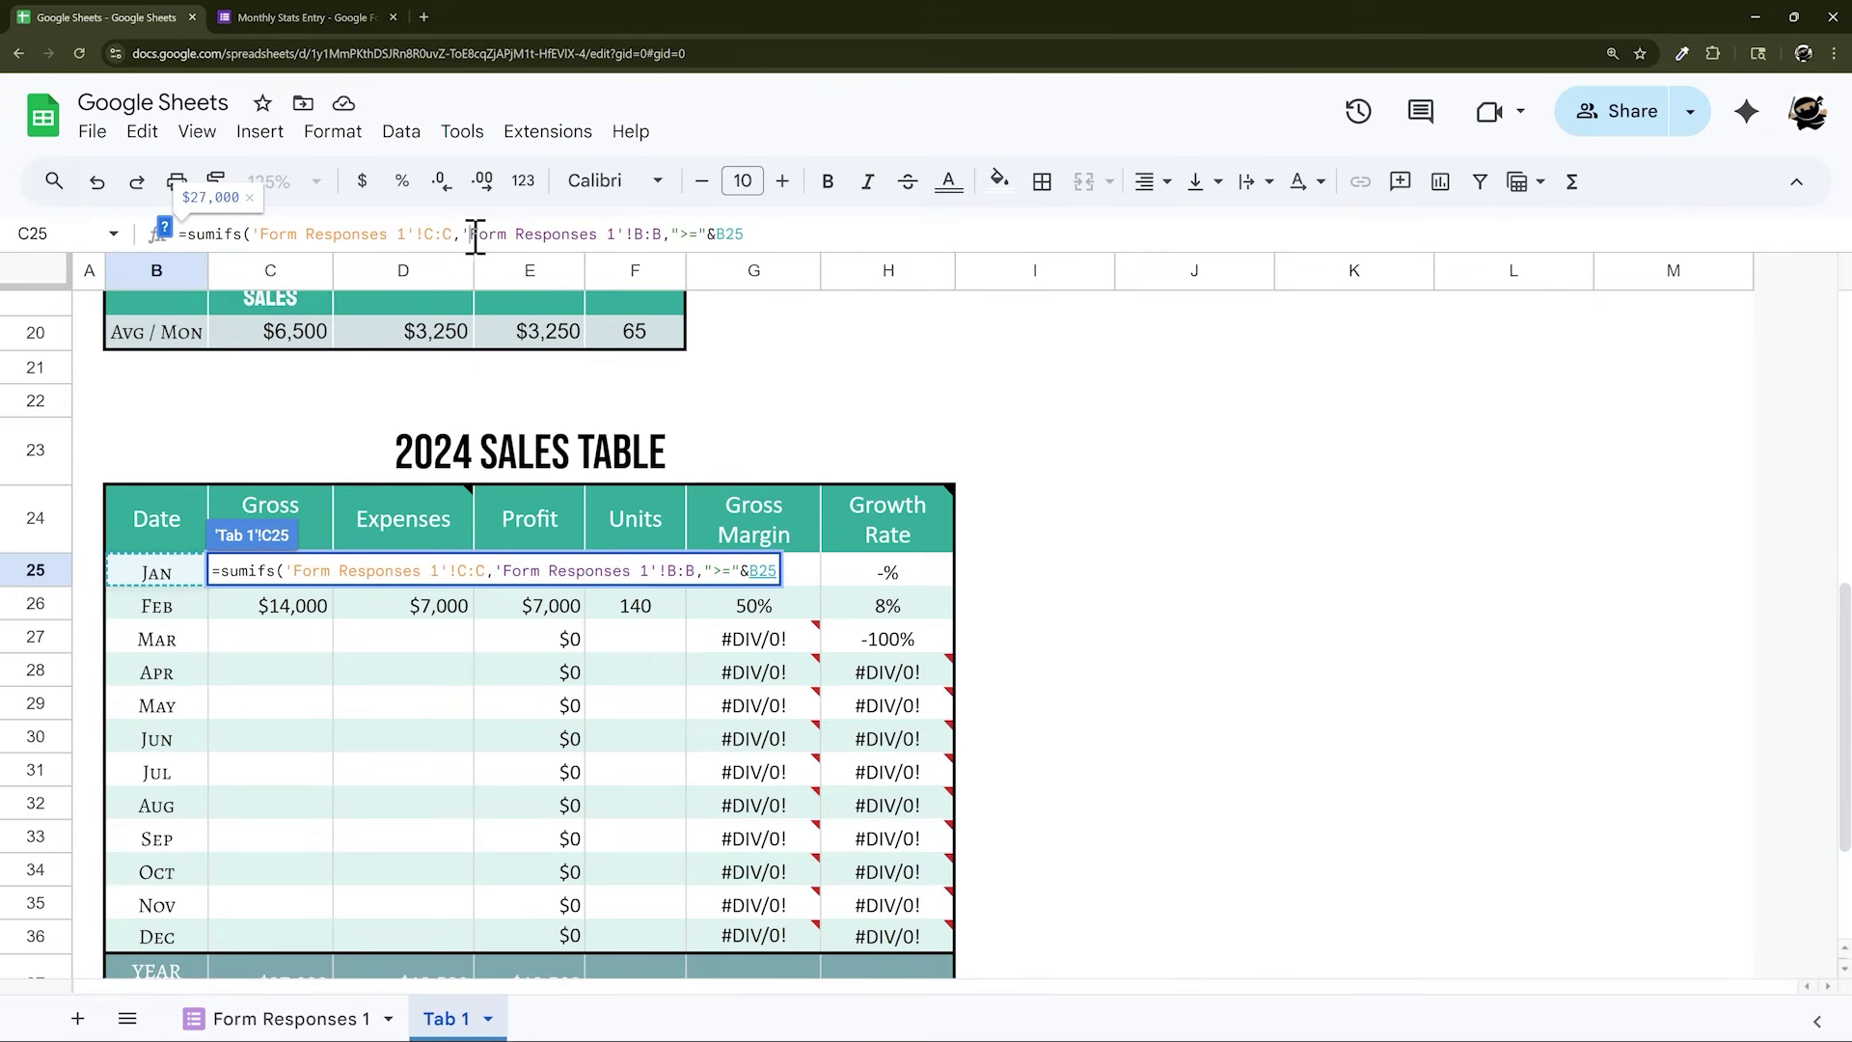
drag(463, 233, 773, 234)
key(ctrl+c)
click(774, 234)
text(,)
key(ctrl+v)
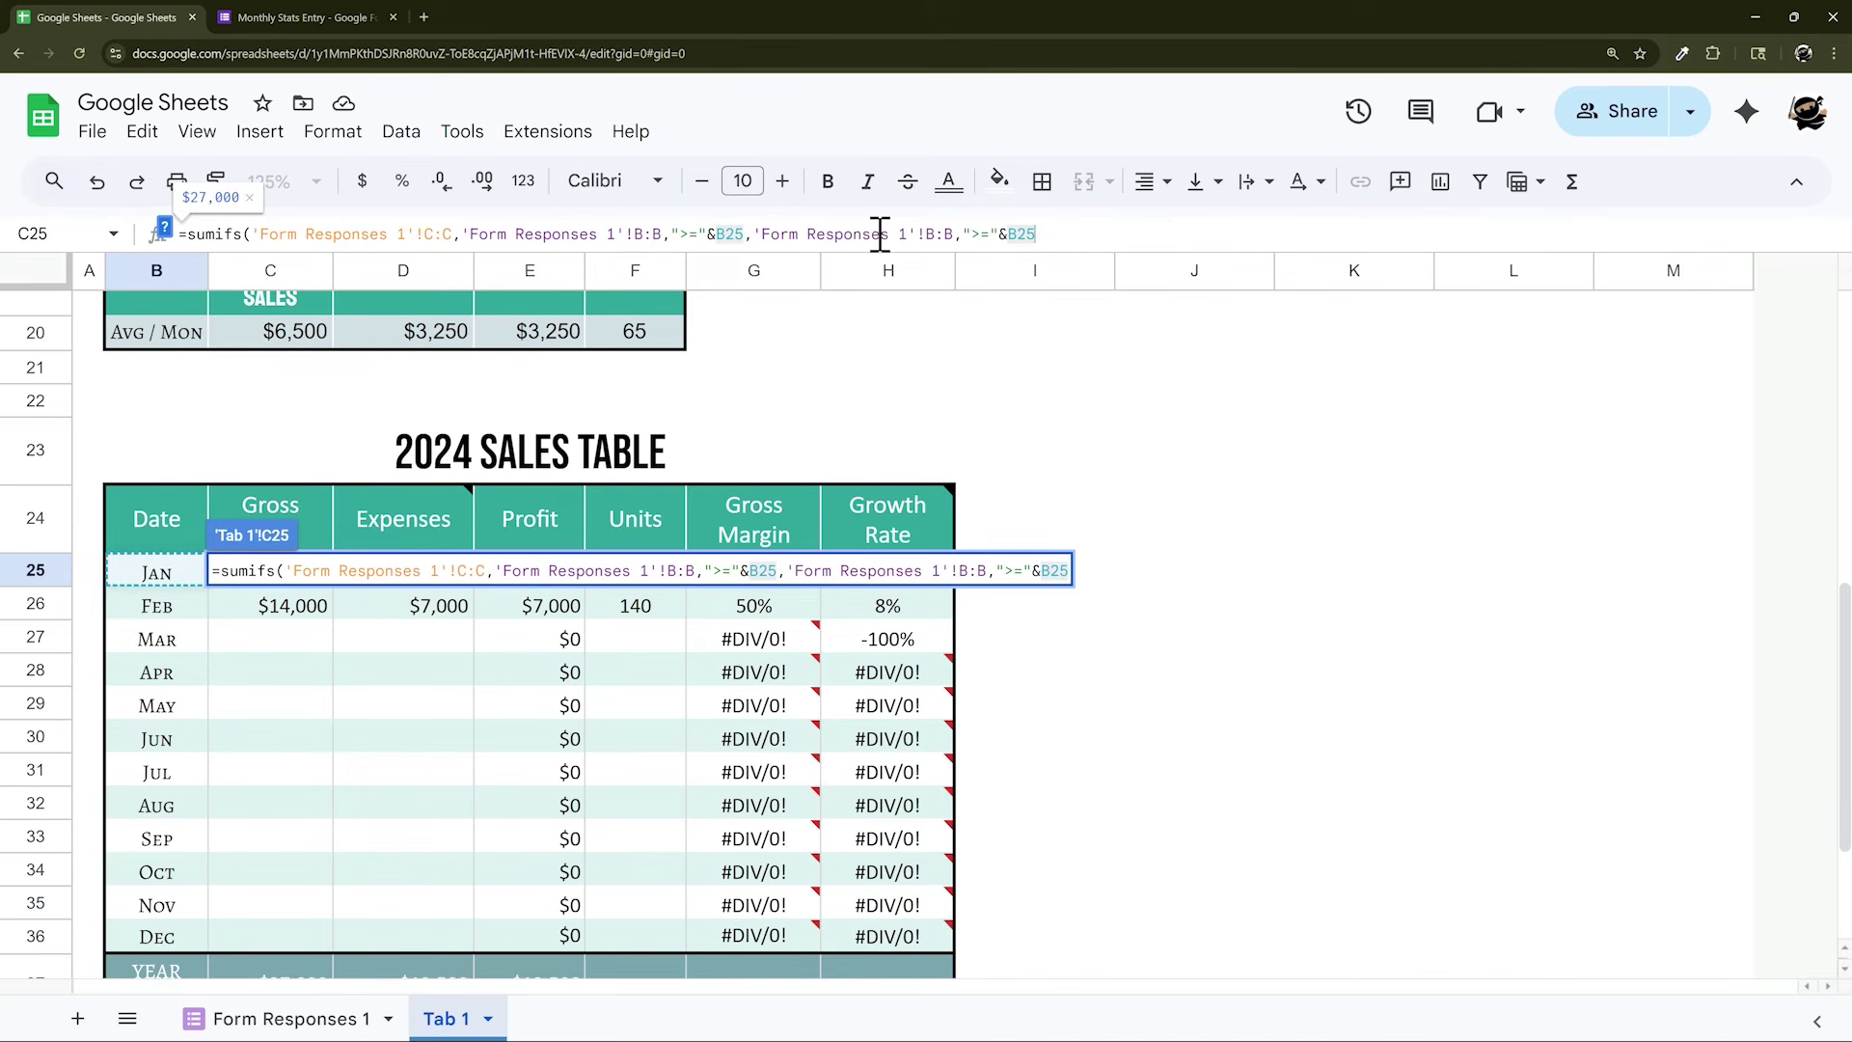
drag(974, 234, 981, 235)
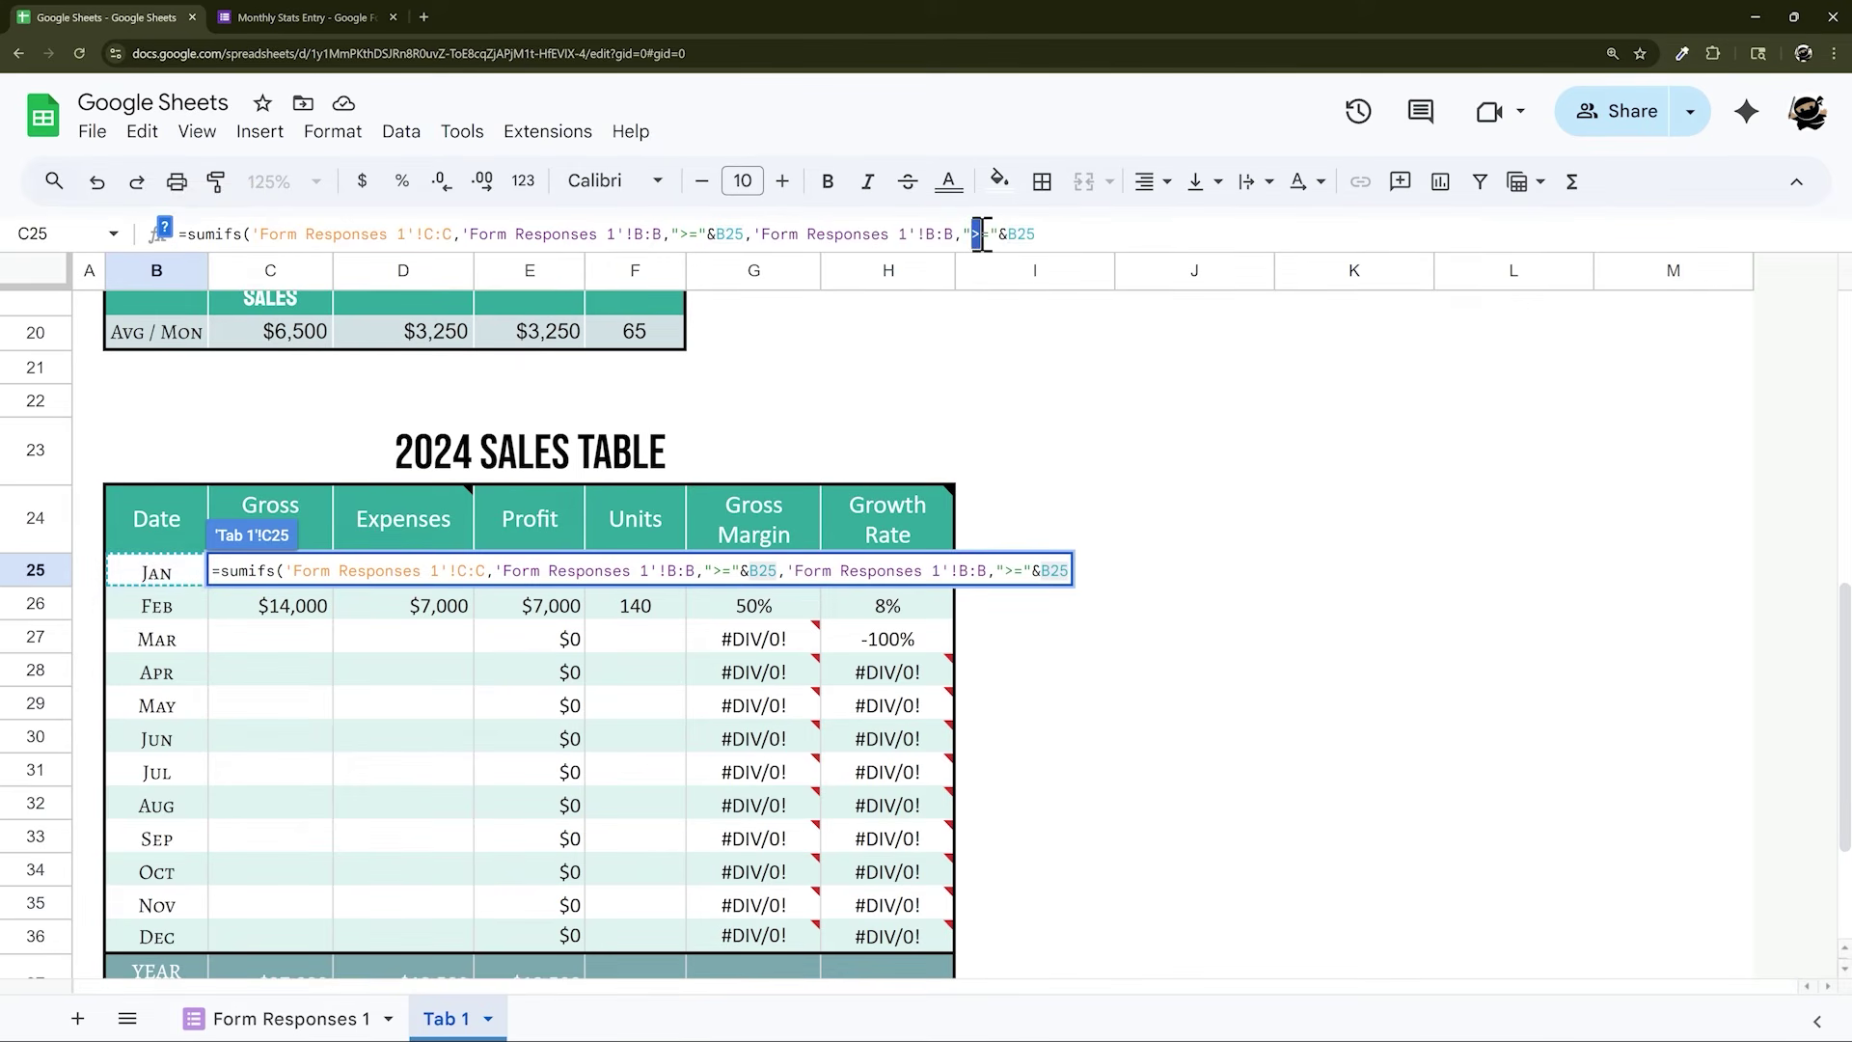
text(<)
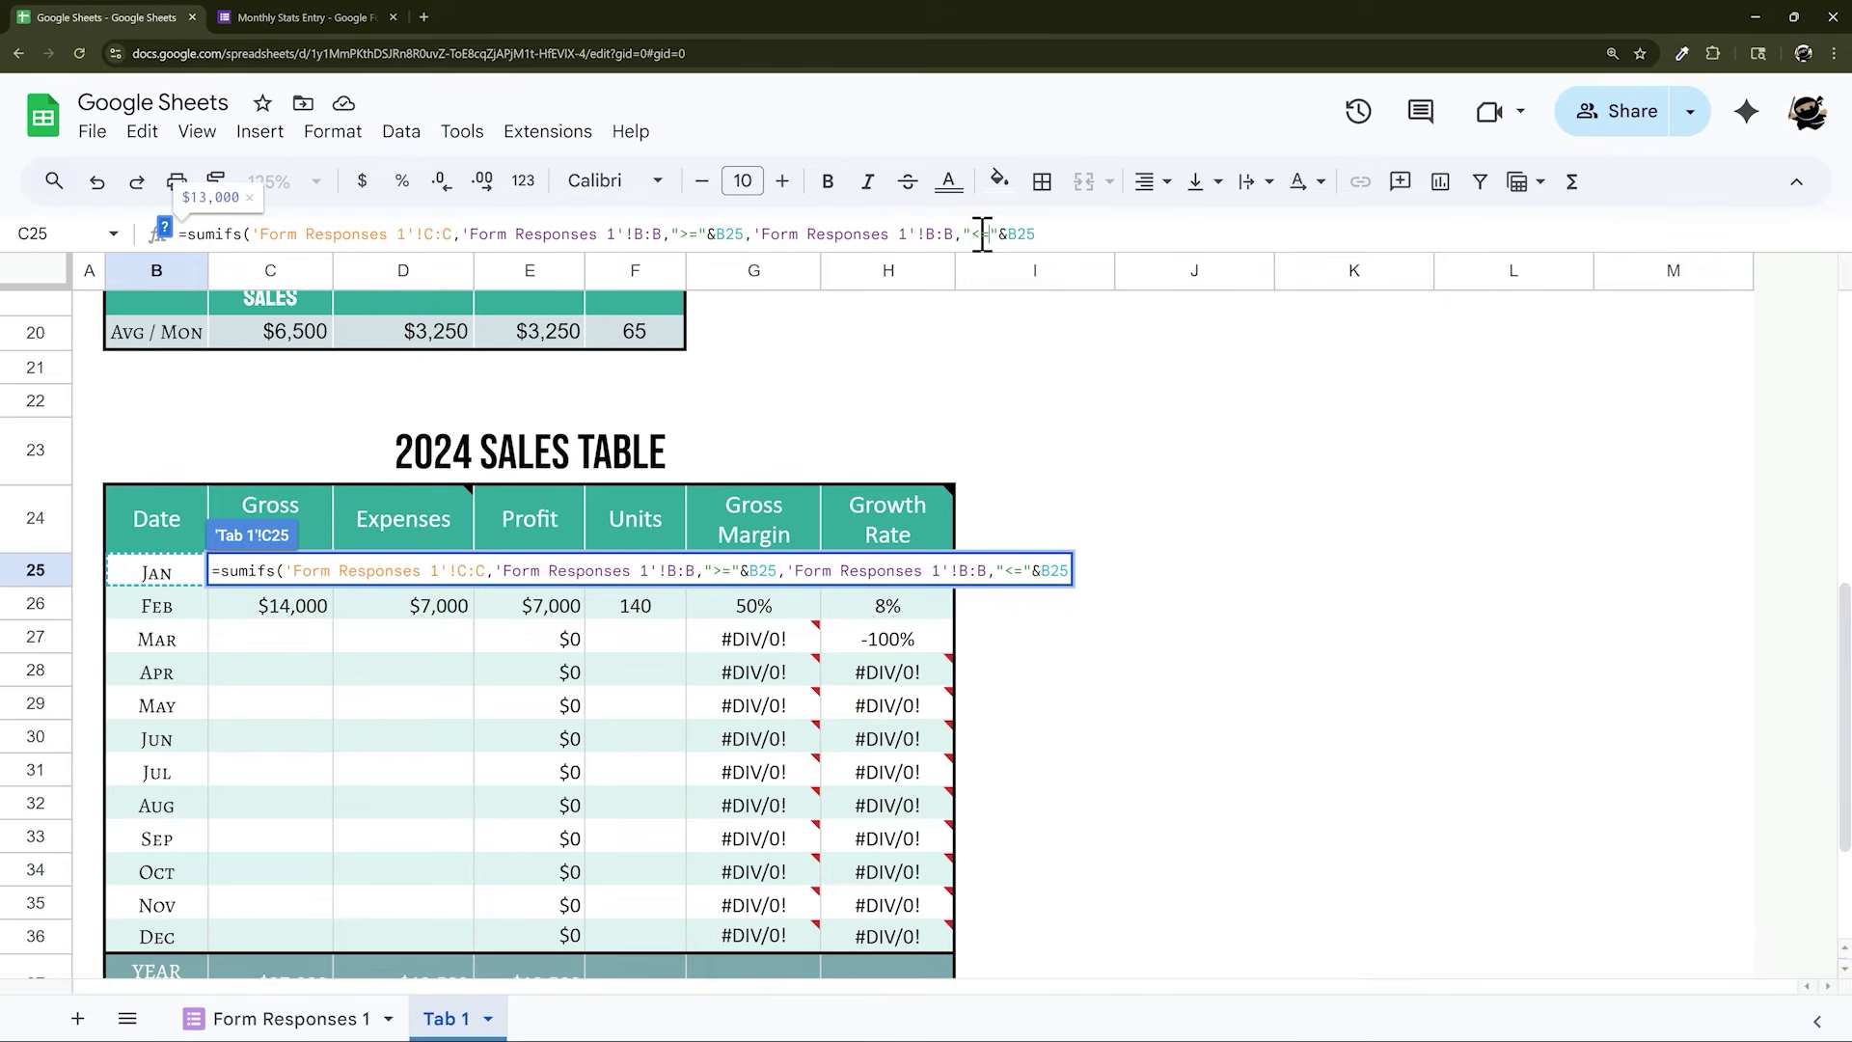
Wrap the second criterion's date as EOMONTH(B25,0) and commit the SUMIFS formula in C25
key(End)
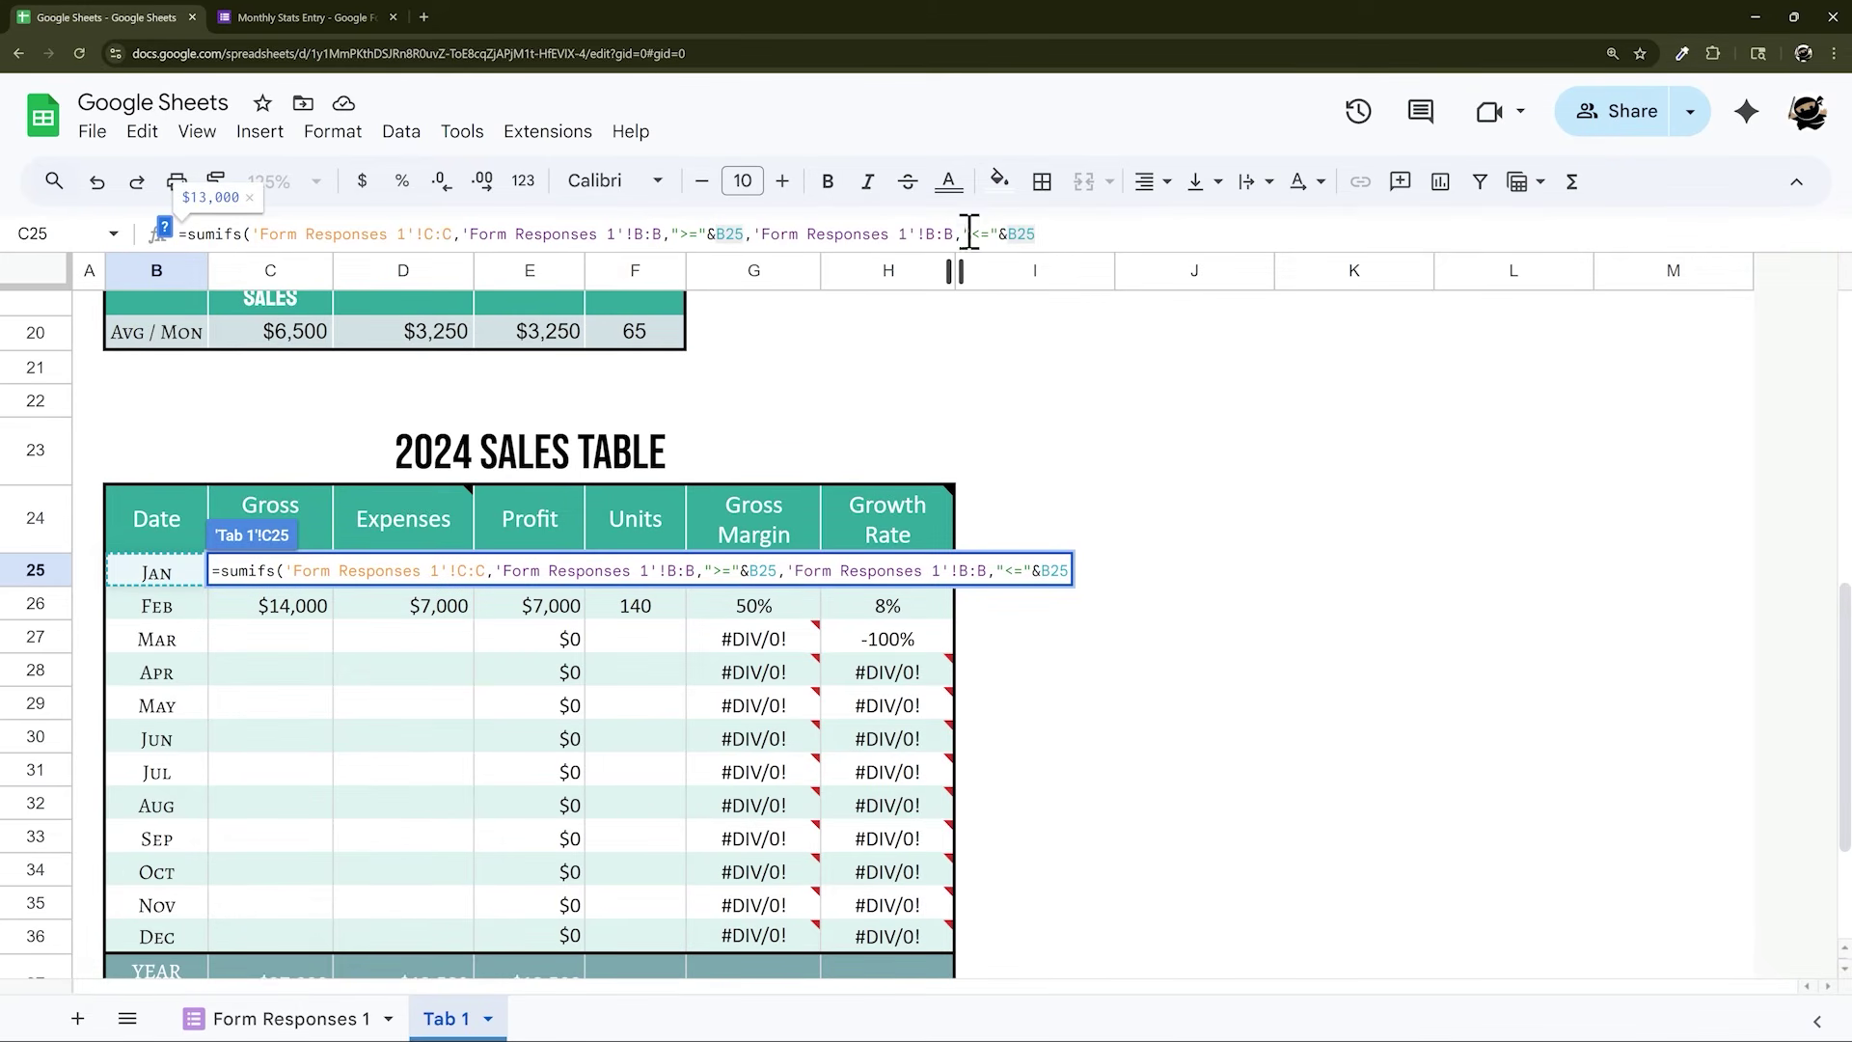
click(1012, 233)
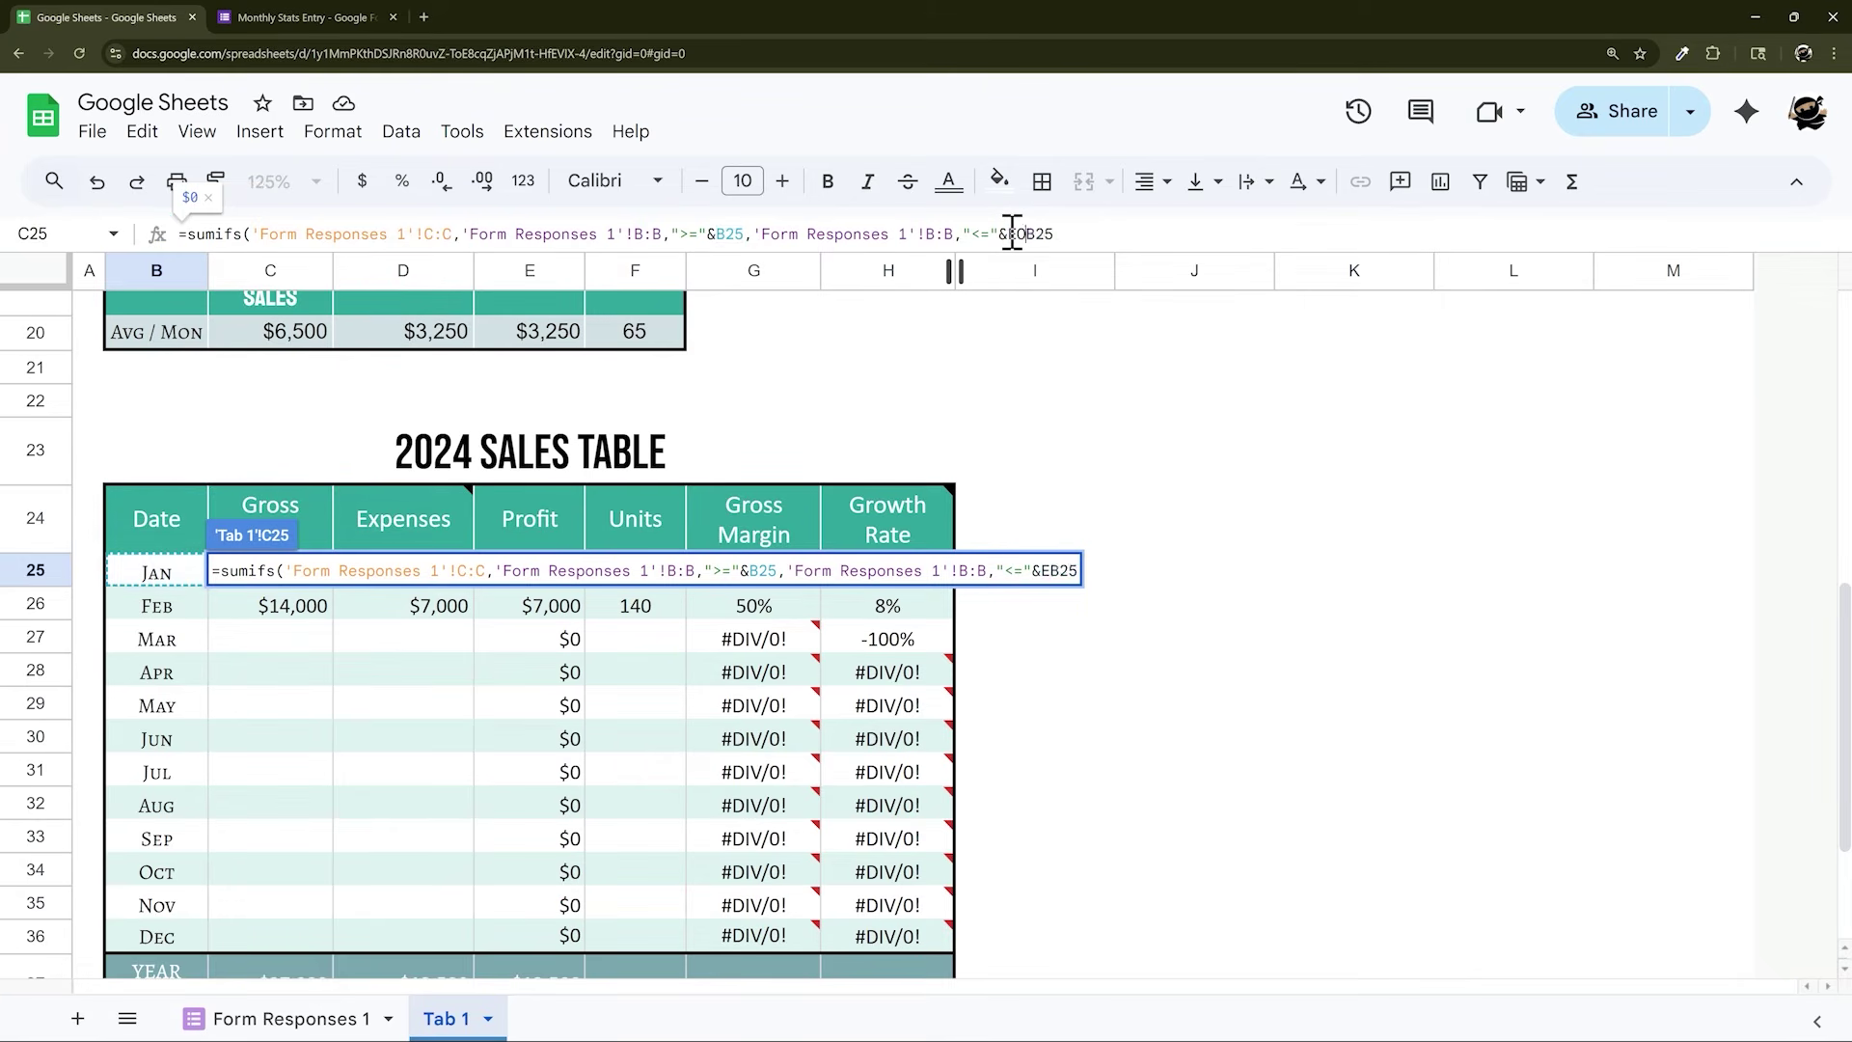
text(EOMONTH(B25)
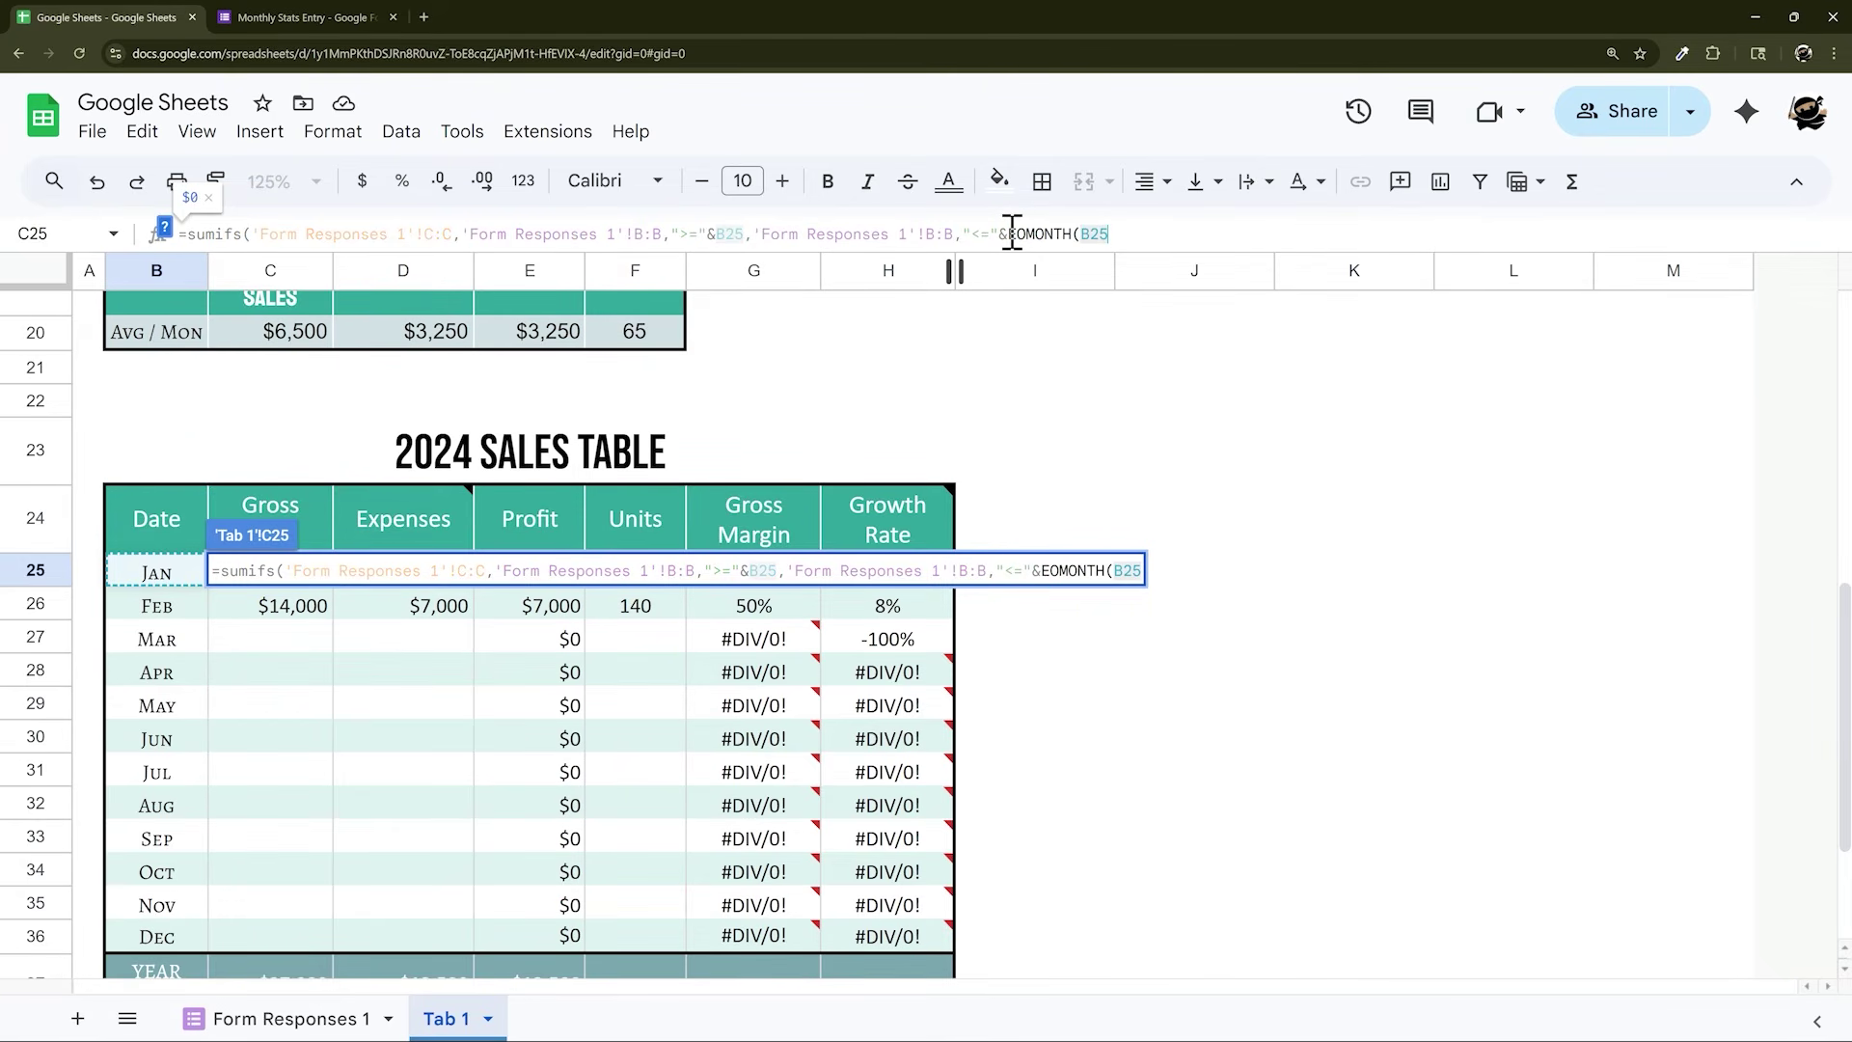
text(,0)
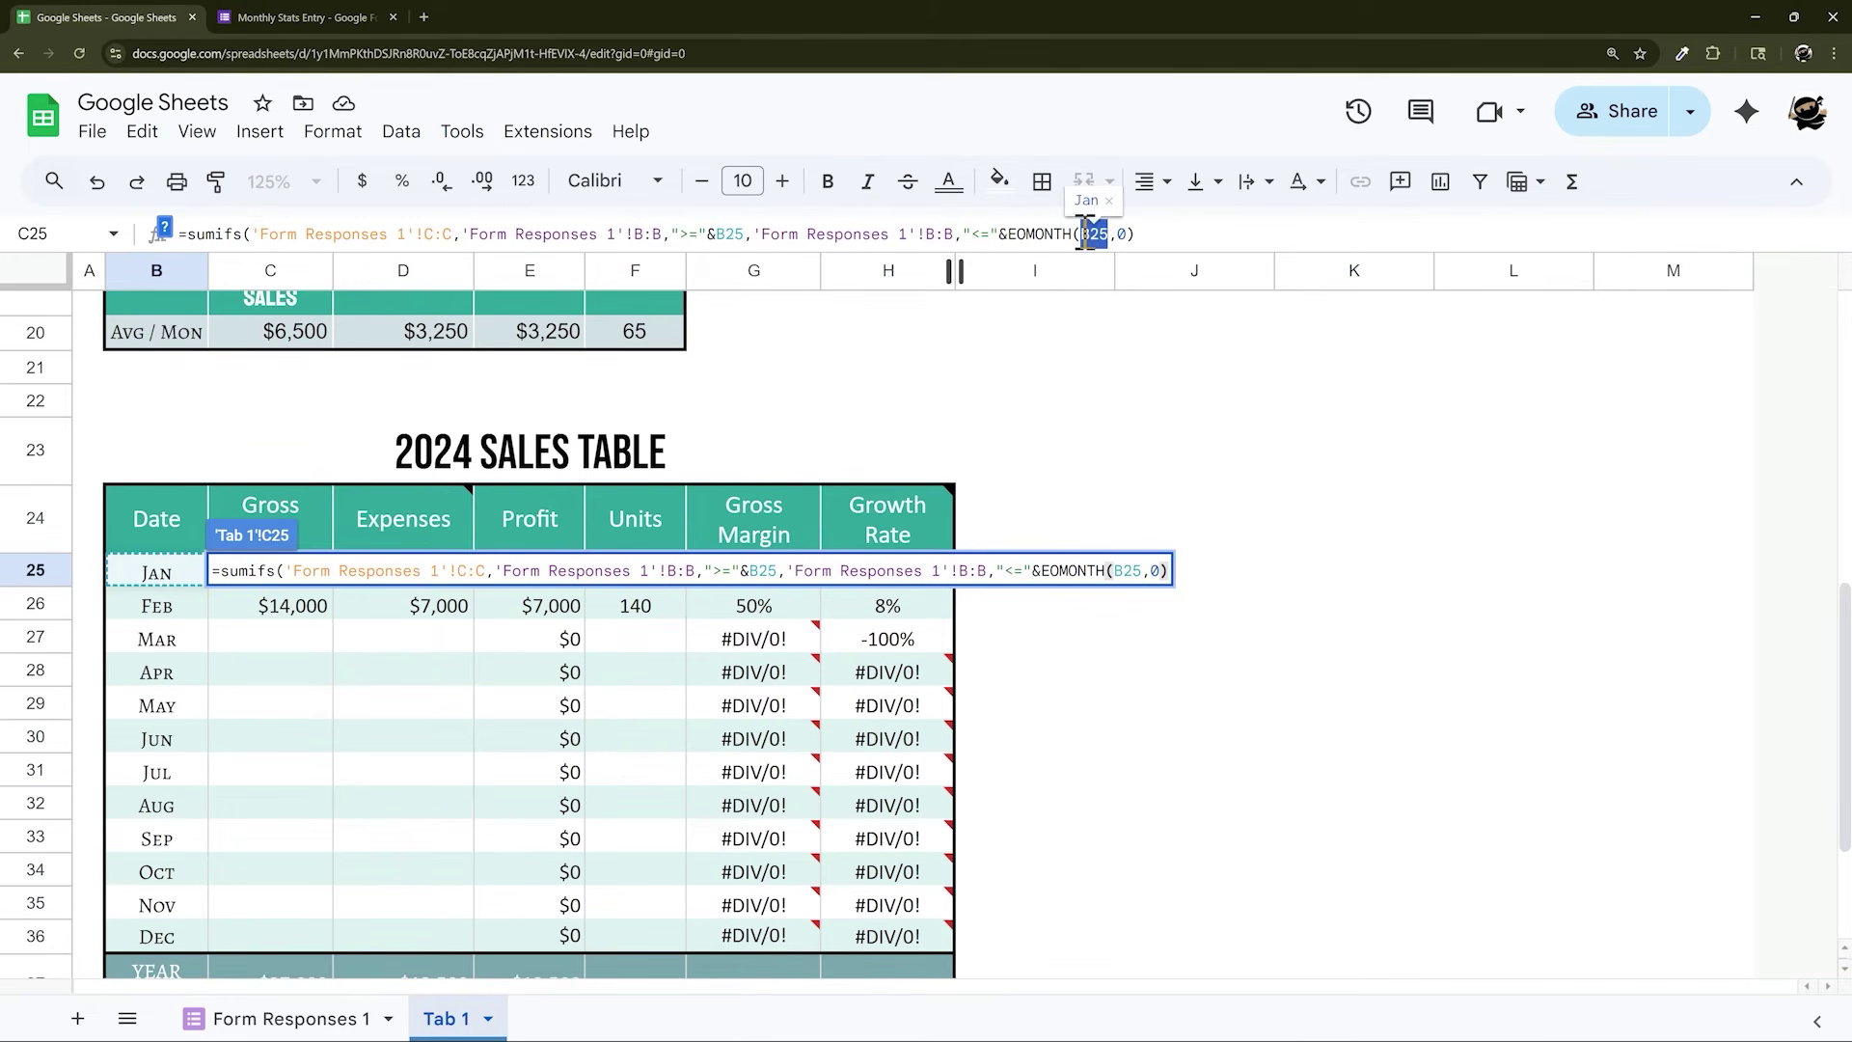
click(298, 237)
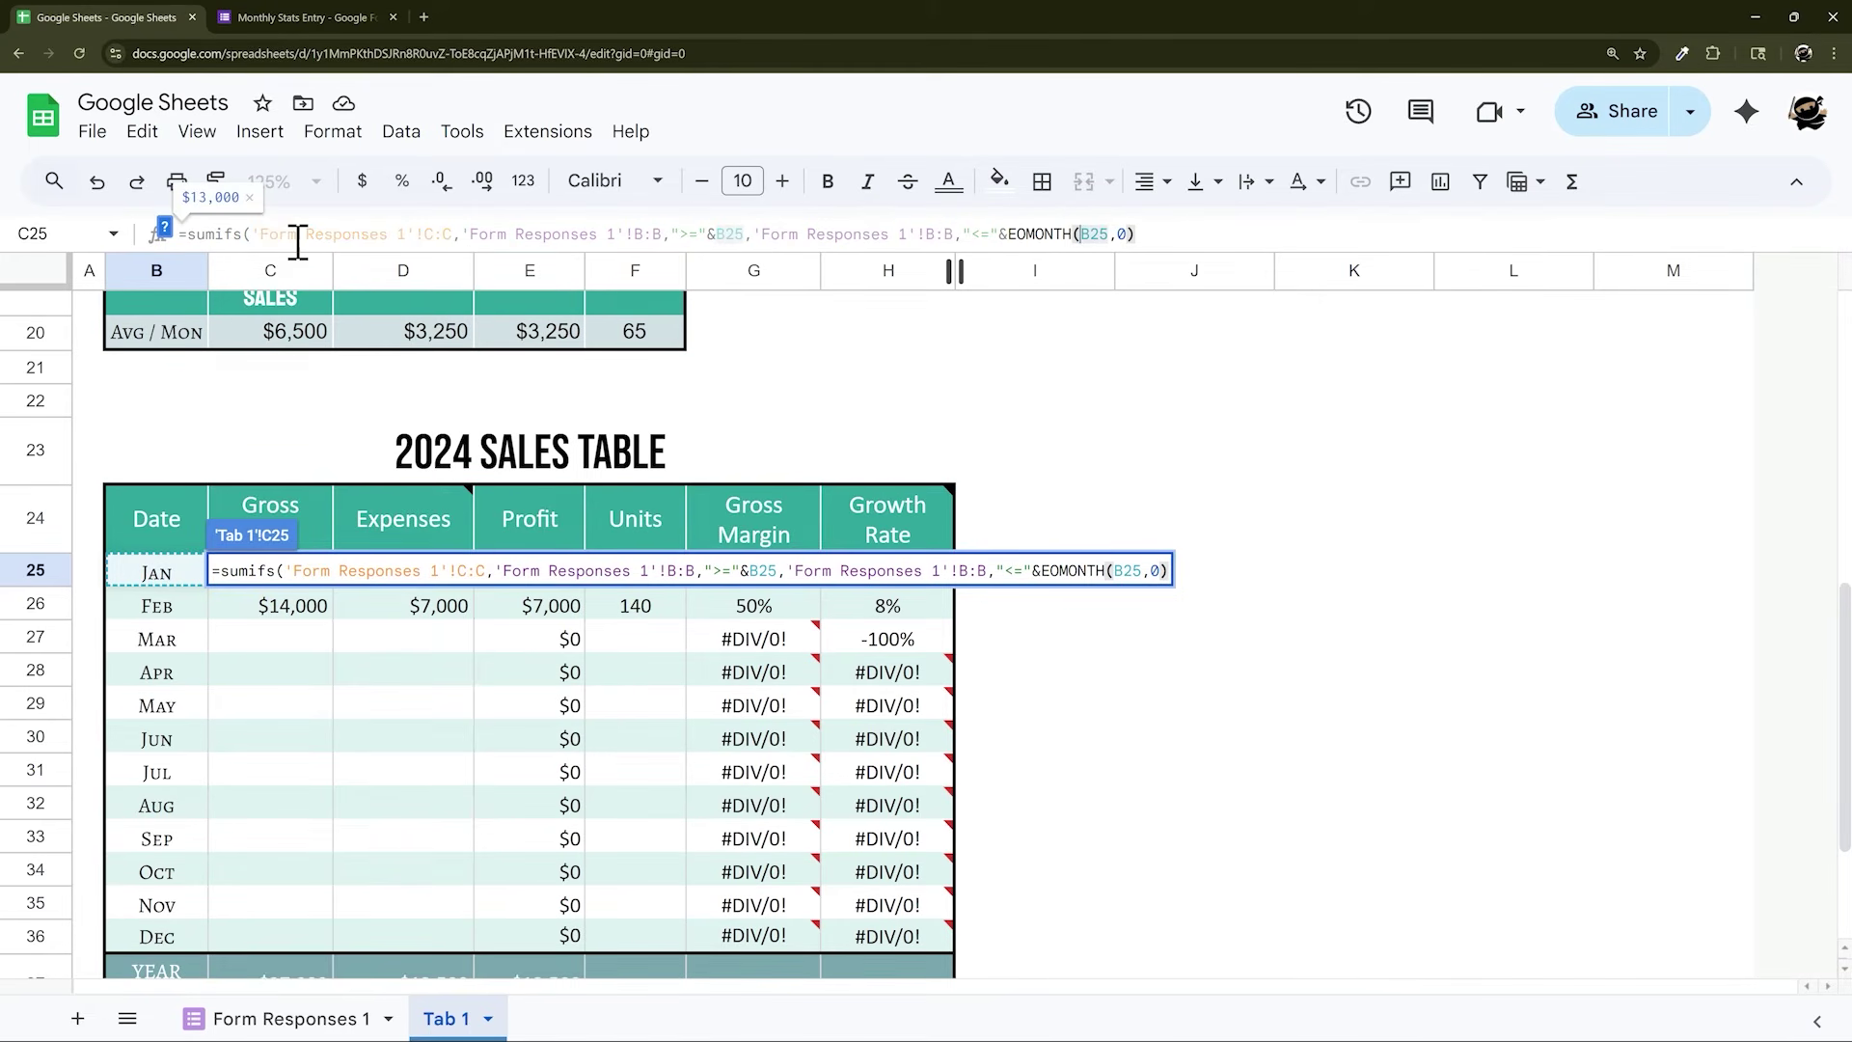
click(169, 229)
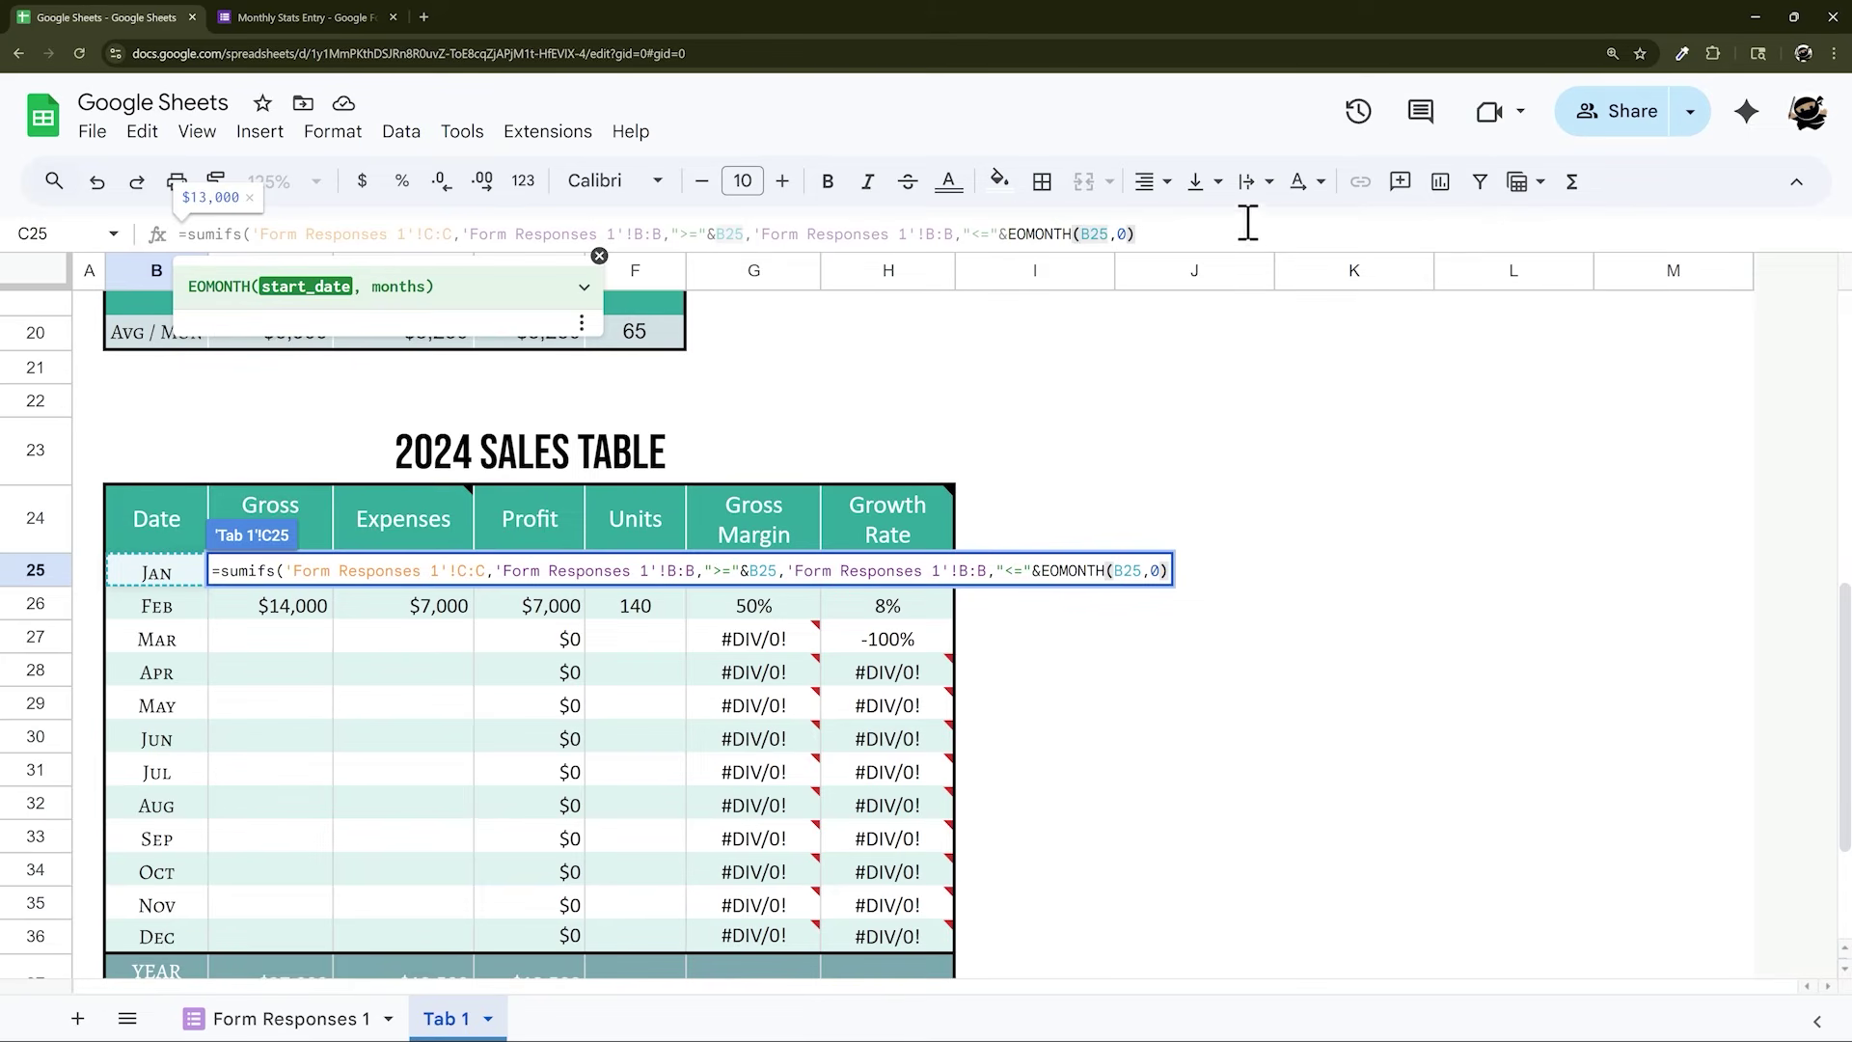
drag(1133, 235, 1017, 241)
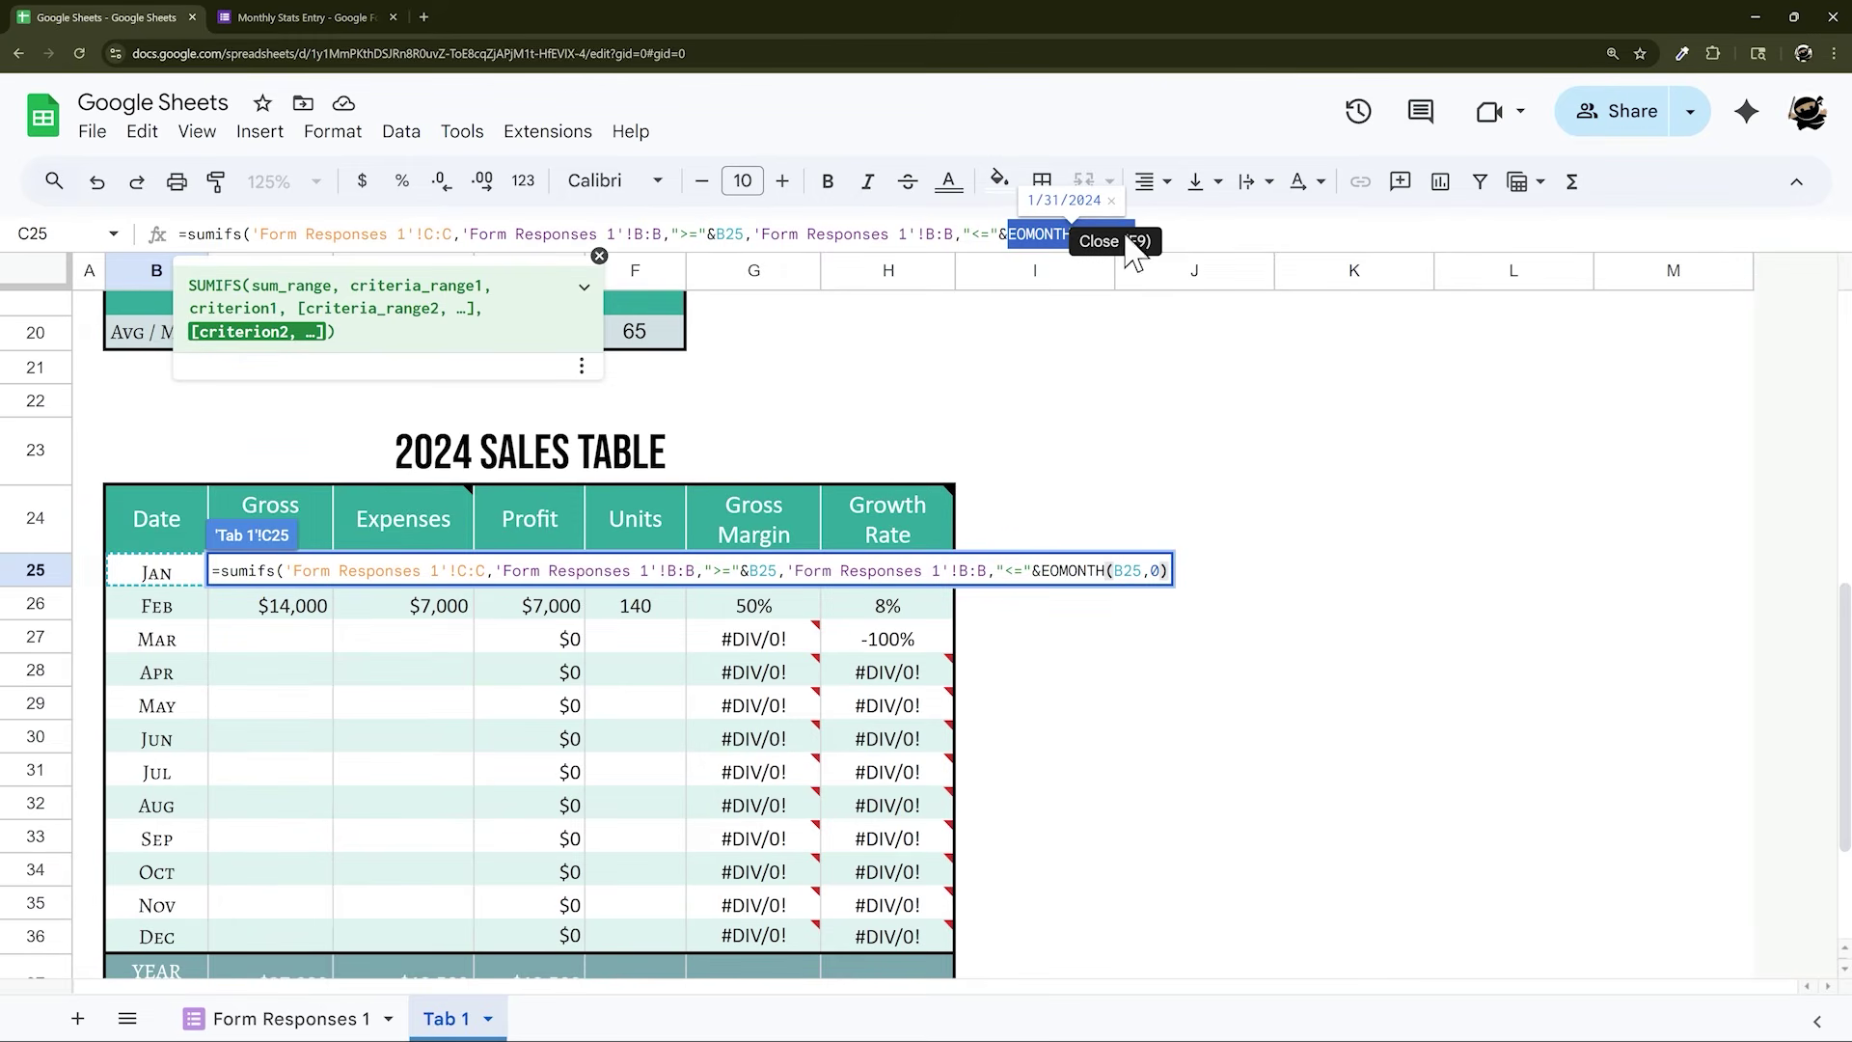
click(1178, 232)
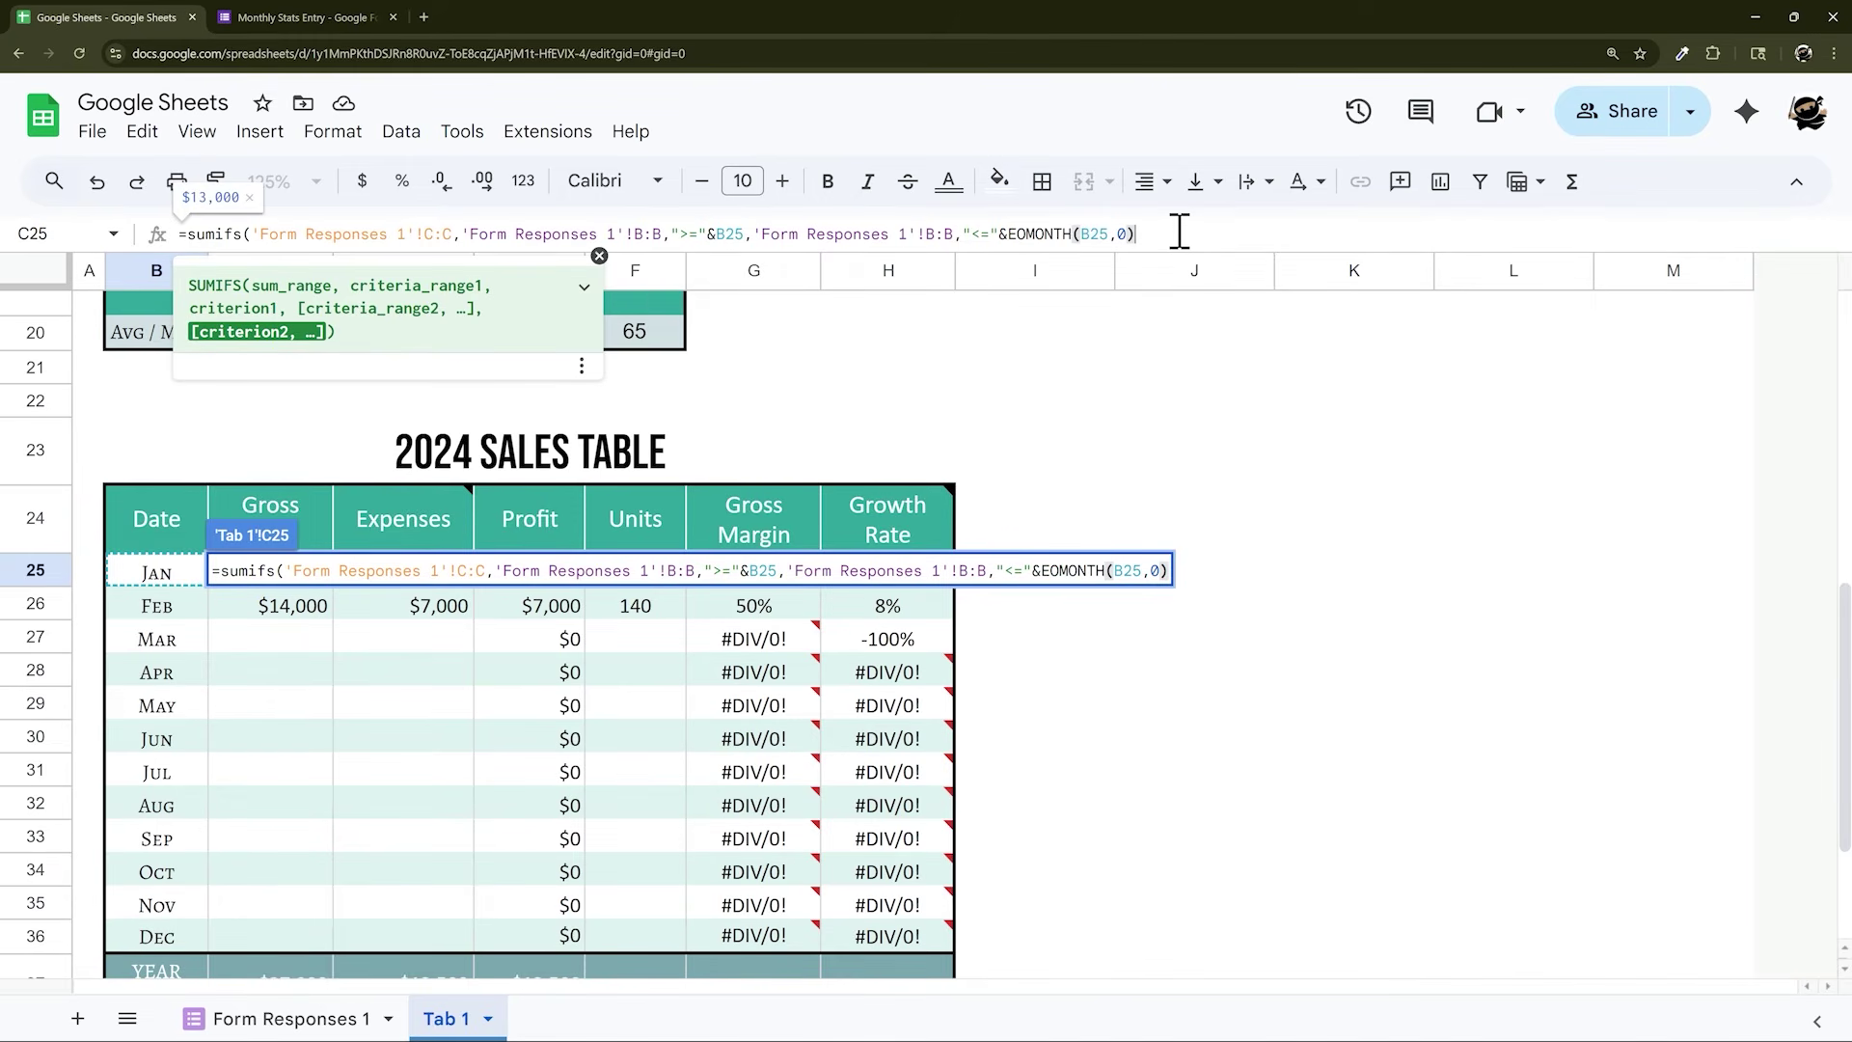
key(Return)
Fill the January Gross Sales formula down through December, C25 to C36
click(316, 573)
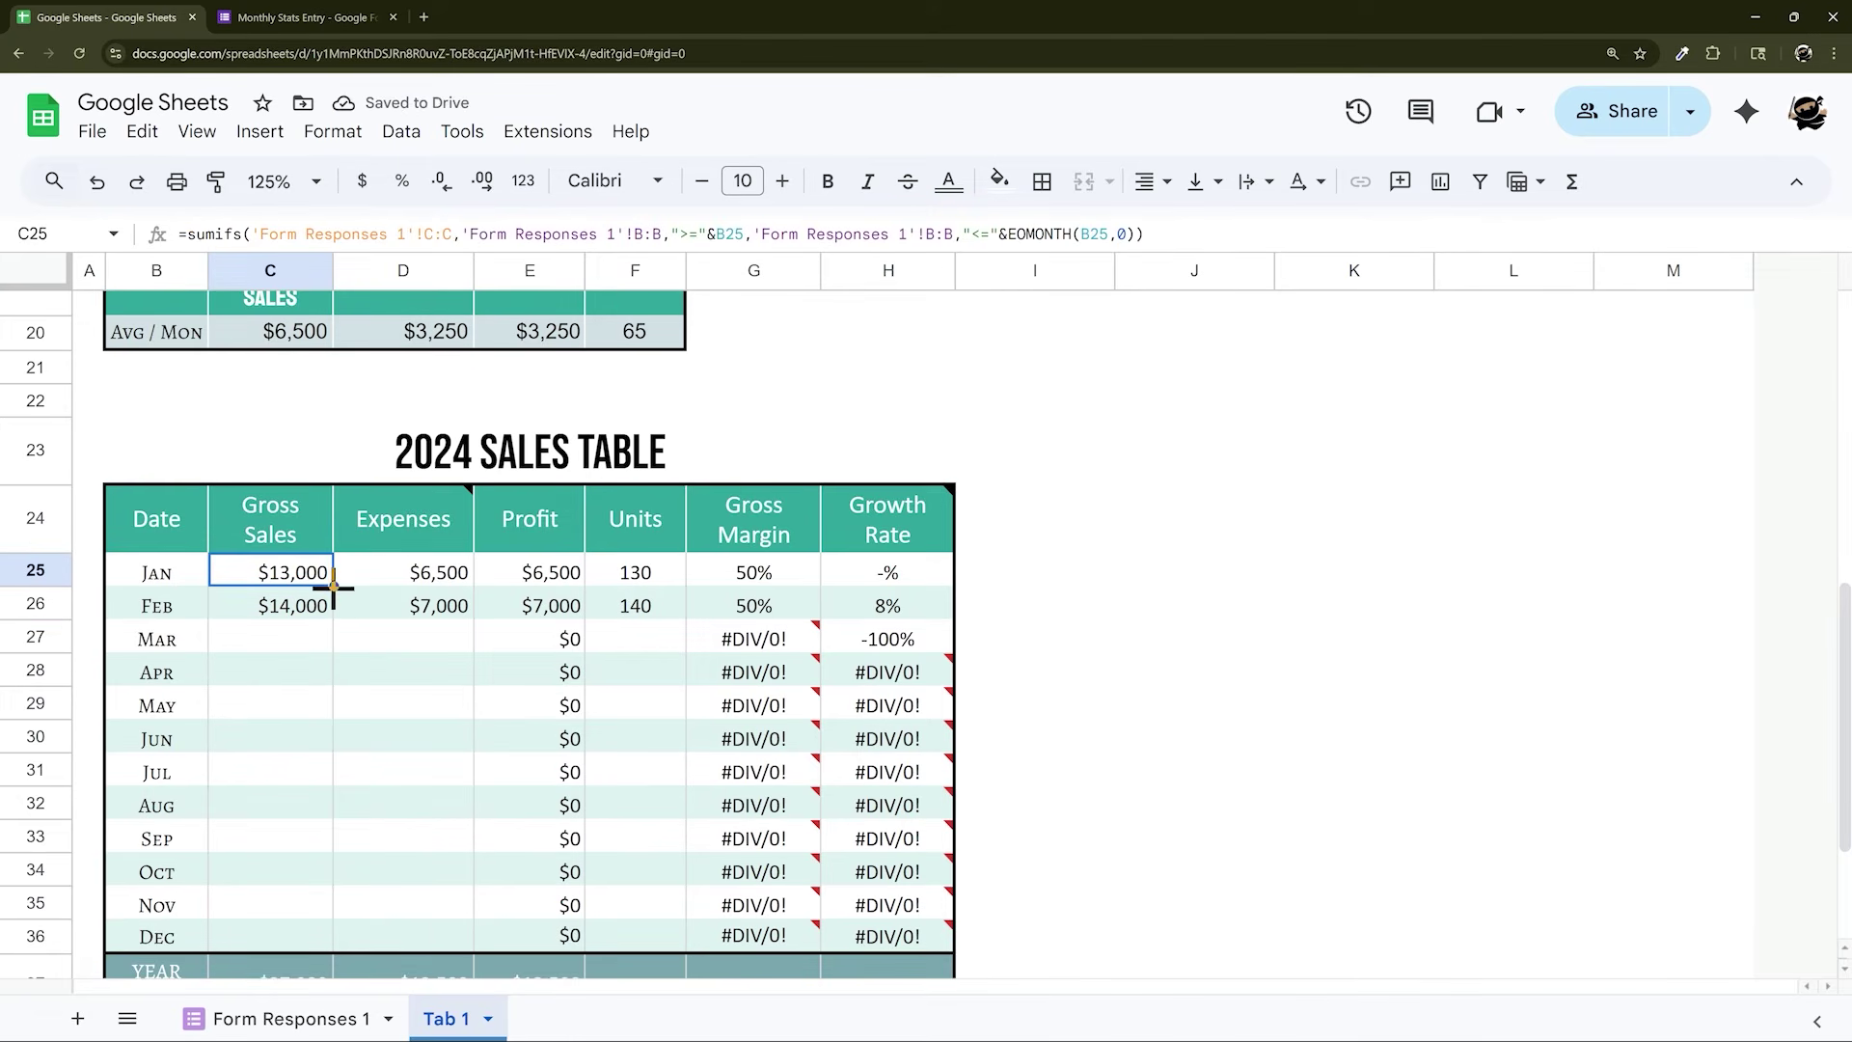
drag(332, 582, 312, 921)
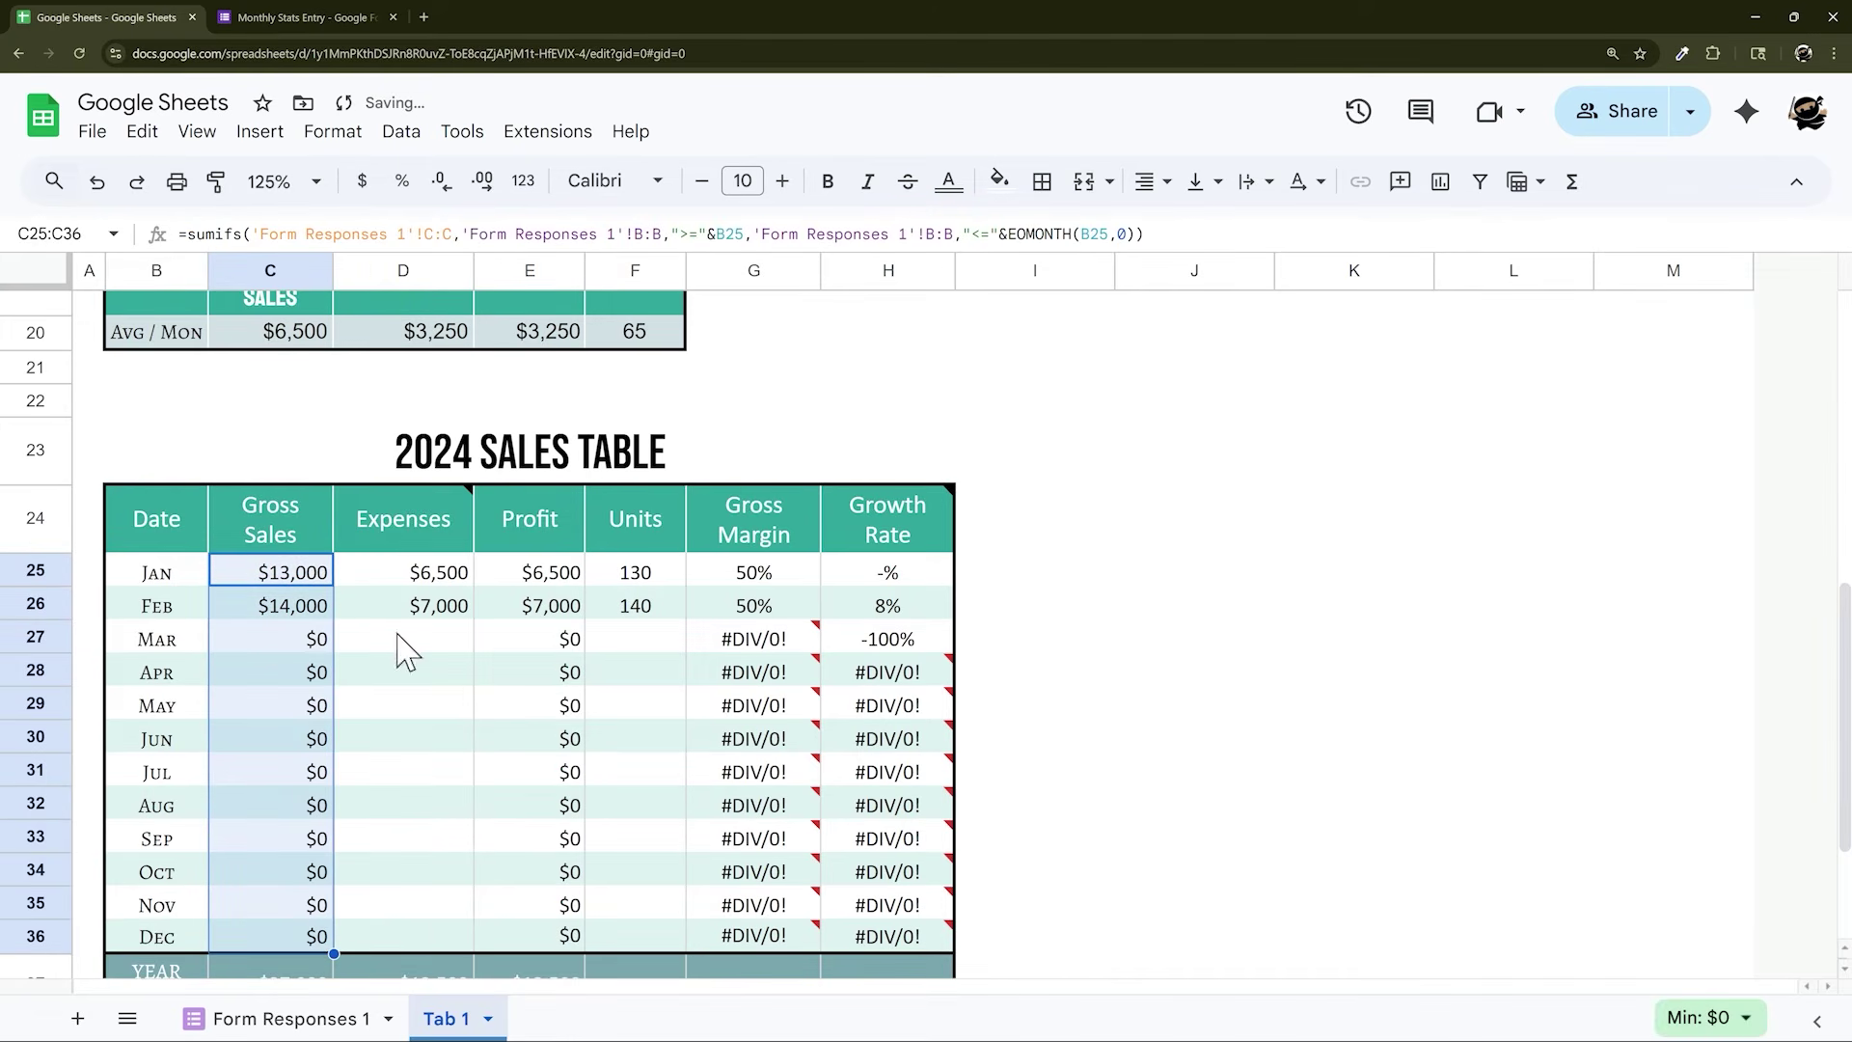
drag(314, 578, 319, 764)
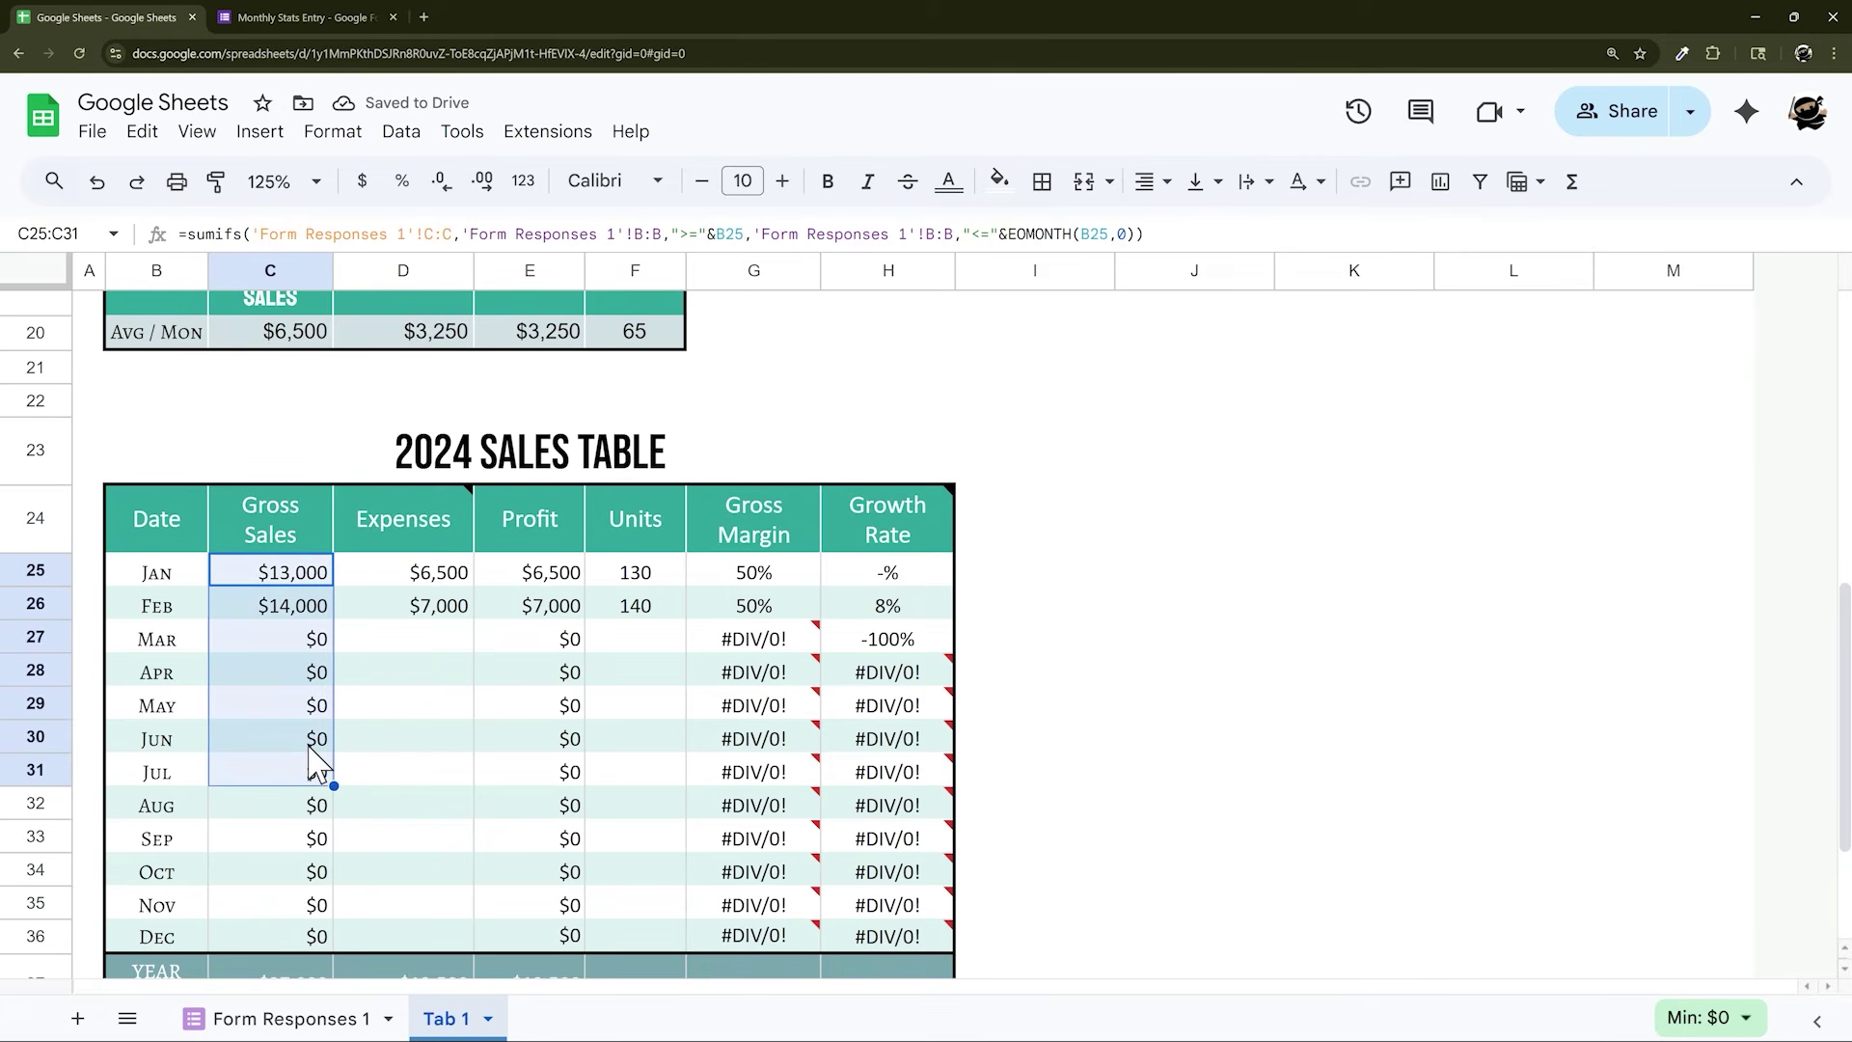
Start a SUMIFS formula in the January Expenses cell D25, summing 'Form Responses 1'!D:D with 'Form Responses 1'!B:B as the criteria range
click(413, 579)
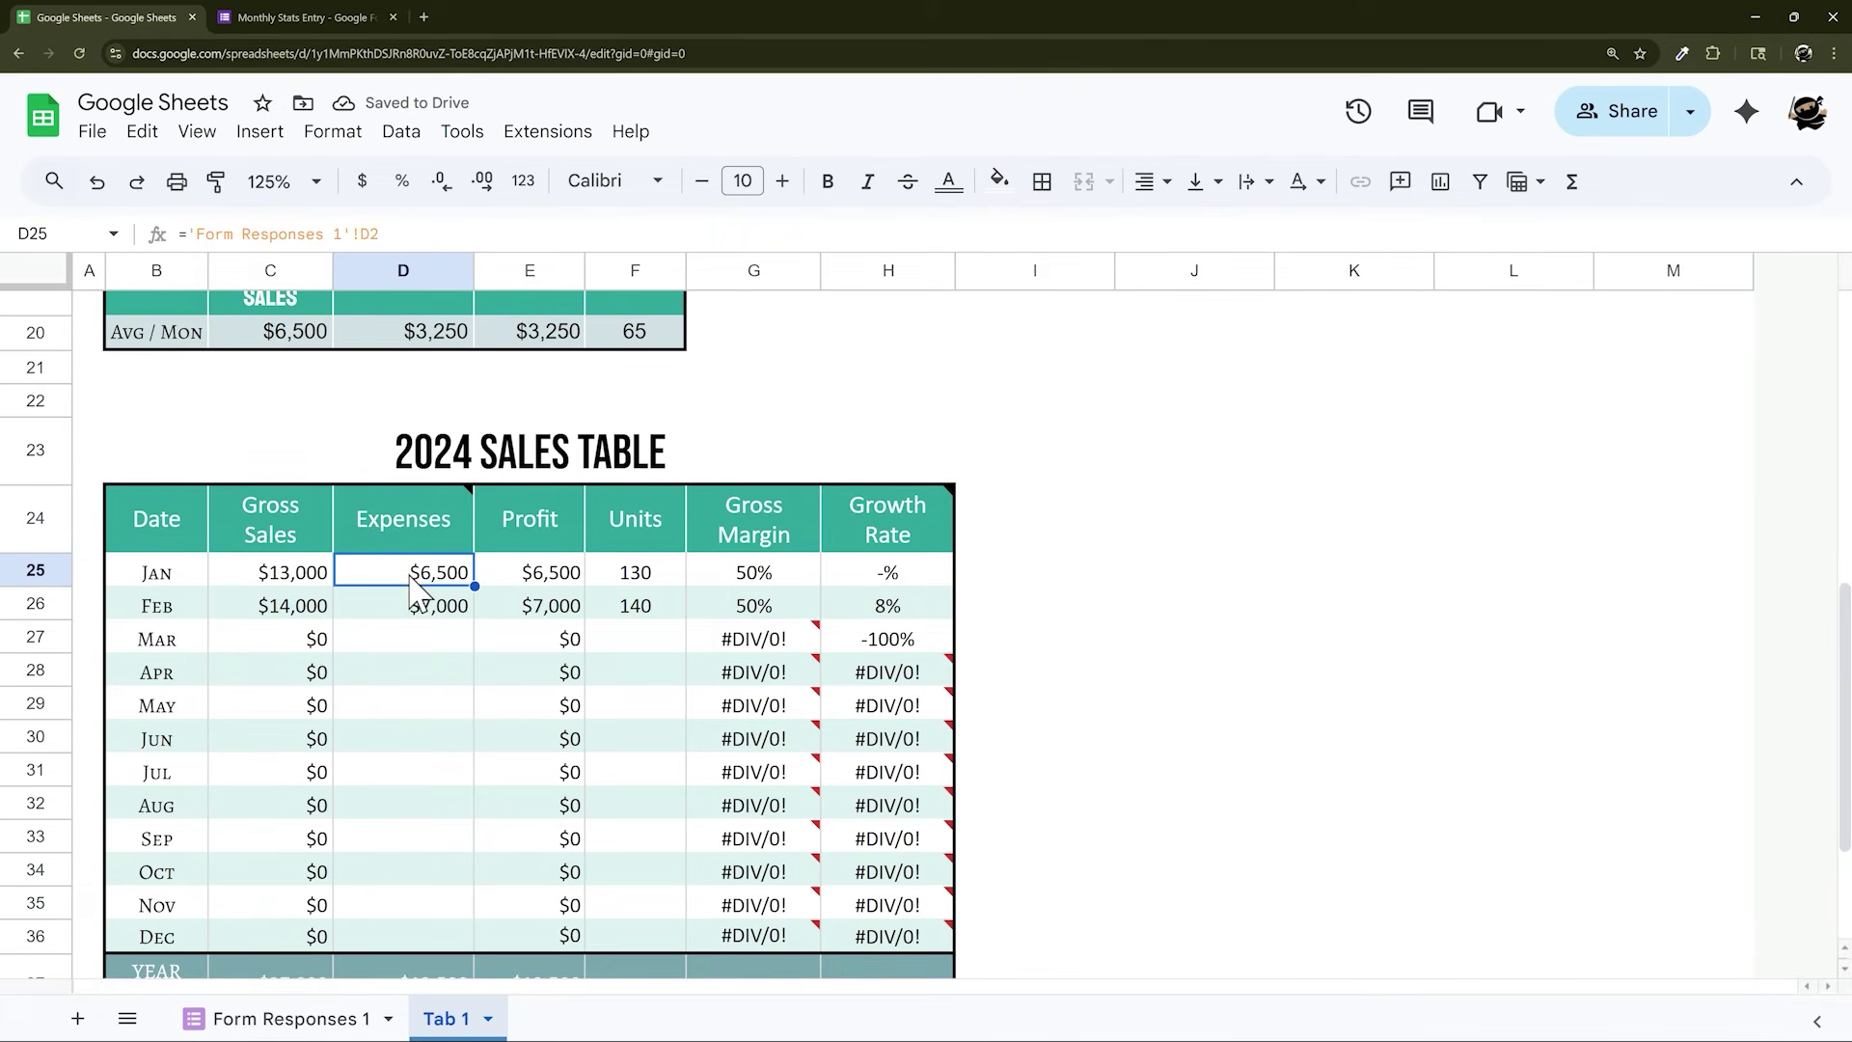
text(=sumi)
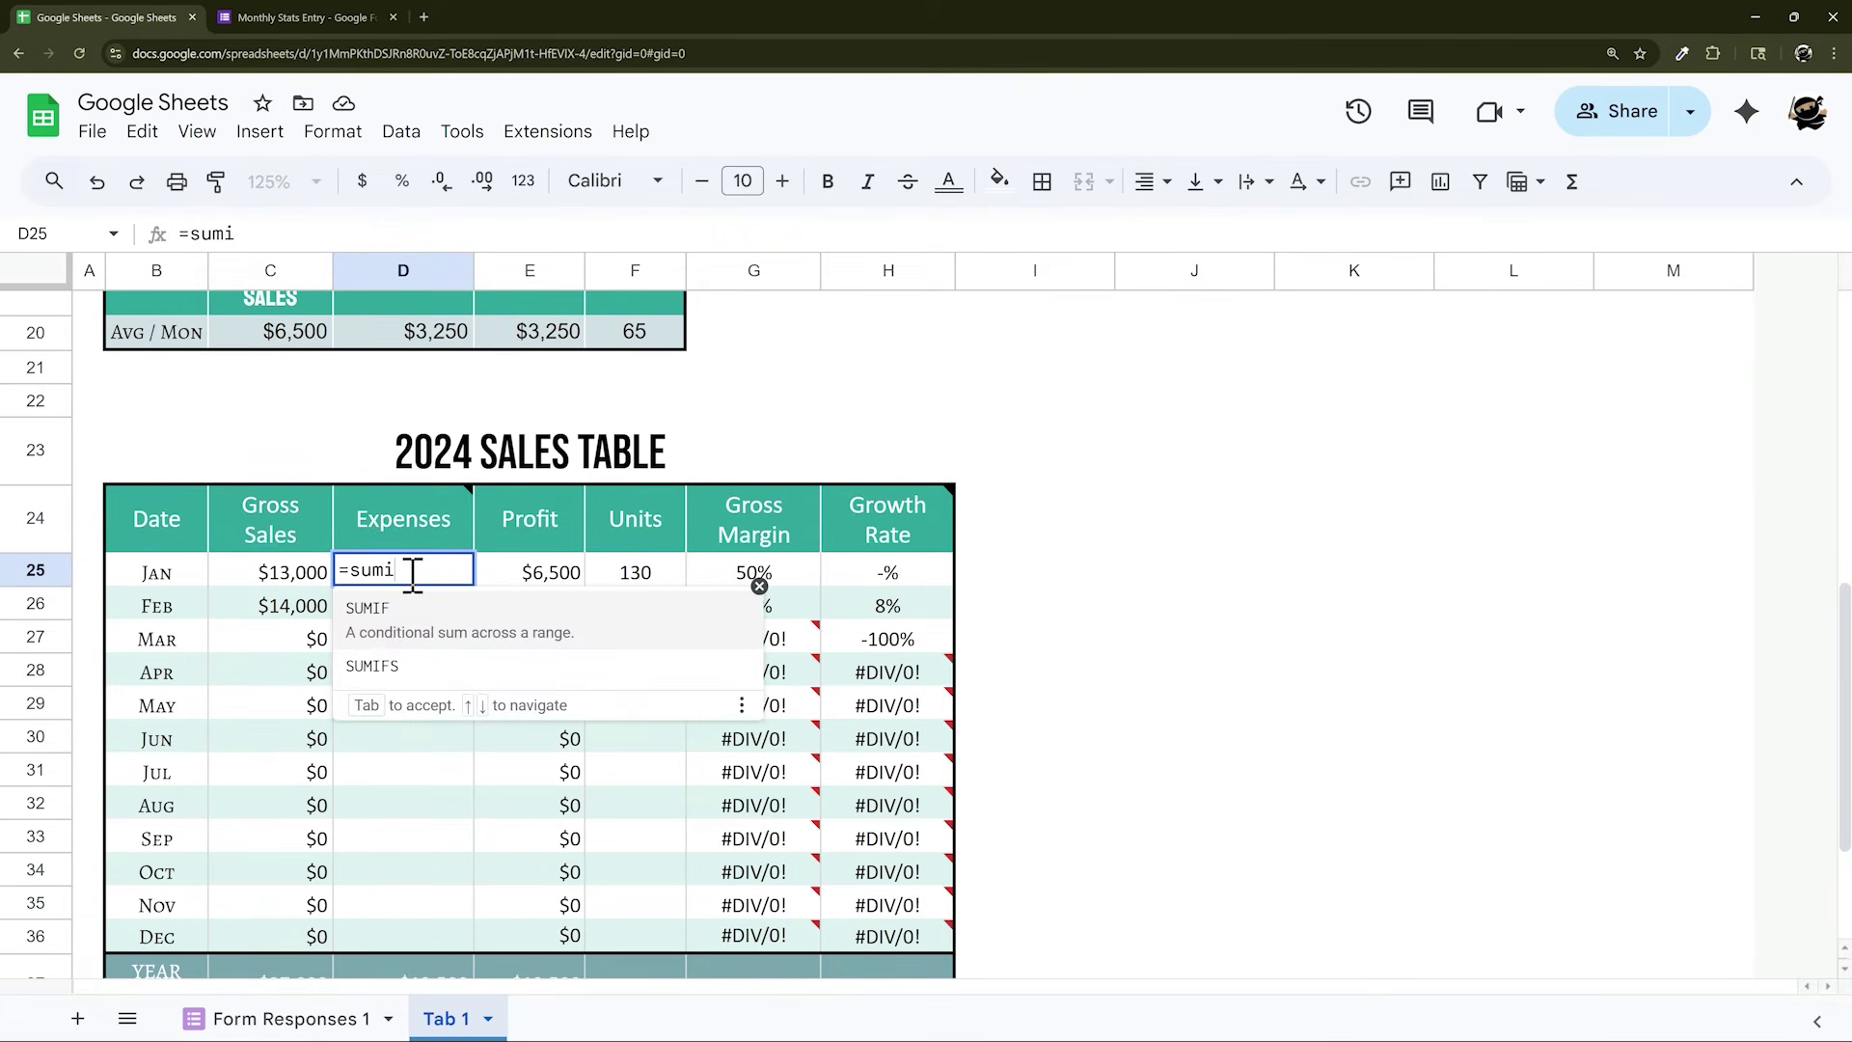
text(fs()
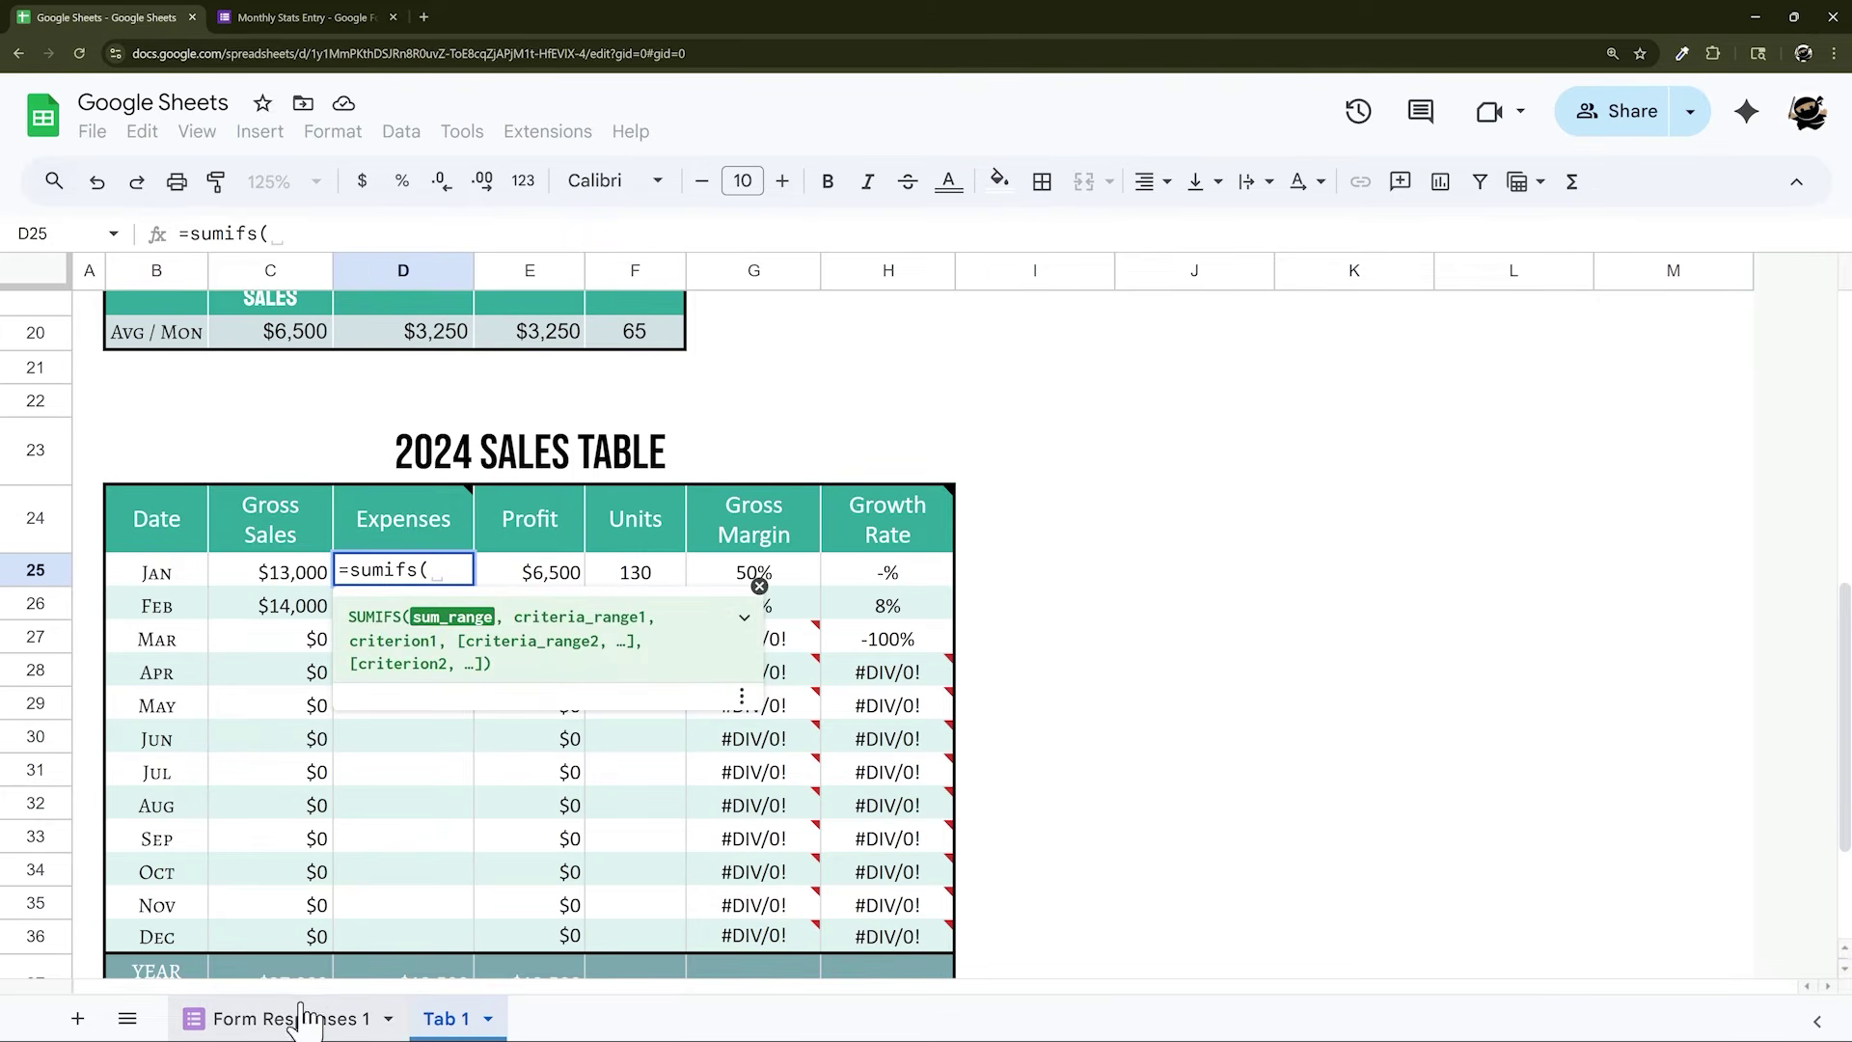
click(290, 1019)
click(872, 281)
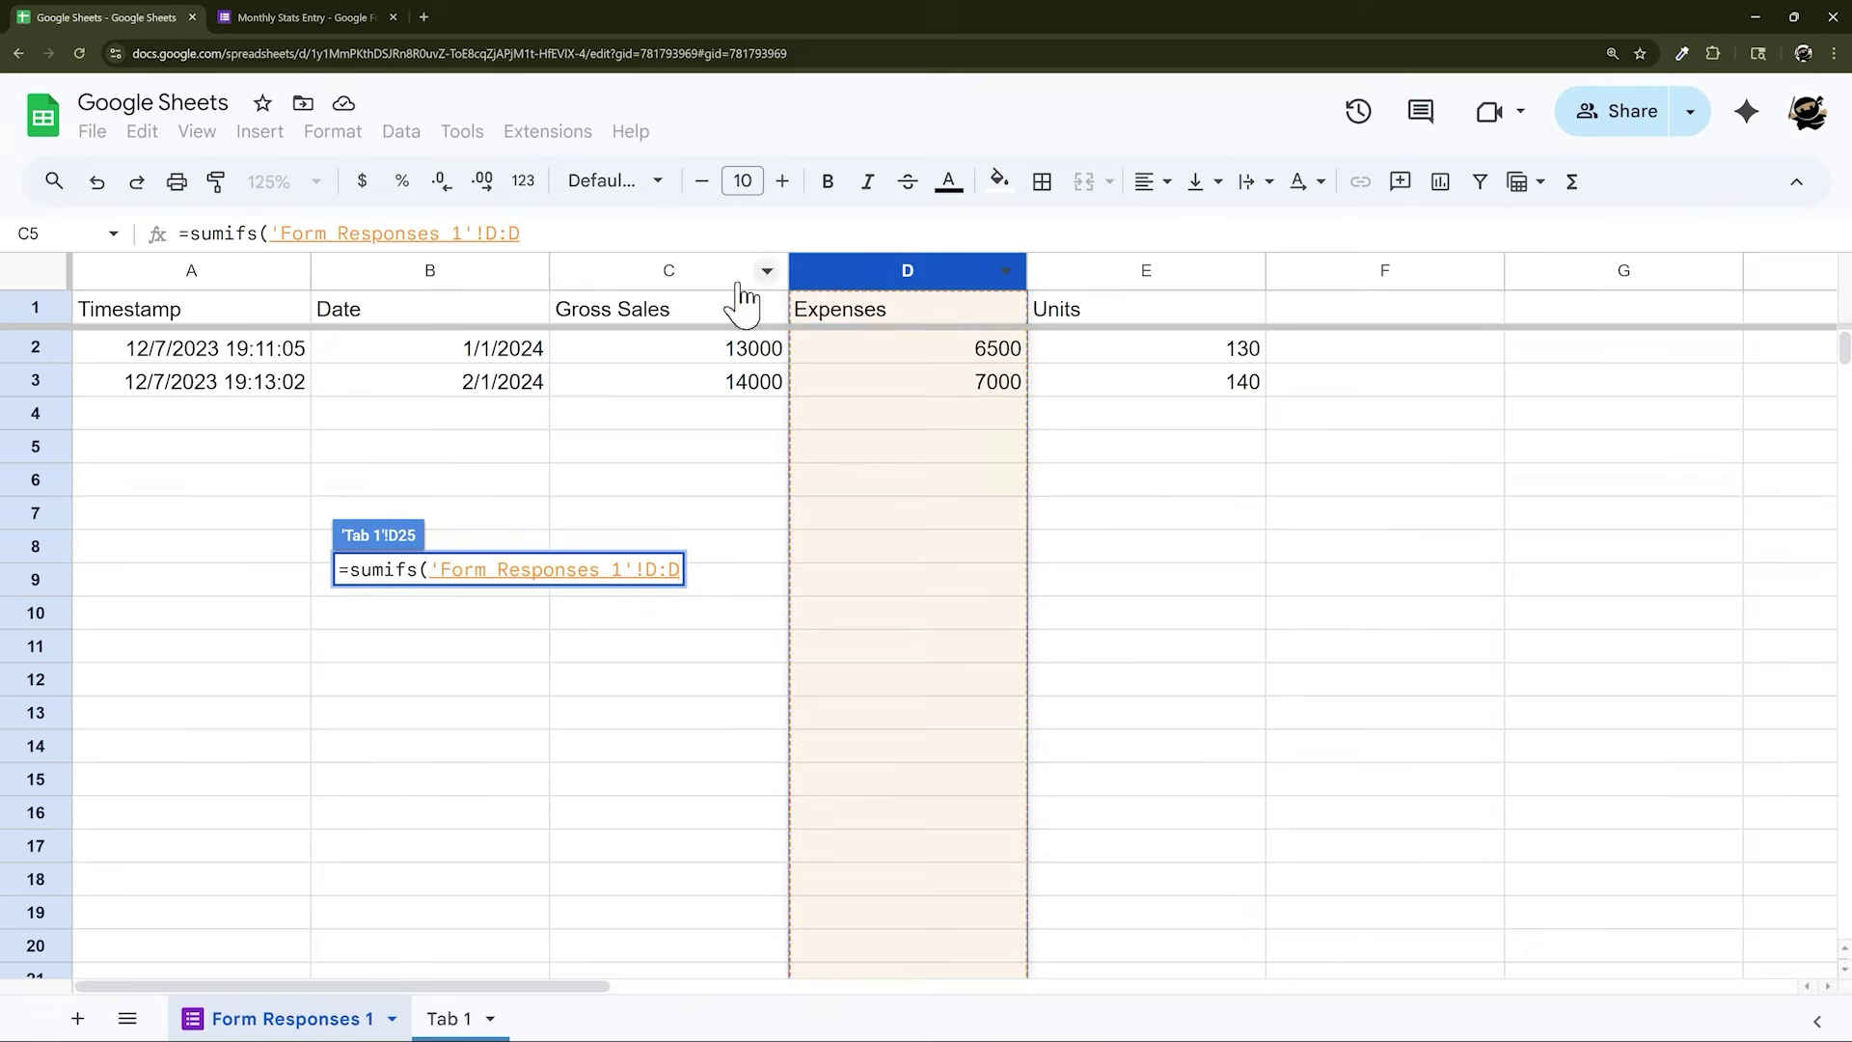
text(,)
click(463, 275)
text(,)
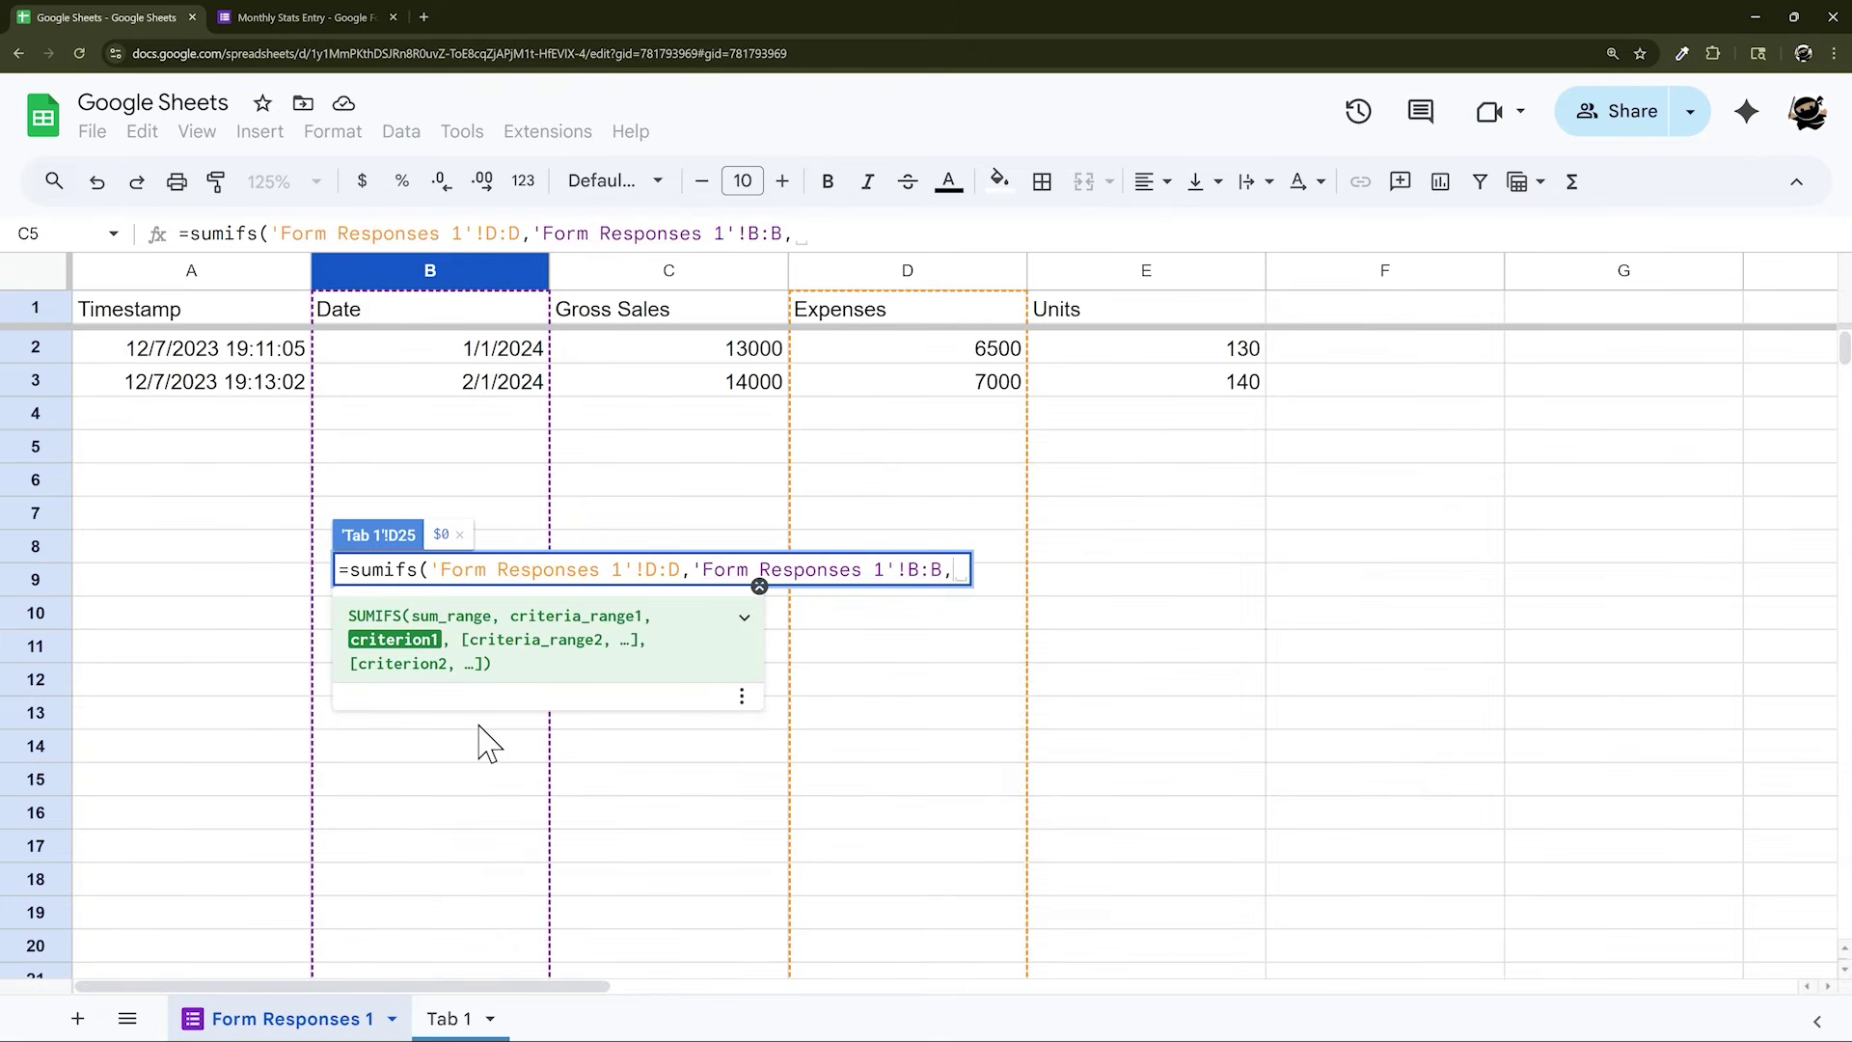
Add the first criterion ">="&B25 to the SUMIFS formula in D25
text(">=)
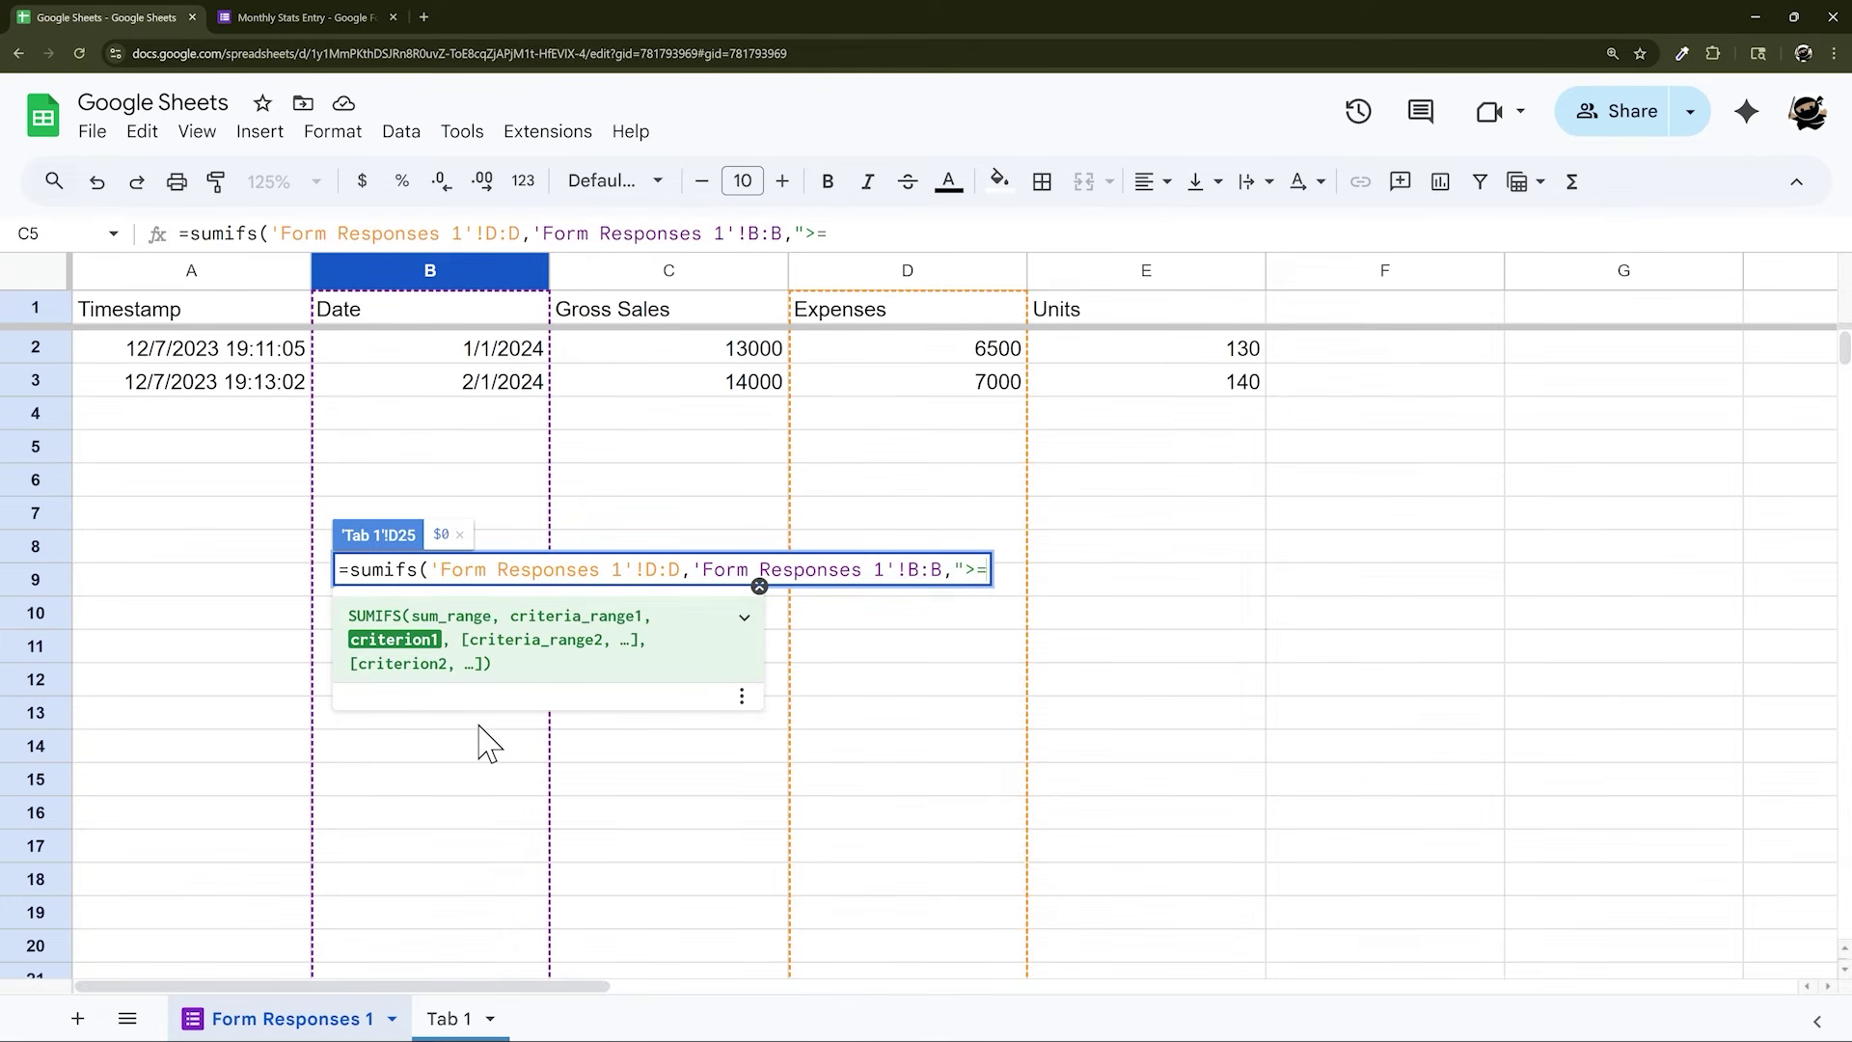
text("))
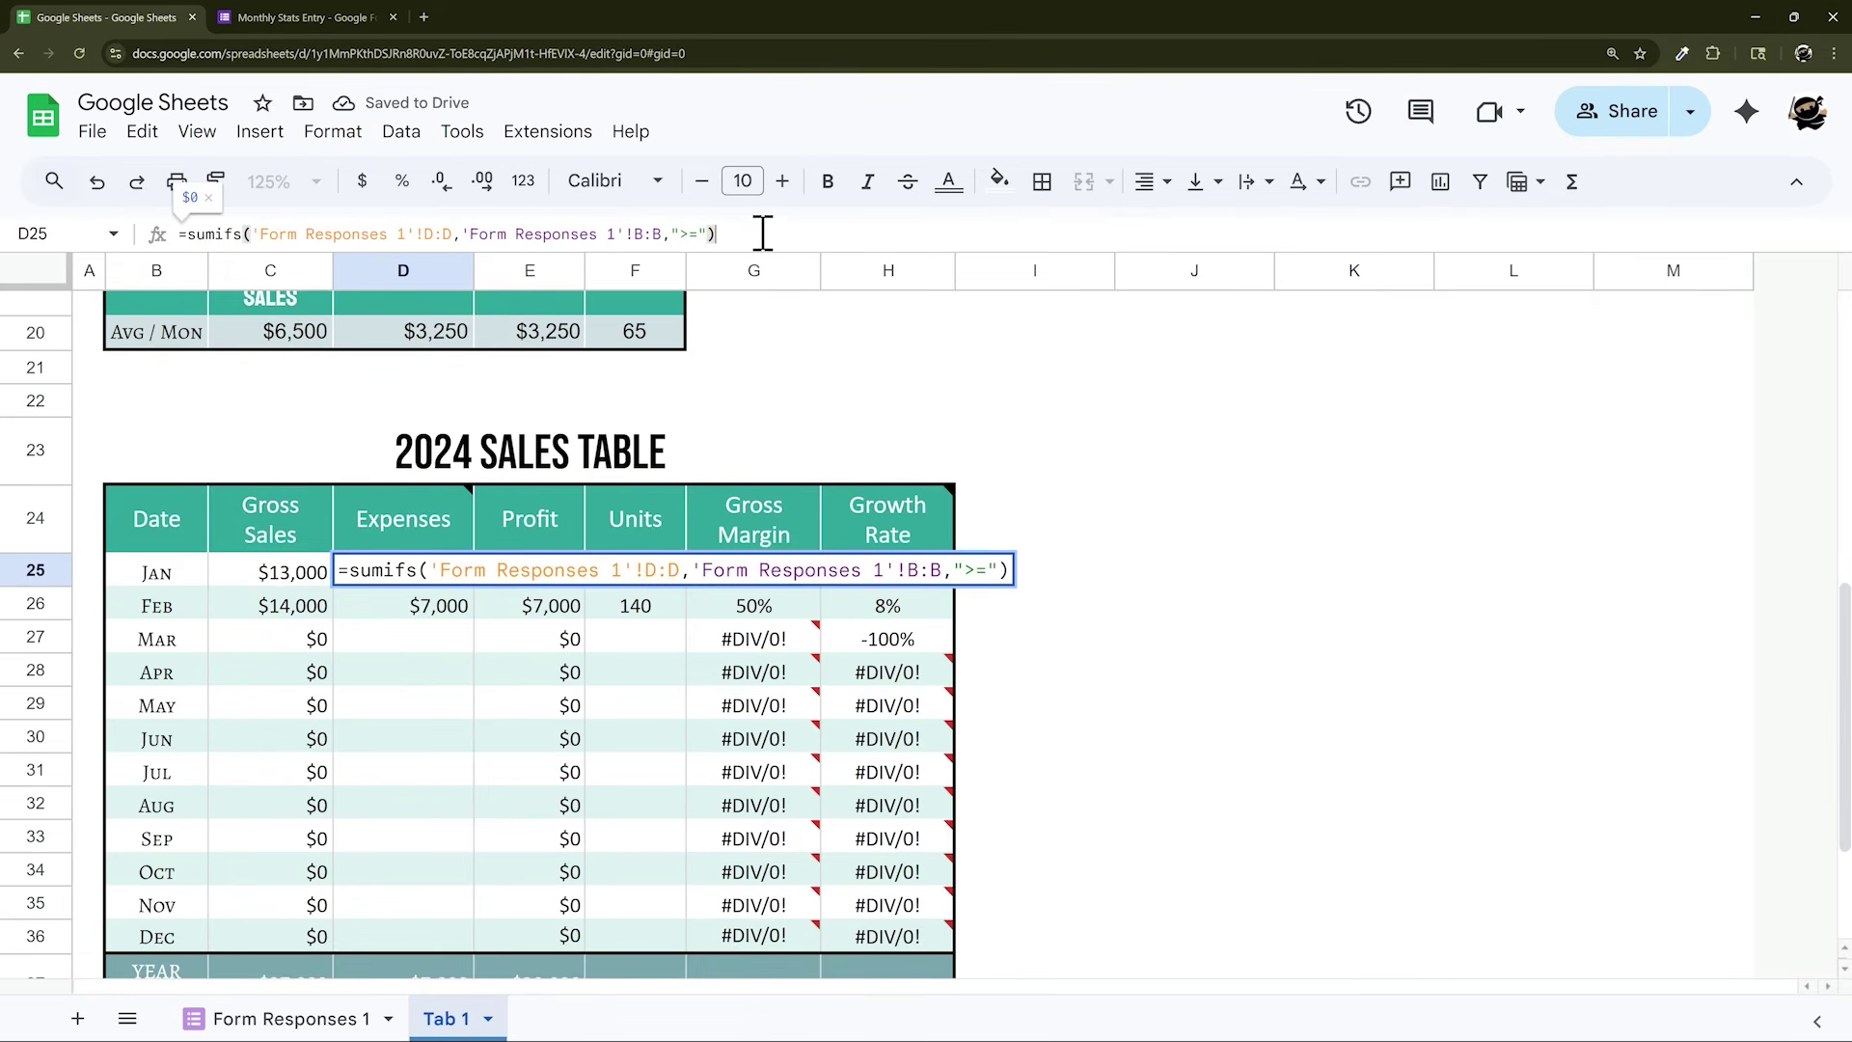
key(BackSpace)
text(&)
click(152, 576)
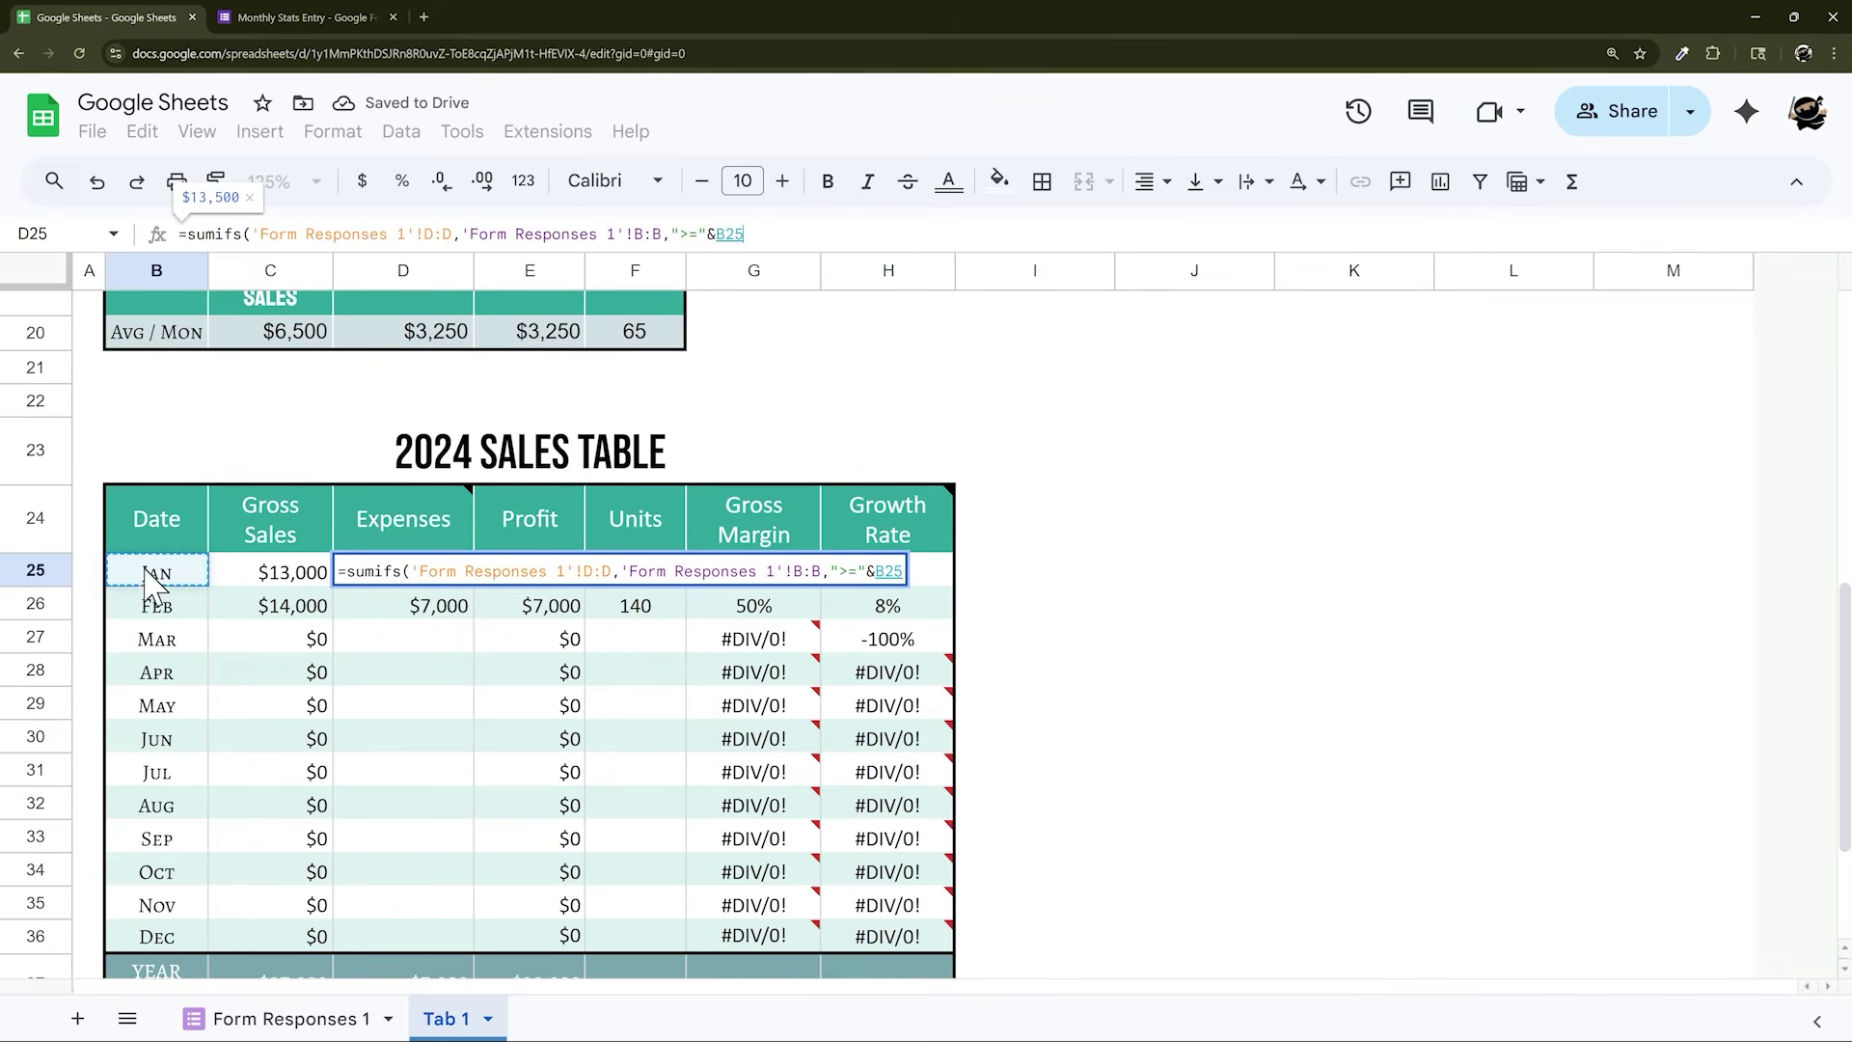
Duplicate the 'Form Responses 1'!B:B range and criterion as a second pair in D25's formula, using "<=" as its operator
drag(469, 234, 970, 234)
key(ctrl+c)
key(End)
text(,)
key(ctrl+v)
key(Right)
text(<)
key(Delete)
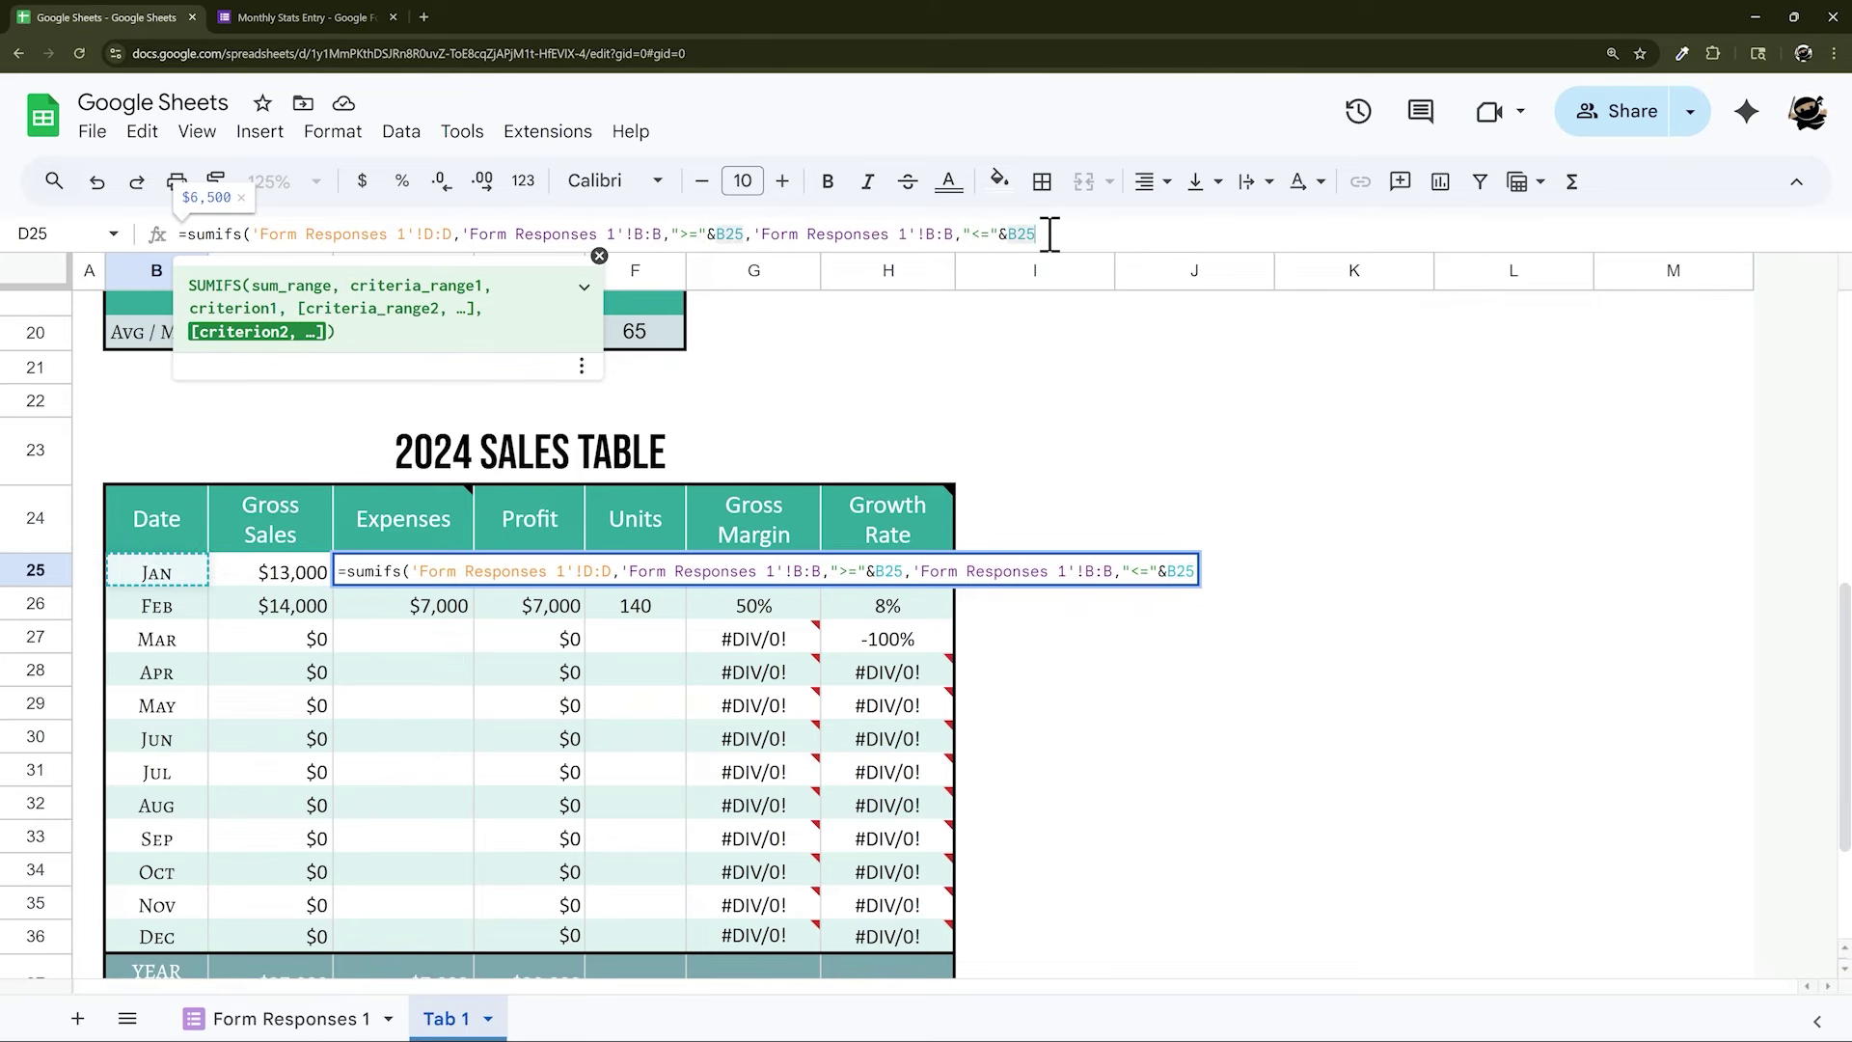
Complete D25's second criterion with EOMONTH(B25,0) and fill the Expenses formula down through December in D36
text(EOMONTH(B25)
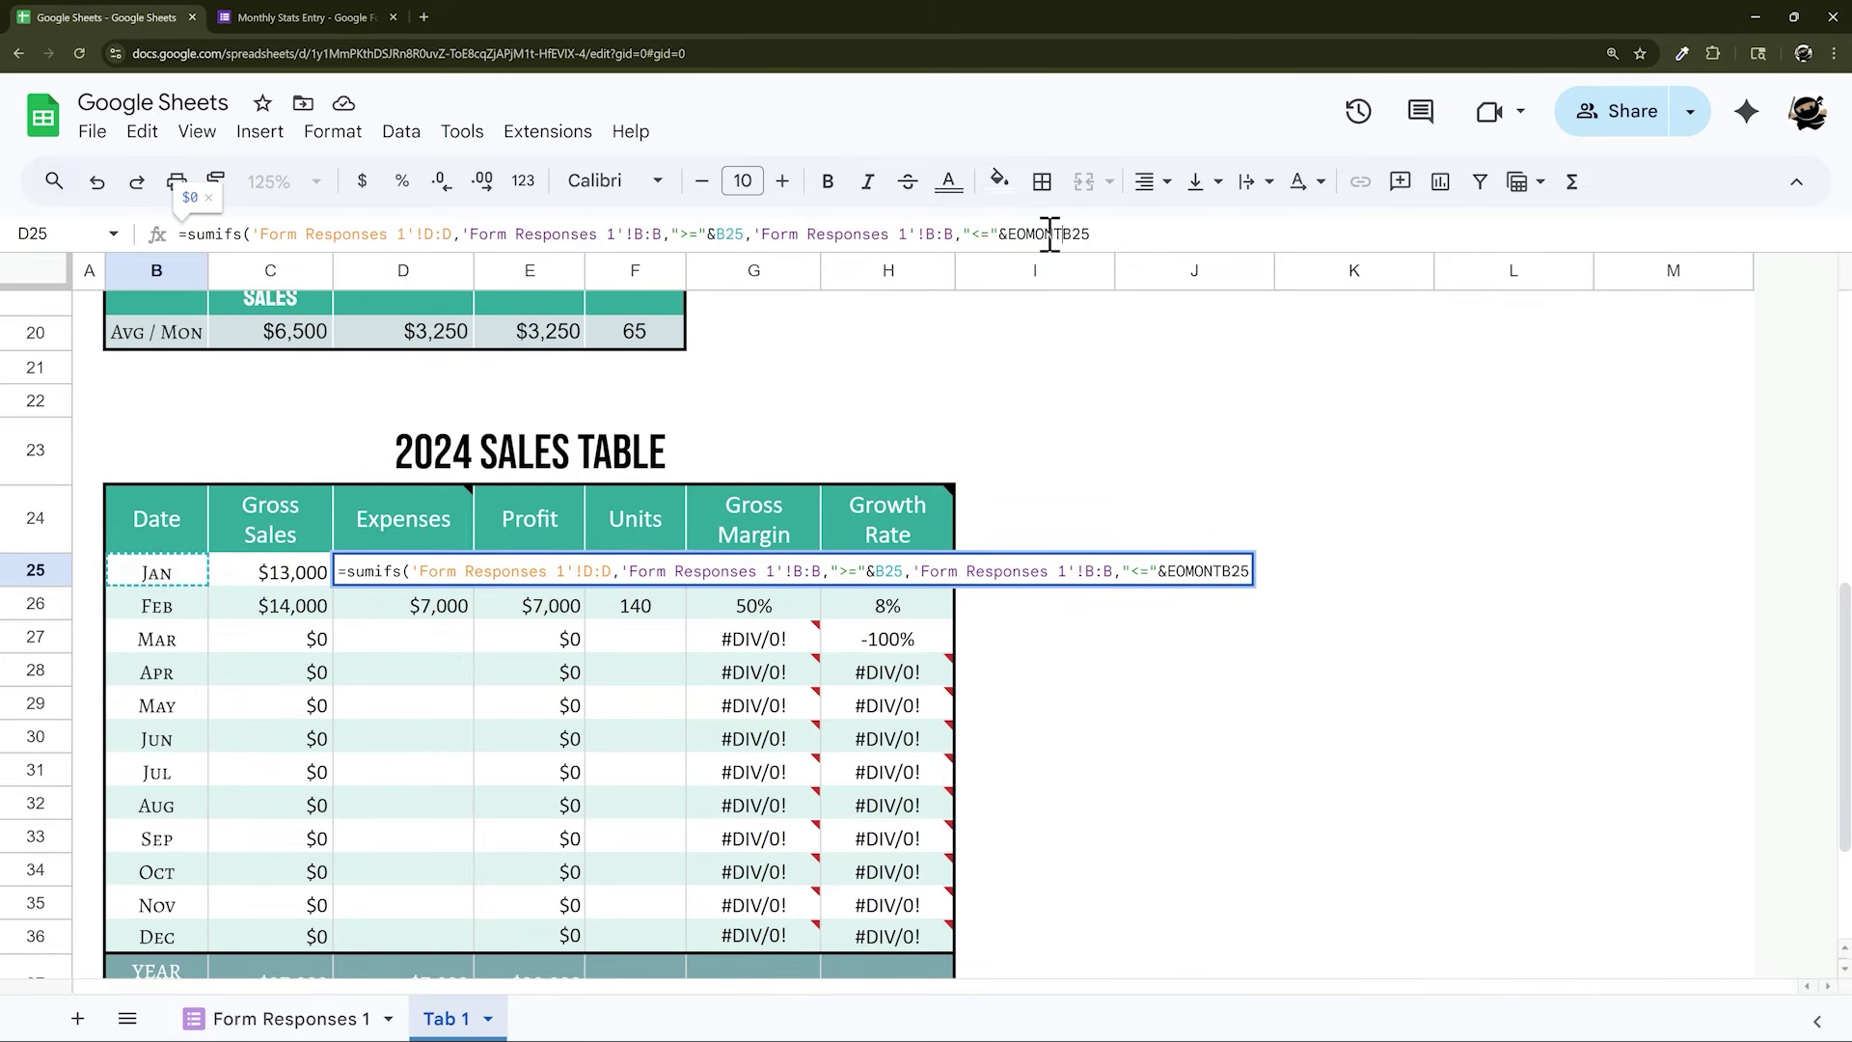
text(,0)
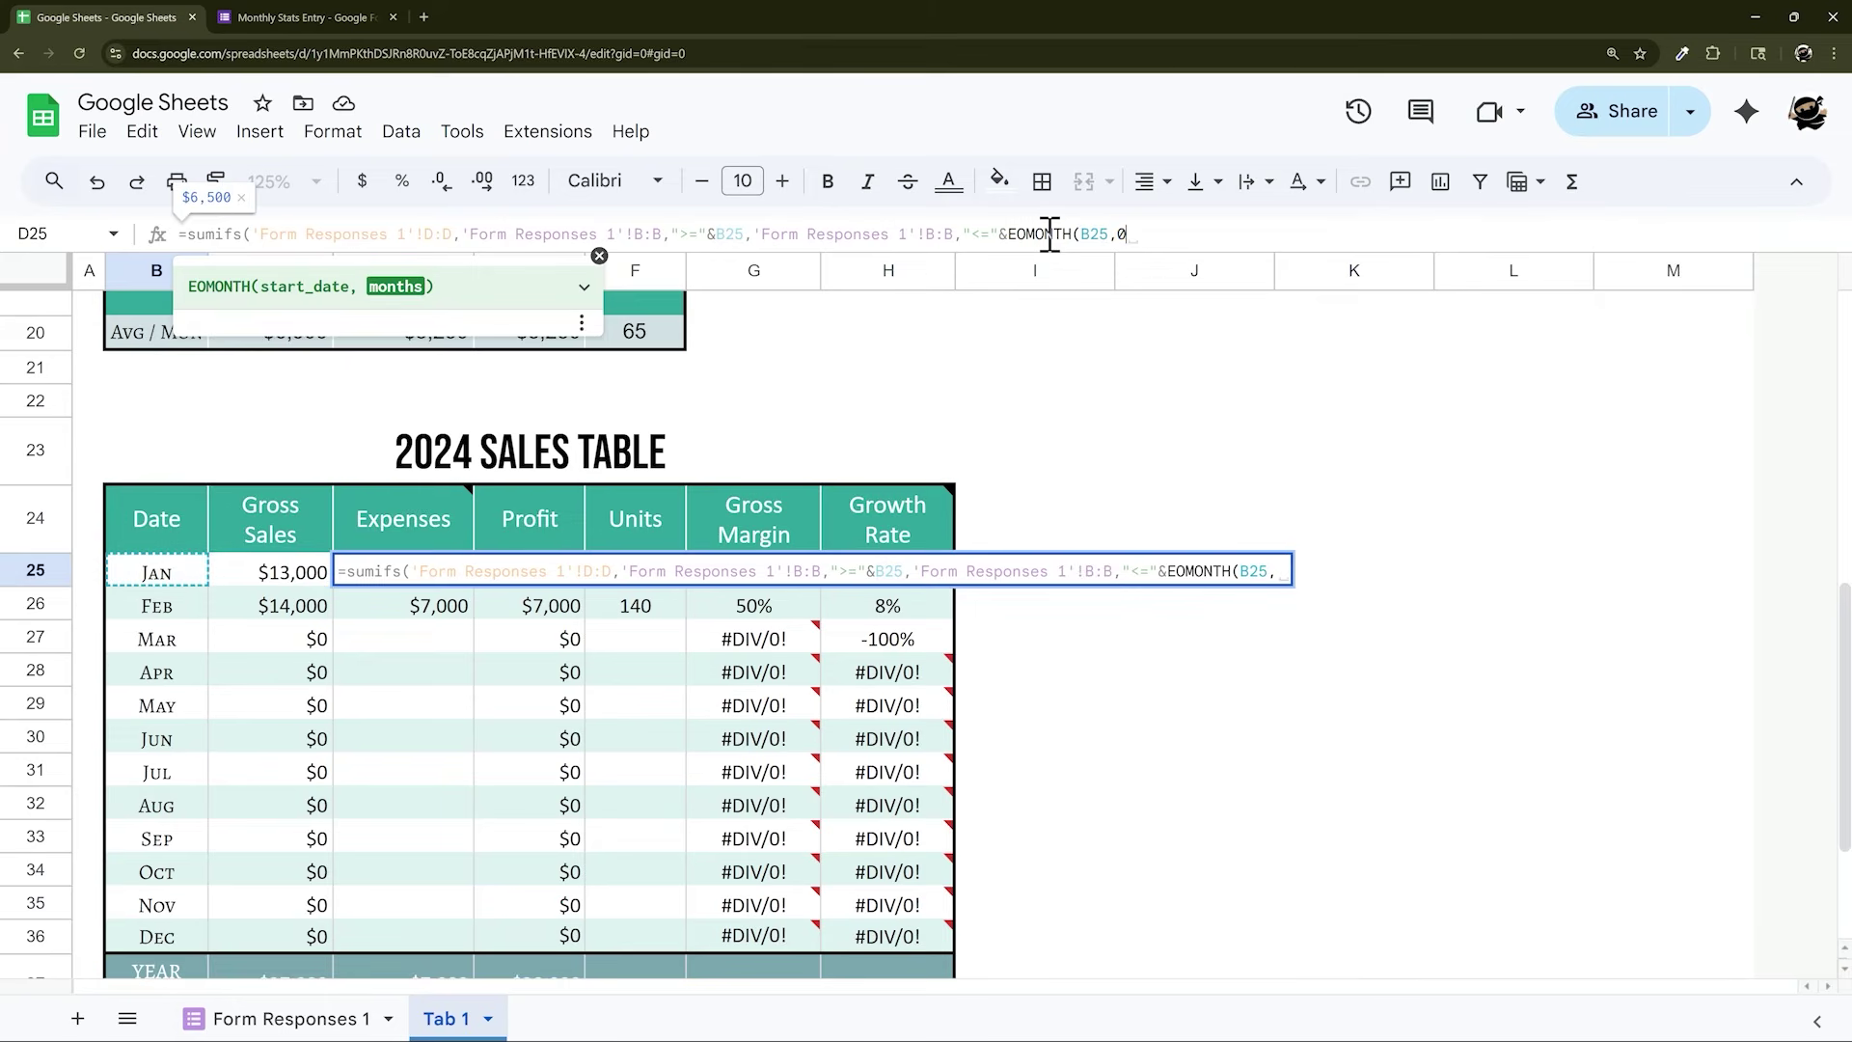
text())
key(Return)
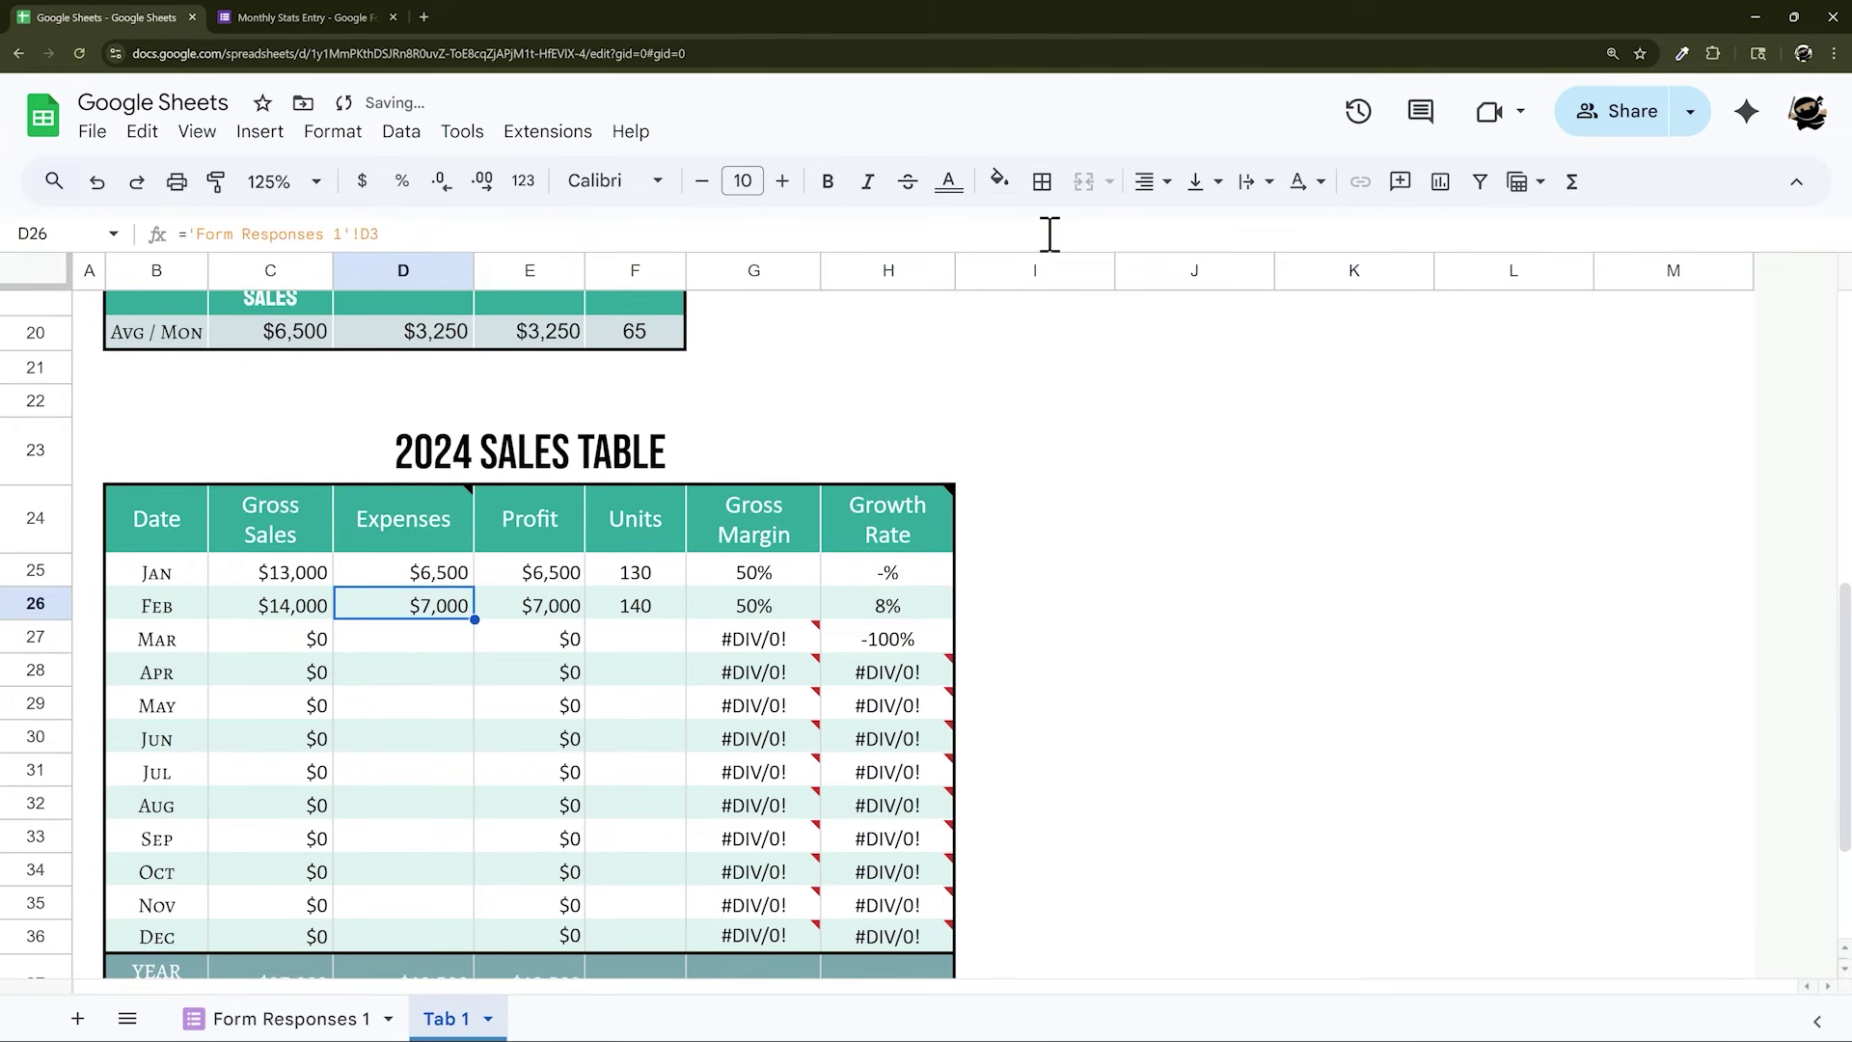
click(434, 572)
drag(475, 586, 463, 943)
Copy the SUMIFS formula from January Expenses D25 and paste it over the existing formula in January Units F25
click(633, 572)
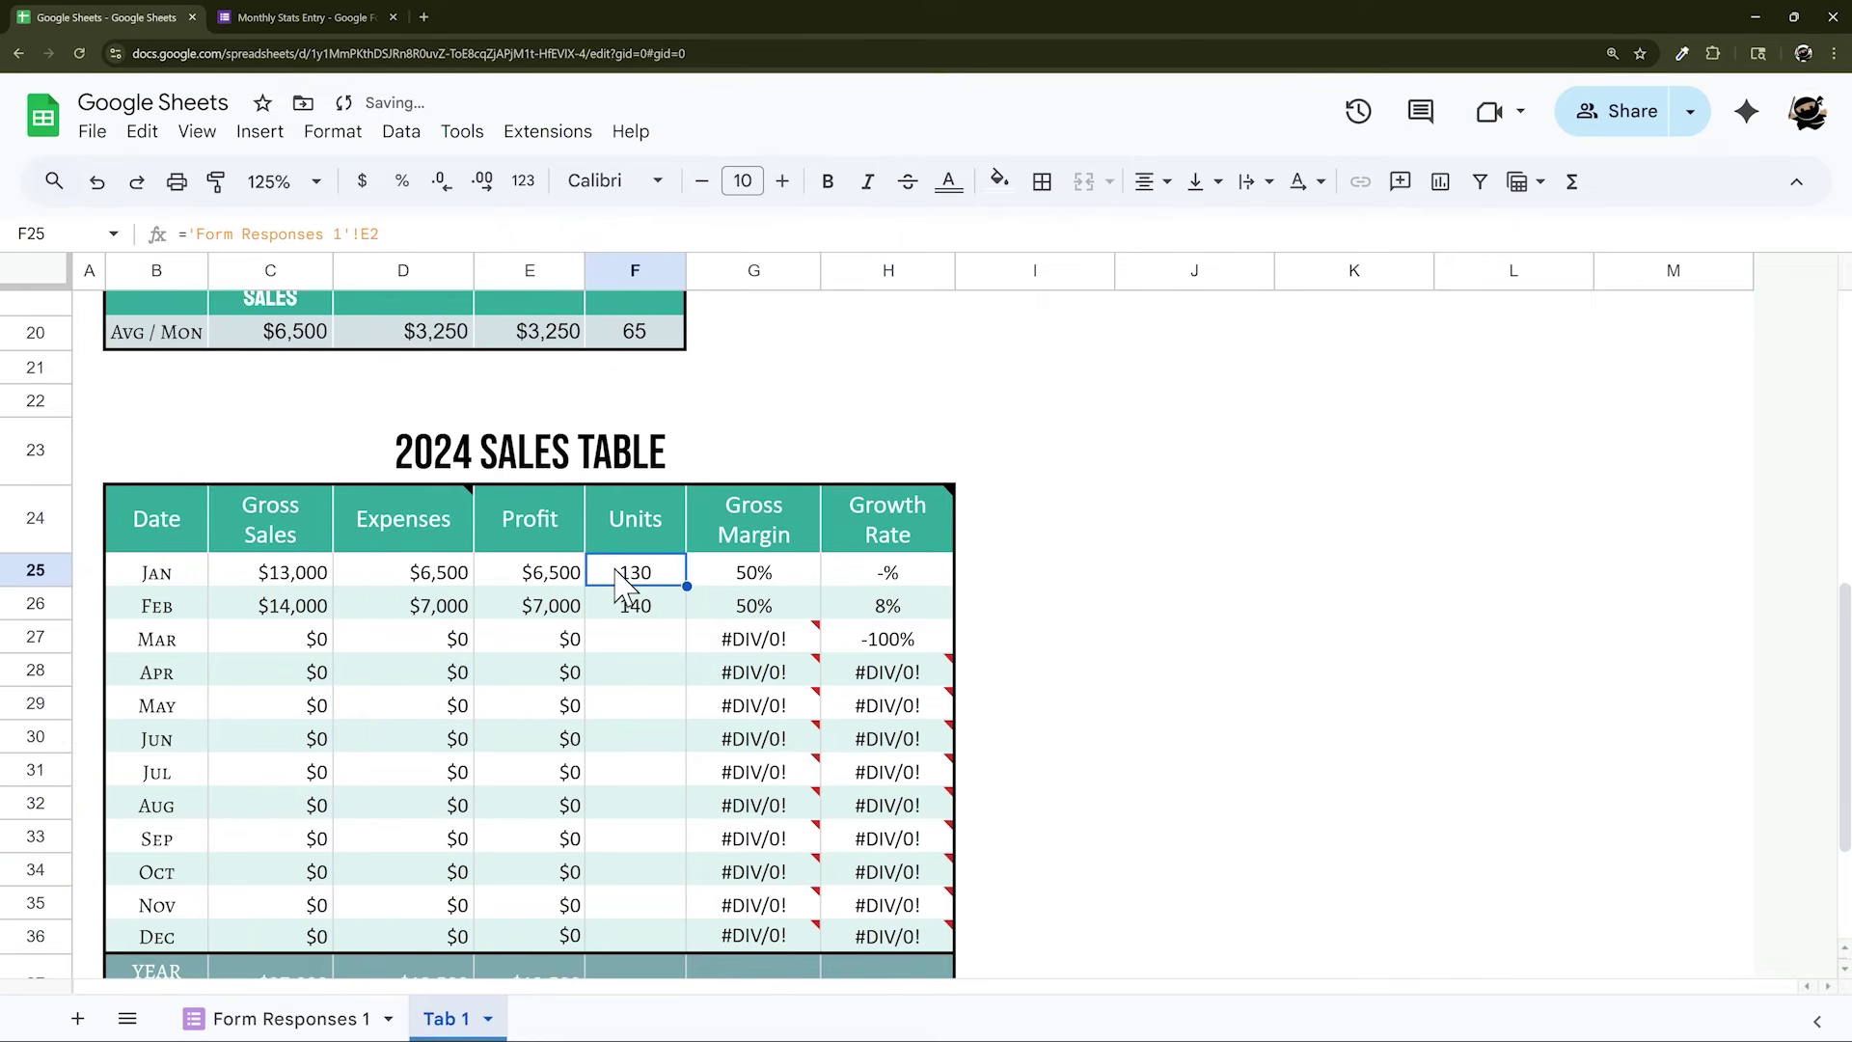
click(569, 579)
click(675, 578)
click(463, 578)
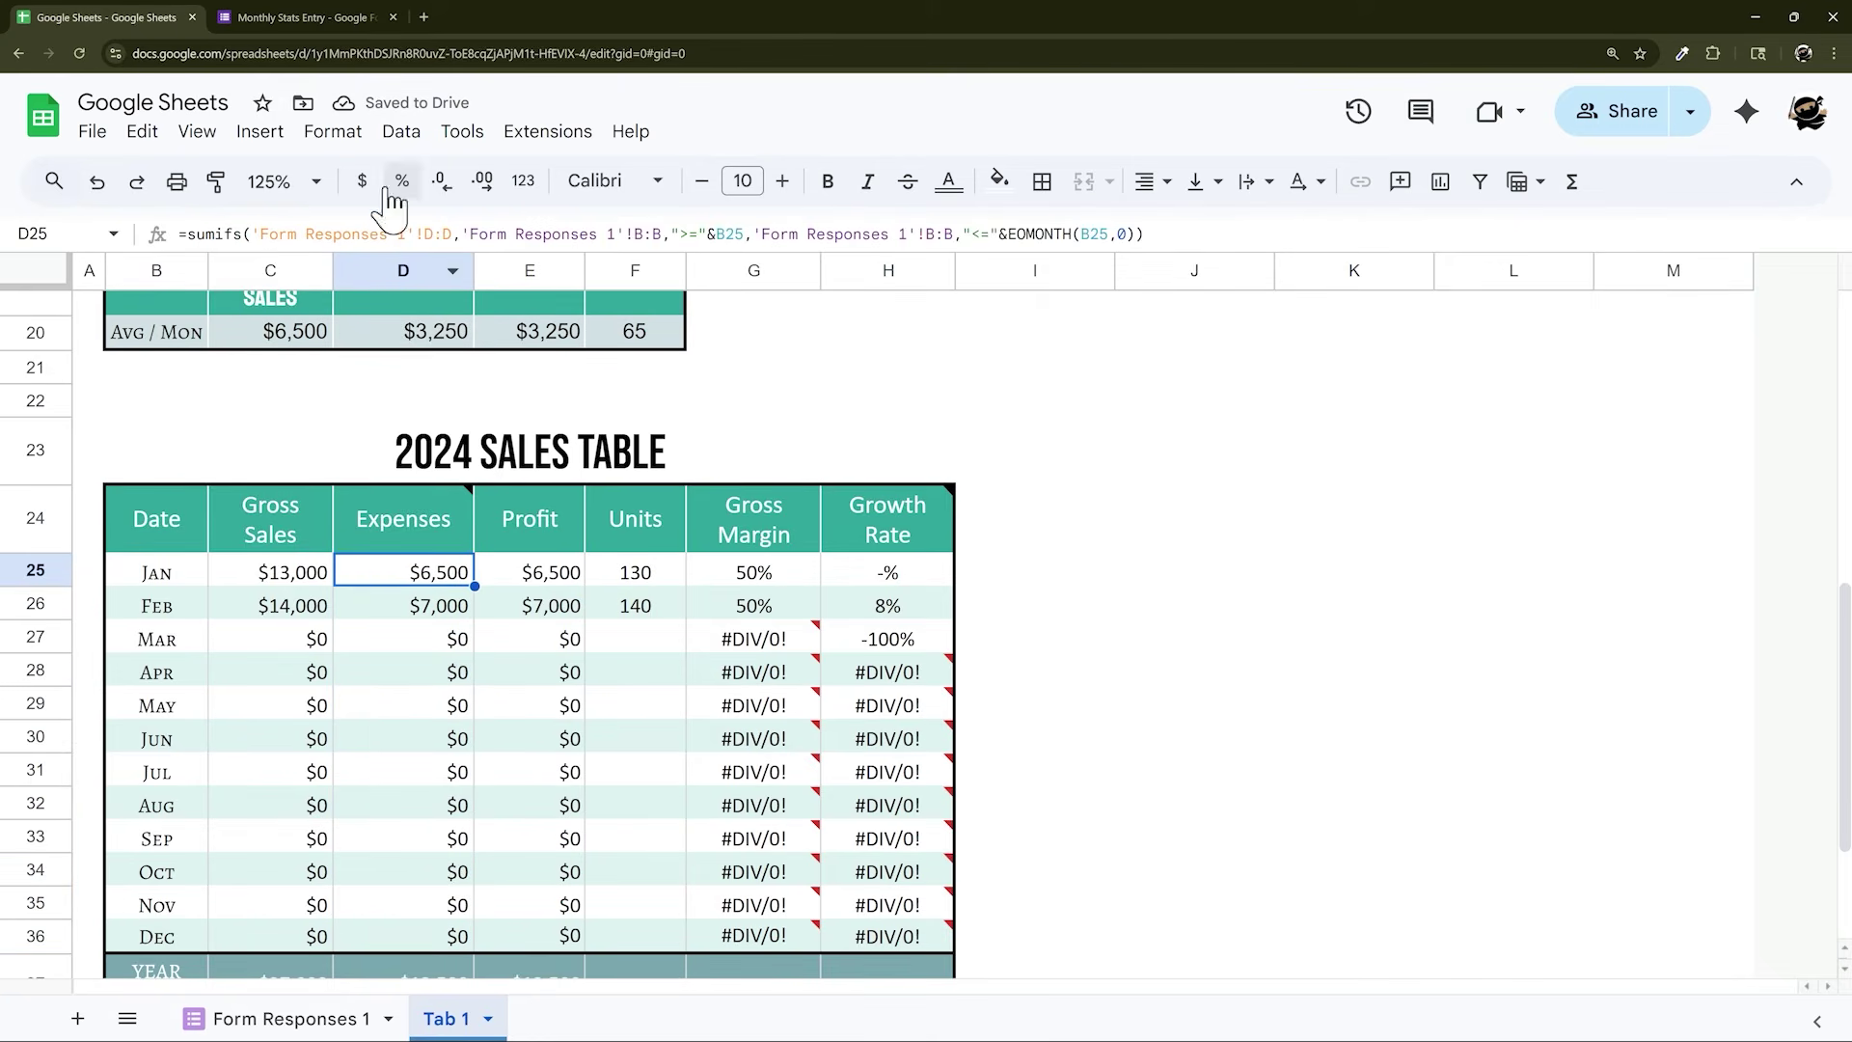
click(389, 234)
key(ctrl+a)
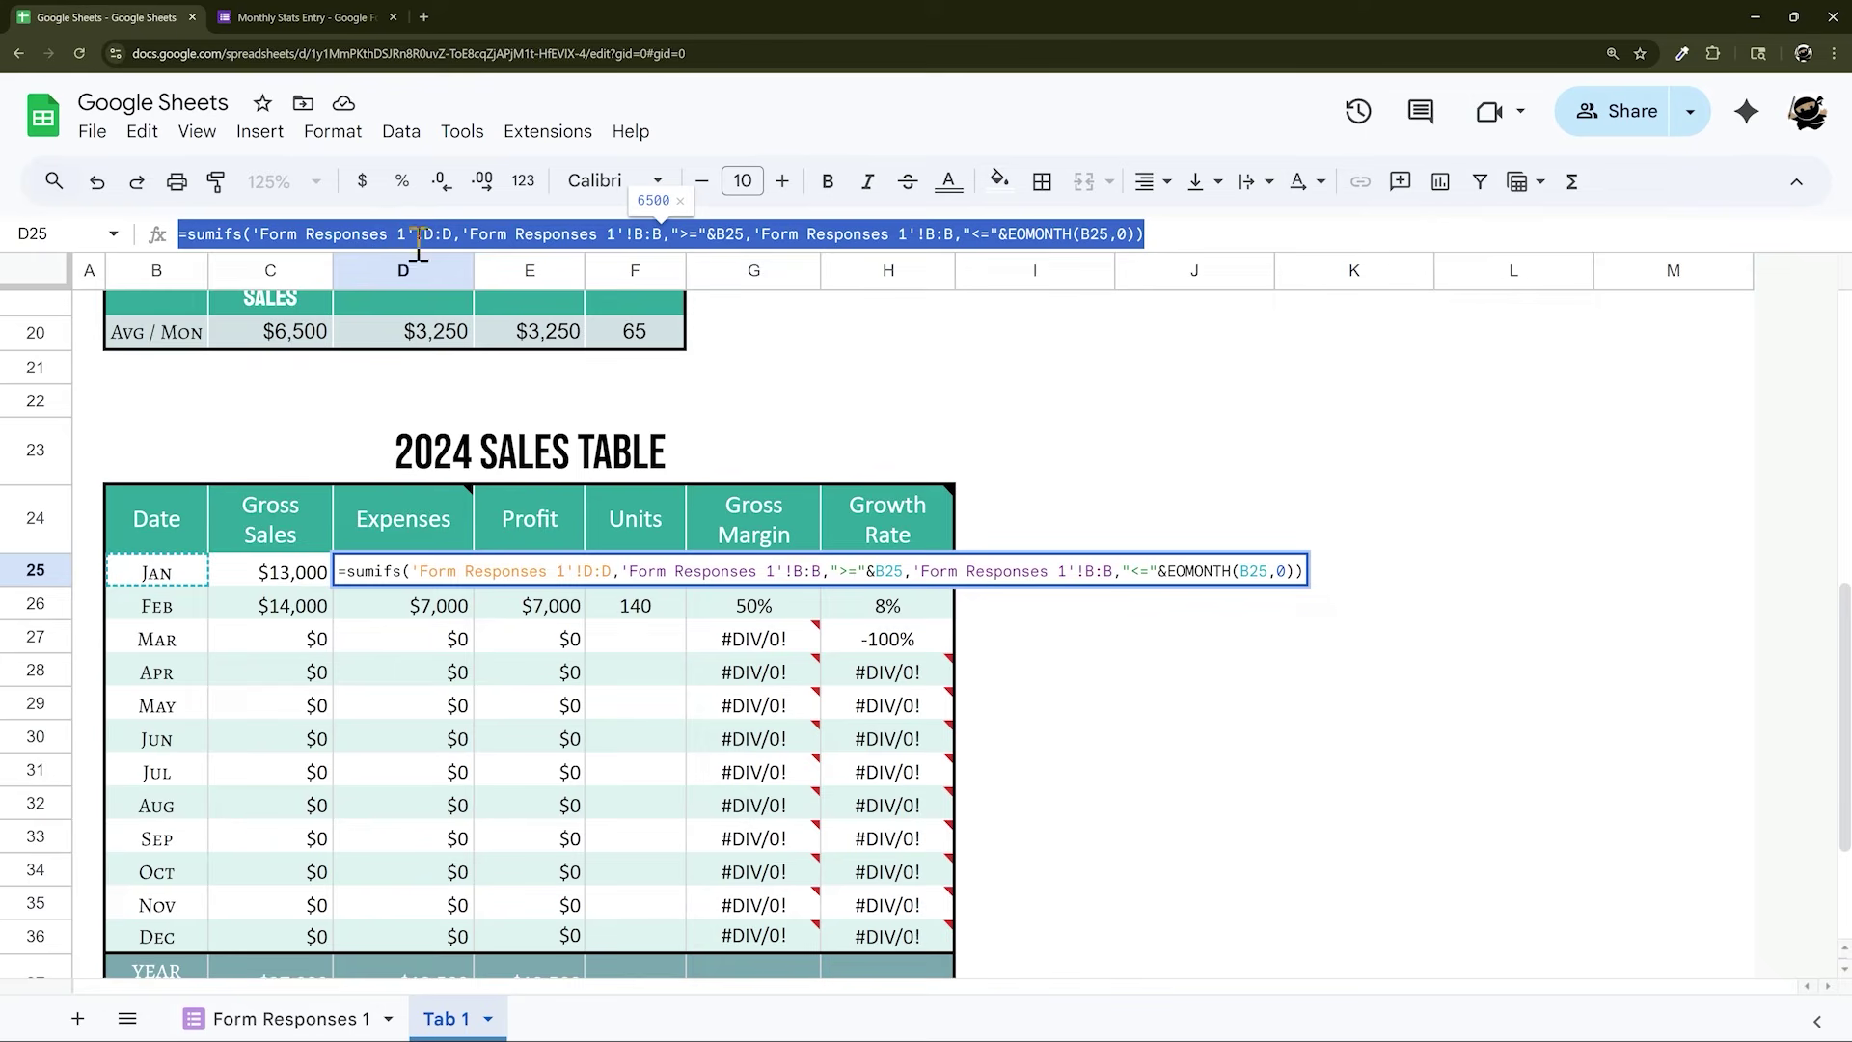
key(Escape)
click(641, 579)
double_click(641, 574)
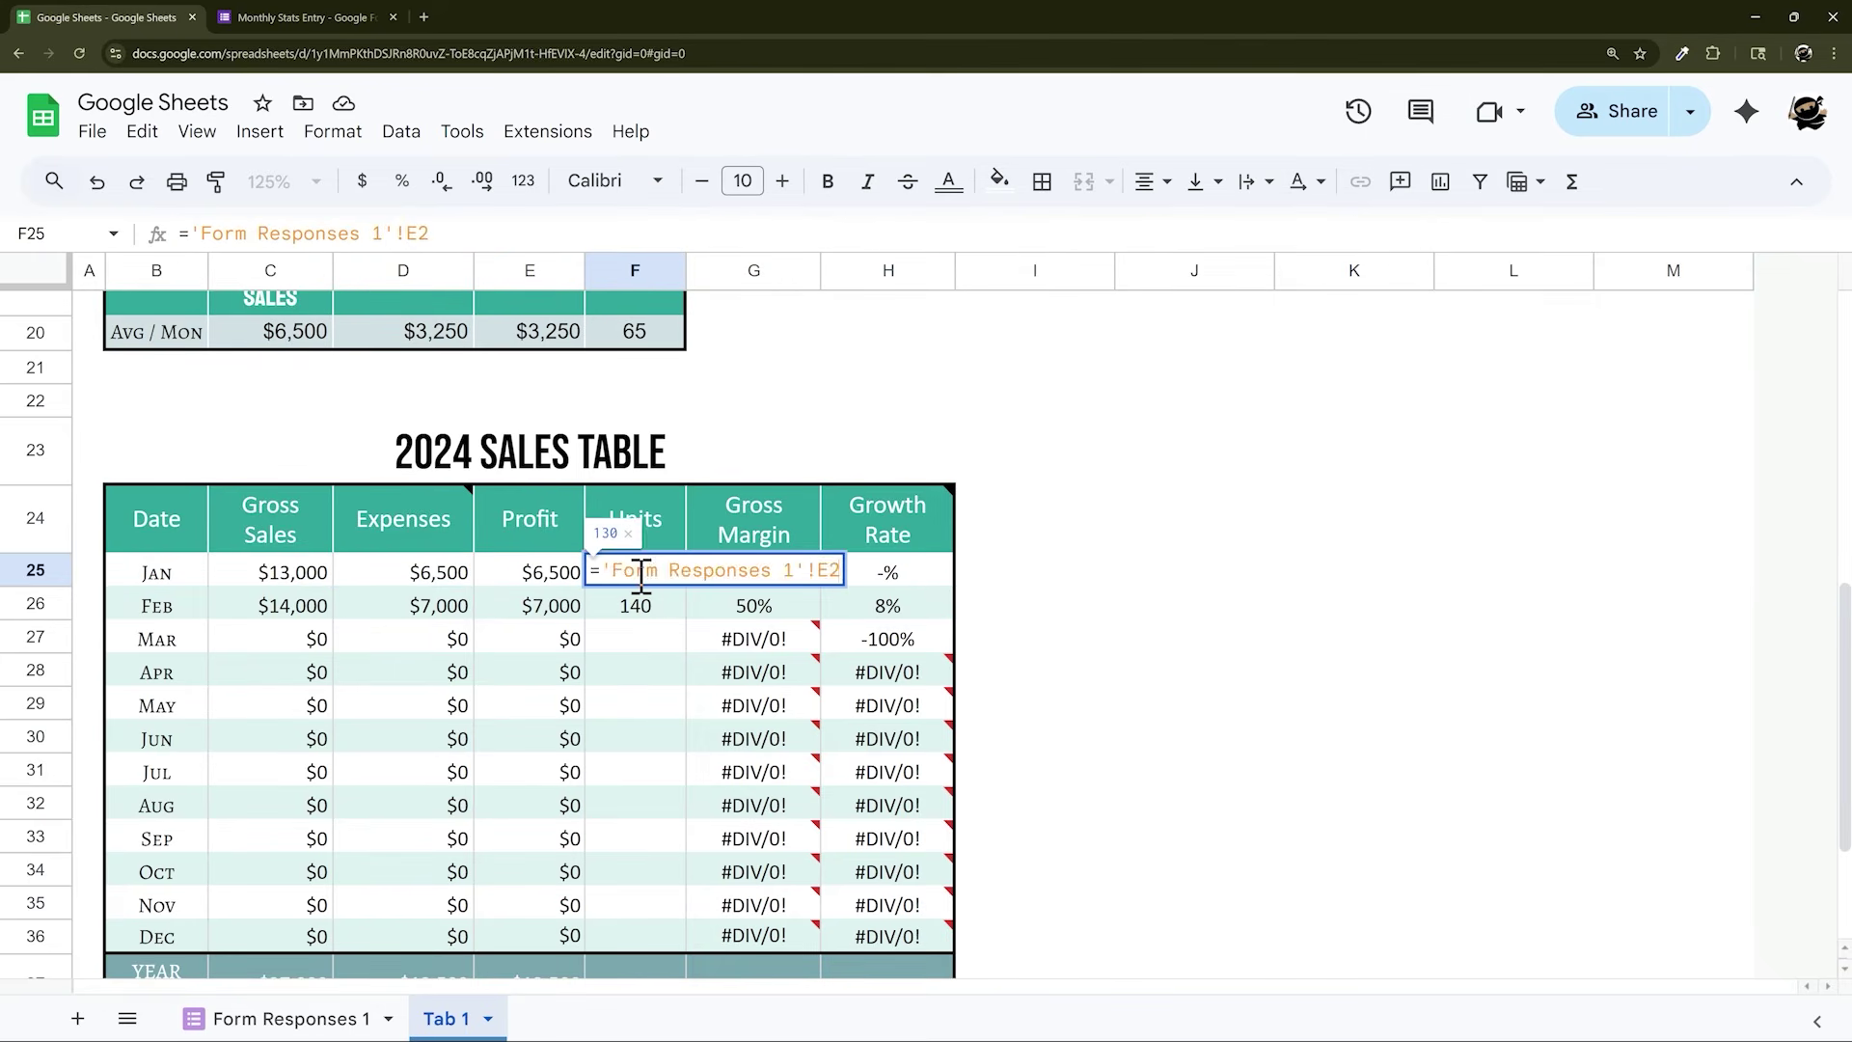
key(ctrl+a)
key(ctrl+v)
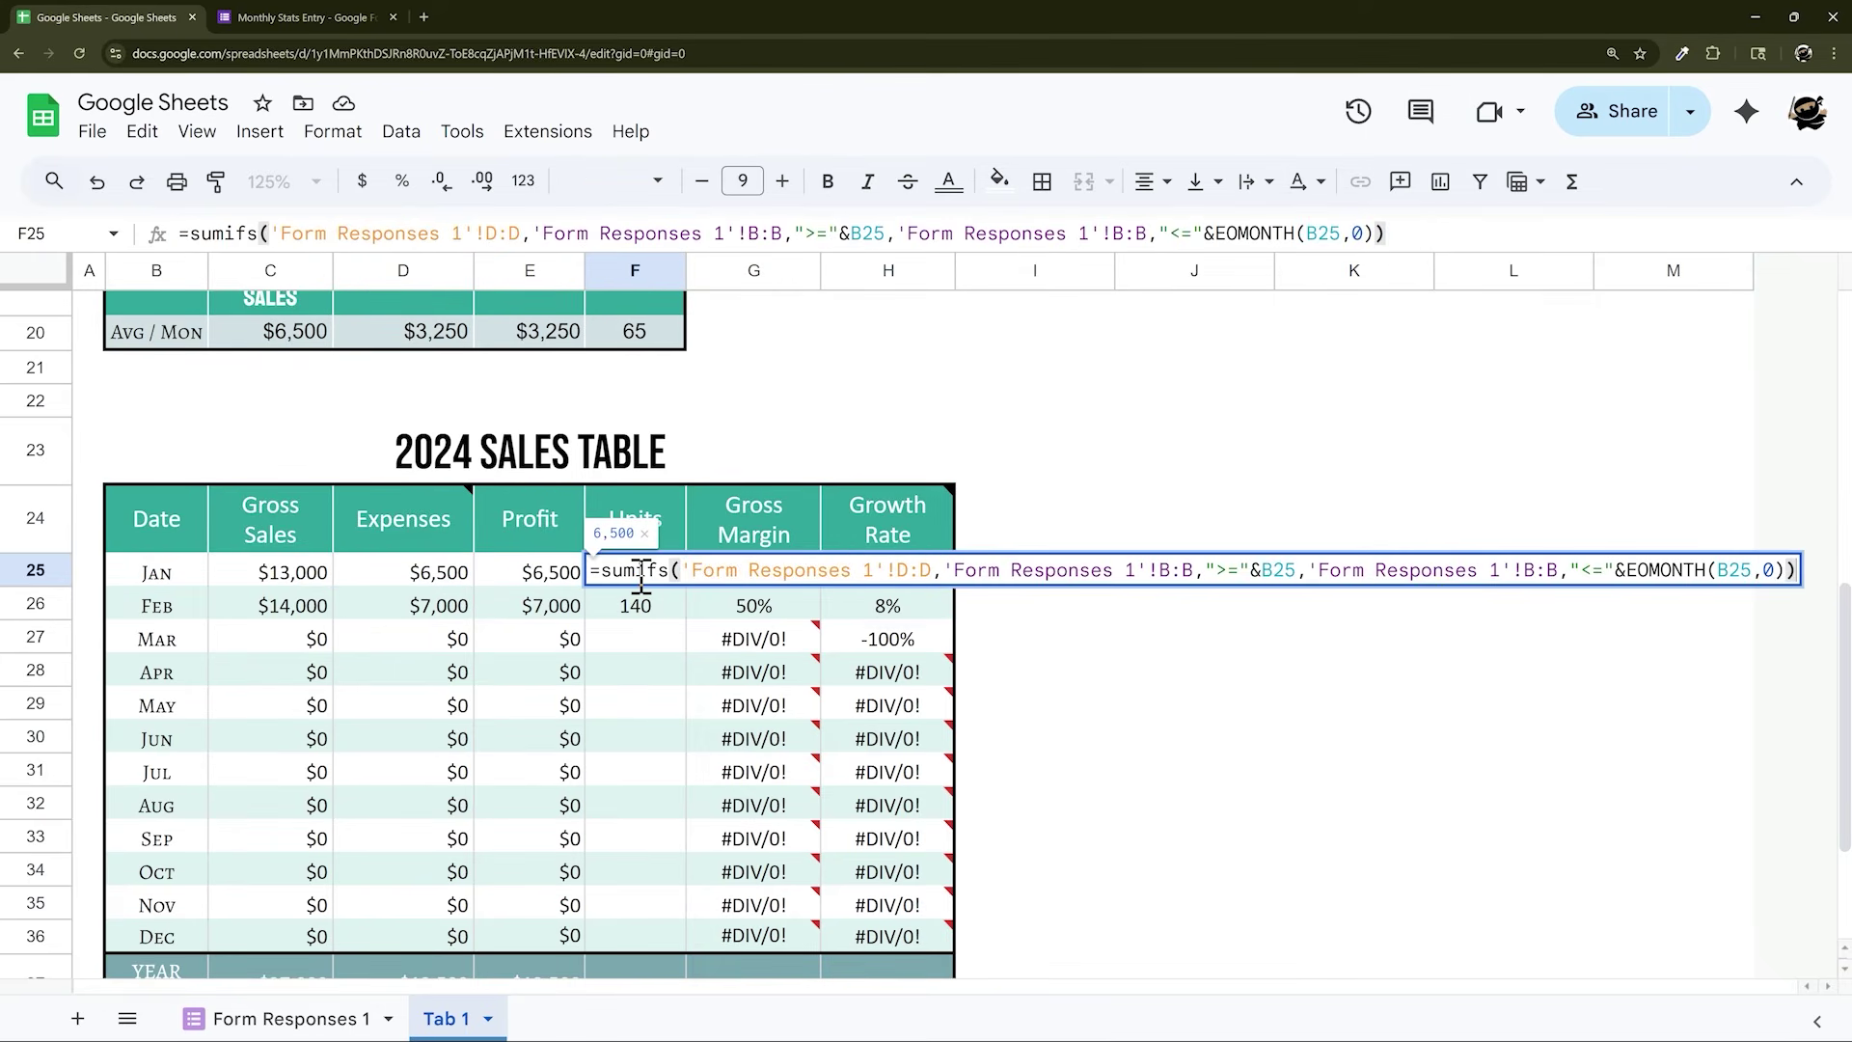
Change the sum range of the SUMIFS formula in F25 to 'Form Responses 1'!E:E
click(900, 569)
key(Delete)
text(E)
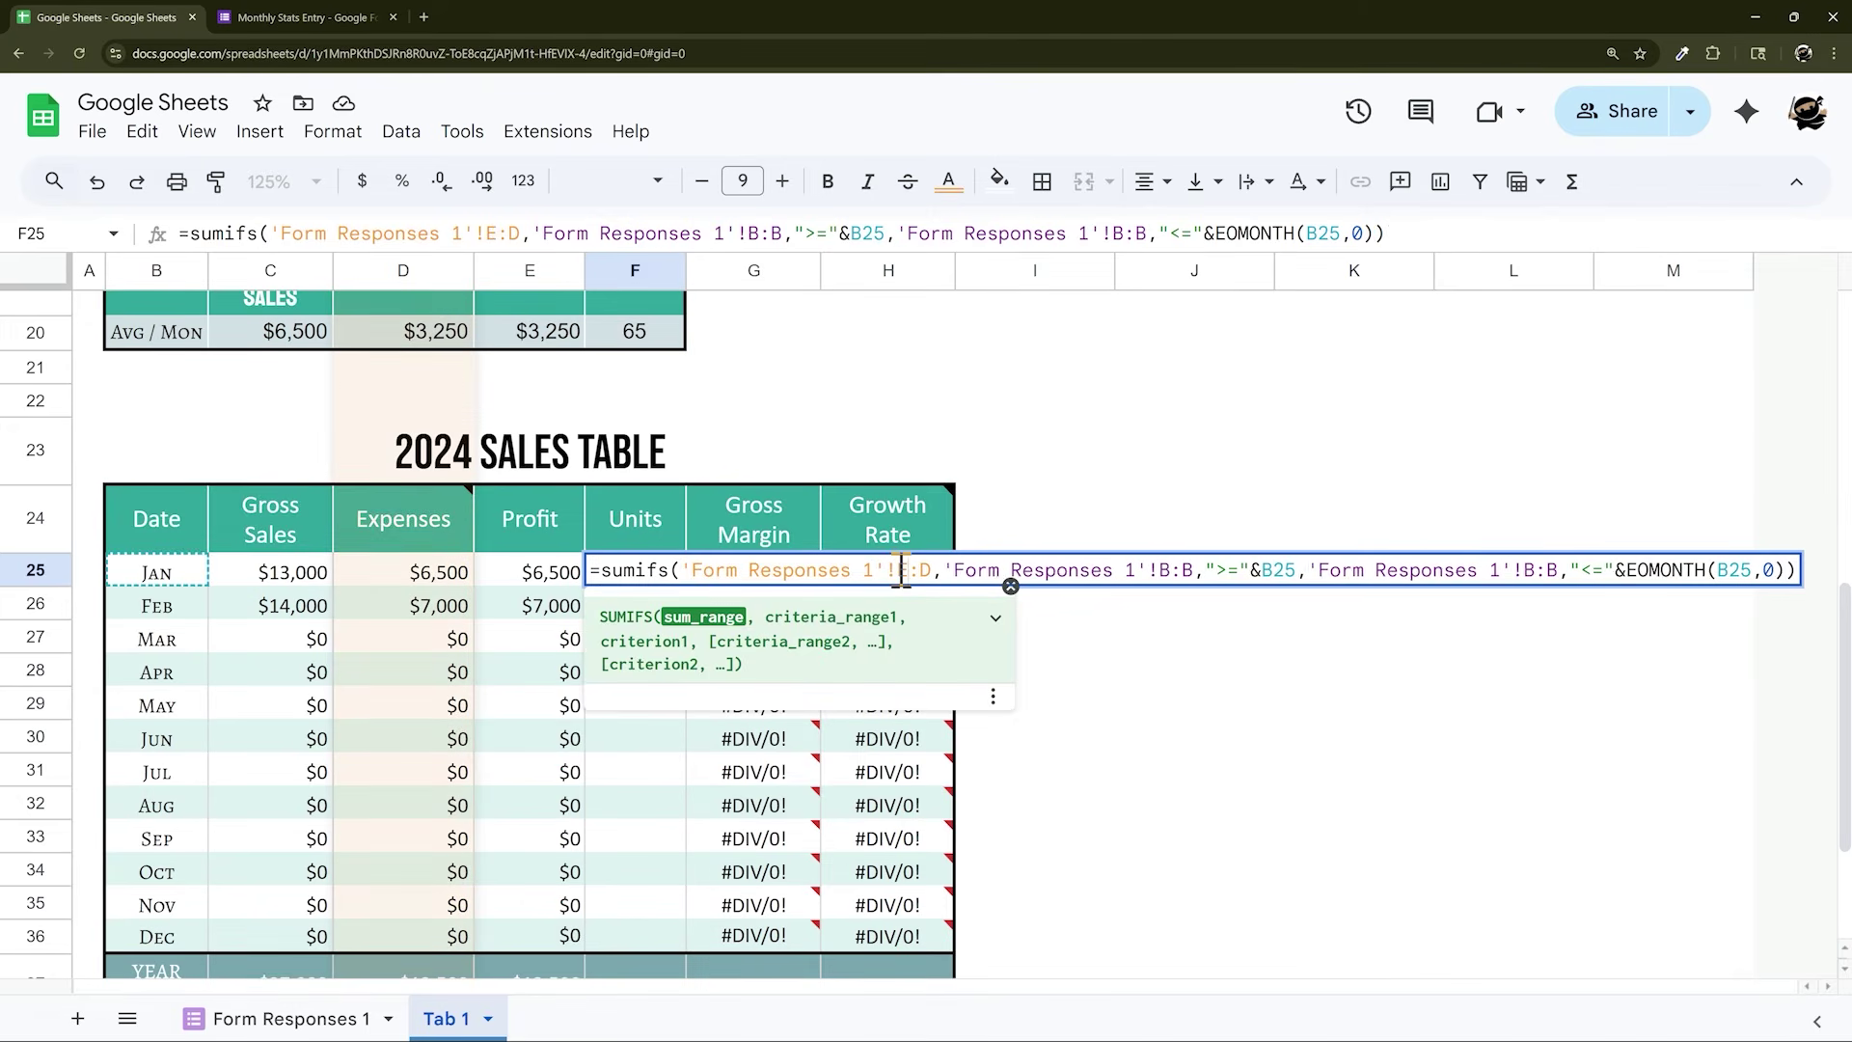
key(Right)
key(Delete)
text(E)
key(Return)
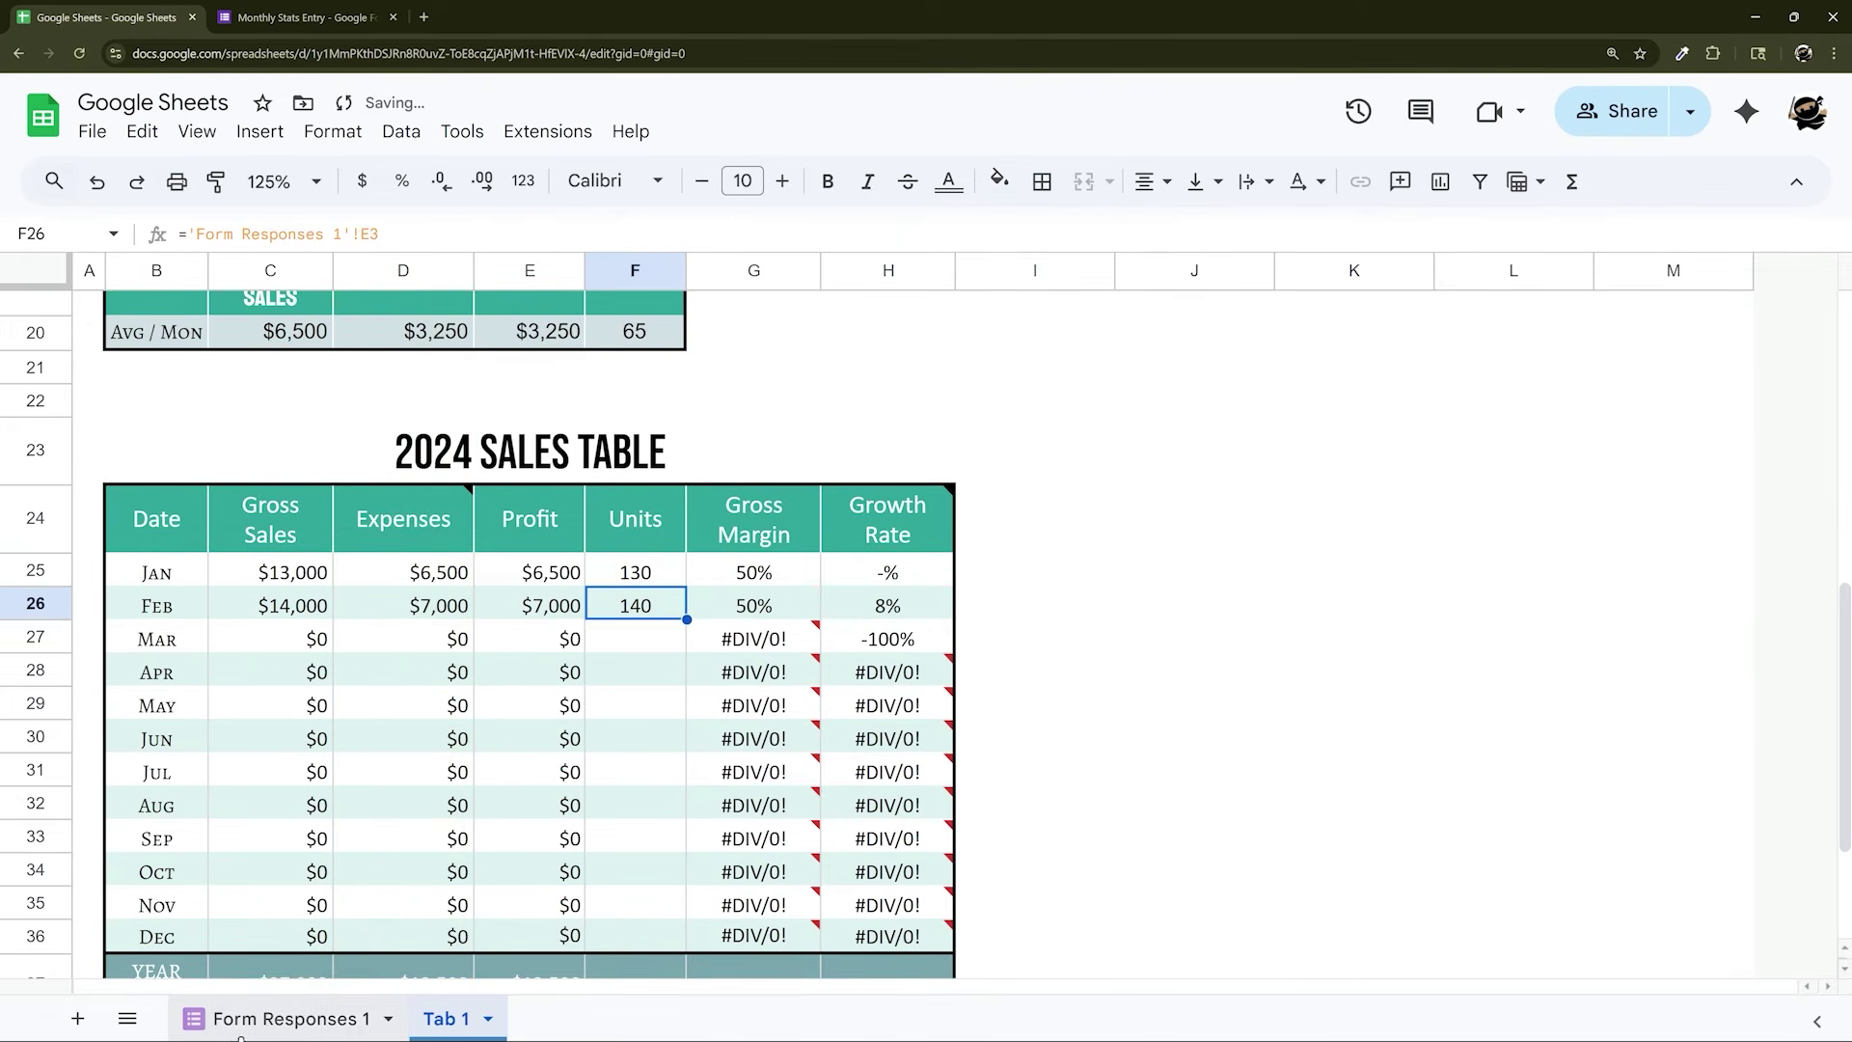
Check the Units column on Form Responses 1, and fill F25's formula down through December in F36 on Tab 1
click(241, 1018)
click(1109, 262)
click(446, 1019)
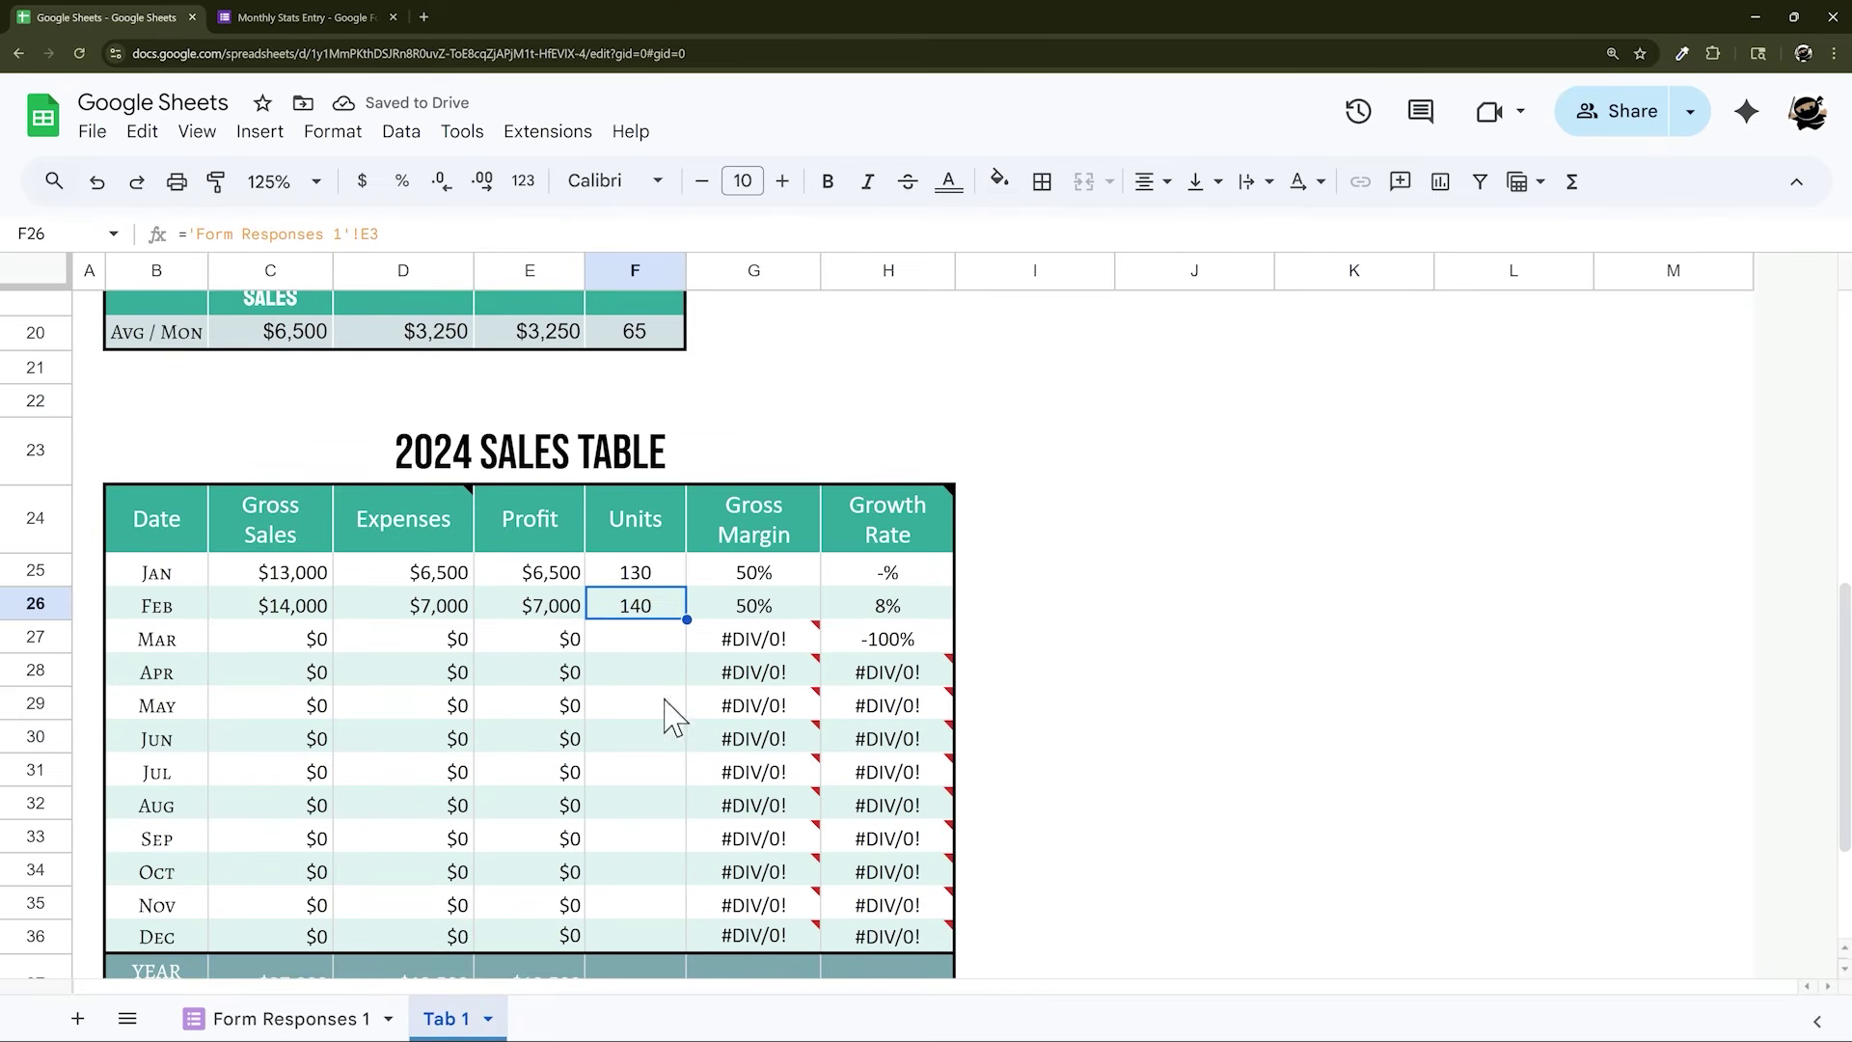
click(656, 572)
drag(686, 585, 666, 940)
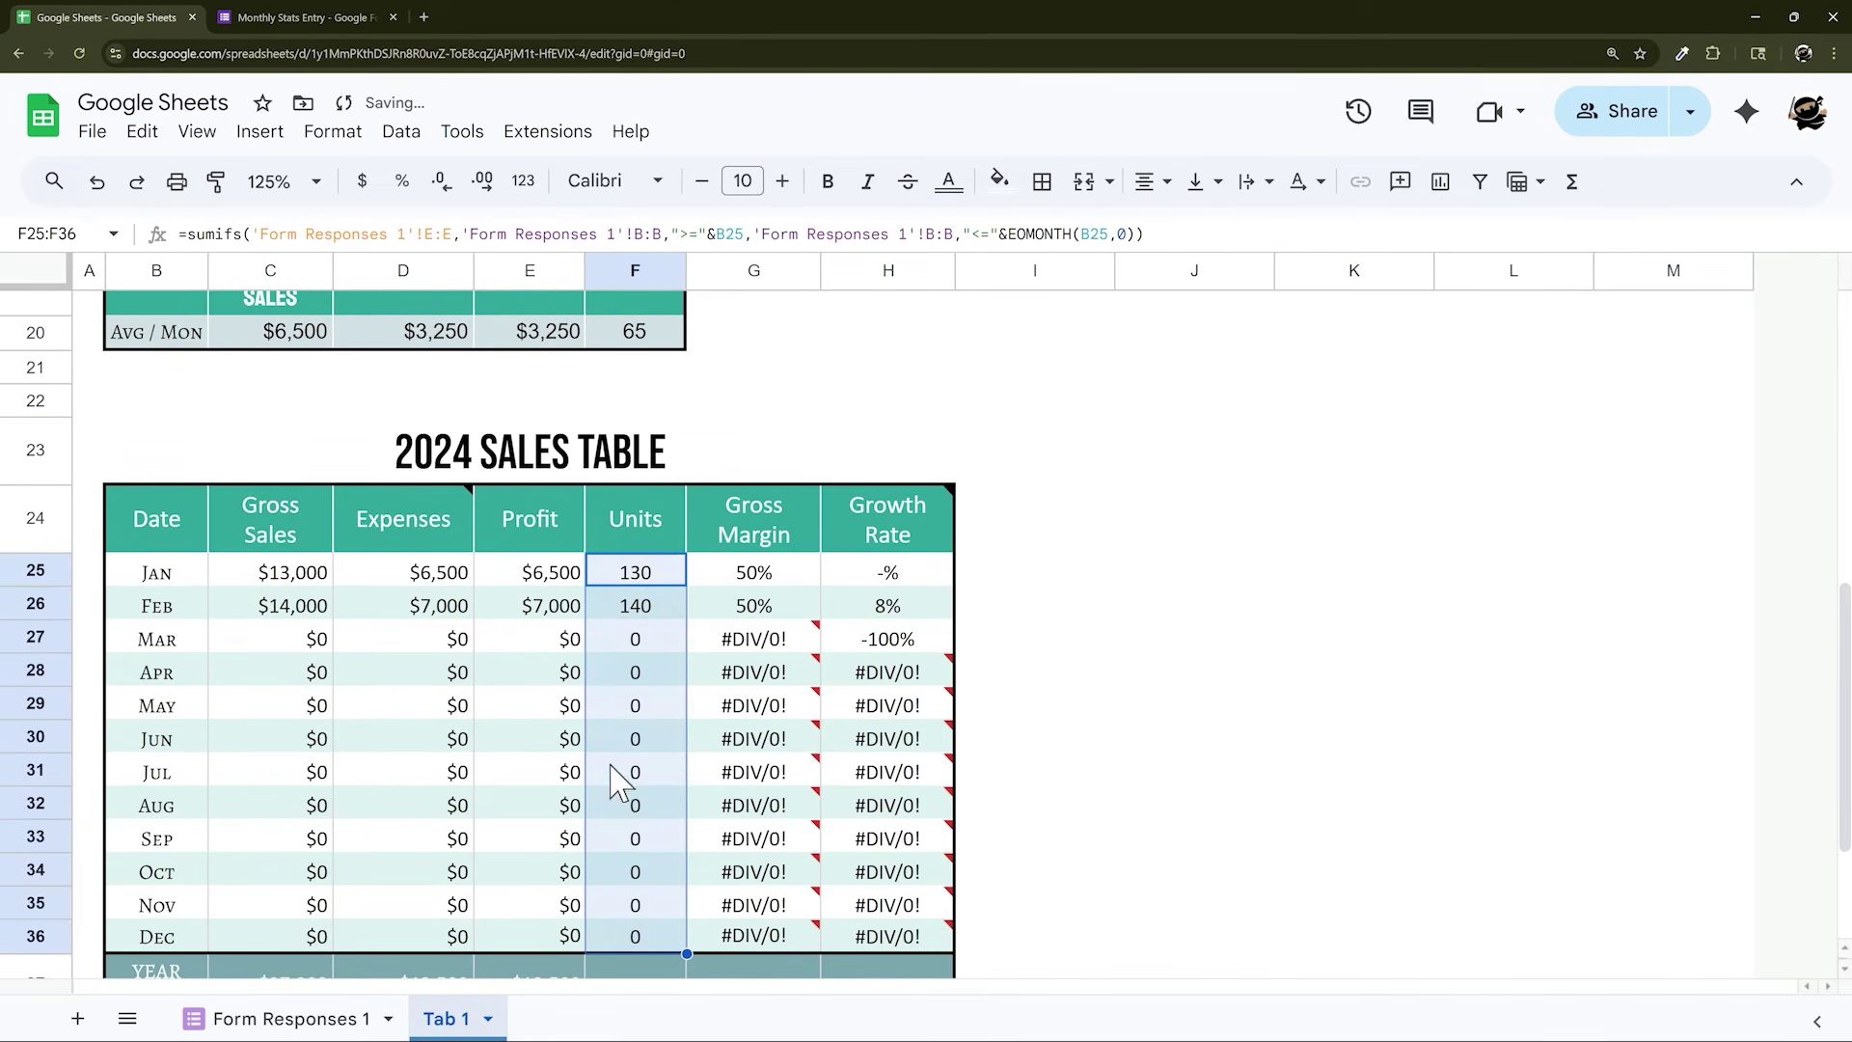
Compare the January and February figures in the 2024 Sales Table with the Form Responses 1 entries, and inspect March's Gross Sales formula
drag(275, 576, 627, 623)
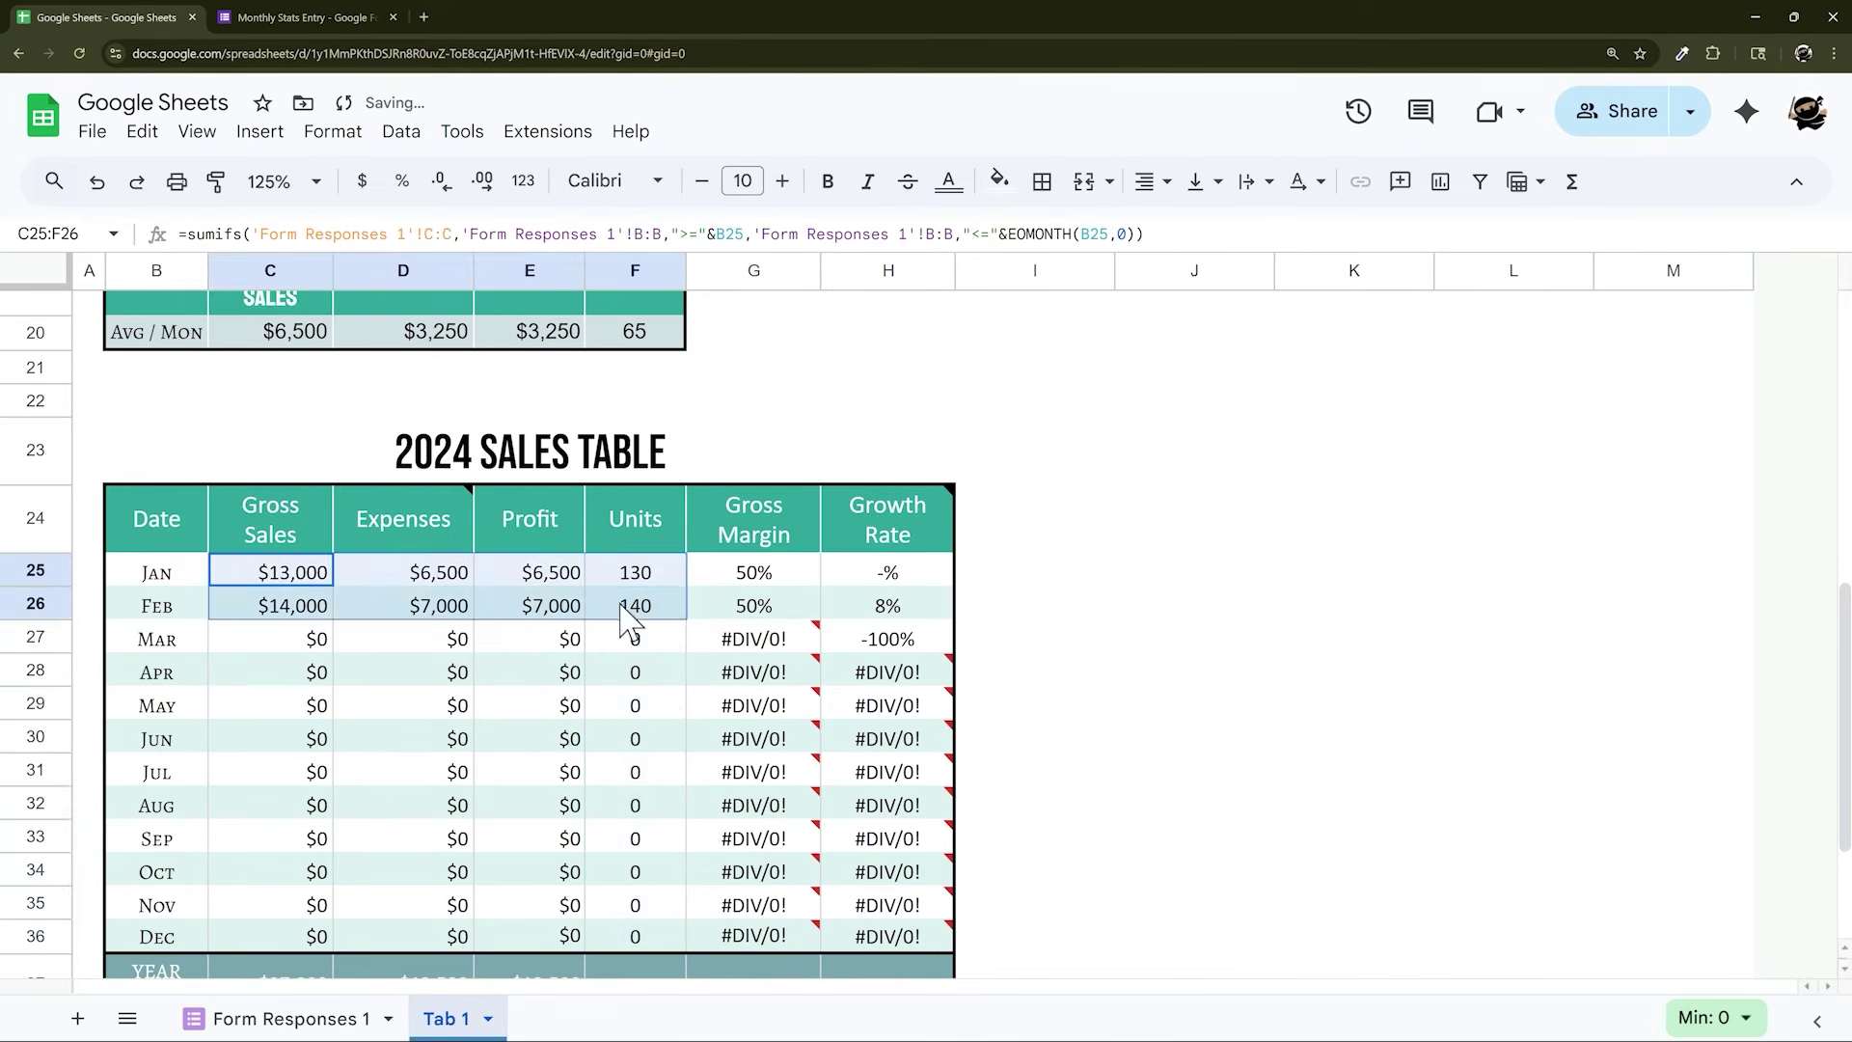
click(294, 1018)
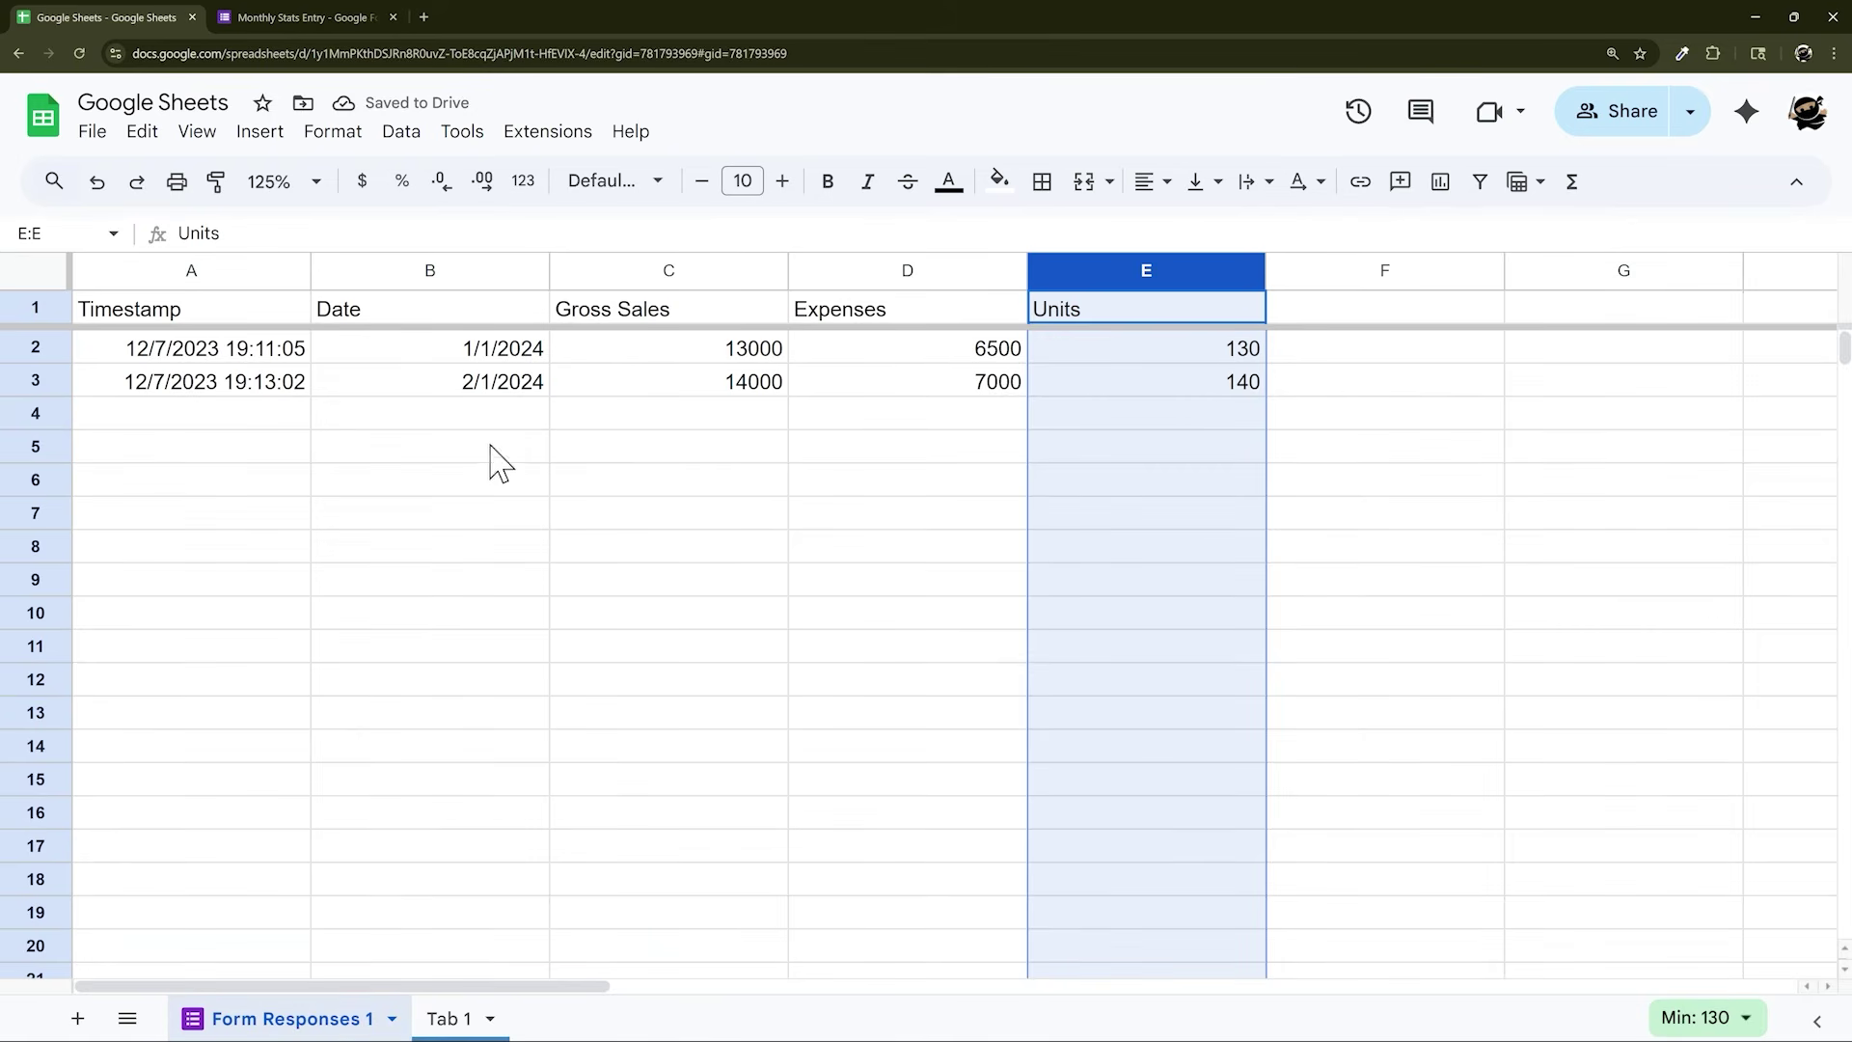
drag(503, 359, 1166, 425)
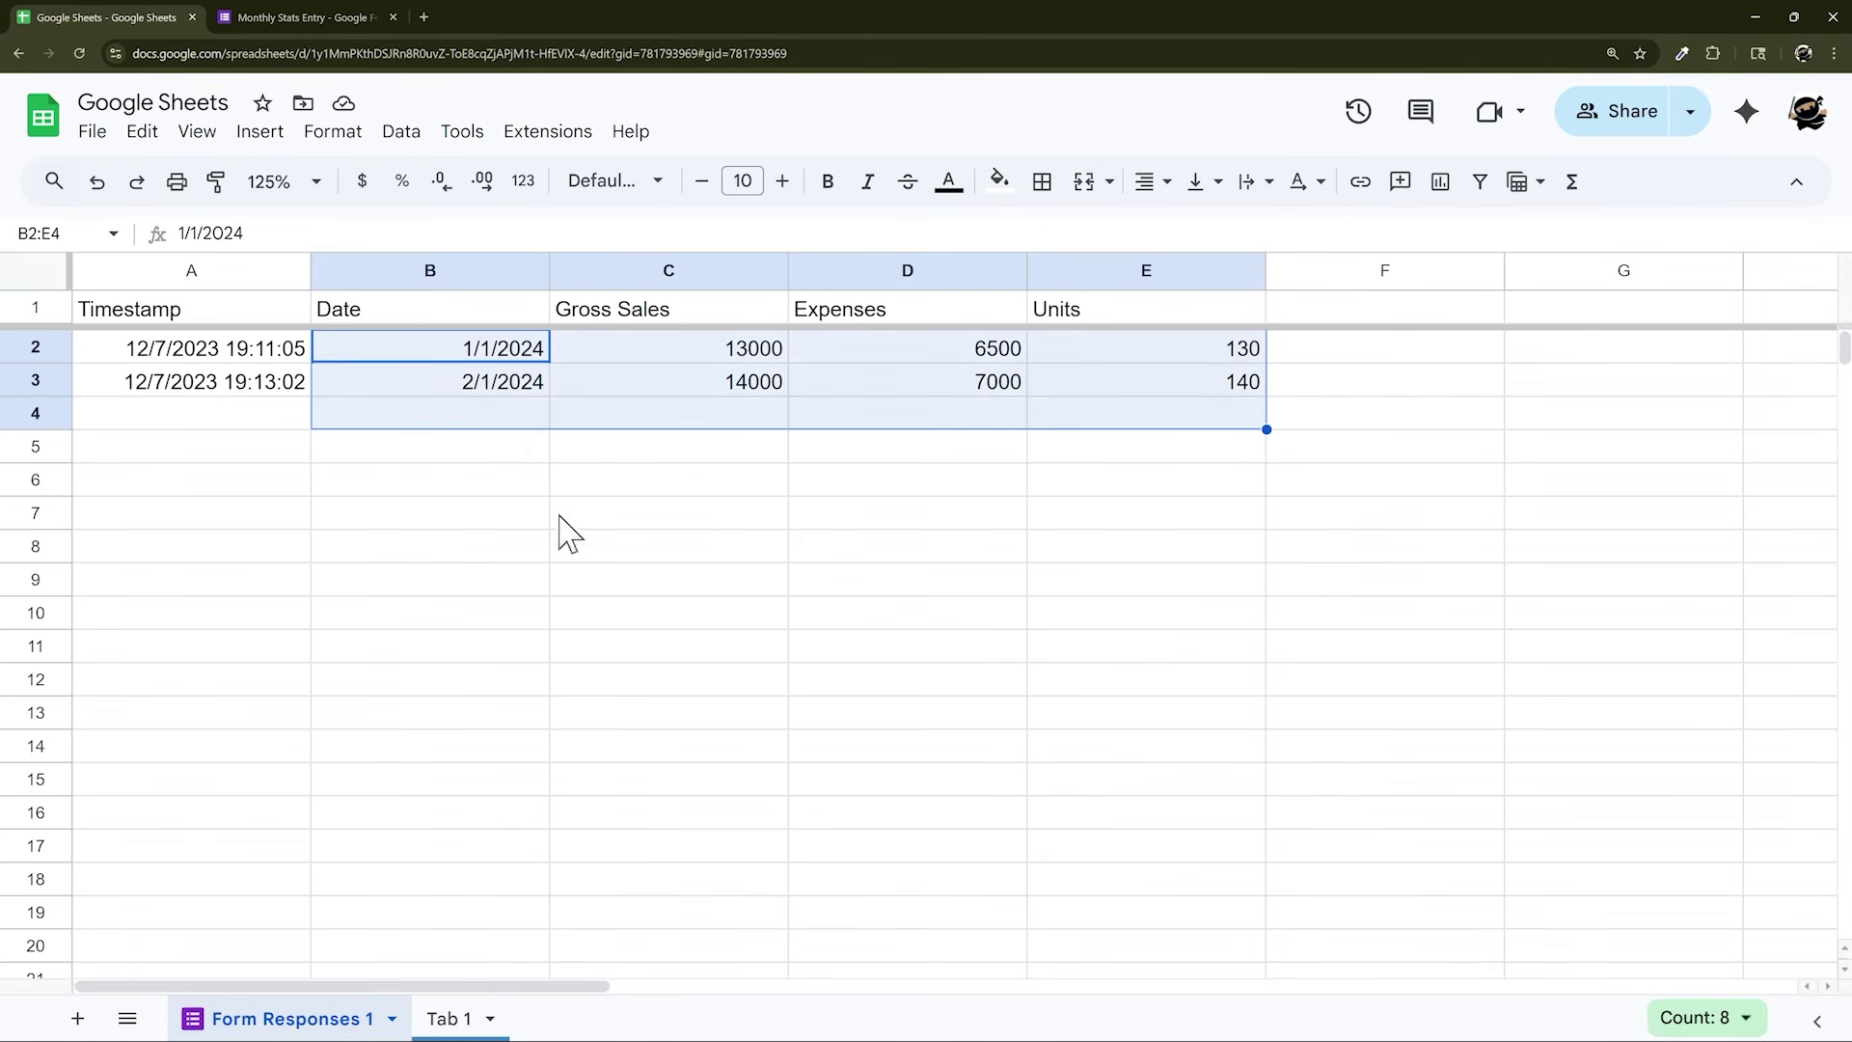
click(453, 1018)
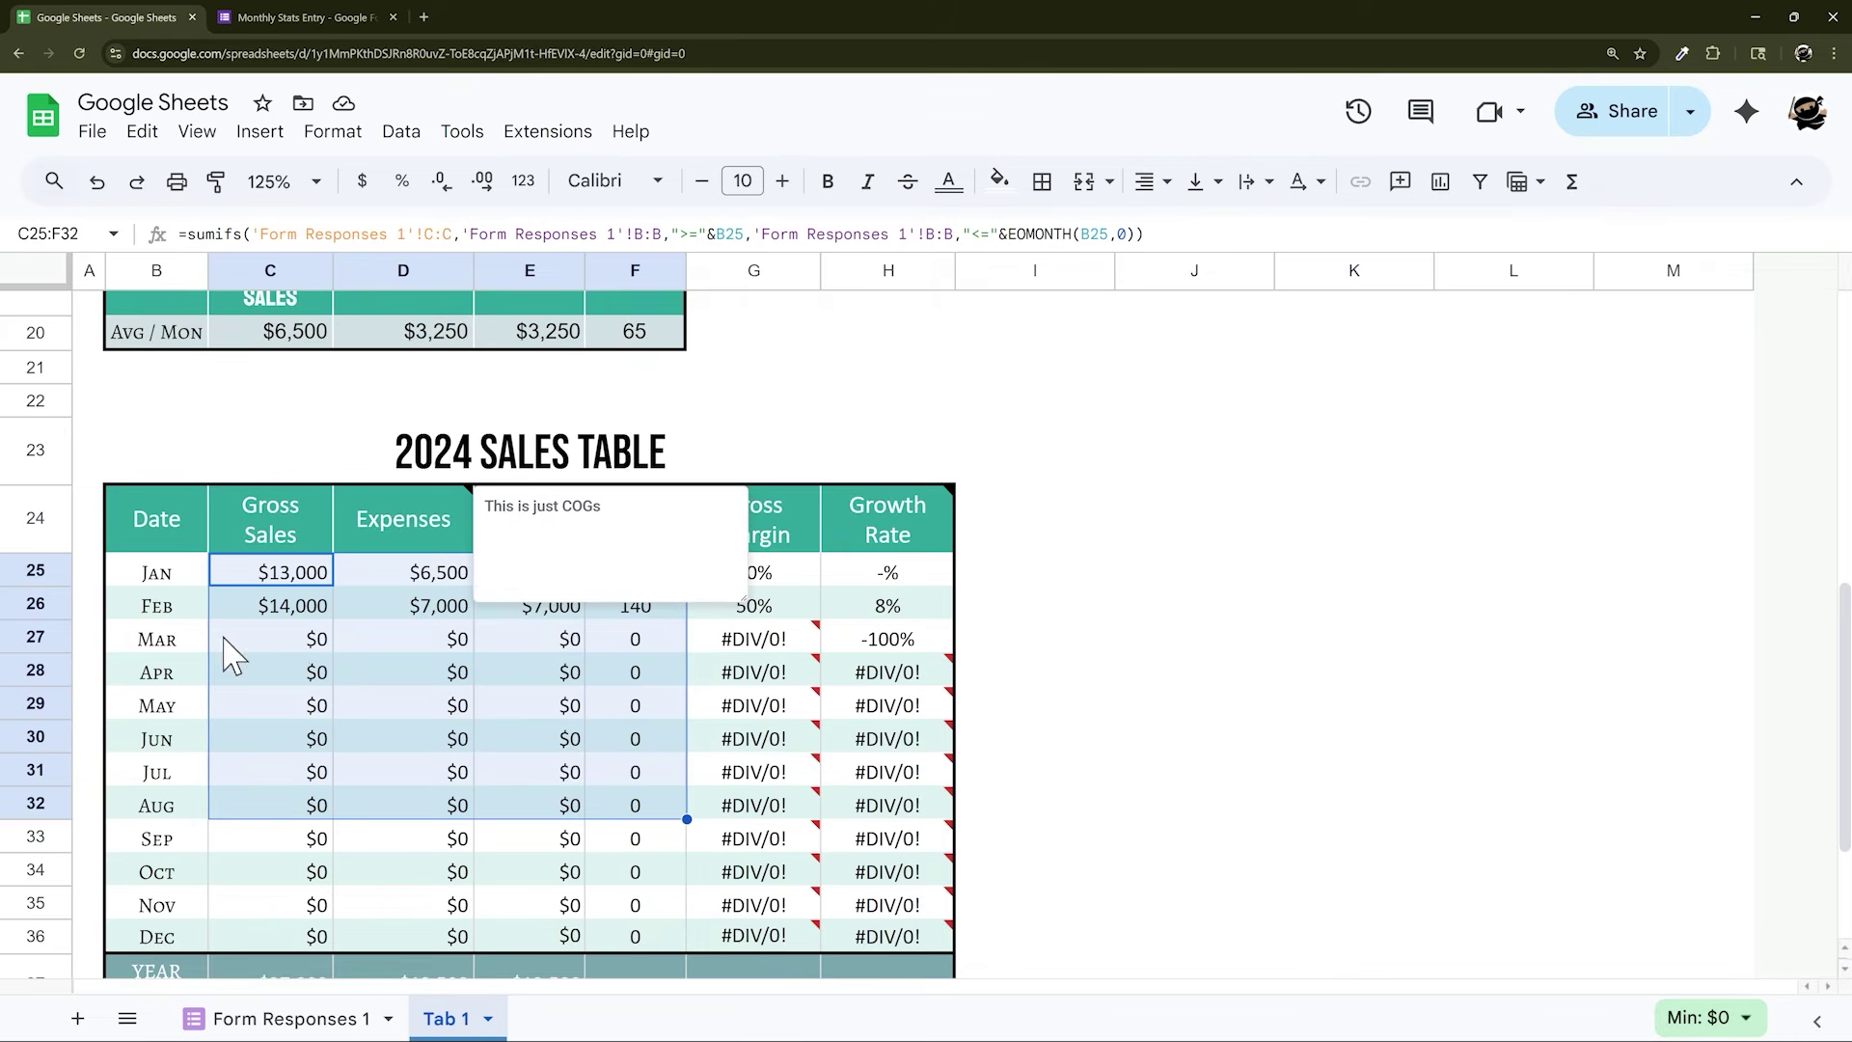
click(272, 675)
click(275, 641)
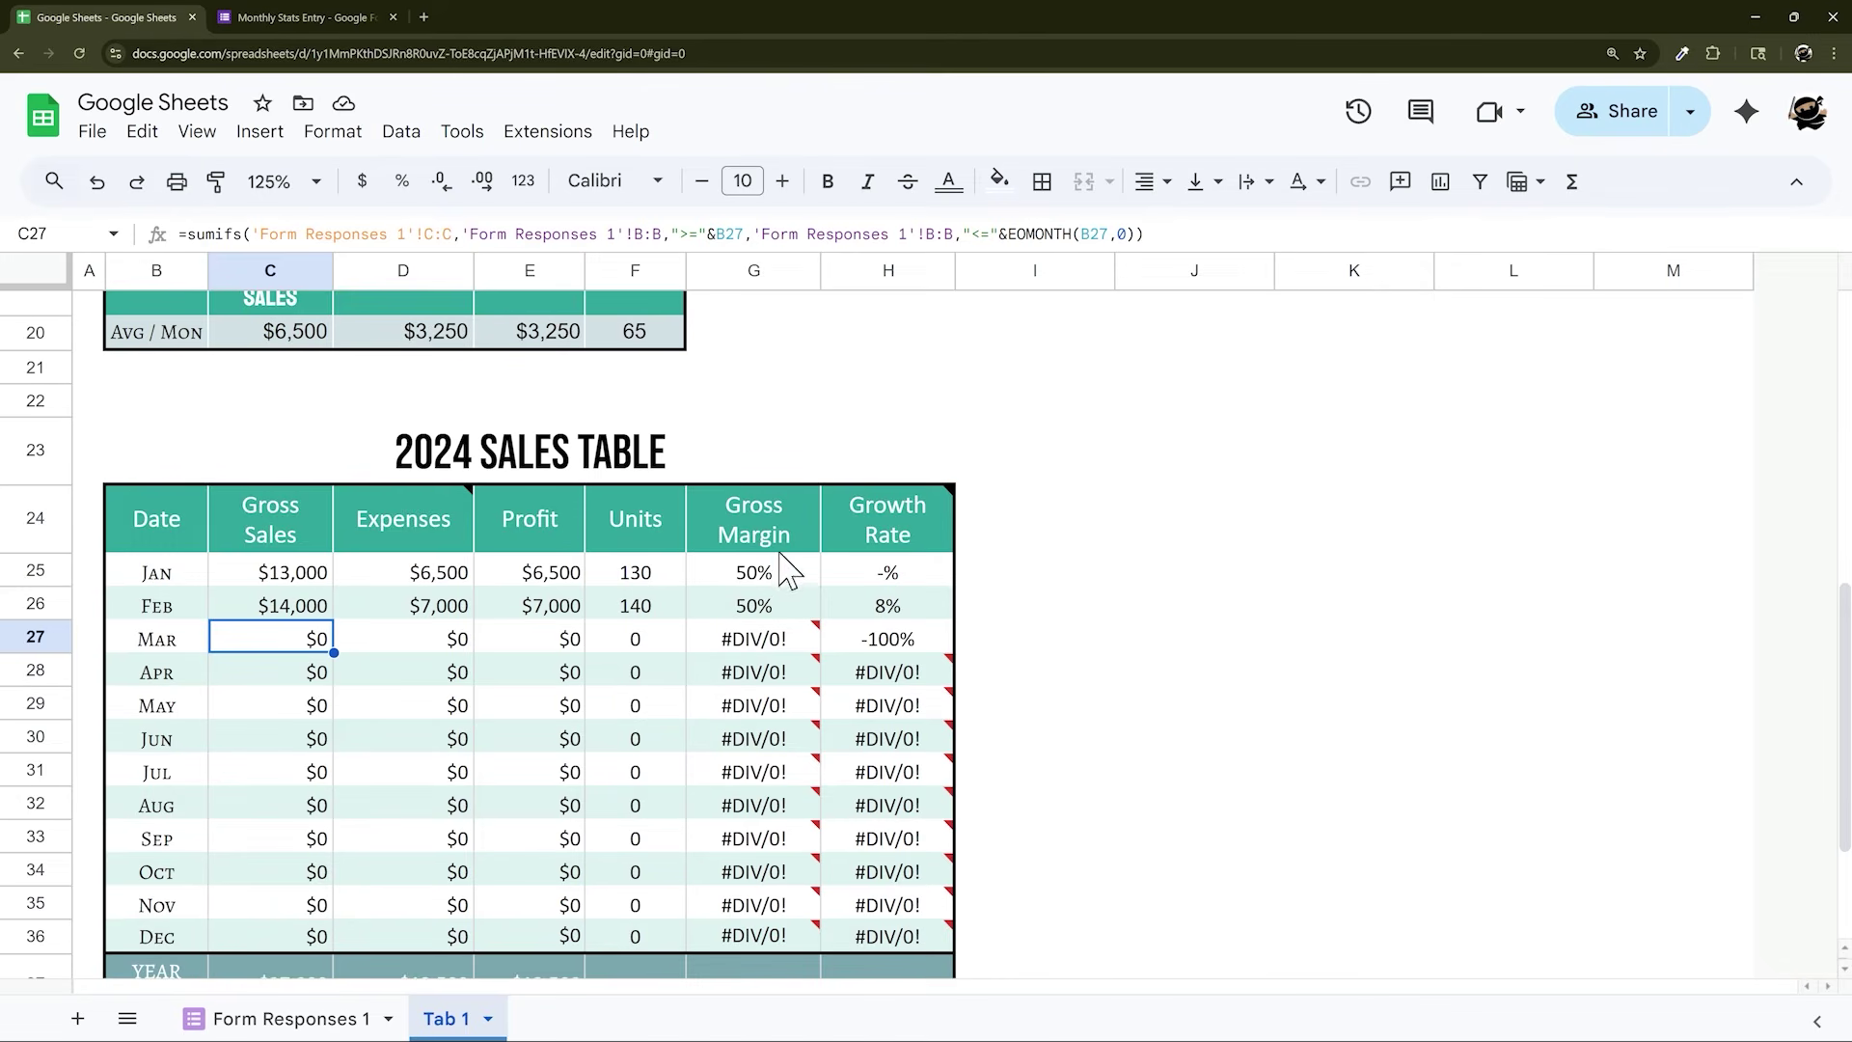
Change January's Gross Margin formula in G25 to =IFERROR(E25/C25,"-") and fill it down through December in G36
click(777, 640)
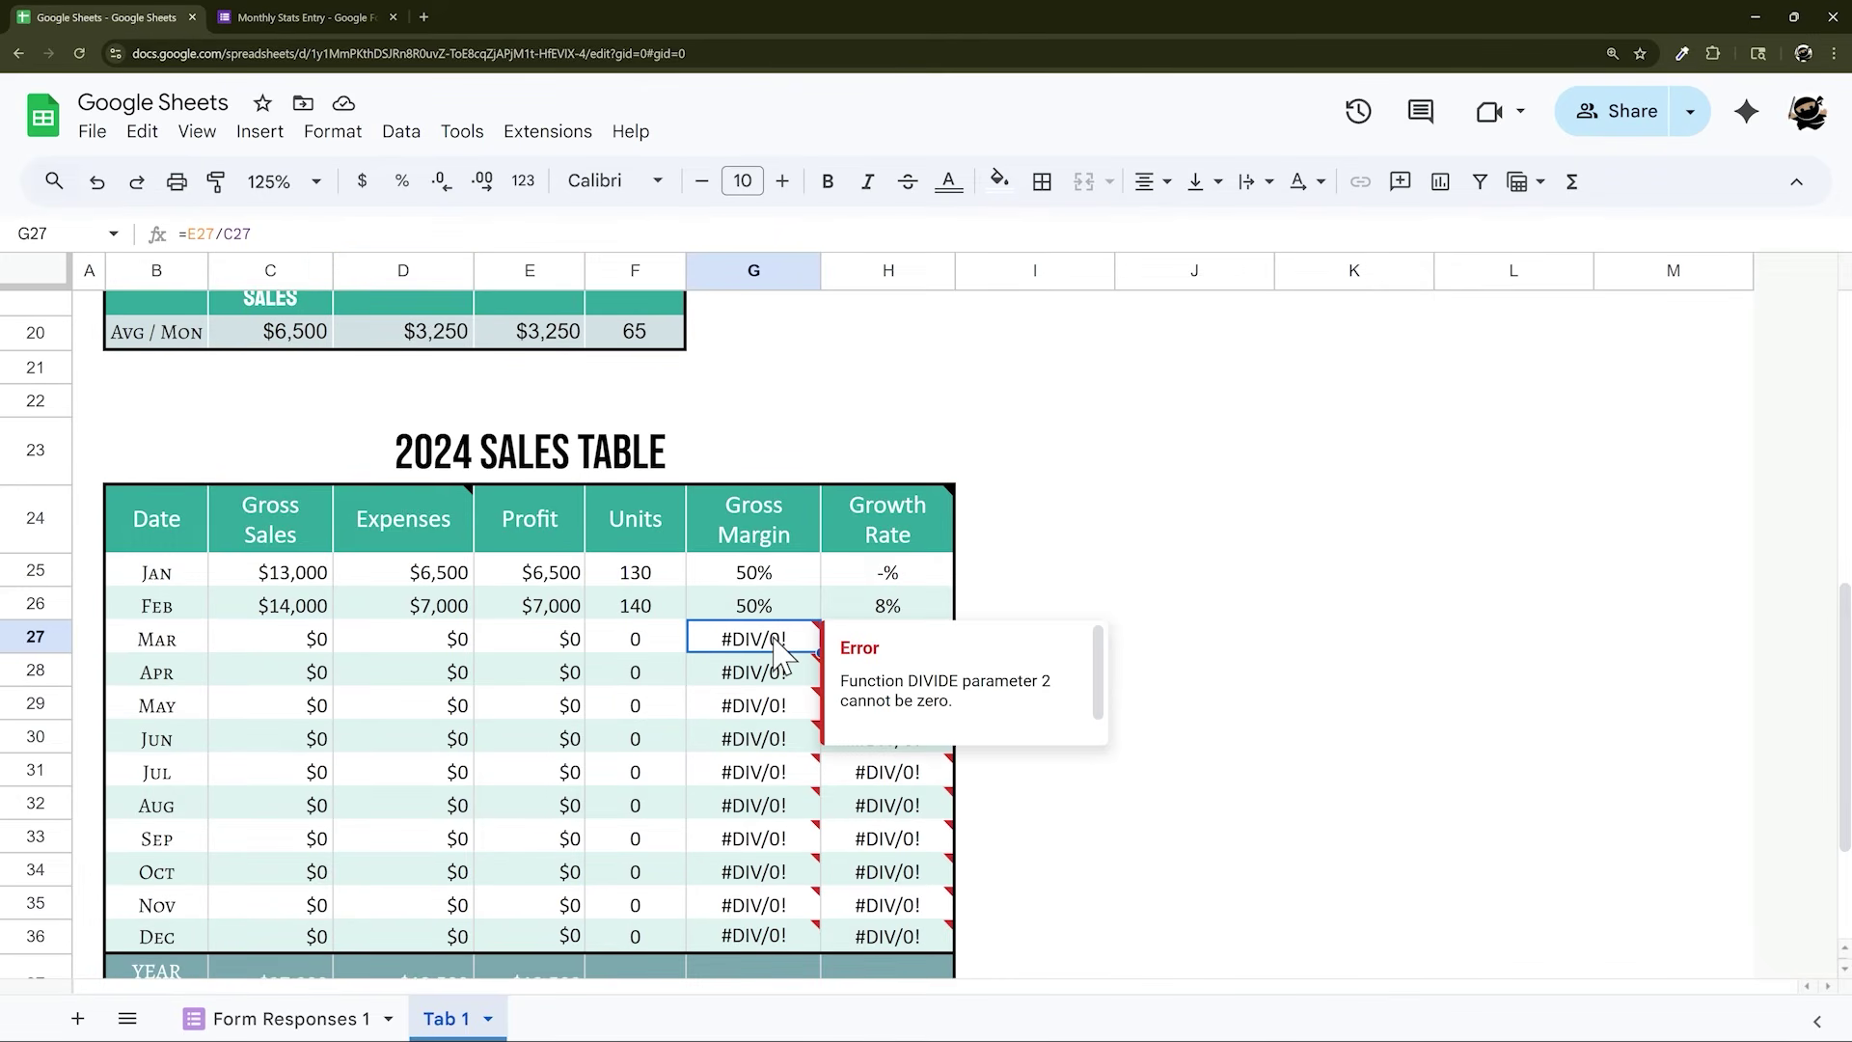
click(754, 575)
click(208, 231)
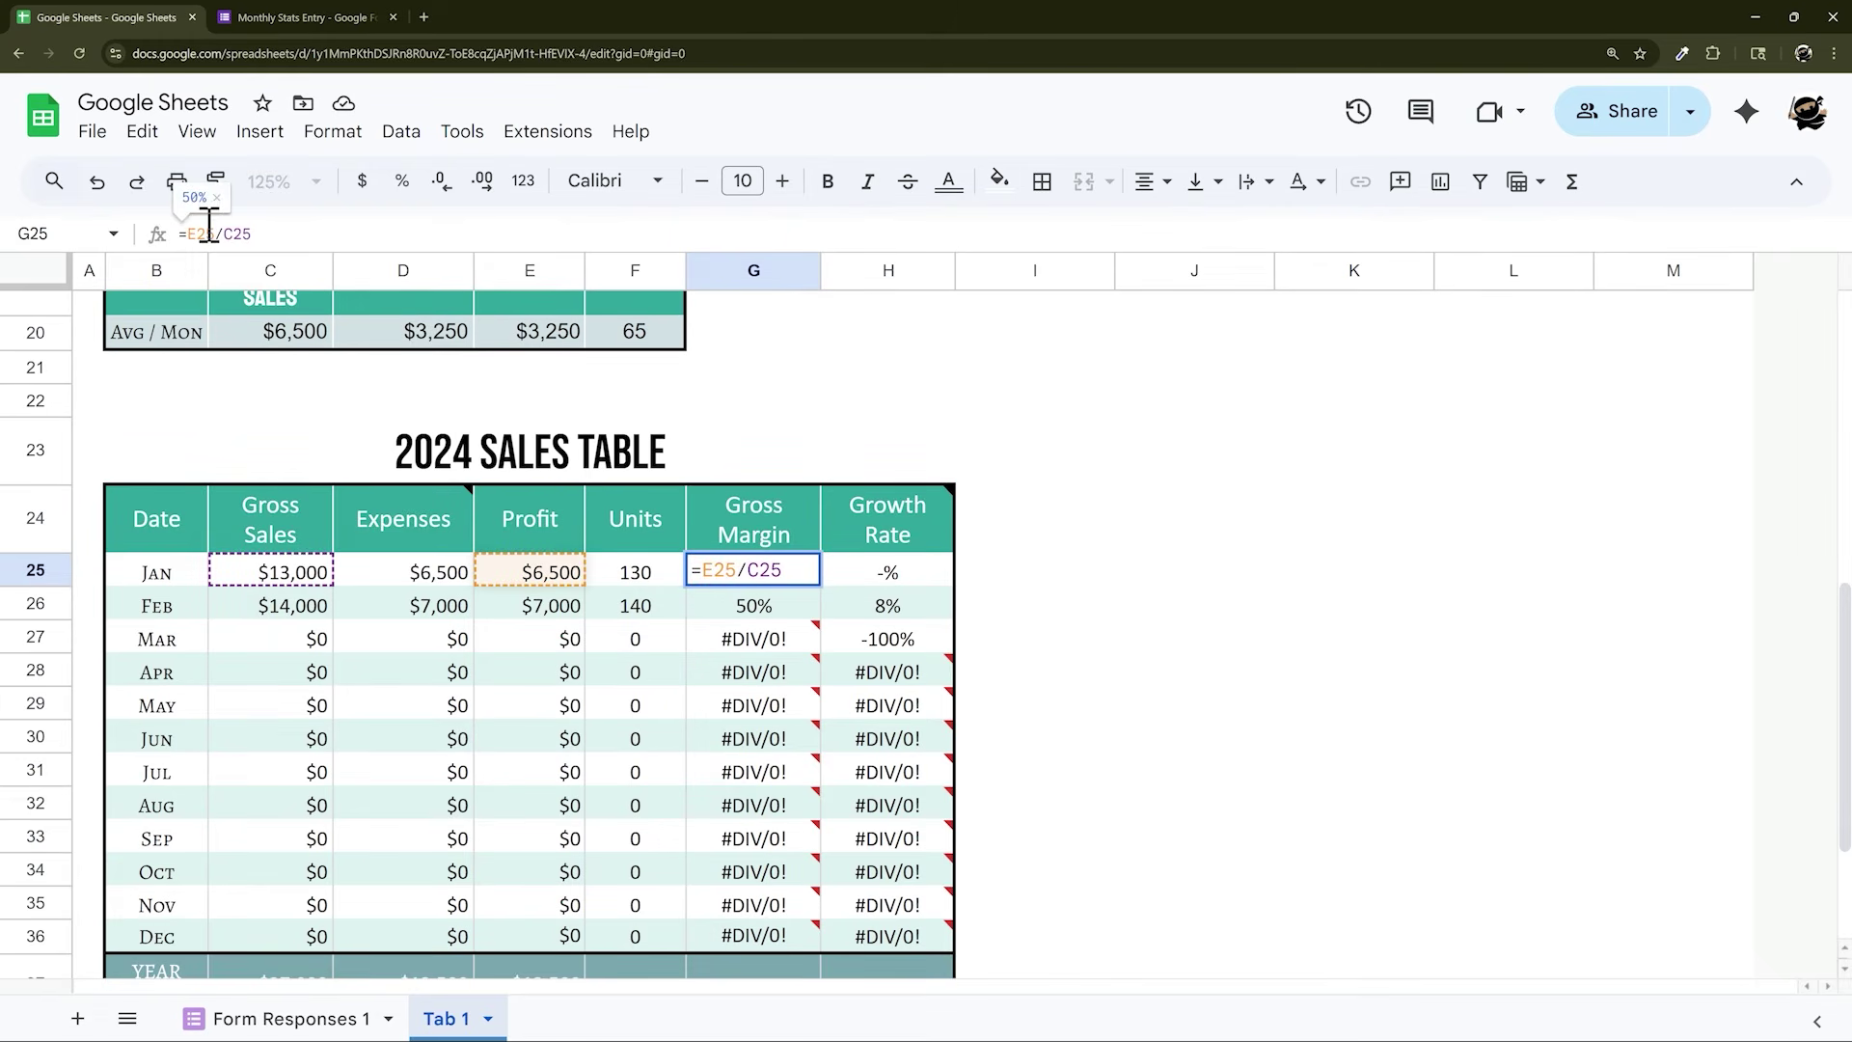
text(IFERROR()
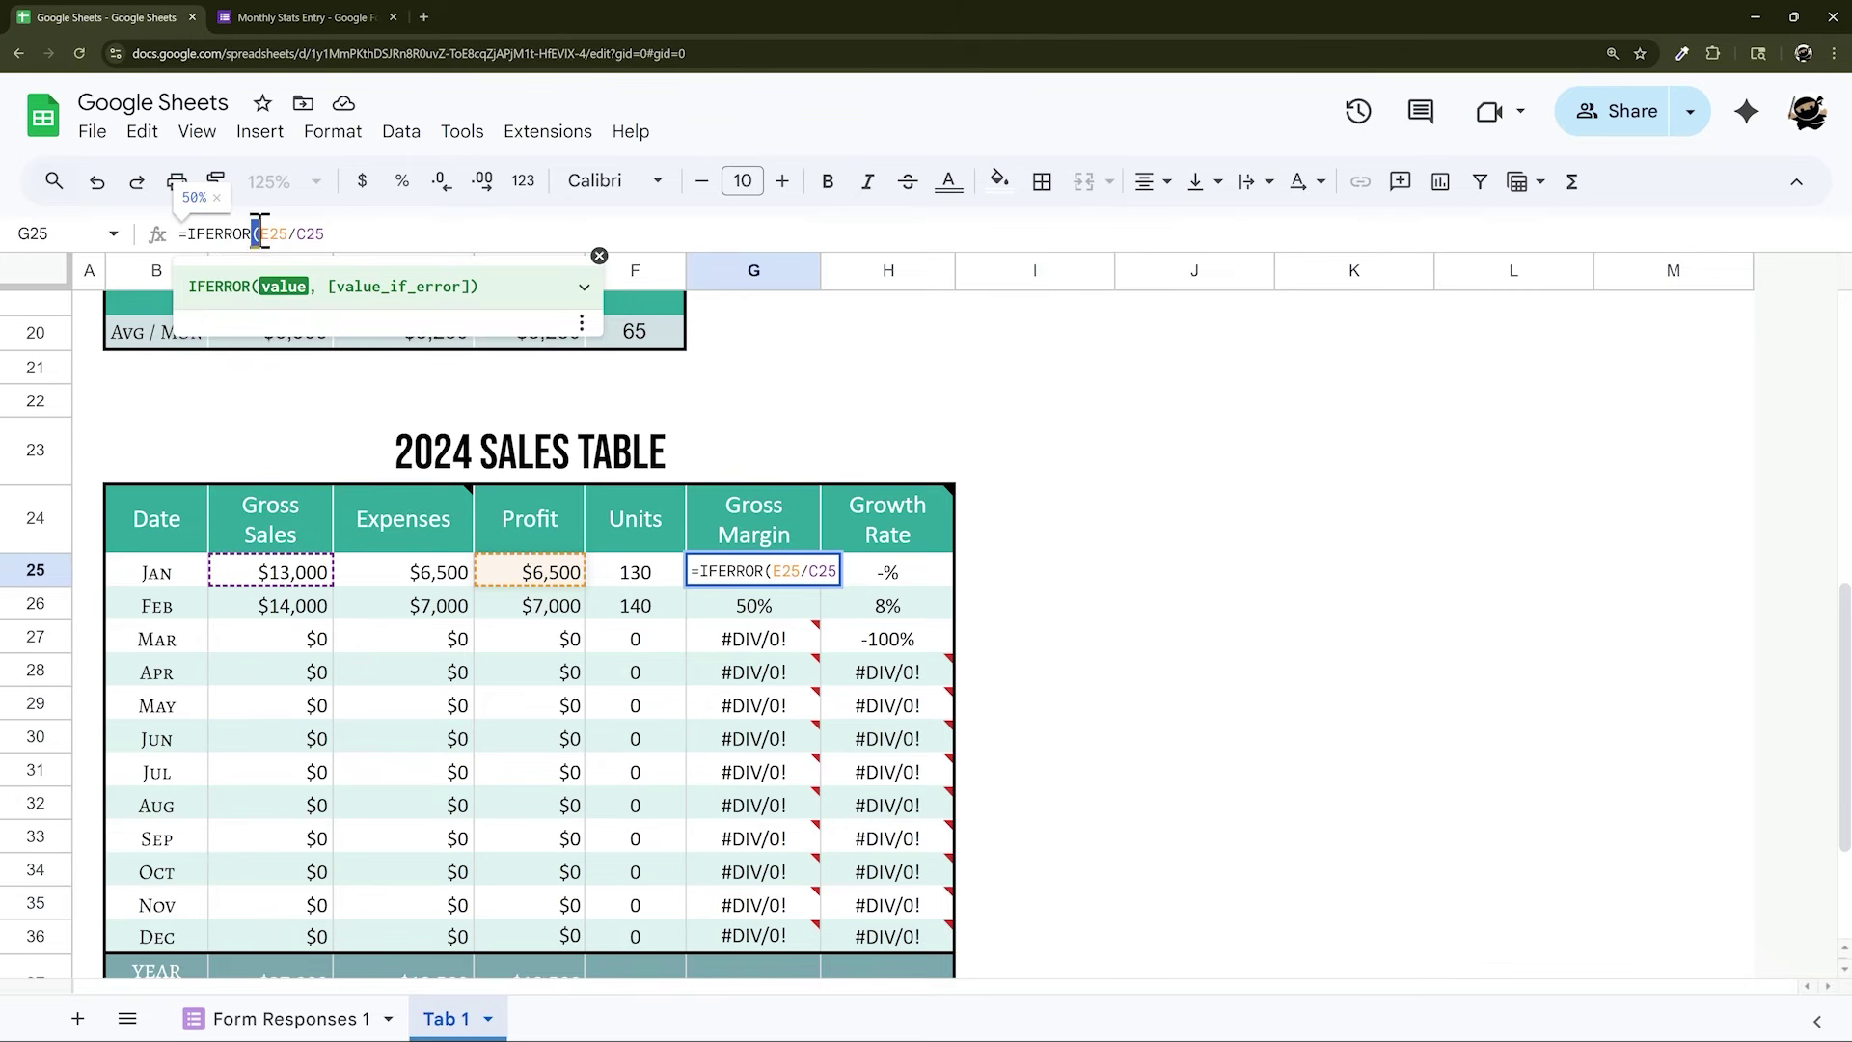
click(343, 232)
text(,"-)
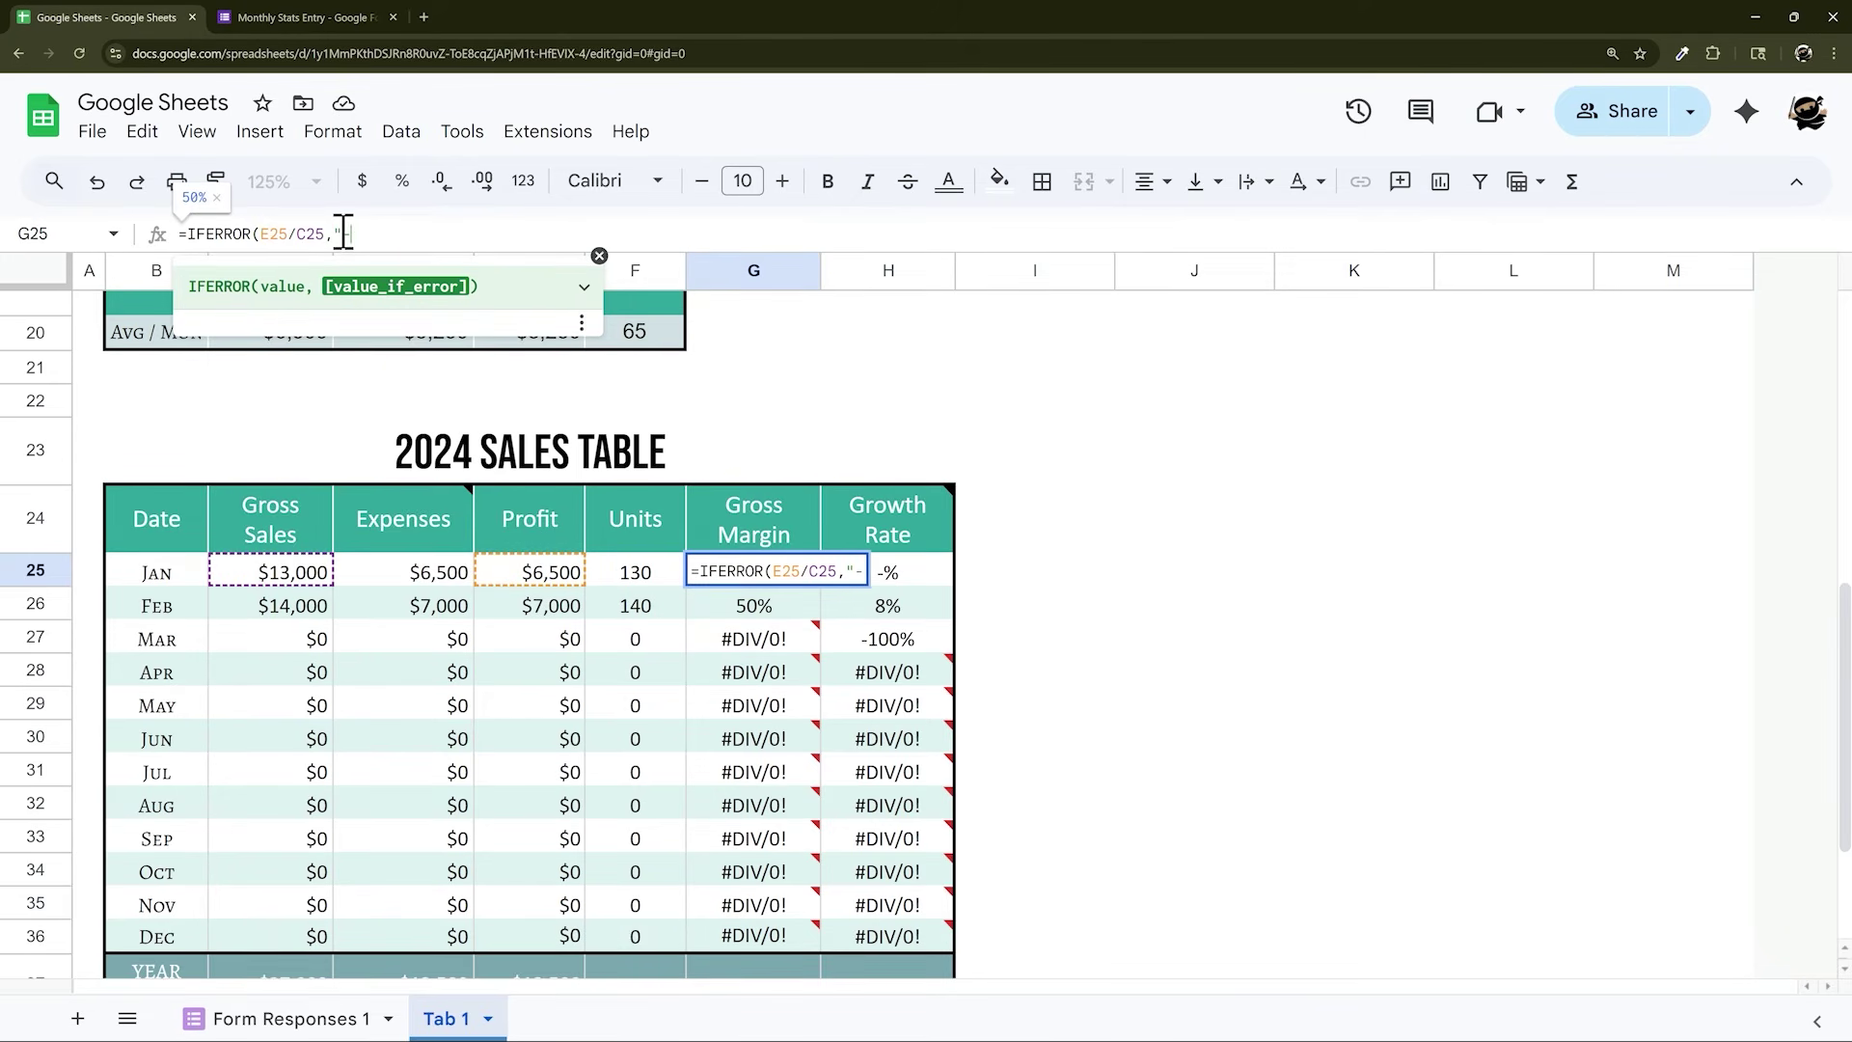
text("))
key(Return)
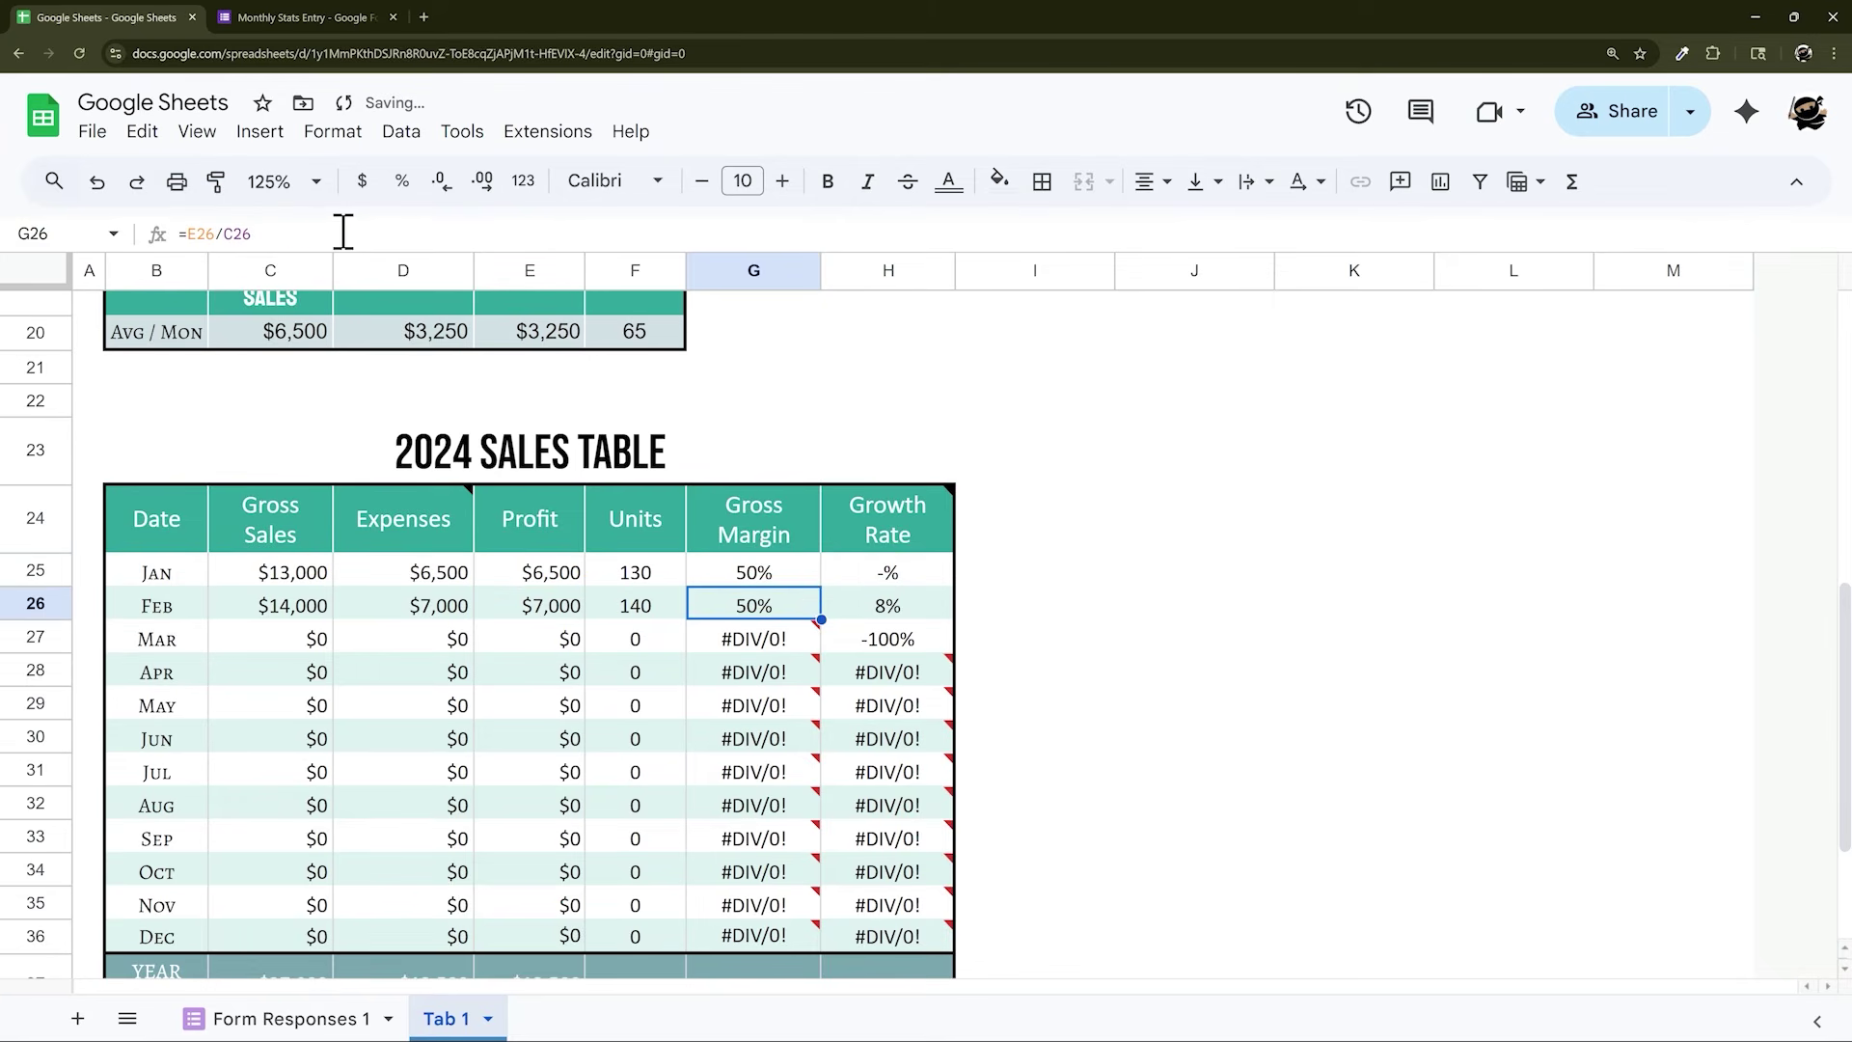
click(800, 577)
drag(822, 586, 785, 931)
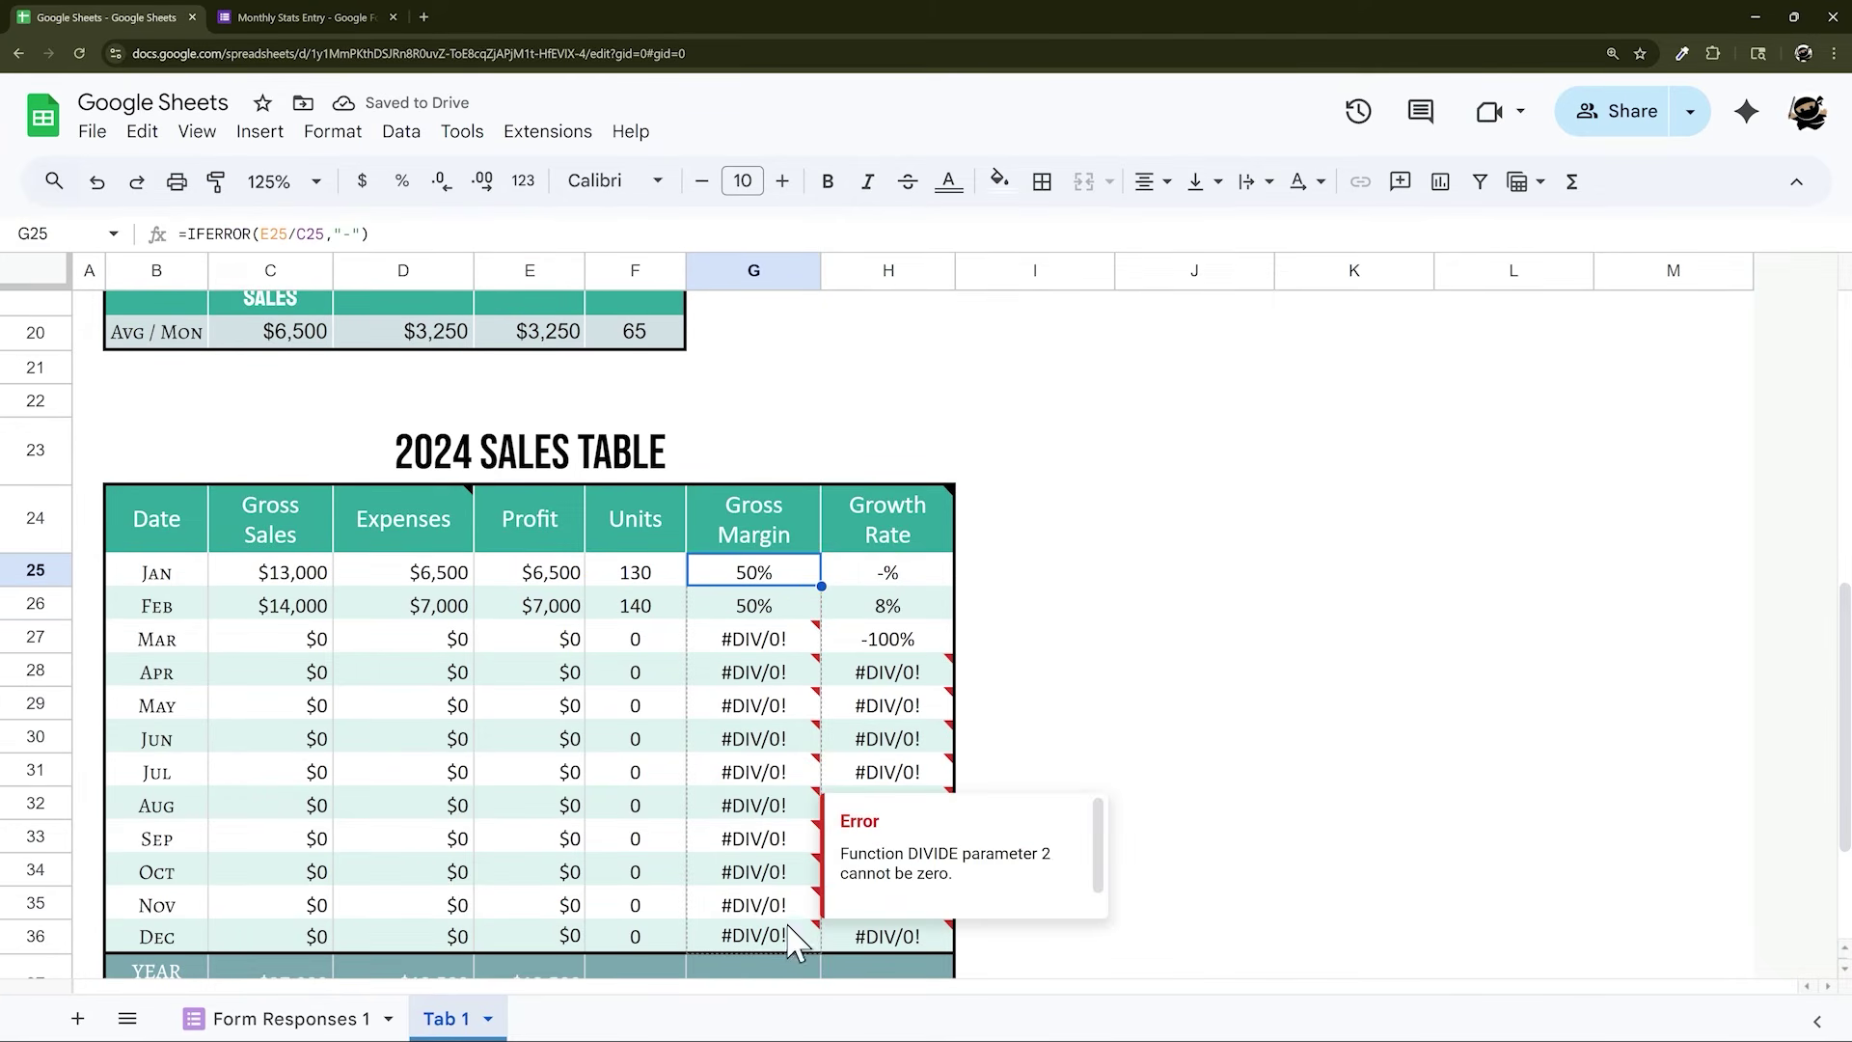
Wrap February's Growth Rate formula in H26 with IFERROR so it reads =IFERROR((C26-C25)/C25,"-")
click(918, 606)
click(906, 577)
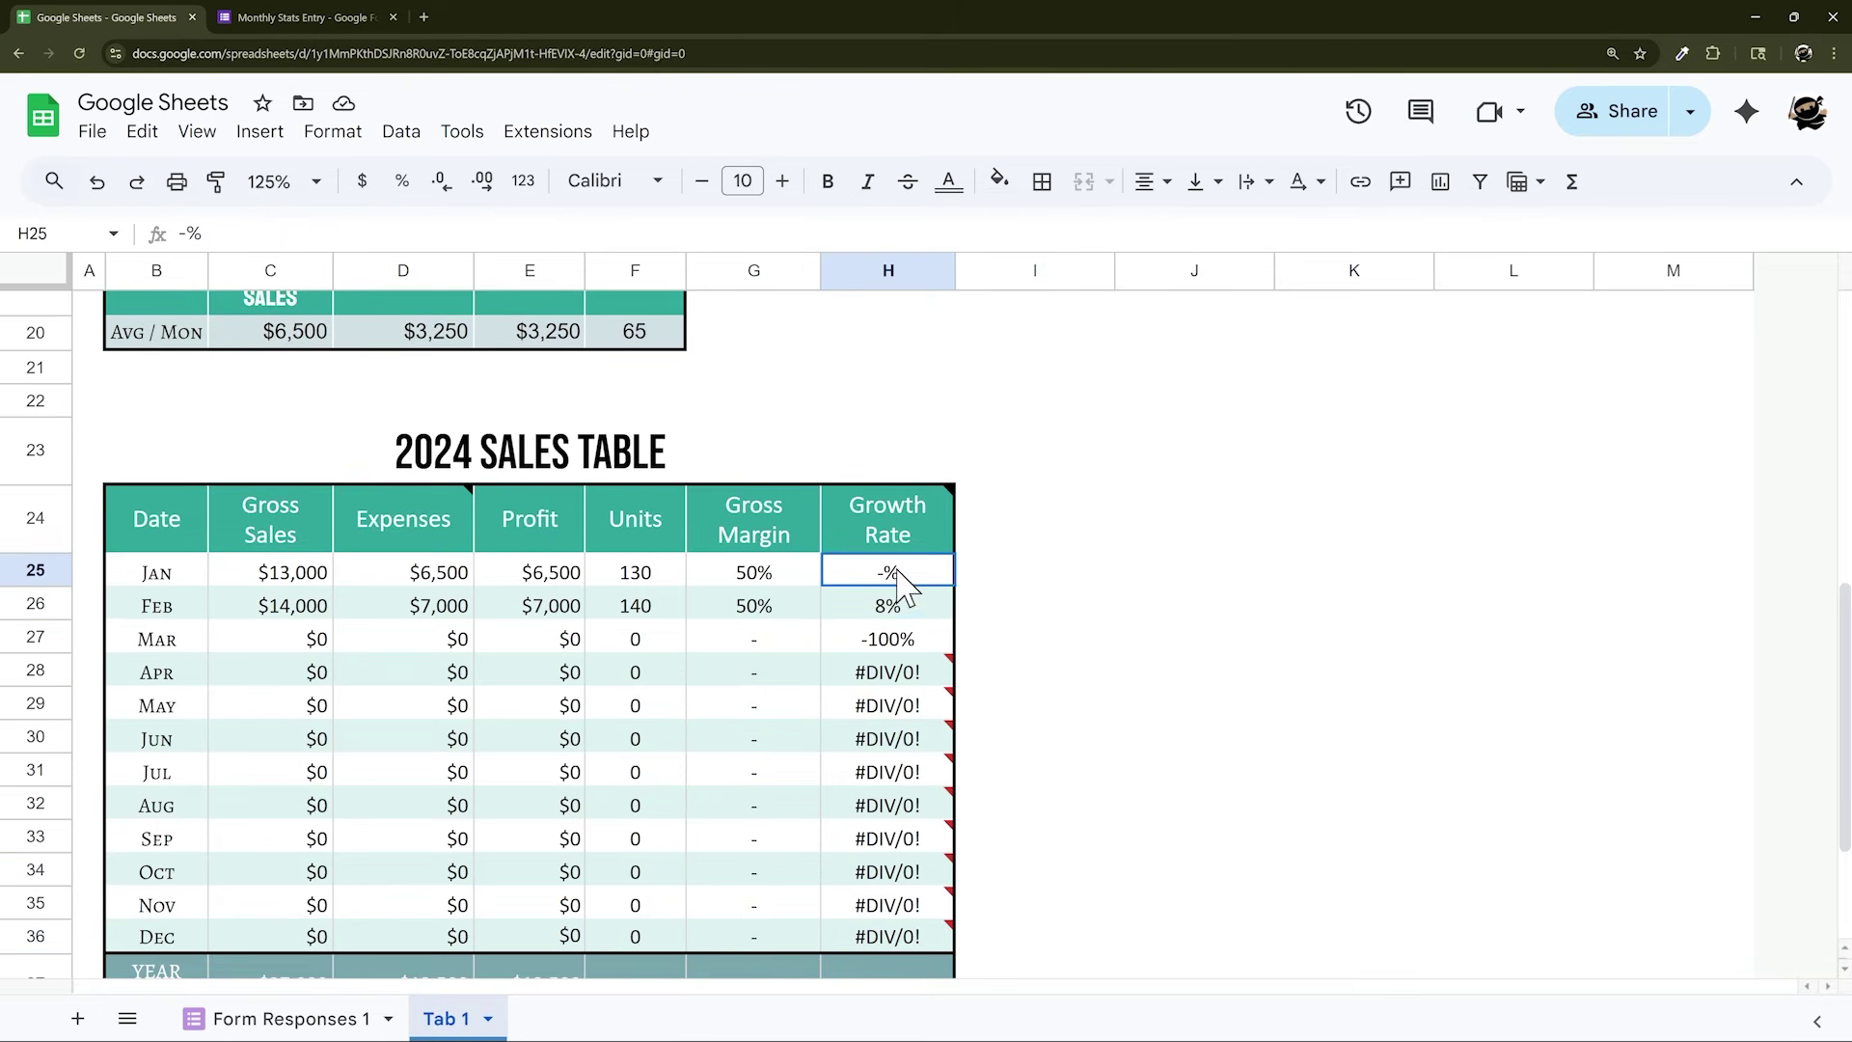
double_click(197, 236)
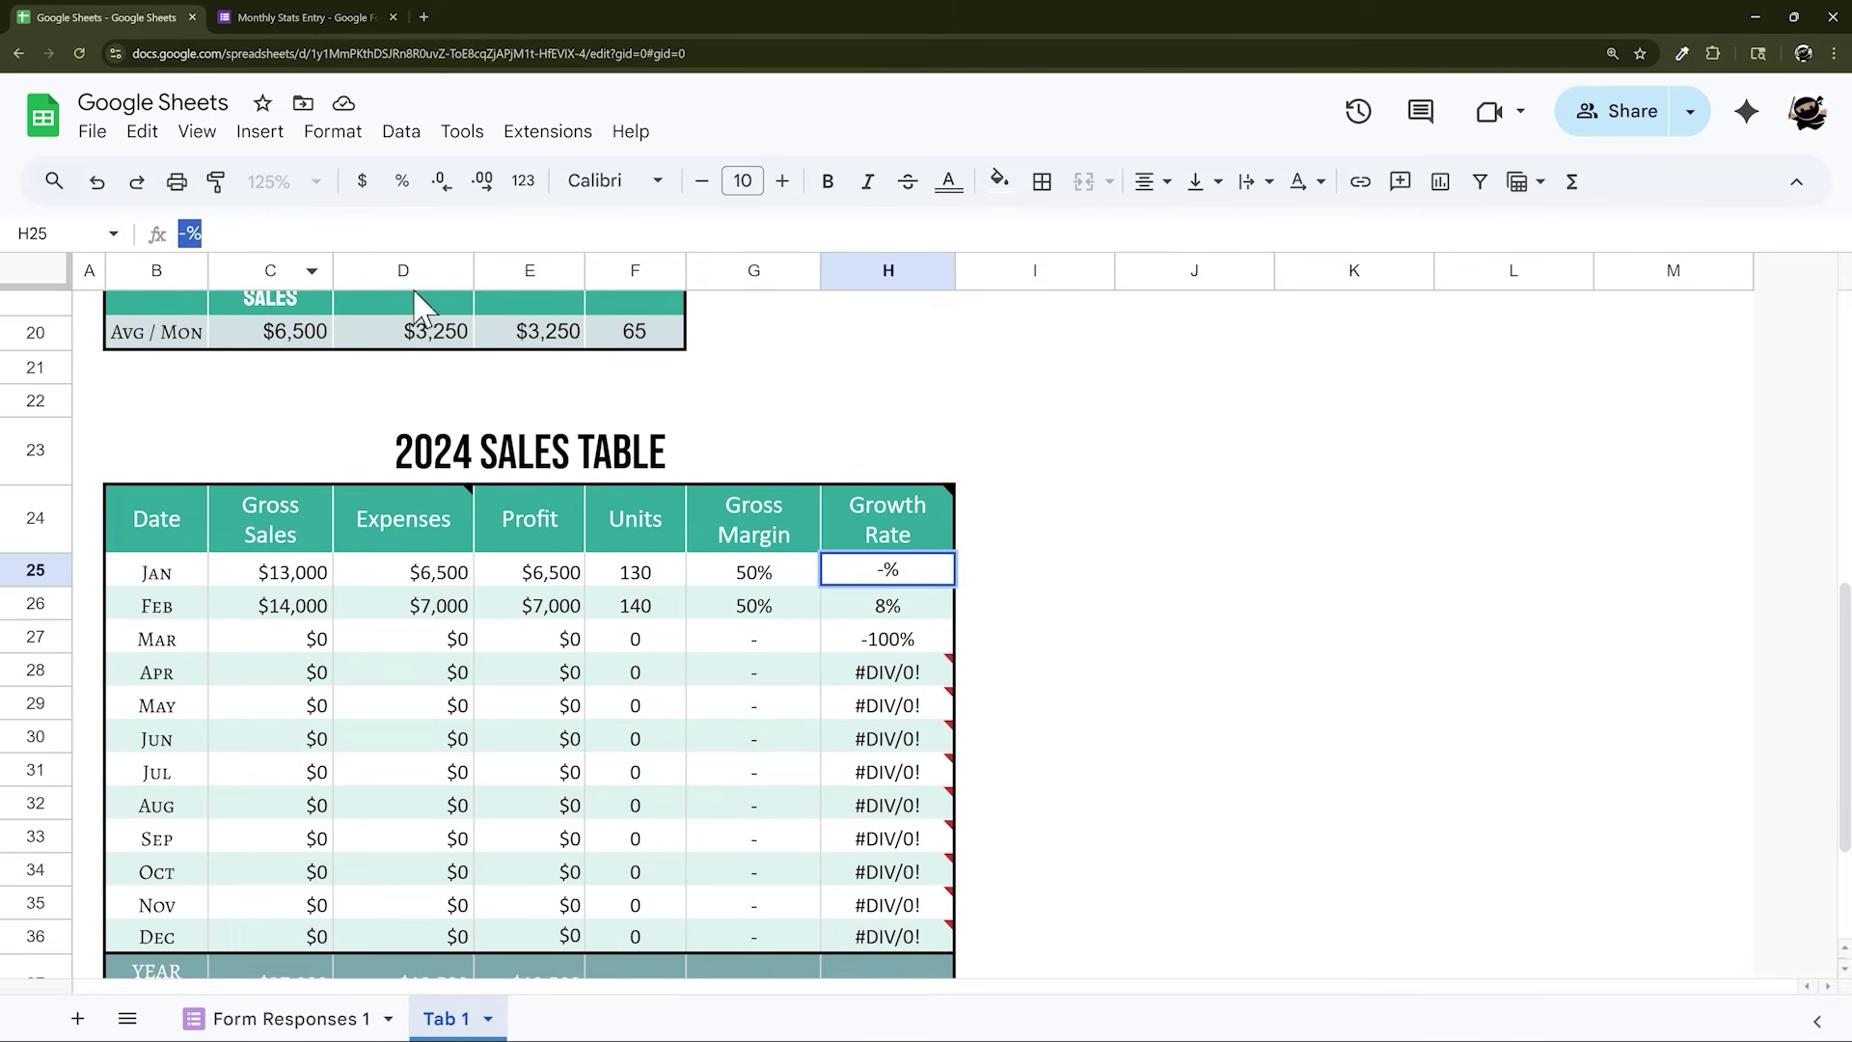
click(917, 608)
click(194, 235)
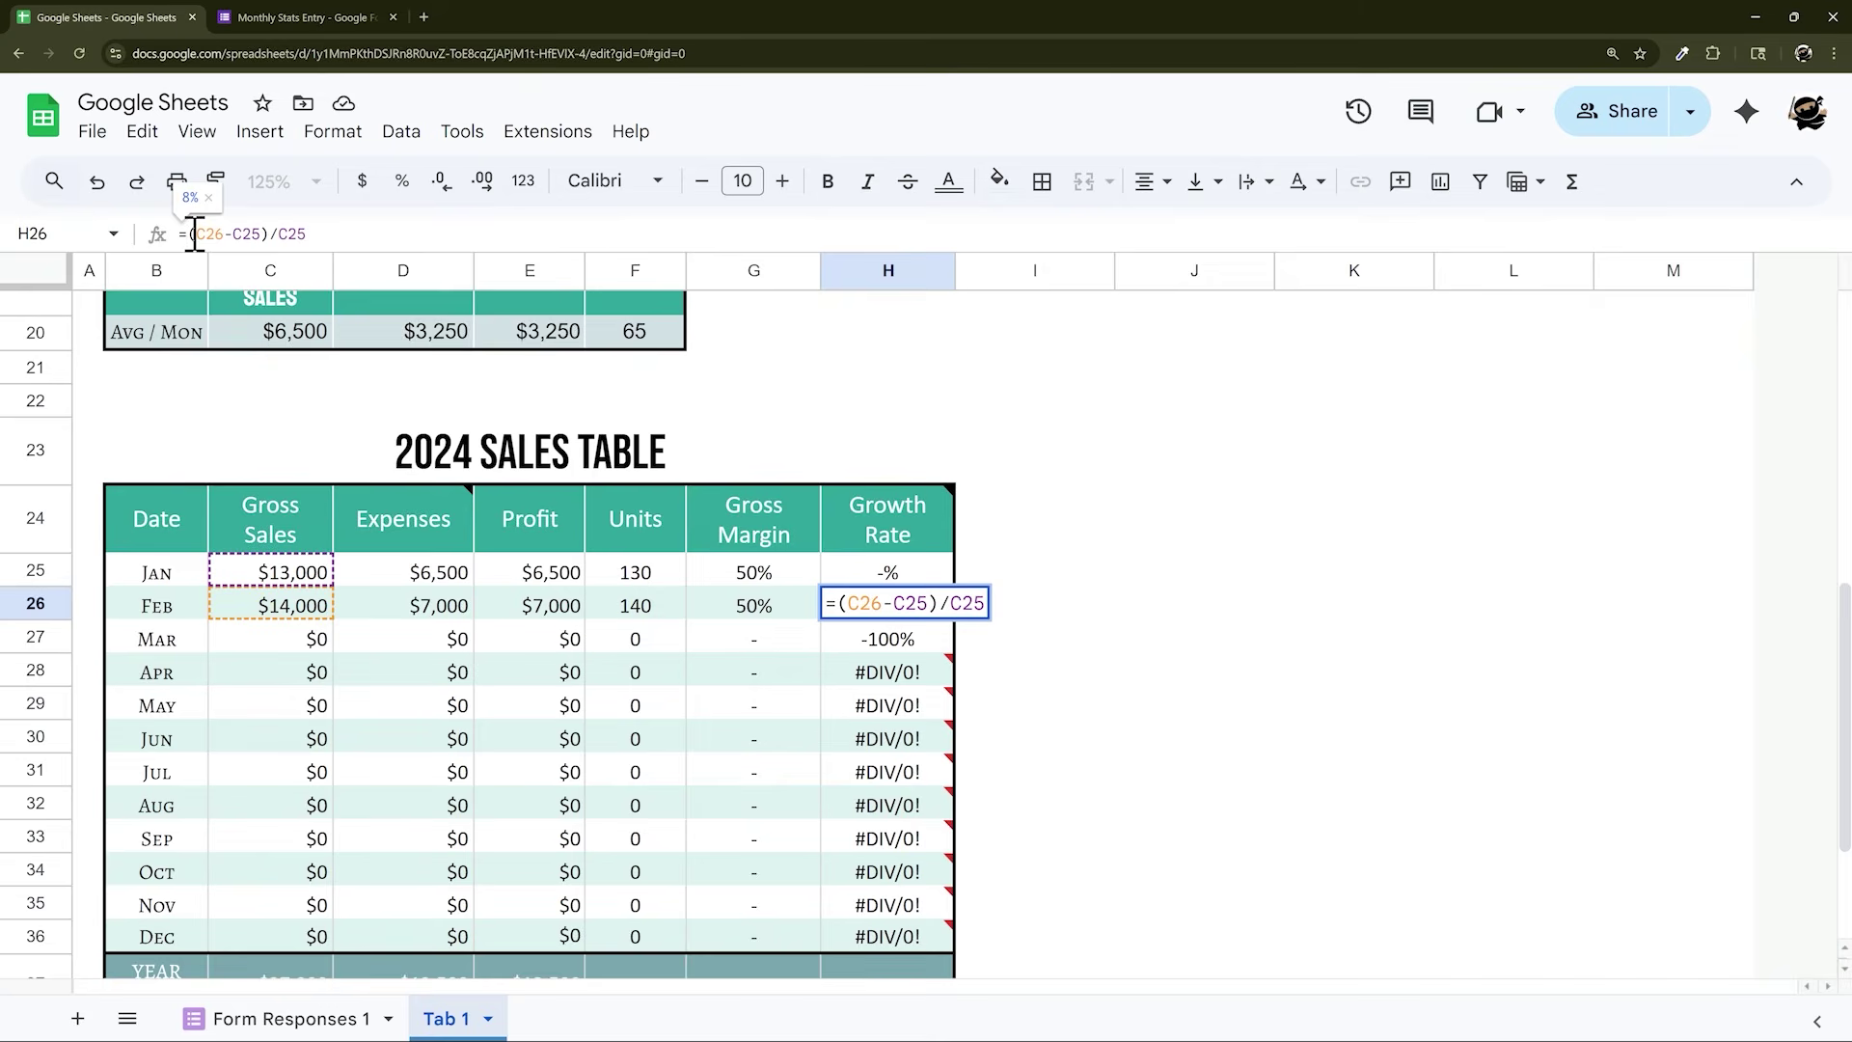
text(IFERROR()
key(End)
text(,)
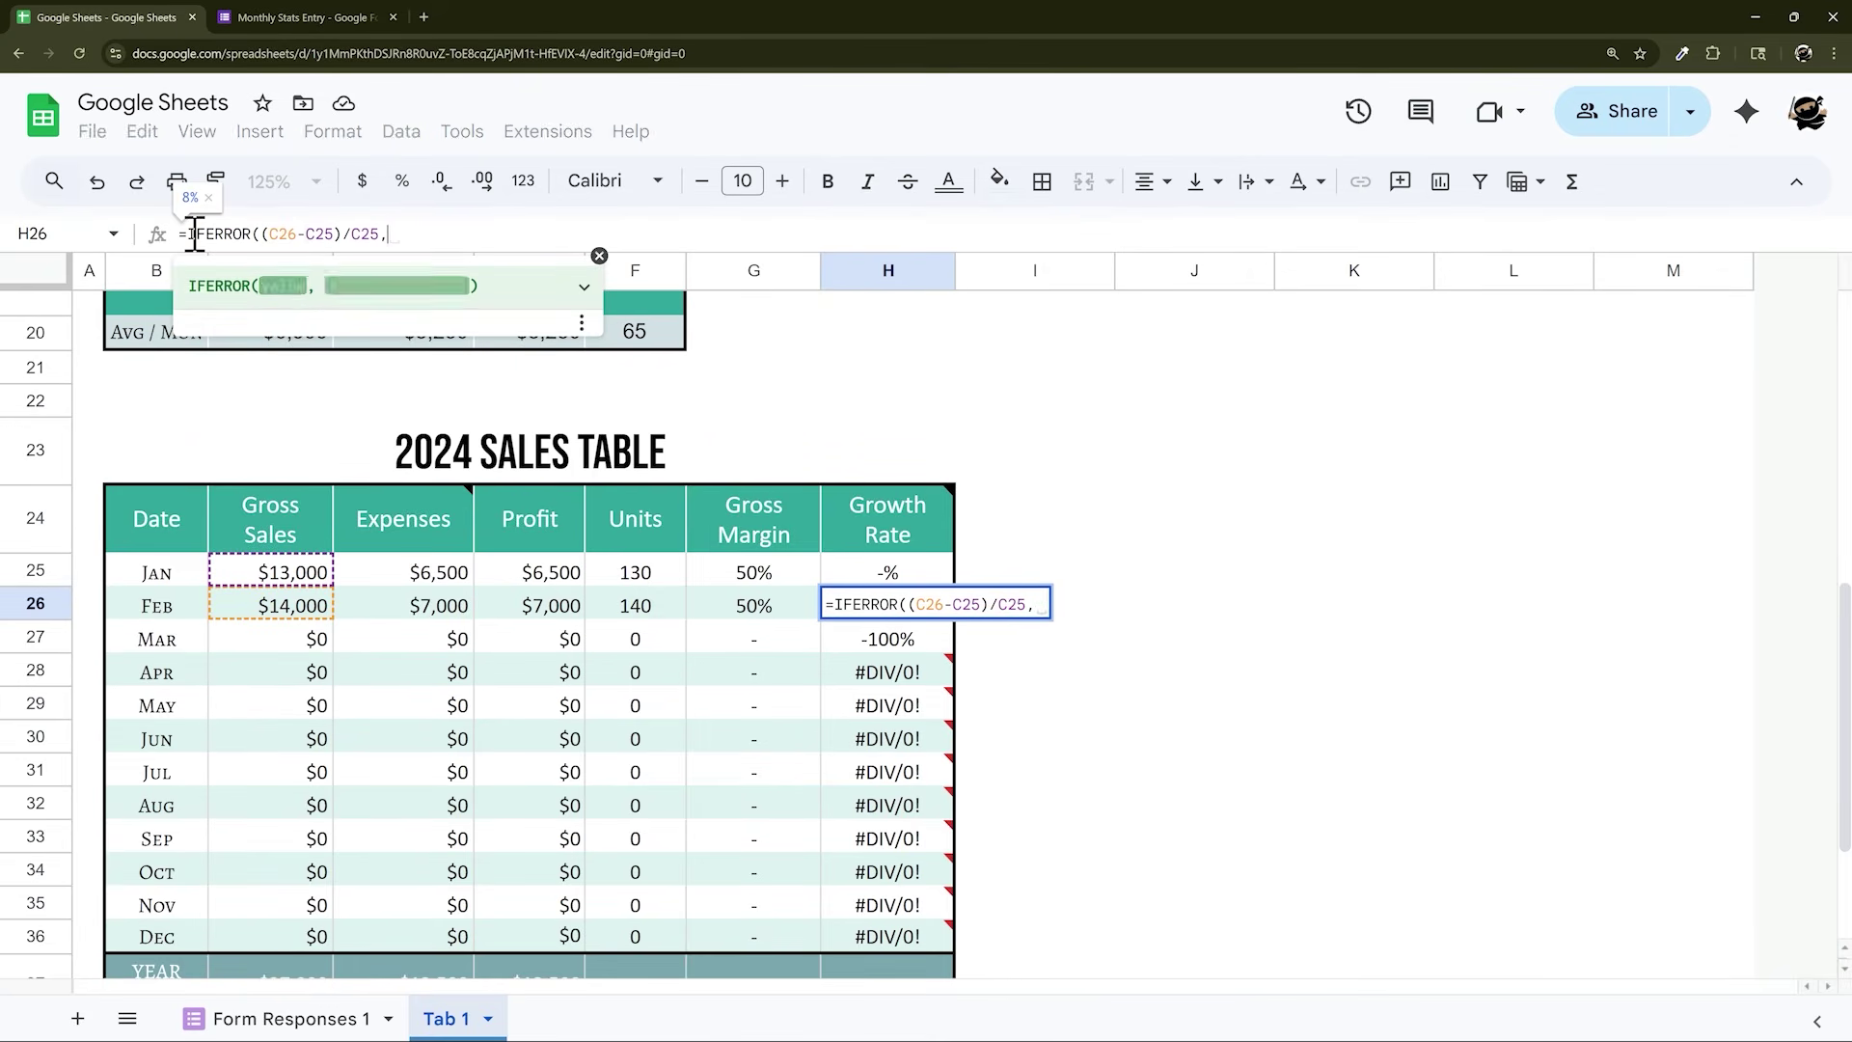
text("-"))
key(Return)
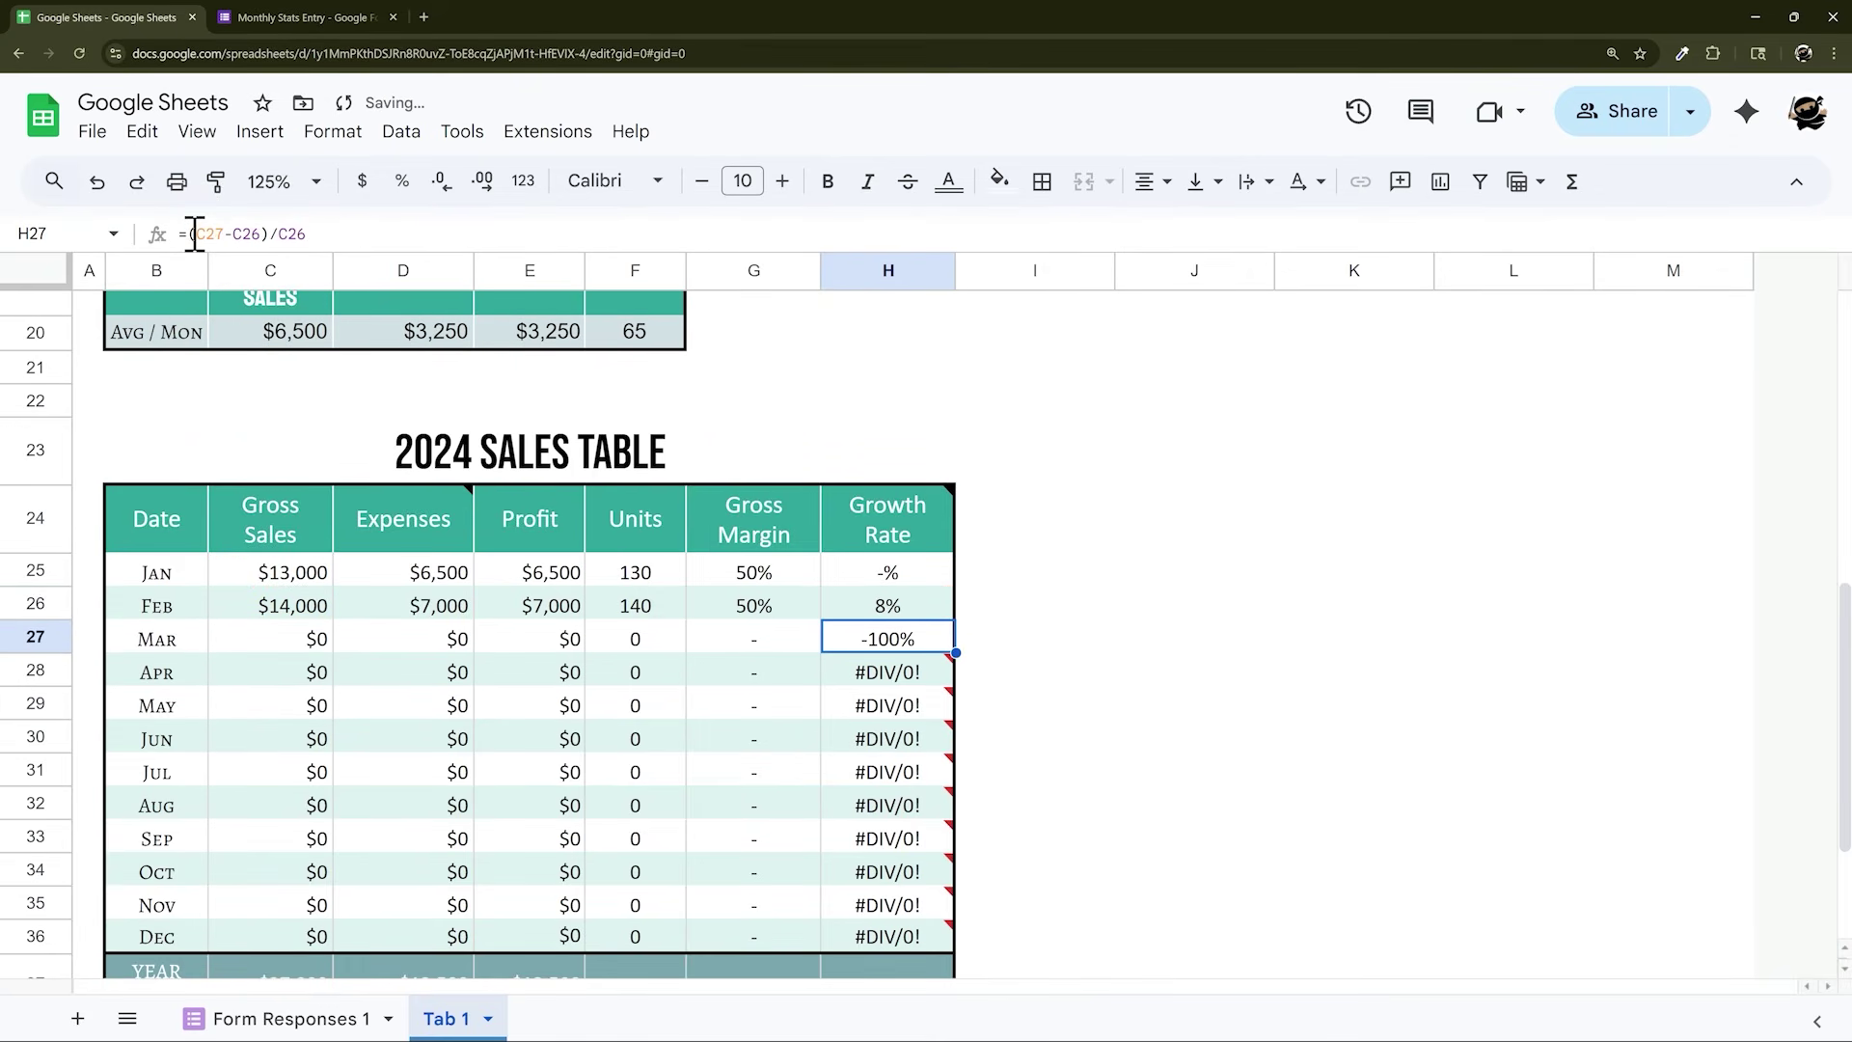
Fill H26's IFERROR formula down the Growth Rate column through December
click(926, 608)
drag(953, 618, 944, 971)
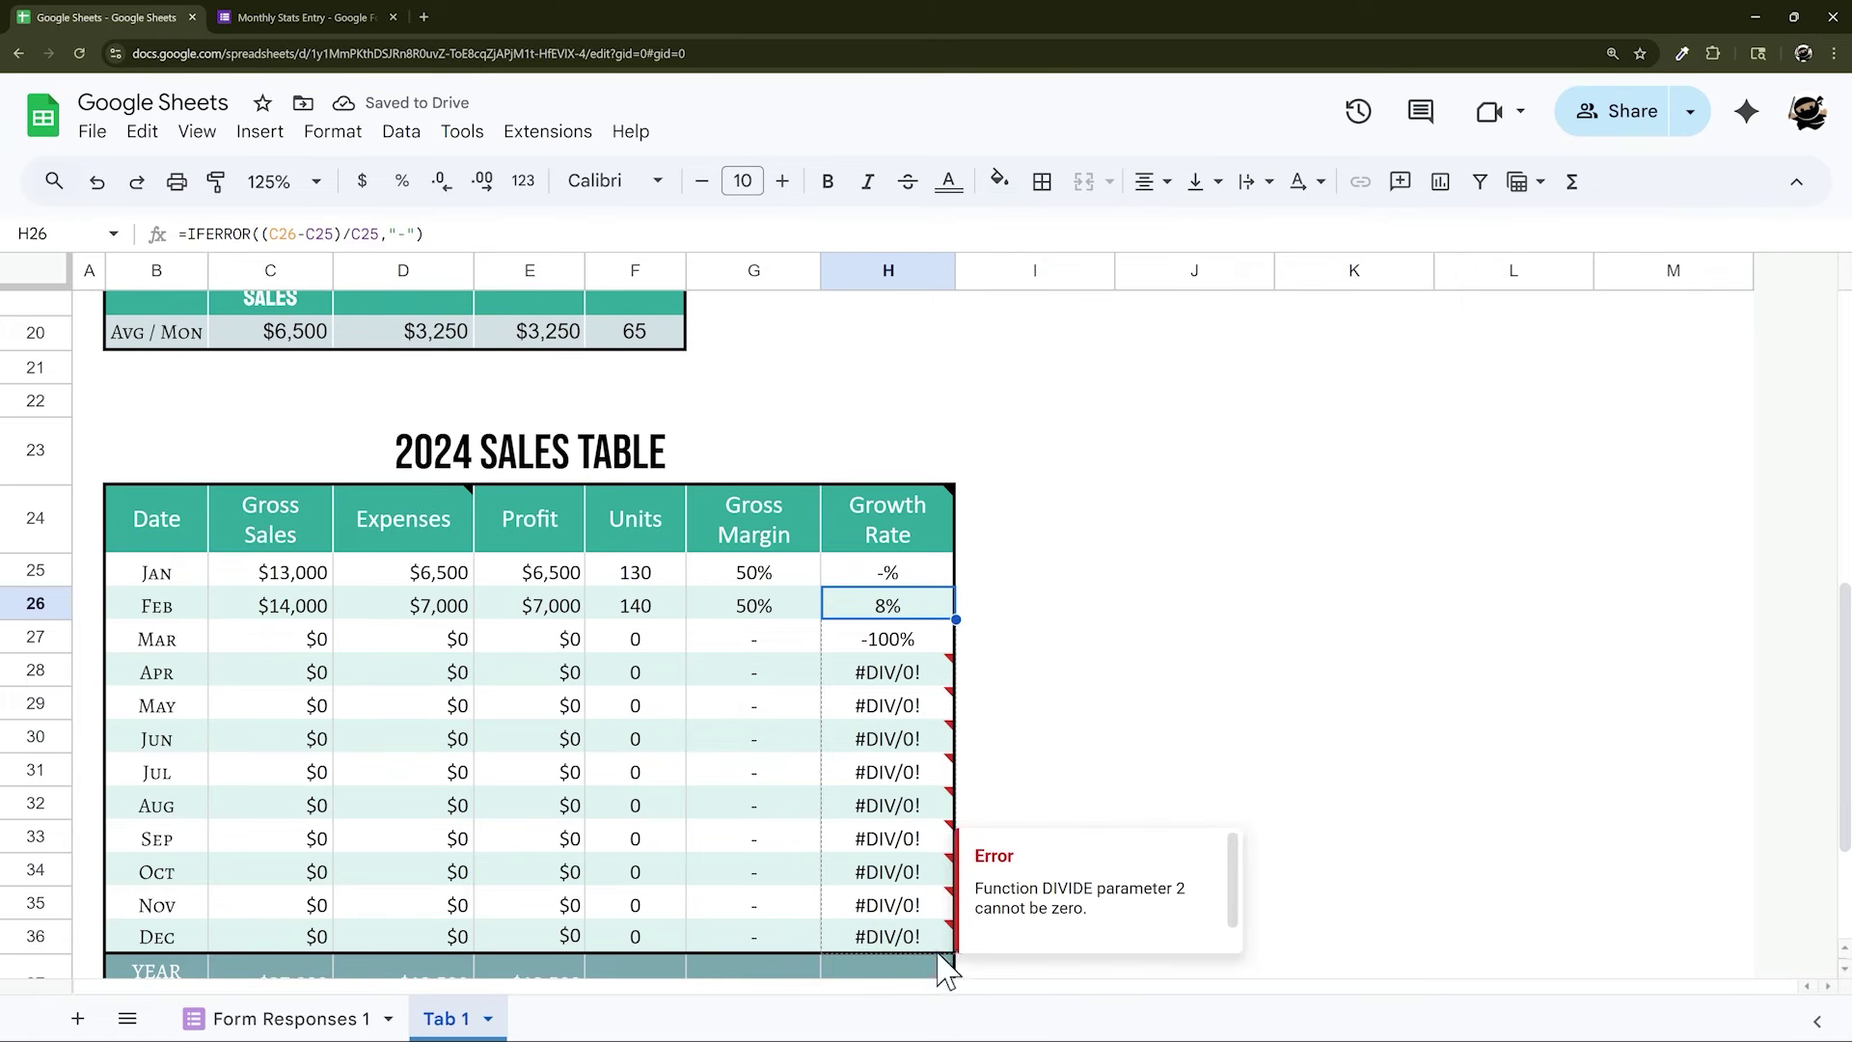
click(998, 709)
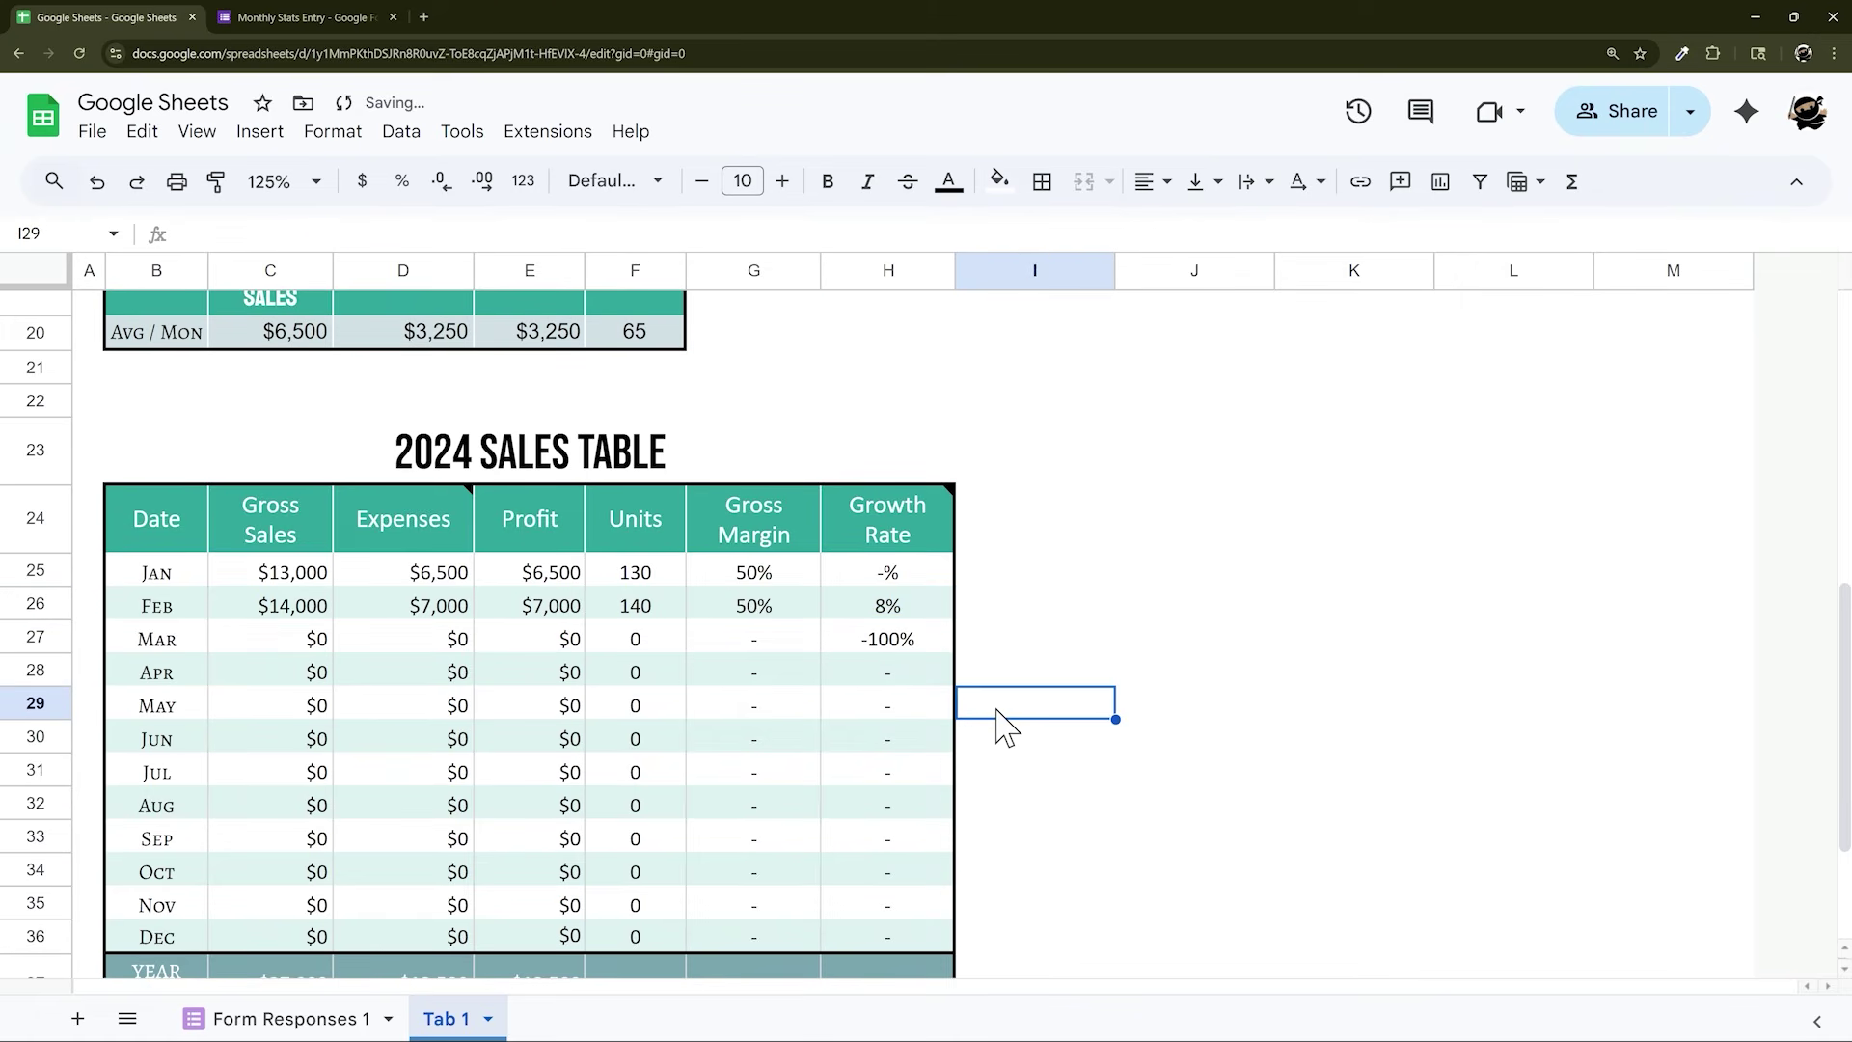
Change H26's Growth Rate formula to =IF(C26=0,,IFERROR((C26-C25)/C25,"-")) and fill it down to March in H27
click(899, 645)
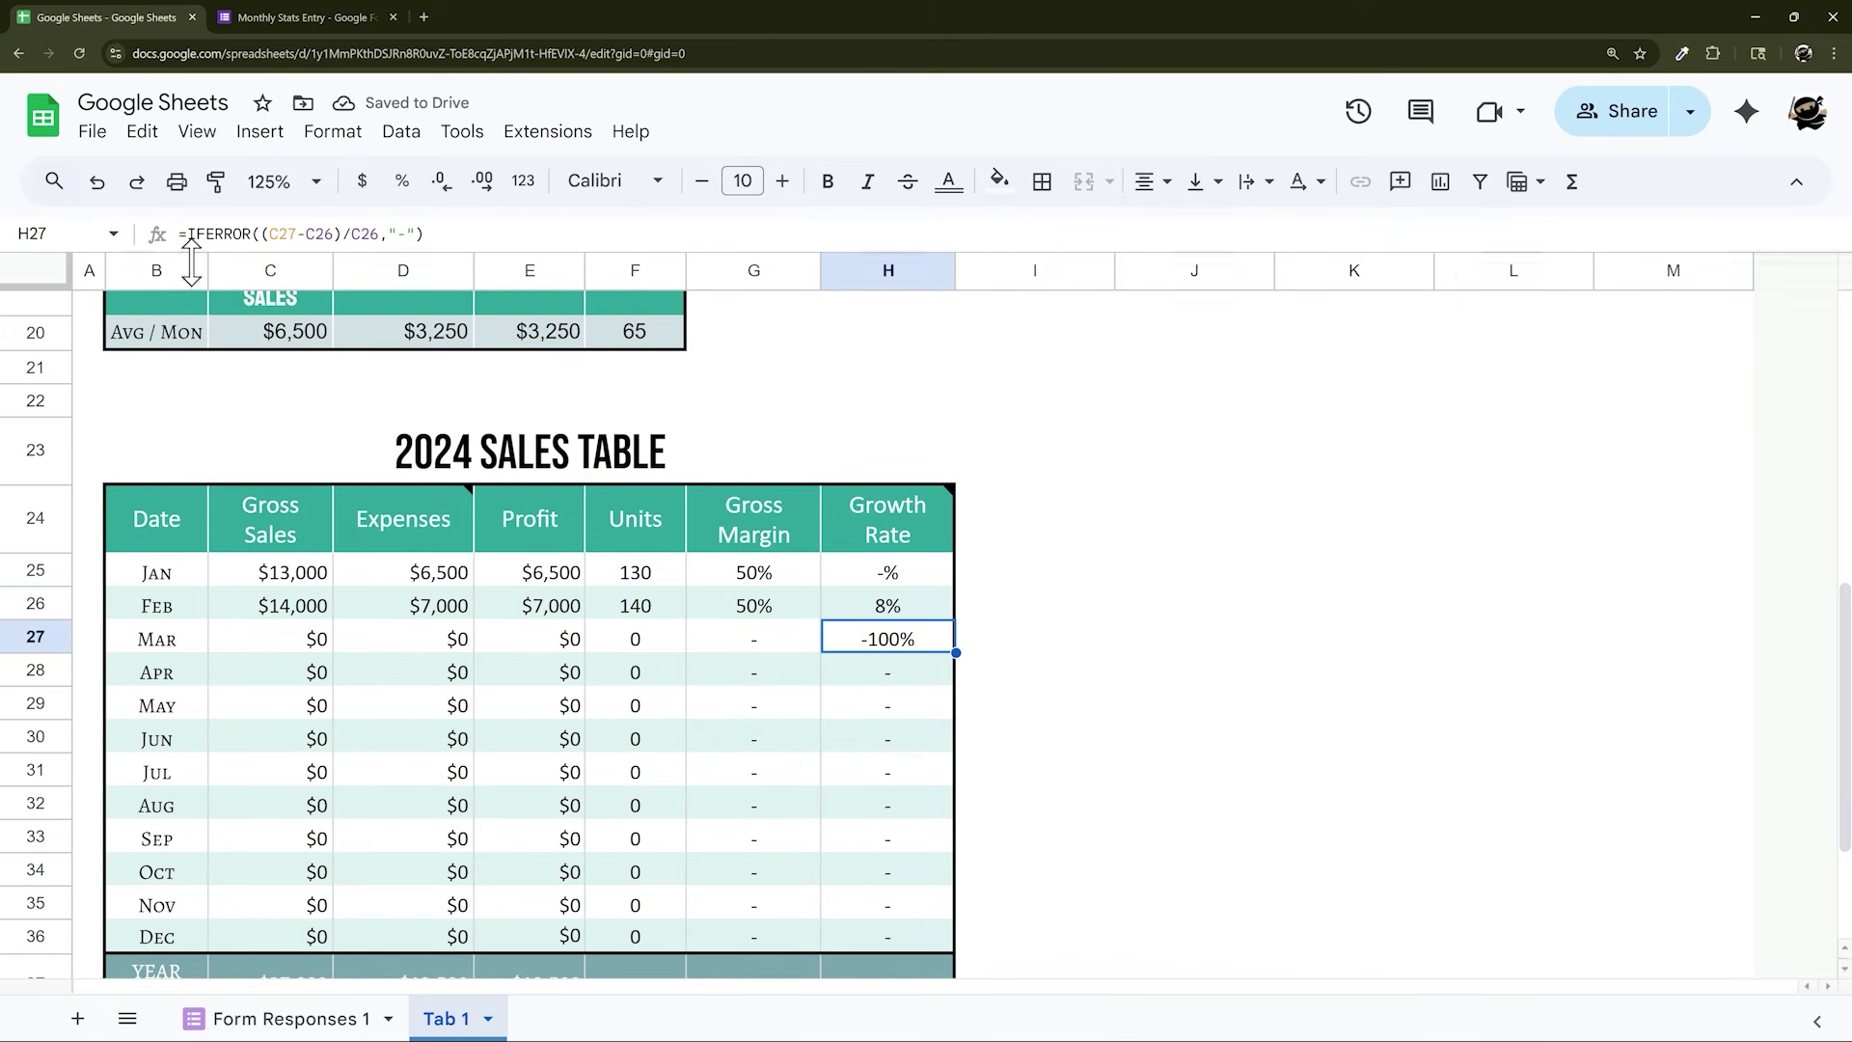
click(286, 642)
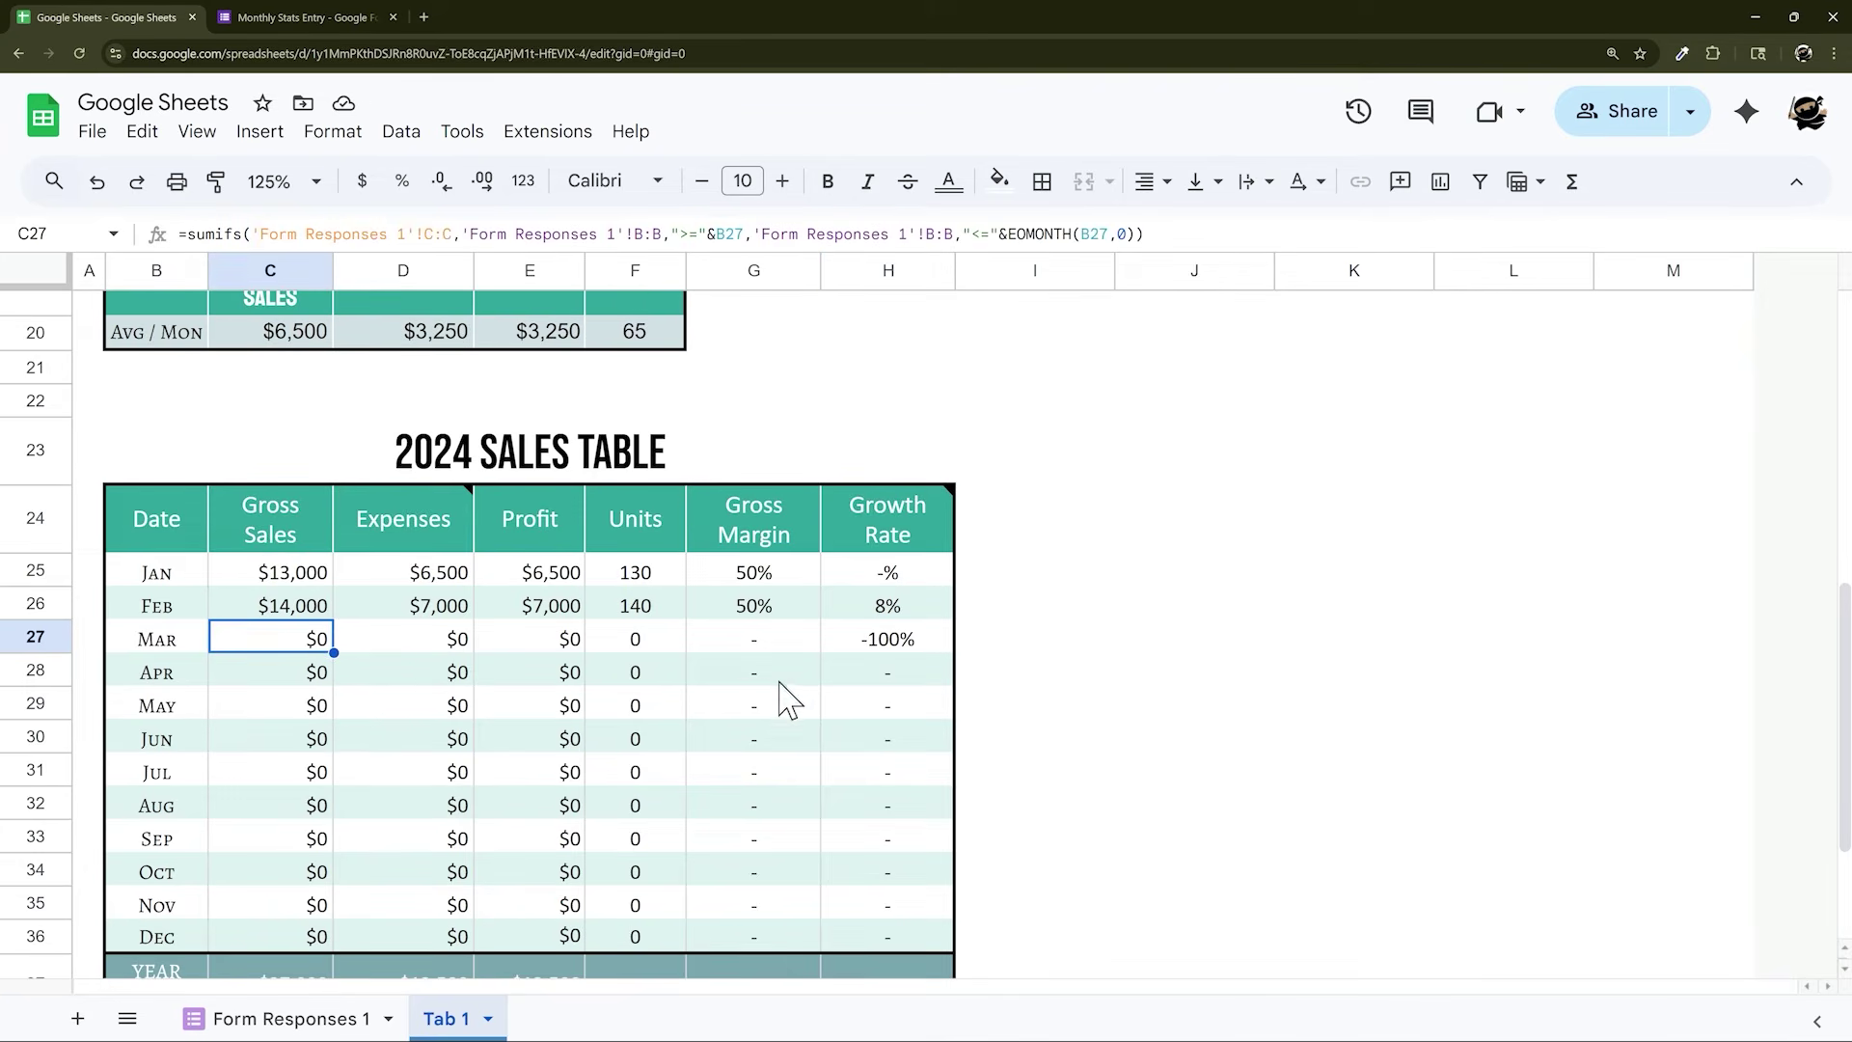
click(879, 612)
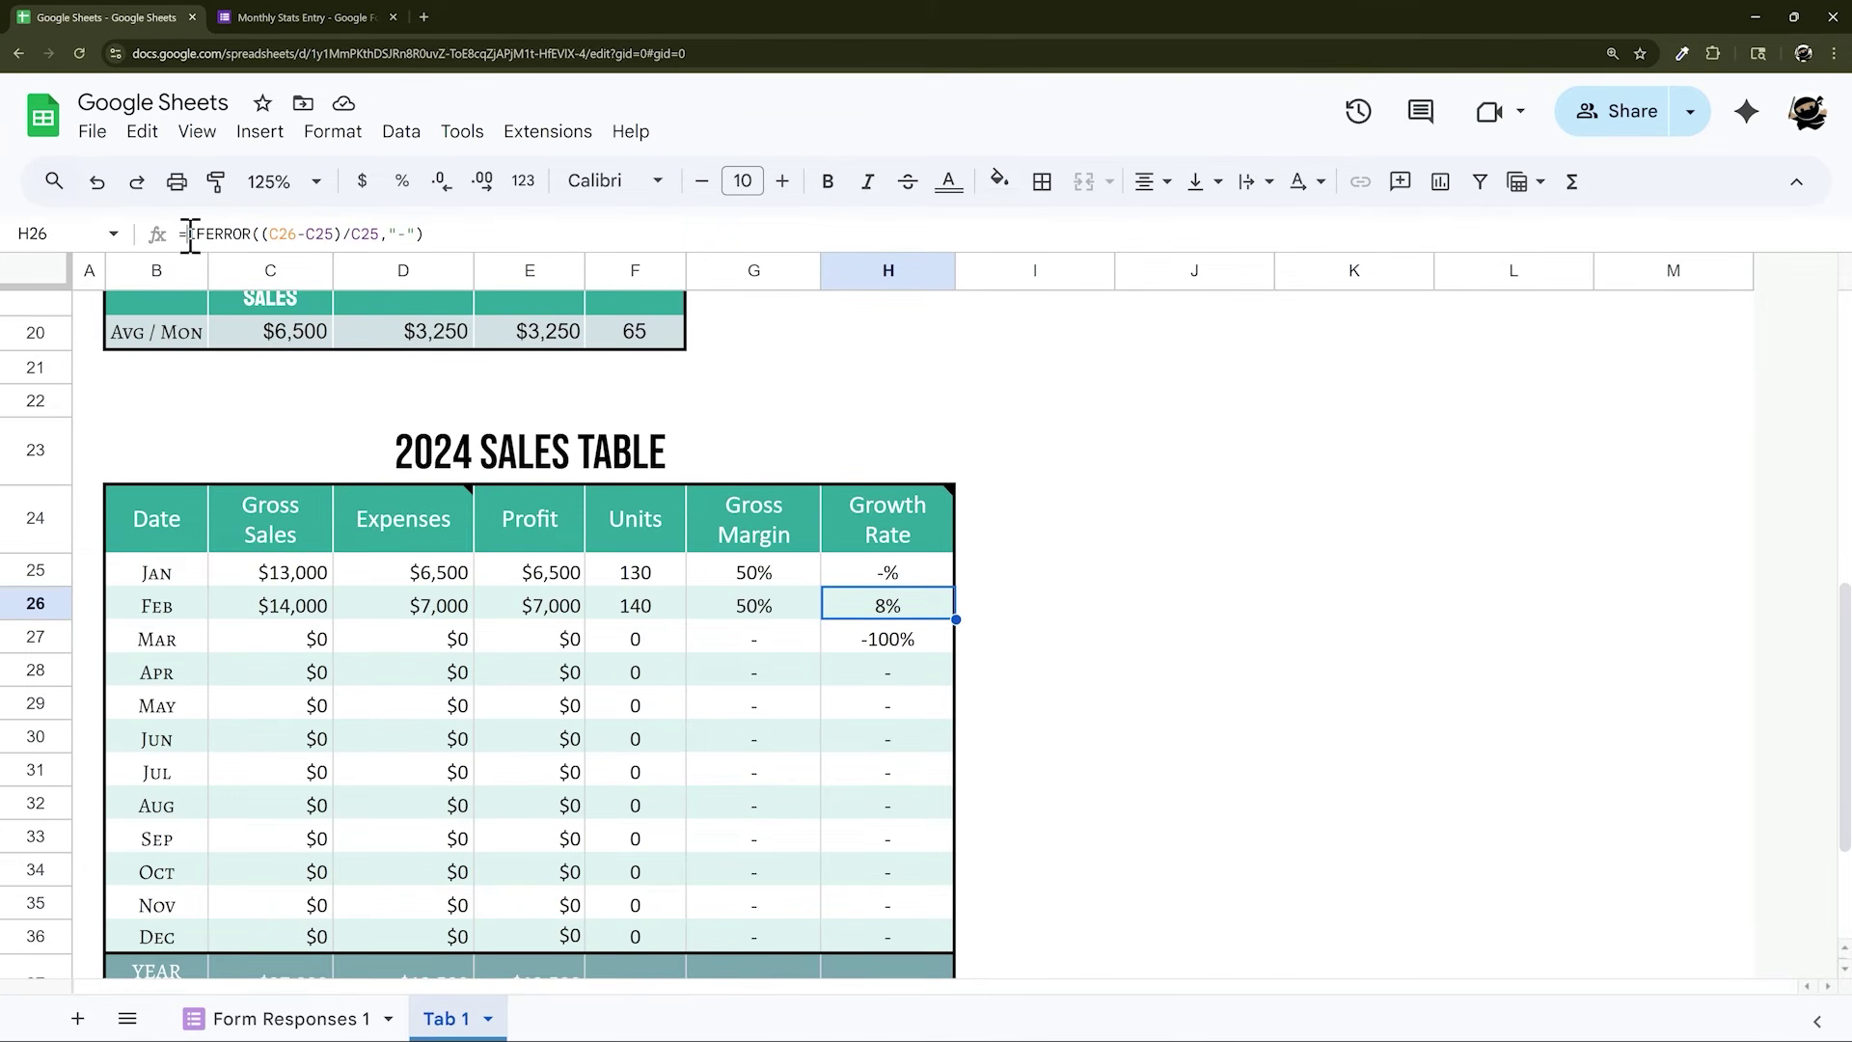
click(190, 236)
text(IF()
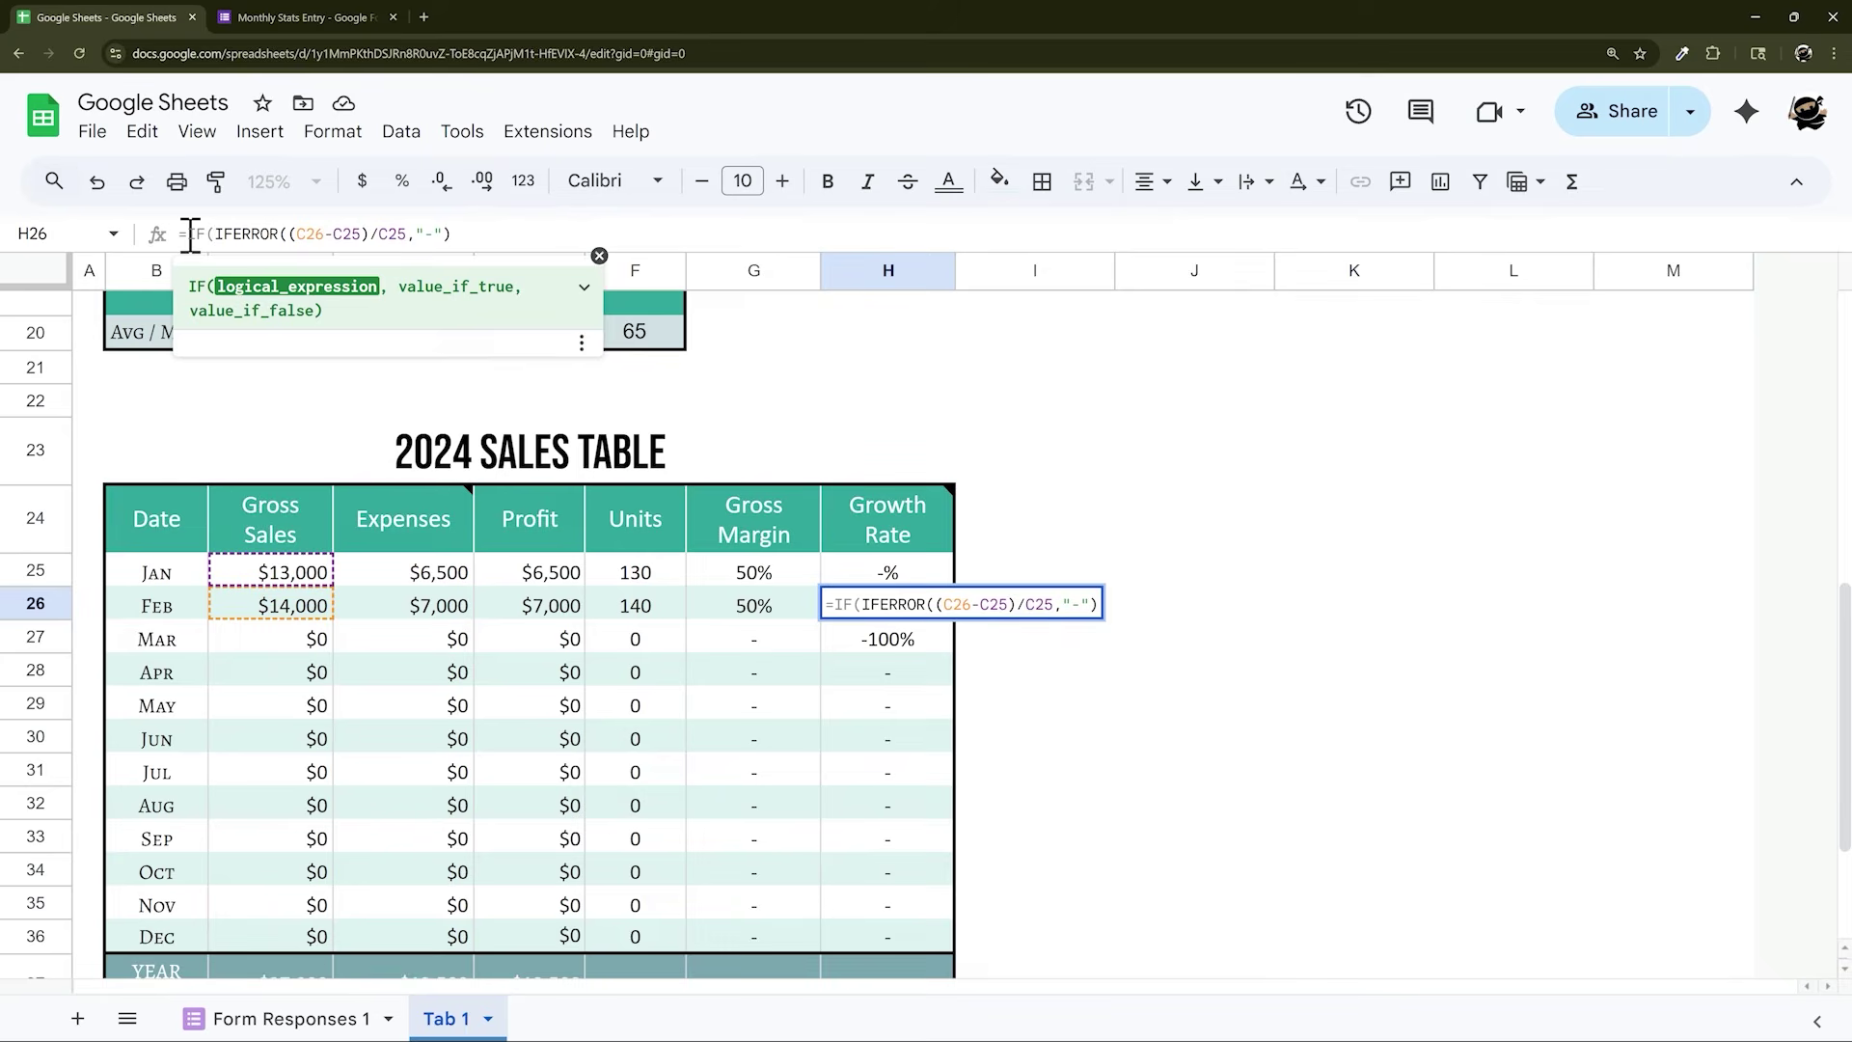
text(C26=)
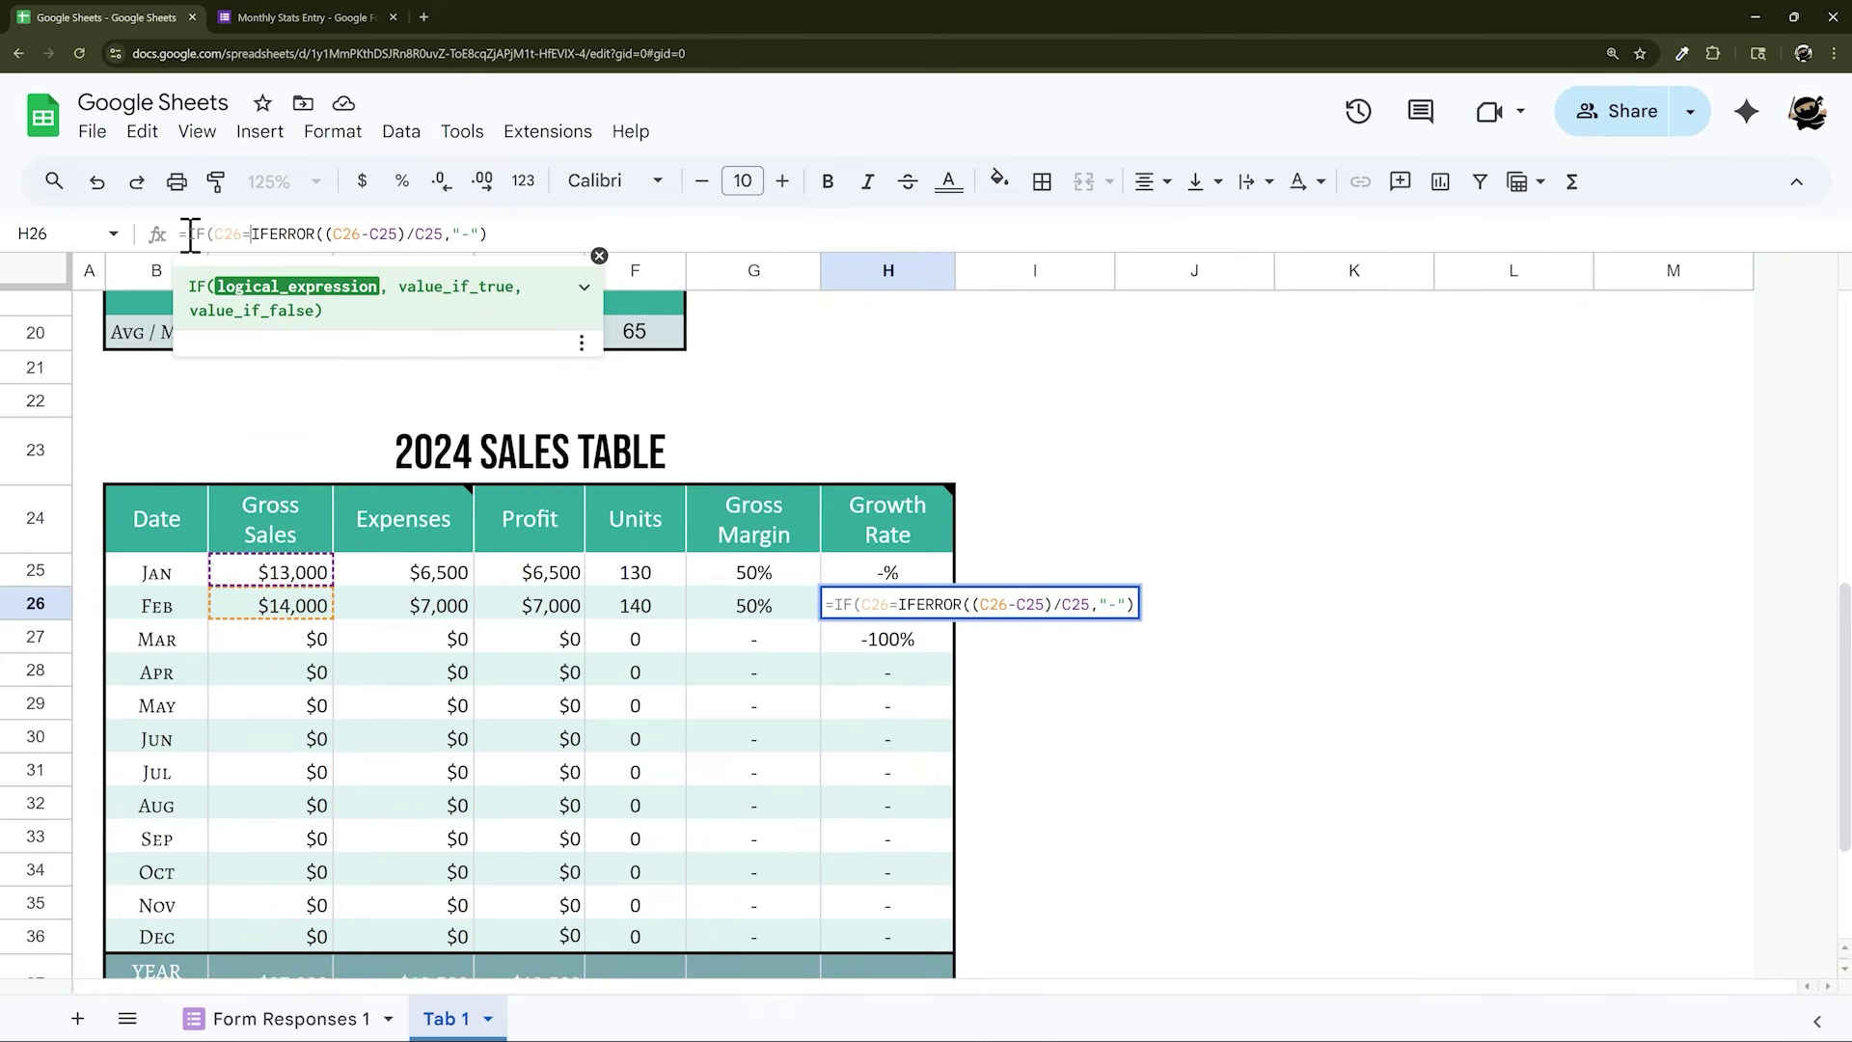
text(0,,)
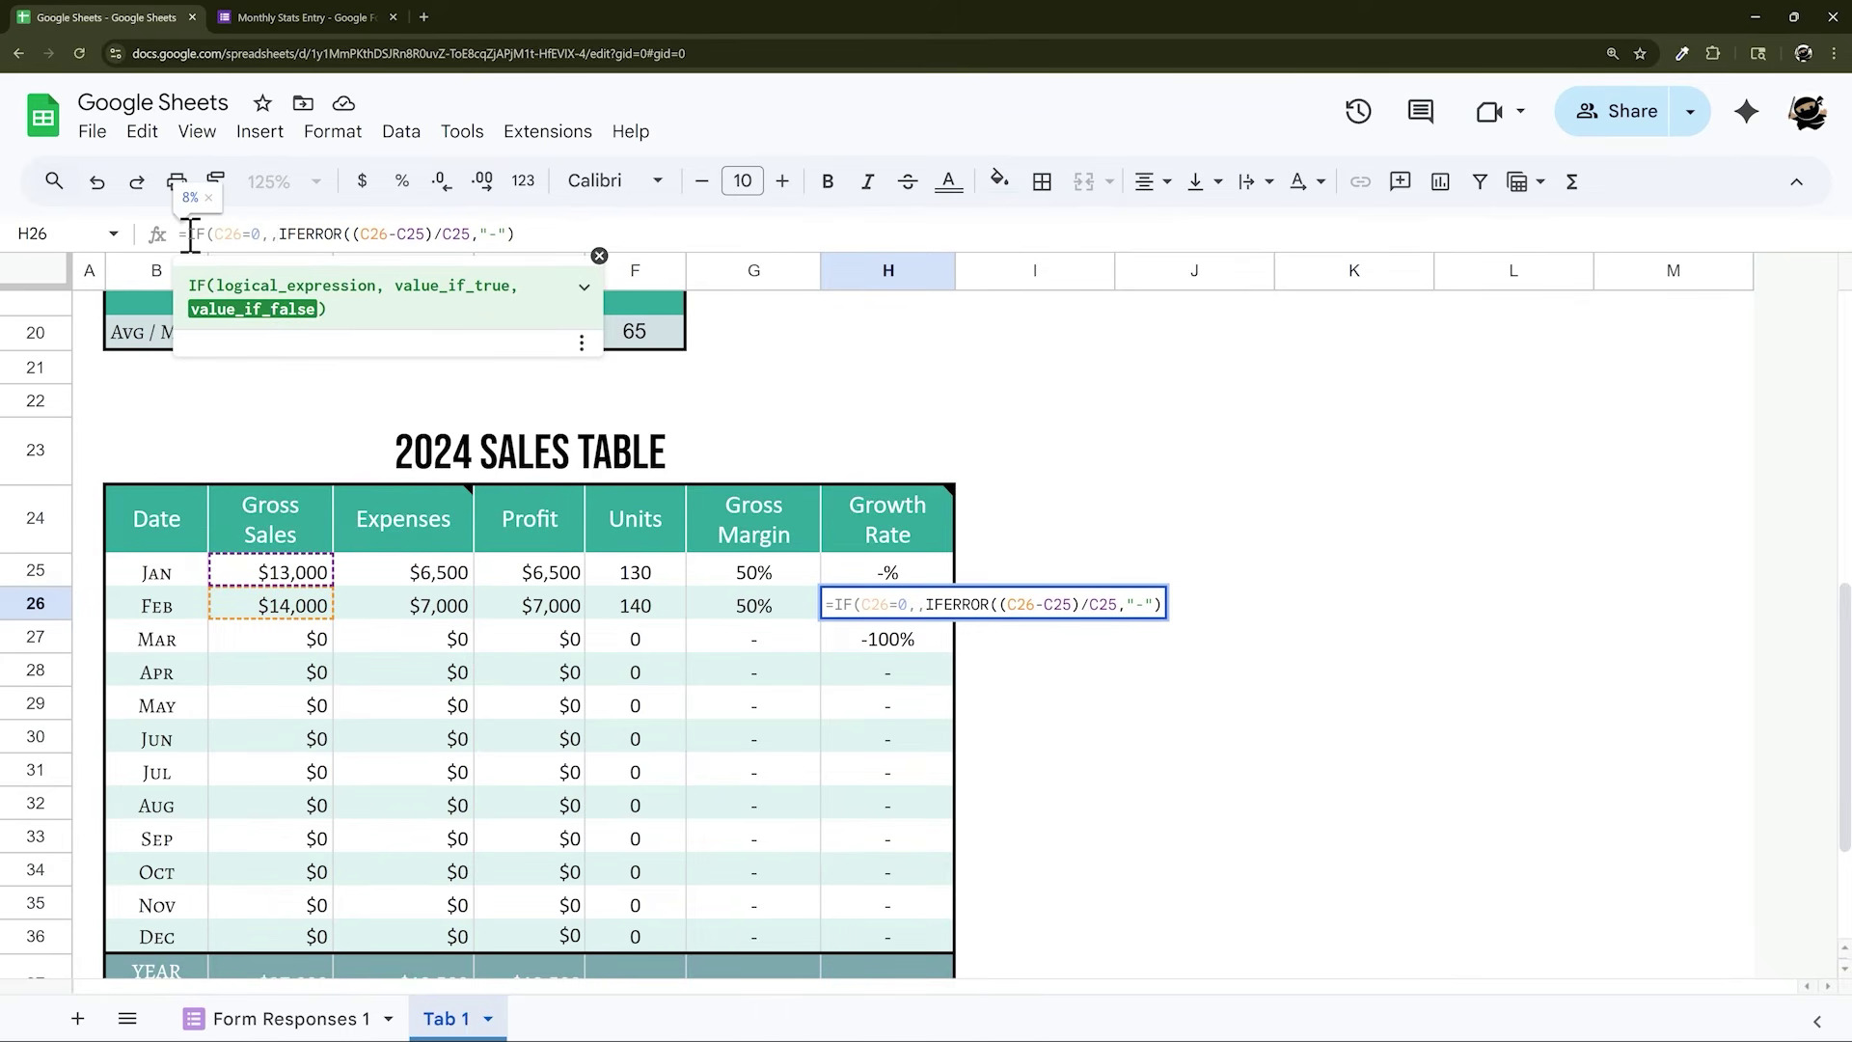
key(Return)
click(935, 610)
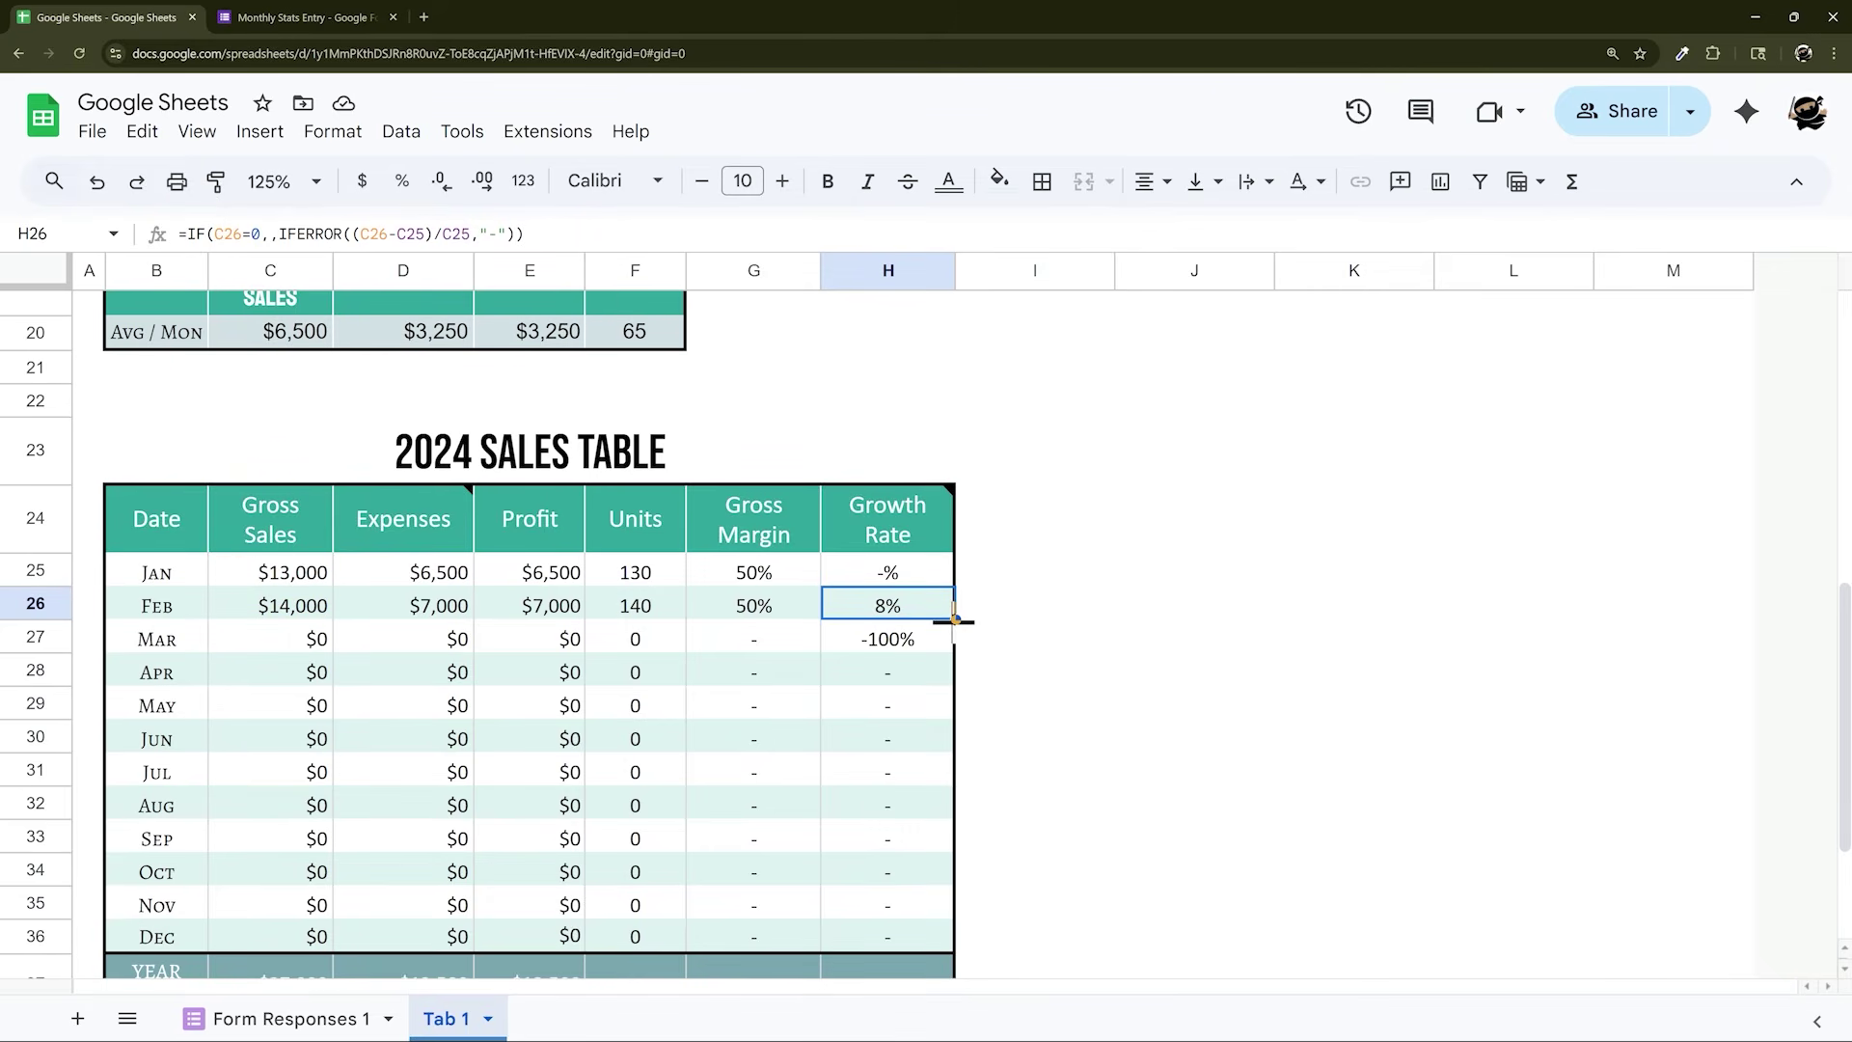
drag(954, 619, 895, 665)
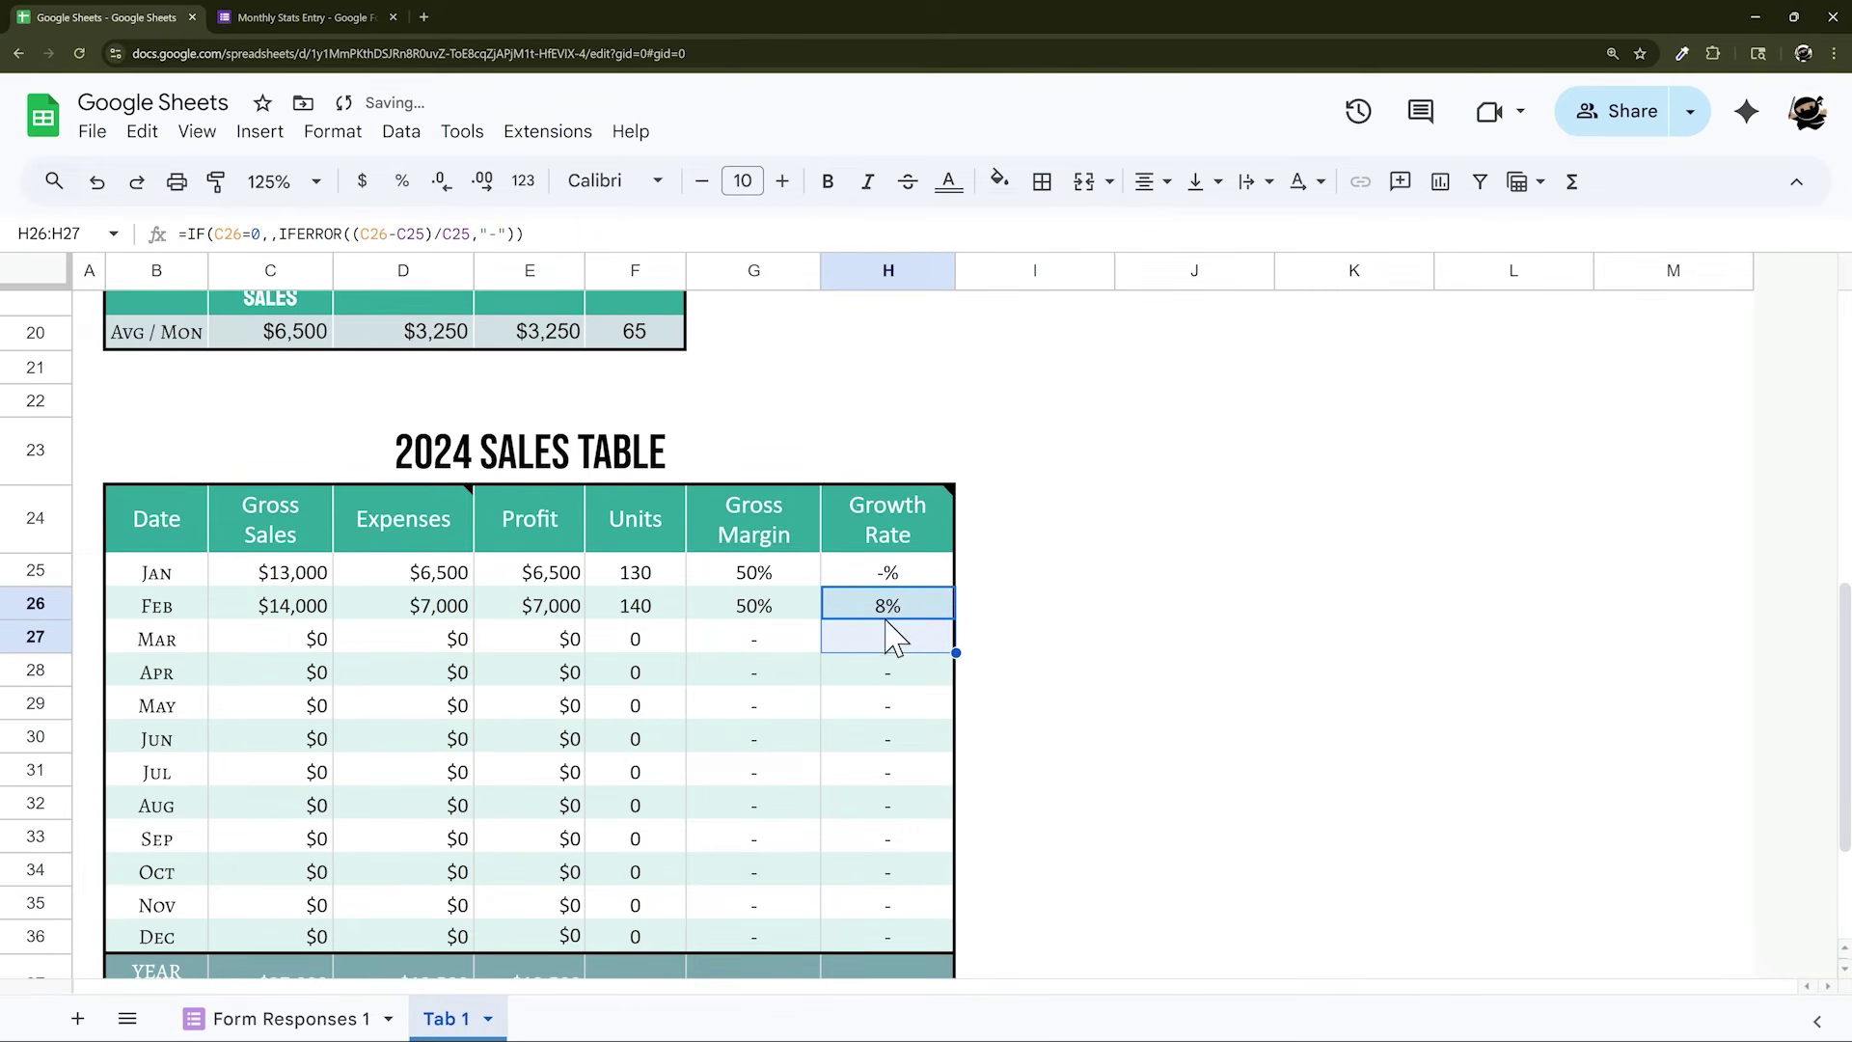
Change H26's Growth Rate formula to =IF(C26=0,"-",IFERROR((C26-C25)/C25,"-")) and fill it down through December in H36
click(885, 615)
click(271, 235)
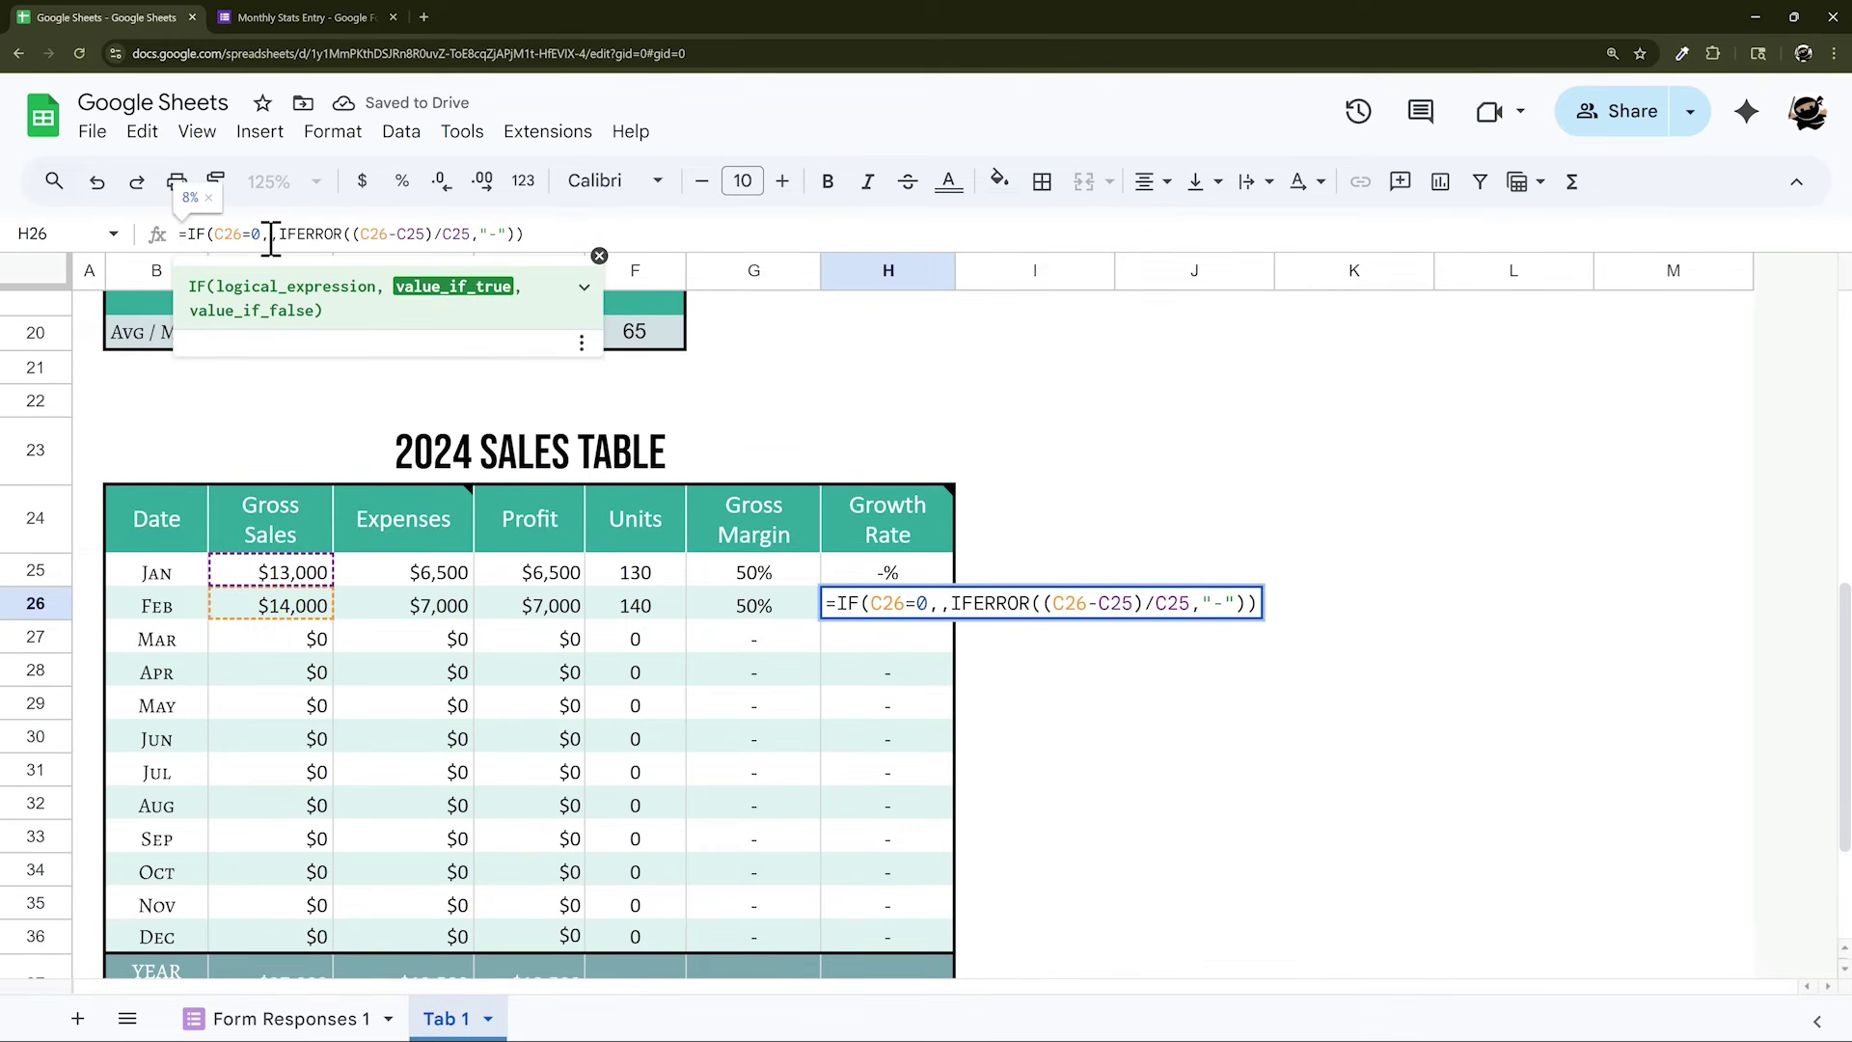
text("-")
key(Return)
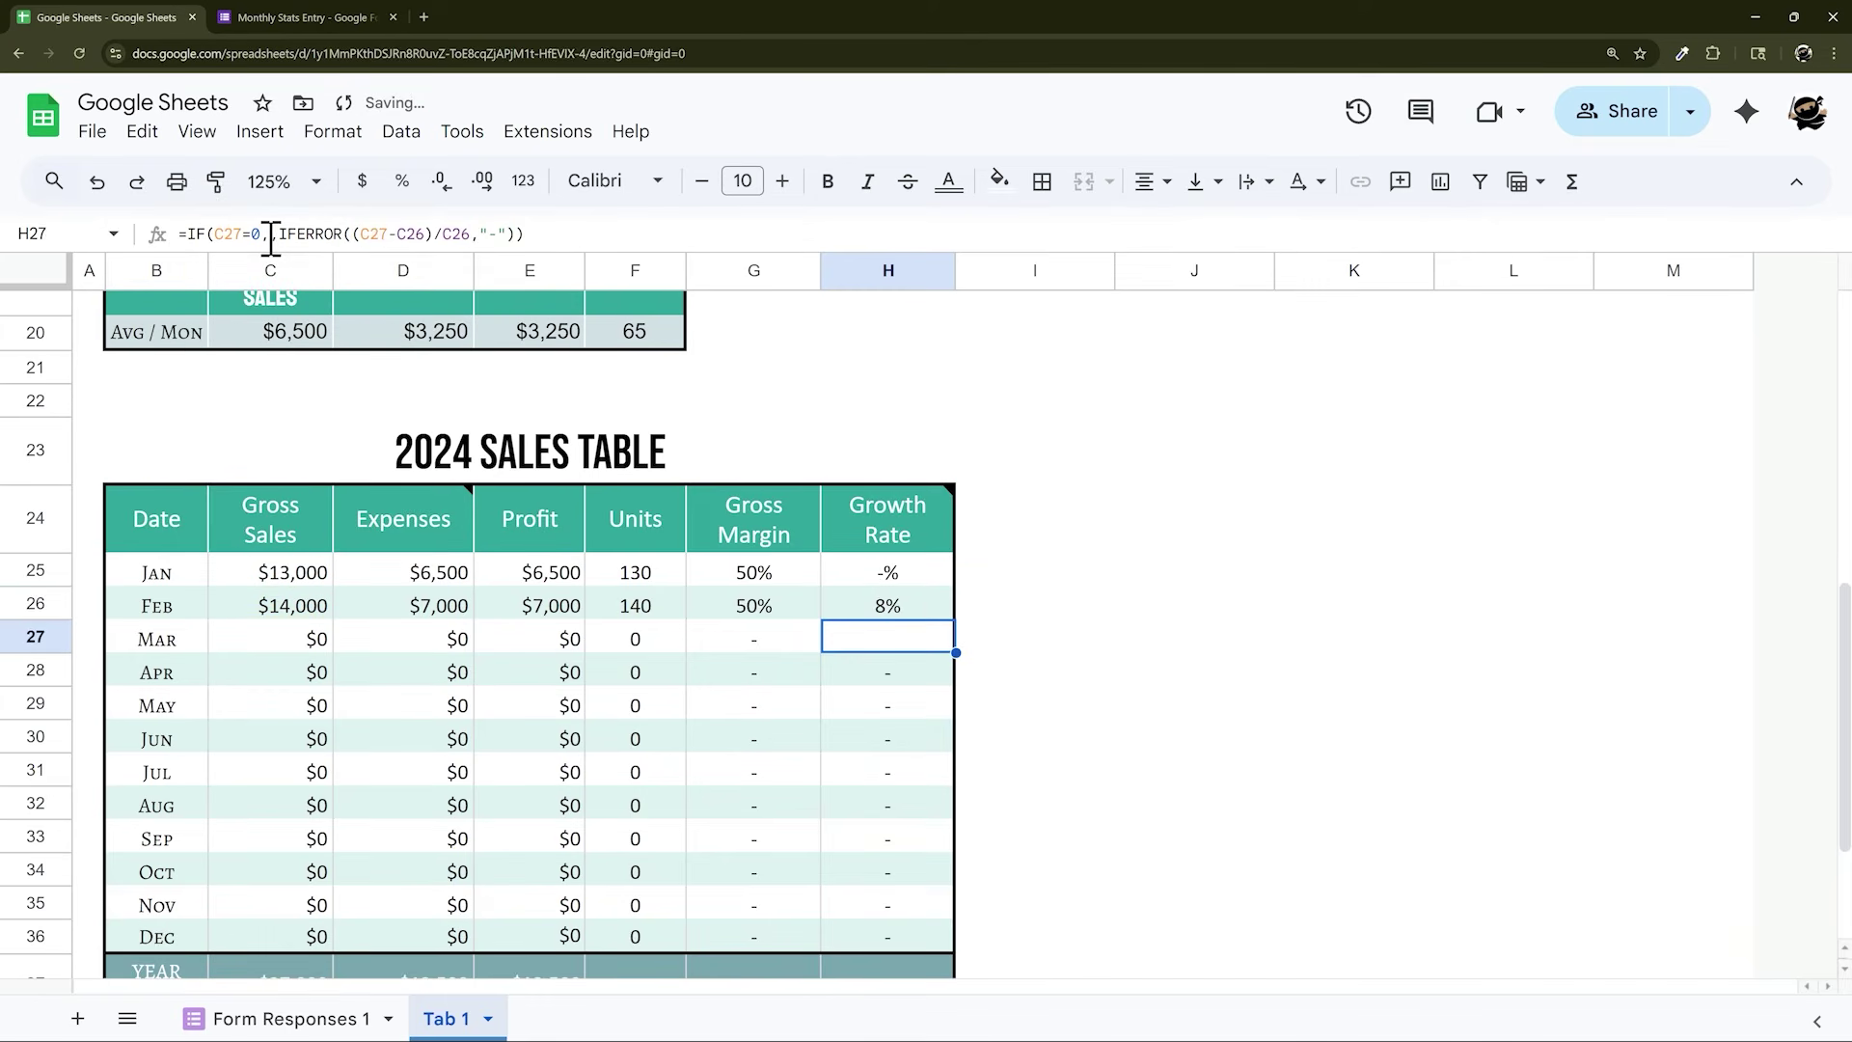
click(933, 606)
drag(954, 622, 934, 942)
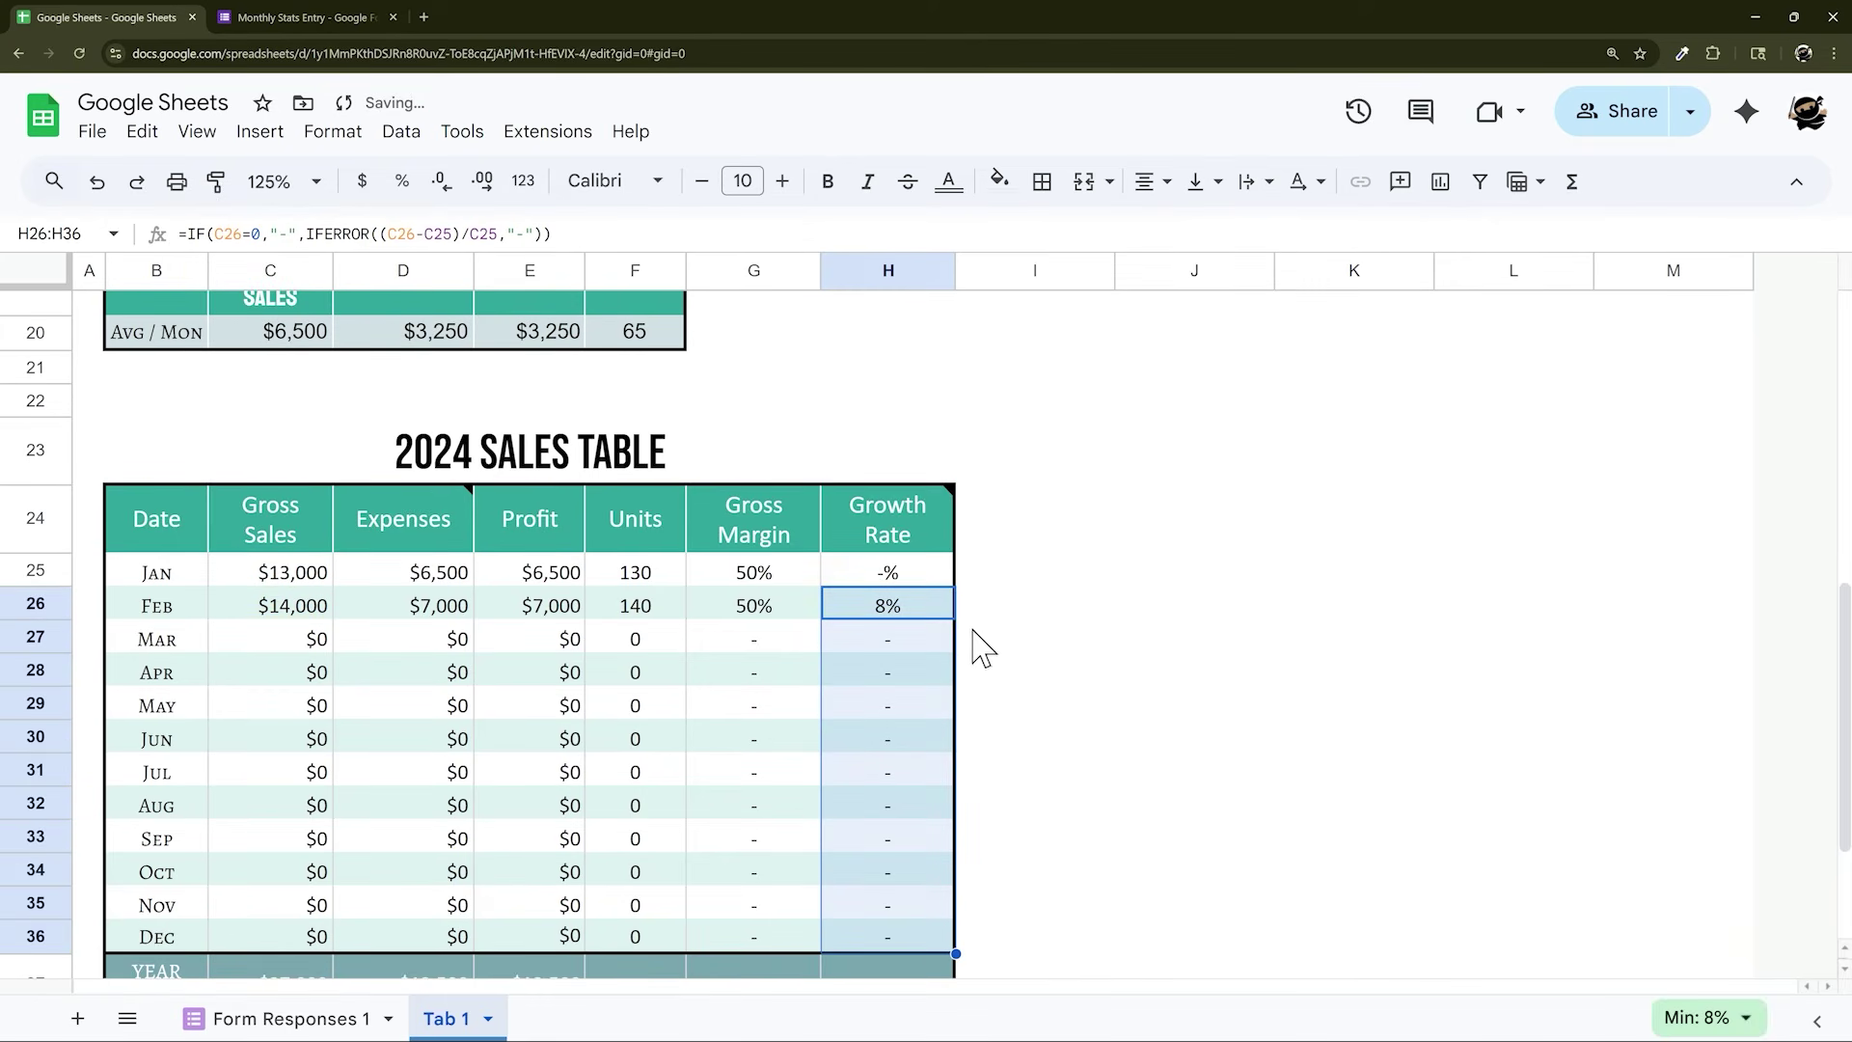
click(1025, 613)
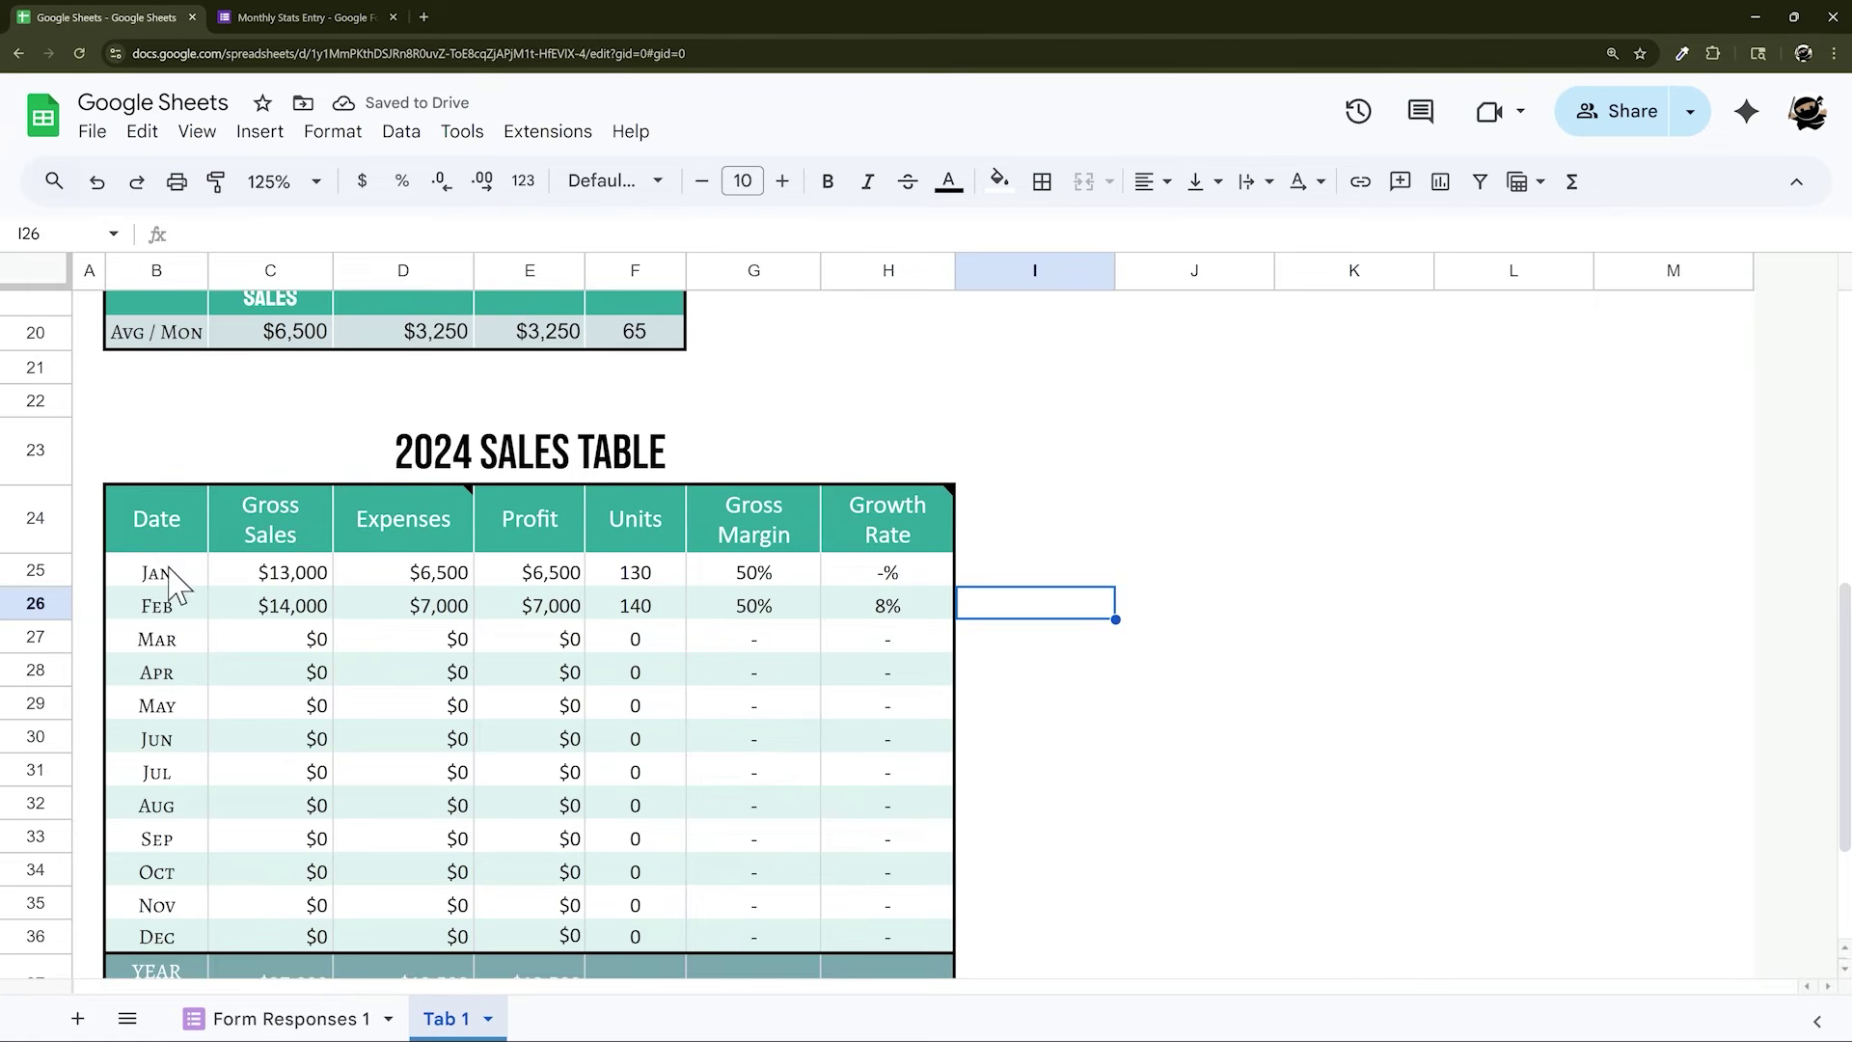
Review the 2024 Sales Table, the Form Responses 1 data, the Monthly Stats Entry form's questions and the 2023 Sales Table
drag(171, 584, 839, 934)
click(280, 1018)
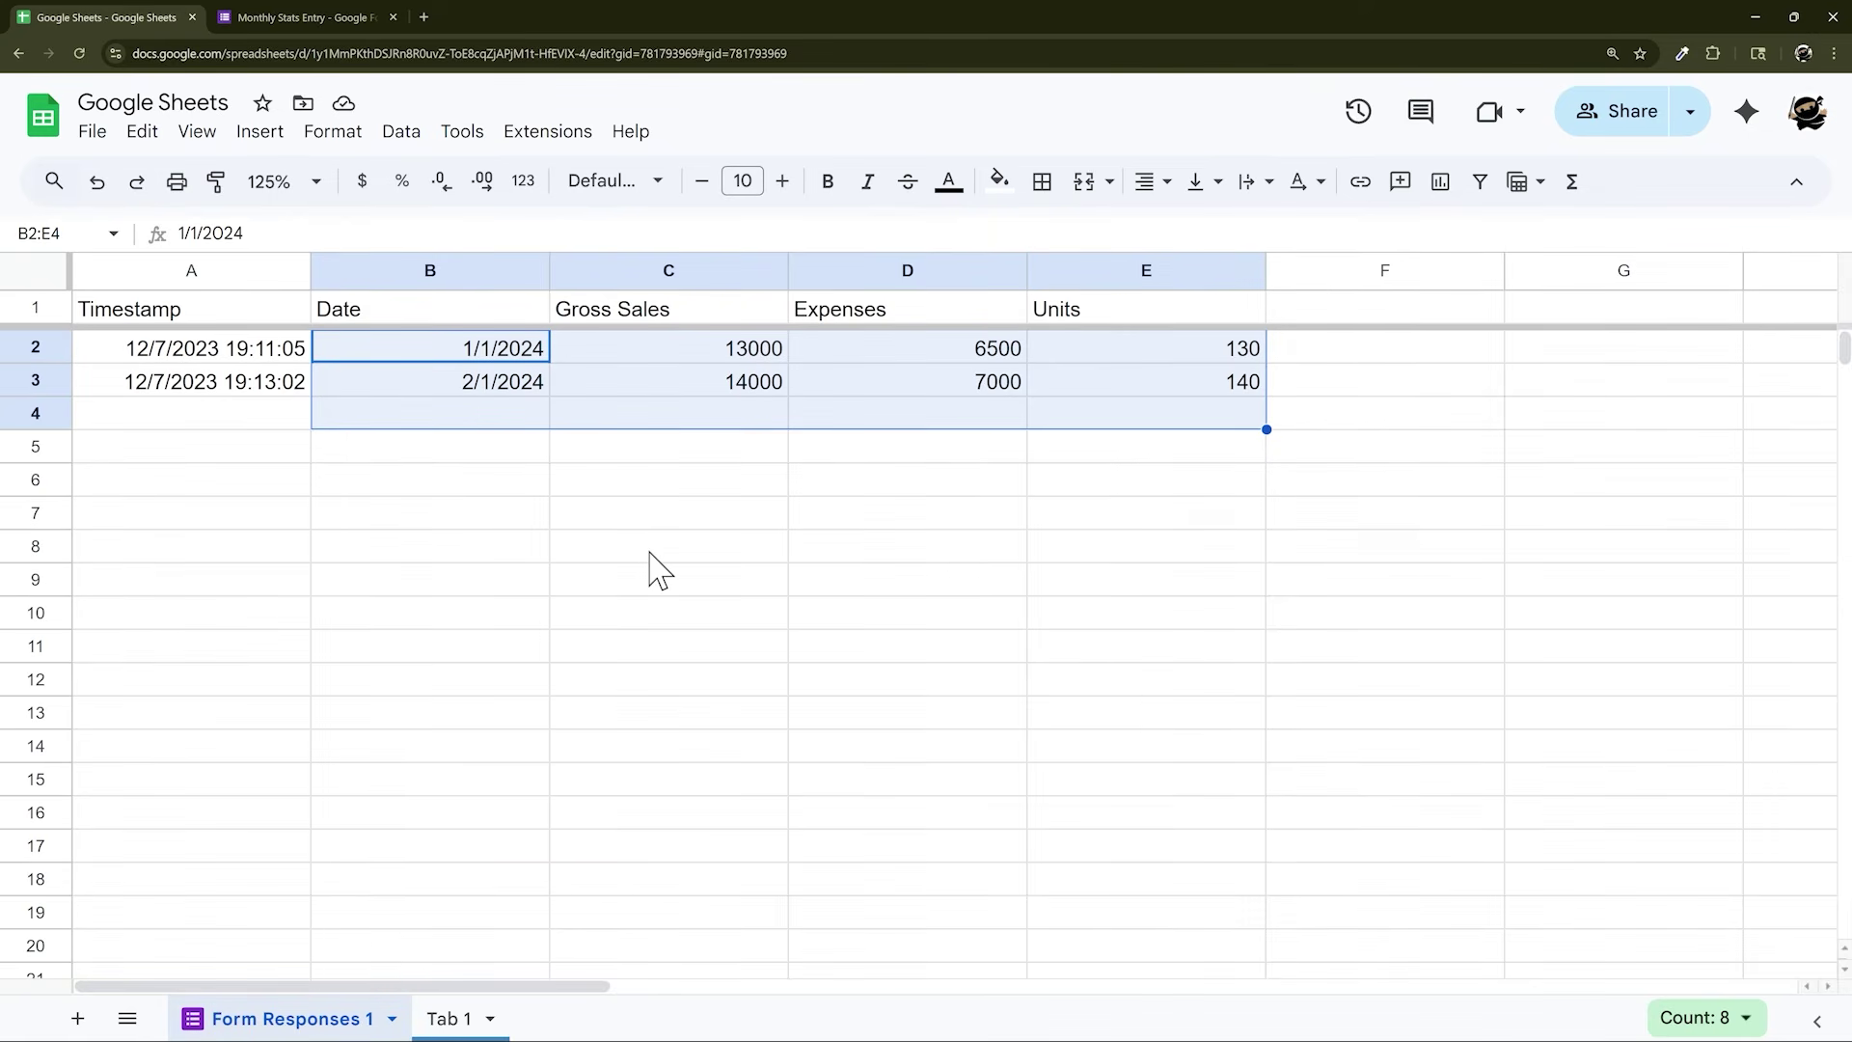
click(299, 15)
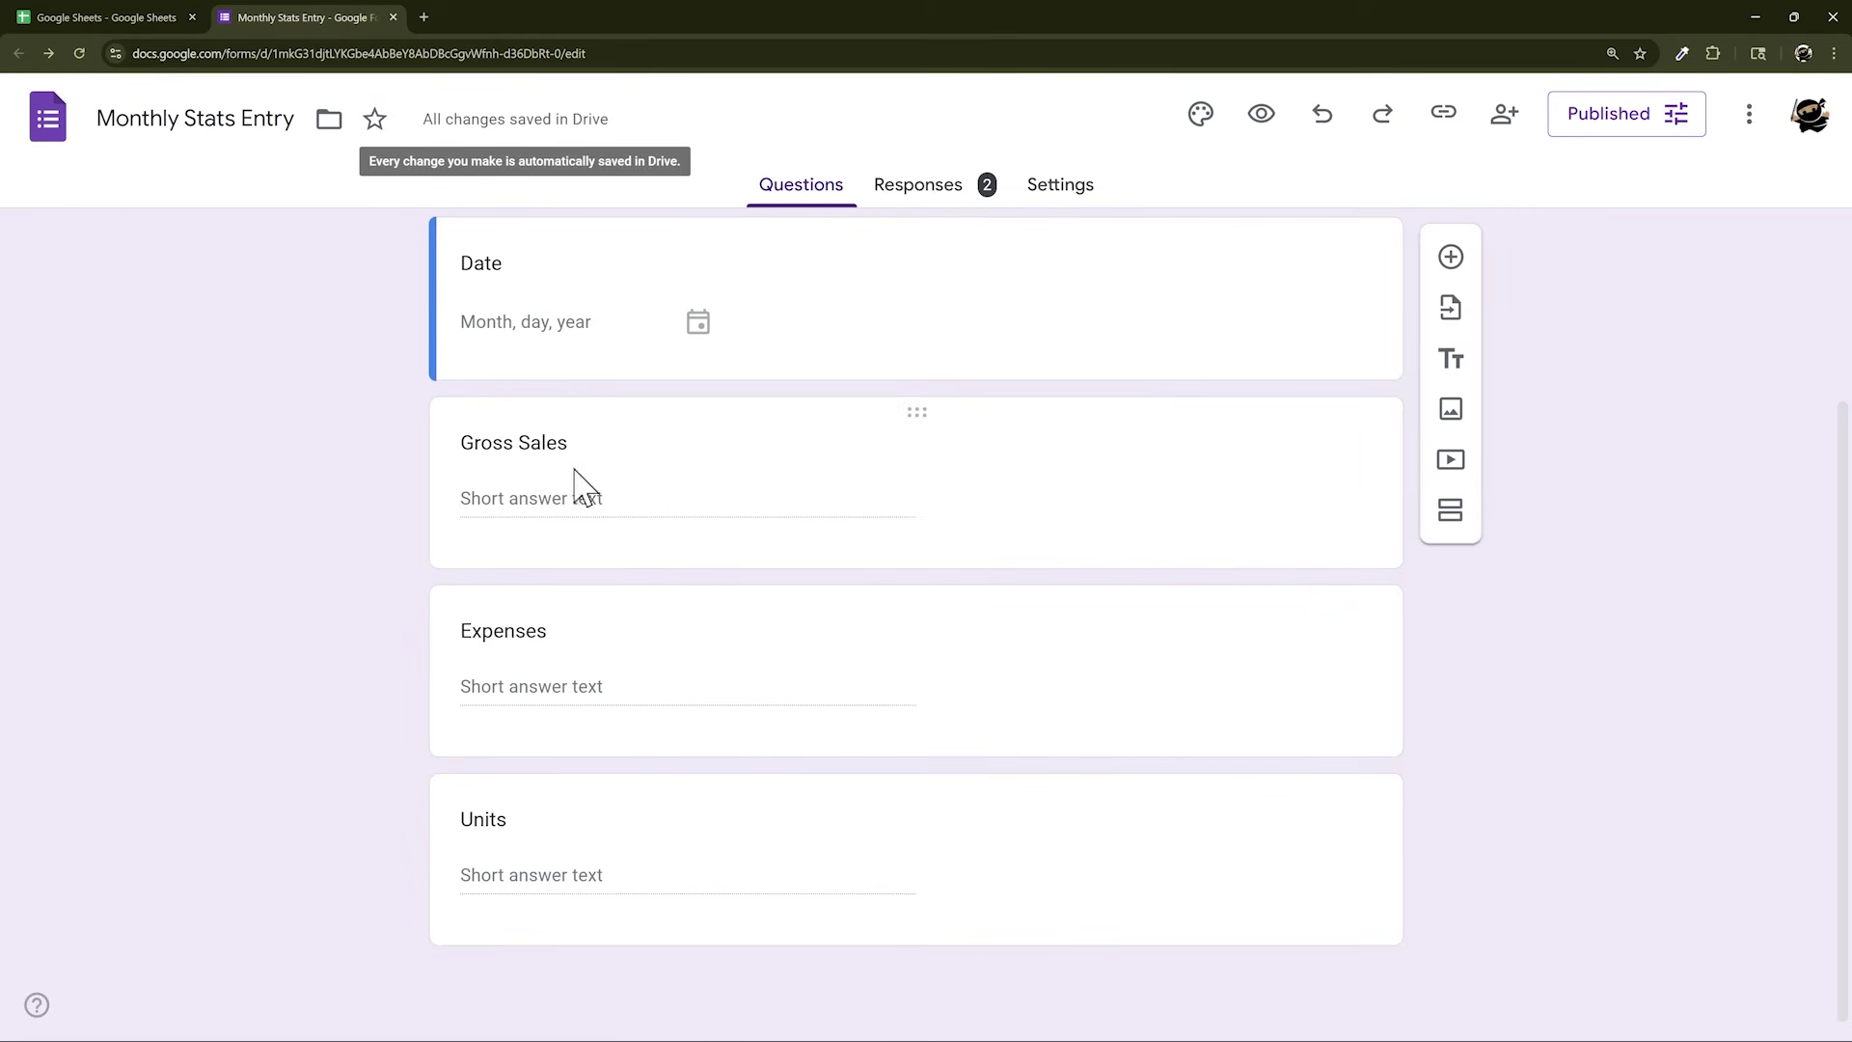
scroll(598, 506, up, 3)
scroll(578, 502, down, 2)
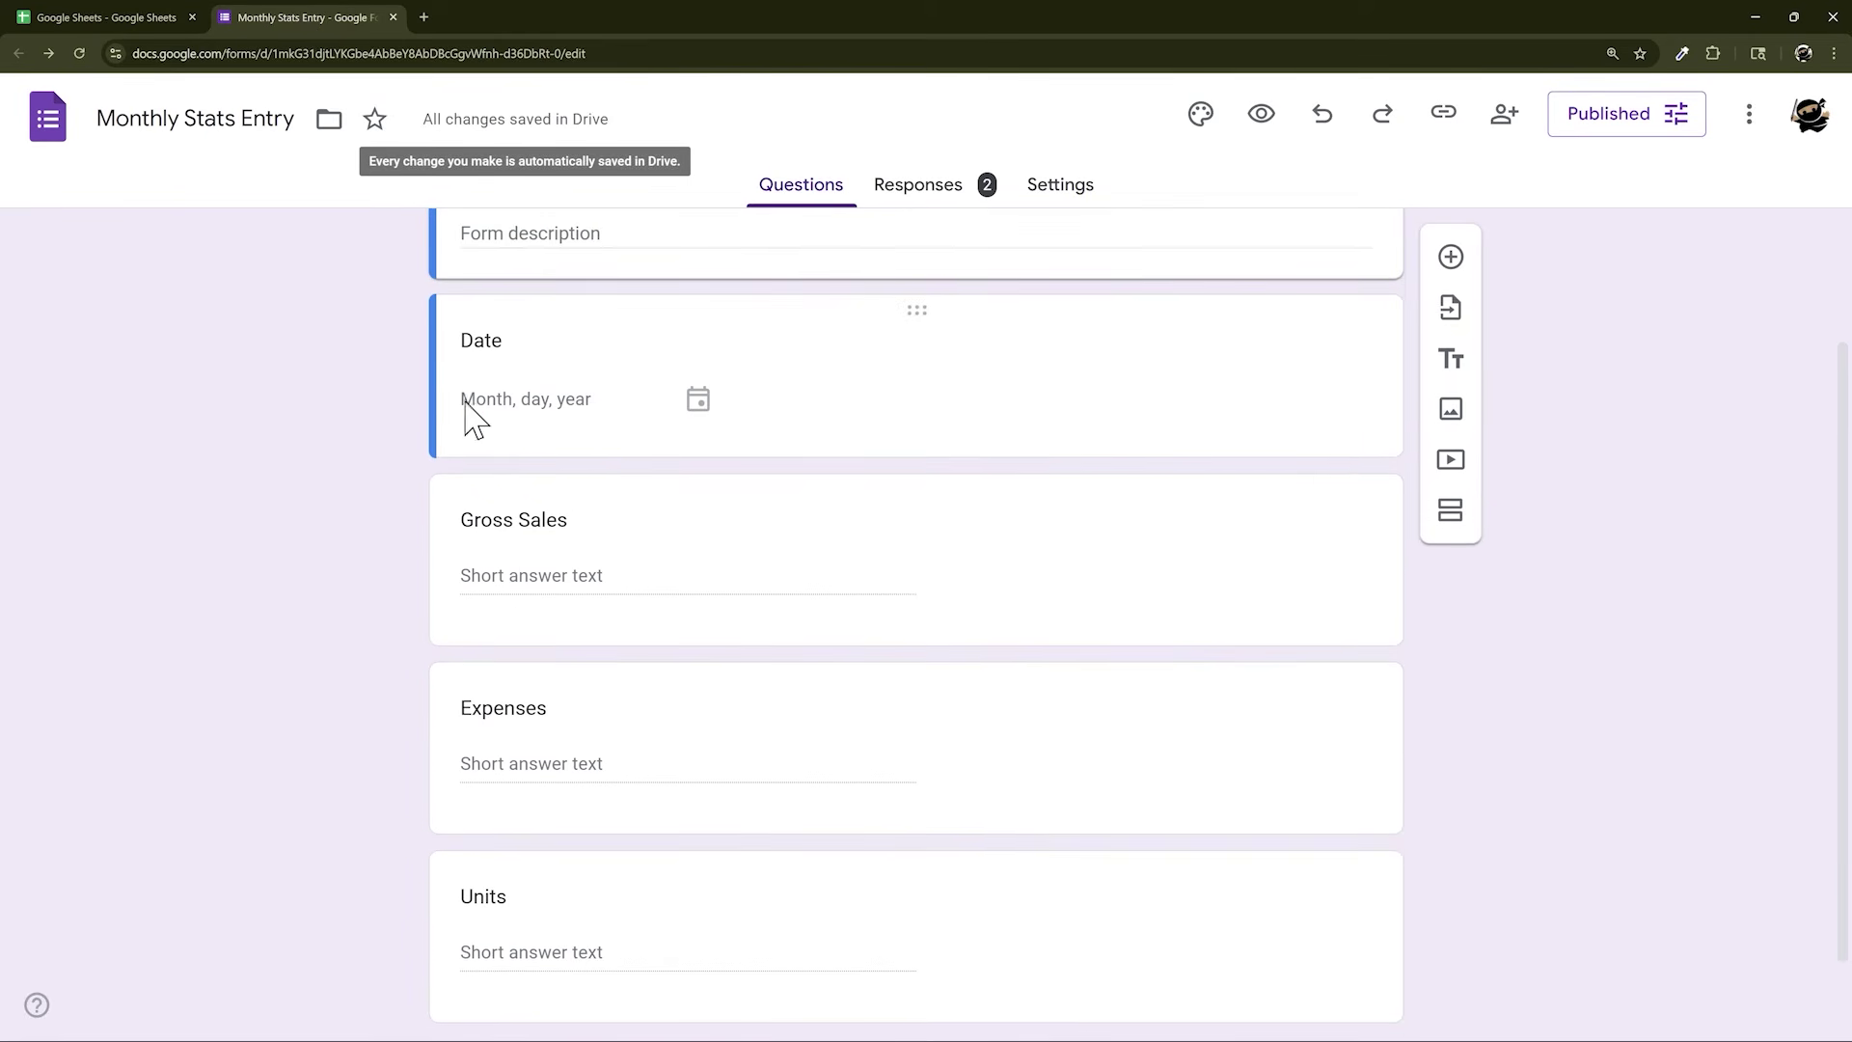
scroll(521, 502, down, 1)
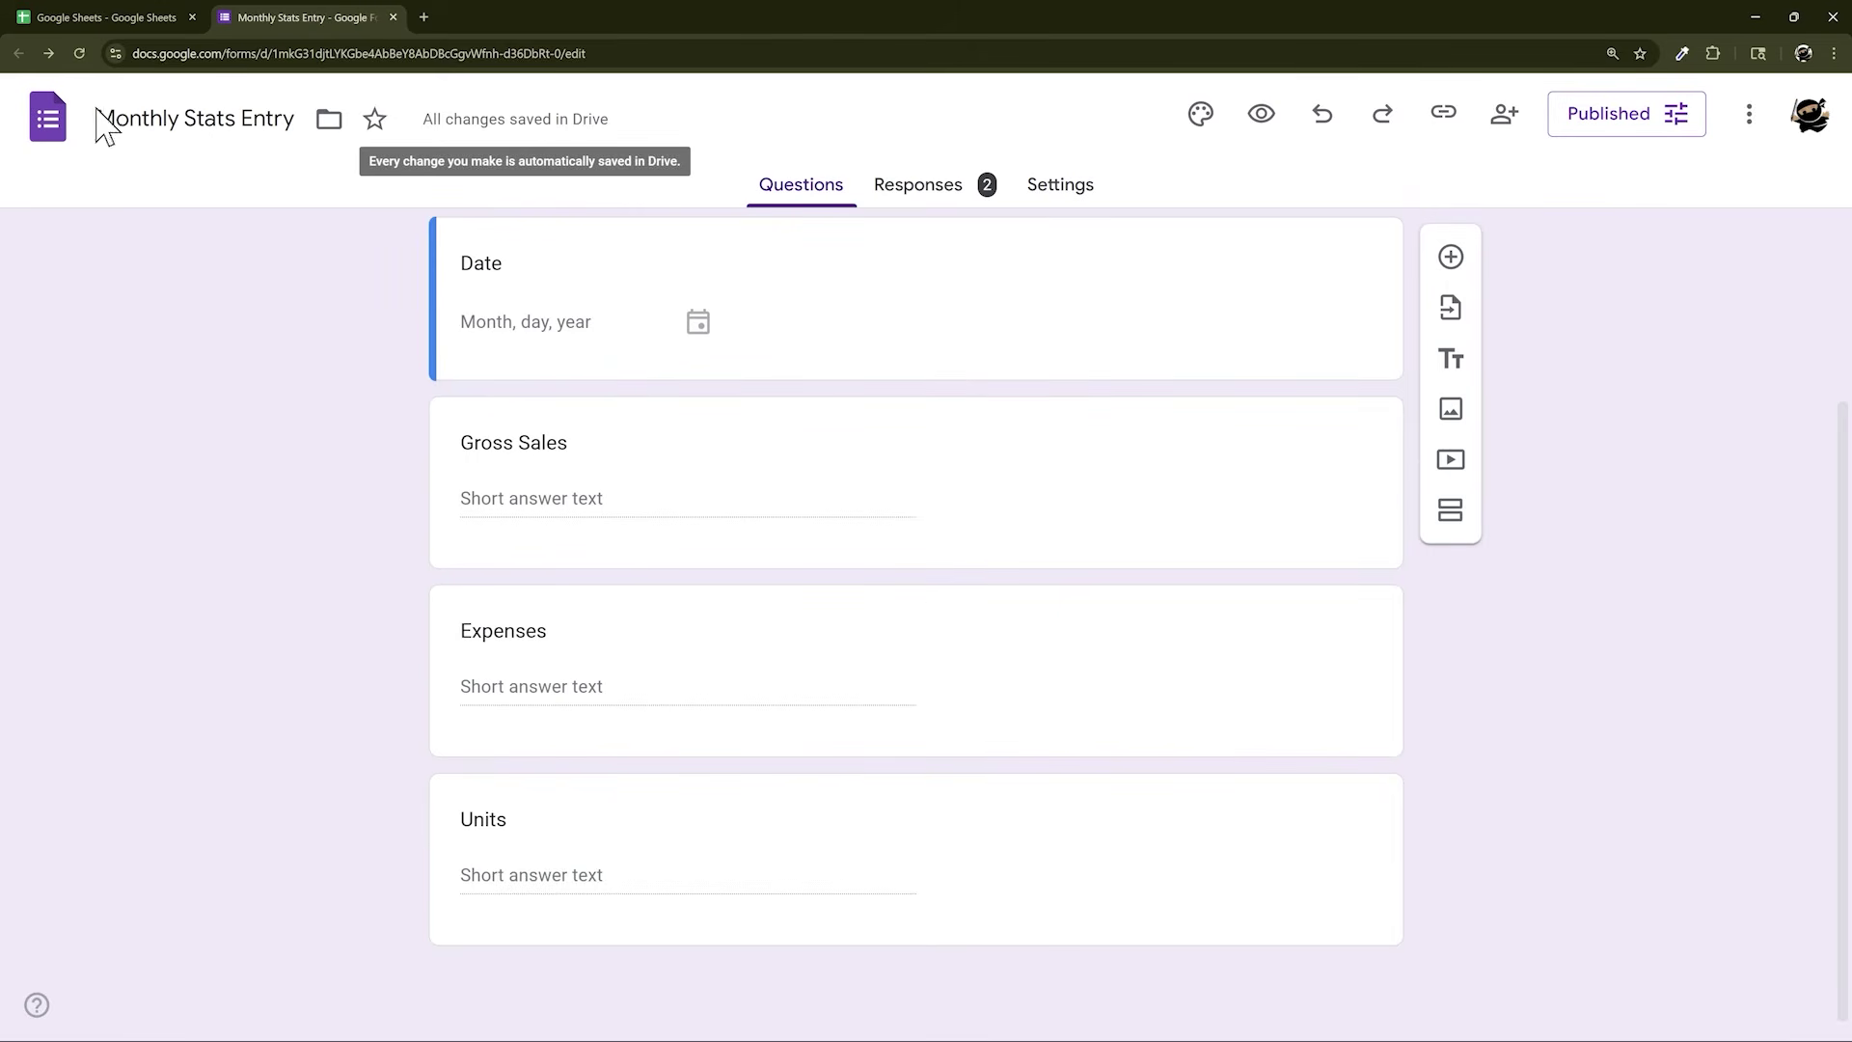
click(102, 19)
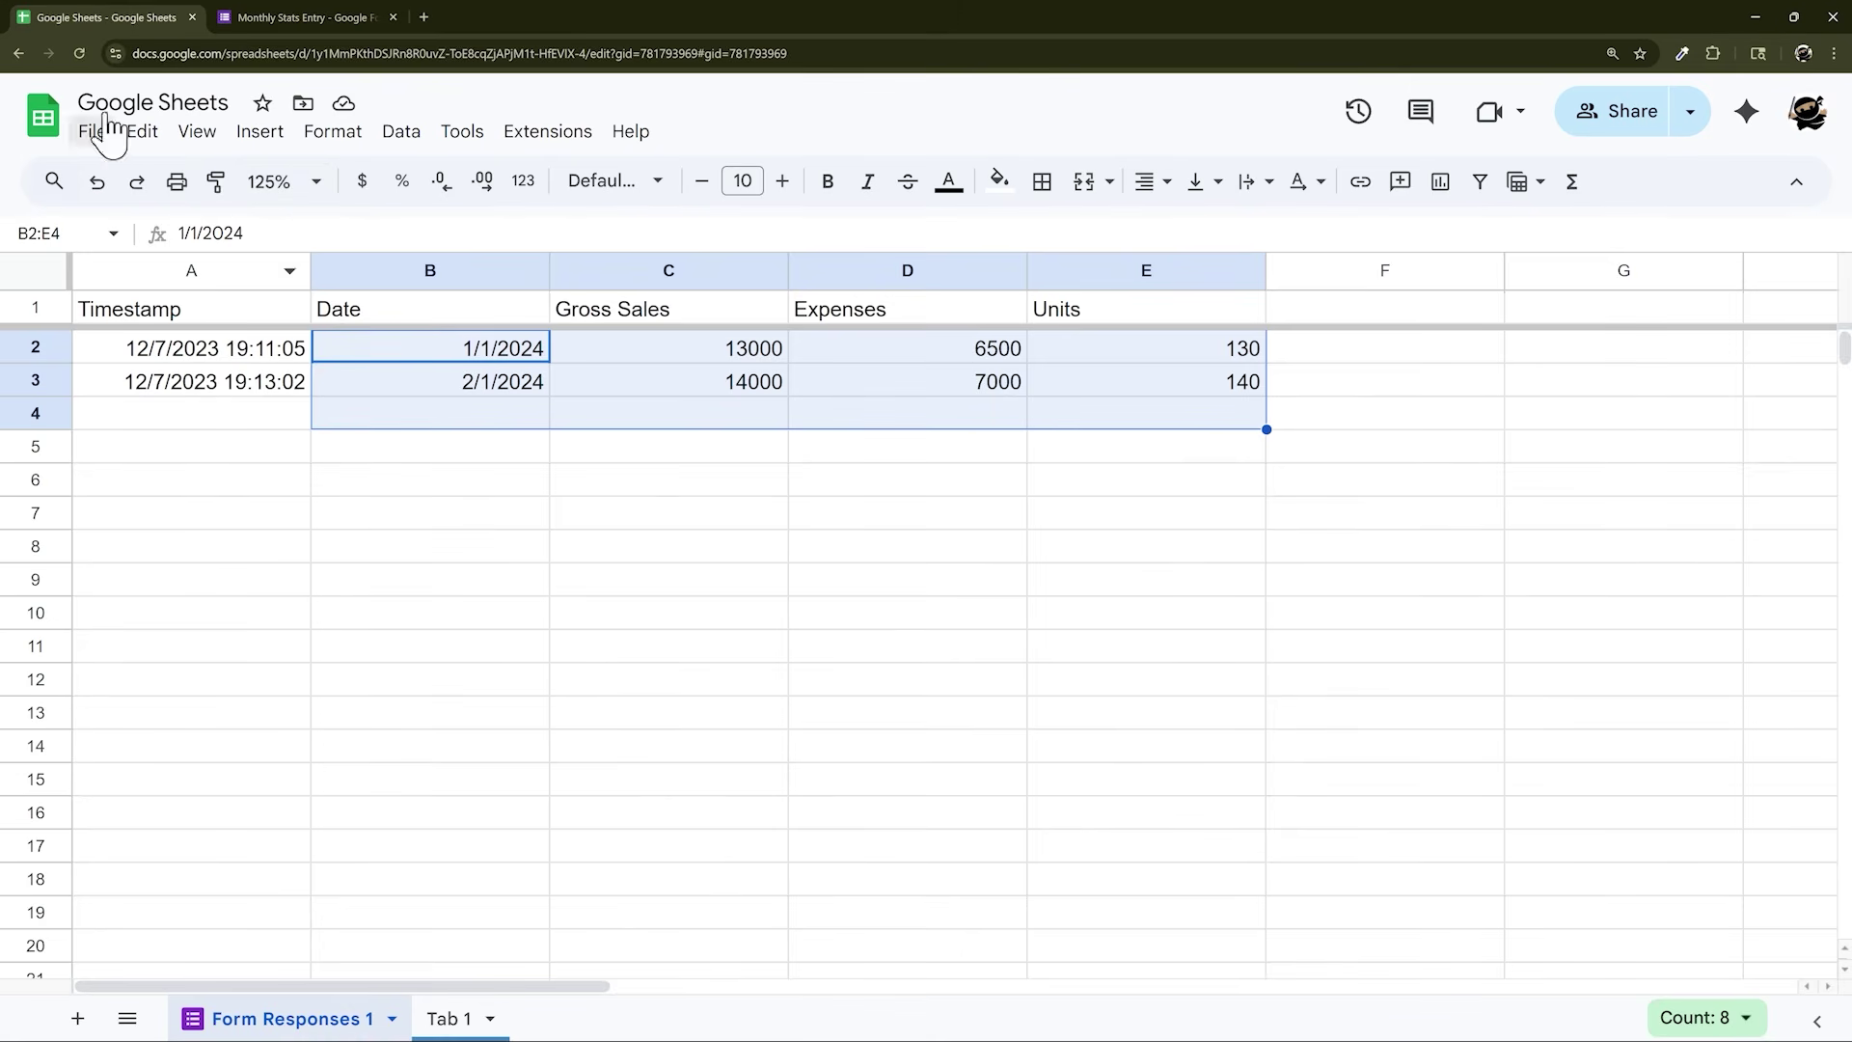
click(449, 1018)
scroll(343, 864, up, 10)
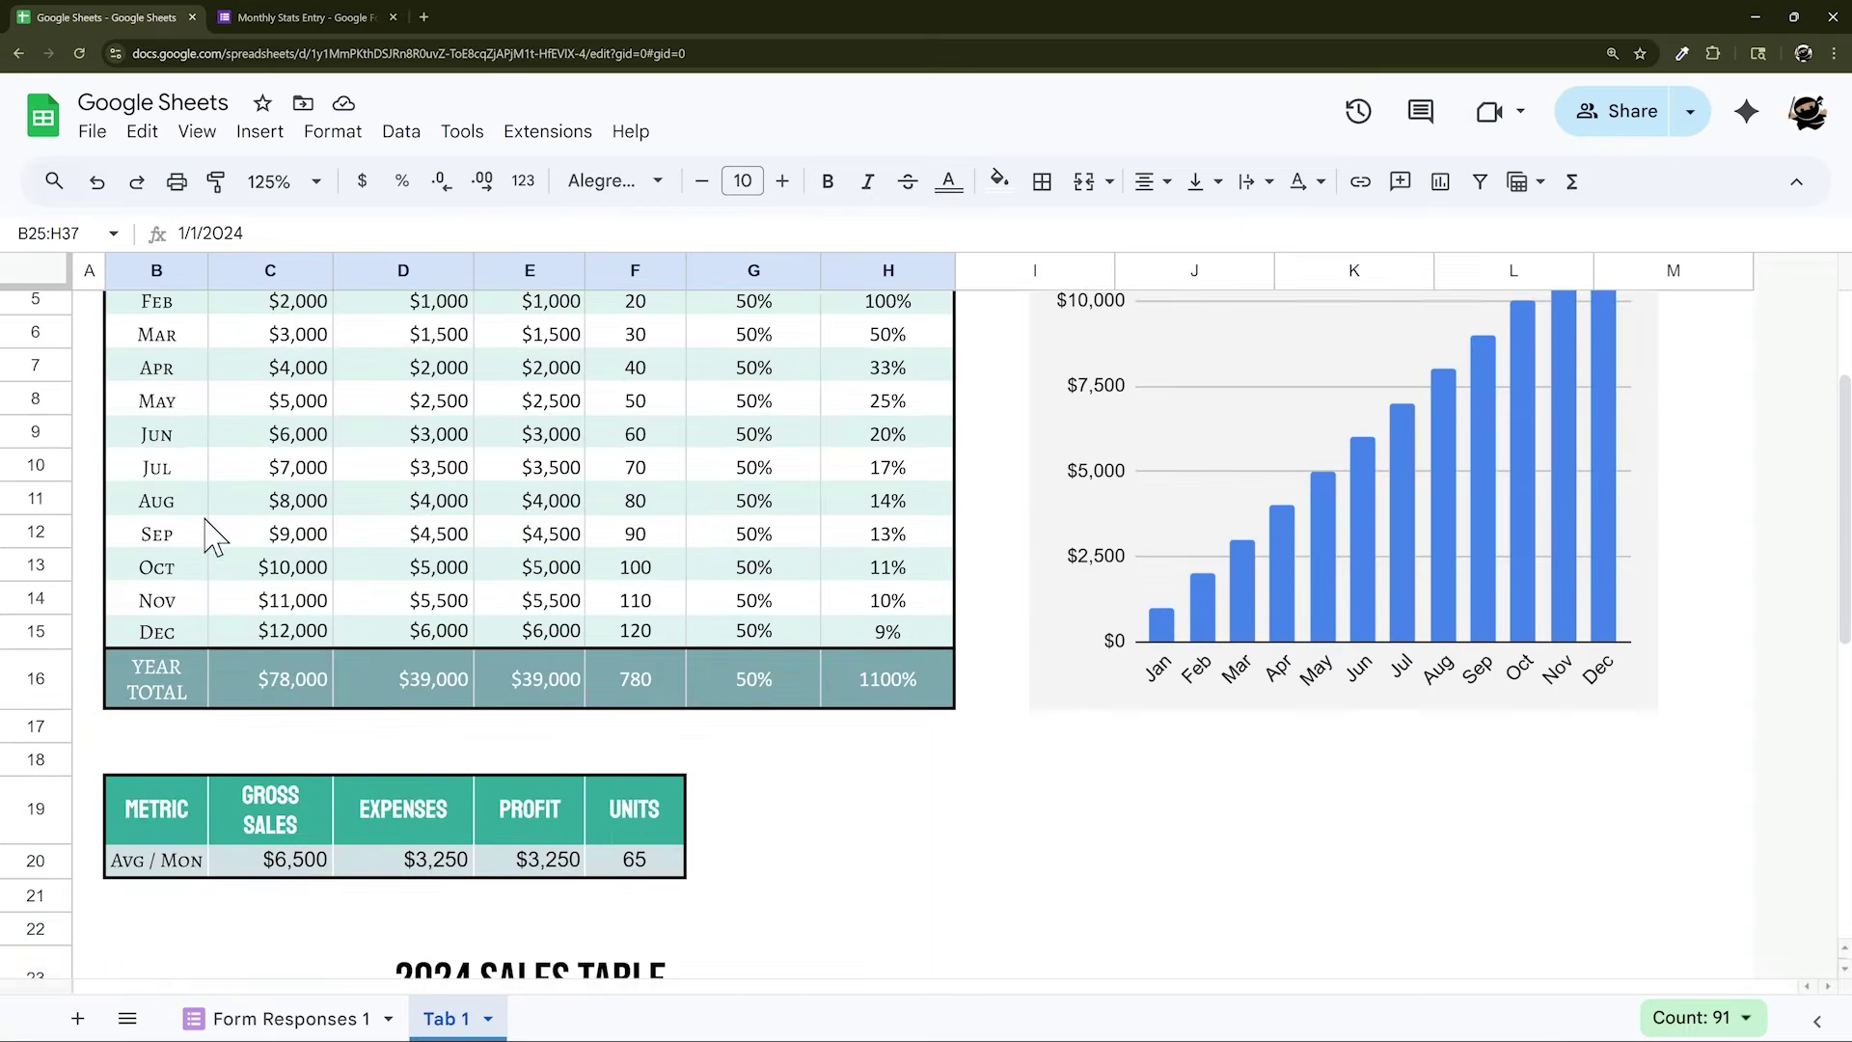
drag(144, 479, 889, 837)
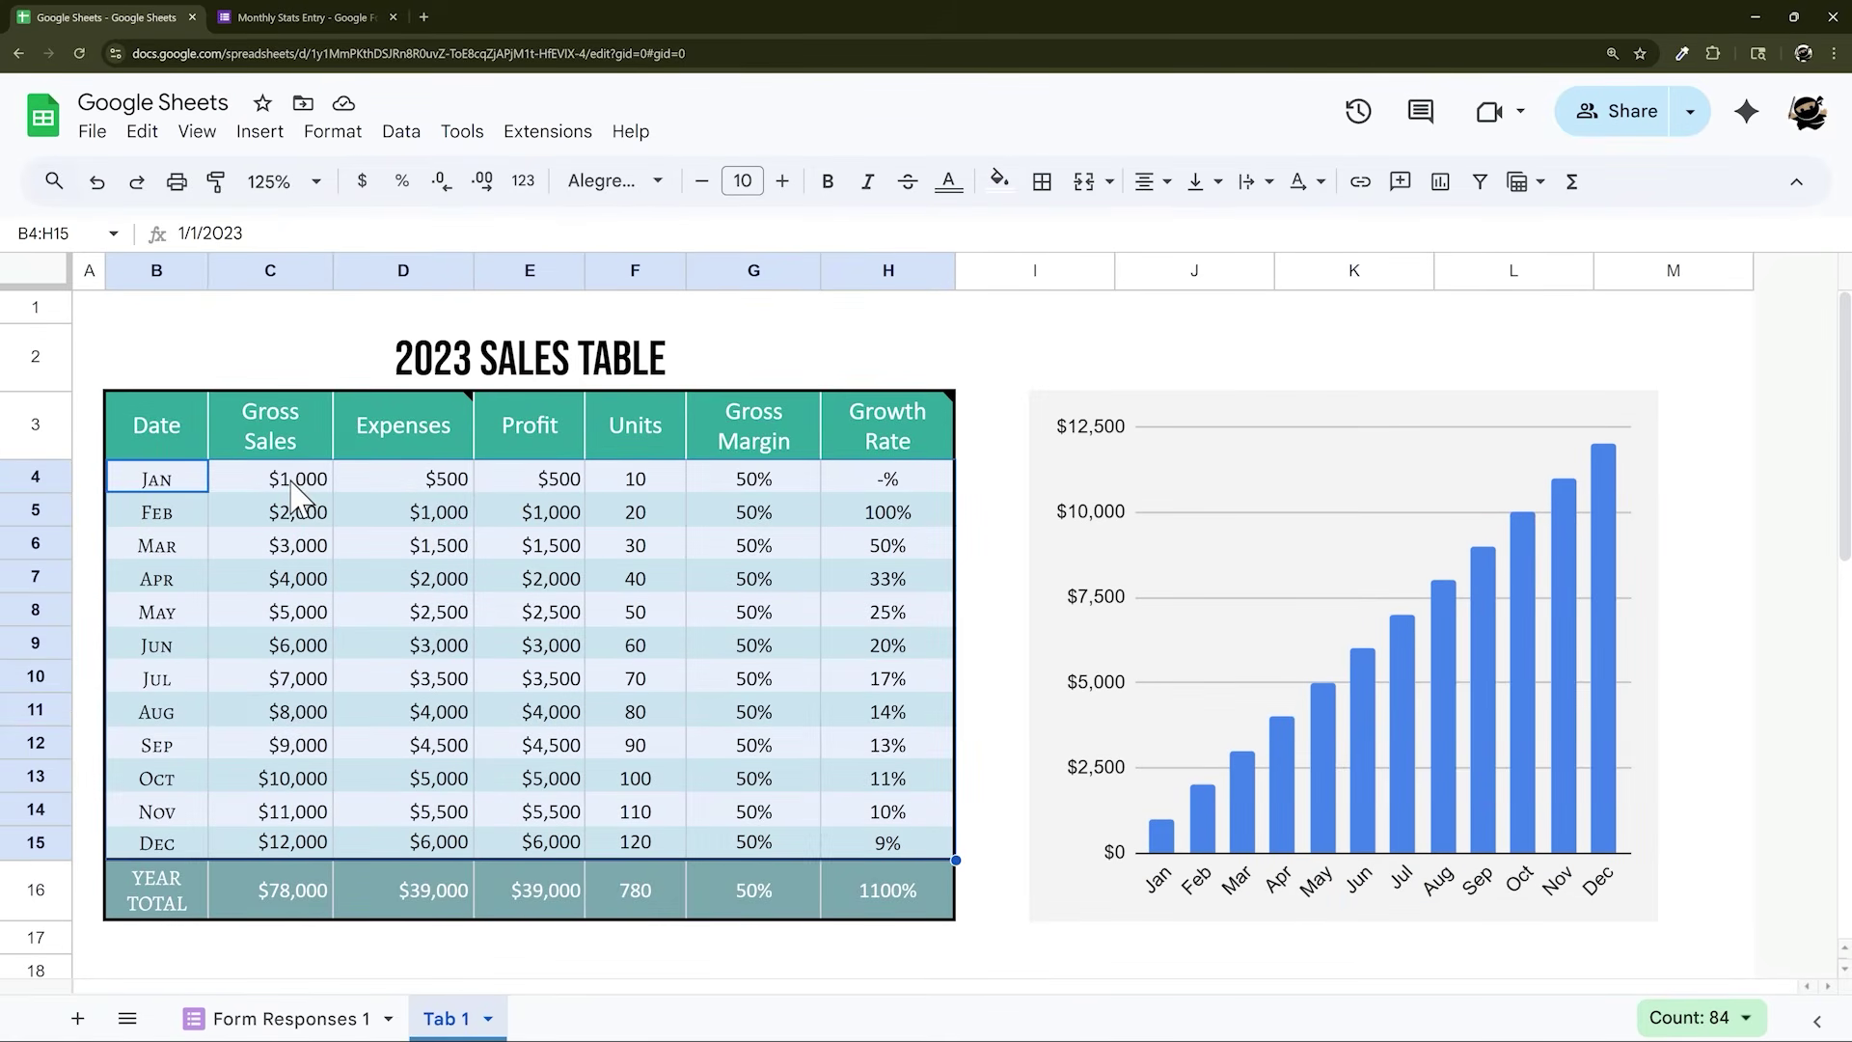
click(320, 482)
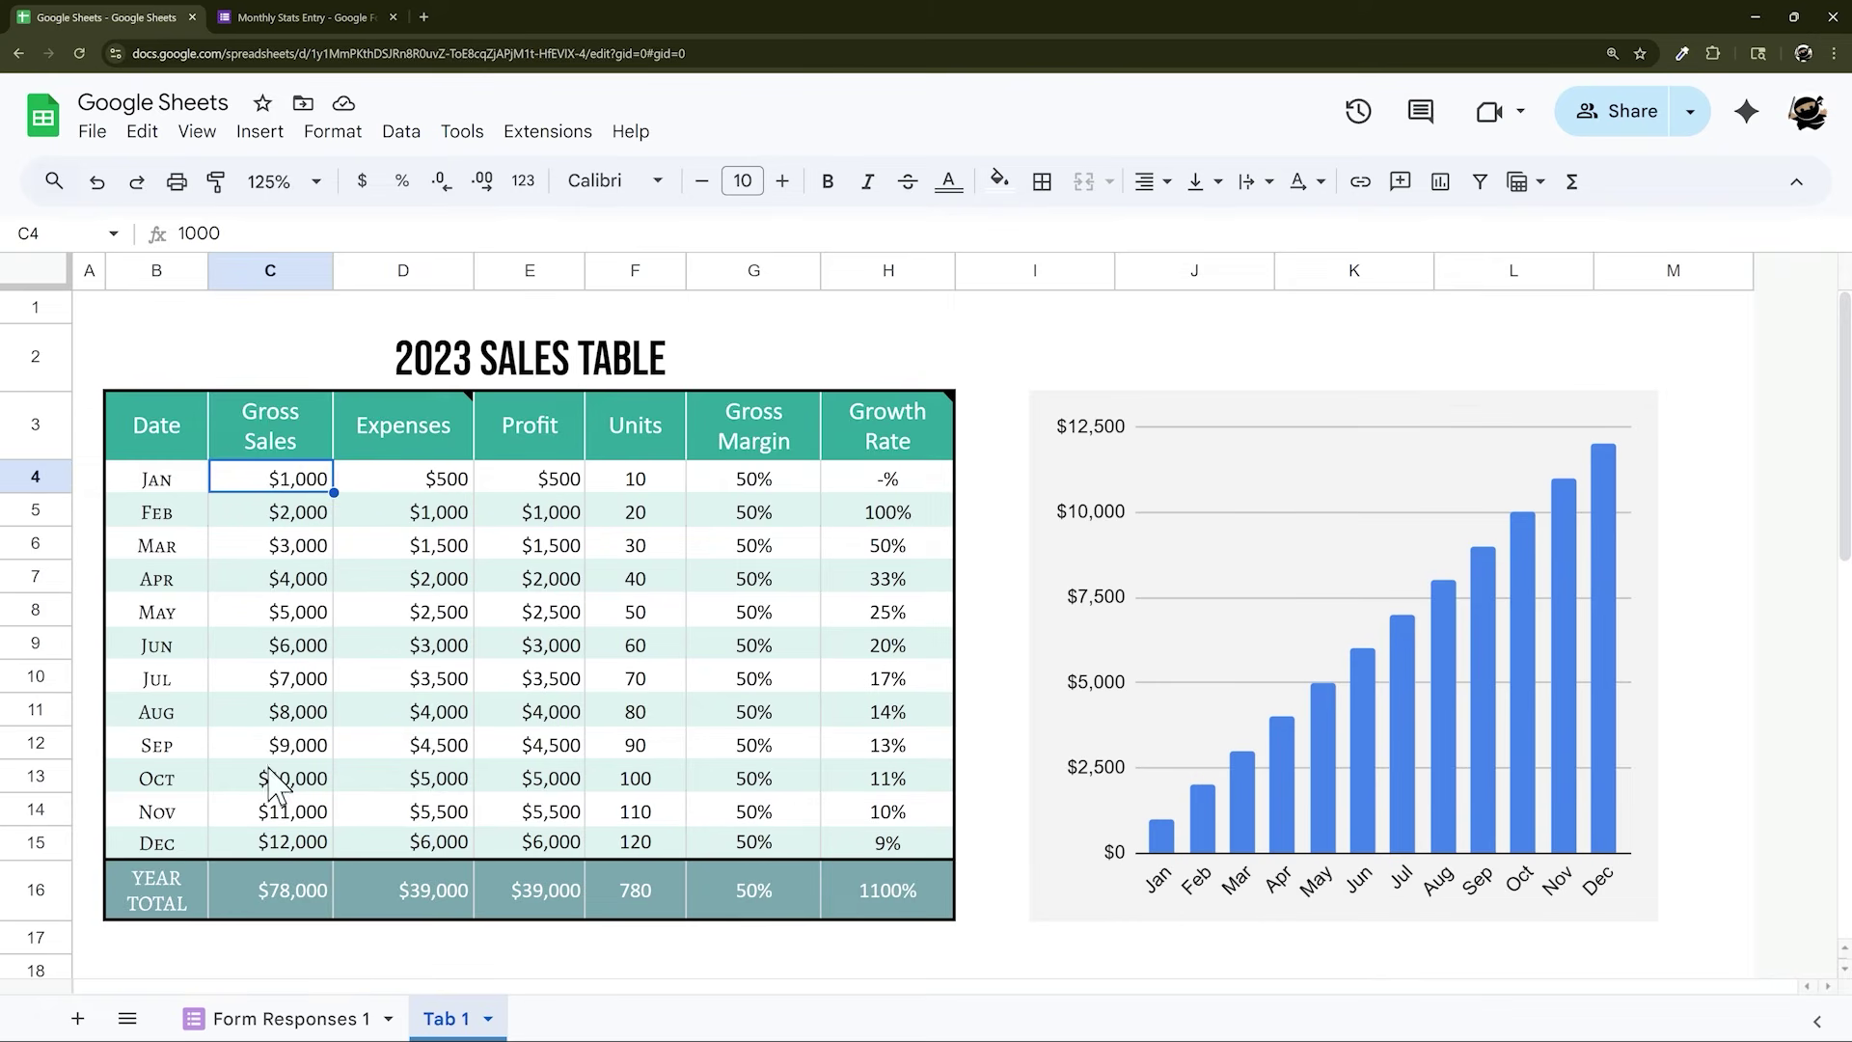
Add a new sheet and insert the pre-built Blank table into it
click(78, 1019)
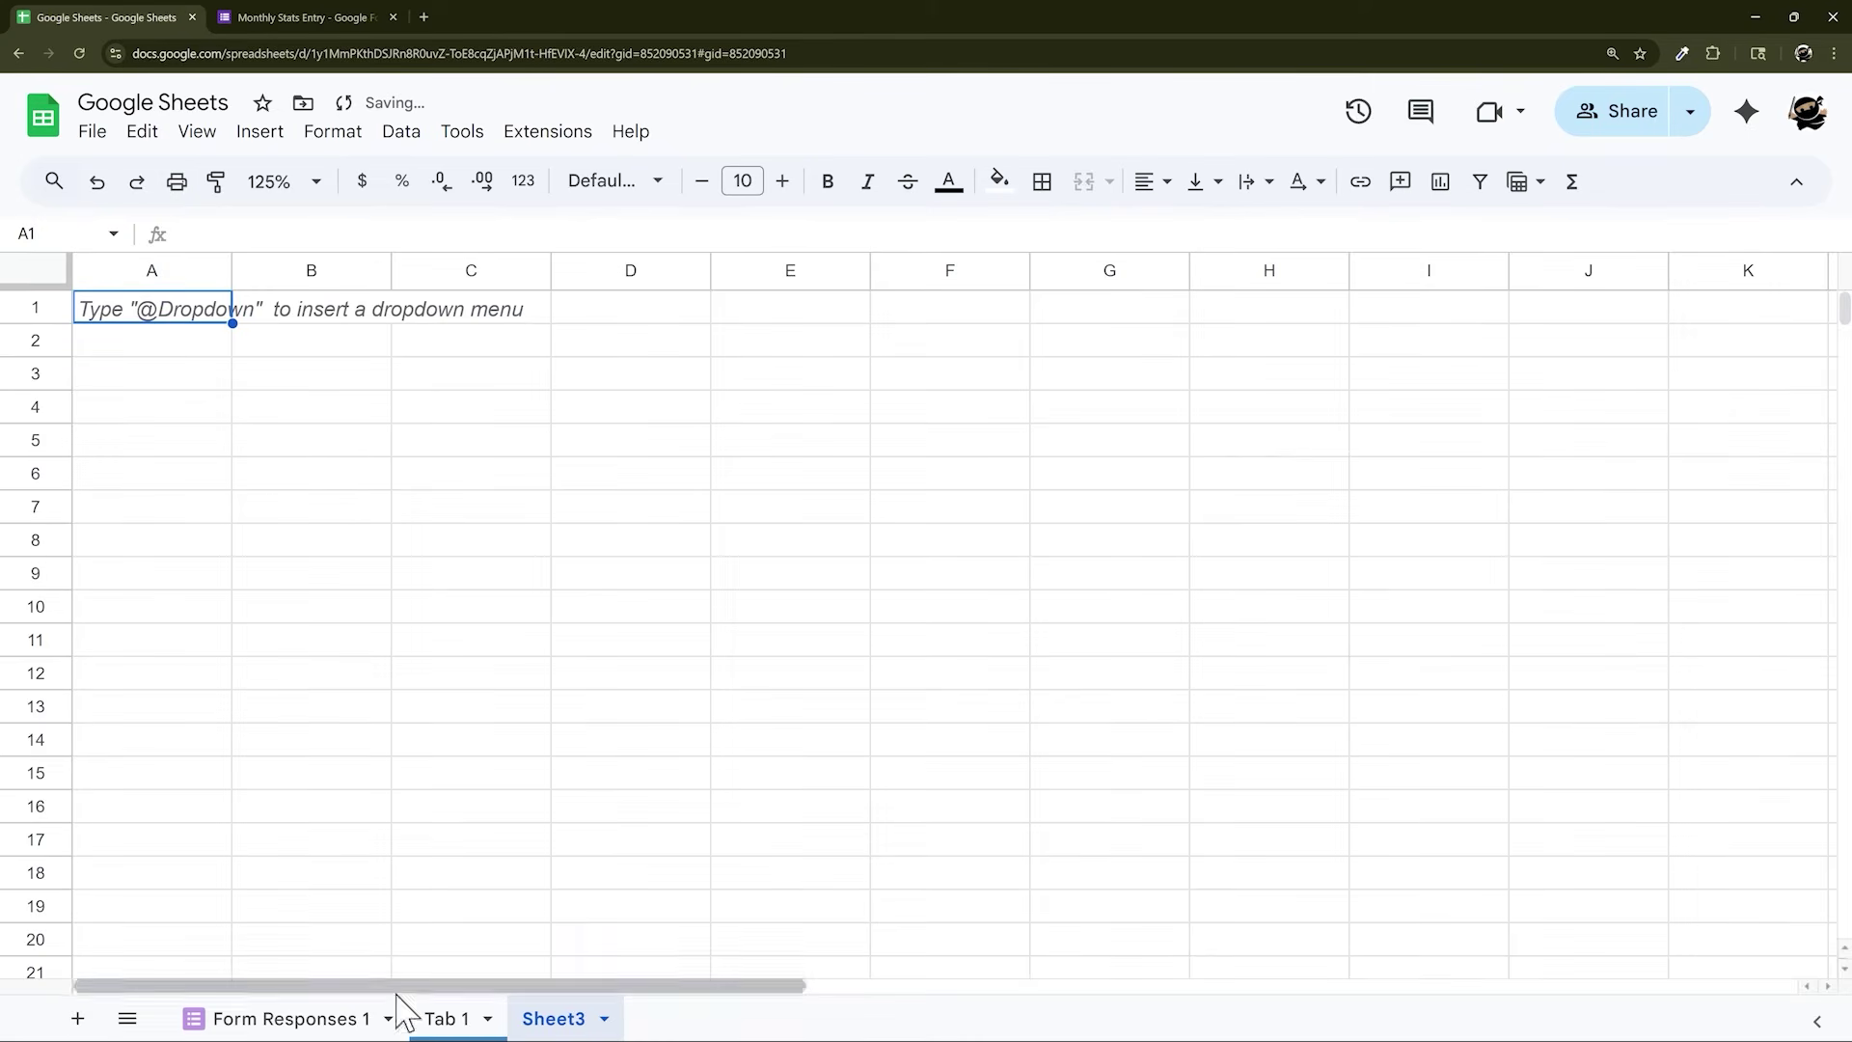
click(259, 135)
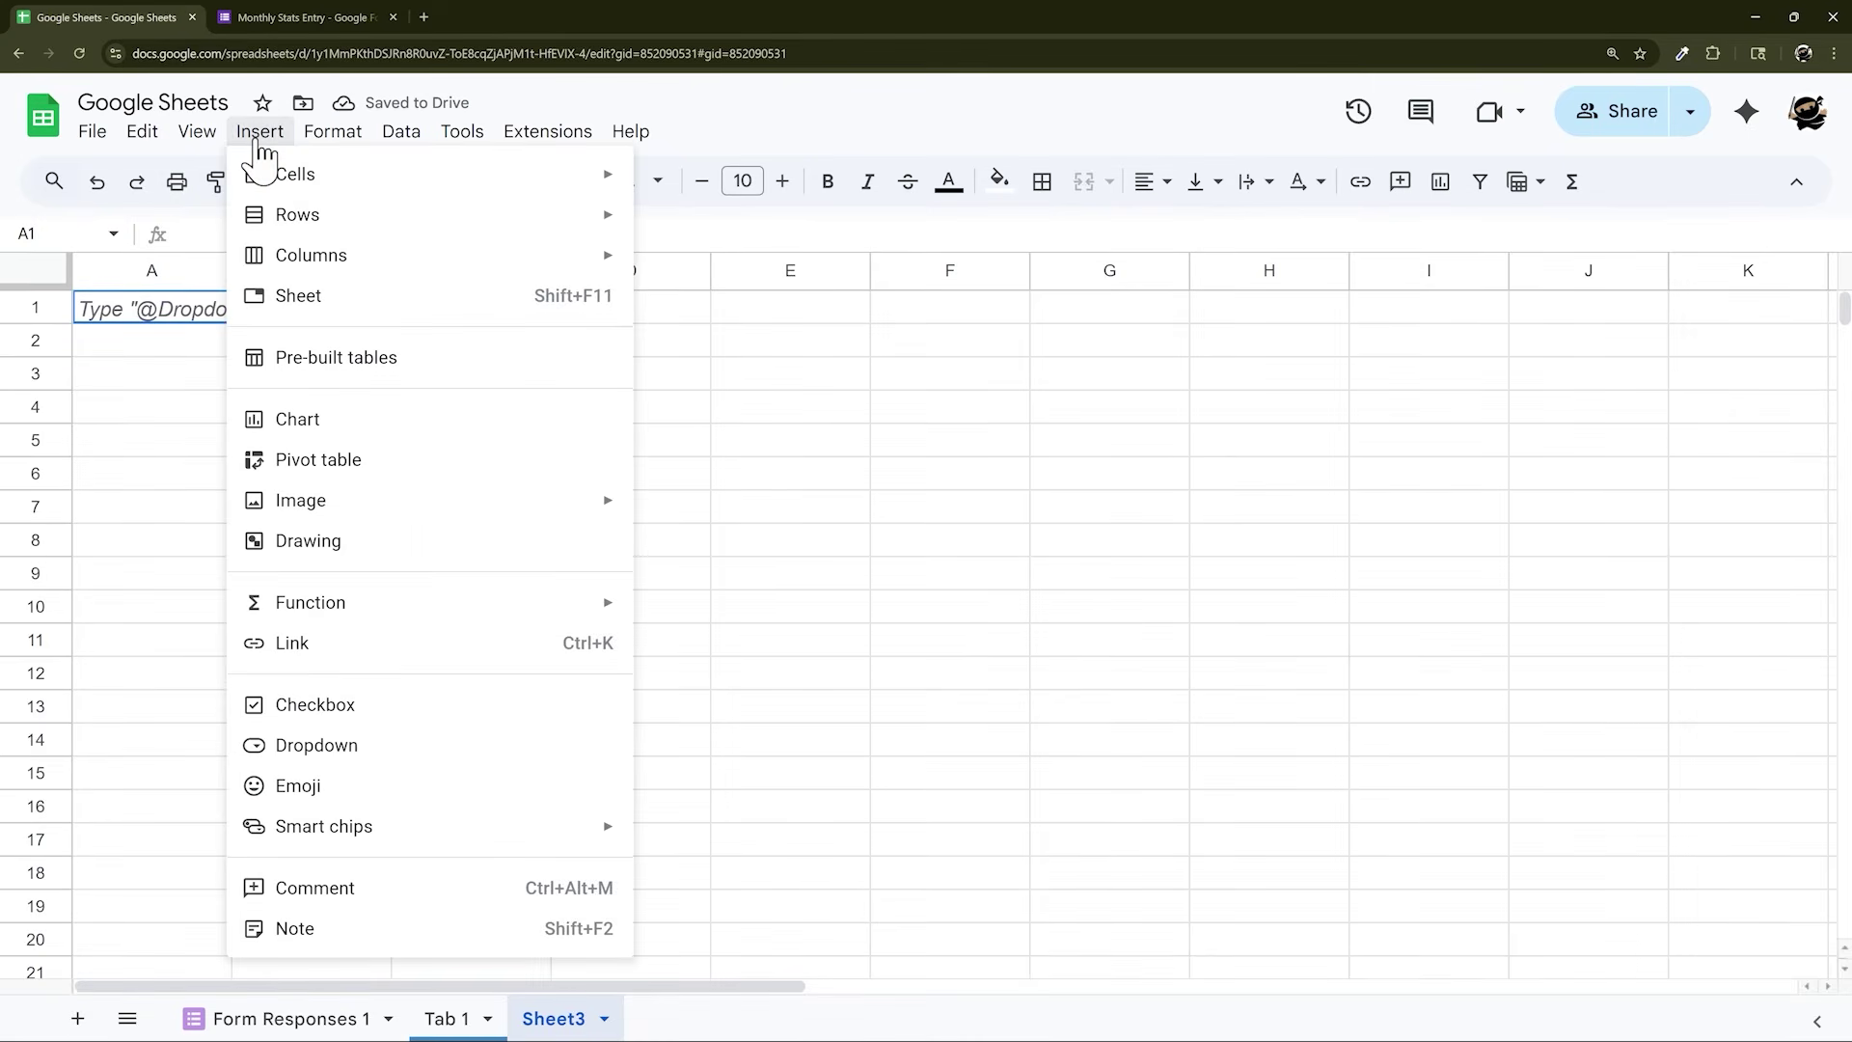
click(364, 376)
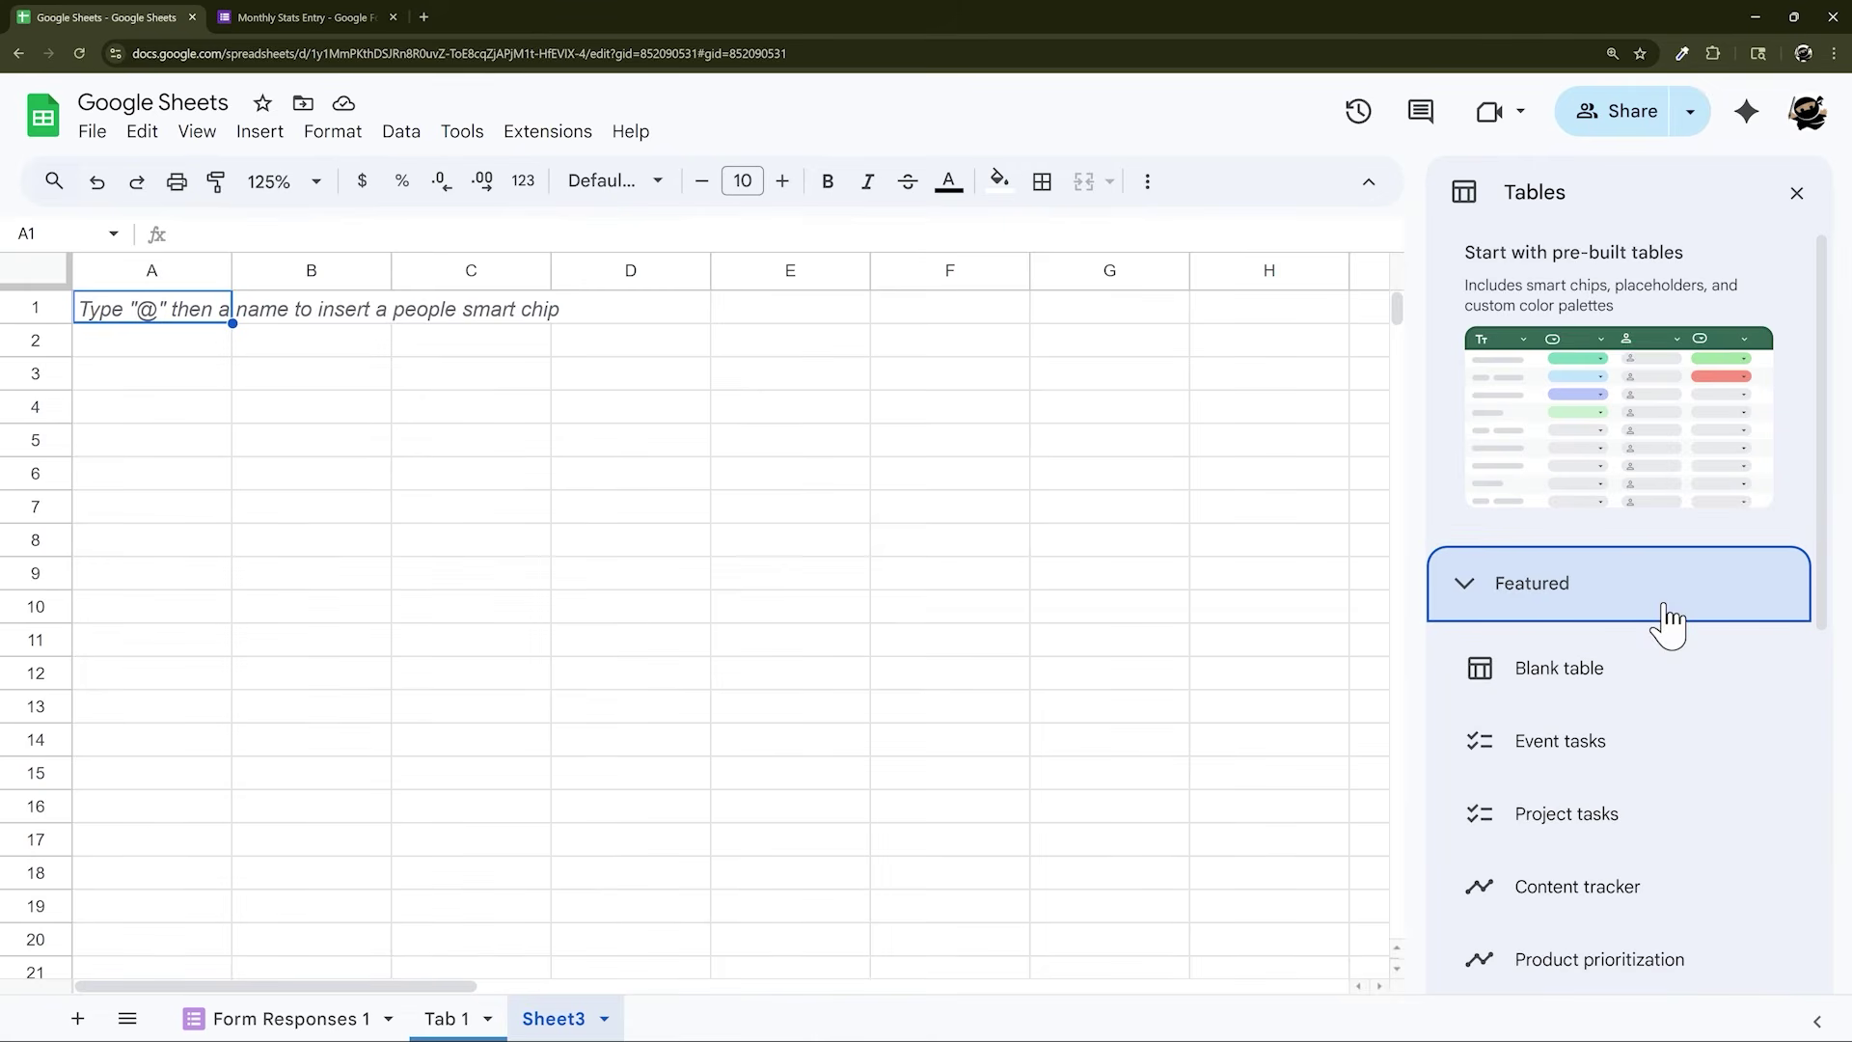
click(1556, 669)
scroll(1582, 695, down, 4)
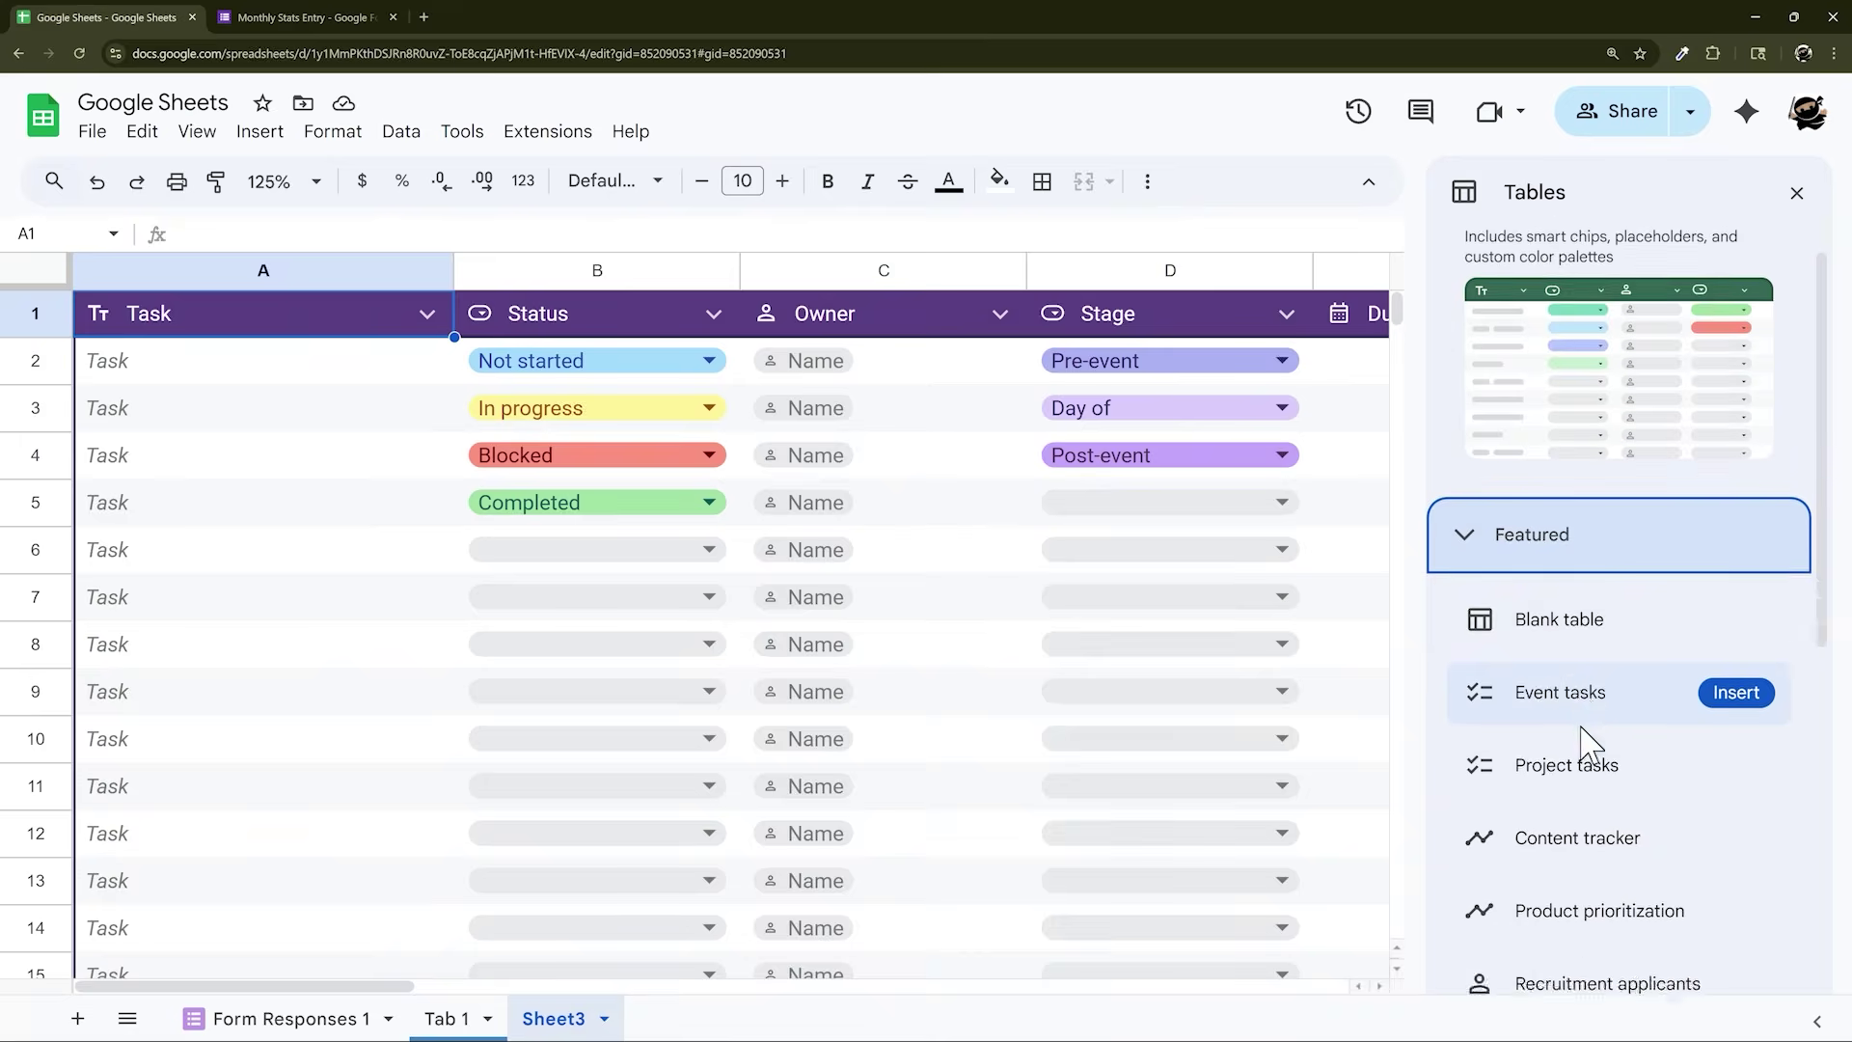
scroll(1589, 767, up, 3)
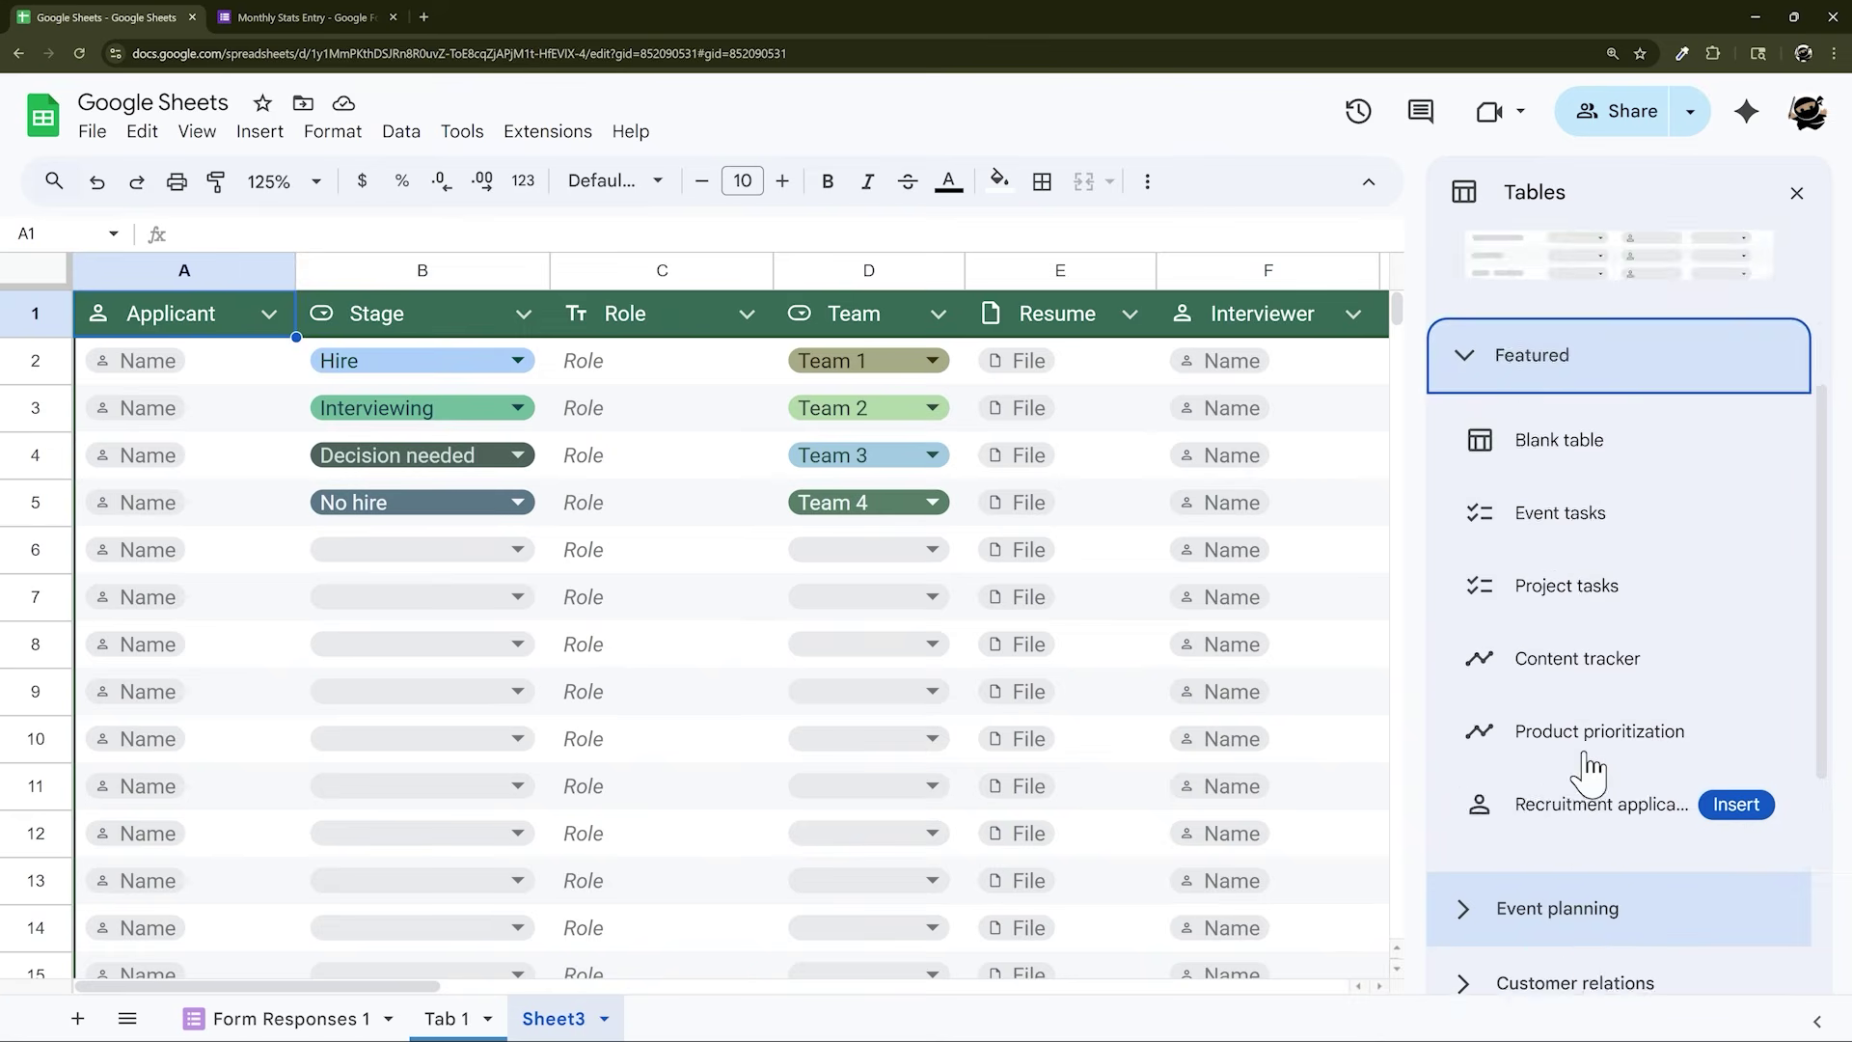
click(1748, 500)
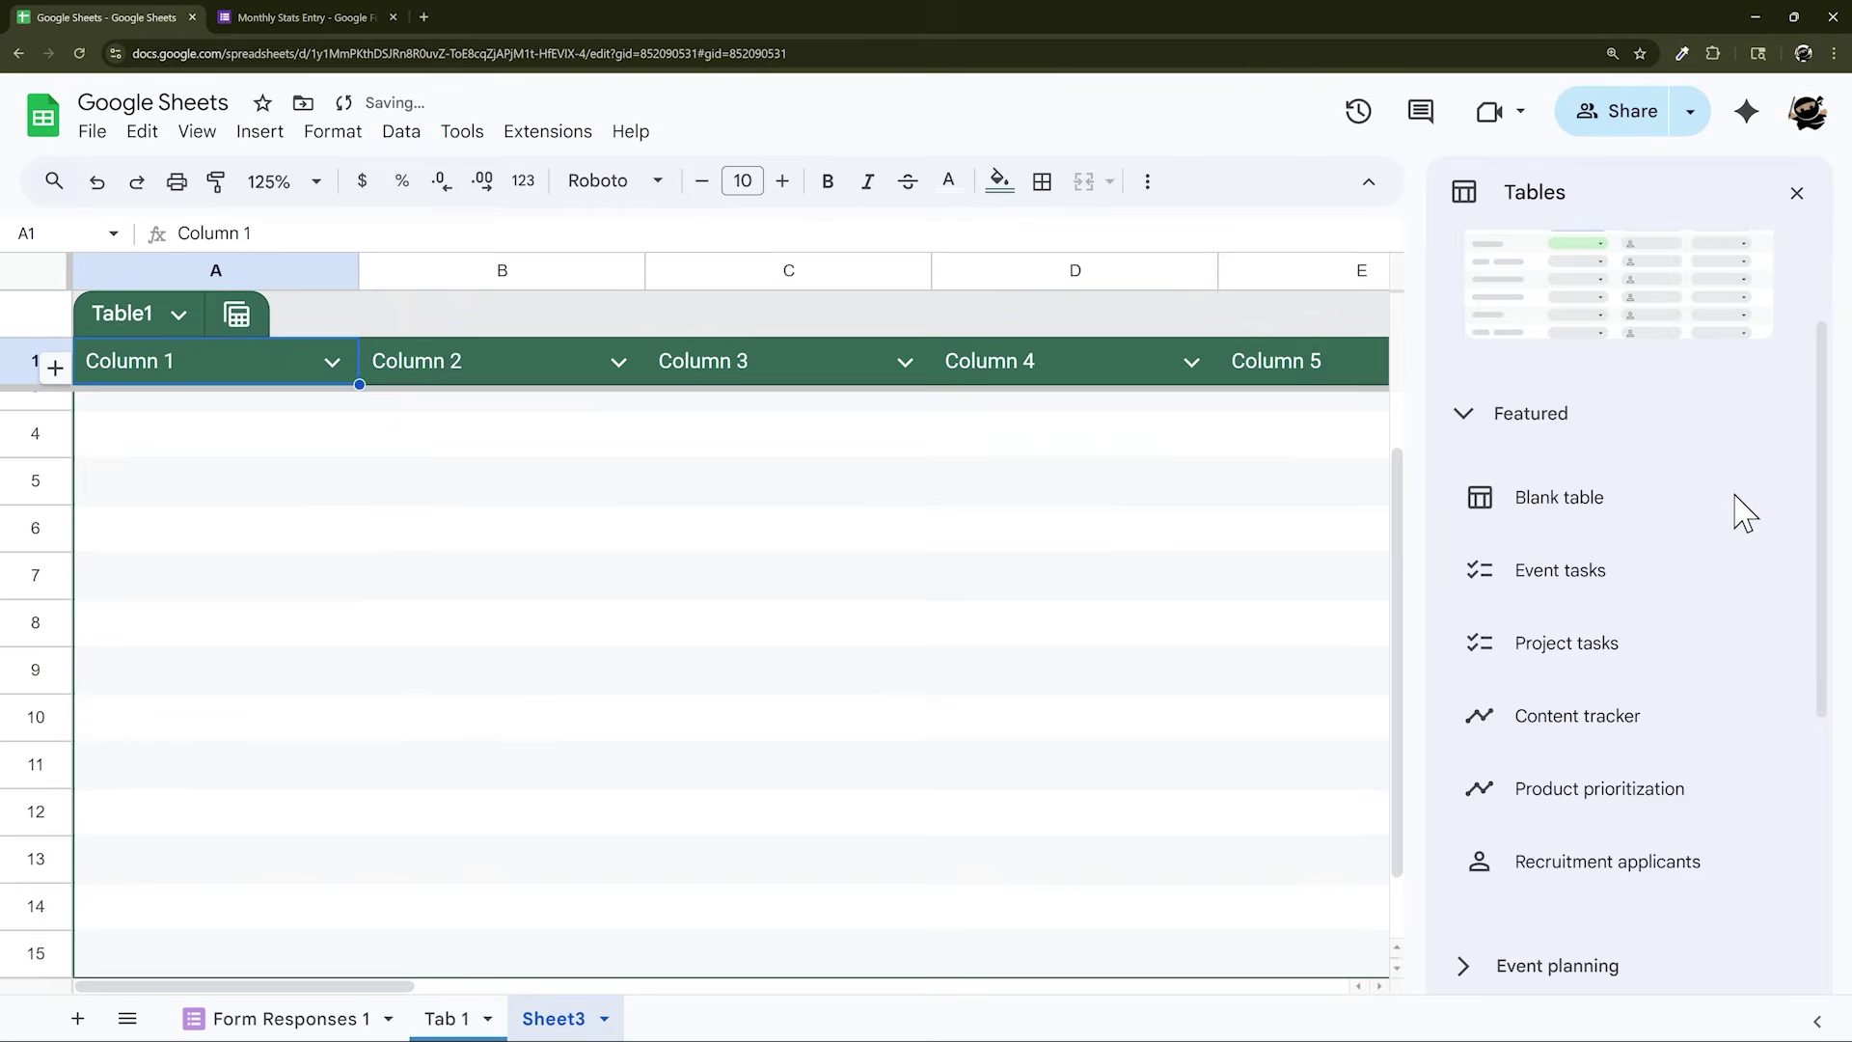
click(1797, 195)
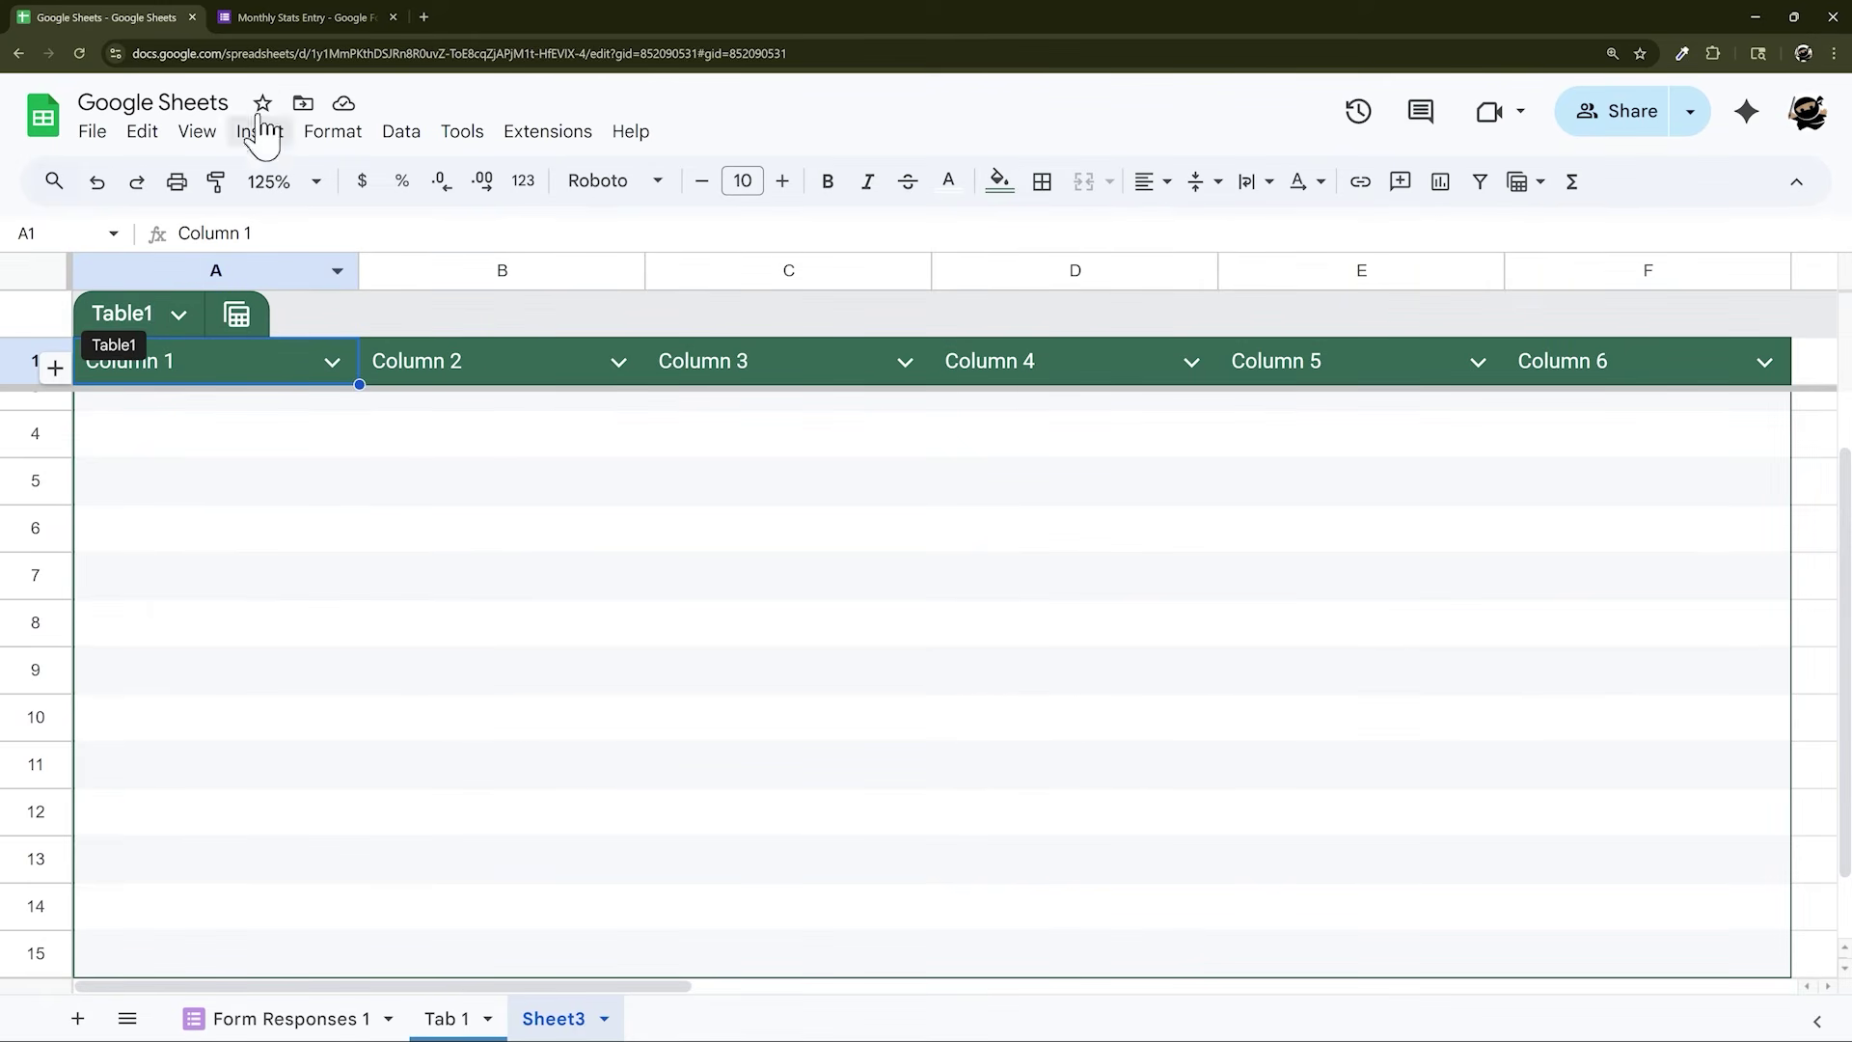
Review the Monthly Stats Entry form's title and questions, and the Timestamp column in the Form Responses 1 sheet
click(282, 17)
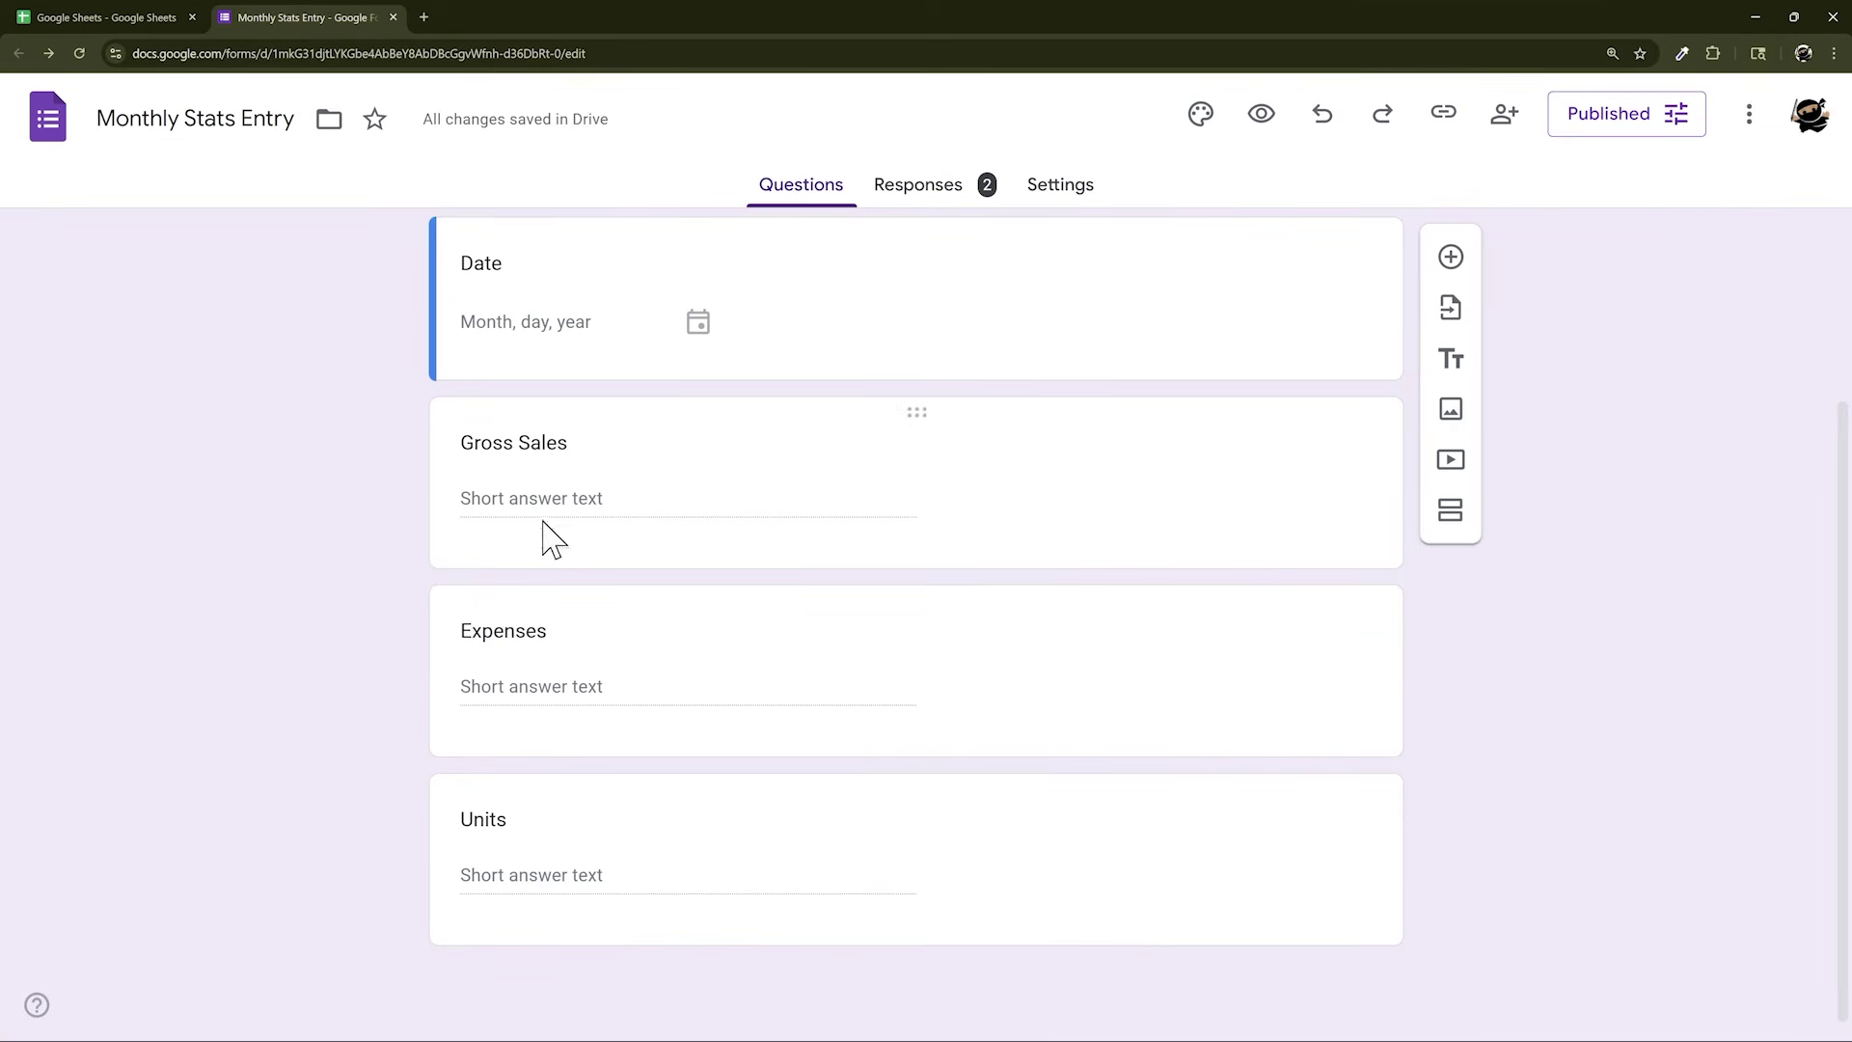
scroll(541, 533, up, 3)
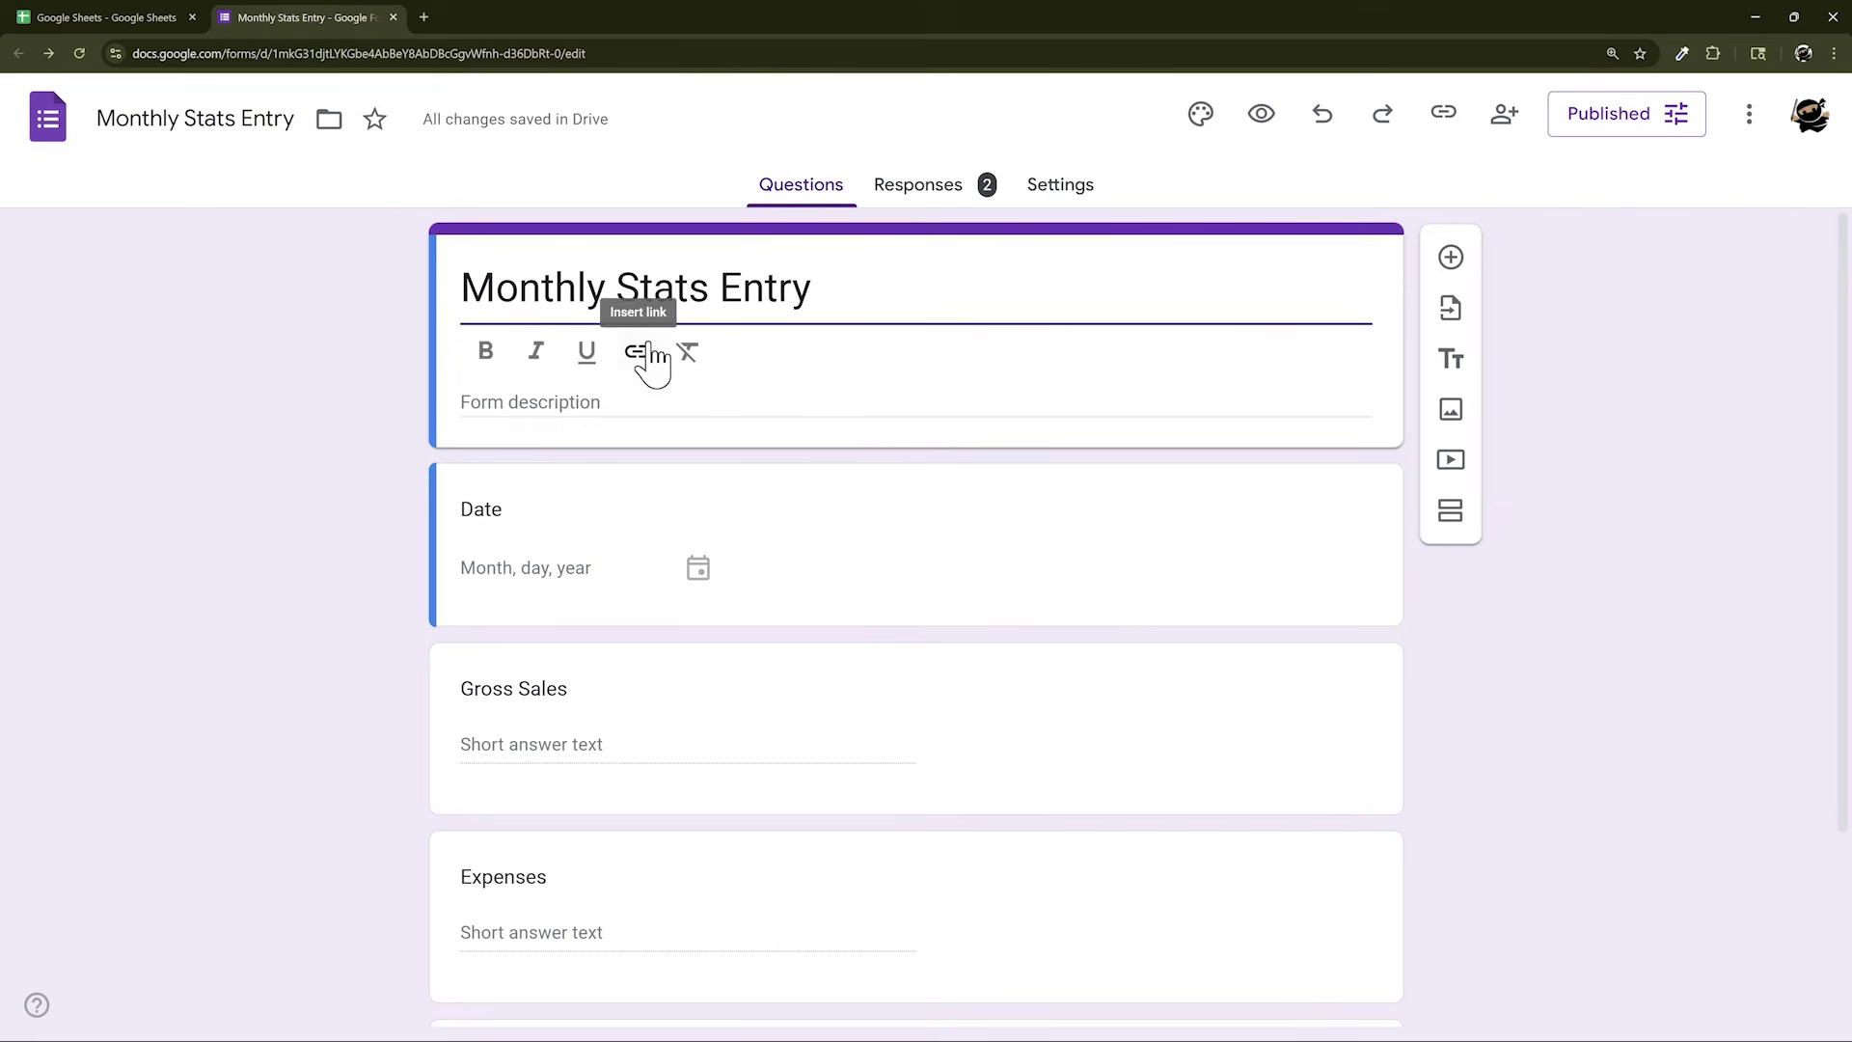
drag(854, 287, 412, 289)
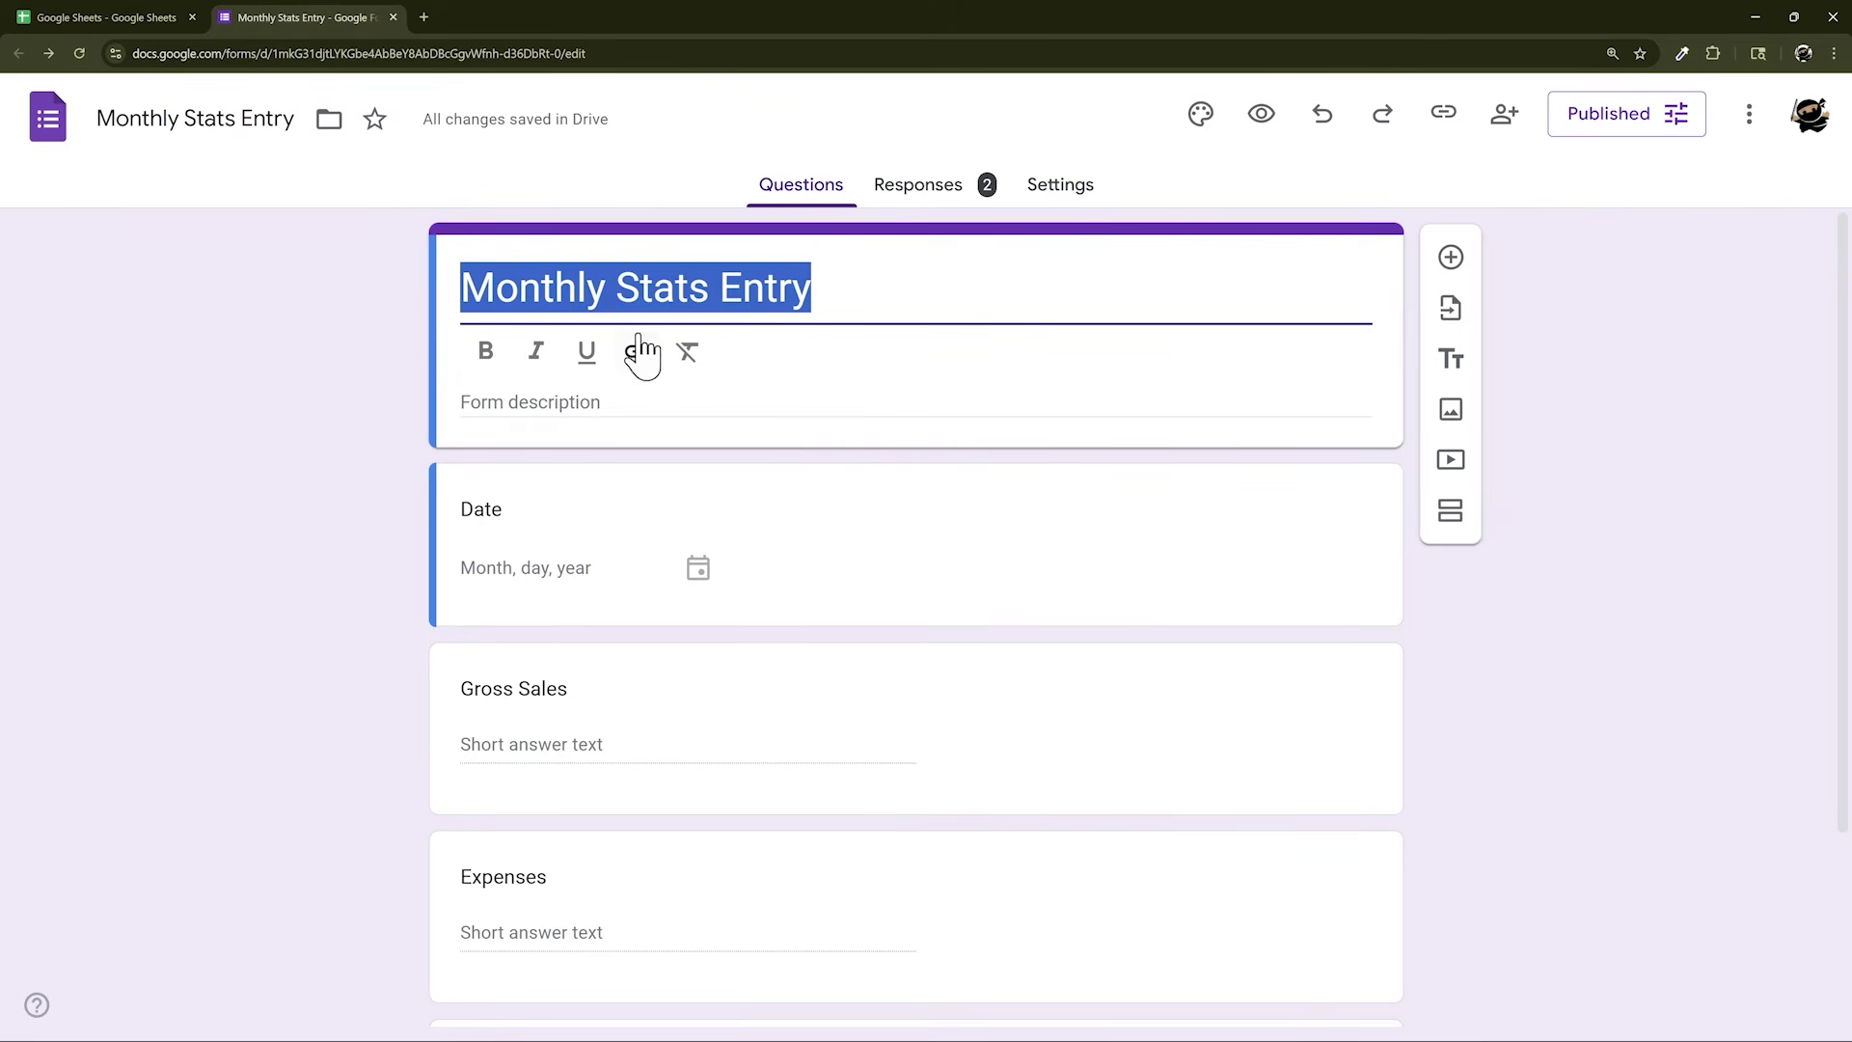
scroll(509, 424, down, 2)
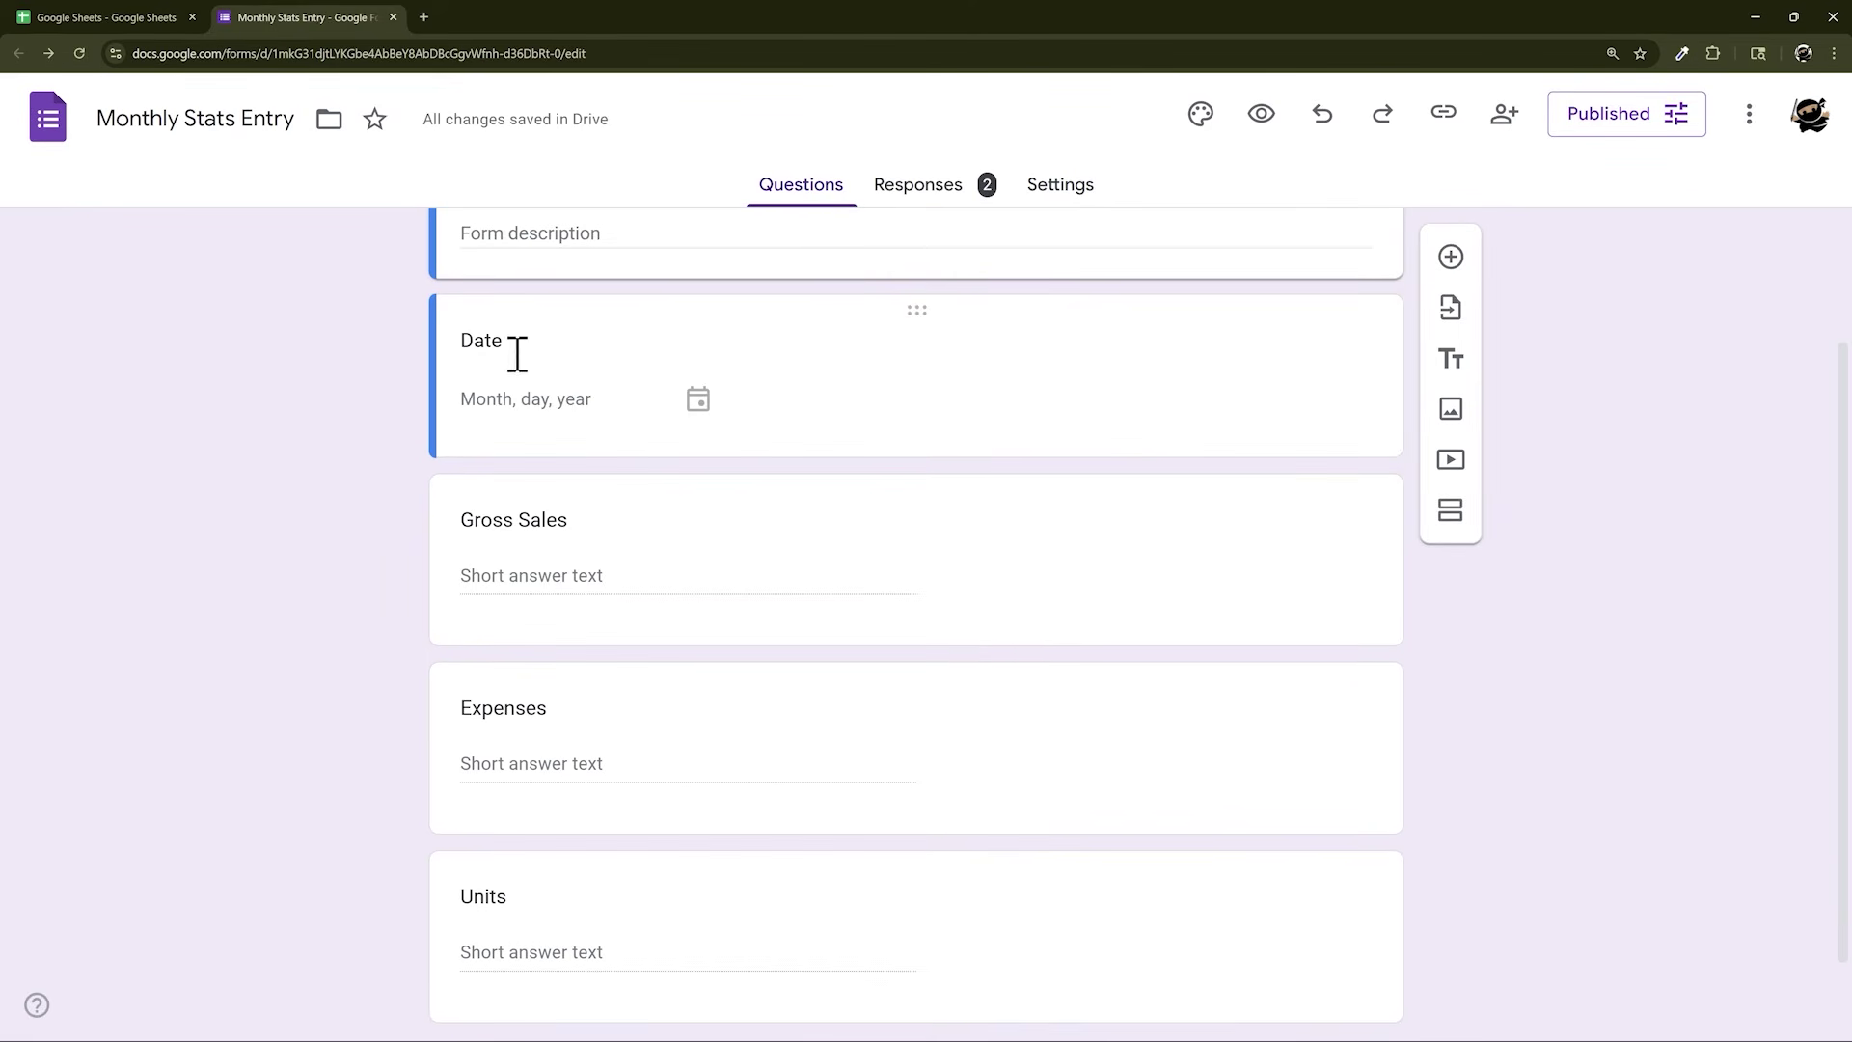
scroll(559, 410, up, 2)
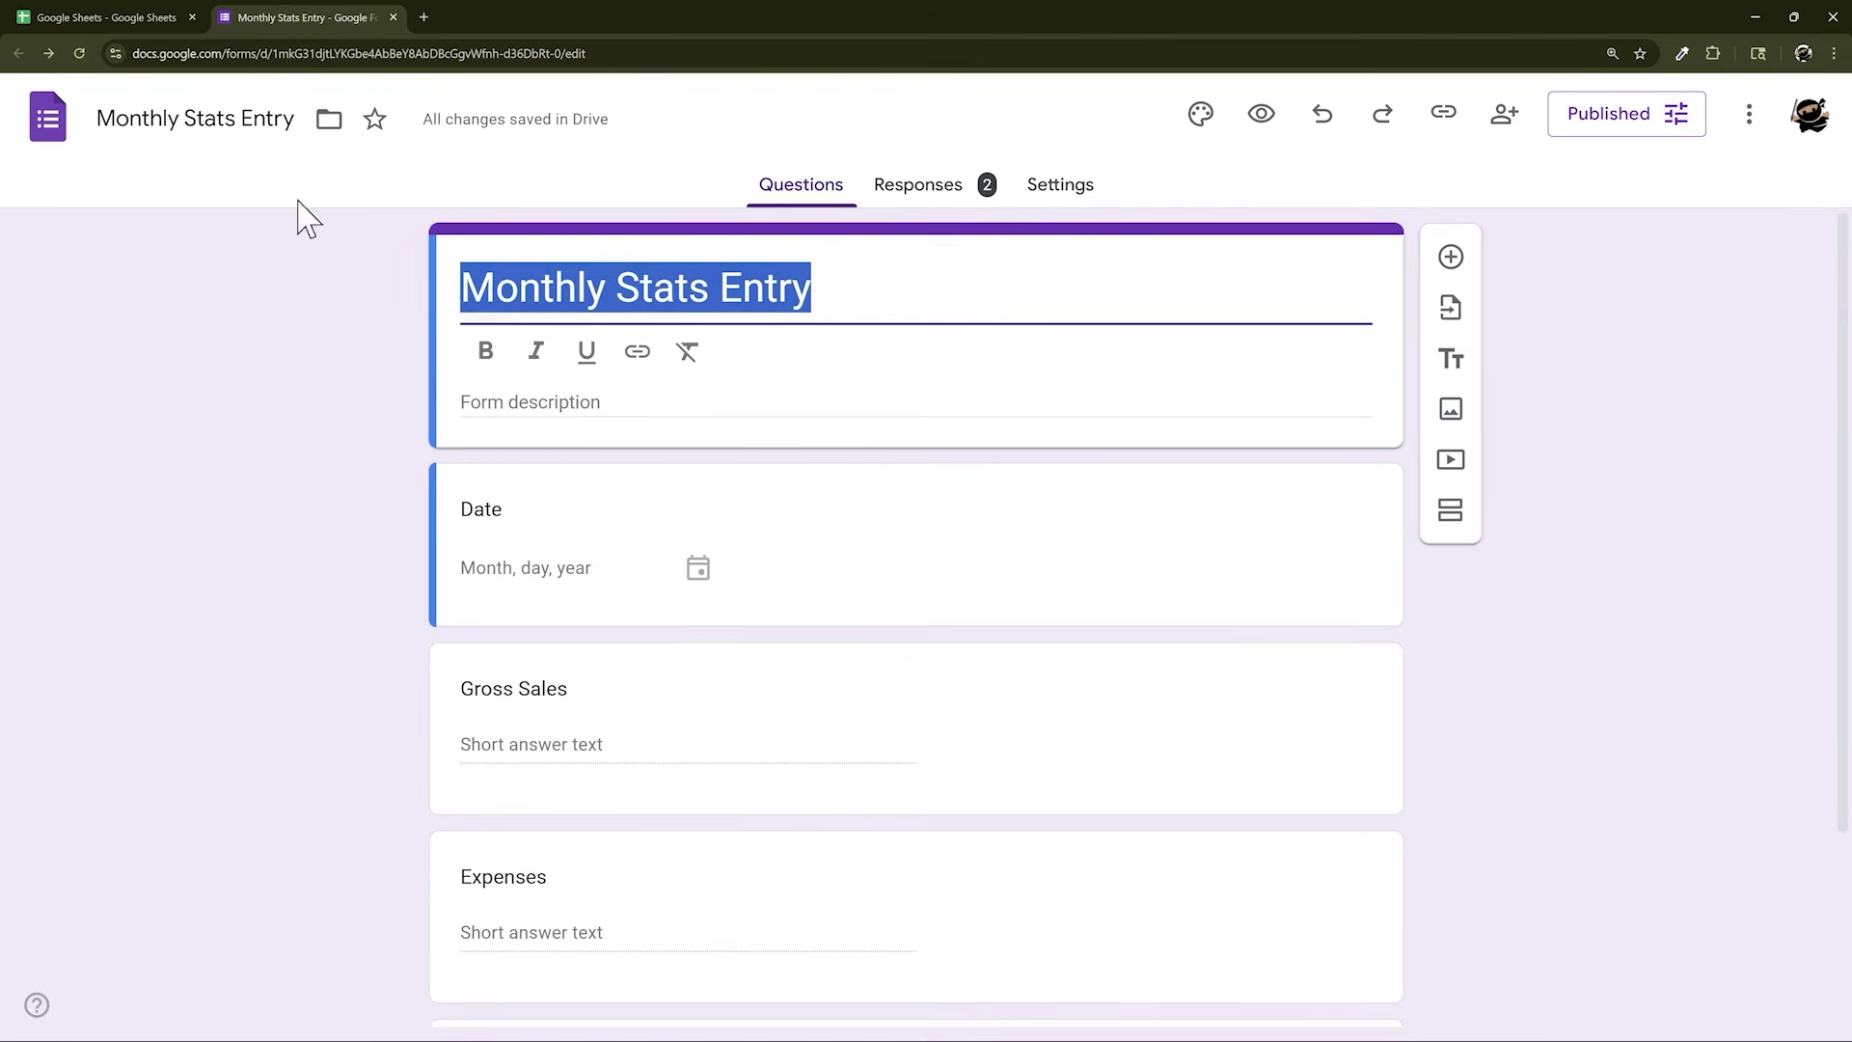
click(115, 15)
click(287, 1020)
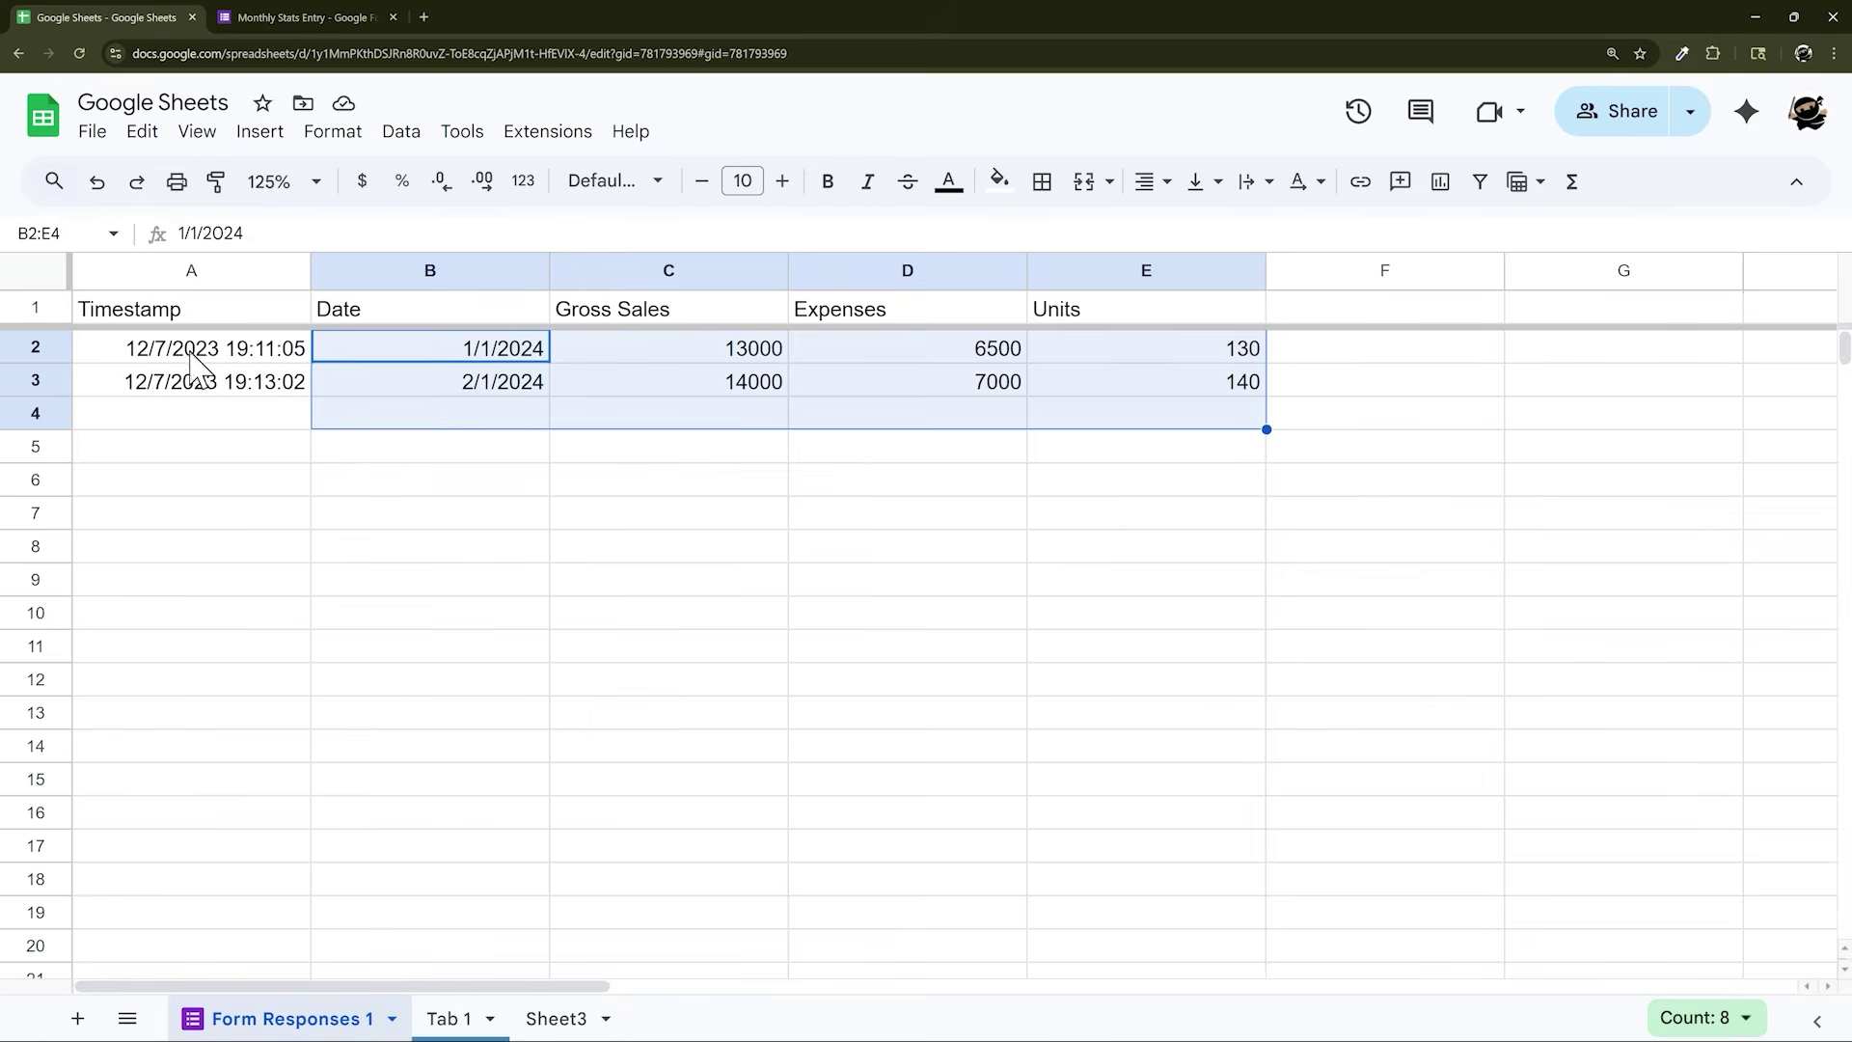
click(190, 277)
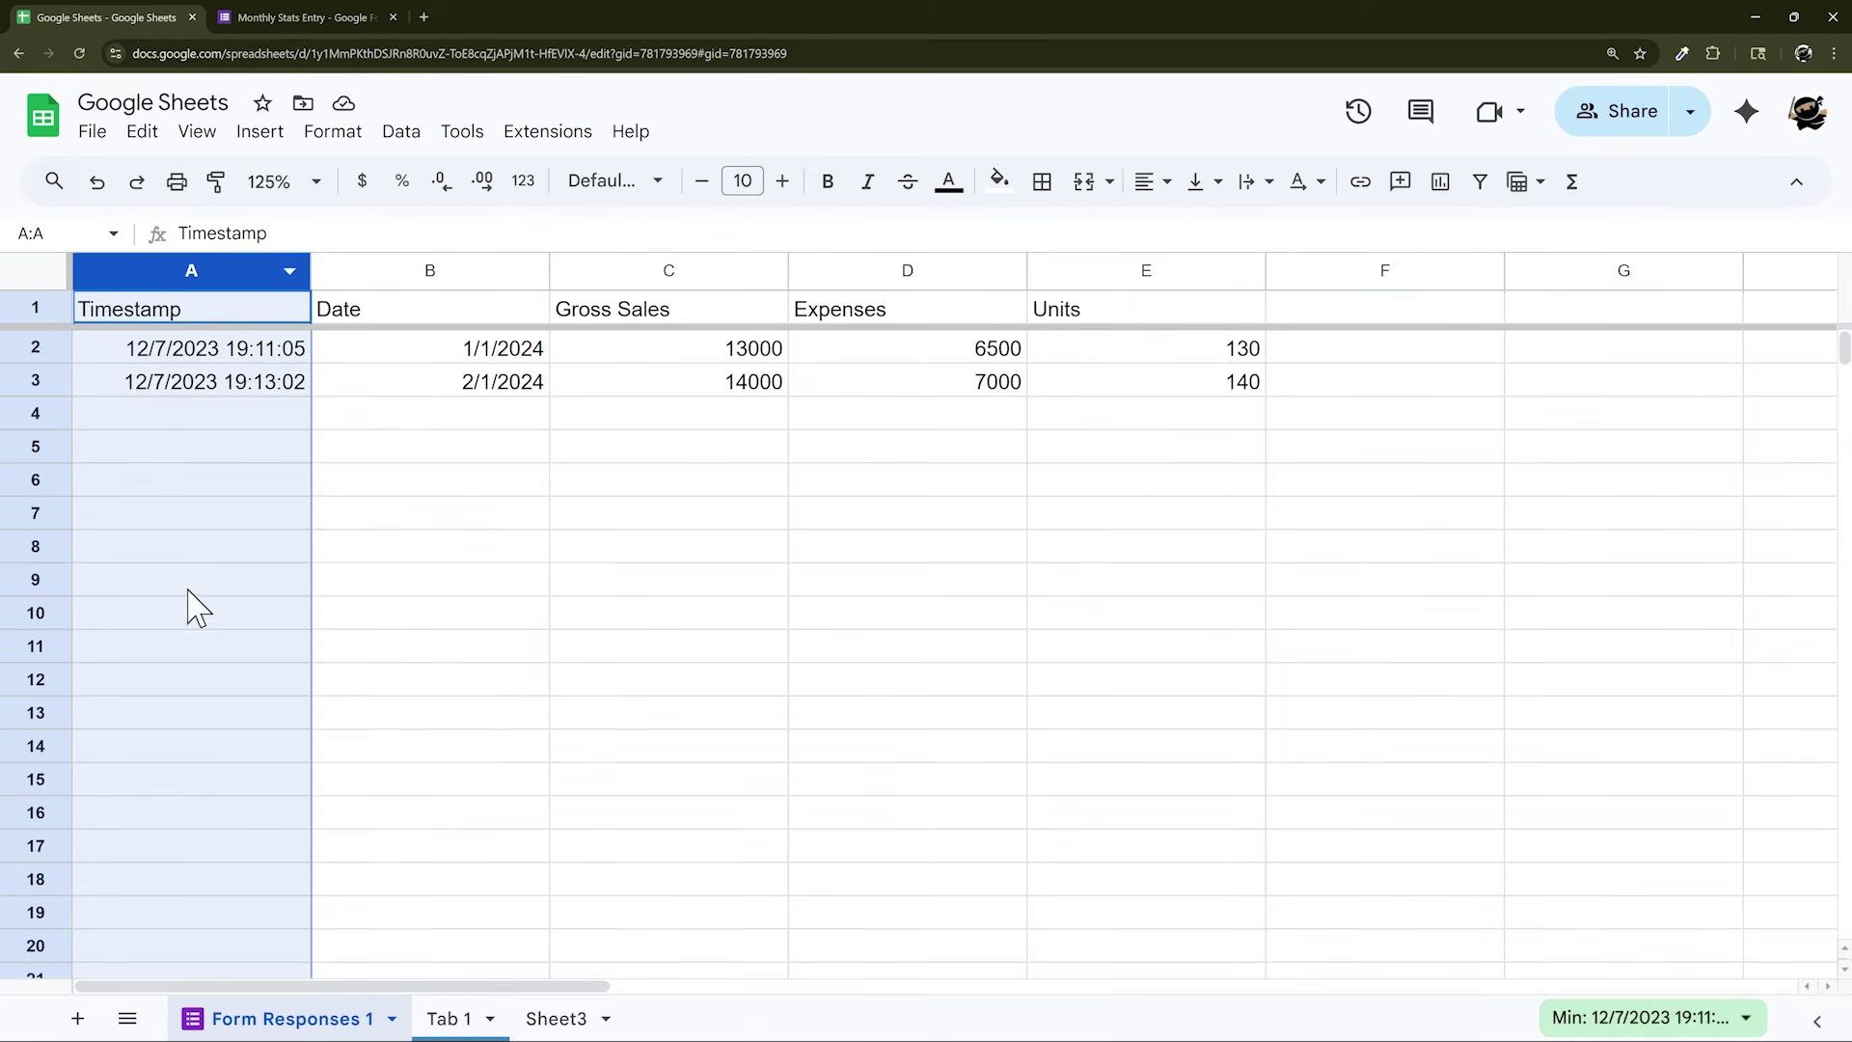
click(302, 17)
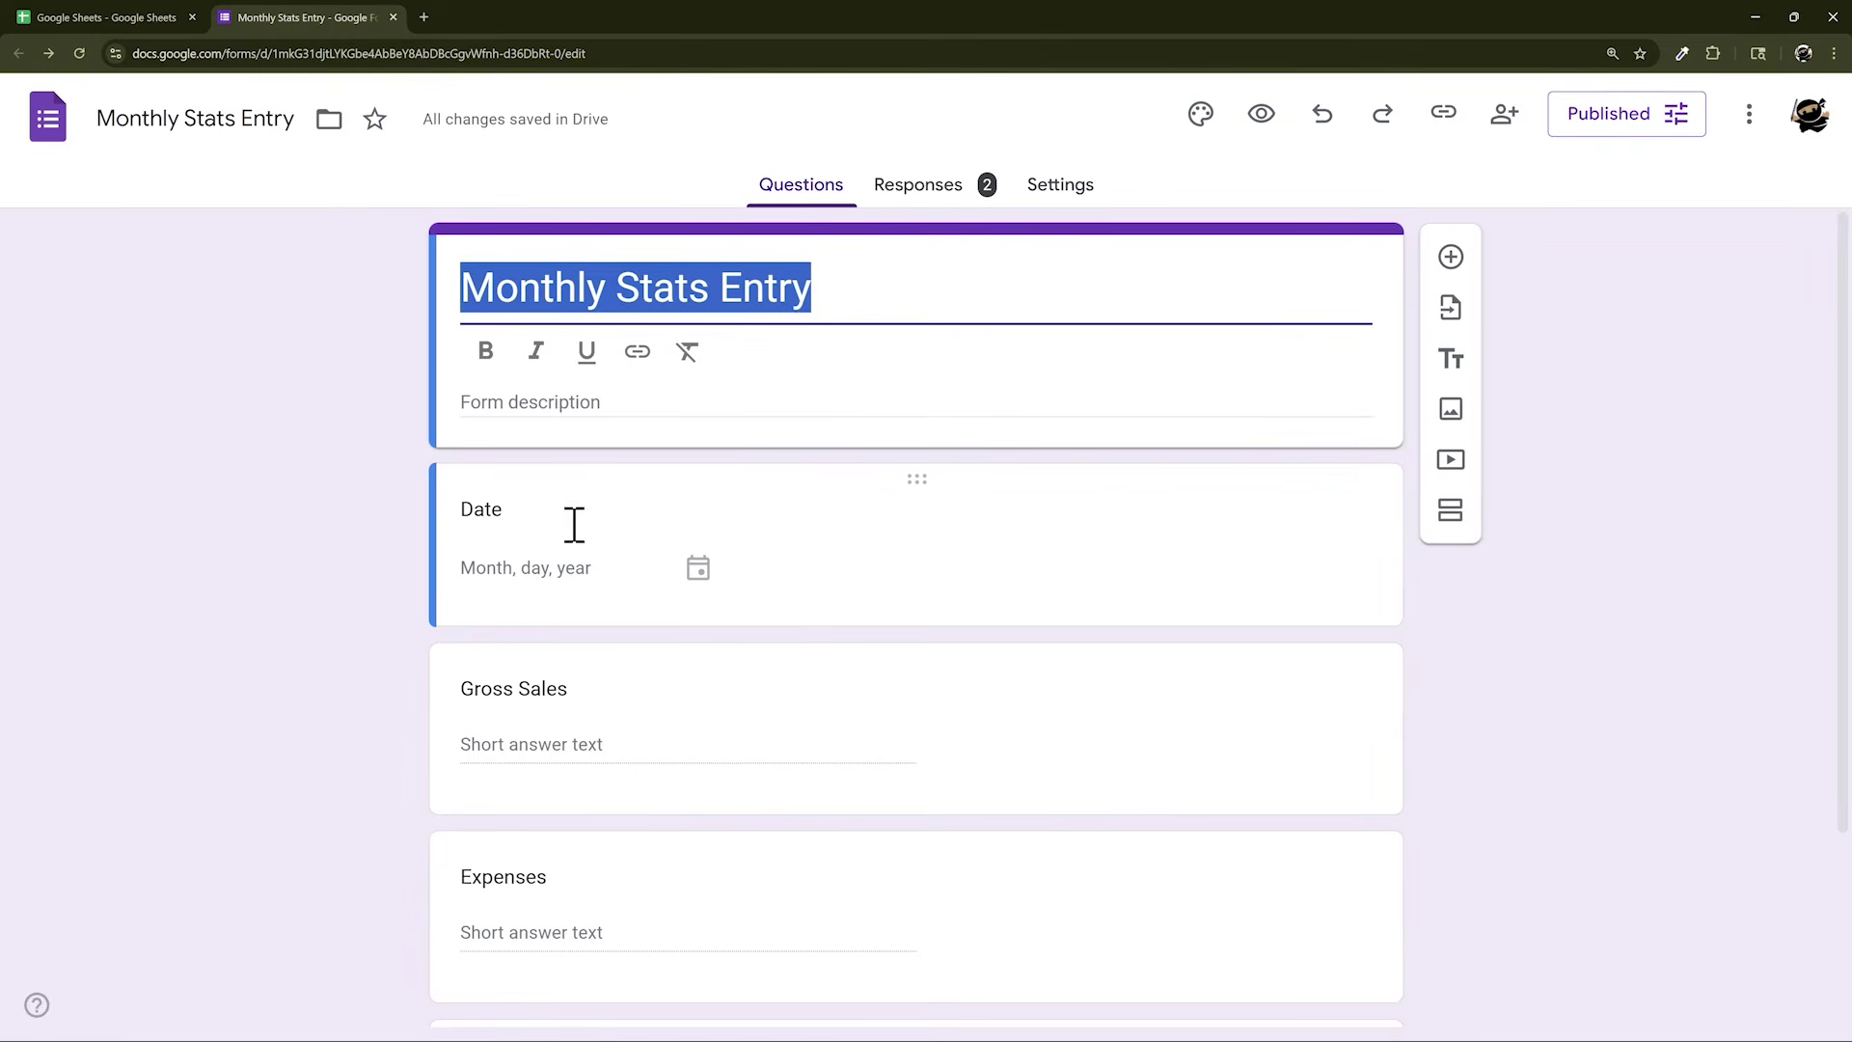
scroll(617, 560, down, 2)
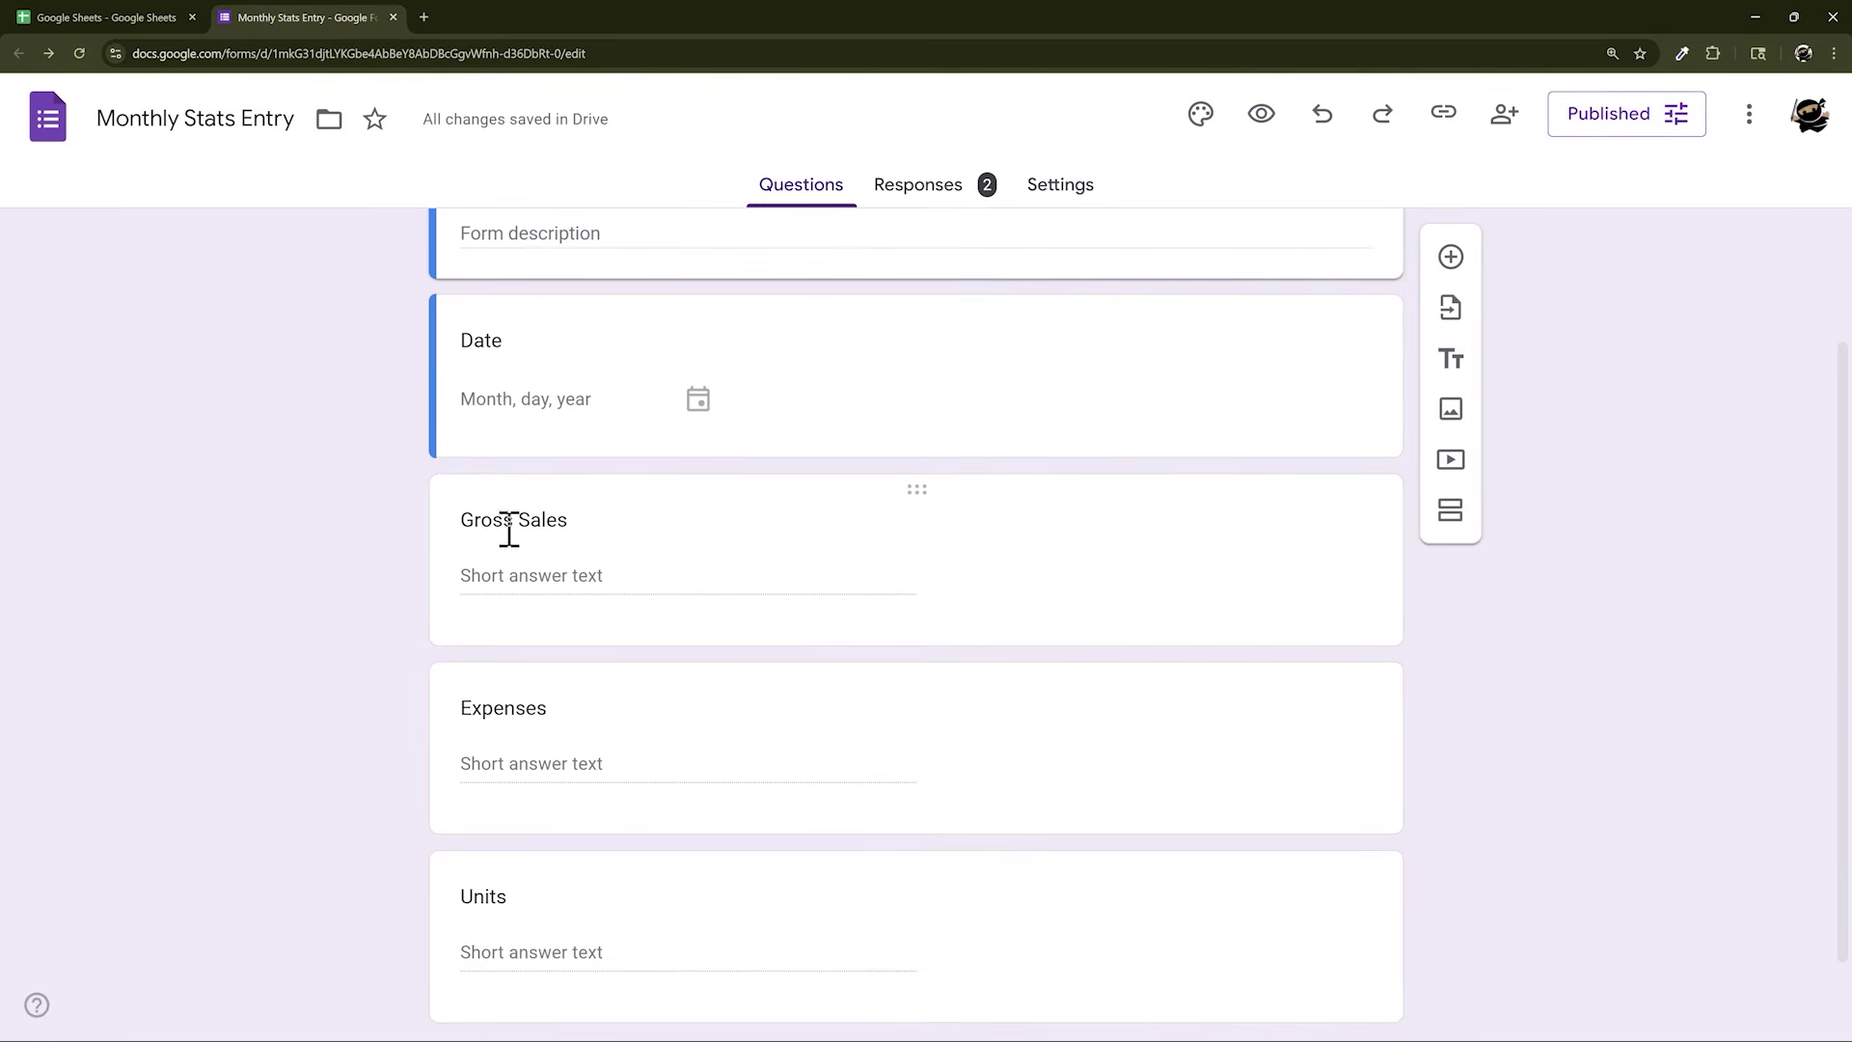
Change the form's Expenses question to the Dropdown type and enter two salespeople's first names as its options
click(509, 521)
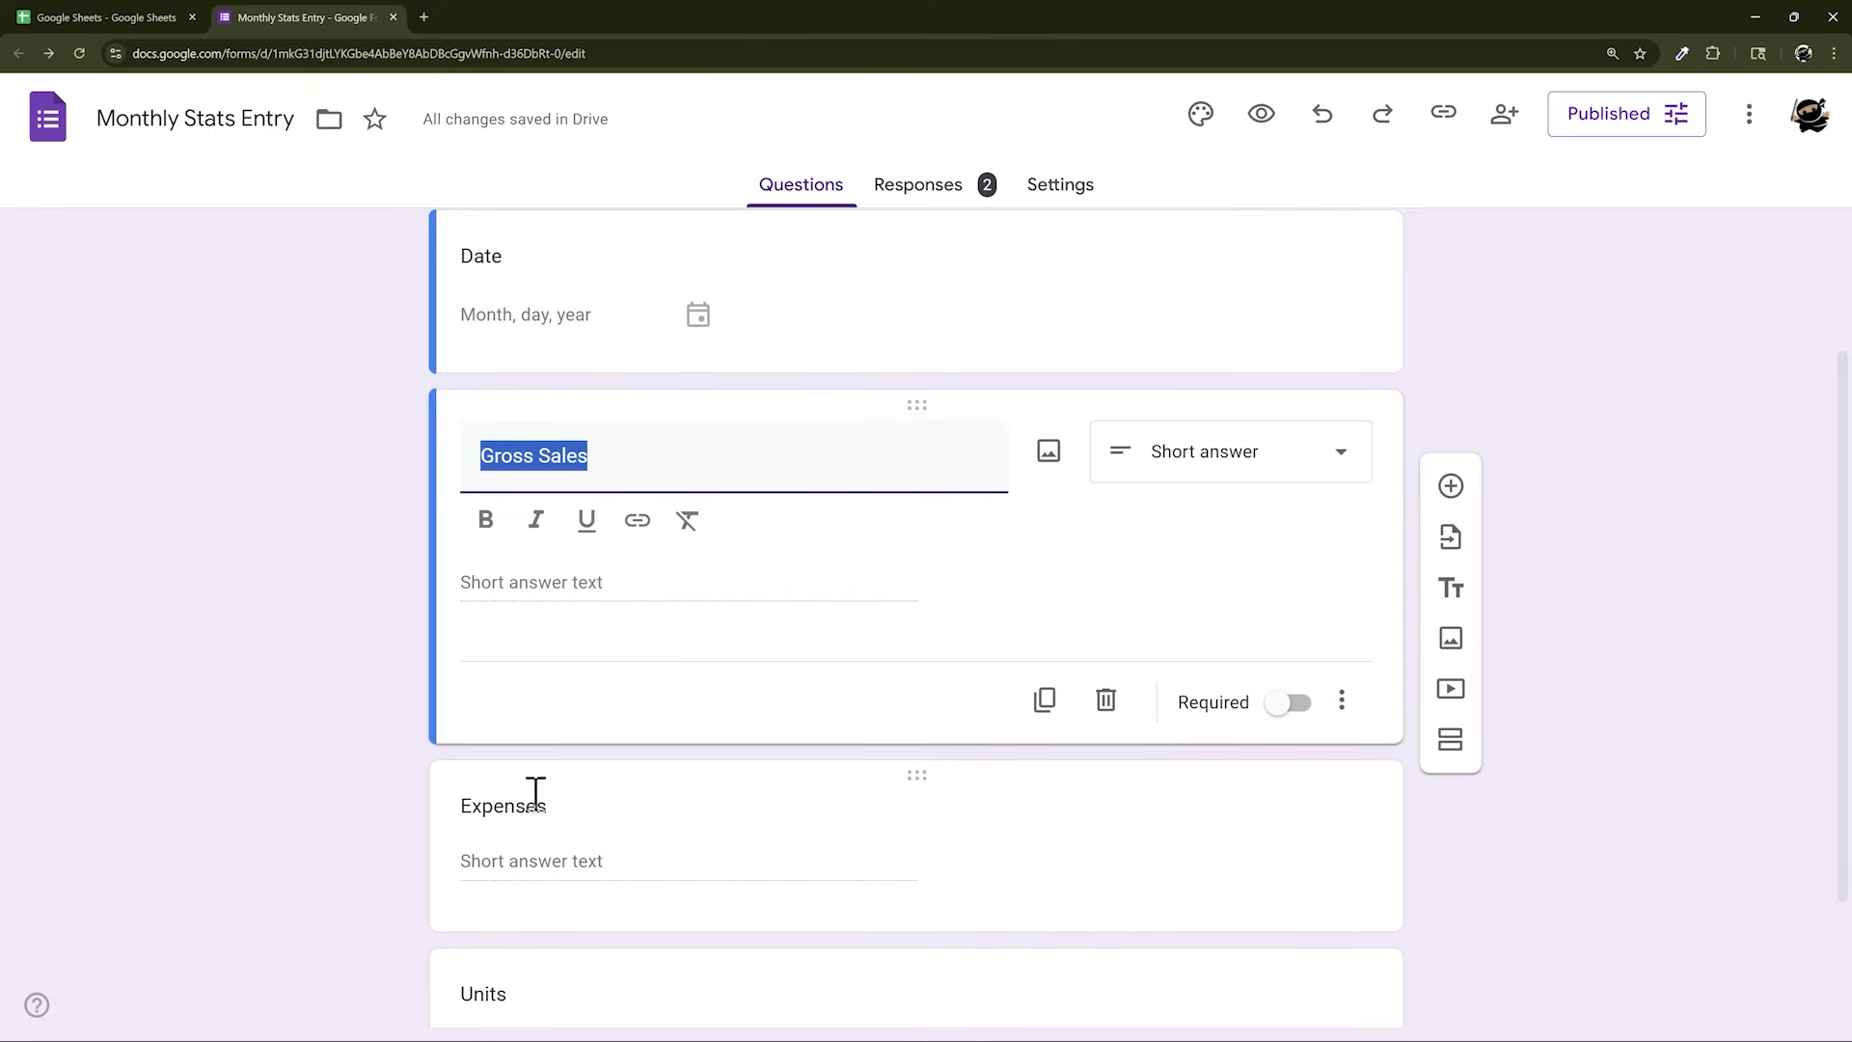
click(835, 786)
click(1232, 631)
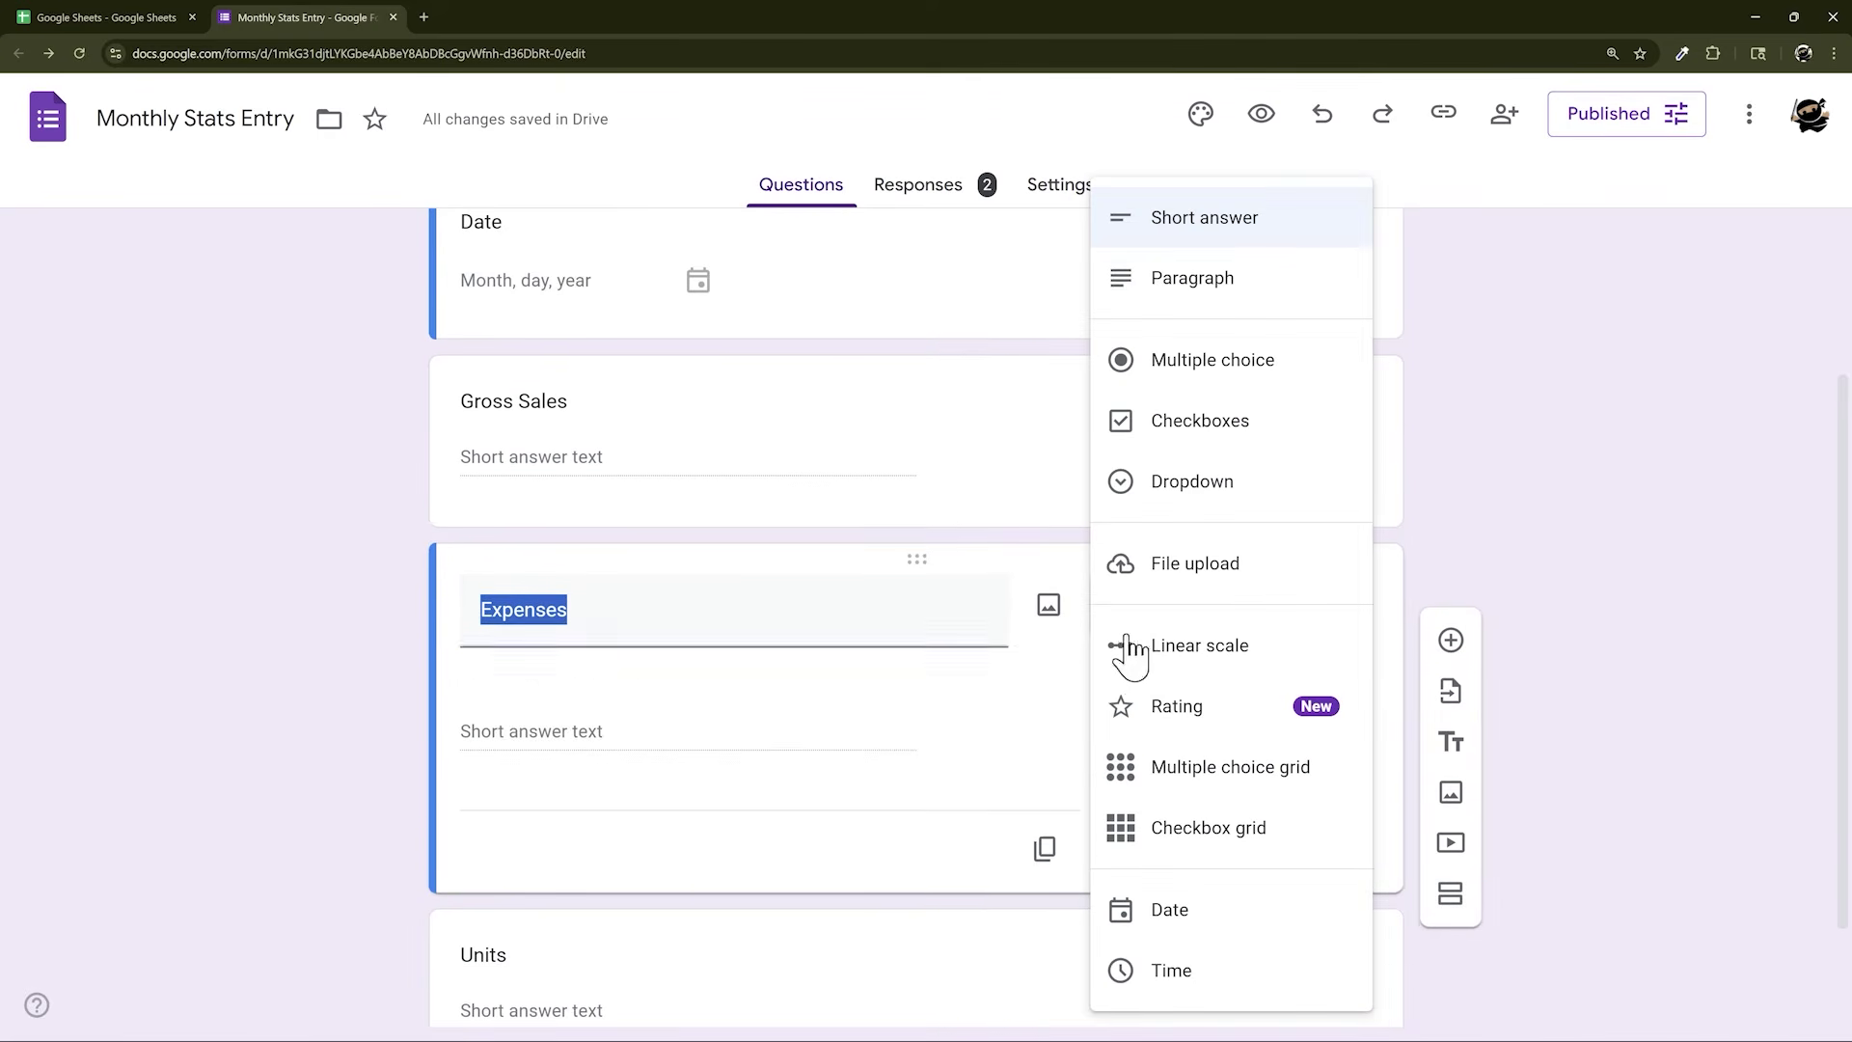
click(1181, 490)
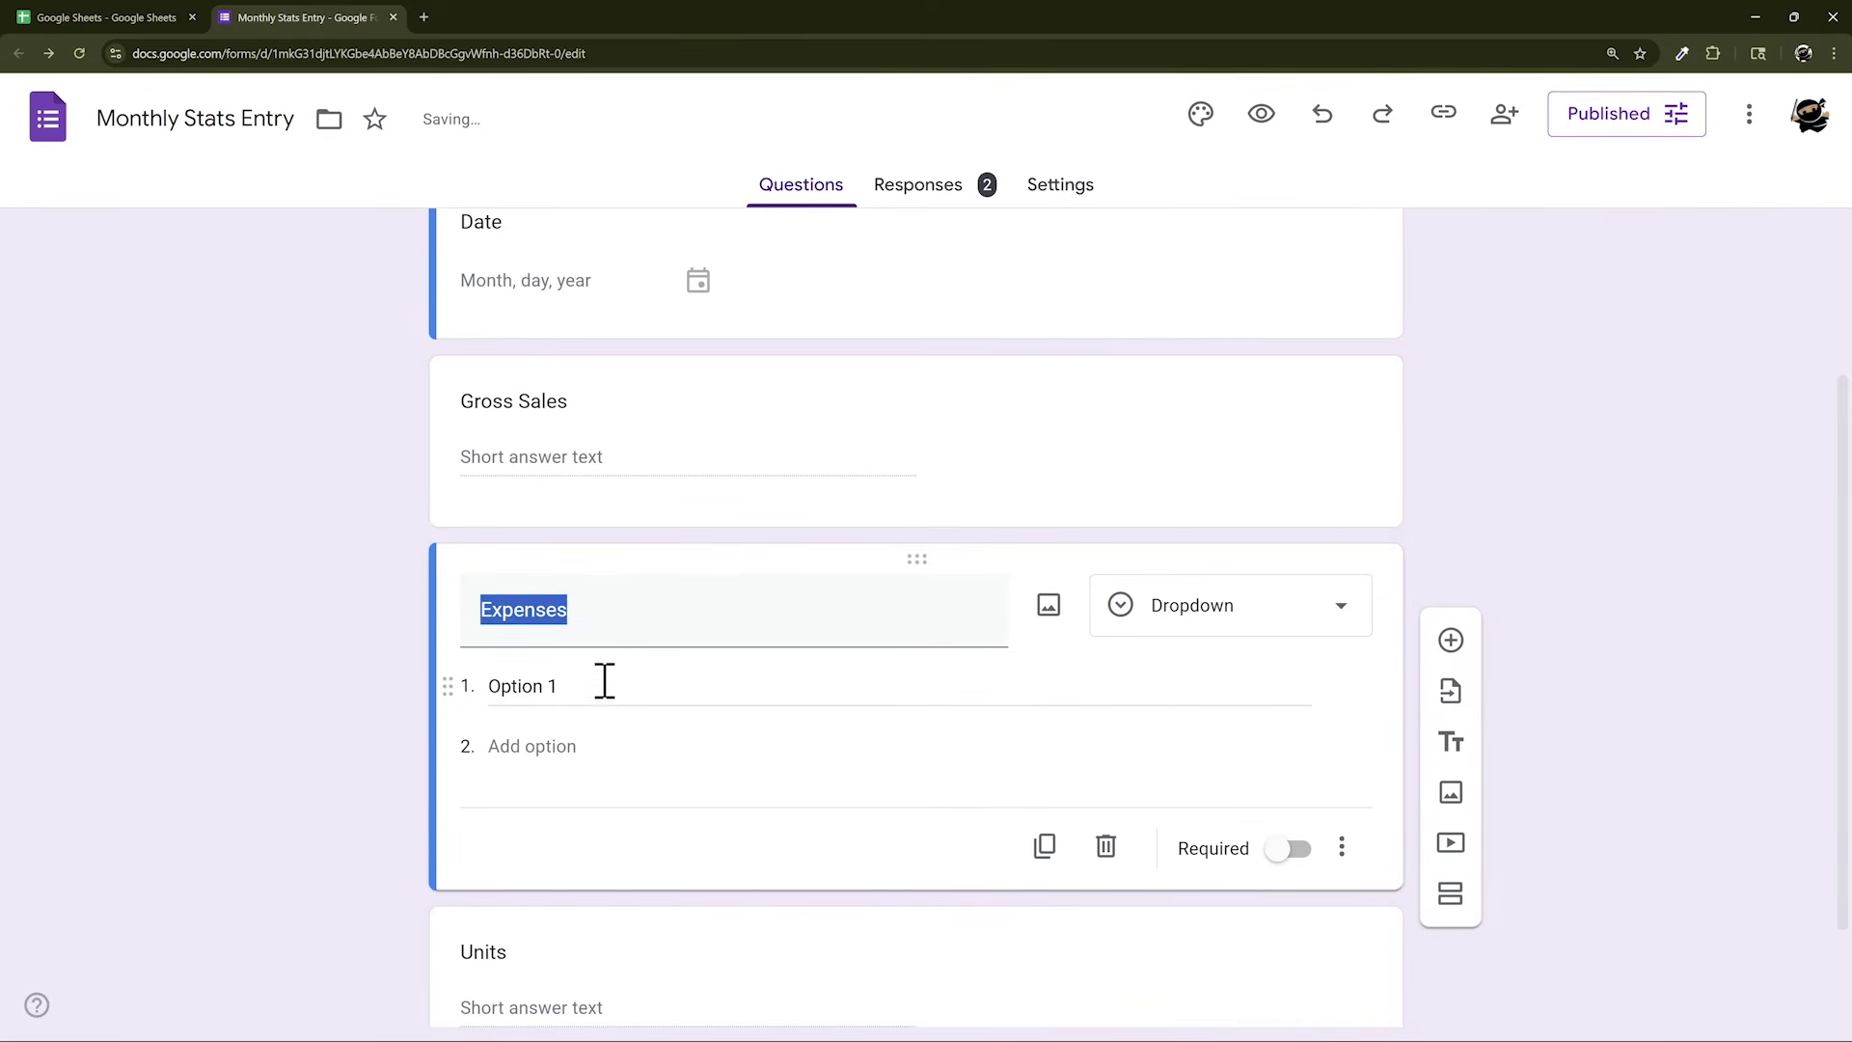
click(507, 689)
text(Dwight)
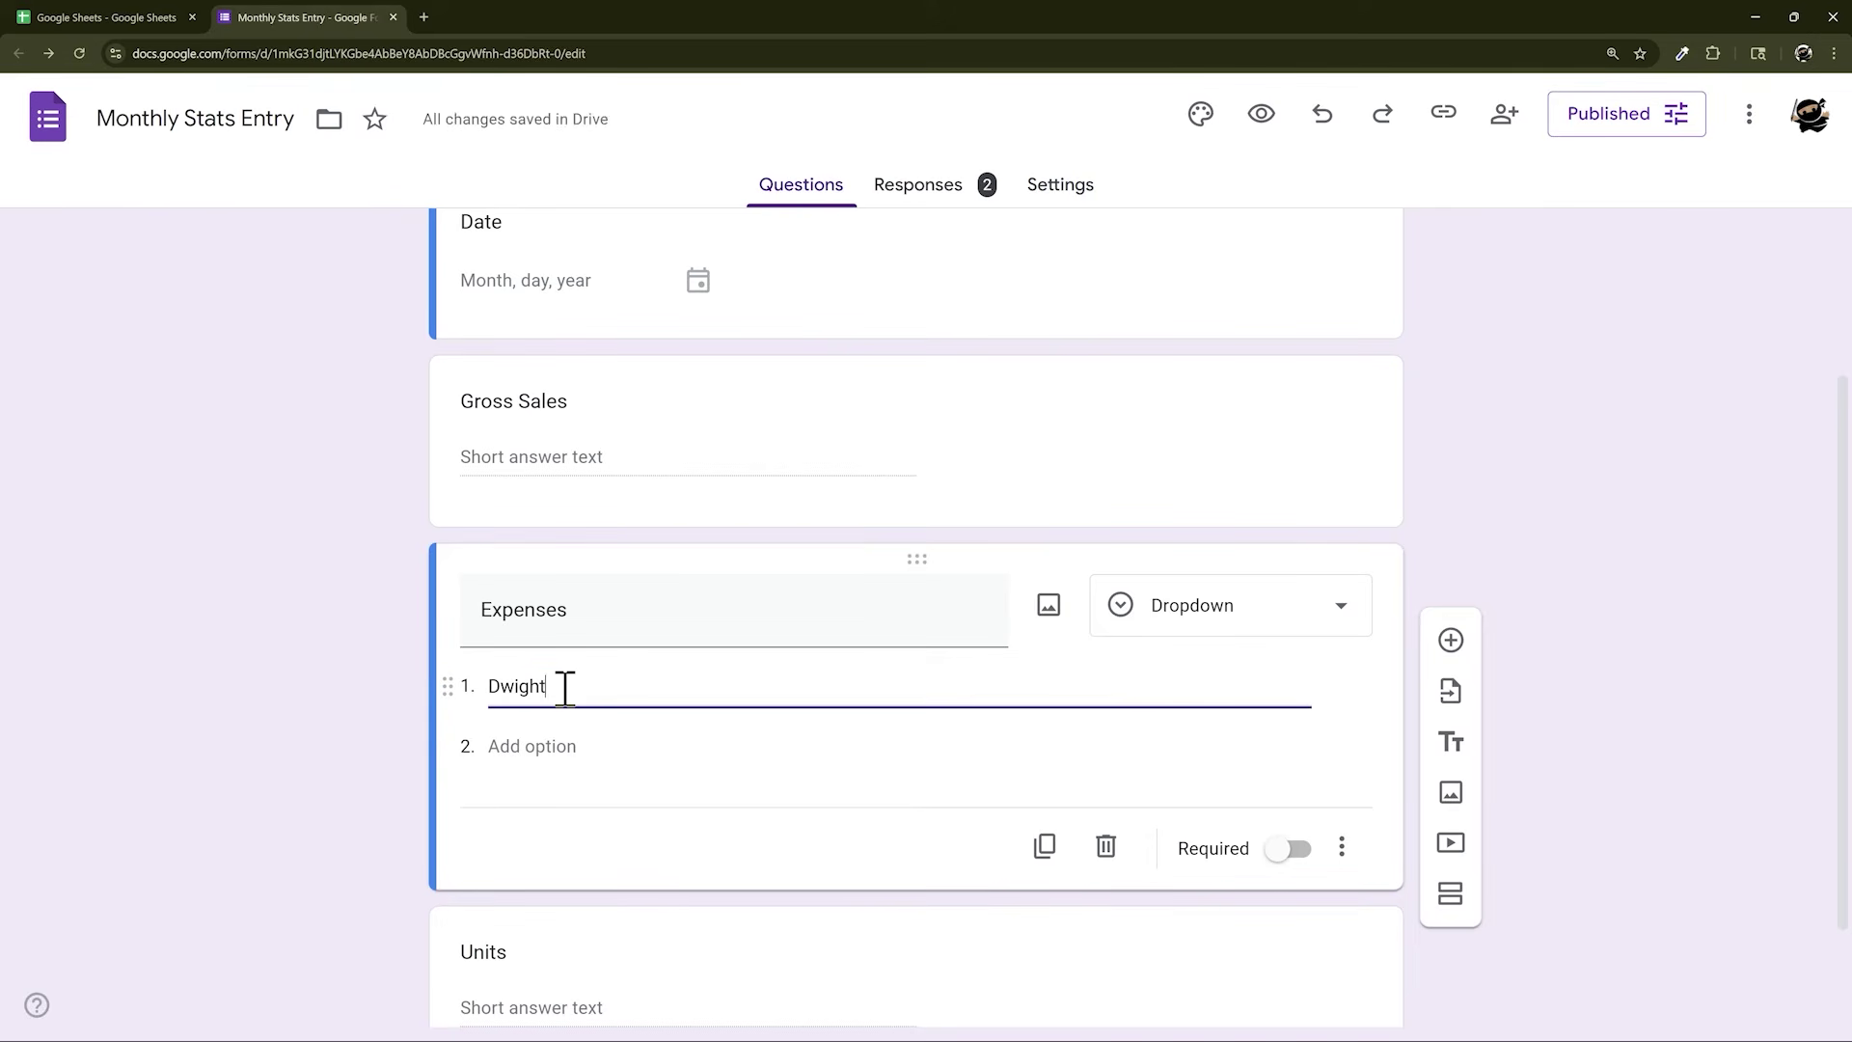
key(Return)
text(Jim)
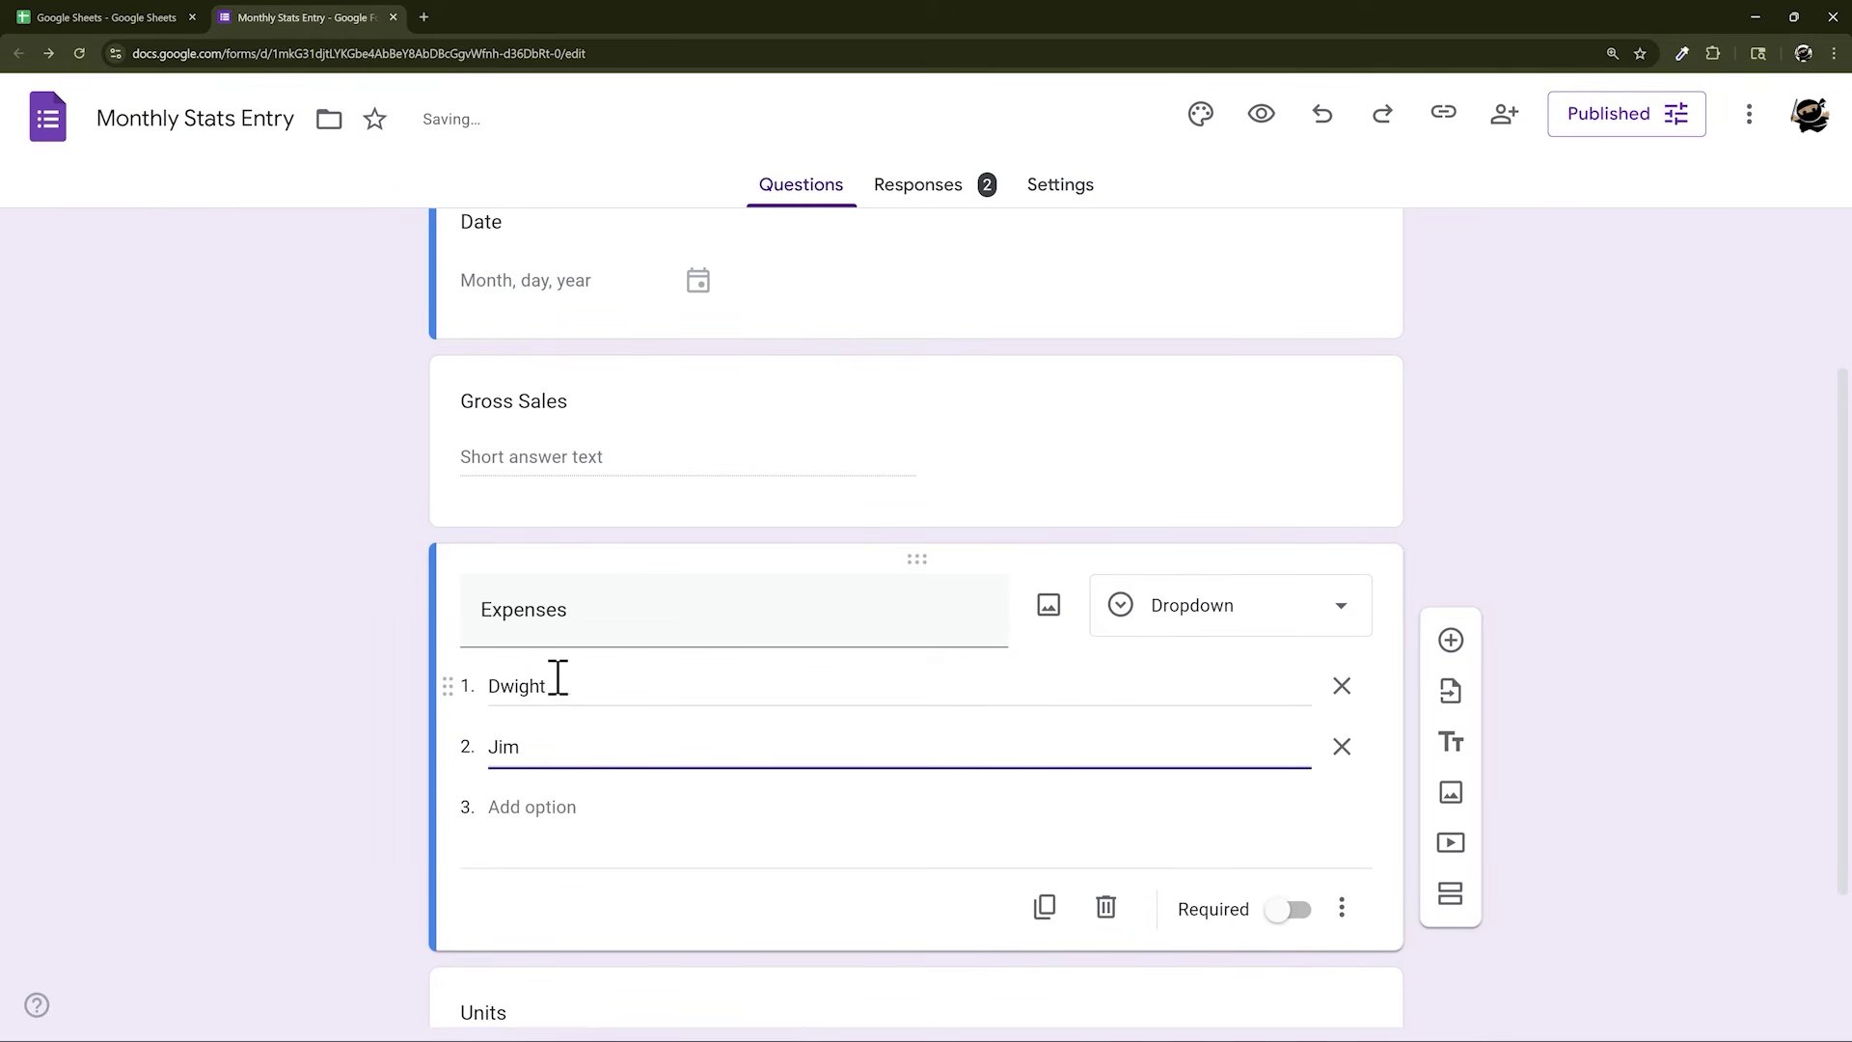
Rename the form's Expenses dropdown question to "Sales Person"
drag(592, 617, 412, 617)
text(Sales Per)
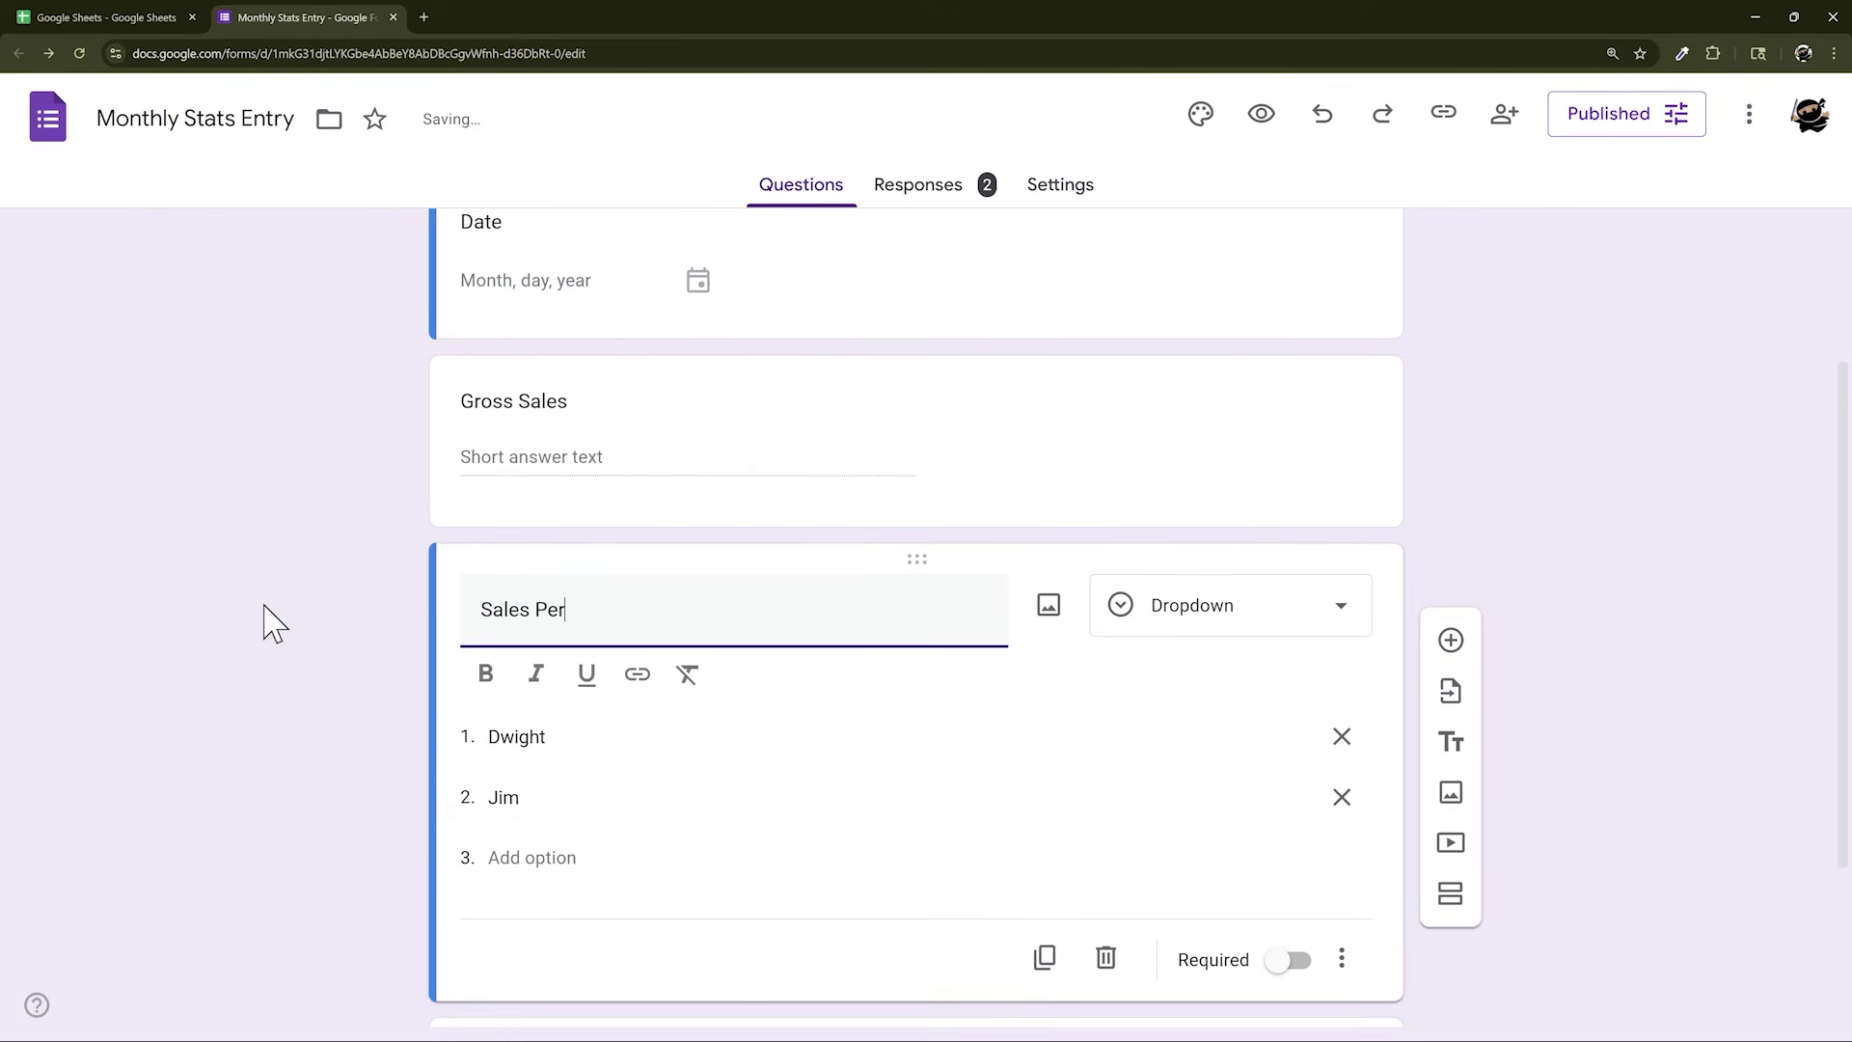
text(son)
click(636, 400)
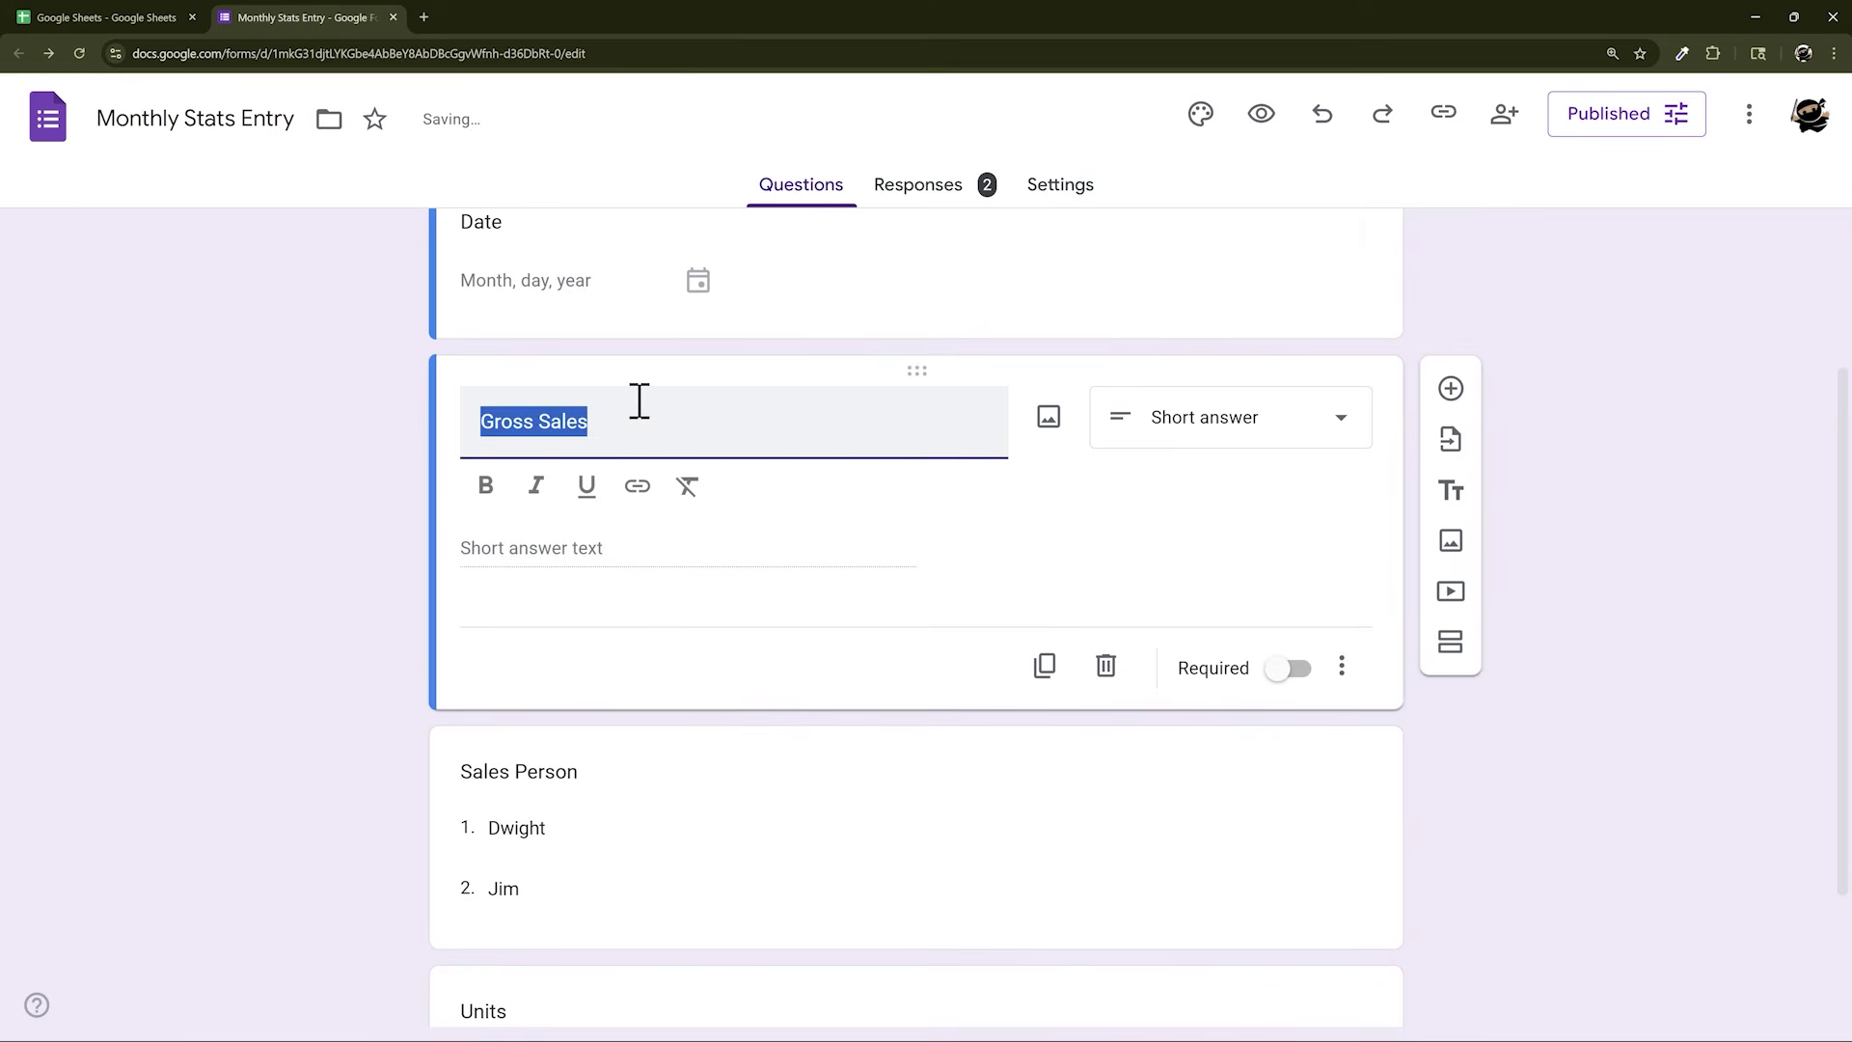
Rename the form's Gross Sales question to "Sales Amount"
text(SAles)
key(BackSpace)
key(BackSpace)
key(BackSpace)
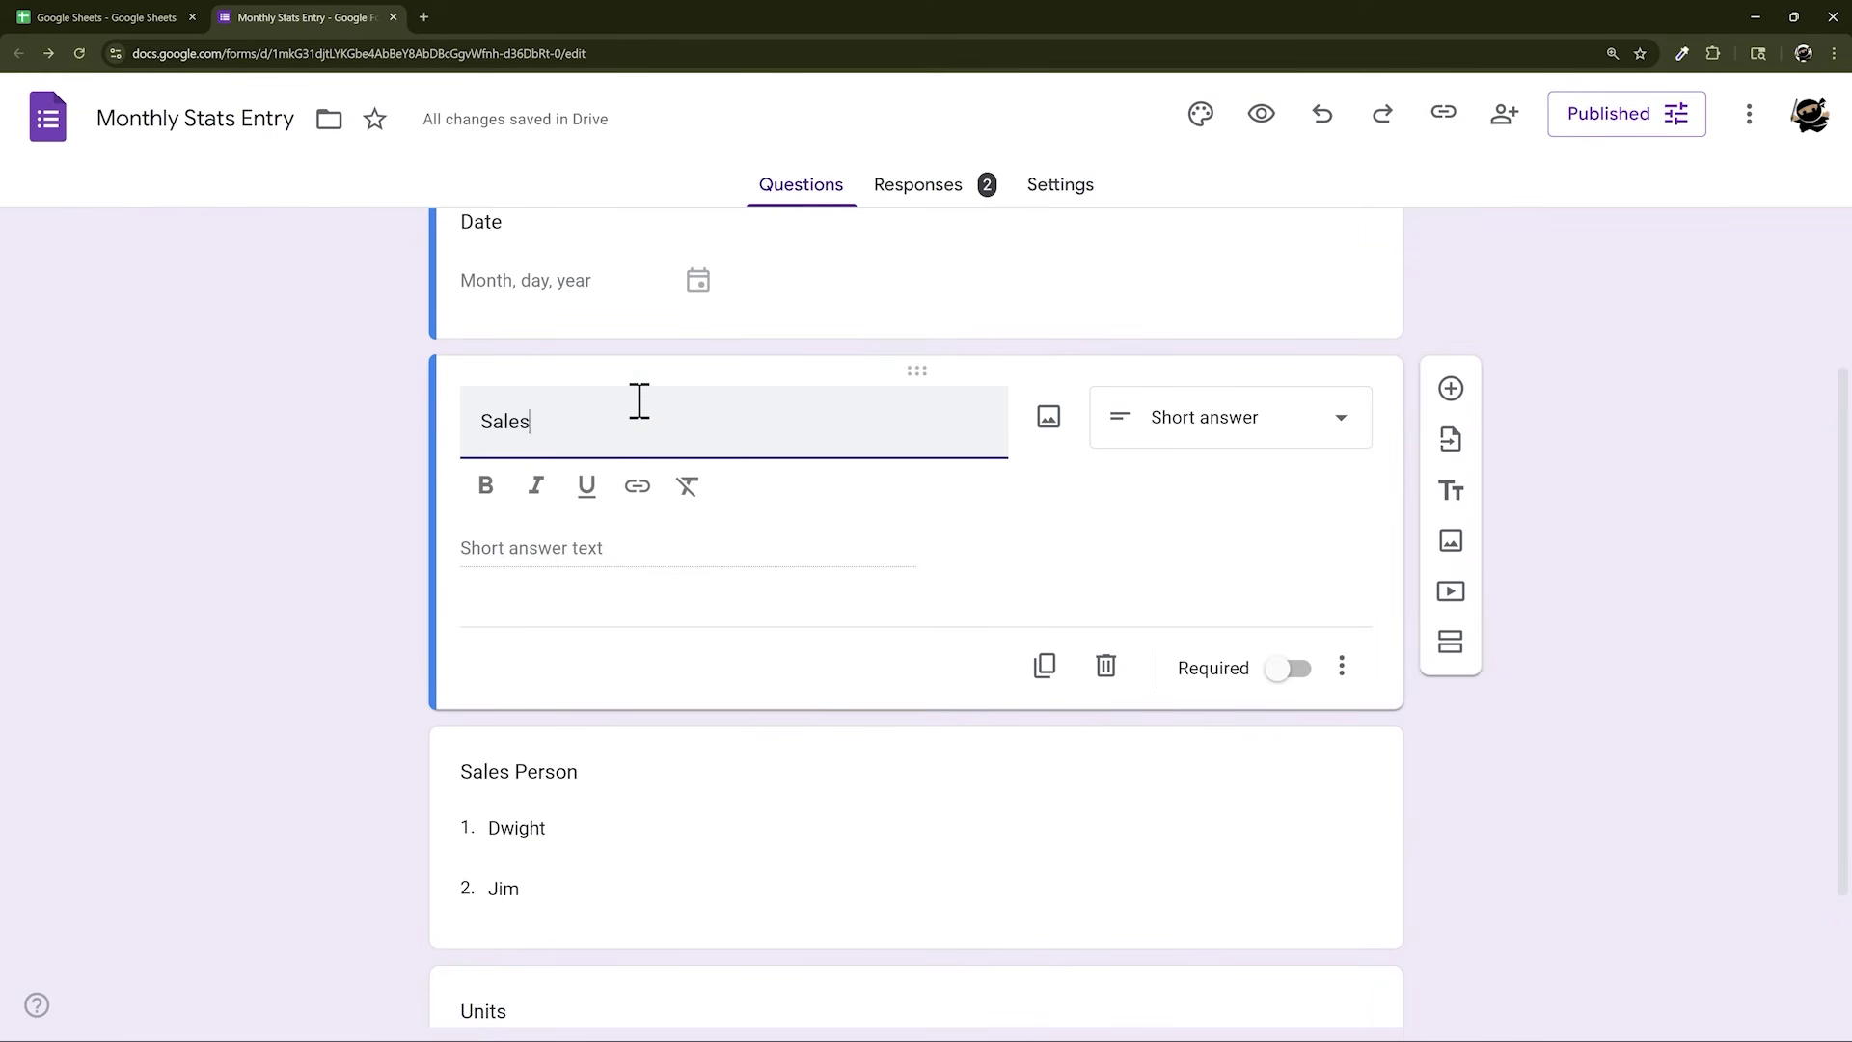
Move the Sales Person dropdown question above the Sales Amount question in the form
scroll(405, 649, down, 2)
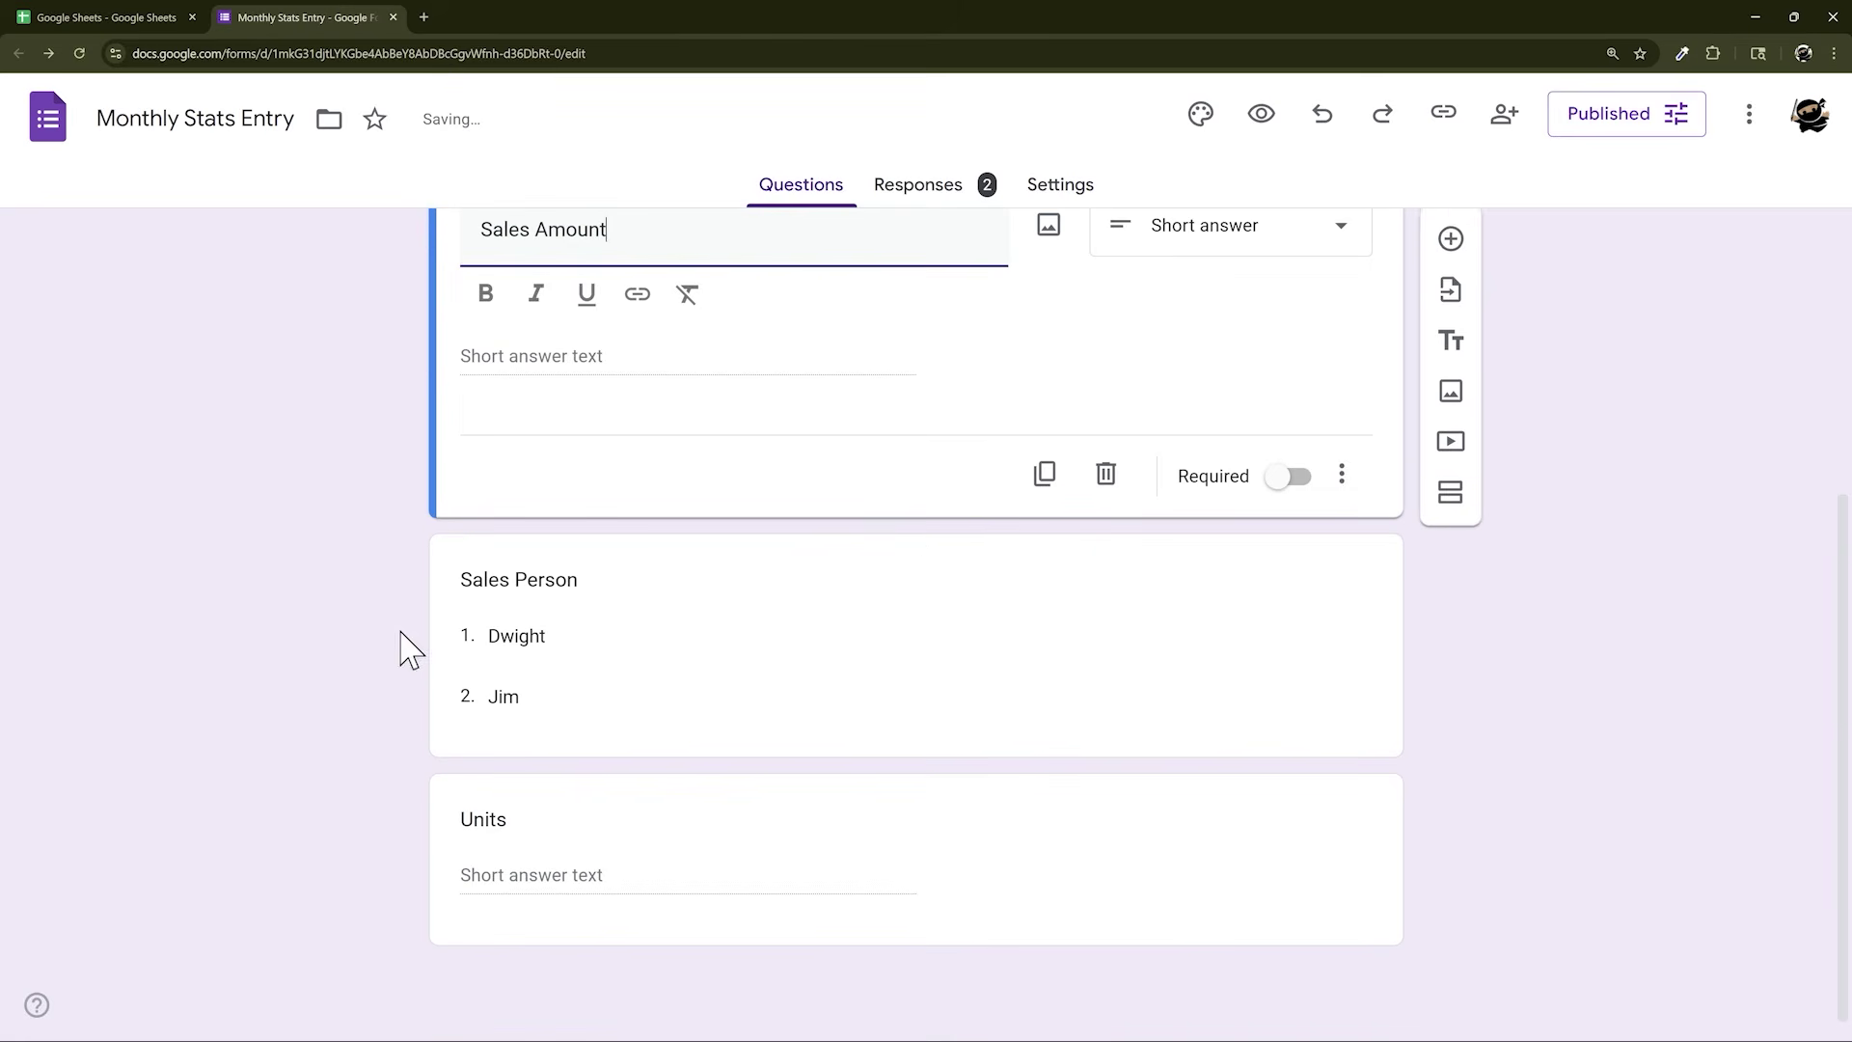
click(984, 797)
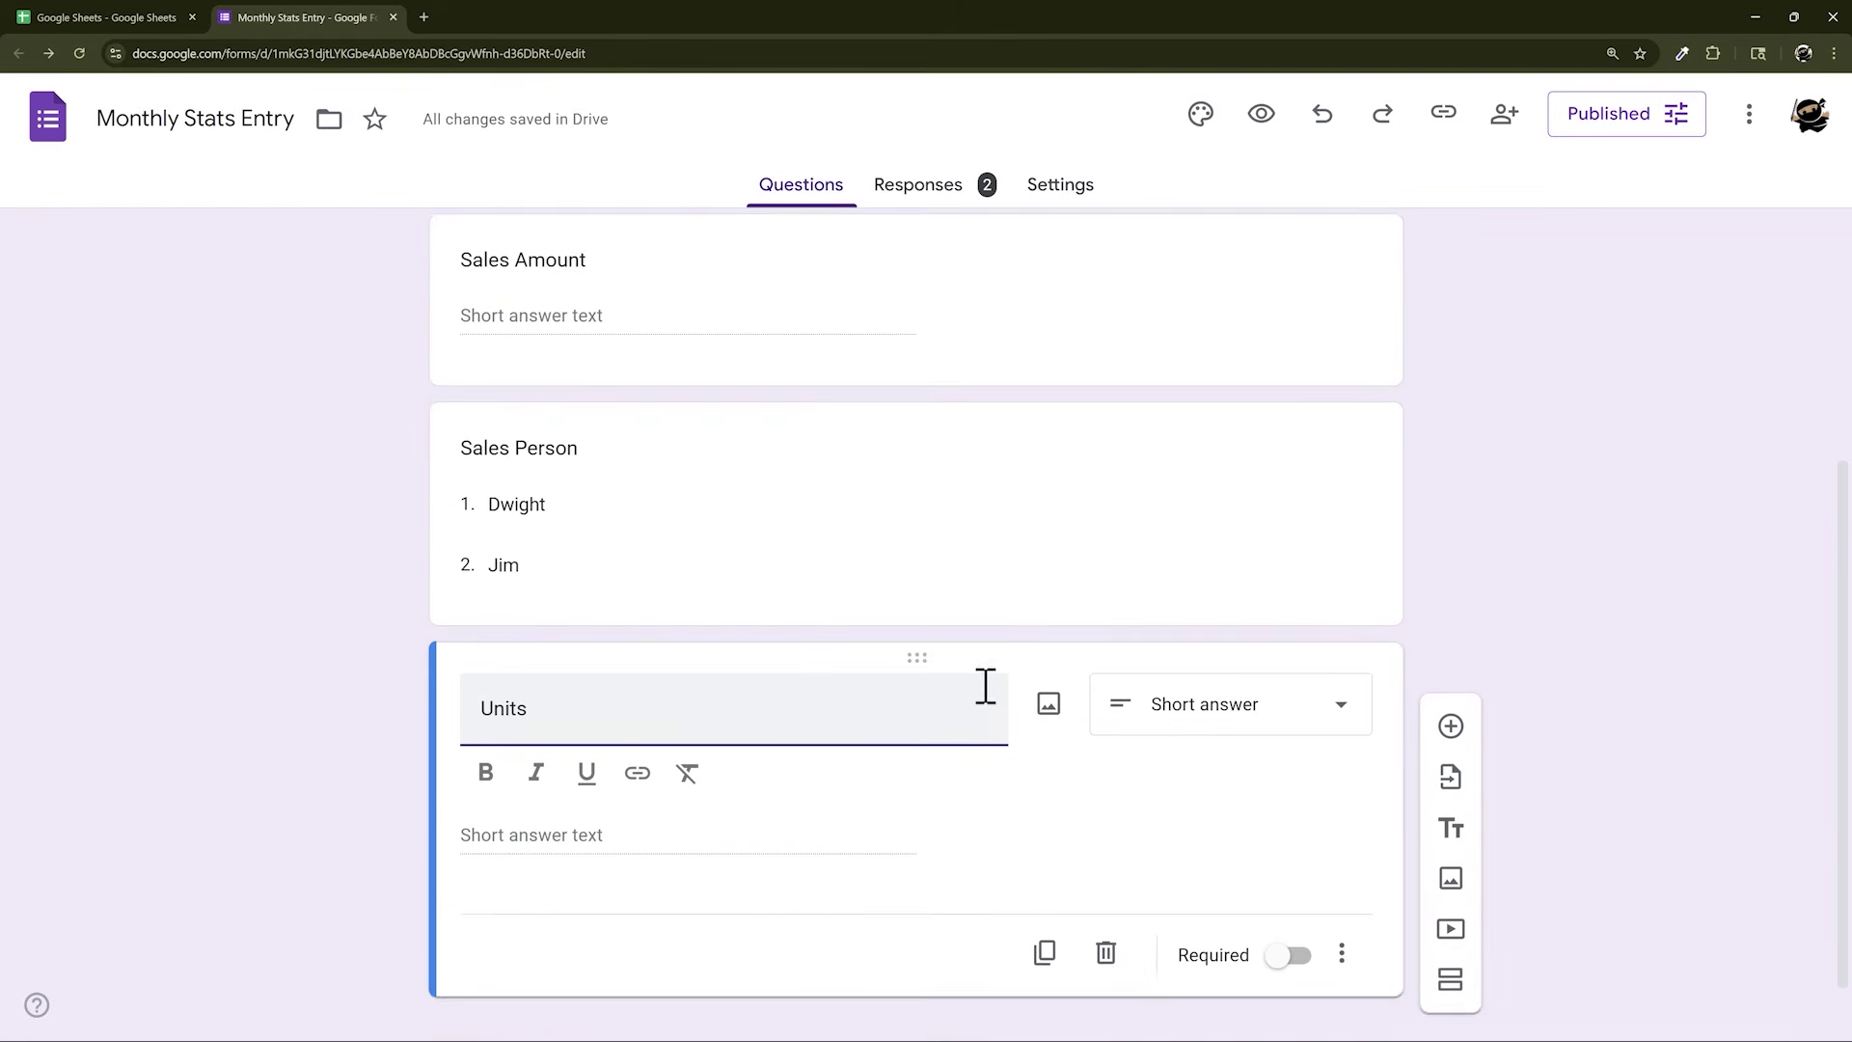
click(917, 587)
mouse_move(917, 586)
mouse_down()
mouse_move(930, 447)
mouse_move(938, 608)
mouse_move(931, 588)
mouse_up()
scroll(537, 437, down, 5)
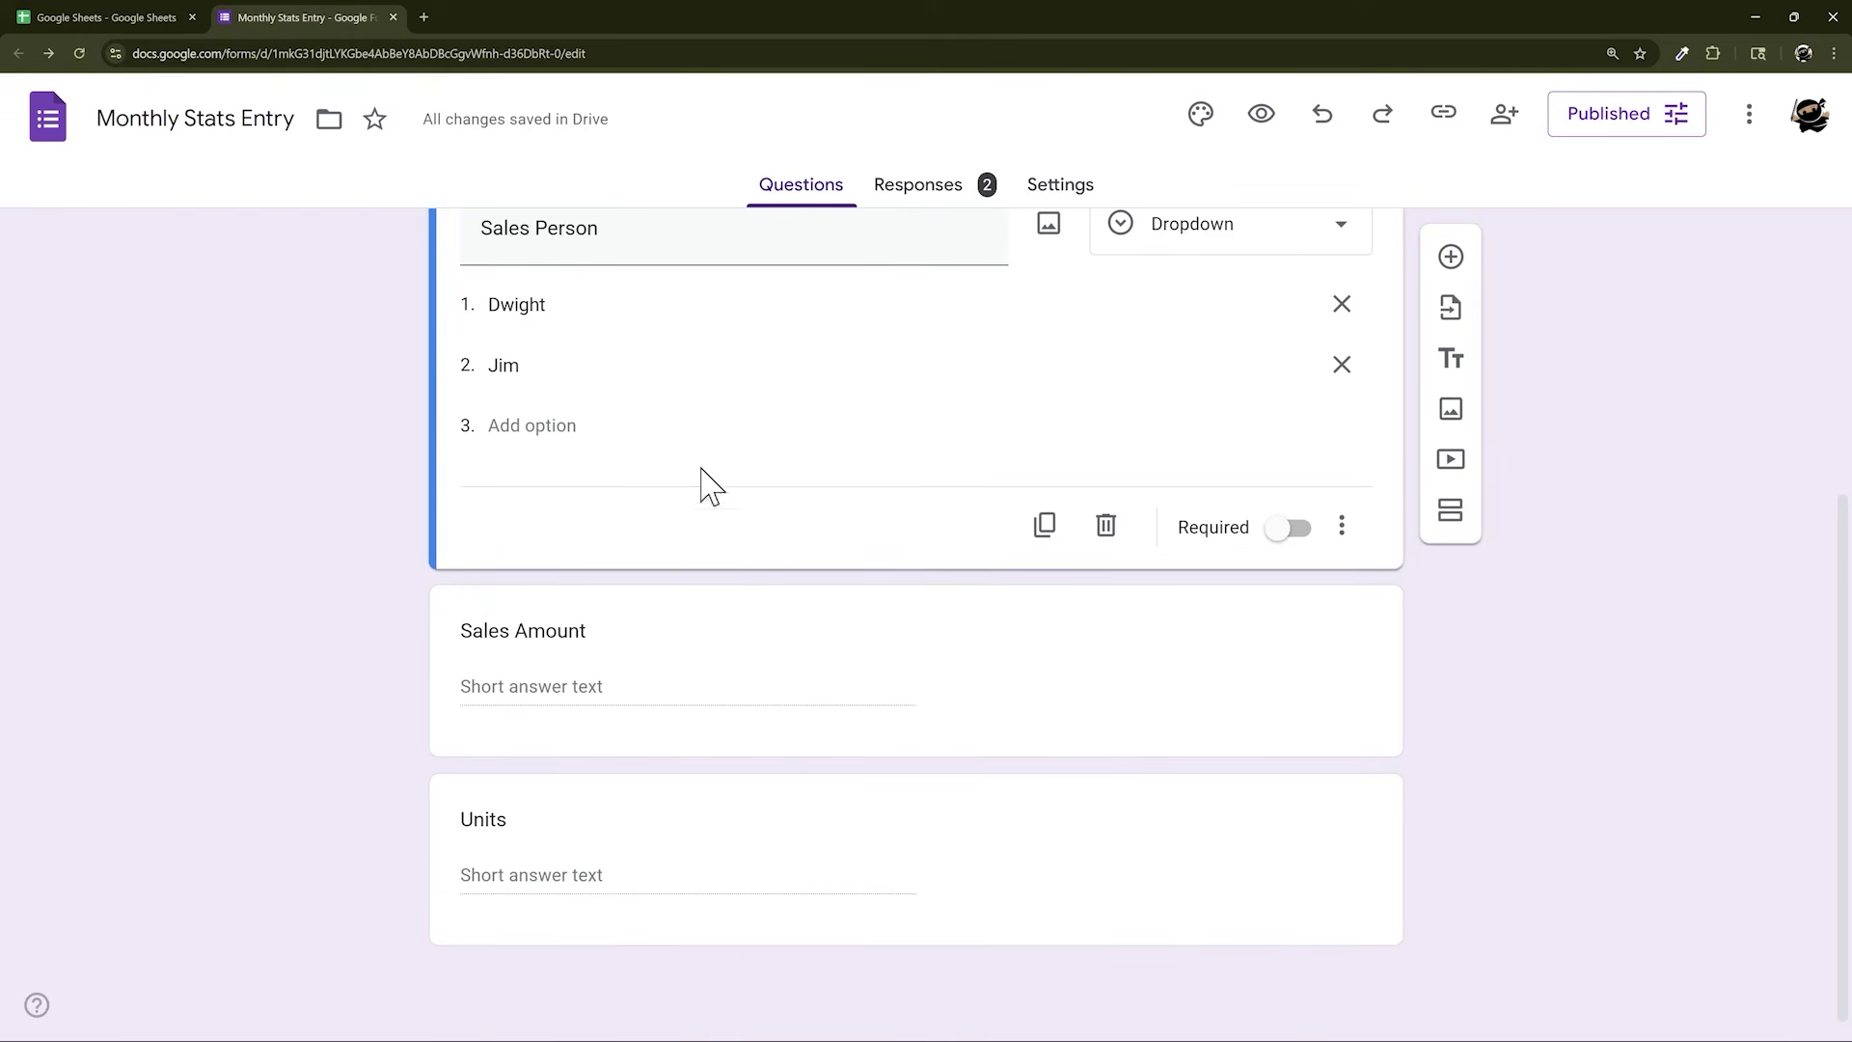
Switch to the spreadsheet and examine the Date, Sales Amount and Sales Person columns in Form Responses 1
click(150, 19)
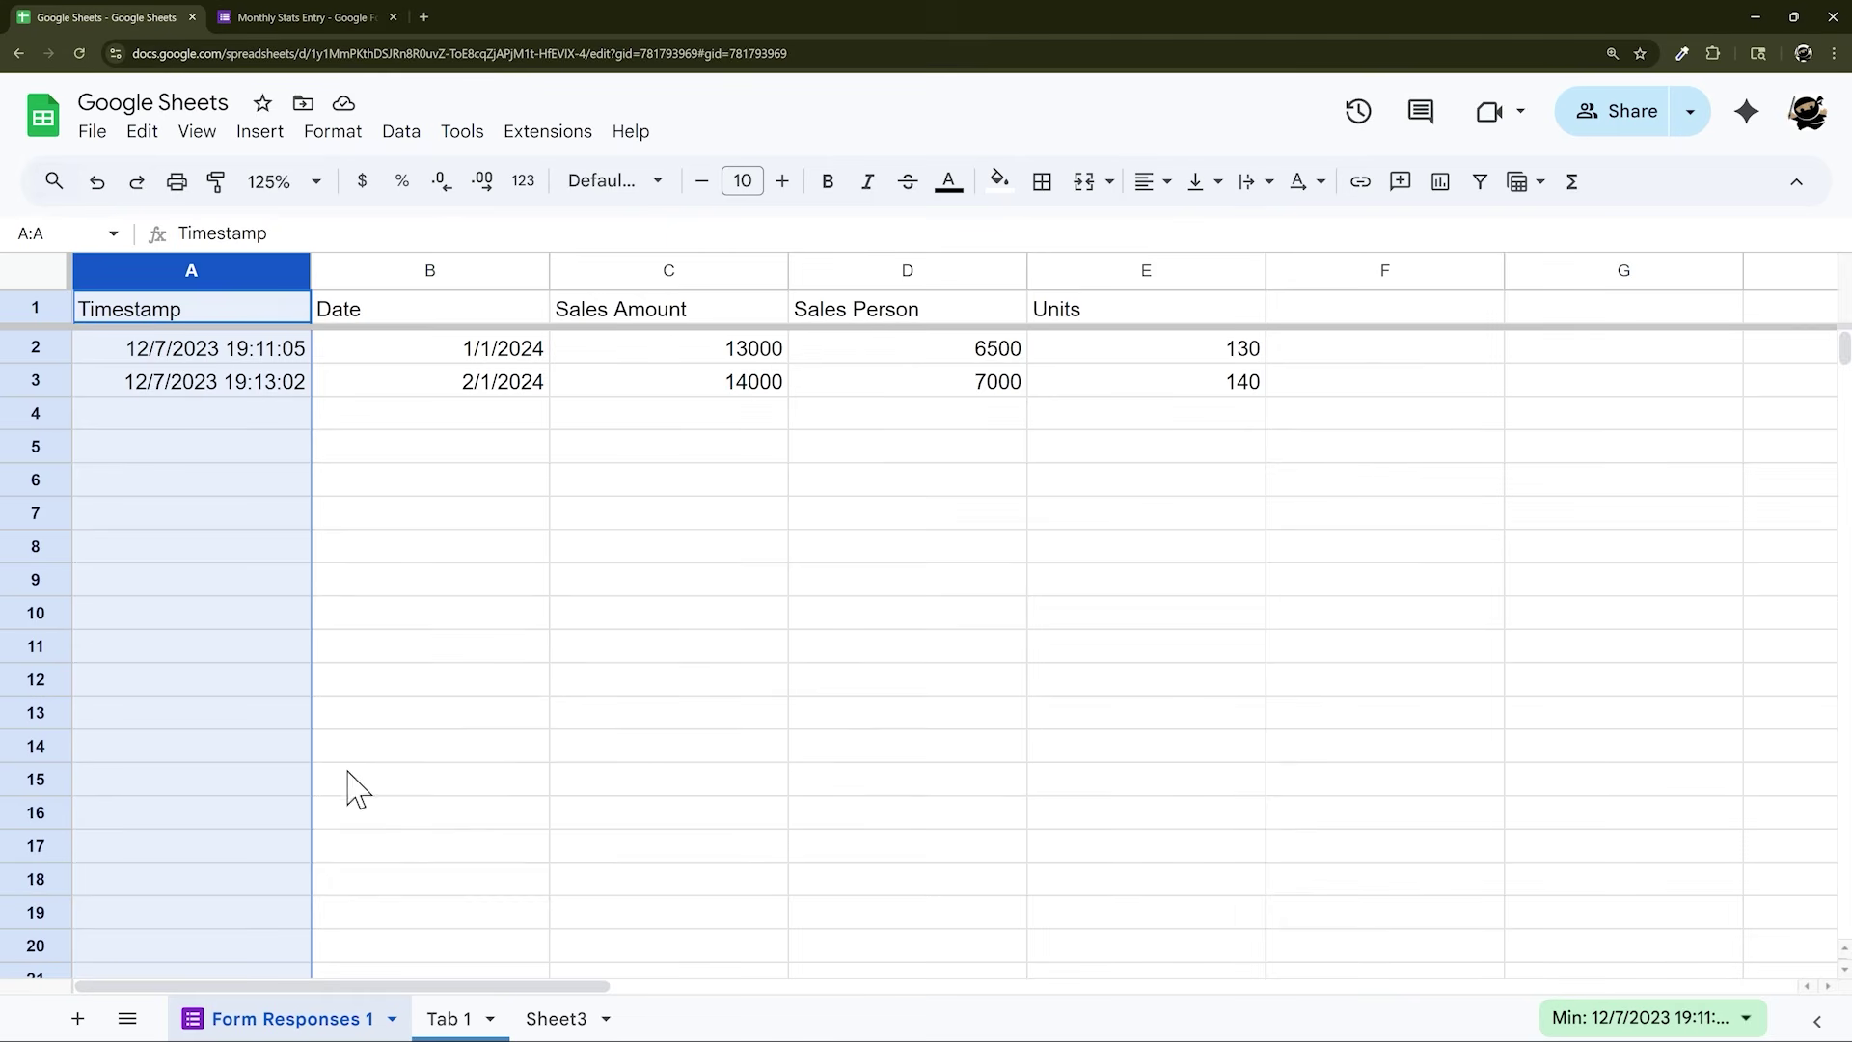
click(569, 641)
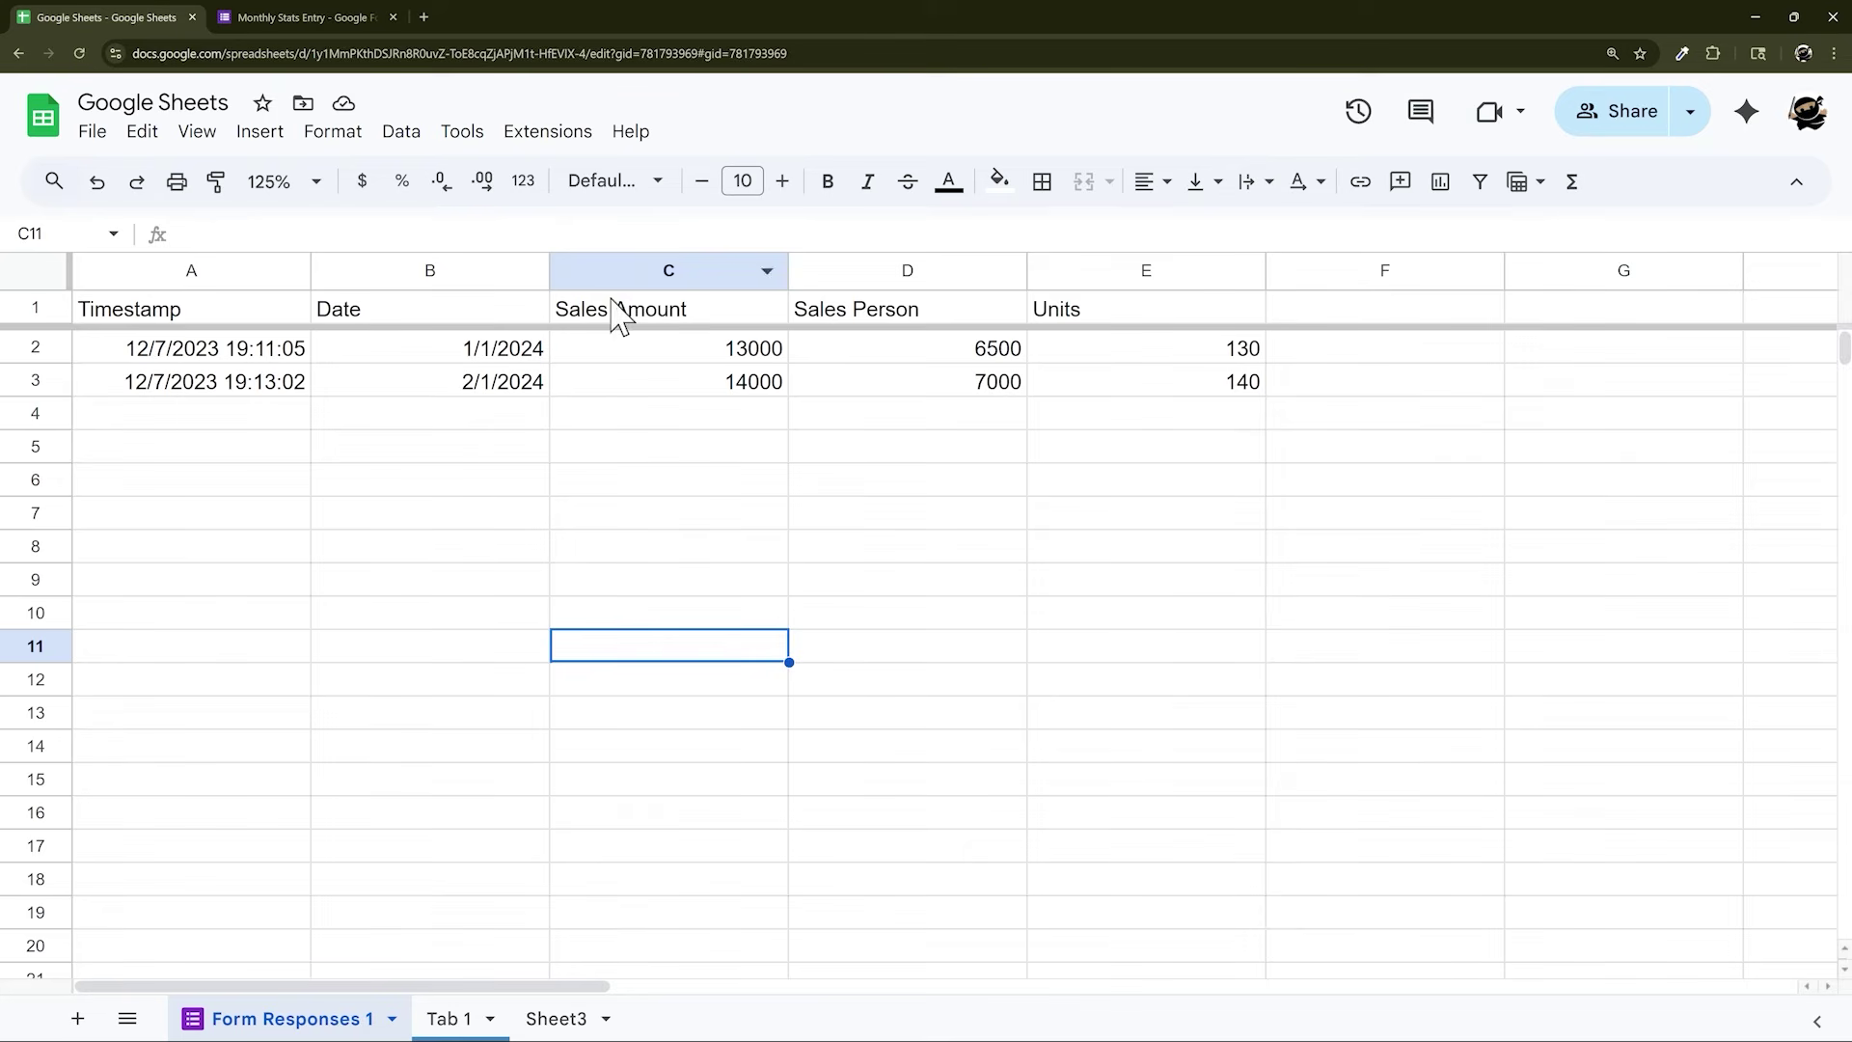
click(405, 270)
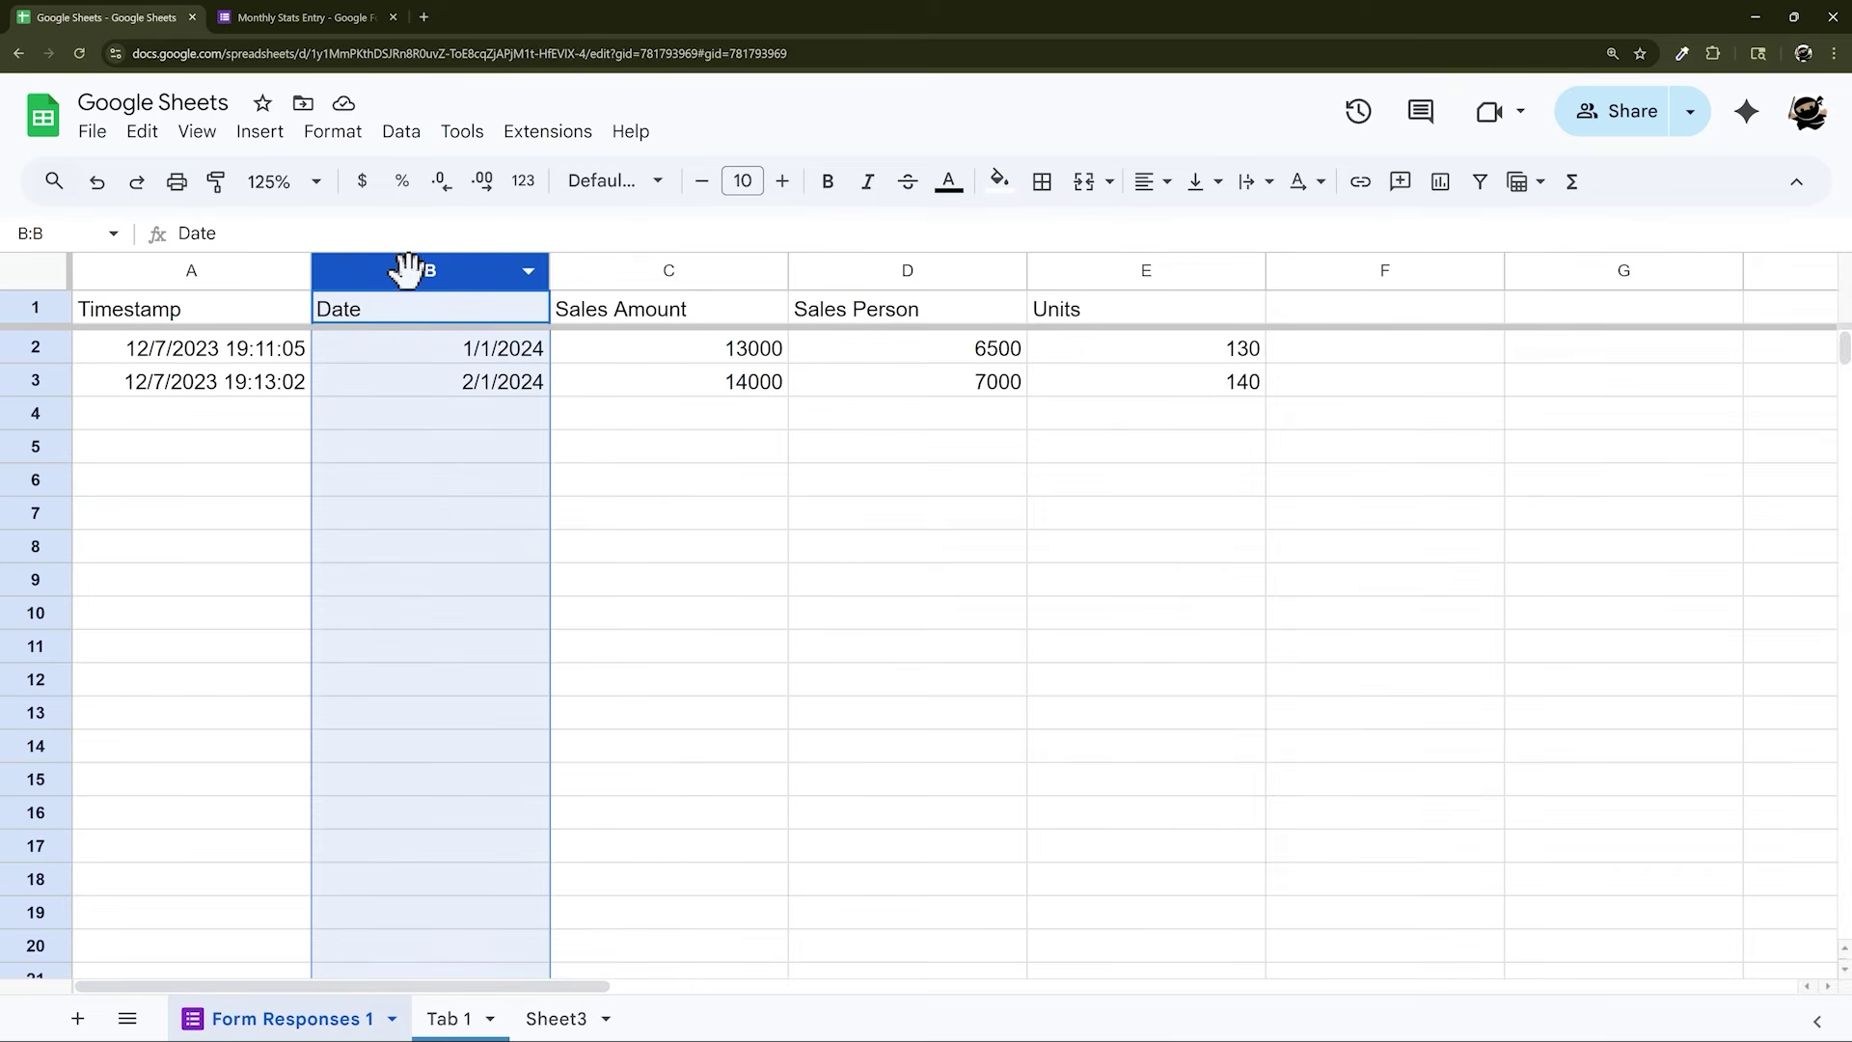
click(660, 274)
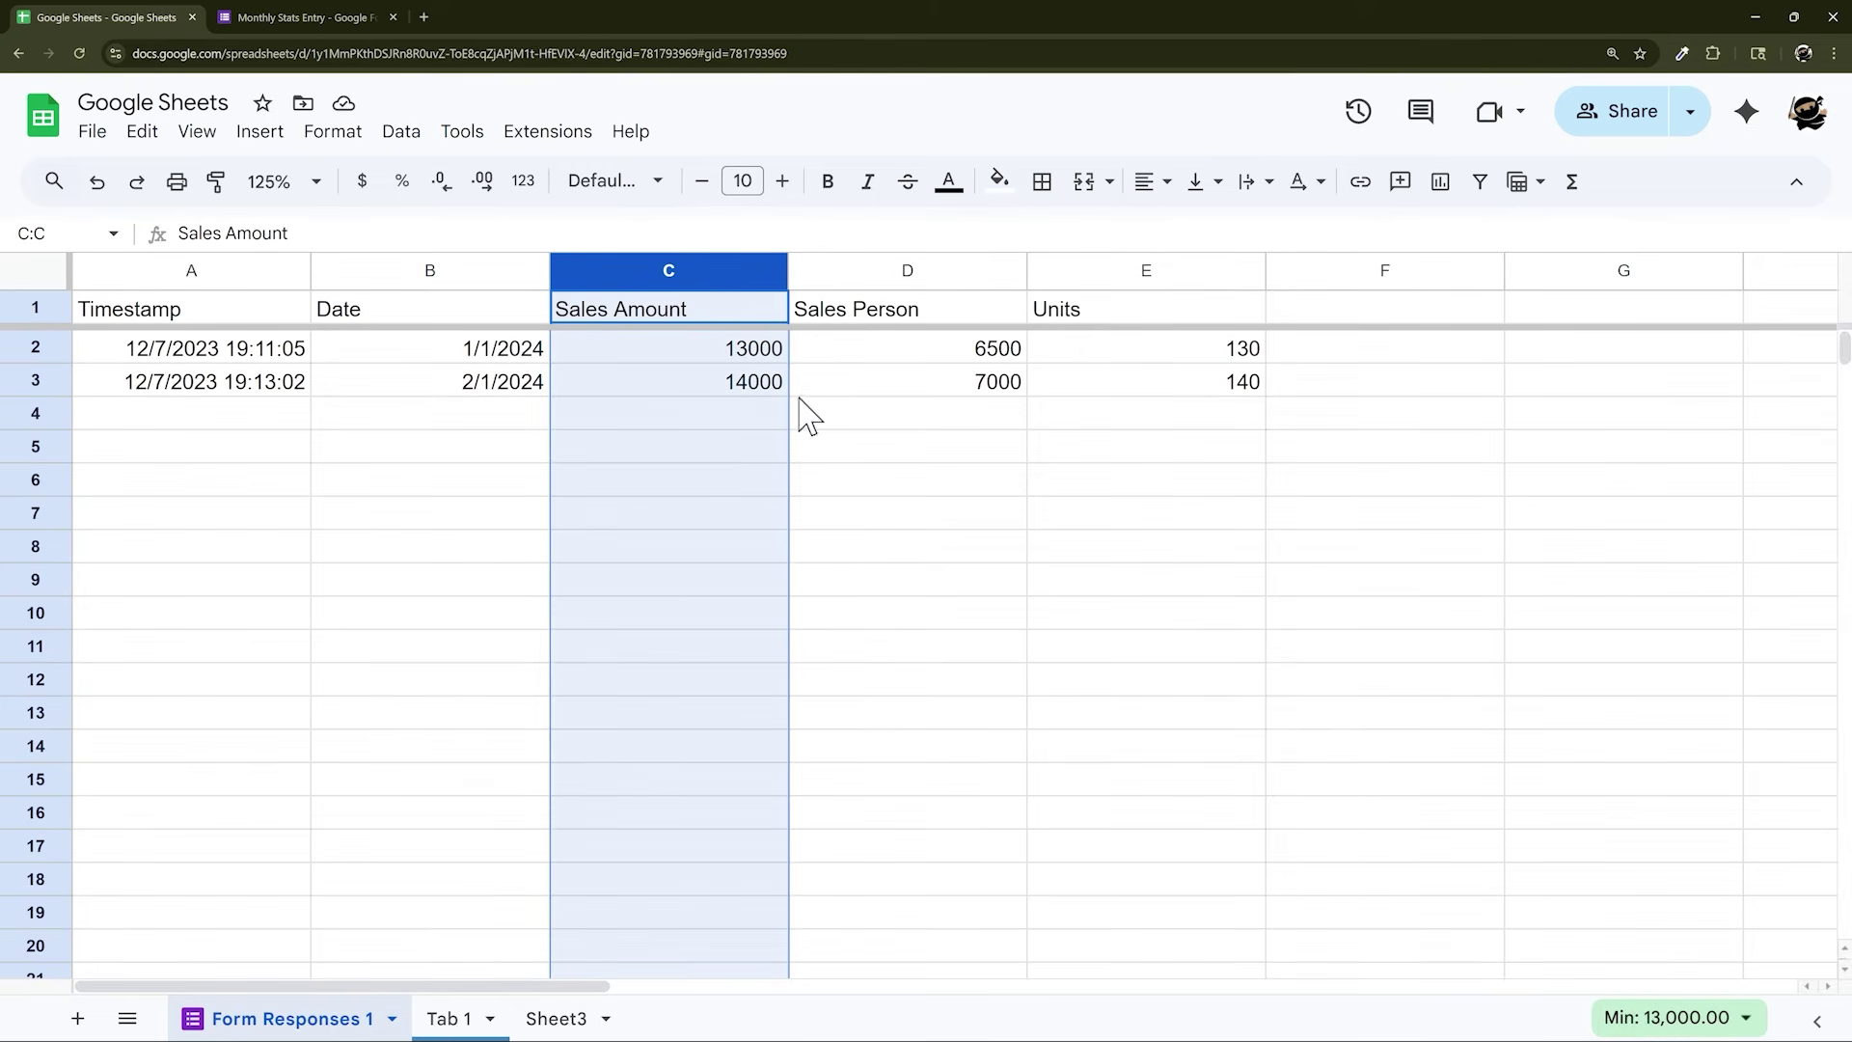
click(897, 275)
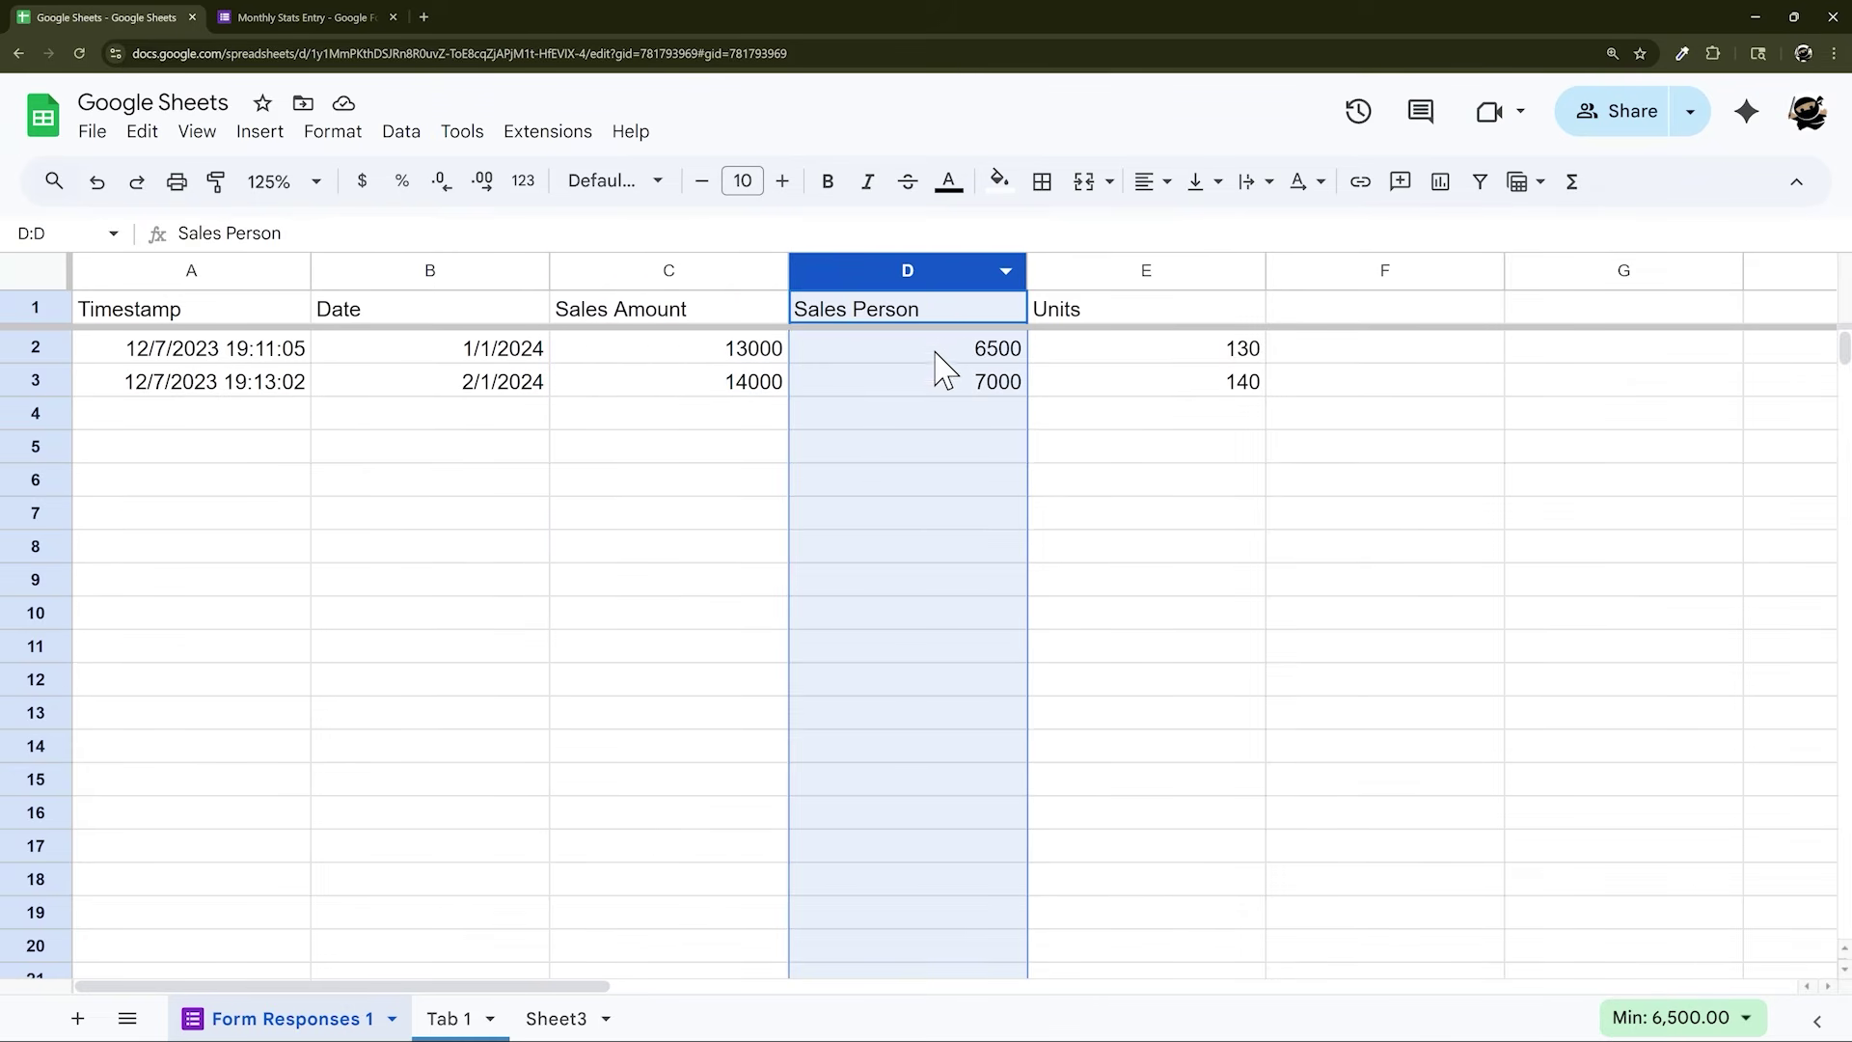
drag(944, 360, 955, 394)
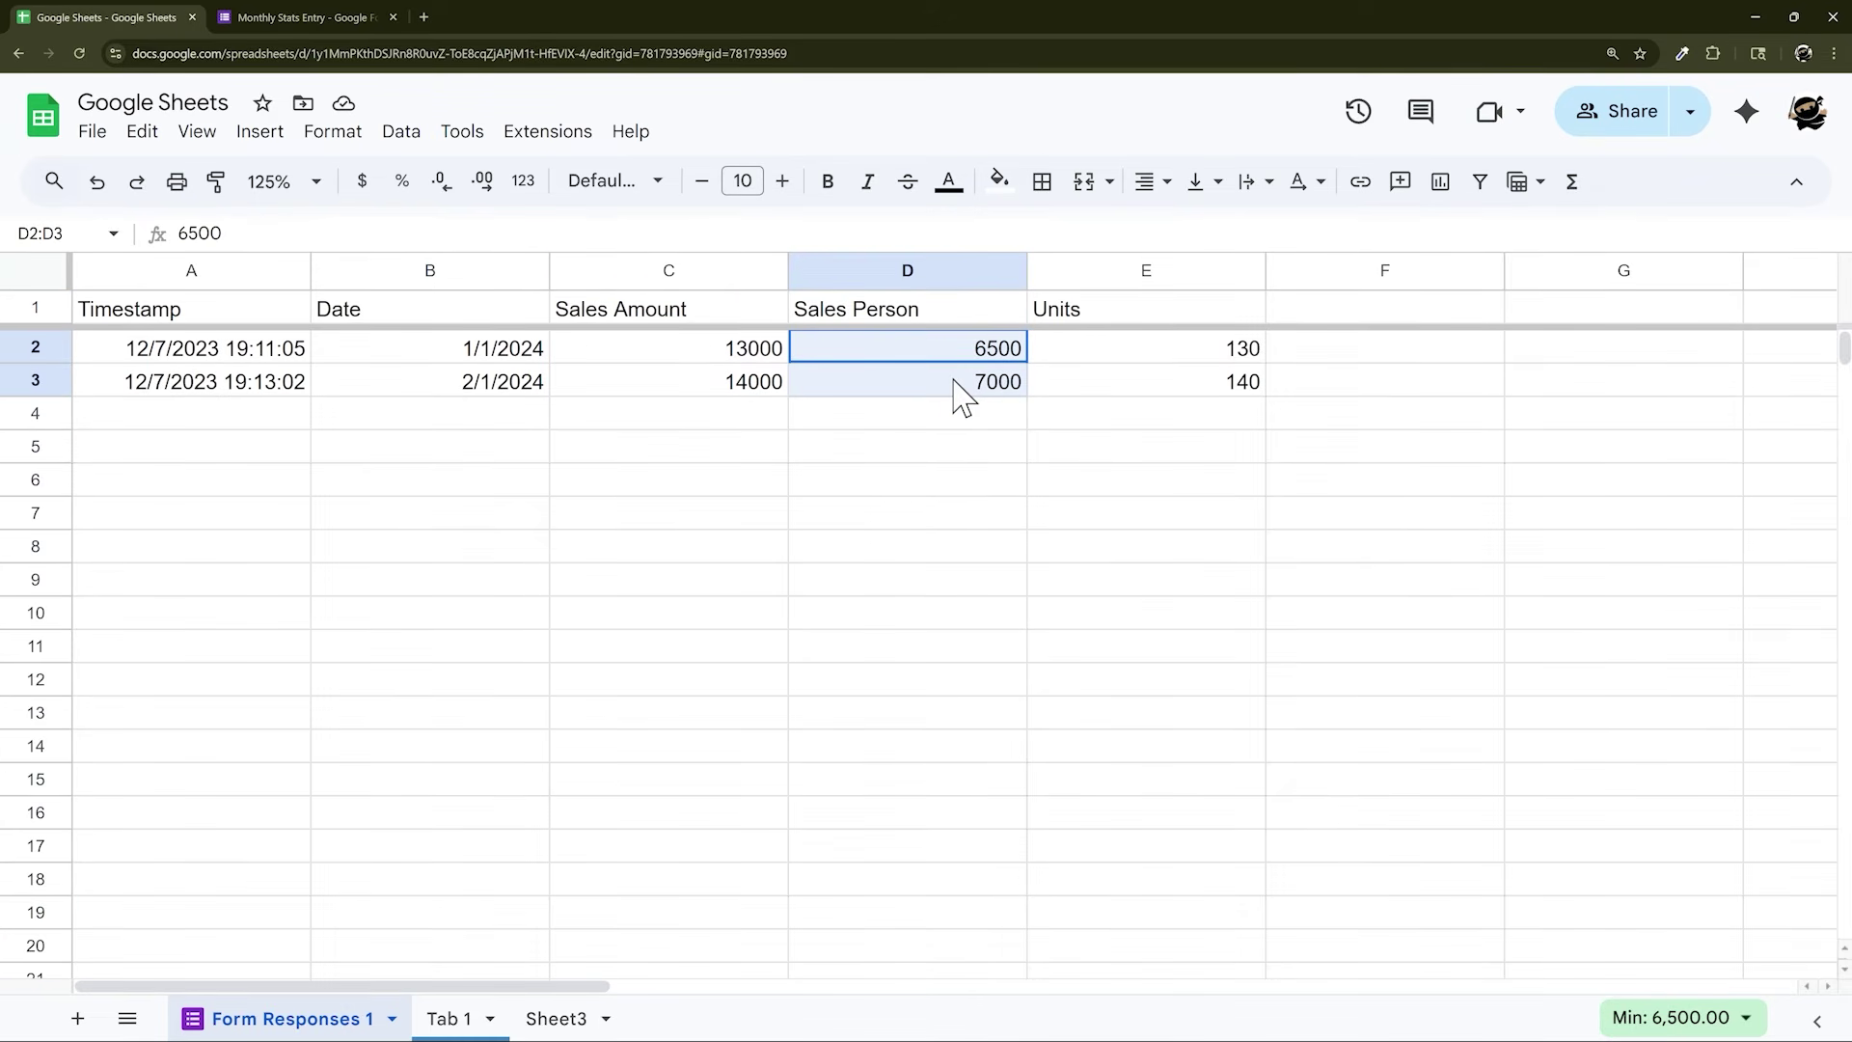
click(888, 277)
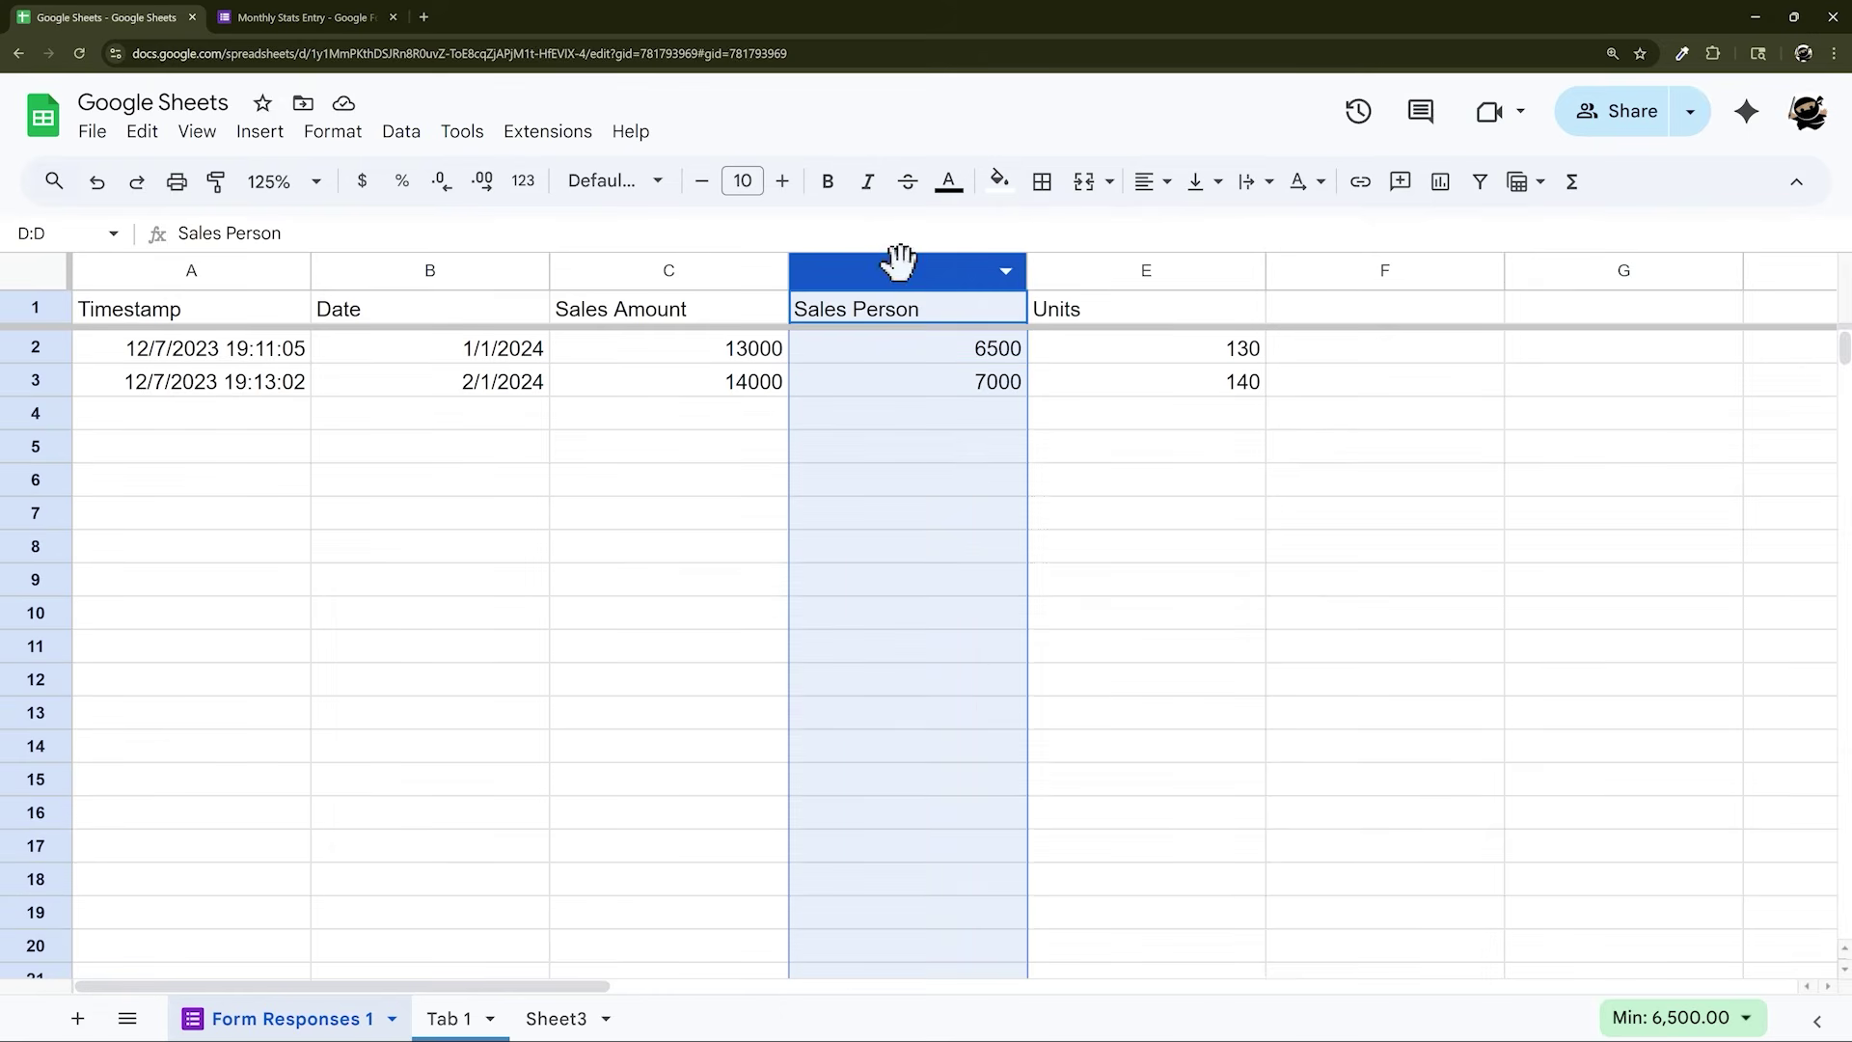
Copy the Monthly Stats Entry form's responder link and open it in a new browser tab
click(266, 11)
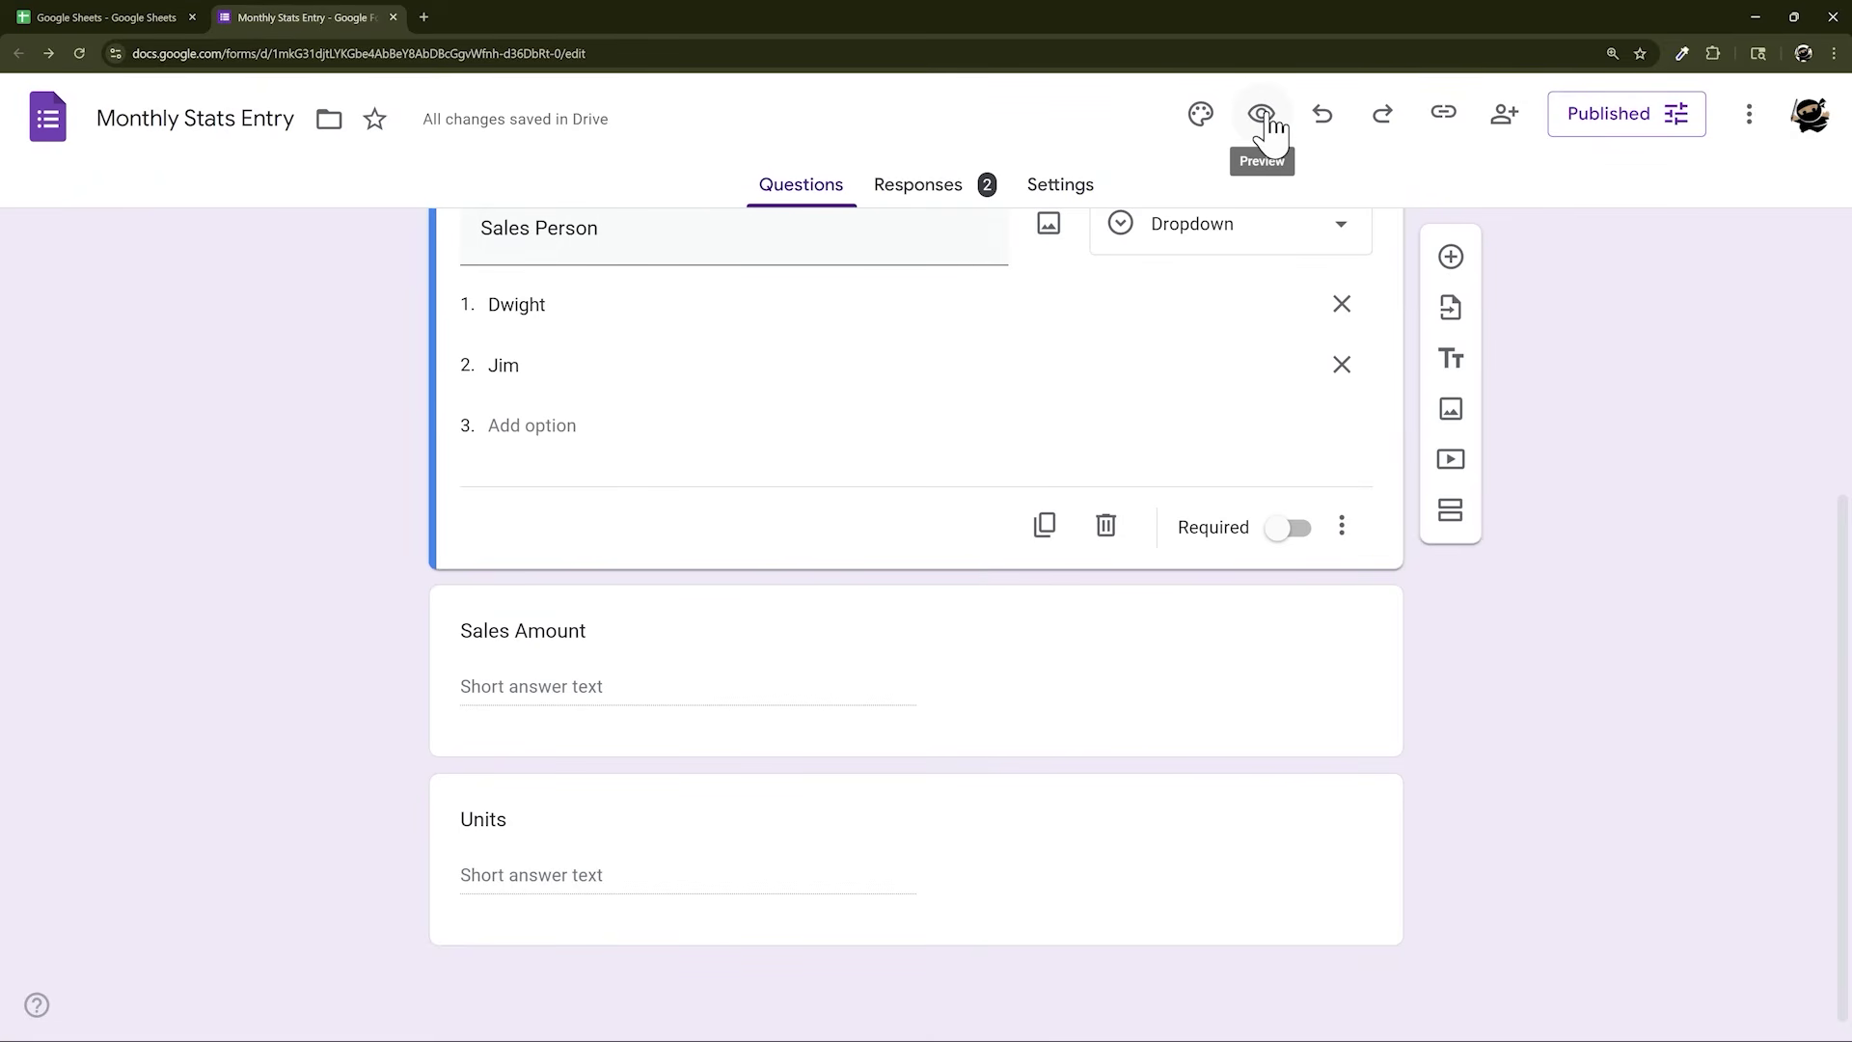
click(1443, 113)
click(1771, 286)
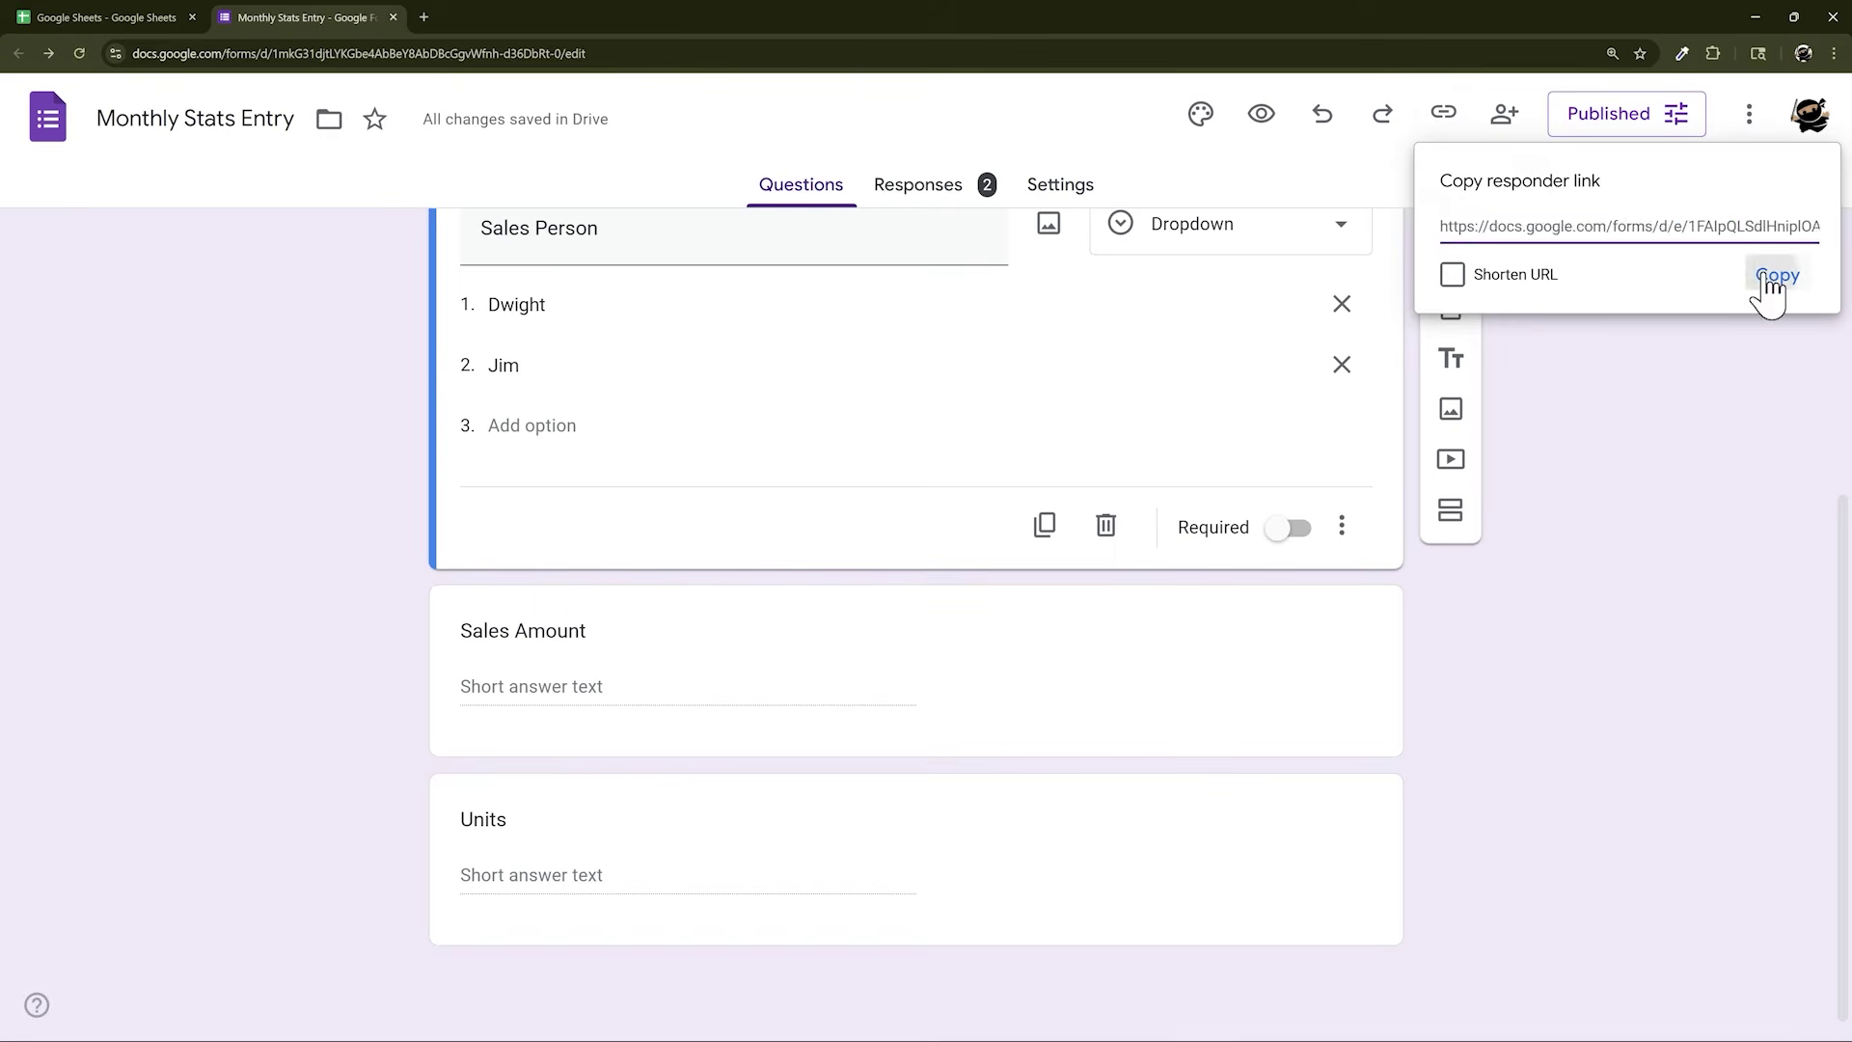
click(423, 16)
key(ctrl+v)
key(Return)
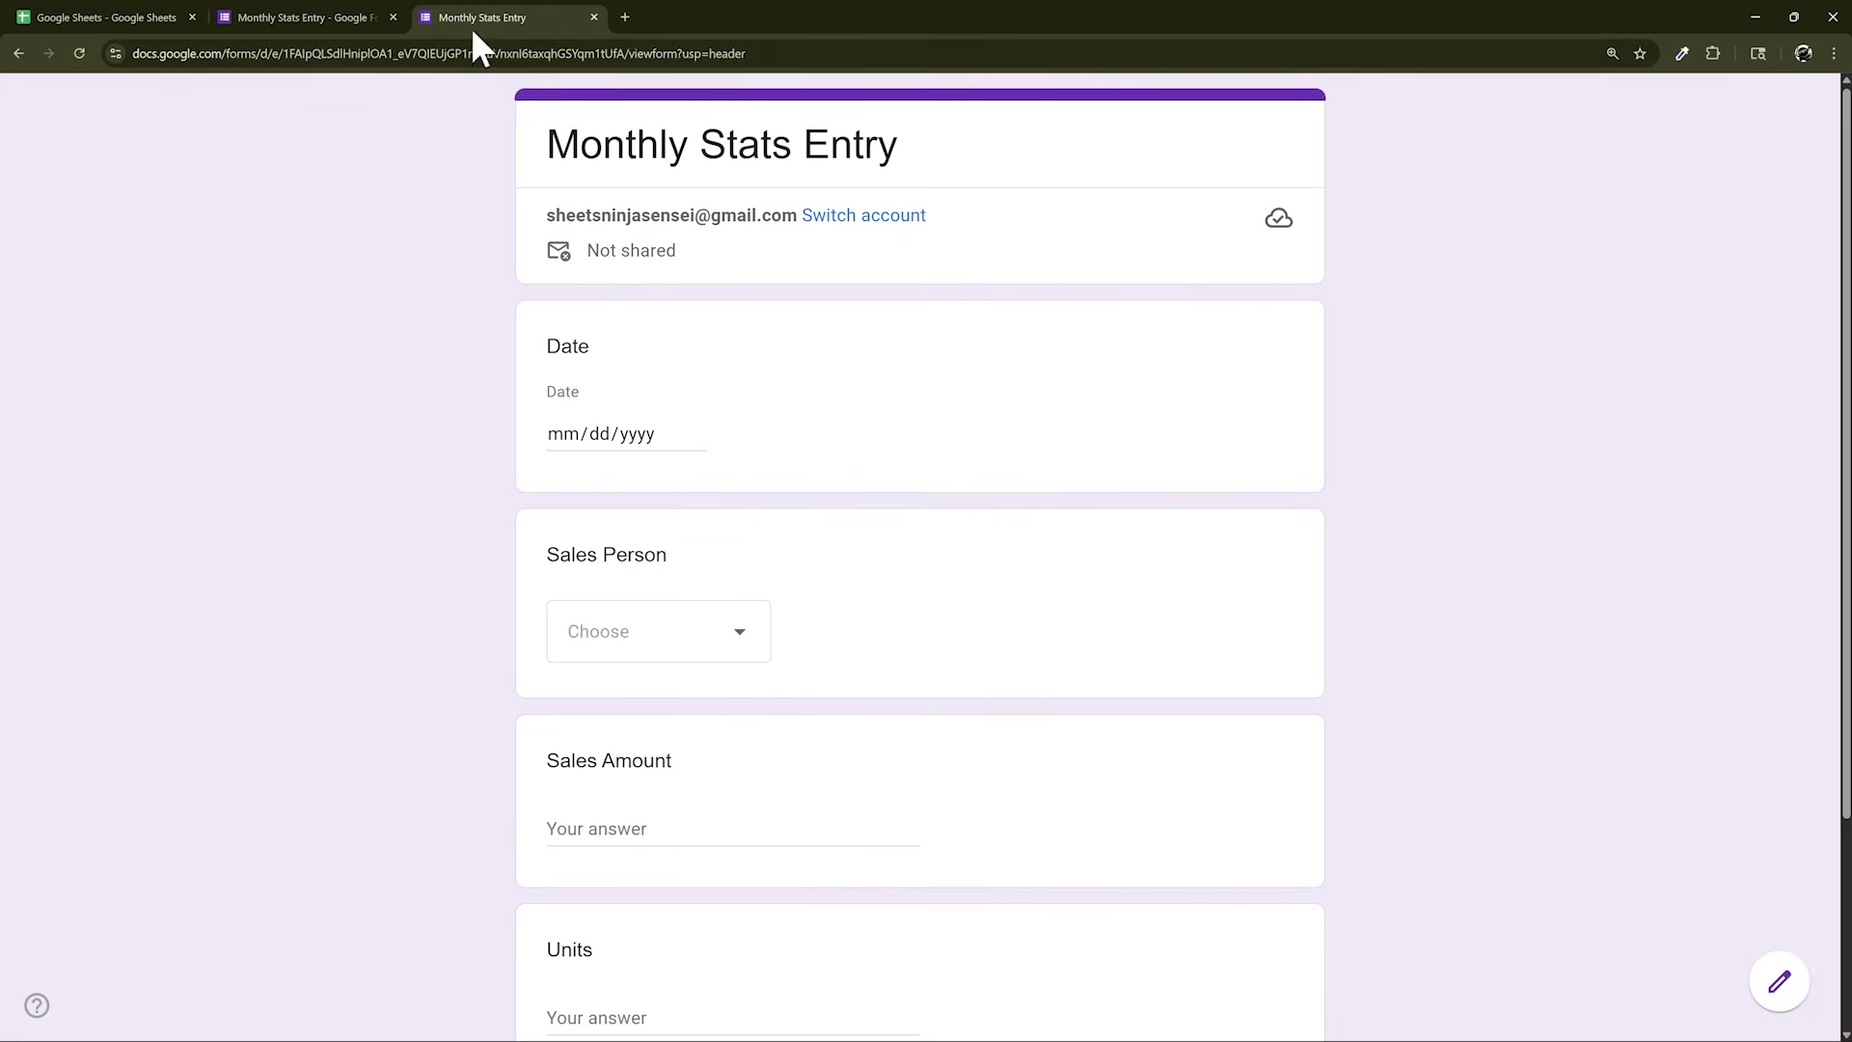
Set the Date answer in the live form to 03/01/2024
scroll(675, 309, down, 3)
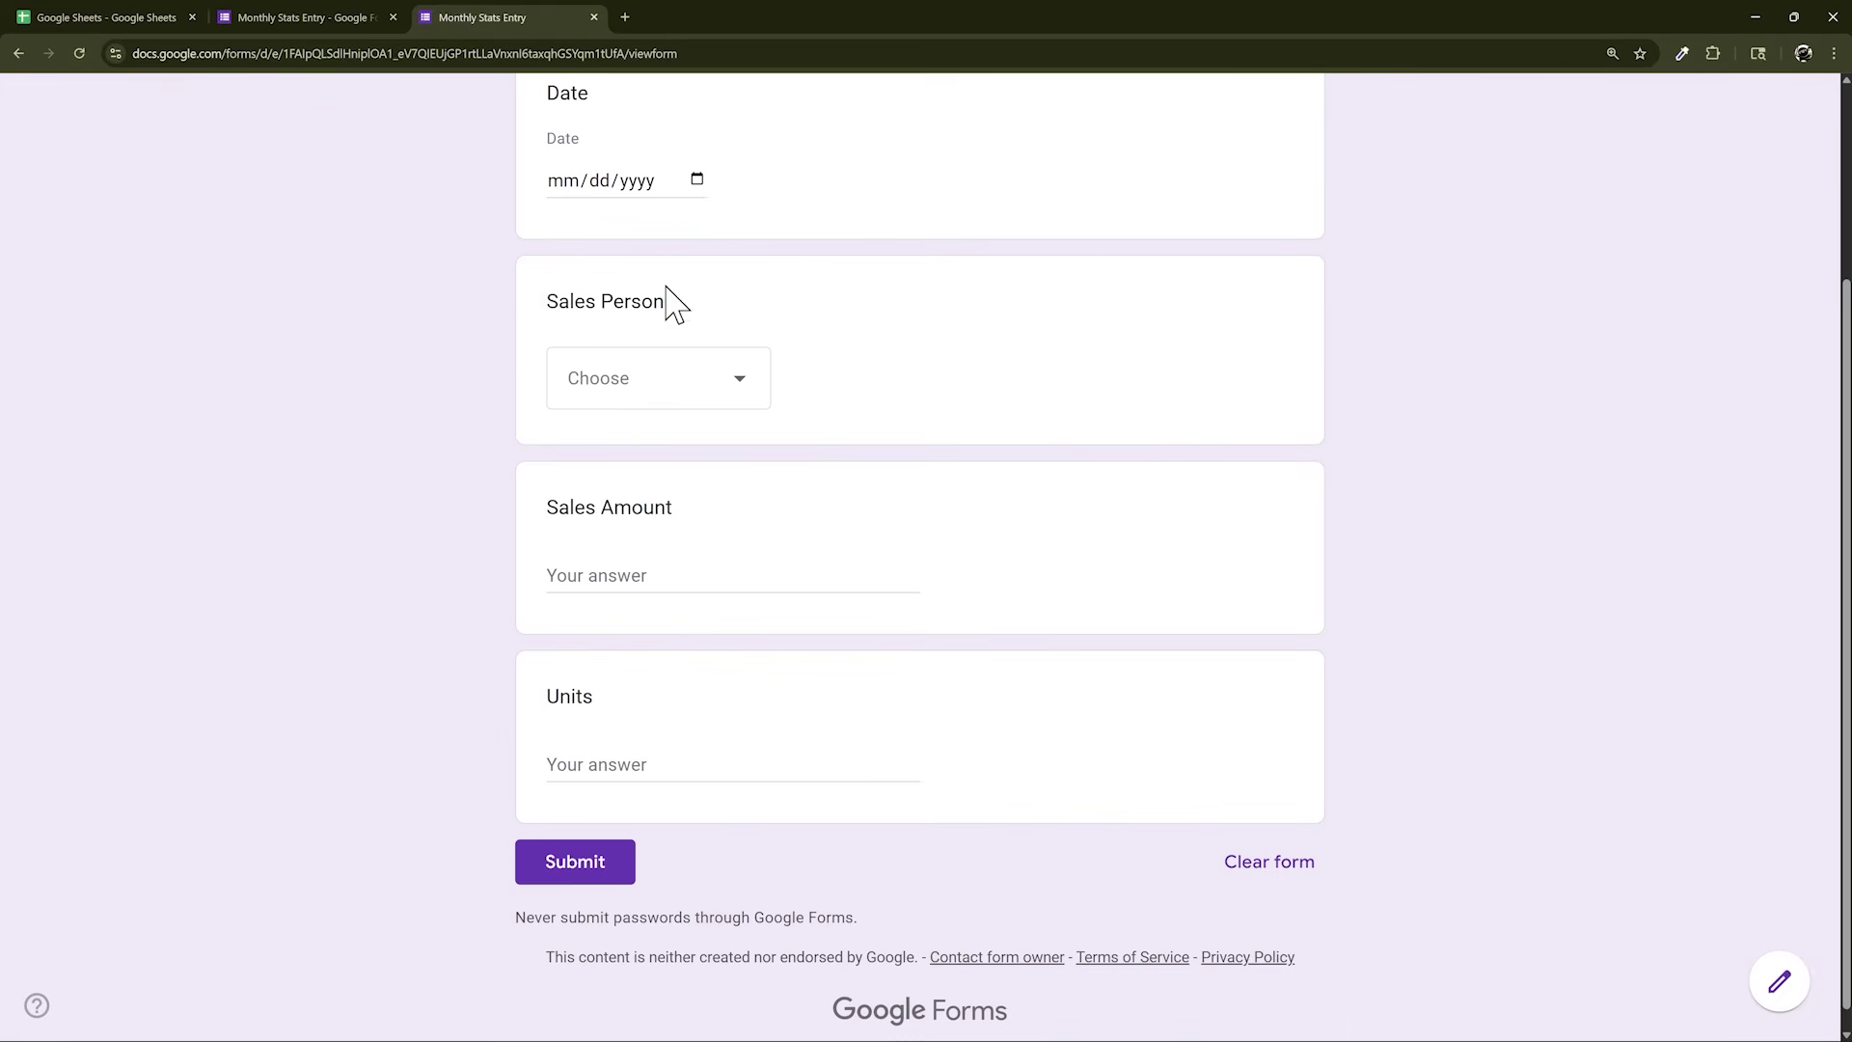
click(697, 181)
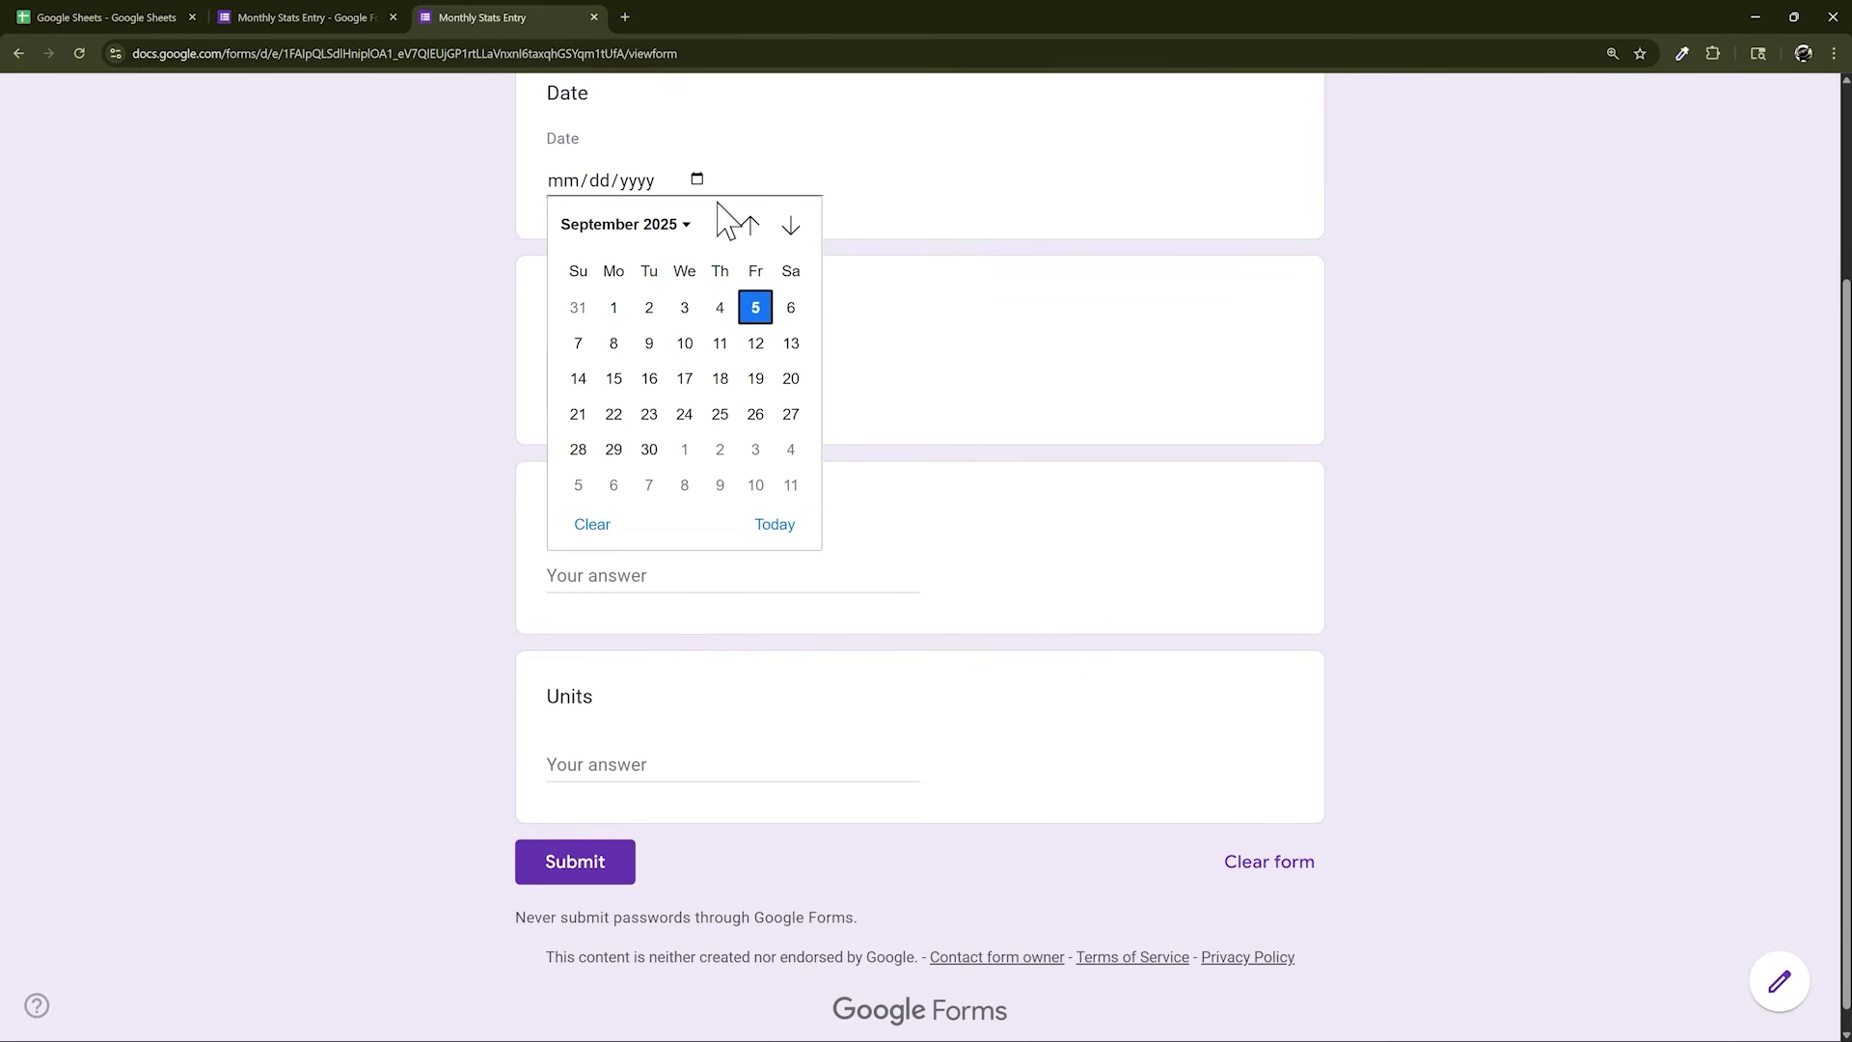
click(676, 231)
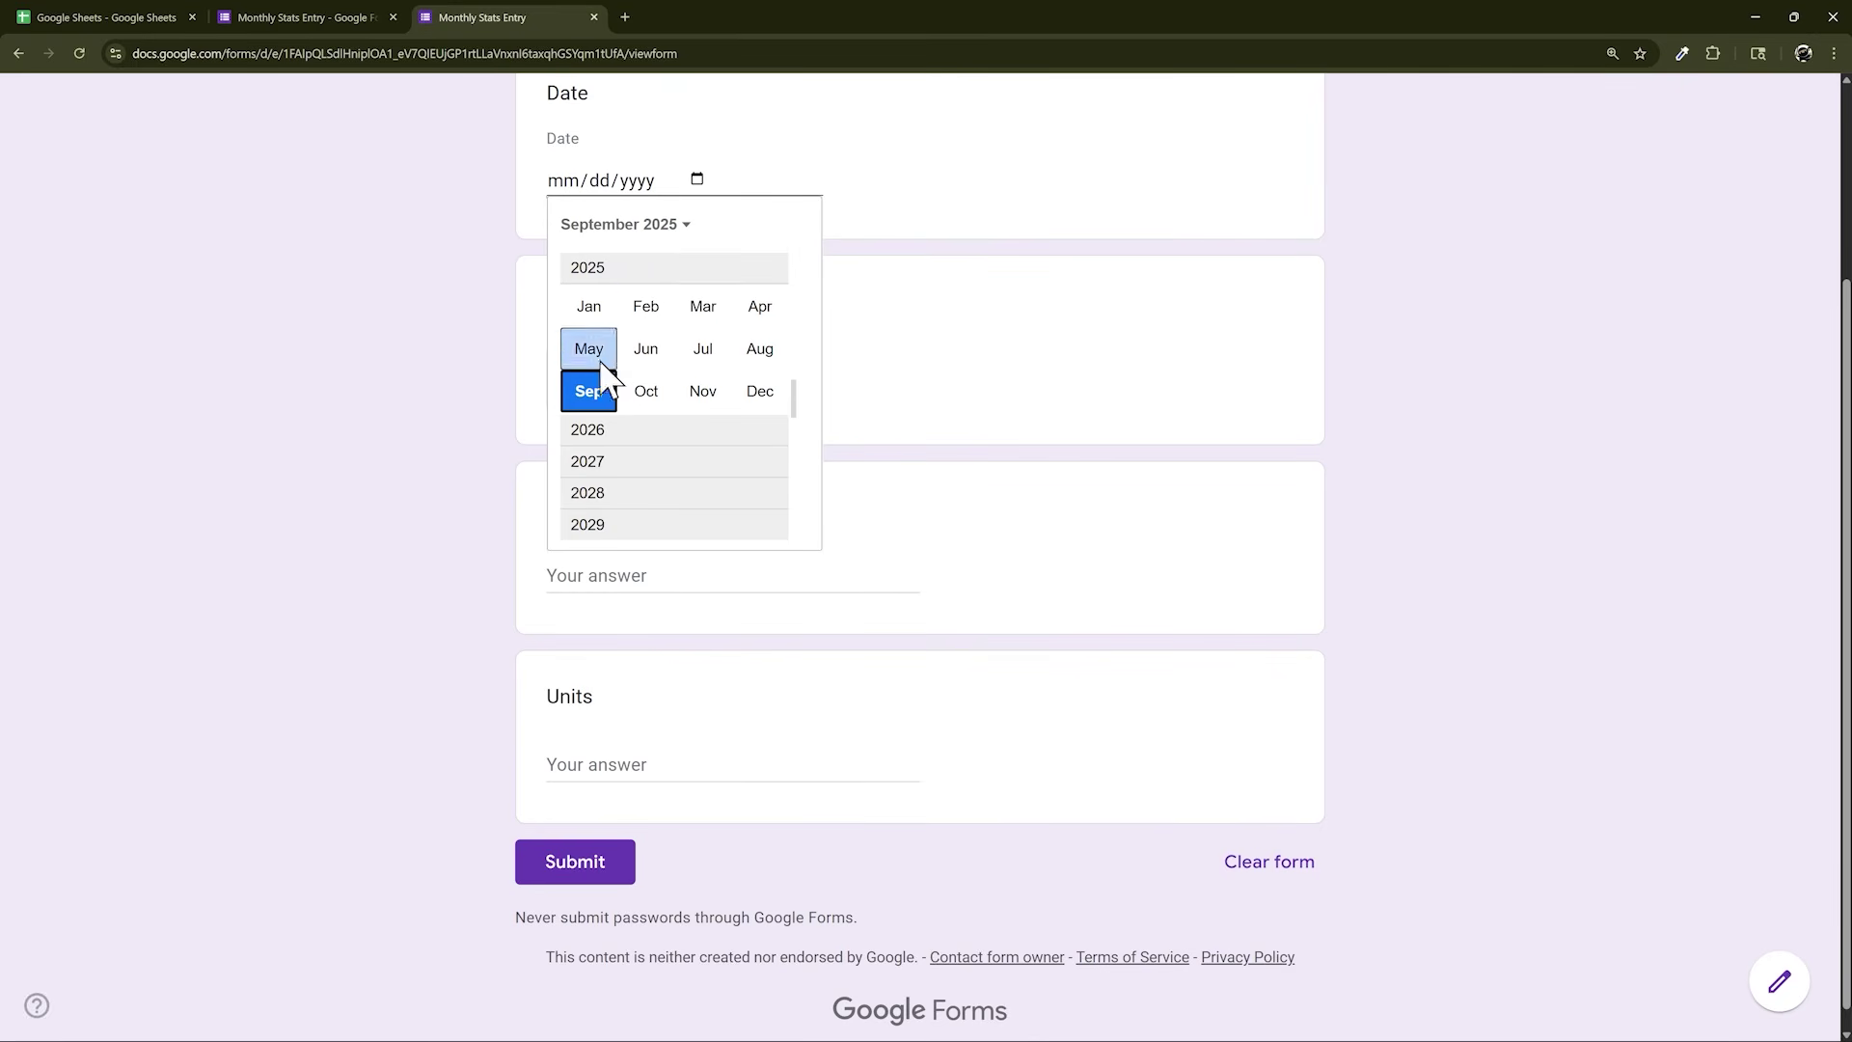
scroll(627, 405, up, 1)
scroll(622, 372, up, 1)
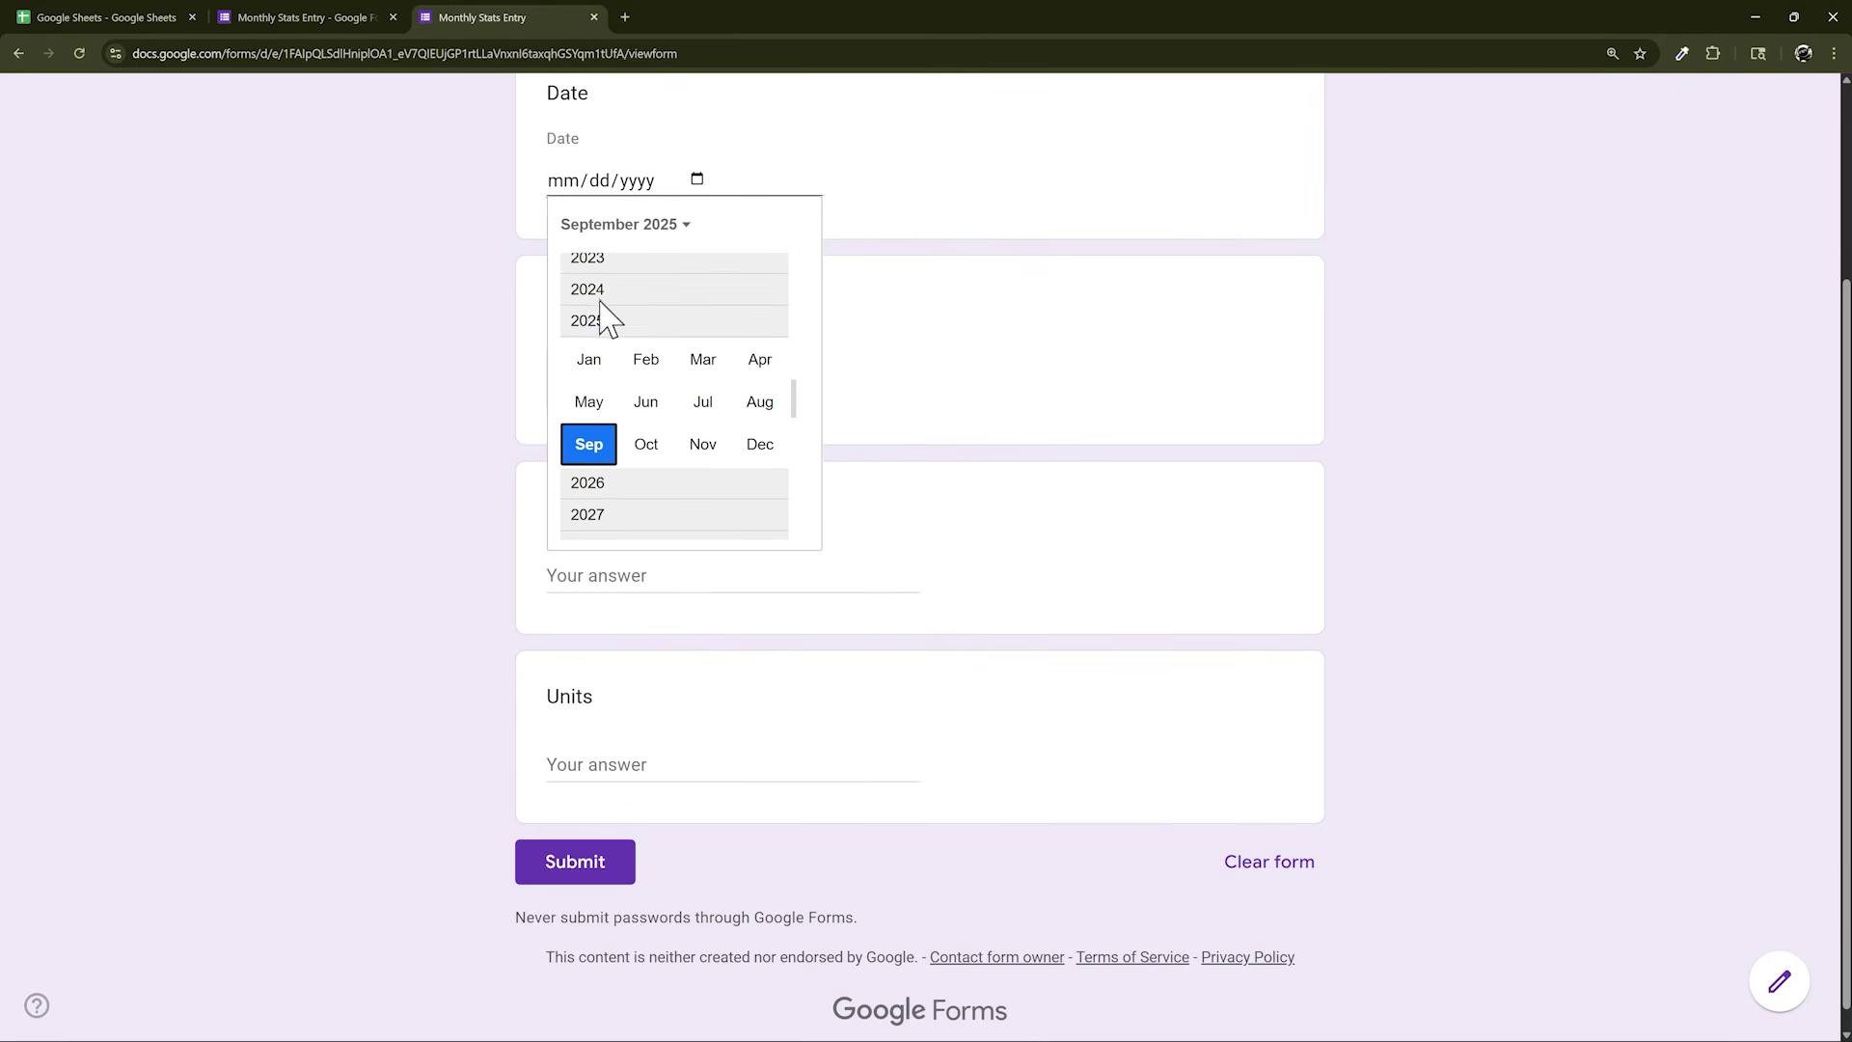
click(604, 290)
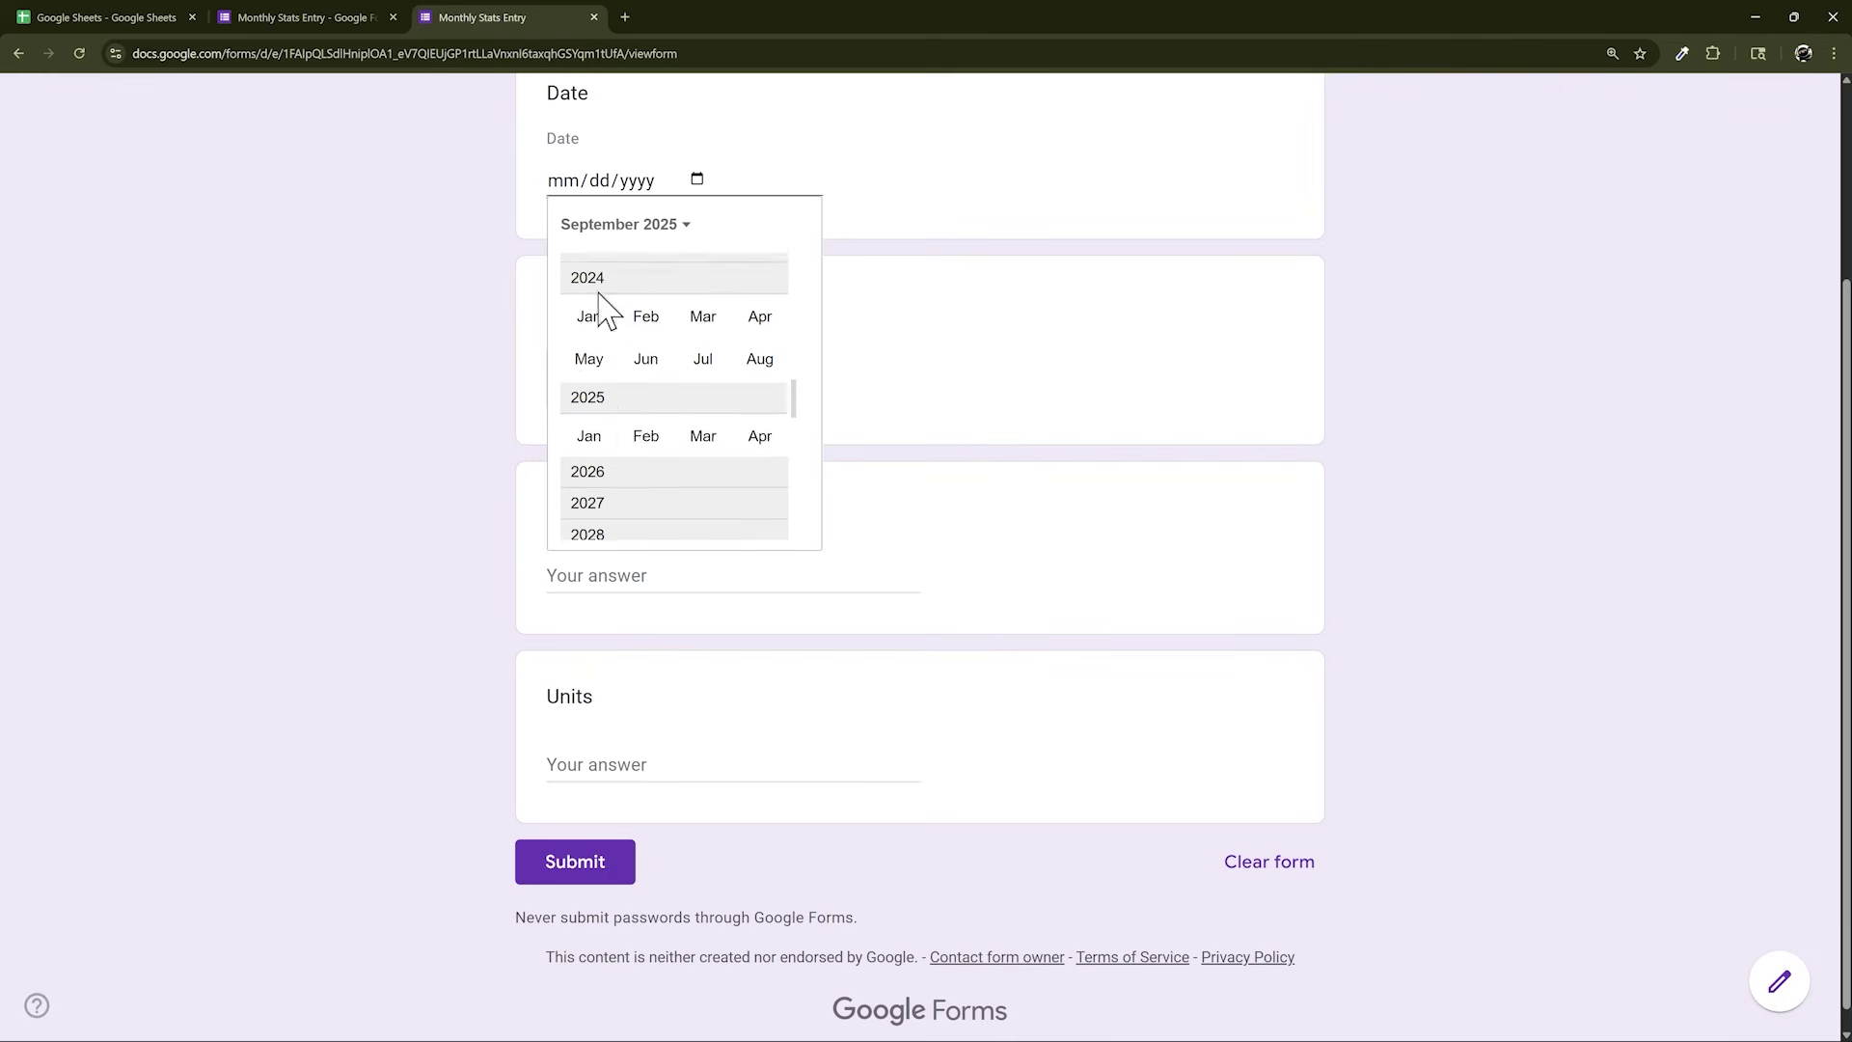
click(699, 318)
click(753, 306)
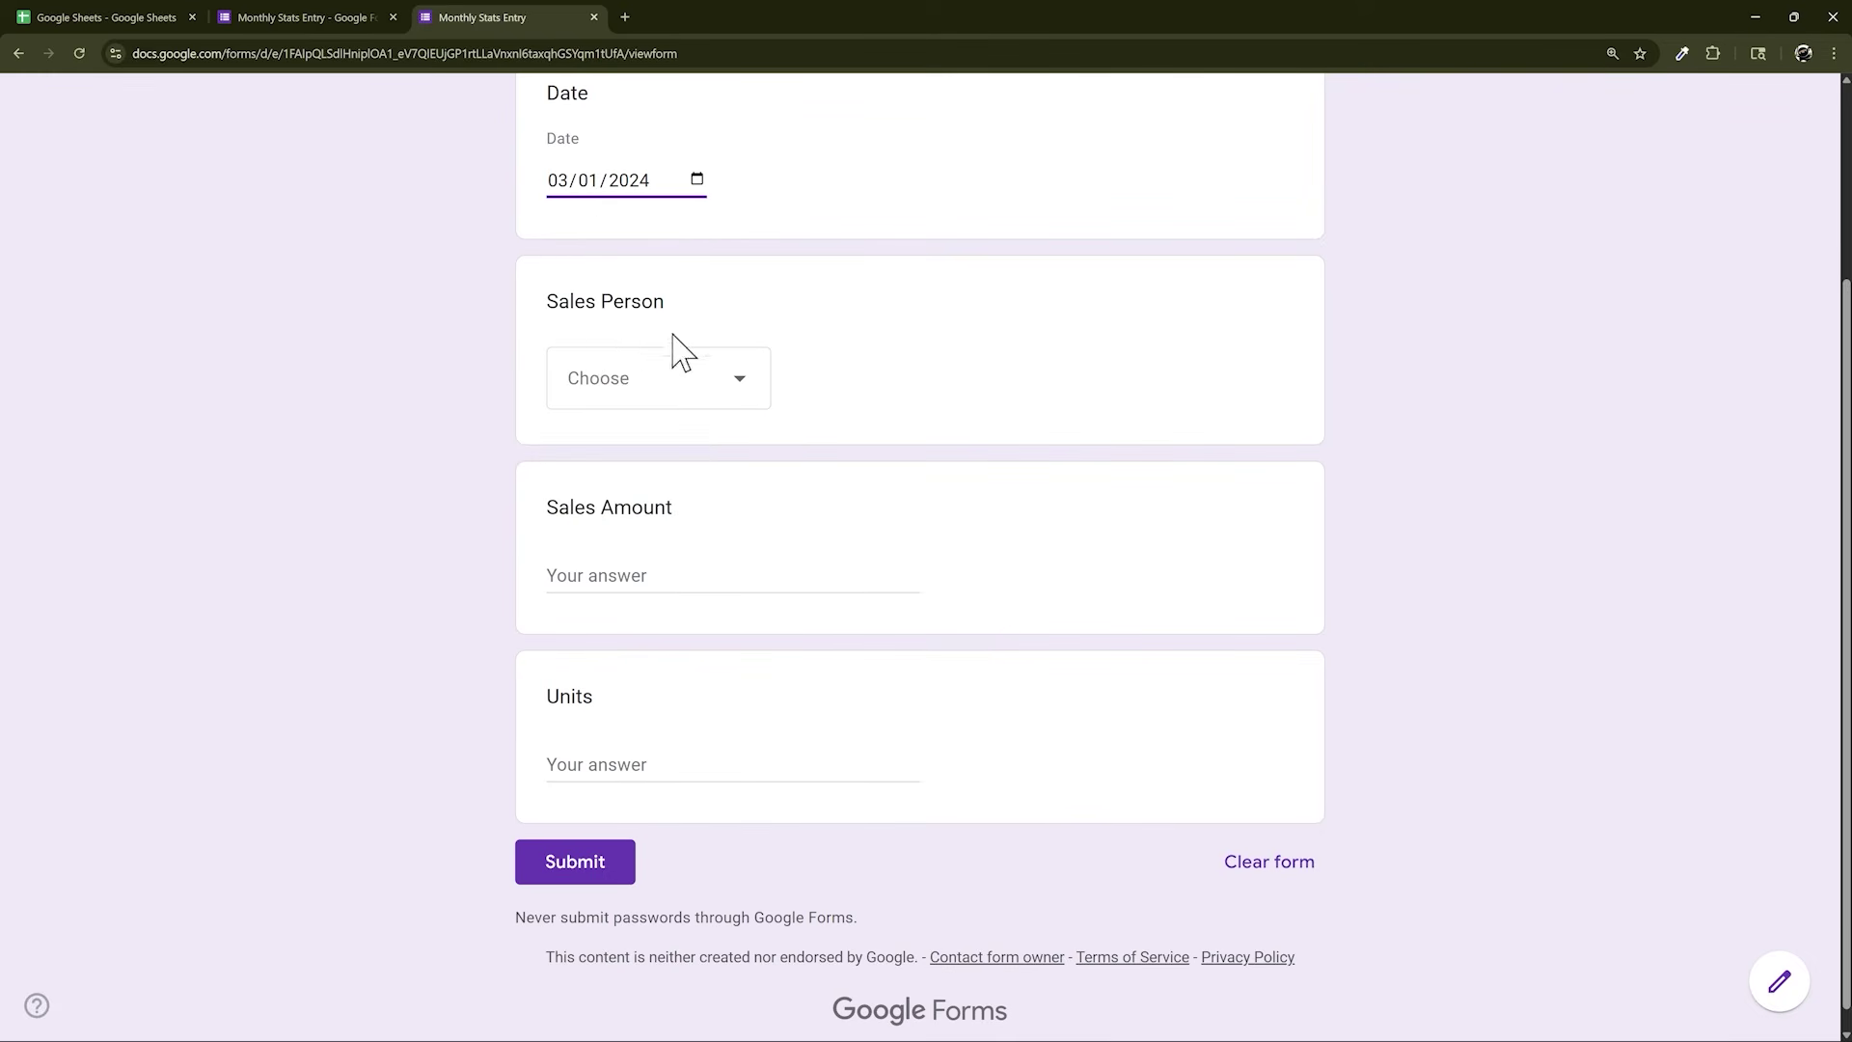
Choose the first listed salesperson, enter 1500 as Sales Amount and 15 as Units, and submit the response
click(659, 378)
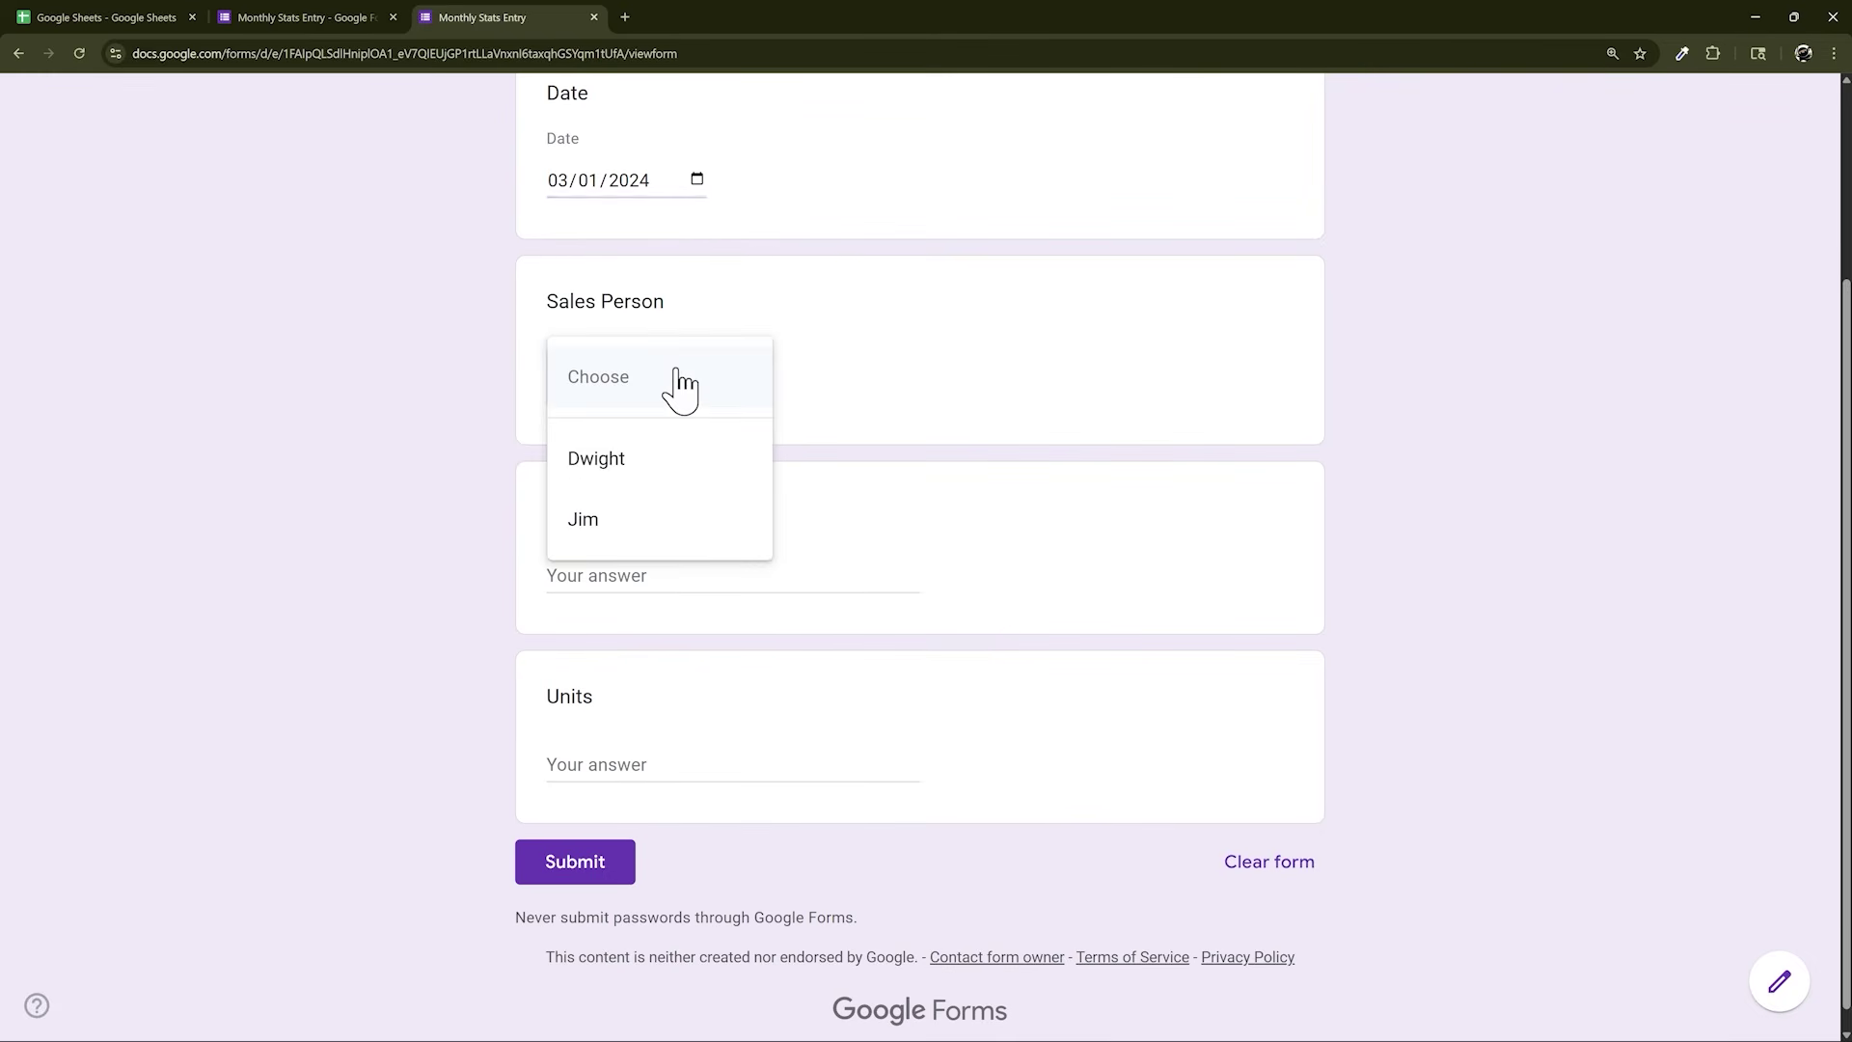
click(590, 480)
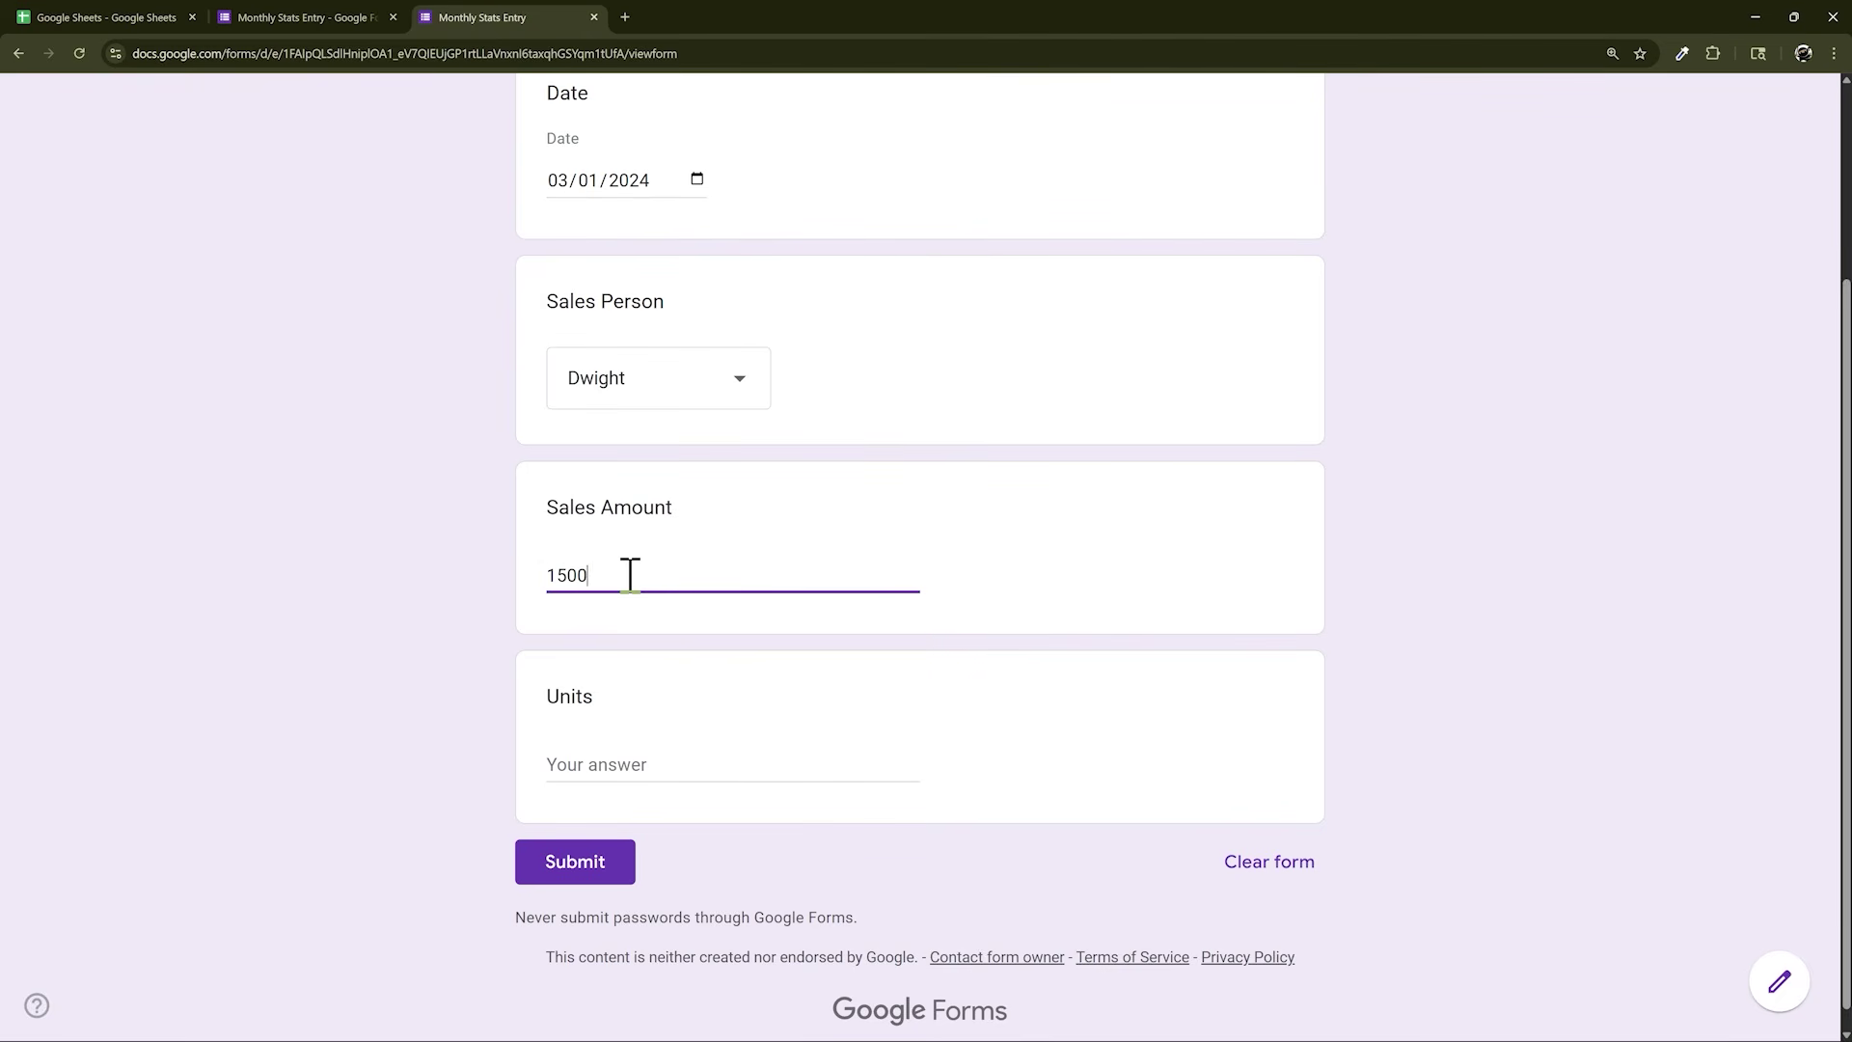
click(611, 764)
text(15)
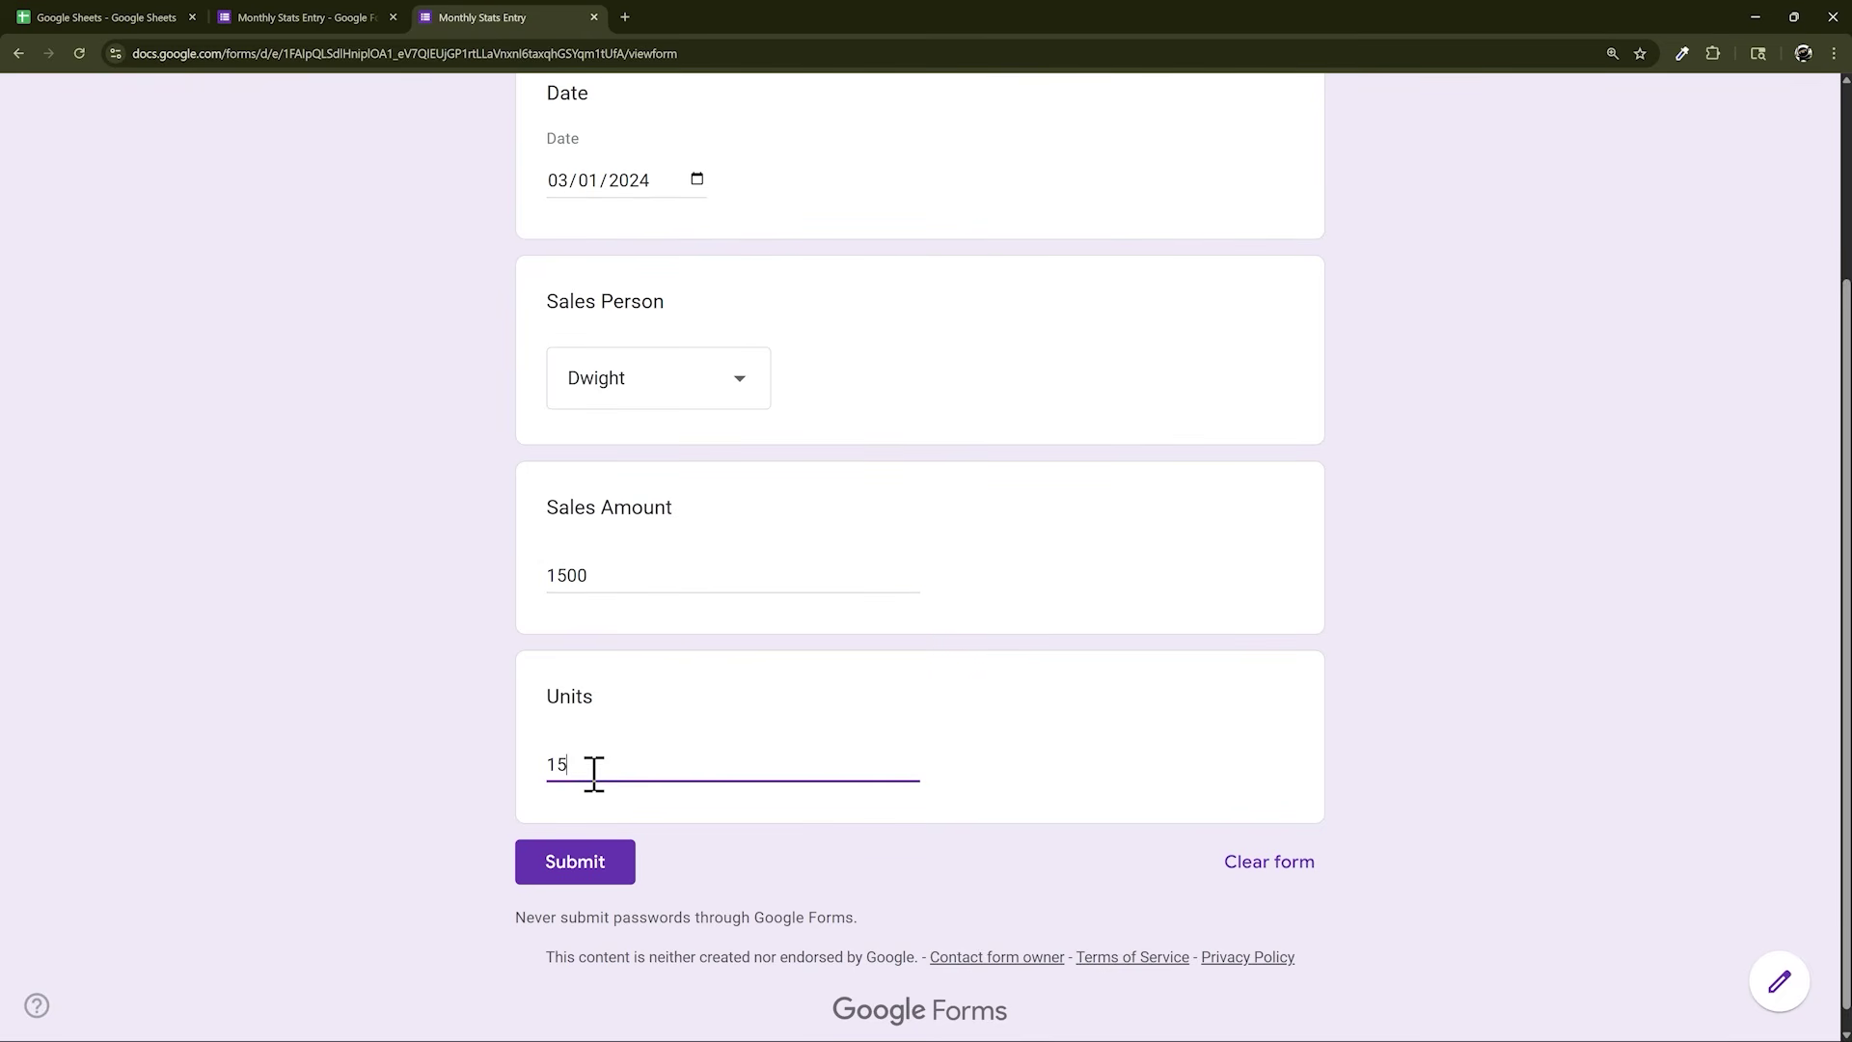
click(567, 870)
Switch to the spreadsheet and compare the submitted response in row 4 with the Sales Person values of the two older rows
click(123, 16)
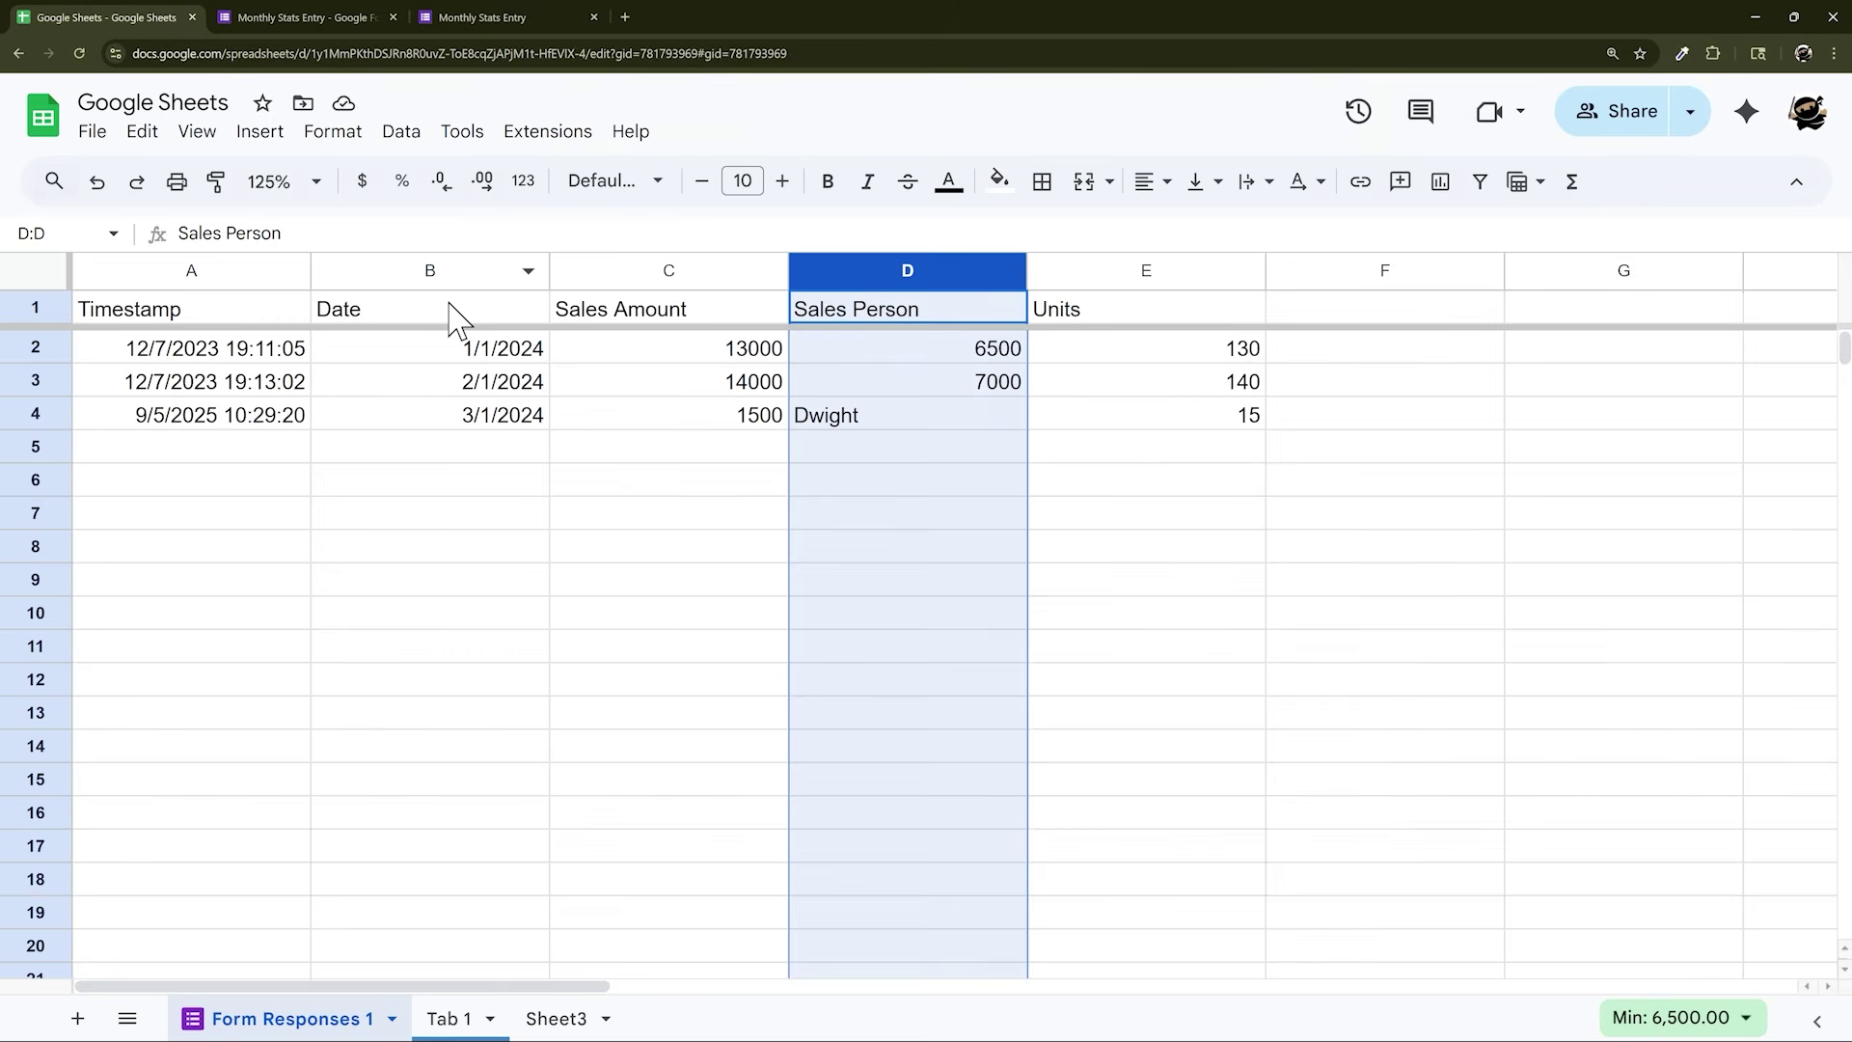
click(847, 422)
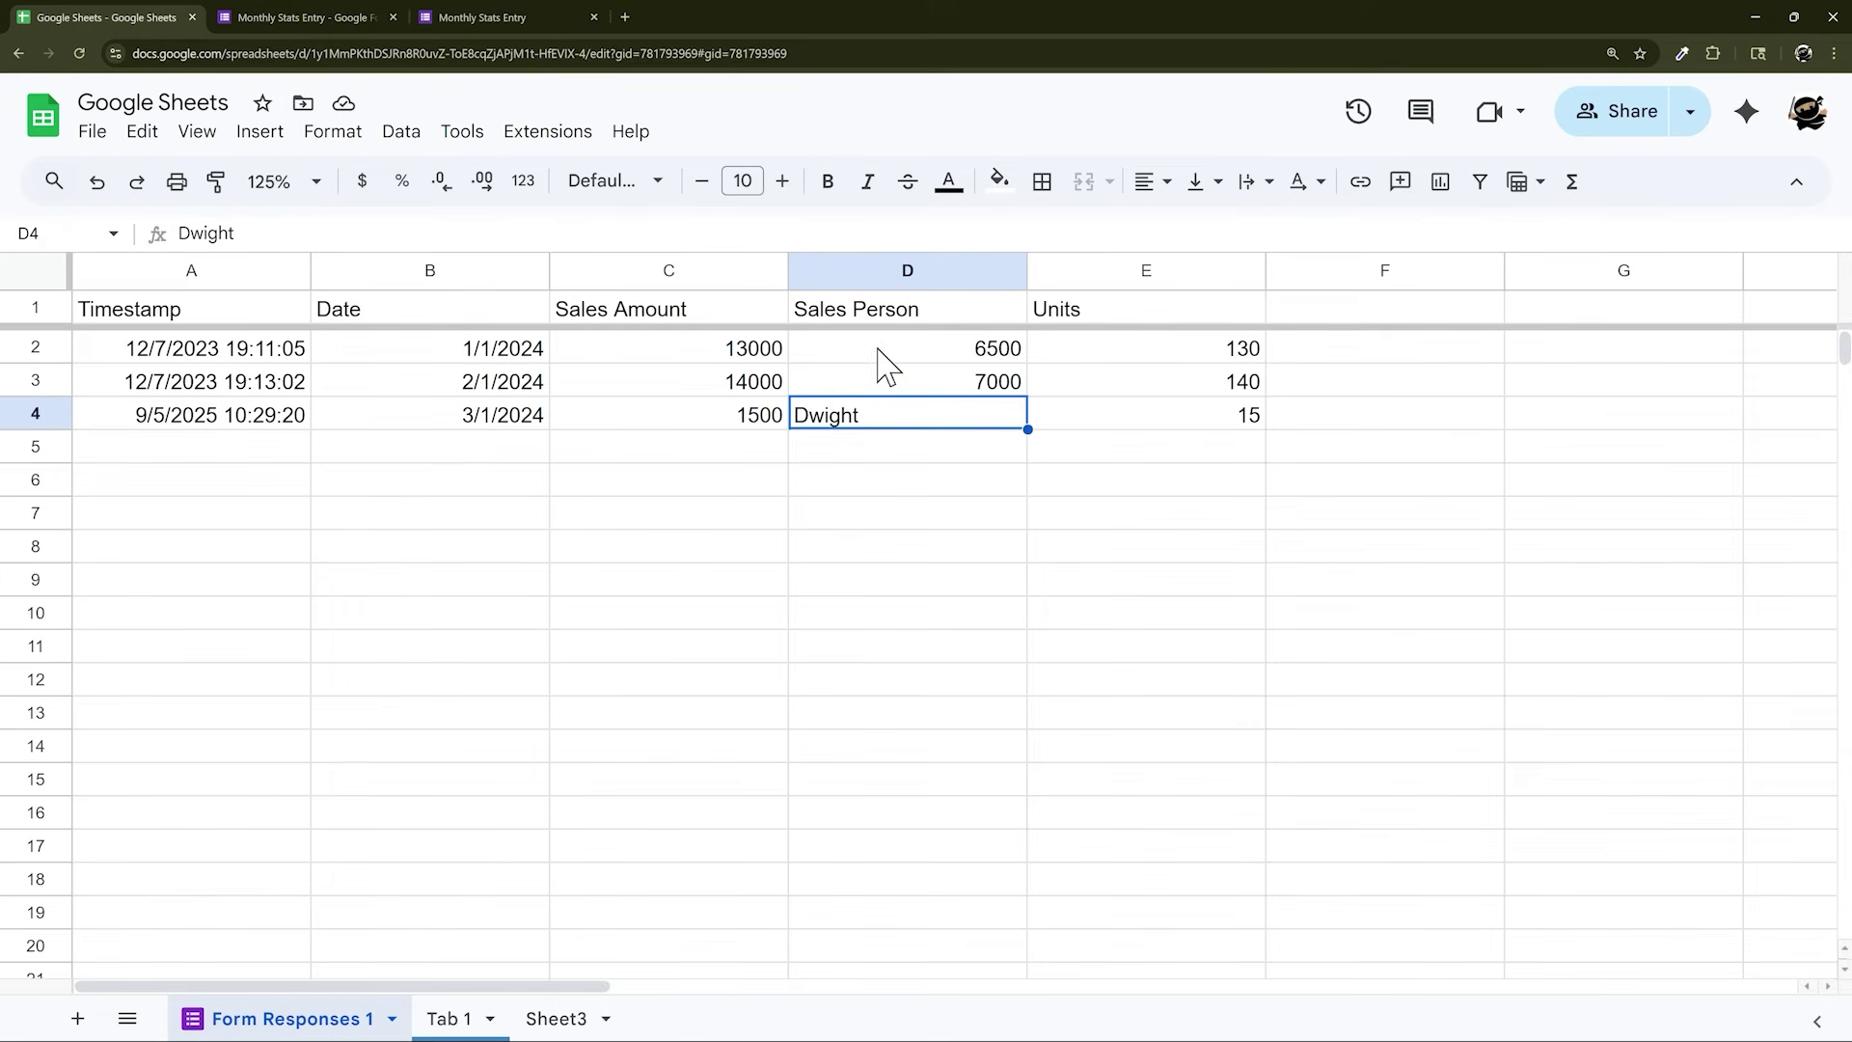
drag(880, 353, 887, 386)
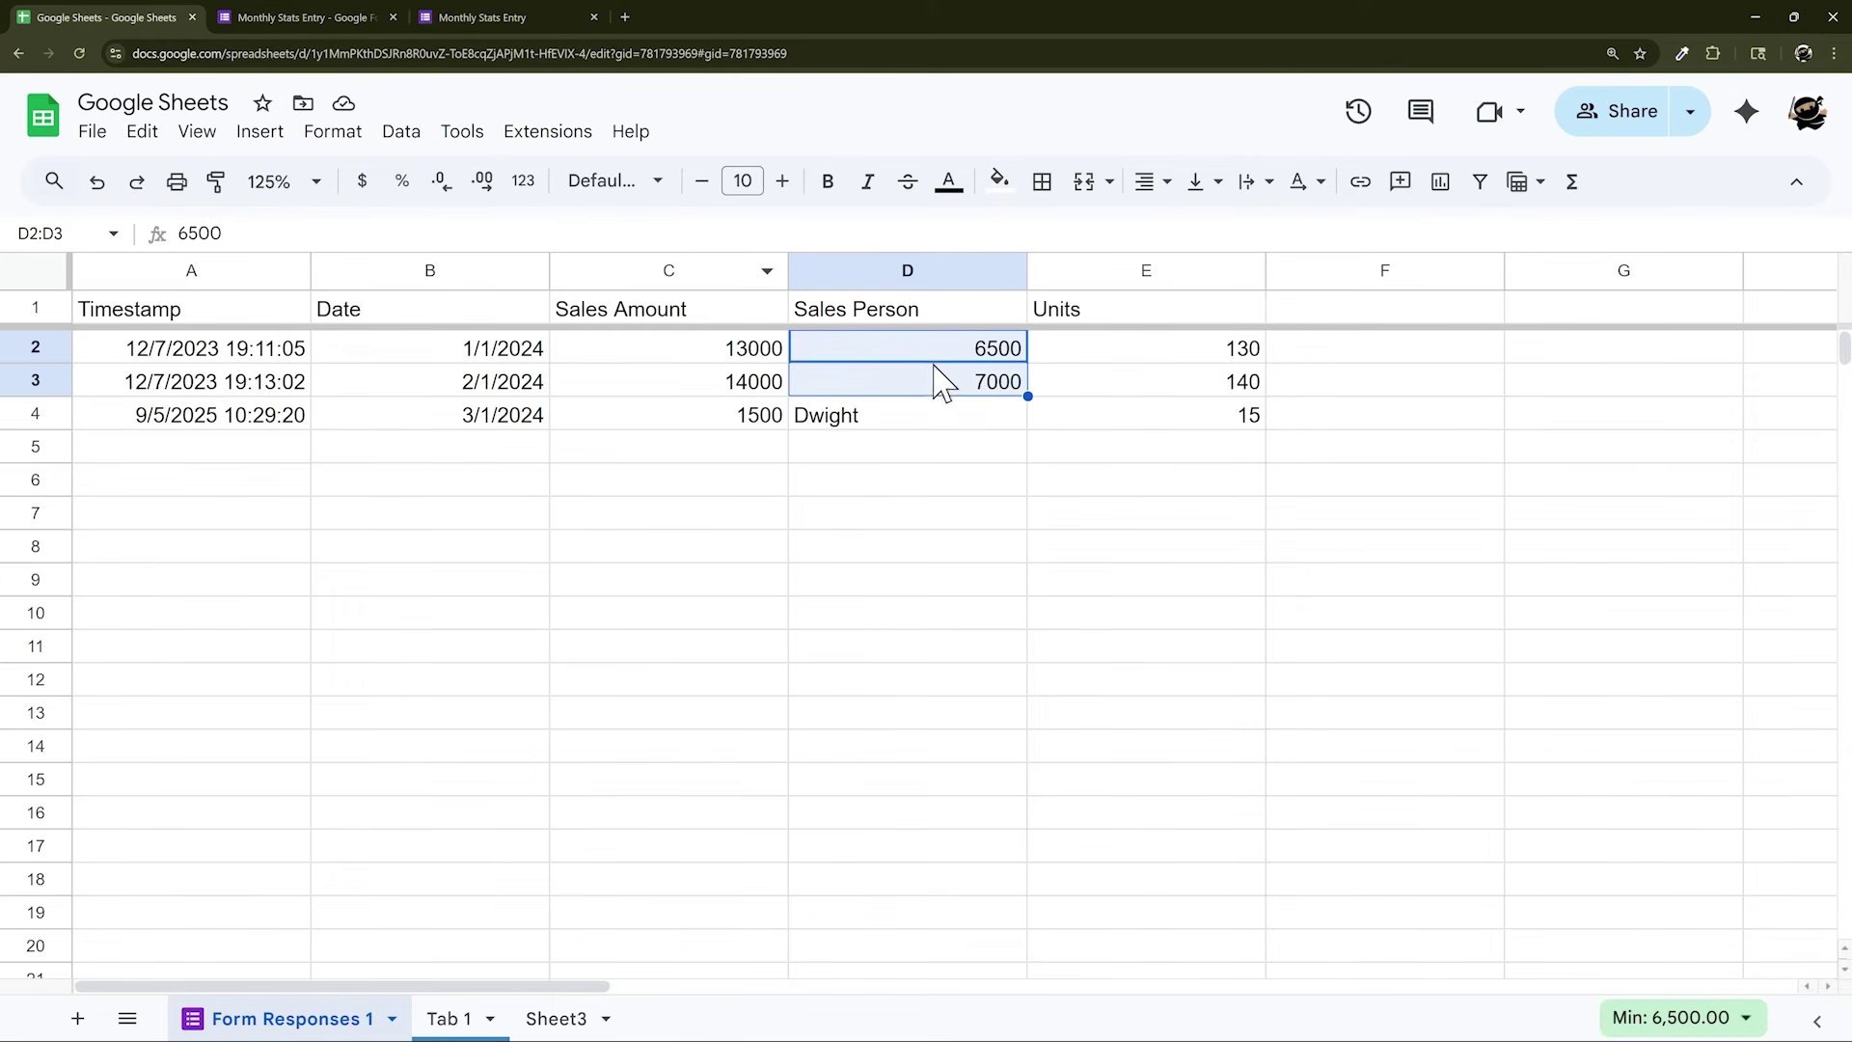
drag(42, 357, 38, 381)
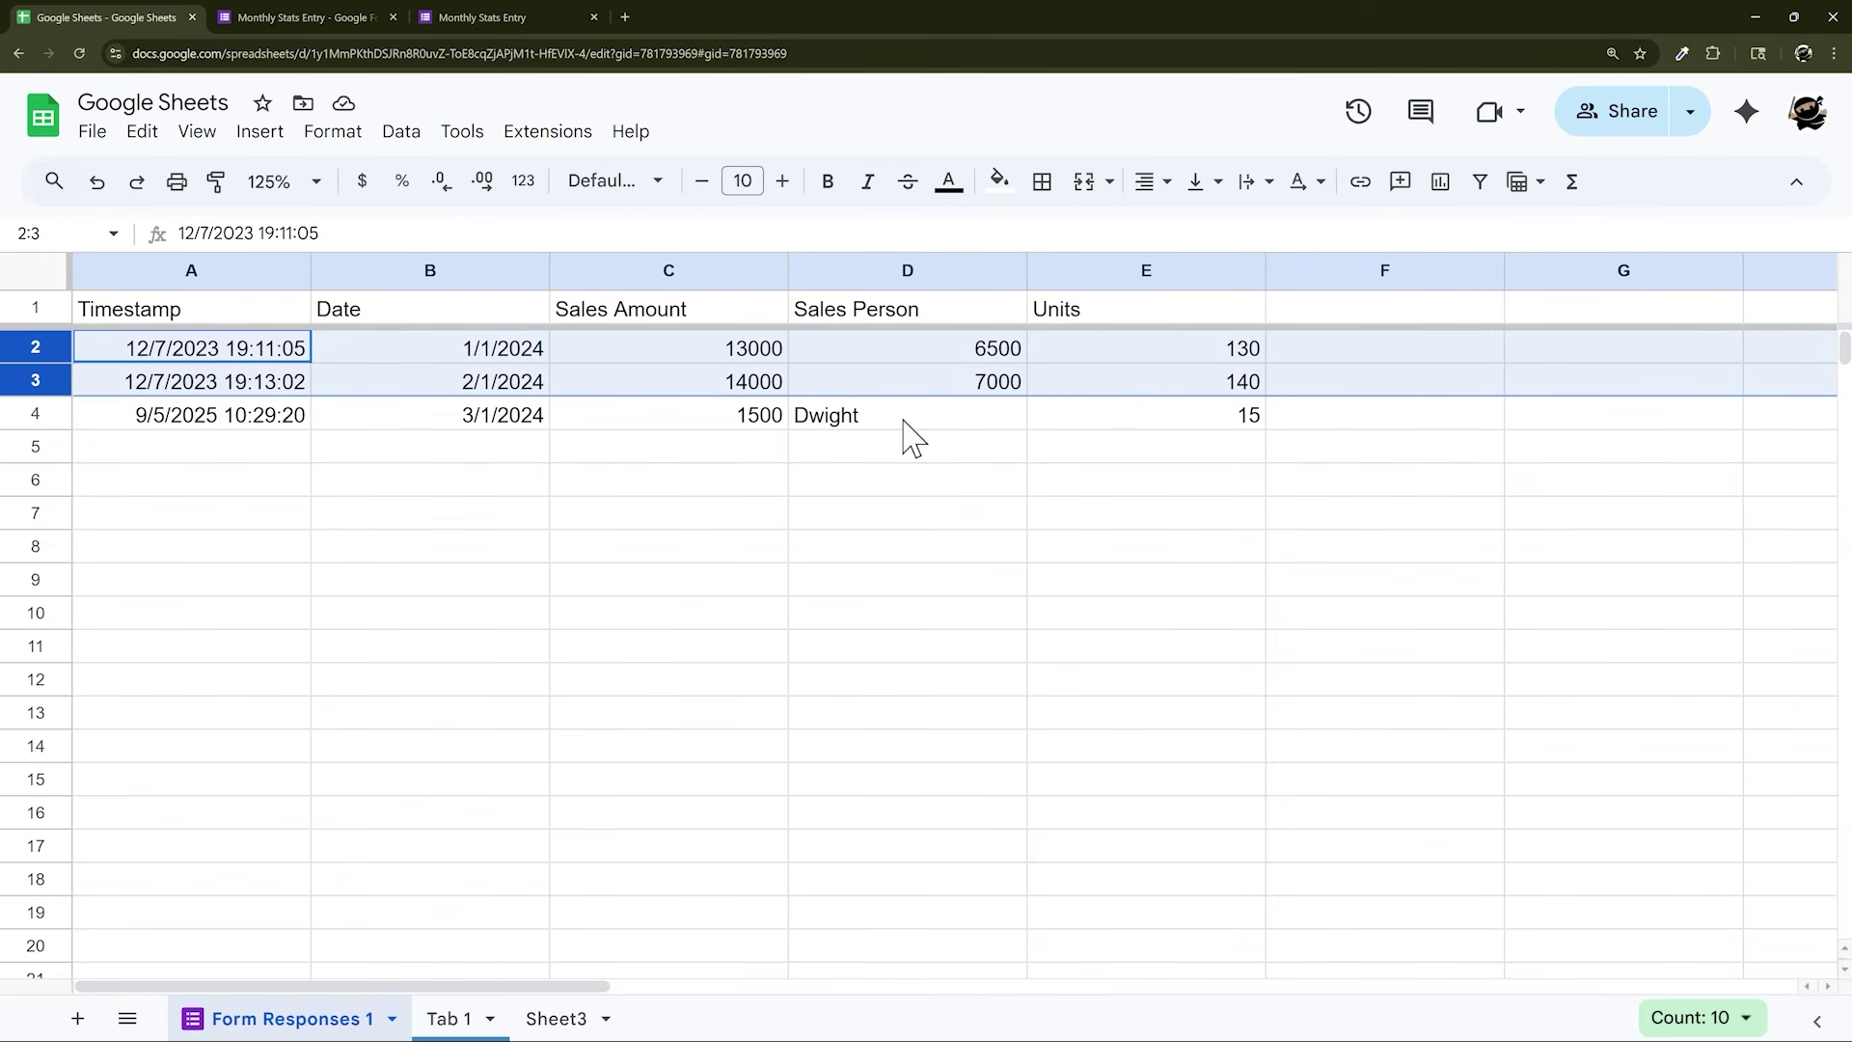
click(911, 345)
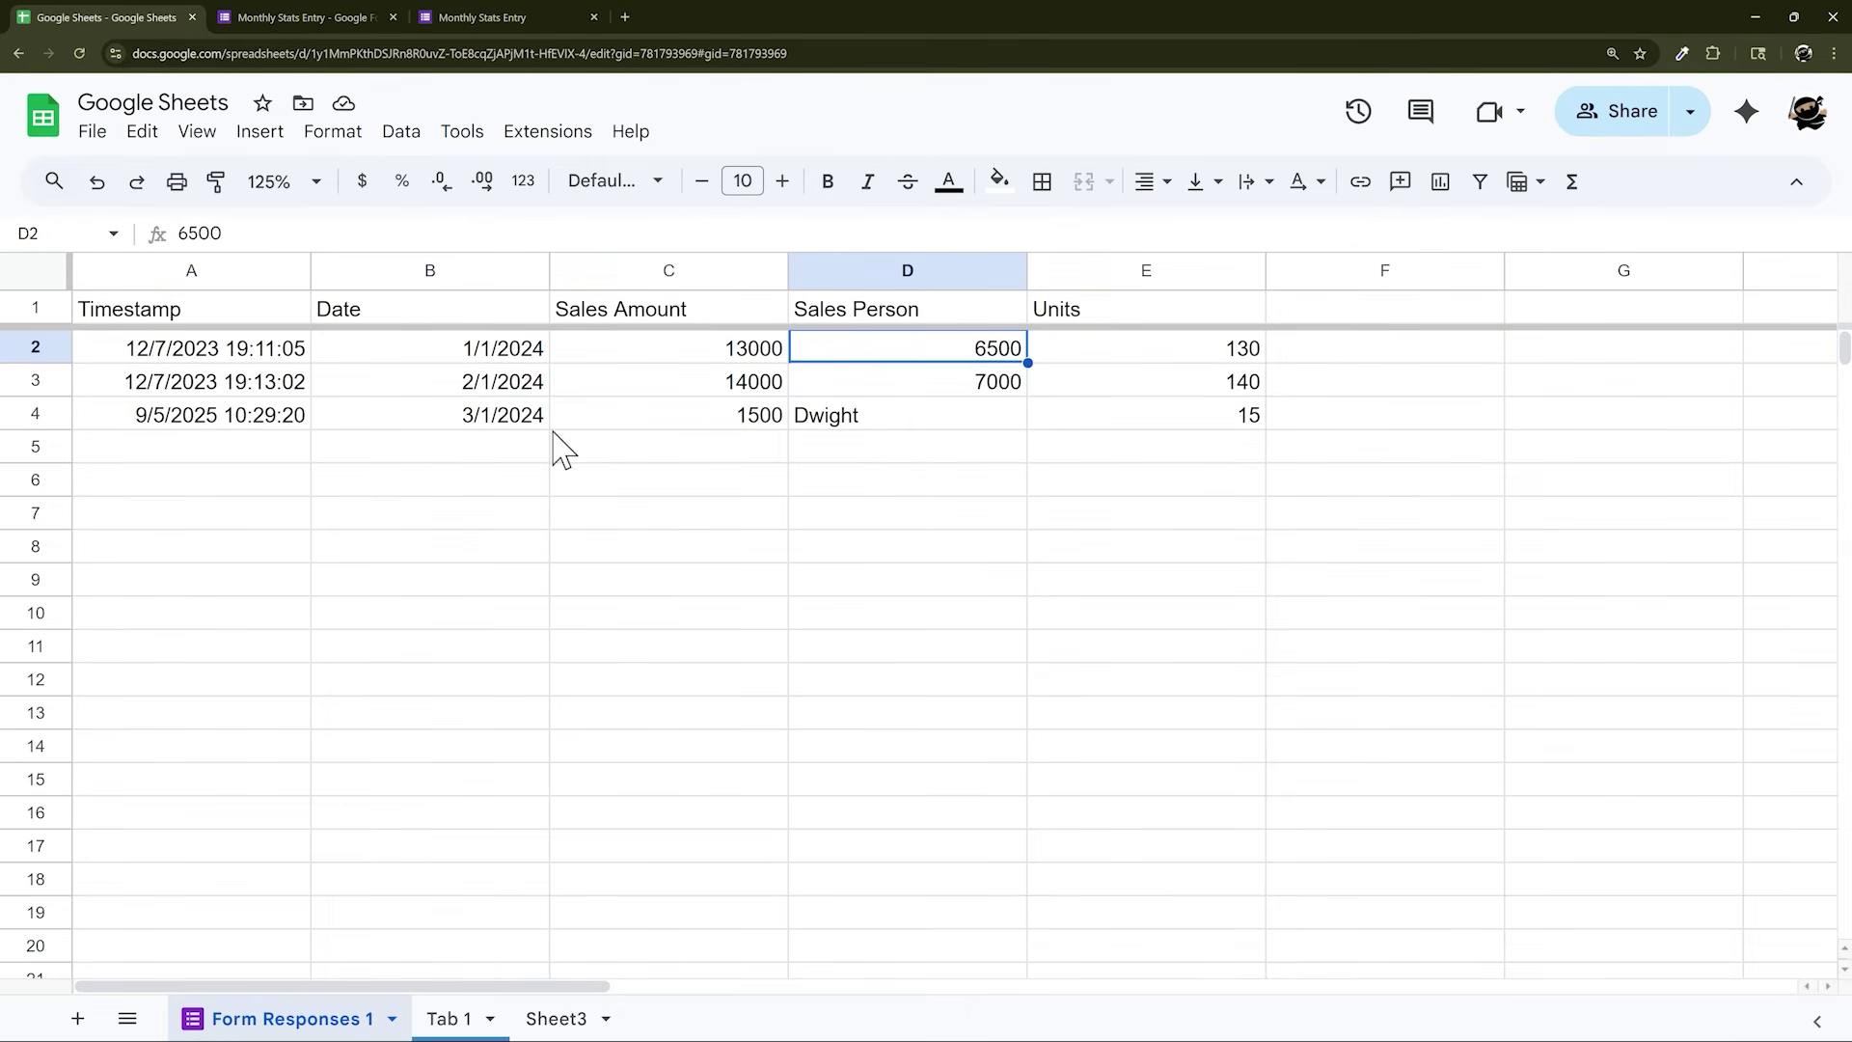
Change the dates in B3 and B4 to 1/1/2024 and narrow the Sales Amount and Date columns
double_click(474, 378)
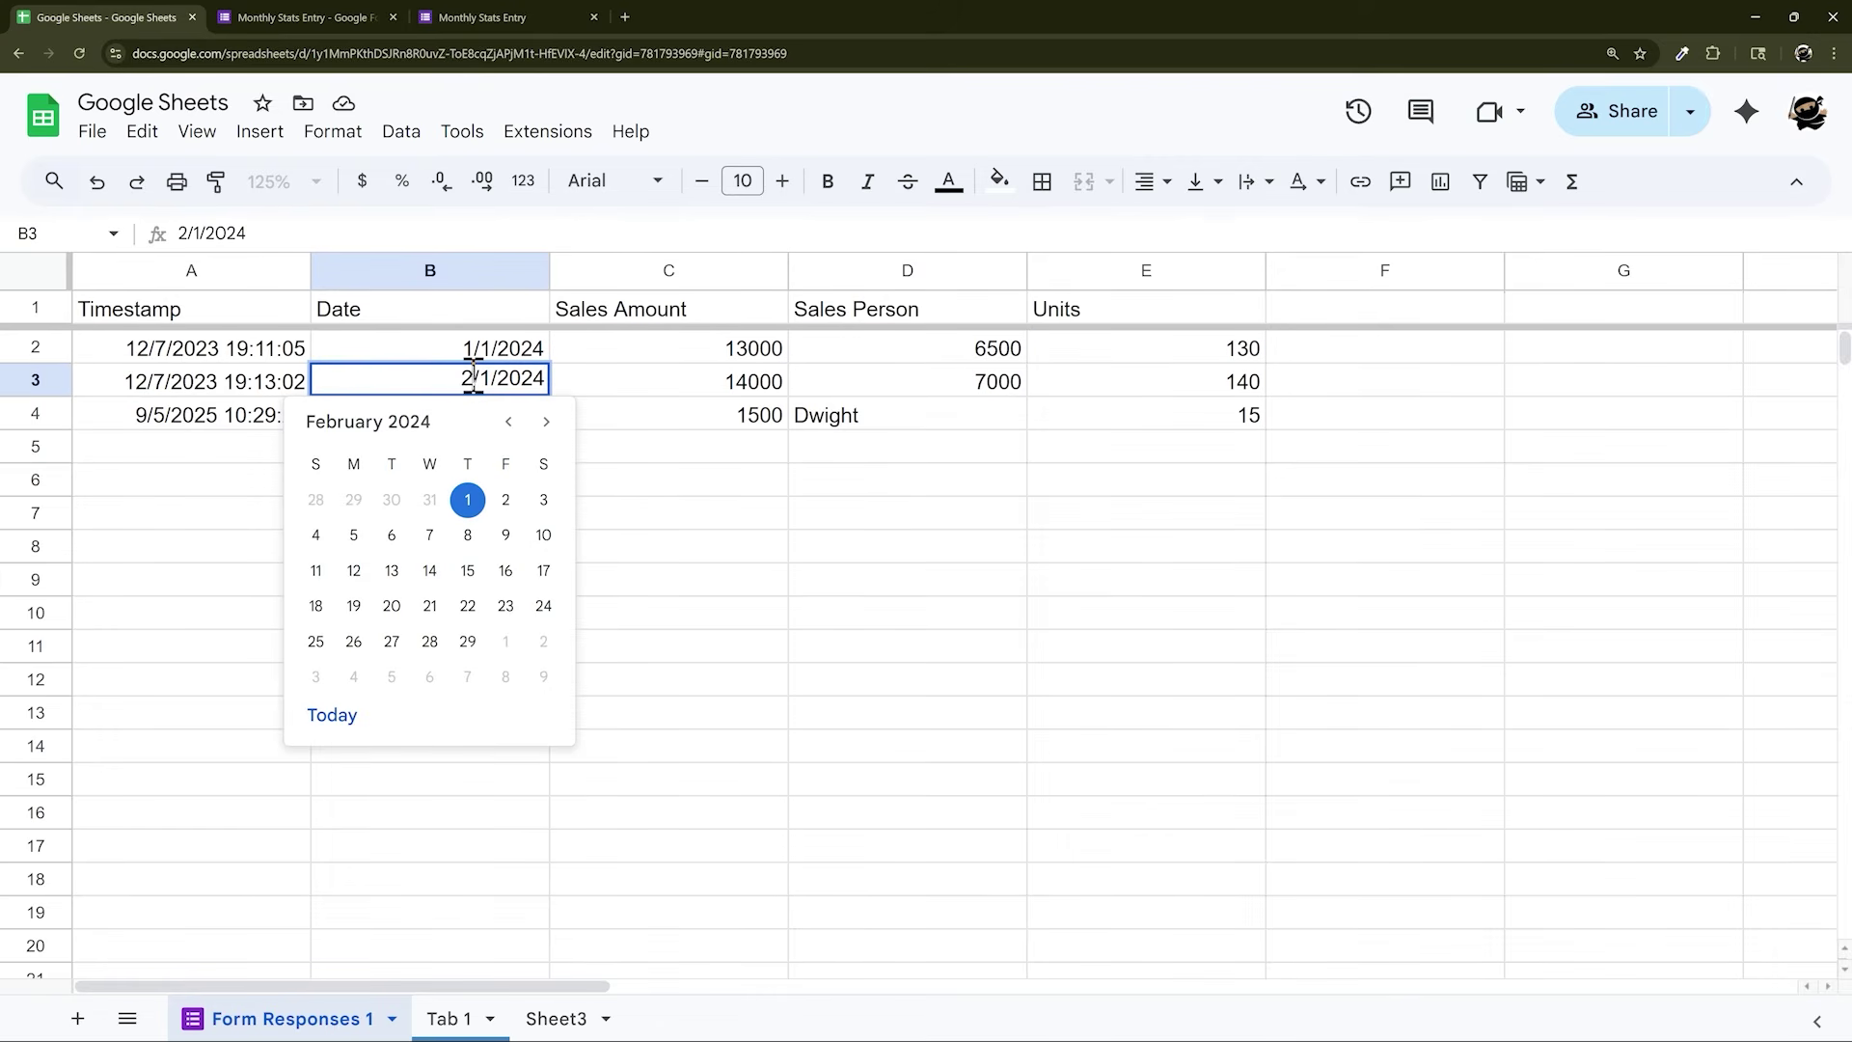
text(1)
key(Return)
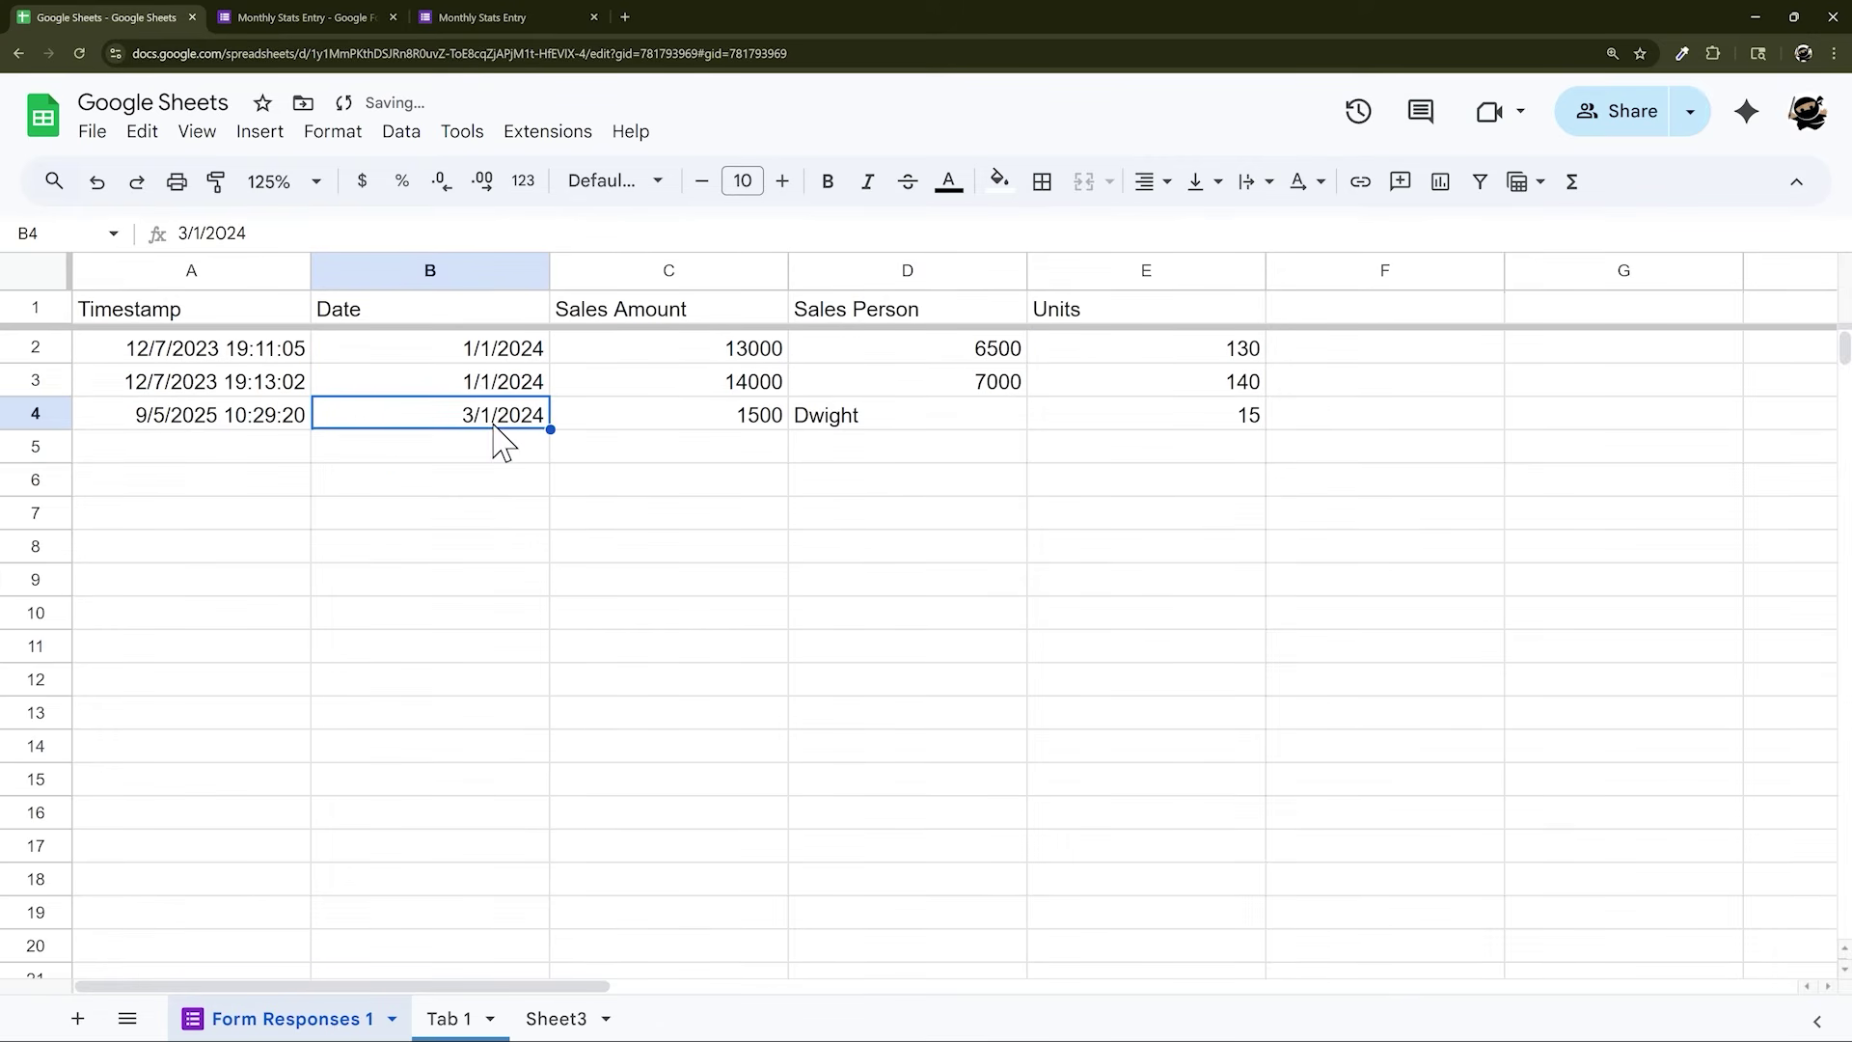
double_click(499, 425)
double_click(471, 417)
text(1)
key(Return)
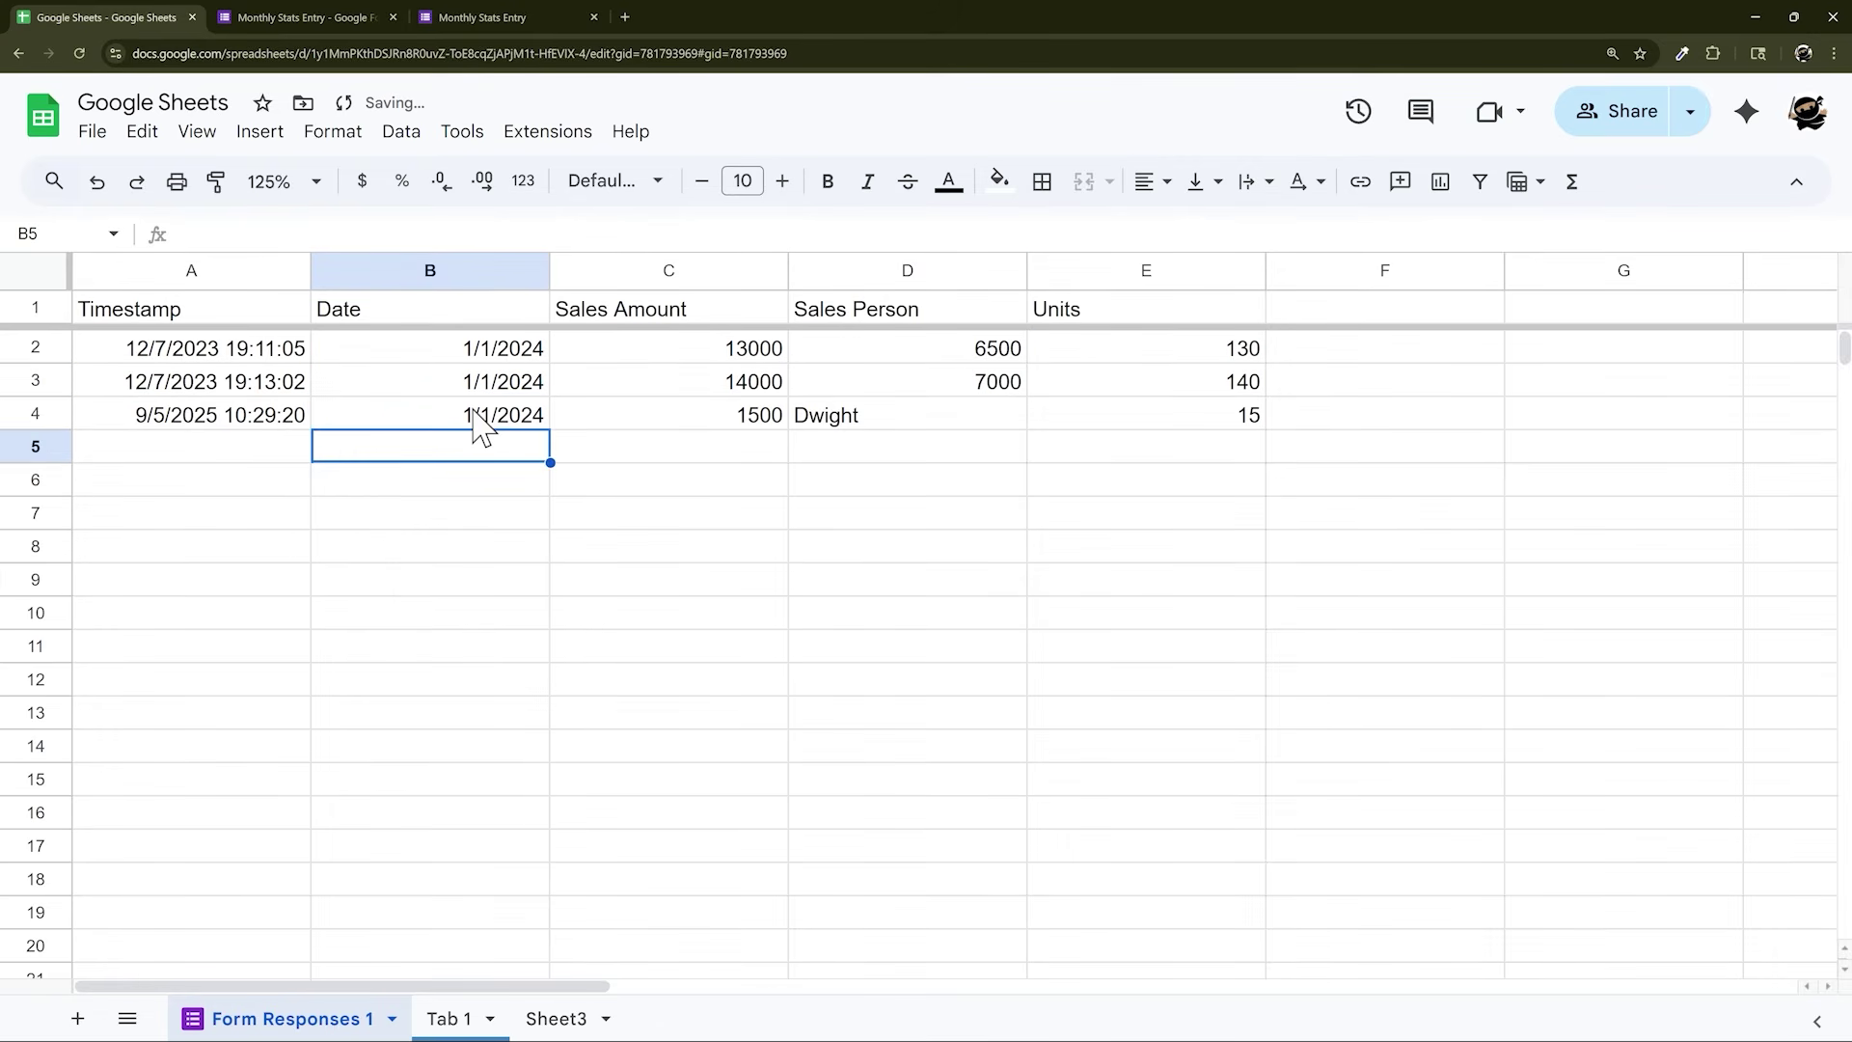
drag(789, 270, 719, 270)
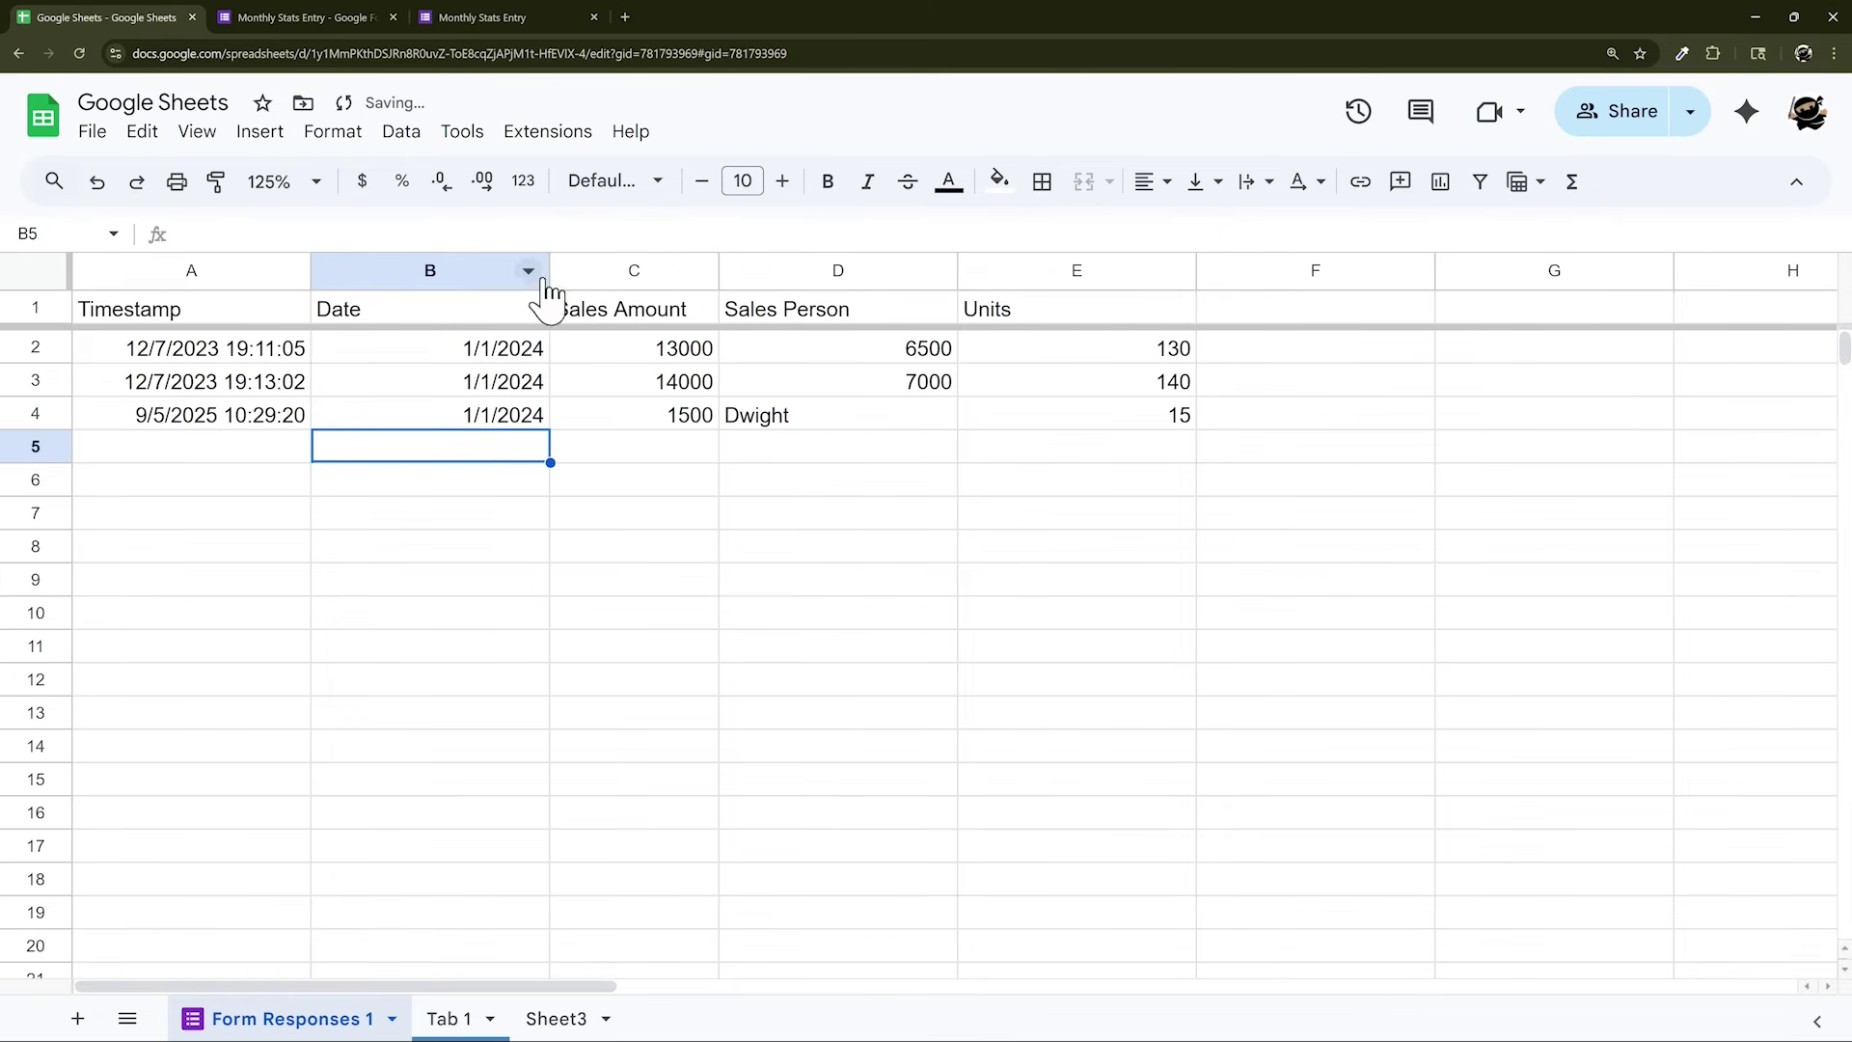
drag(547, 280, 417, 273)
Replace the numbers in Sales Person cells D2 and D3 with two different salespeople's first names
click(767, 362)
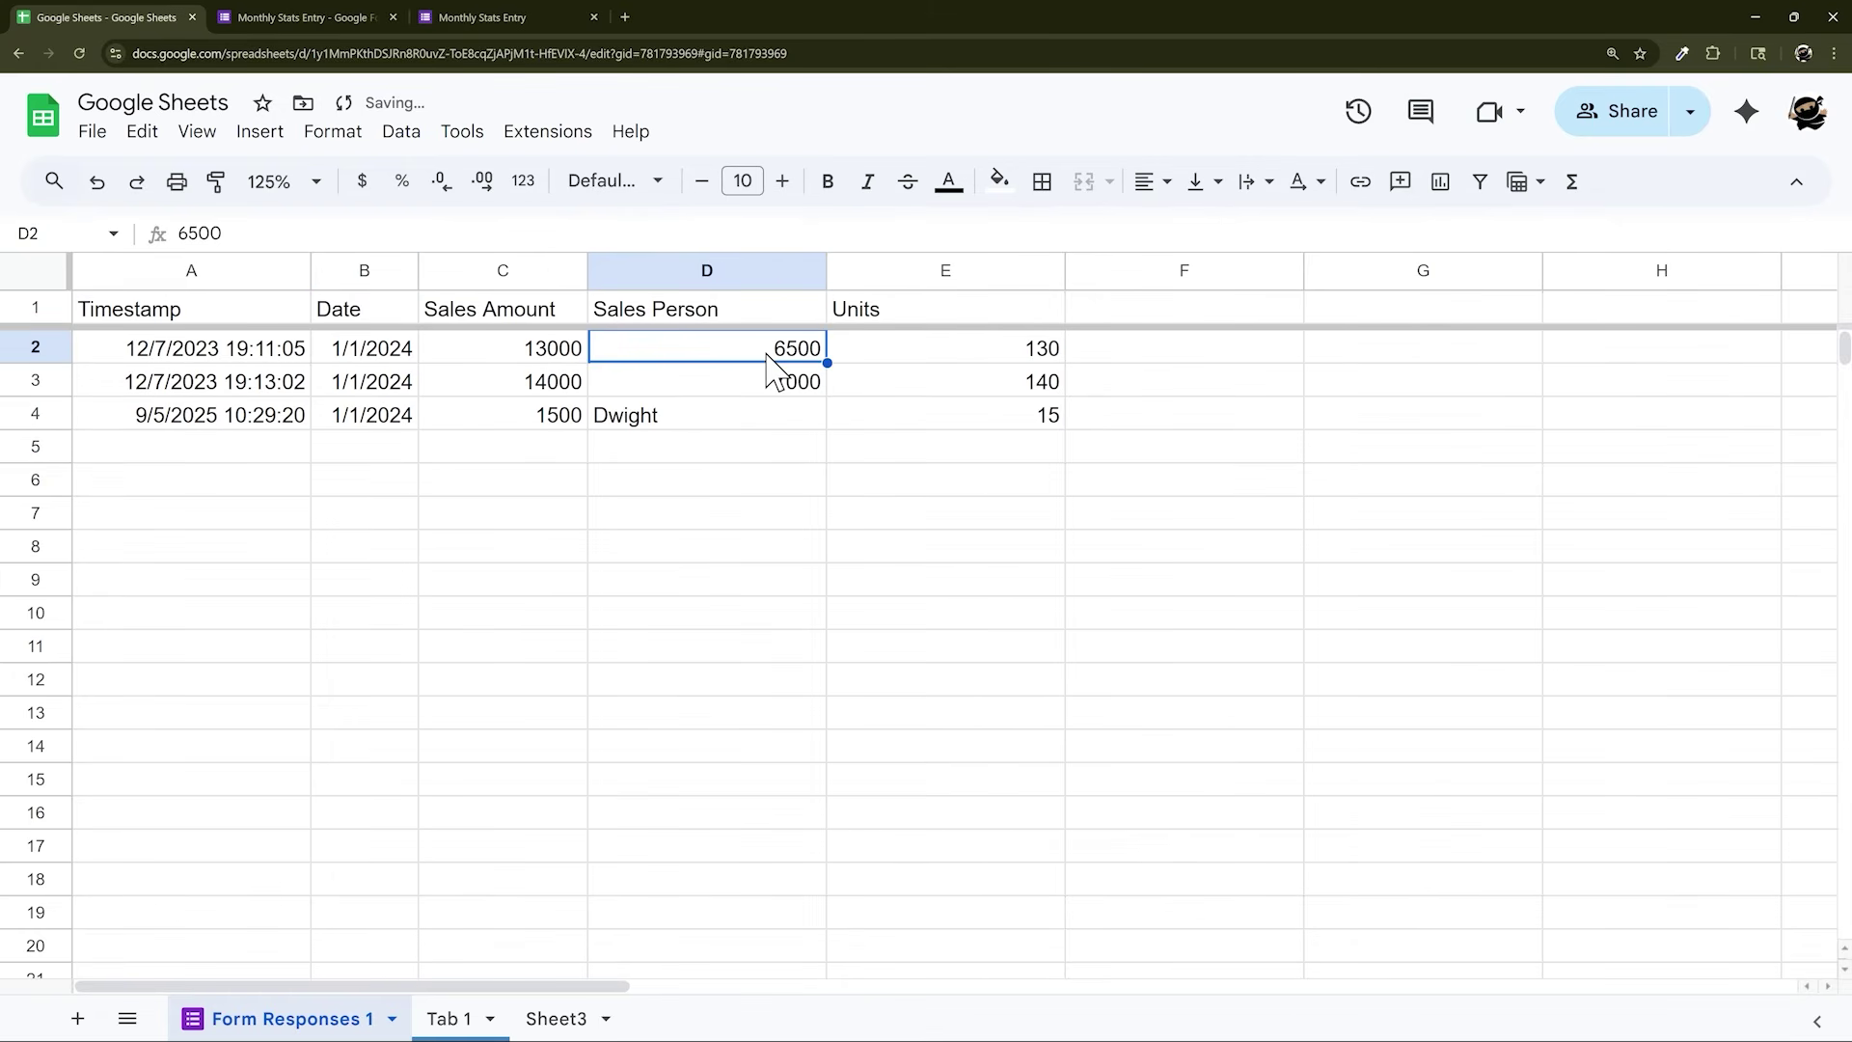
text(Jim)
key(Return)
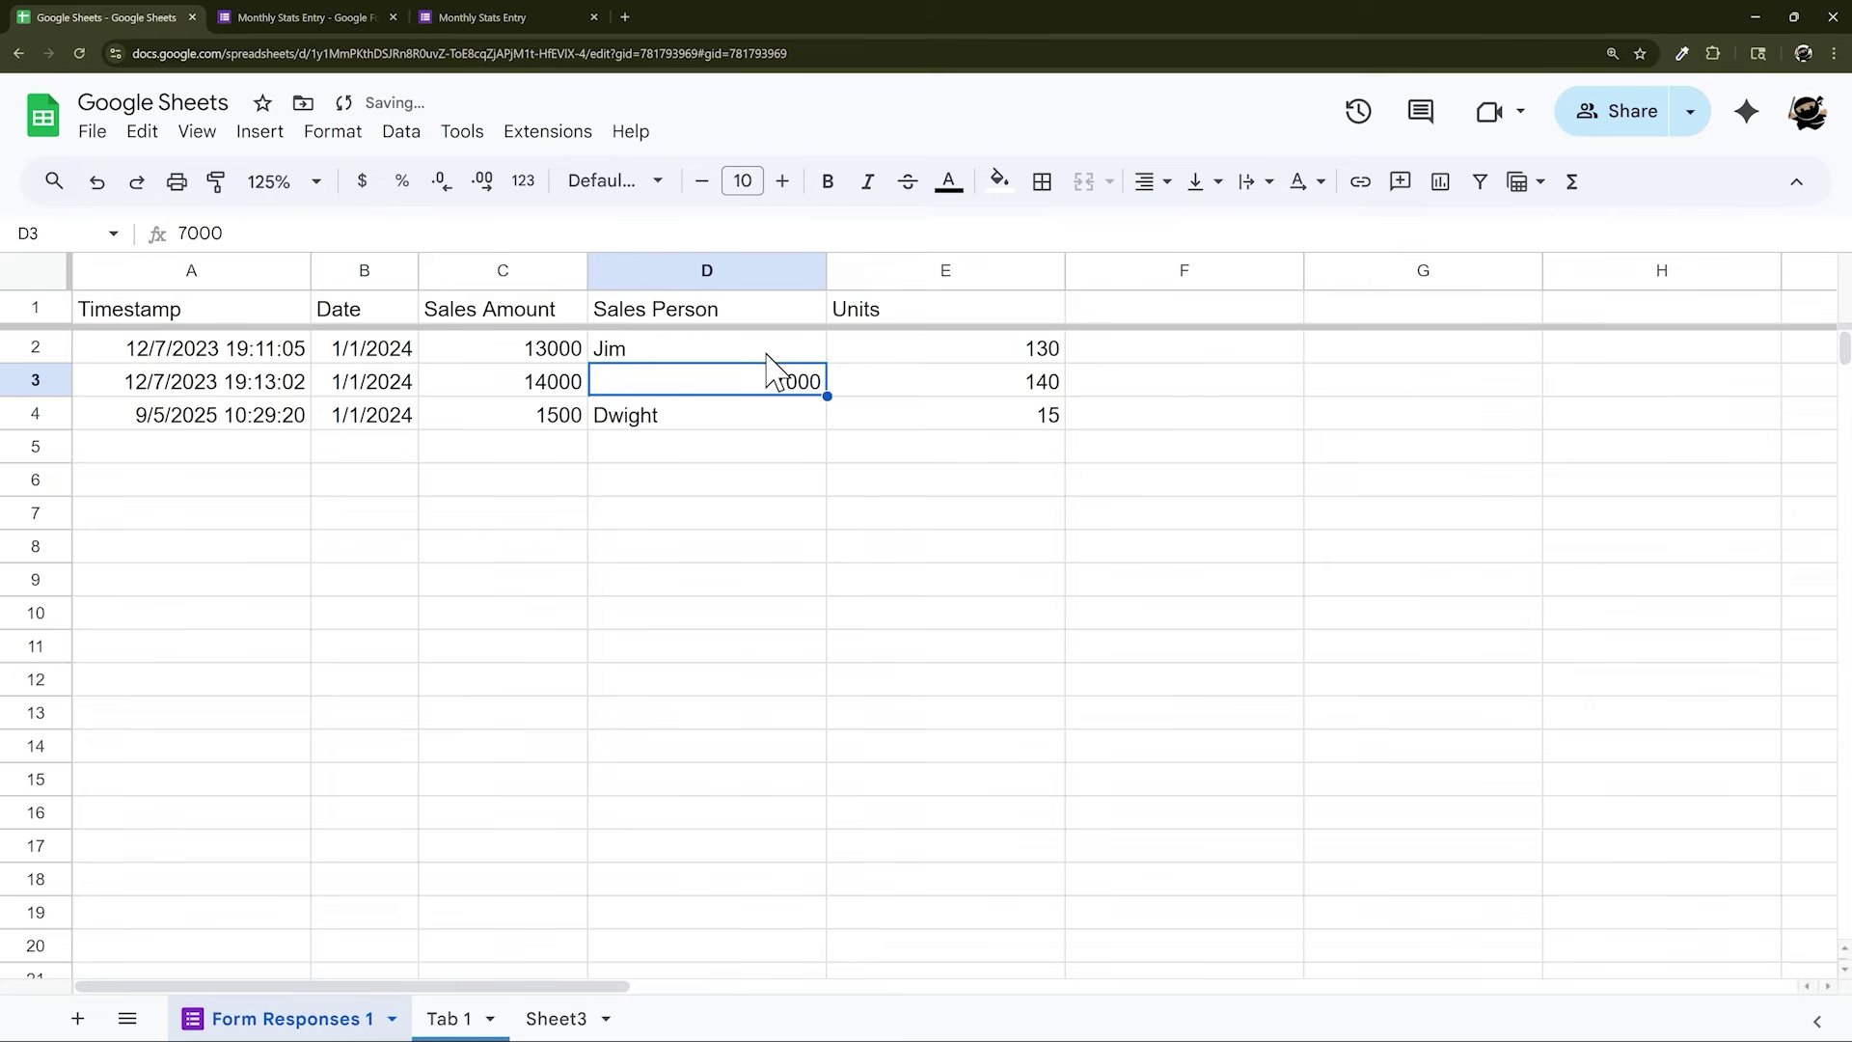
text(Stanley)
key(Return)
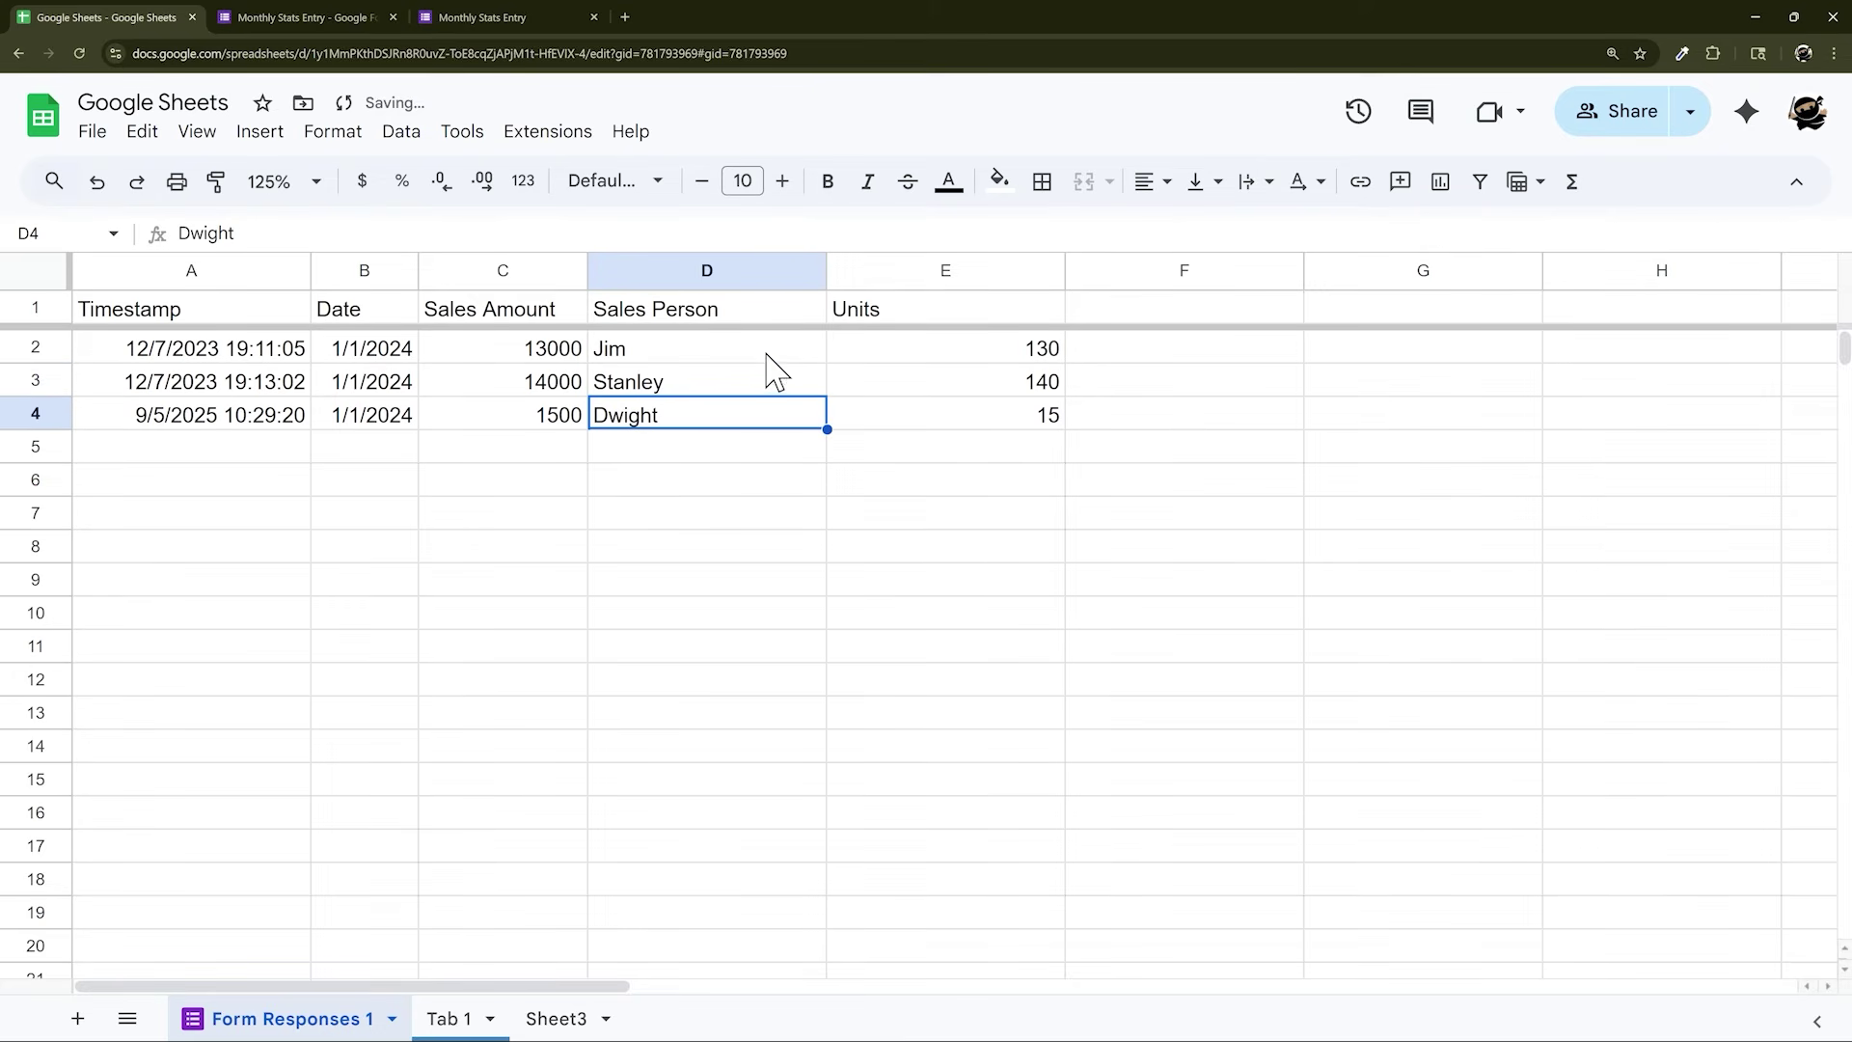
Change the Sales Amount values in C2 and C3 to 1300 and 1400
click(552, 386)
double_click(551, 386)
key(BackSpace)
click(567, 351)
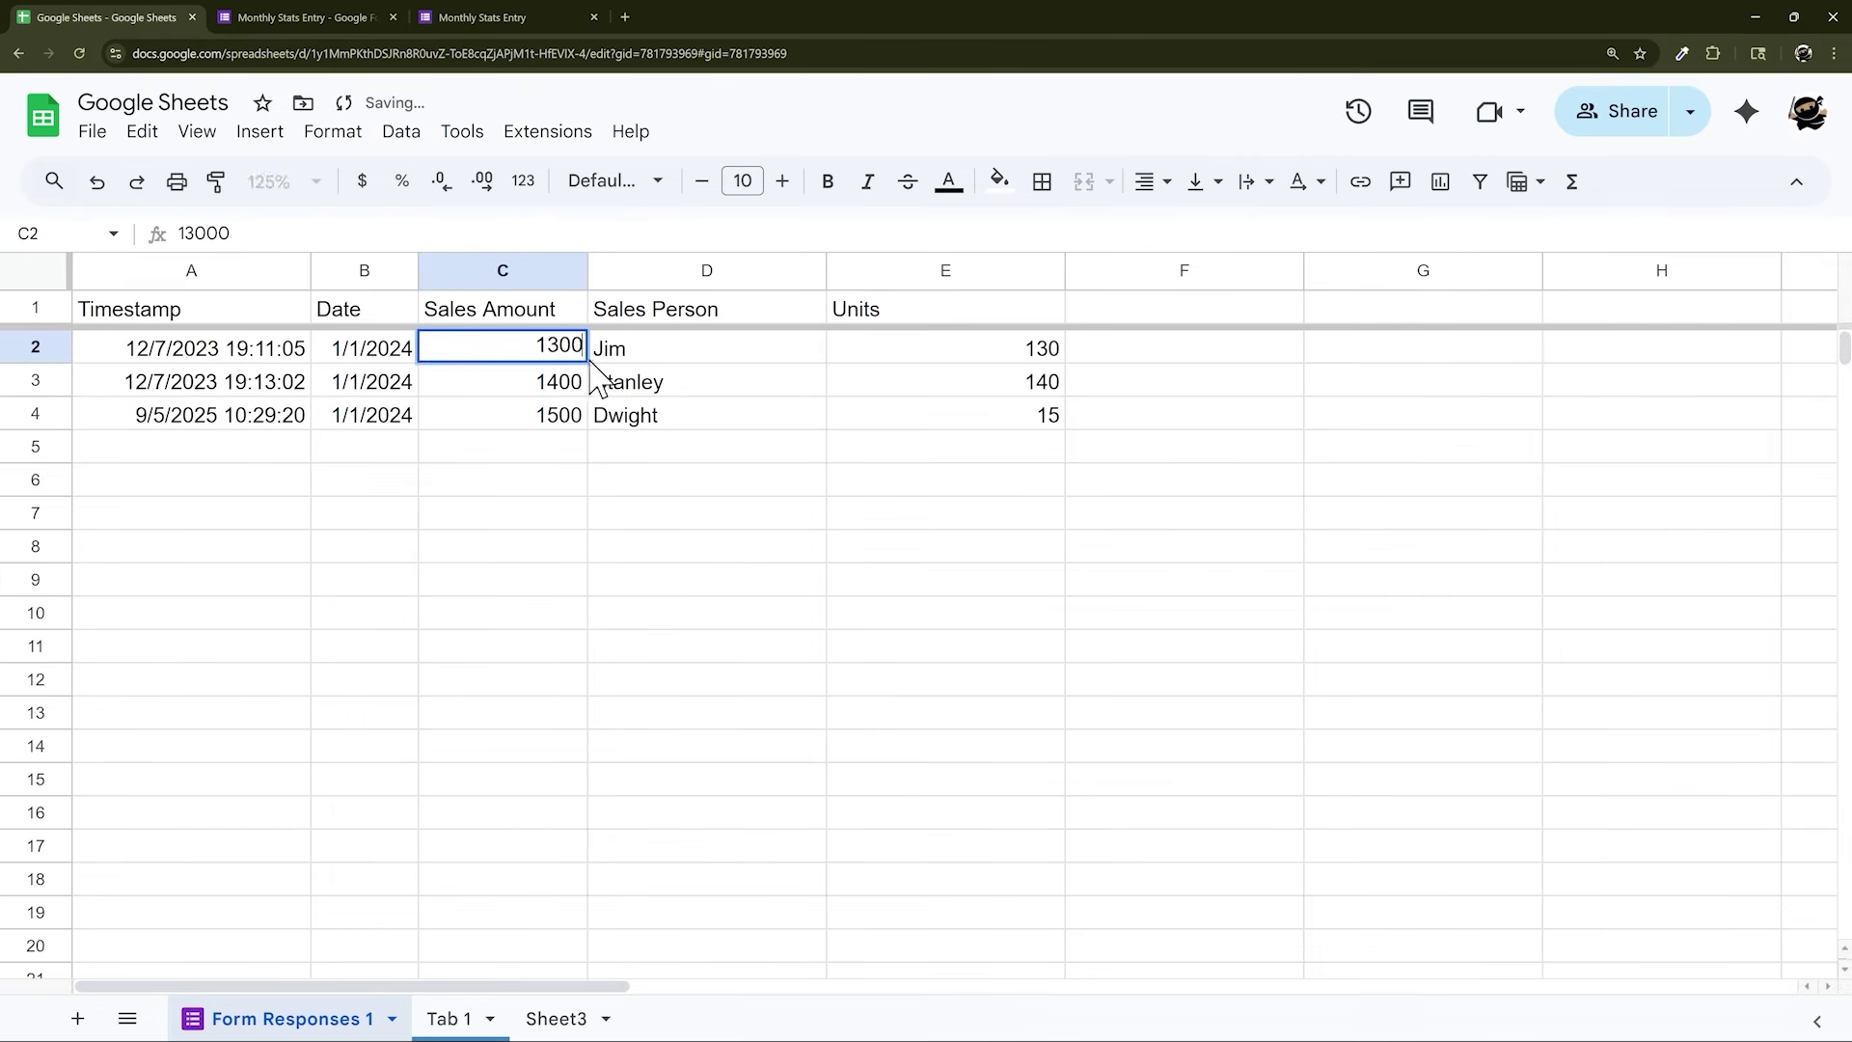
double_click(577, 349)
key(BackSpace)
Change the Units values in E2 and E3 to 13 and 14
click(978, 349)
double_click(981, 345)
key(BackSpace)
key(Return)
key(Return)
key(BackSpace)
key(Return)
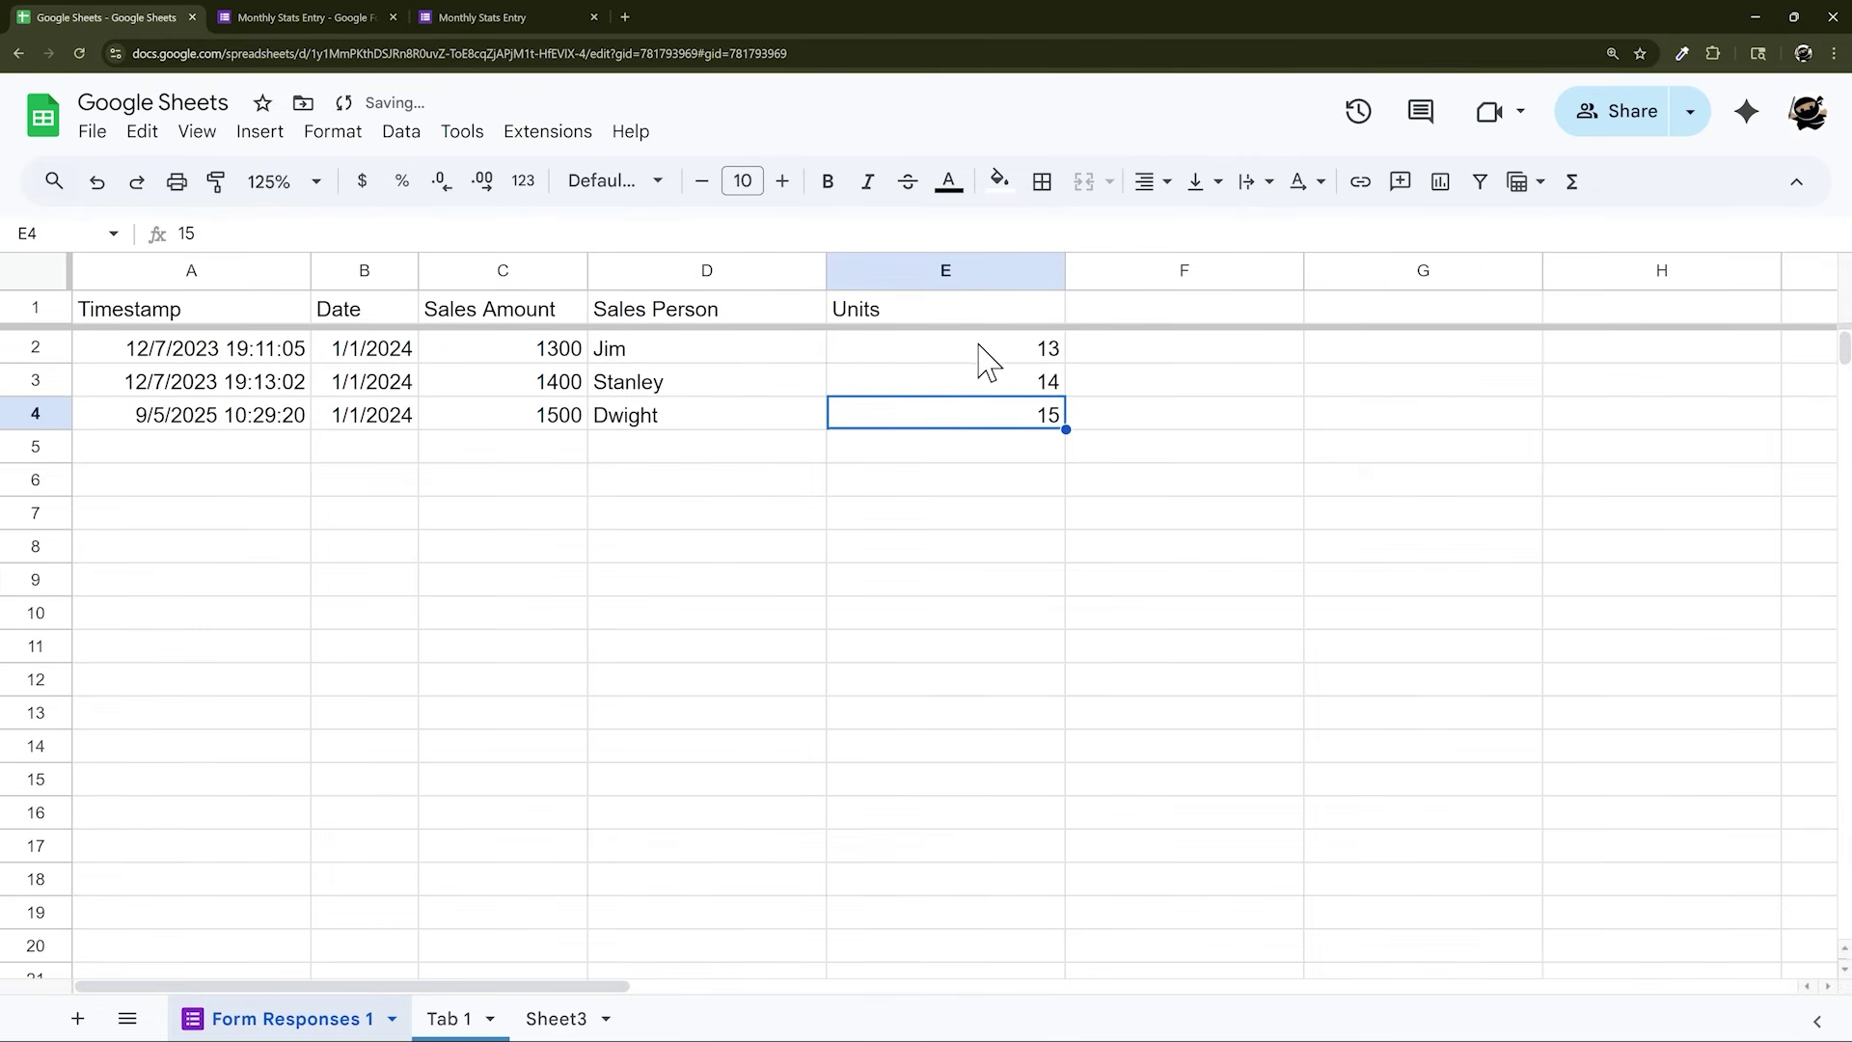
Compare January's Gross Sales in the 2024 Sales Table with the sum of form response cells C2:C4, and inspect January's Expenses formula
click(452, 1018)
scroll(412, 608, down, 8)
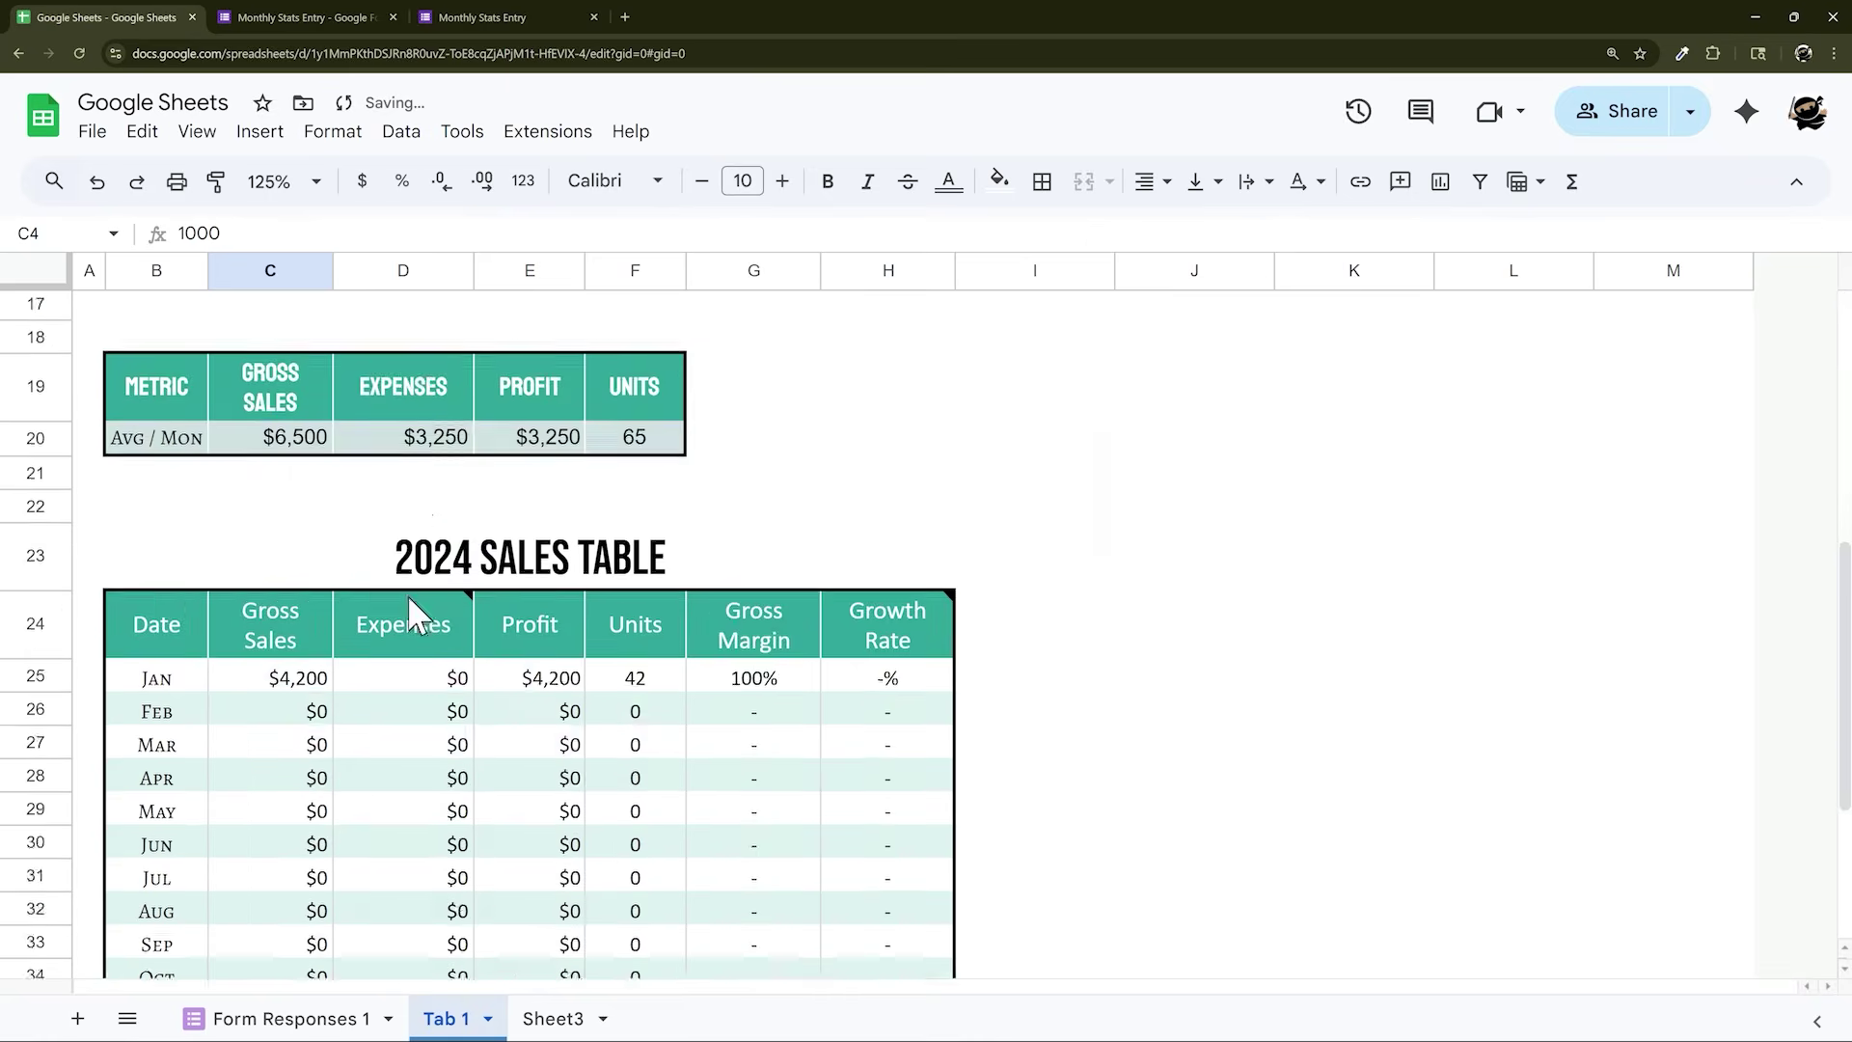
click(281, 384)
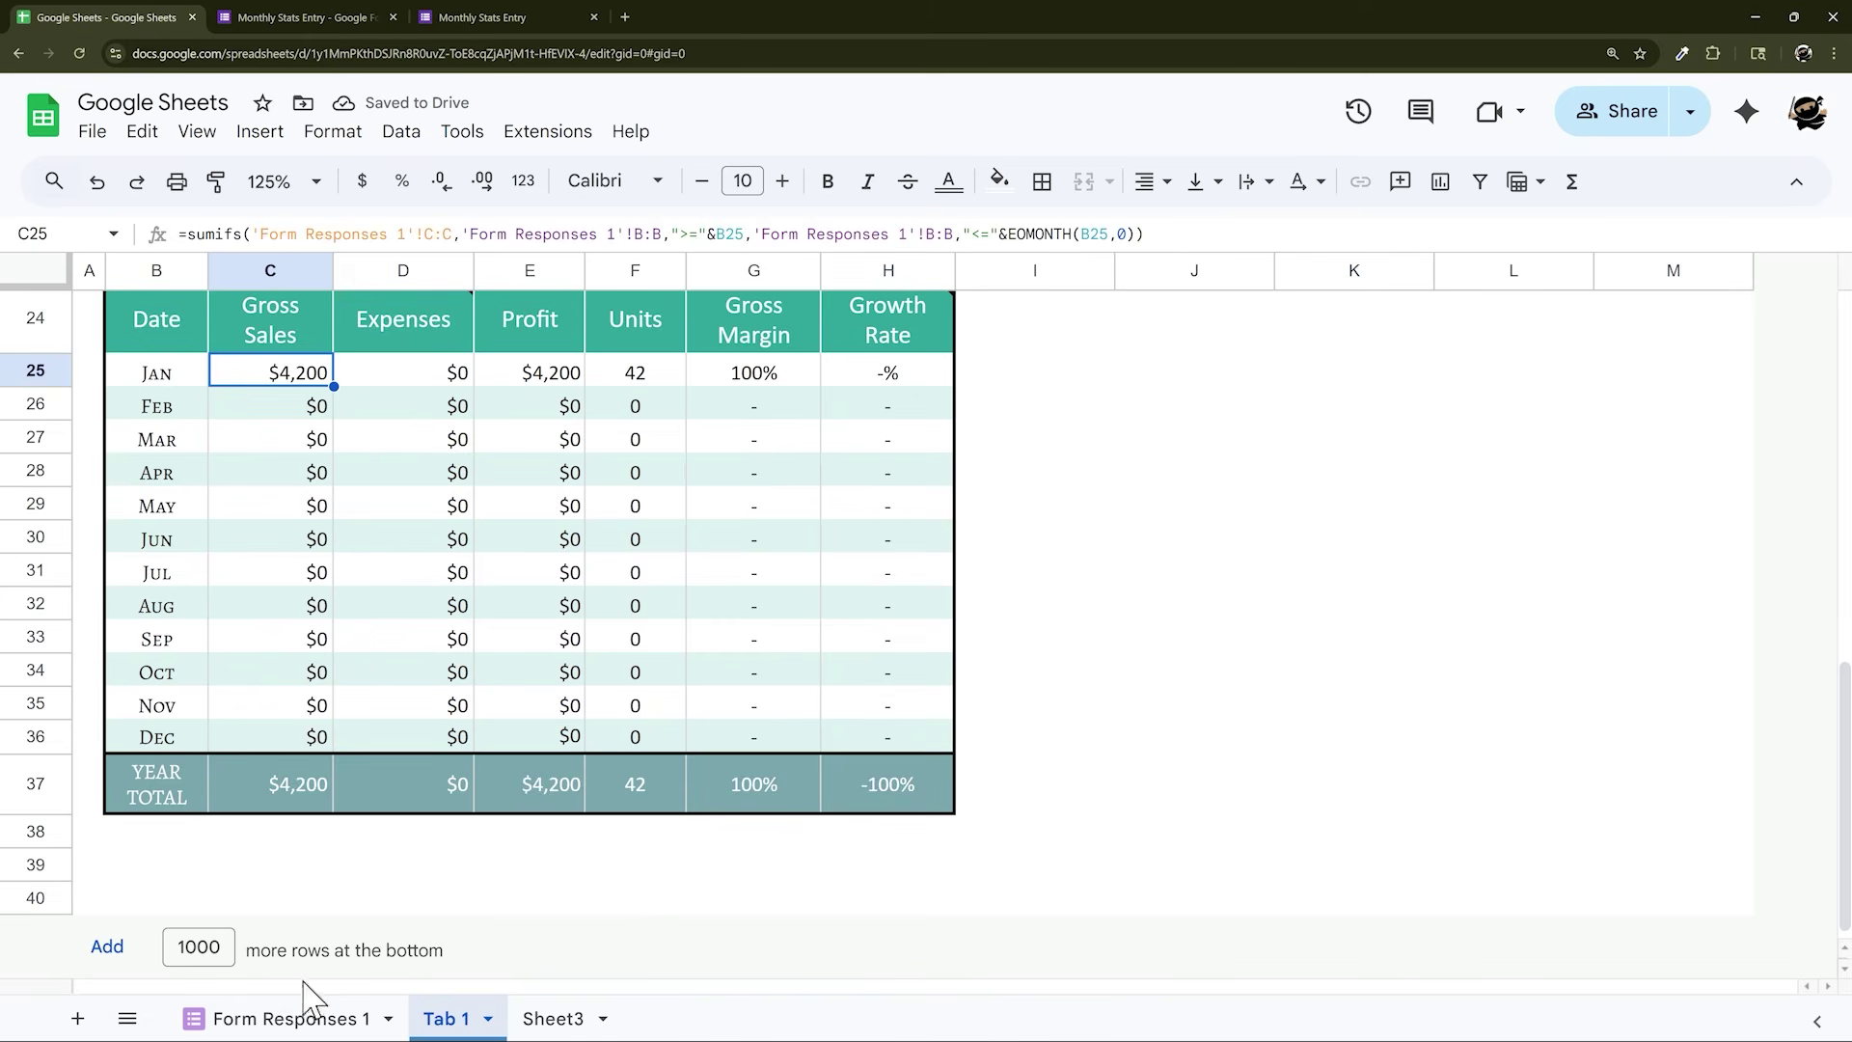
click(290, 1016)
drag(554, 348, 547, 416)
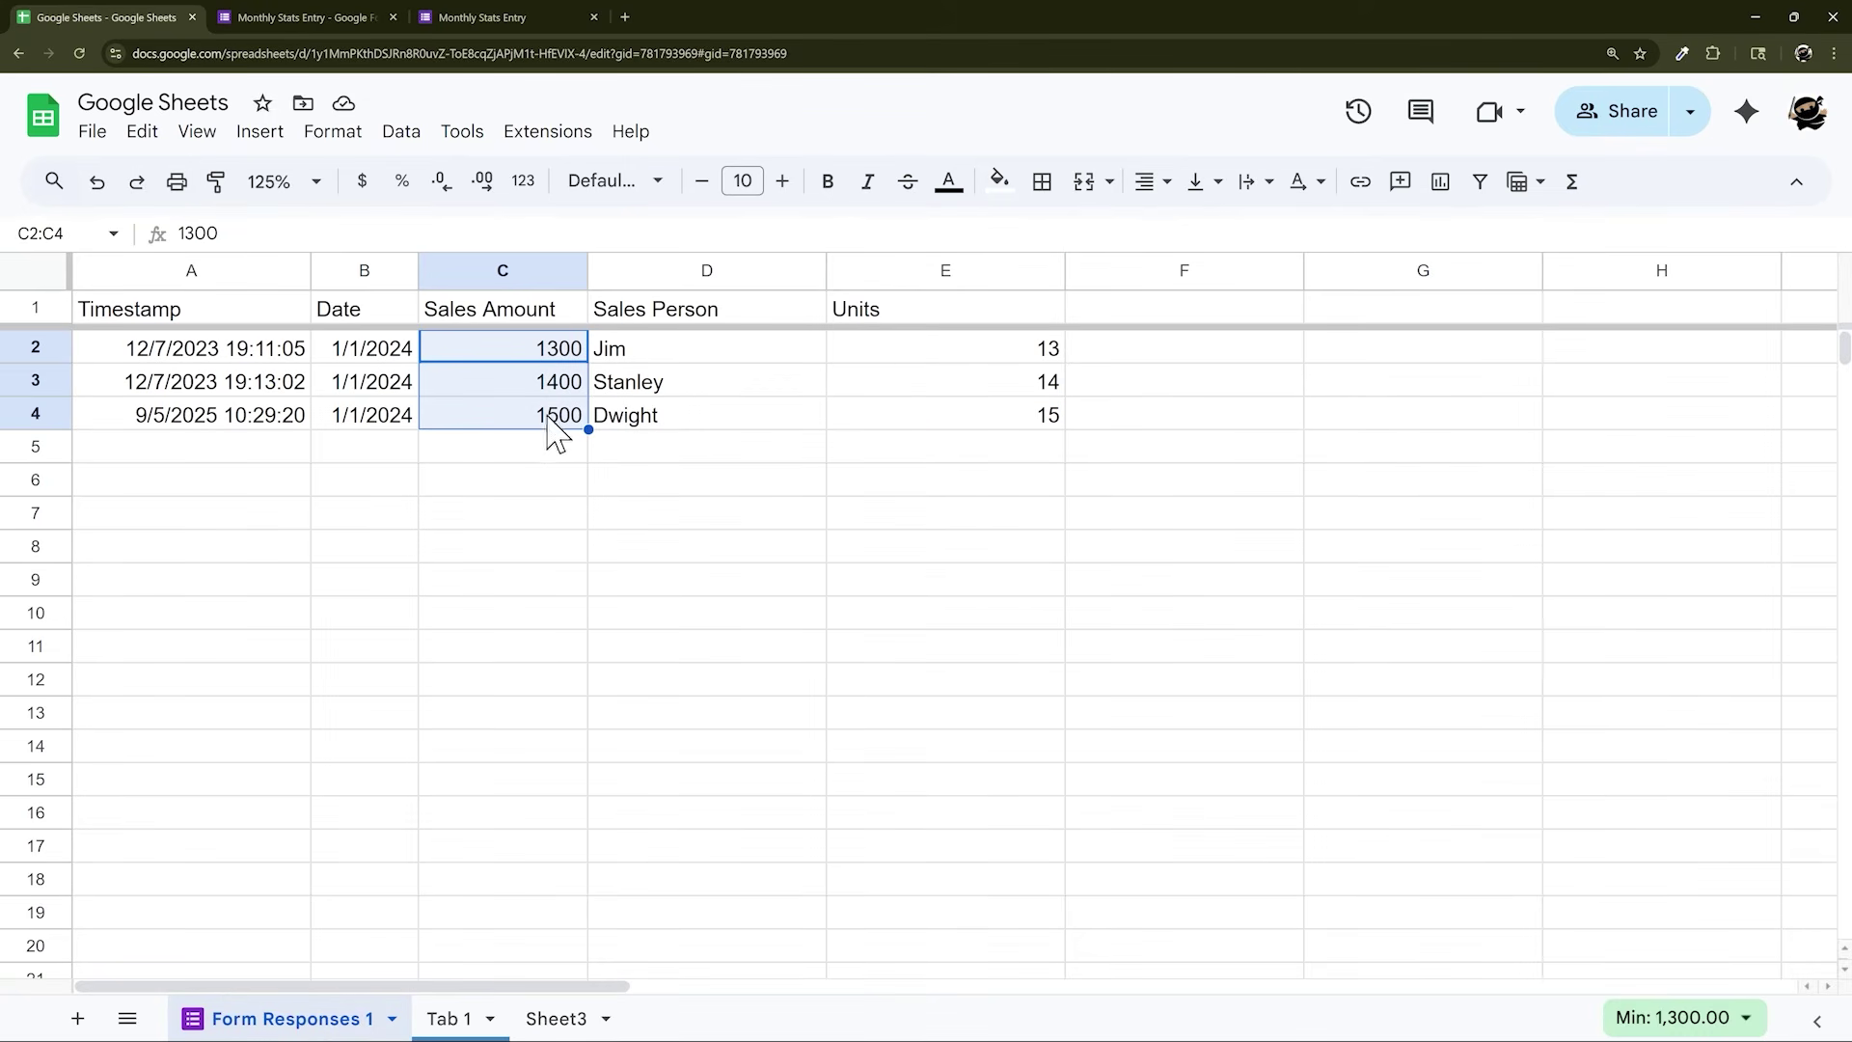
click(1651, 1017)
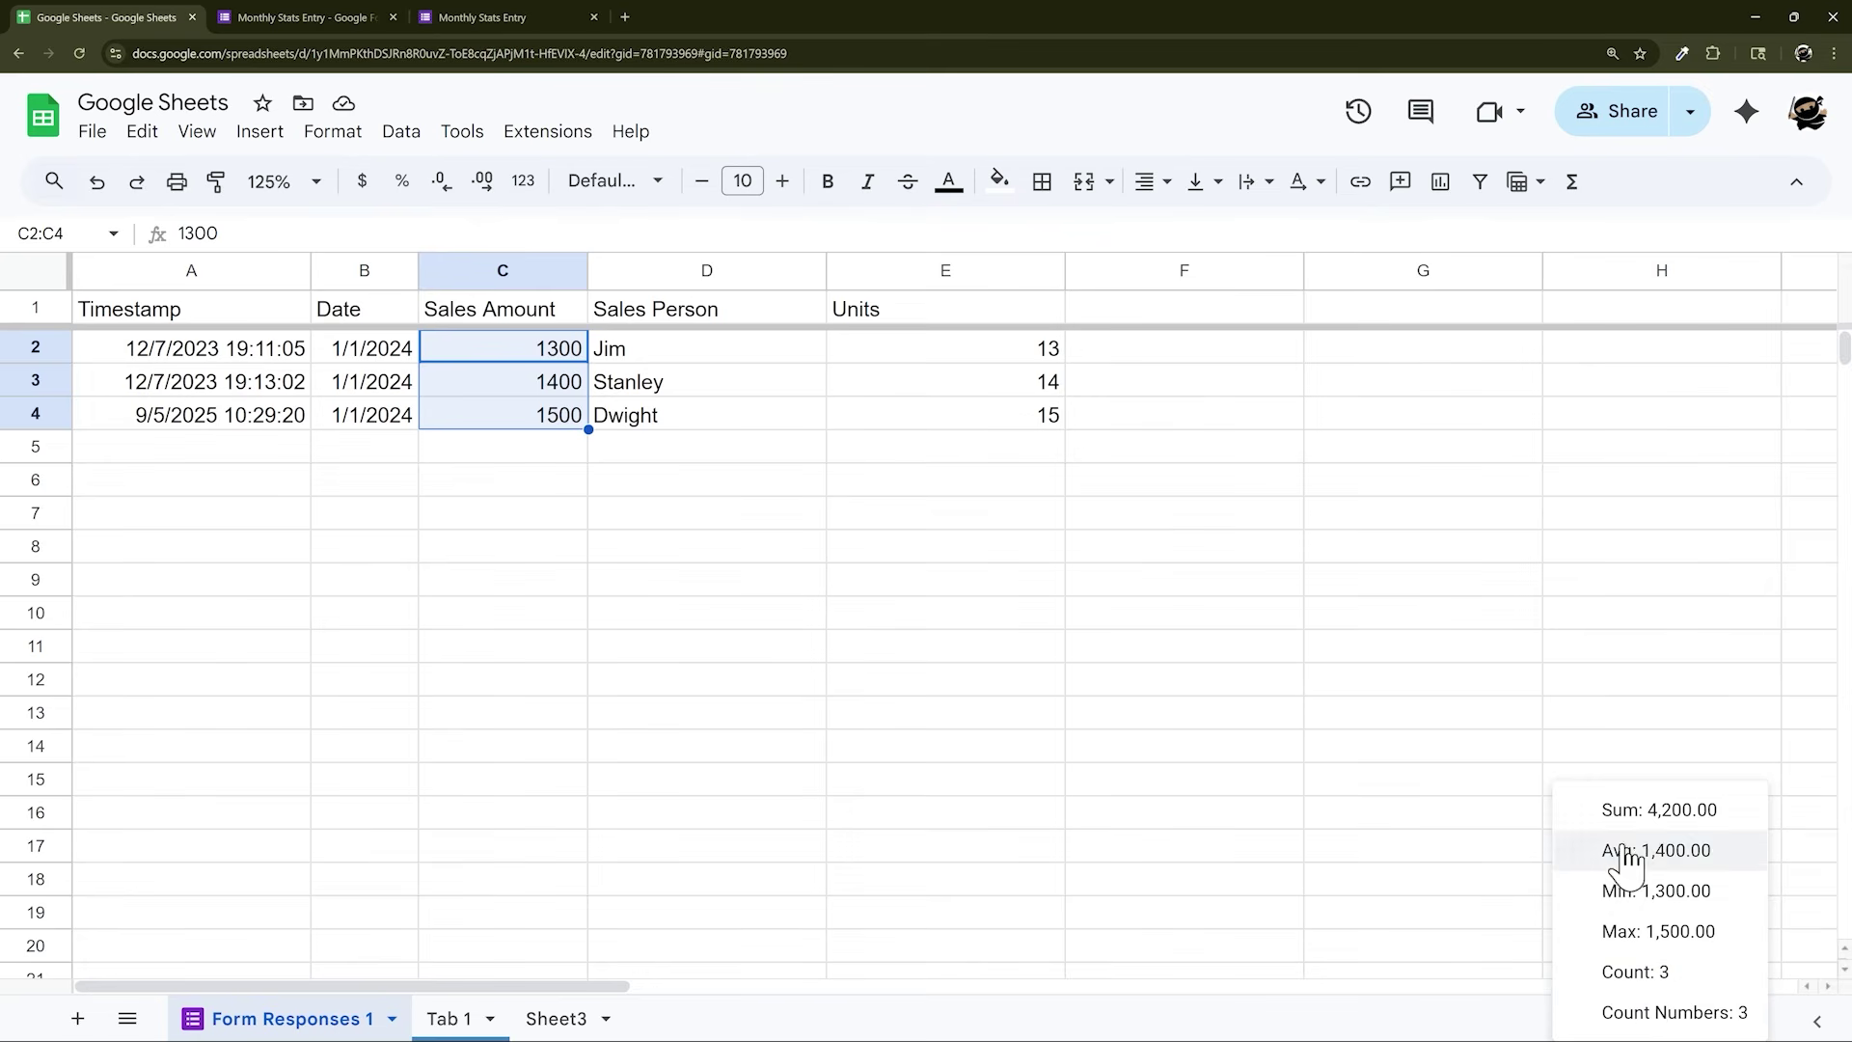
click(1639, 818)
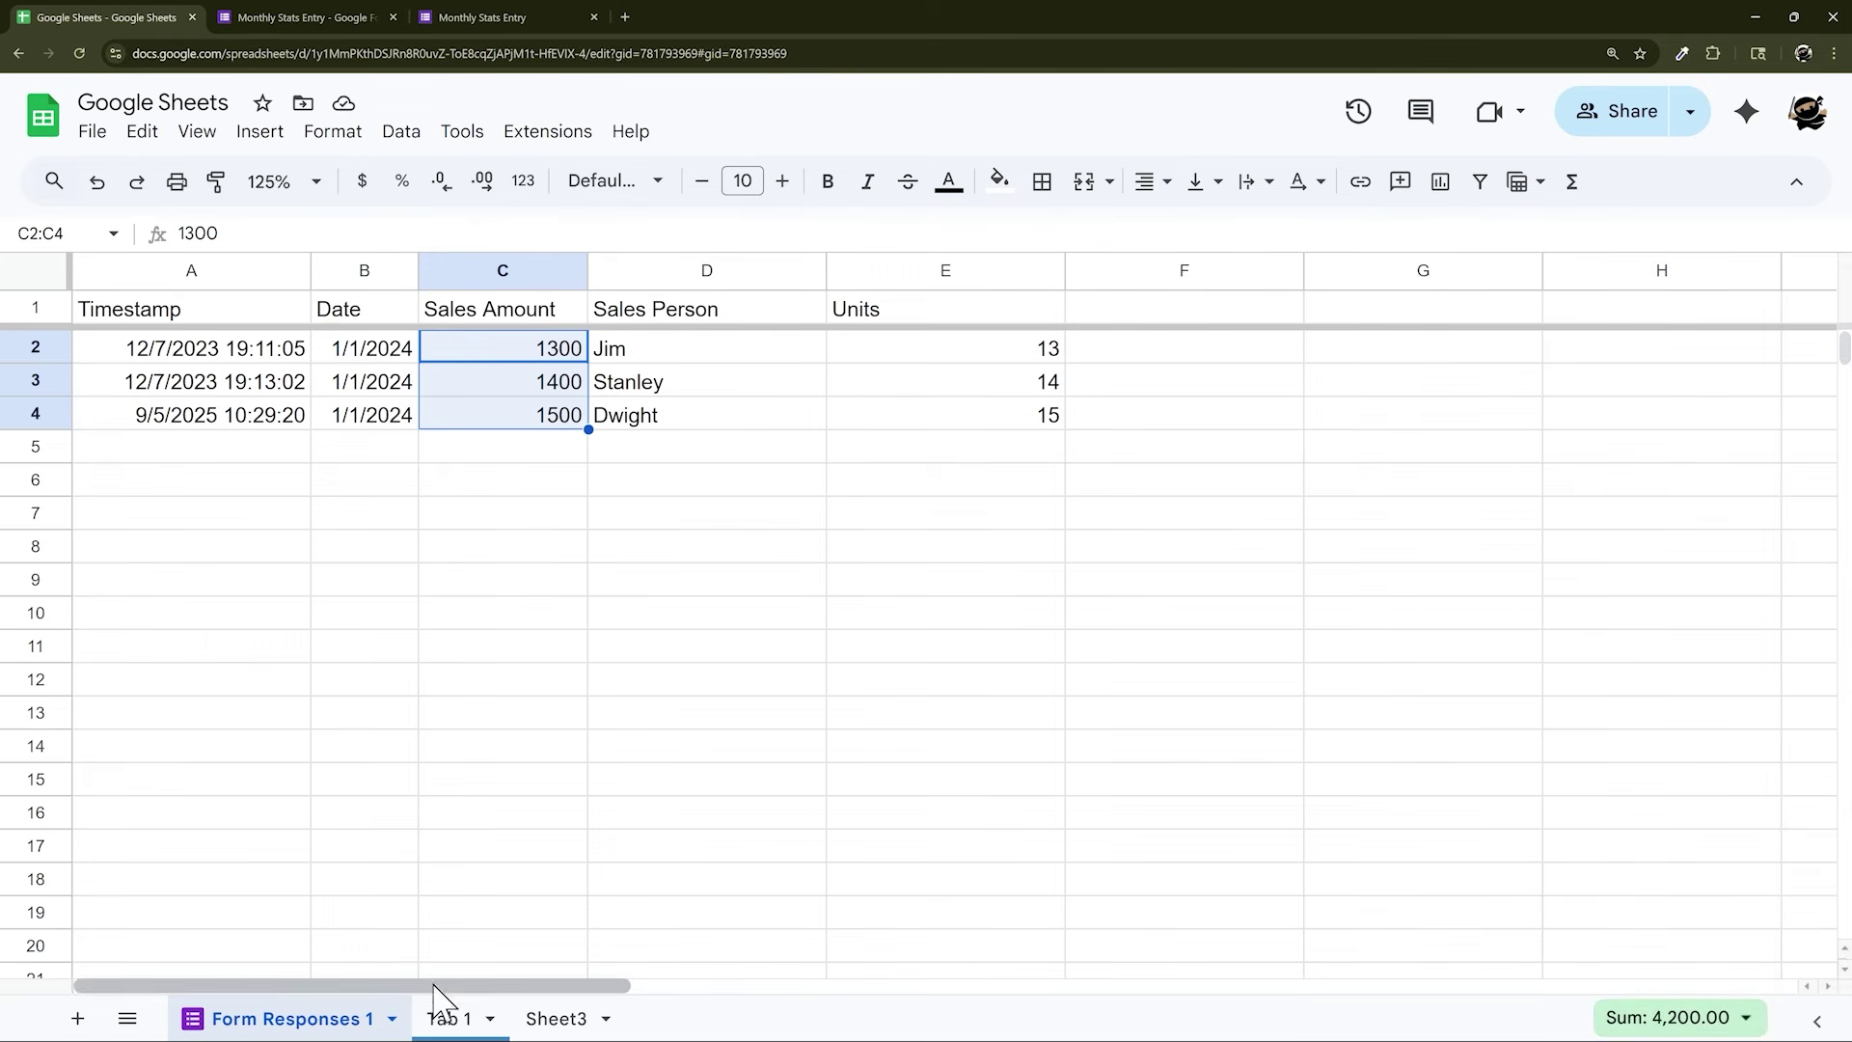
click(446, 1018)
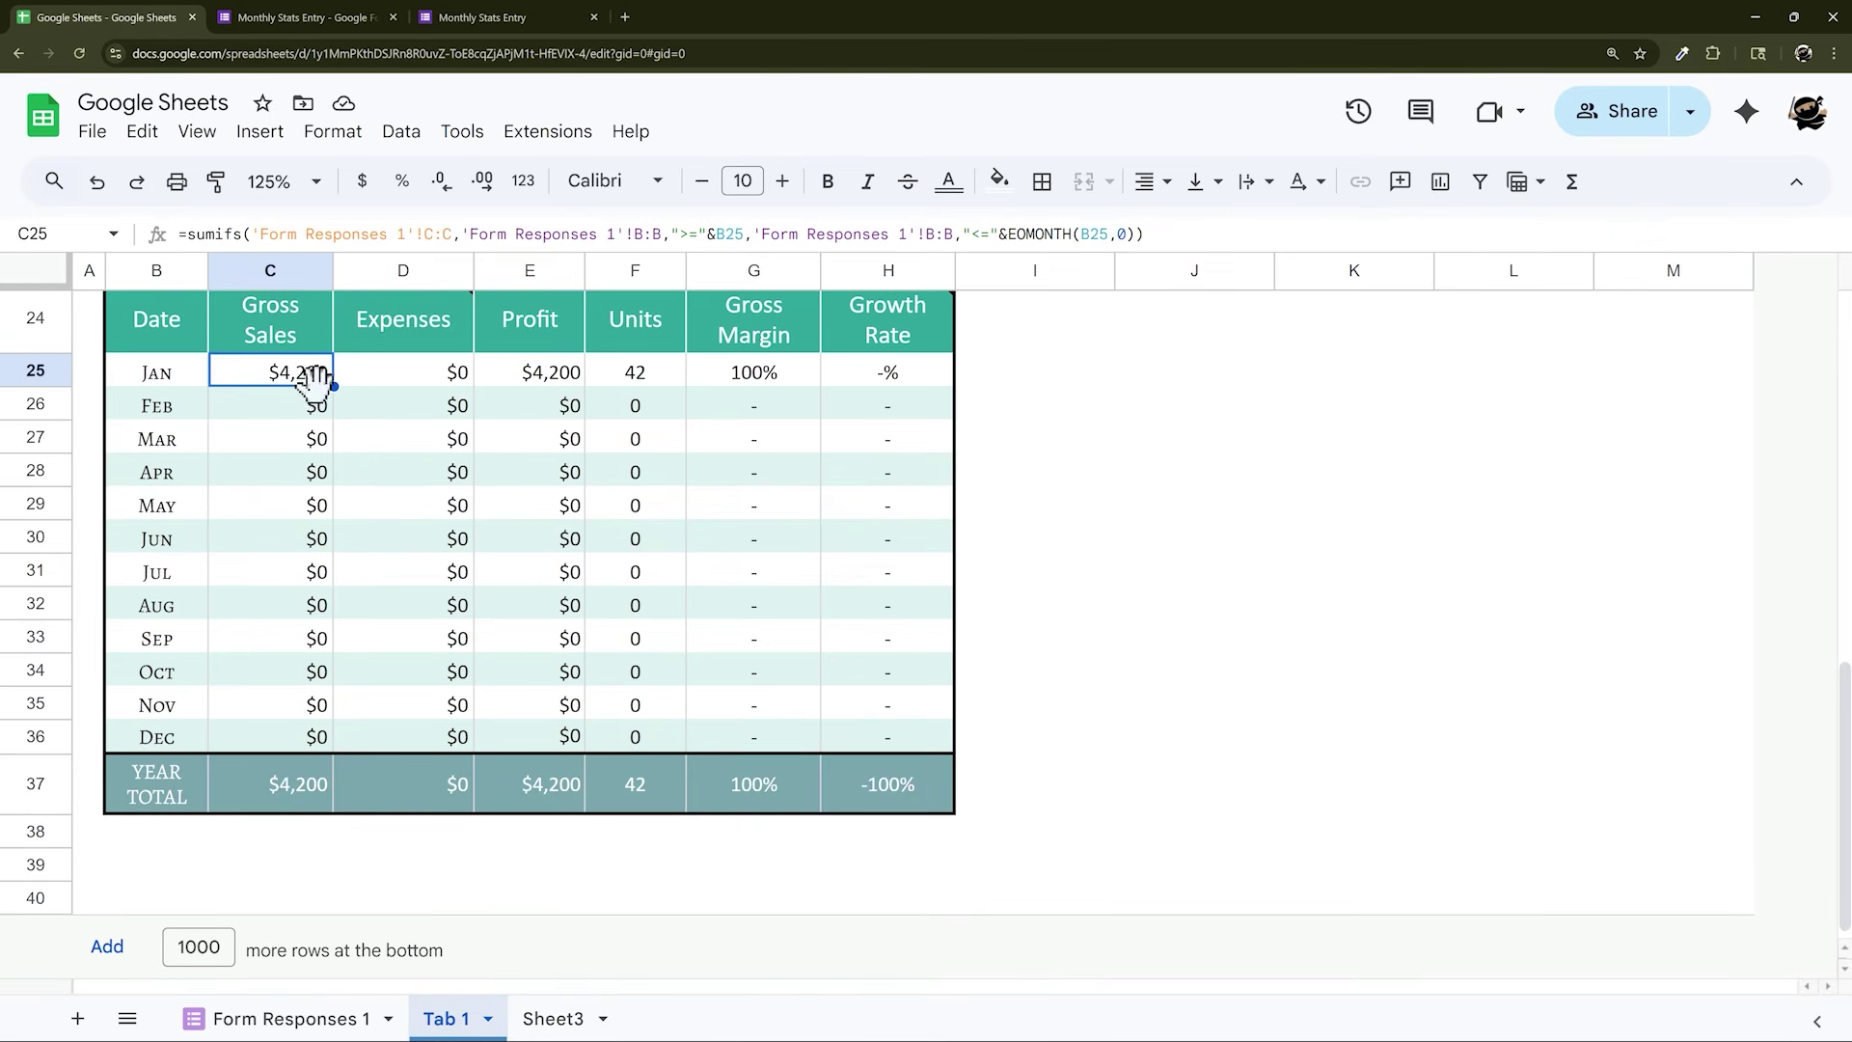
click(389, 381)
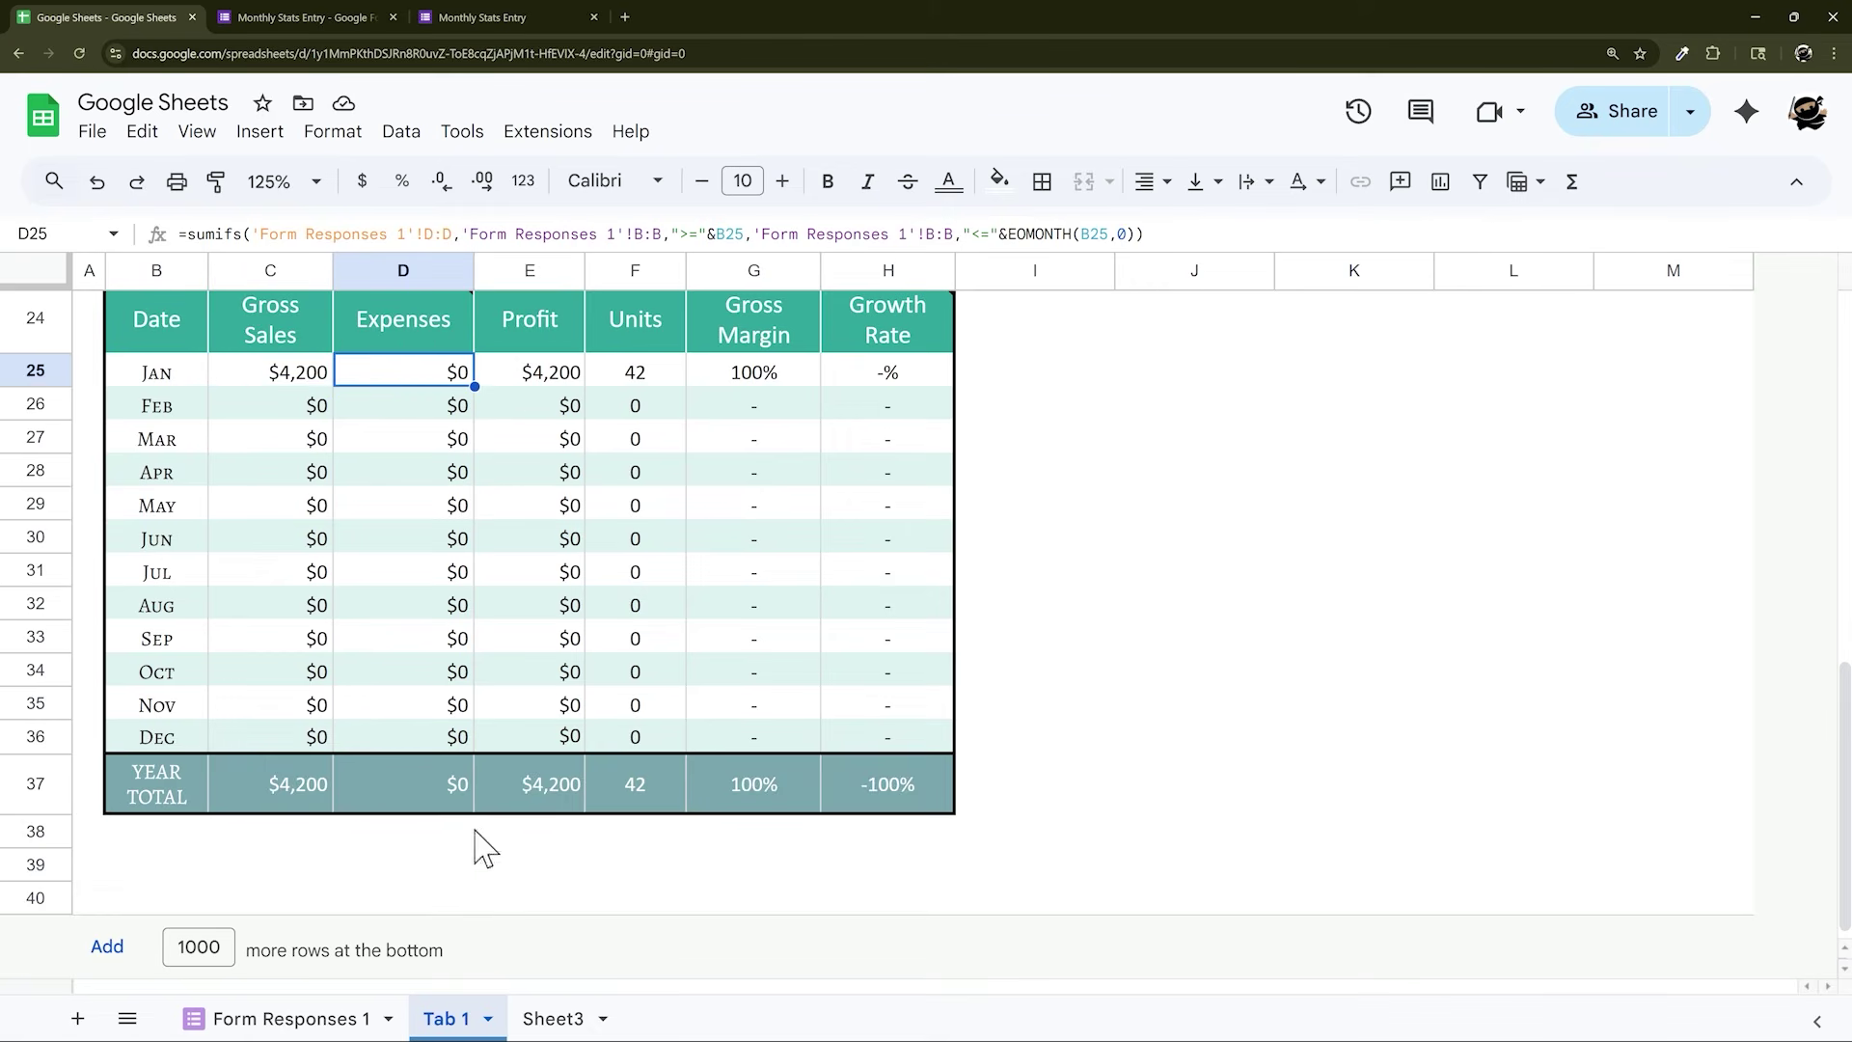
Rename Sheet3 as Expenses
right_click(550, 1018)
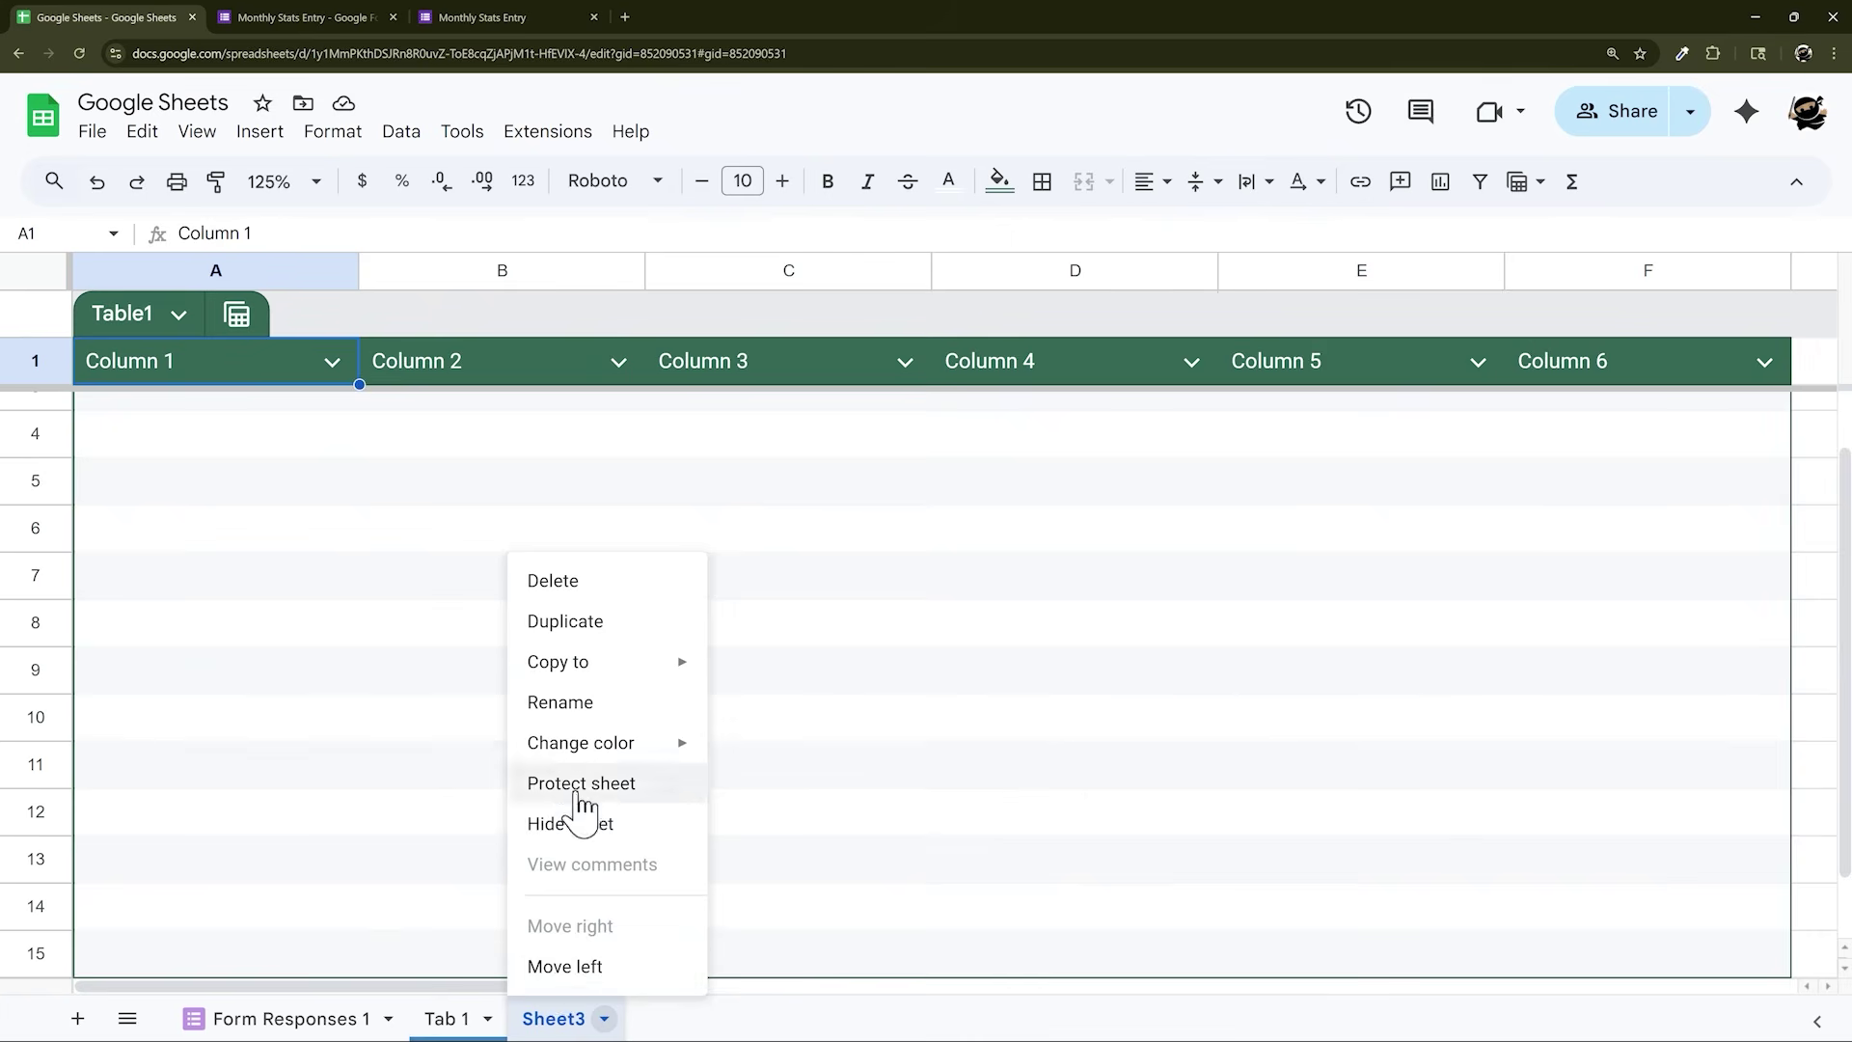
click(582, 704)
text(Expenses)
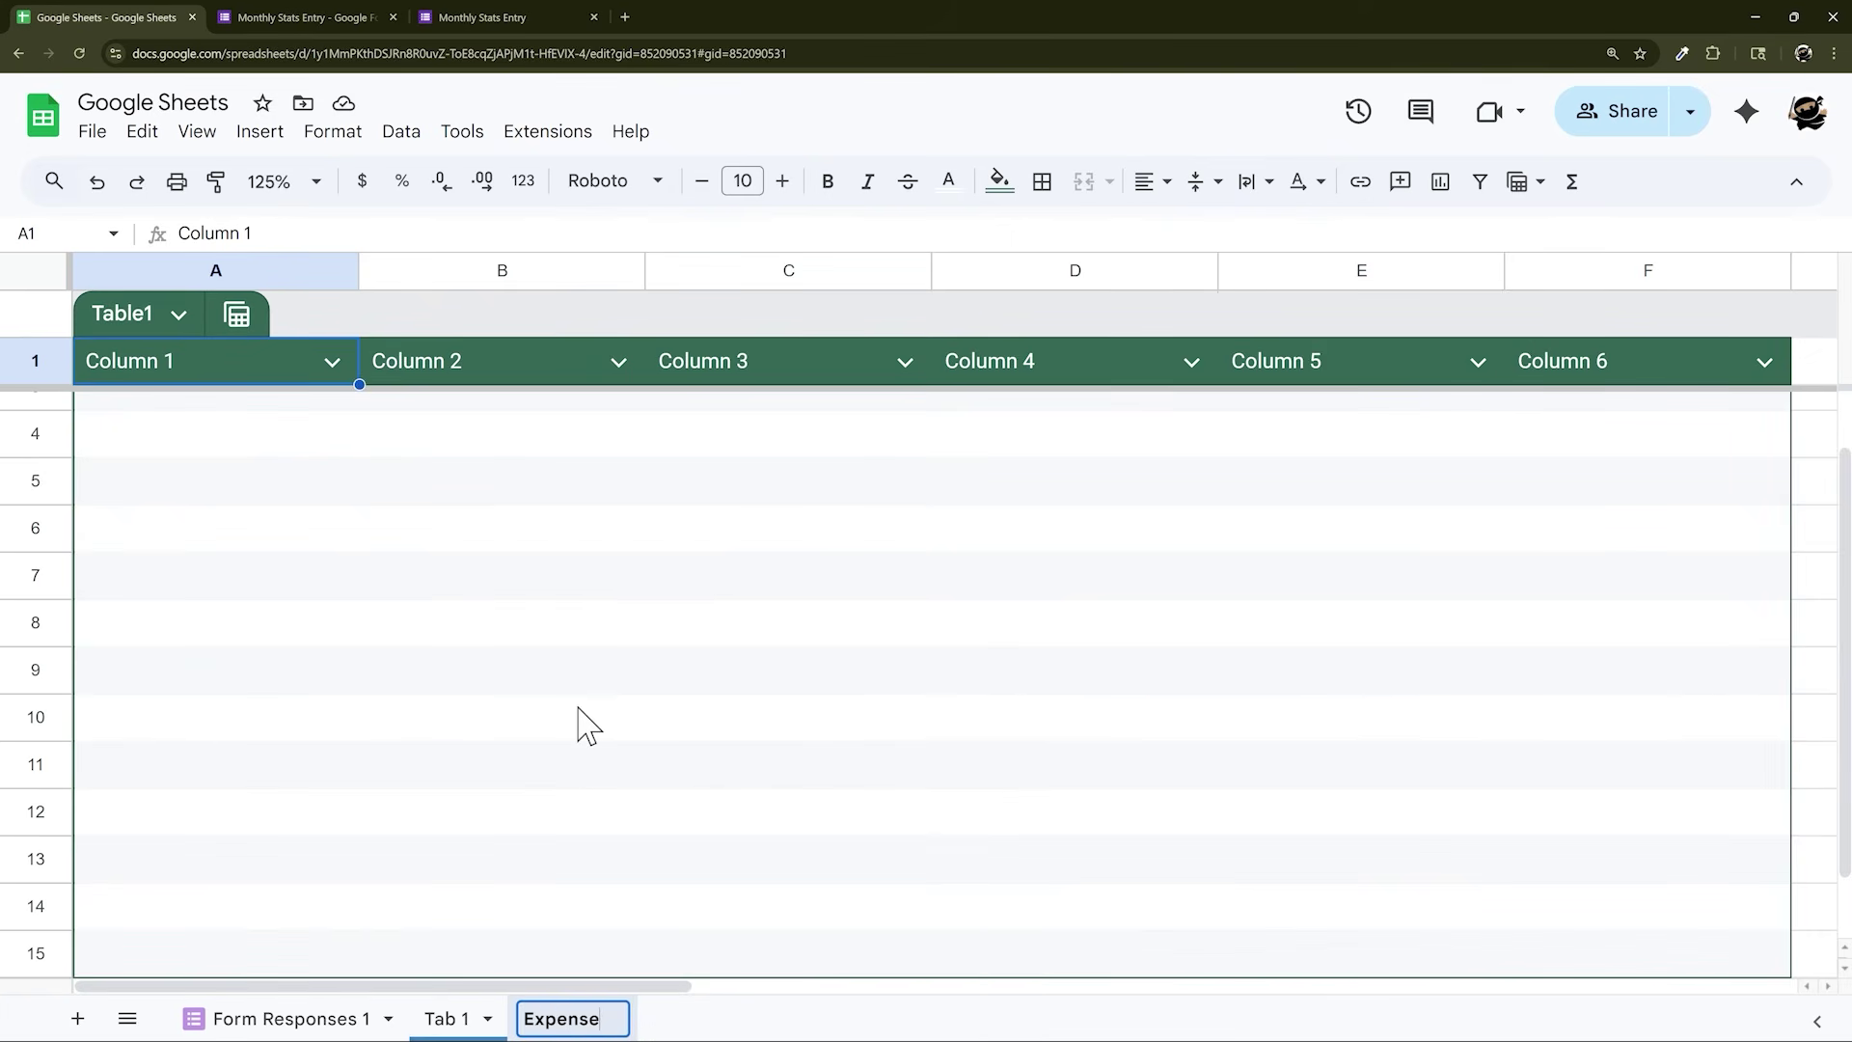
key(Return)
Rename Table1 on the Expenses sheet as Expense_Table
click(136, 313)
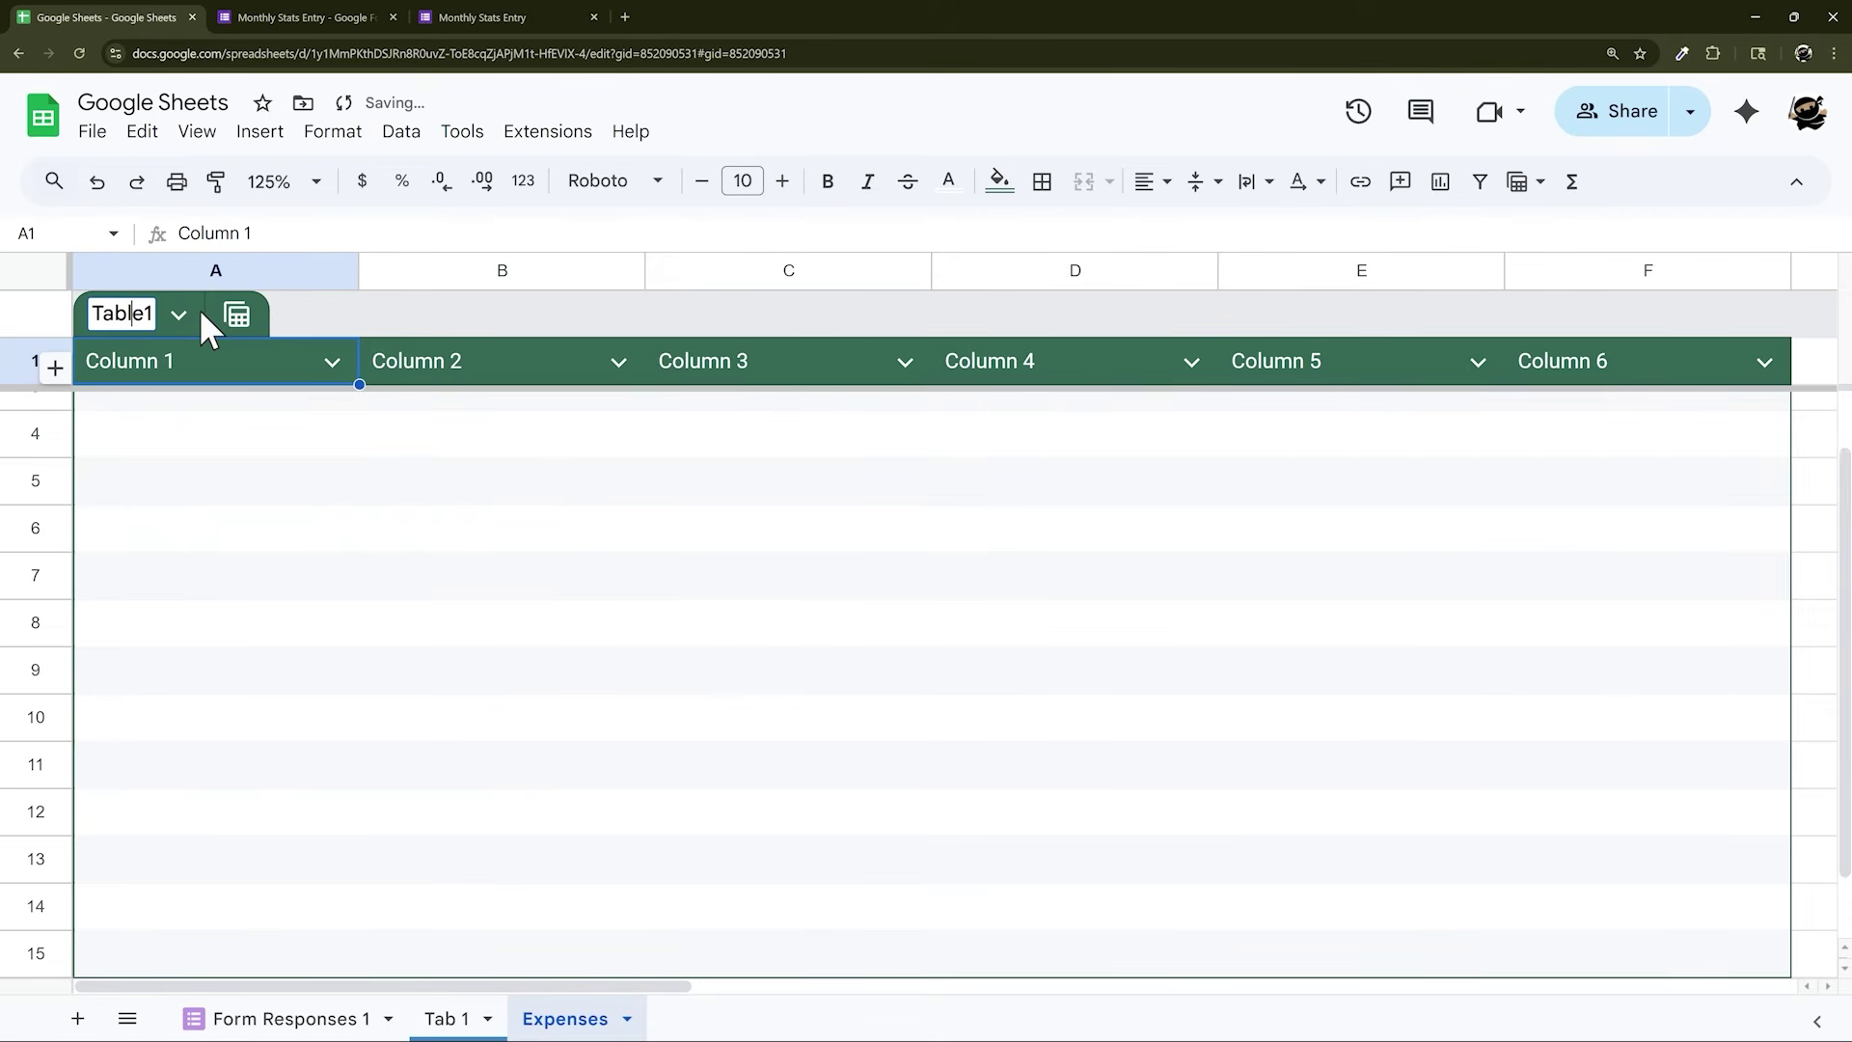
text(Expenses)
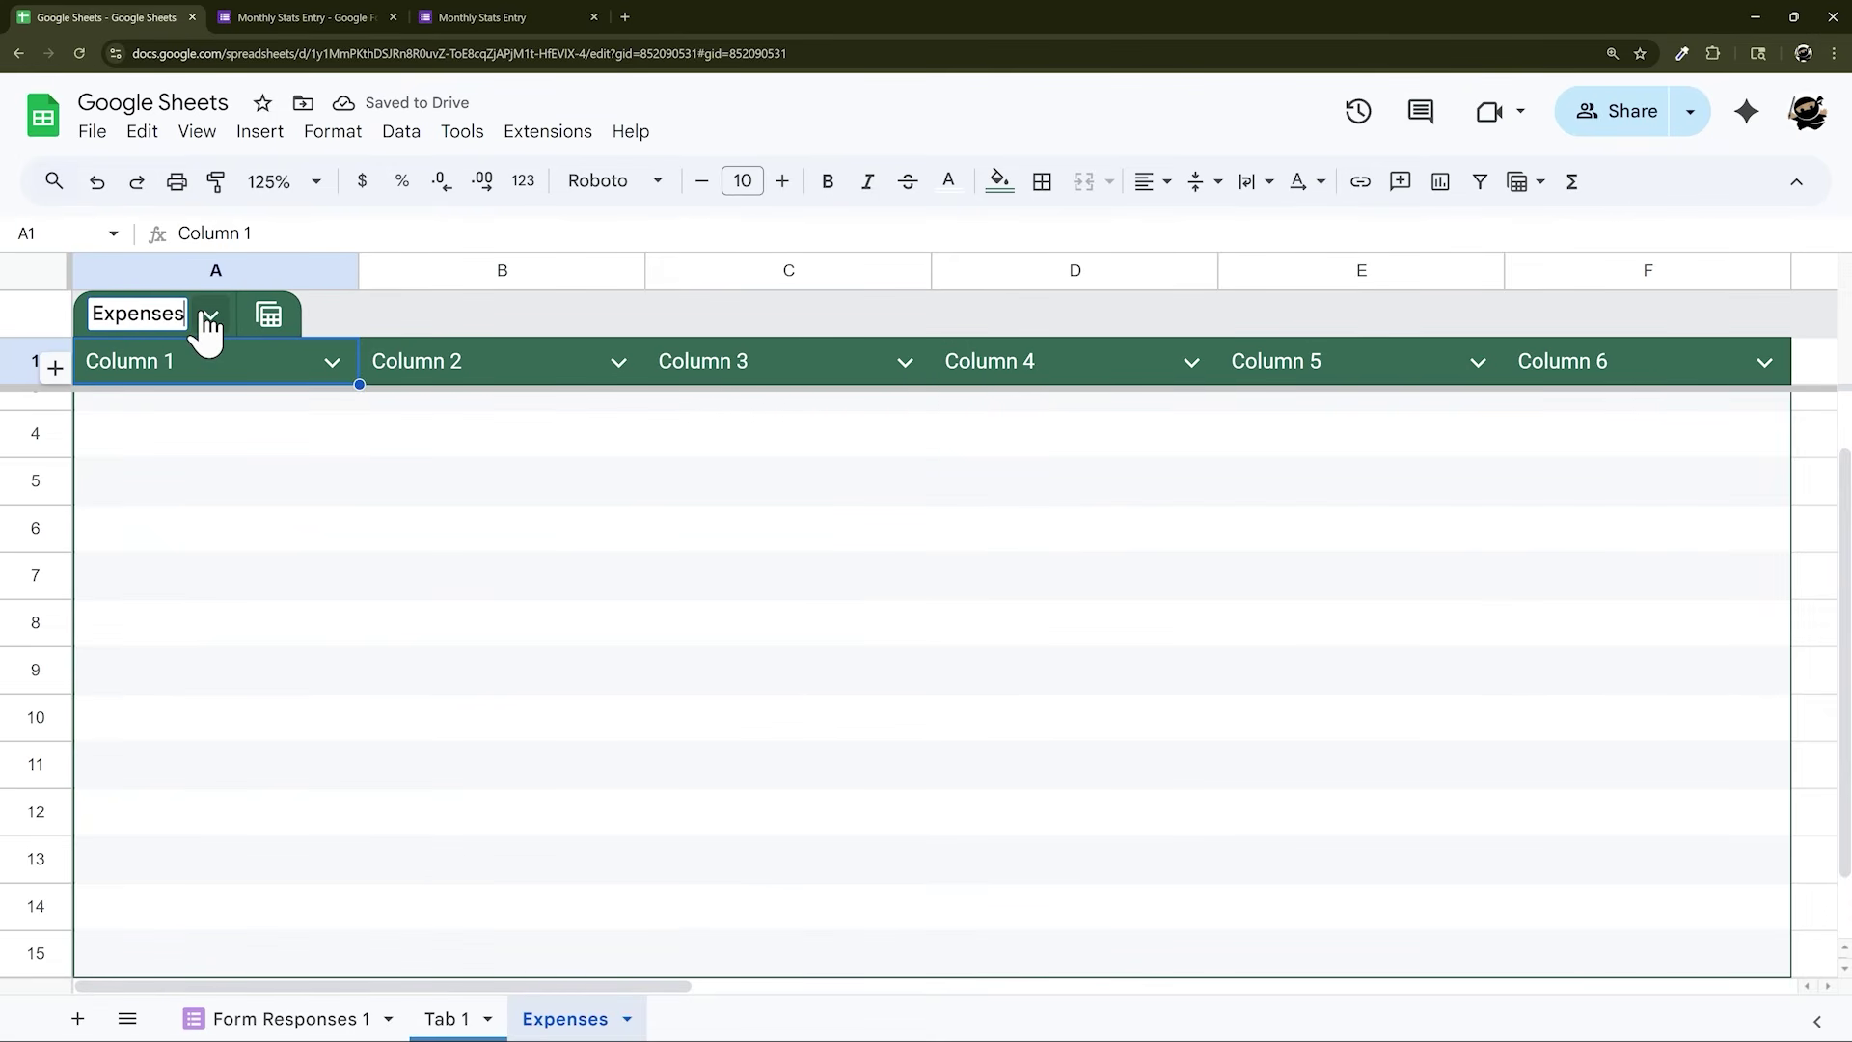
key(Return)
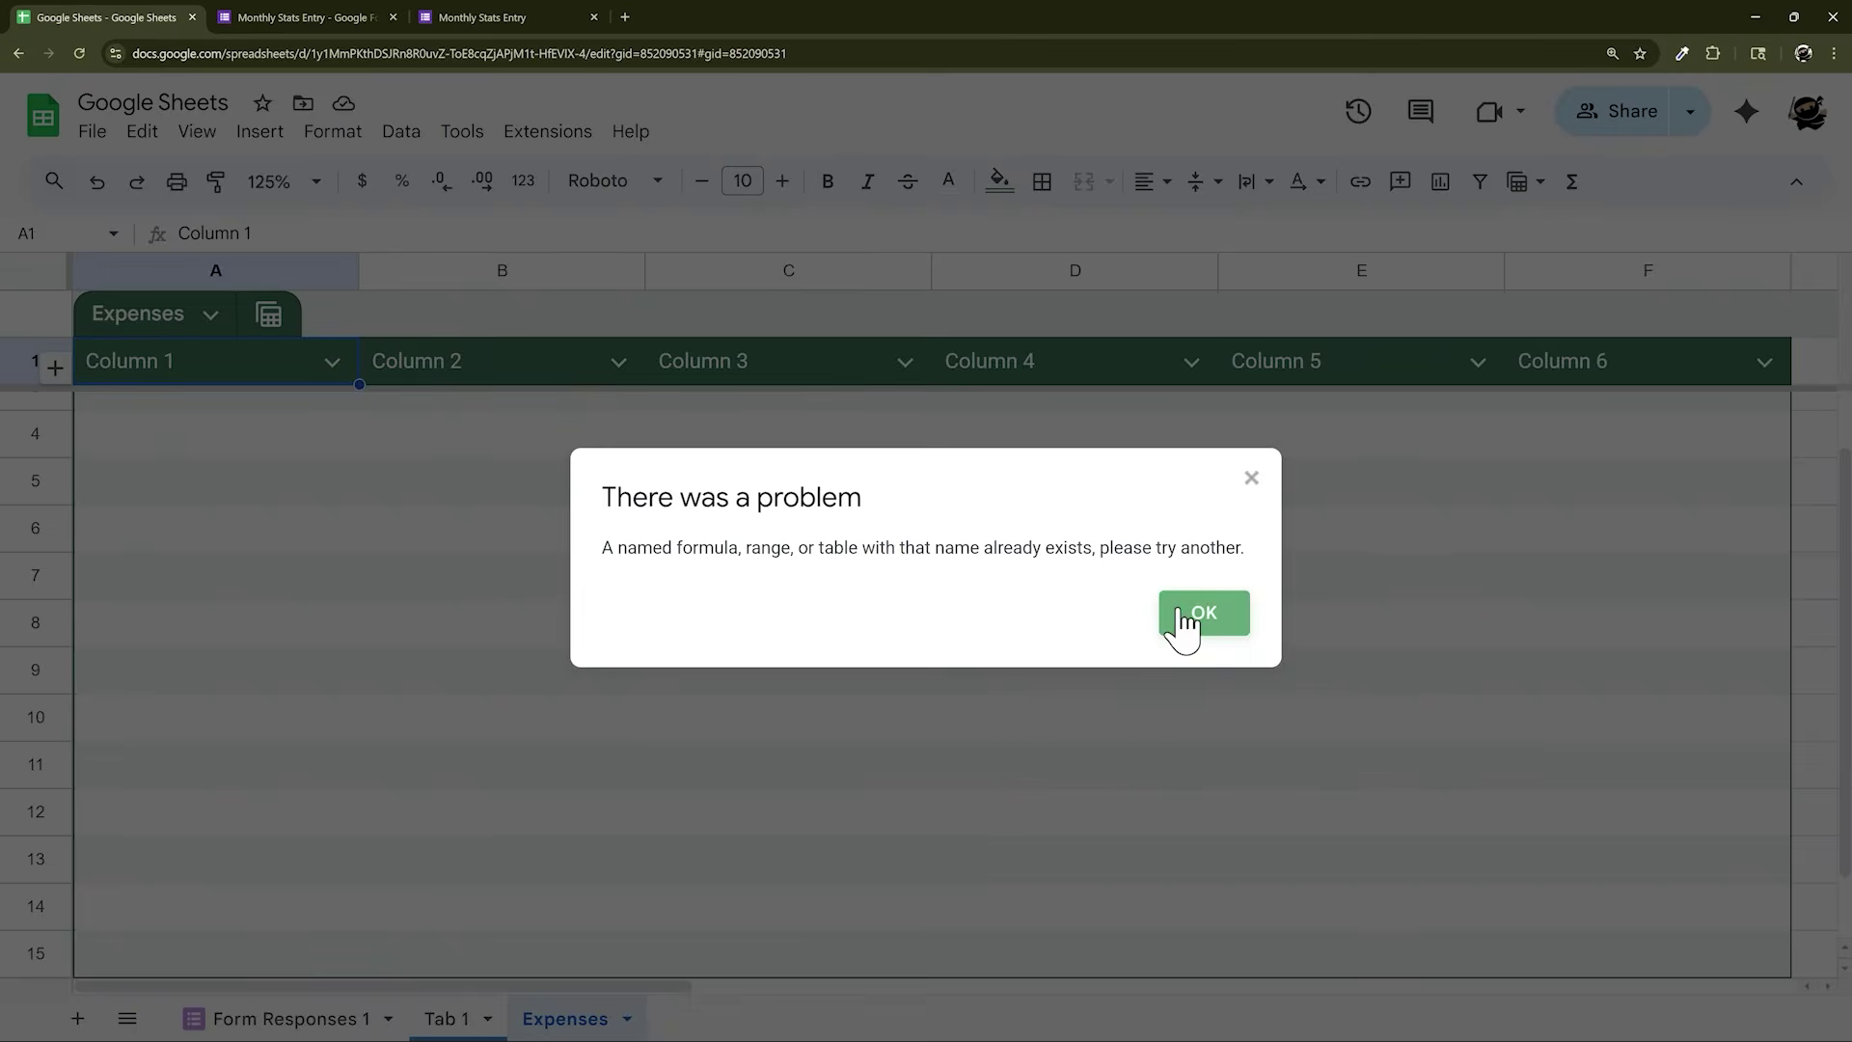
click(1189, 622)
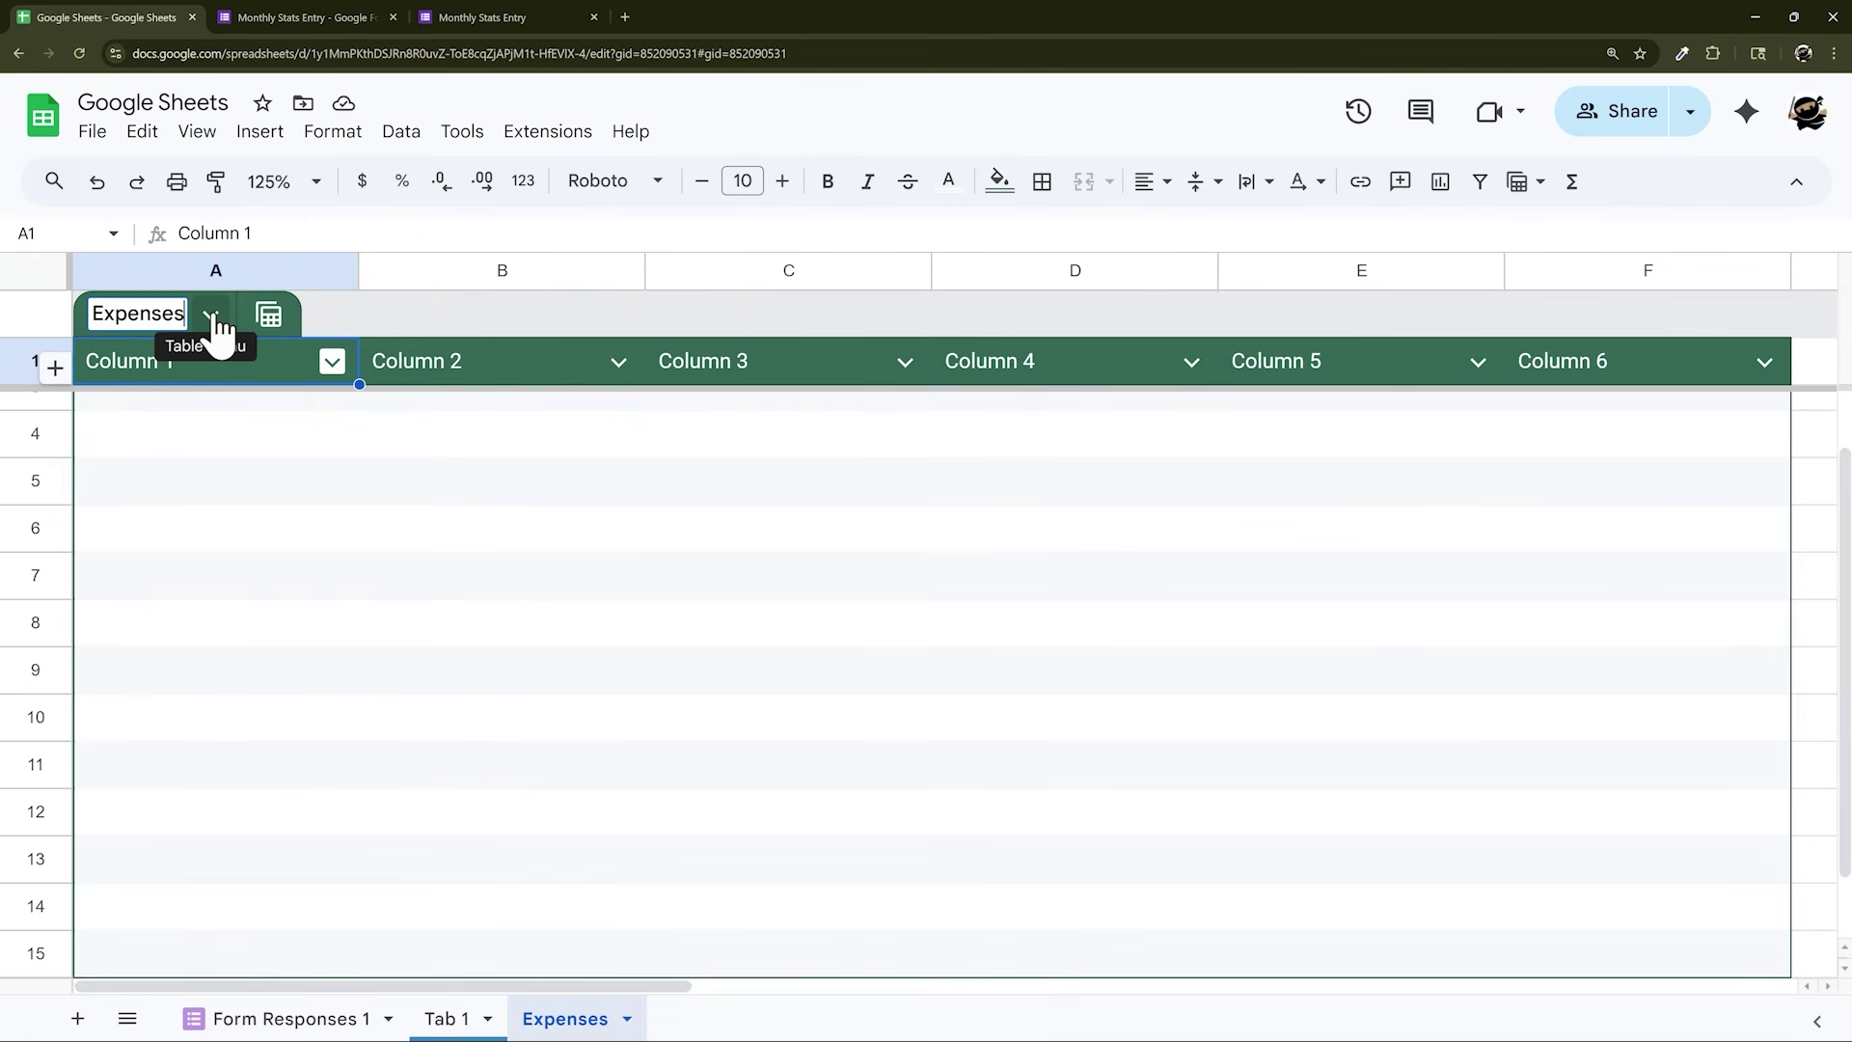
key(BackSpace)
text(_Table)
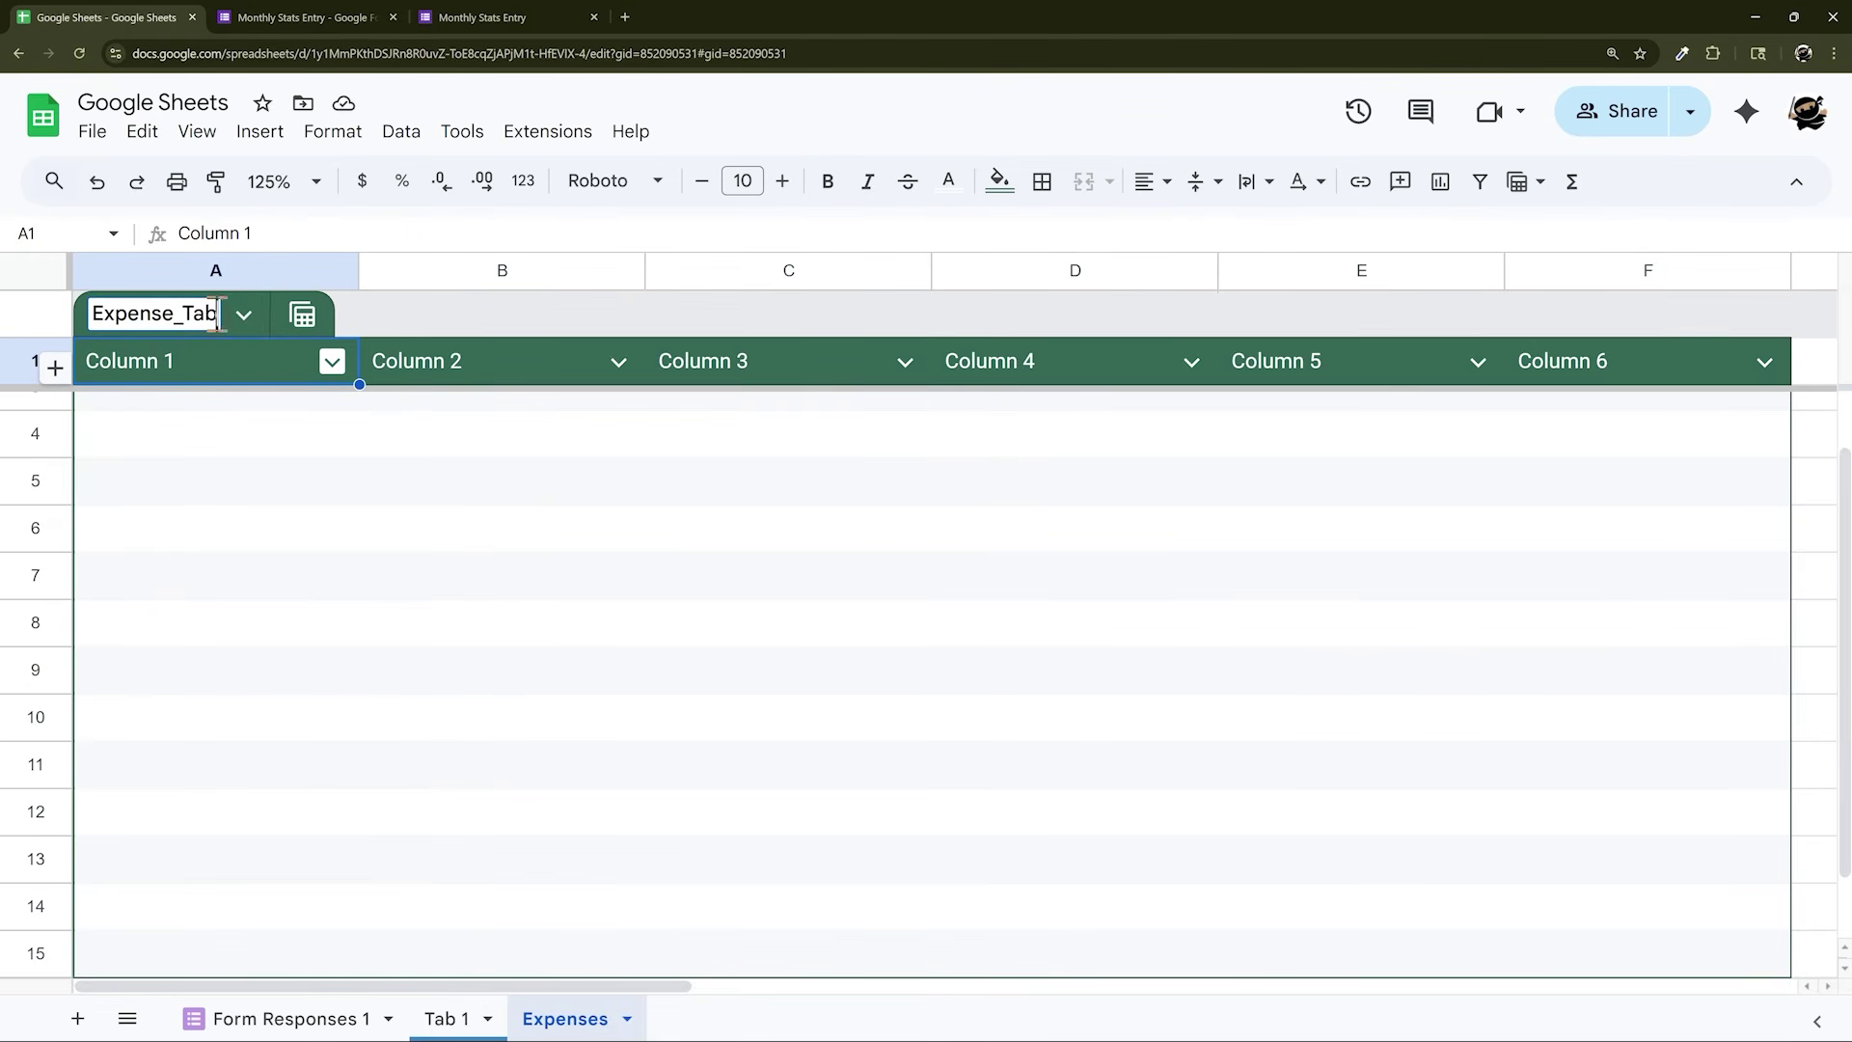
key(Return)
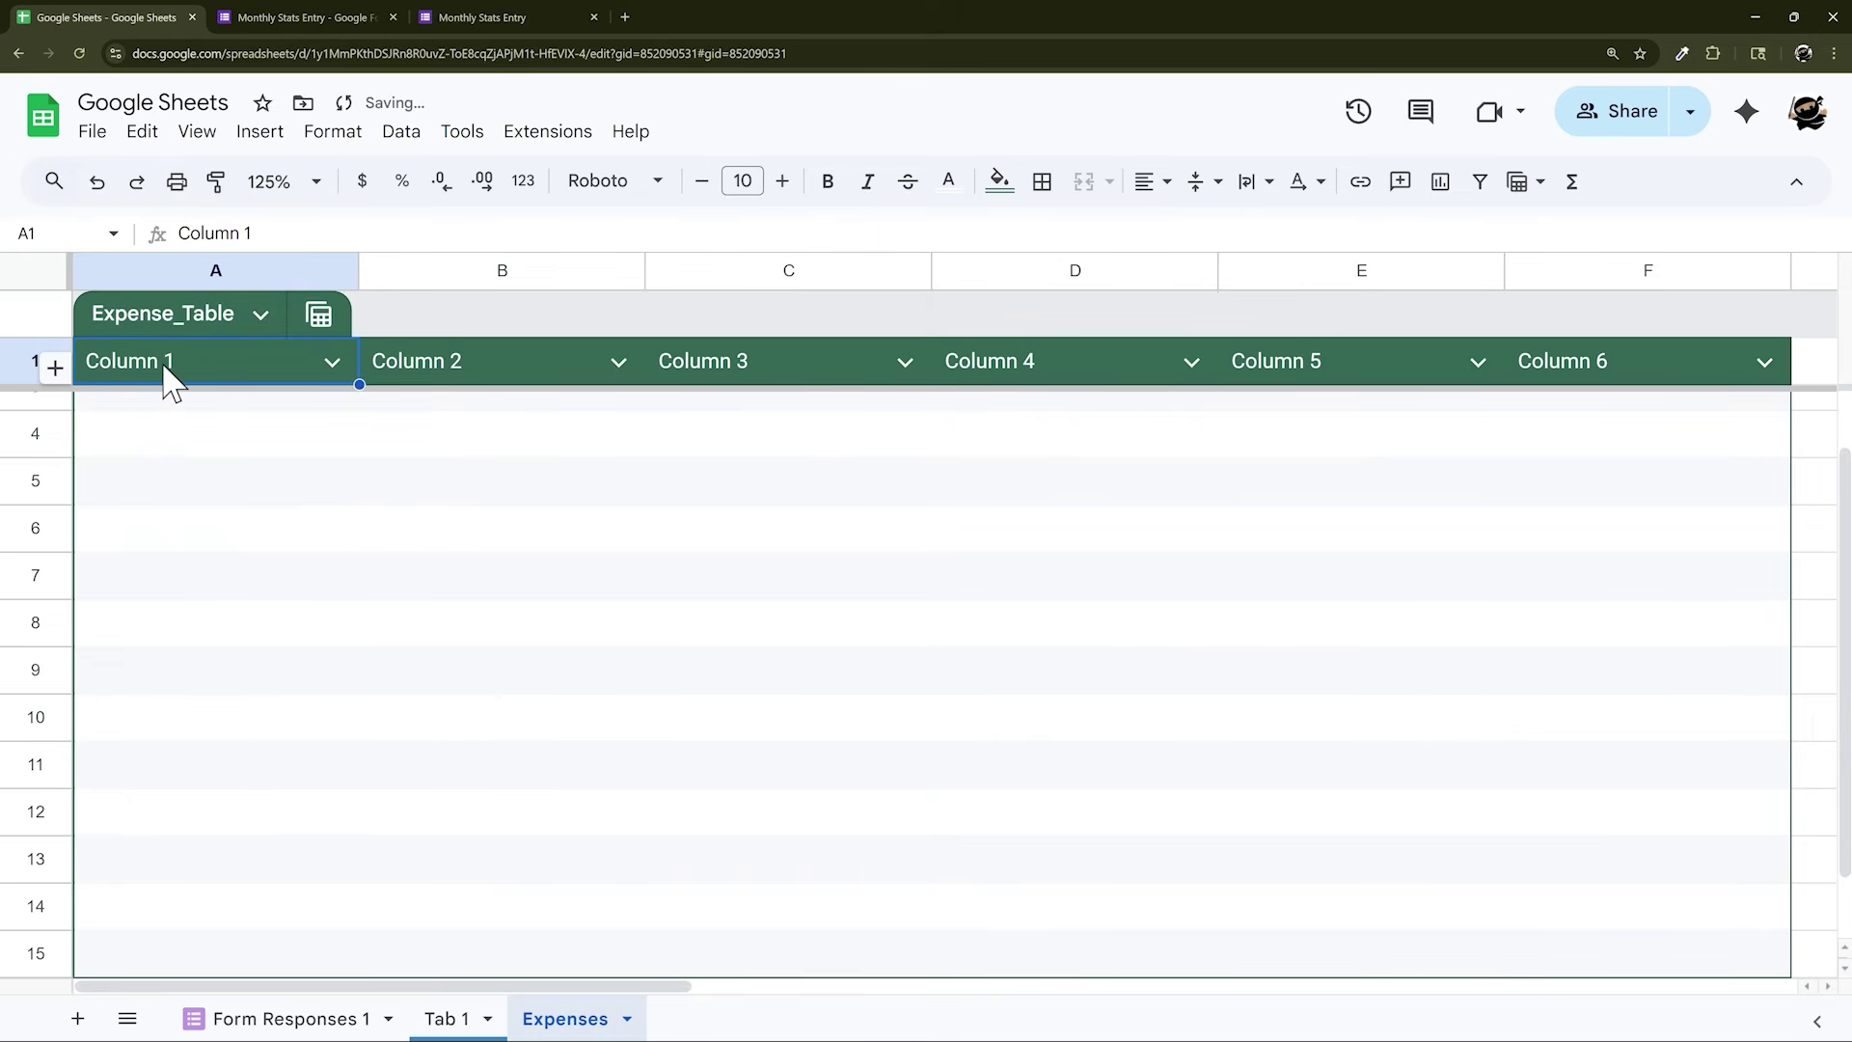
Rename the first three headers of Expense_Table to Date, Amount and Description
text(Date)
key(Return)
click(421, 415)
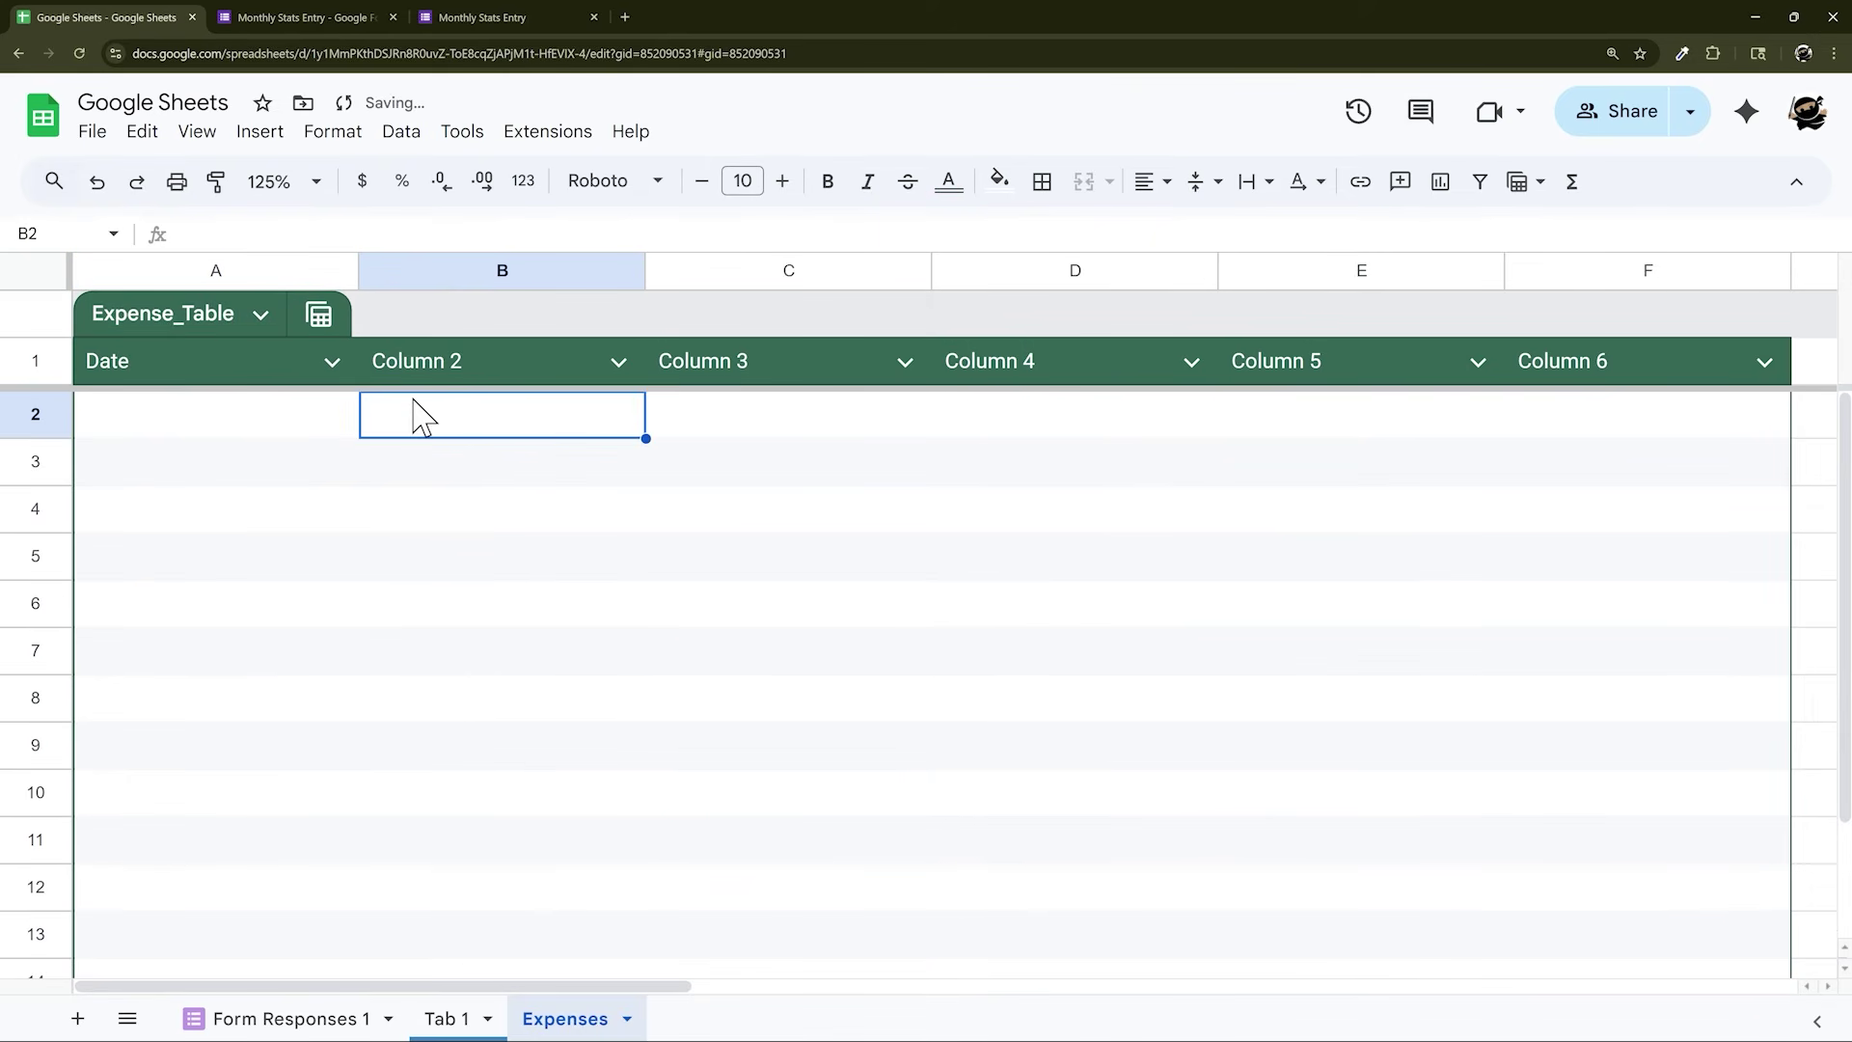
click(423, 374)
text(Amount)
key(Tab)
text(D)
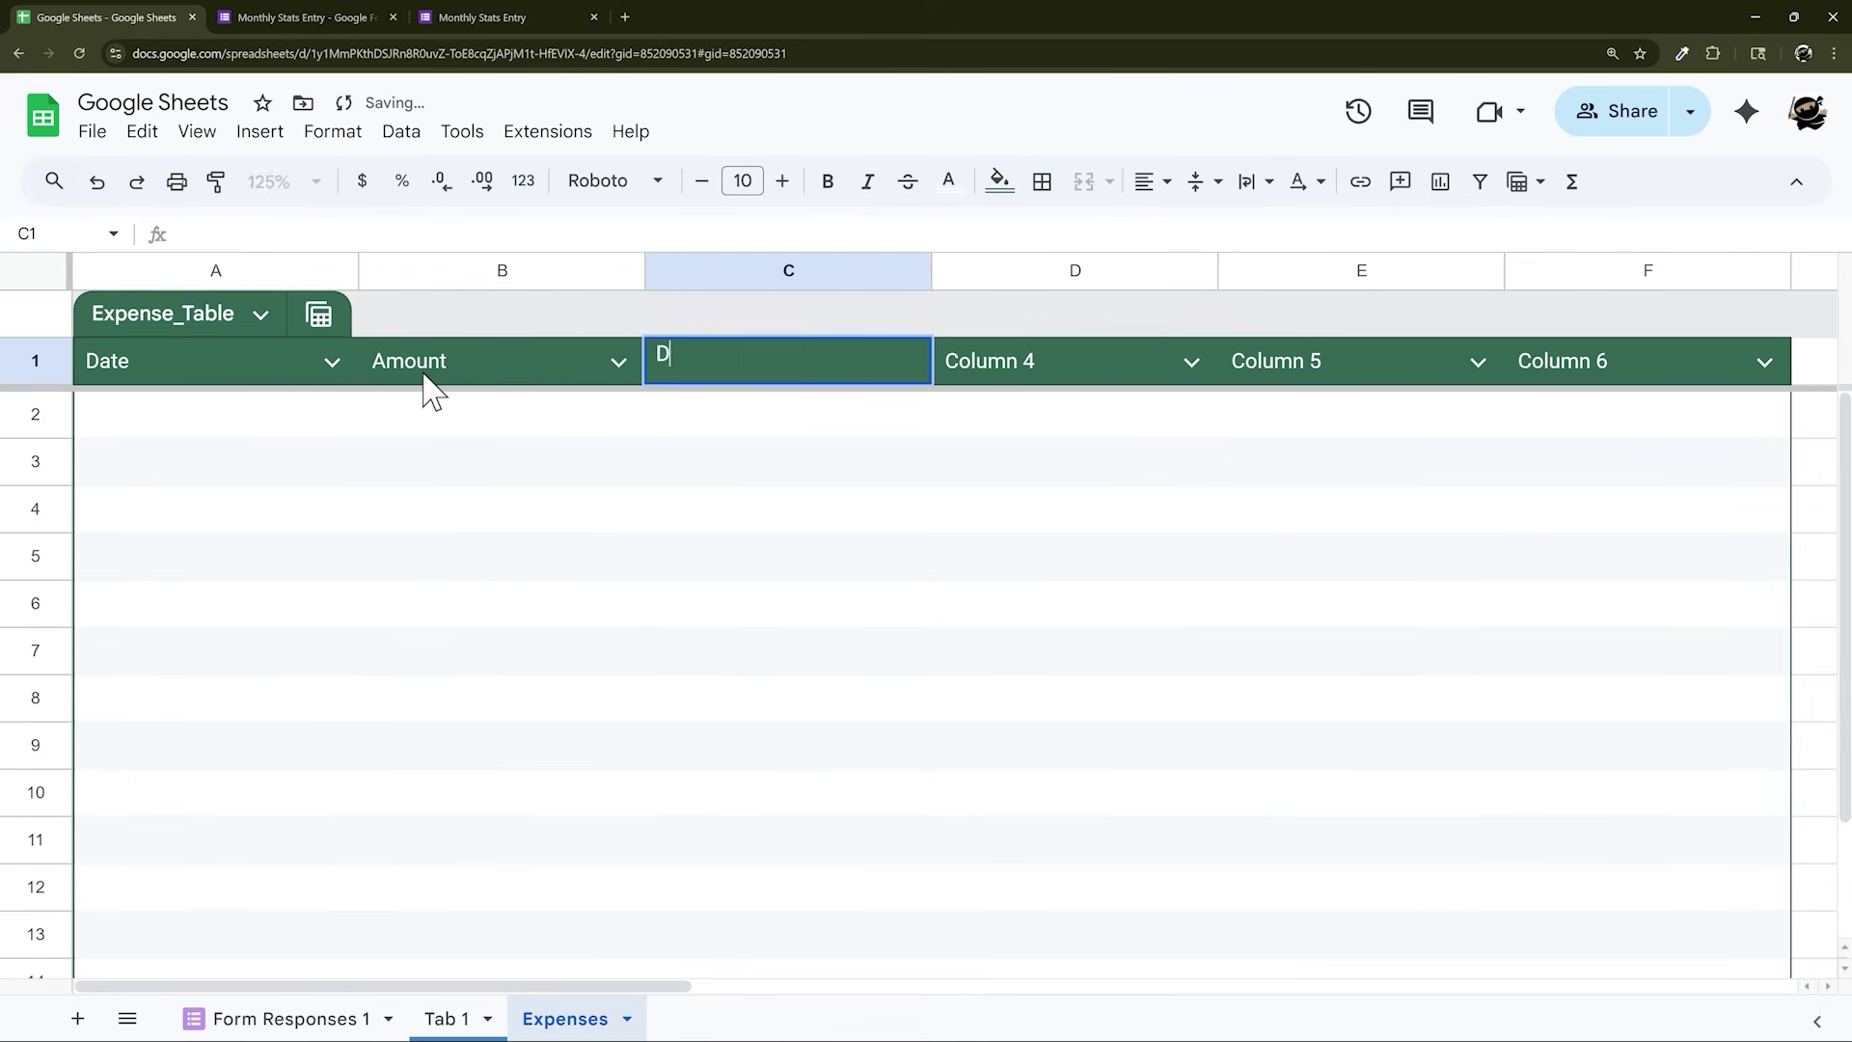
text(escription)
key(Return)
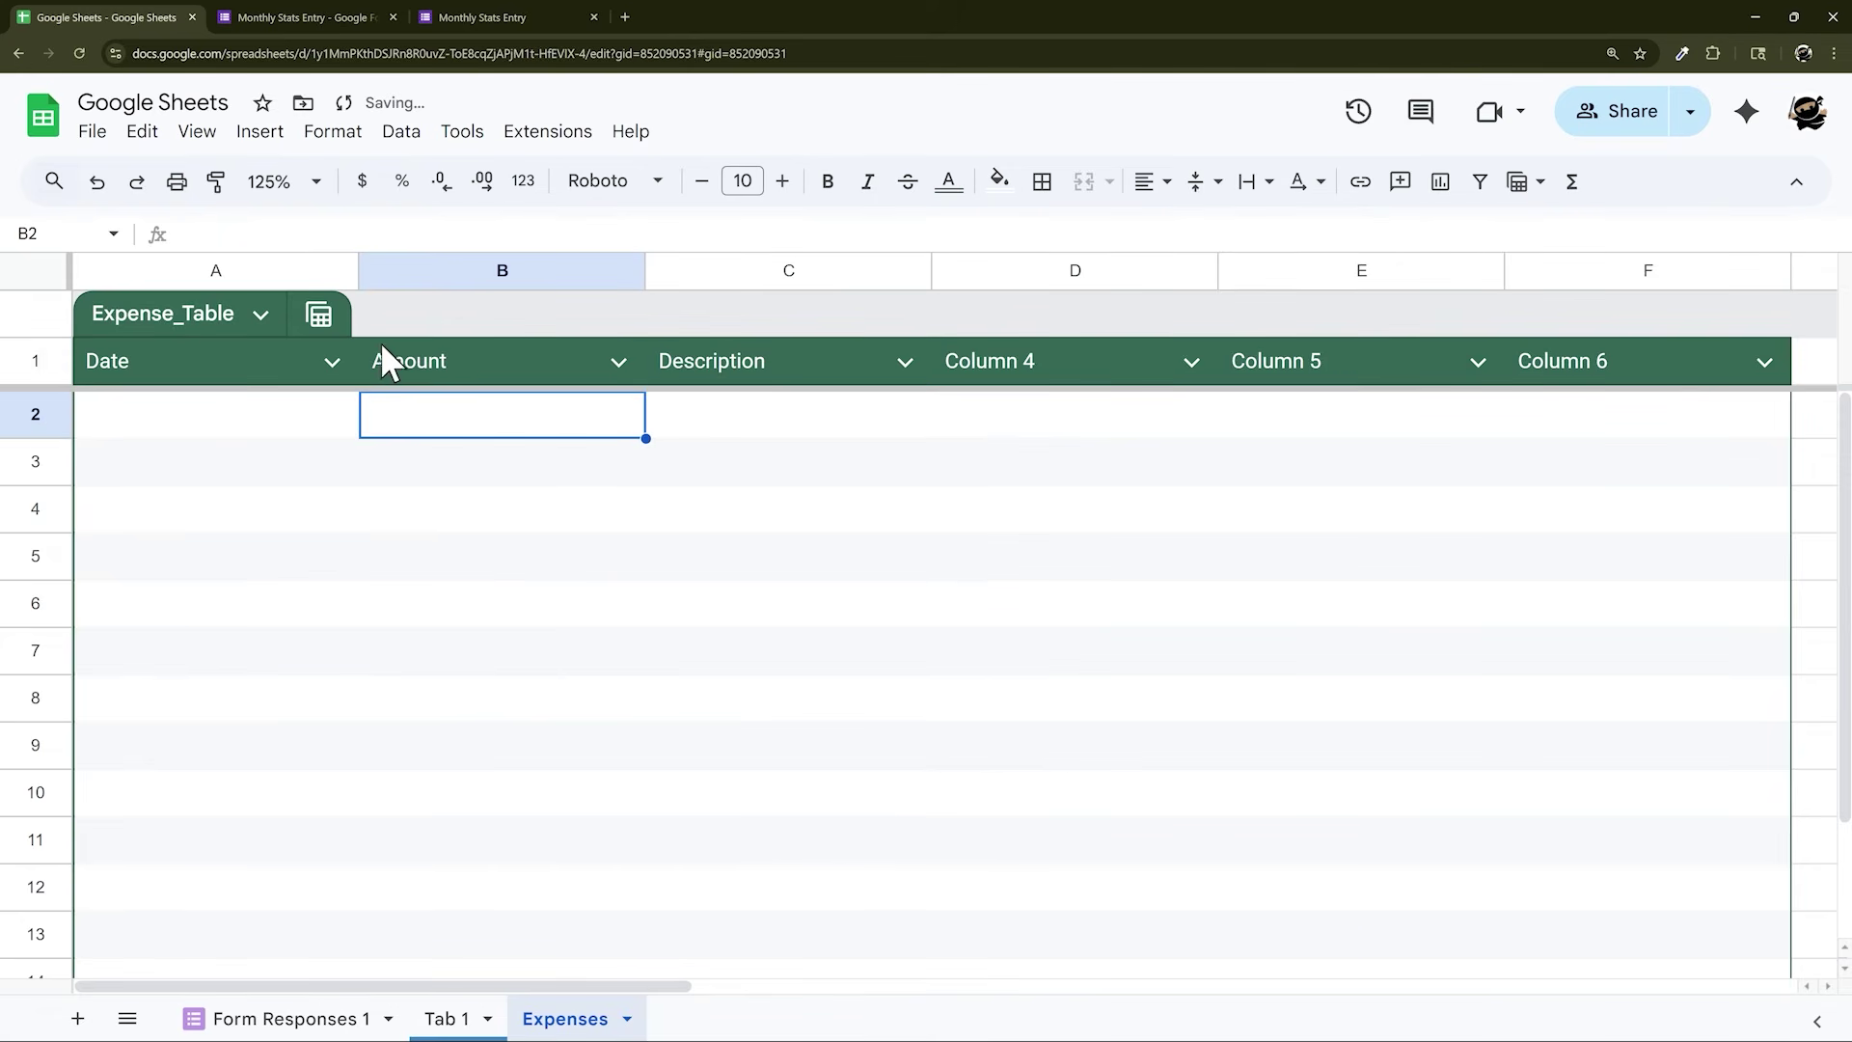
Delete the unused columns D to F from the Expenses sheet
drag(193, 415, 781, 851)
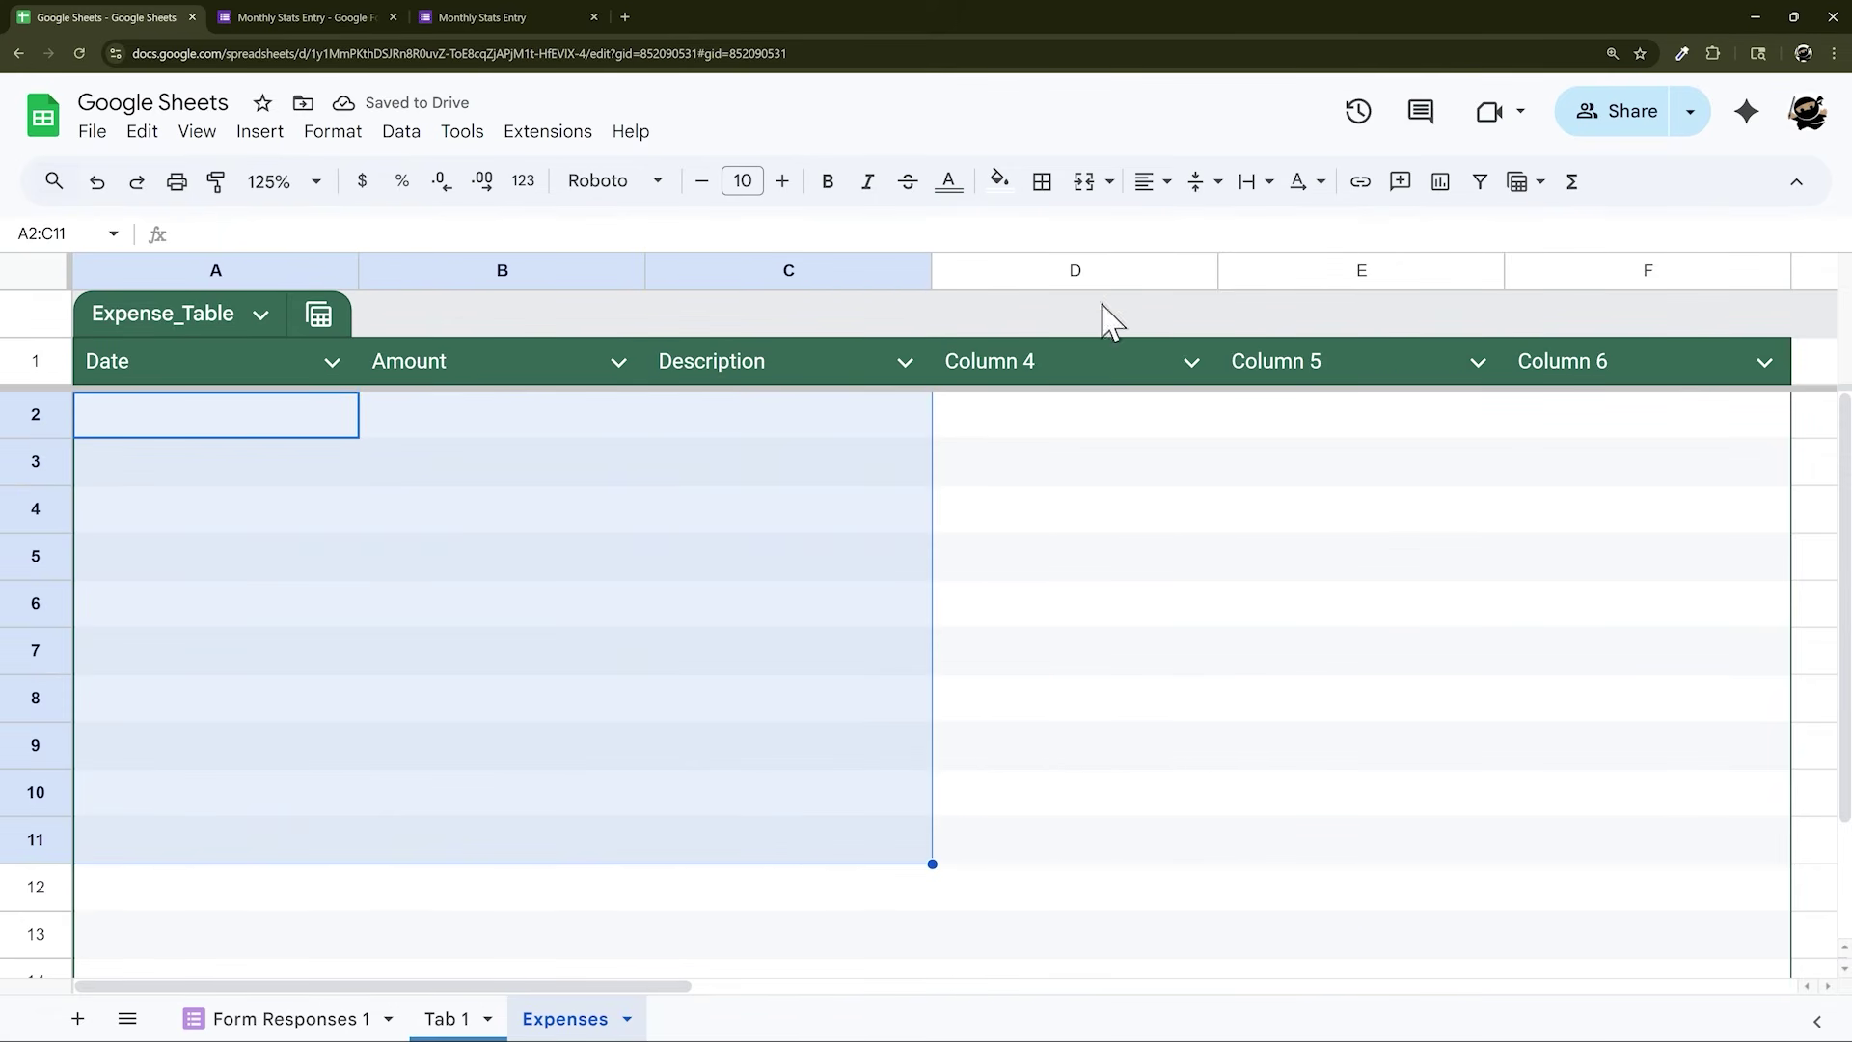
drag(1080, 272, 1533, 257)
right_click(1412, 277)
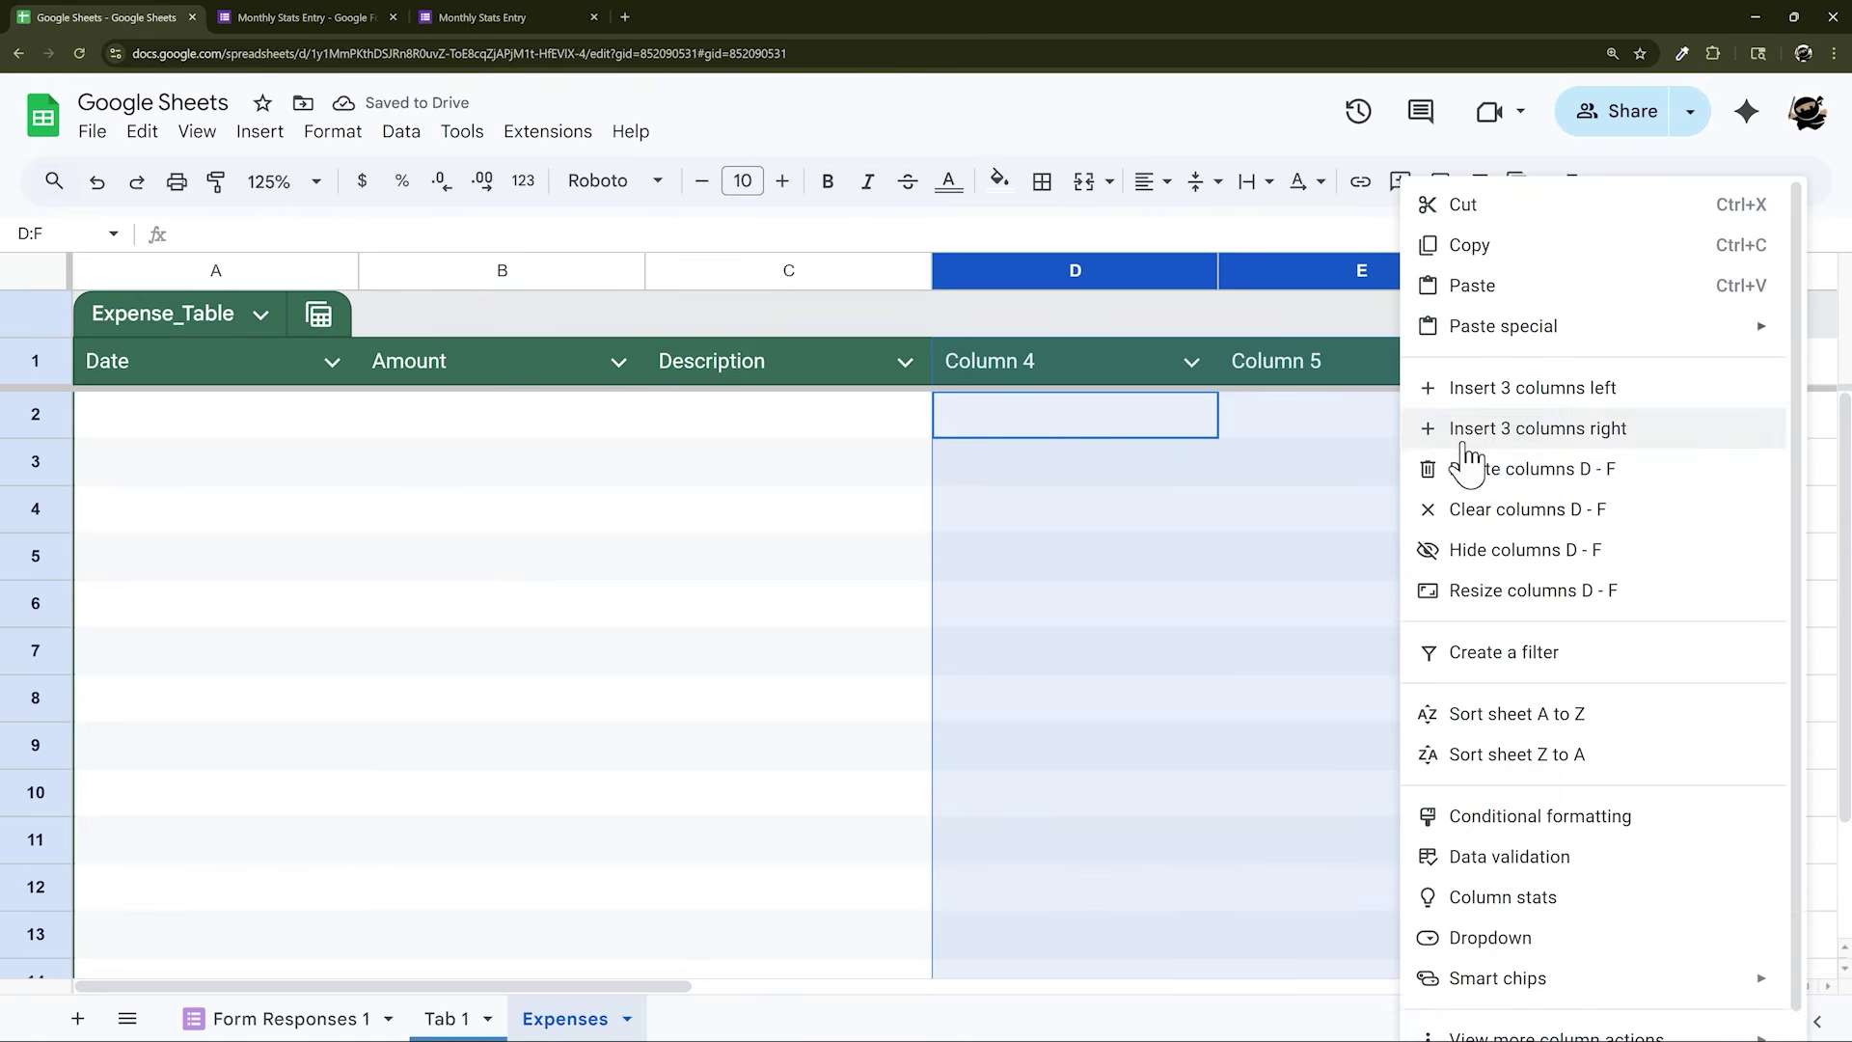
click(1471, 470)
Enter 1/1/2024 in Date cell A2 and copy it into A3 and A4
click(177, 442)
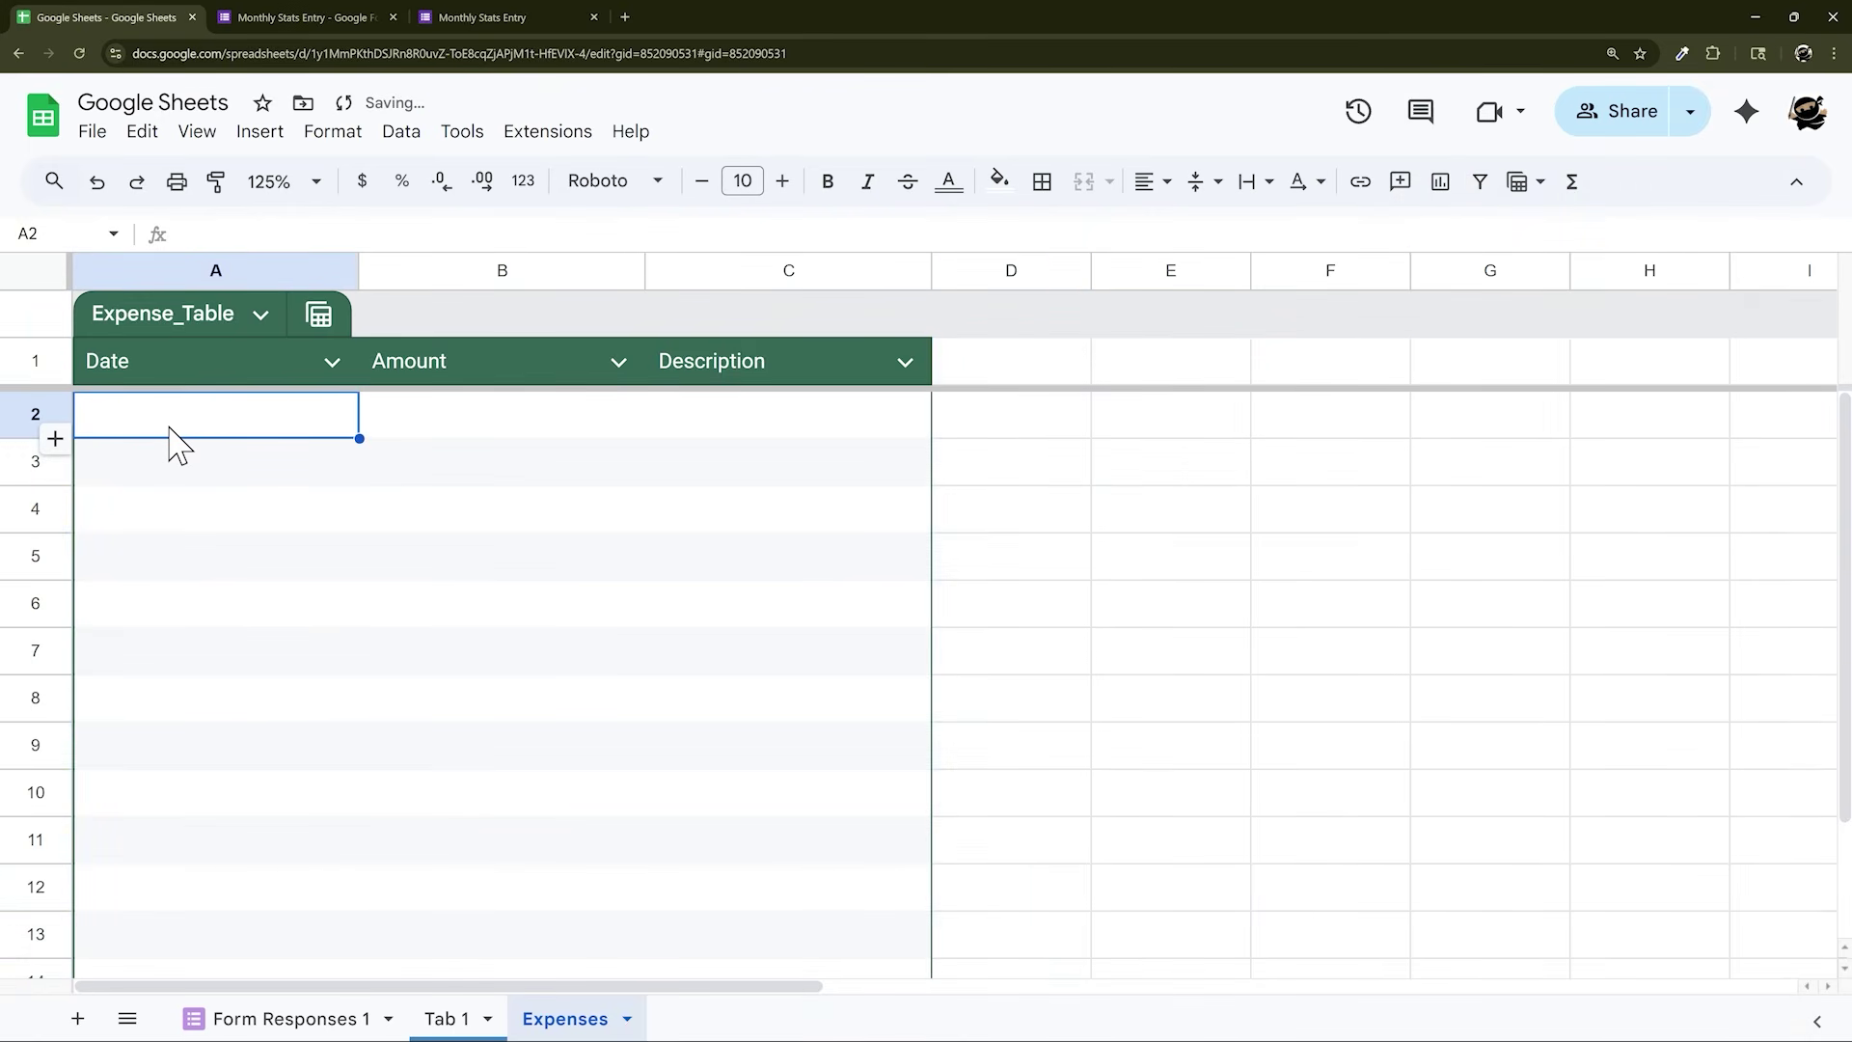
text(1/1/2024)
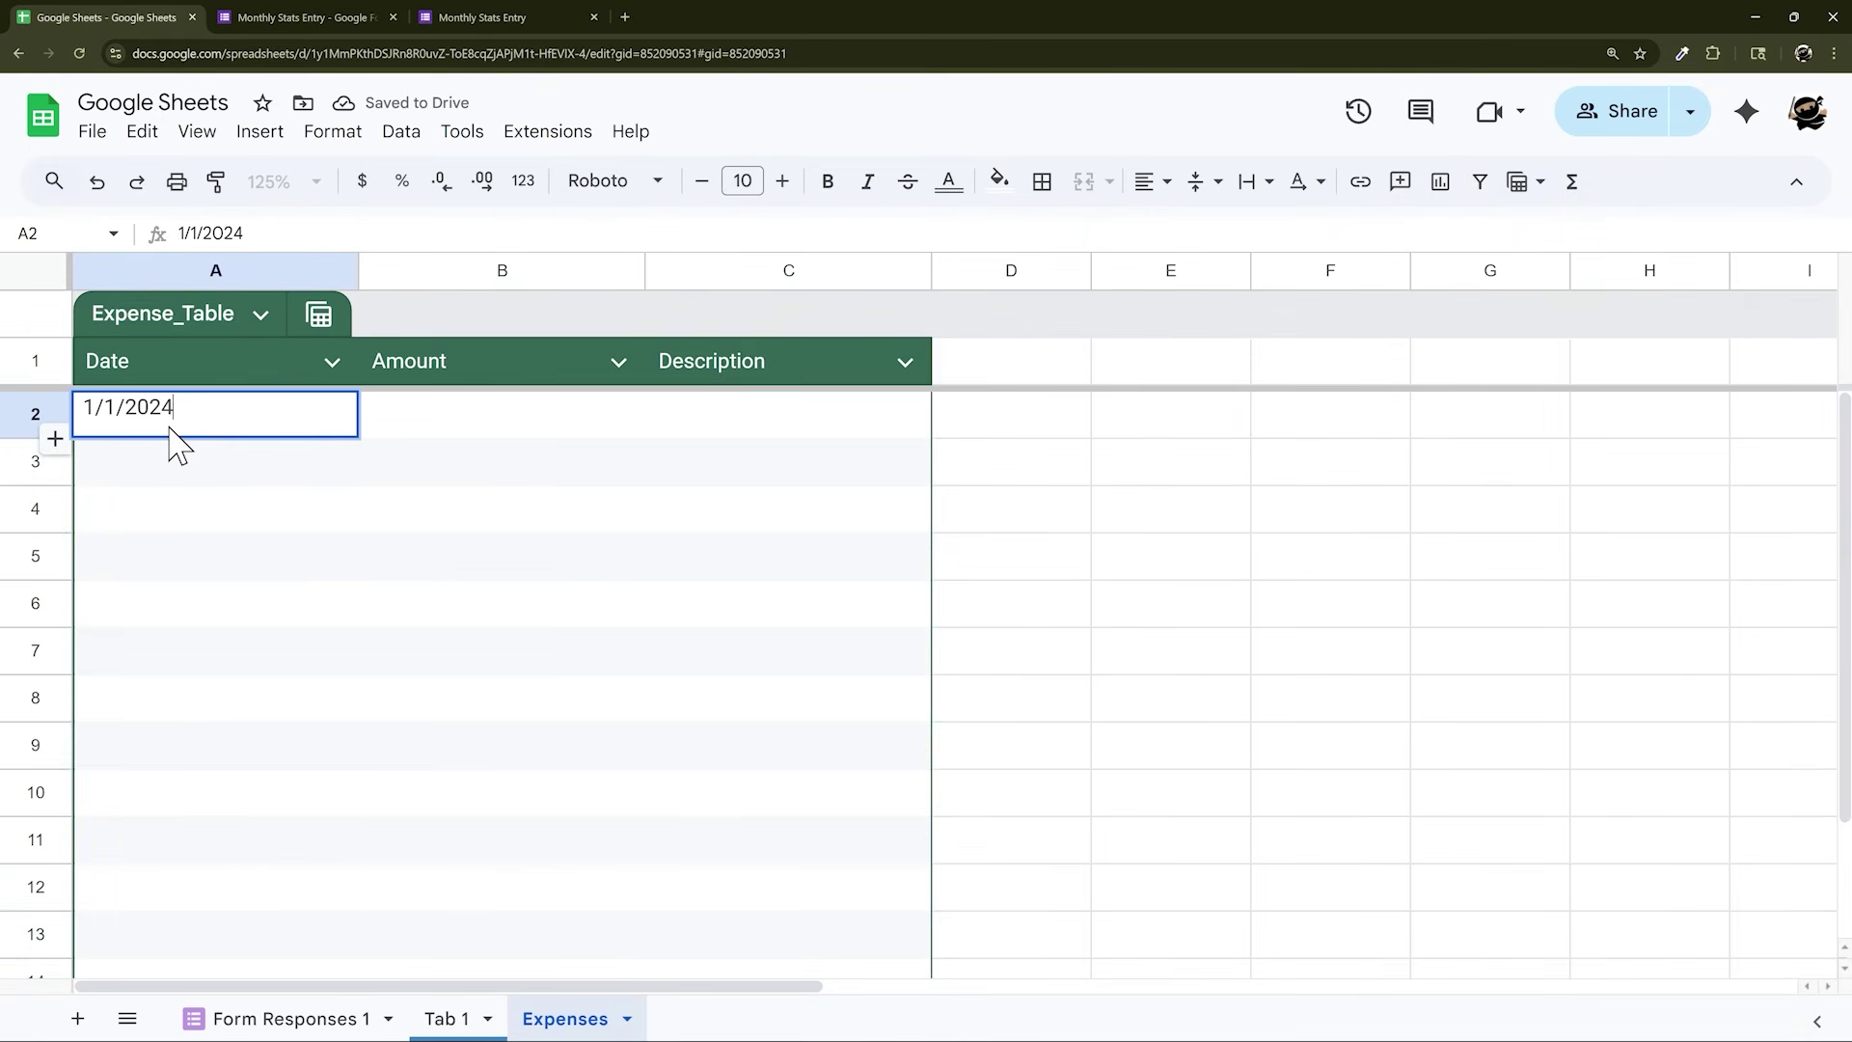
key(Return)
key(Up)
key(ctrl+c)
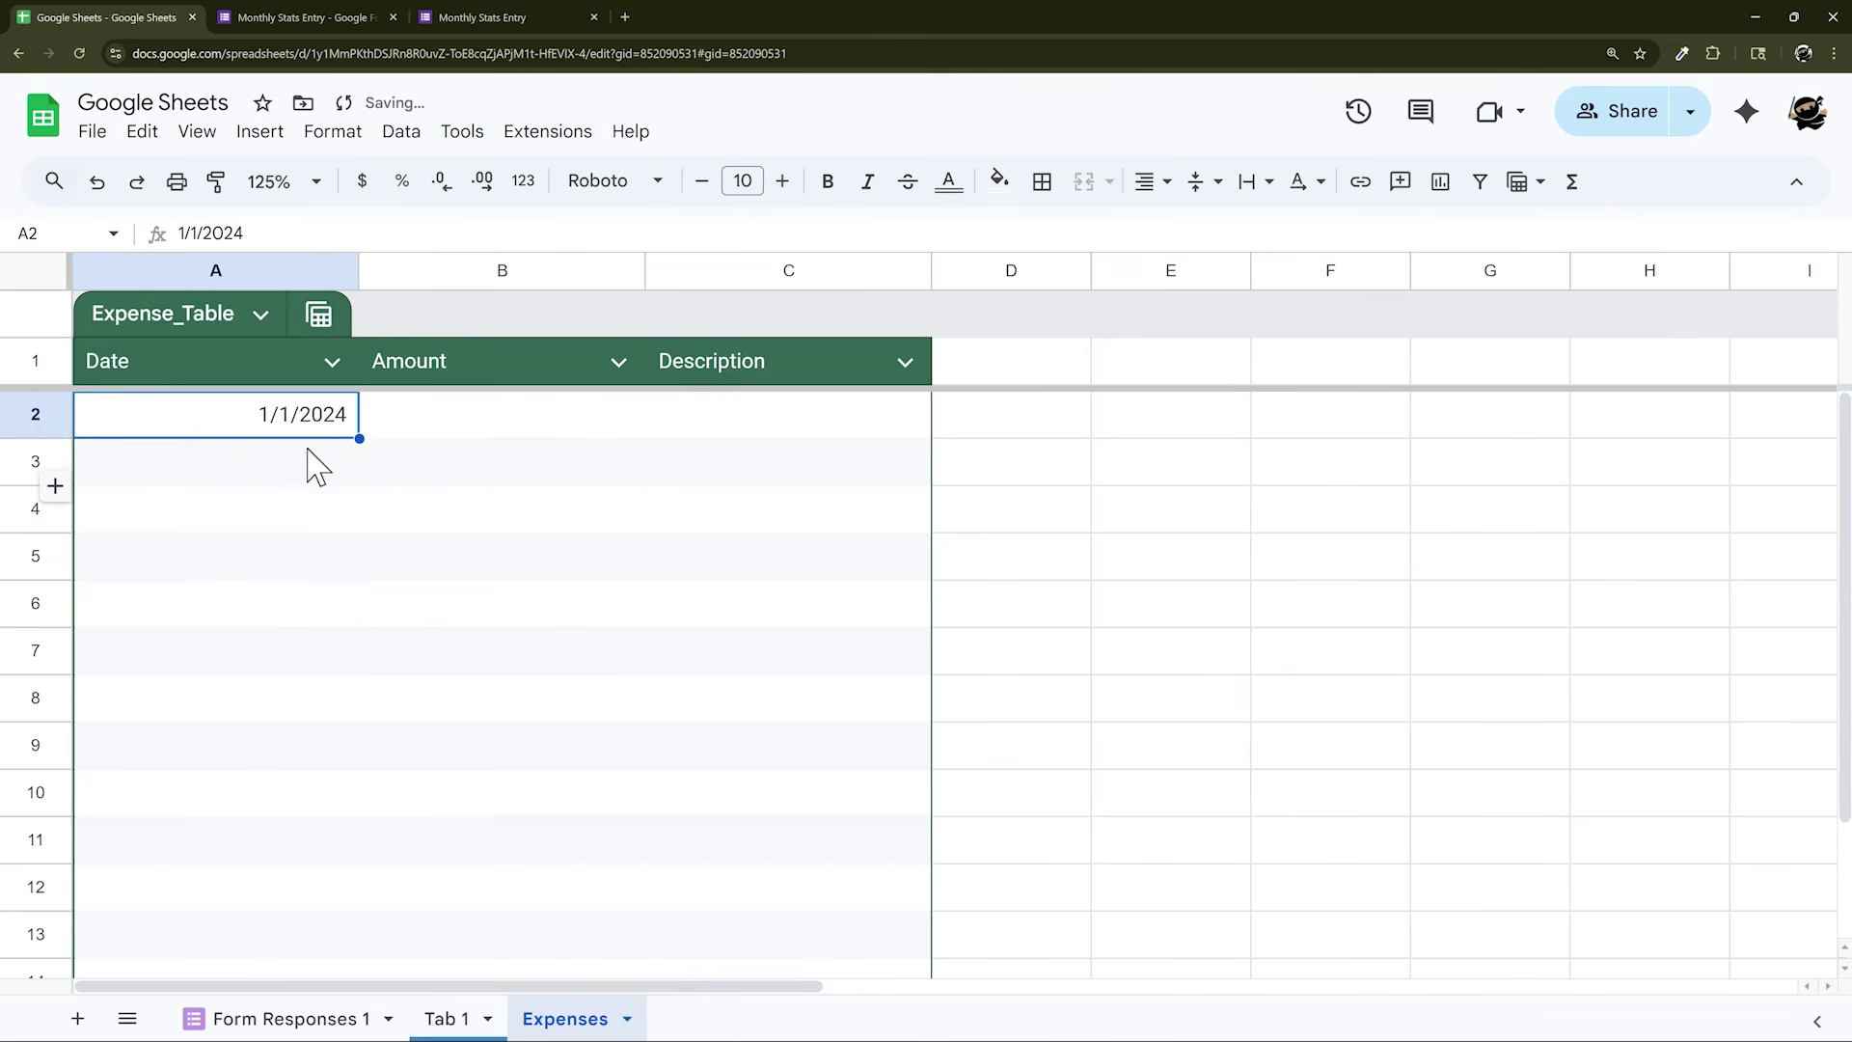
key(Down)
key(ctrl+v)
key(Down)
key(ctrl+v)
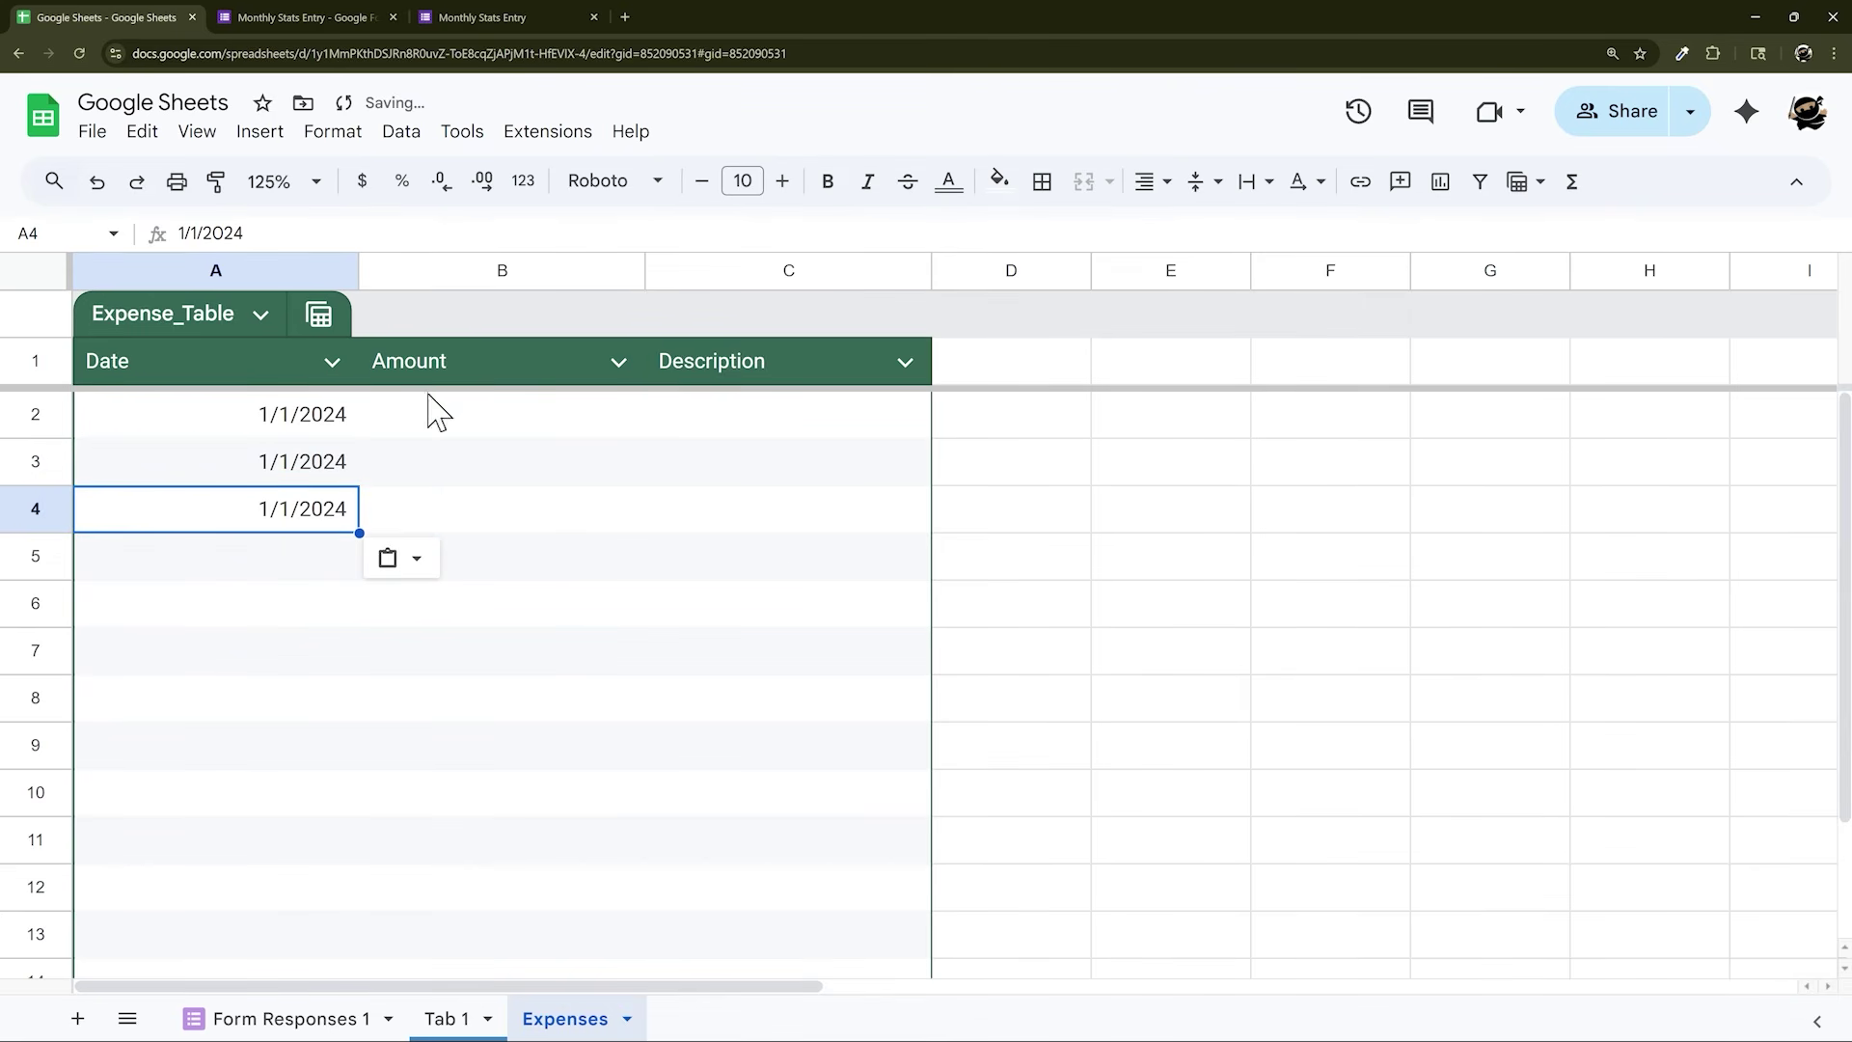
Review the sales tables on Tab 1 and the Sales Amount values in C2:C4 of the form responses
click(498, 431)
key(ctrl+shift+Page_Up)
key(ctrl+shift+Page_Up)
key(ctrl+shift+Page_Down)
scroll(506, 506, up, 4)
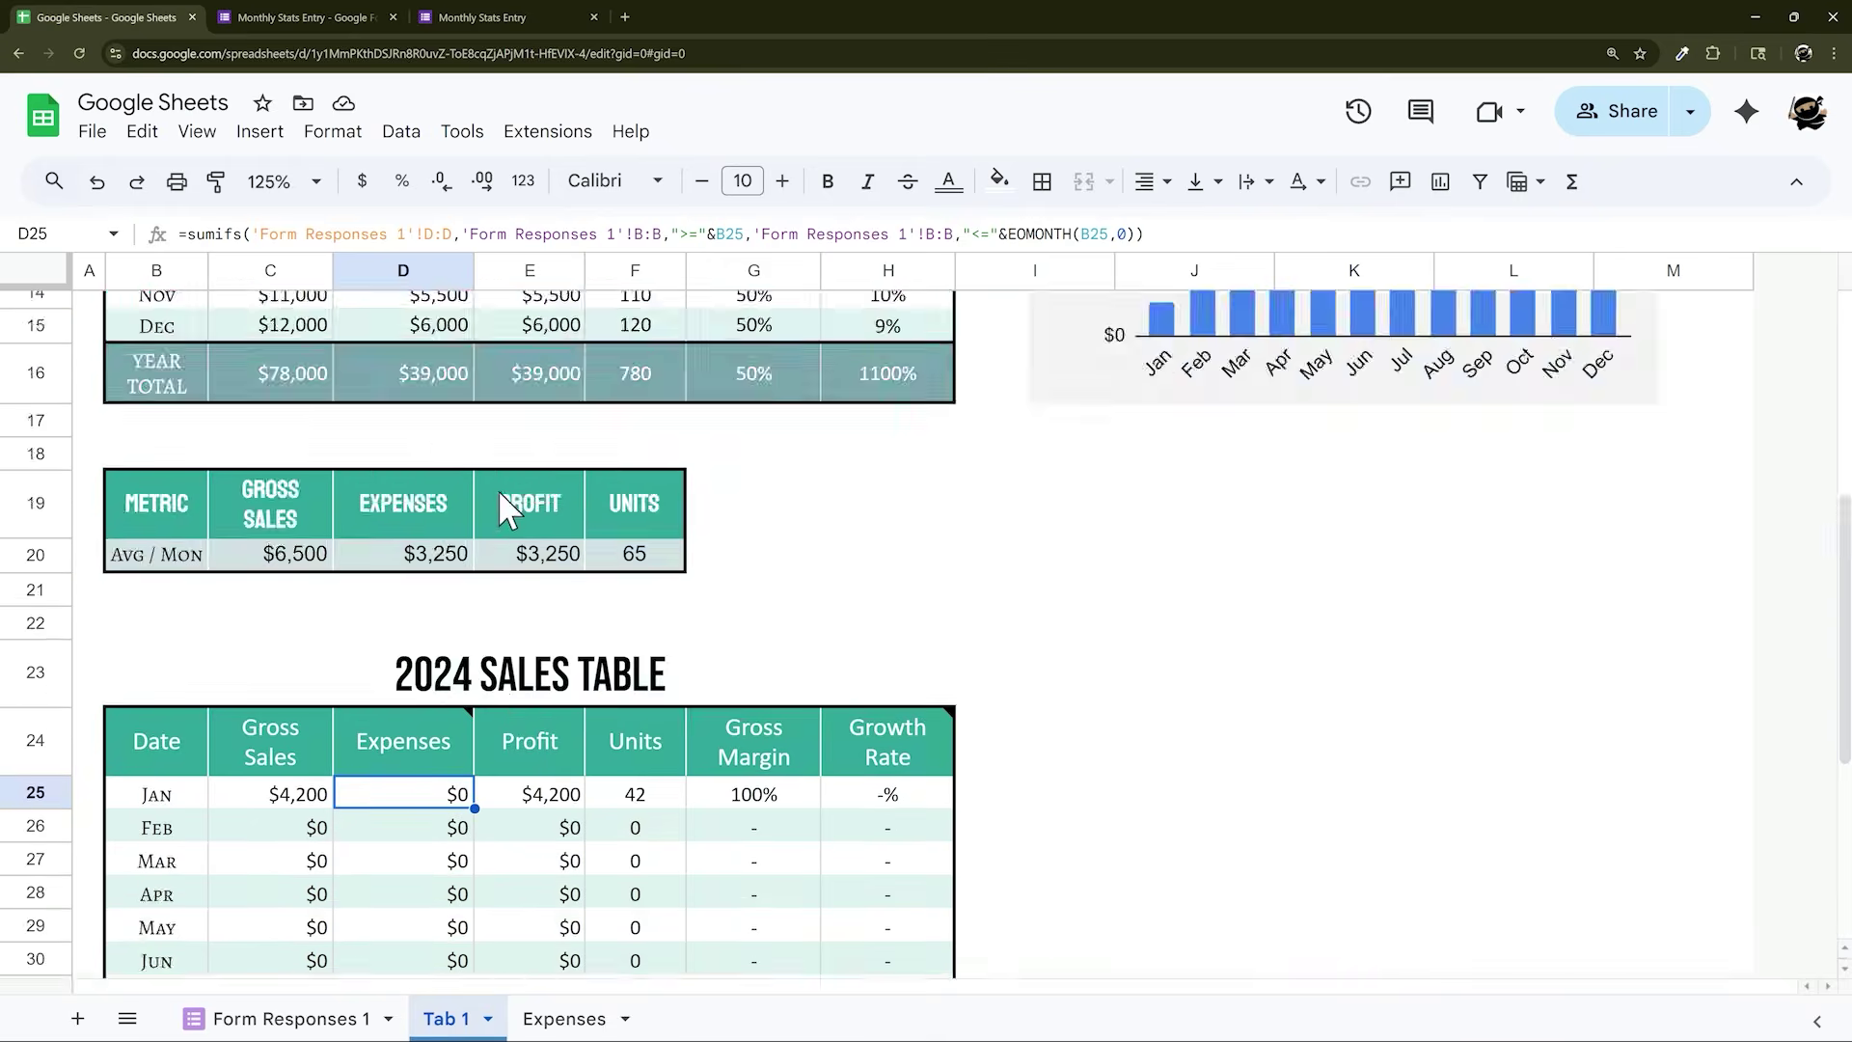
scroll(506, 507, up, 4)
scroll(496, 500, down, 6)
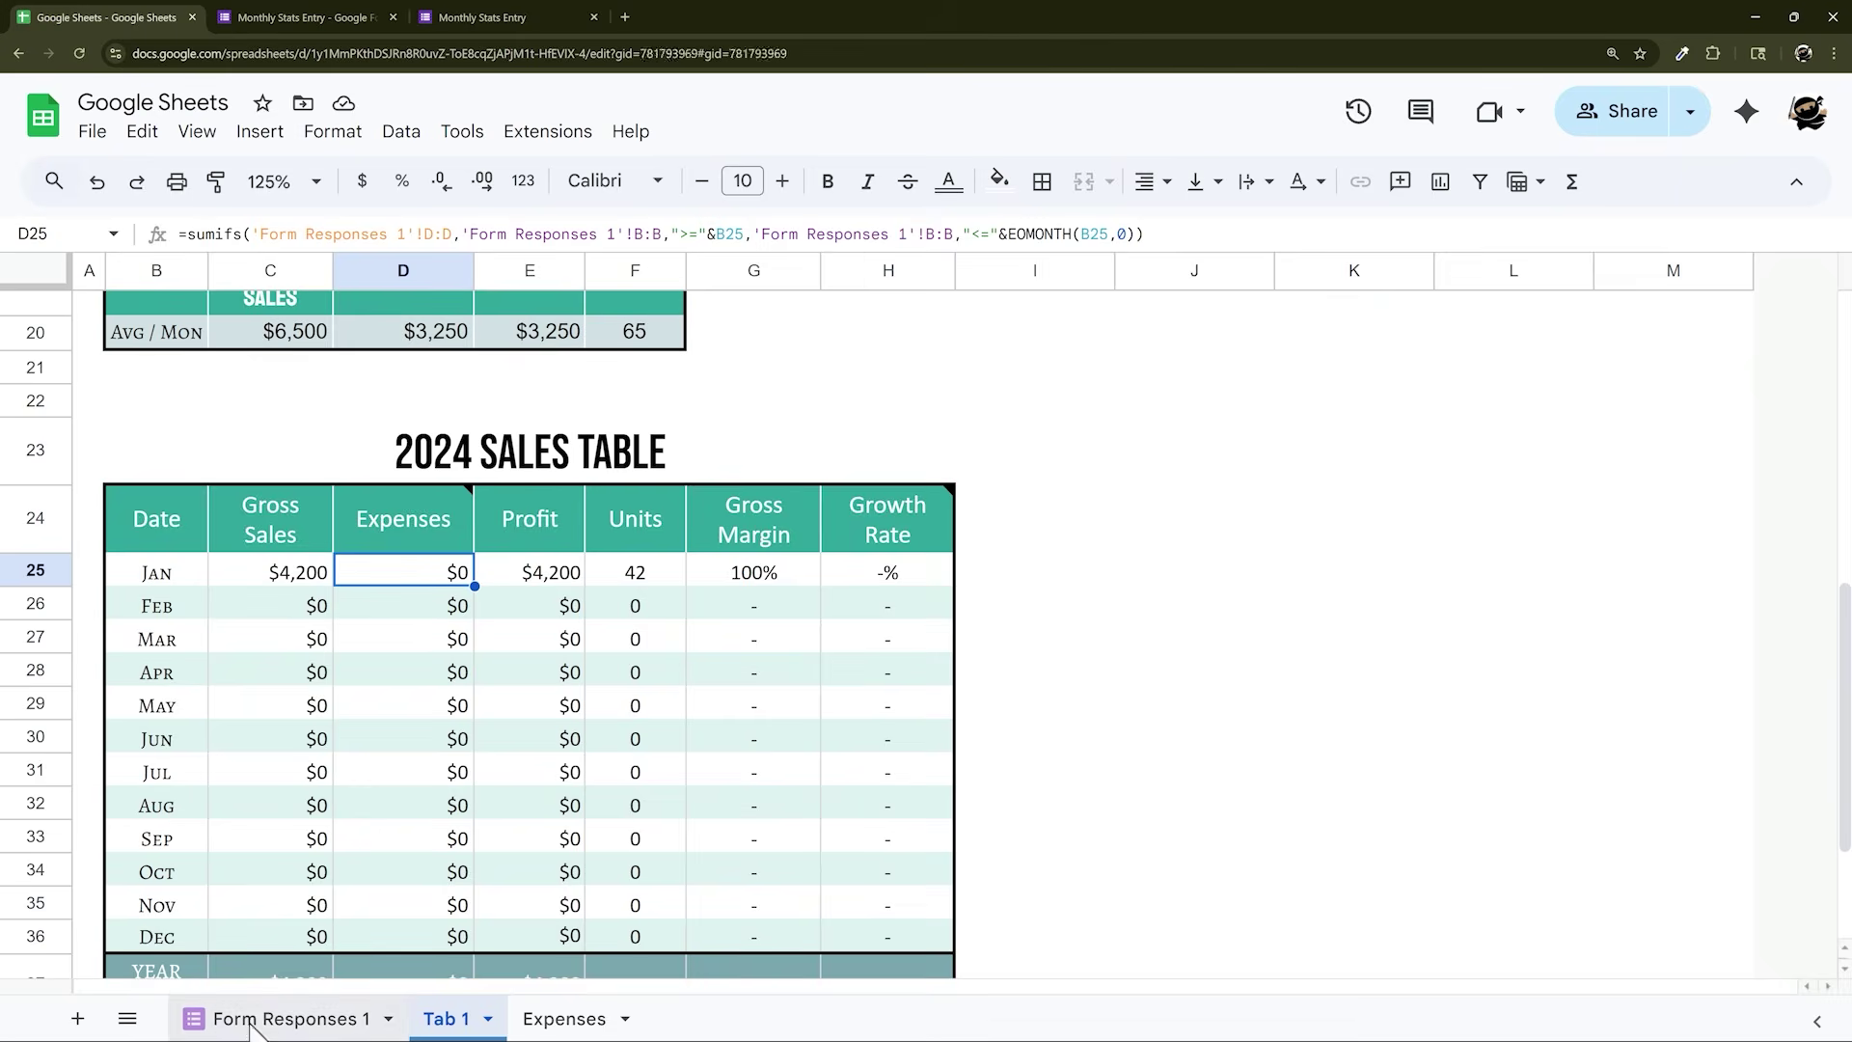
click(253, 1021)
drag(560, 351, 558, 415)
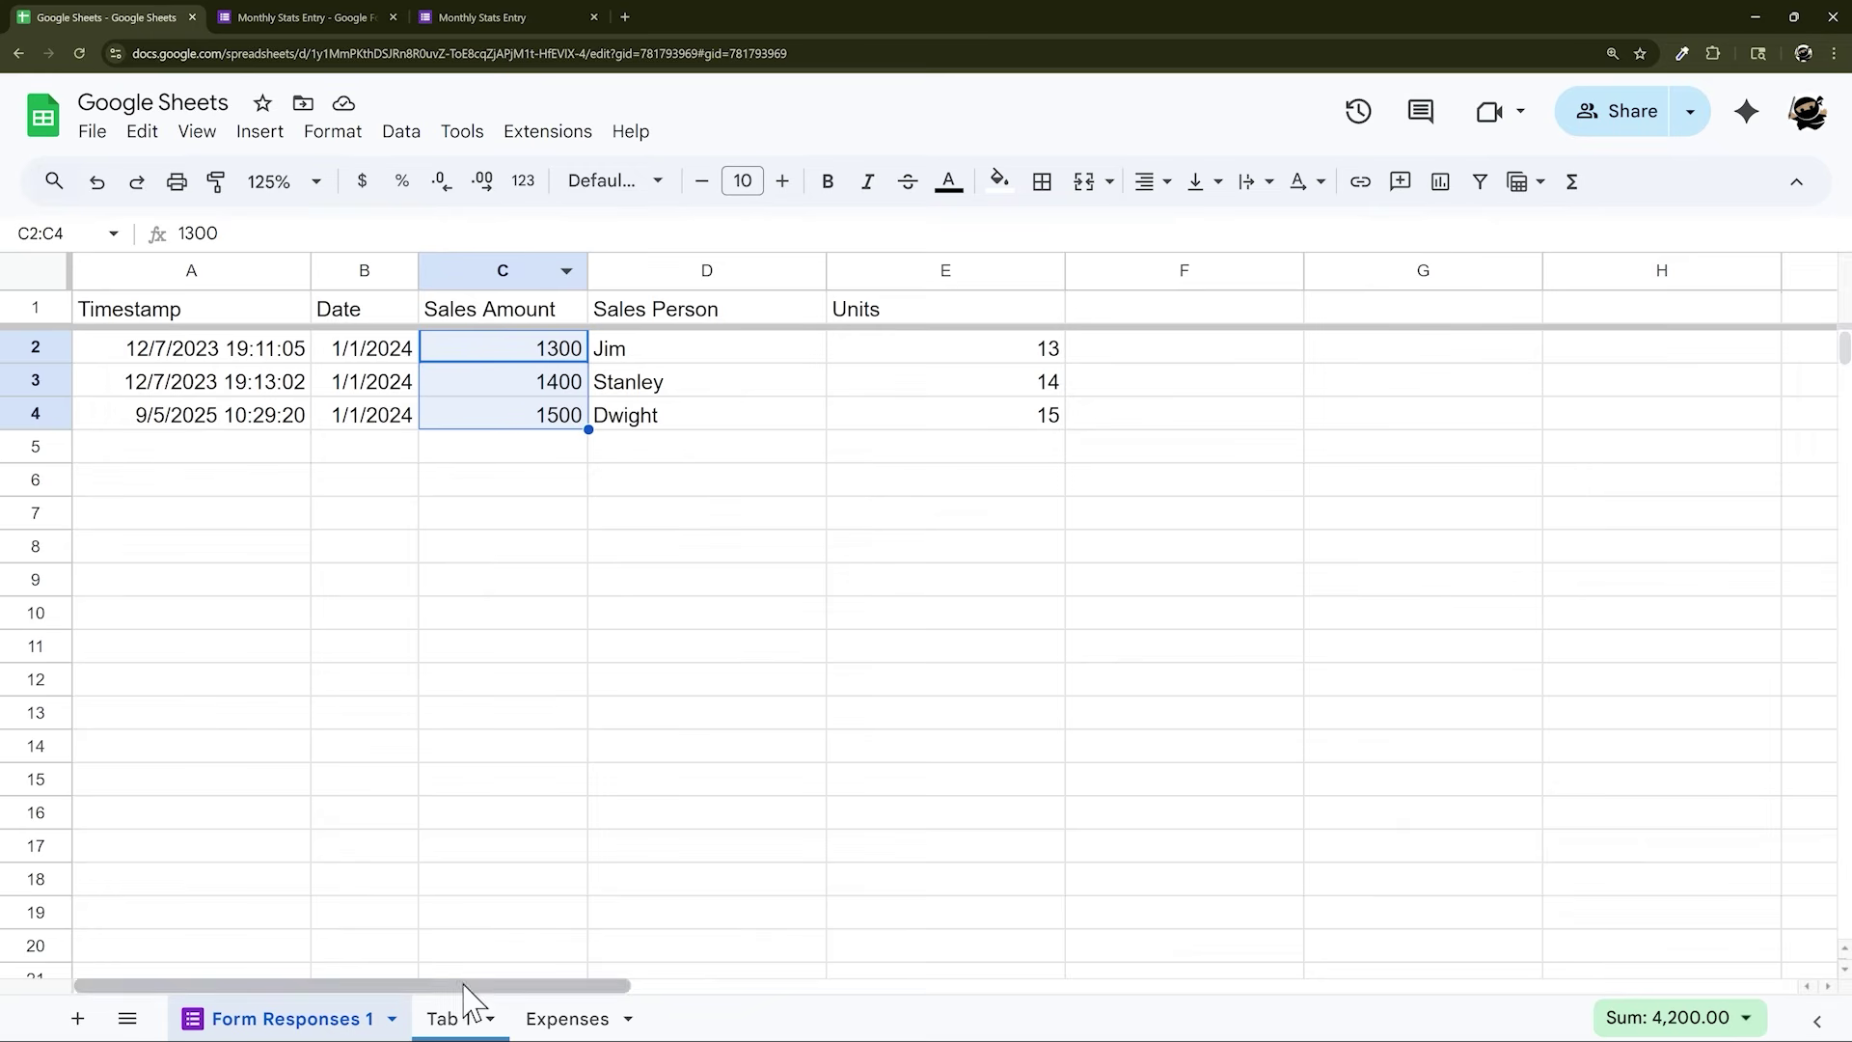
Enter 650, 700 and 750 in Amount cells B2 to B4 of Expense_Table
click(552, 1022)
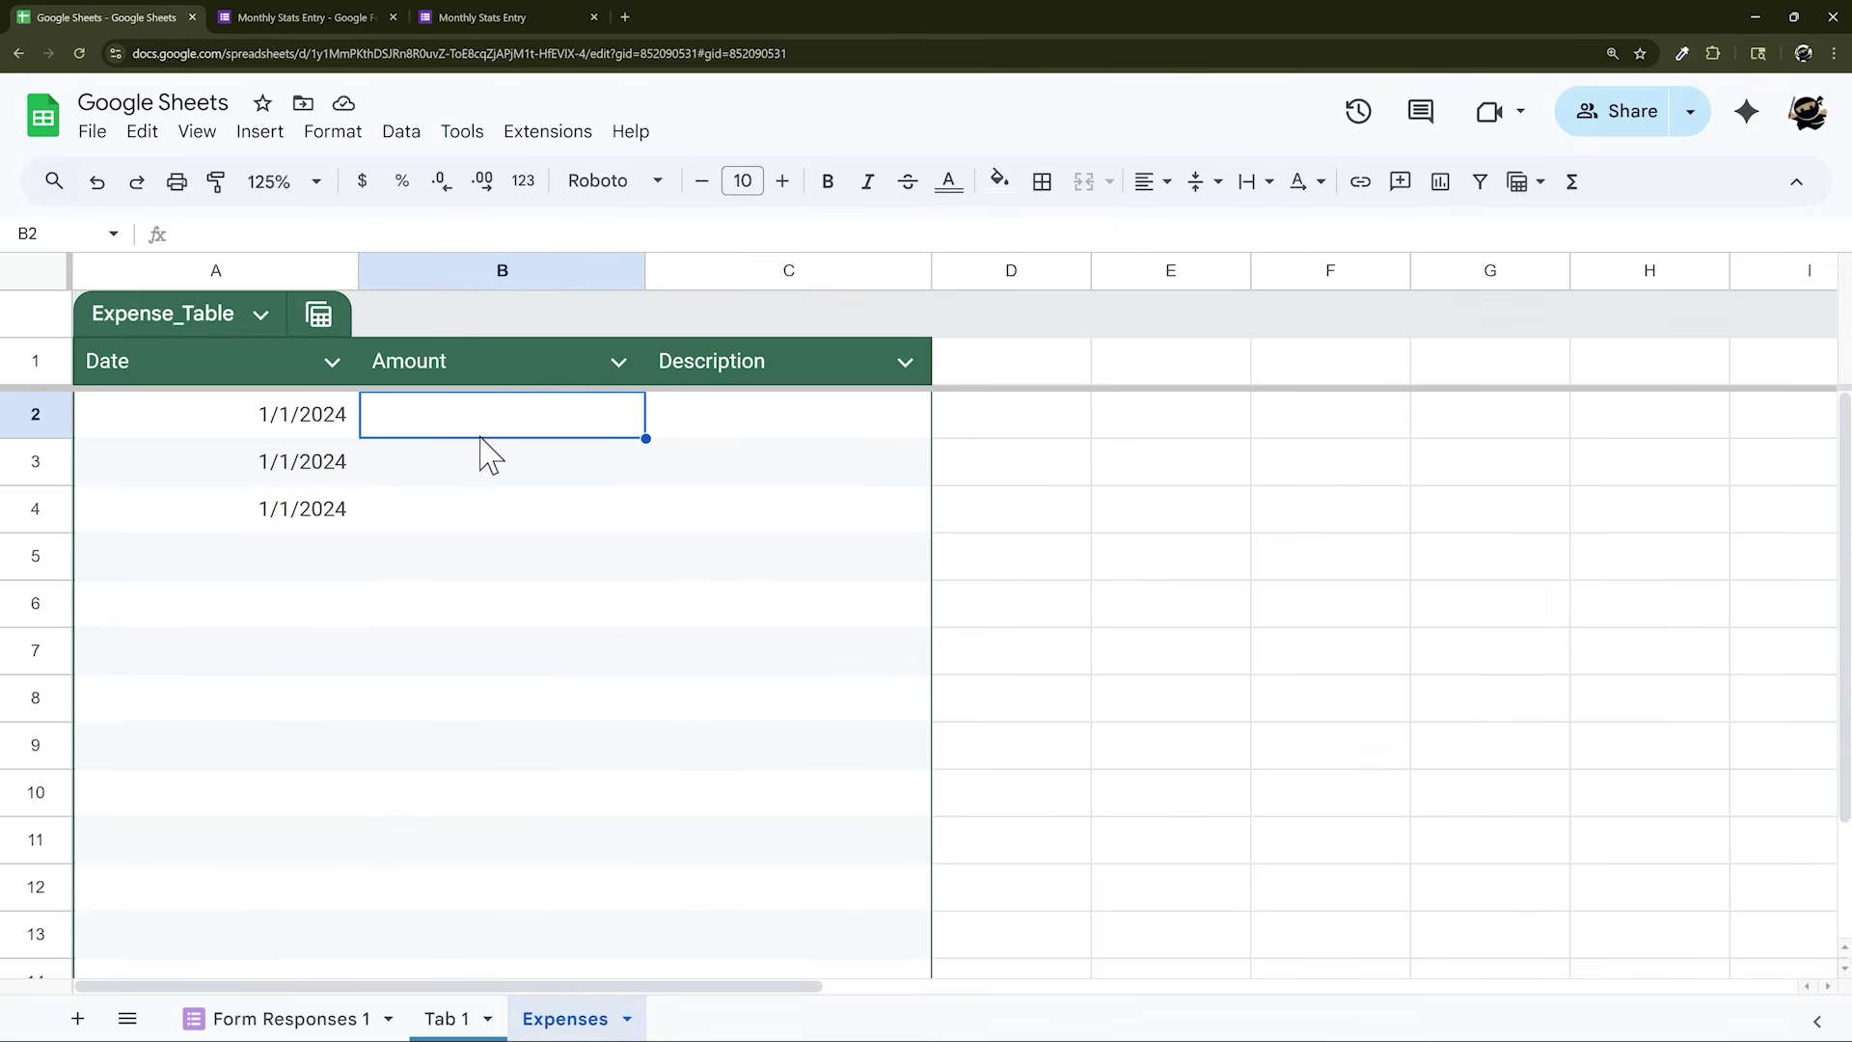
text(650)
key(Return)
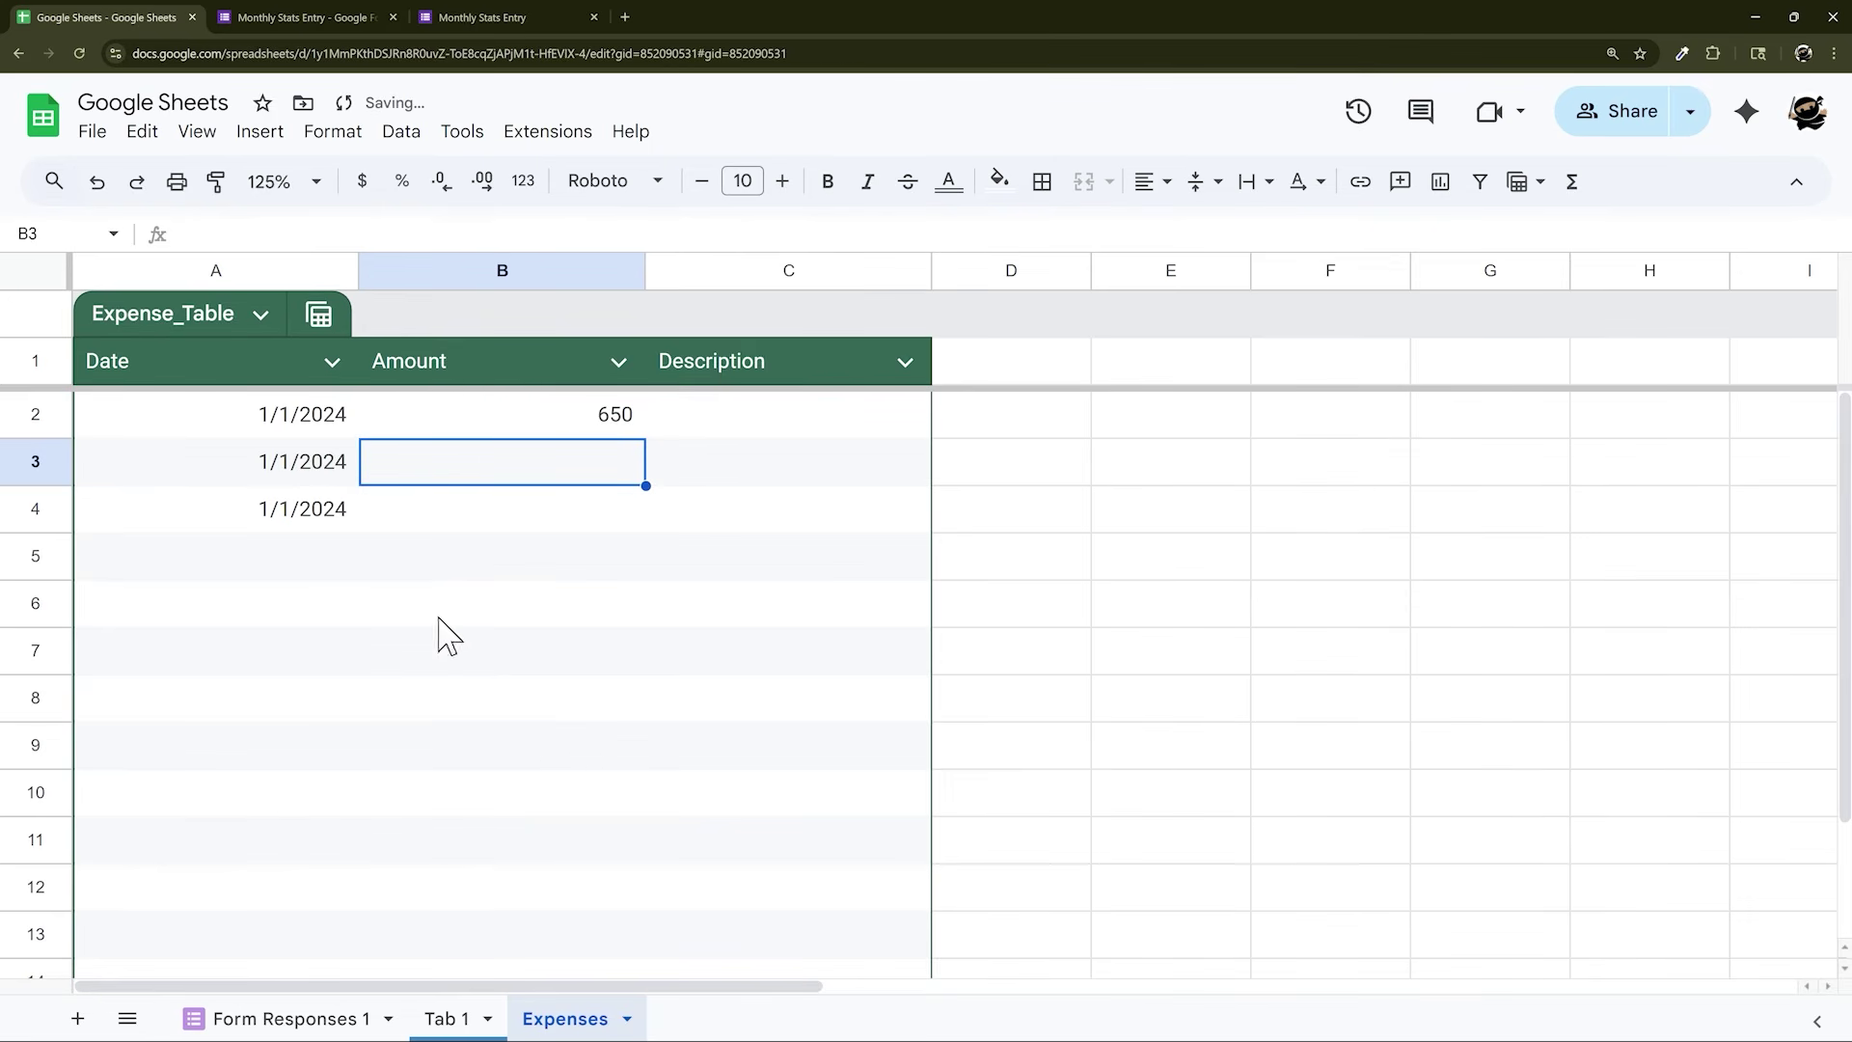
click(295, 1019)
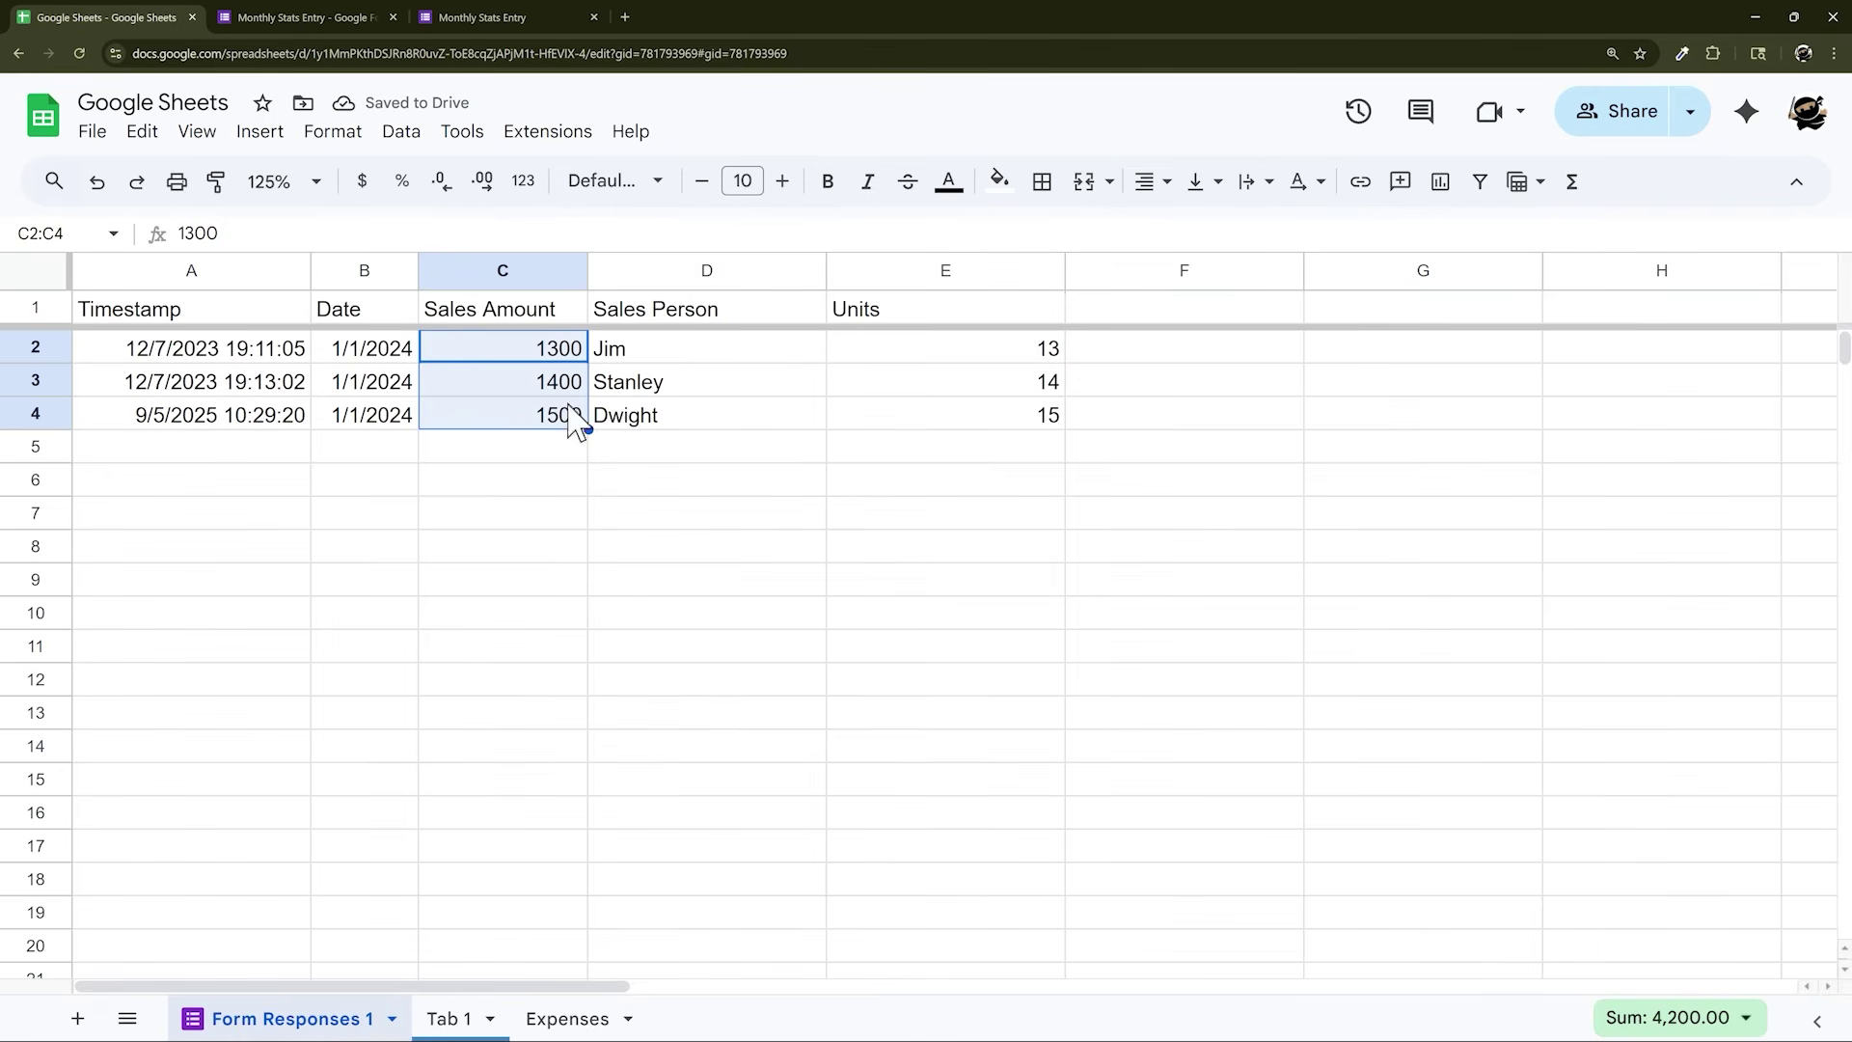
click(571, 1019)
text(700)
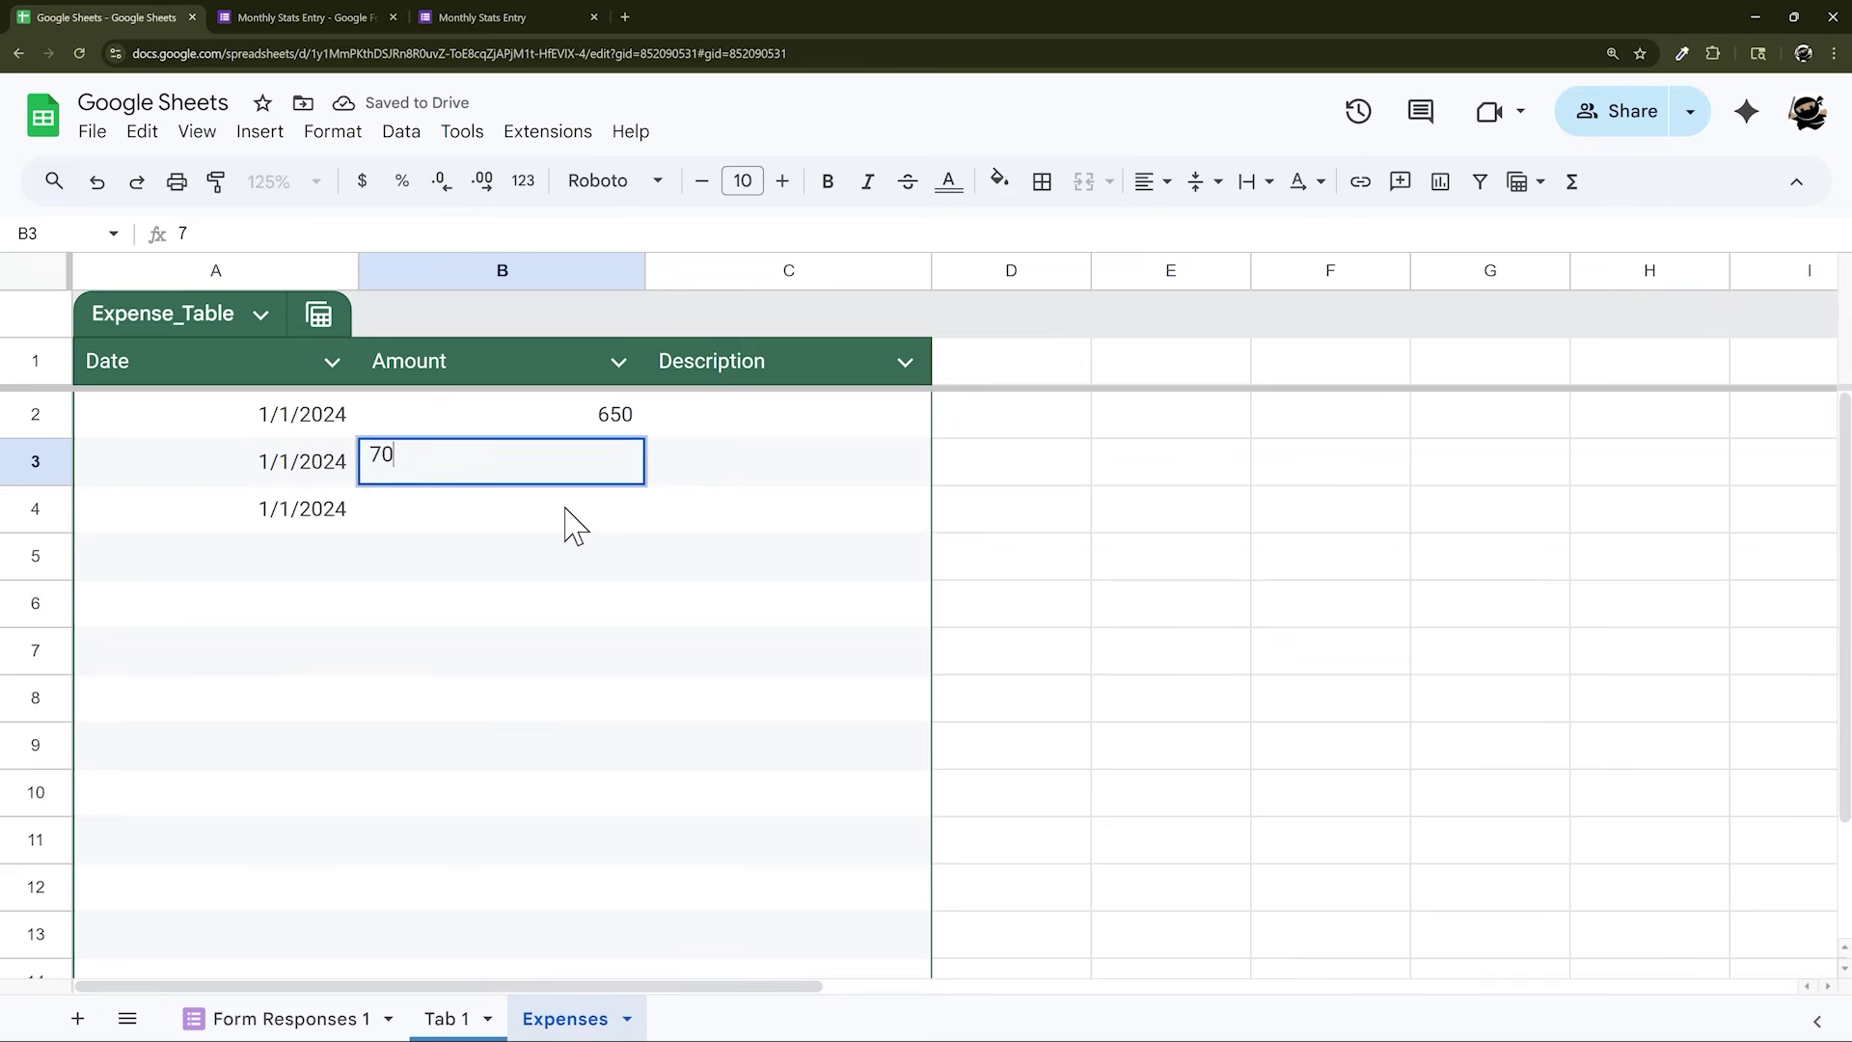
key(Return)
text(750)
key(Return)
Enter COGs as the Description of the first expense row
click(751, 434)
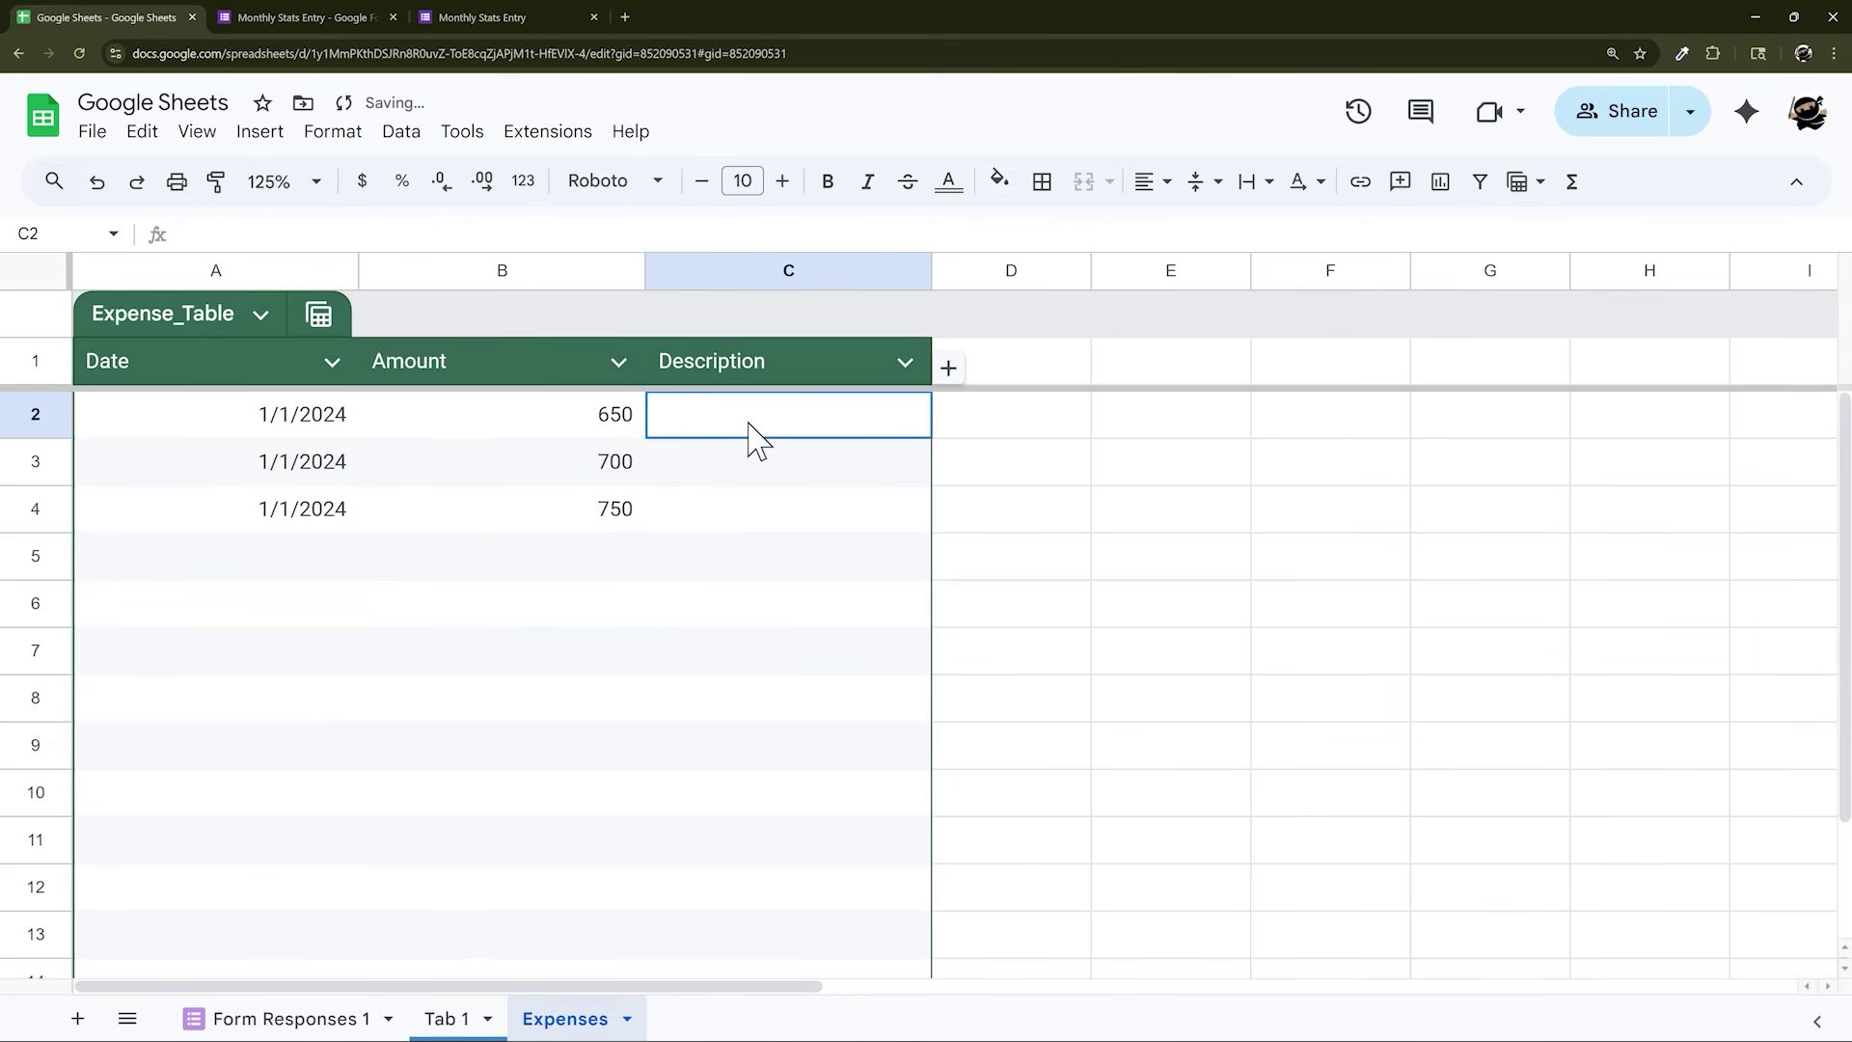
text(COGs)
key(Return)
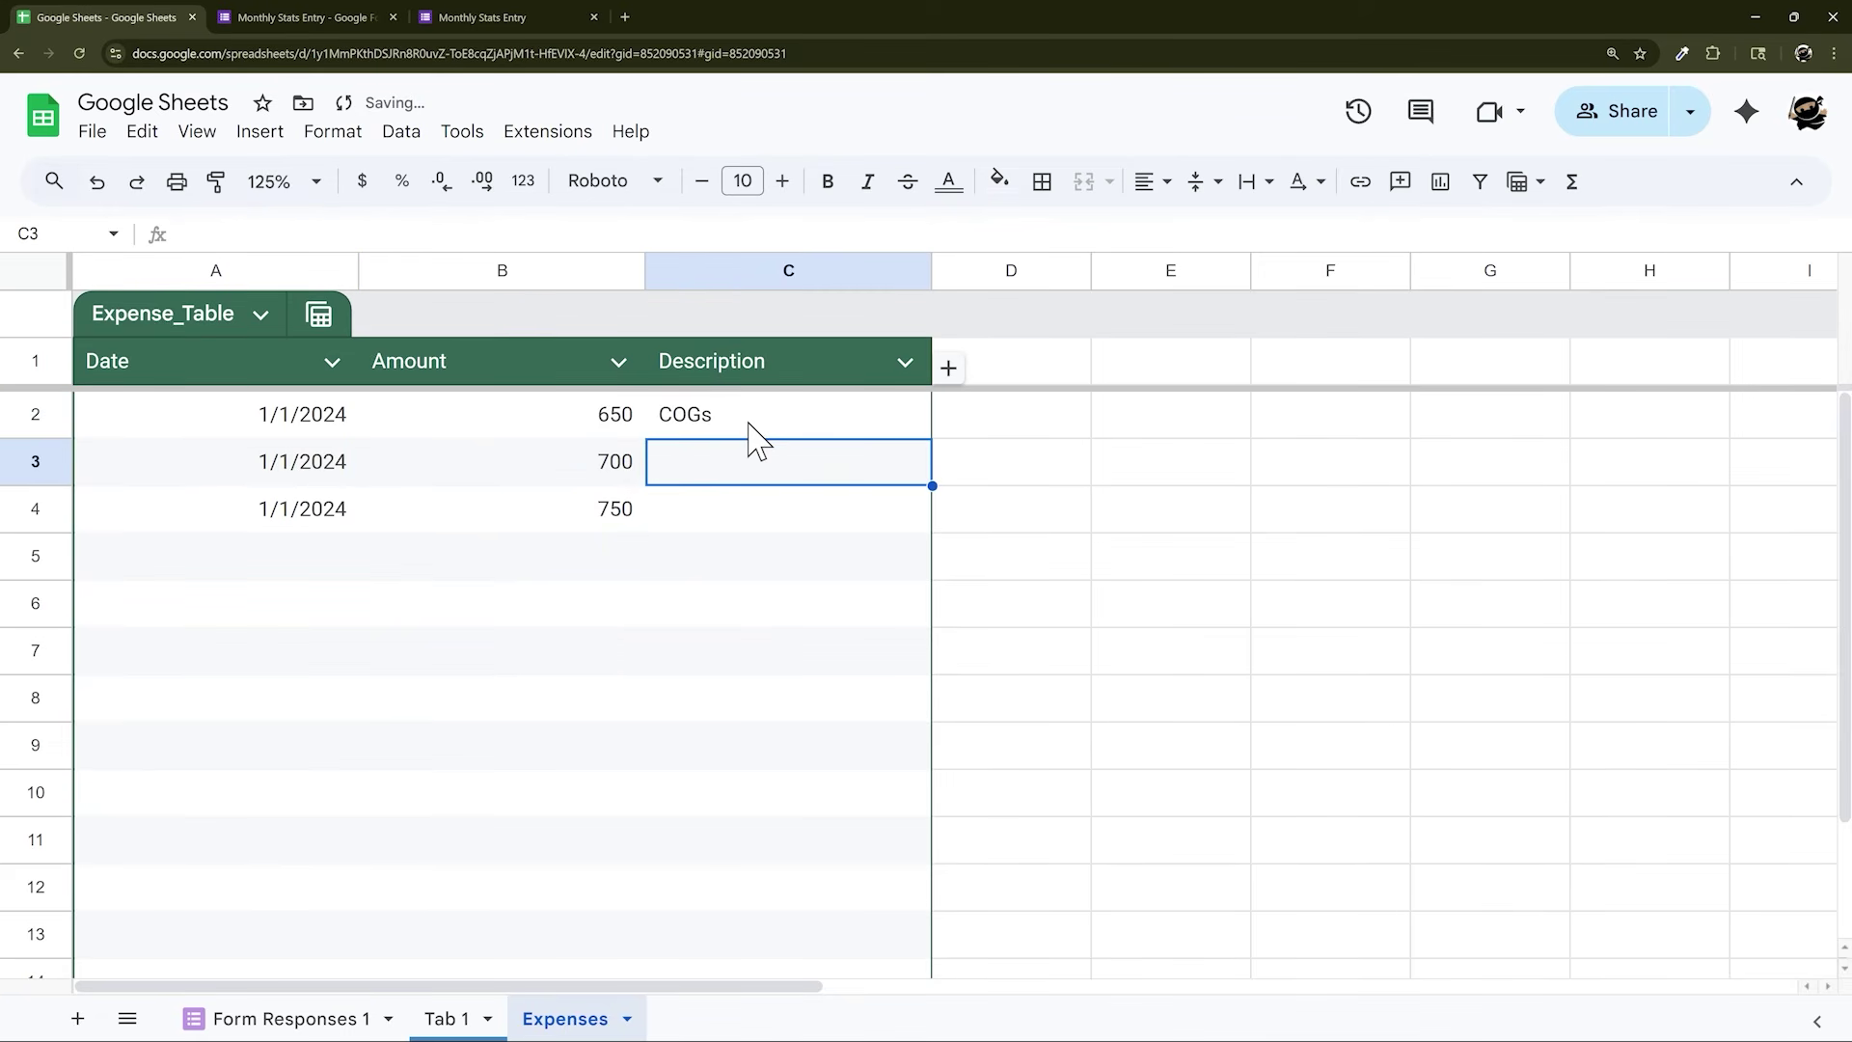
Insert a column before Description in Expense_Table and set its column type to Dropdown
right_click(774, 275)
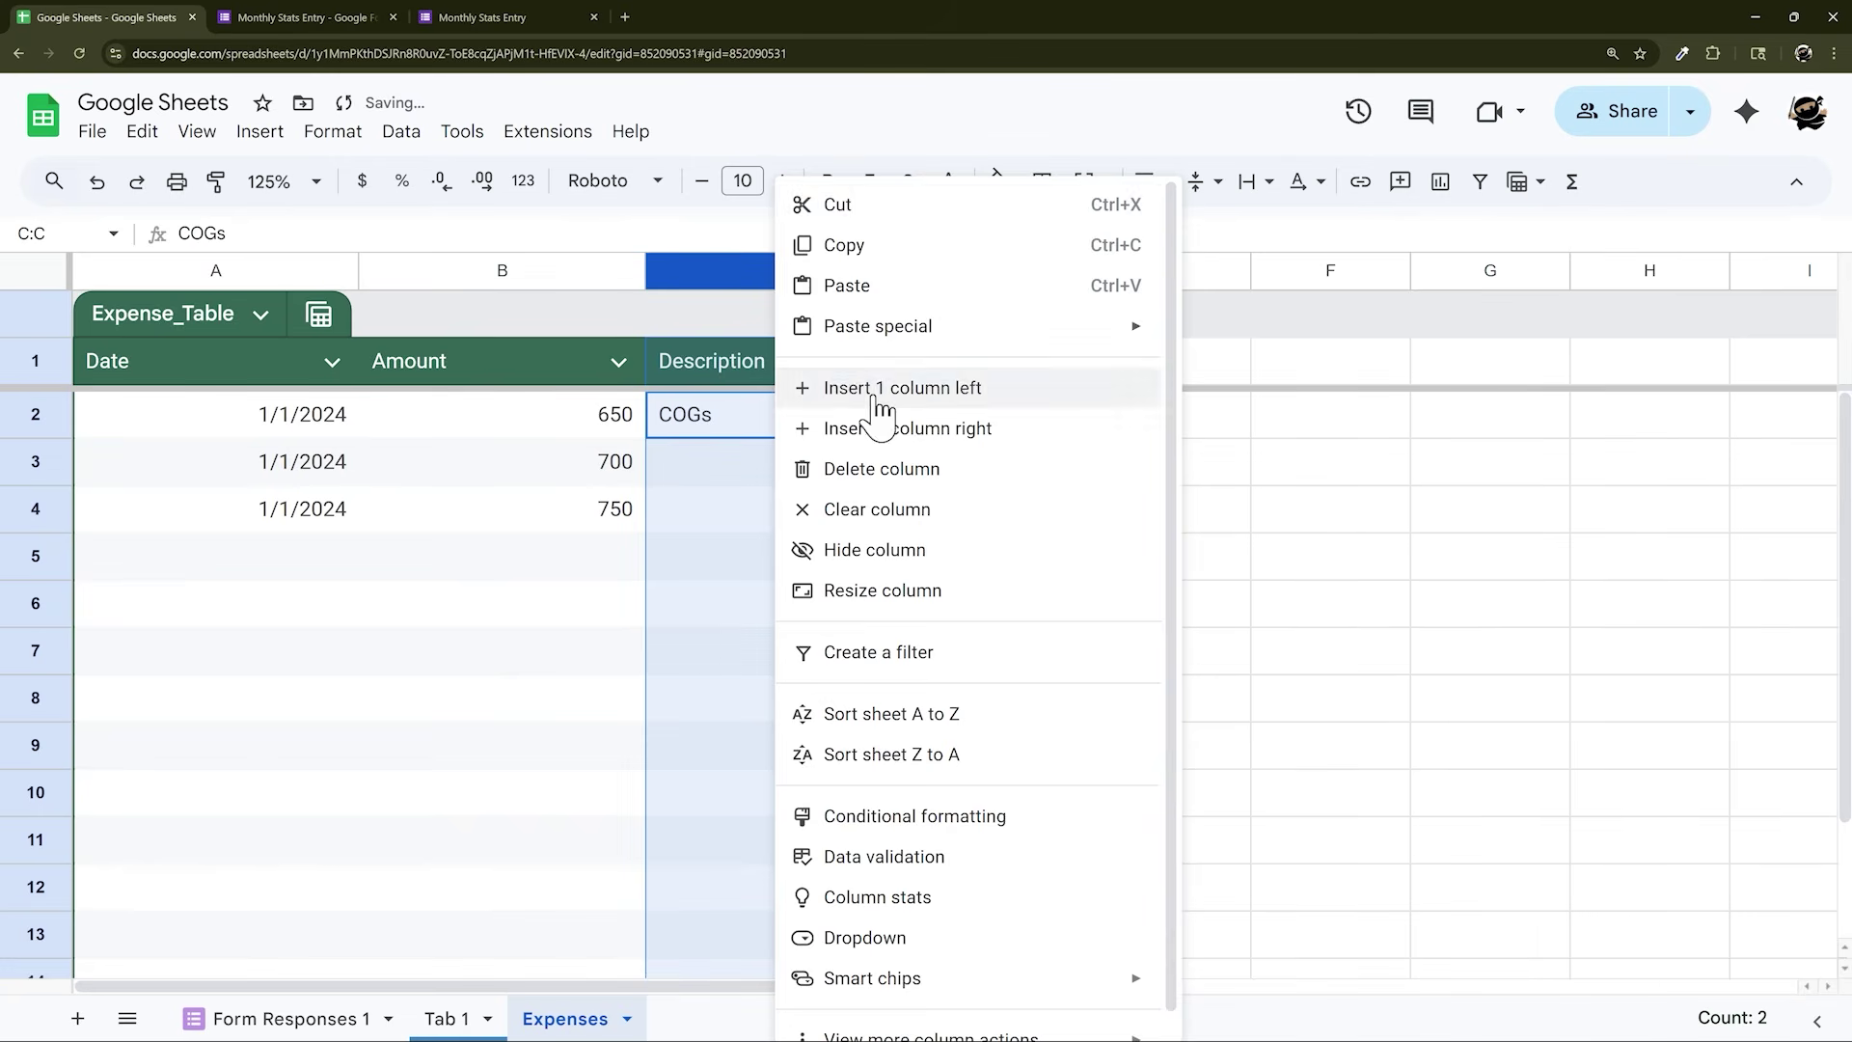
click(822, 387)
click(260, 314)
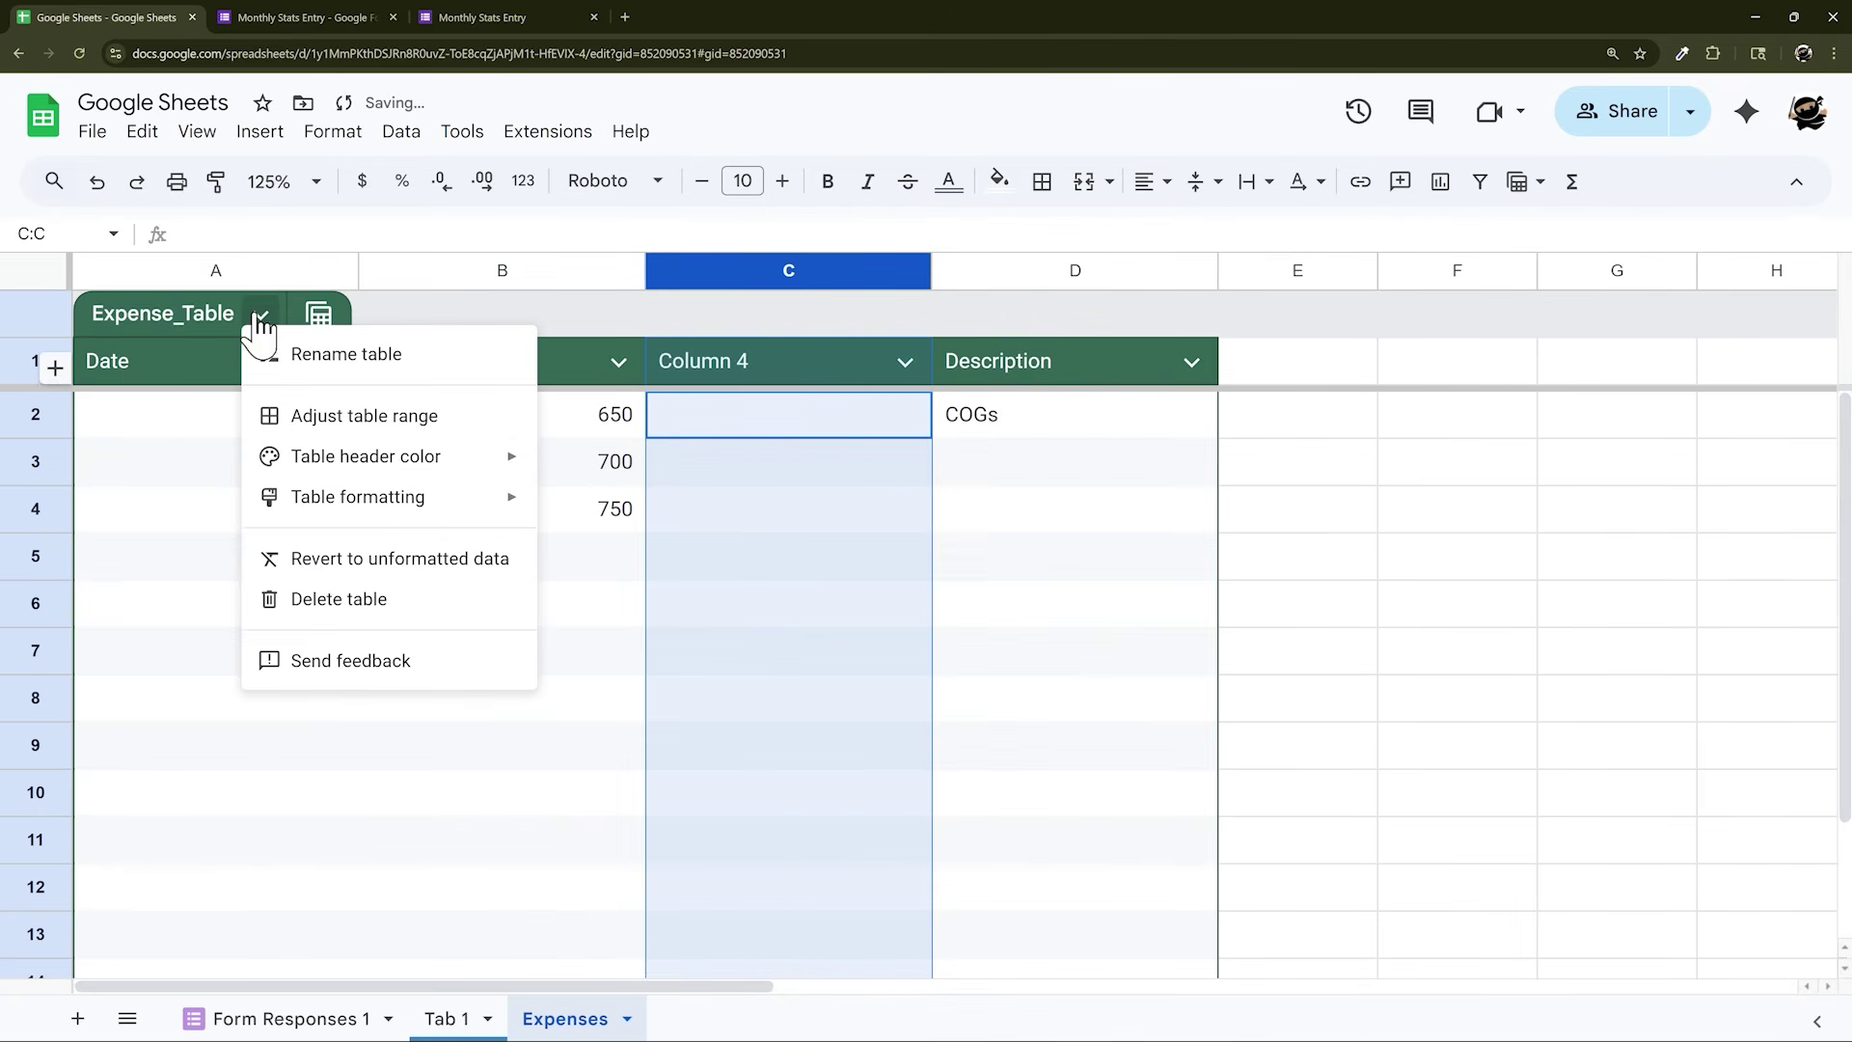
click(810, 559)
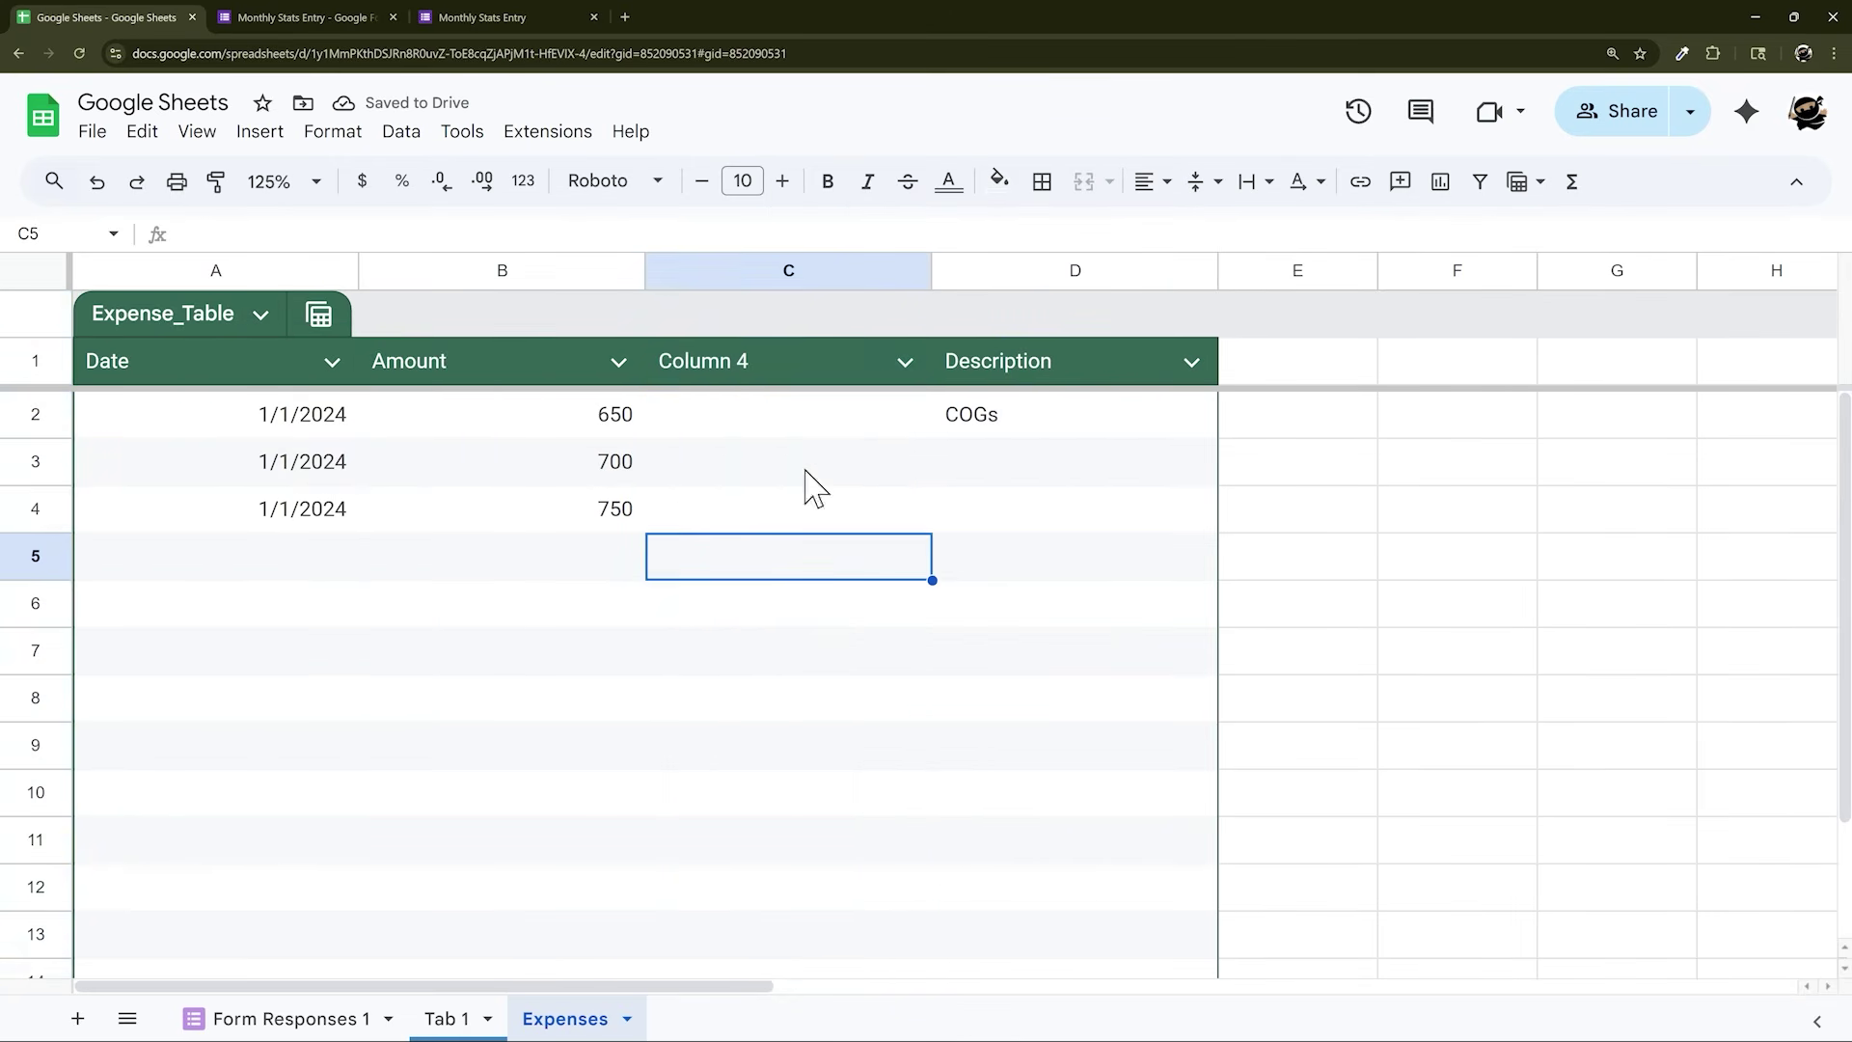
click(903, 363)
mouse_move(1098, 424)
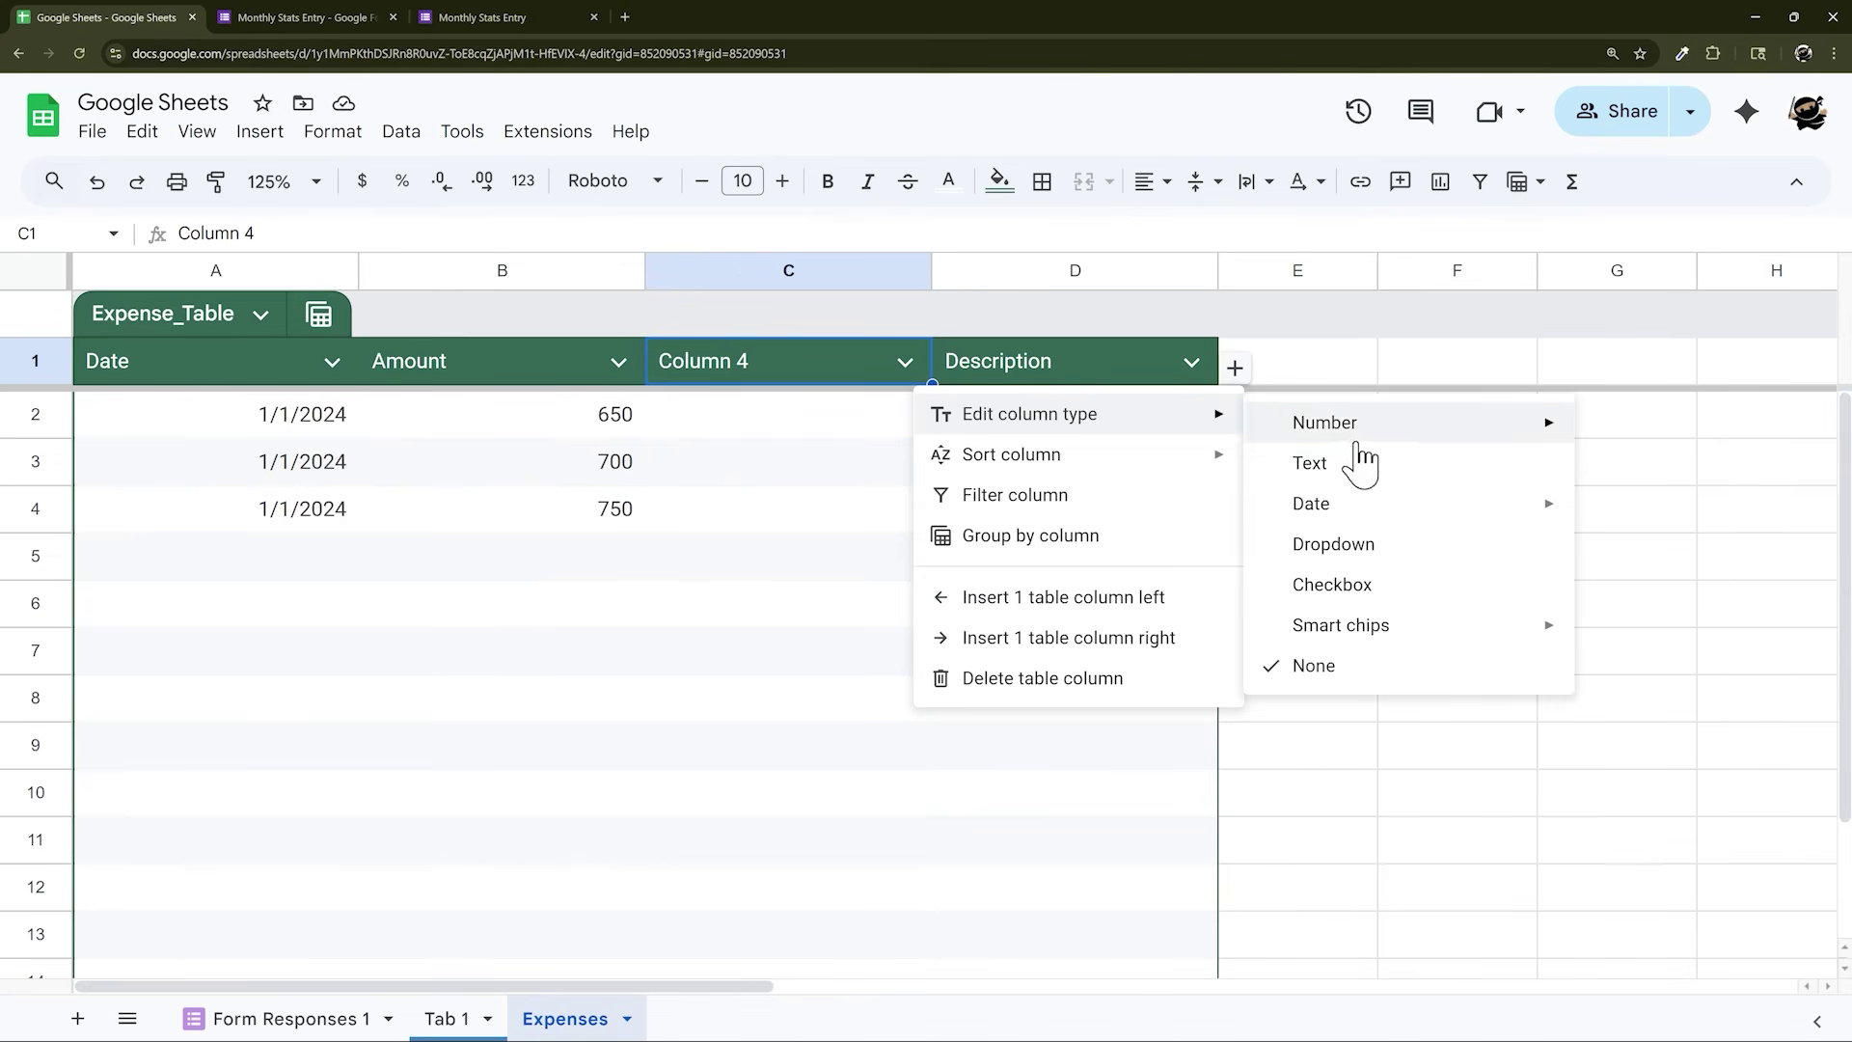
mouse_move(1374, 439)
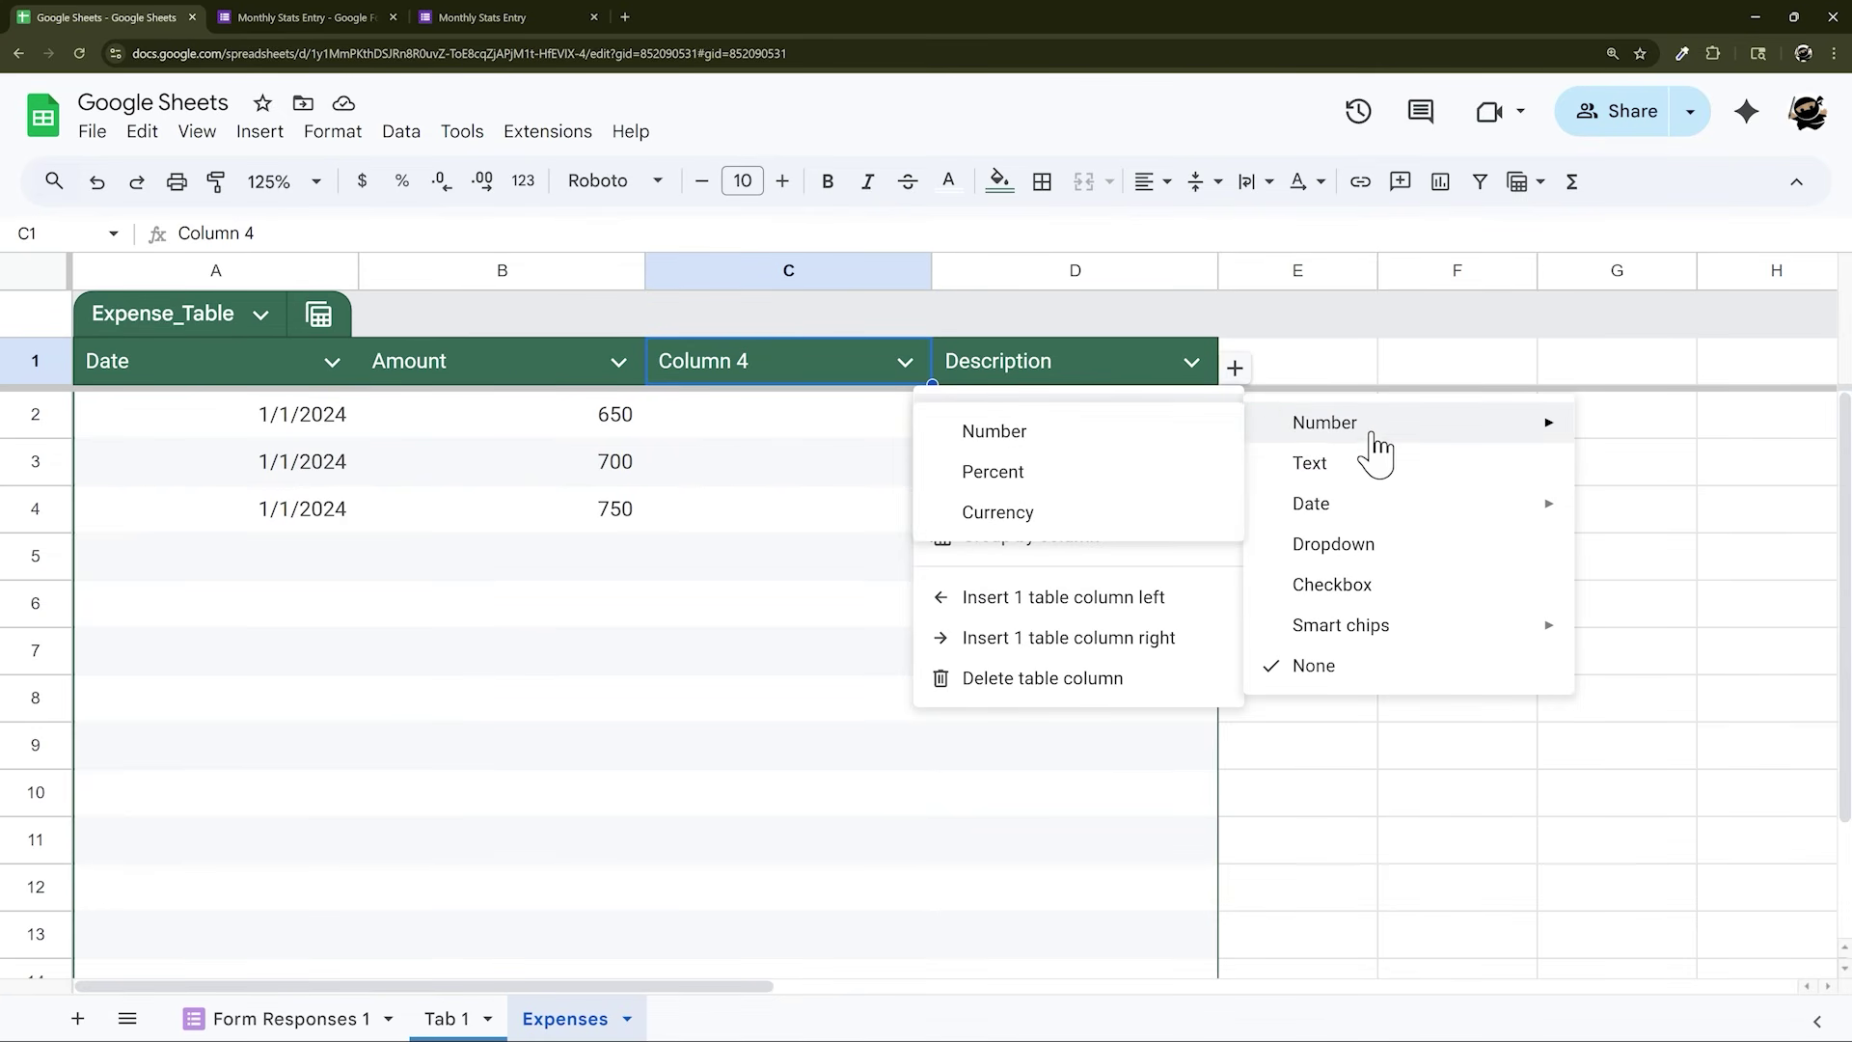
click(1377, 544)
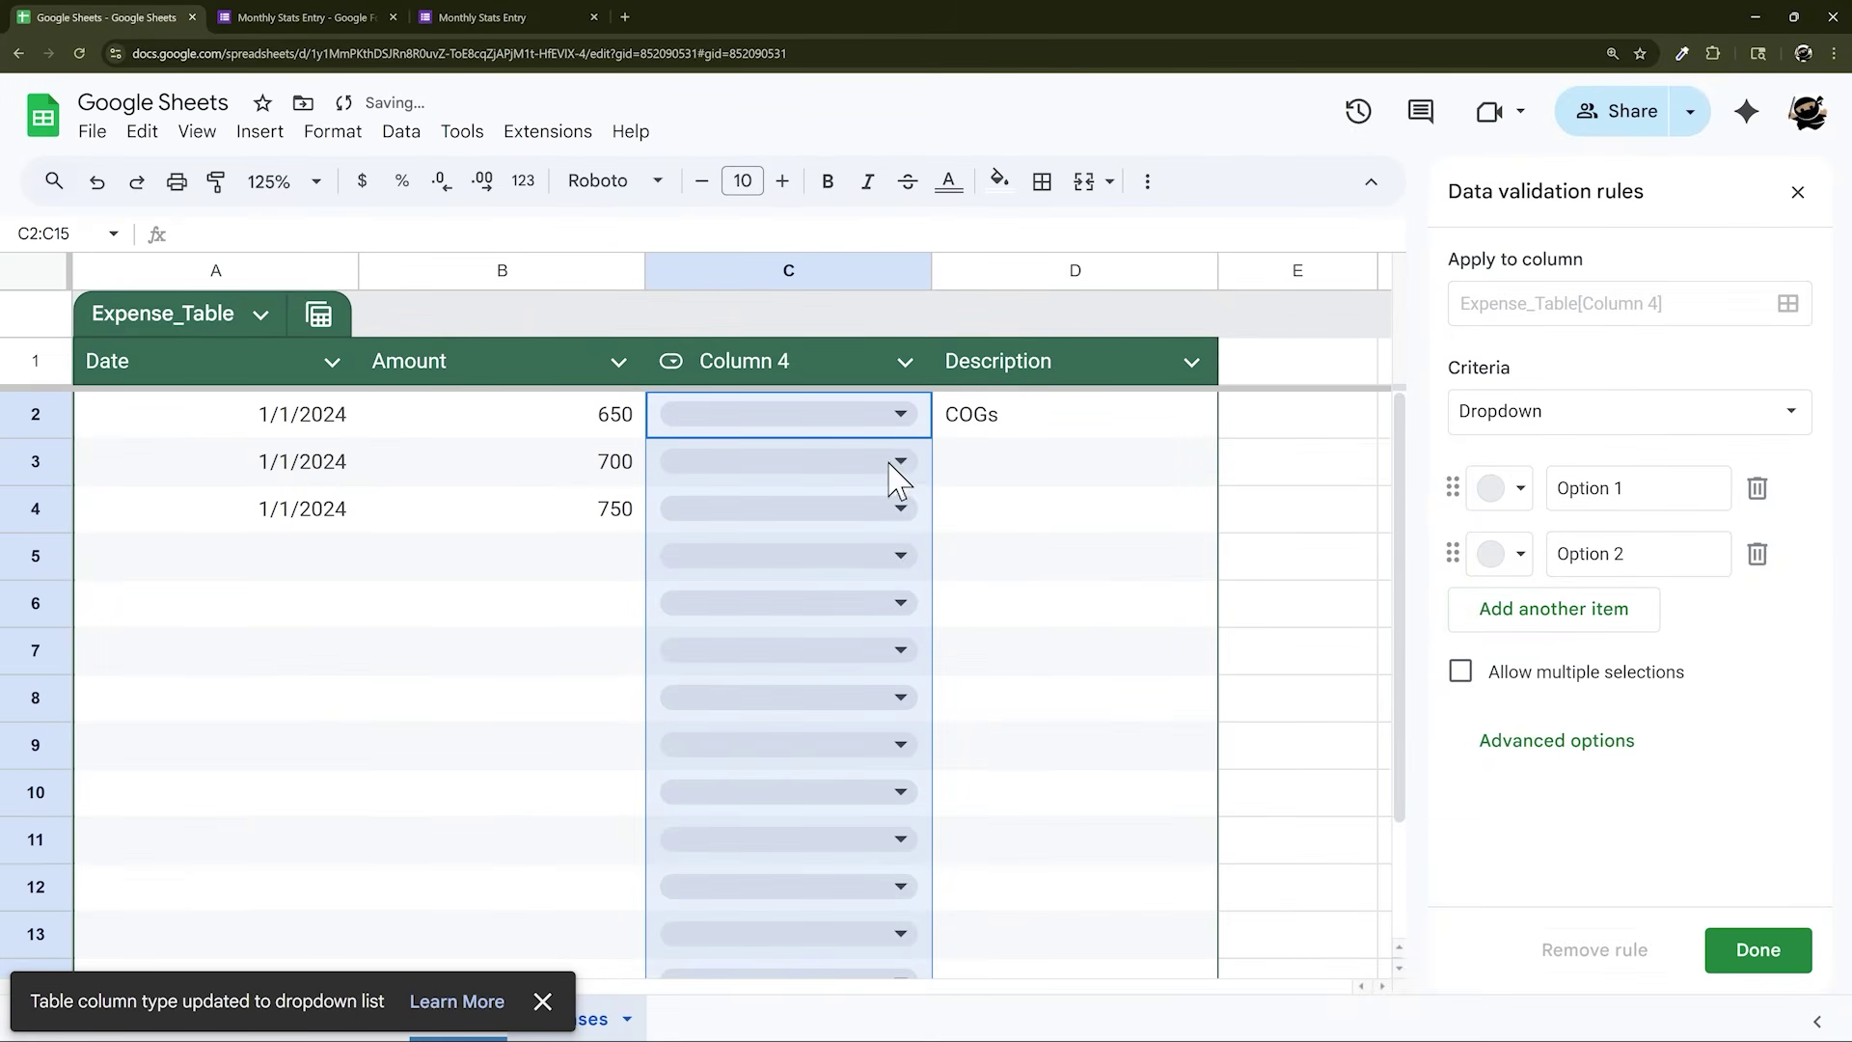
scroll(955, 550, down, 3)
scroll(970, 569, up, 3)
Rename the new dropdown column's header to Category
click(791, 361)
double_click(790, 357)
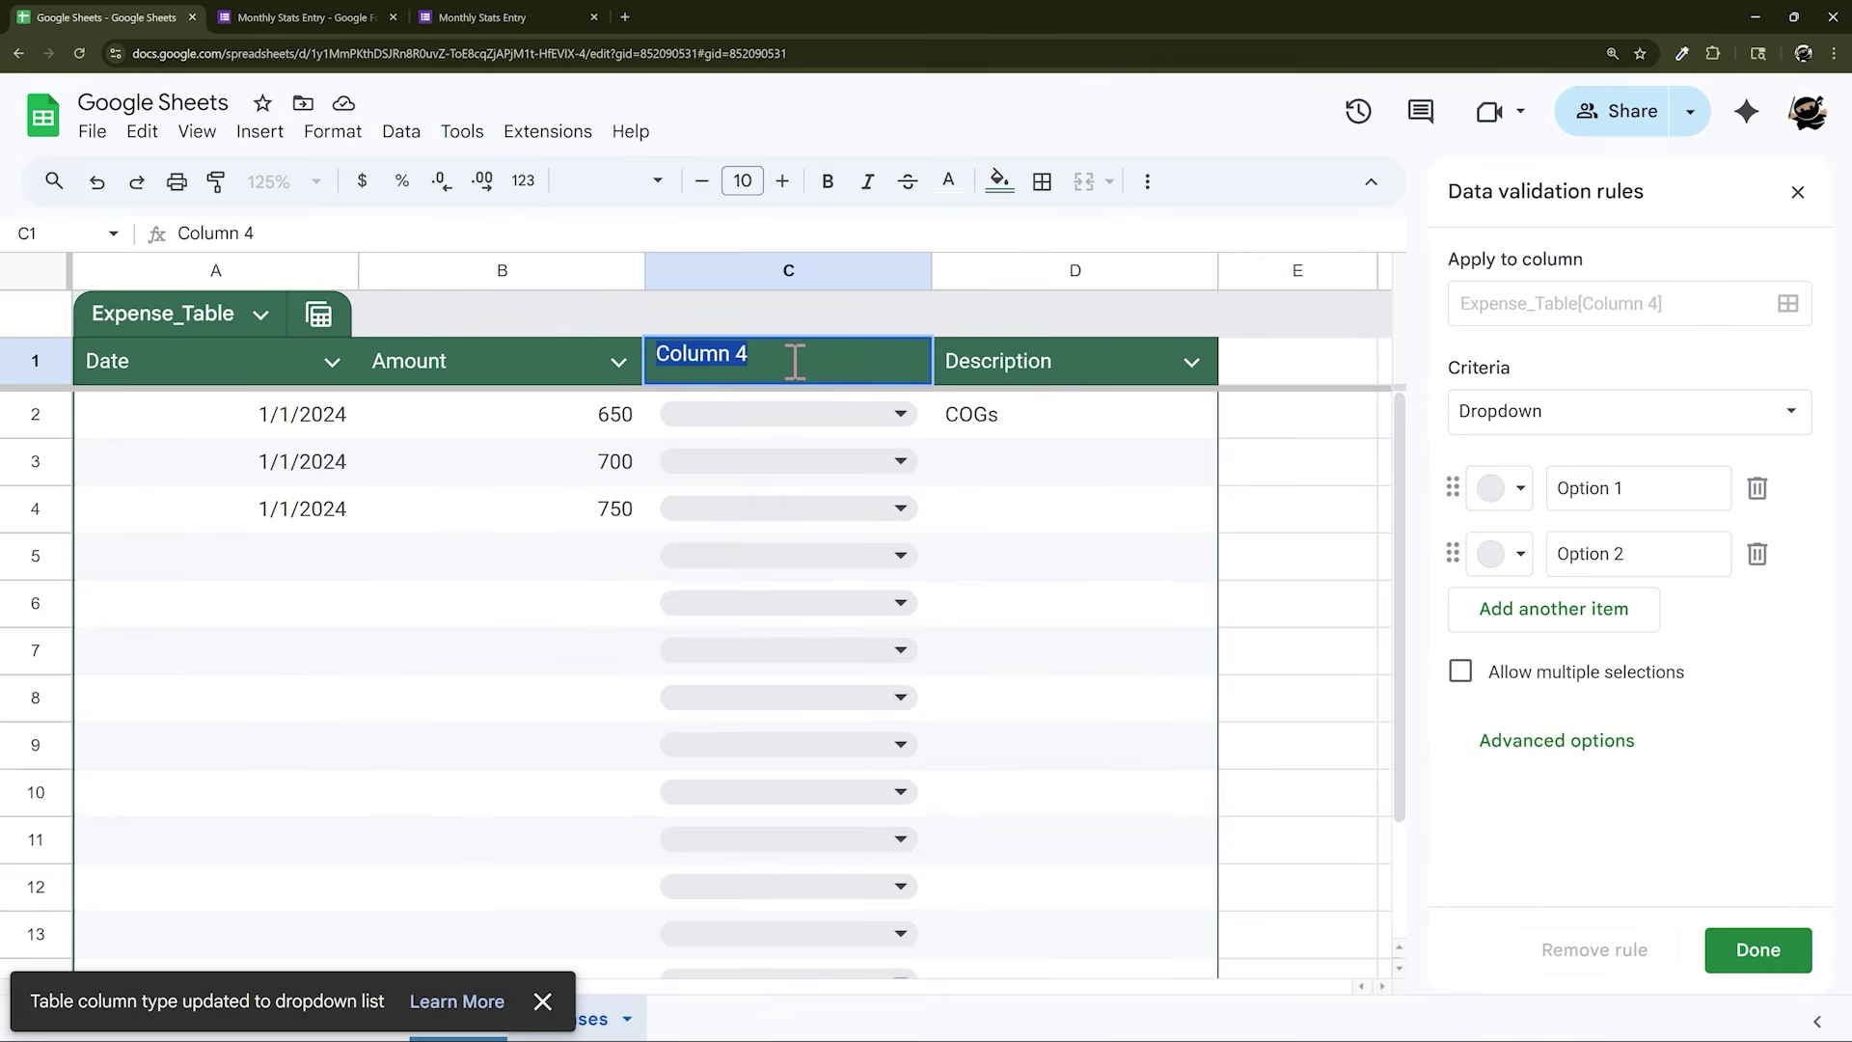
text(T)
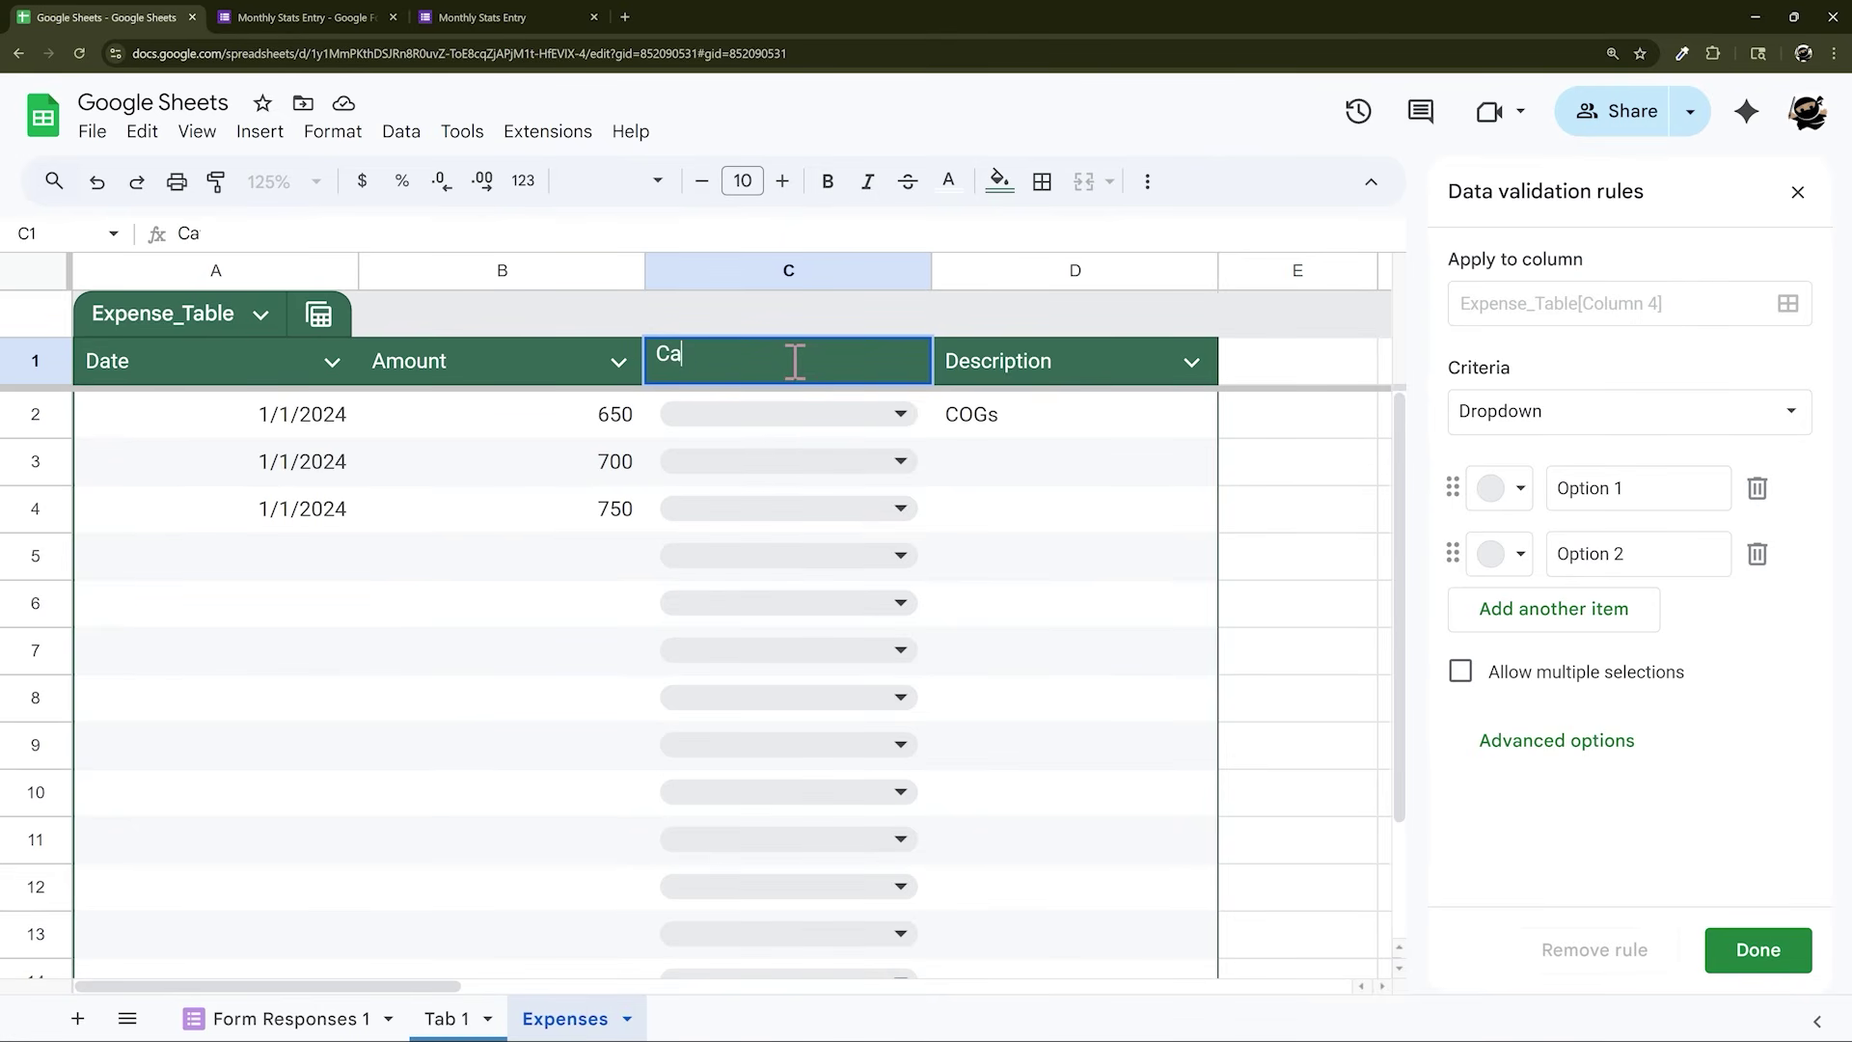
key(Return)
double_click(790, 358)
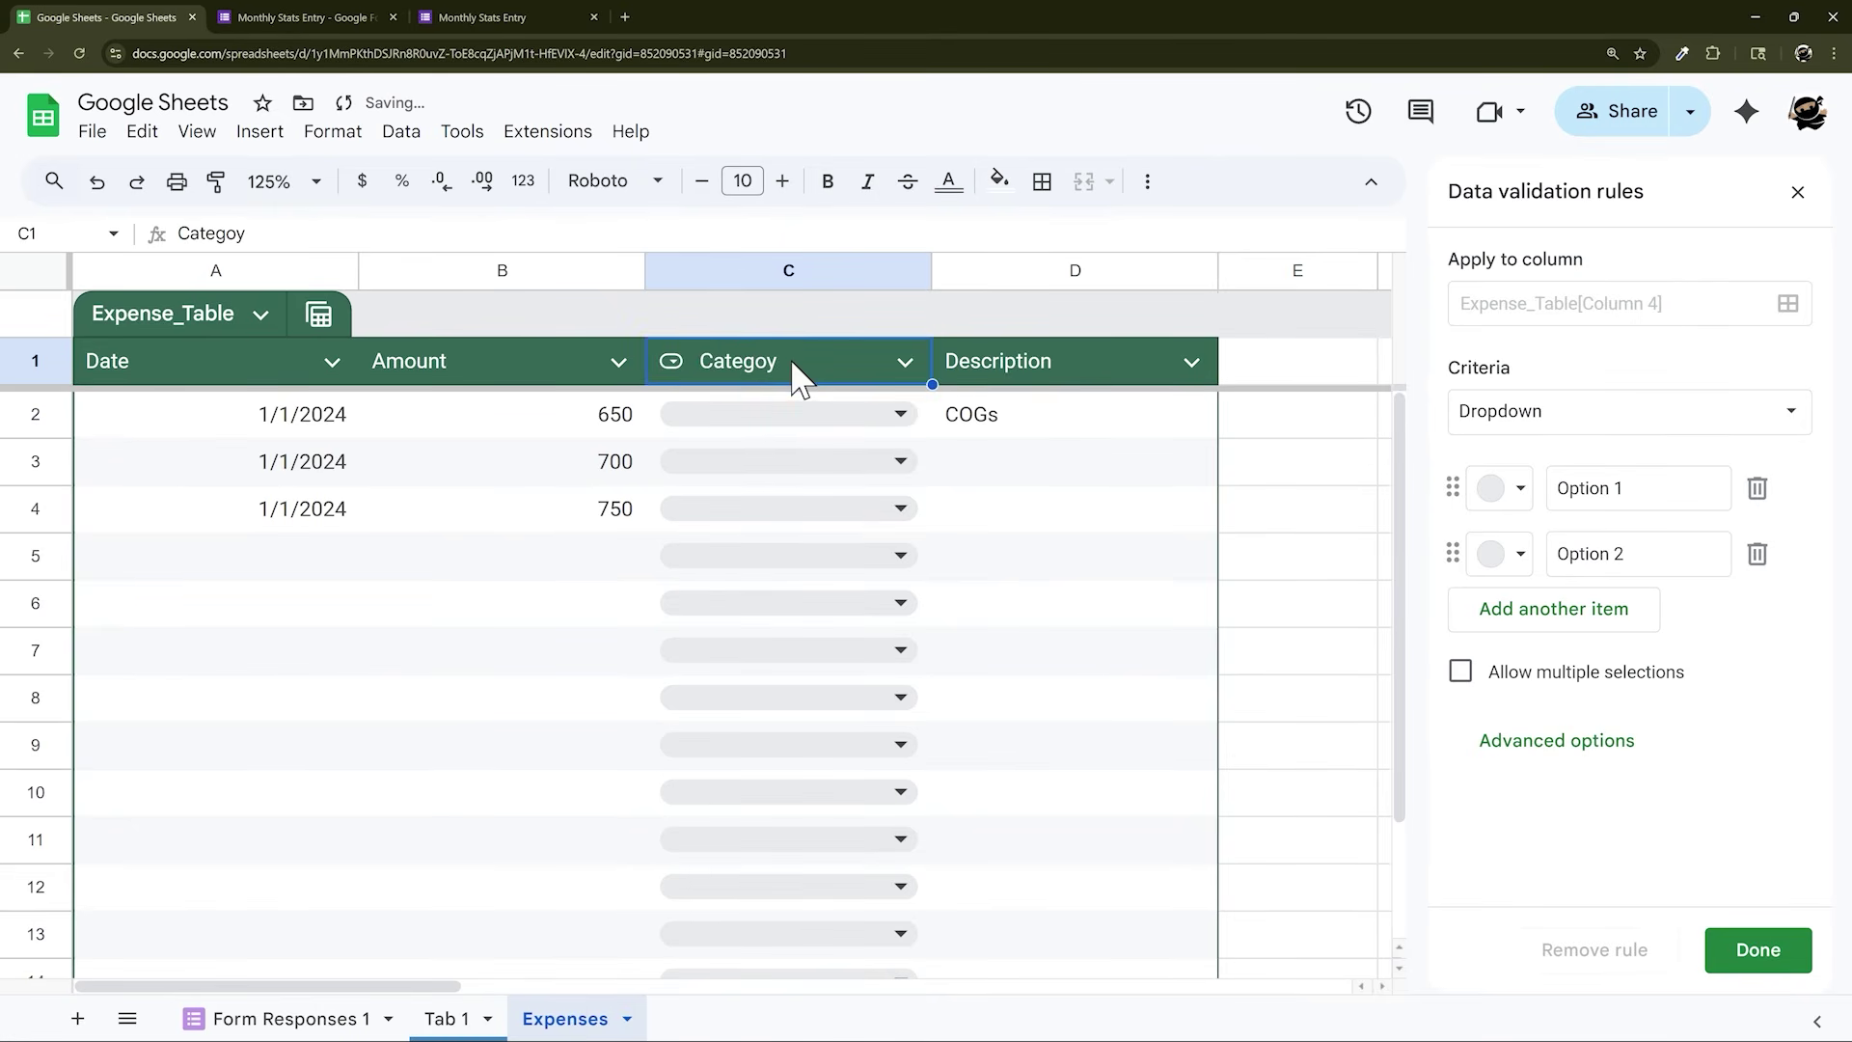
click(725, 349)
text(r)
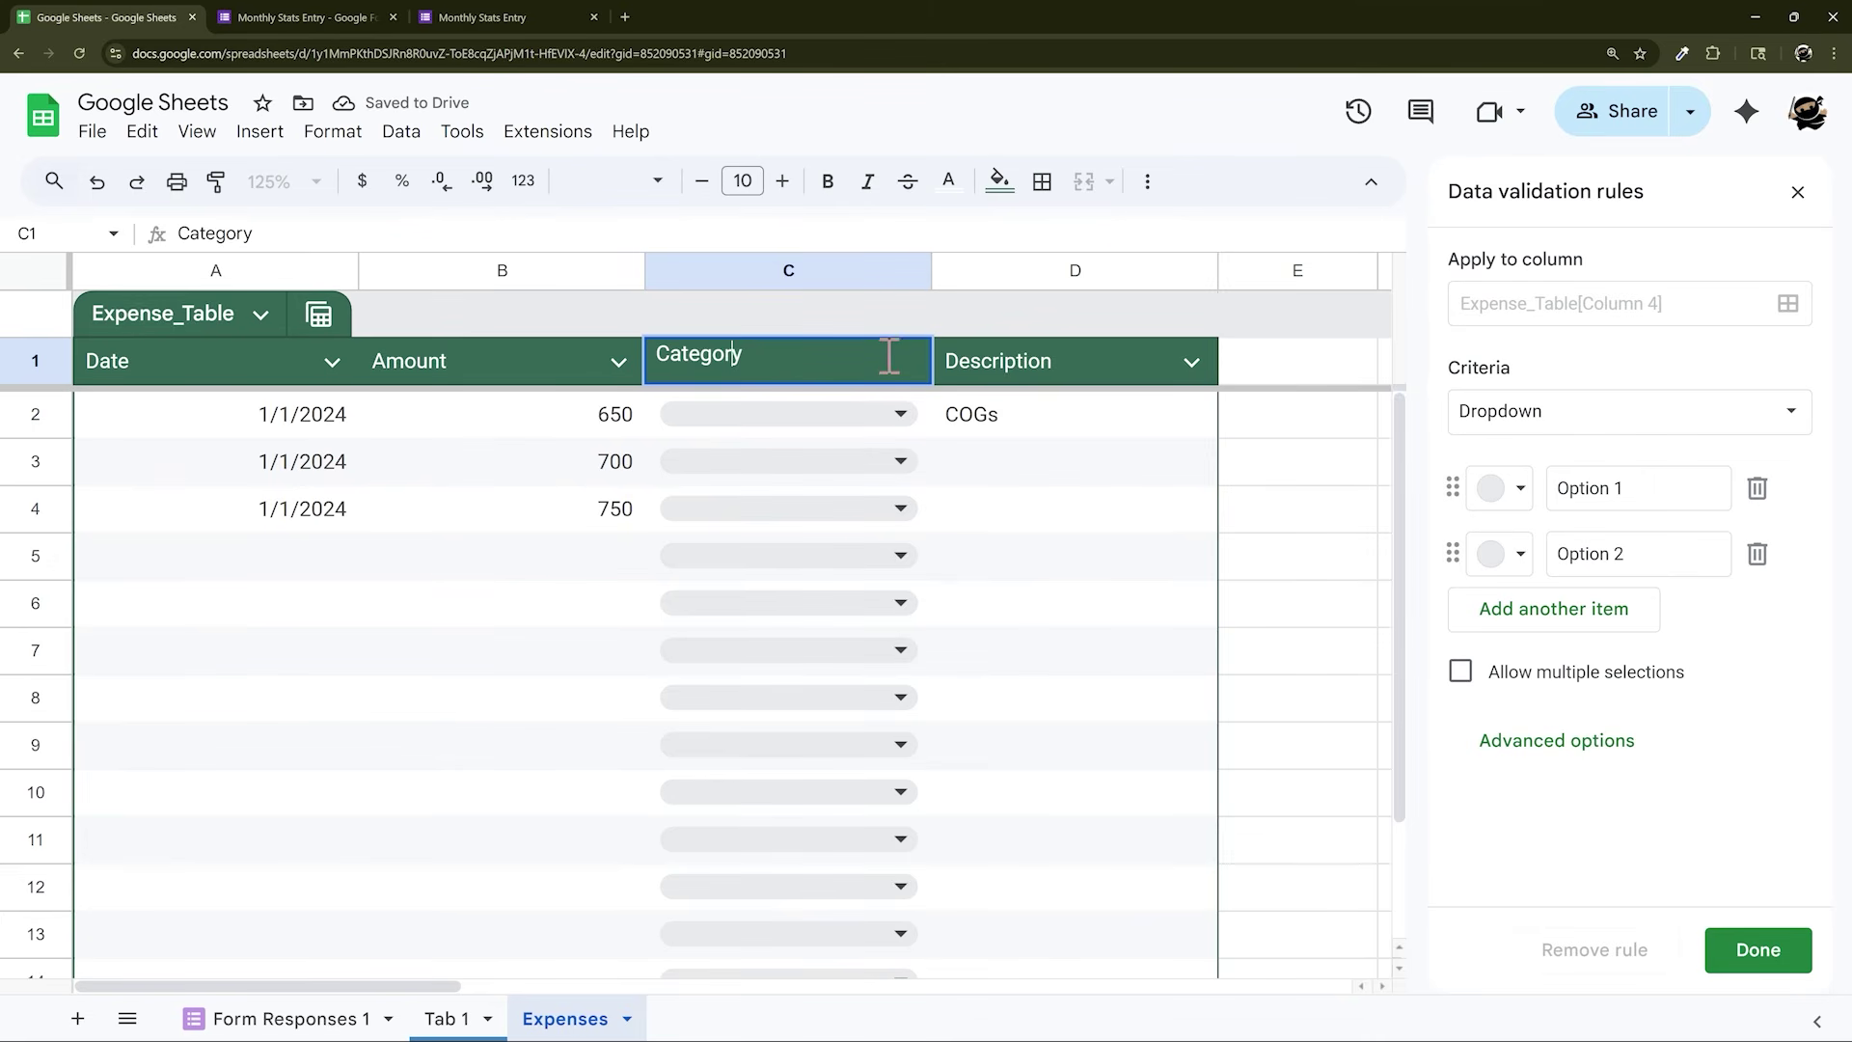
click(971, 381)
Define COGs, Office and Advertising as the dropdown options of the Category column and save the rule
click(1666, 492)
drag(1665, 492, 1447, 496)
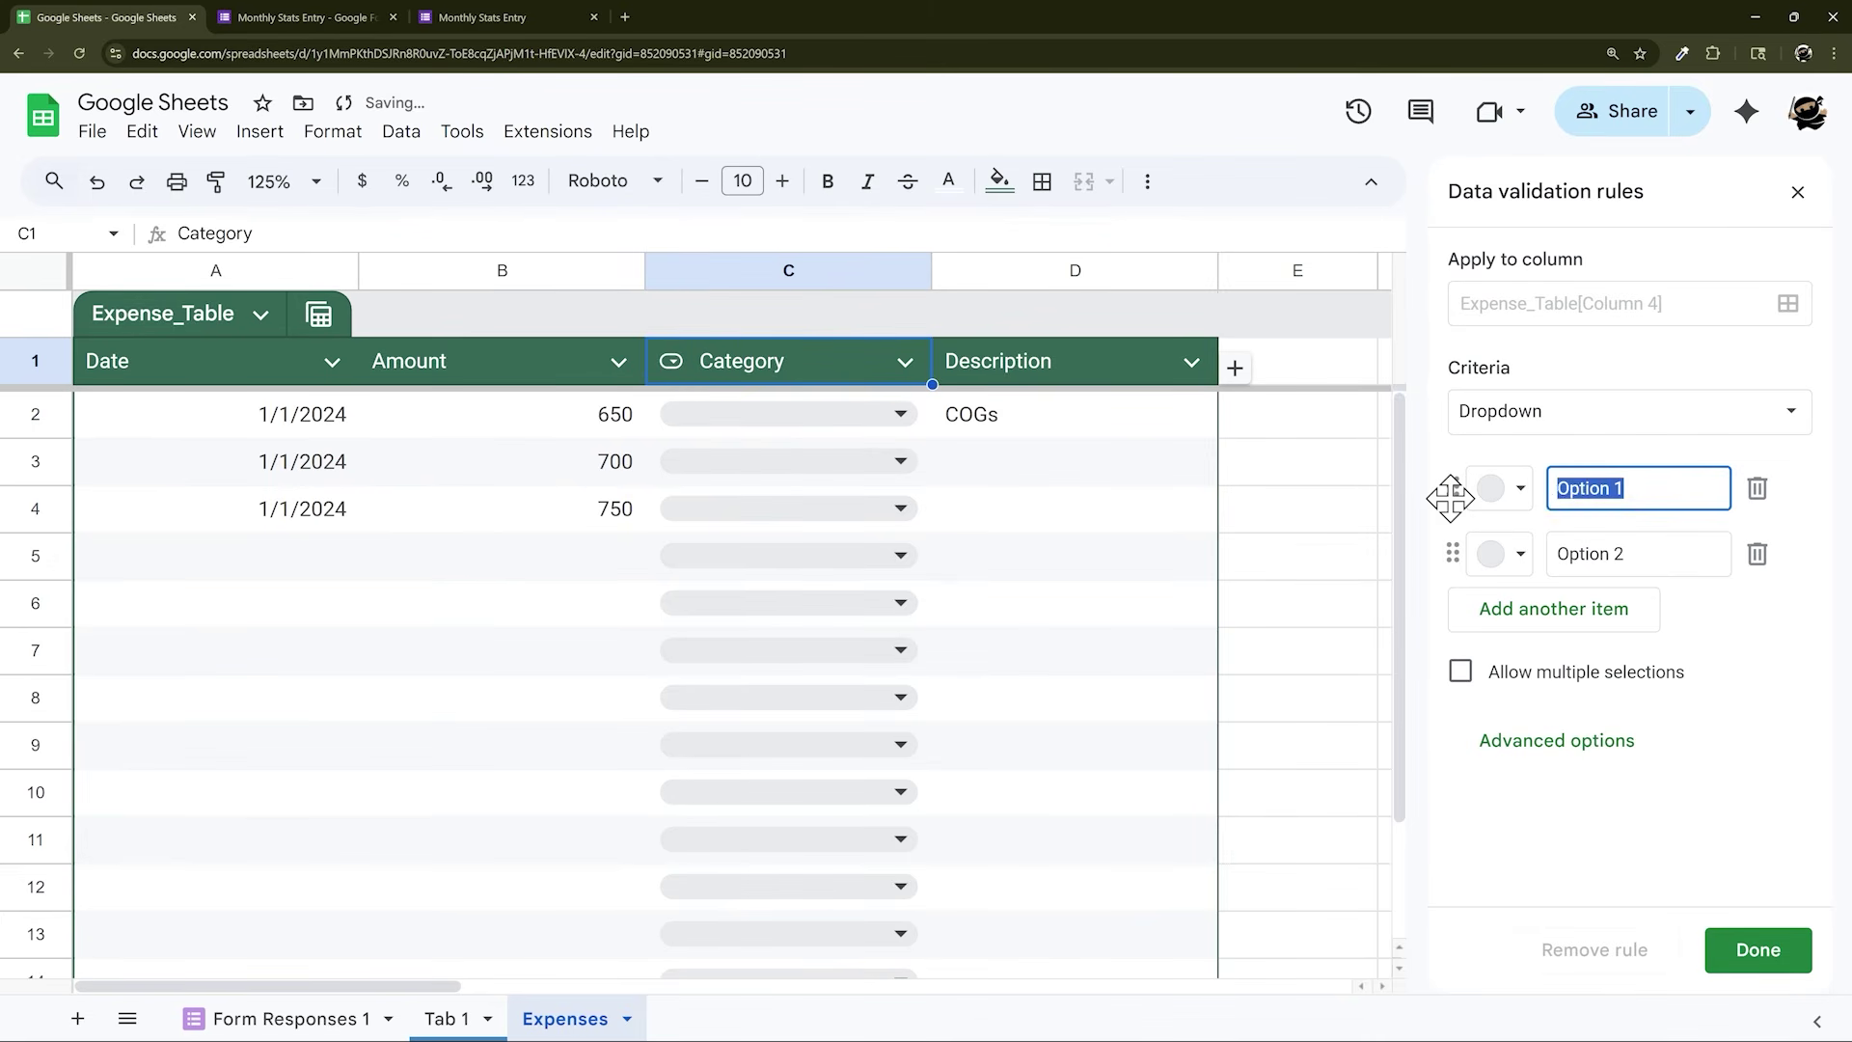
text(COGs)
key(Tab)
key(Tab)
key(Tab)
text(Ofrfi)
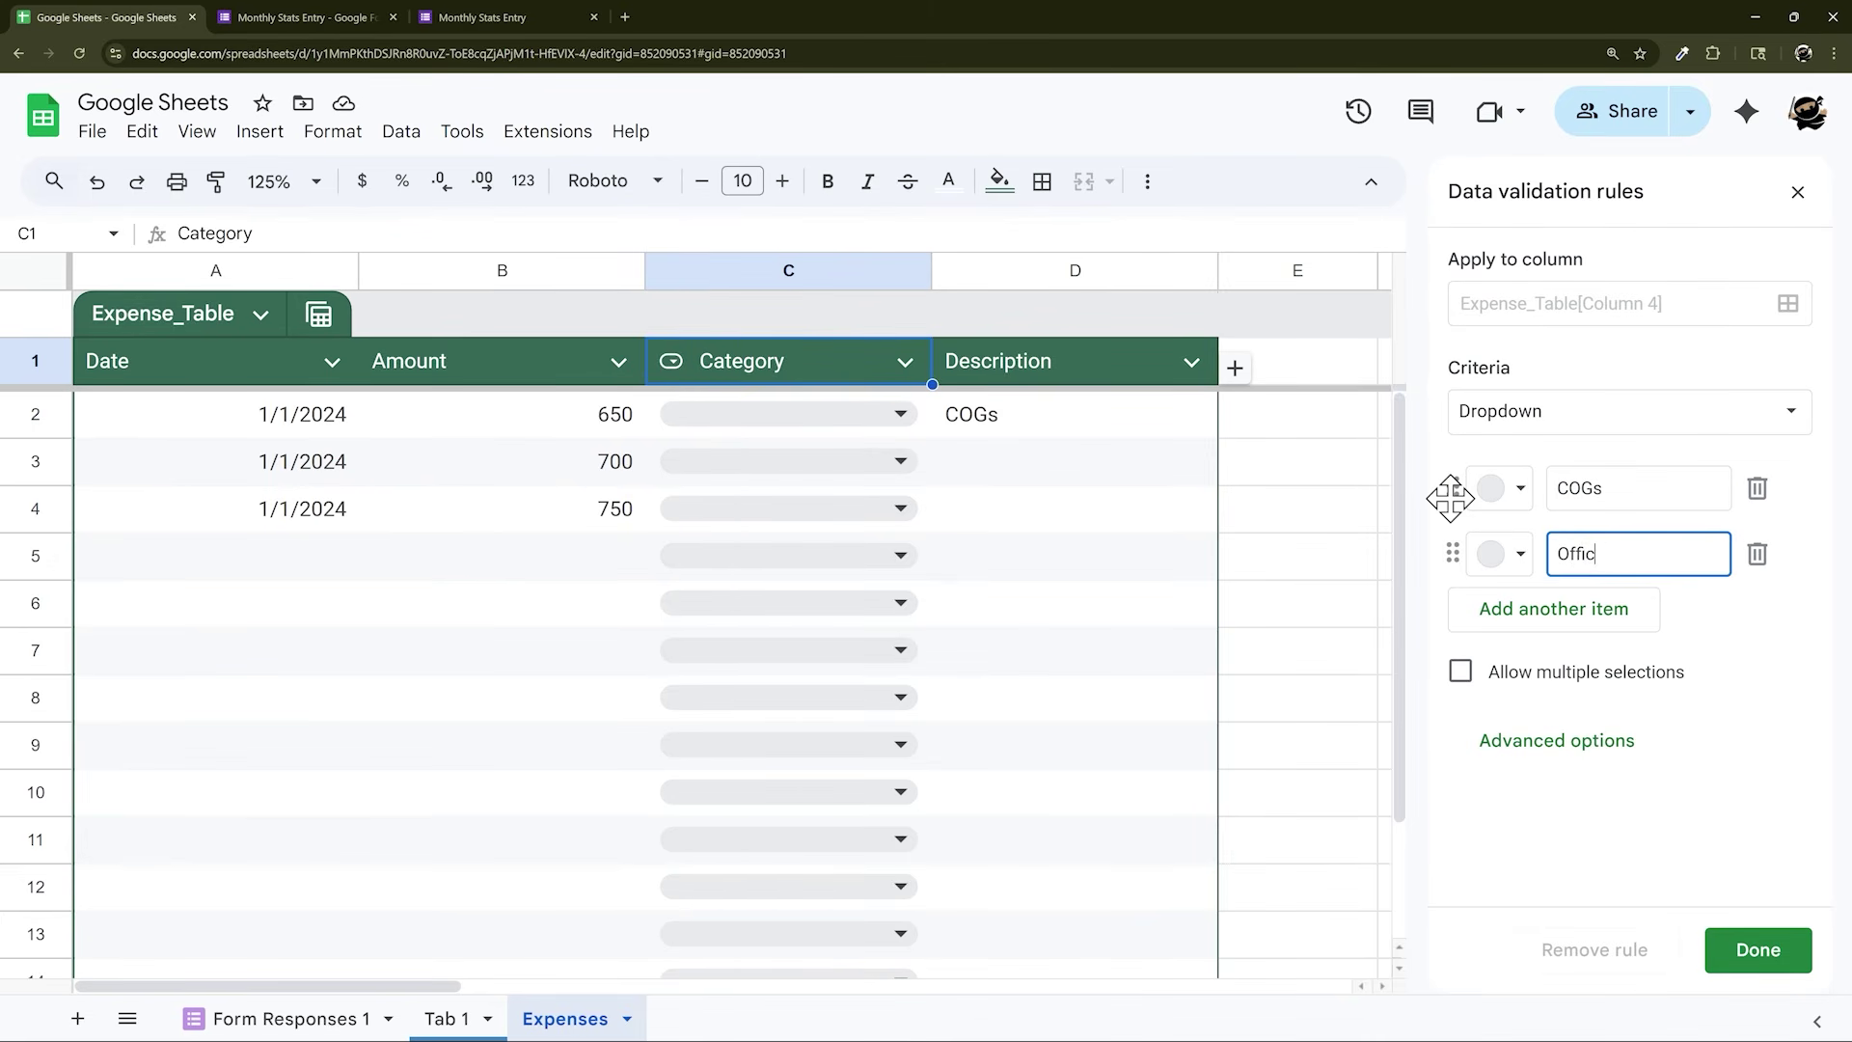
text(e)
key(Return)
text(Advertising)
key(Return)
click(1758, 949)
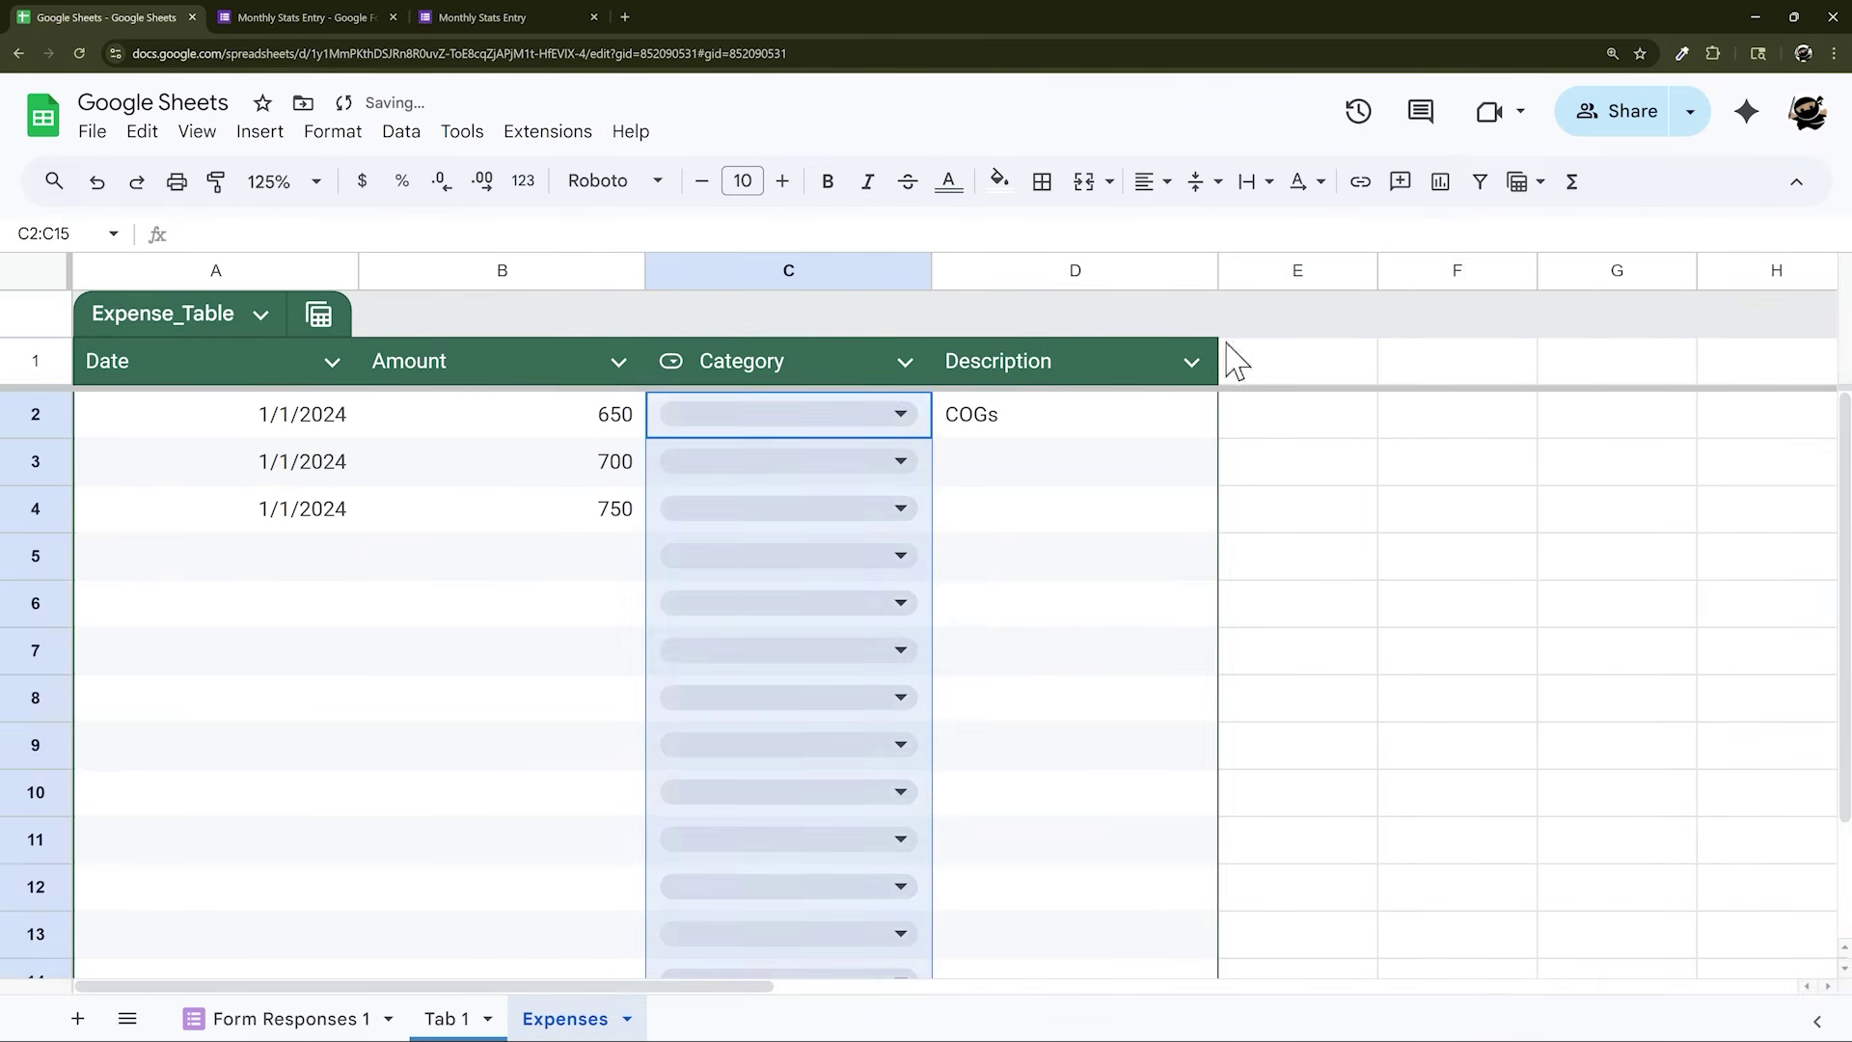
Set the Category to COGs in C2 to C4 and clear the Description in D2
click(902, 414)
click(684, 460)
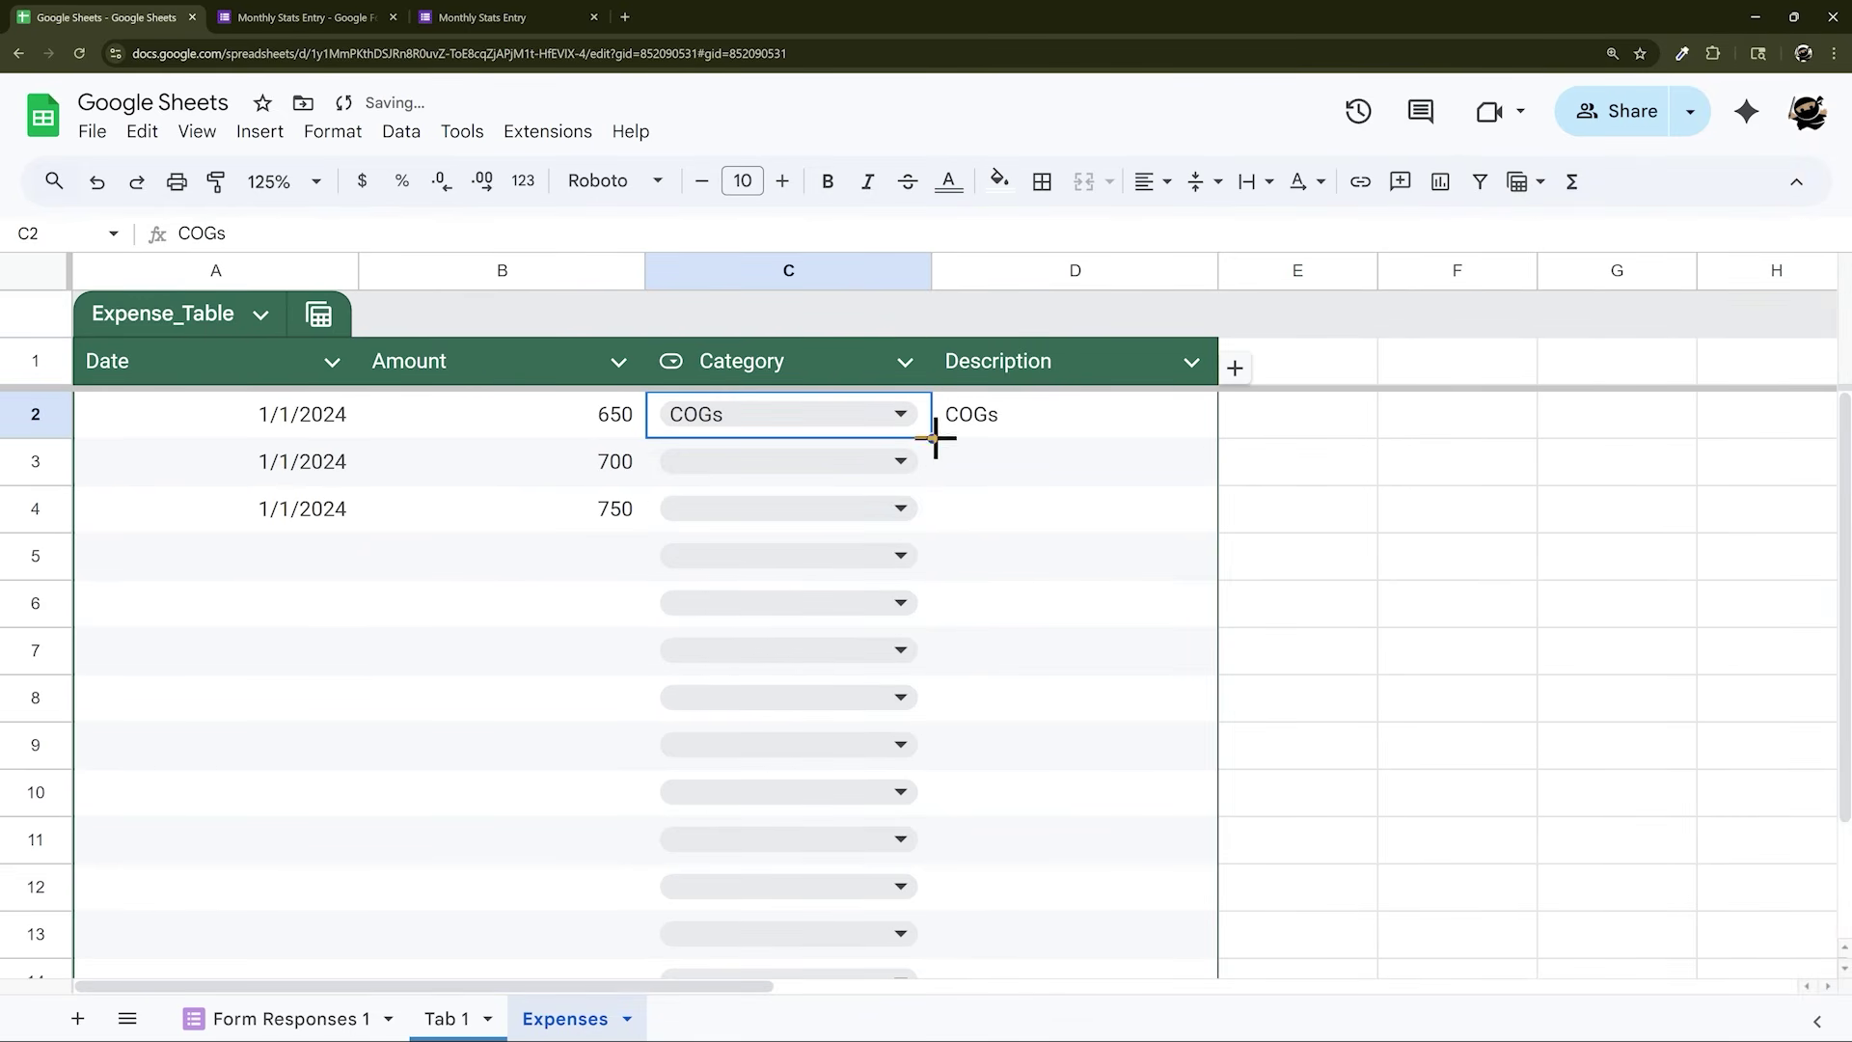
drag(933, 438, 928, 516)
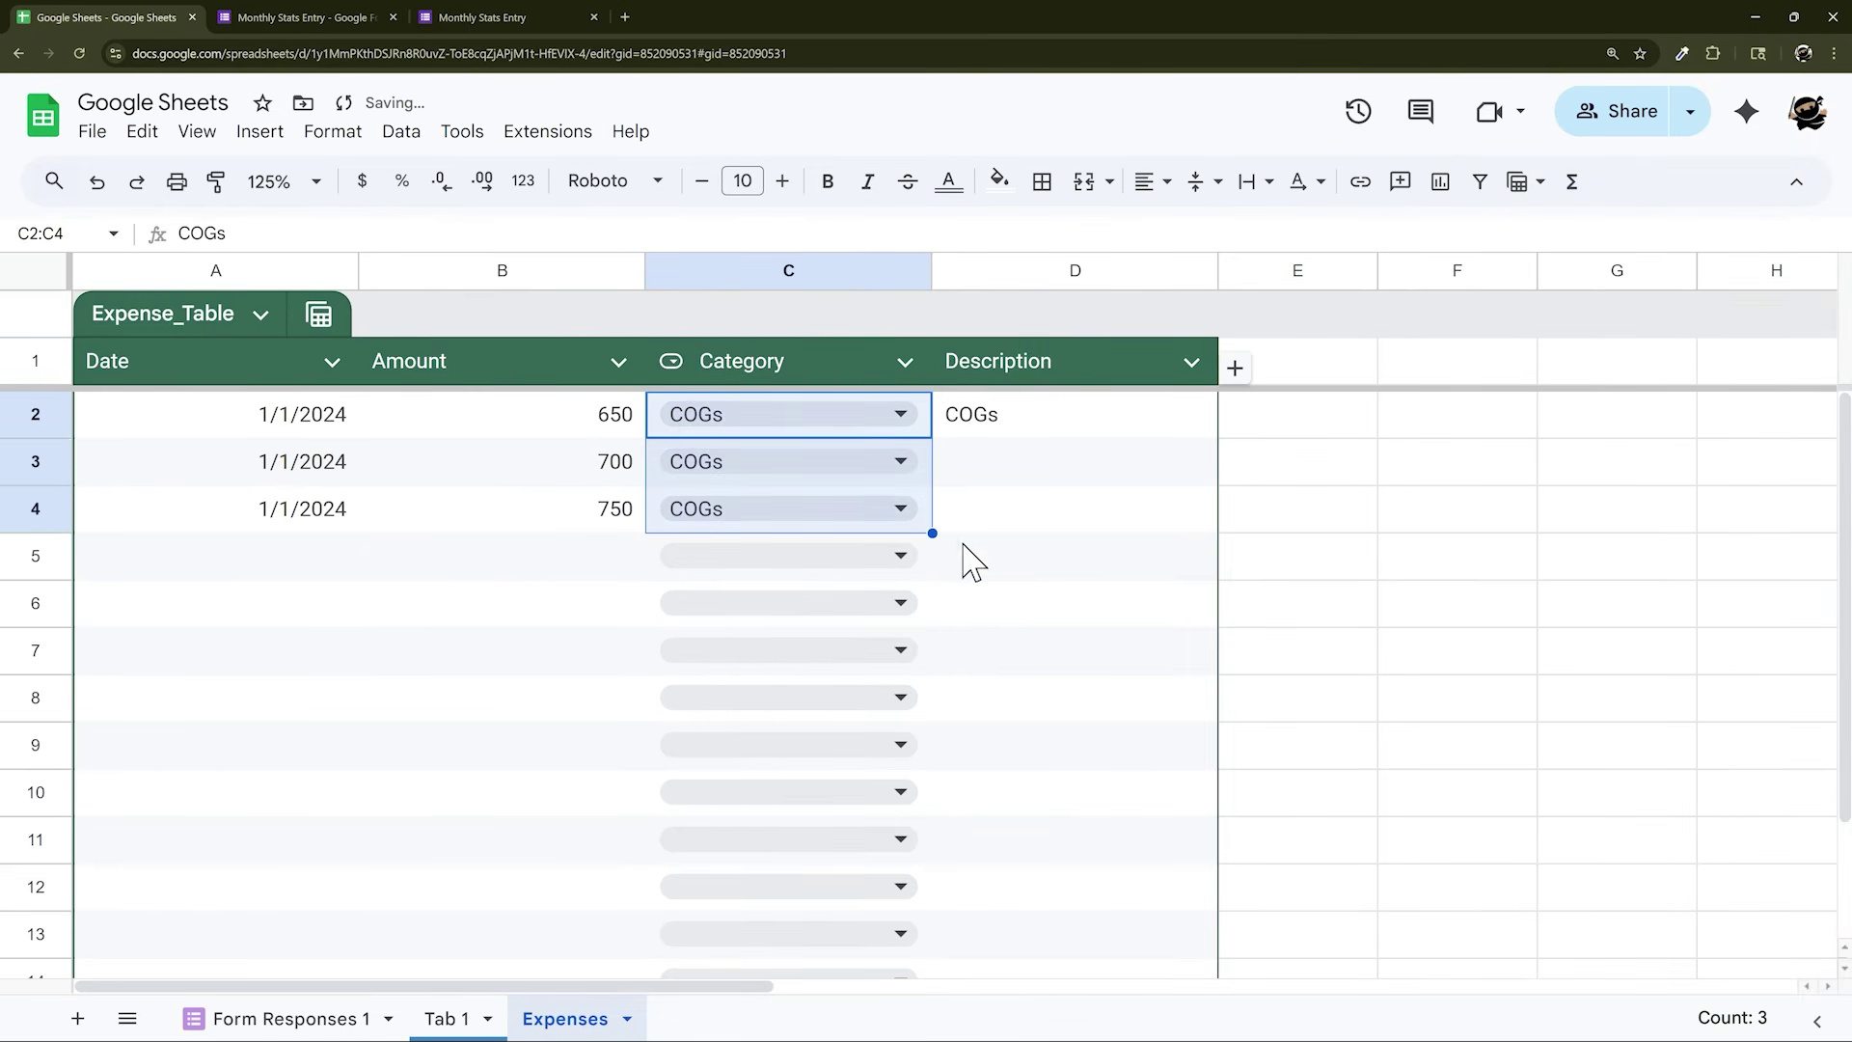
click(266, 559)
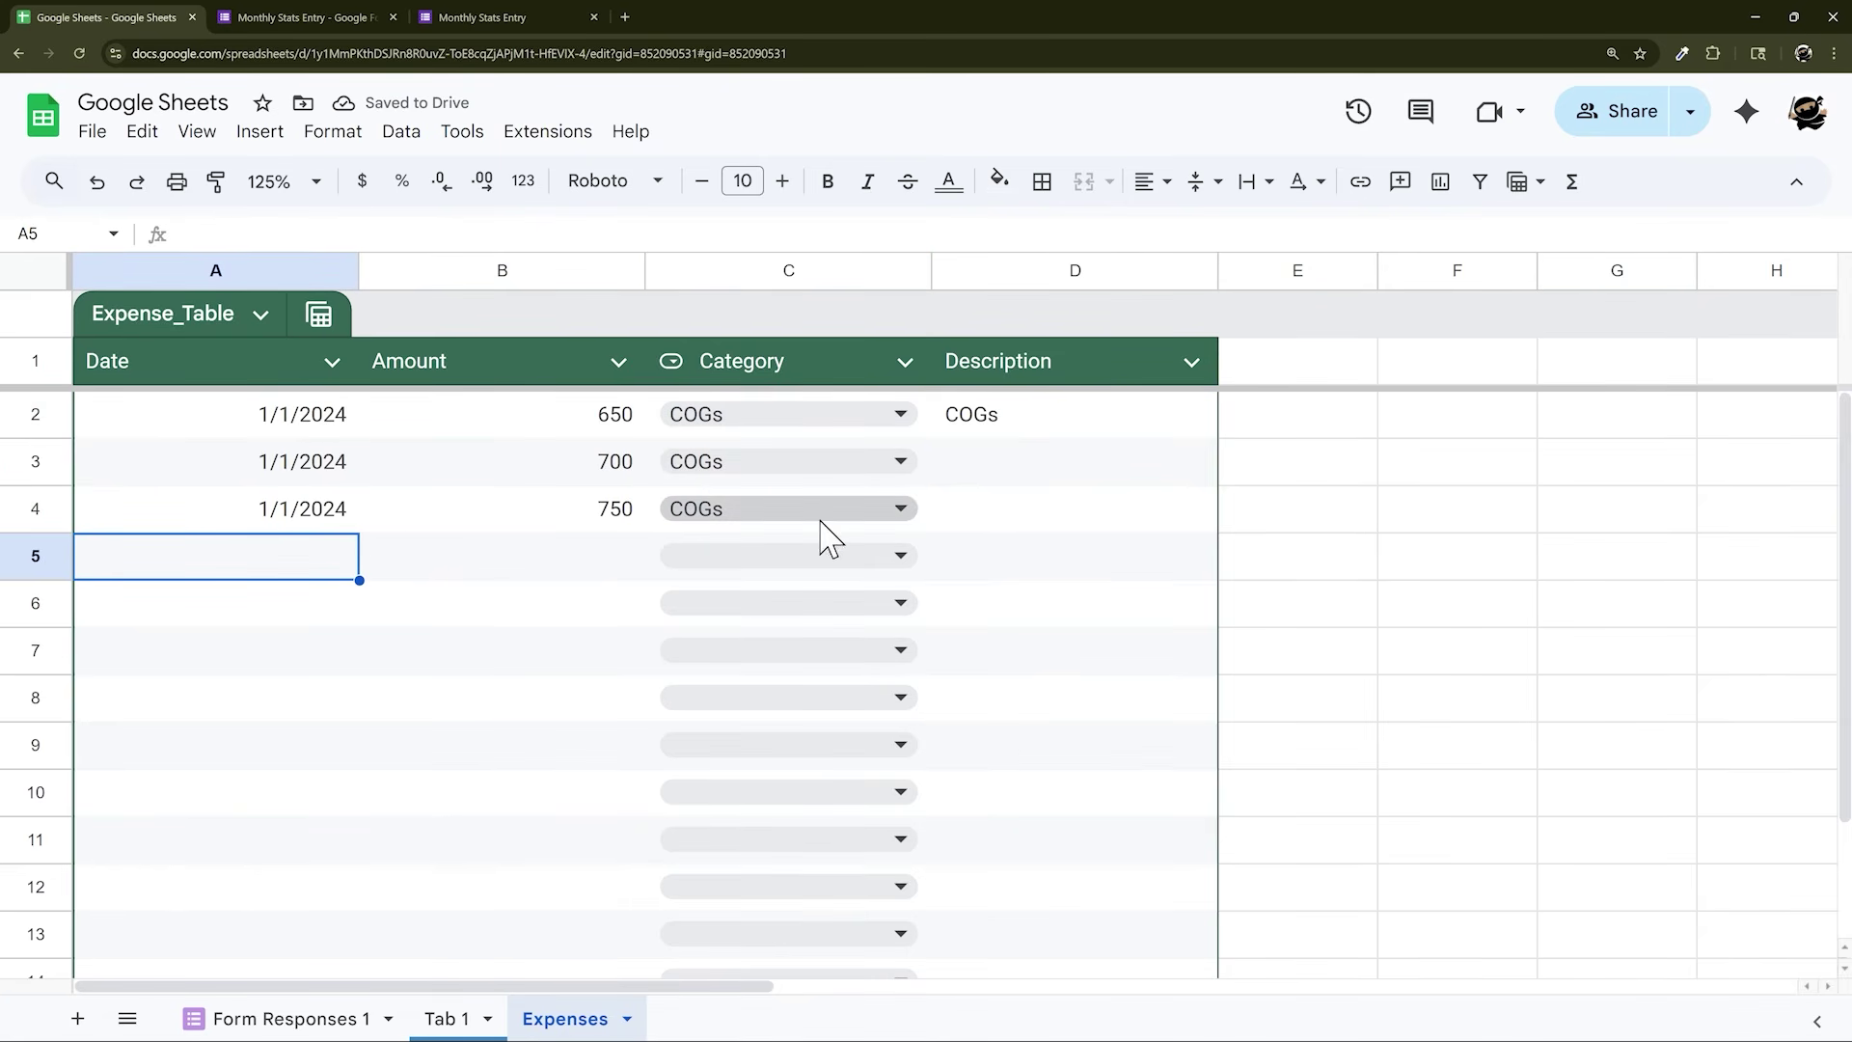
click(1022, 436)
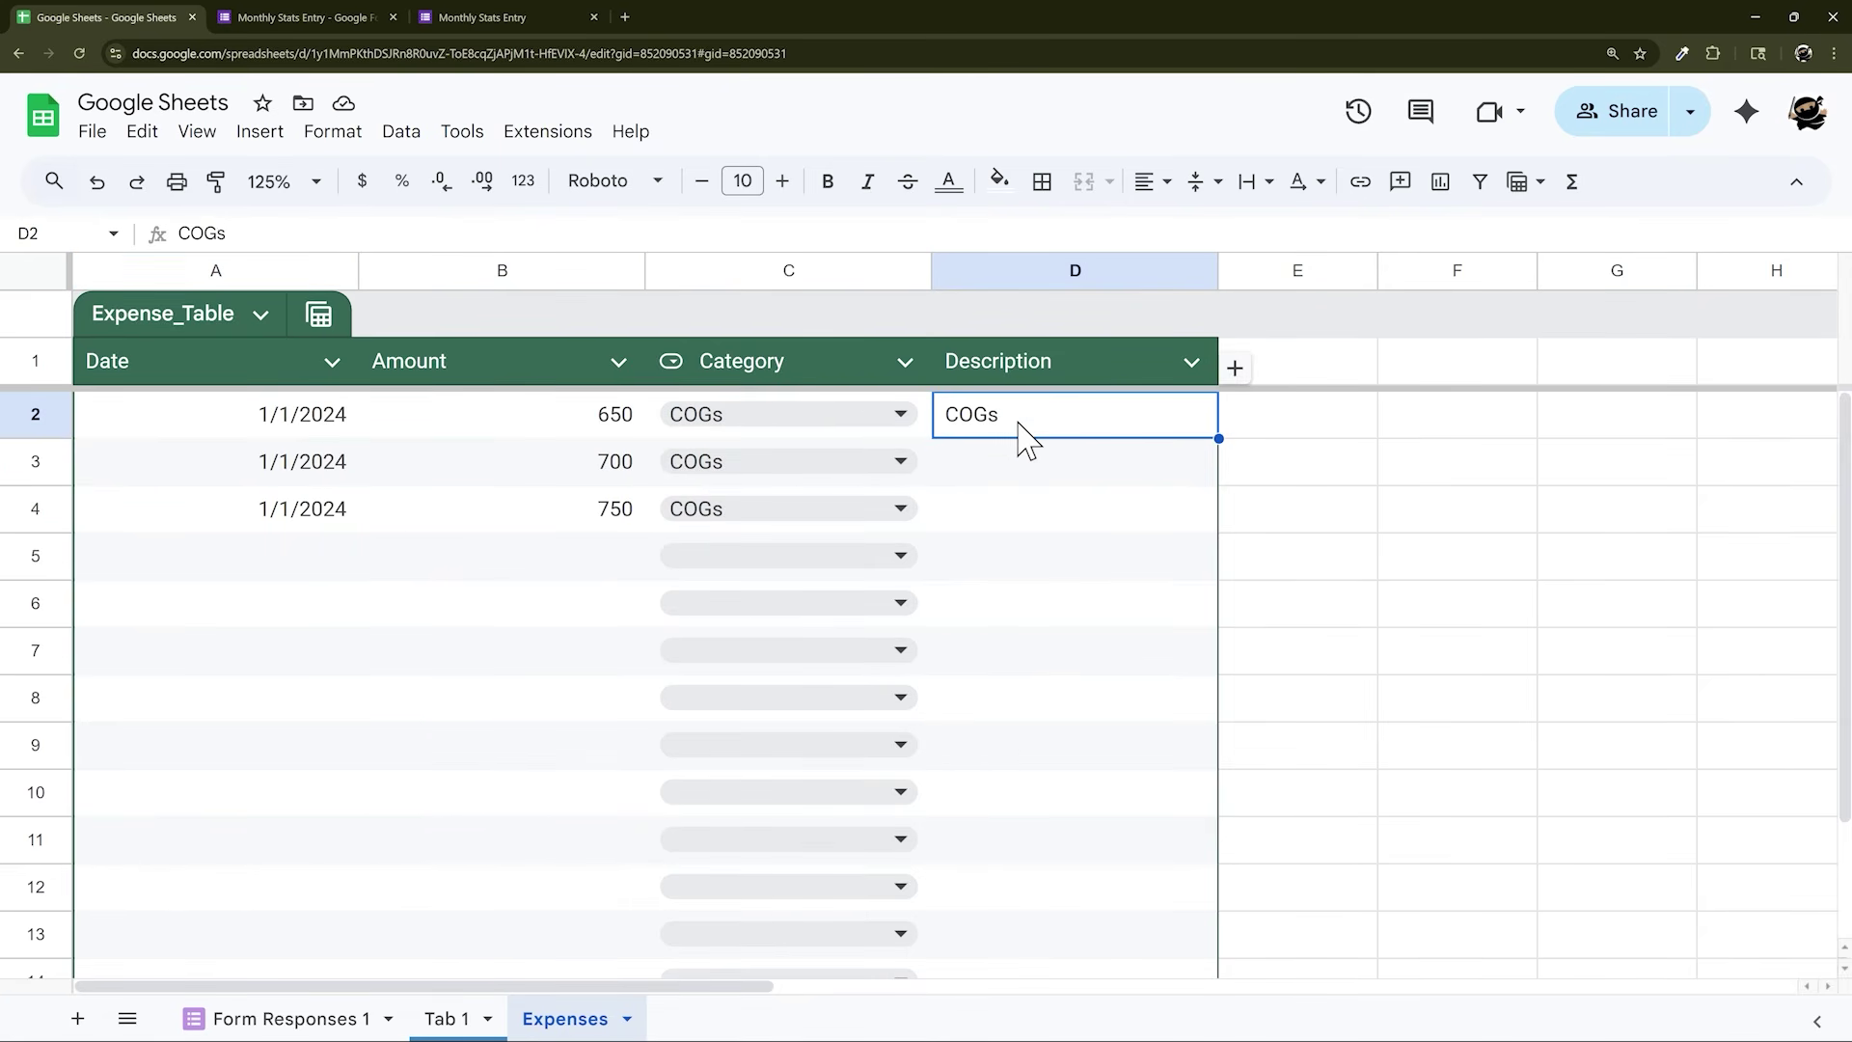
key(Delete)
Delete all unused columns from E to the end of the Expenses sheet
click(1314, 285)
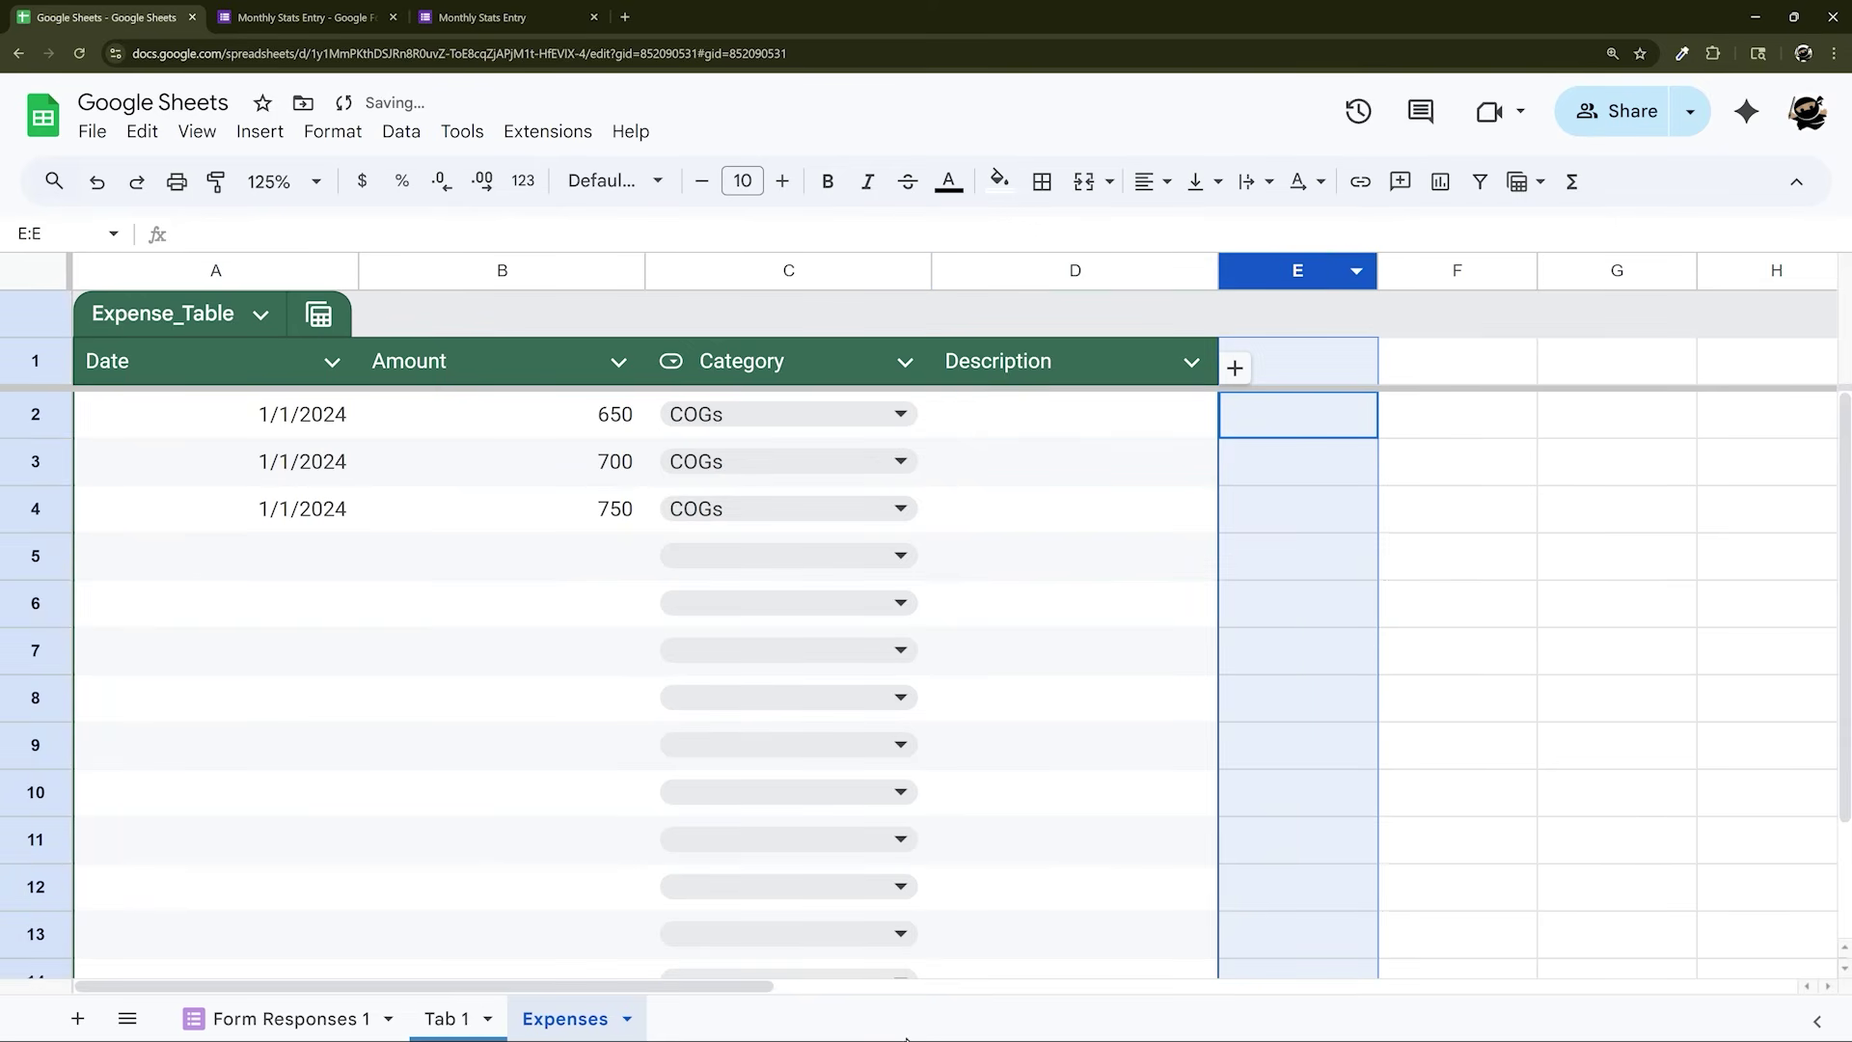
drag(742, 985, 1800, 986)
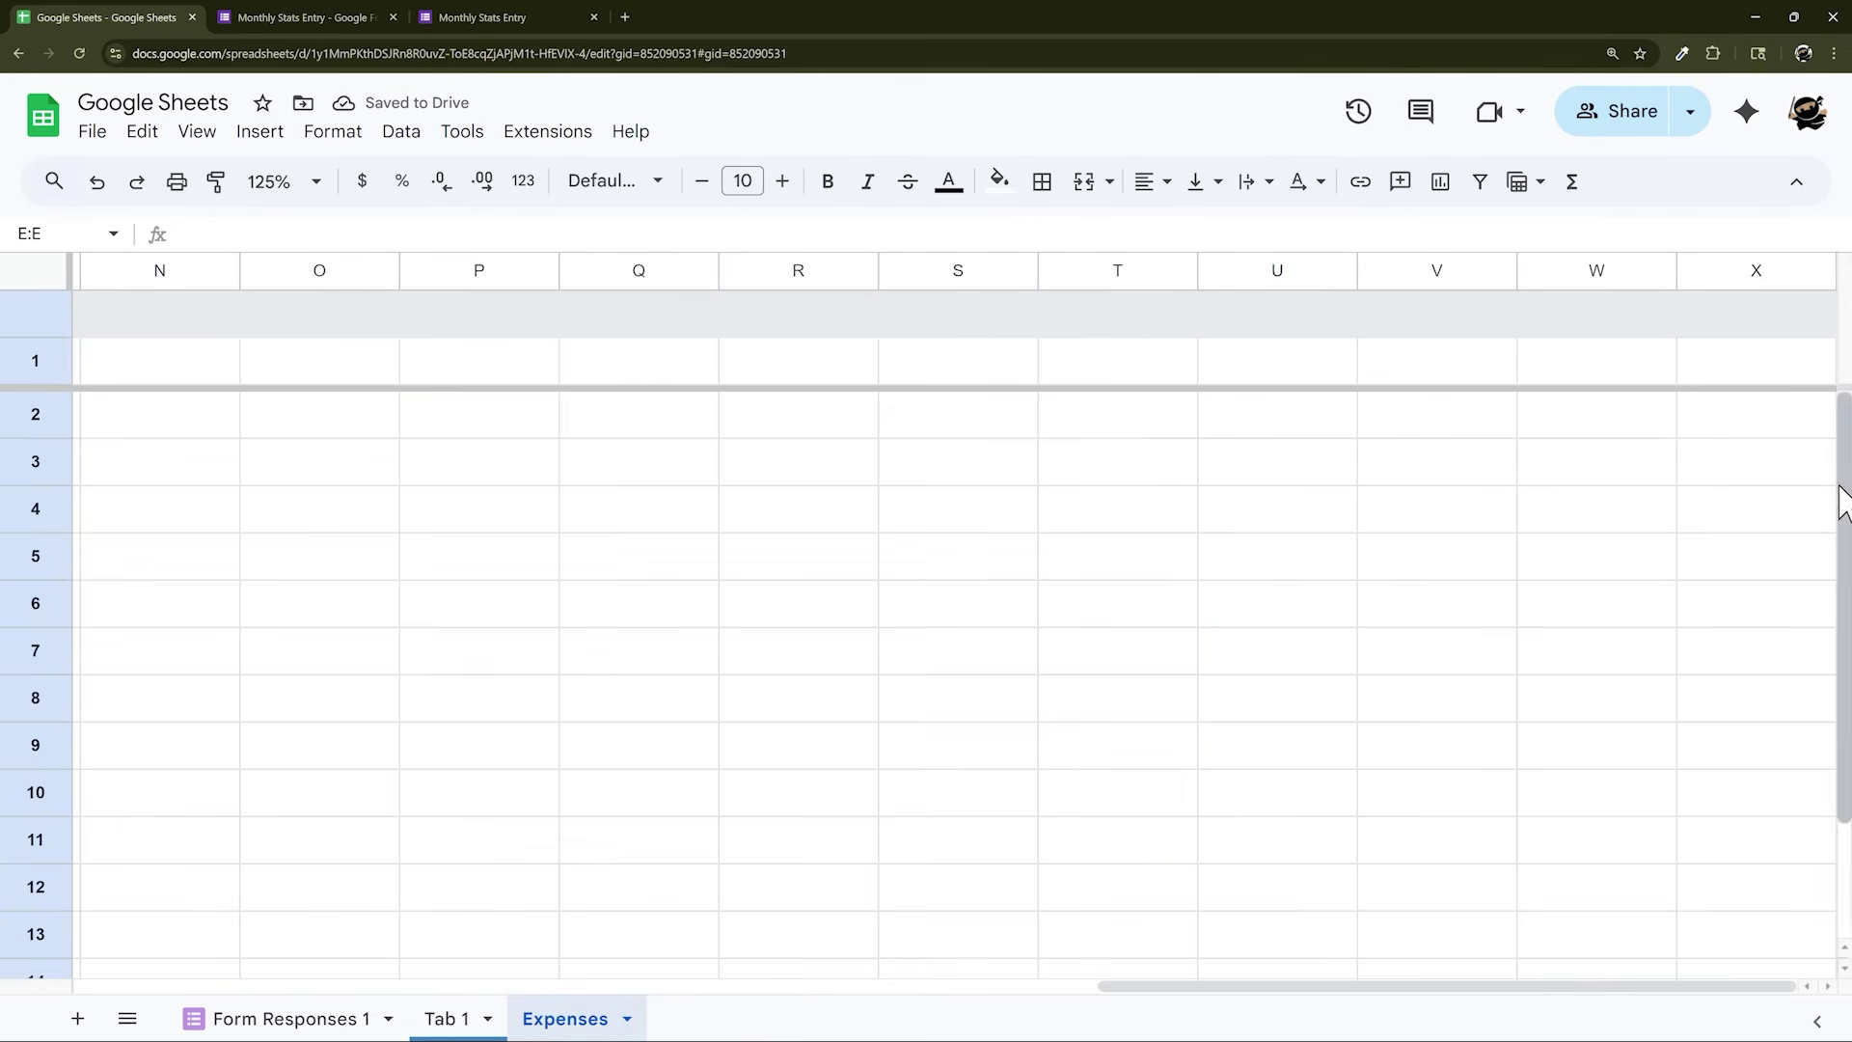
shift+click(1721, 270)
right_click(1721, 270)
click(1513, 466)
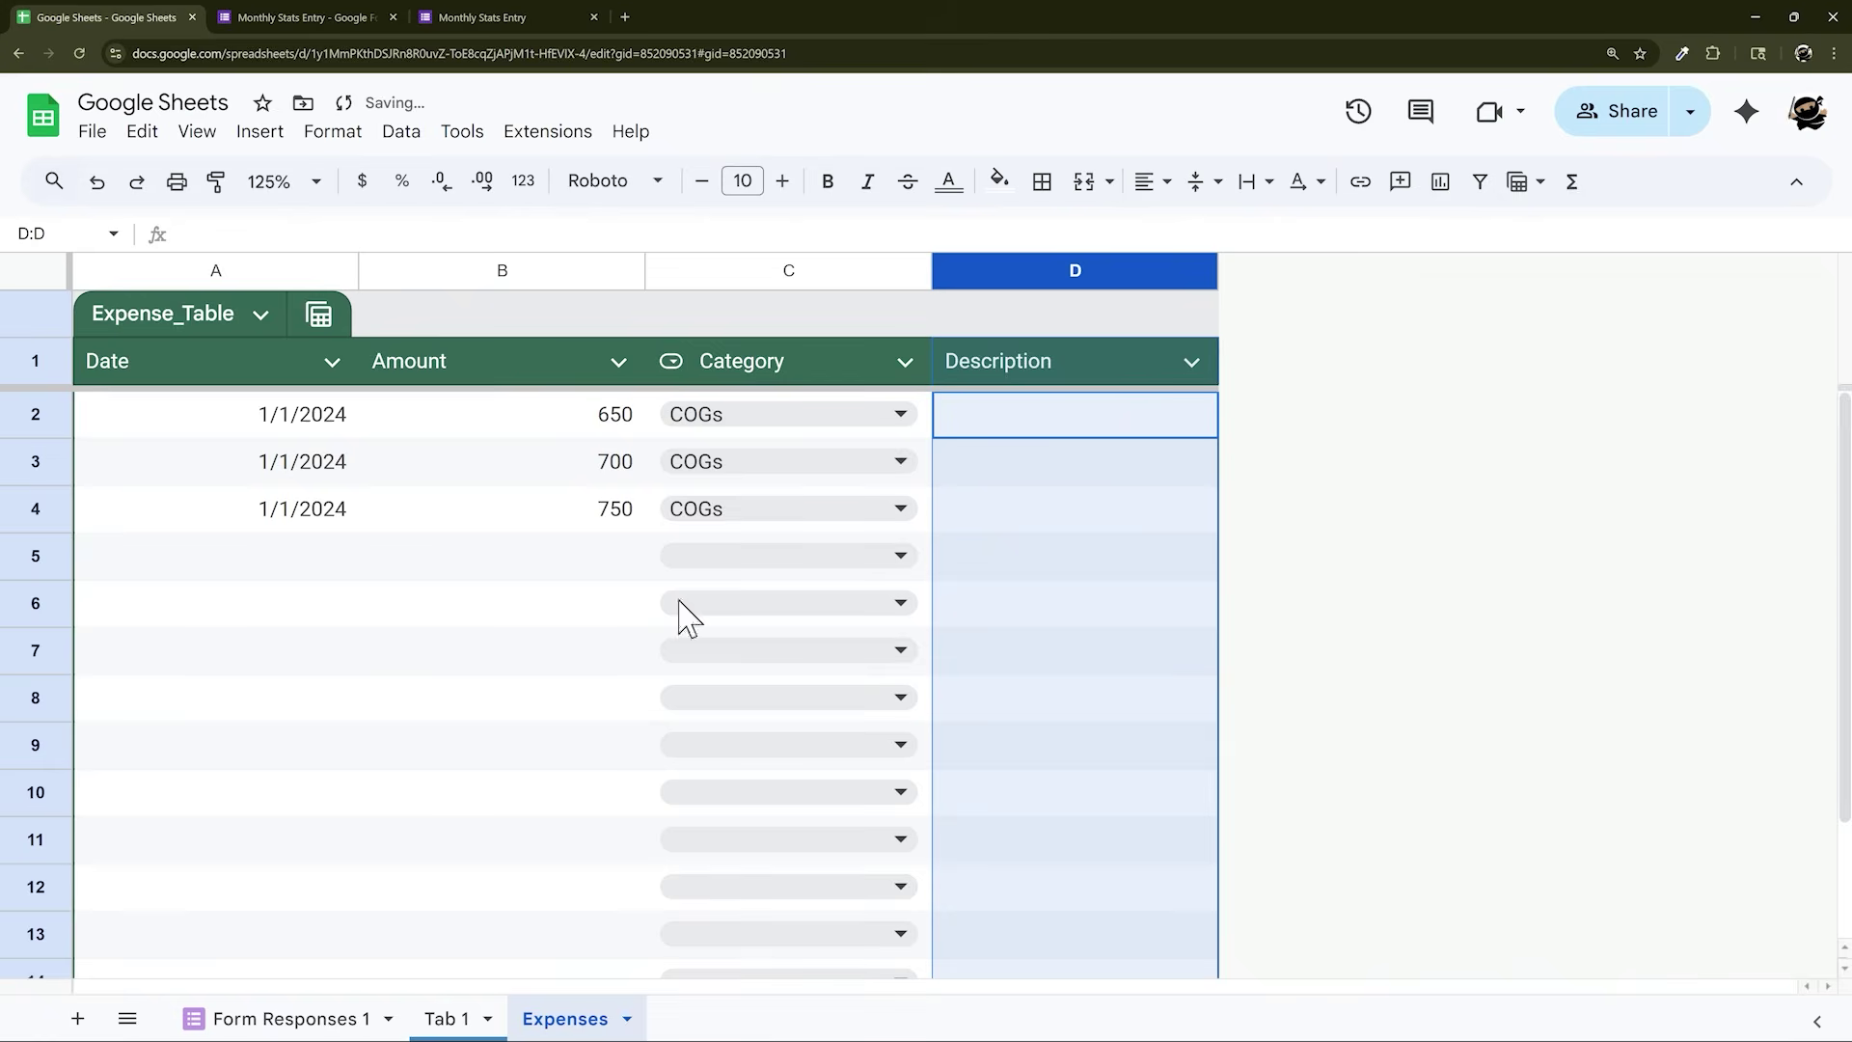
click(377, 600)
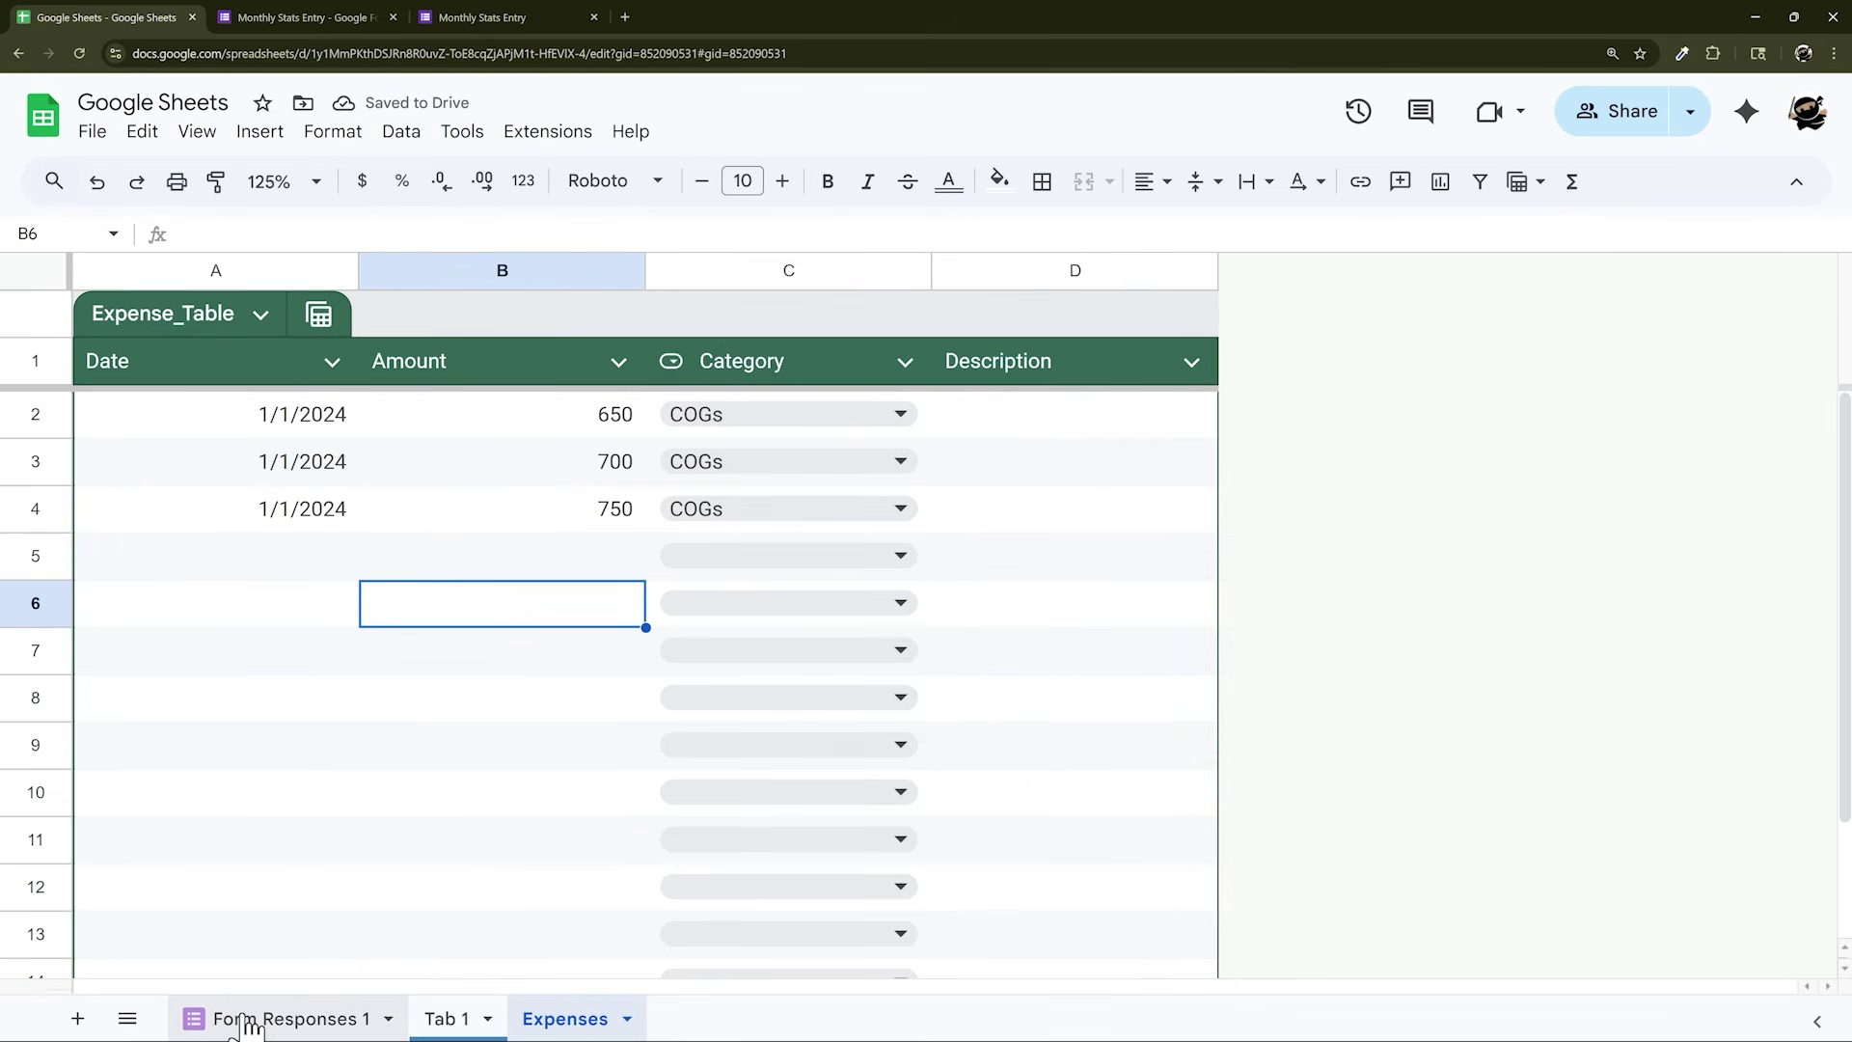
Add a new sheet after Expenses and insert a blank pre-built table in it
click(243, 1015)
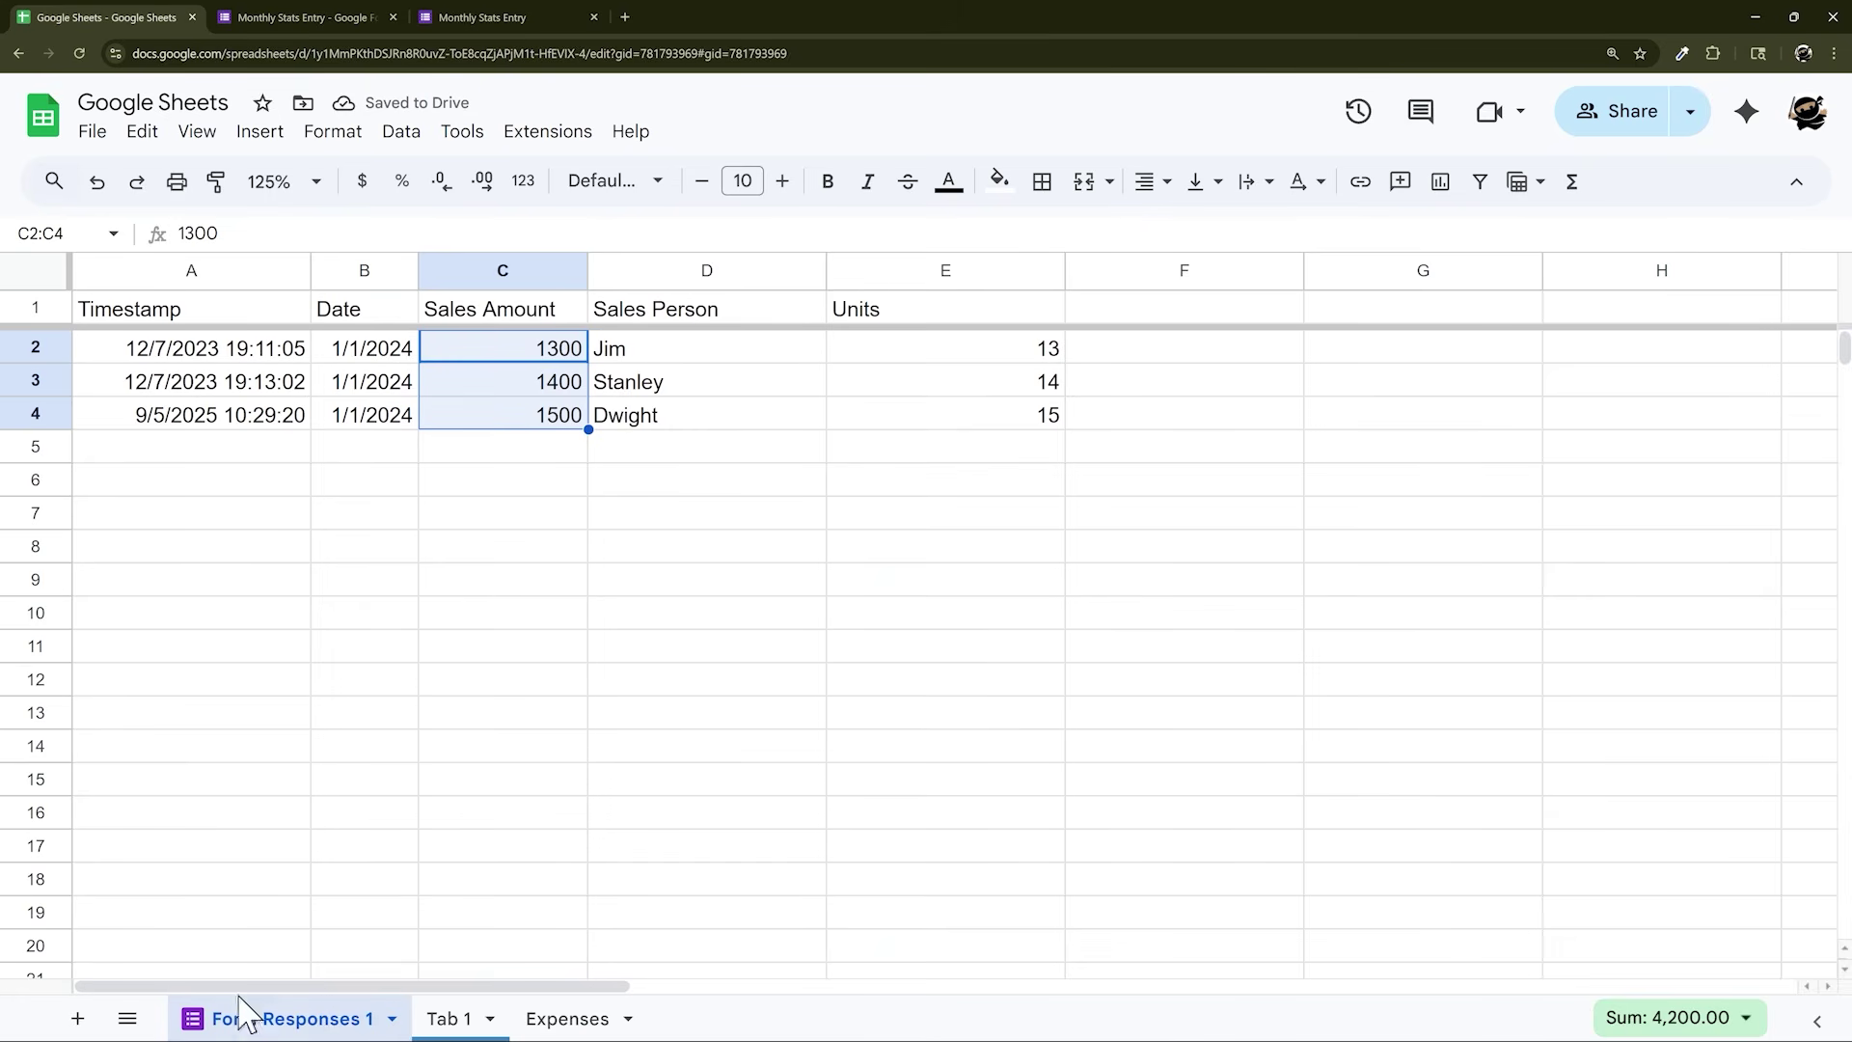
click(559, 1020)
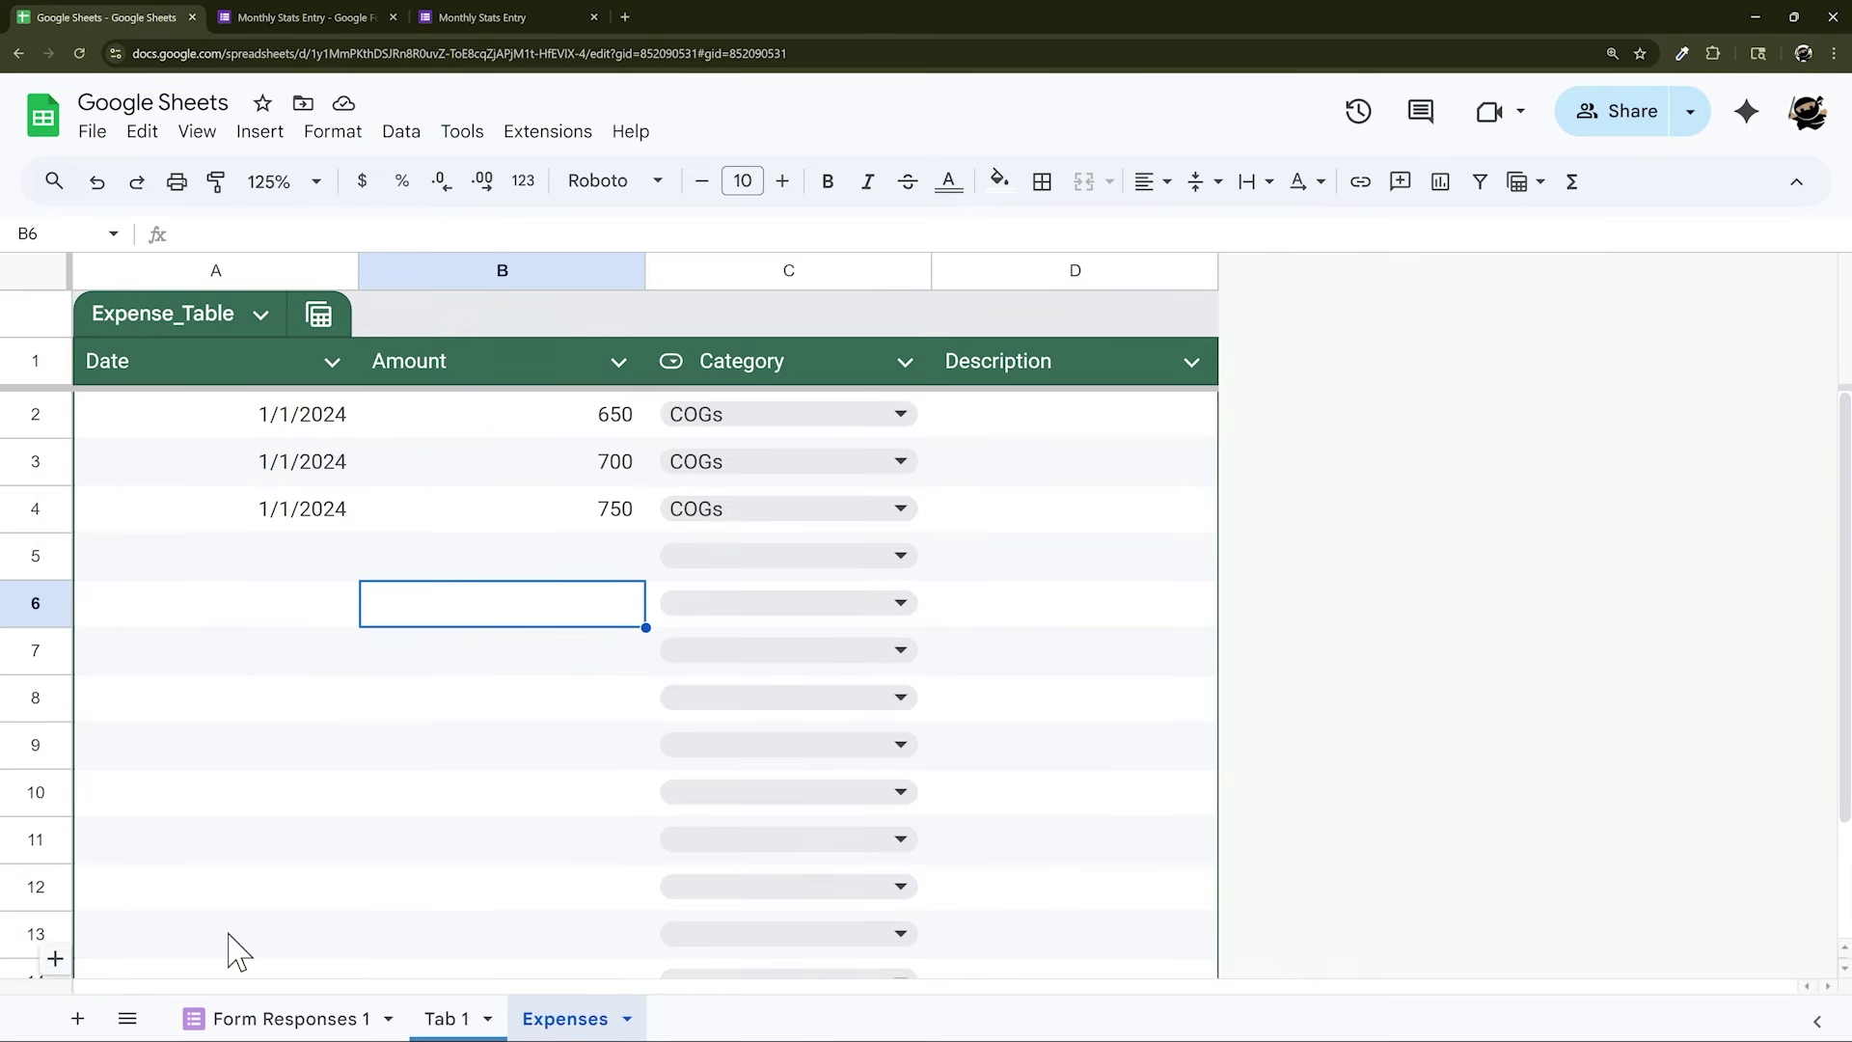
click(78, 1019)
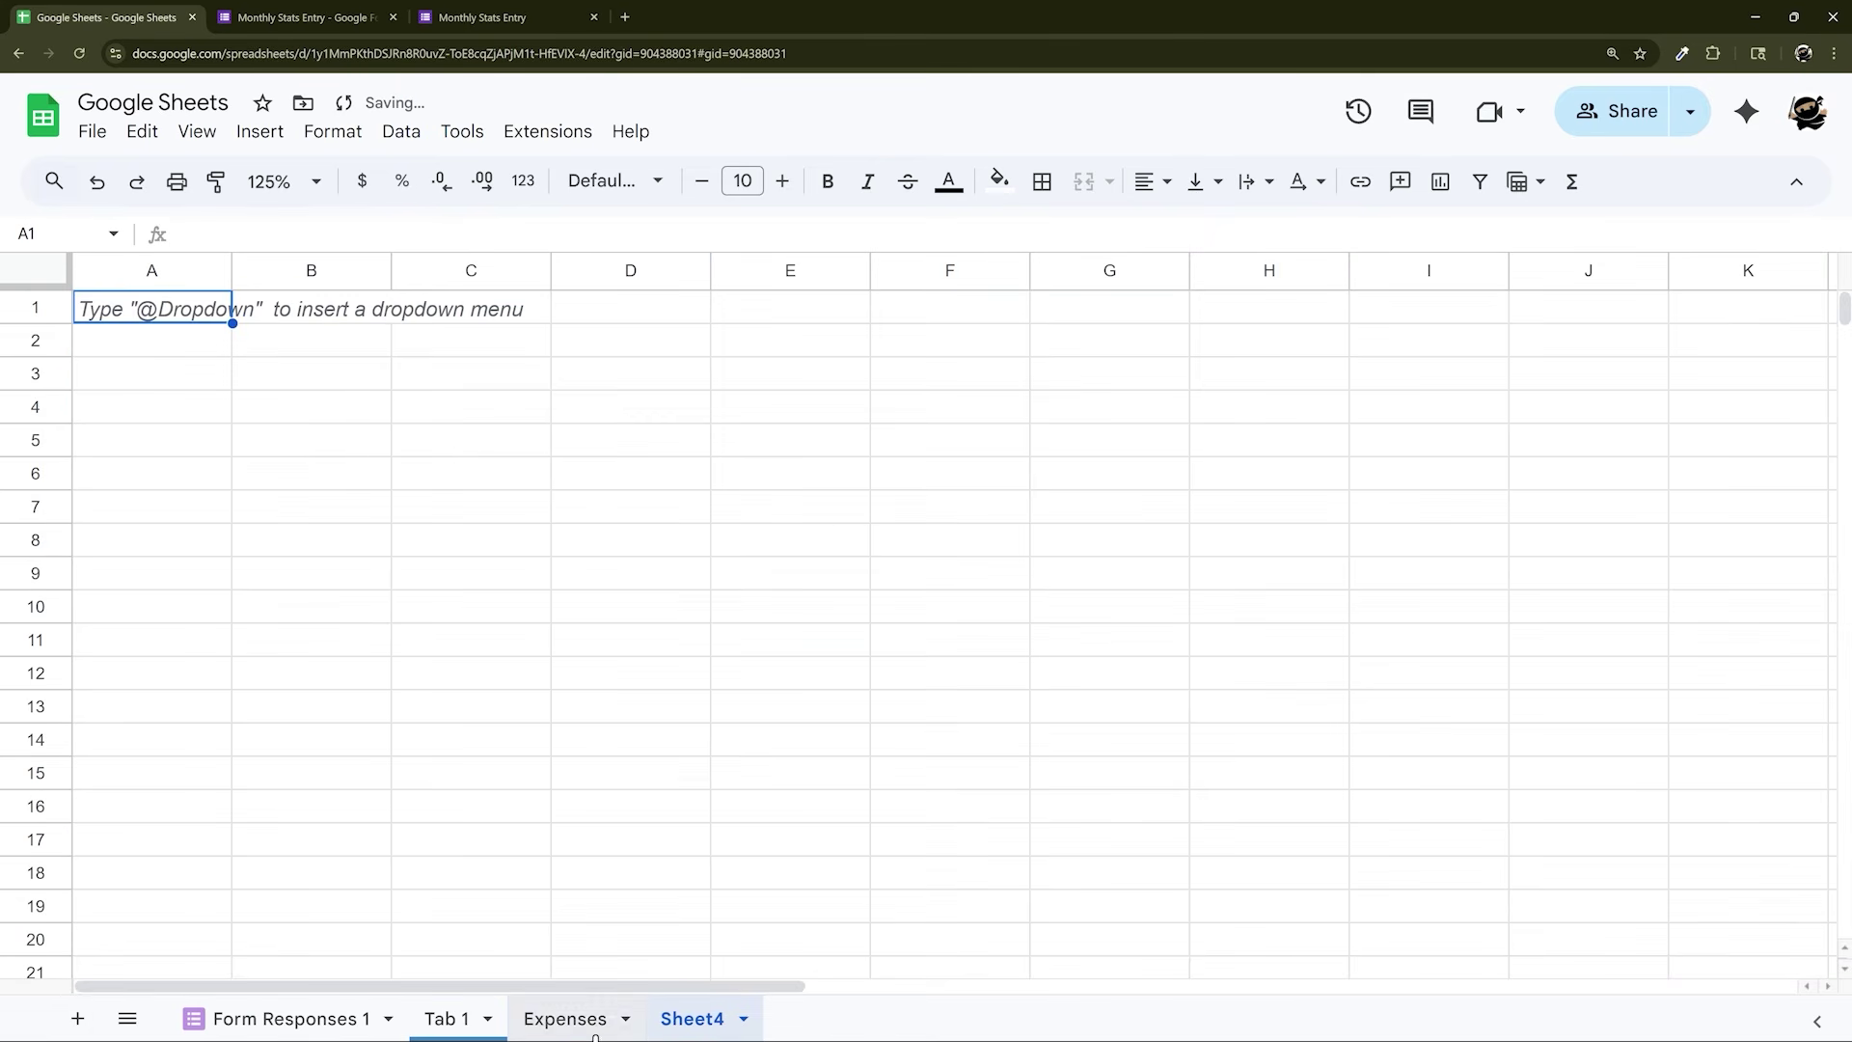
click(326, 143)
mouse_move(287, 142)
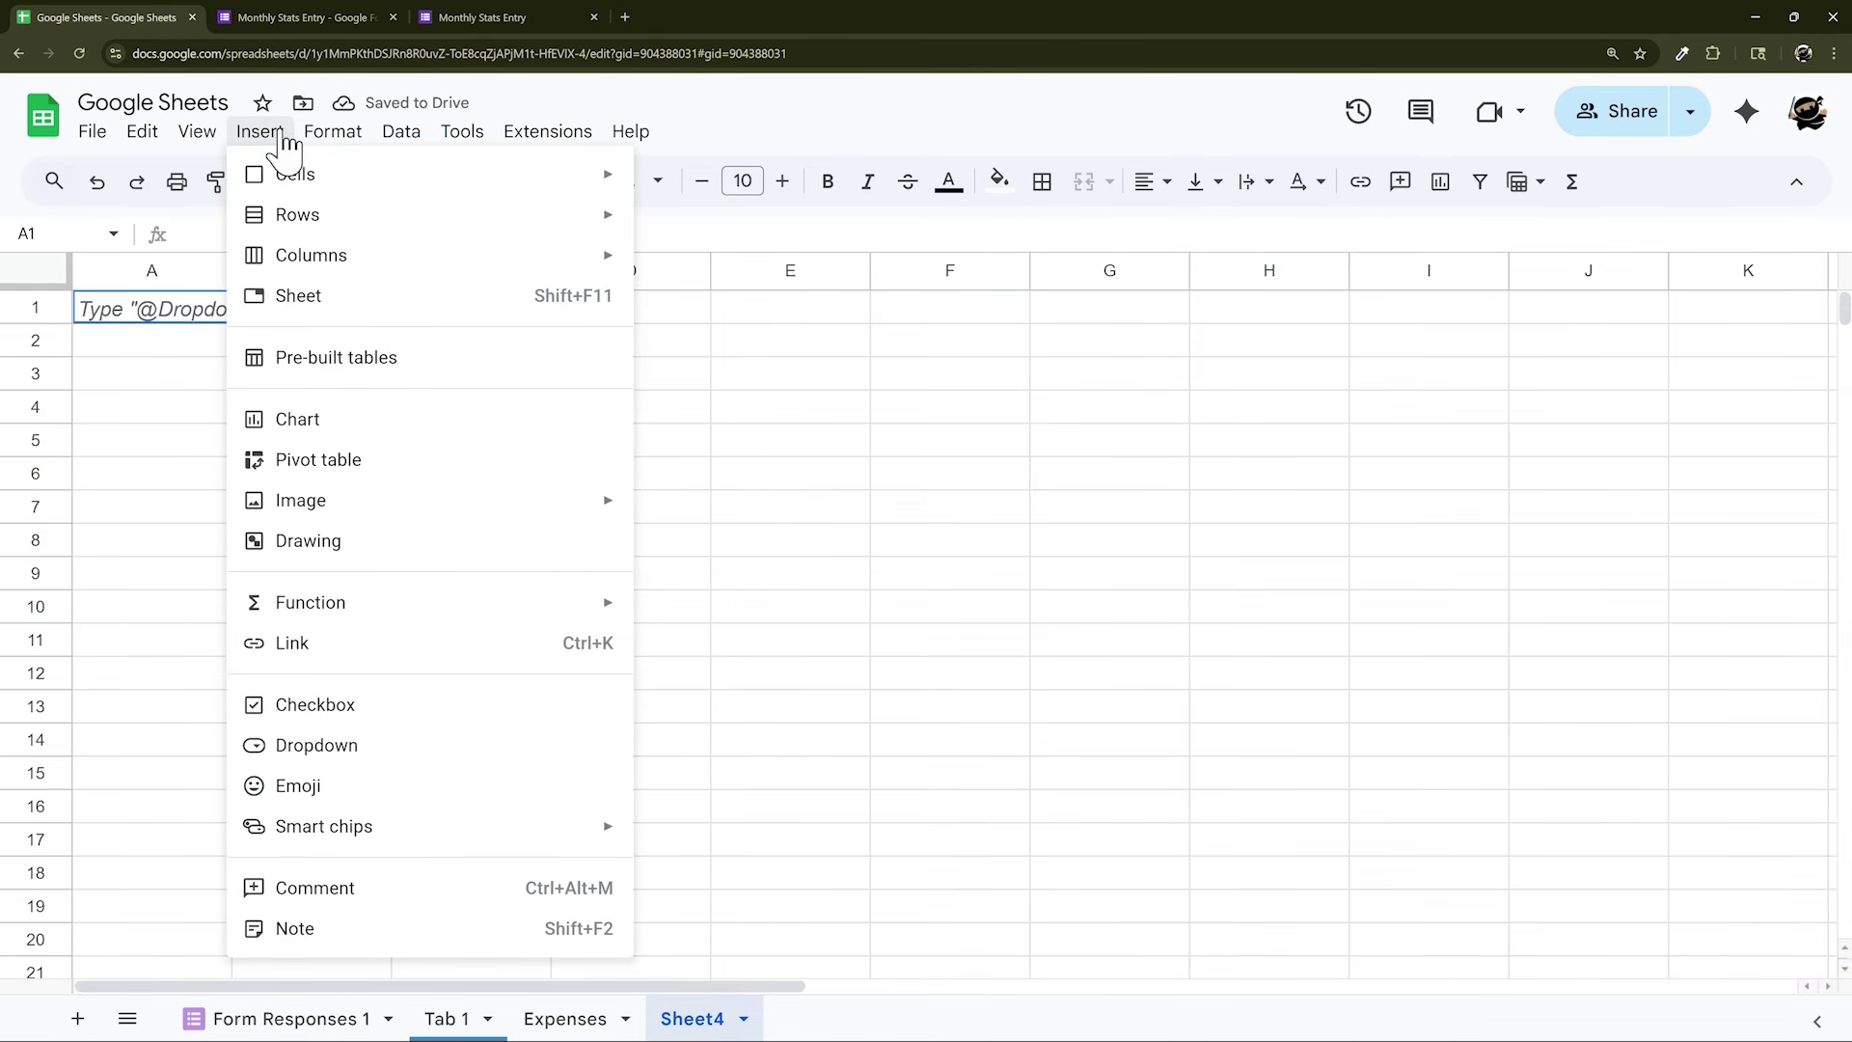
click(359, 358)
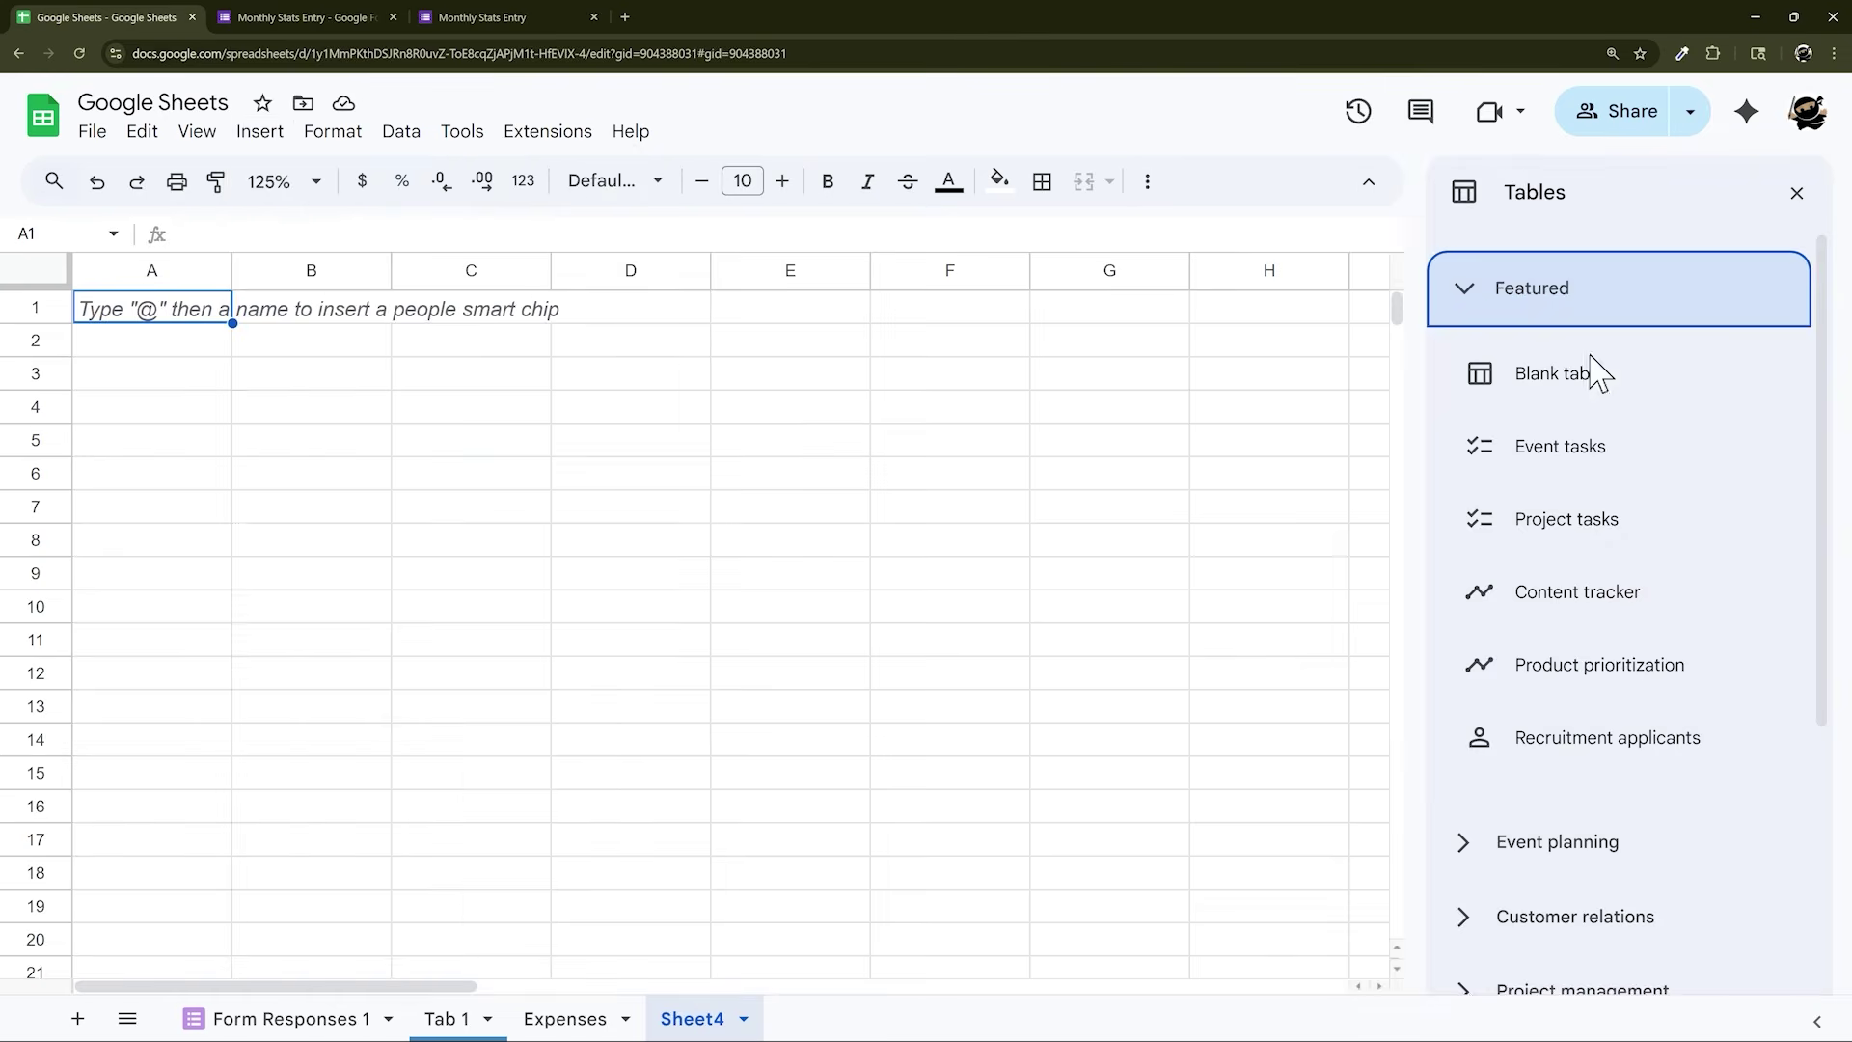
click(1595, 372)
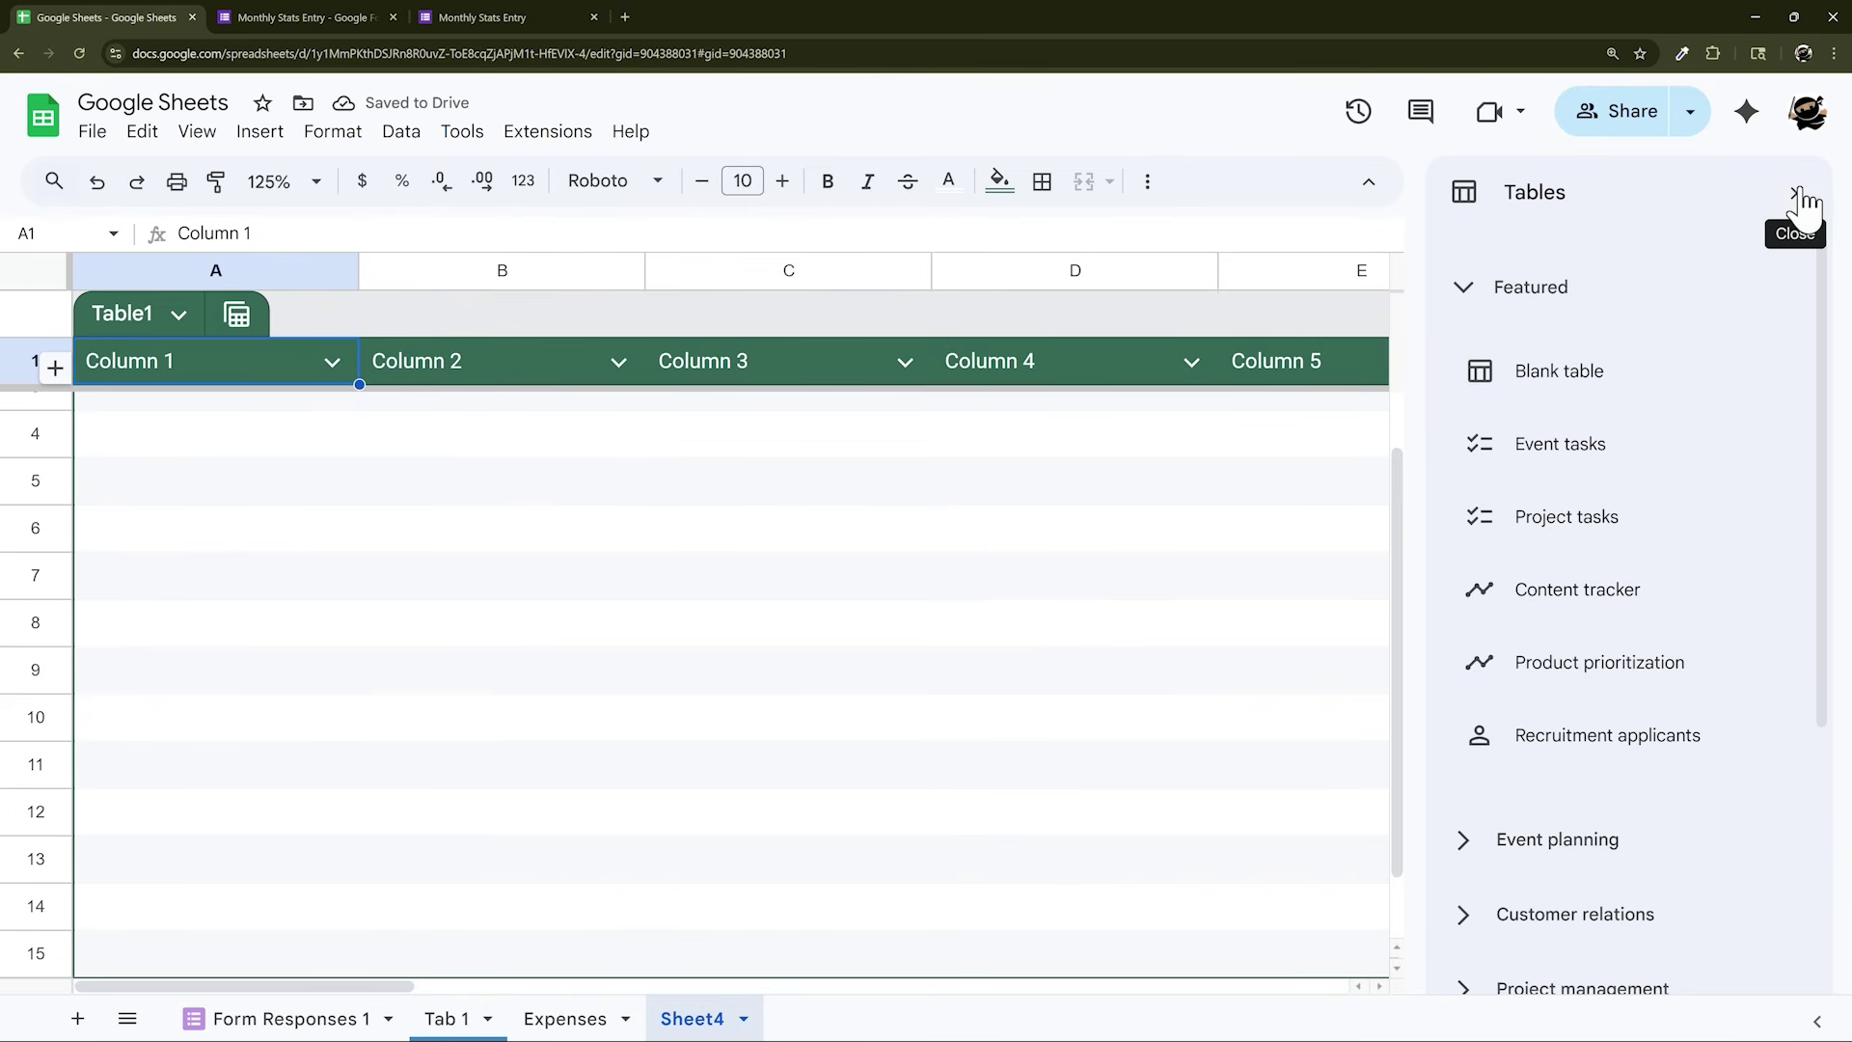
click(1796, 193)
Rename the new blank table as Sales_Data
click(120, 312)
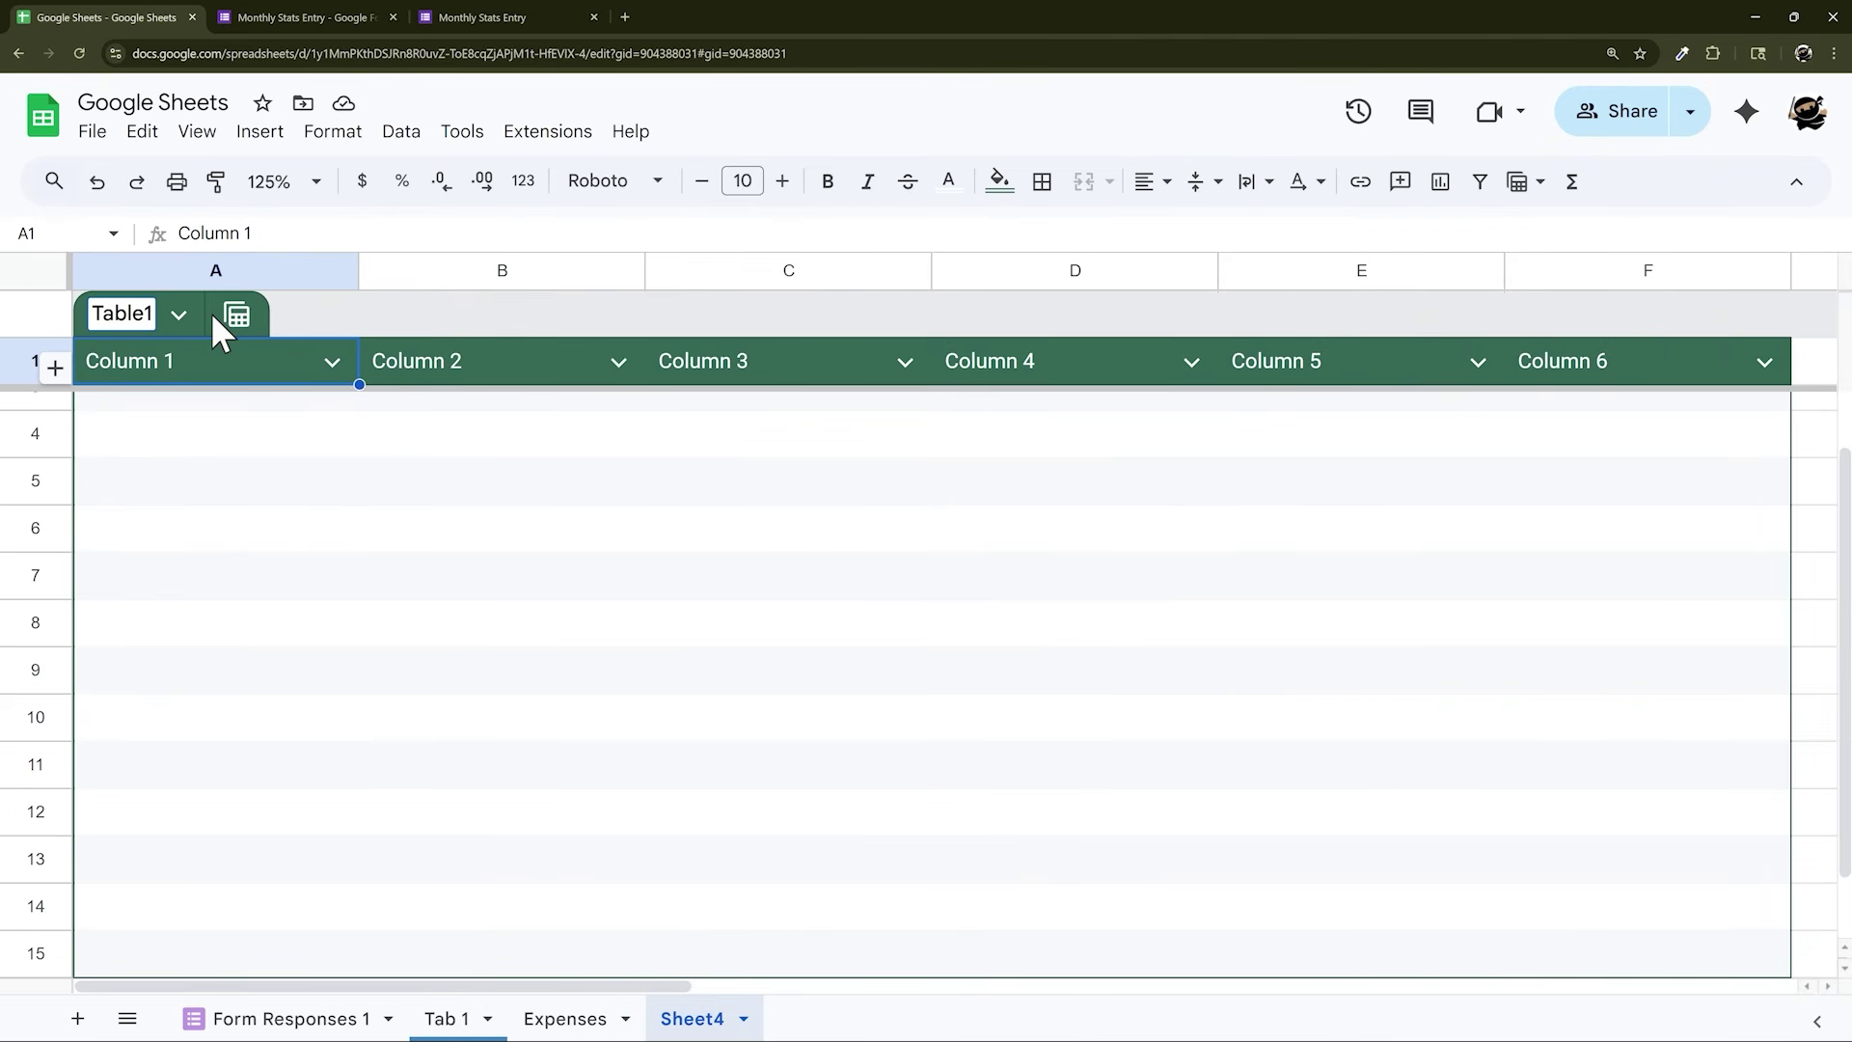
key(ctrl+a)
text(Sales_Data)
key(Return)
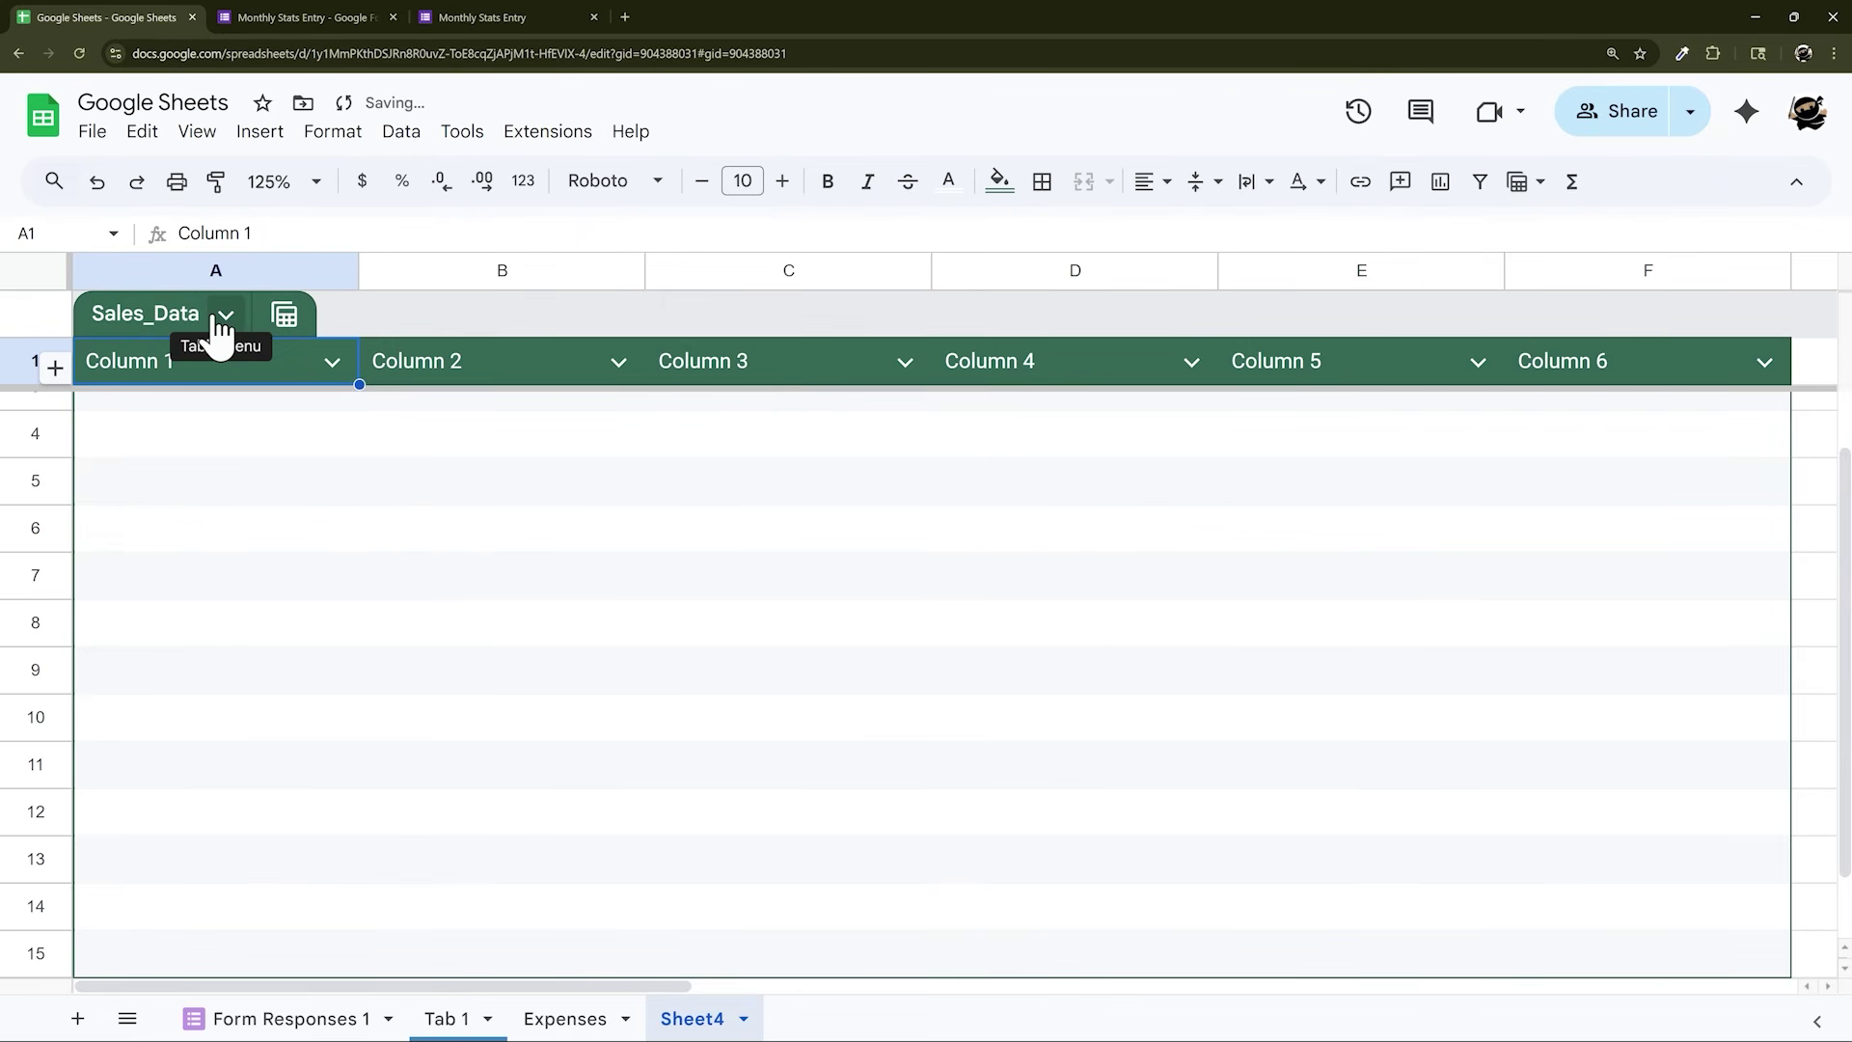
Name the first five Sales_Data column headers Date, Client Name, Sales Rep, Sector and Amount
click(332, 363)
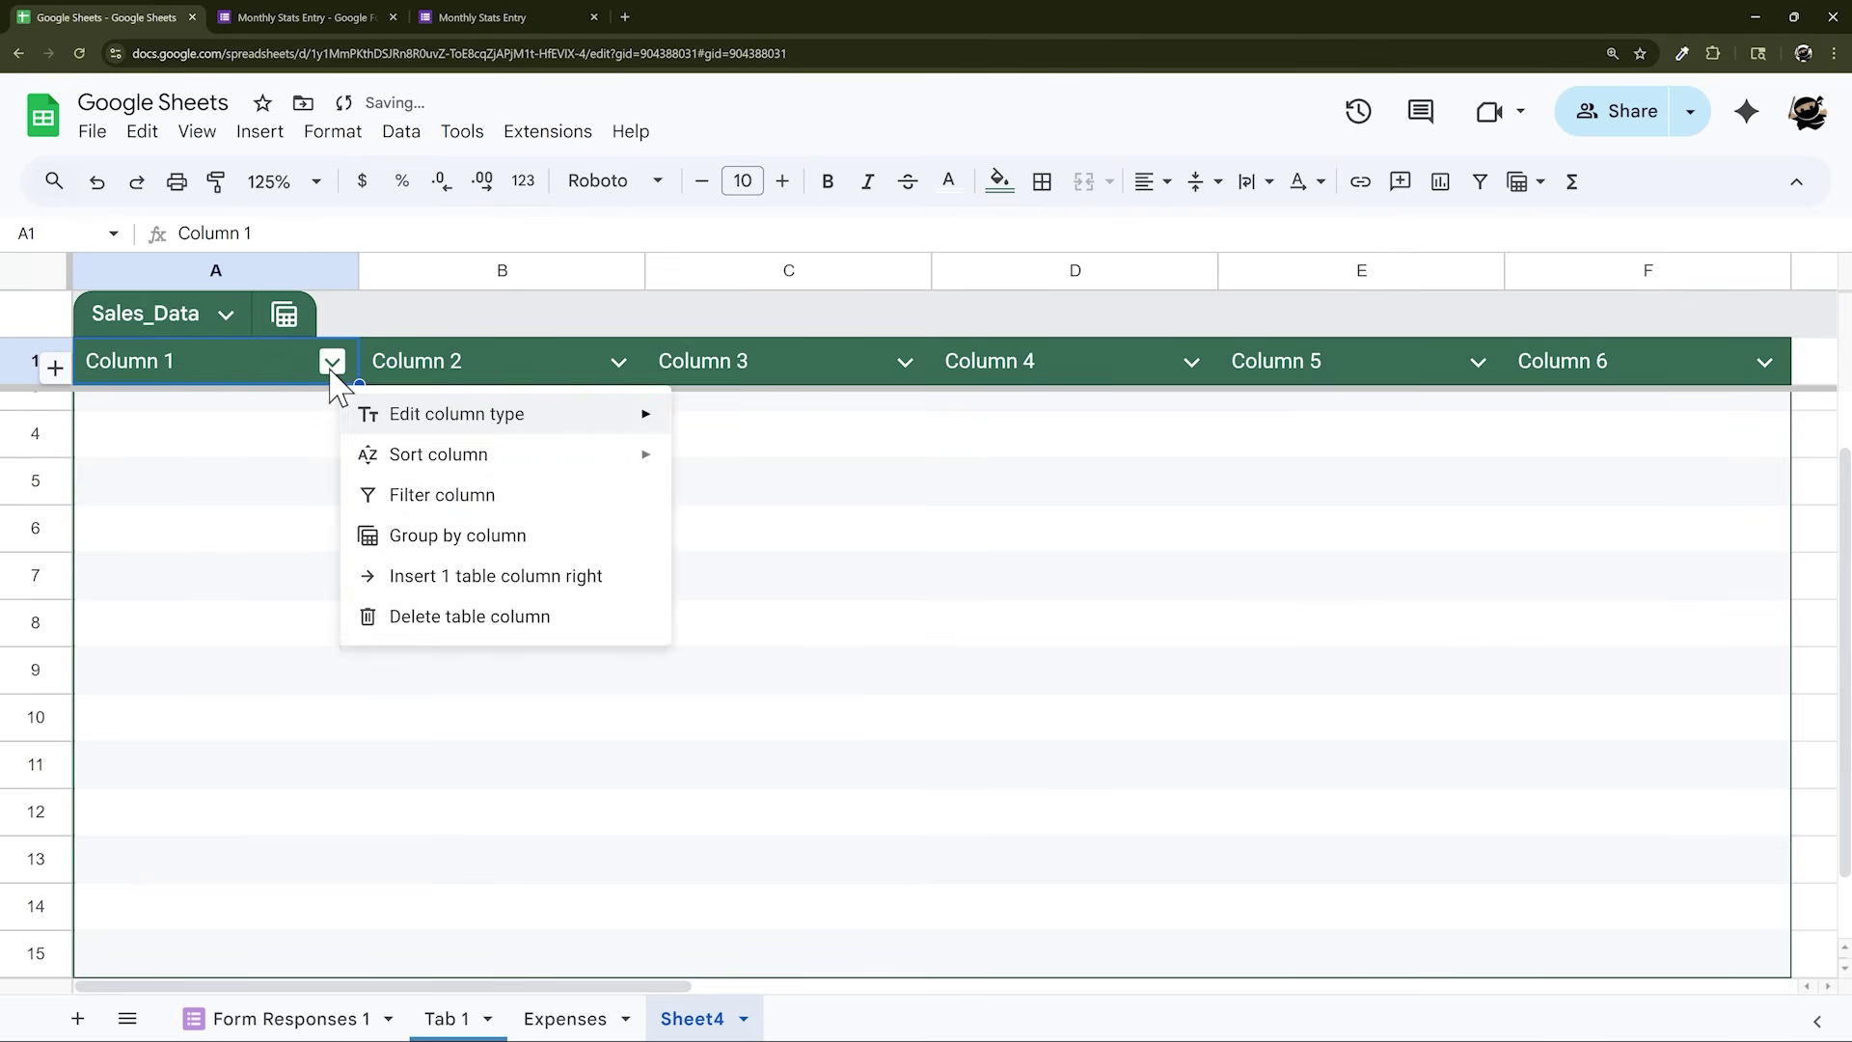
click(185, 376)
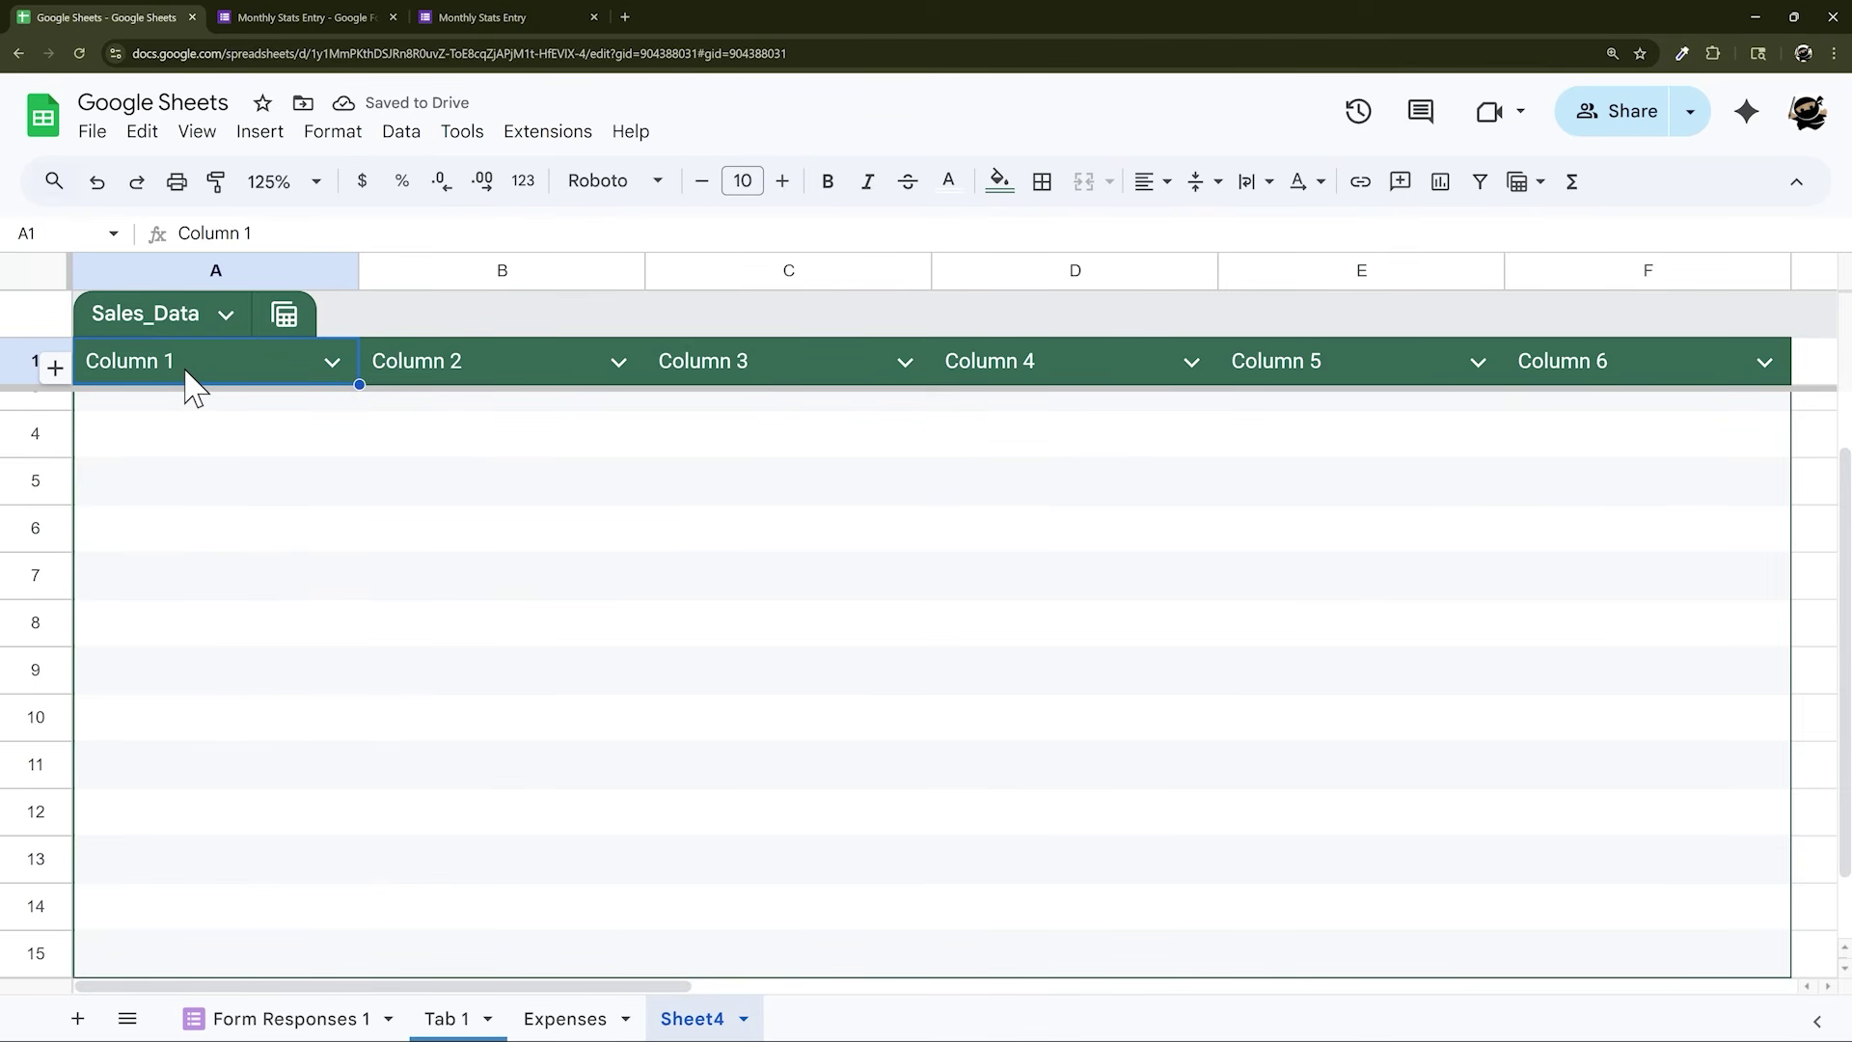
text(Date)
key(Tab)
text(Clien)
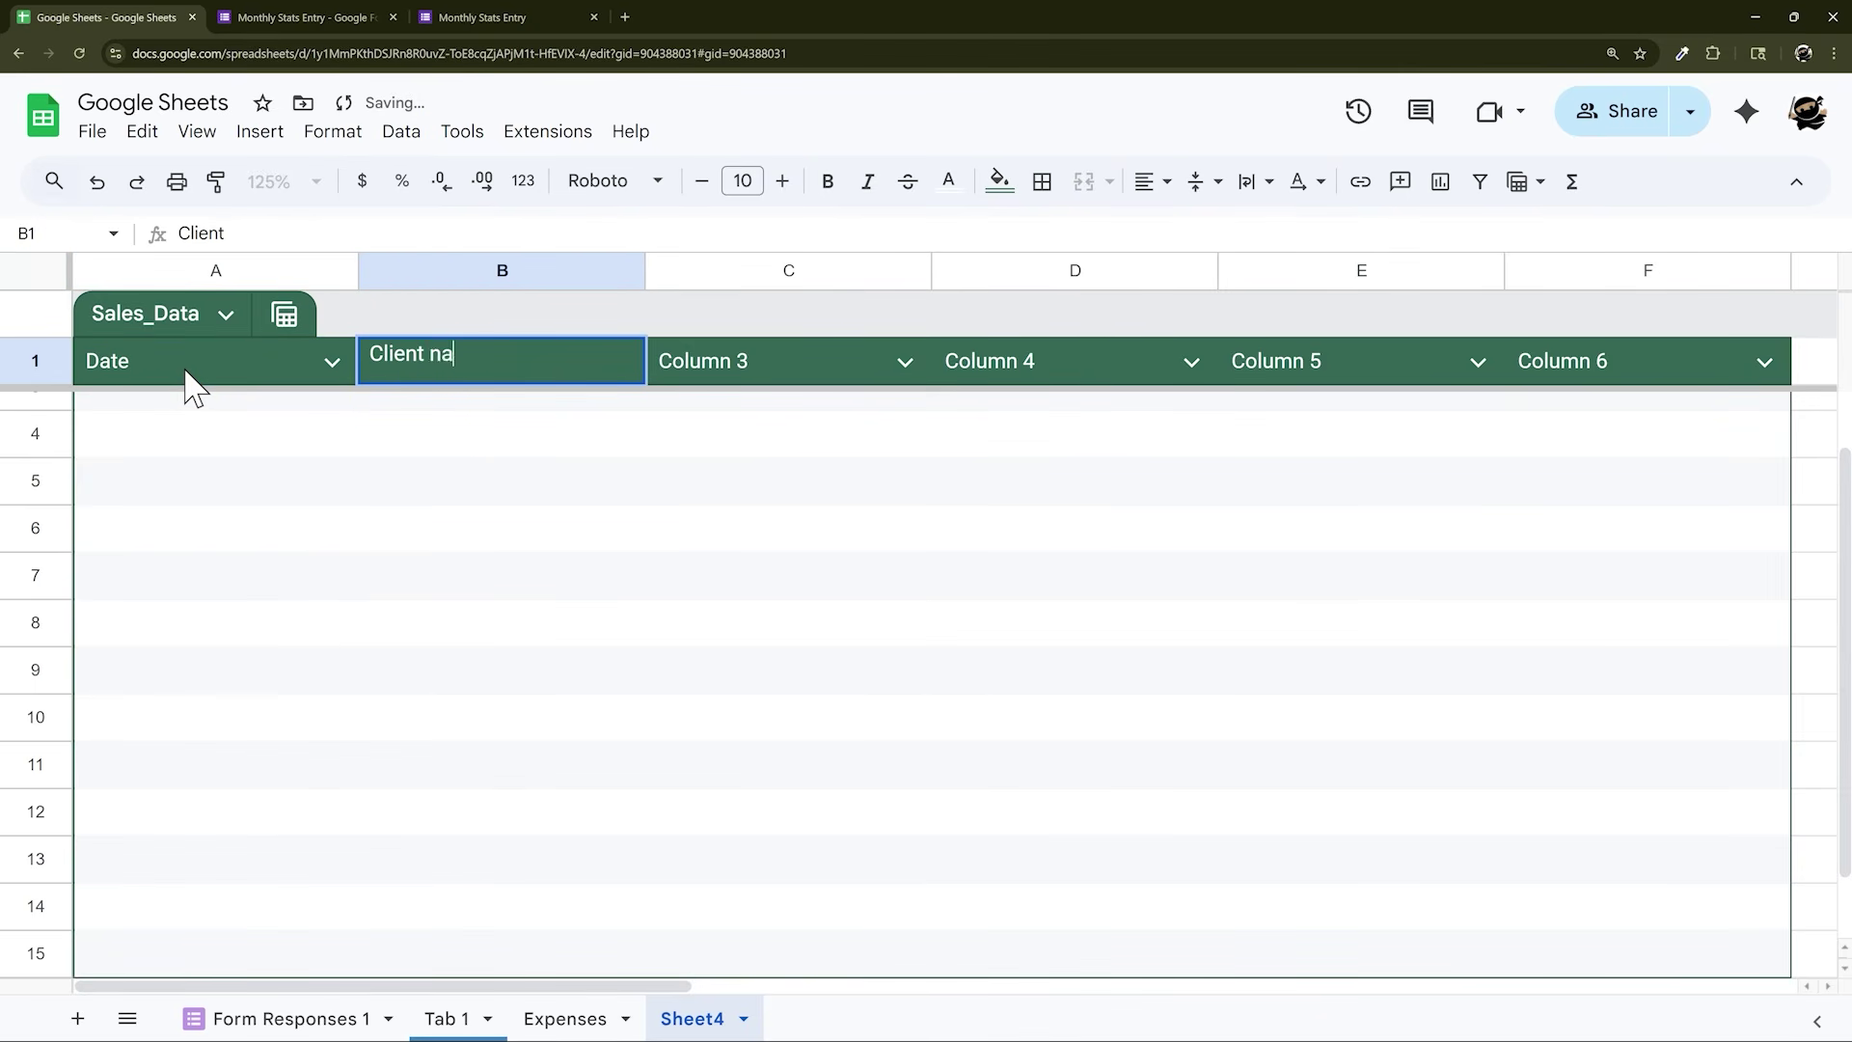
text(t Name)
key(Tab)
text(Sa)
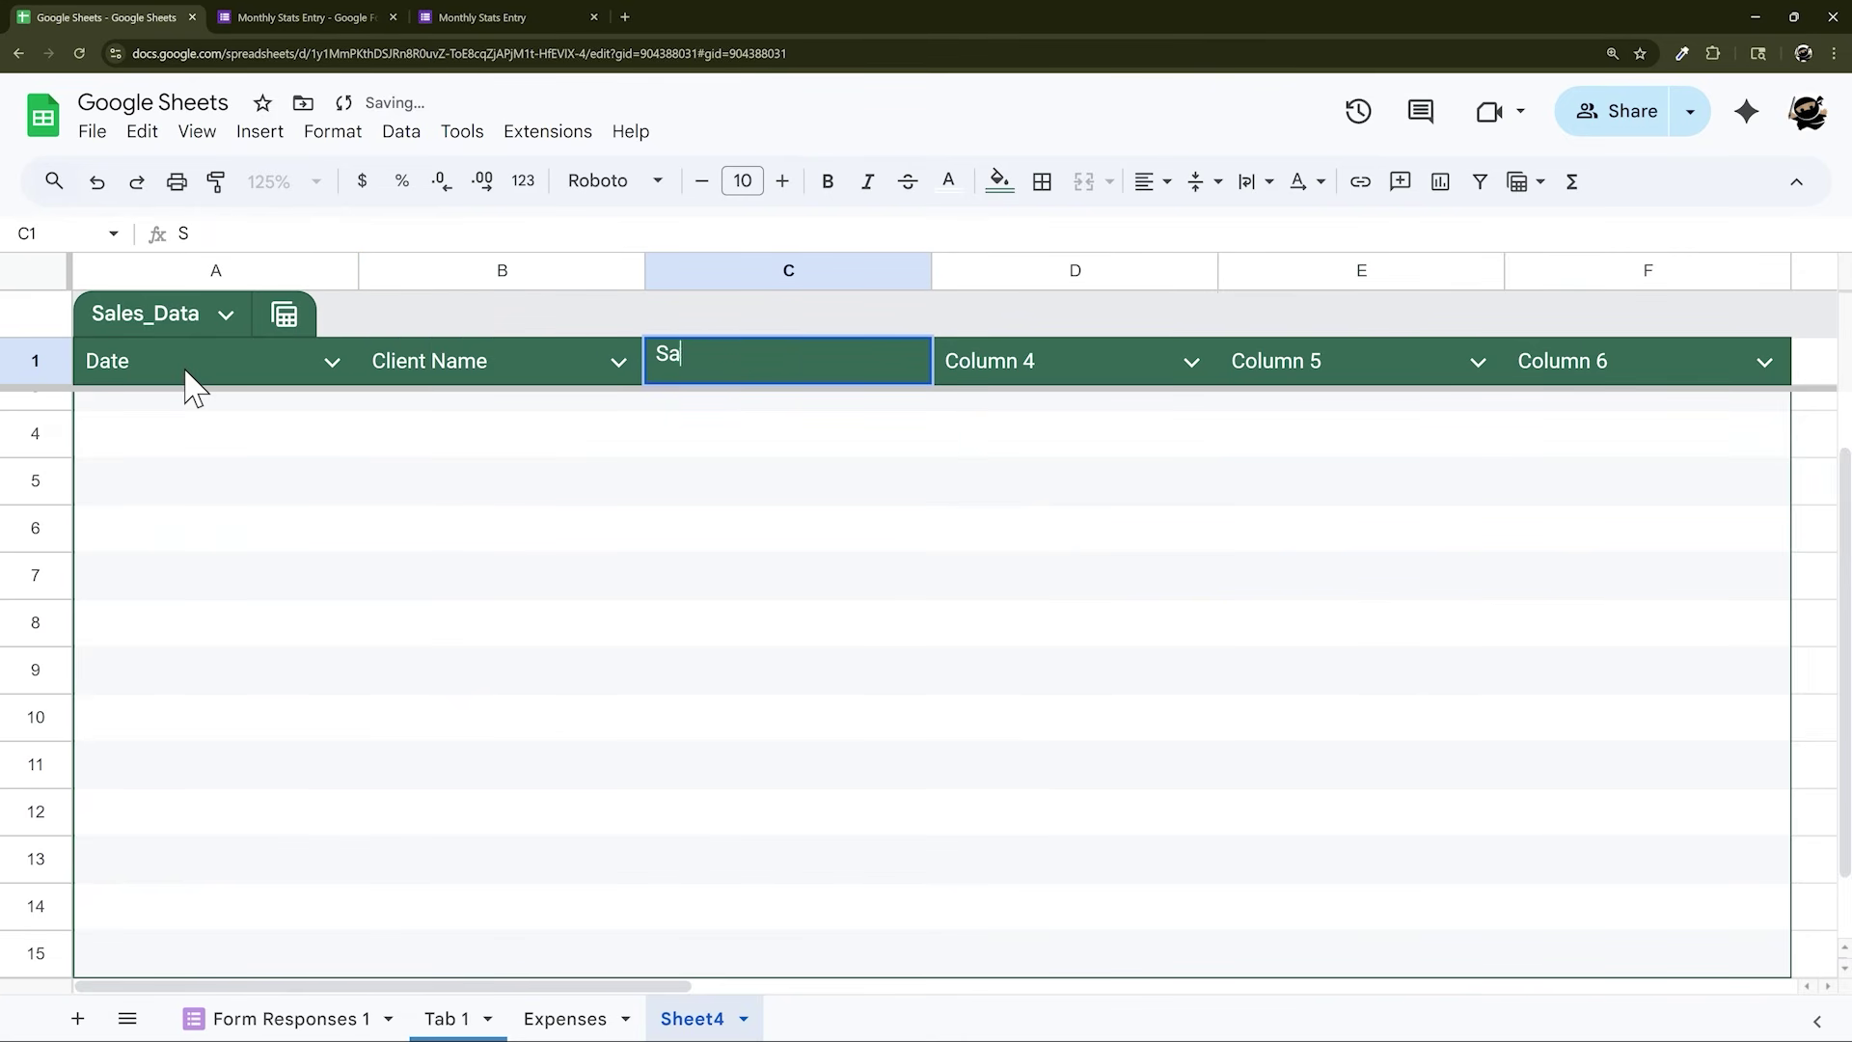
text(les Rep)
key(Tab)
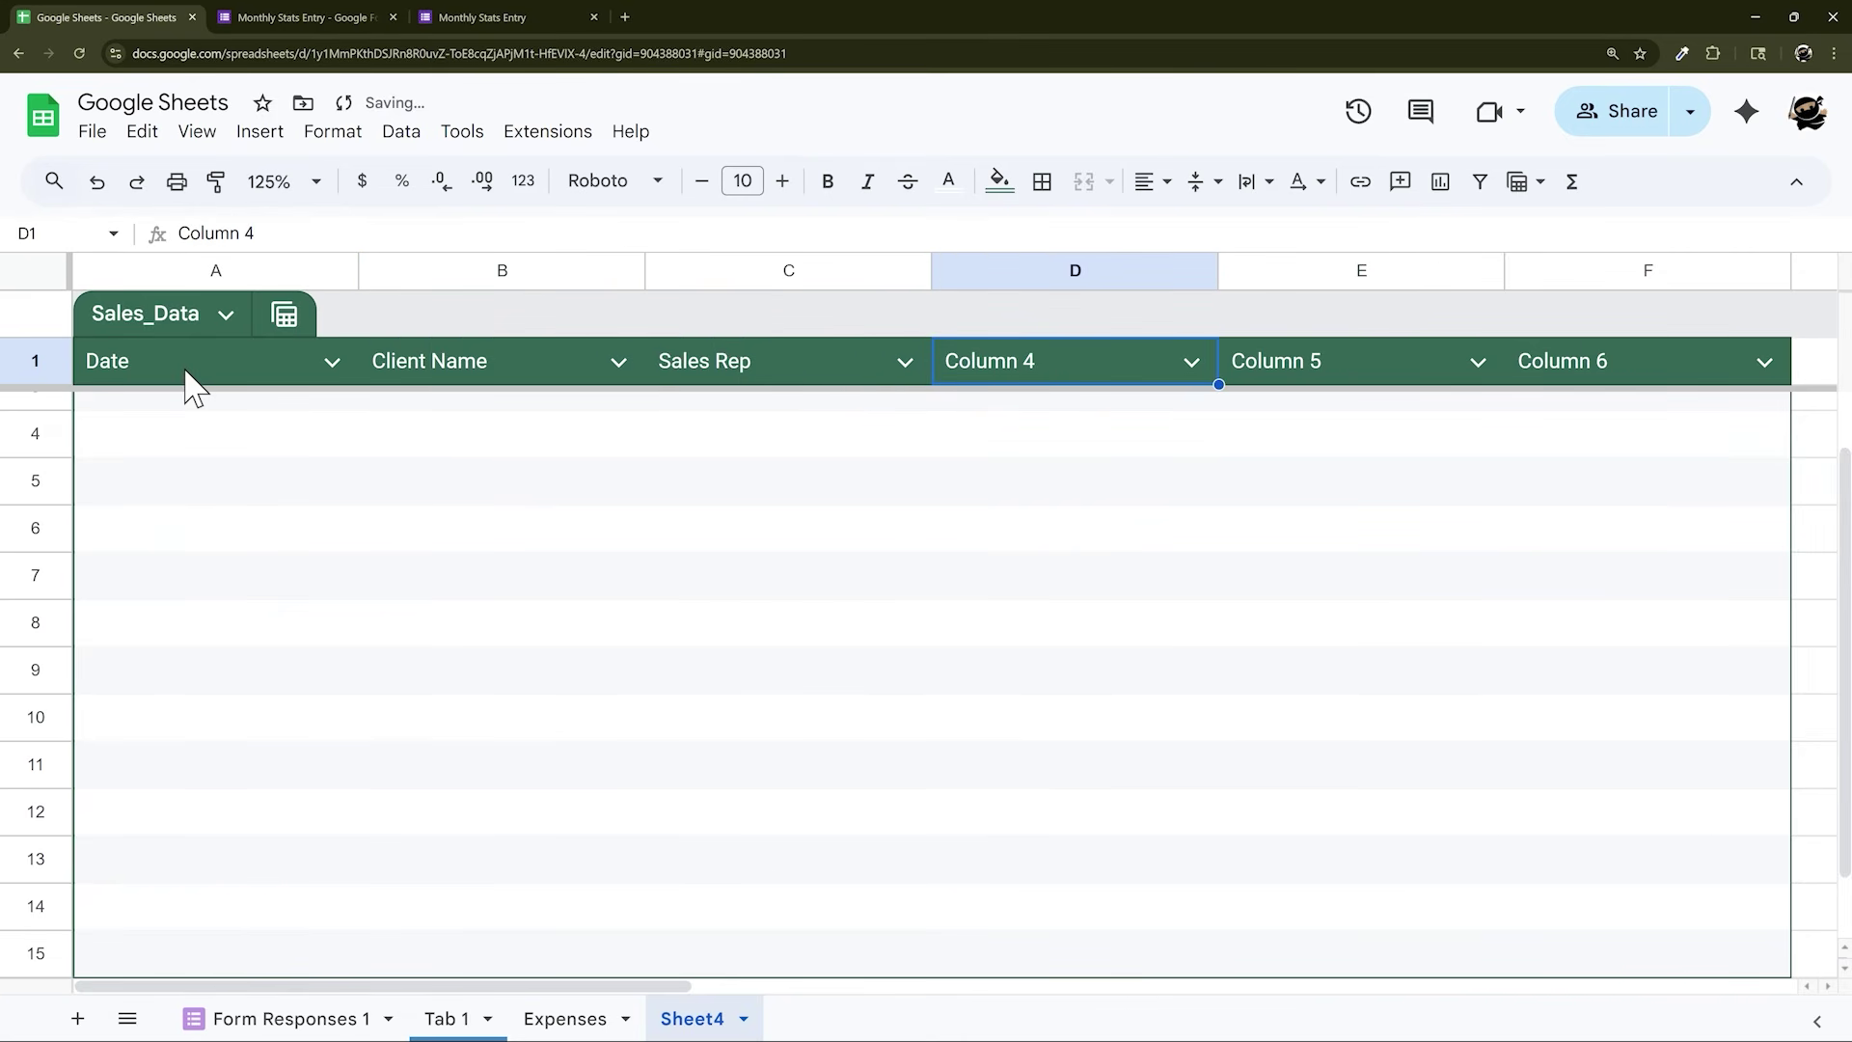
text(Sector)
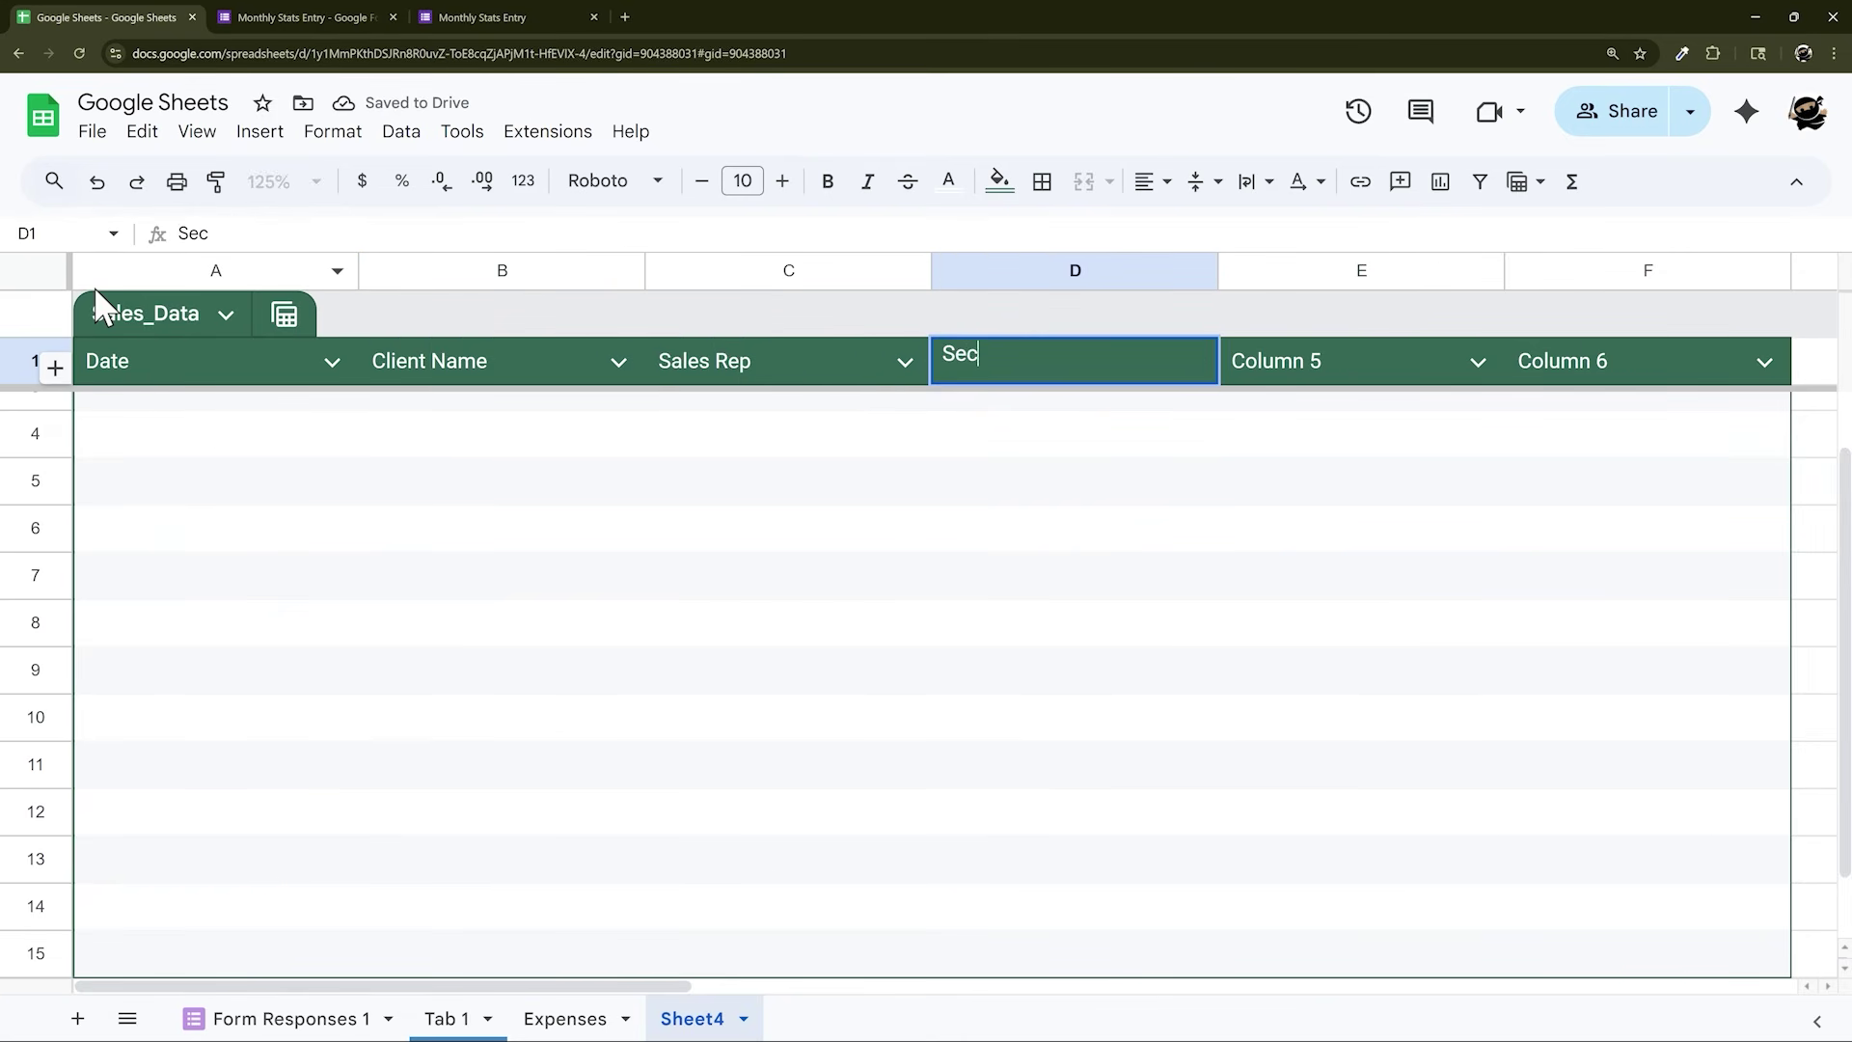
key(Tab)
text(Amount)
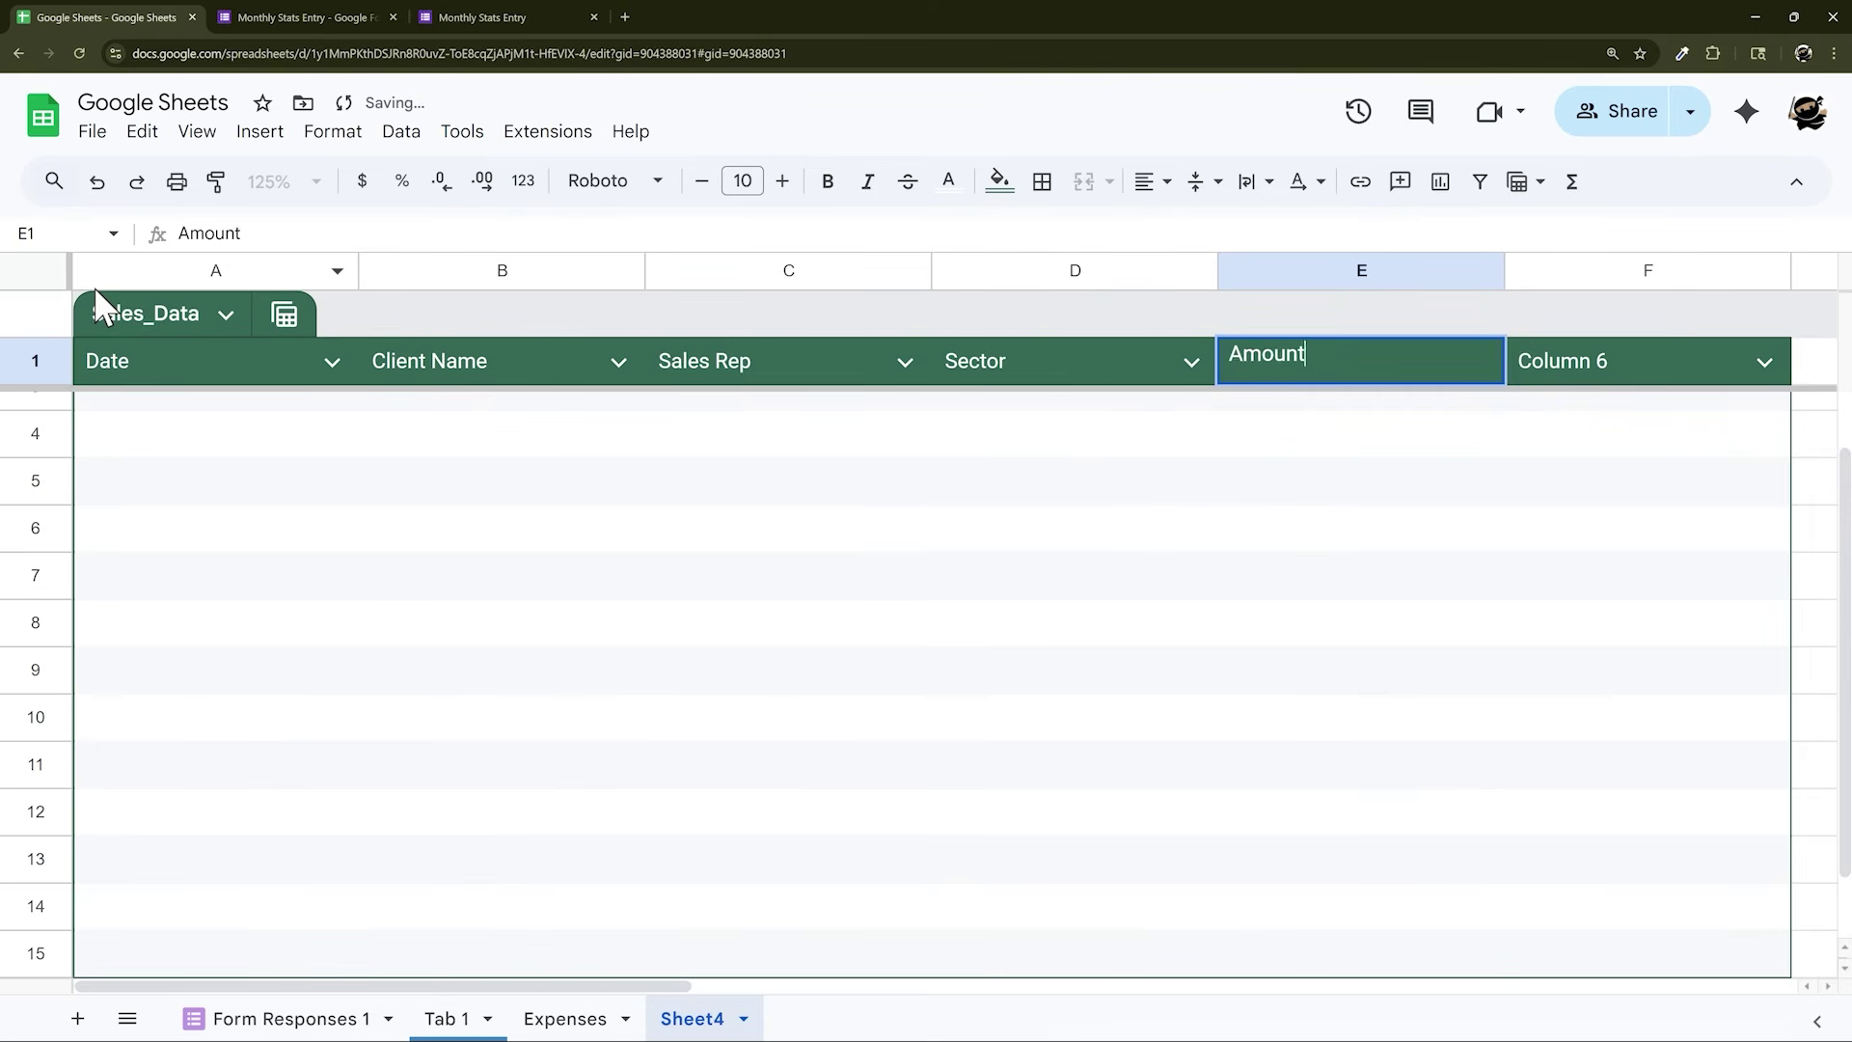
key(Return)
Paste the copied sales records into the Sales_Data table starting at cell A2
drag(167, 414, 1496, 422)
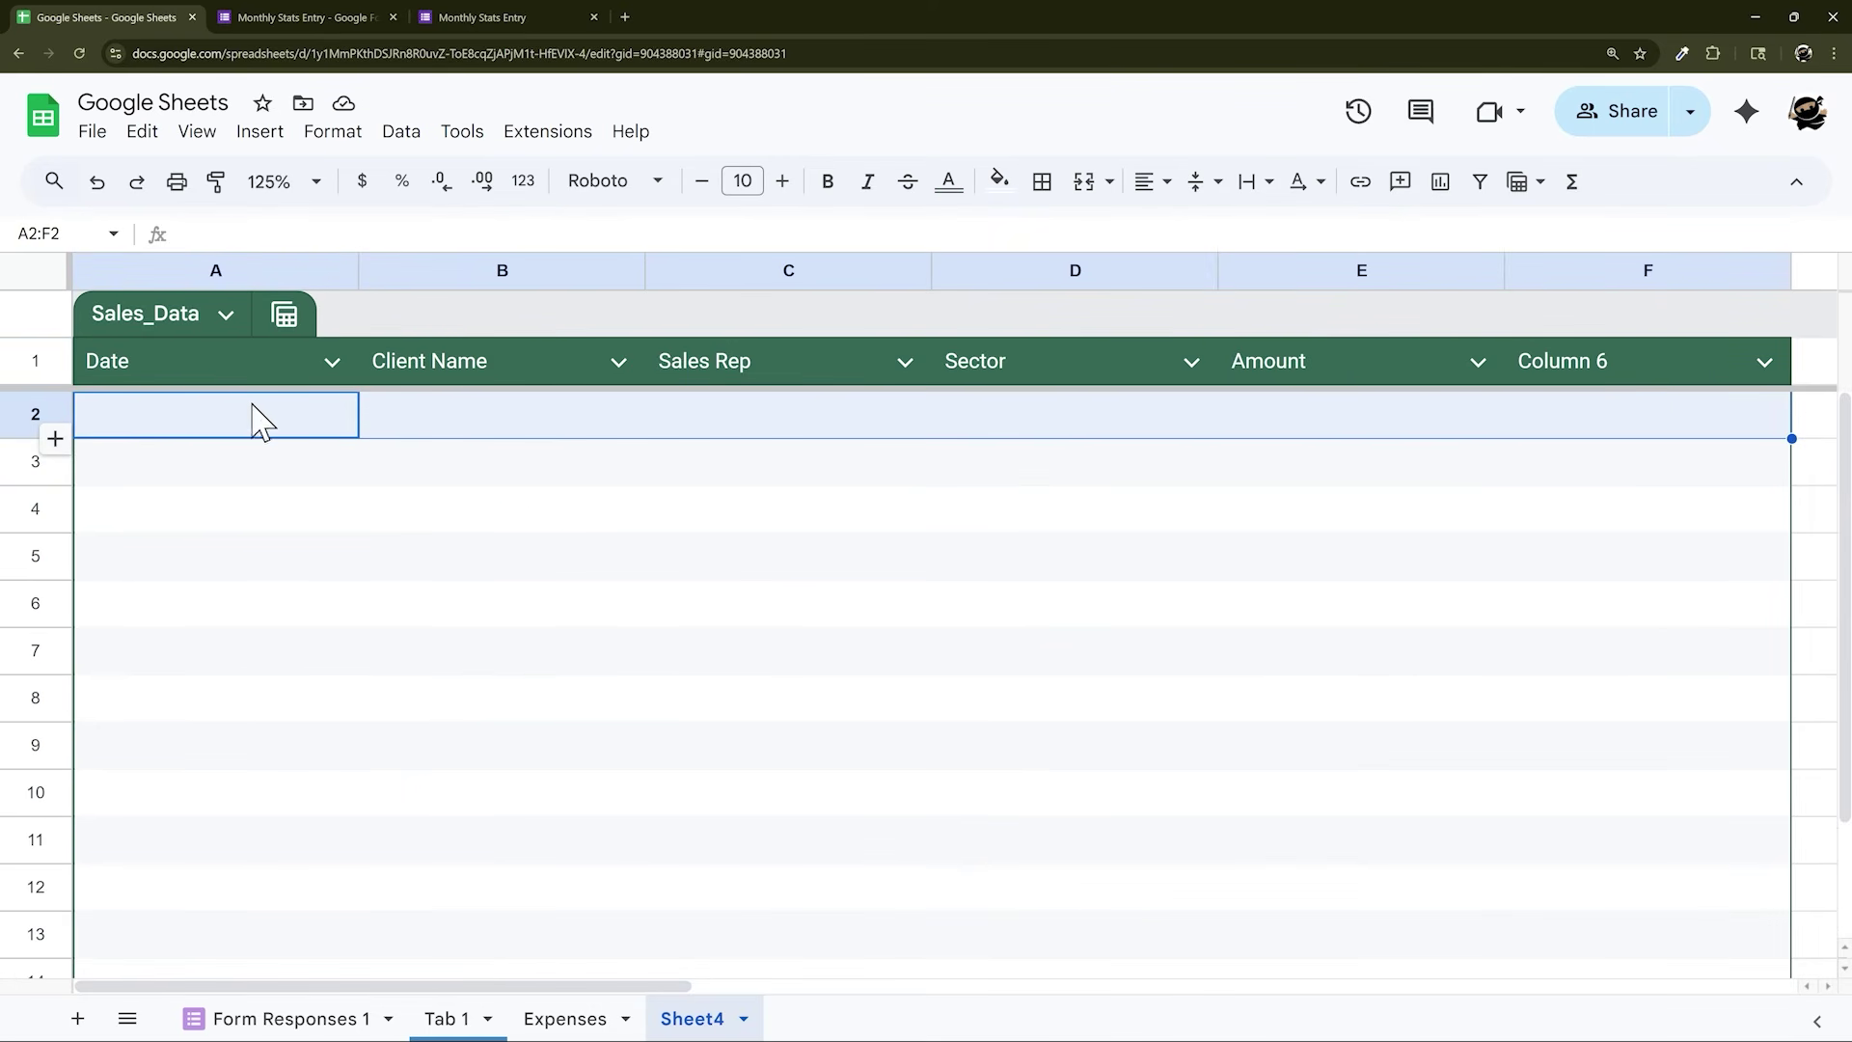
click(235, 432)
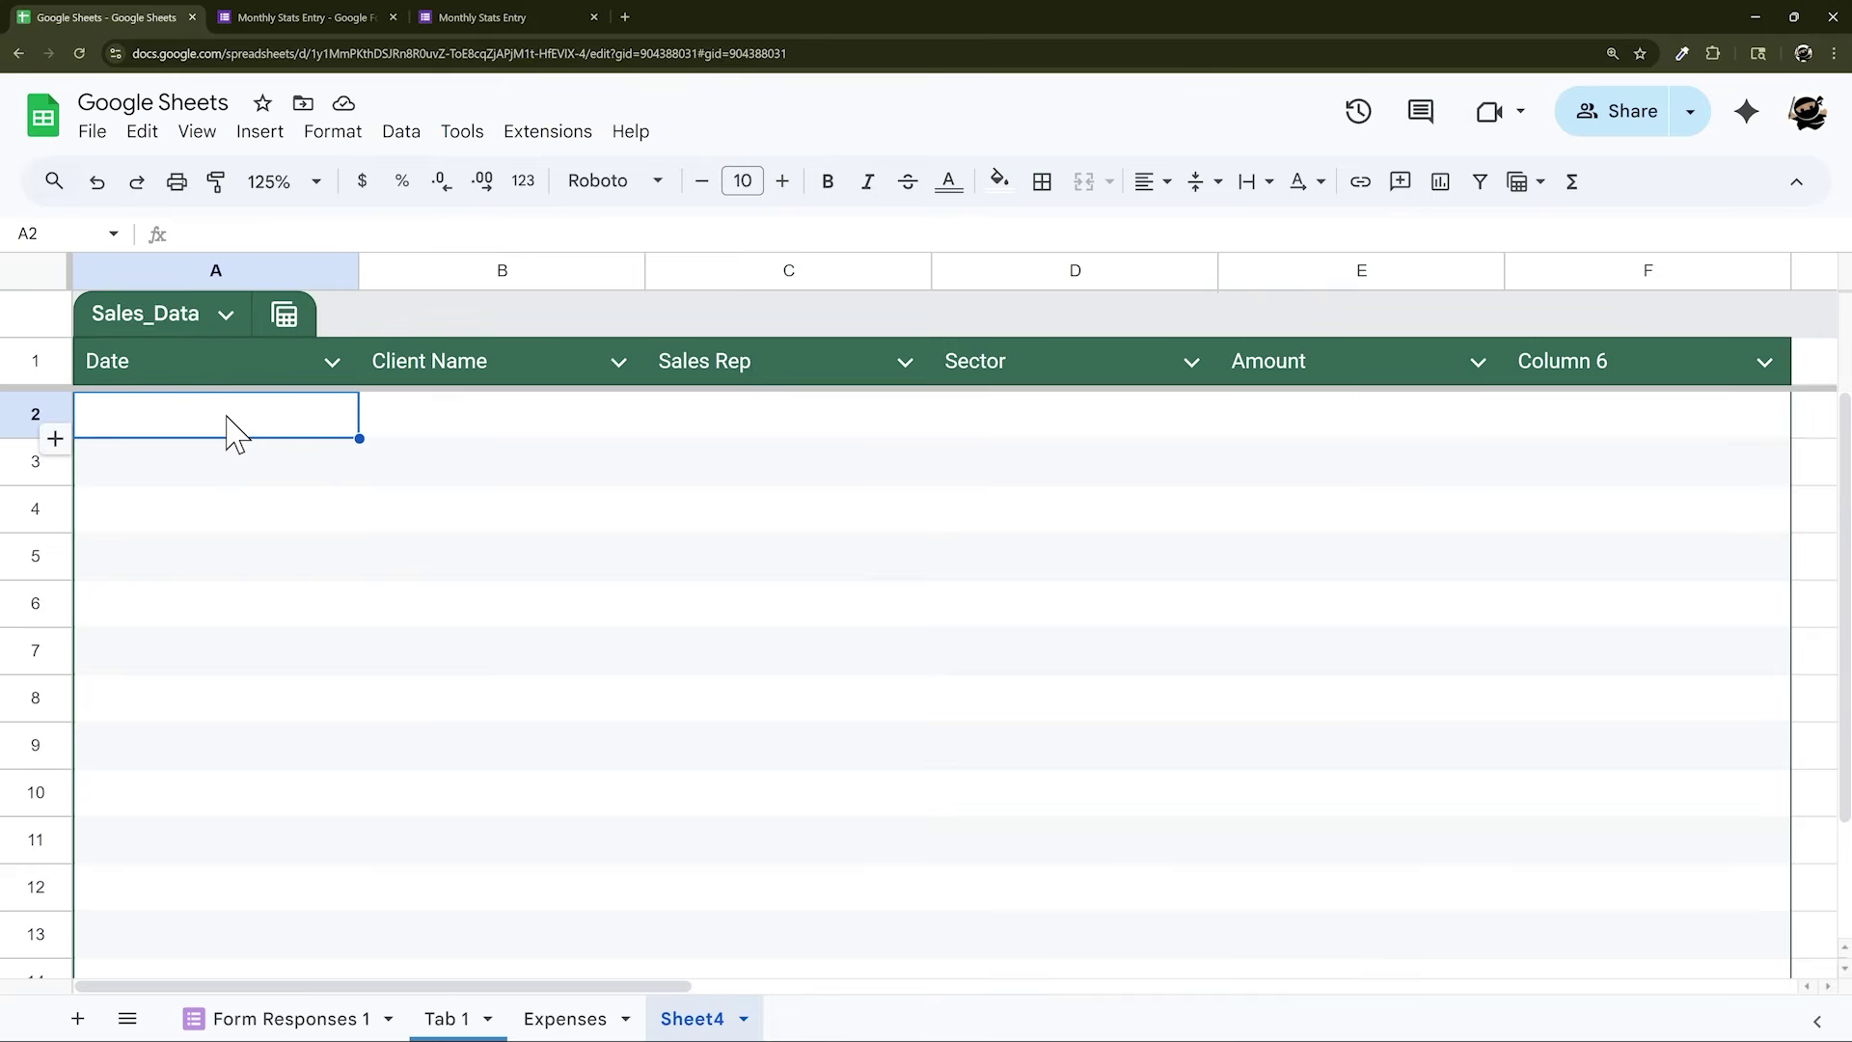
key(ctrl+v)
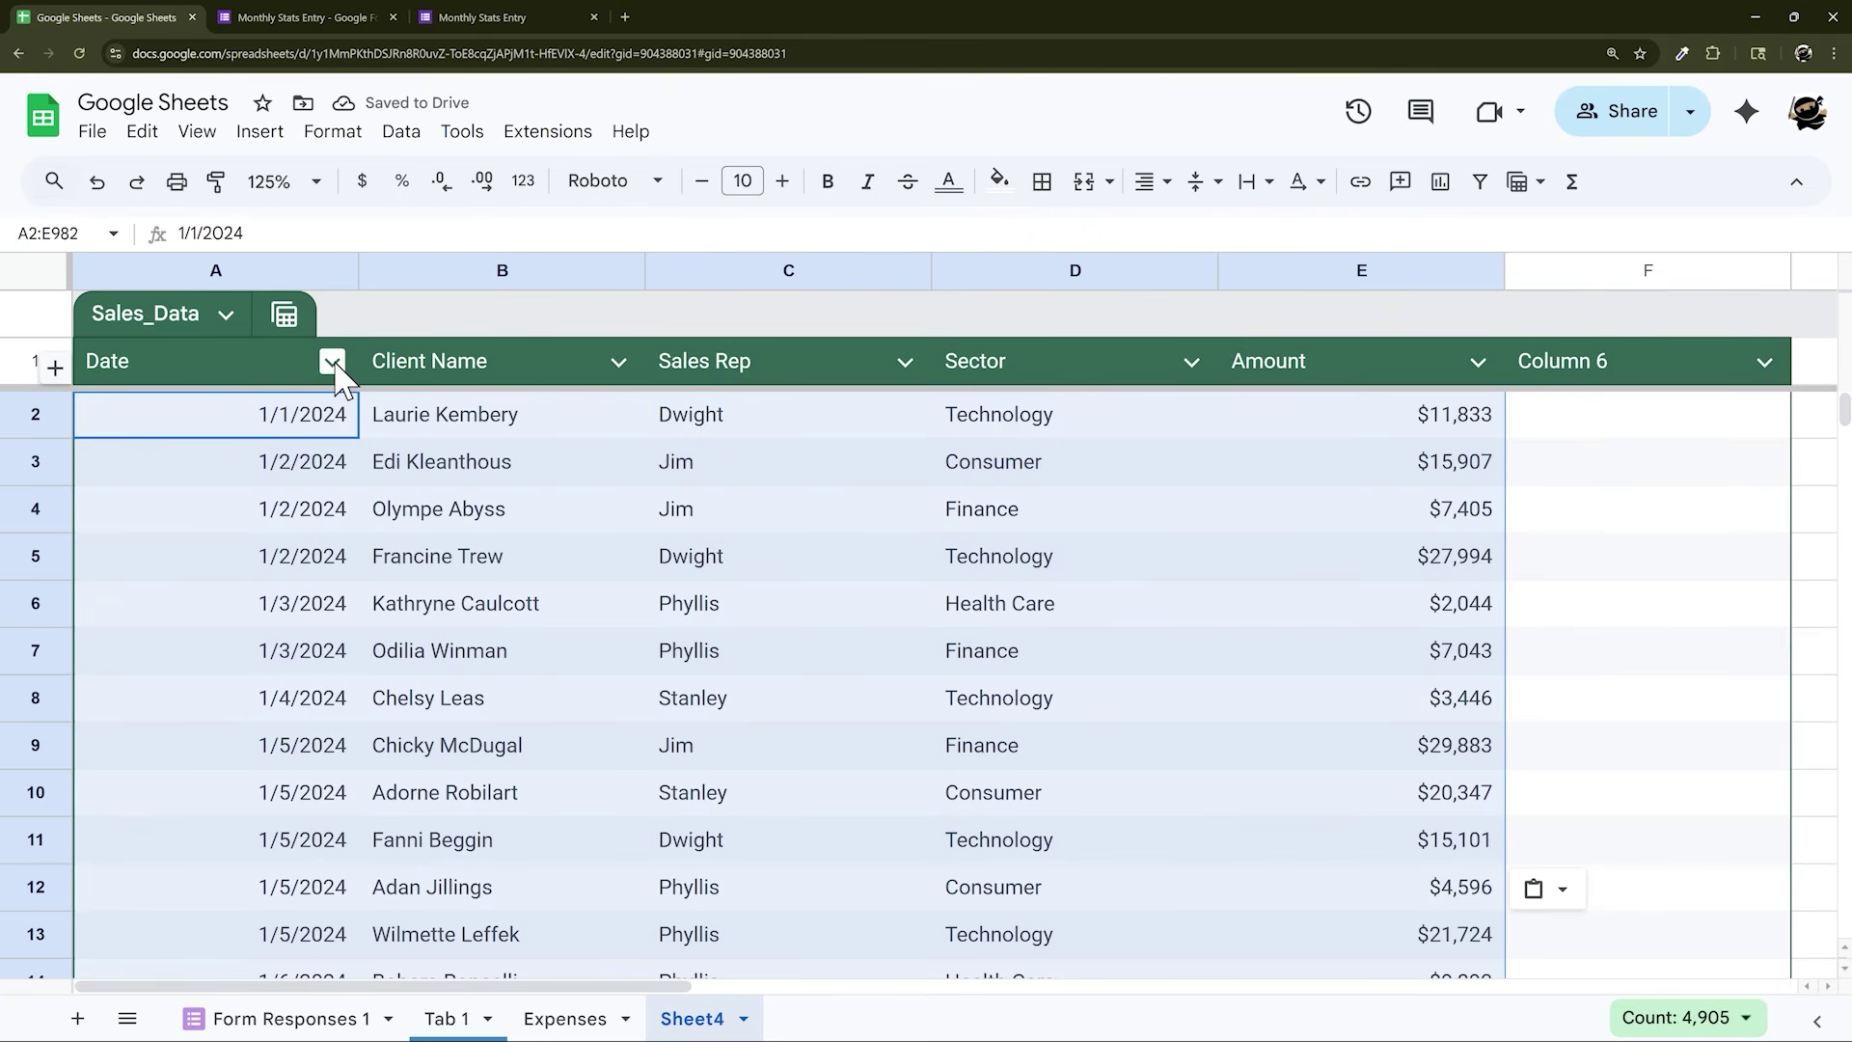
Set the Date column type to date and check that A2 offers a calendar picker
click(332, 361)
mouse_move(445, 417)
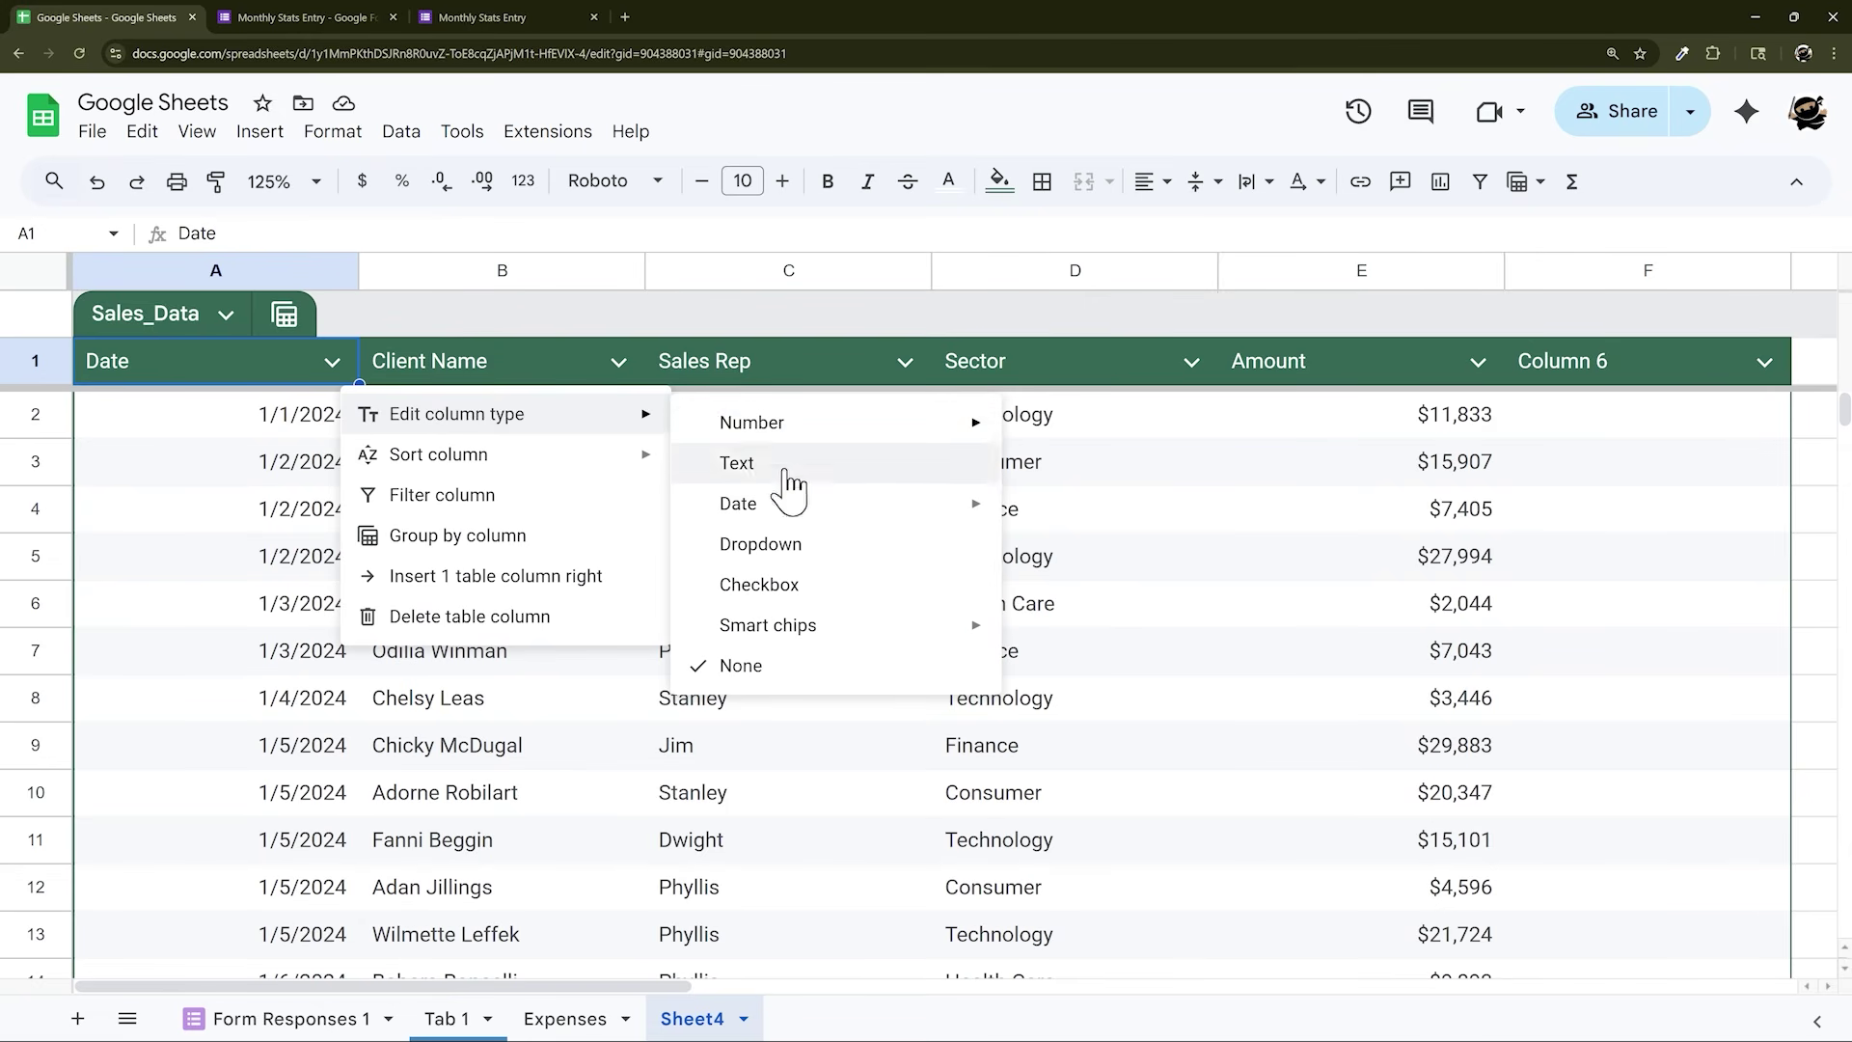
mouse_move(925, 502)
click(1056, 508)
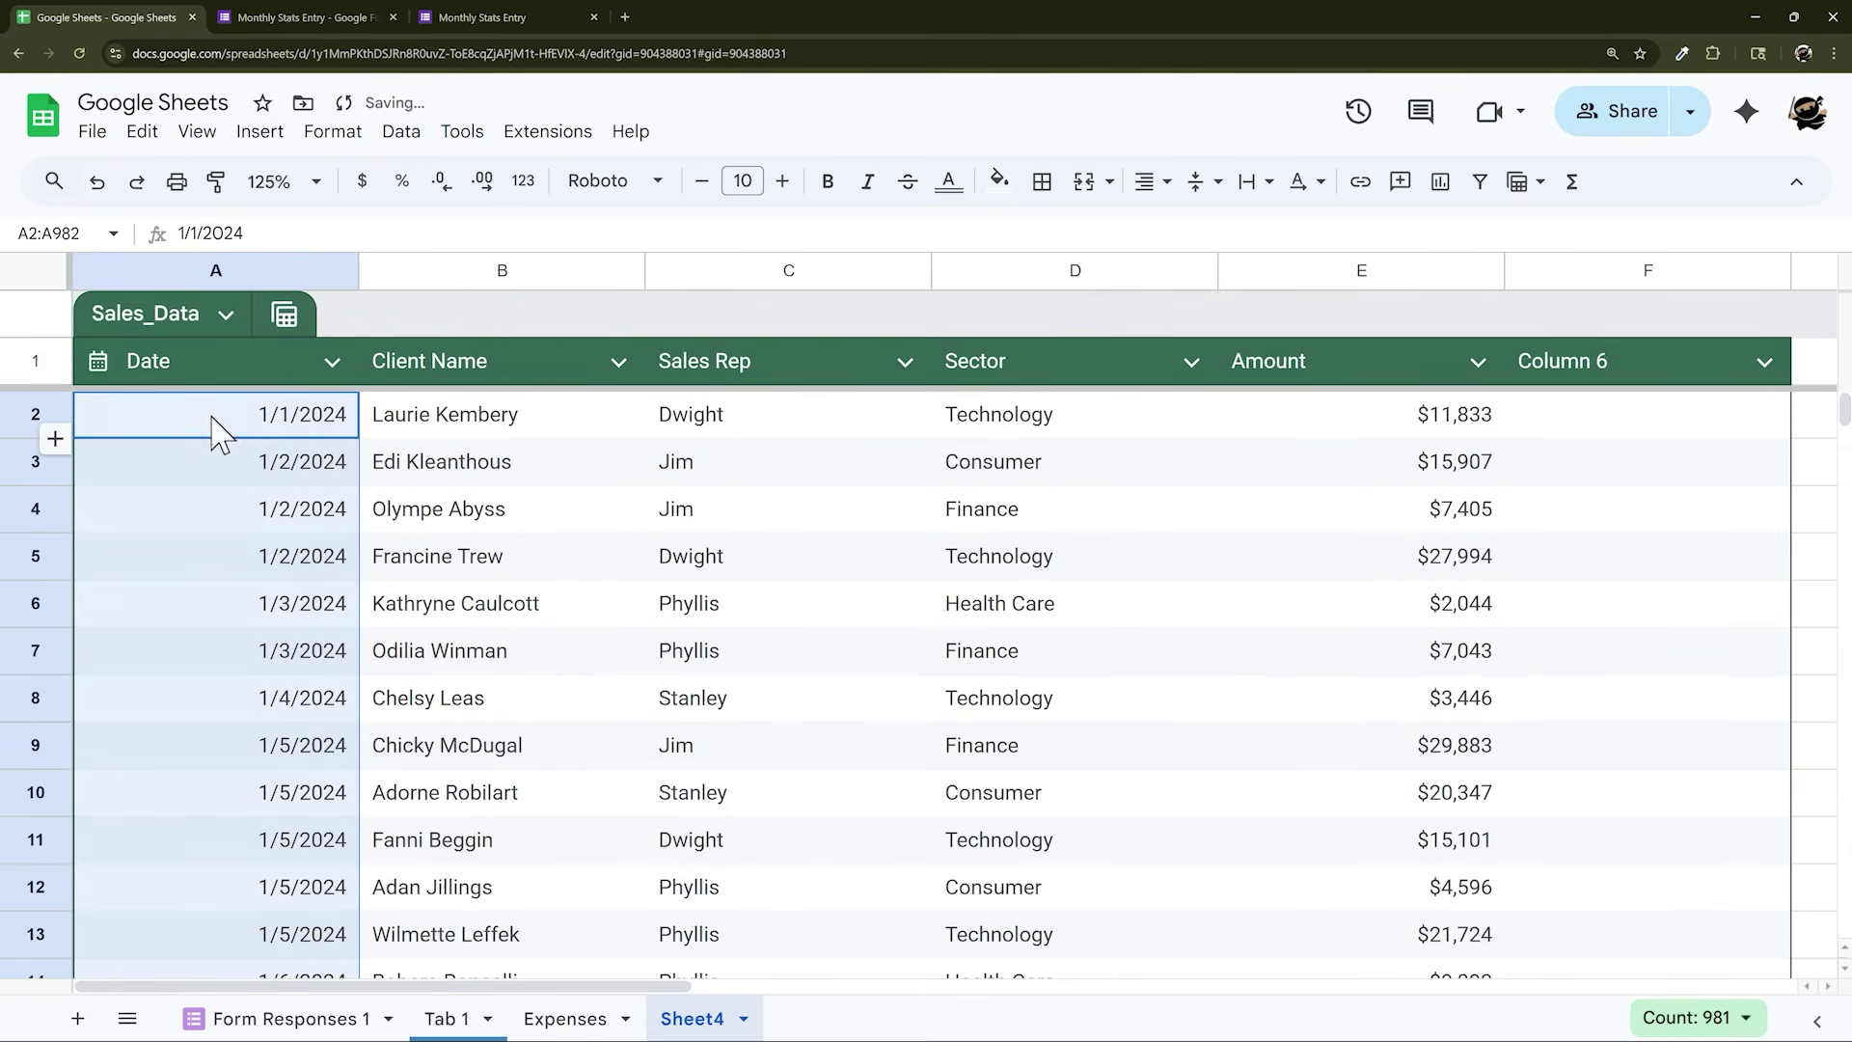
double_click(265, 405)
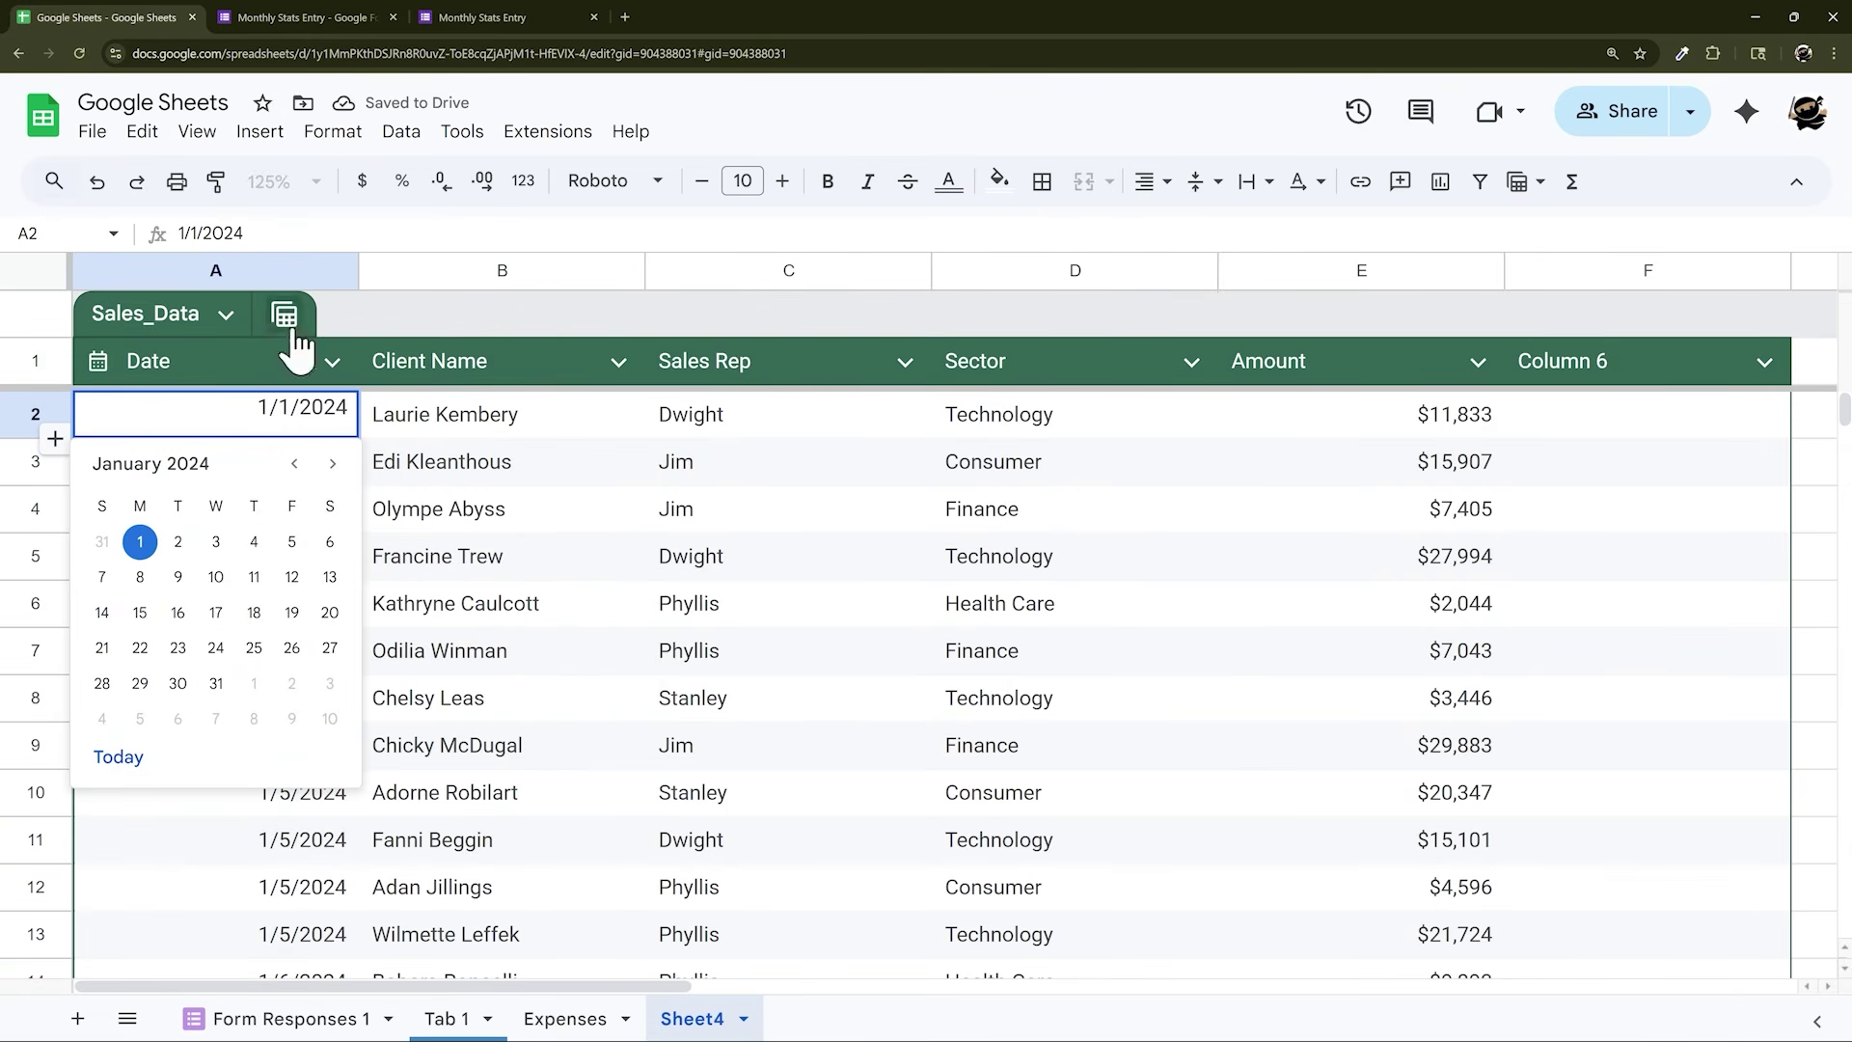
click(304, 366)
Narrow the Date, Client Name and Sales Rep columns to fit their contents
drag(358, 272, 259, 270)
drag(545, 270, 493, 269)
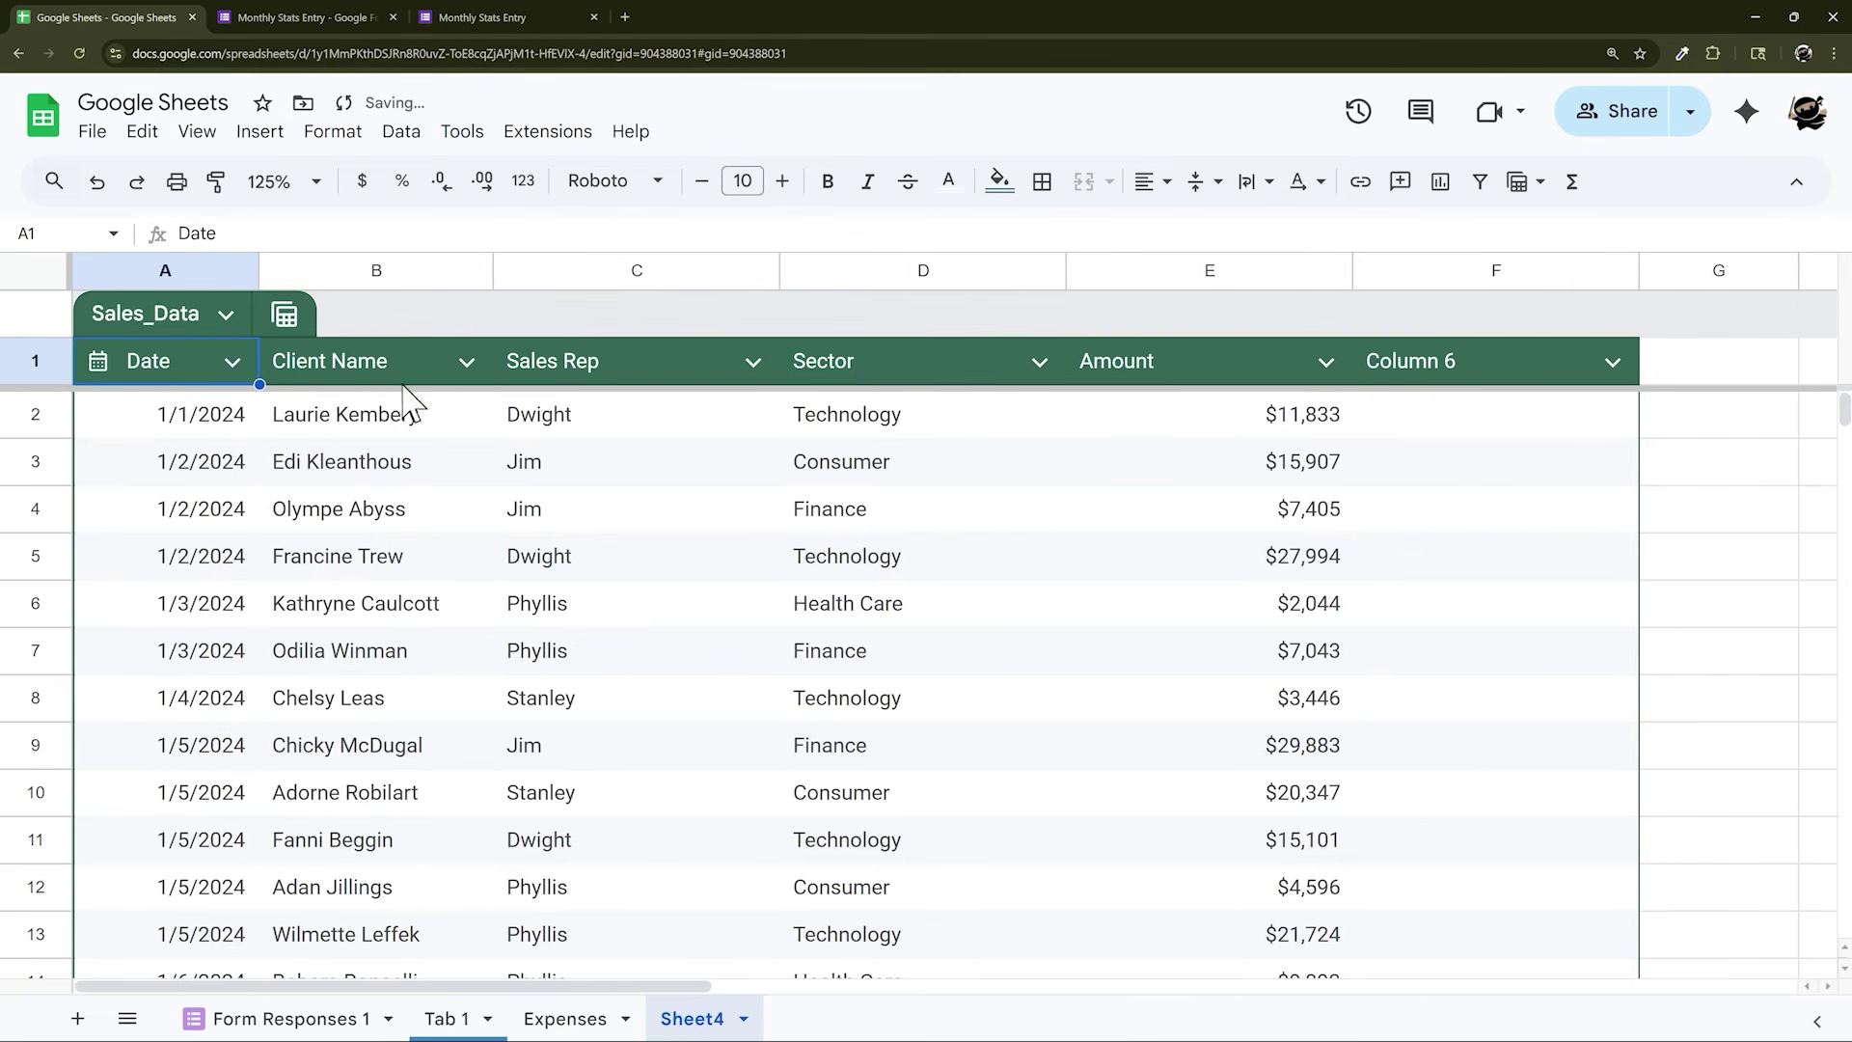
drag(779, 272, 697, 270)
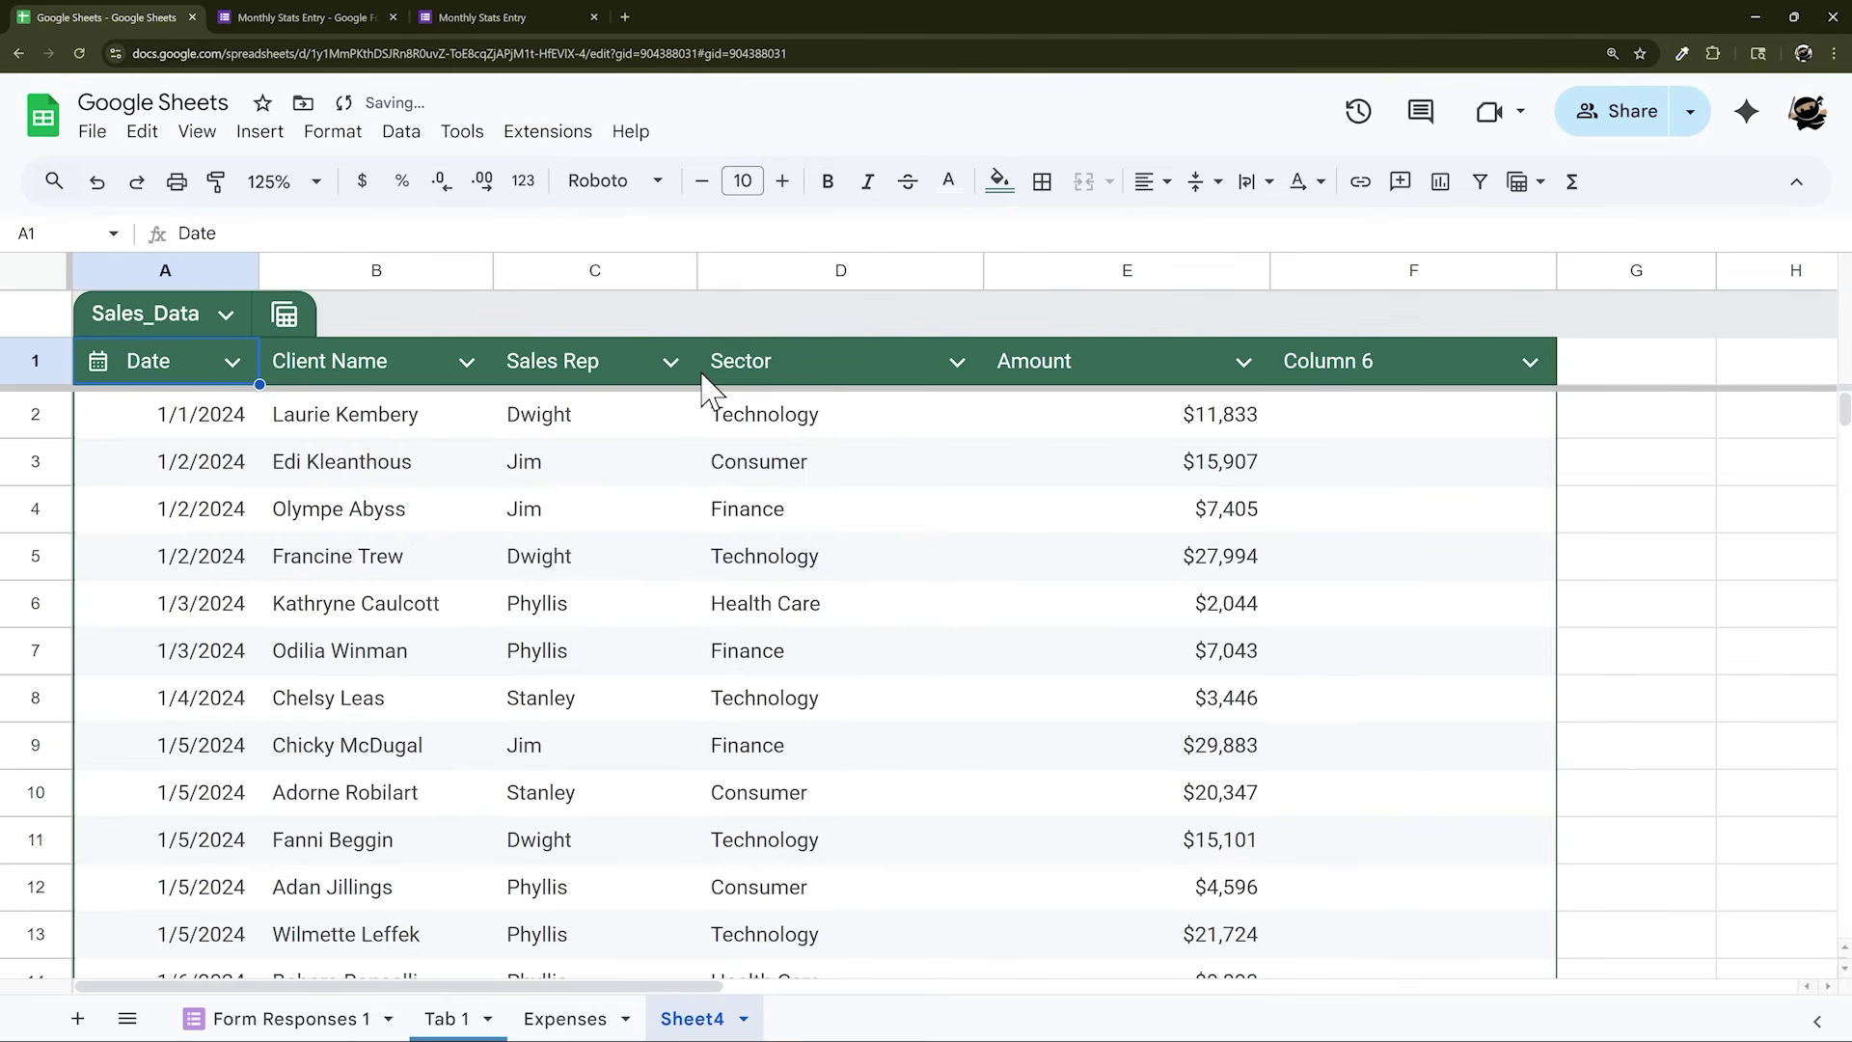
Change the Sales Rep column type to dropdown
click(670, 361)
mouse_move(849, 436)
click(1100, 543)
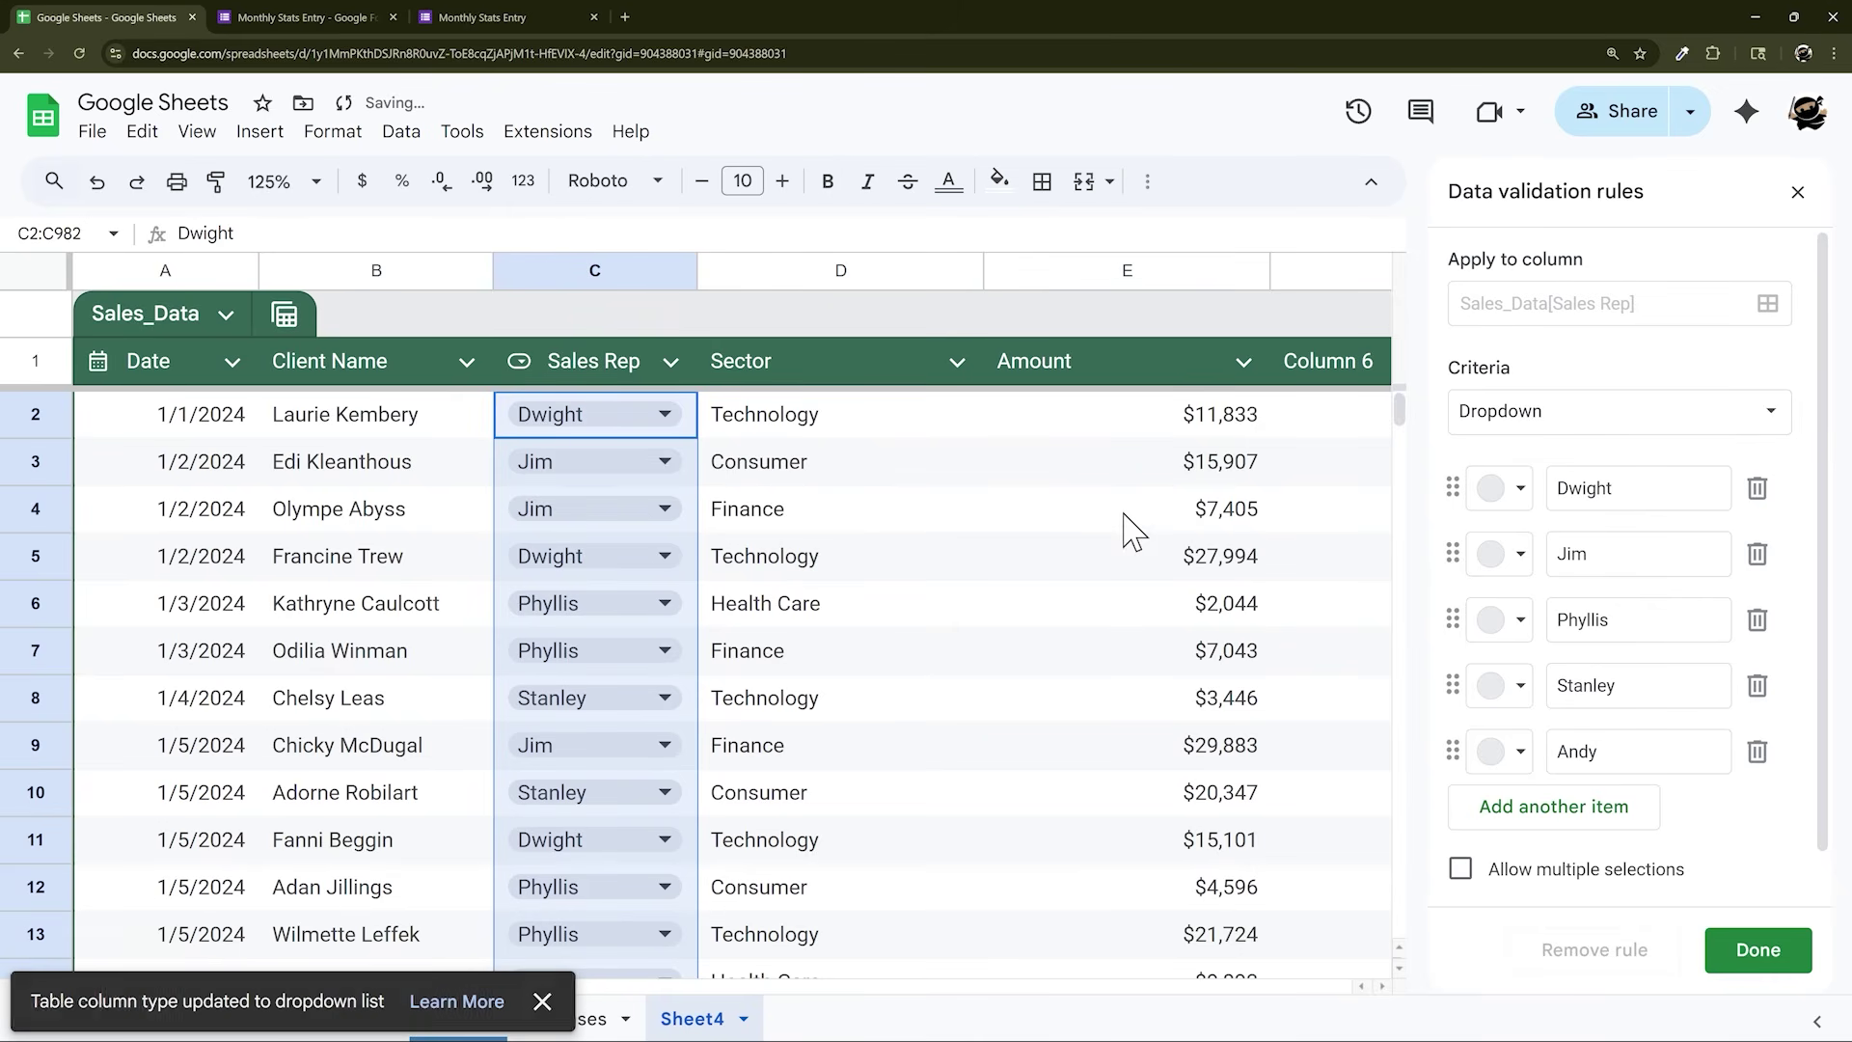
Color the five sales rep options, in list order, dark teal, dark blue, dark purple, dark green and brown, and save the rule
click(1502, 499)
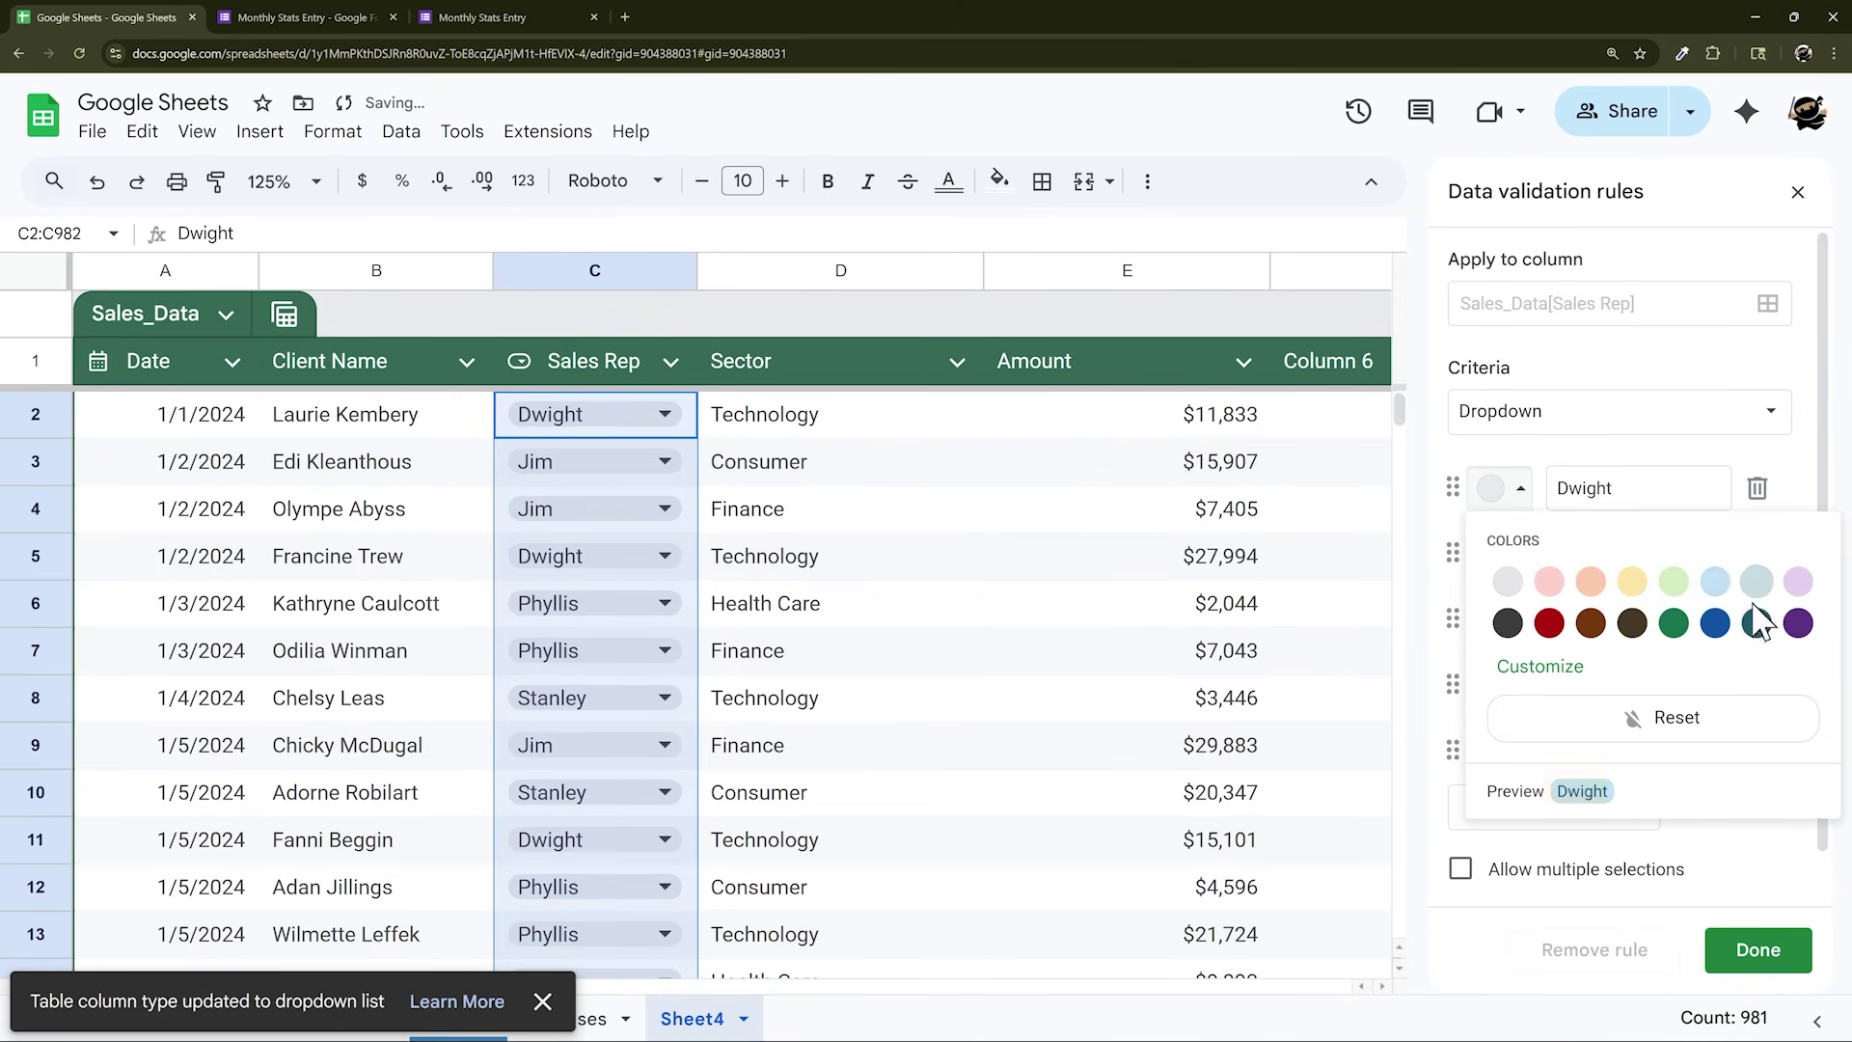
click(1755, 627)
click(1502, 554)
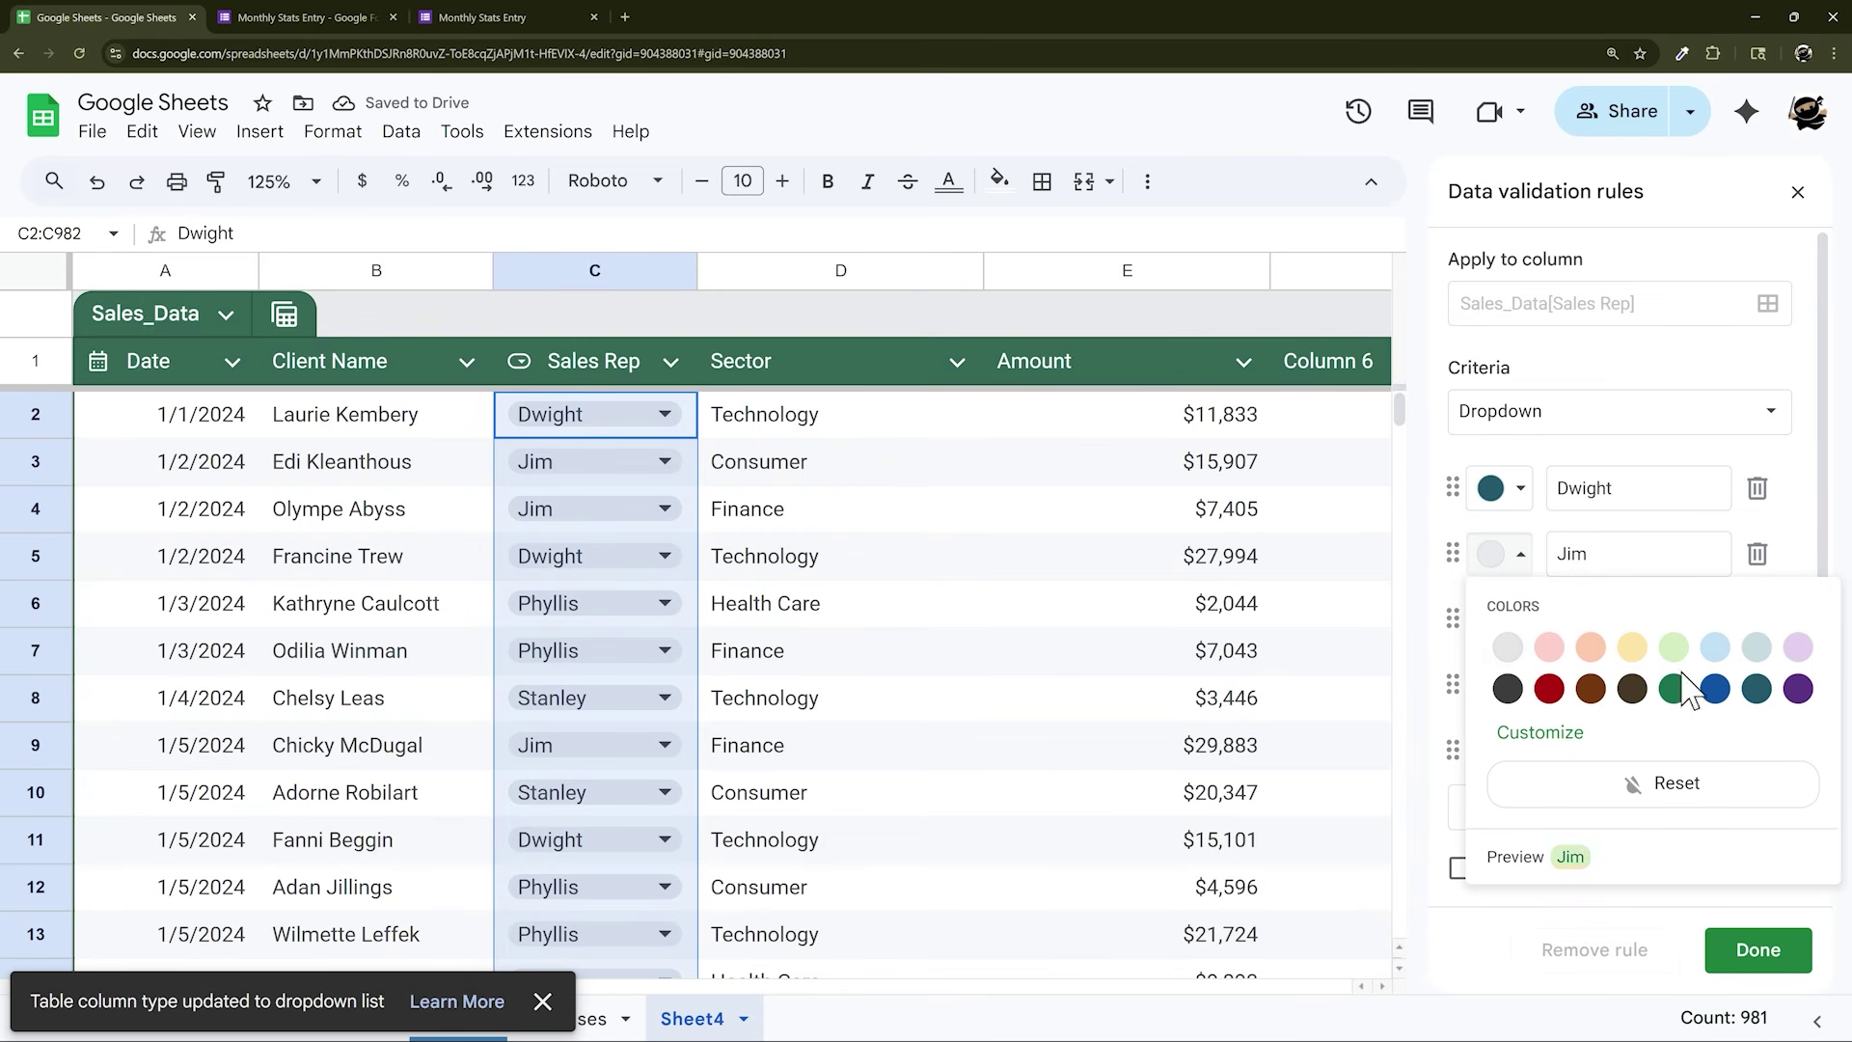
click(1709, 690)
click(1501, 619)
click(1799, 755)
click(1502, 685)
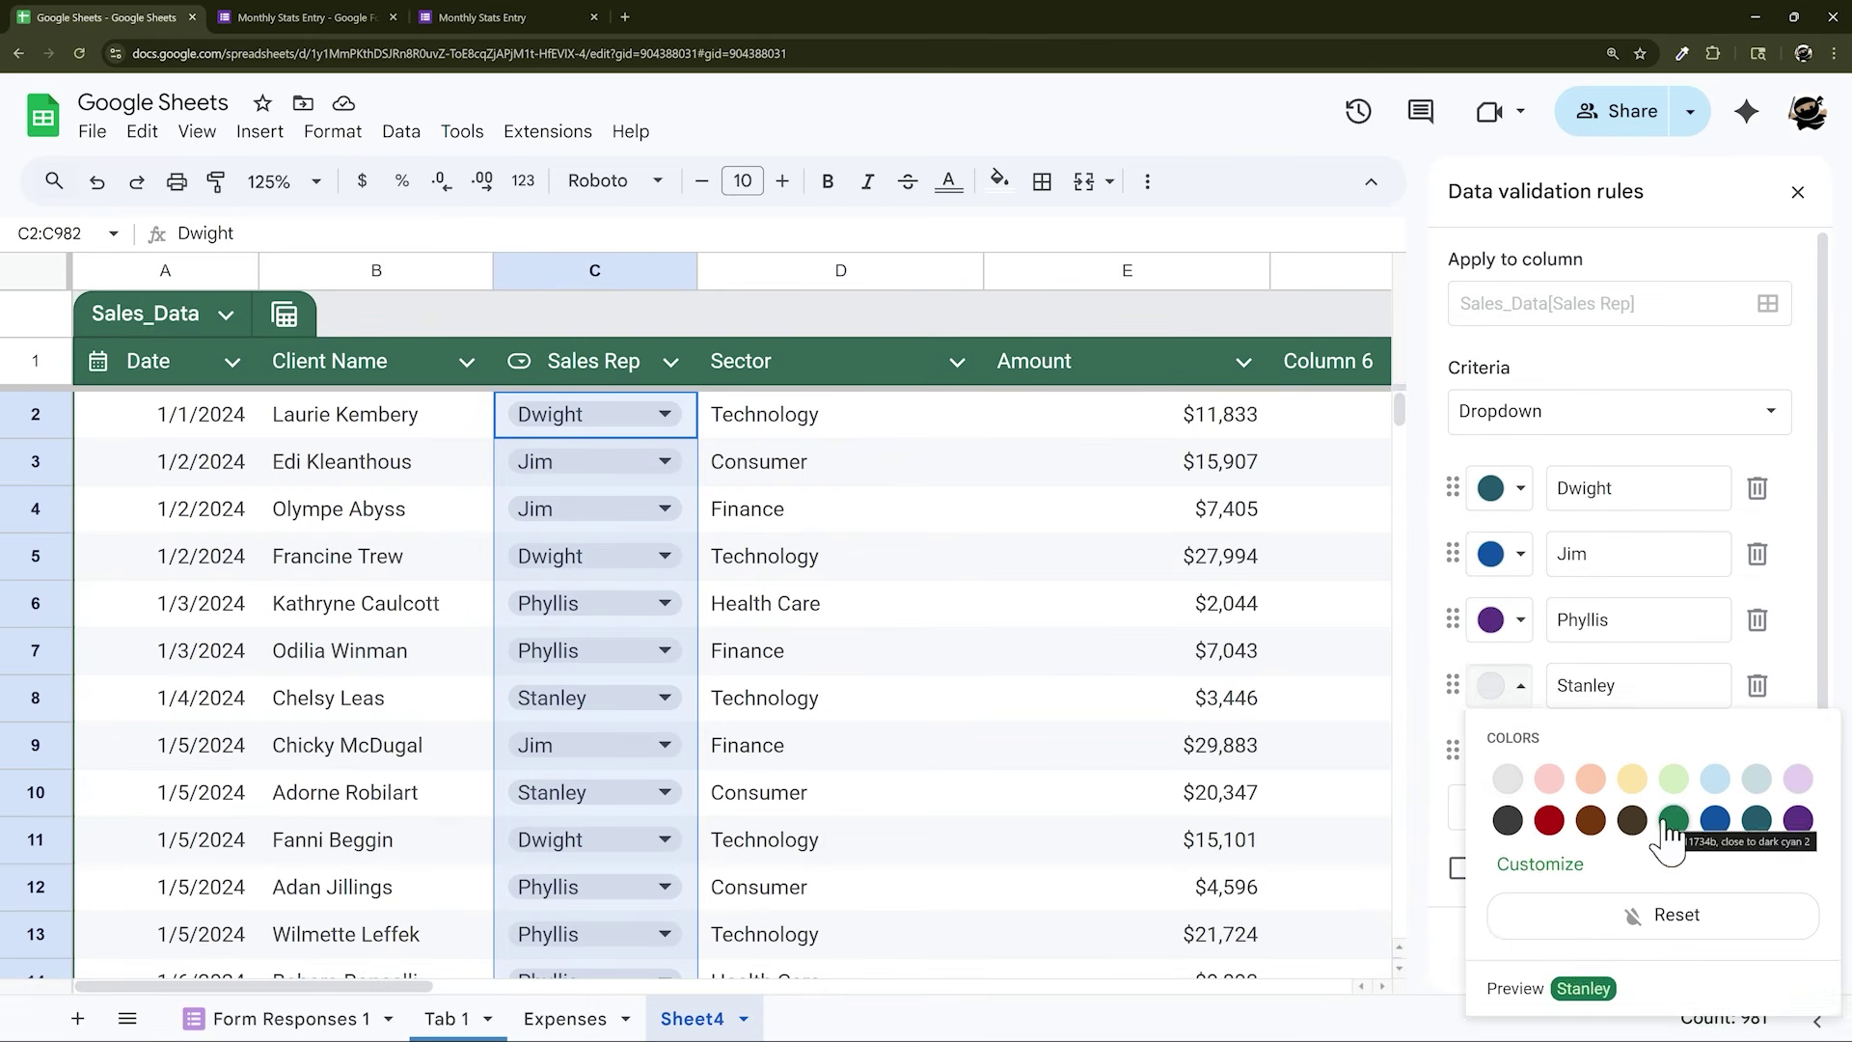
click(1673, 820)
click(1502, 751)
click(1591, 529)
click(1757, 949)
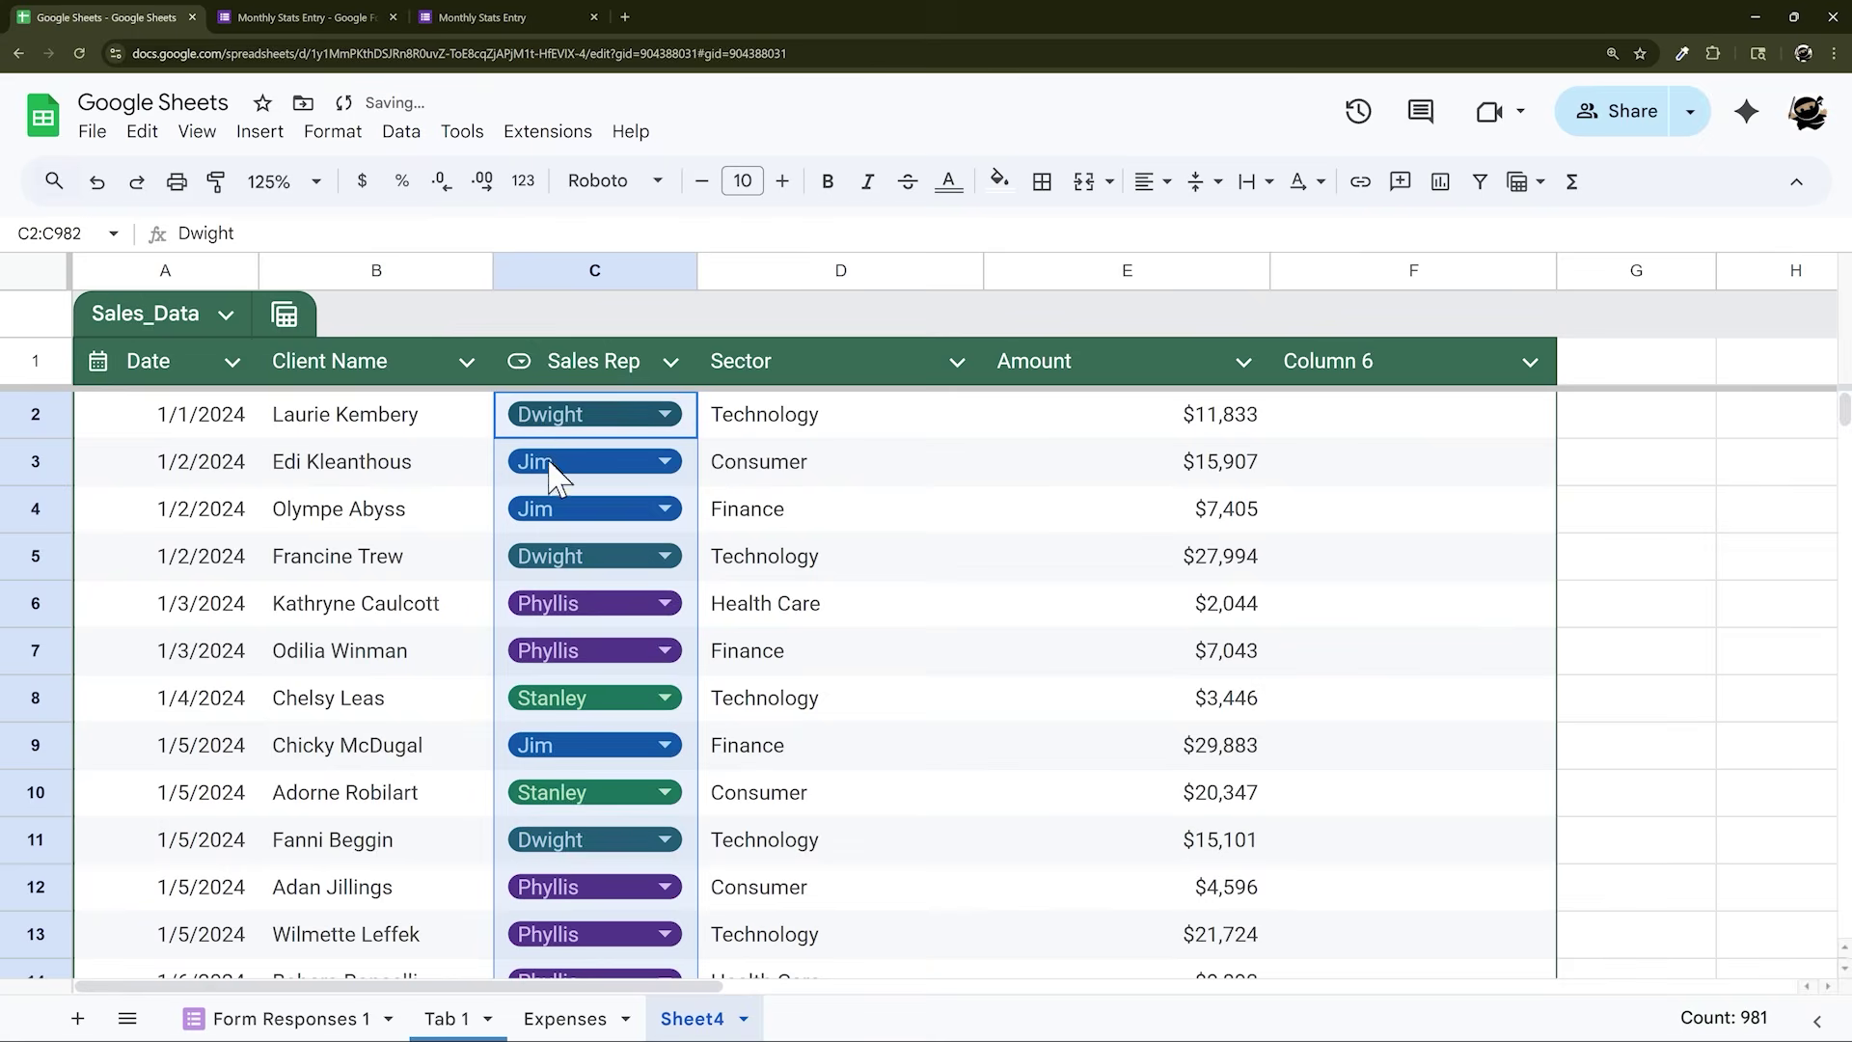
Change the Sector column type to dropdown
click(956, 362)
mouse_move(1066, 431)
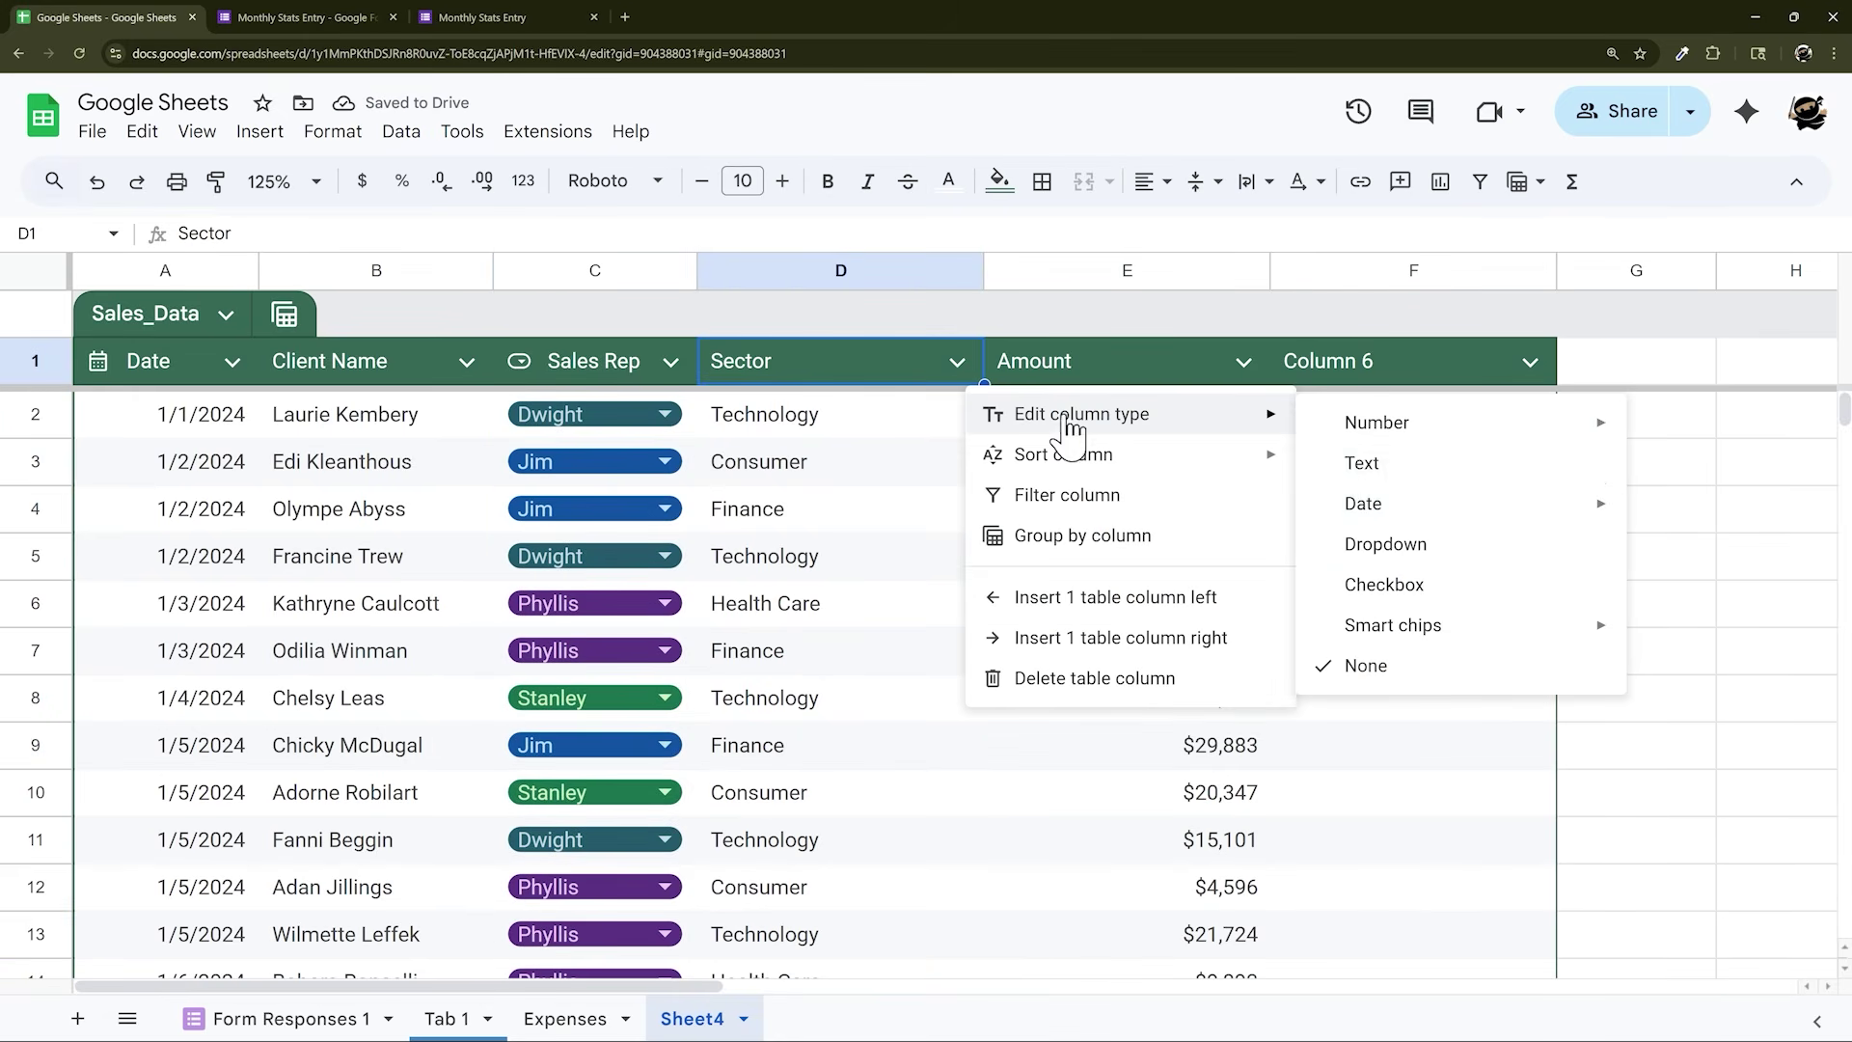
click(1438, 566)
Color the Sector options Technology light purple, Consumer light teal and Finance light blue
click(1521, 488)
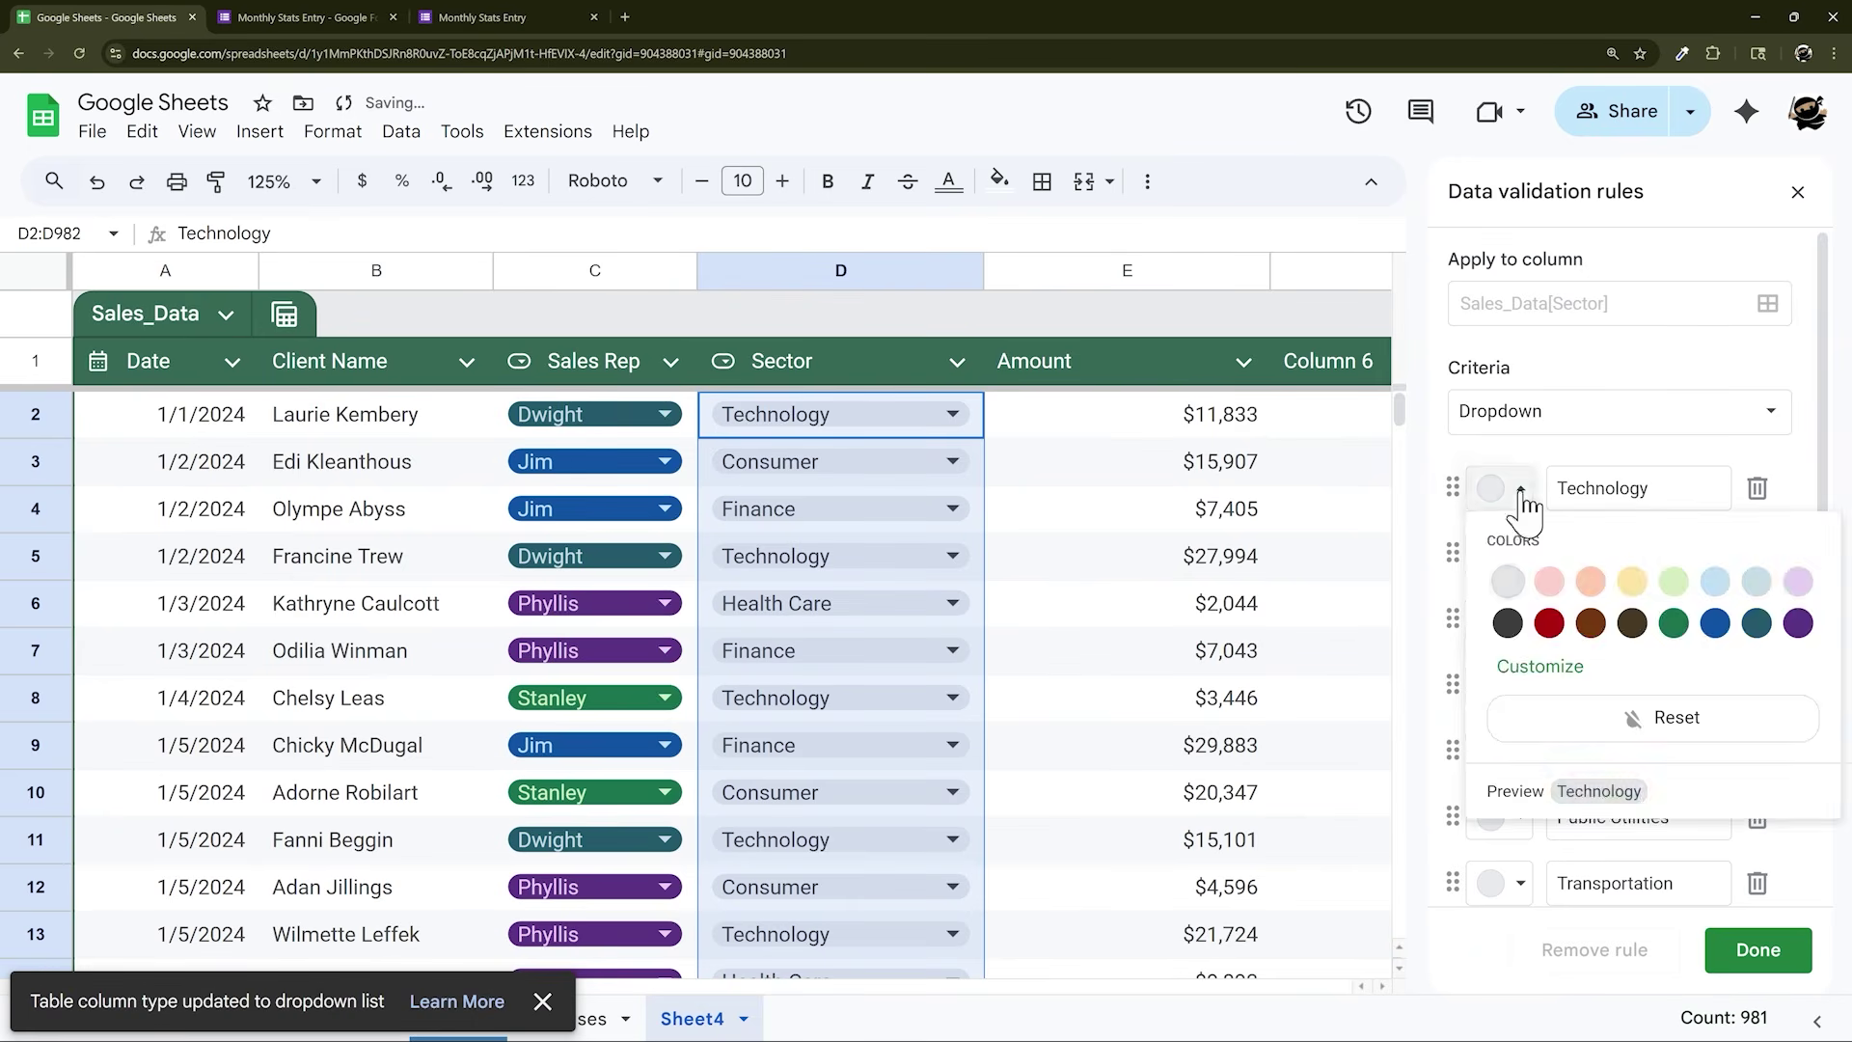
click(1791, 582)
click(1521, 554)
click(1755, 647)
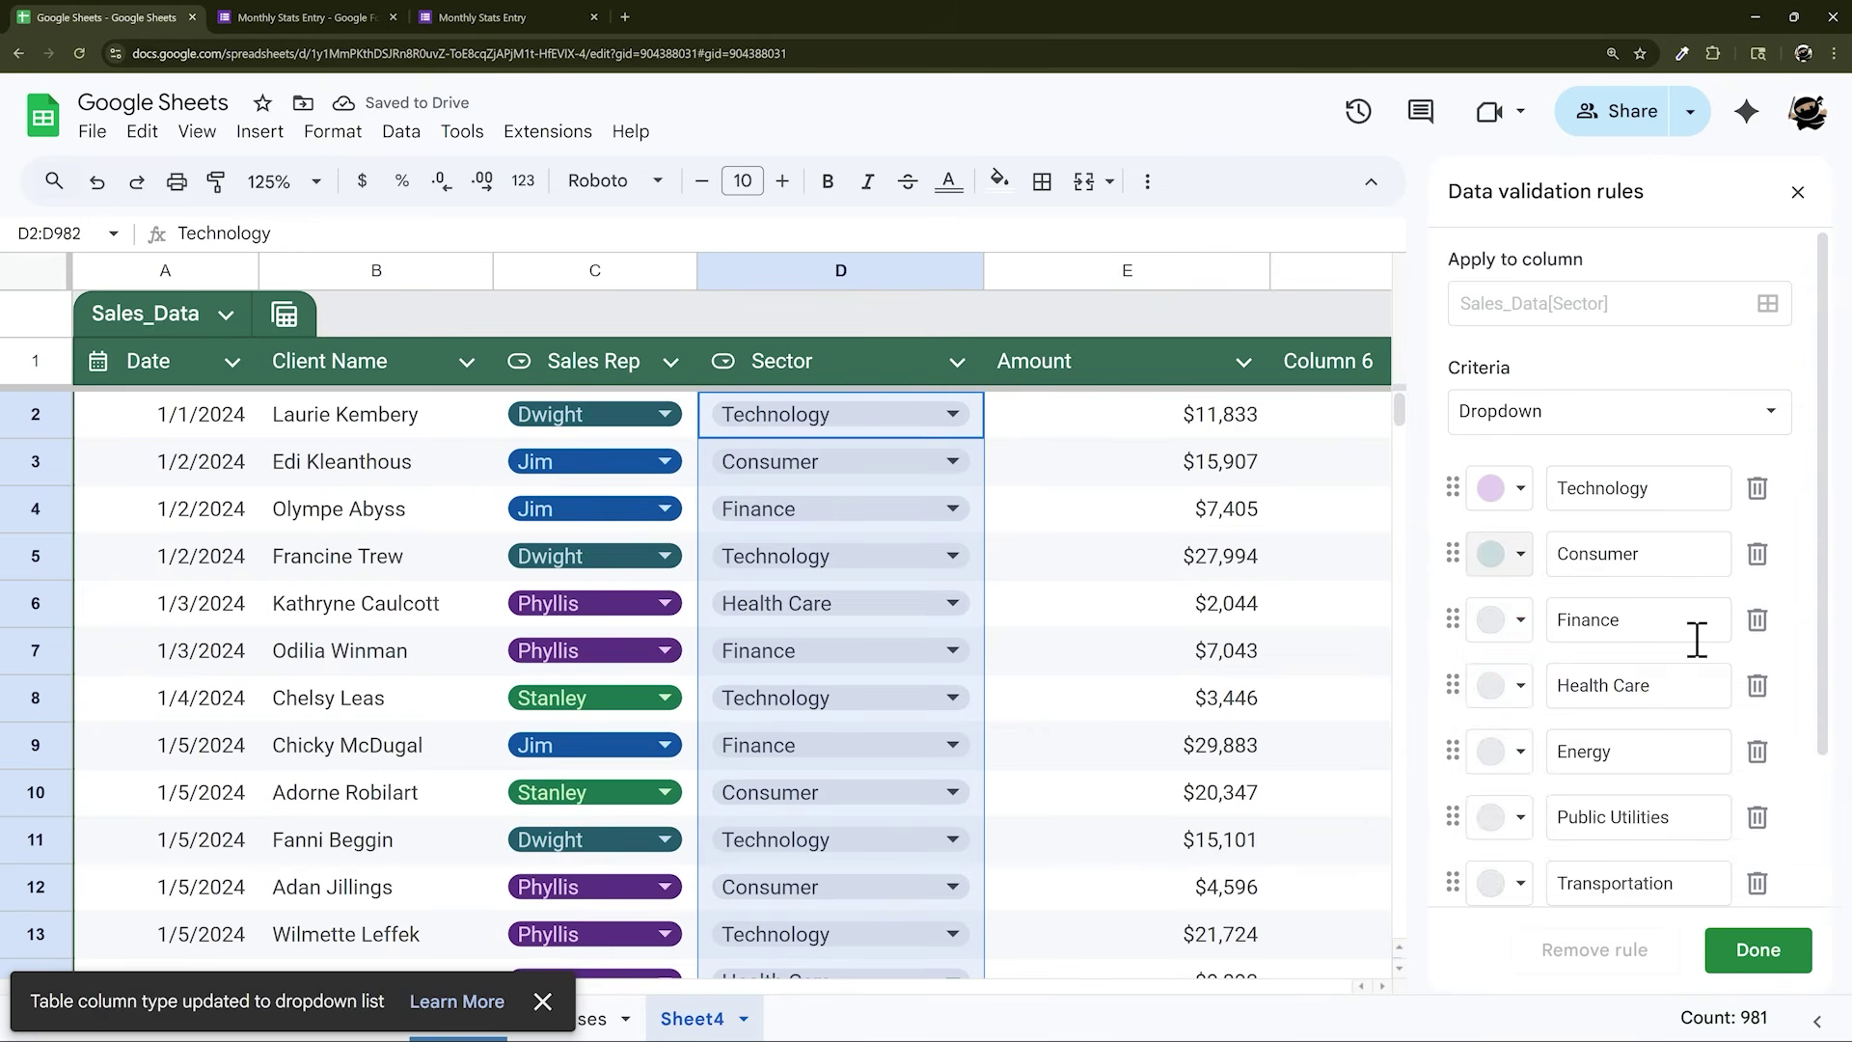
click(1521, 619)
click(1716, 714)
click(1521, 686)
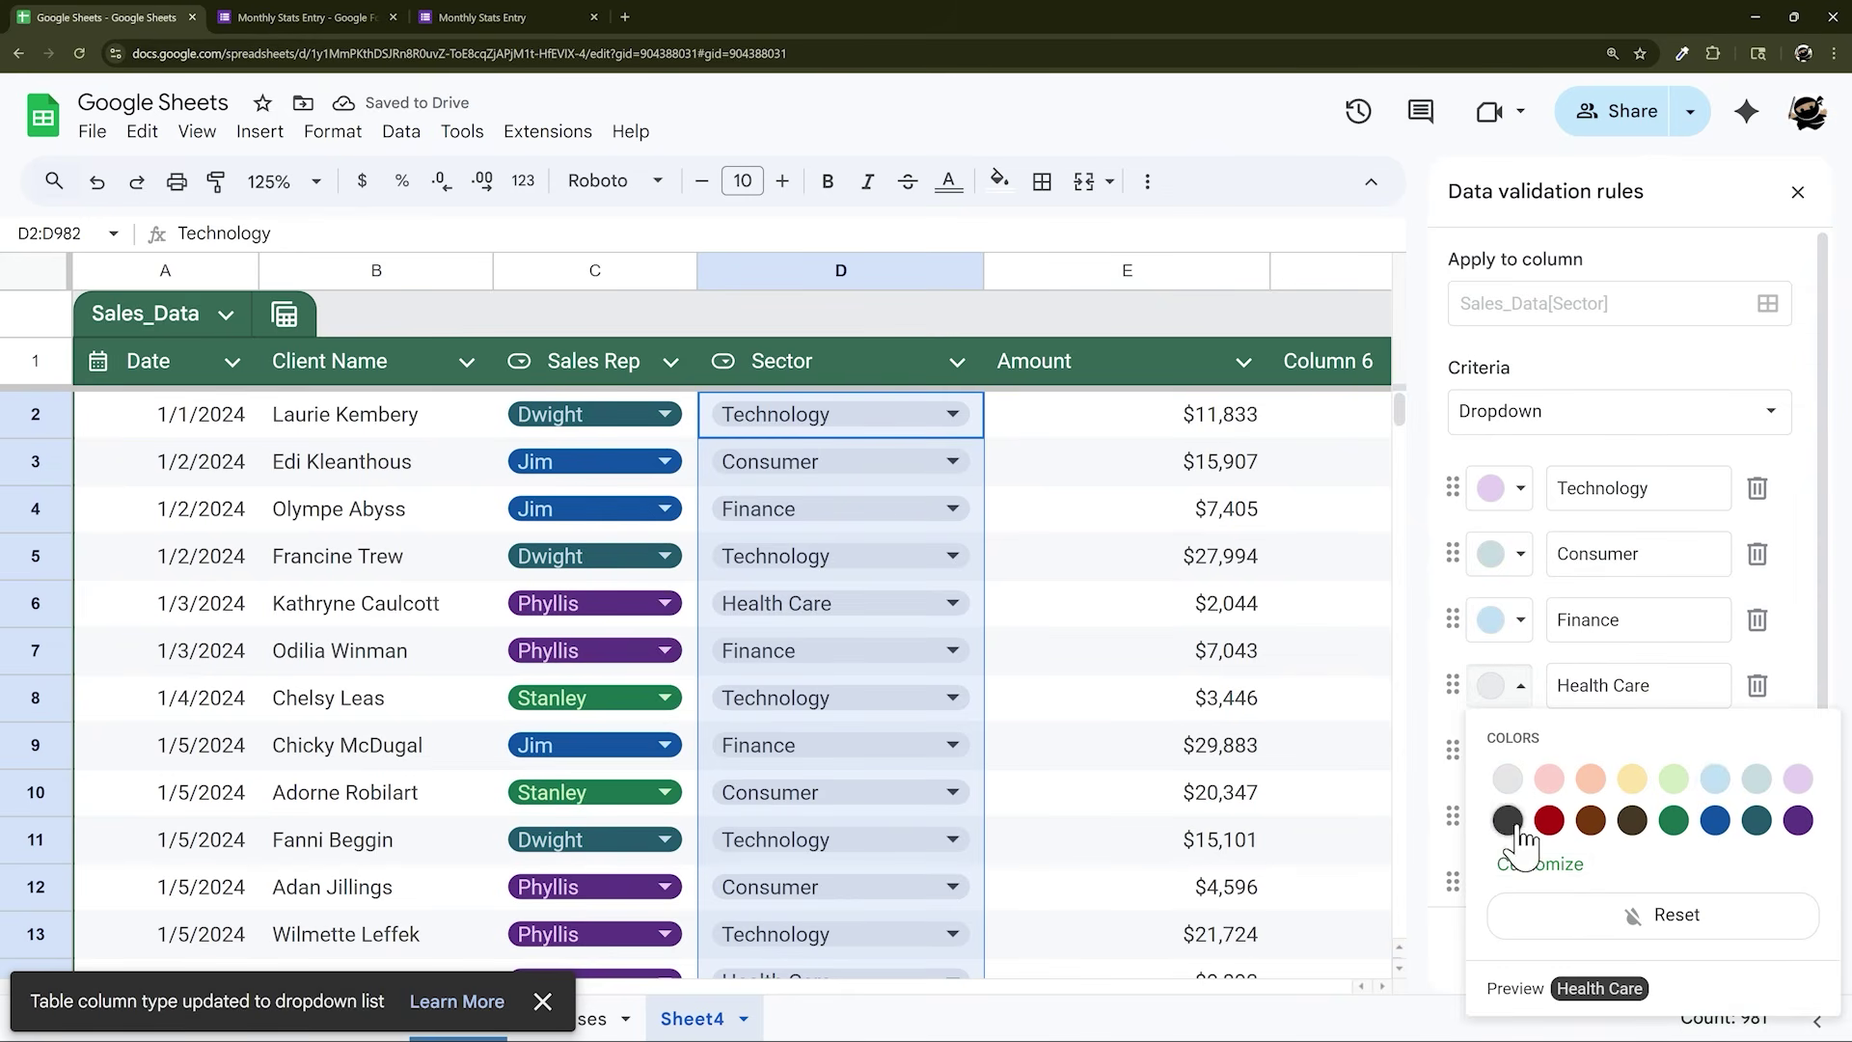
click(1540, 864)
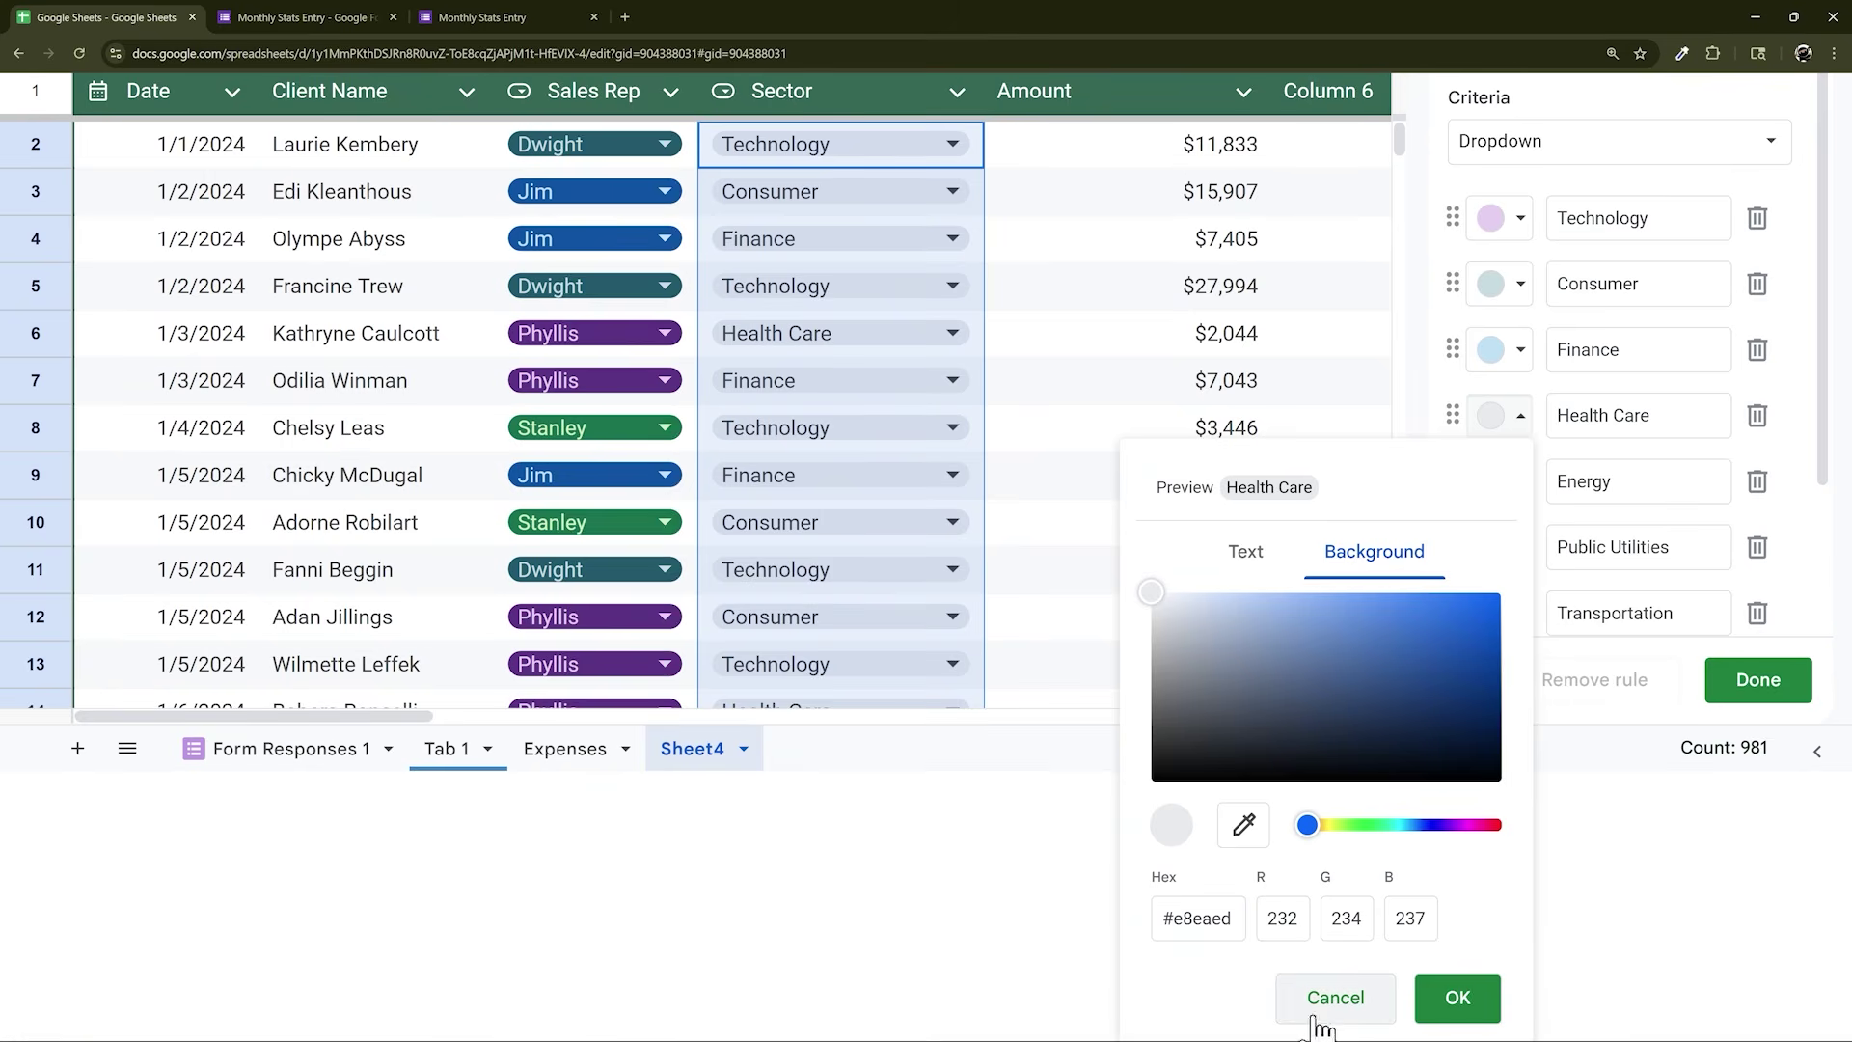
click(1334, 1000)
Color Health Care light green, Energy light yellow, Public Utilities light orange and Transportation light red, and save the Sector dropdown rule
click(1521, 686)
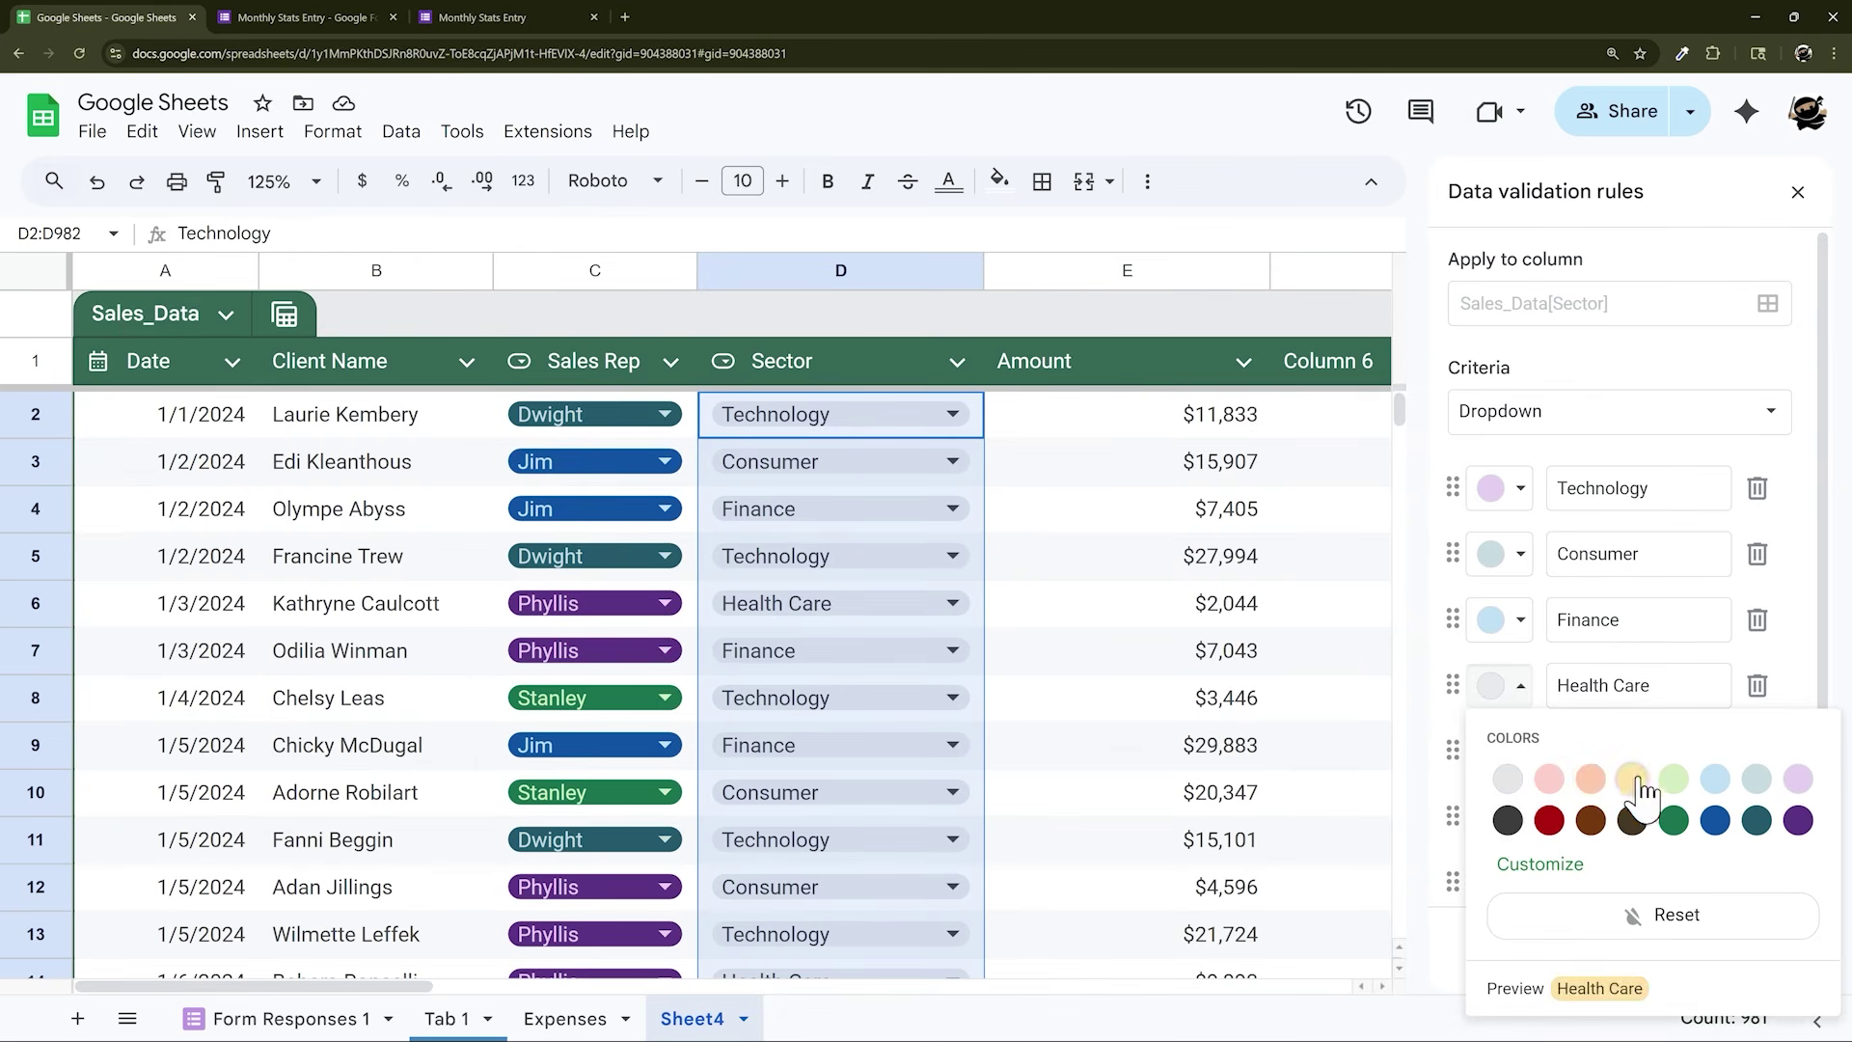
click(1664, 783)
click(1504, 752)
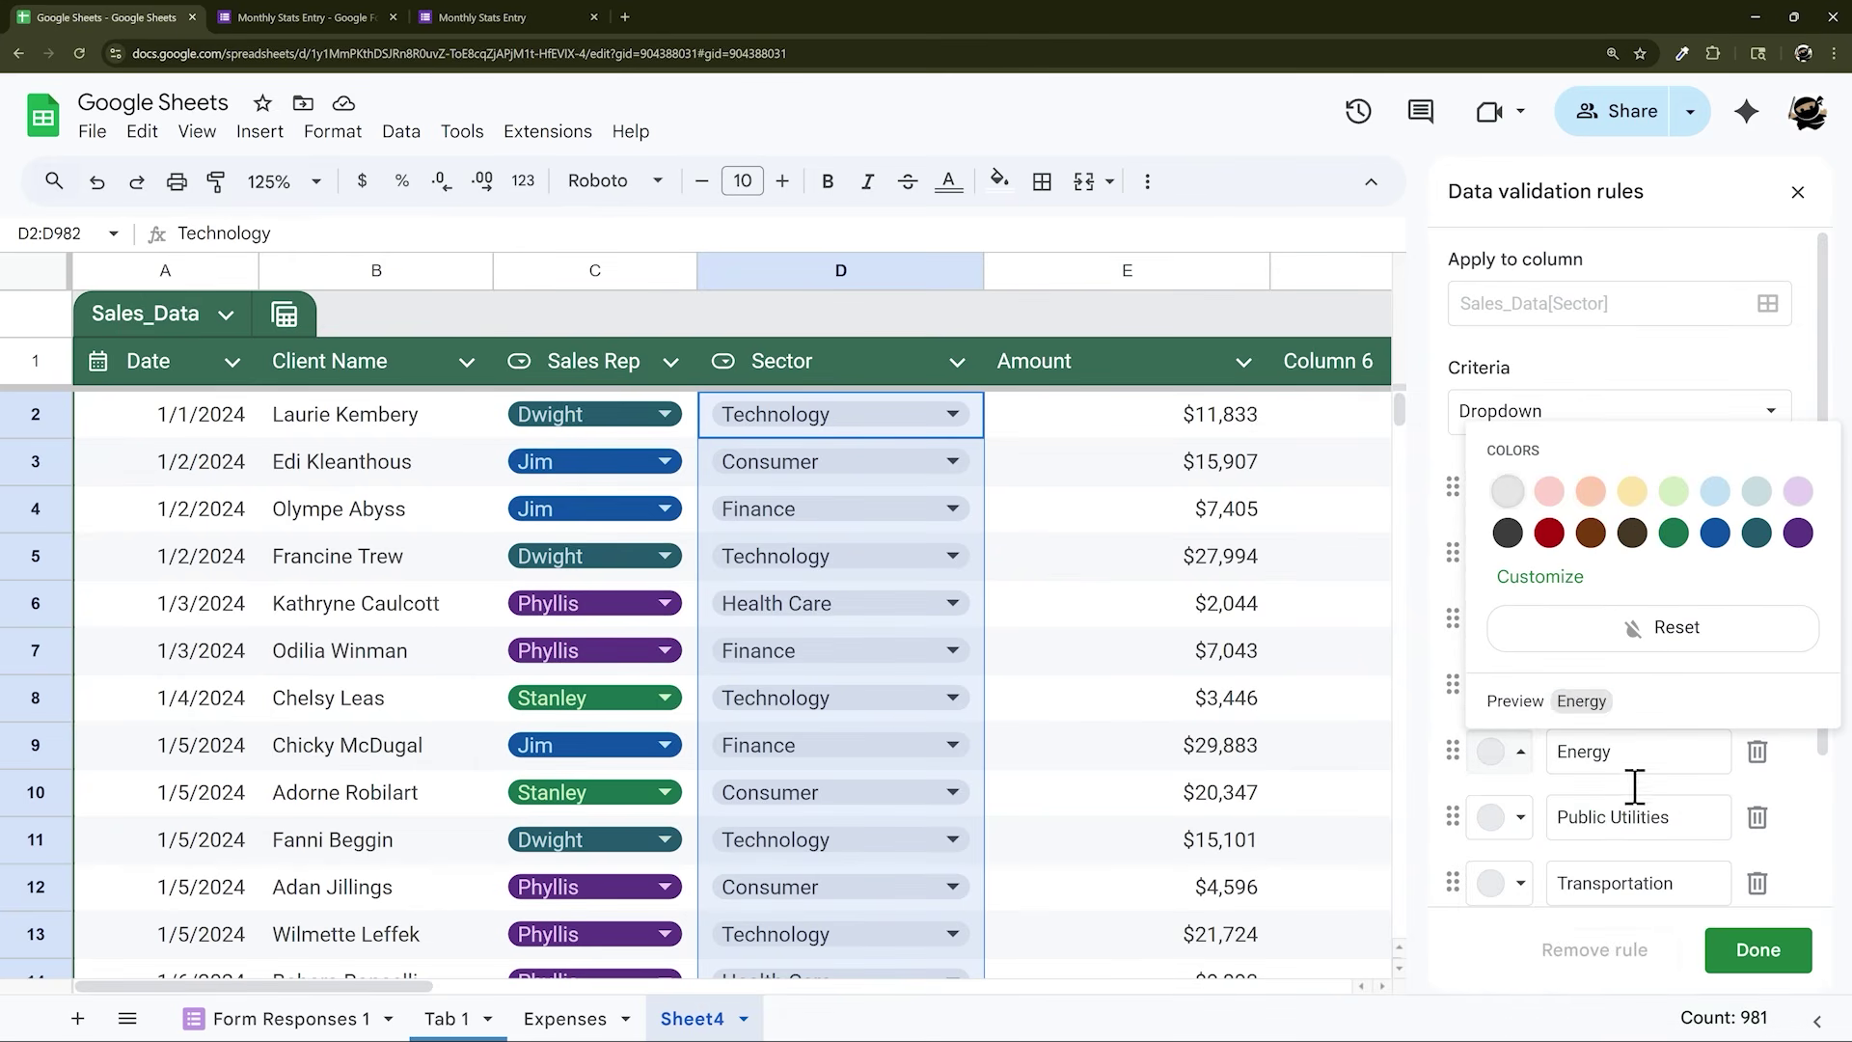
click(1630, 489)
click(1506, 817)
click(1602, 550)
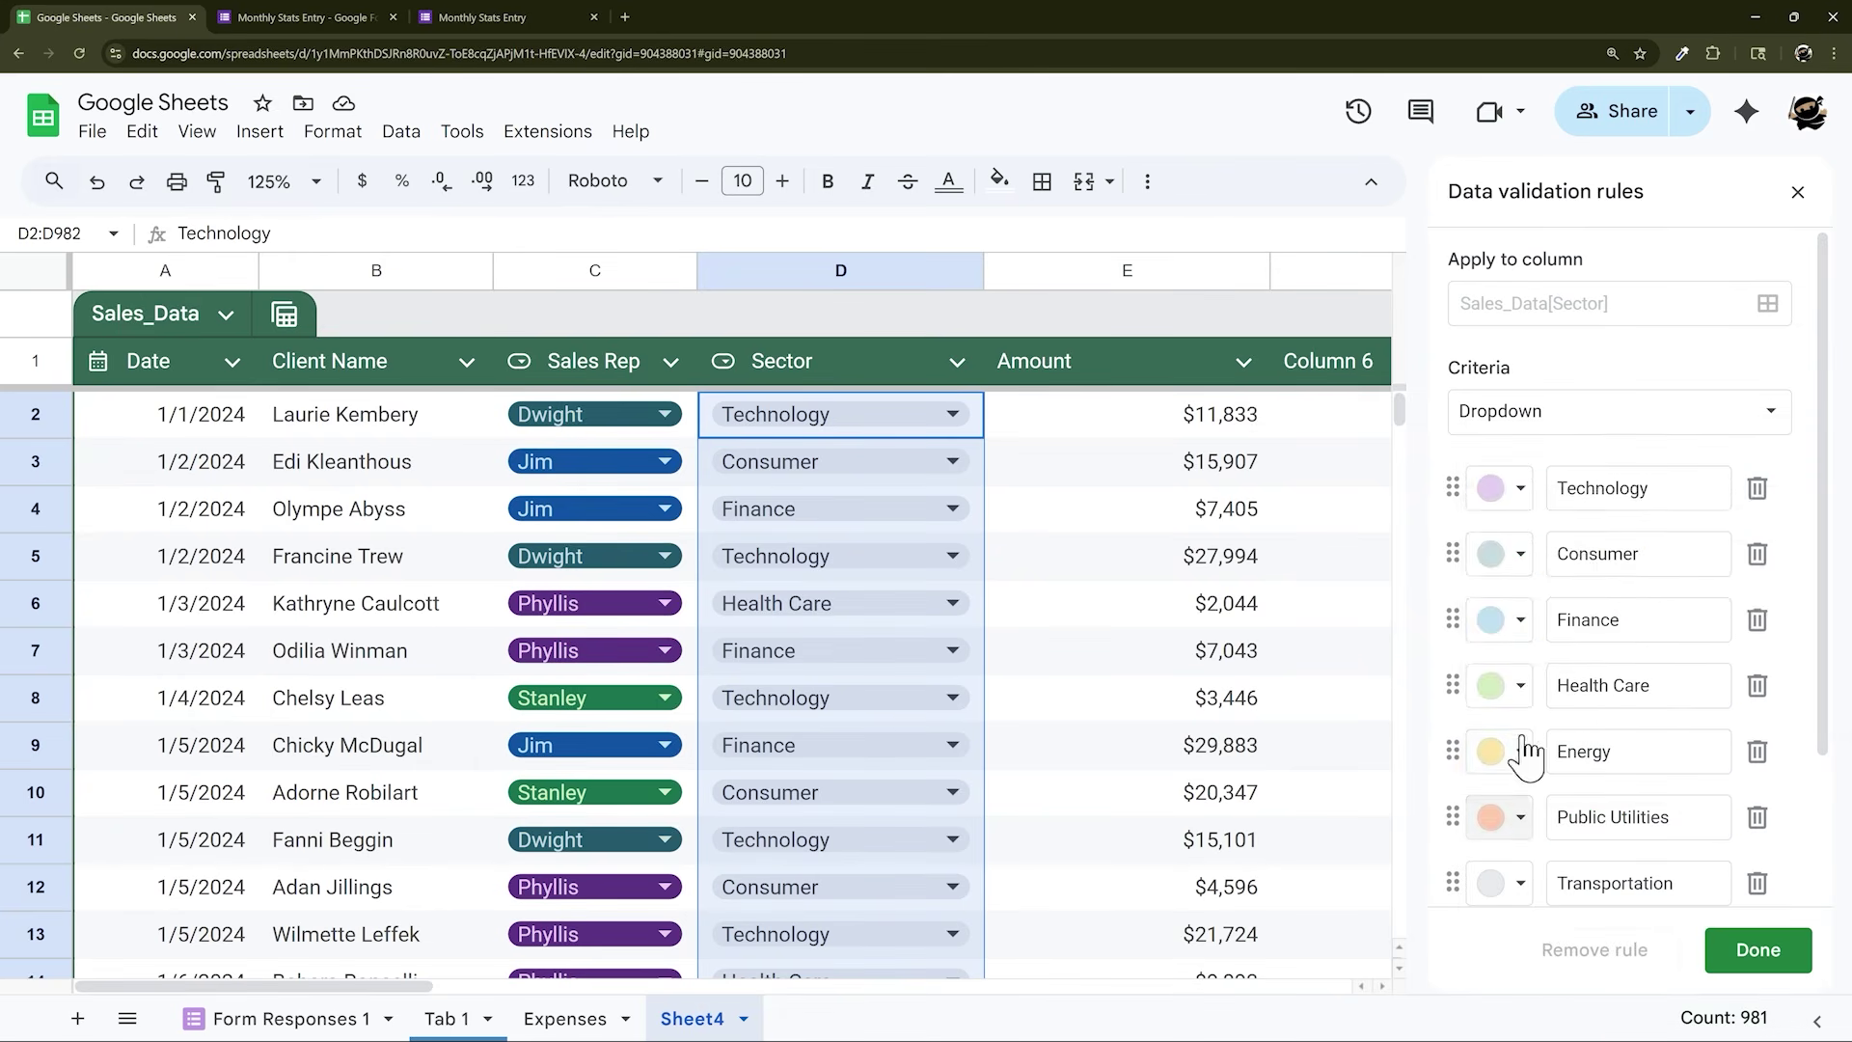
scroll(1526, 747, down, 2)
click(1521, 715)
click(1549, 455)
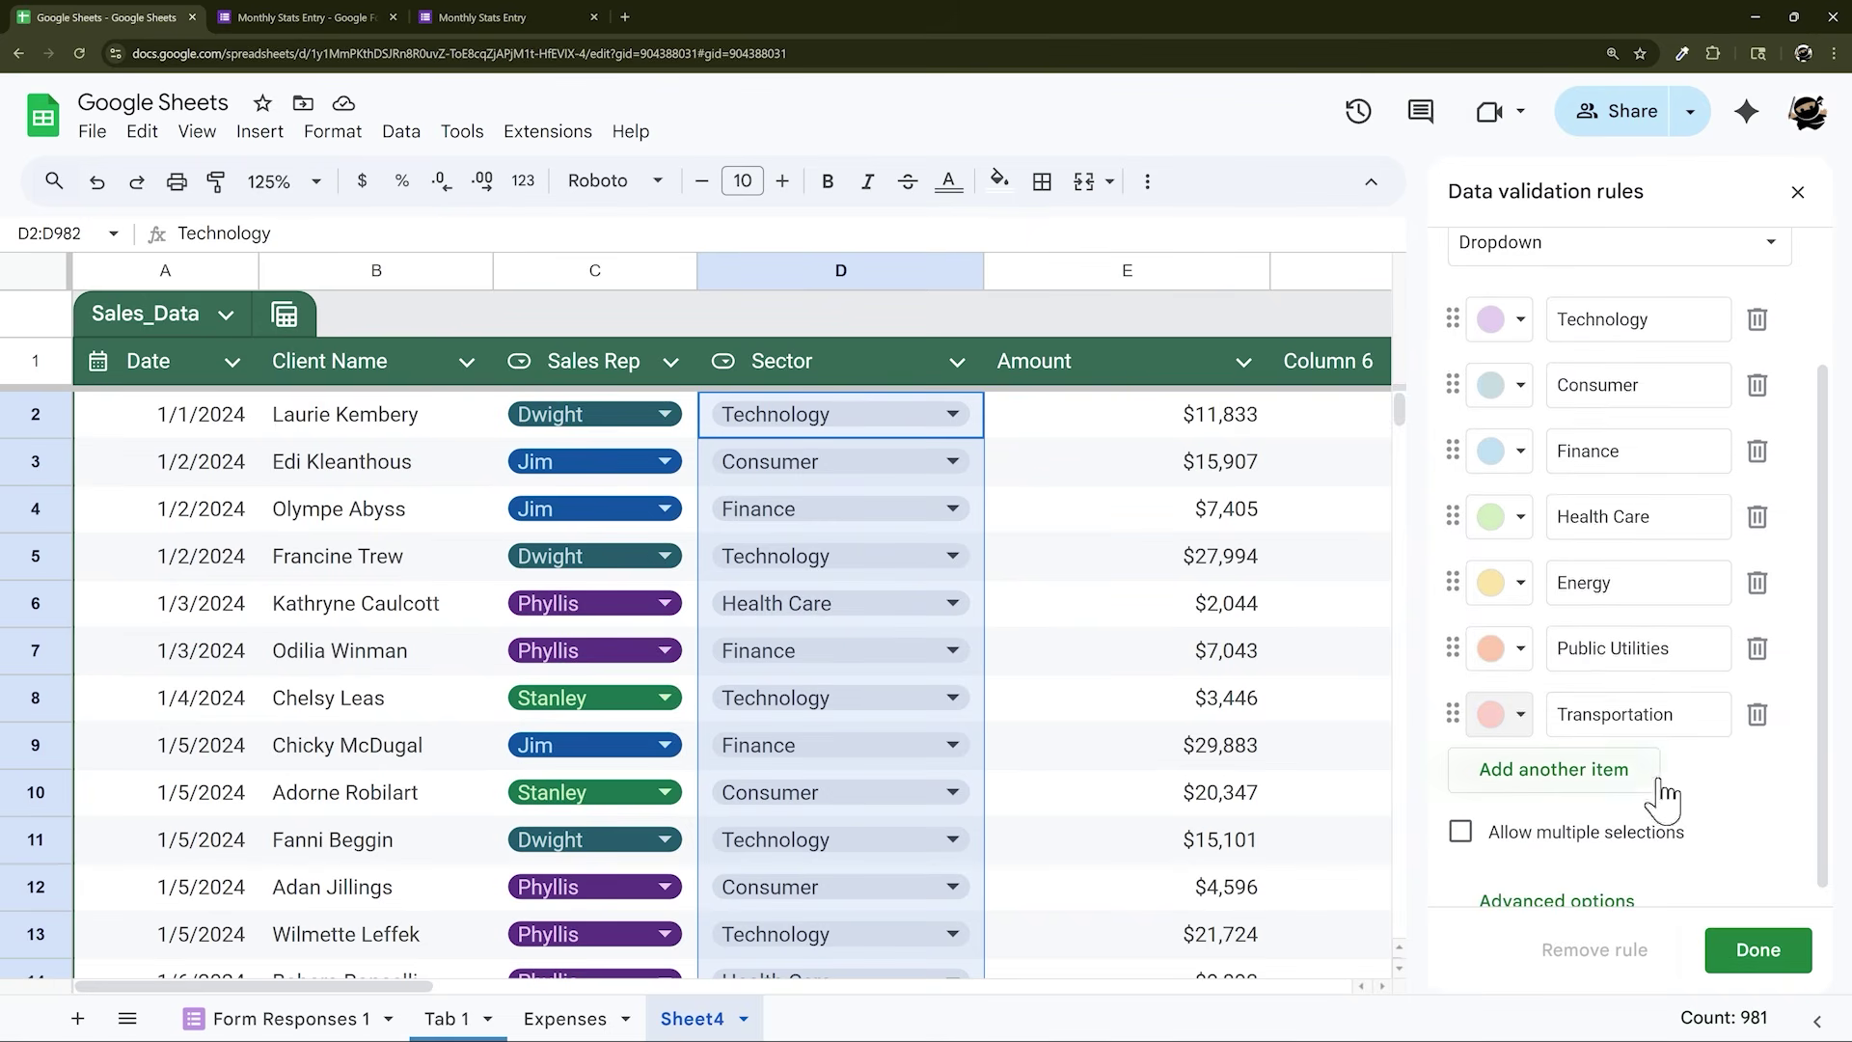
scroll(1688, 849, up, 1)
click(1758, 949)
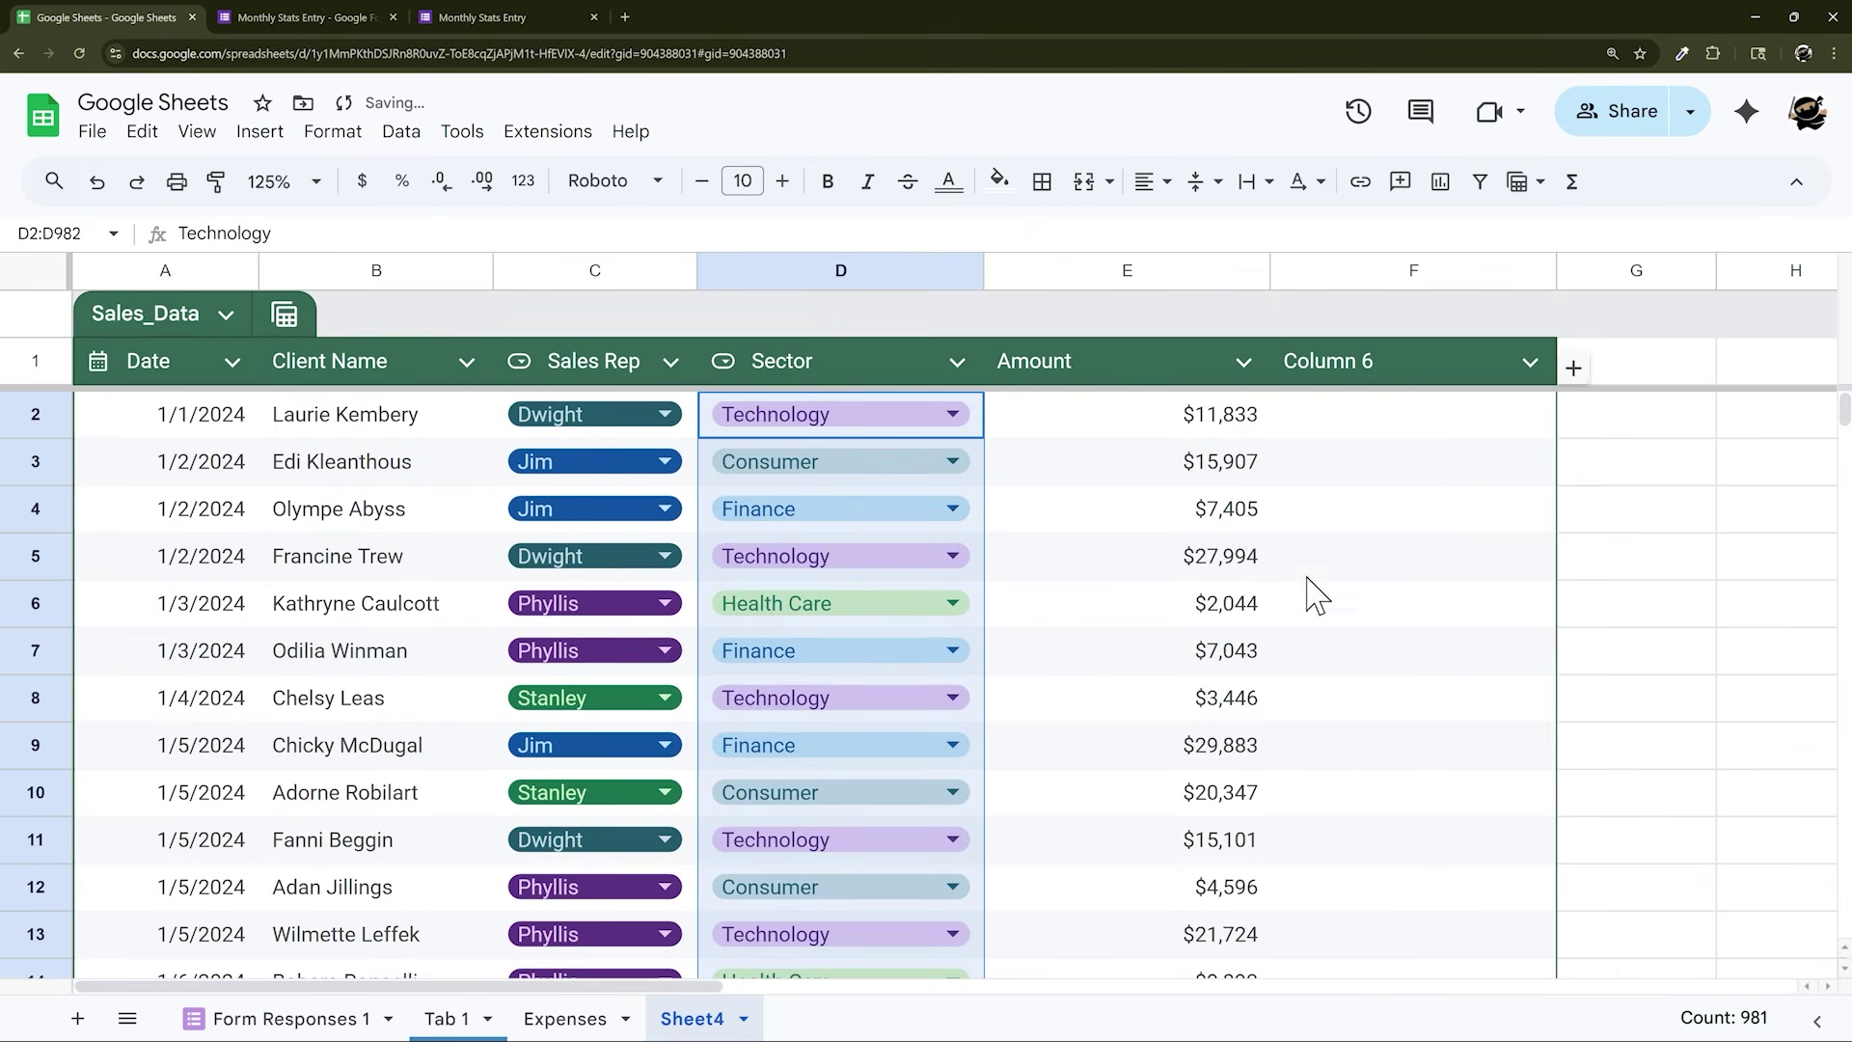
Narrow the Amount column and set its type to currency
drag(1270, 273, 1188, 273)
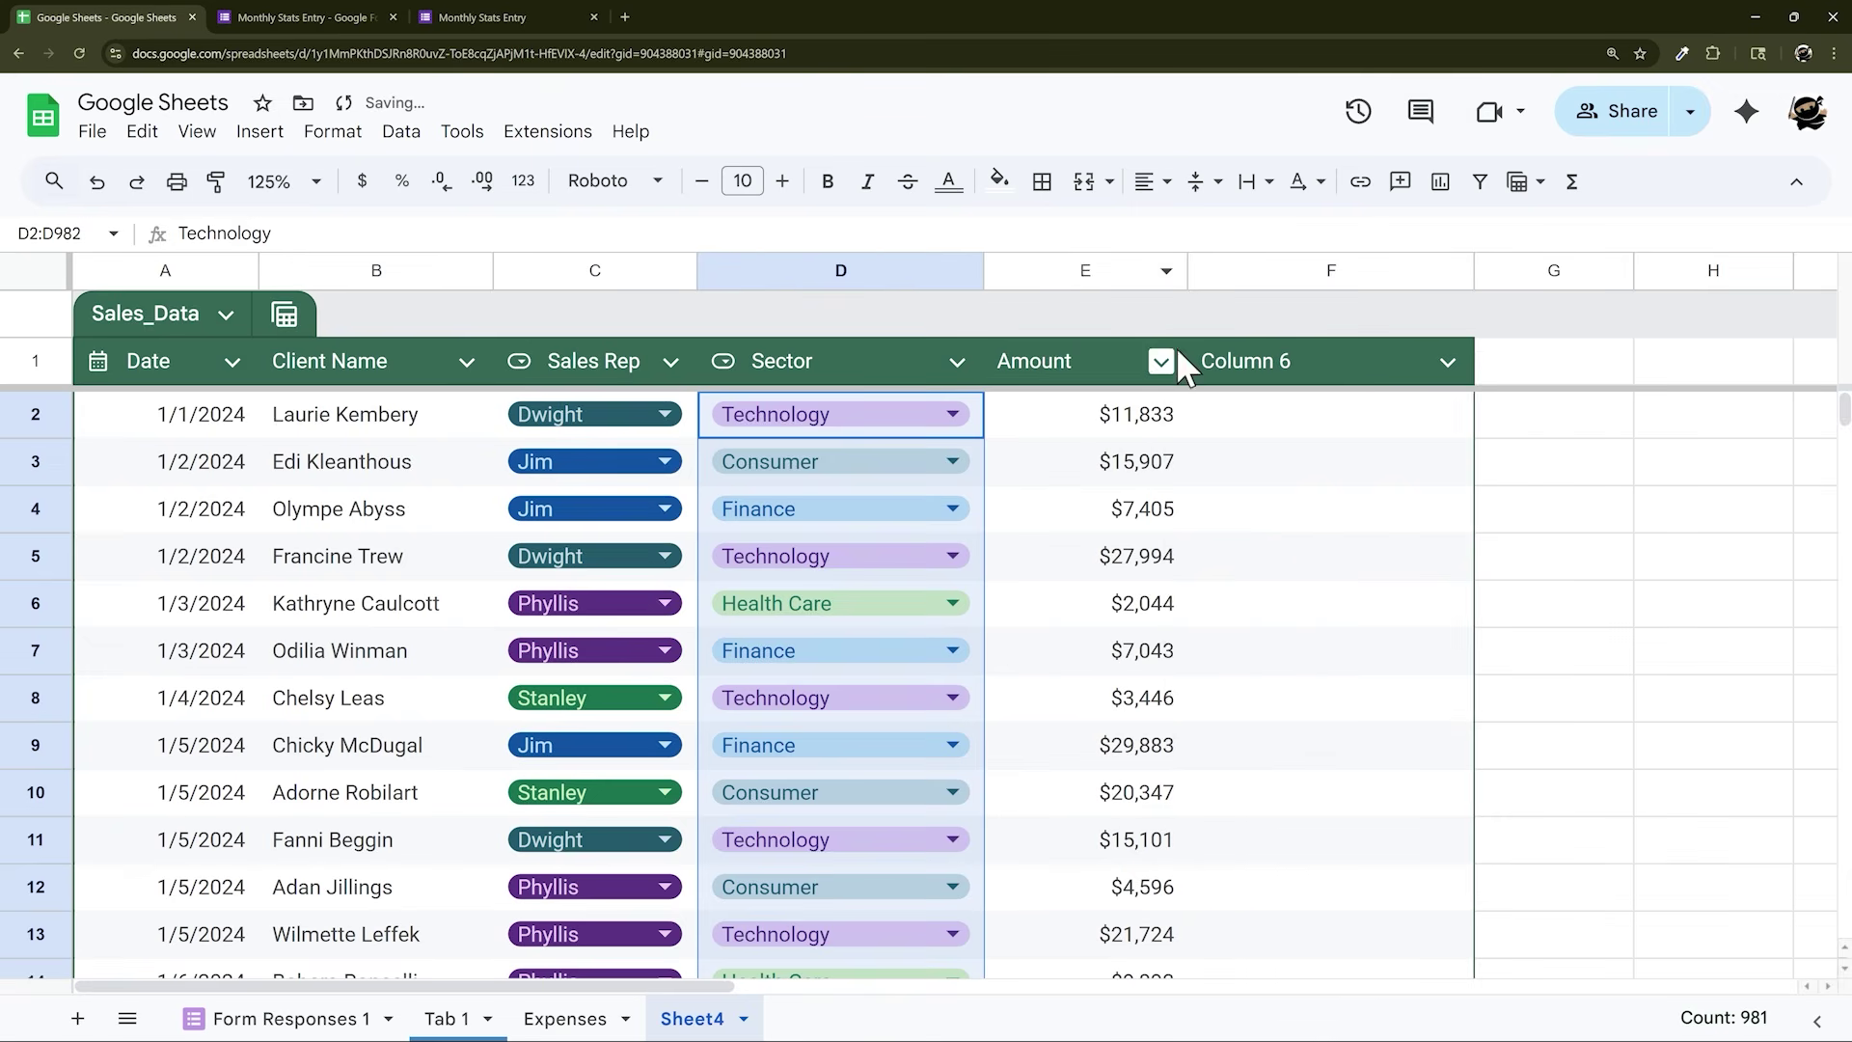
click(1161, 360)
mouse_move(1298, 413)
mouse_move(1592, 422)
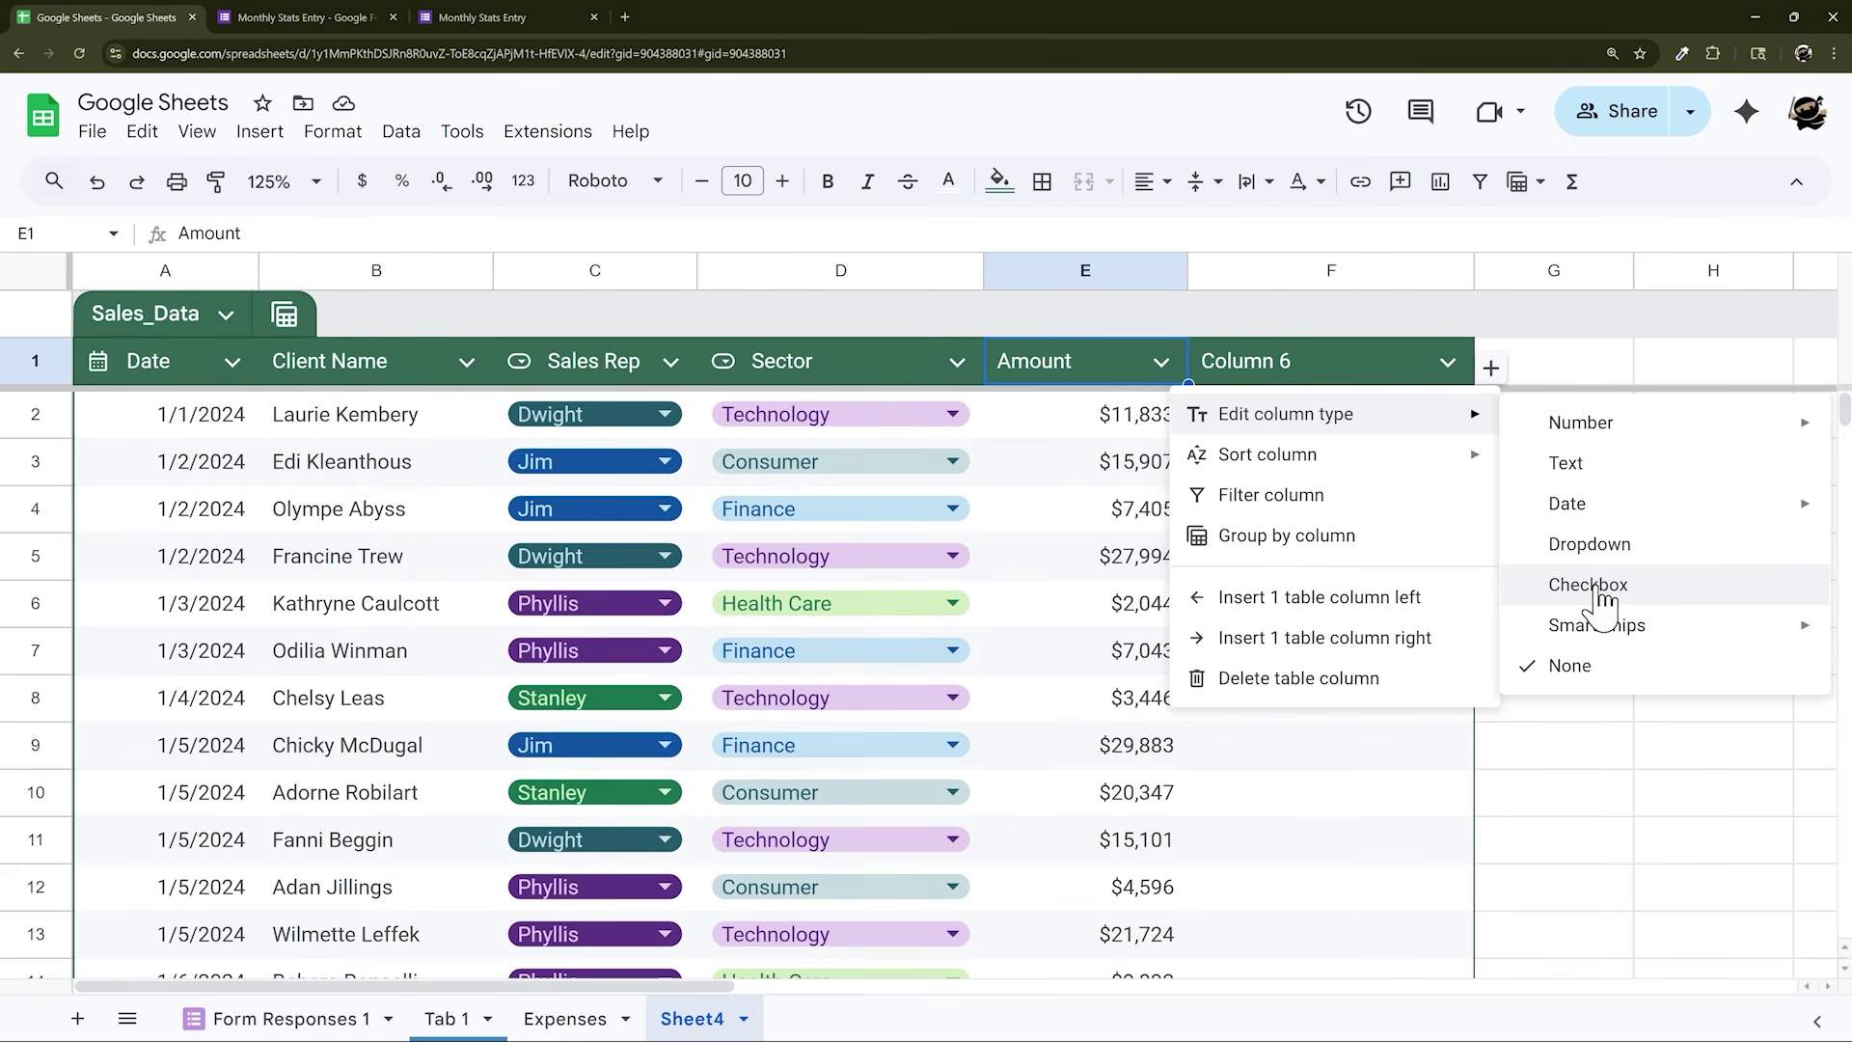
mouse_move(1596, 633)
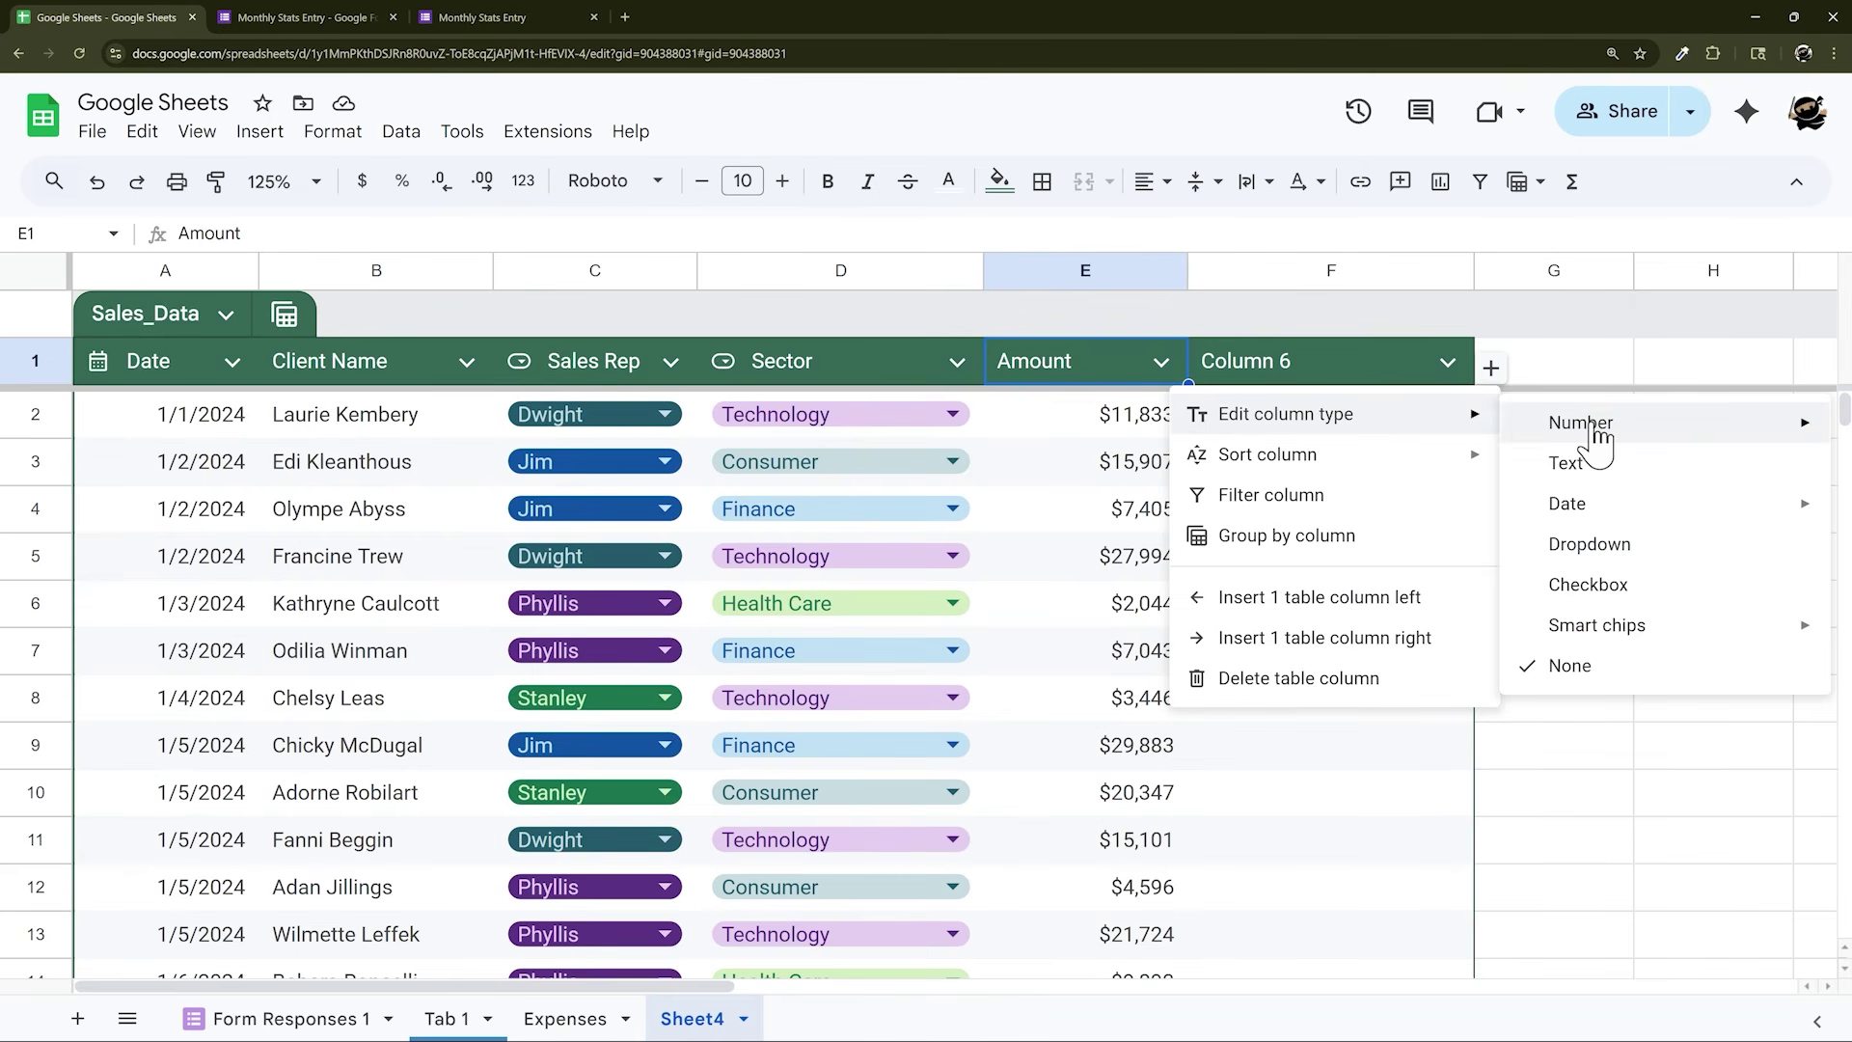
click(1273, 521)
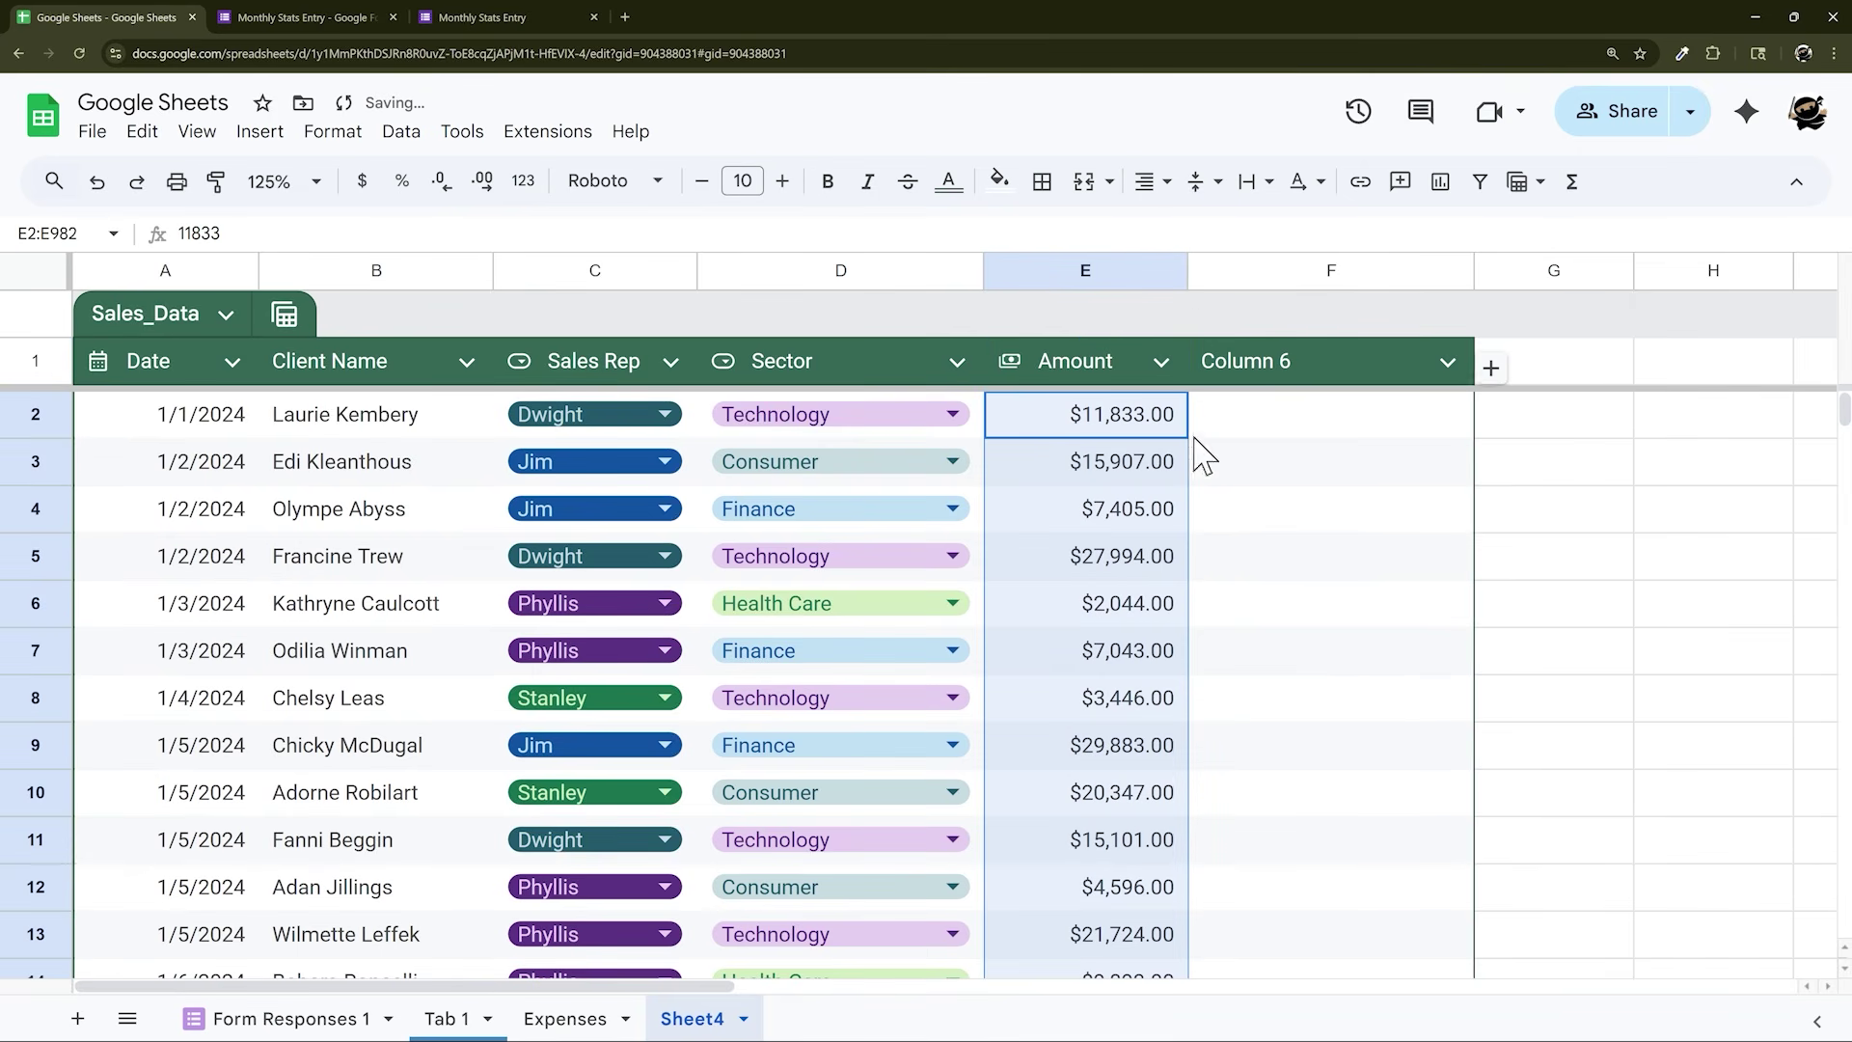
Delete the table's extra Column 6 and all the empty sheet columns beyond Amount
click(1181, 277)
right_click(1290, 271)
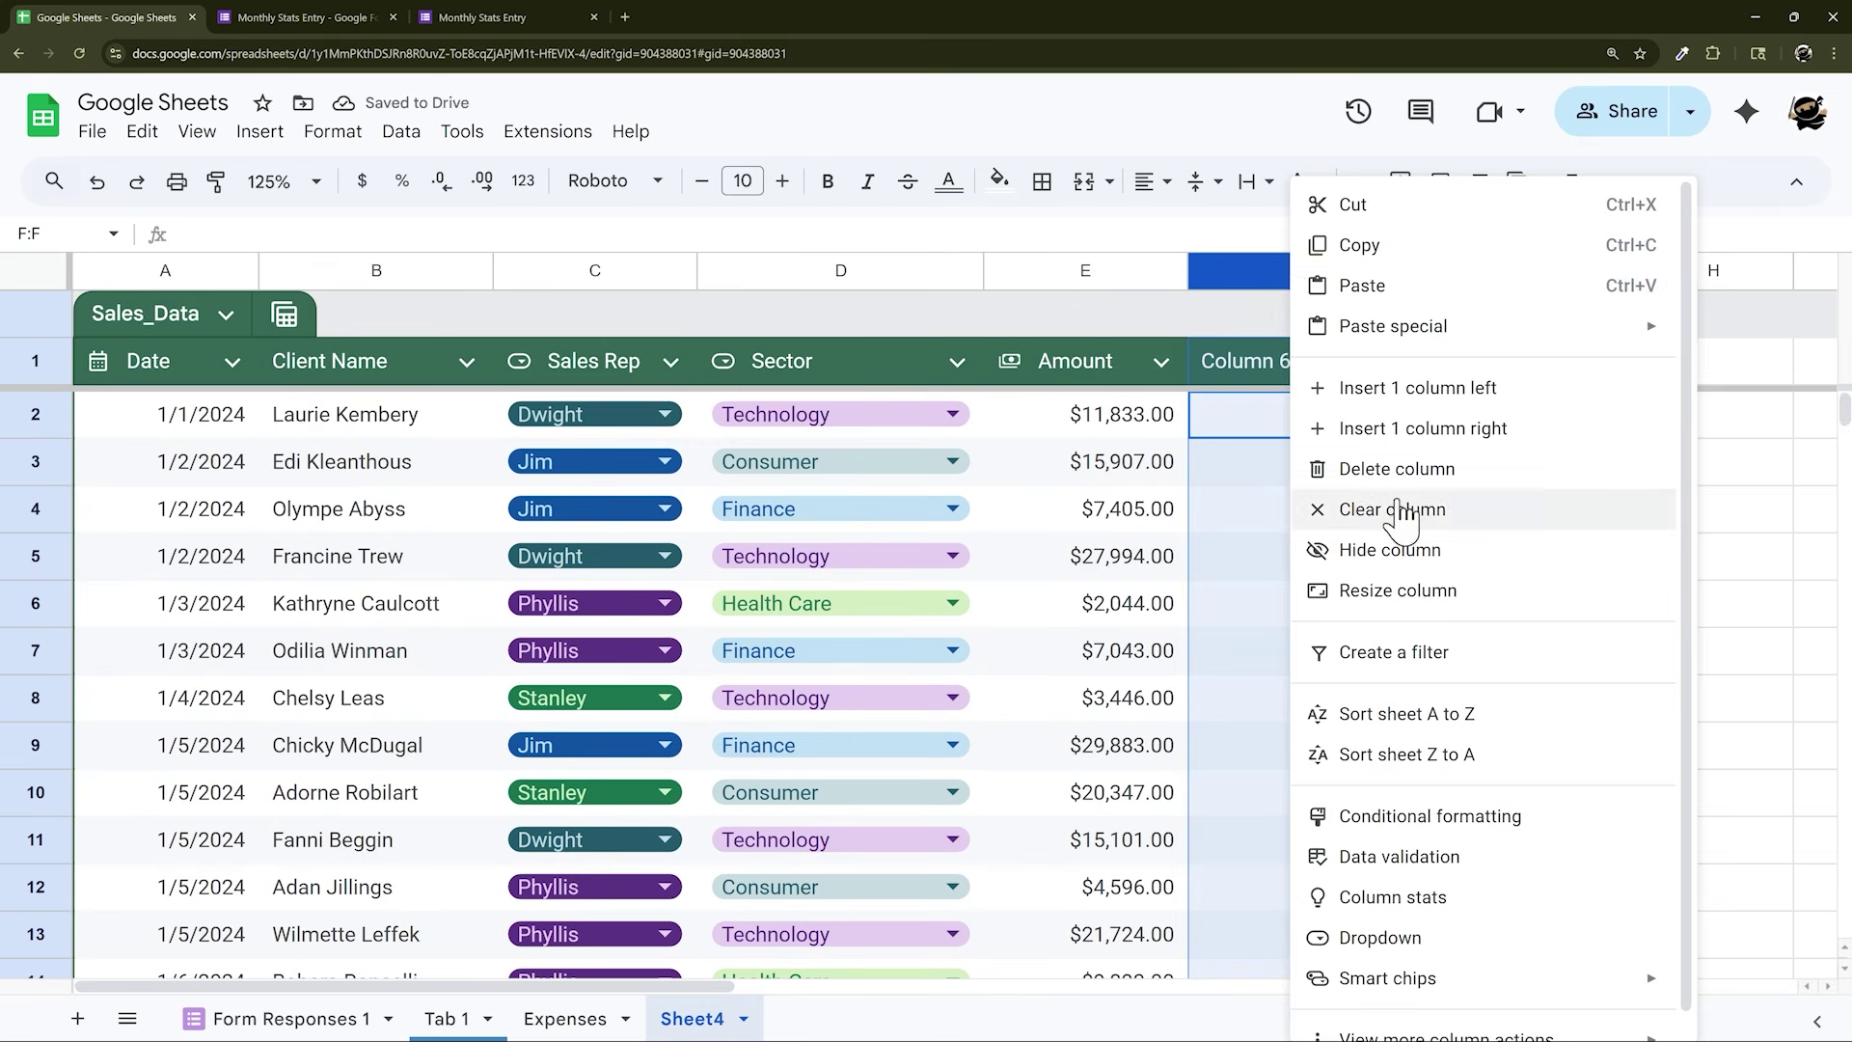
click(1363, 468)
click(1418, 273)
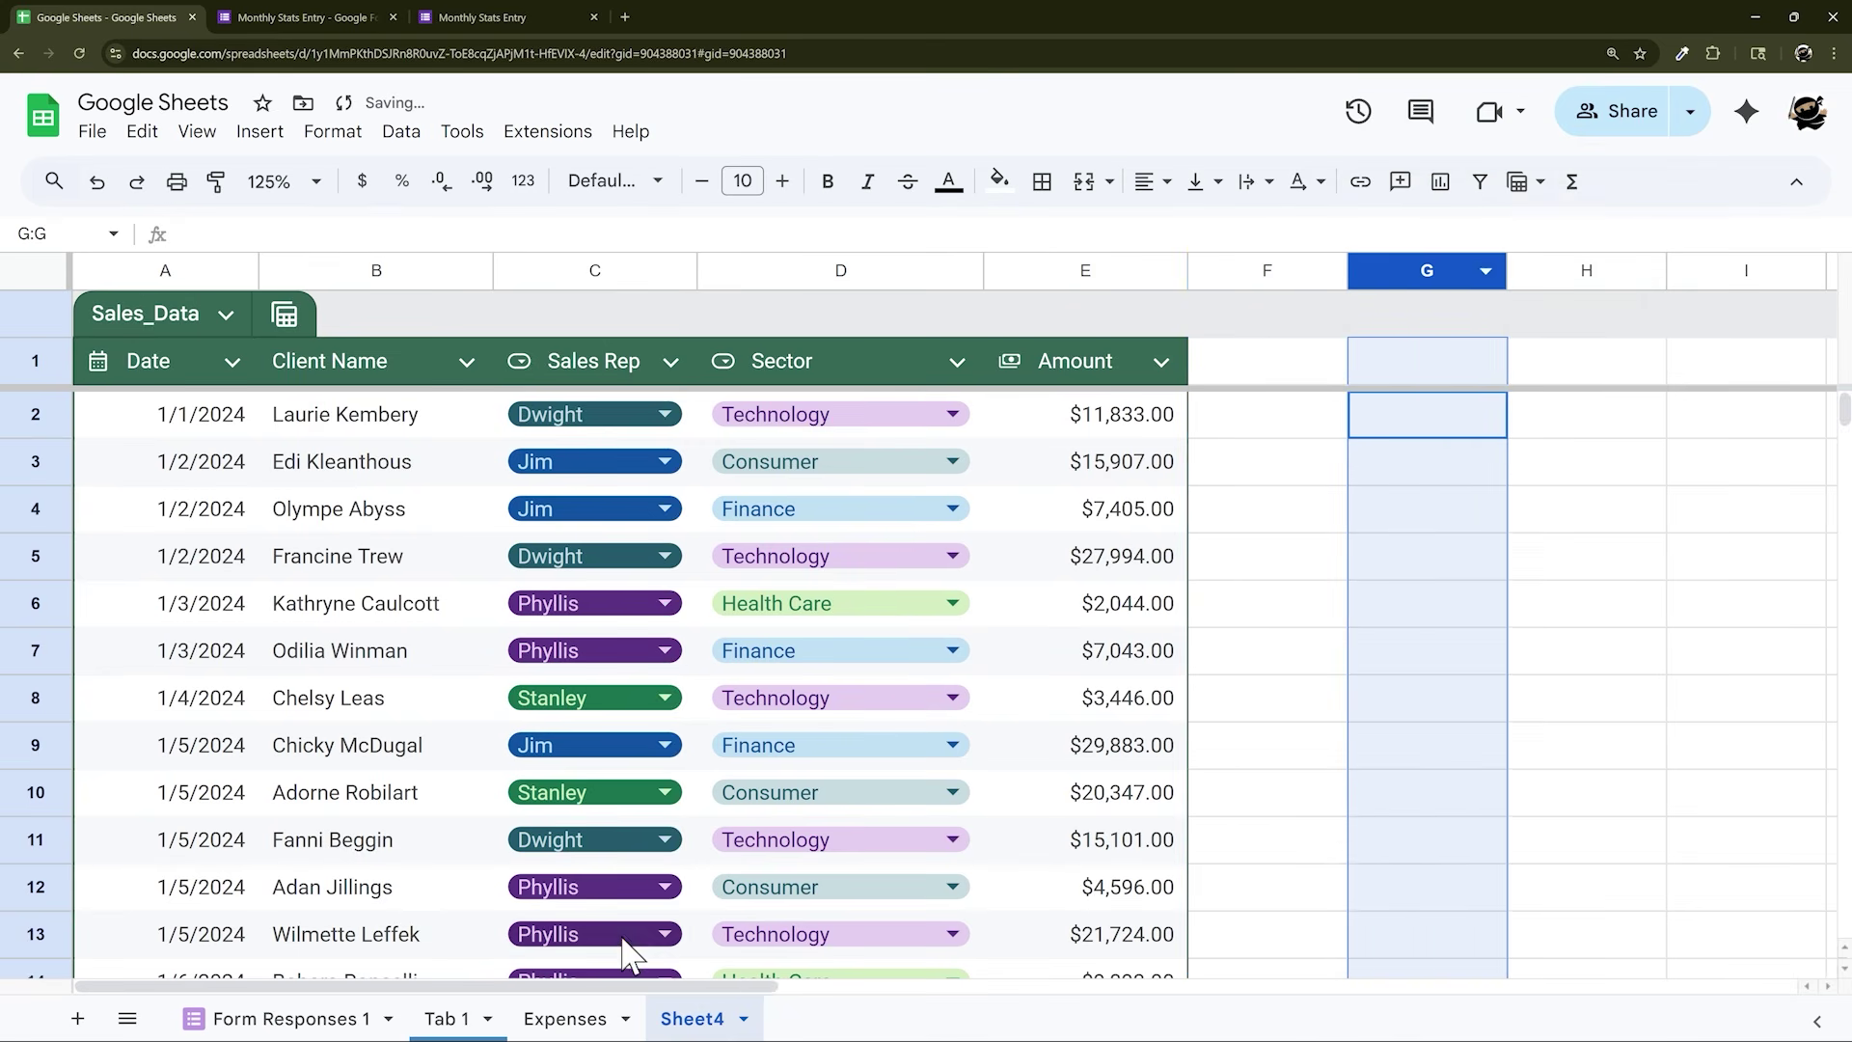
drag(687, 985, 1684, 970)
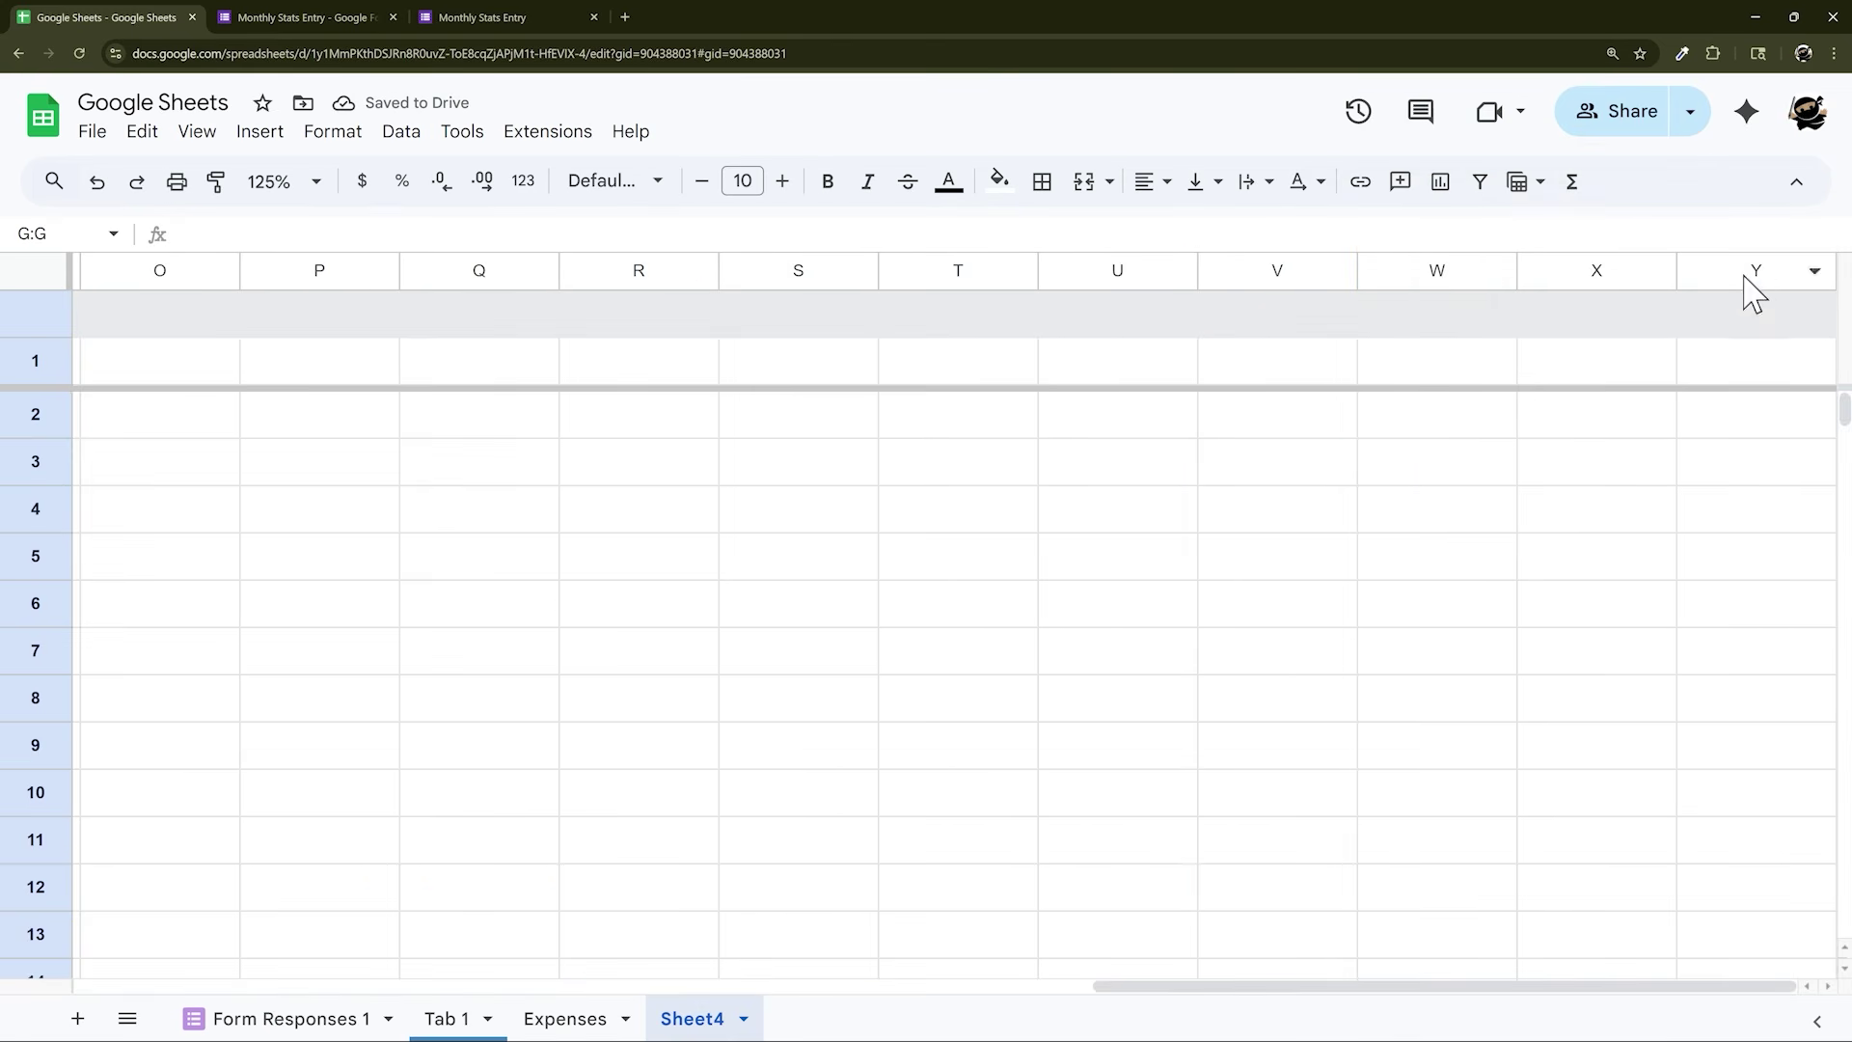
shift+click(1741, 270)
right_click(1737, 267)
click(1591, 468)
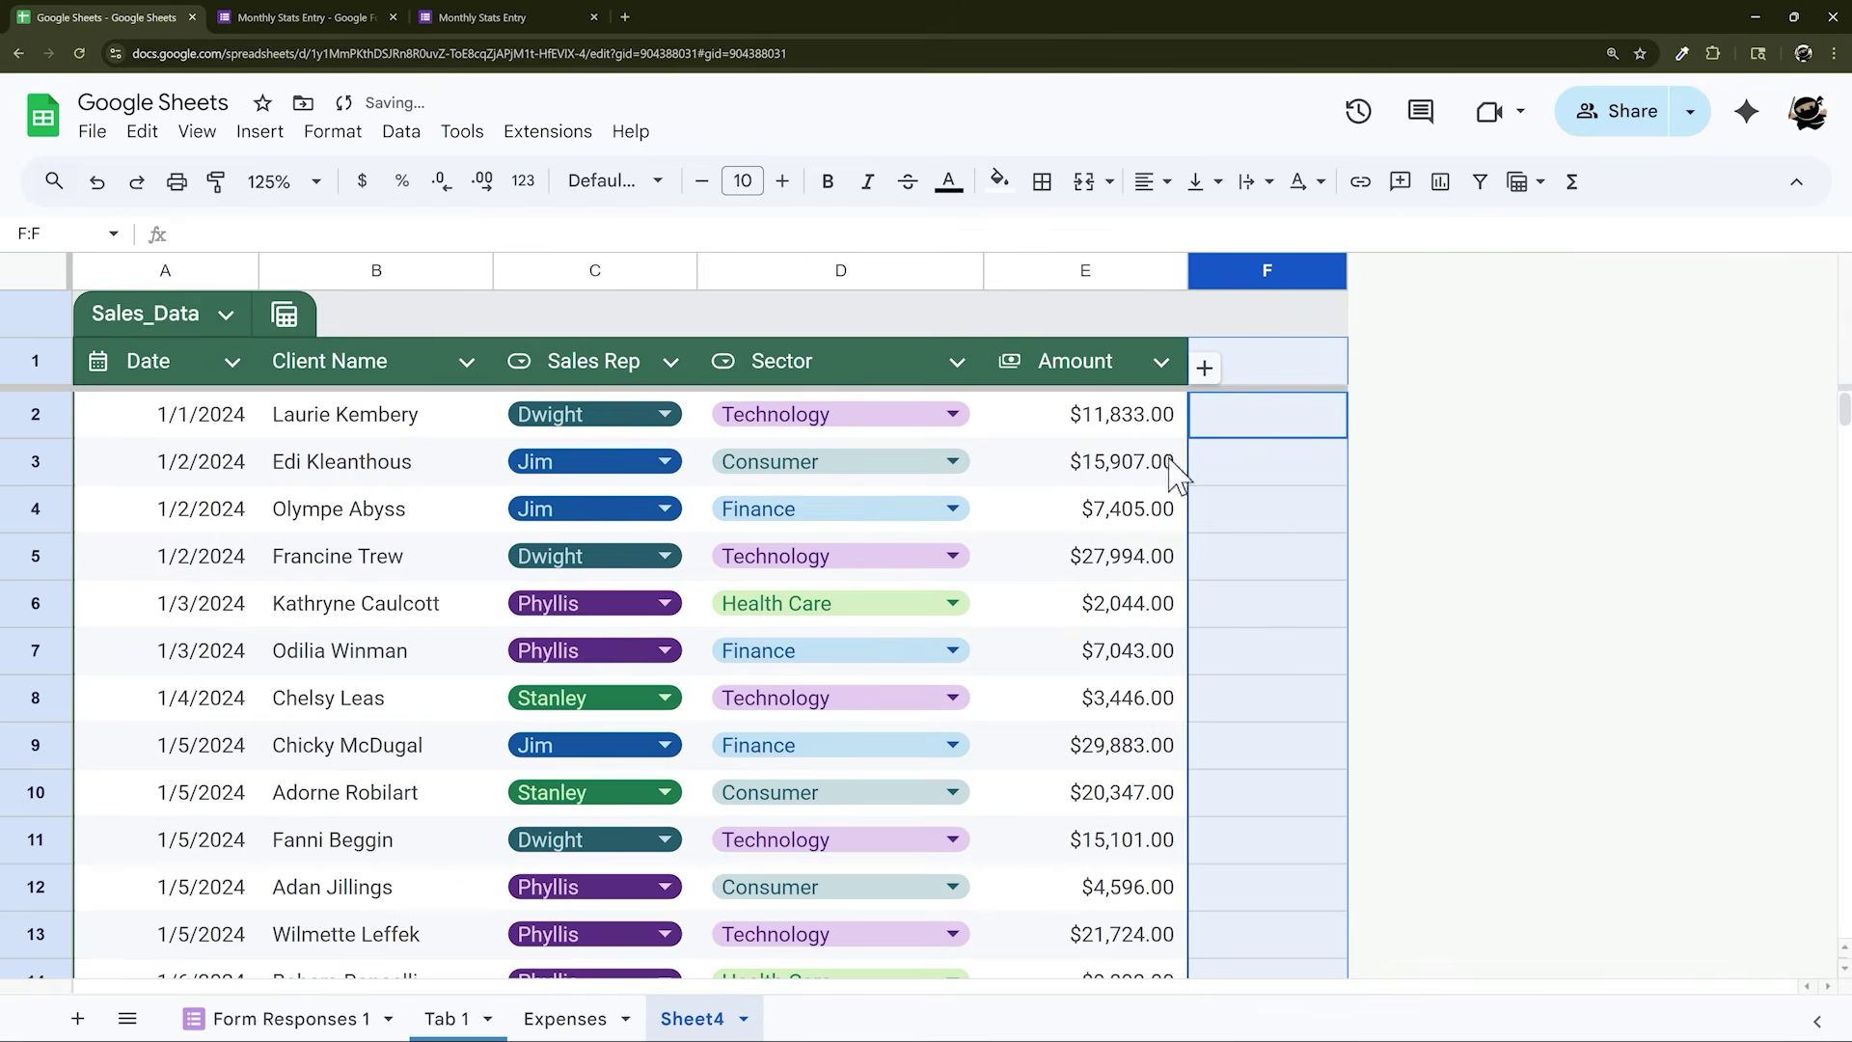
right_click(1250, 270)
click(1350, 469)
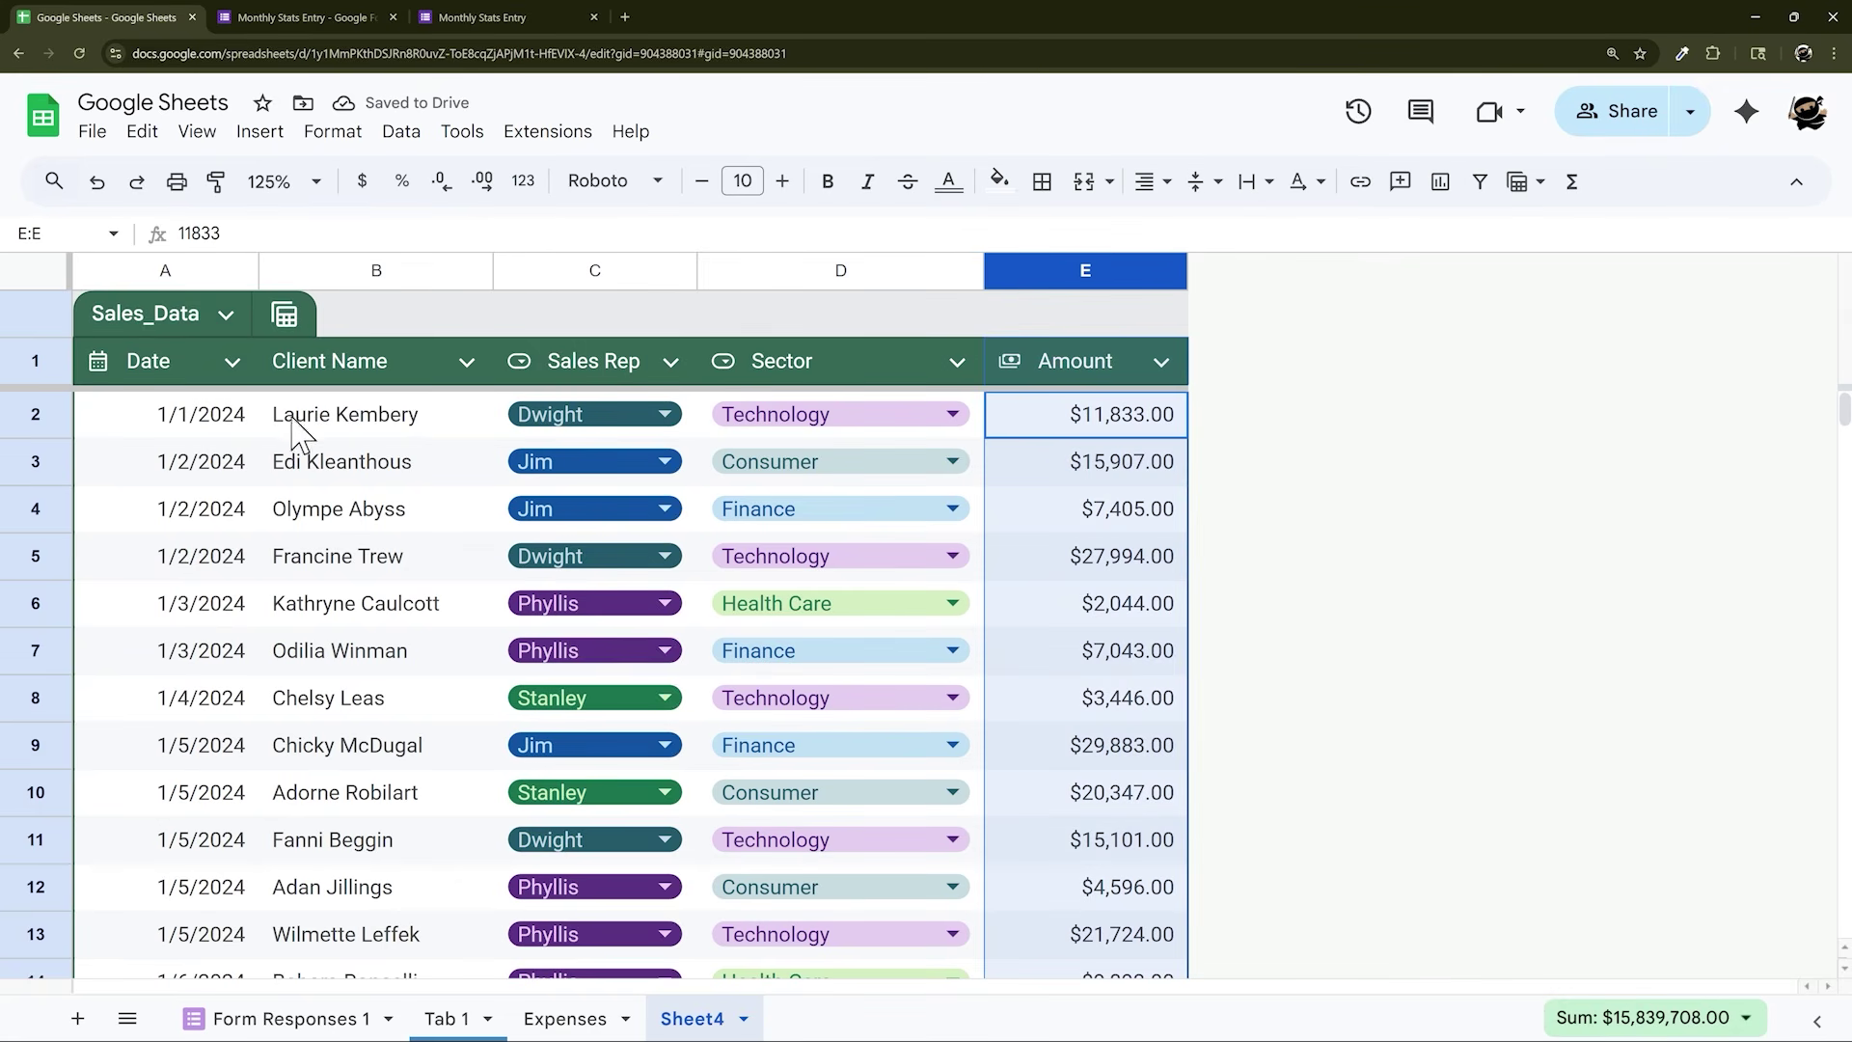
Examine the Sales_Data records, the January Gross Sales formula in the 2024 Sales Table, the form responses and the Expenses sheet
scroll(279, 429, down, 15)
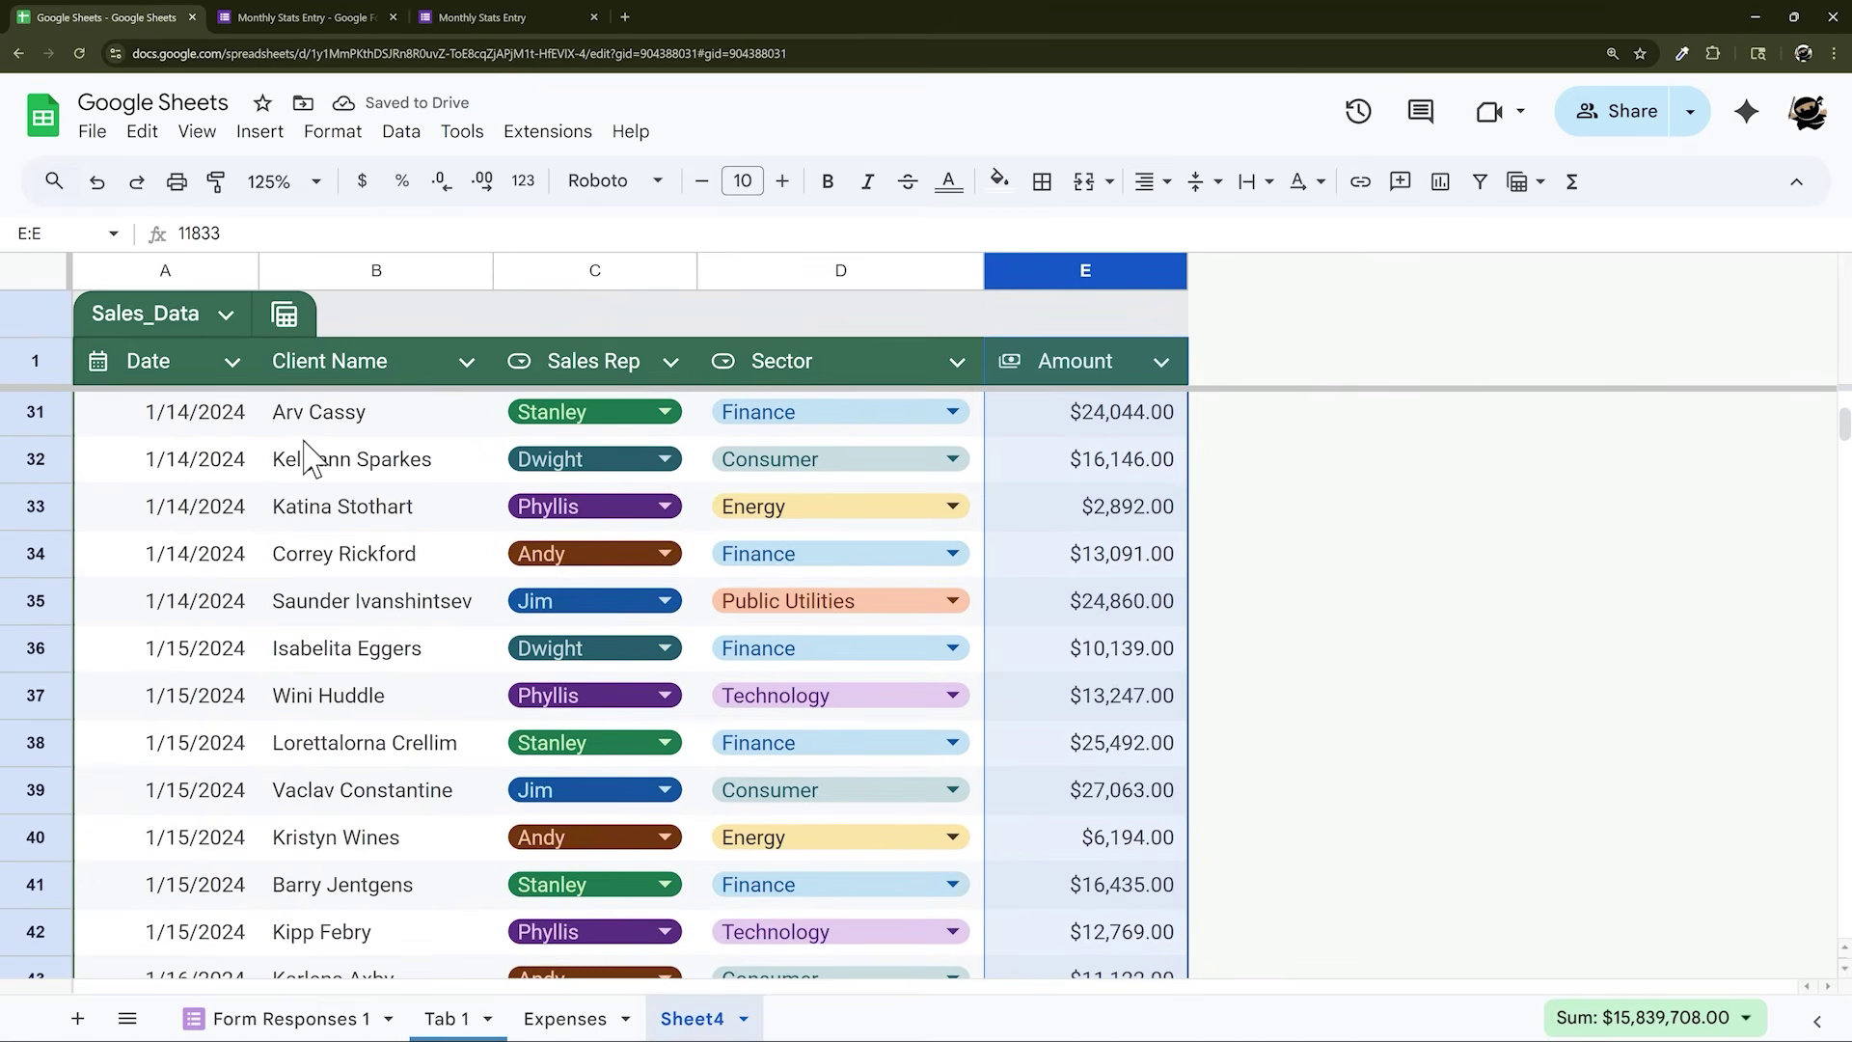
scroll(307, 458, up, 15)
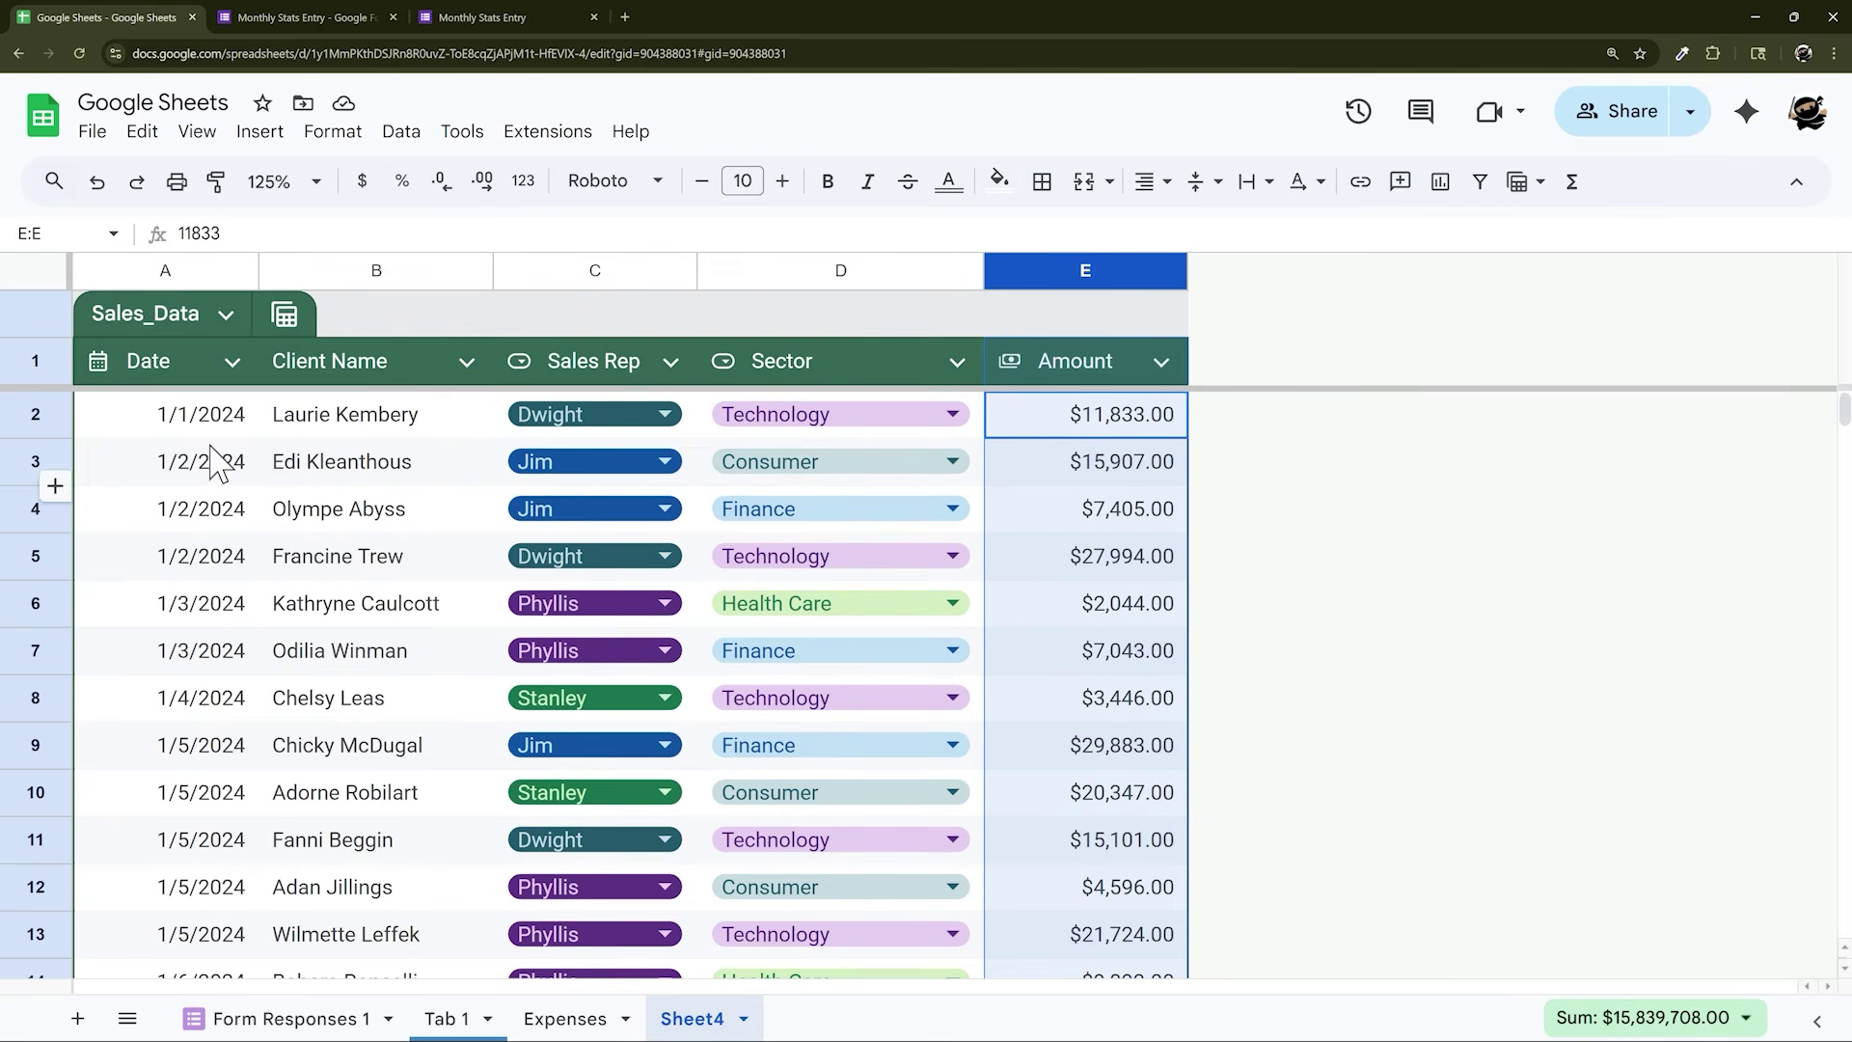
drag(135, 272, 1070, 275)
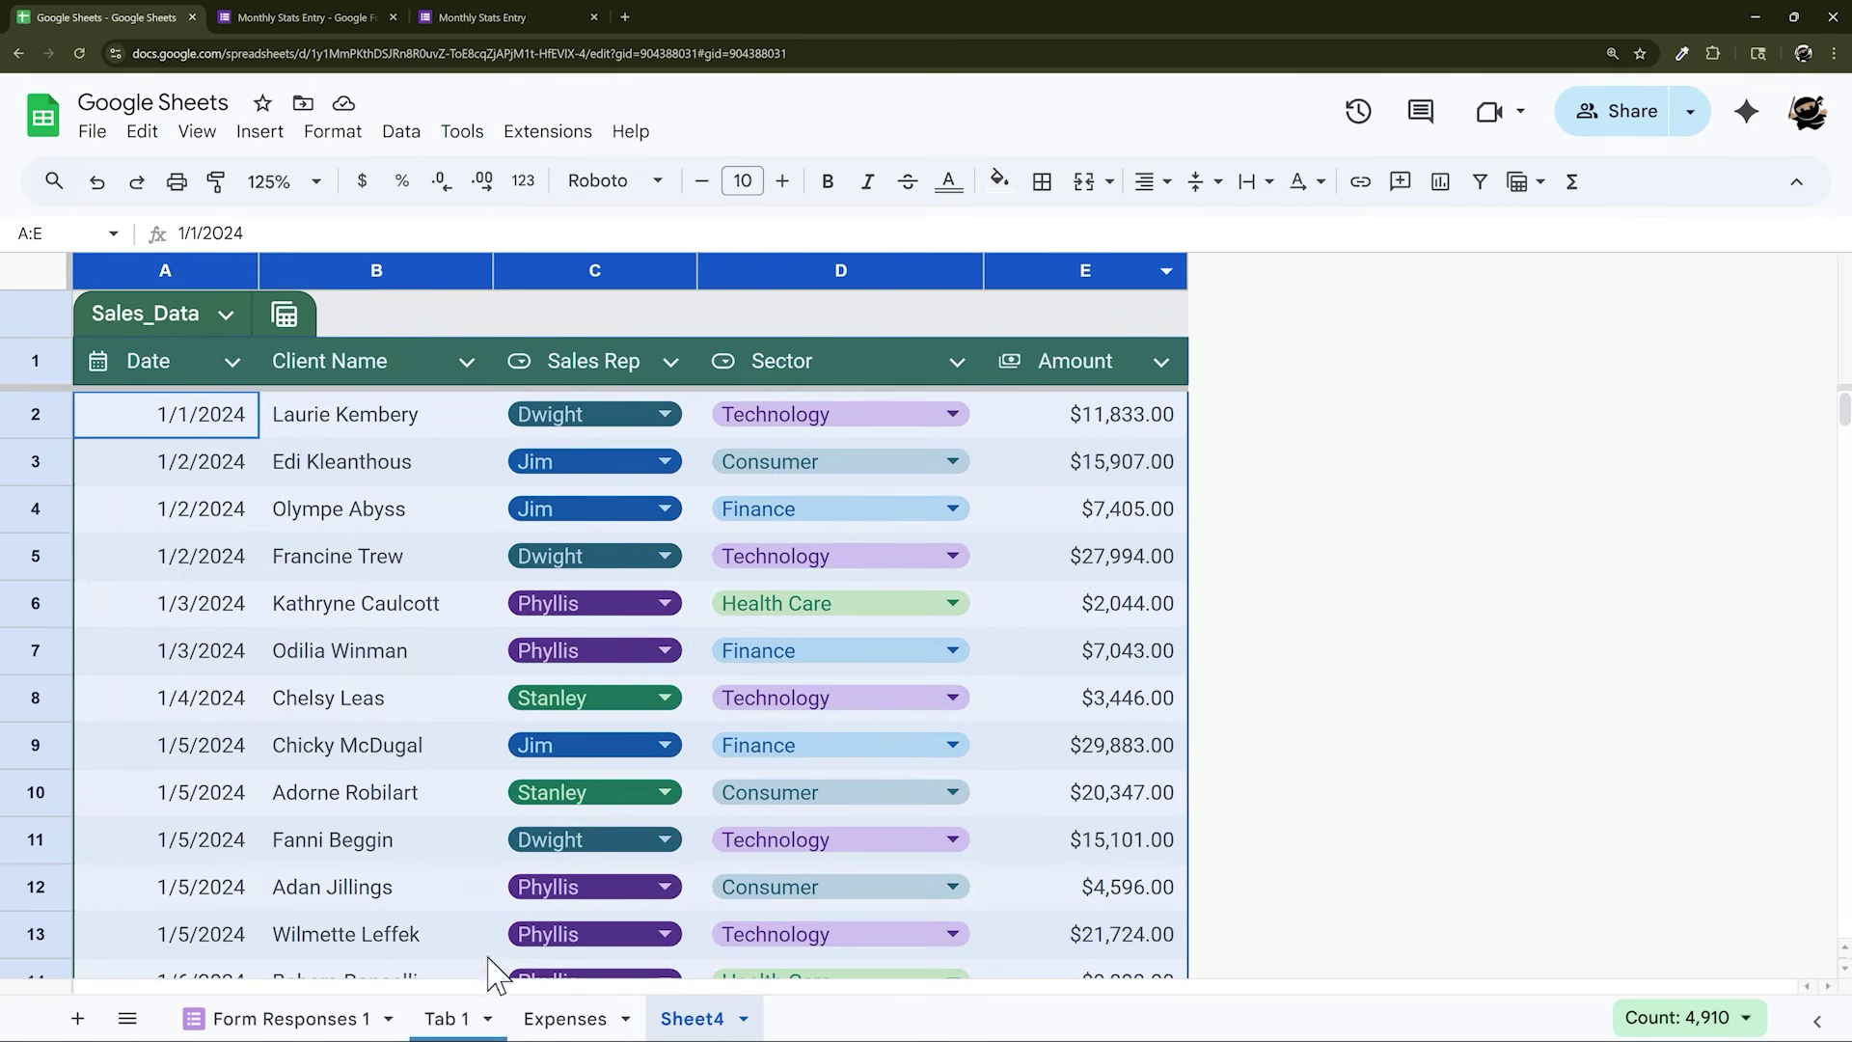
click(449, 1018)
drag(150, 546, 843, 884)
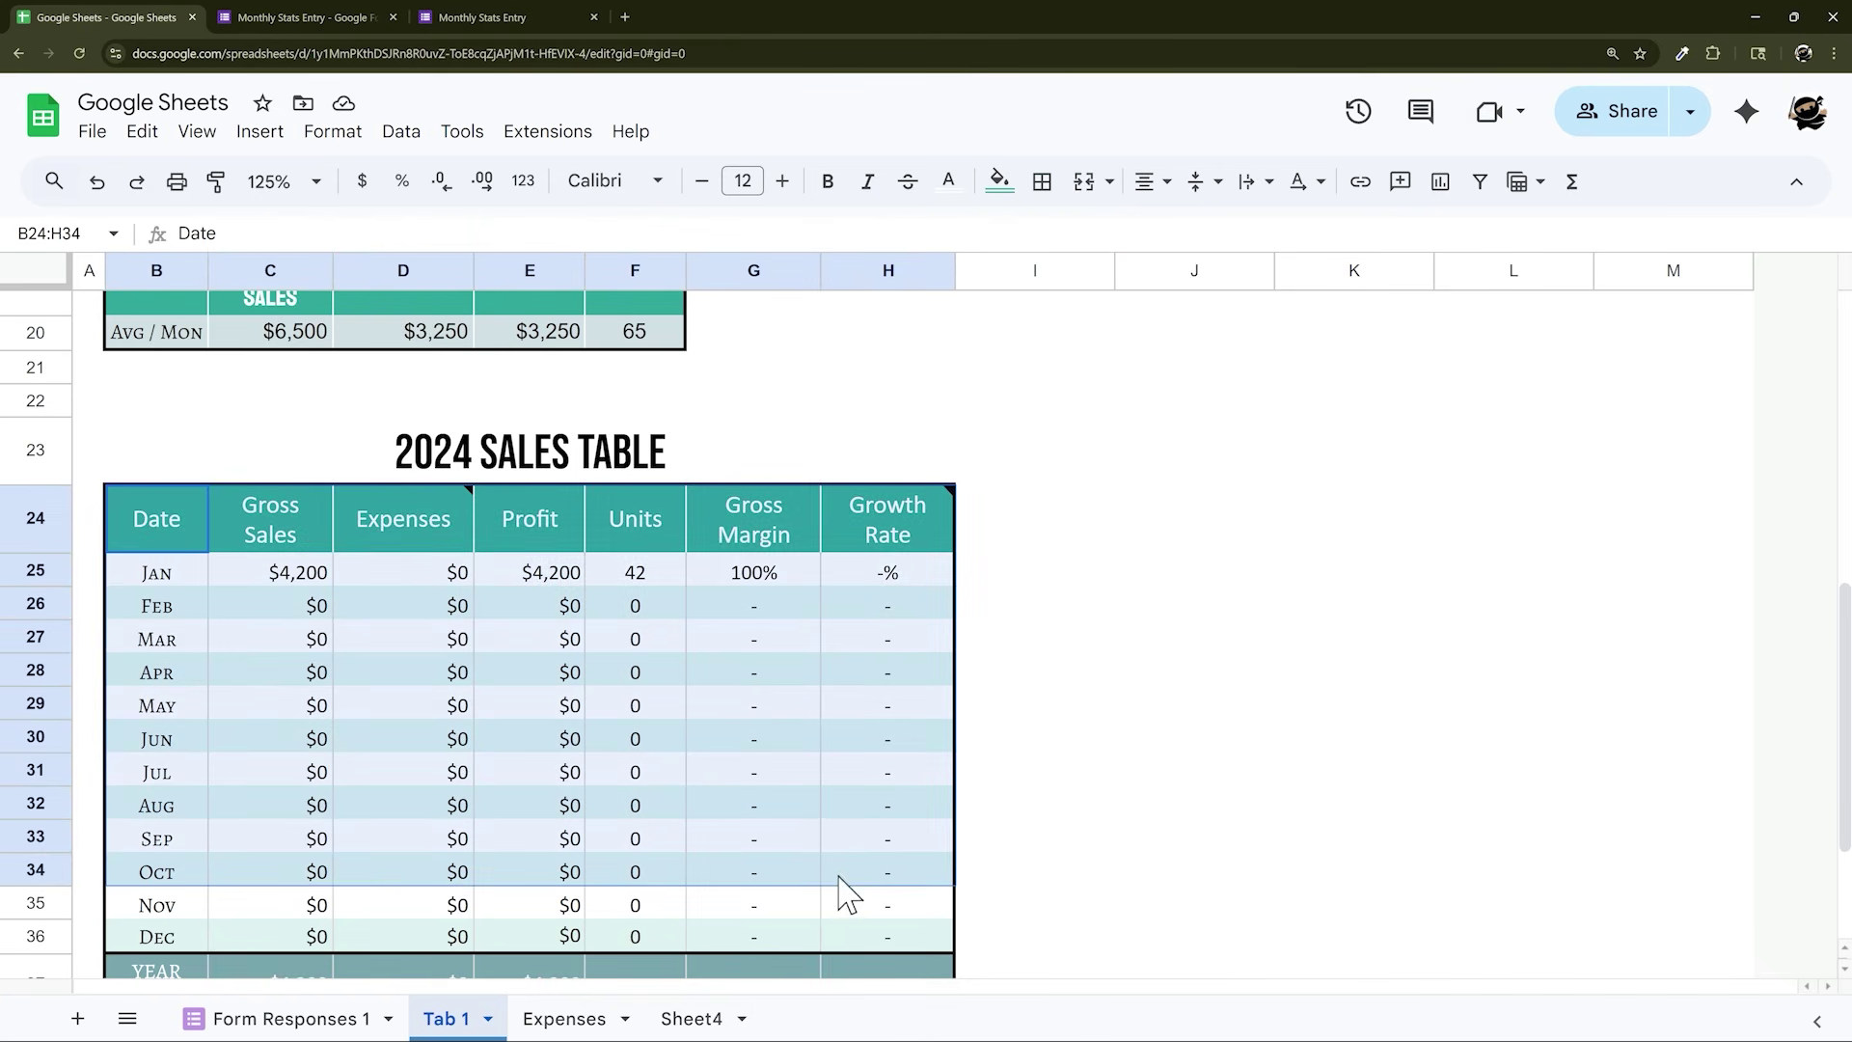
click(299, 578)
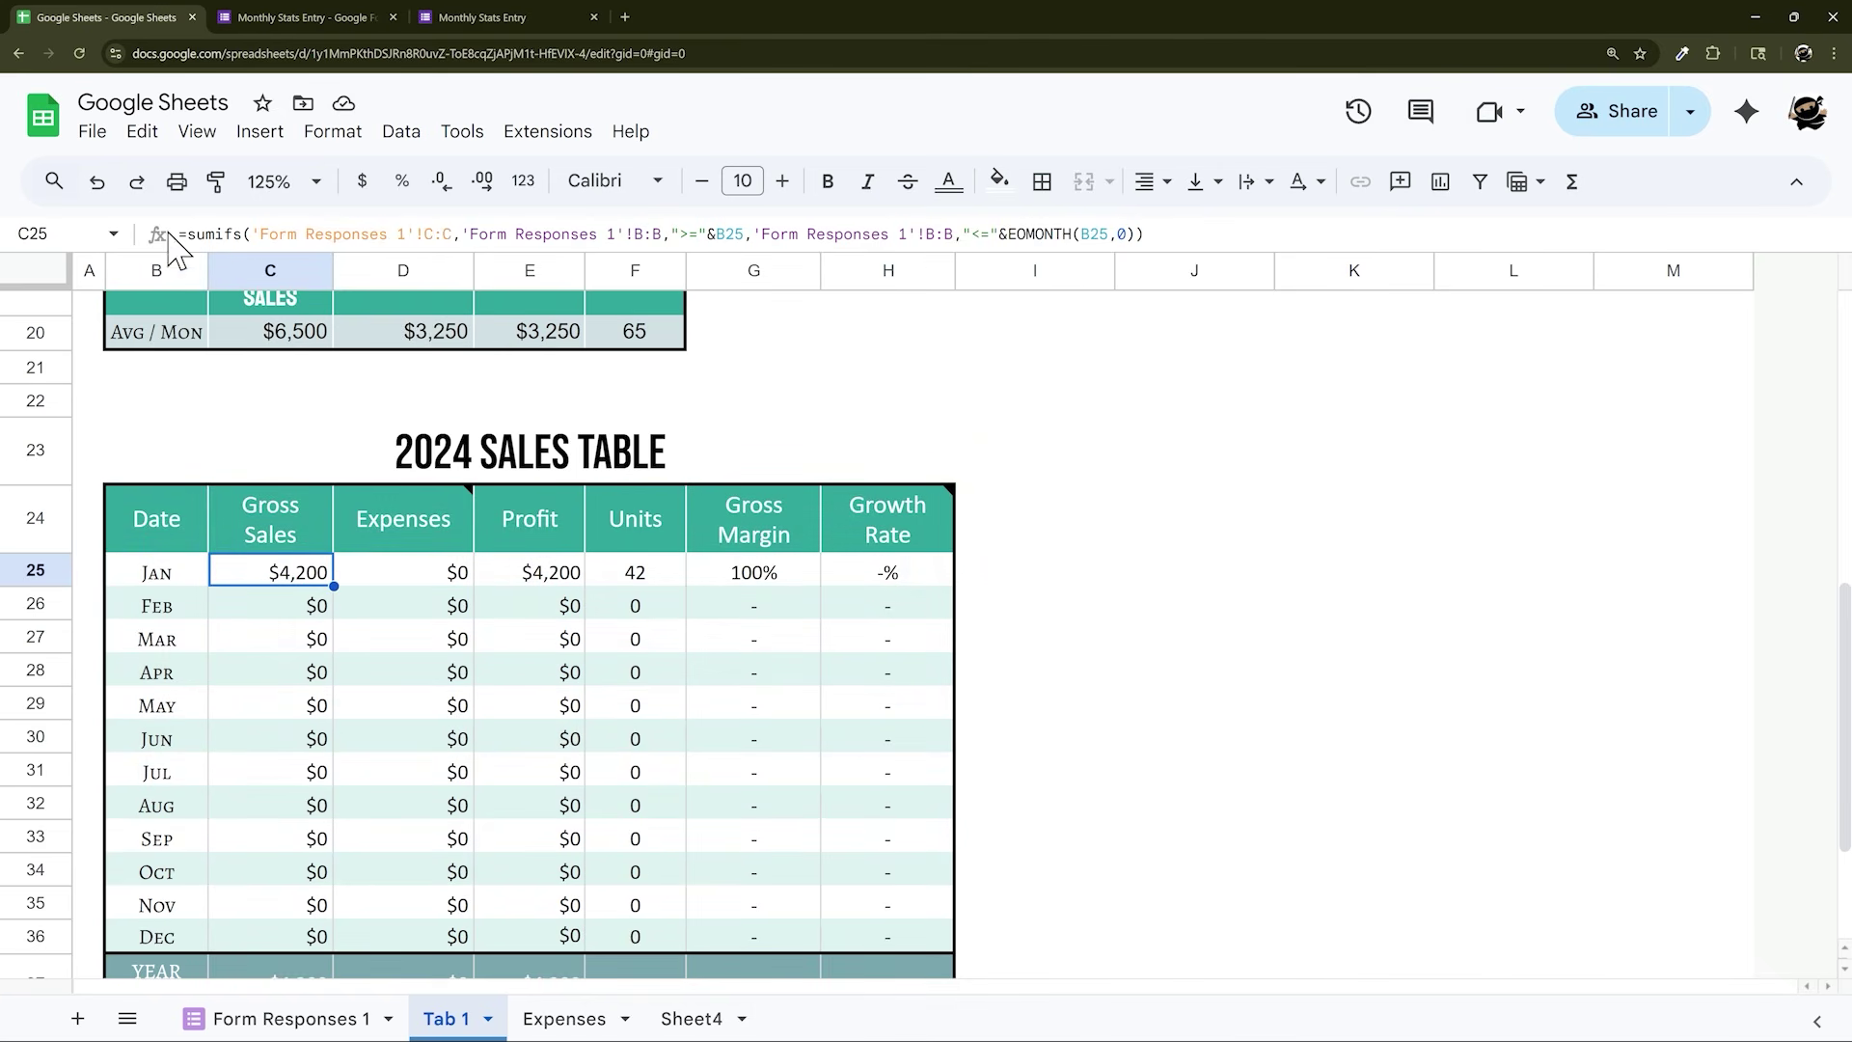
click(691, 1018)
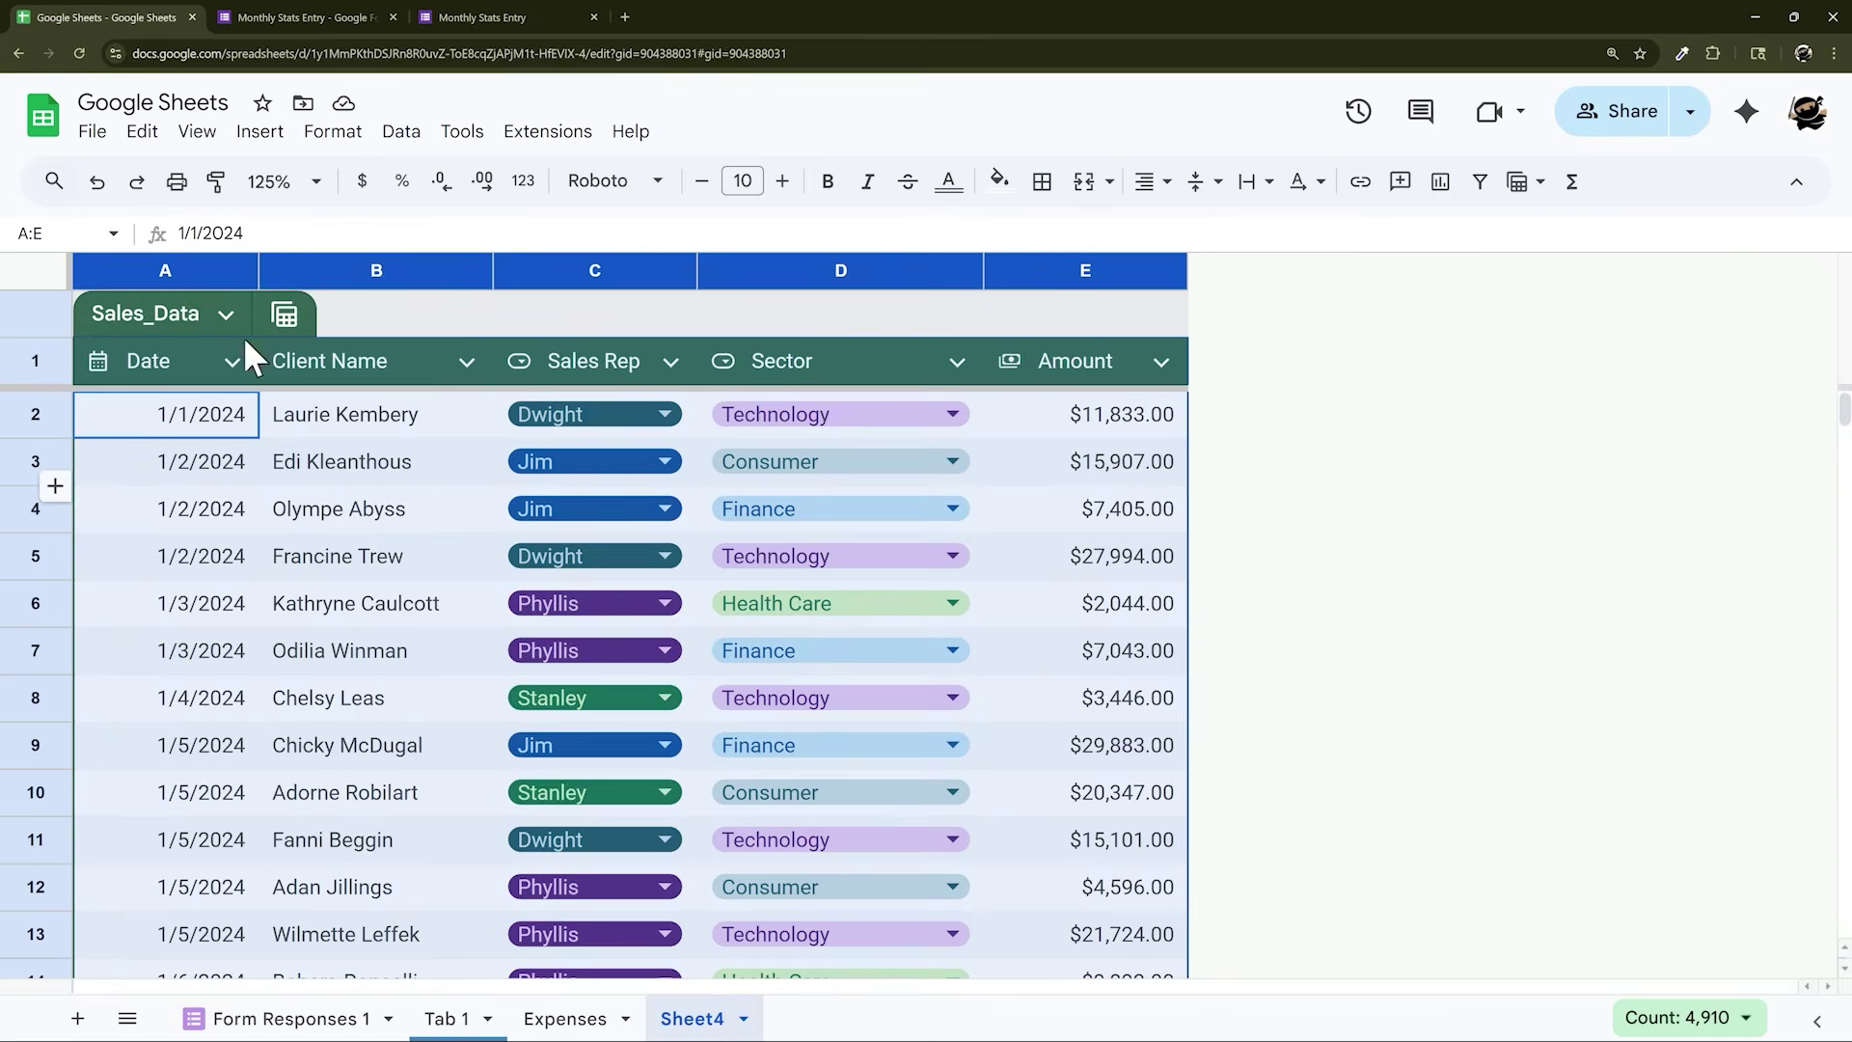
click(295, 1018)
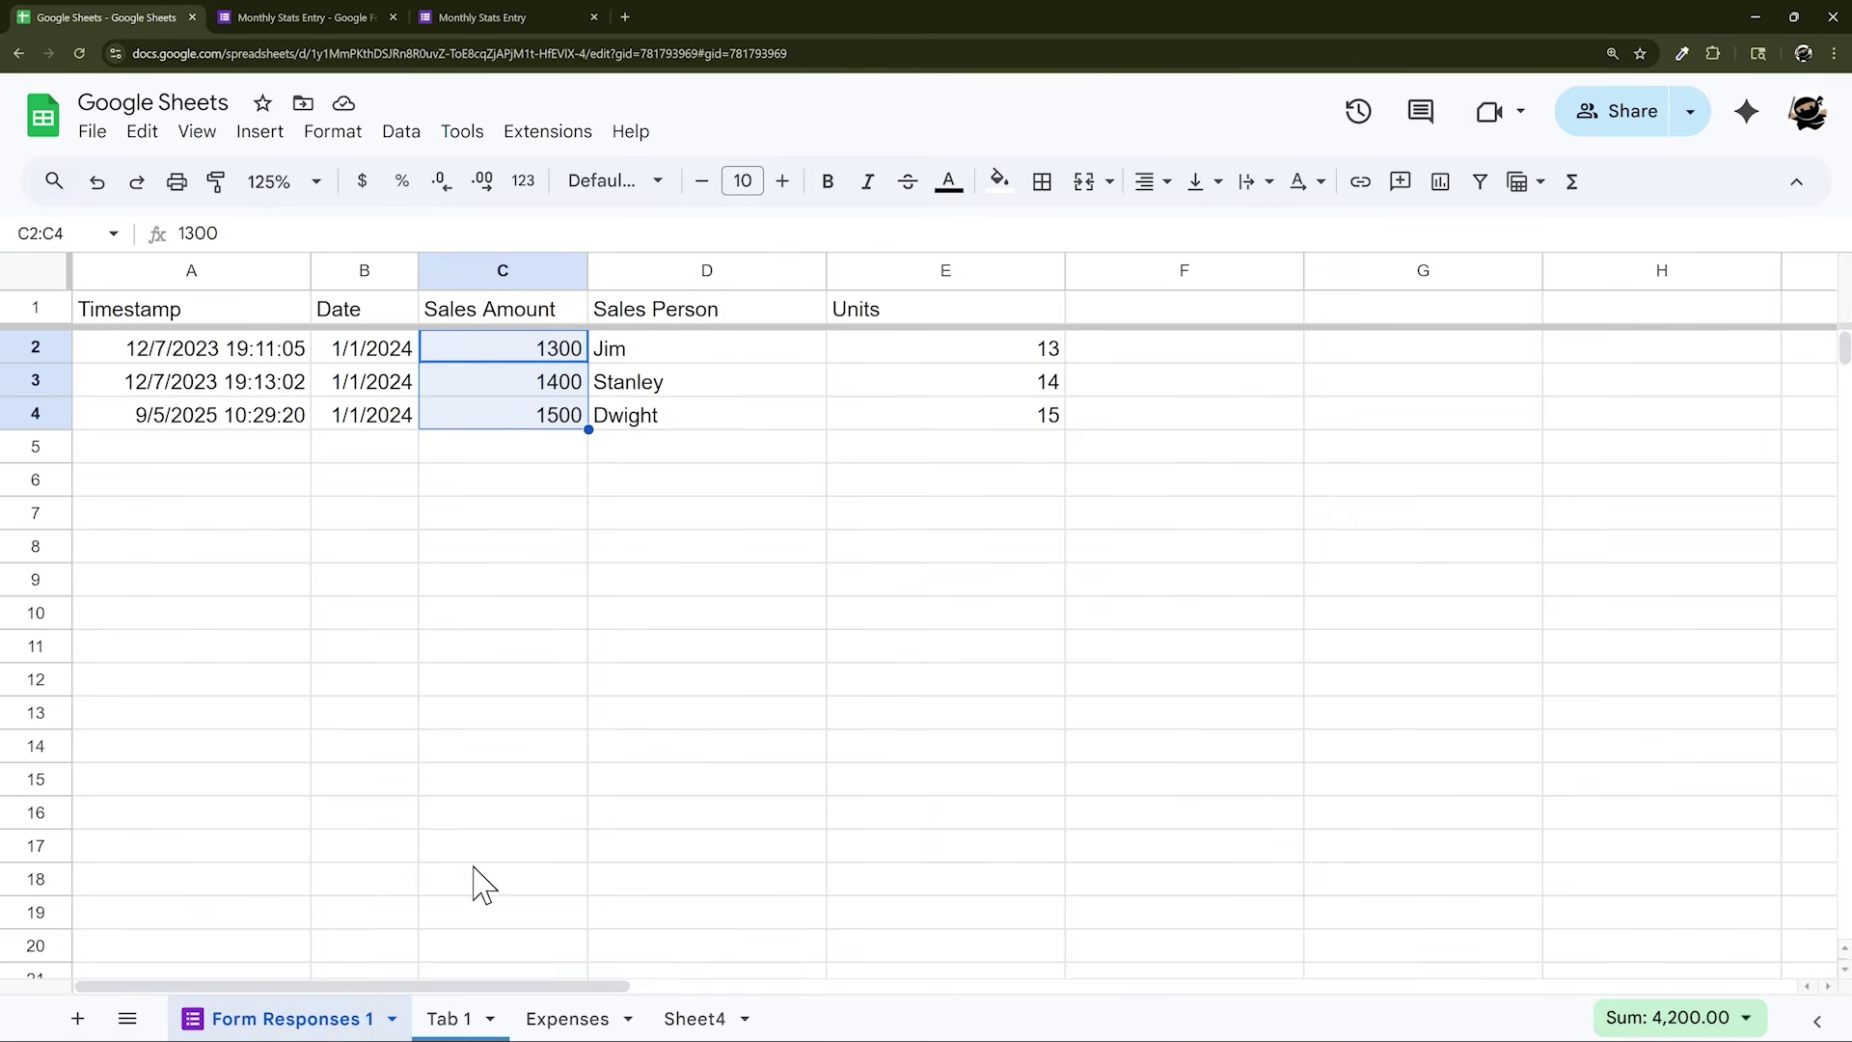
click(569, 1019)
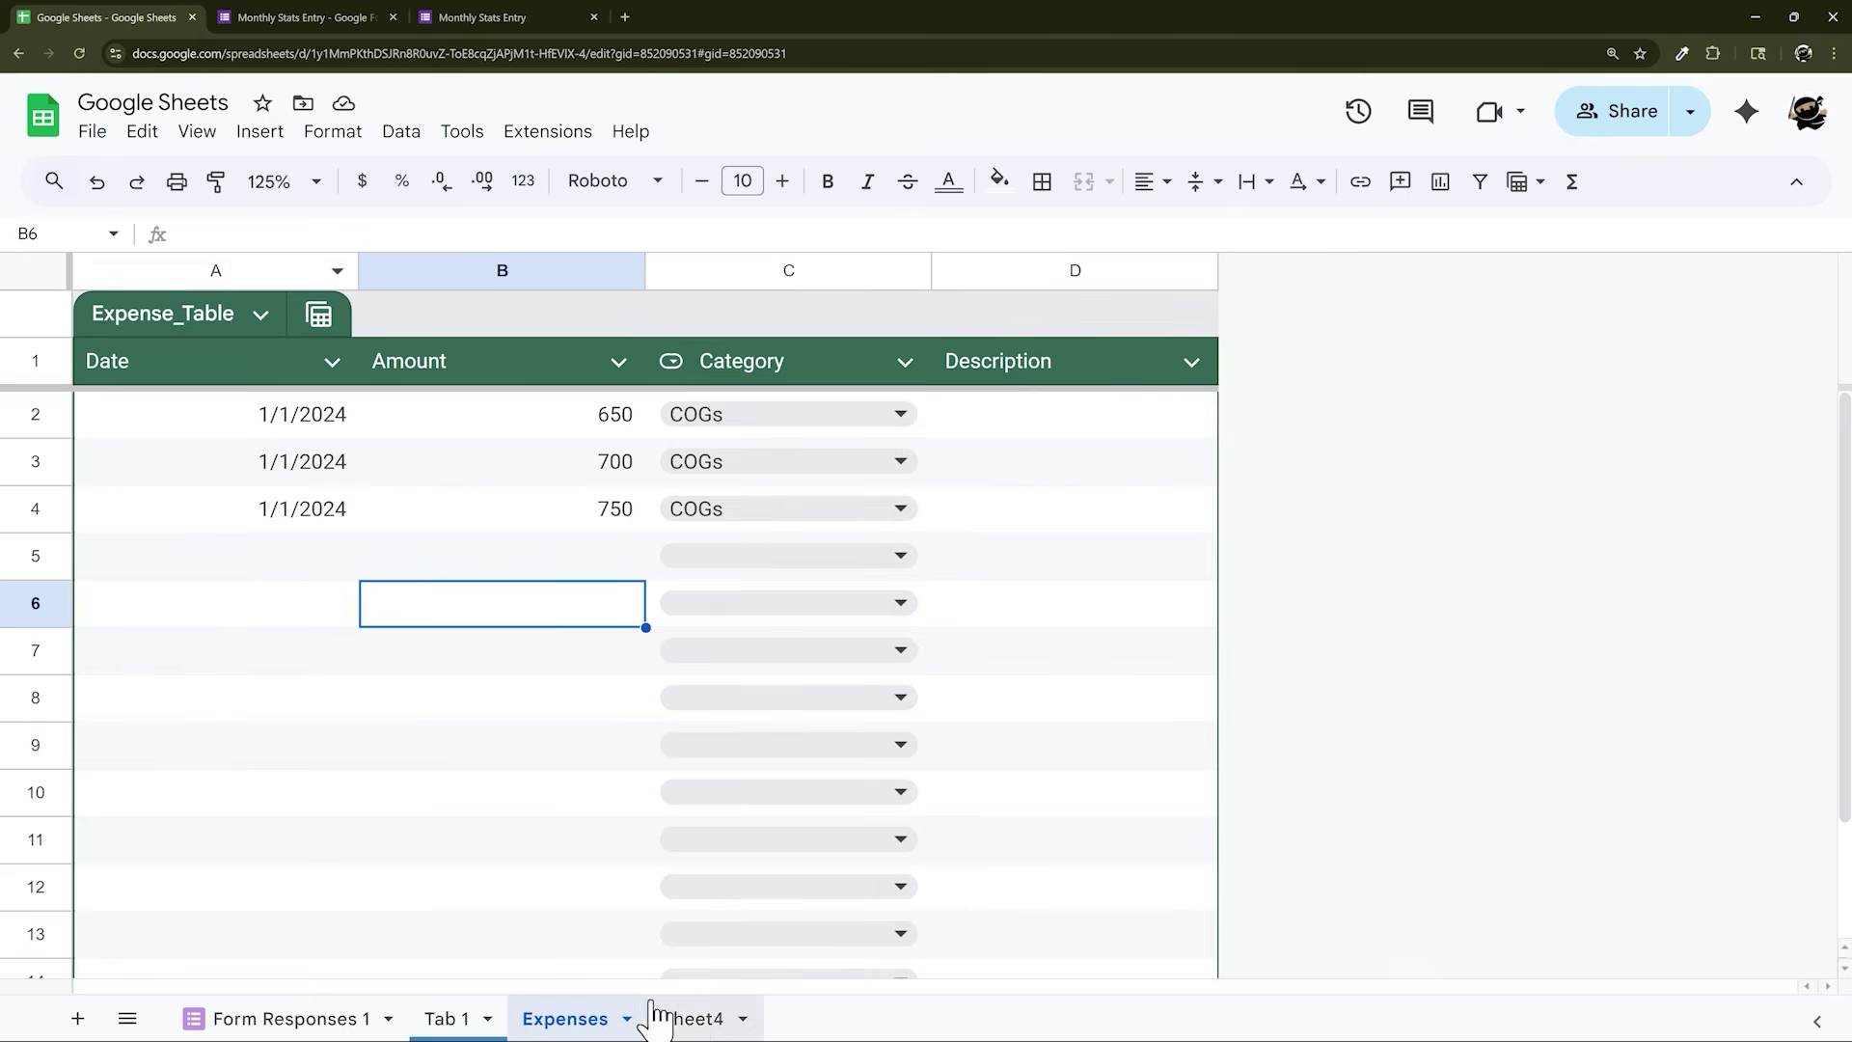
Rename Sheet4 as Sales and move it ahead of the Expenses sheet
right_click(692, 1021)
click(714, 703)
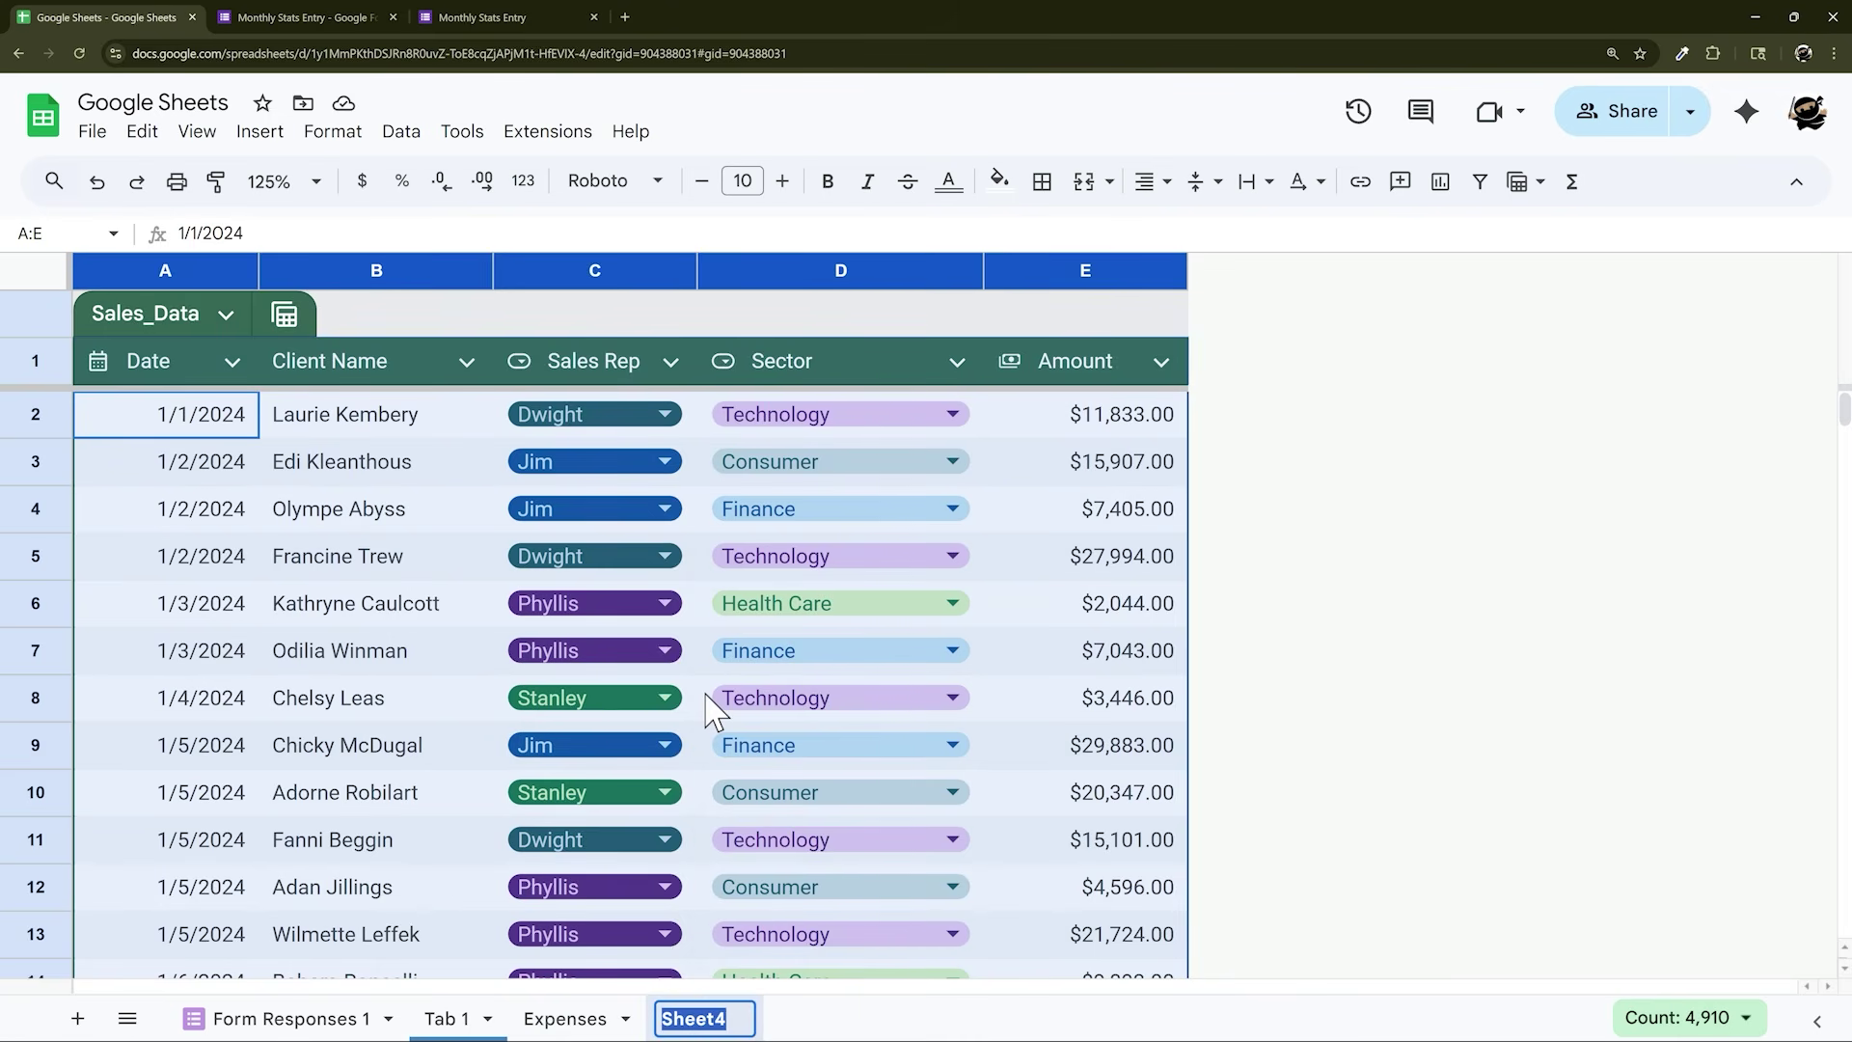
text(Sales)
key(Return)
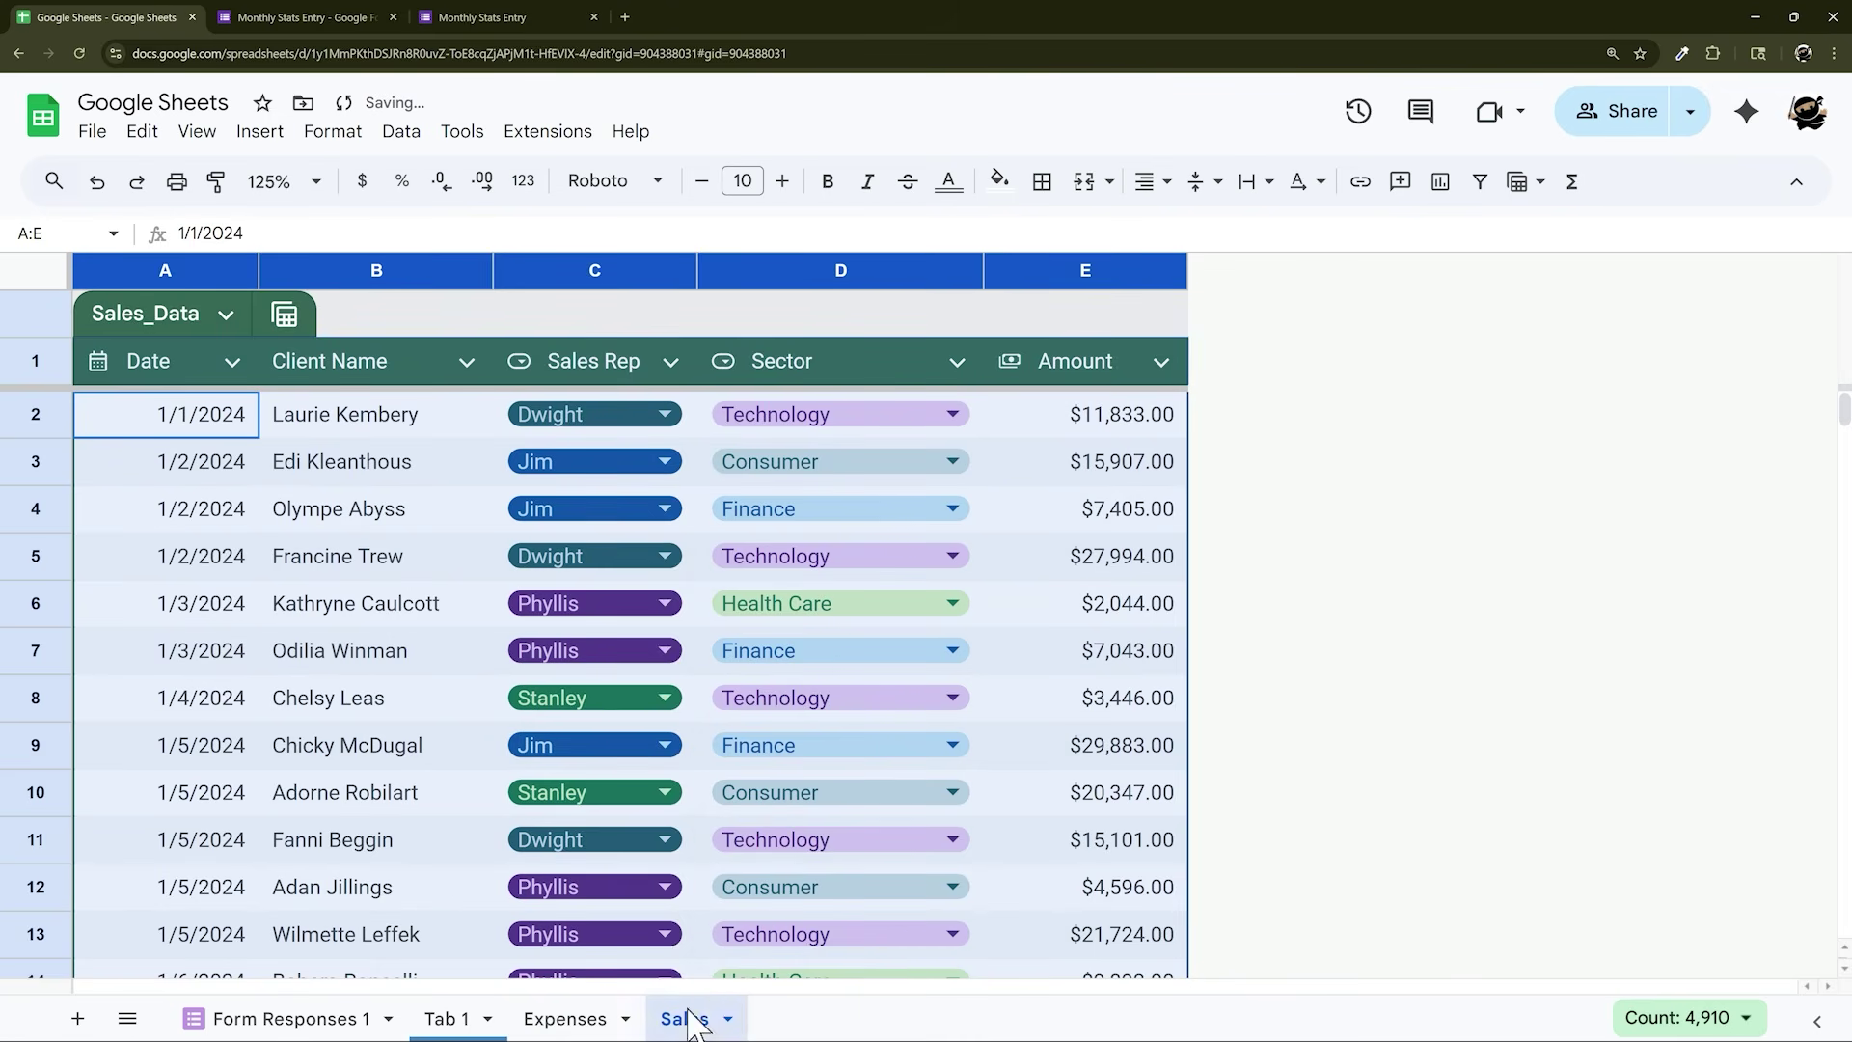
drag(700, 1015, 546, 1012)
Start a new SUMIFS formula in January Gross Sales (C25), summing Sales_Data[Amount] where Sales_Data[Date] is ">="&B25
click(463, 1018)
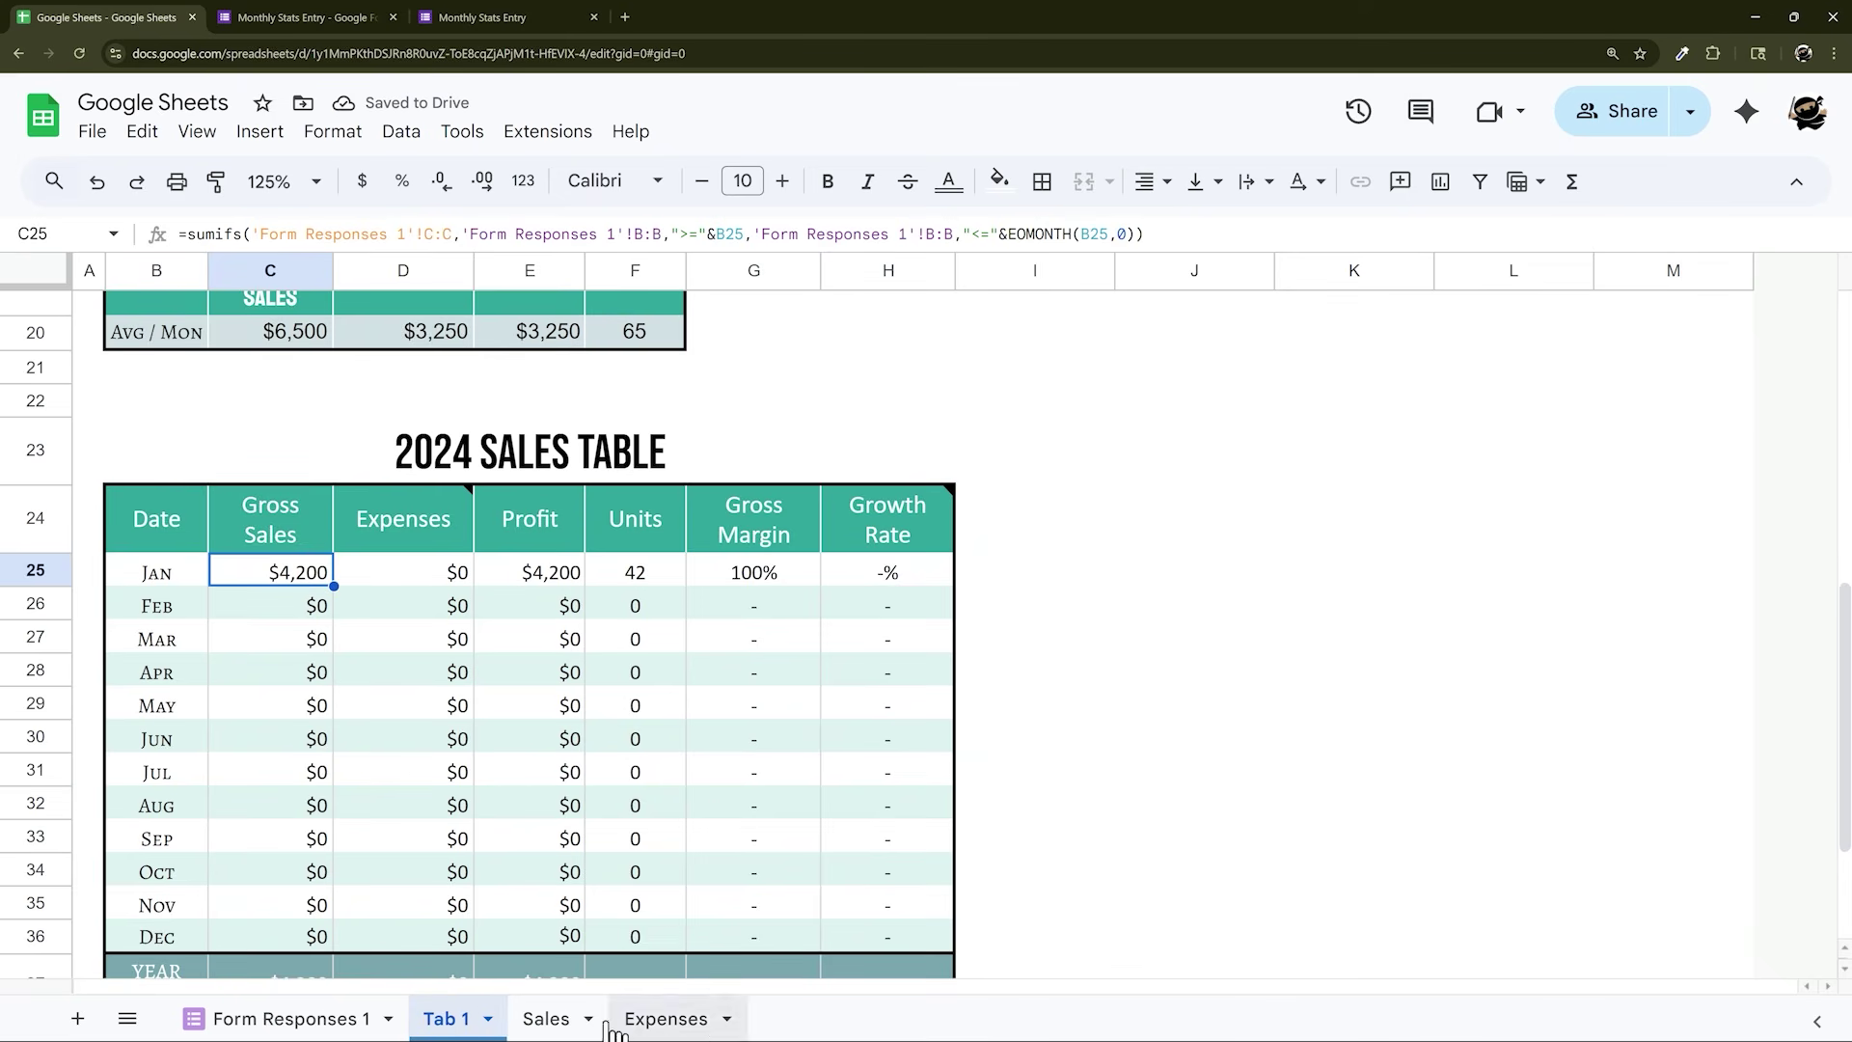
click(546, 1019)
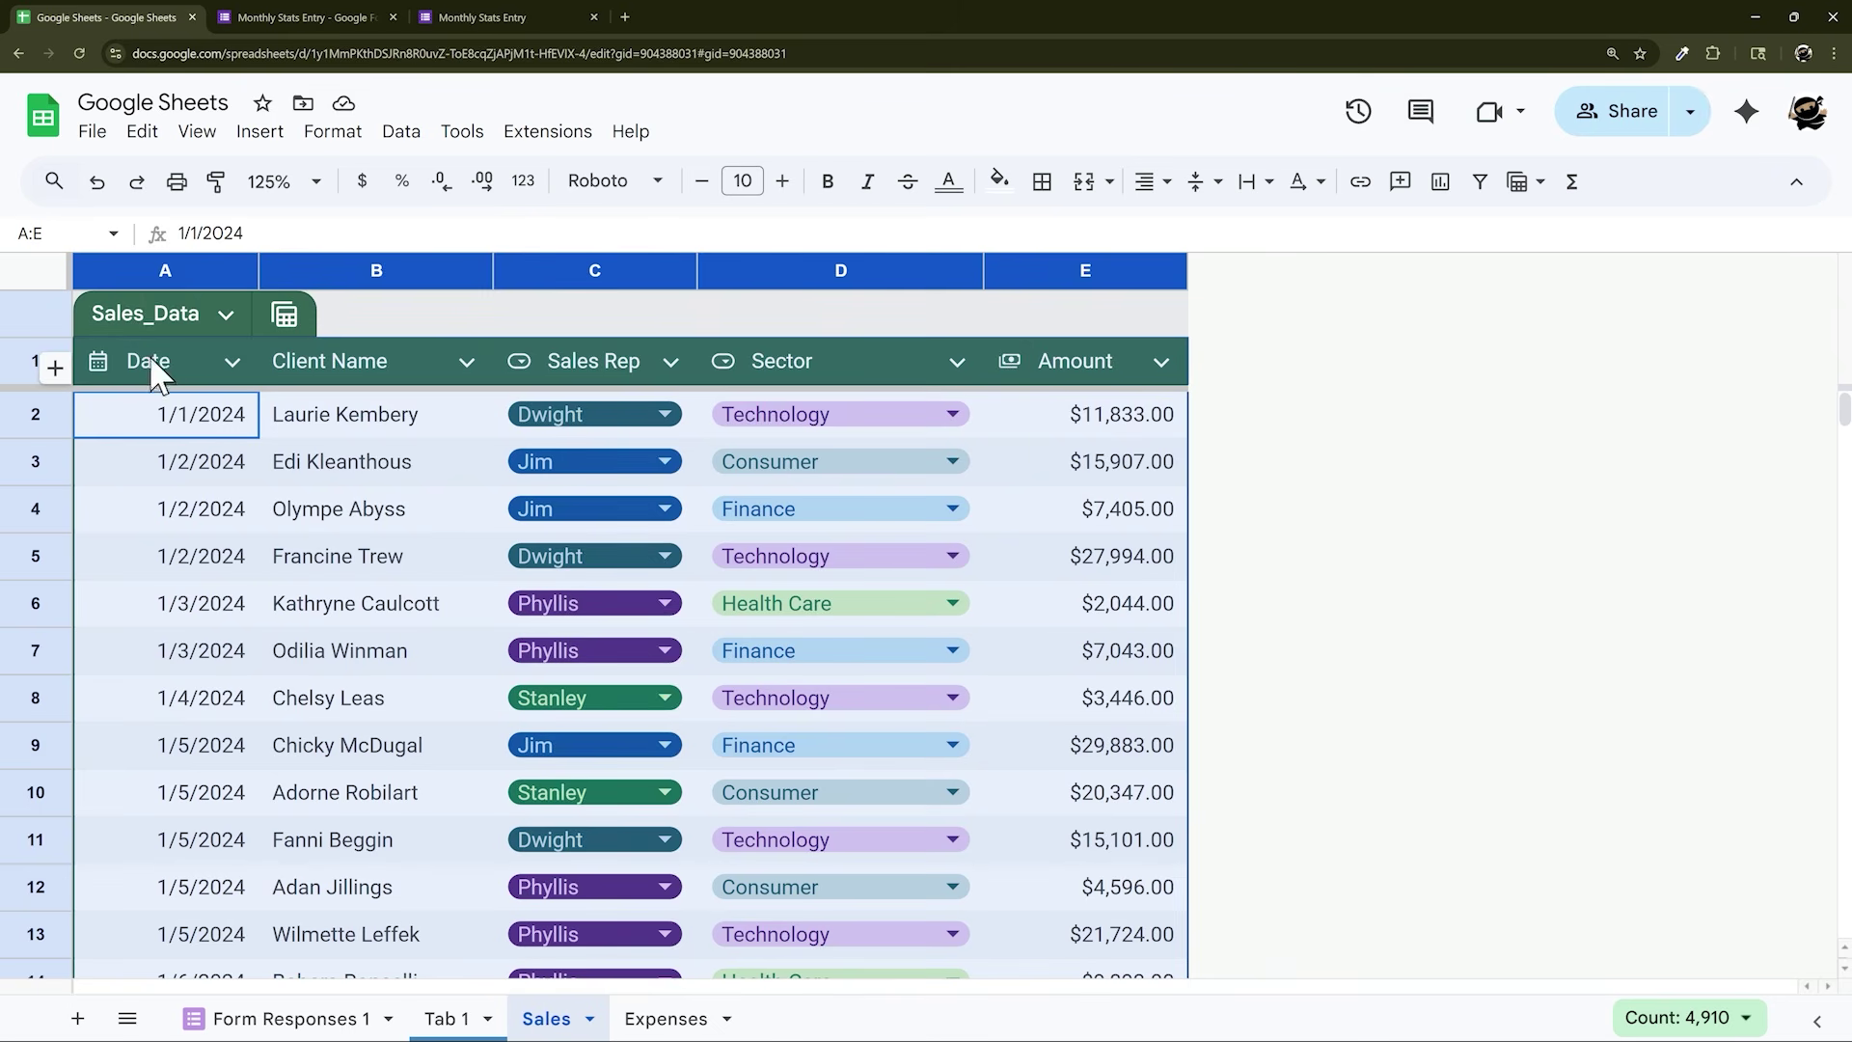
click(178, 359)
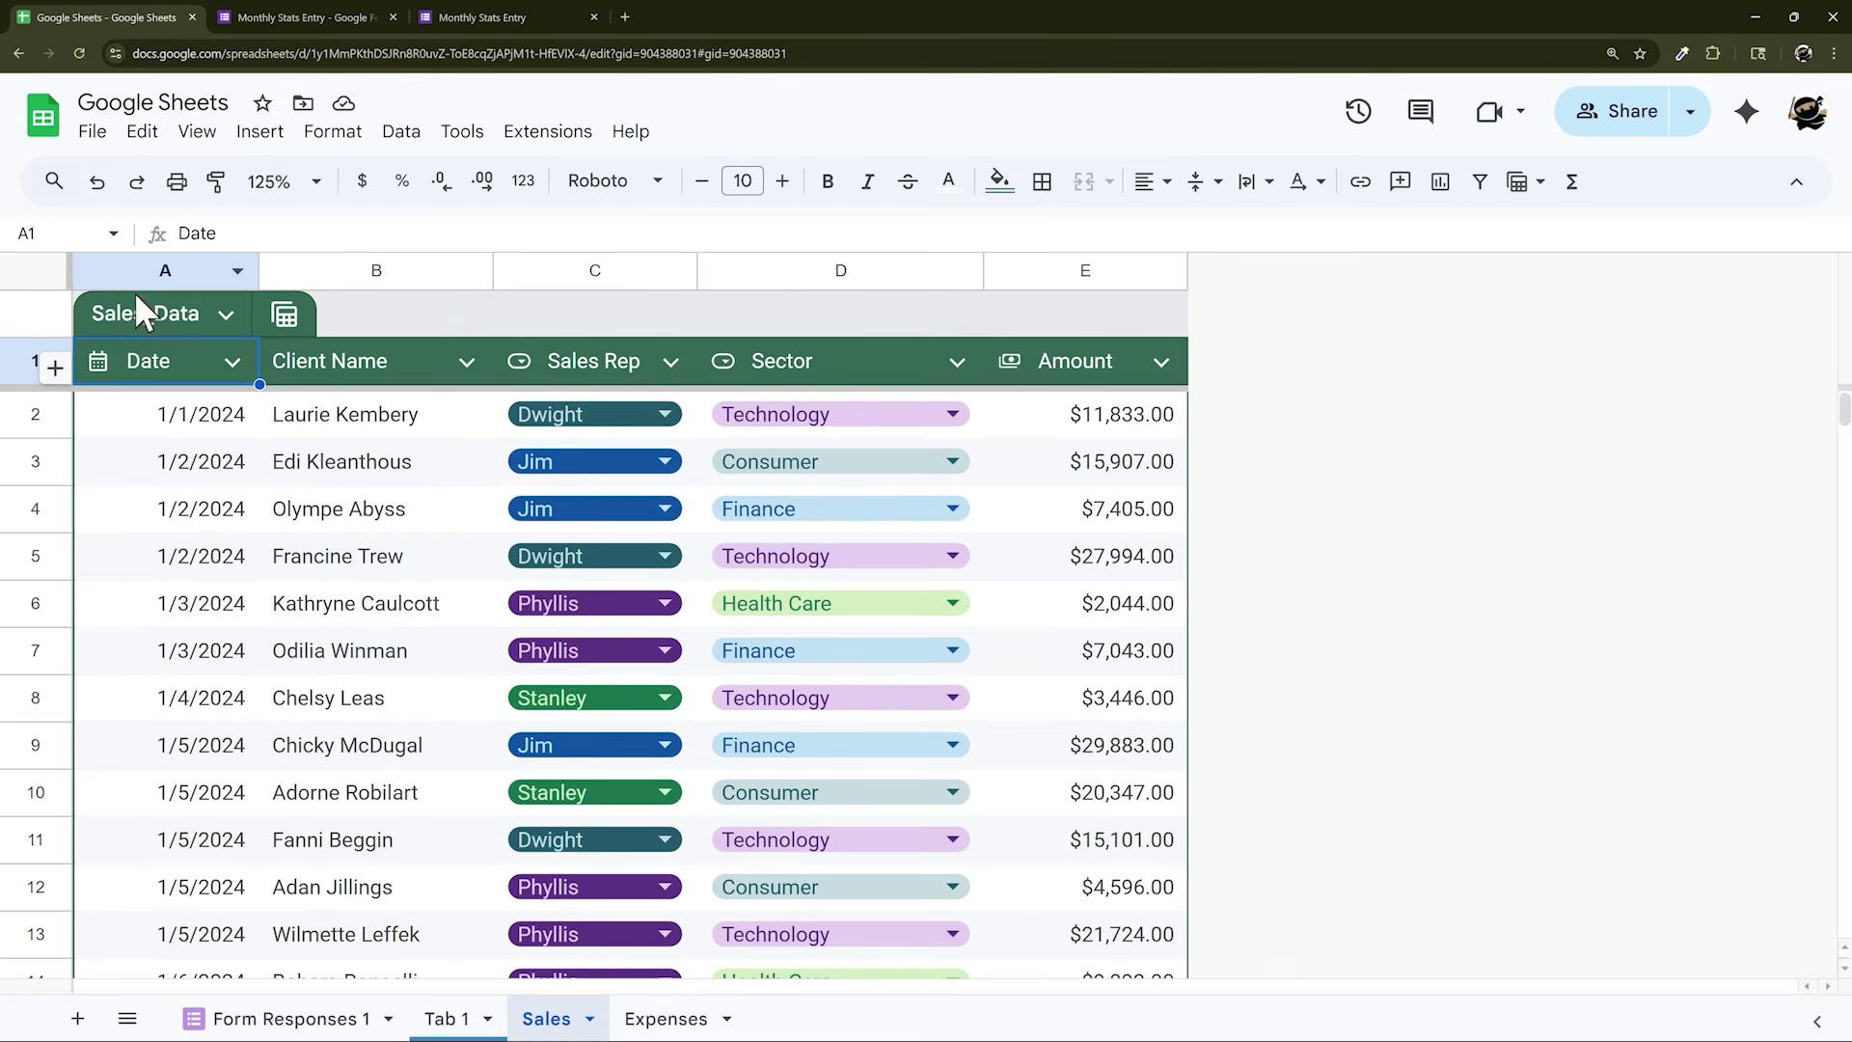
click(453, 1020)
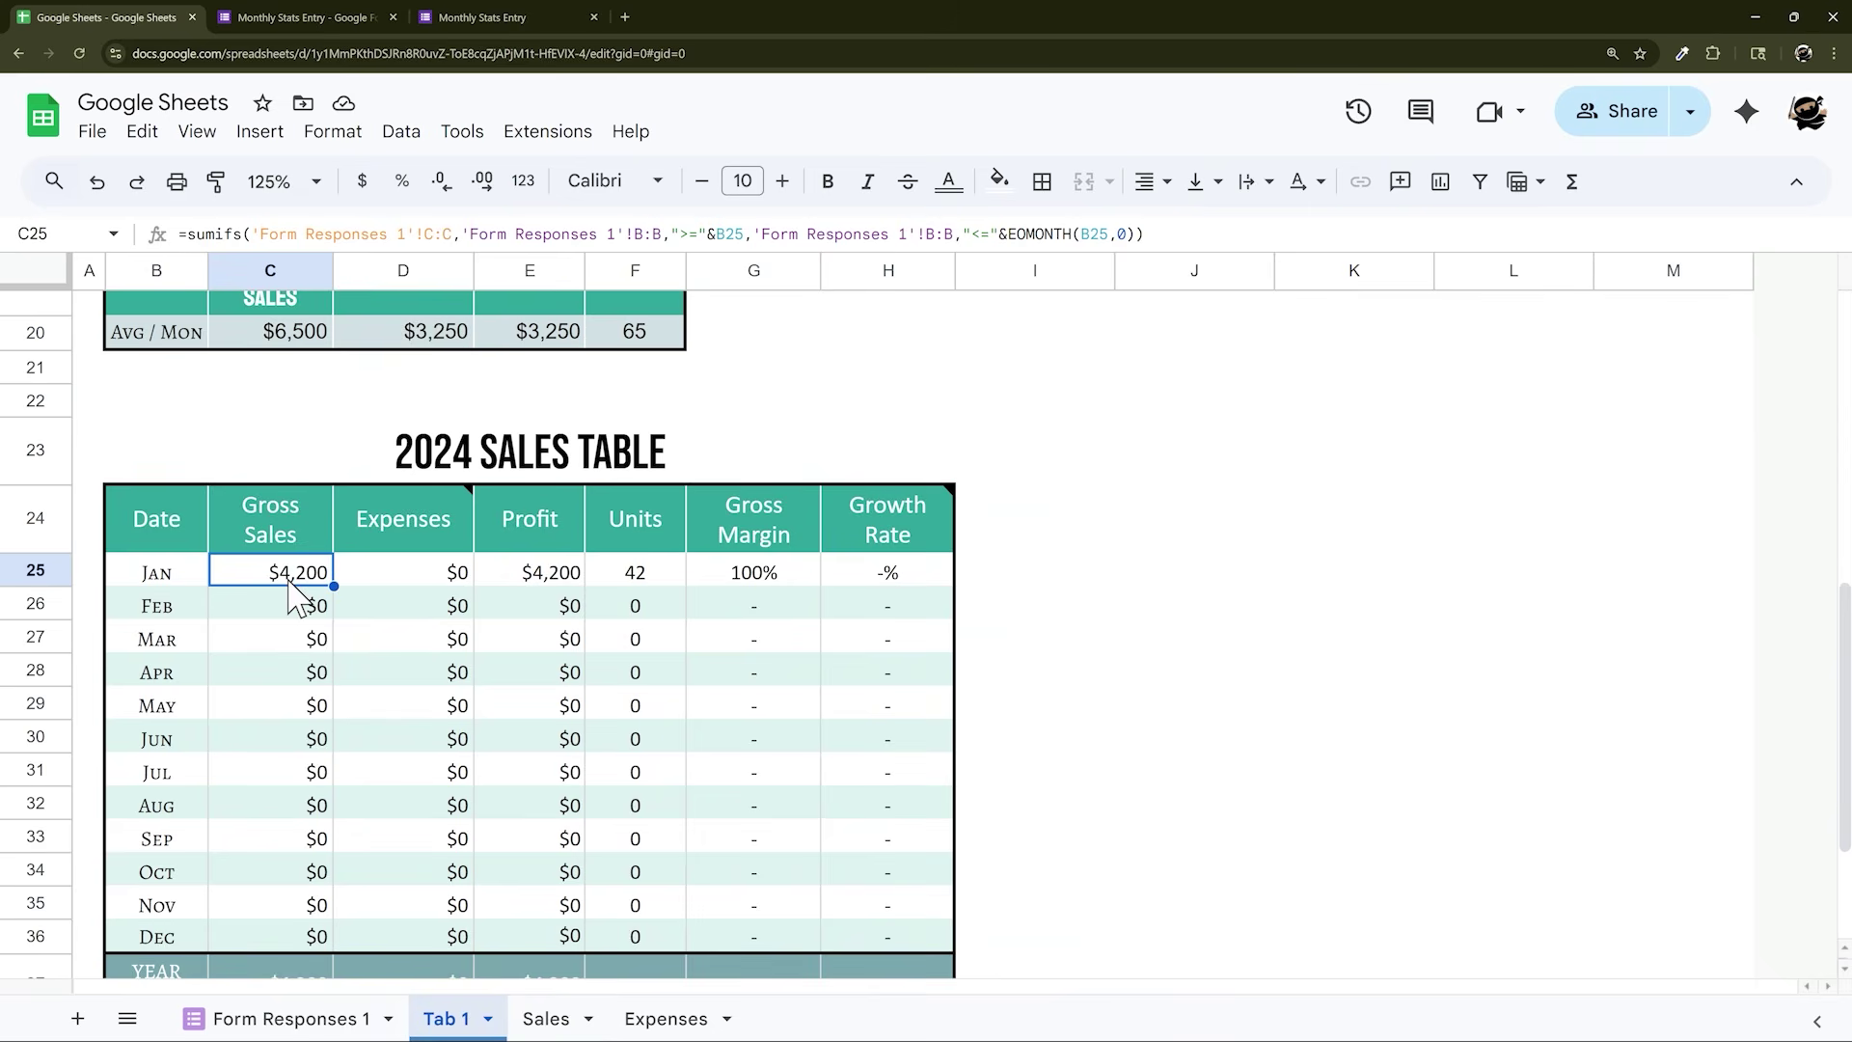
text(=sumifs()
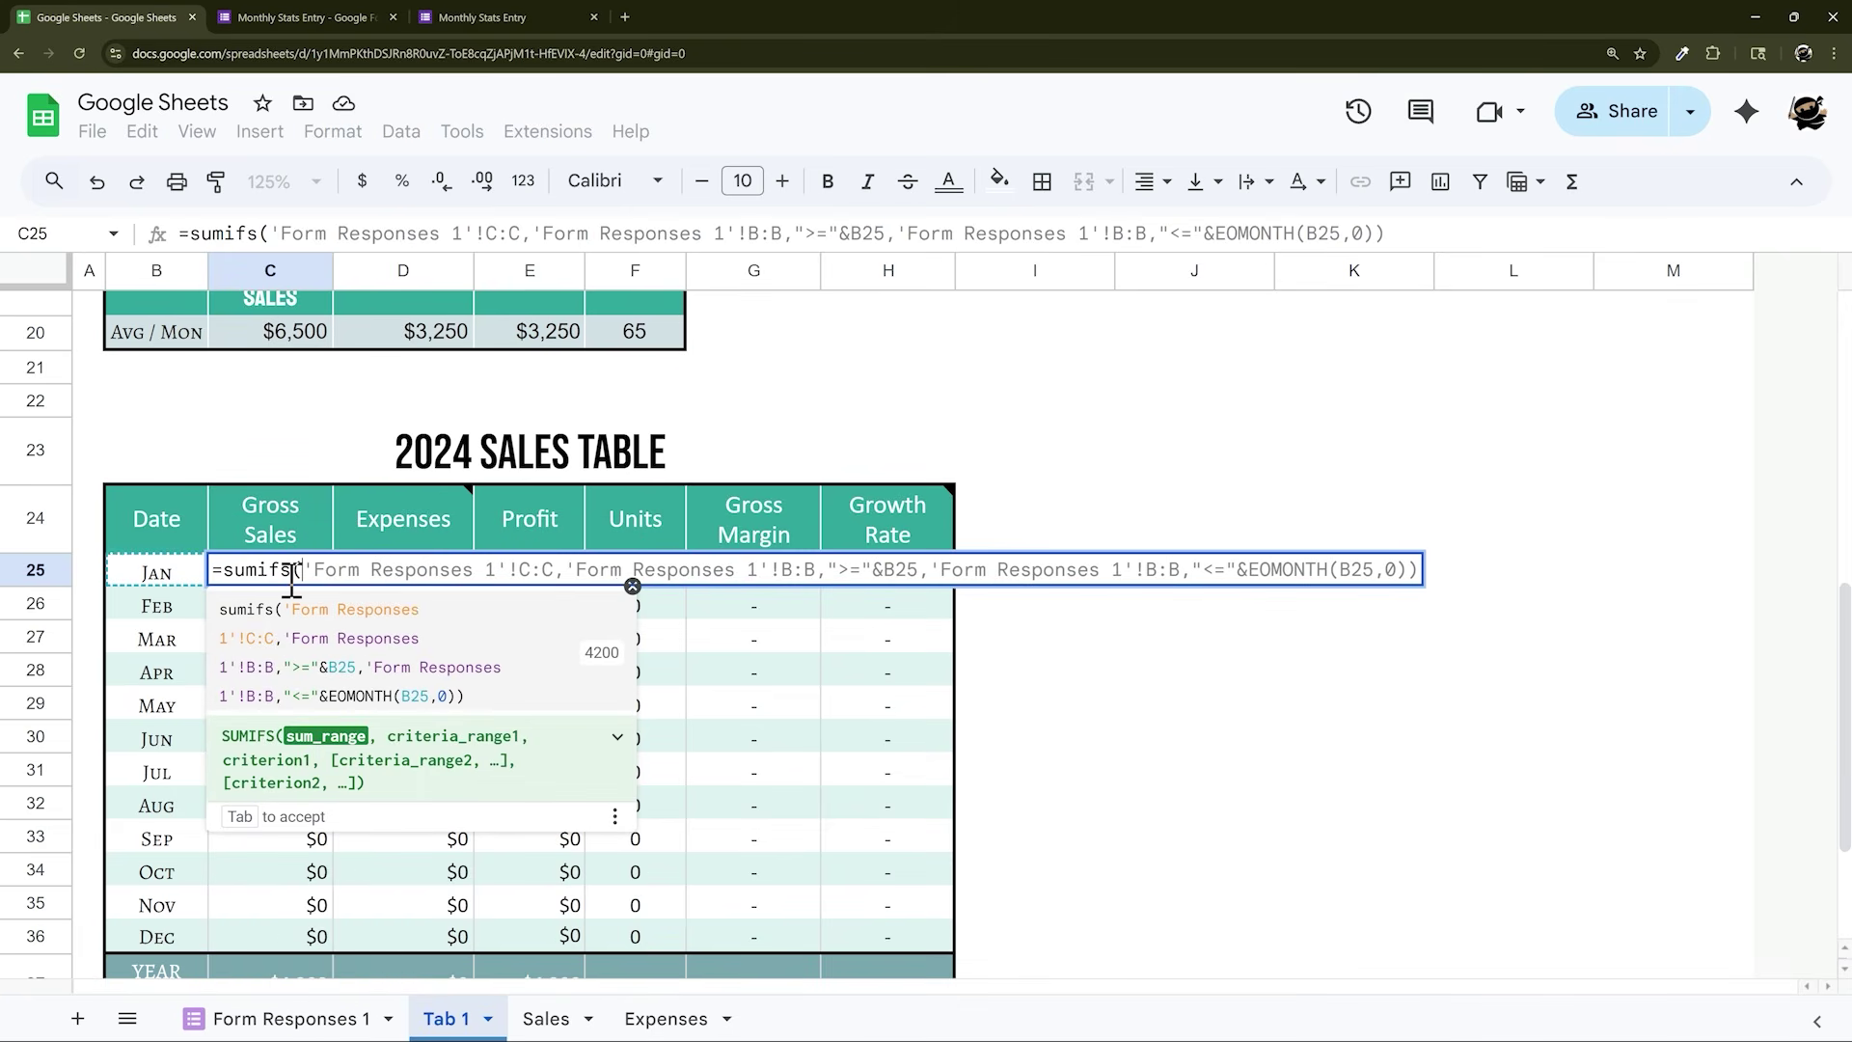
text(Sa)
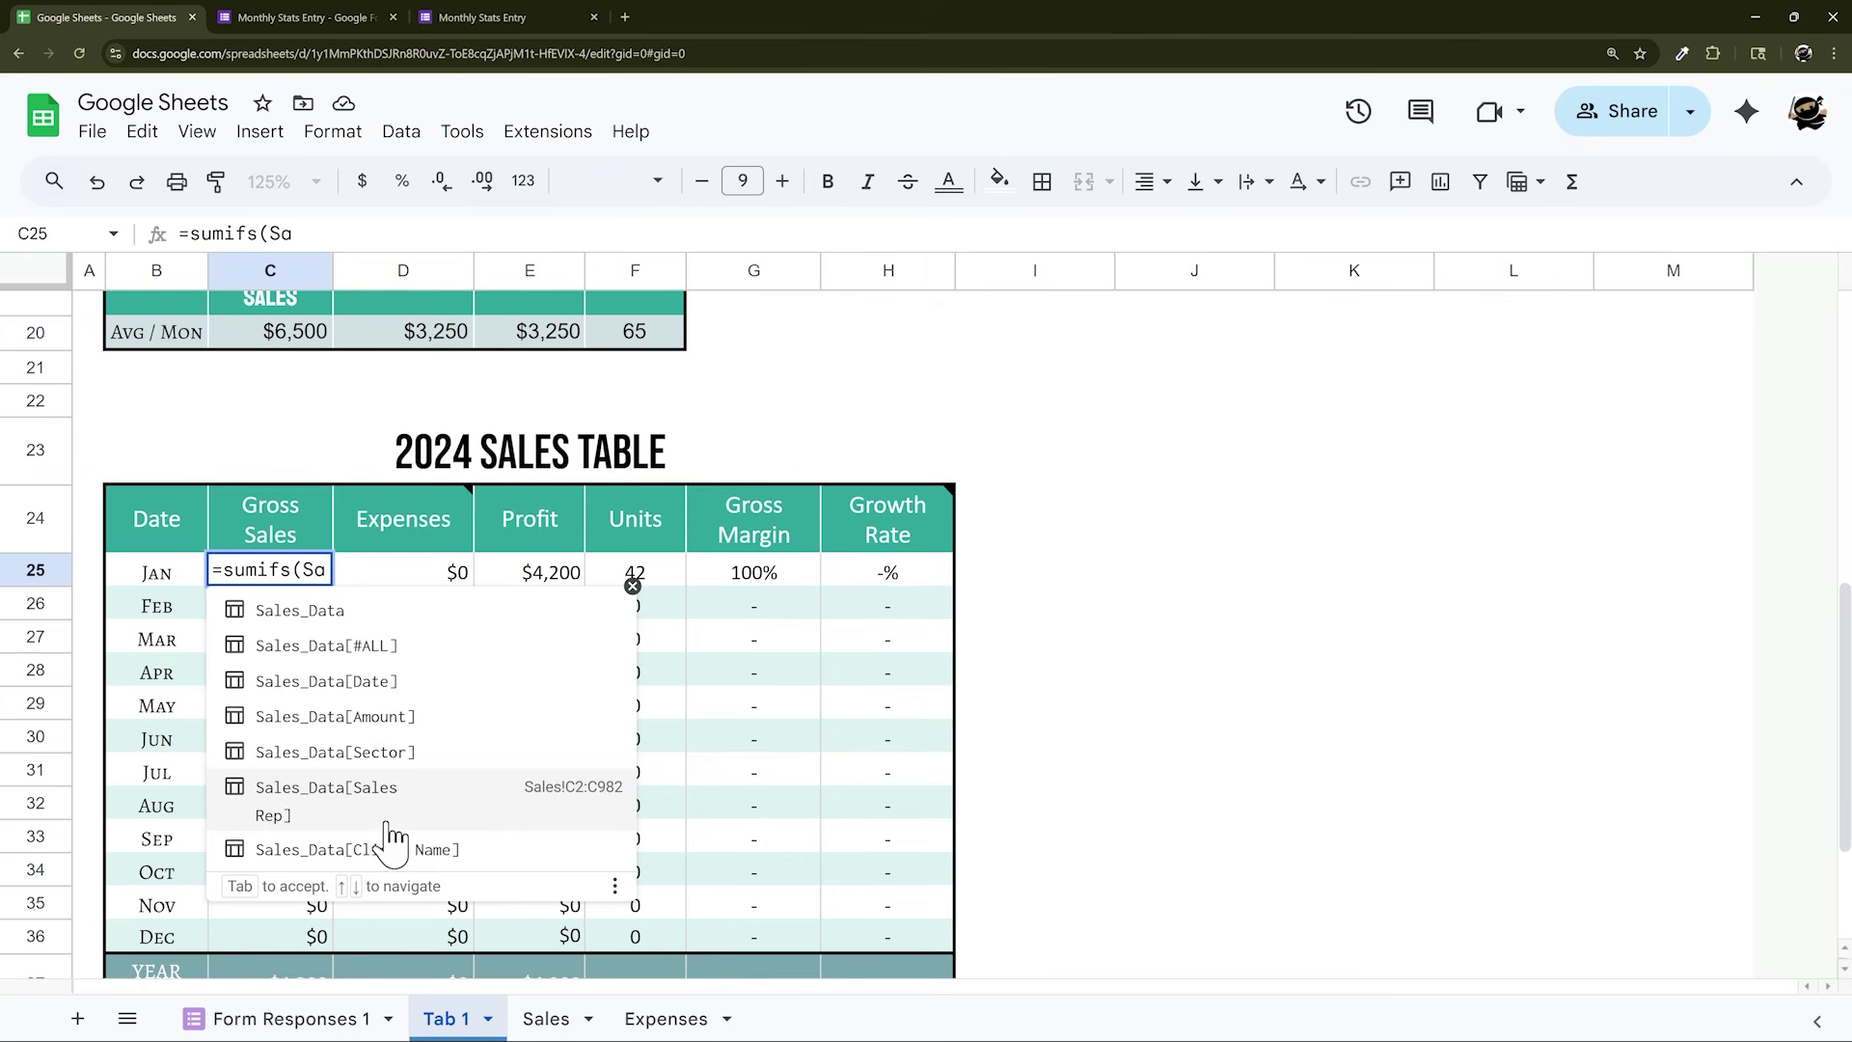
click(374, 718)
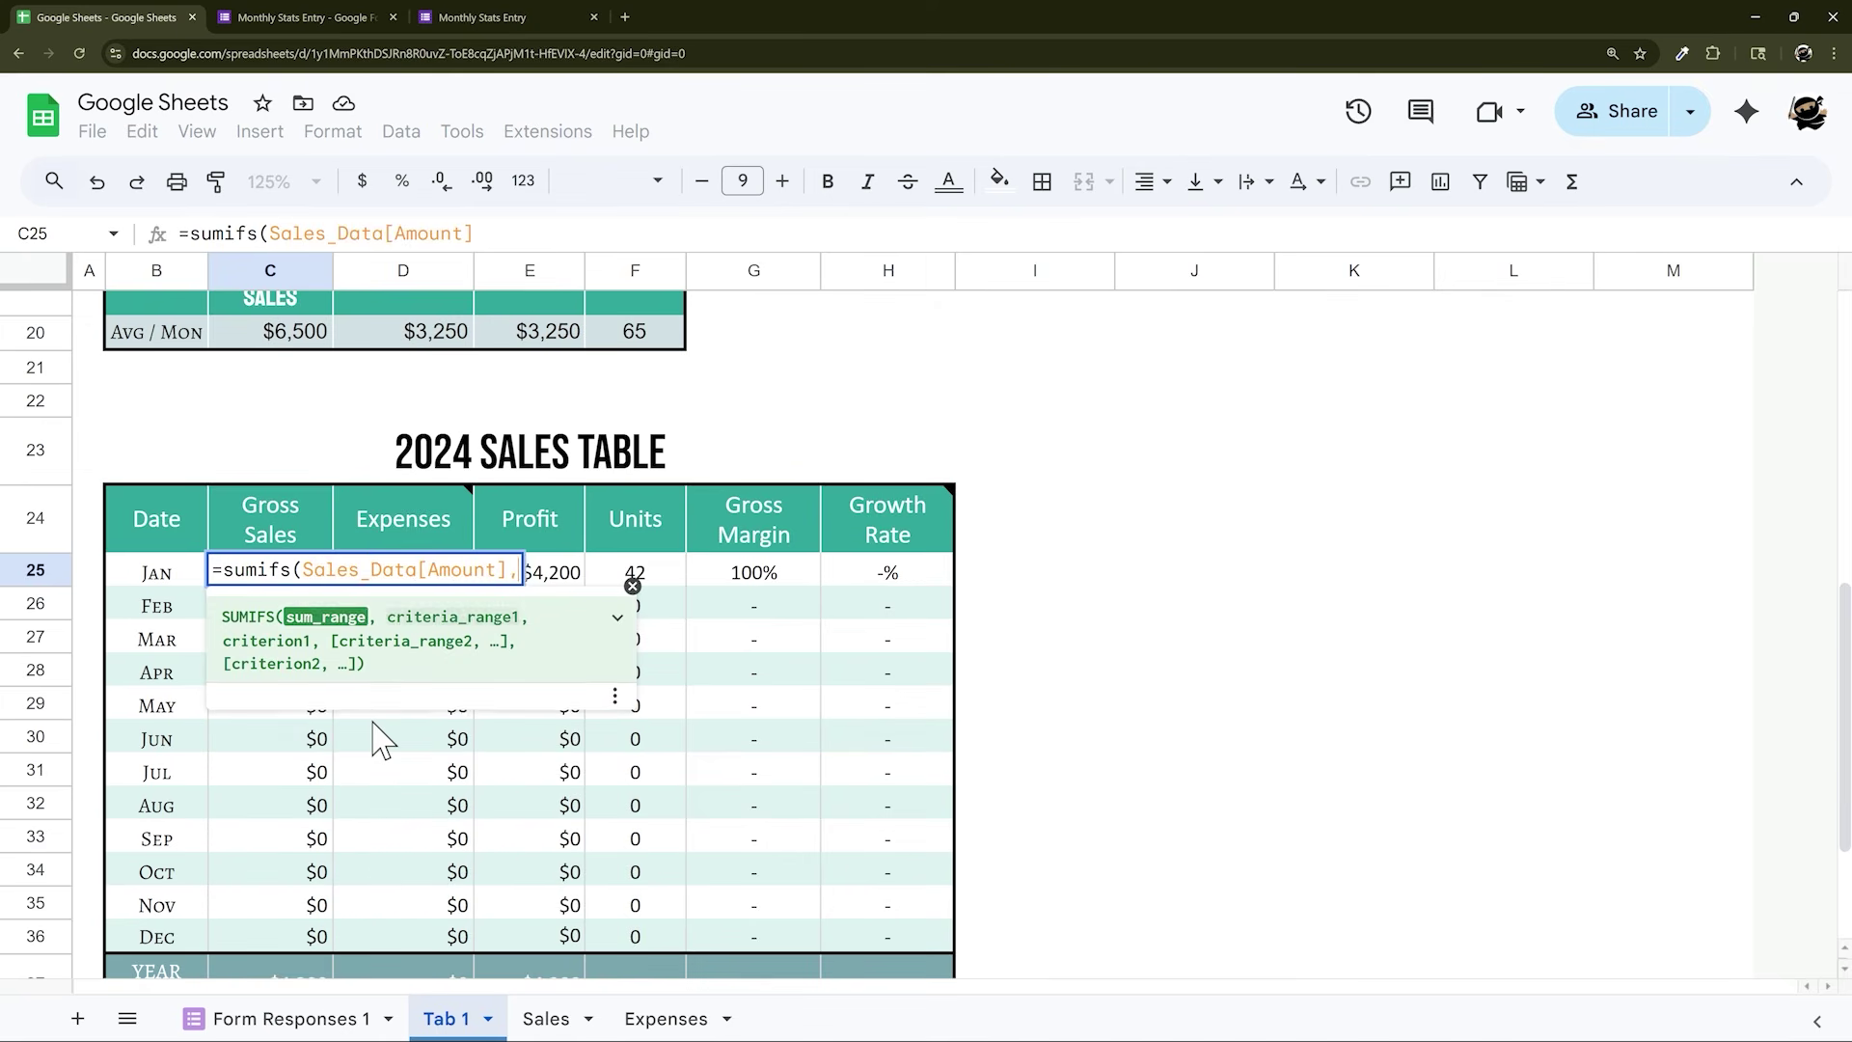
text(, Sa)
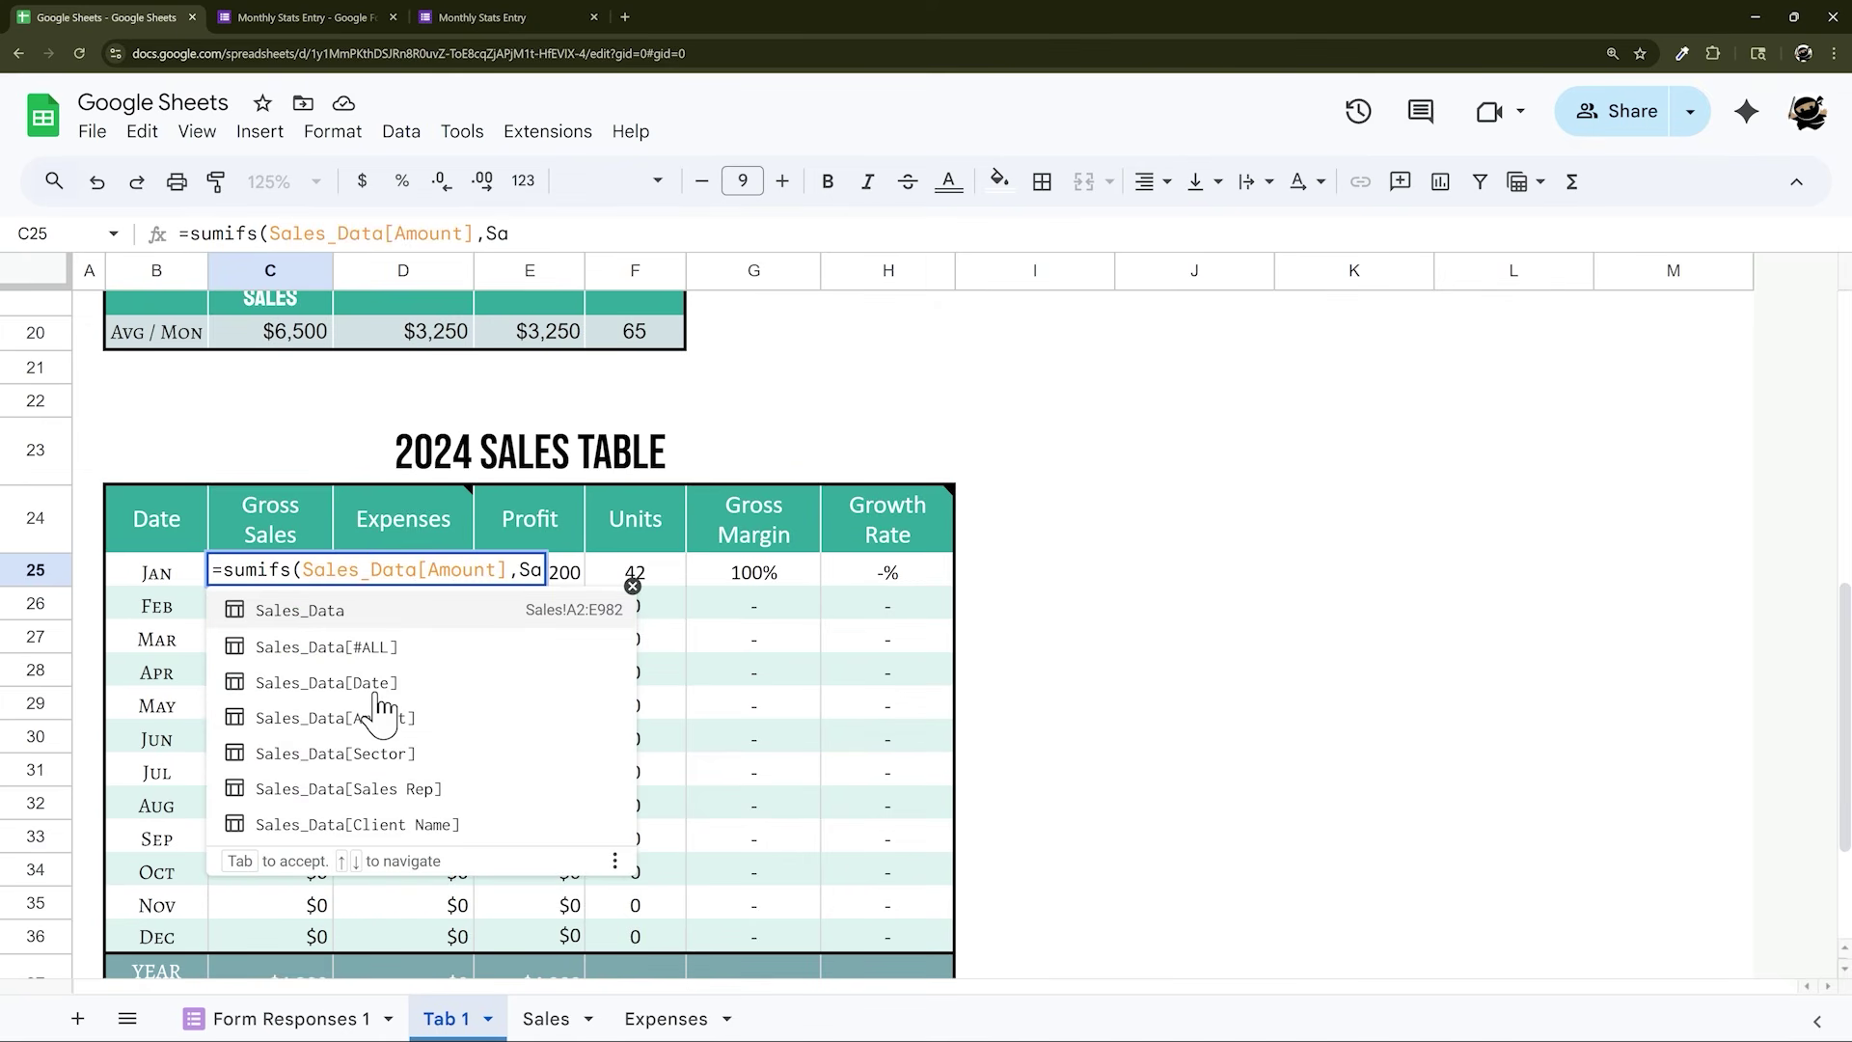
click(368, 684)
text(,">=)
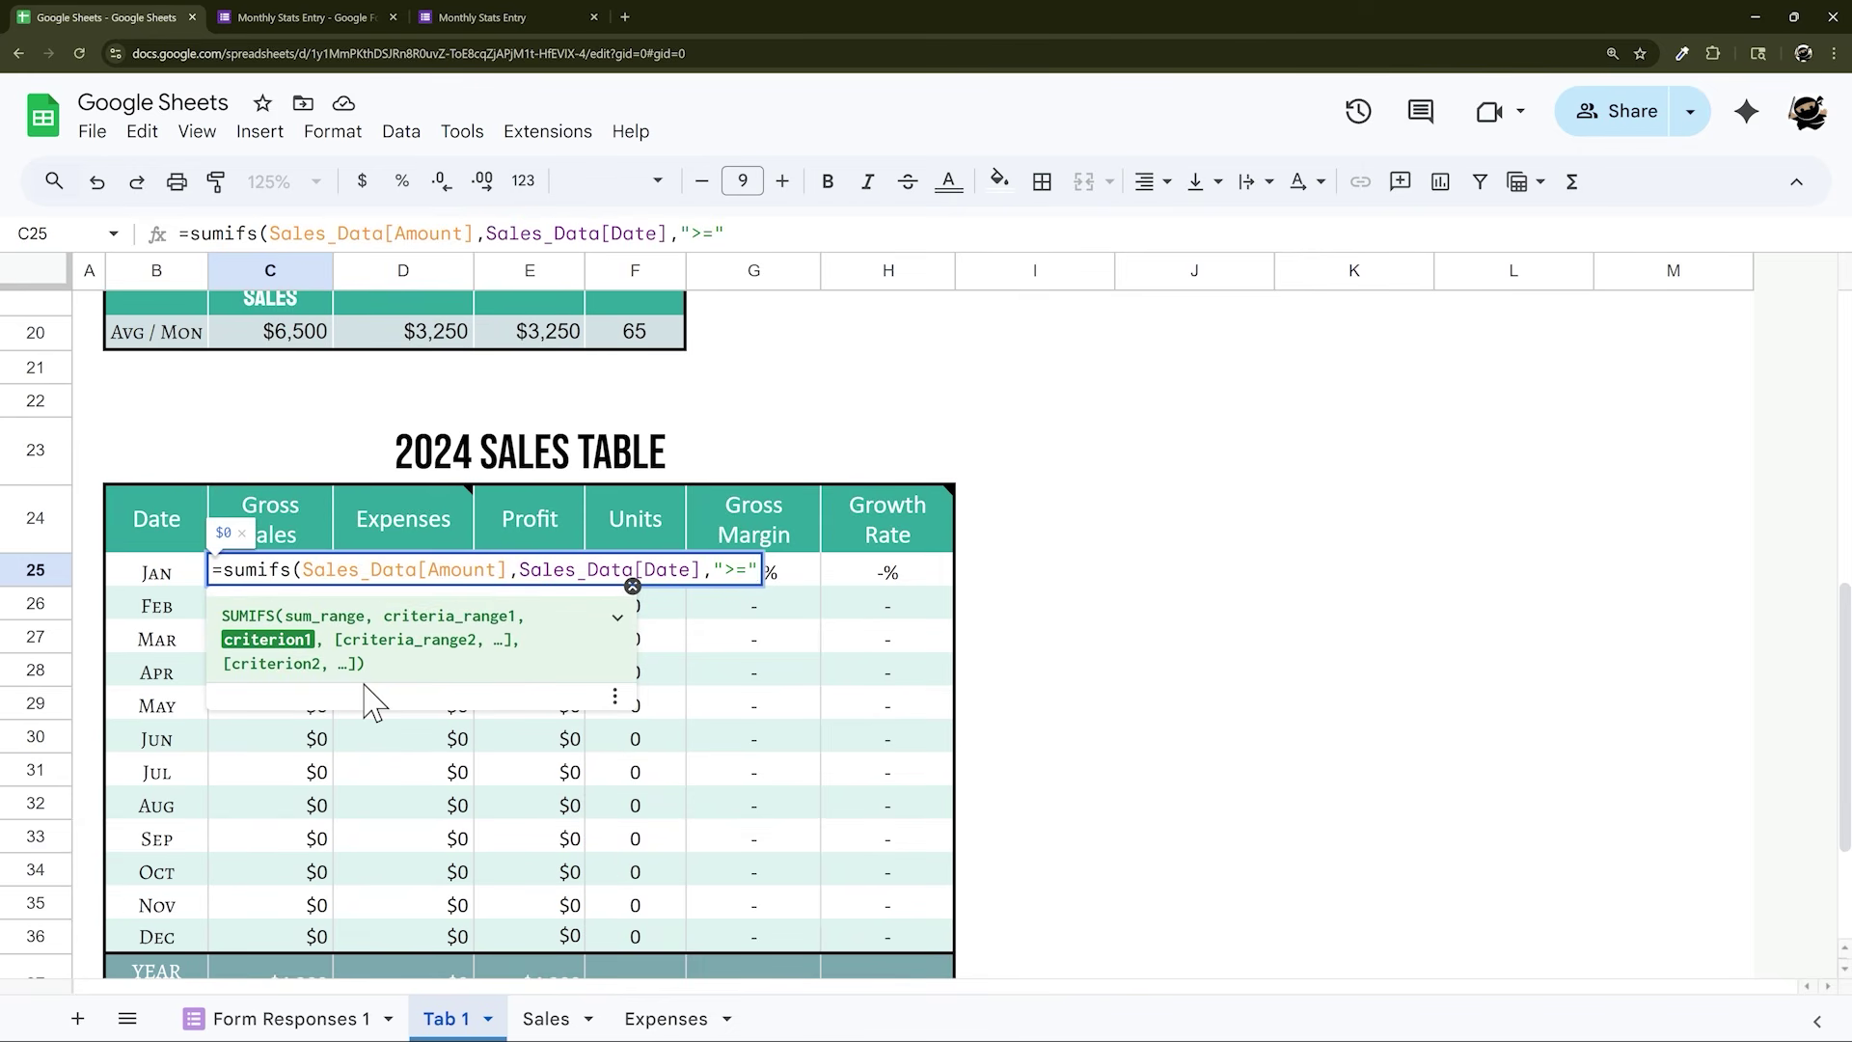
text(&)
click(156, 572)
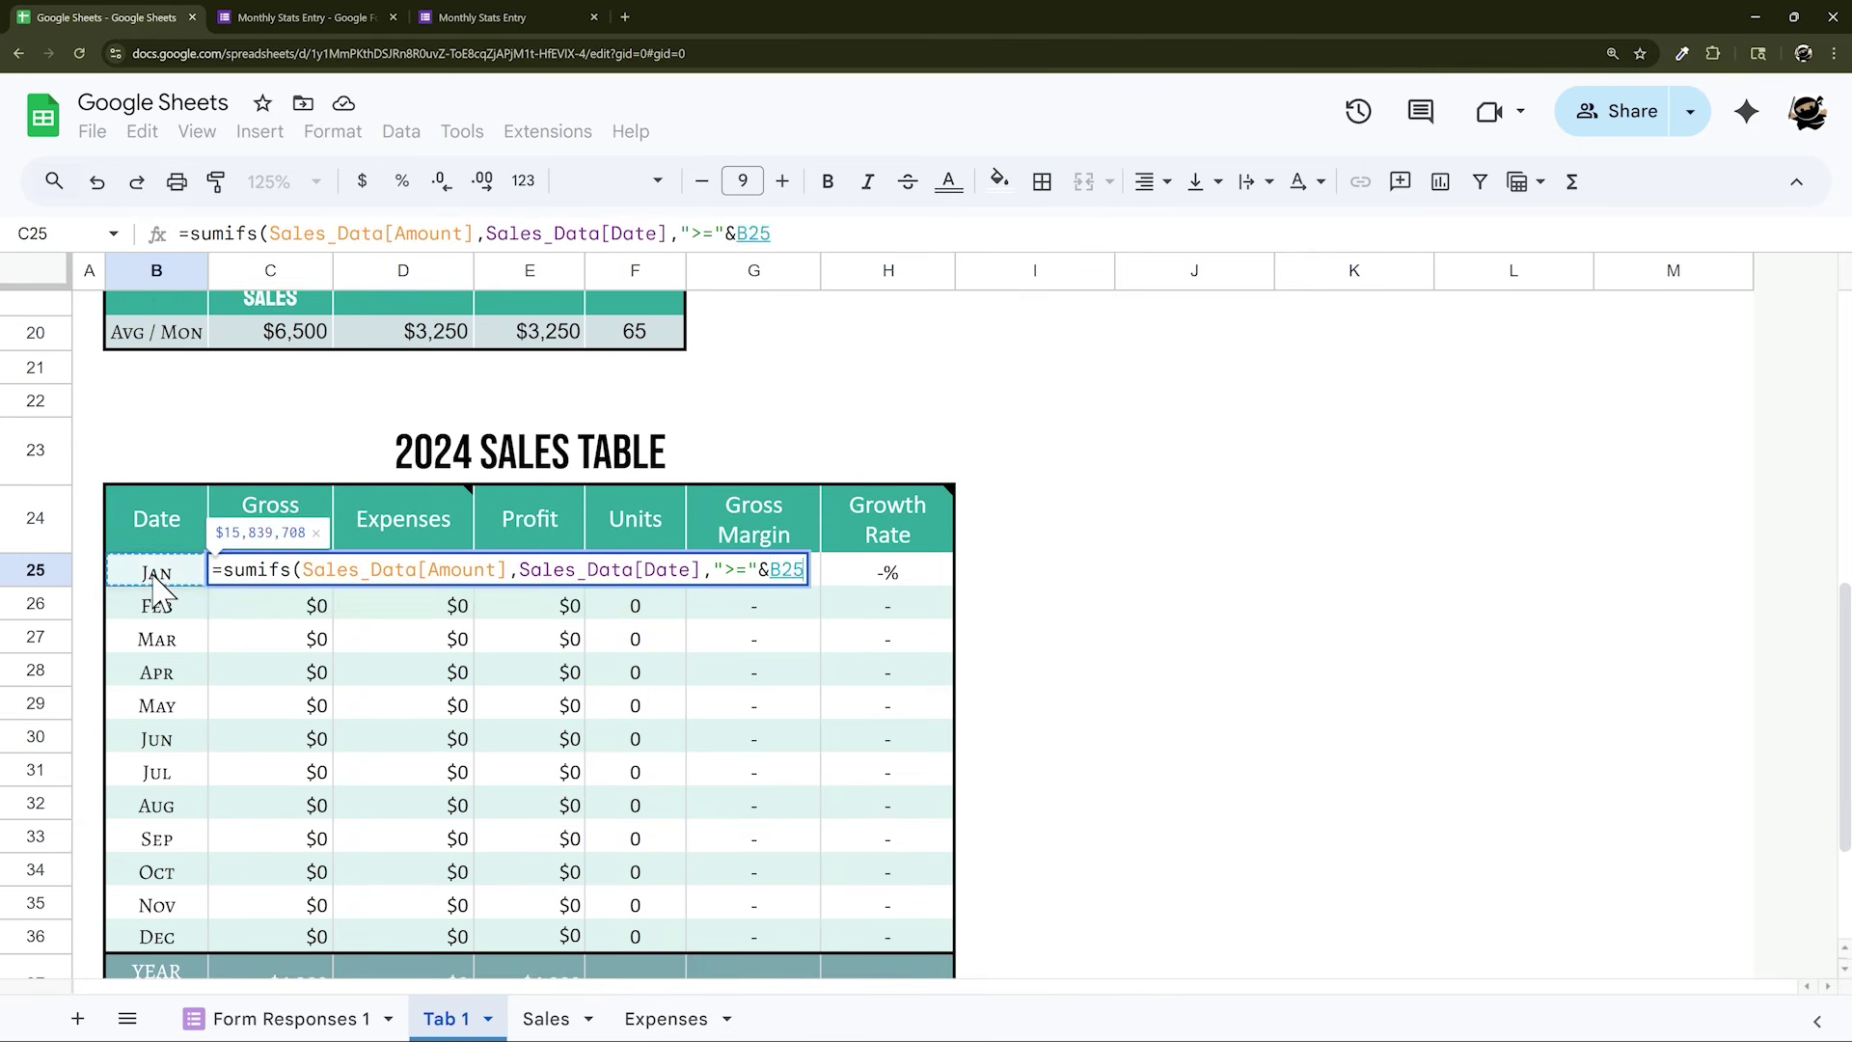
Complete the formula with a second Sales_Data[Date] criterion, "<="&EOMONTH(B25,0), and fill Gross Sales down through December
drag(519, 575, 837, 579)
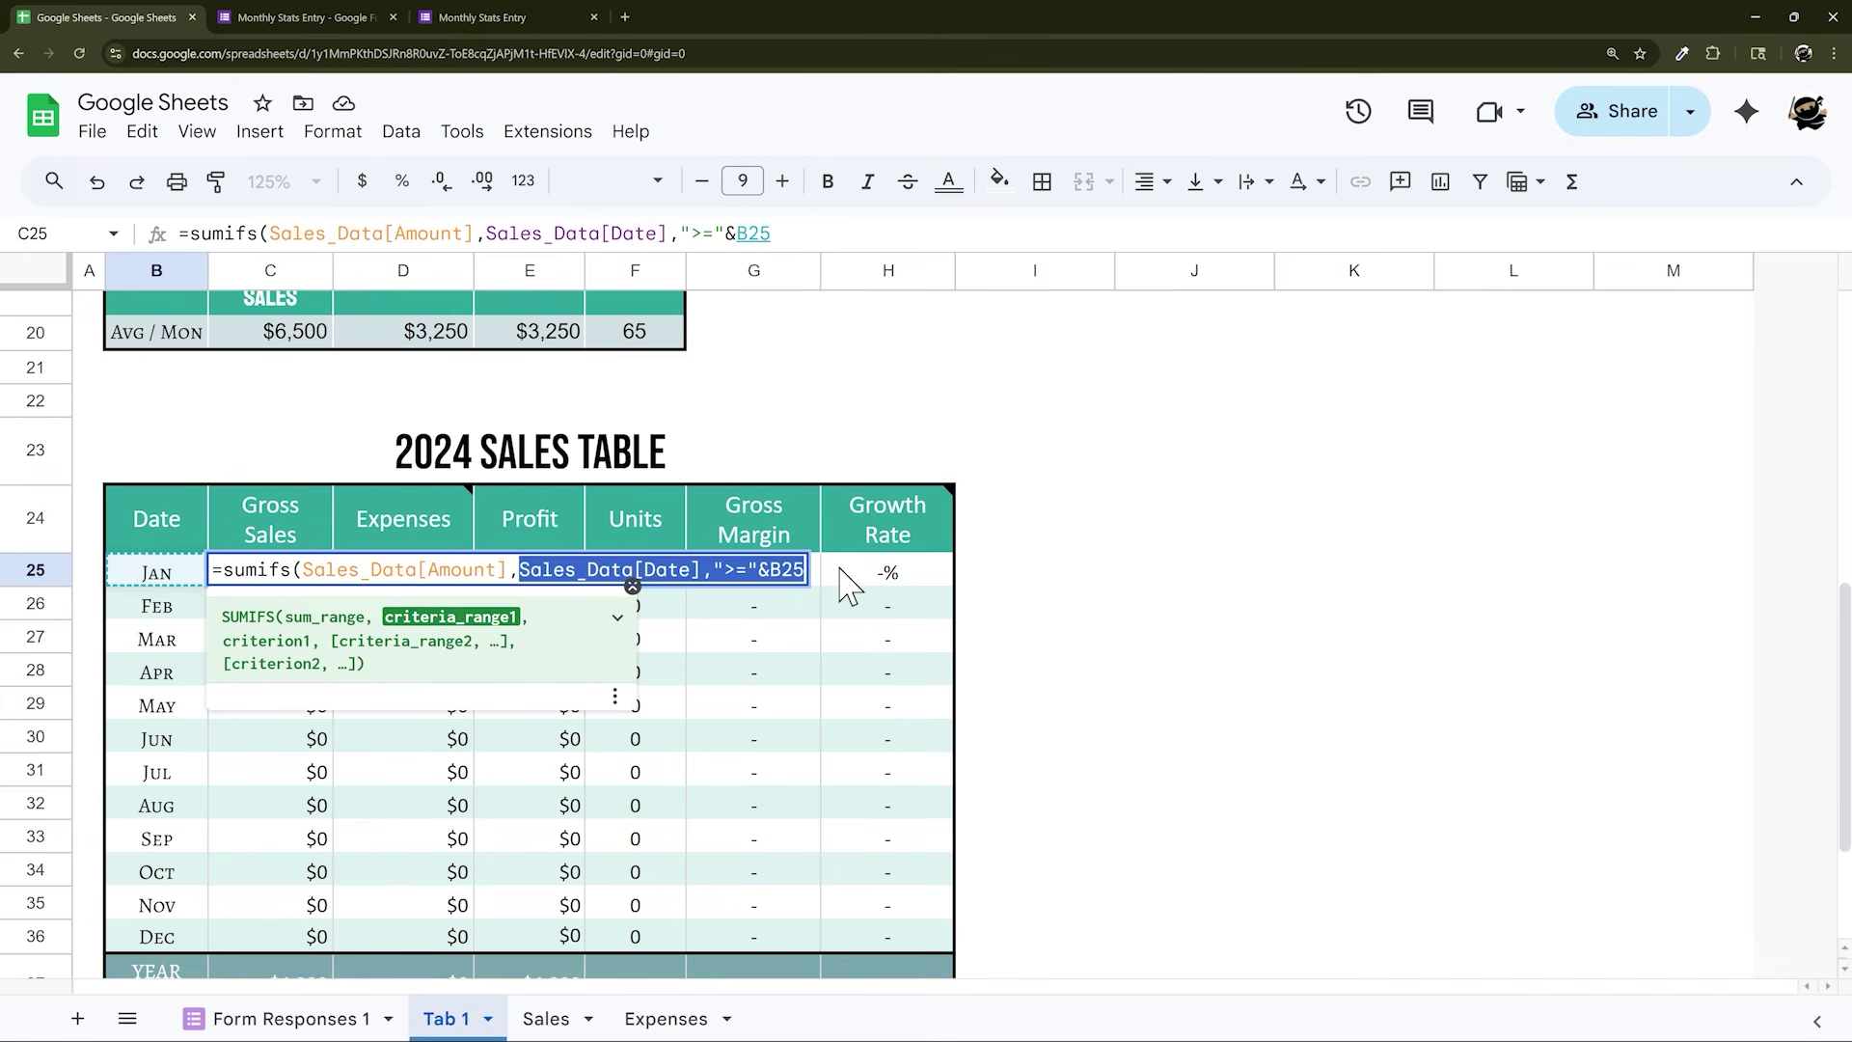
key(Right)
text(,)
key(ctrl+v)
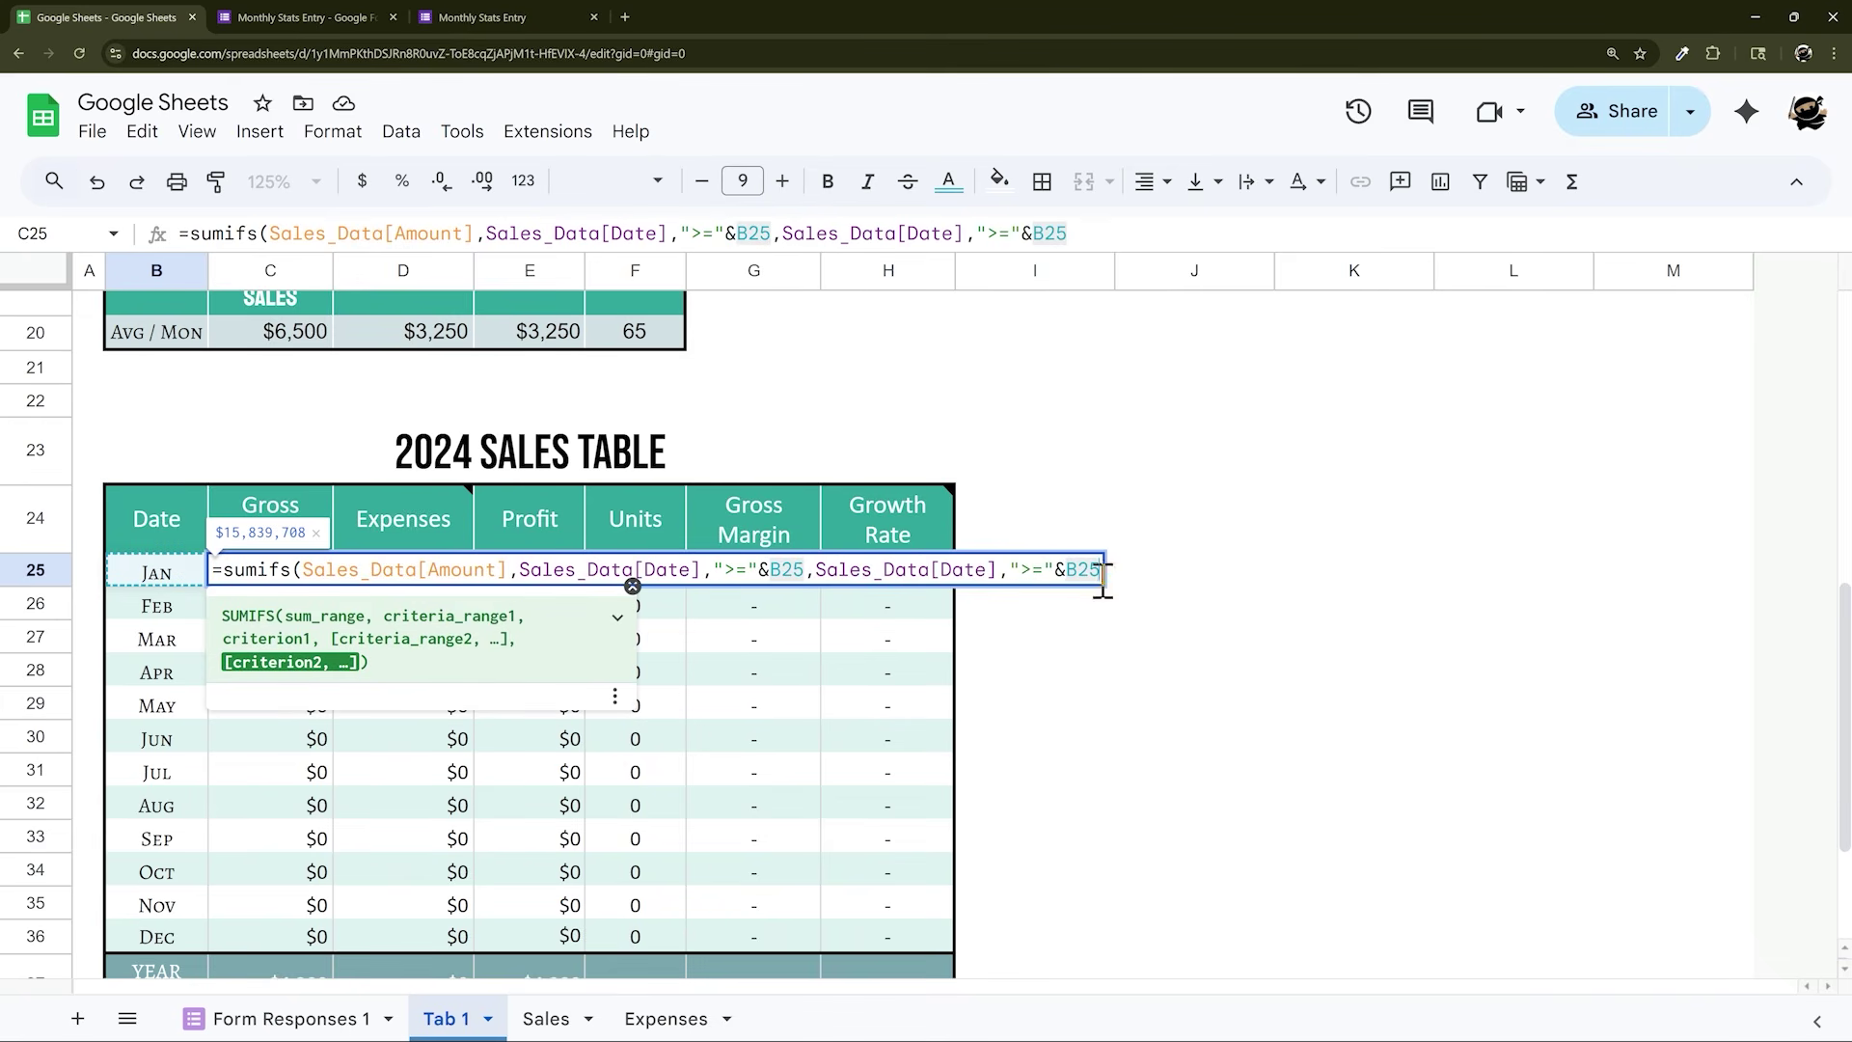
click(1033, 569)
key(BackSpace)
text(<="&)
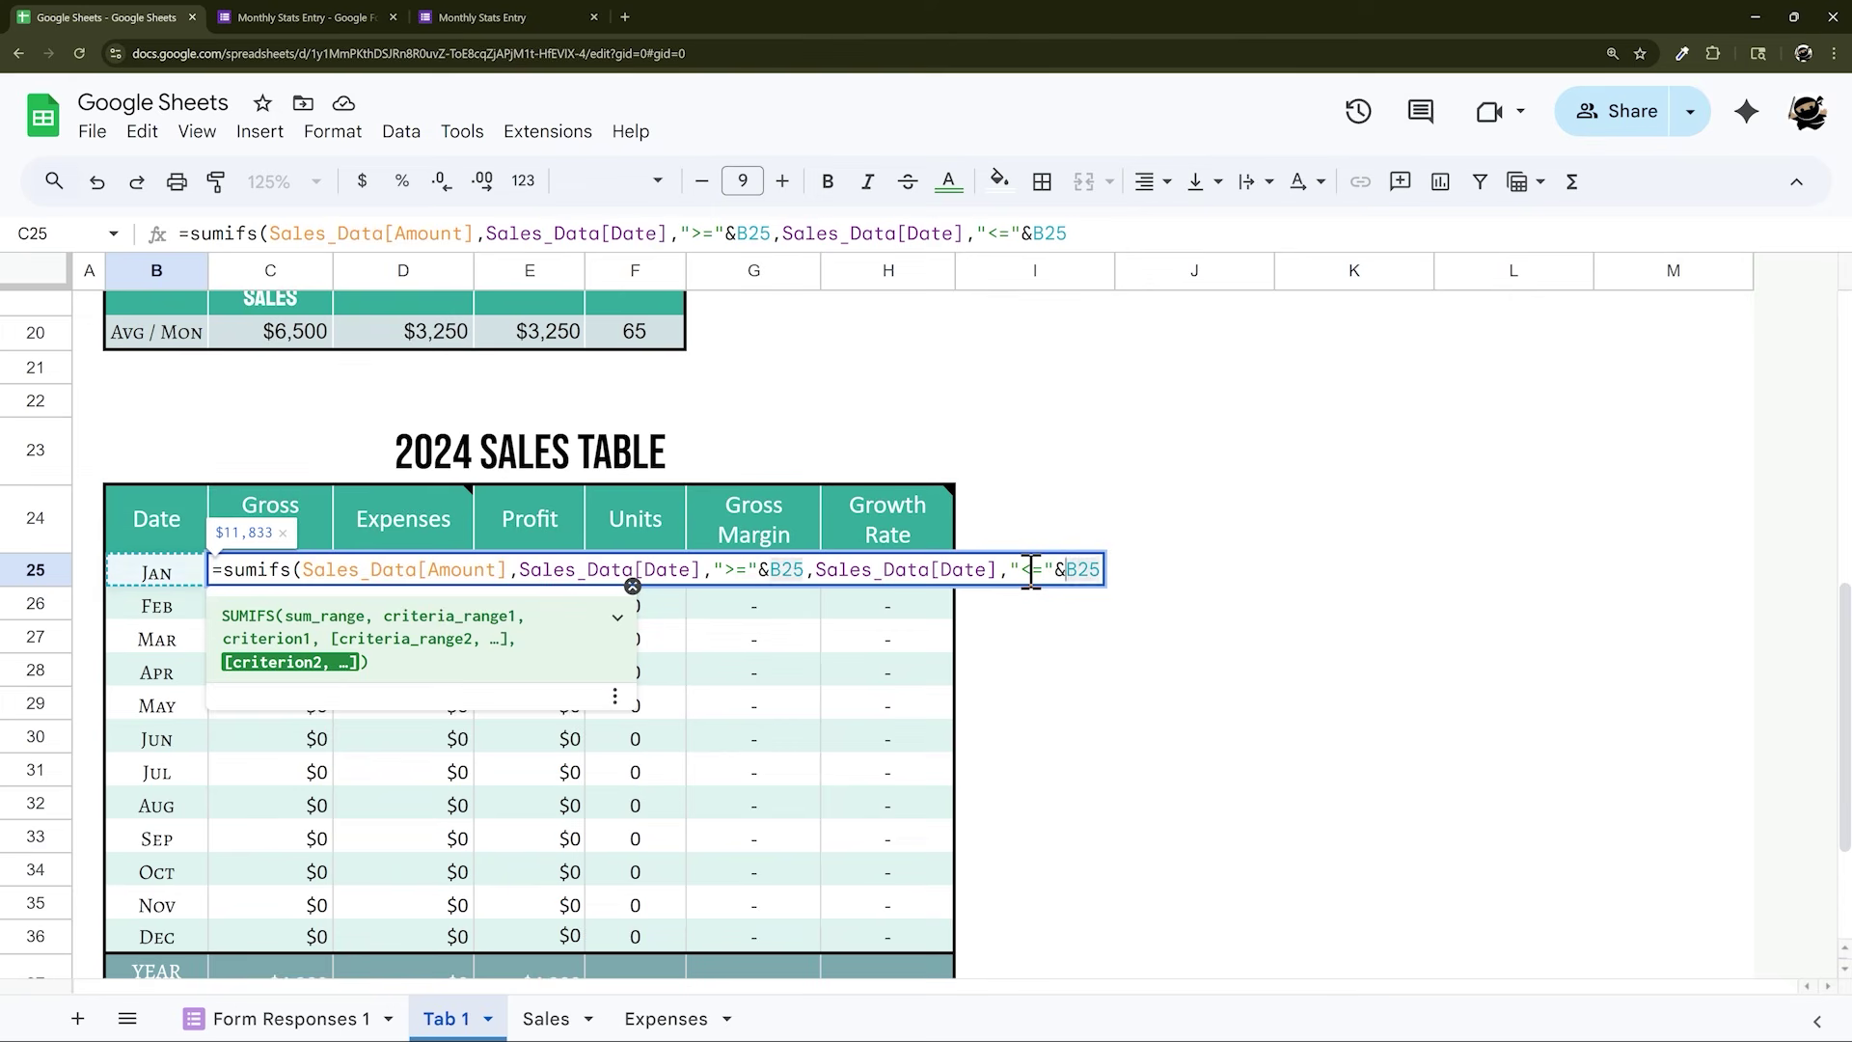
text(EOMONTH(B26,)
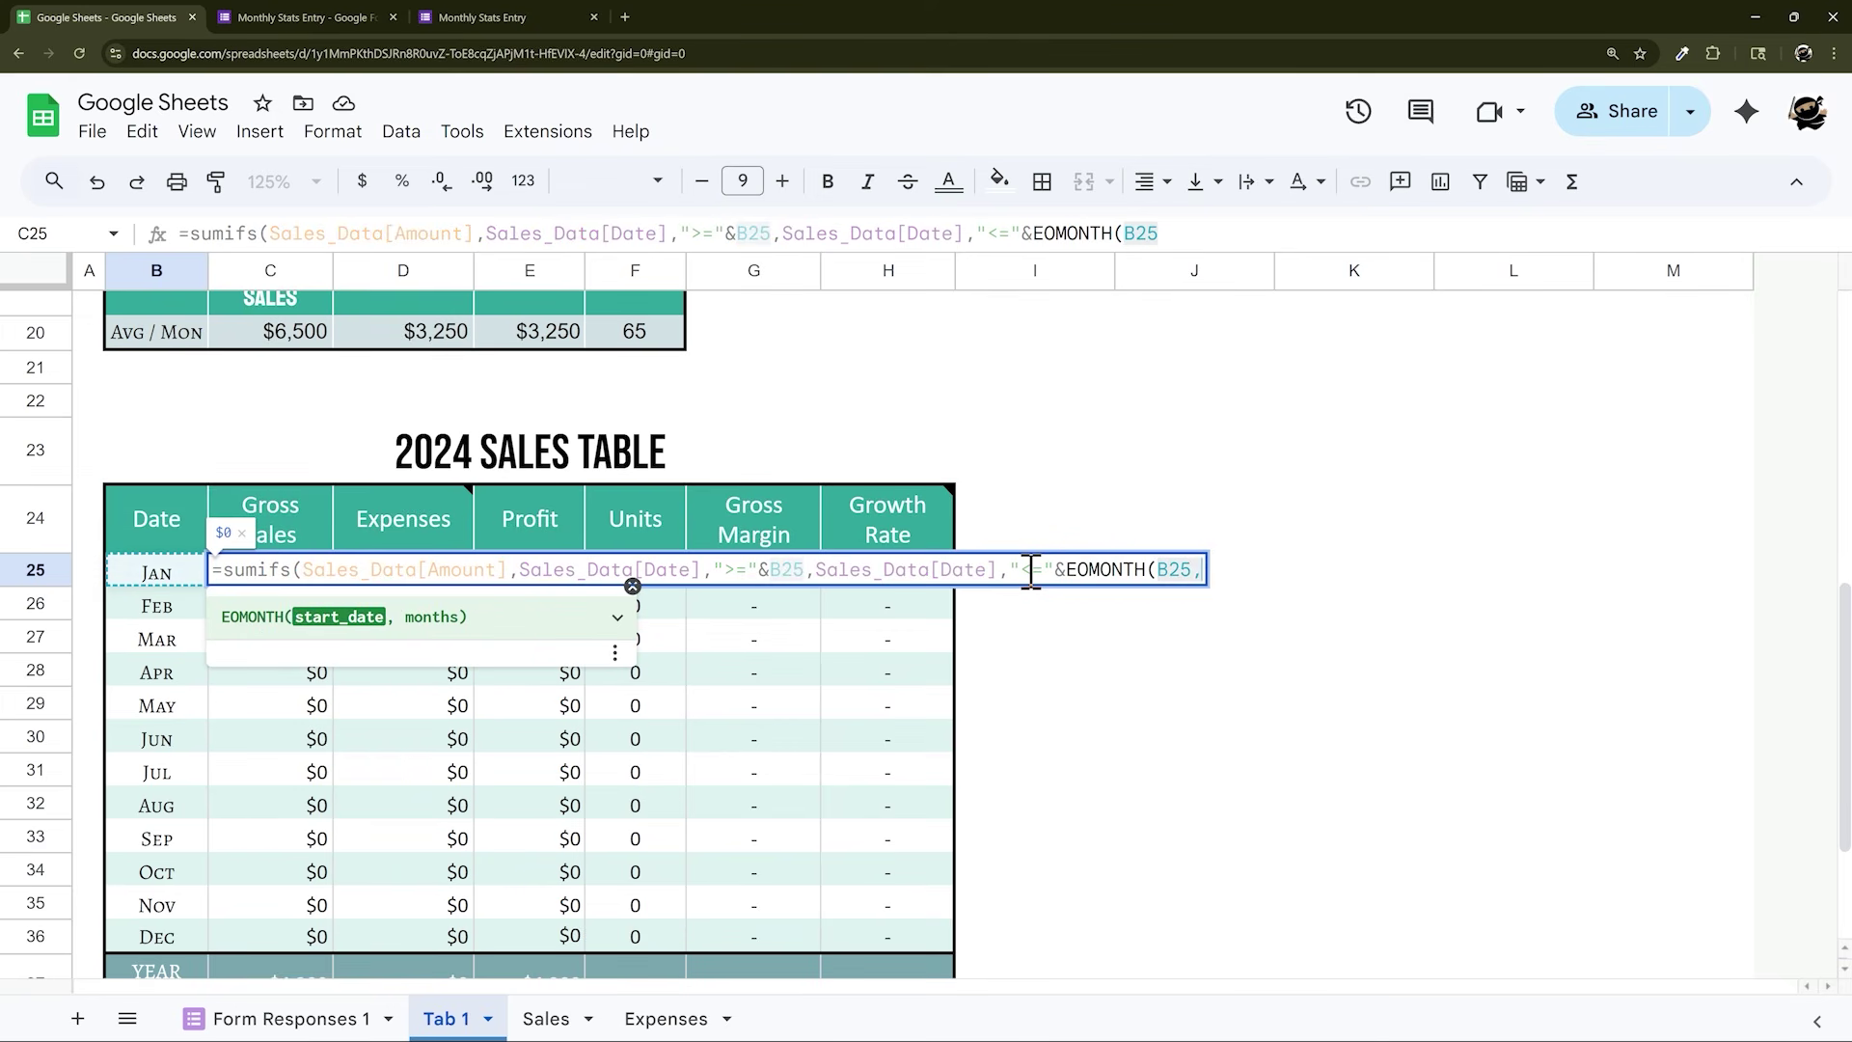
text(0)))
key(Return)
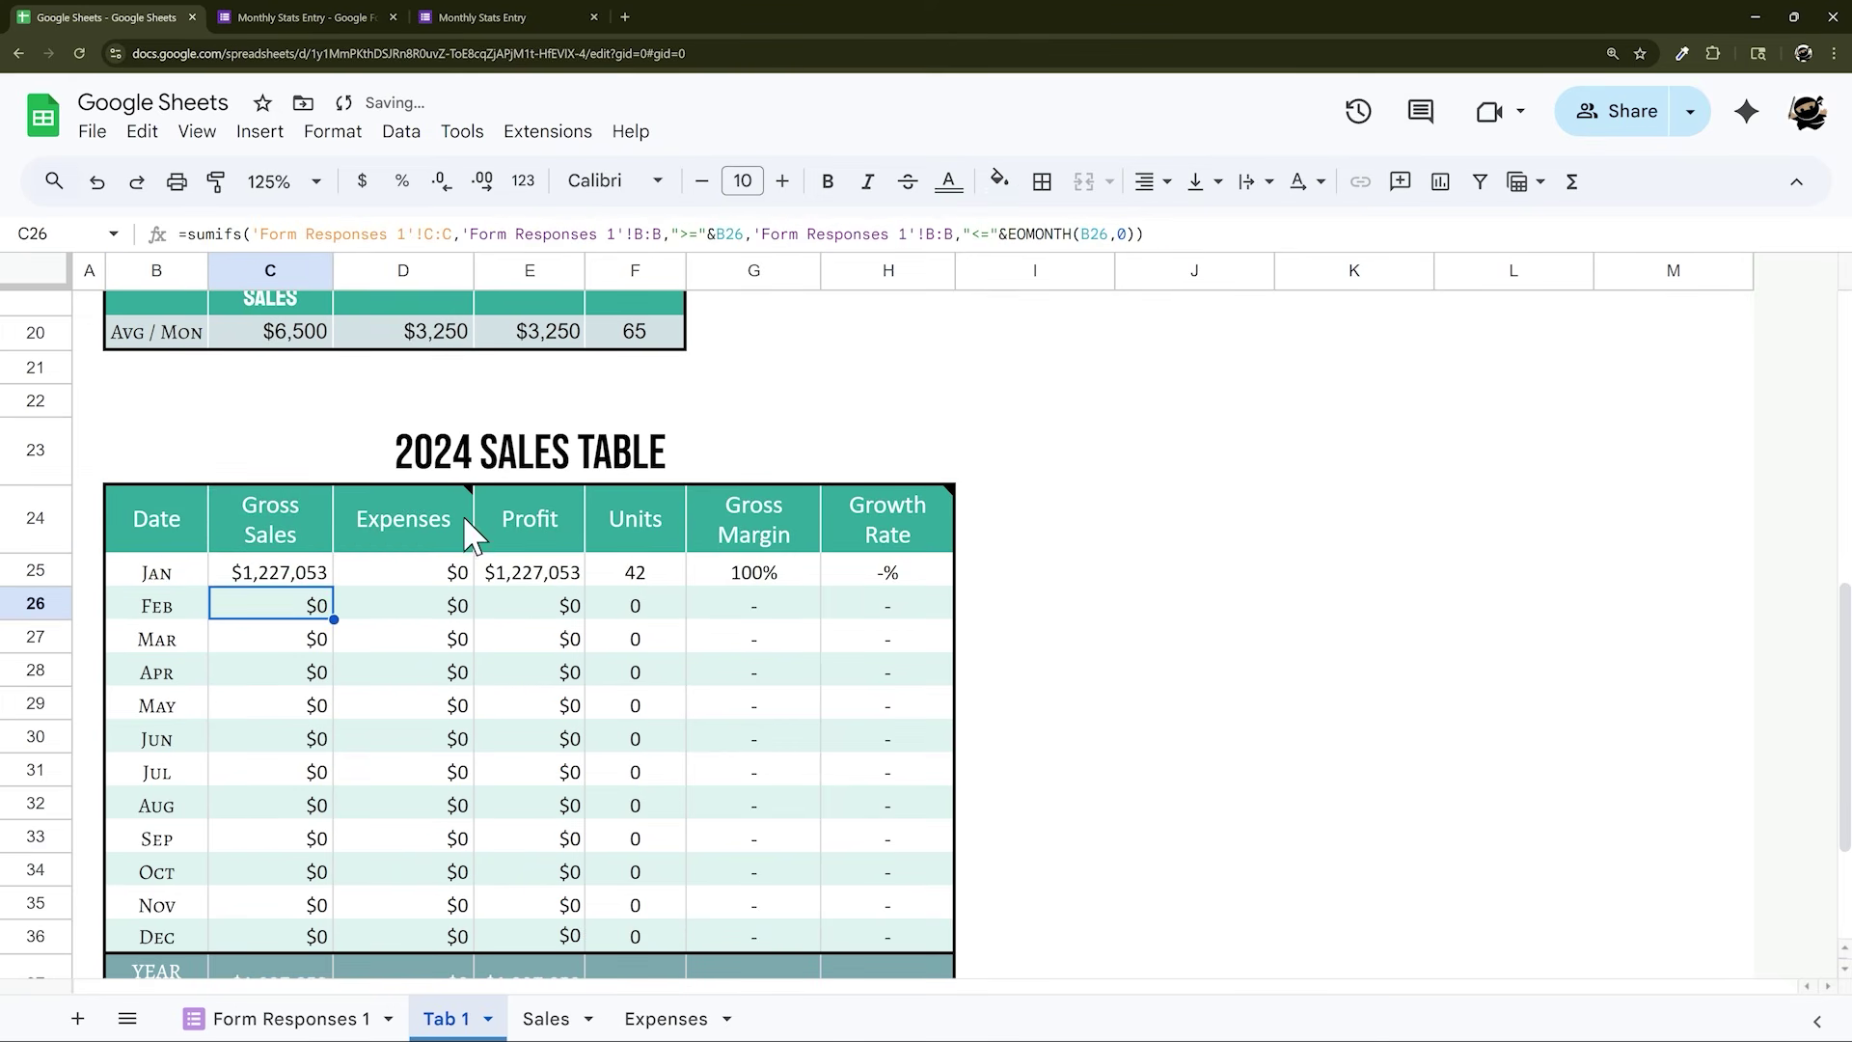
click(326, 571)
drag(333, 585, 319, 943)
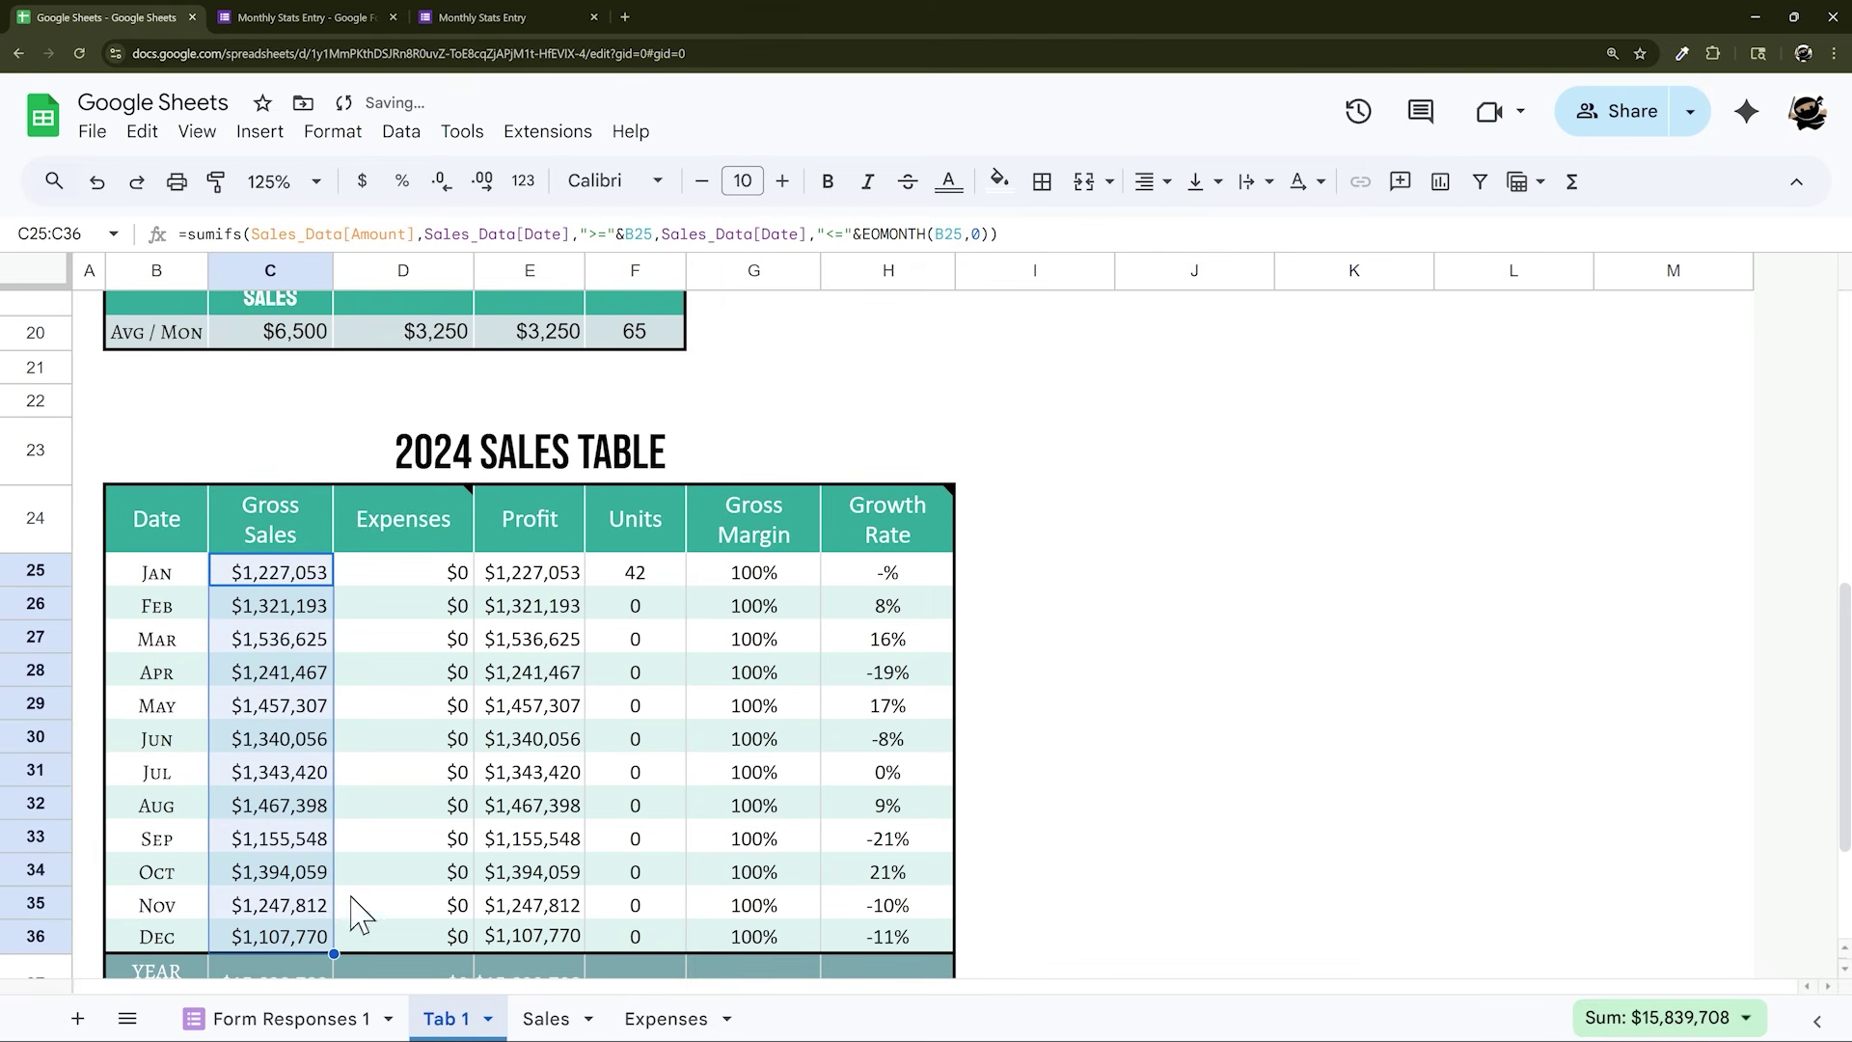
Start a SUMIFS formula in January Expenses (D25), summing Expense_Table[Amount] where Expense_Table[Date] is ">="&B25
click(424, 579)
text(=sumi)
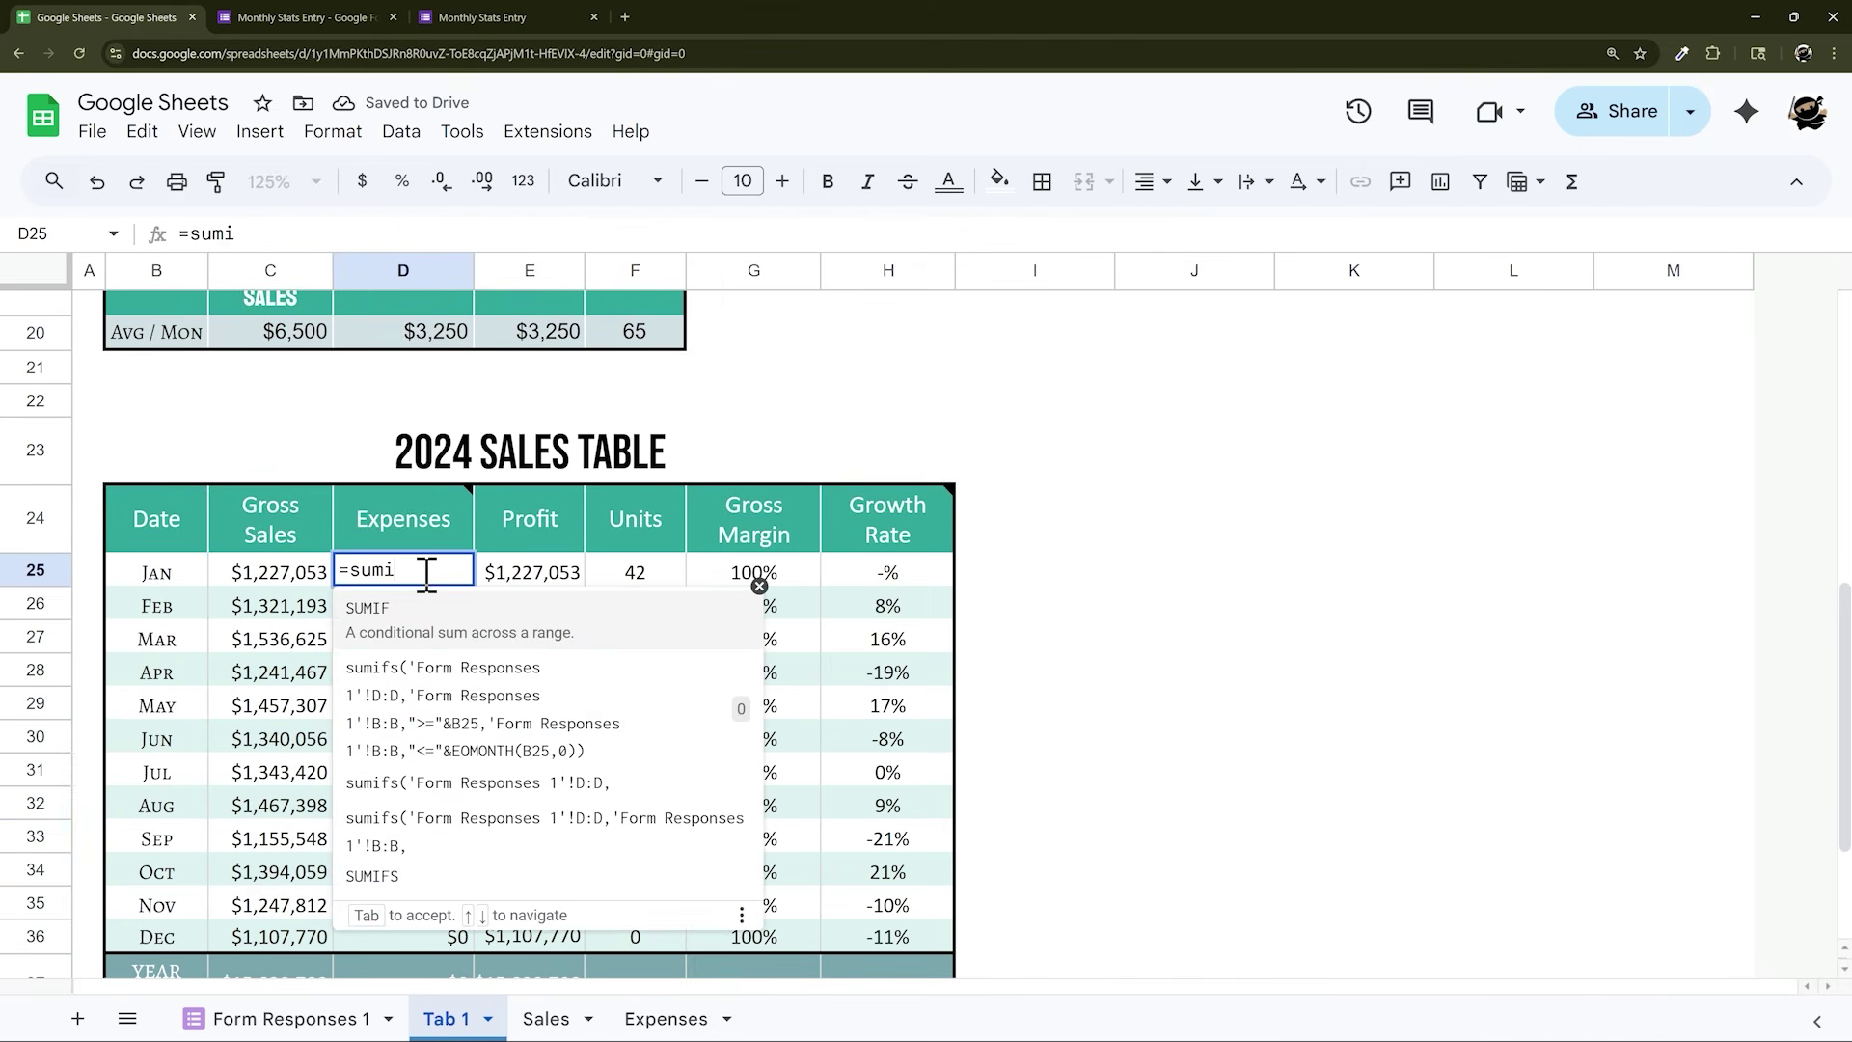
text(fs(E)
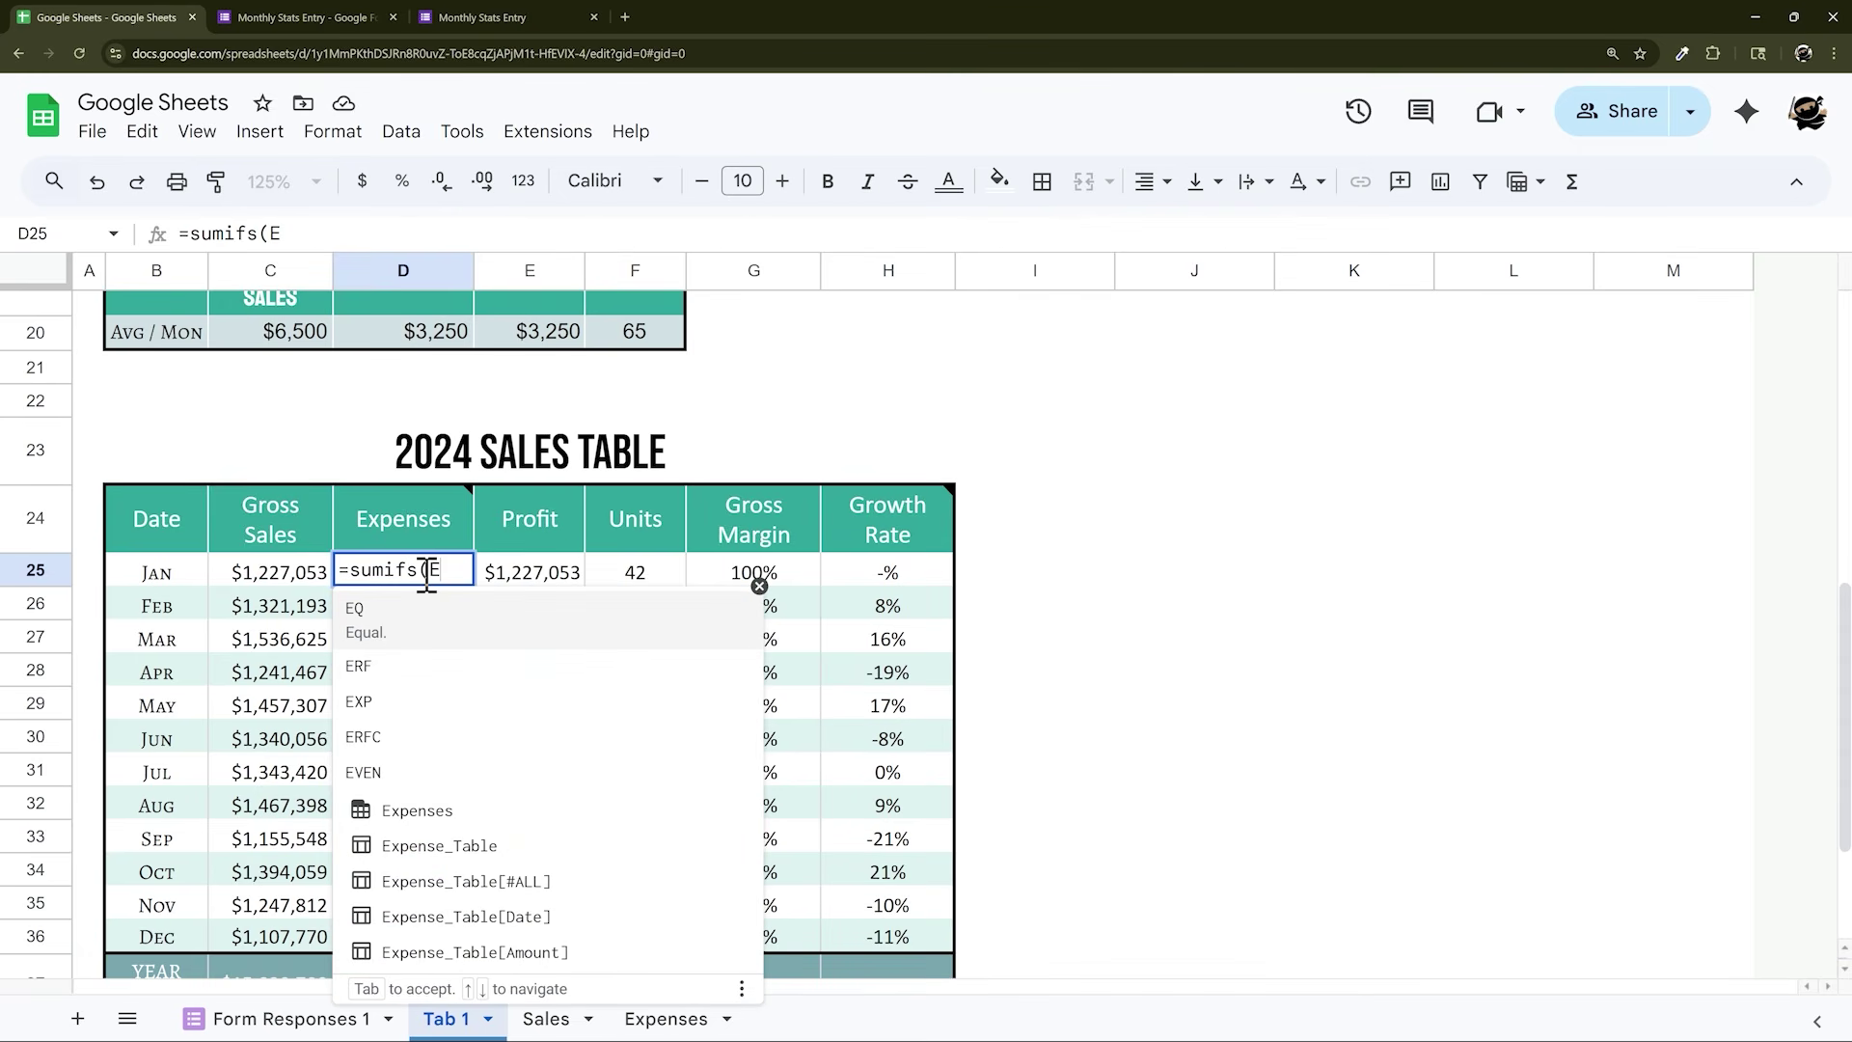
click(396, 950)
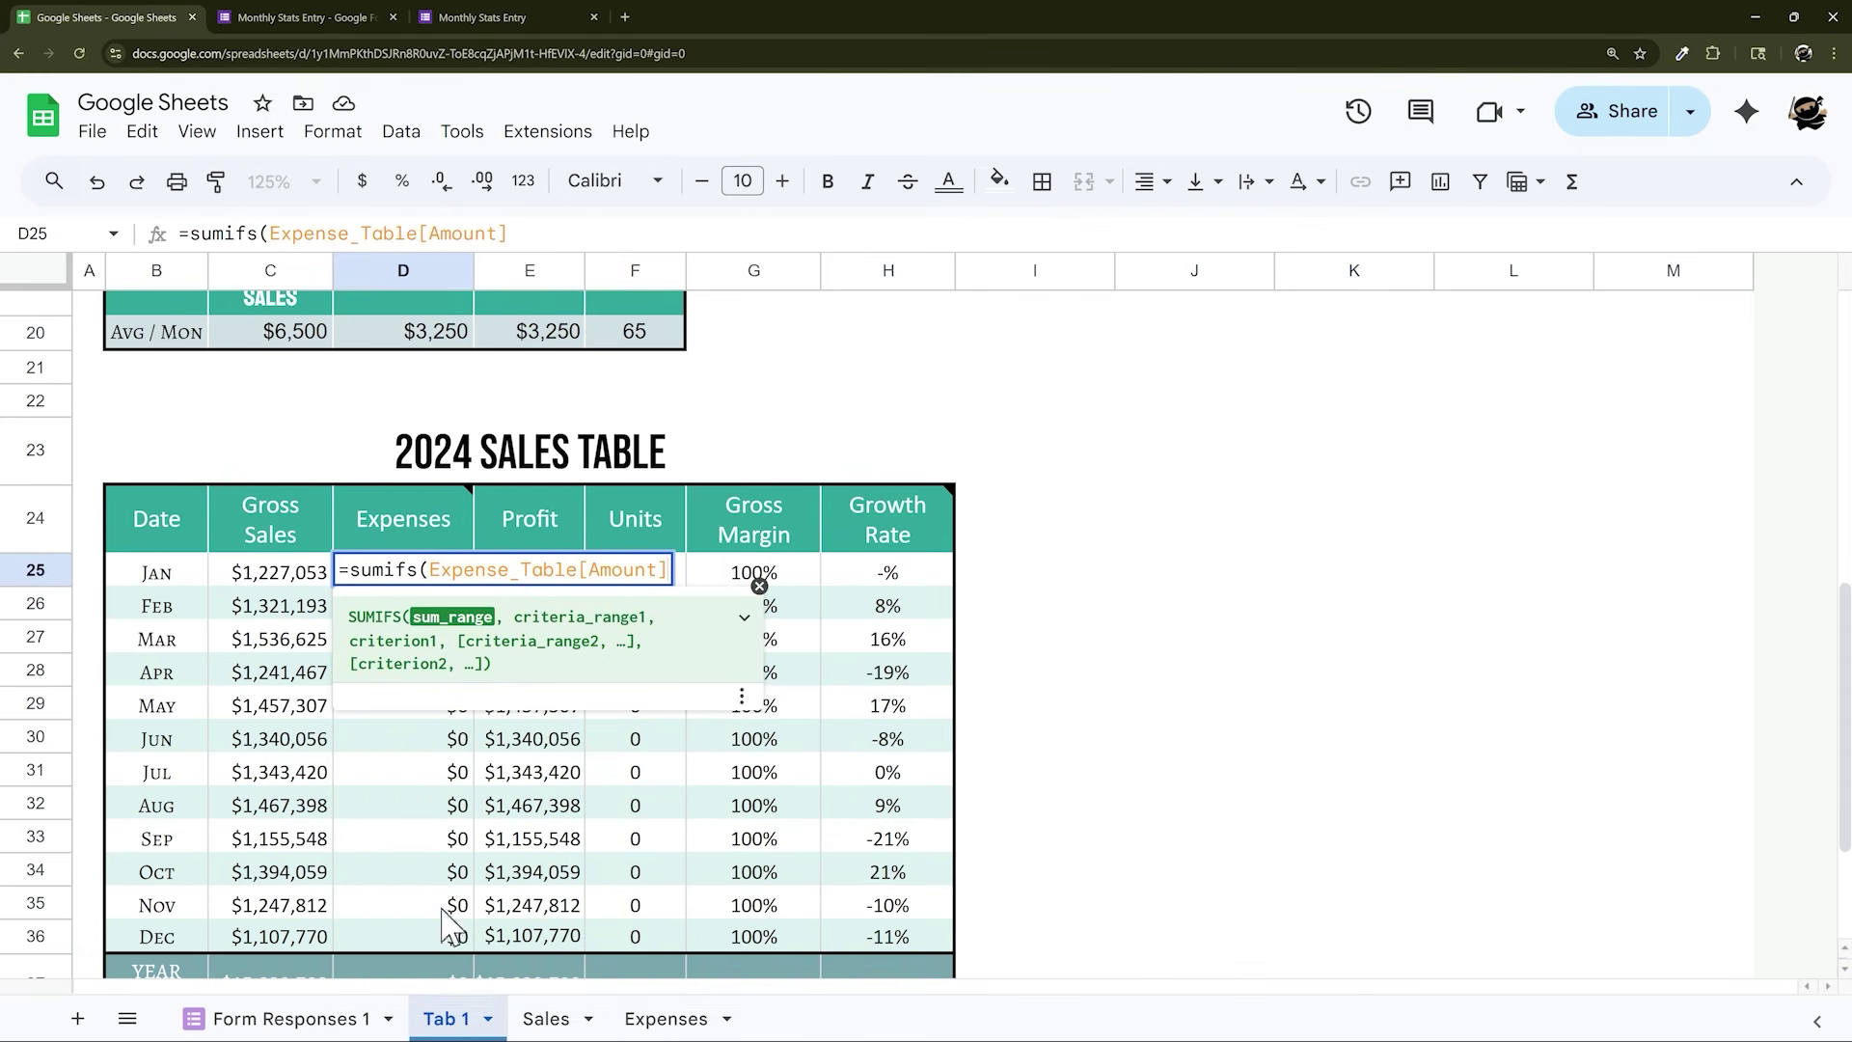
text(,Exp)
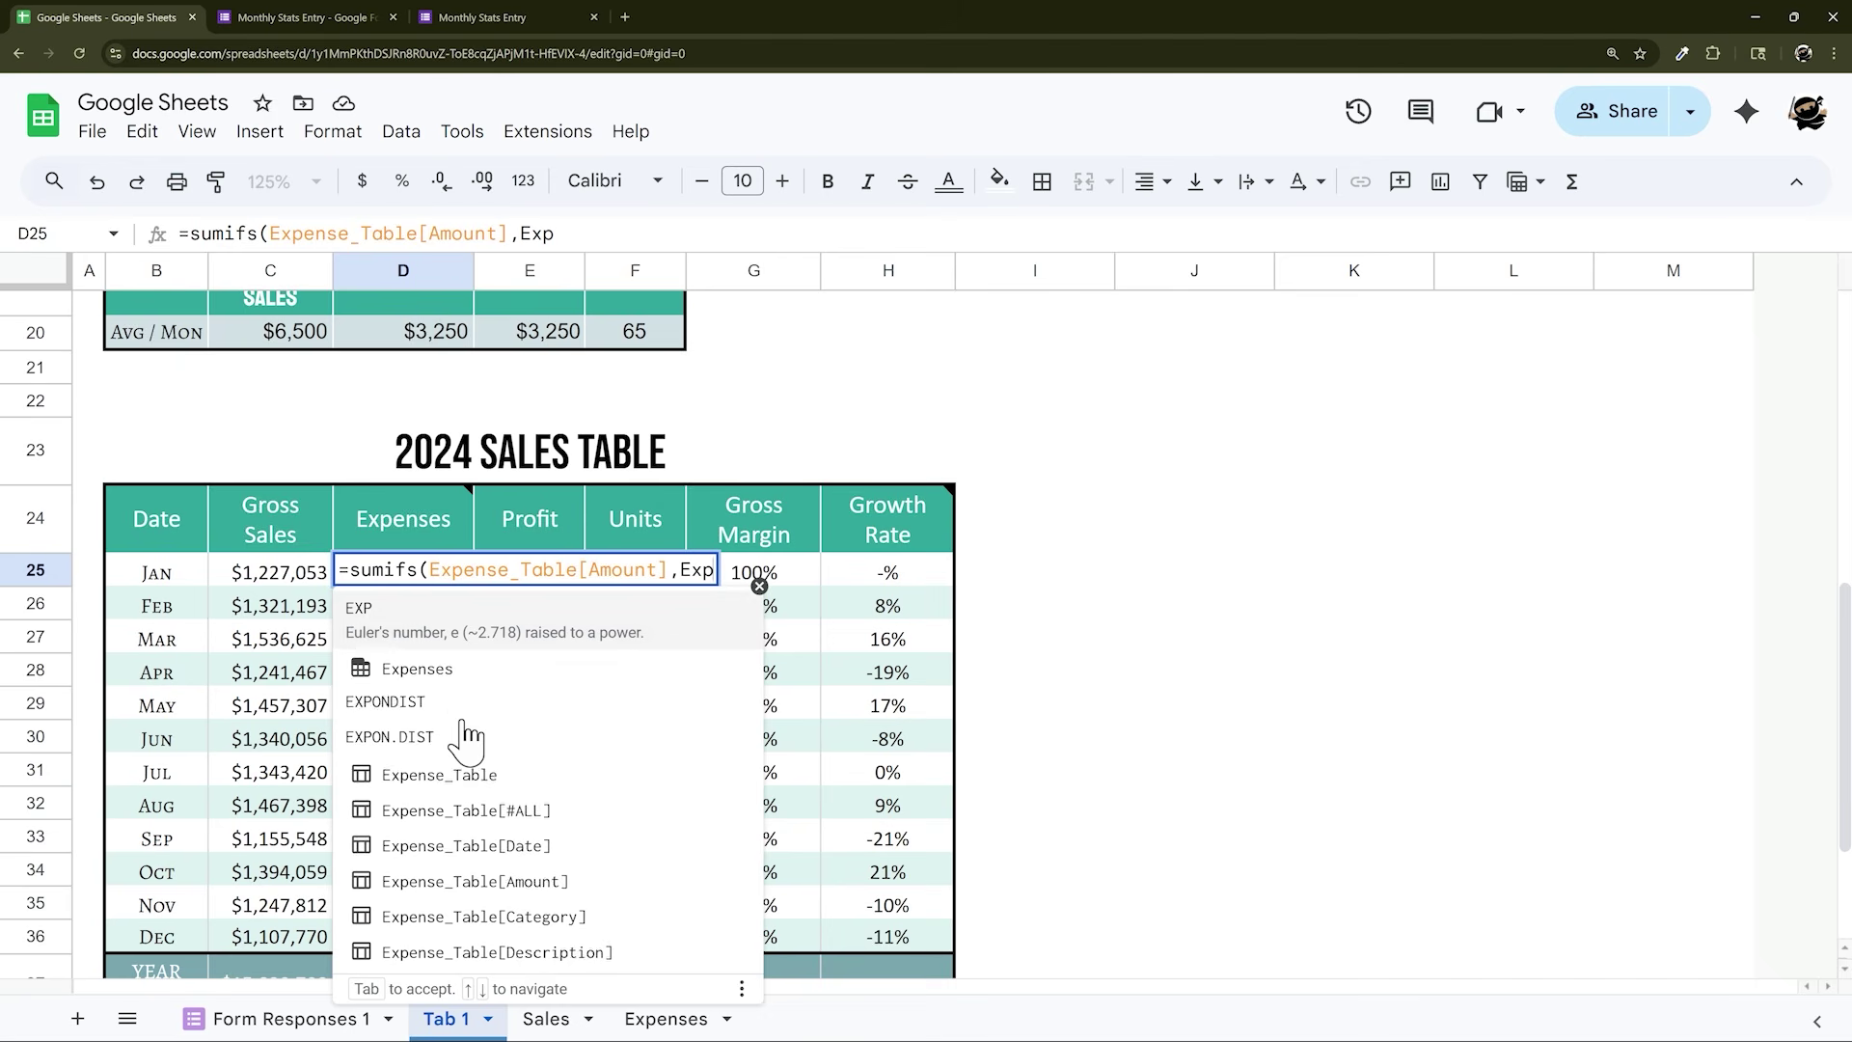
click(444, 824)
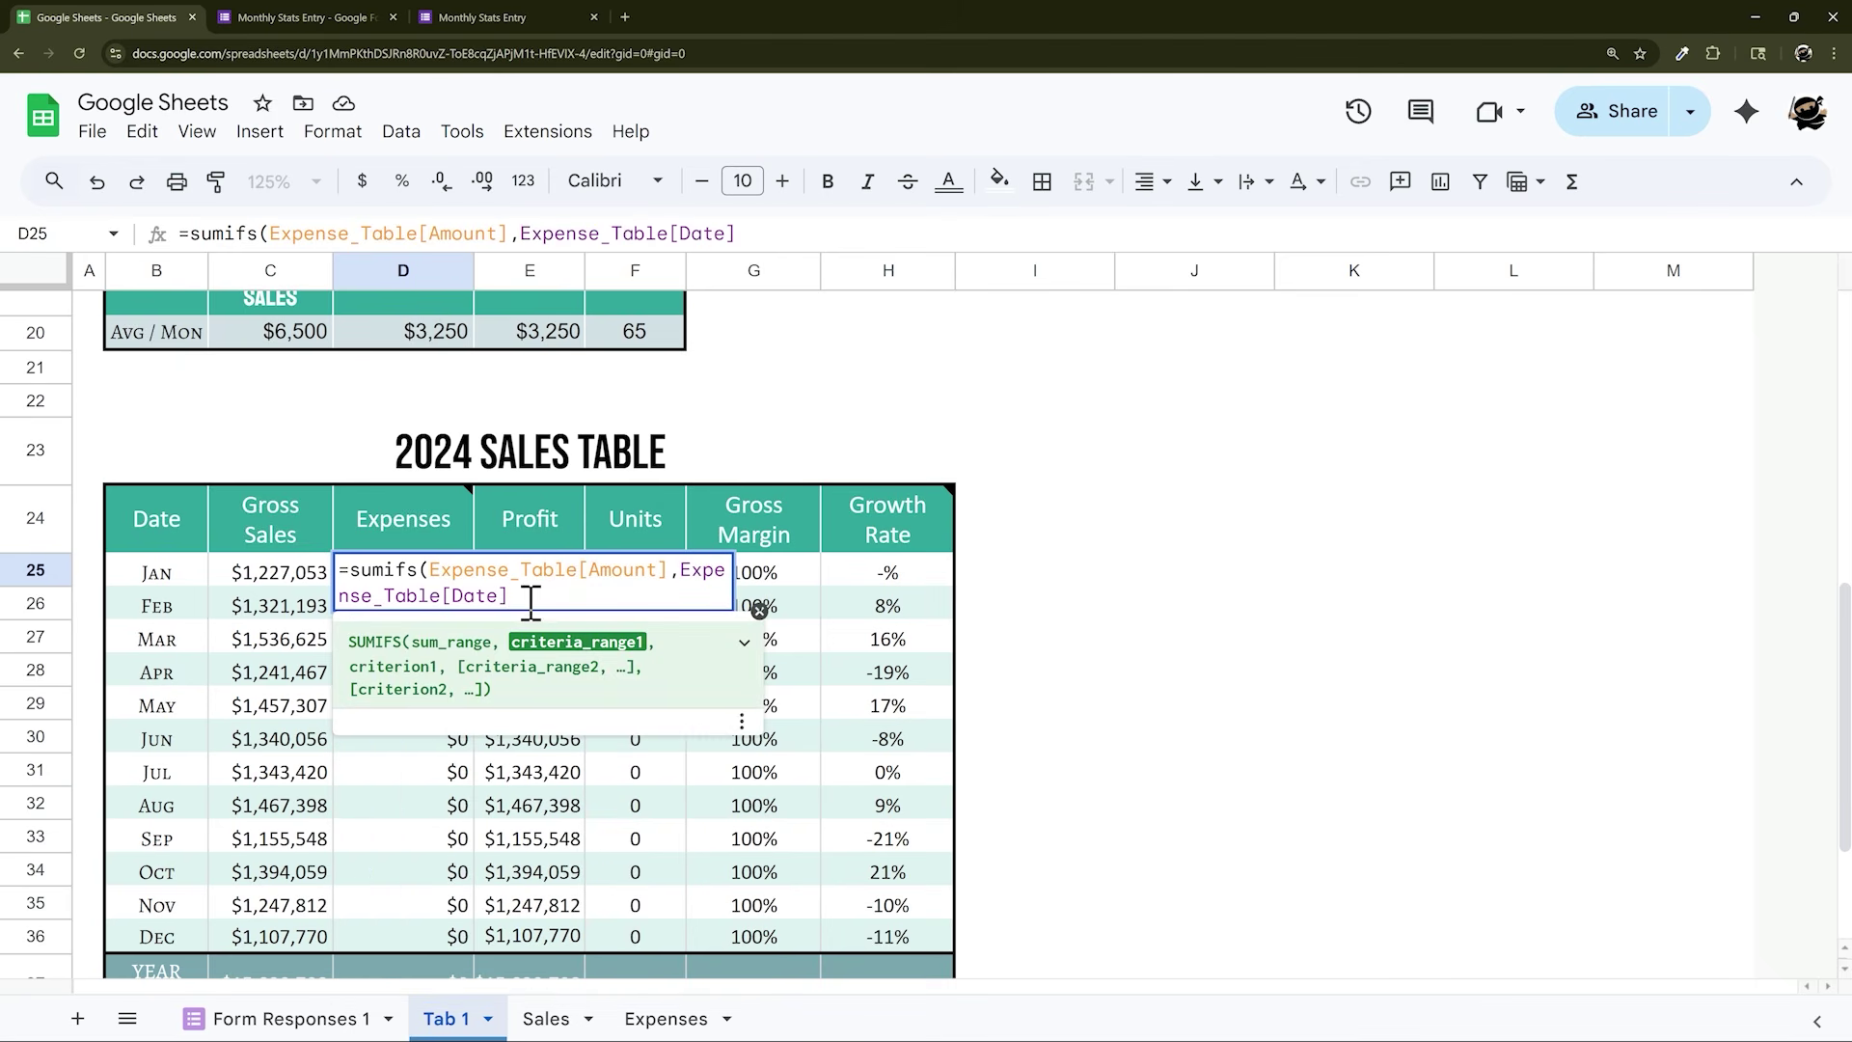
text(,">=")
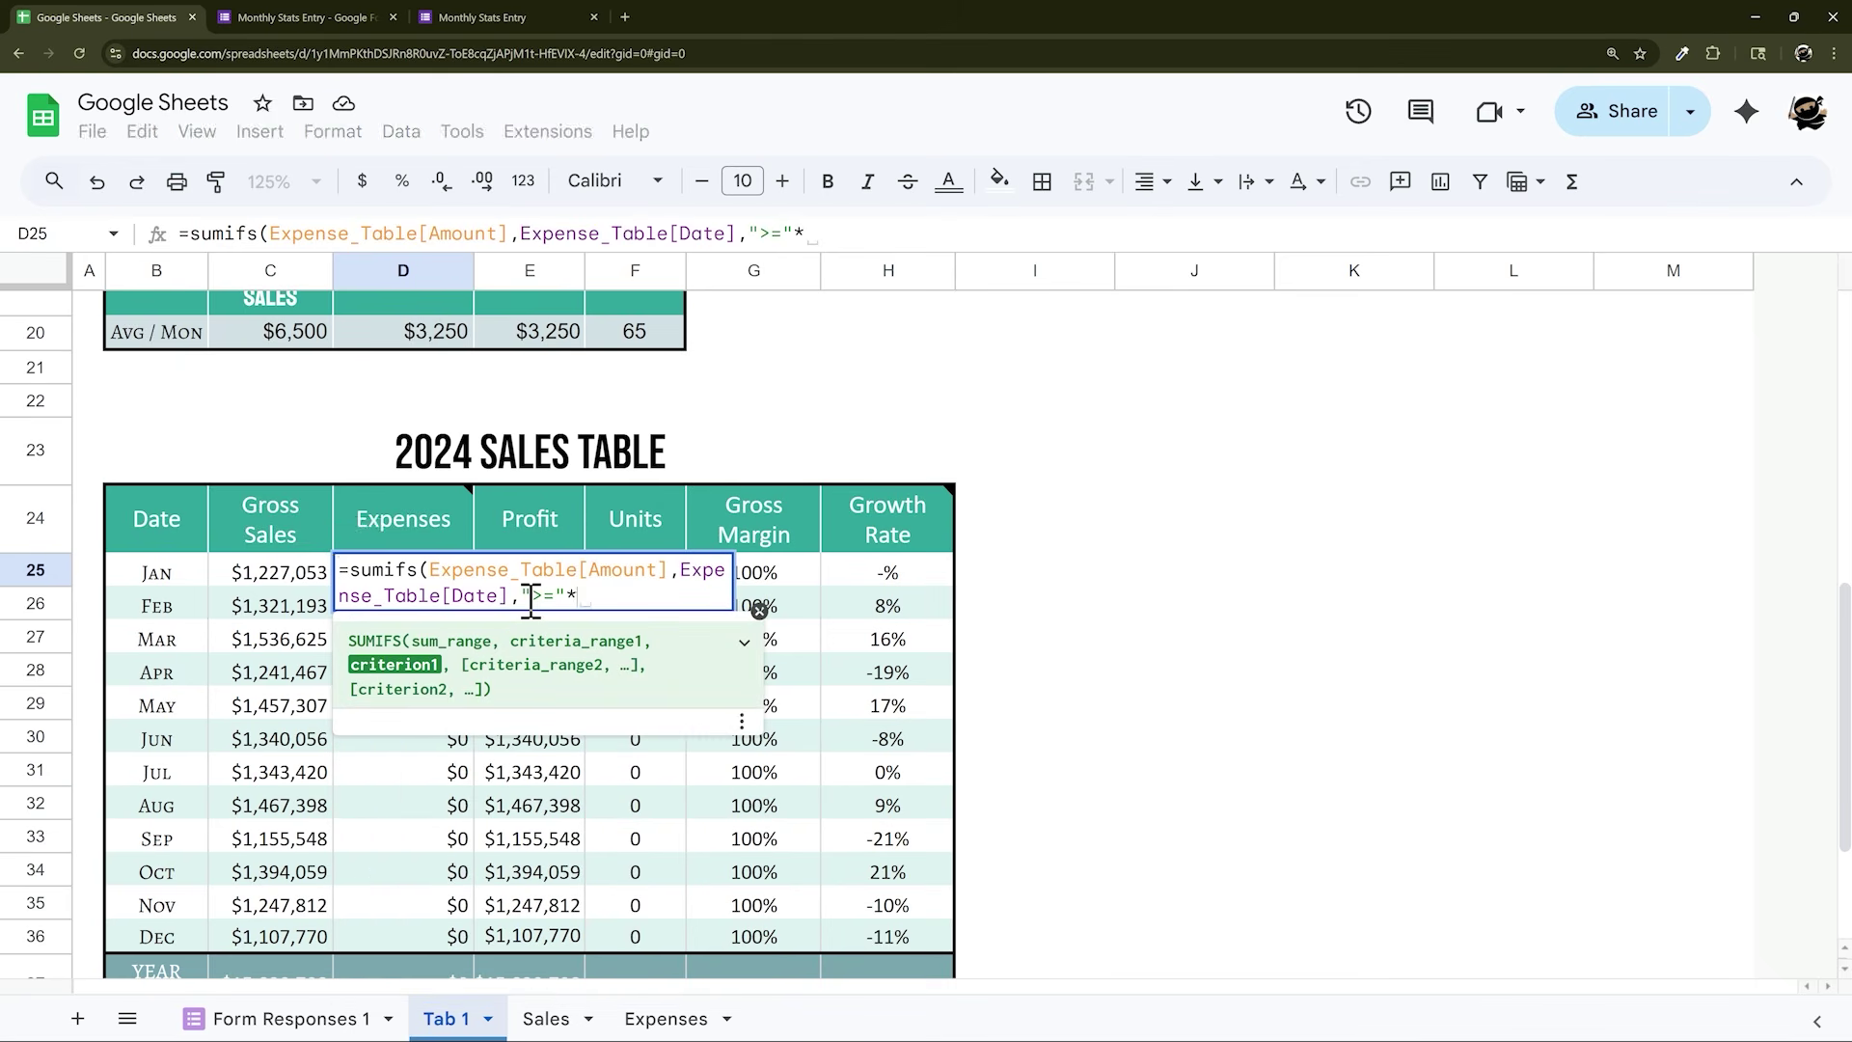
text(&)
click(167, 574)
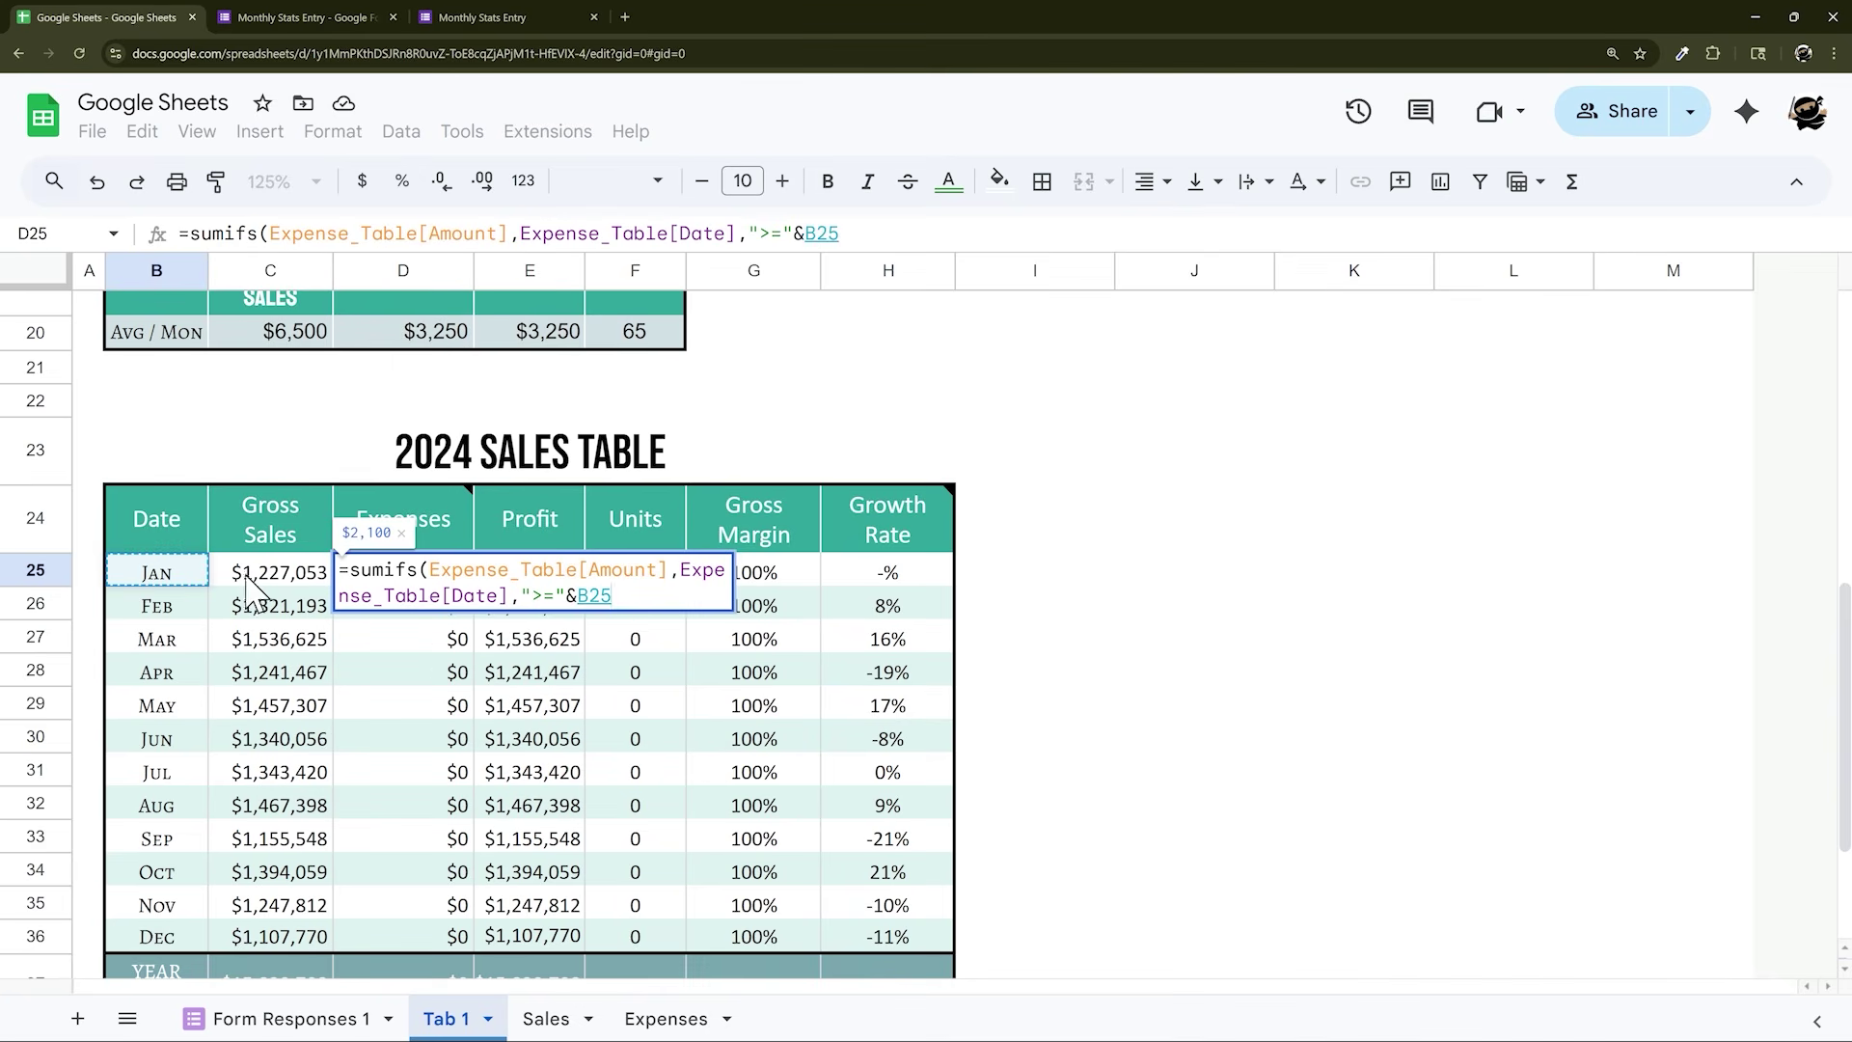
Complete the formula with a second Expense_Table[Date] criterion, "<="&EOMONTH(B25,0), and fill Expenses down through December
drag(683, 570, 642, 591)
key(ctrl+c)
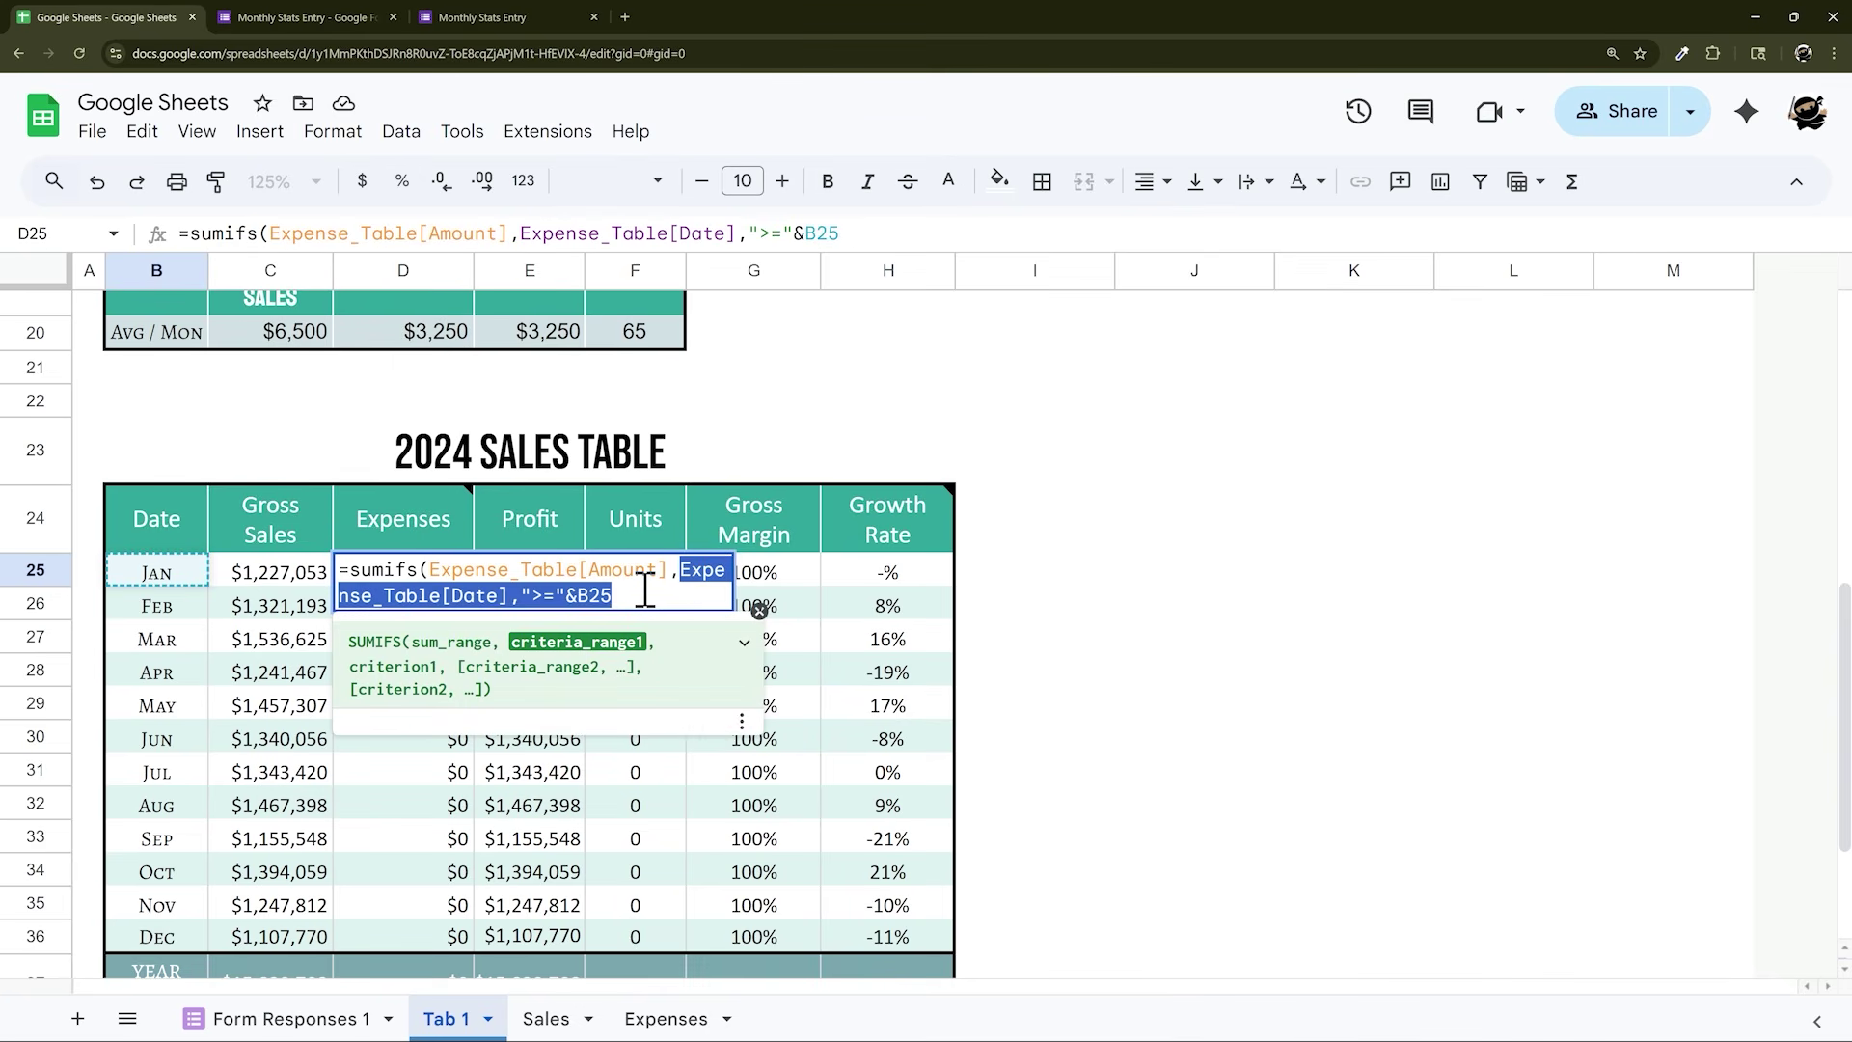
key(End)
text(,)
key(ctrl+v)
click(489, 622)
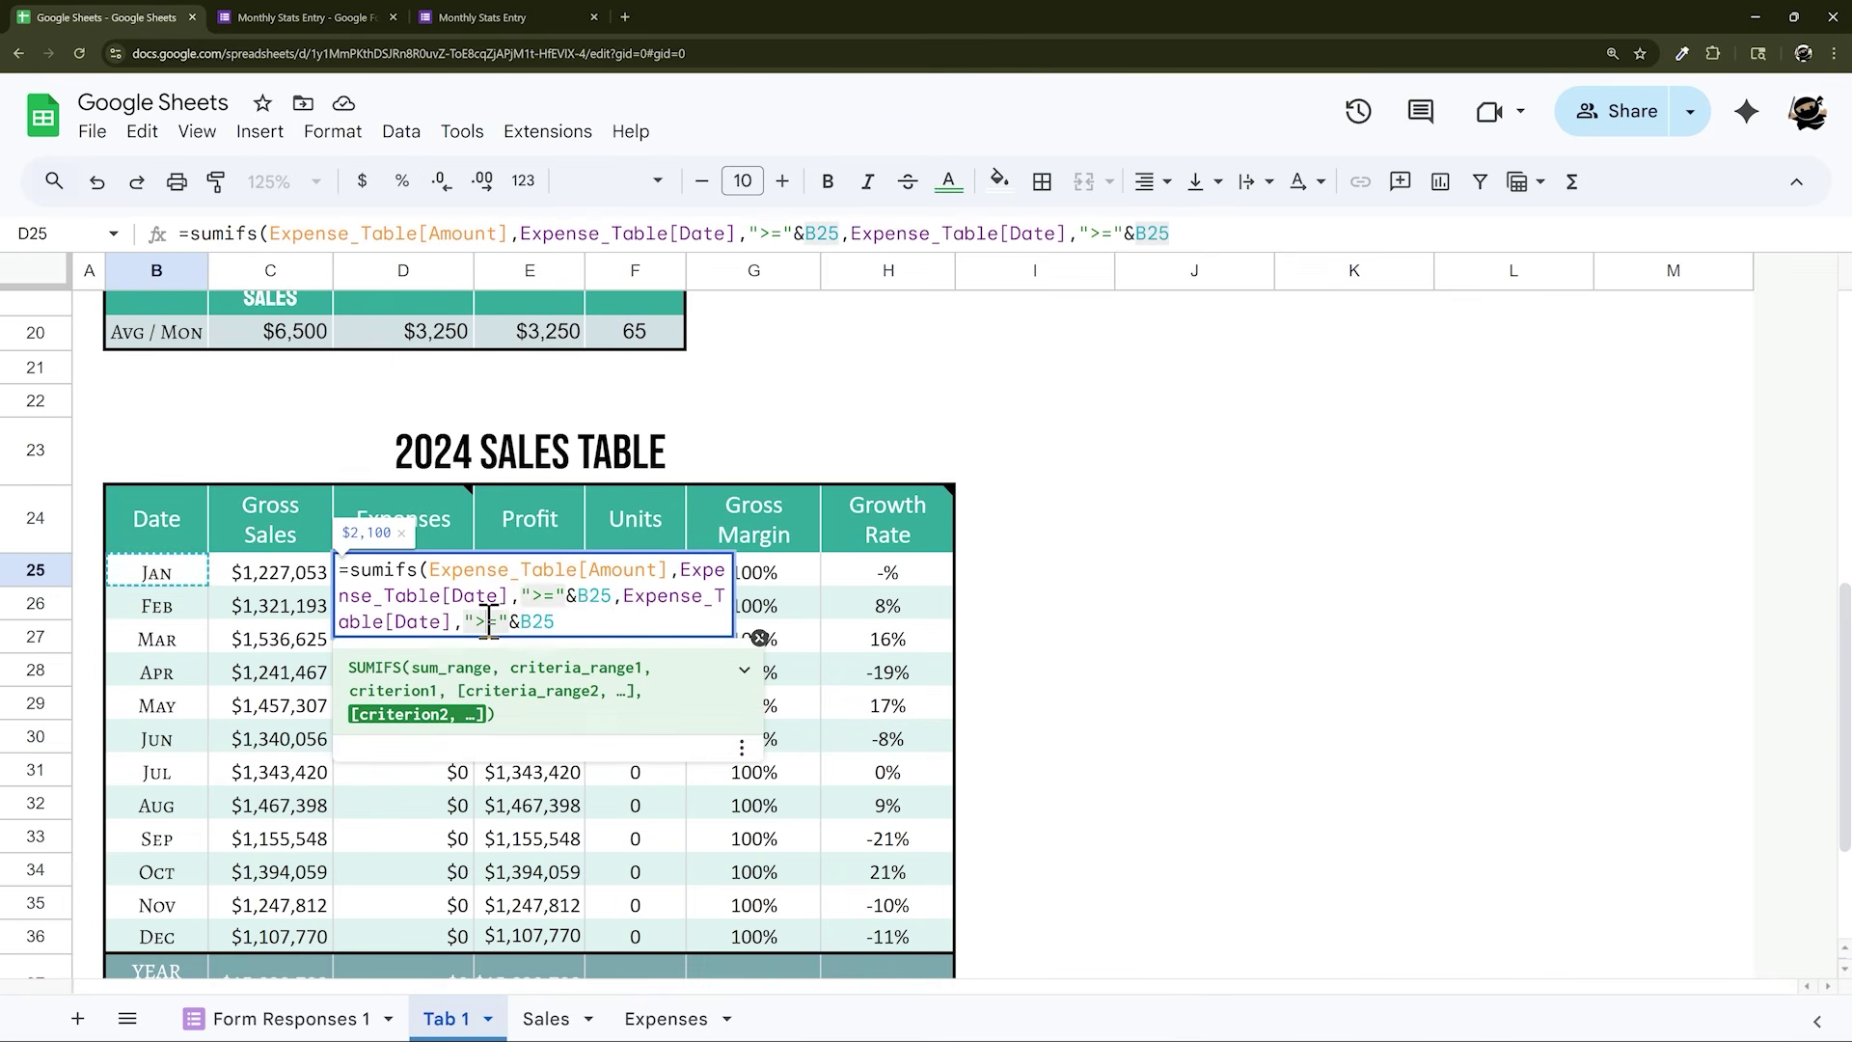
key(BackSpace)
text(<="&)
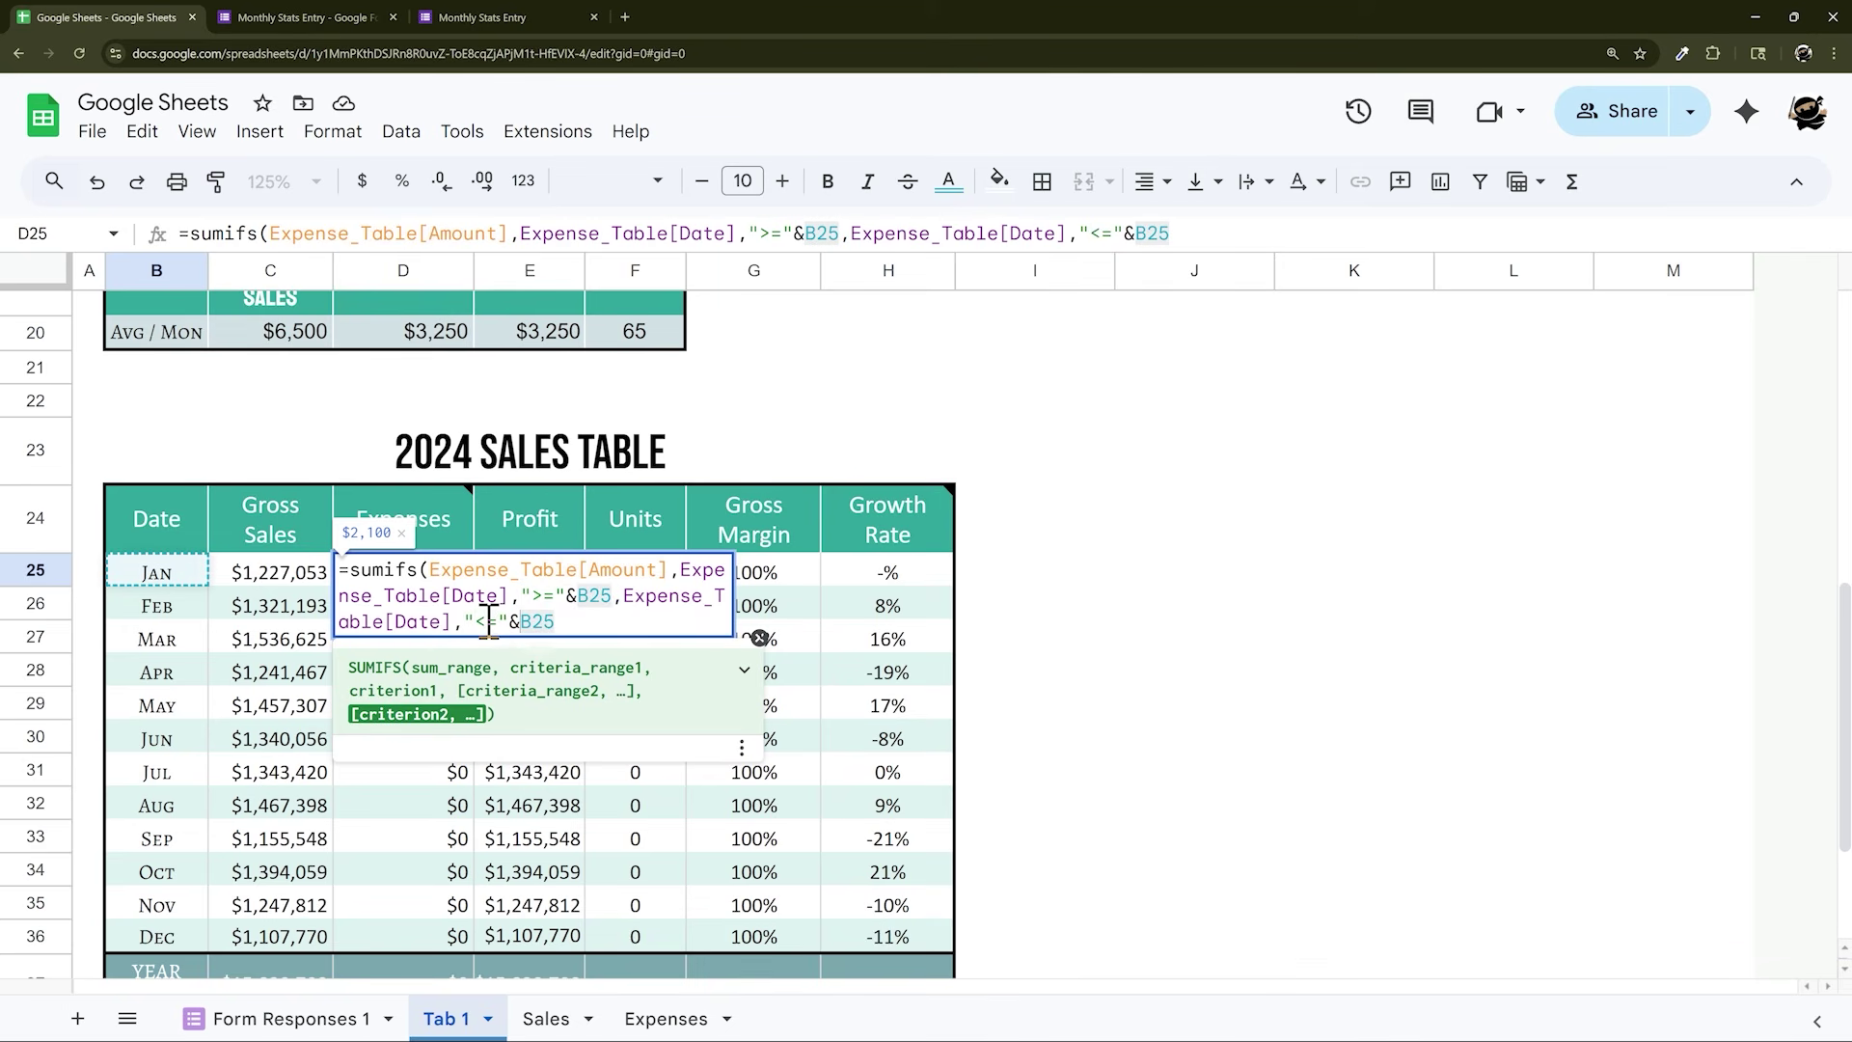
text(EOMONTH()
key(End)
text(,0))
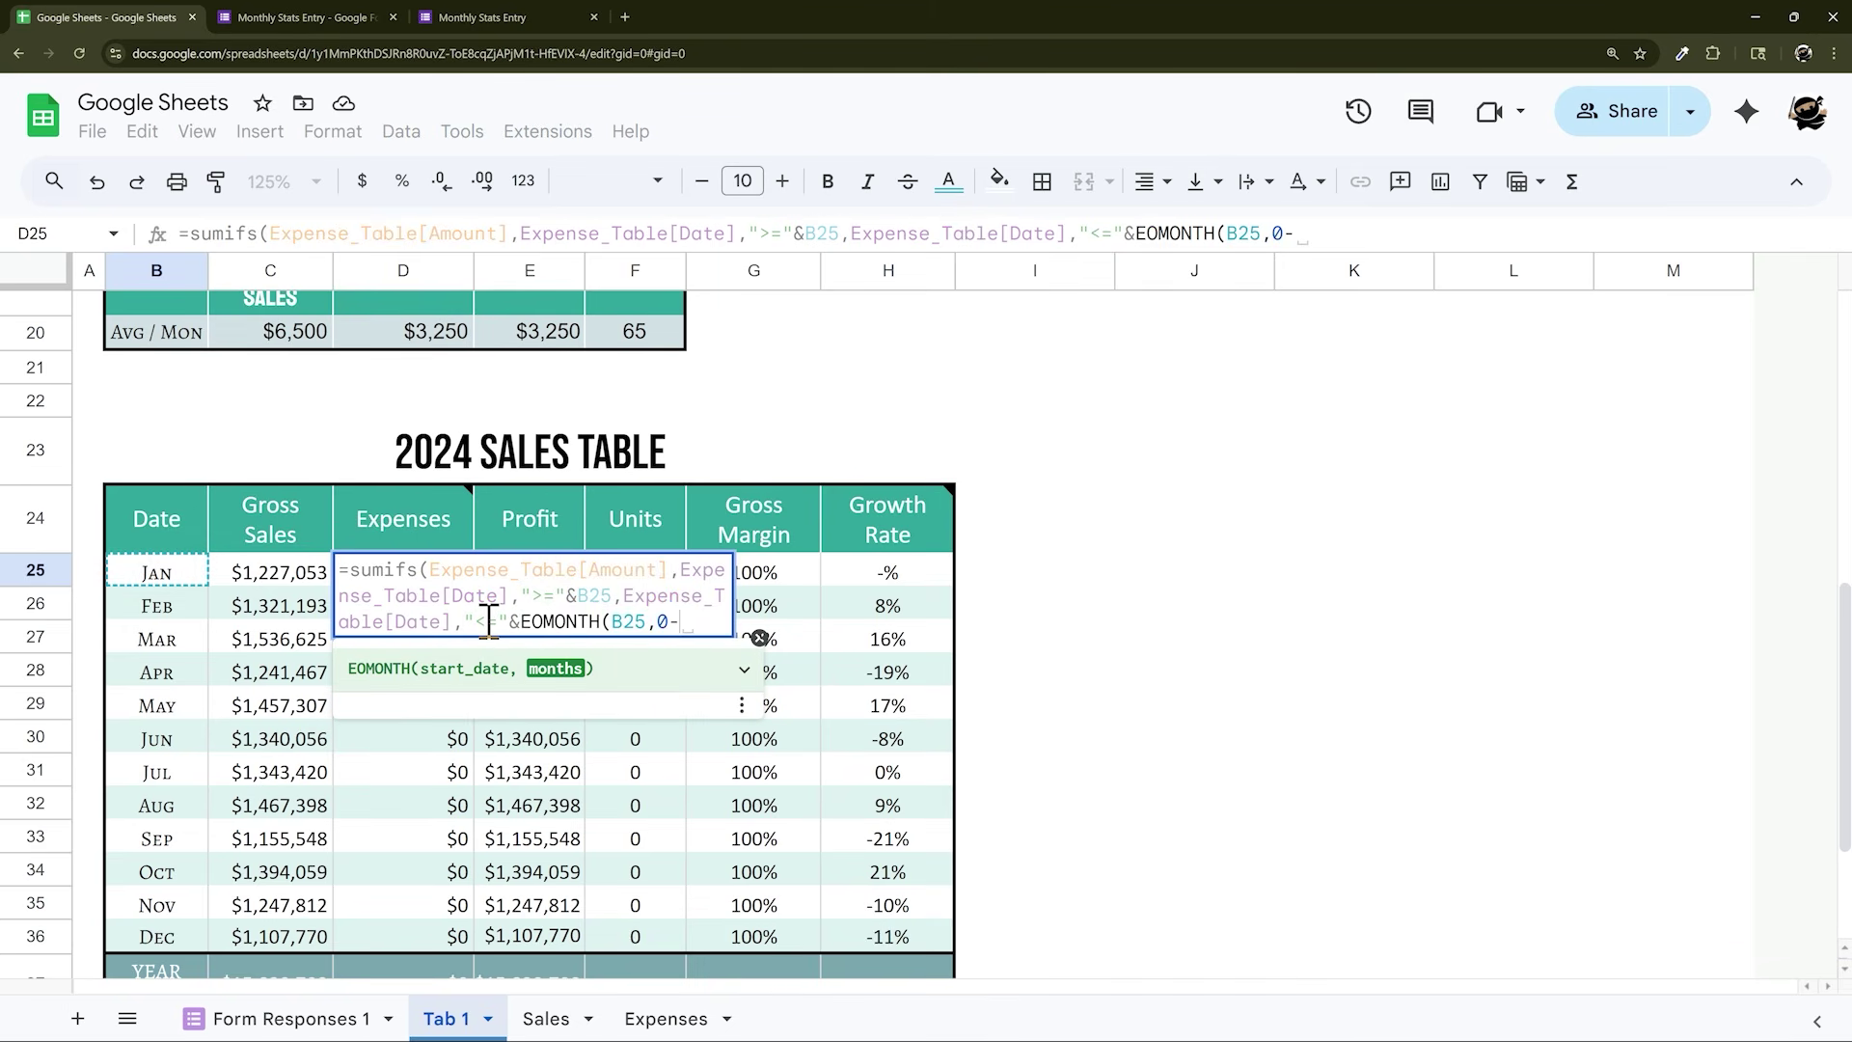
key(Return)
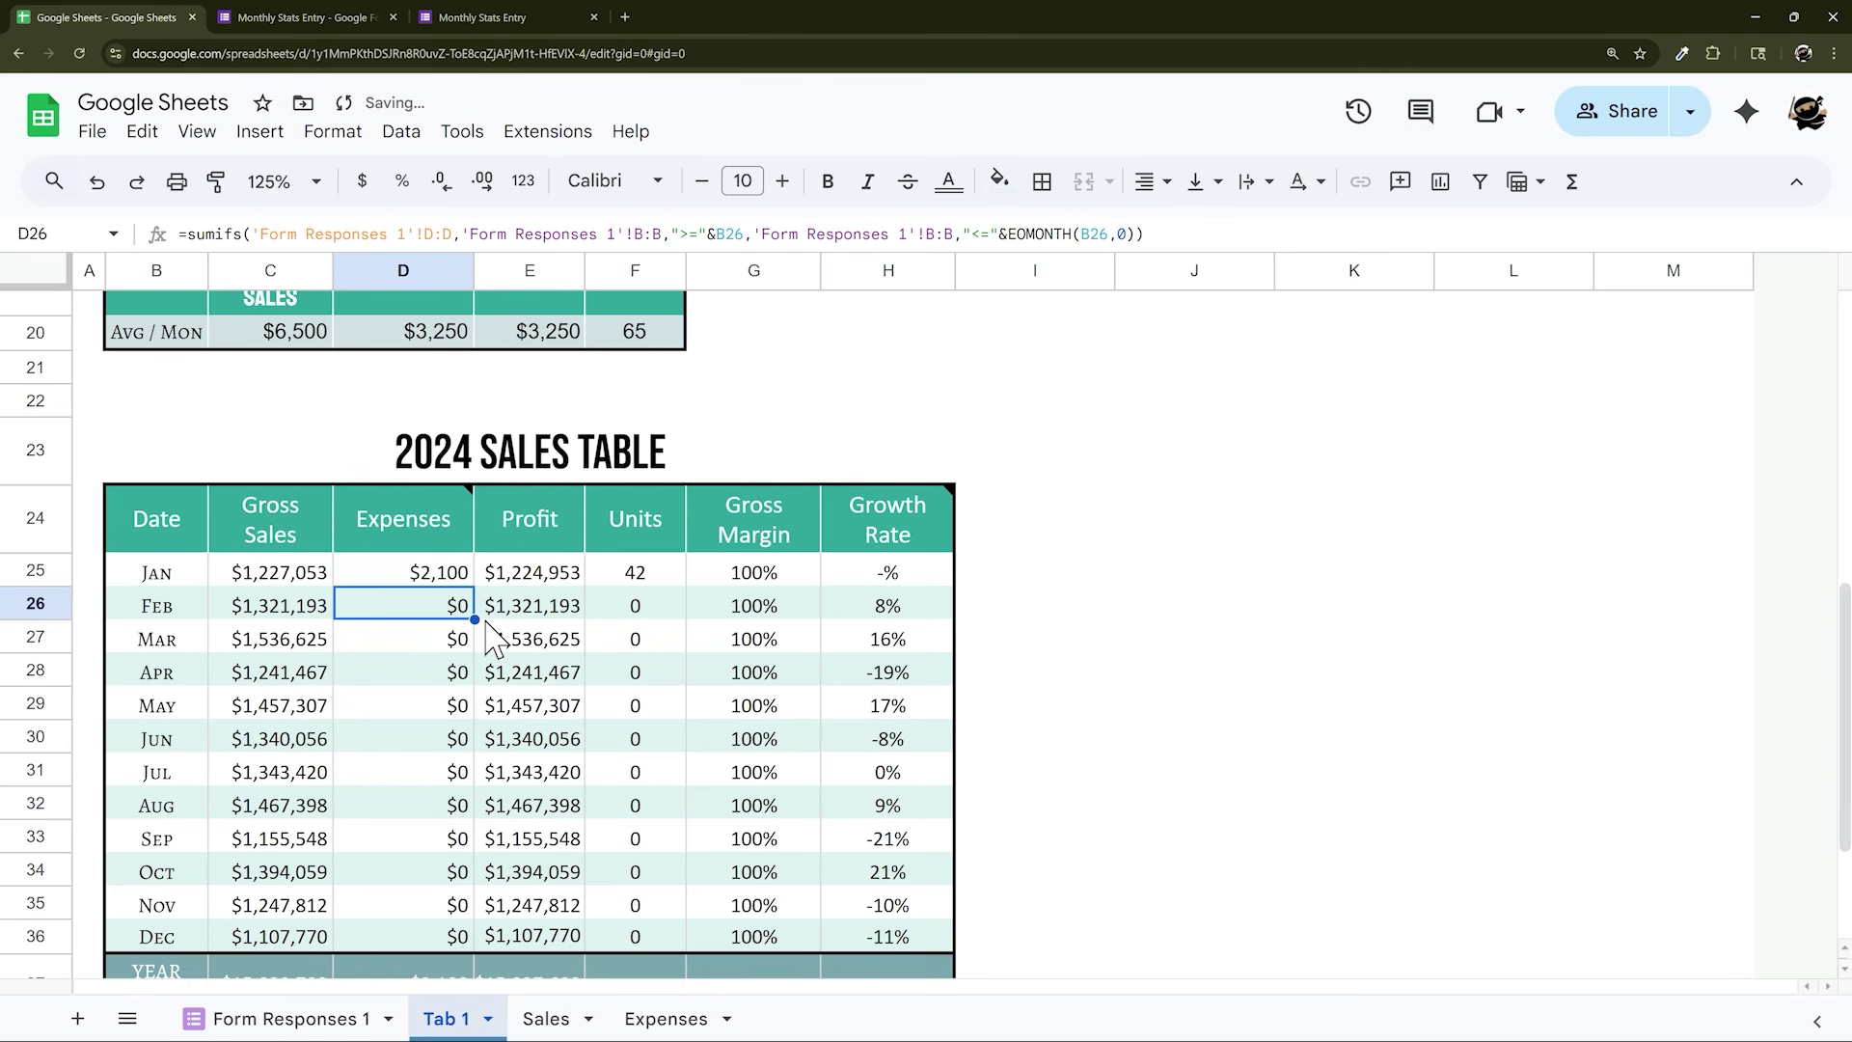
click(455, 572)
drag(469, 584, 454, 945)
Review the January Expenses formula against the Expense_Table and Sales_Data records, and check the Units column of the 2024 Sales Table
click(447, 579)
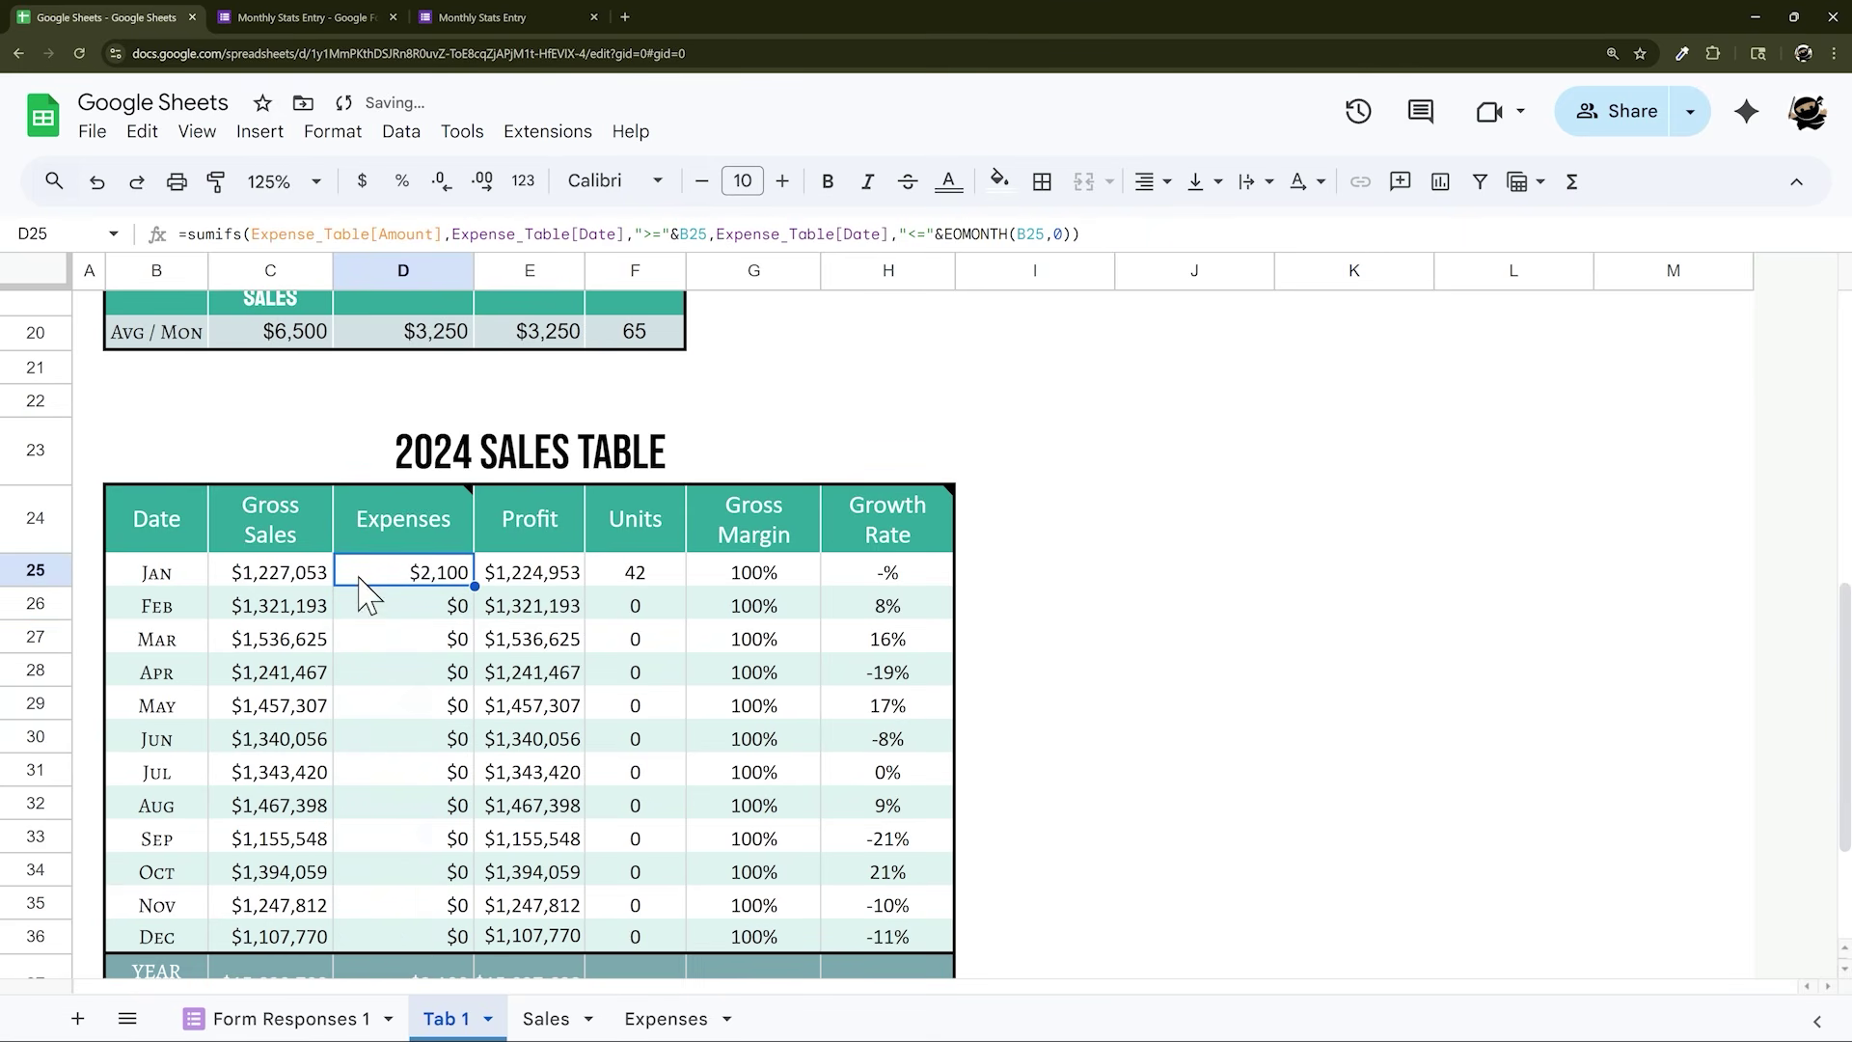
click(624, 1030)
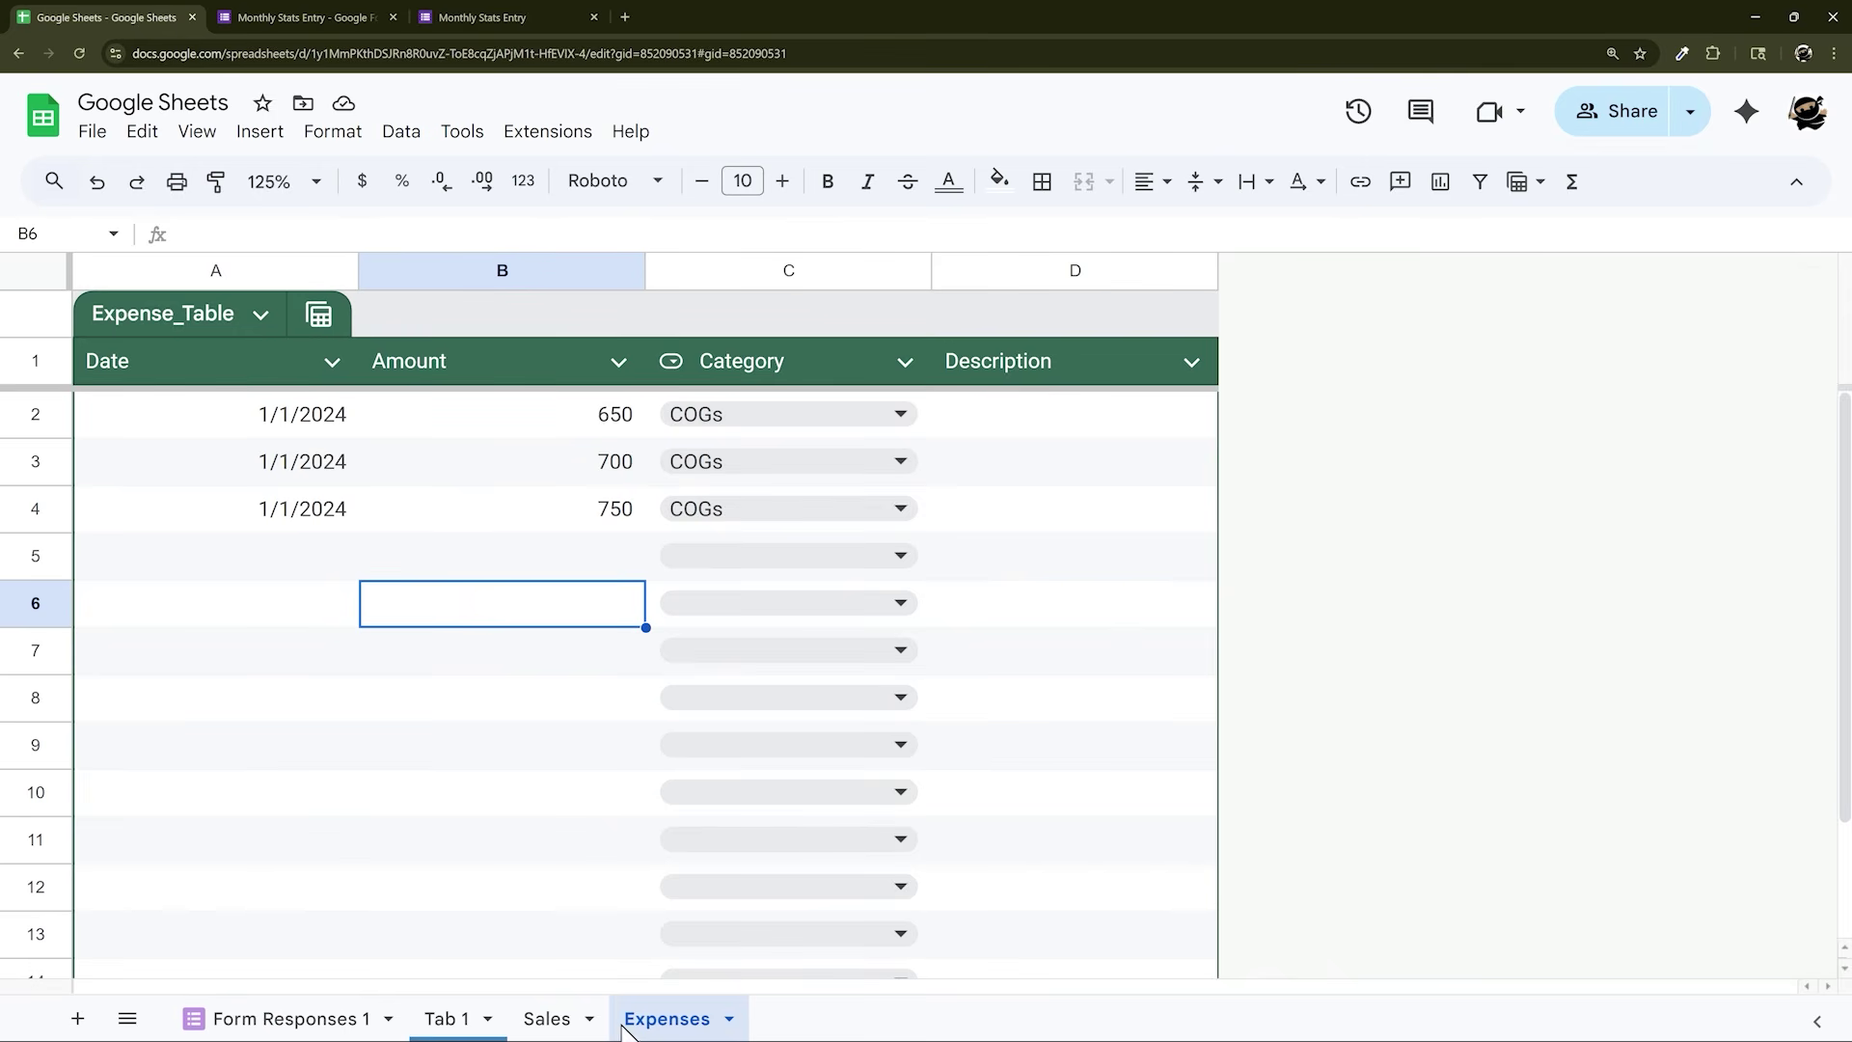
click(443, 1010)
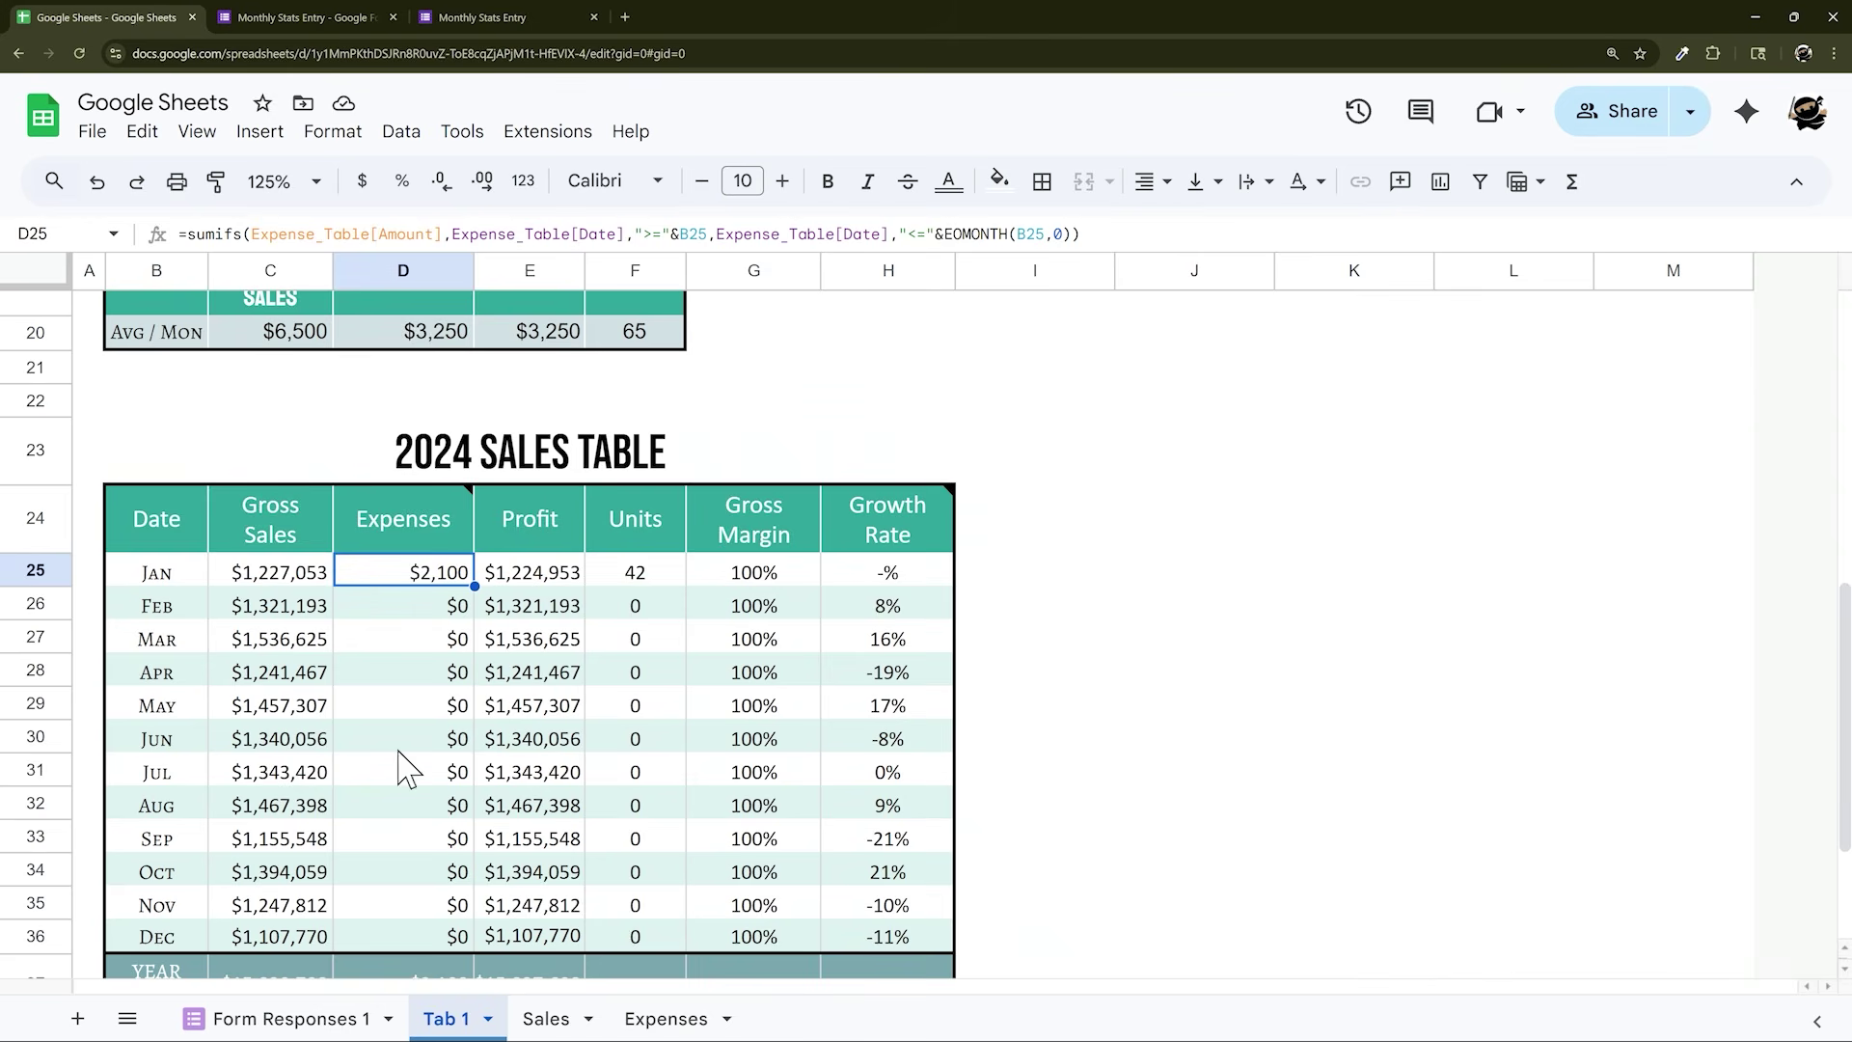
click(546, 1019)
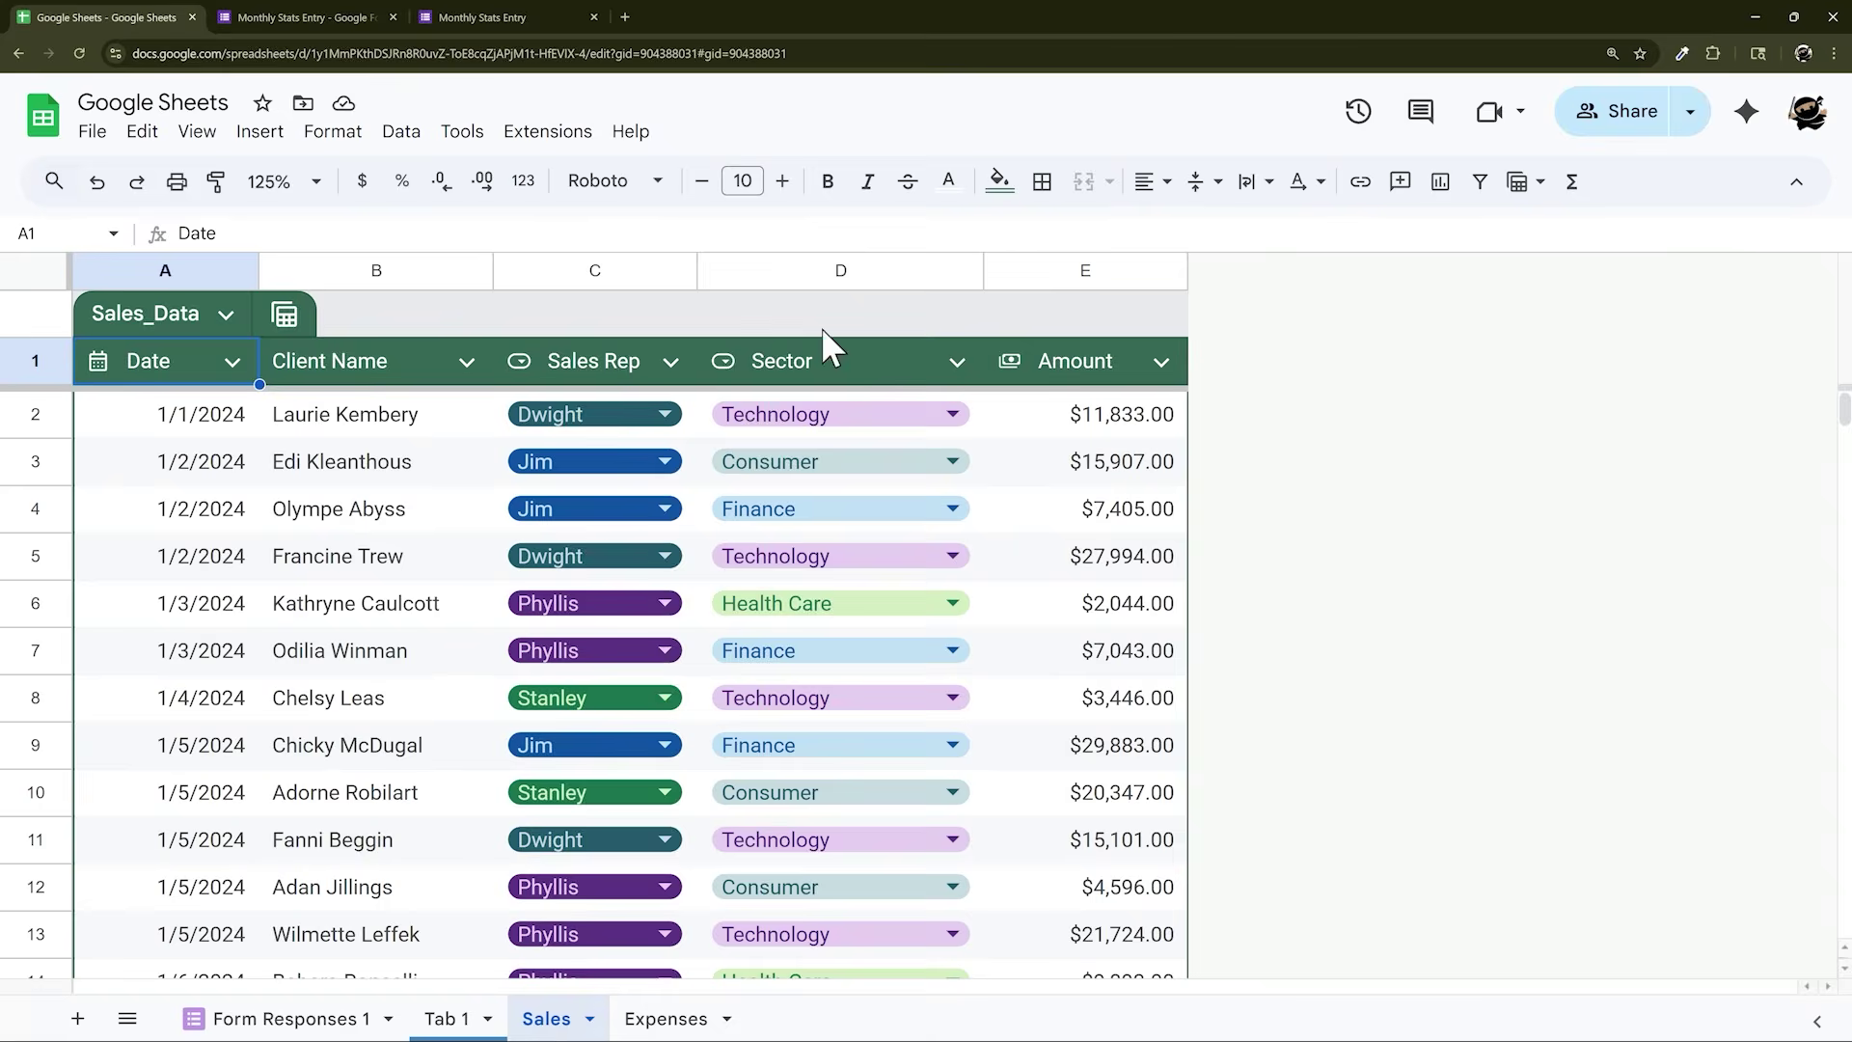
click(444, 1014)
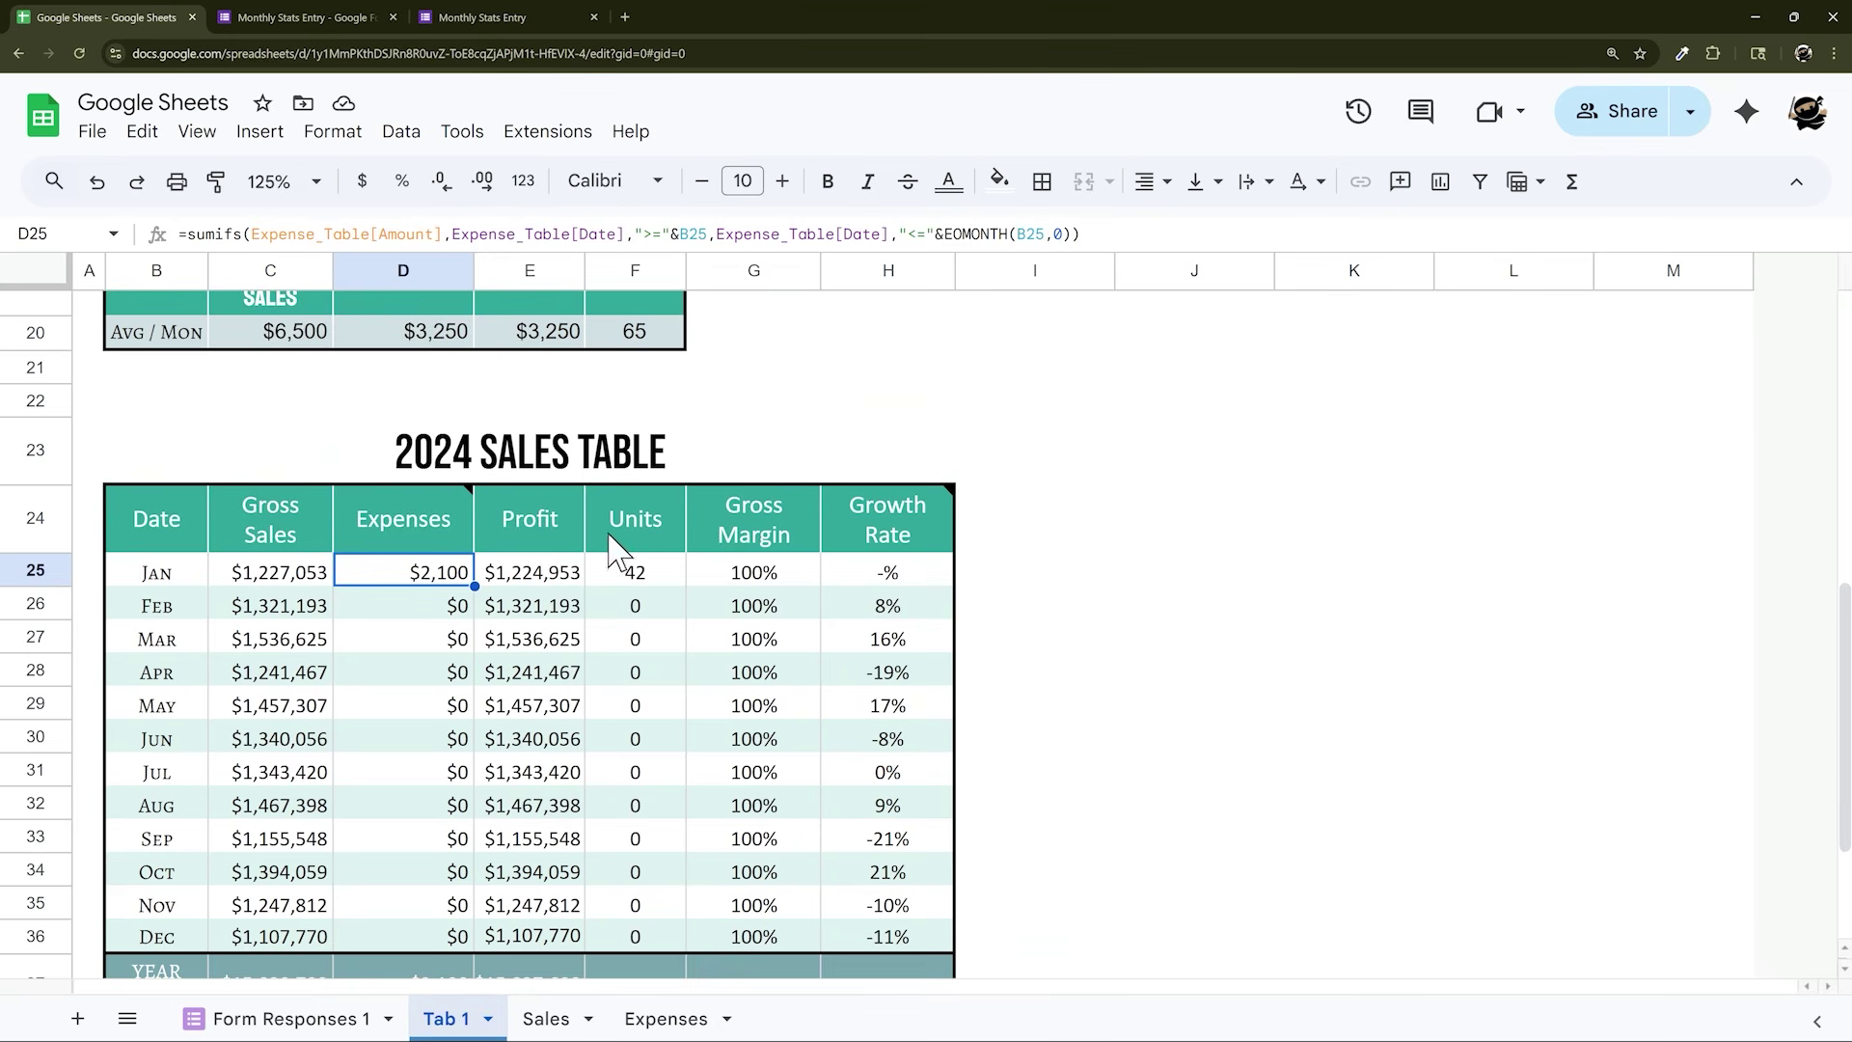
drag(659, 546, 617, 940)
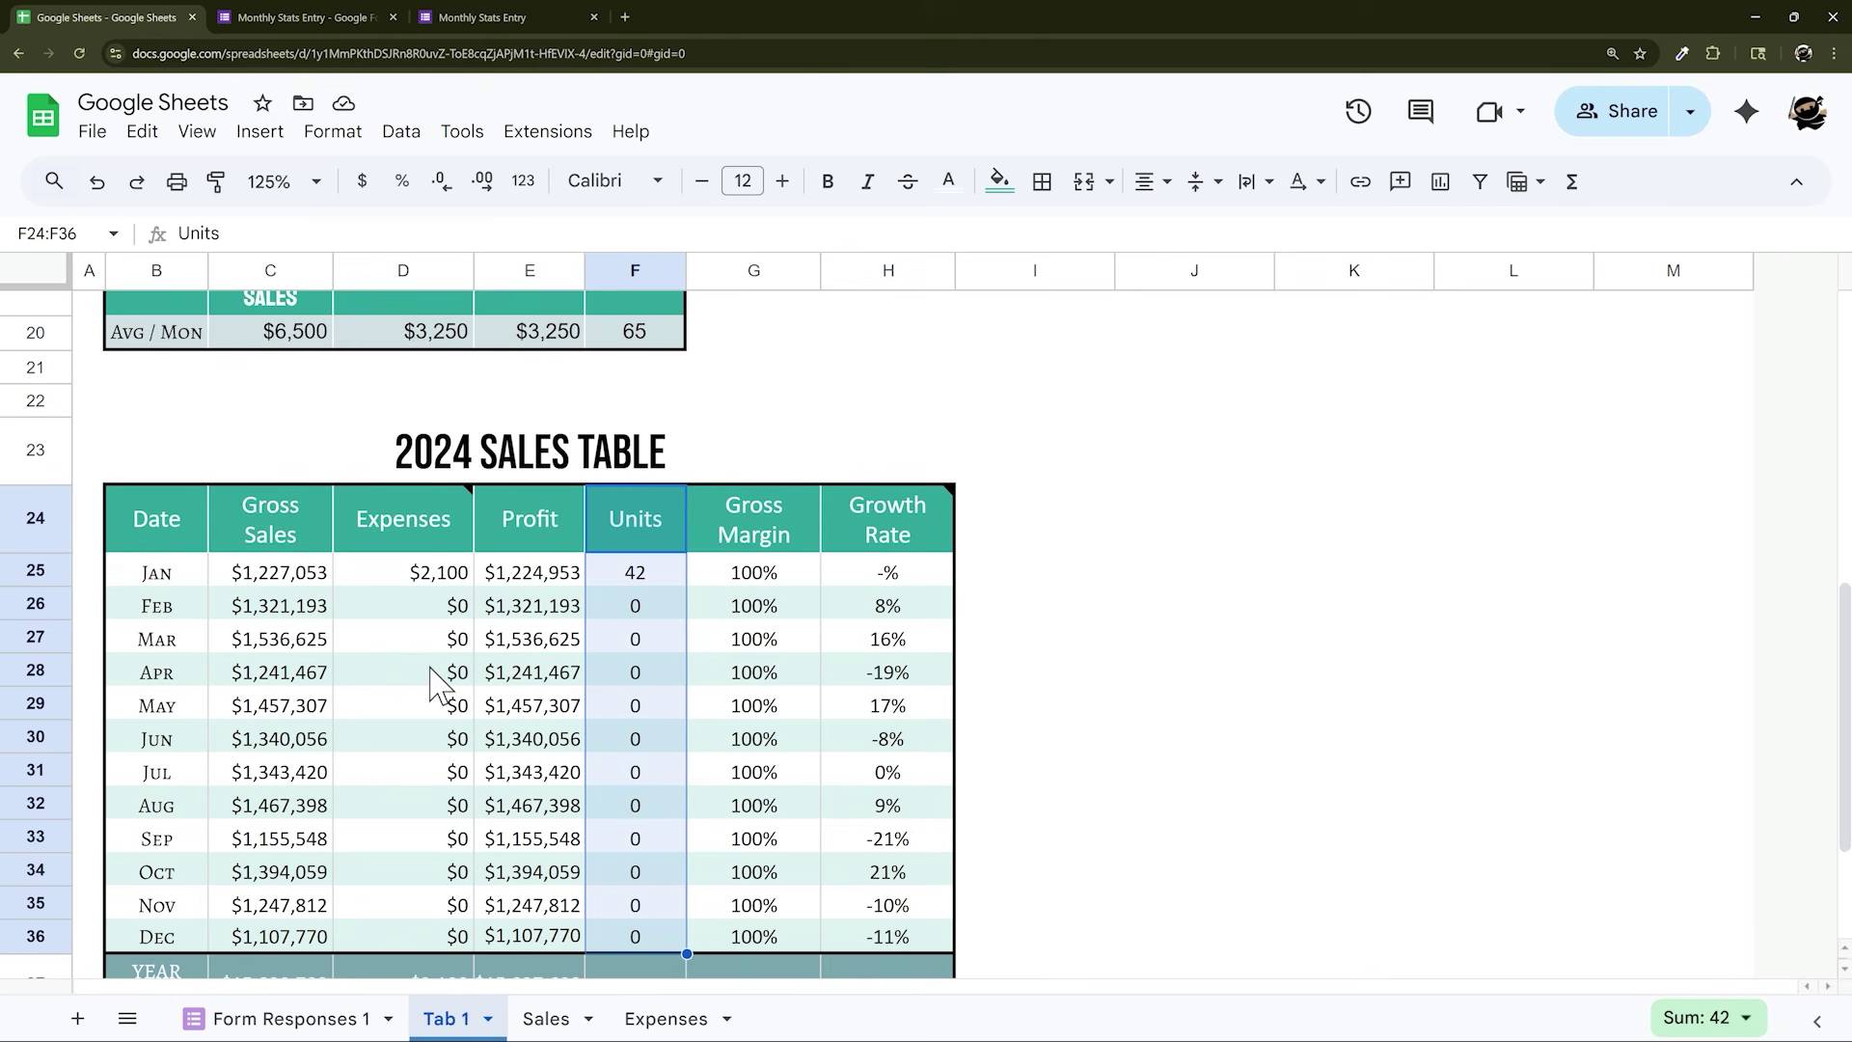
Create a pivot table on a new sheet from the Sales_Data table on the Sales sheet
click(557, 1023)
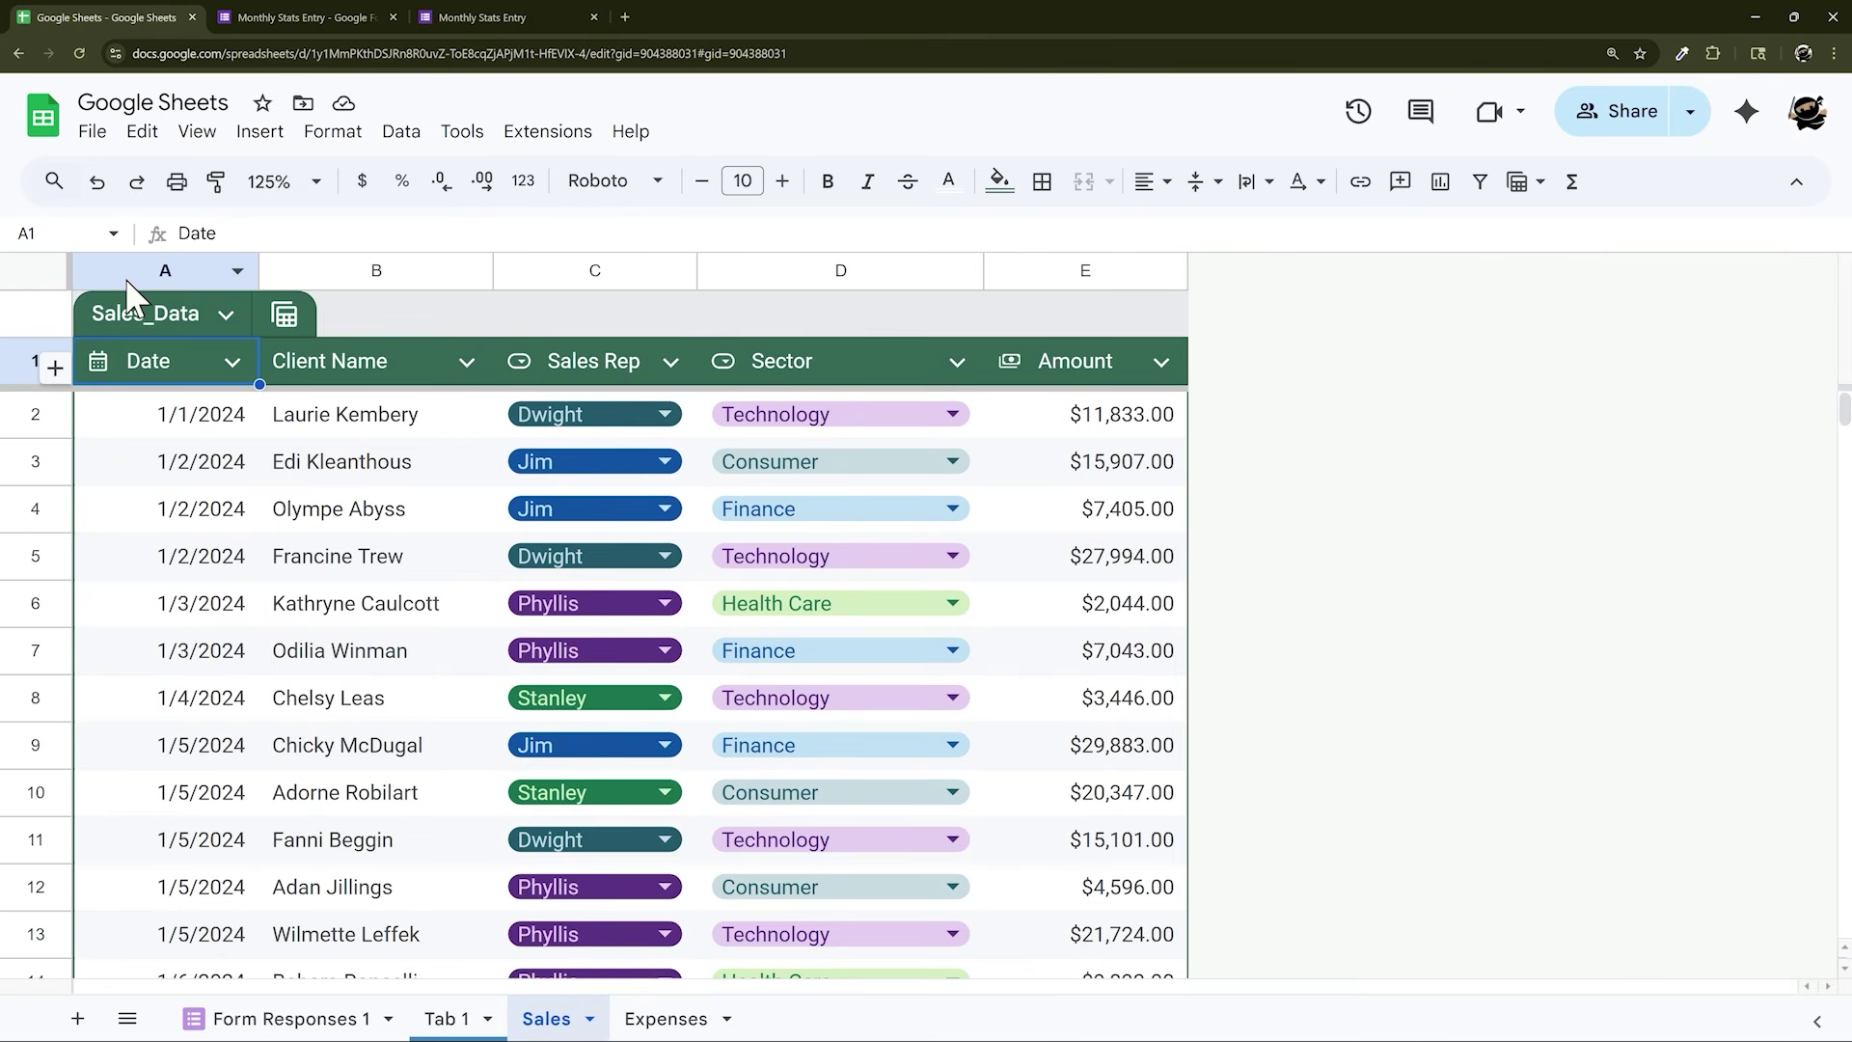
drag(143, 376, 1087, 709)
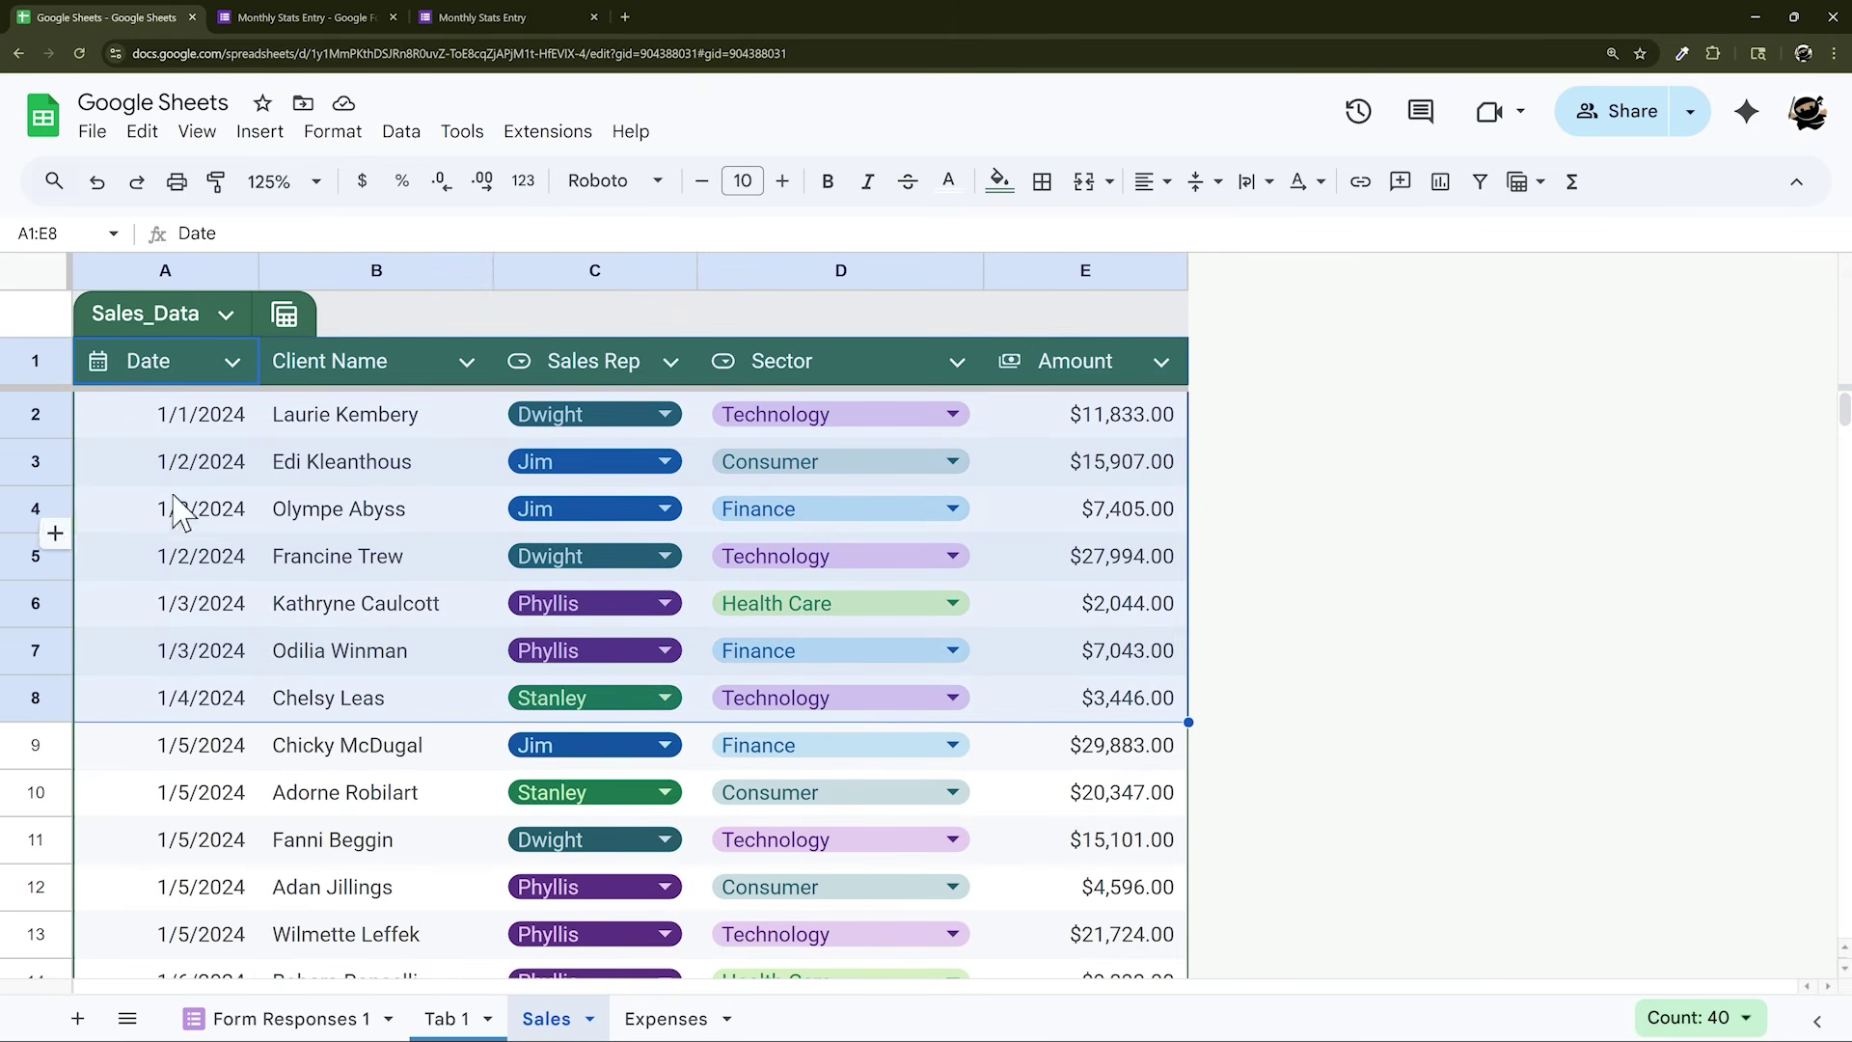
click(259, 135)
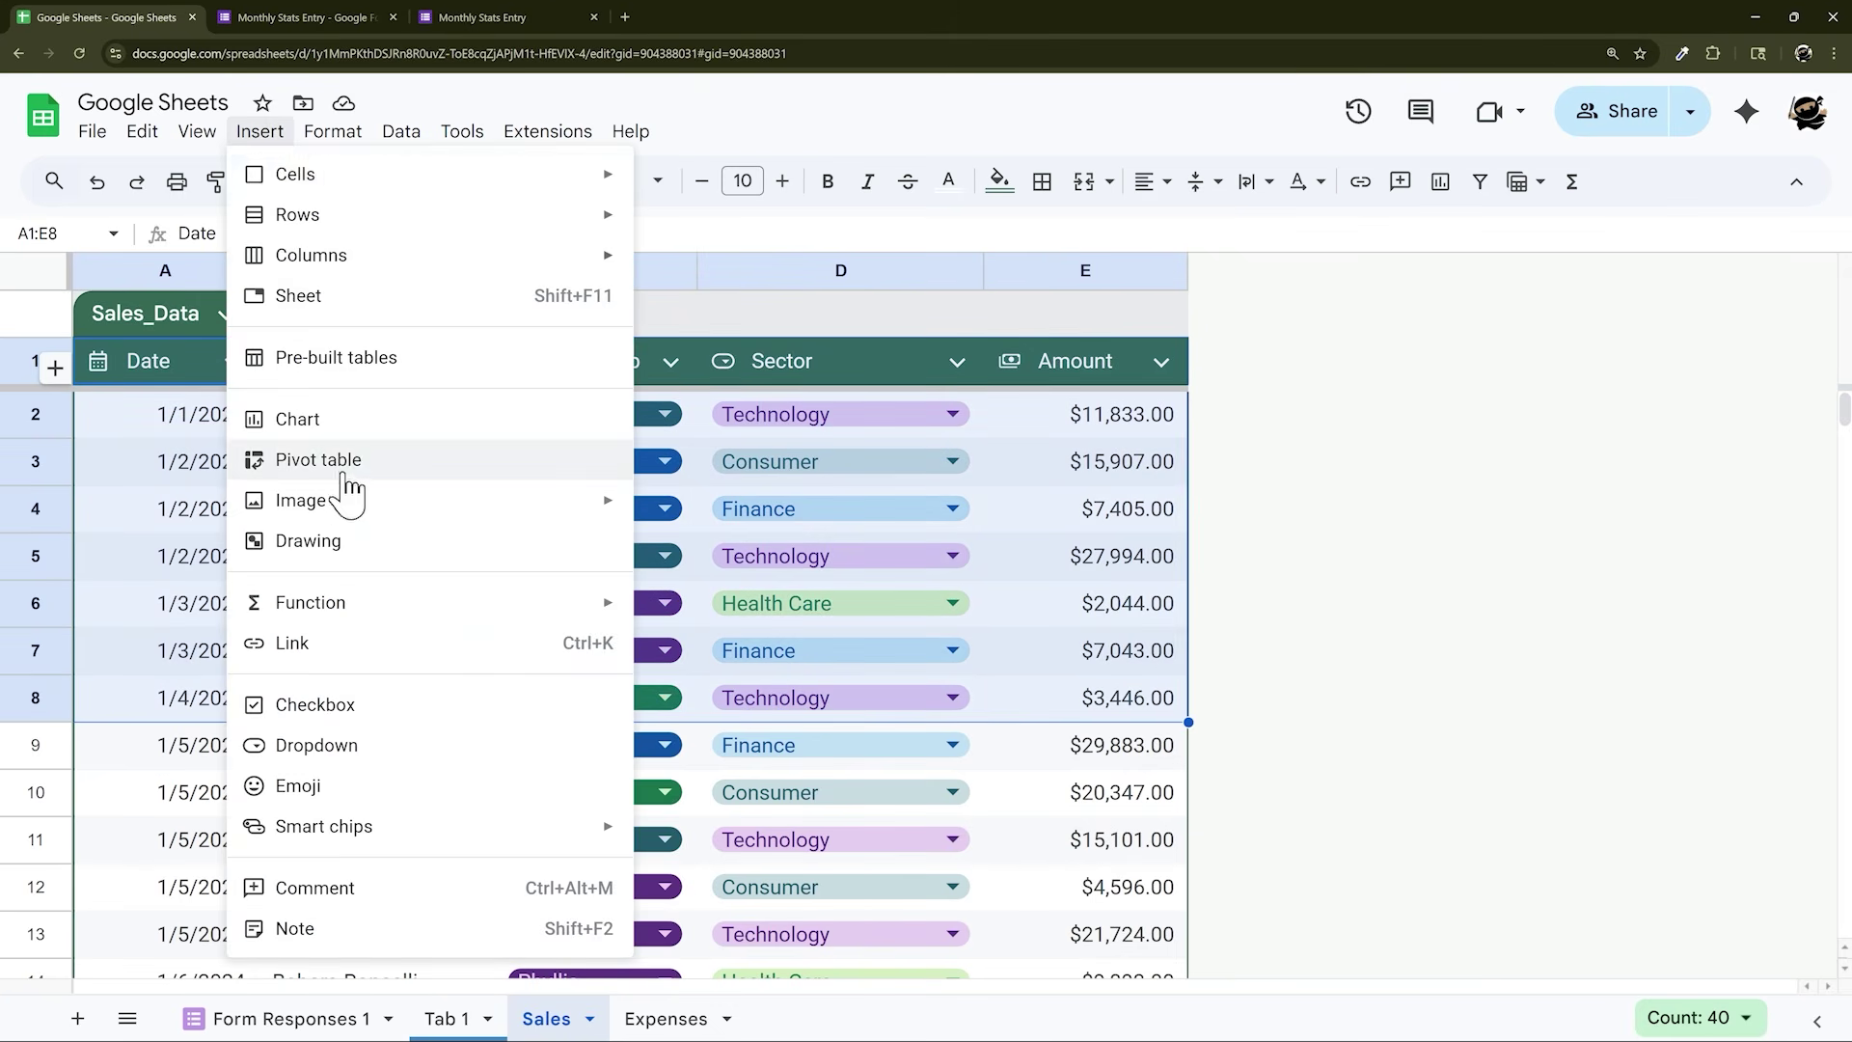
click(345, 465)
click(778, 479)
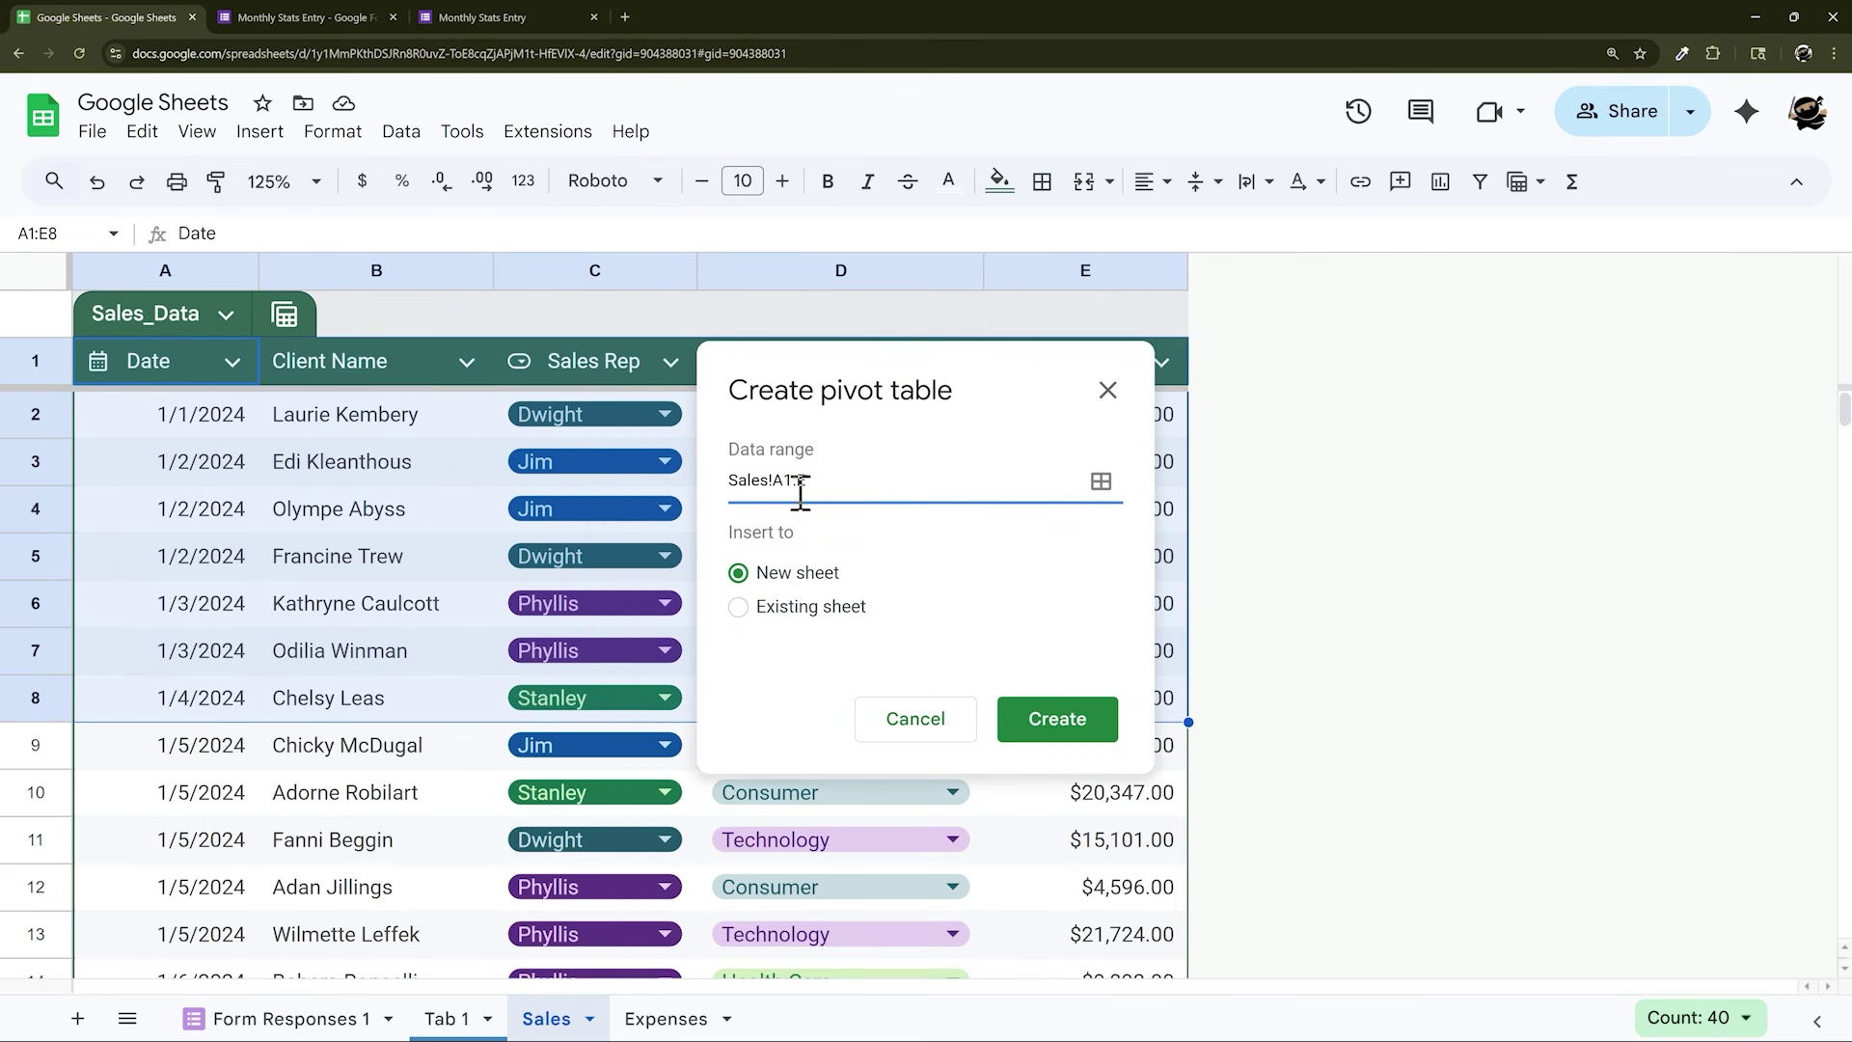
click(1017, 720)
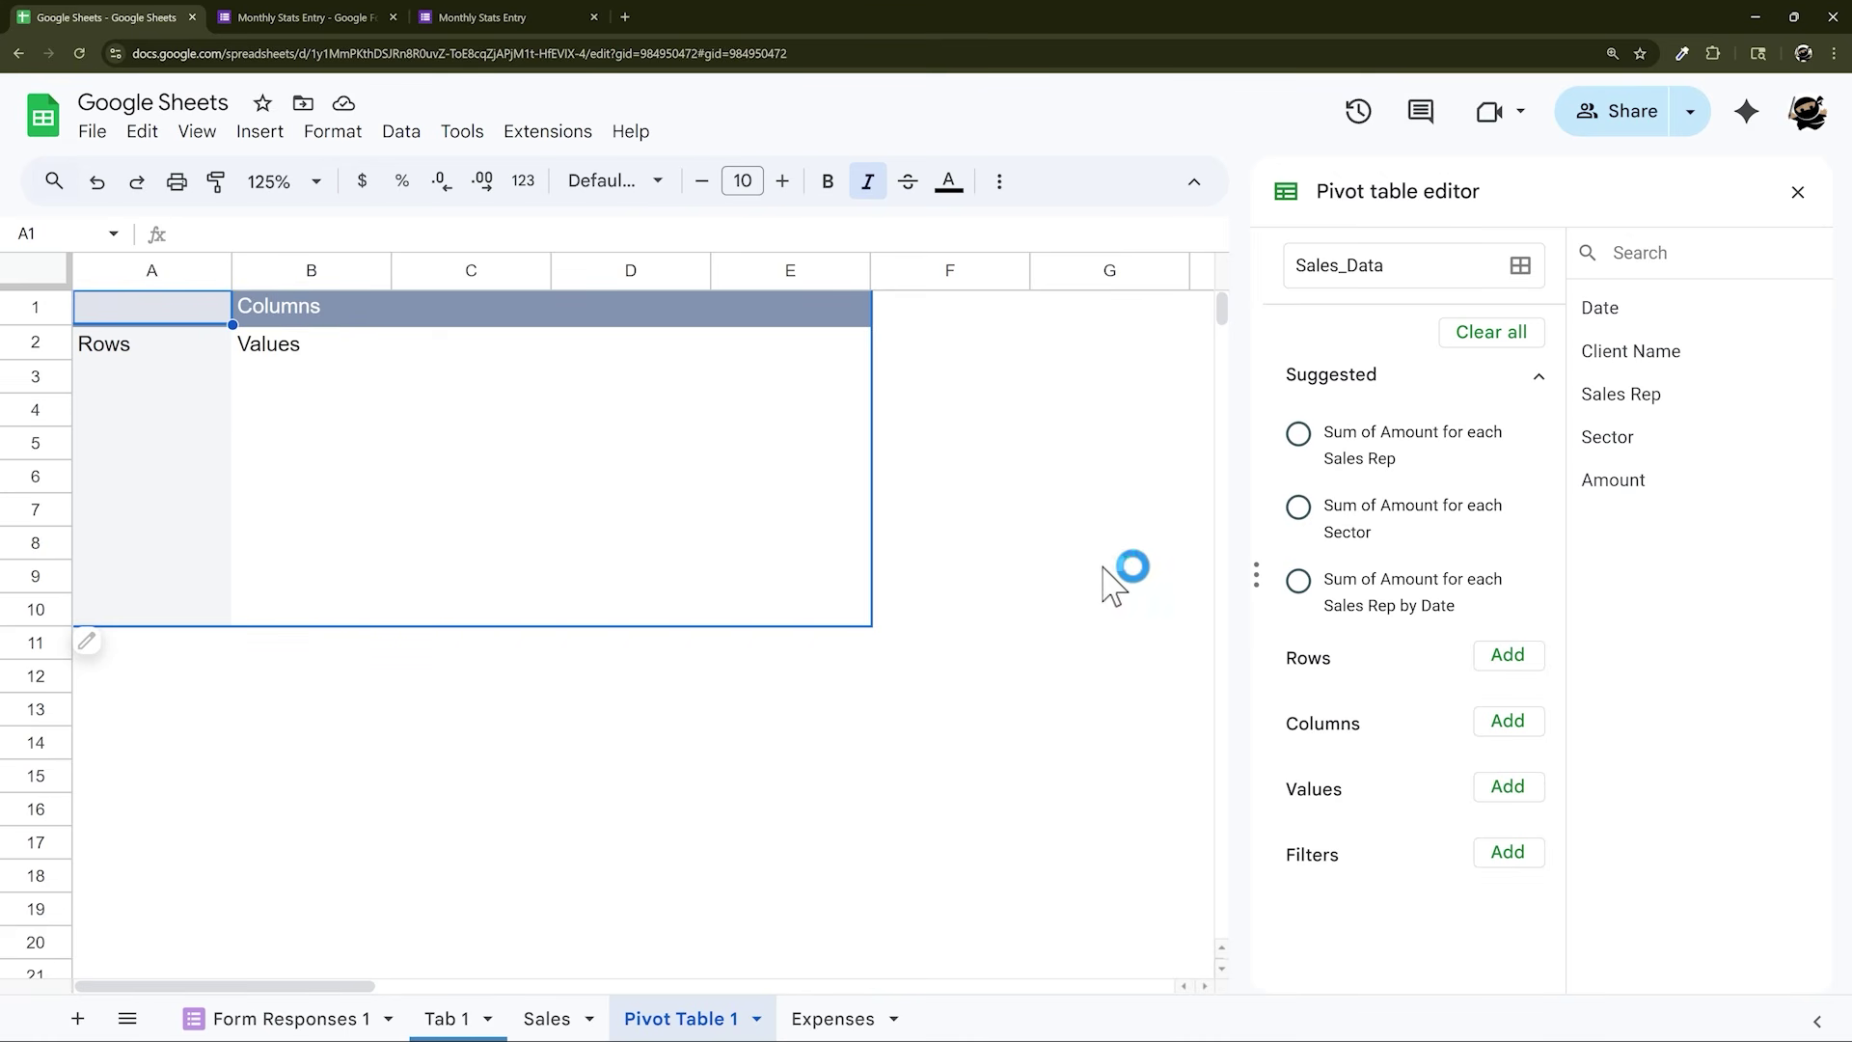
Add Date to the pivot table's rows and group the dates by Year-Month
drag(1653, 311, 1350, 698)
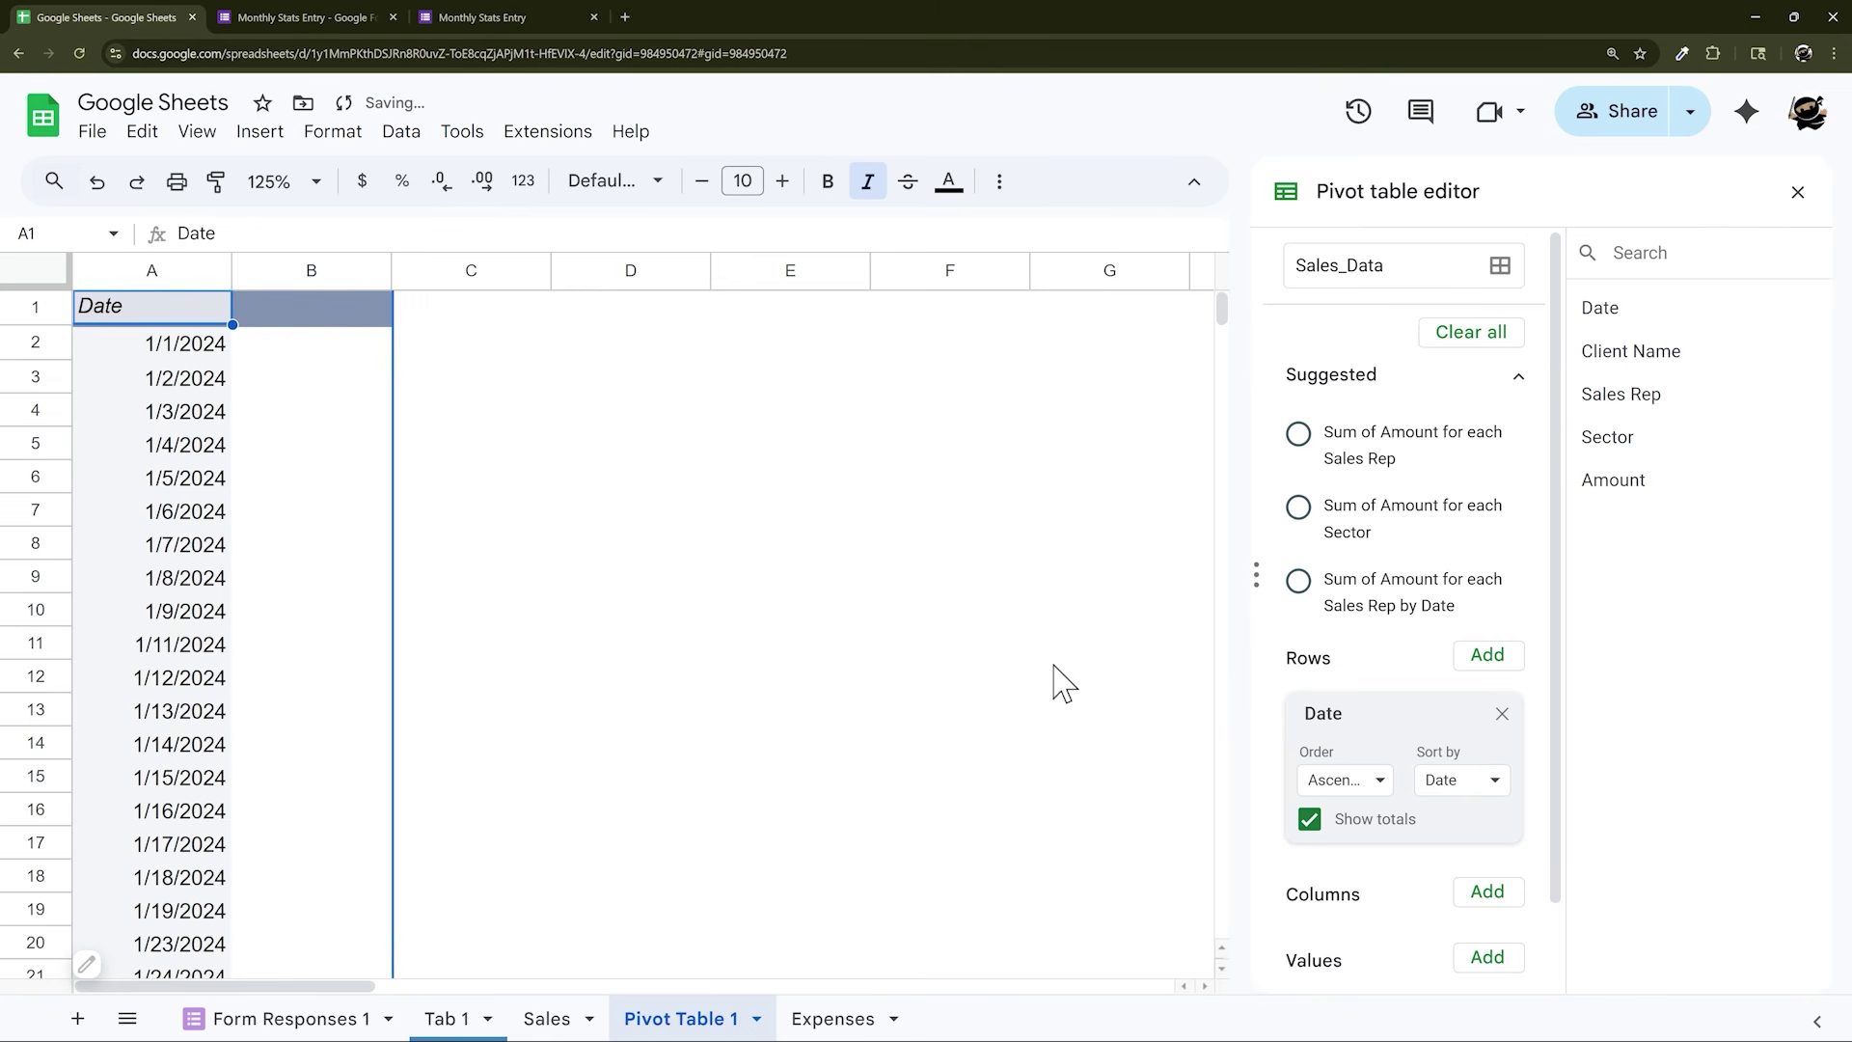
scroll(179, 636, down, 2)
scroll(183, 665, up, 2)
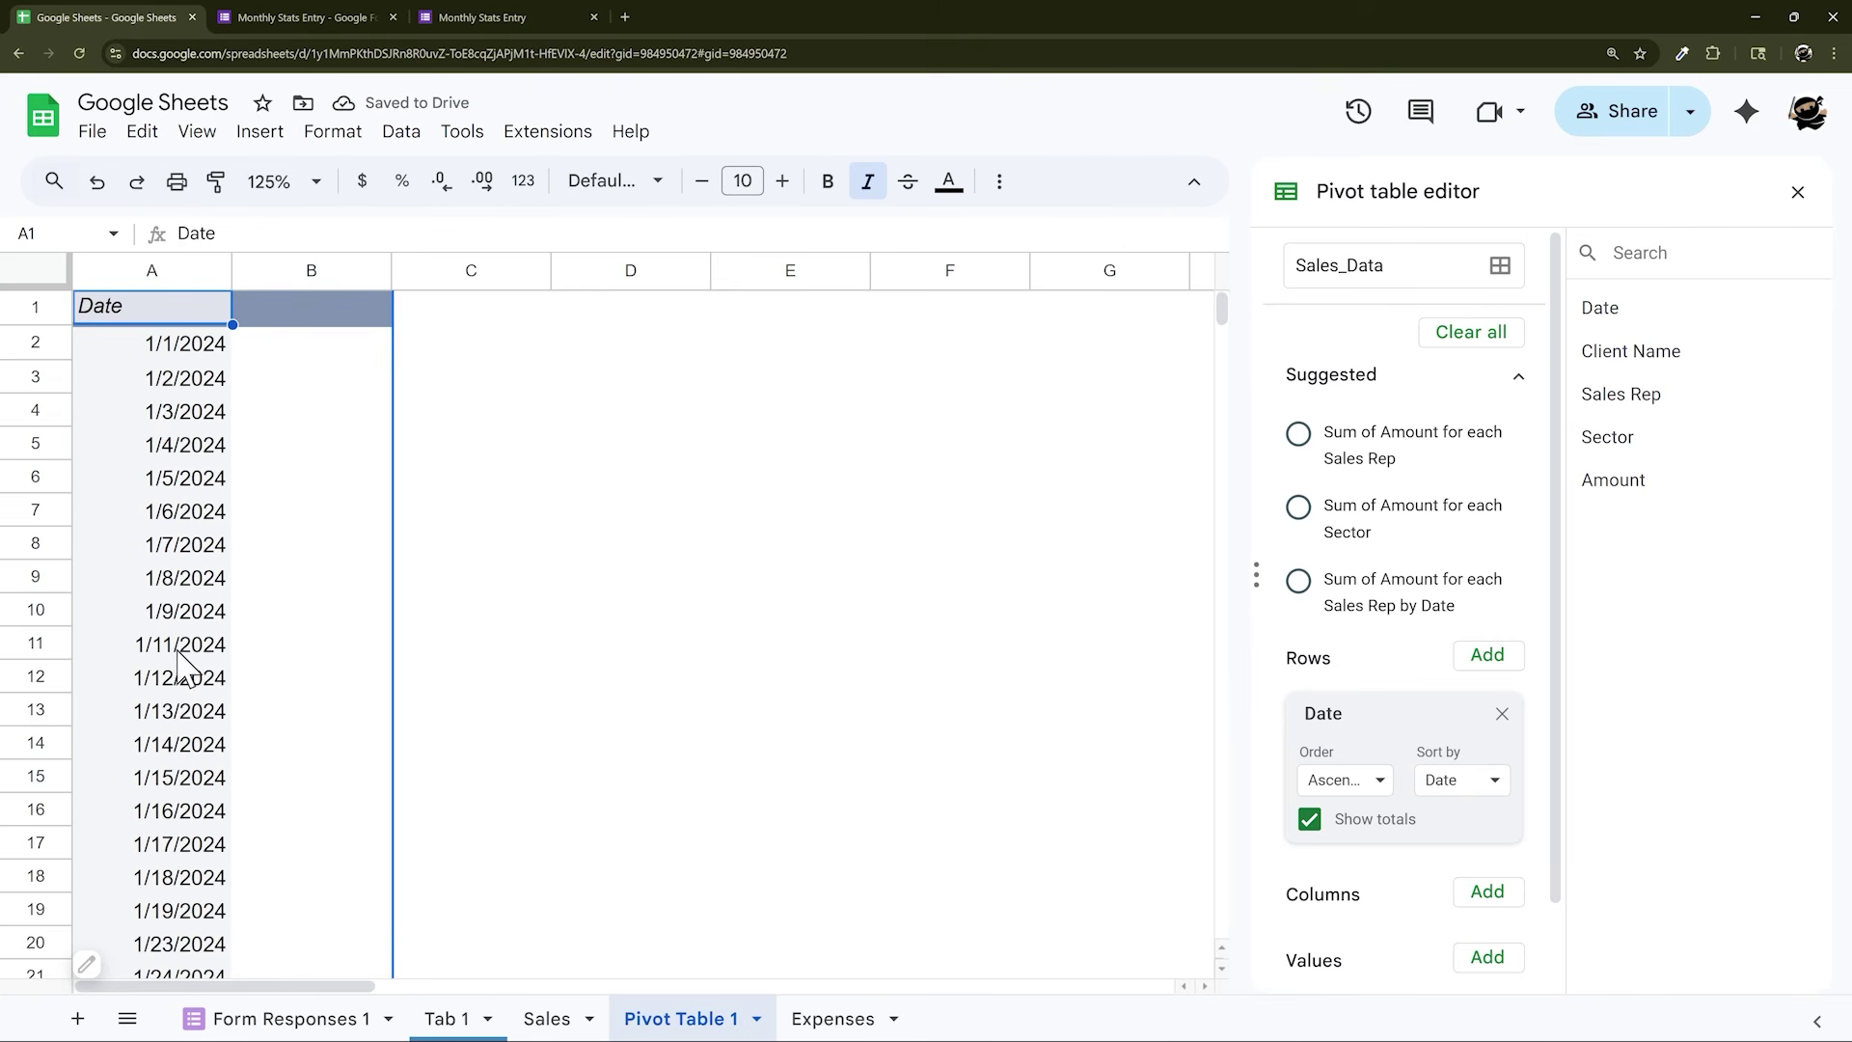
right_click(180, 417)
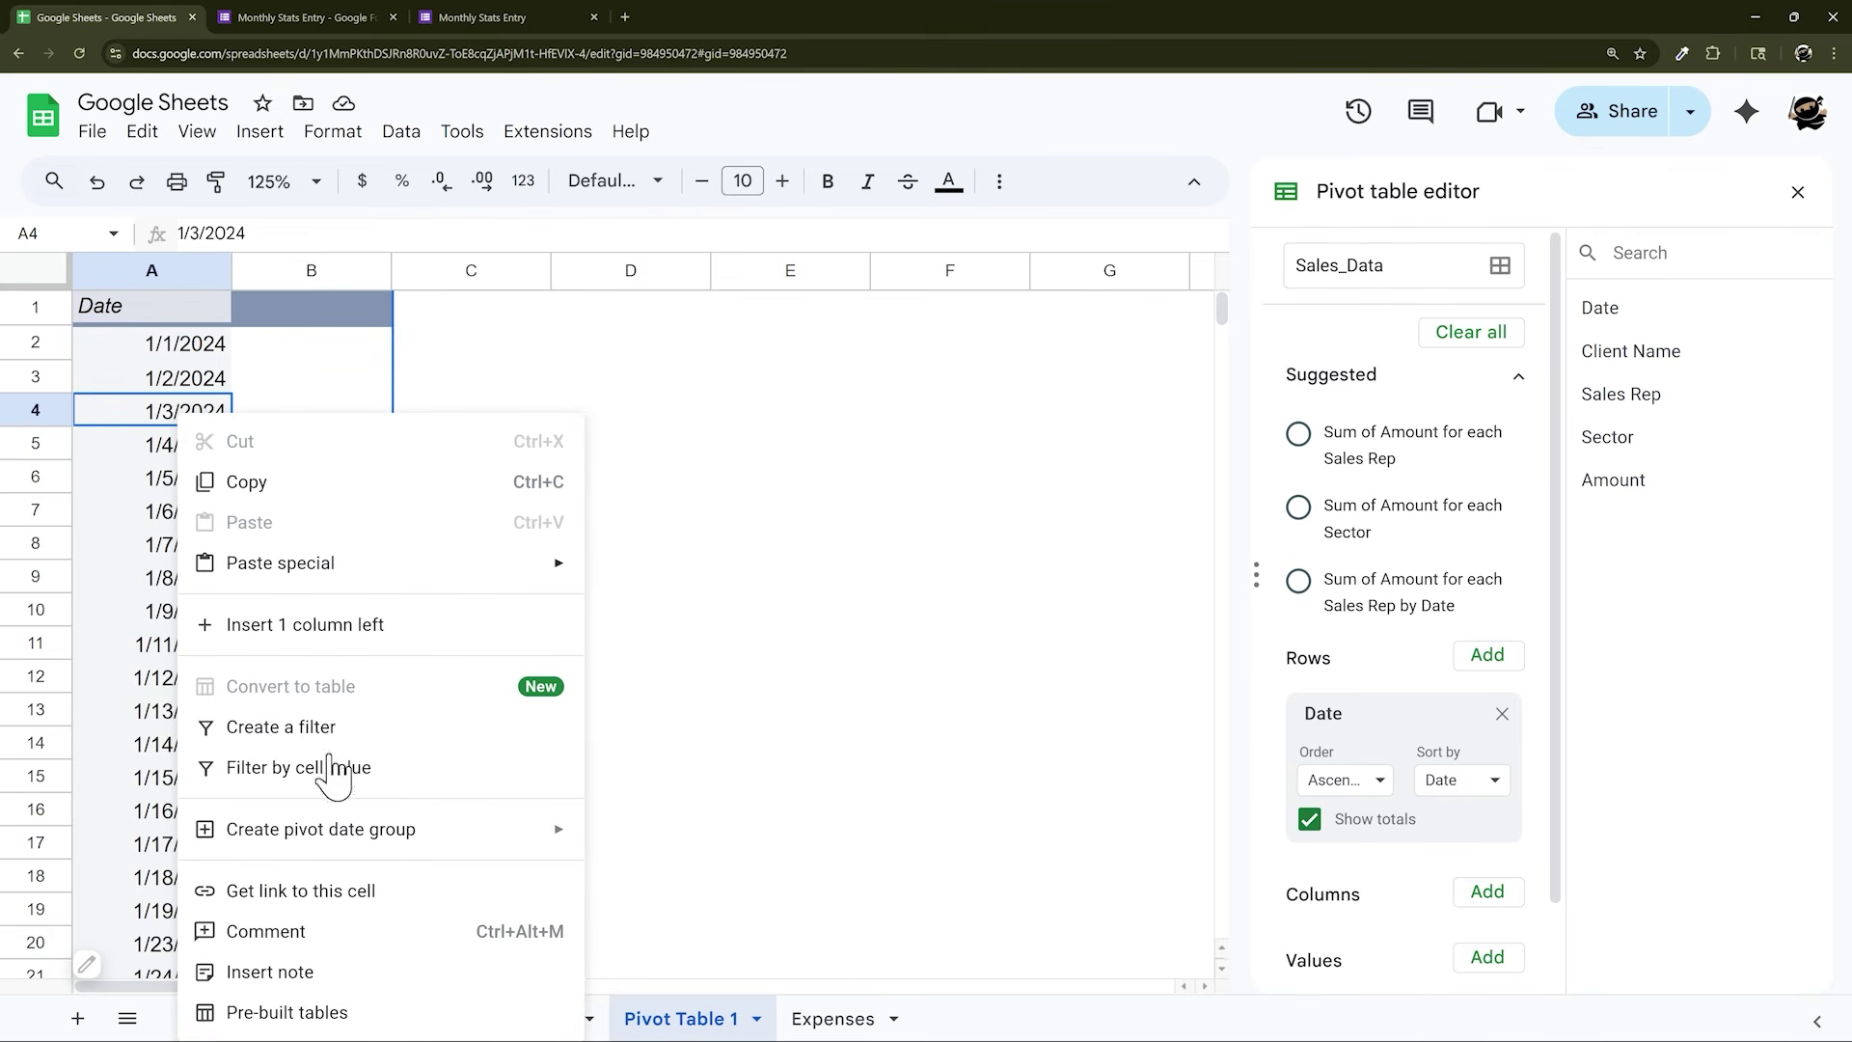
mouse_move(378, 843)
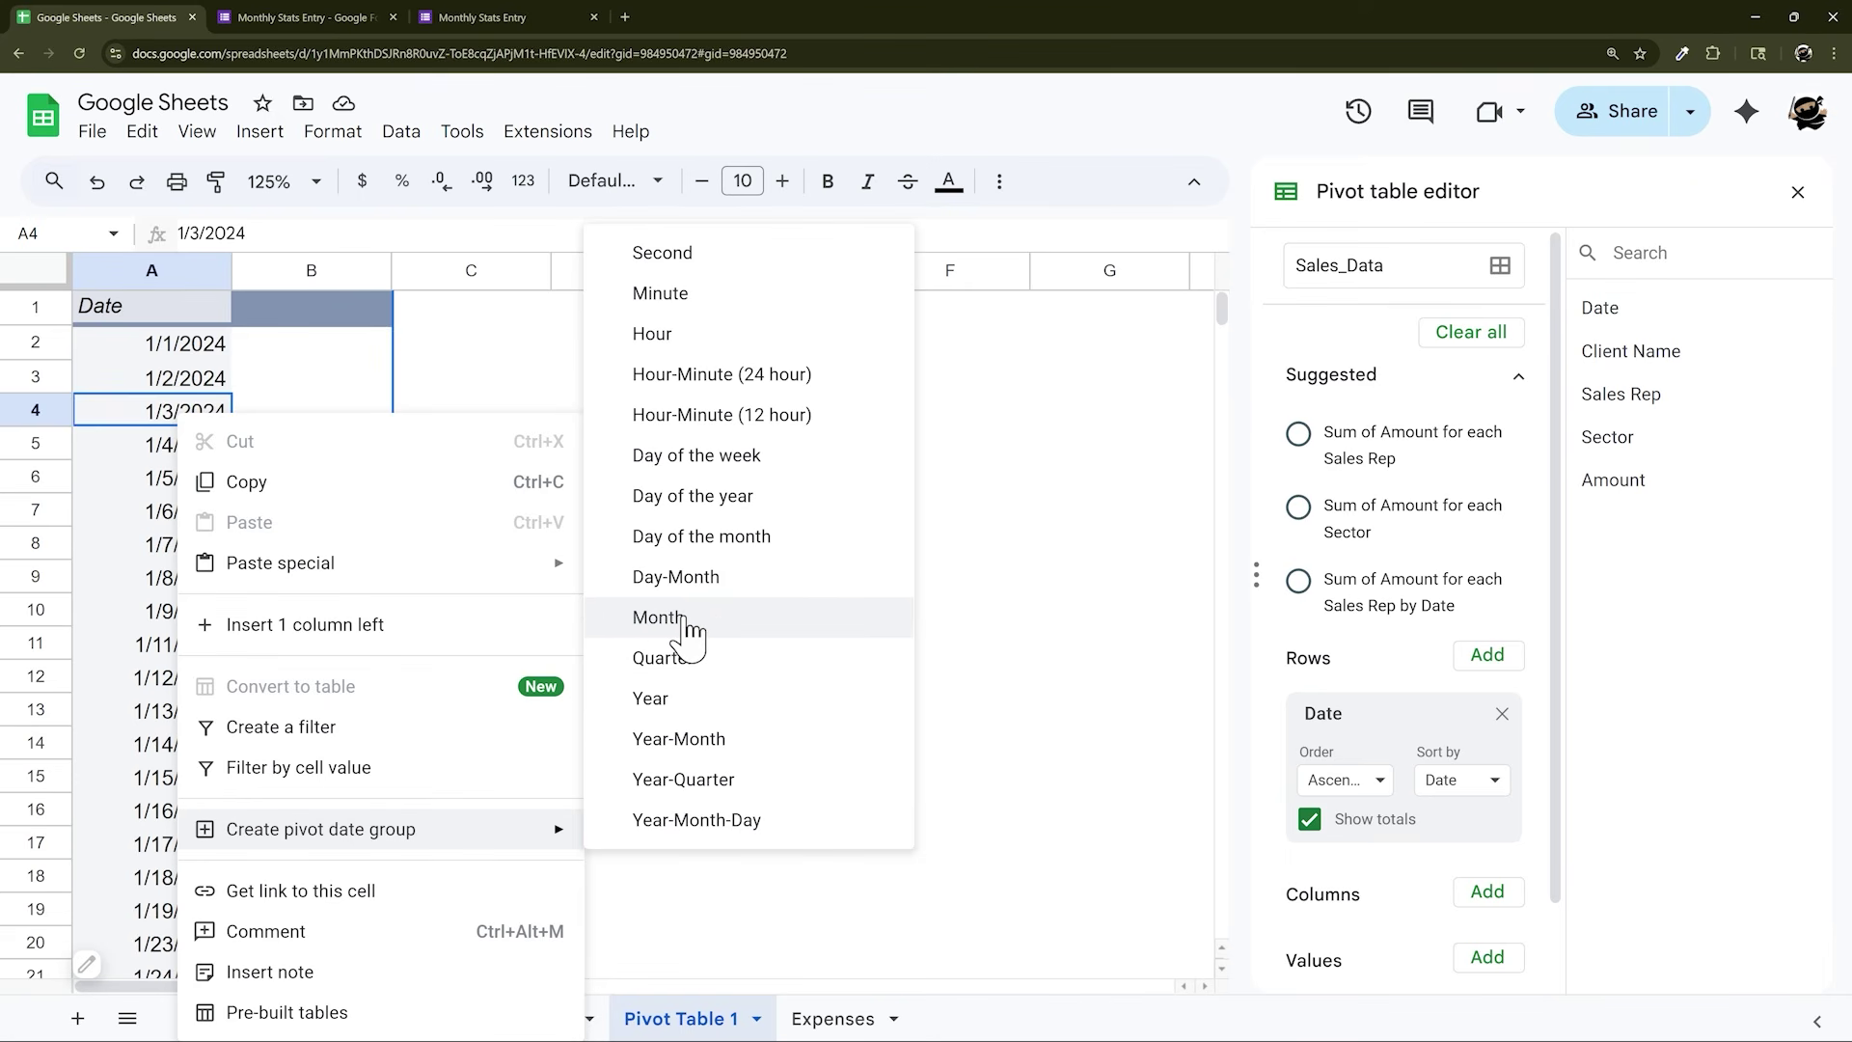
click(683, 740)
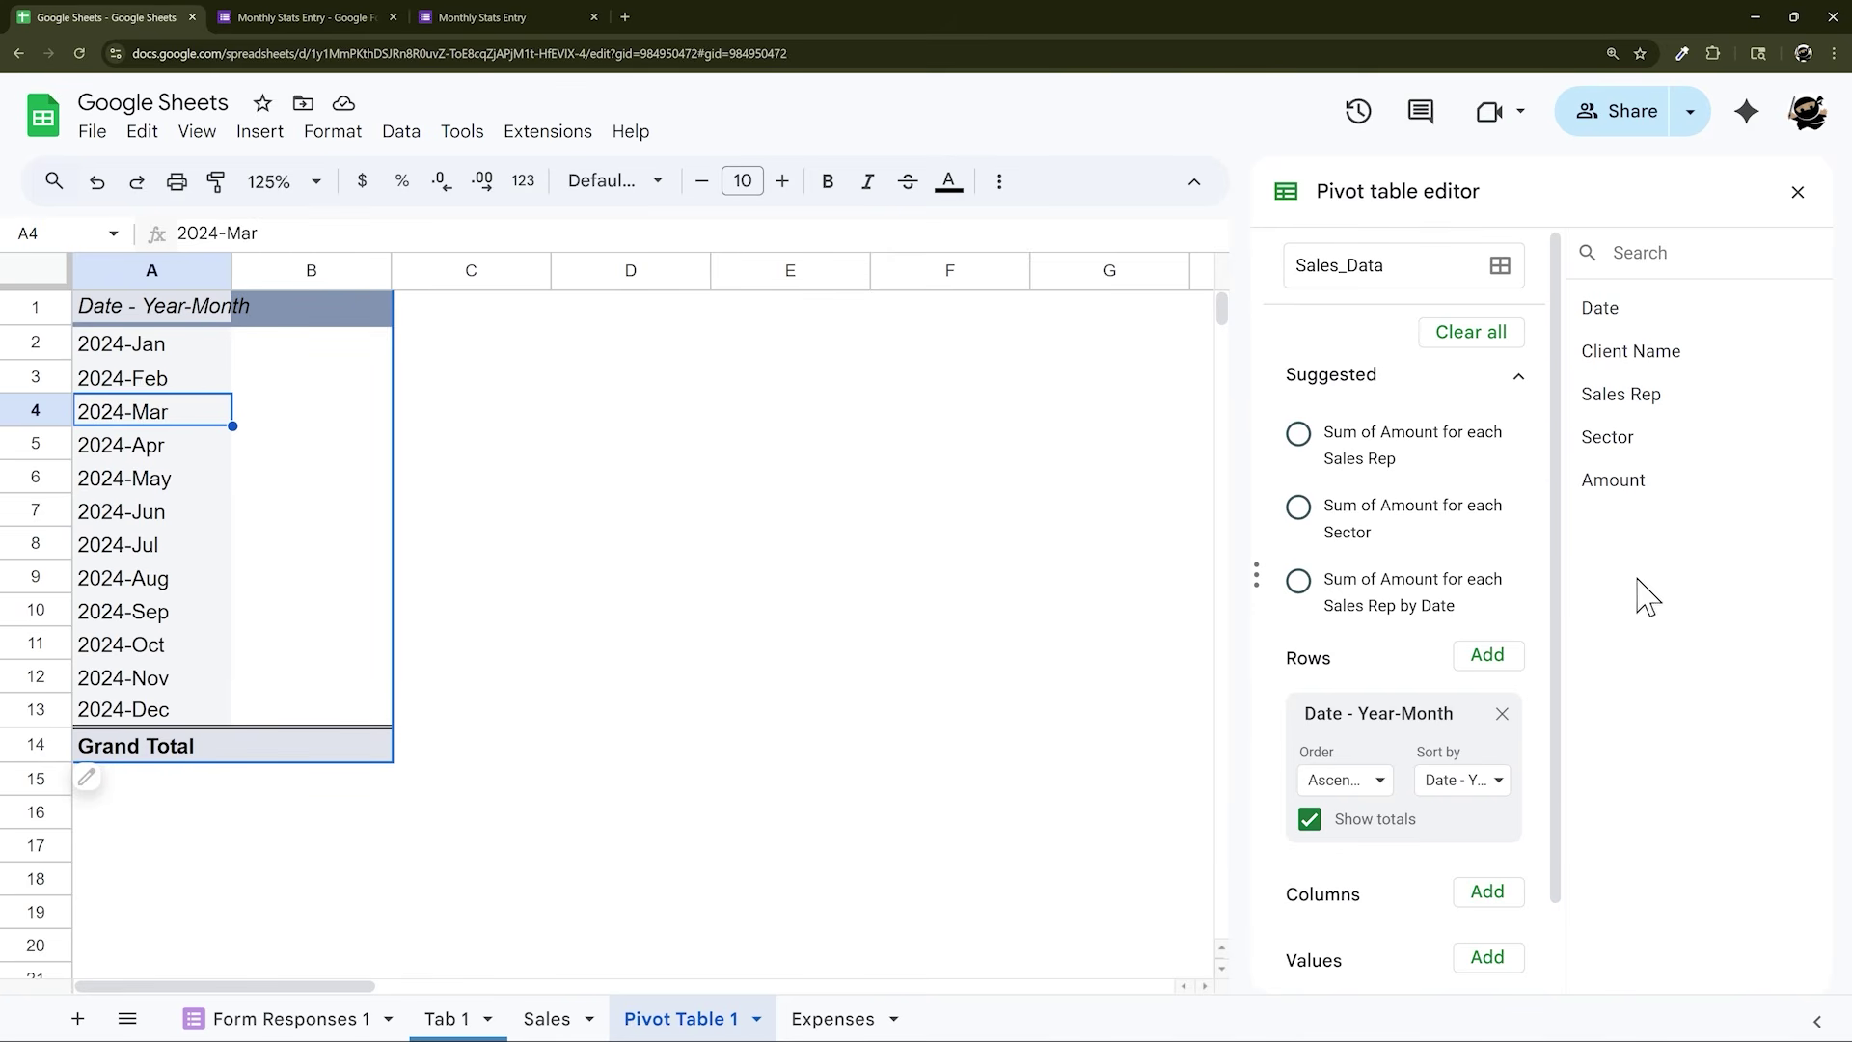
Add Amount to the pivot table's values as a SUM and Sales Rep to its columns
scroll(1543, 742, down, 1)
drag(1609, 480, 1348, 932)
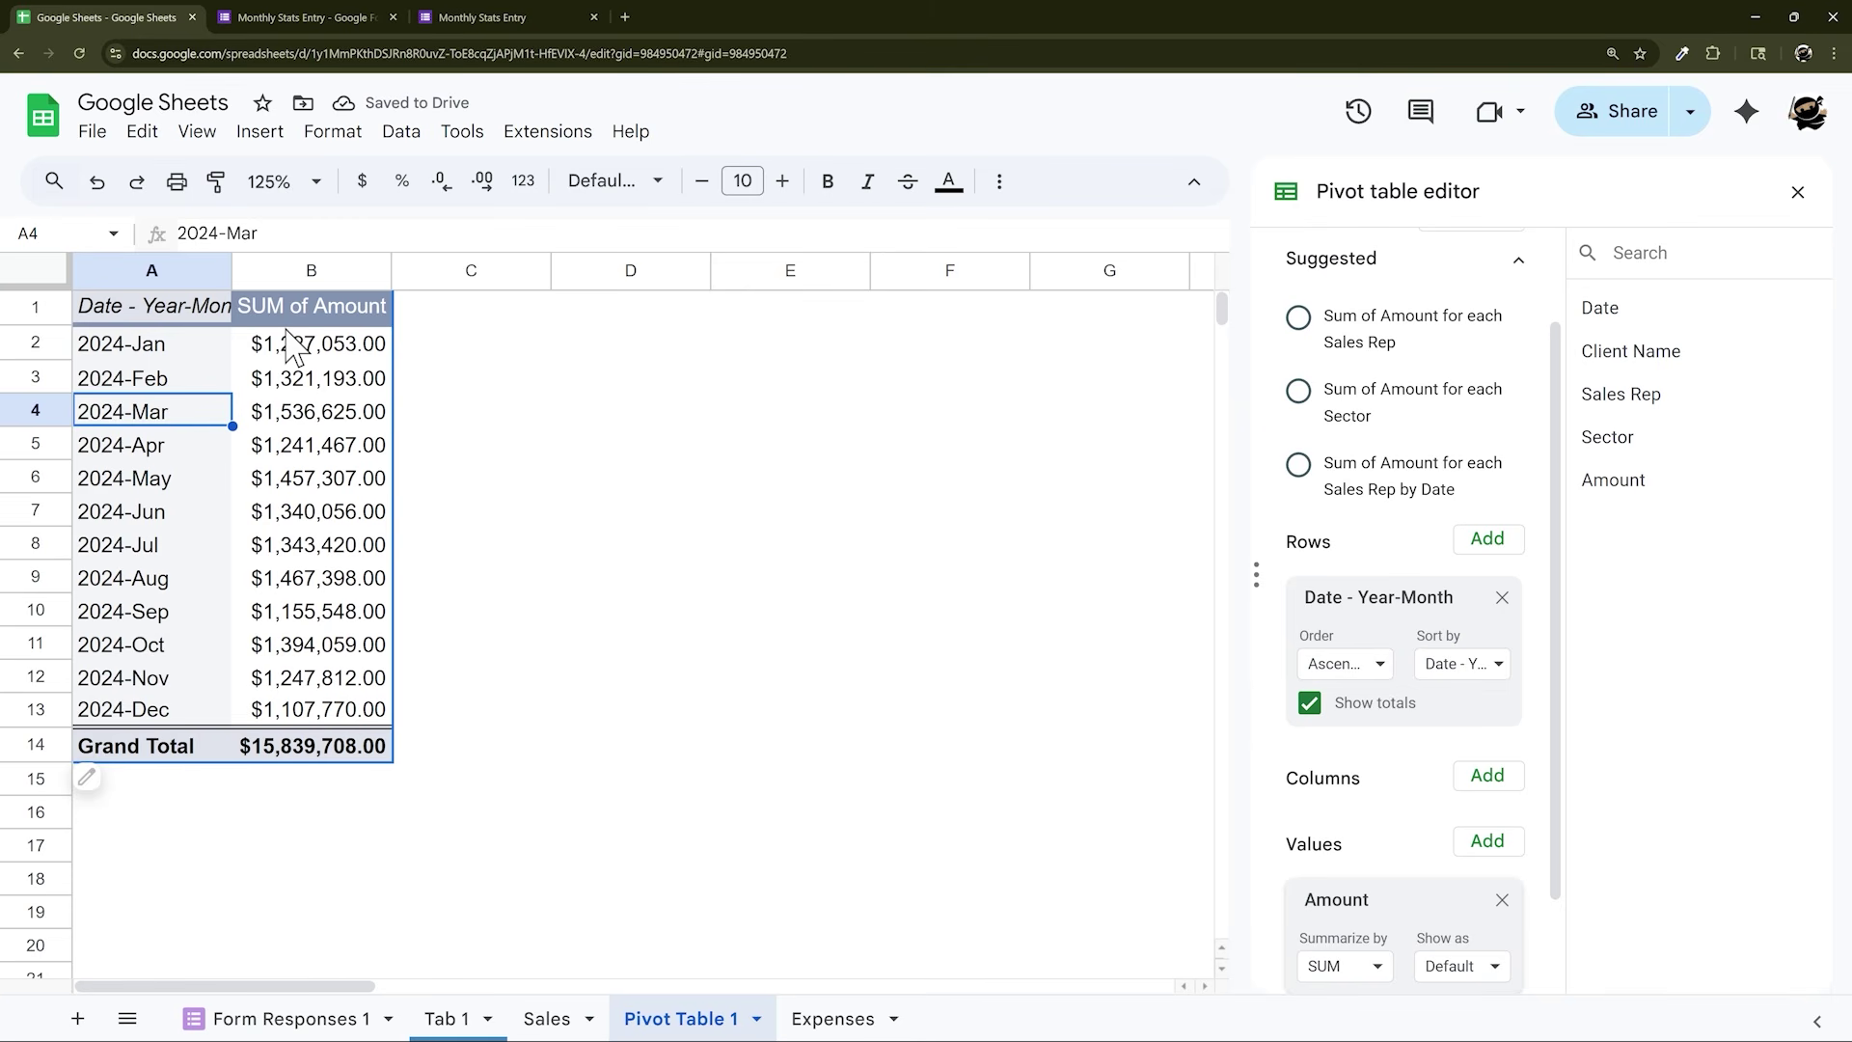
scroll(1488, 736, down, 2)
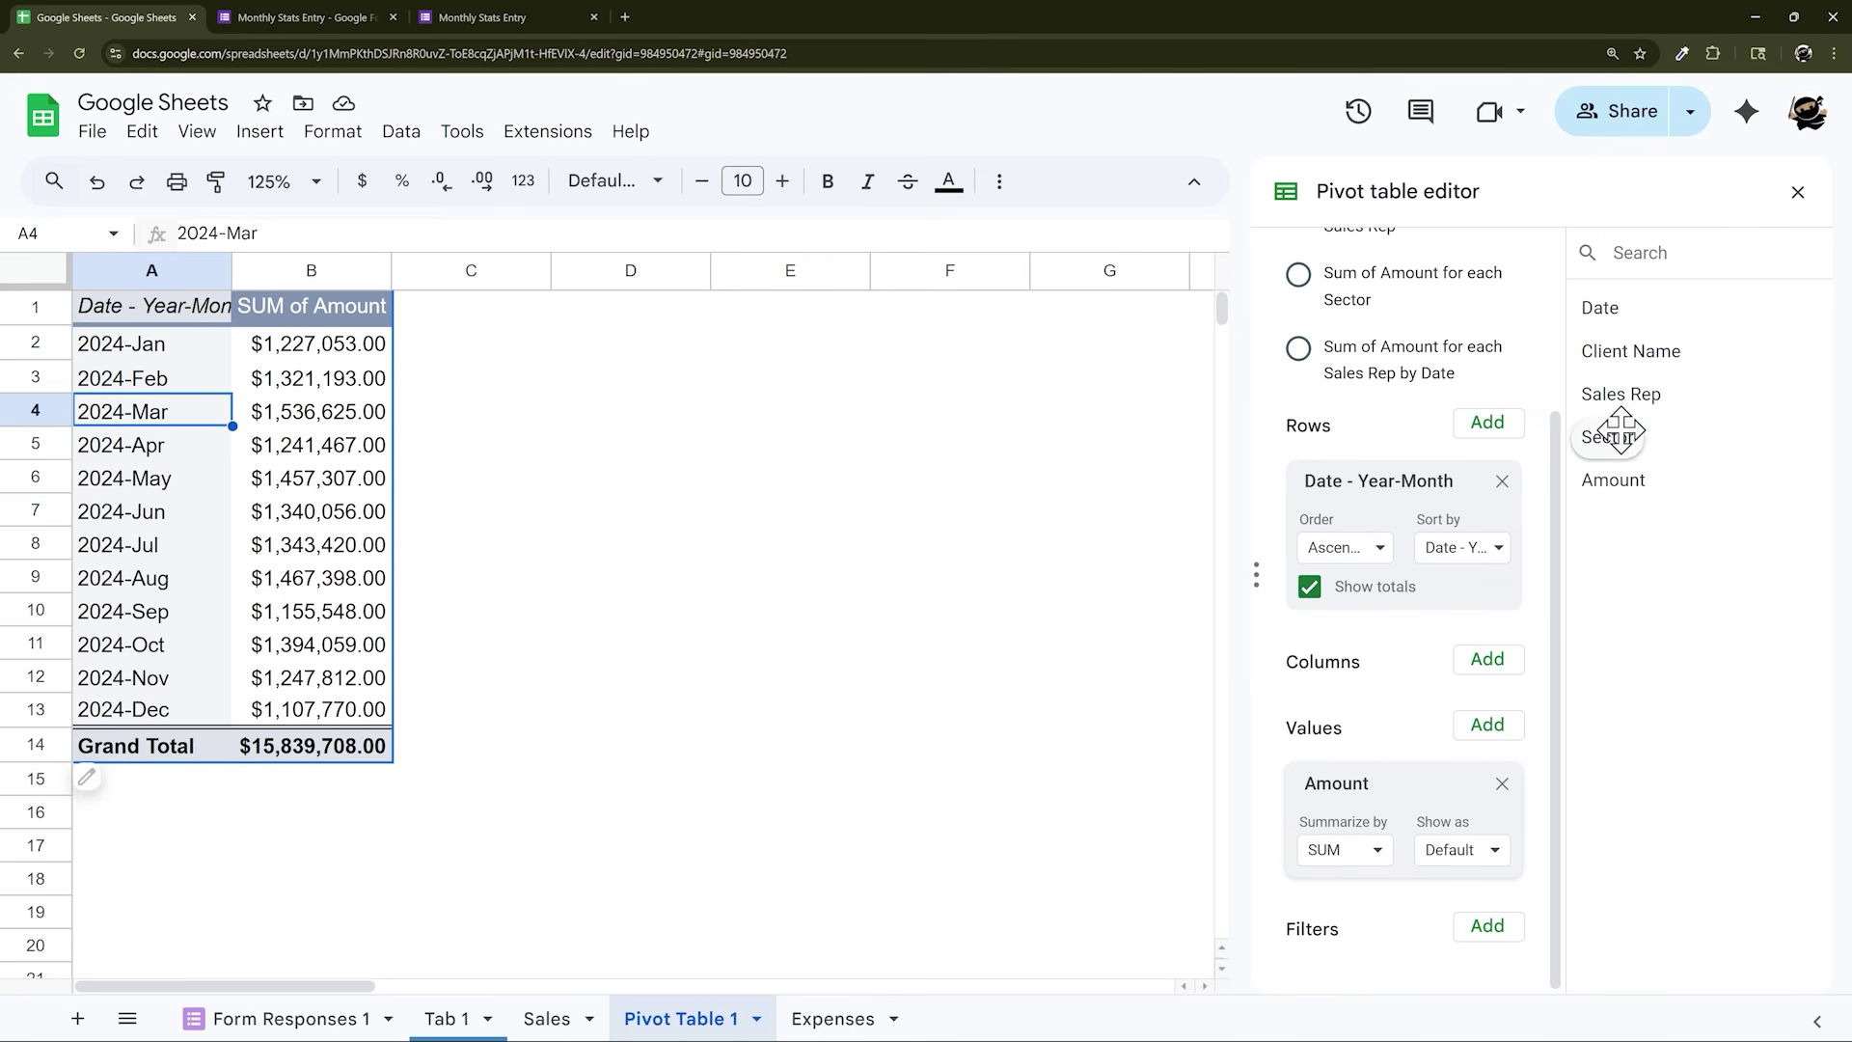
drag(1624, 394, 1395, 715)
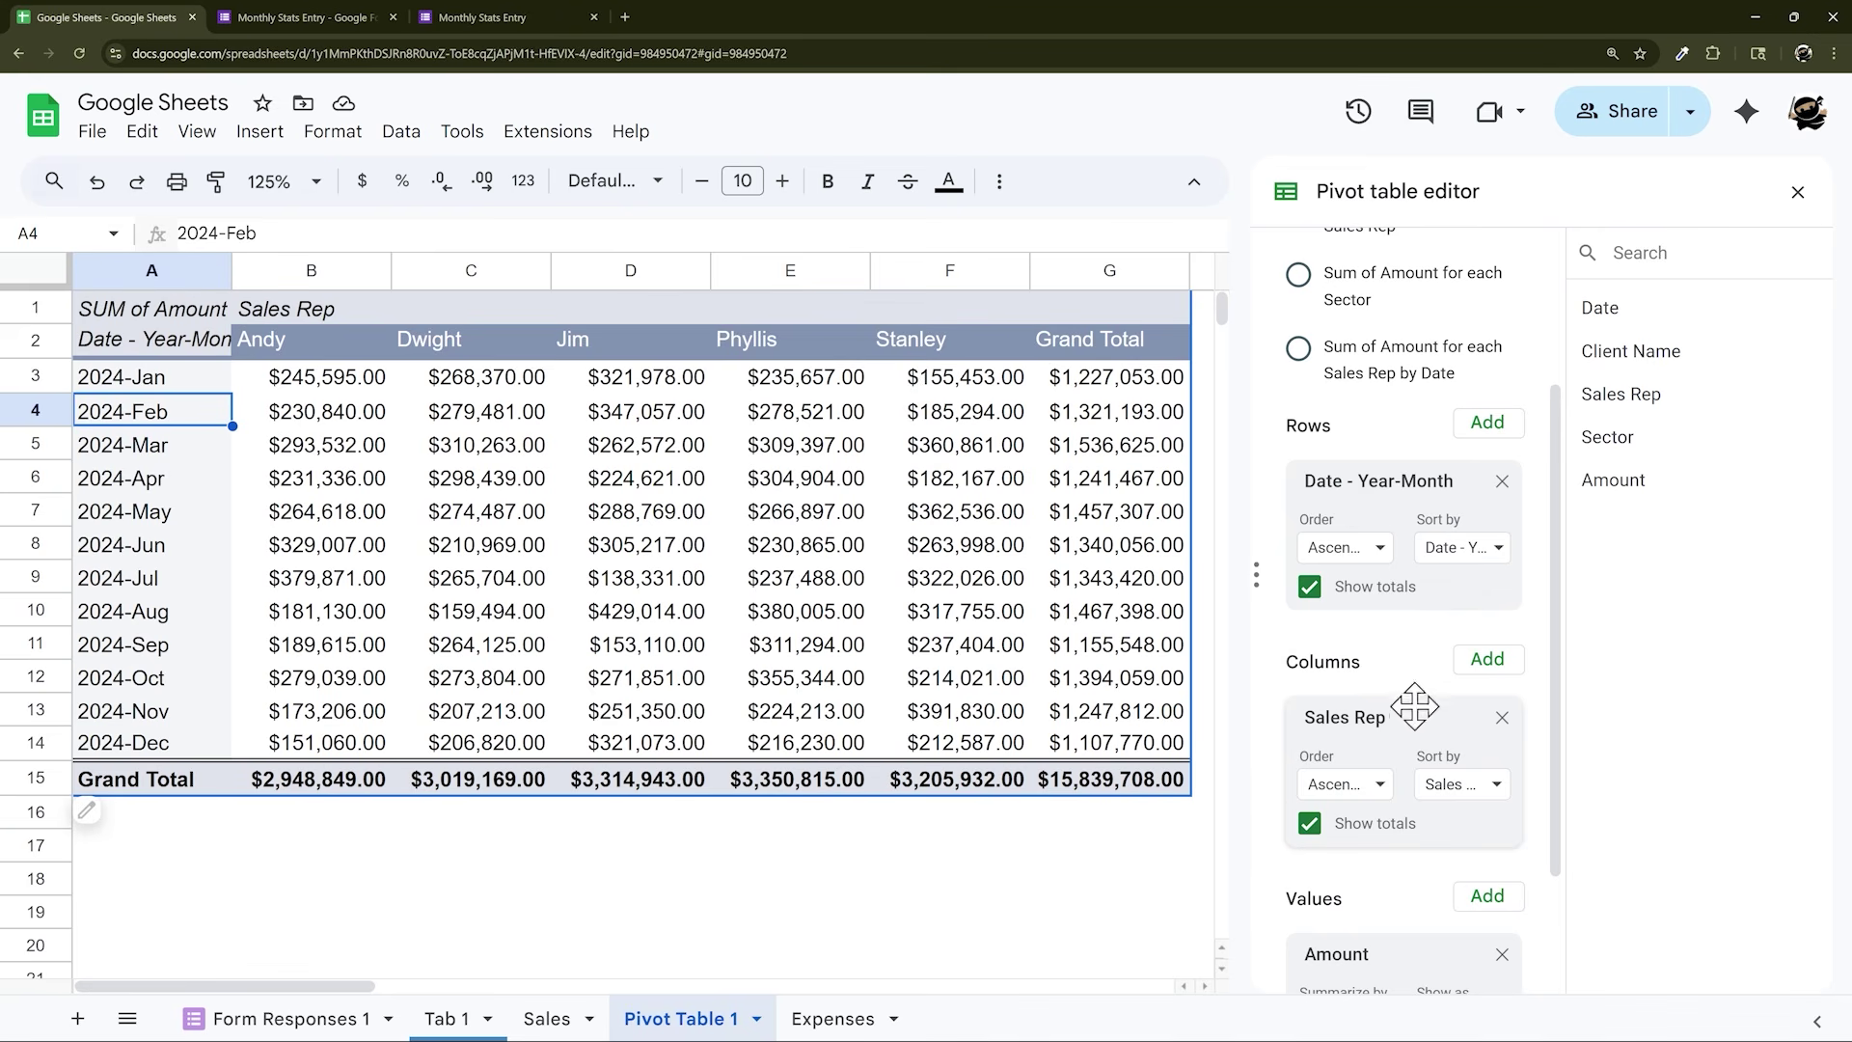
Move Sales Rep from the columns to the rows beneath Date - Year-Month, and add Sector to the columns
scroll(1408, 695, down, 1)
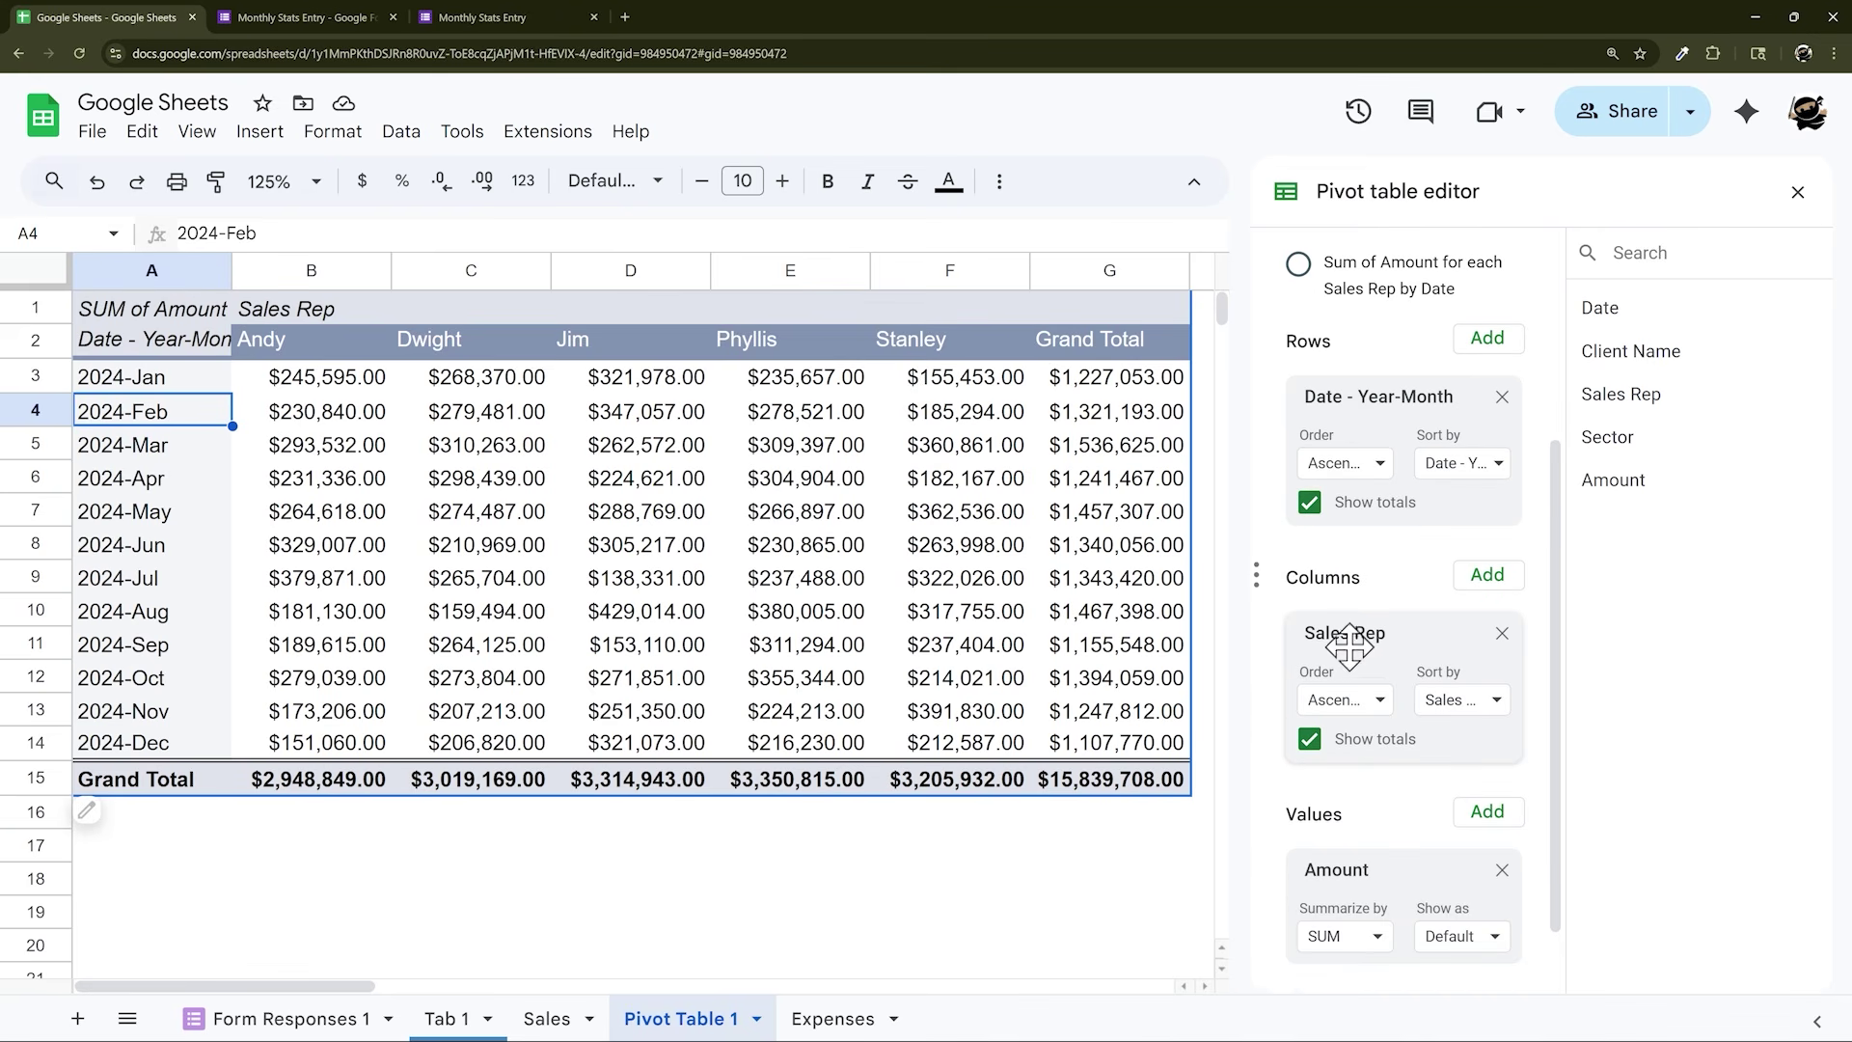
mouse_move(1343, 632)
mouse_down()
mouse_move(1360, 609)
mouse_move(1362, 627)
mouse_up()
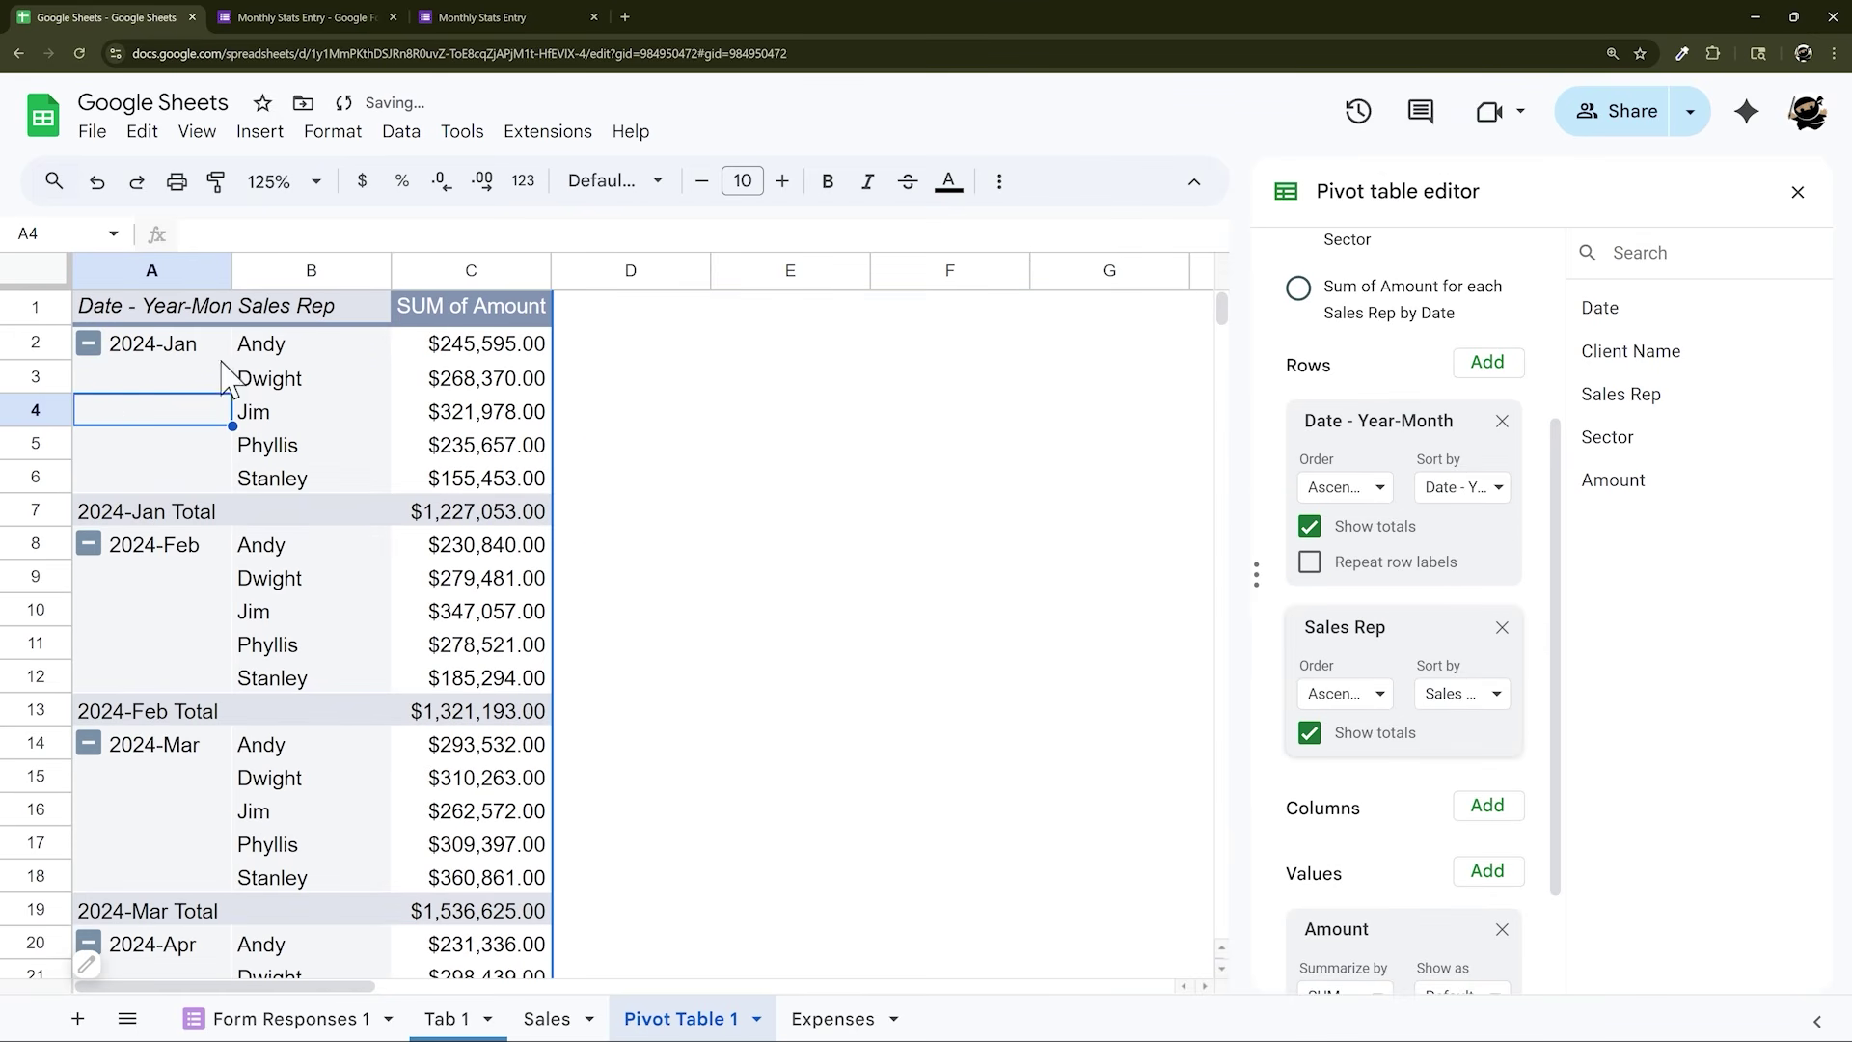
drag(1607, 437, 1368, 839)
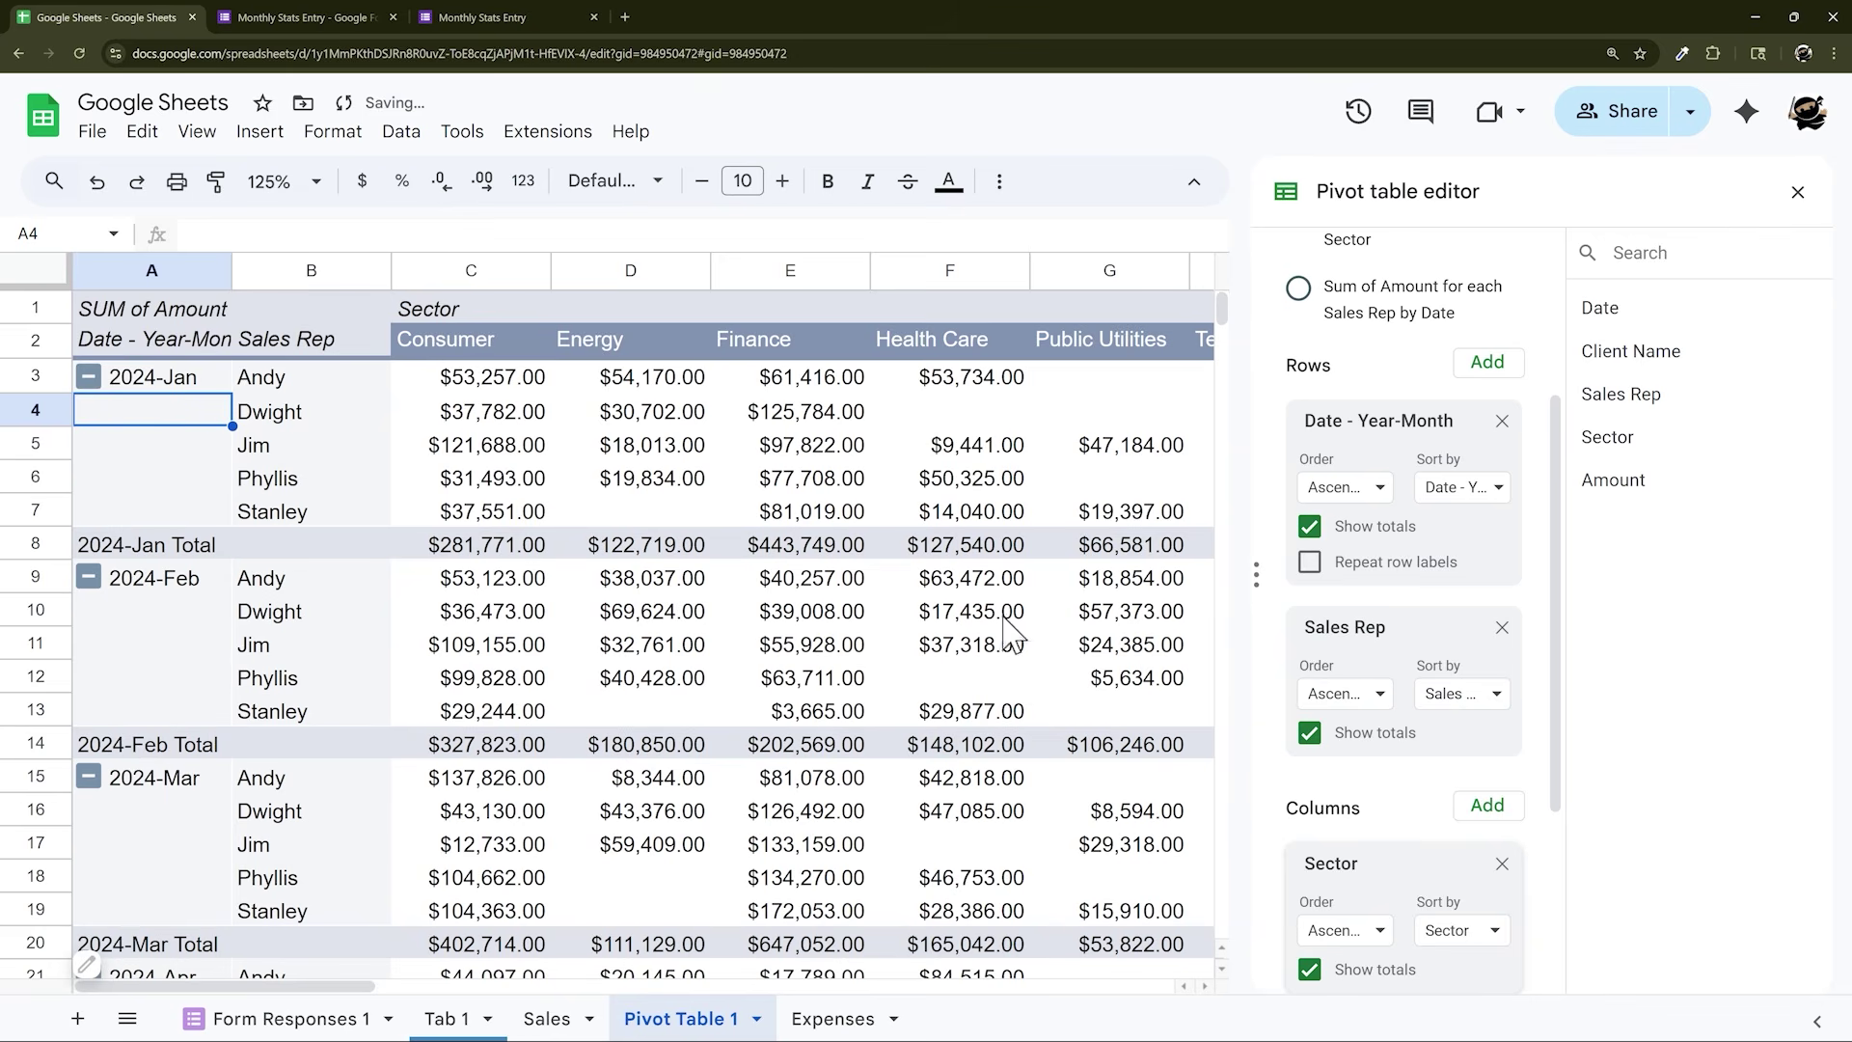
drag(351, 984, 215, 1003)
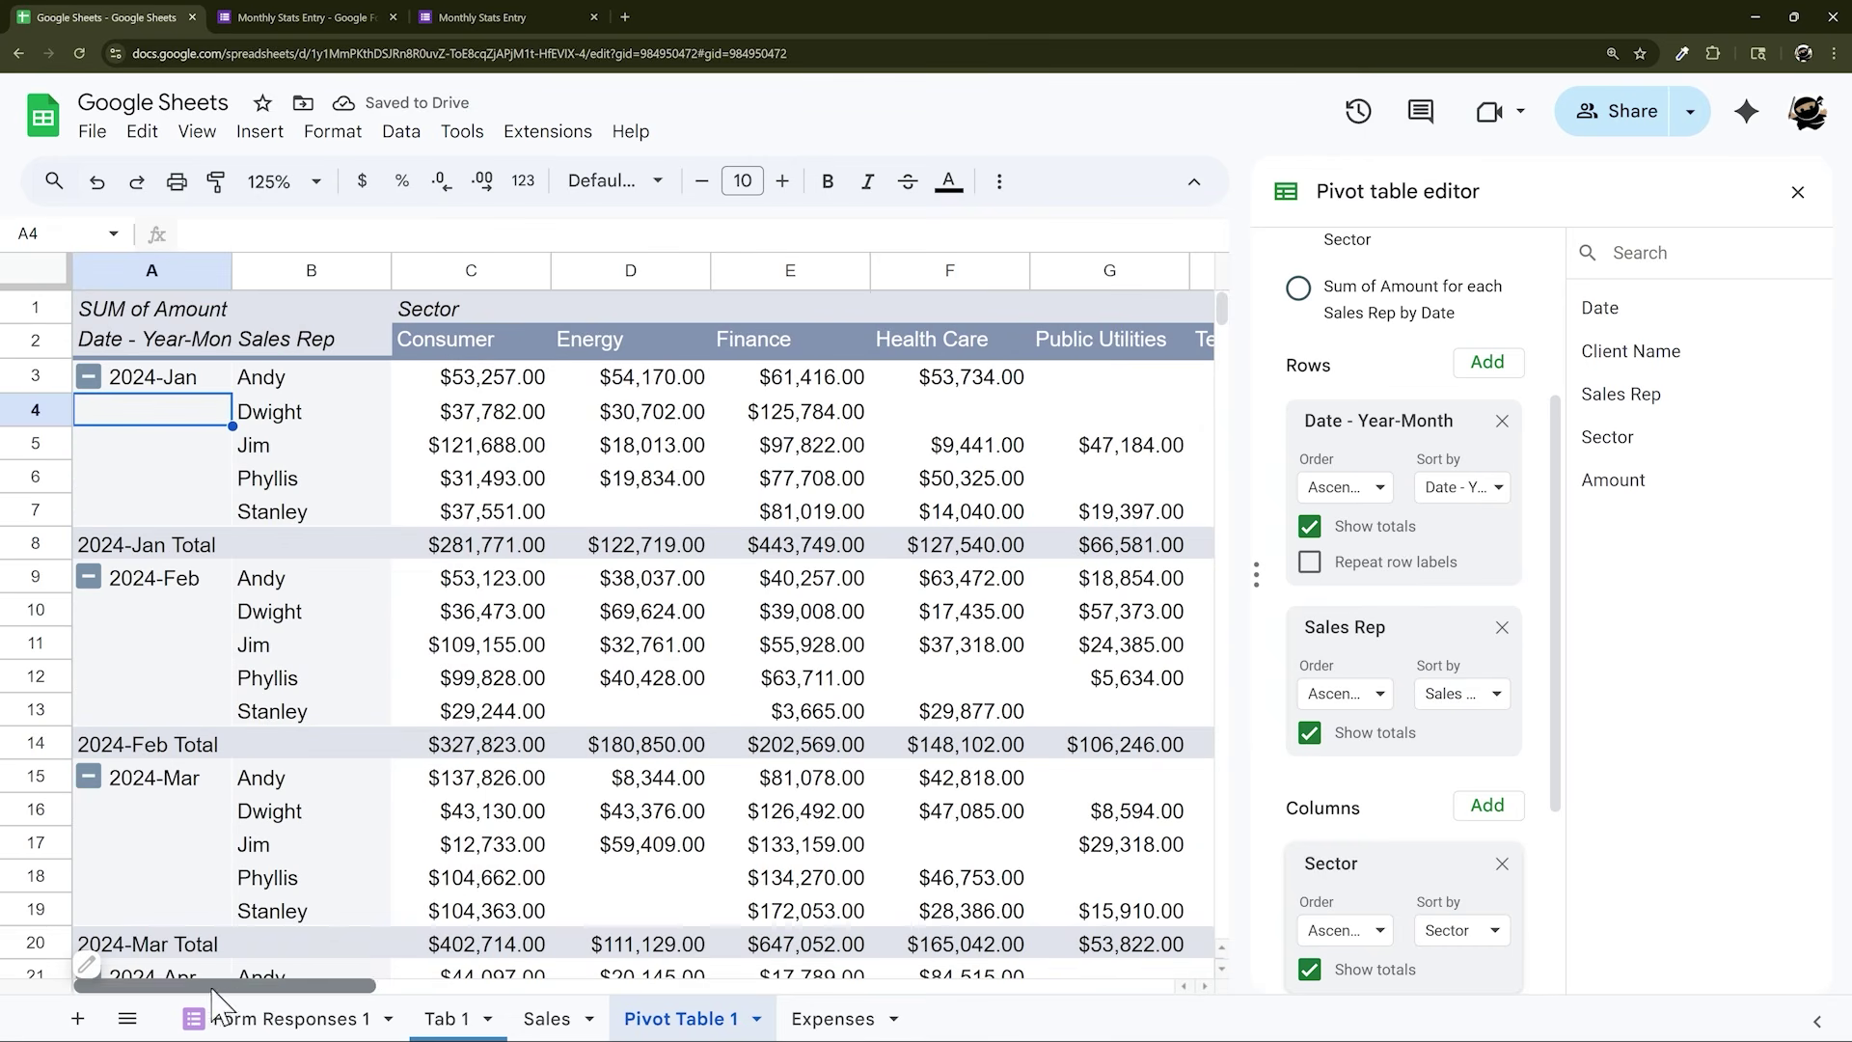
Remove Sector from the pivot table's columns and Sales Rep from its rows
click(1502, 864)
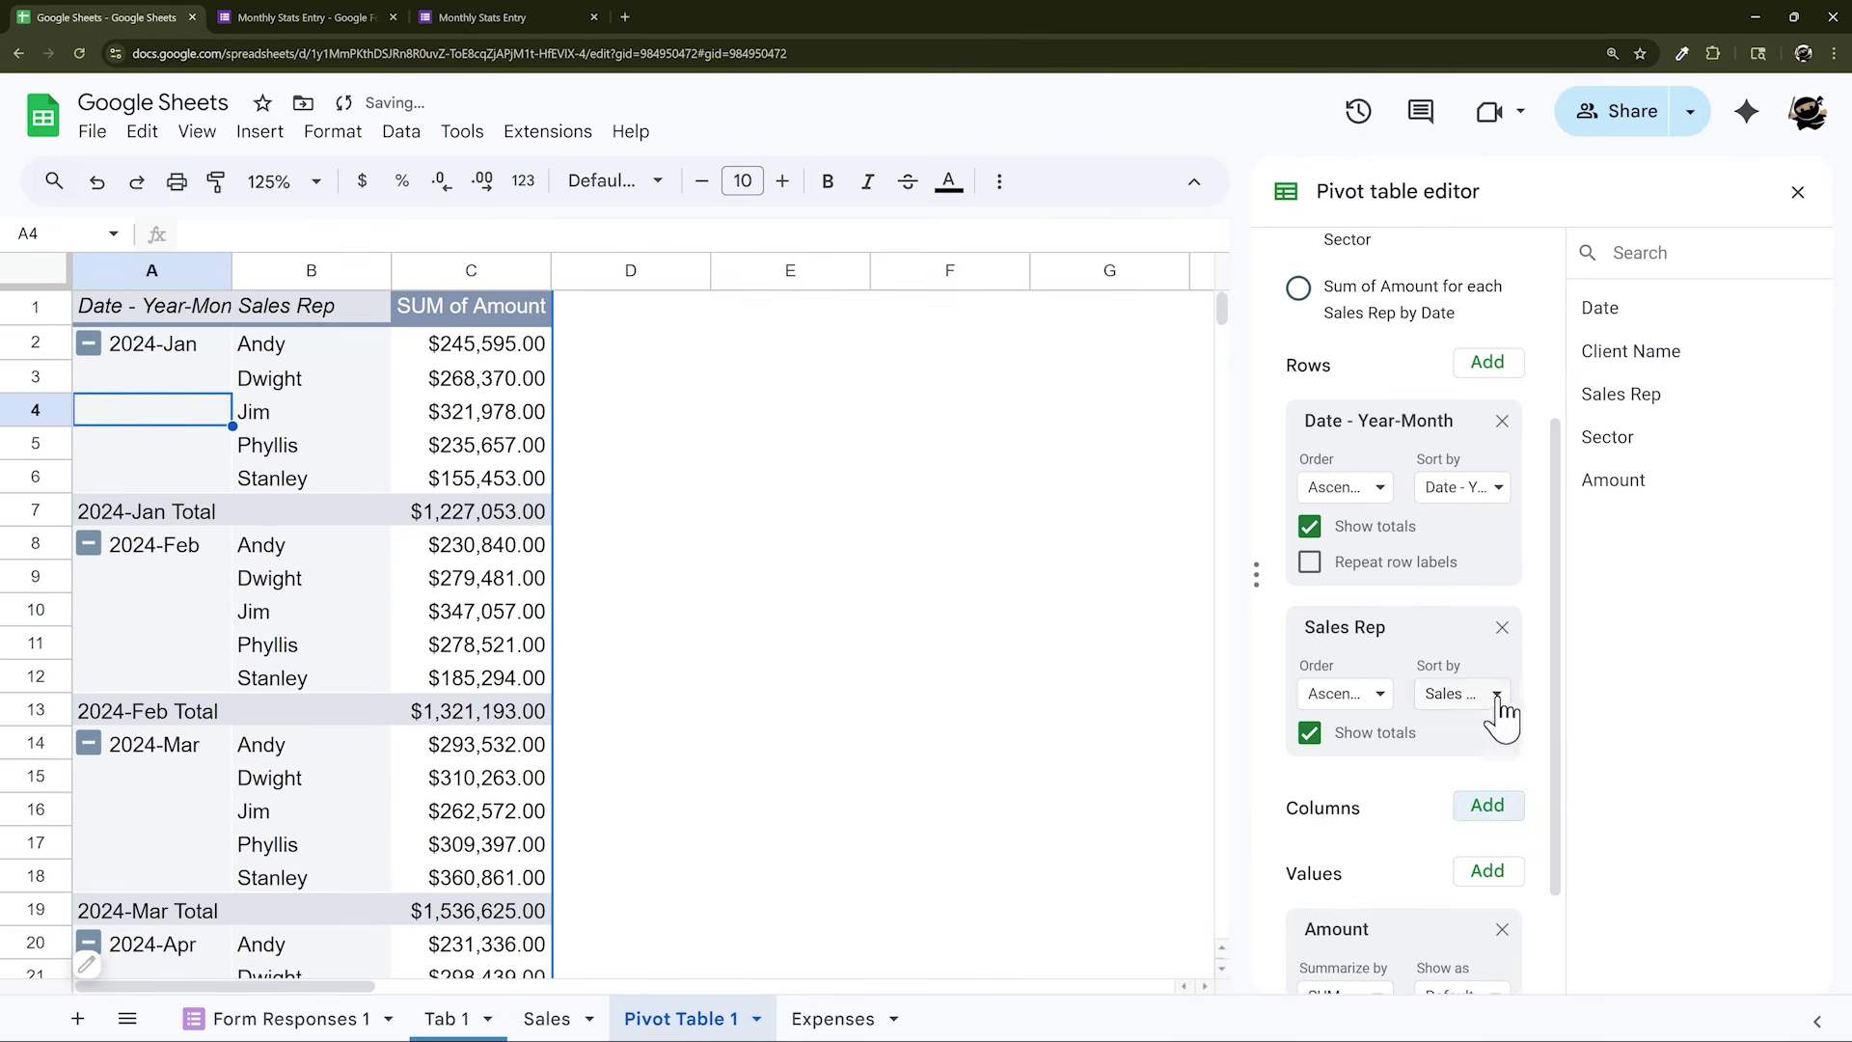
click(1502, 627)
scroll(748, 534, down, 1)
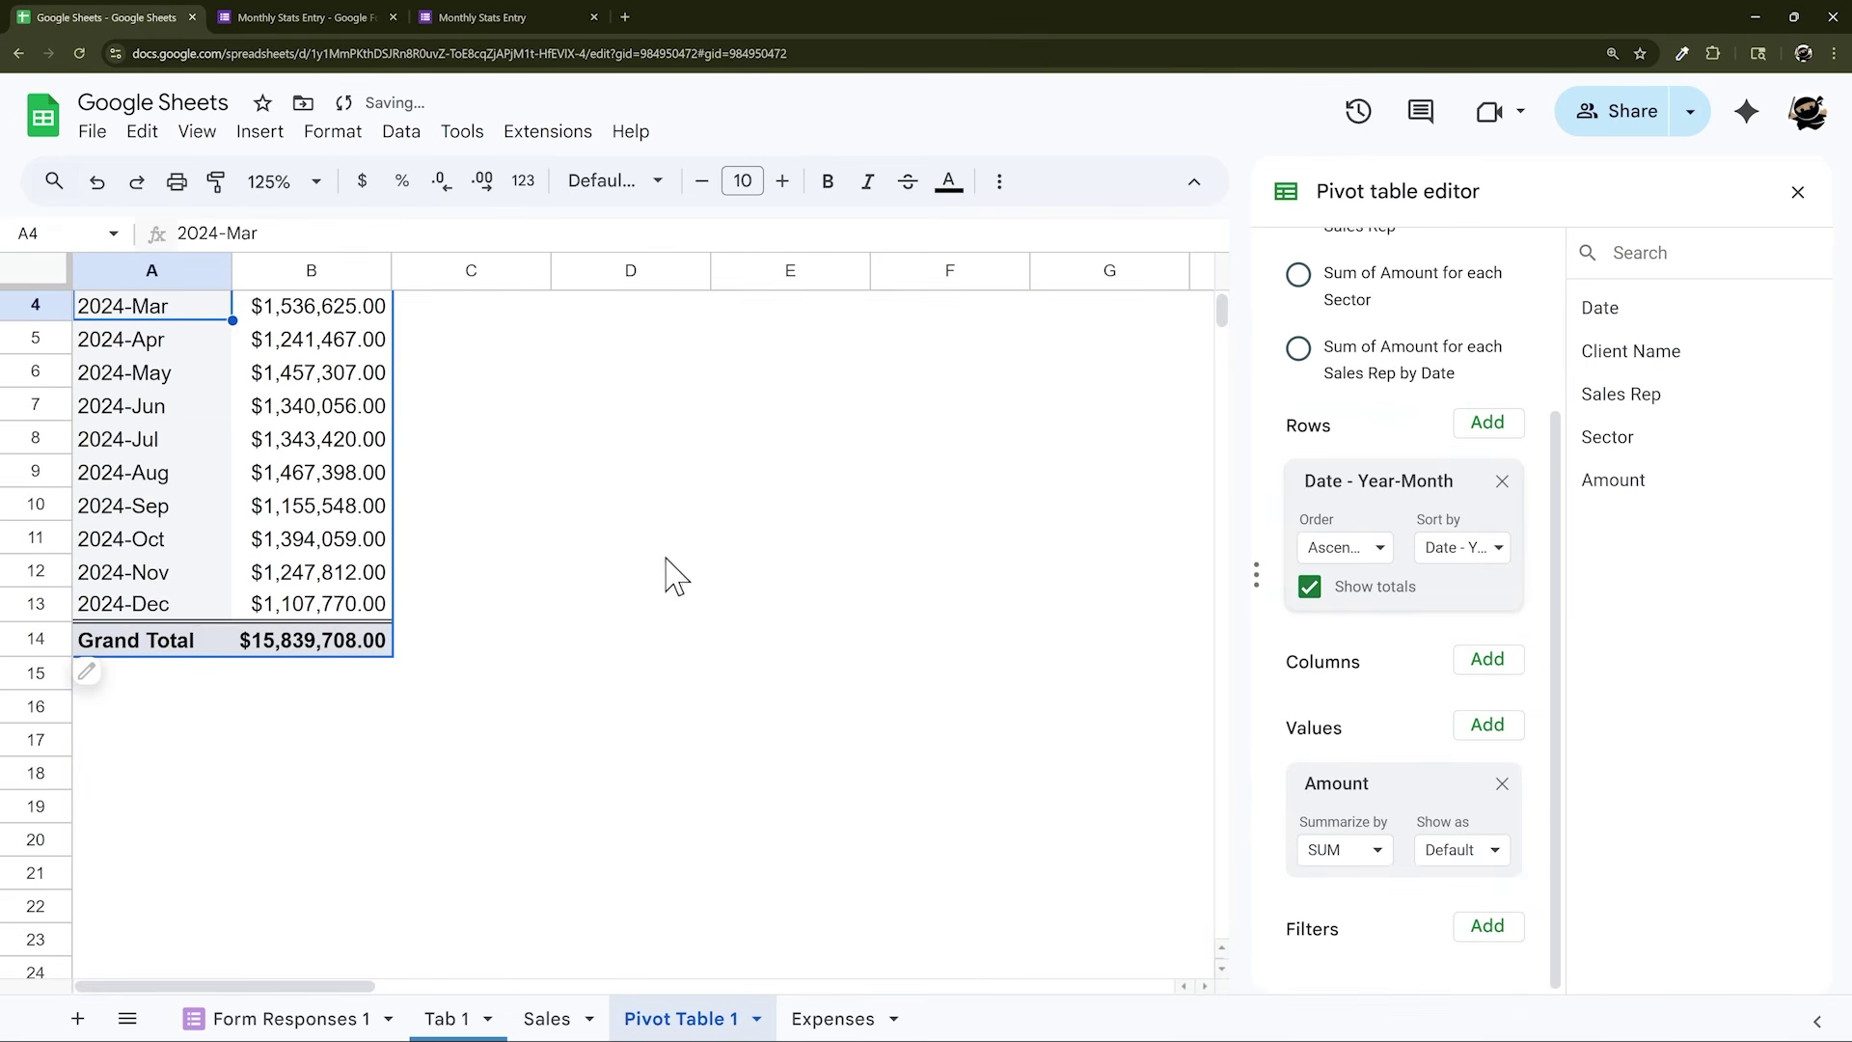
Insert a column chart from pivot table range A1:B13 and place it beside the table
scroll(675, 575, up, 1)
drag(155, 305, 338, 710)
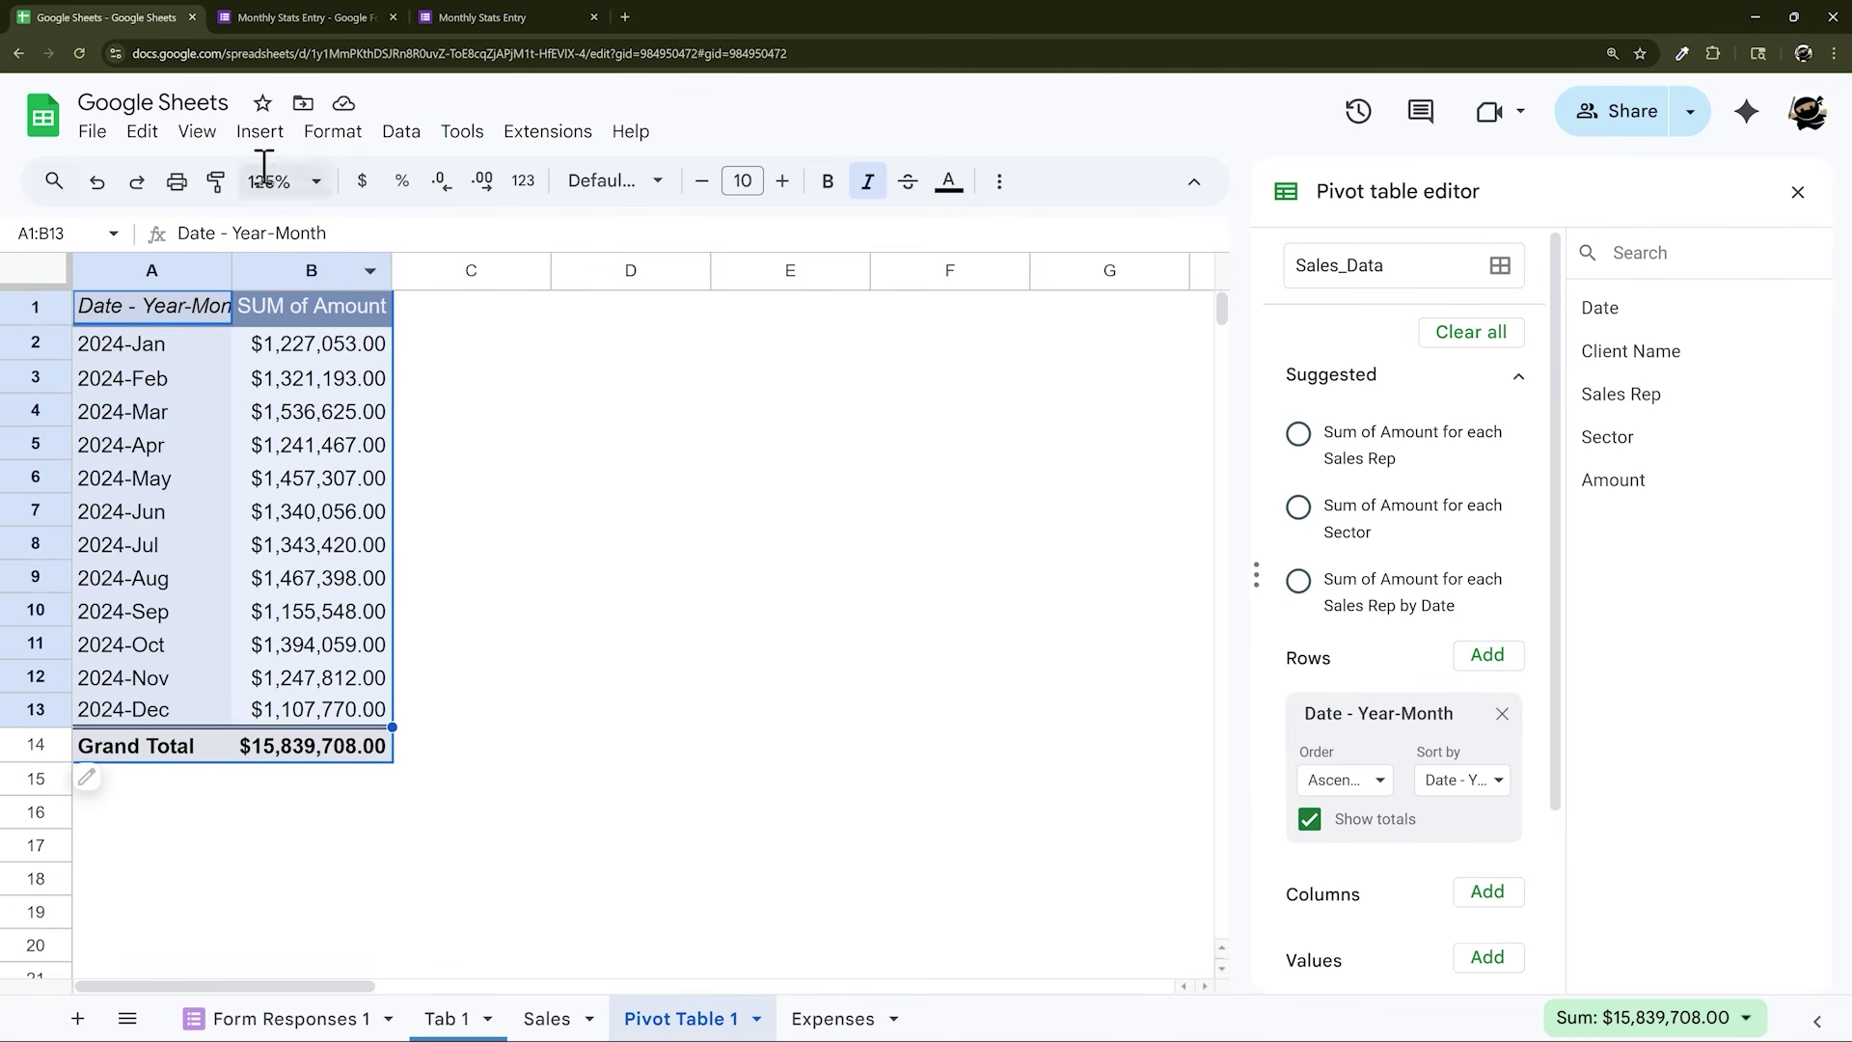
click(259, 132)
click(365, 430)
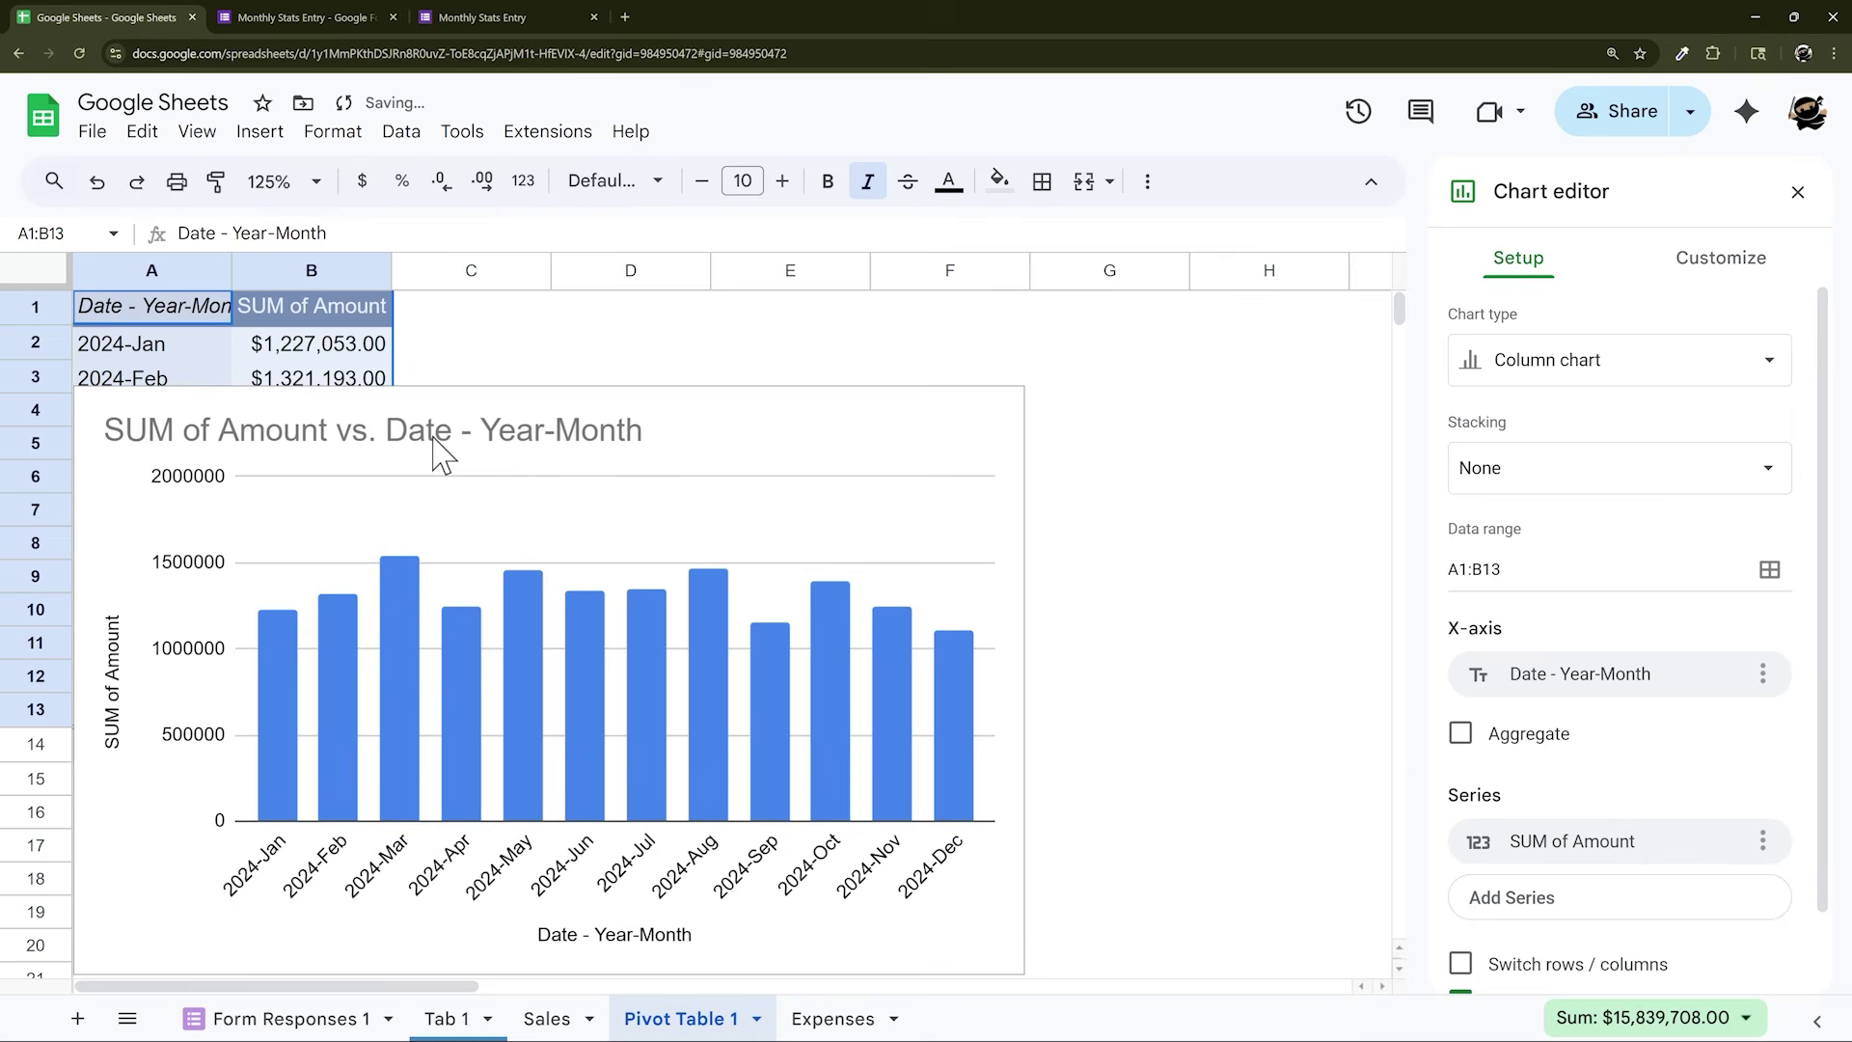
drag(684, 424, 986, 342)
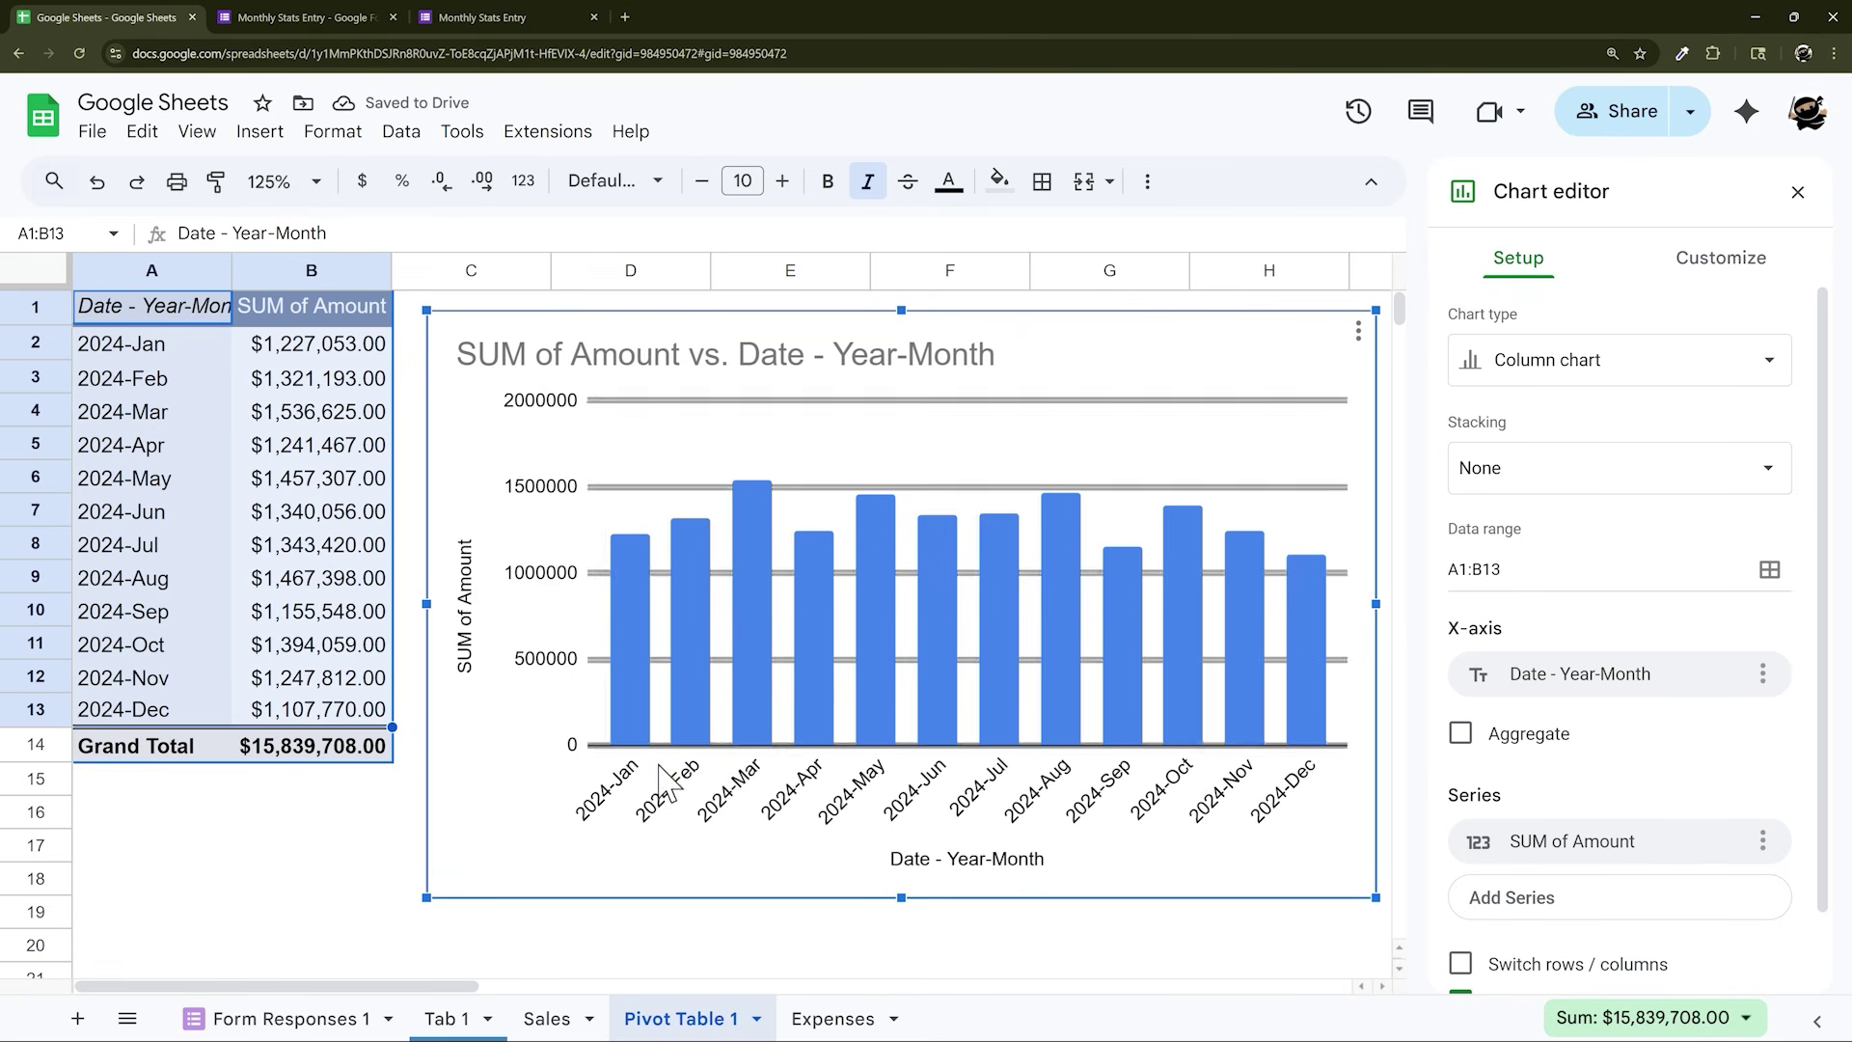
click(546, 1018)
drag(165, 360, 1046, 765)
click(646, 1019)
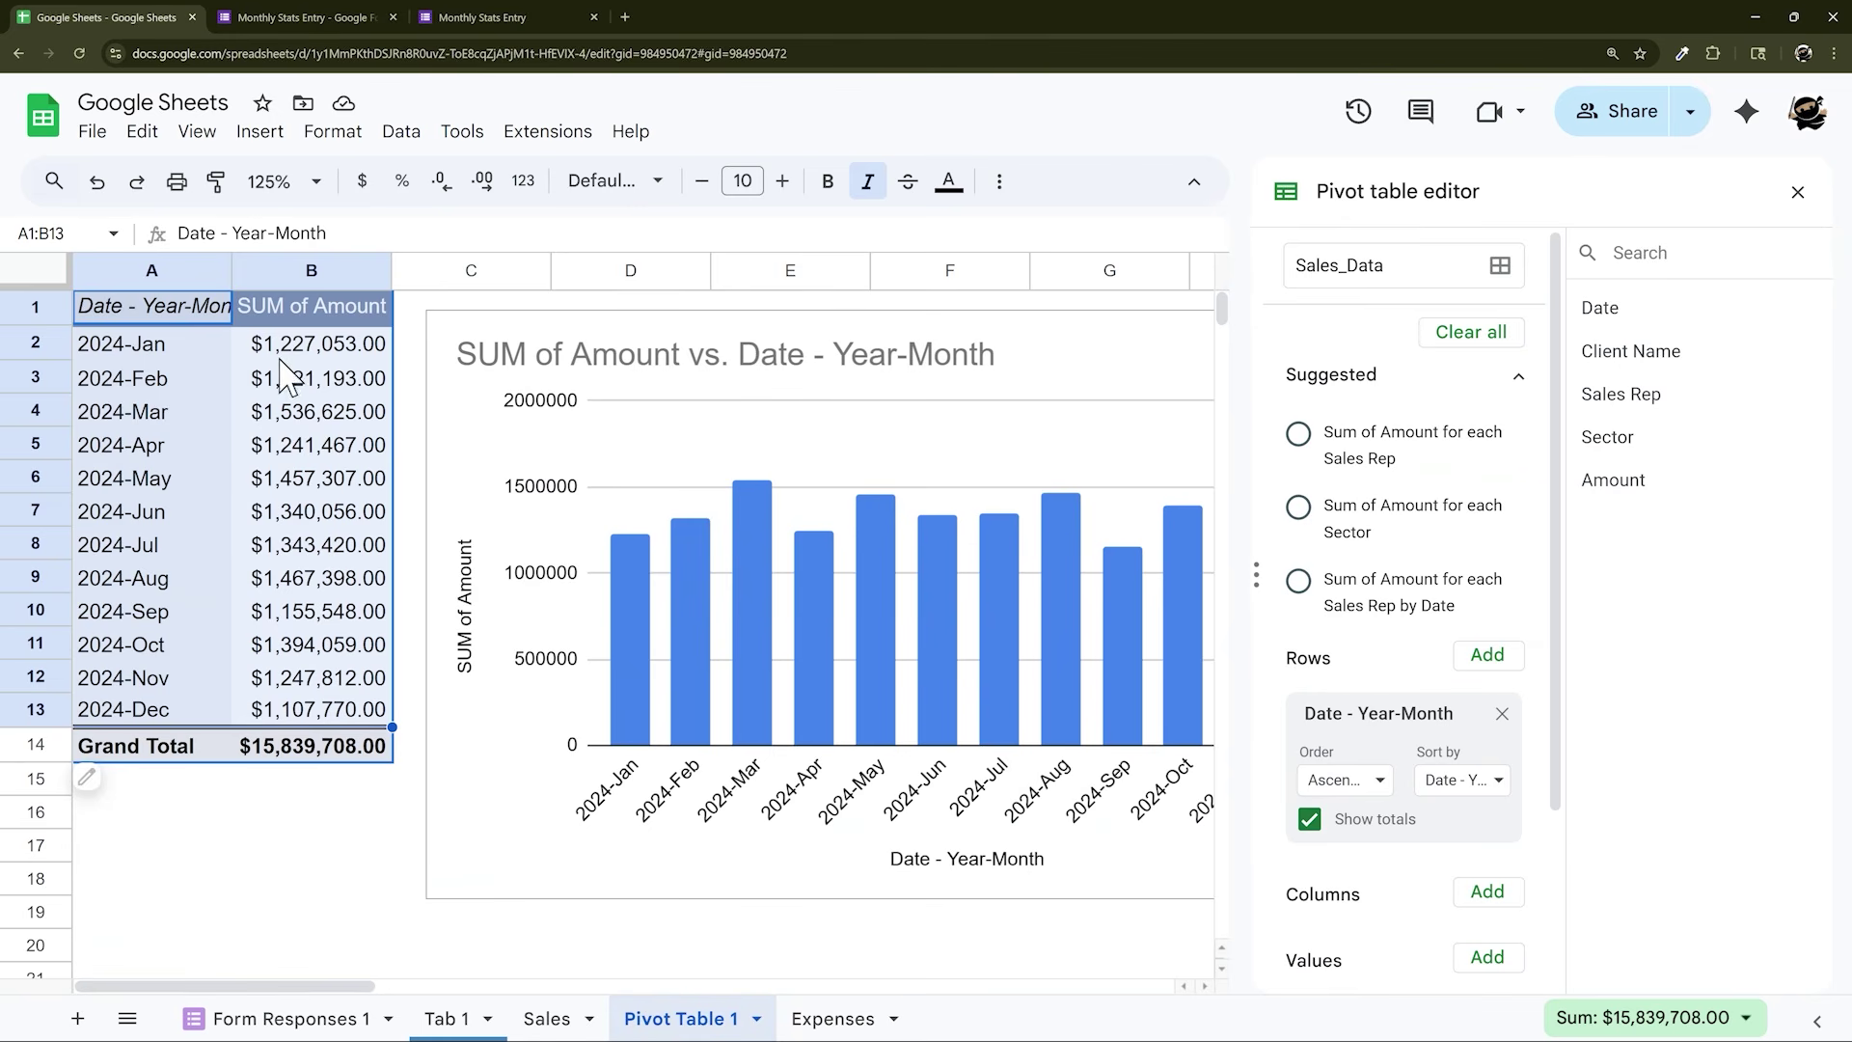
drag(289, 345, 391, 614)
Give the chart a light gray background and a matching light gray border
click(873, 487)
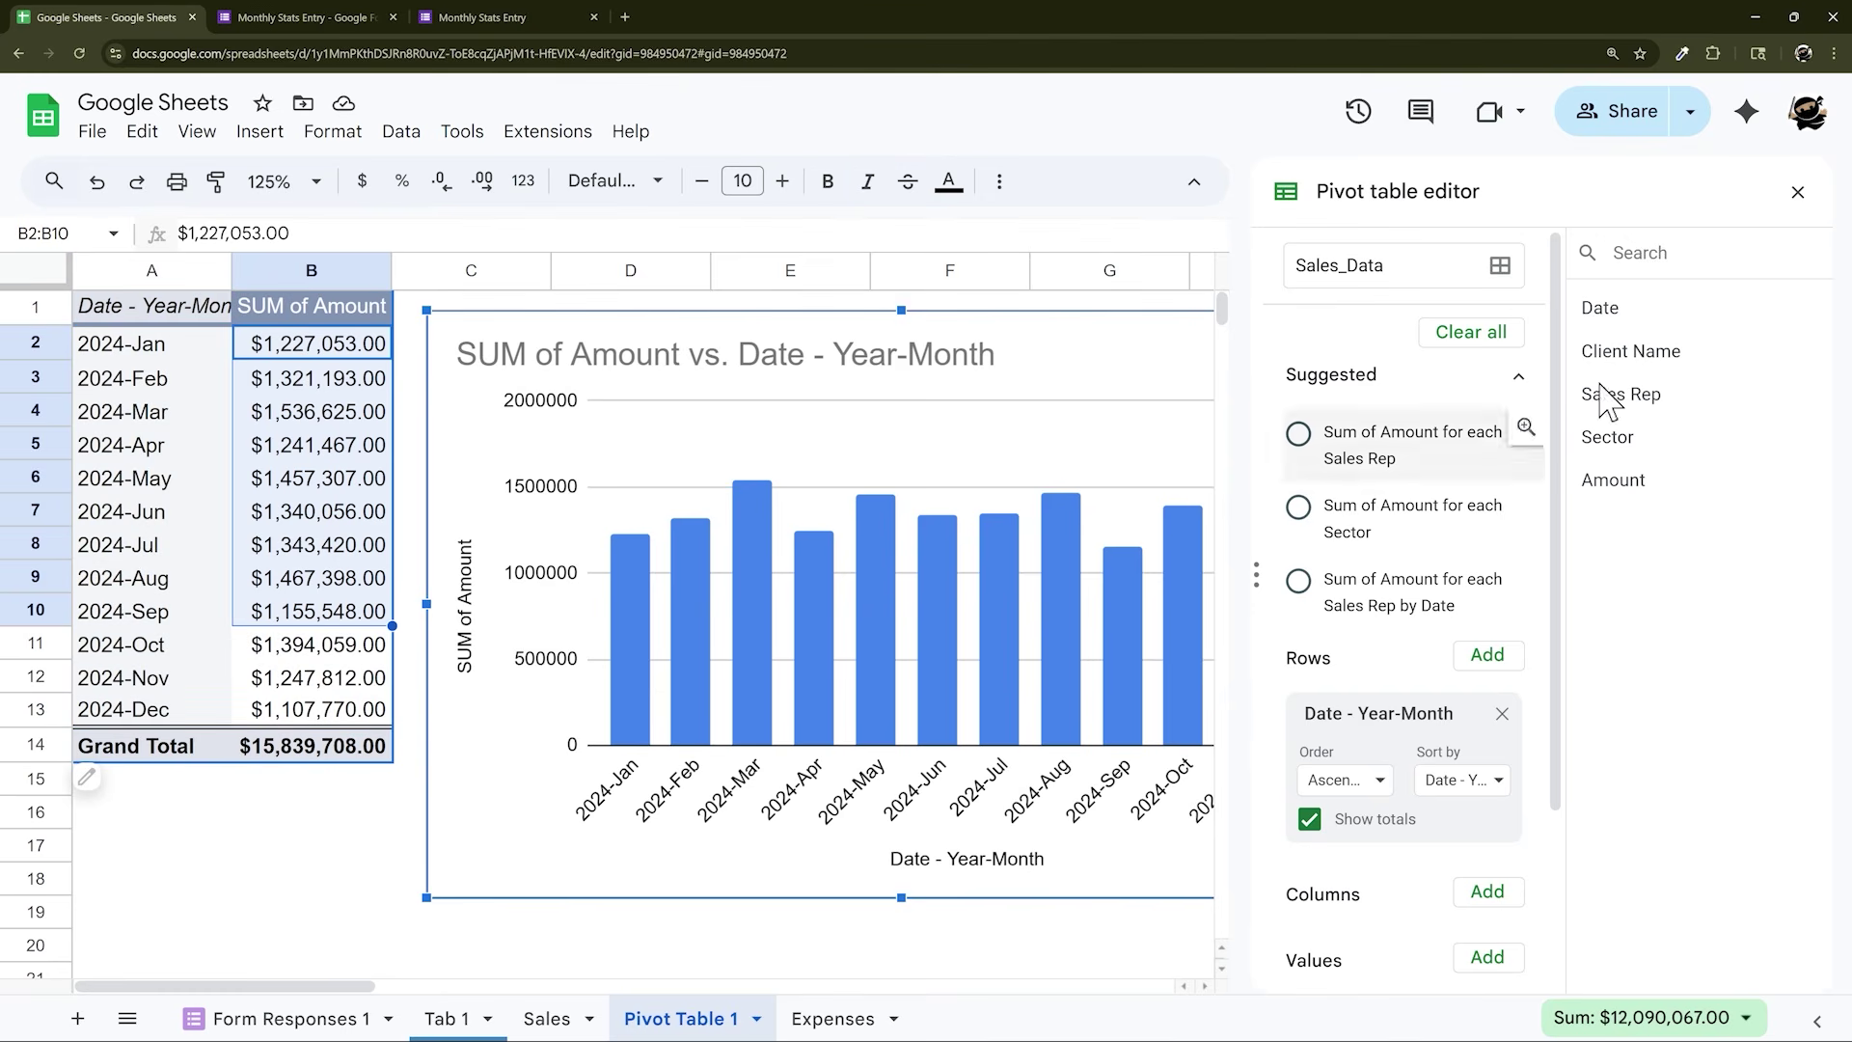
click(1798, 192)
double_click(1203, 389)
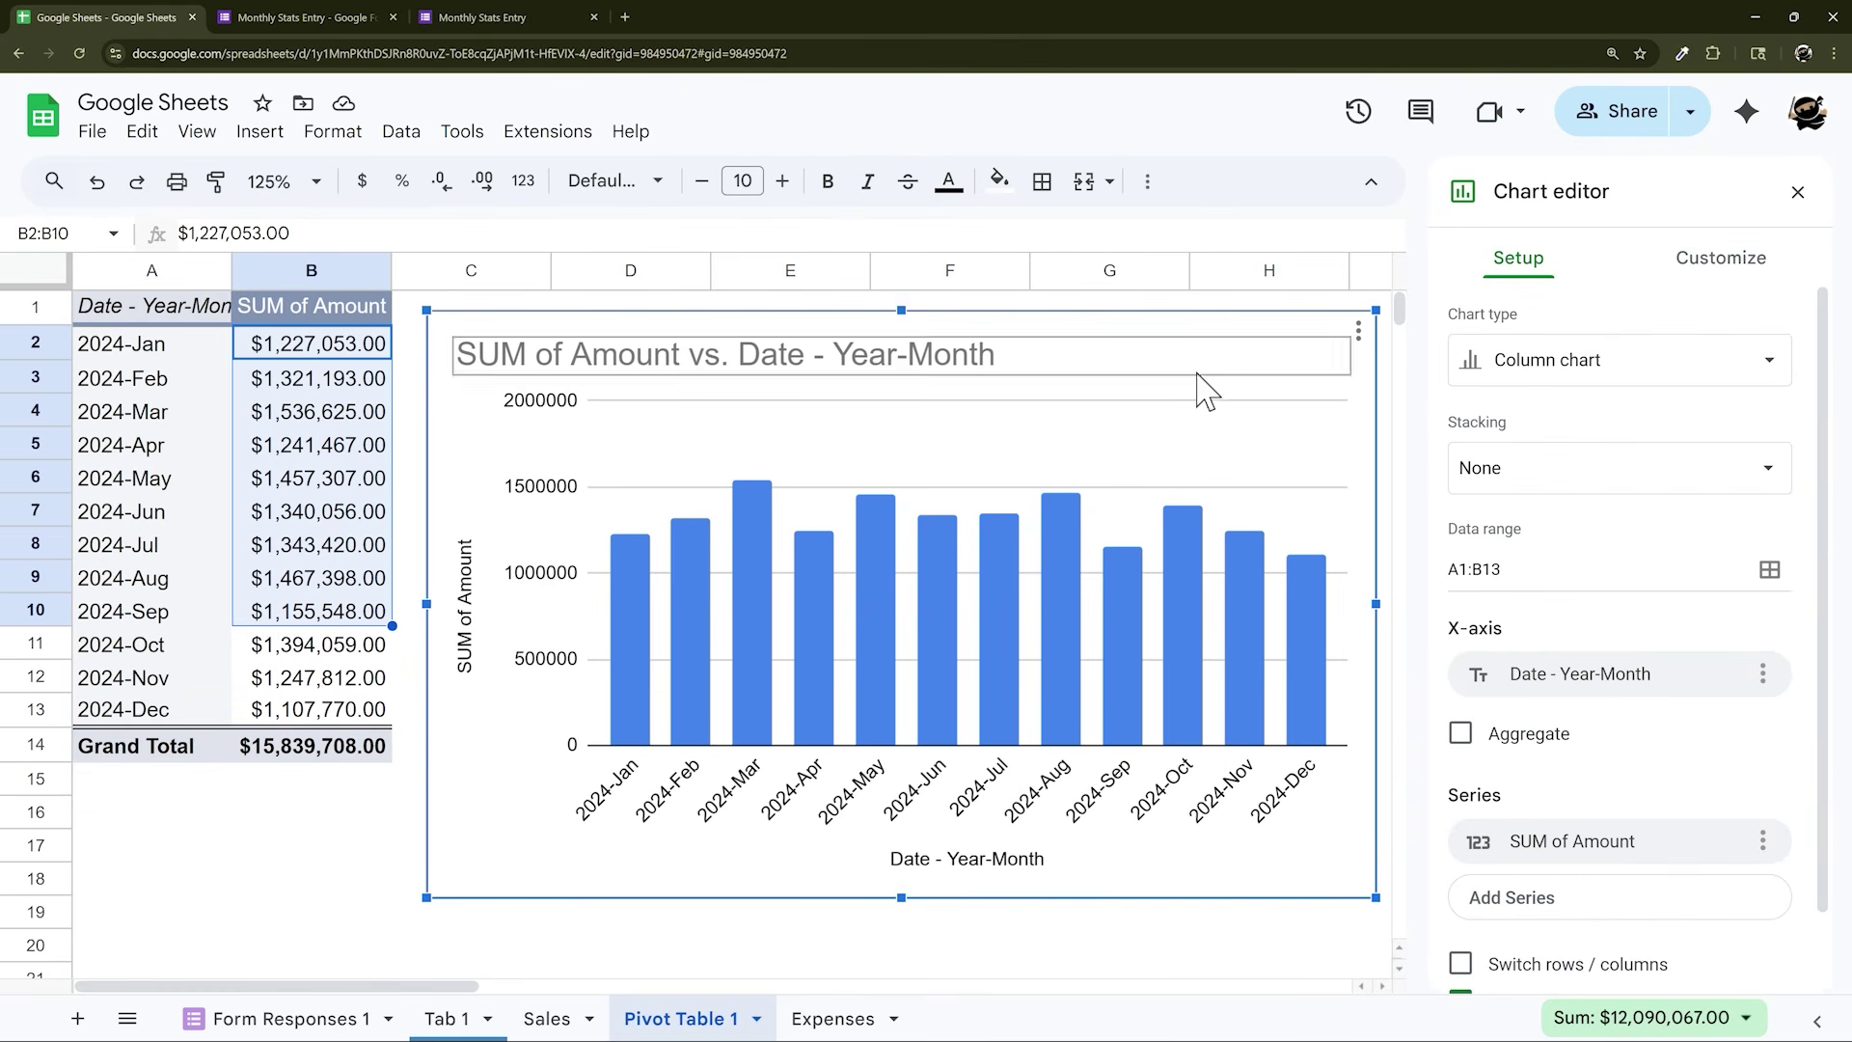
click(1719, 270)
click(1510, 328)
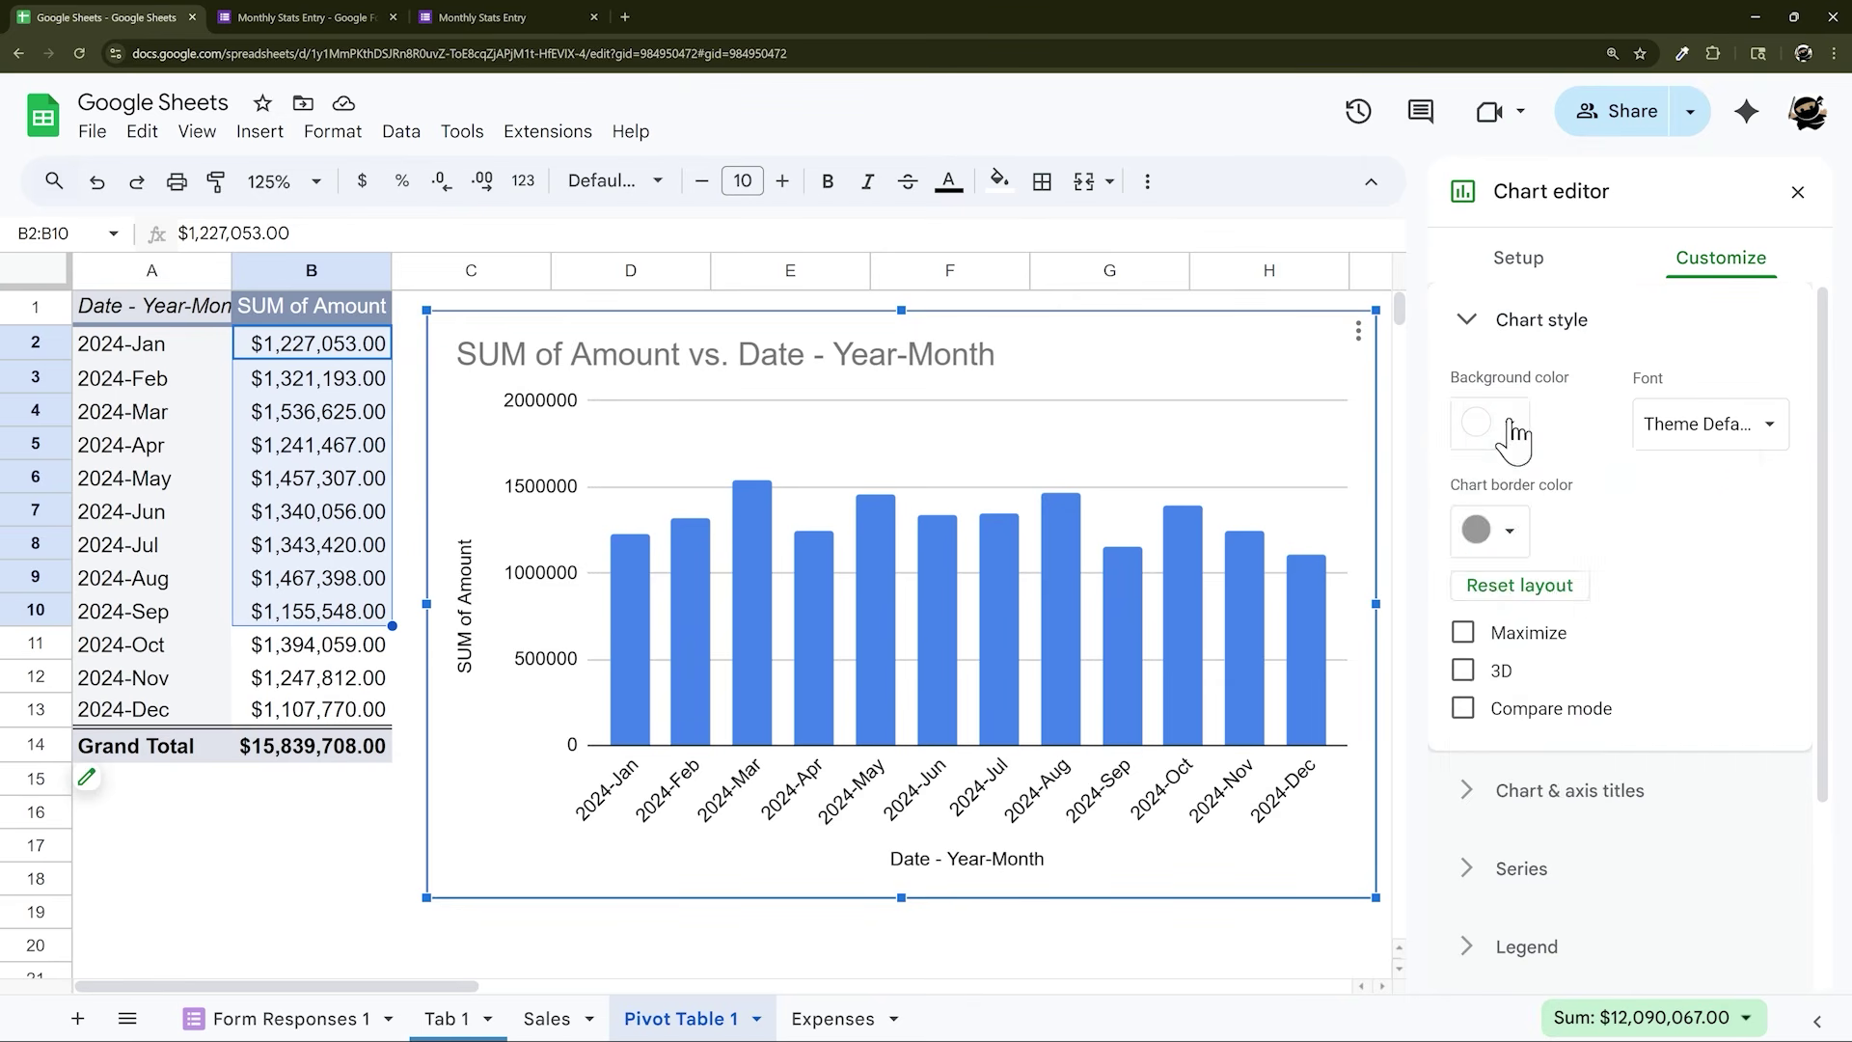
click(1505, 424)
click(1687, 521)
click(1493, 528)
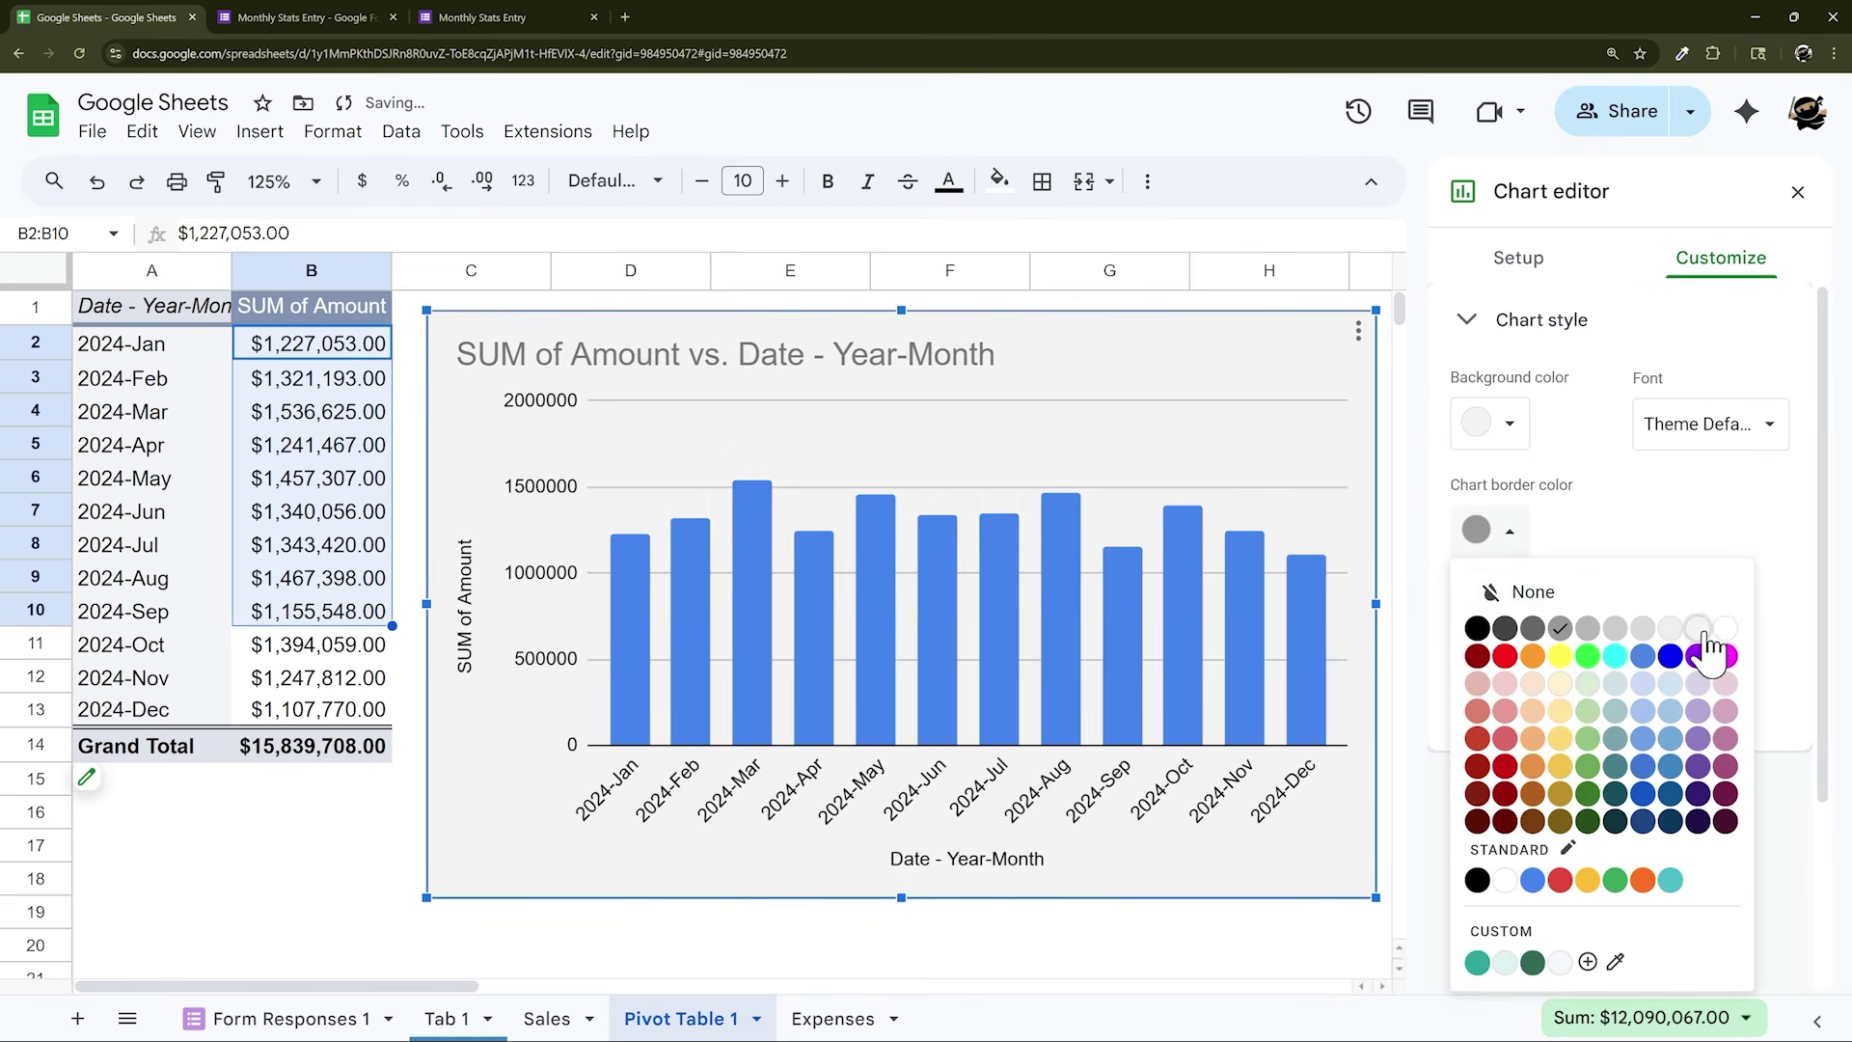
click(1705, 629)
Delete the chart's horizontal and vertical axis titles
click(981, 858)
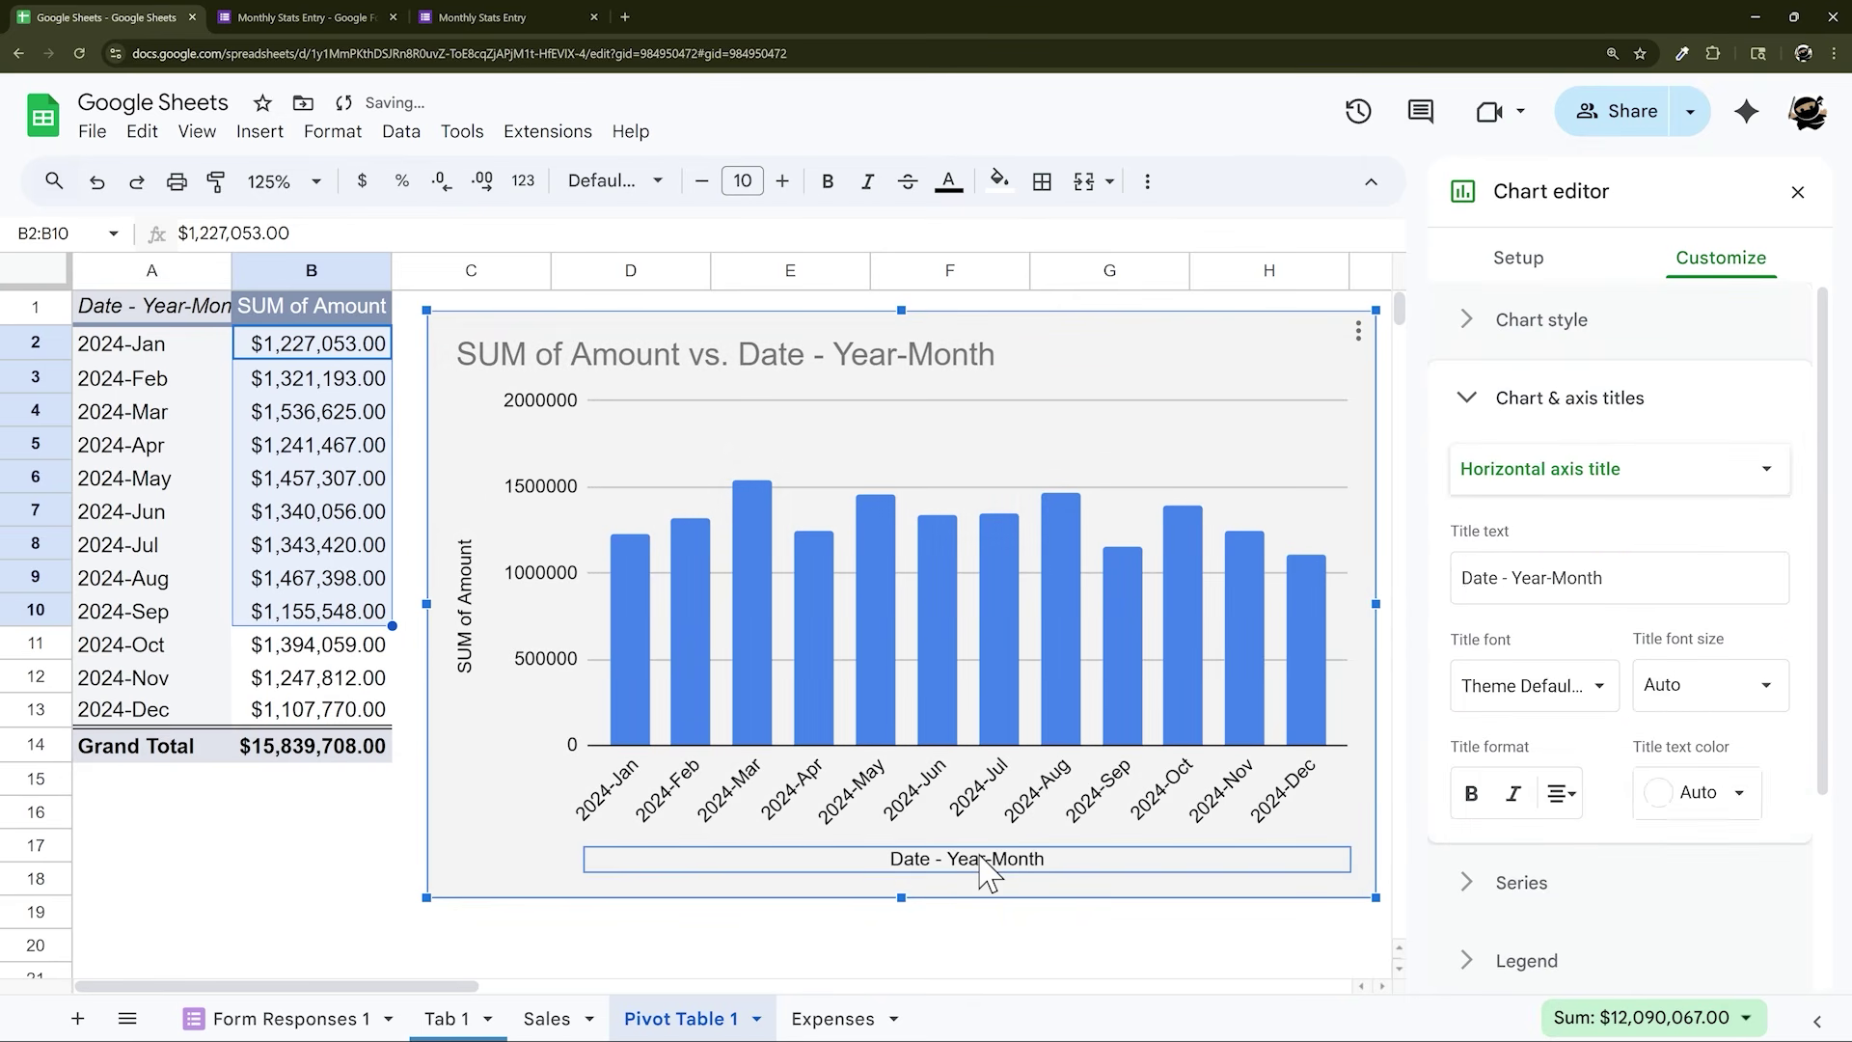
key(Delete)
click(466, 629)
key(Delete)
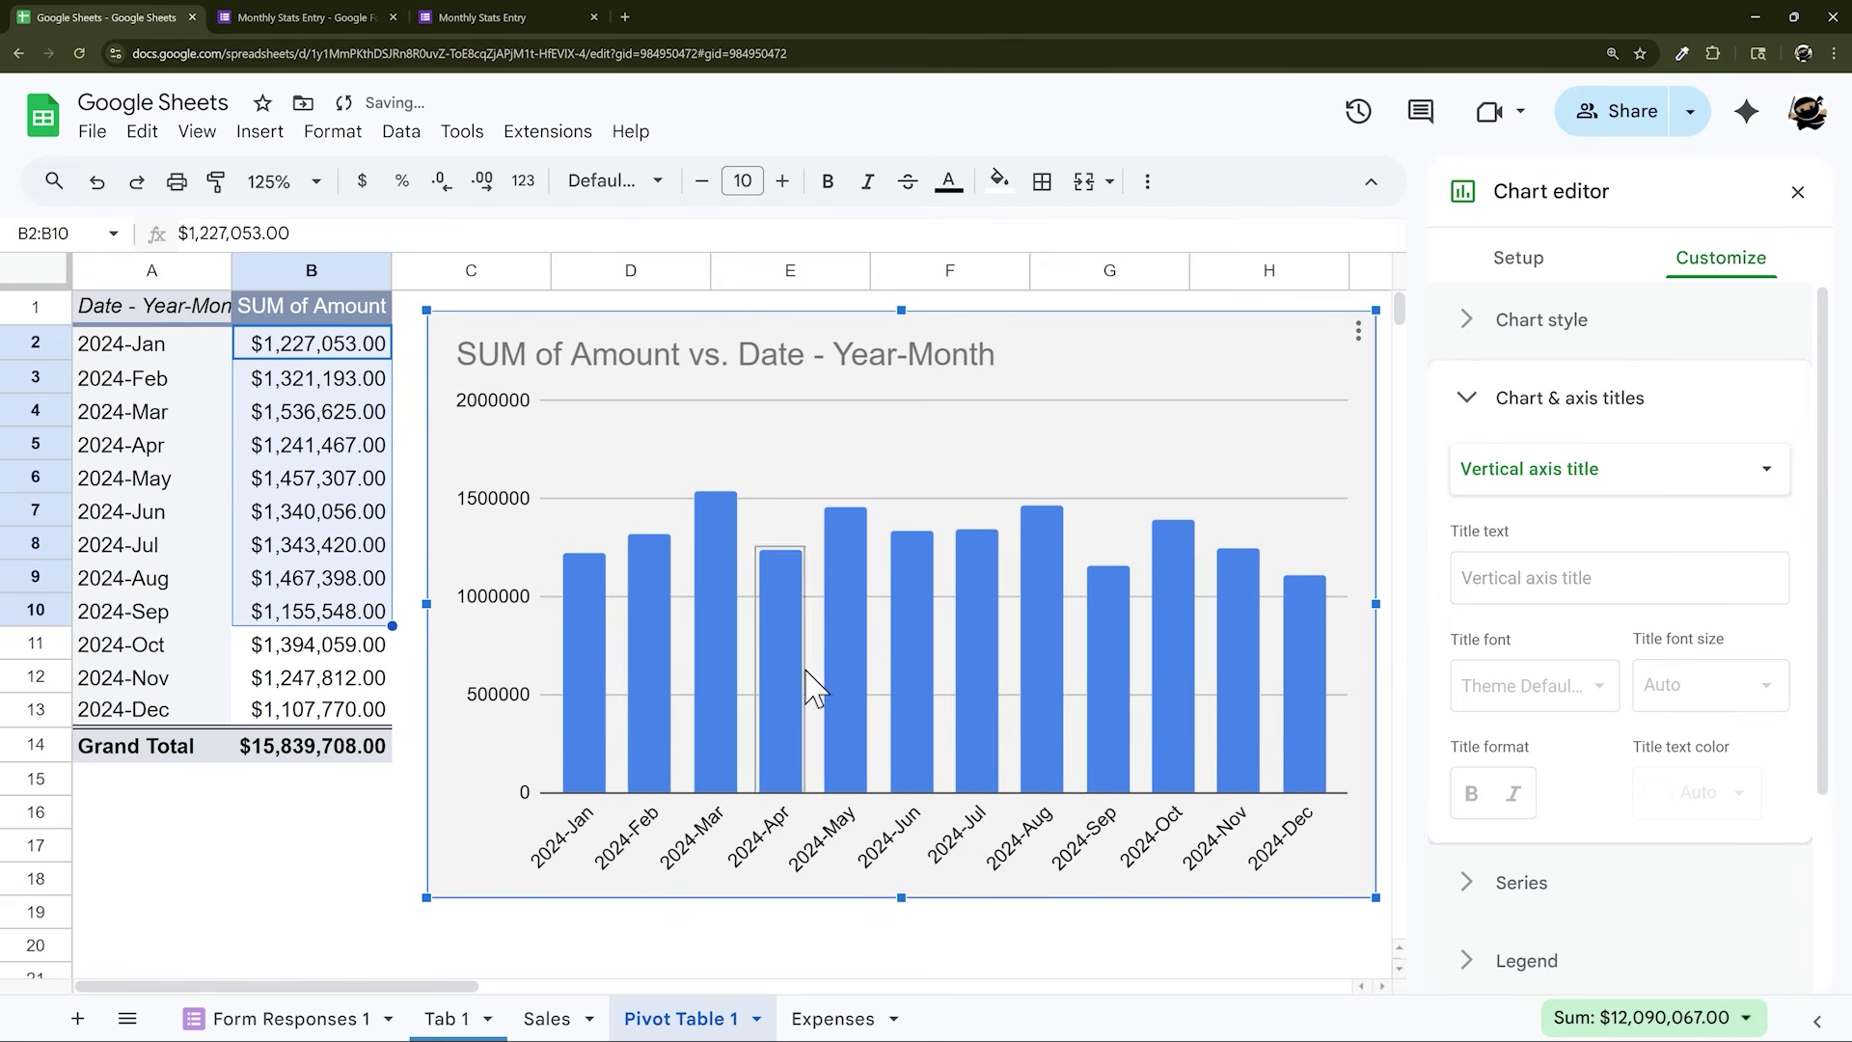
Add data labels to the chart's series and format their numbers as Currency (rounded)
double_click(888, 569)
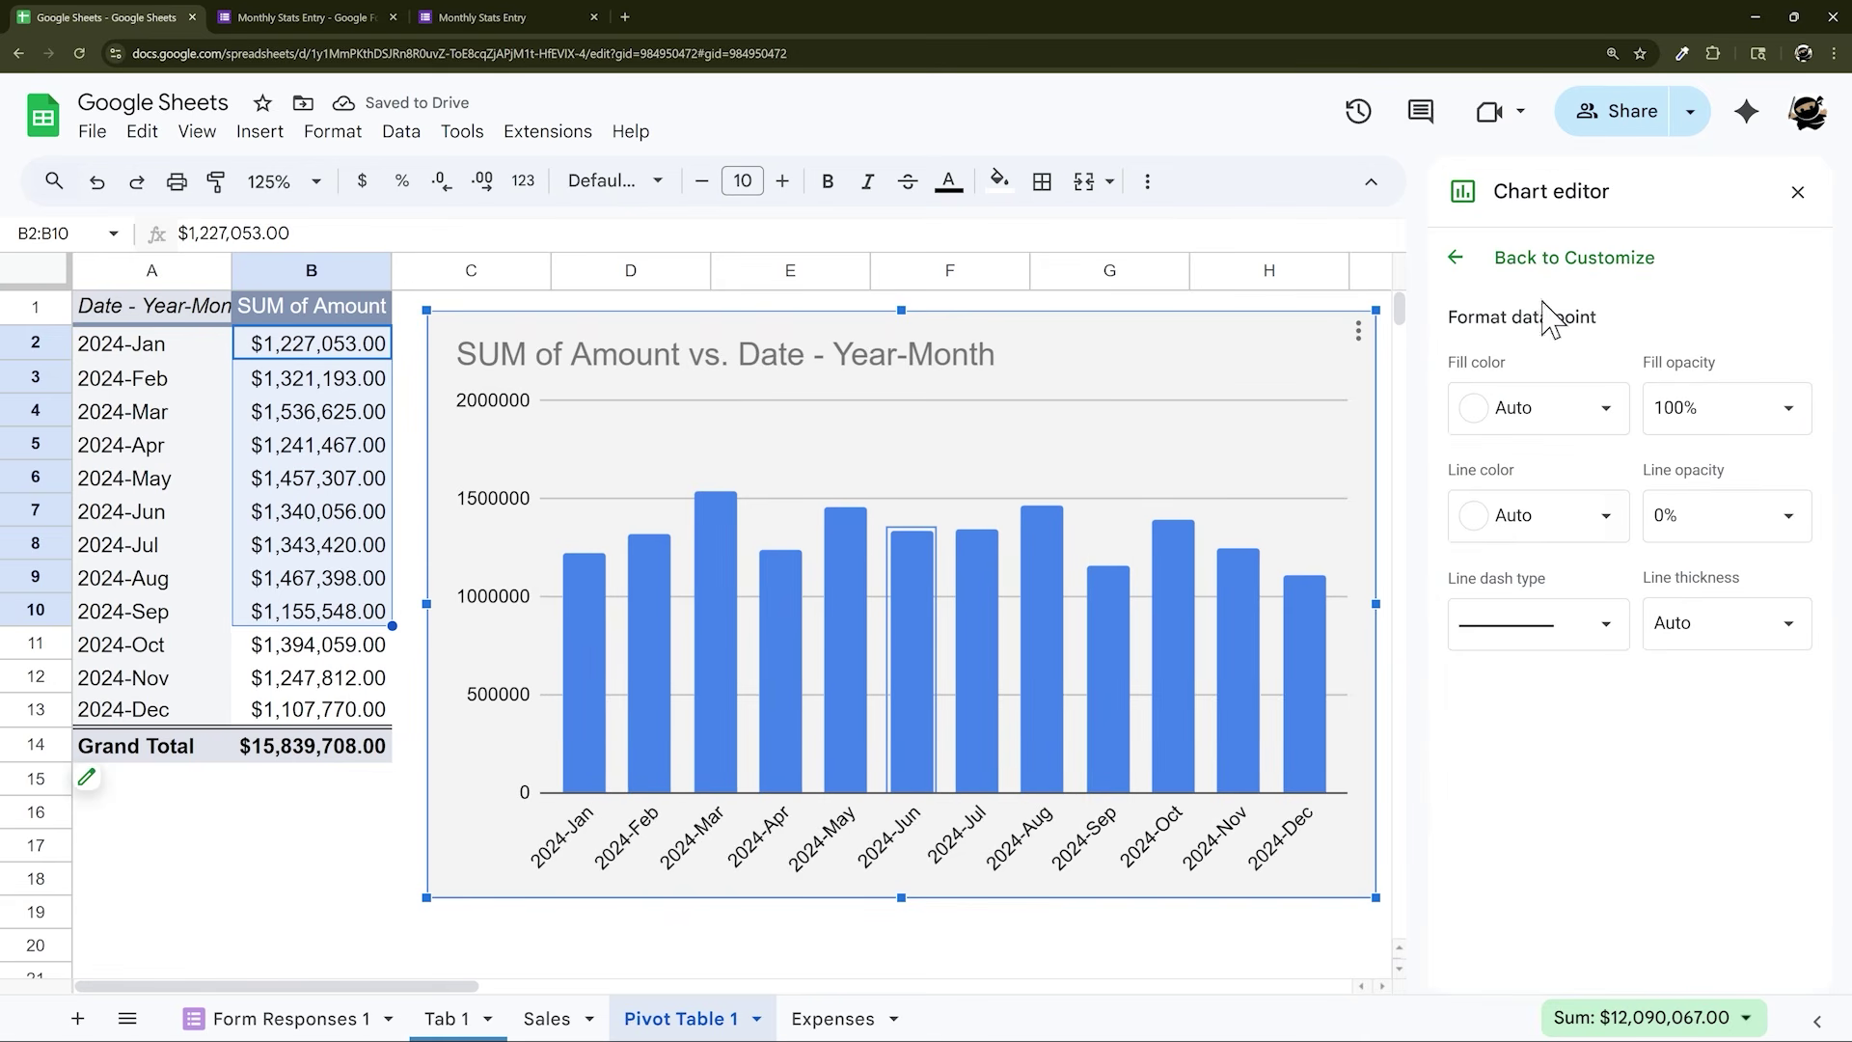
click(1461, 256)
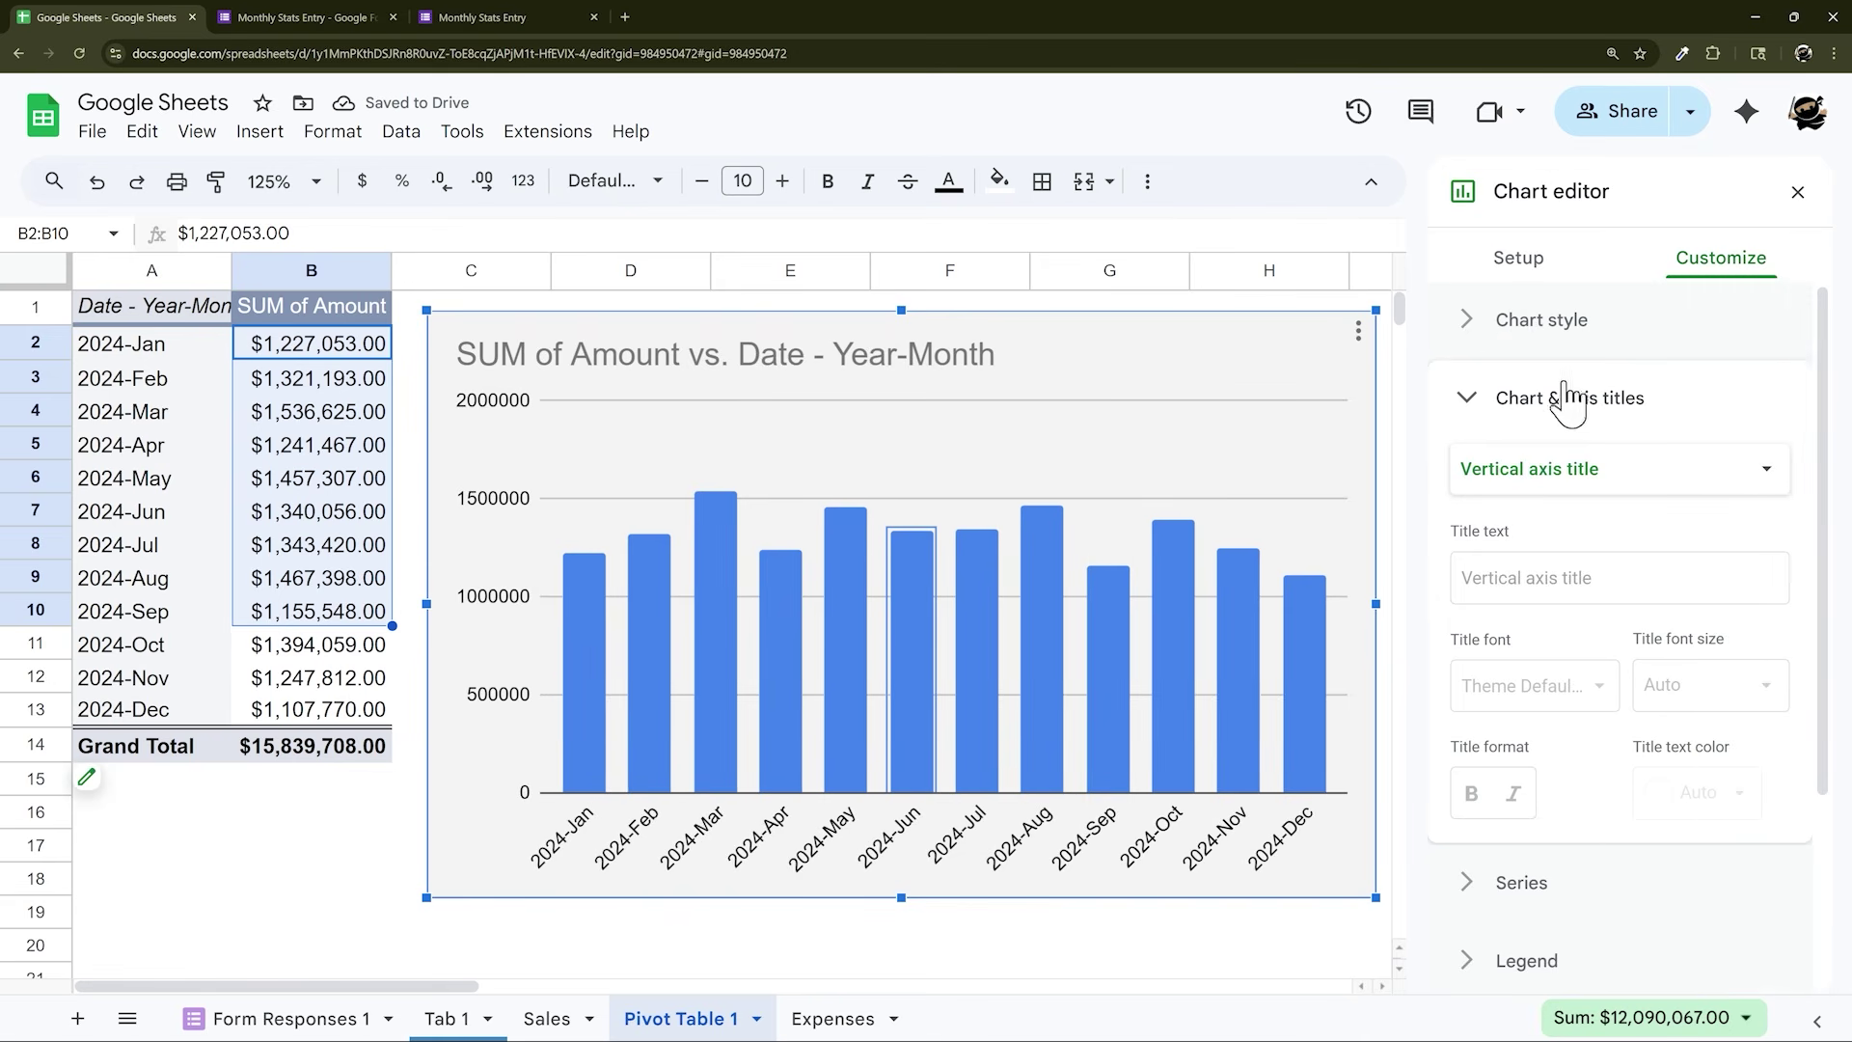
click(1479, 400)
click(1476, 484)
scroll(1533, 637, down, 5)
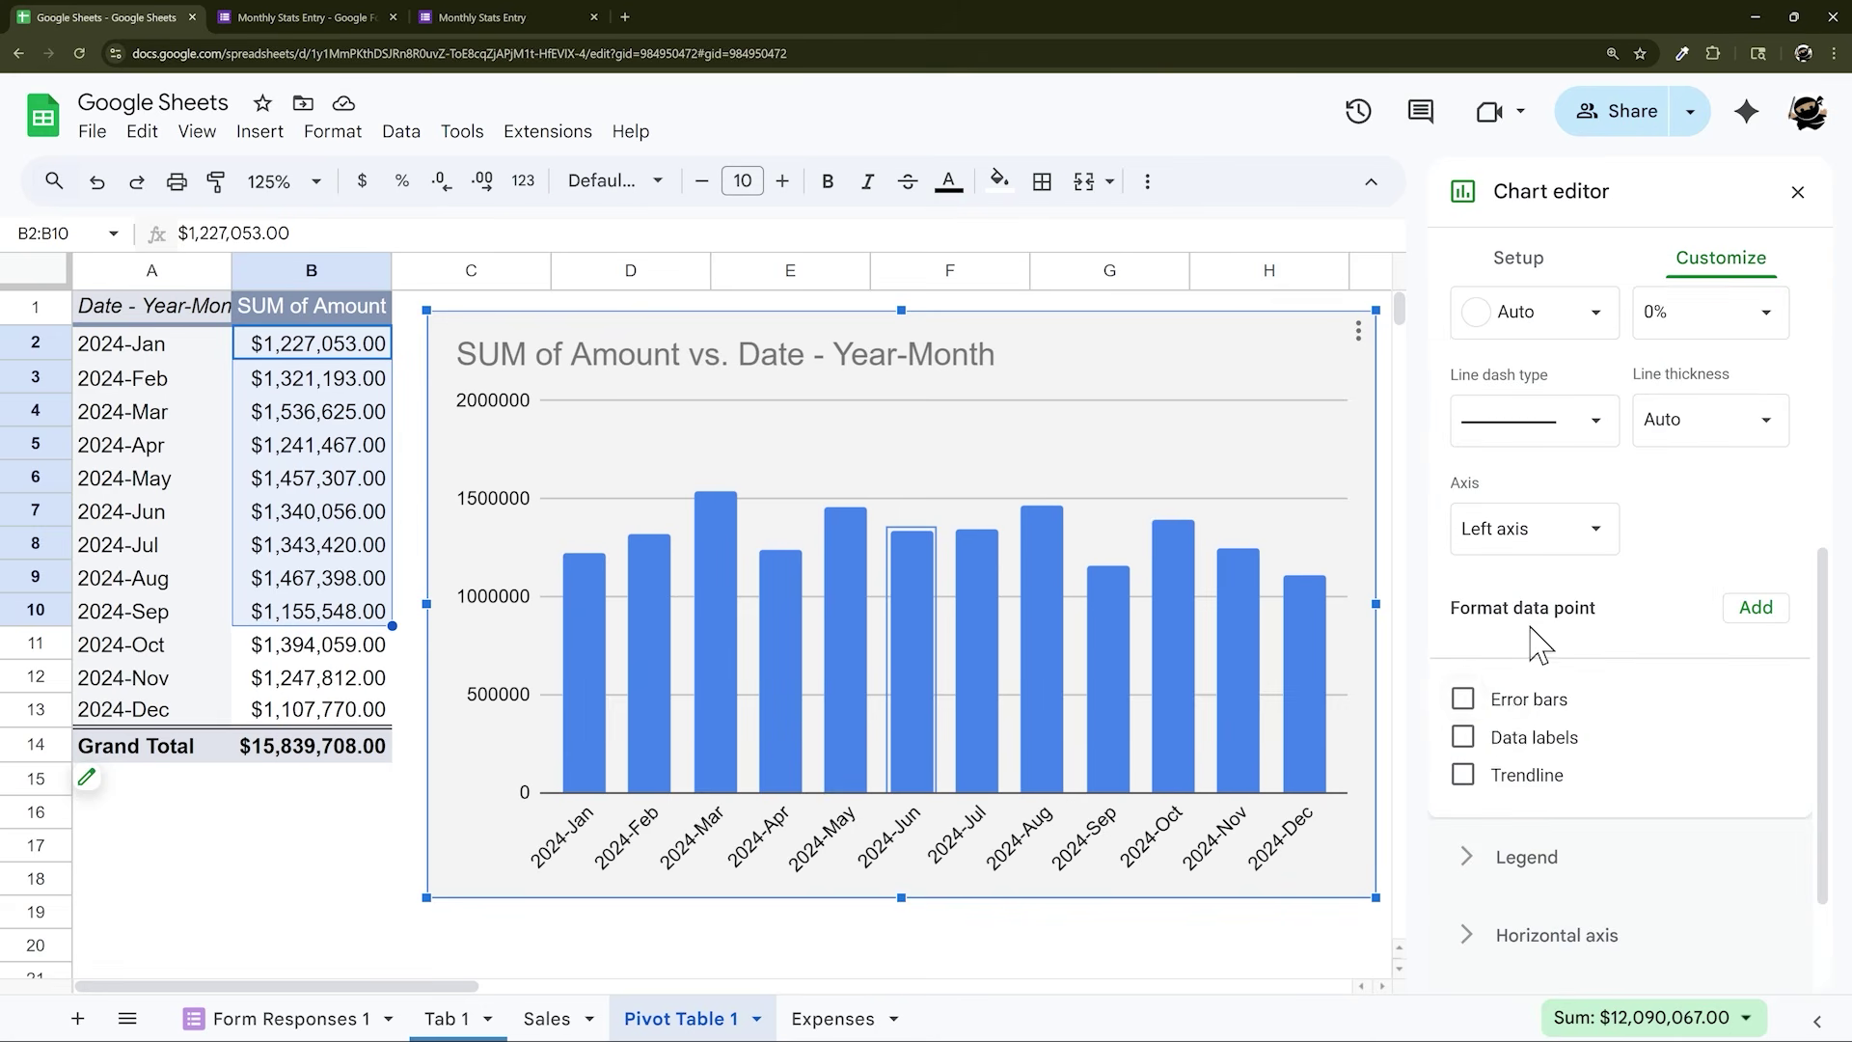
click(1473, 738)
scroll(1639, 704, down, 5)
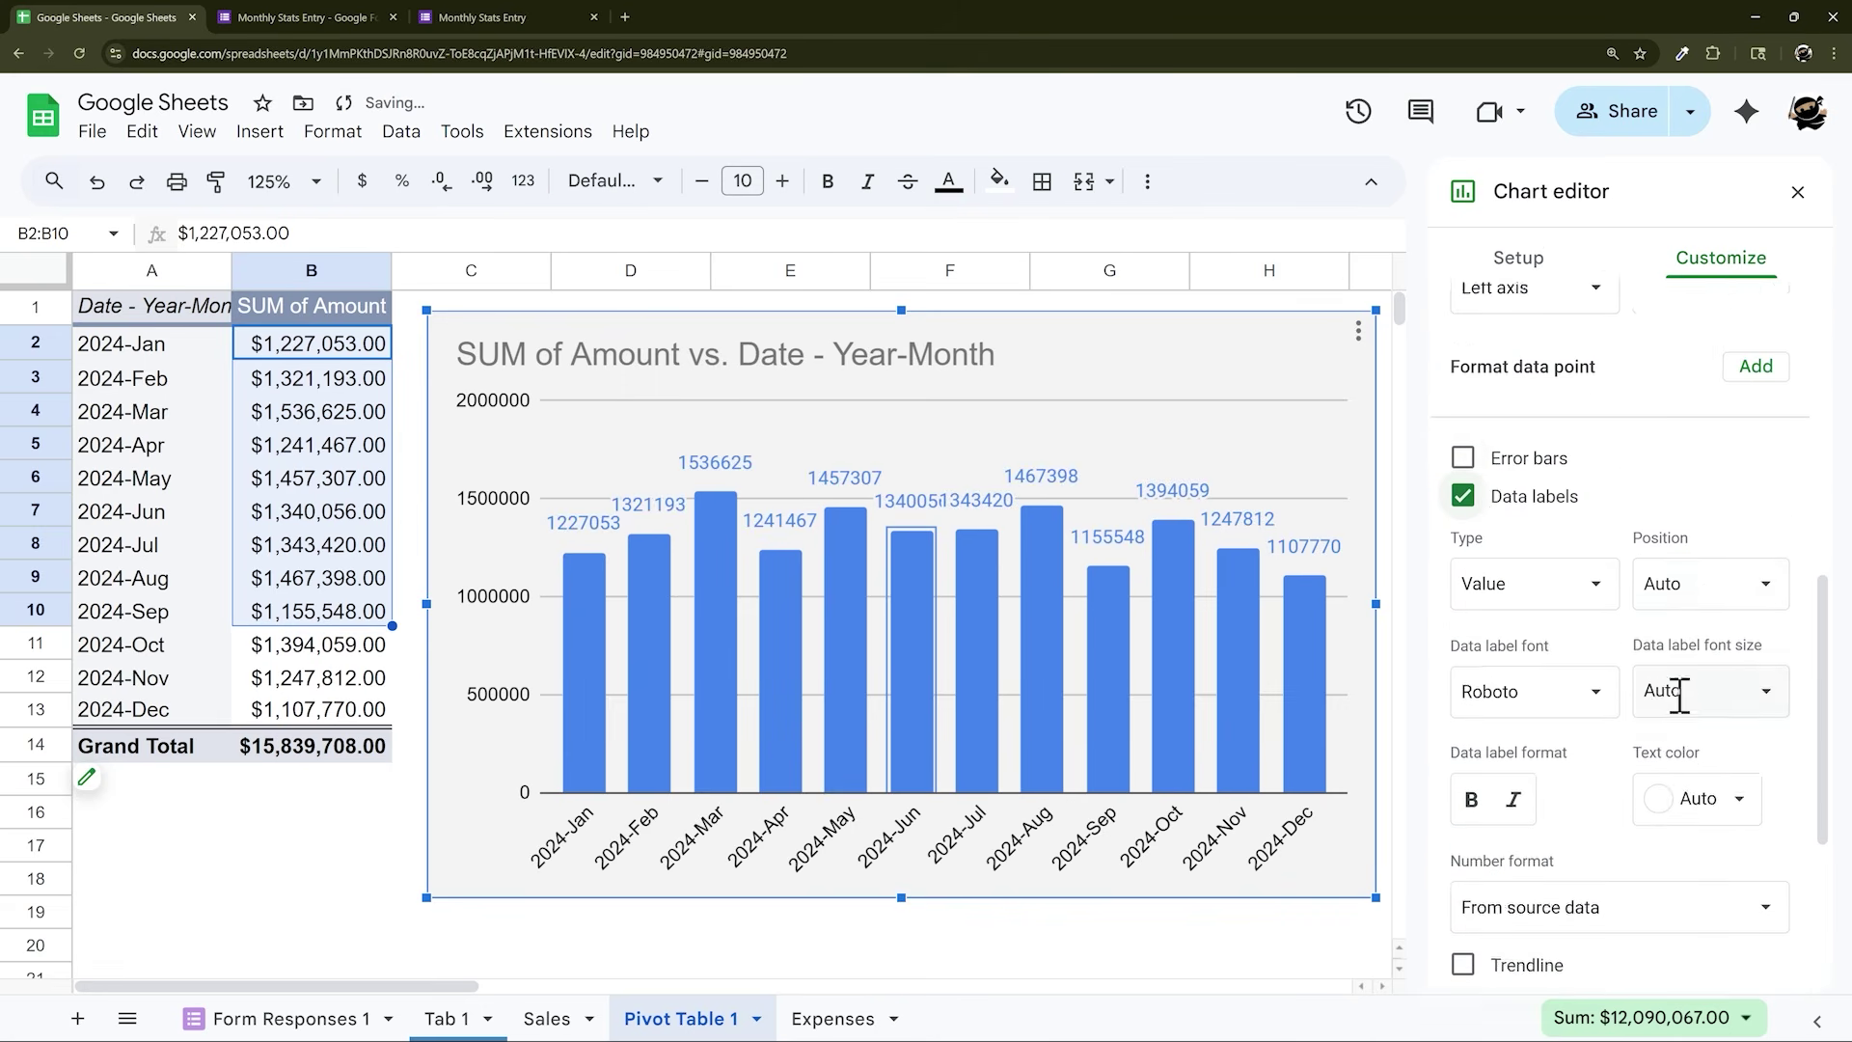
click(1603, 744)
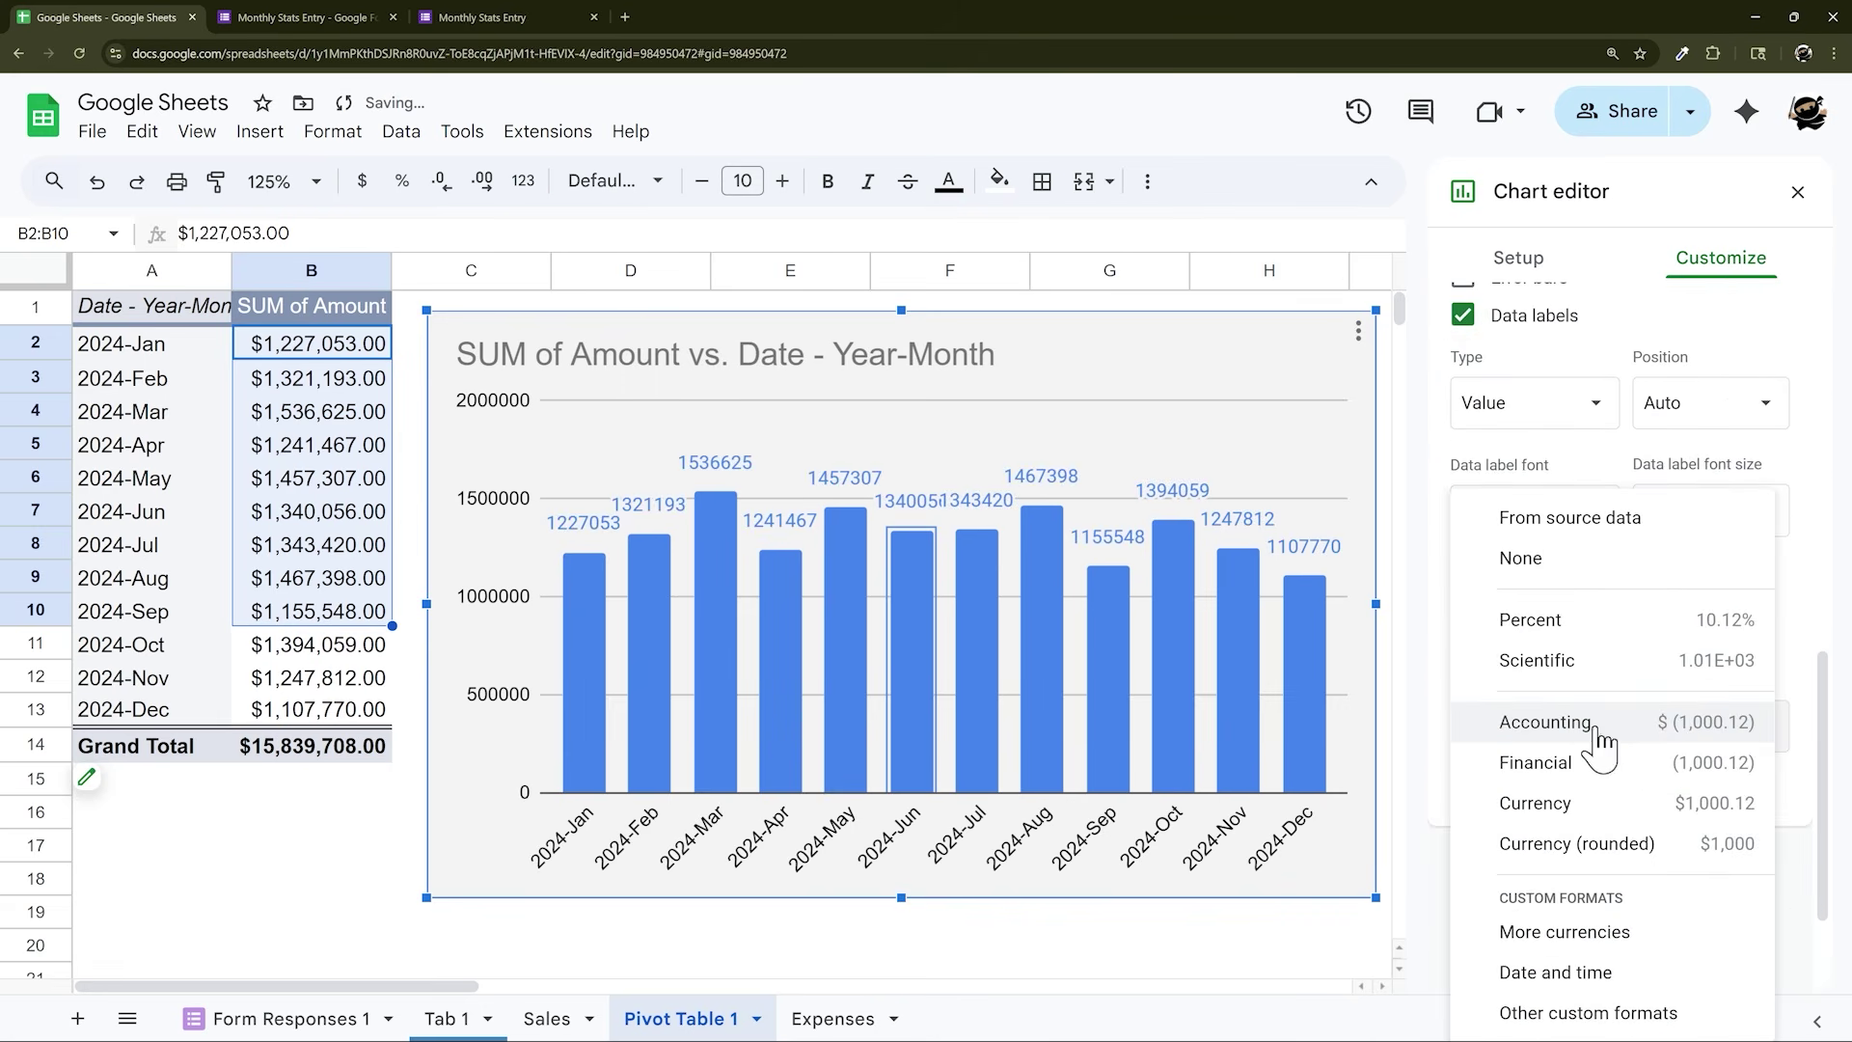
click(1582, 845)
Position the data labels at Inside end and set their font size to 10
click(1703, 403)
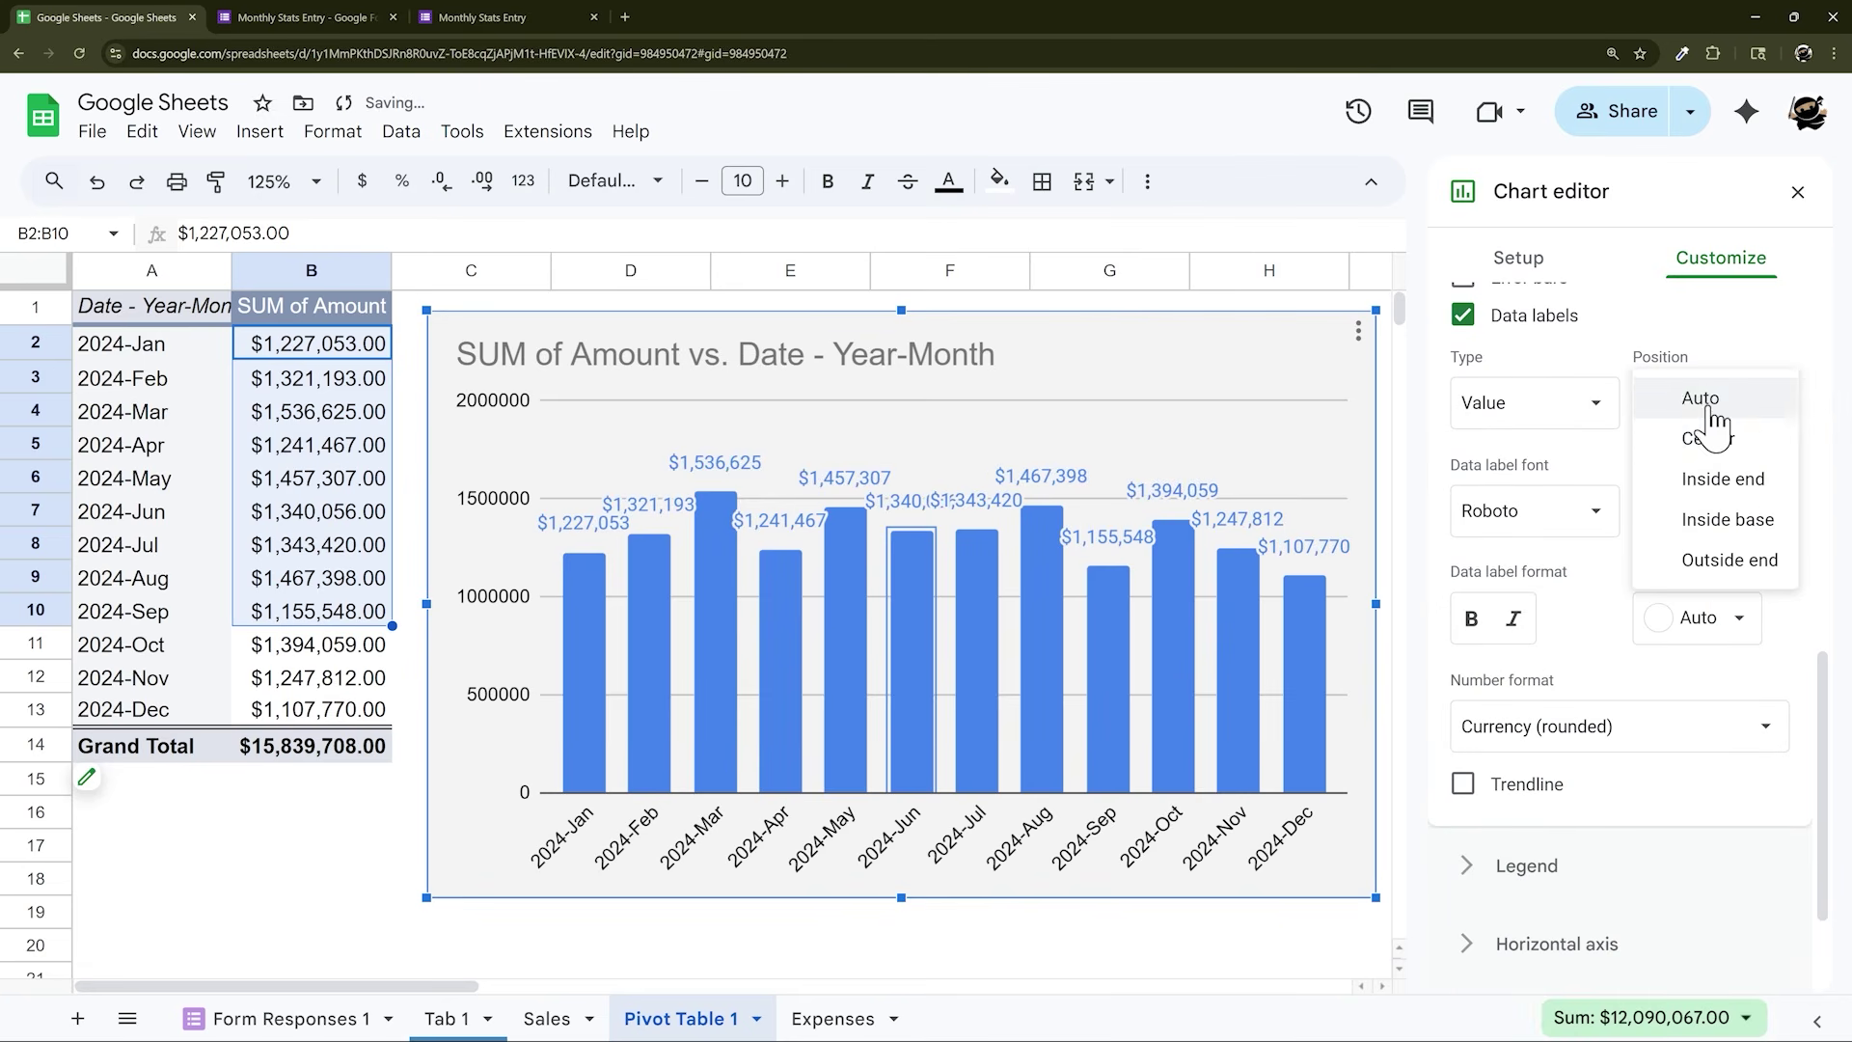
click(1720, 483)
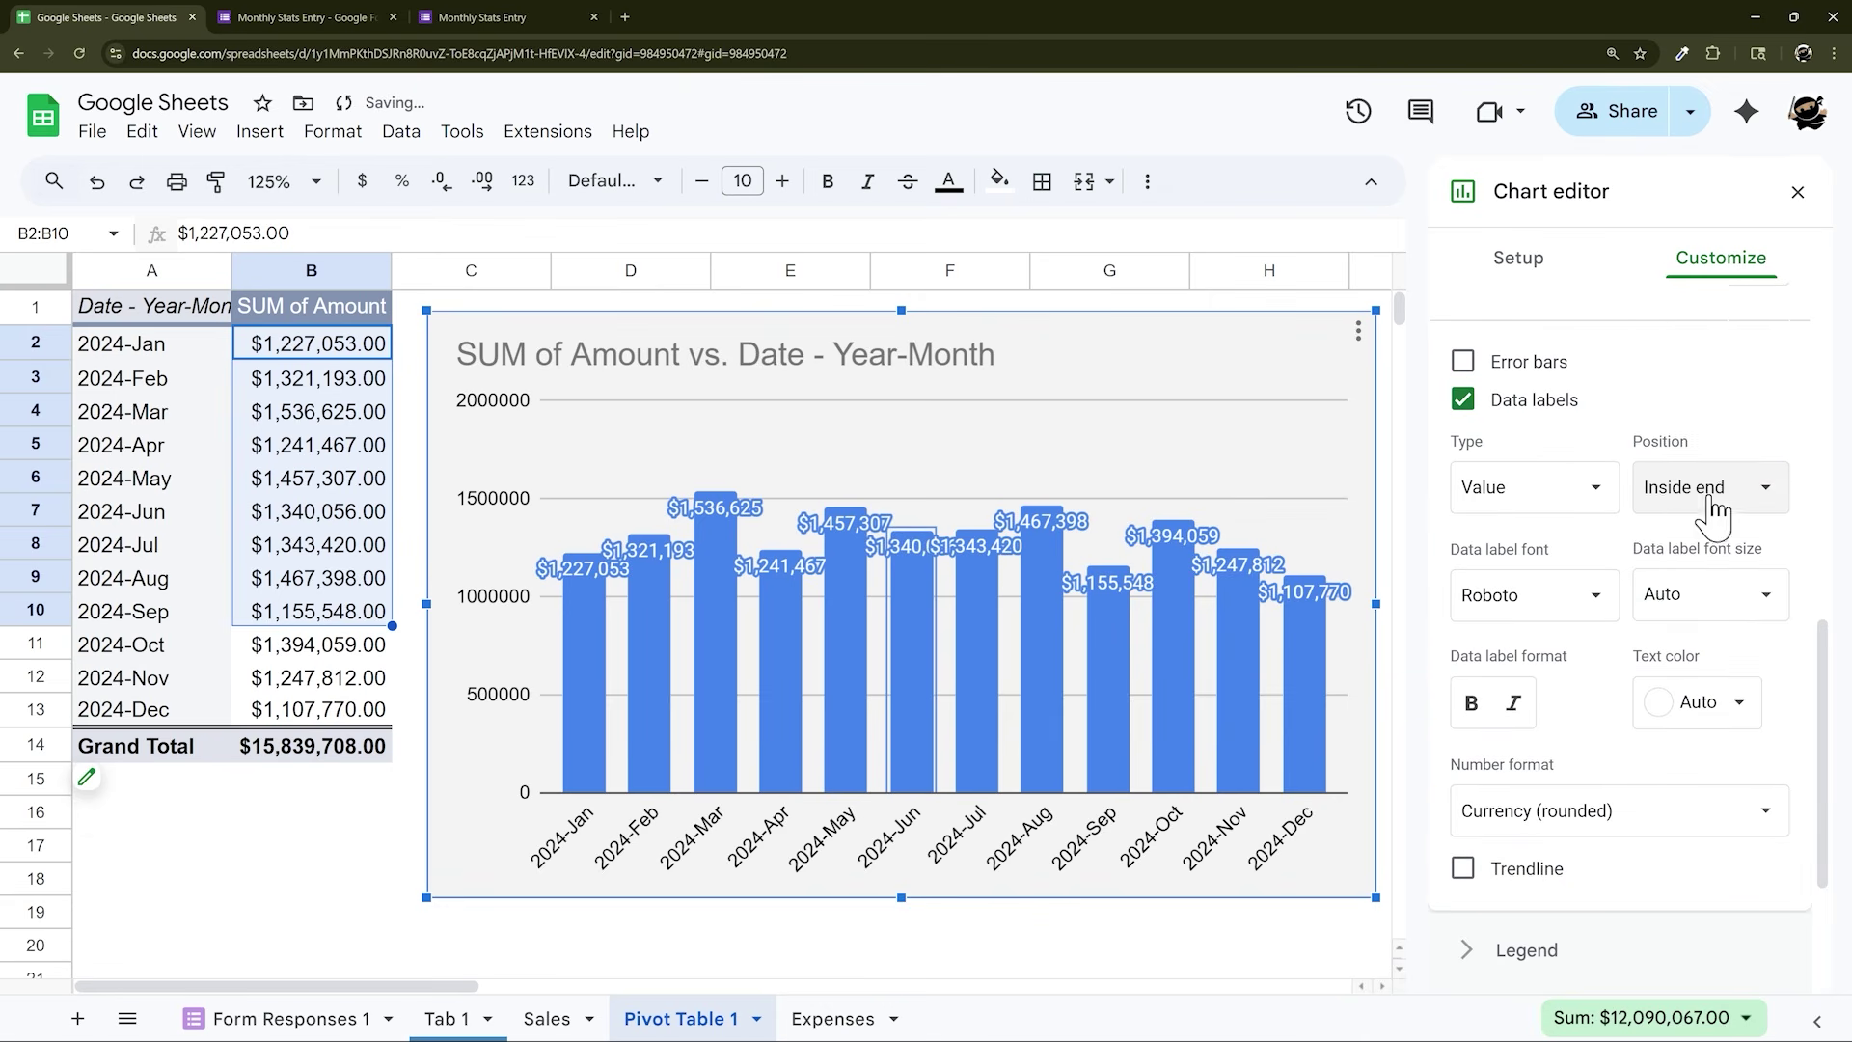
click(1765, 591)
click(1690, 218)
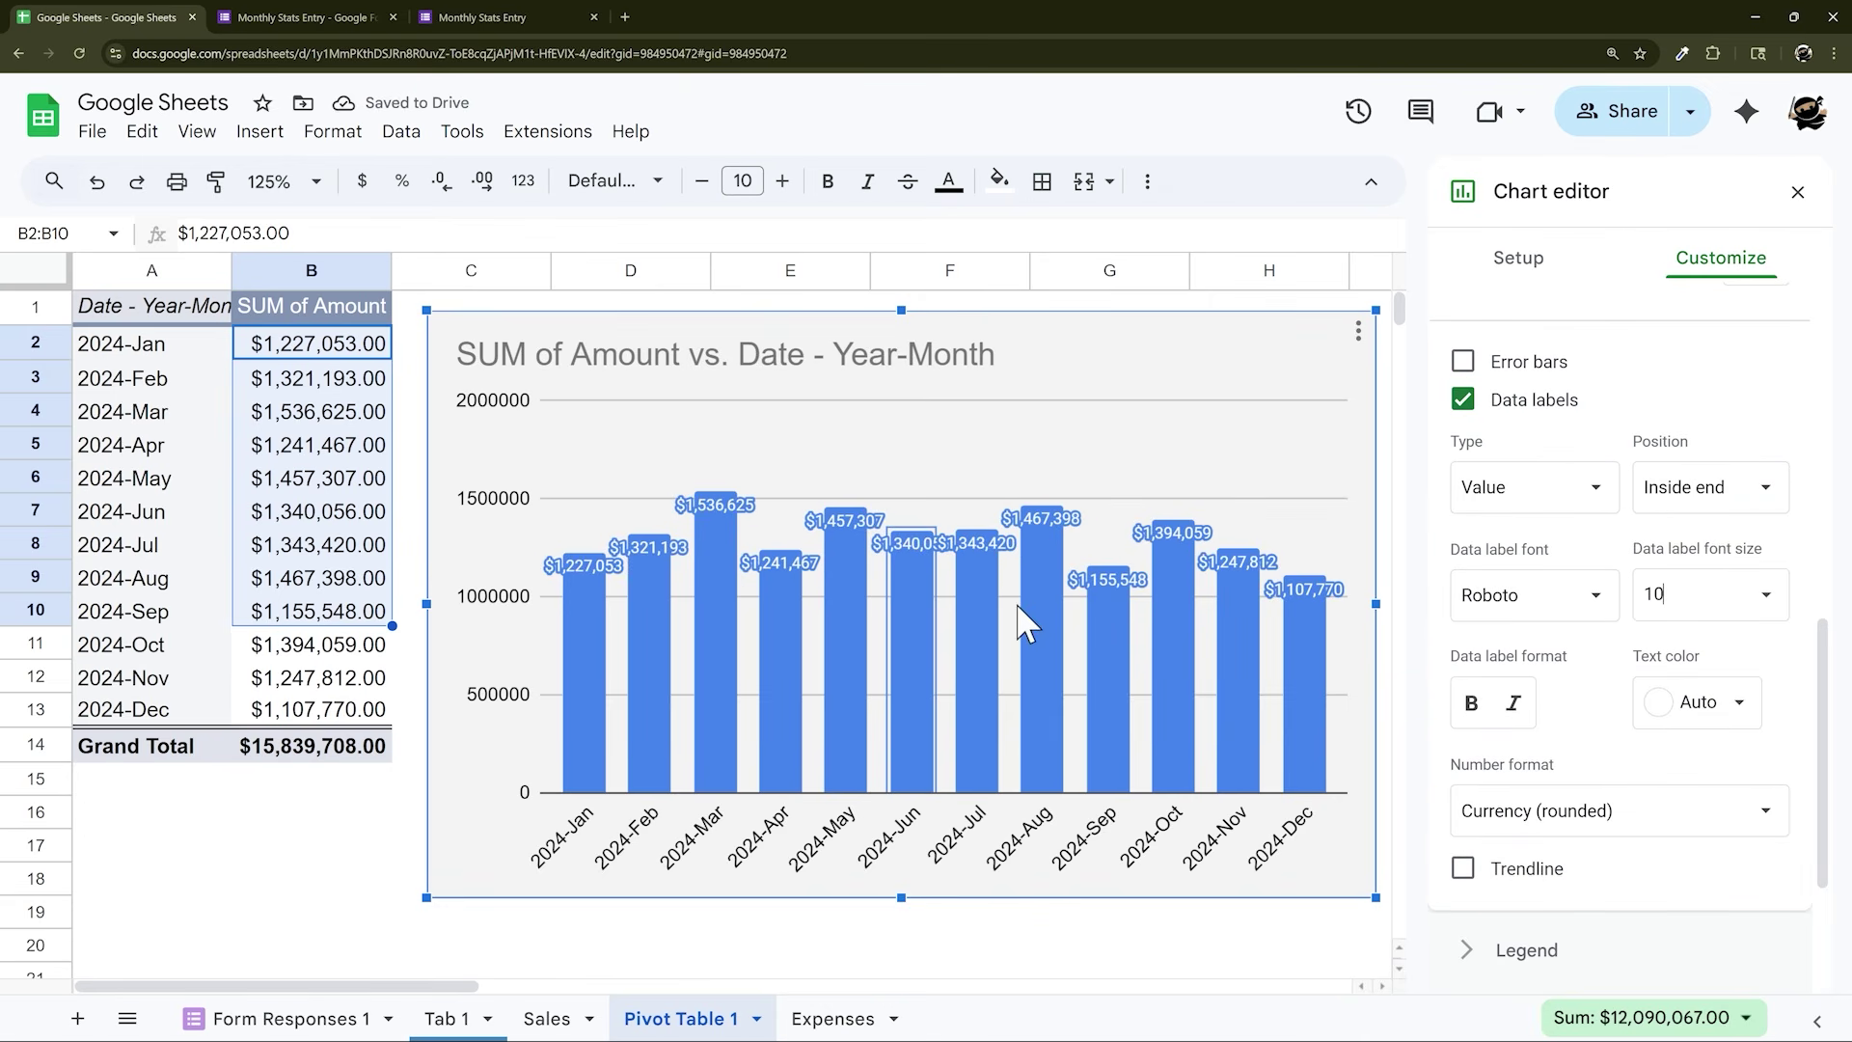
click(1797, 191)
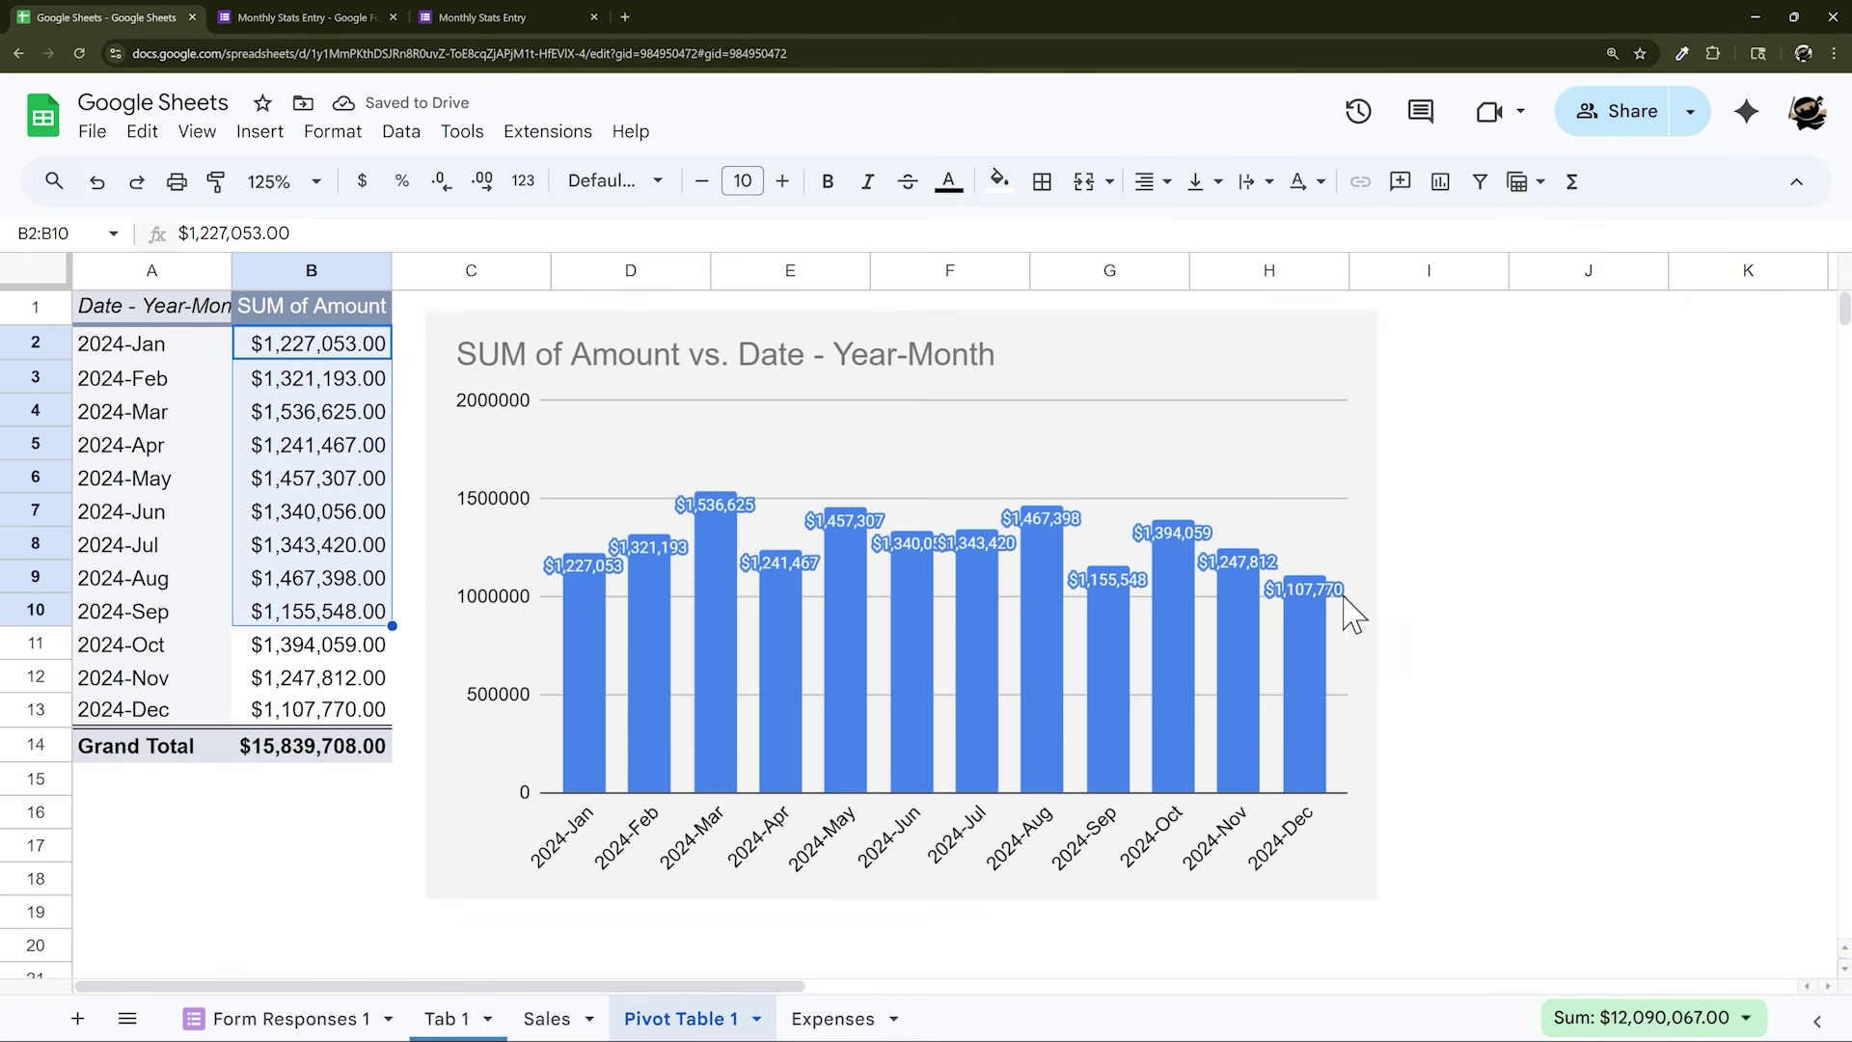
Widen the chart into column J and change its title to SALES BY MONTH
drag(1375, 604, 1604, 598)
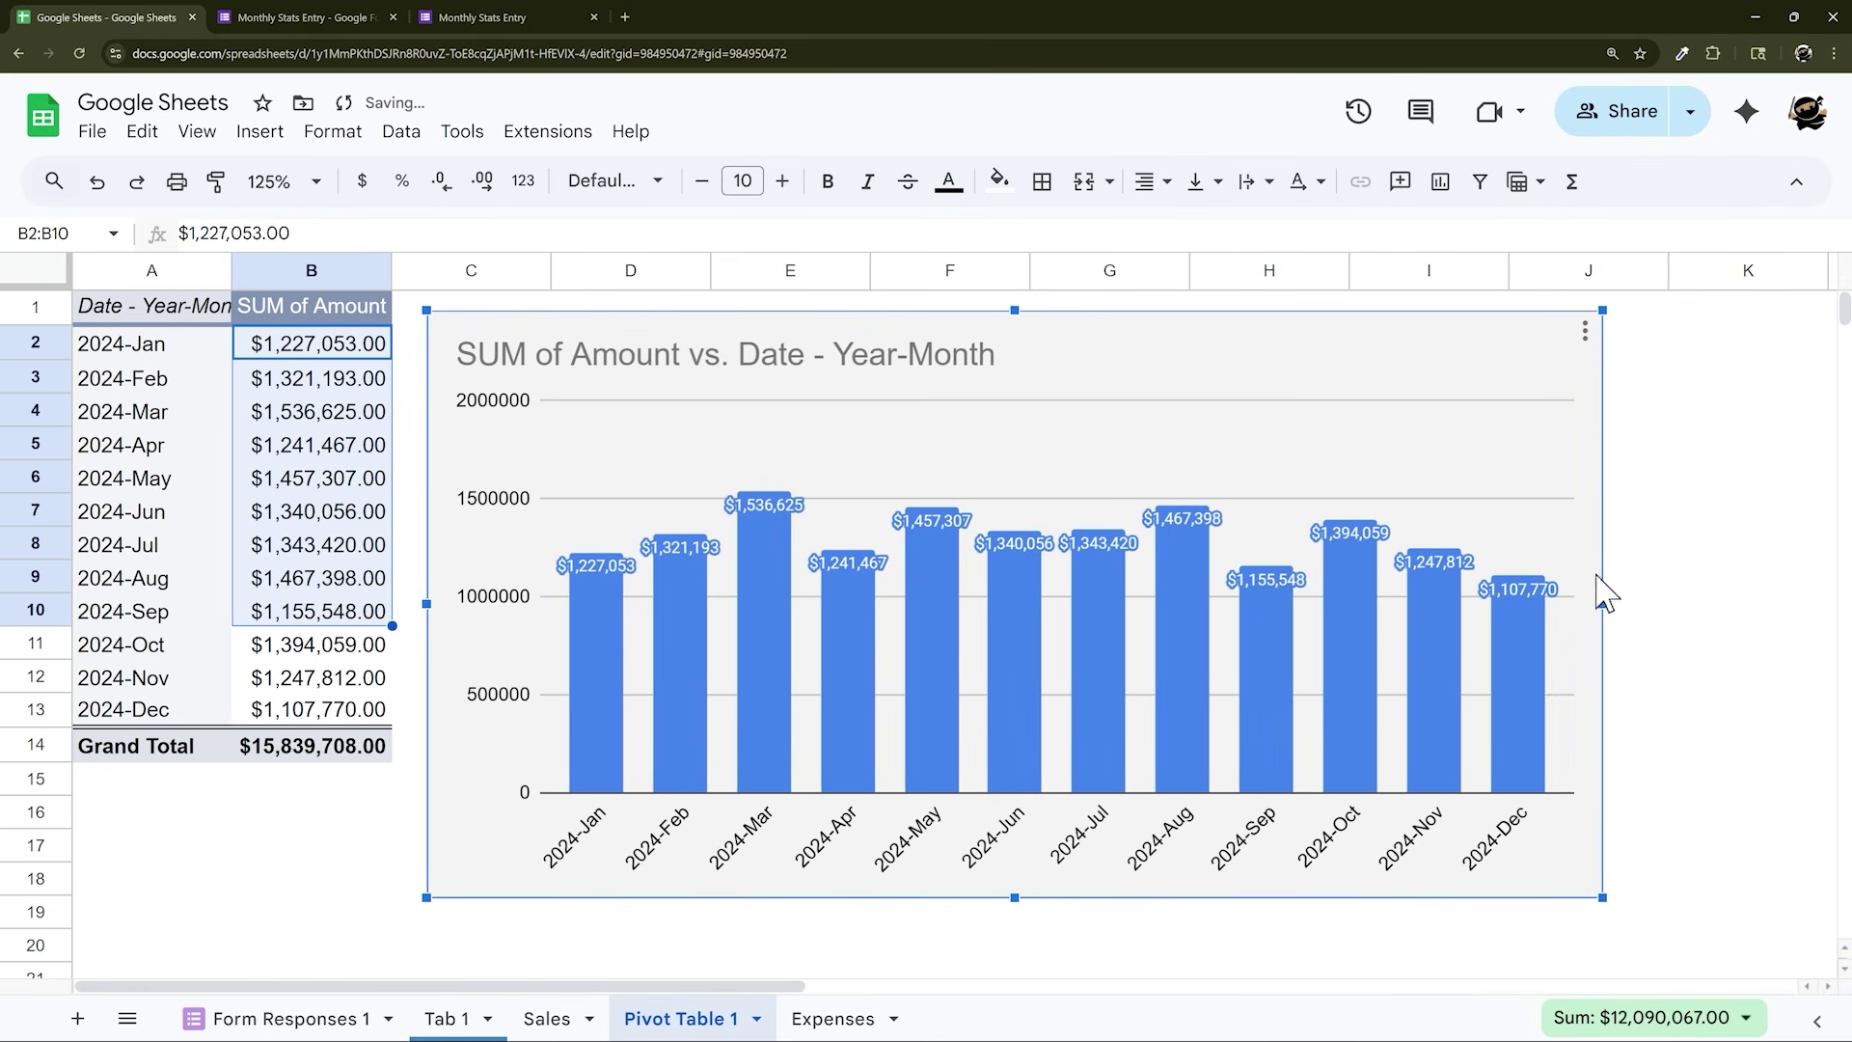
double_click(810, 365)
click(778, 357)
text(SAL)
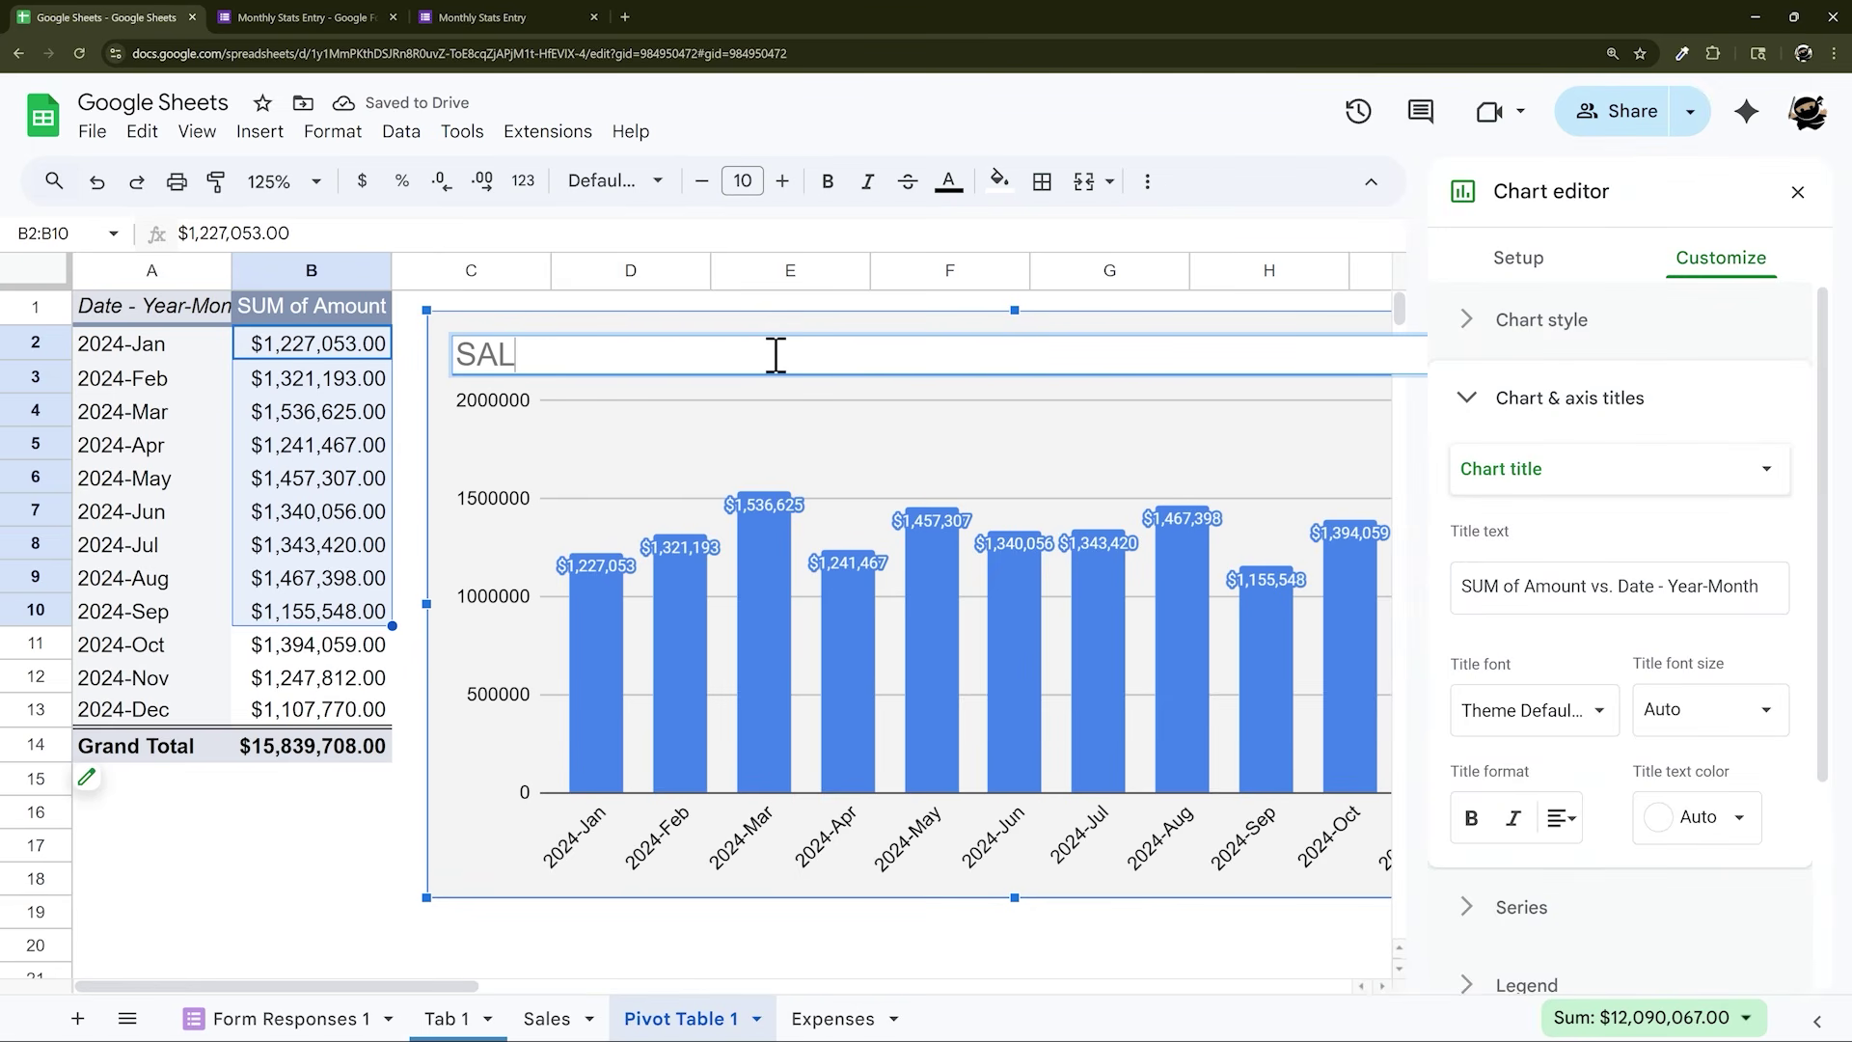
text(ES BY MONTH)
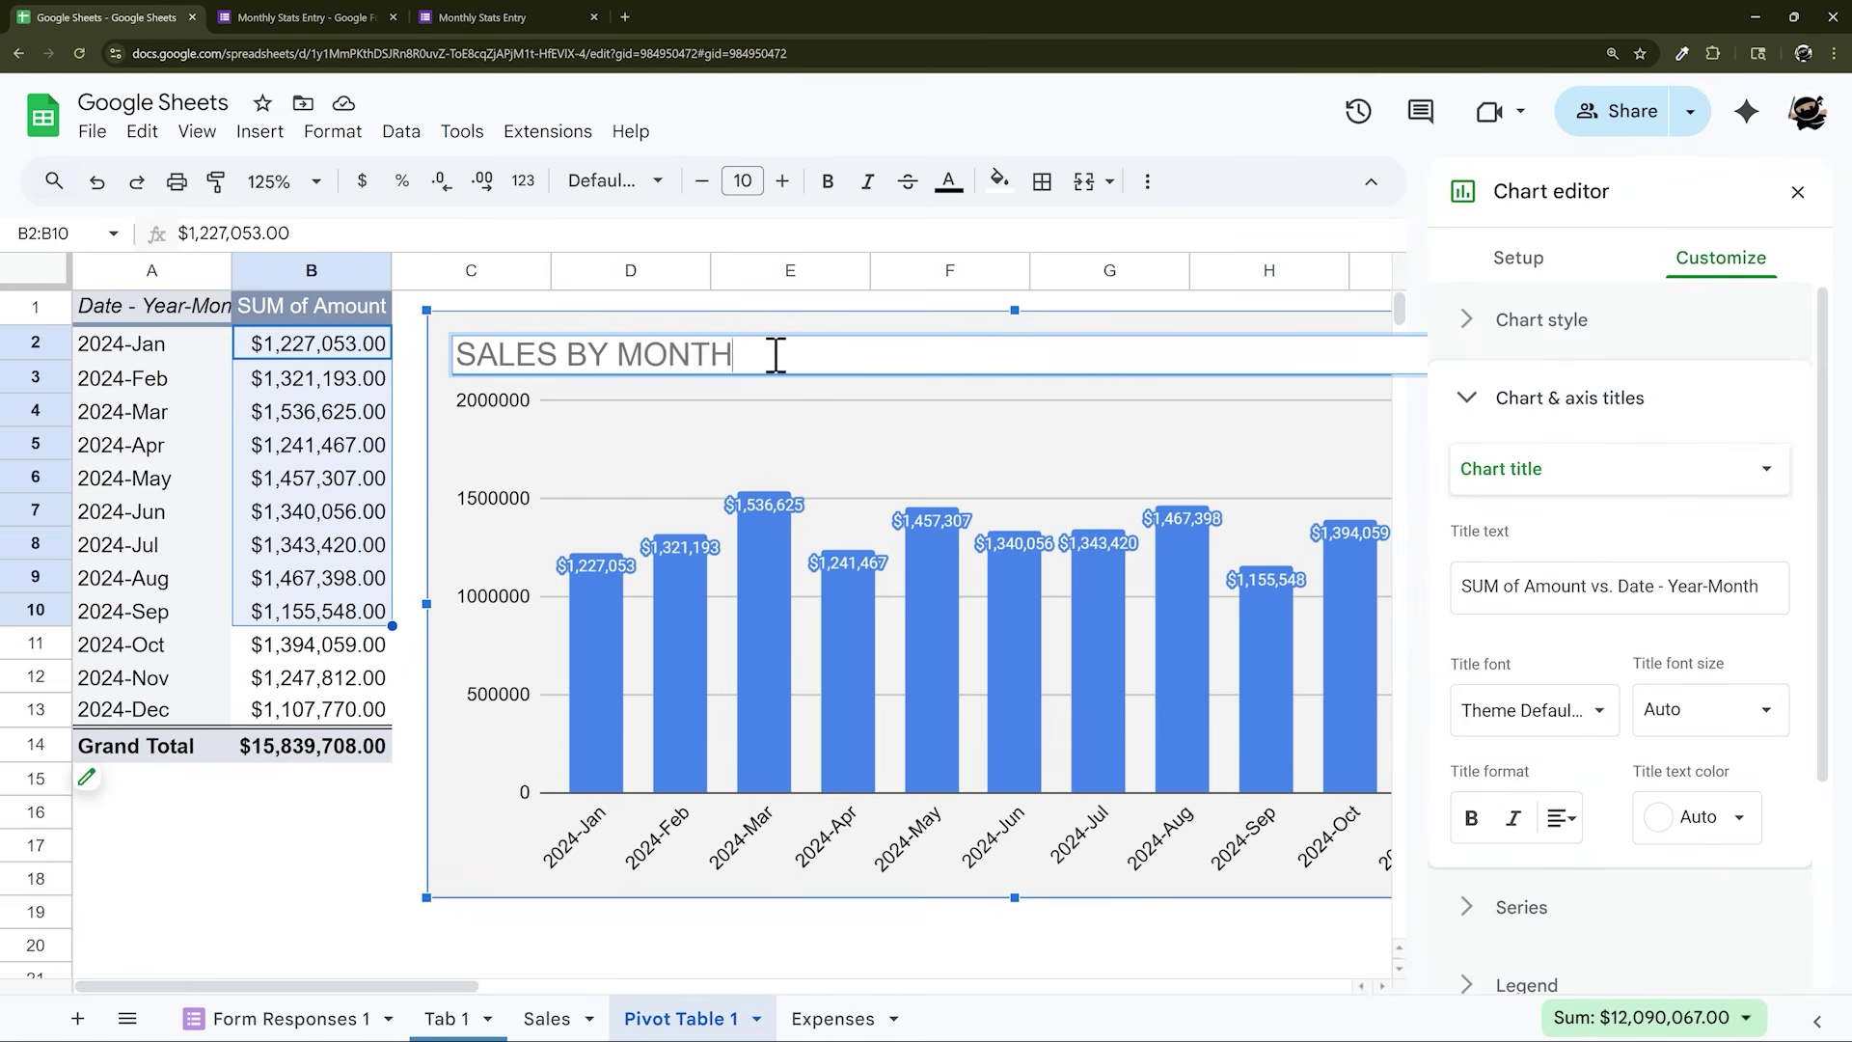
key(Return)
click(1795, 194)
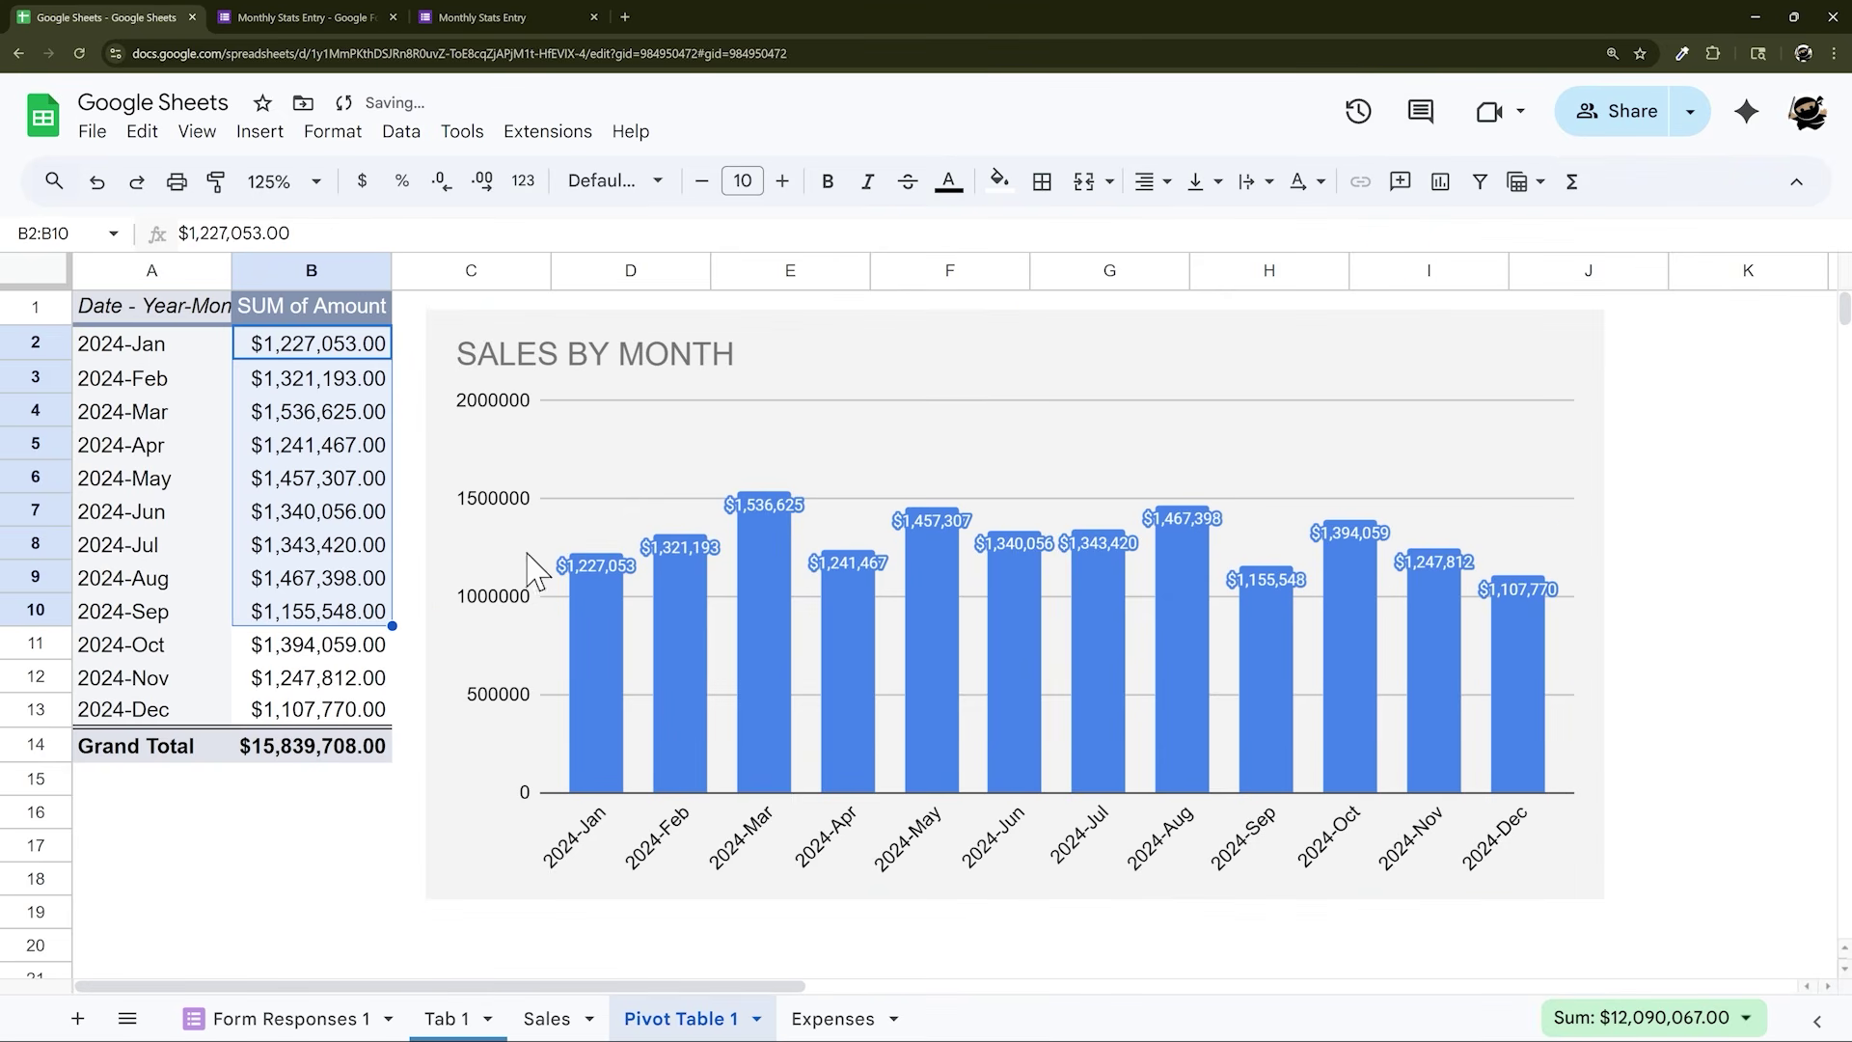
Move the SALES BY MONTH chart slightly farther from the pivot table
click(634, 450)
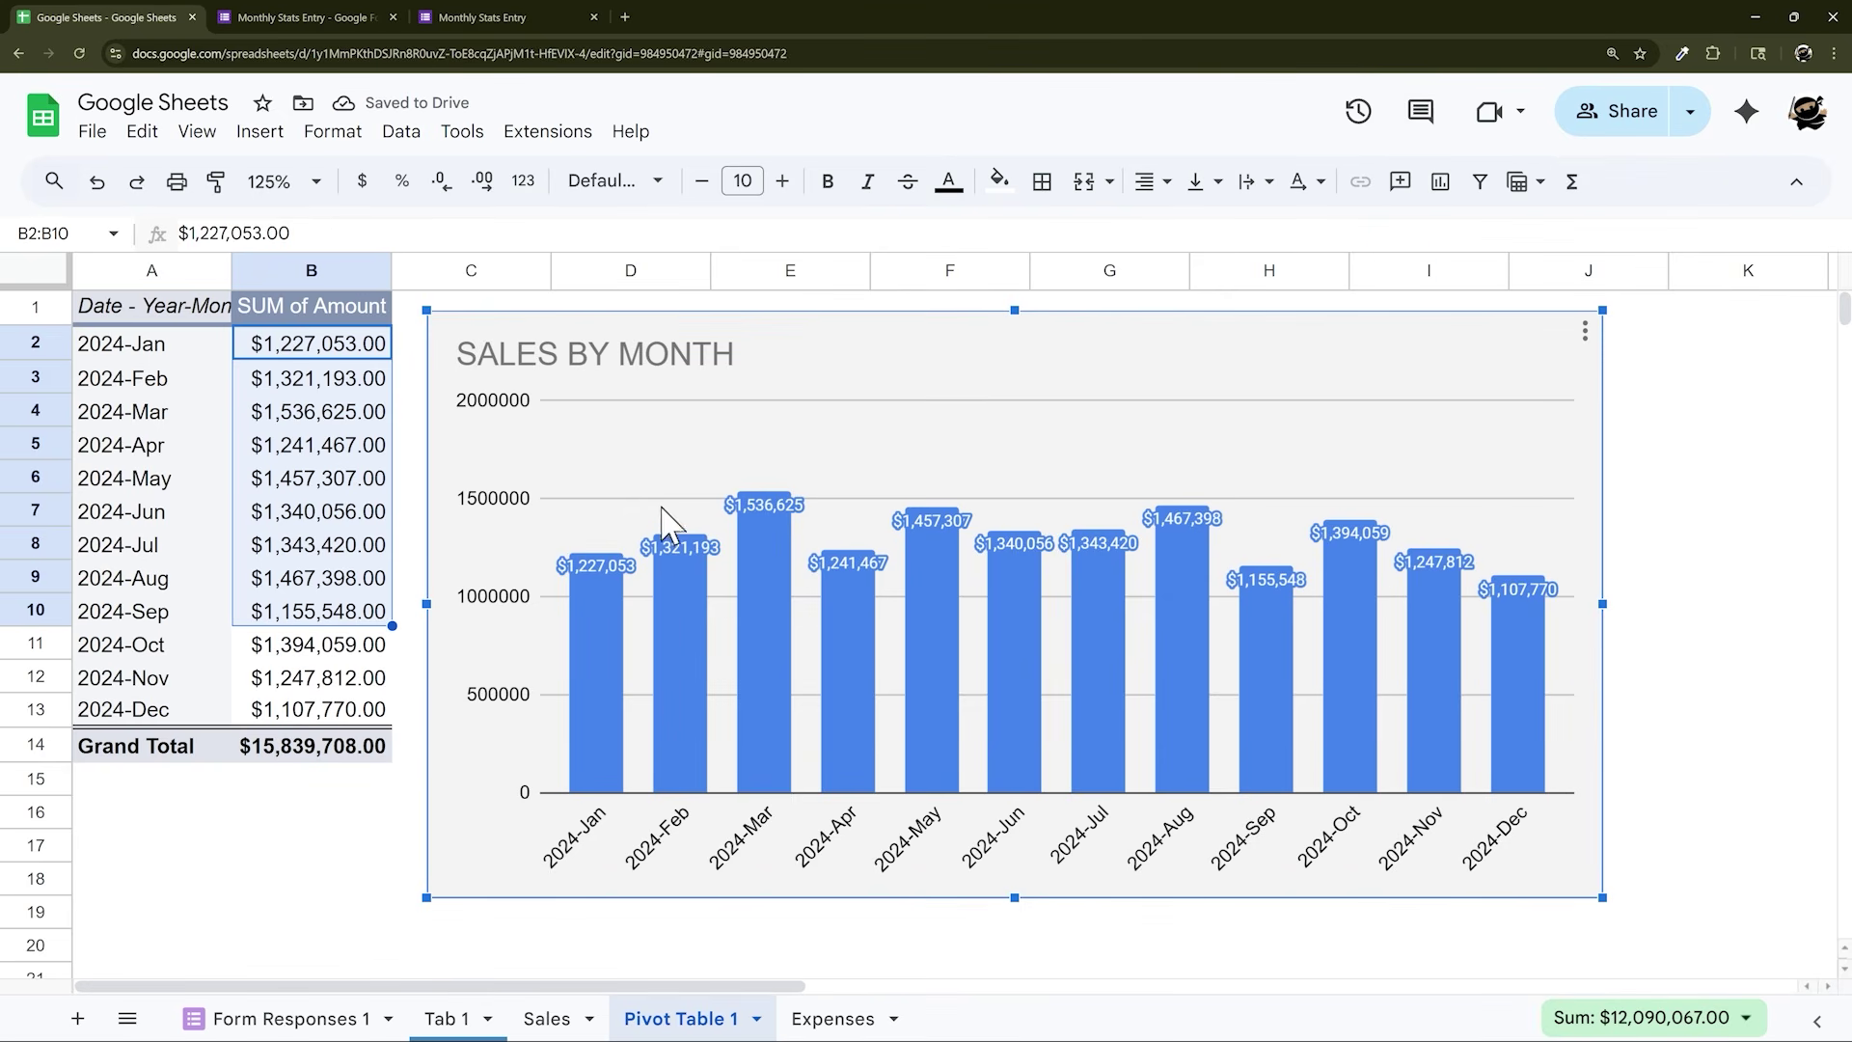
drag(762, 437, 781, 440)
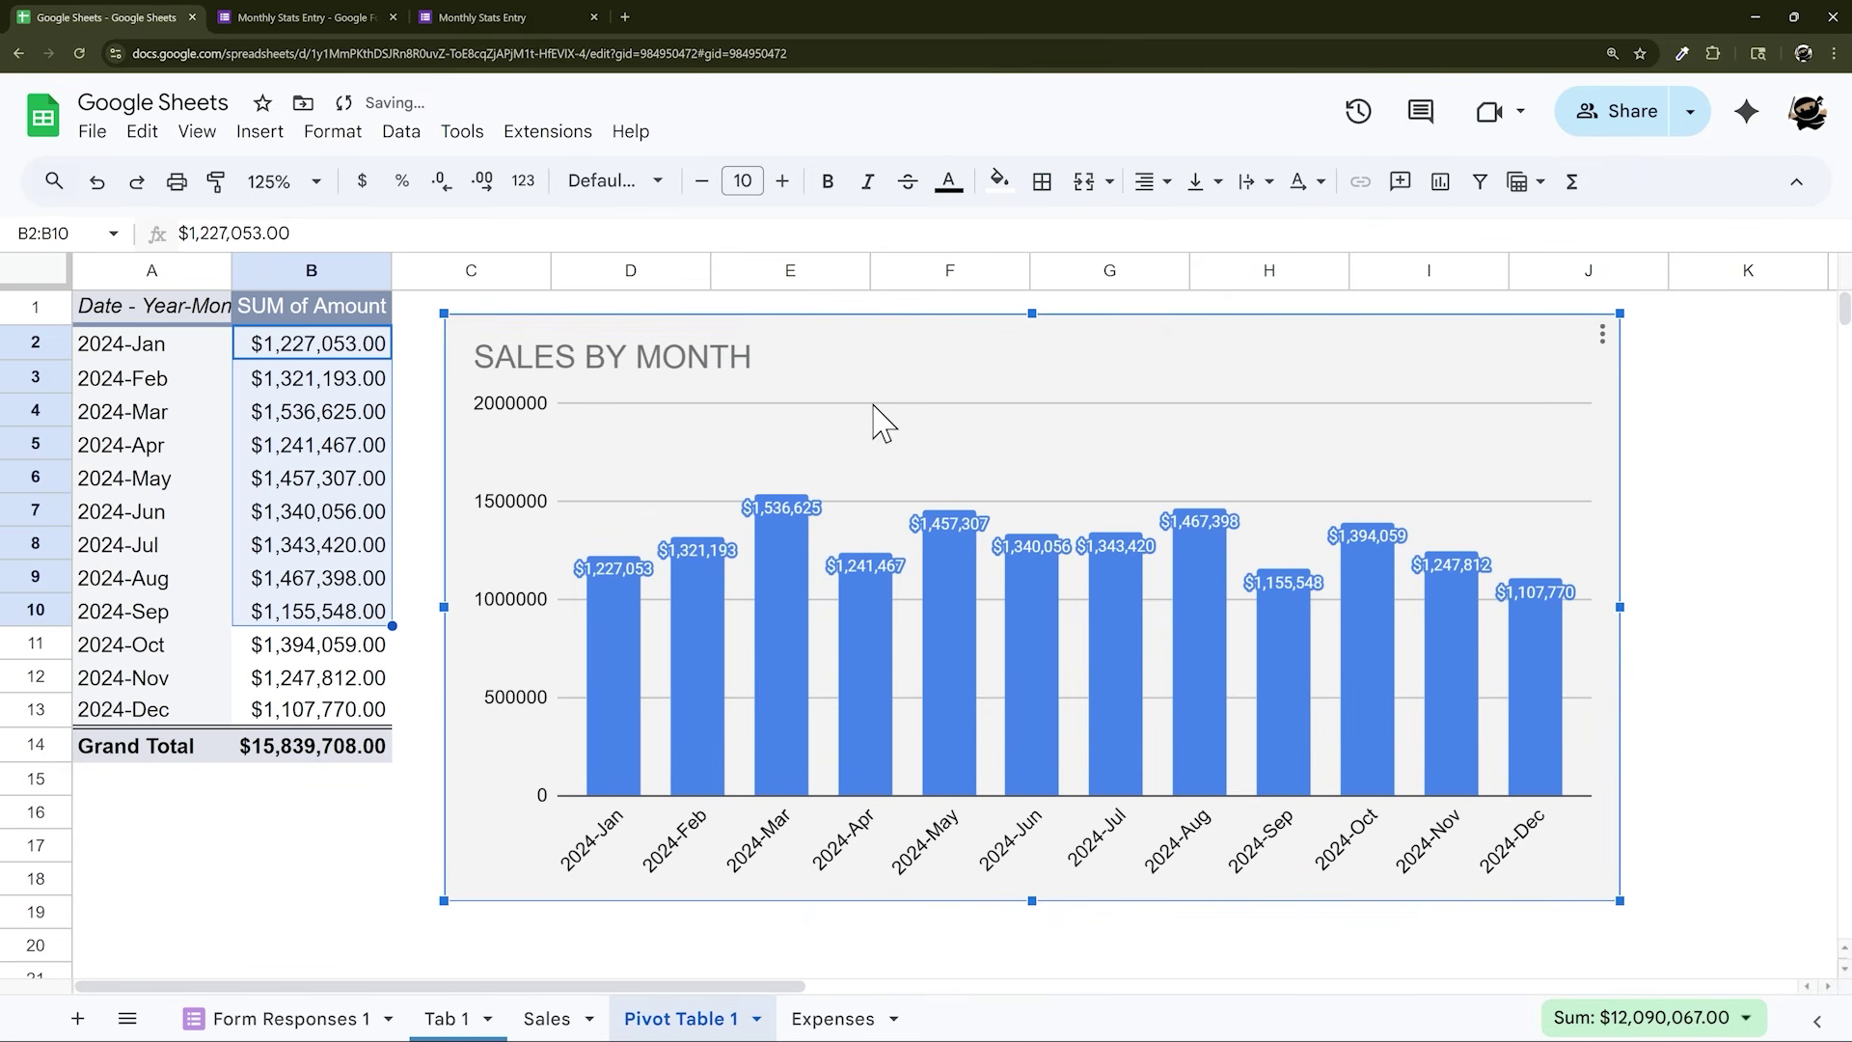
click(426, 511)
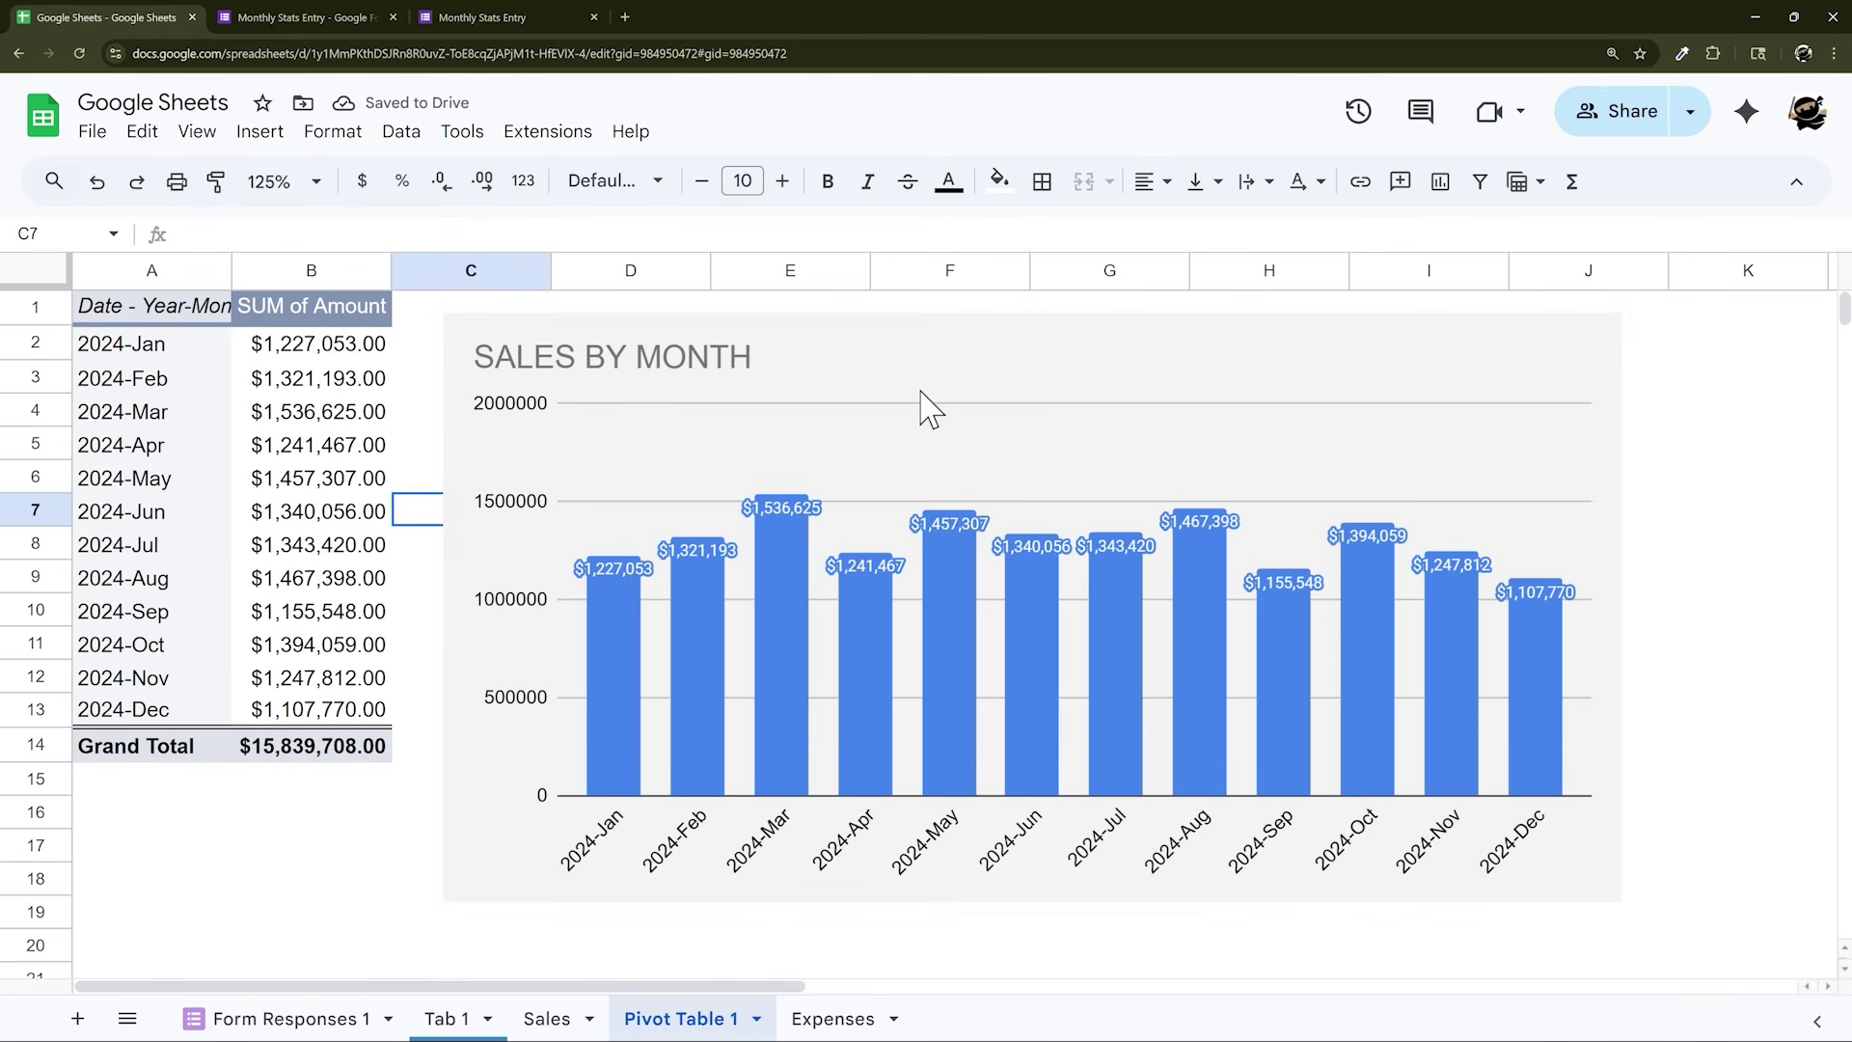
Copy the SALES BY MONTH chart from the Pivot Table 1 sheet onto Tab 1
click(924, 405)
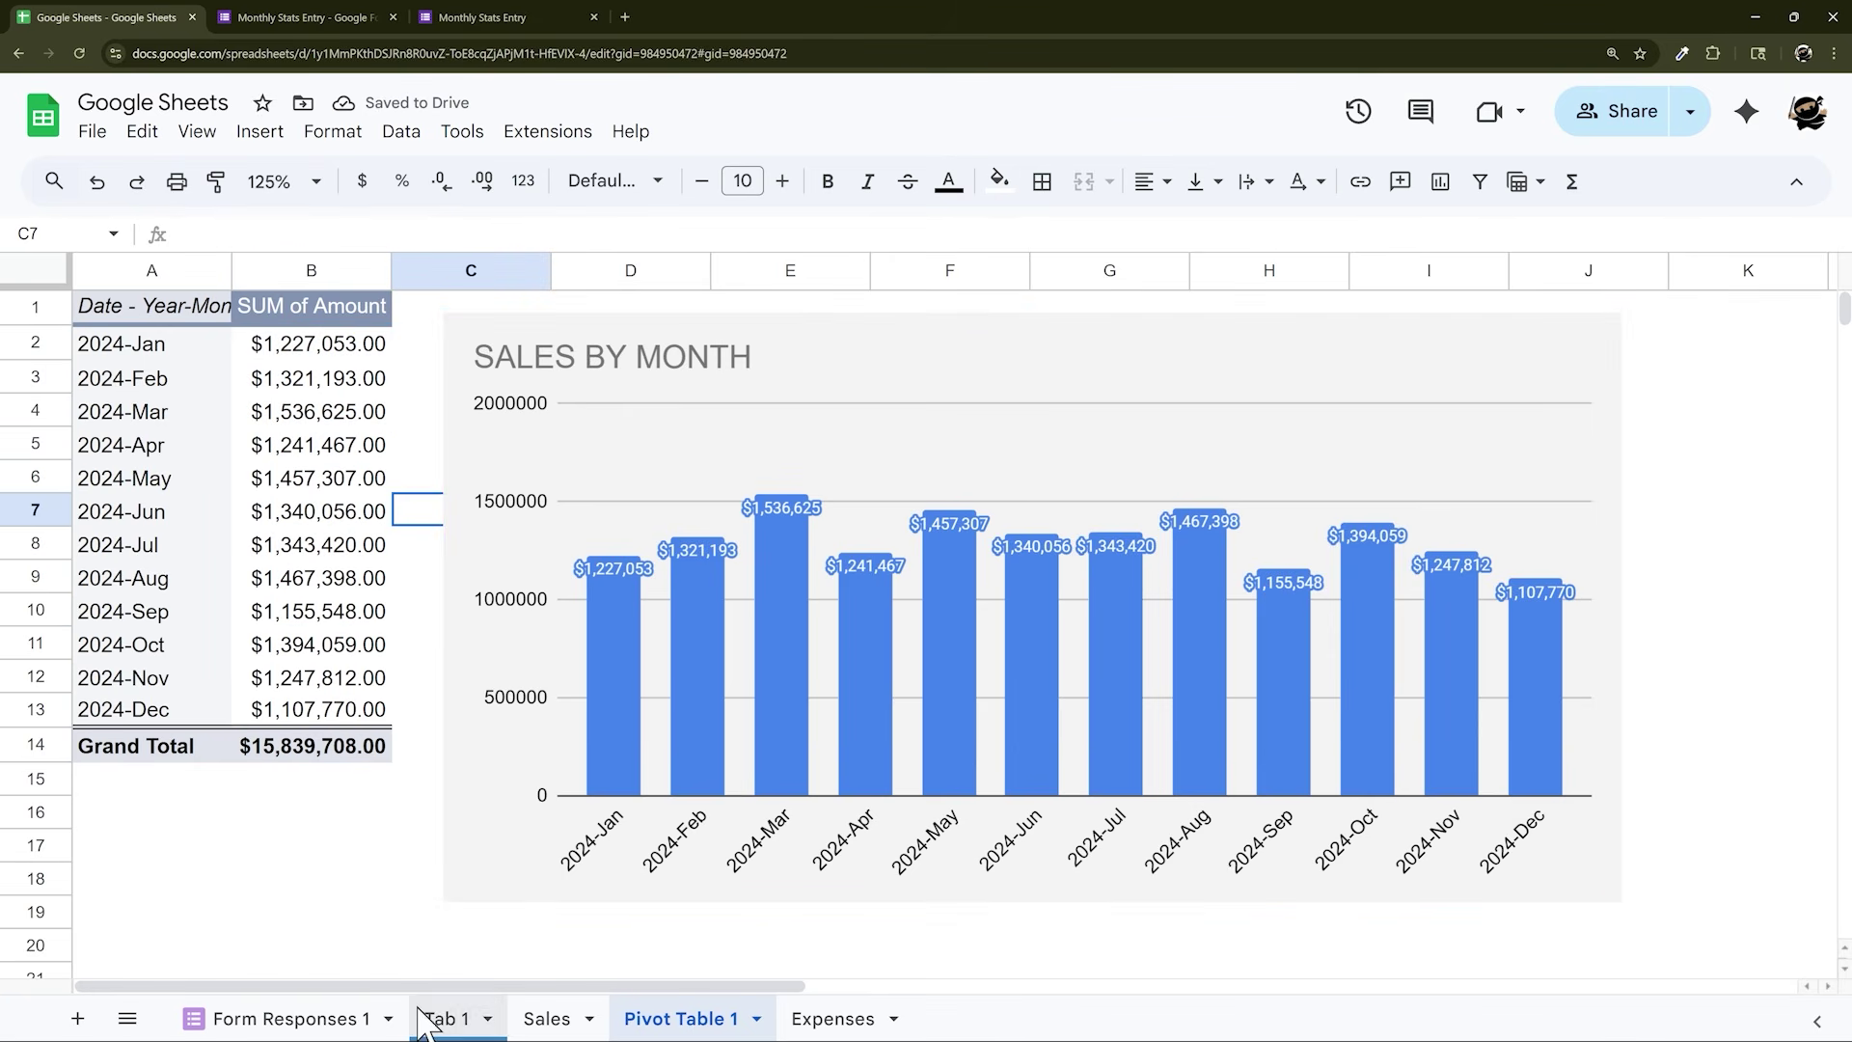
click(431, 1018)
click(1033, 545)
key(ctrl+v)
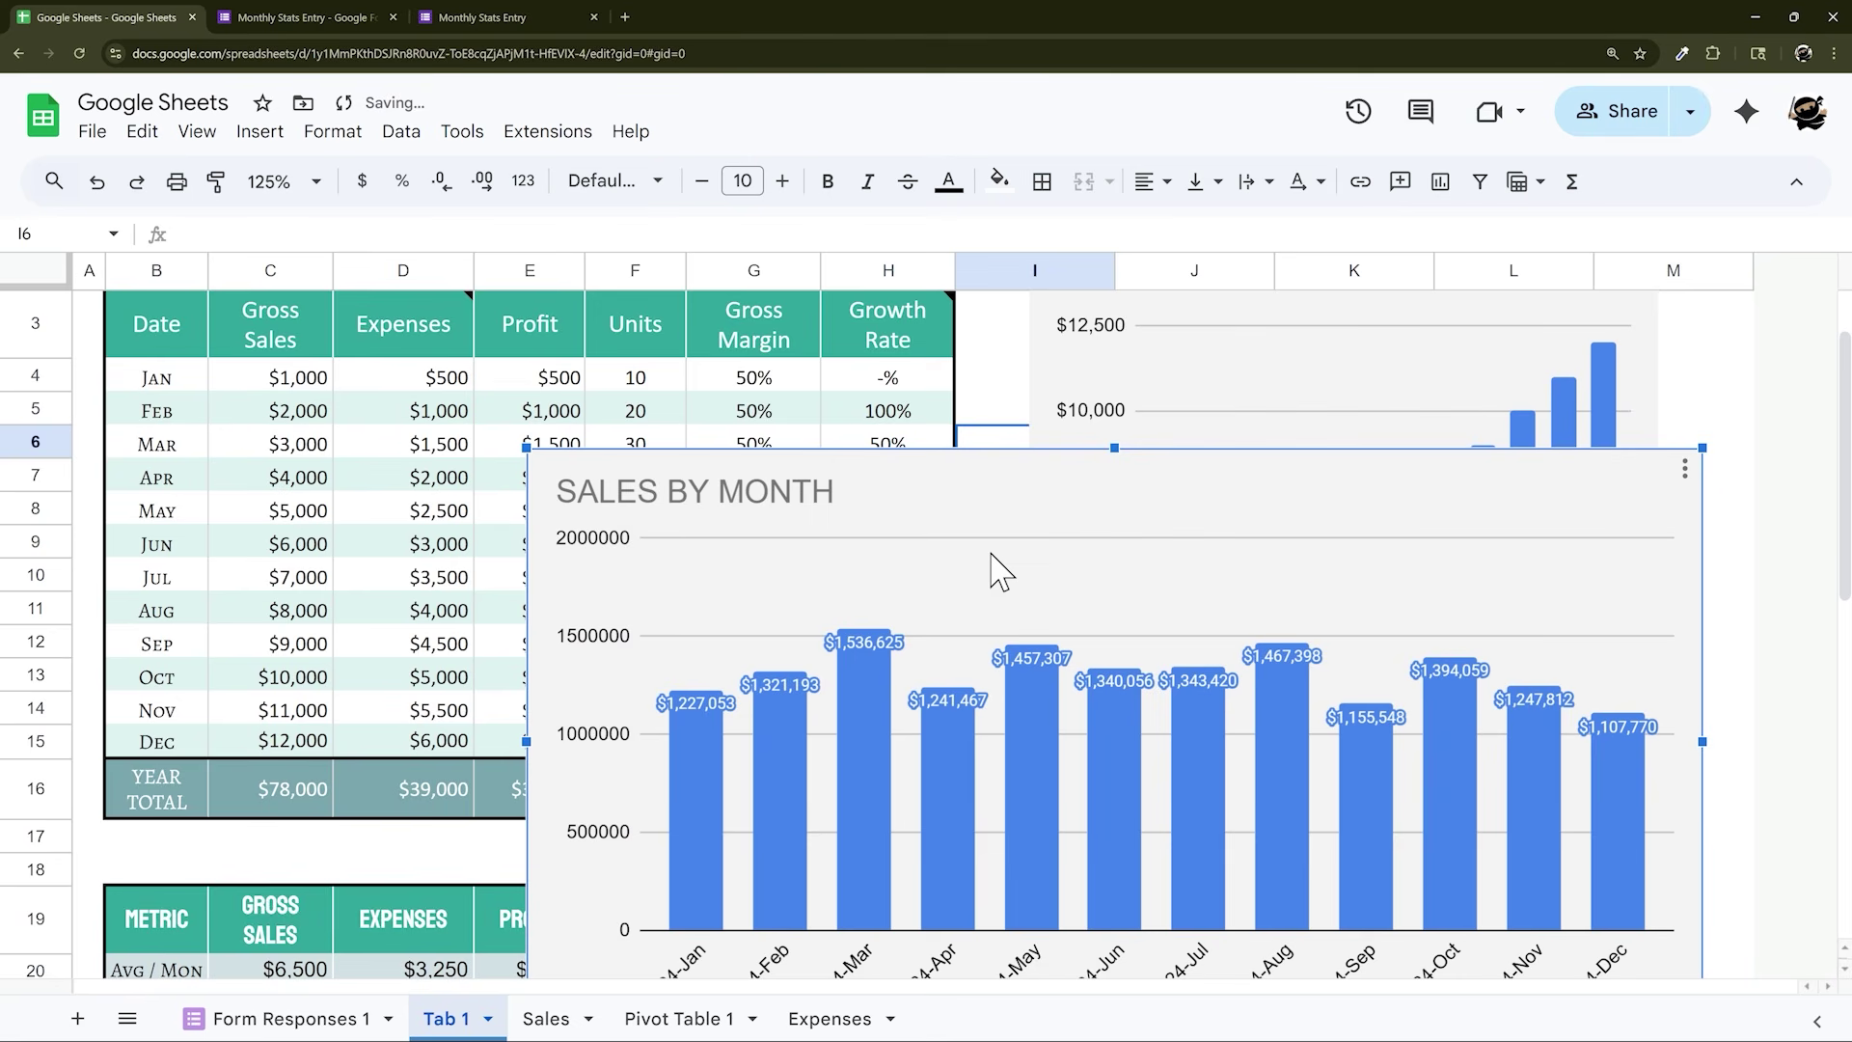
click(703, 1019)
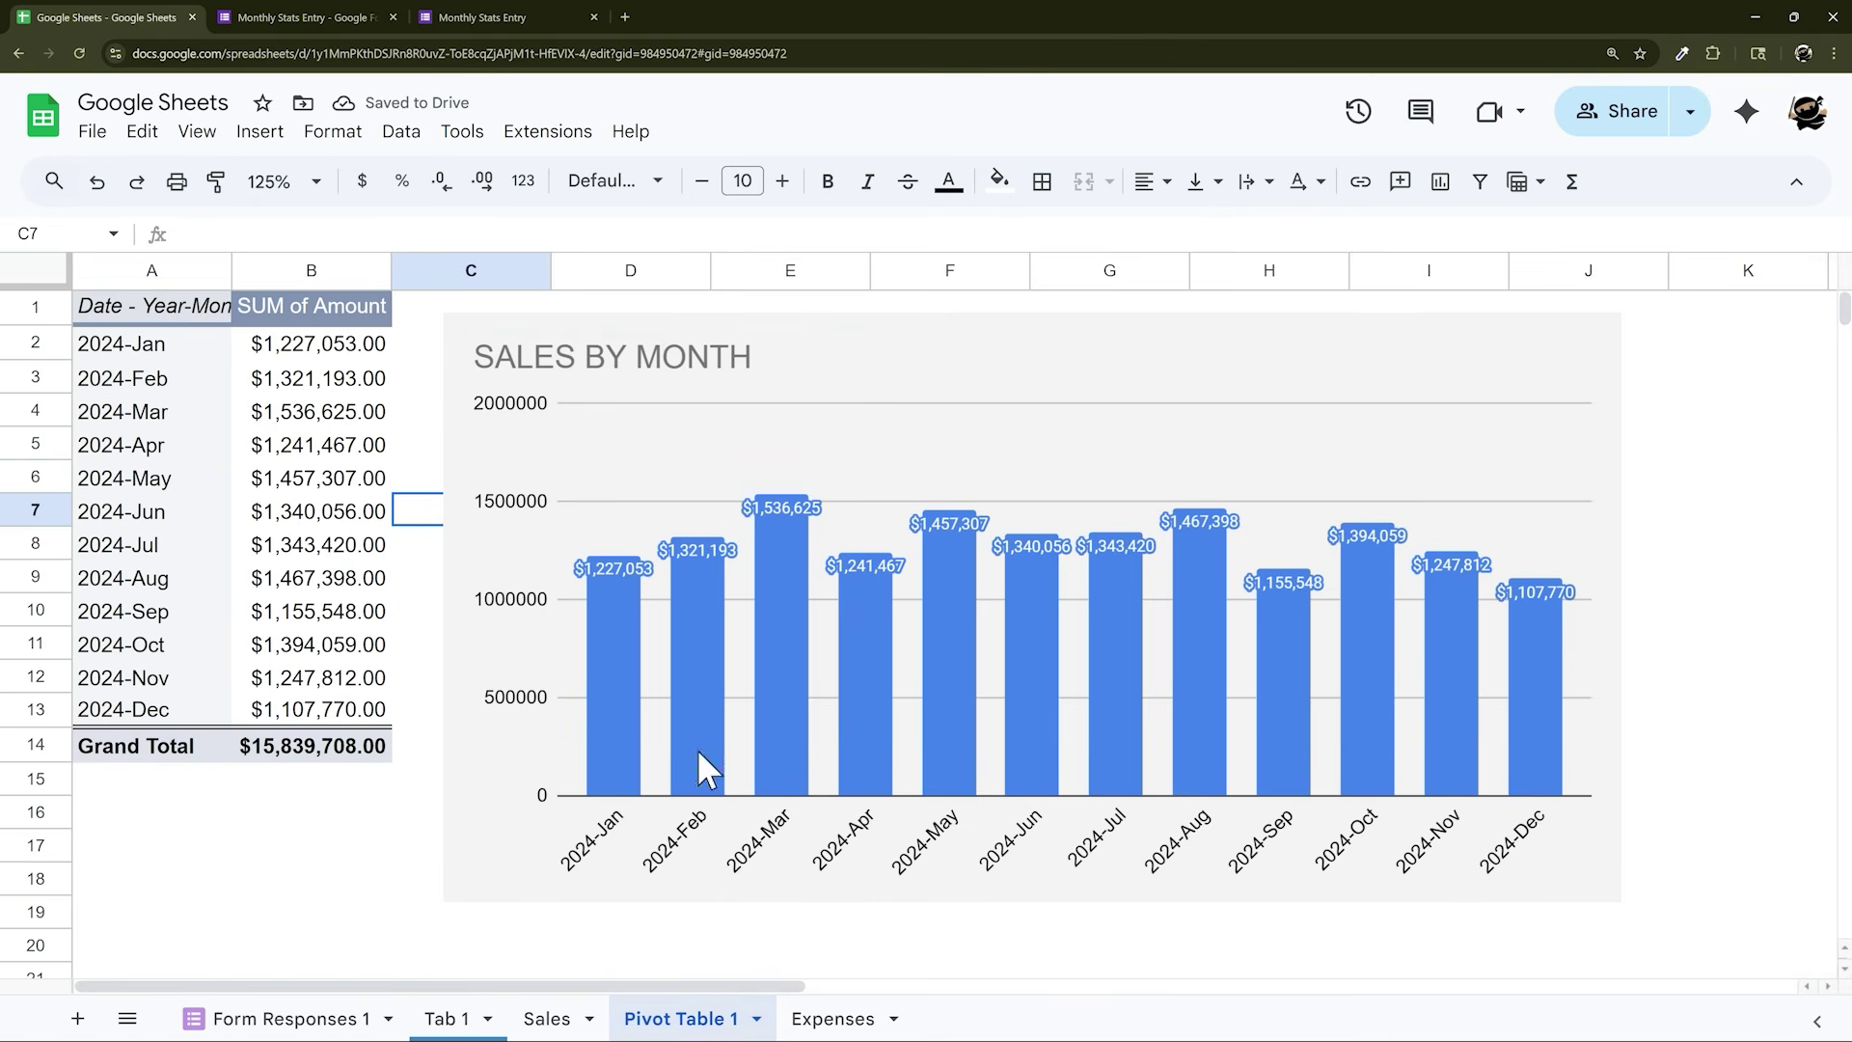
click(446, 1018)
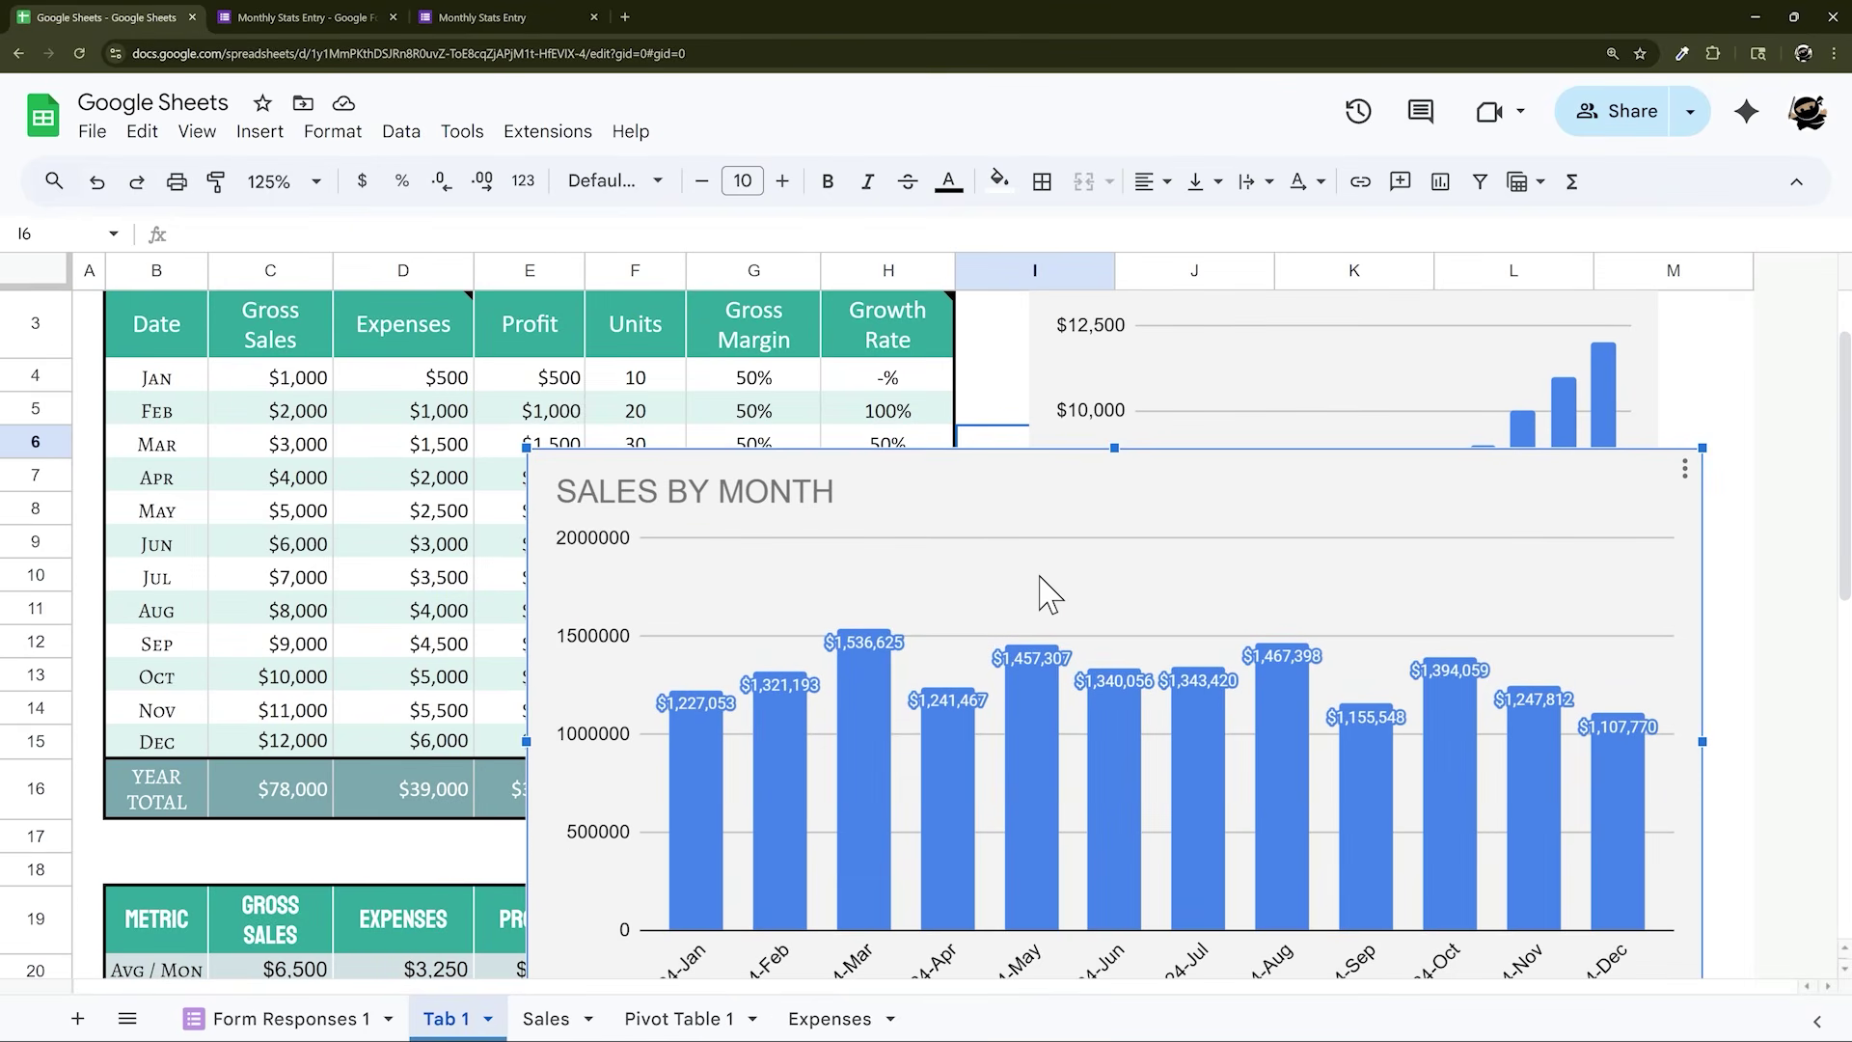
Delete the SALES BY MONTH chart from Tab 1 and from the Pivot Table 1 sheet
key(Delete)
click(666, 1019)
click(704, 461)
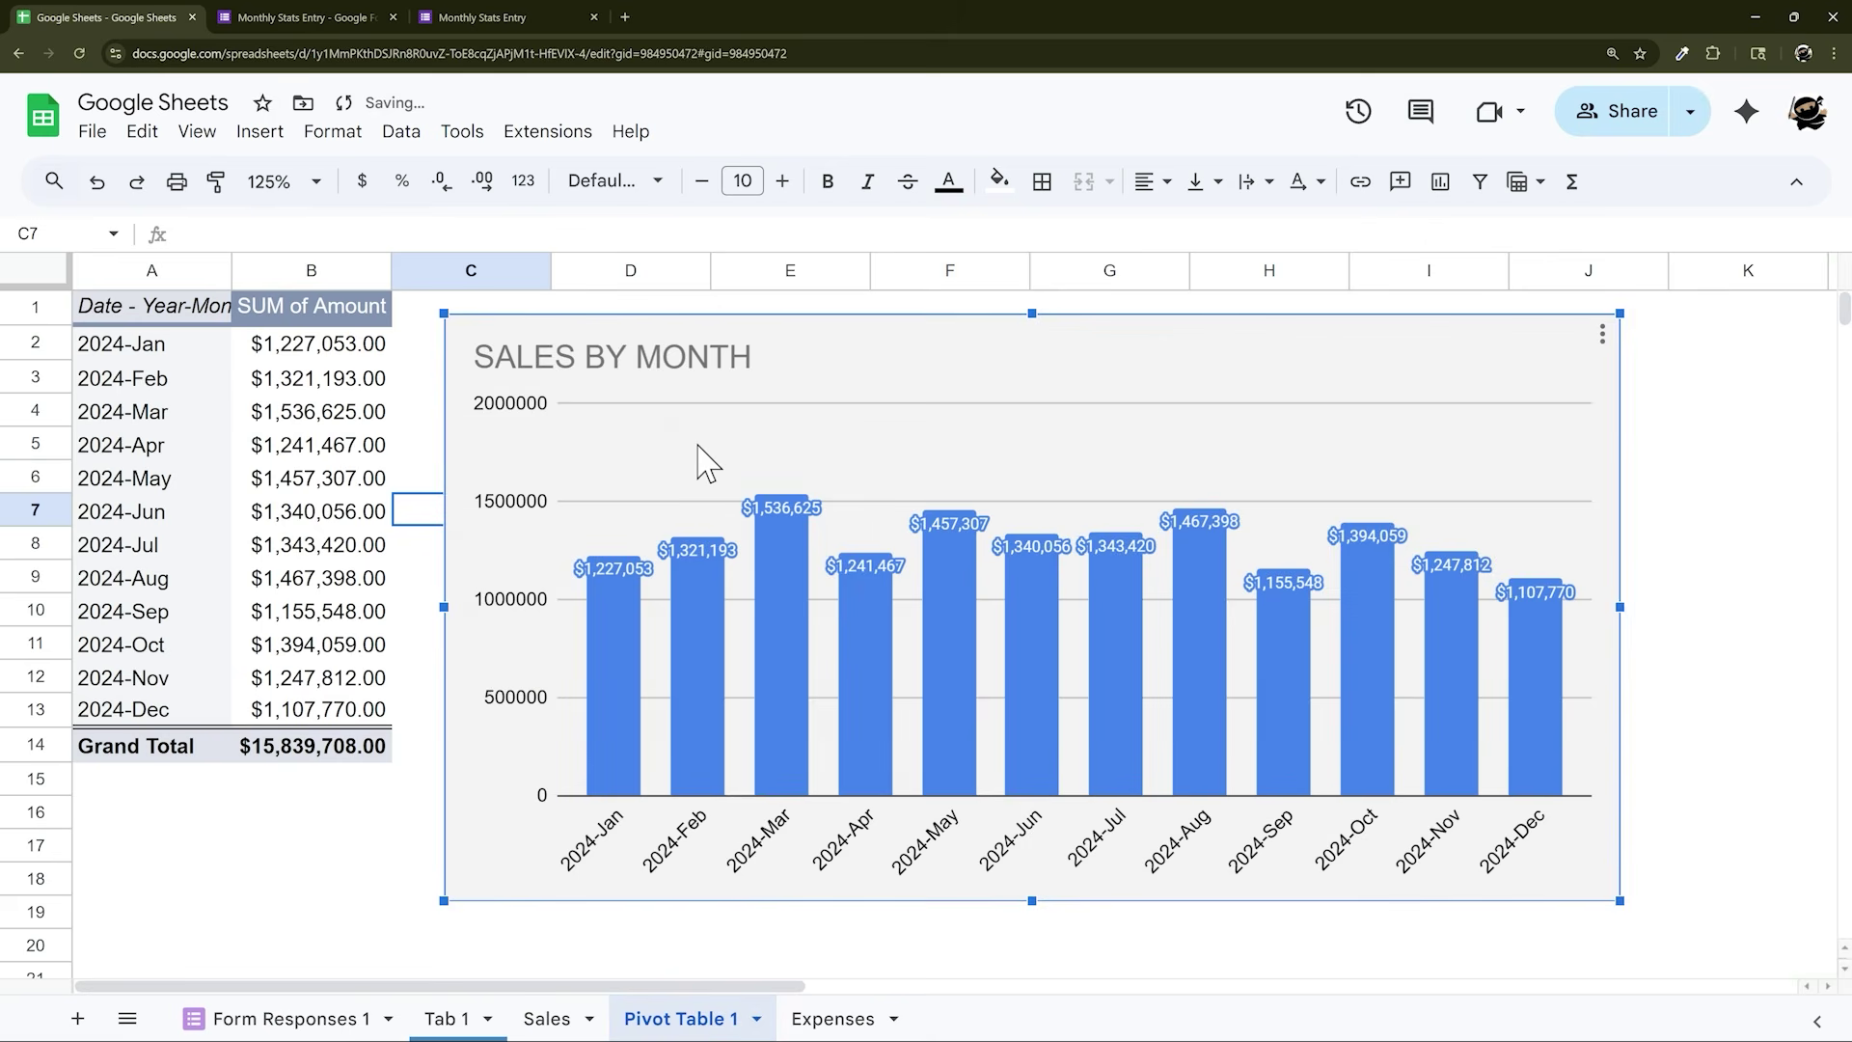
key(Delete)
Create a pivot table from Sales_Data on the existing Pivot Table 1 sheet, starting at cell D1
click(541, 1018)
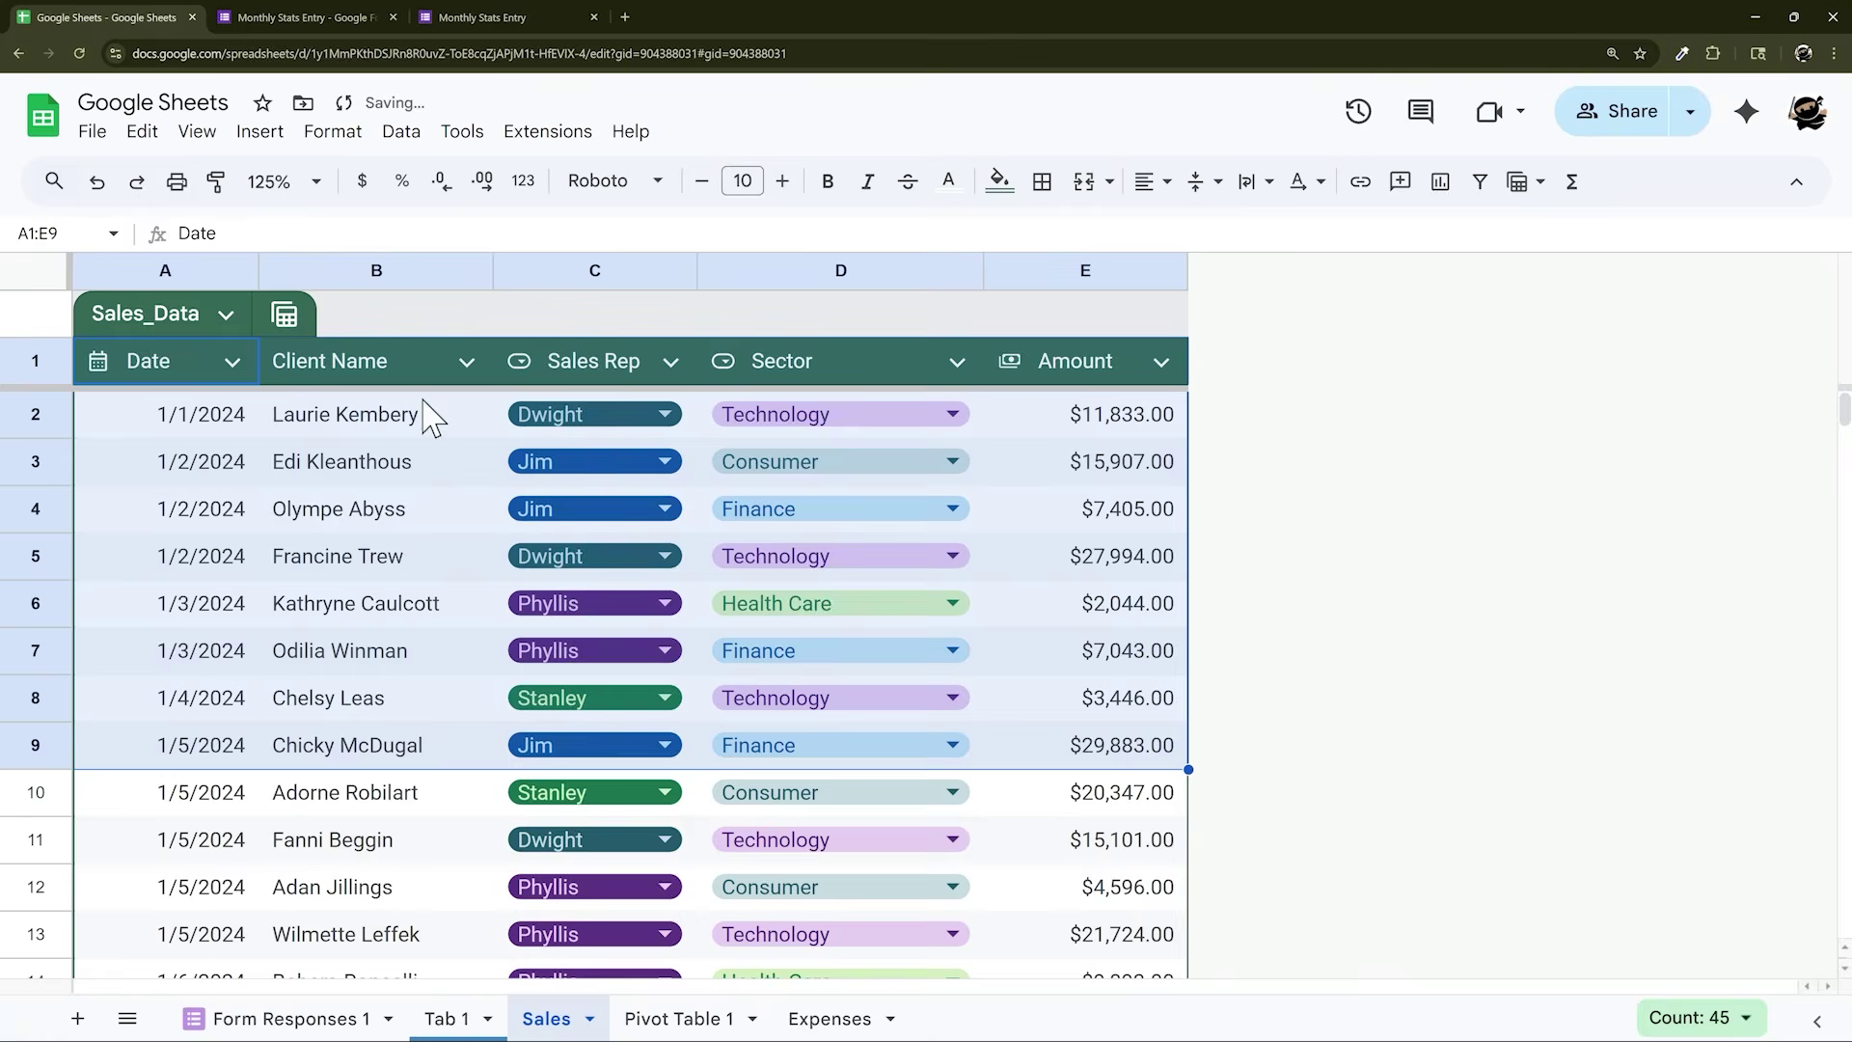
click(258, 132)
click(373, 460)
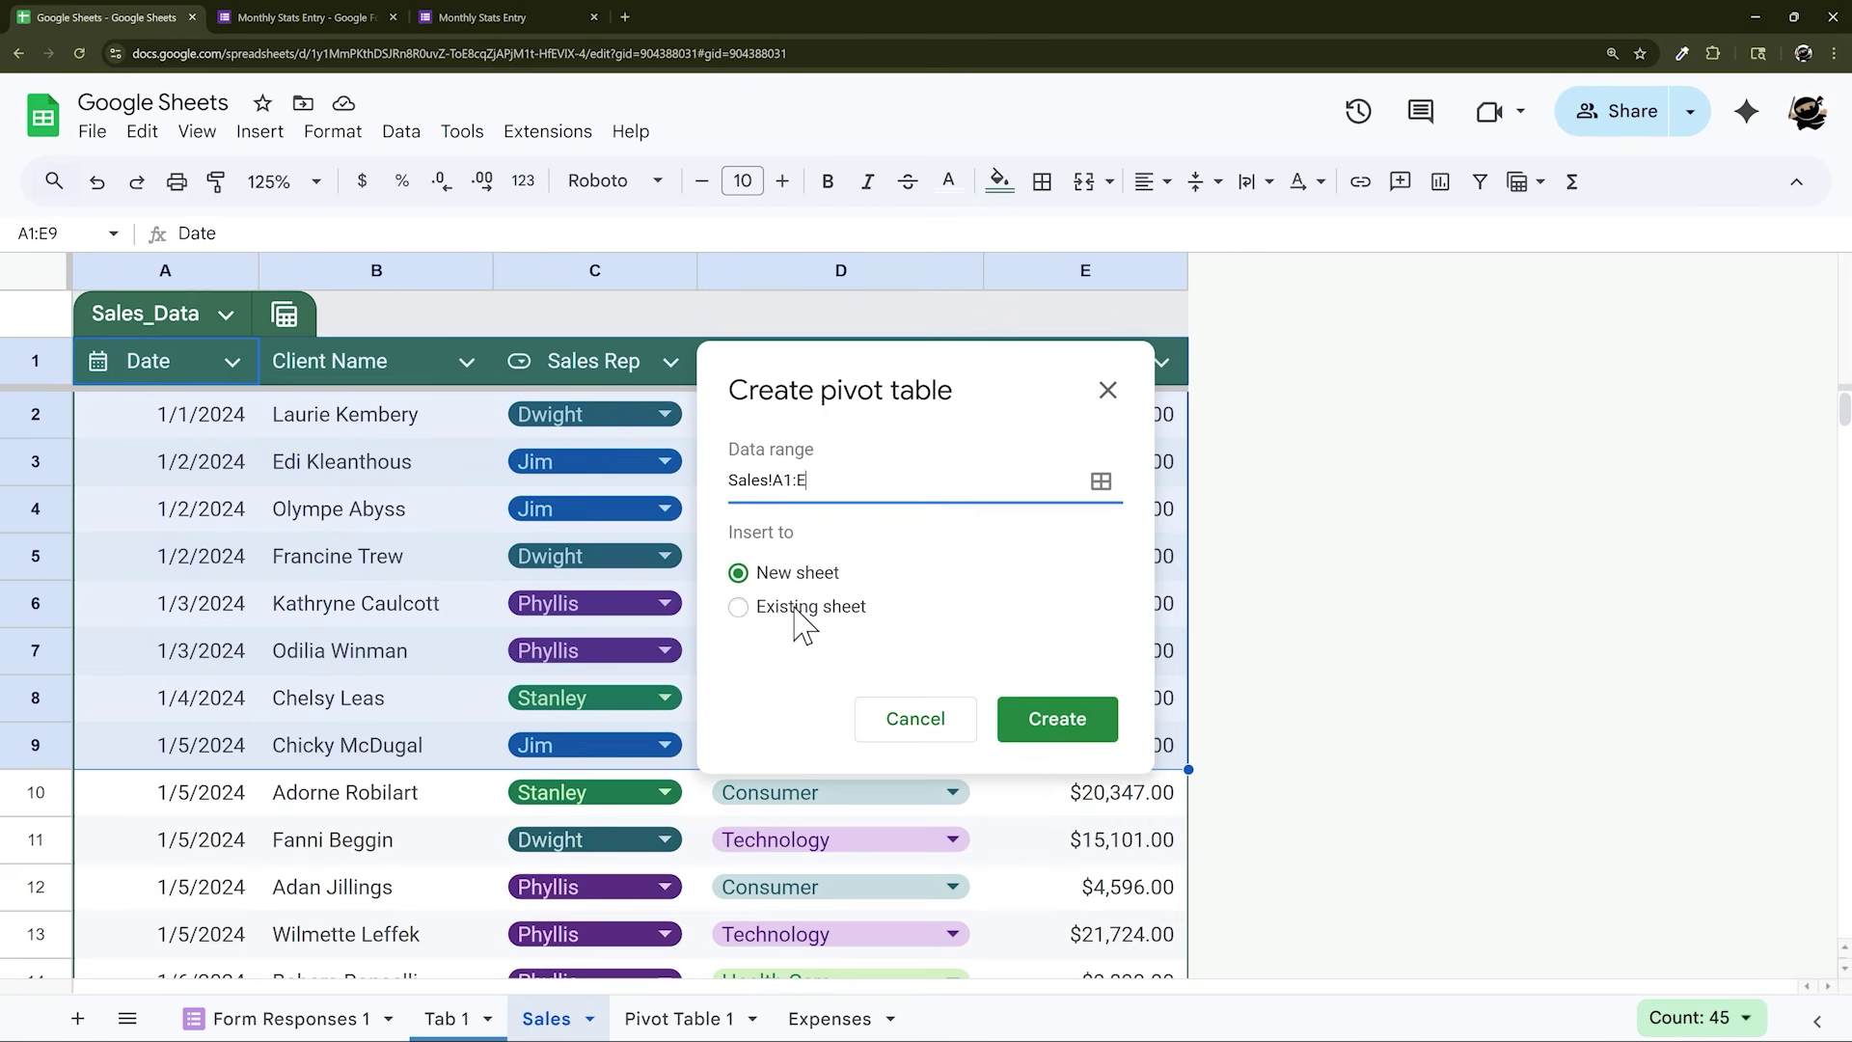
click(835, 608)
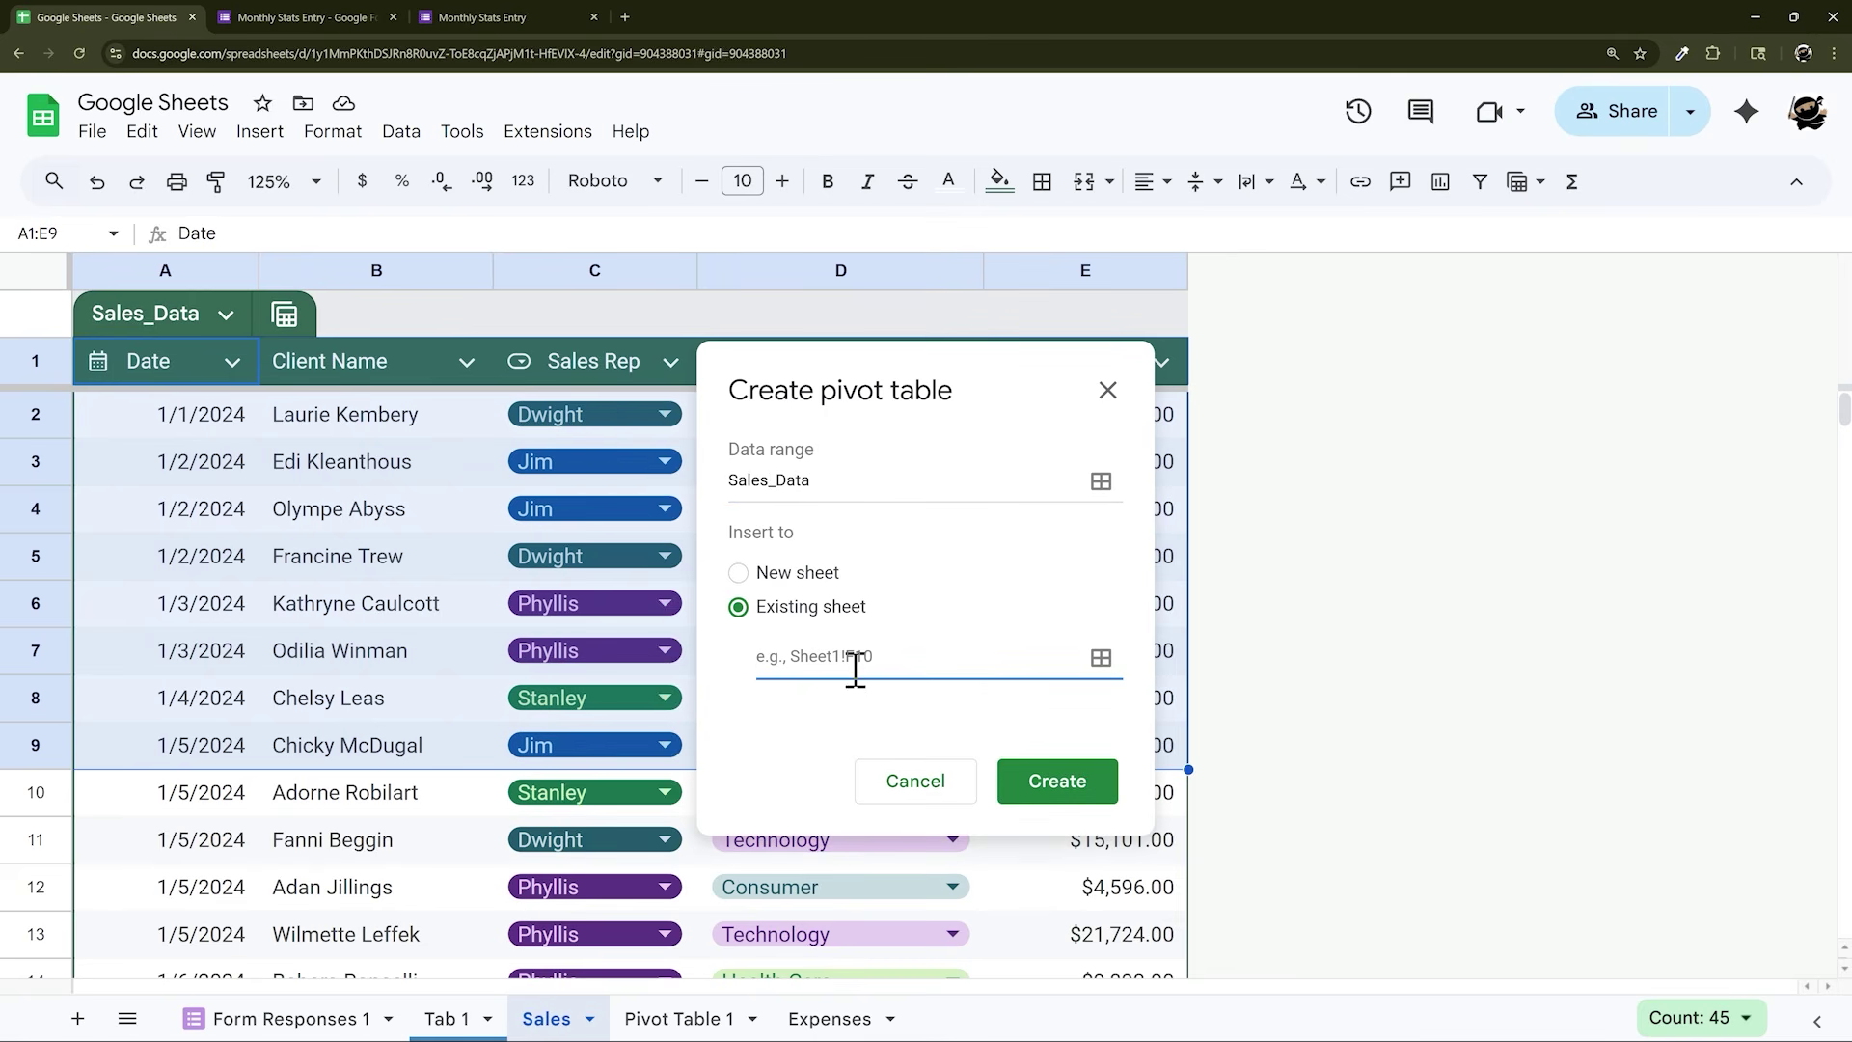
click(1100, 659)
click(680, 1019)
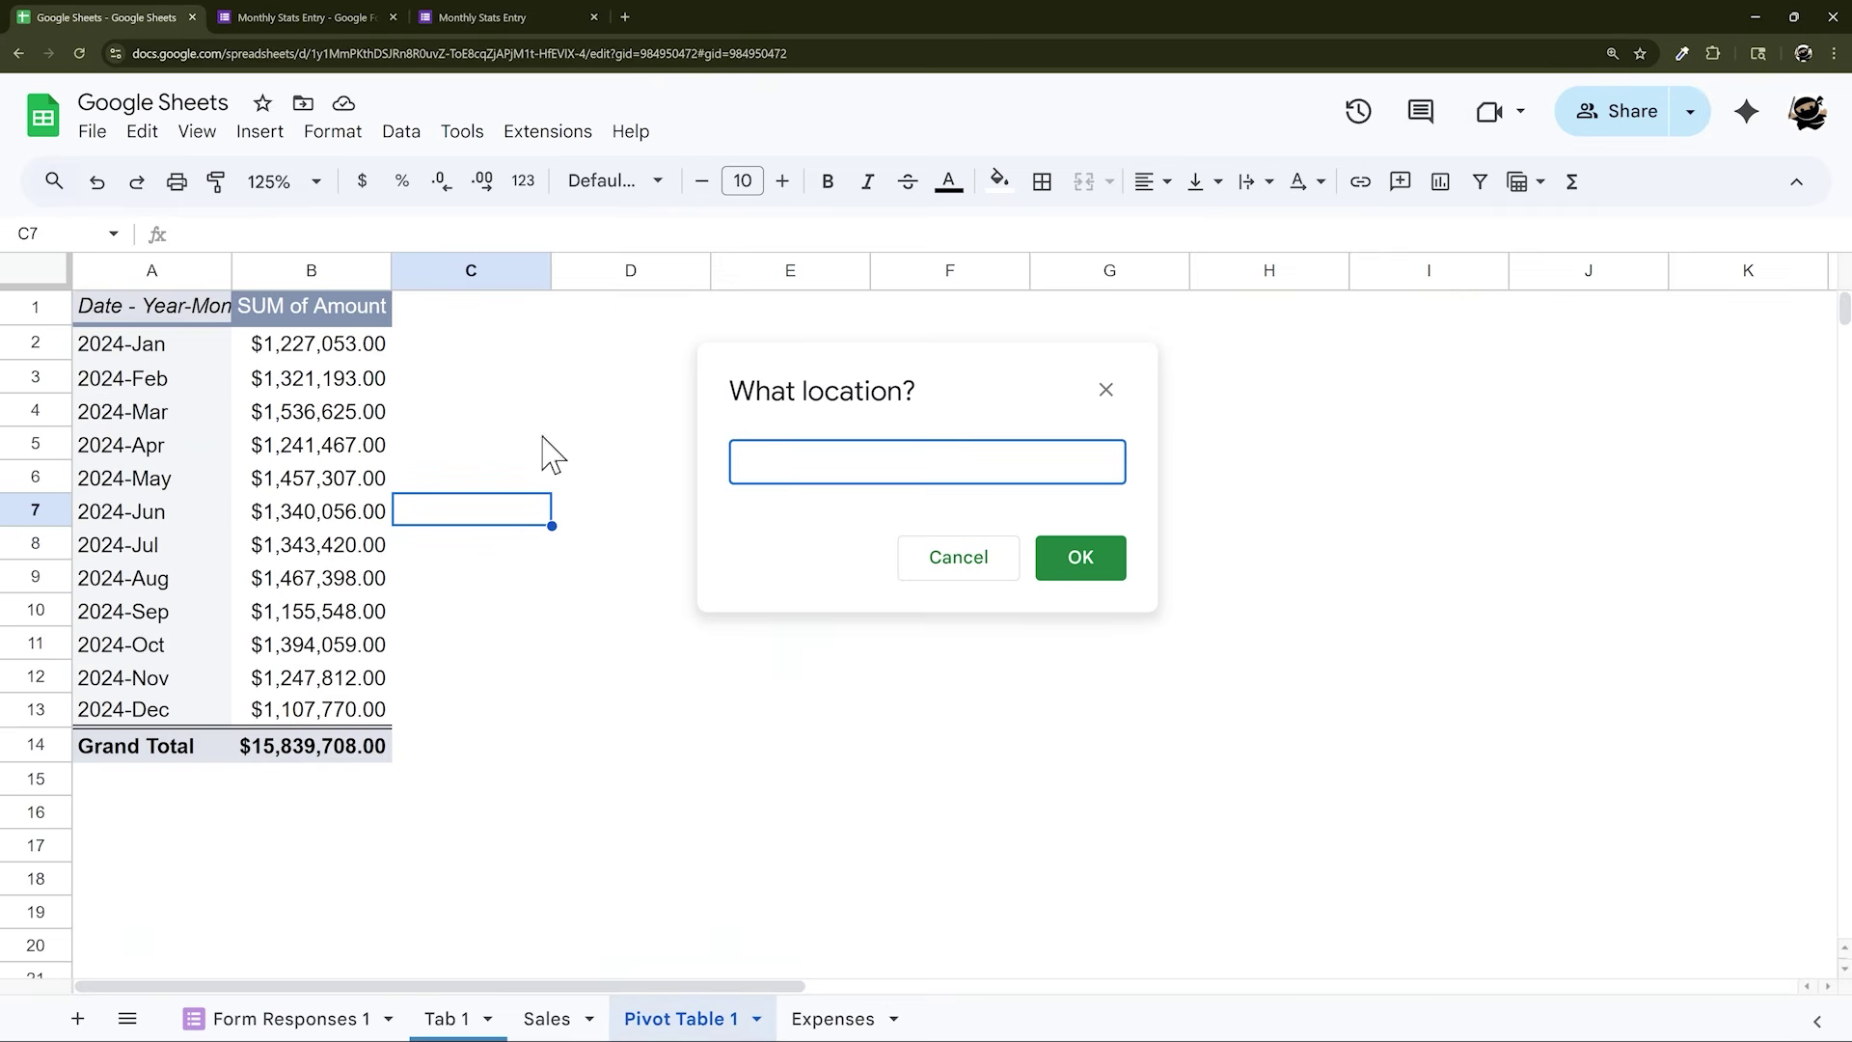
click(630, 310)
click(1080, 559)
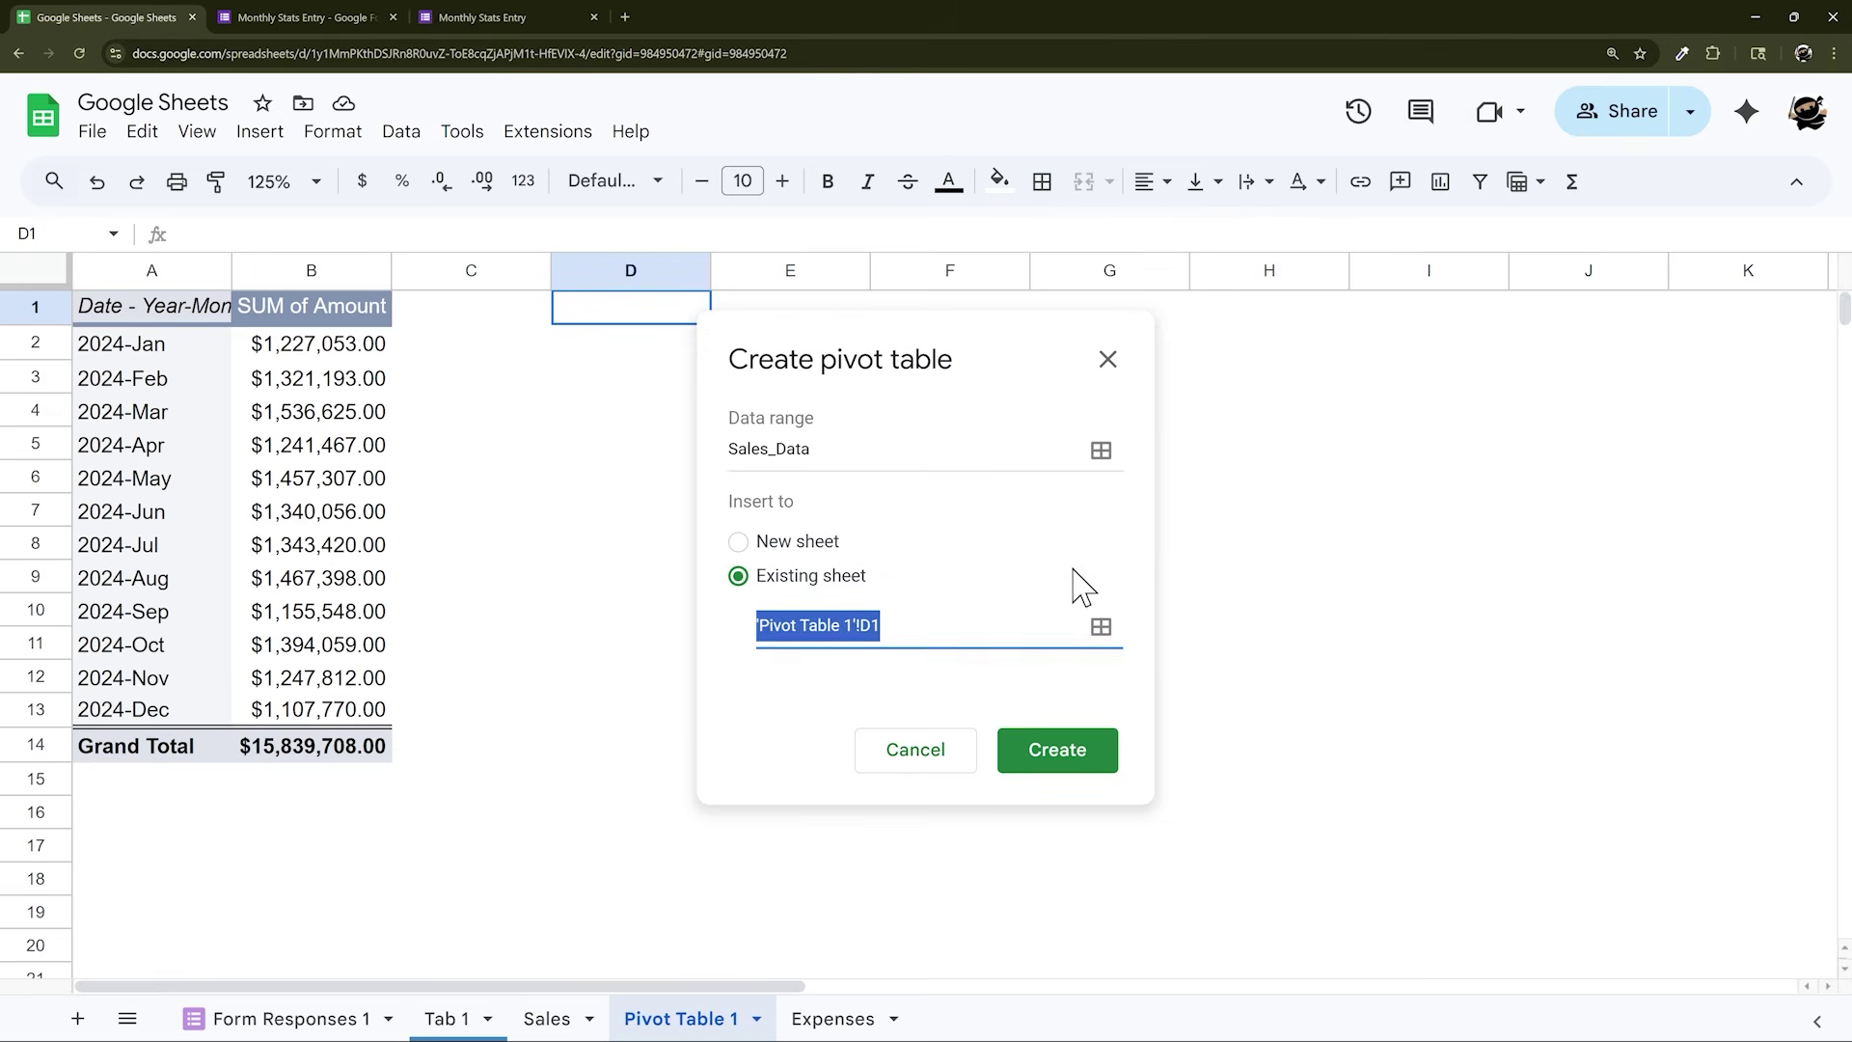
click(1057, 751)
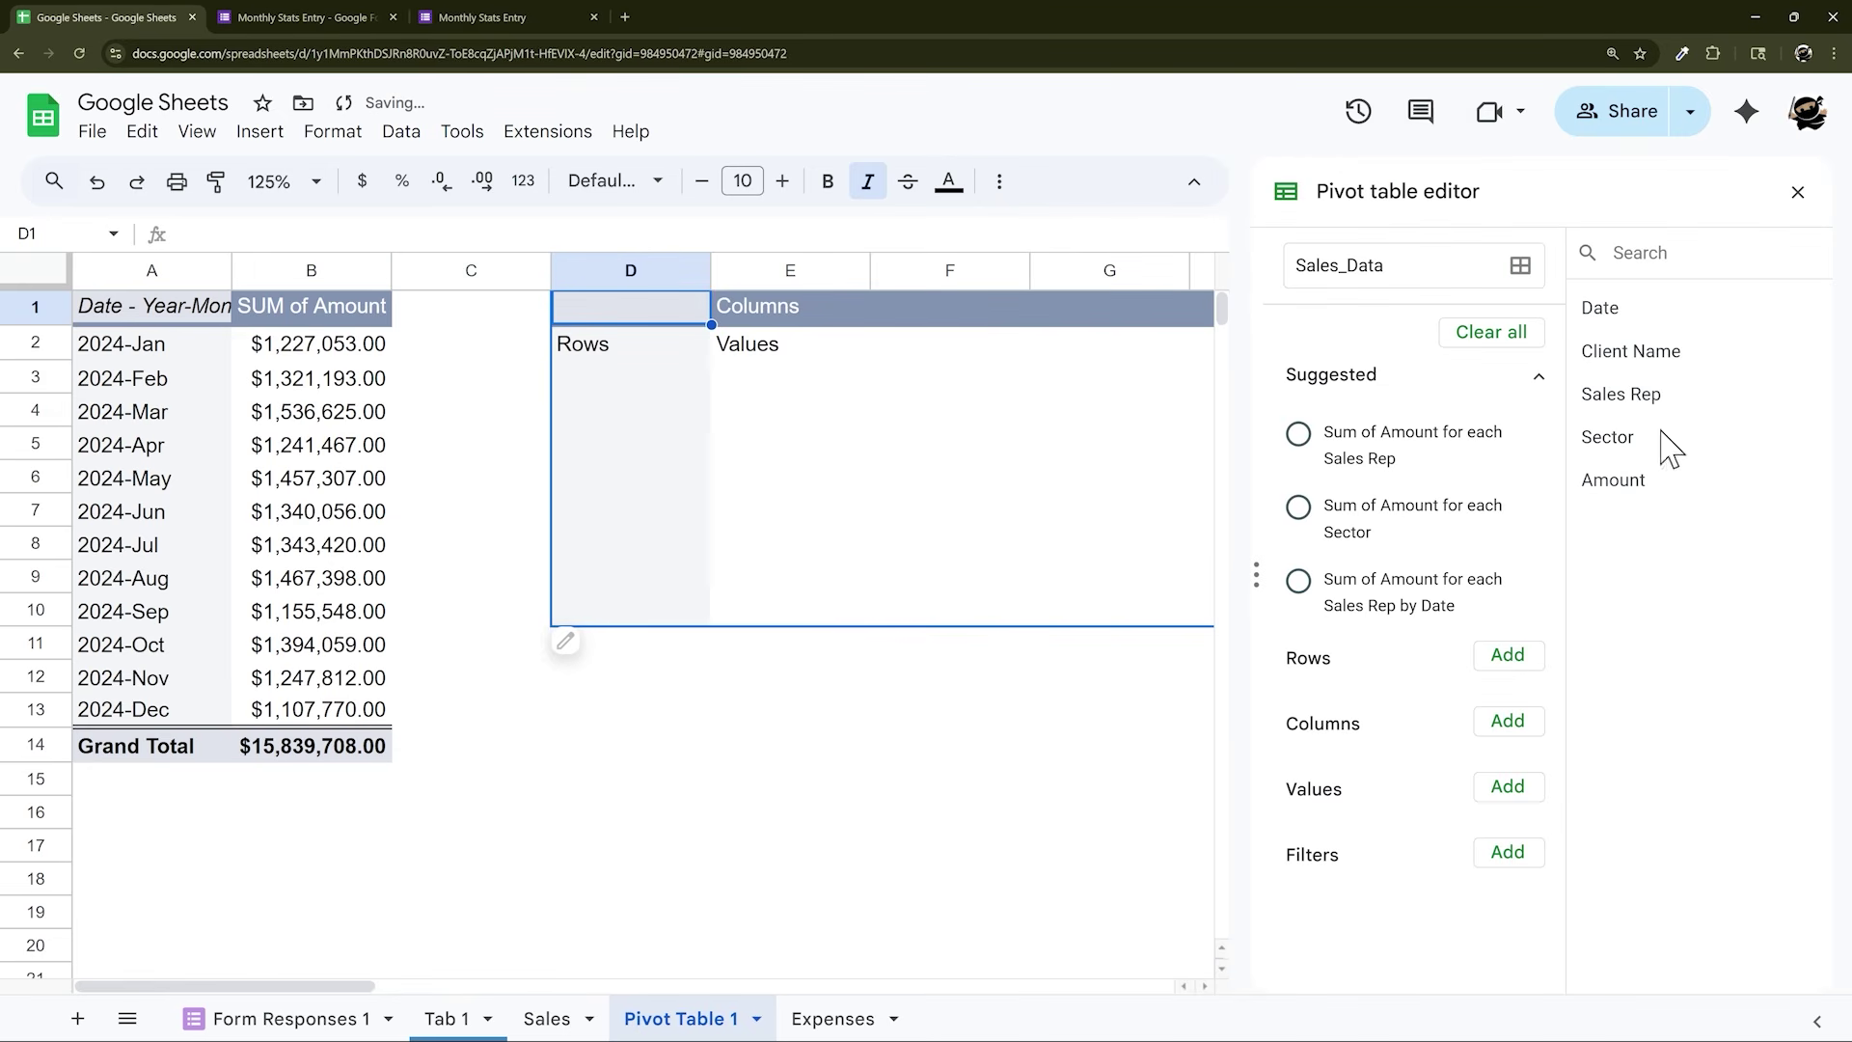
Add Date as the new pivot table's rows and group the dates by Year-Month
drag(1606, 309, 1360, 690)
click(611, 391)
right_click(612, 391)
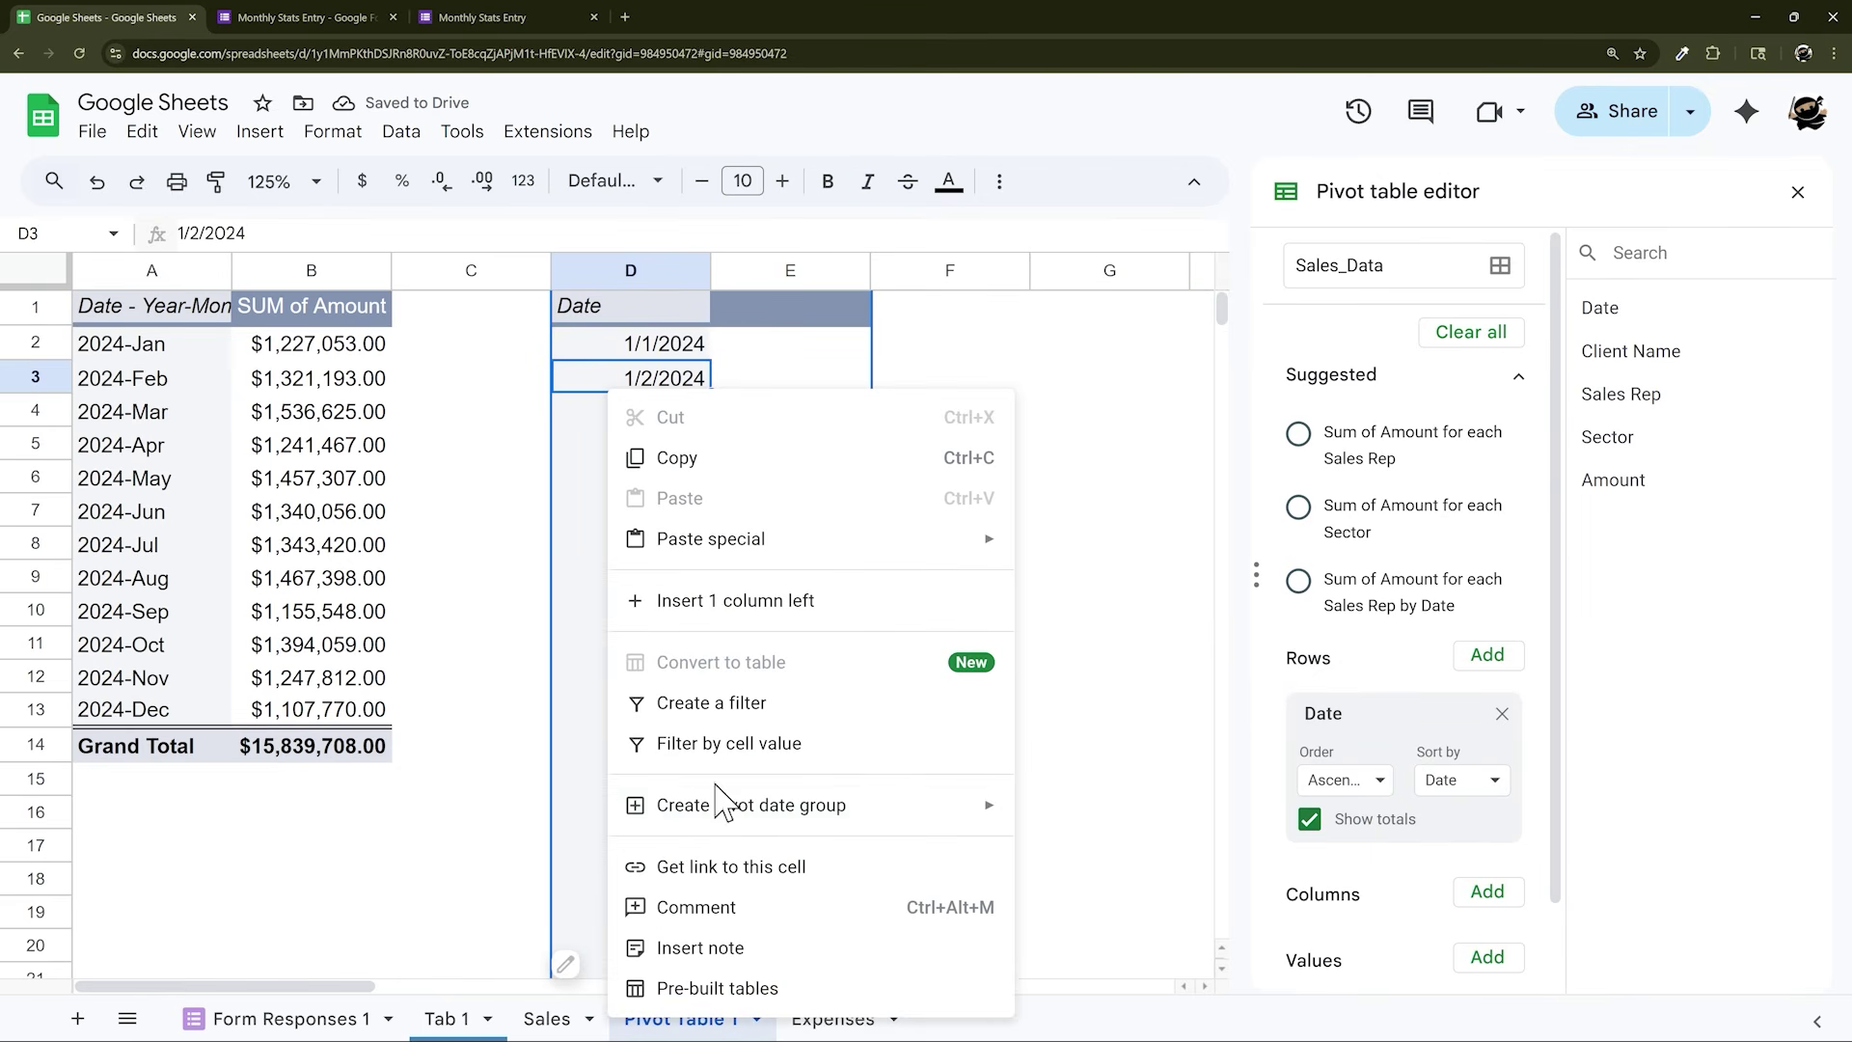
mouse_move(720, 802)
click(1119, 711)
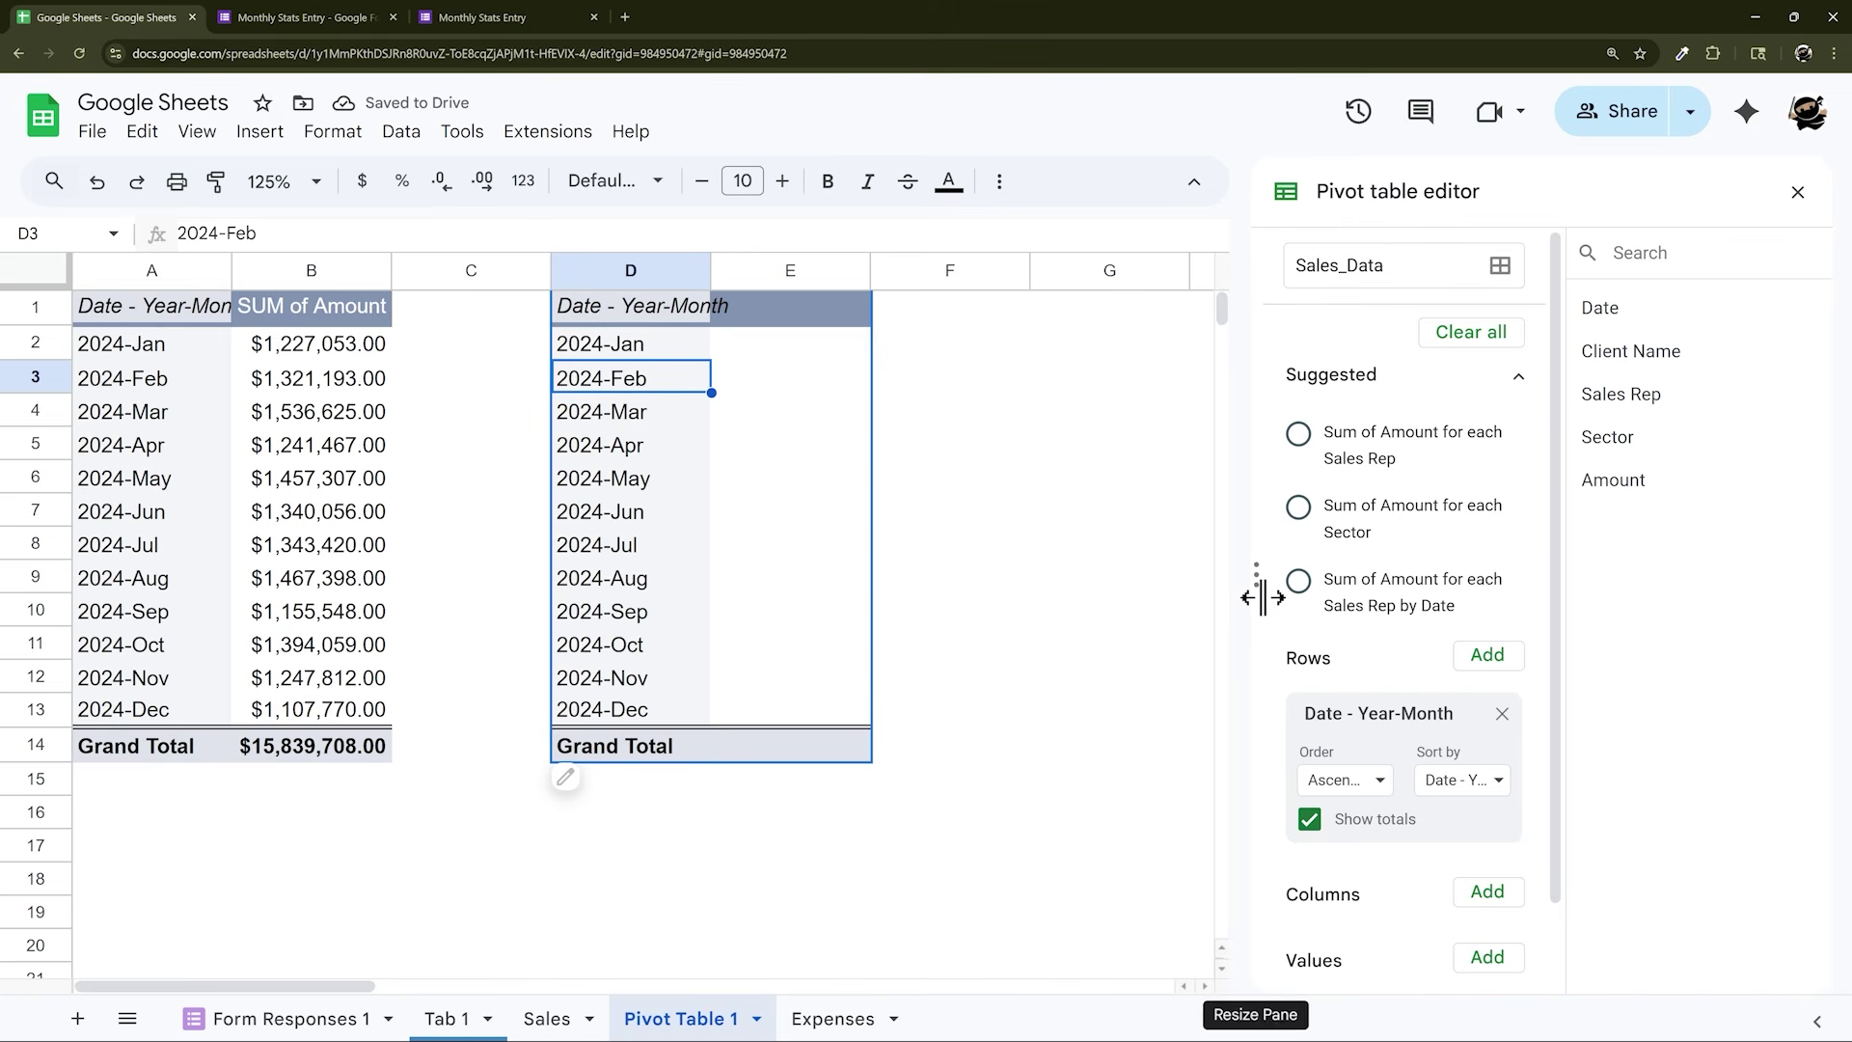
Add Sales Rep as the pivot table's columns and Amount as its summed values, and close the pivot table editor
scroll(1317, 651, down, 1)
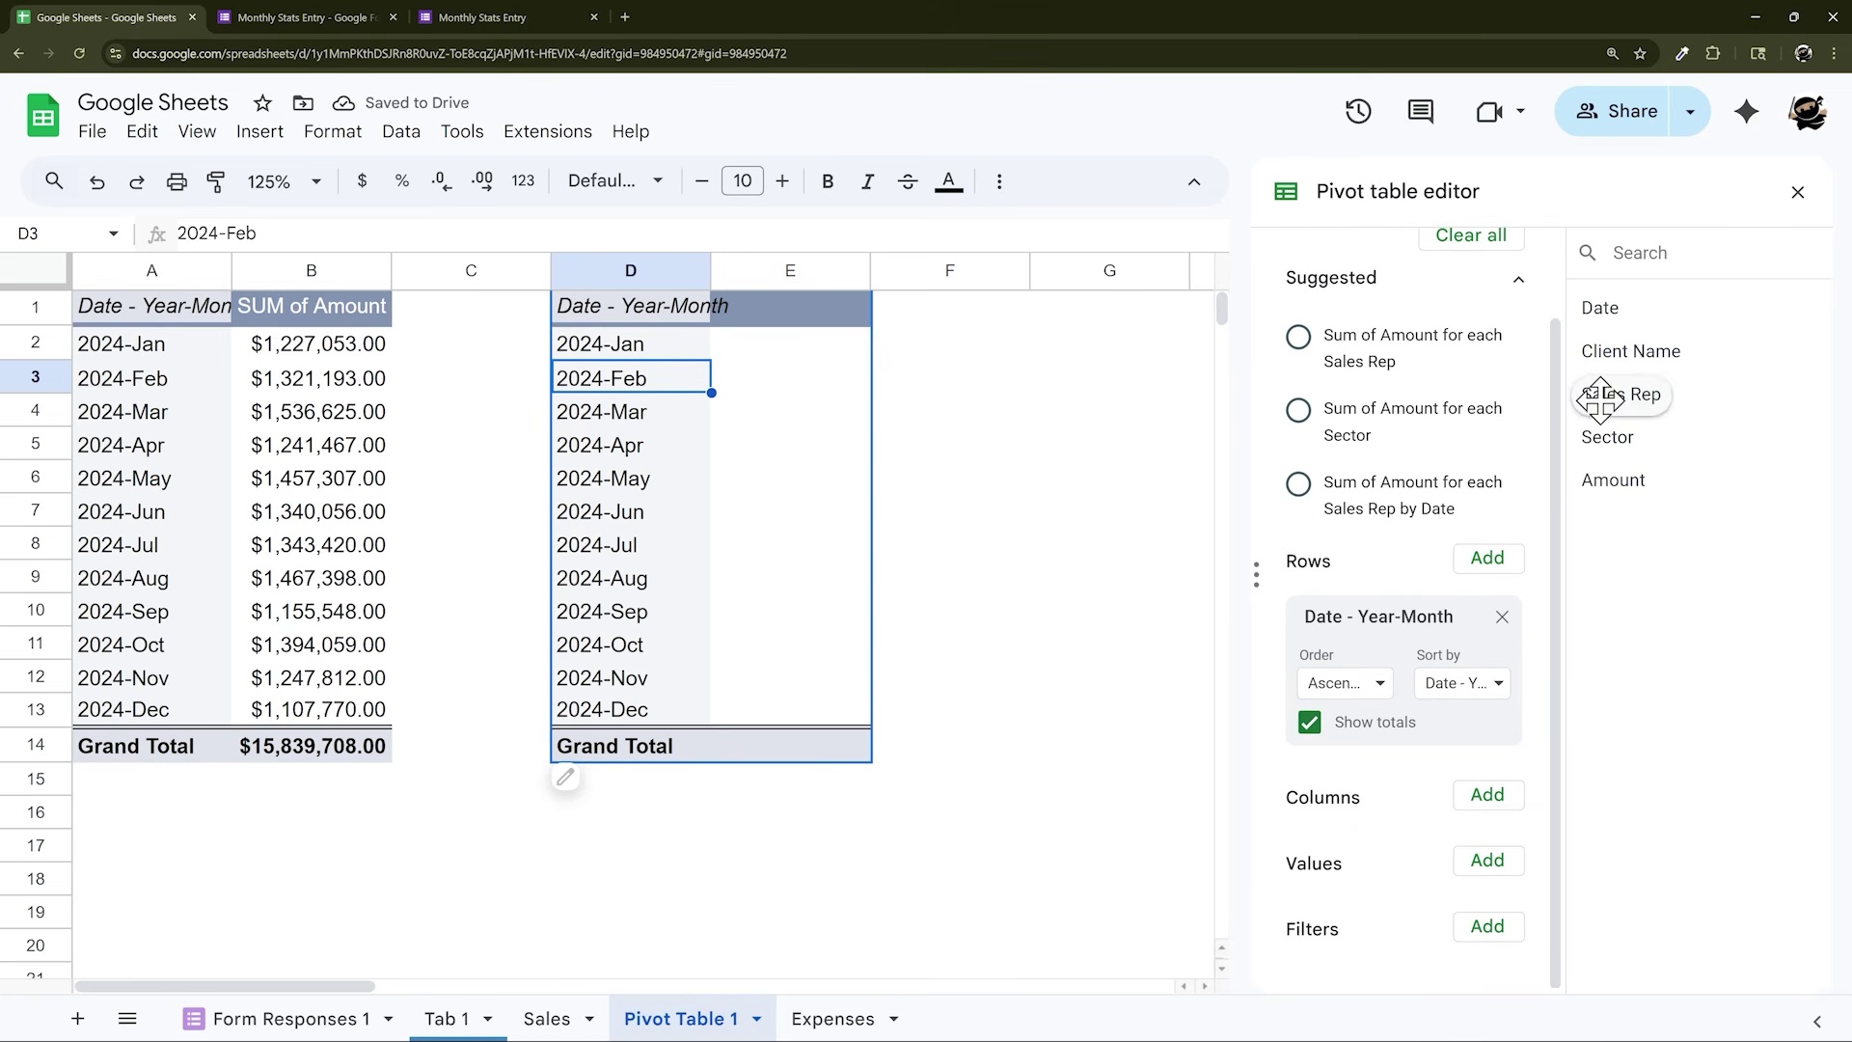
drag(1596, 396, 1341, 863)
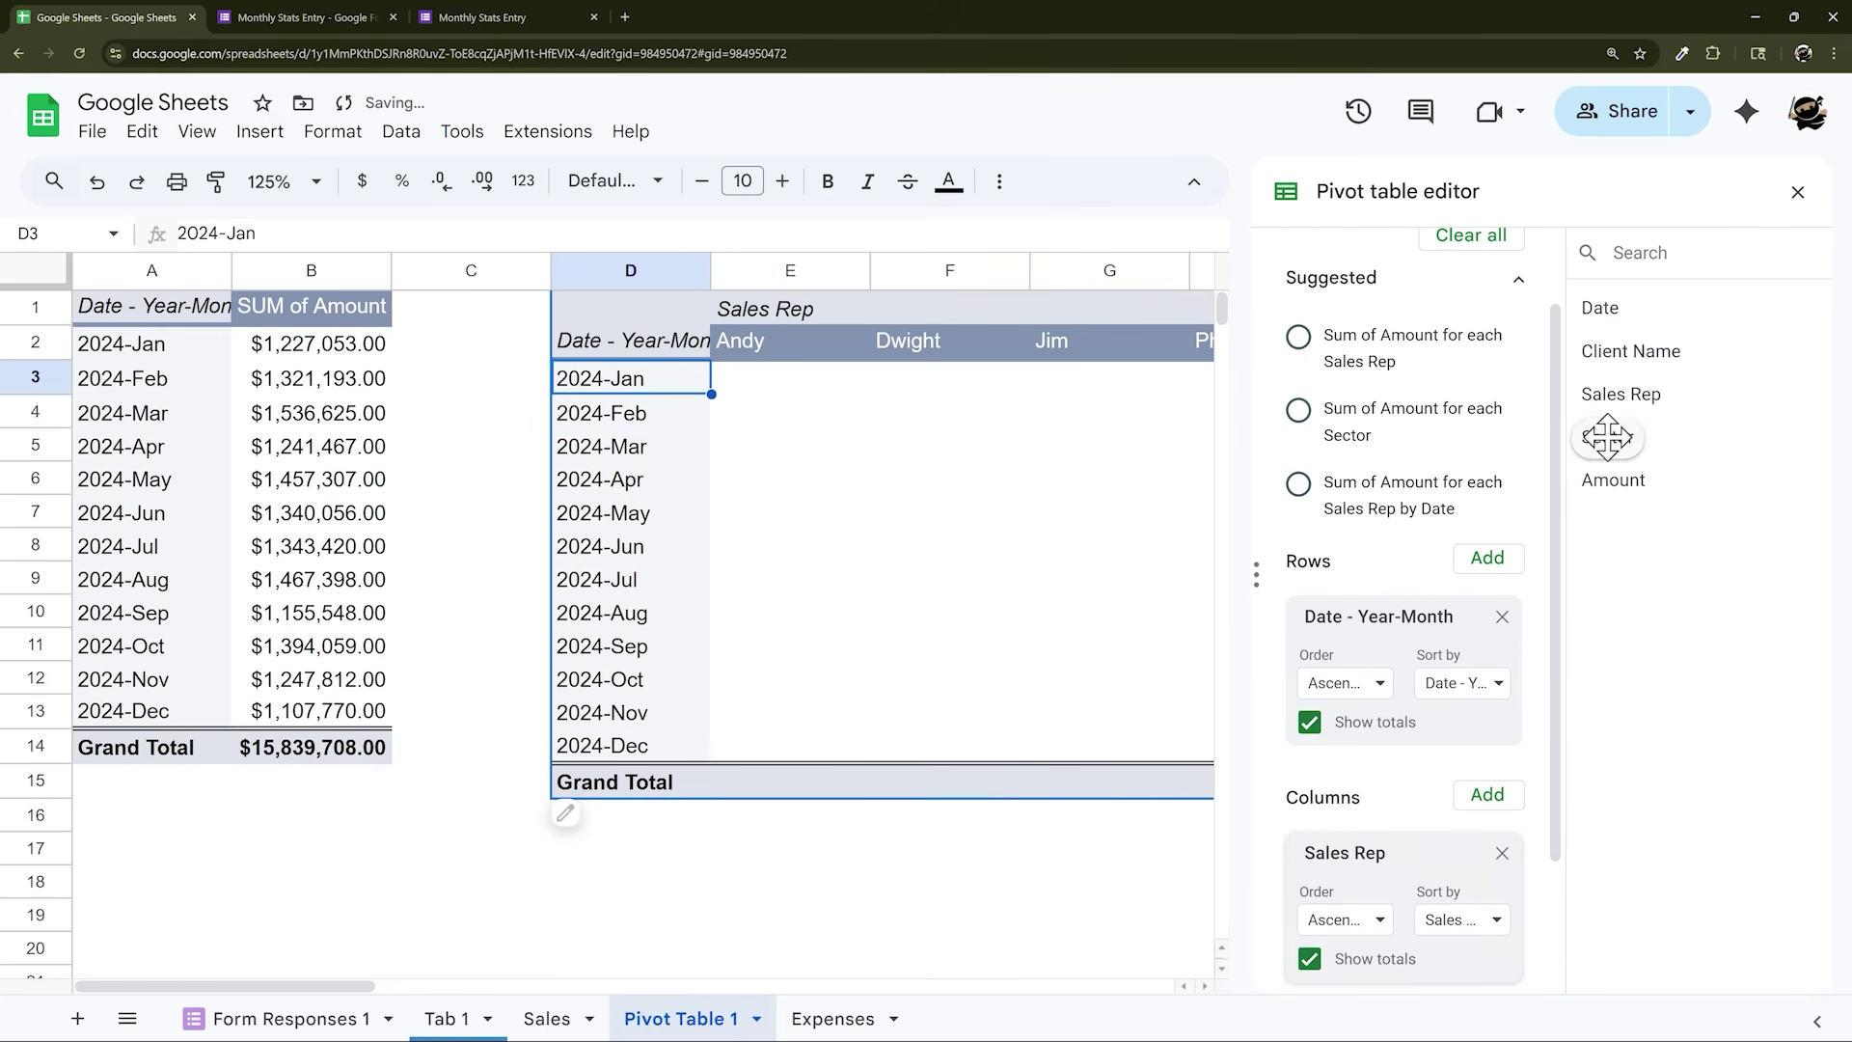
drag(1612, 479, 1399, 849)
drag(1369, 662, 1385, 880)
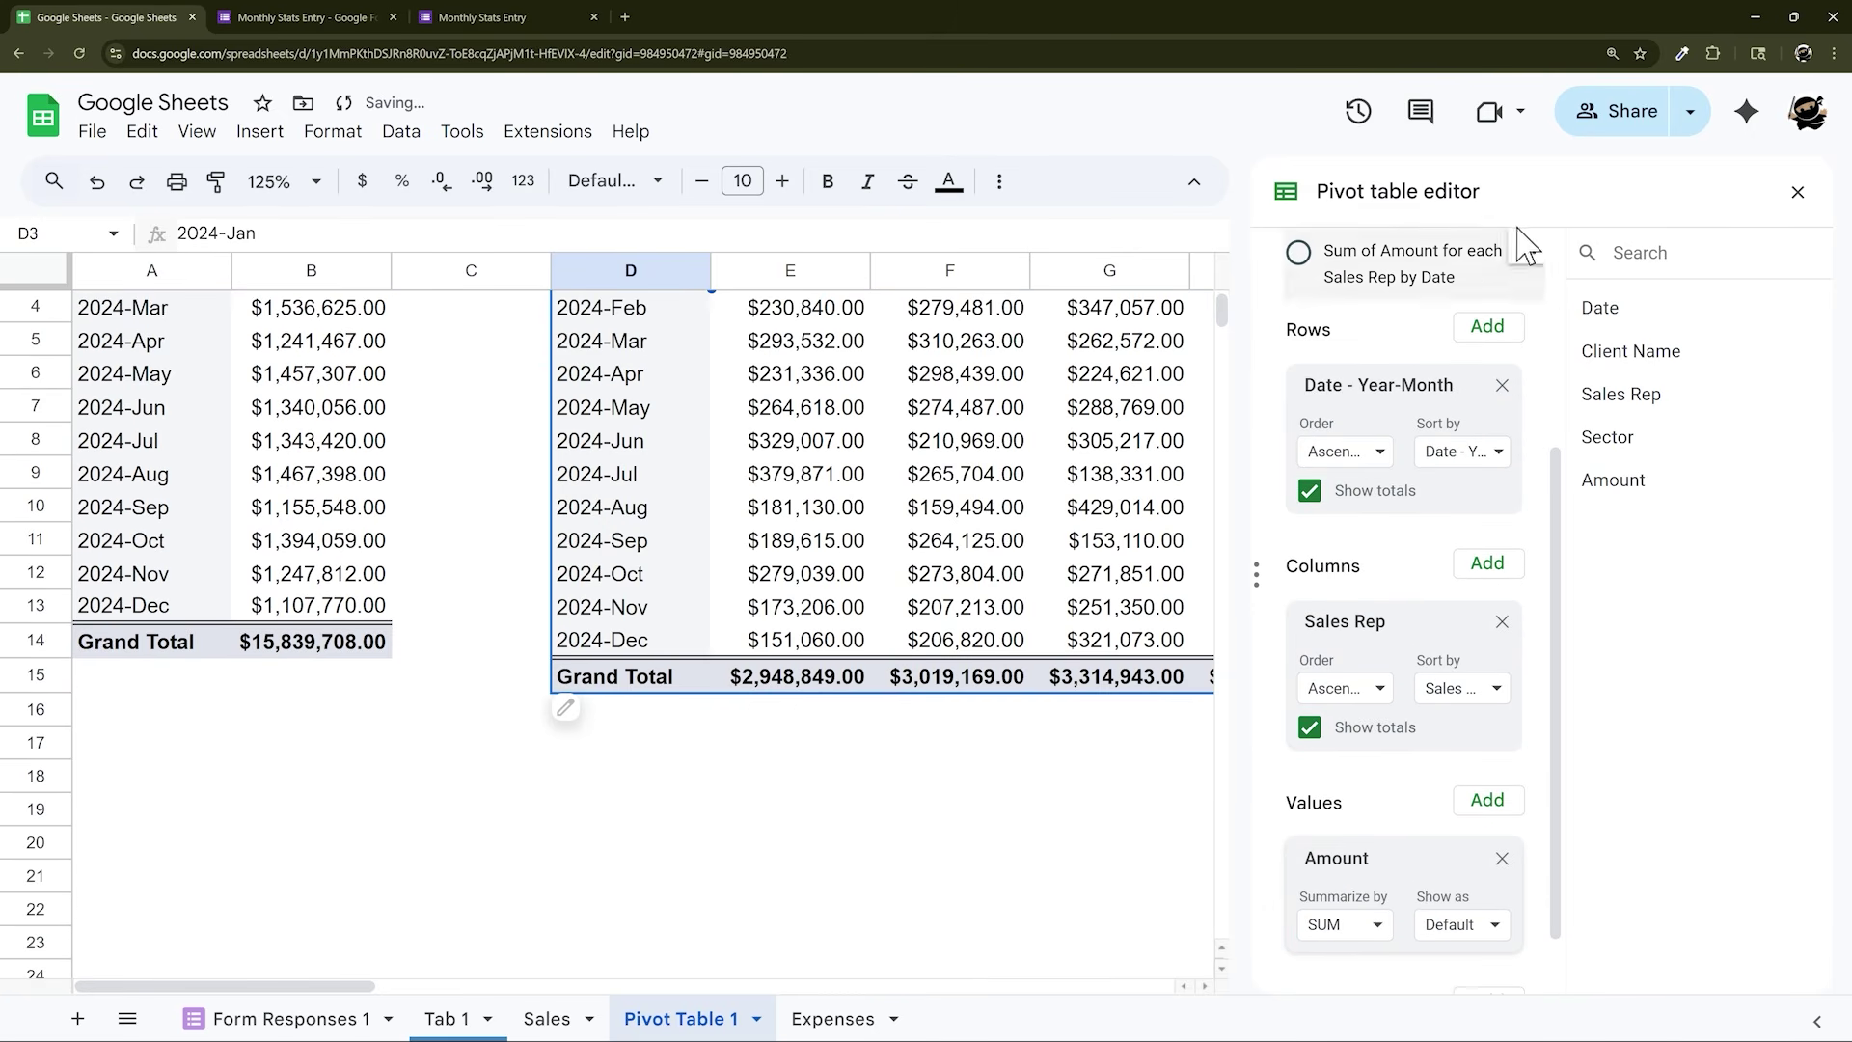
click(1796, 192)
scroll(1090, 608, up, 1)
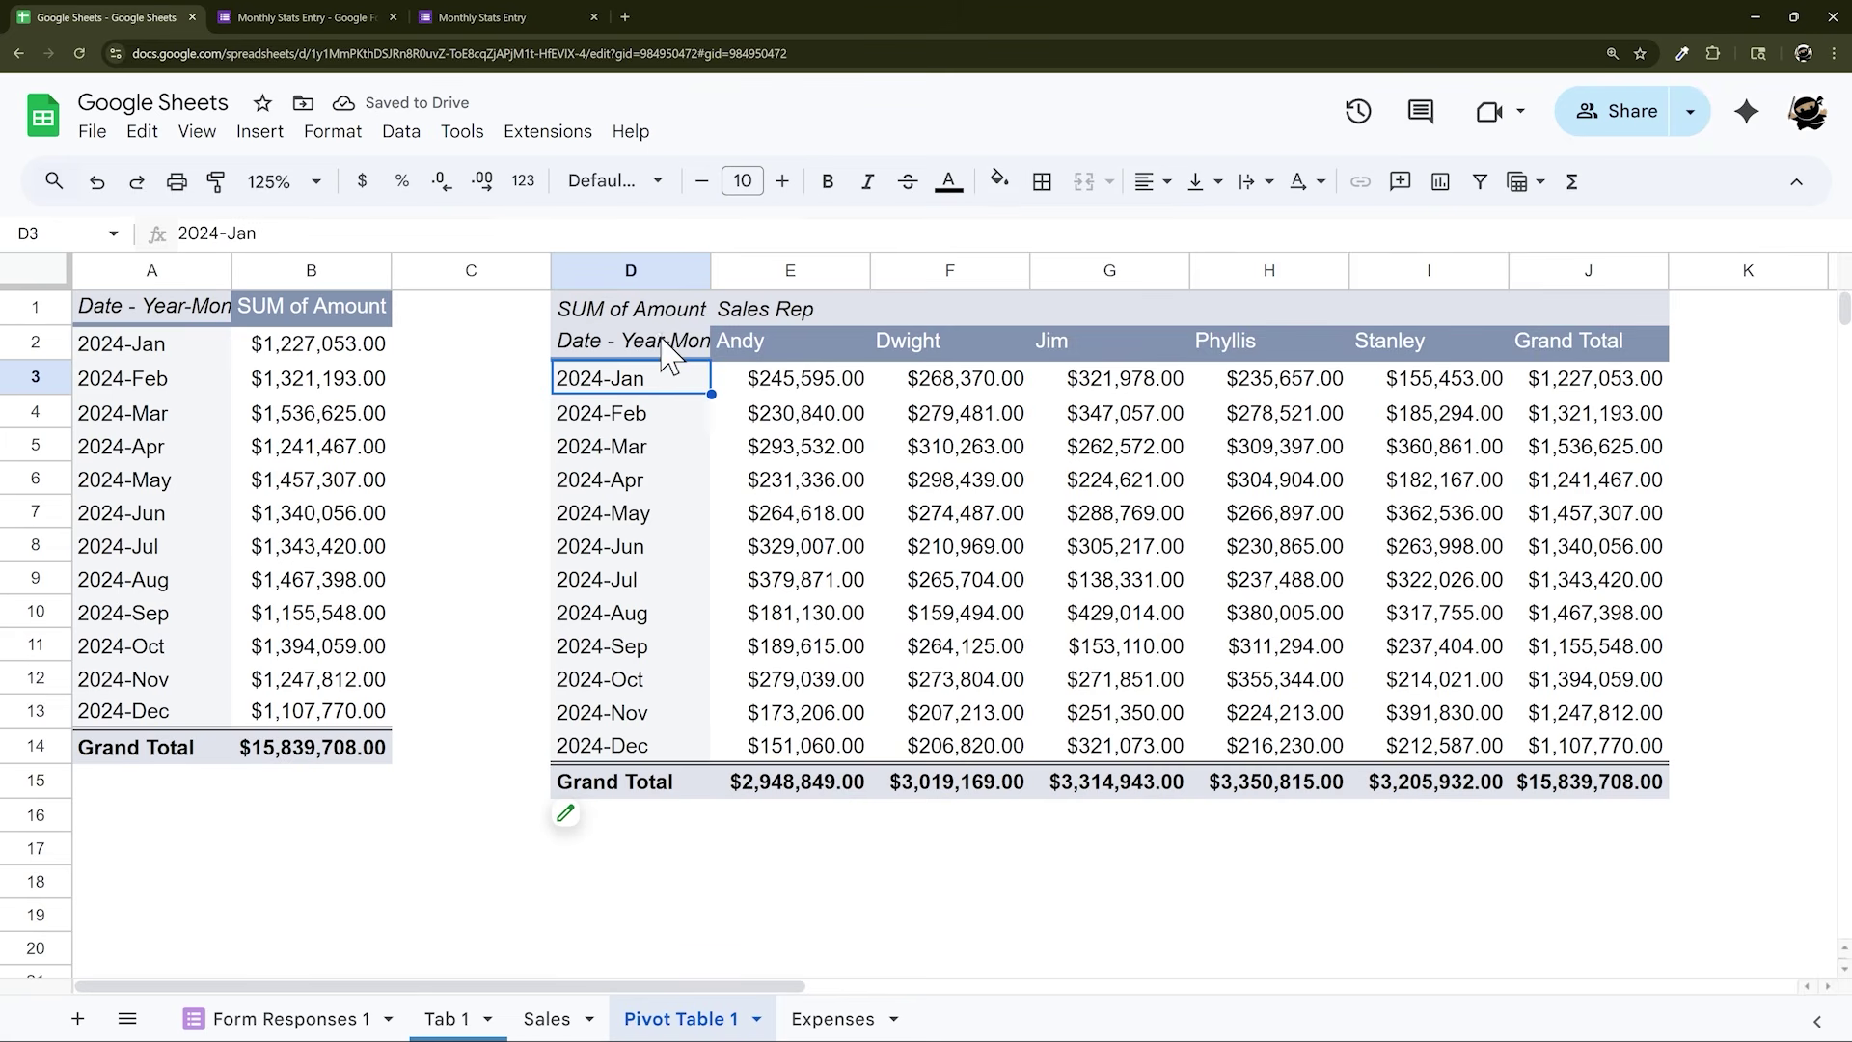
Insert a stacked column chart of the monthly sales per sales rep from range D2:I14, leaving out the grand totals
drag(664, 345, 1490, 757)
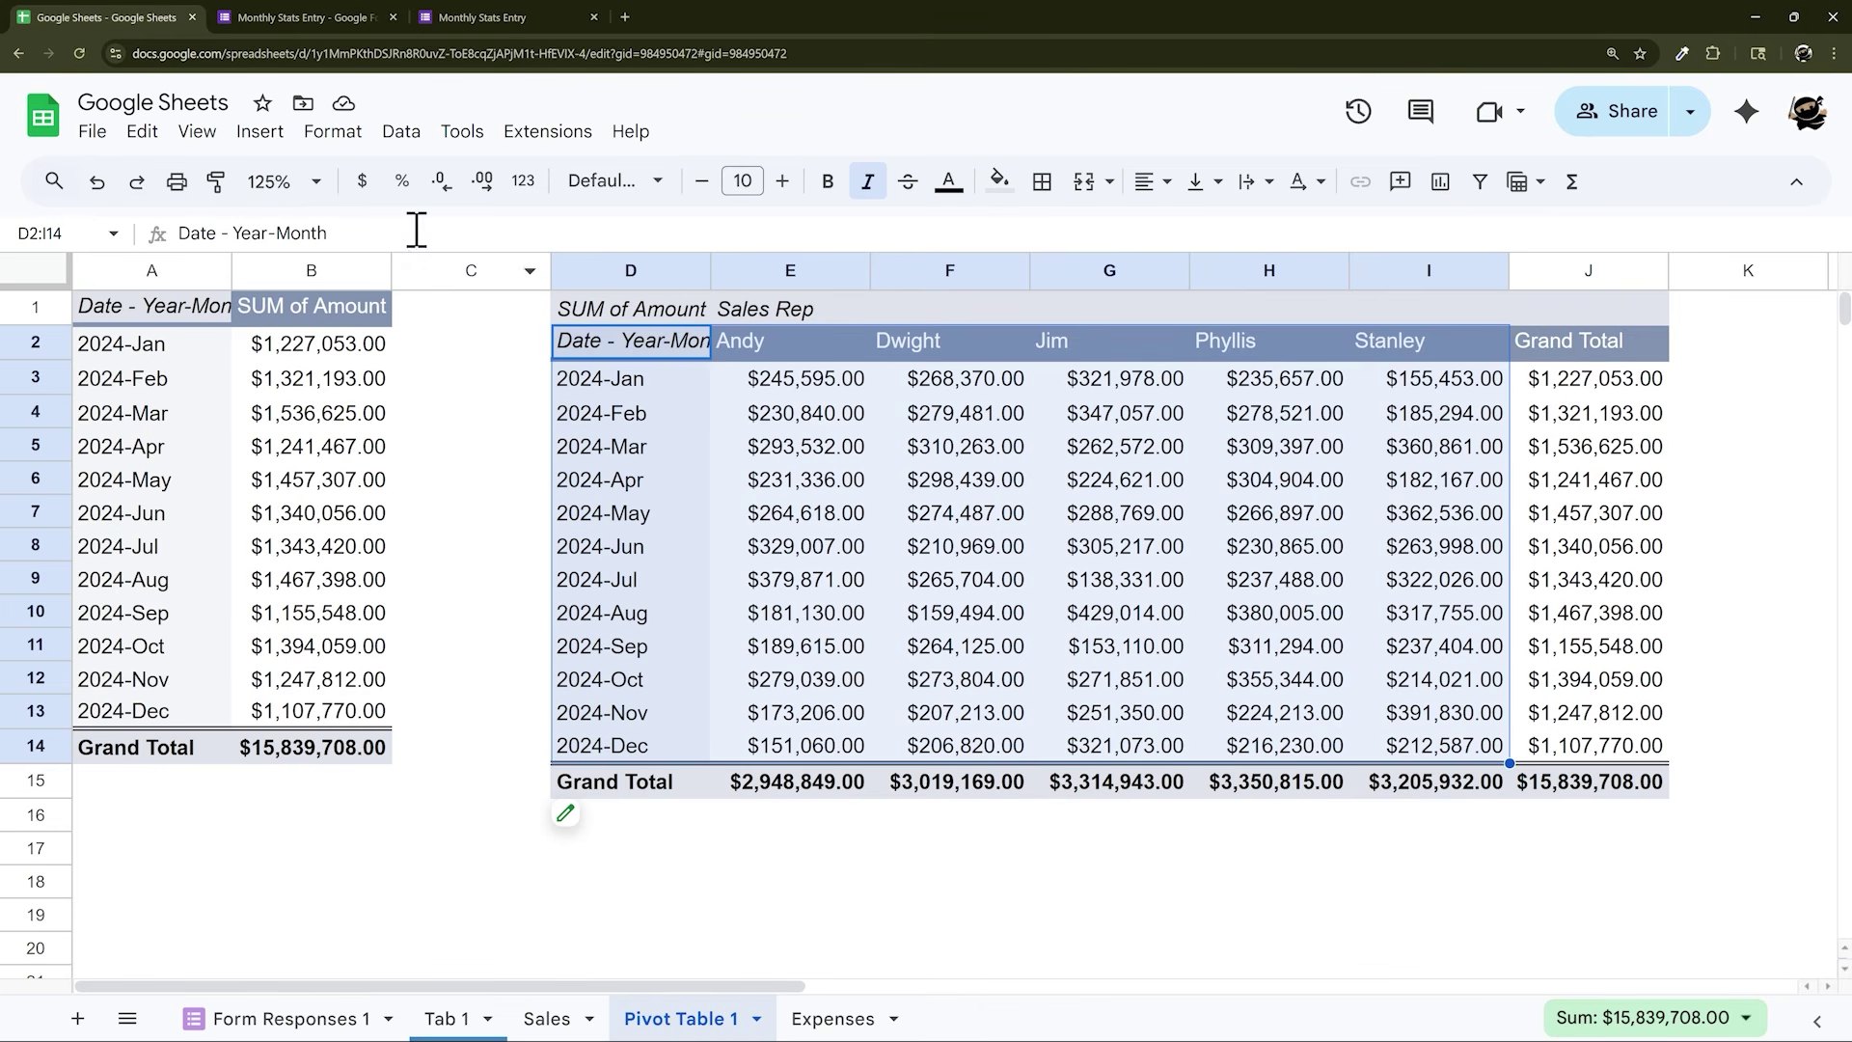
click(275, 140)
click(322, 434)
click(1601, 365)
scroll(1567, 559, down, 3)
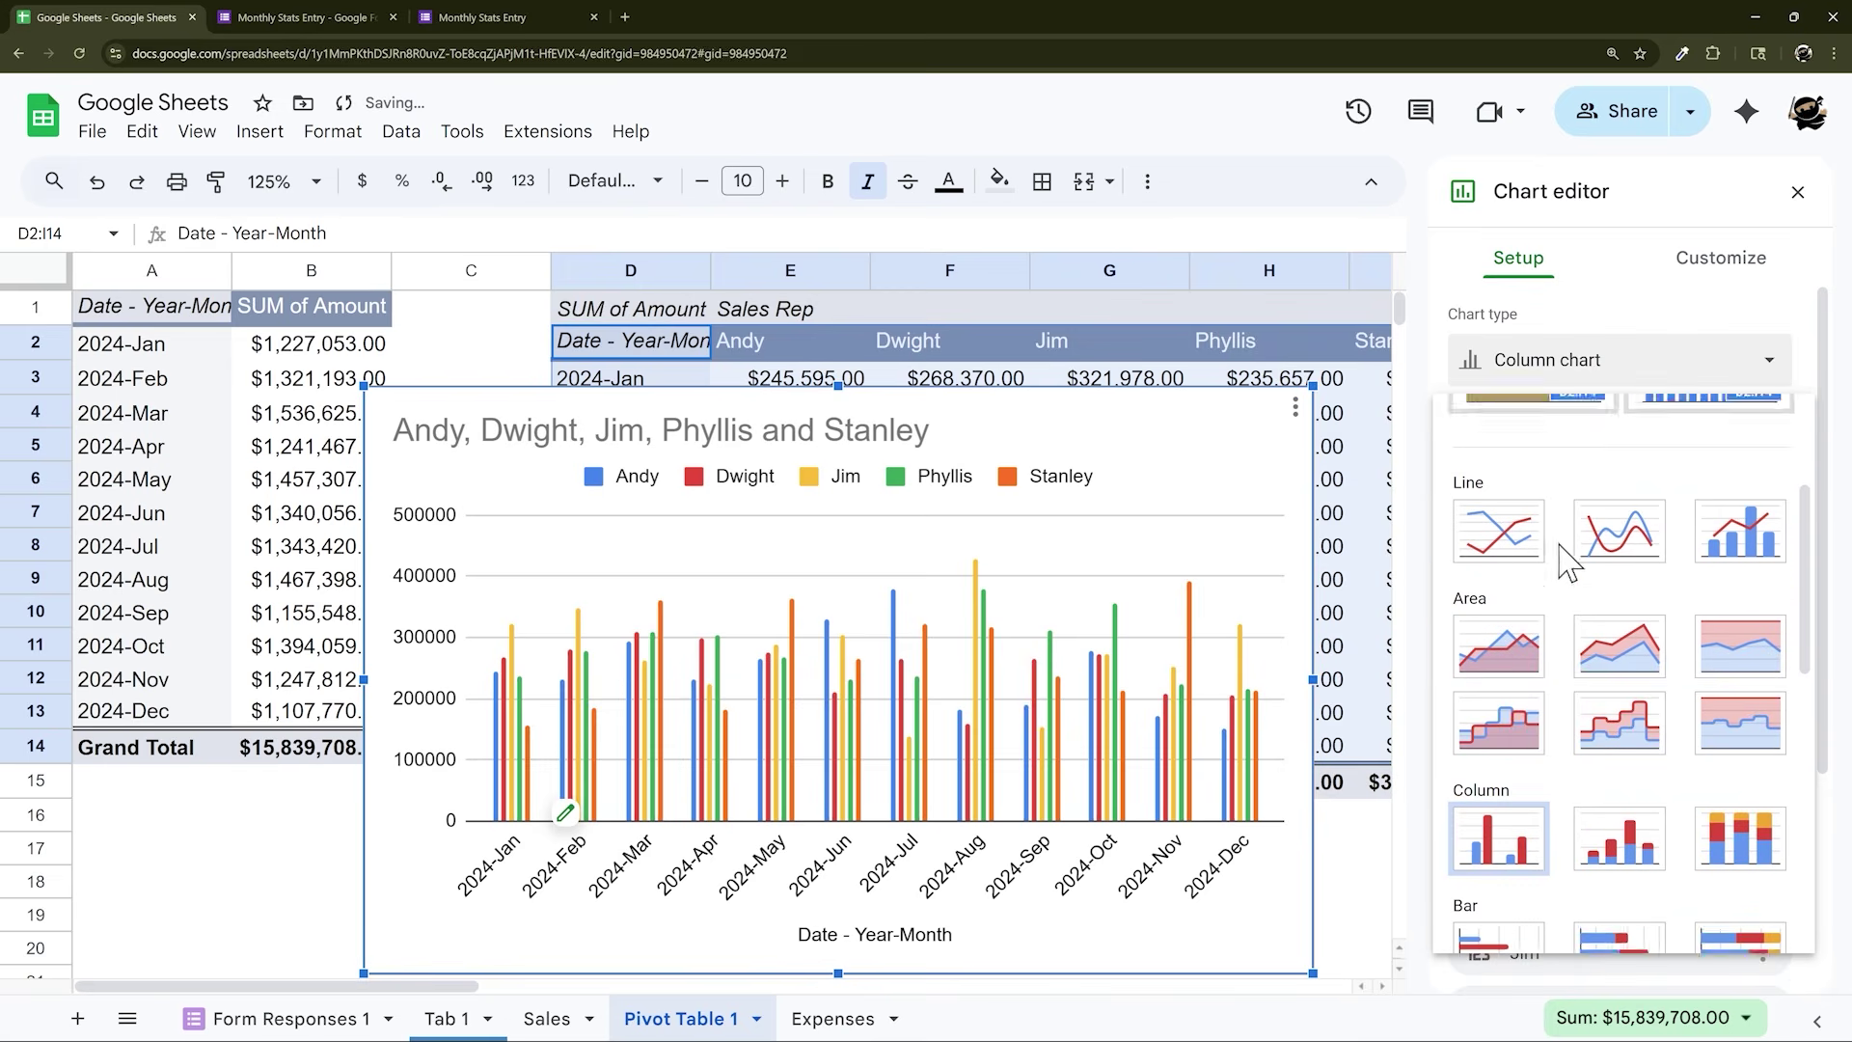
click(1622, 771)
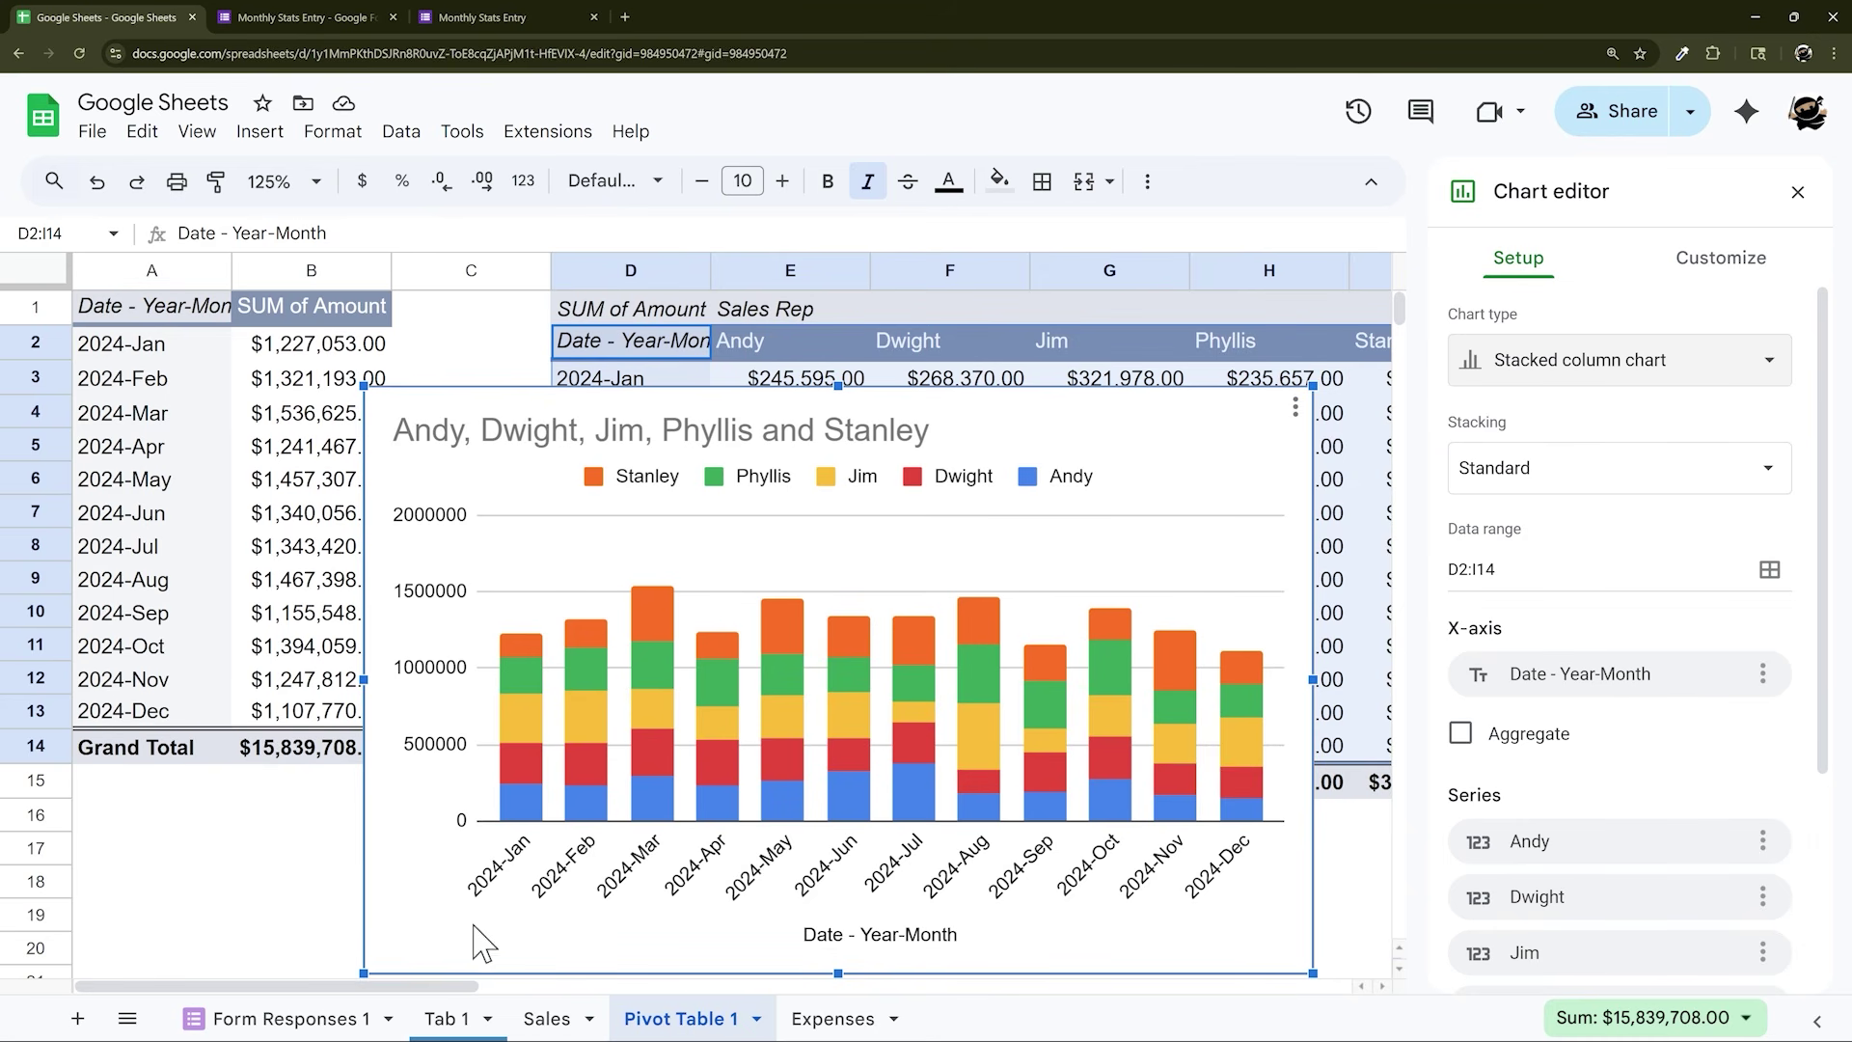
Delete the stacked column chart from the Pivot Table 1 sheet
drag(140, 331, 379, 415)
click(709, 453)
key(Delete)
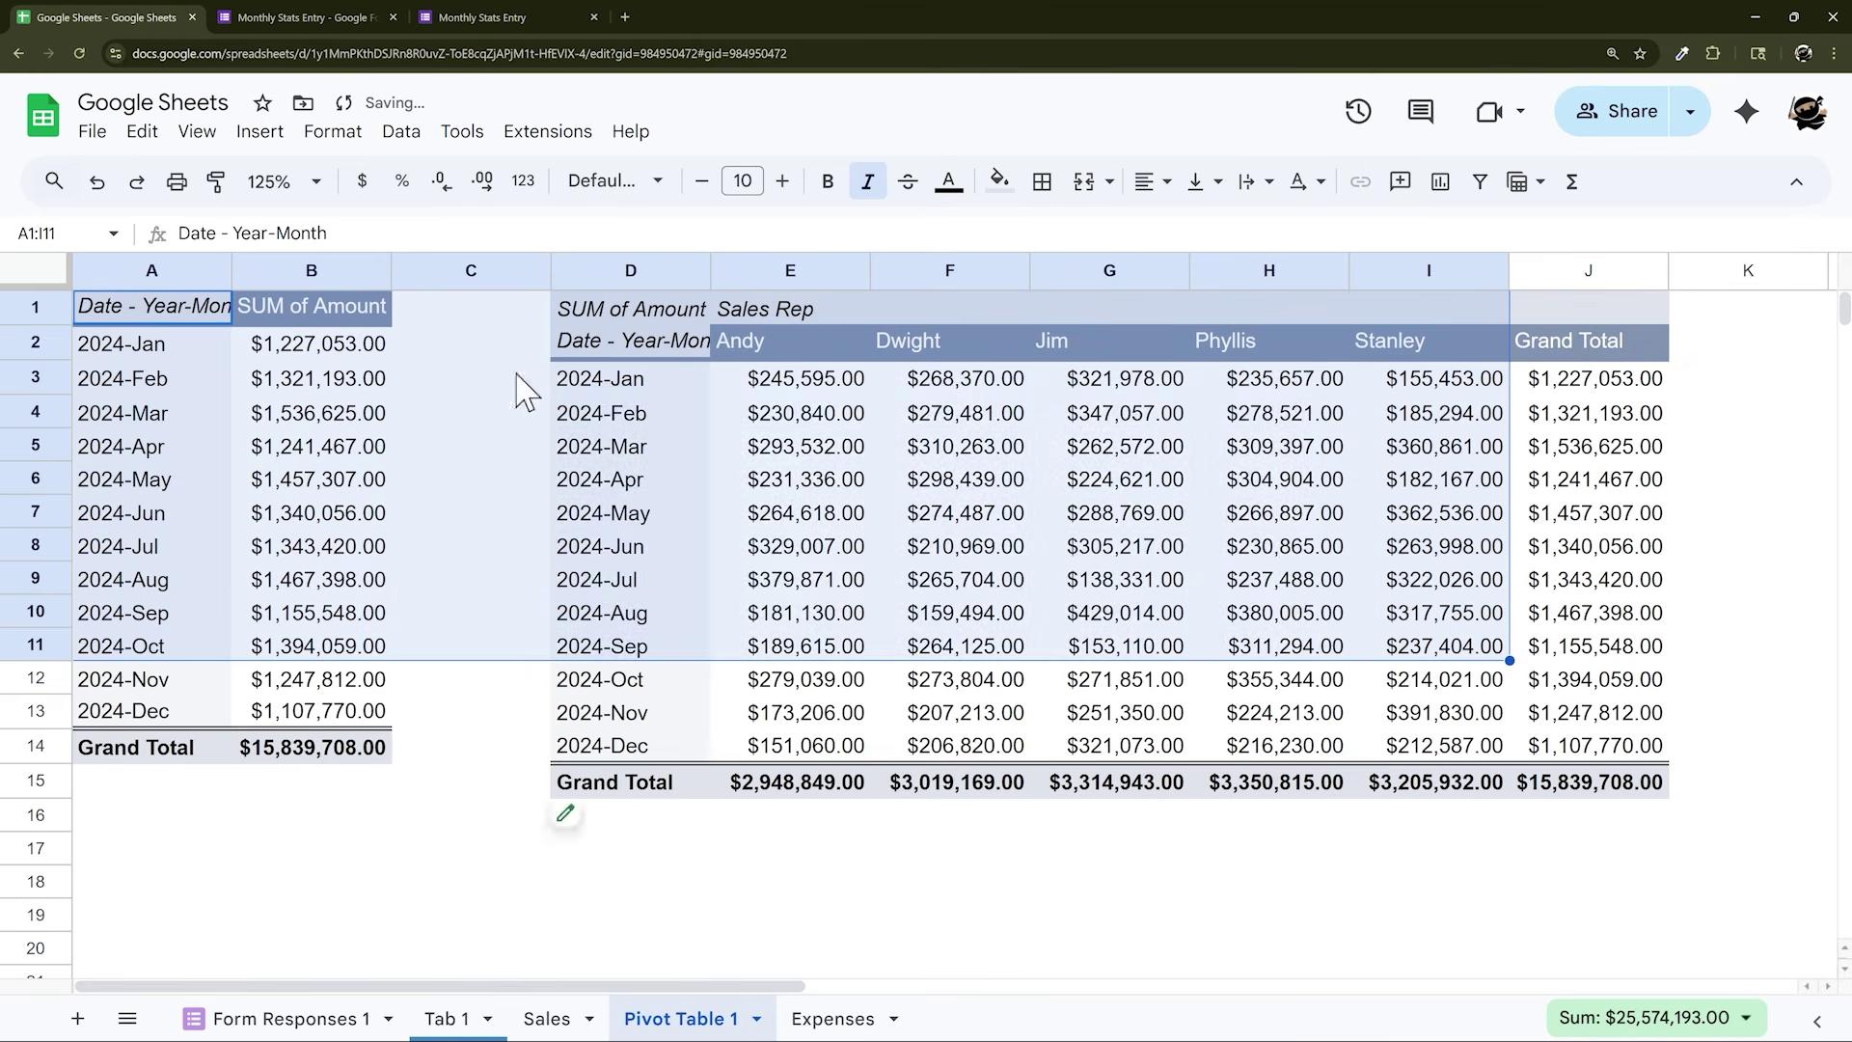
Compare the two pivot tables with the 2023 sales table on Tab 1 by selecting each table's range
drag(198, 322, 382, 706)
click(439, 1017)
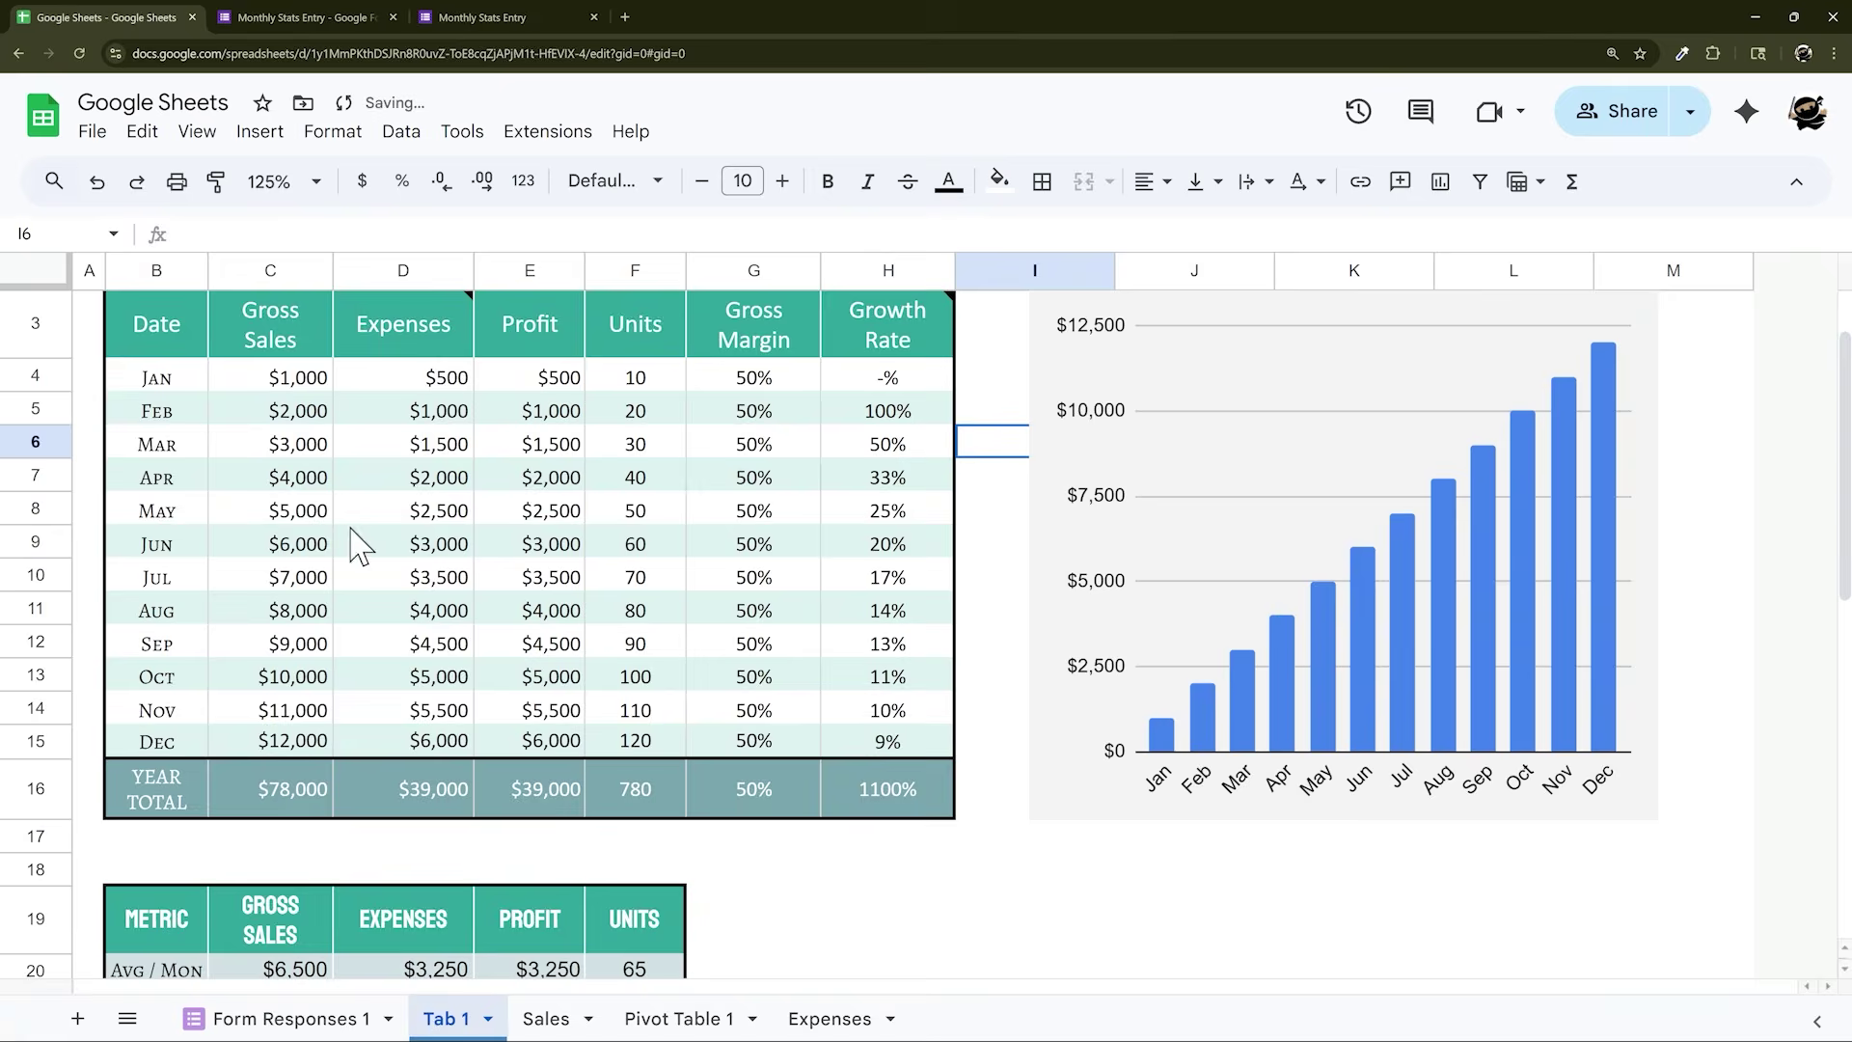
drag(144, 436, 873, 848)
scroll(199, 492, down, 1)
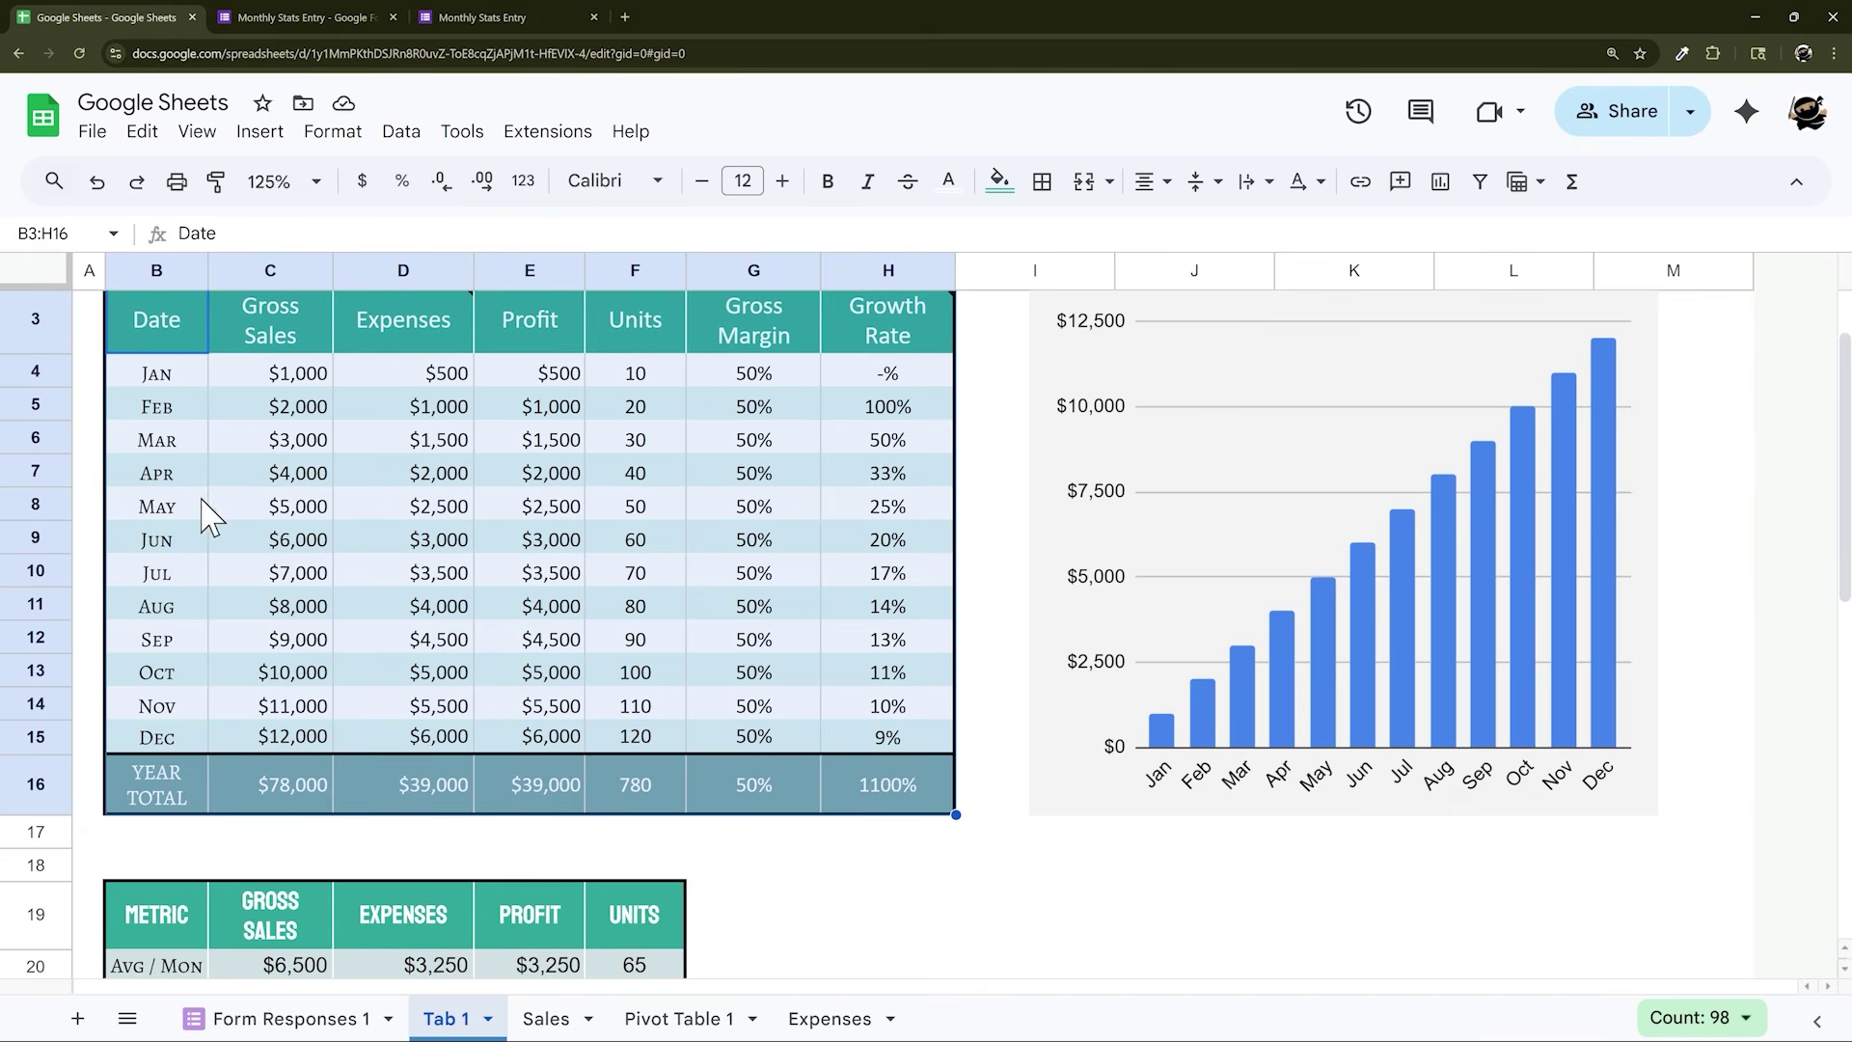
click(675, 1017)
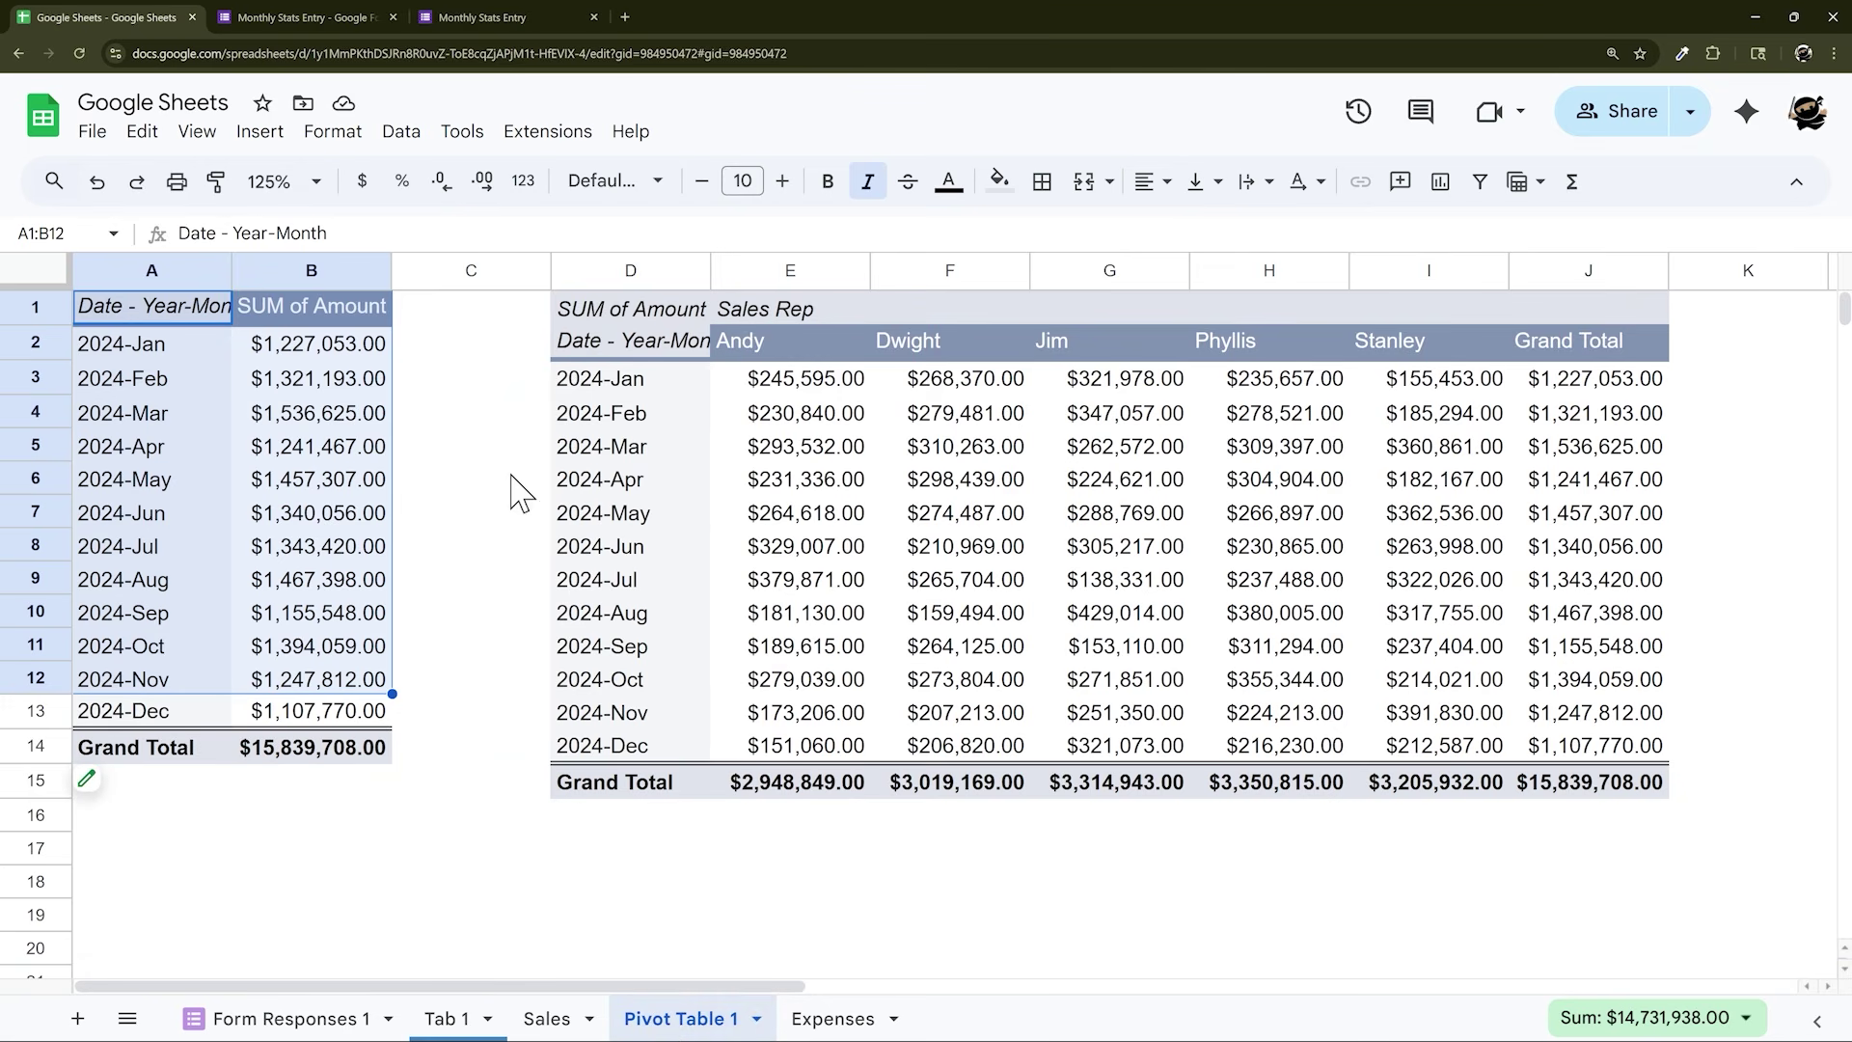
drag(632, 343, 1563, 767)
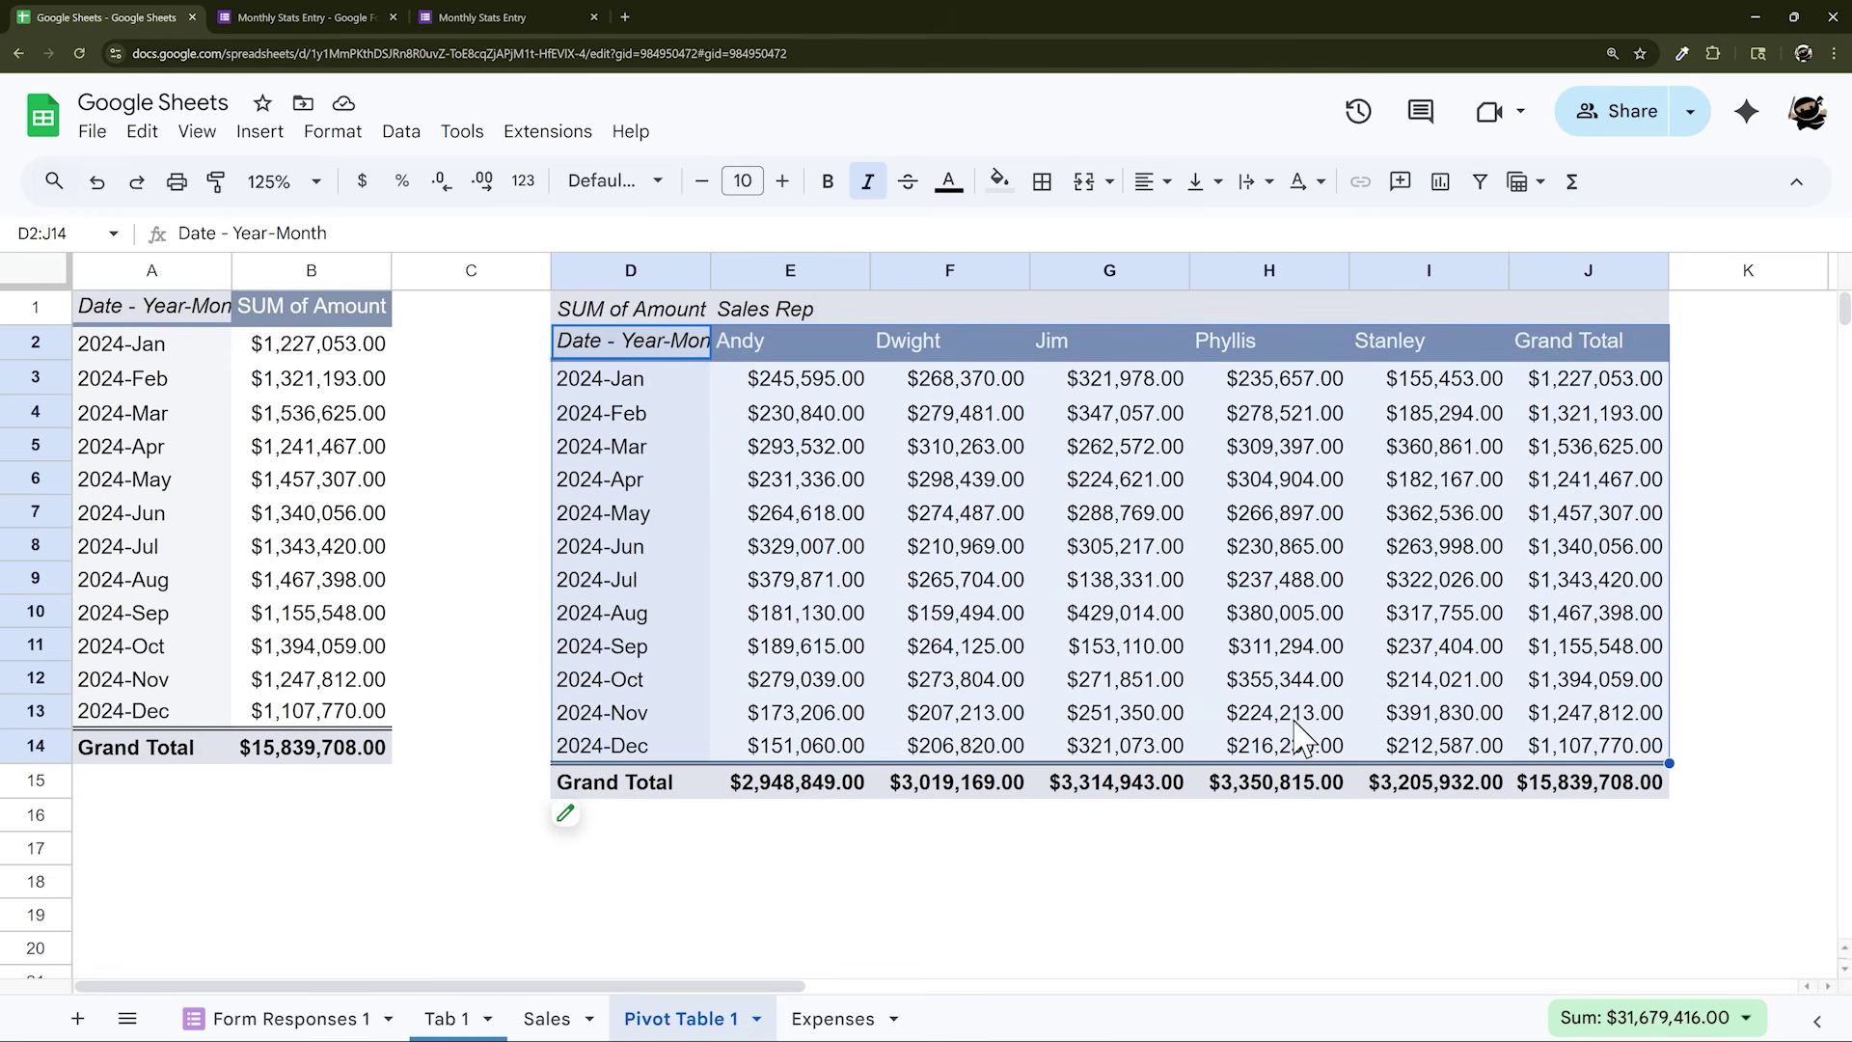
Hide the Pivot Table 1 sheet and return to the top of the 2023 SALES TABLE on Tab 1
right_click(636, 1018)
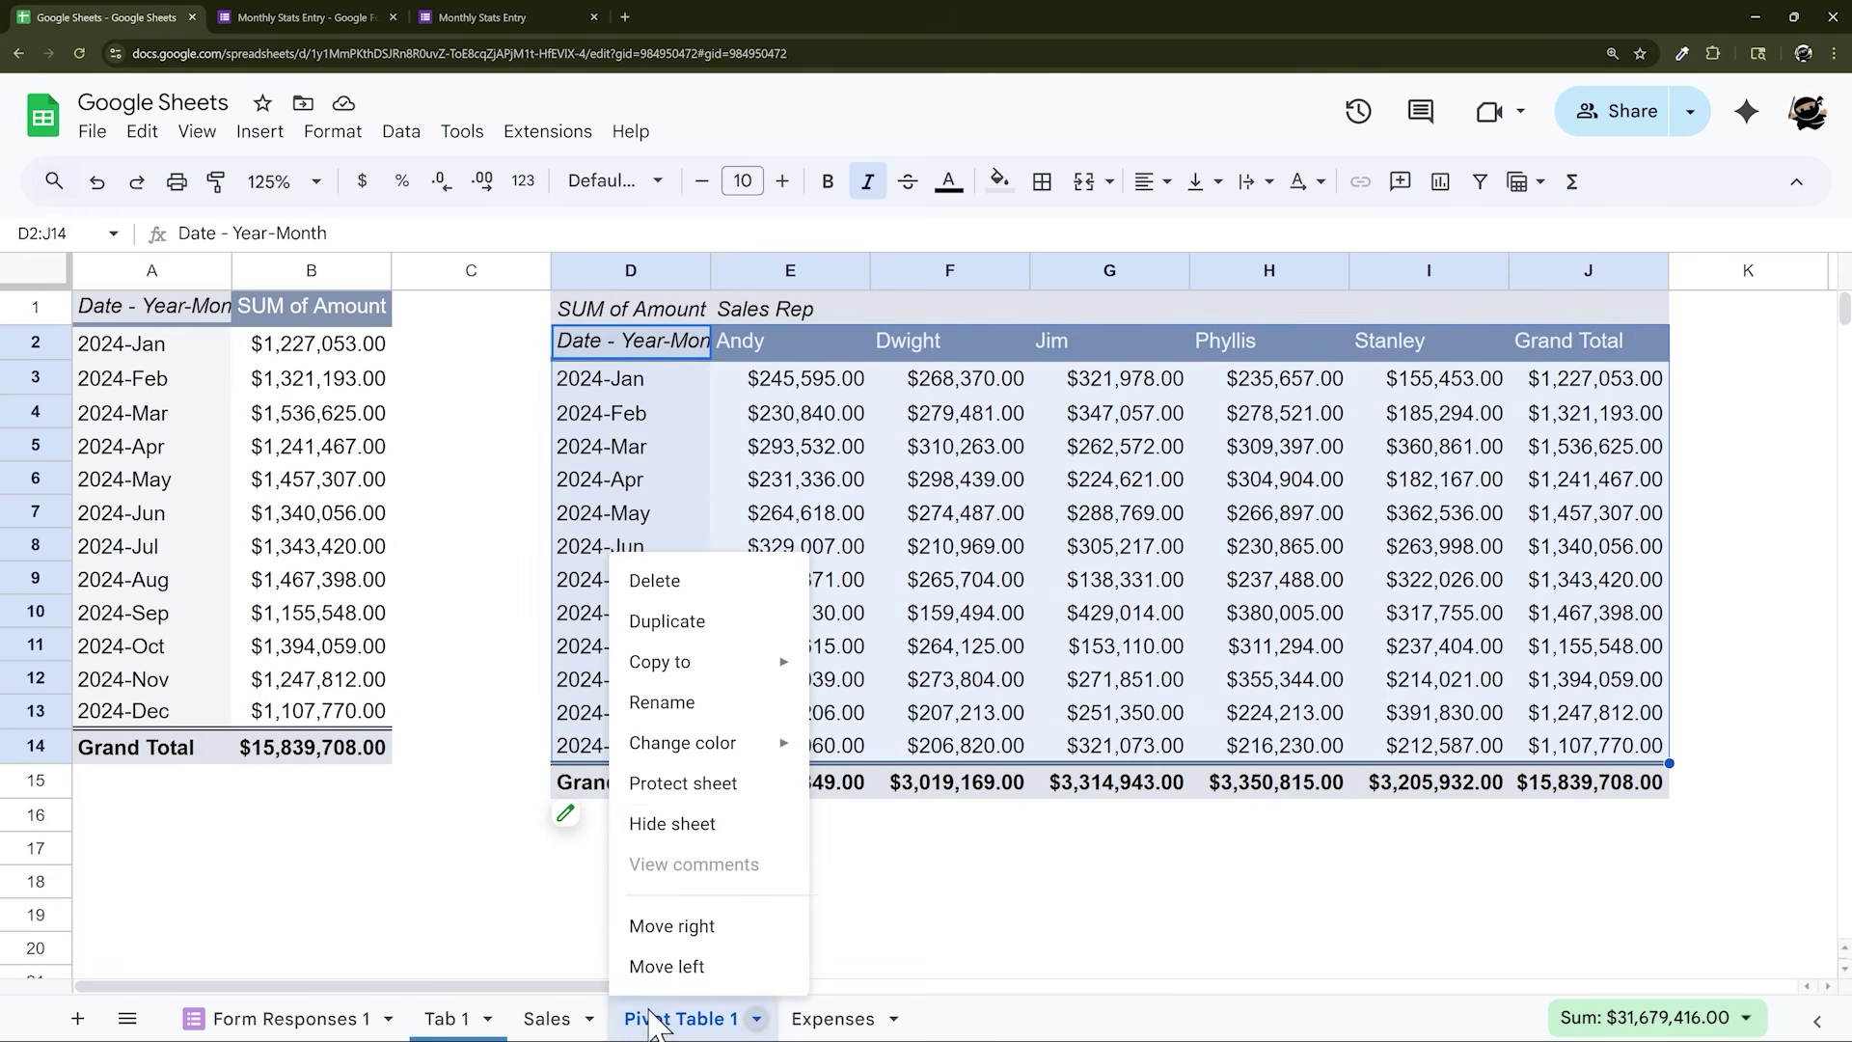
click(668, 825)
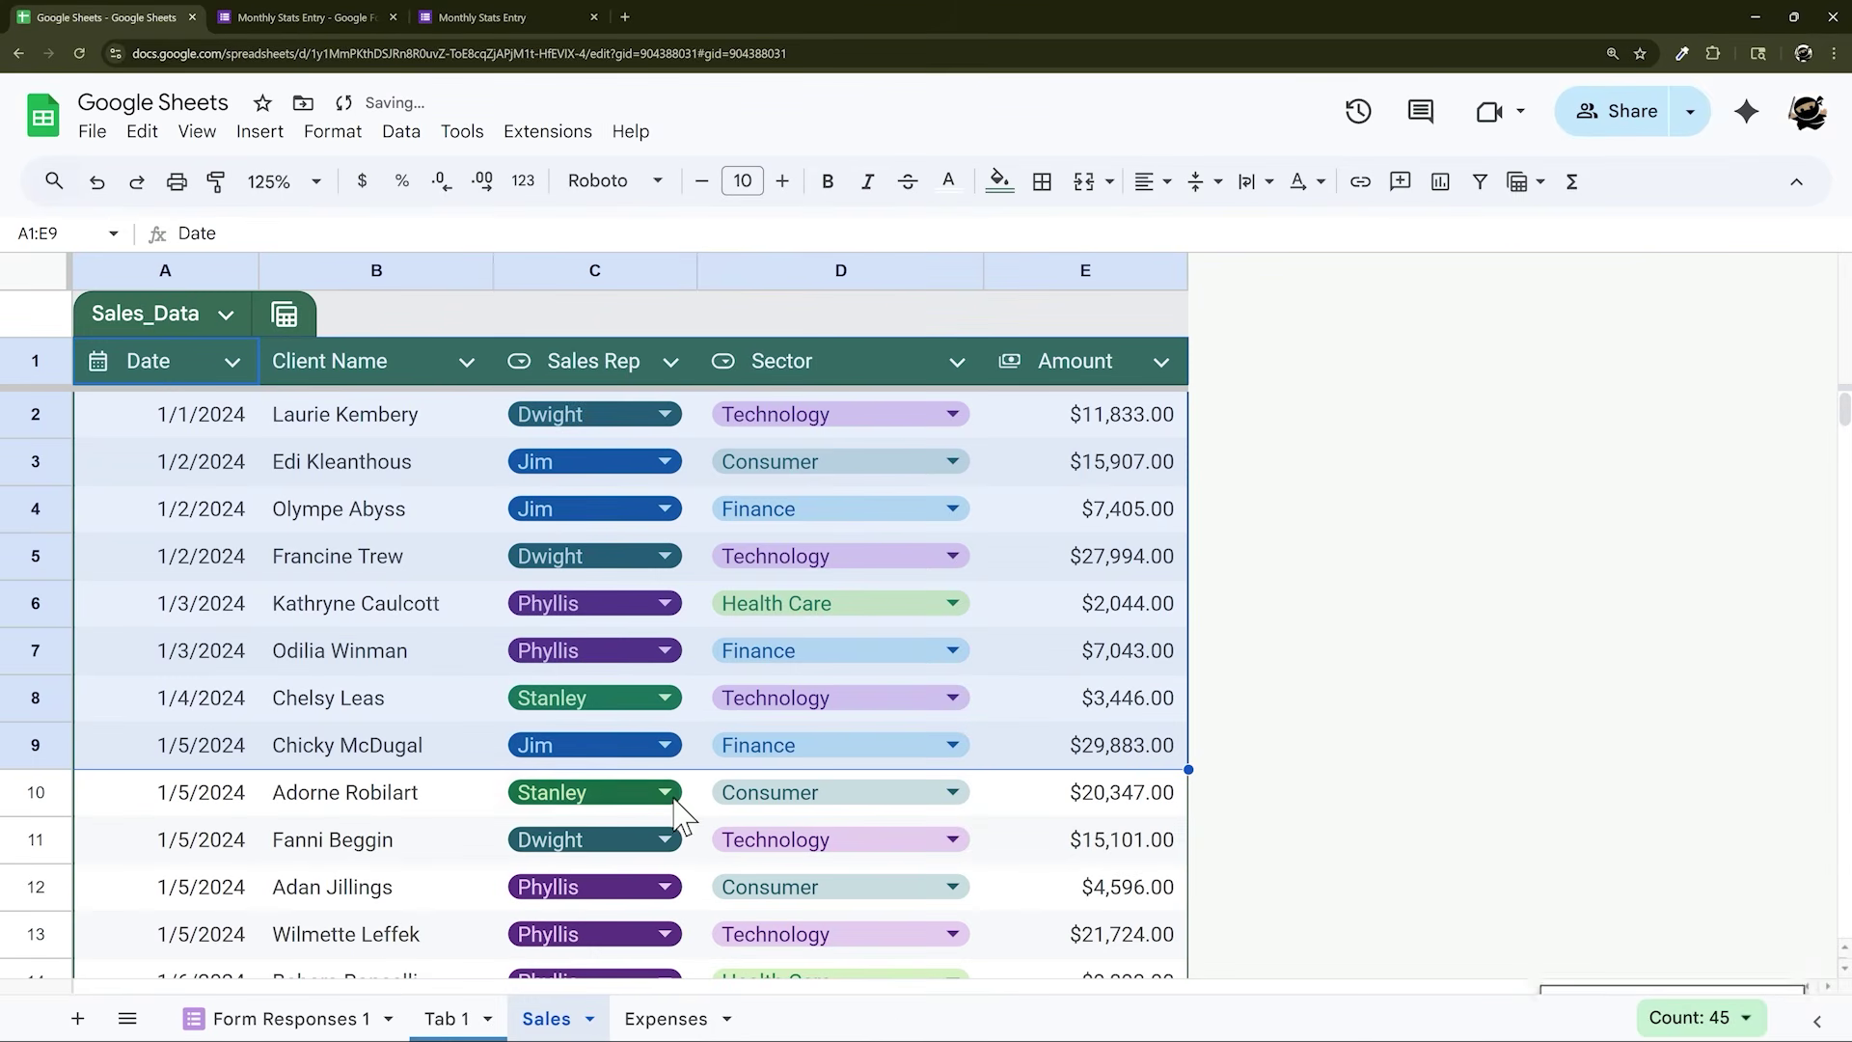
click(453, 1015)
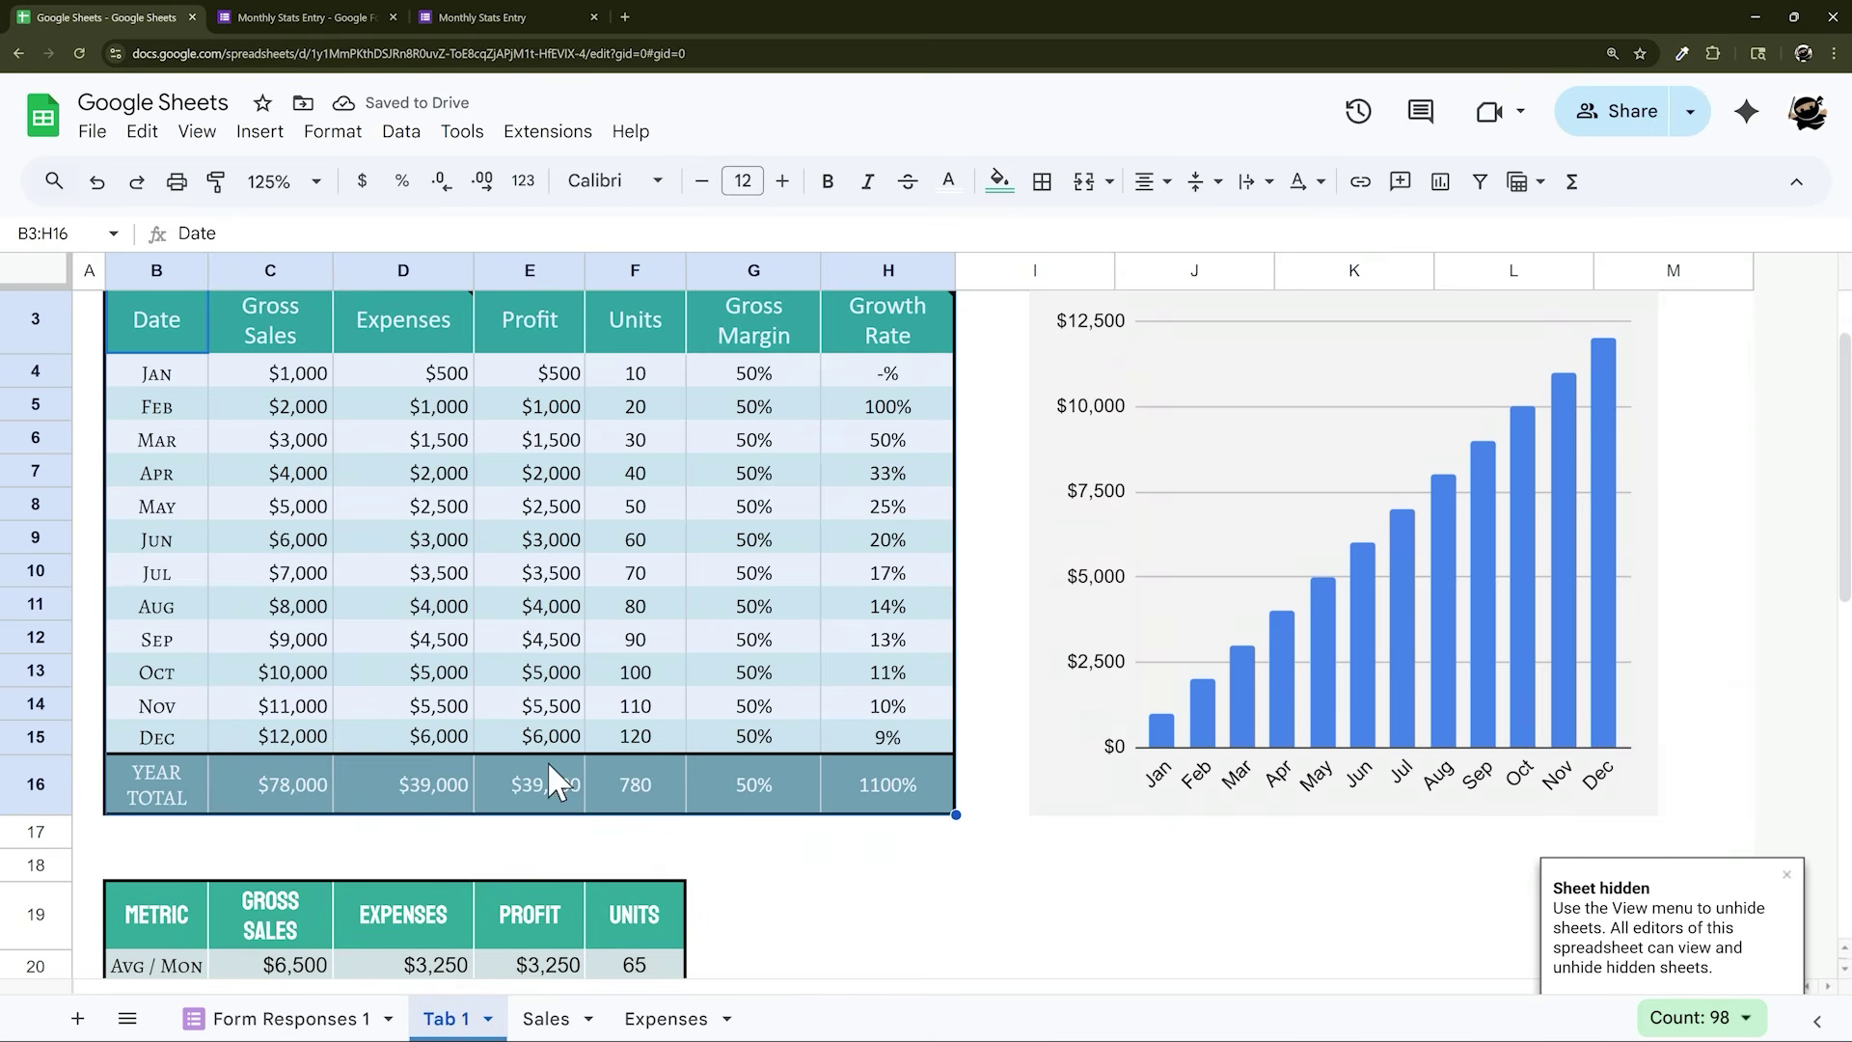
scroll(691, 801, up, 2)
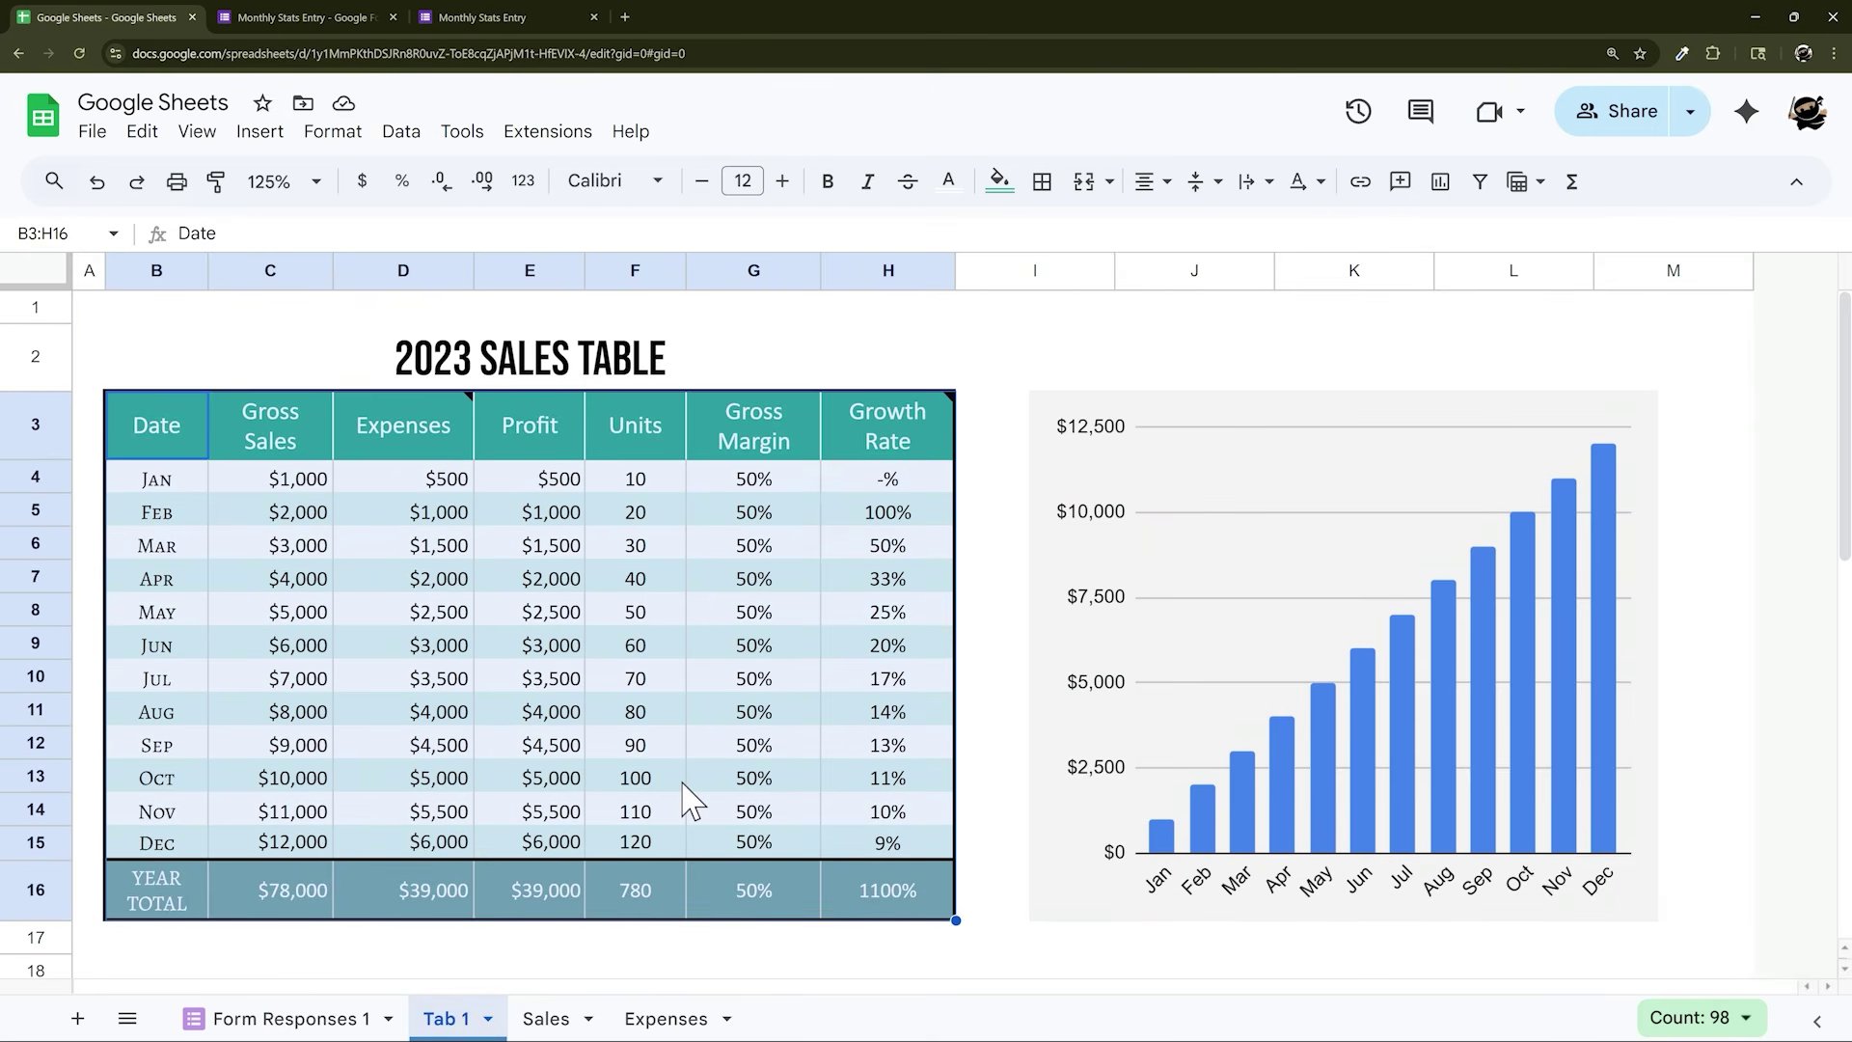